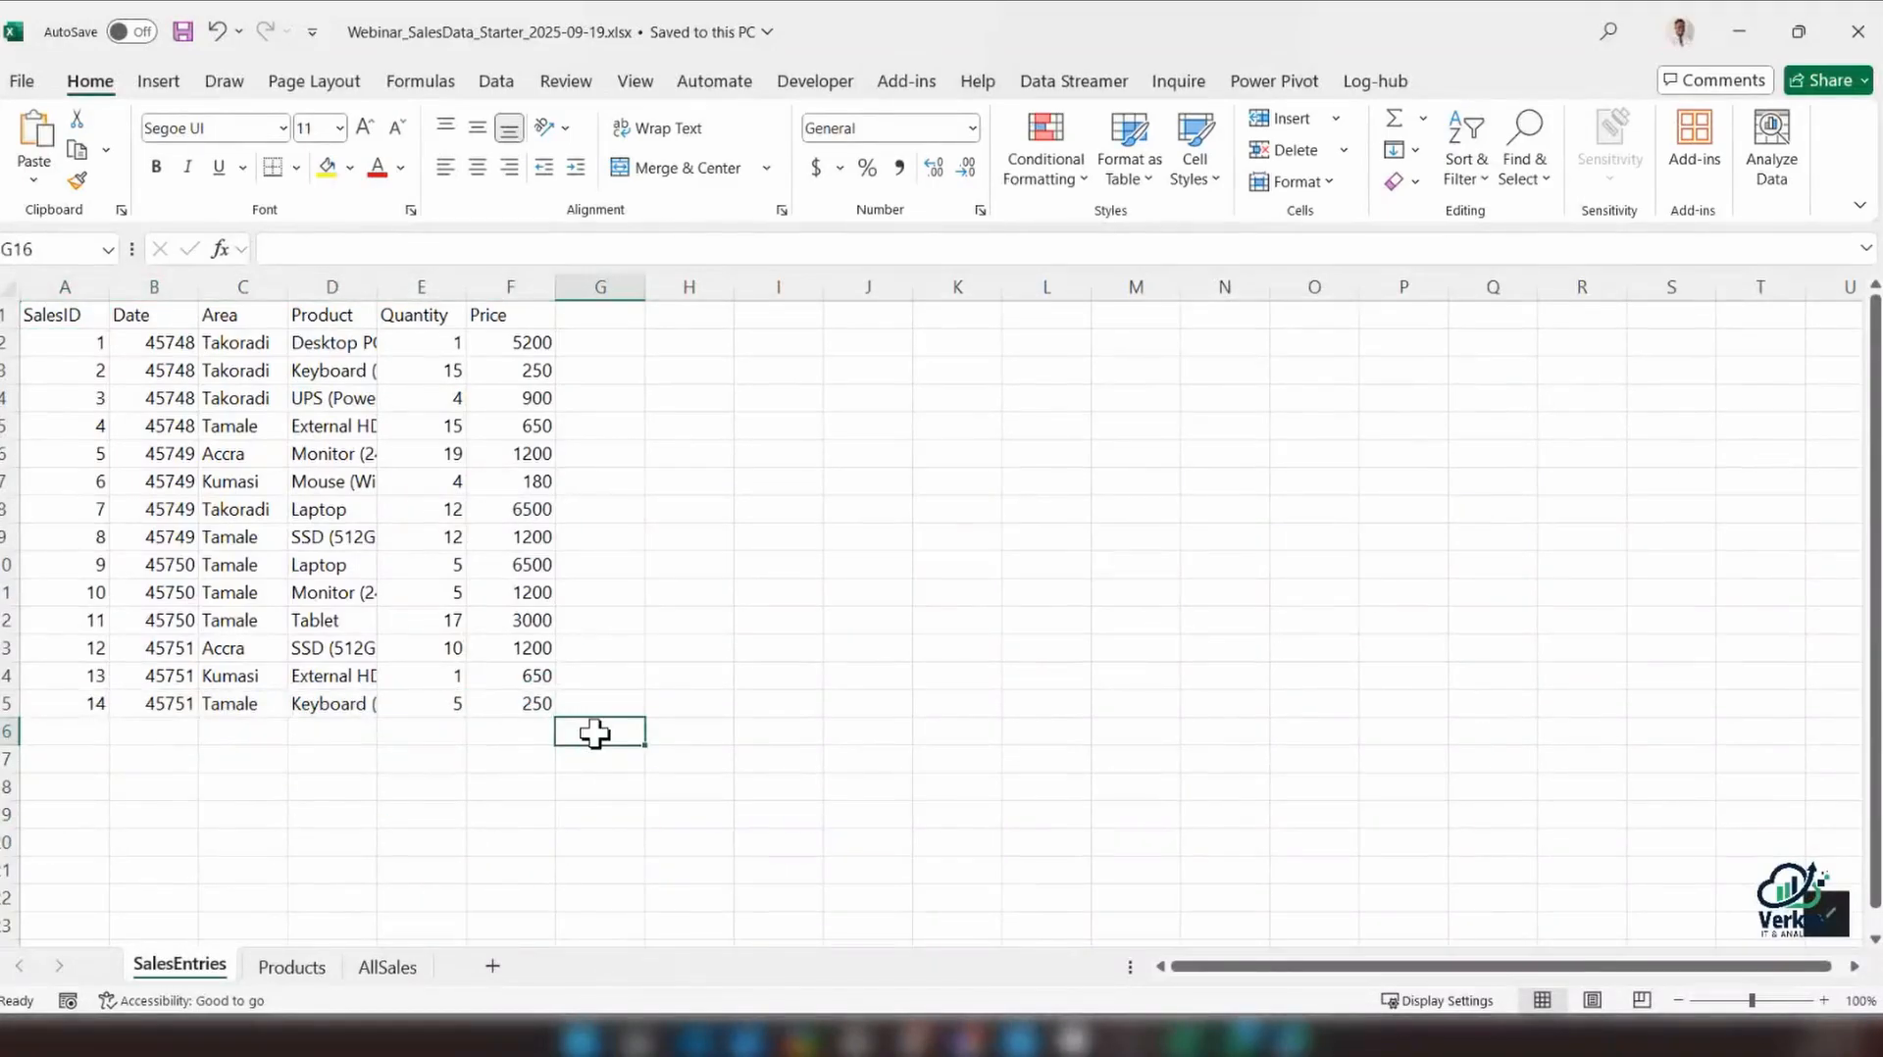
Copy the SalesID 15 record, from SalesID through Quantity, out of the AllSales sheet into row 16 of SalesEntries
left_click(45, 737)
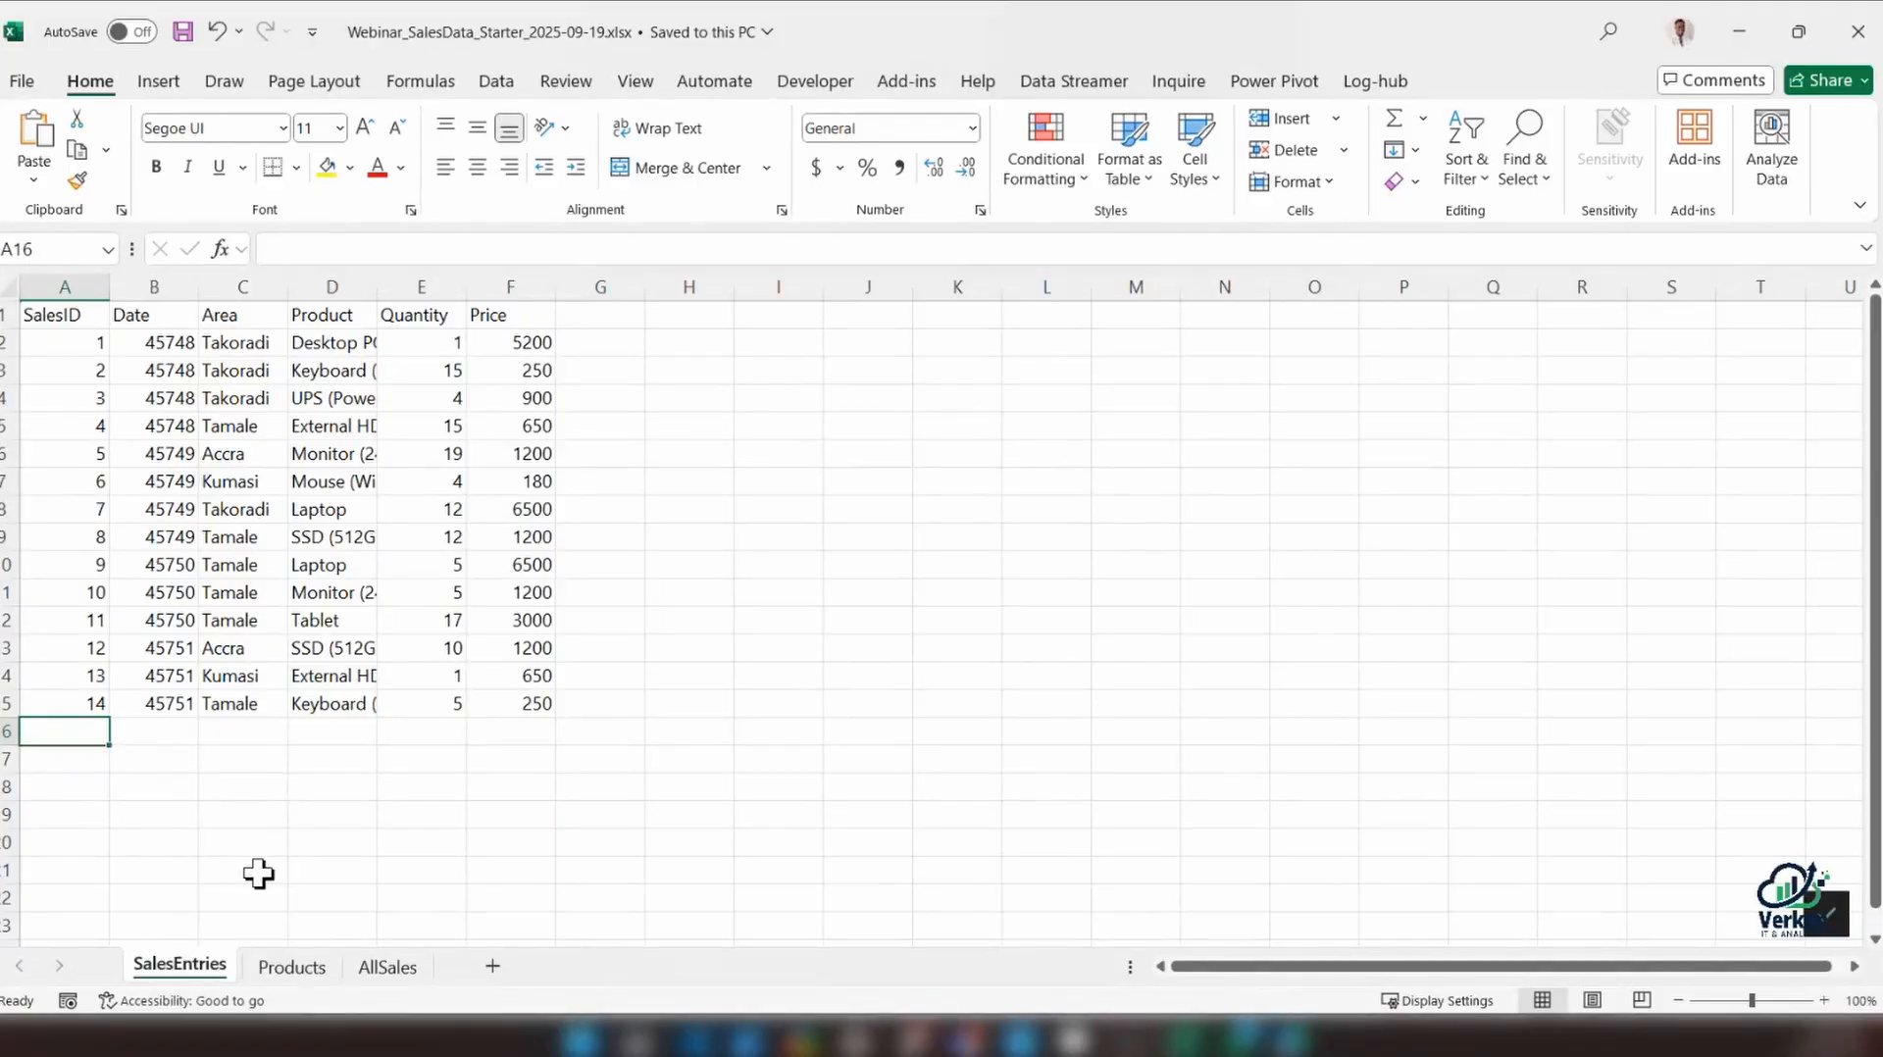
left_click(388, 967)
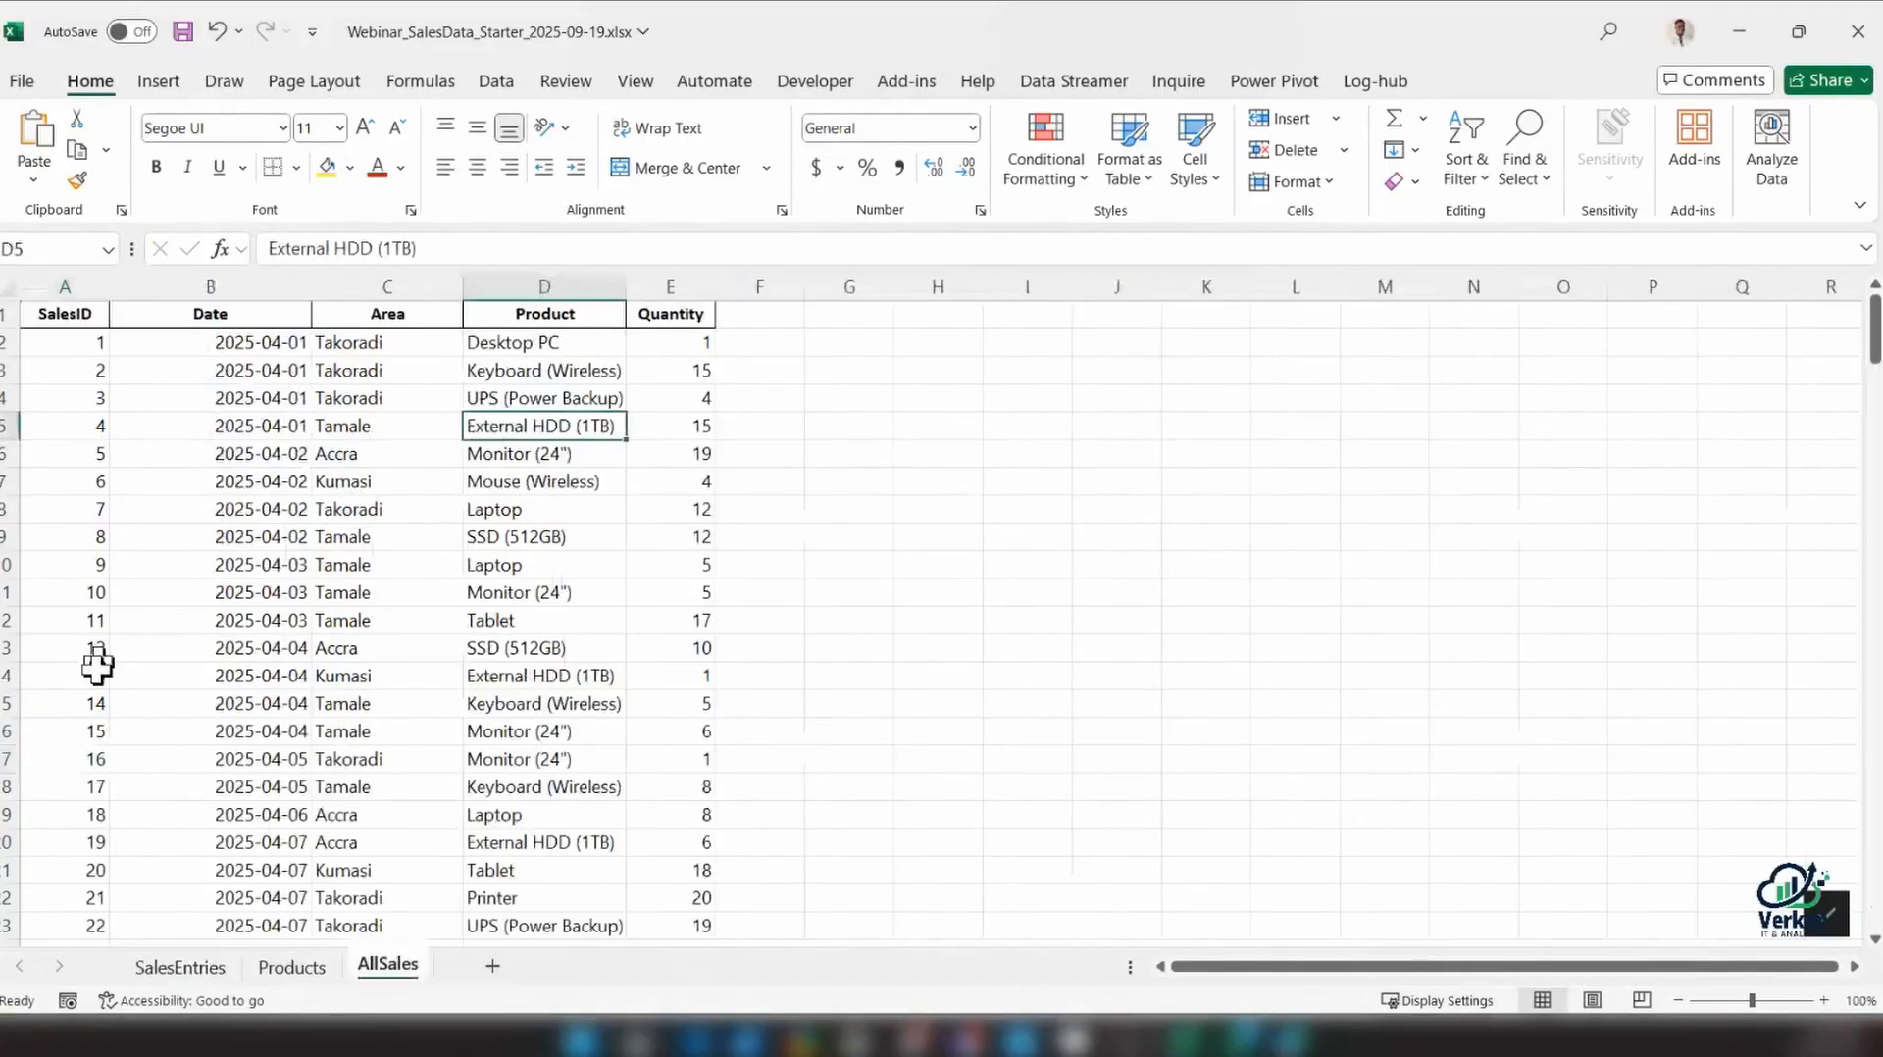
left_click_drag(80, 727, 686, 732)
key("ctrl+c")
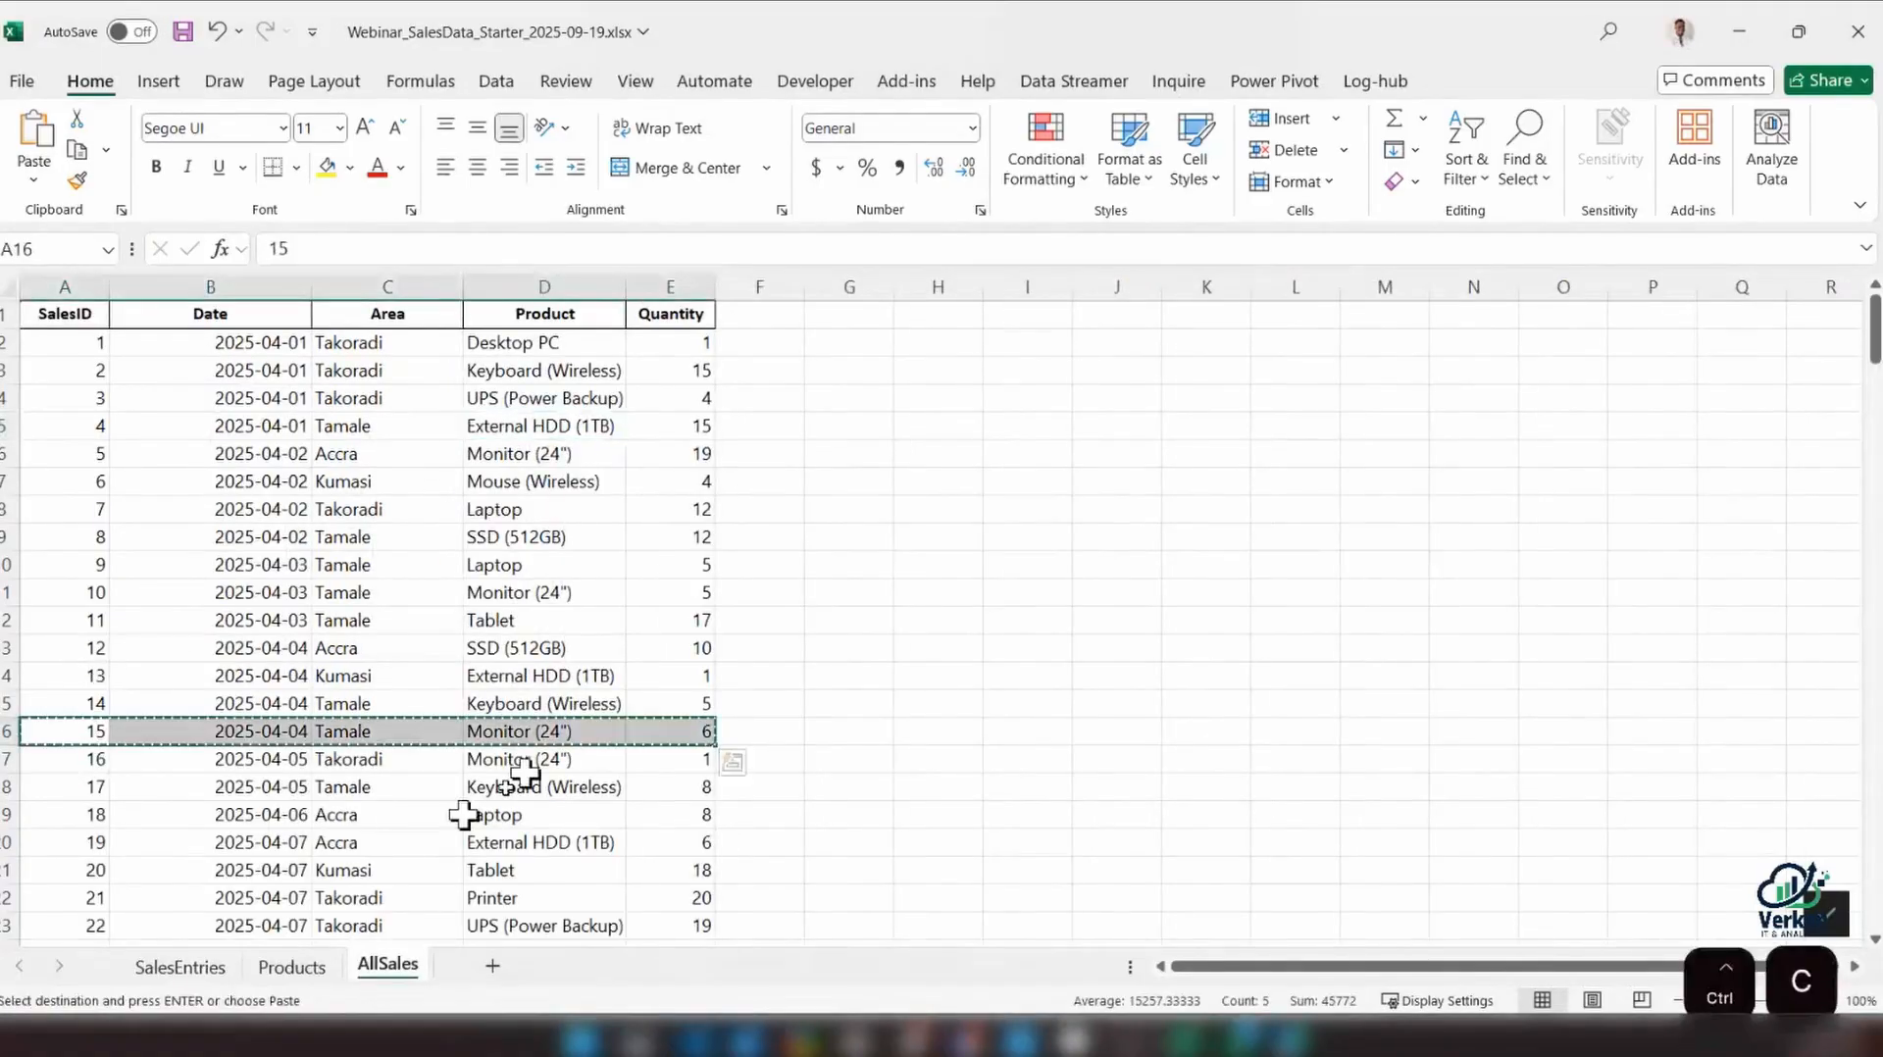
left_click(192, 967)
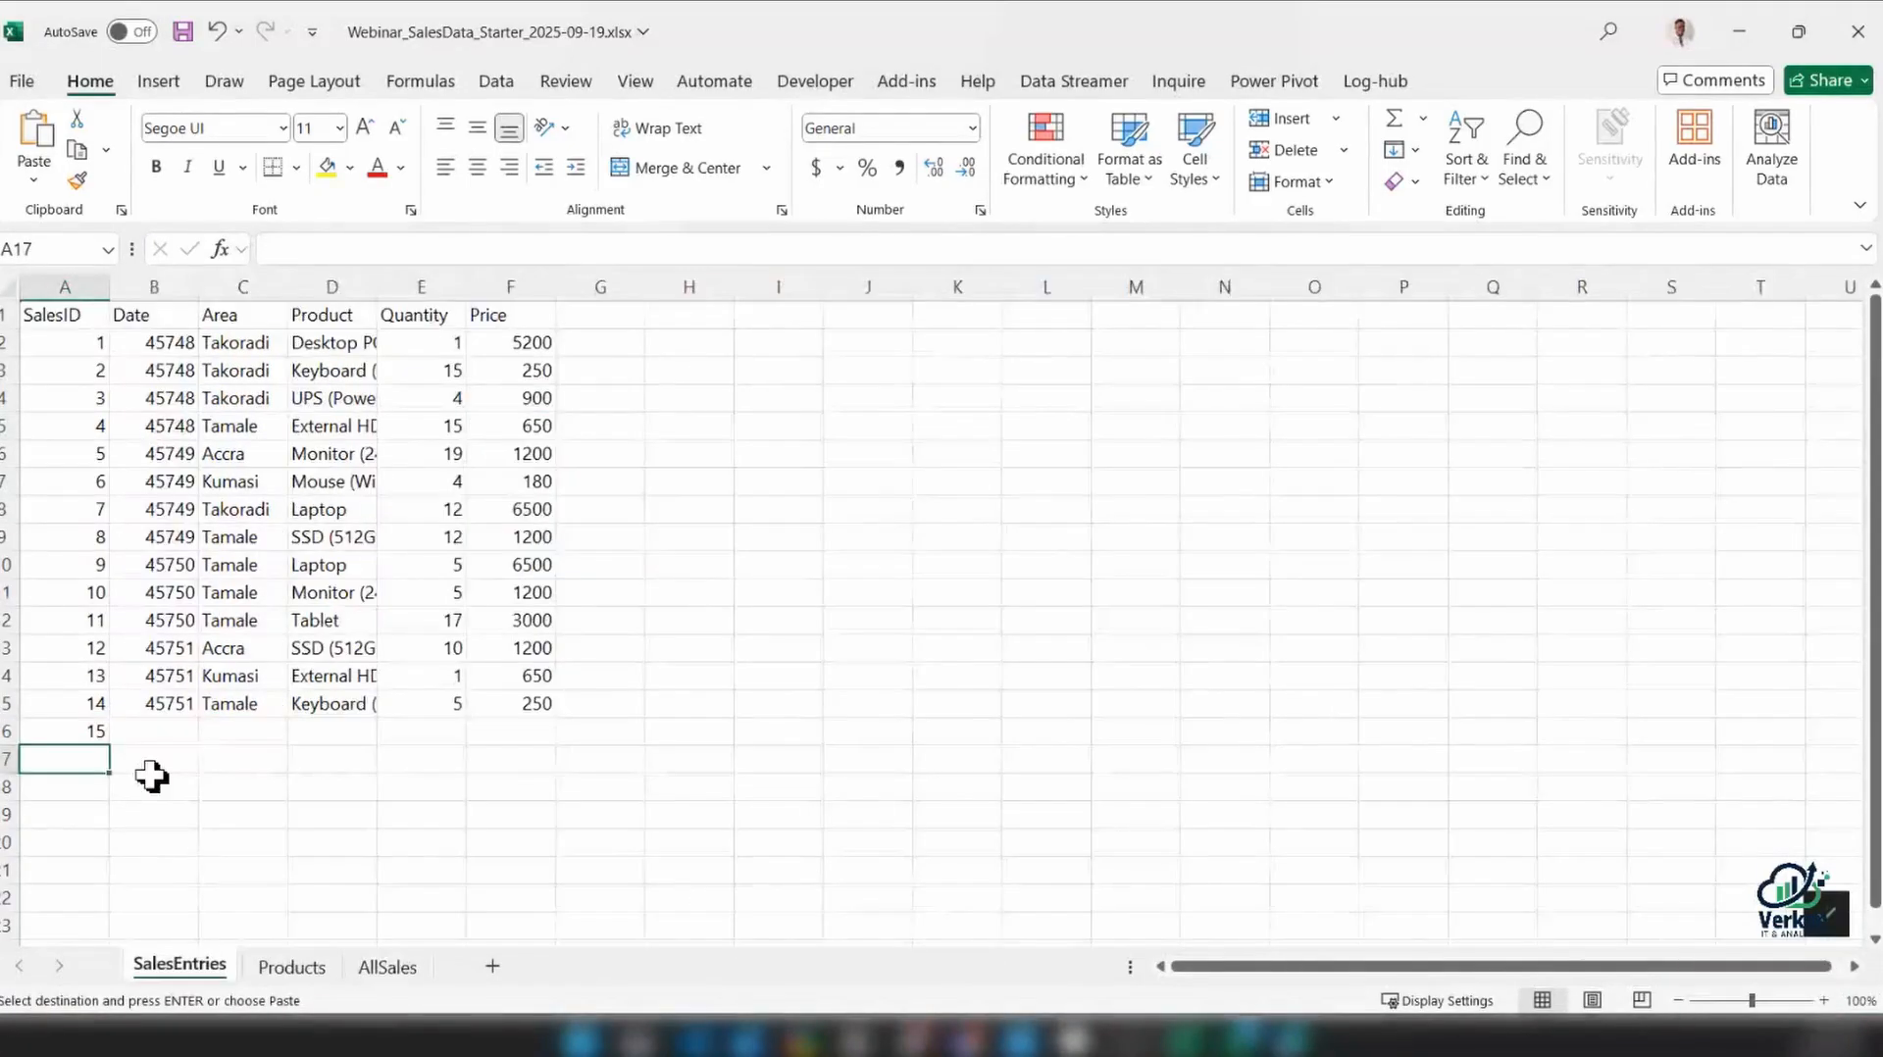
left_click(84, 727)
key("ctrl+v")
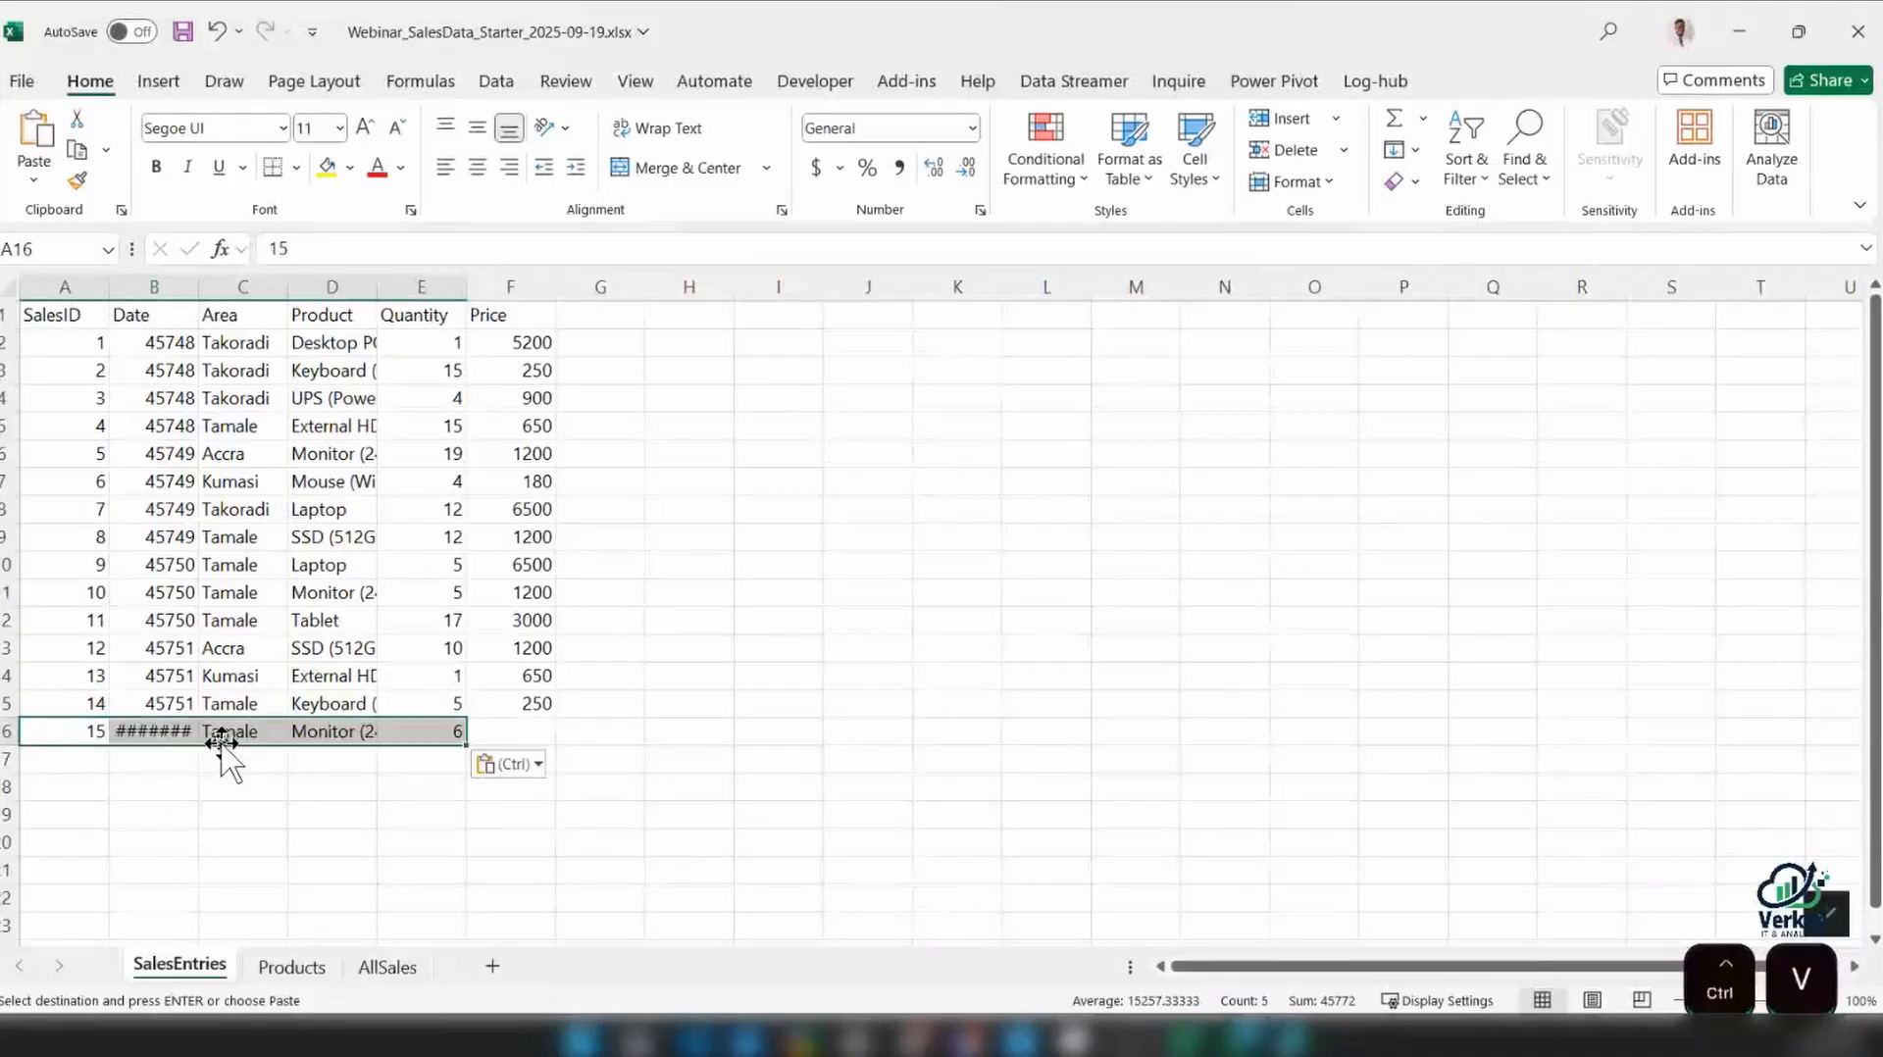
Make the header row bold from SalesID to Price on the SalesEntries sheet
left_click(520, 729)
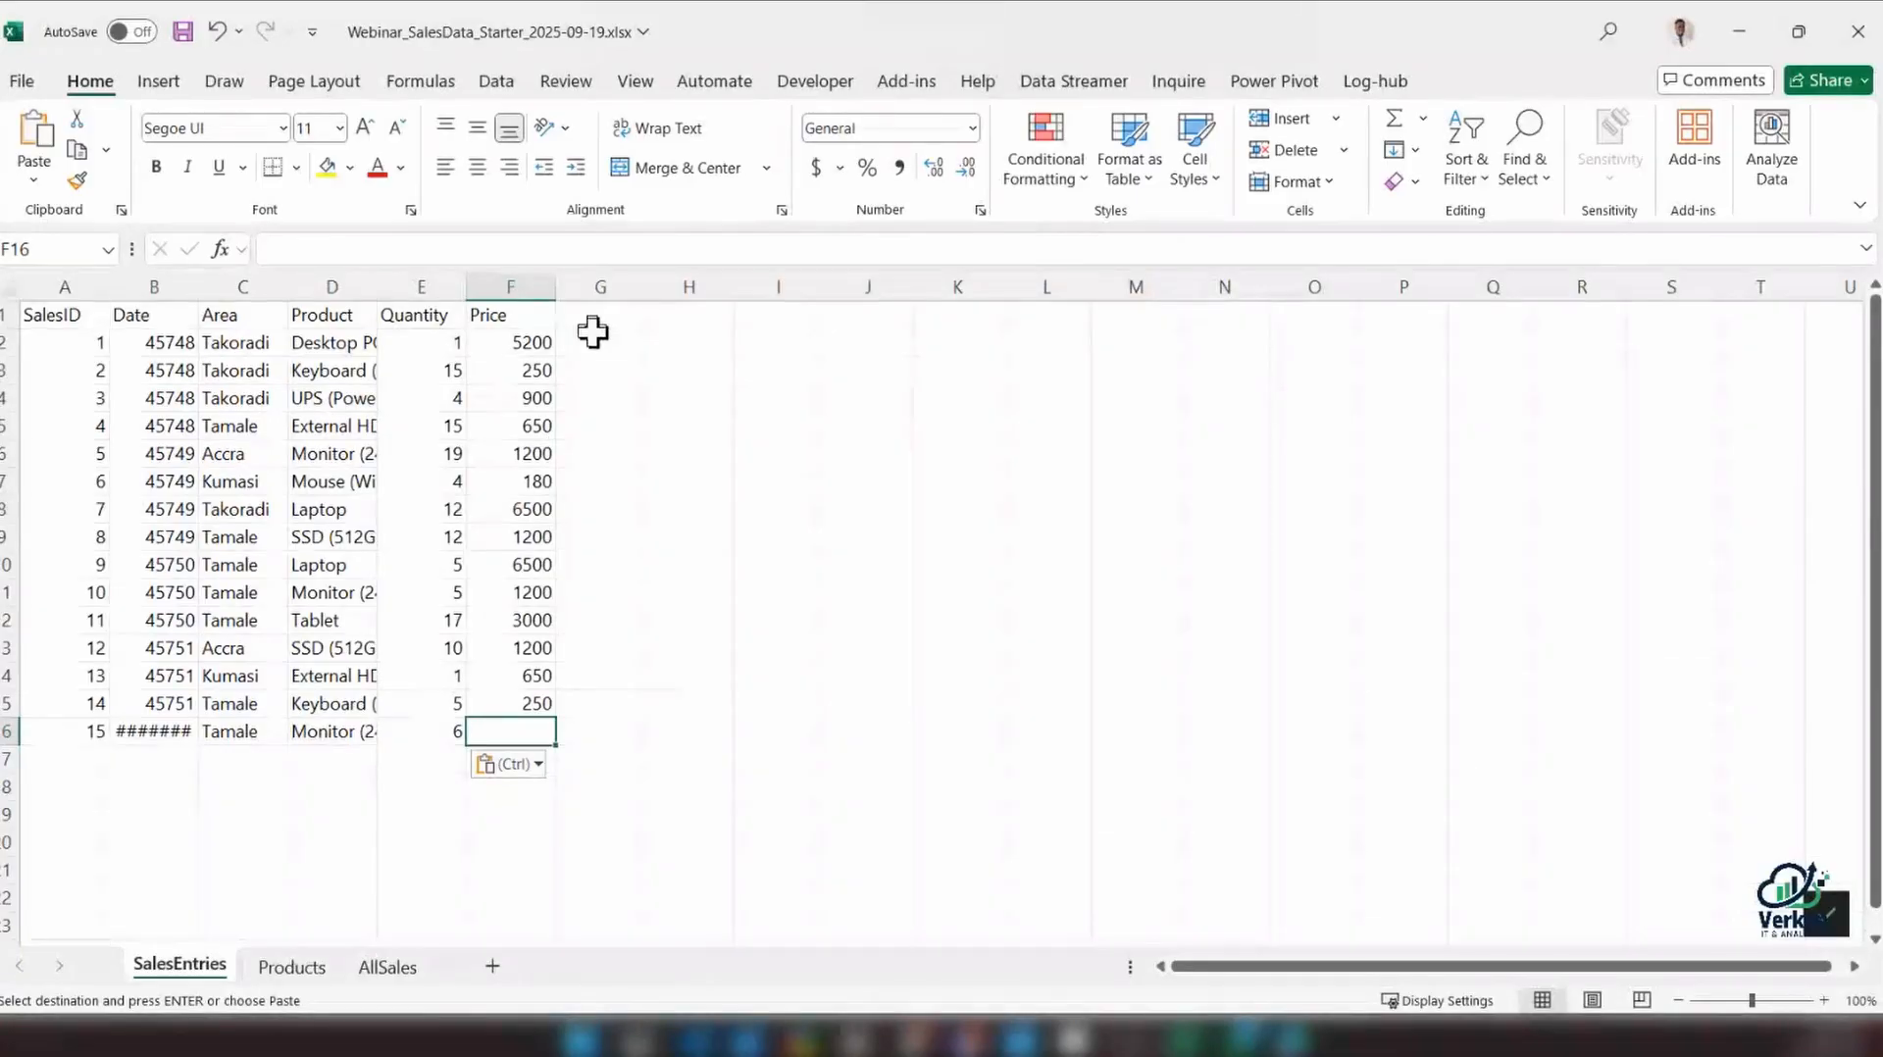
left_click(52, 313)
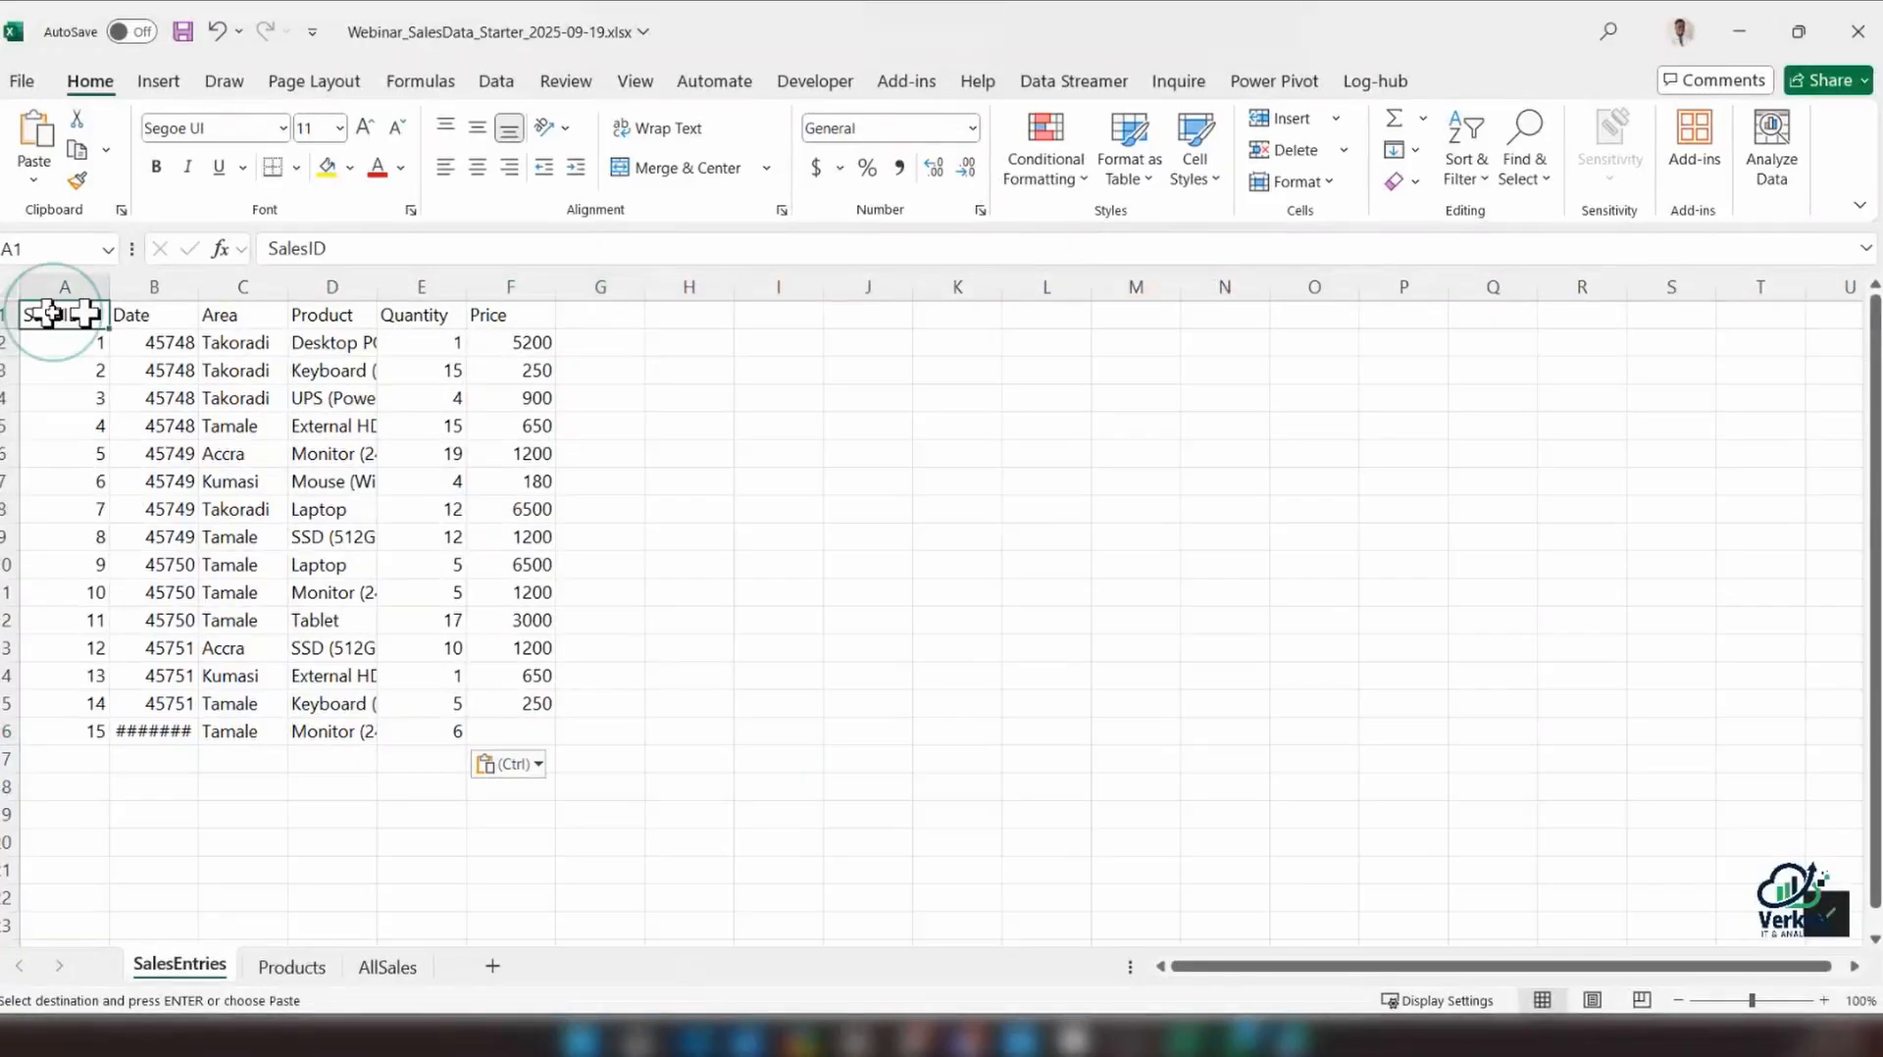
left_click_drag(52, 313, 490, 314)
key("ctrl+b")
left_click(593, 314)
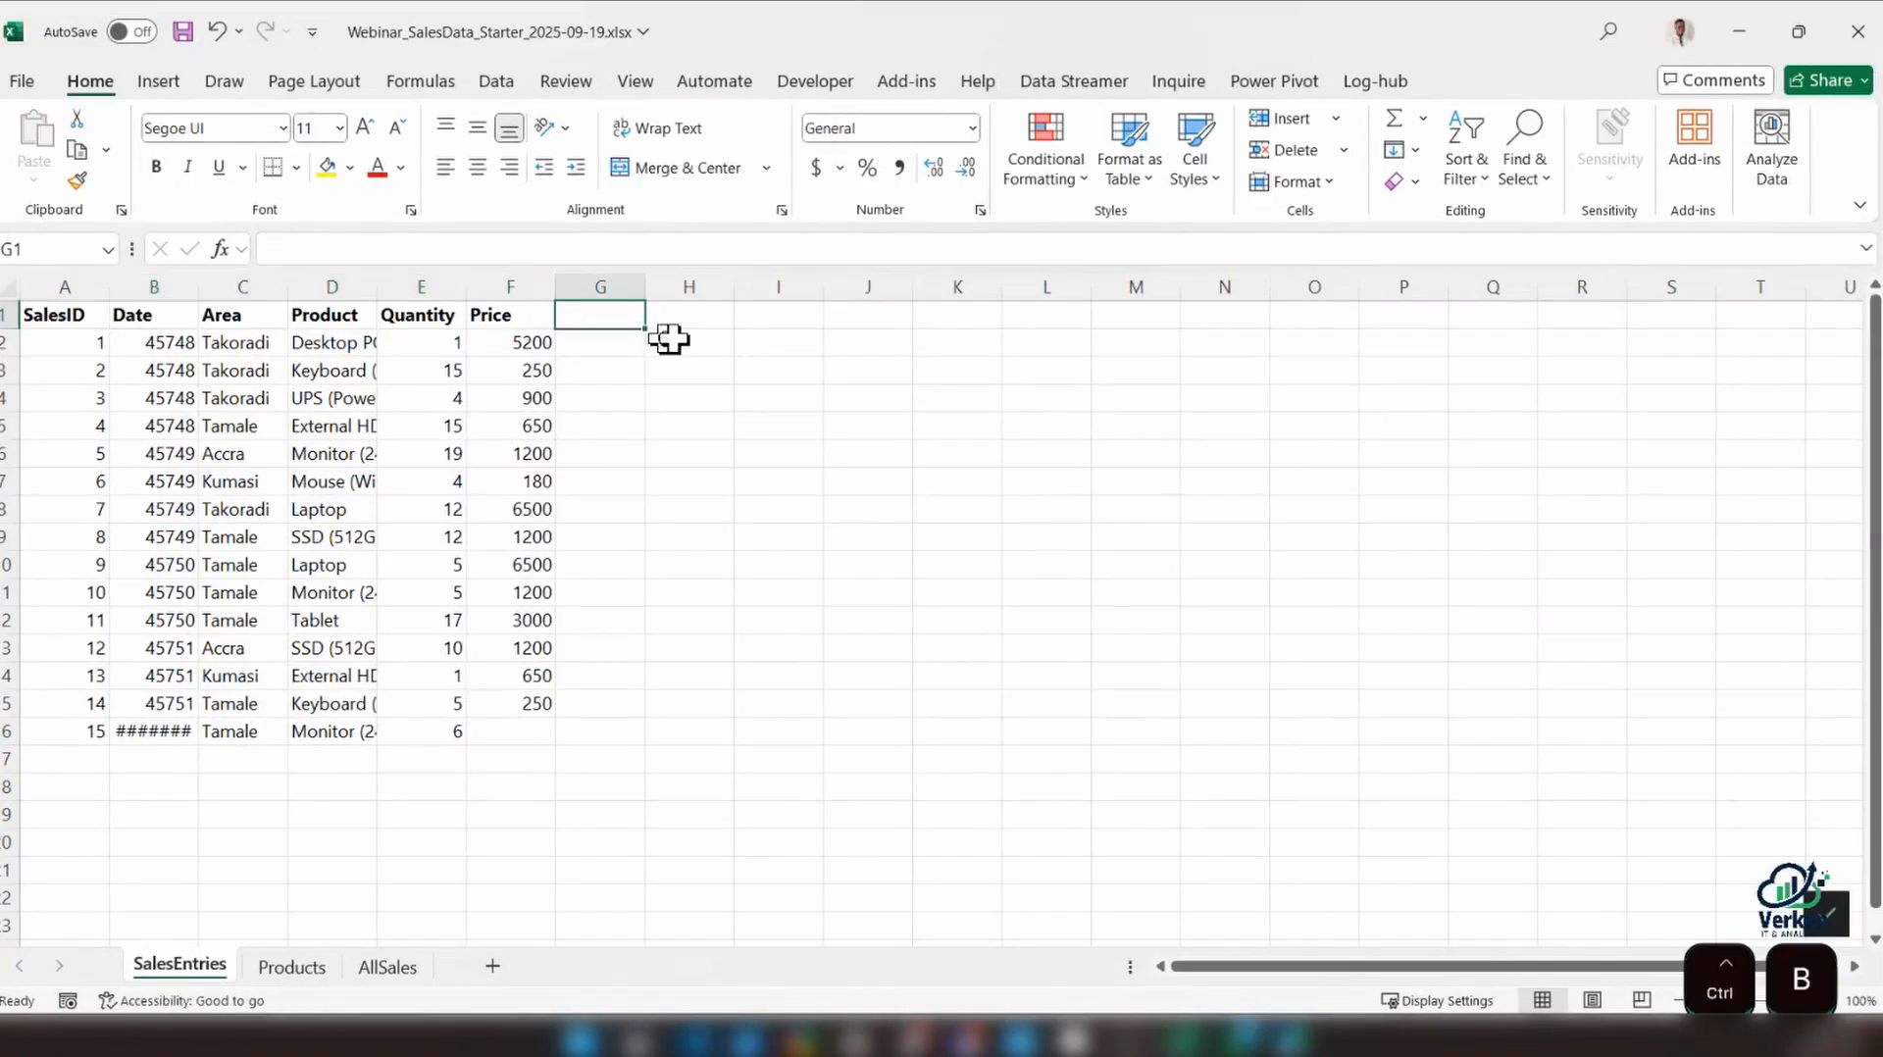
Auto-fit the width of the Product column to its contents
left_click(1823, 1000)
left_click(1824, 1000)
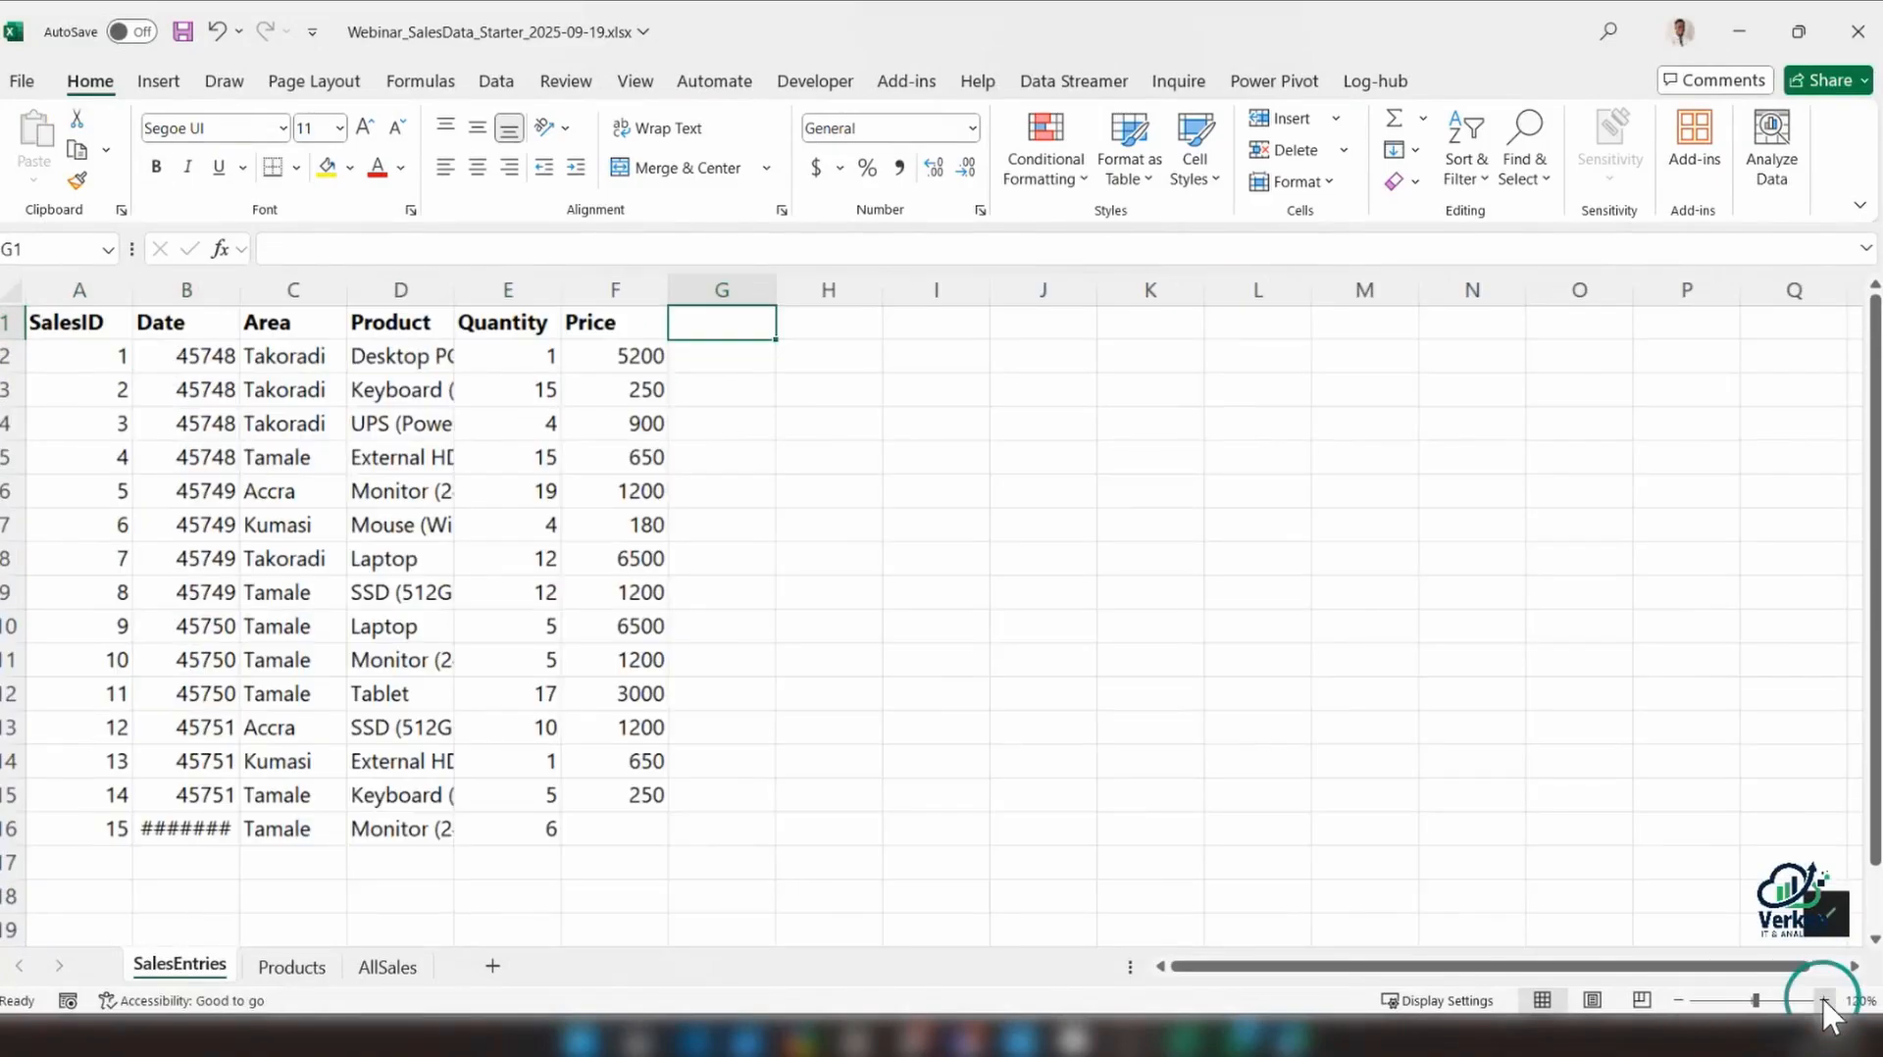
left_click(461, 322)
double_click(454, 290)
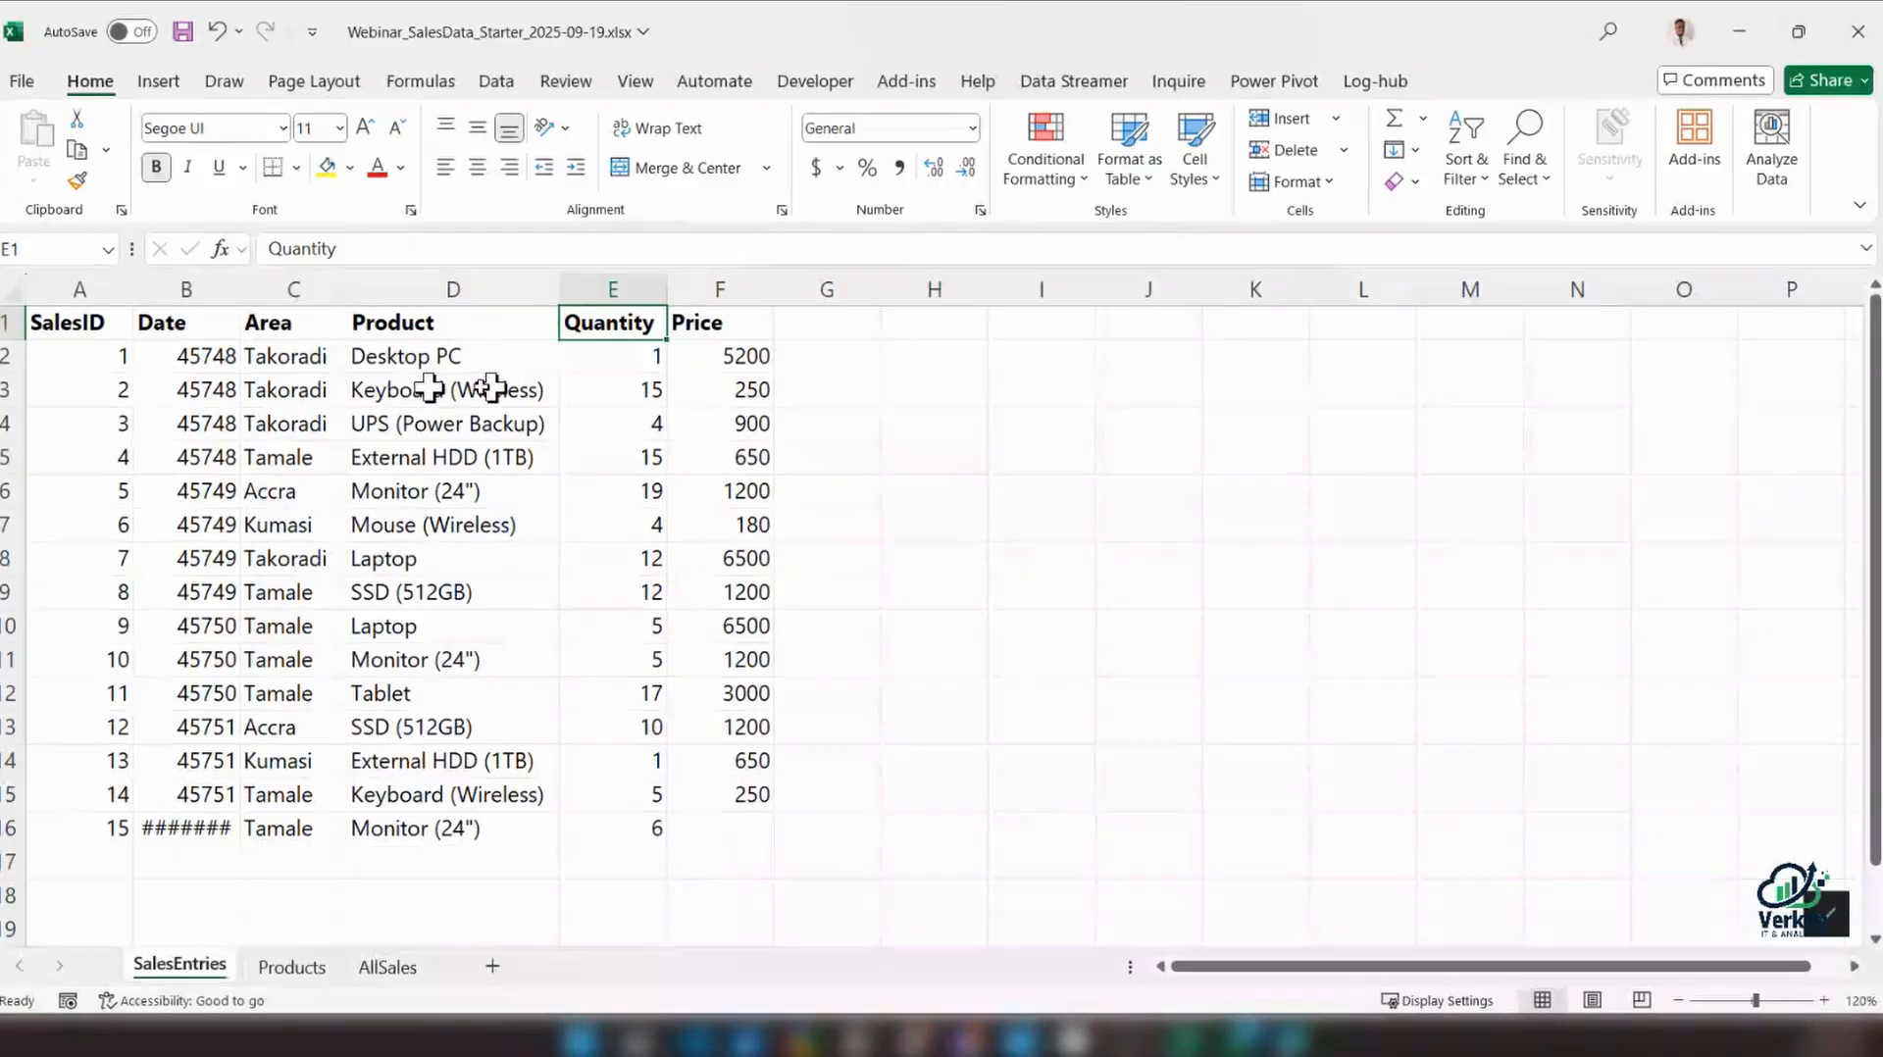
Add an Amount header in cell G1, directly after the Price column
left_click_drag(59, 321, 754, 837)
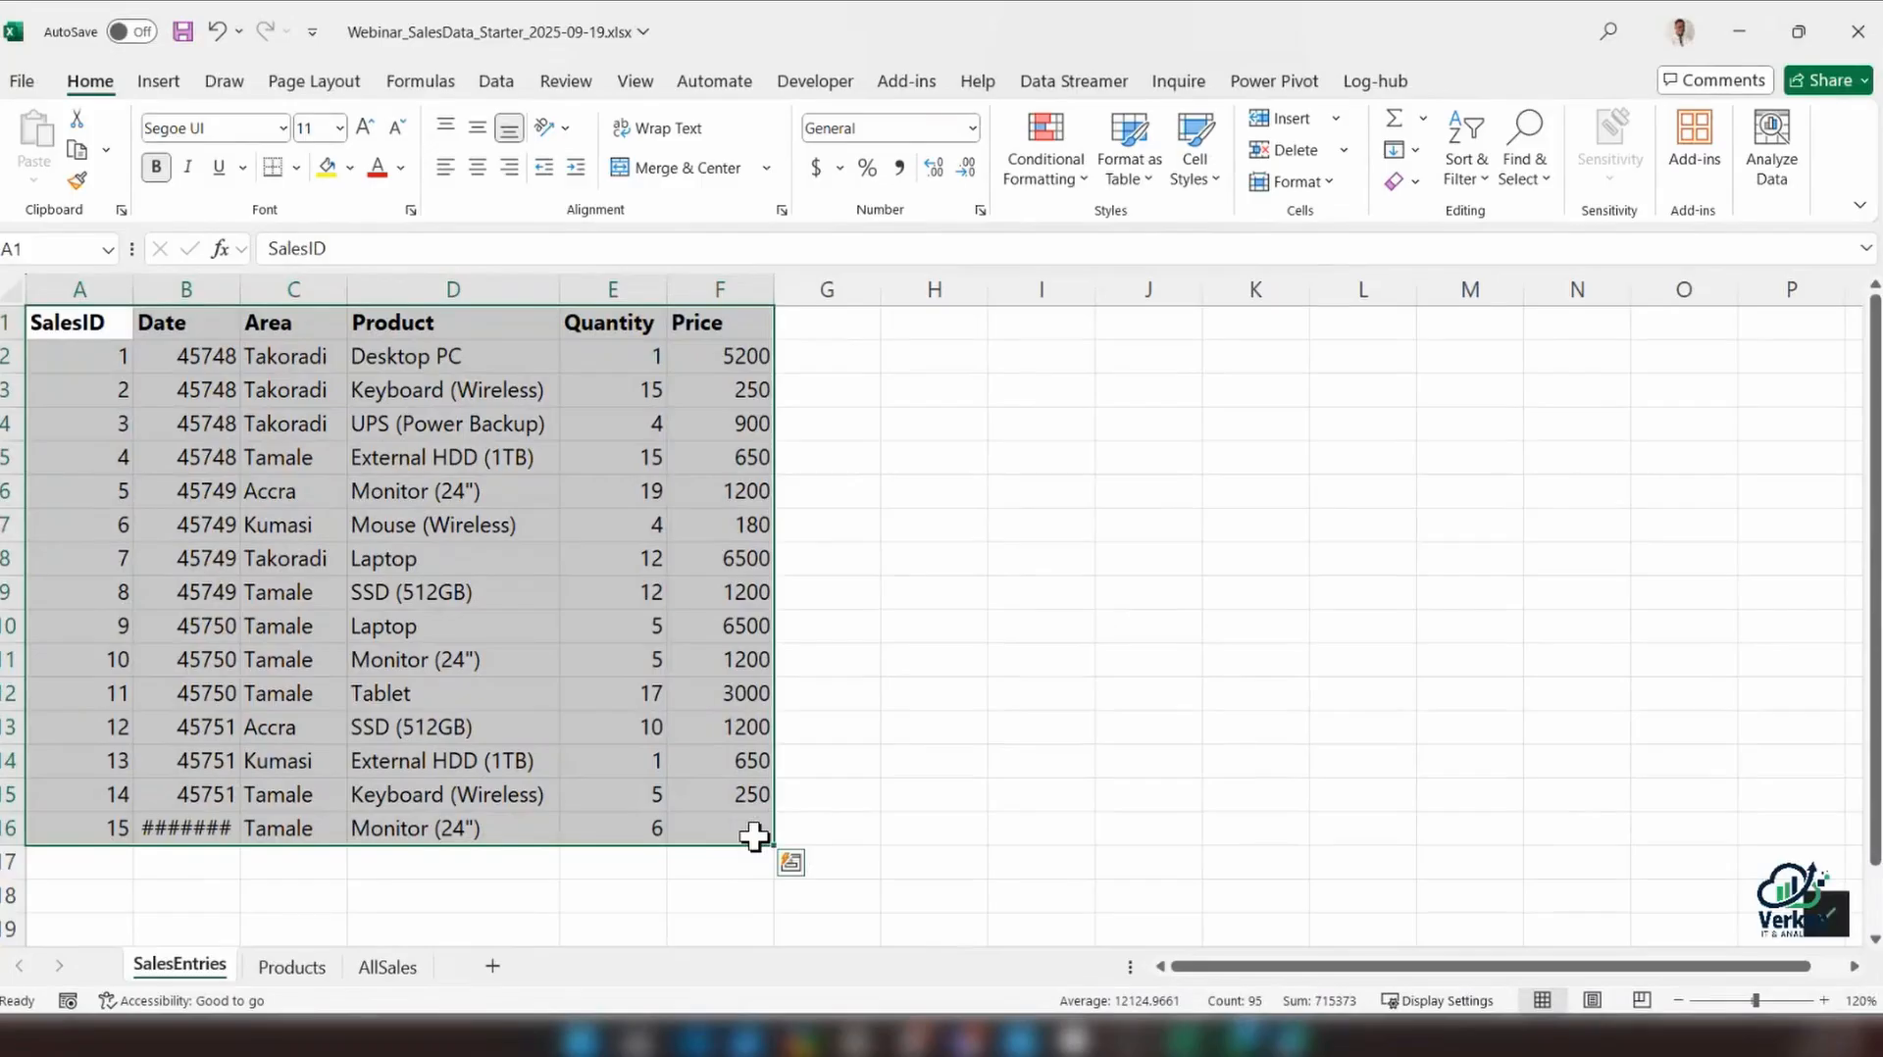
left_click(809, 326)
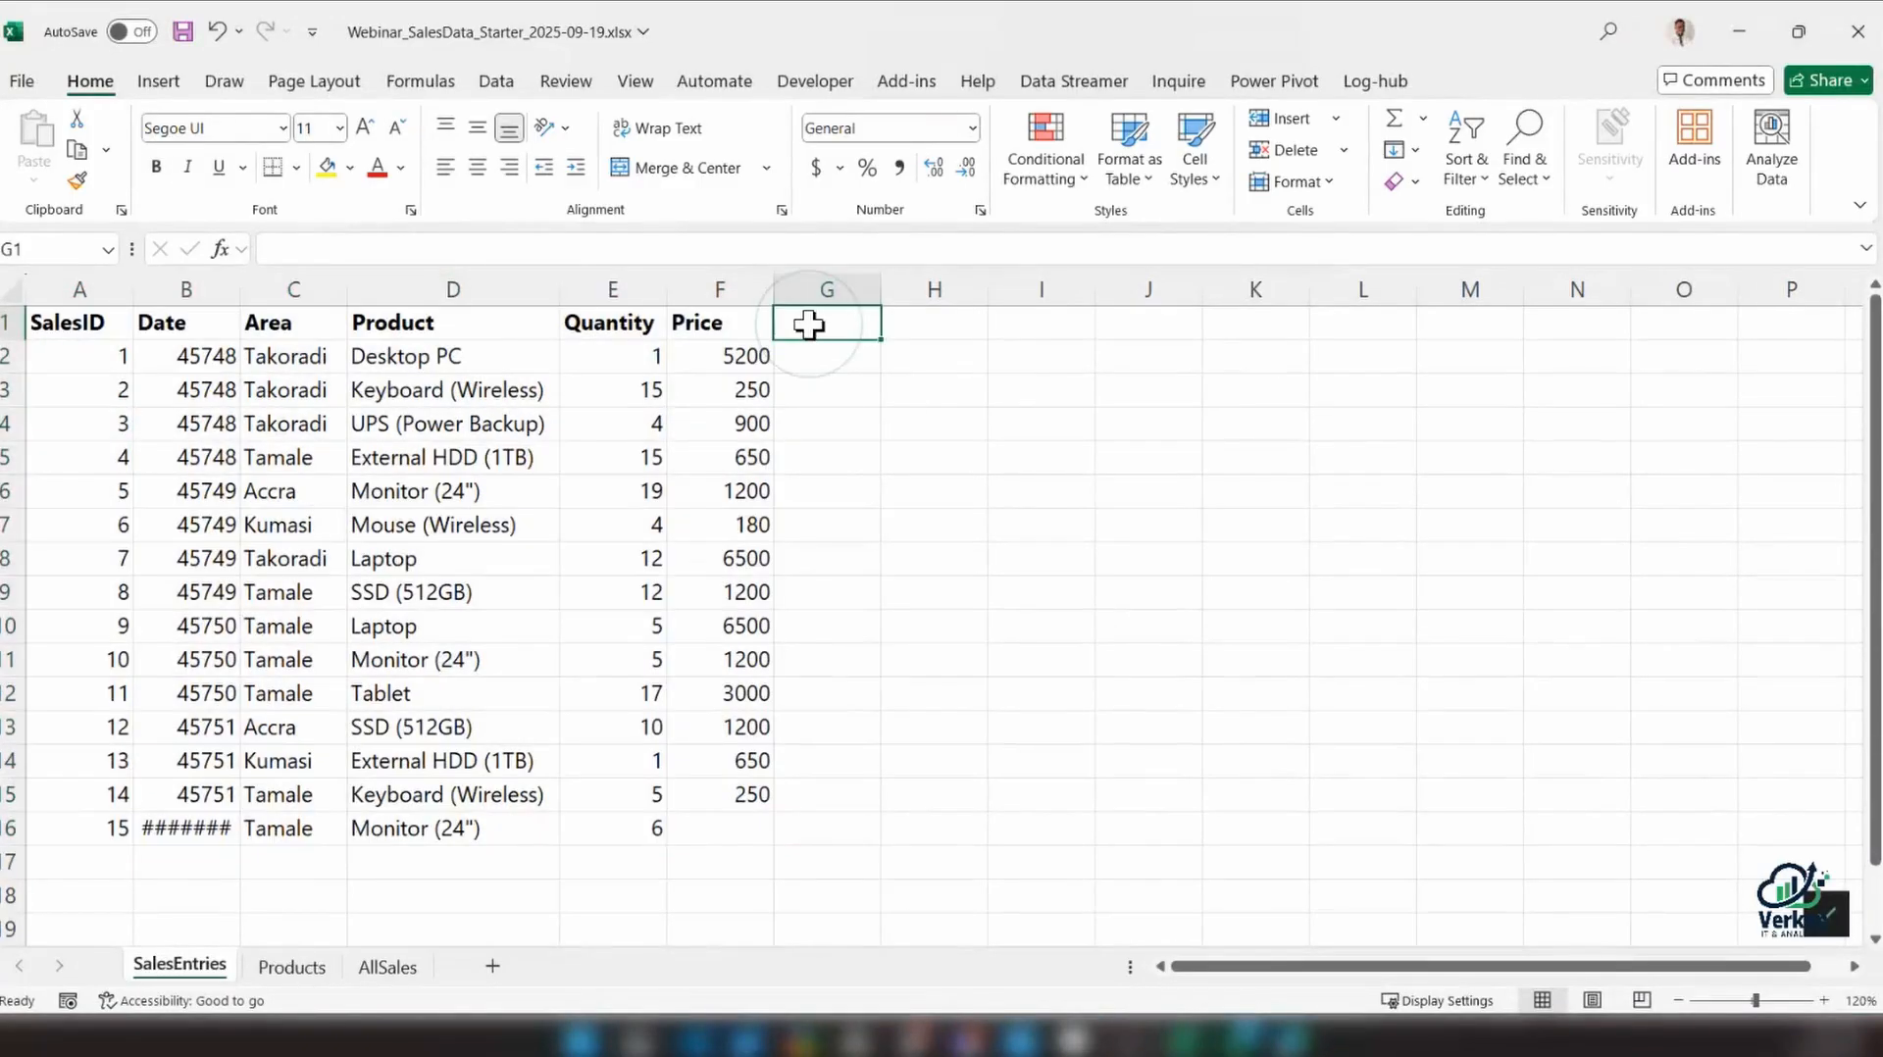
type("Amount")
key("Return")
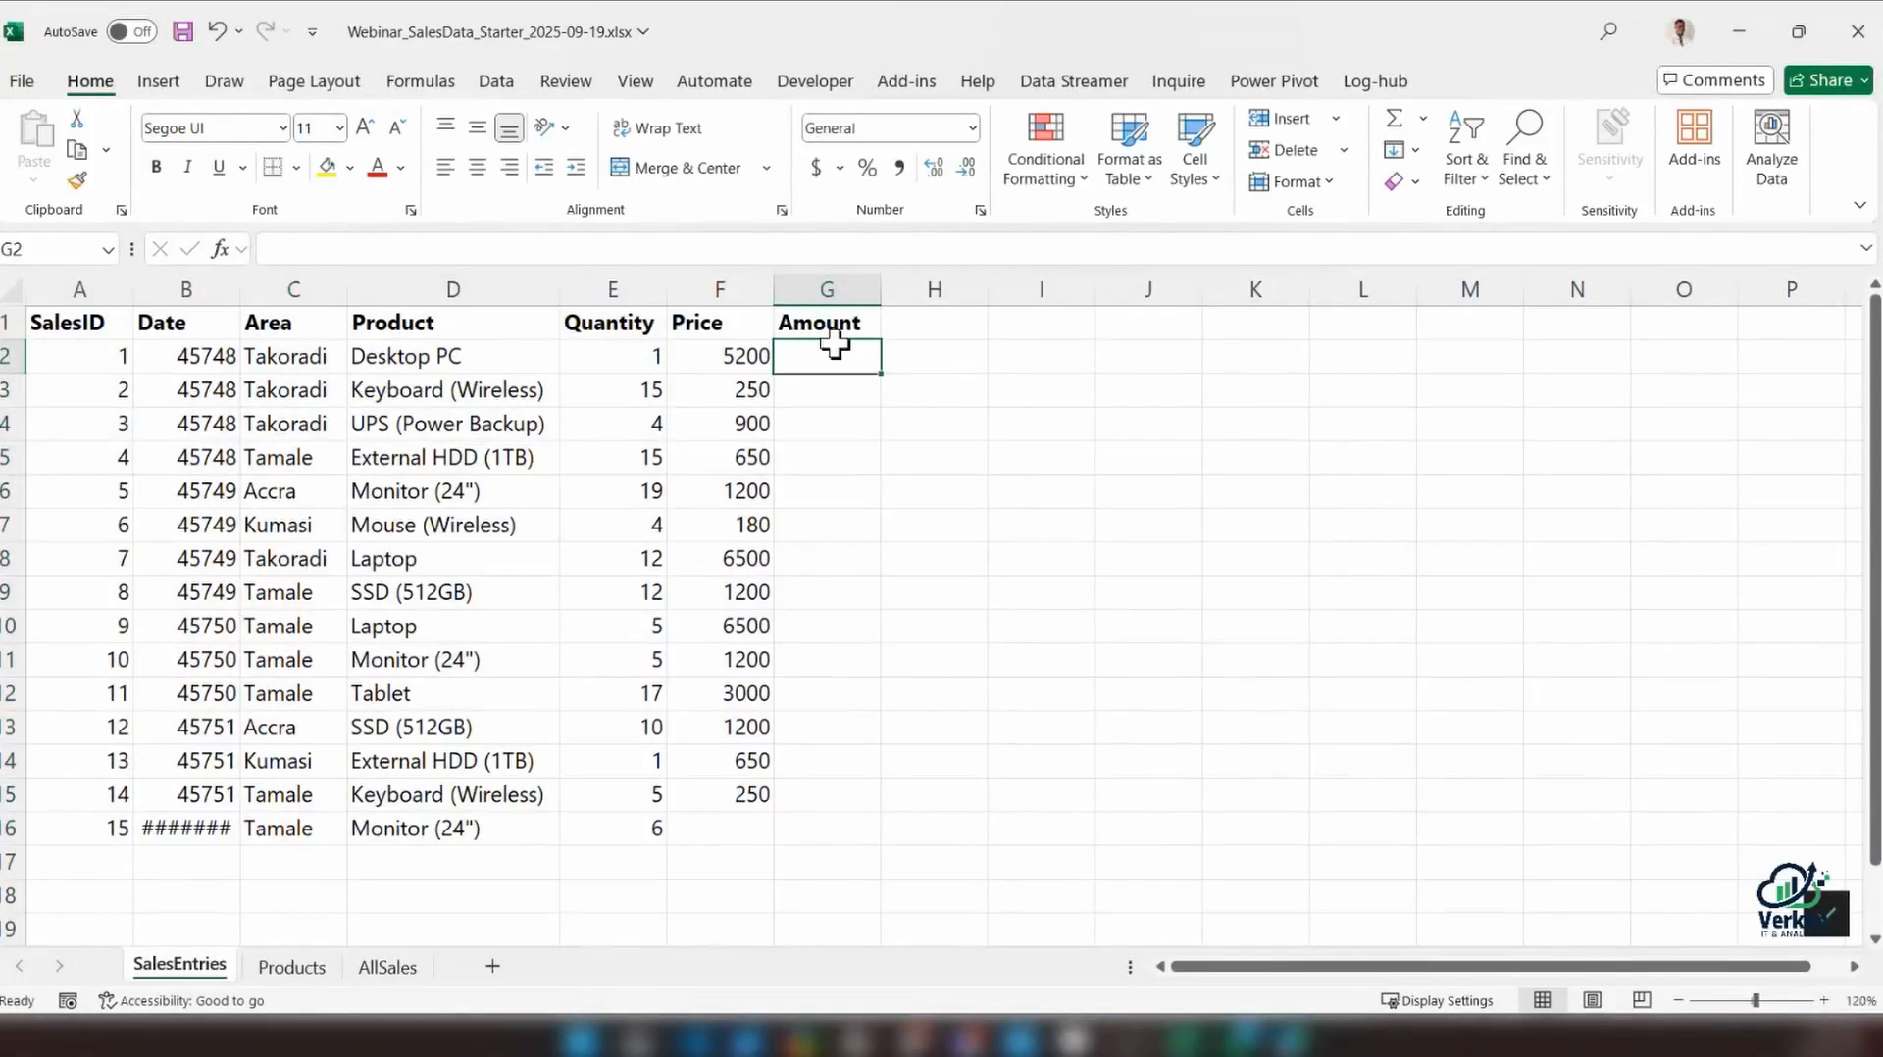
Calculate the amount in G2 with =E2*F2 and fill the formula down to G16
type("=")
left_click(612, 350)
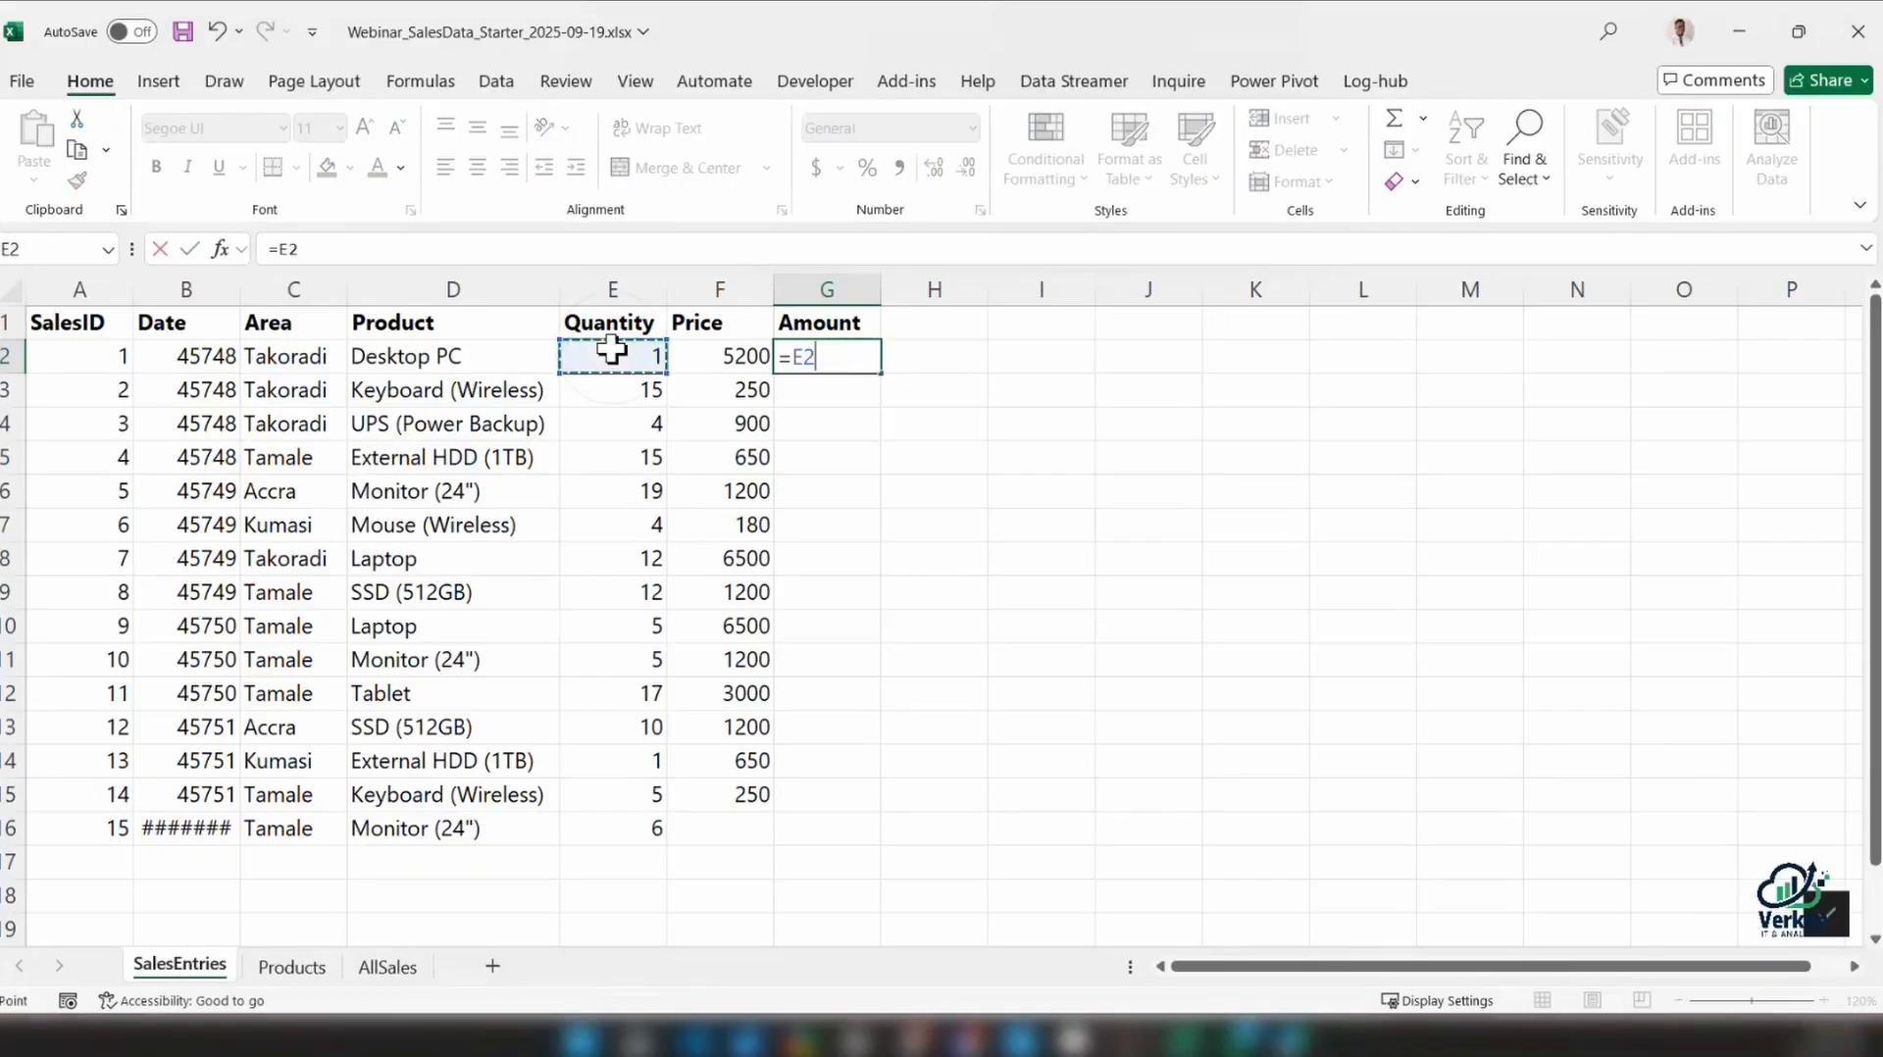
type("*U")
key("BackSpace")
left_click(711, 363)
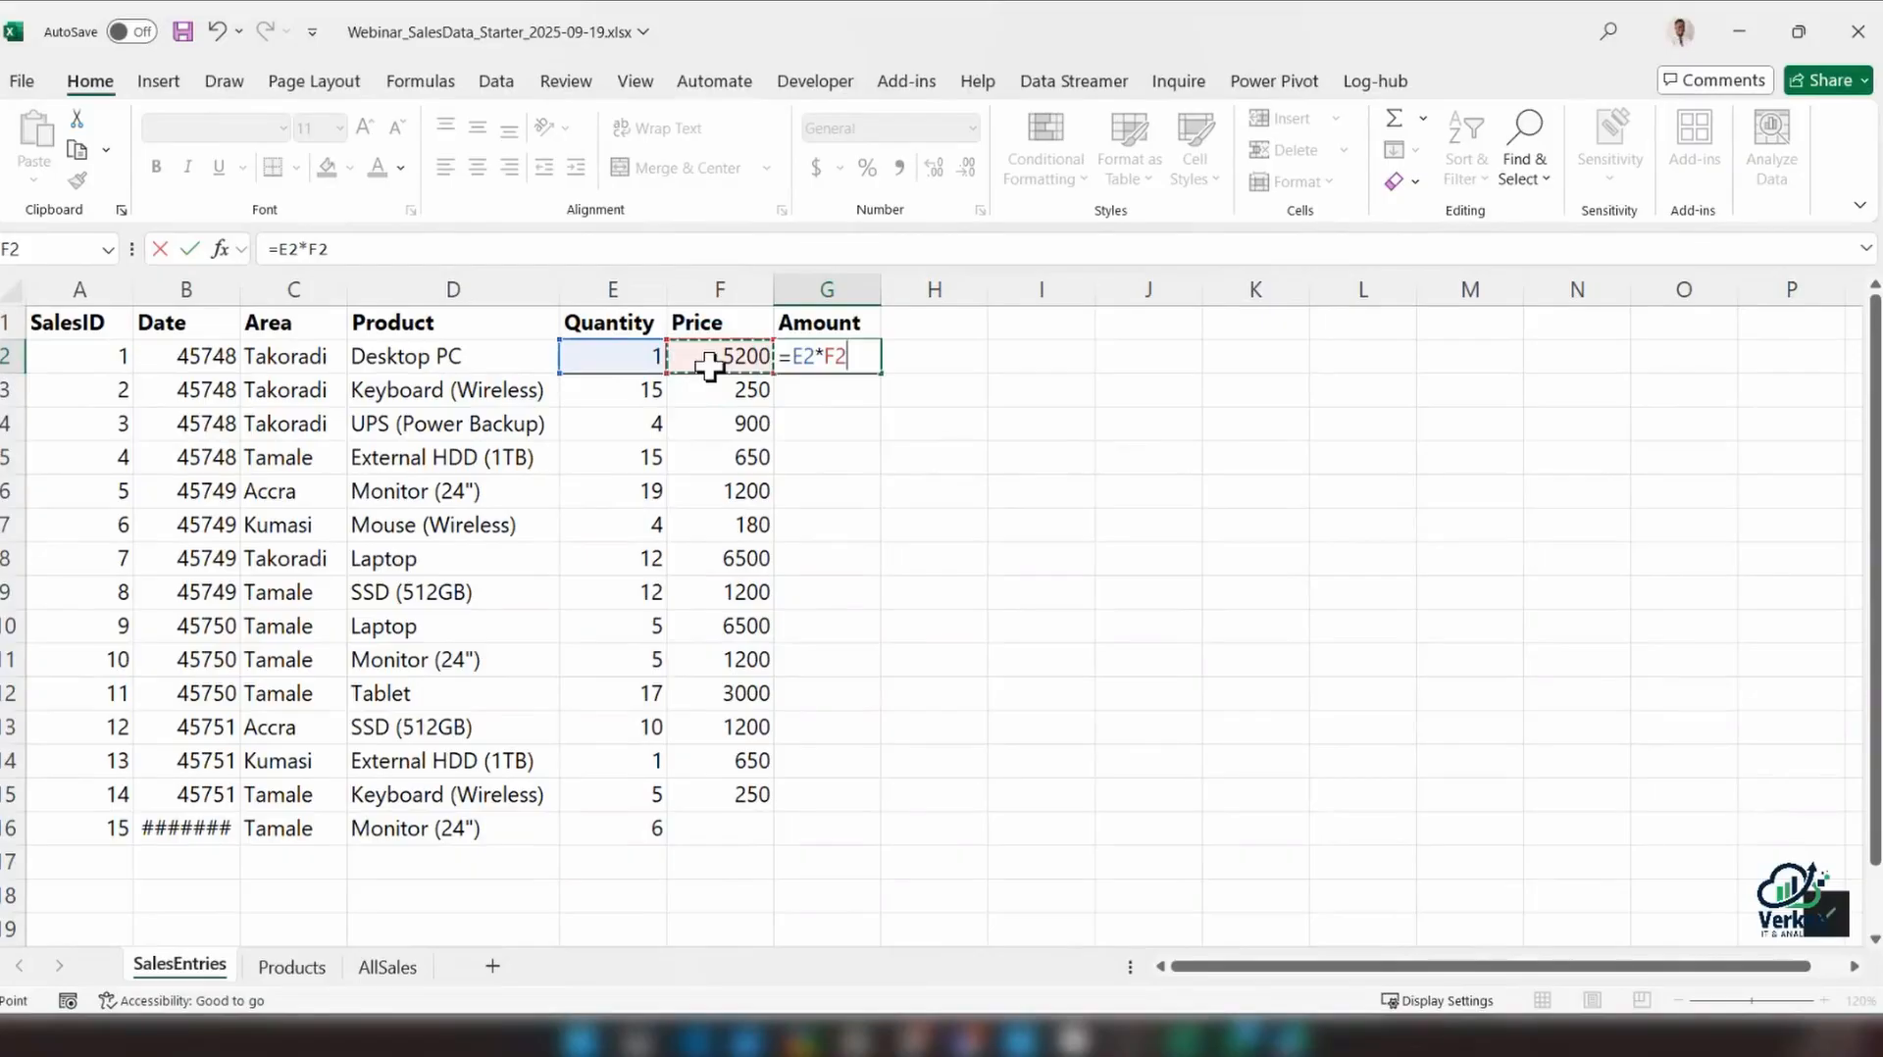
key("Return")
left_click(857, 359)
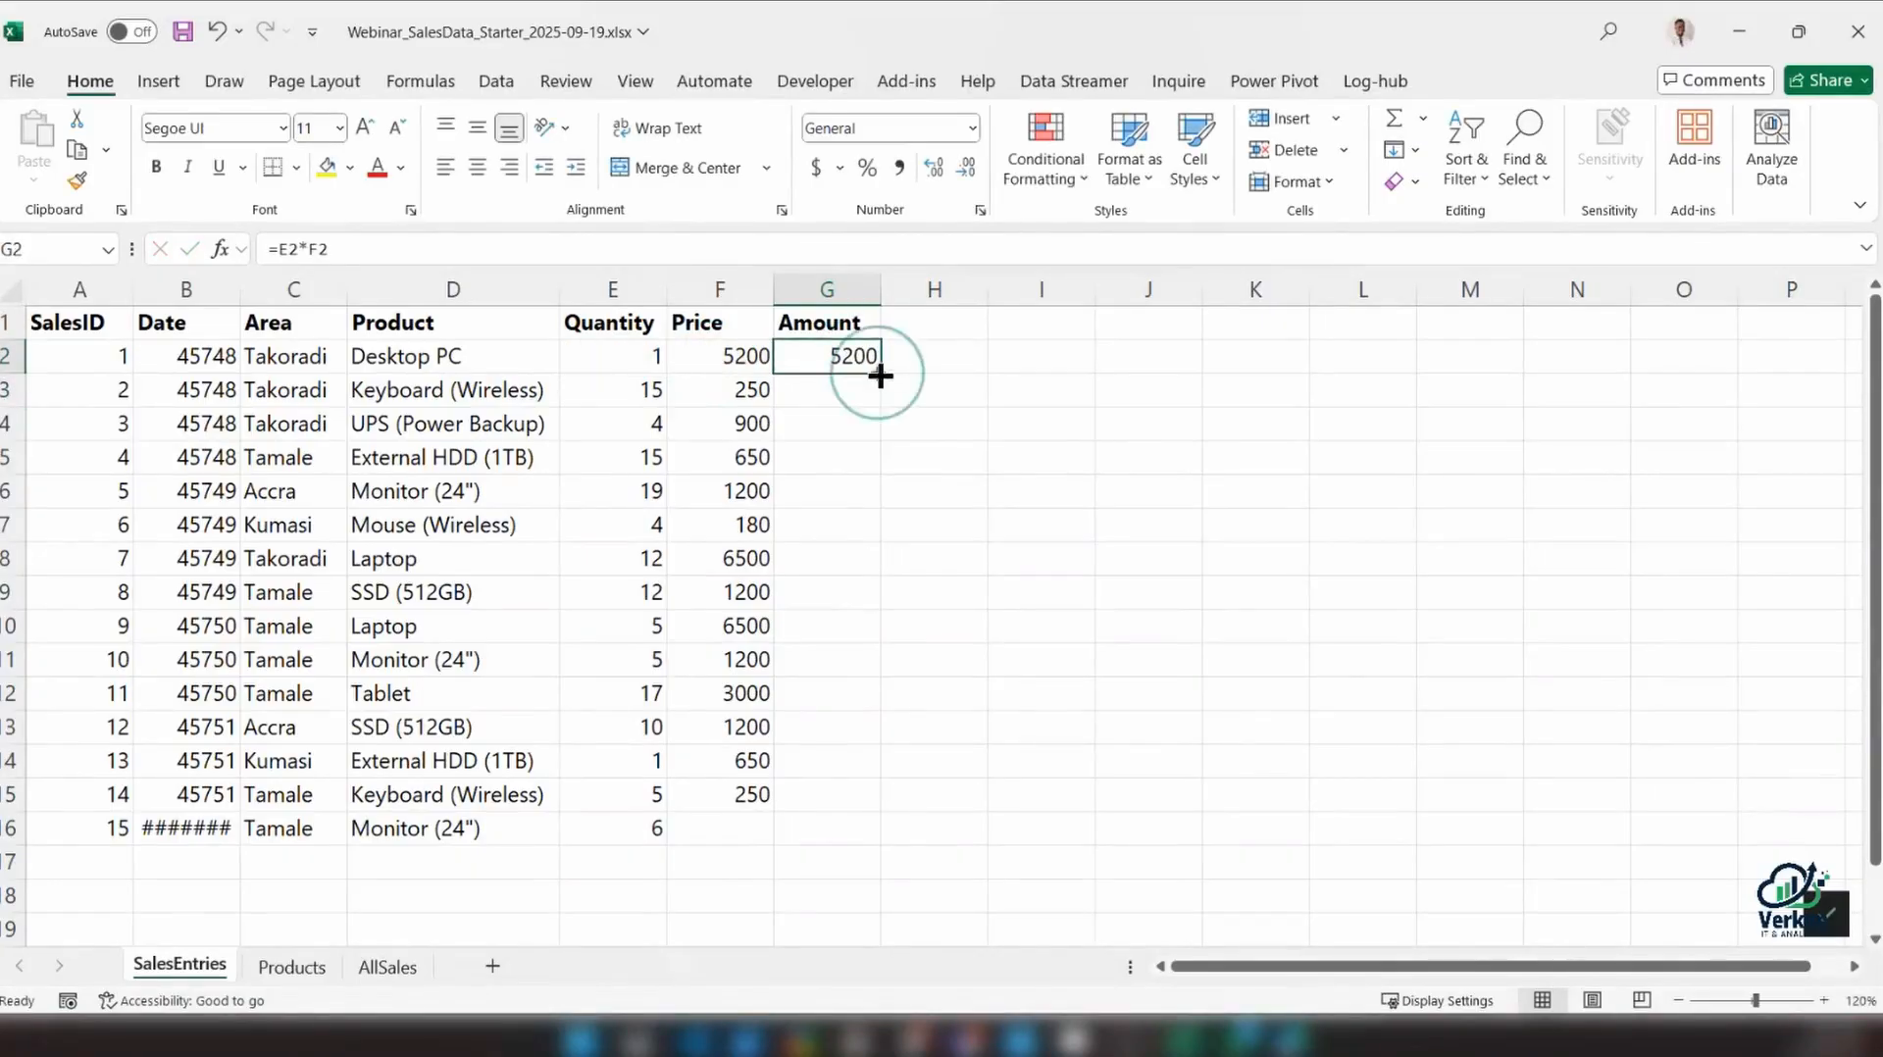
left_click_drag(878, 376, 843, 832)
left_click(843, 832)
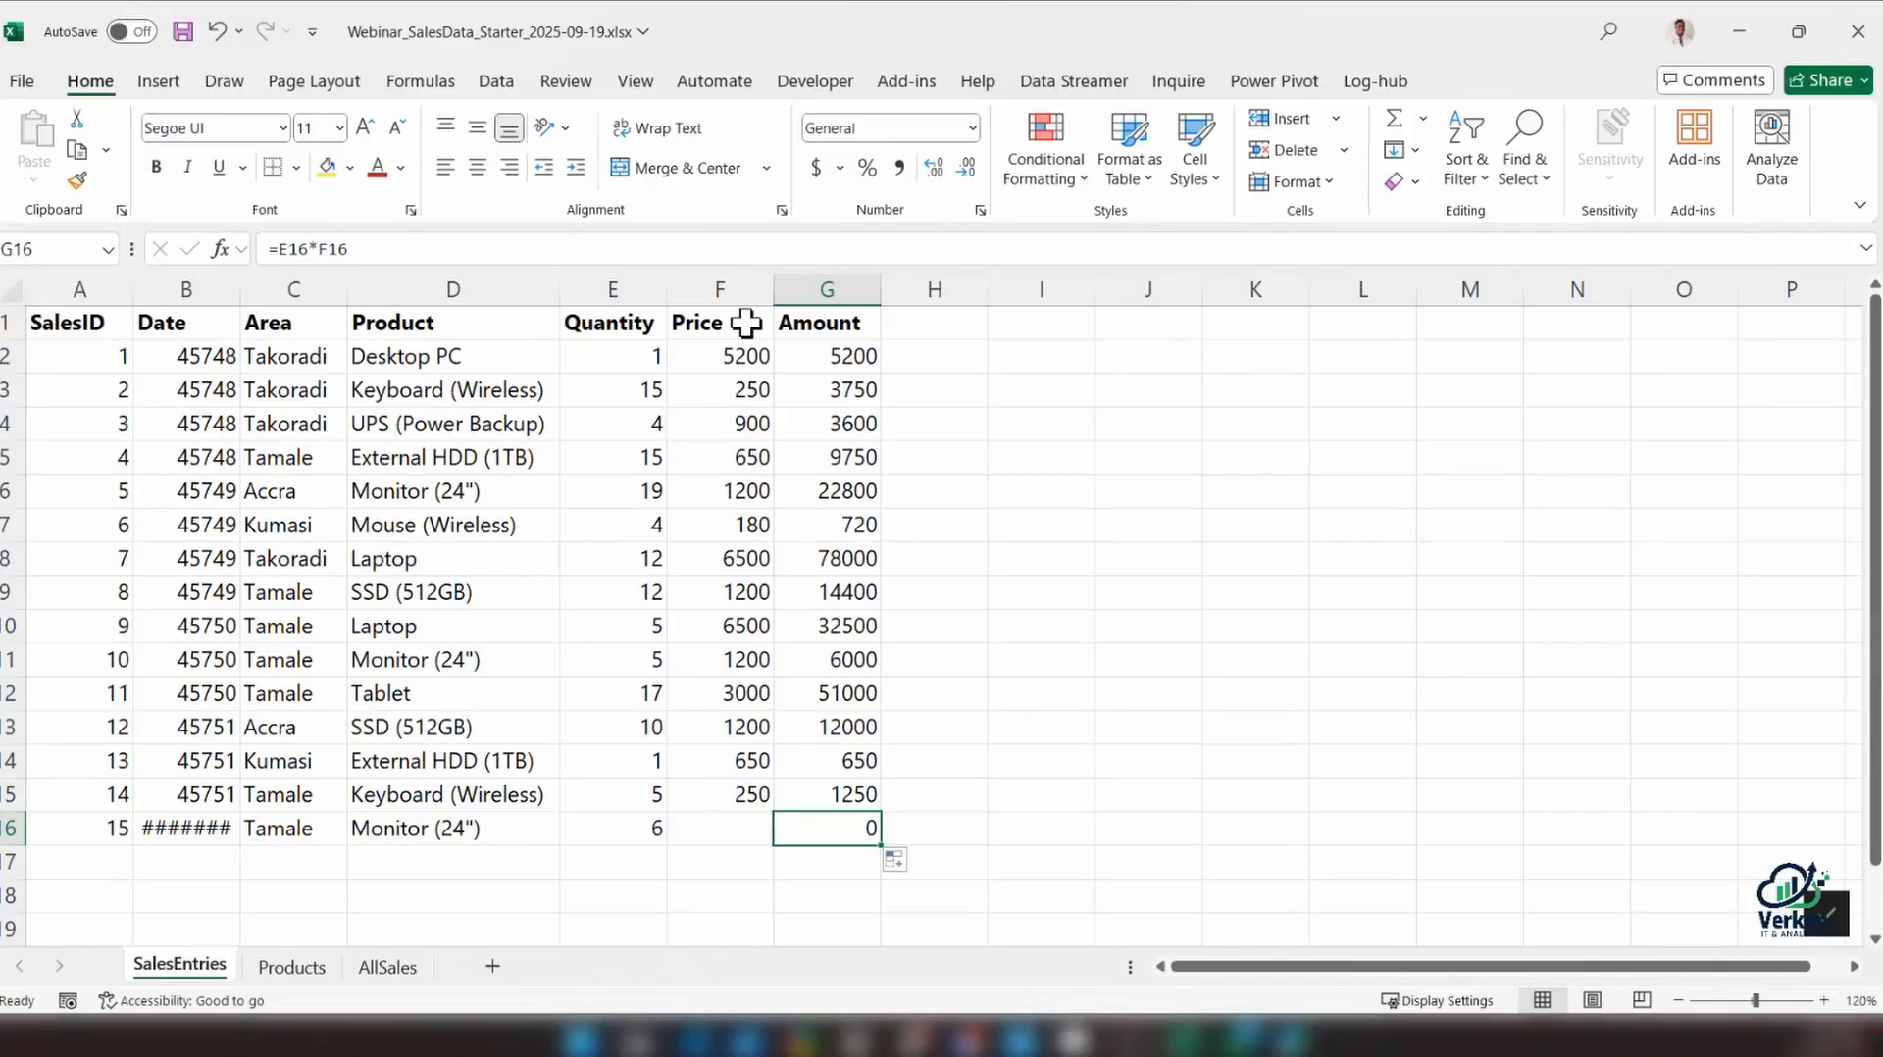
Look for the missing price of the SalesID 15 entry by searching the AllSales sheet for its product name, Monitor (24")
left_click(745, 832)
left_click(387, 967)
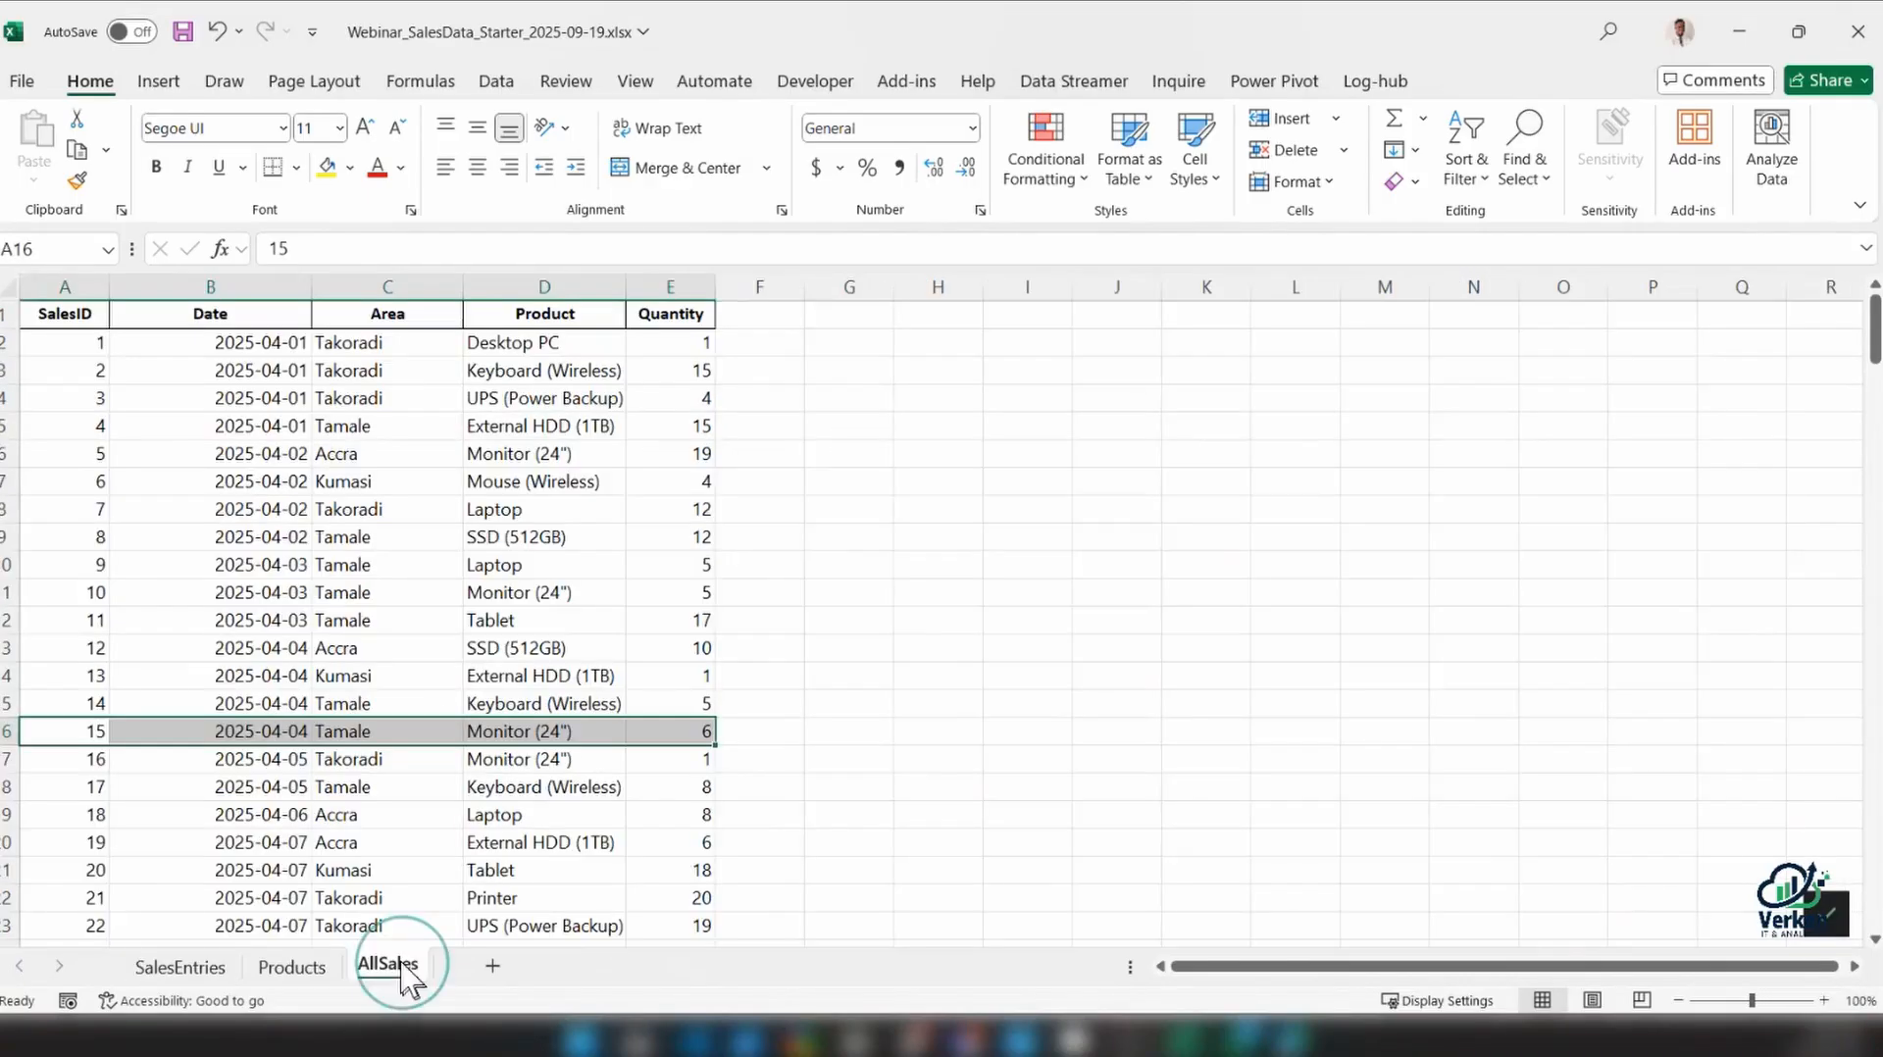
left_click(177, 967)
left_click(397, 832)
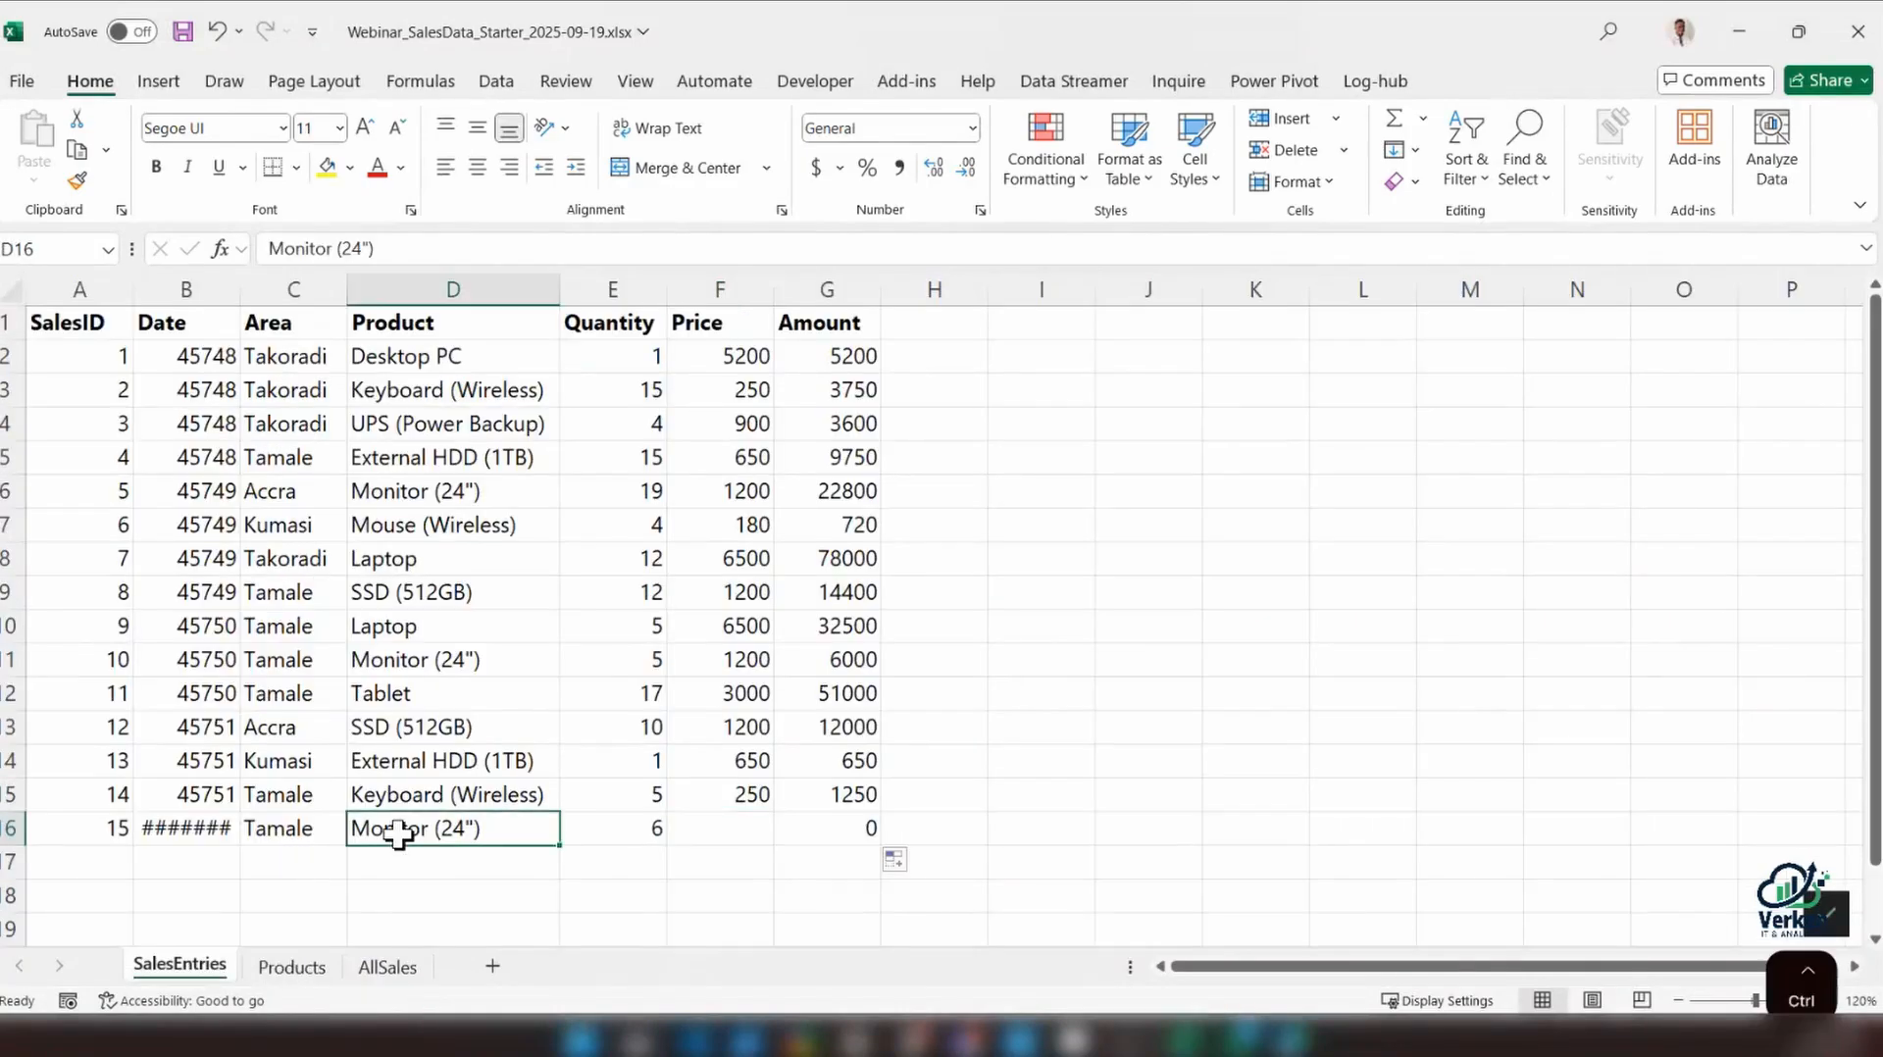
key("ctrl+c")
left_click(387, 967)
left_click(386, 674)
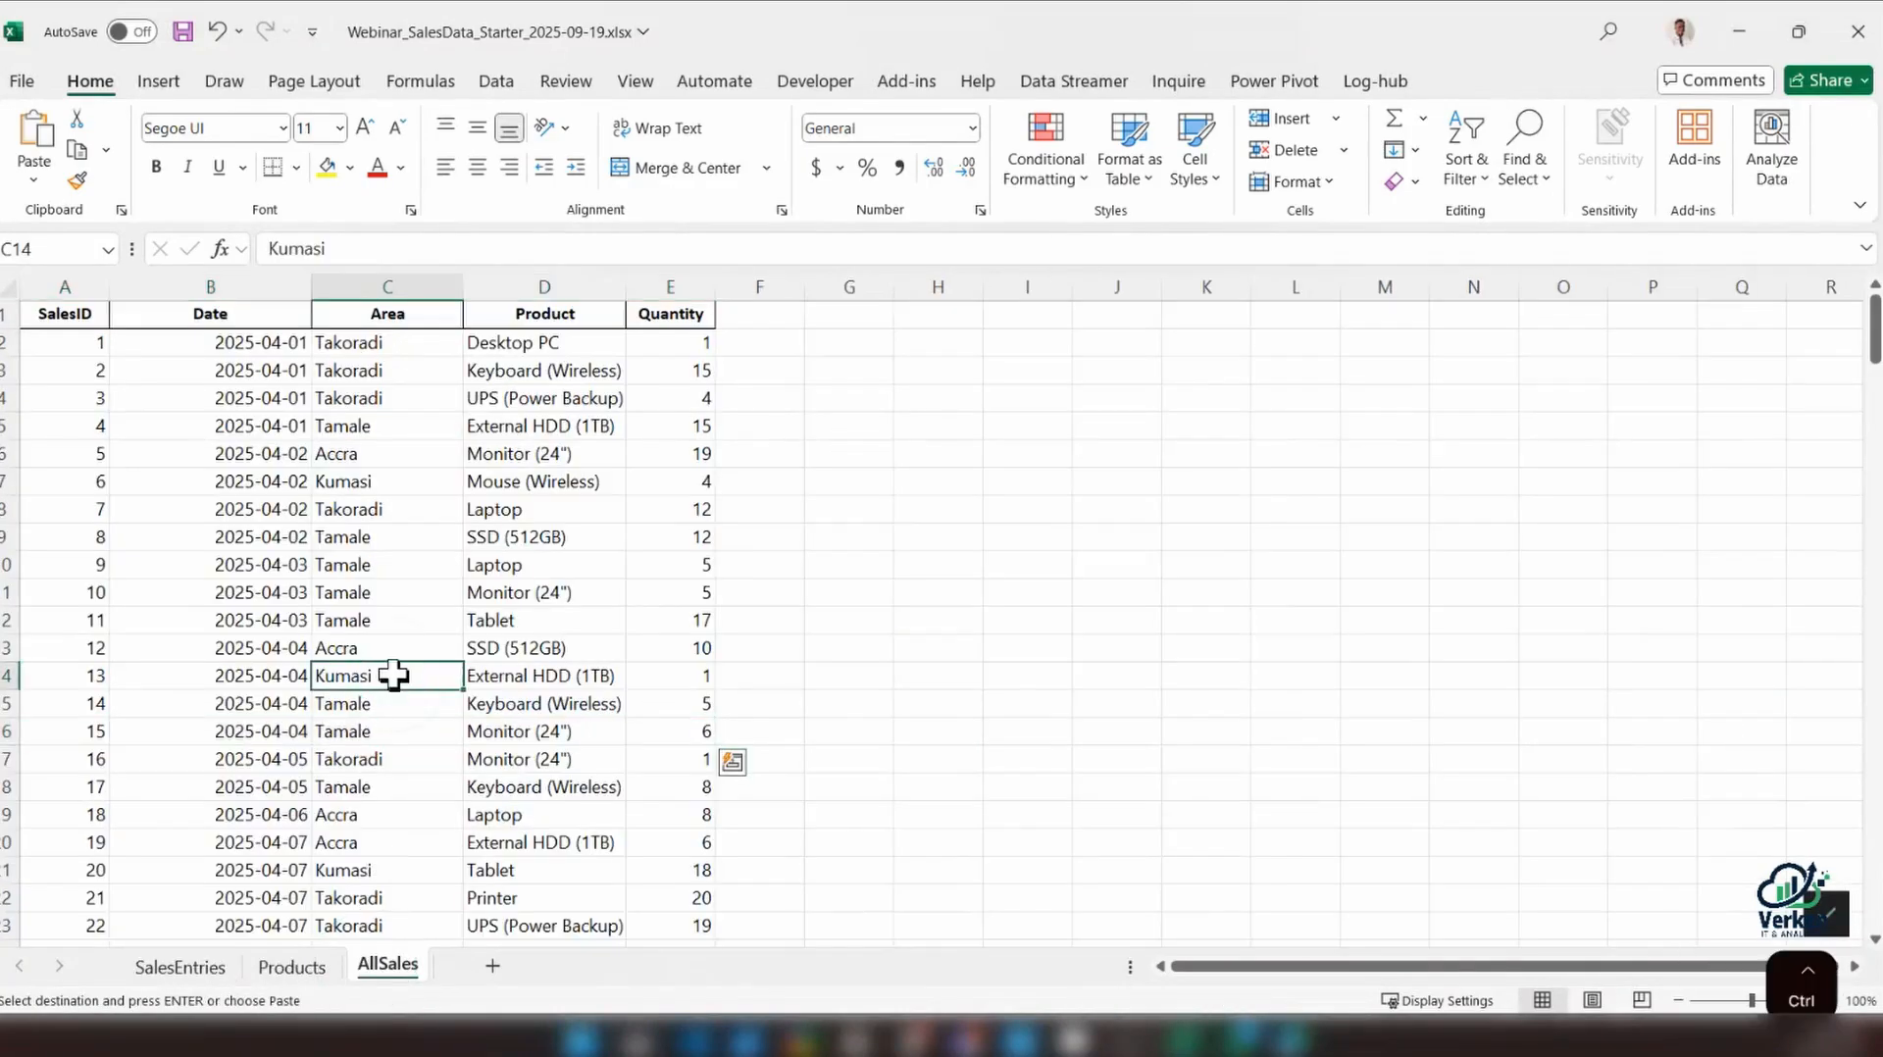
key("ctrl+f")
key("ctrl+v")
left_click(1096, 446)
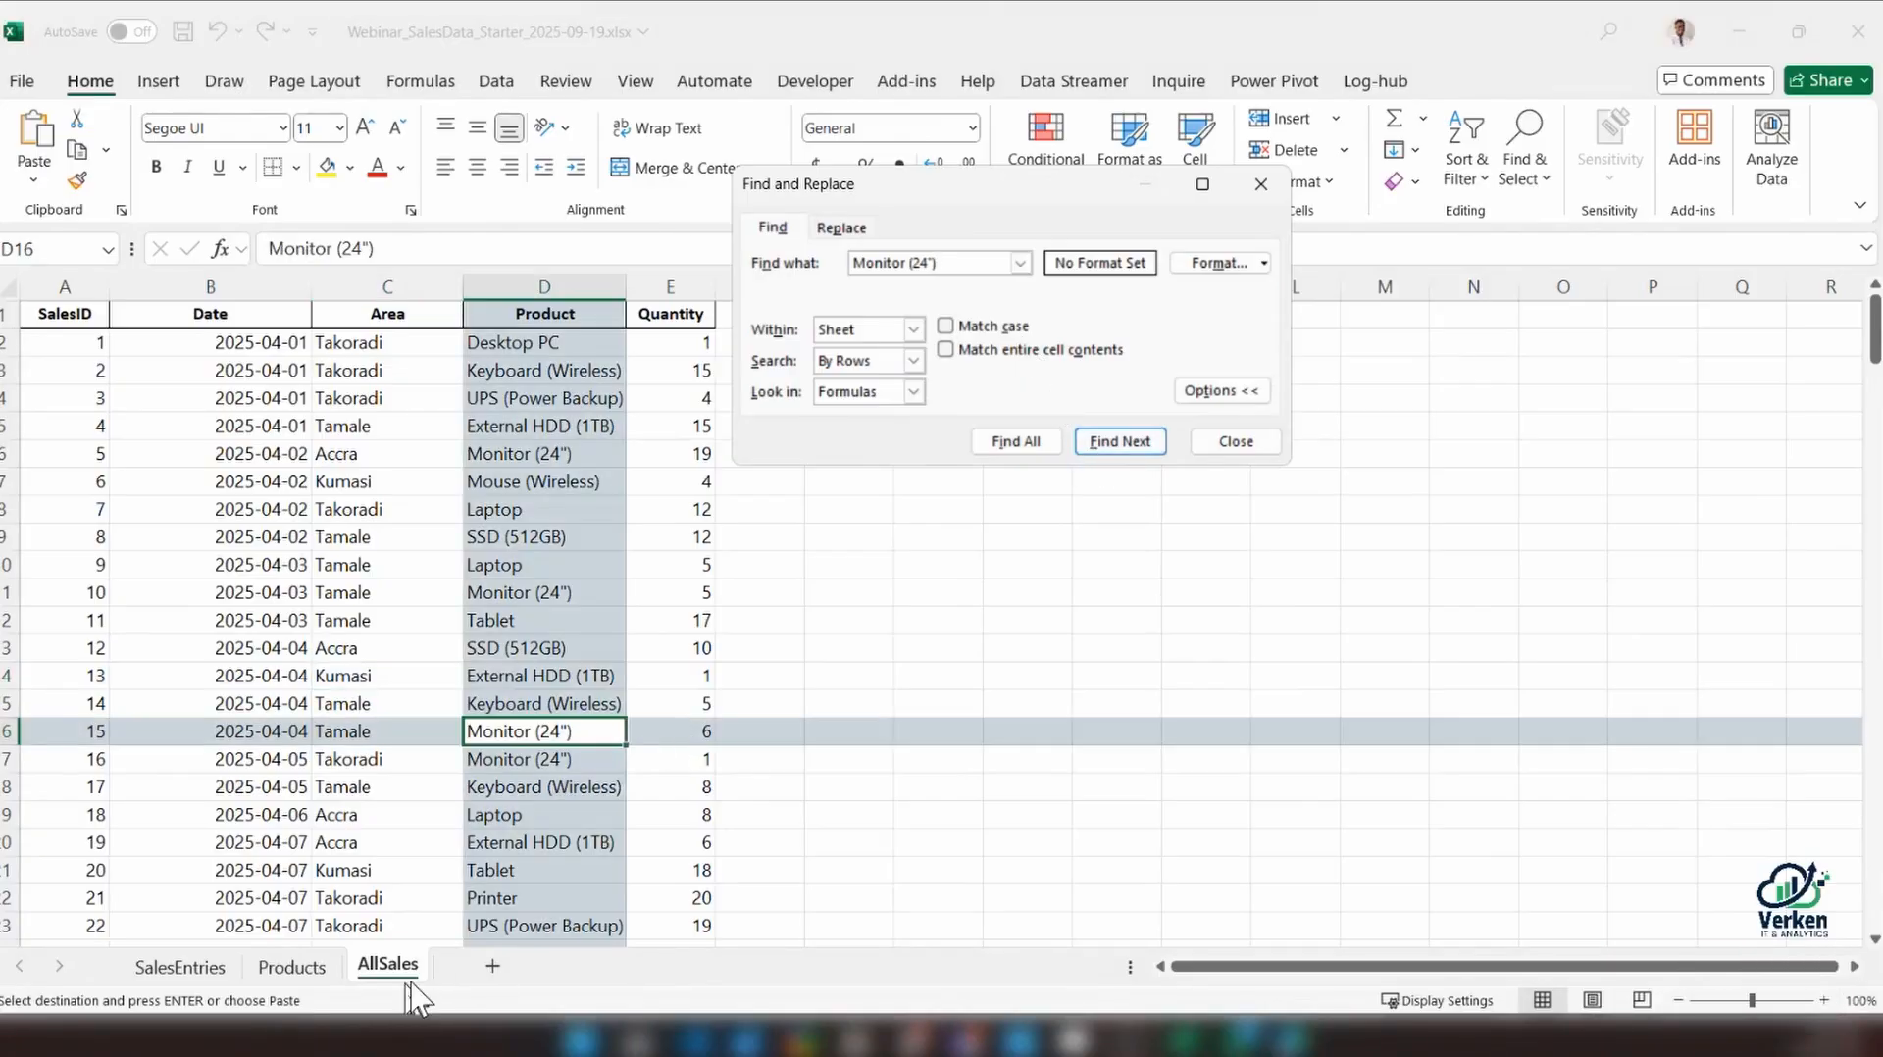
Try to search the Products sheet for Monitor (24")
left_click(293, 967)
key("ctrl+f")
key("ctrl+v")
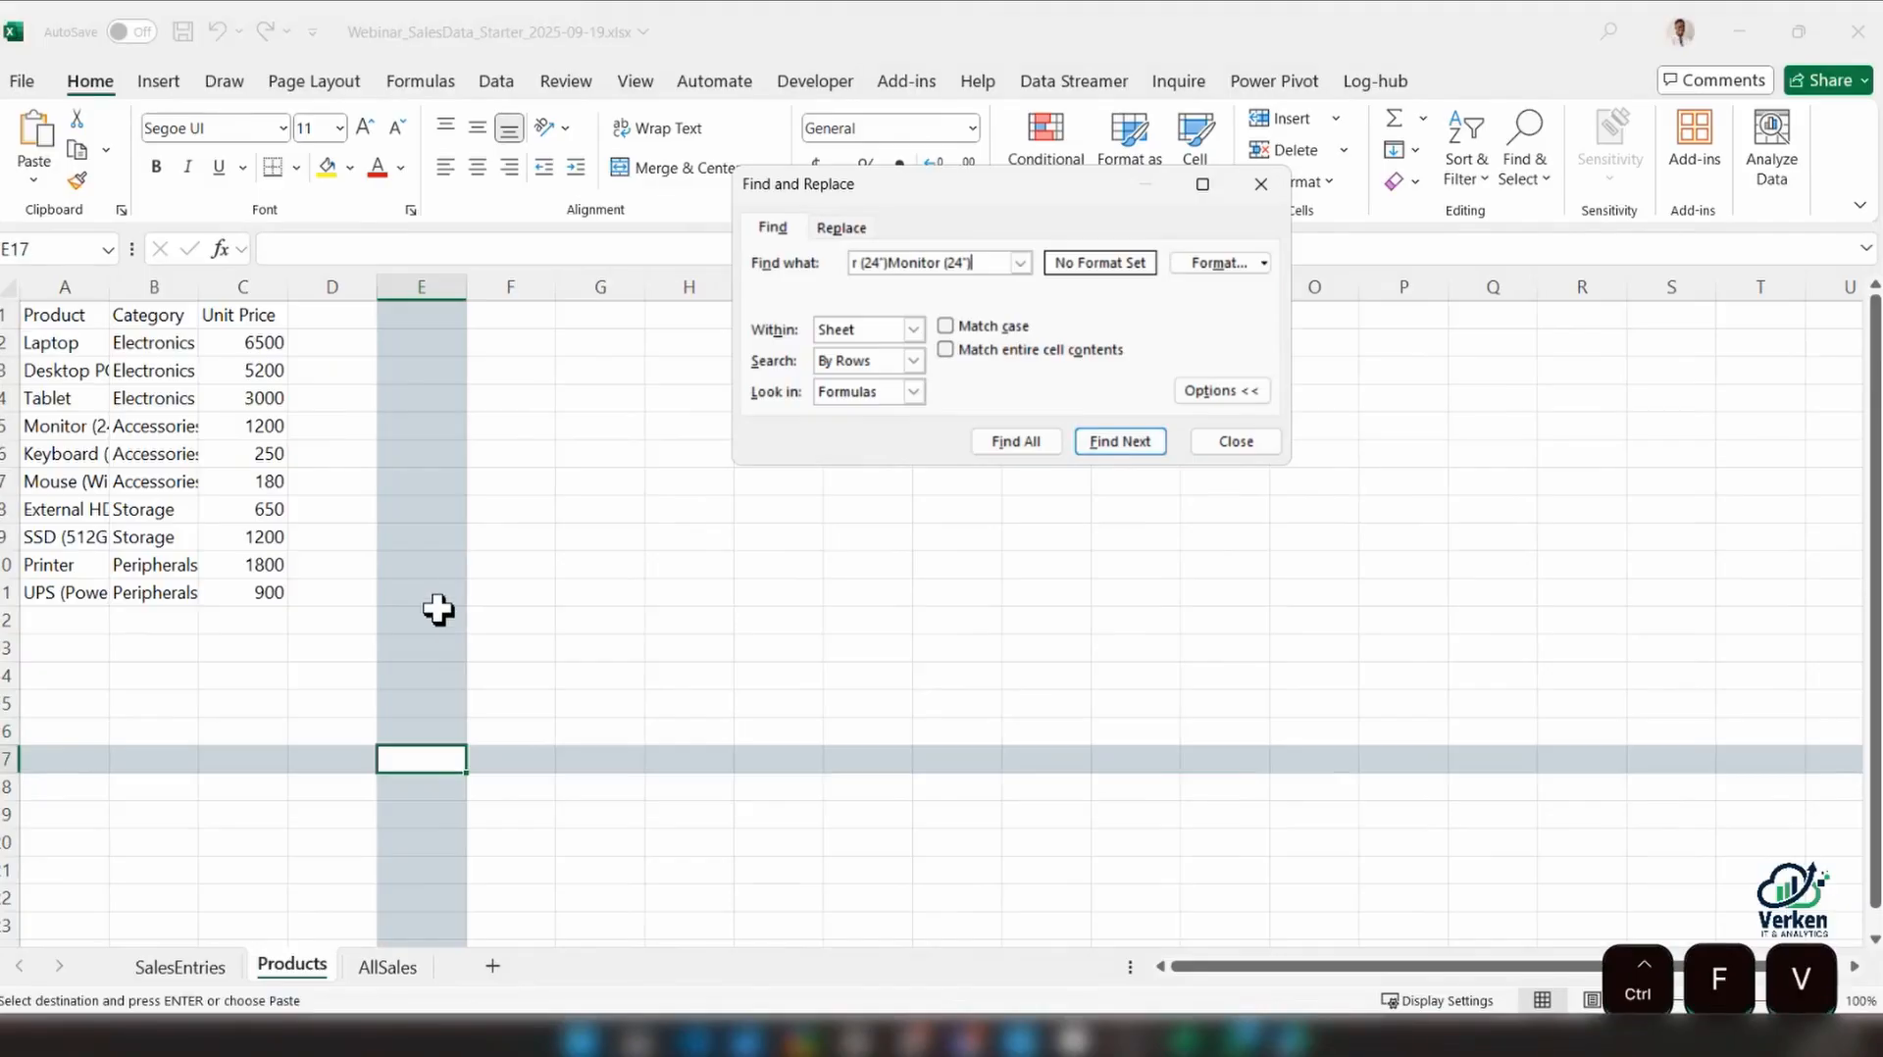
key("Return")
left_click(948, 591)
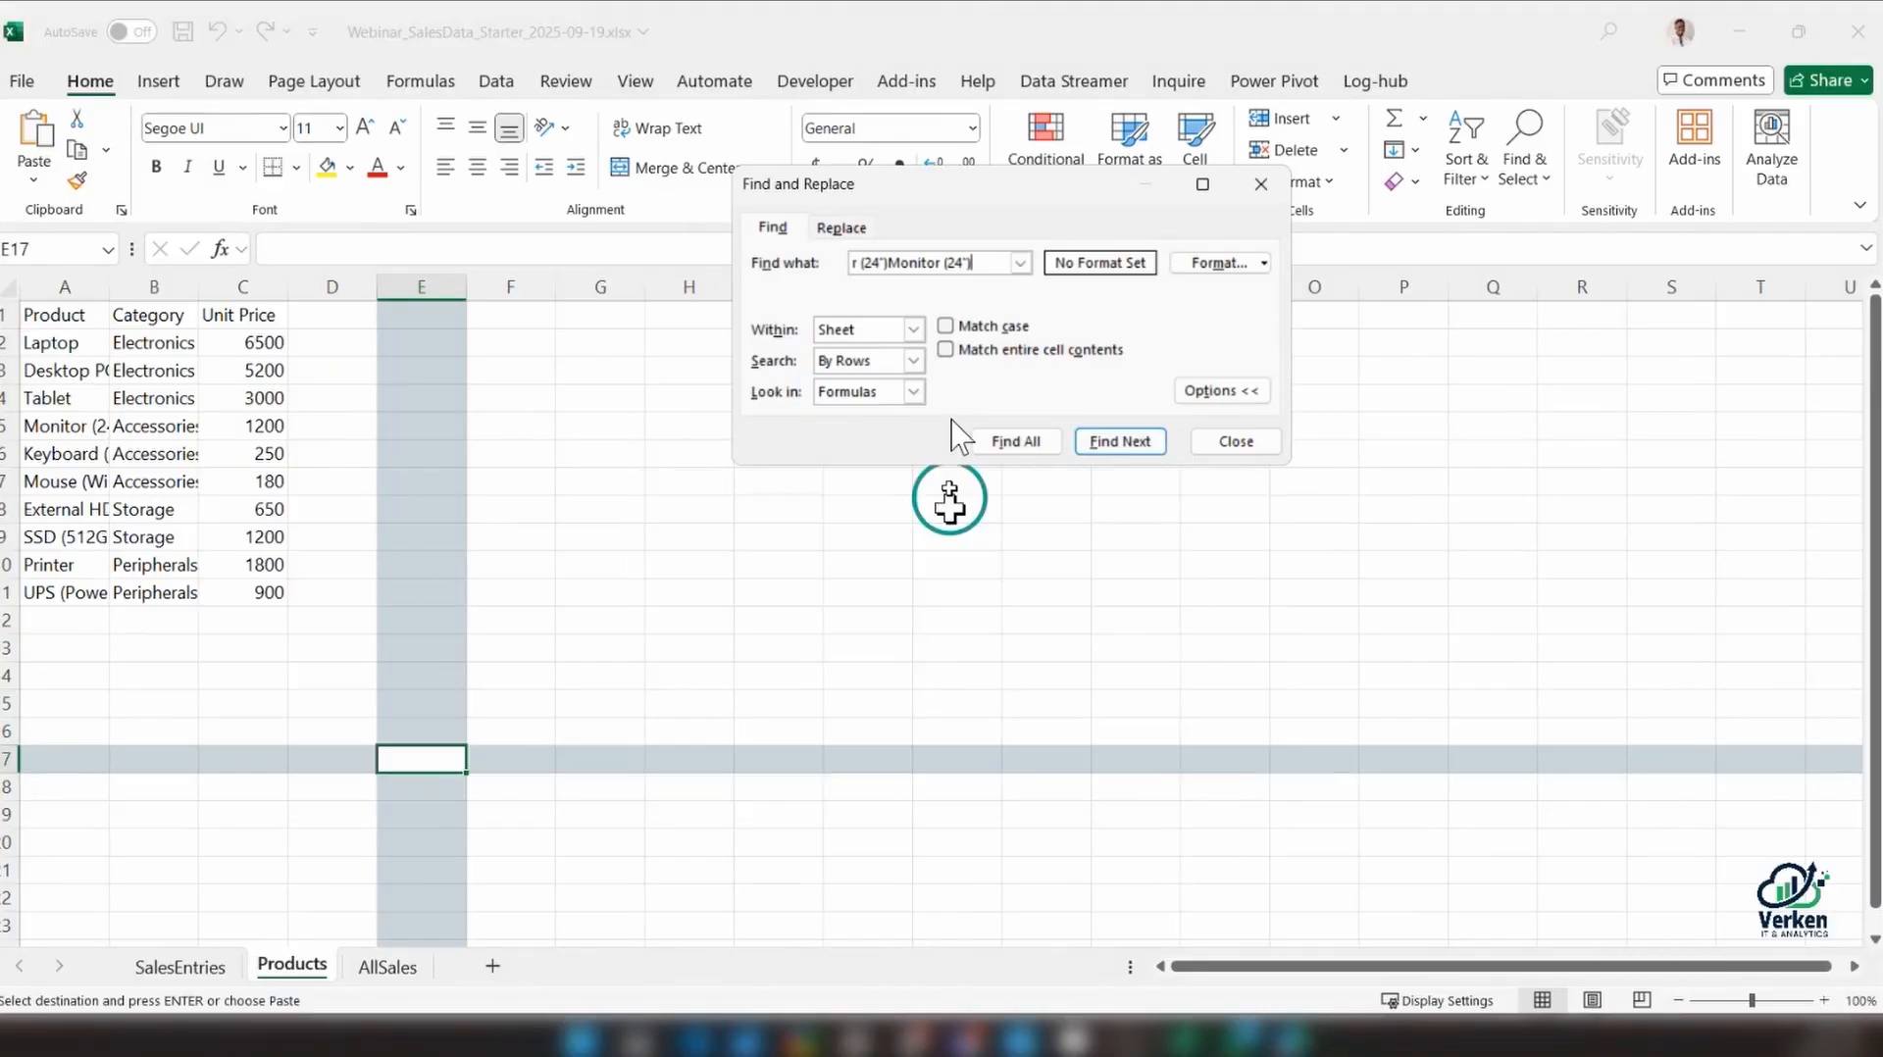
Copy the Monitor (24") unit price of 1200 from the Products sheet into F16 of SalesEntries, and close the search dialog
left_click(14, 482)
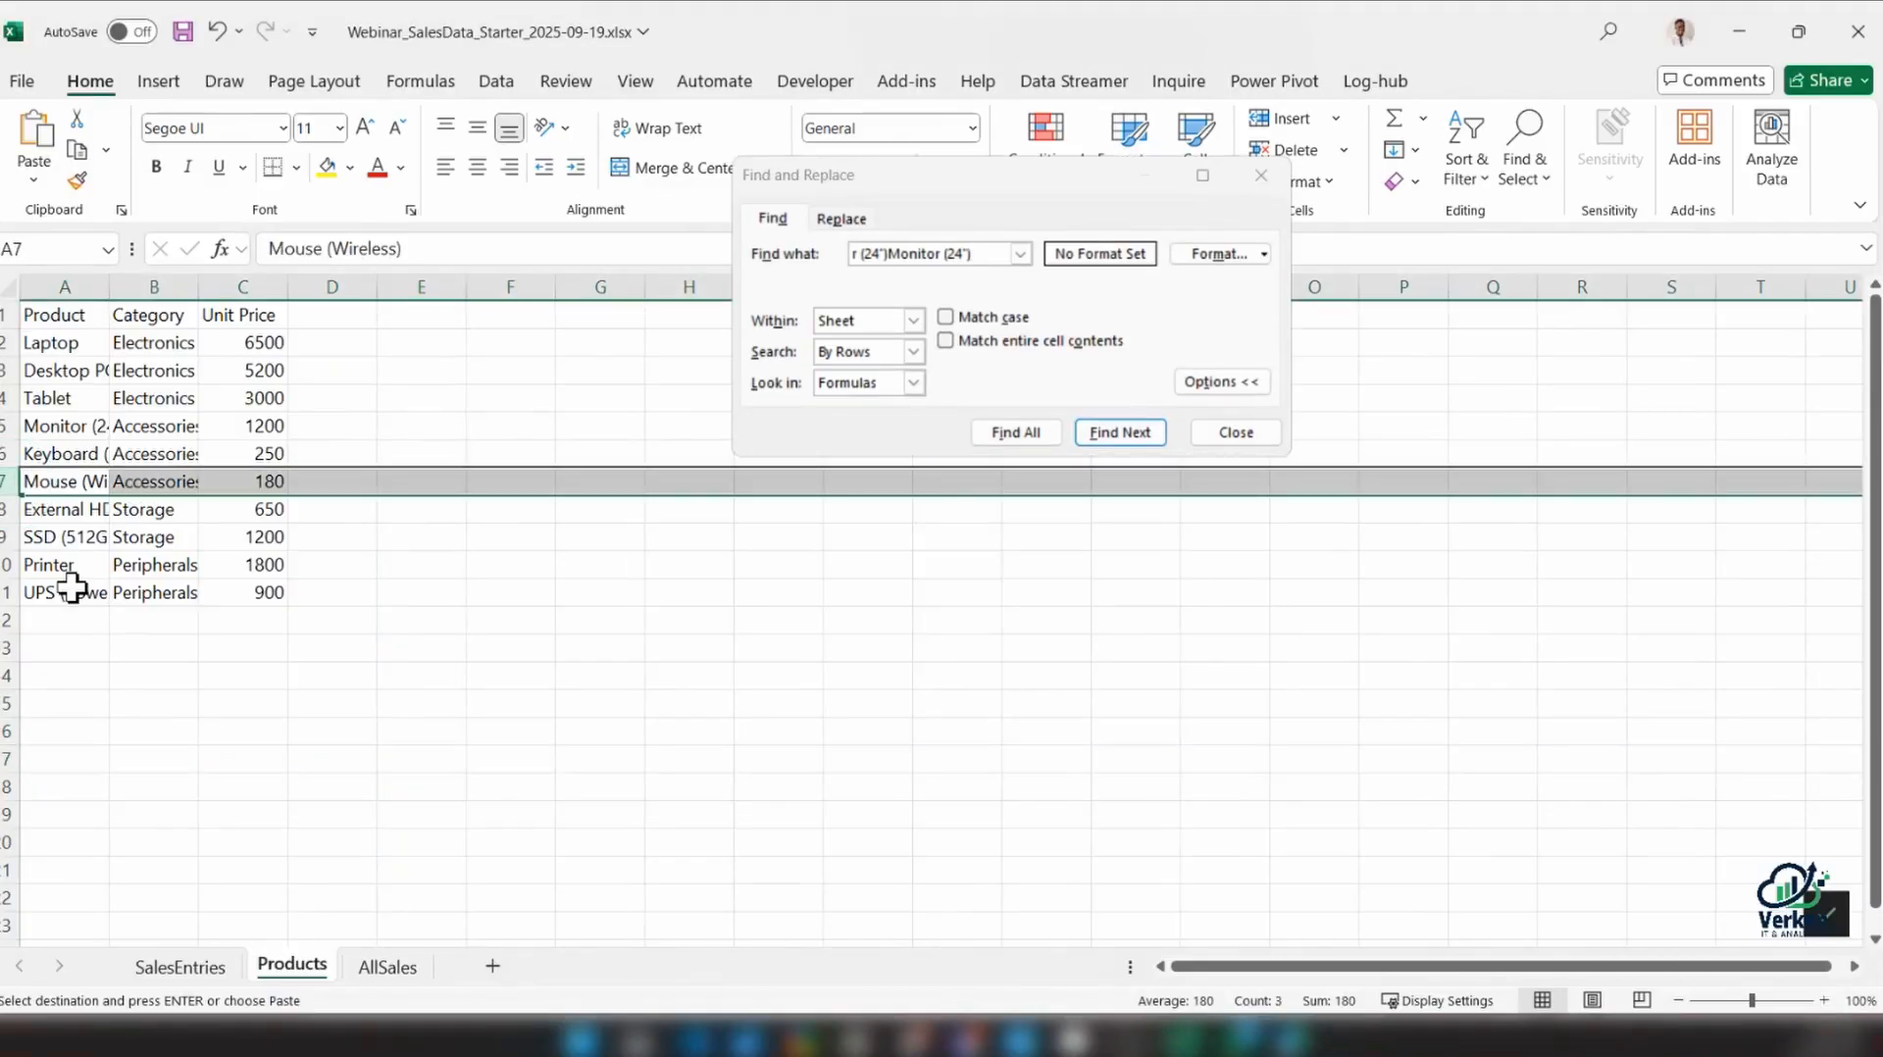
left_click(233, 425)
key("ctrl+c")
left_click(185, 974)
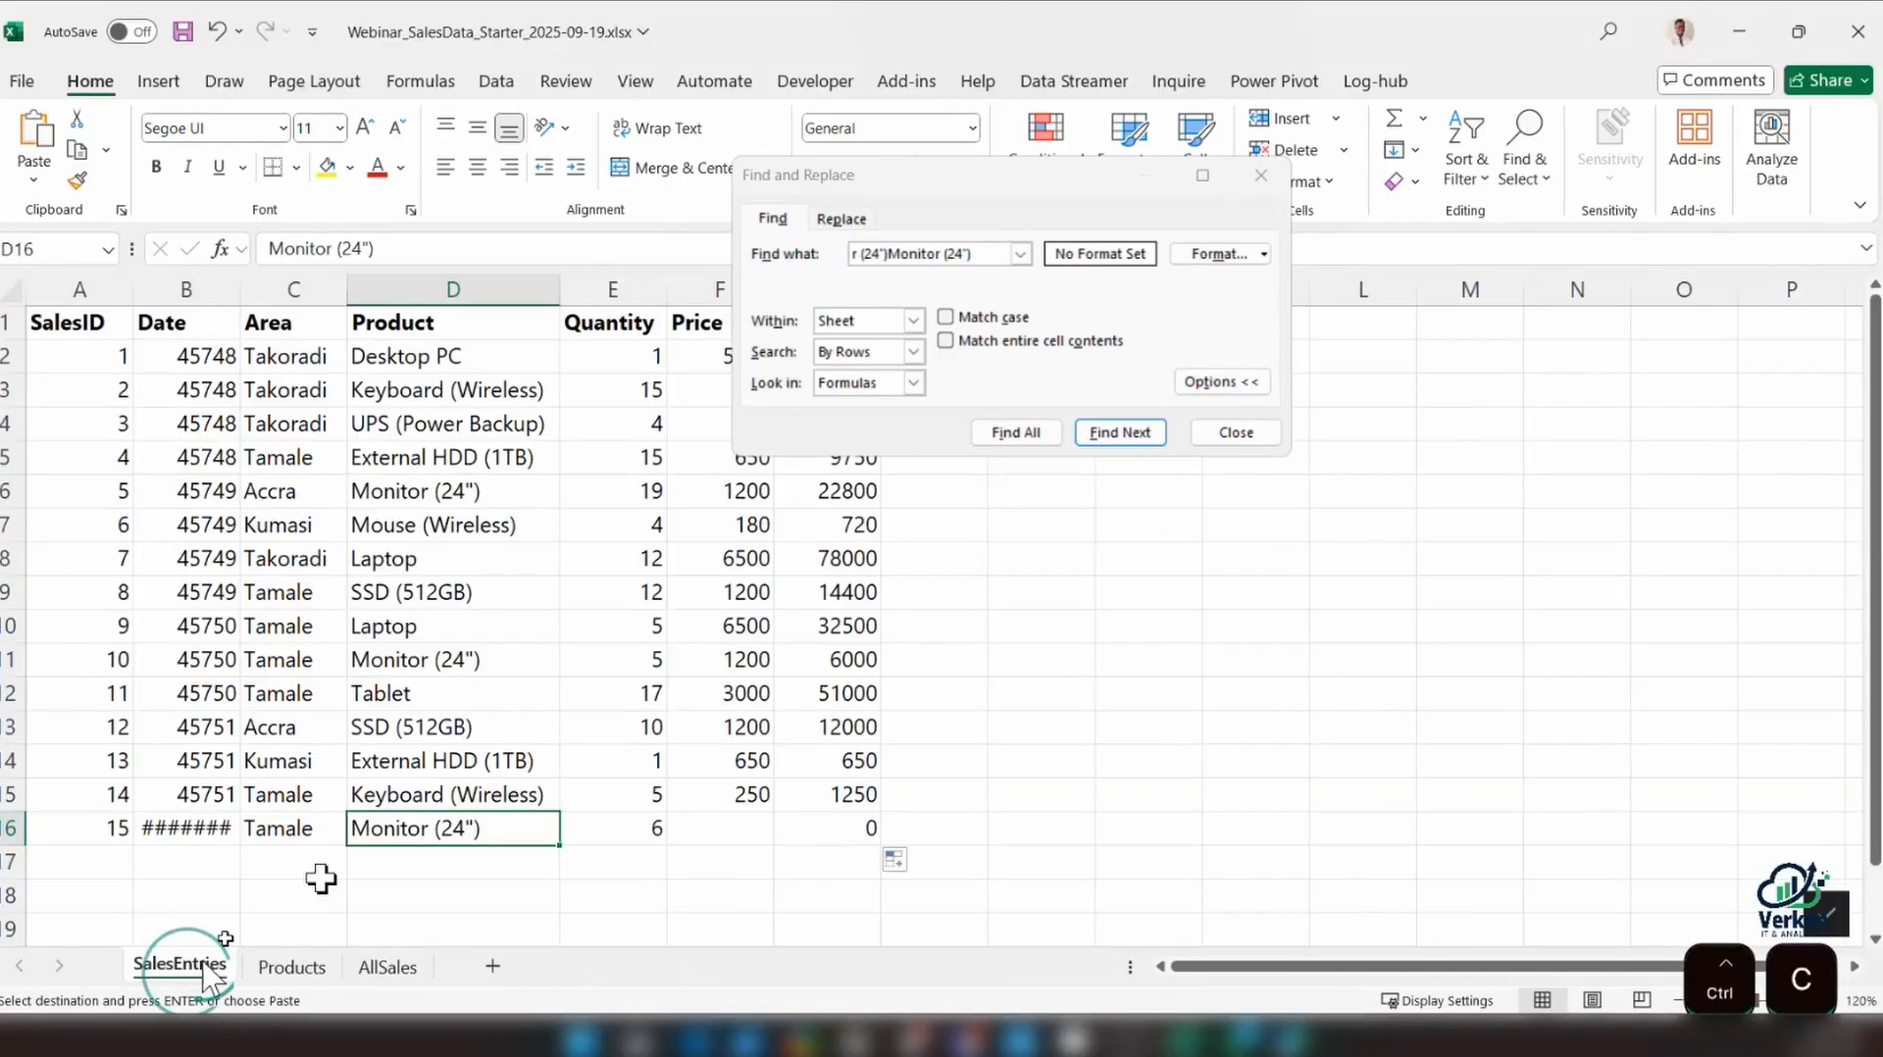
left_click(703, 833)
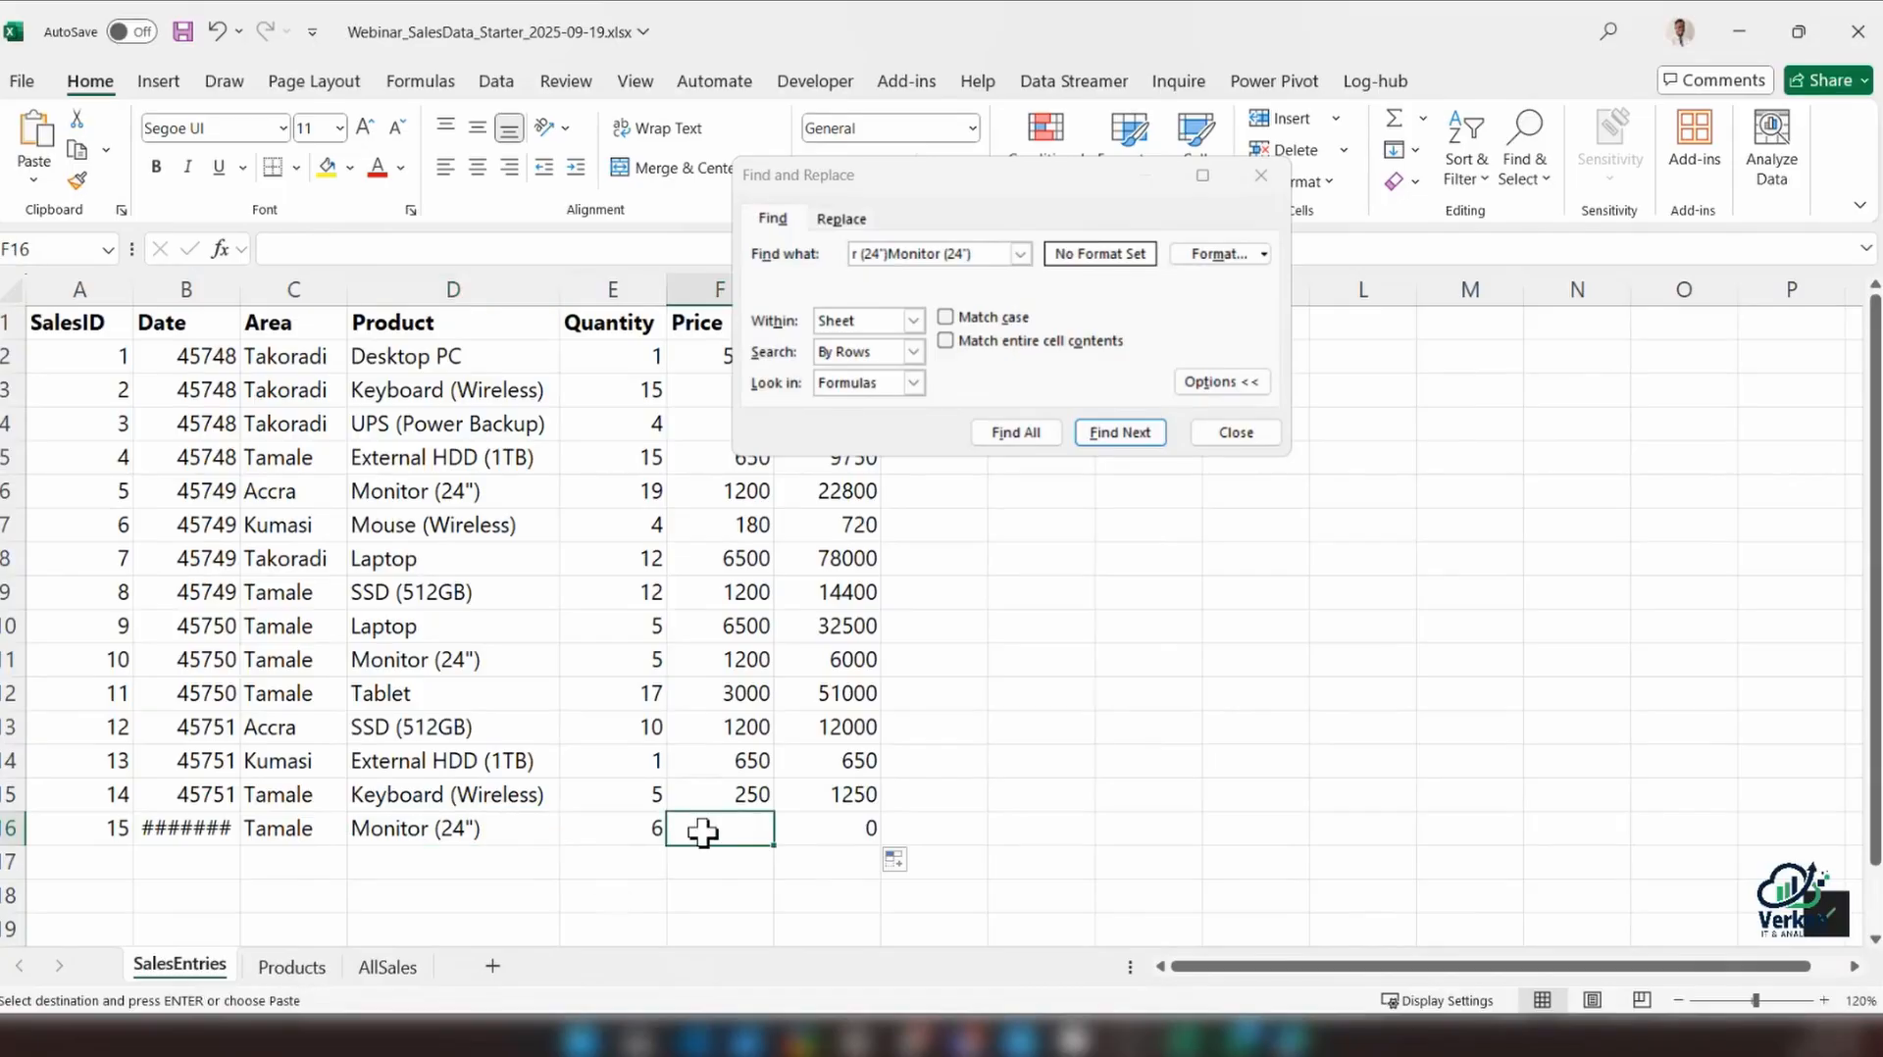
key("ctrl+v")
left_click(859, 827)
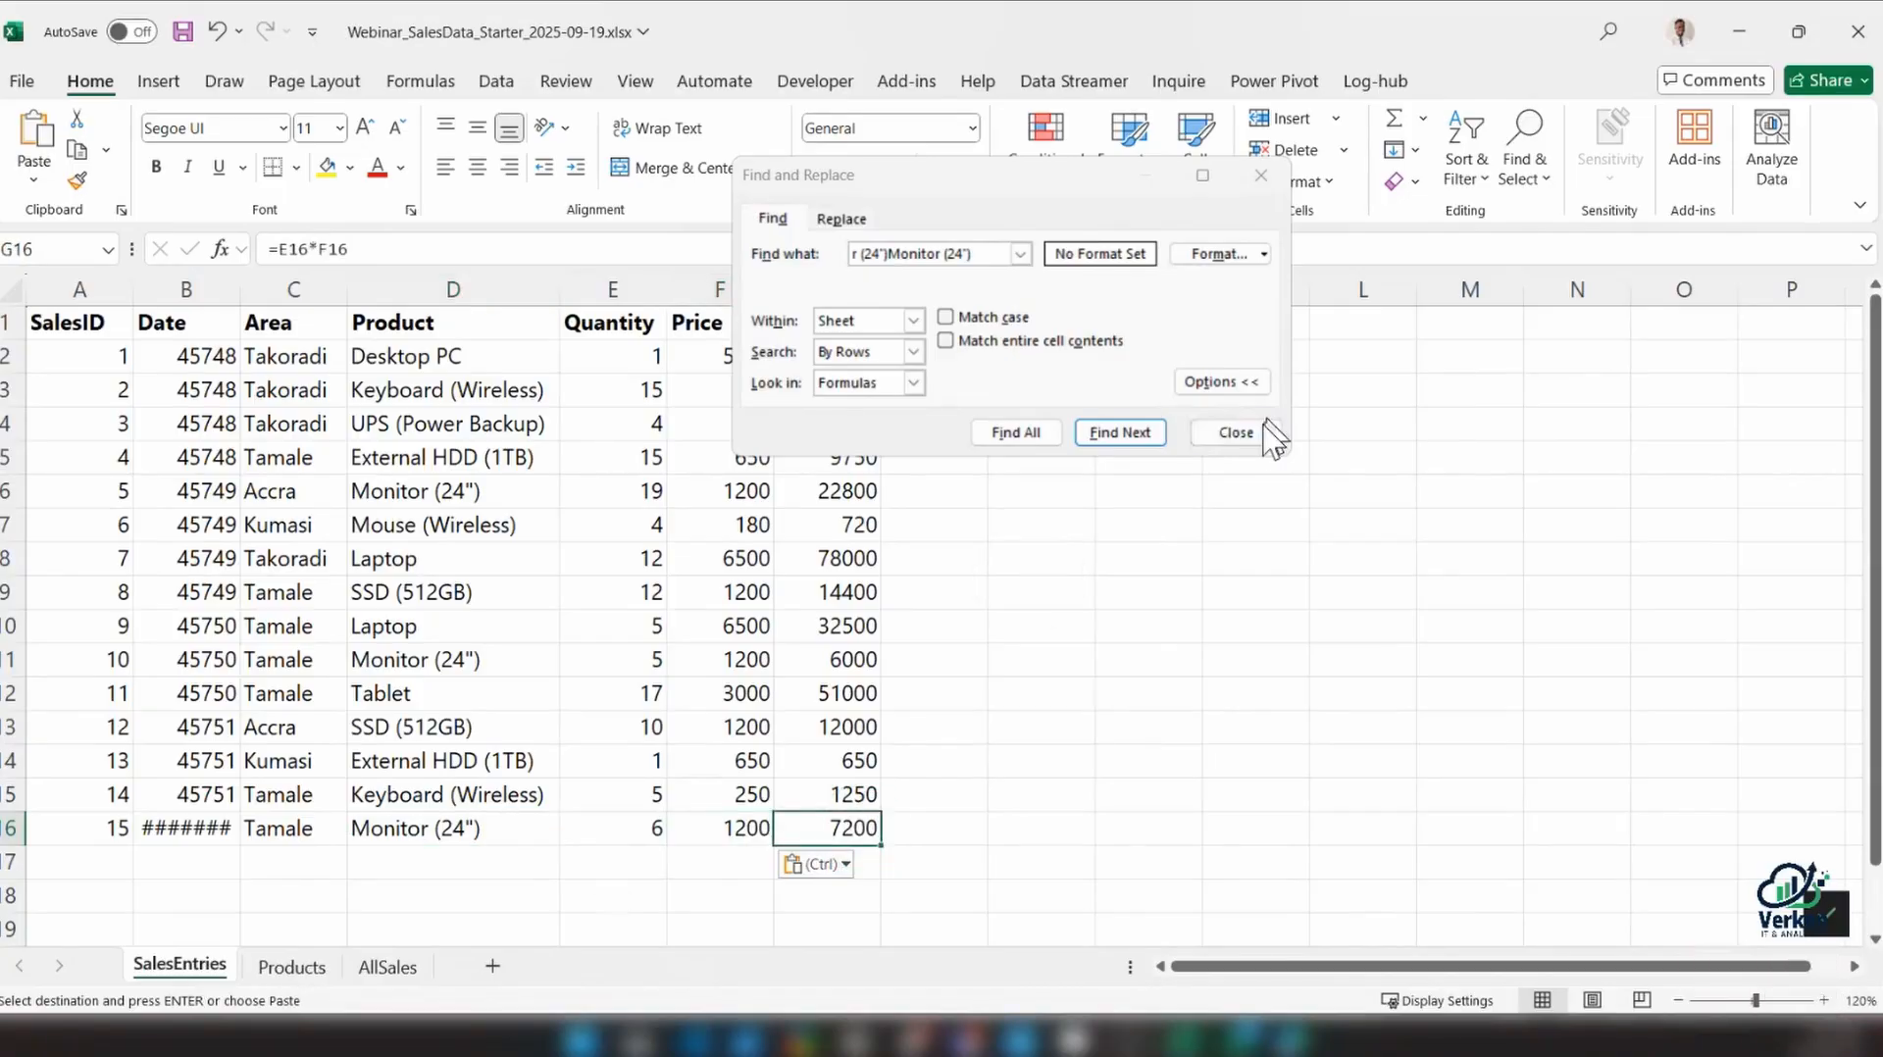
left_click(1235, 433)
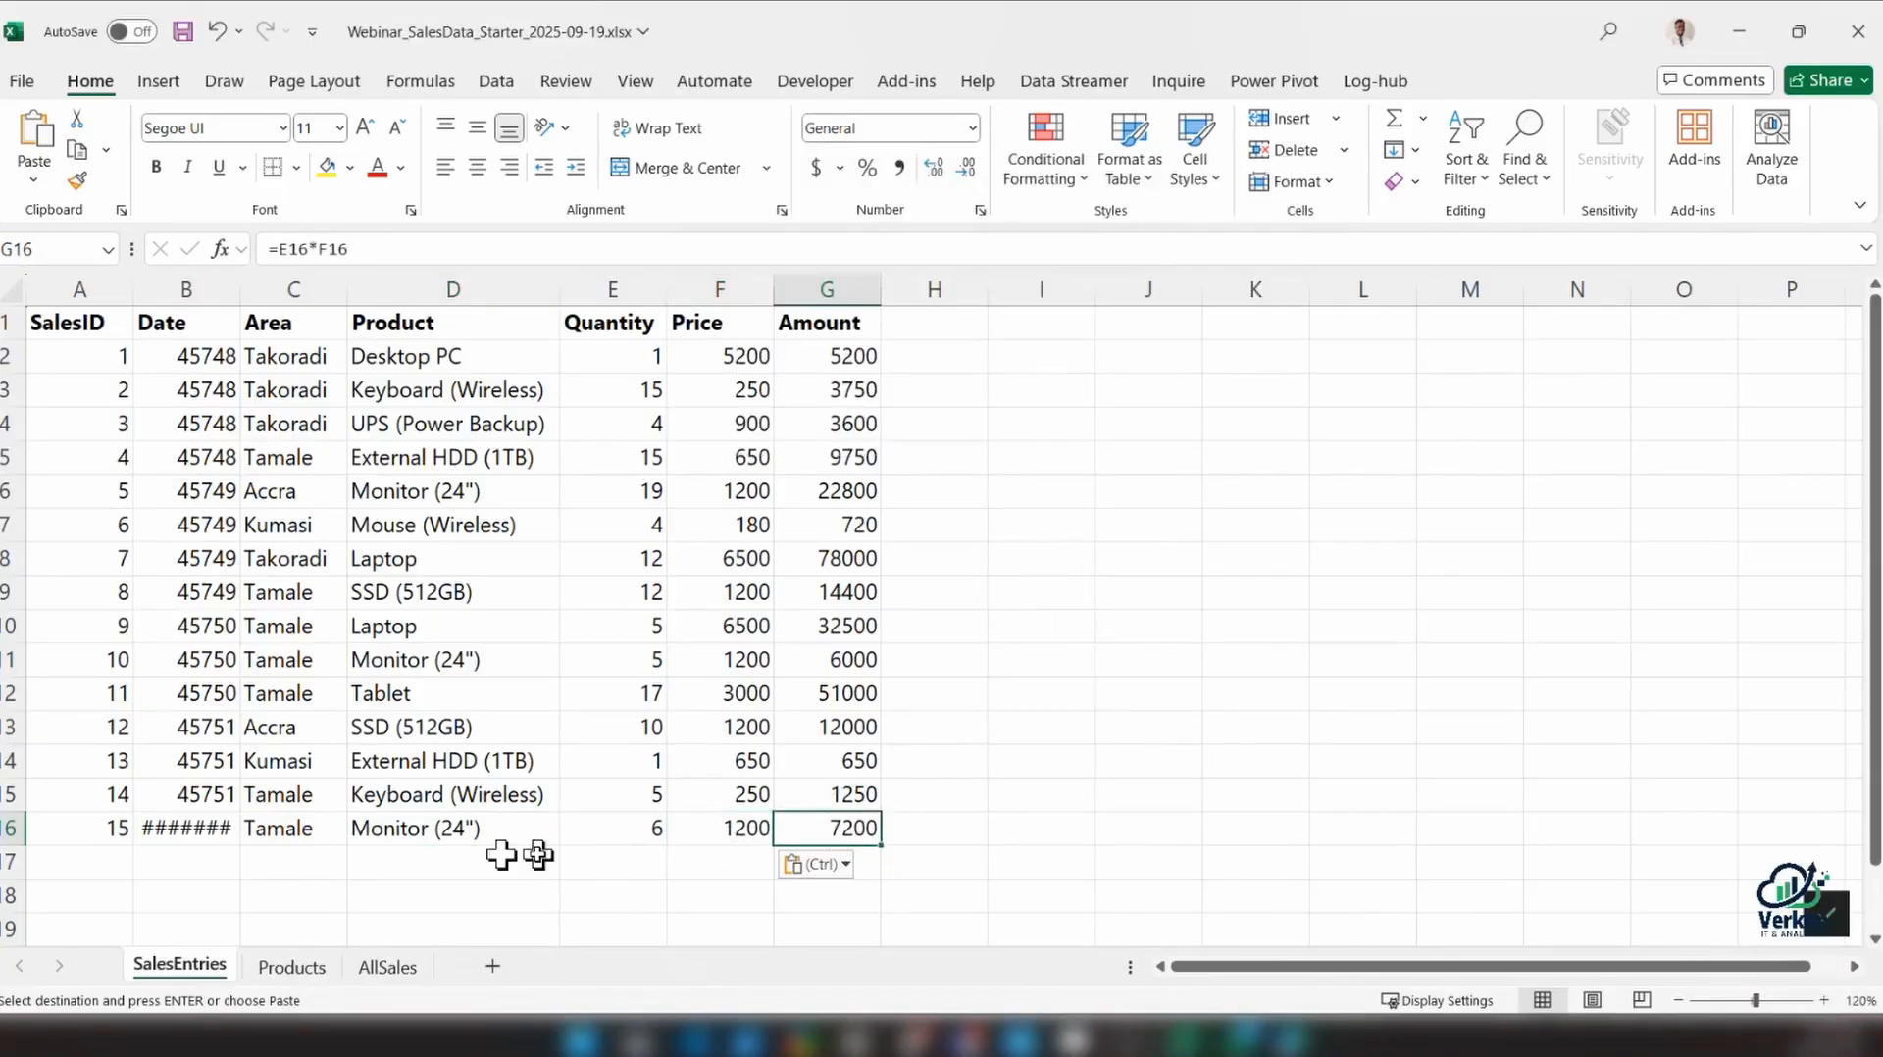
Auto-fit the Date column and enter SalesID 16 in cell A17
double_click(240, 290)
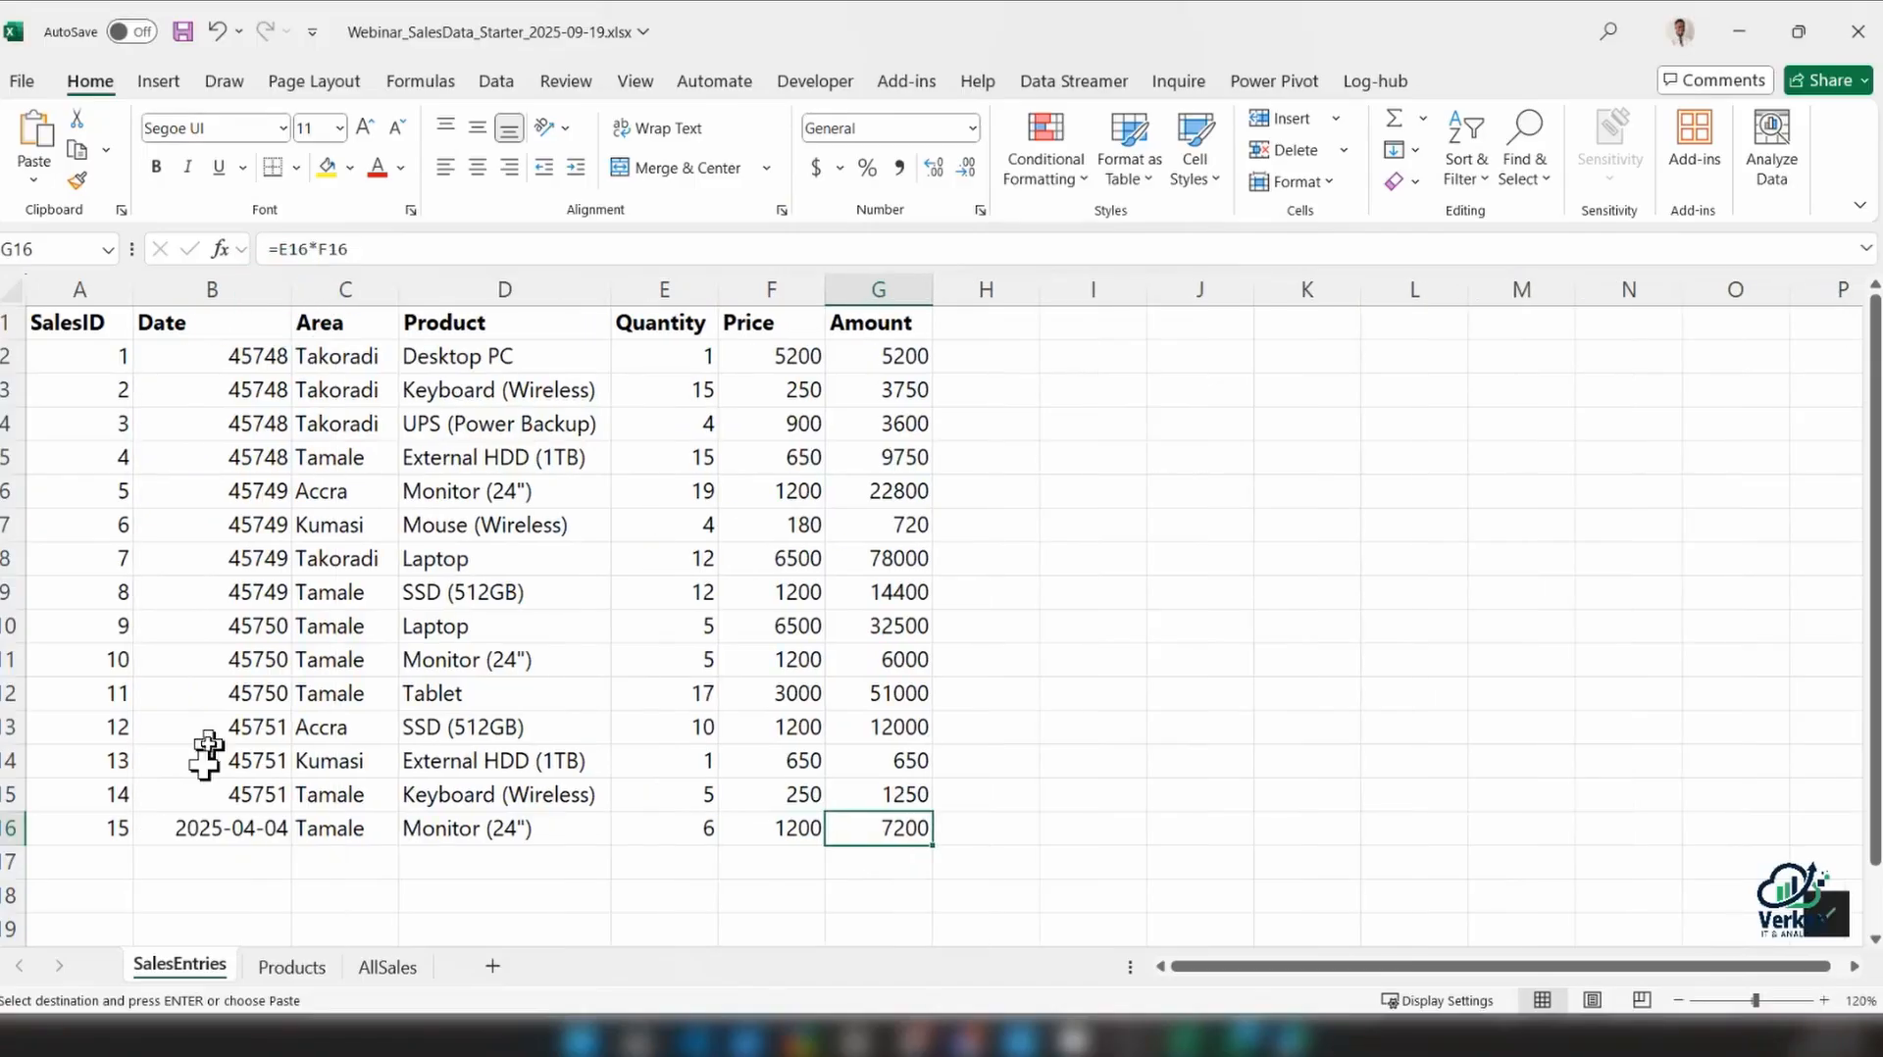
left_click(91, 849)
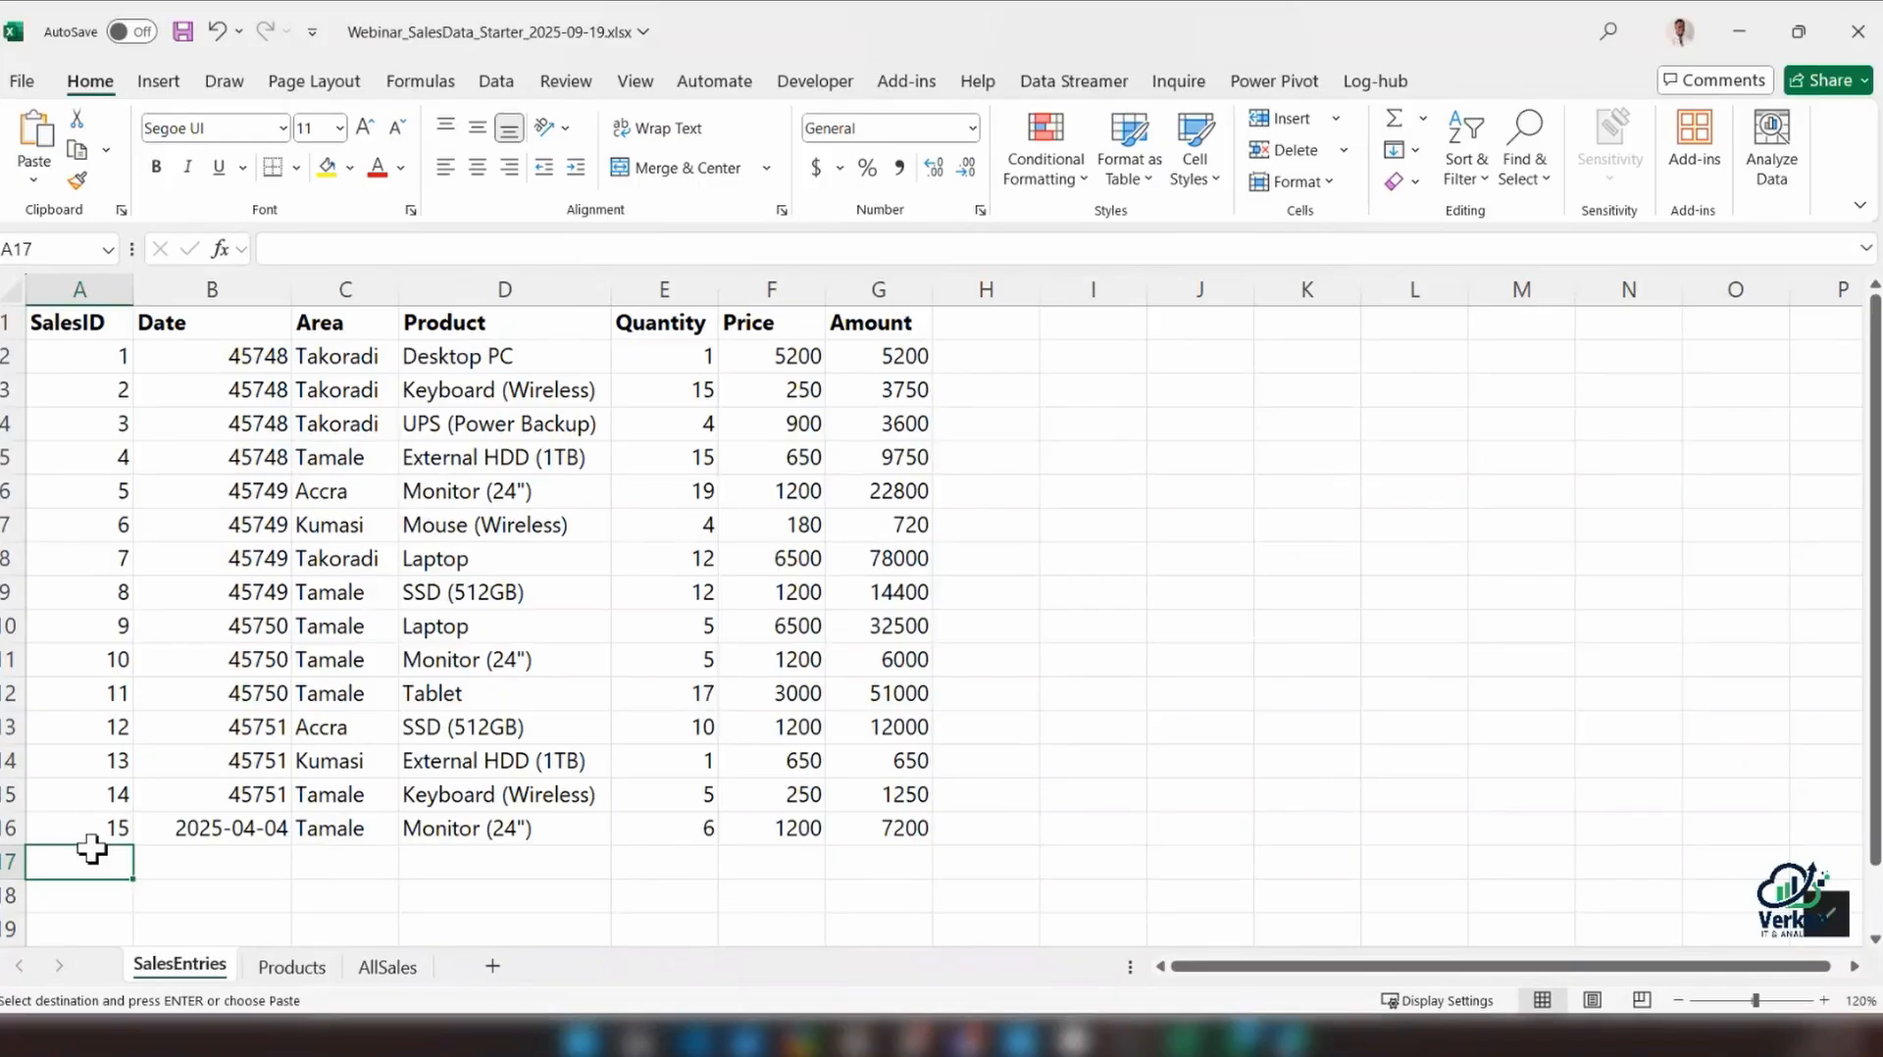
key("Escape")
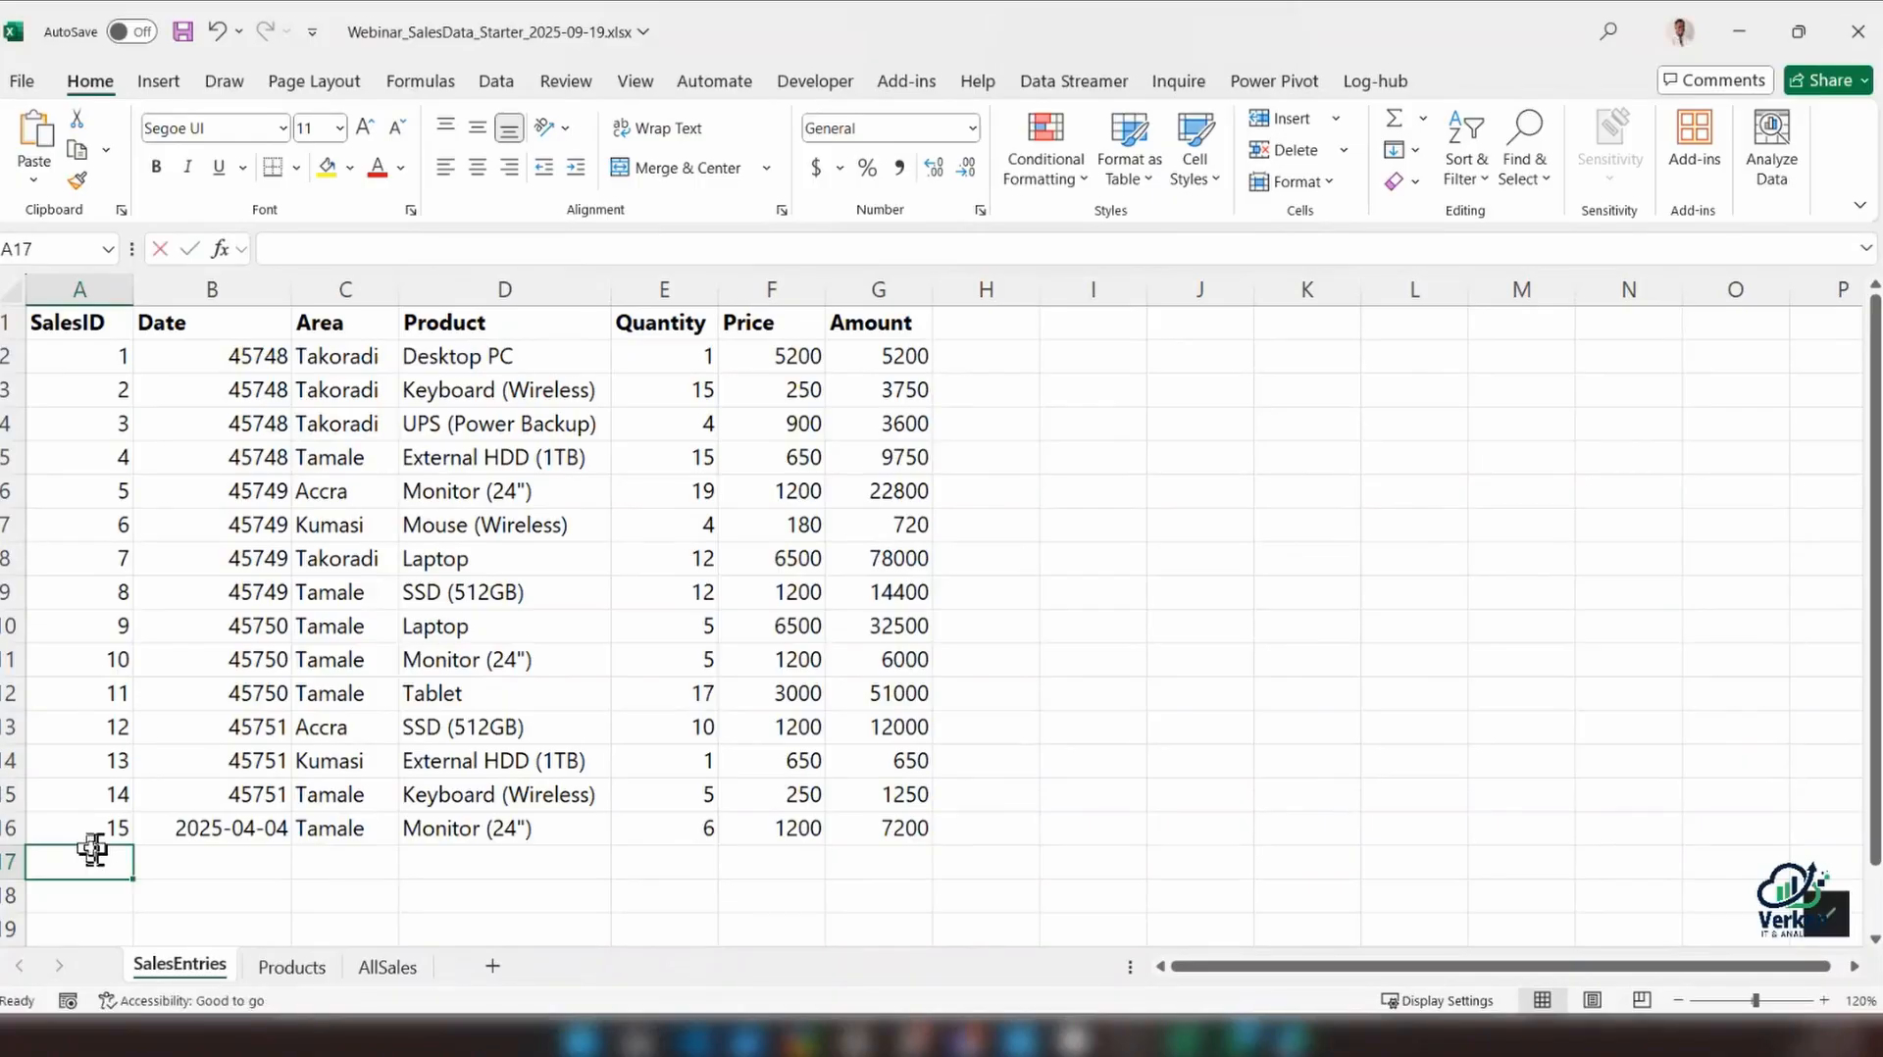
type("16")
key("Tab")
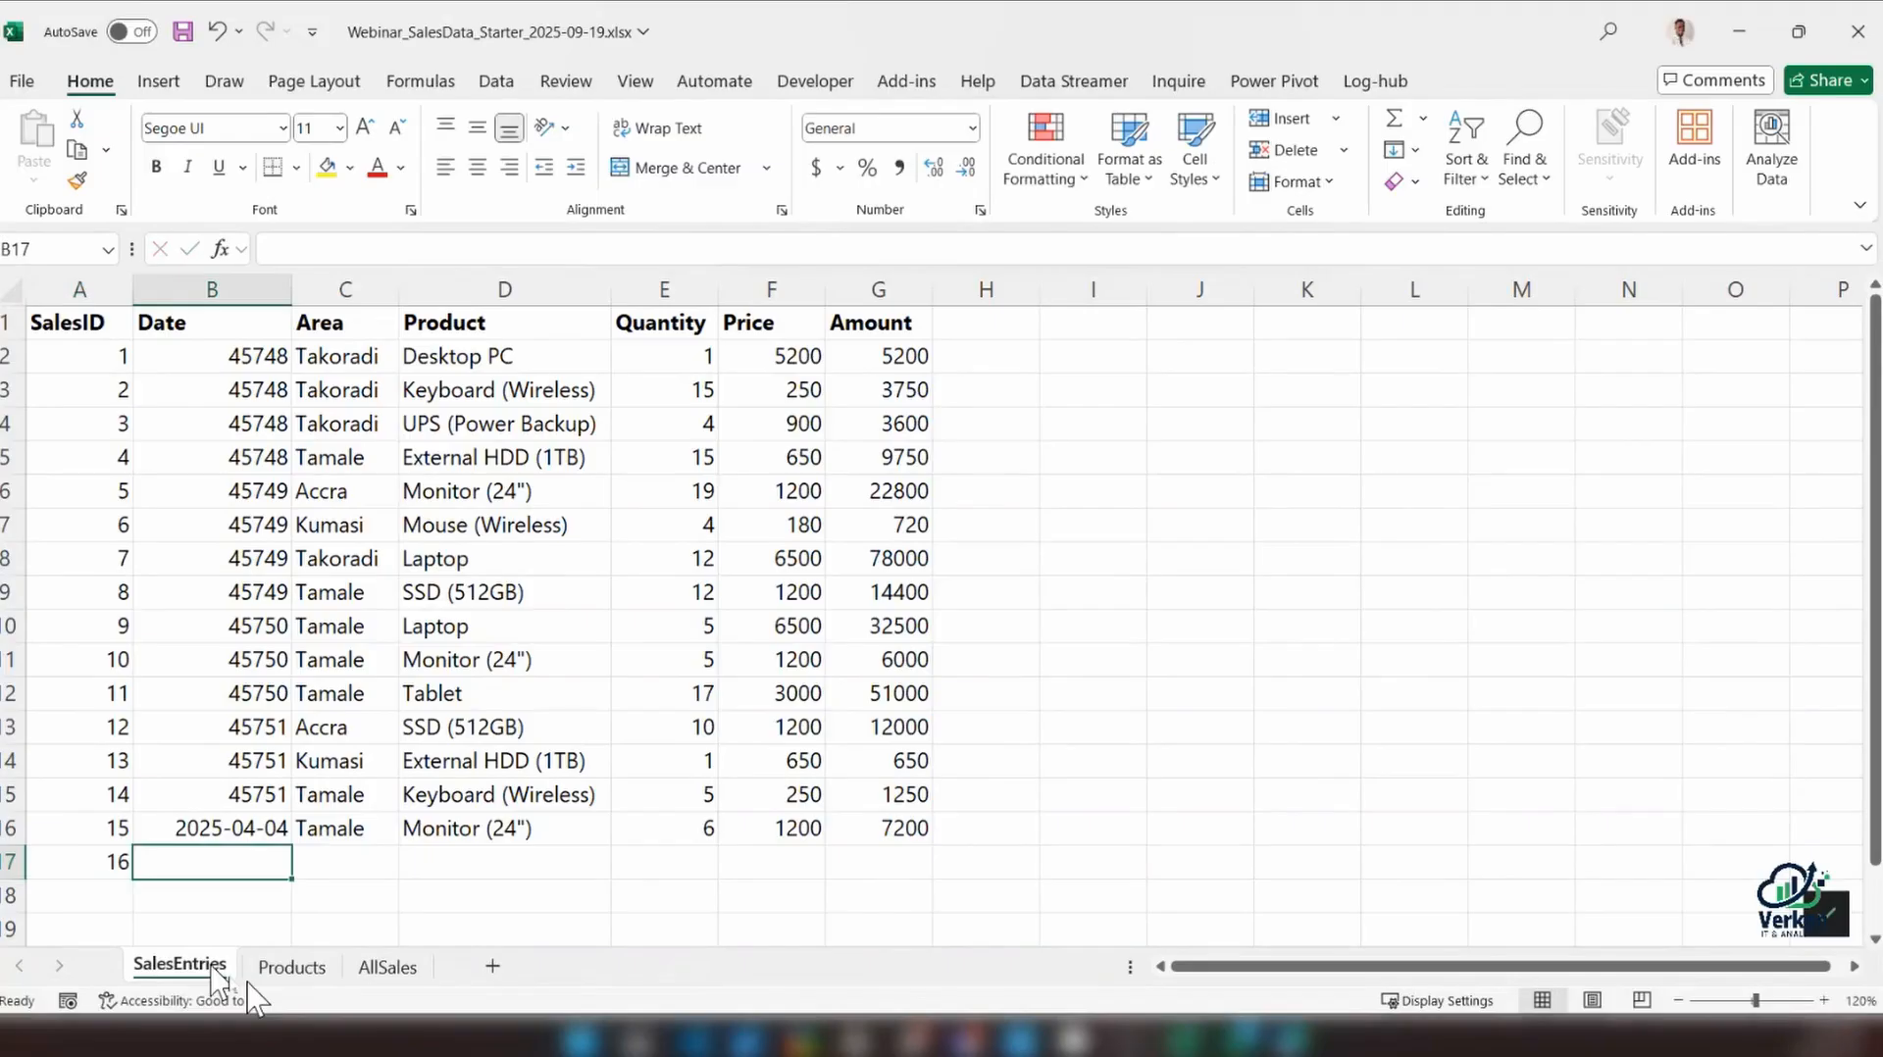
Copy the whole SalesID 16 record from the AllSales sheet into row 17 of SalesEntries, starting at A17
left_click(387, 967)
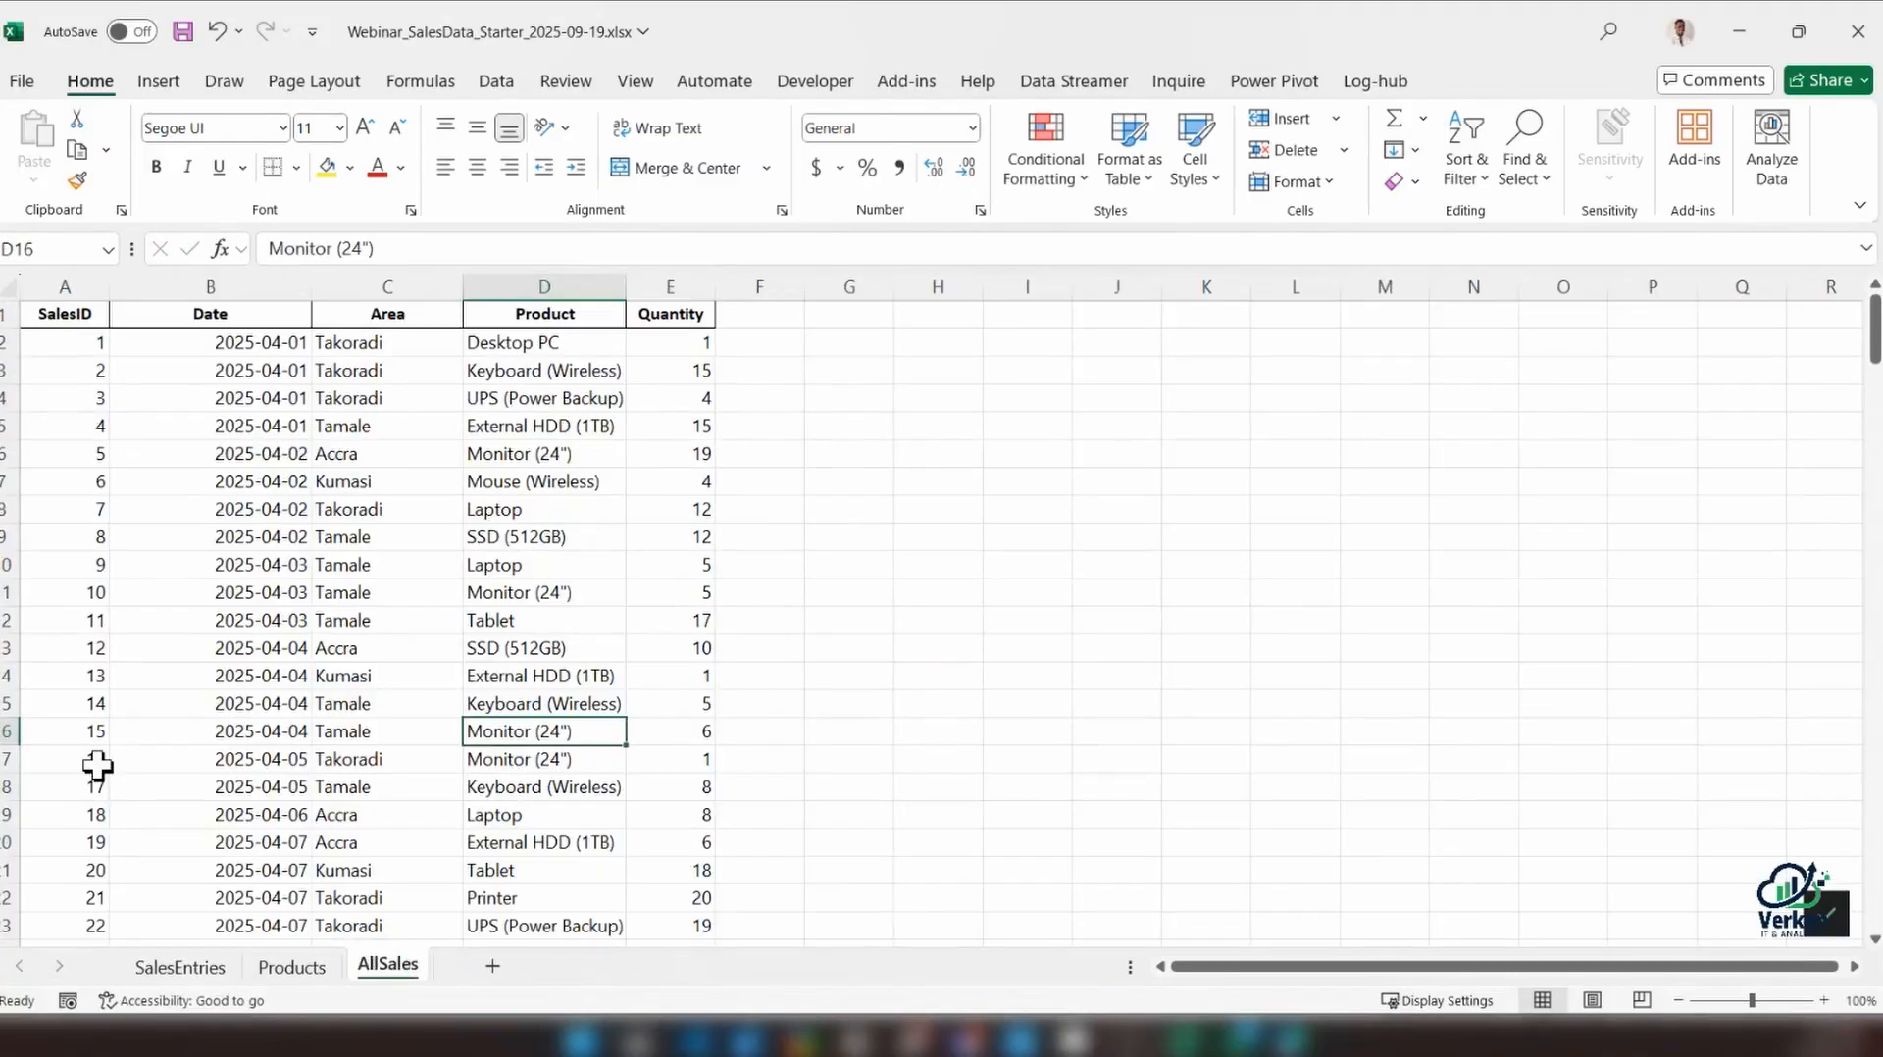
left_click_drag(37, 761, 681, 755)
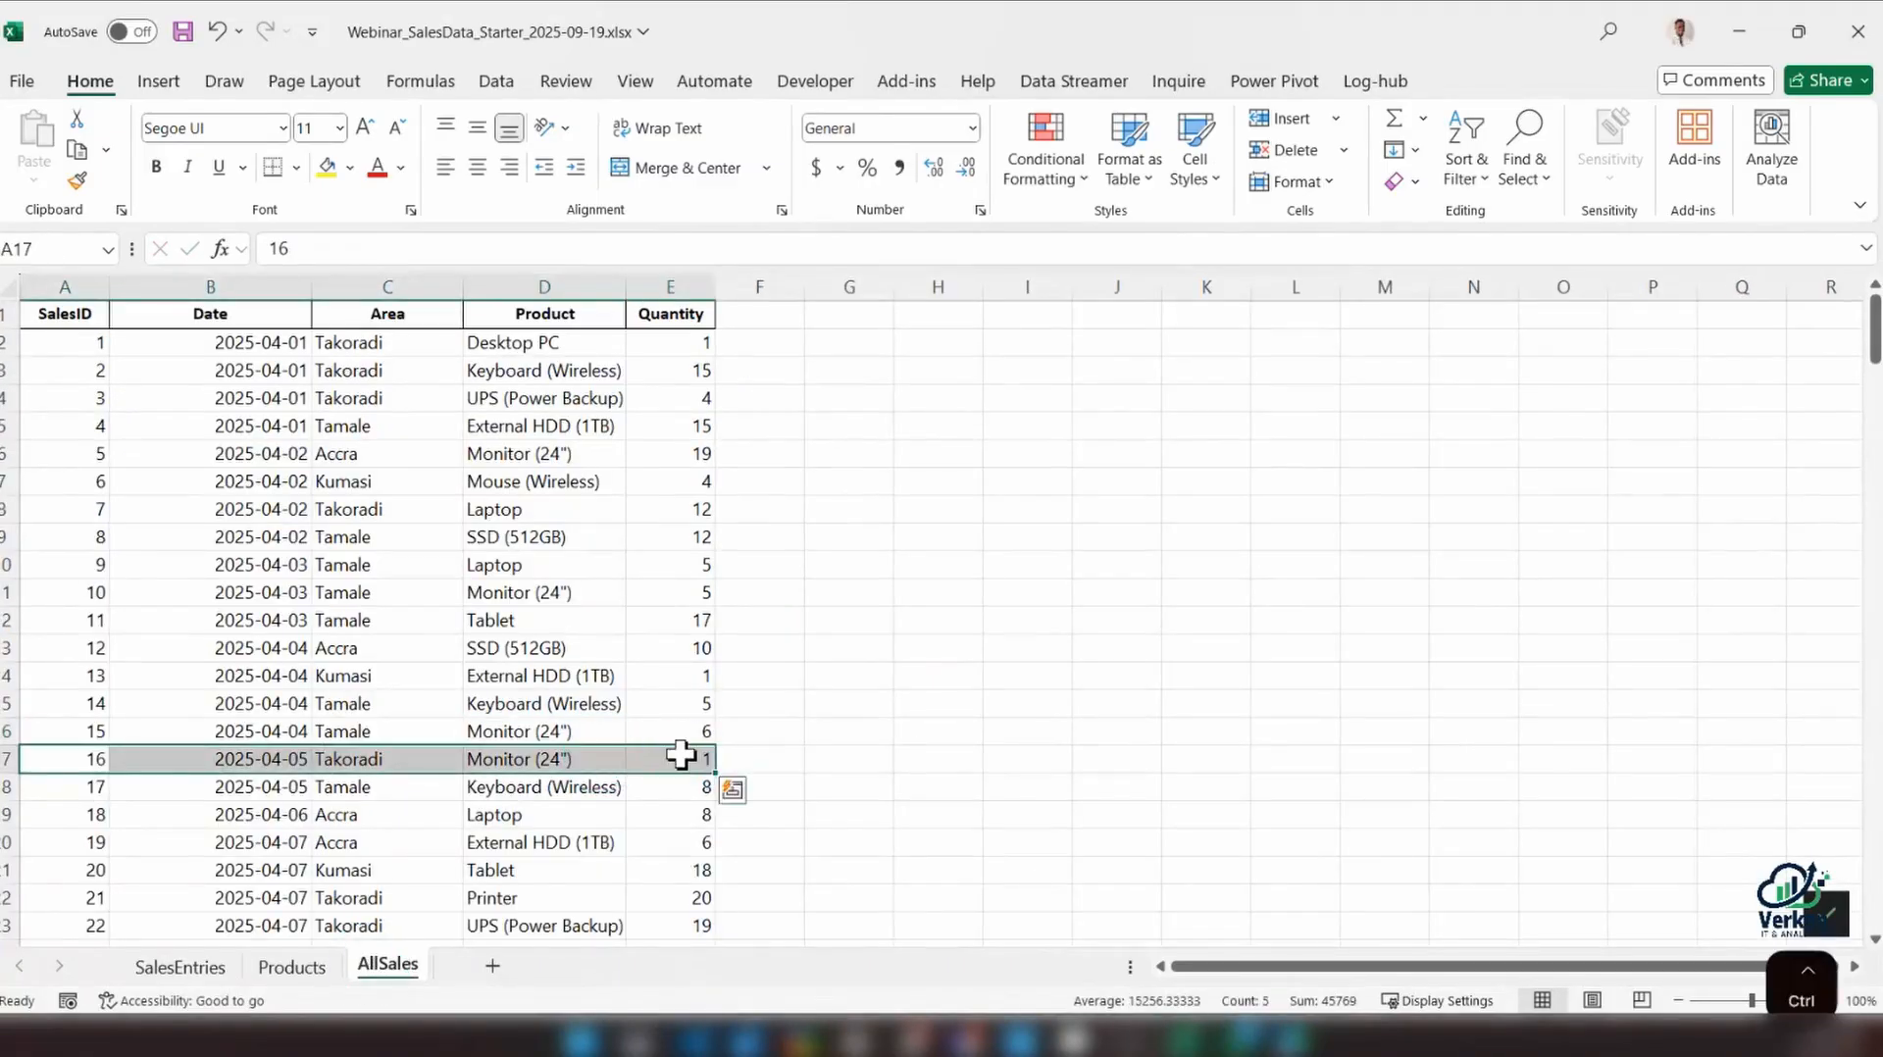
key("ctrl+c")
left_click(179, 967)
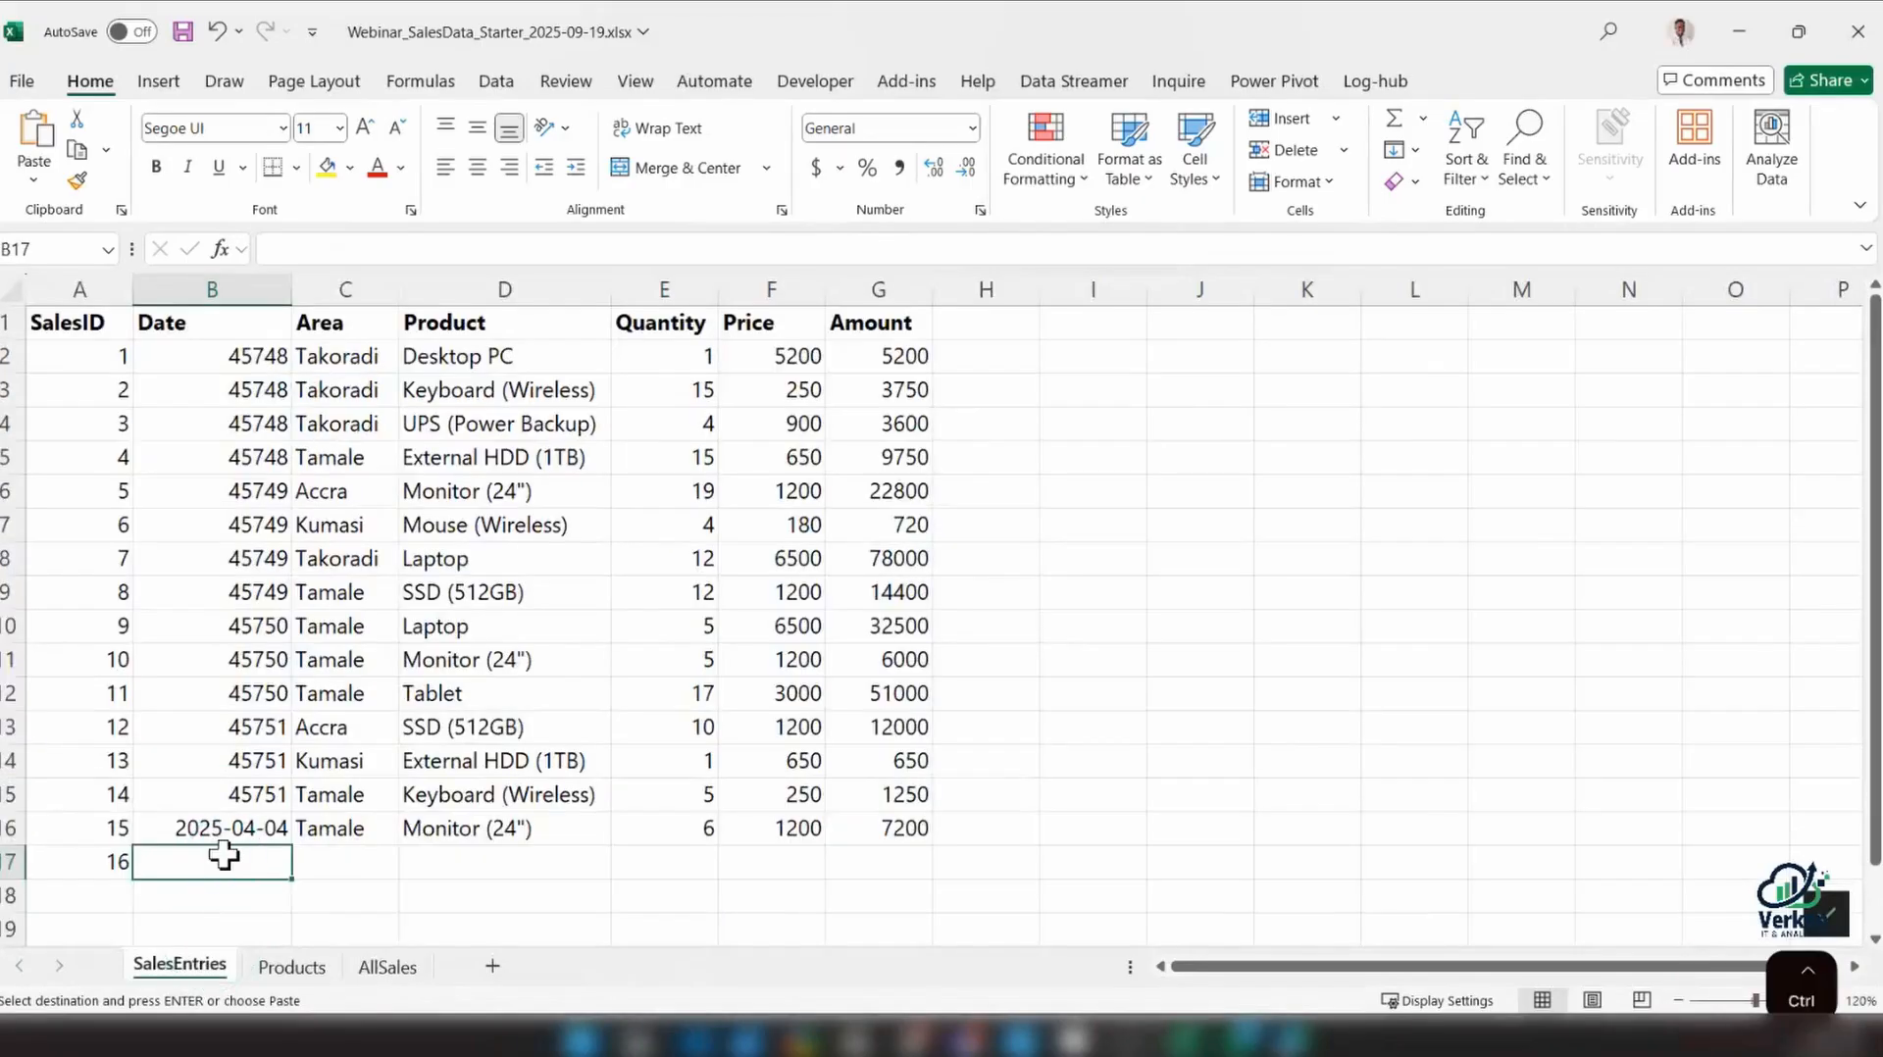
key("ctrl+v")
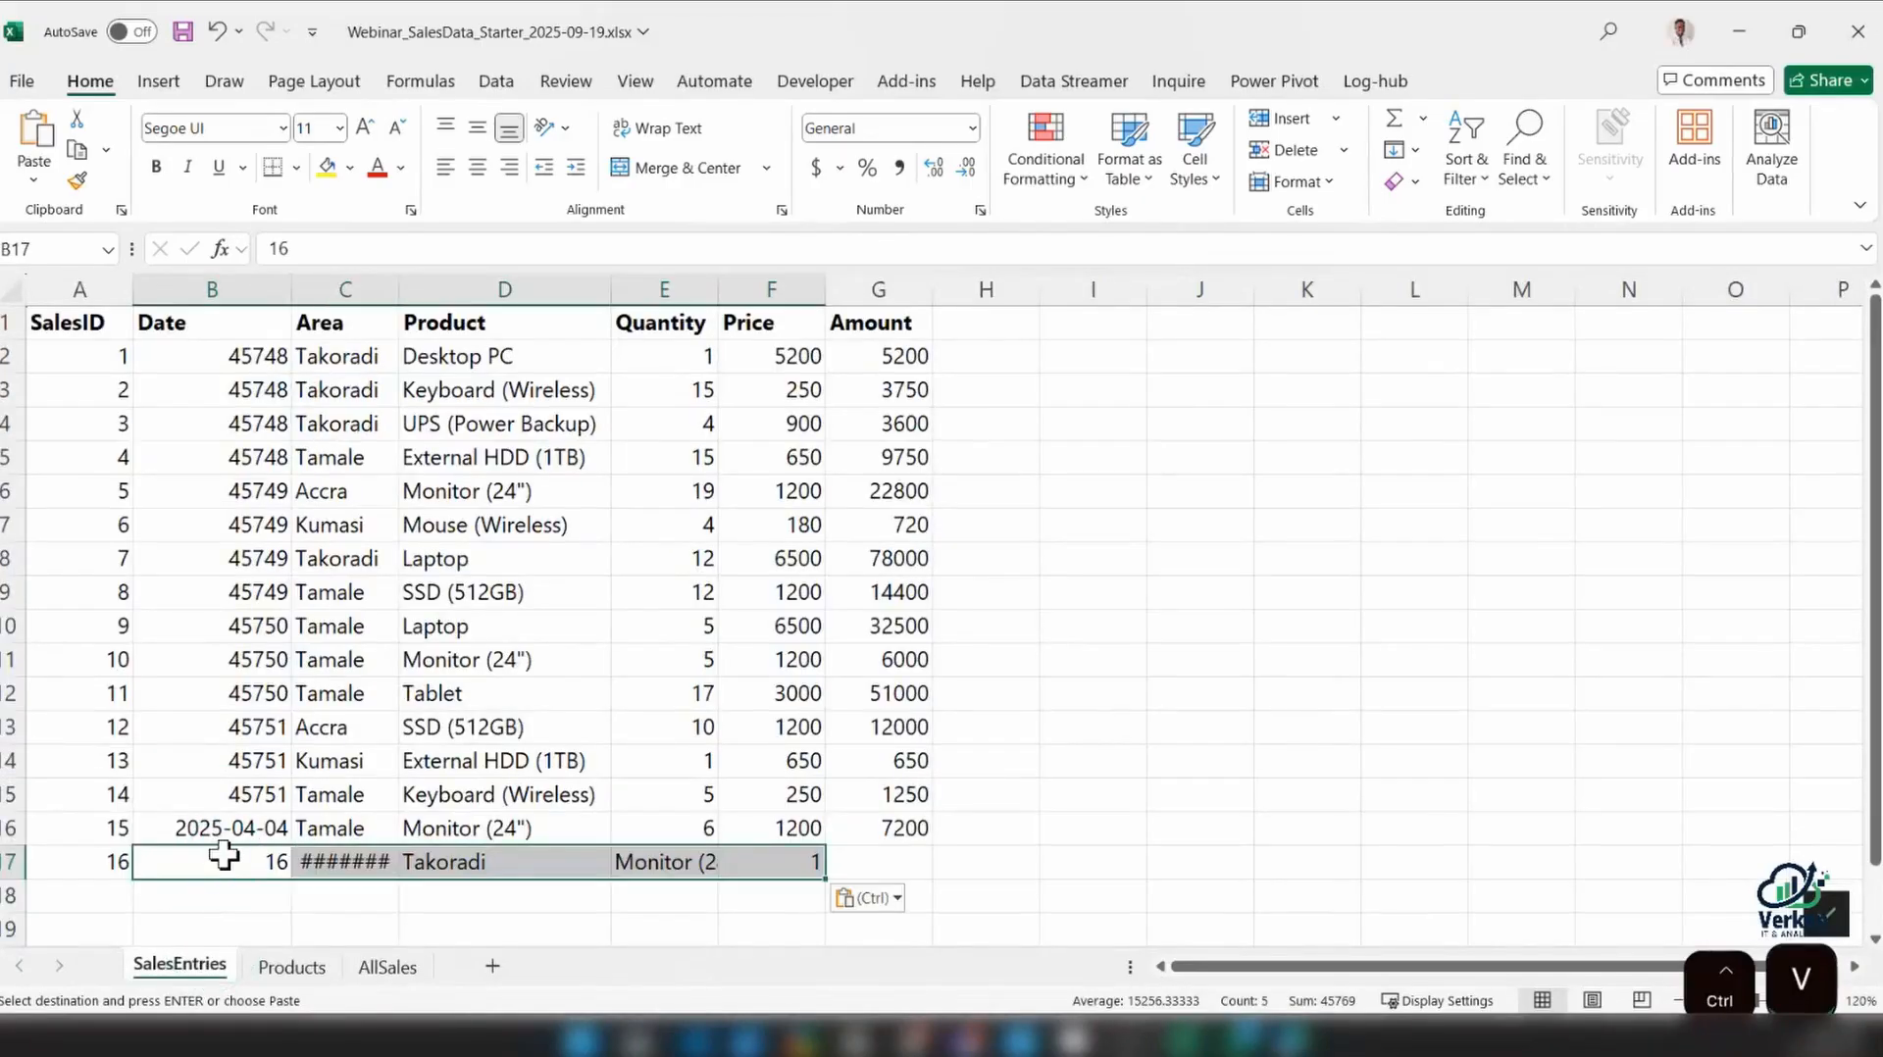
key("ctrl+z")
left_click(116, 858)
key("ctrl+v")
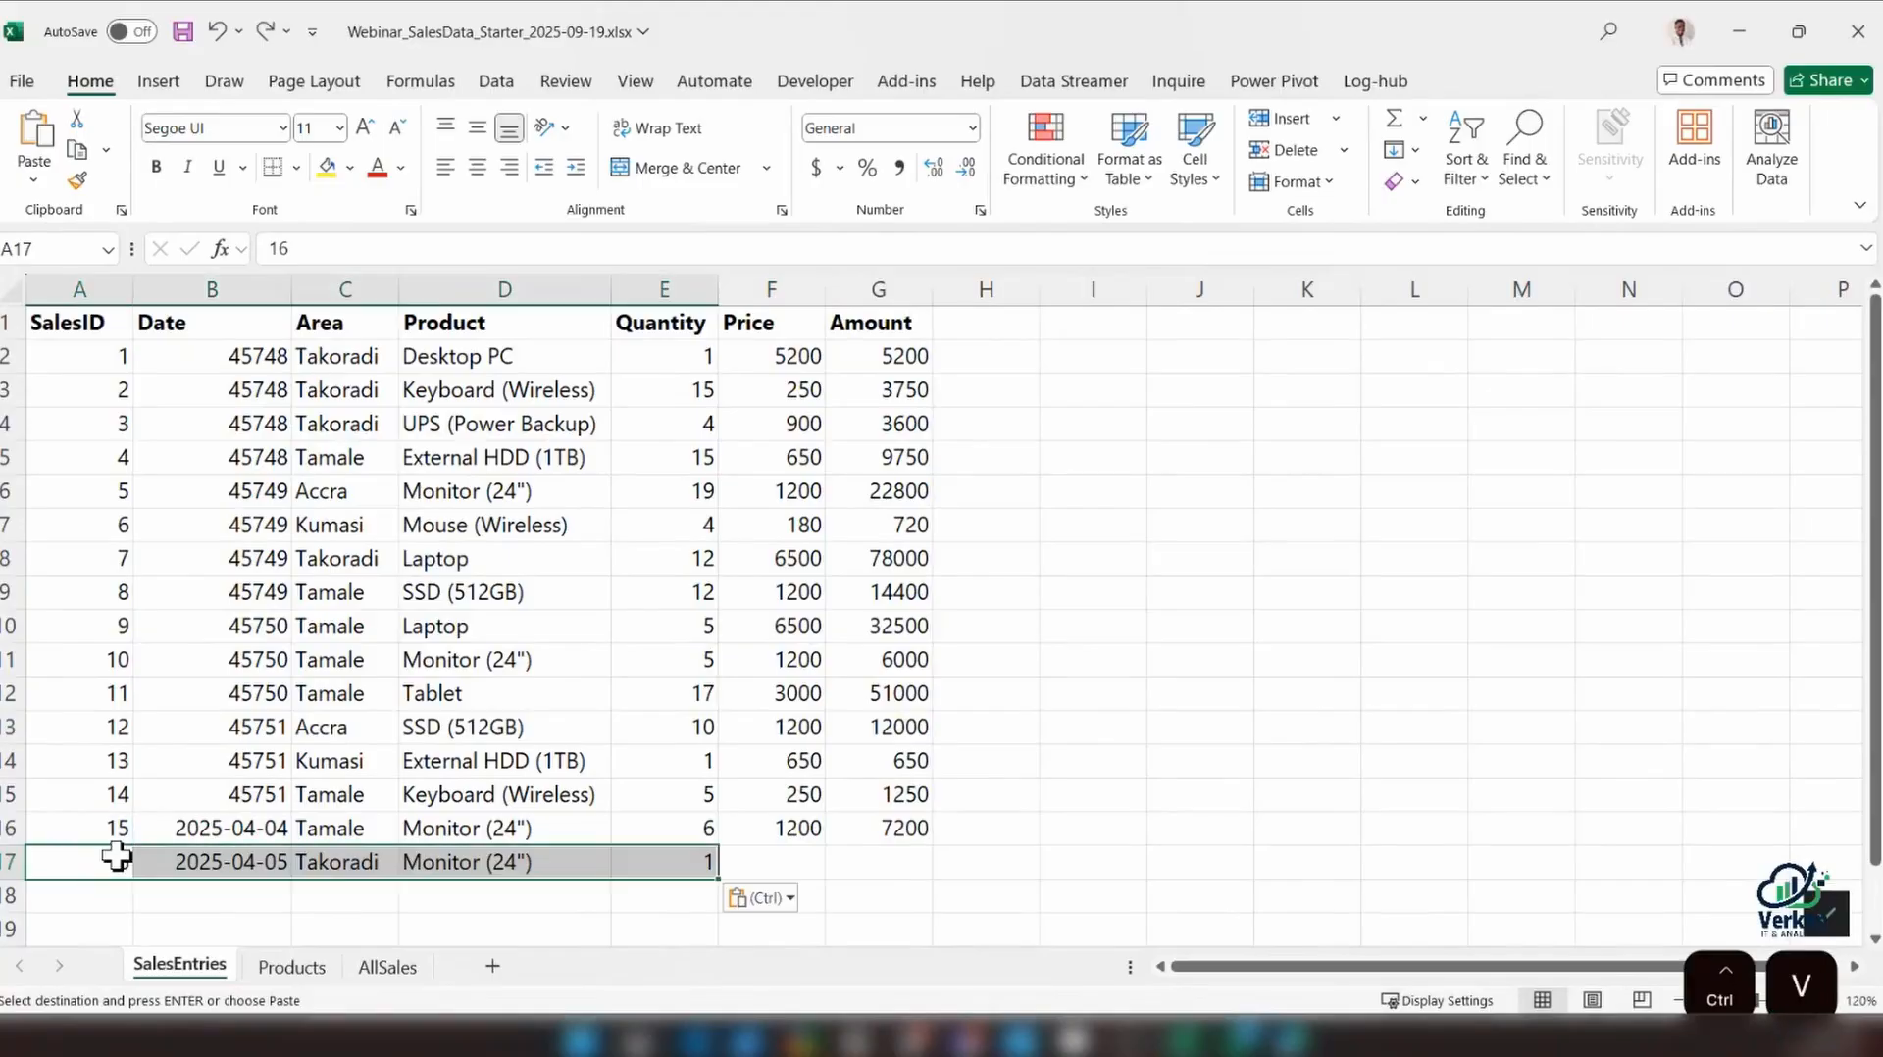
Enter the price 1200 in F17 for the SalesID 16 record and check the Amount formula in G17
left_click(785, 861)
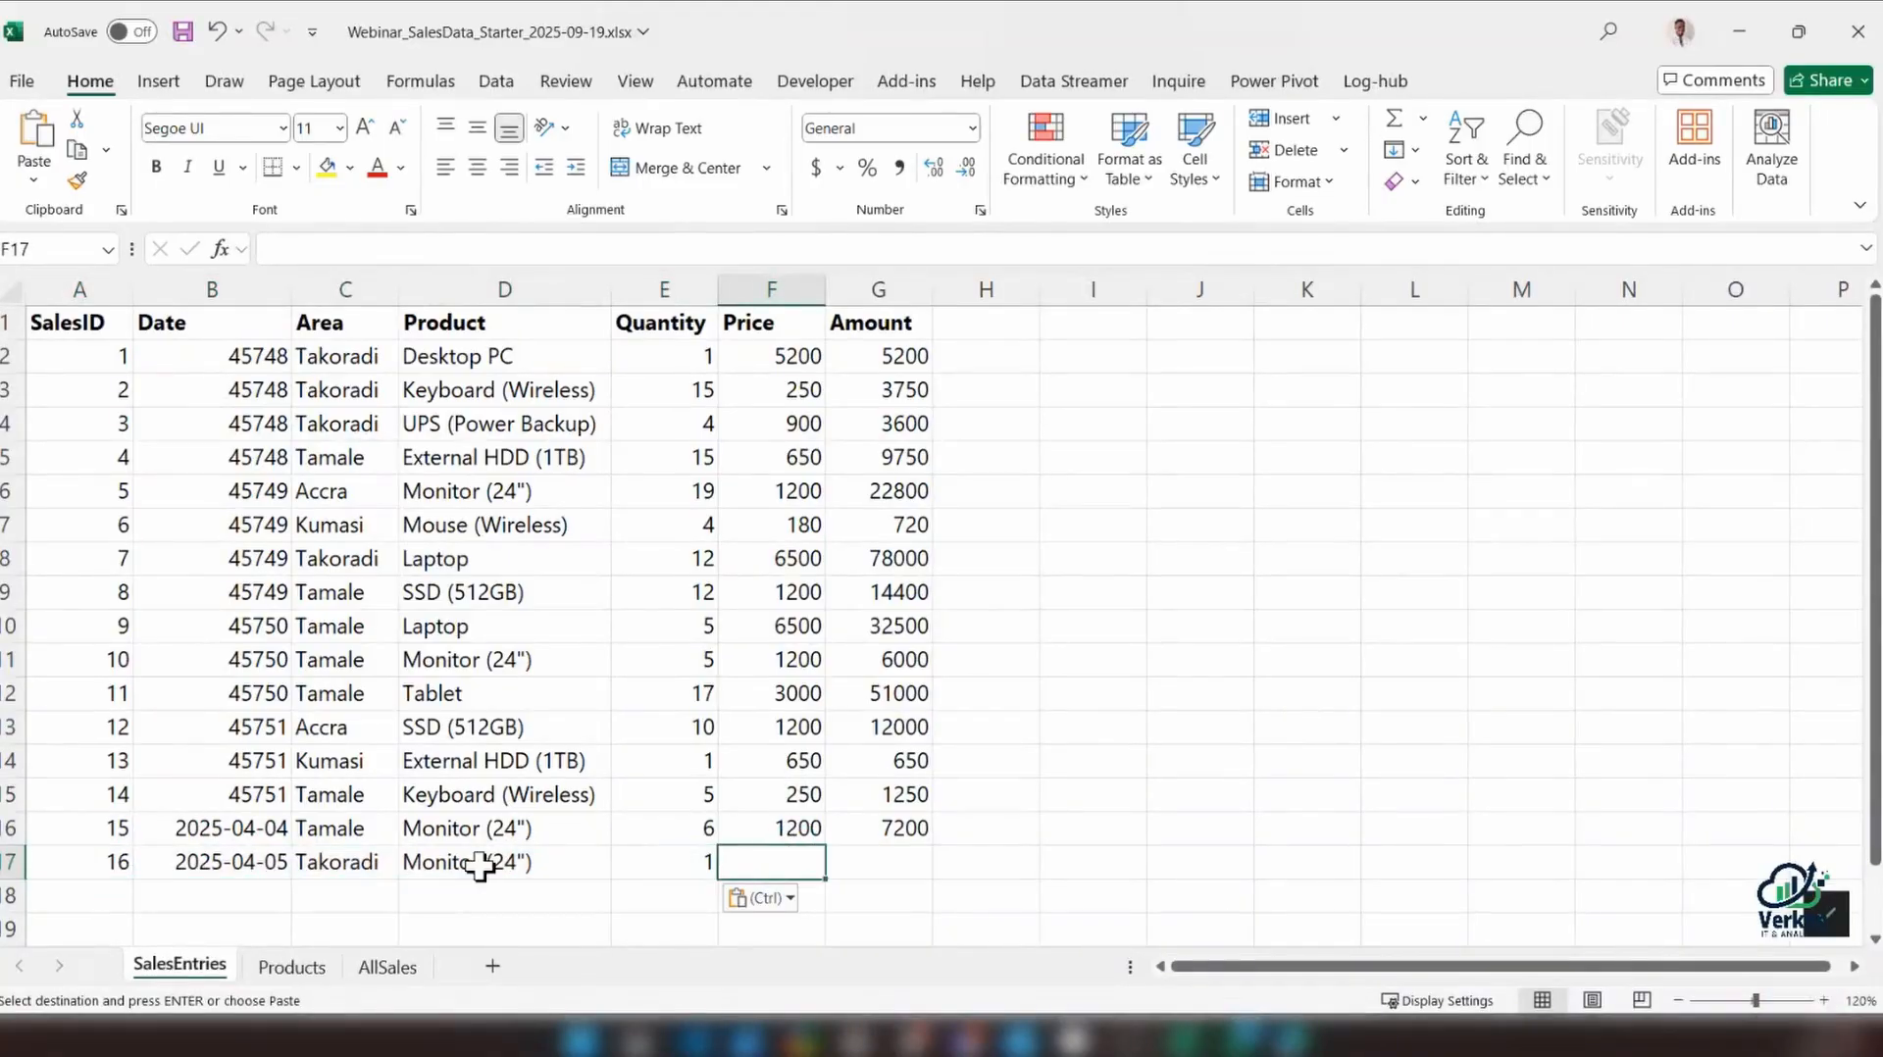
type("1200")
left_click(758, 856)
key("Return")
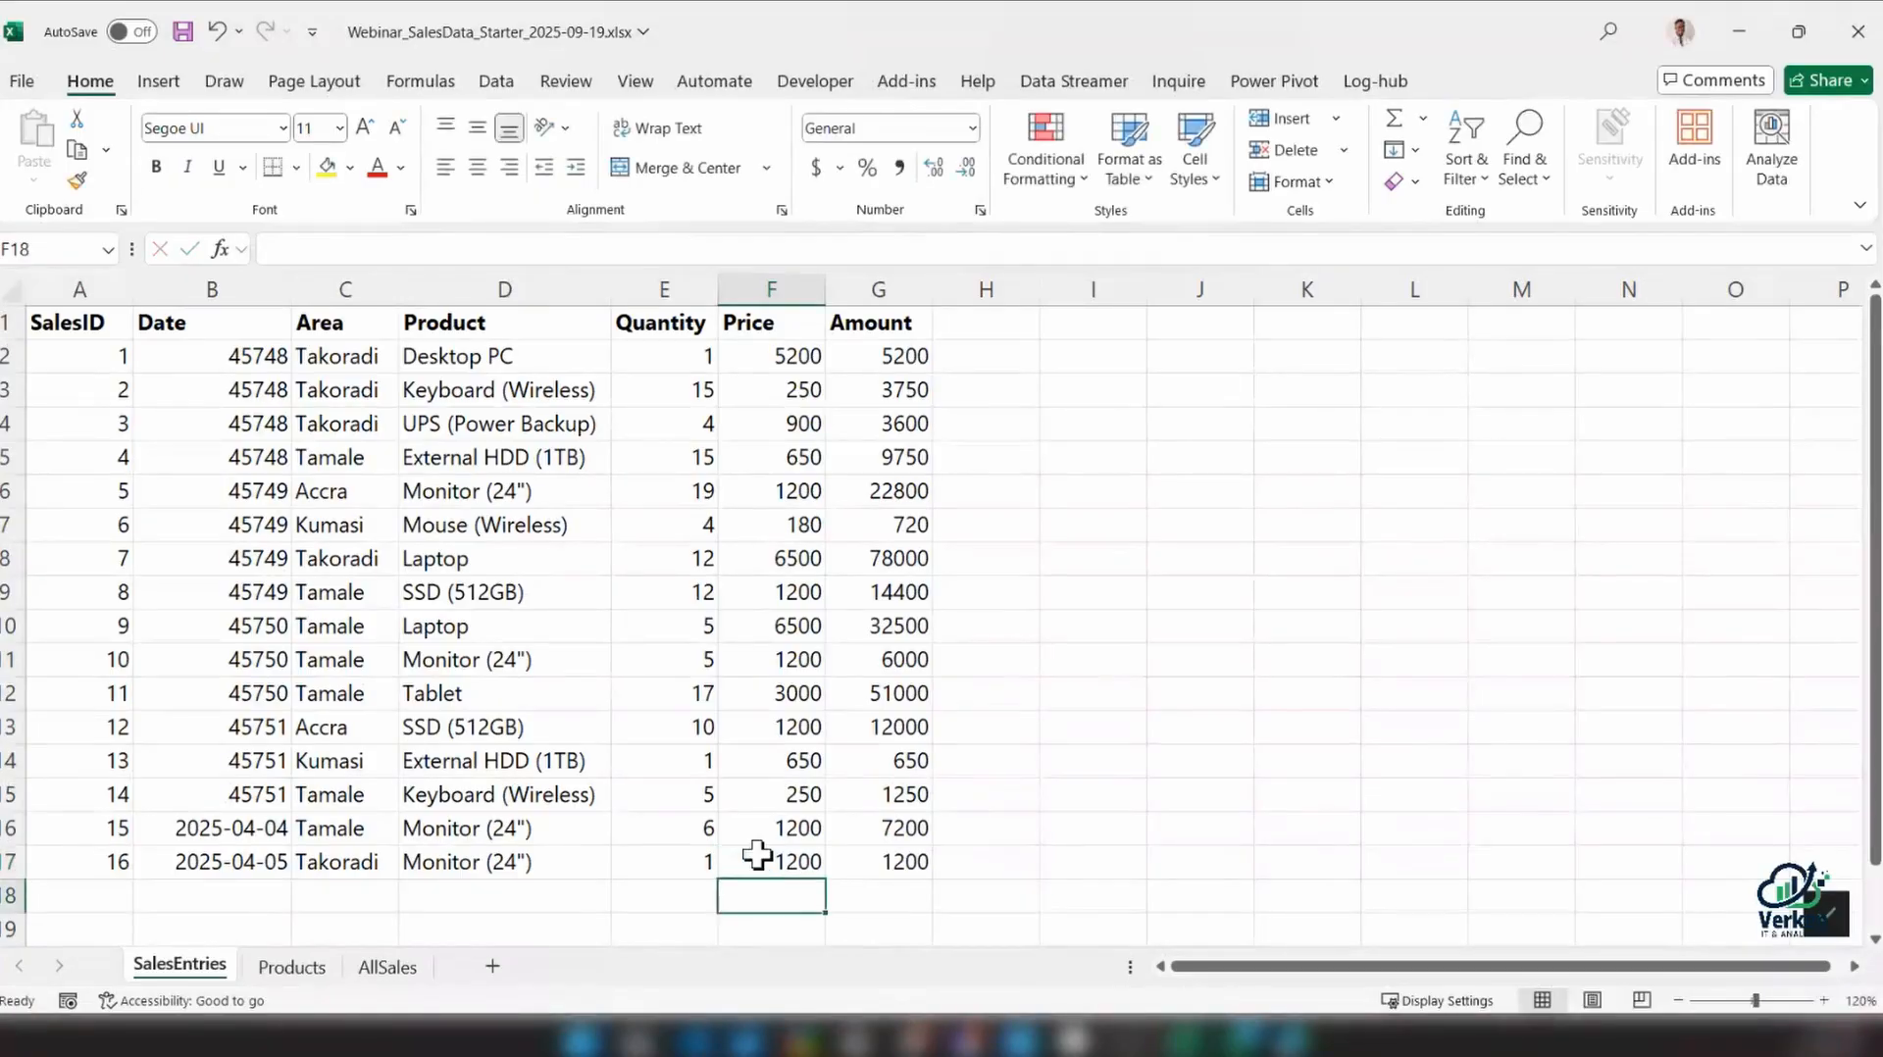
scroll(795, 828, "down", 3)
left_click(904, 561)
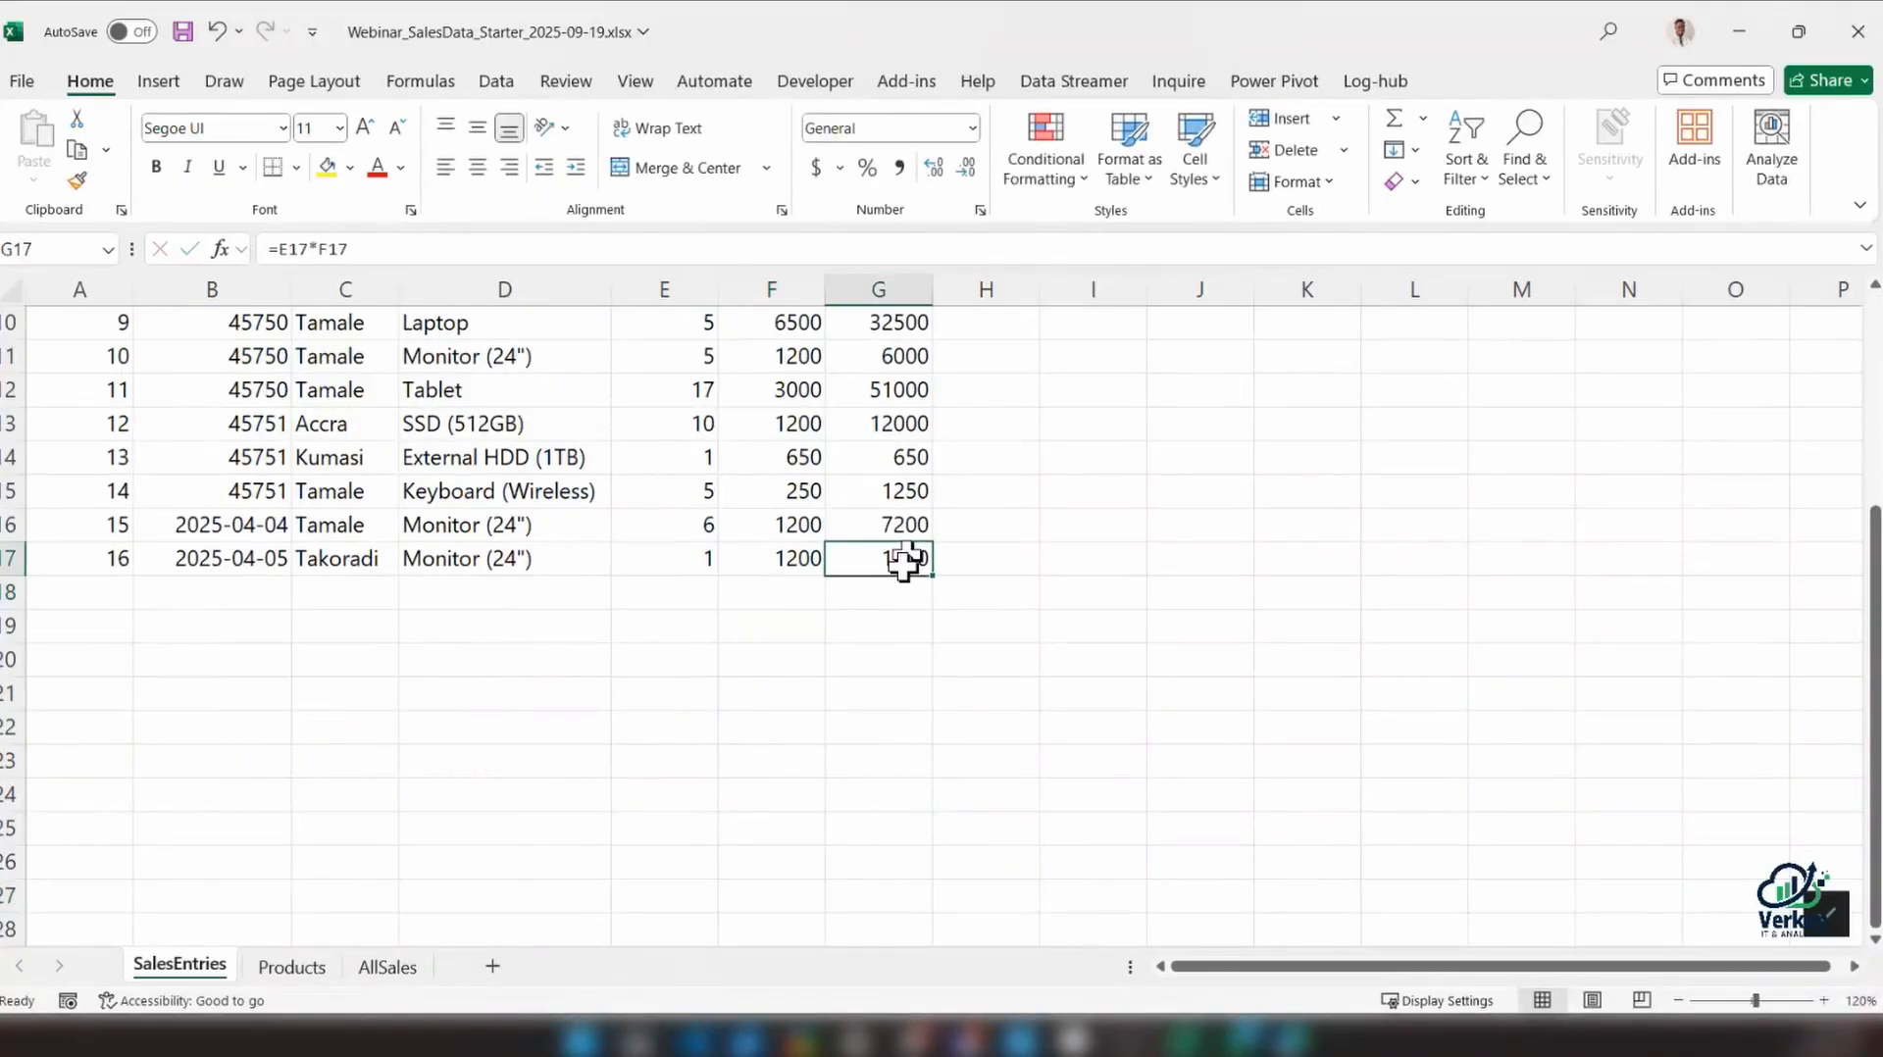
scroll(903, 561, "up", 3)
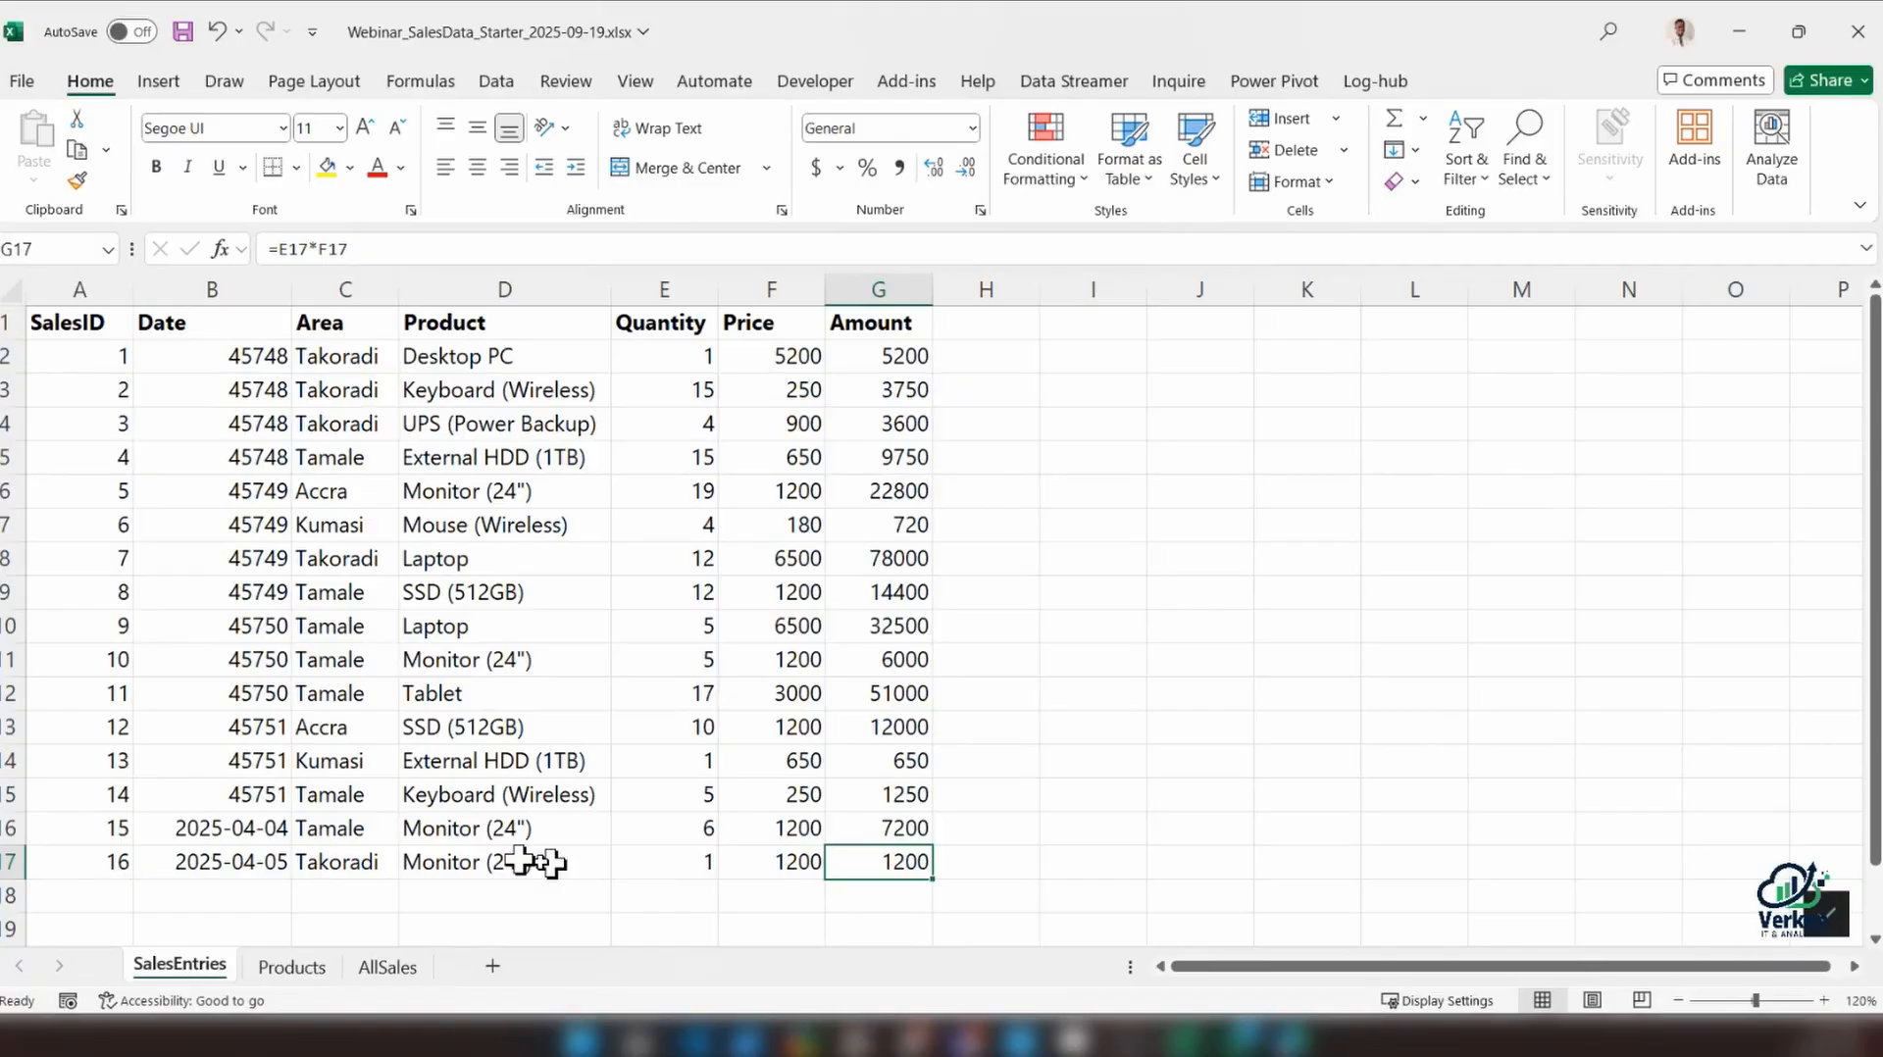
Start a new record in row 18 with SalesID 17, today's date 19-09-25 and the area Tema
left_click_drag(65, 895, 765, 891)
scroll(132, 873, "down", 1)
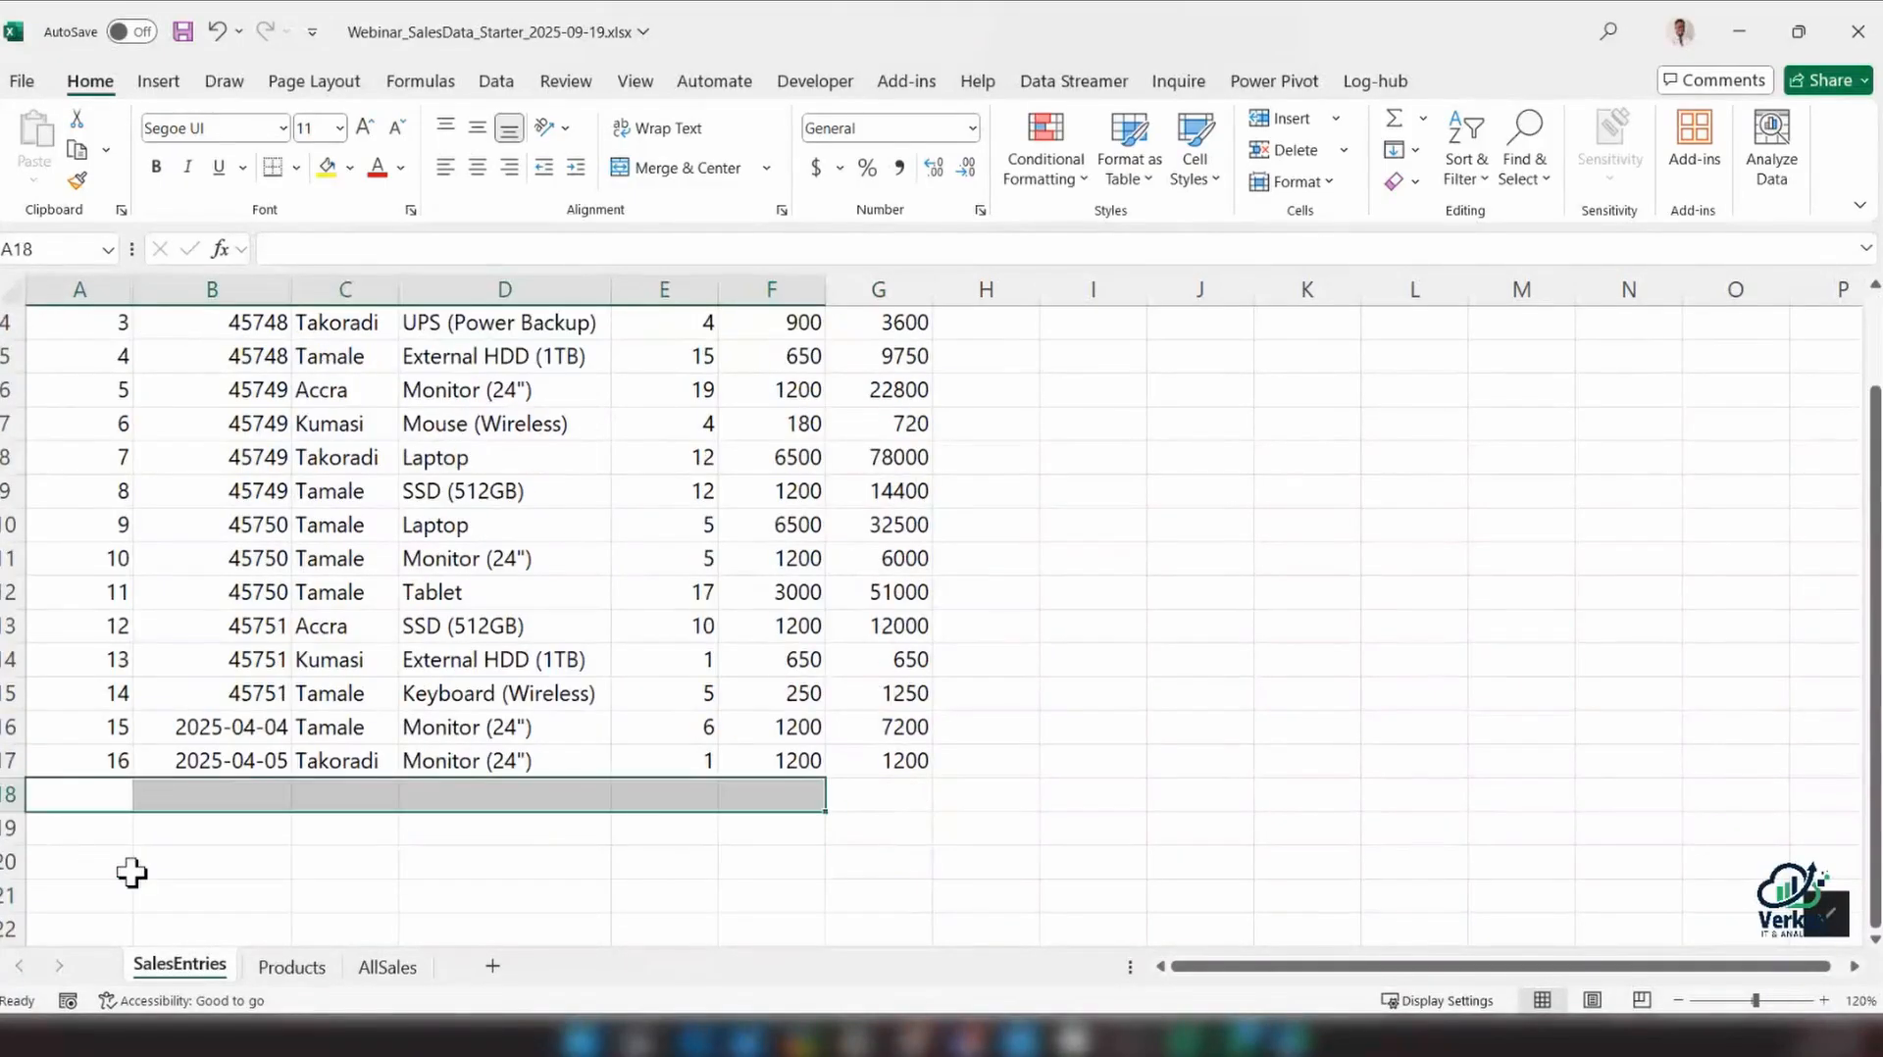
left_click(102, 801)
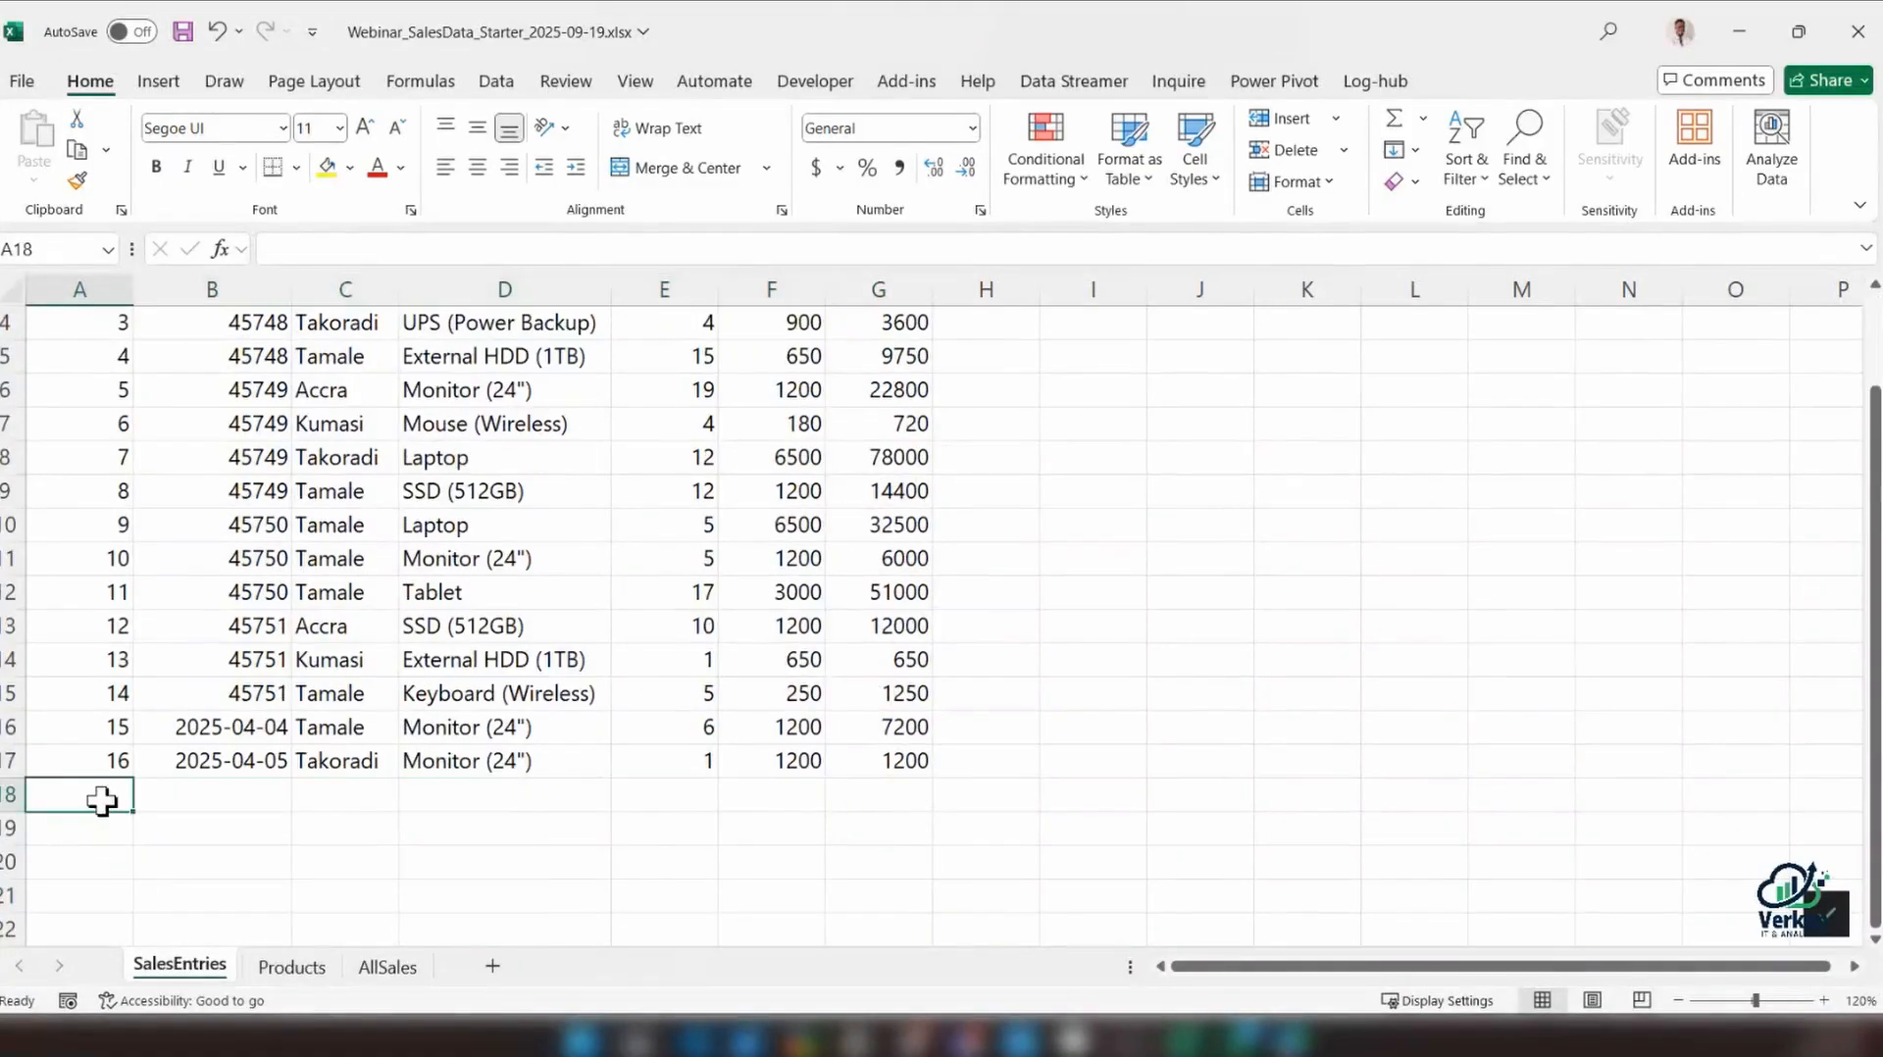
type("17")
key("Tab")
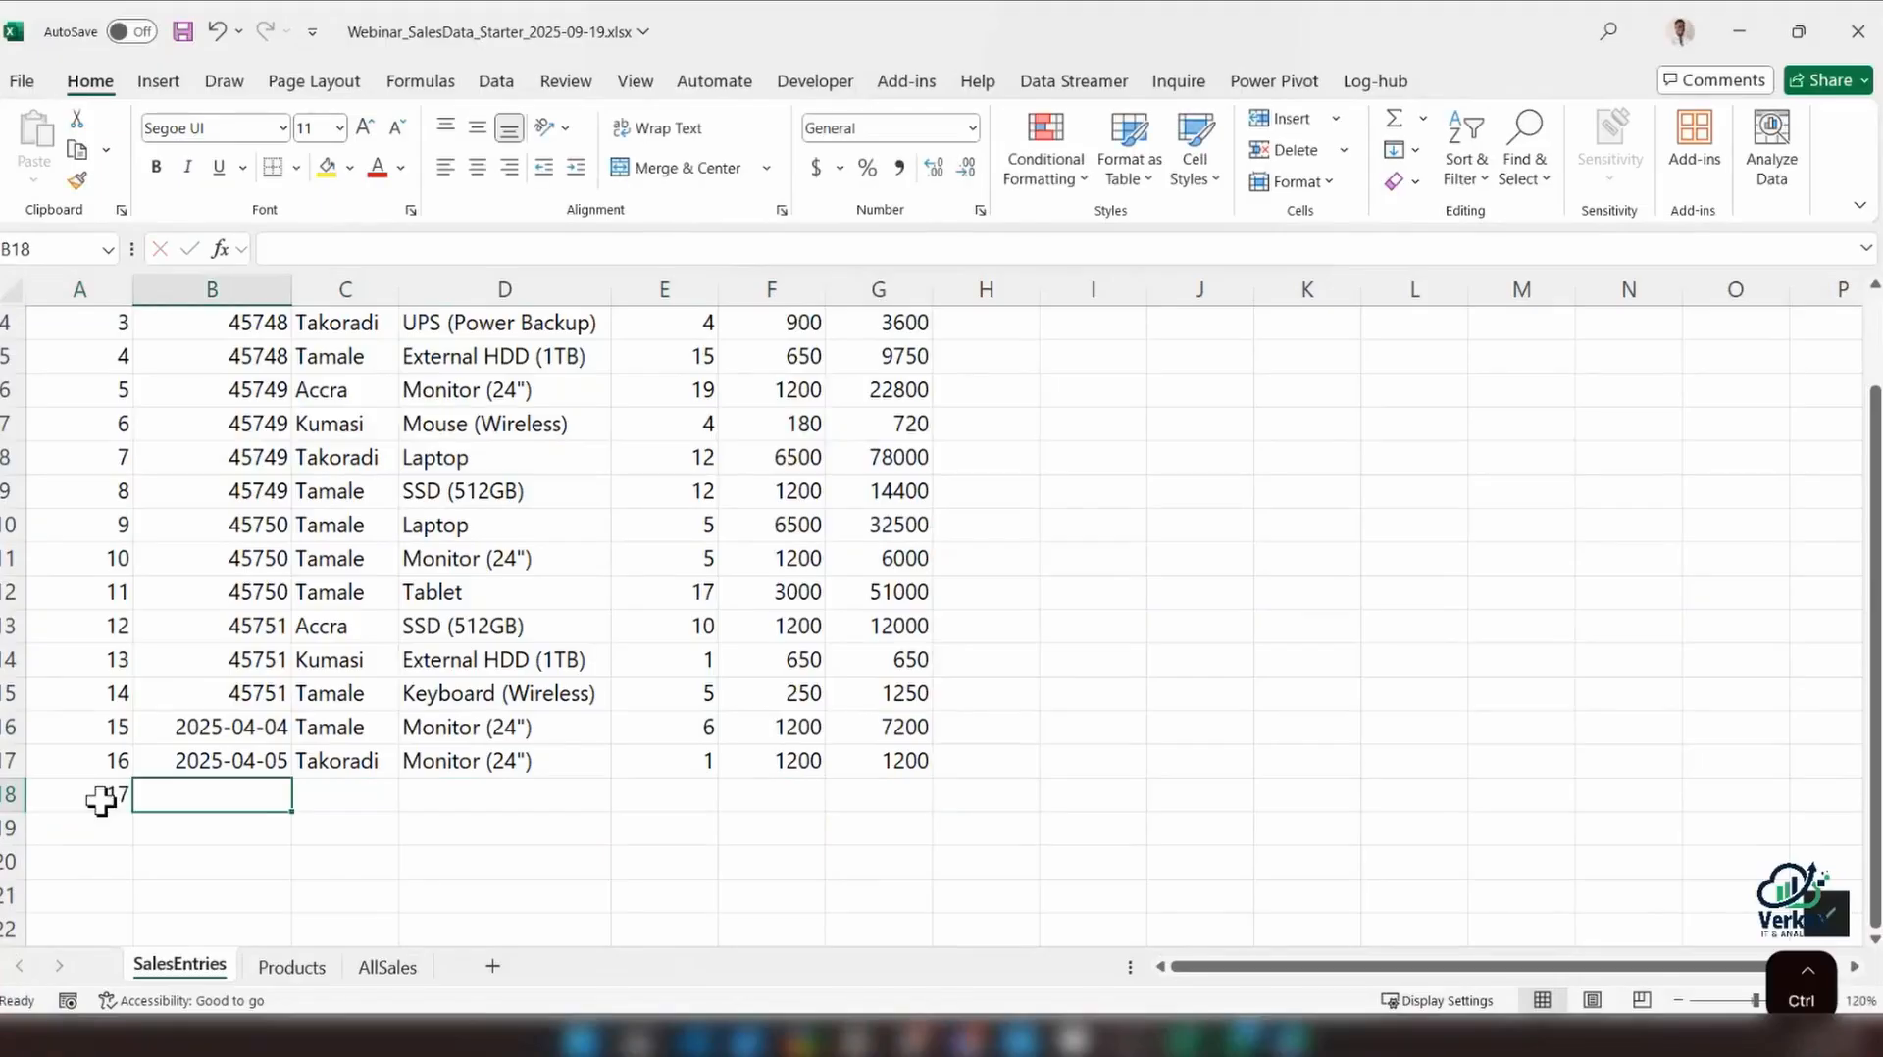
key("ctrl+semicolon")
key("Tab")
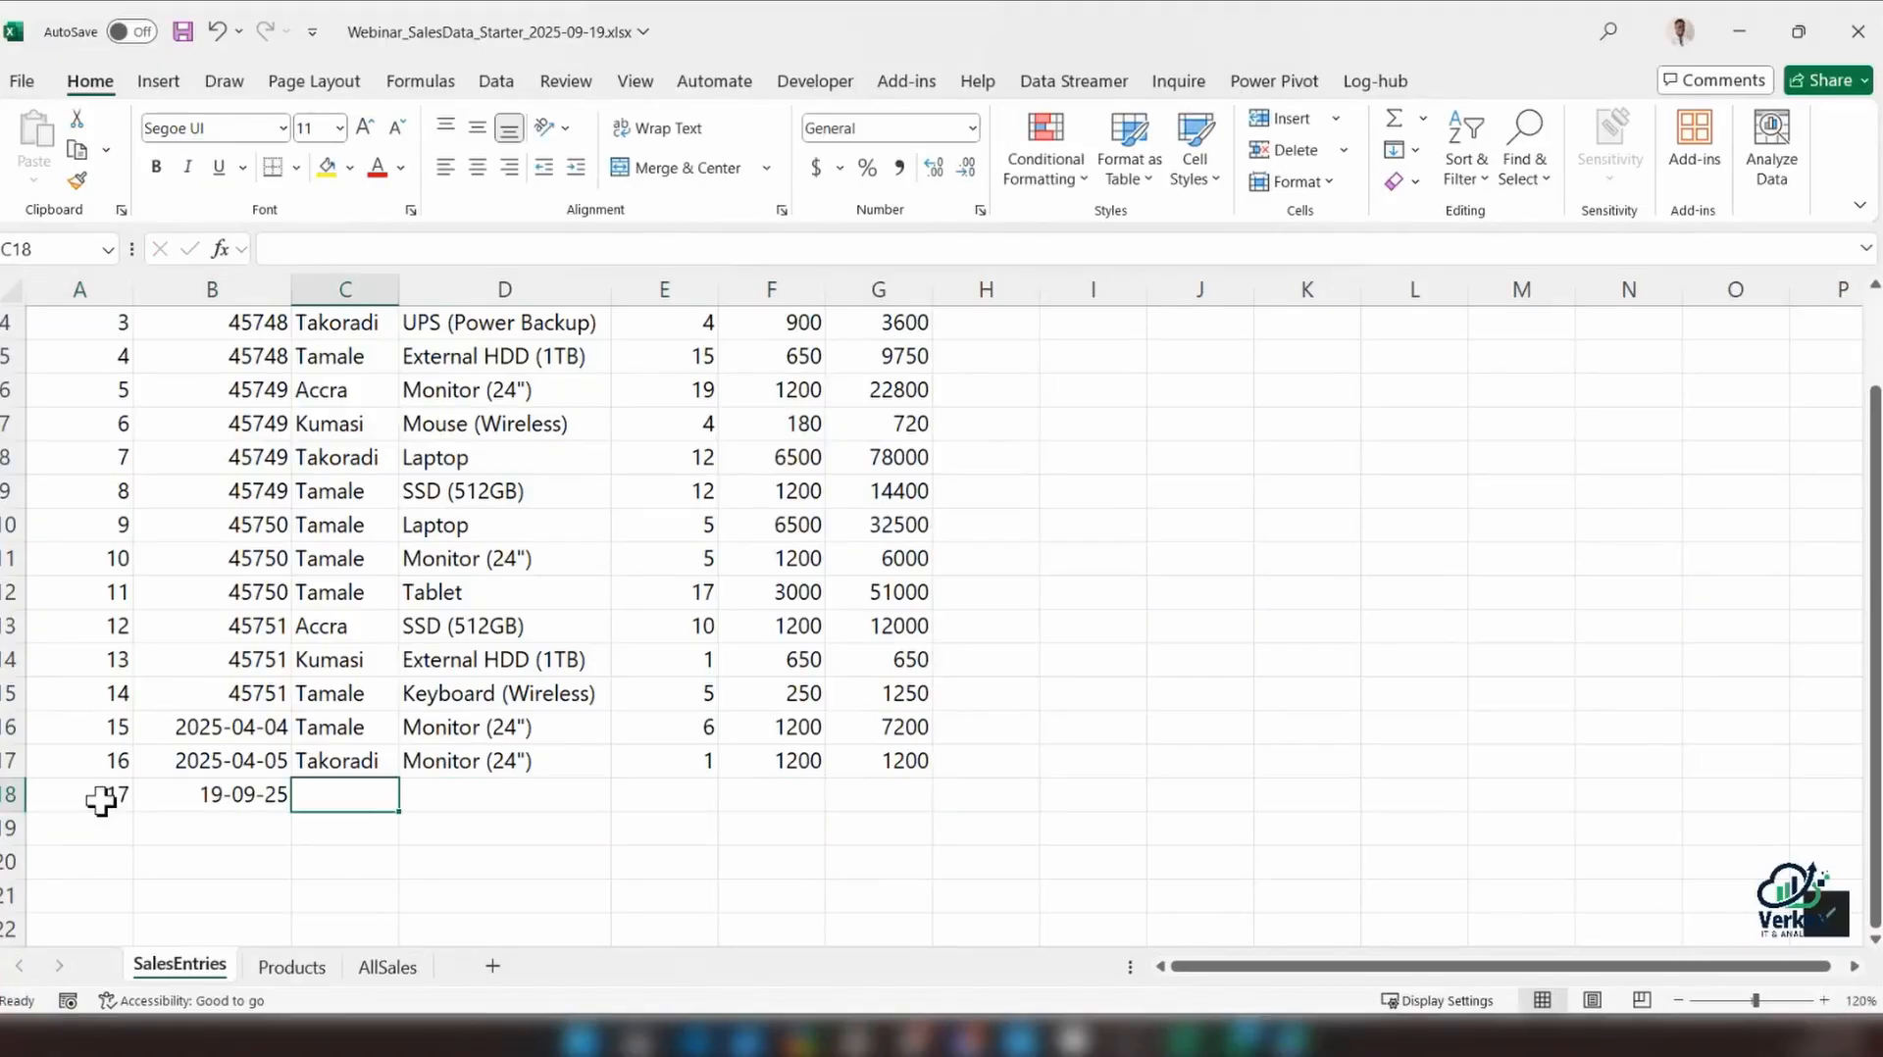
type("Tema")
key("Tab")
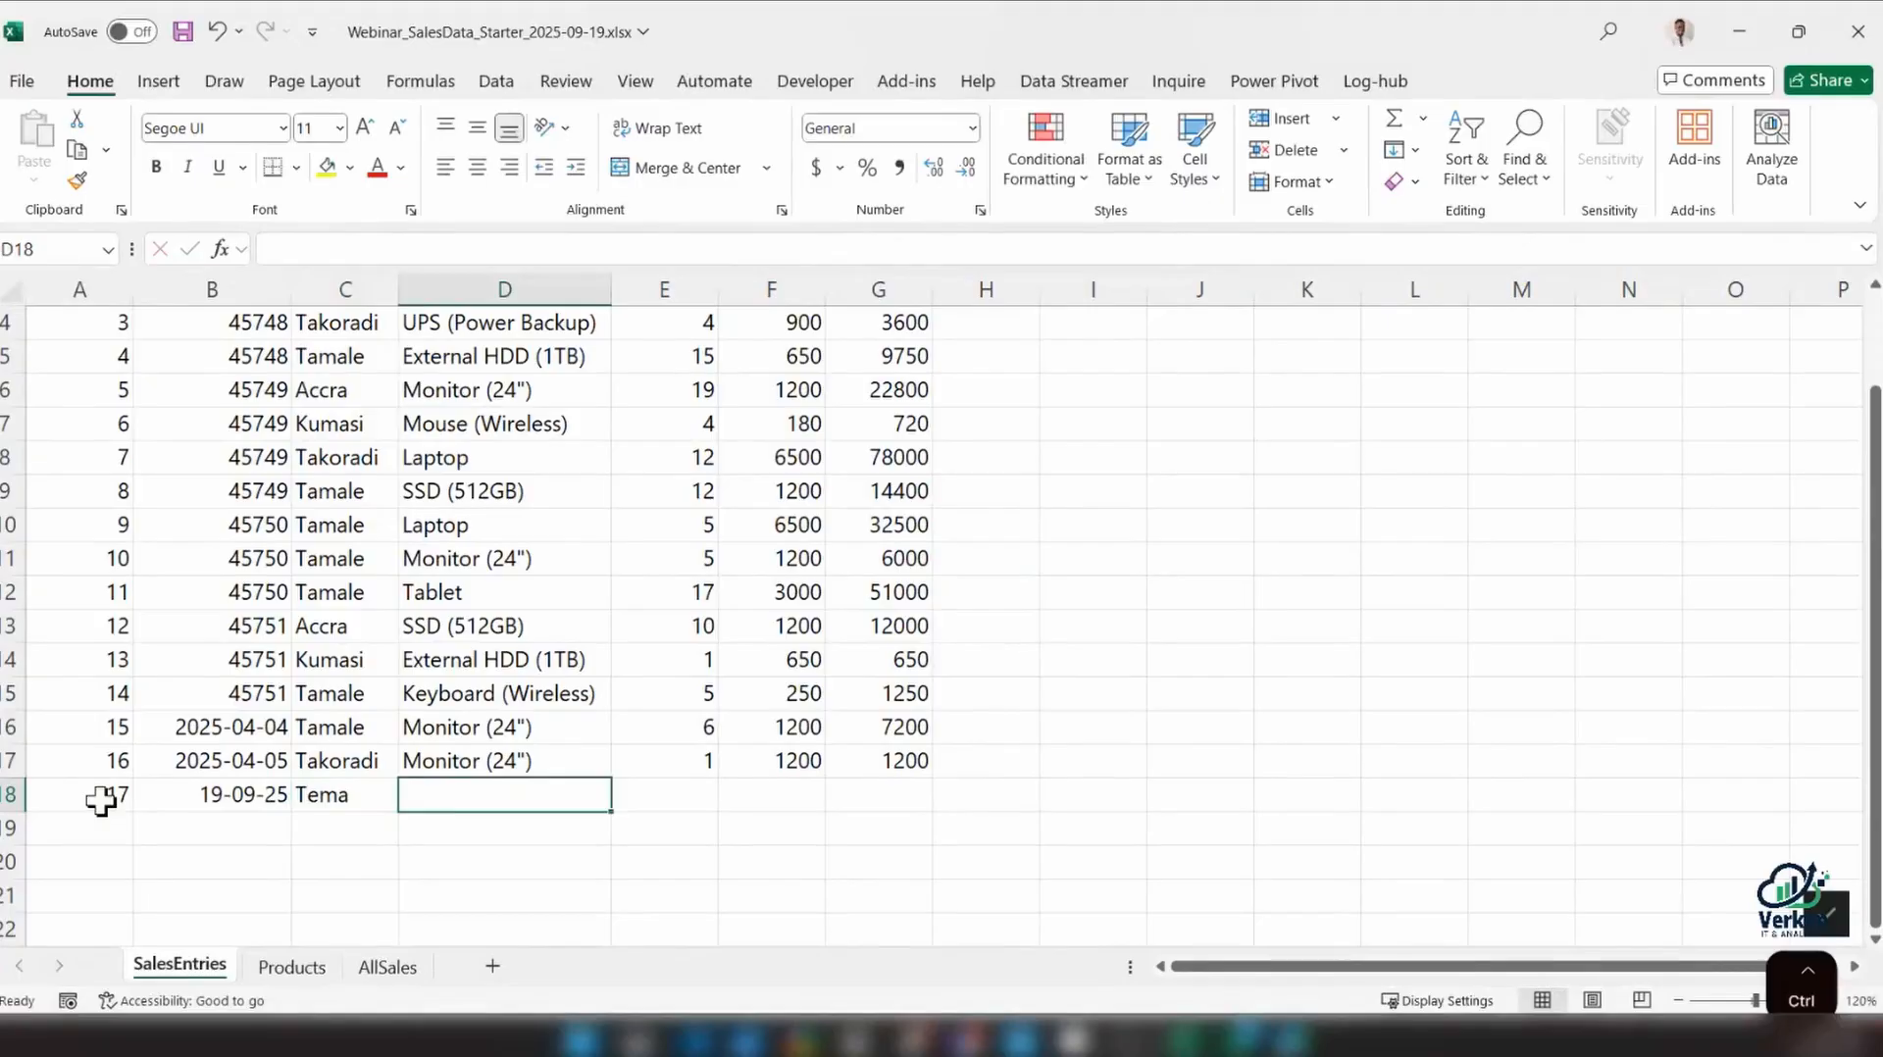
Complete row 18 with the product filled down from the row above, quantity 1 and price 800, and check the Amount formula
key("ctrl+d")
key("Tab")
type("1")
key("Tab")
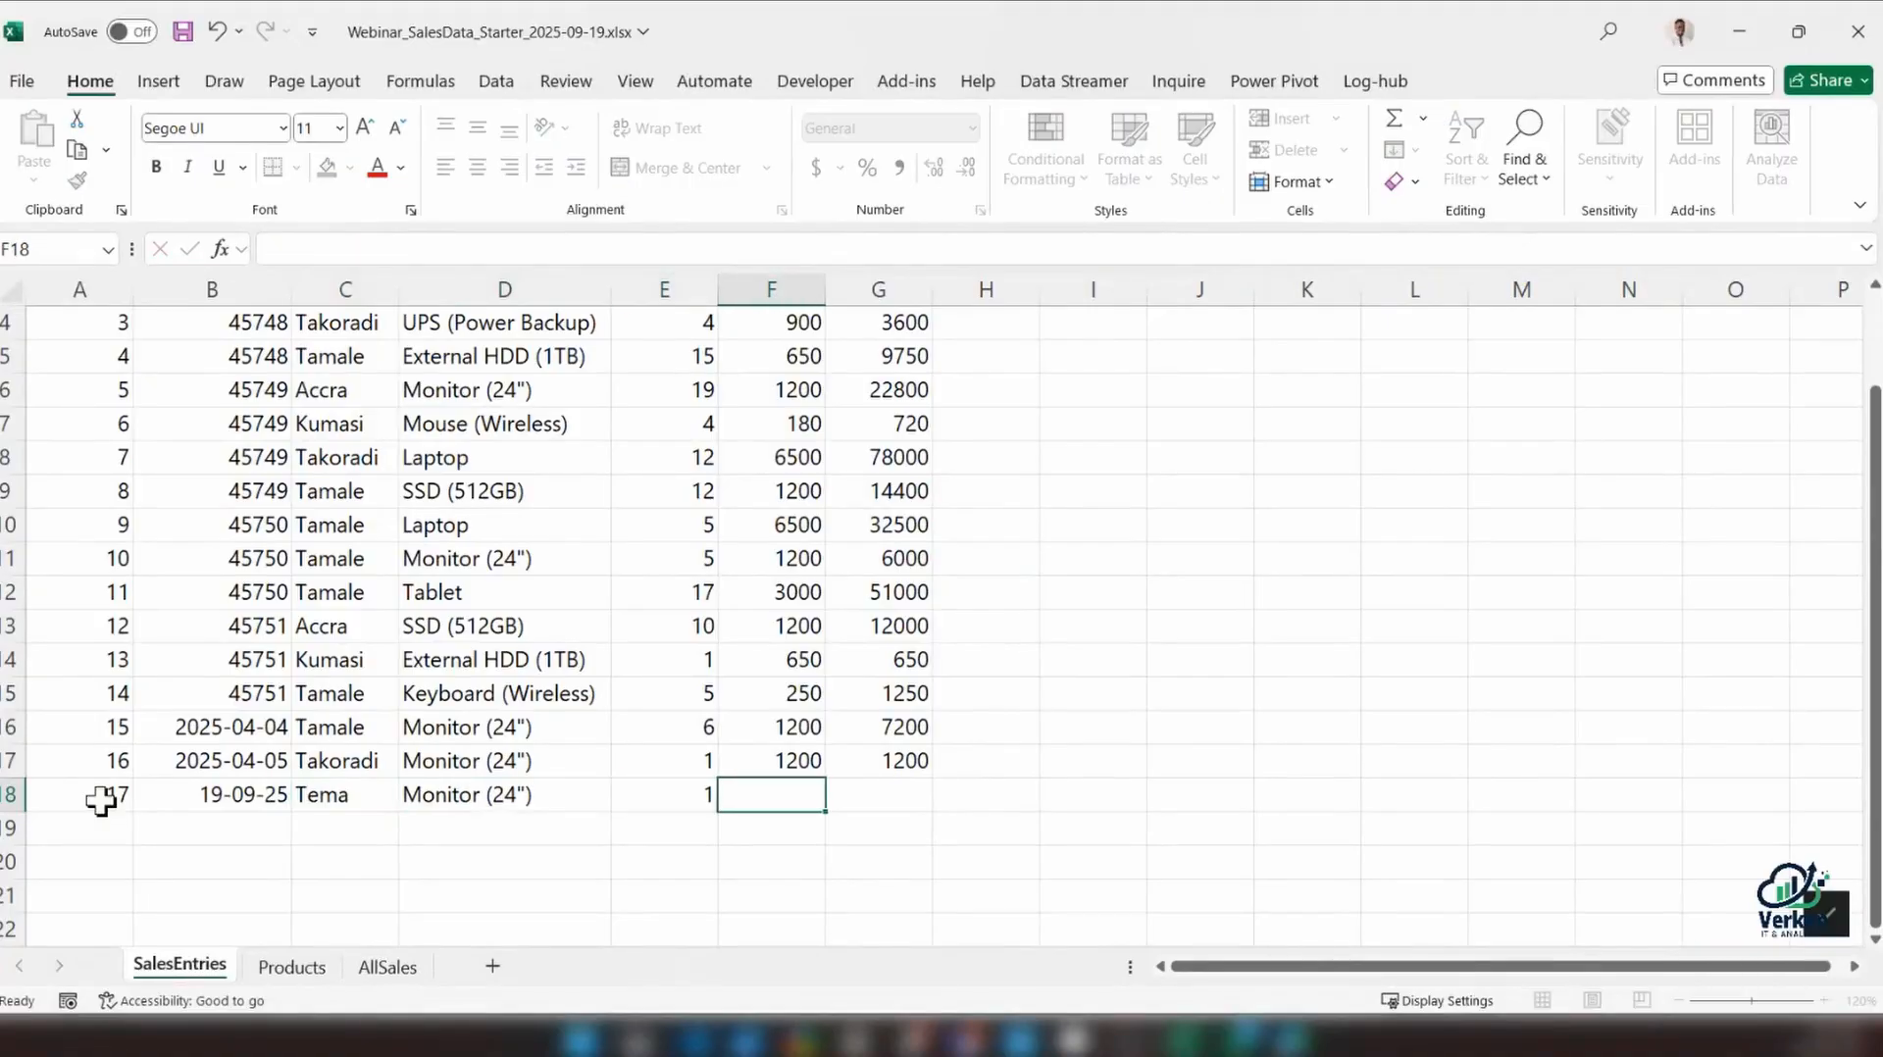
type("800")
key("Tab")
left_click(971, 772)
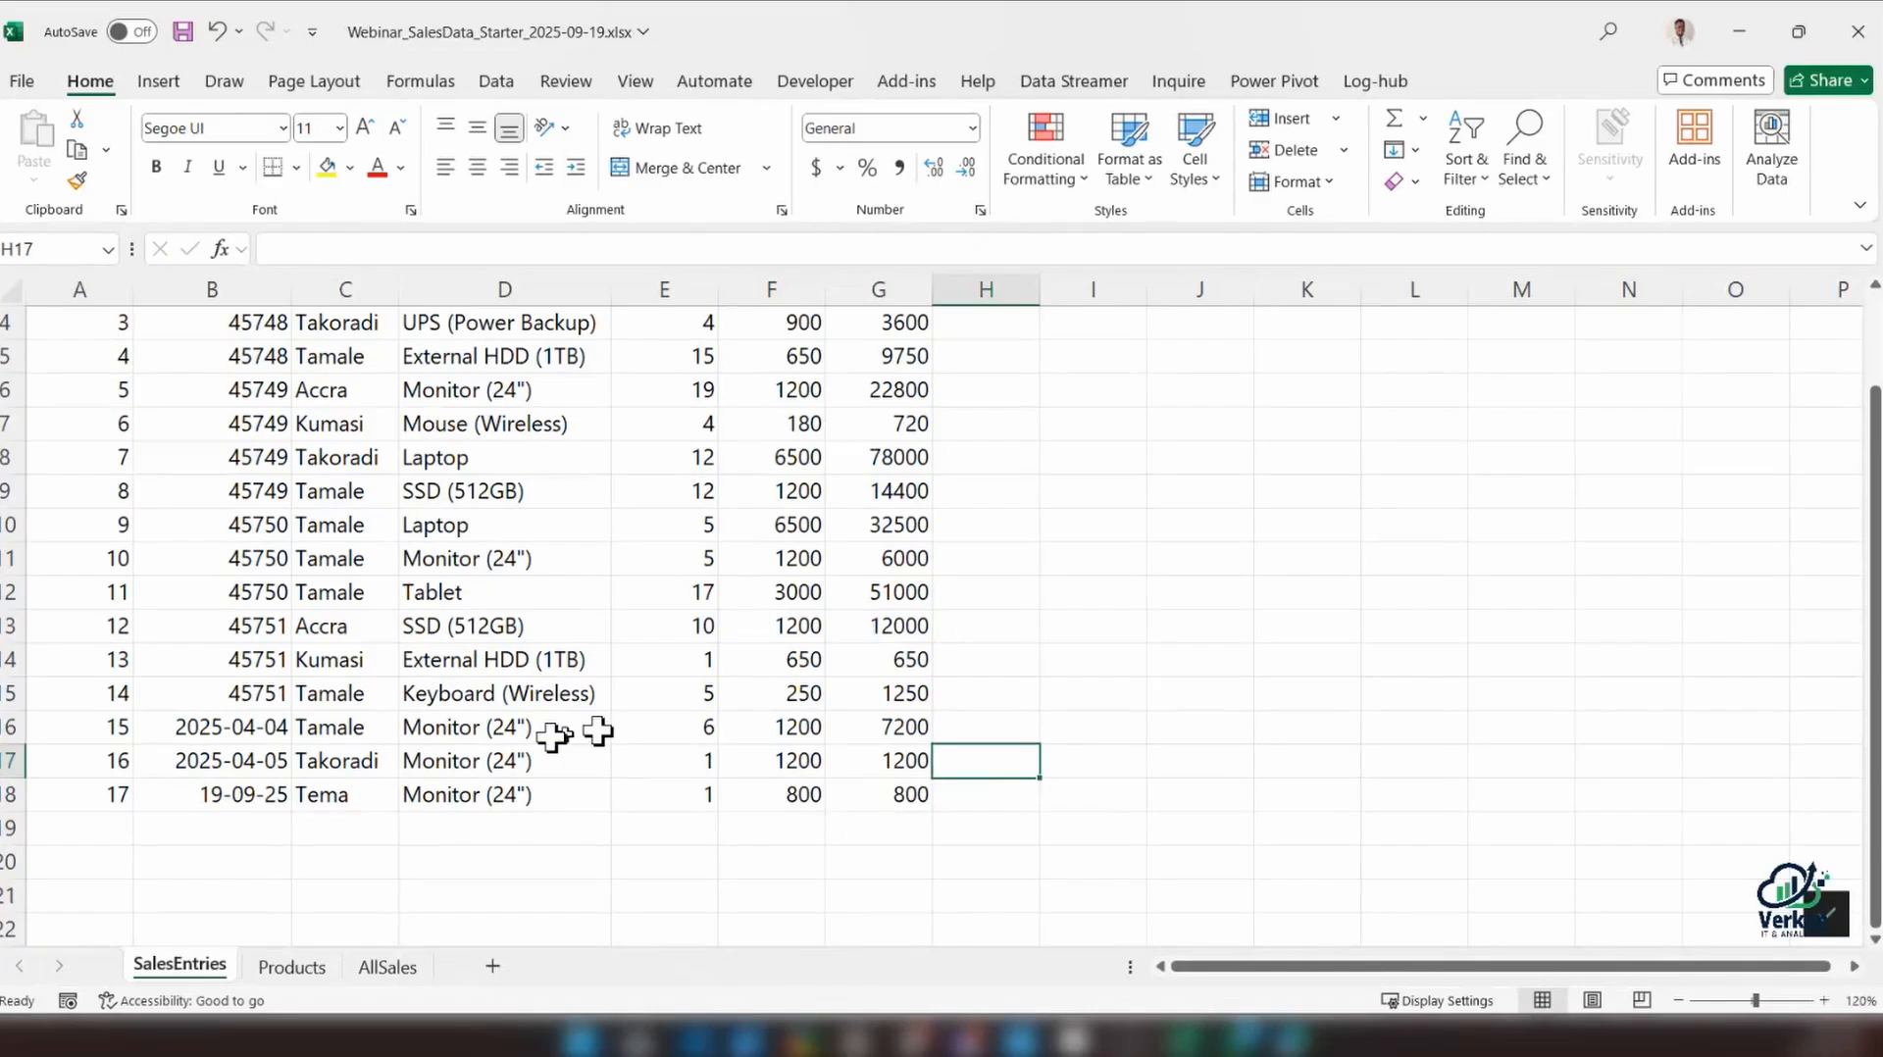
left_click(882, 795)
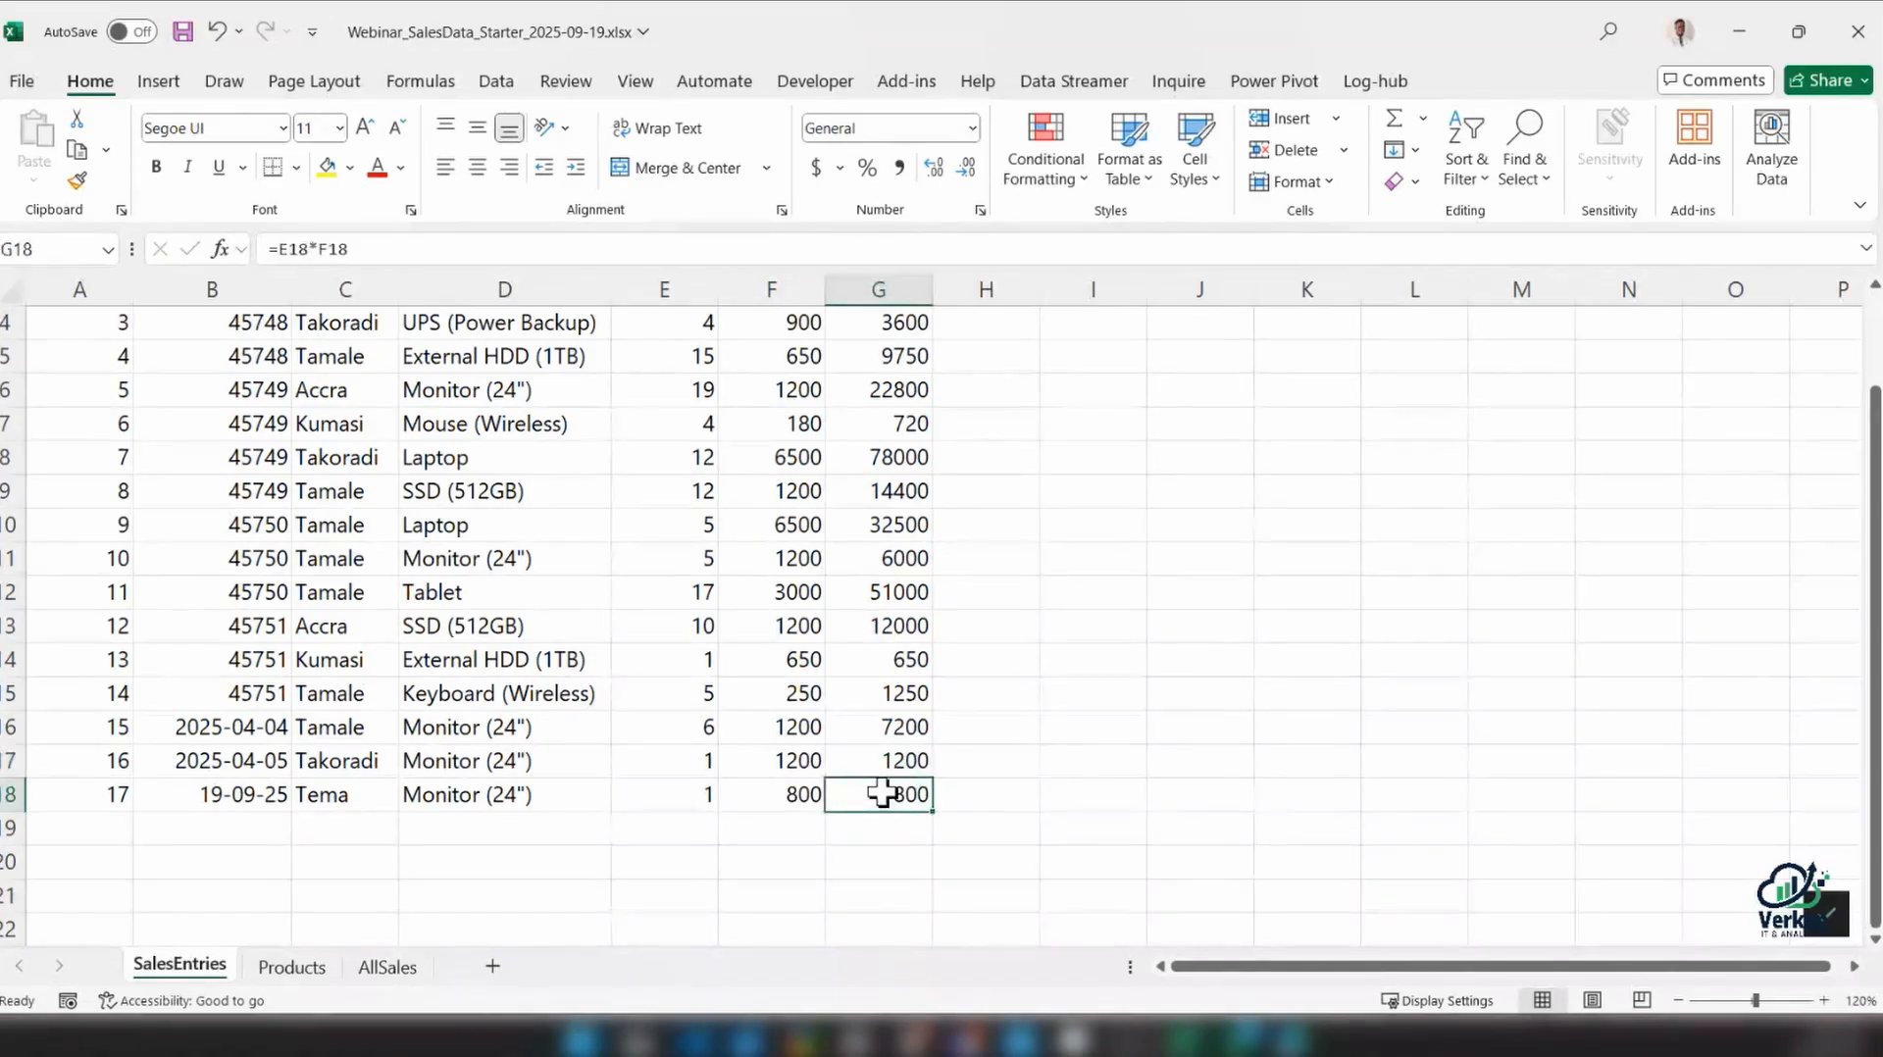
scroll(918, 721, "up", 1)
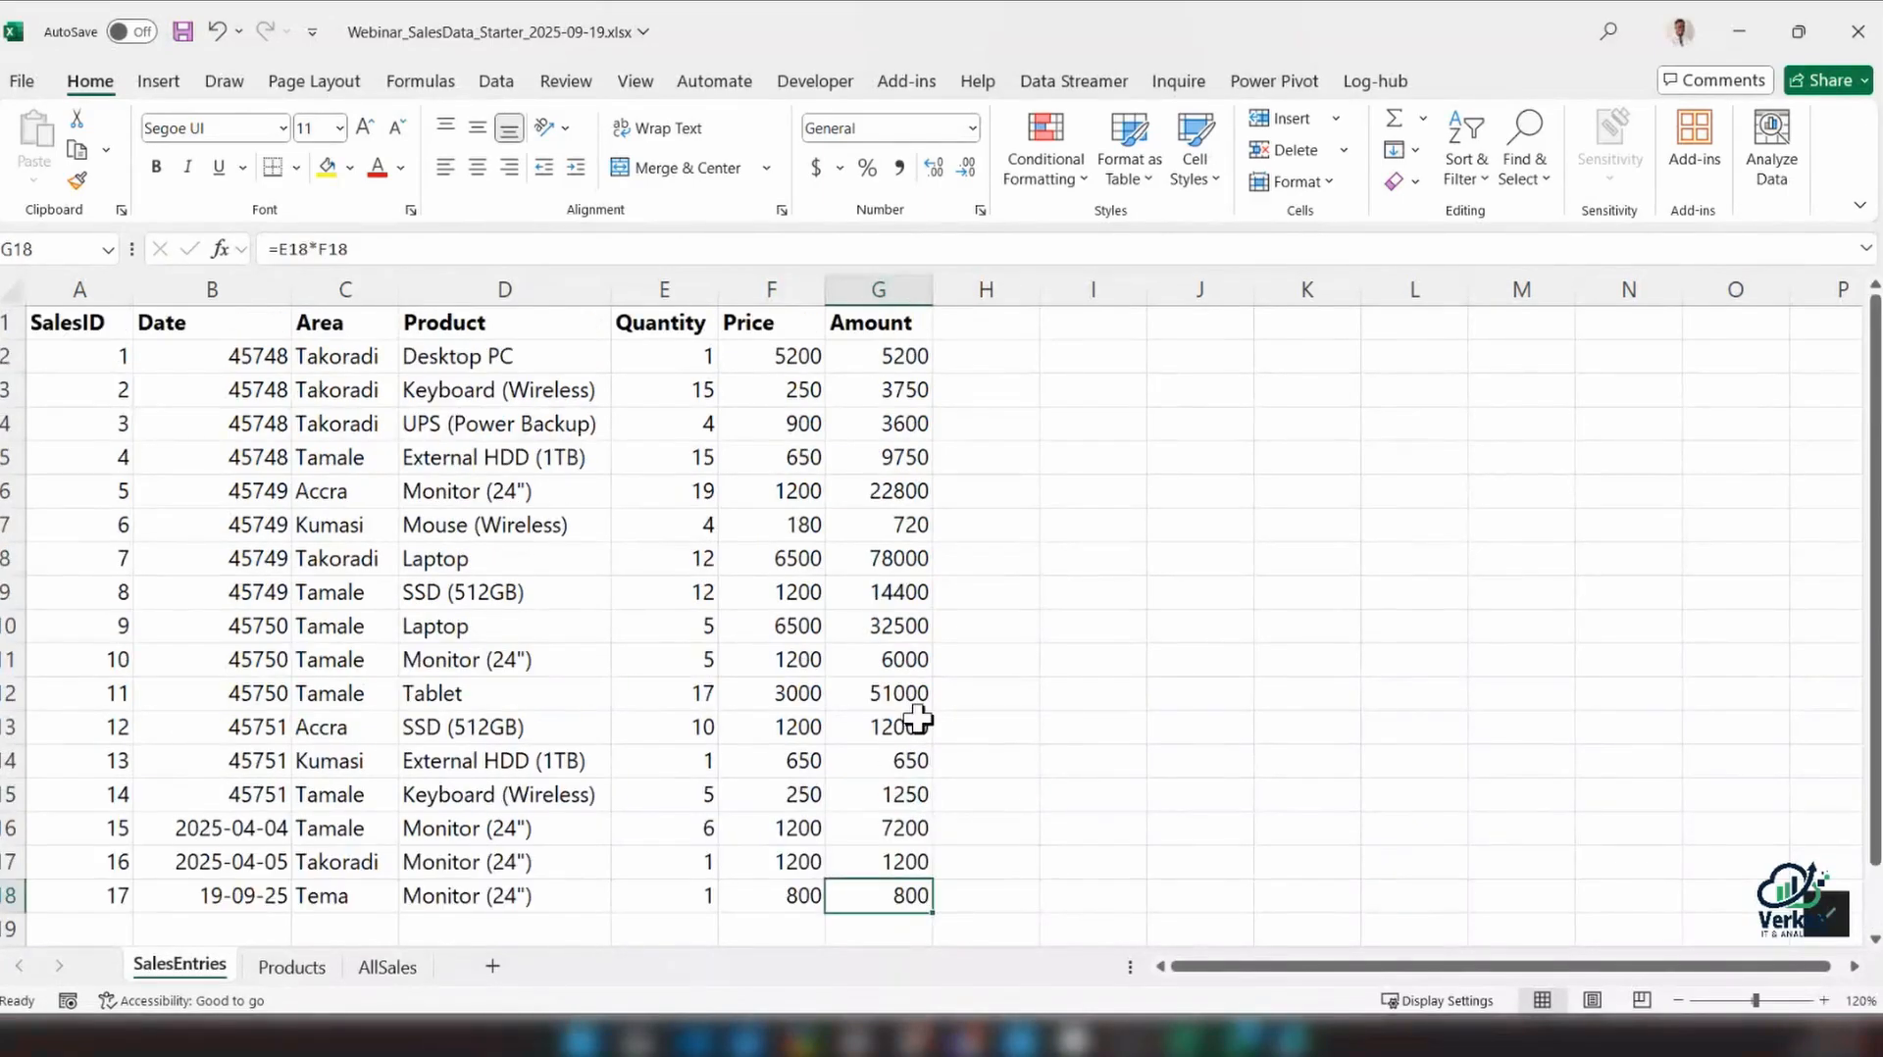
Enter the notes Tables in K4 and Ranges in K5 beside the sales data
left_click(1132, 461)
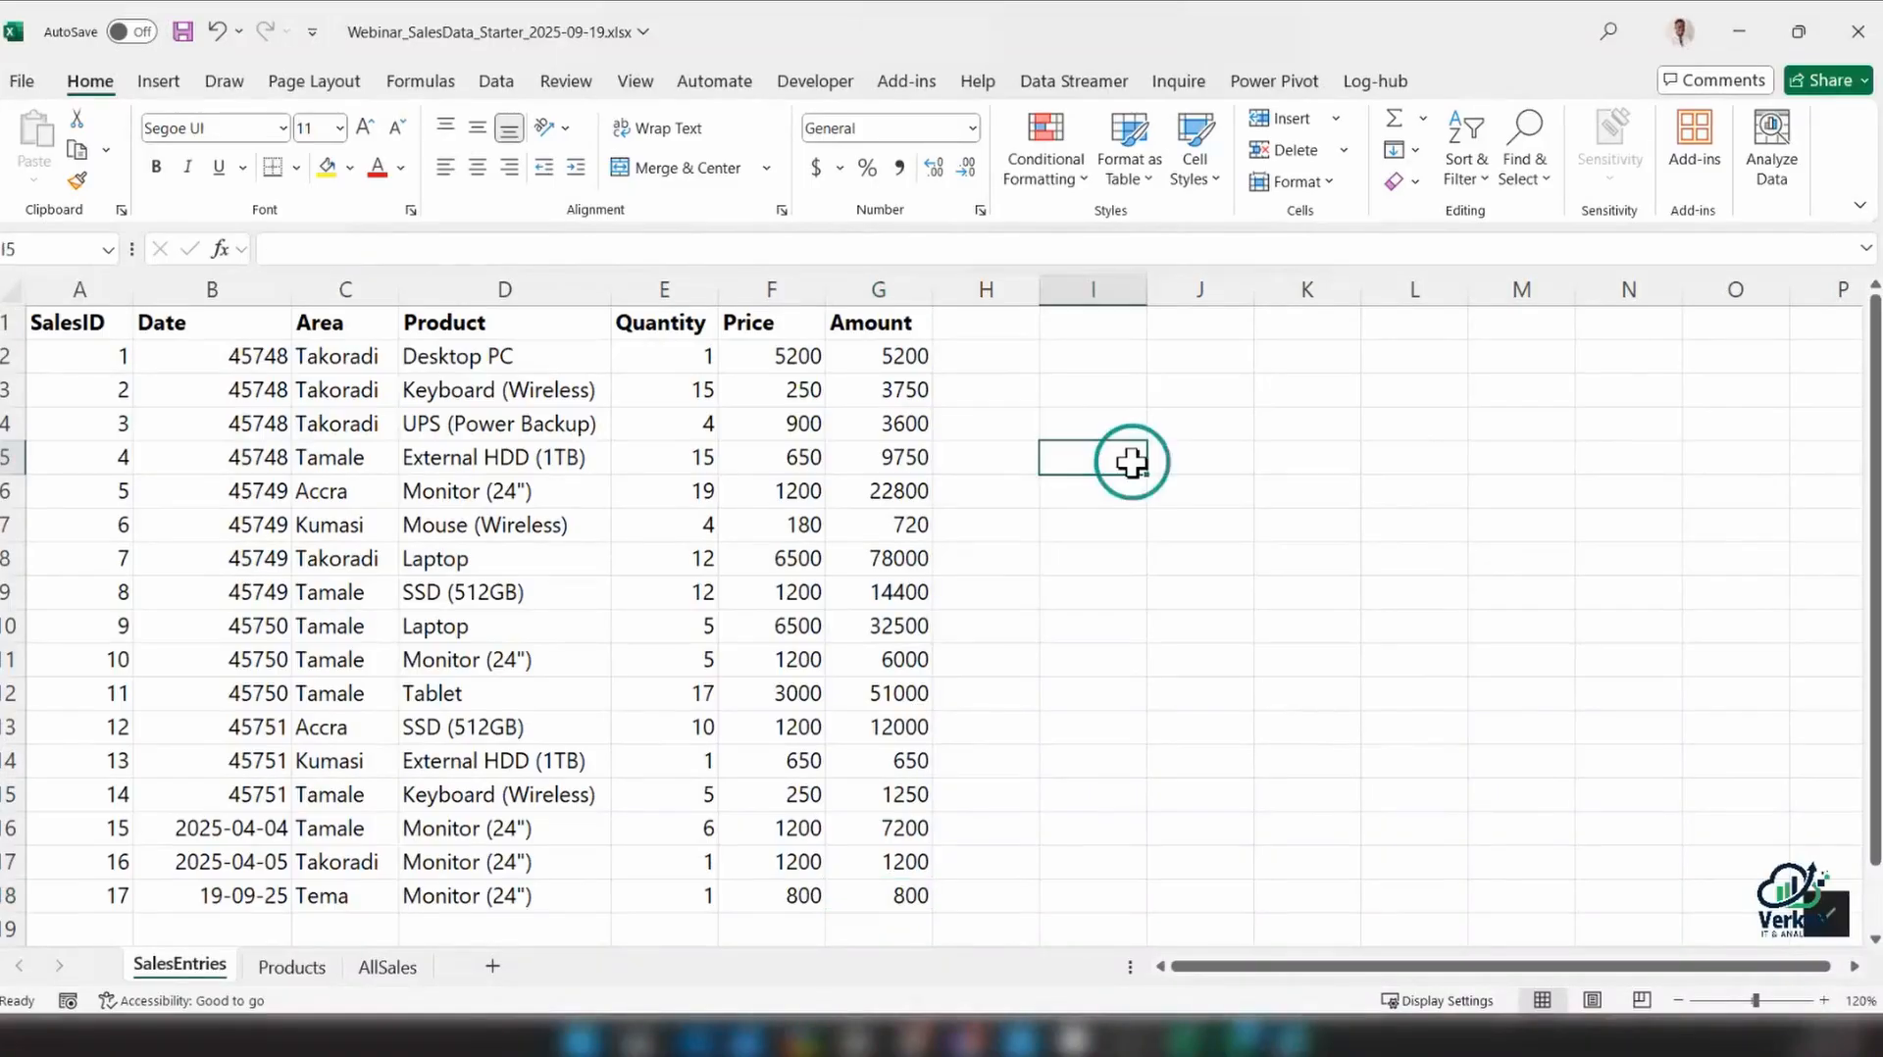
left_click(1266, 425)
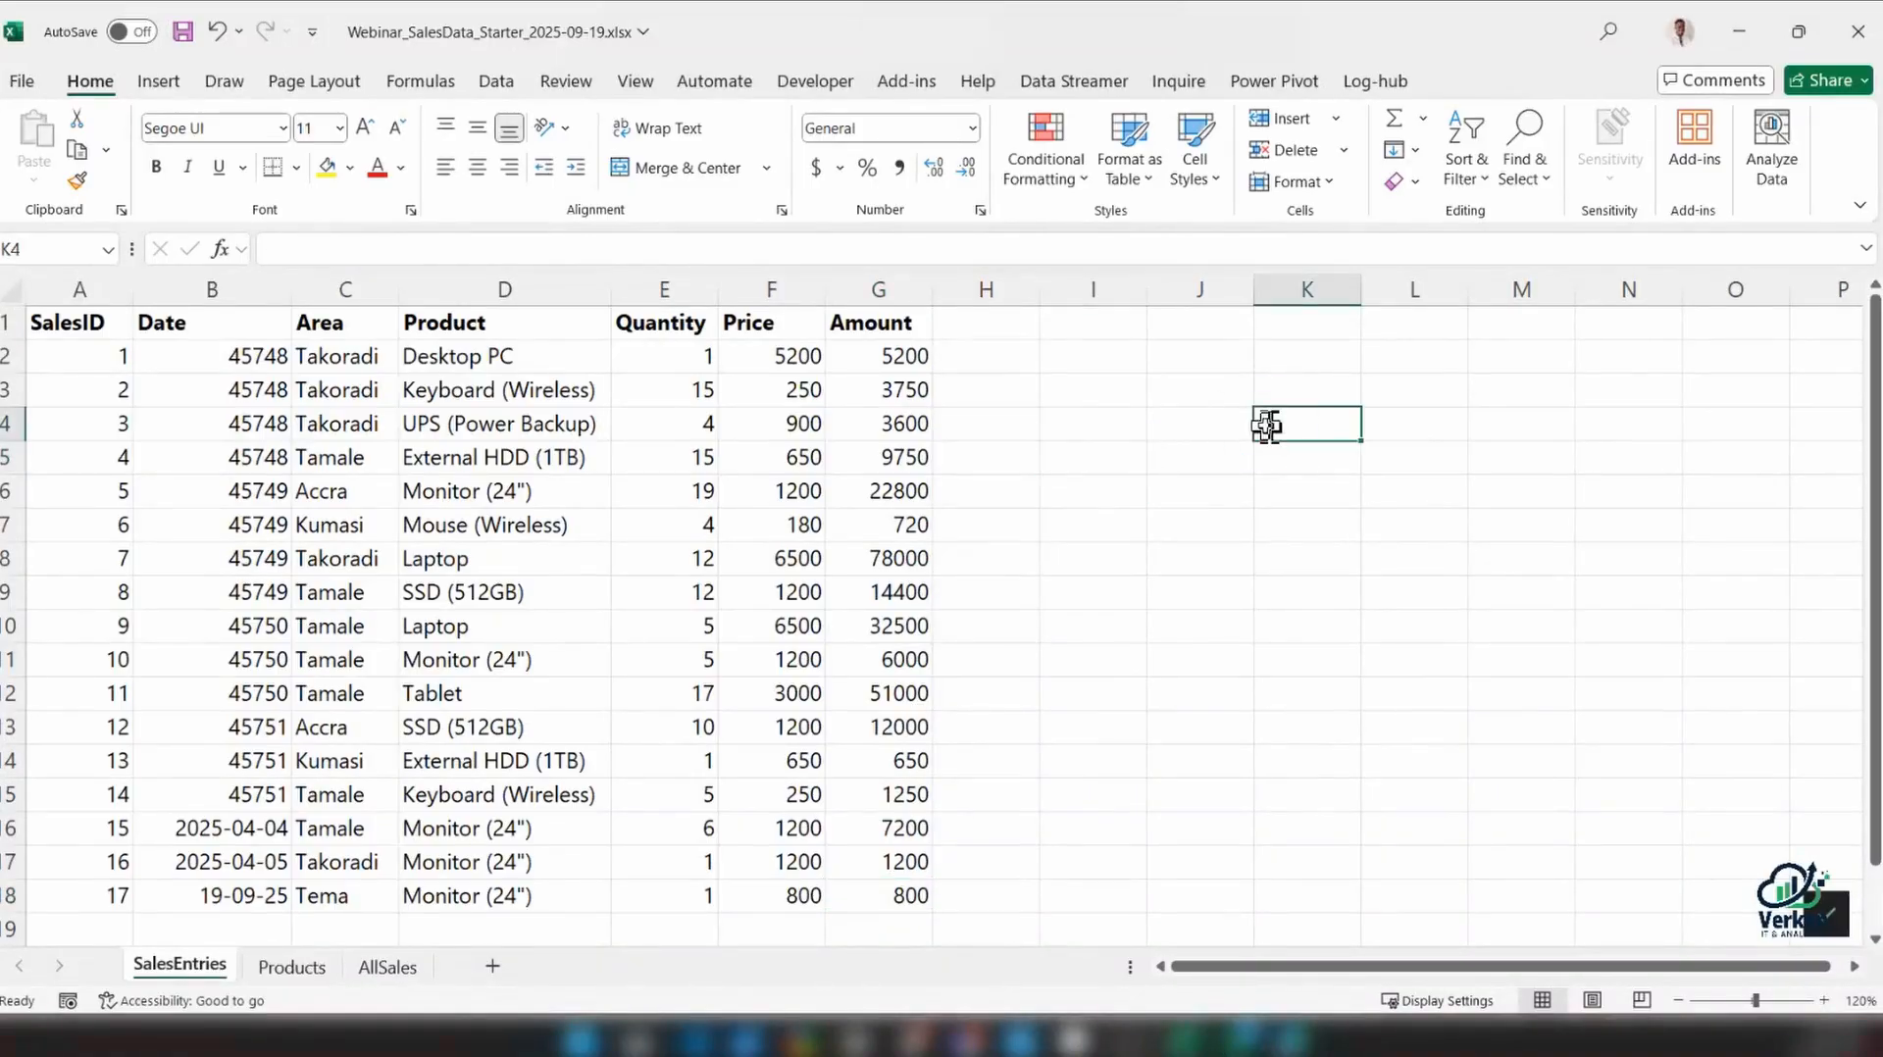
type("Taqb")
key("BackSpace")
key("BackSpace")
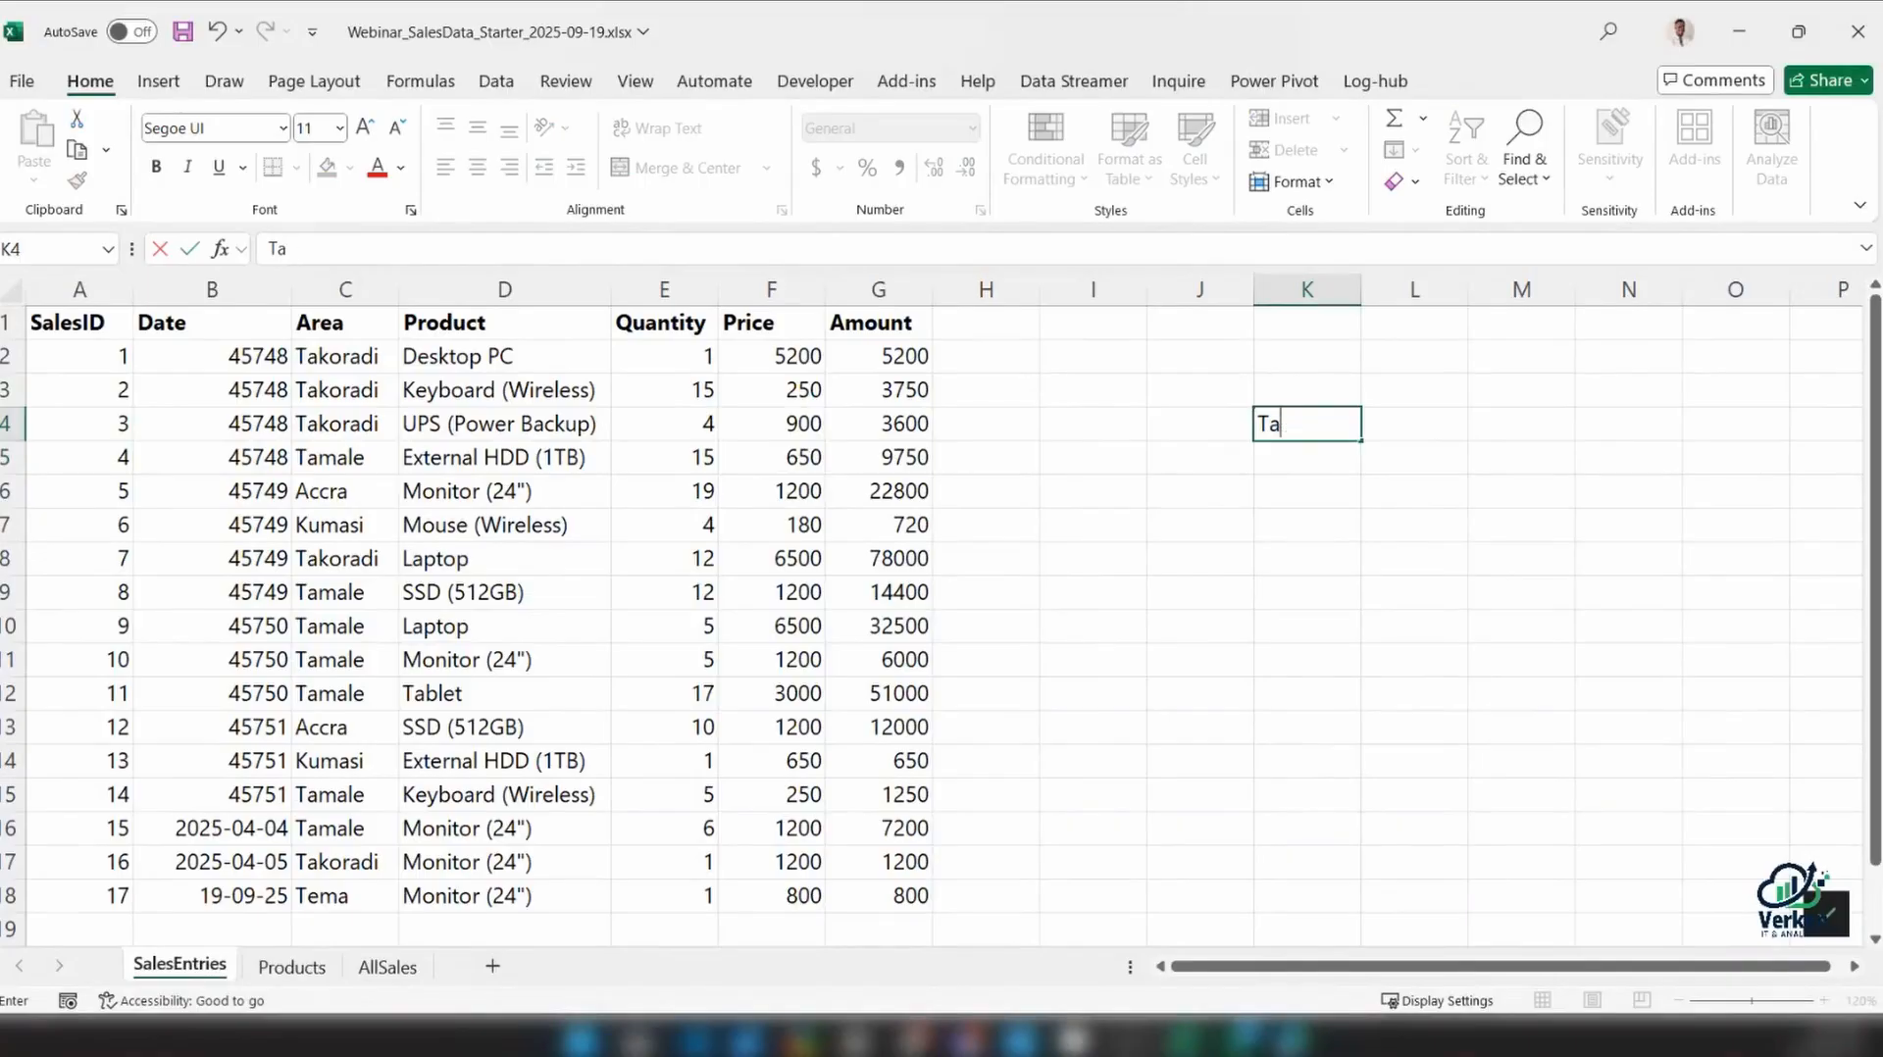
type("bles")
key("Return")
type("Ra")
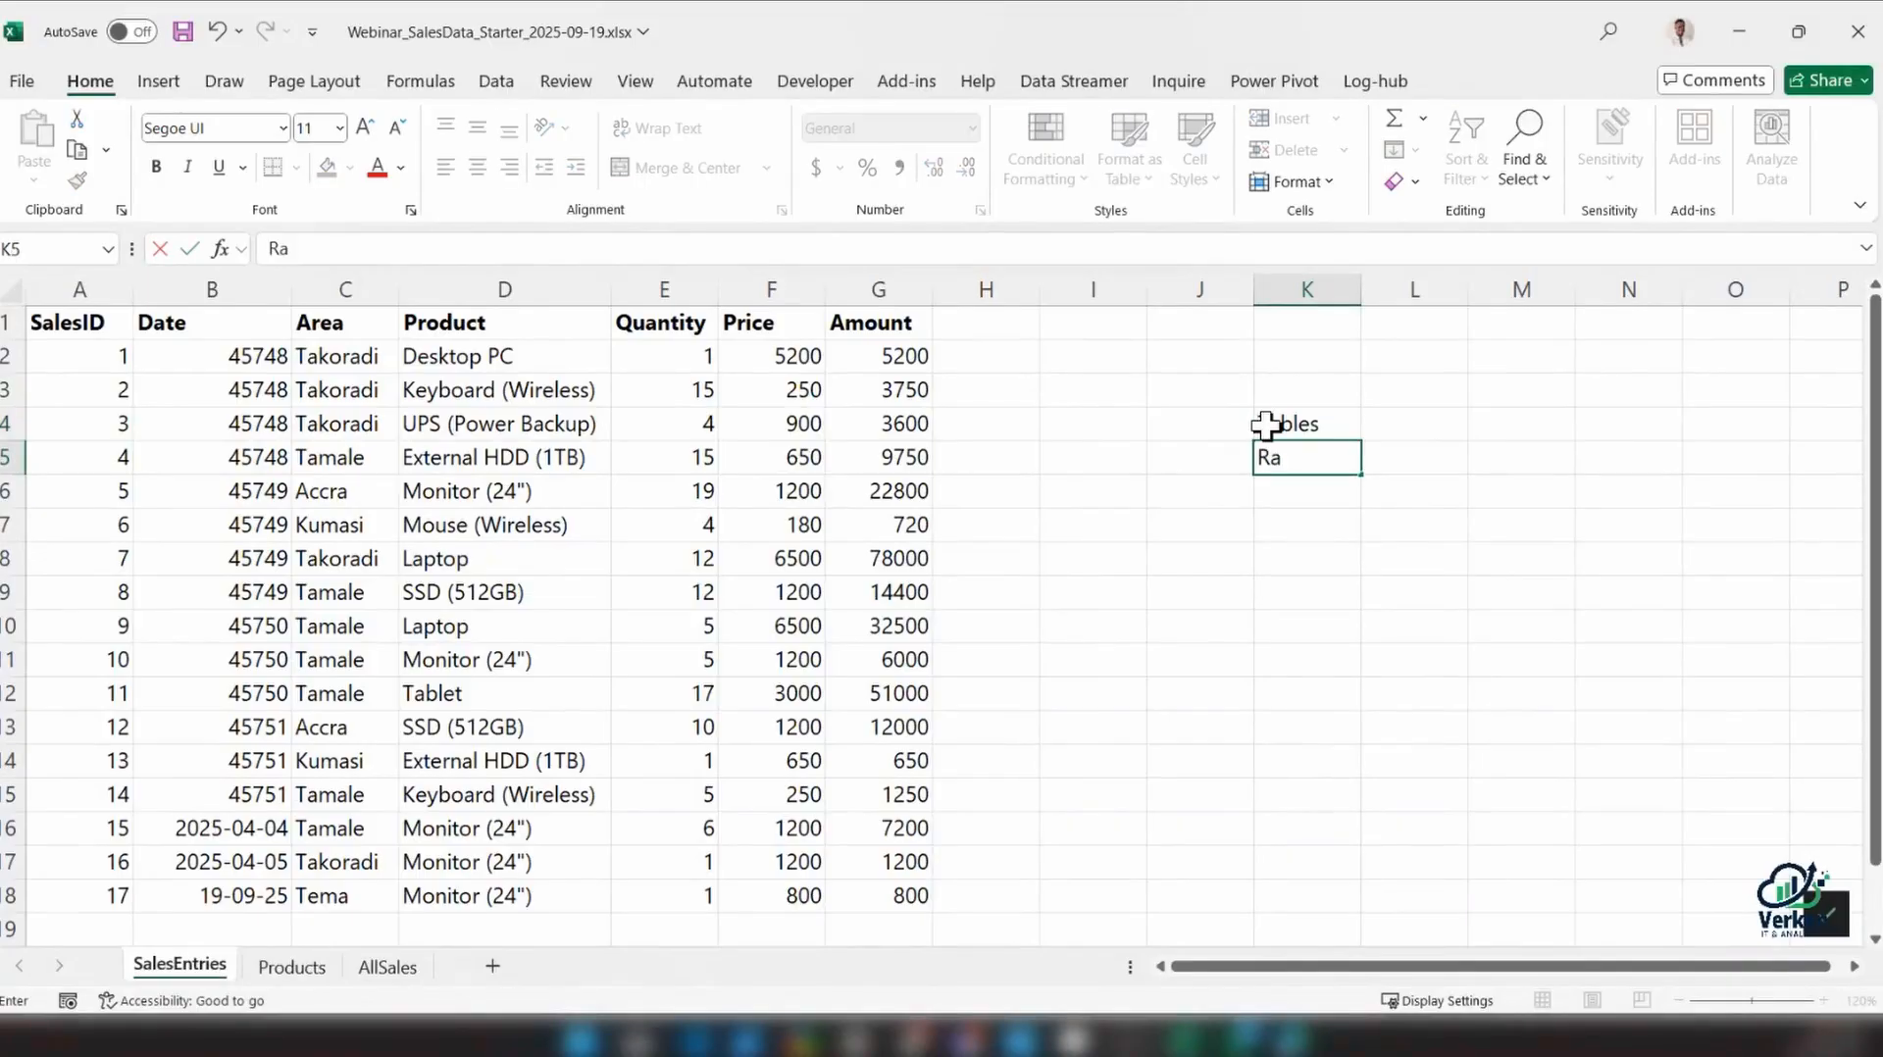
type("nges")
key("Return")
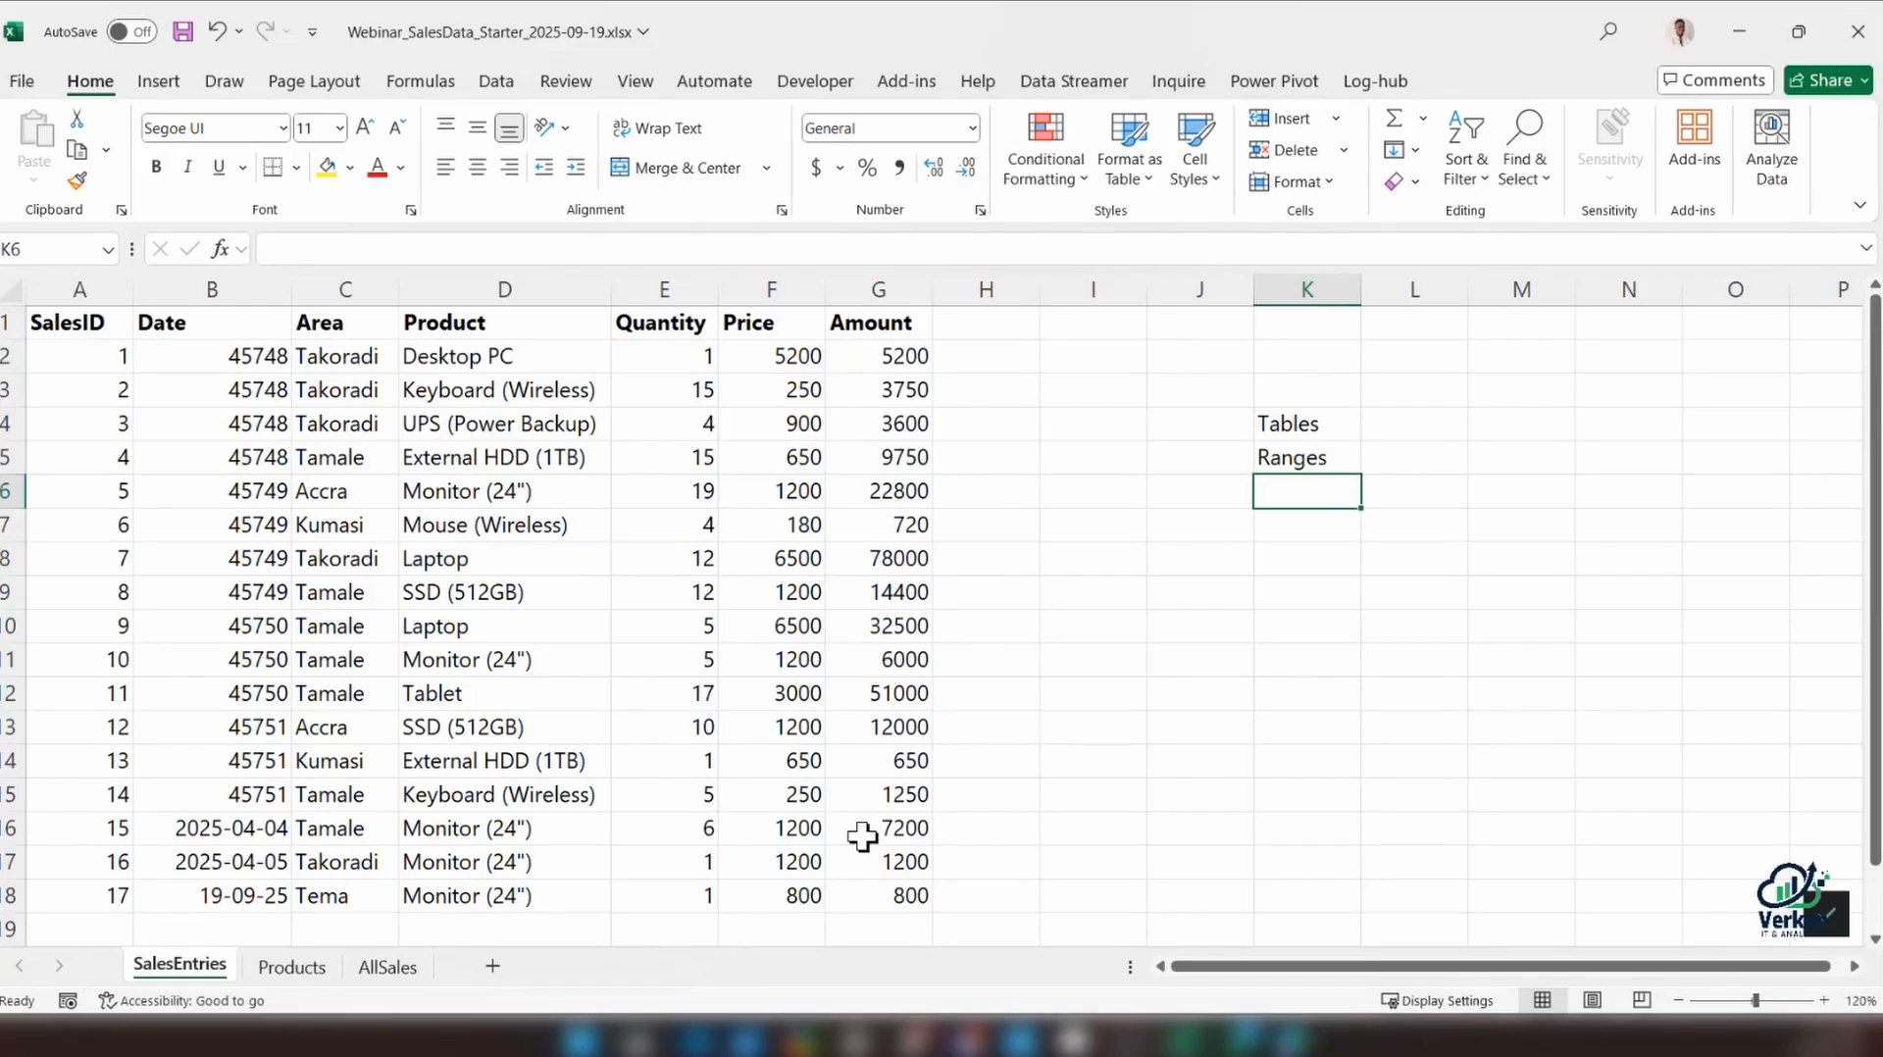
Clear the Amount formula from G18 in the SalesID 17 row
left_click(775, 895)
left_click(904, 890)
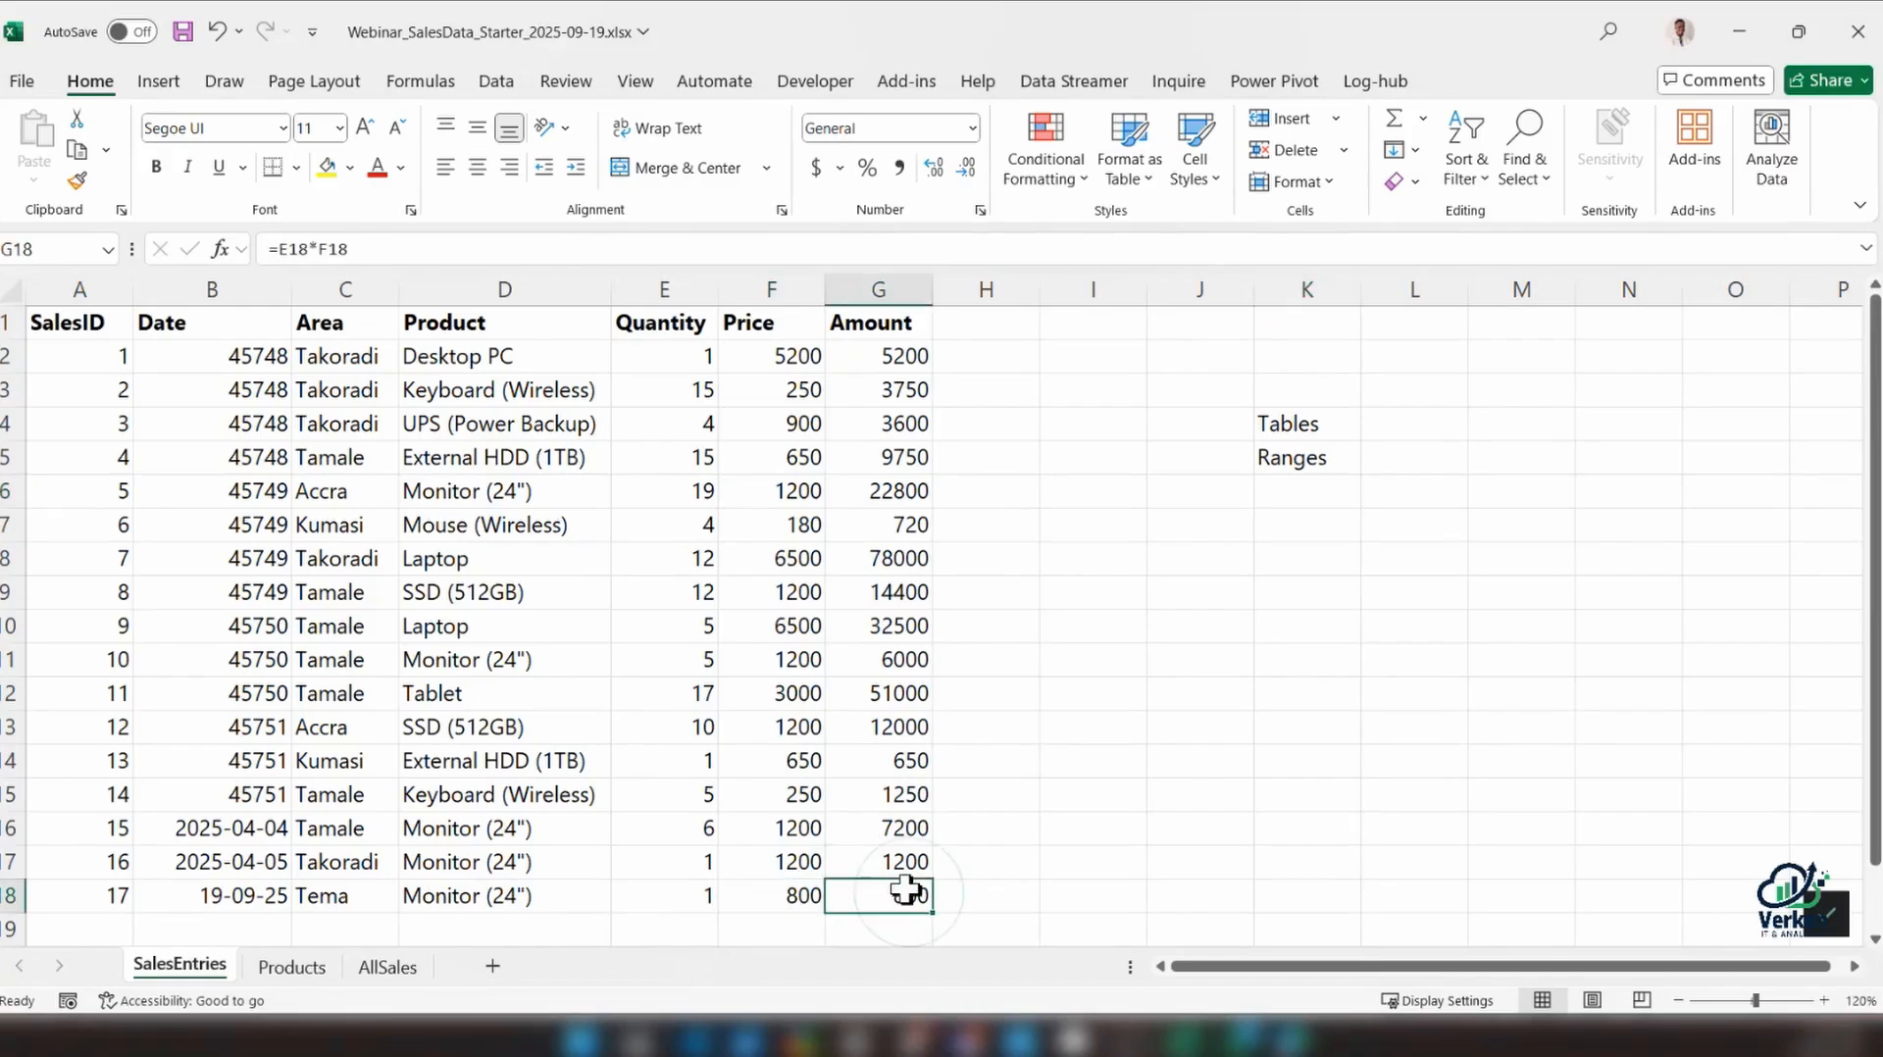
key("Delete")
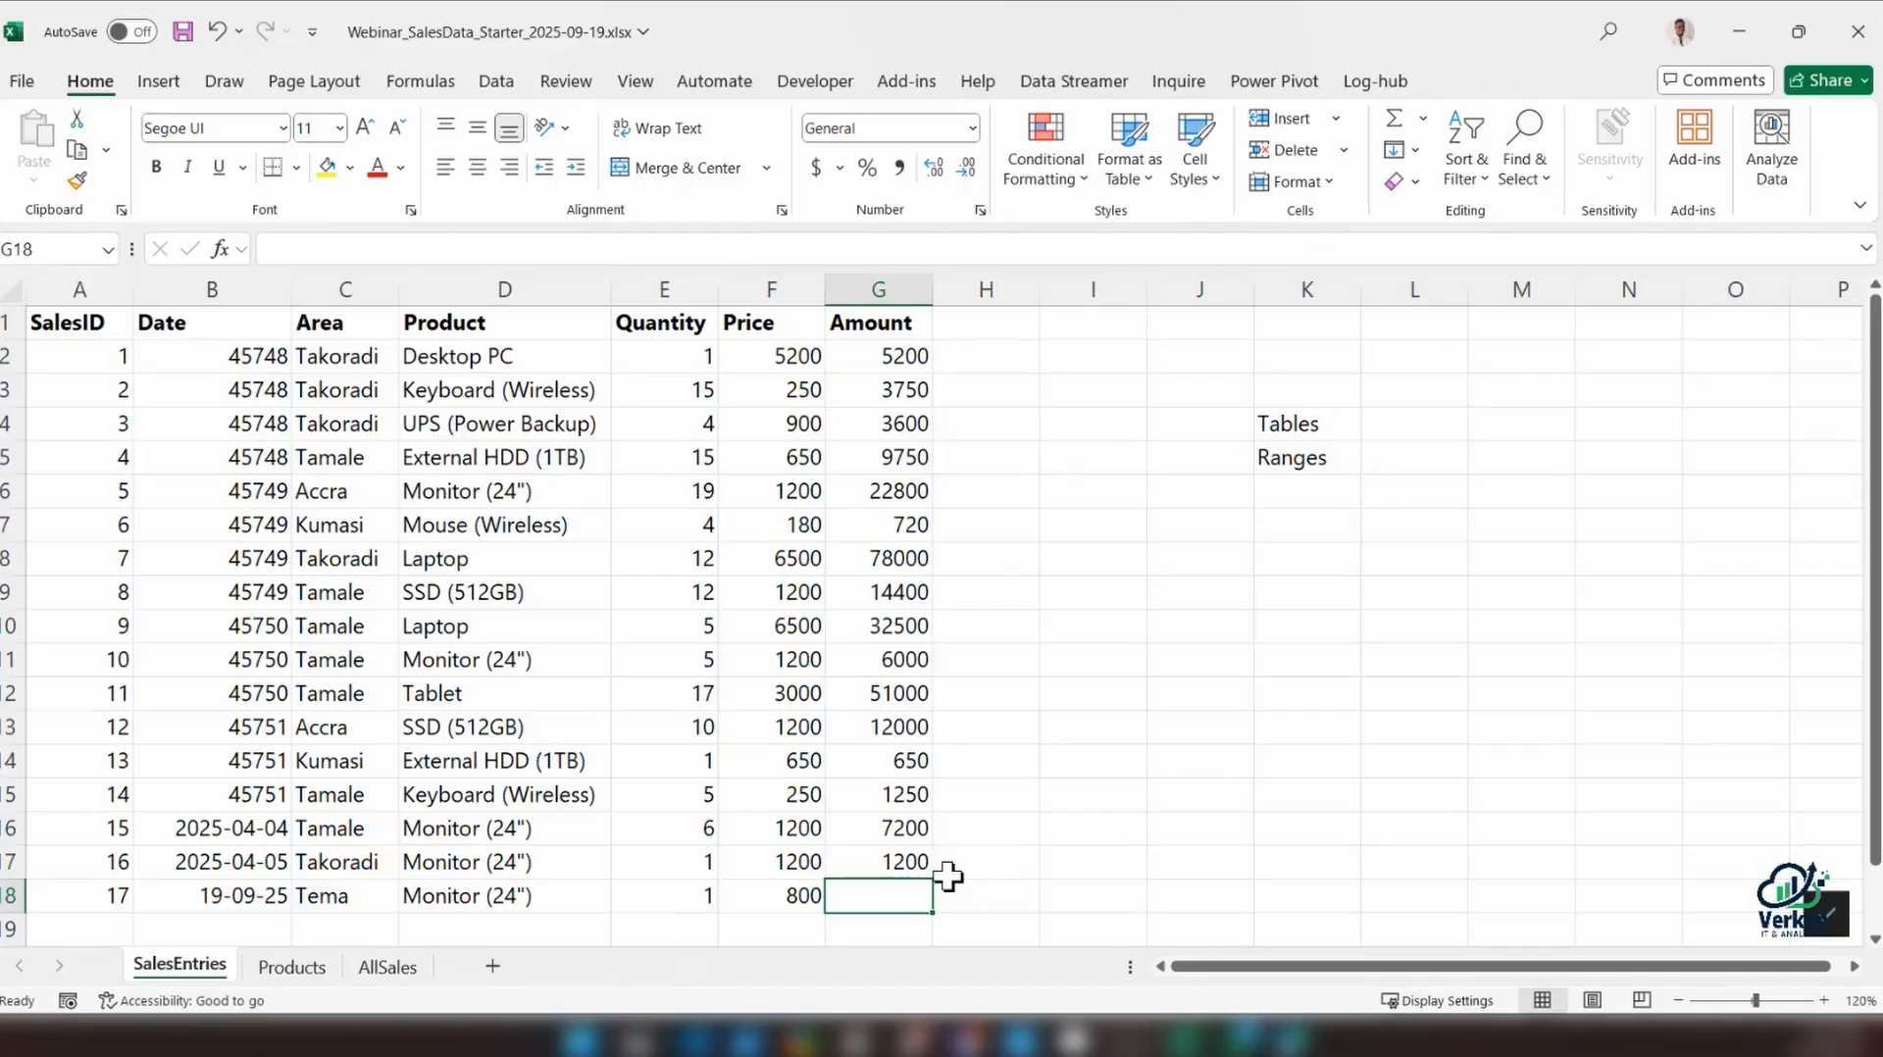
left_click(1298, 446)
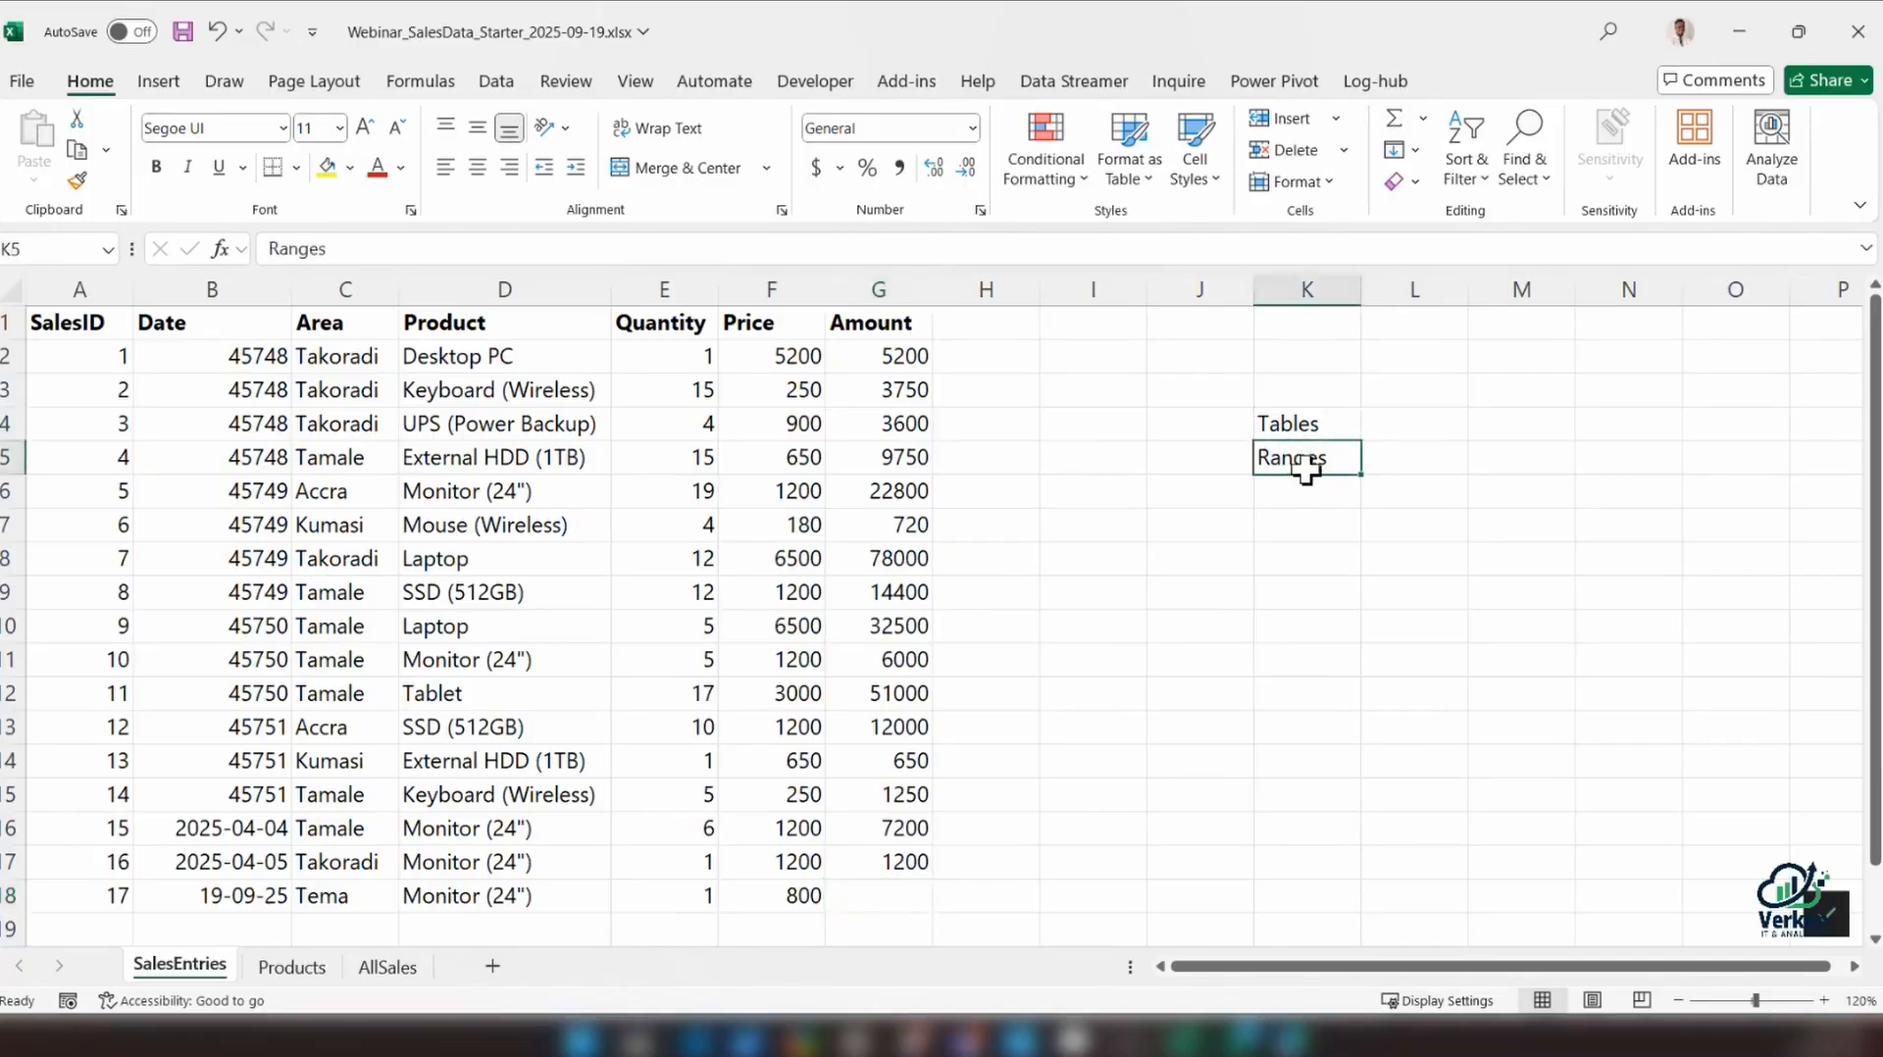
left_click_drag(107, 323, 854, 900)
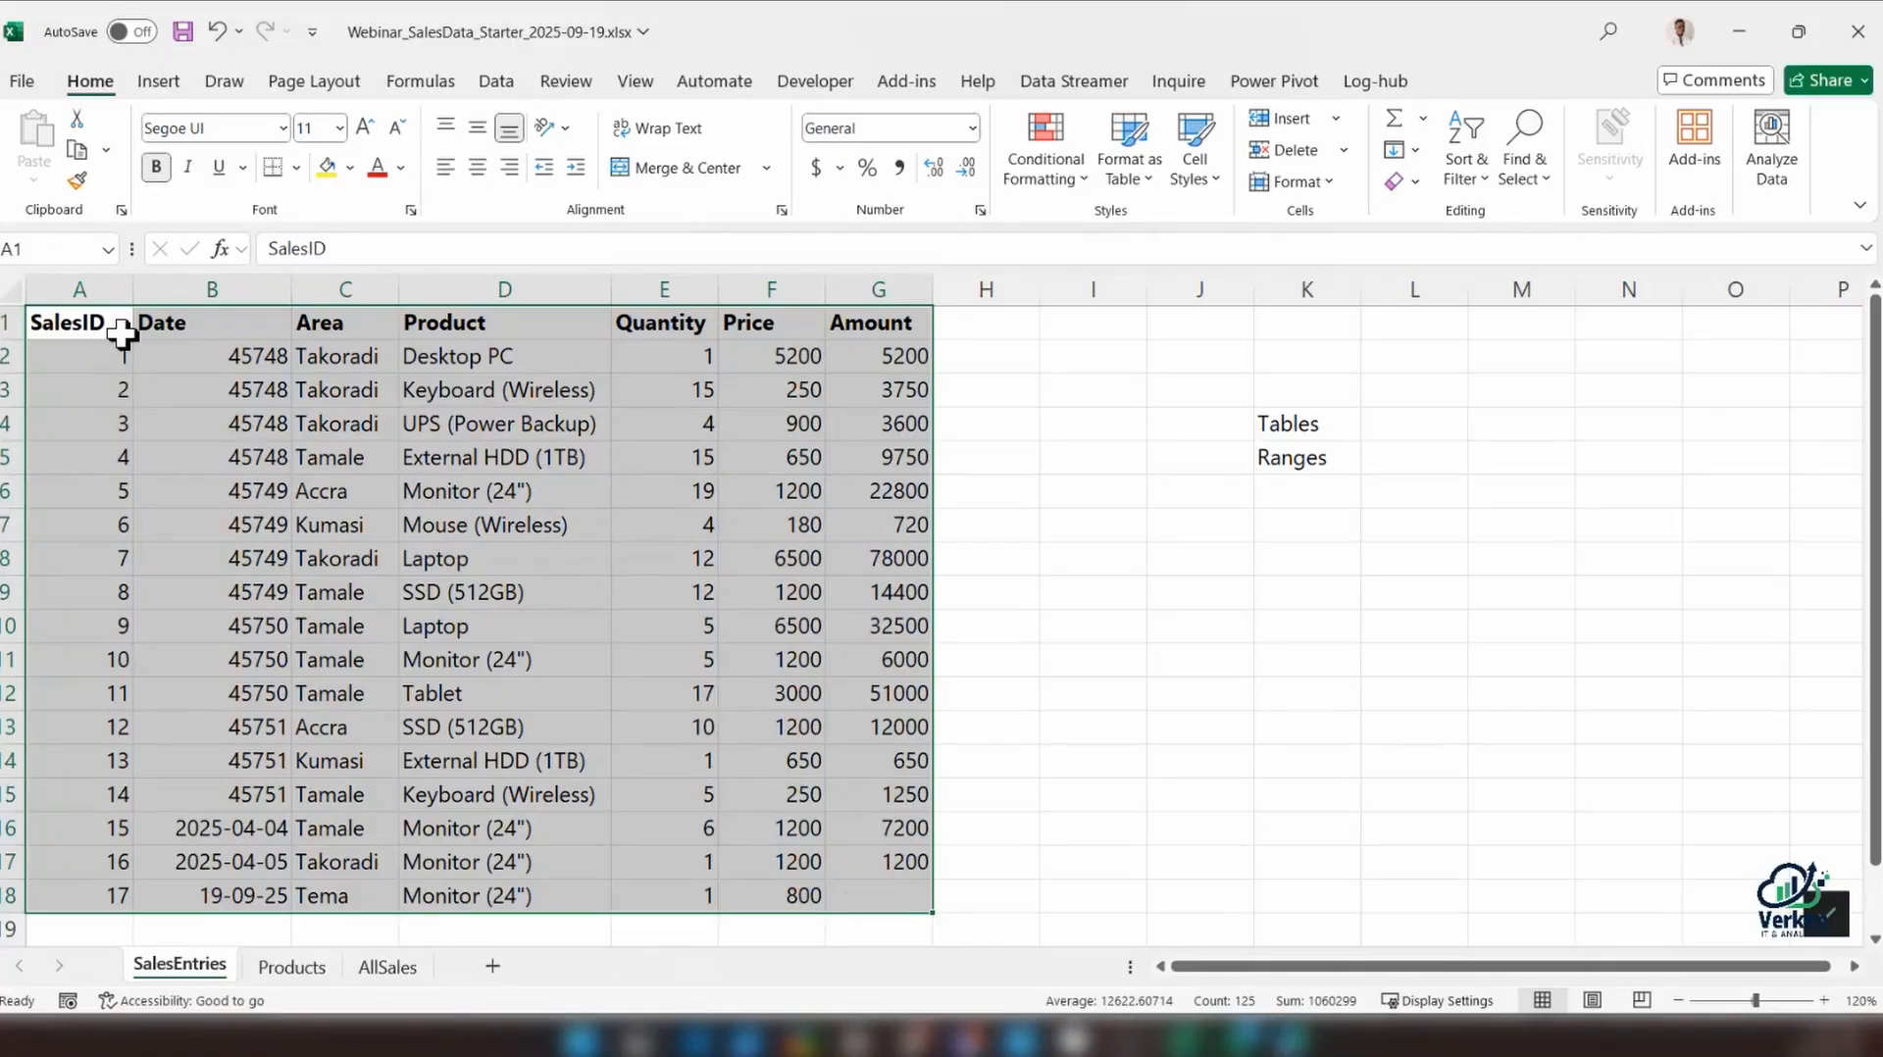
left_click_drag(121, 333, 111, 457)
left_click_drag(112, 458, 879, 894)
List the data types Number, Text, and TRUE and FALSE in cells J8 to J10
left_click(1187, 573)
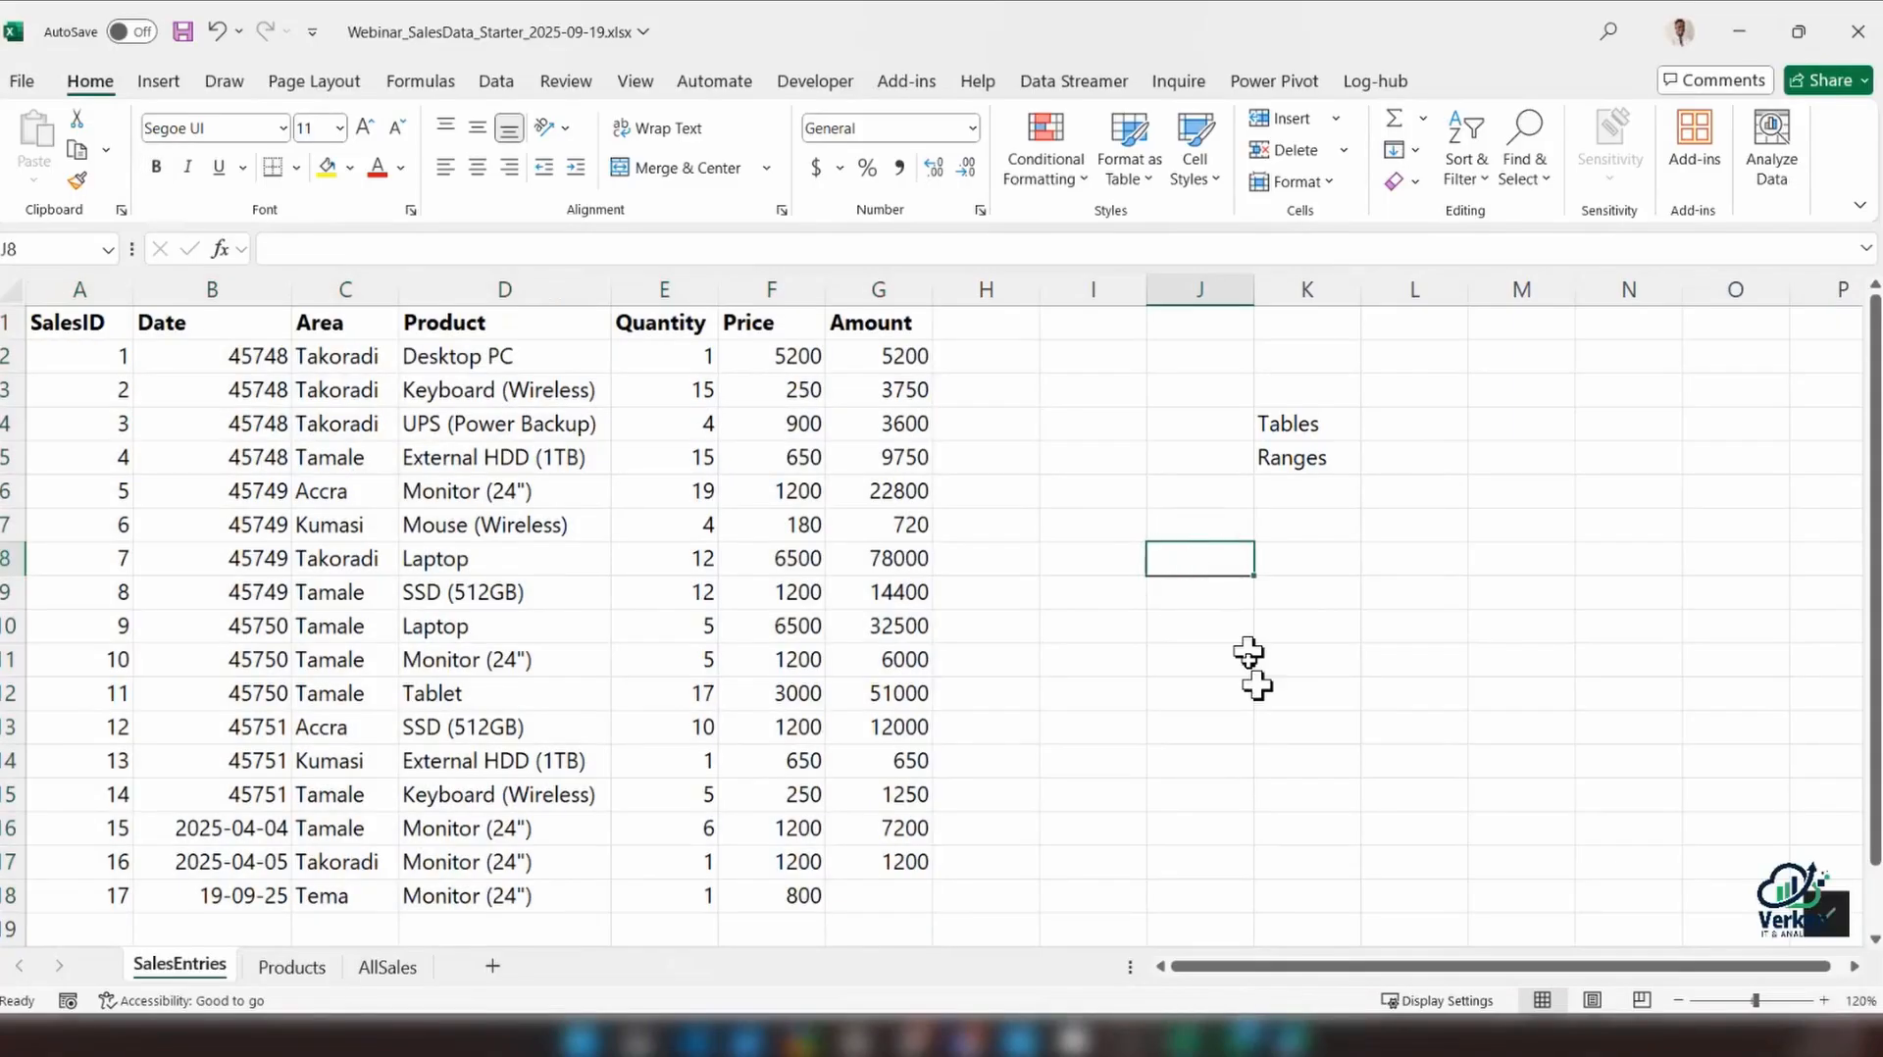
type("D")
key("BackSpace")
type("Number")
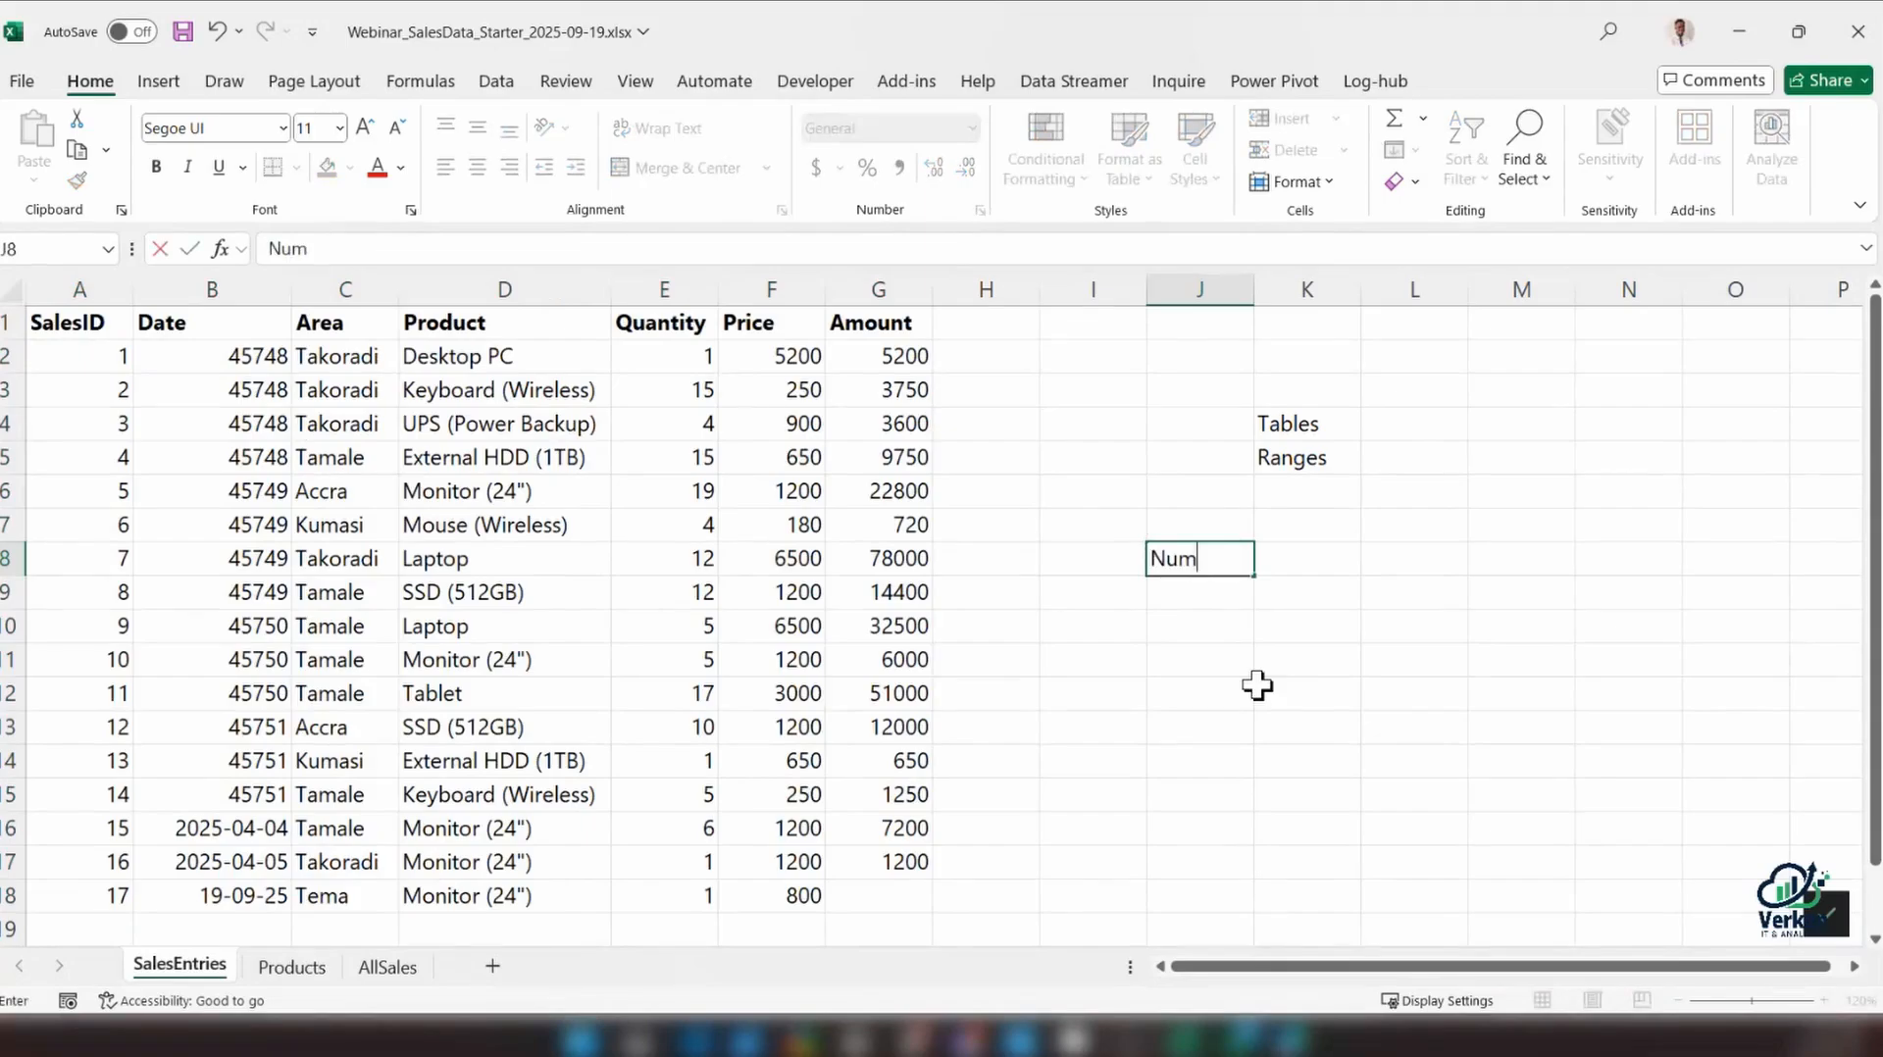
key("Return")
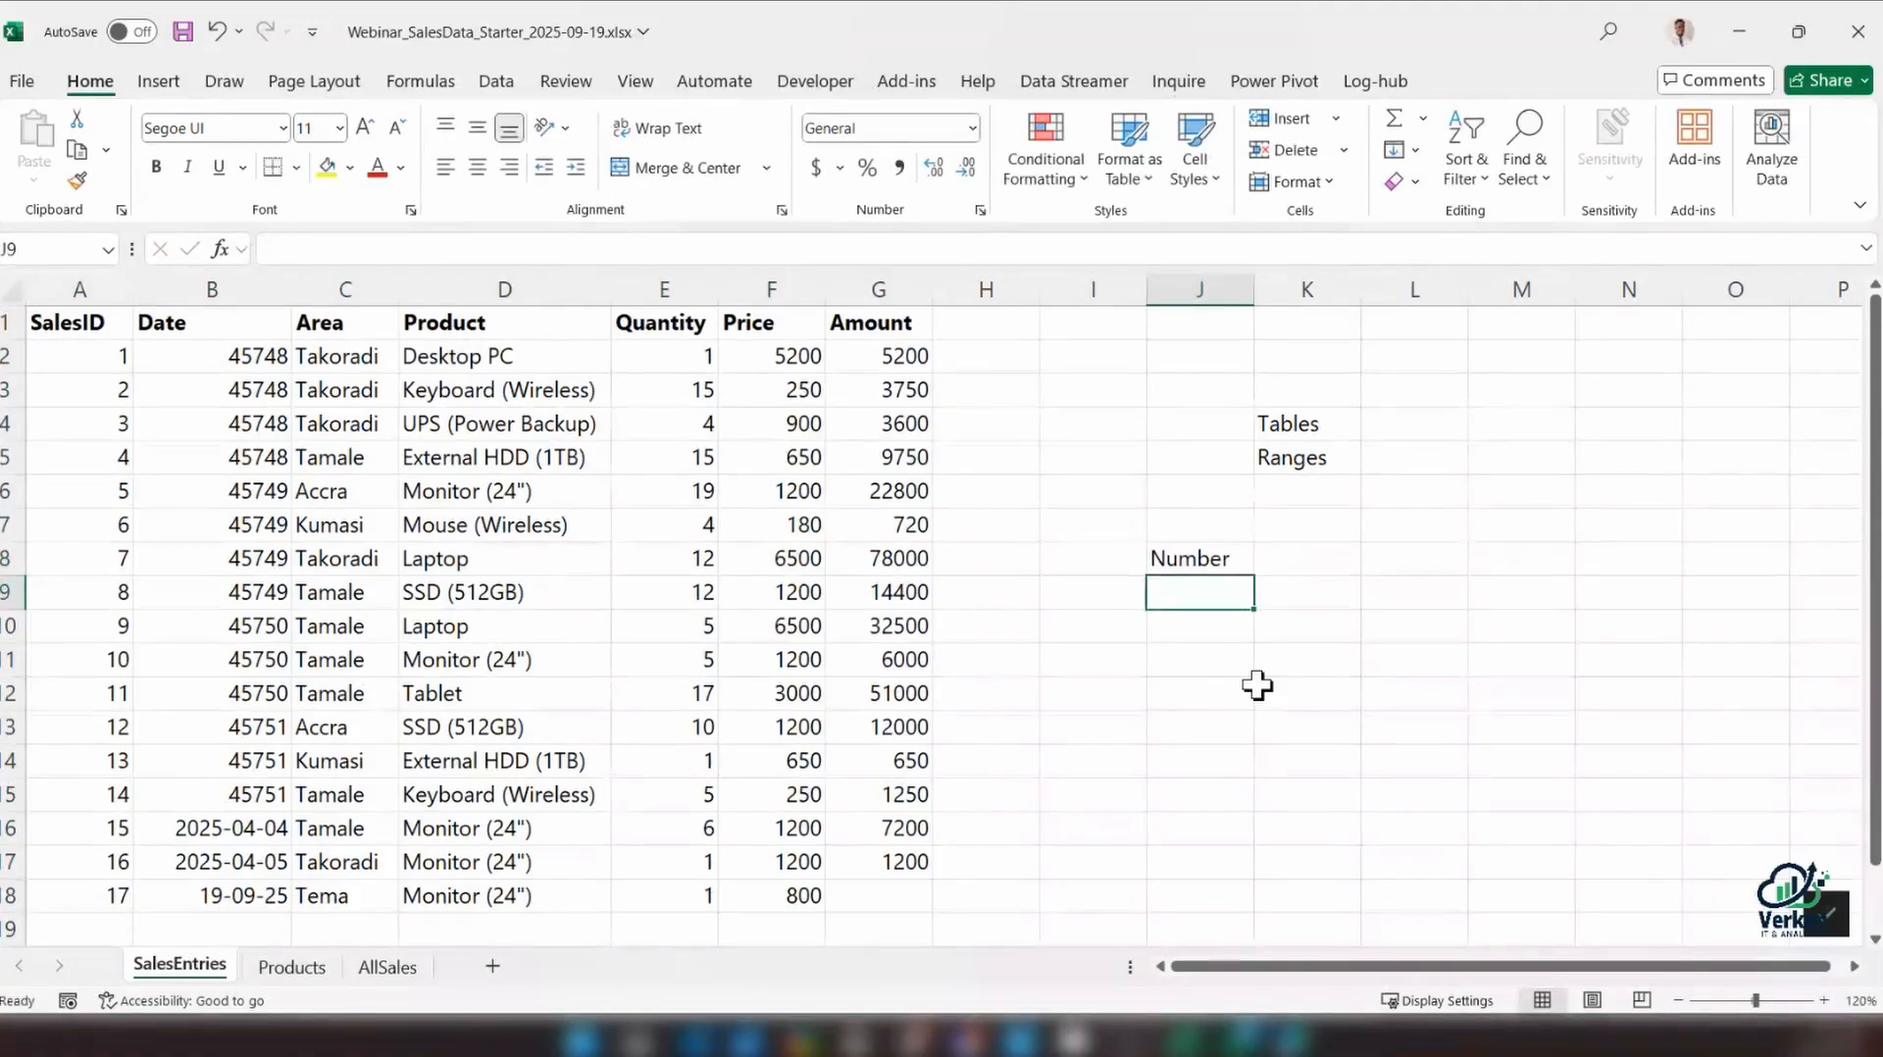
type("Text")
key("Return")
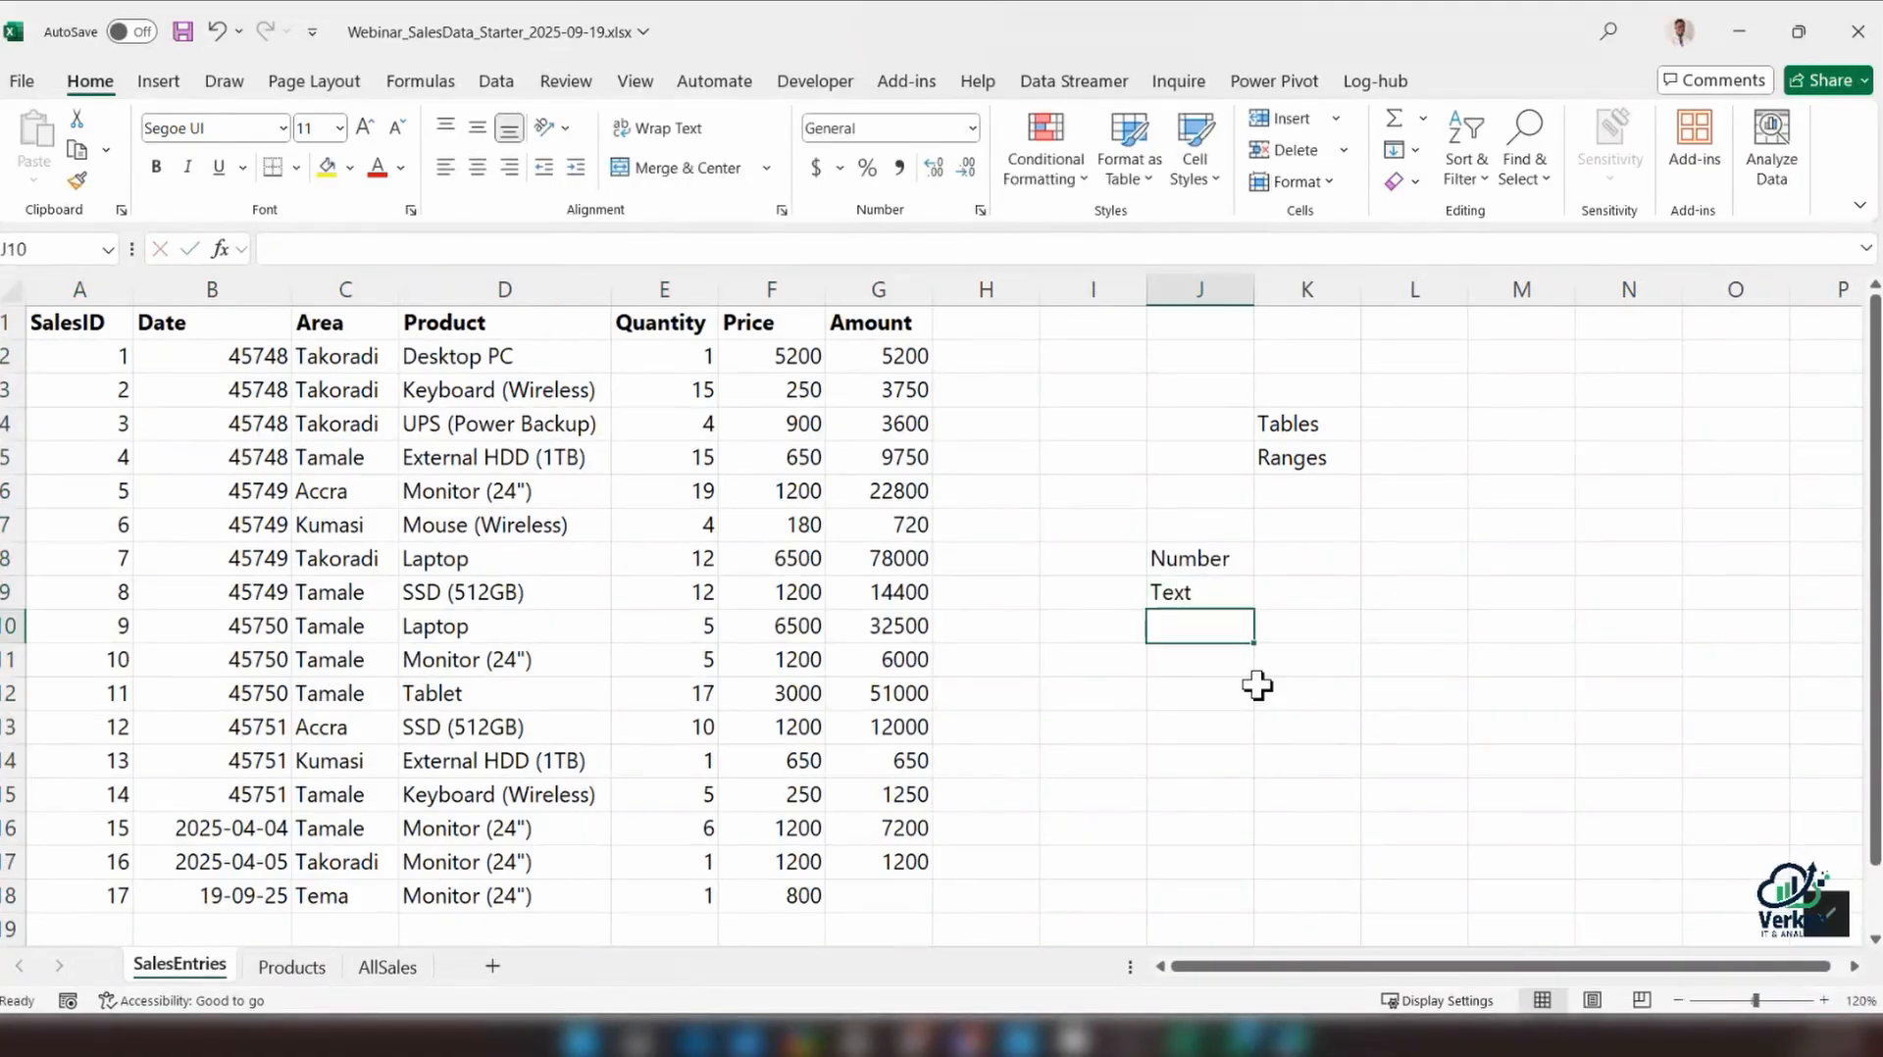
type("T")
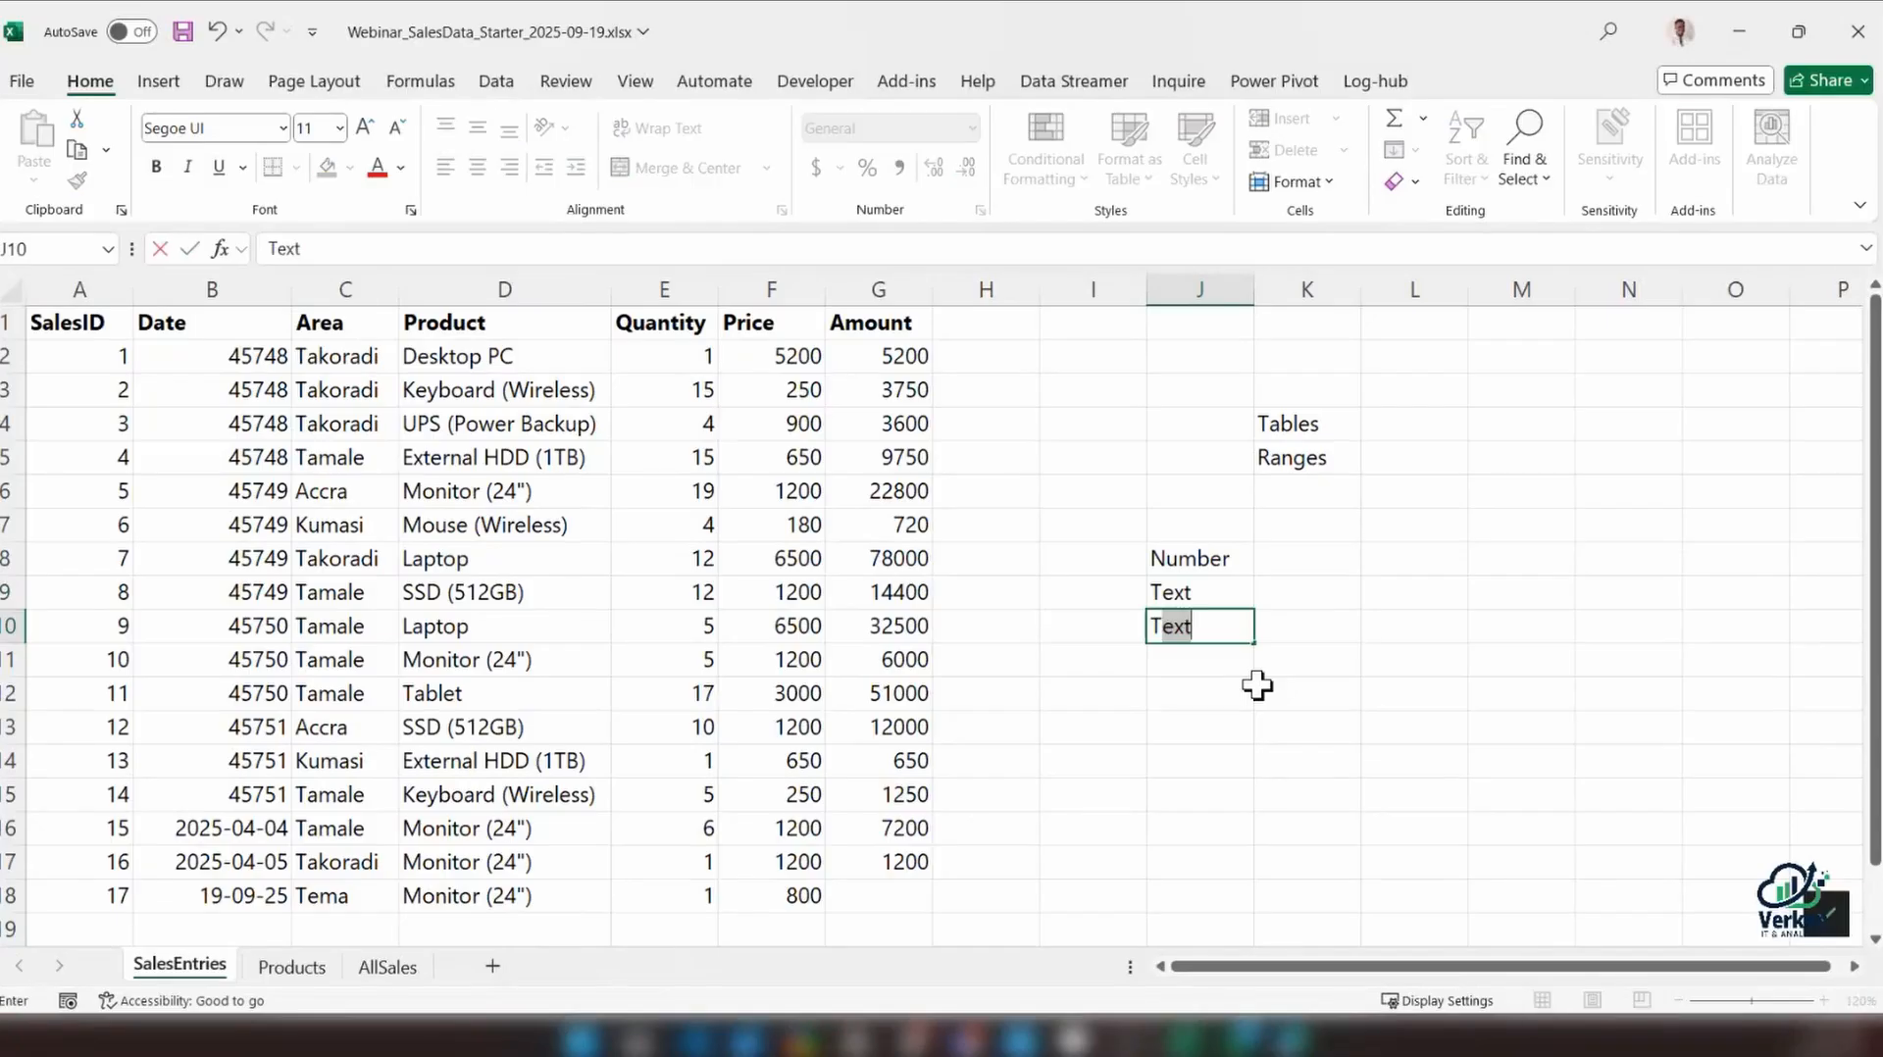
type("RUE and FALSE")
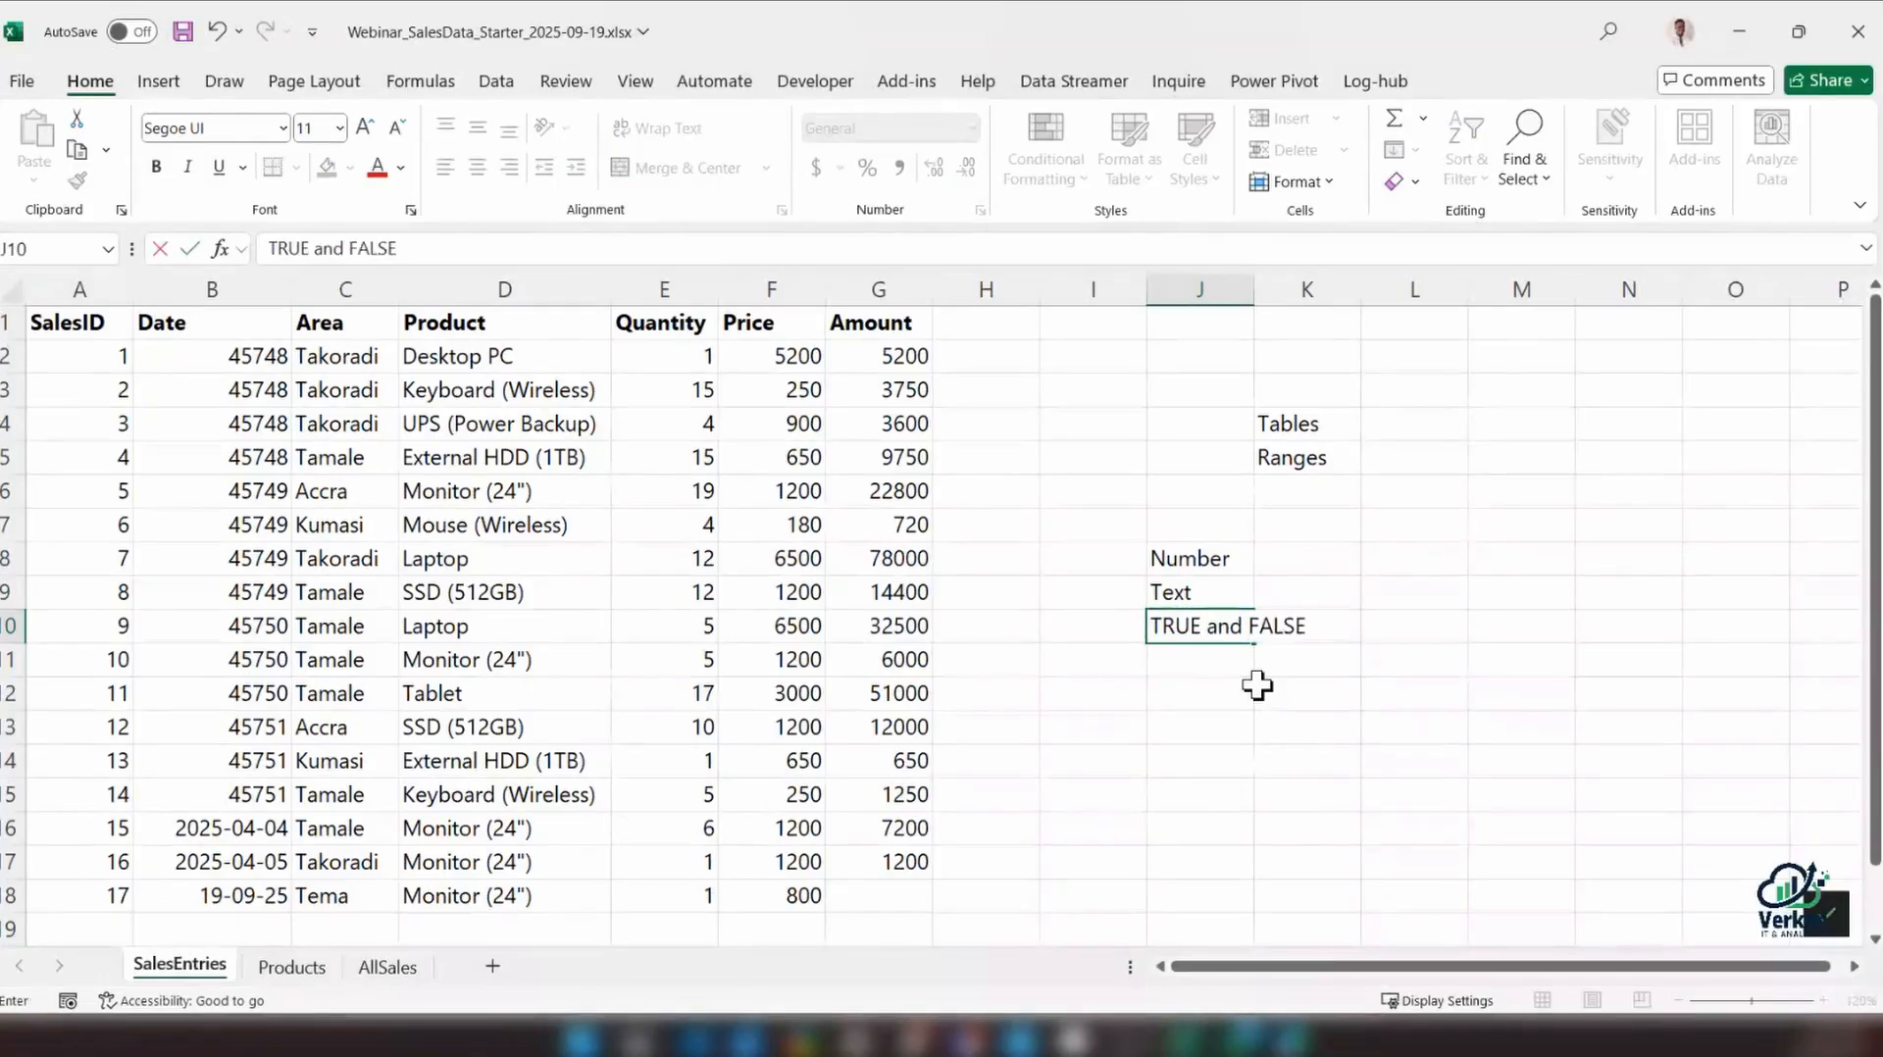
key("Return")
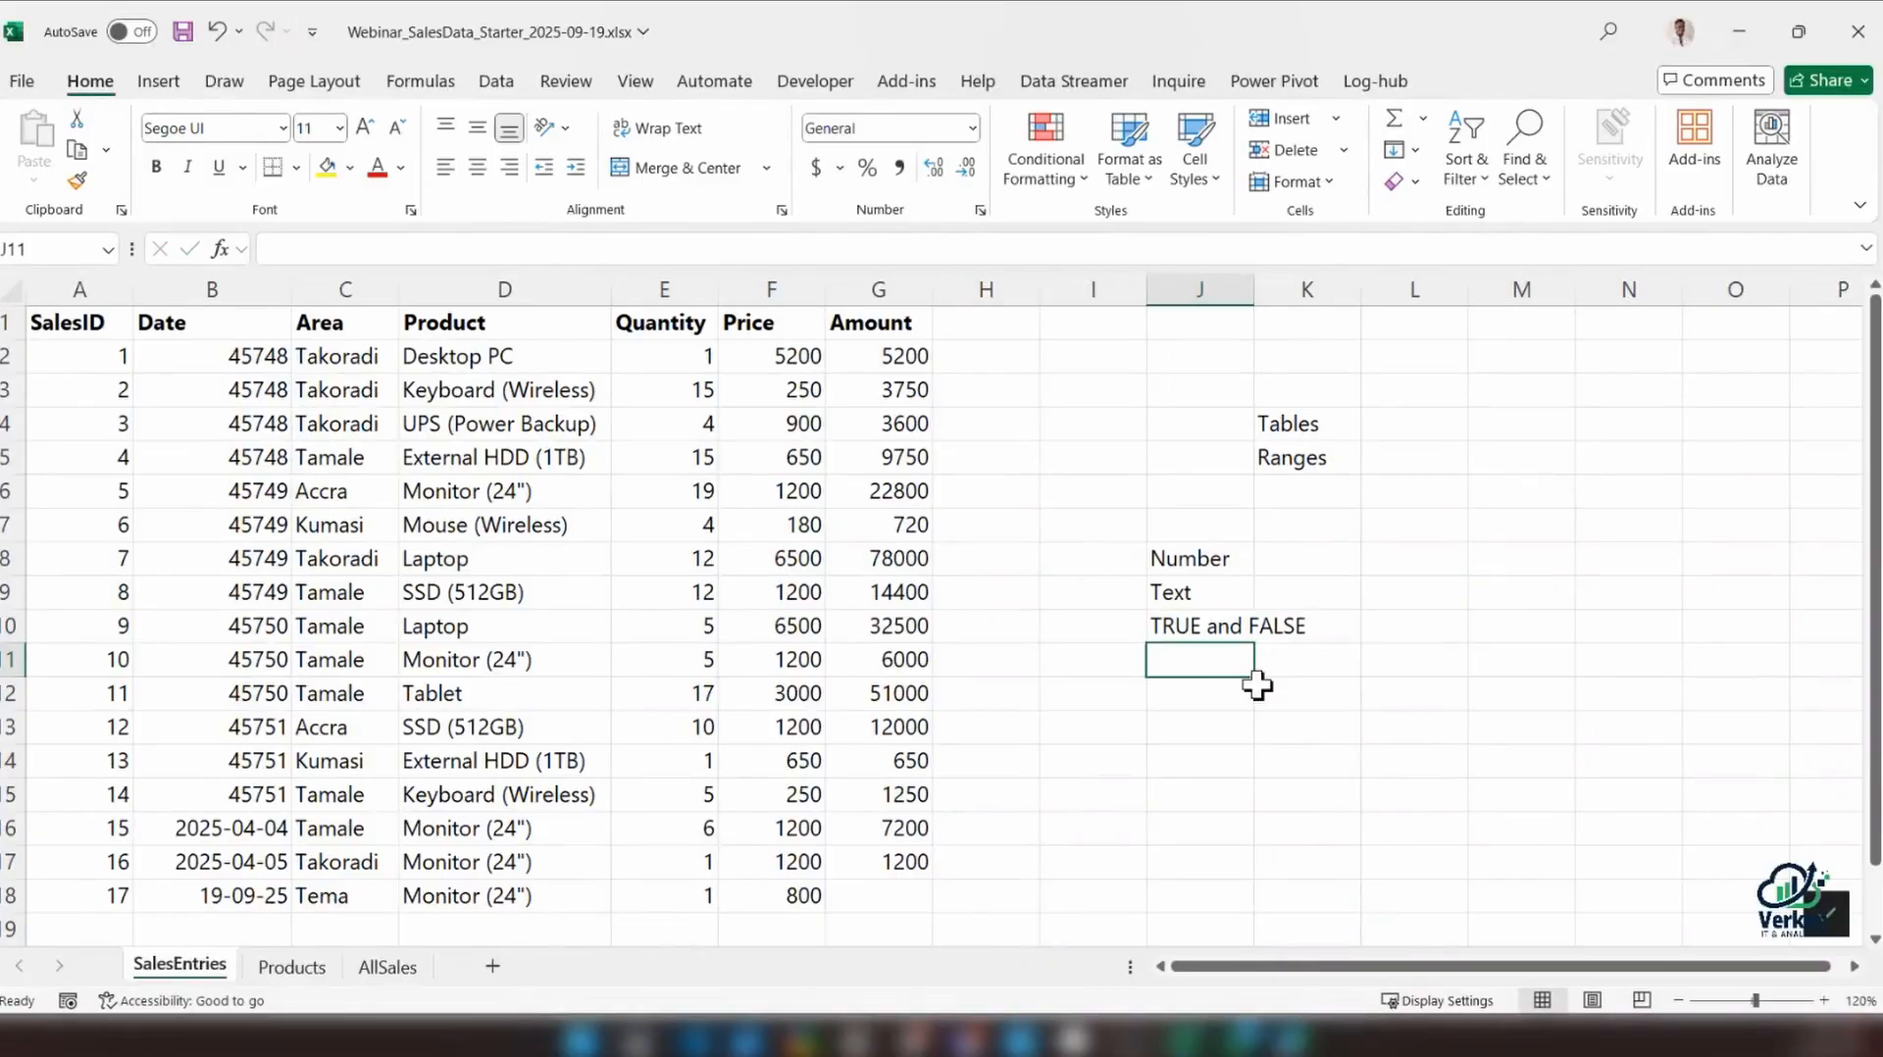
Enter the array formula ={1,5,3} in J11 and the note Tables in J12 below the data types list
type("=")
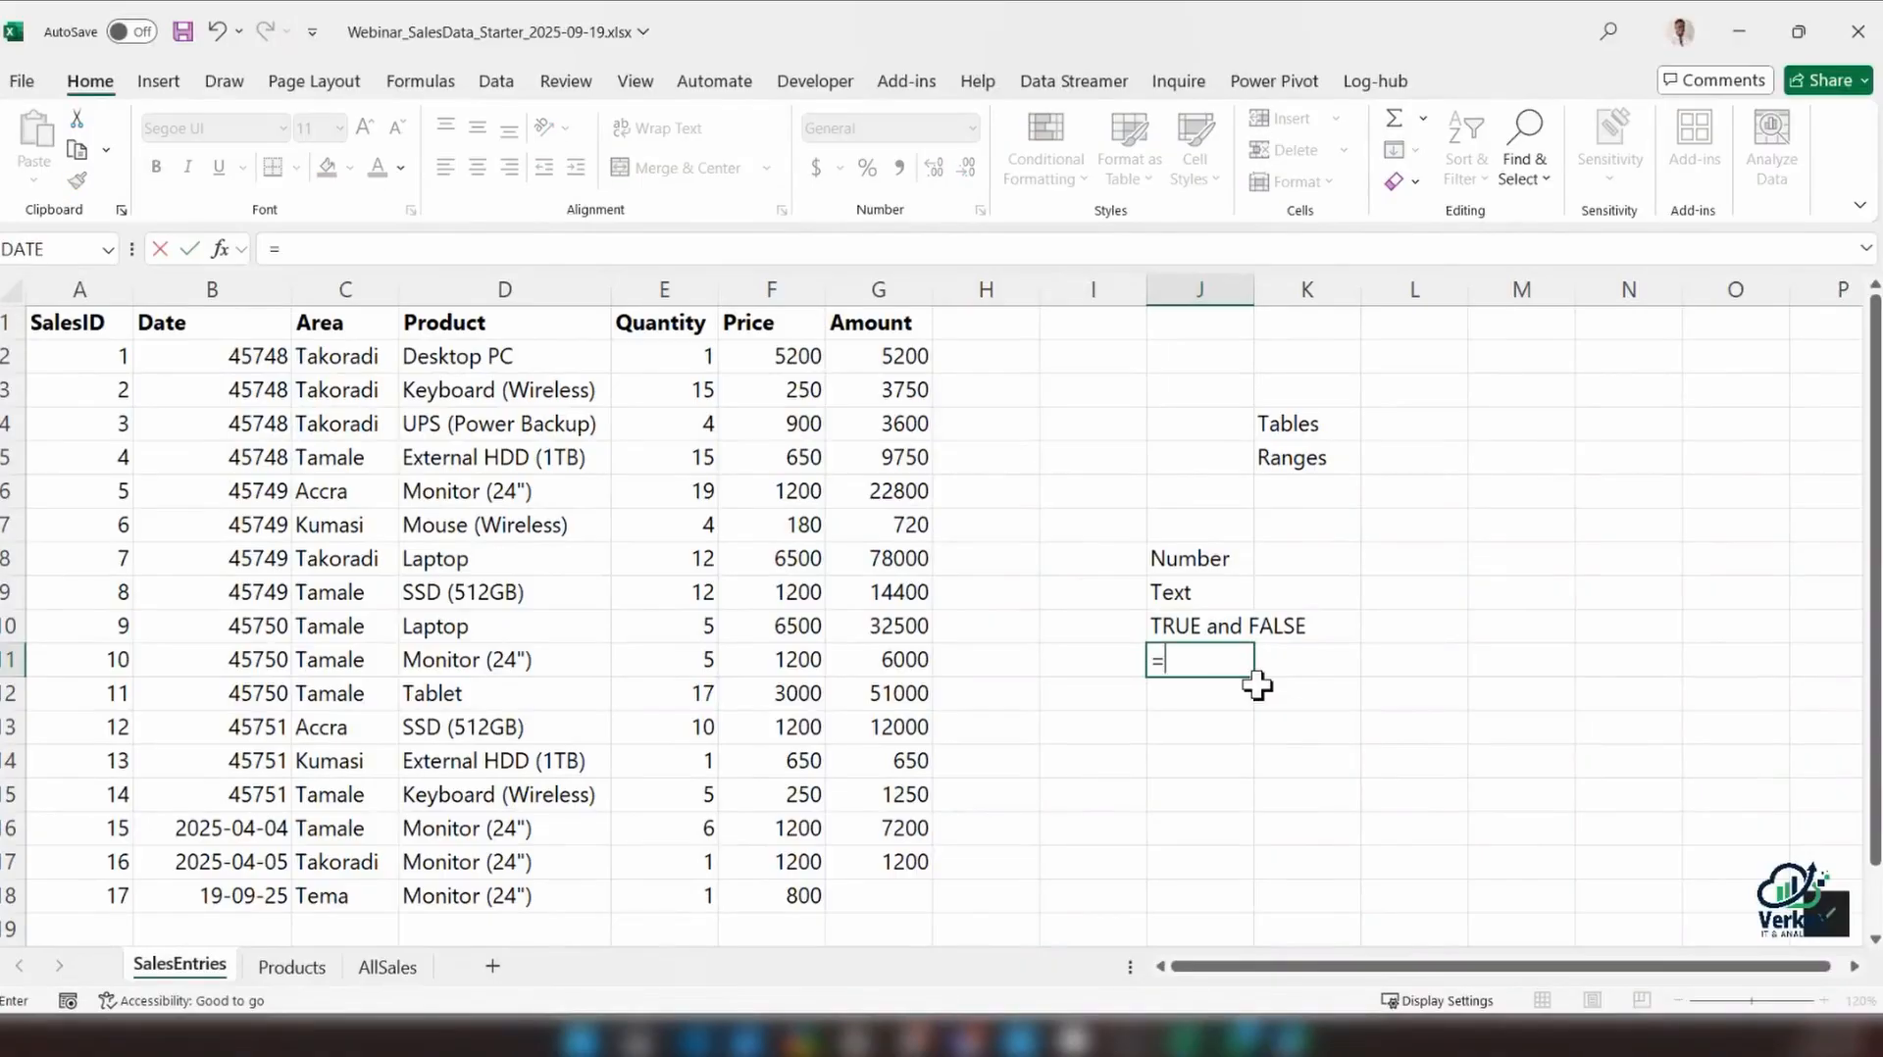
type("{1,5,3}")
key("Return")
left_click(1217, 666)
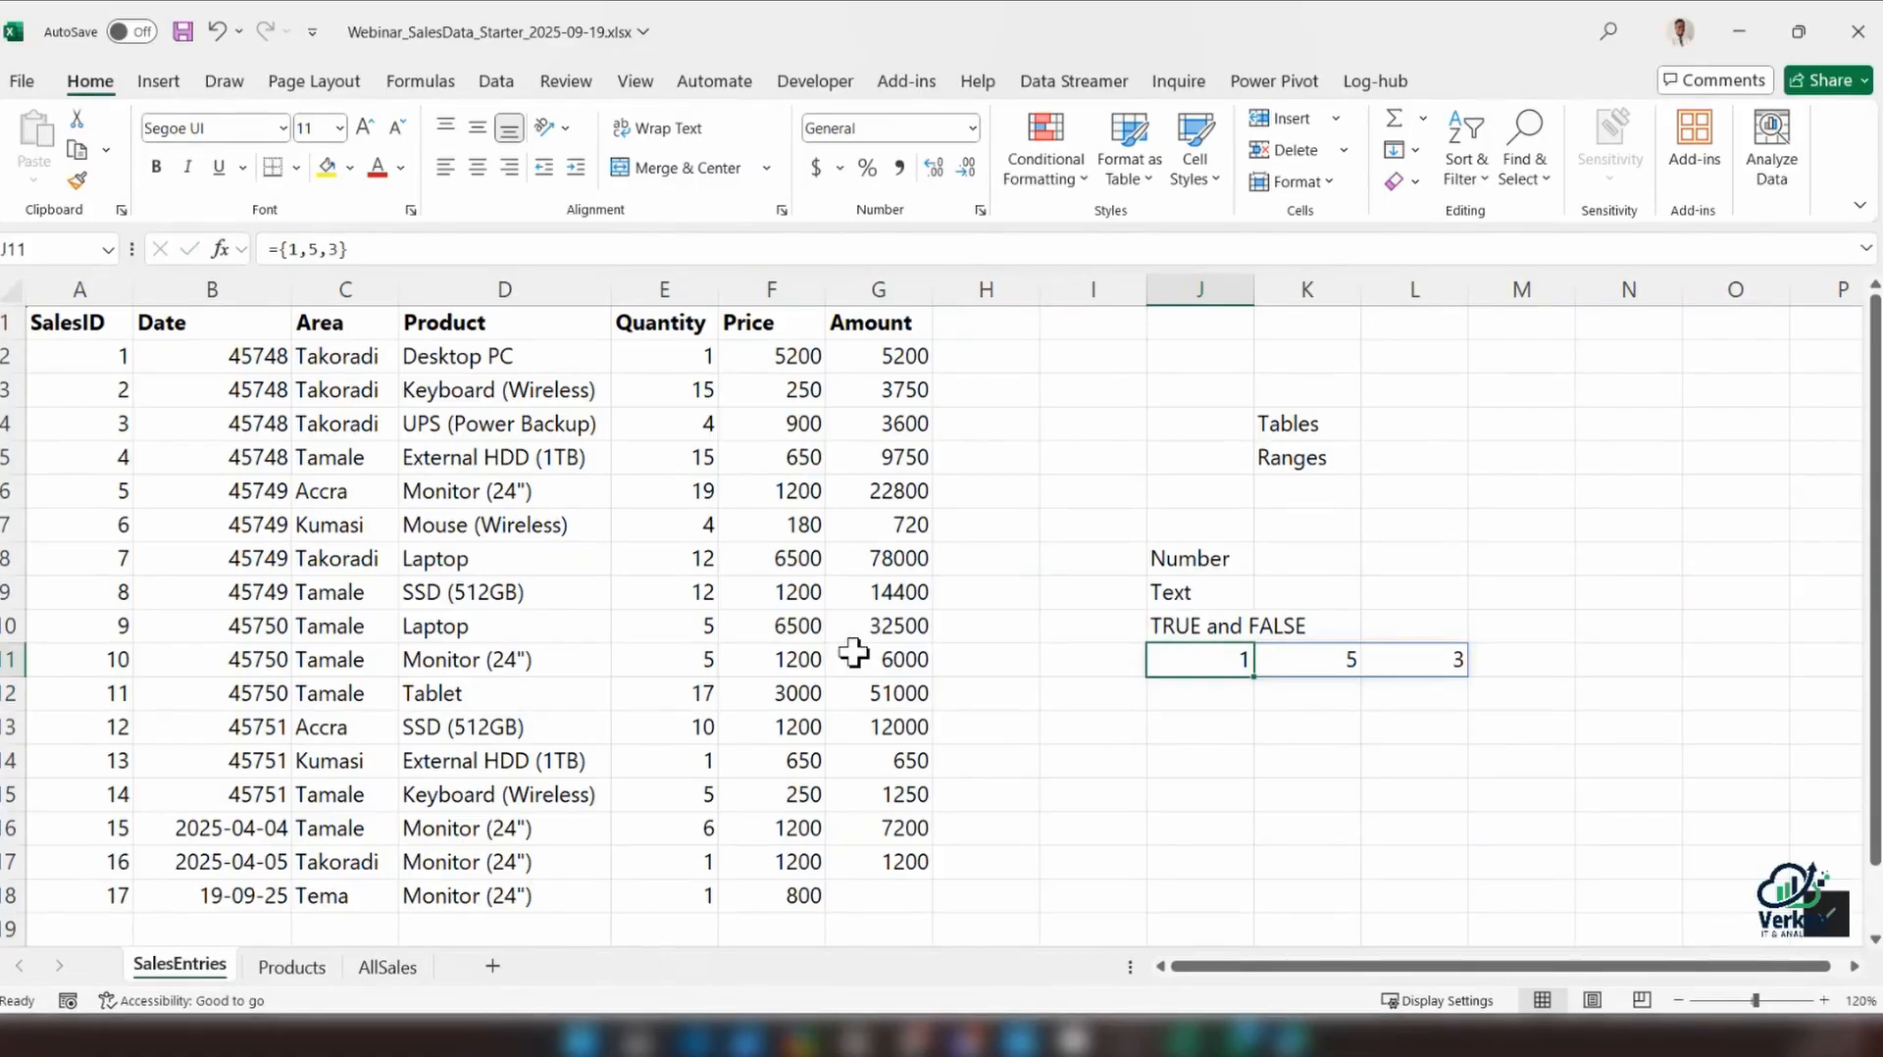
left_click(1211, 691)
type("Tables")
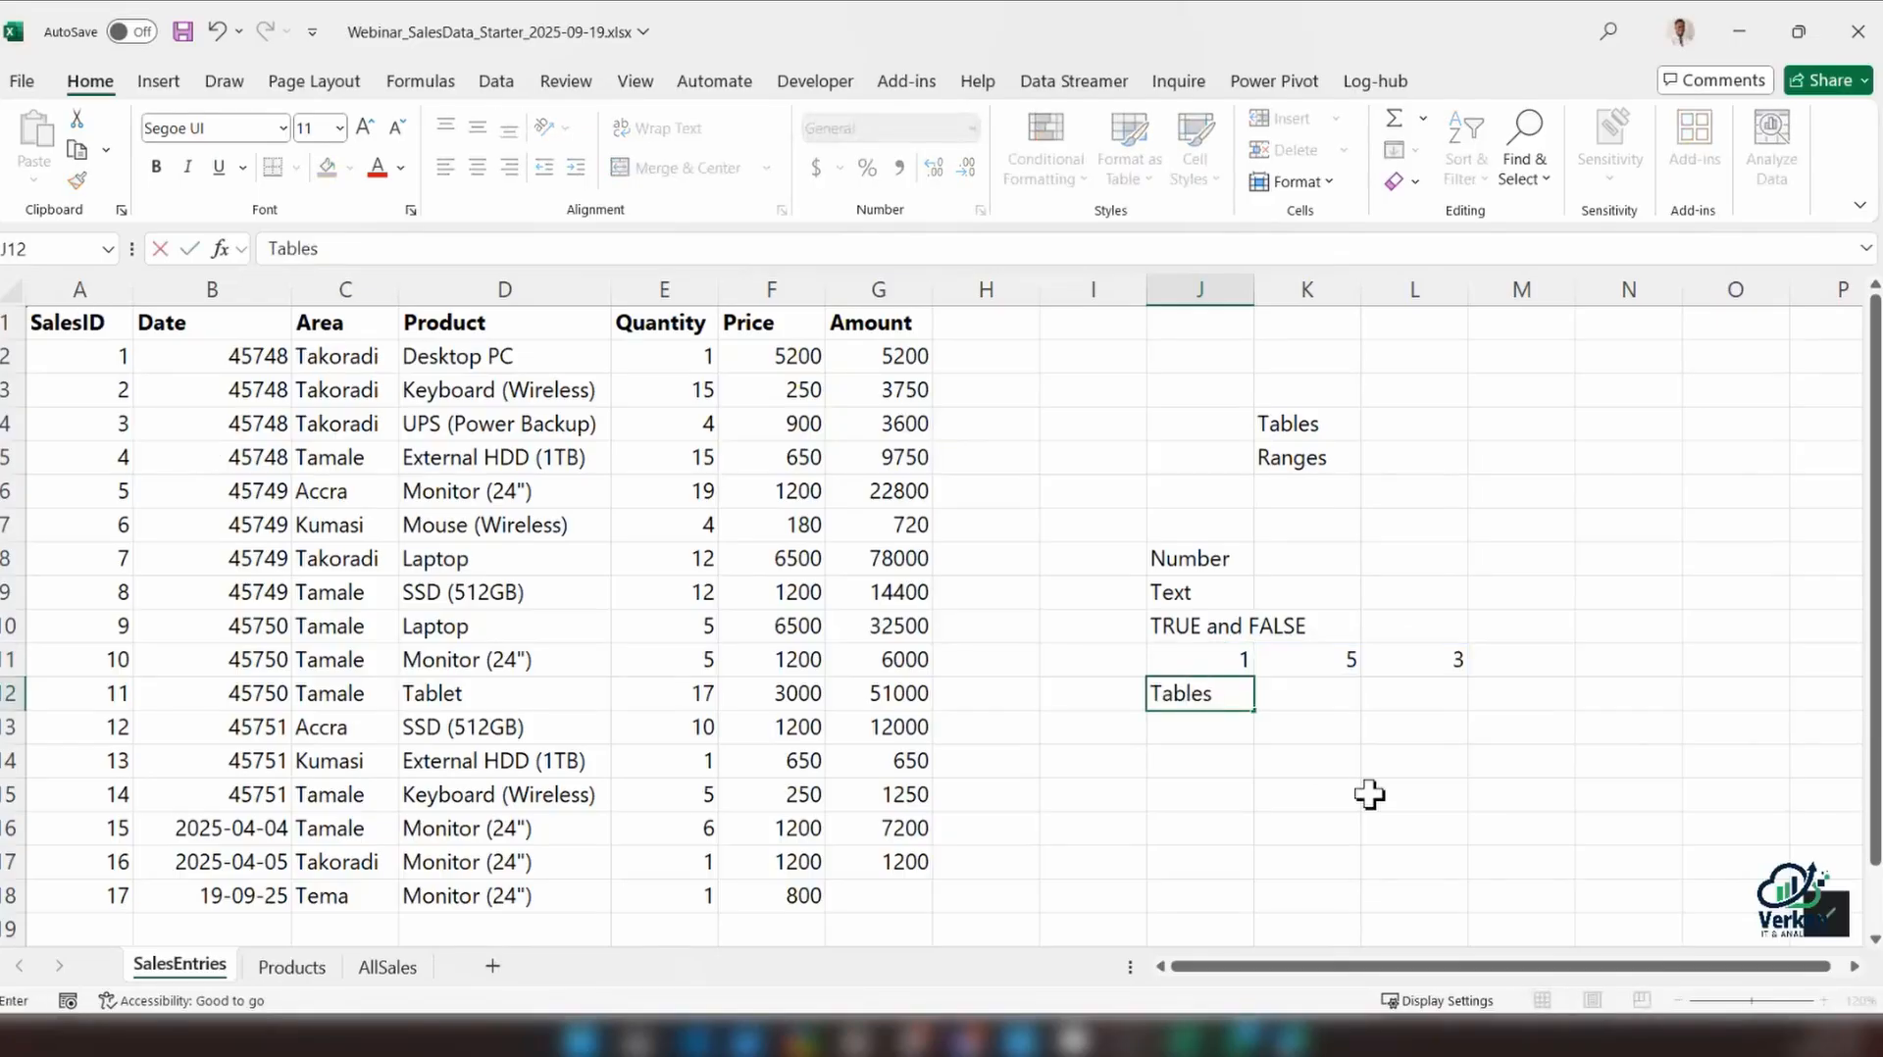
key("Return")
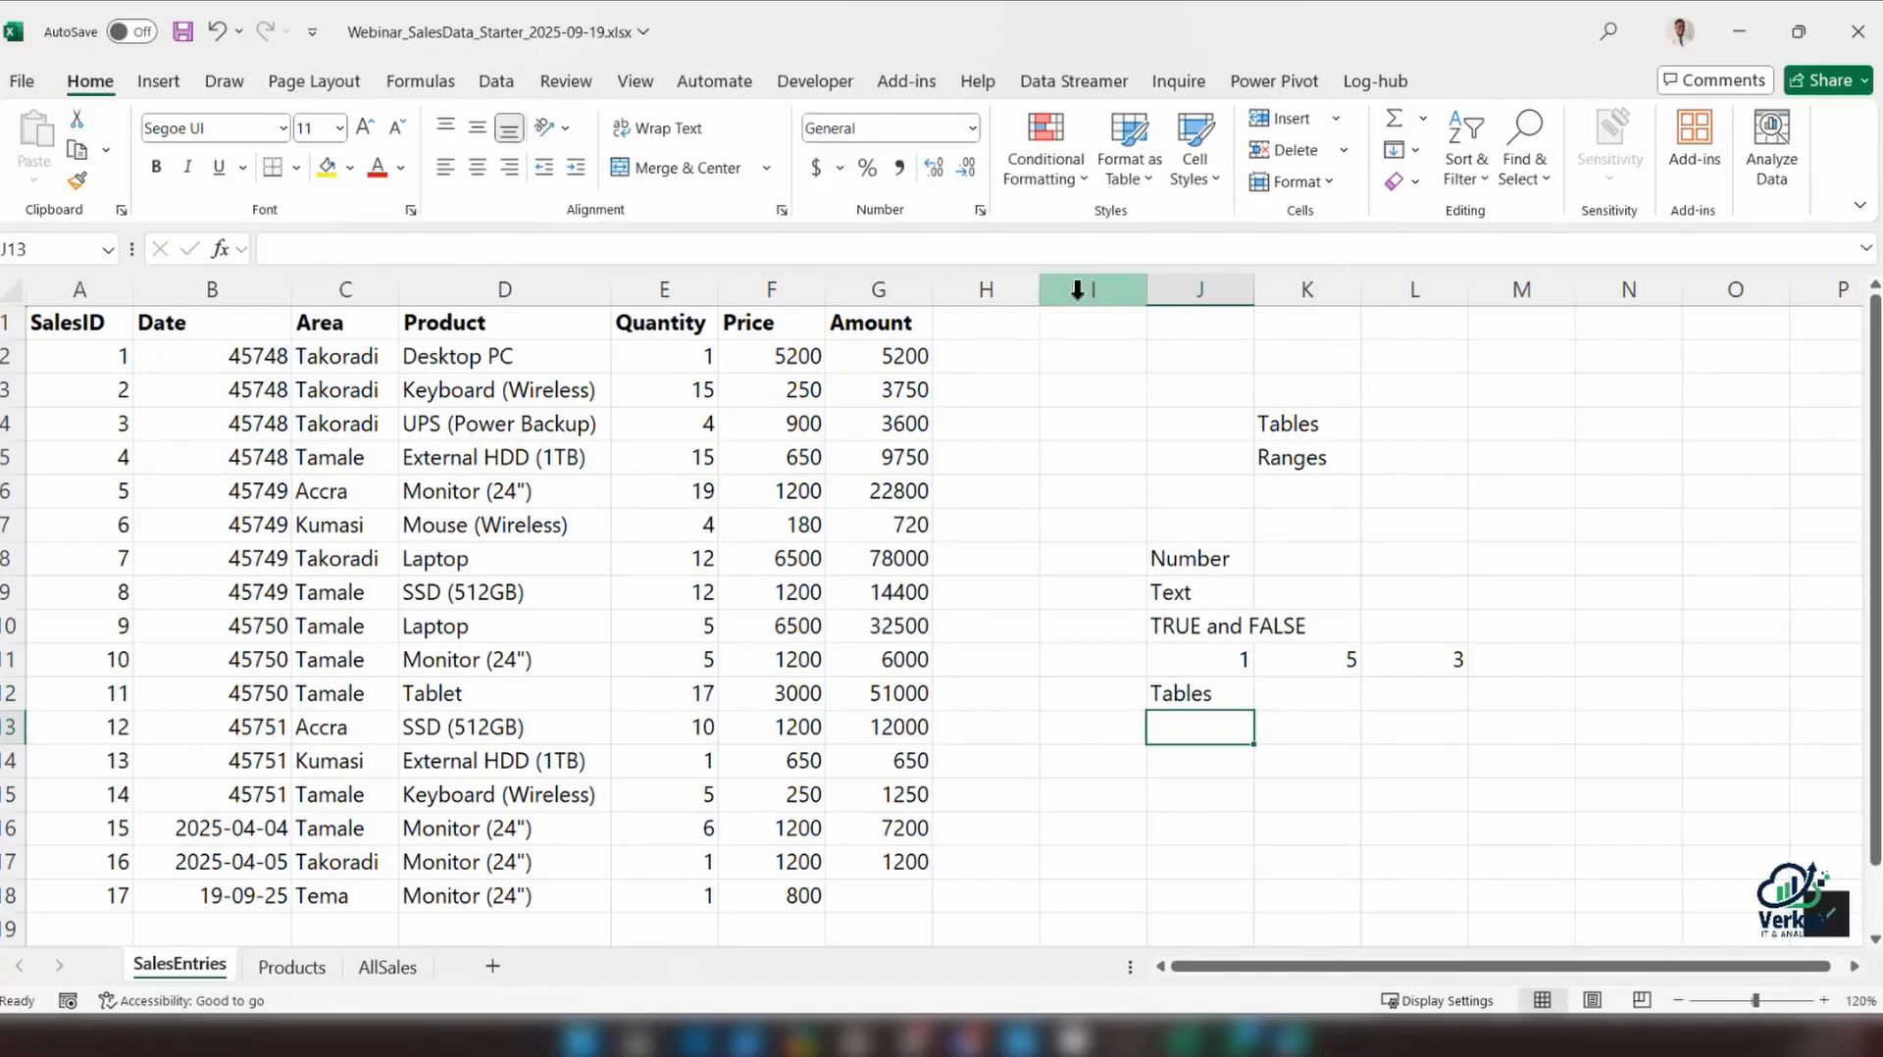
Clear all notes from columns I to N beside the sales data
left_click_drag(1077, 289, 1628, 290)
key("Delete")
left_click(263, 799)
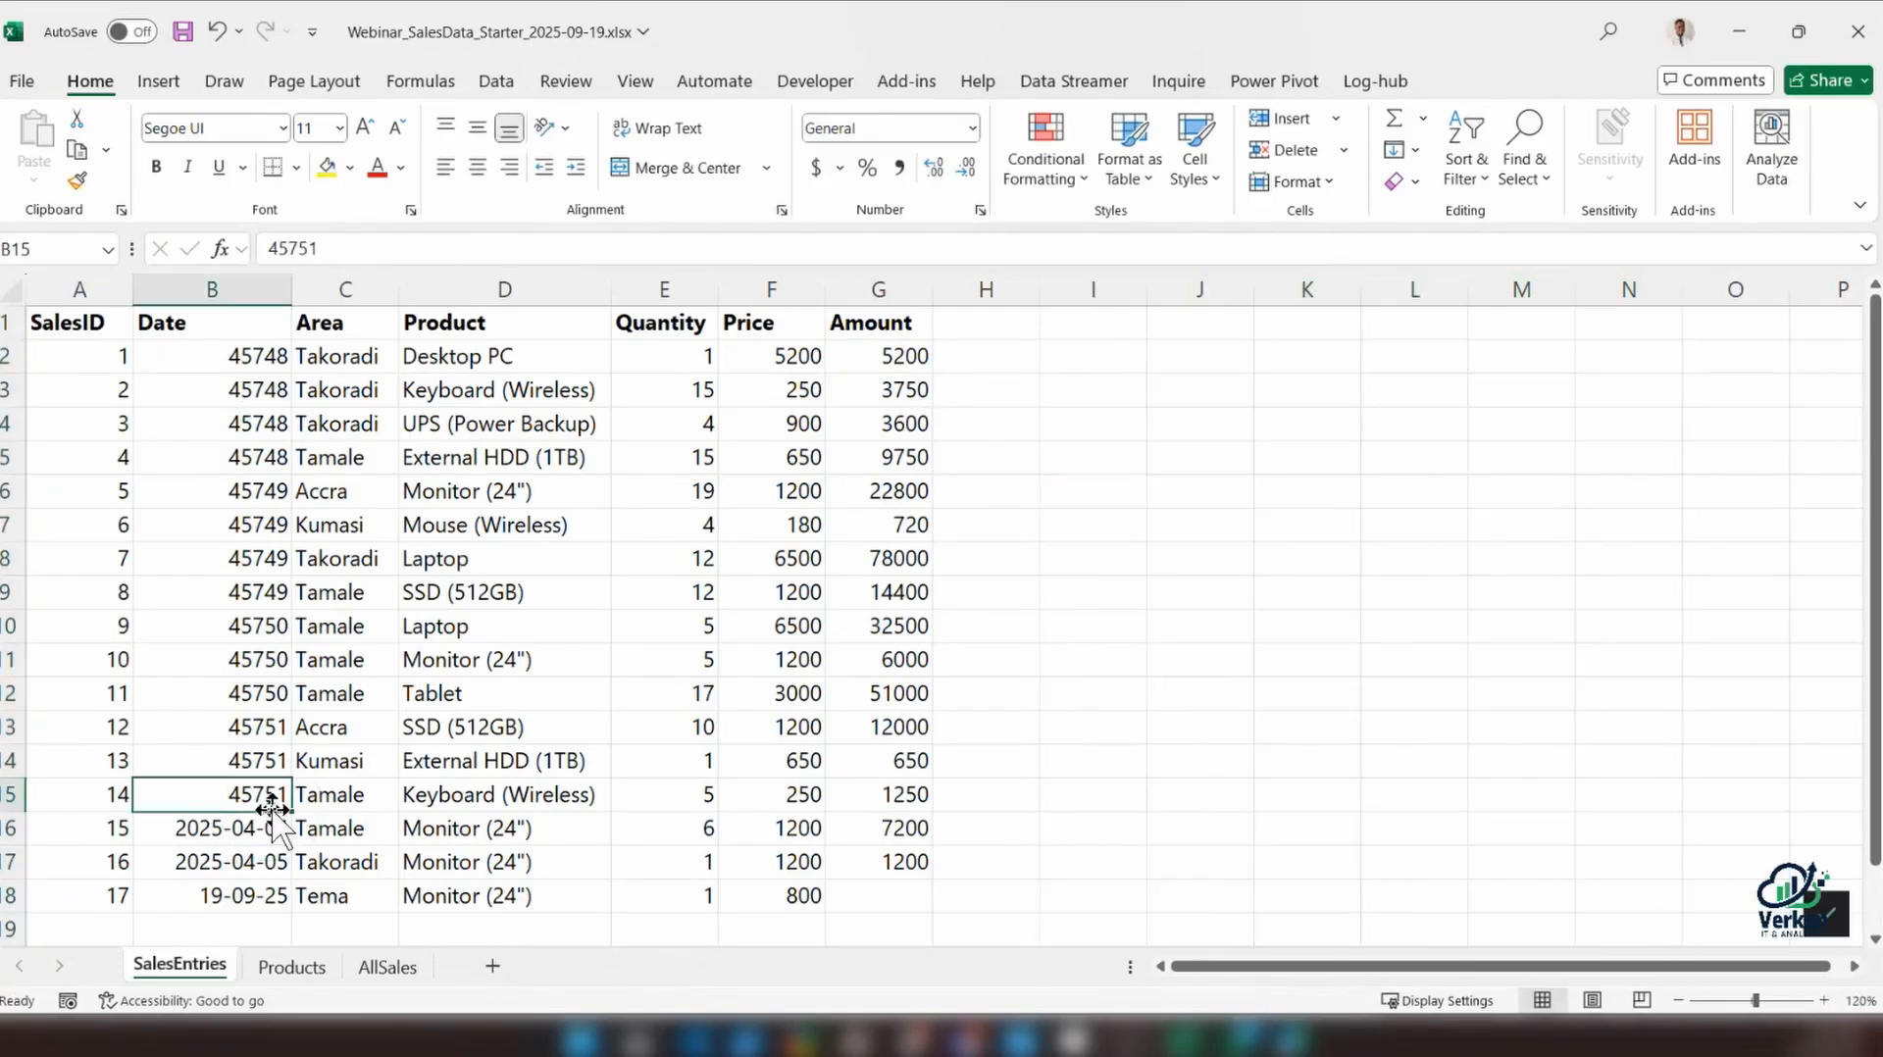
left_click(904, 348)
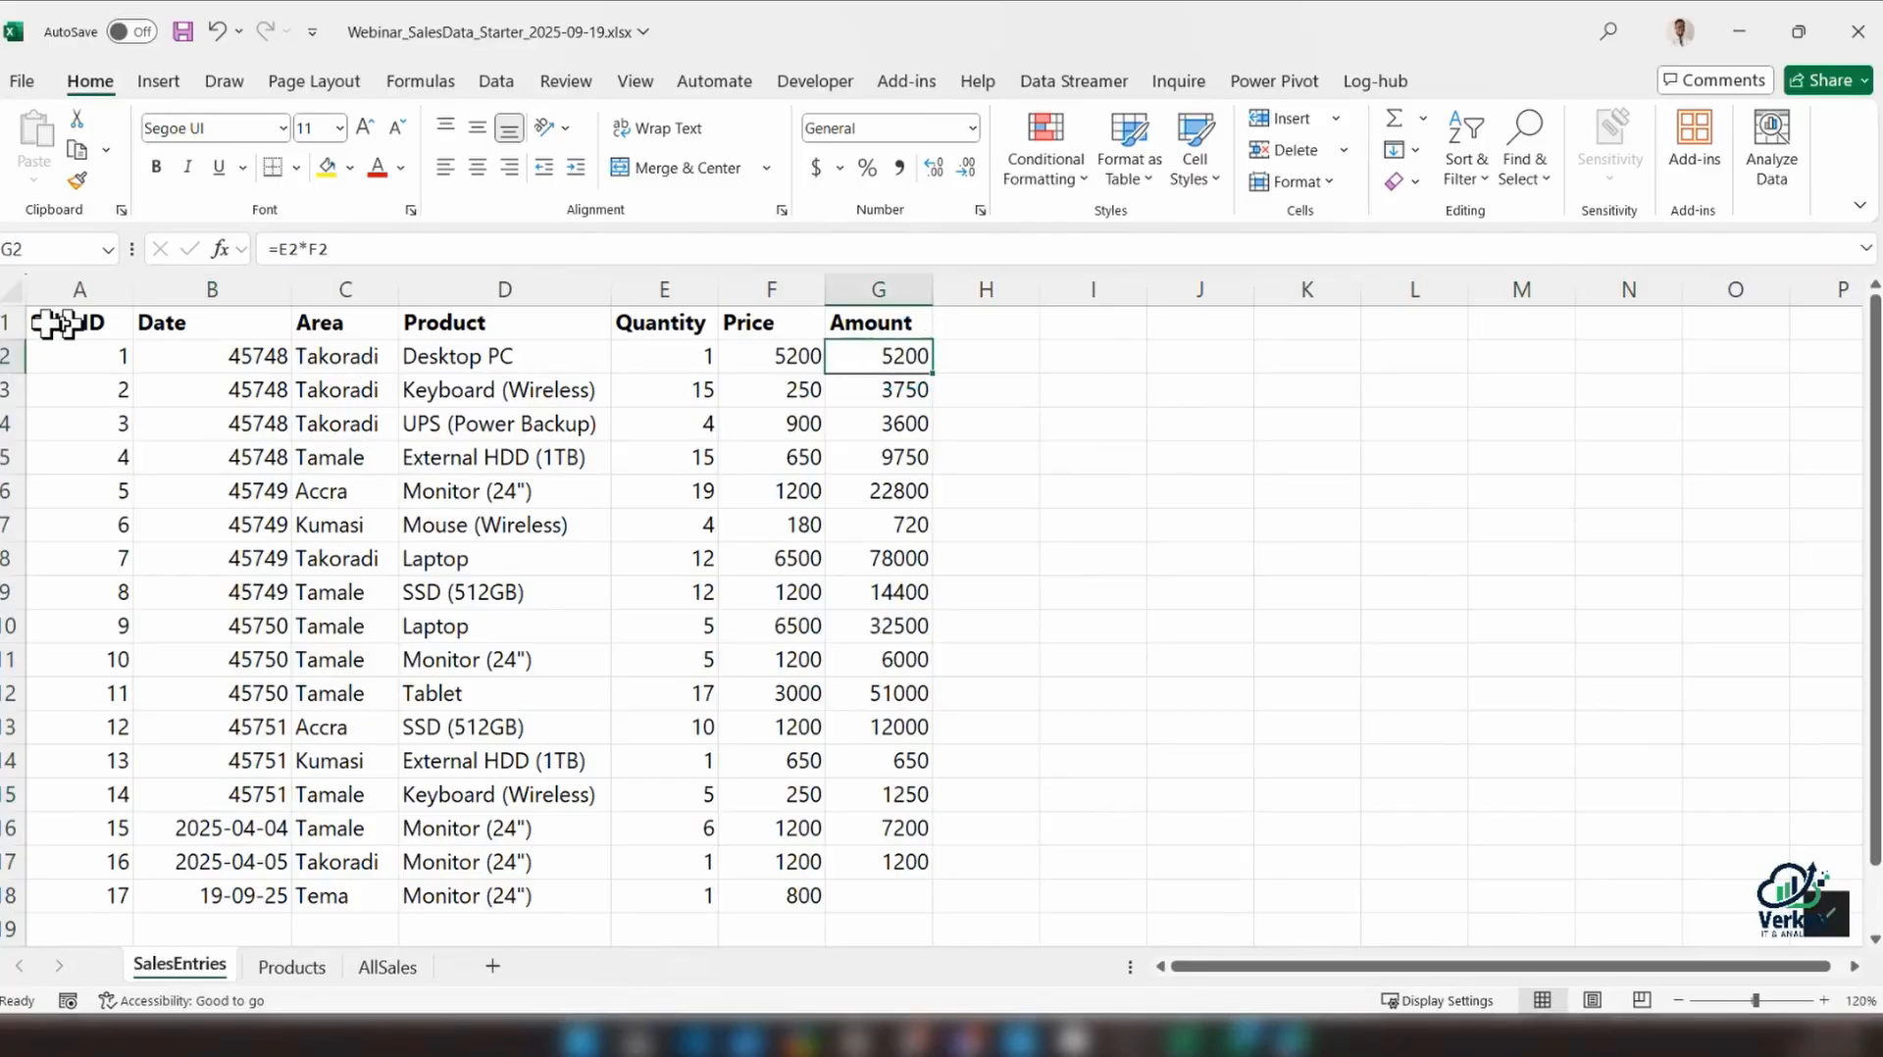
Copy the sales range A1:G18 and paste the duplicate starting at cell J1
left_click_drag(49, 324, 927, 794)
scroll(927, 794, "up", 1)
key("ctrl+c")
left_click(1114, 327)
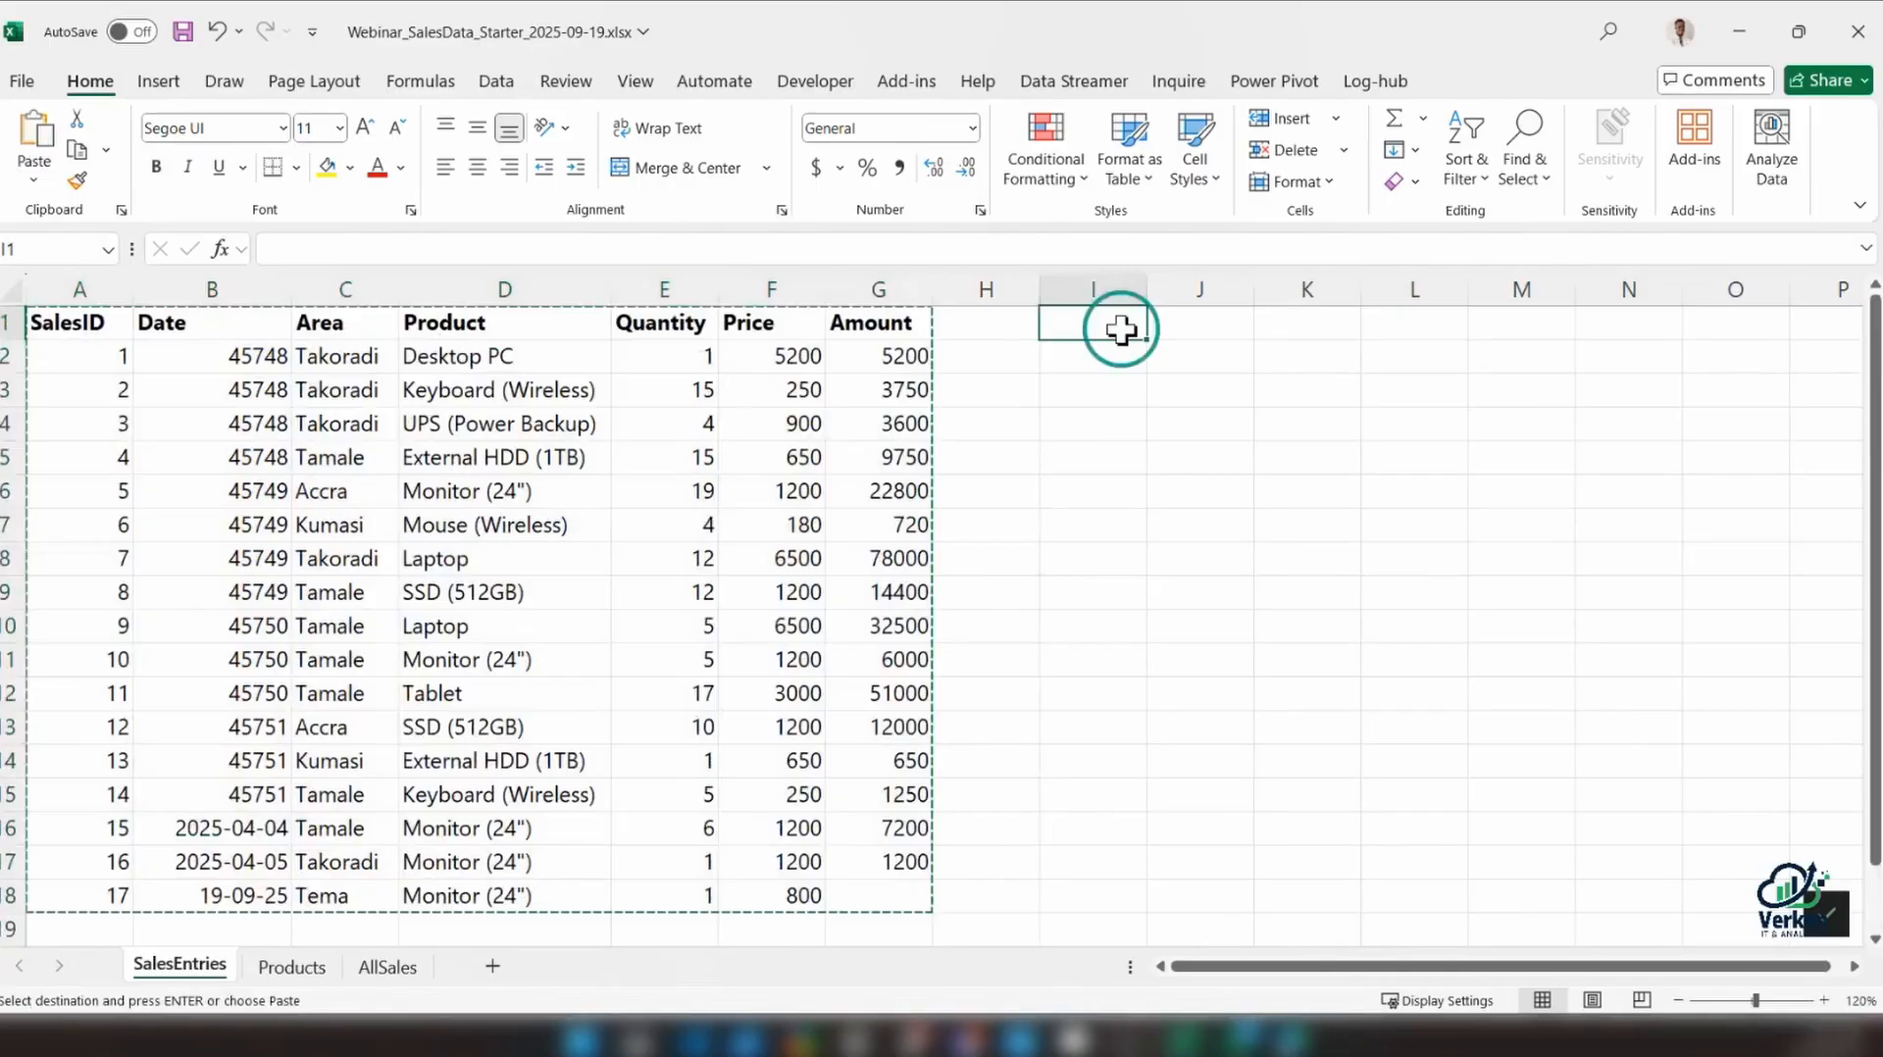
left_click(1176, 322)
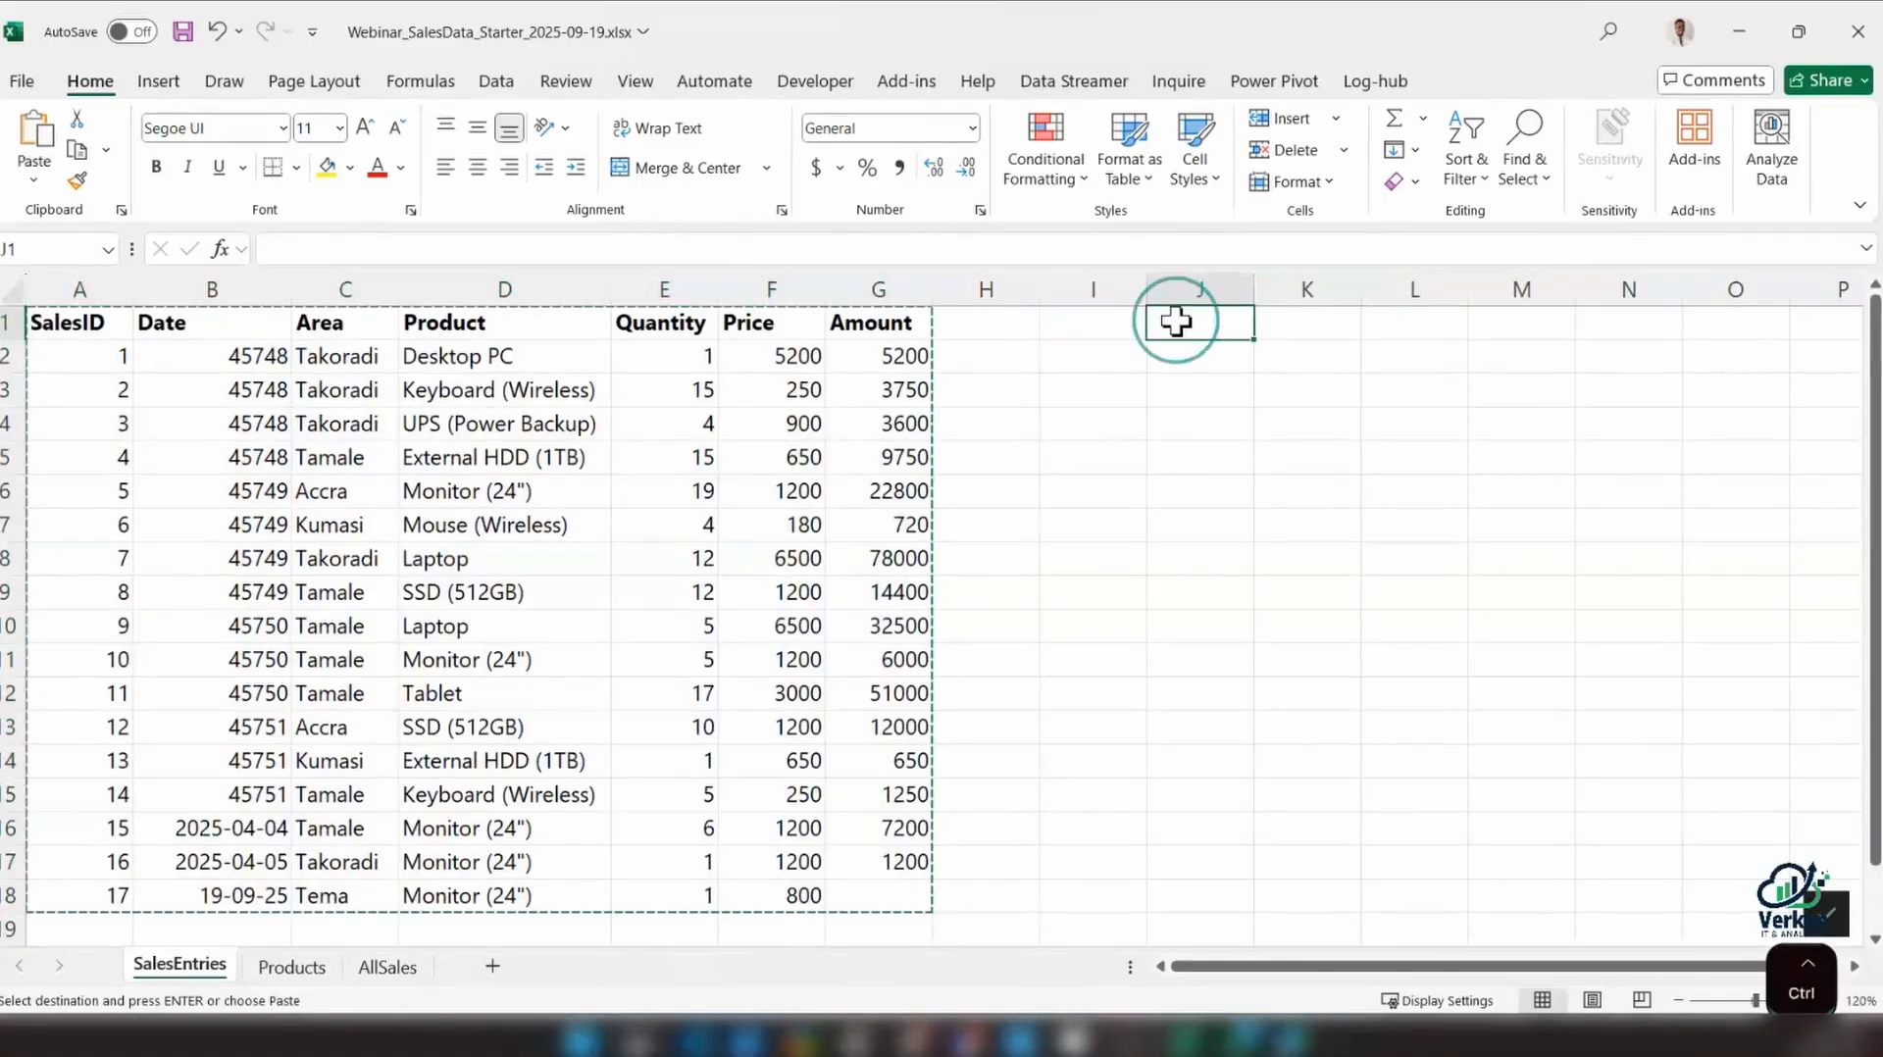
key("ctrl+v")
mouse_move(1315, 966)
left_mouse_down()
mouse_move(1239, 966)
mouse_move(1314, 966)
left_mouse_up()
Try converting the duplicate sales range J1:P18 to a table with headers, and undo the conversion
left_click(1187, 667)
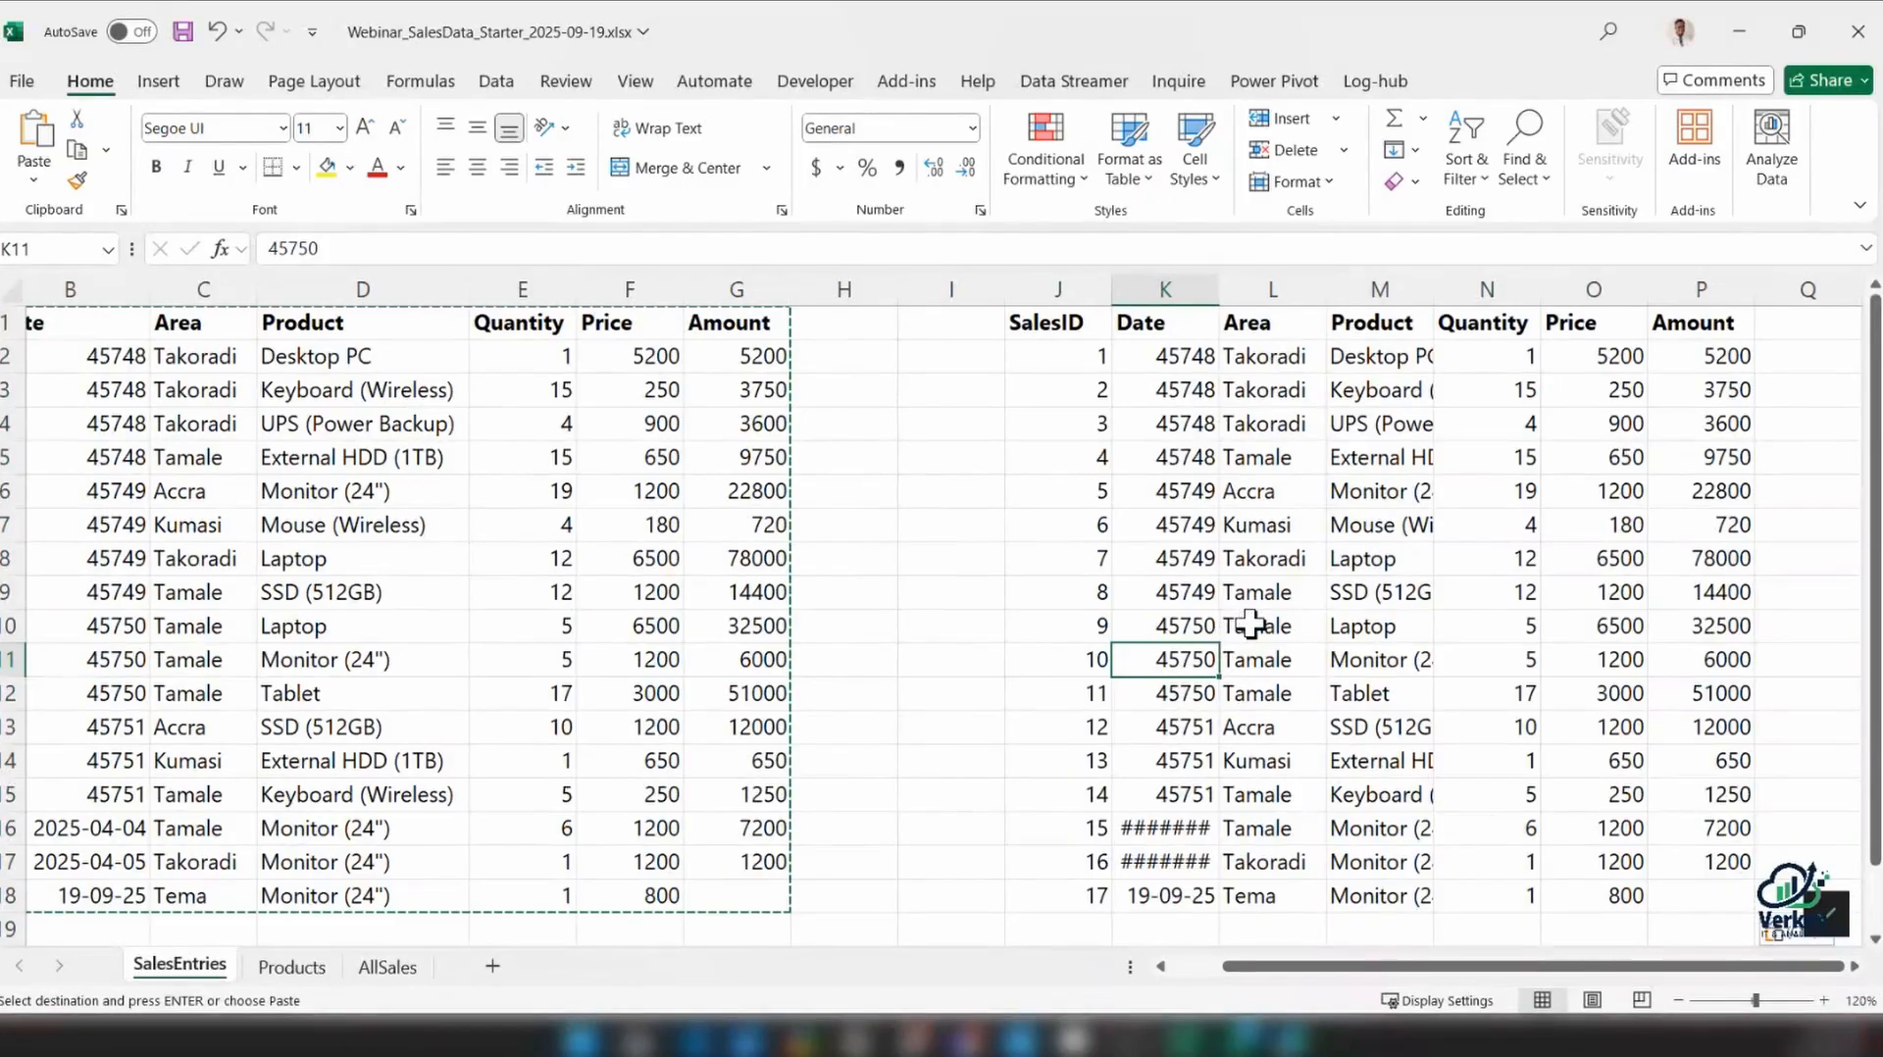
key("ctrl+t")
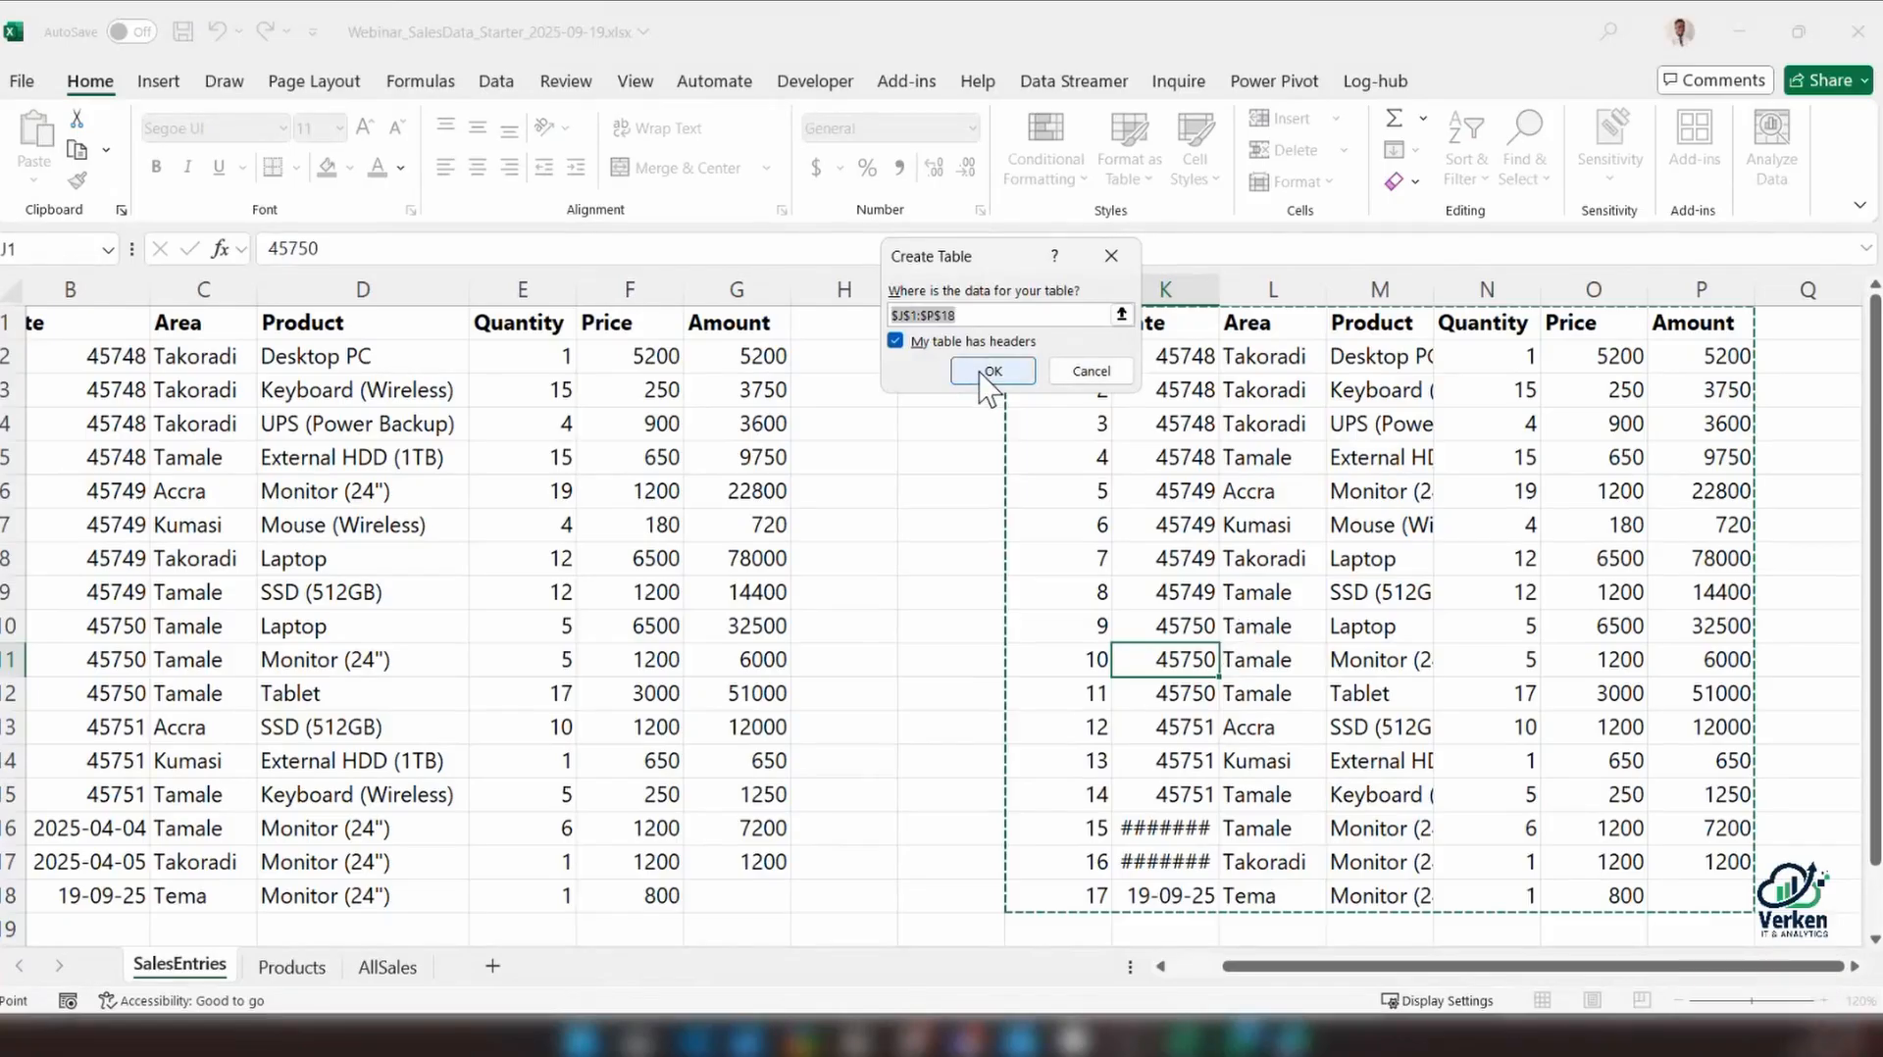
left_click(985, 372)
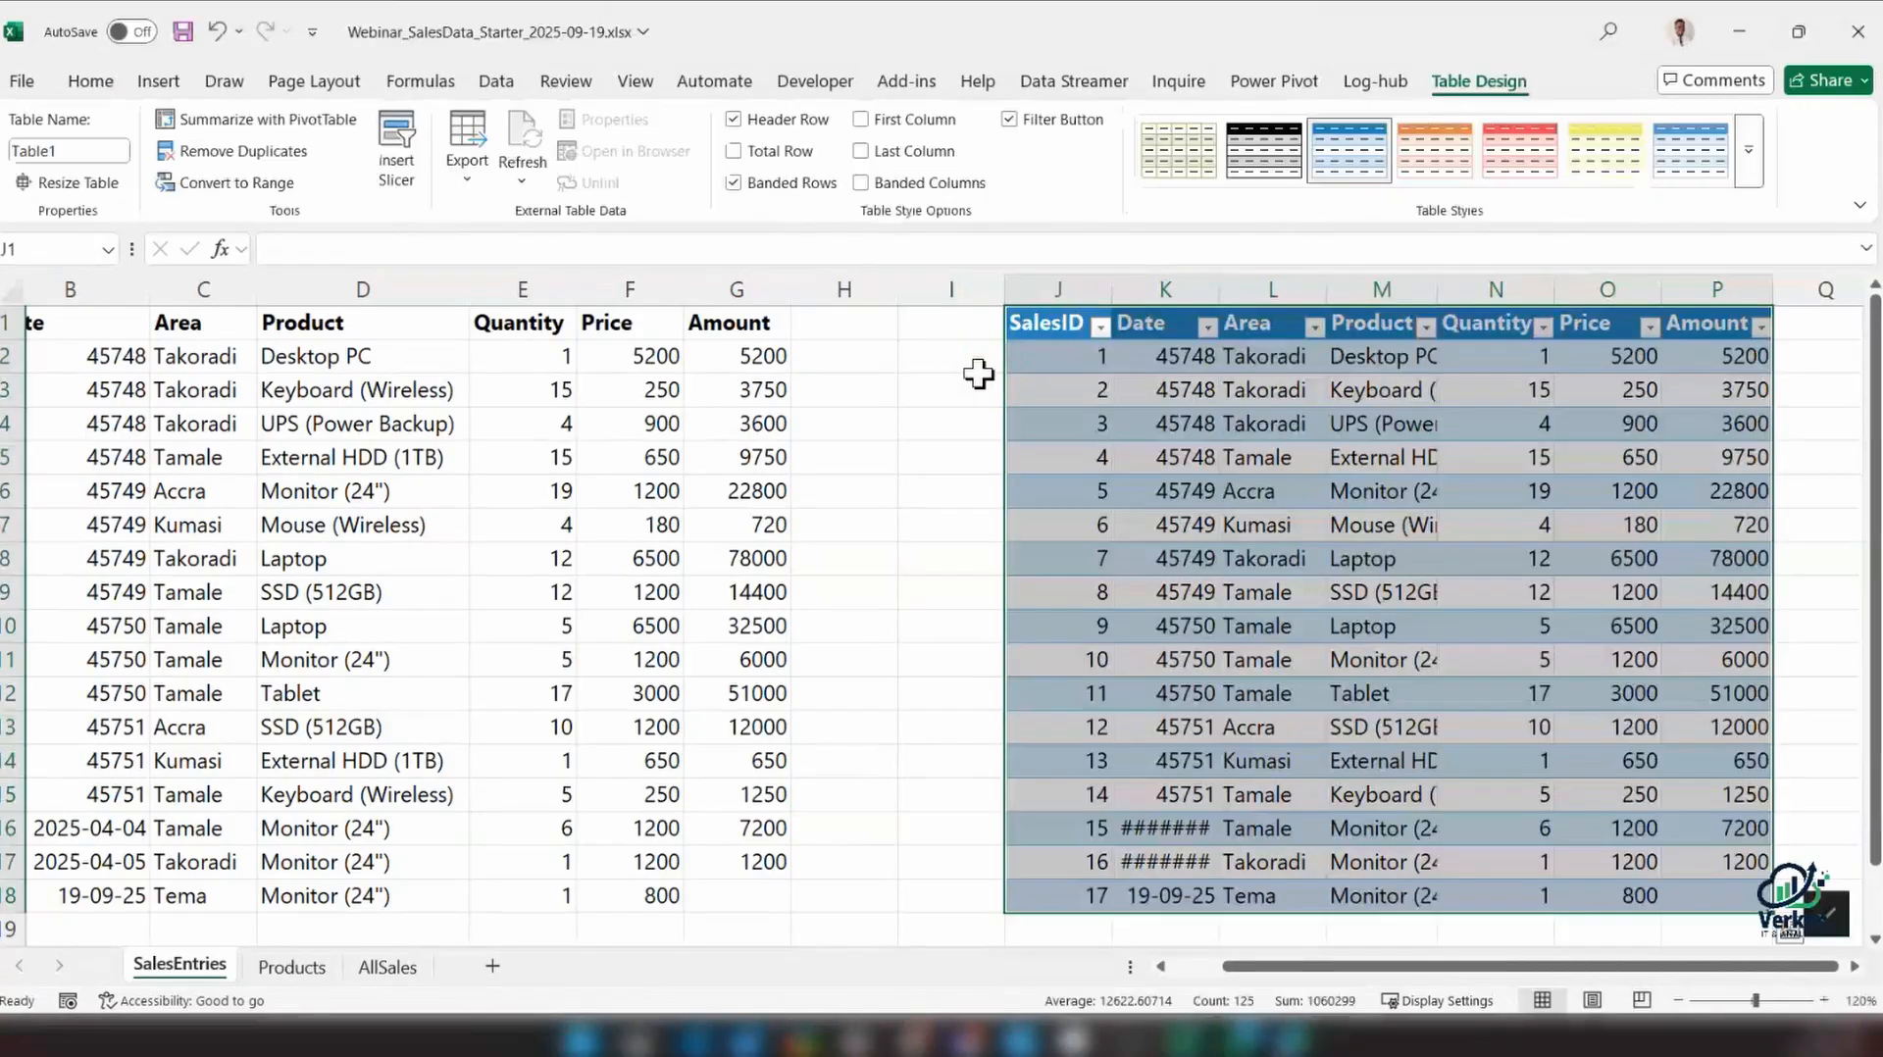
key("ctrl+z")
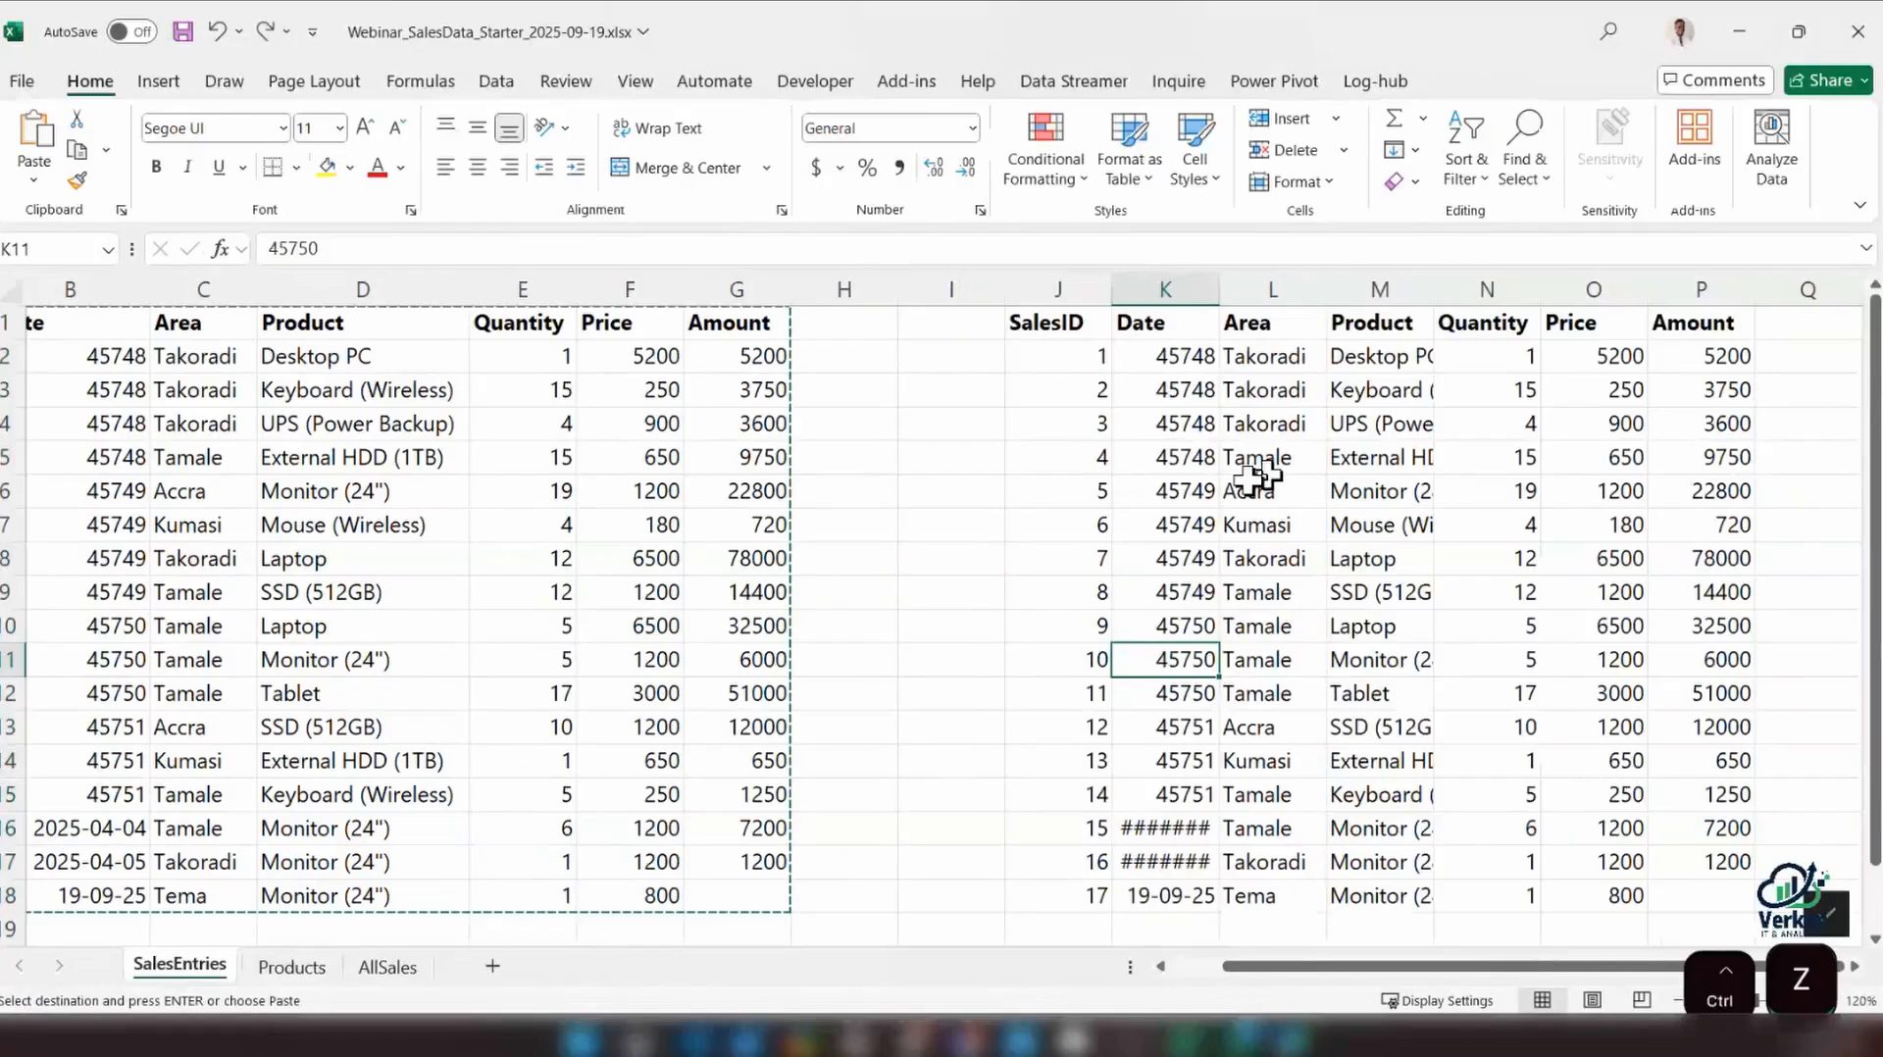
Create an Excel table from the duplicated sales data in J1:P18, with its first row as headers
left_click(1273, 525)
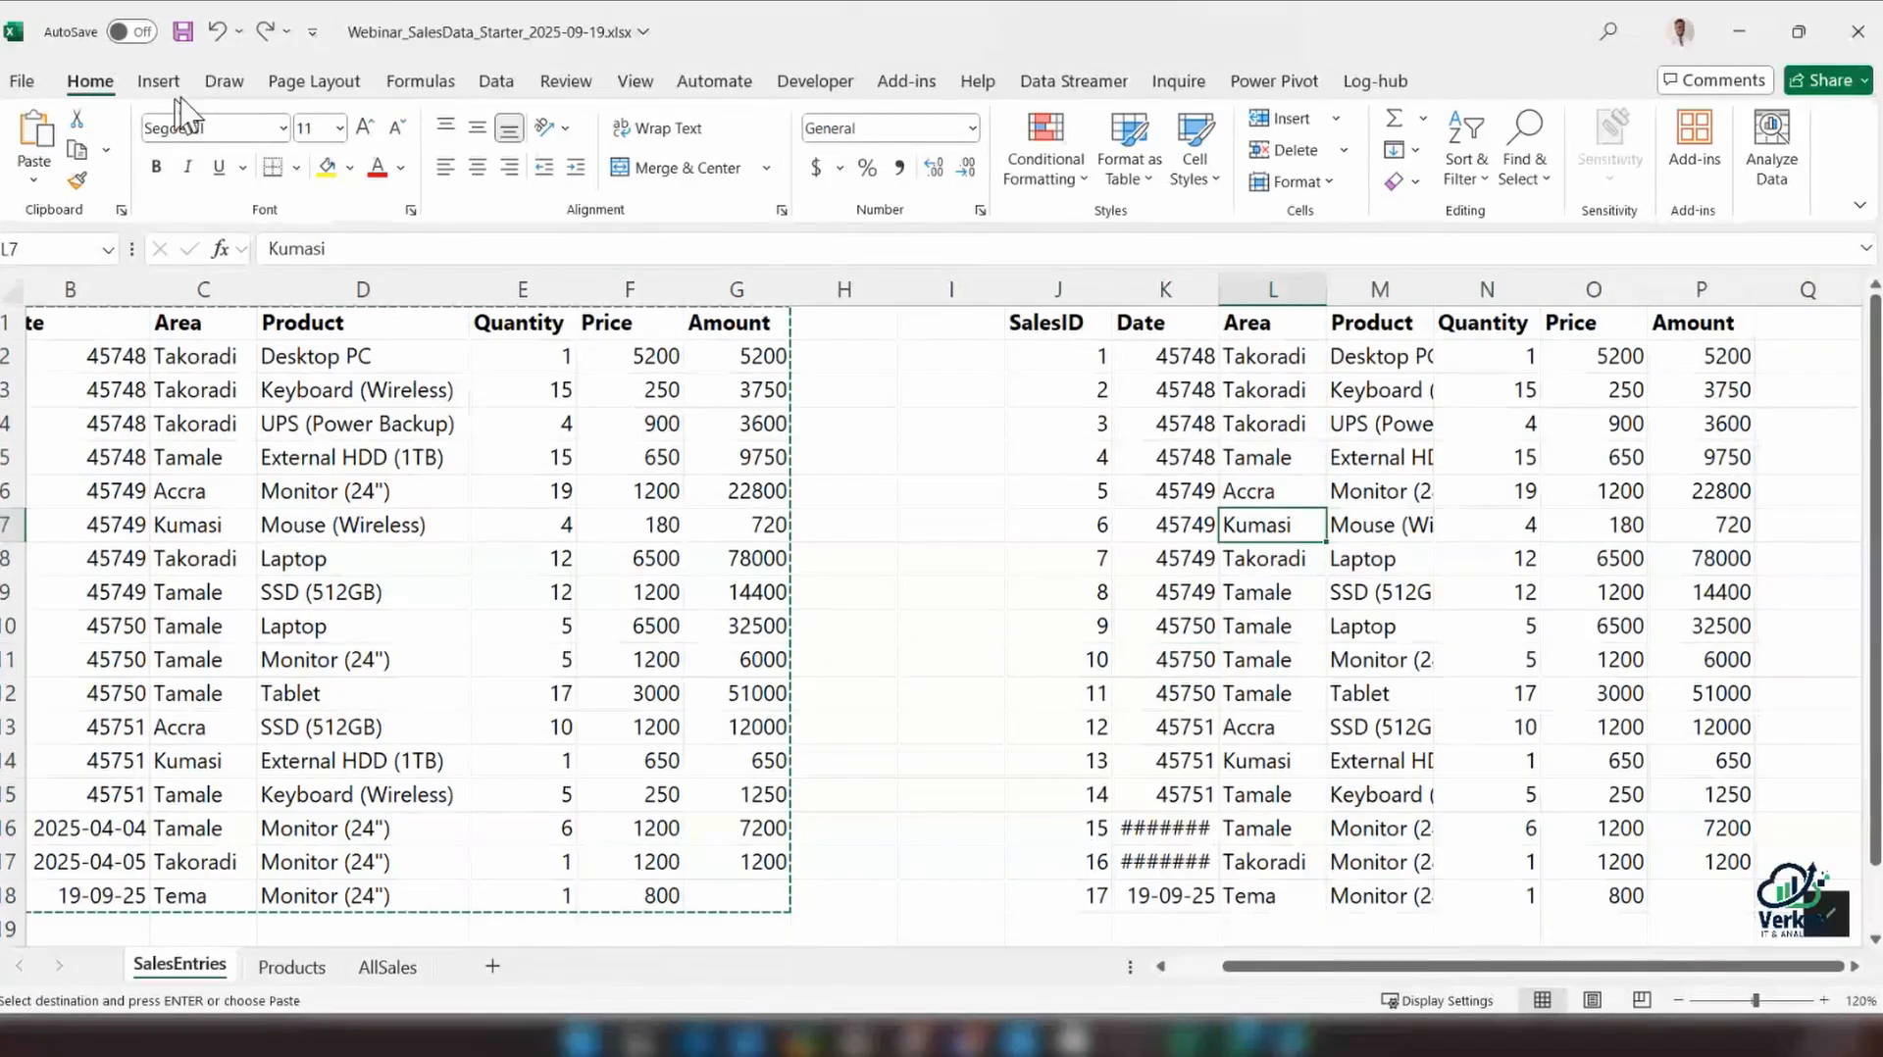
left_click(498, 84)
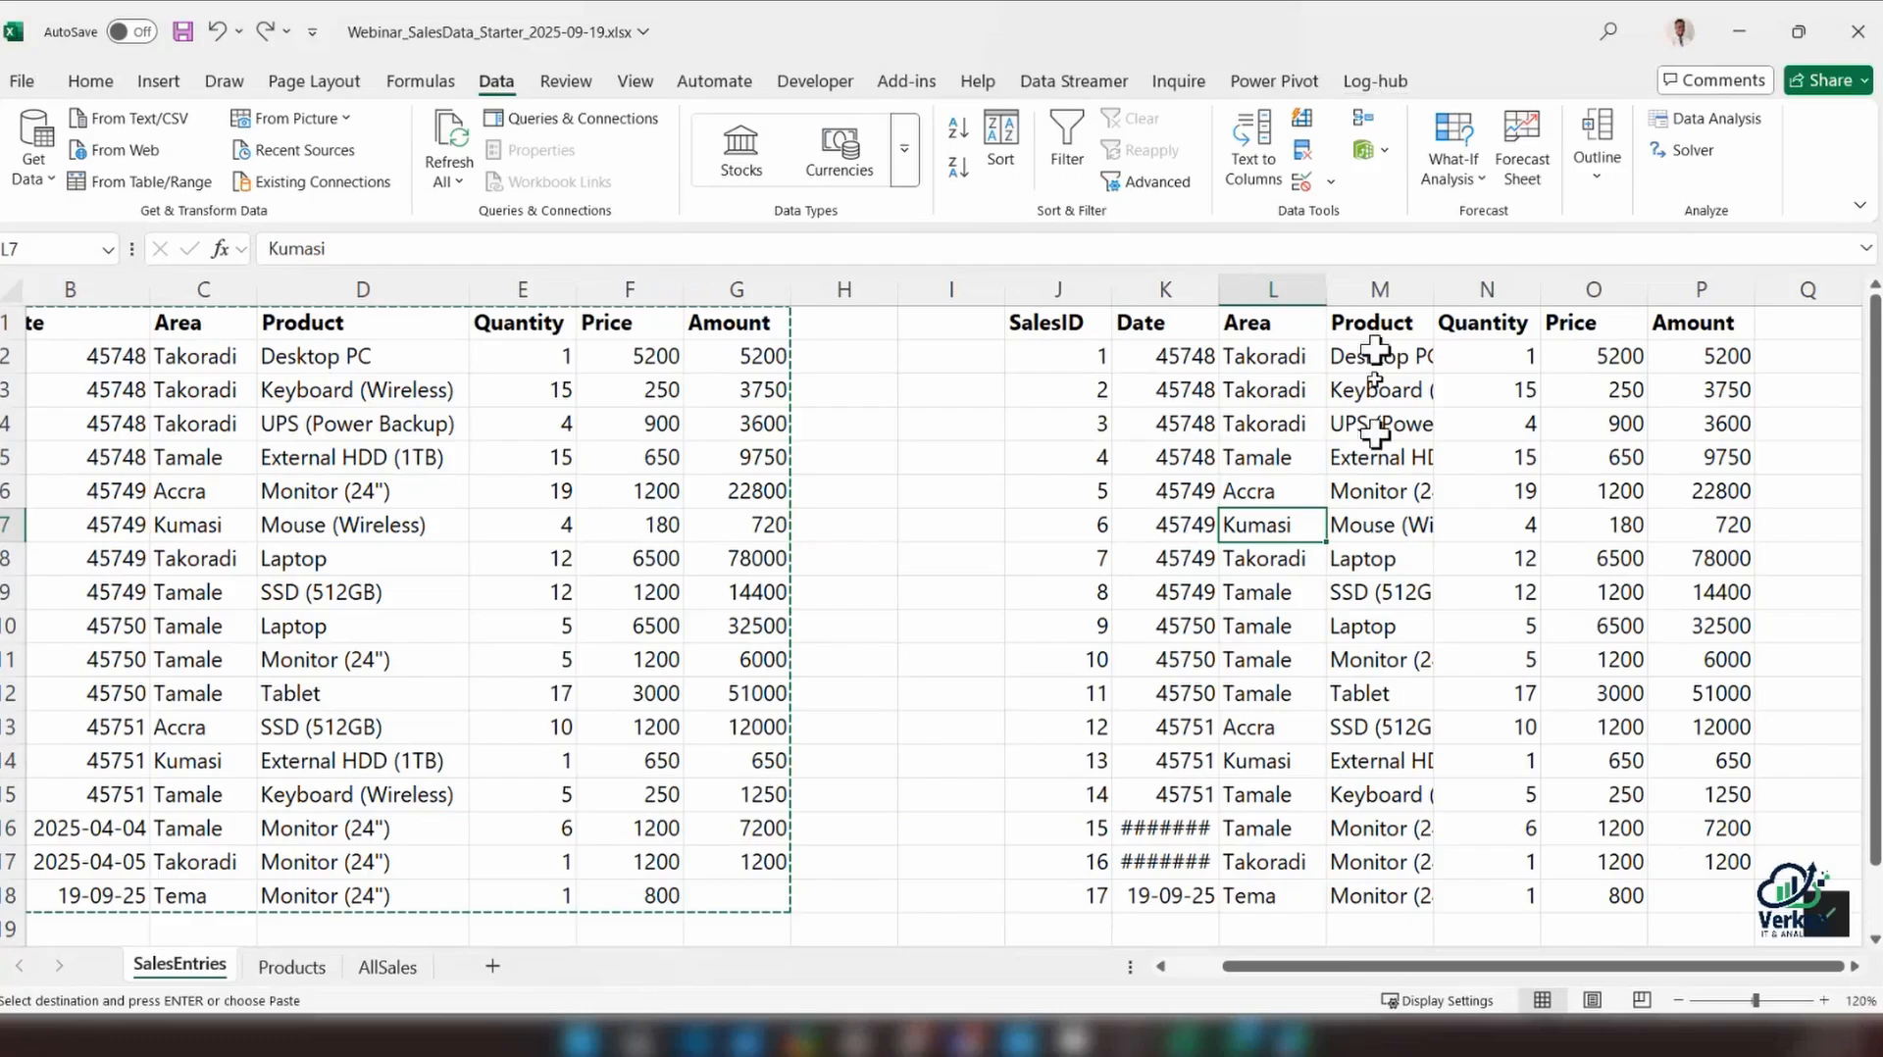
left_click(1381, 490)
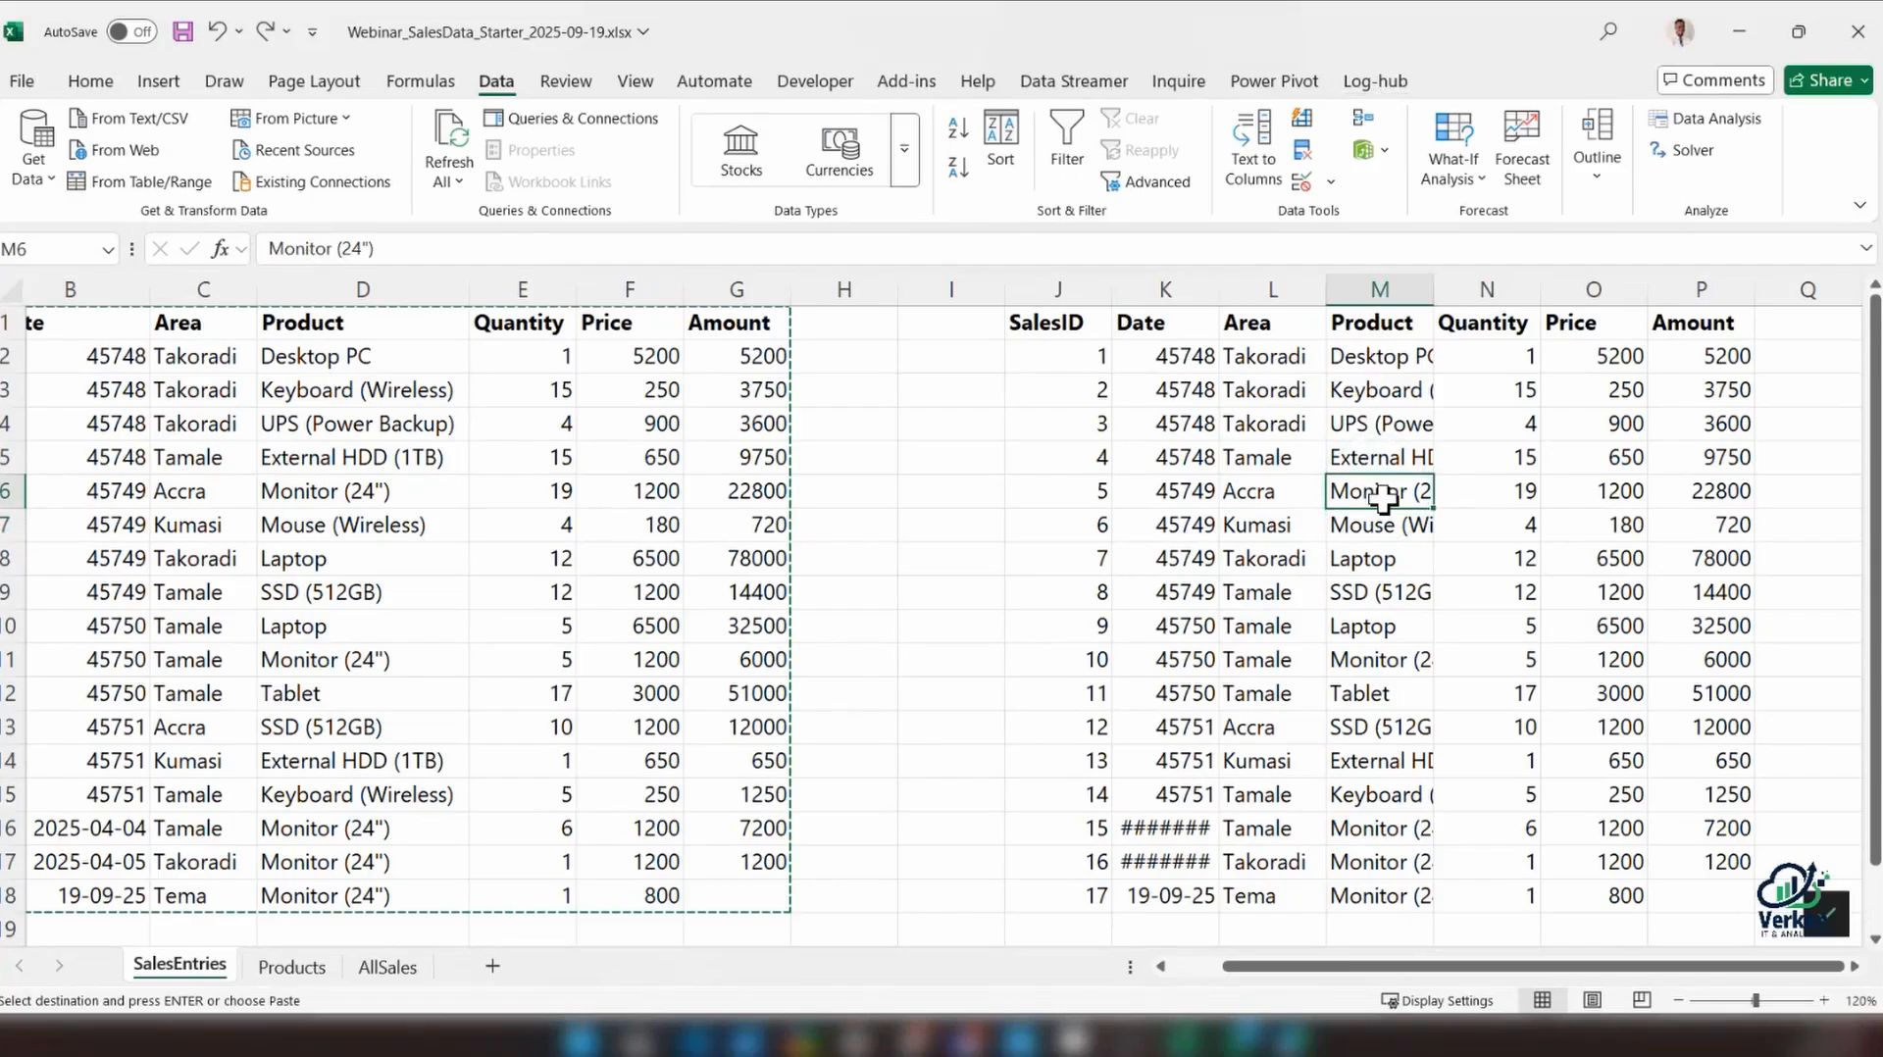
key("ctrl+t")
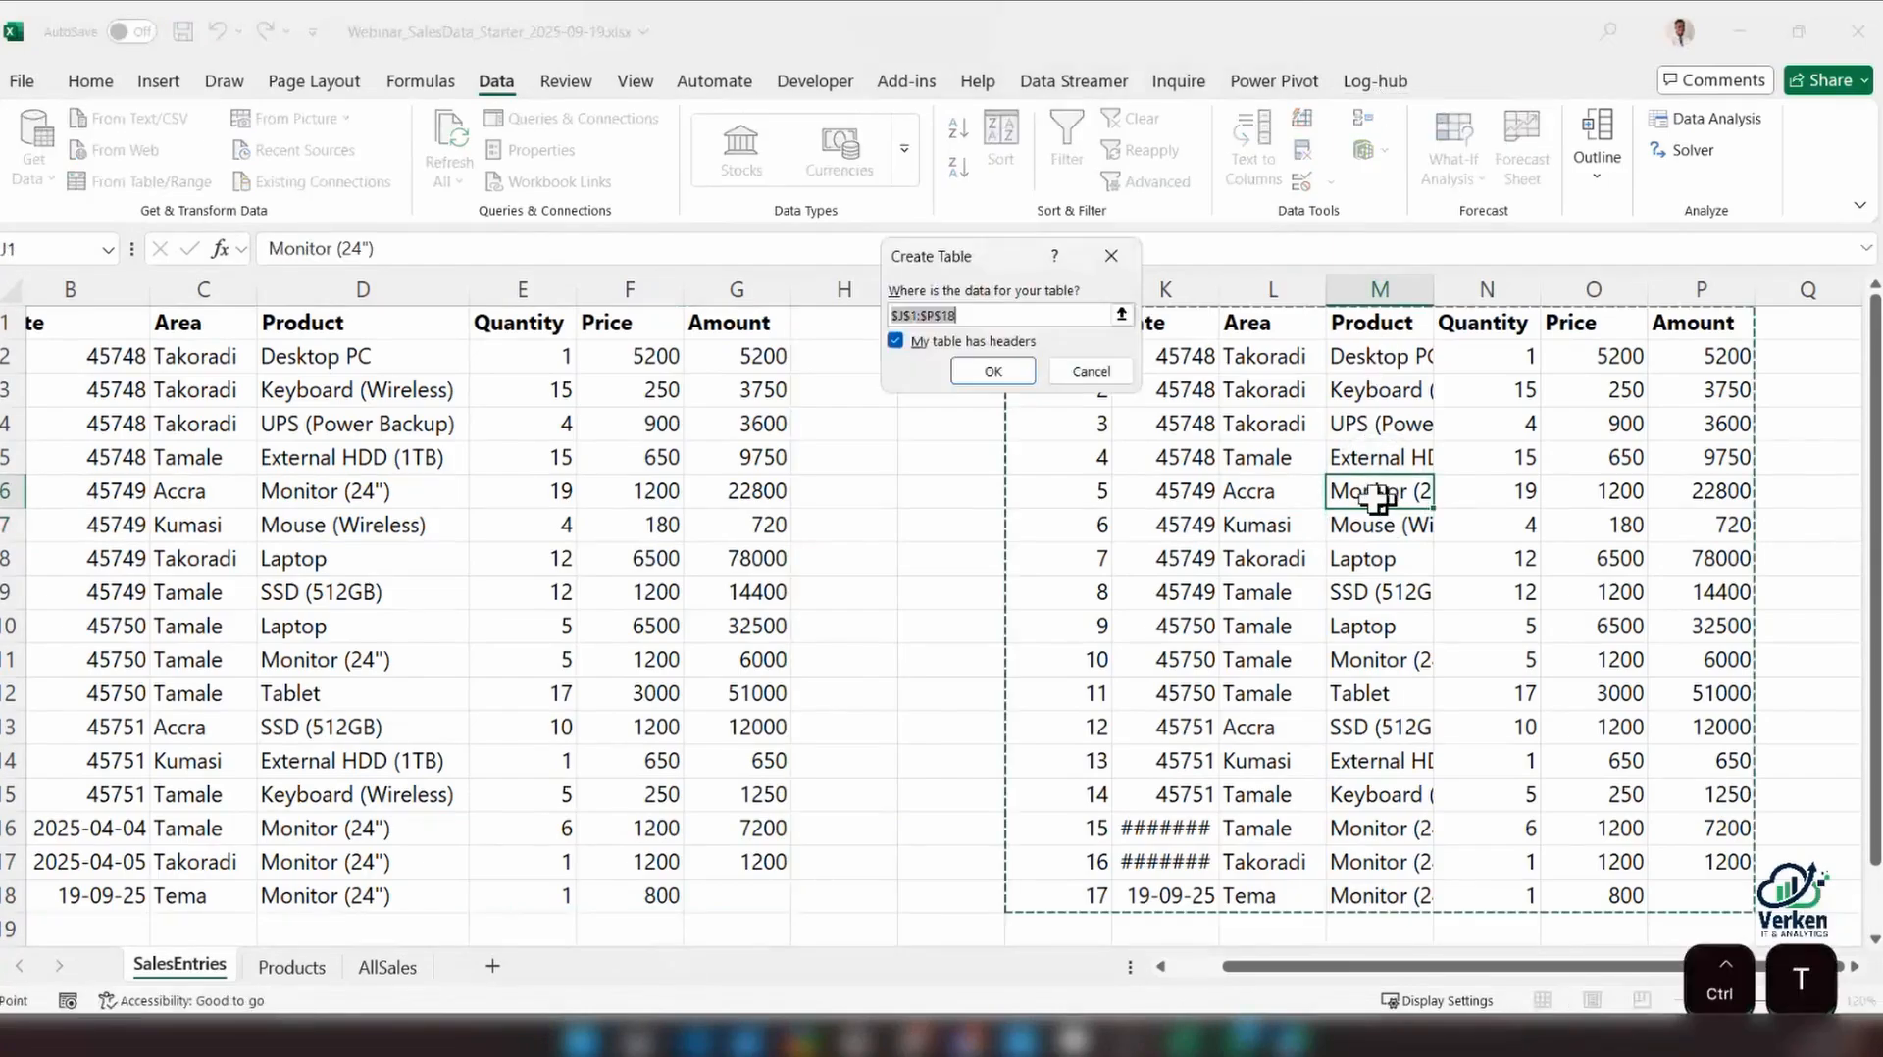
left_click(964, 362)
Clear the table style from the new table so it has no formatting
left_click(1167, 410)
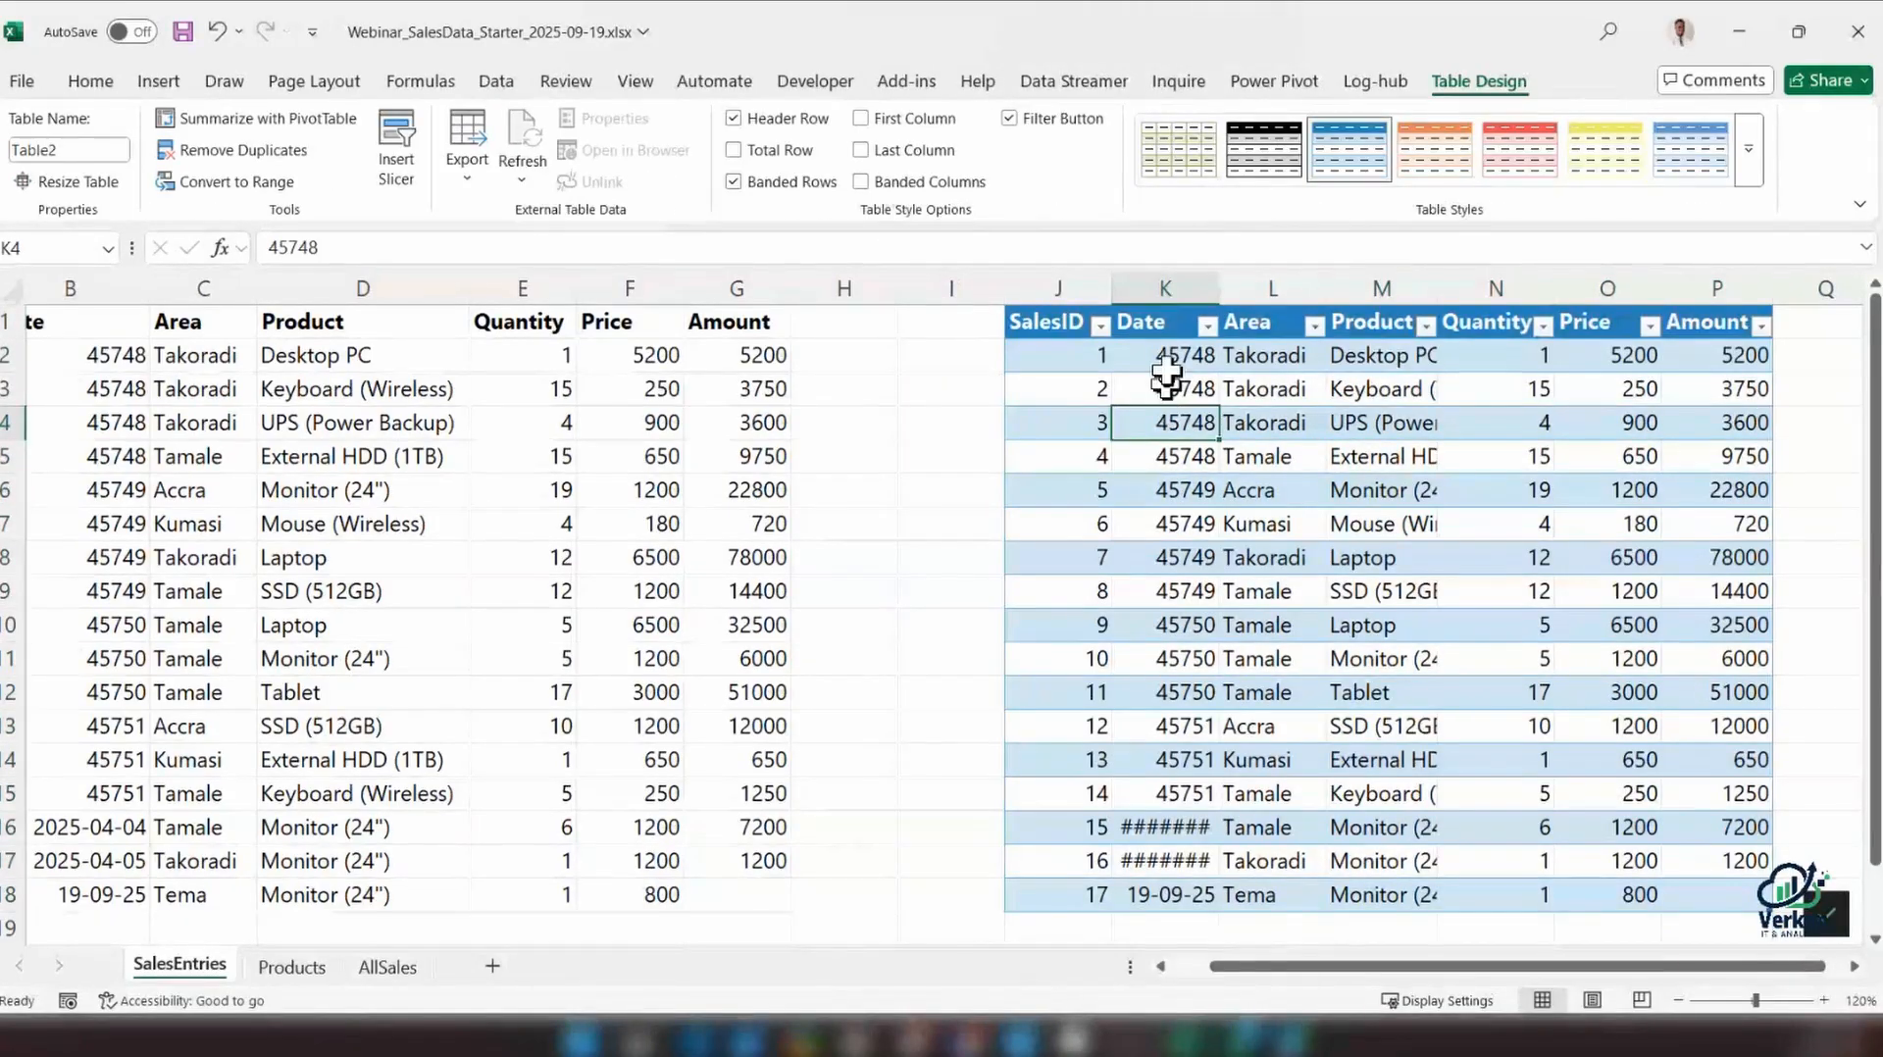
left_click(1749, 149)
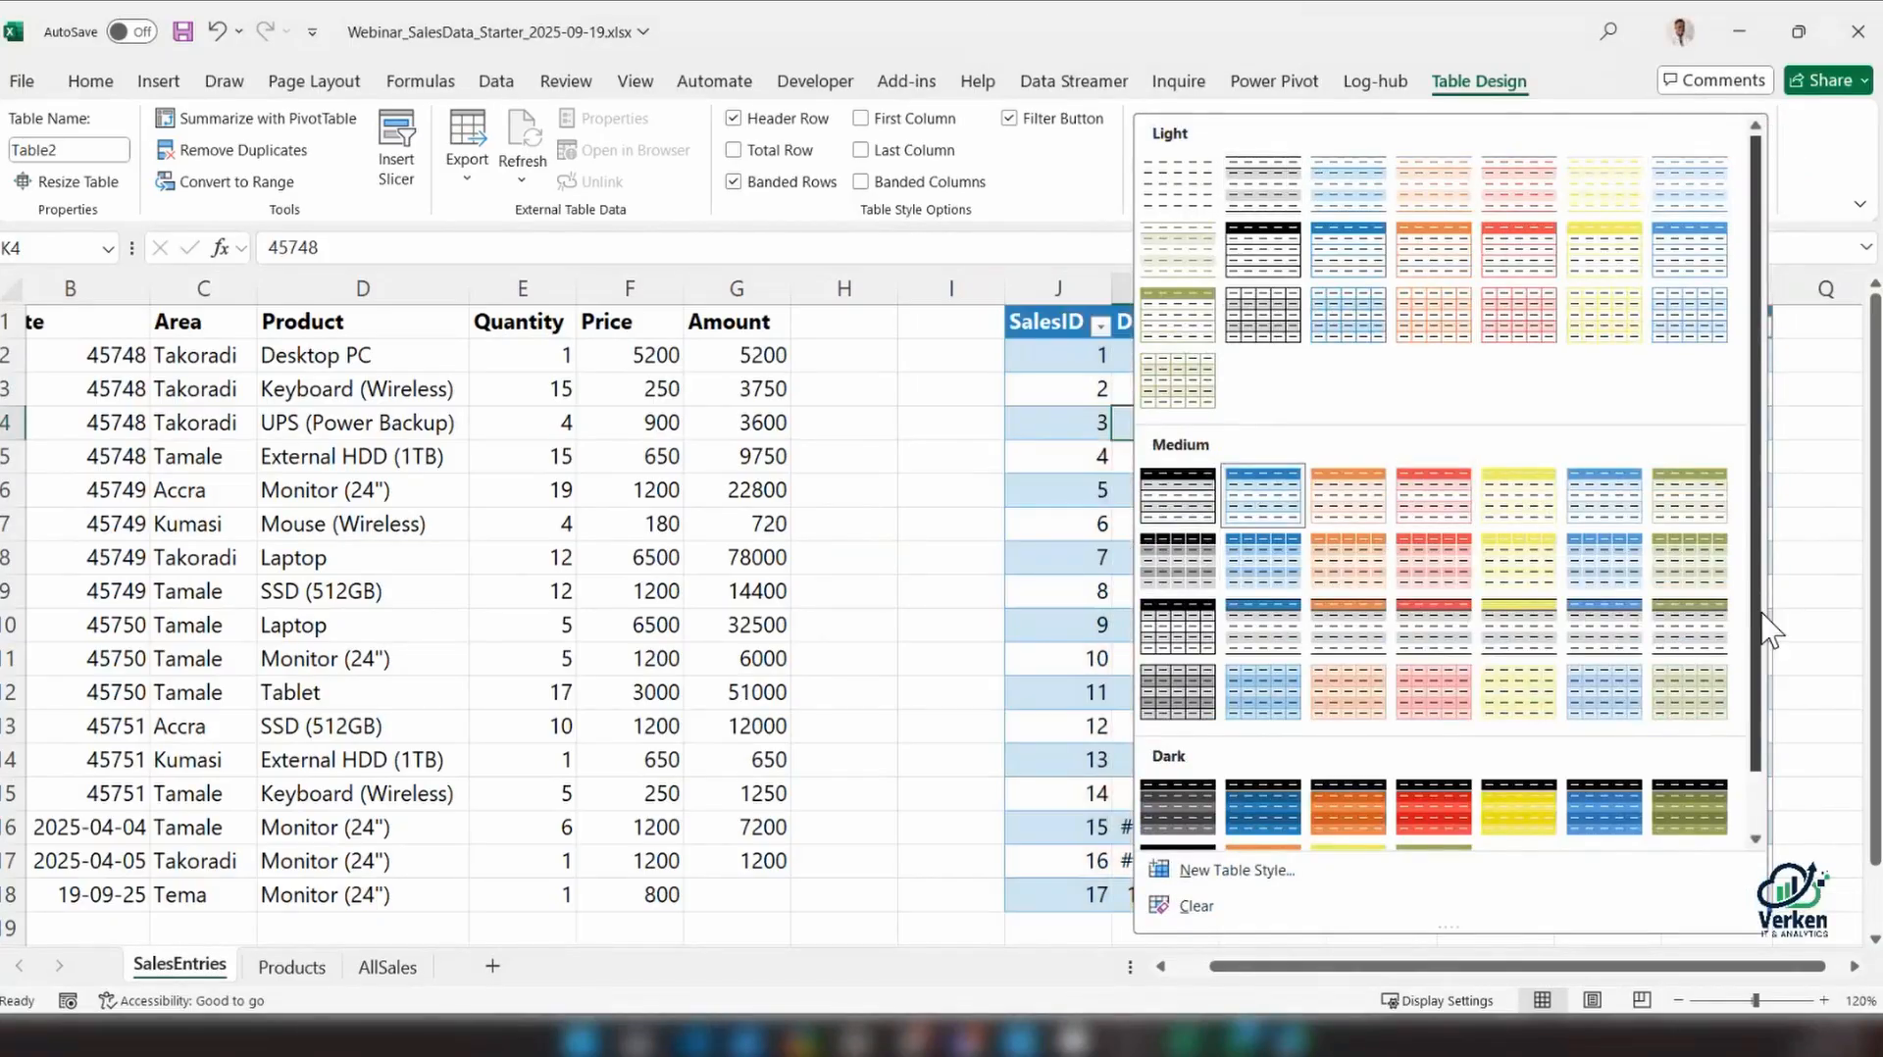
scroll(1765, 628, "down", 1)
left_click(1188, 909)
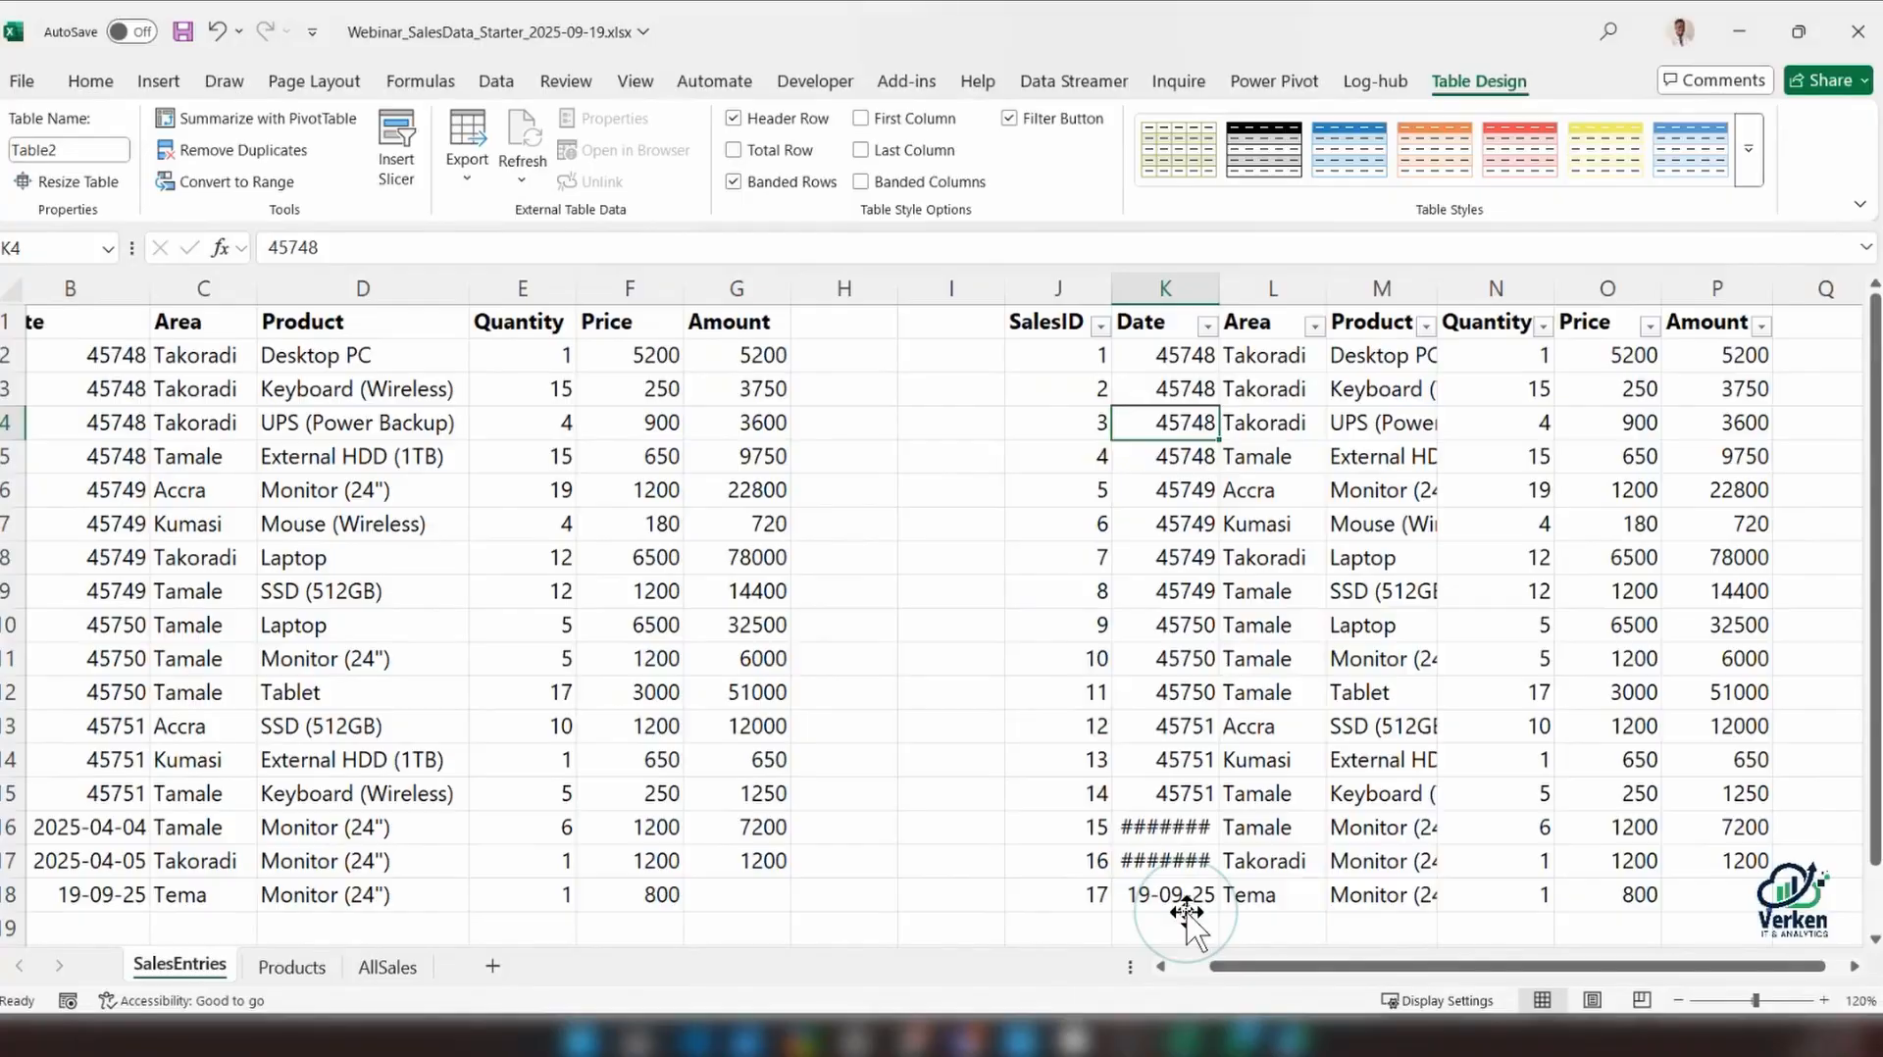
left_click(1266, 592)
Compare cells of the original range with cells of the table, and check the table's name
left_click(629, 389)
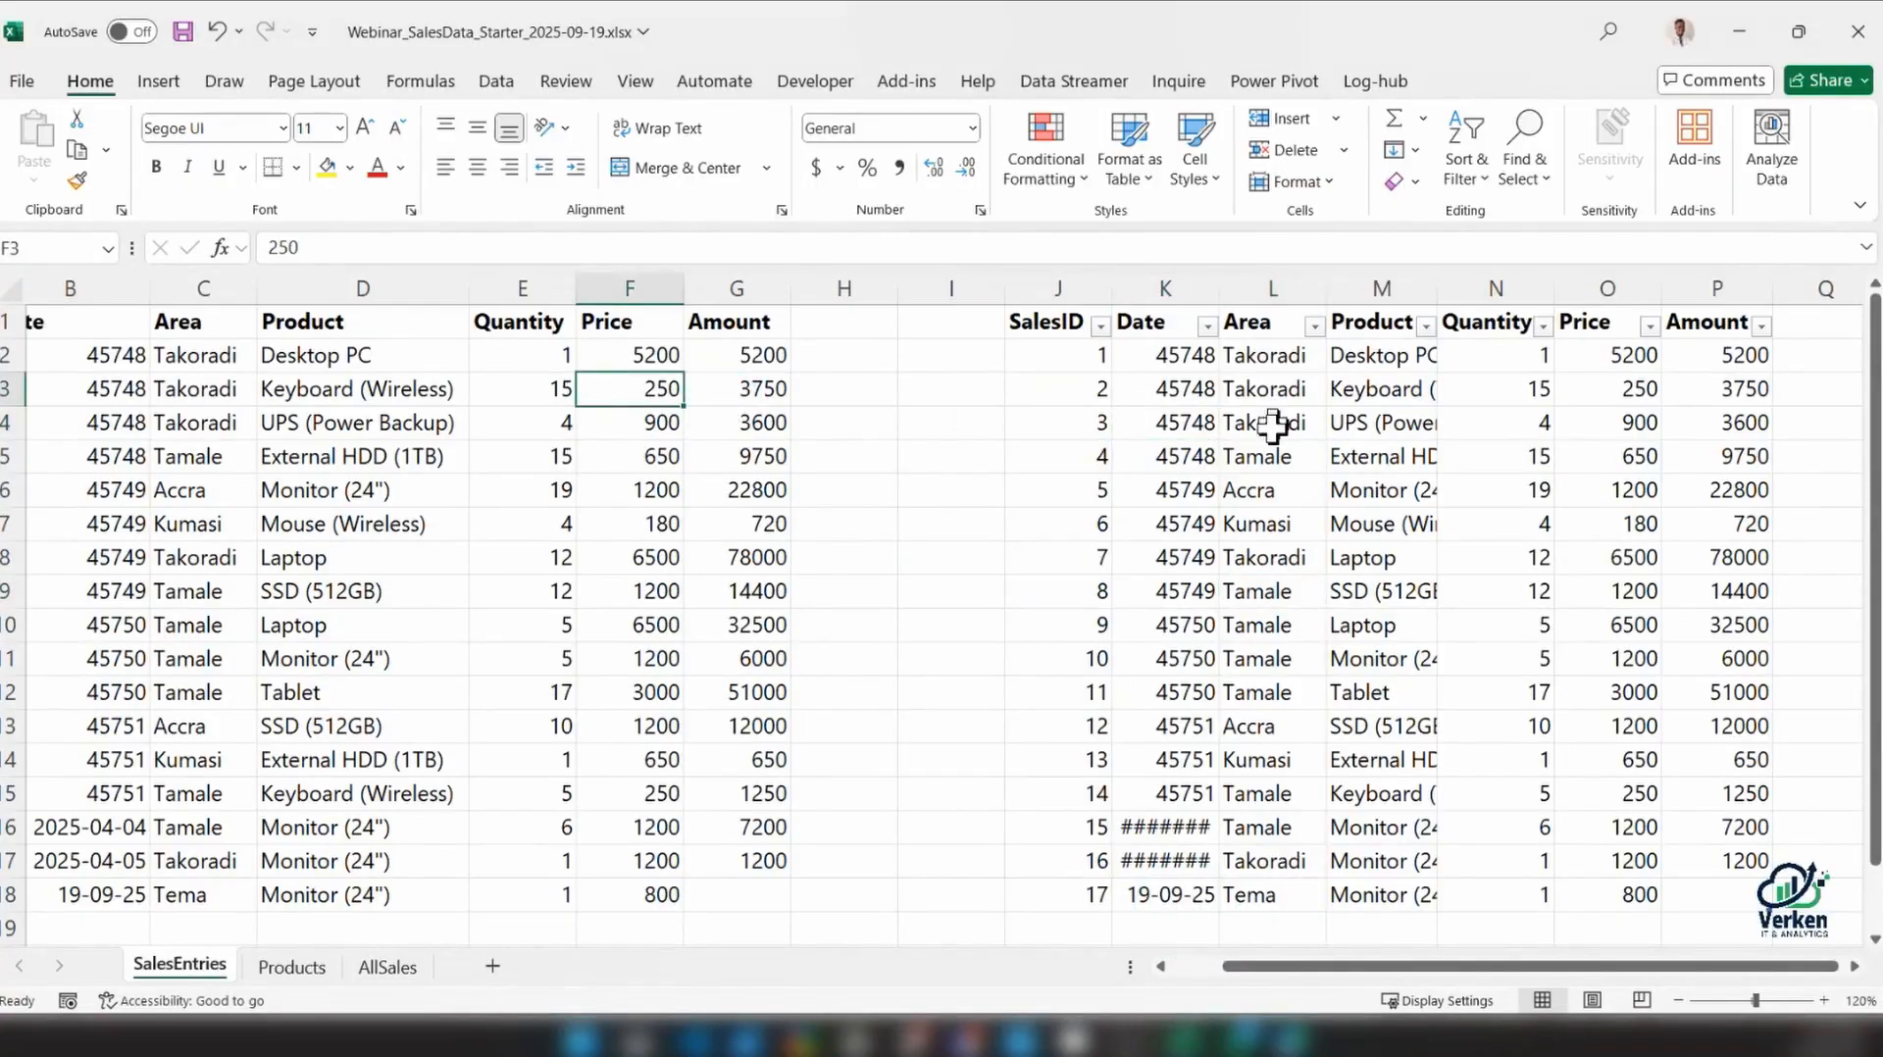
left_click(1222, 421)
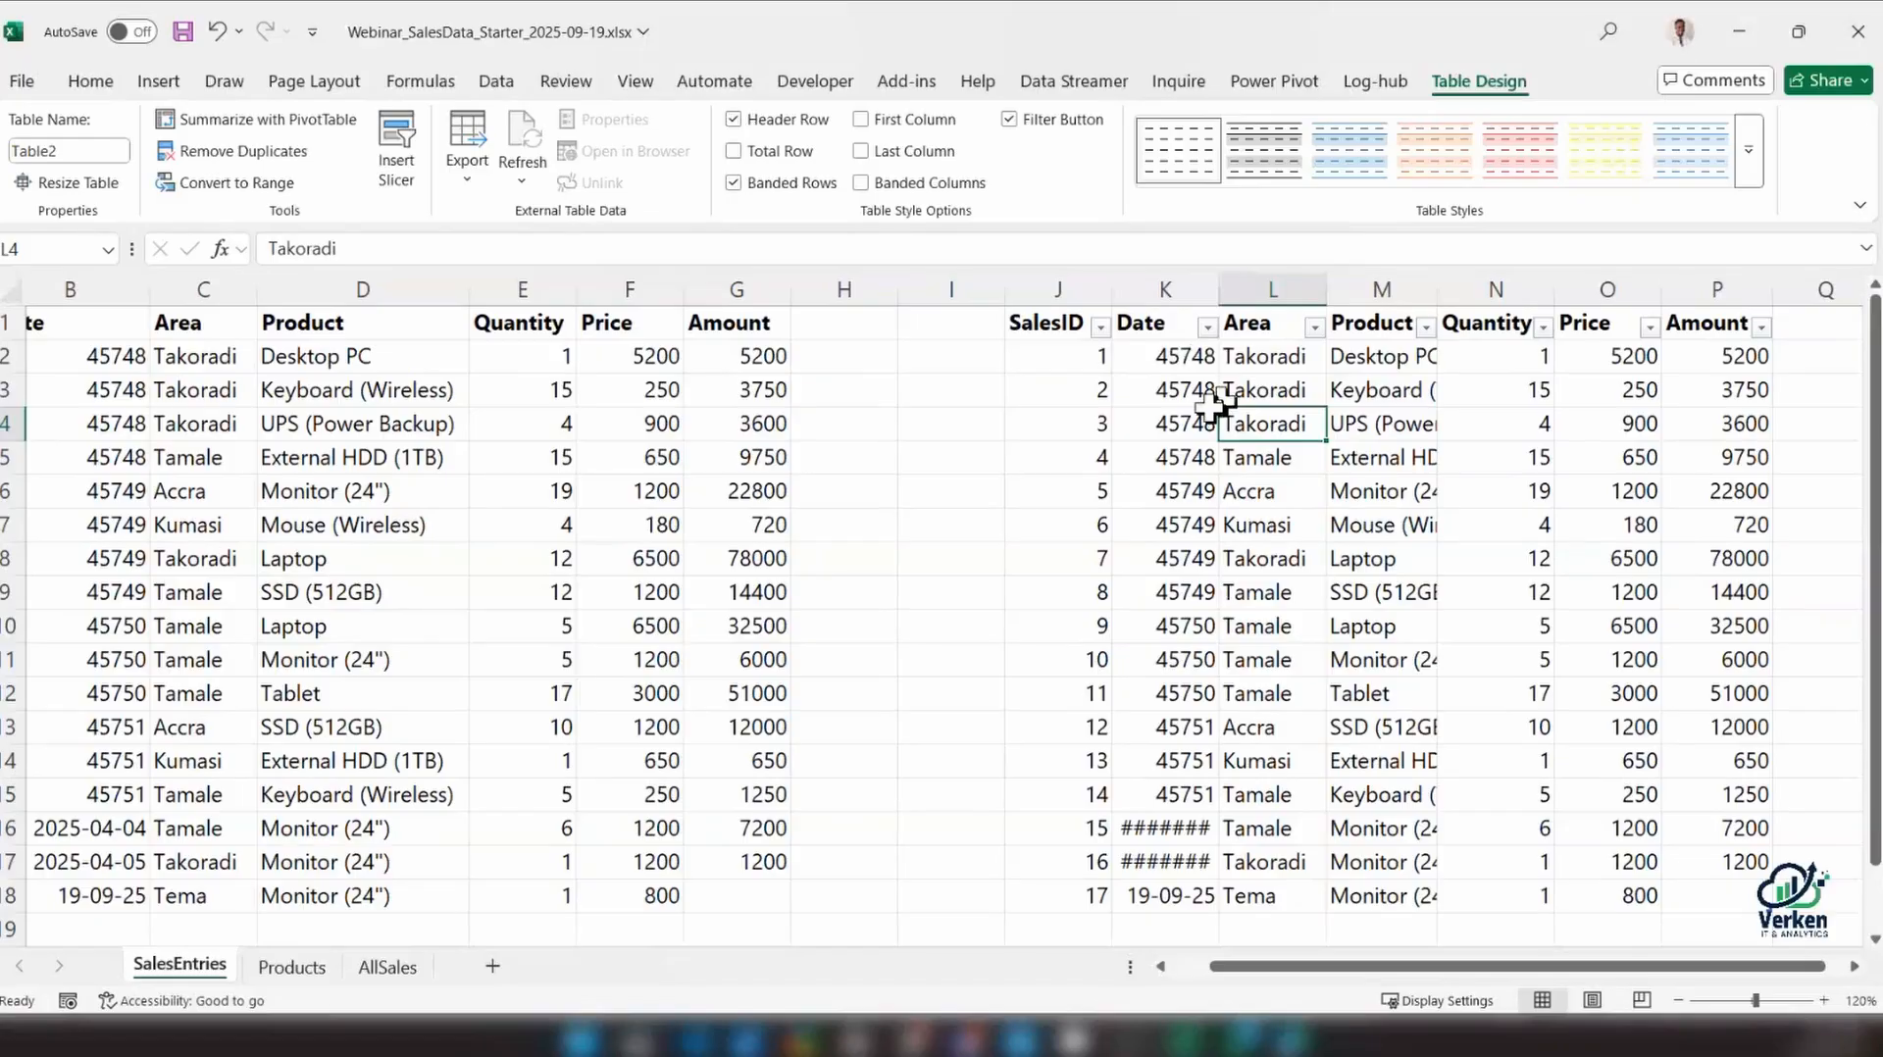
left_click(1363, 454)
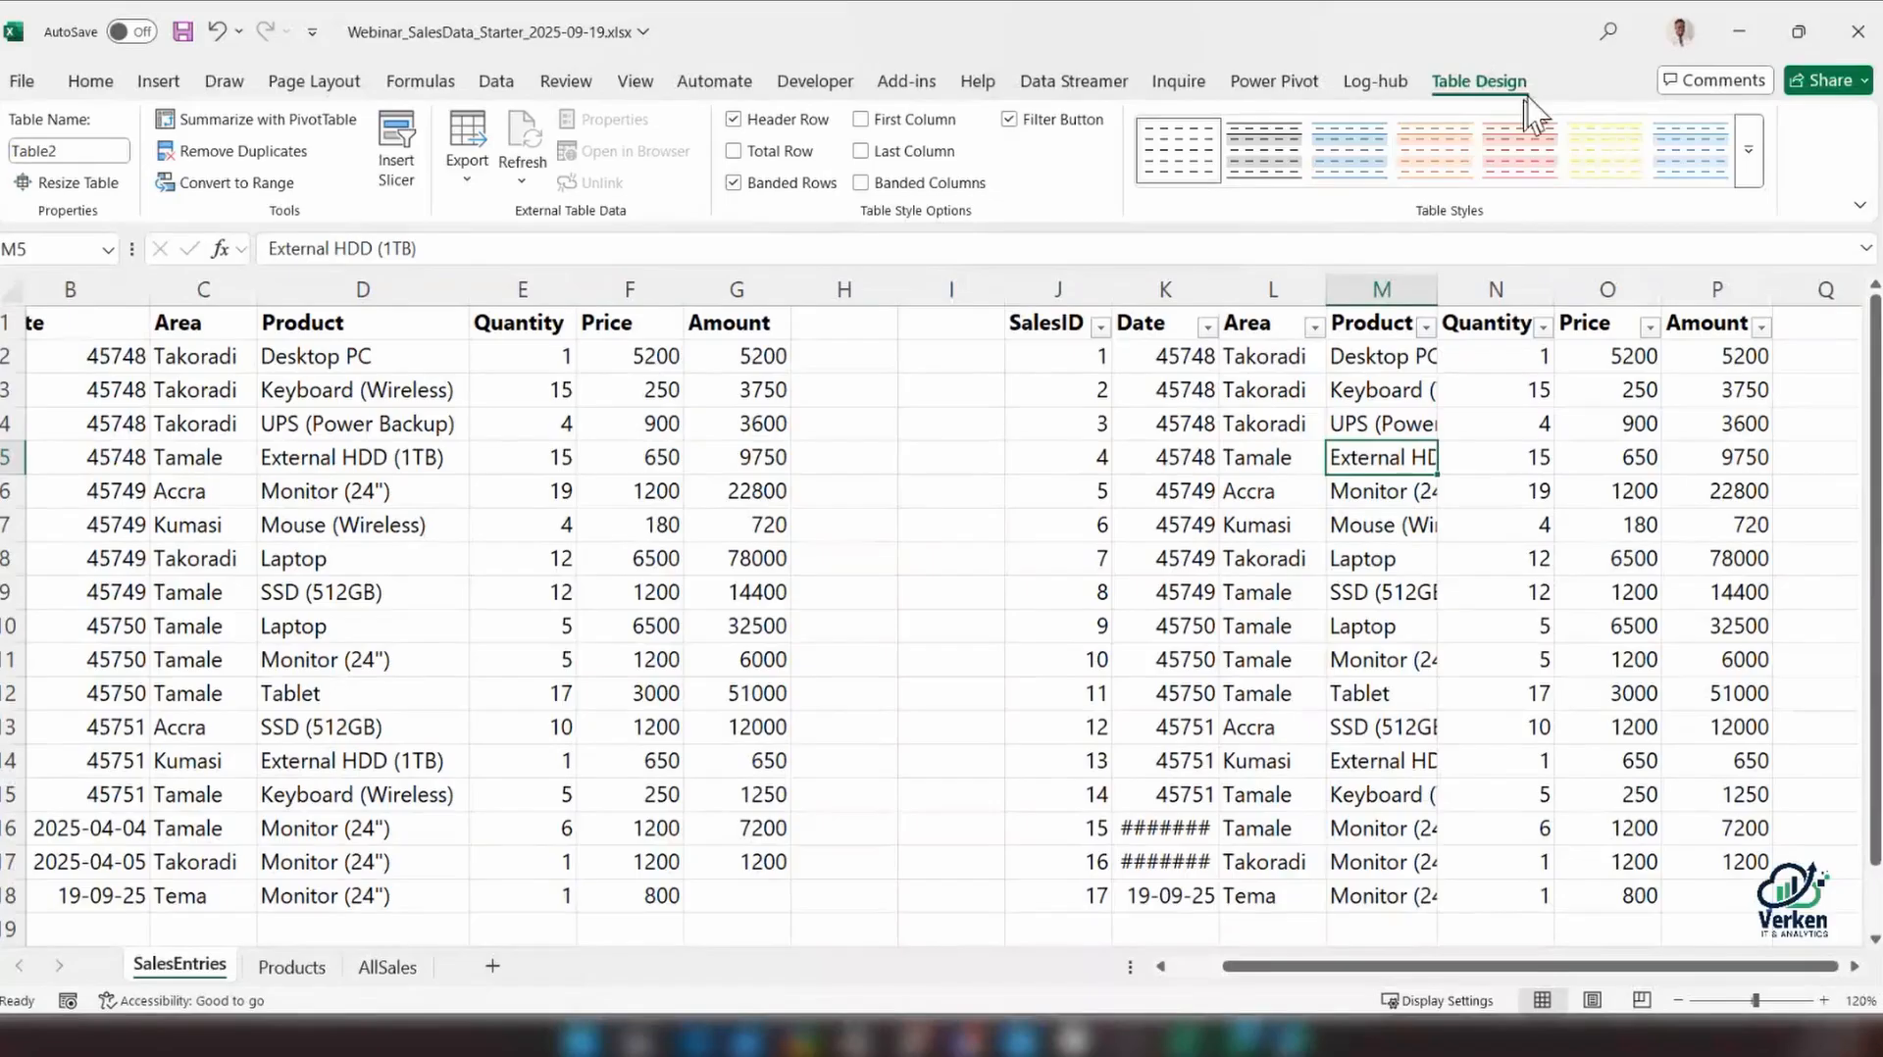
left_click(550, 487)
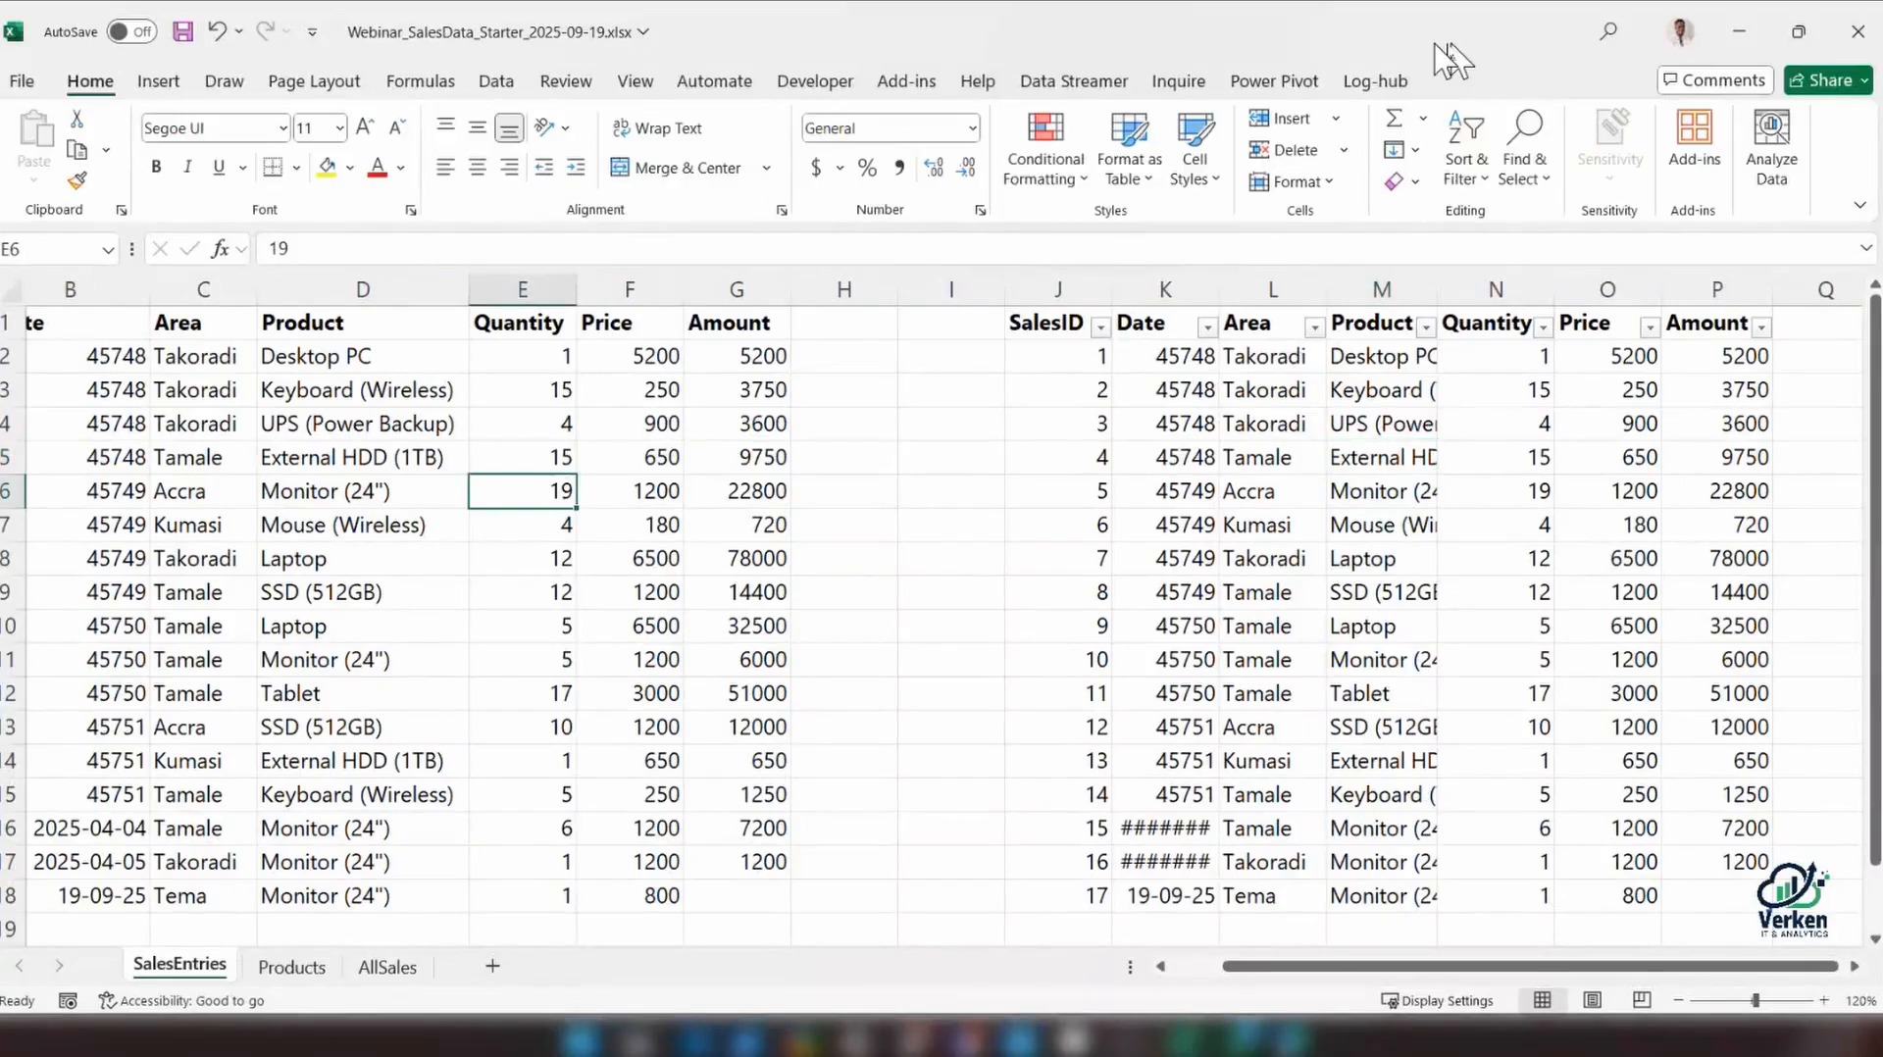
left_click(1349, 490)
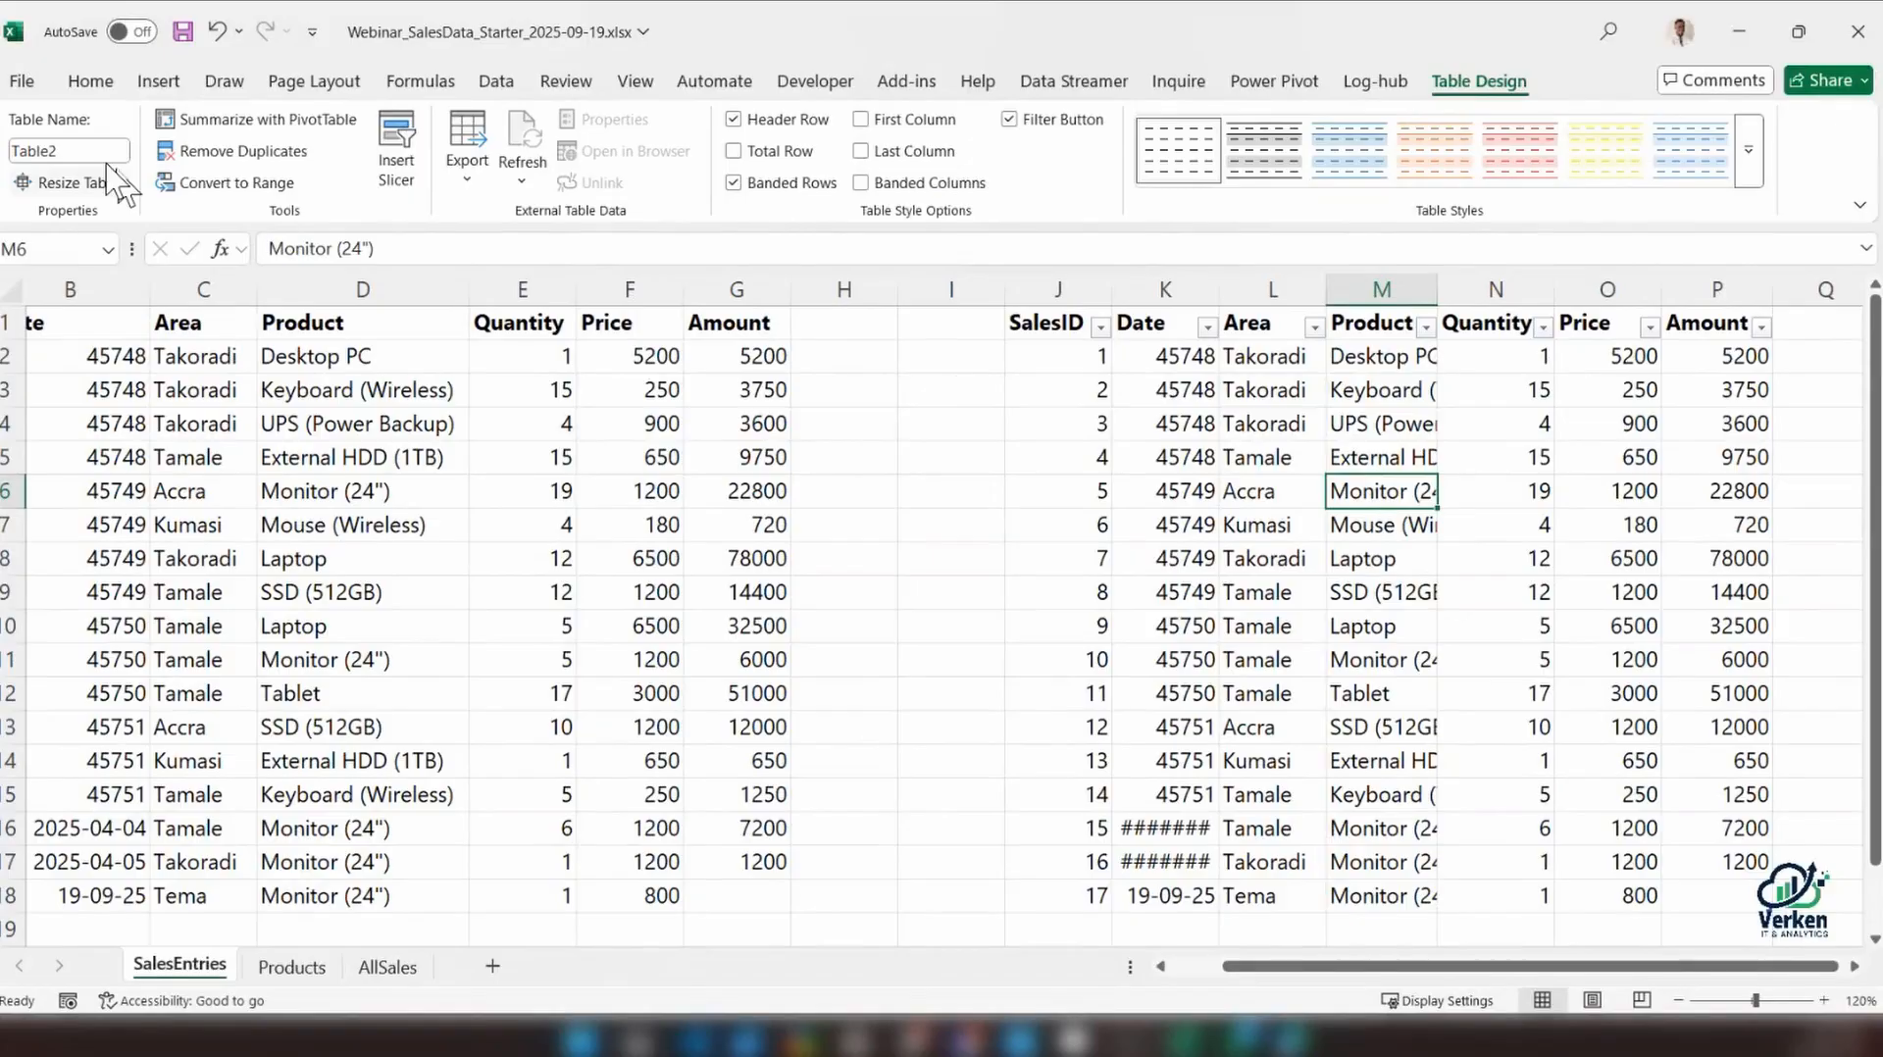
left_click(69, 150)
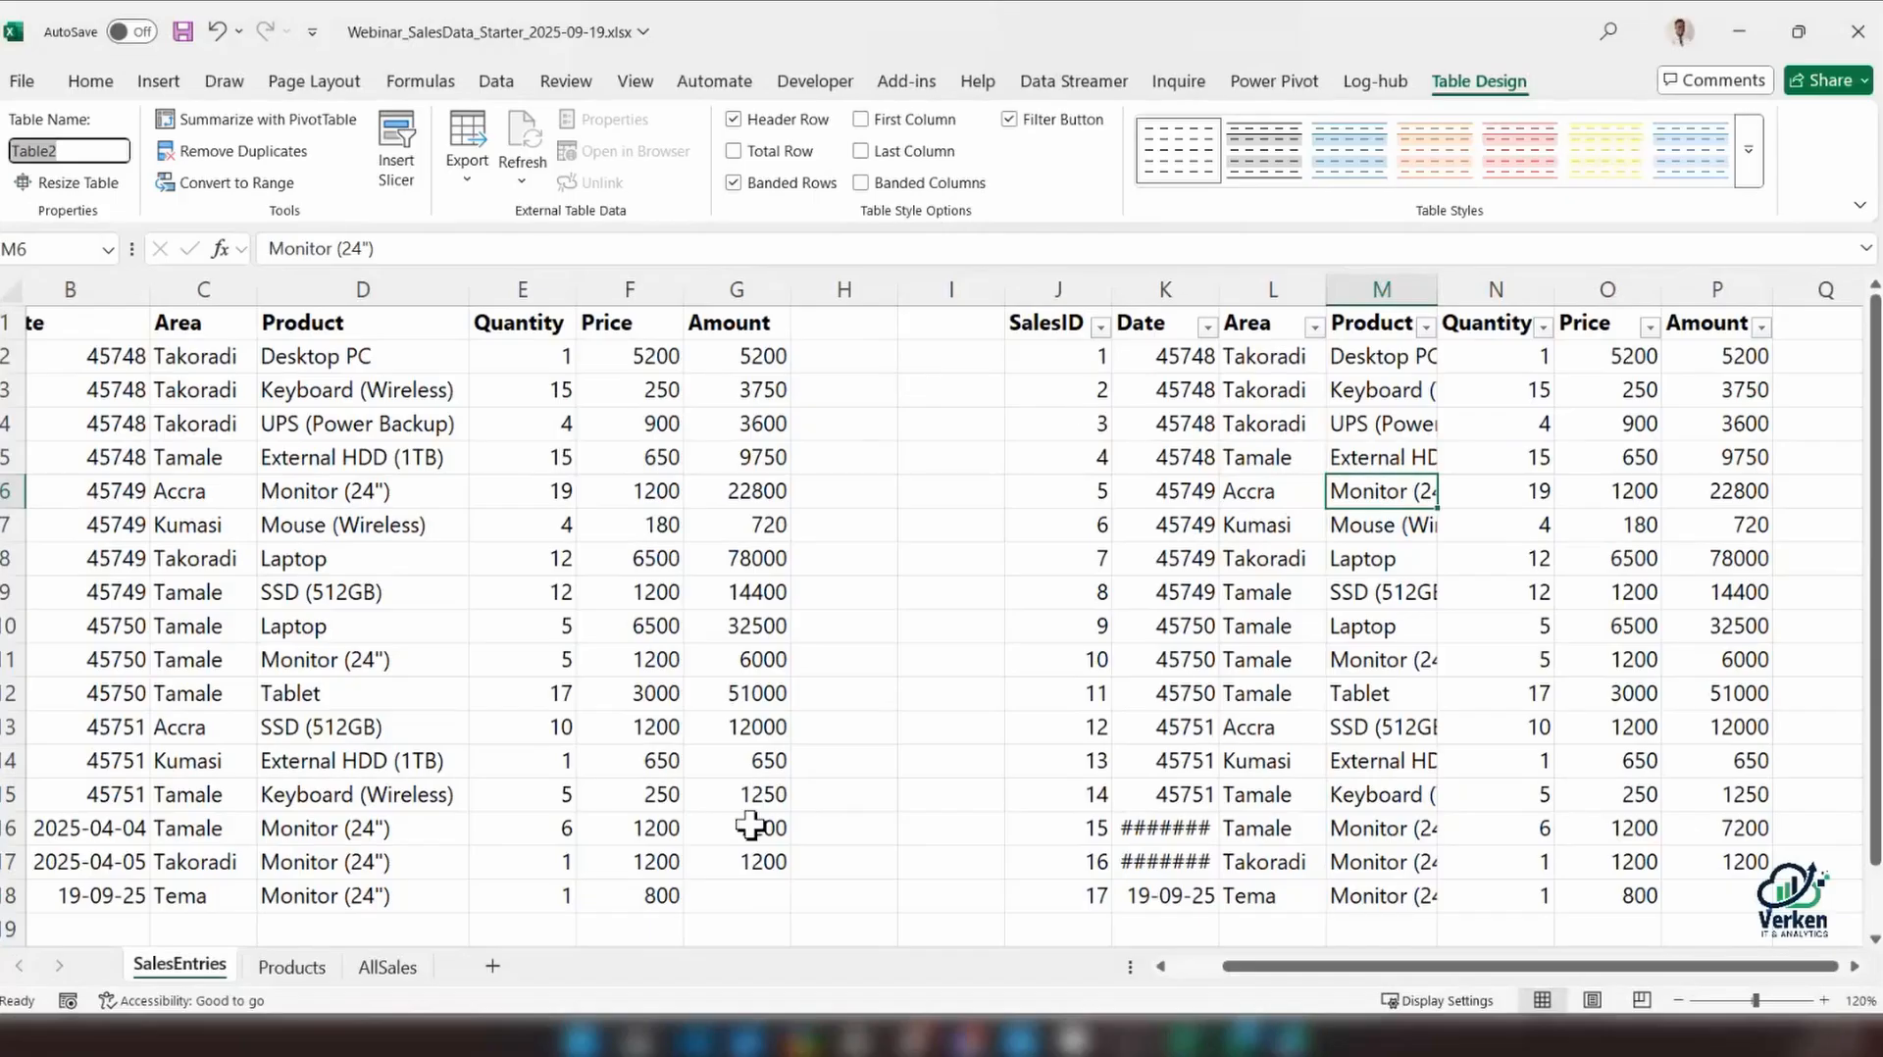
Add a new worksheet, enter the formula =tab in E4 to look for the table's name, and return to SalesEntries
left_click(492, 966)
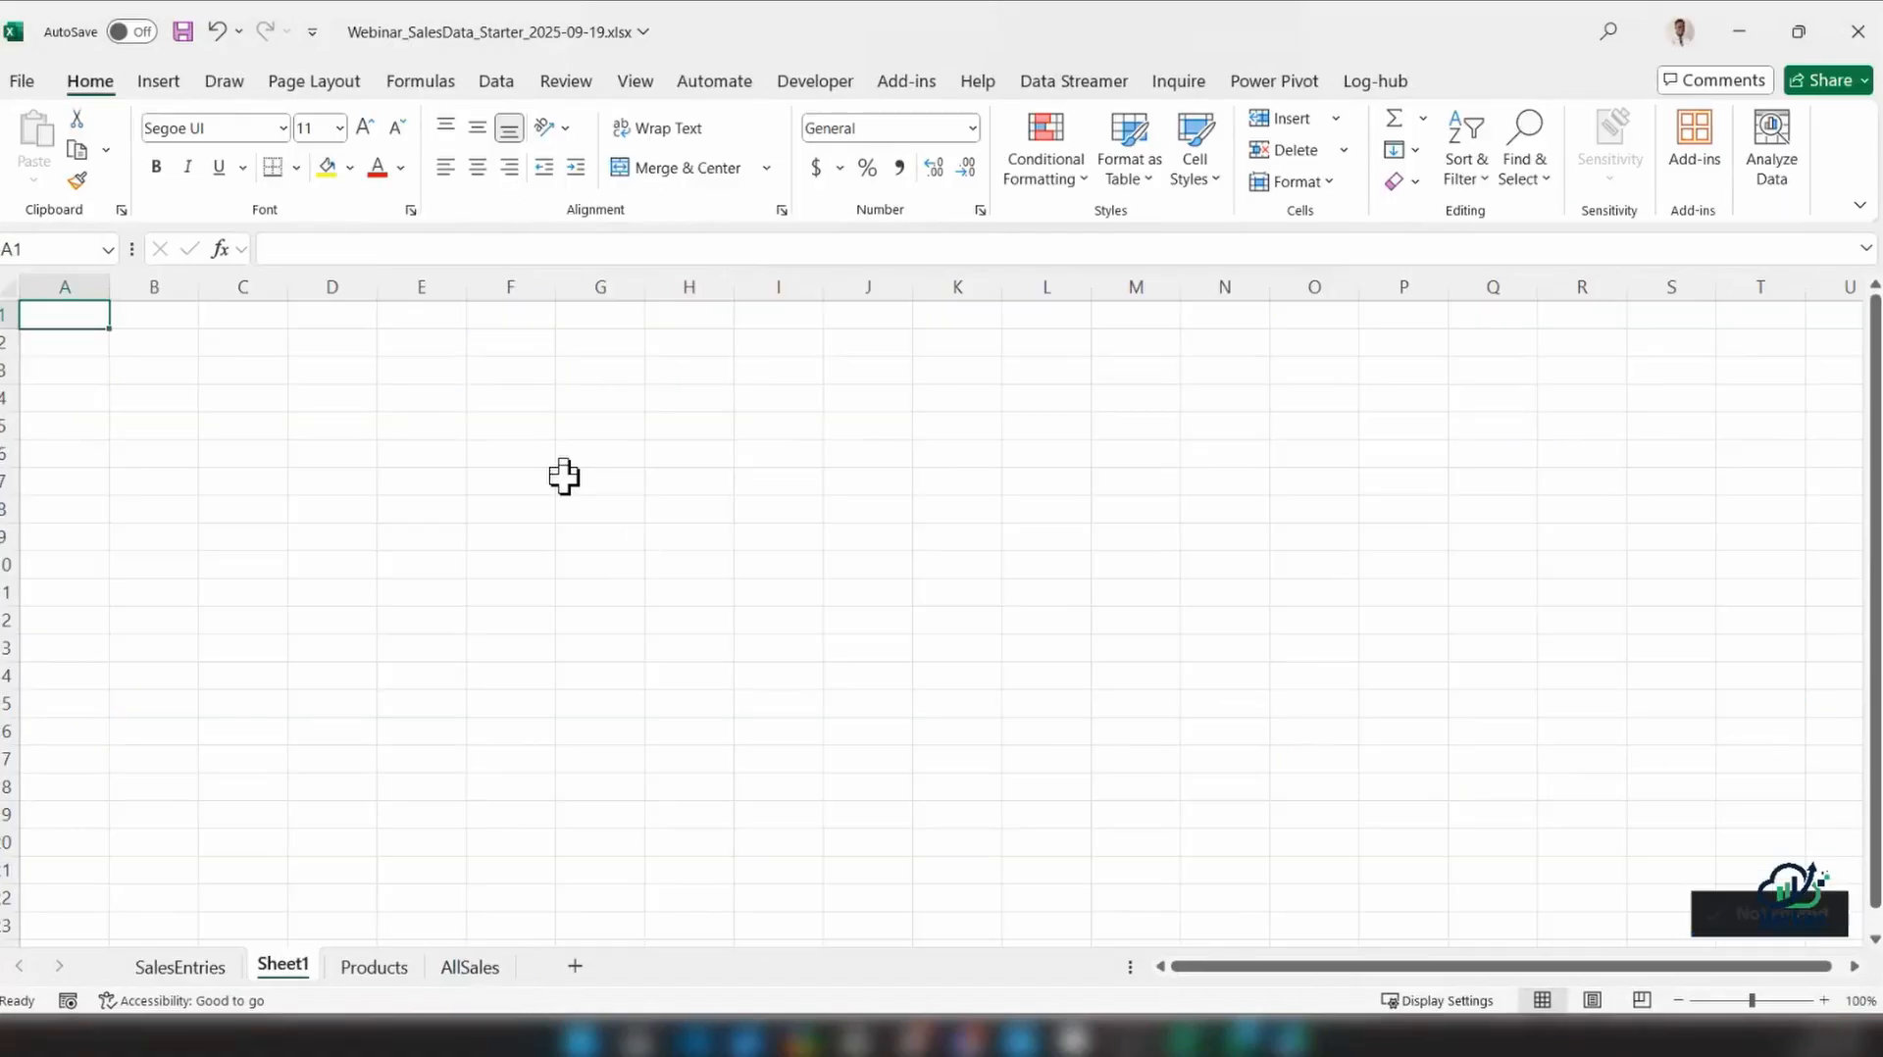
left_click(394, 390)
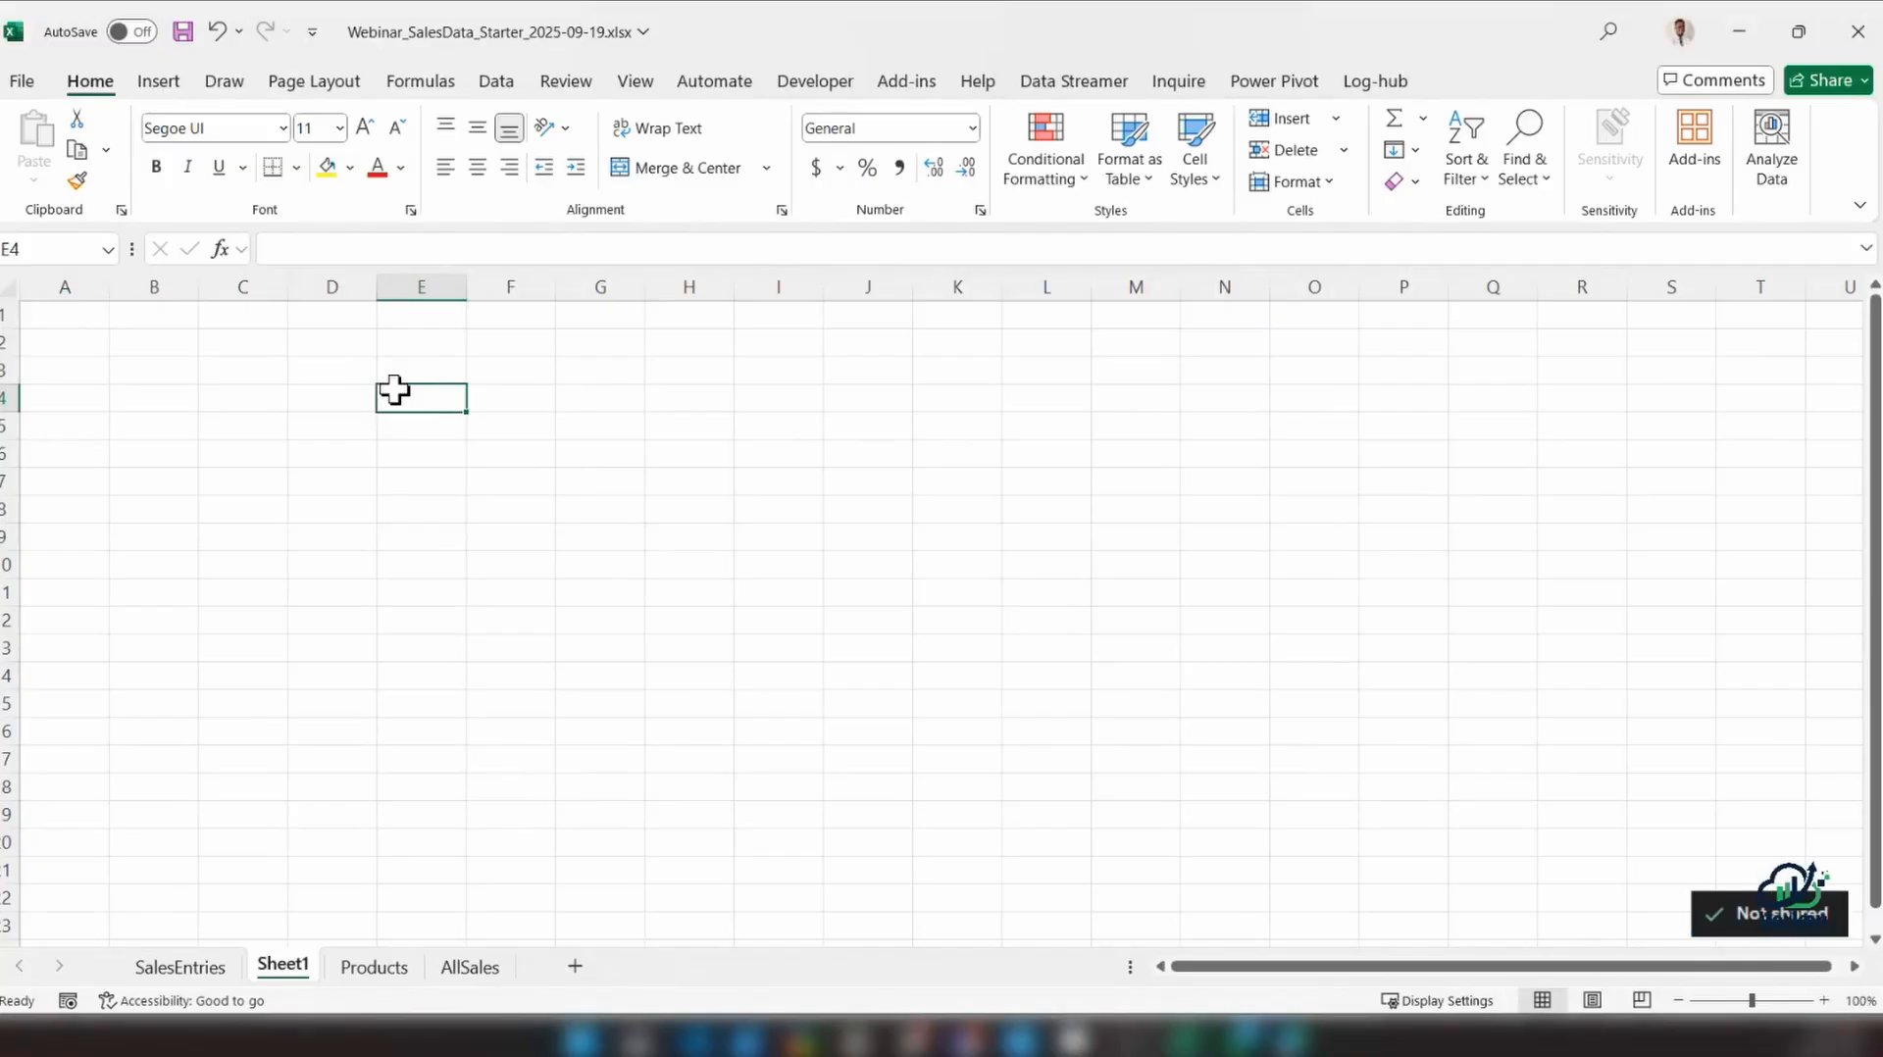
type("=tab")
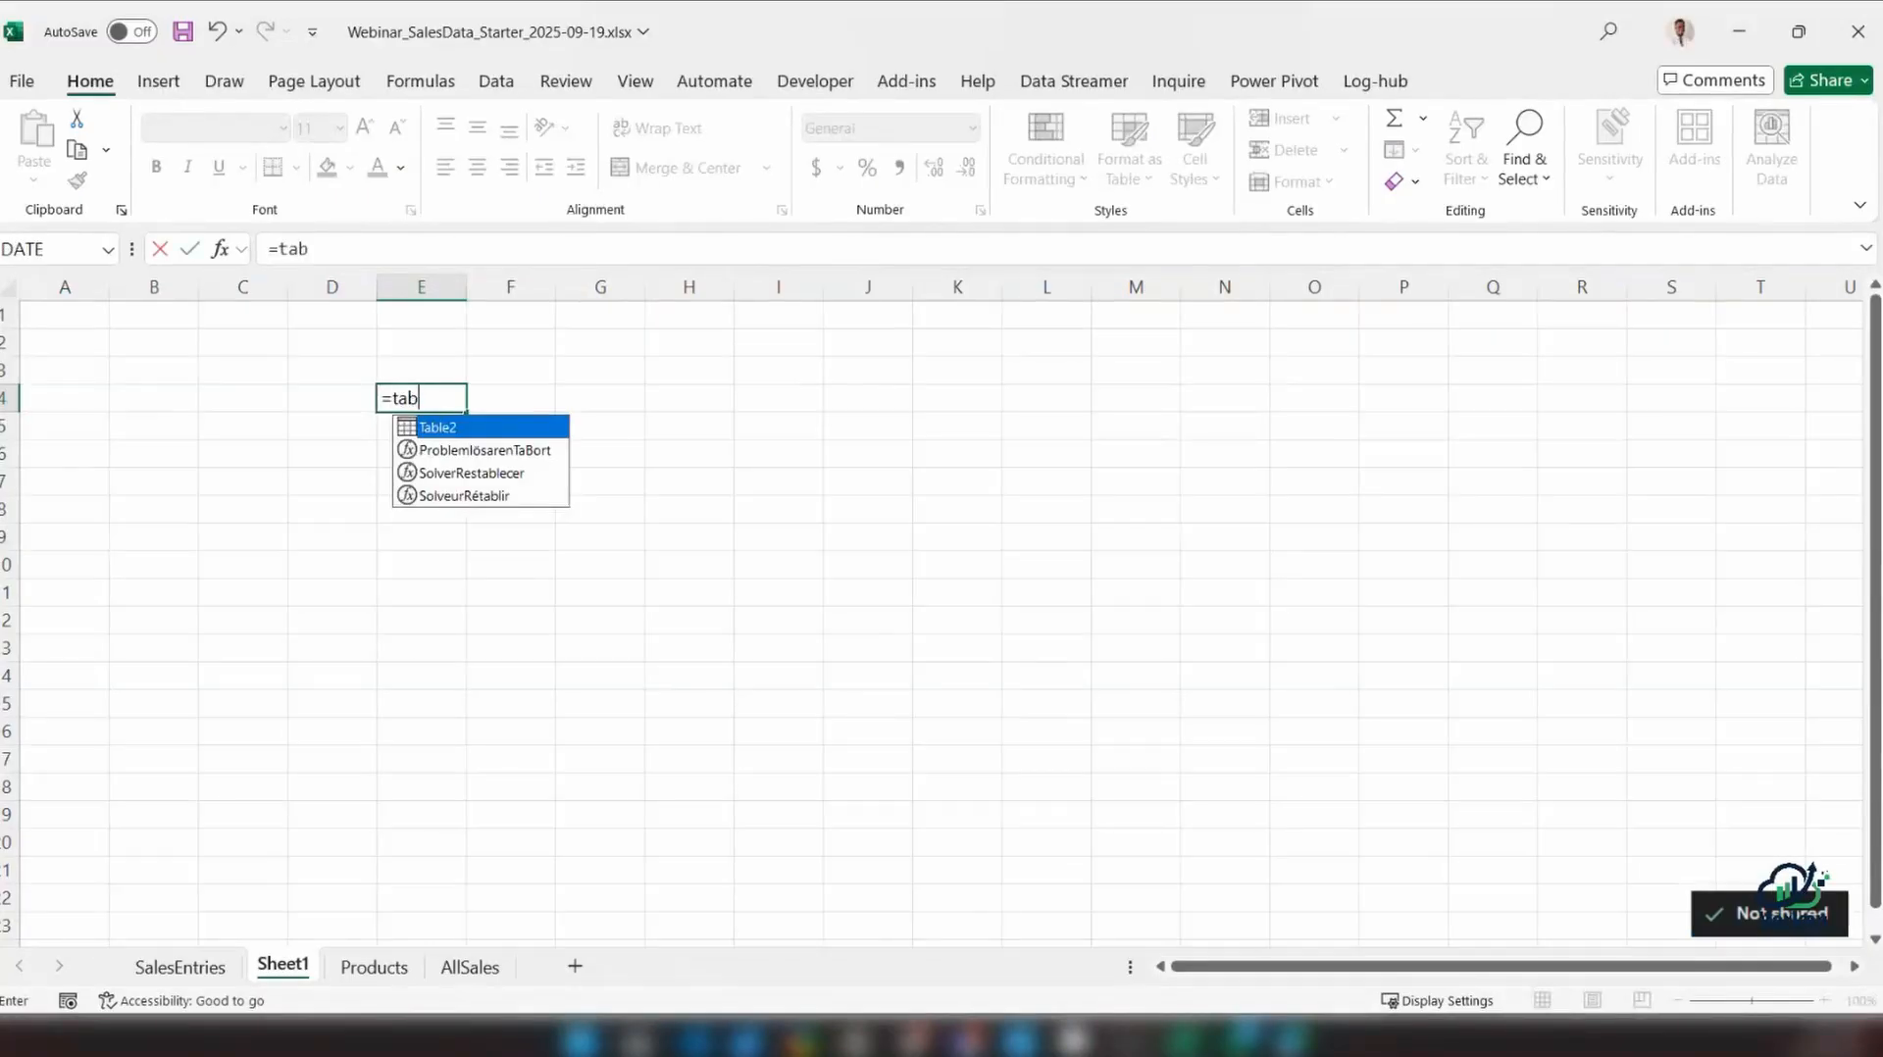
left_click(132, 966)
left_click(137, 969)
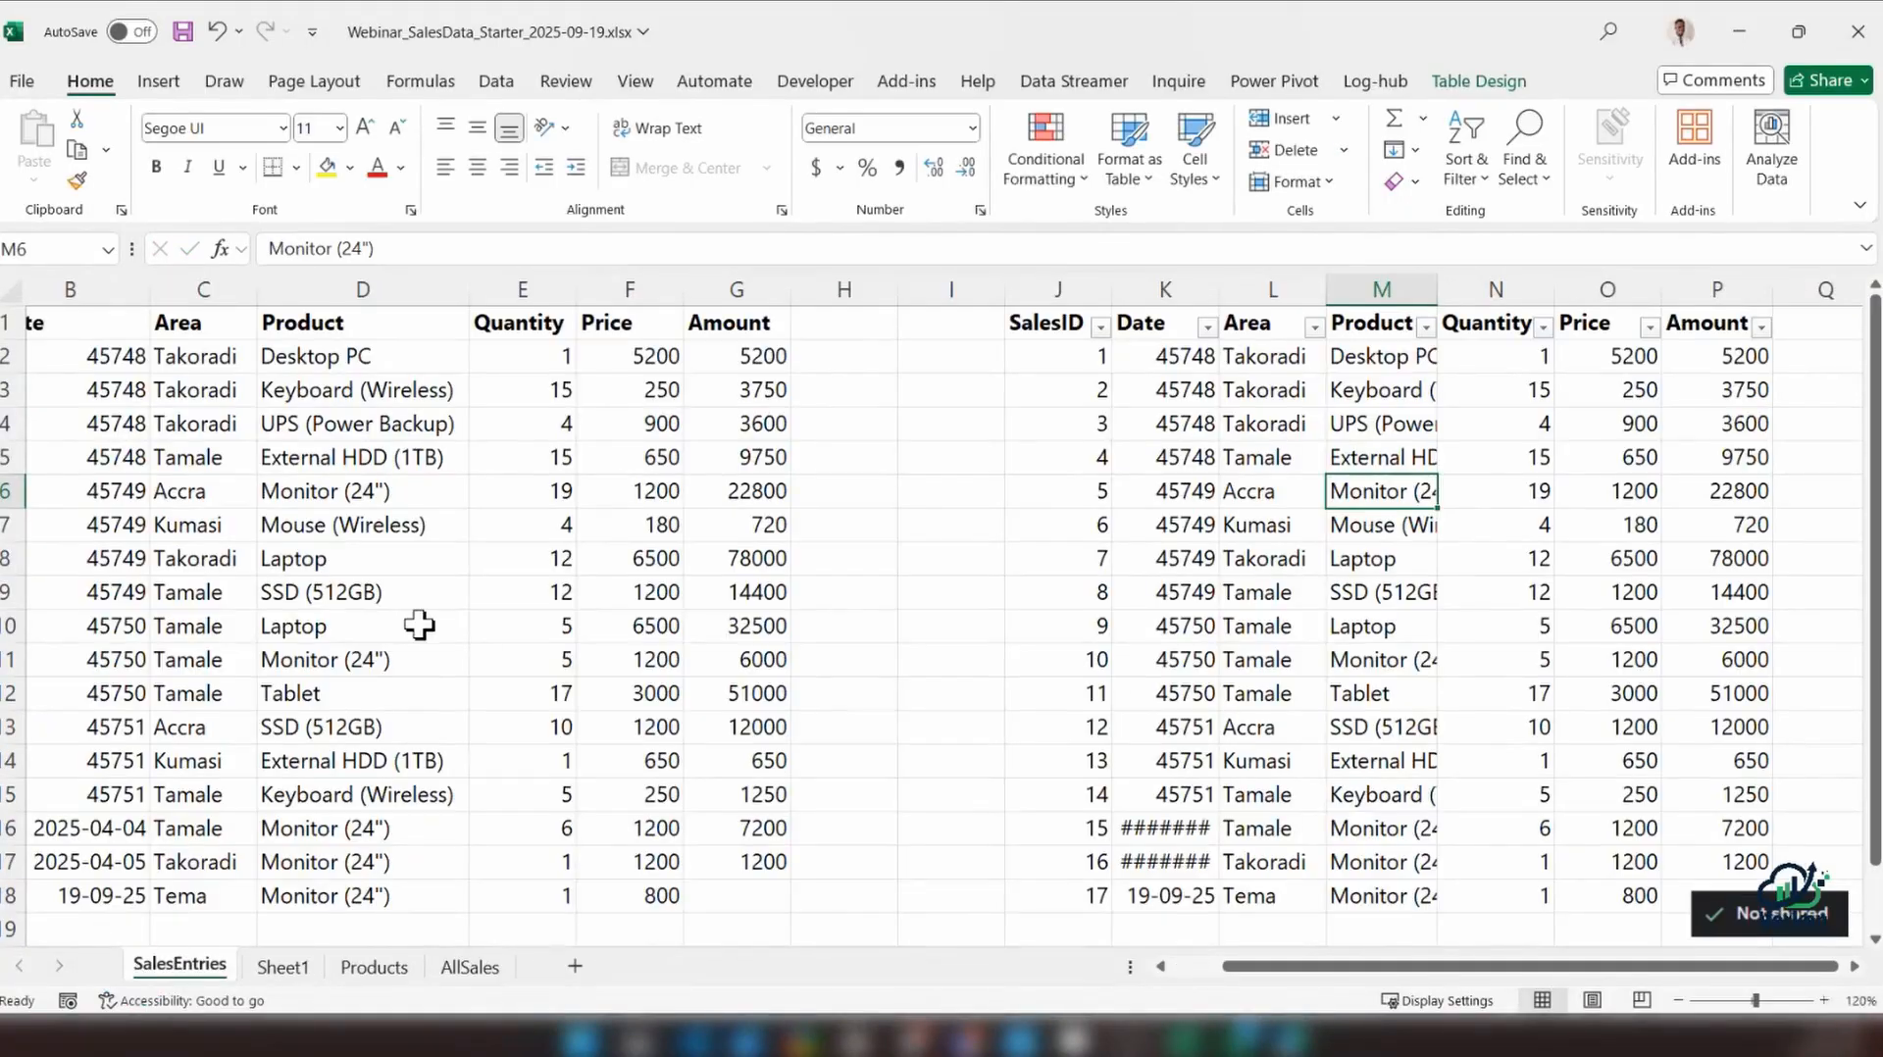
Rename the table on SalesEntries to tbl_SalesEntries
left_click(1334, 459)
left_click(1511, 80)
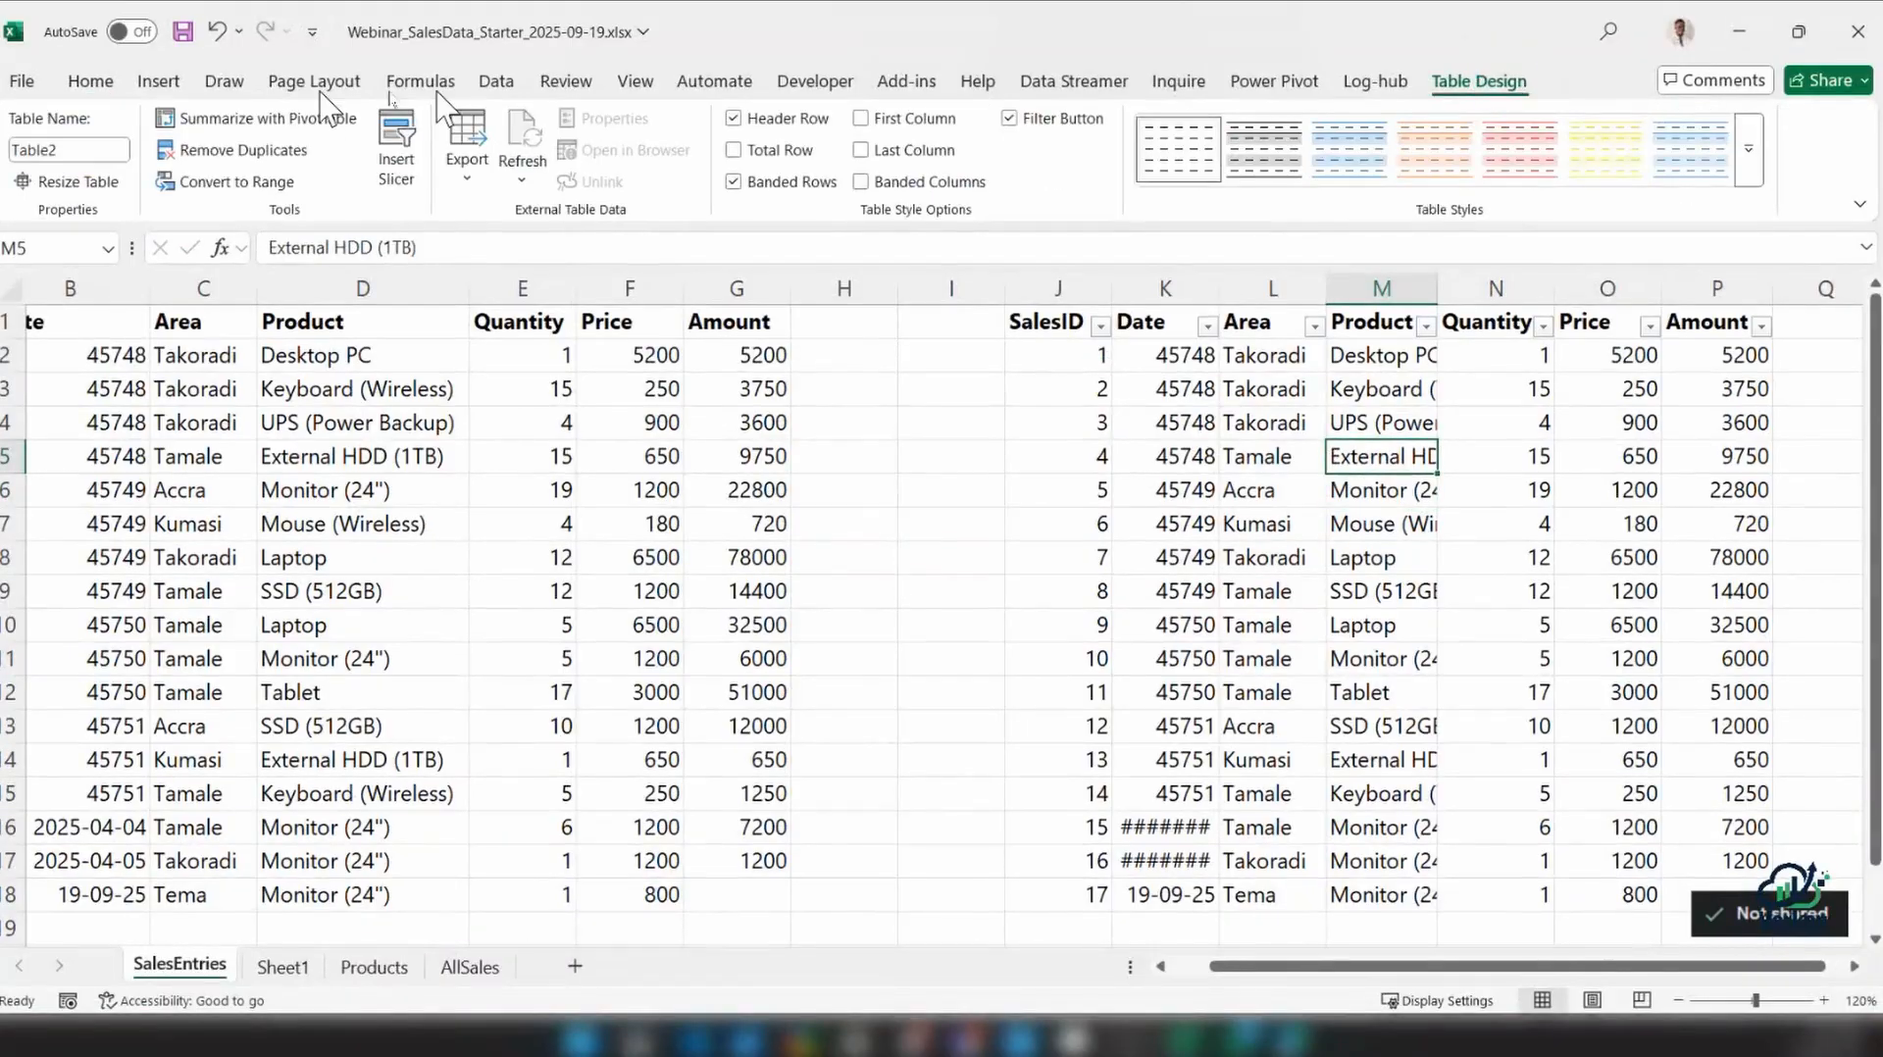
left_click(67, 150)
double_click(65, 149)
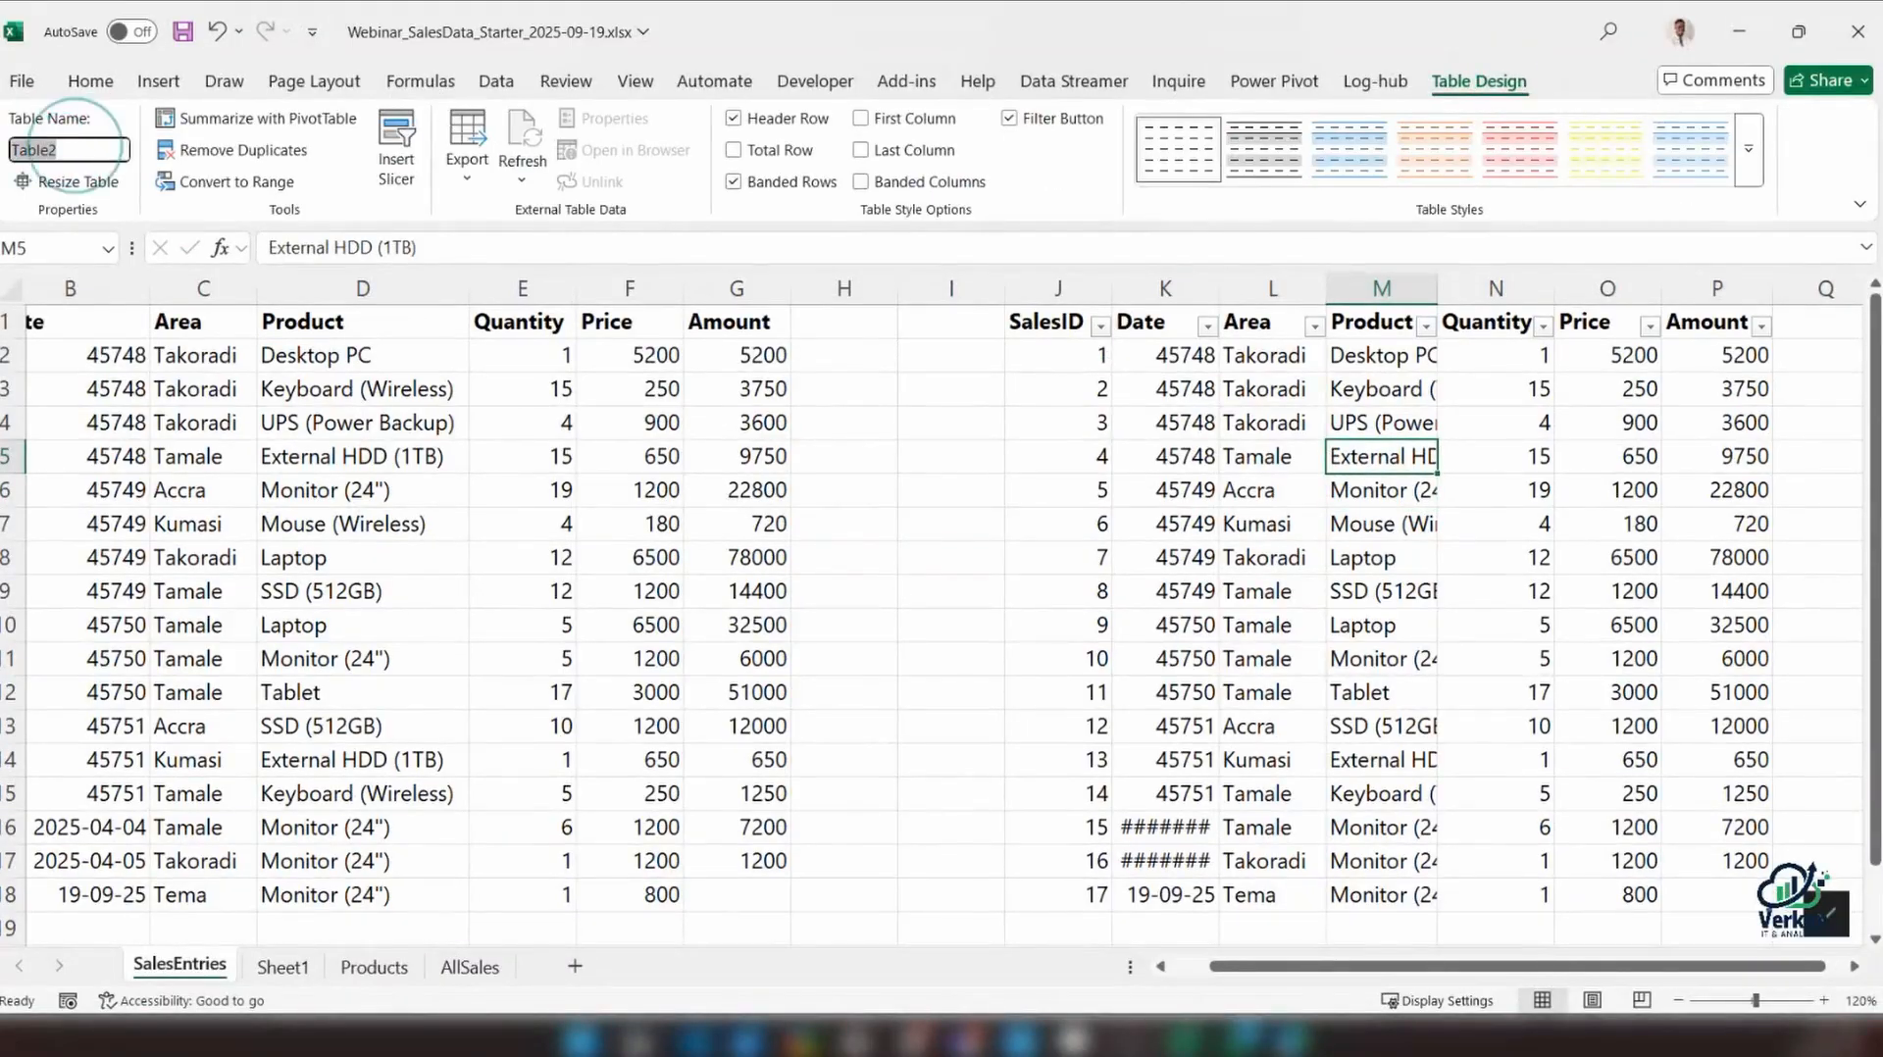
type("tb")
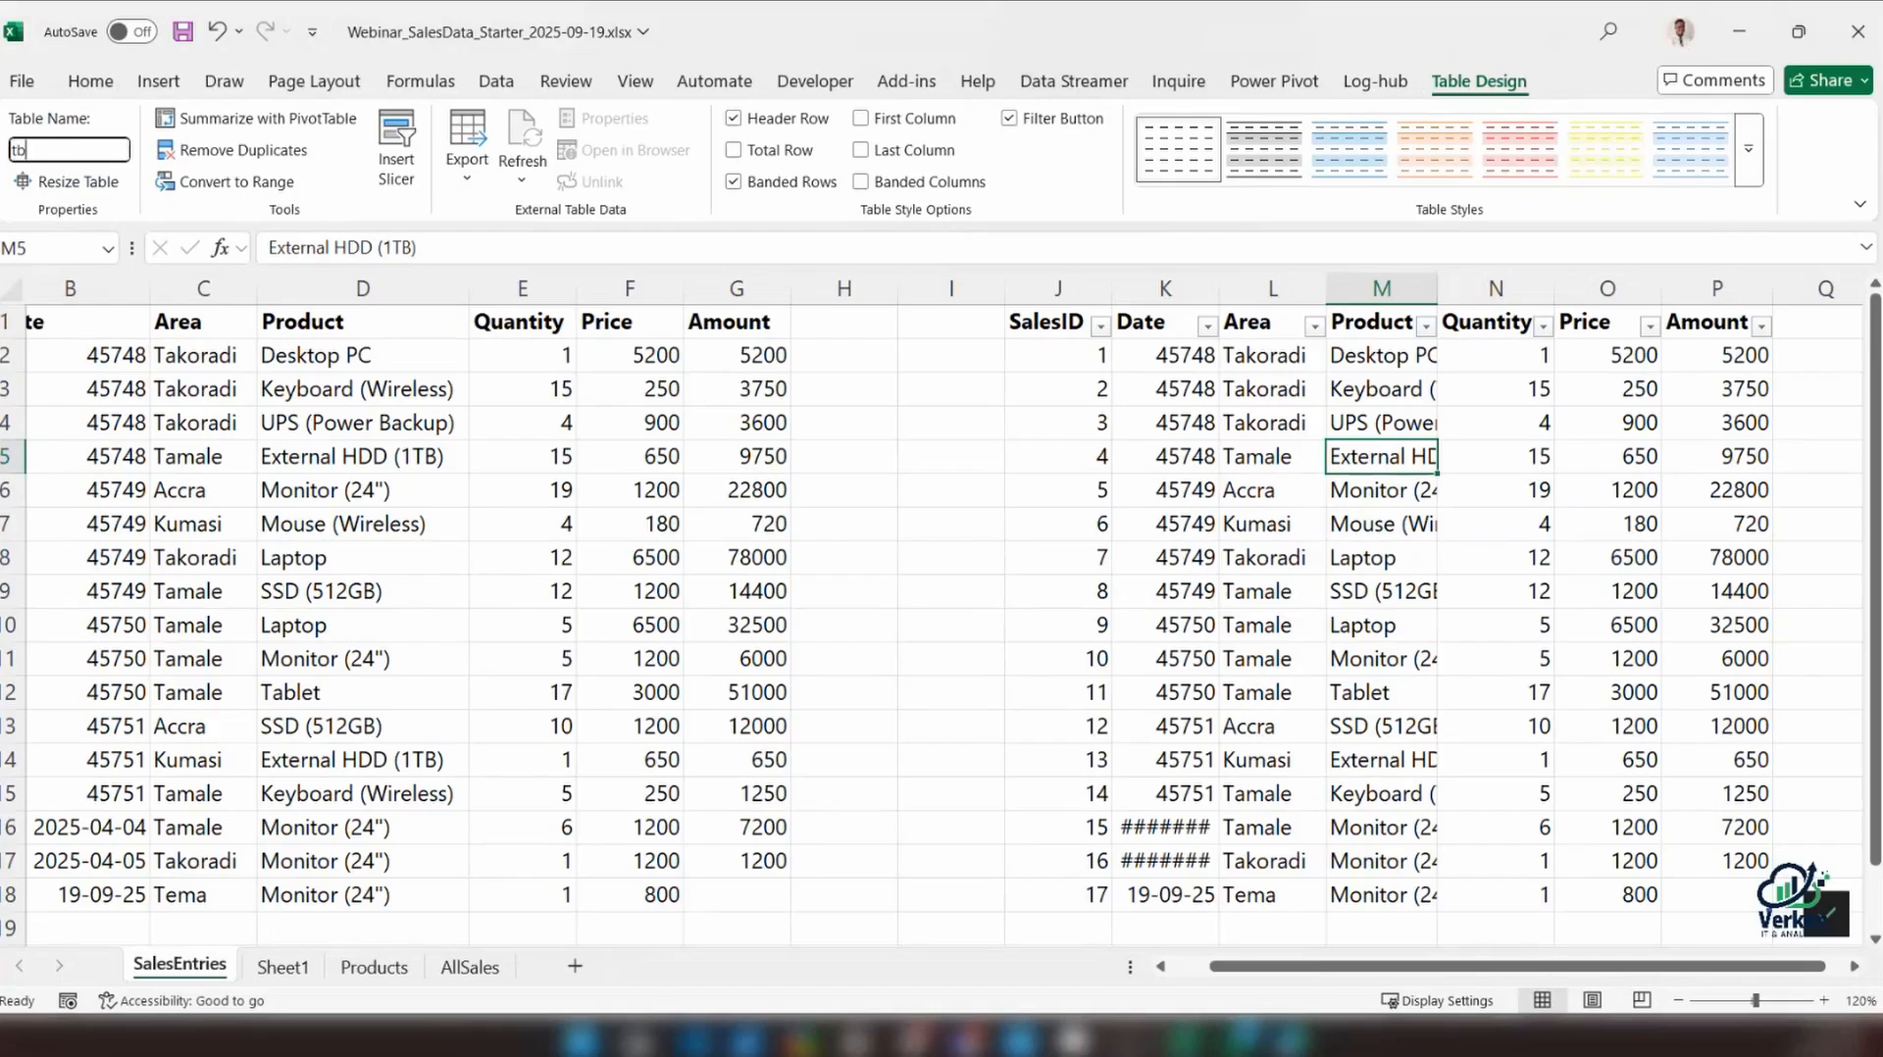
type("l_Slaes")
key("BackSpace")
key("BackSpace")
key("BackSpace")
key("BackSpace")
type("alea")
type("Entr")
type("ies")
key("Return")
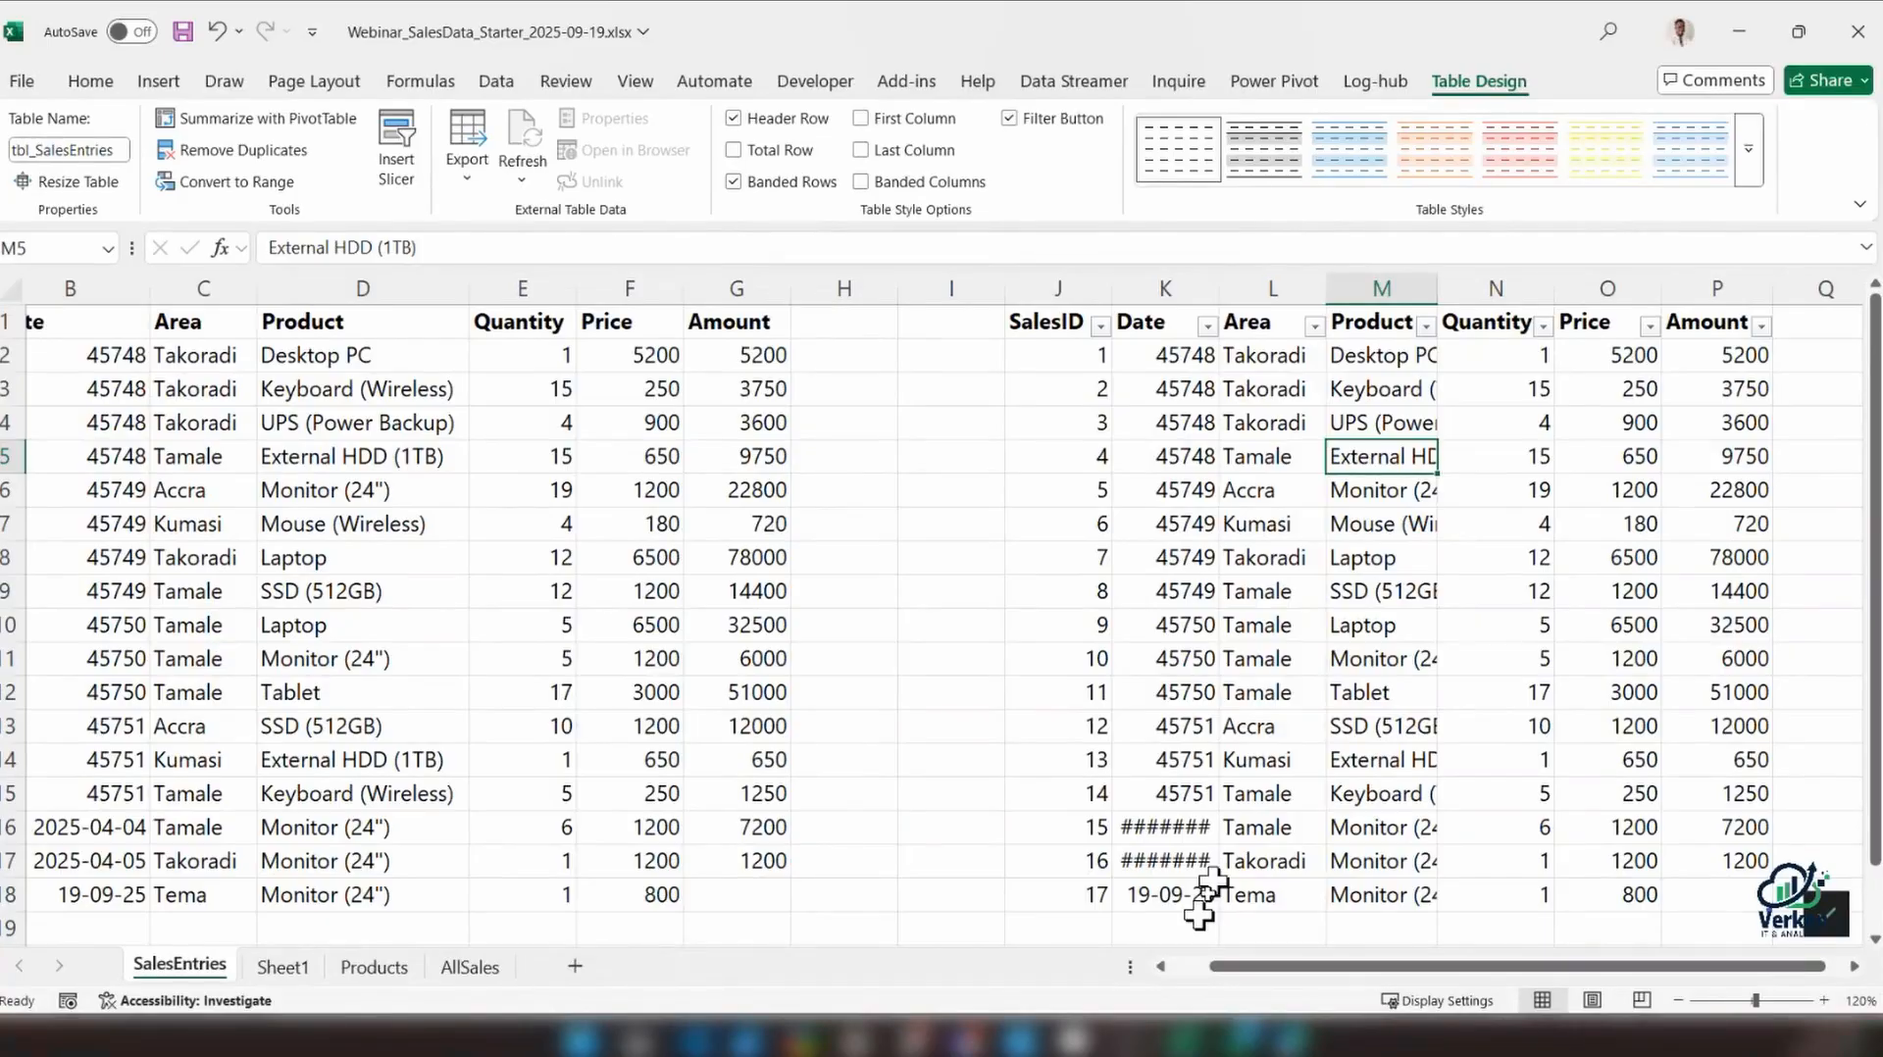
Replace the formula in cell E4 of Sheet1 with =tbl_SalesEntries
left_click_drag(1439, 969, 1591, 960)
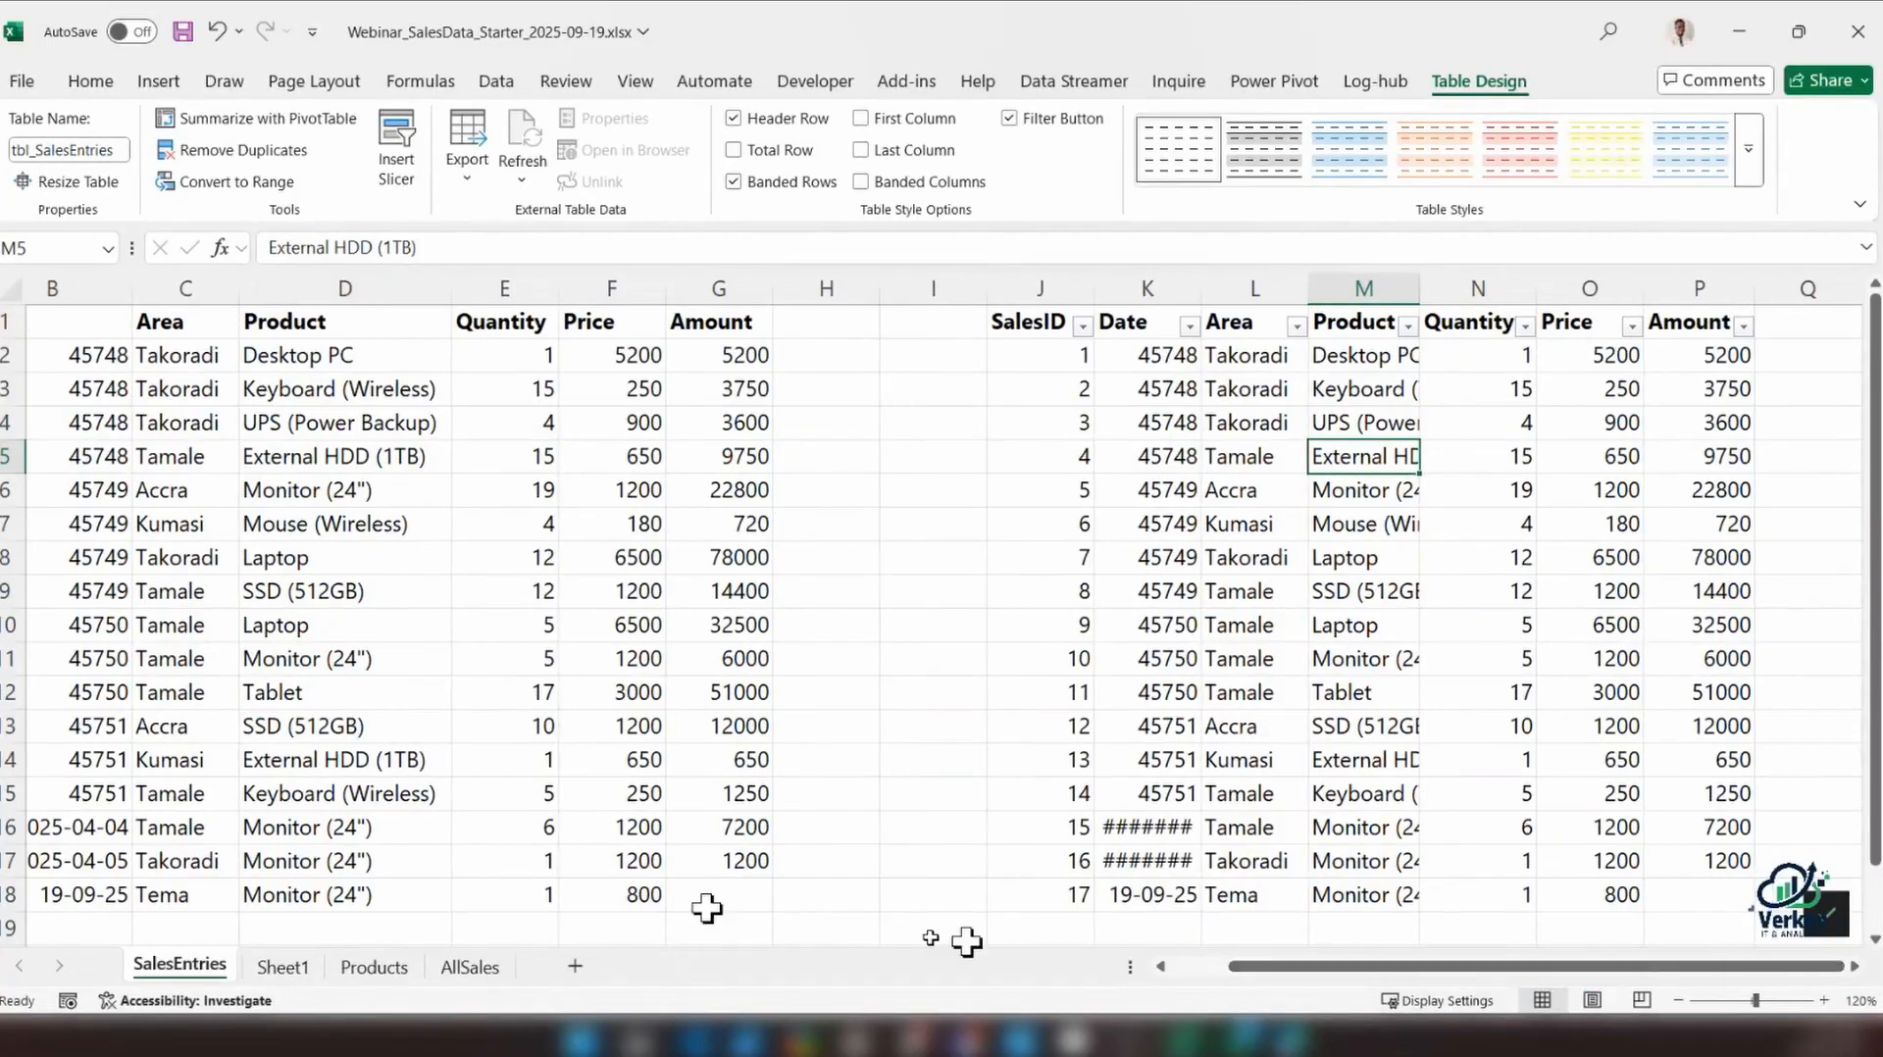
left_click(282, 967)
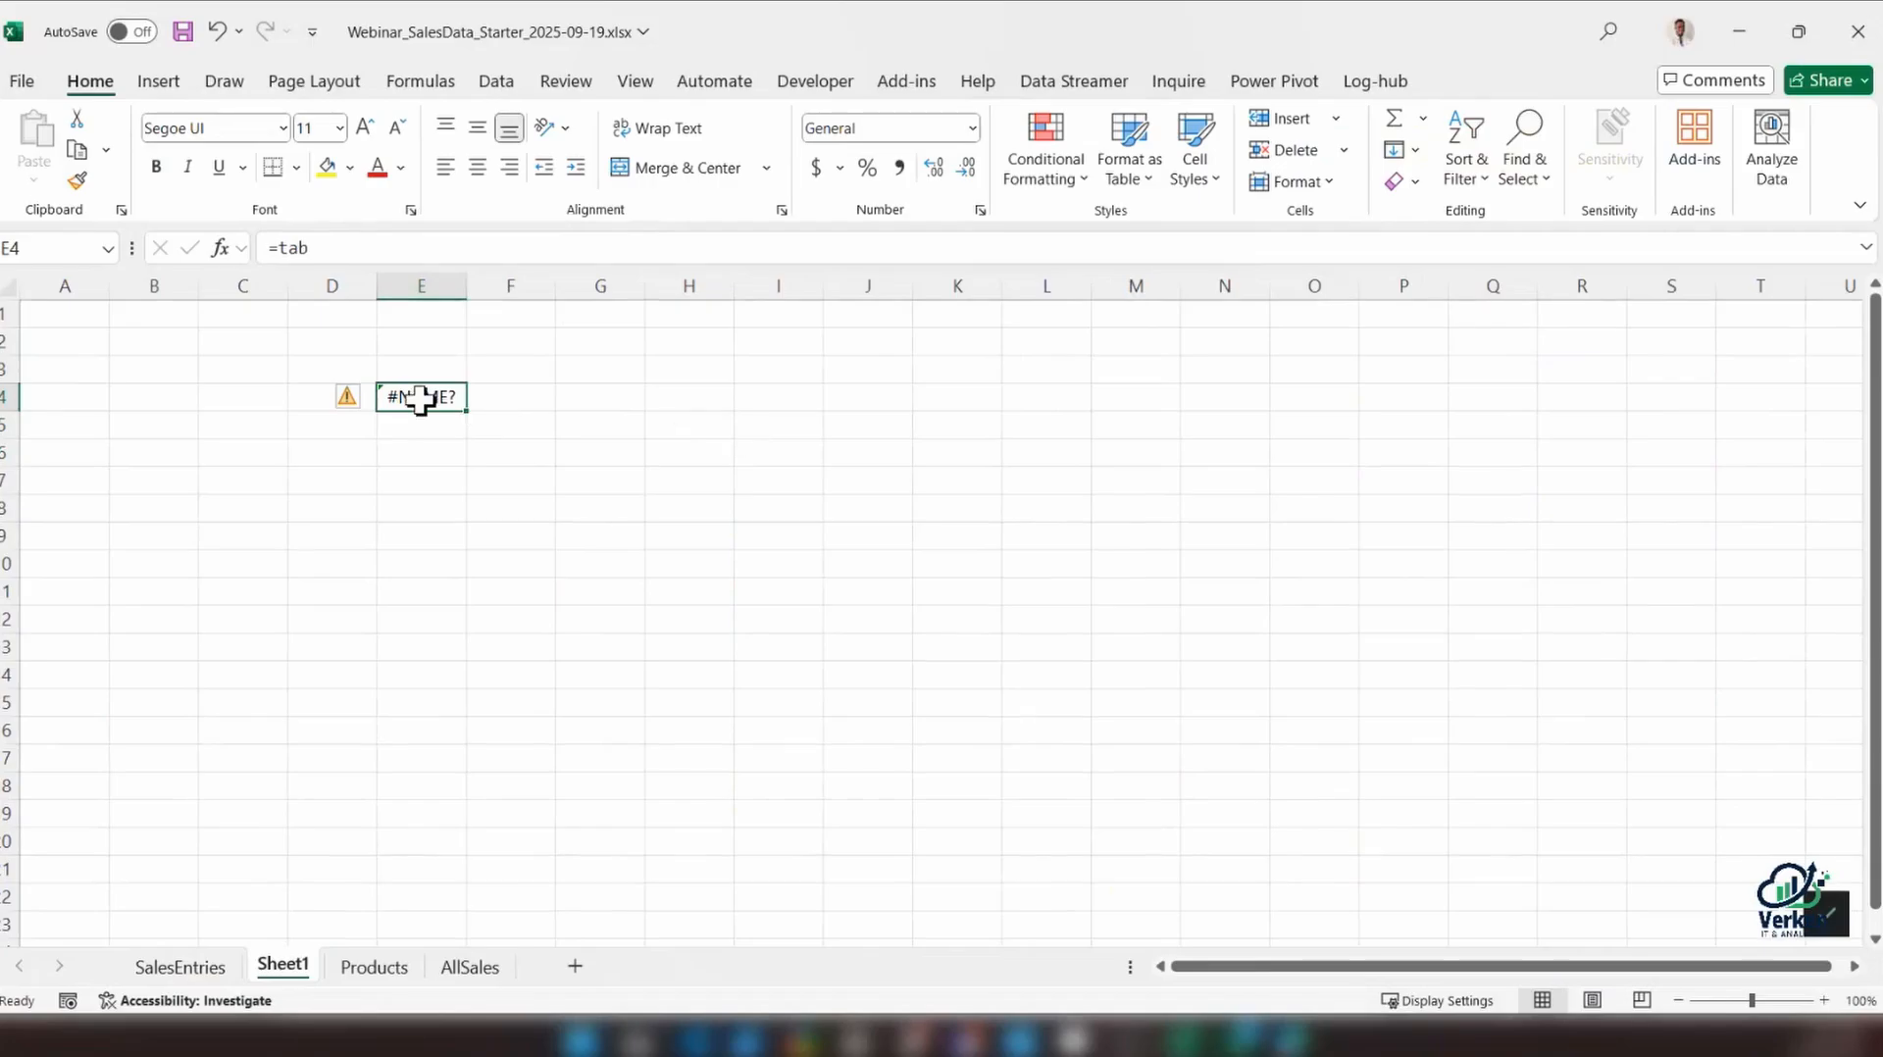
type("=tbl_SalesEntries")
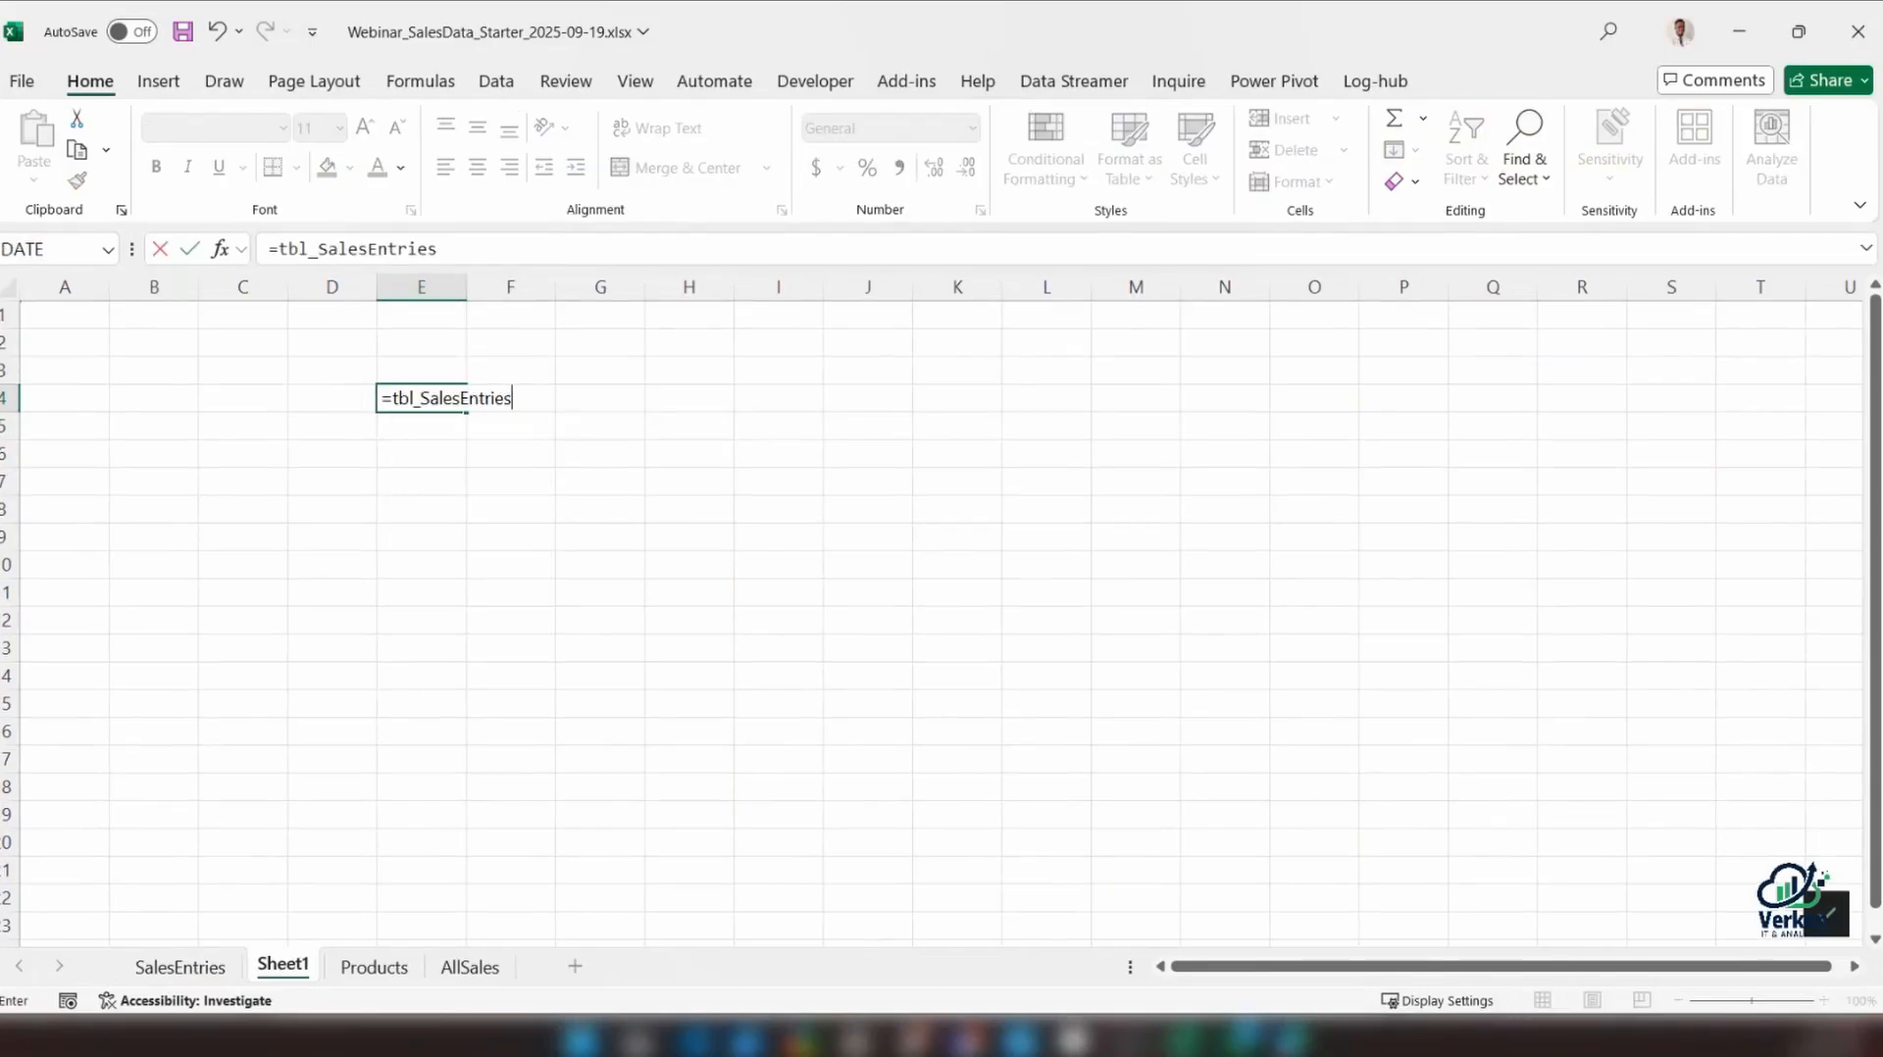
key("Return")
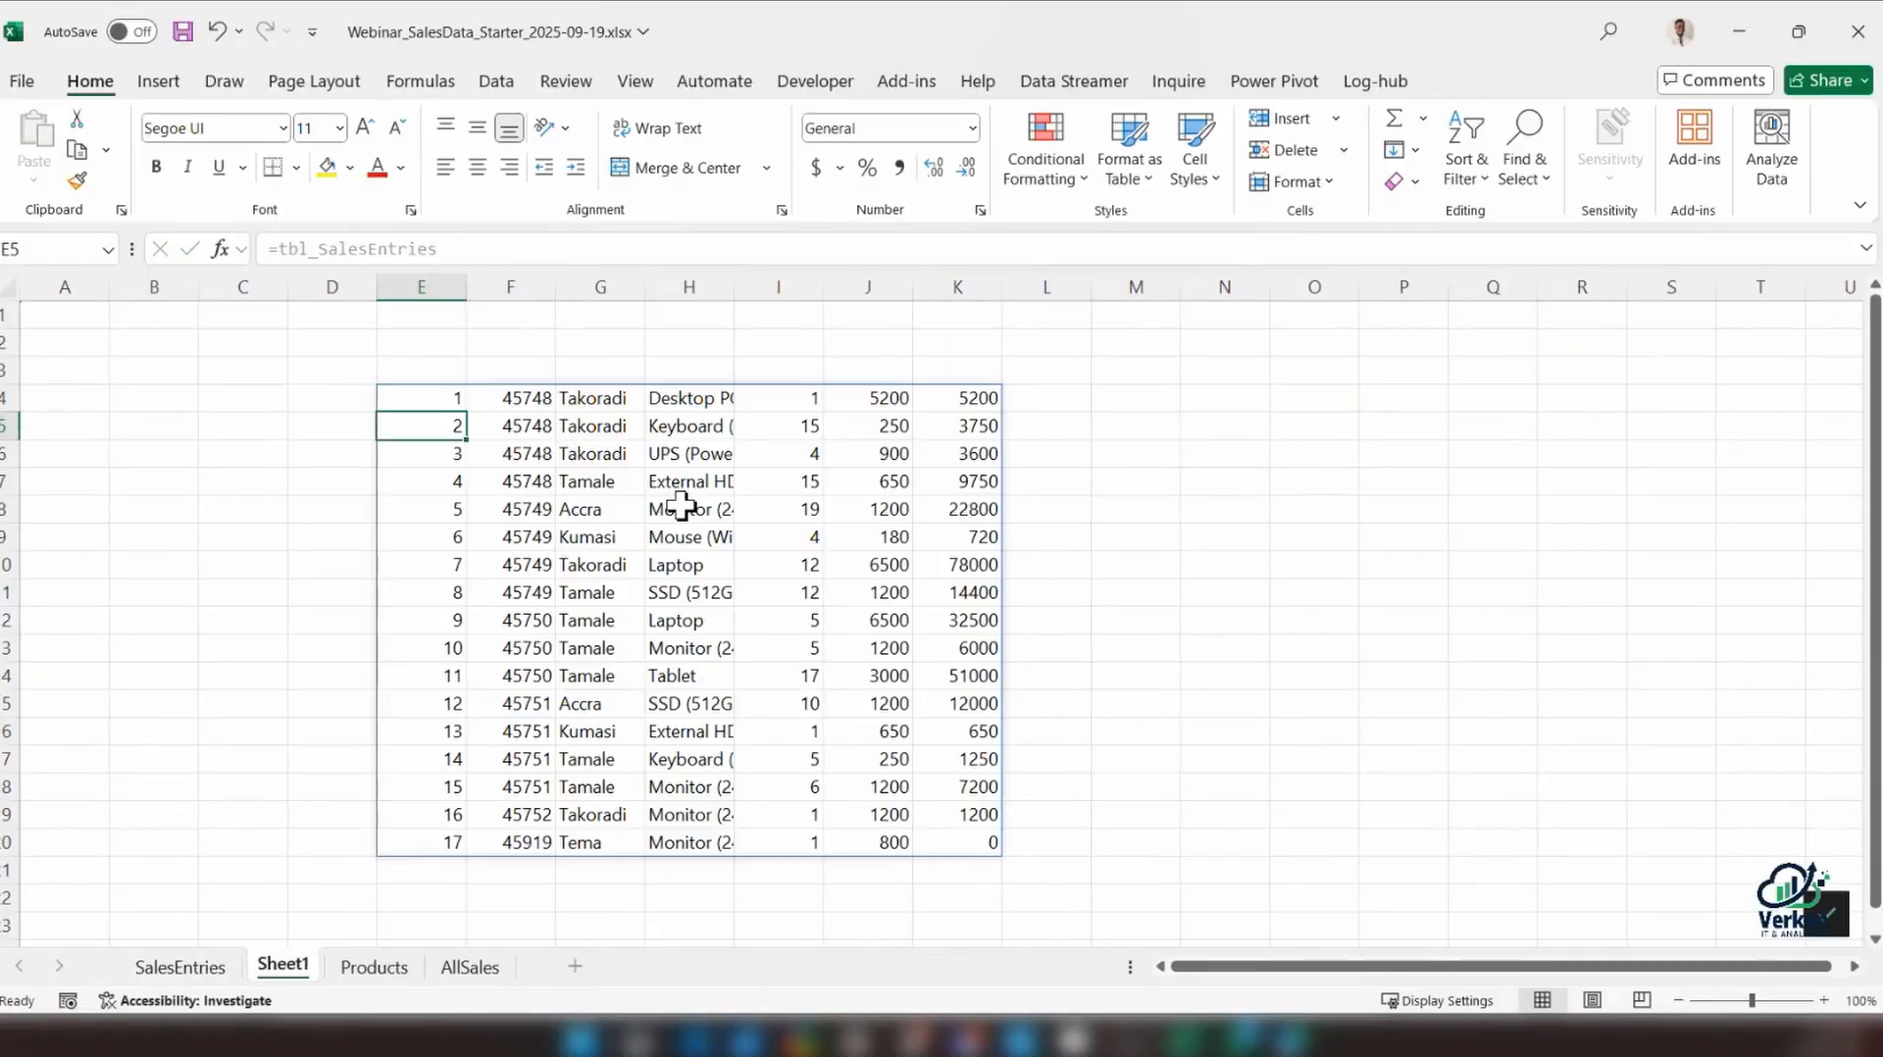
Undo the table reference formula on Sheet1 and return to the SalesEntries sheet
key("ctrl+z")
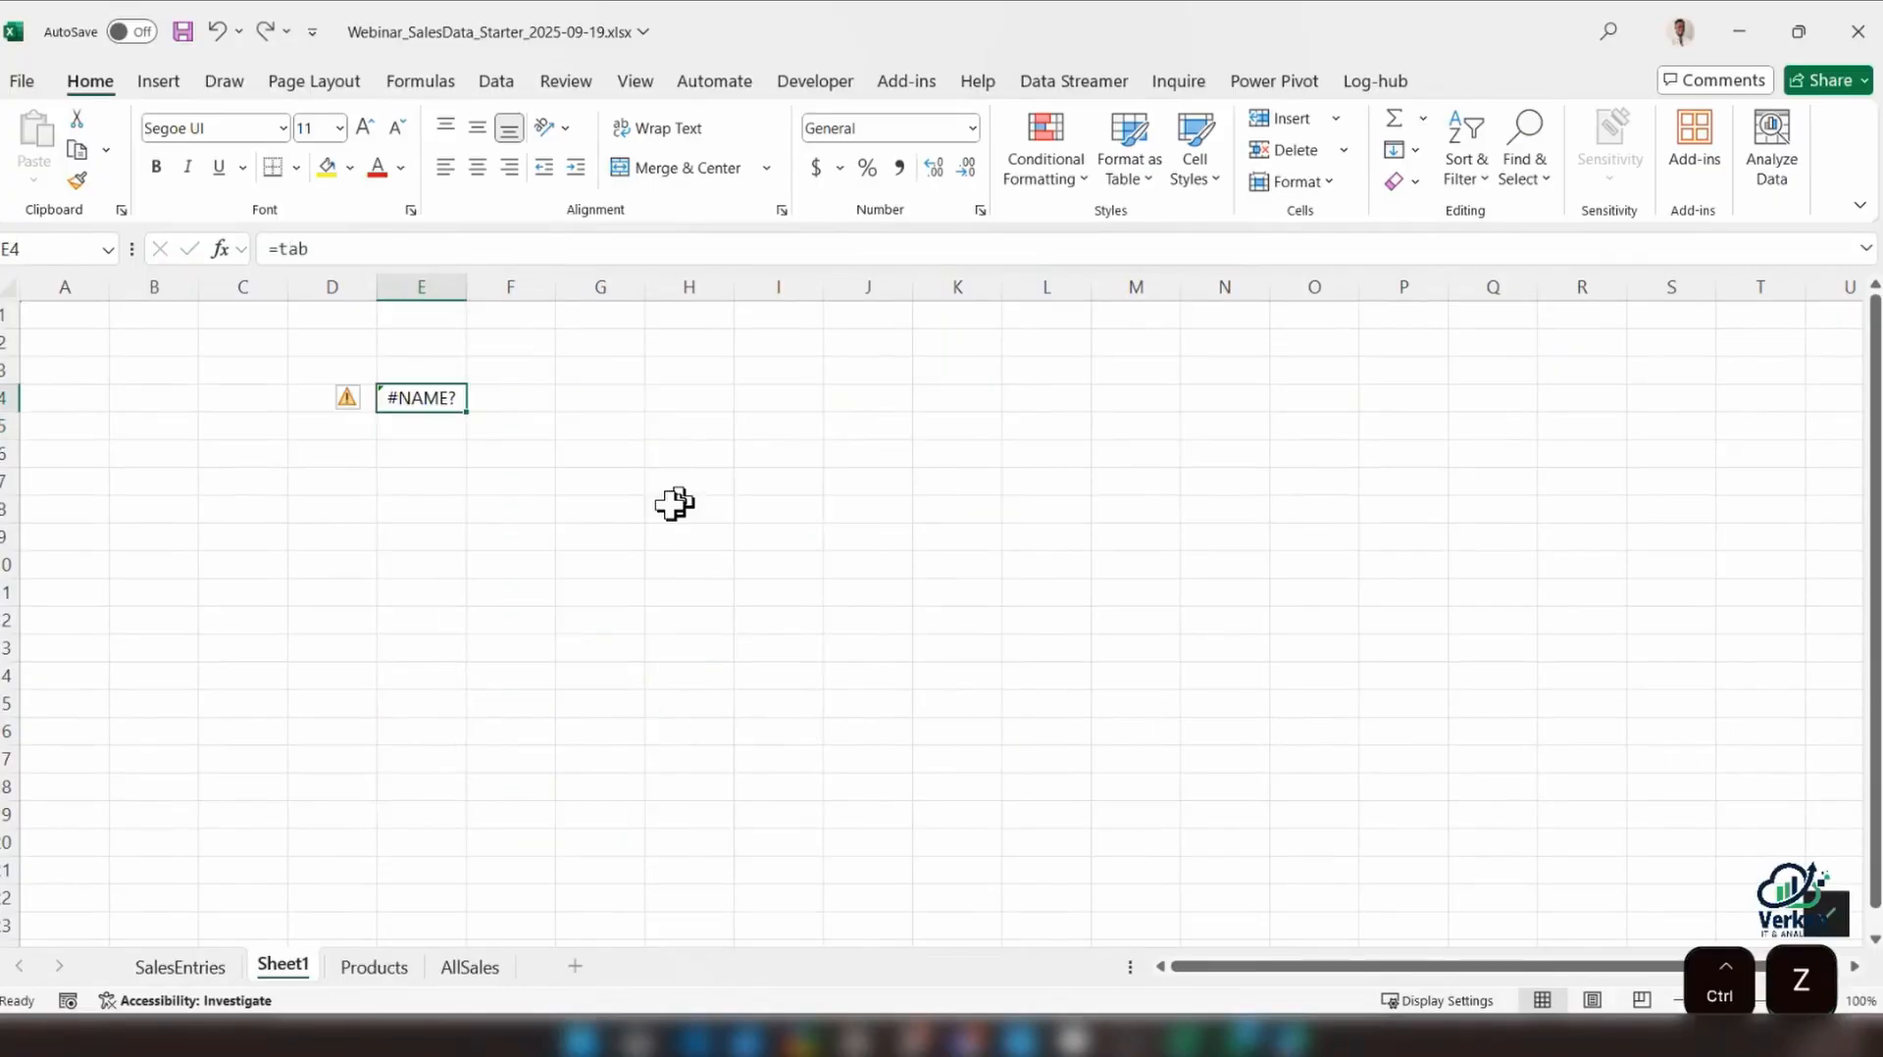
key("ctrl+z")
left_click(192, 971)
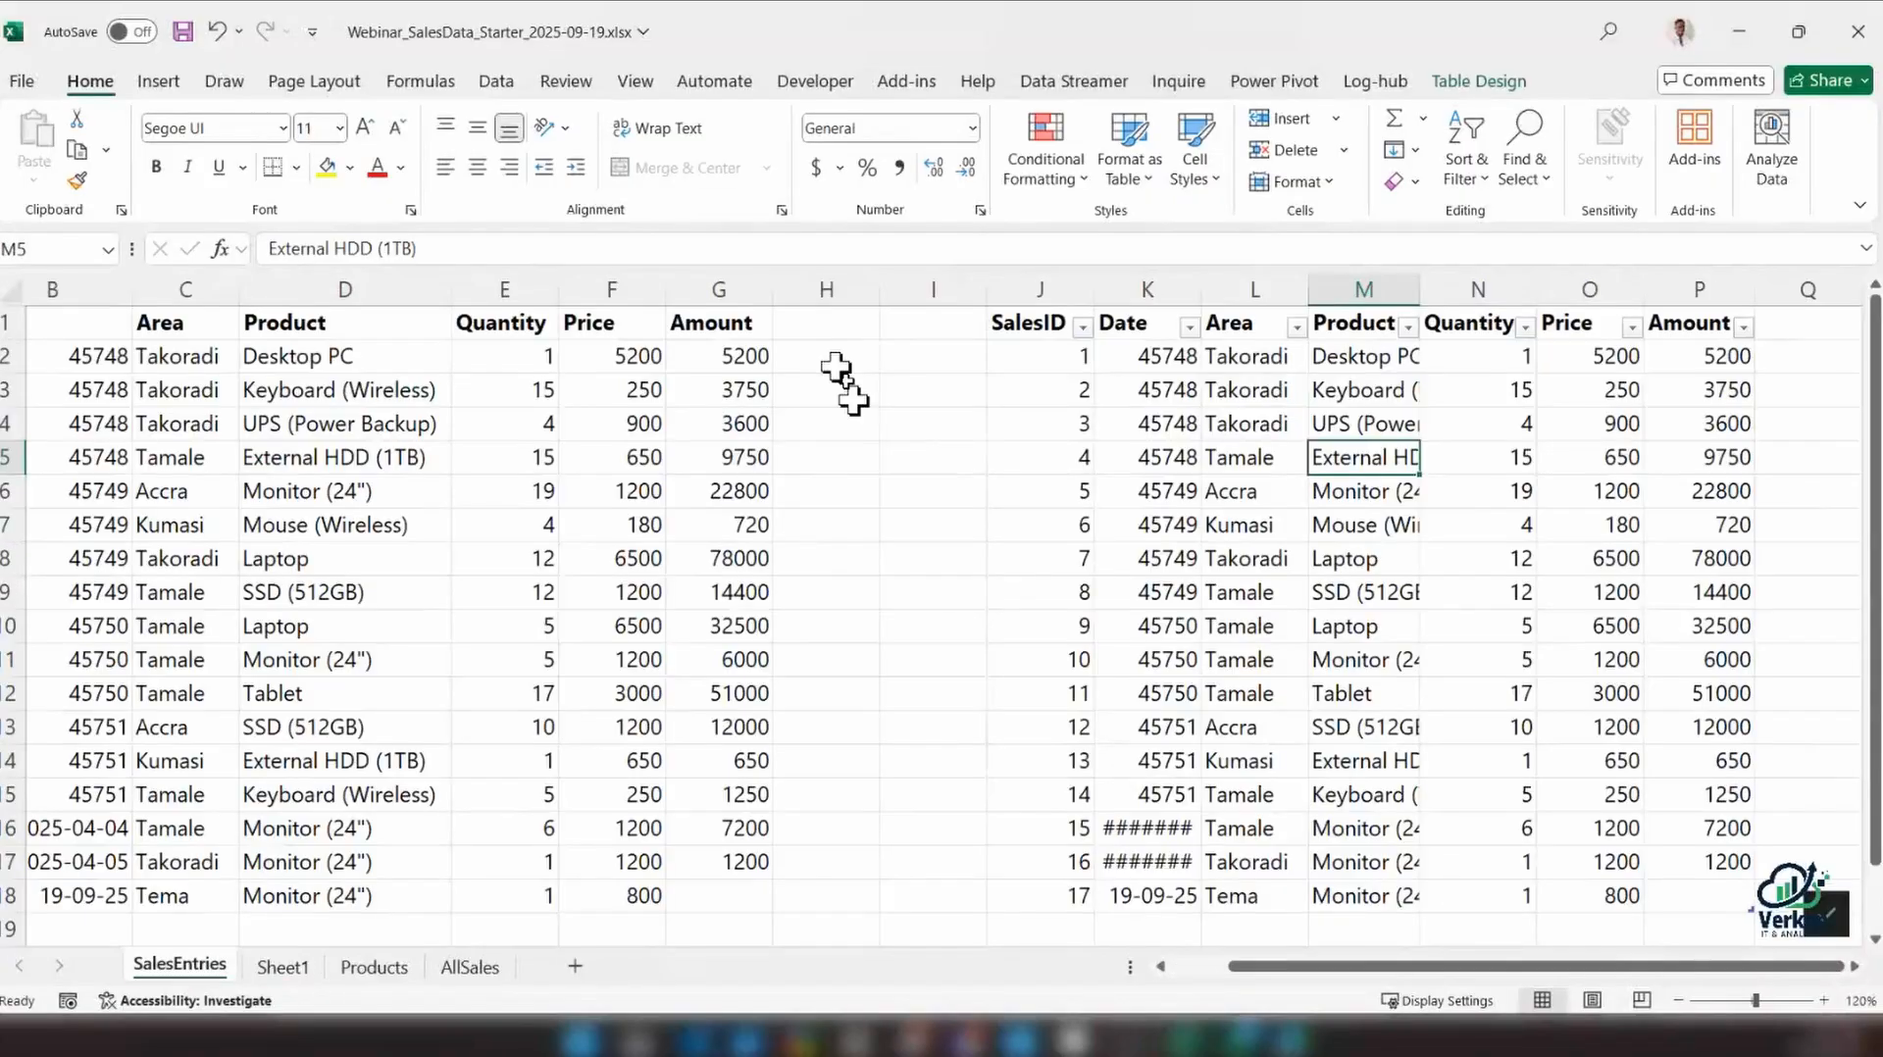
Examine the Amount formula in G2 of the plain range and the cells it refers to
left_click(733, 346)
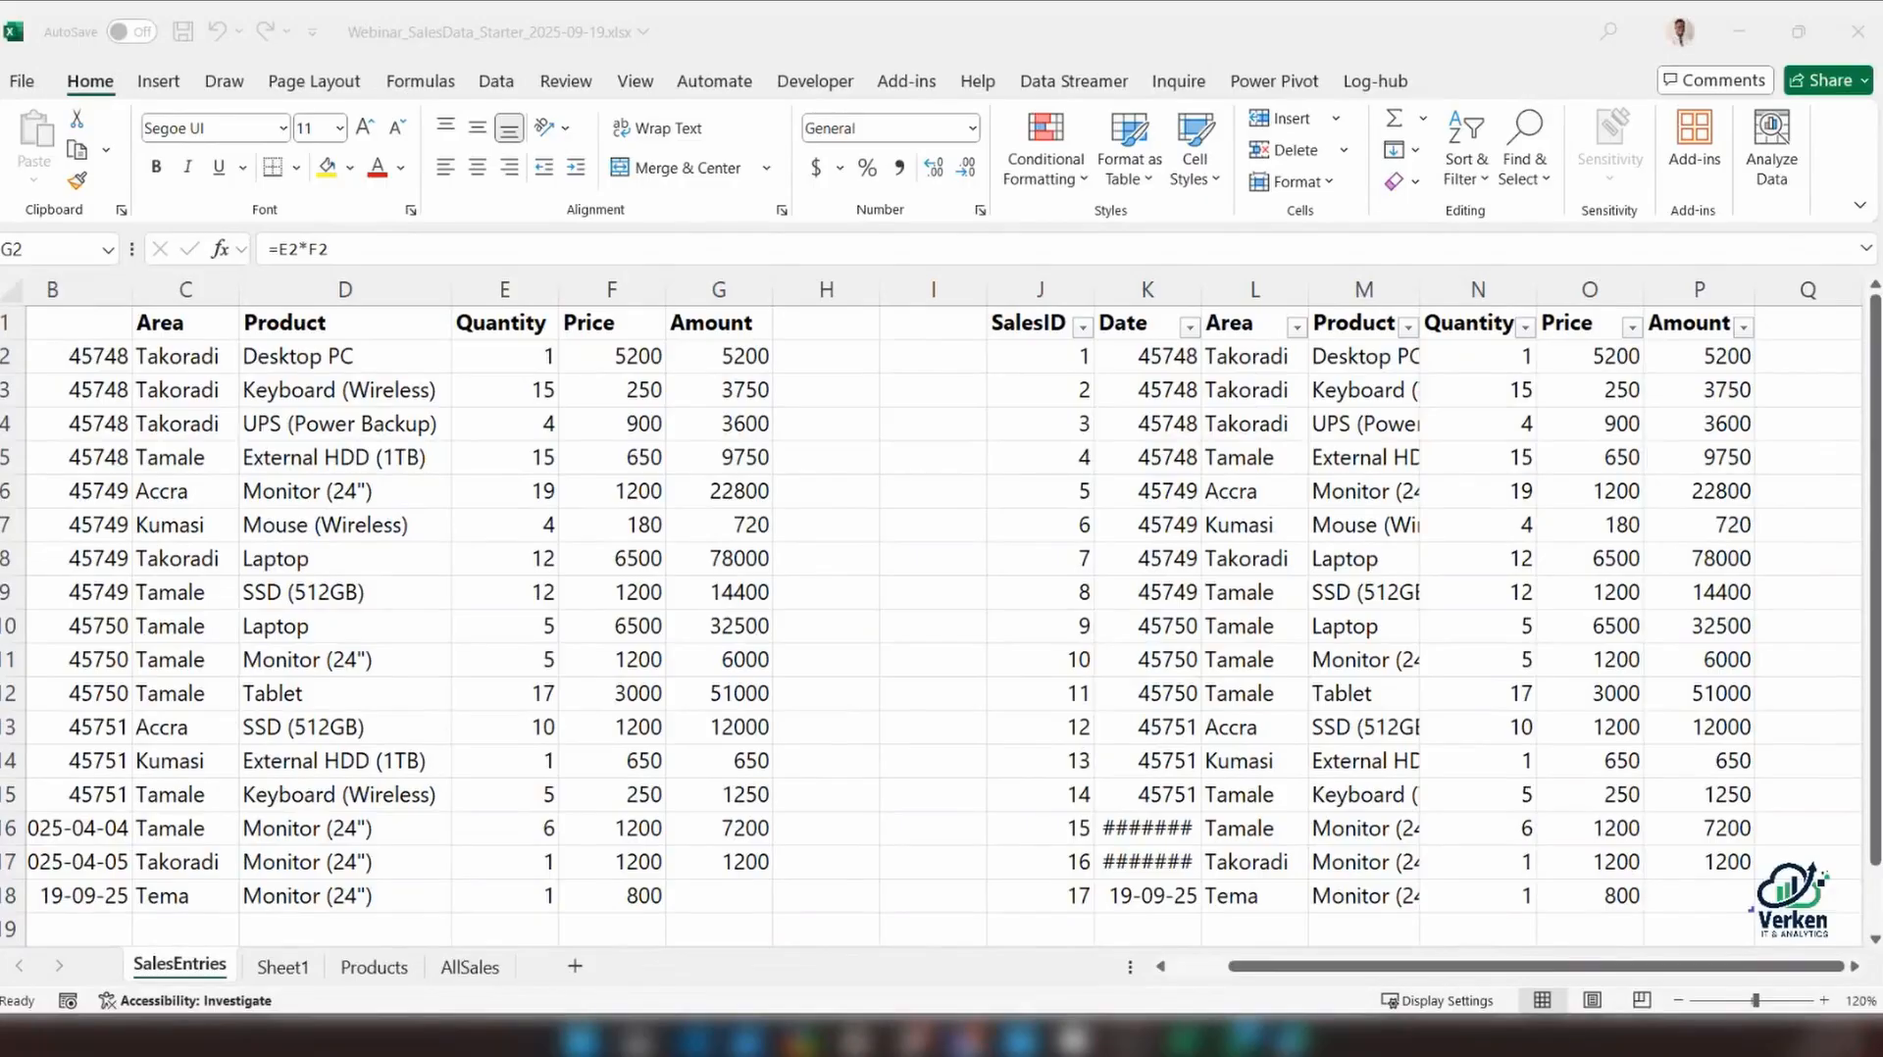
left_click(1254, 424)
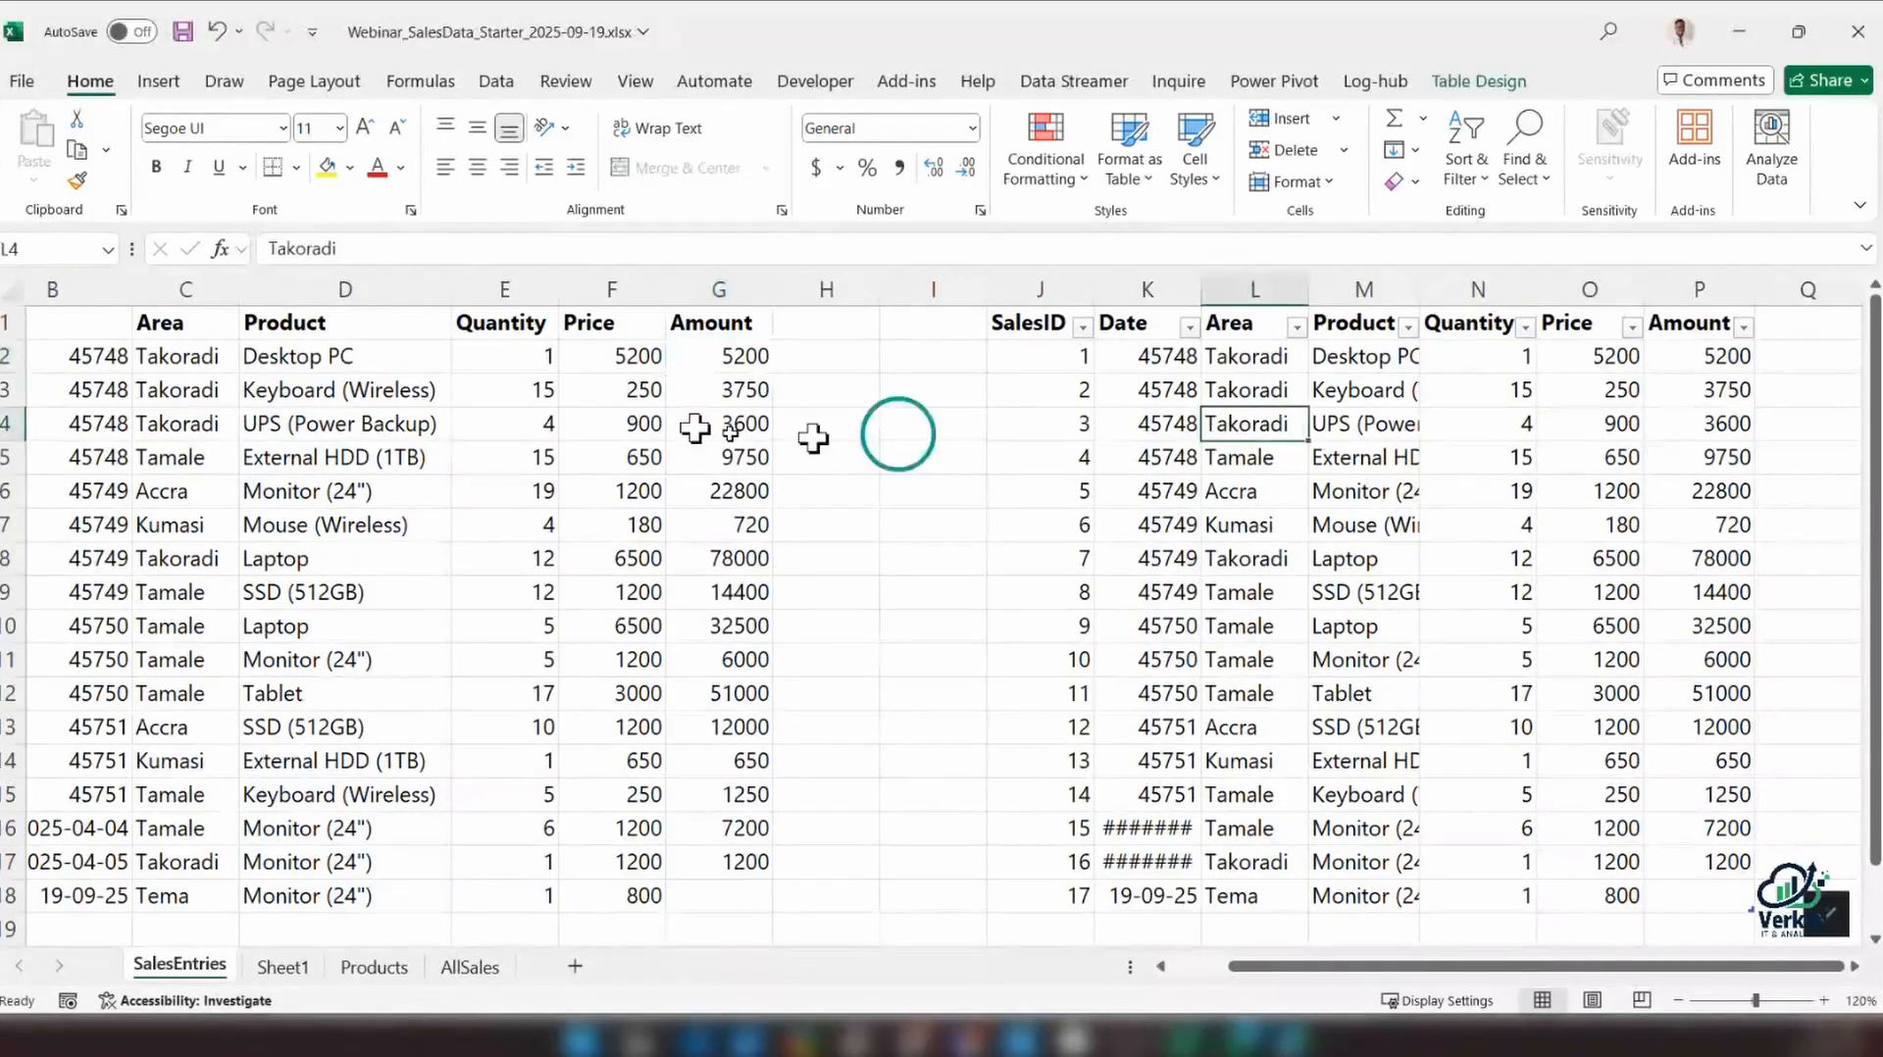
double_click(616, 355)
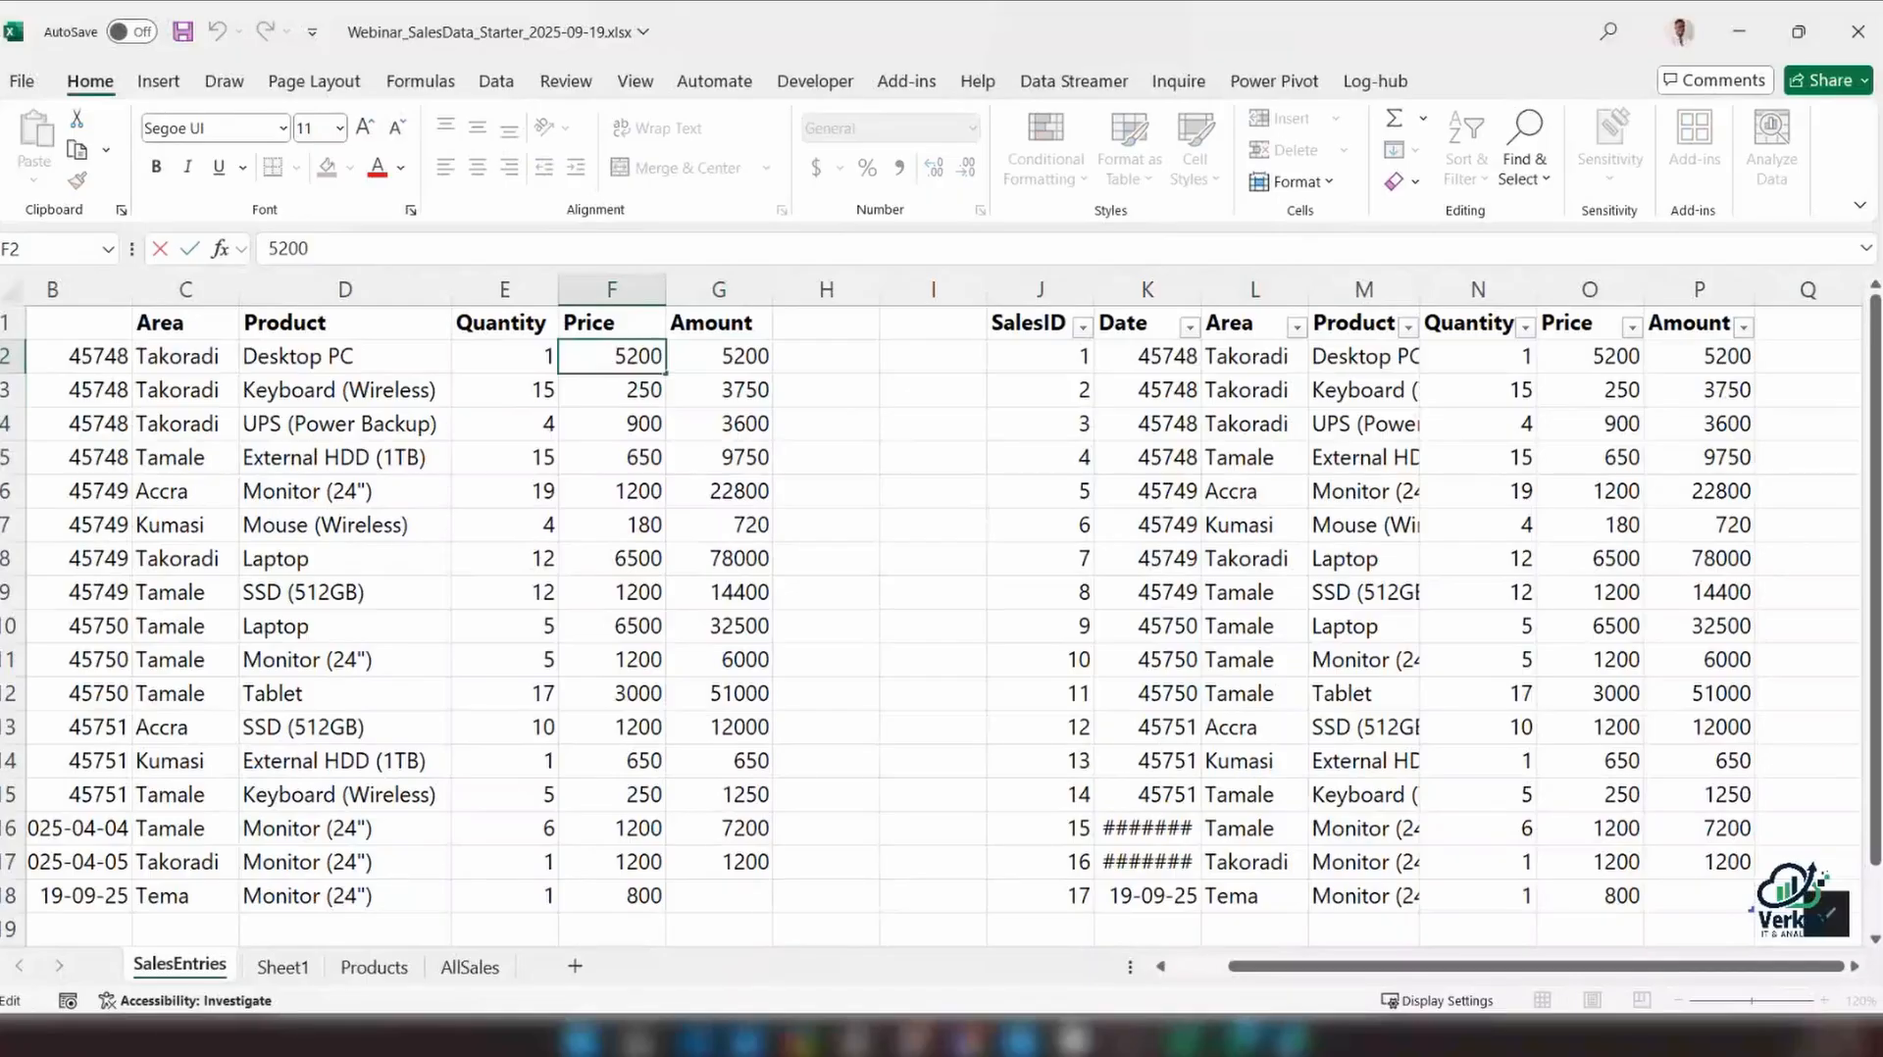
double_click(719, 357)
left_click(368, 253)
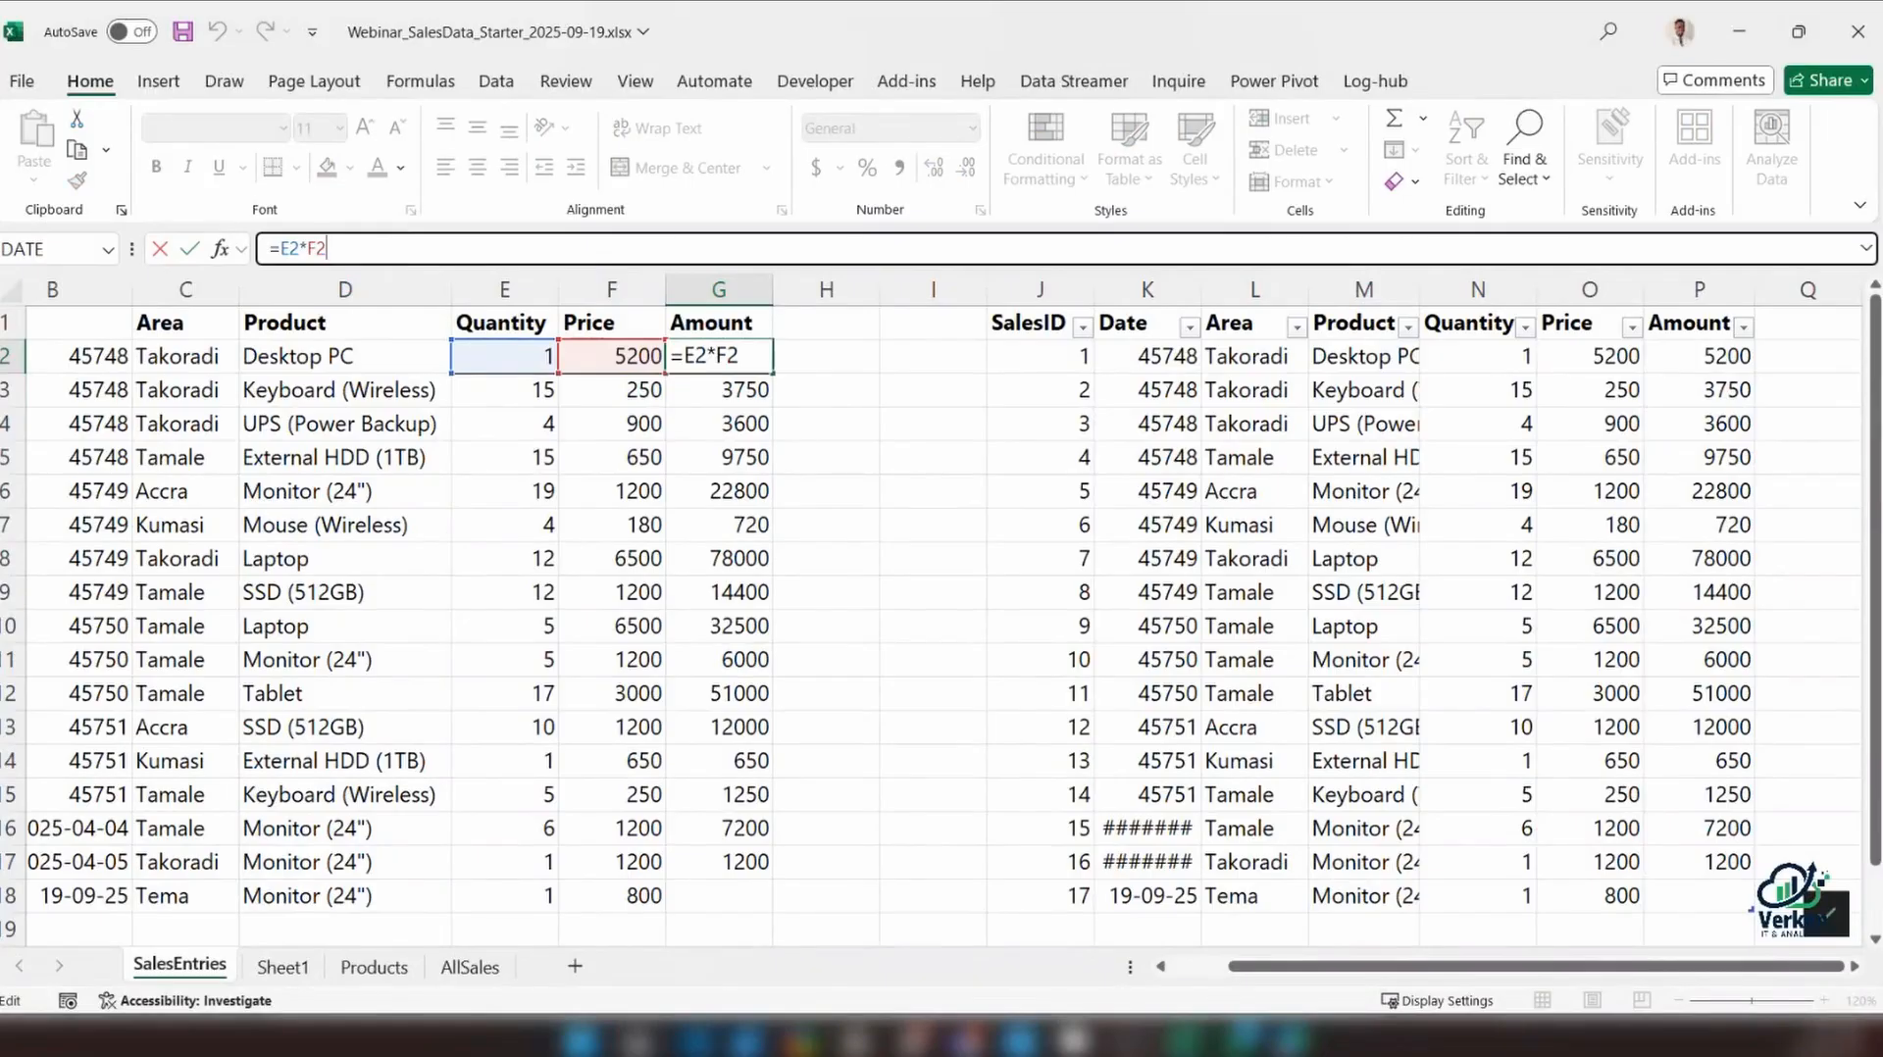
key("ctrl+Return")
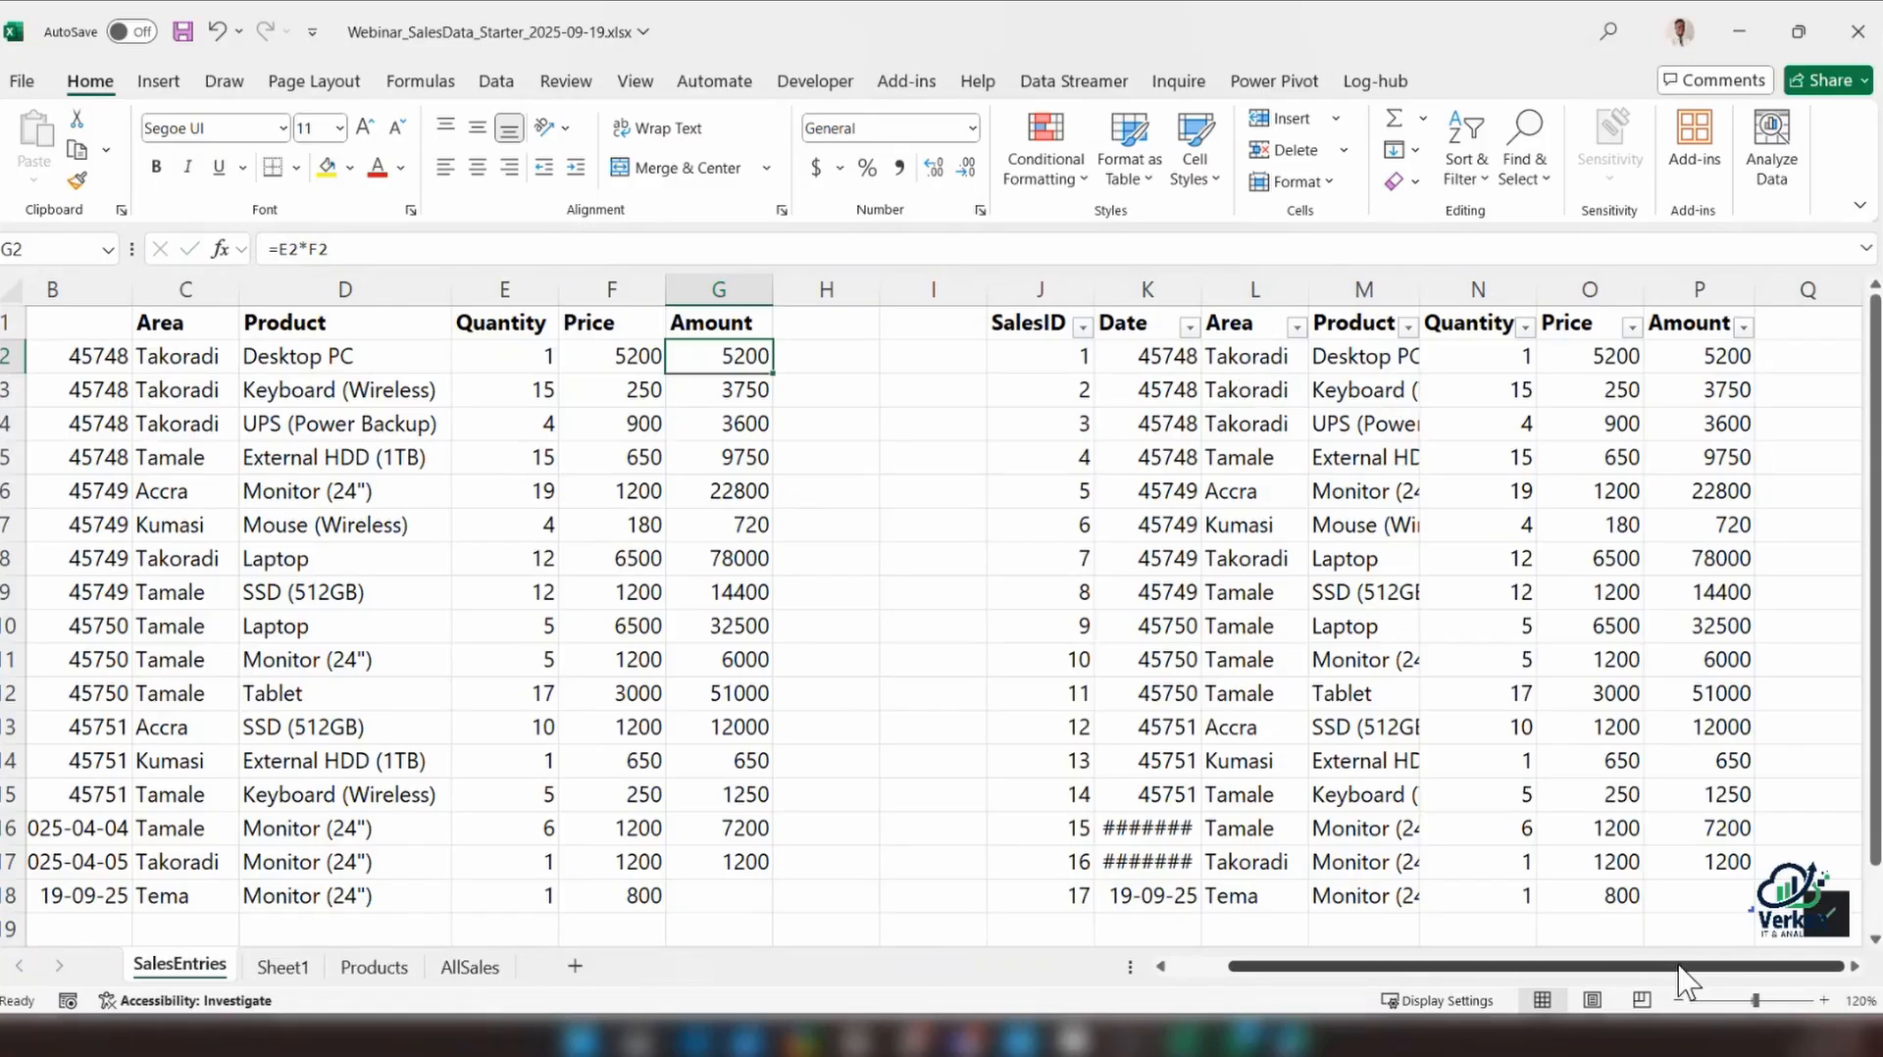
Examine the Amount formula in P2 of the table and its Quantity and Price cells
left_click_drag(1689, 966, 1734, 969)
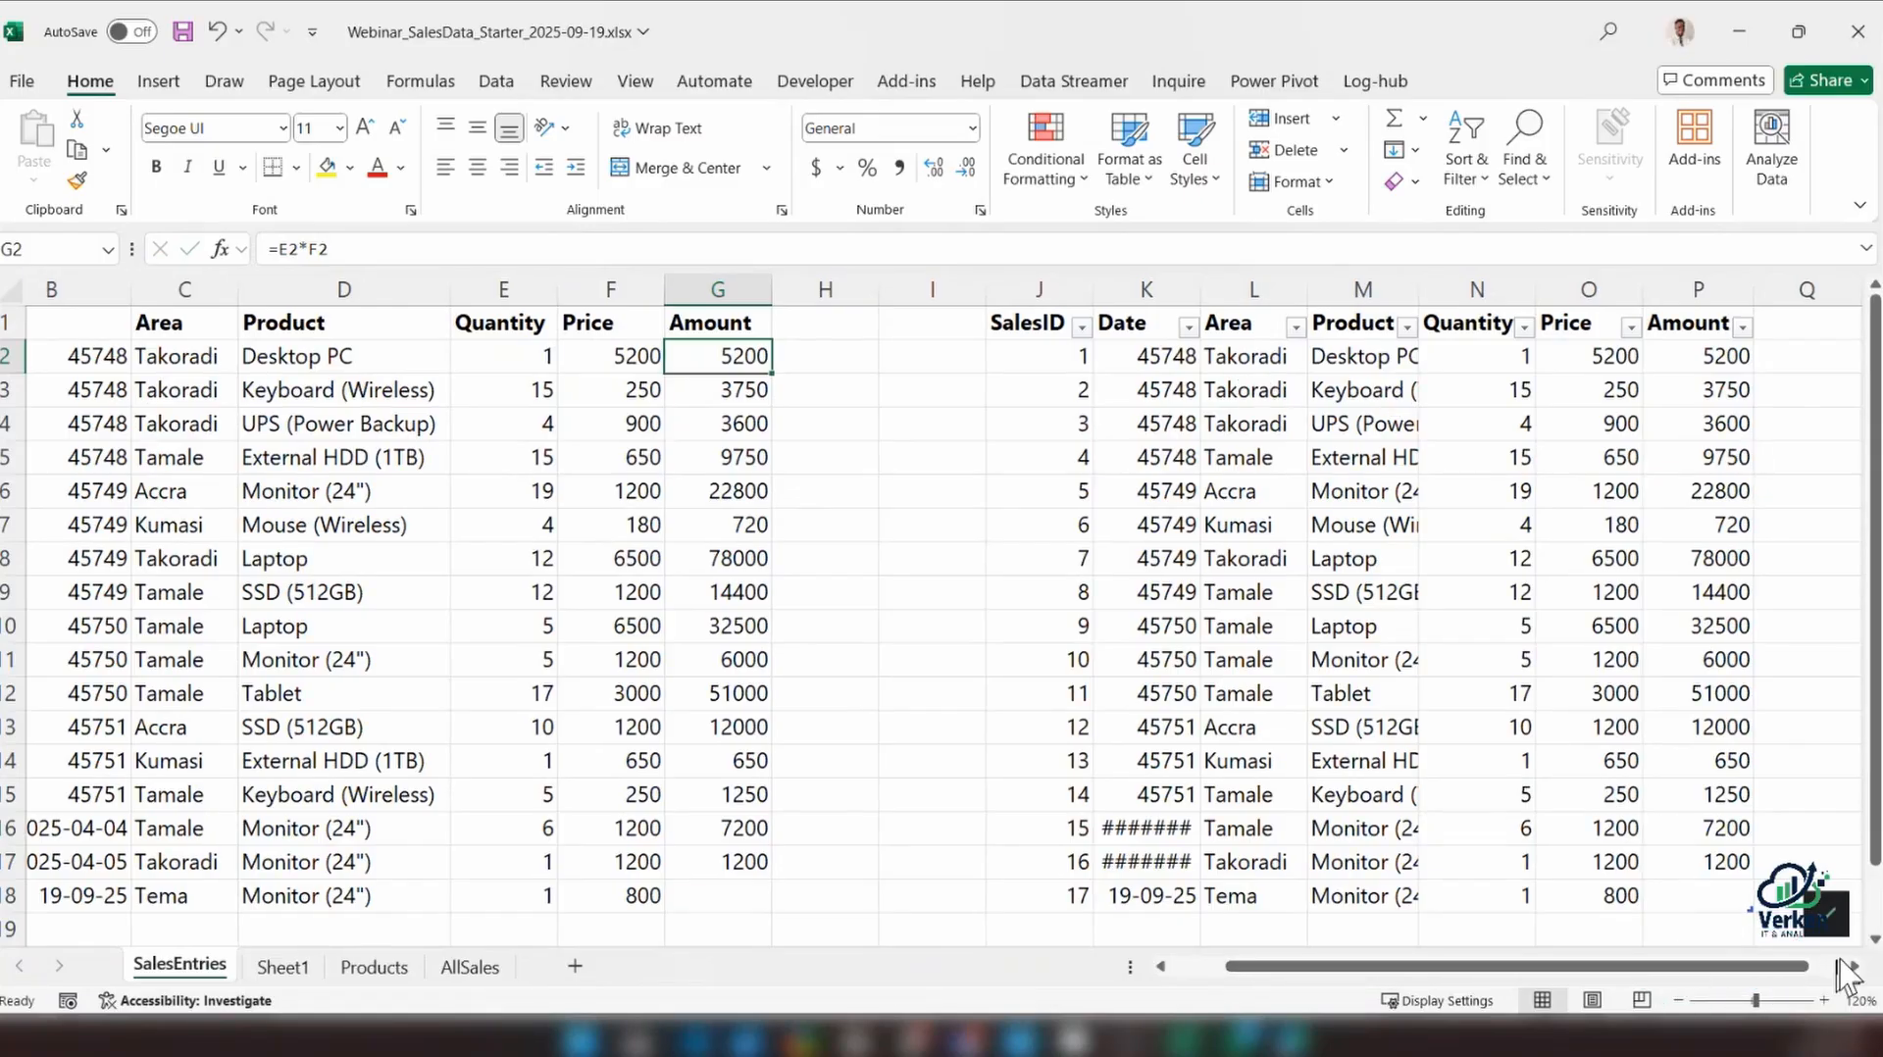
left_click(1853, 966)
left_click(1854, 967)
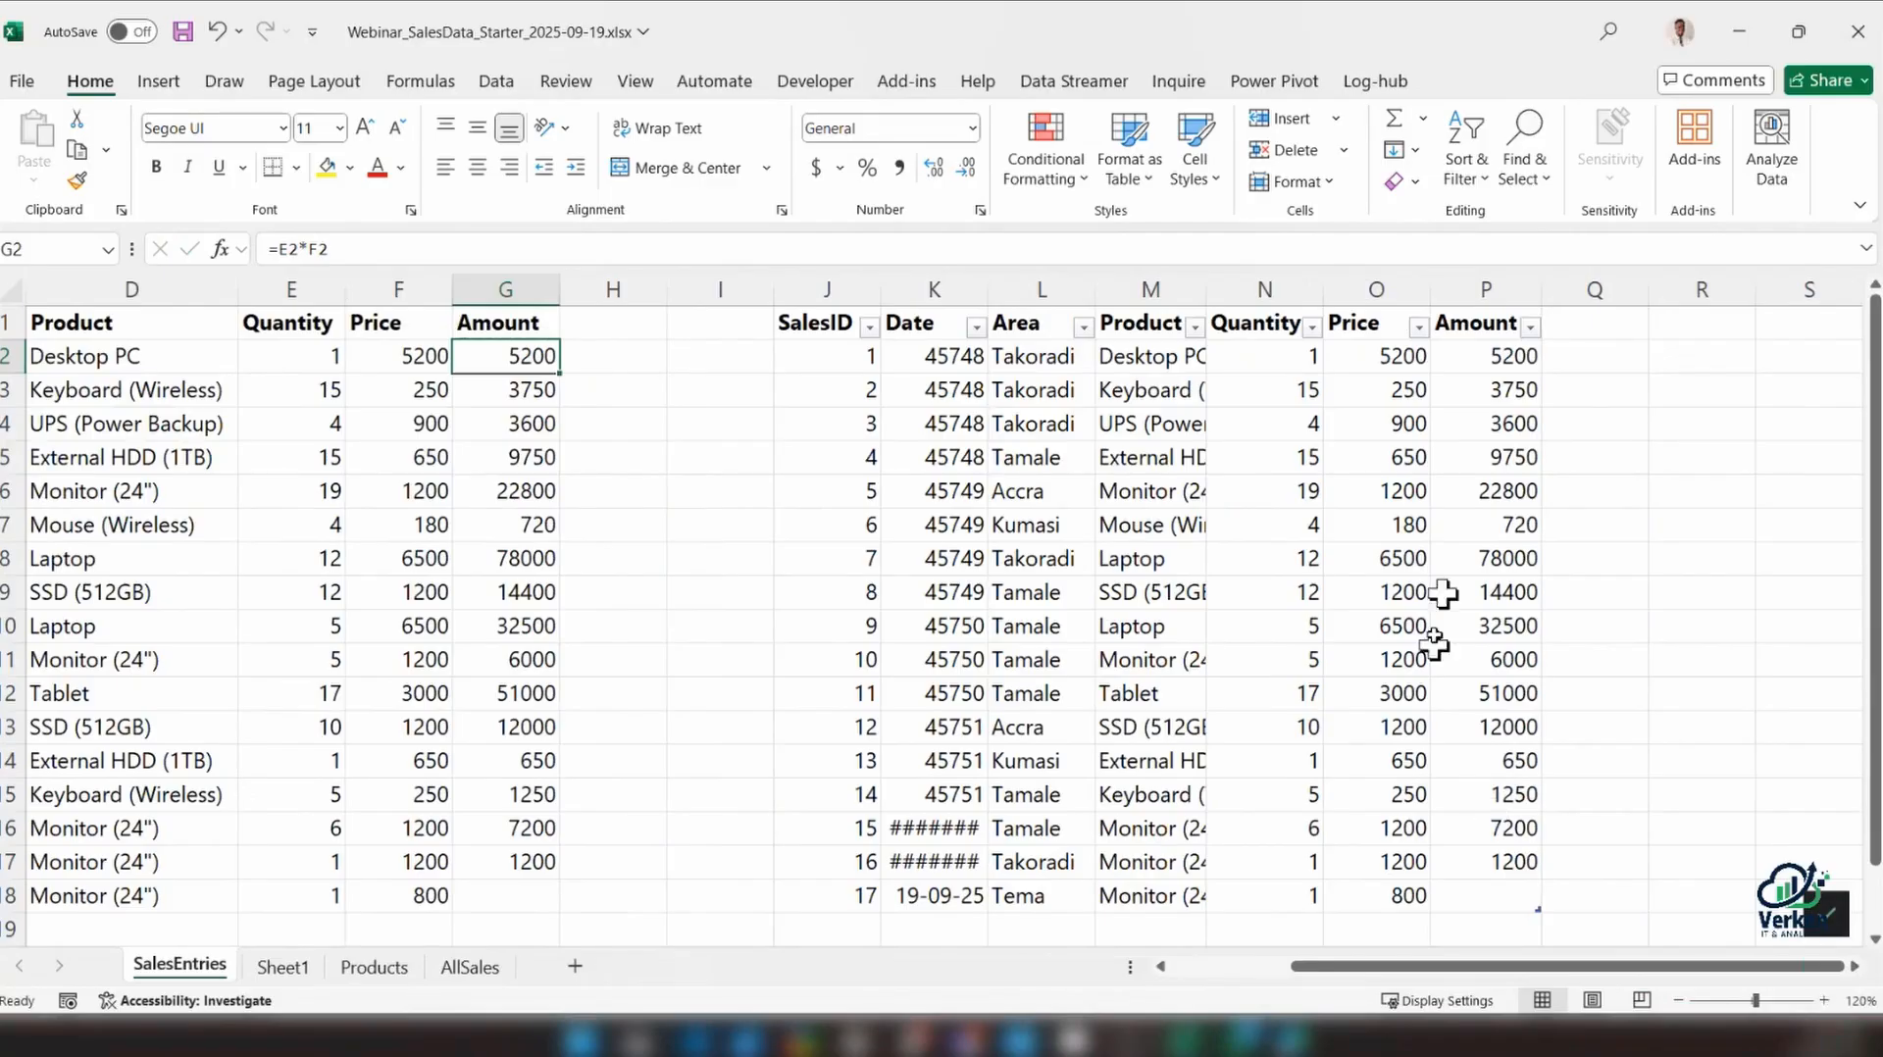
left_click(1476, 355)
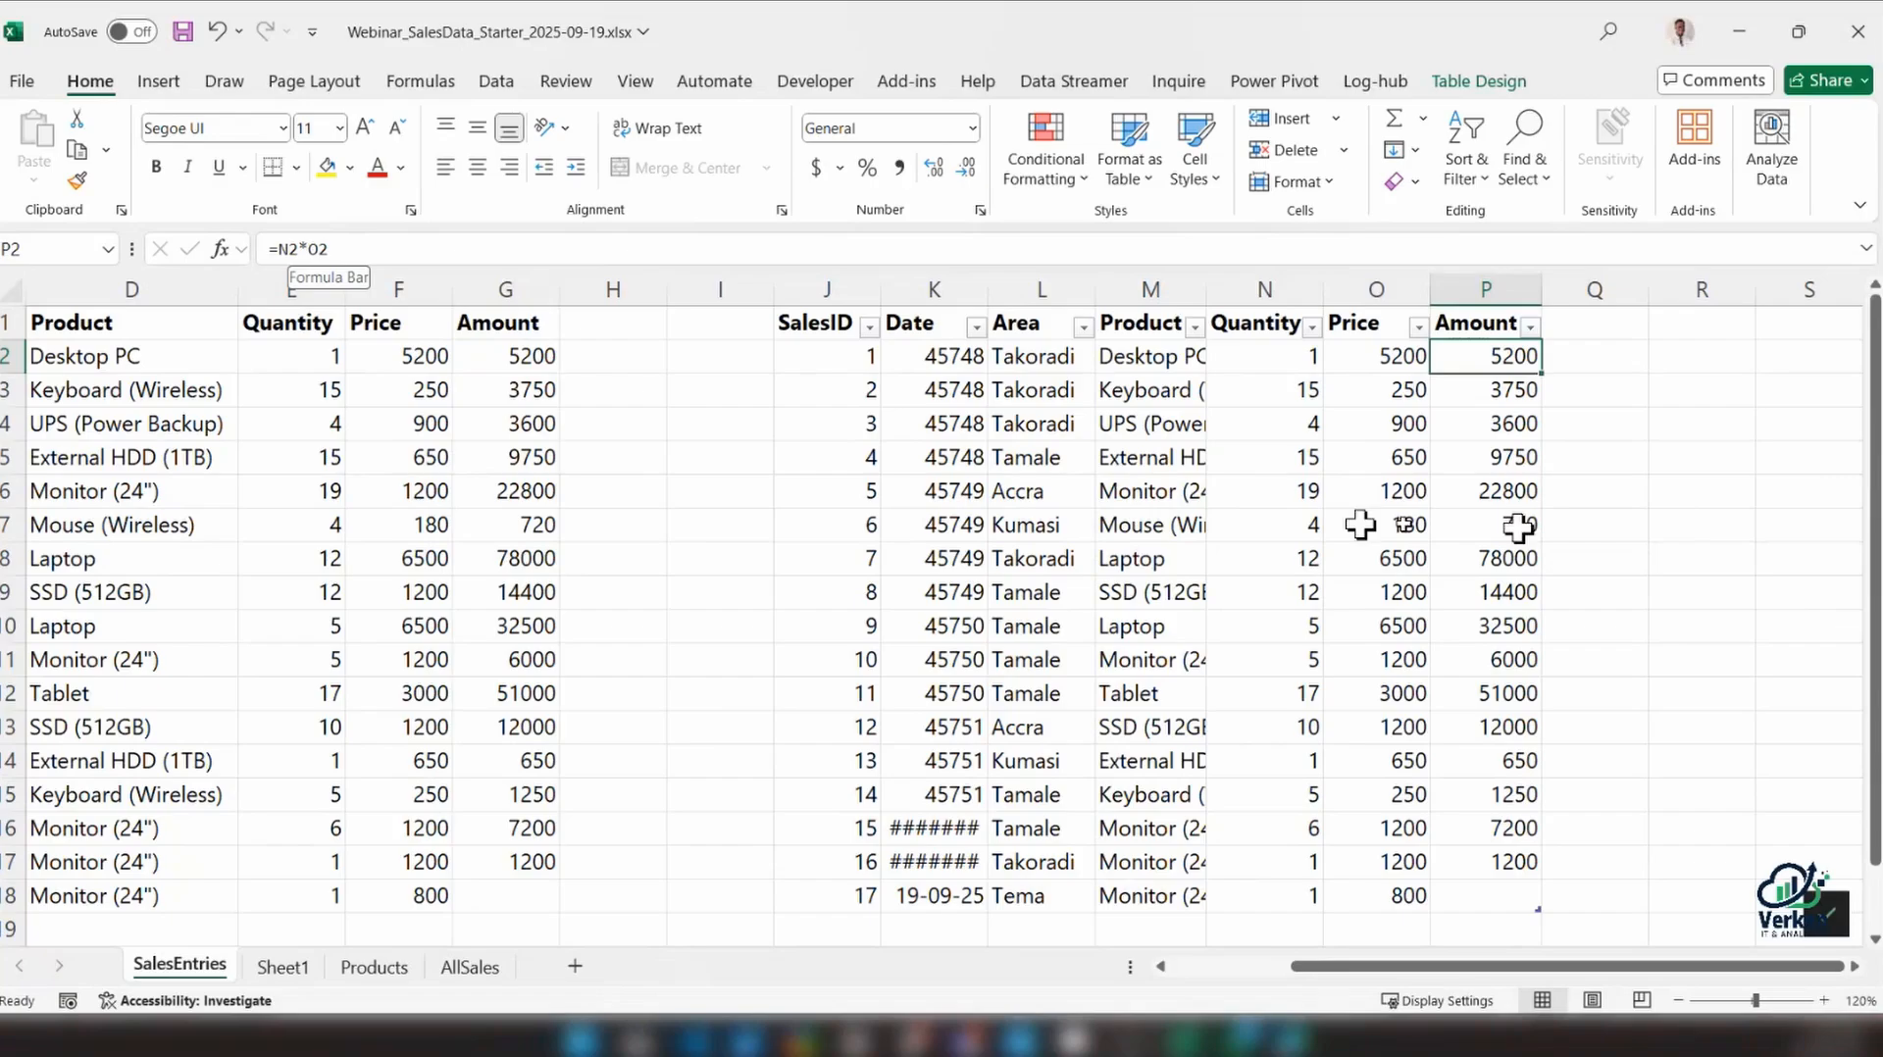
left_click(1275, 354)
left_click(1376, 355)
left_click_drag(1493, 356, 1492, 788)
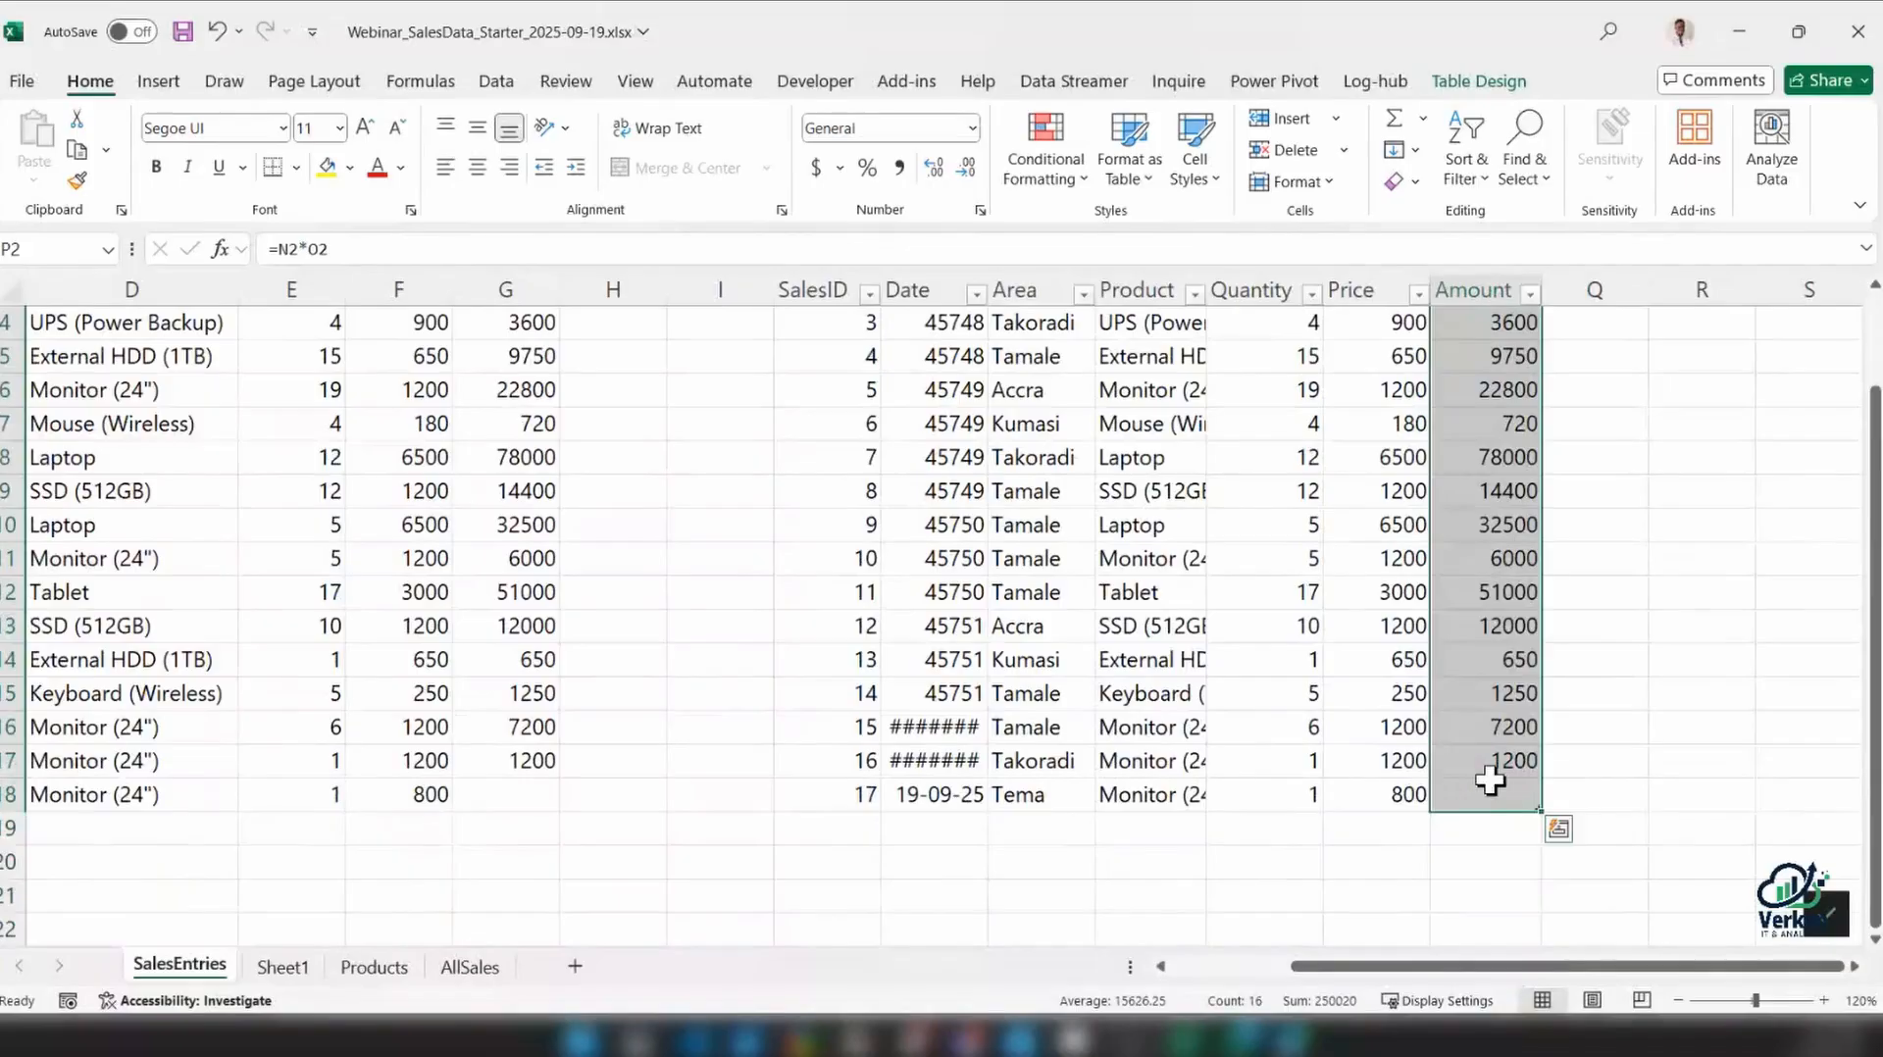
key("Delete")
left_click(1478, 365)
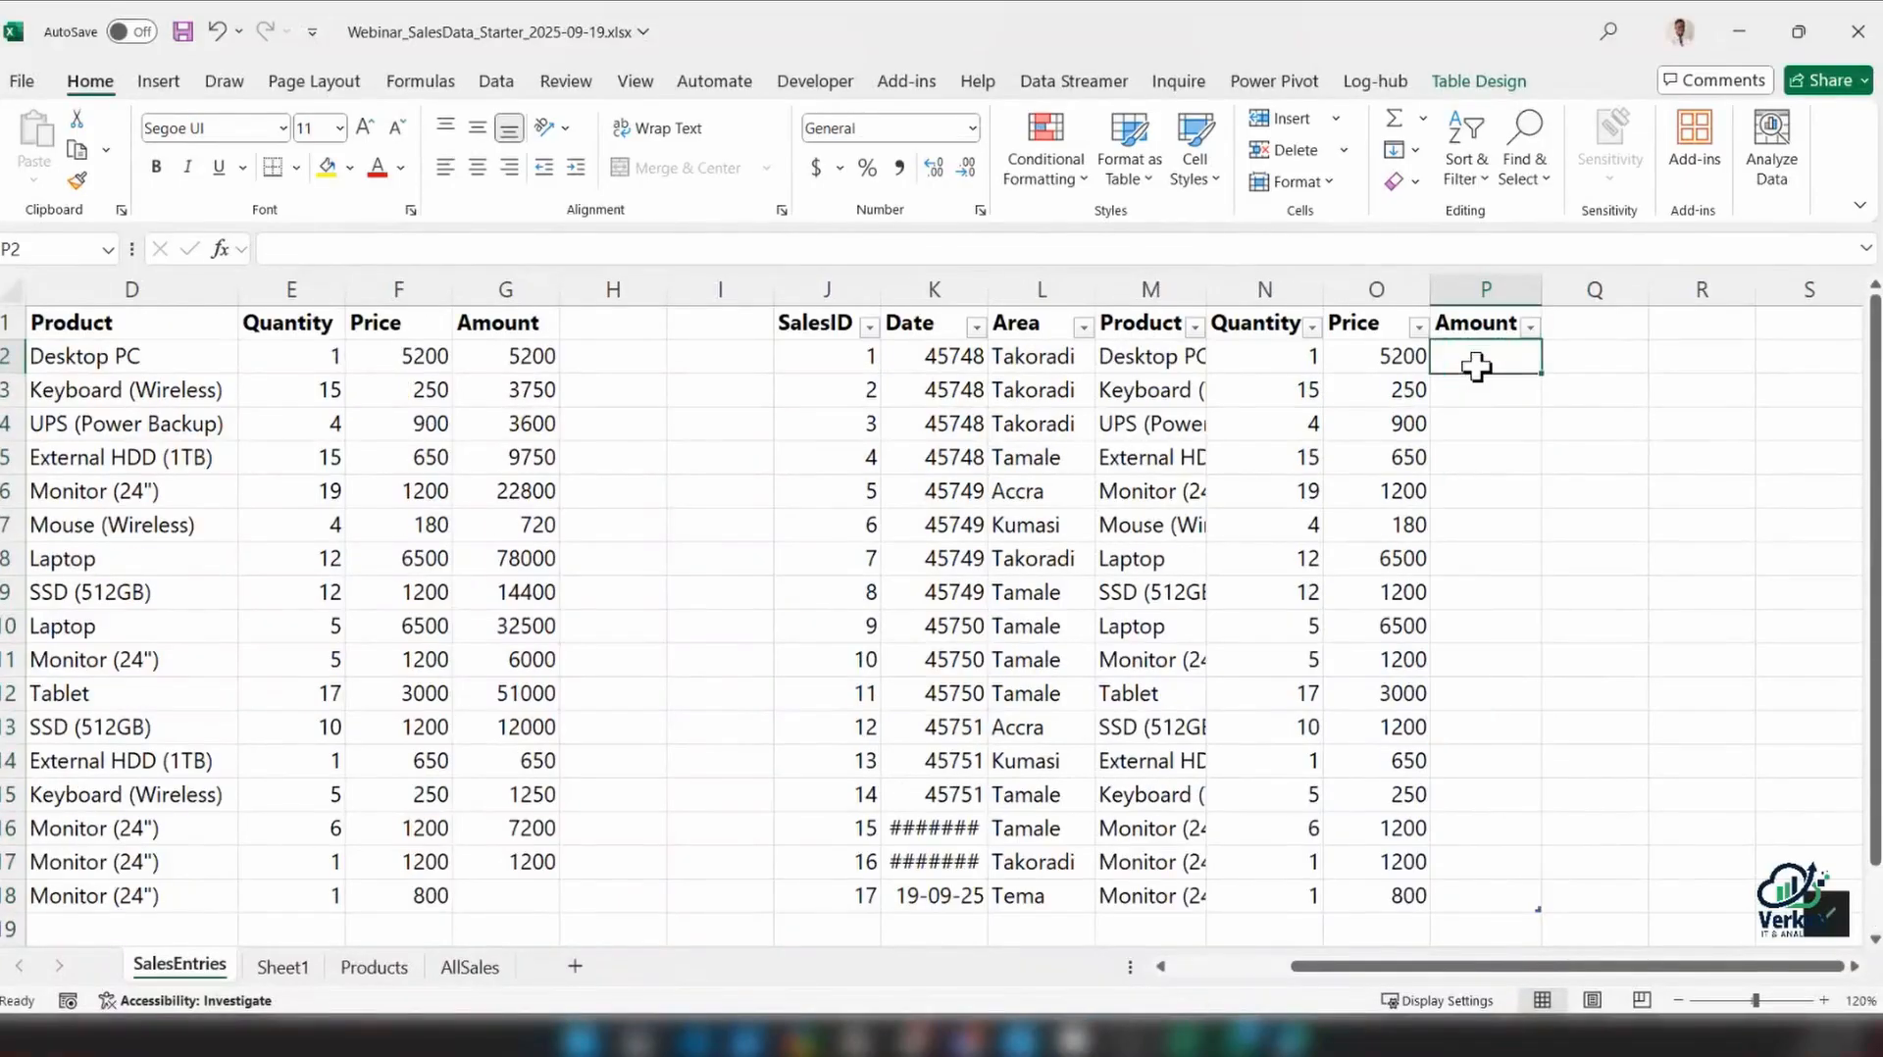
type("=")
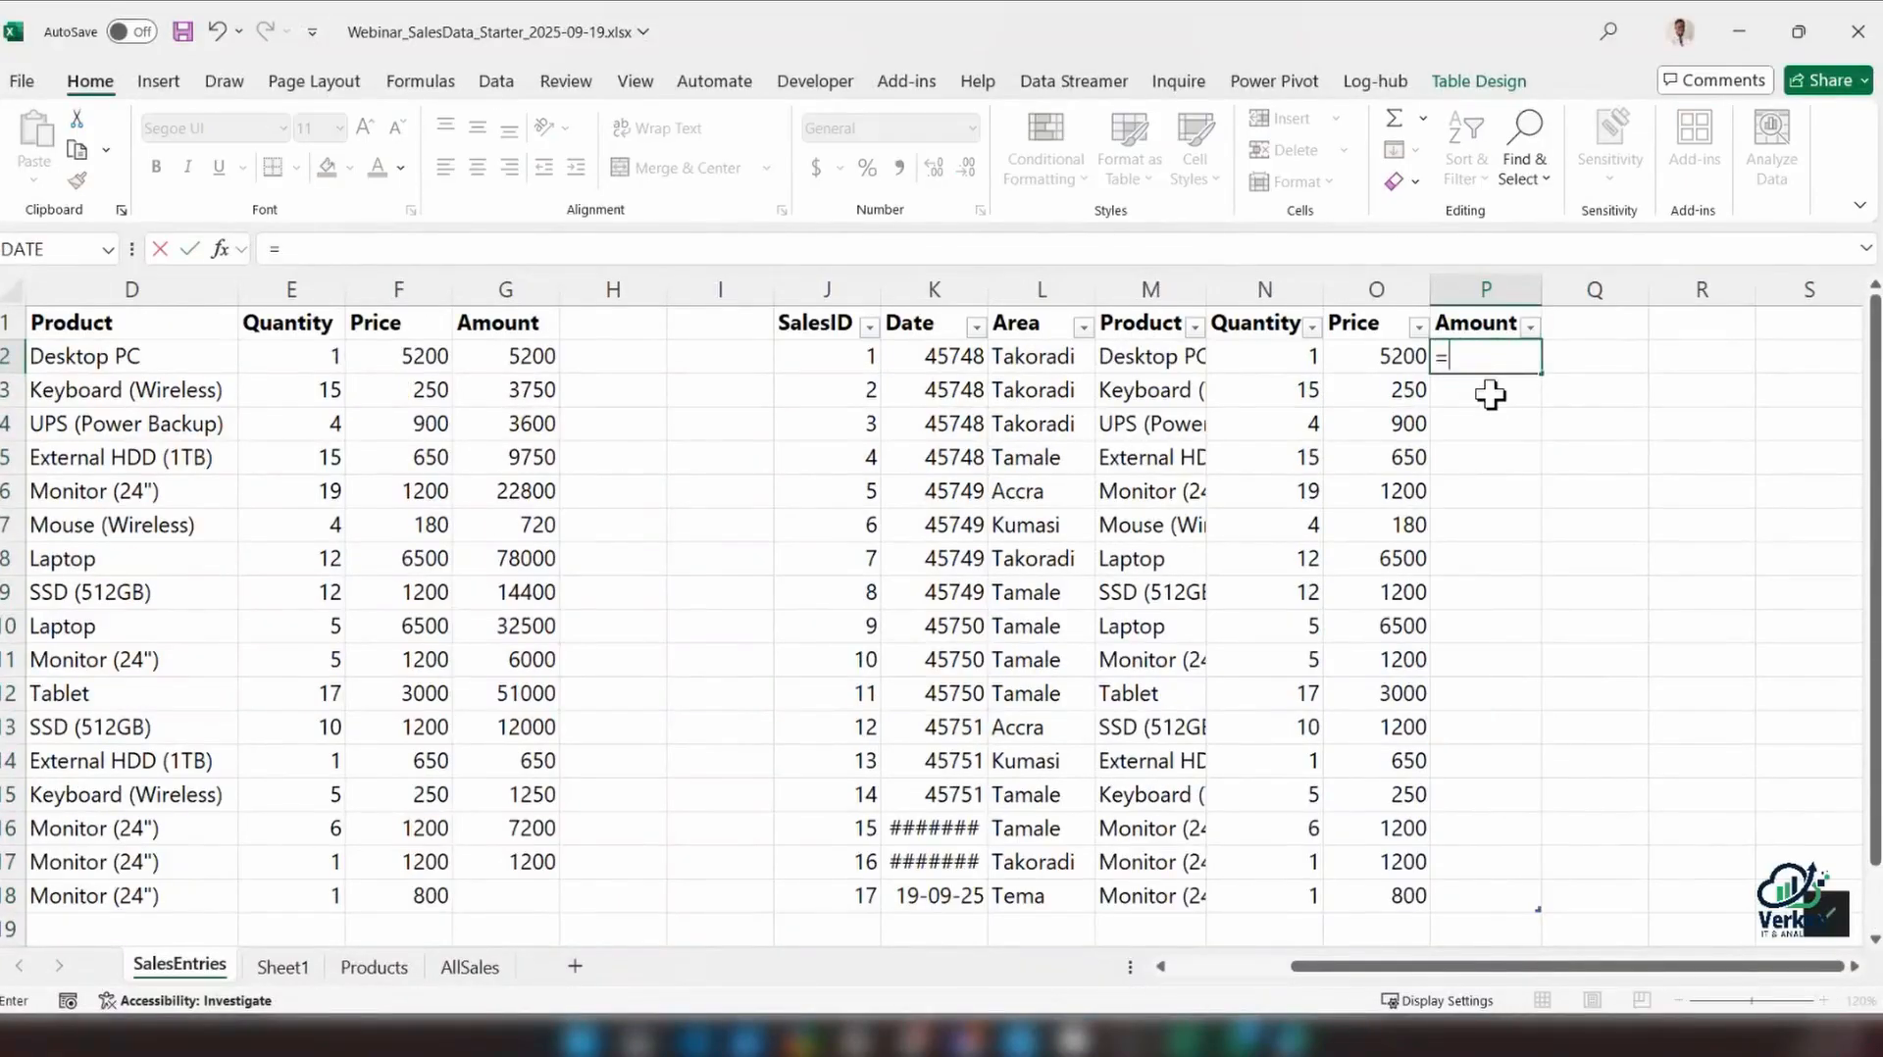
left_click(1278, 359)
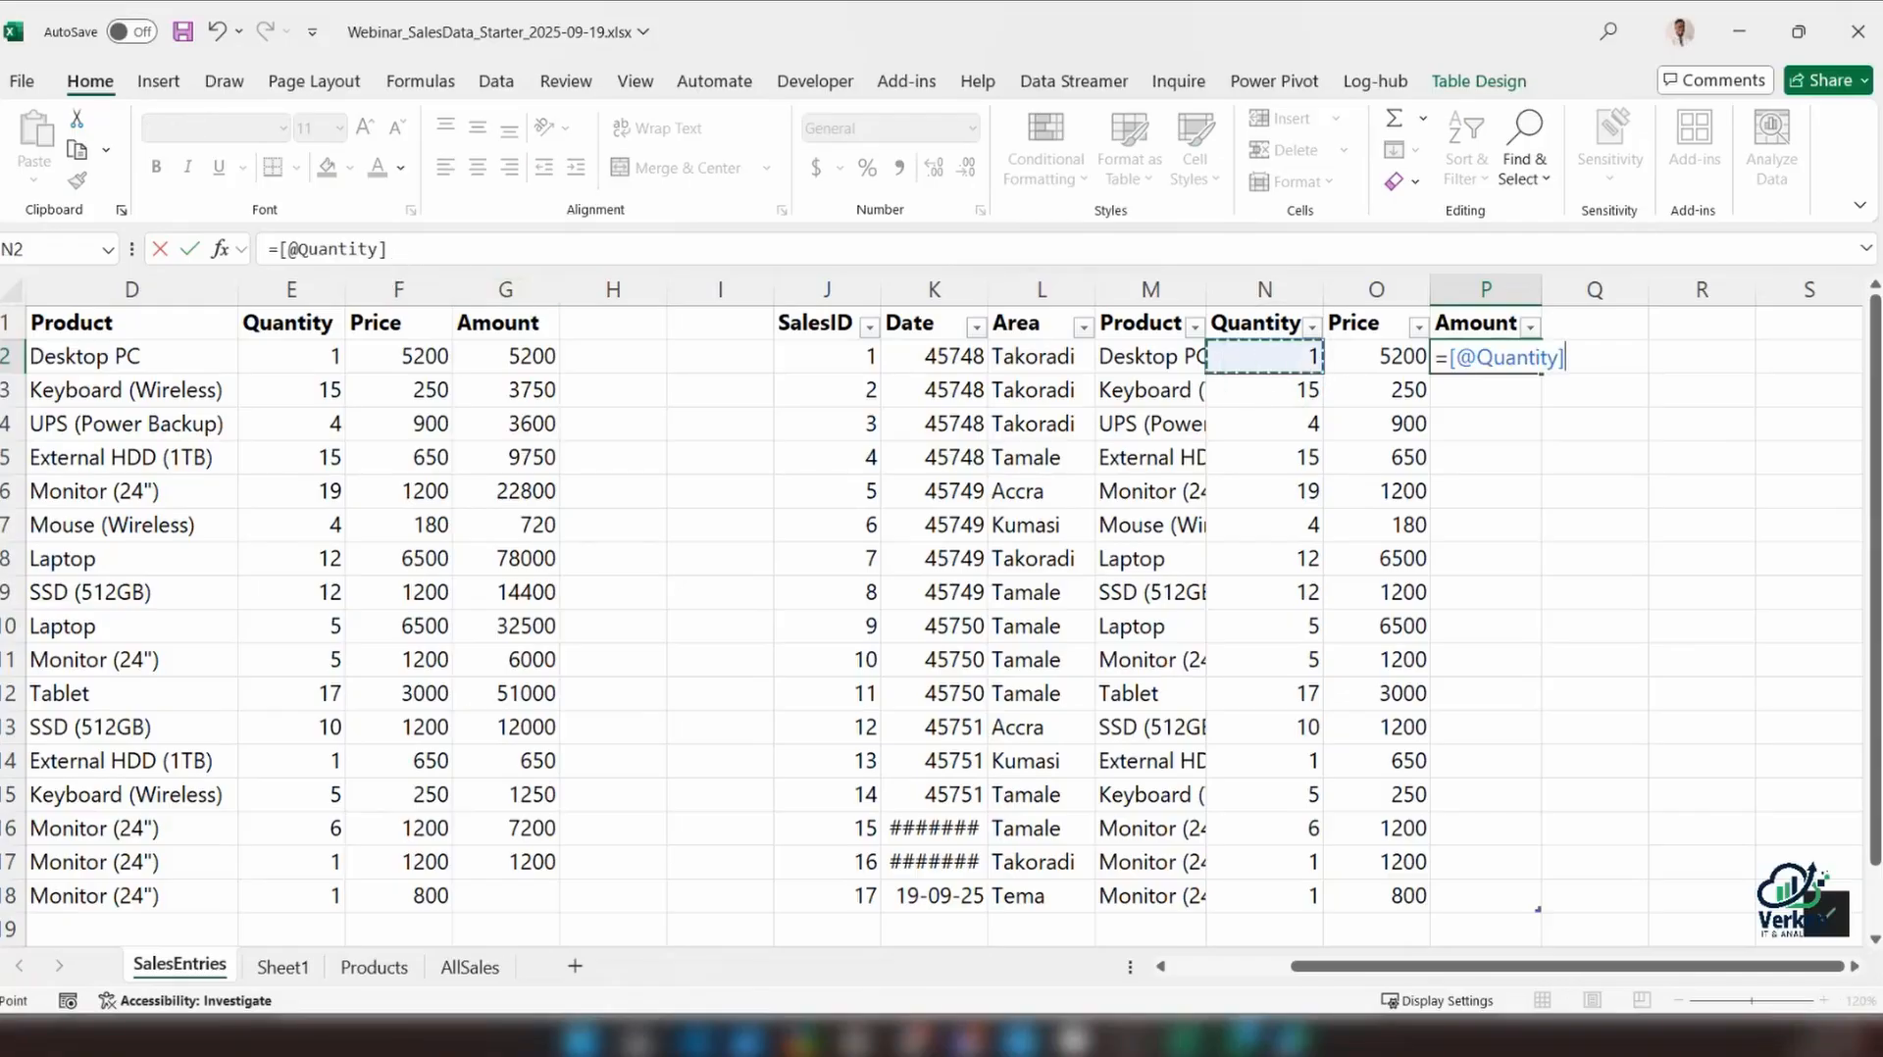
left_click_drag(281, 251, 378, 251)
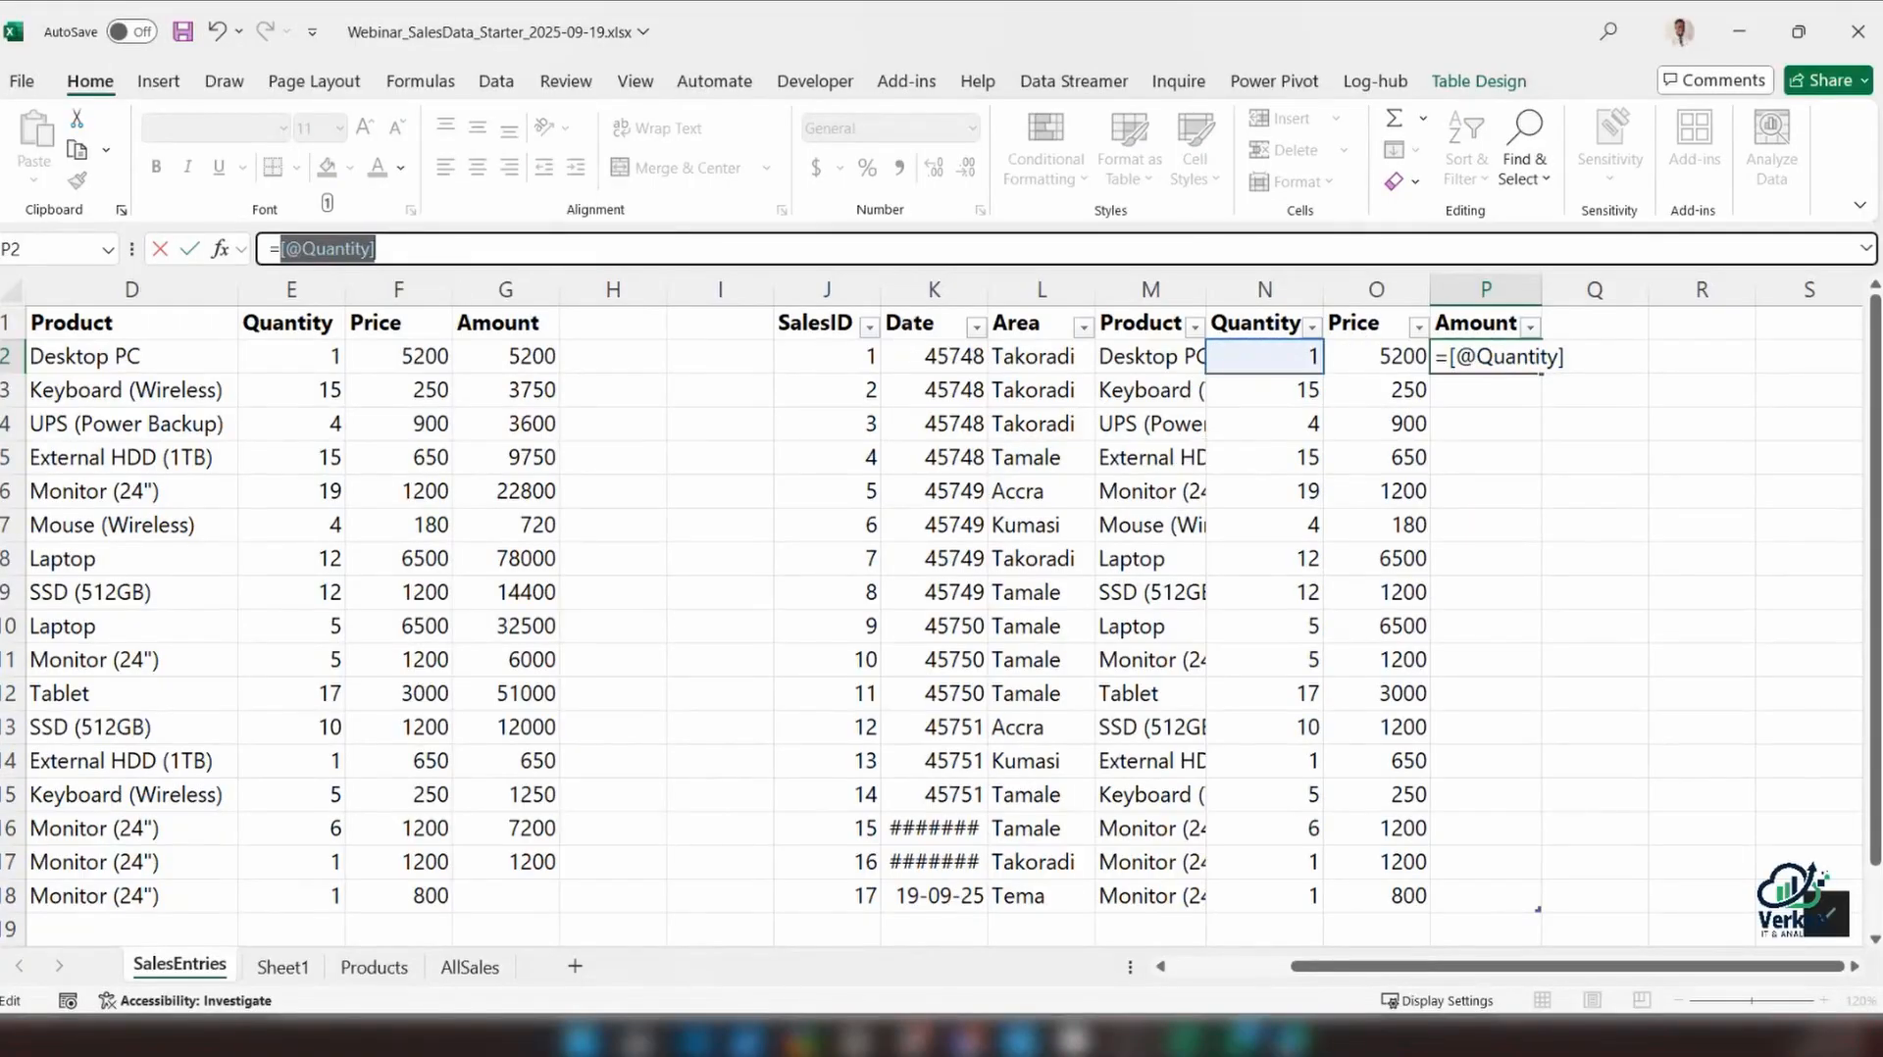
left_click(571, 243)
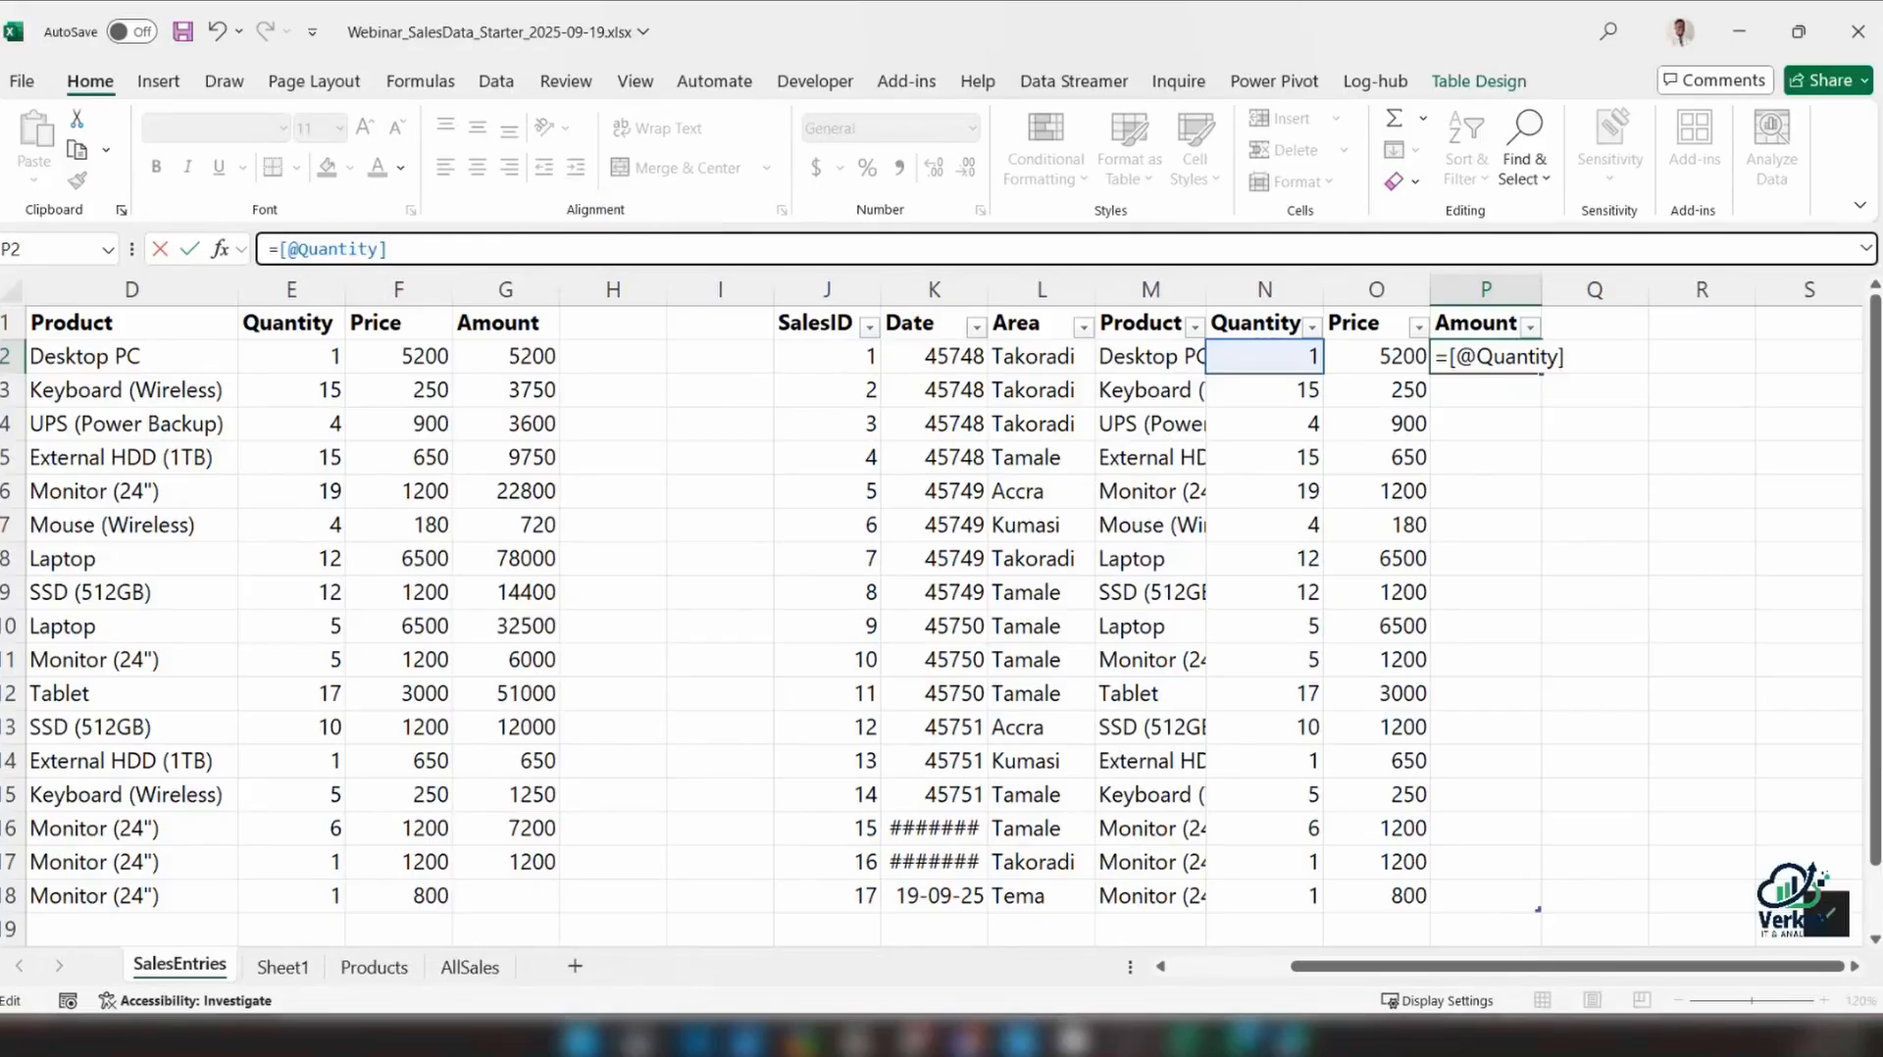
type("*")
left_click(1326, 351)
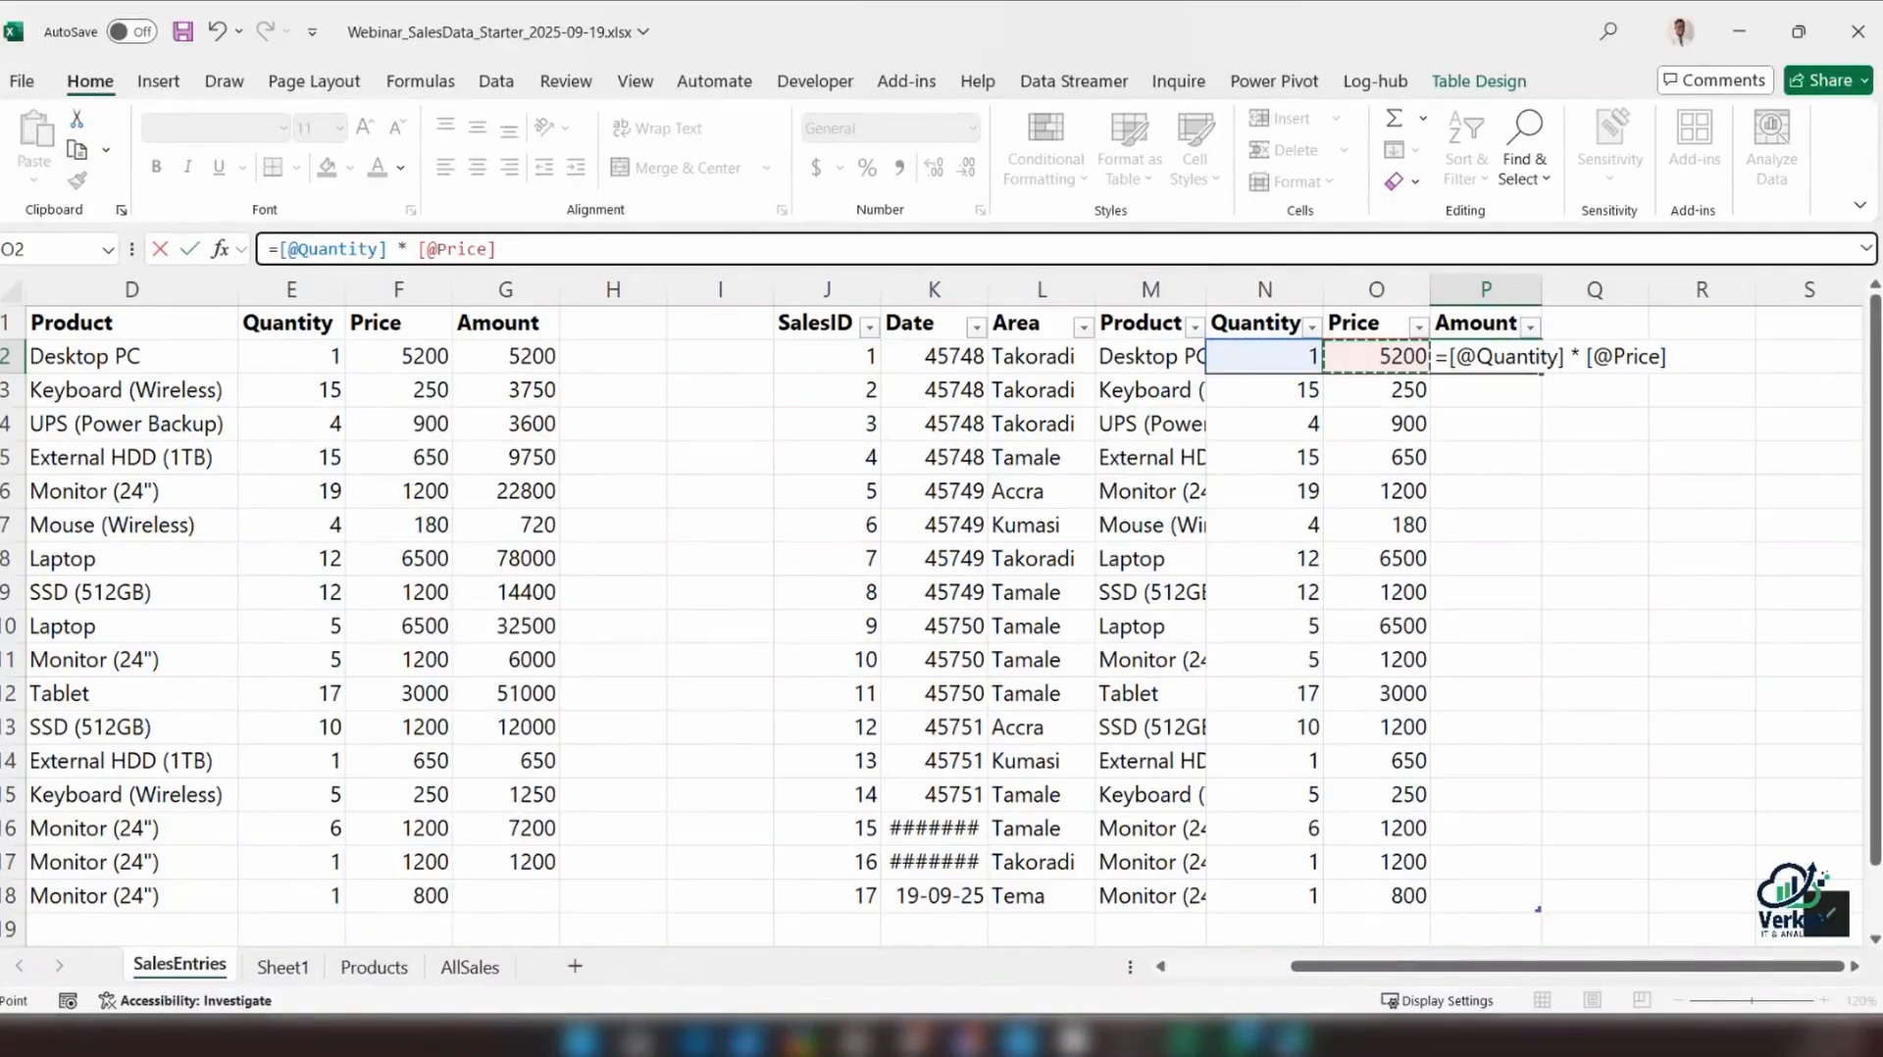
key("Return")
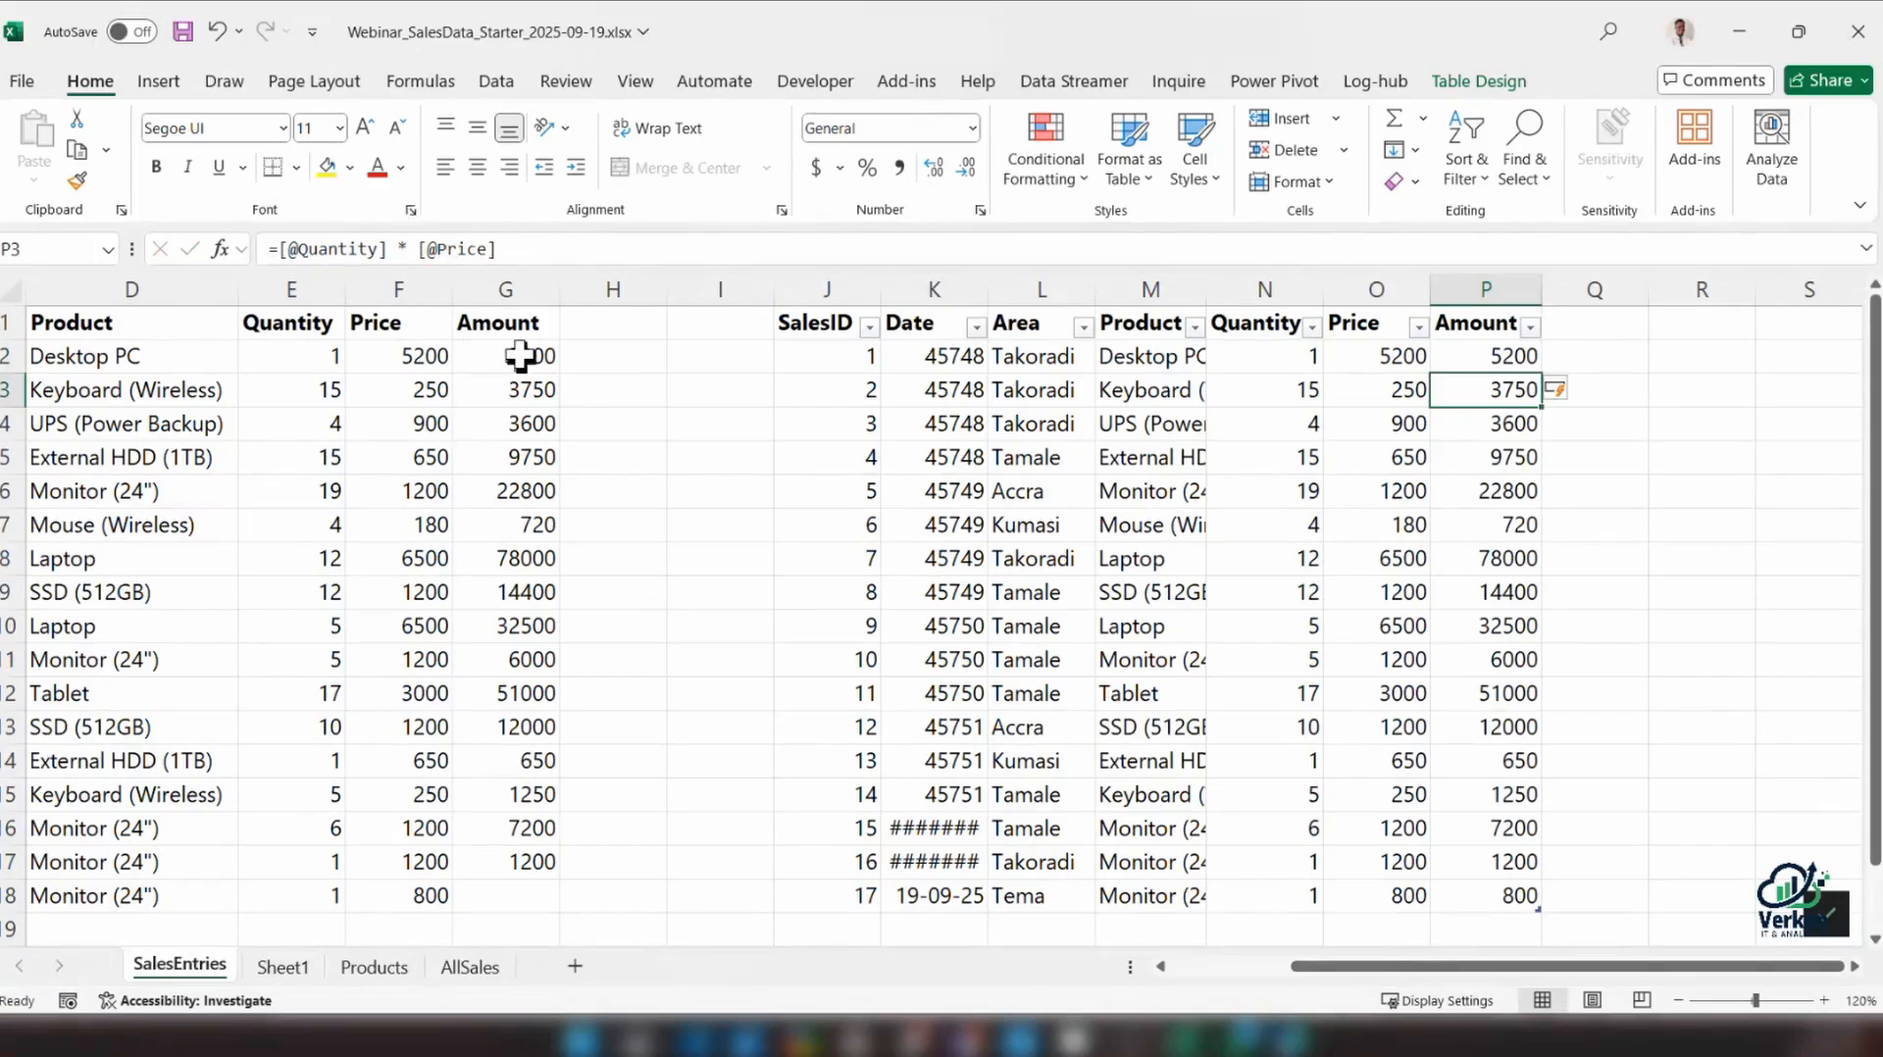
Clear all Amount formulas from column G of the plain range, including G2
left_click_drag(525, 375, 527, 510)
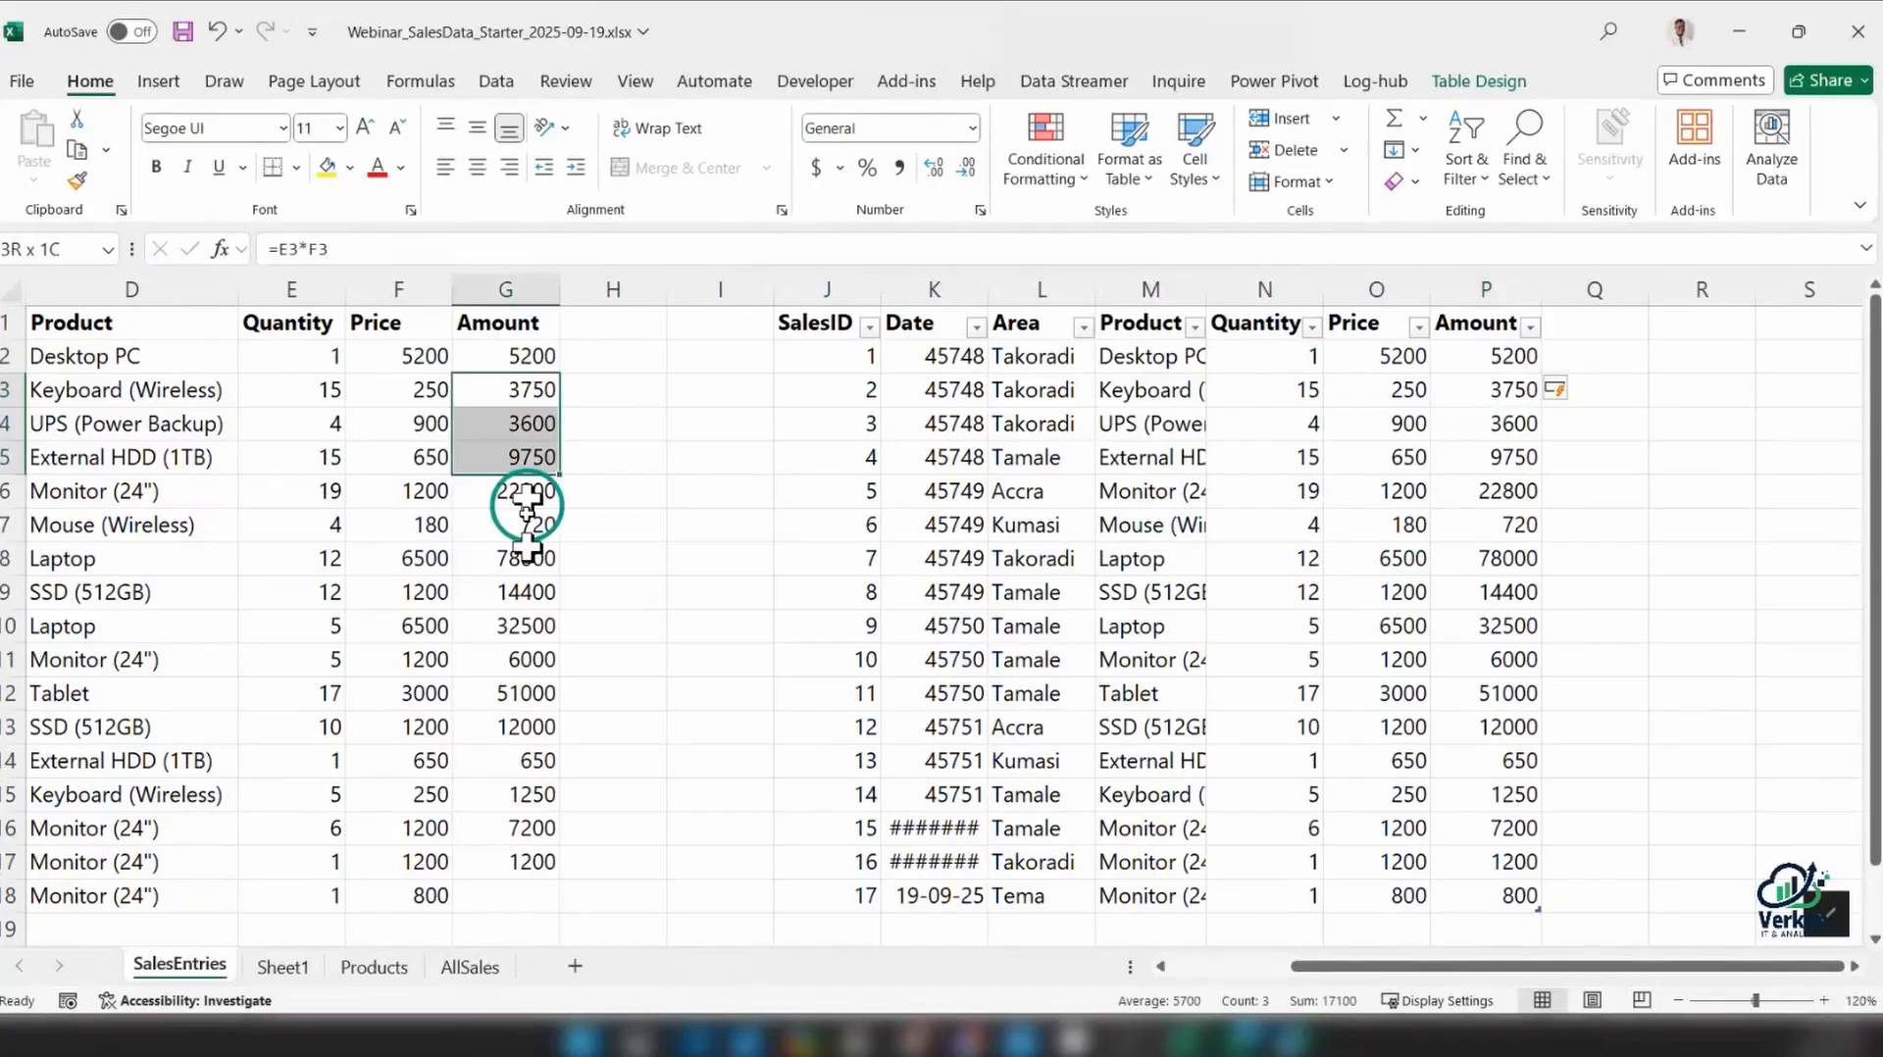
key("ctrl+shift+Down")
key("Delete")
left_click(529, 350)
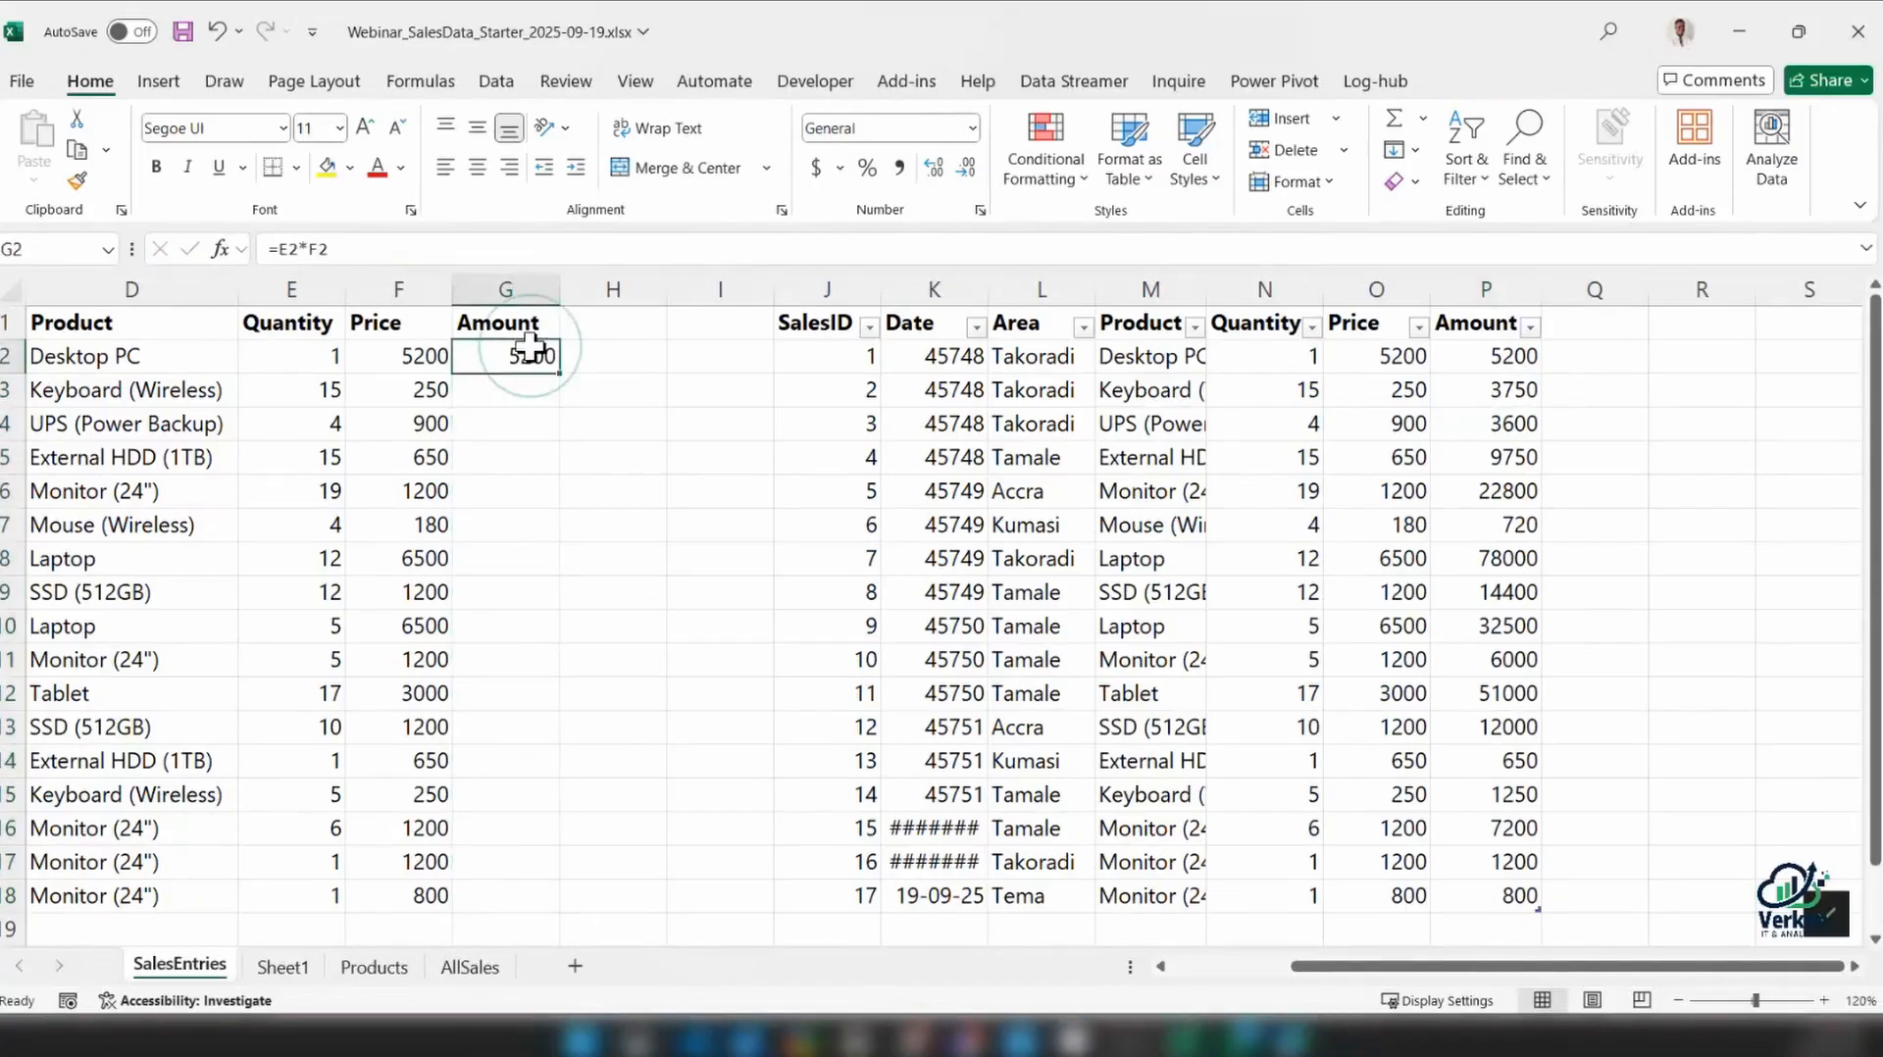
key("Delete")
left_click(650, 384)
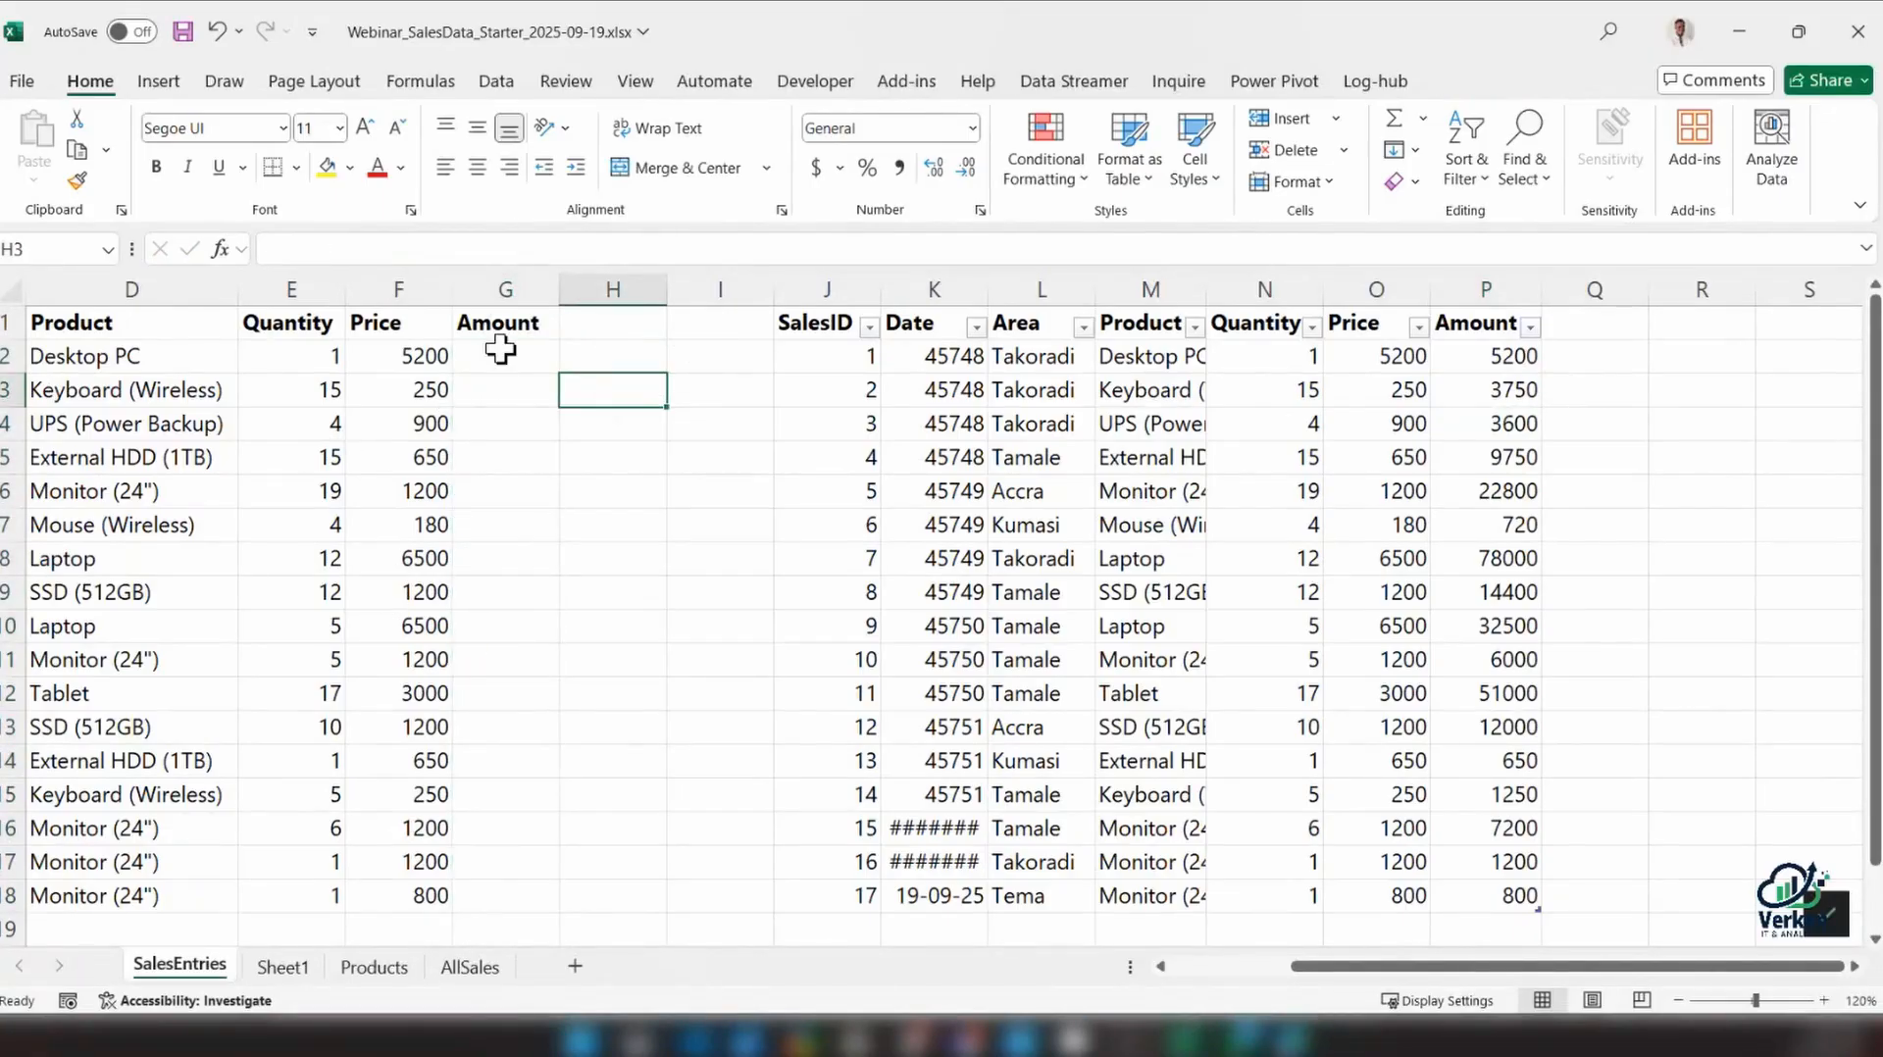
Enter =E2*F2 in G2 and fill the formula down the range's Amount column to row 18
left_click(502, 350)
type("=")
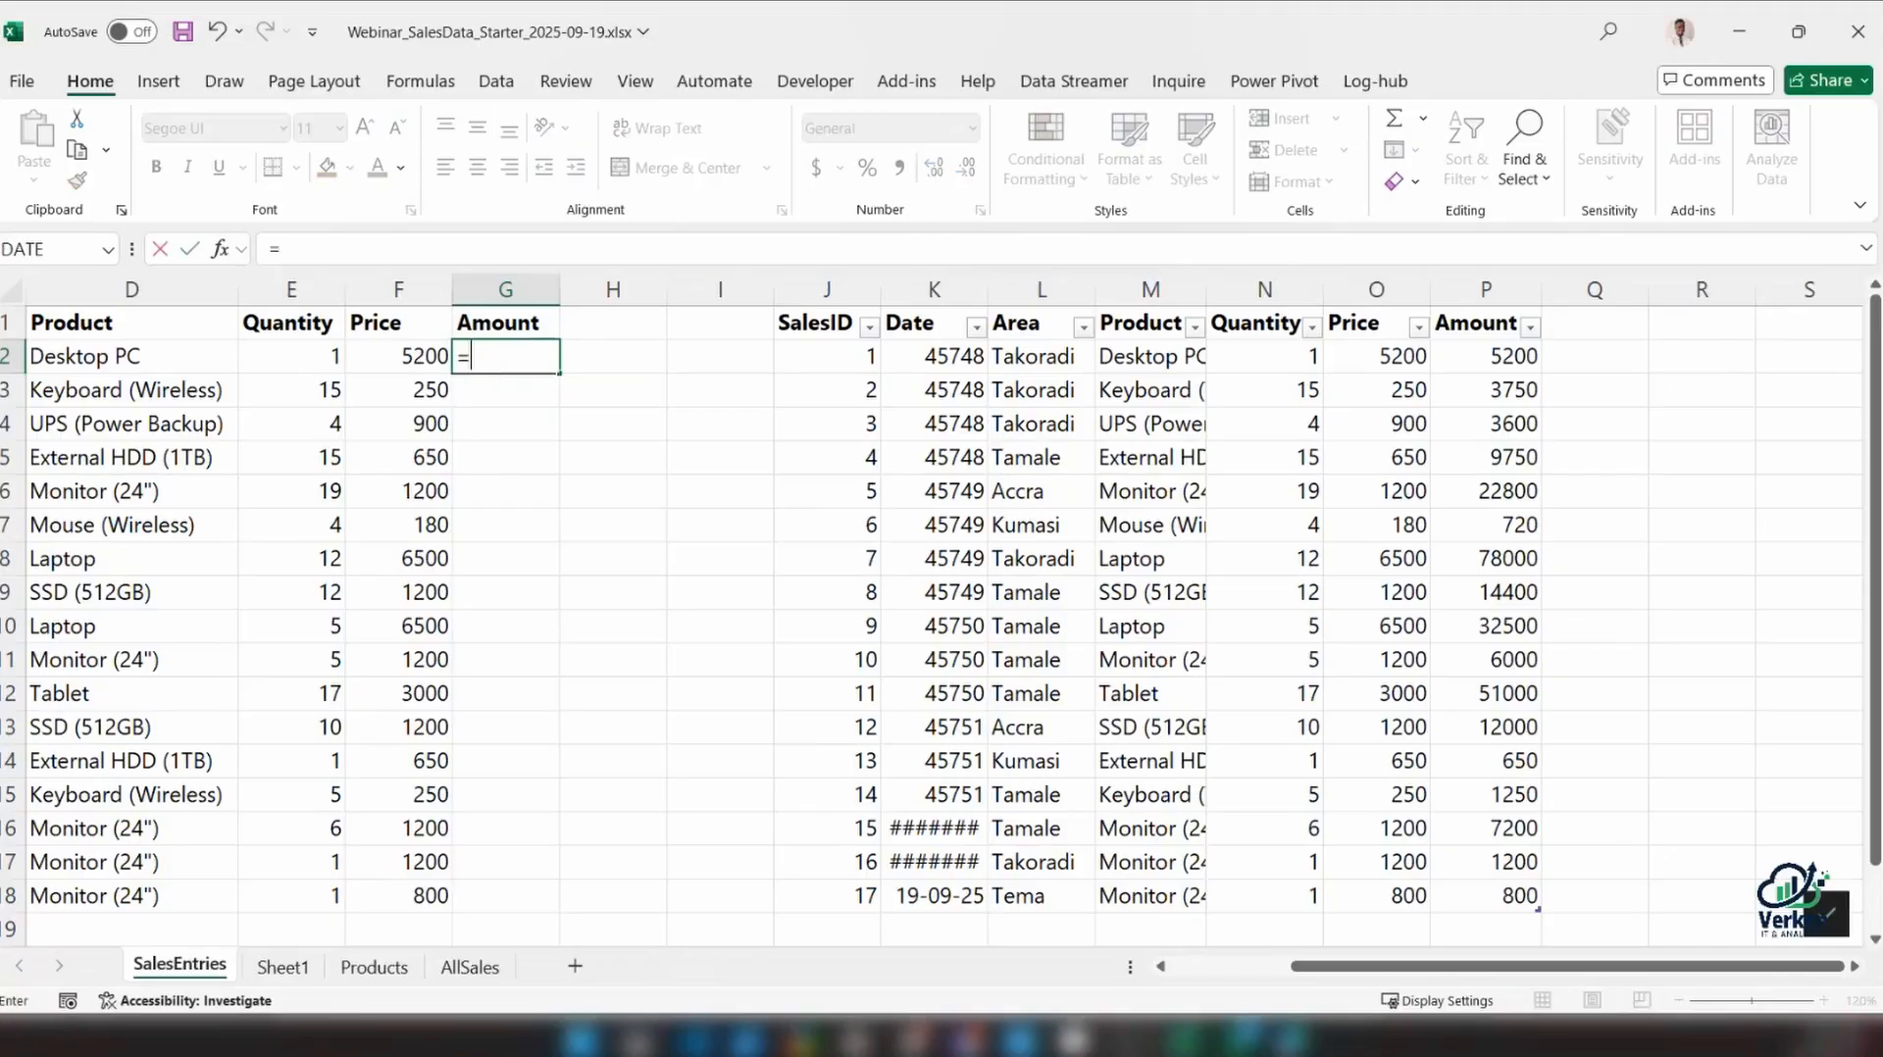
left_click(289, 356)
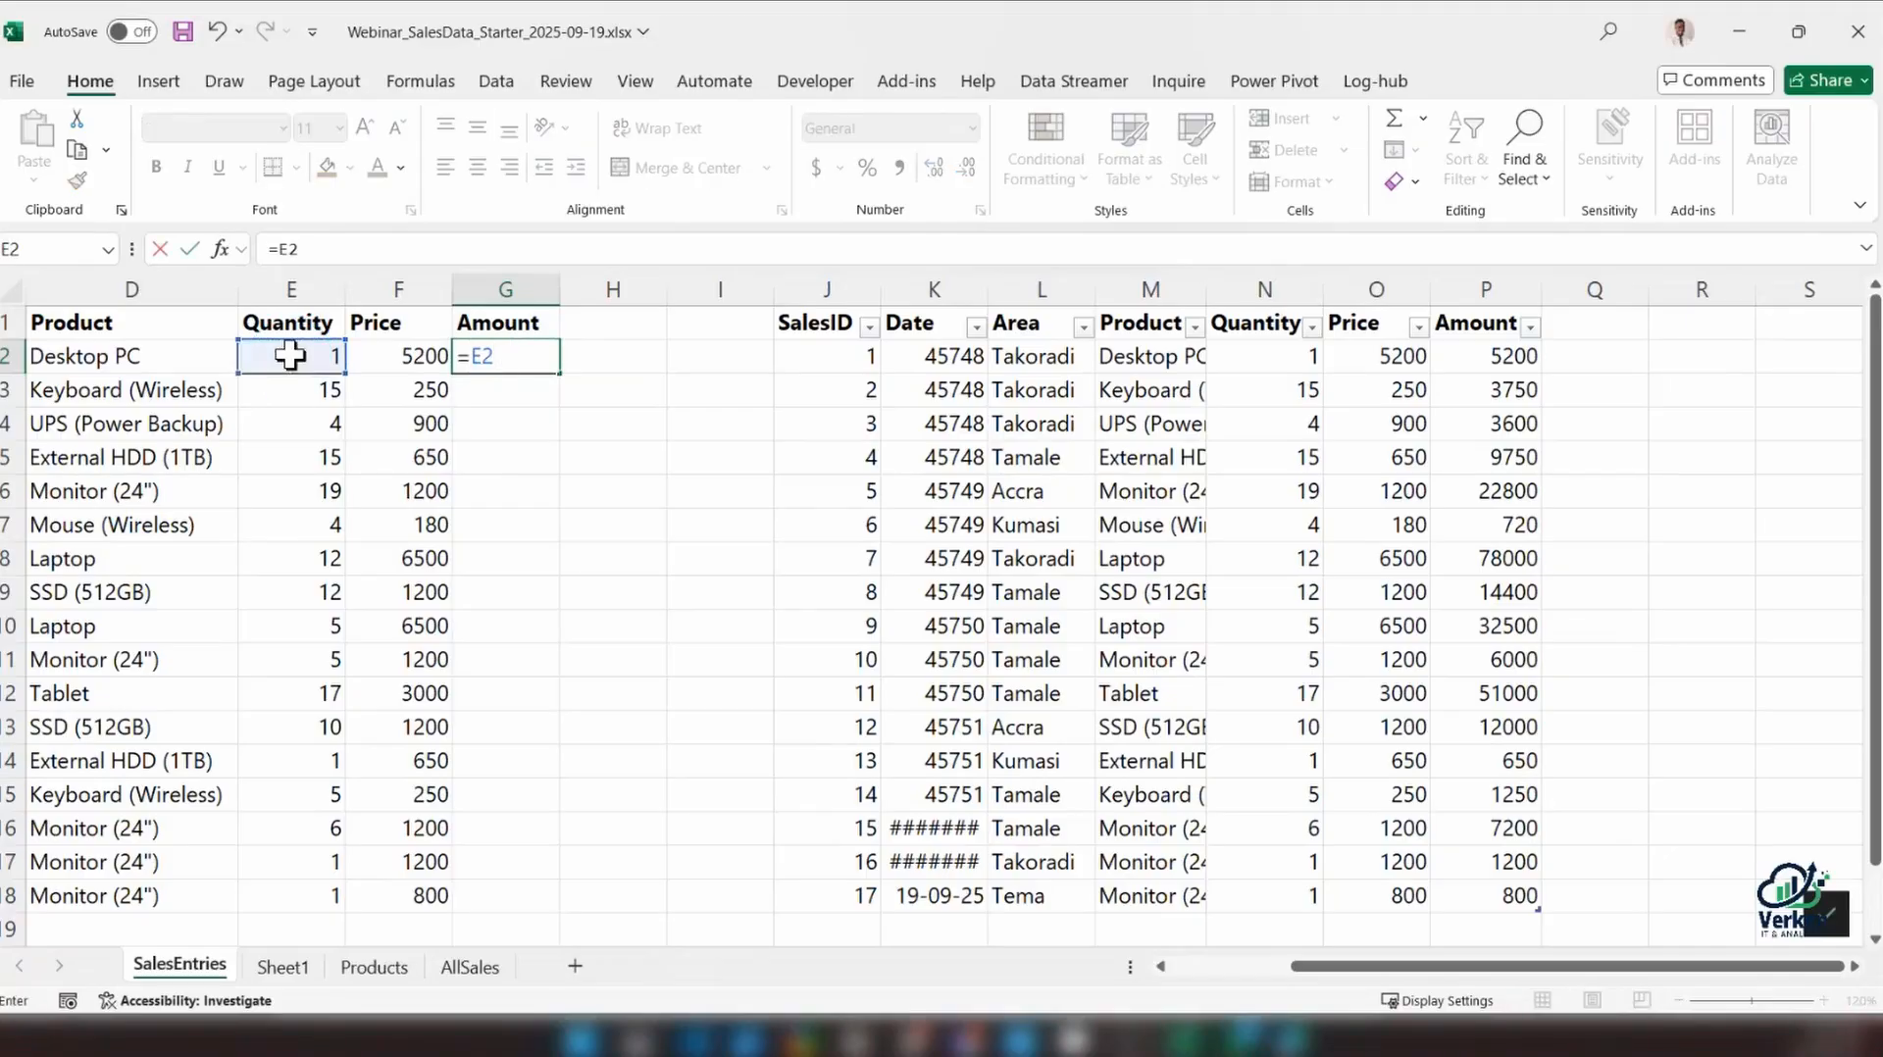
type("*")
left_click(394, 361)
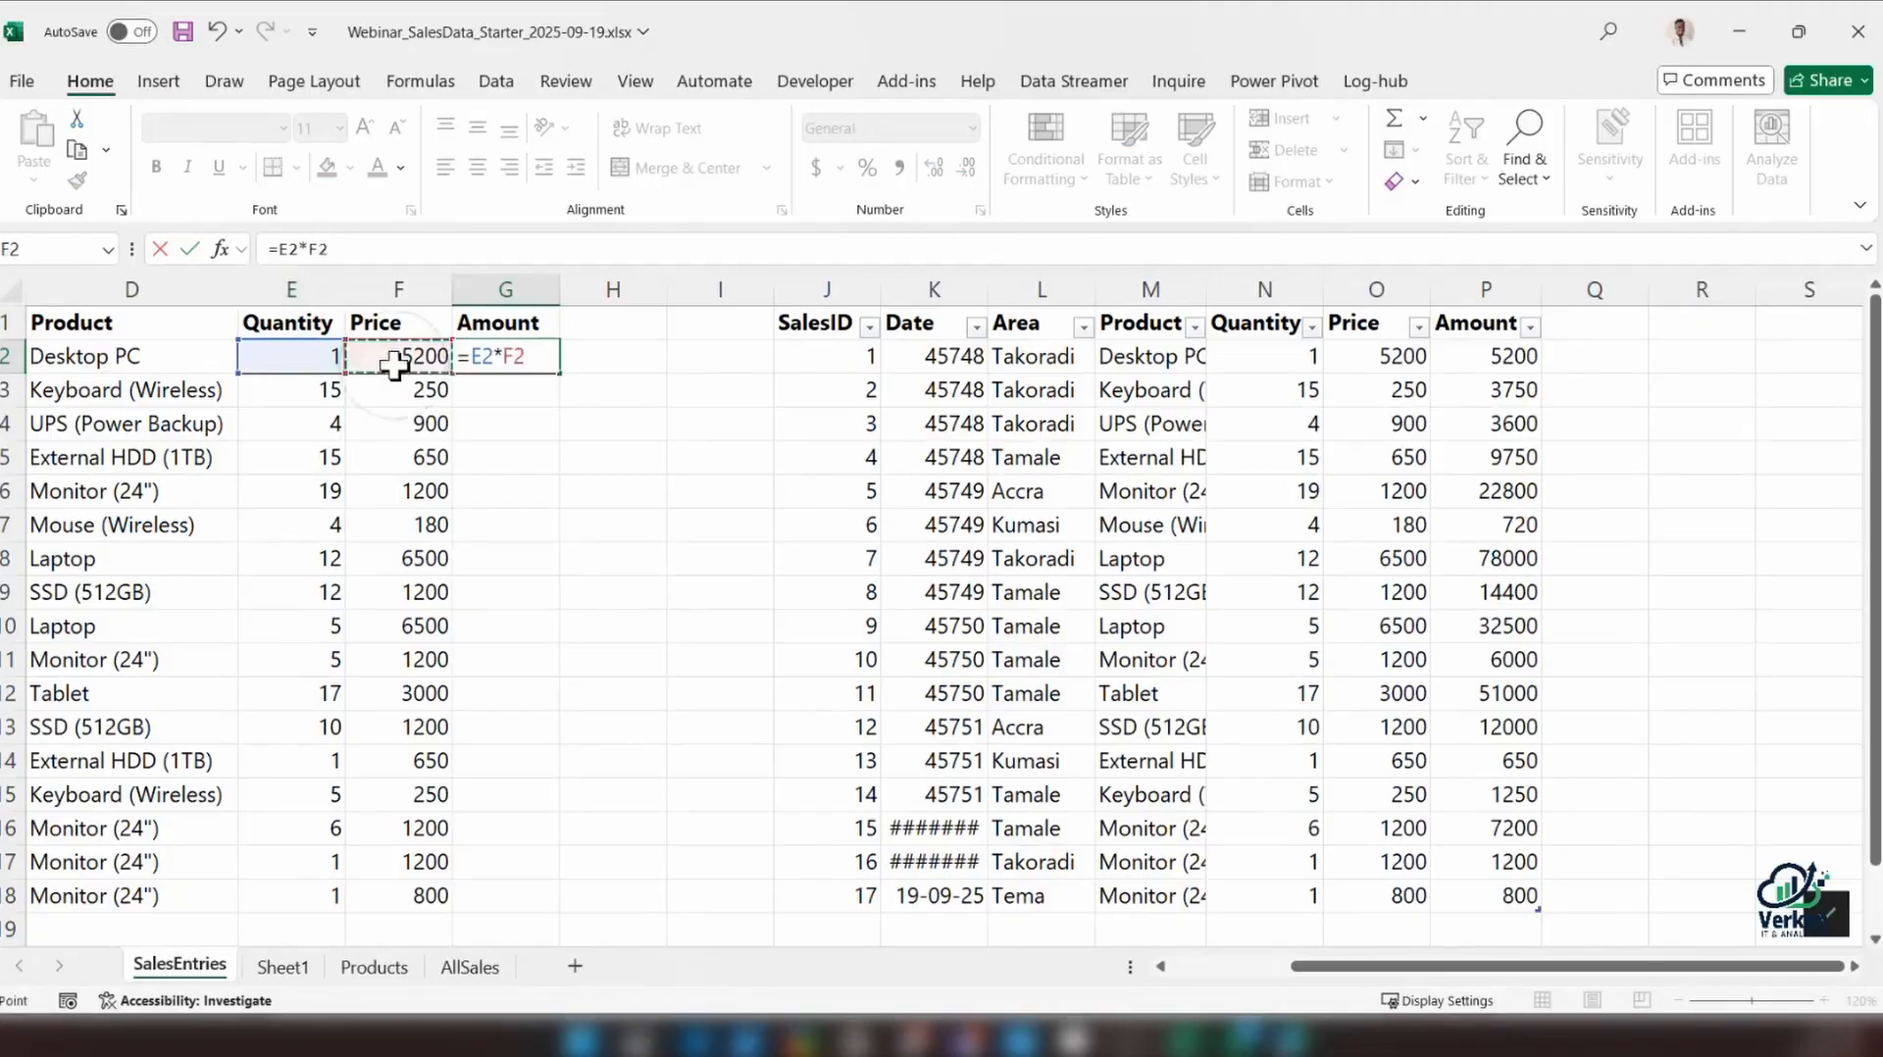
key("Return")
left_click(513, 356)
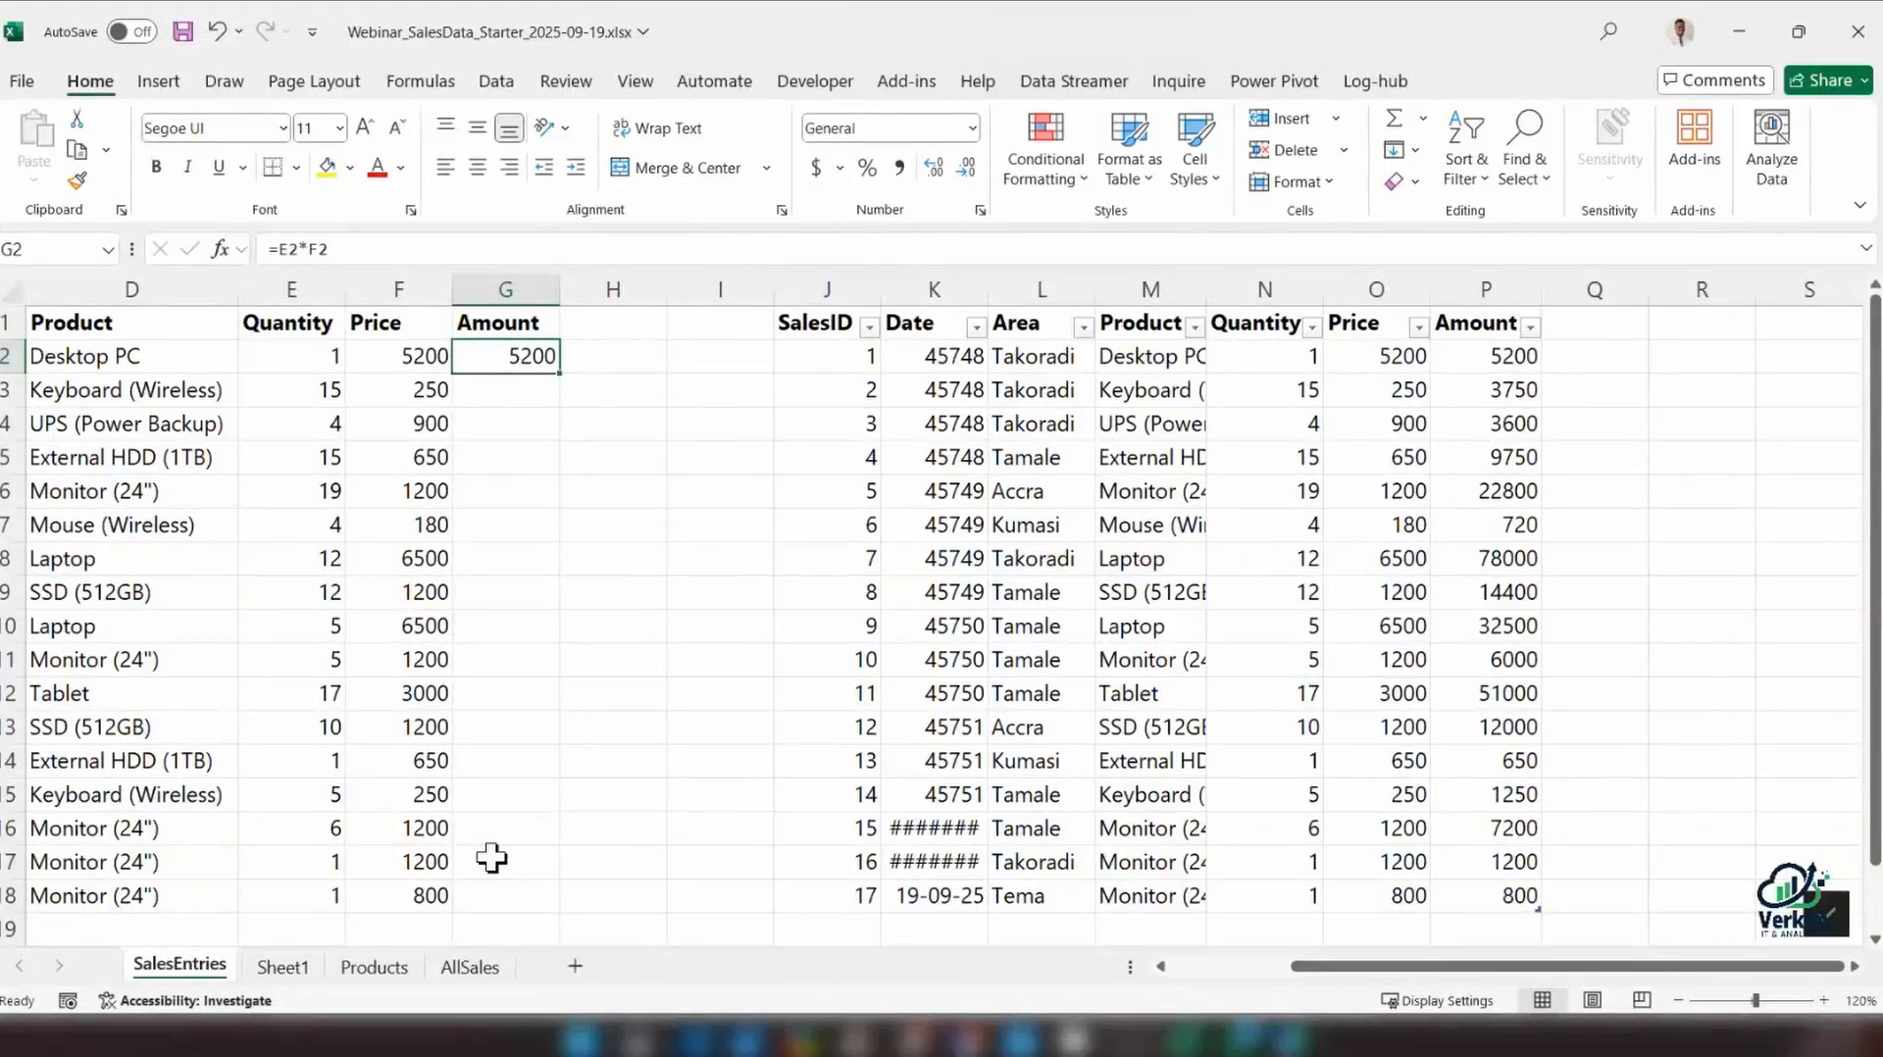
double_click(559, 373)
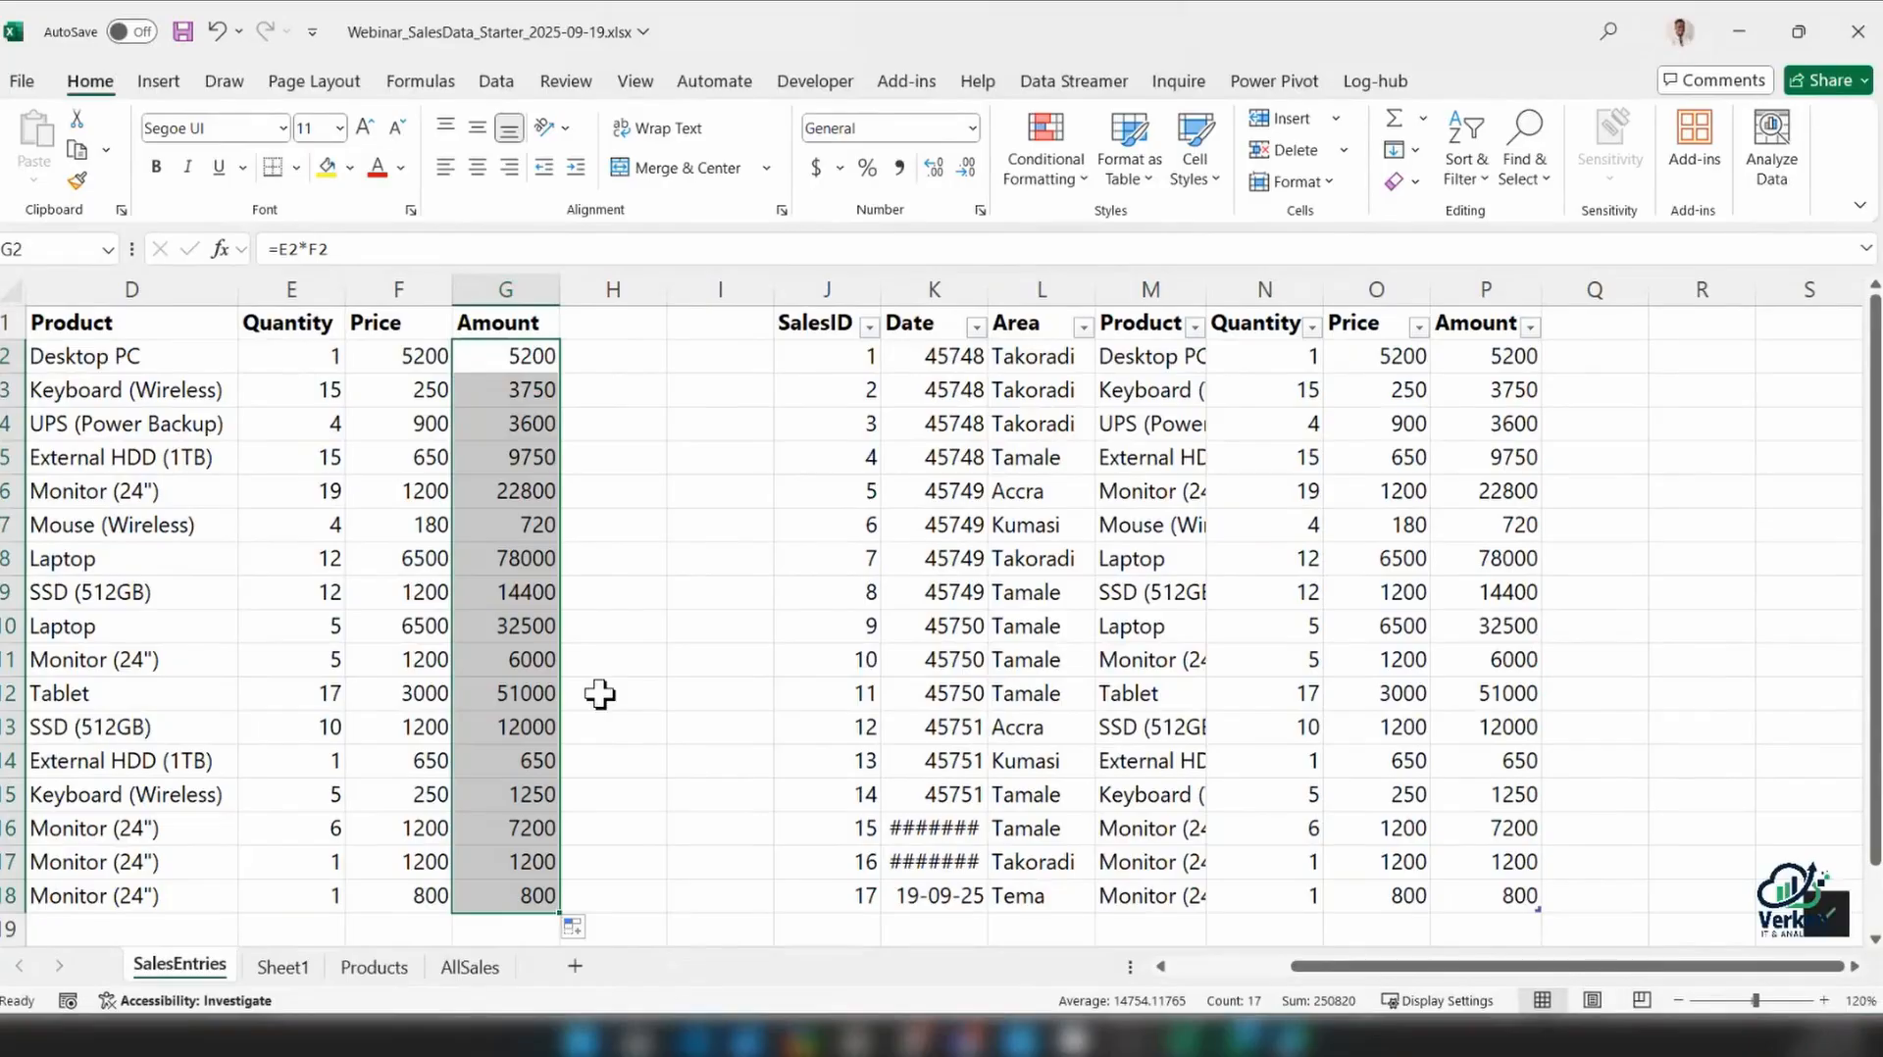
left_click_drag(1515, 887, 1491, 357)
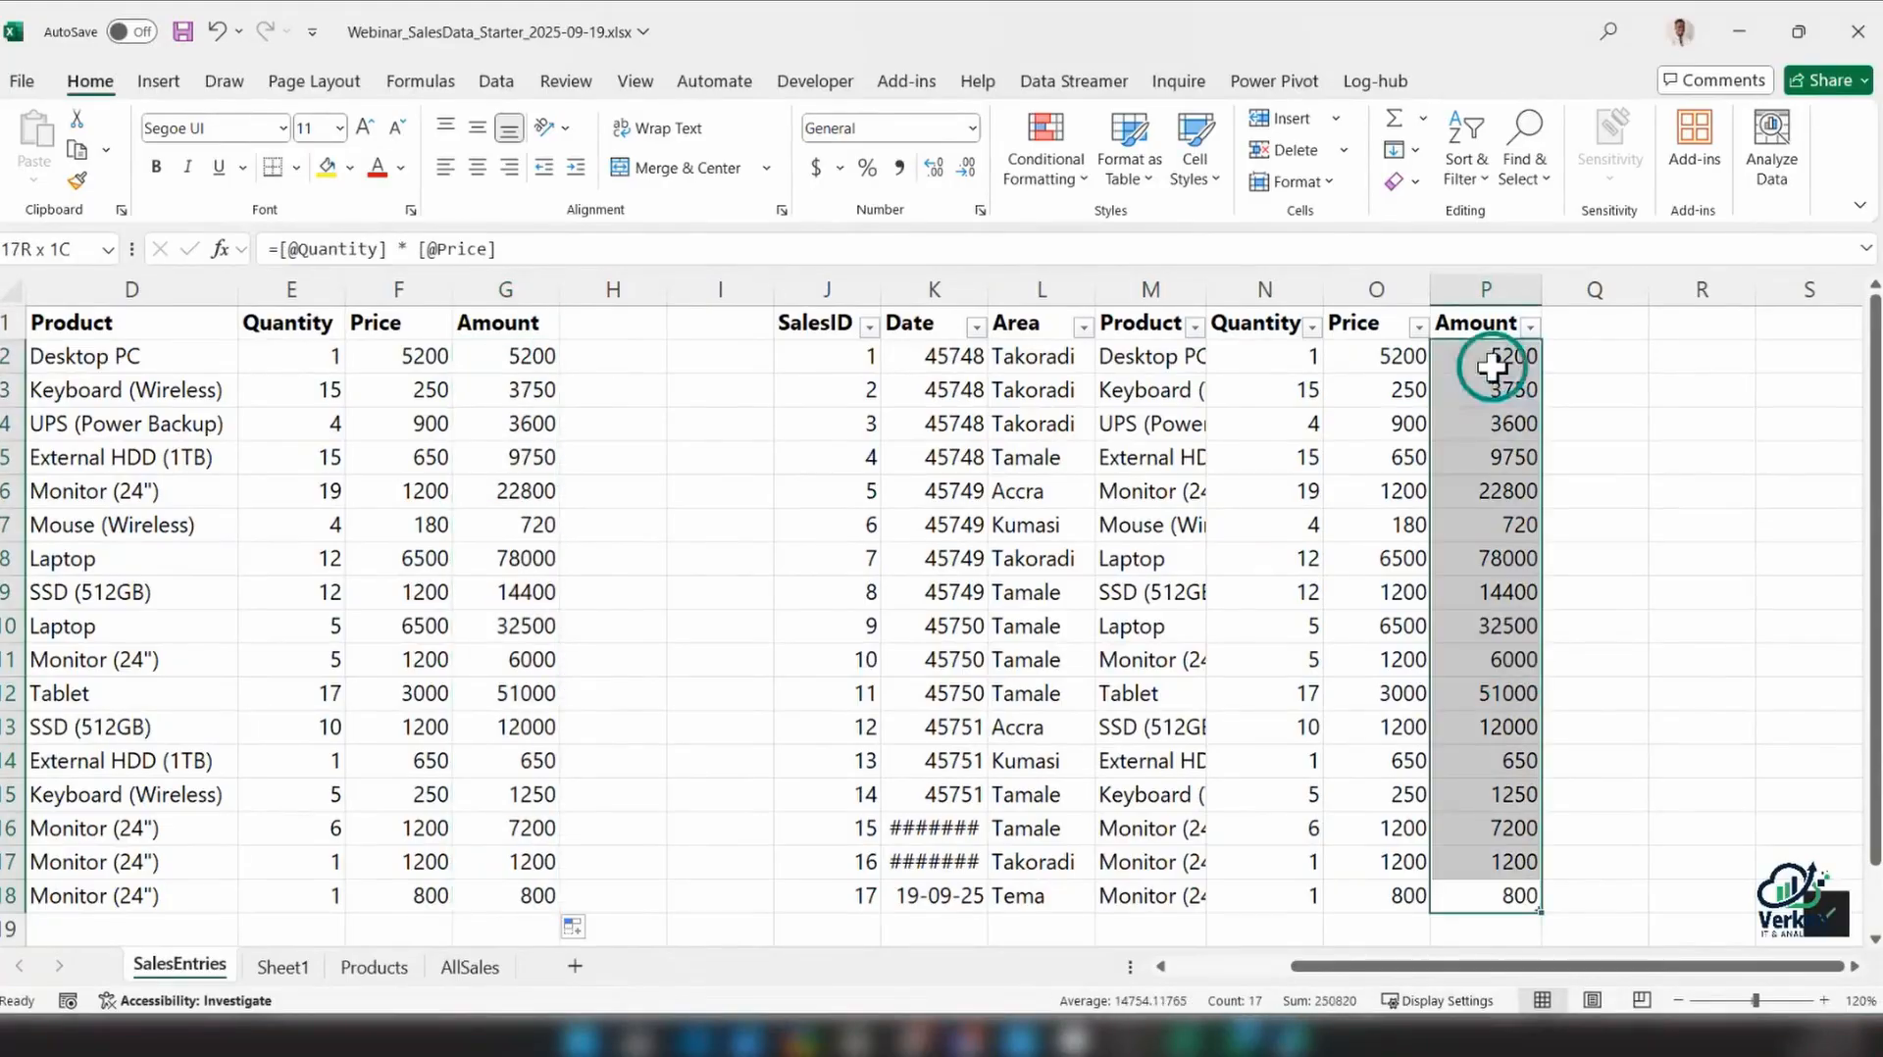
key("Delete")
left_click(1474, 365)
type("=")
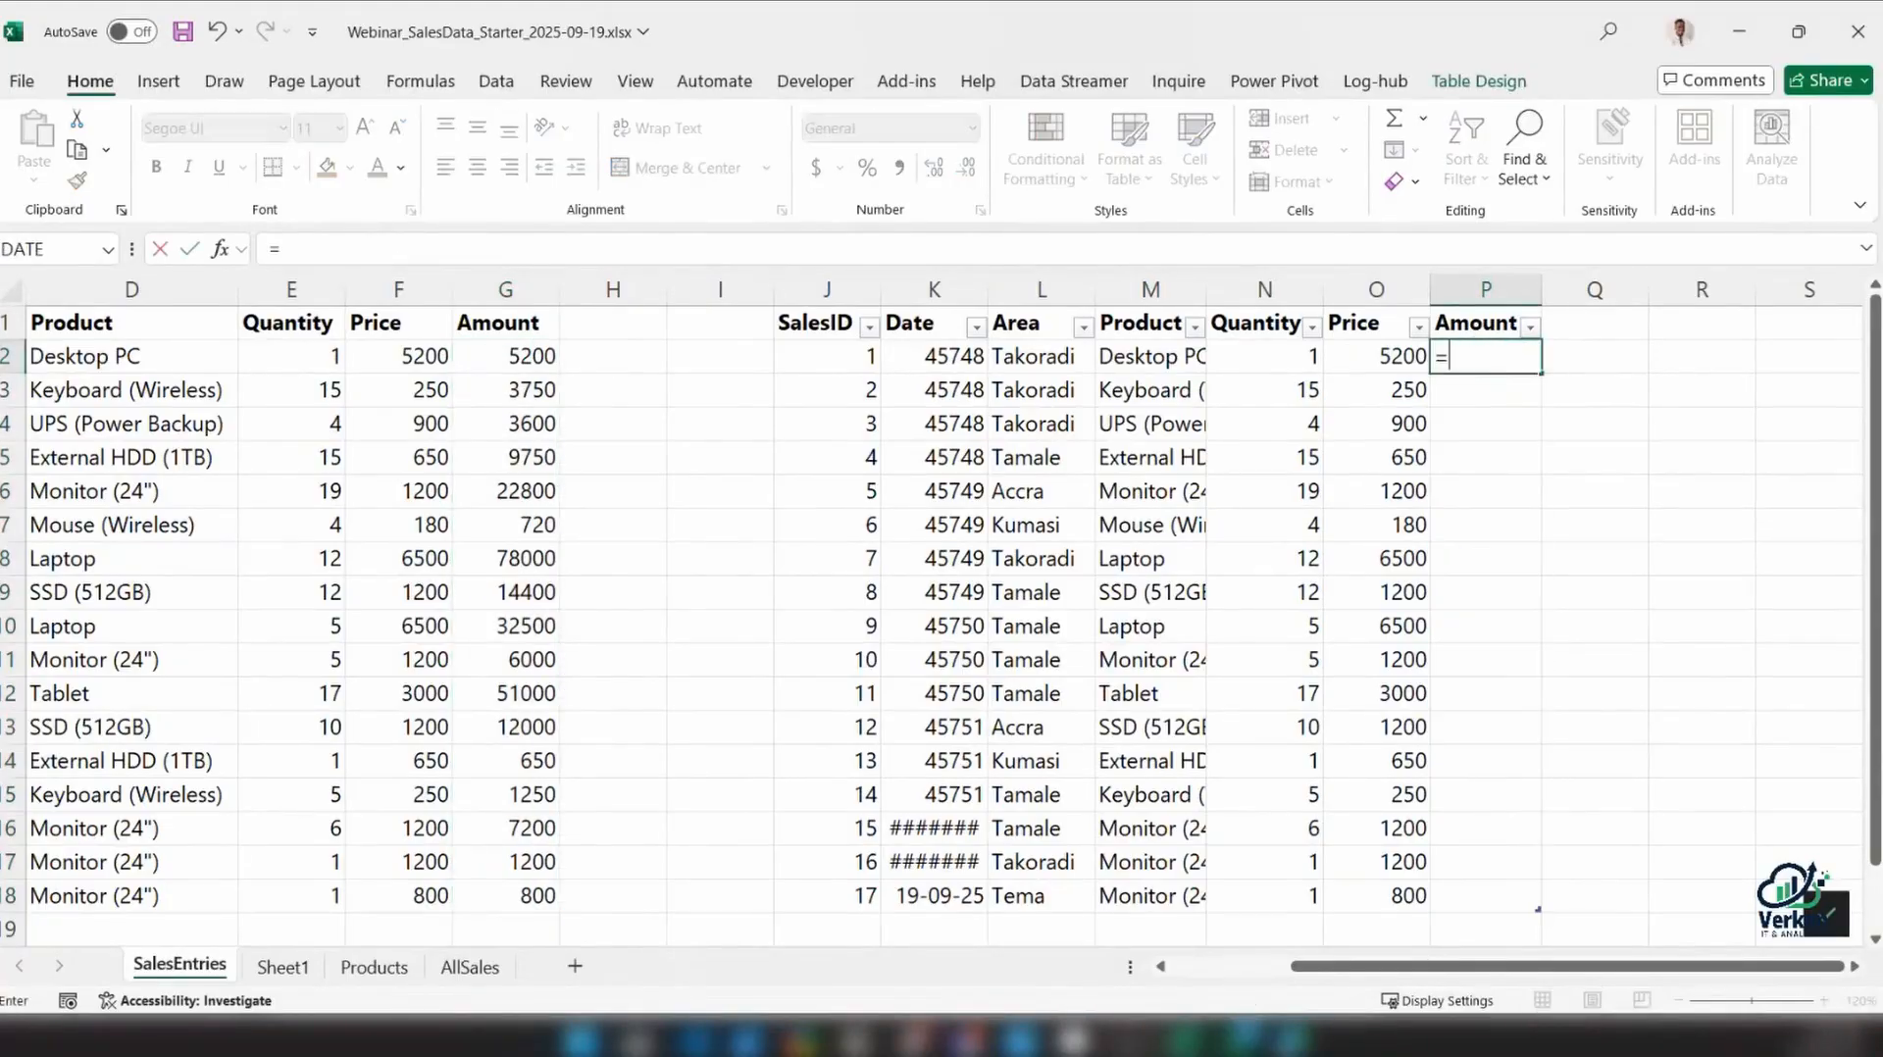
left_click(1282, 355)
type("*")
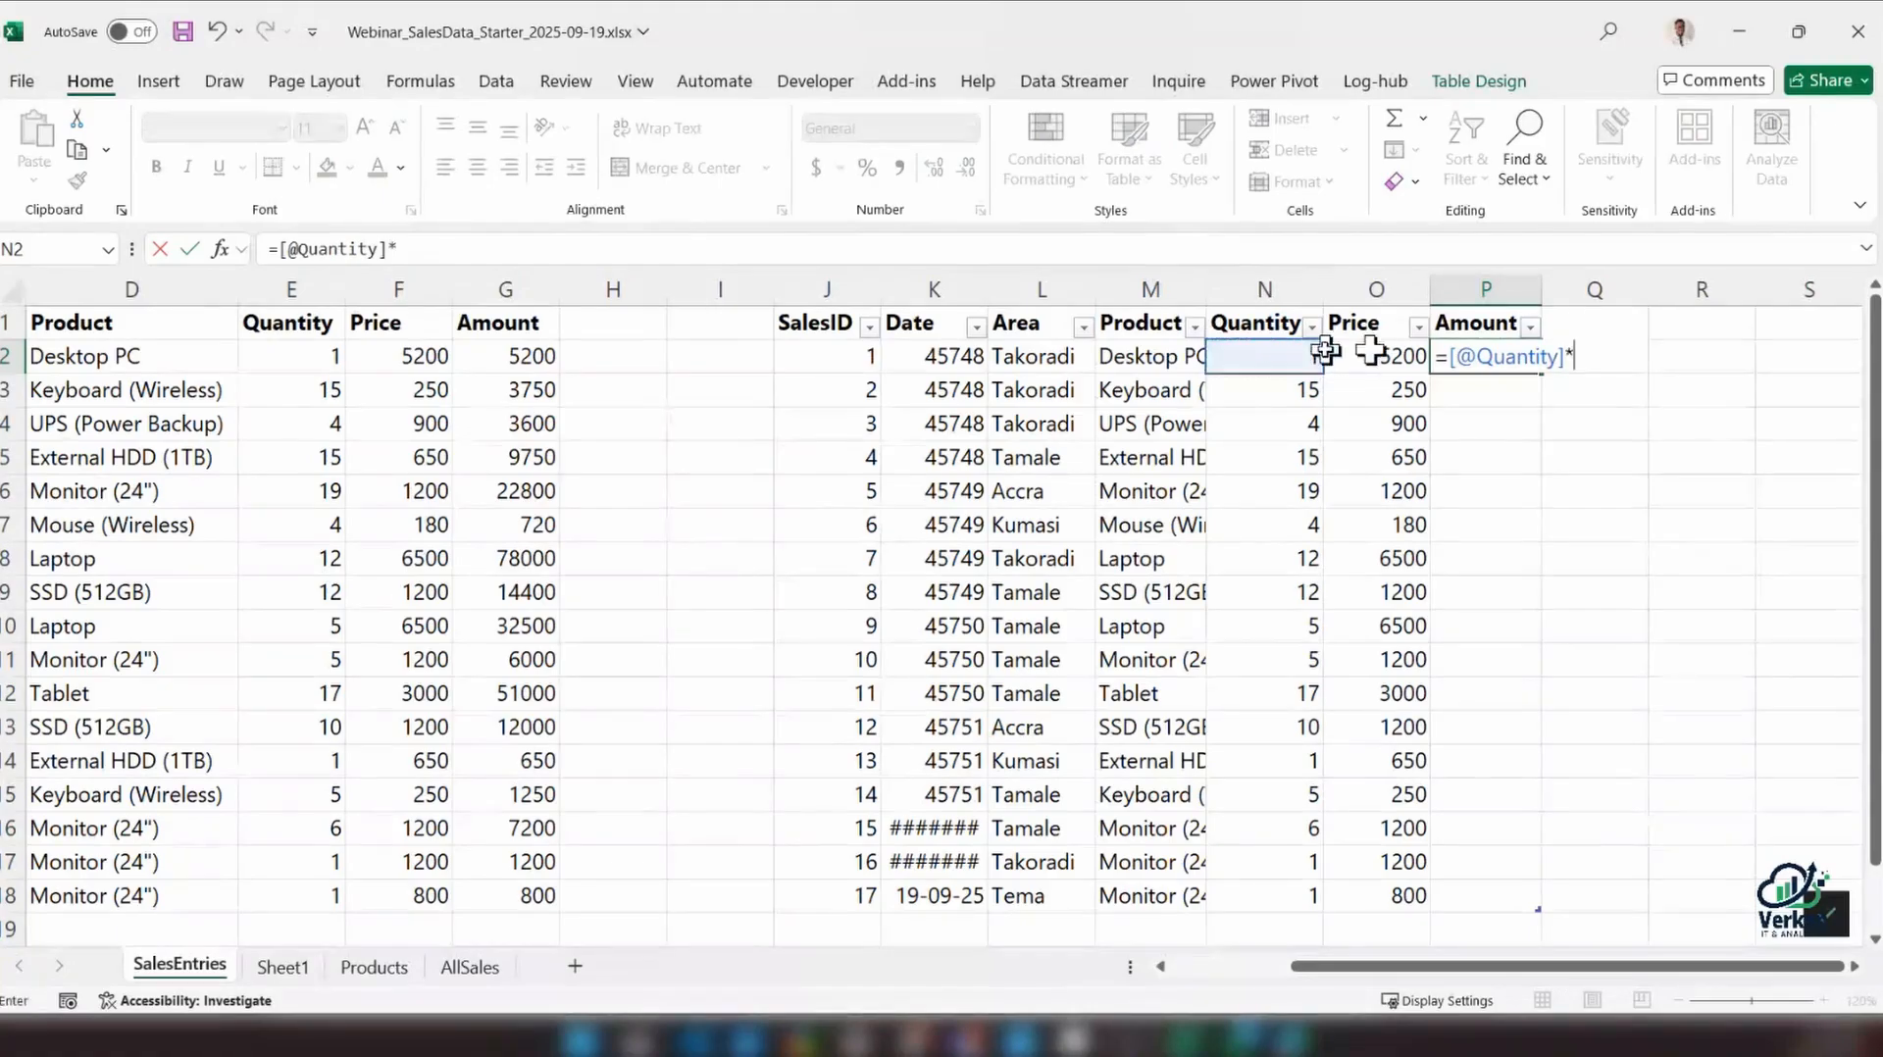
left_click(1408, 356)
key("Return")
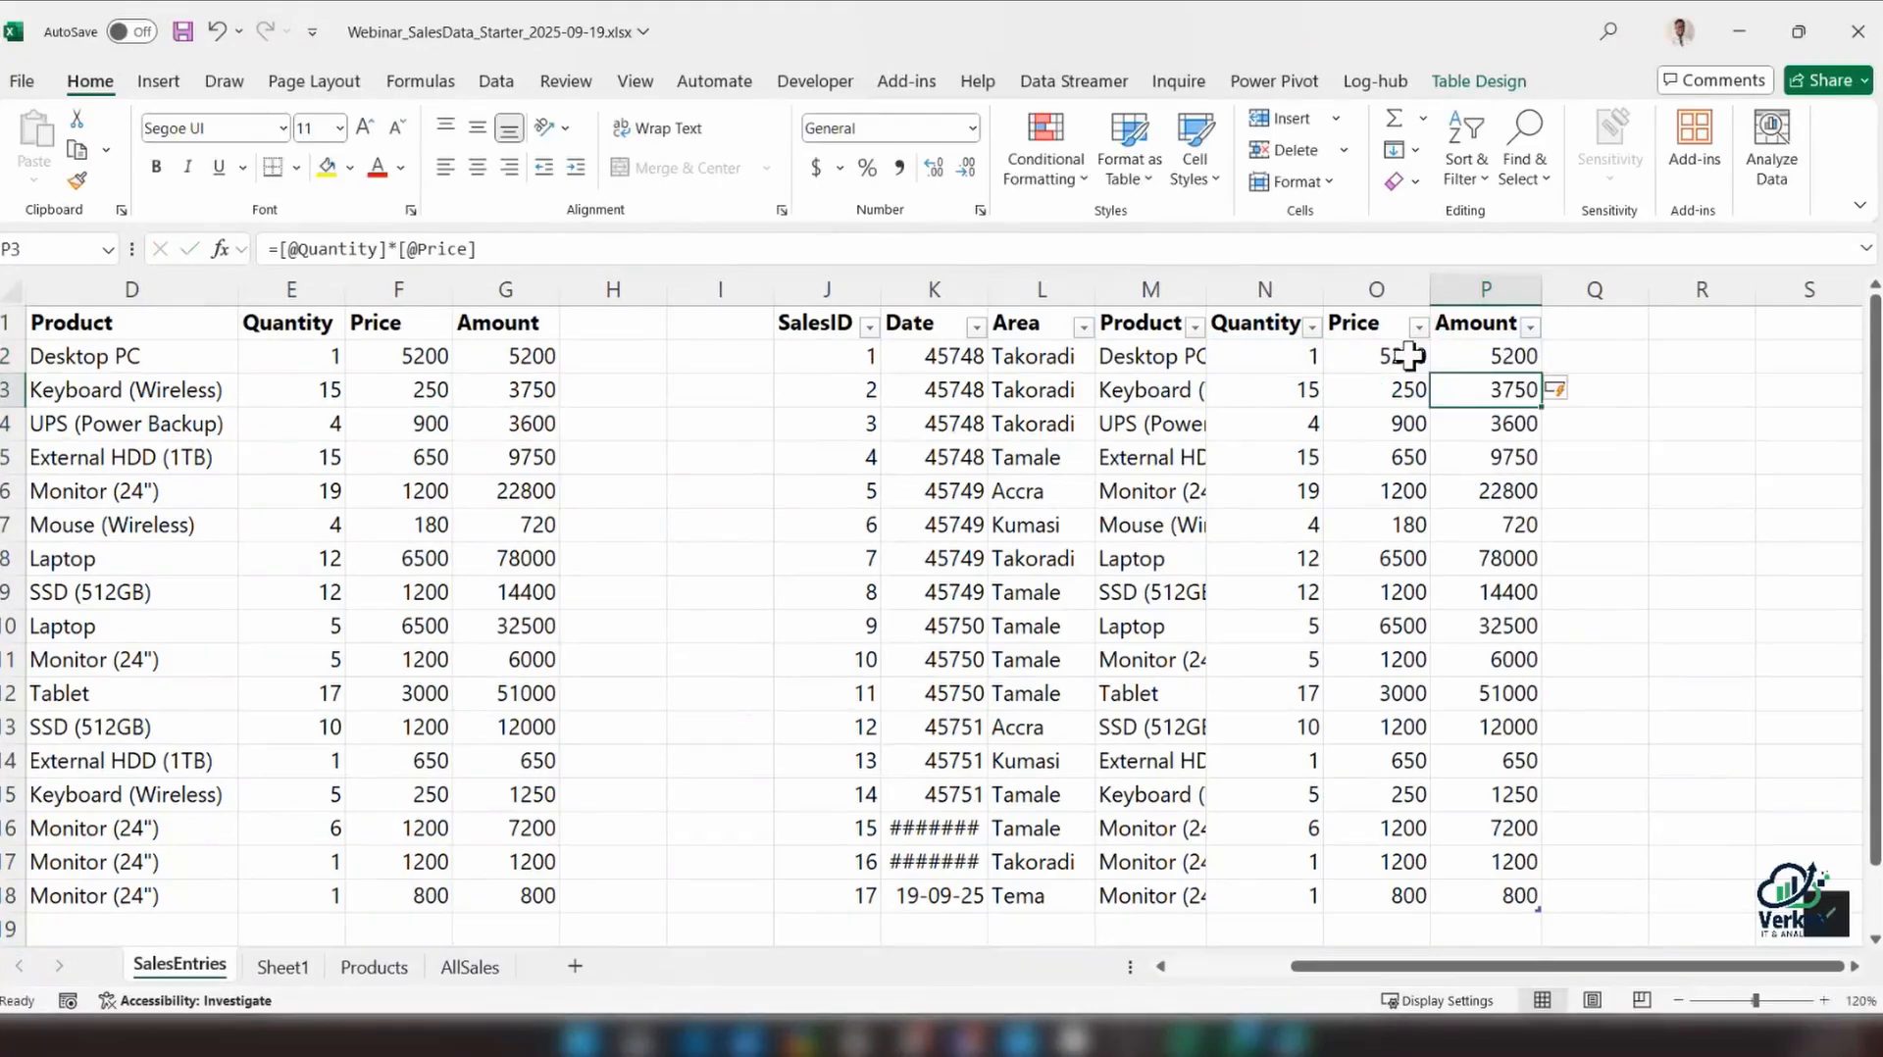
Change the plain range's G2 formula to =(E2*F2)*1.5 and fill it down the Amount column to row 18
left_click(533, 361)
left_click(274, 249)
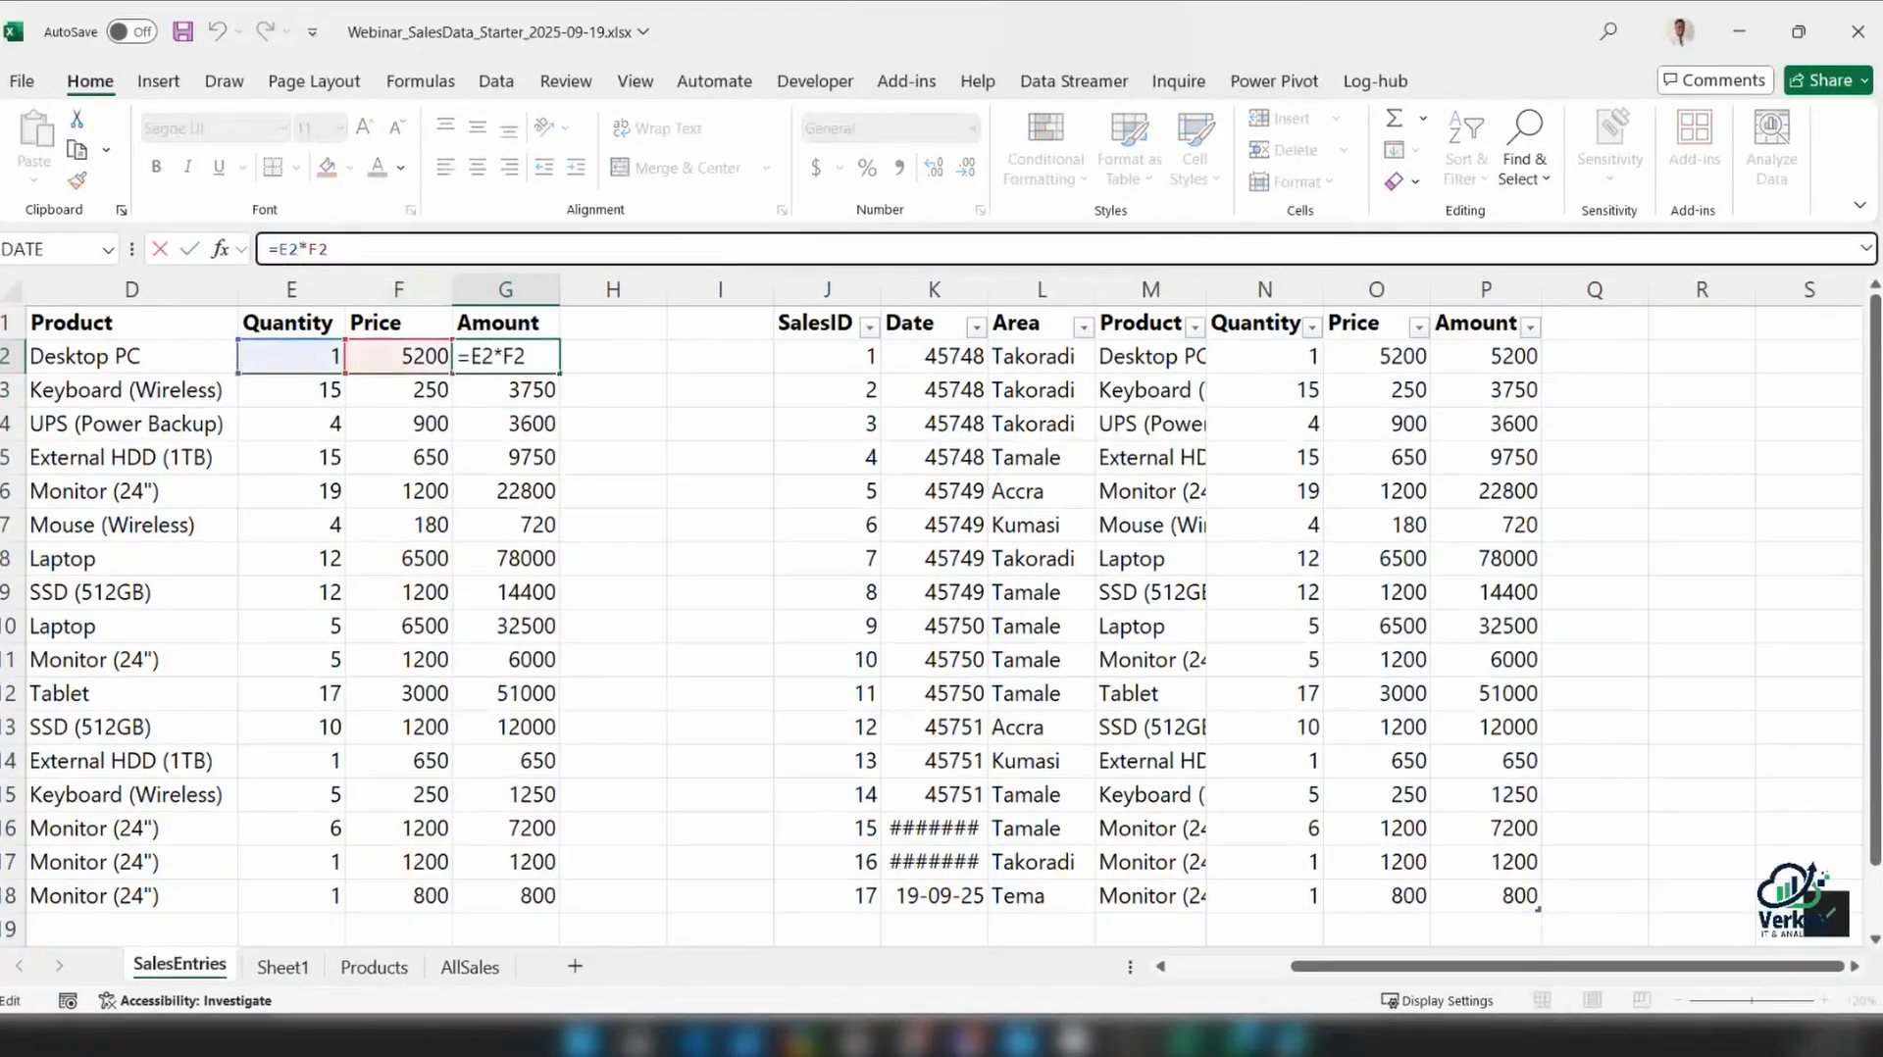
type("(E2*F2)")
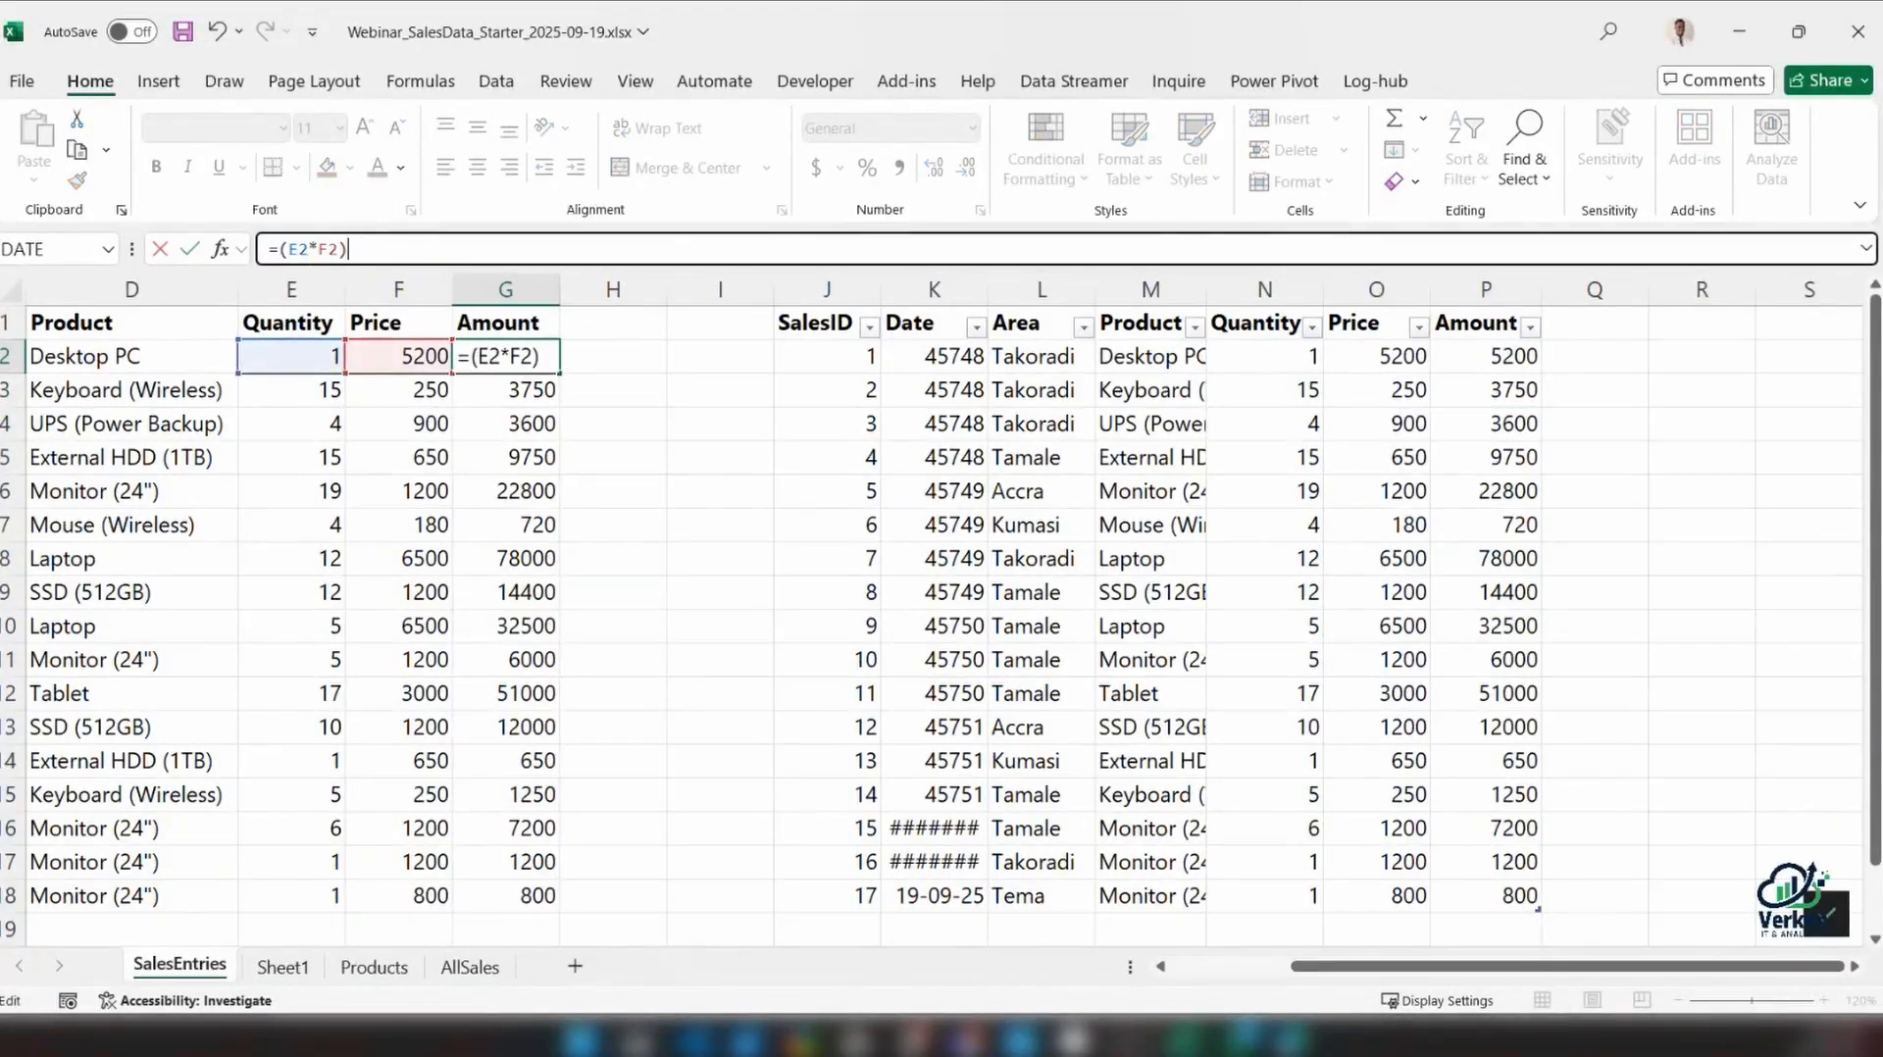
type("*1.5")
key("Return")
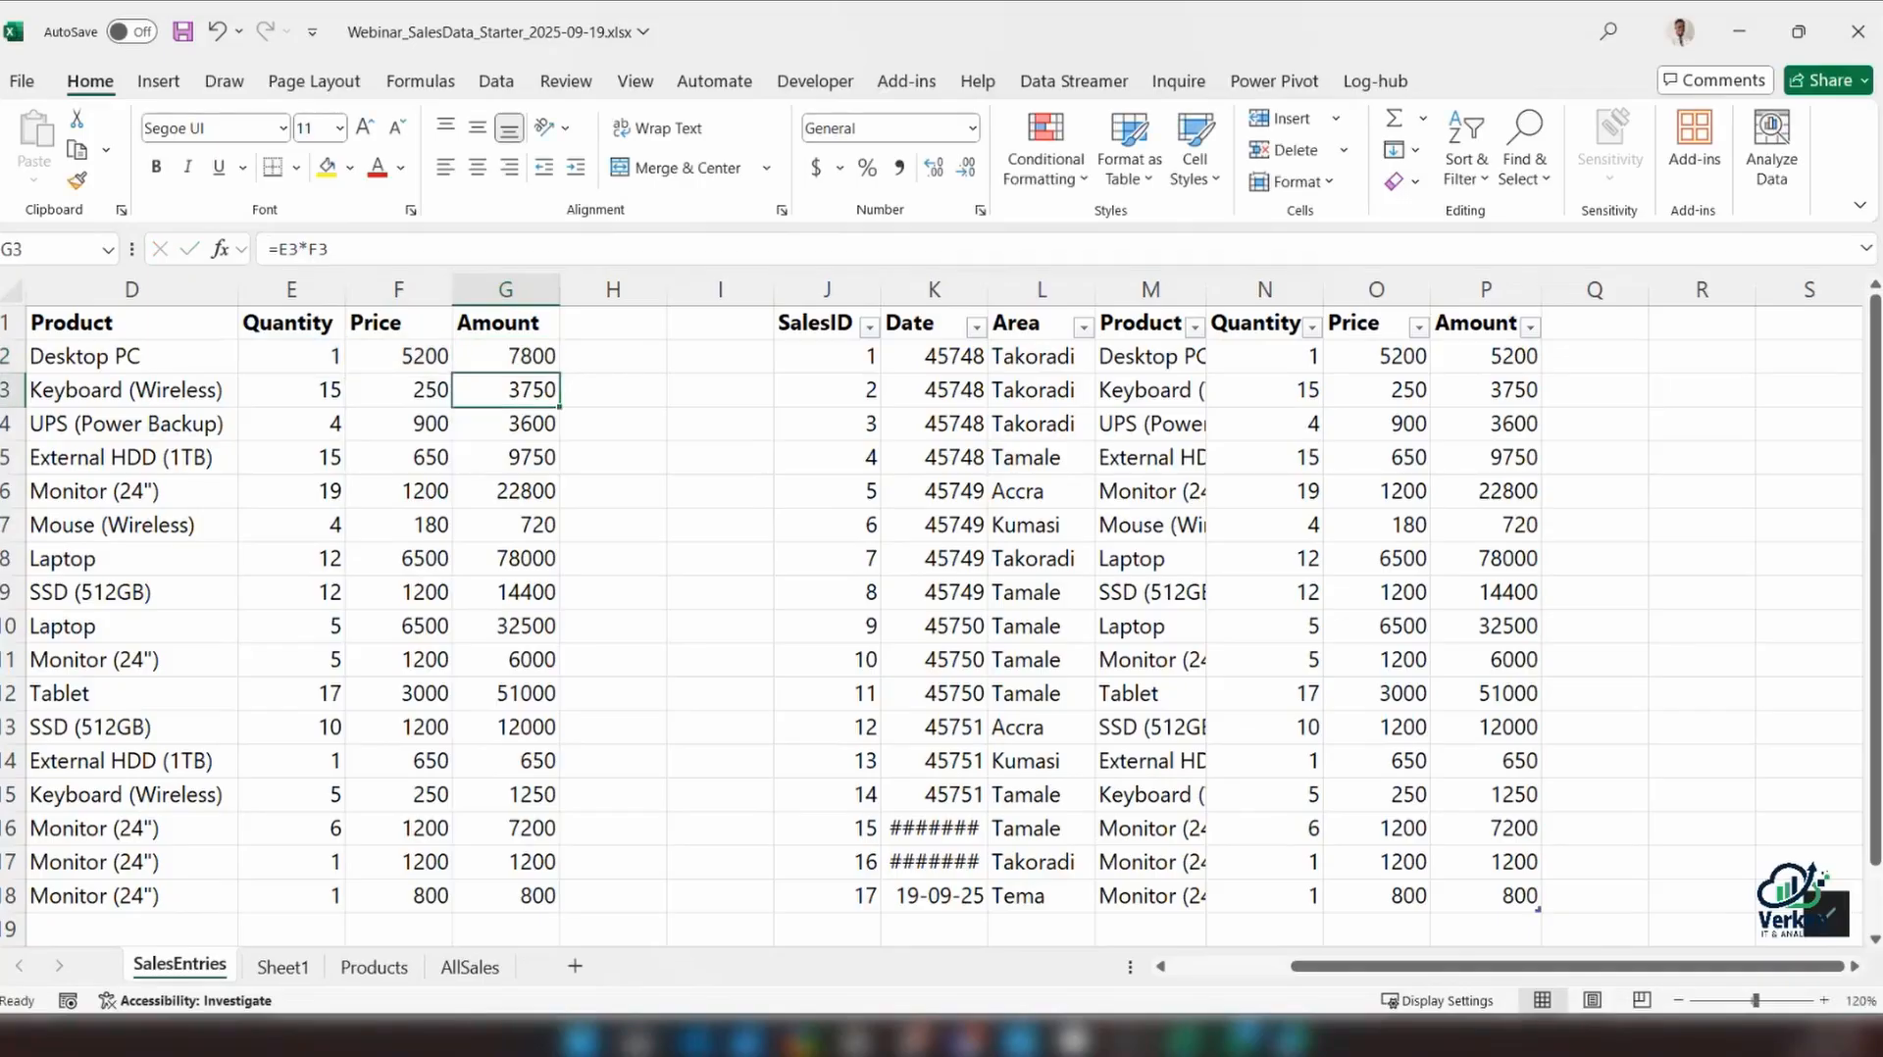
left_click(504, 355)
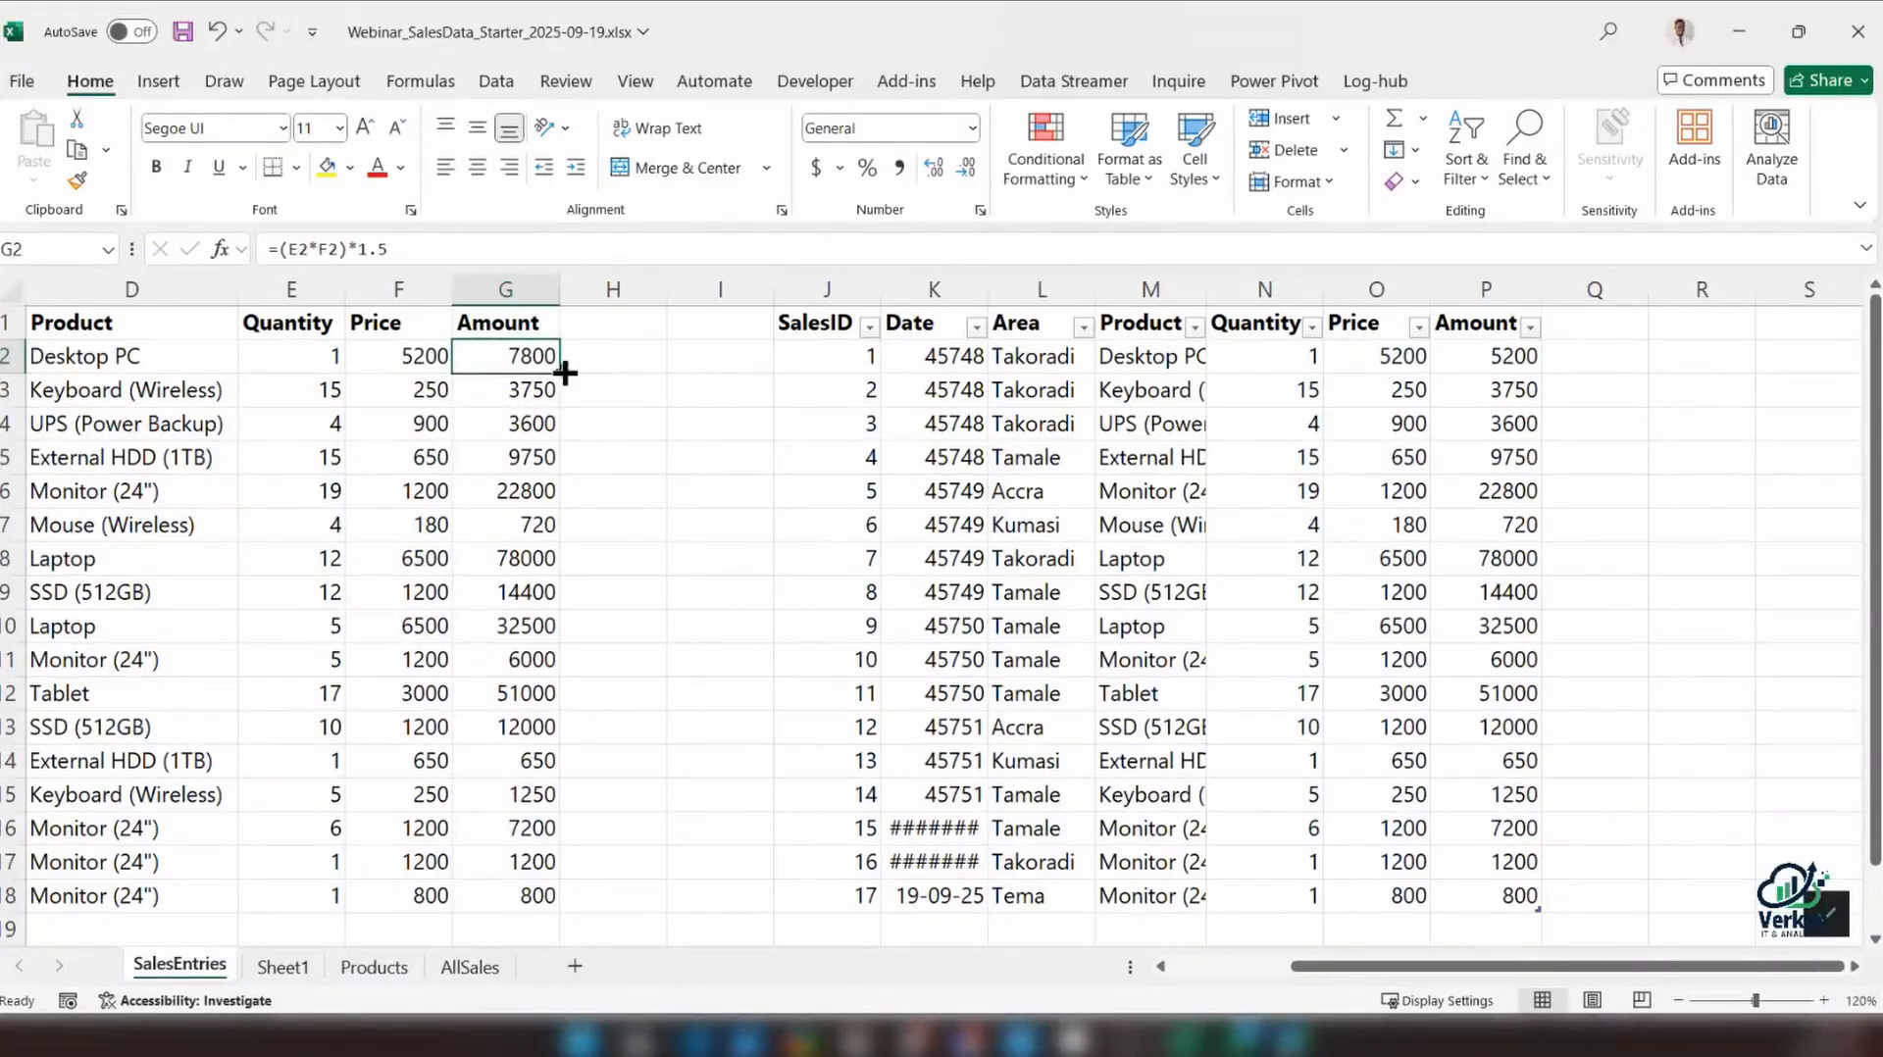
left_click_drag(559, 371, 561, 915)
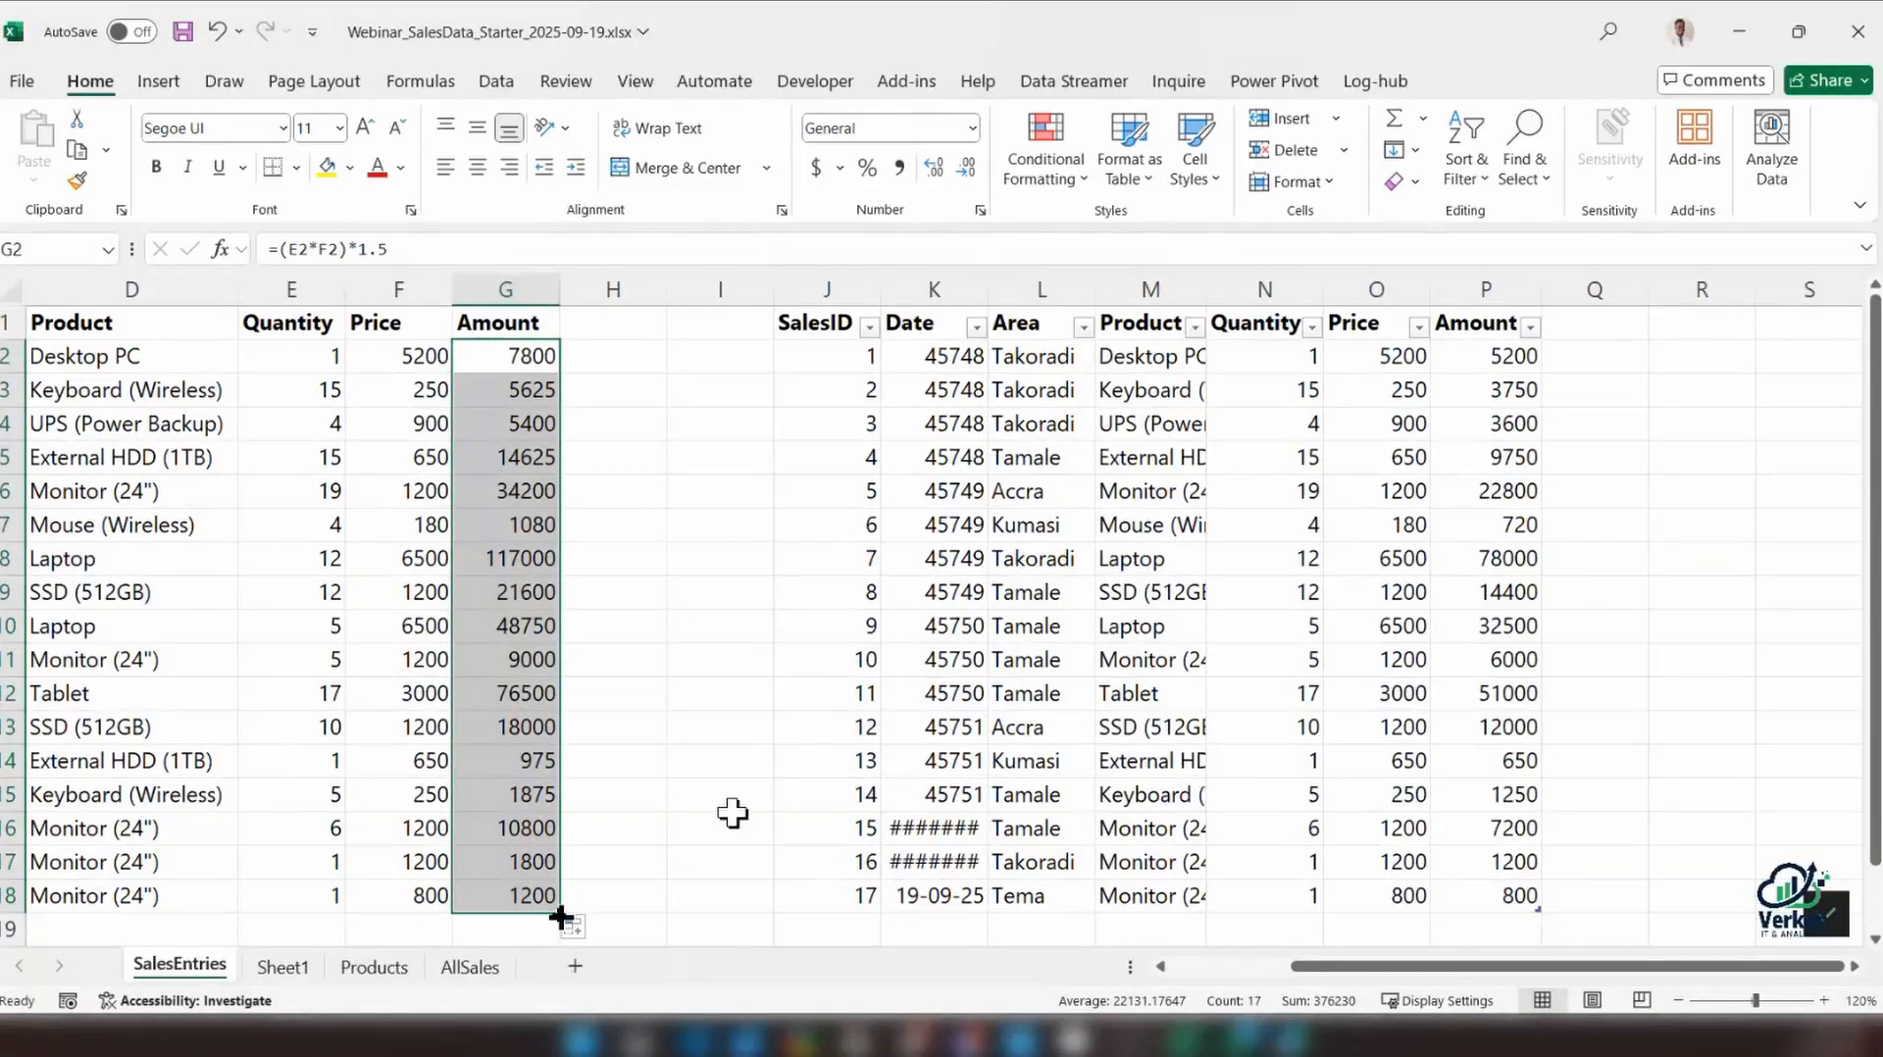
left_click_drag(117, 326, 532, 895)
left_click_drag(819, 306, 1488, 887)
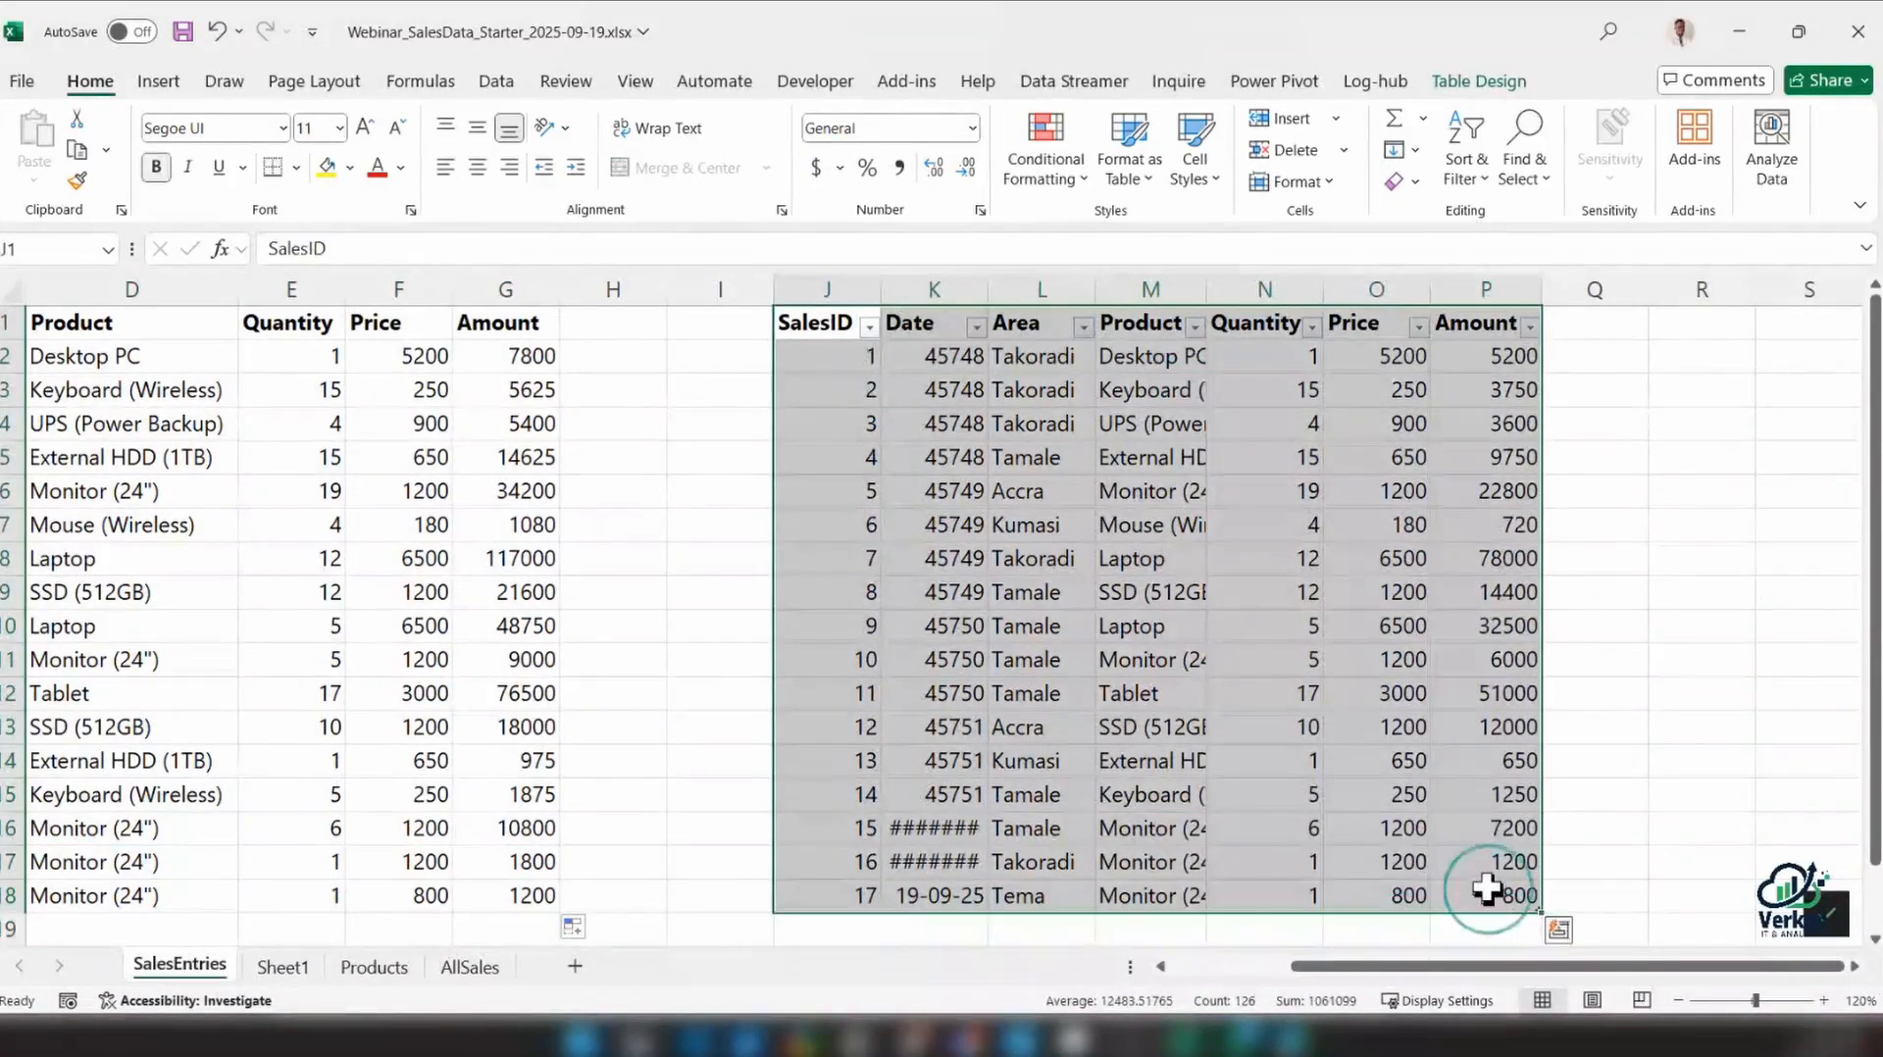
scroll(1699, 779, "down", 1)
left_click(1700, 765)
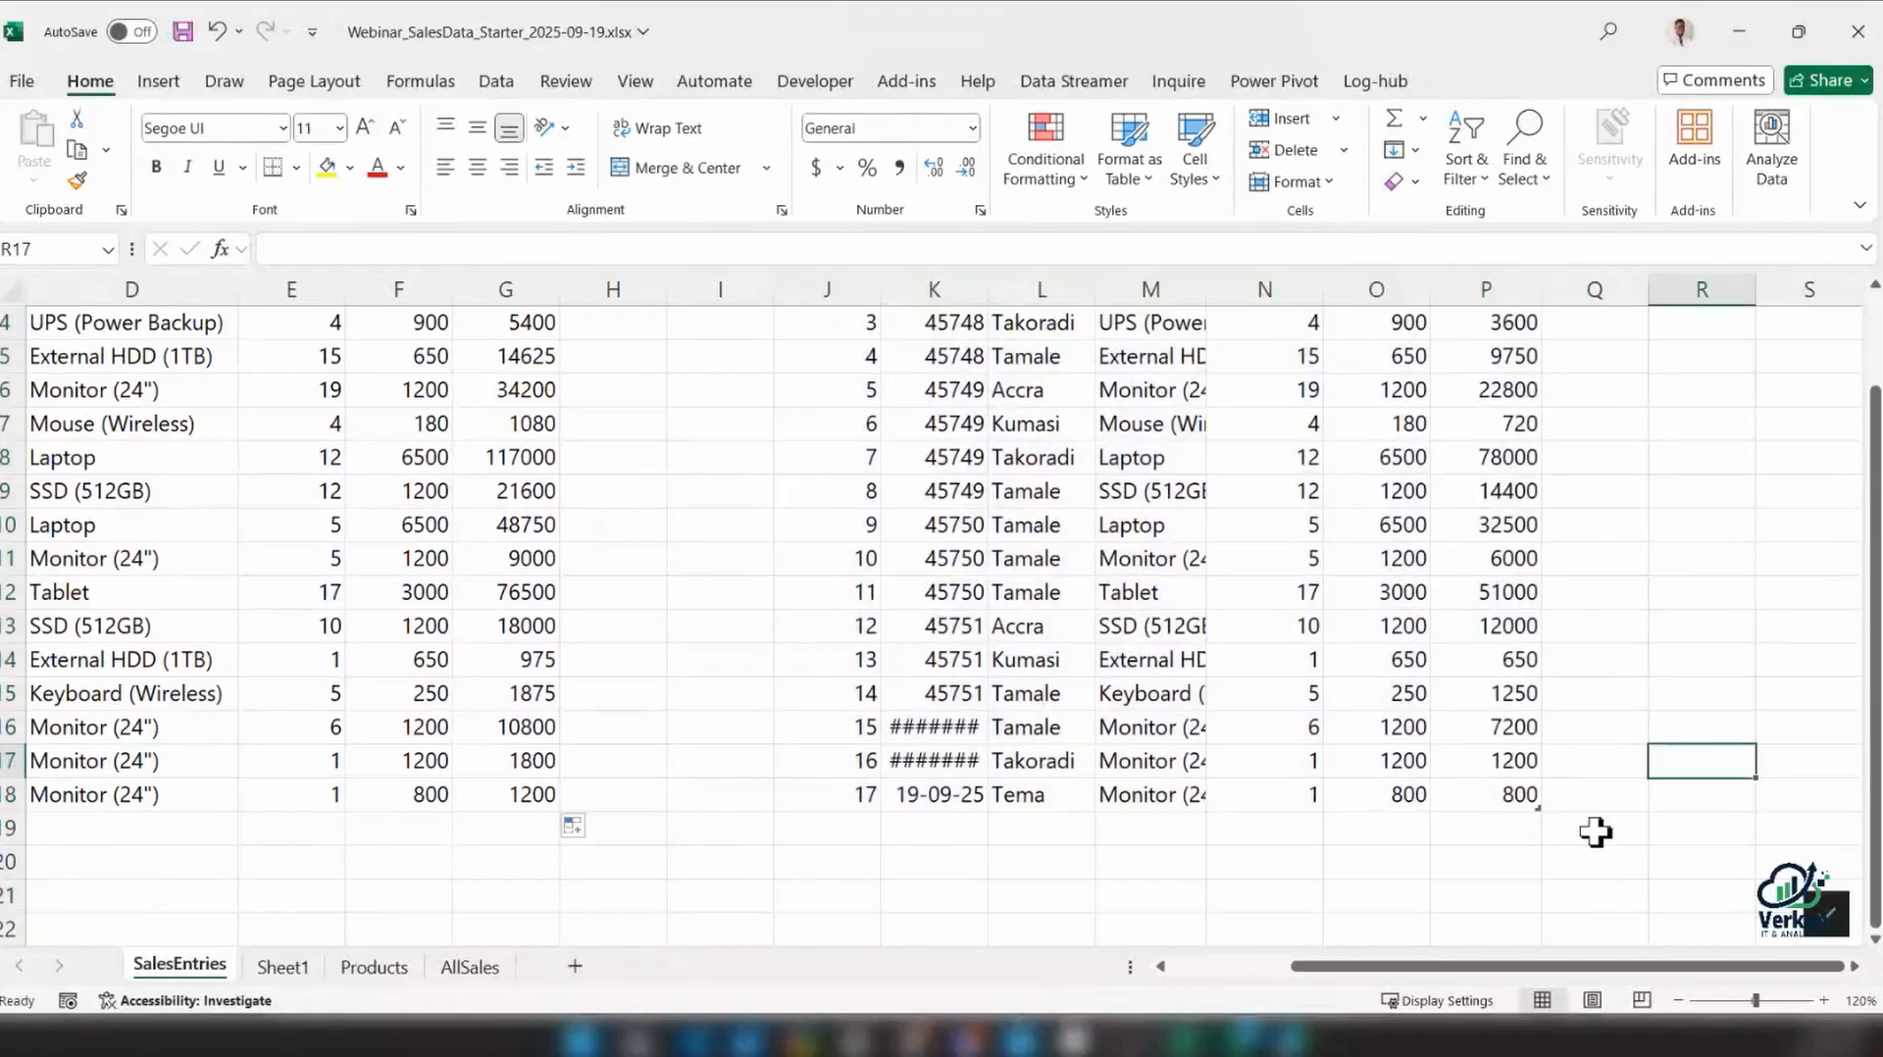
Extend the table down to row 25 from its lower-right corner and check the Amount formulas in the added rows
left_click(1828, 1003)
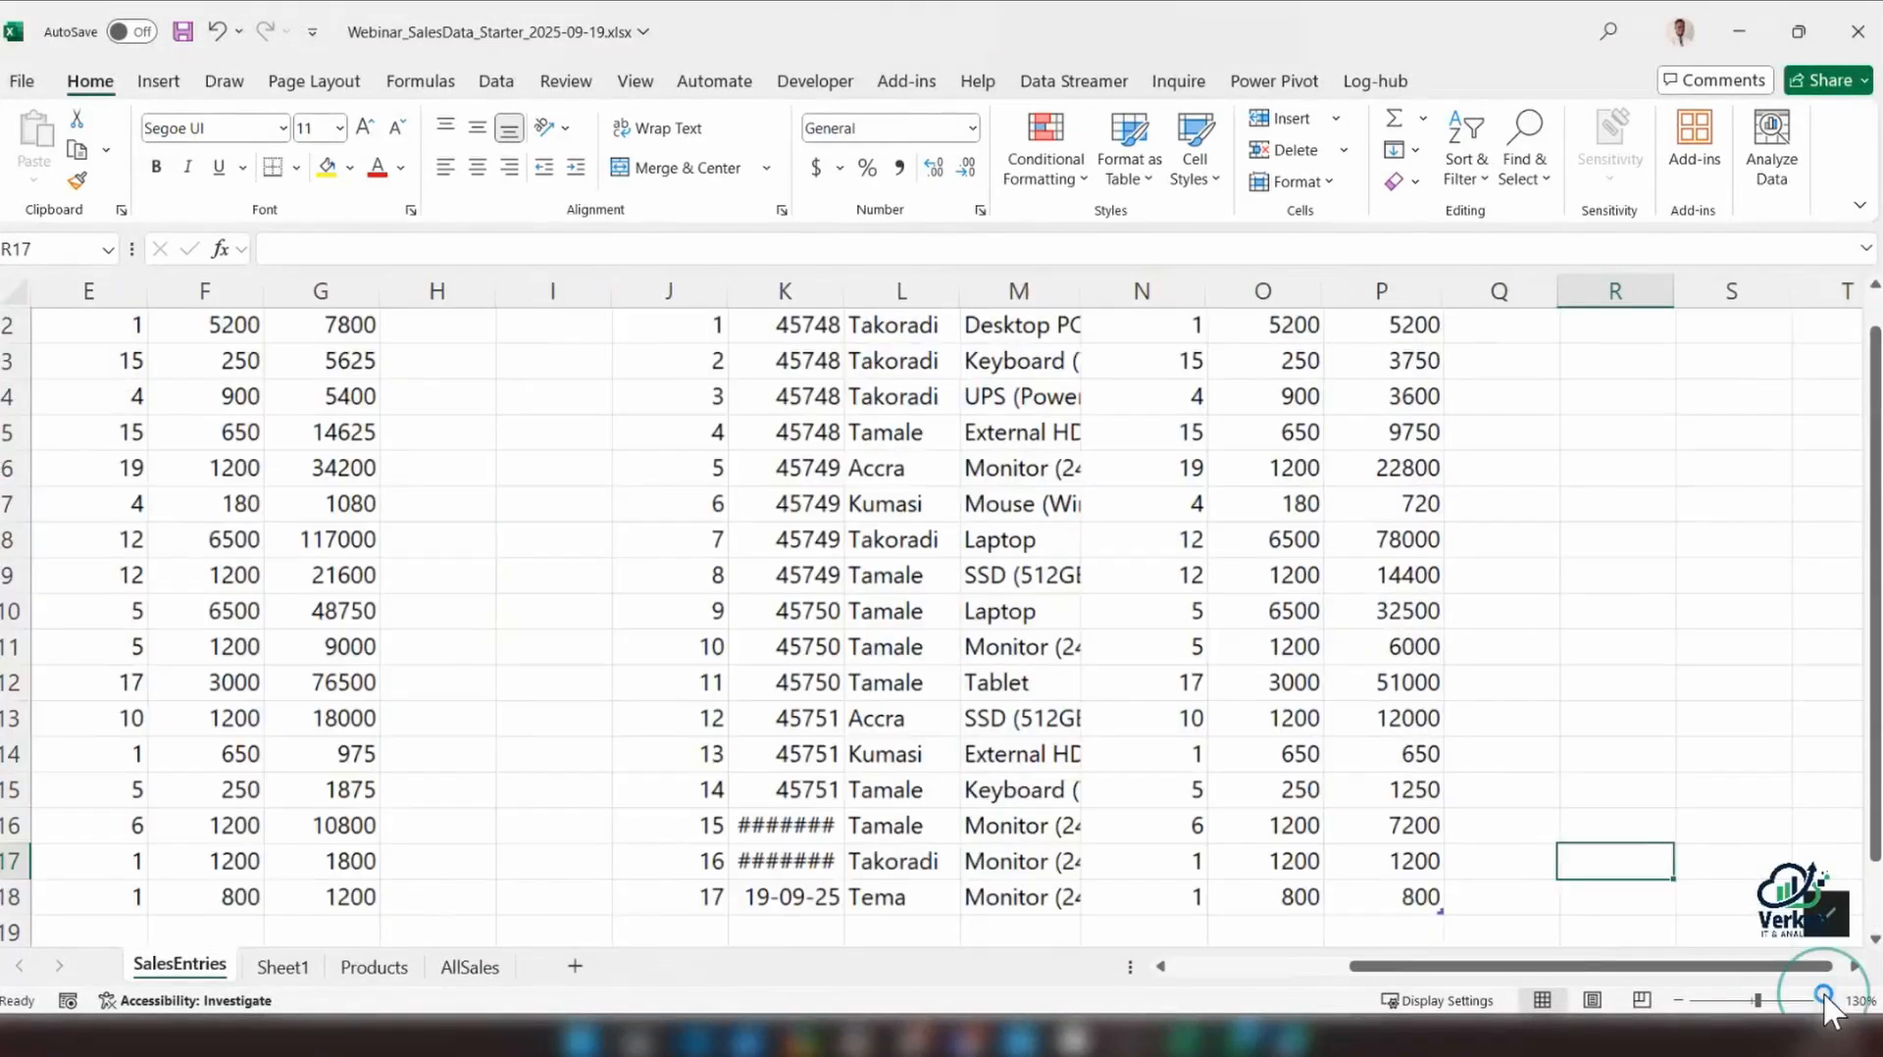
left_click(1827, 1003)
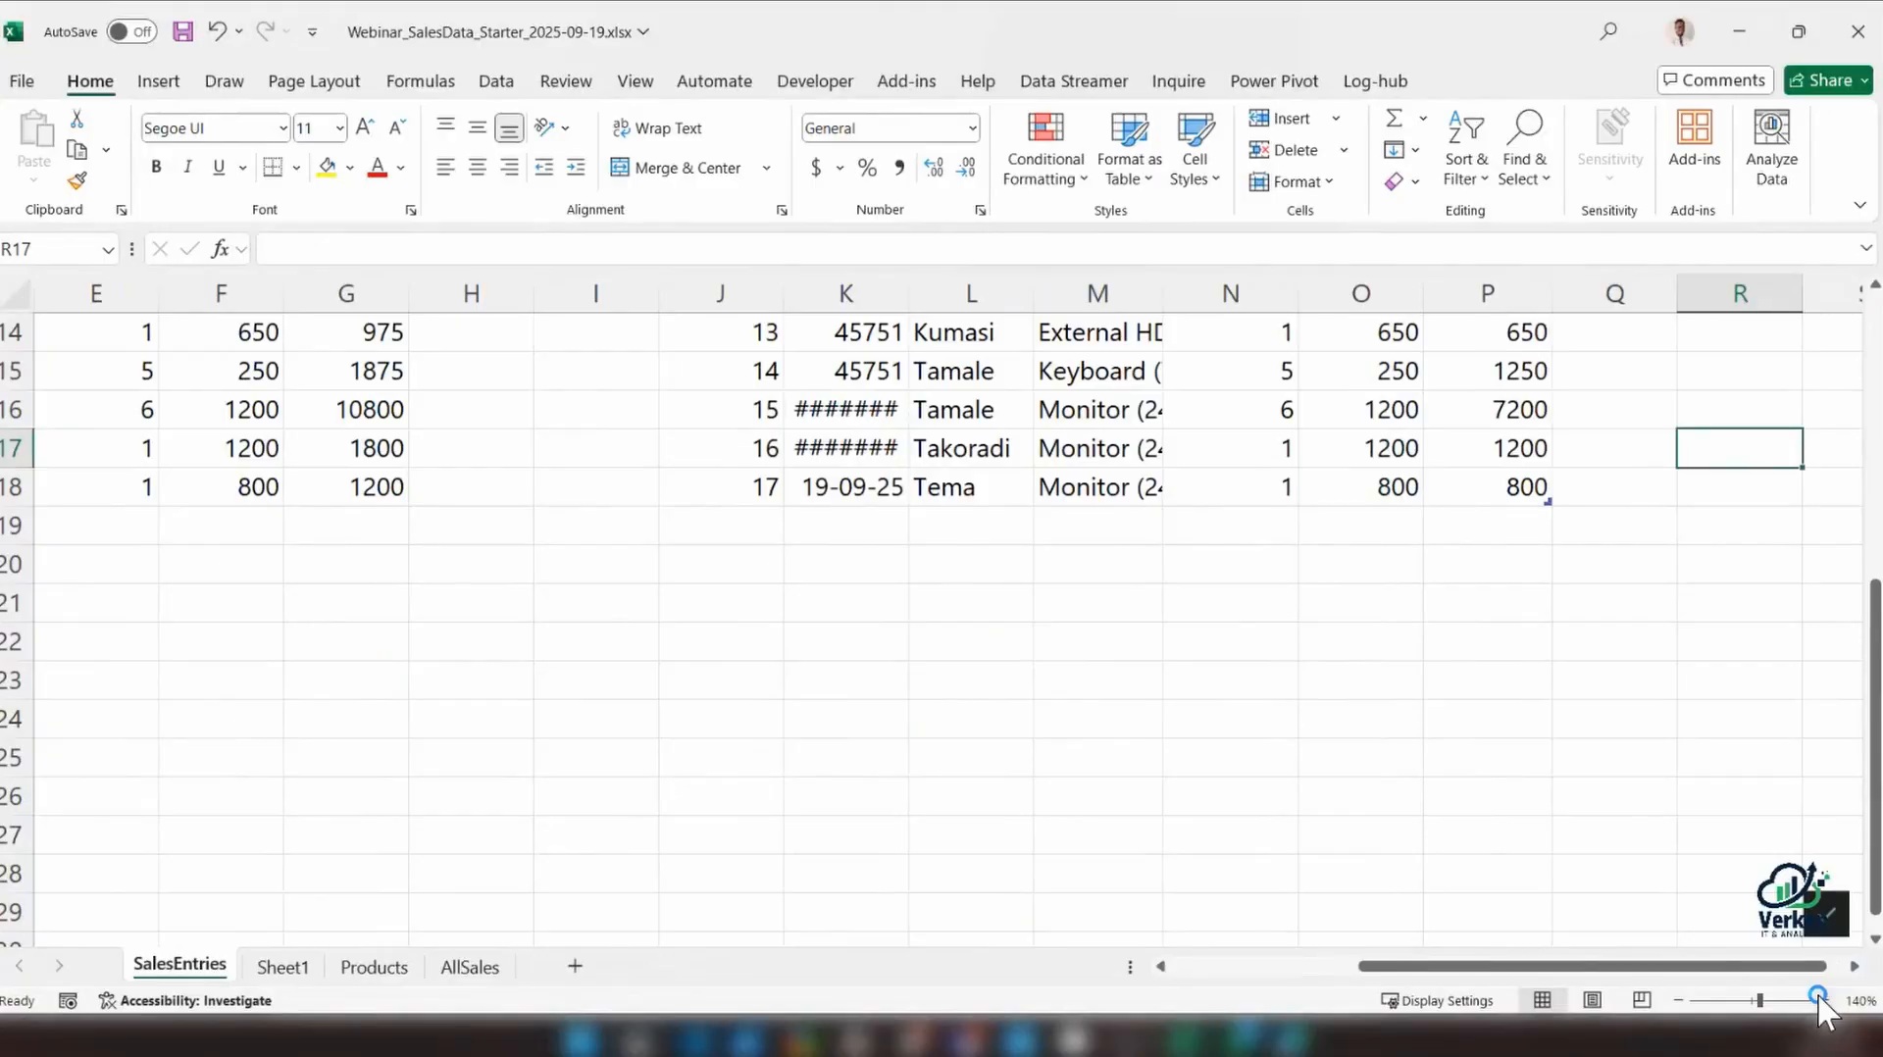
left_click(1825, 1000)
left_click(1451, 593)
left_click(1463, 562)
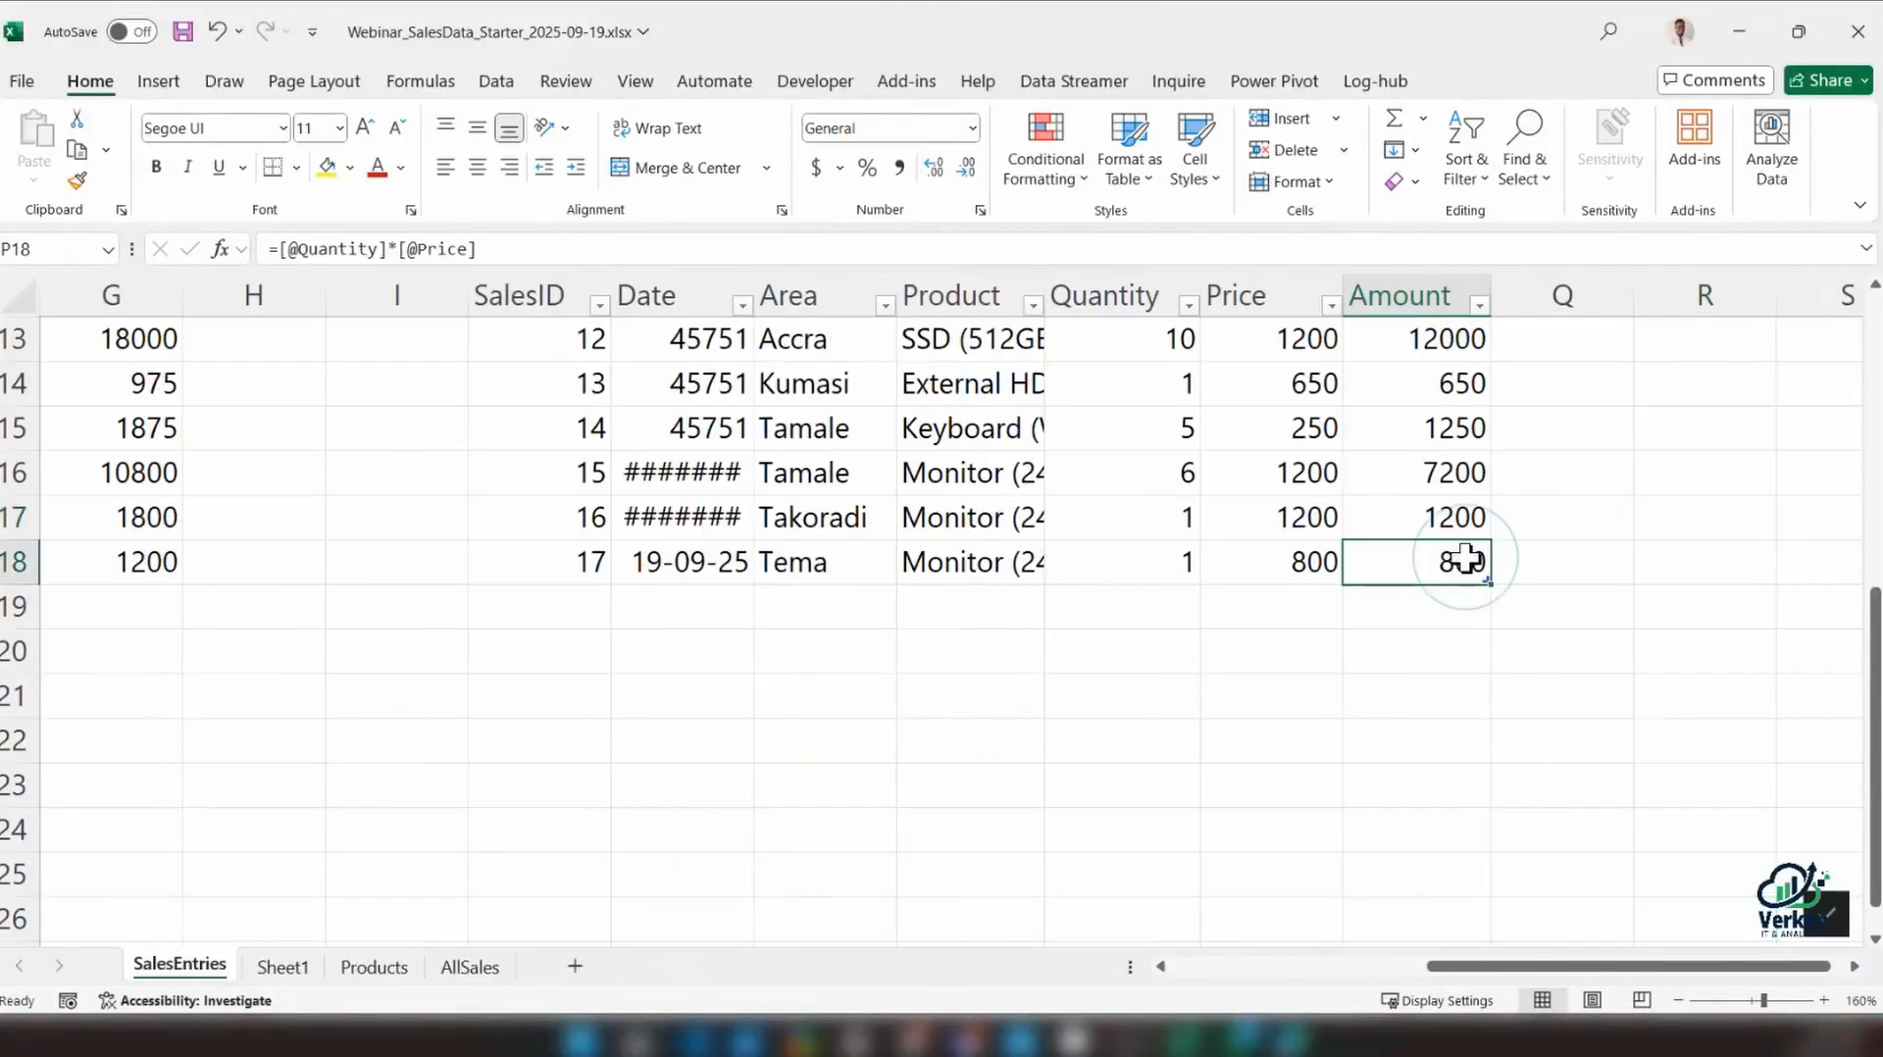
left_click(1471, 613)
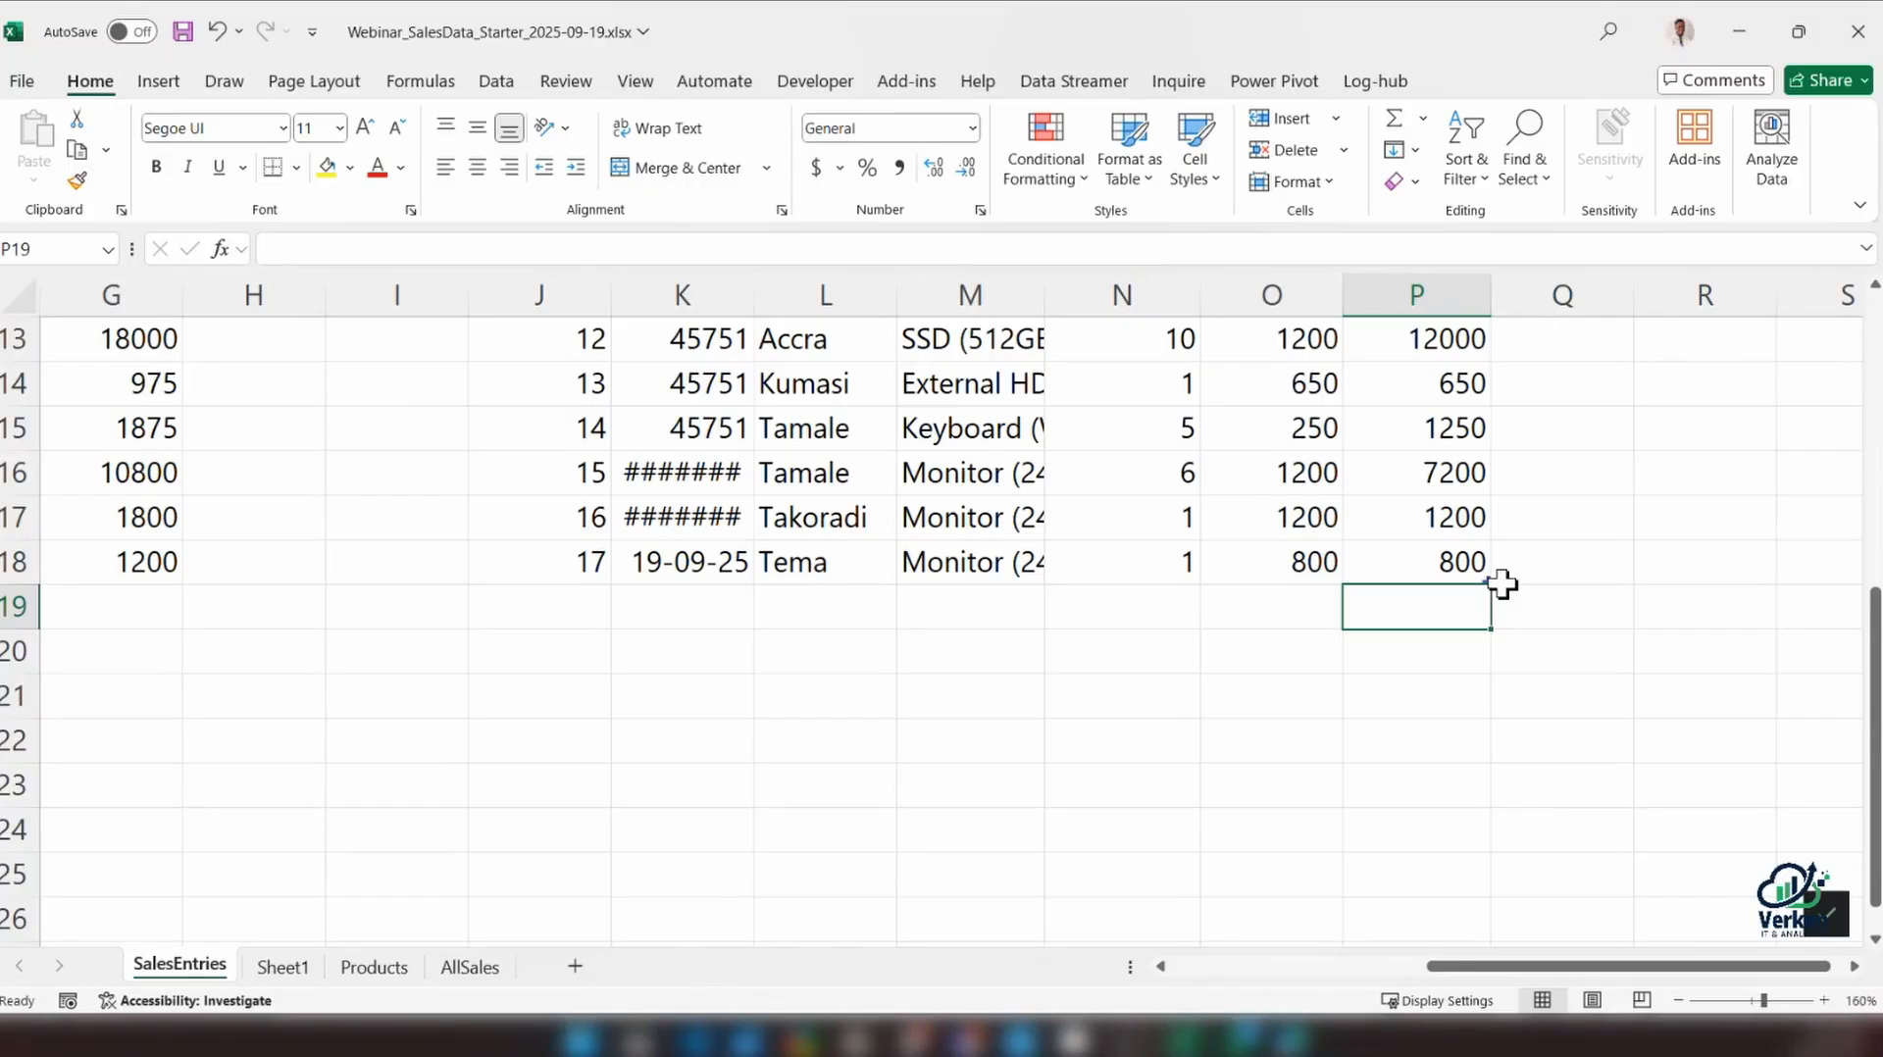
left_click(1526, 642)
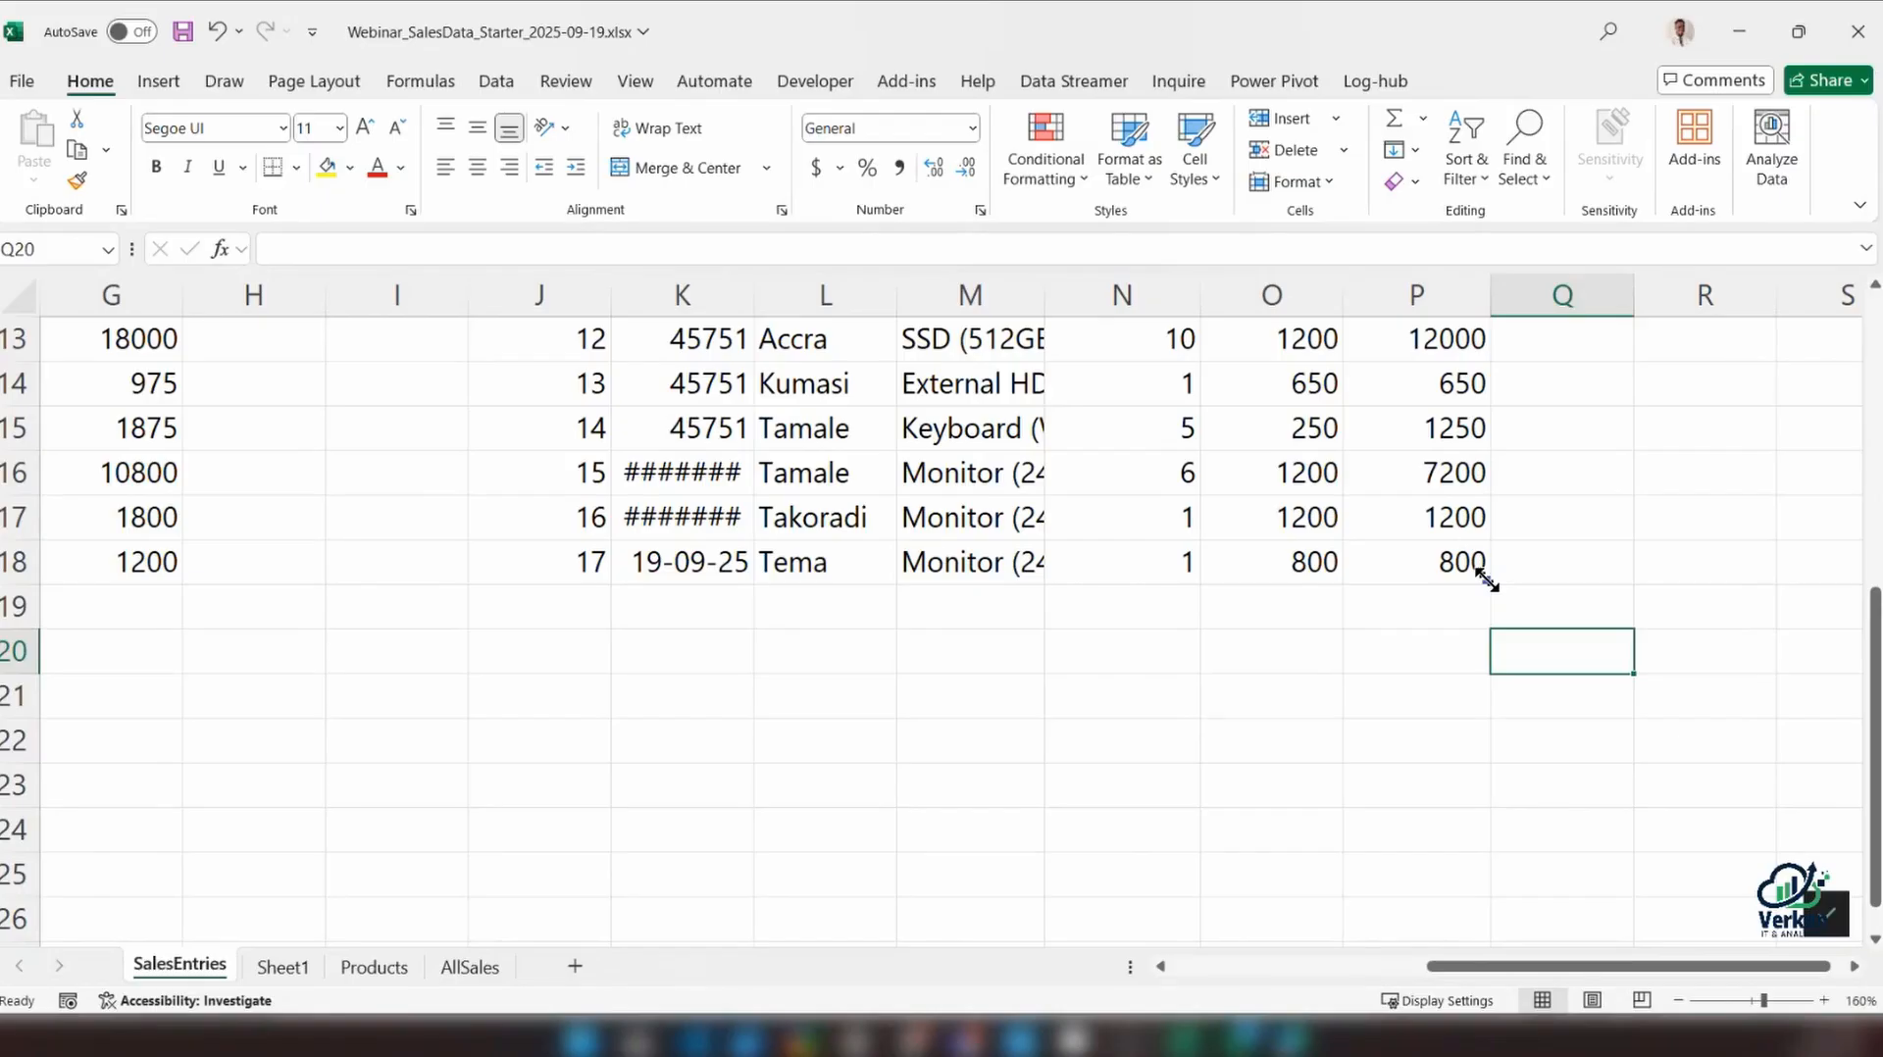
left_click_drag(1487, 578, 1492, 900)
scroll(1497, 887, "down", 3)
scroll(1480, 672, "up", 3)
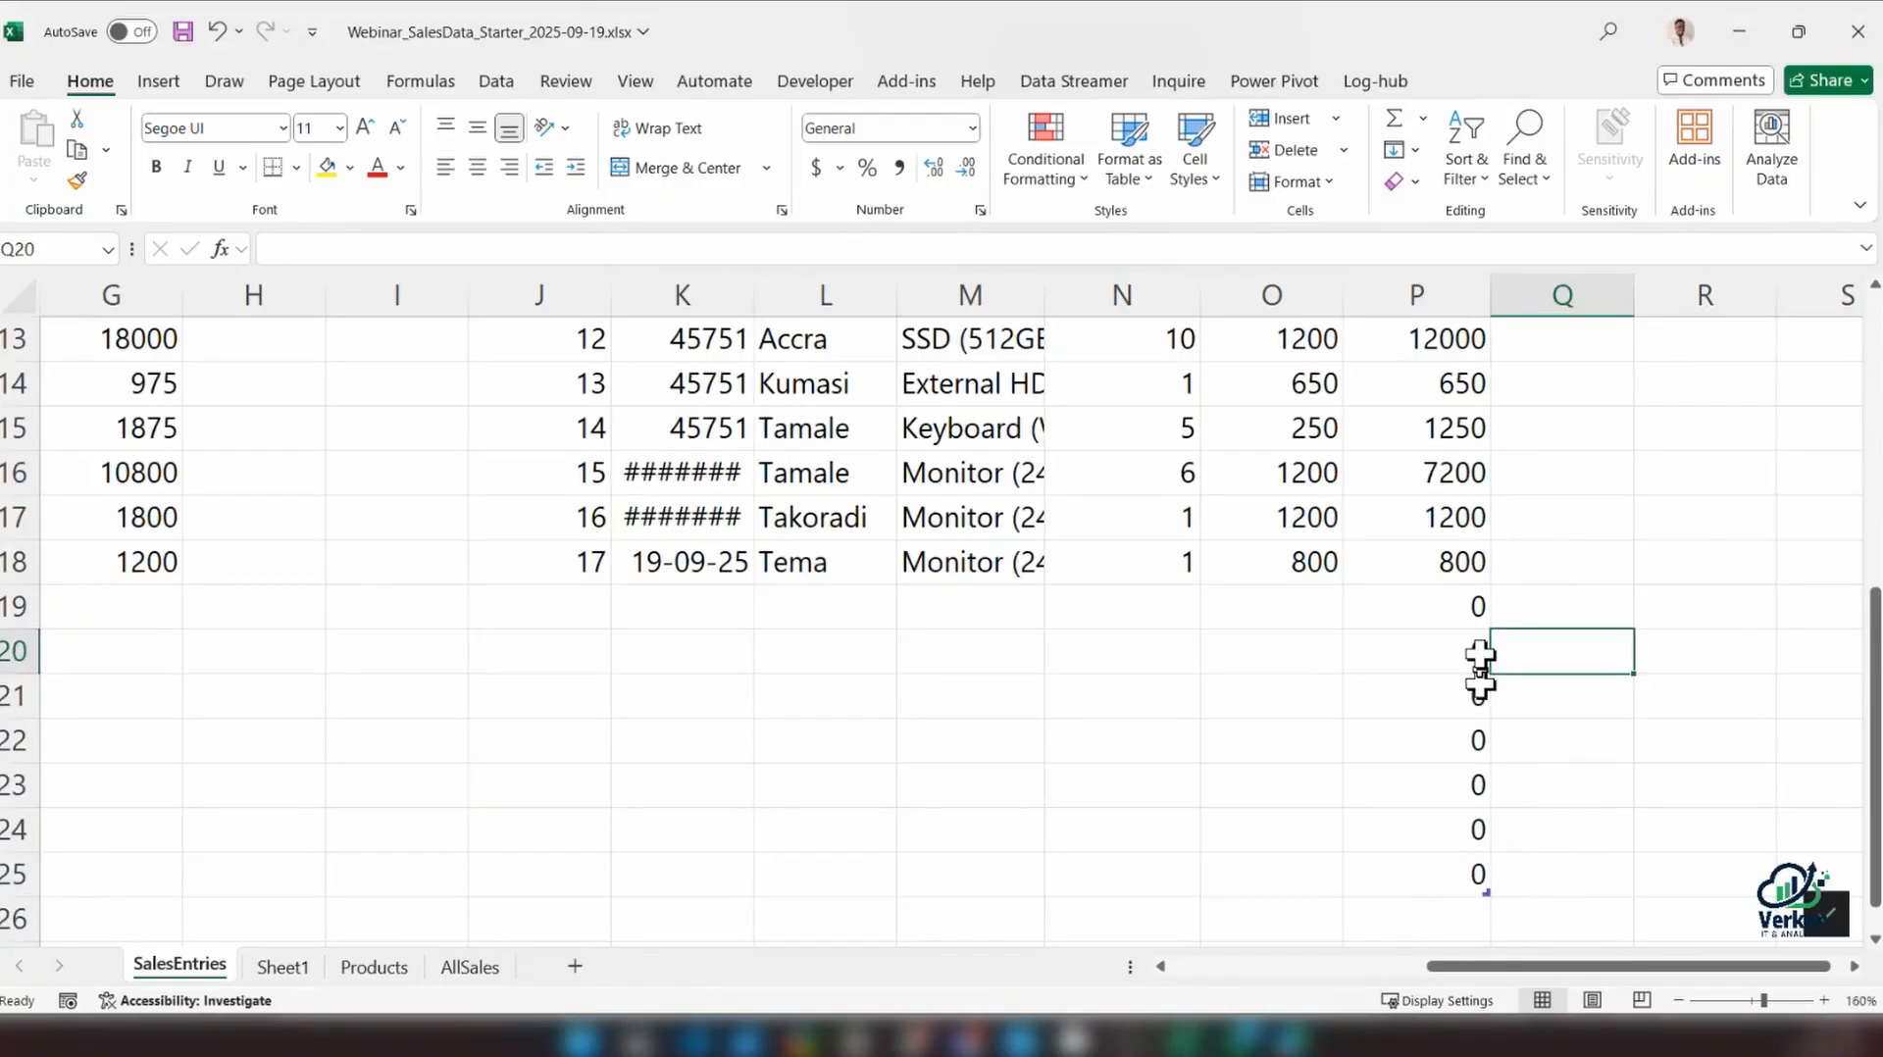
left_click(1466, 605)
left_click(1469, 871)
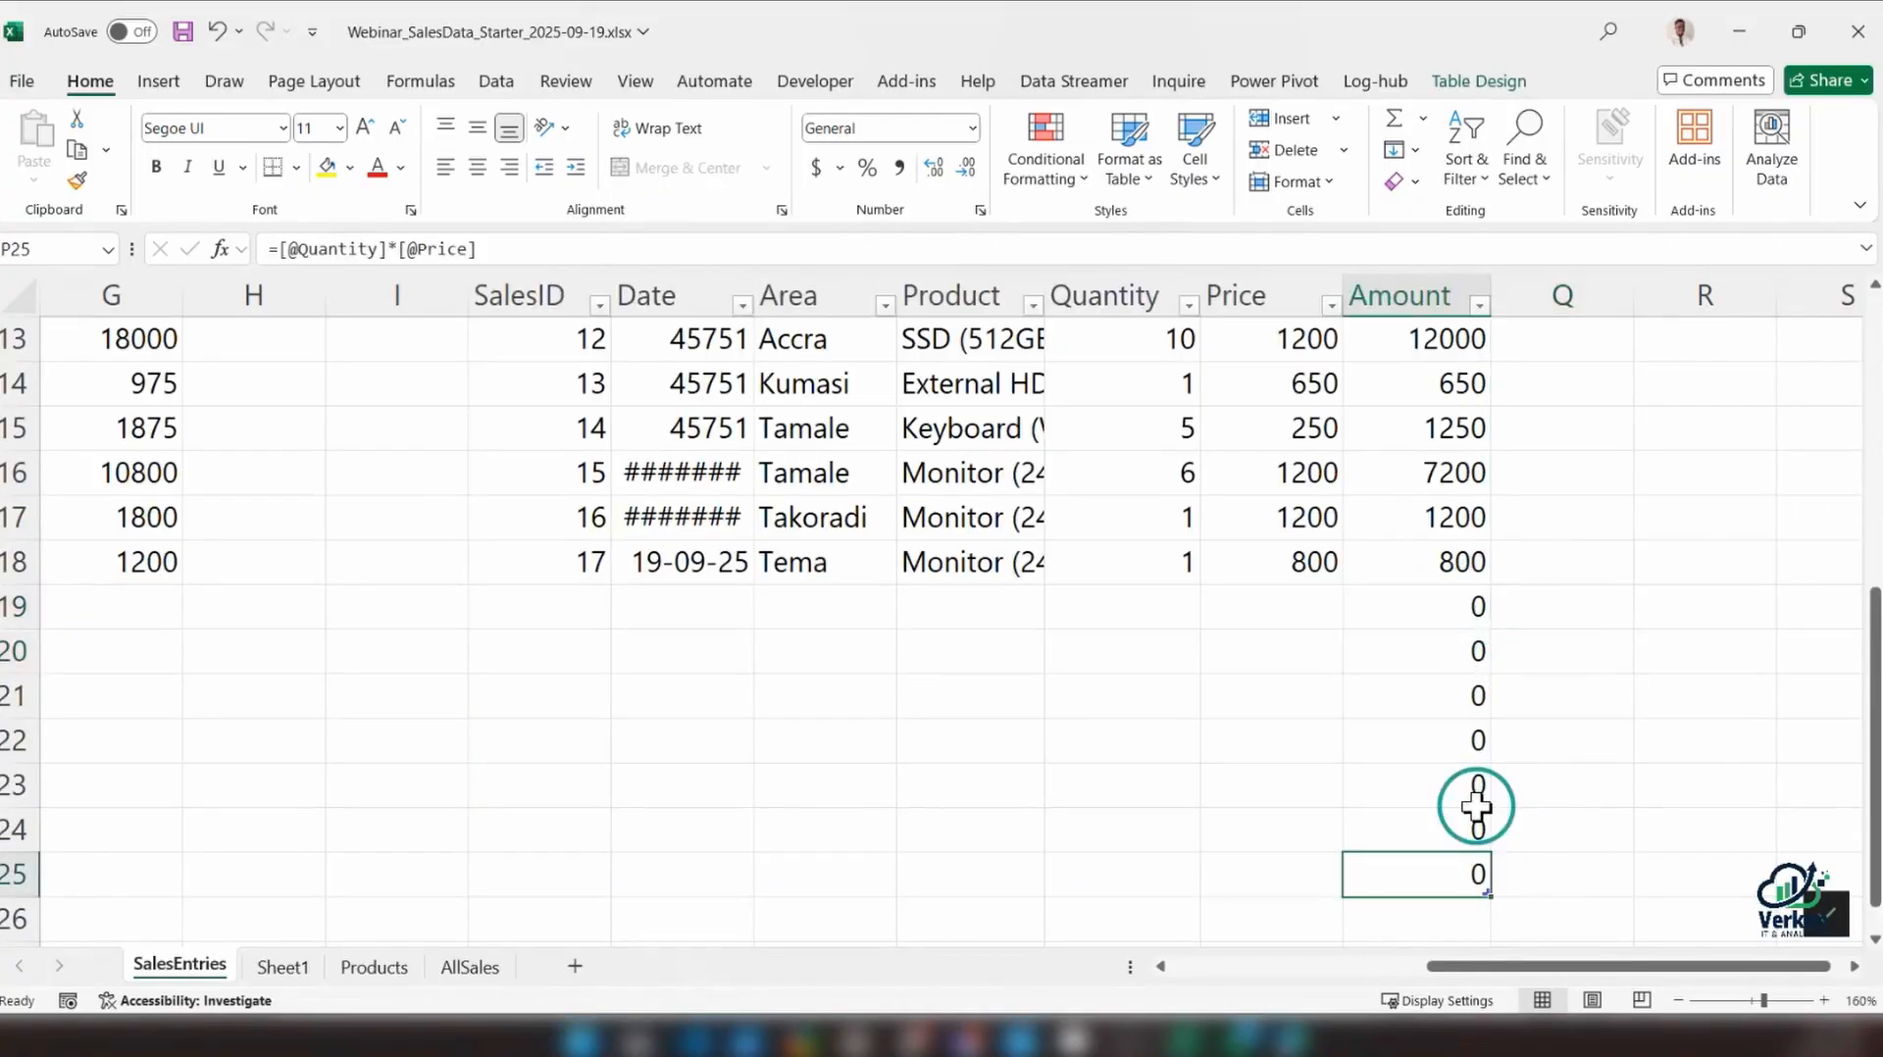
Fill table row 19 with SalesID 18, date 19-09-2025 and area Team
left_click(574, 594)
type("8")
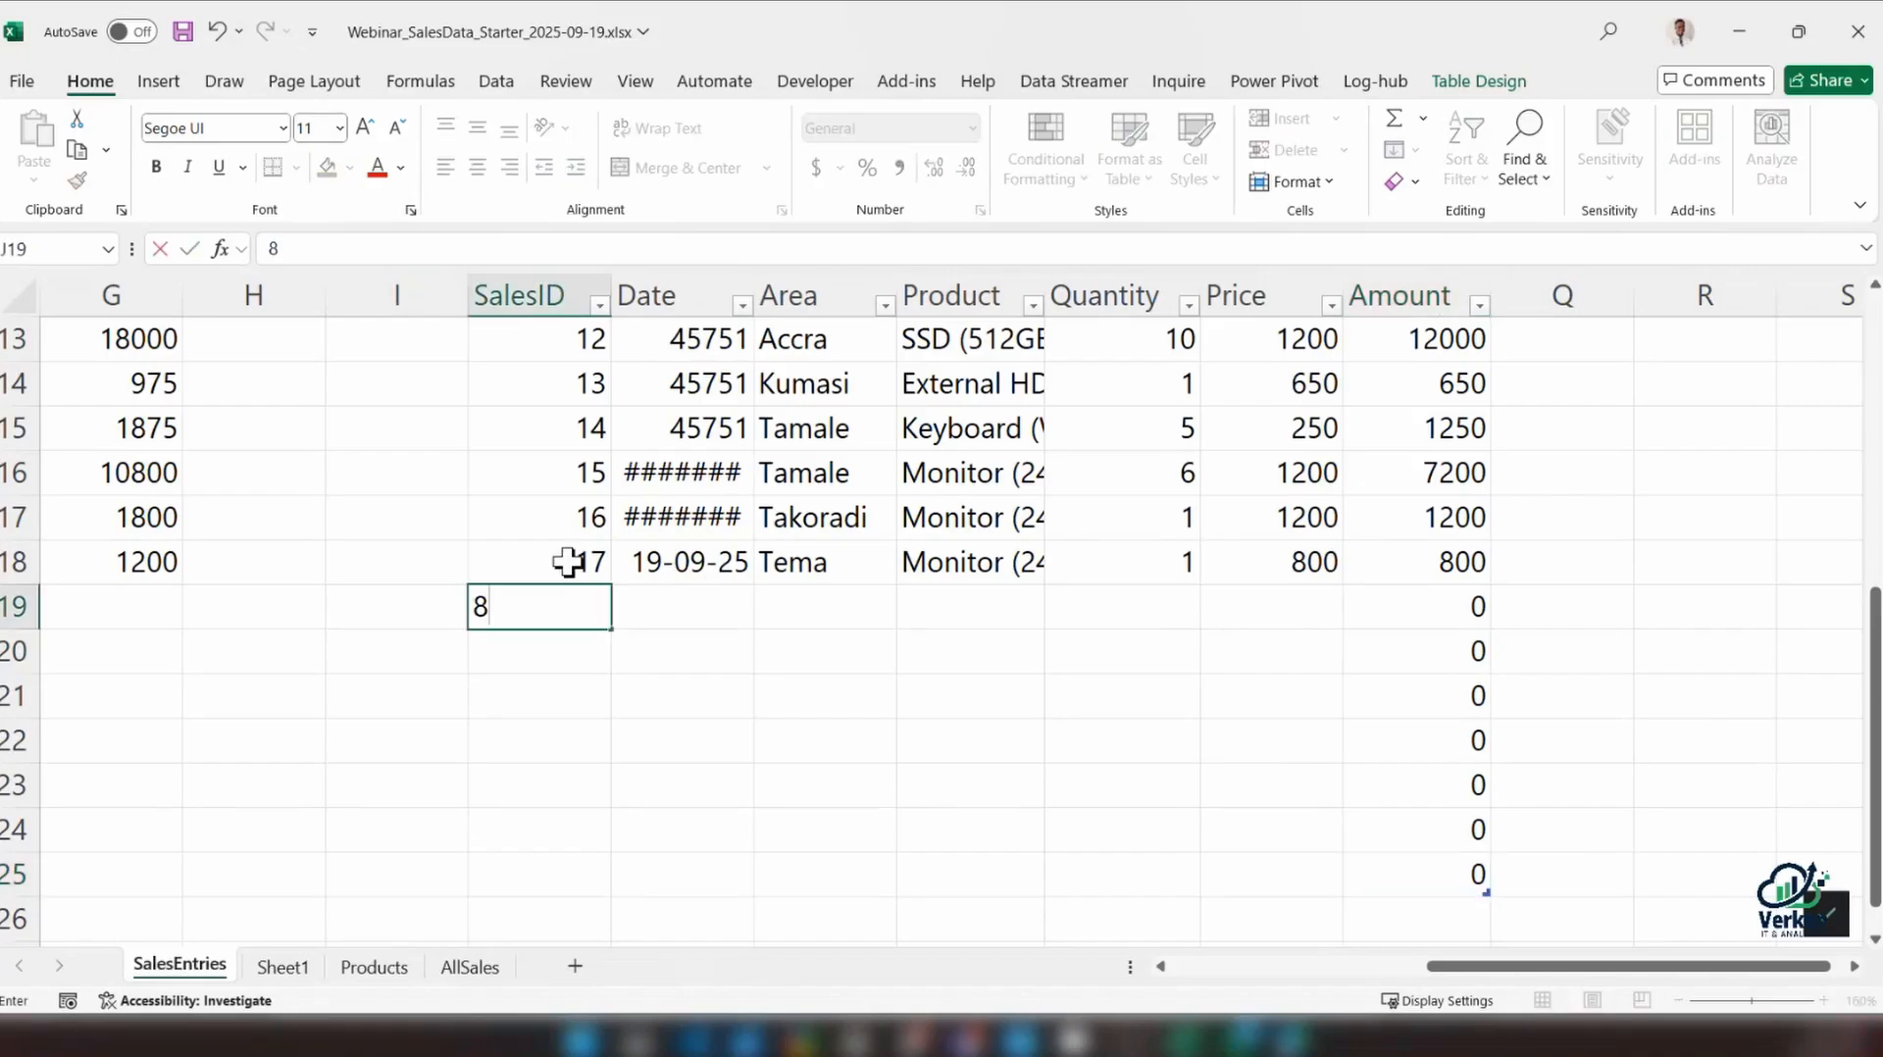
key("BackSpace")
type("18")
key("Tab")
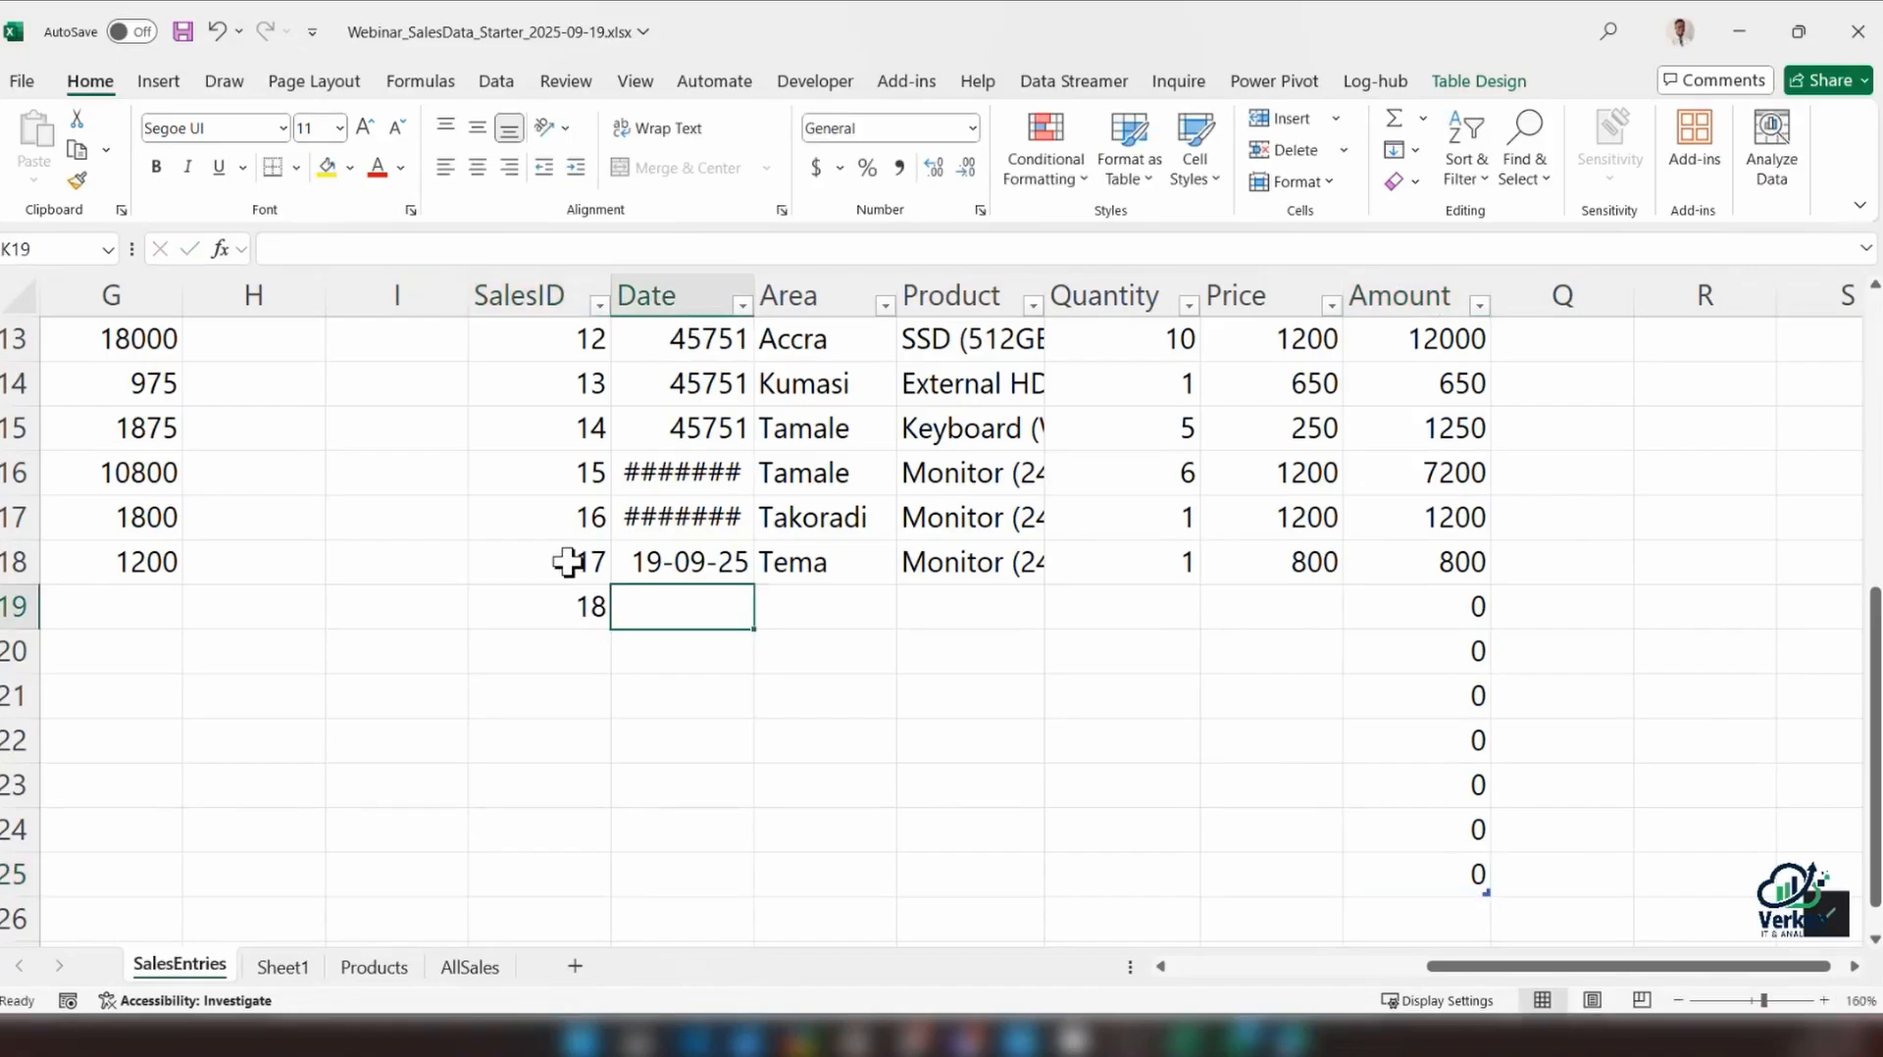
type("19-09-2025")
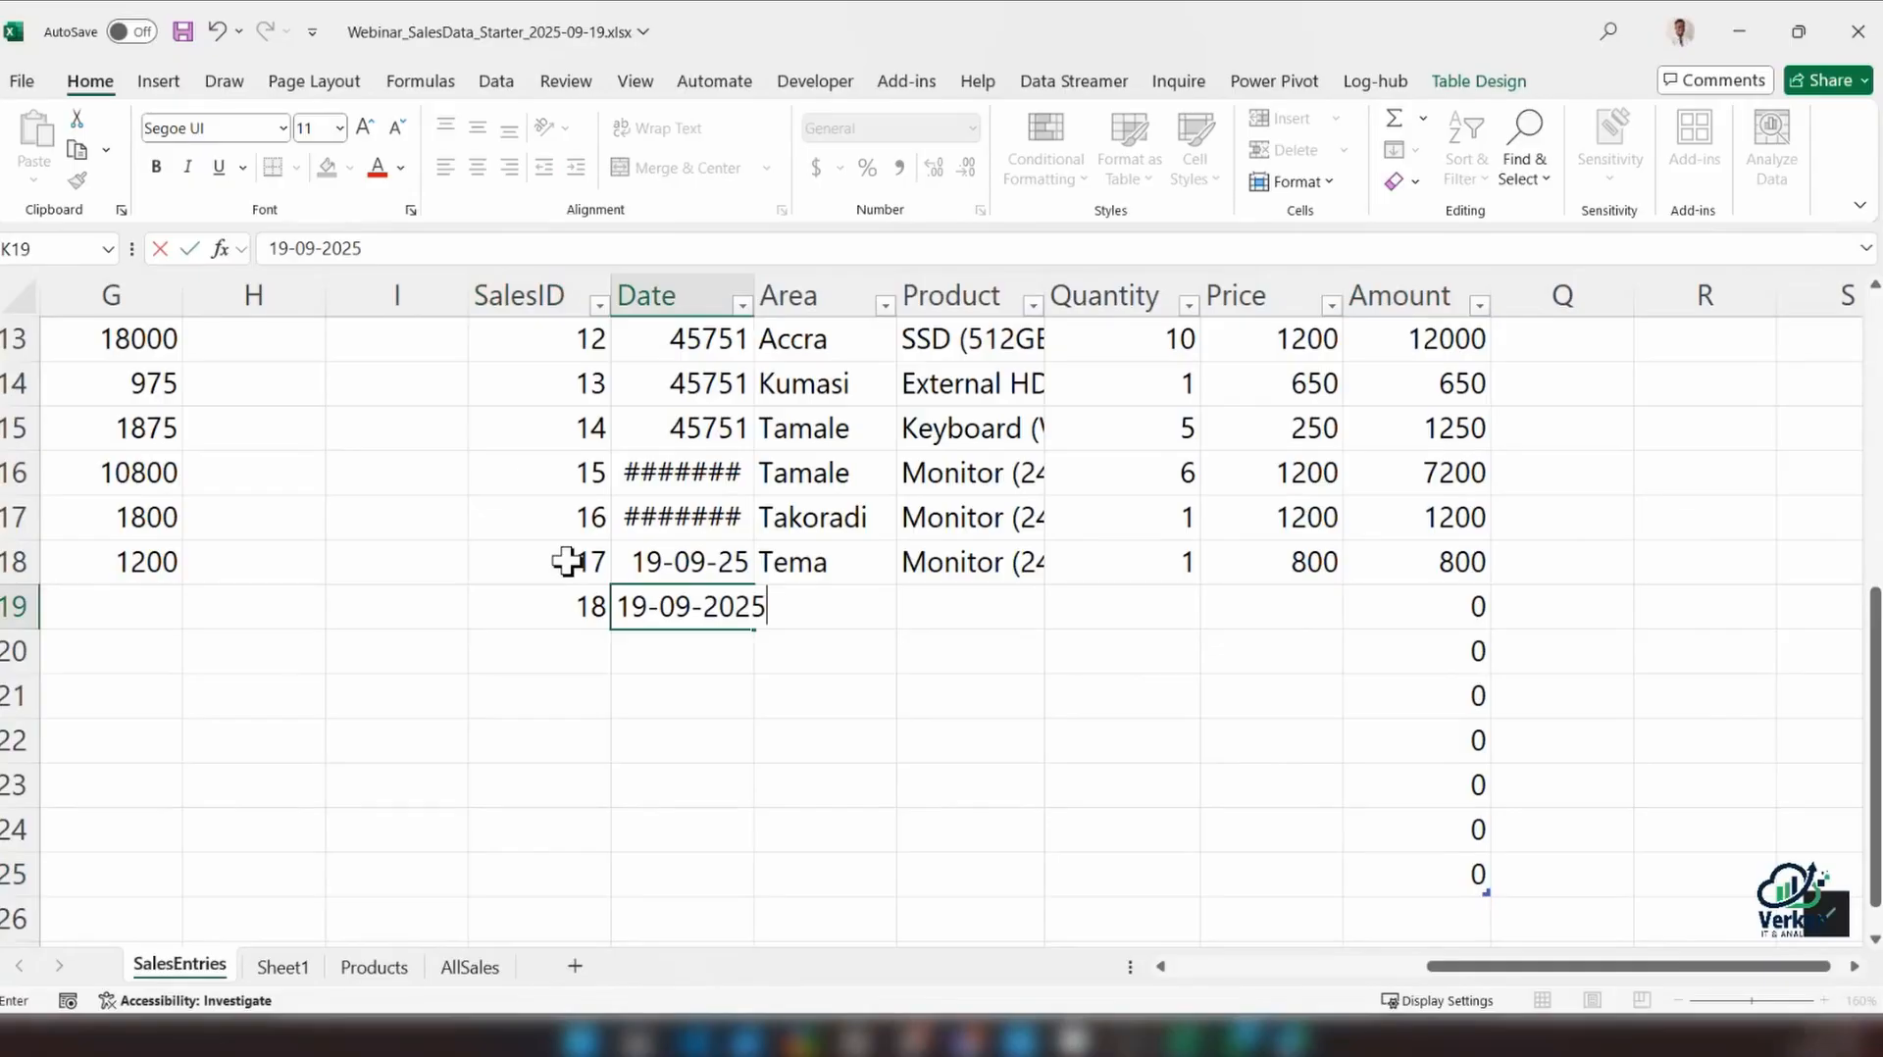
key("Tab")
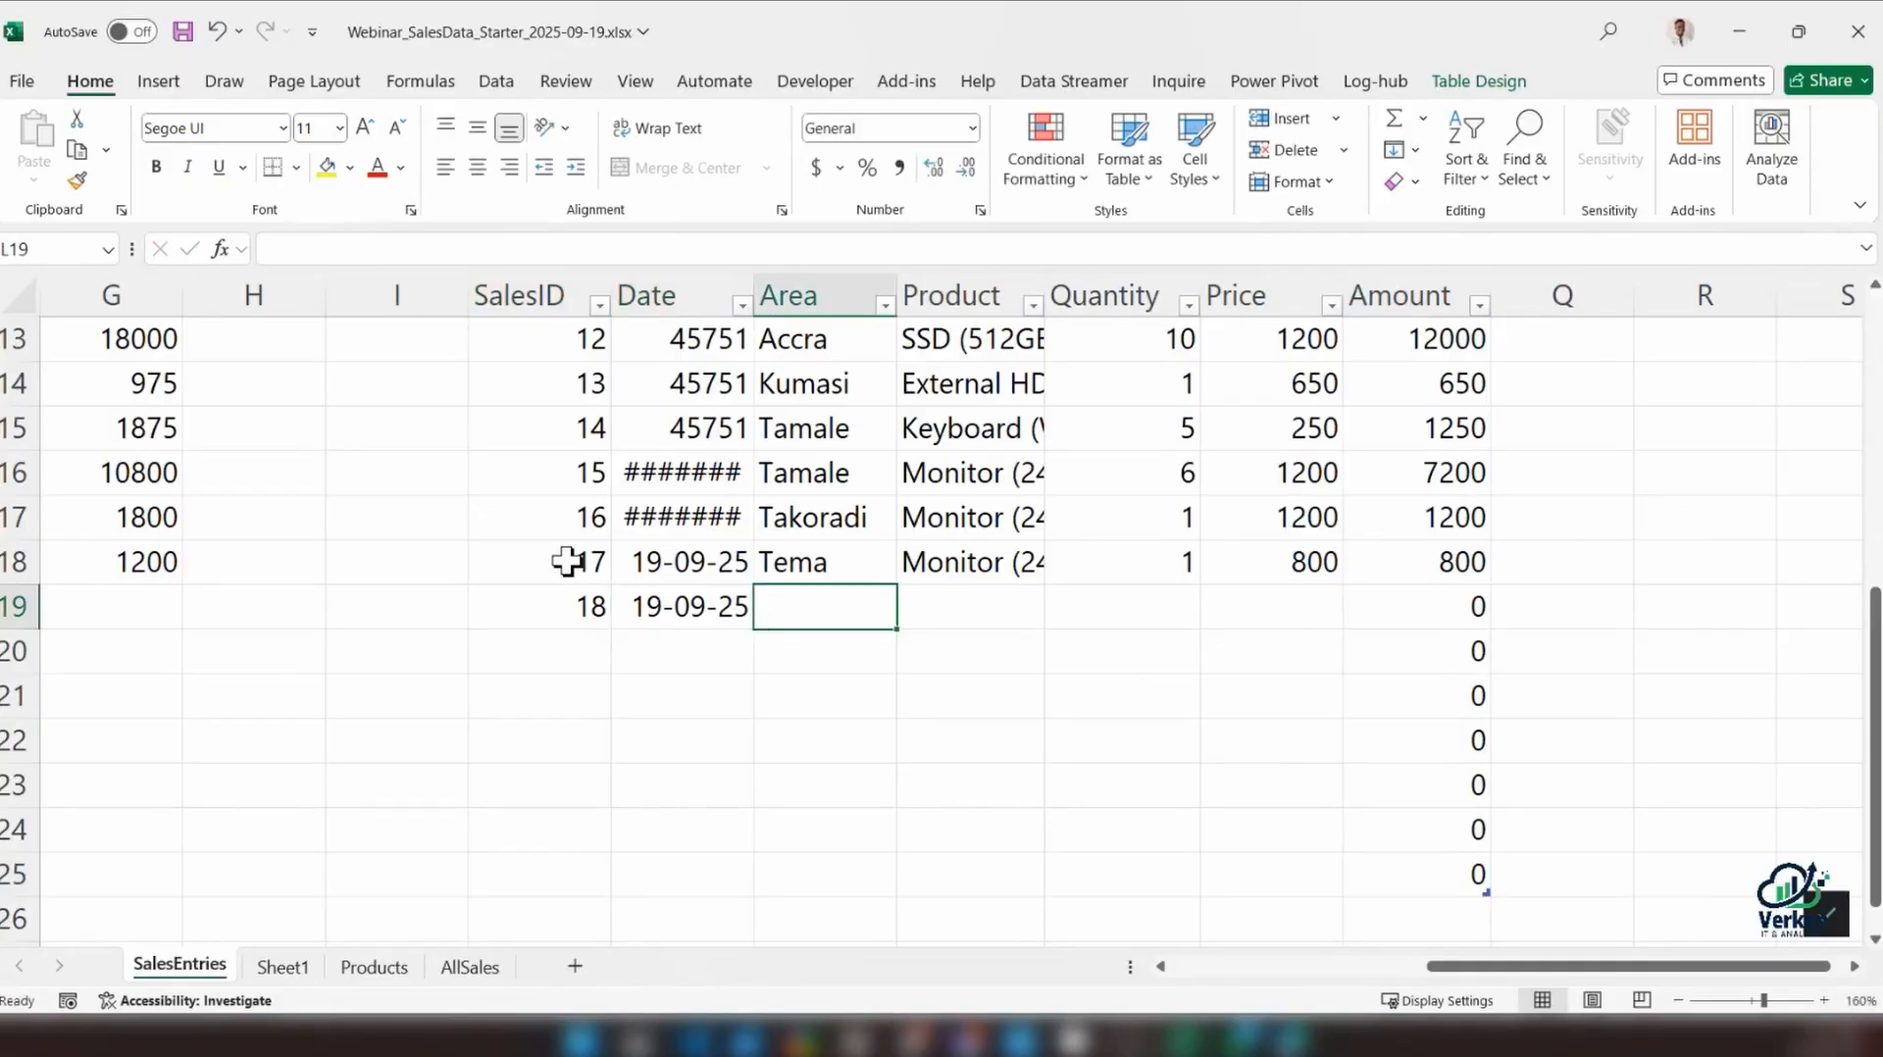
type("Team")
key("Tab")
Copy the product, quantity and price from row 18 down into row 19 and check its Amount formula
key("ctrl+d")
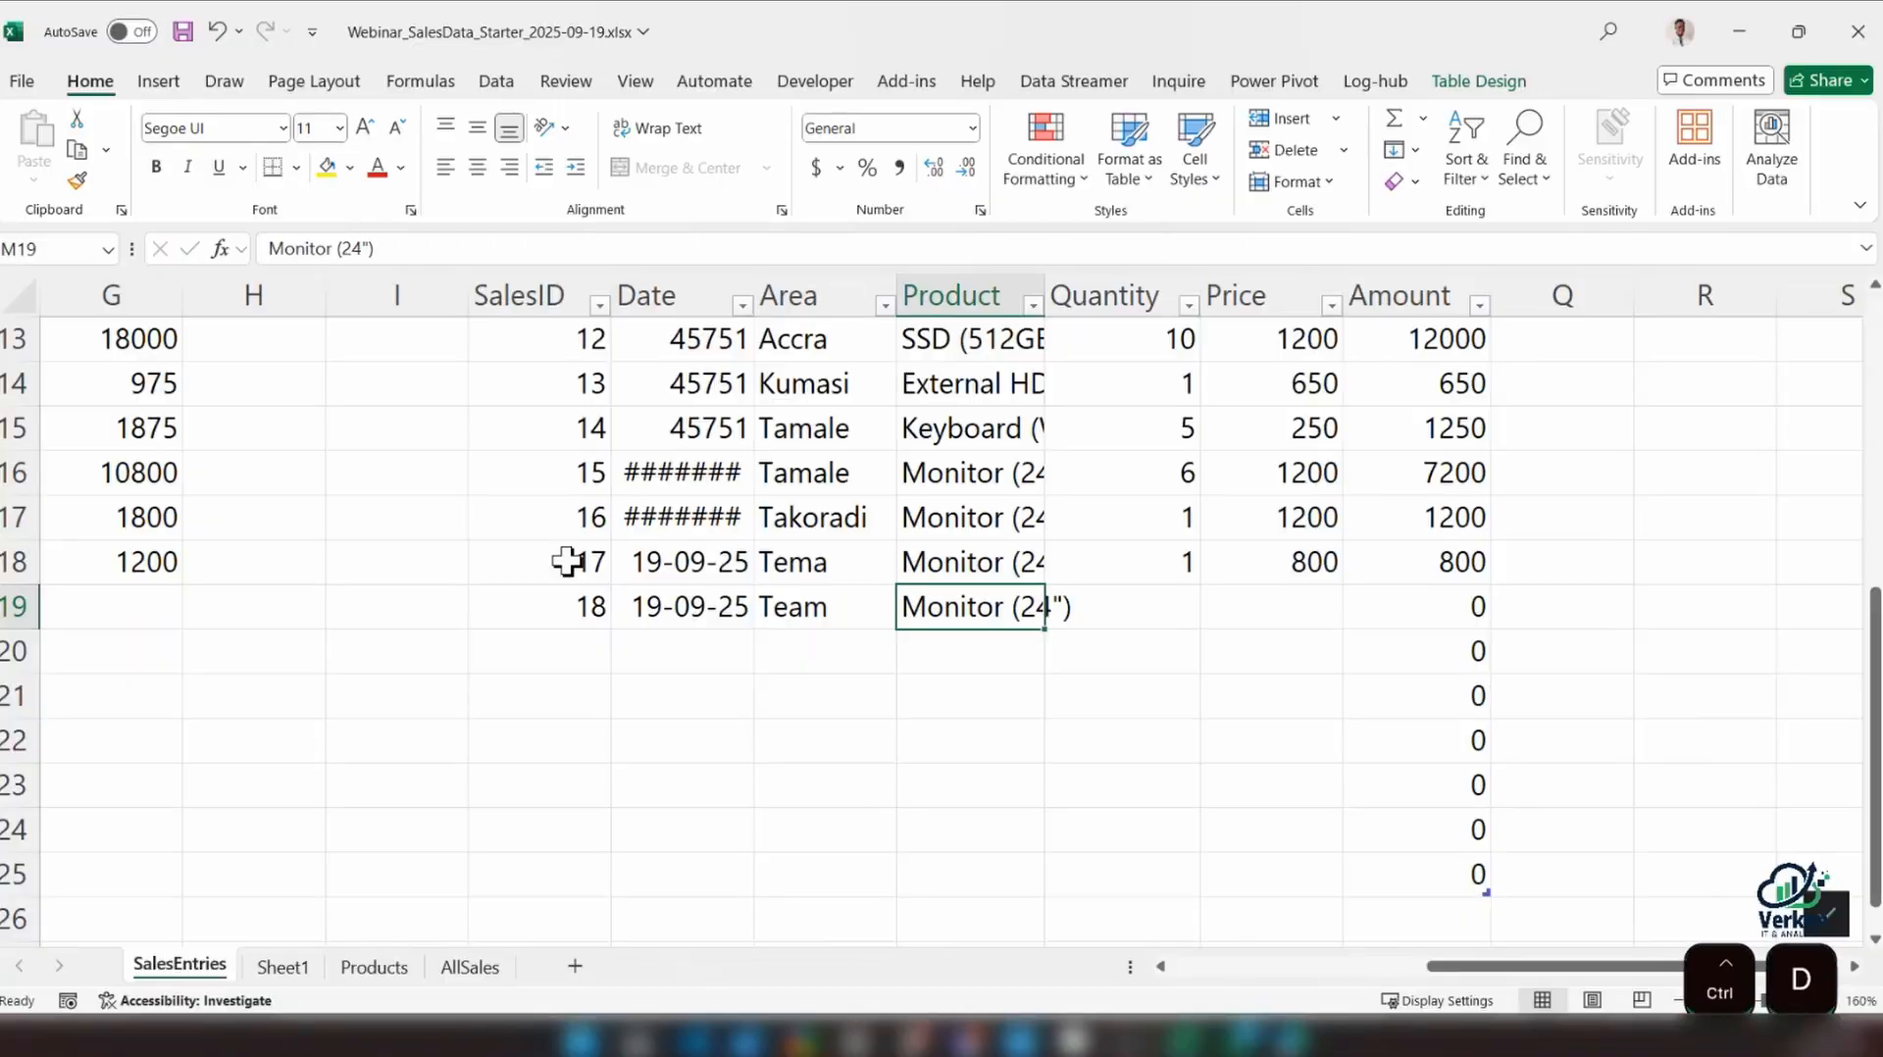
key("Tab")
key("ctrl+d")
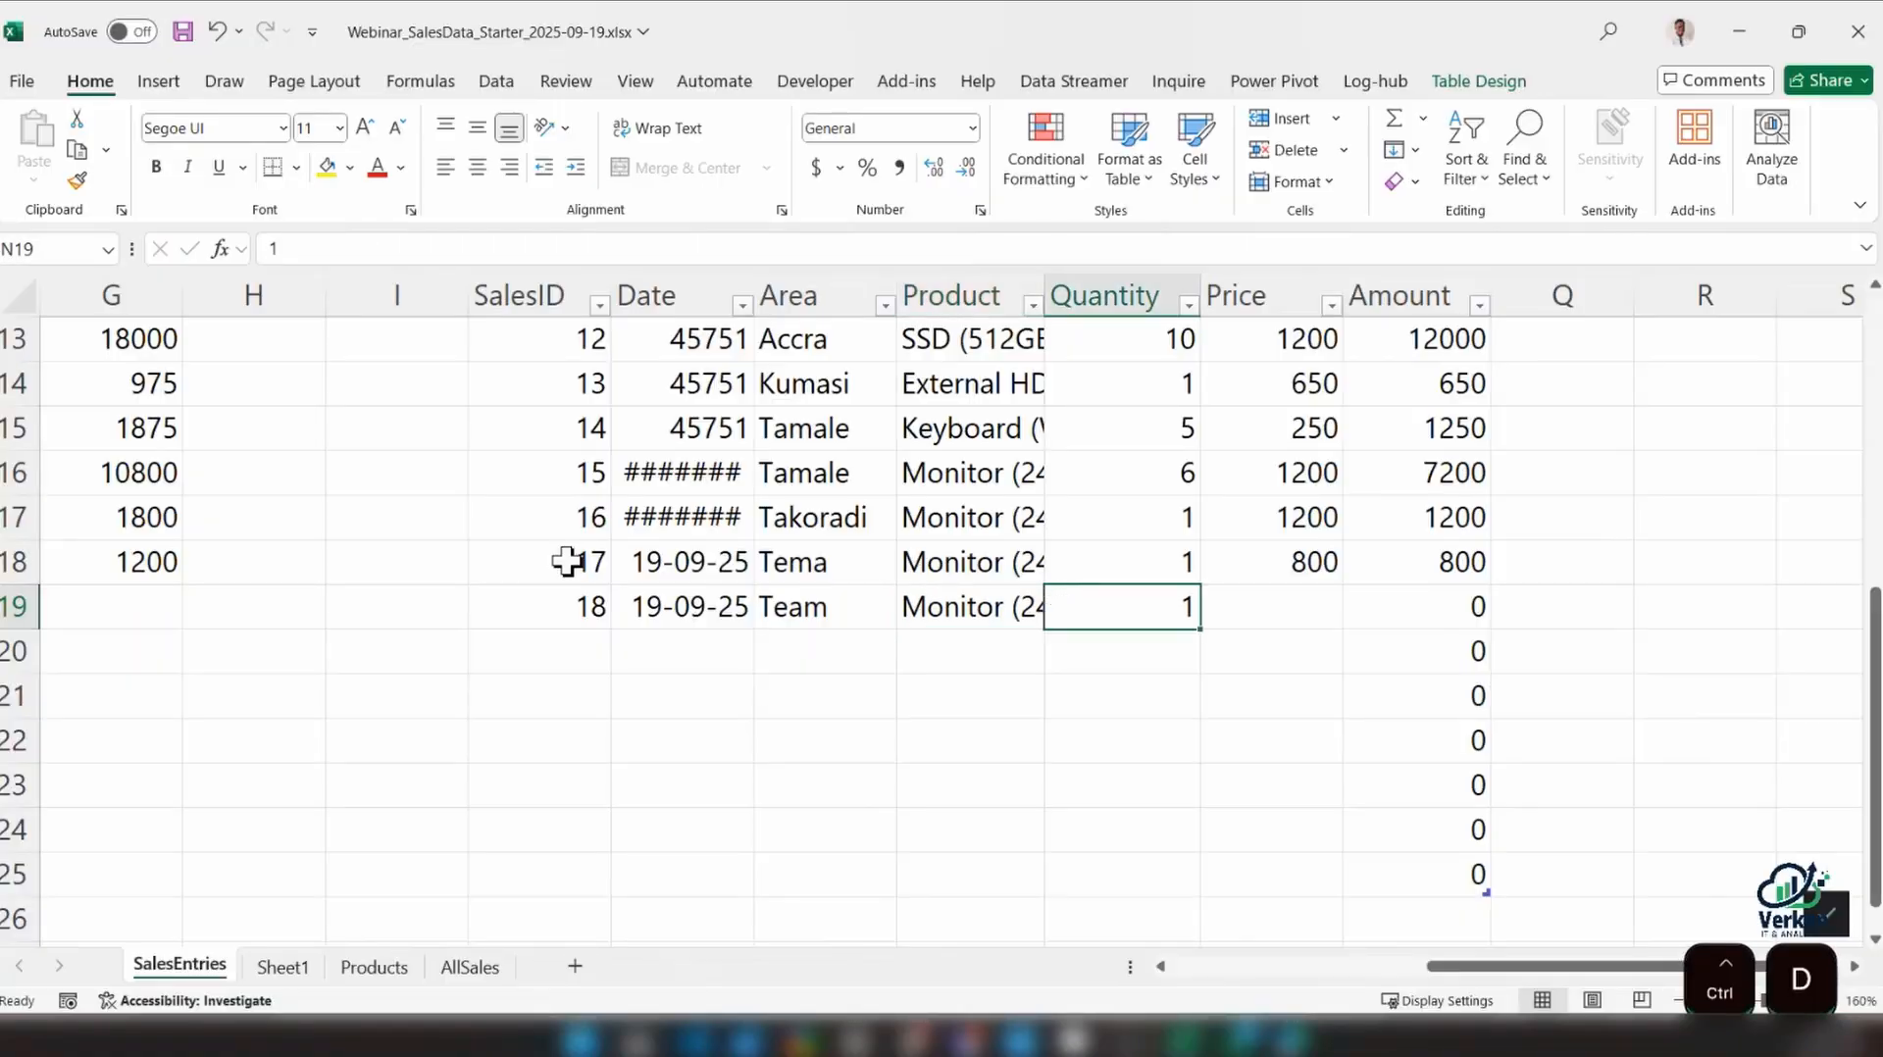
key("Tab")
key("ctrl+s")
key("ctrl+d")
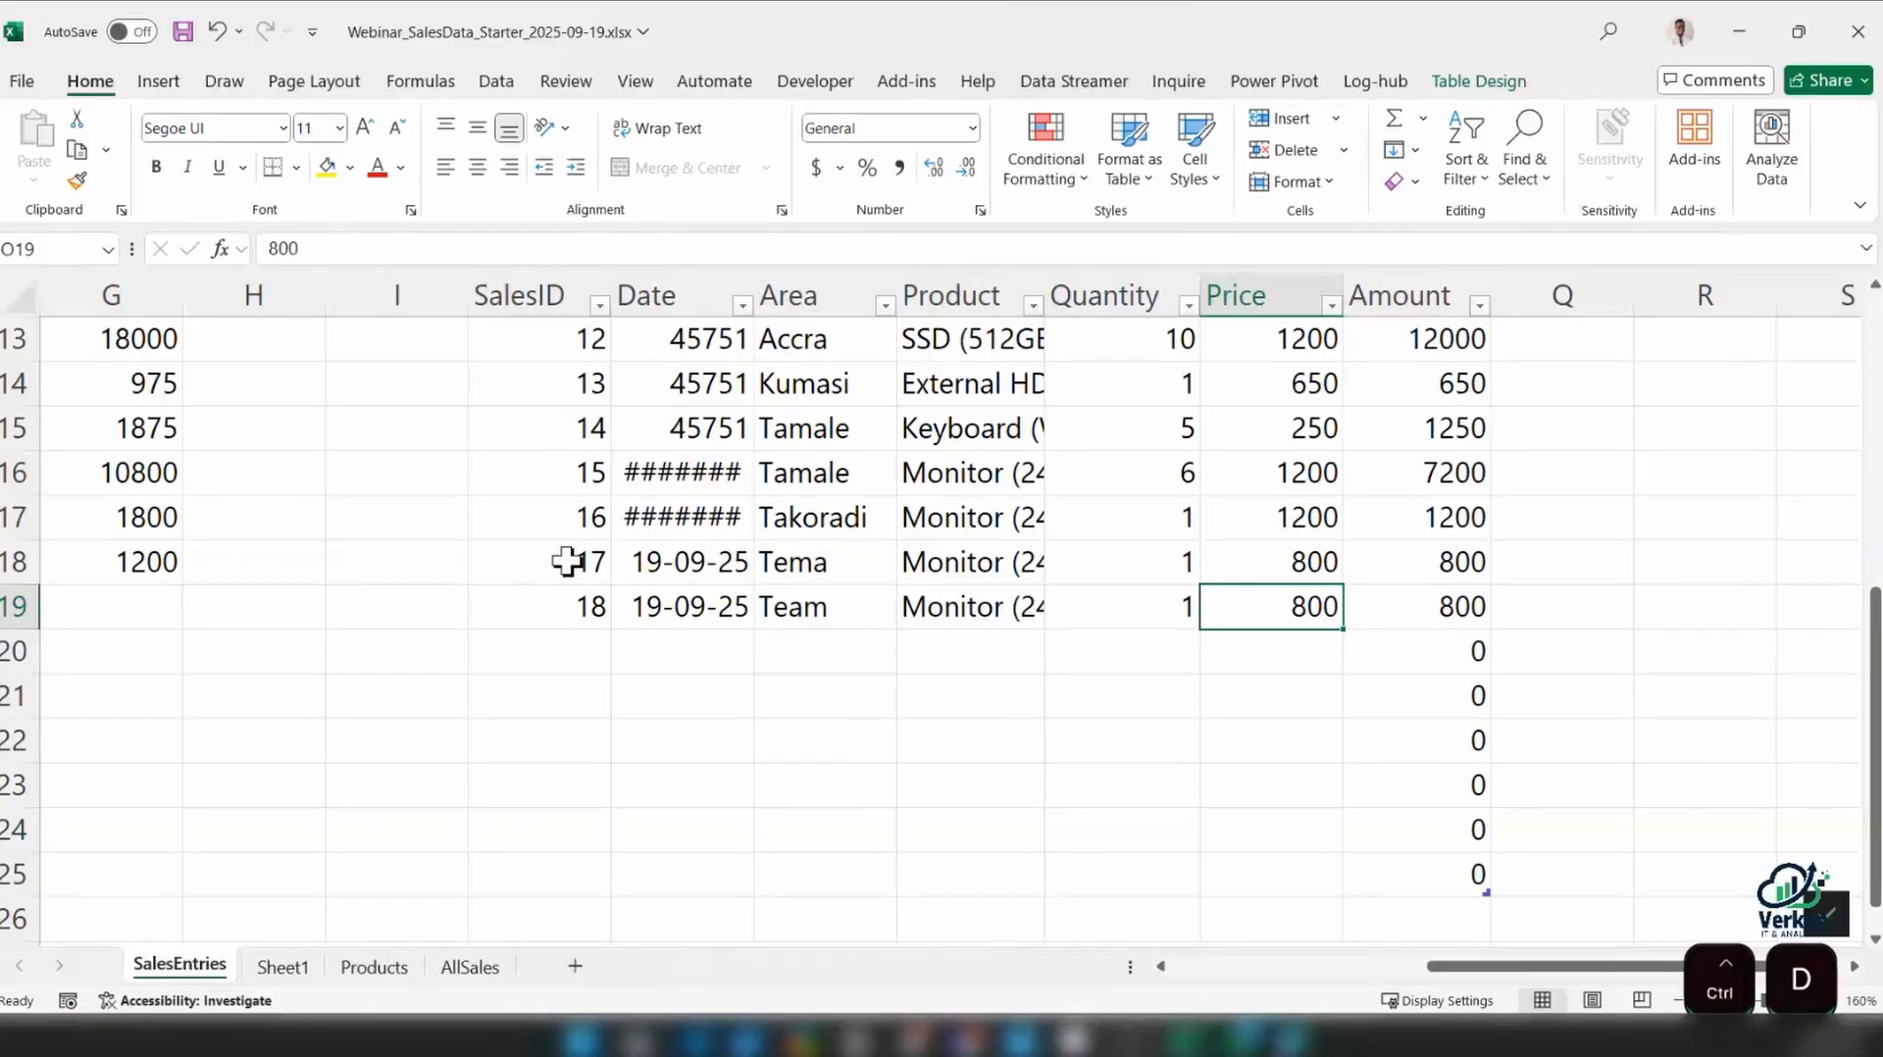
left_click(1465, 621)
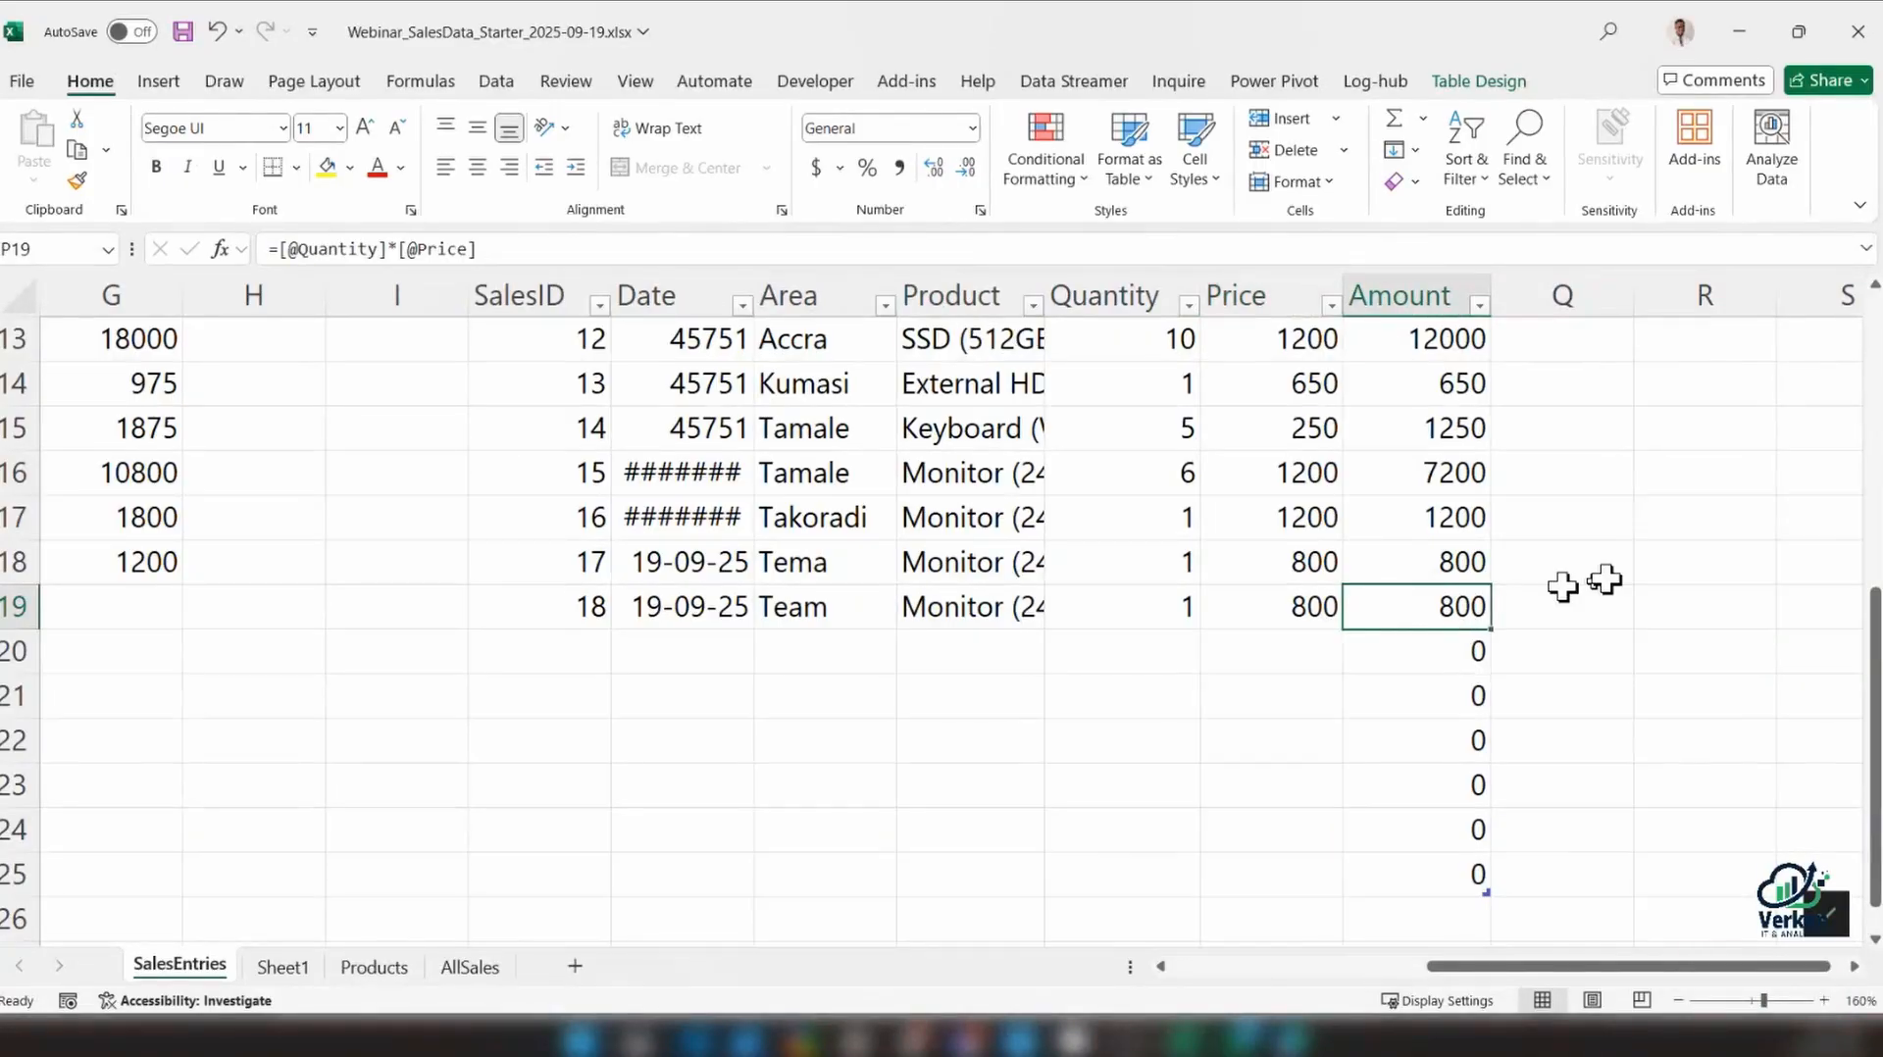
Clear all Amount formulas in the table from P2 down to P25
scroll(1427, 448, "up", 4)
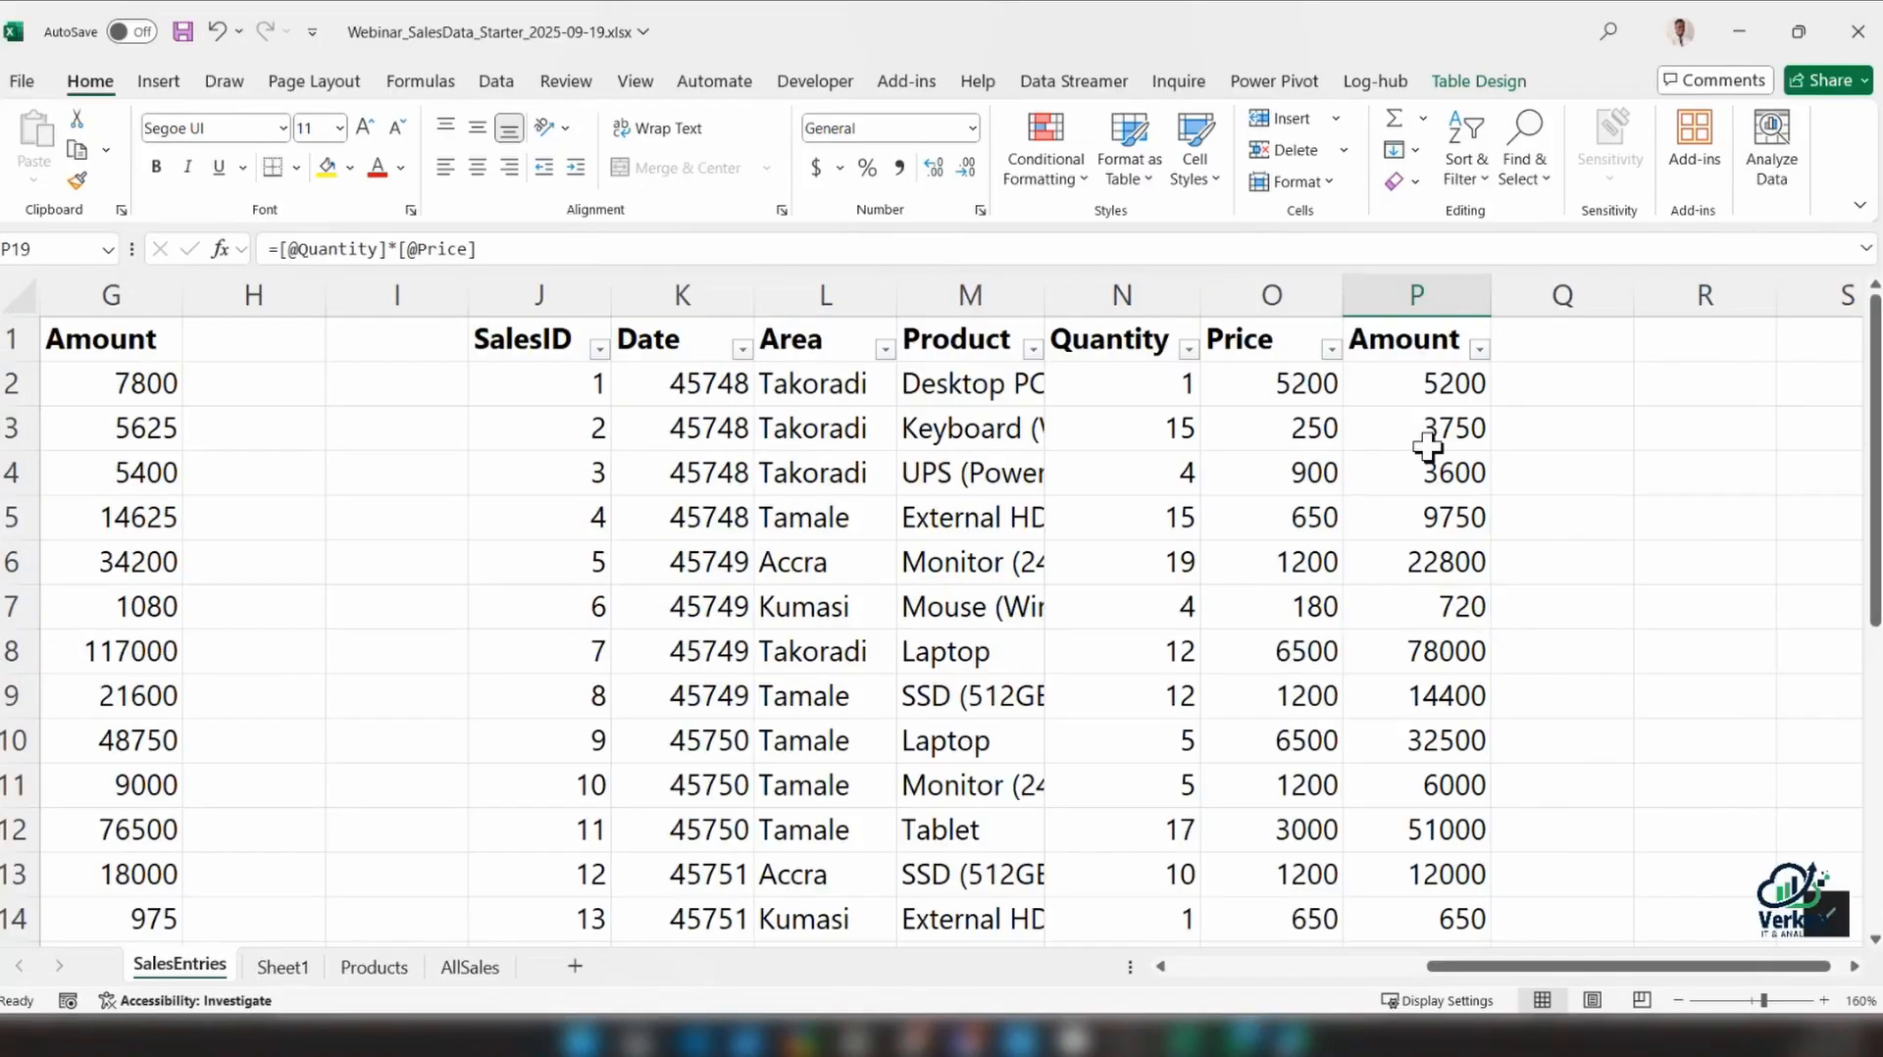
left_click(1437, 384)
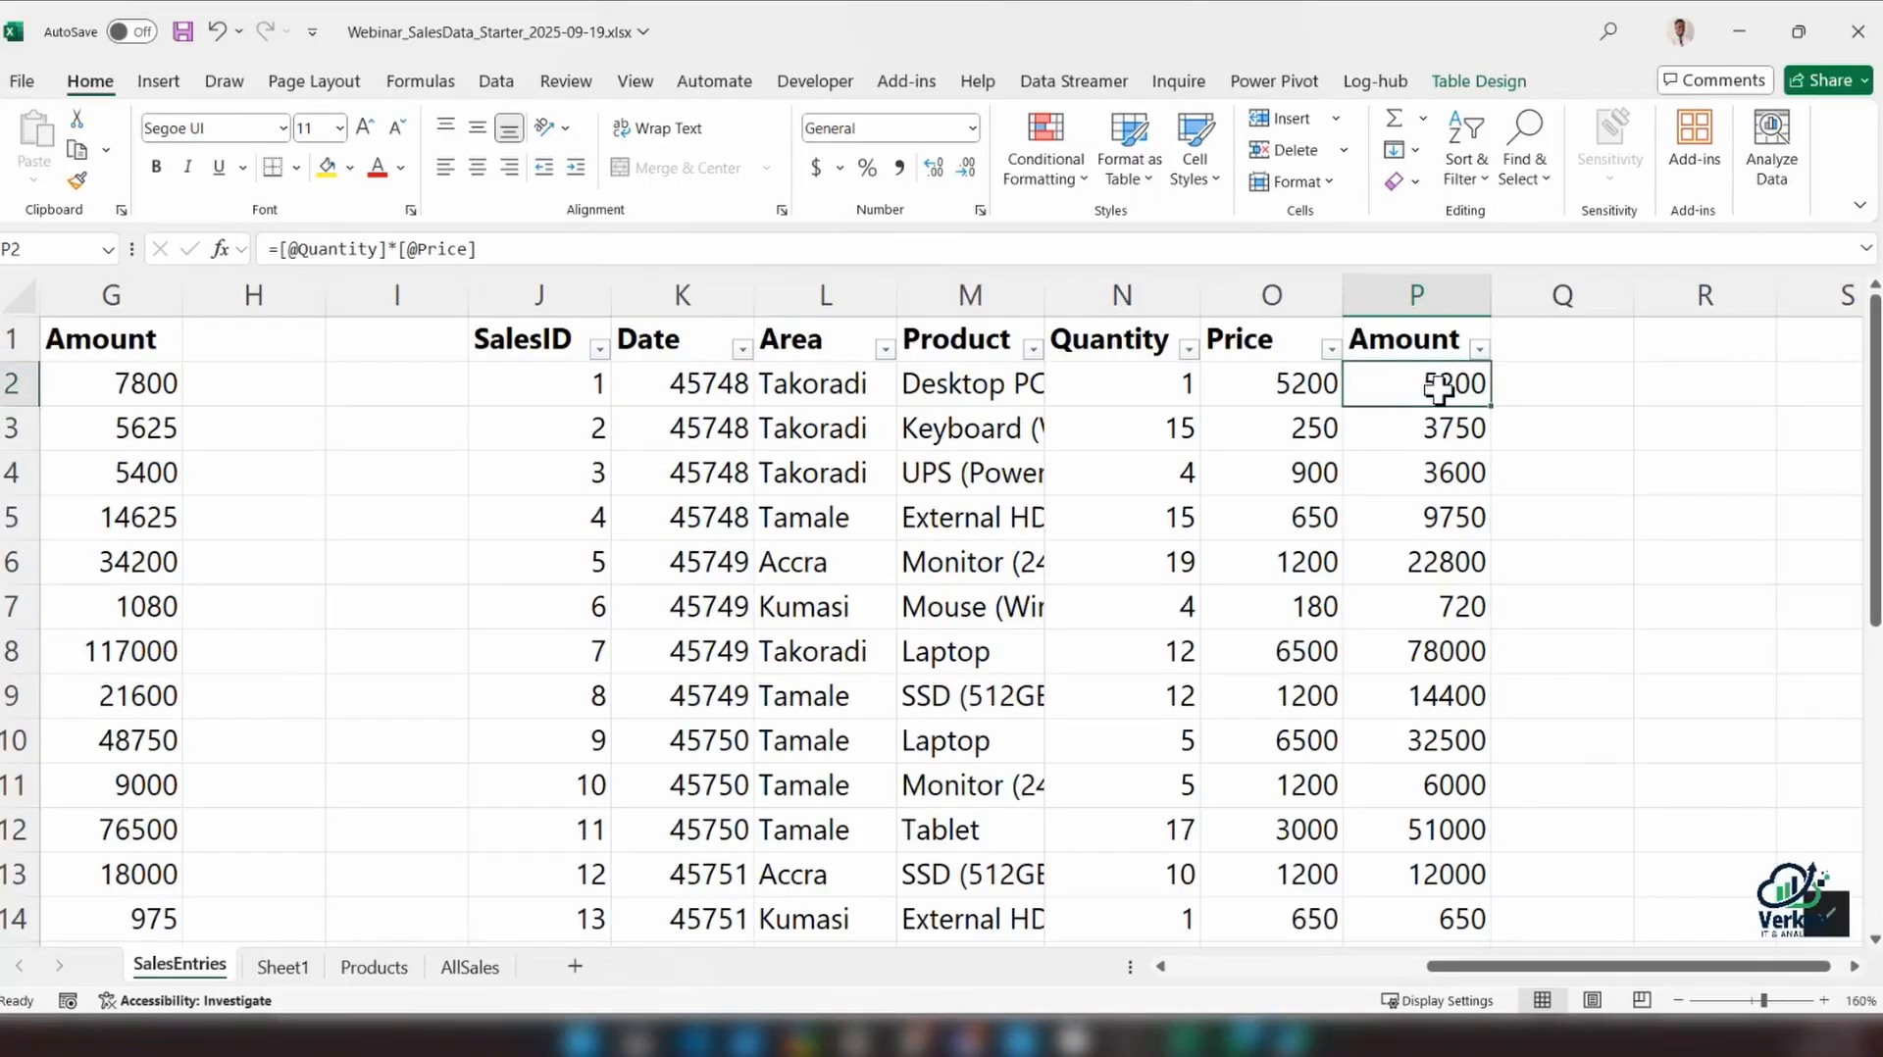
key("ctrl+shift+Down")
key("Delete")
Shrink the table so that it ends at row 19, the last row with data
scroll(1471, 510, "down", 6)
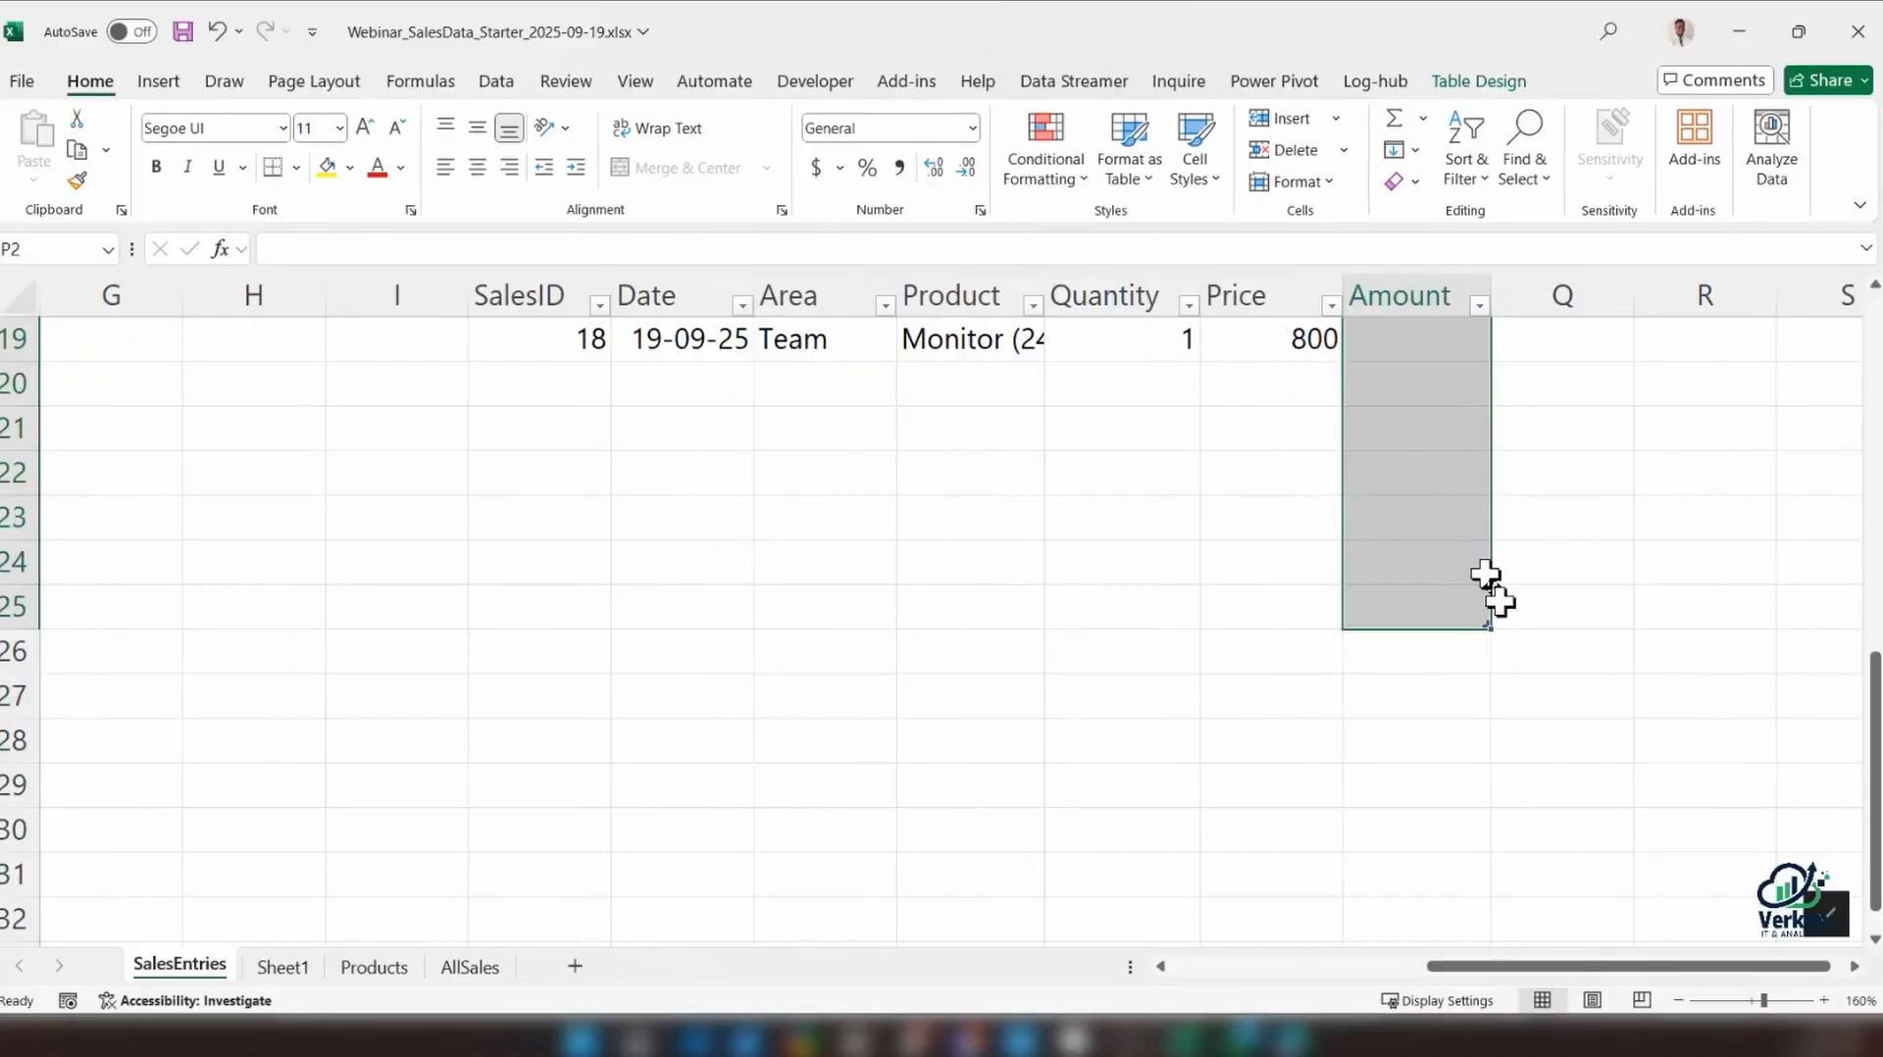
left_click(1501, 643)
scroll(1484, 745, "up", 1)
left_click_drag(1484, 760, 1483, 493)
scroll(1515, 589, "up", 5)
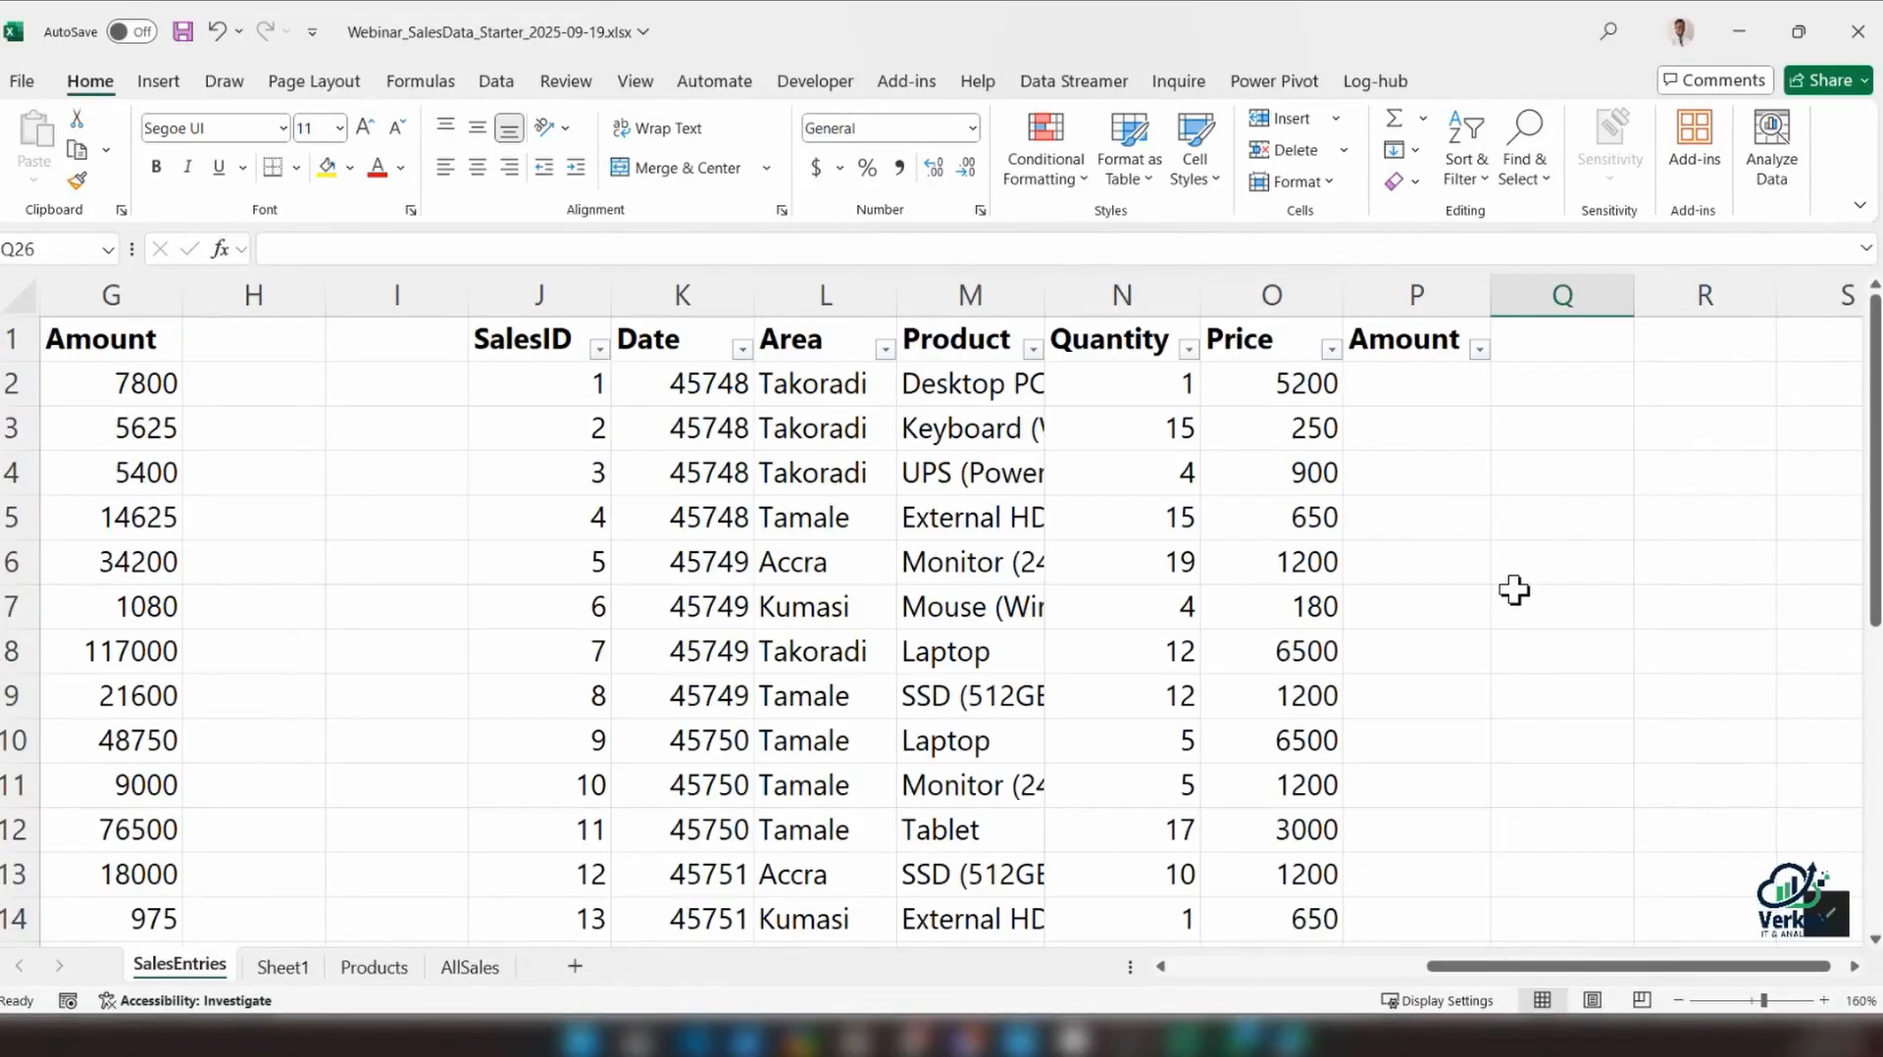
left_click(1422, 390)
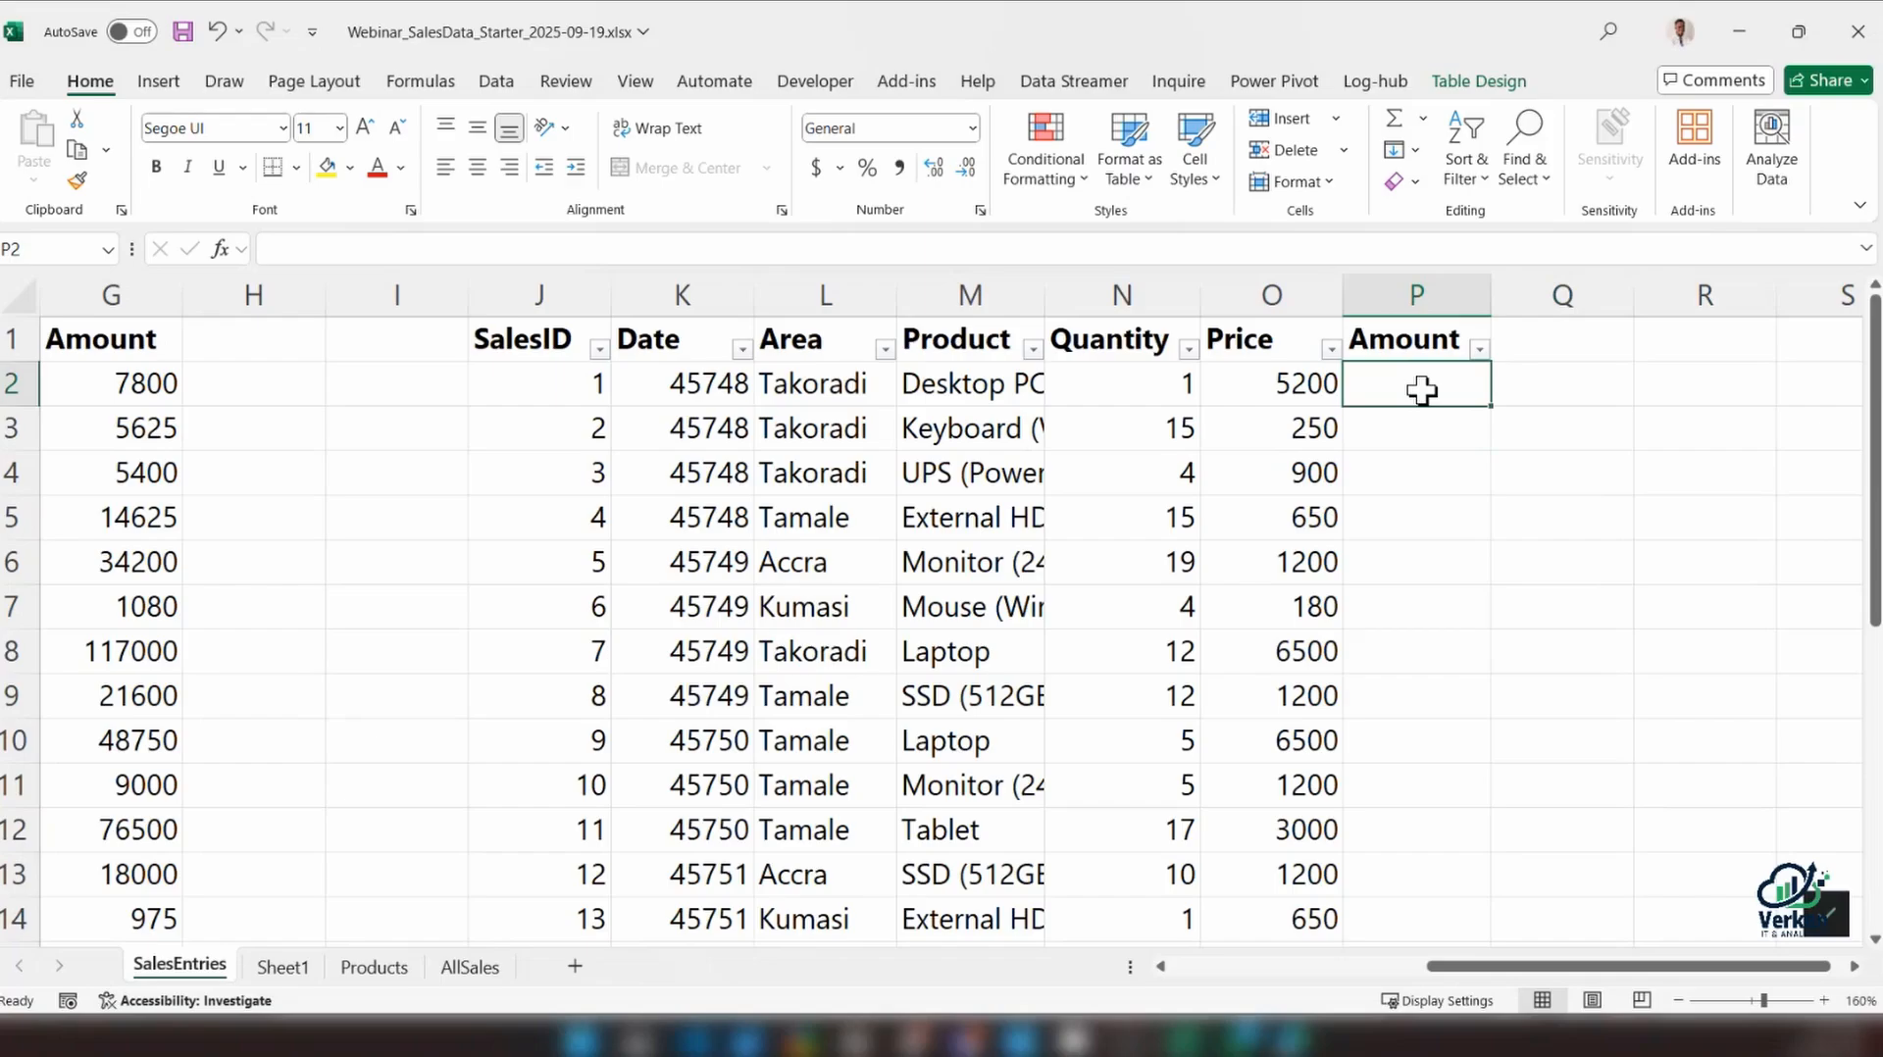
left_click(1170, 382)
left_click(1446, 397)
type("=")
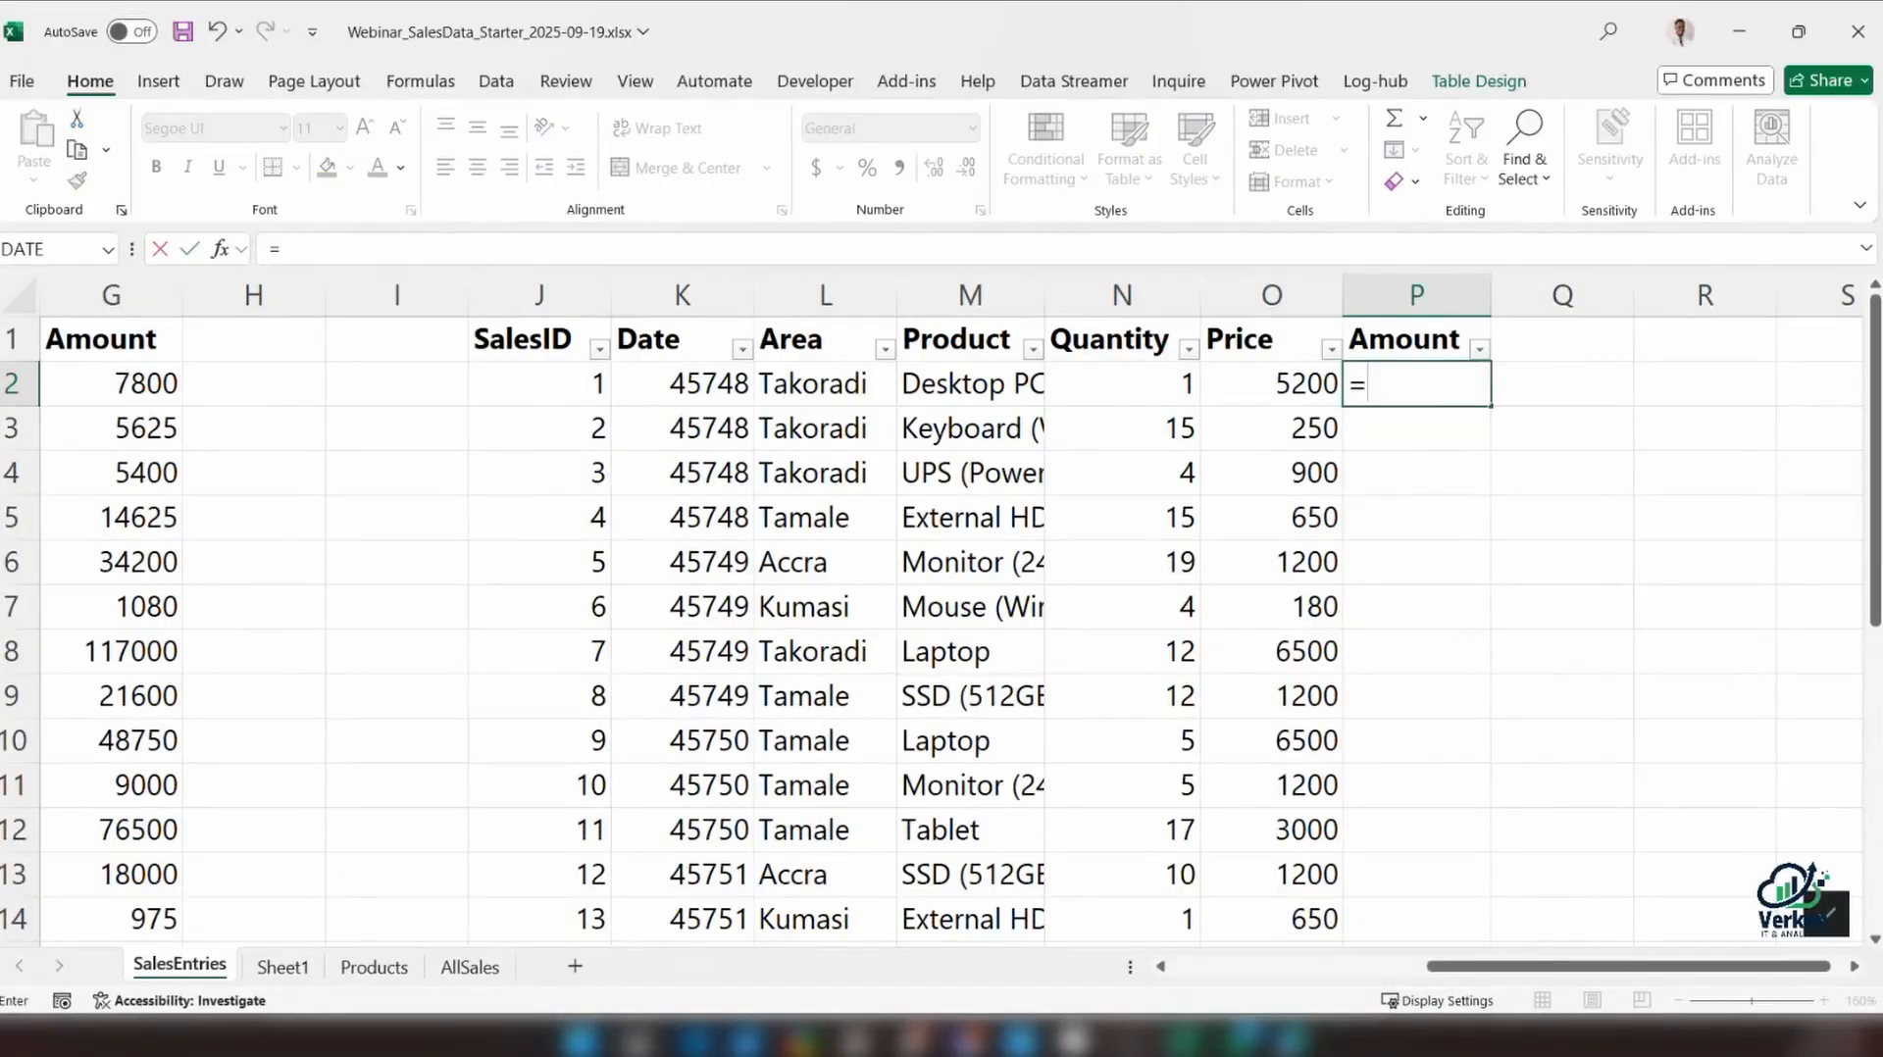
type("[")
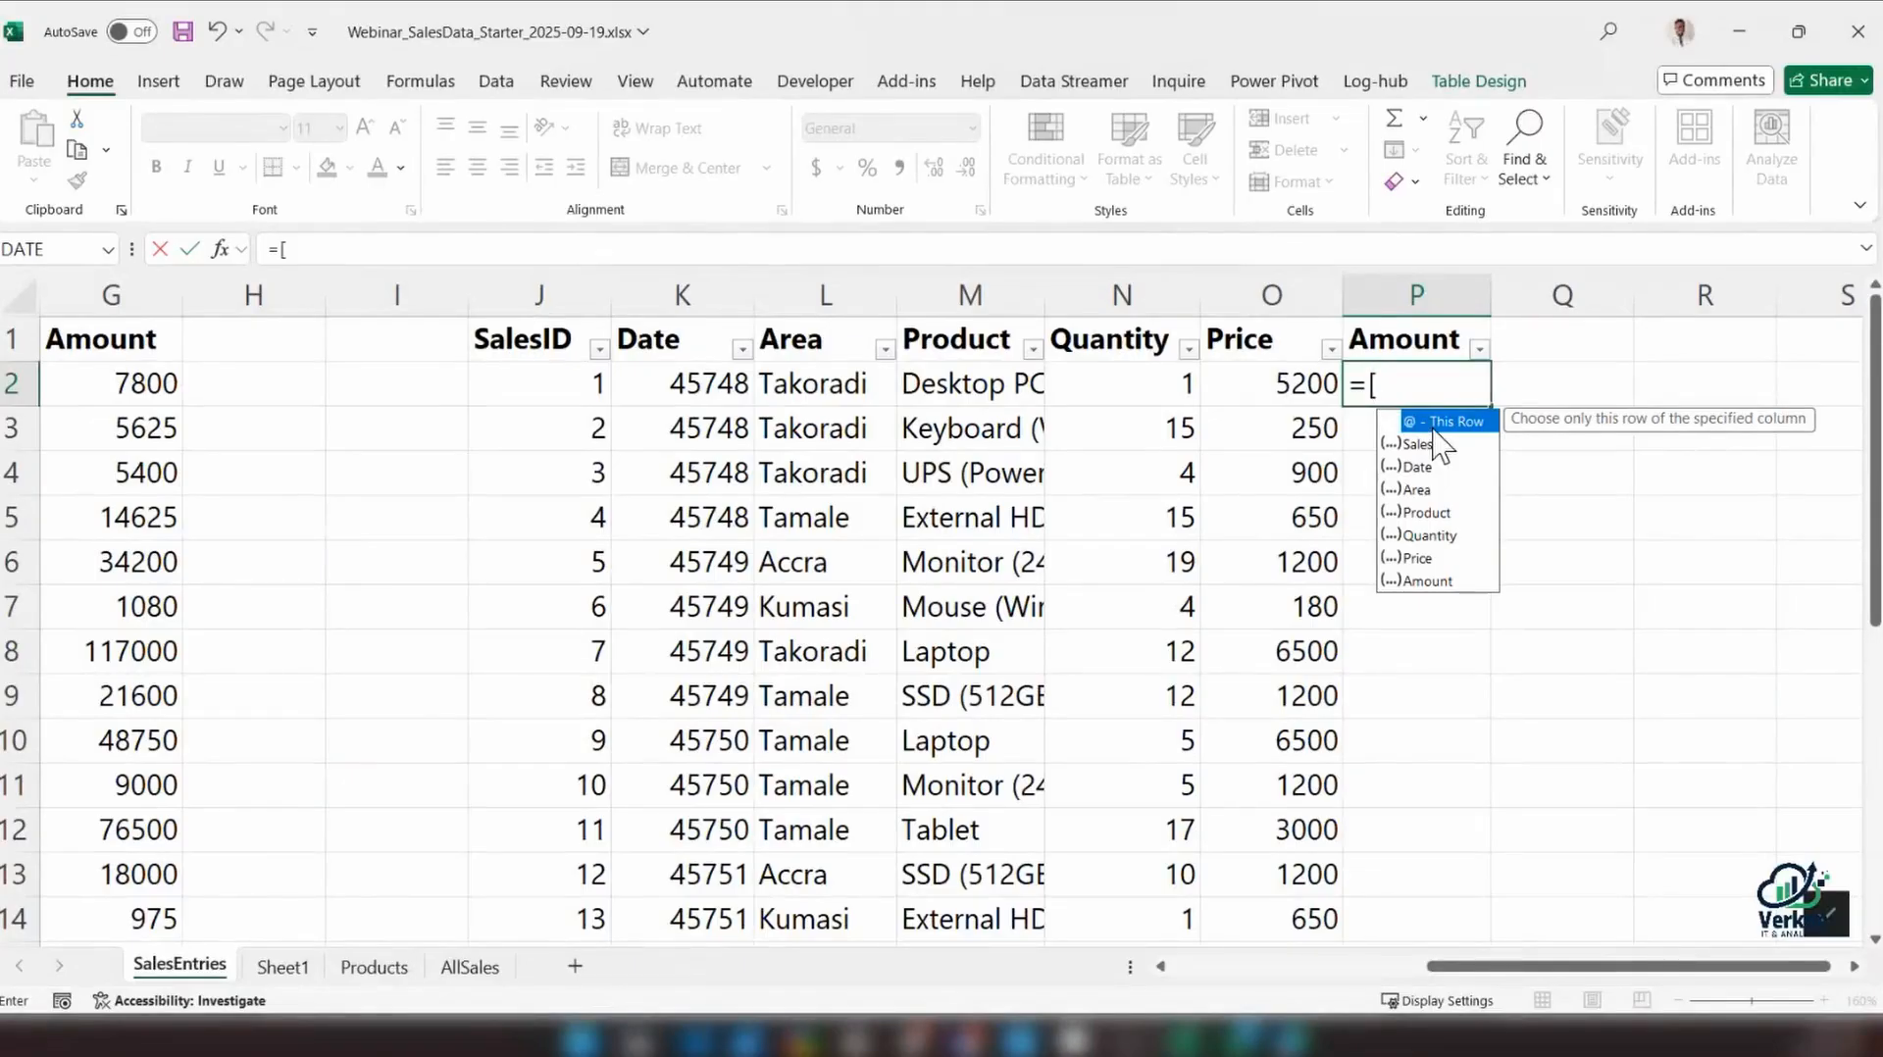
type("@")
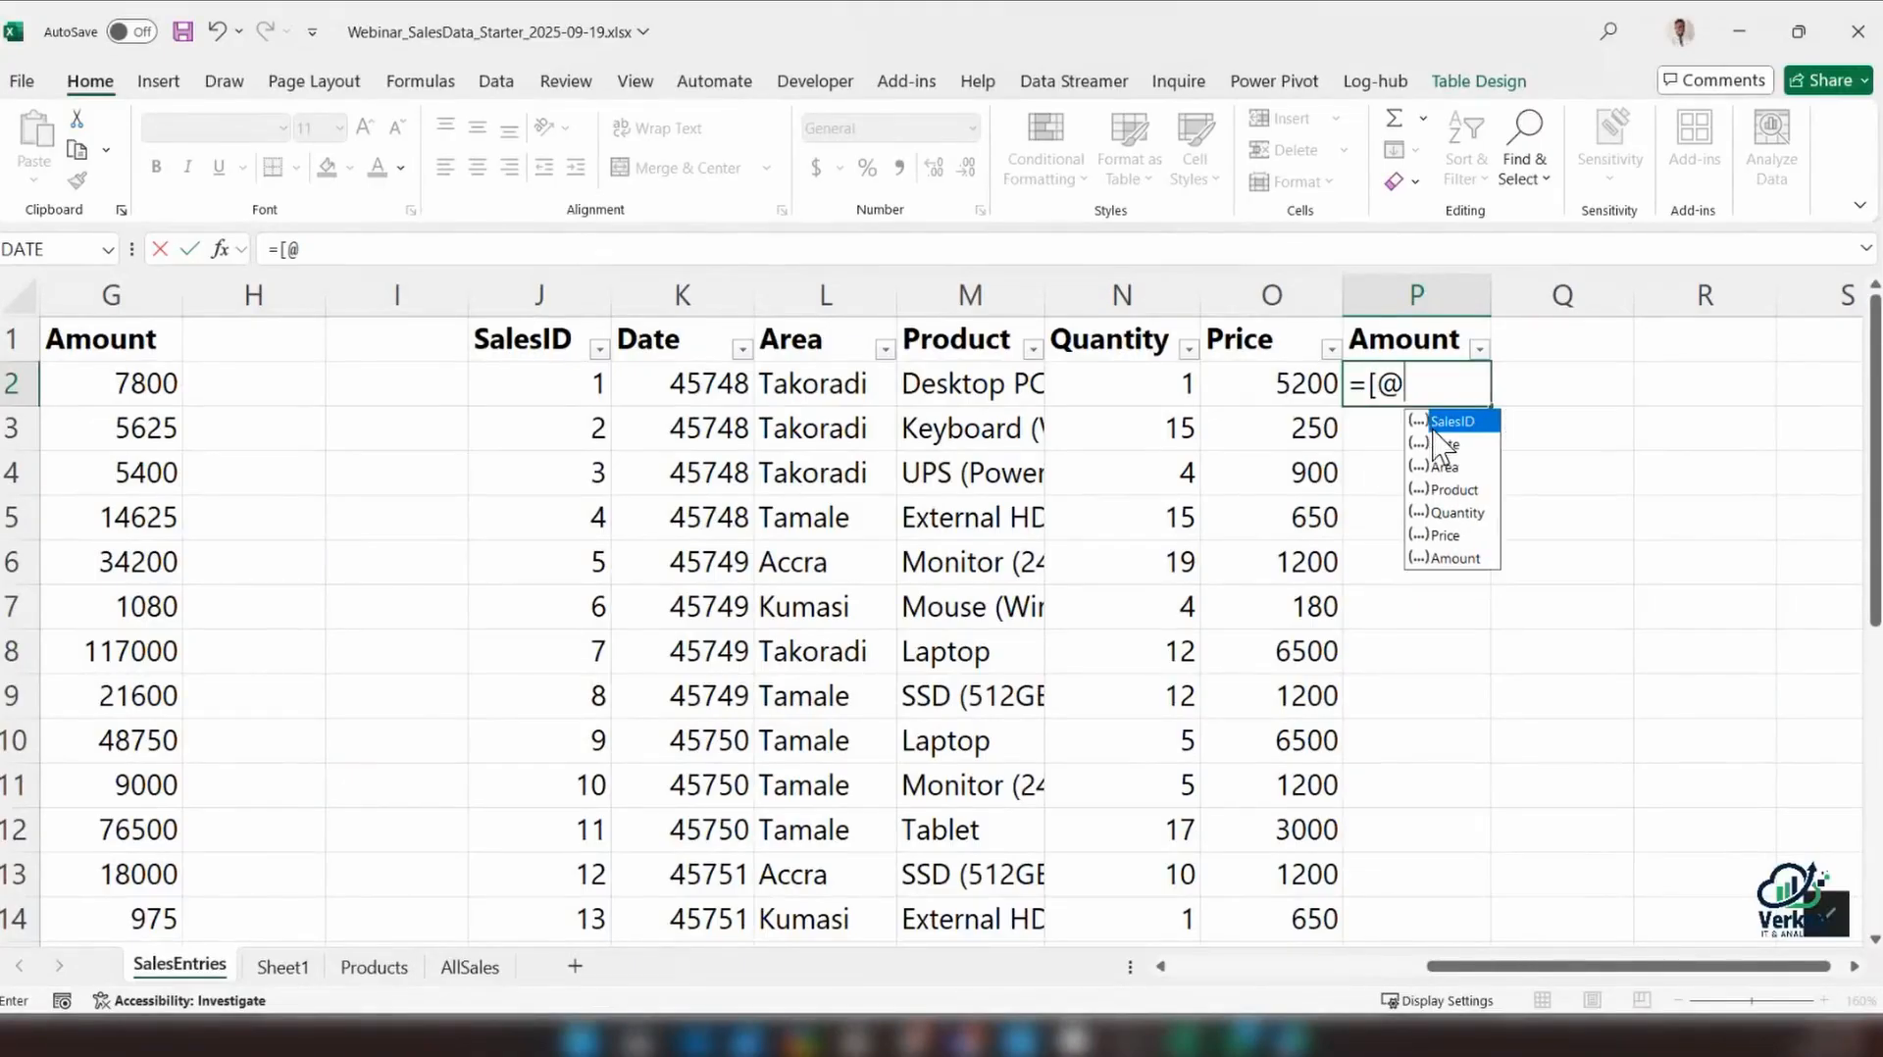
key("Down")
key("Down")
key("Down")
key("Down")
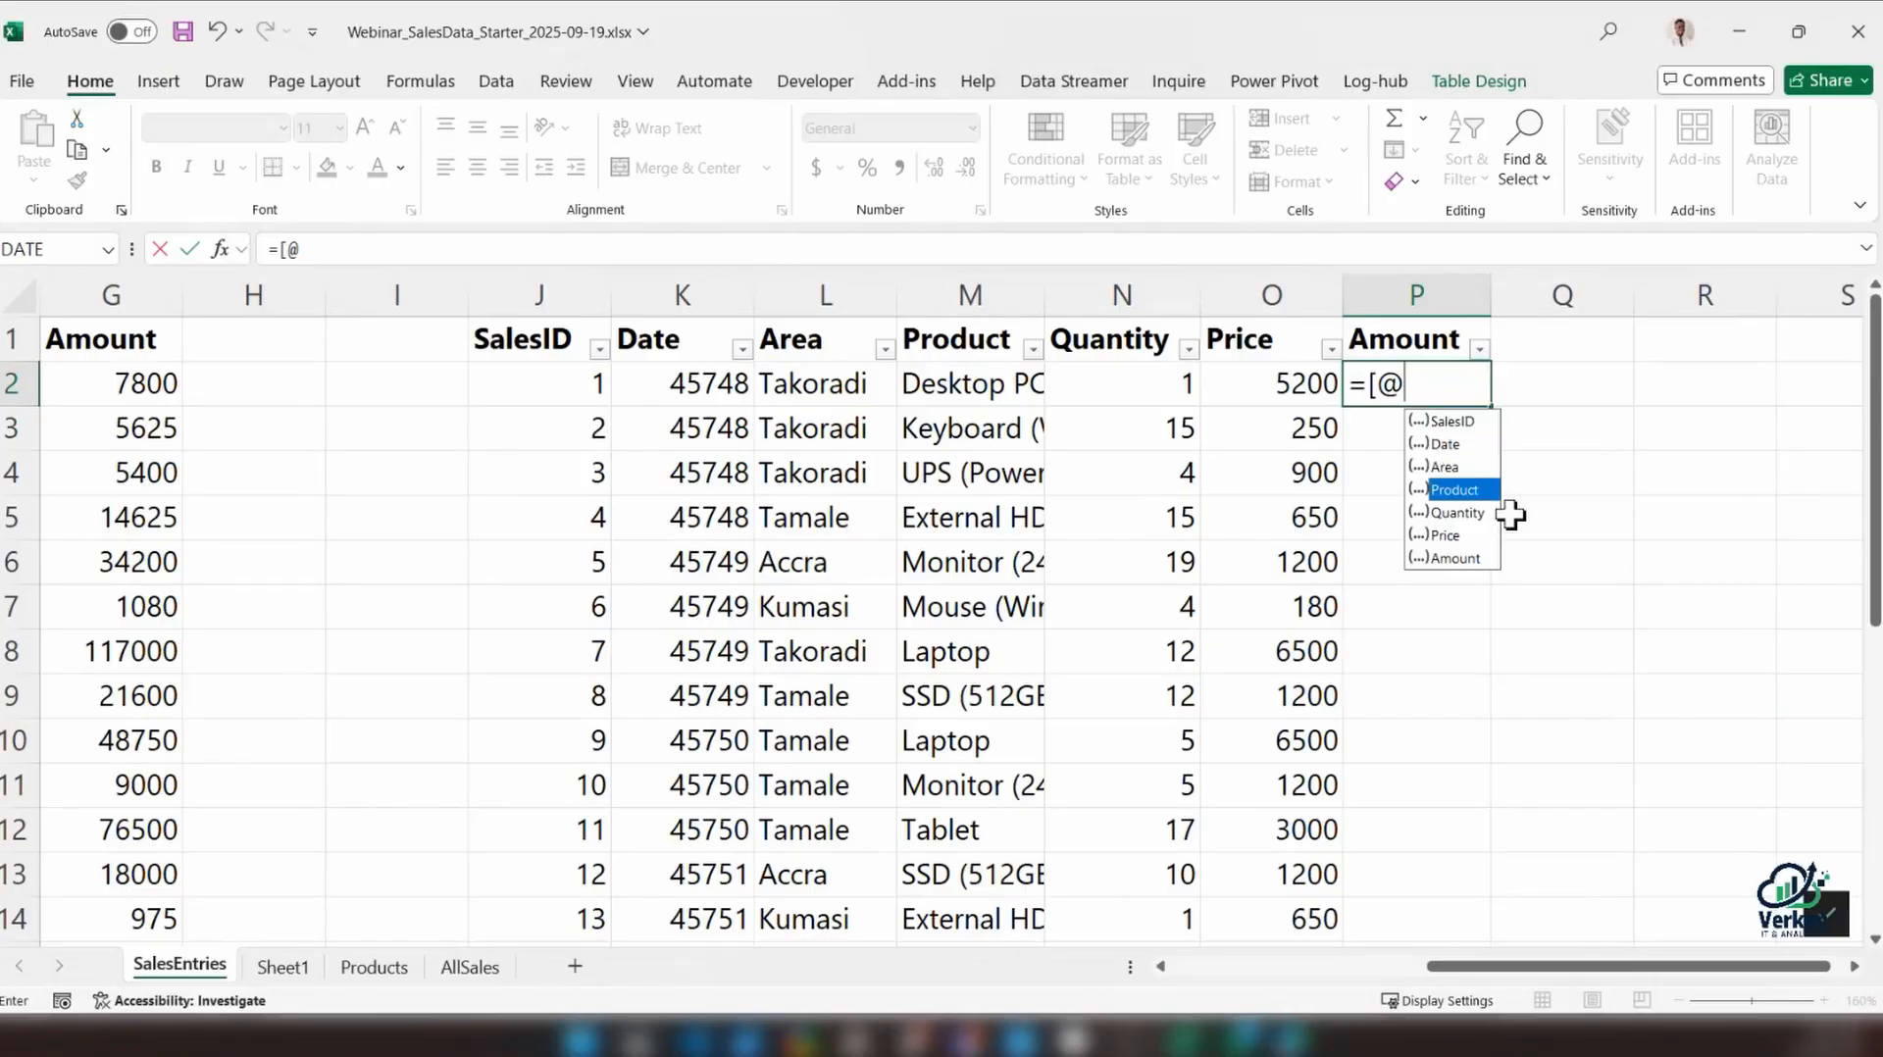
key("Tab")
type("]")
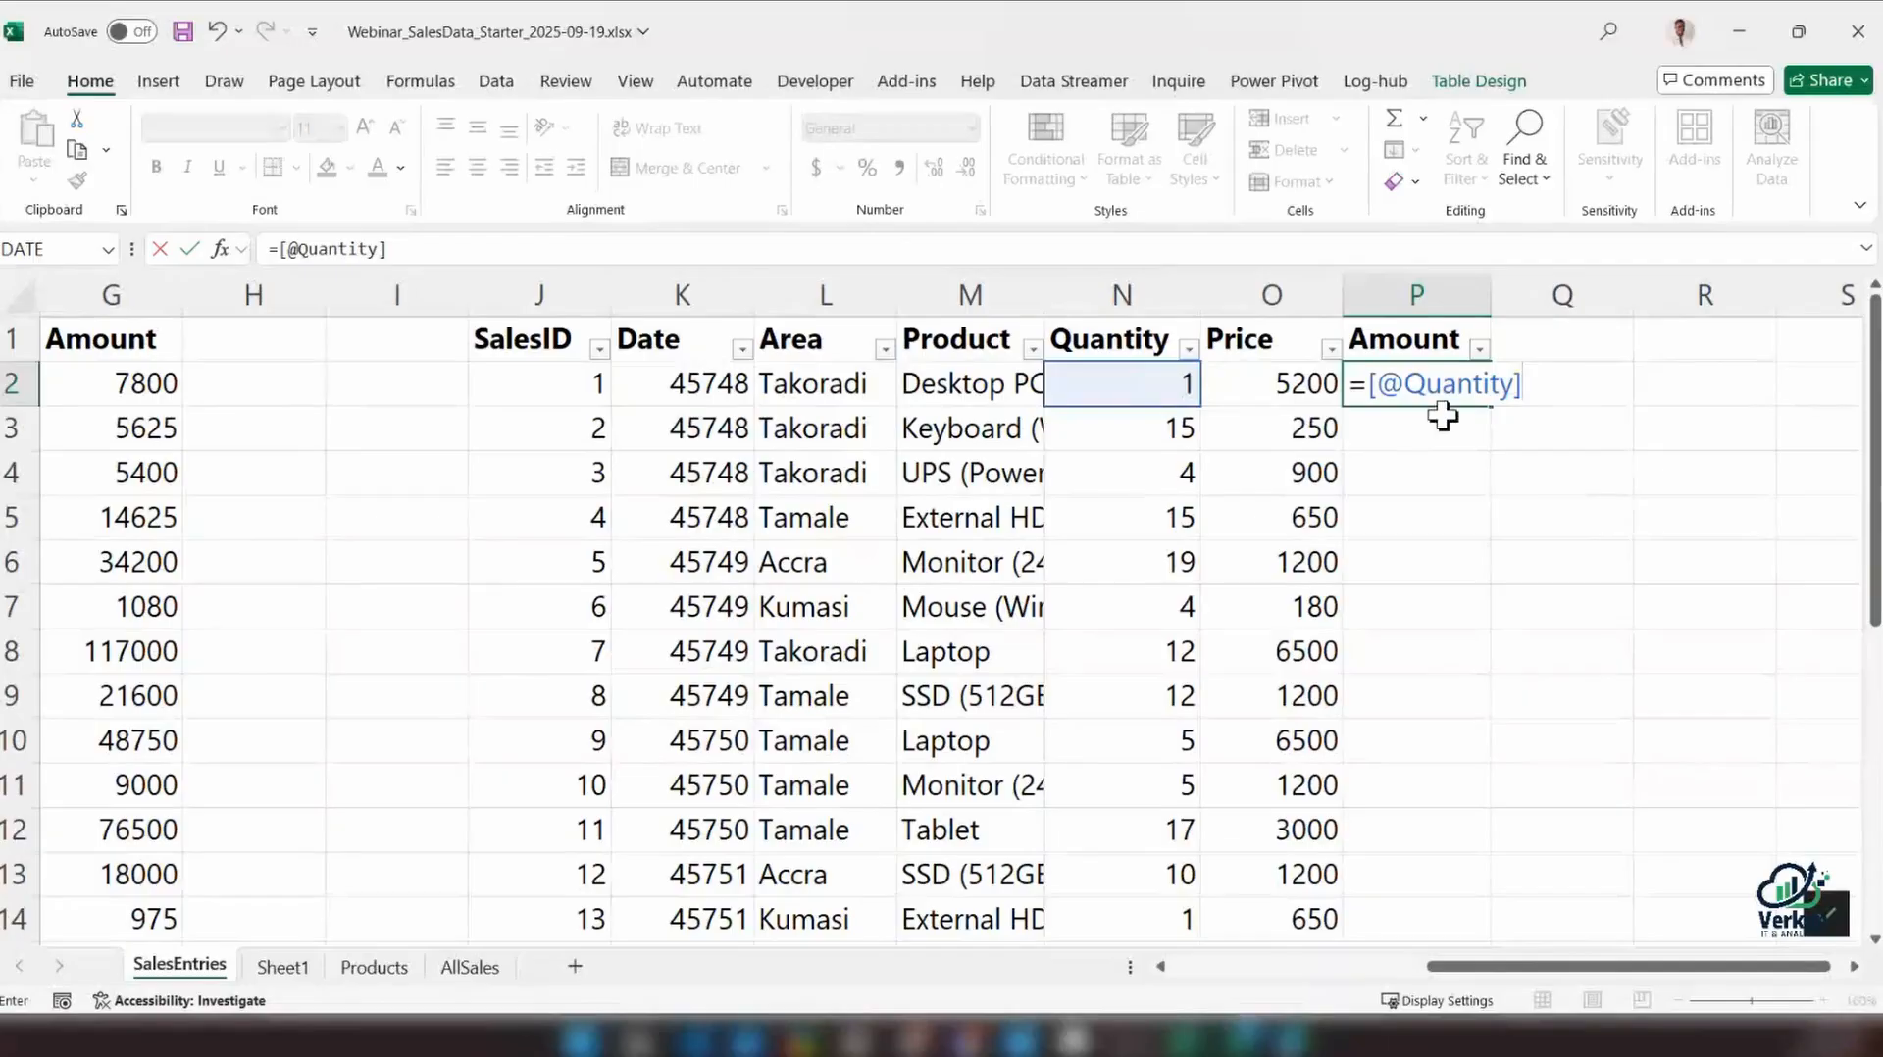
type("* [")
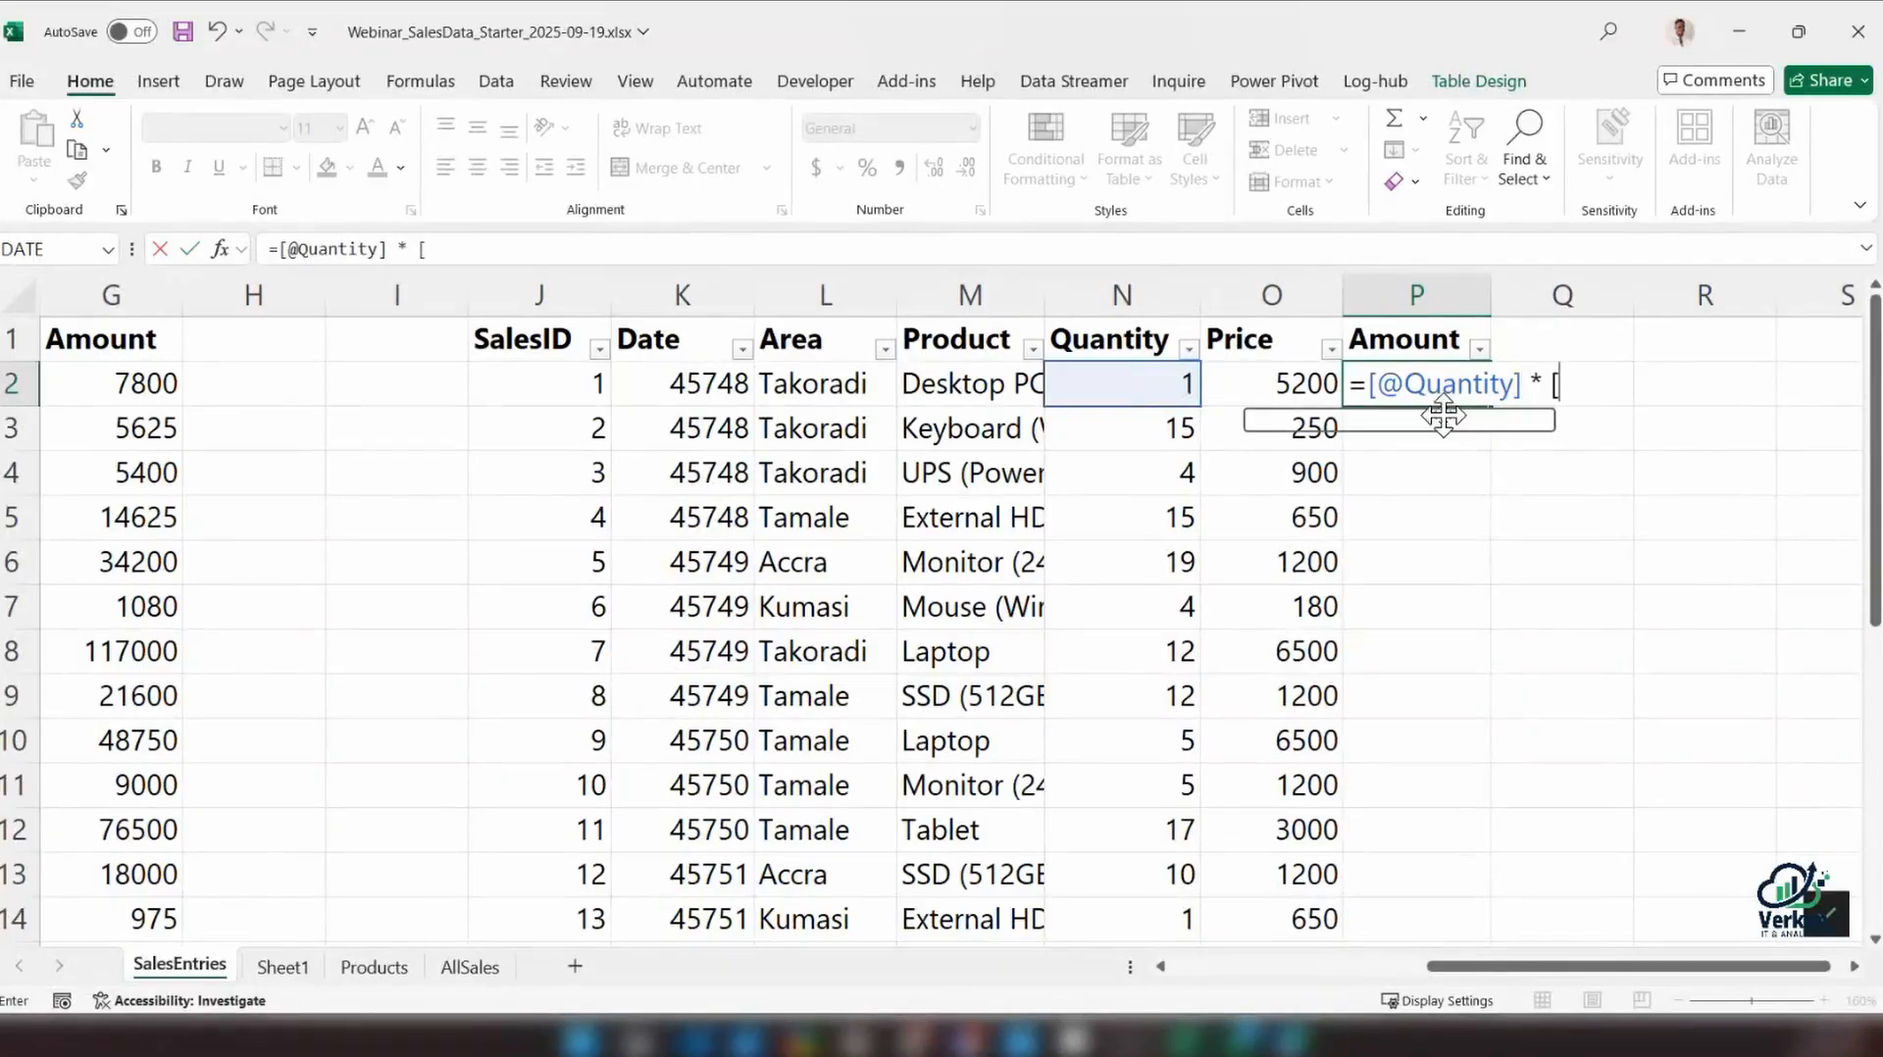
type("@")
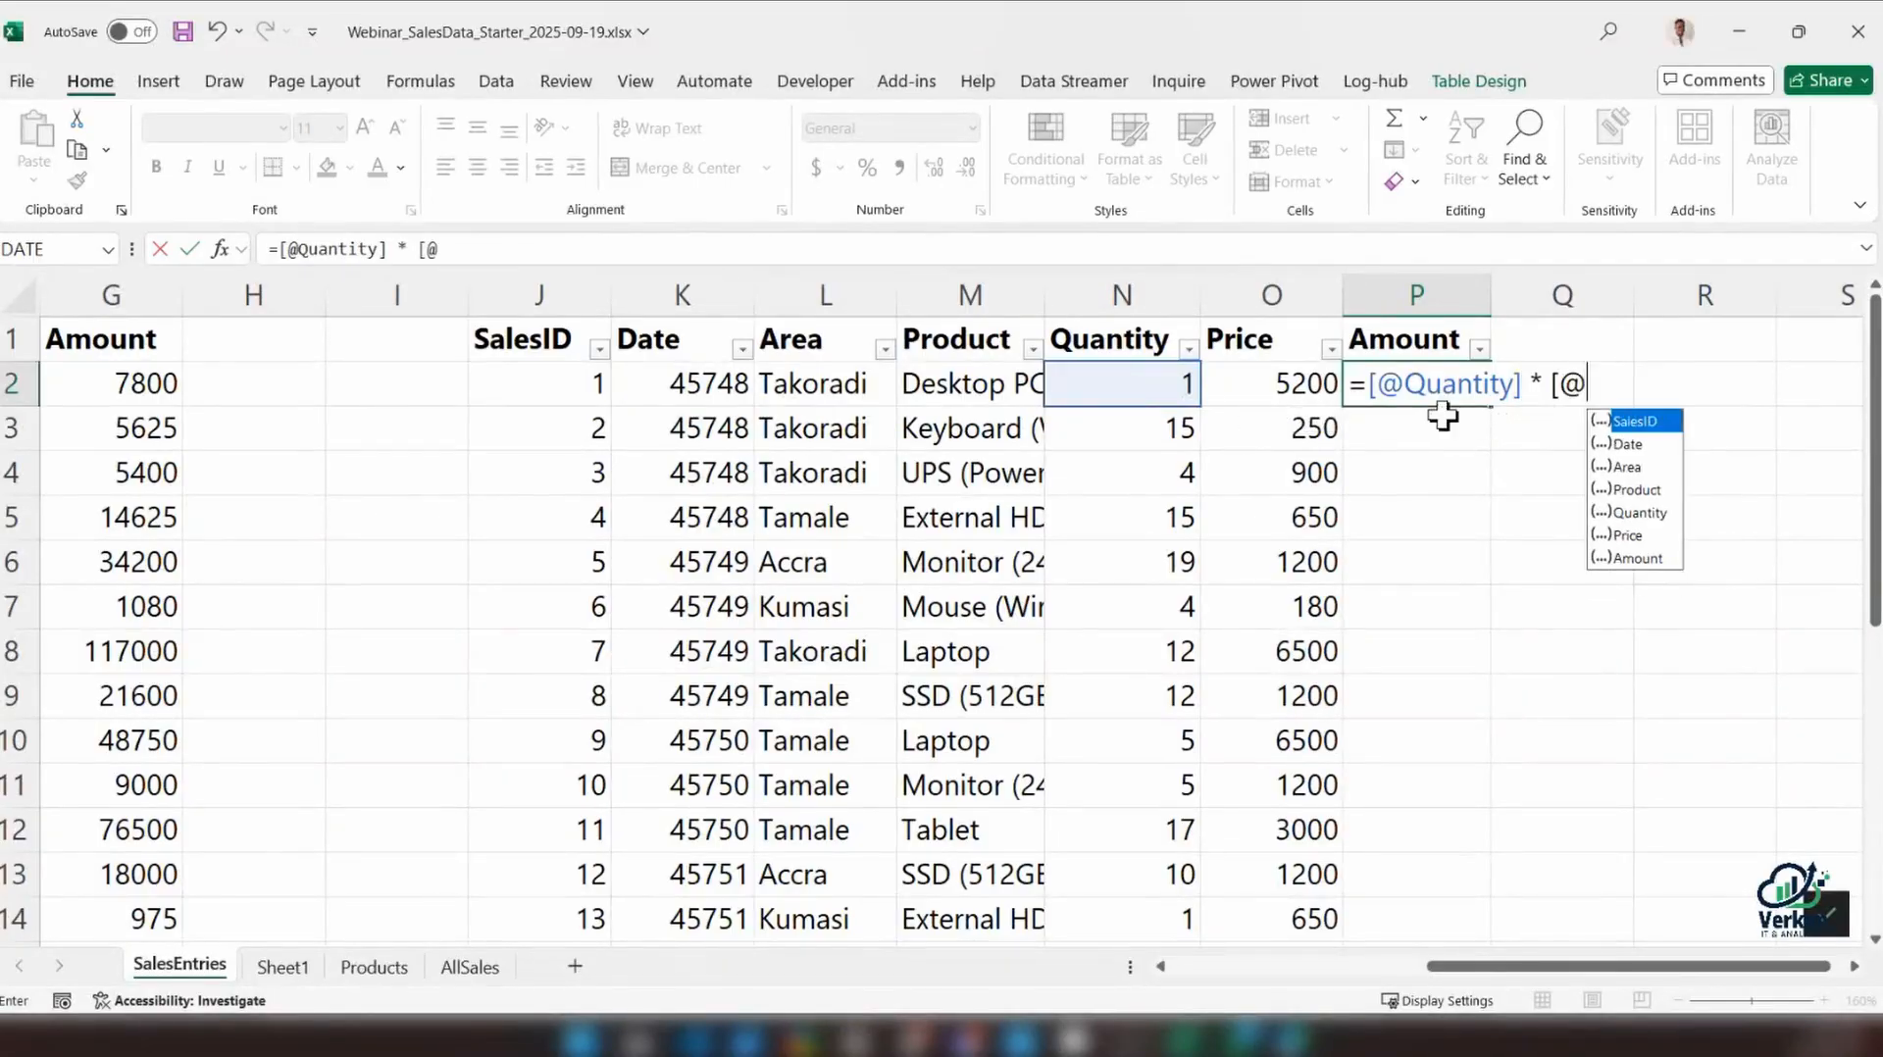
type("pr")
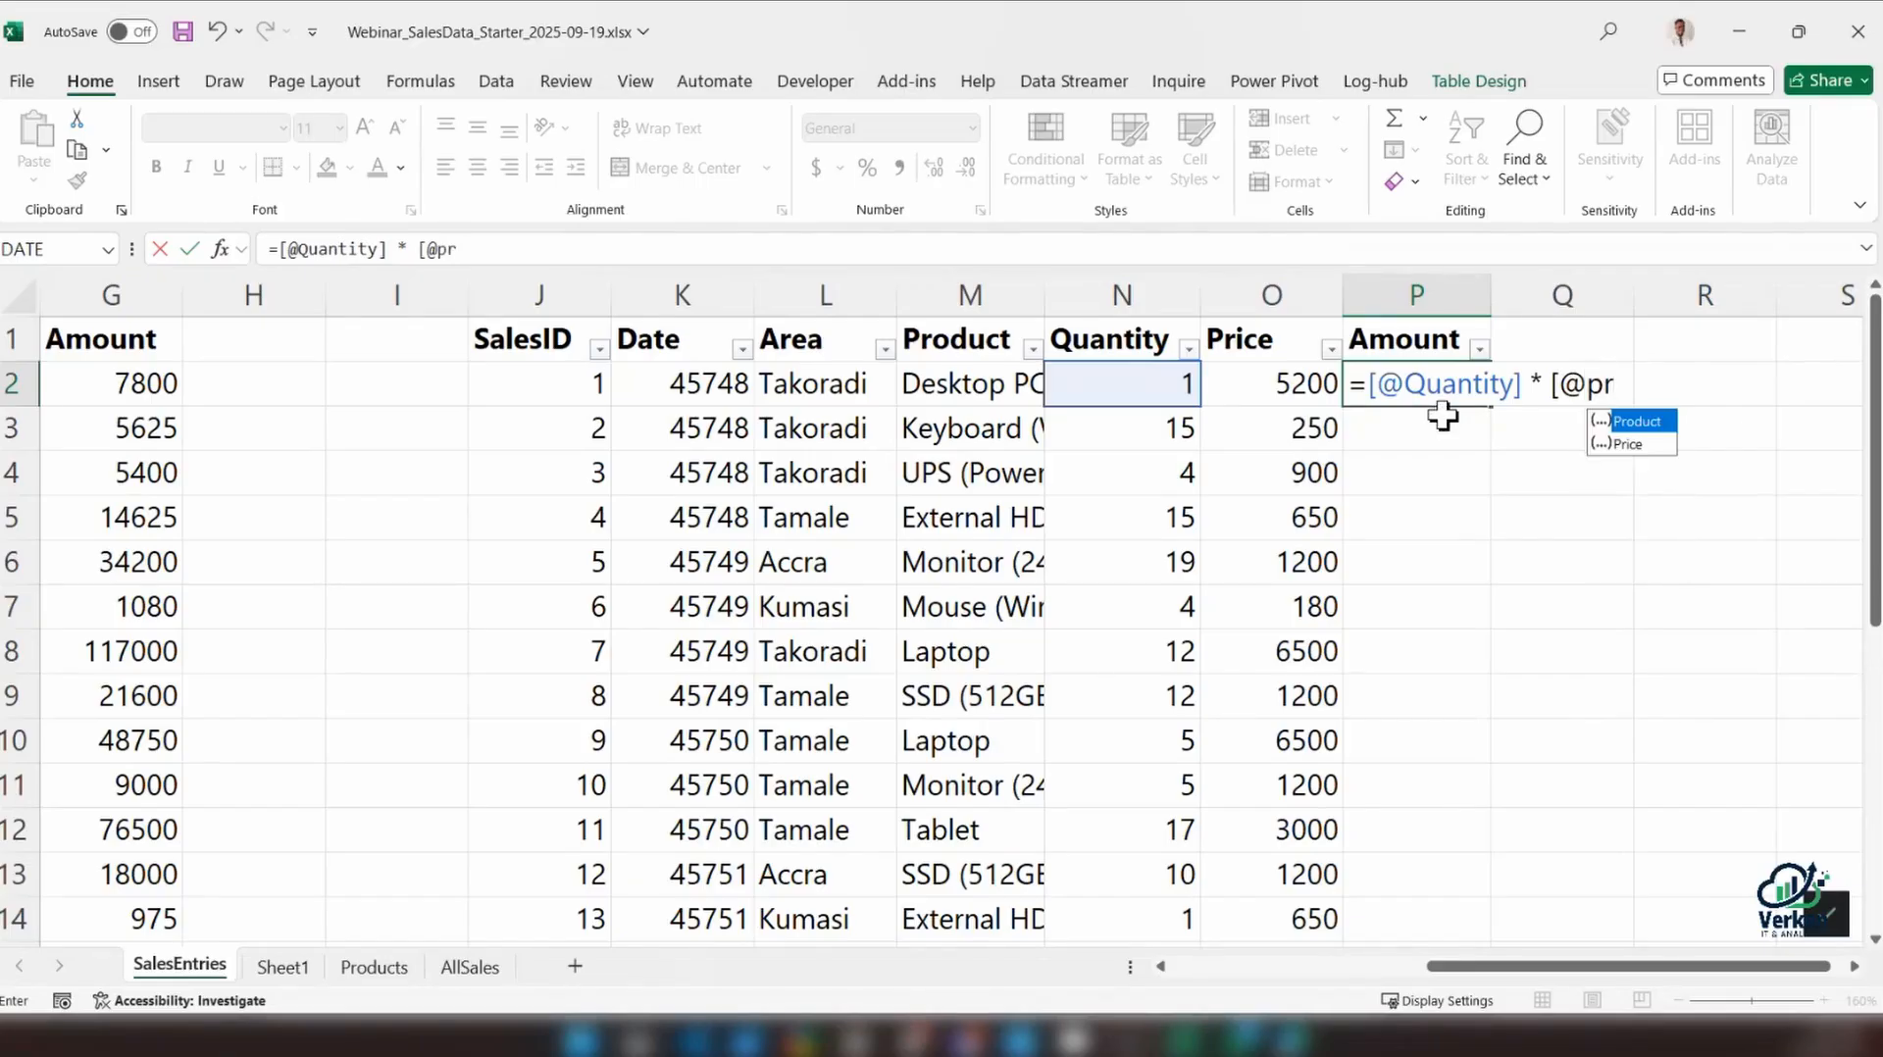
key("Down")
key("Tab")
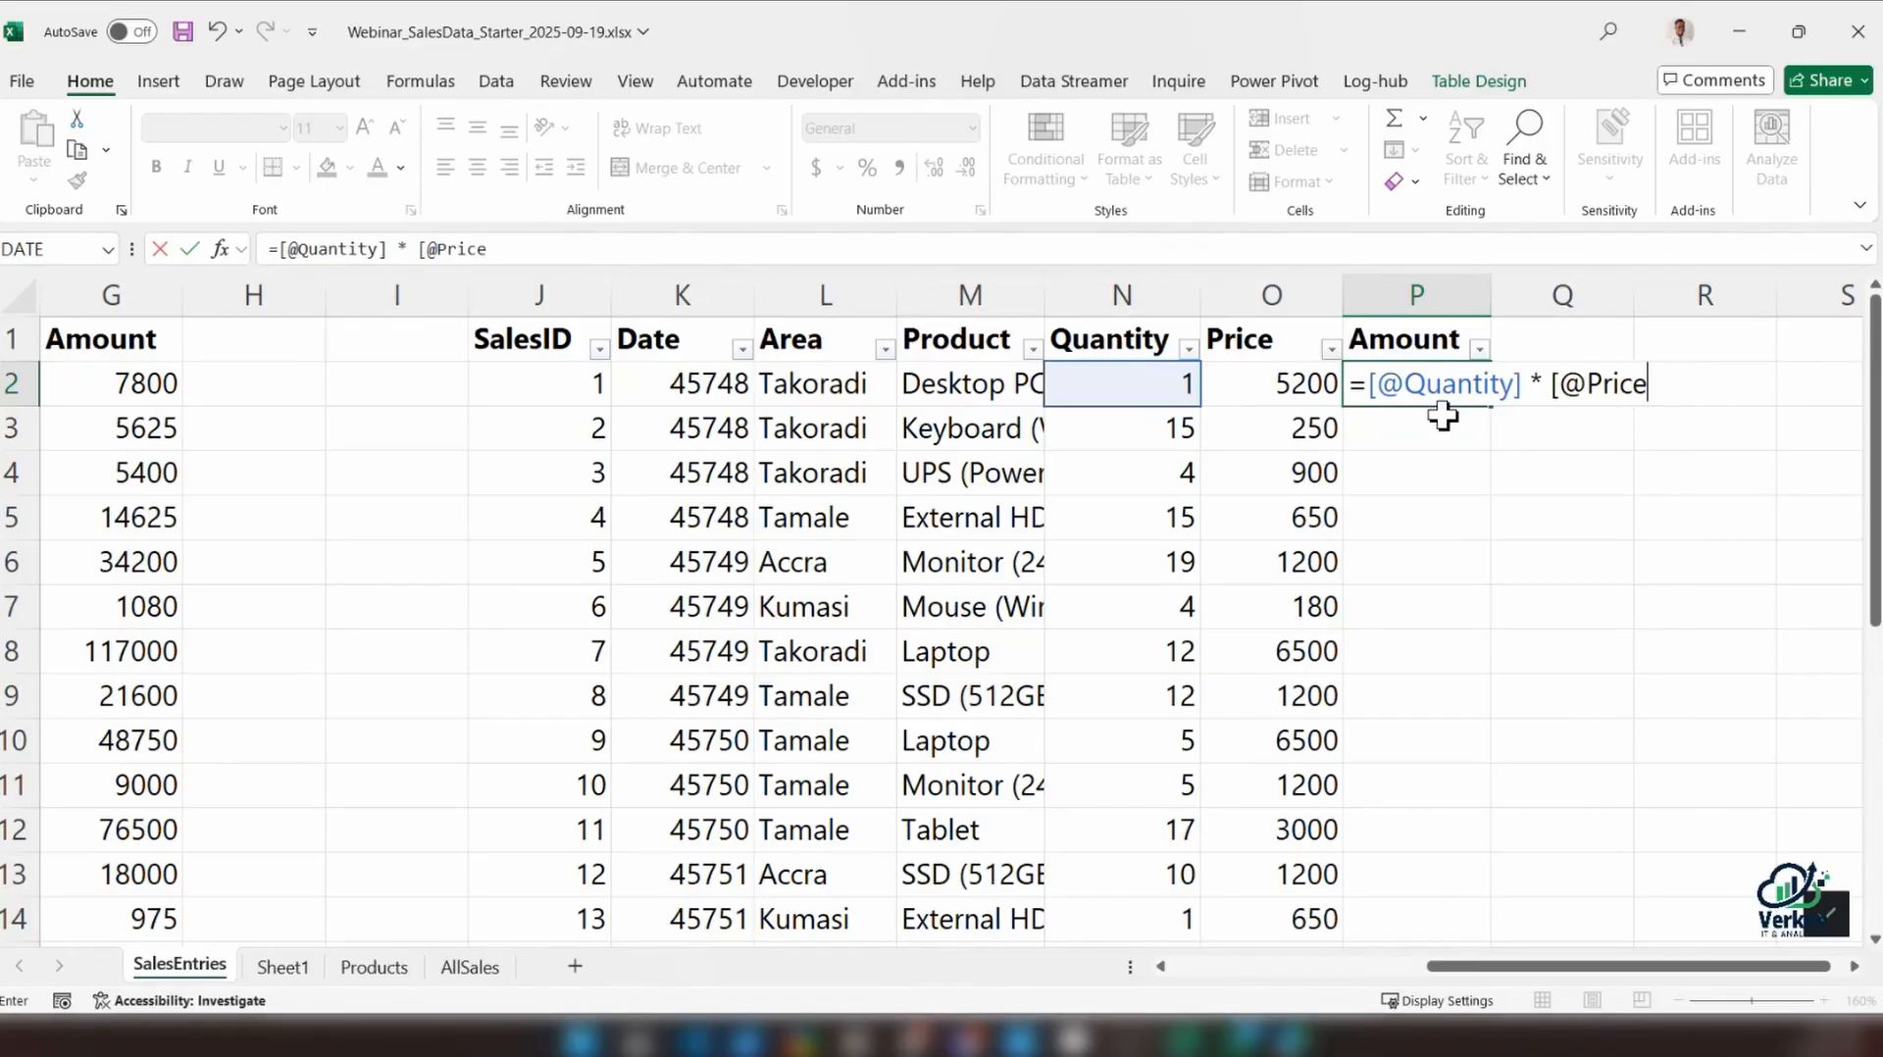
type("]")
key("Return")
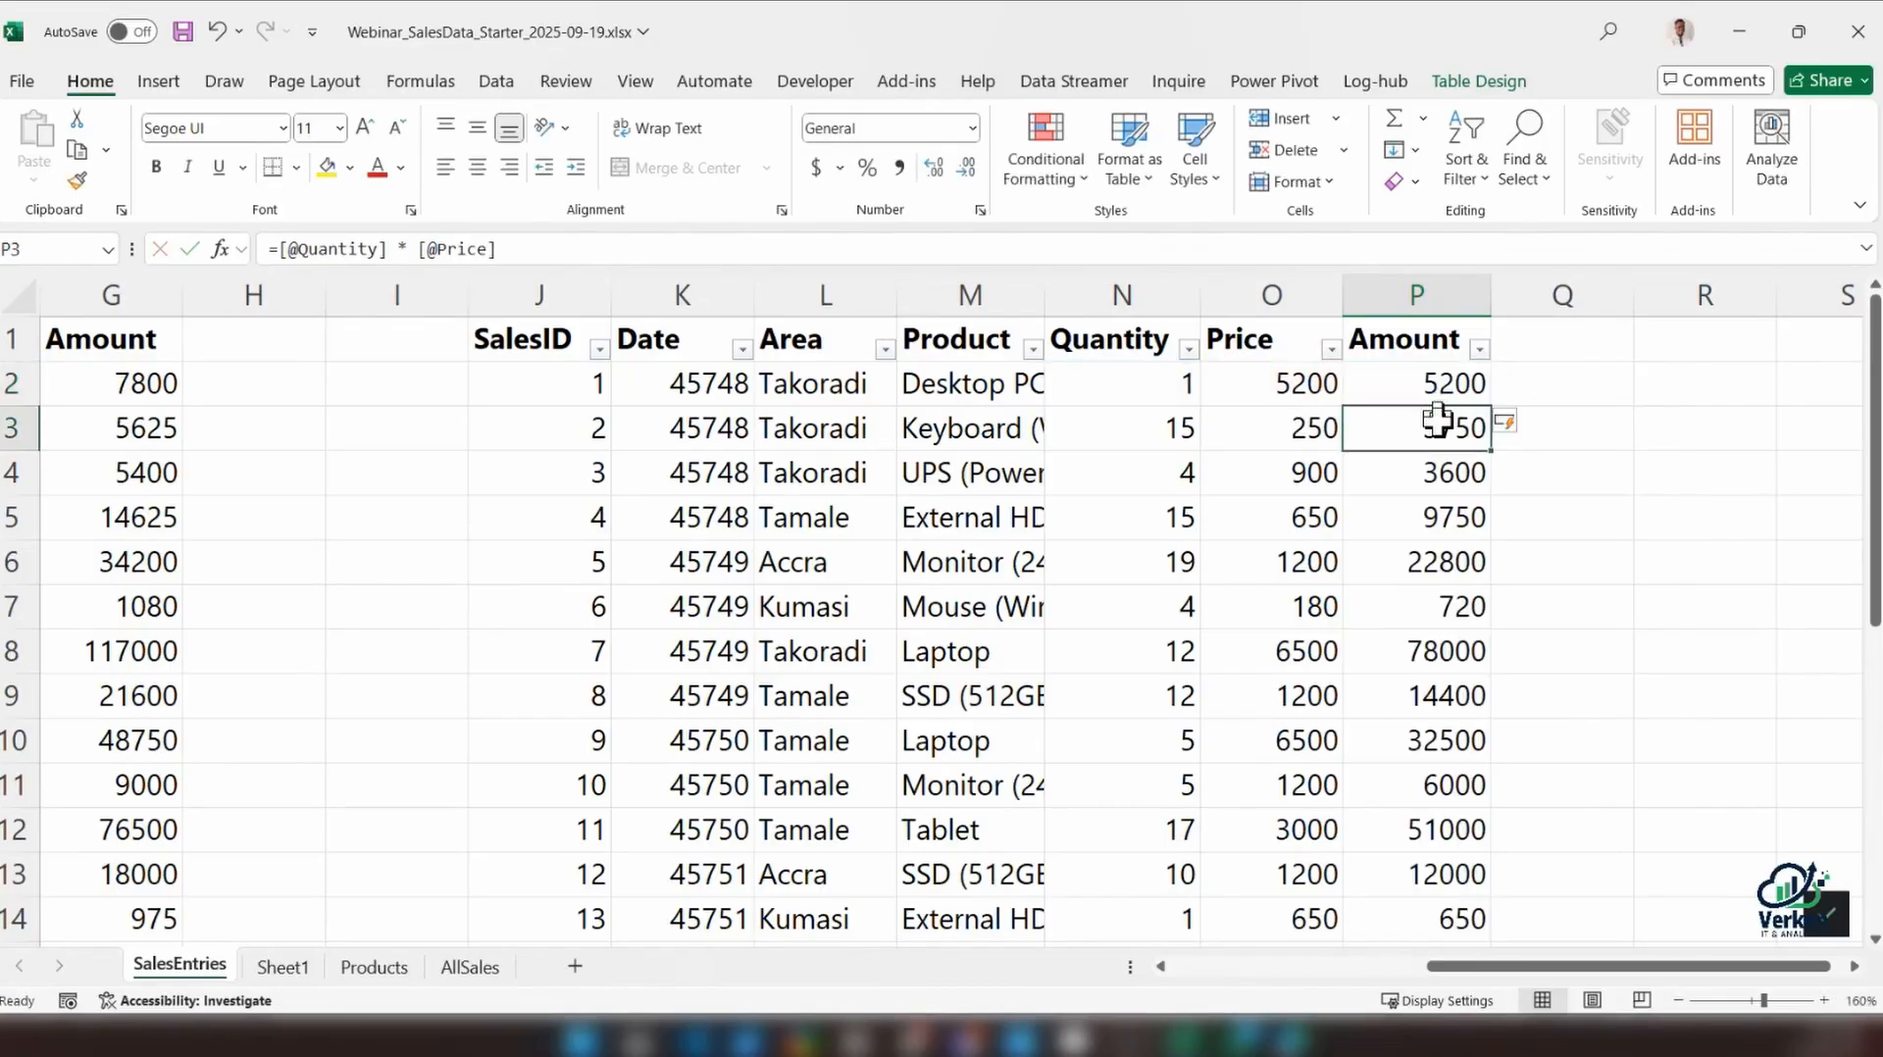
scroll(1466, 456, "down", 4)
scroll(1468, 459, "up", 4)
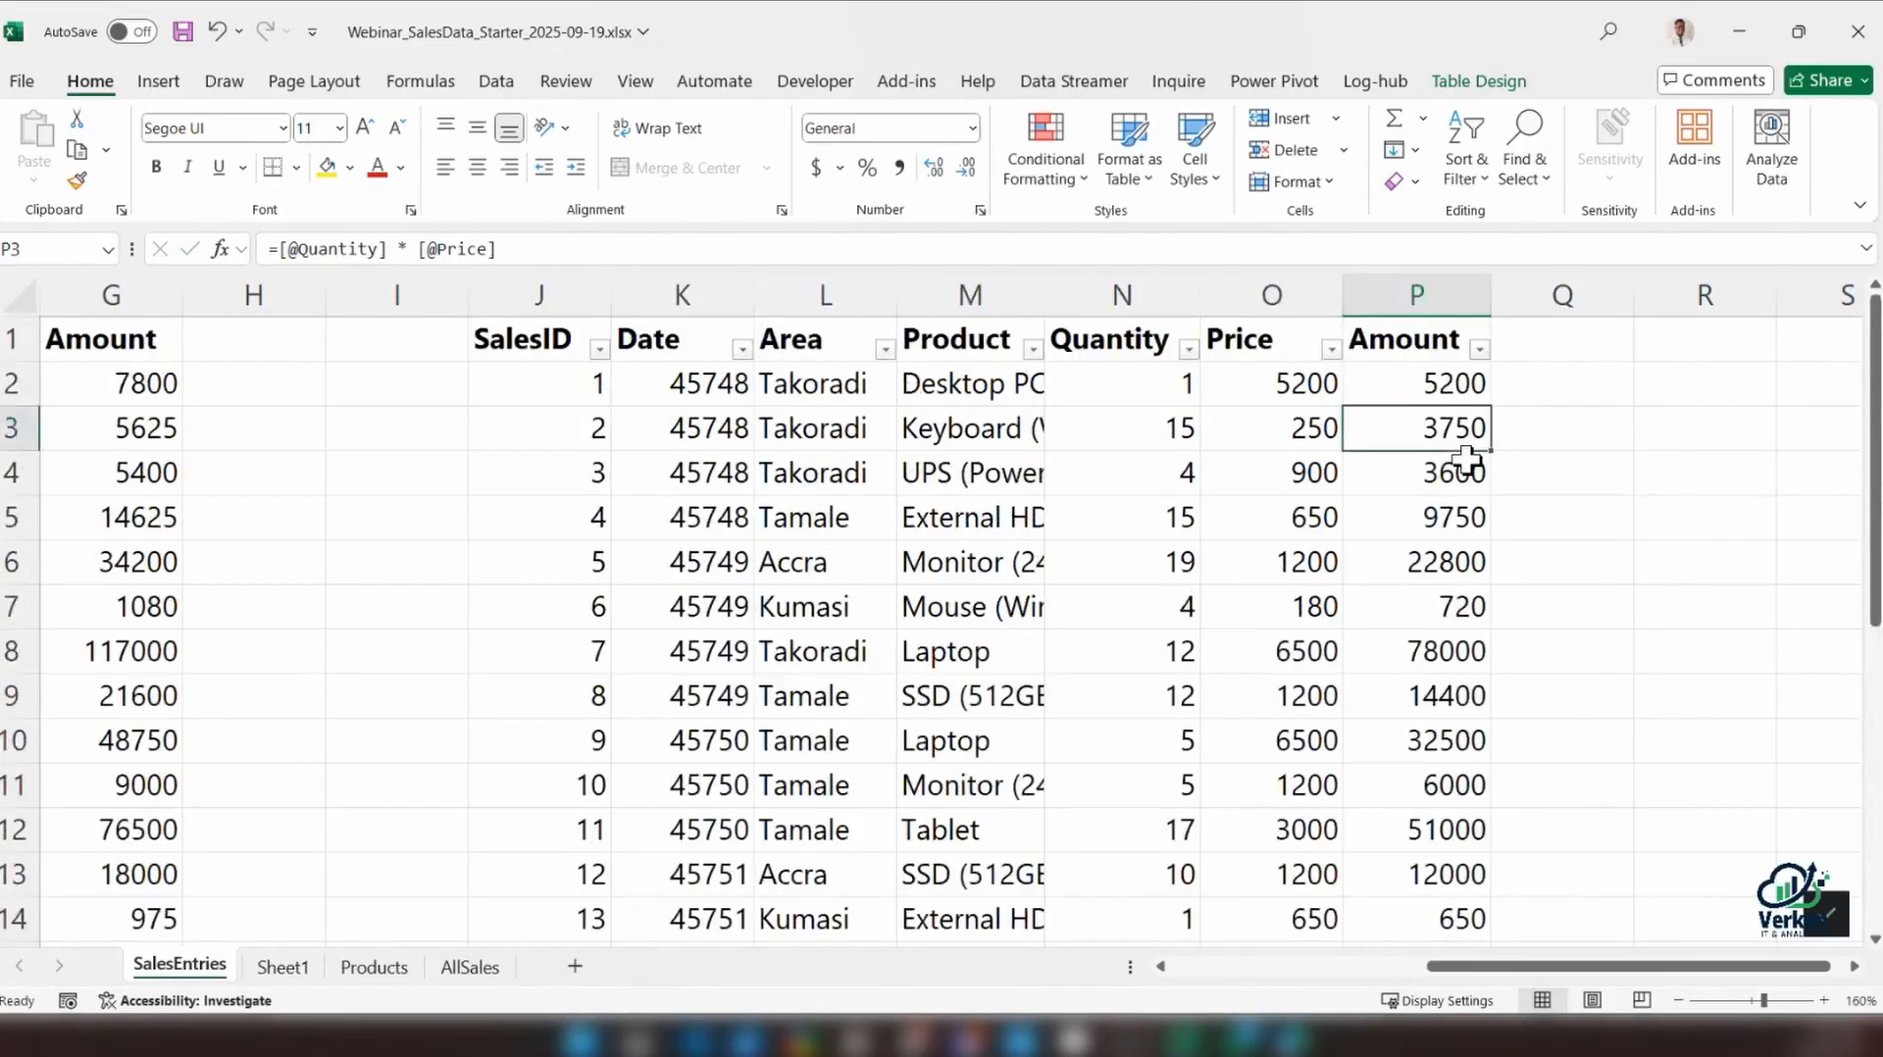
scroll(1469, 459, "down", 1)
scroll(1467, 459, "up", 1)
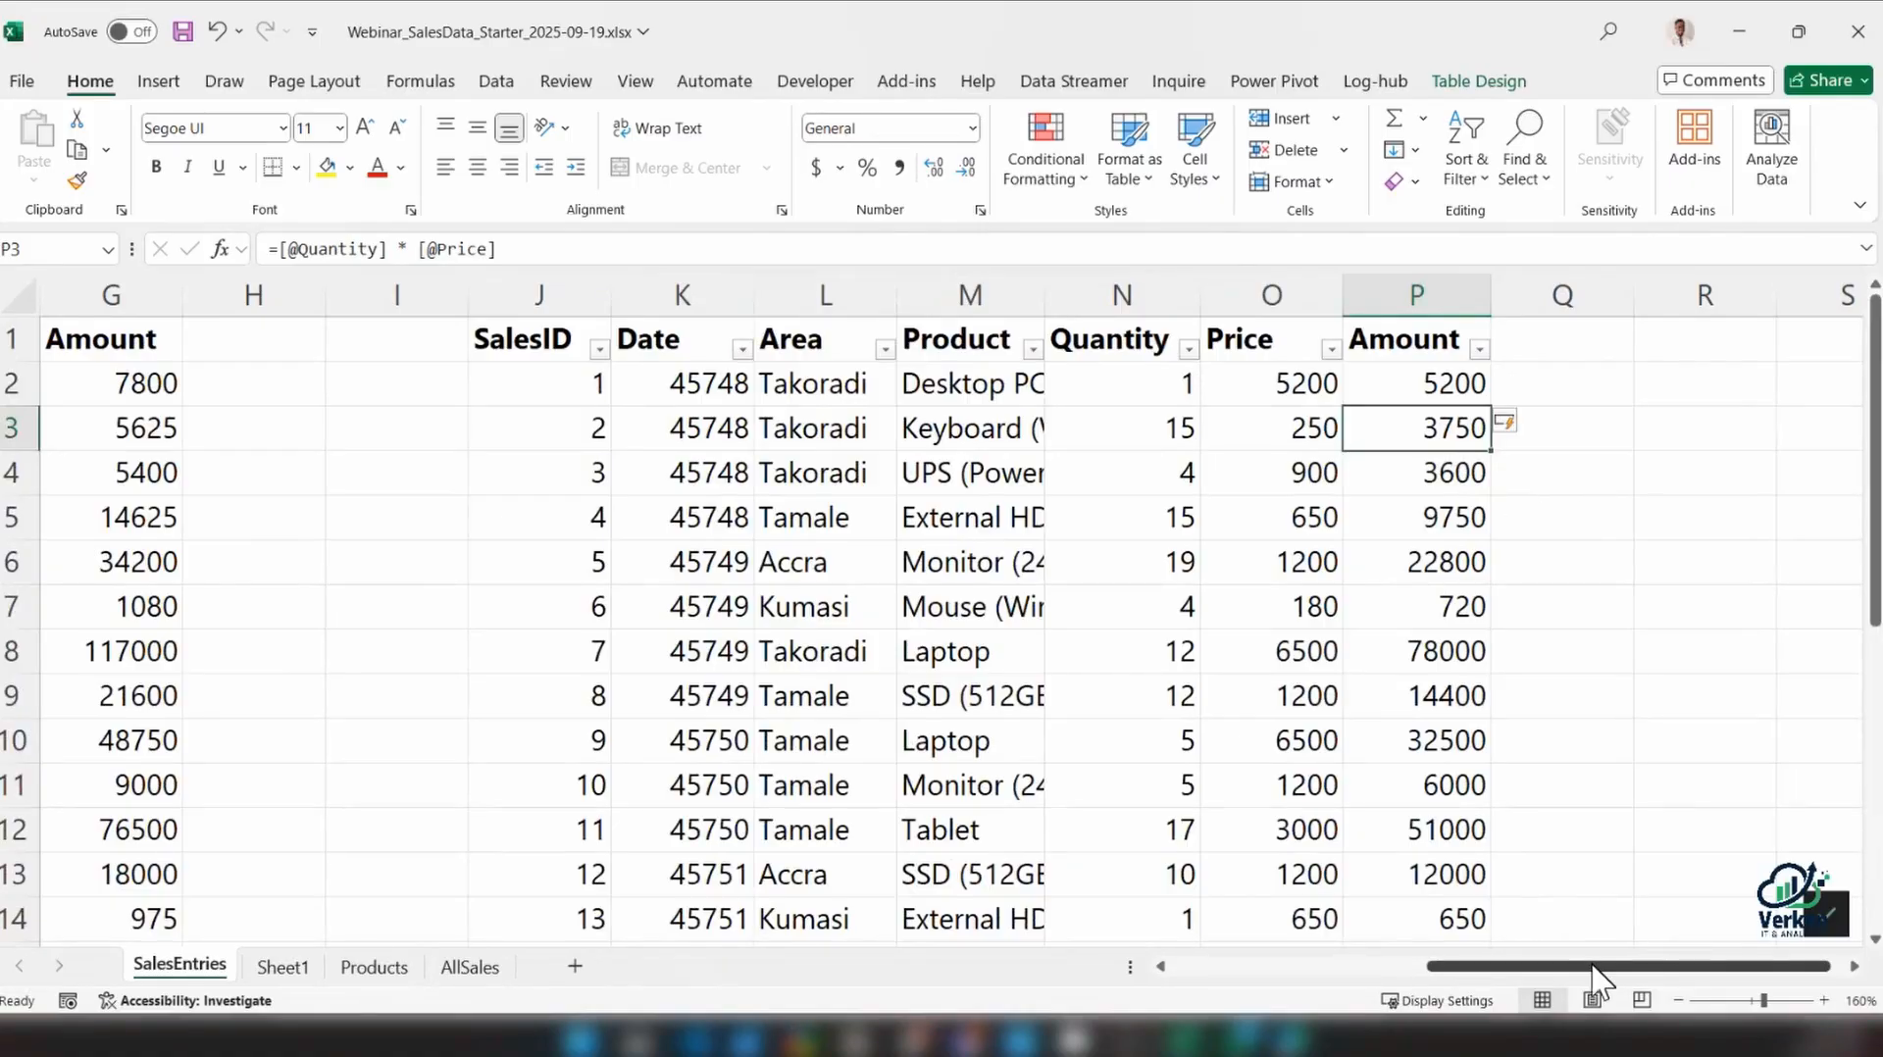
Insert two more blank columns at column H, between the sales range and the table
left_click(1678, 1001)
left_click(1679, 1001)
left_click(1679, 1001)
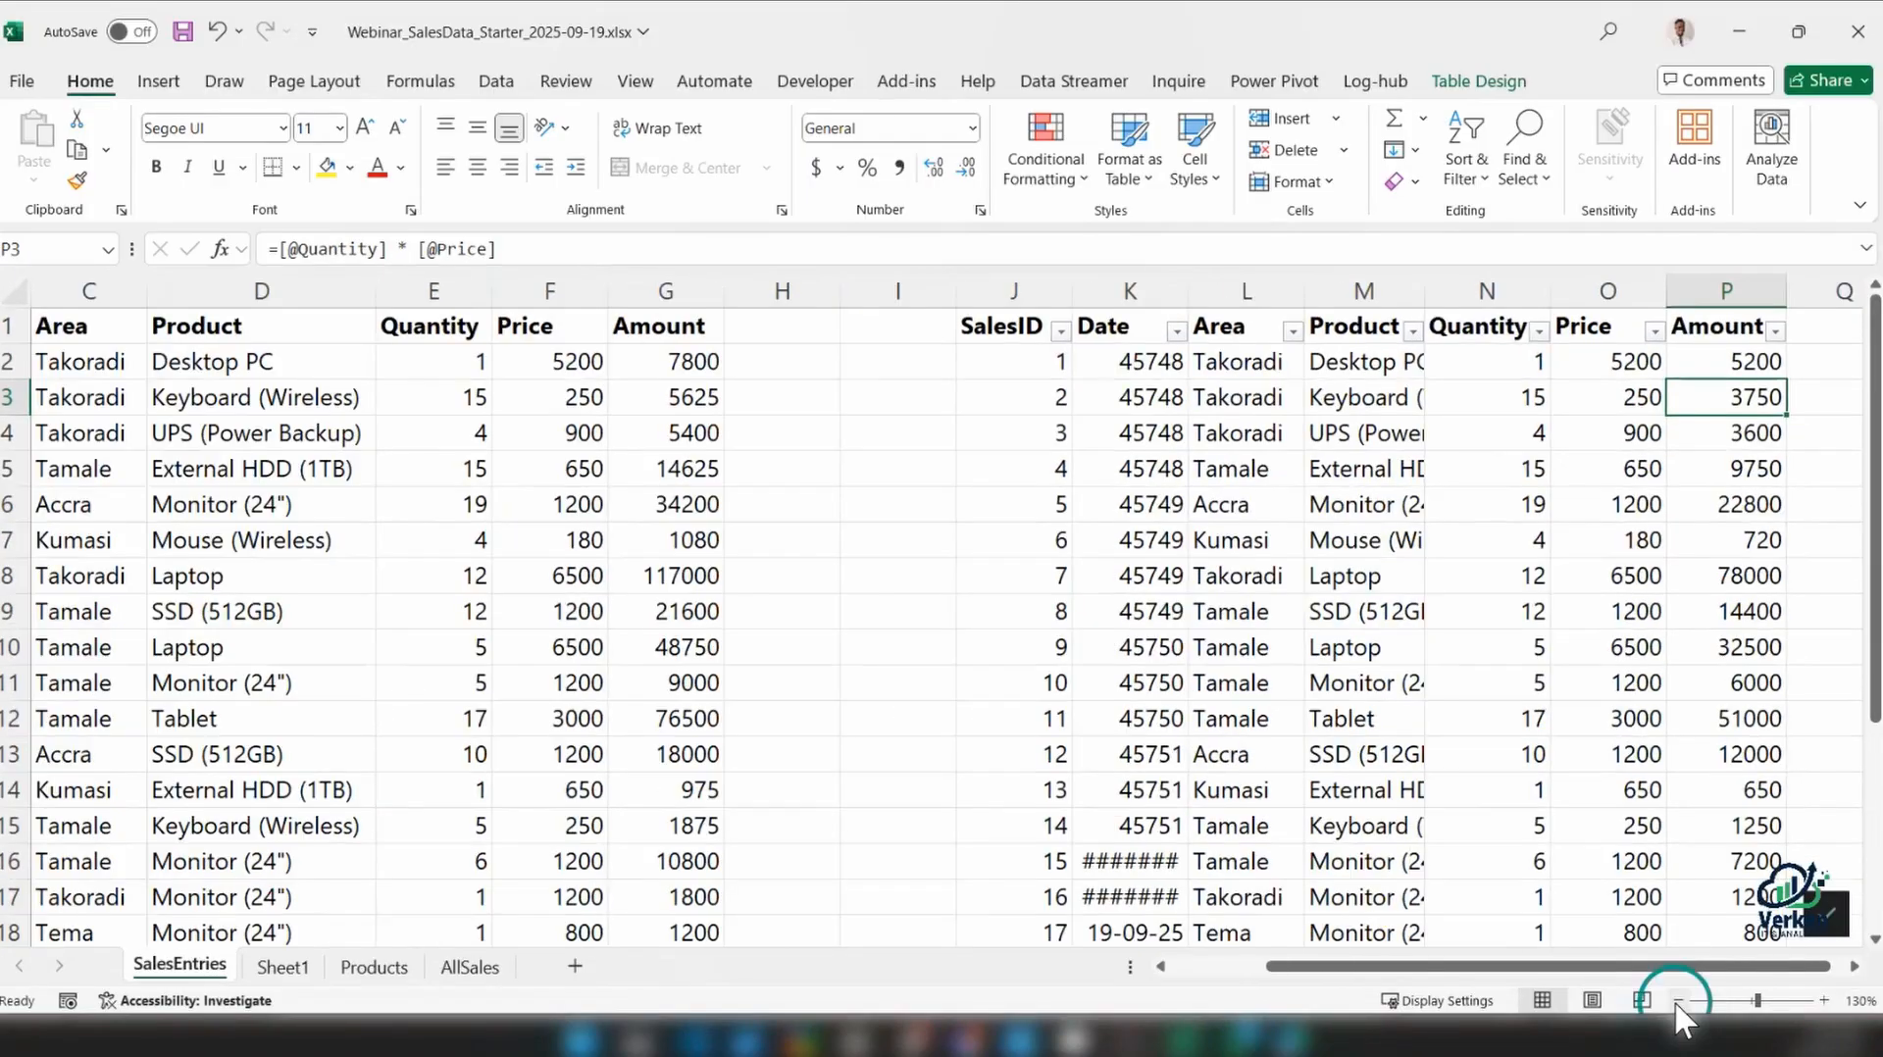
left_click(1678, 1001)
left_click_drag(1209, 304, 1046, 291)
left_click_drag(879, 290, 1001, 298)
right_click(1030, 294)
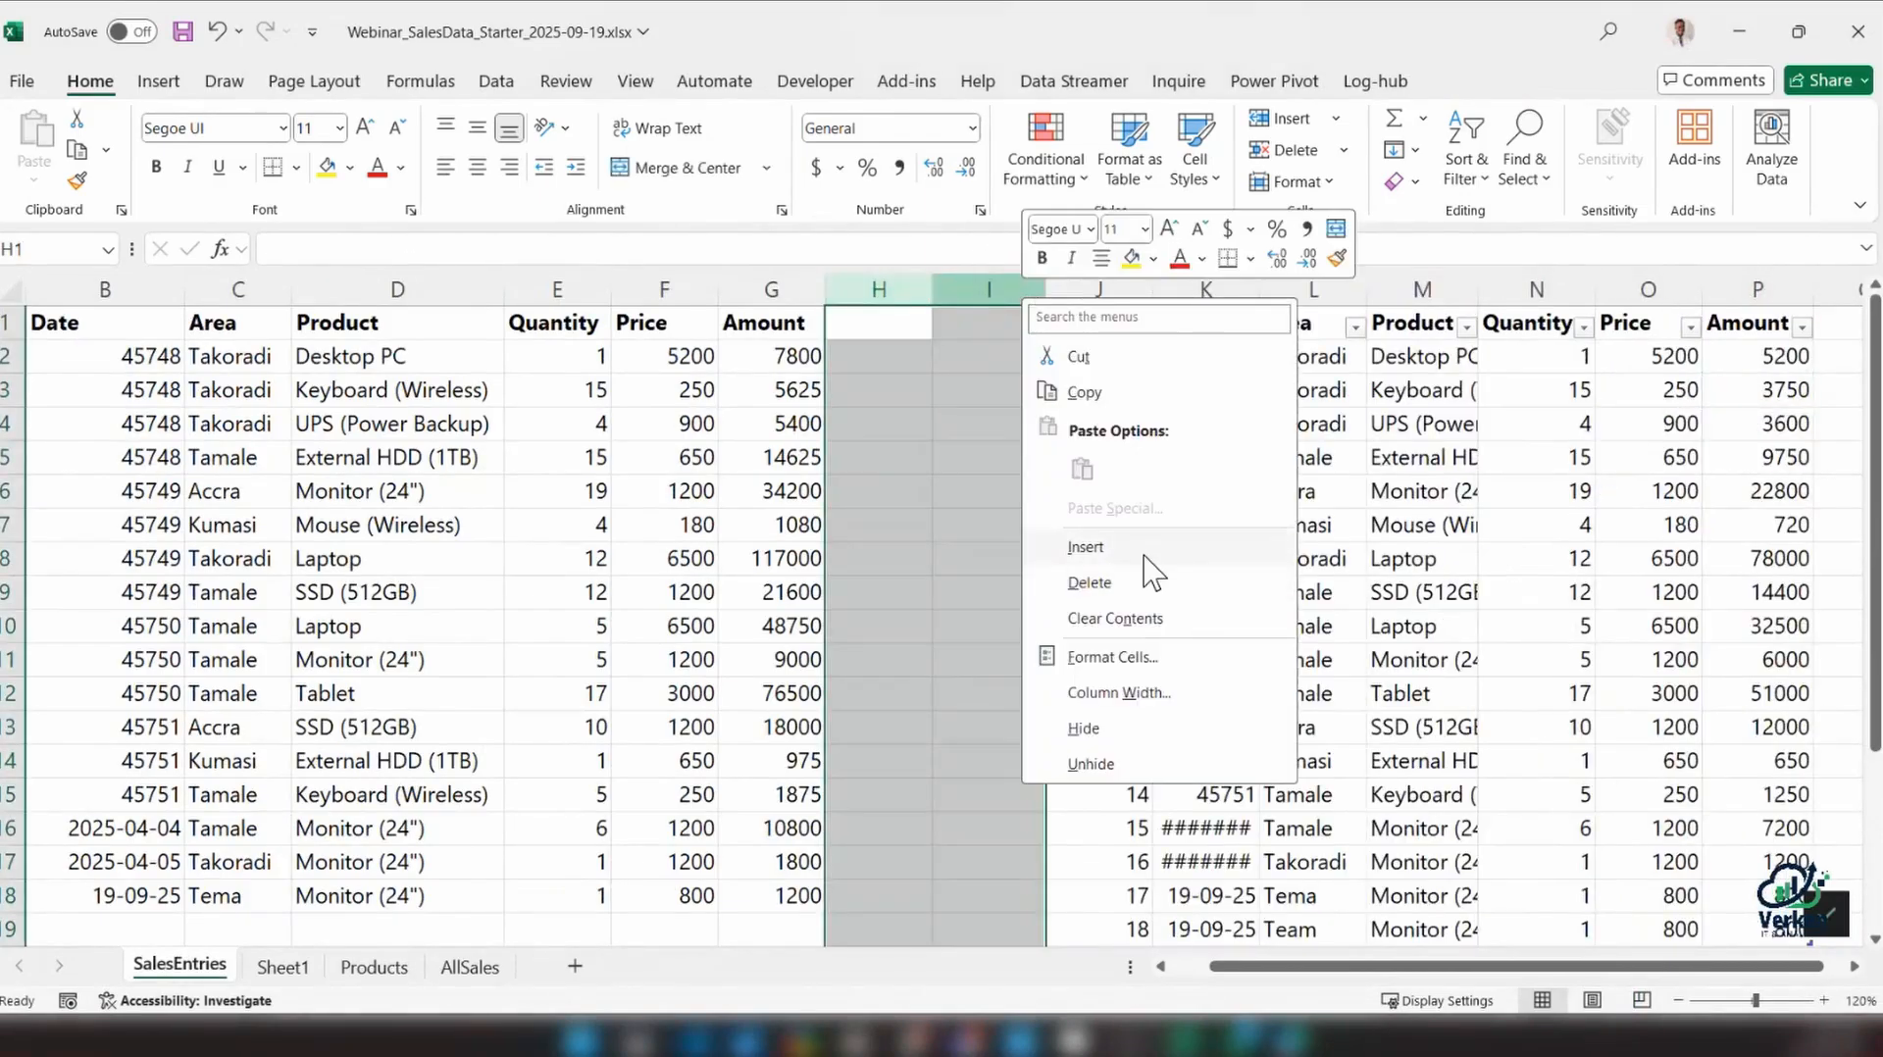
left_click(1198, 539)
left_click(922, 358)
left_click(966, 355)
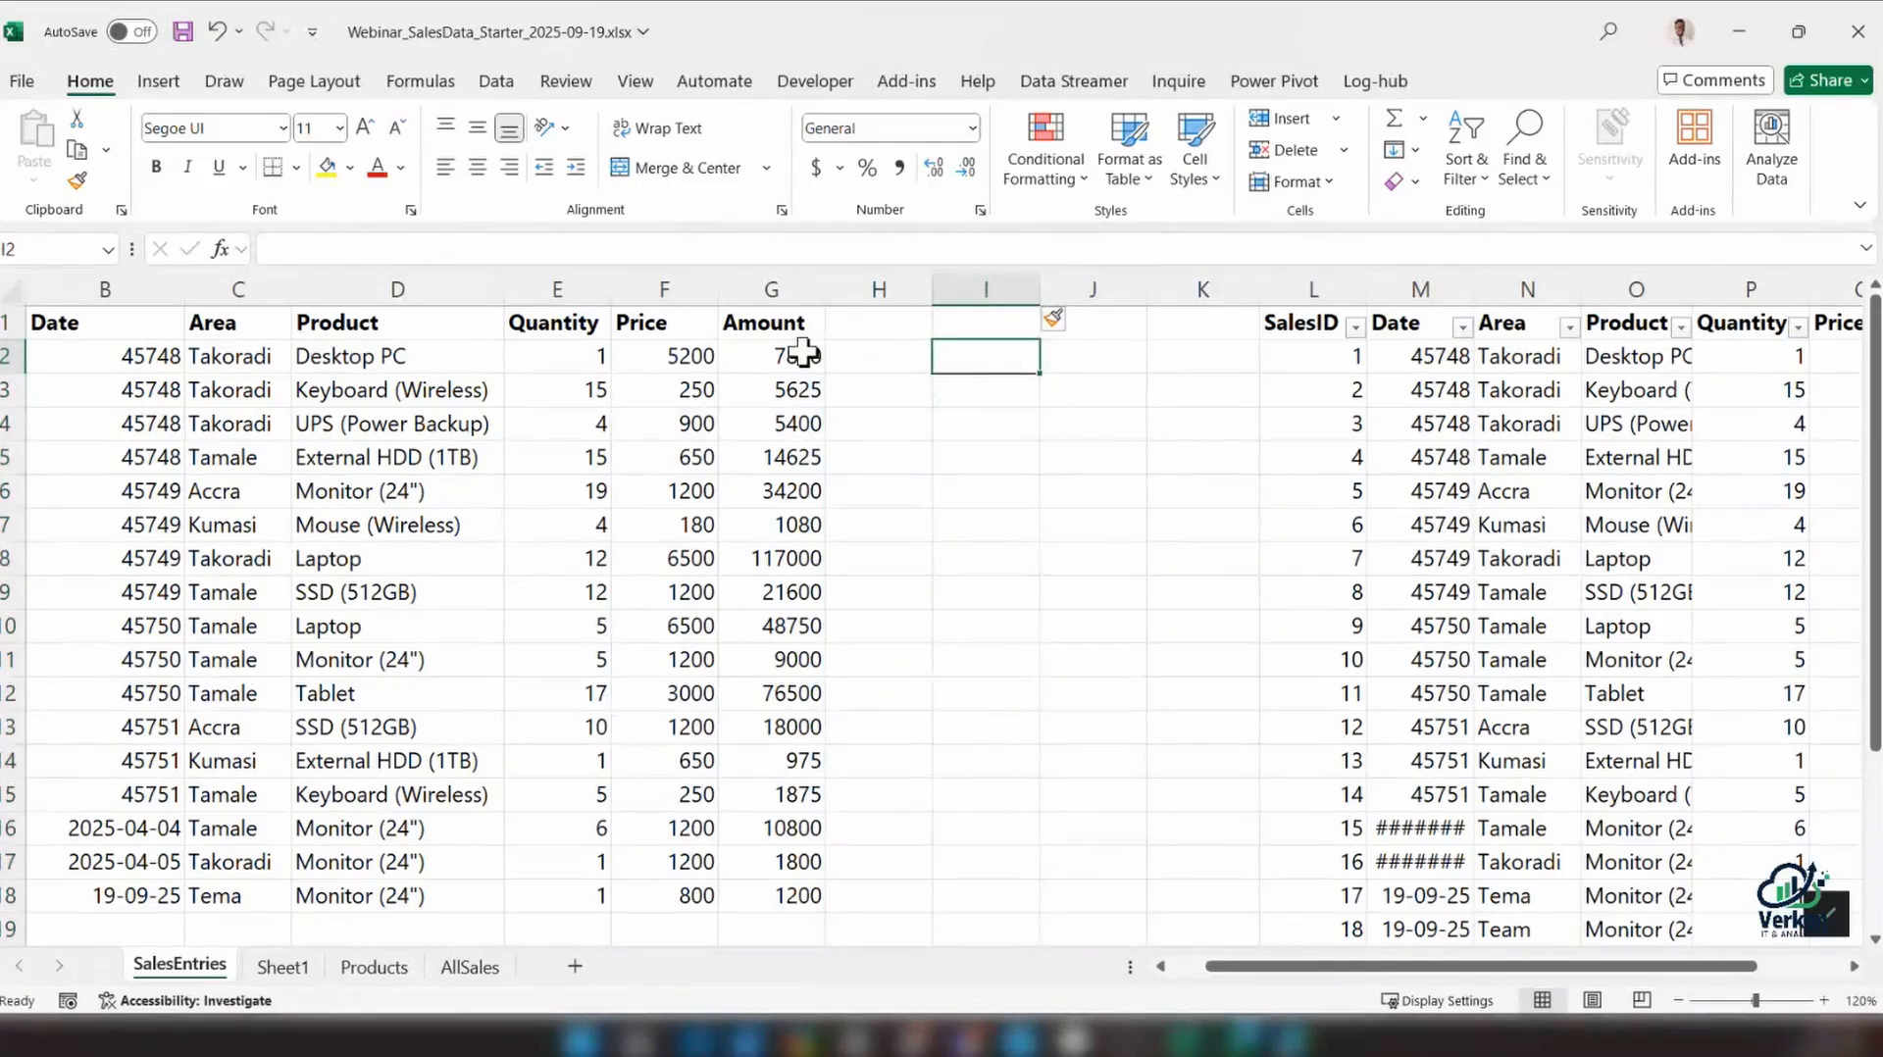
Examine the Amount values in G2:G18 of the range and the Amount column of the table
left_click_drag(802, 351, 791, 891)
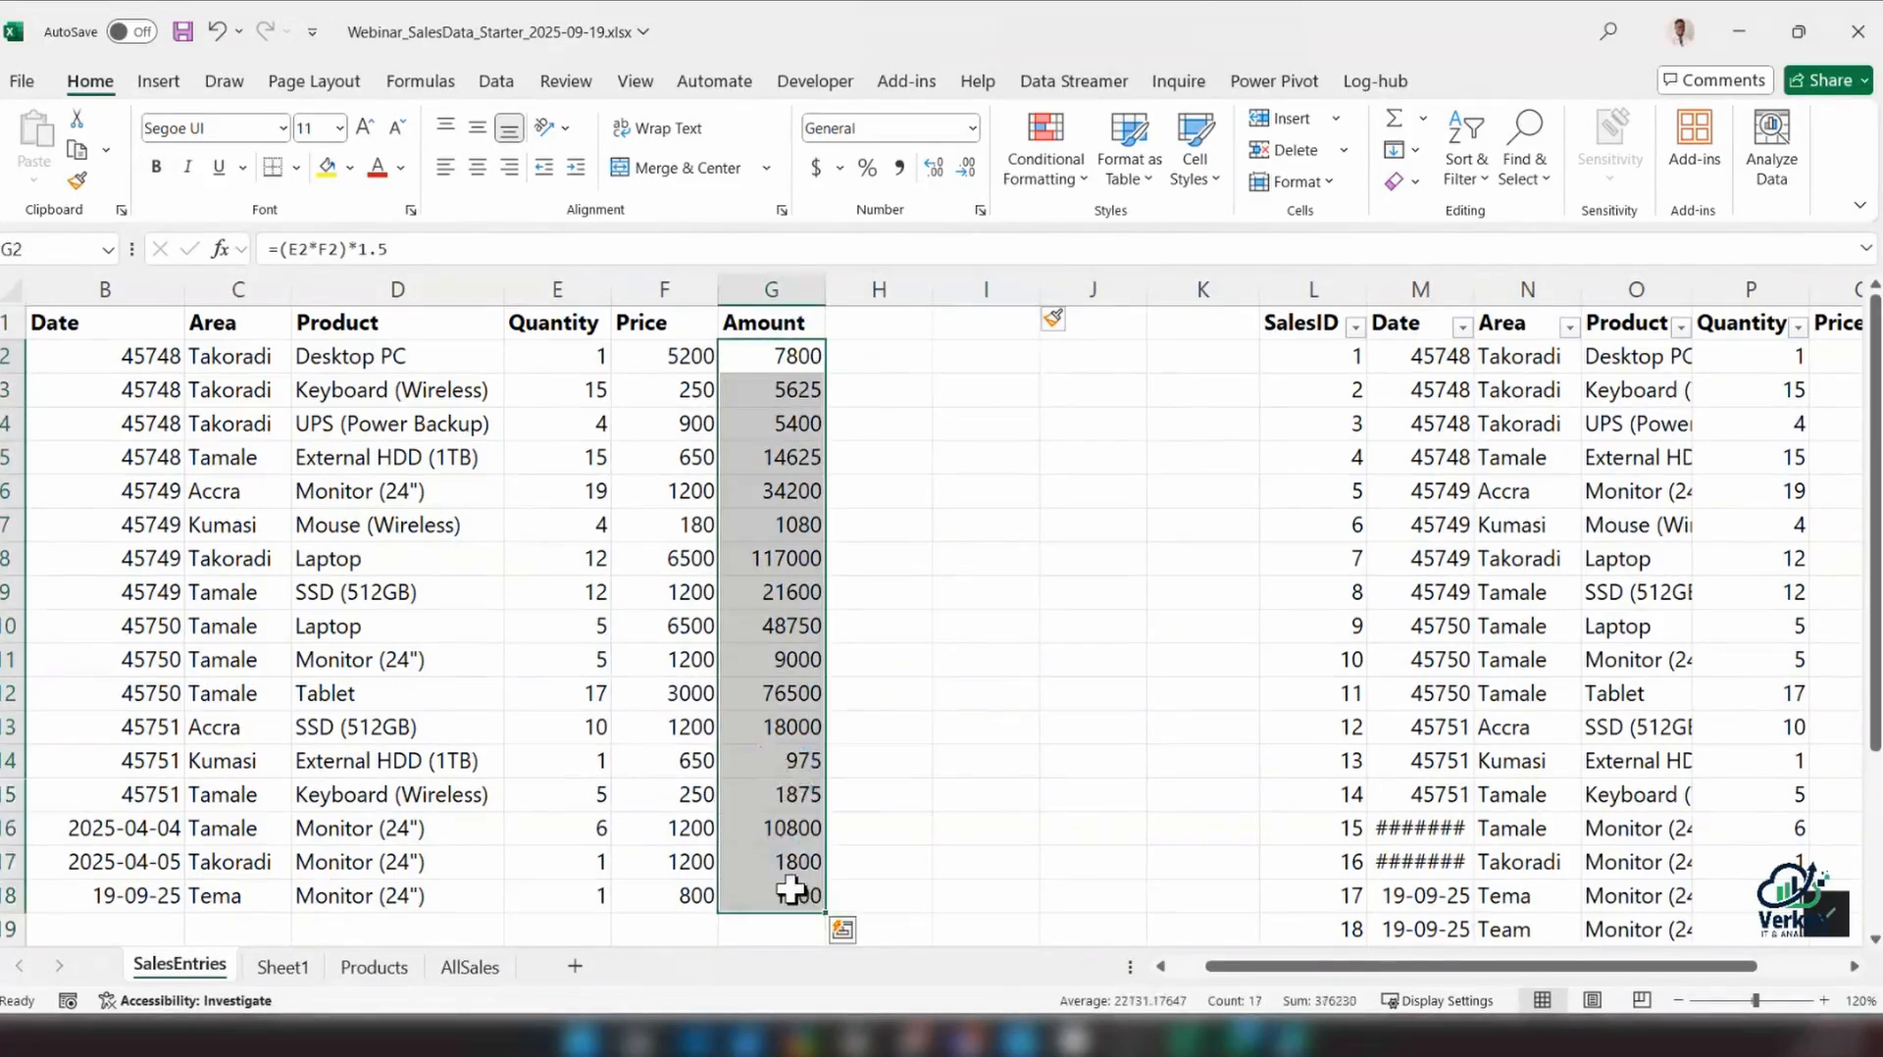
left_click_drag(1373, 966, 1459, 967)
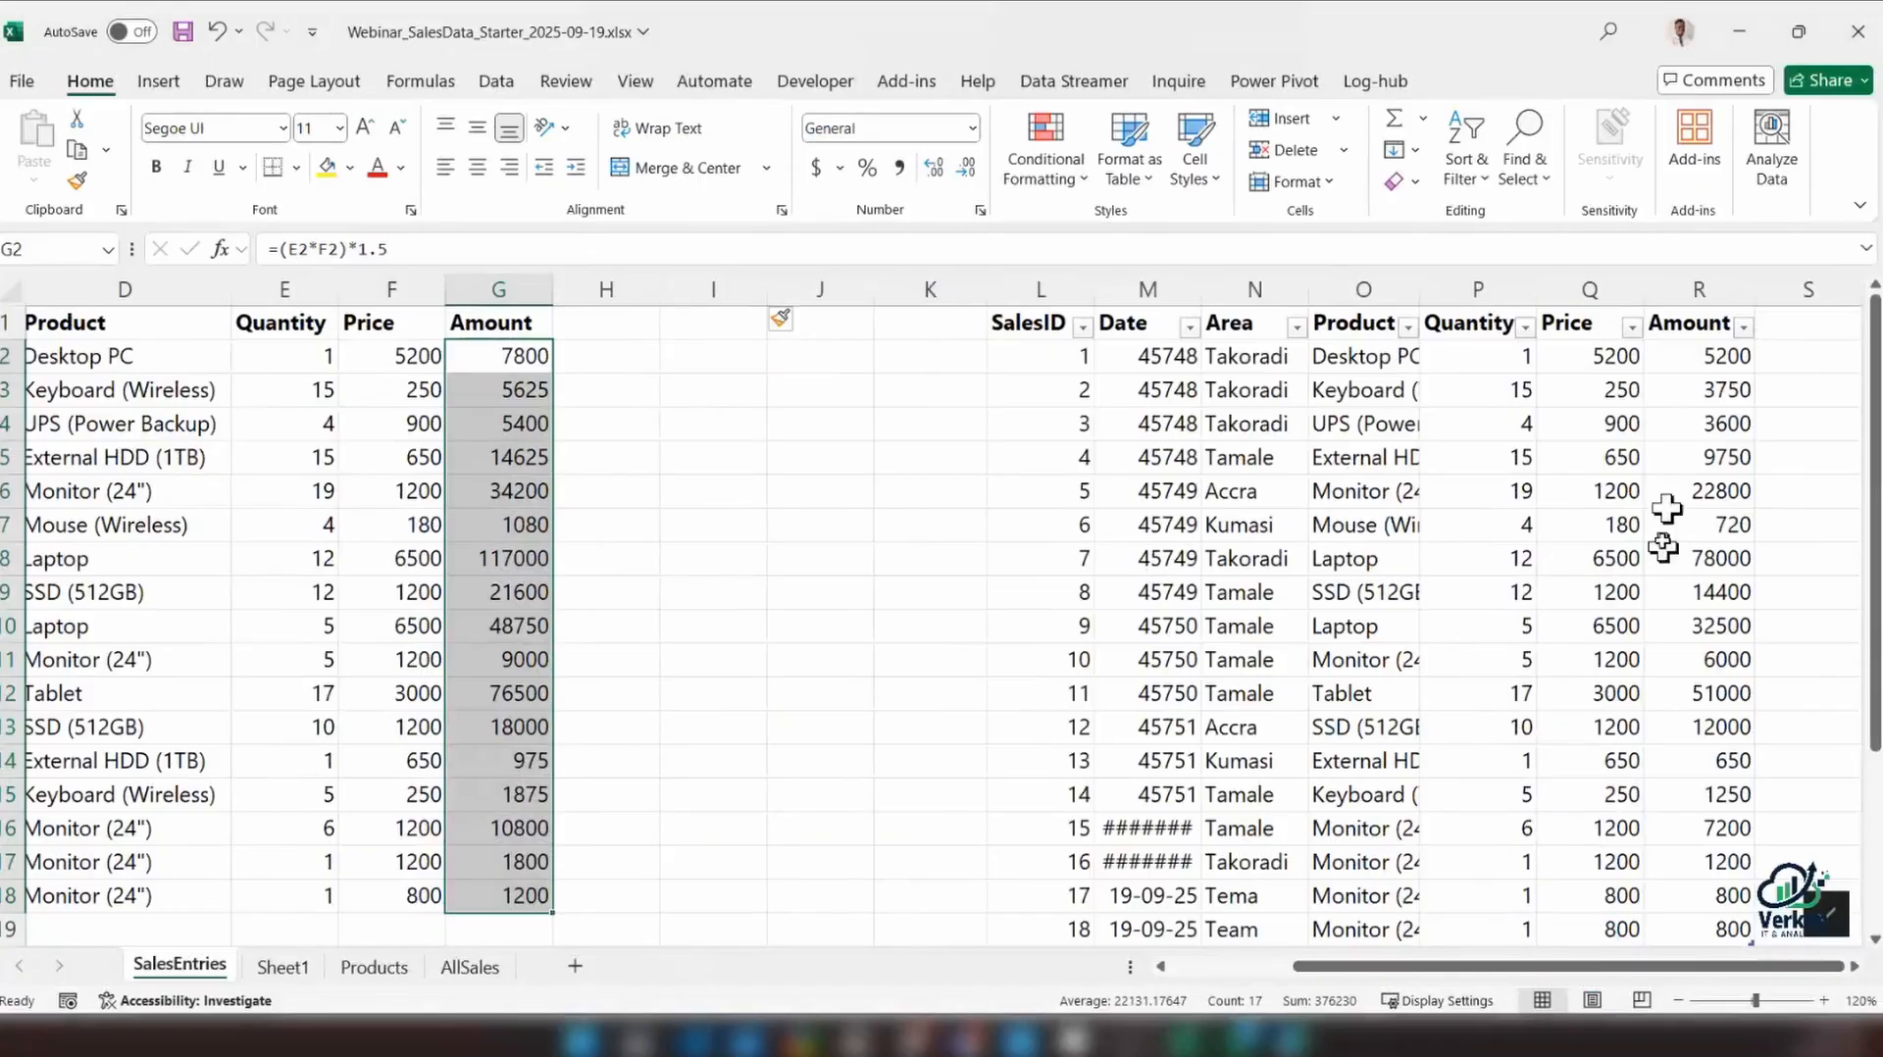
left_click_drag(1706, 358, 1620, 969)
scroll(1047, 828, "down", 2)
scroll(1047, 828, "up", 2)
left_click(981, 355)
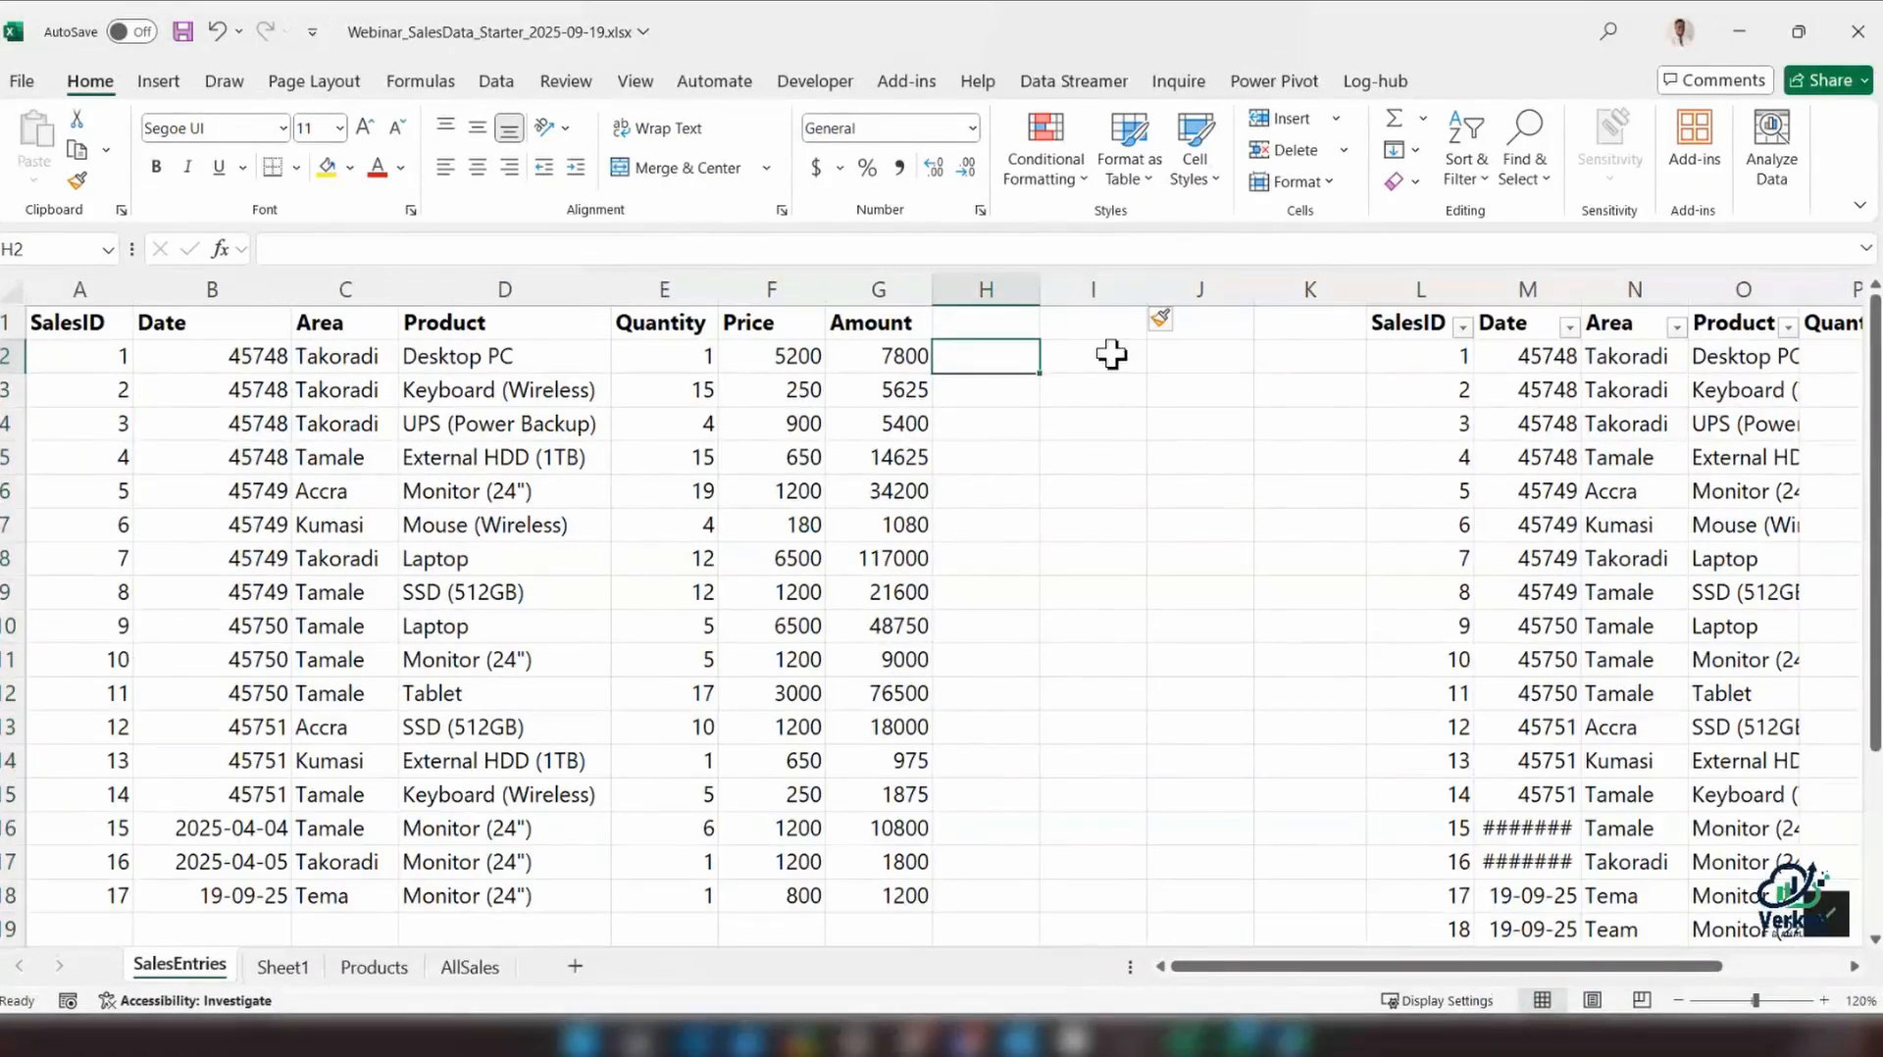
Enter the heading TotalRev in cell I1 for the range's total
left_click(1109, 351)
left_click(1105, 323)
type("Tot")
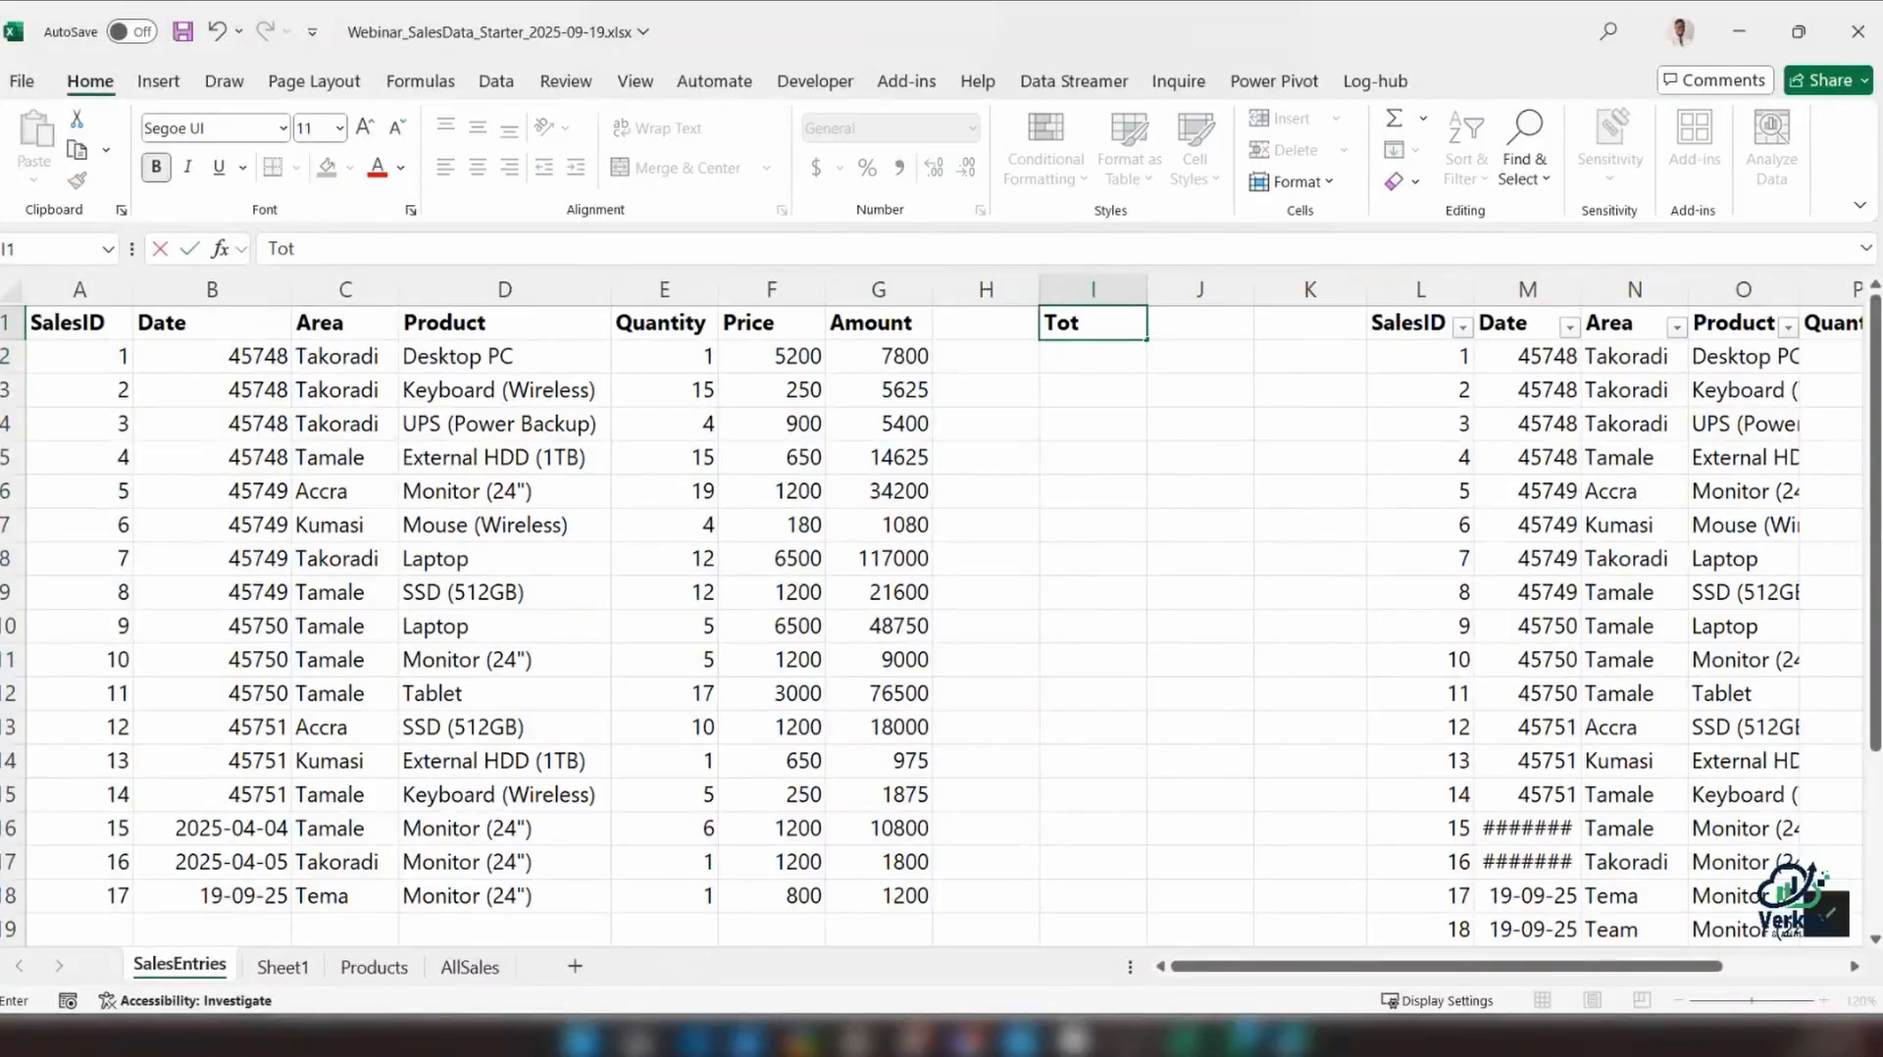
type("alRev")
key("Return")
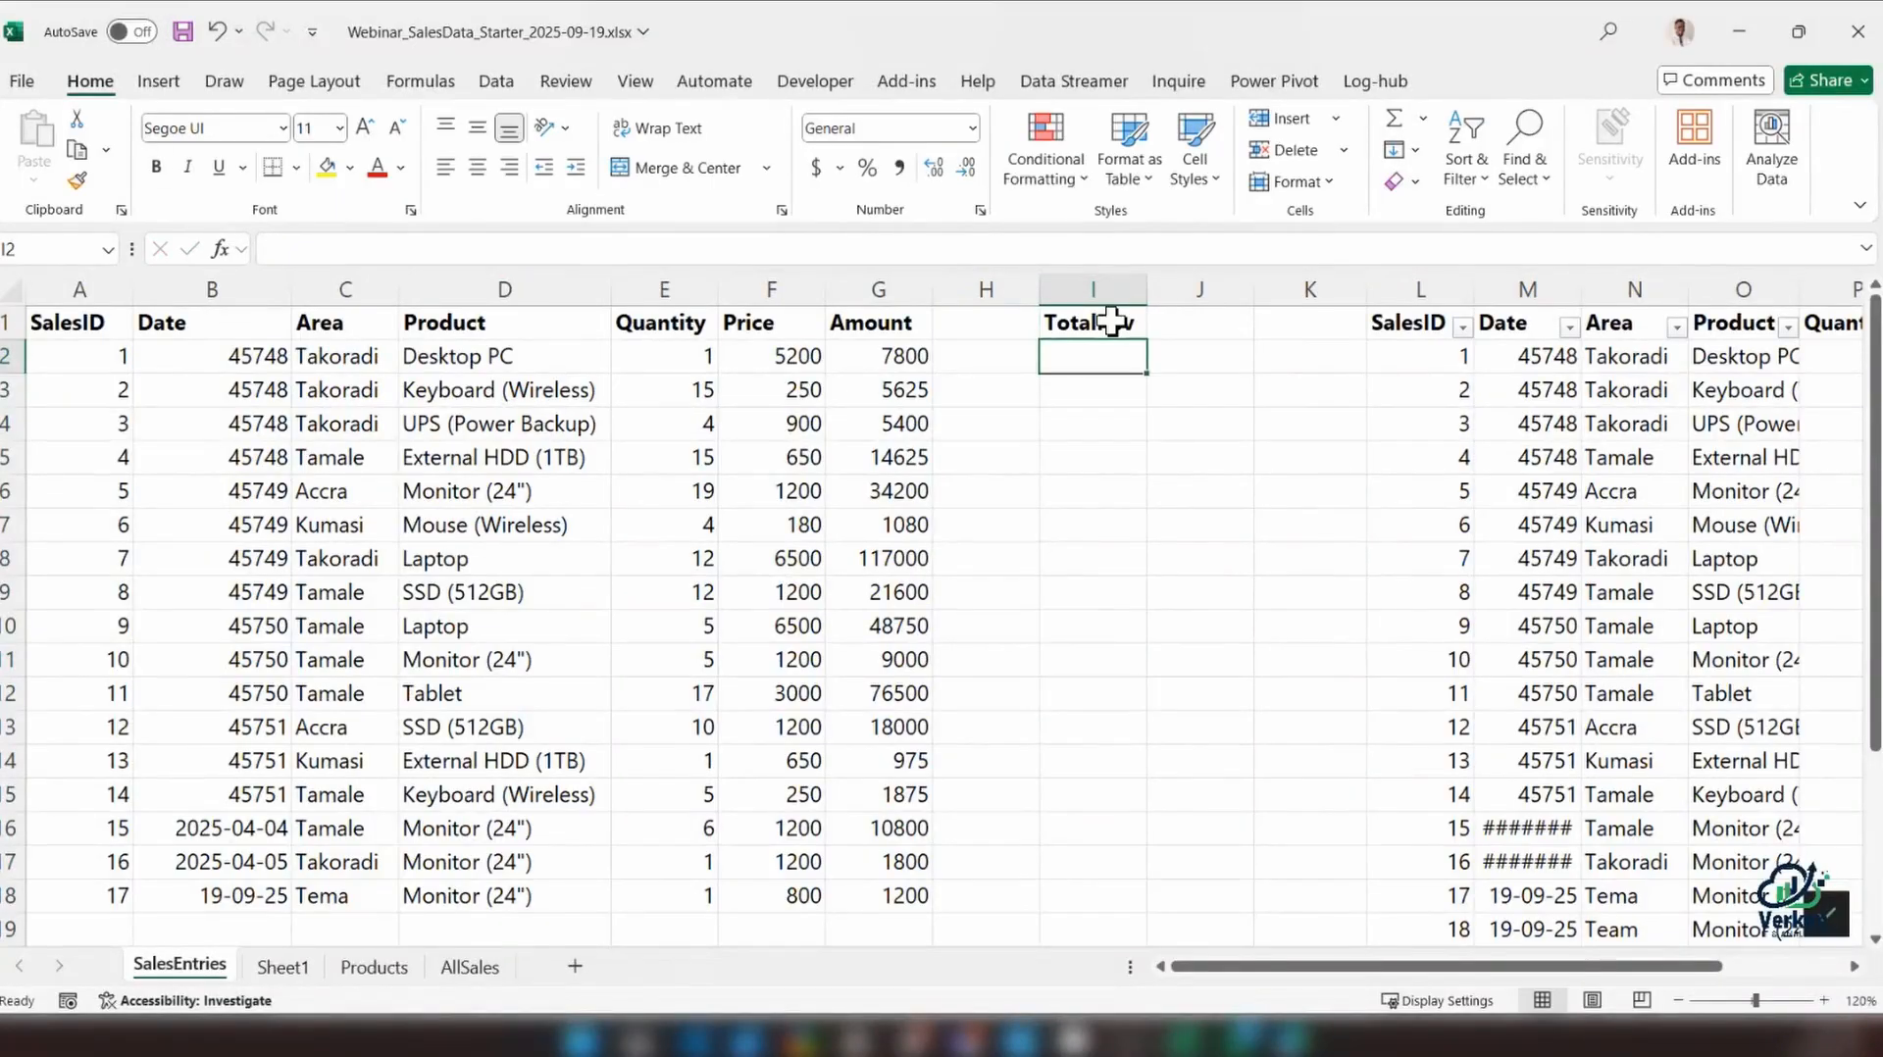
Total the range's Amount values in I2 with =SUM(G2:G18) and widen column I slightly
type("=")
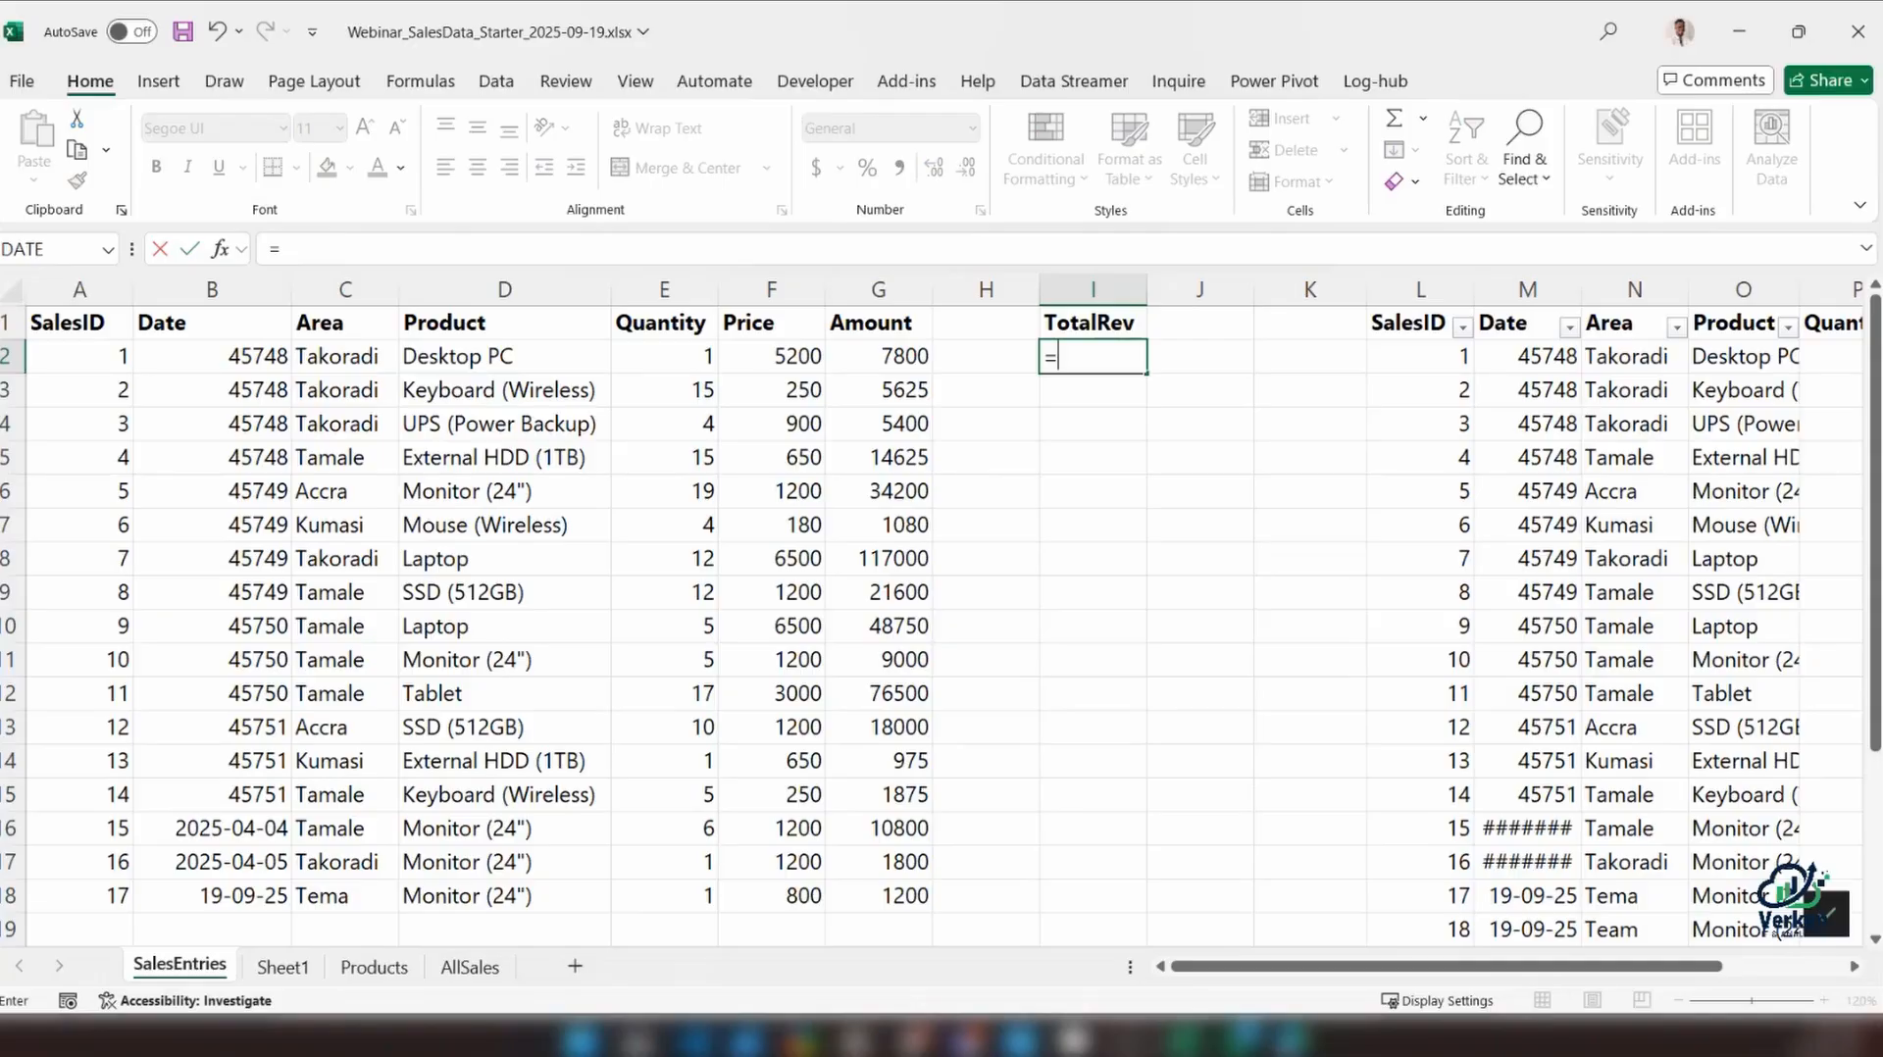
type("SUM(")
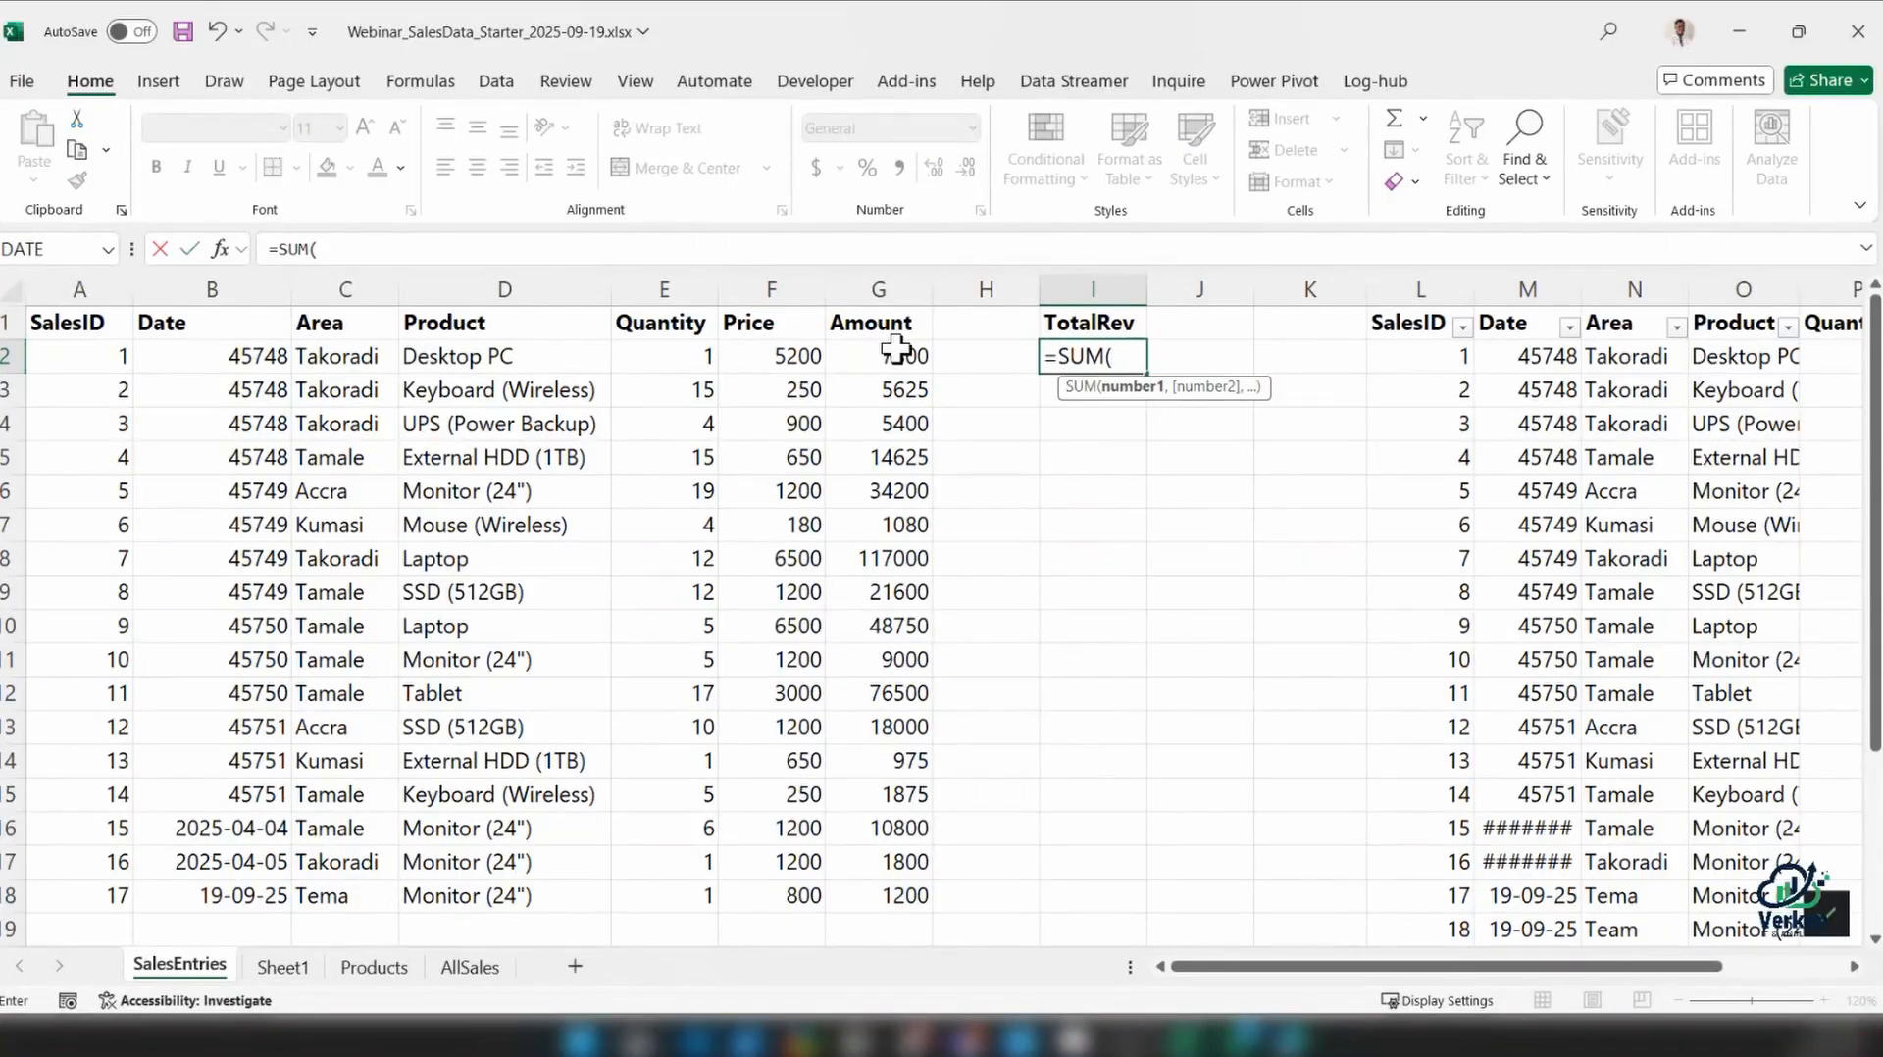
left_click_drag(896, 349, 904, 889)
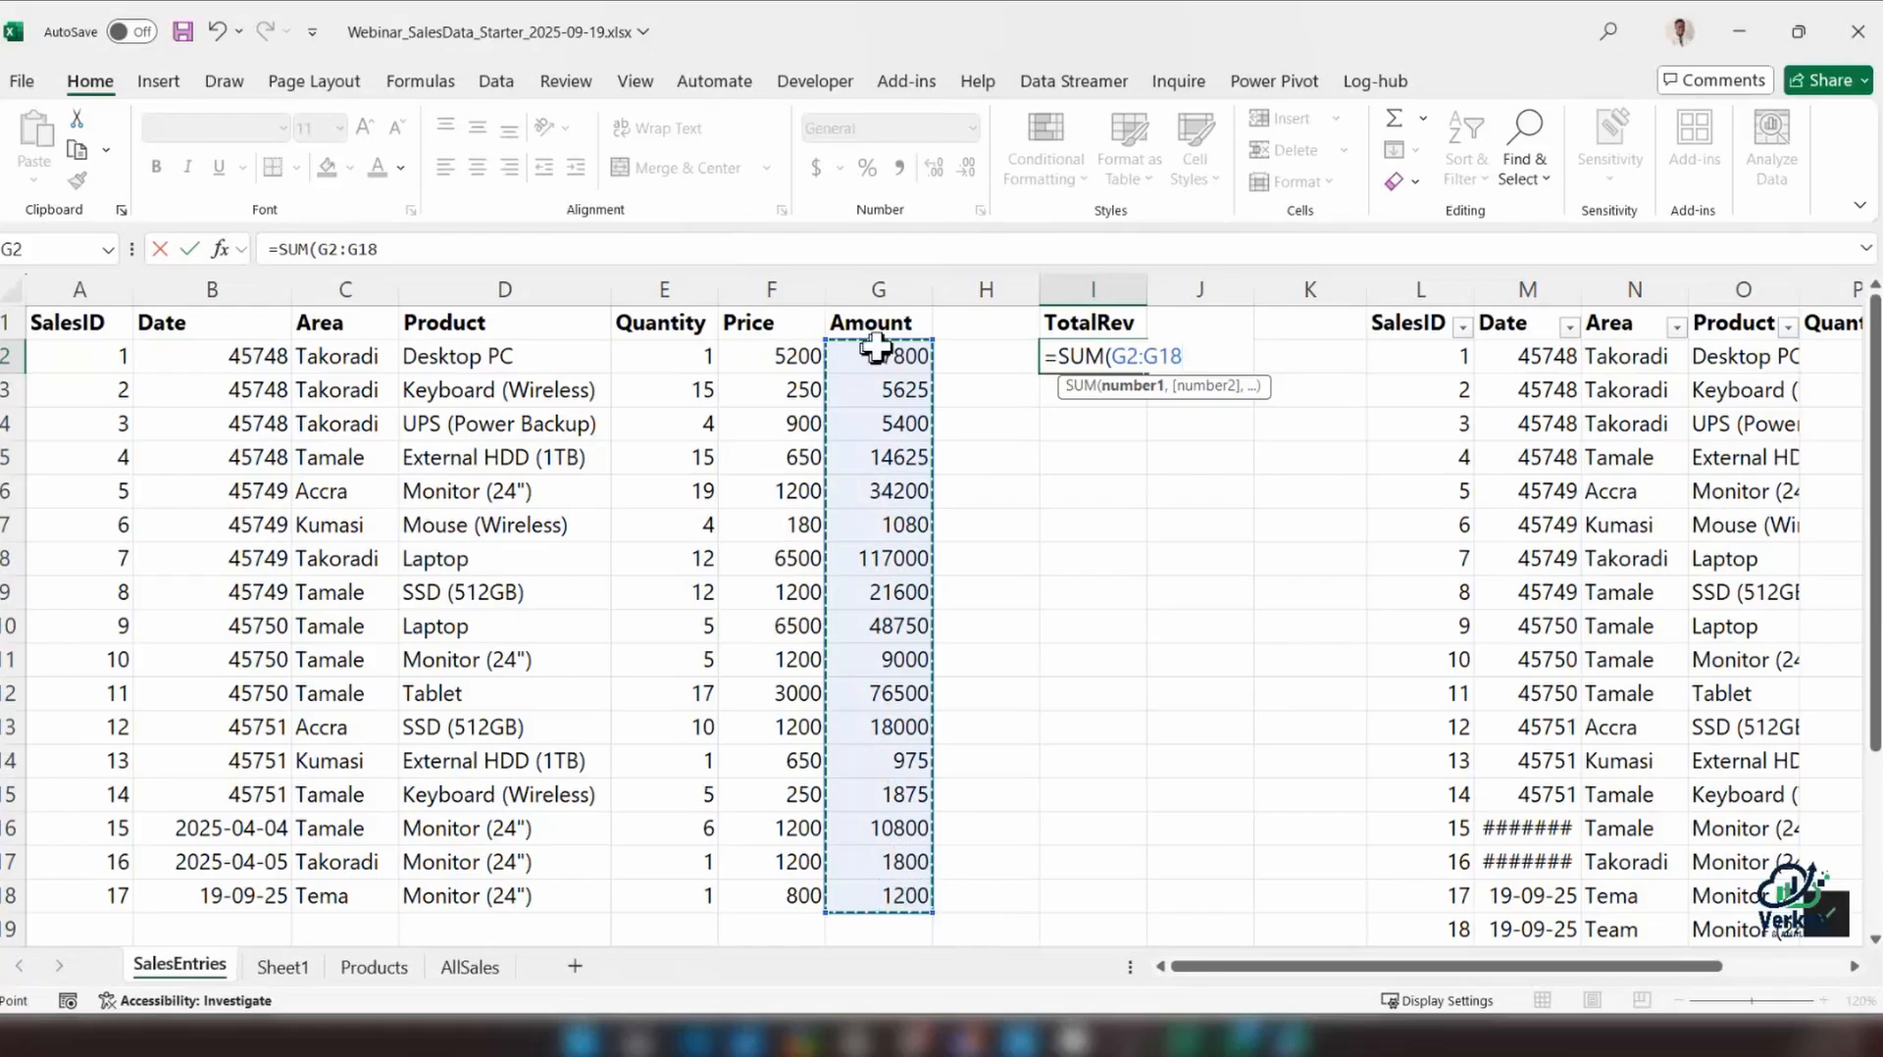
left_click(878, 351)
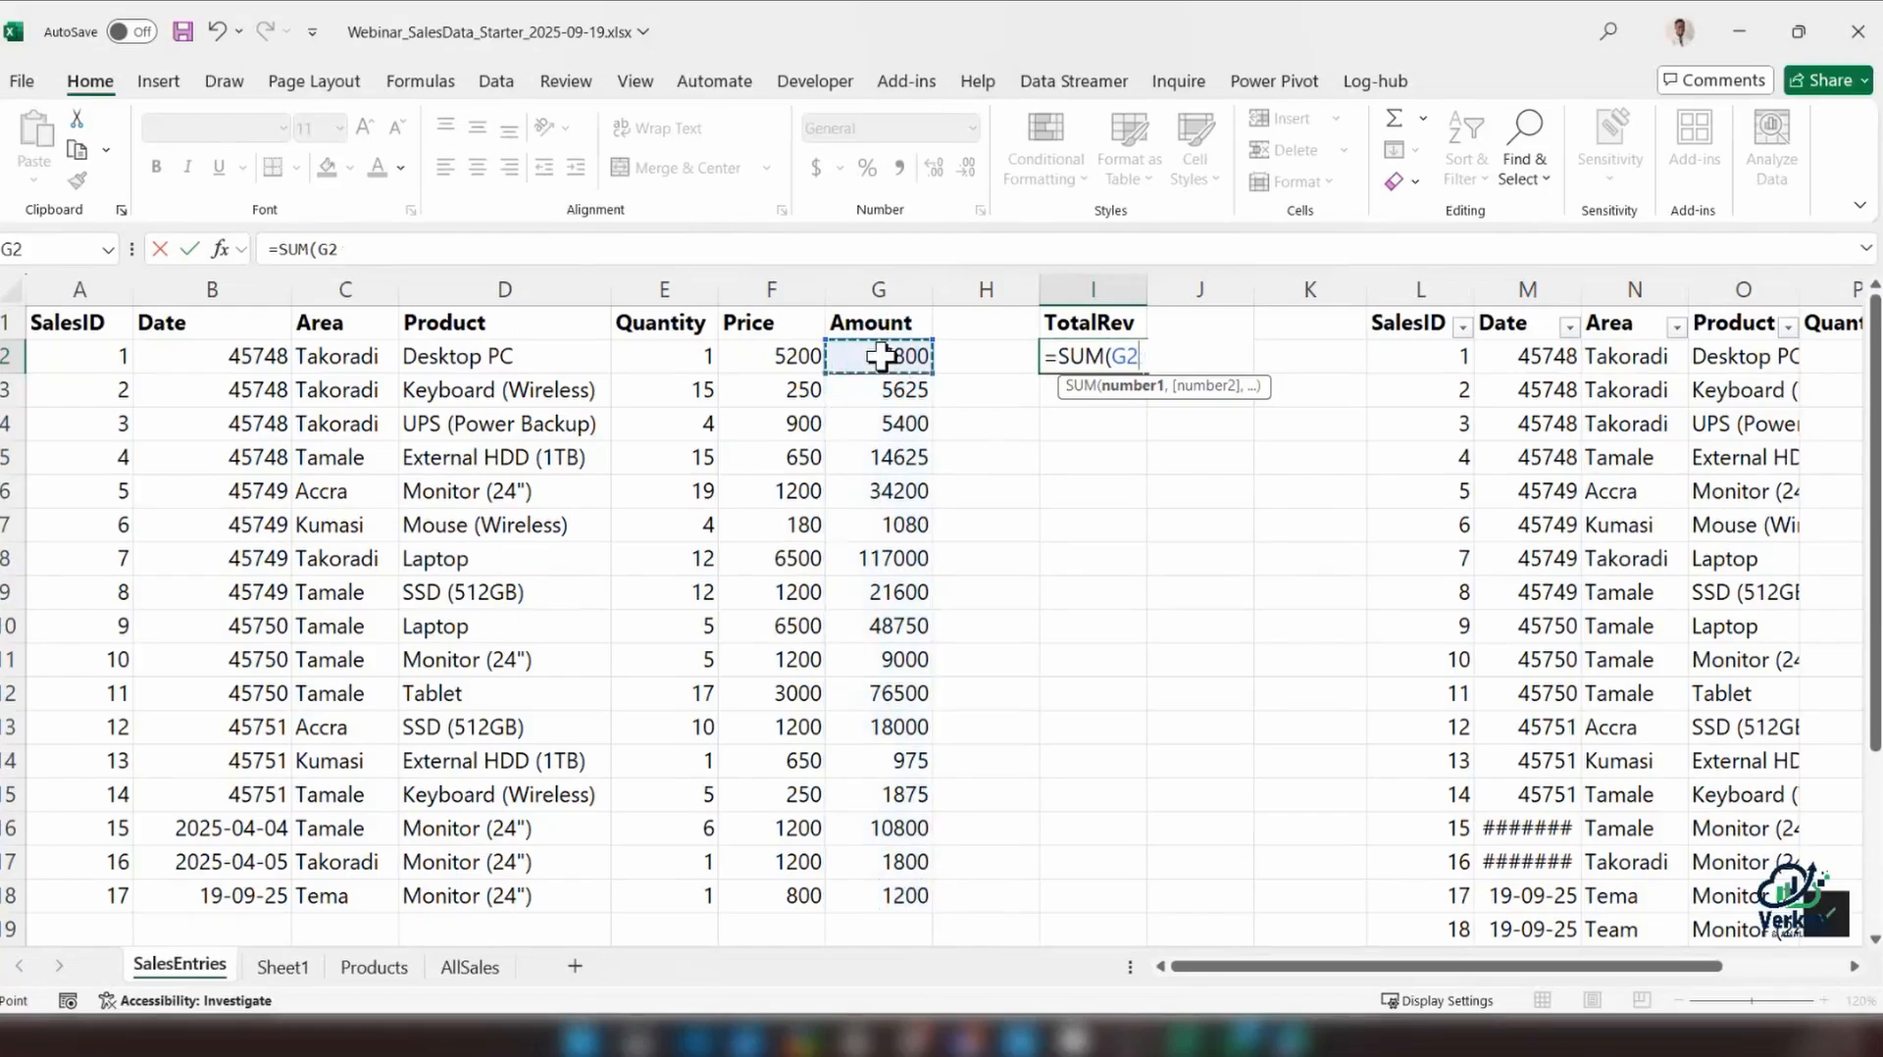
key("ctrl+shift")
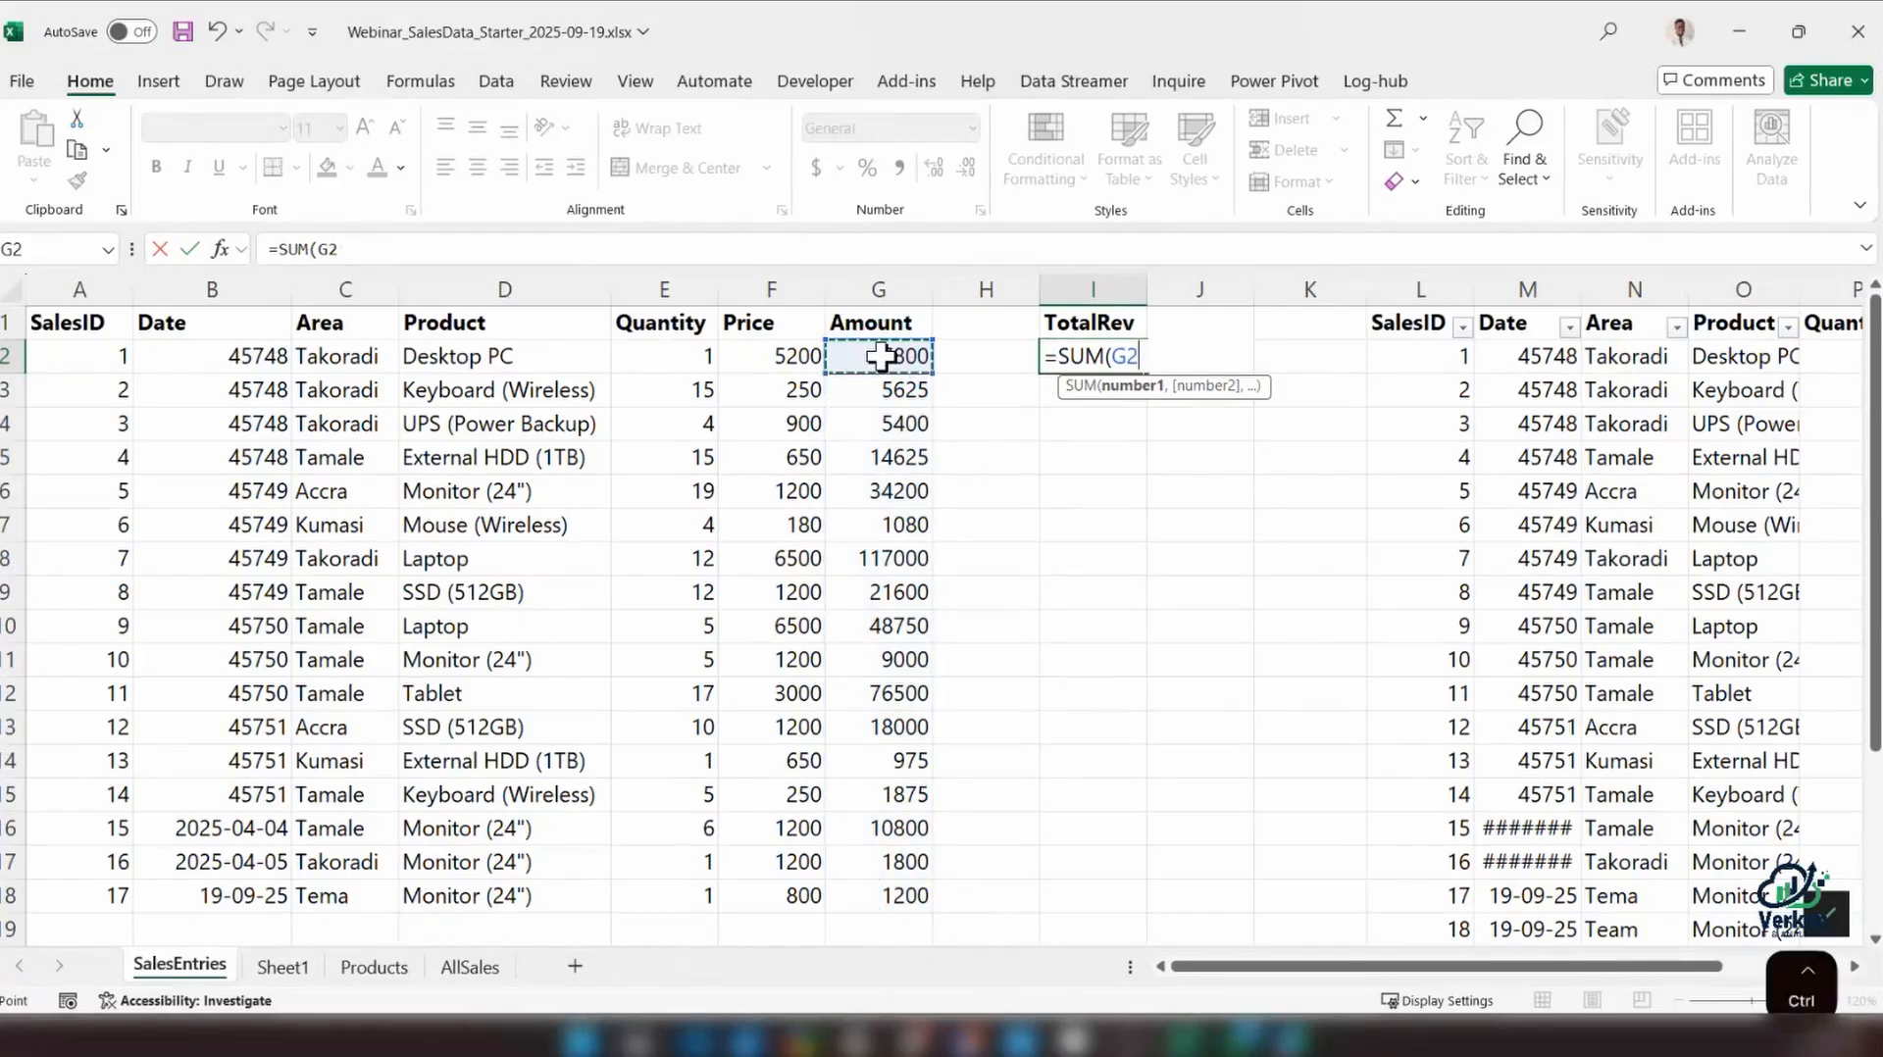
key("ctrl+shift+Down")
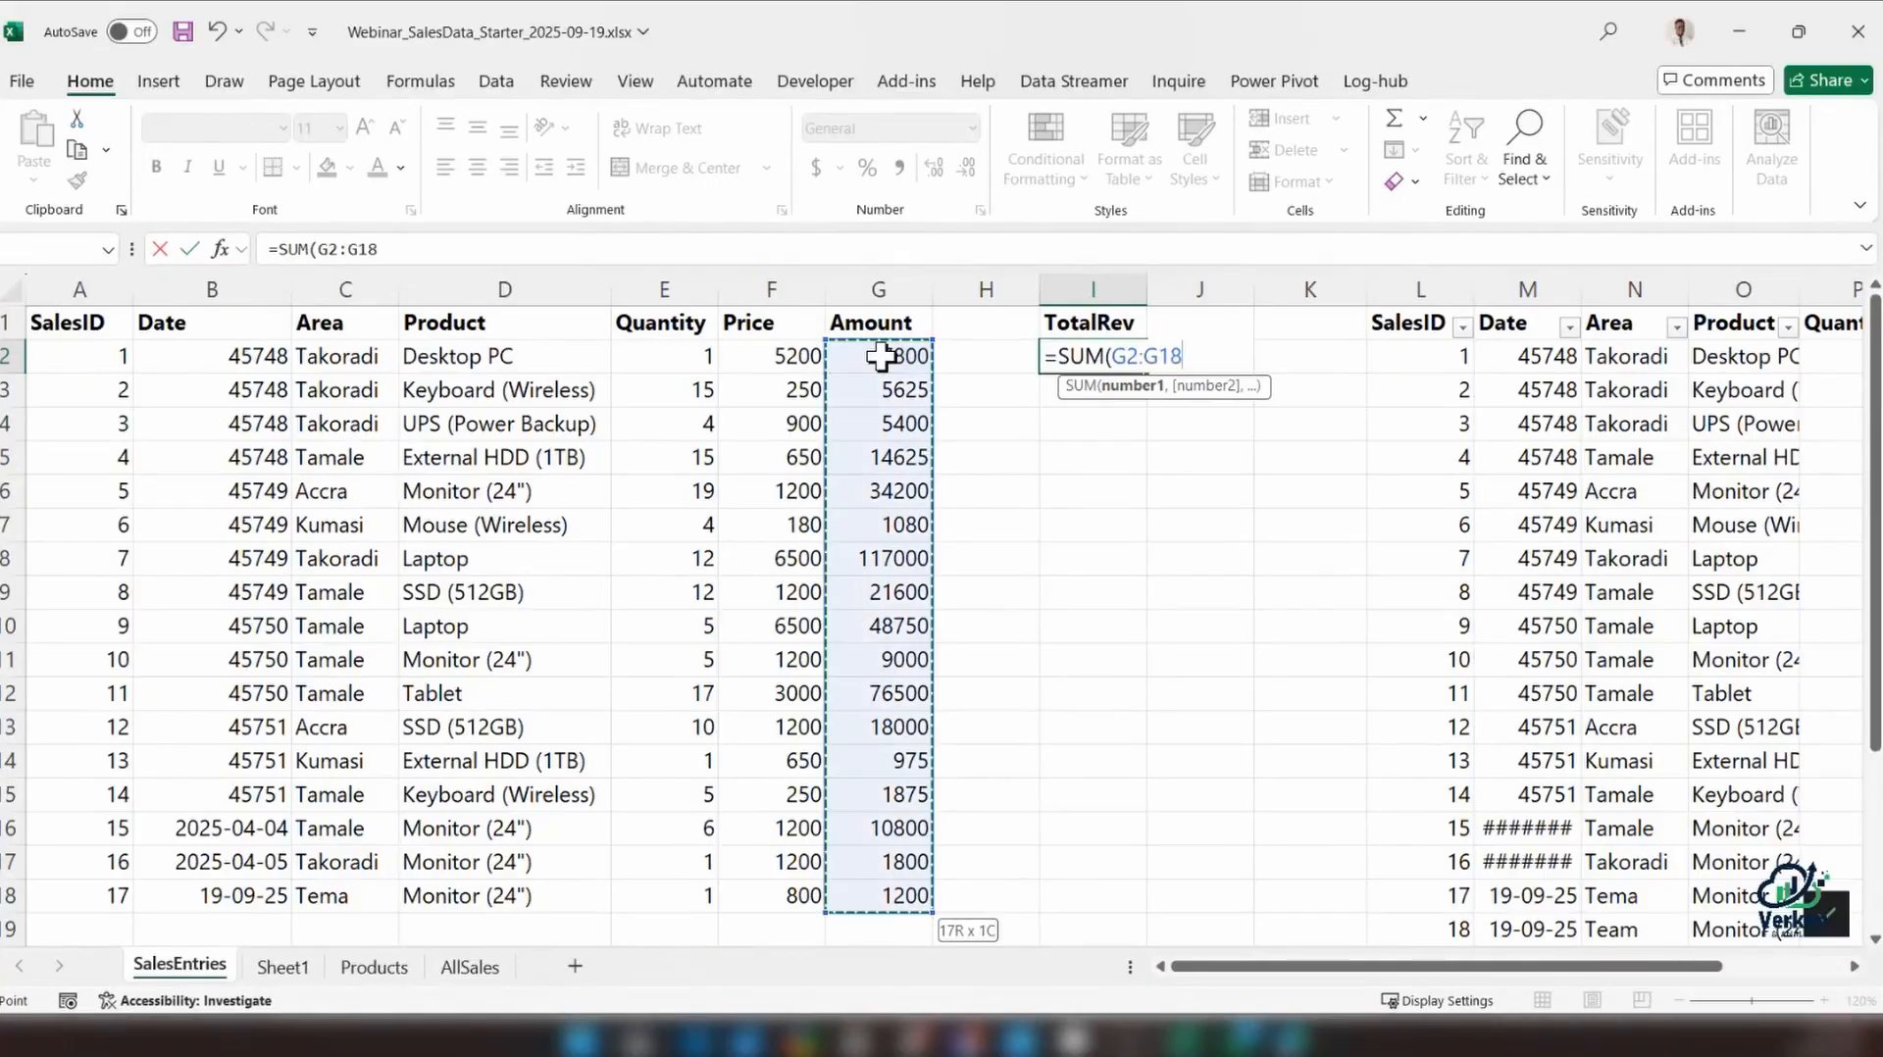
key("Return")
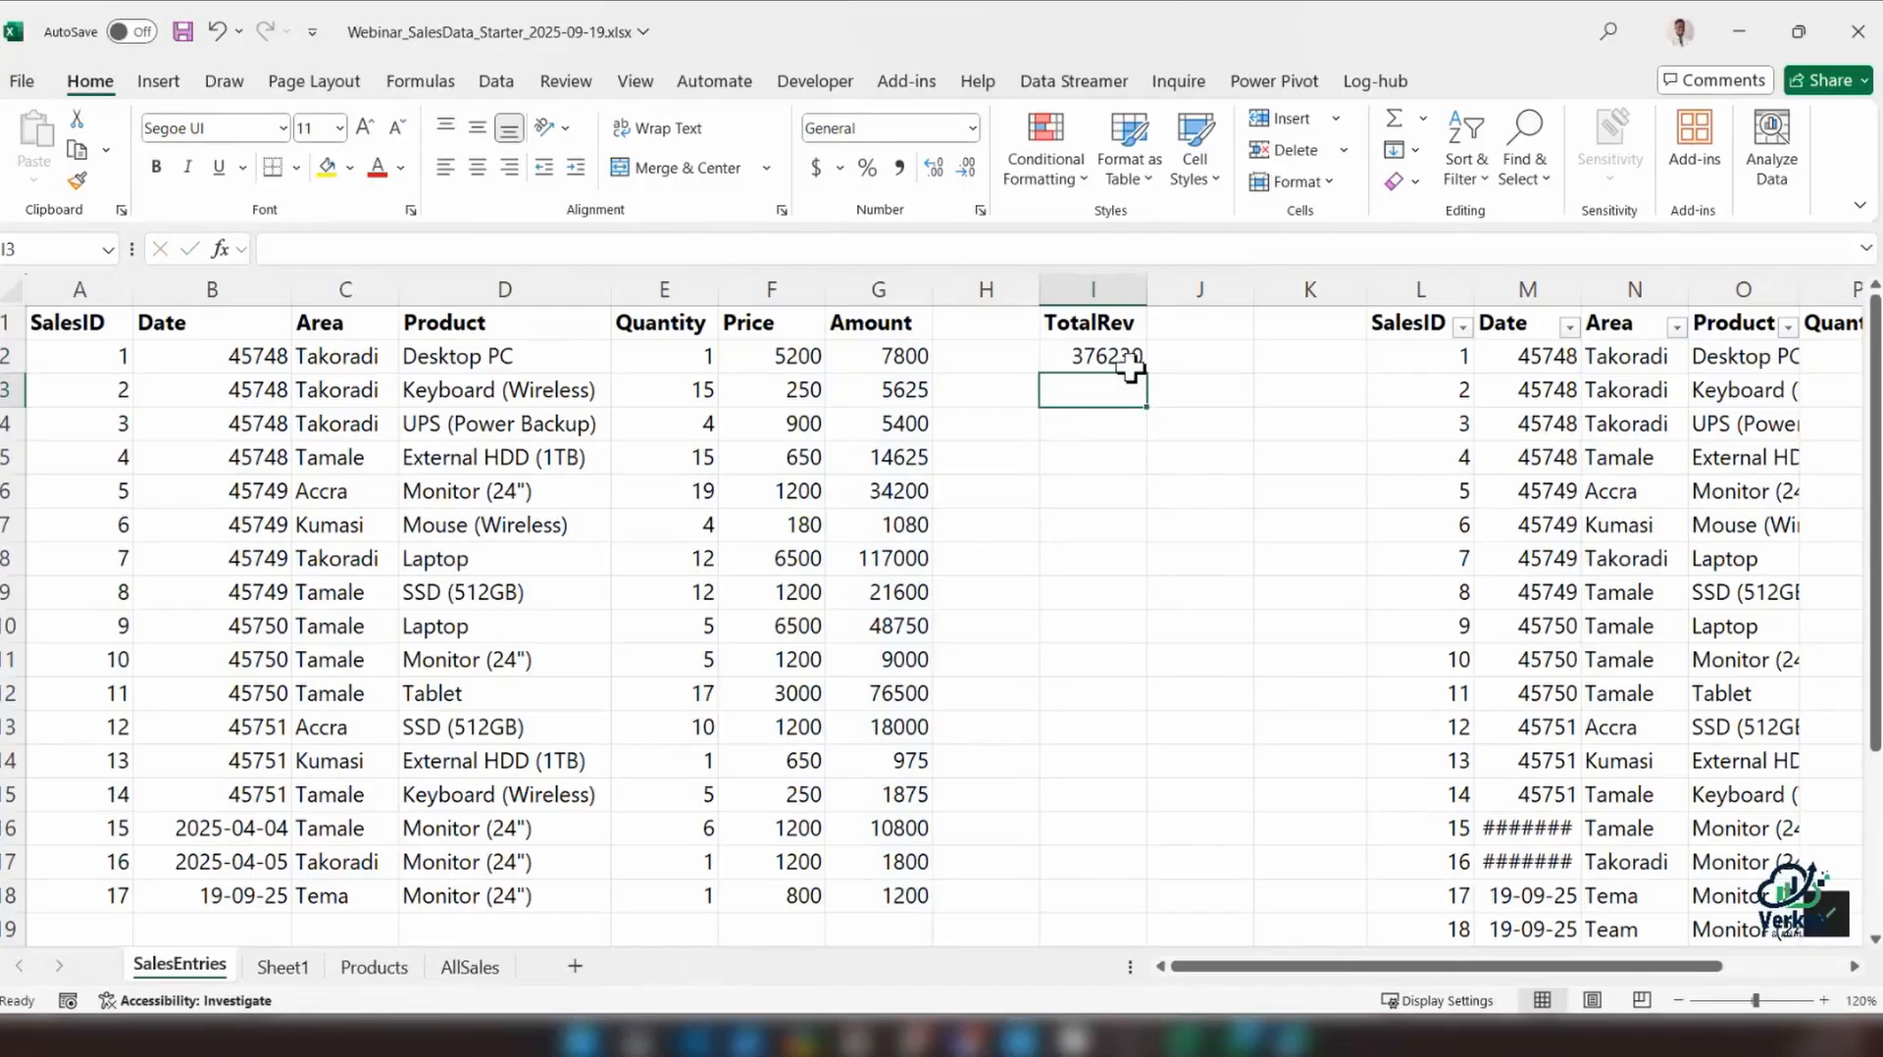
left_click(1101, 355)
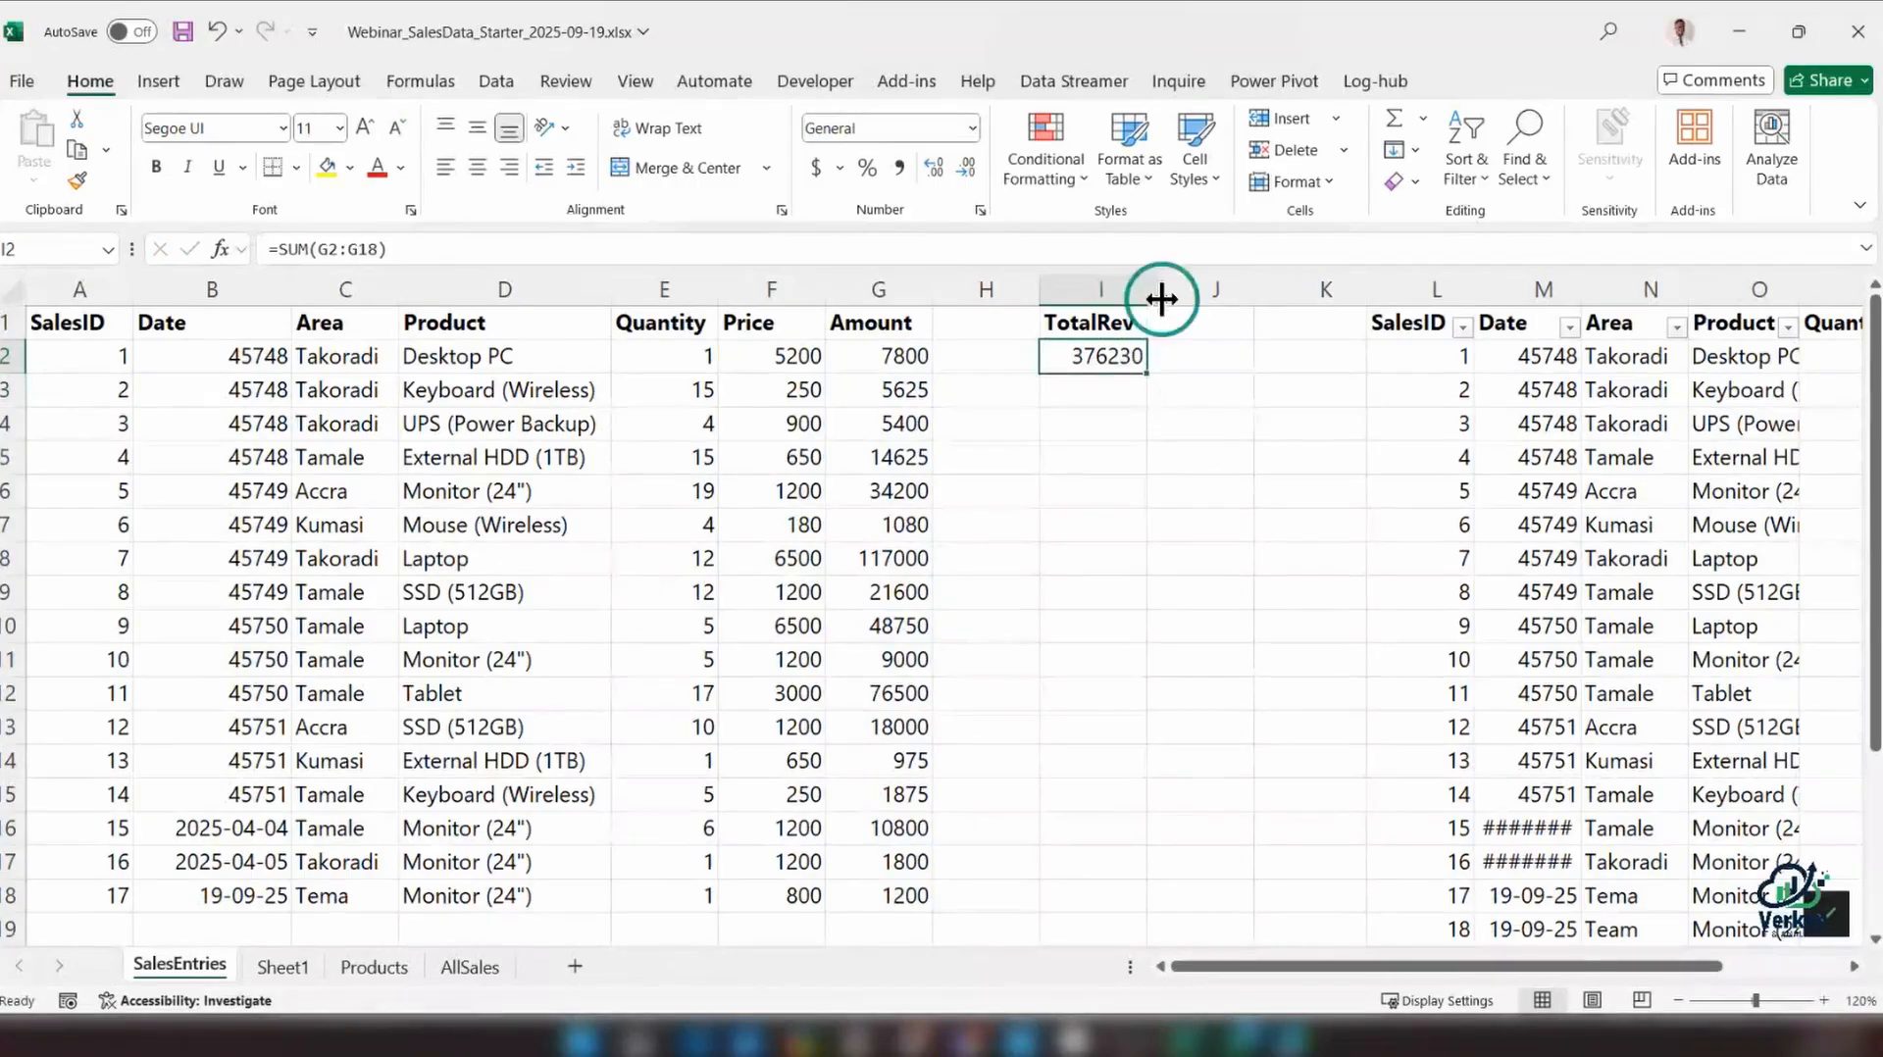
left_click_drag(1148, 289, 1163, 288)
left_click_drag(1363, 967, 1367, 967)
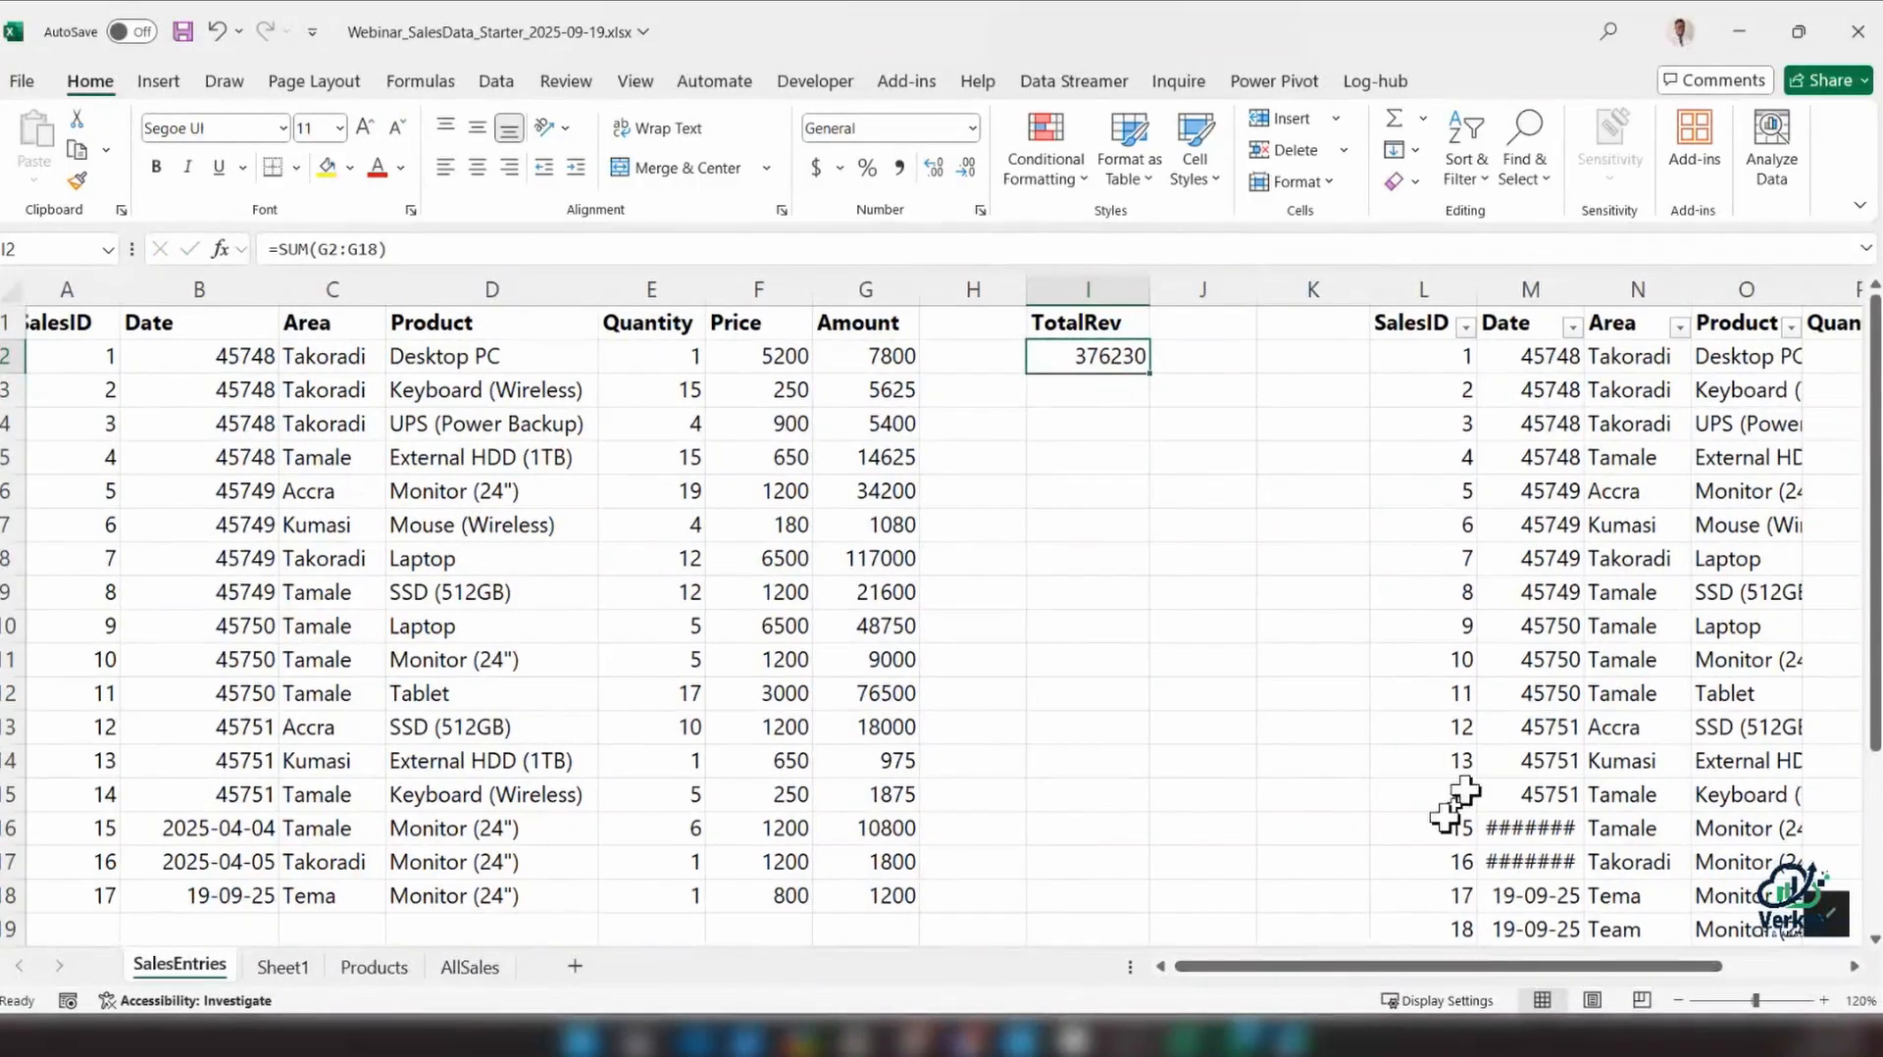
Enter the heading TotalRevTbl in cell J1 for the table's total
left_click(1197, 331)
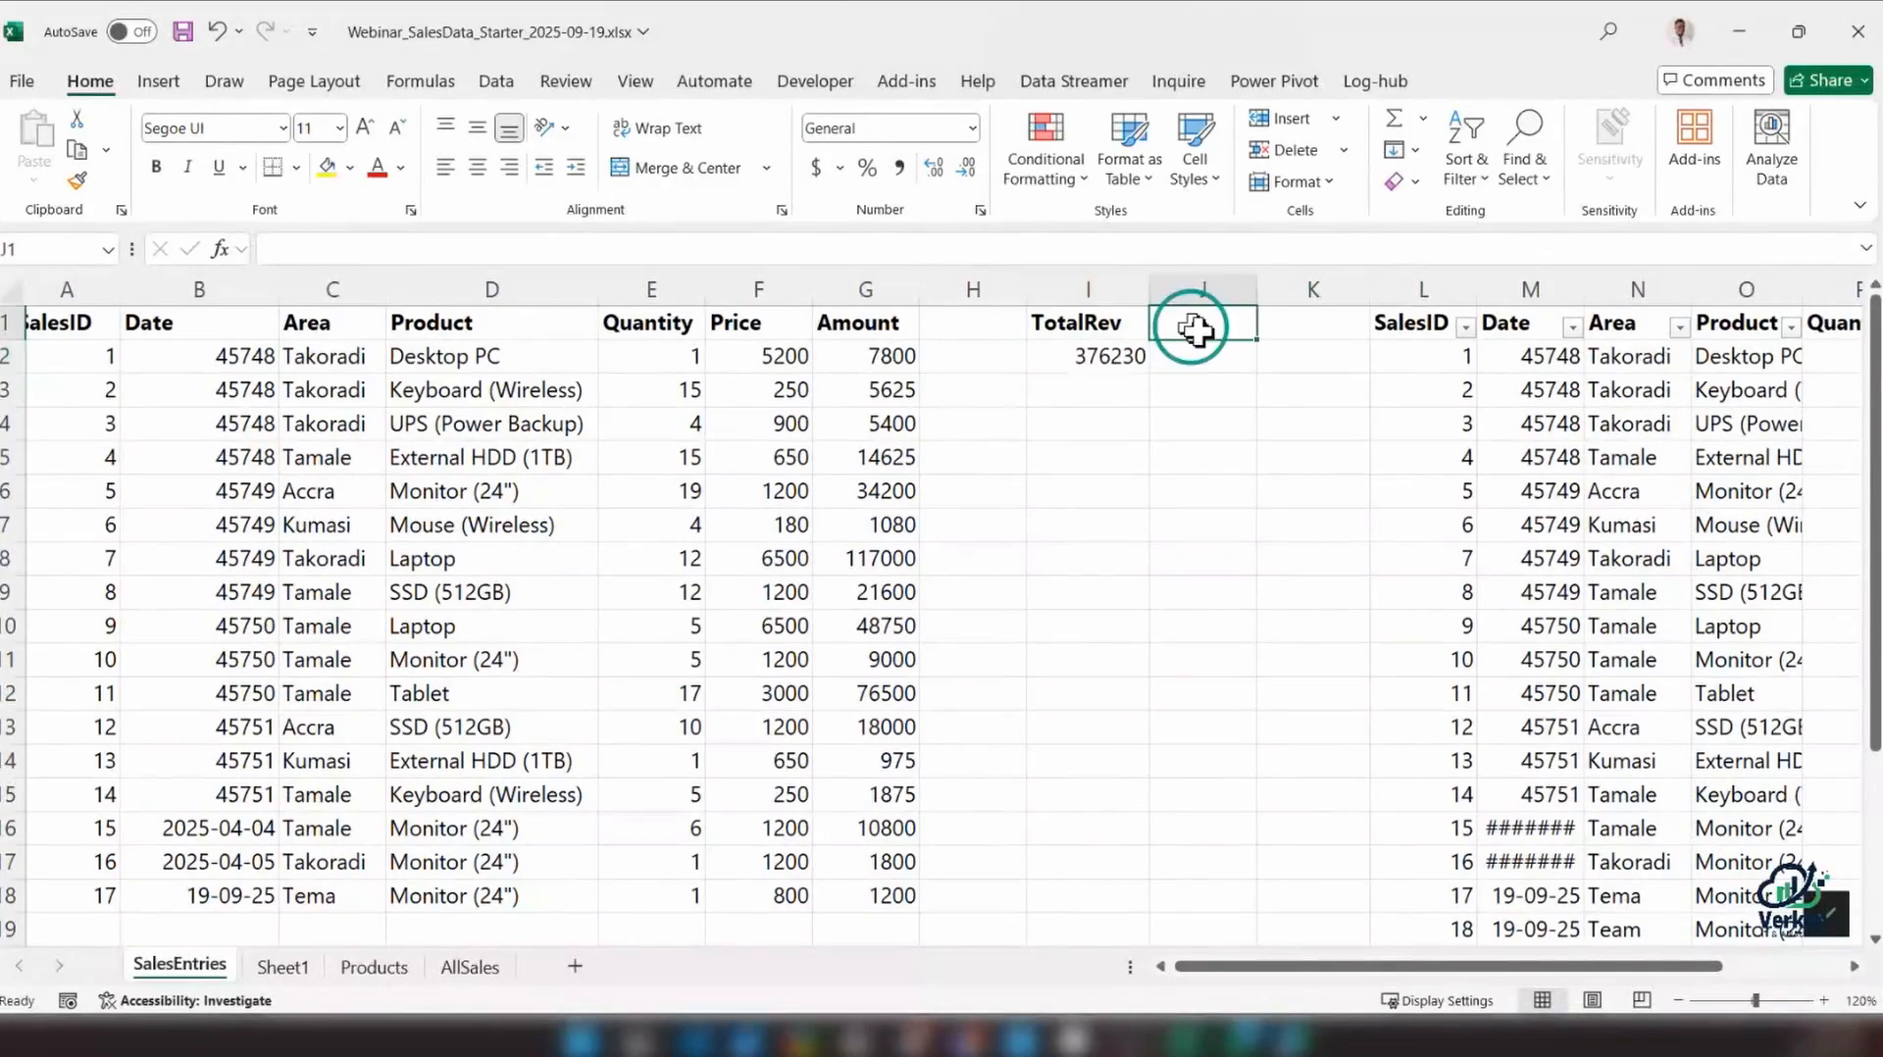
type("TotalR")
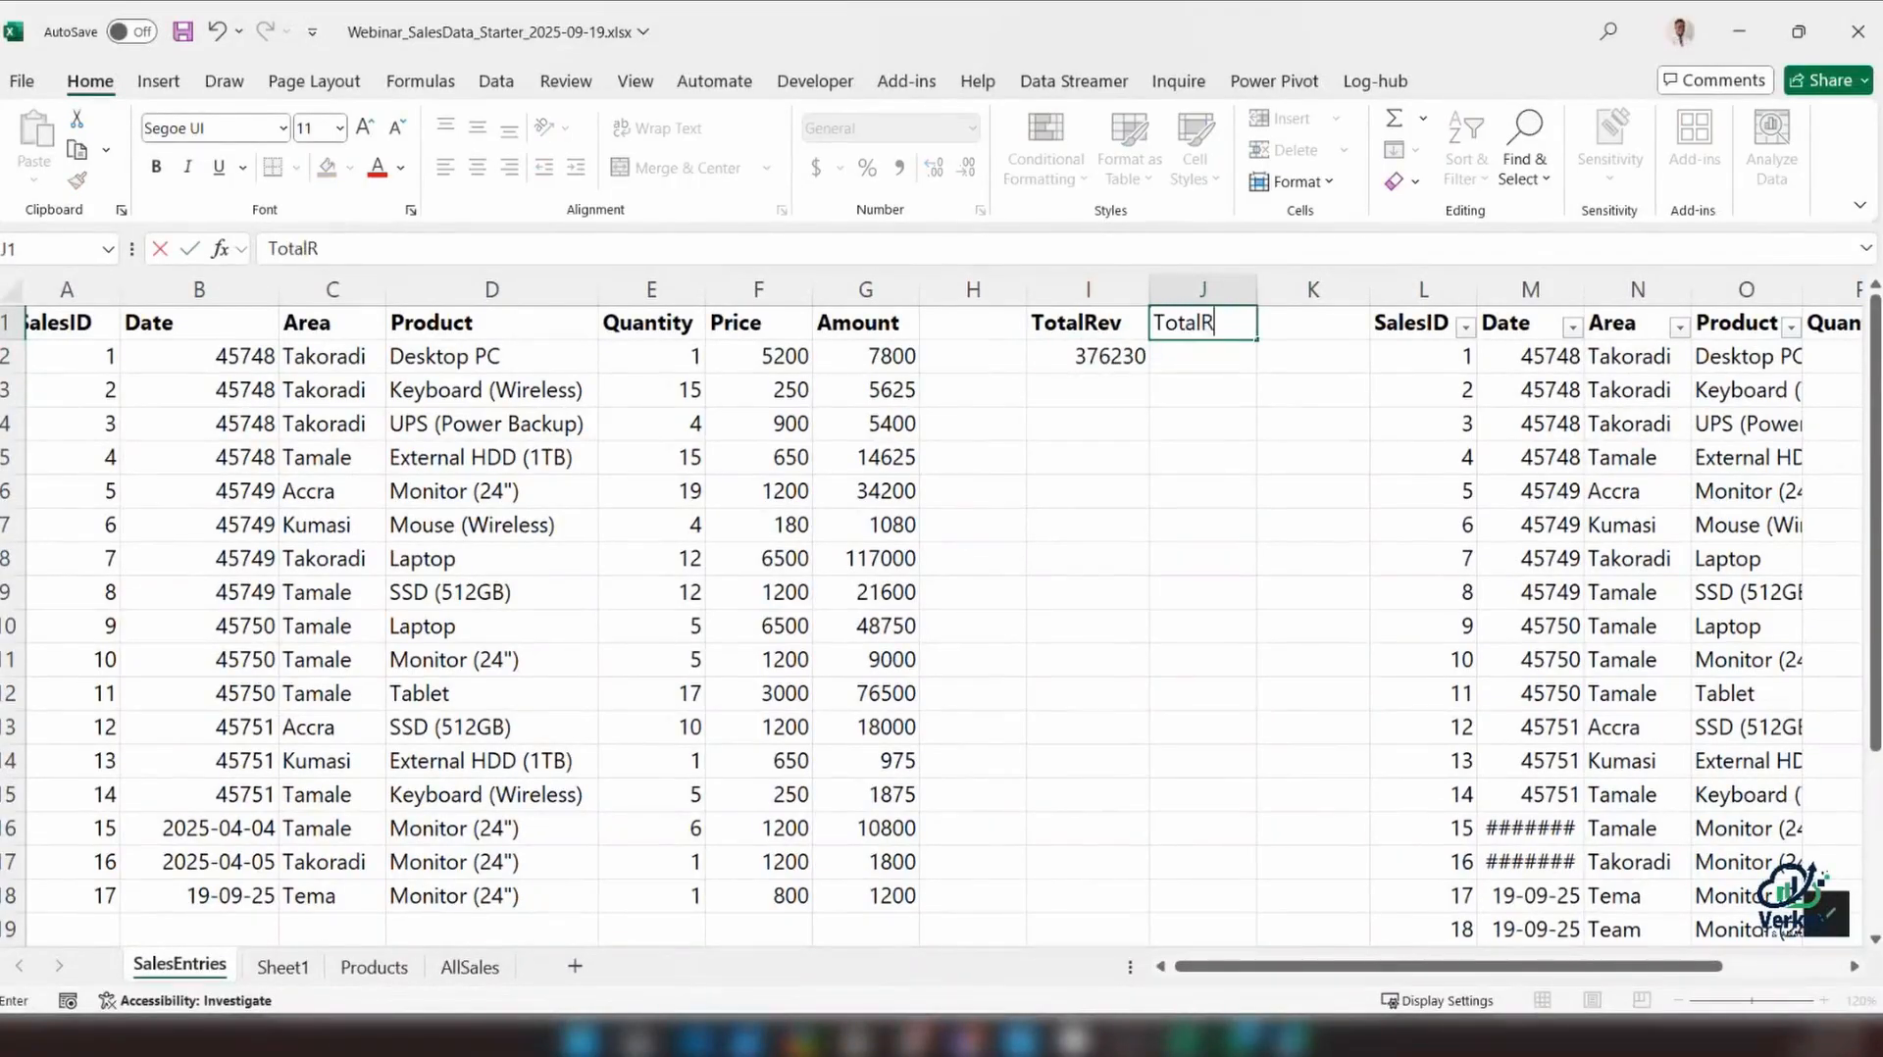
type("evTa")
type("b")
key("BackSpace")
key("BackSpace")
type("bl")
key("Return")
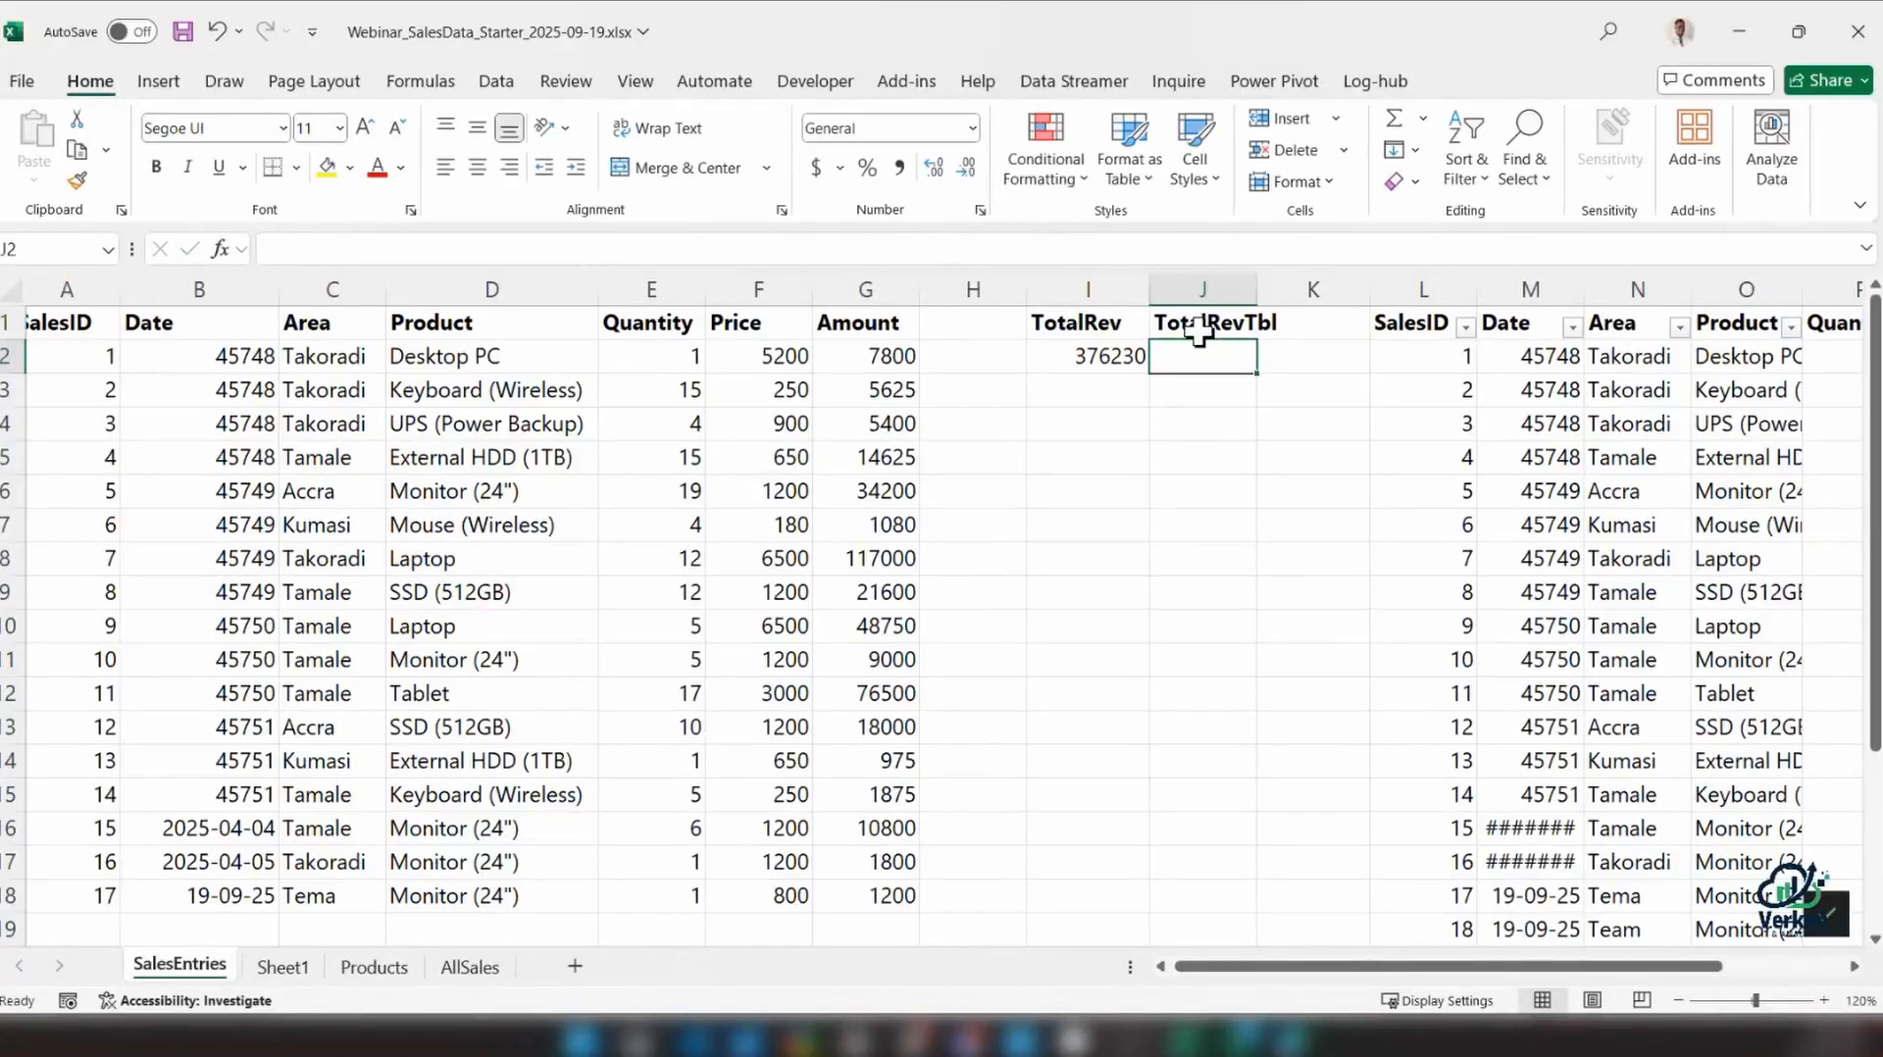
Total the table's Amount column in J2 with the structured reference formula =SUM(tbl_SalesEntries[Amount])
type("=SUM")
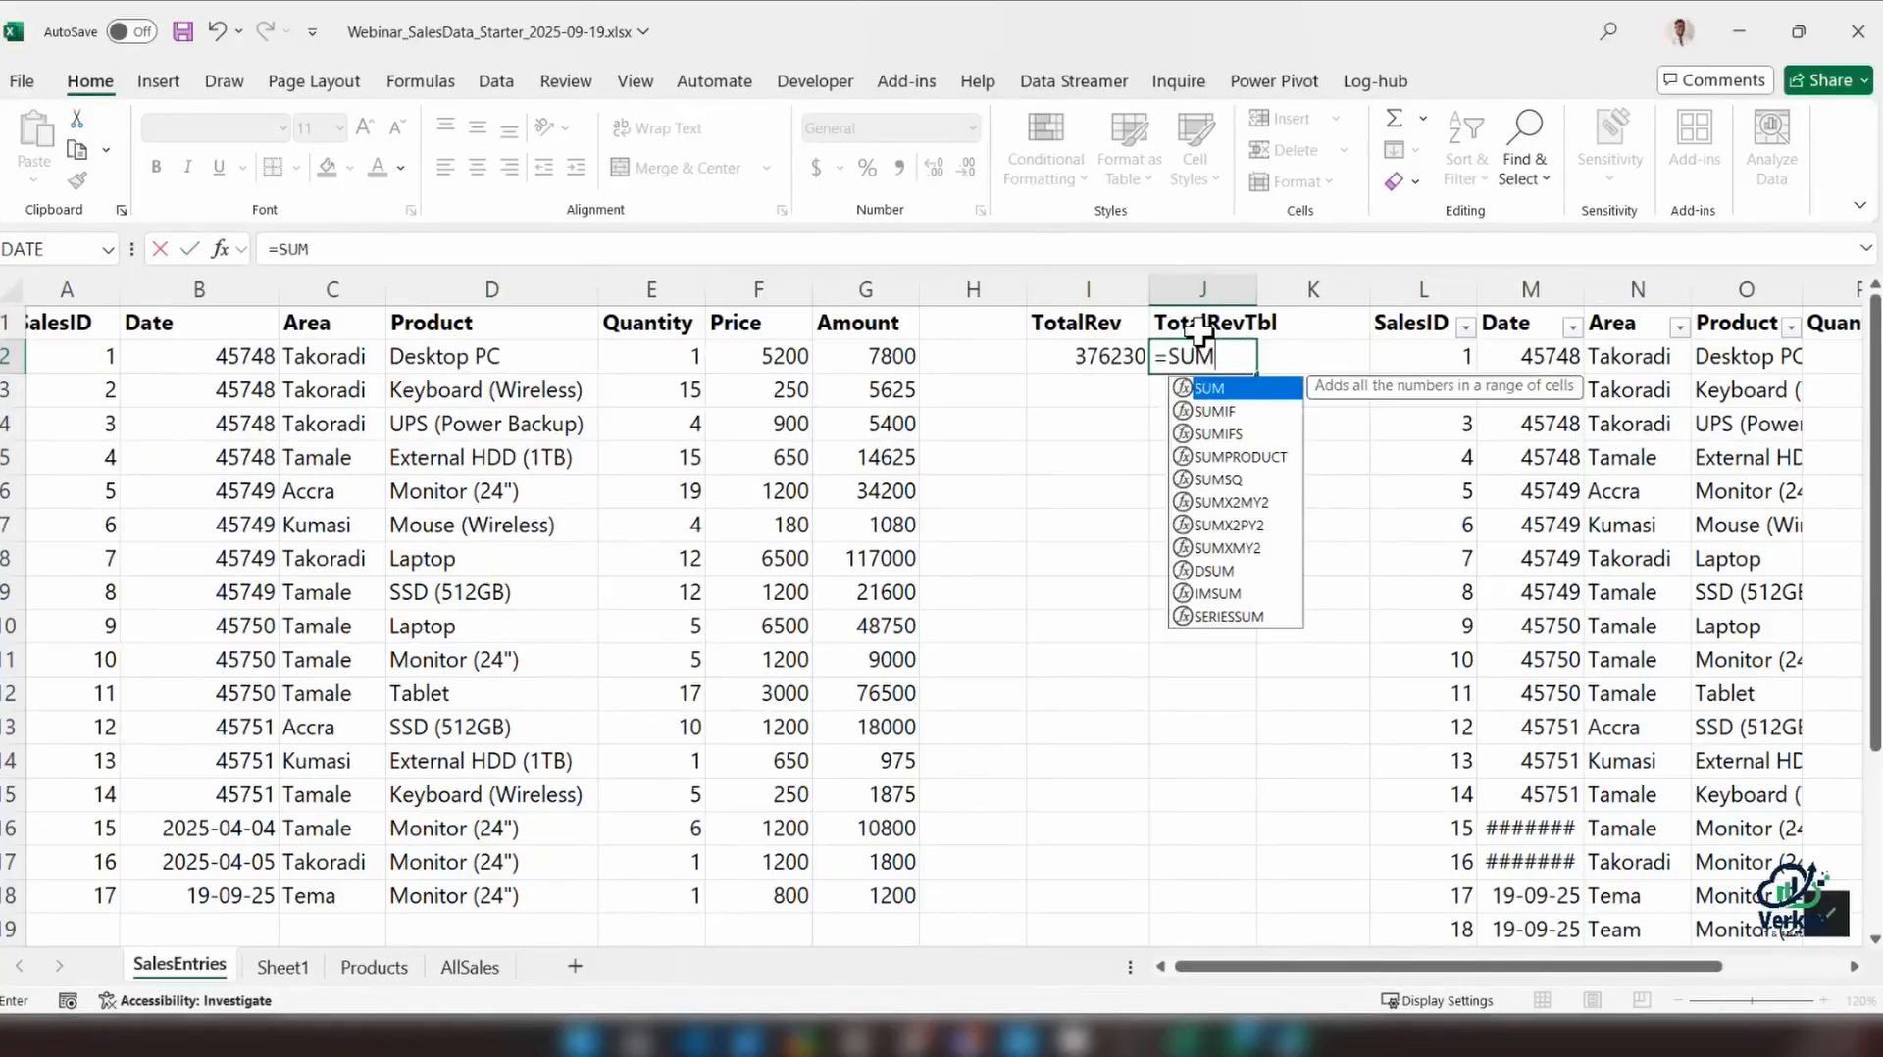
type("(")
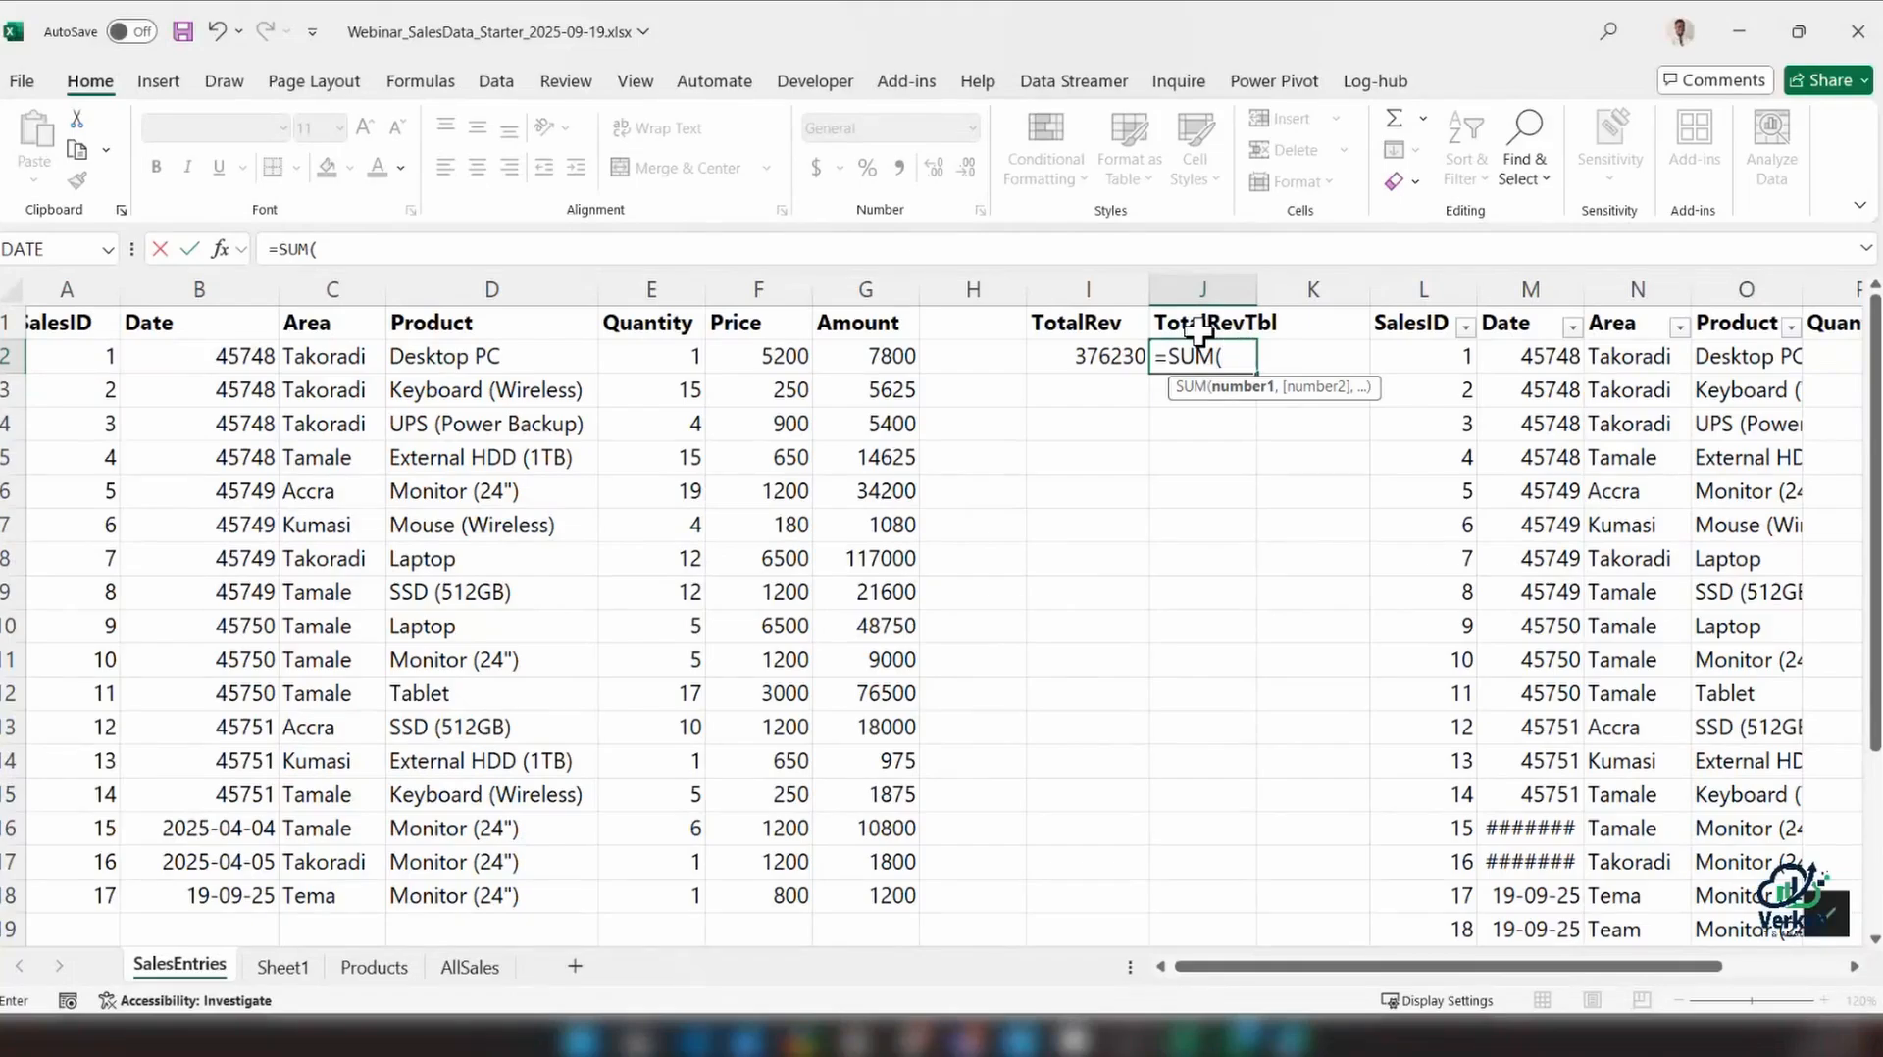
type("tbl")
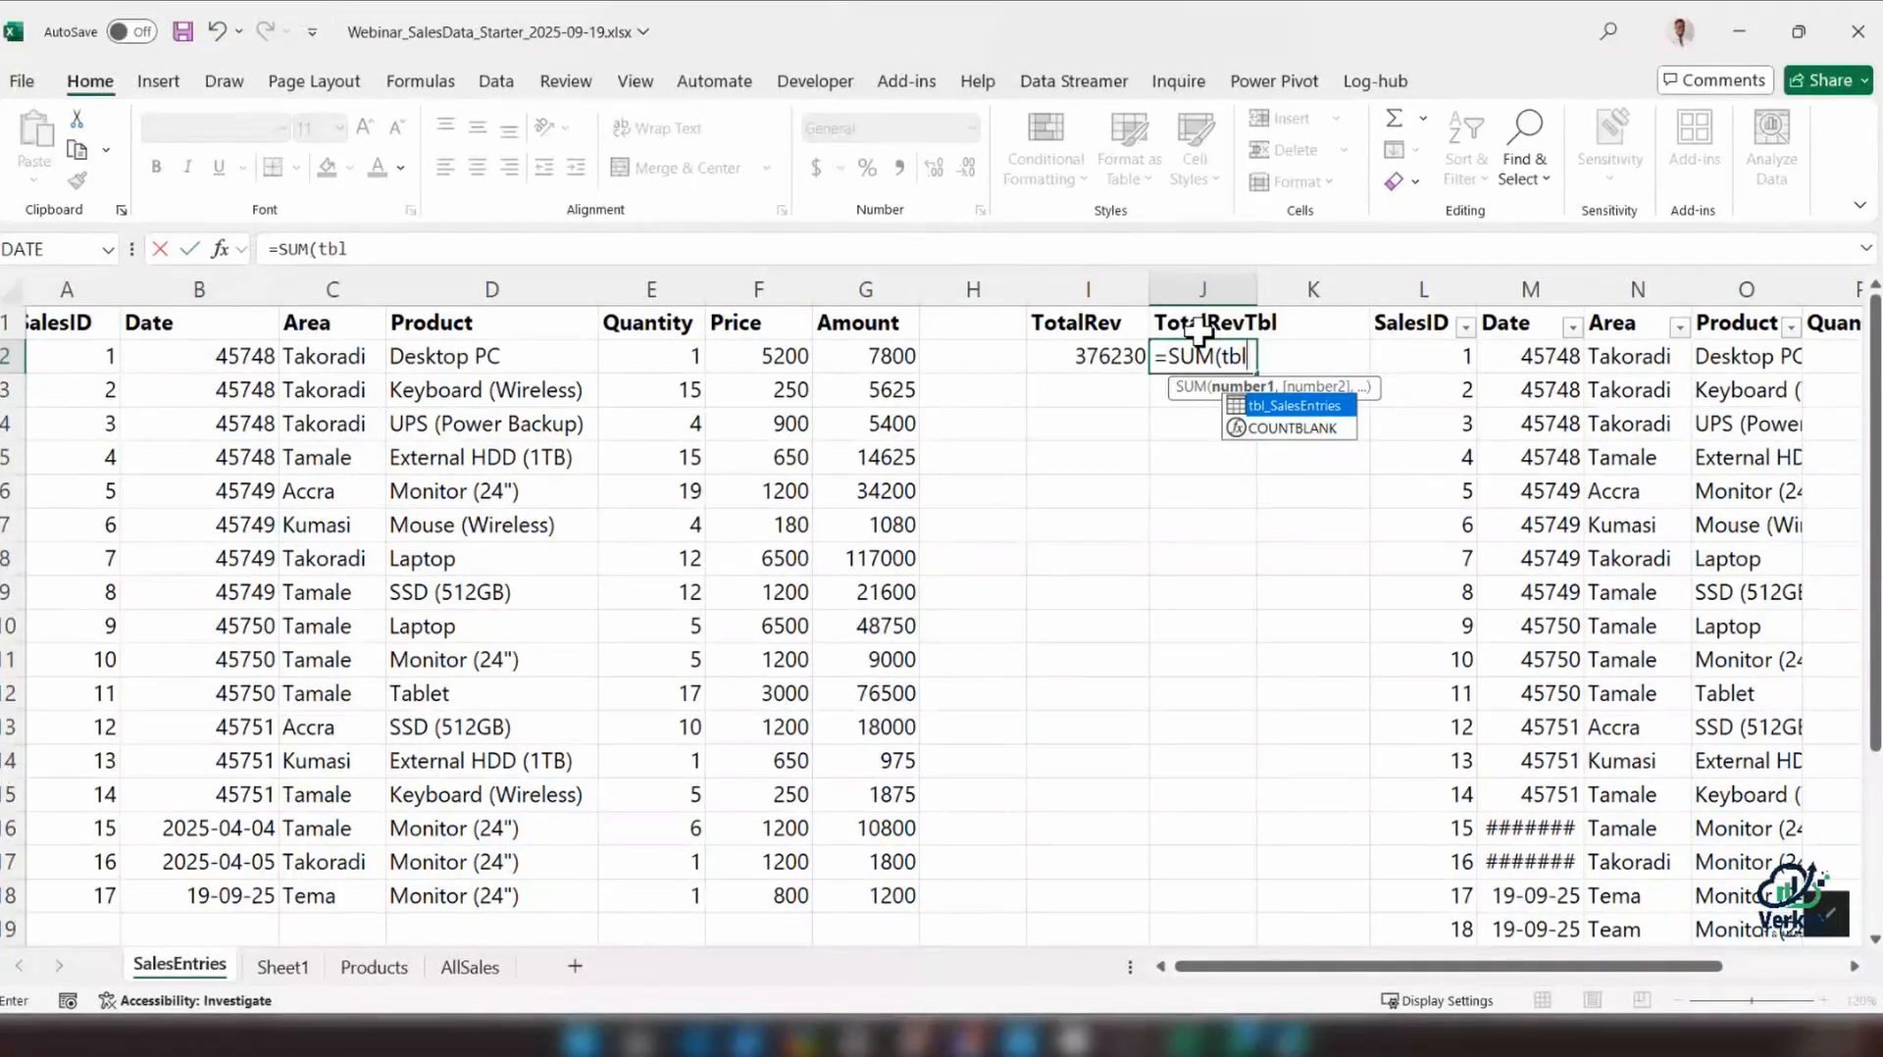
key("Tab")
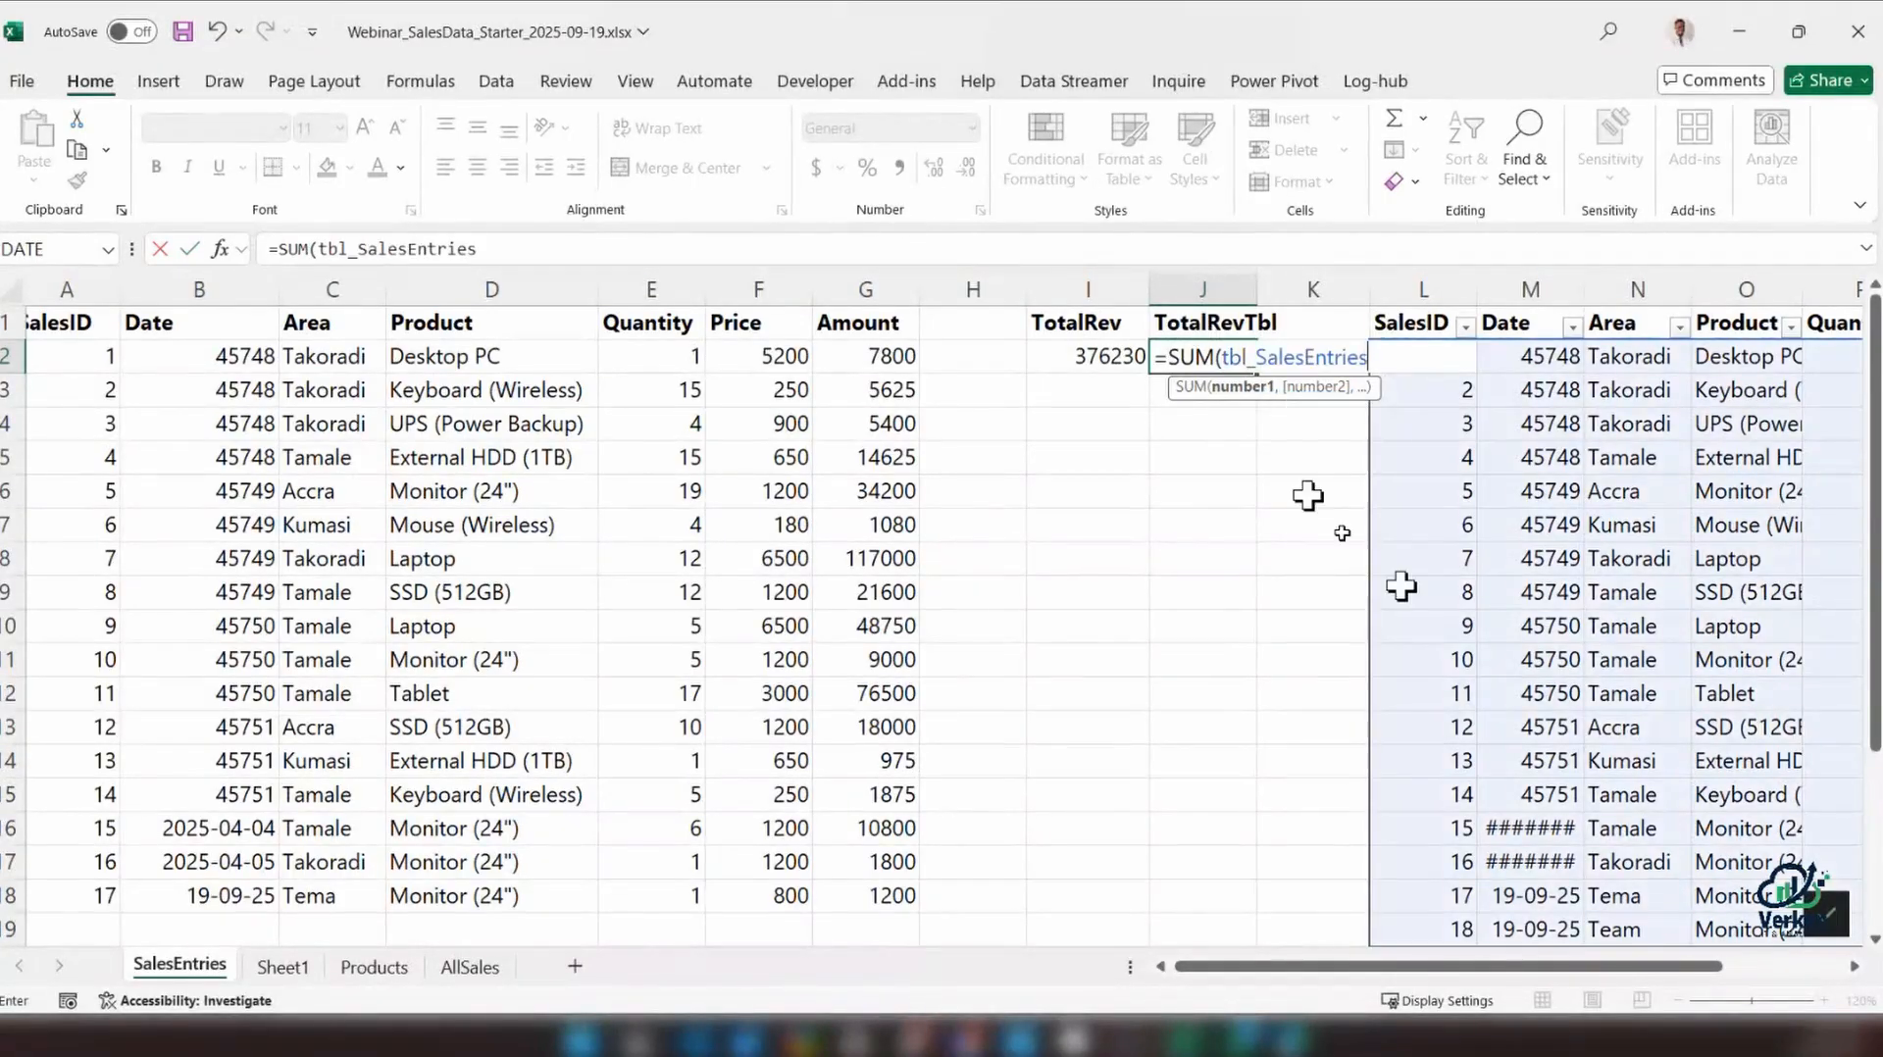
scroll(1498, 969, "right", 2)
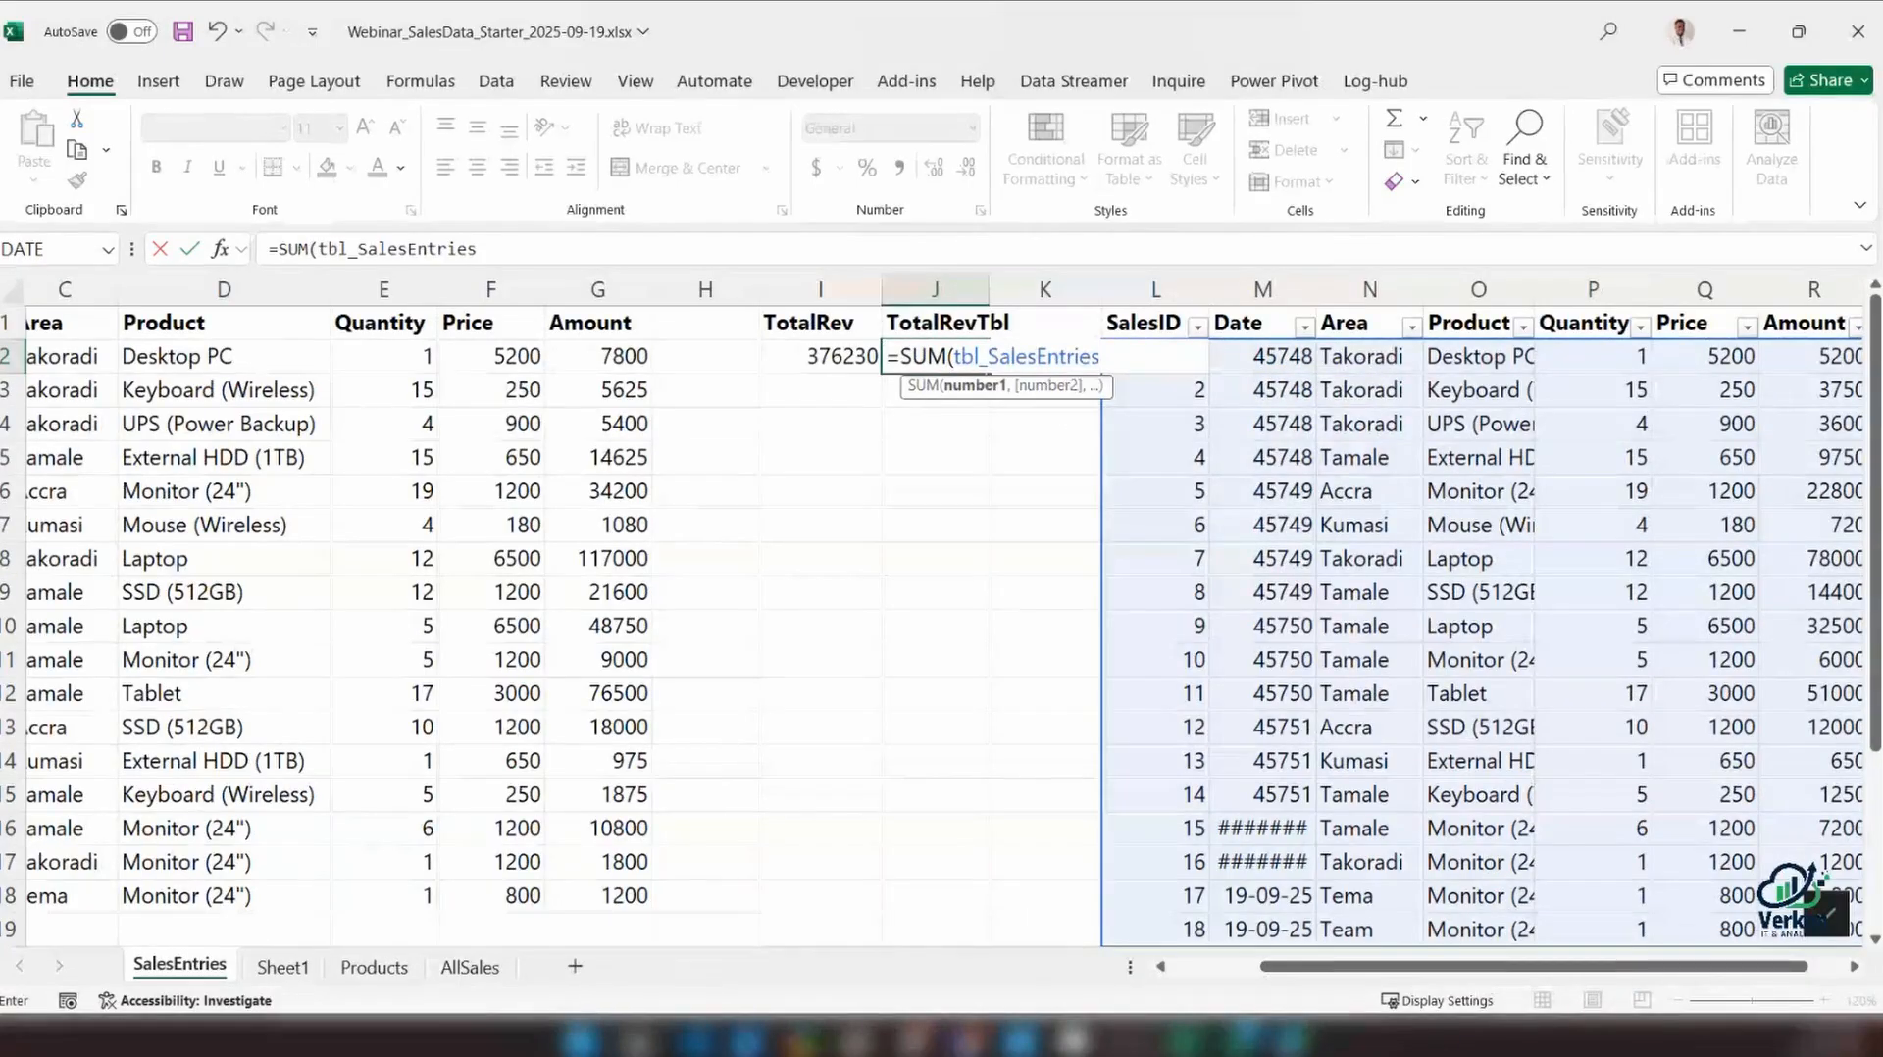
type("[")
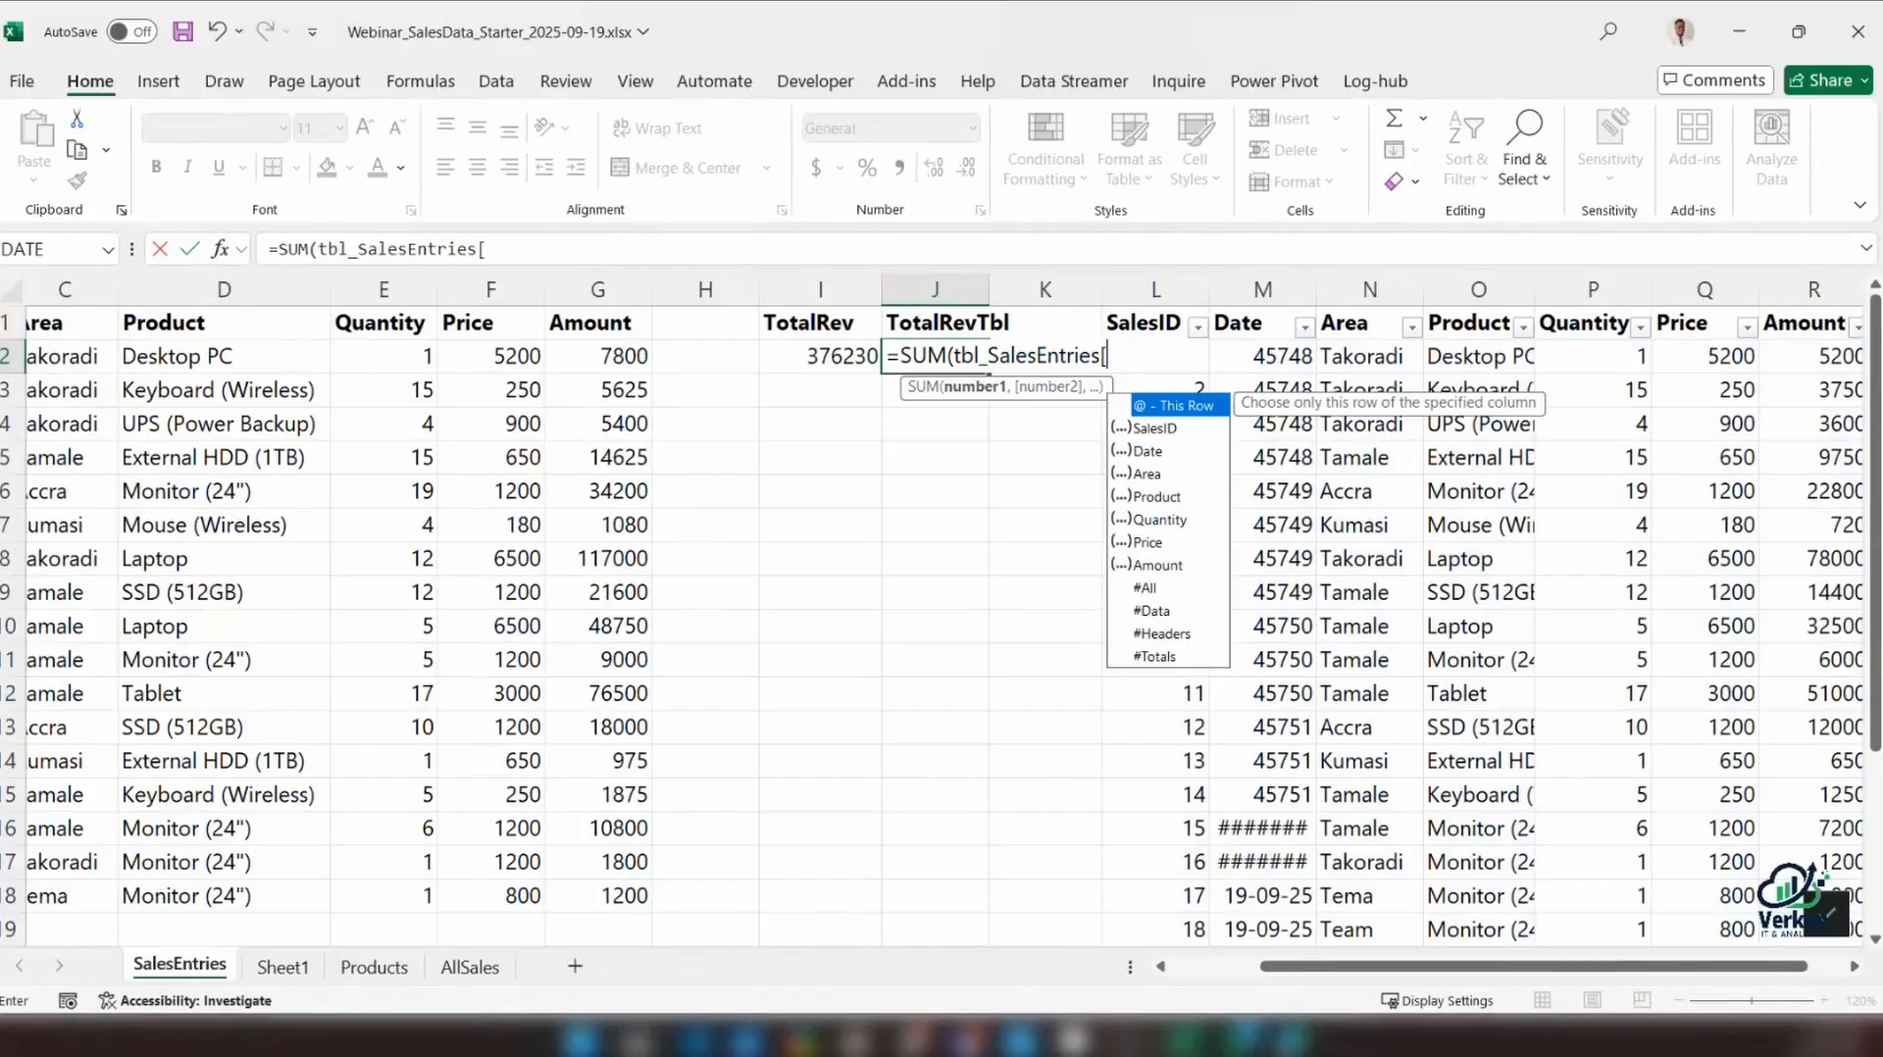
key("Down")
key("Down")
key("Down")
key("Down")
key("Down")
key("Down")
key("Down")
key("Tab")
type("]")
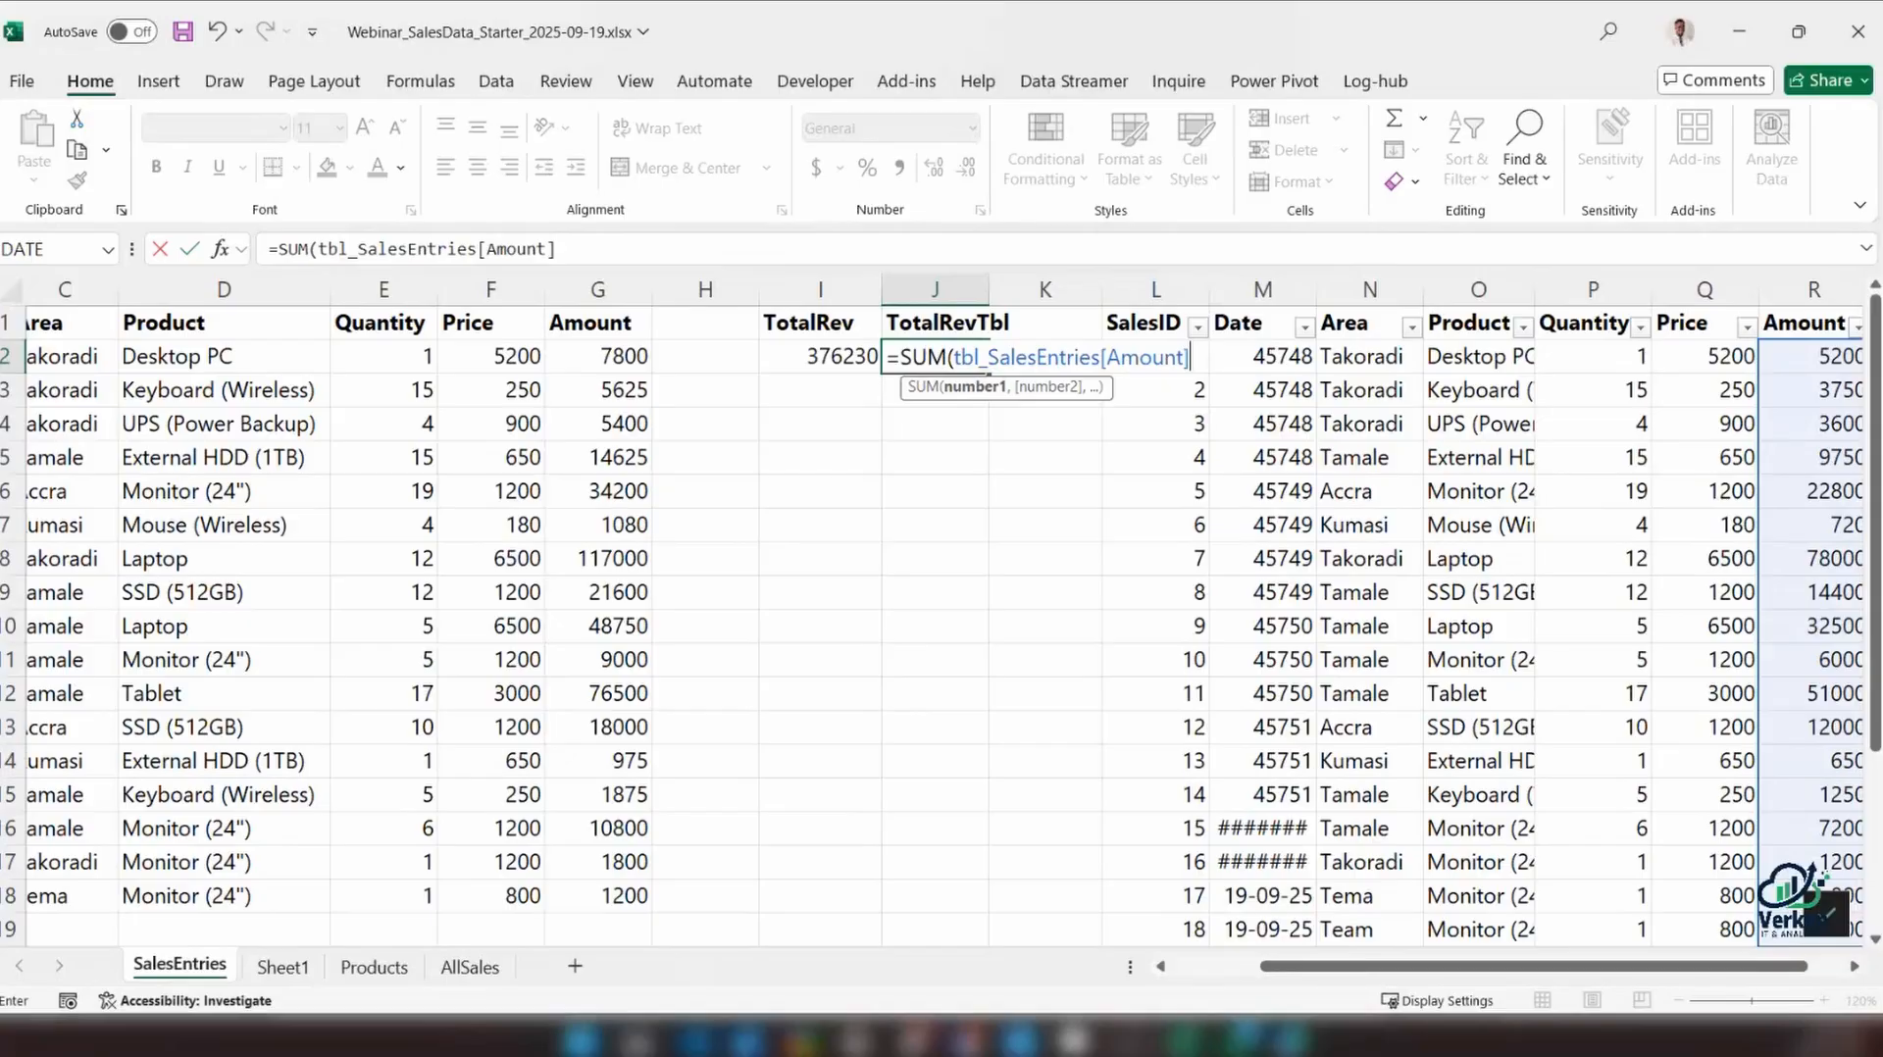
key("Return")
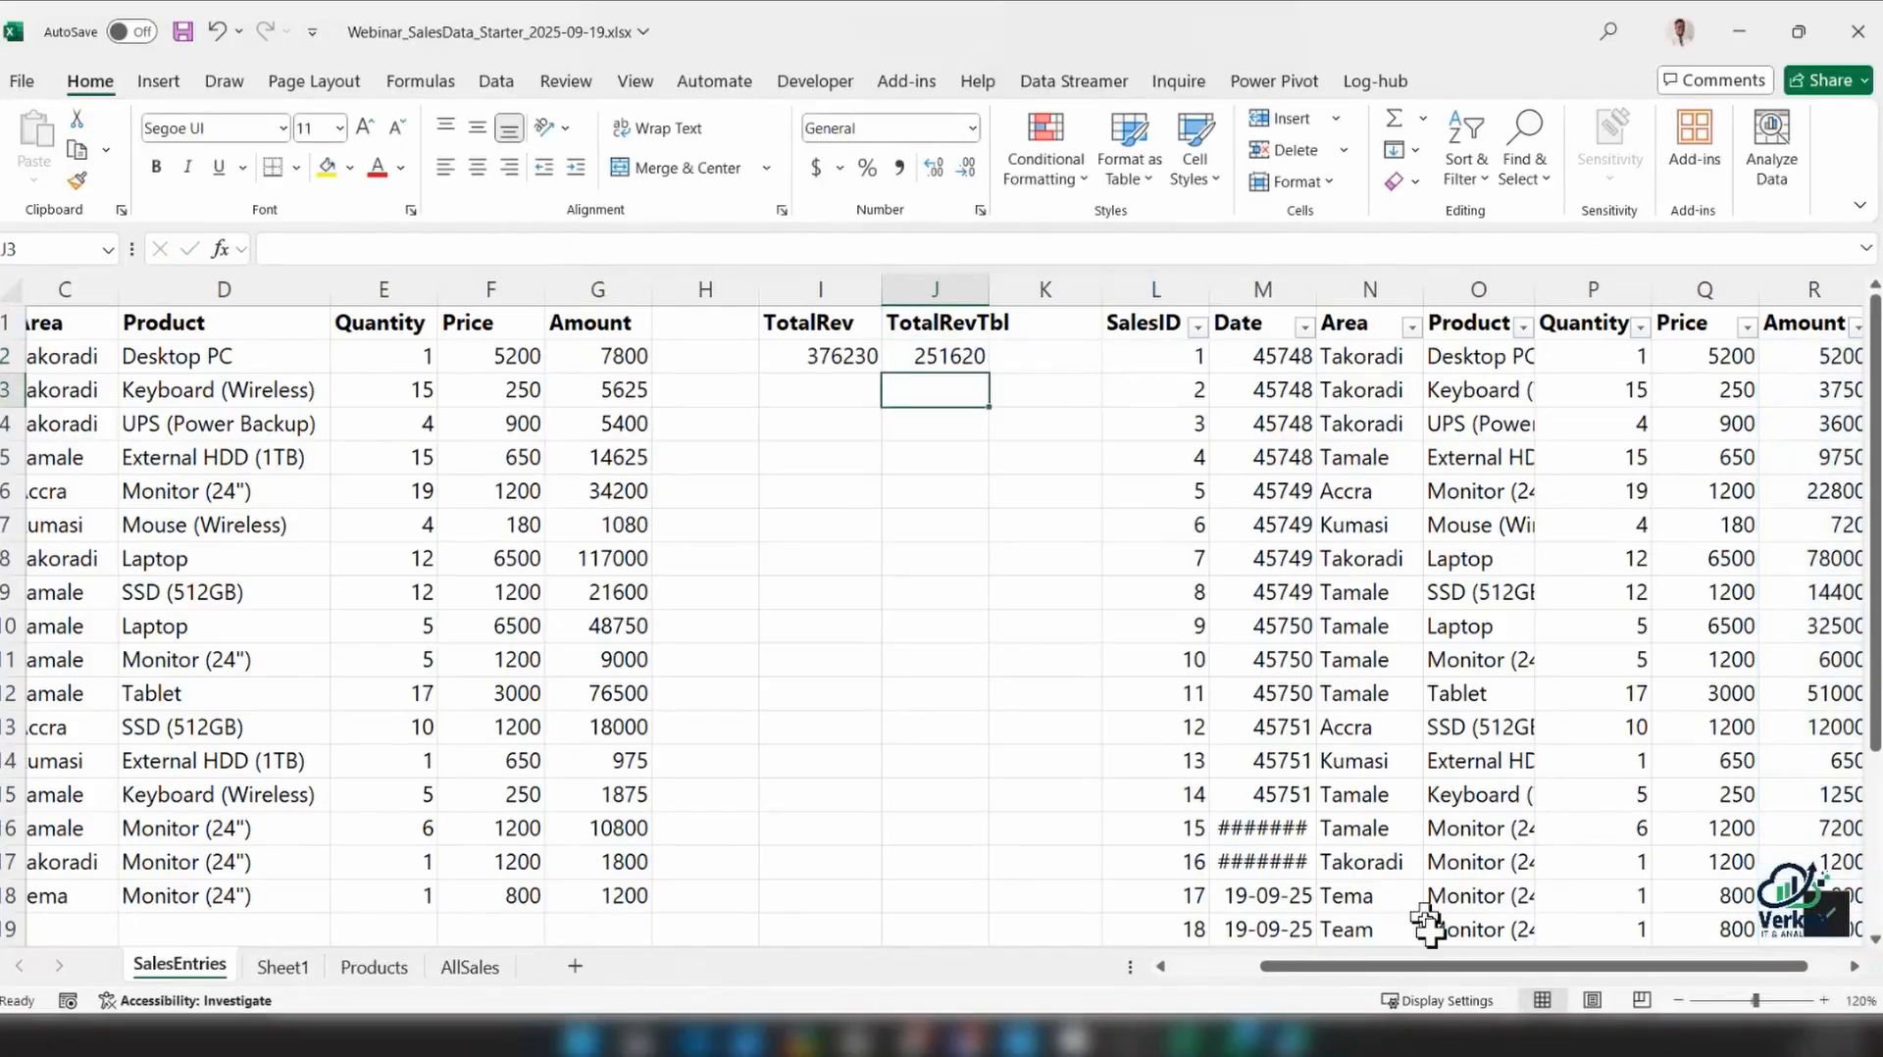
Delete the sales table's last row, the entry with SalesID 18 in row 19
mouse_move(1449, 968)
left_mouse_down()
mouse_move(1491, 968)
mouse_move(1413, 967)
left_mouse_up()
scroll(1141, 818, "down", 1)
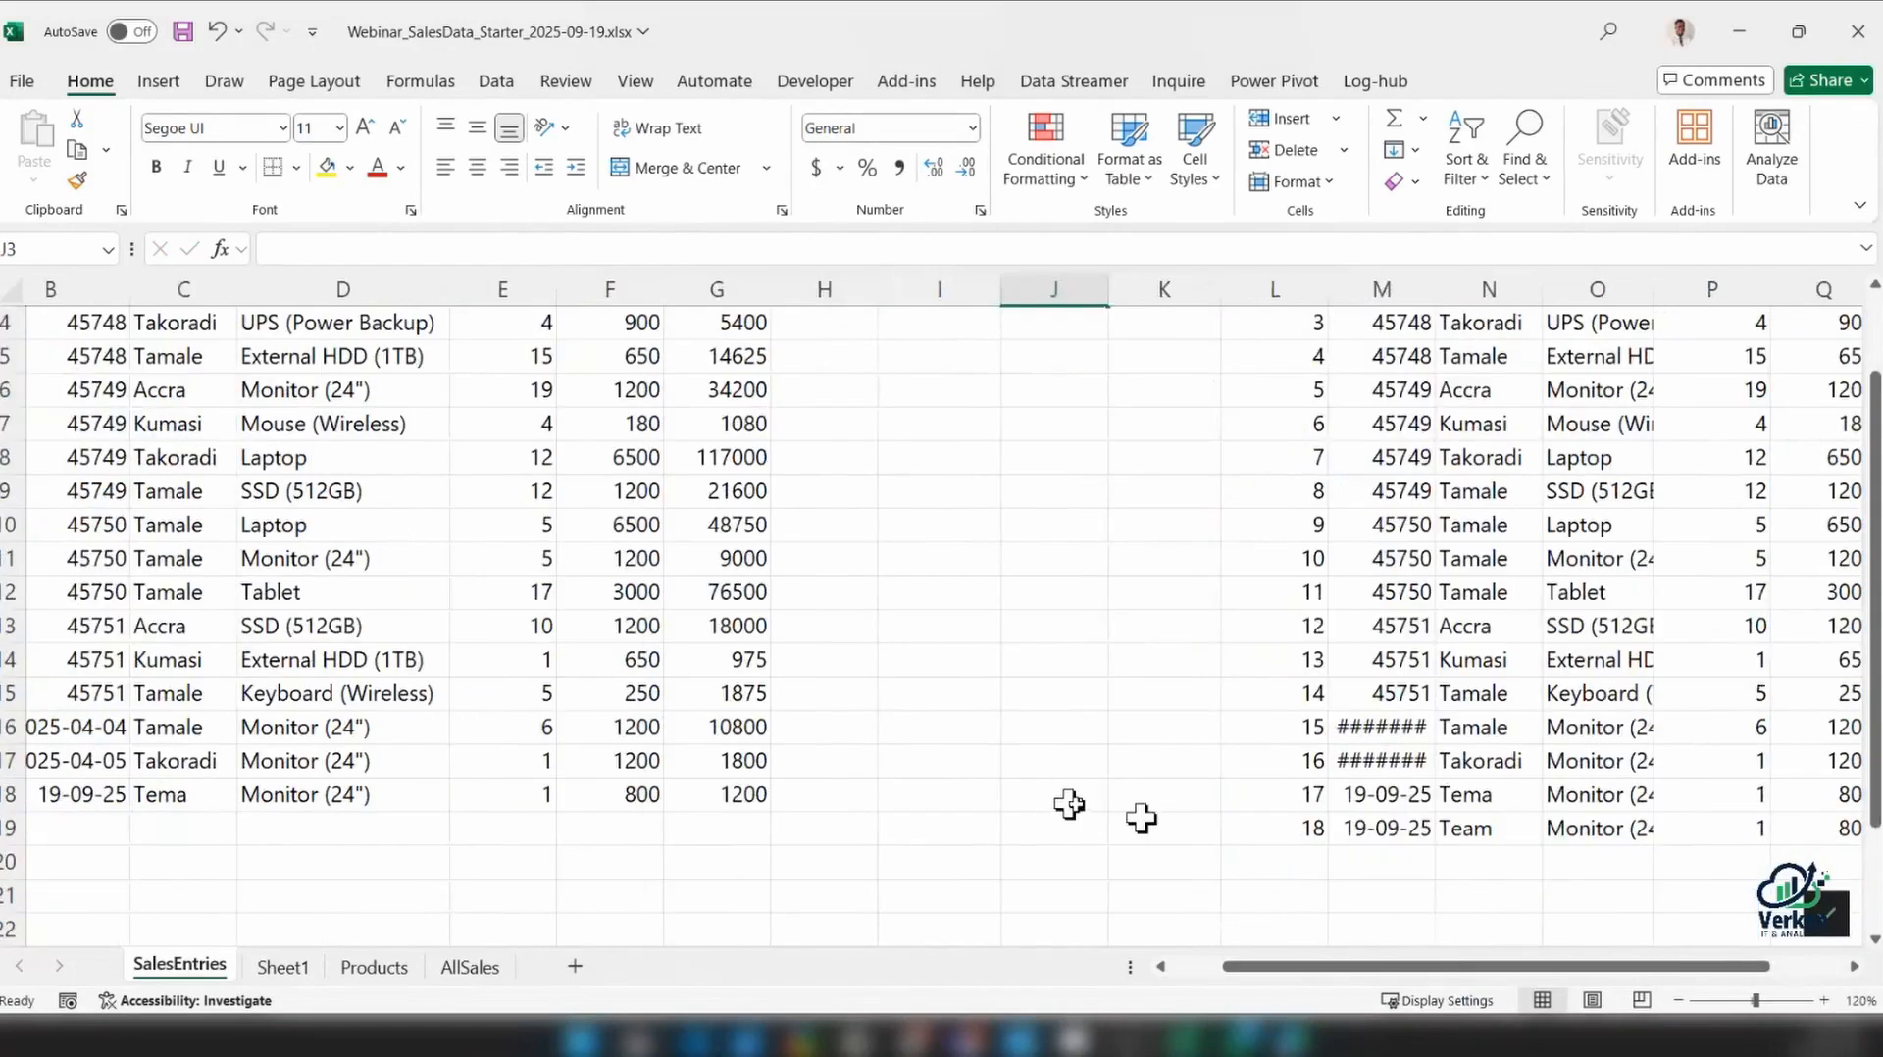
scroll(1269, 848, "up", 1)
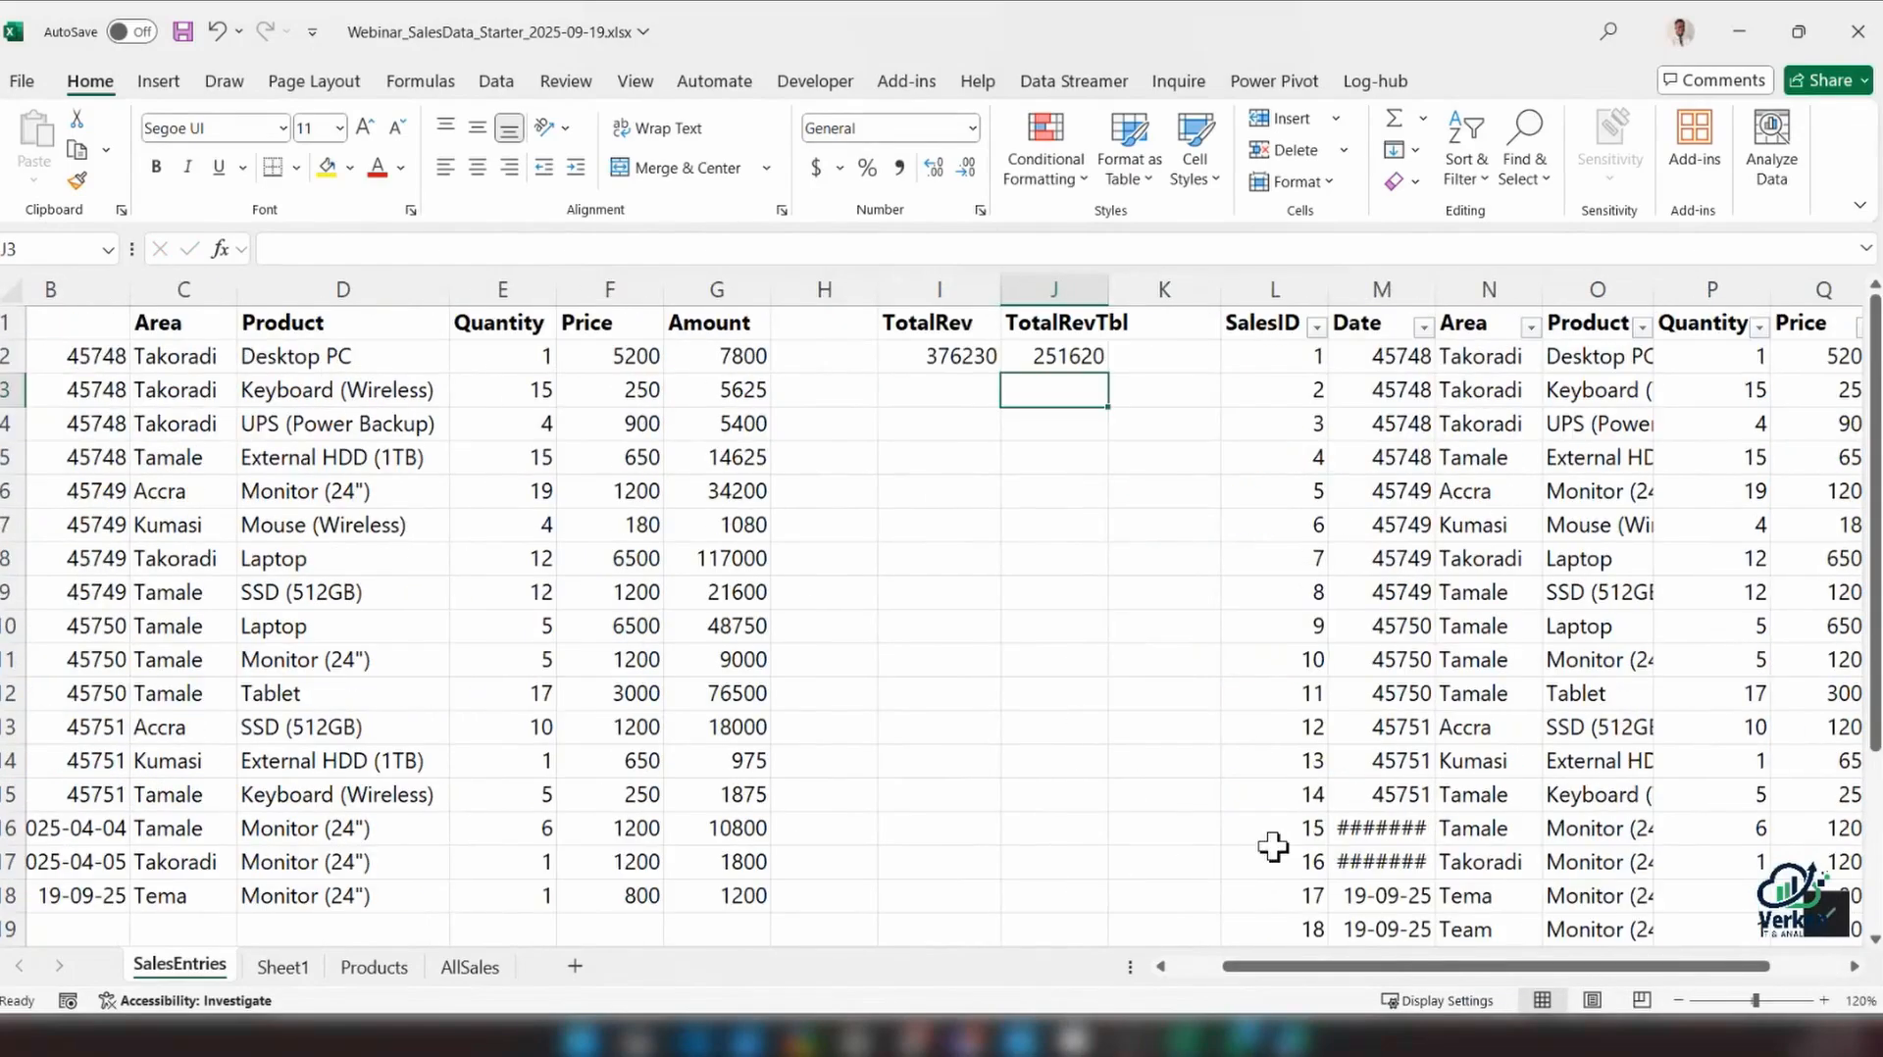
scroll(719, 799, "down", 1)
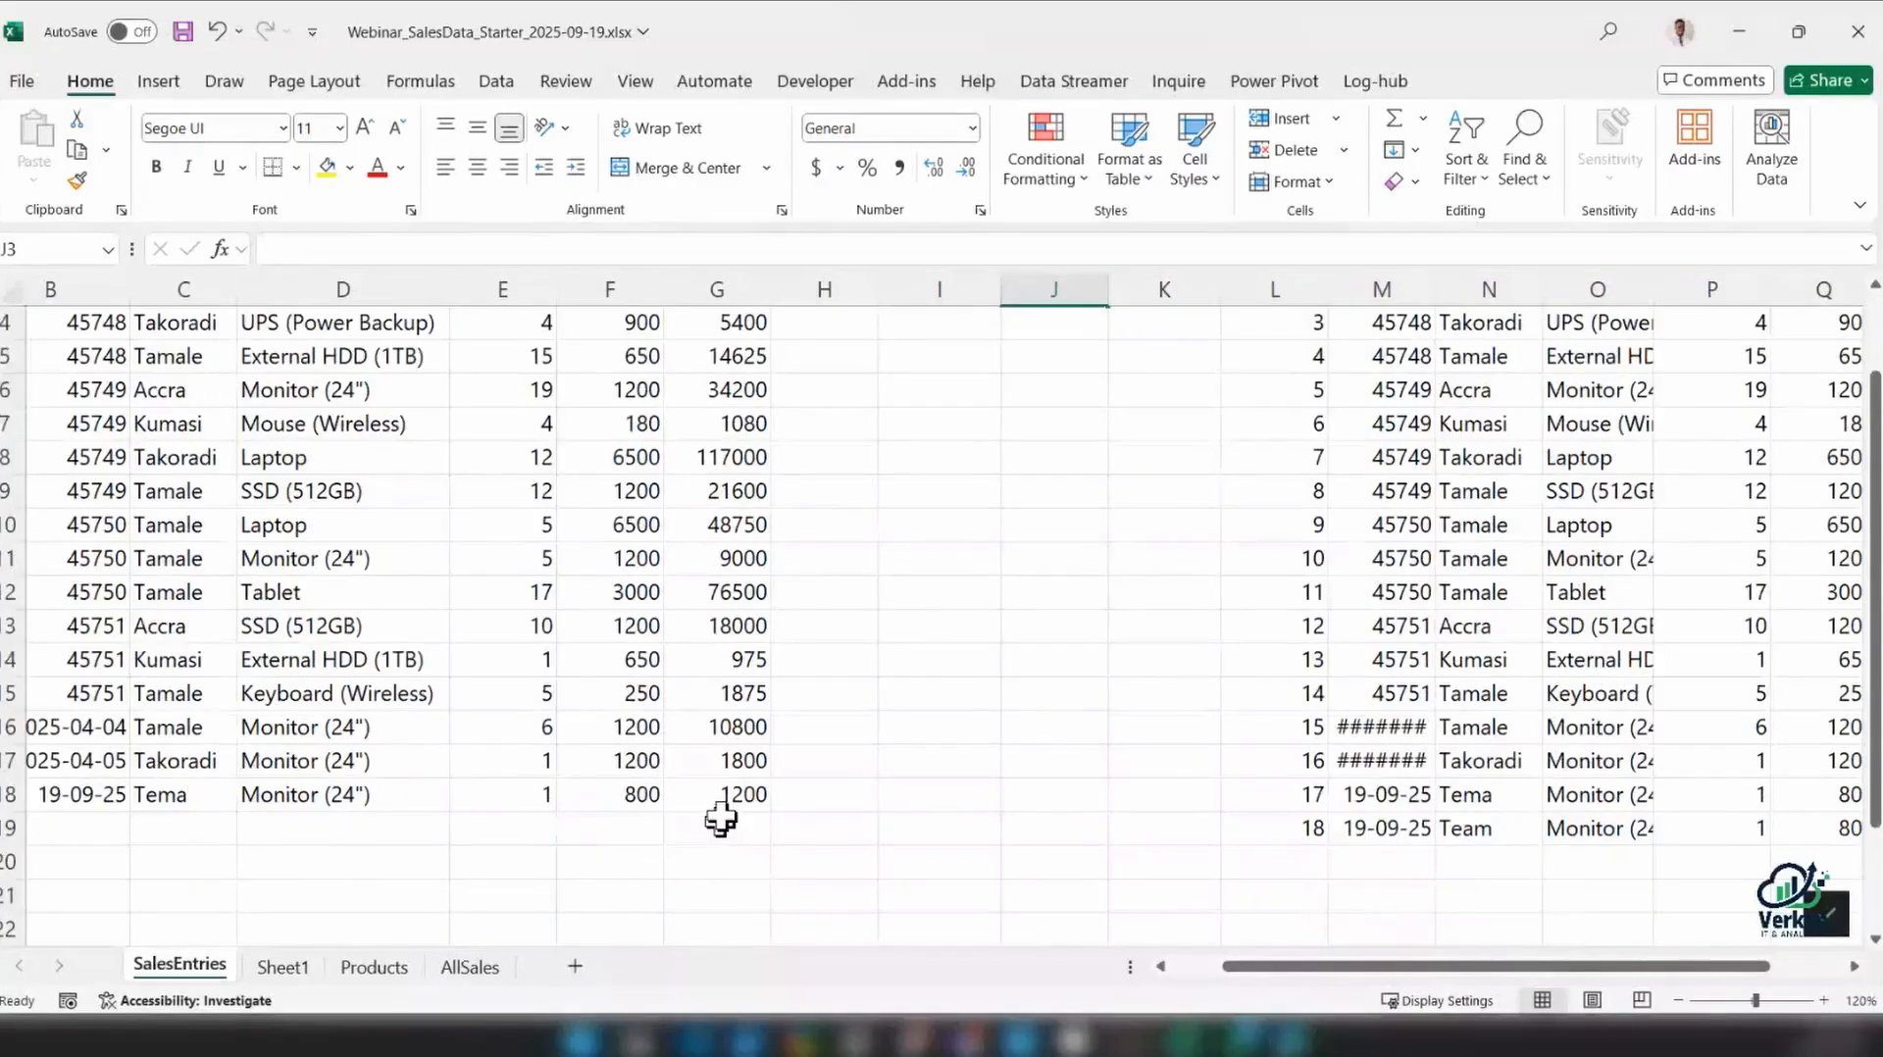
left_click_drag(1353, 971, 1305, 971)
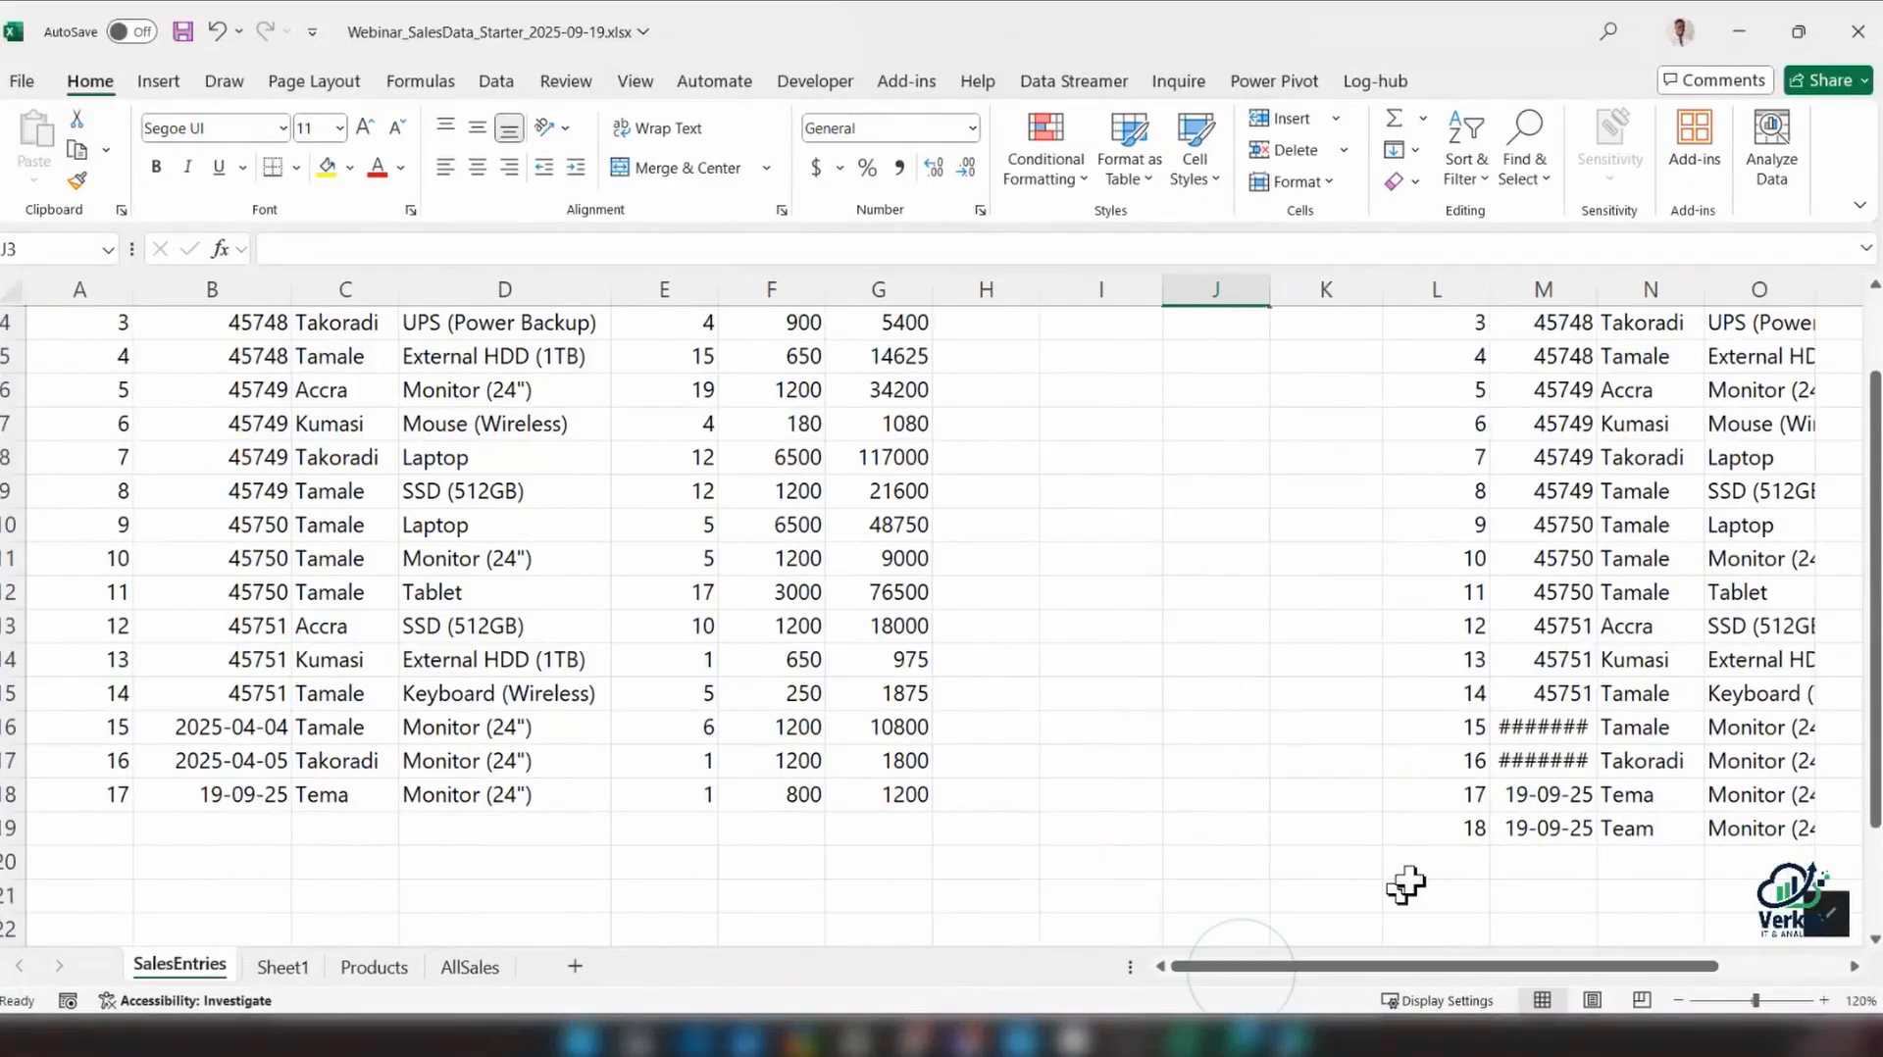
left_click(1468, 831)
left_click_drag(1461, 980, 1608, 944)
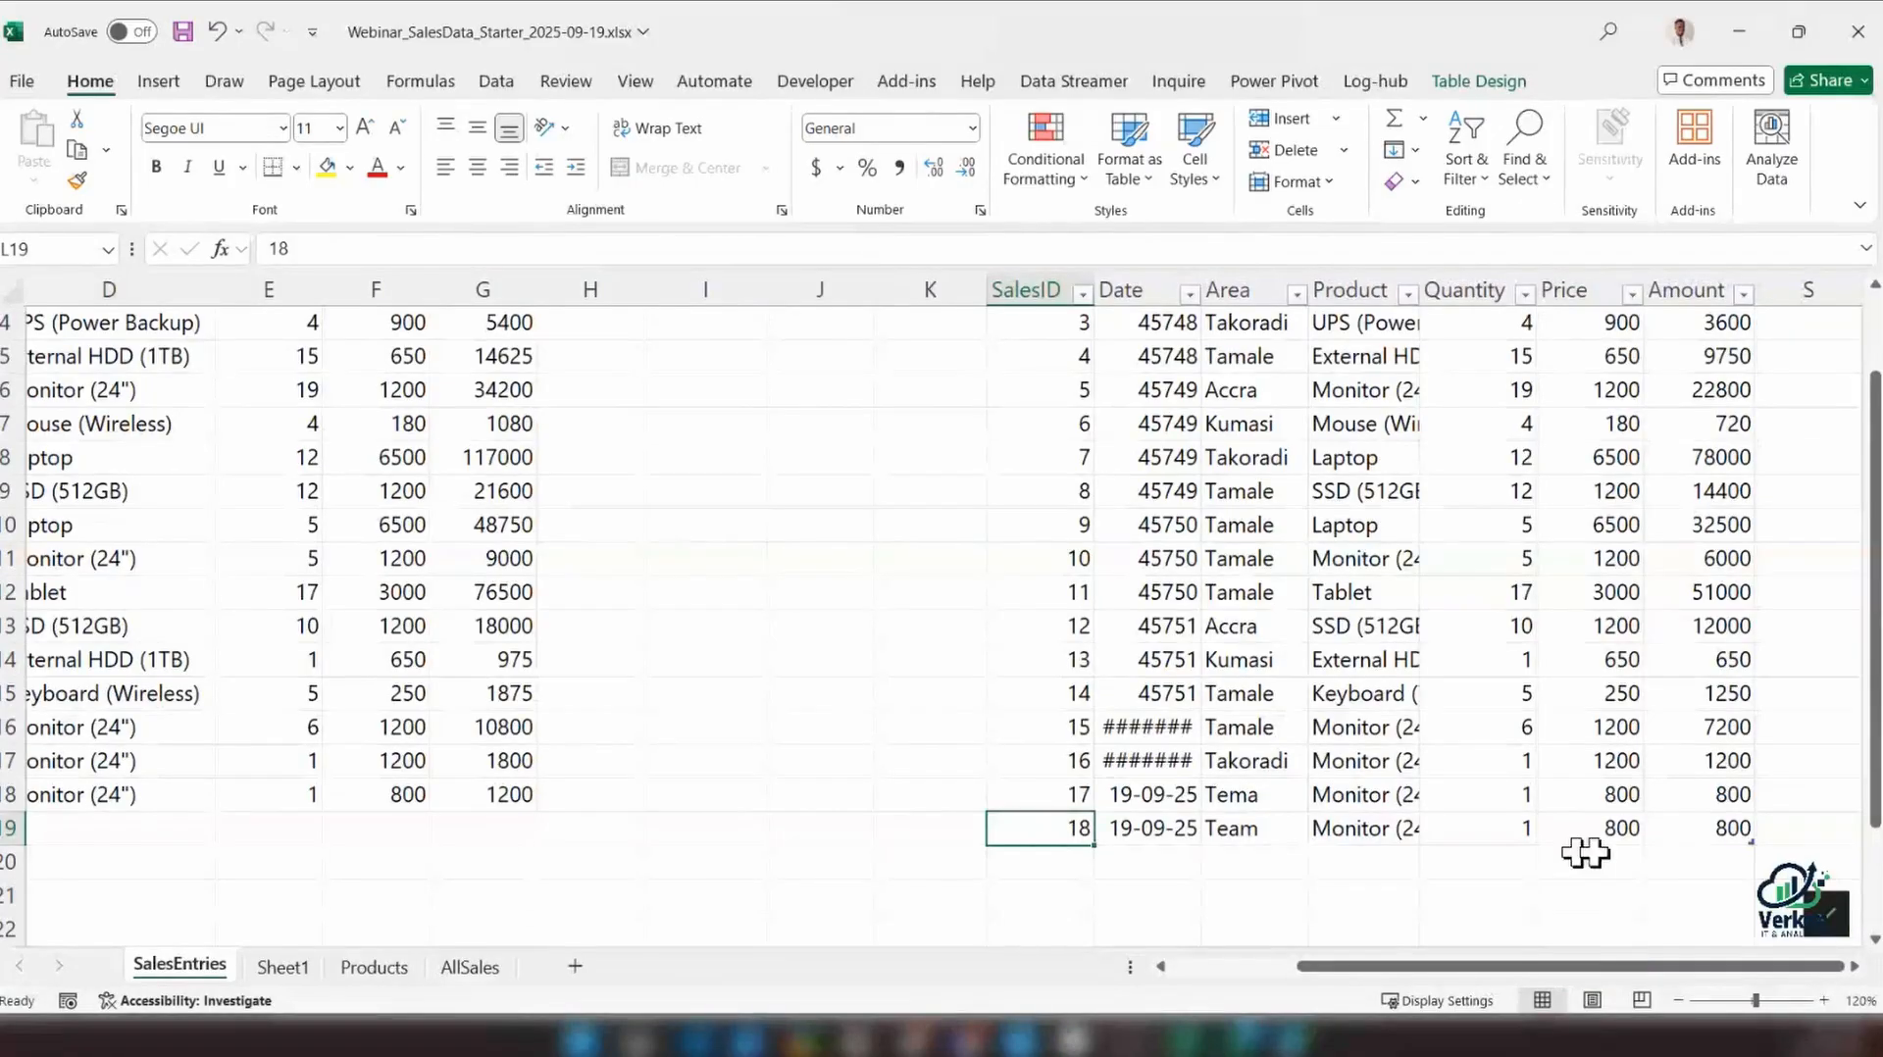
left_click_drag(1060, 824, 1698, 824)
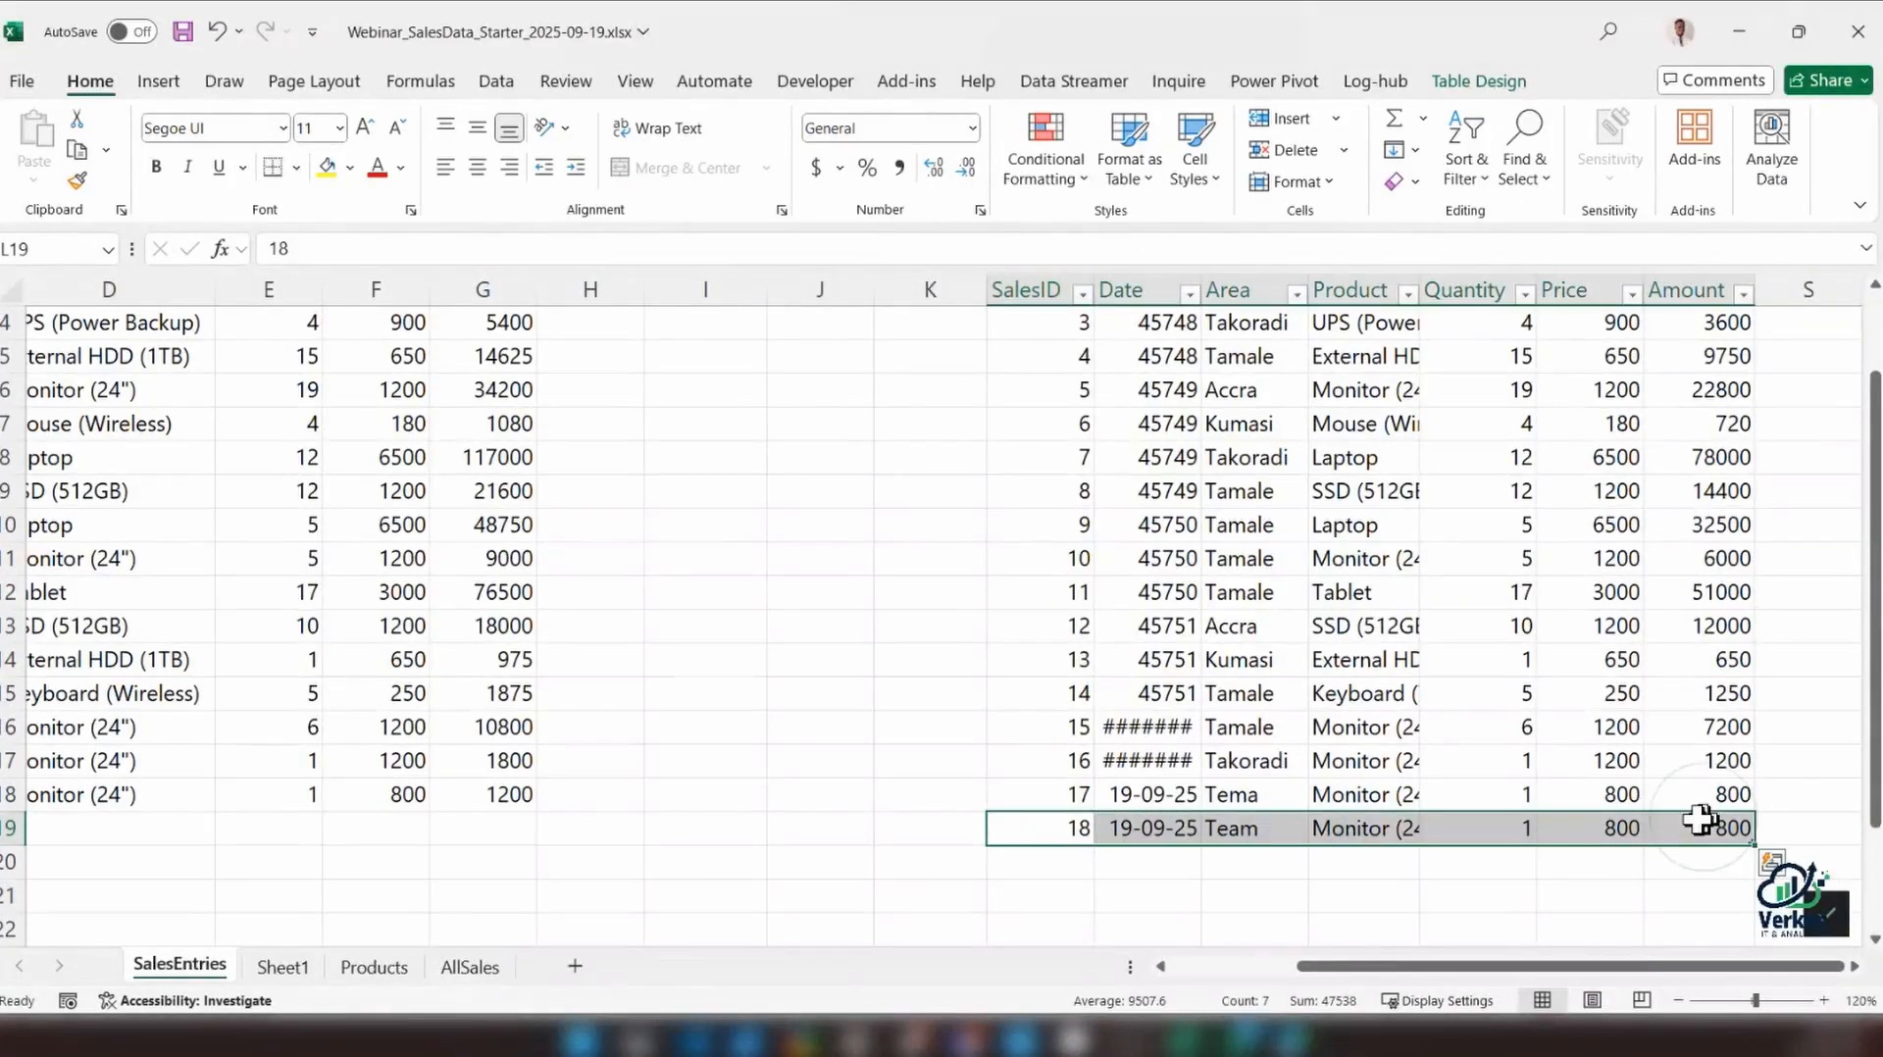
right_click(1027, 836)
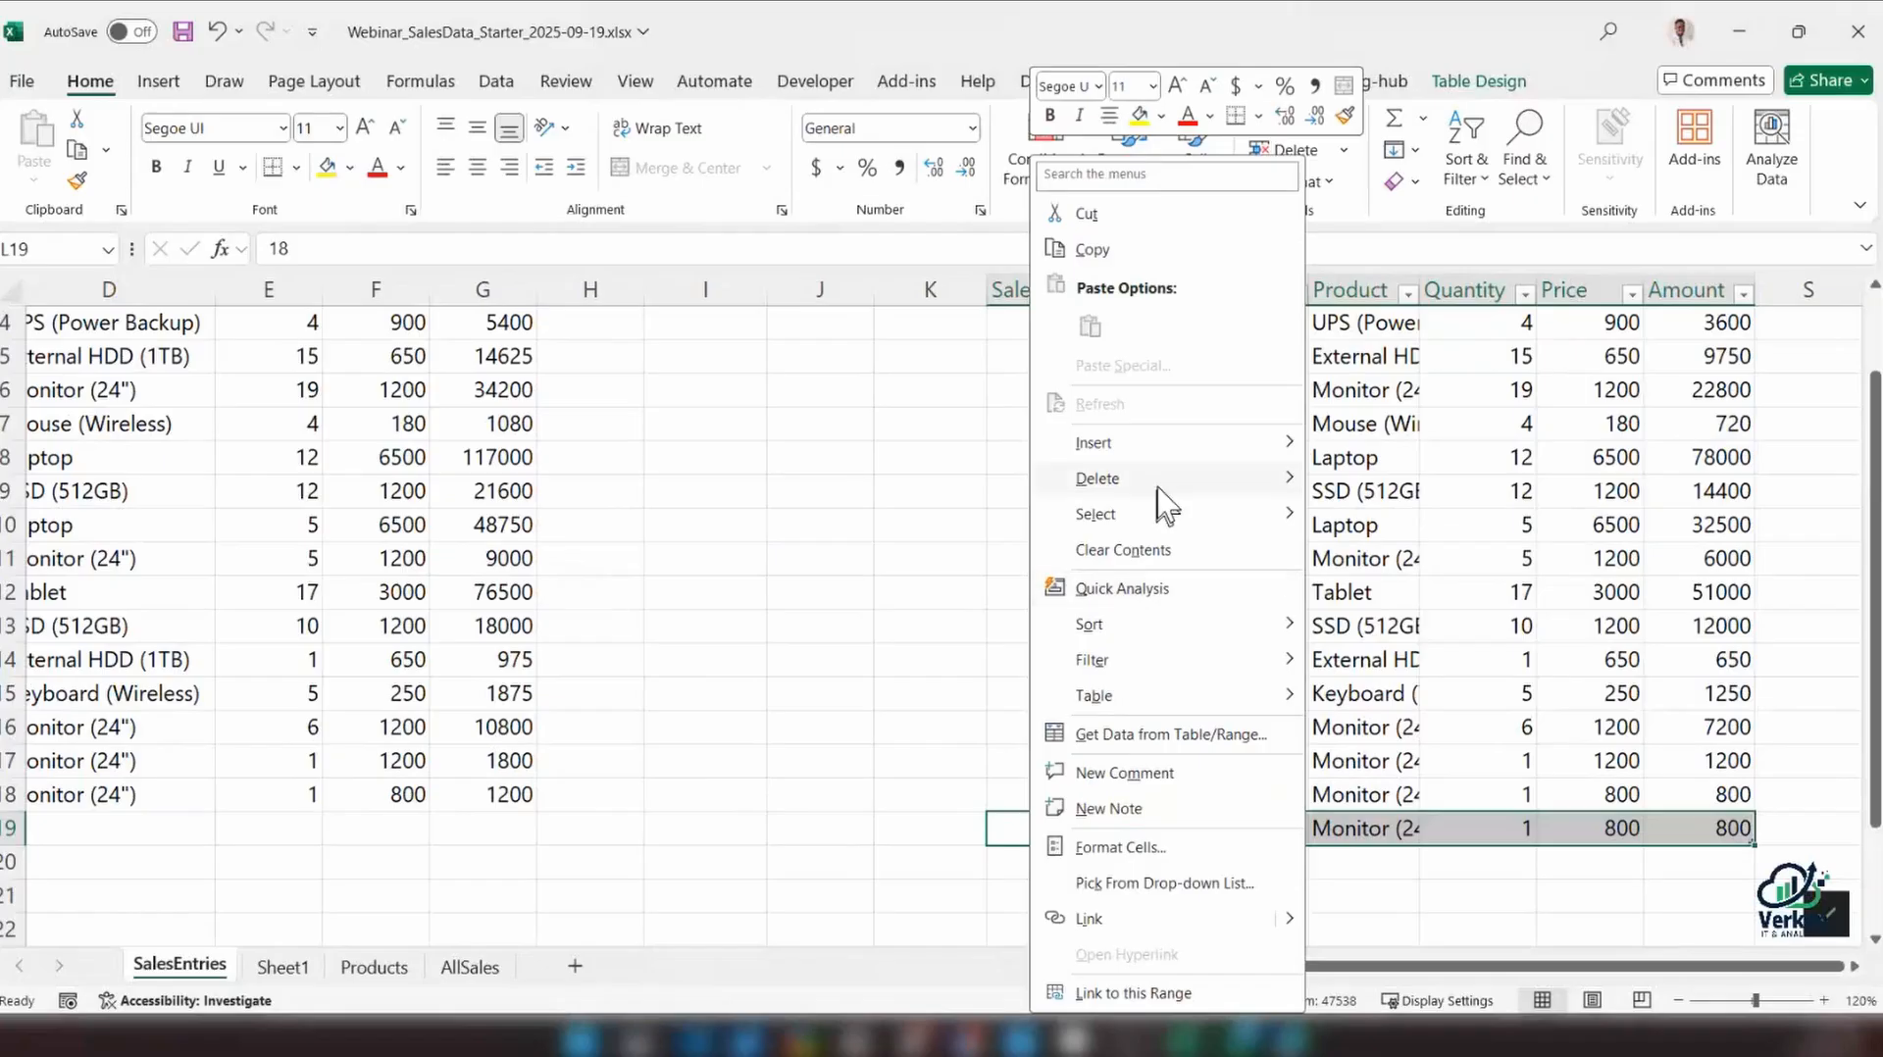
mouse_move(1160, 500)
left_click(1365, 518)
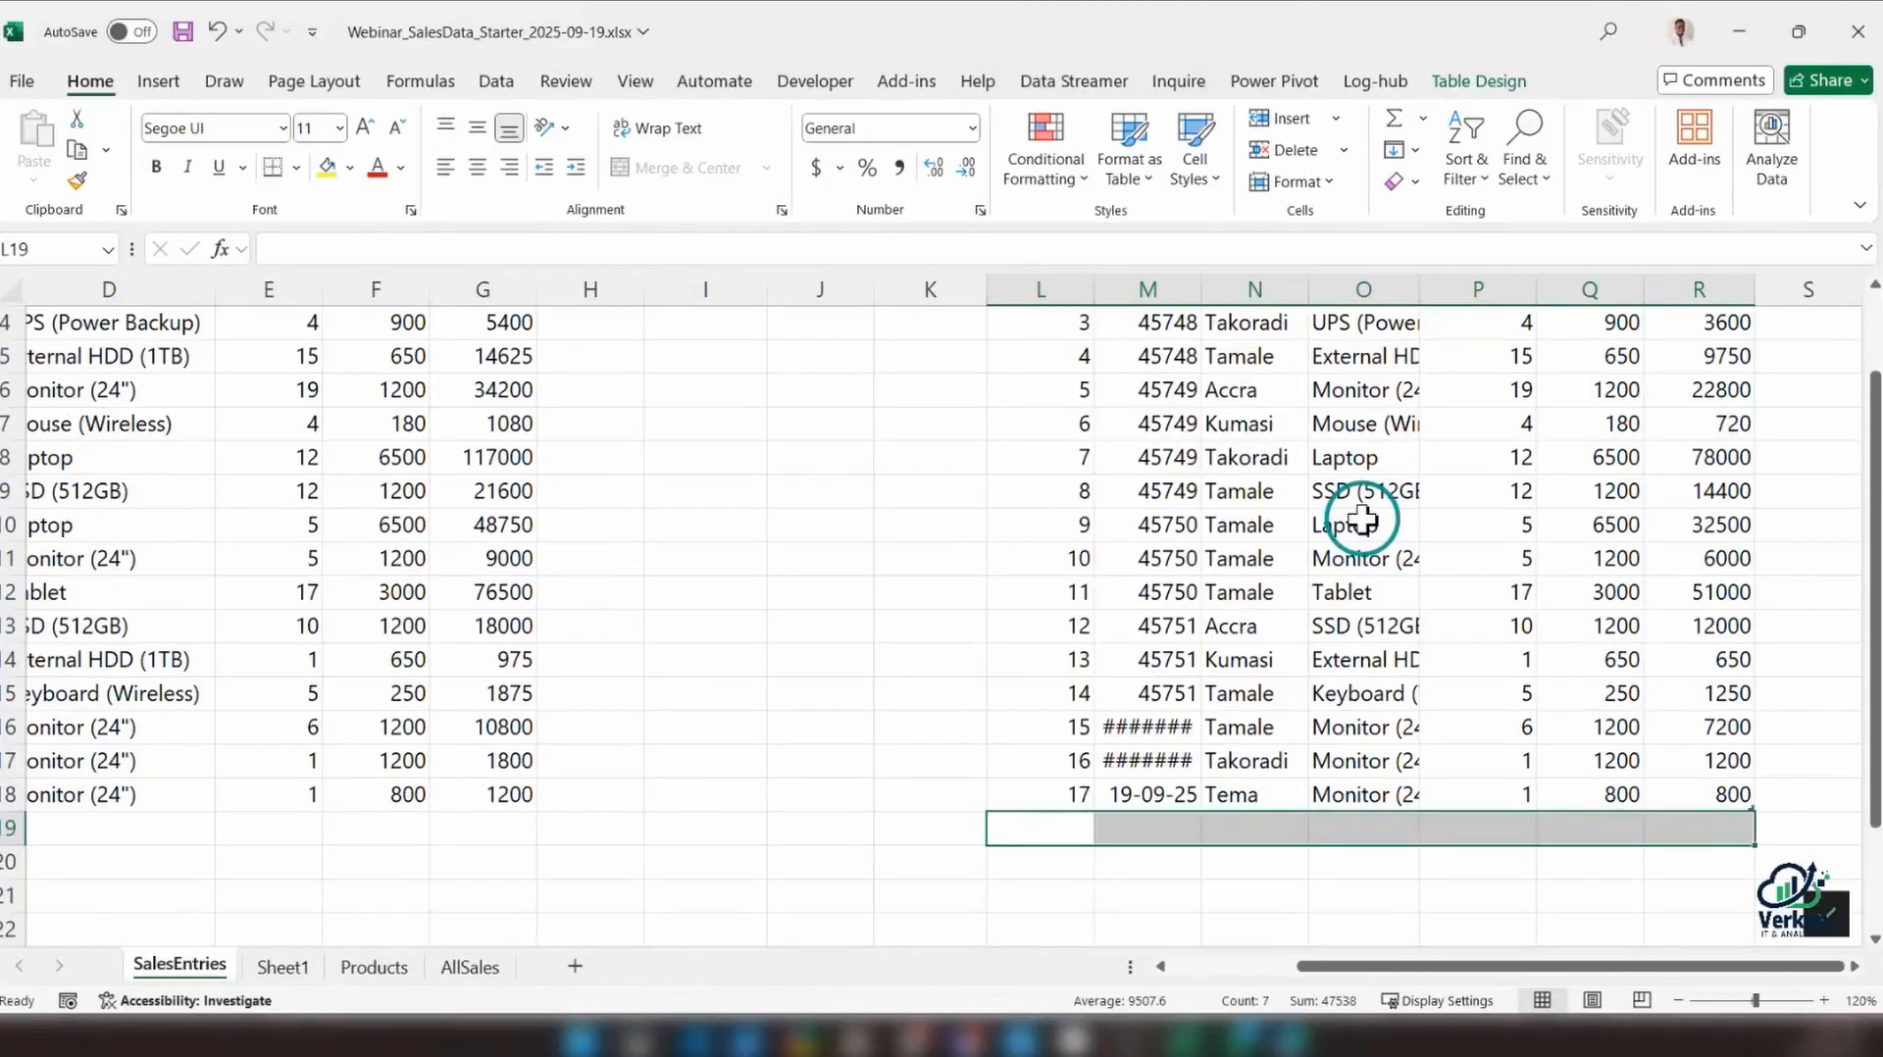
Copy the table's Price and Amount cells Q2:R18 over the range's Price and Amount cells starting at F2
scroll(1384, 760, "up", 1)
scroll(1378, 746, "down", 2)
scroll(1373, 741, "up", 2)
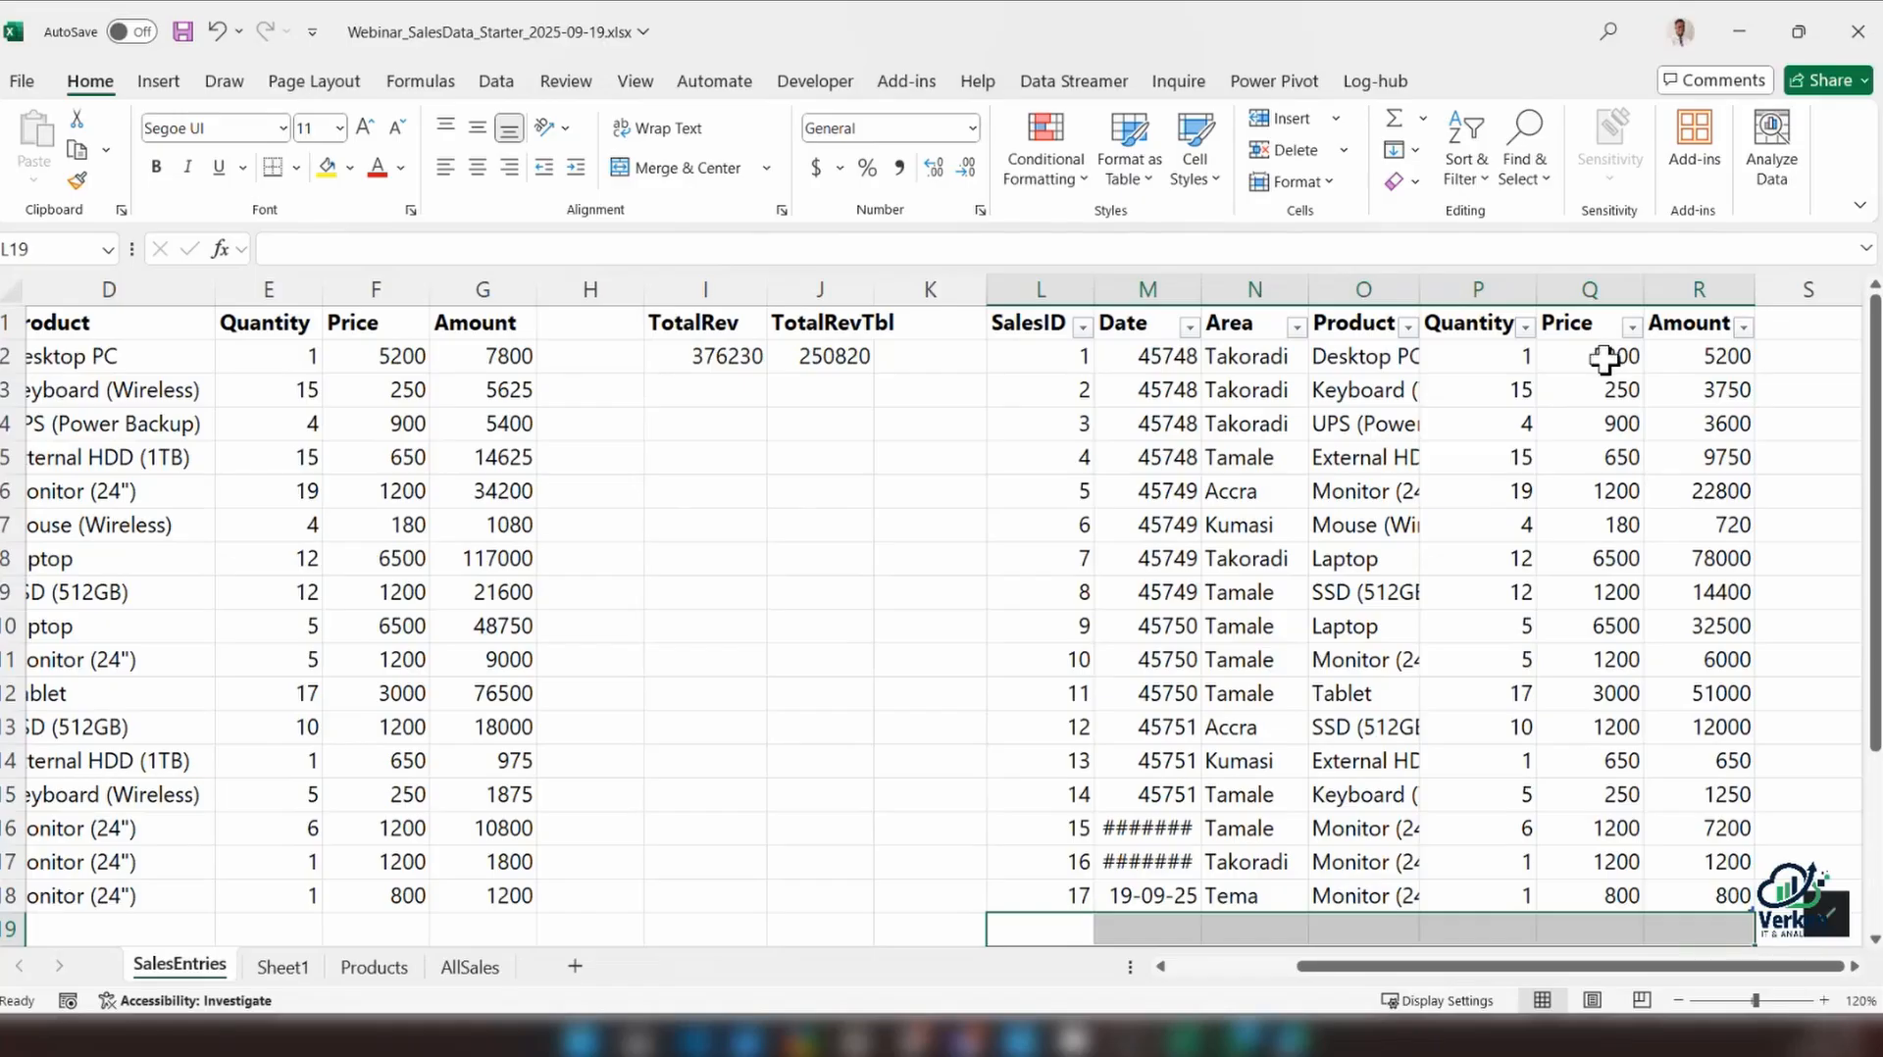
left_click_drag(1603, 361, 1681, 886)
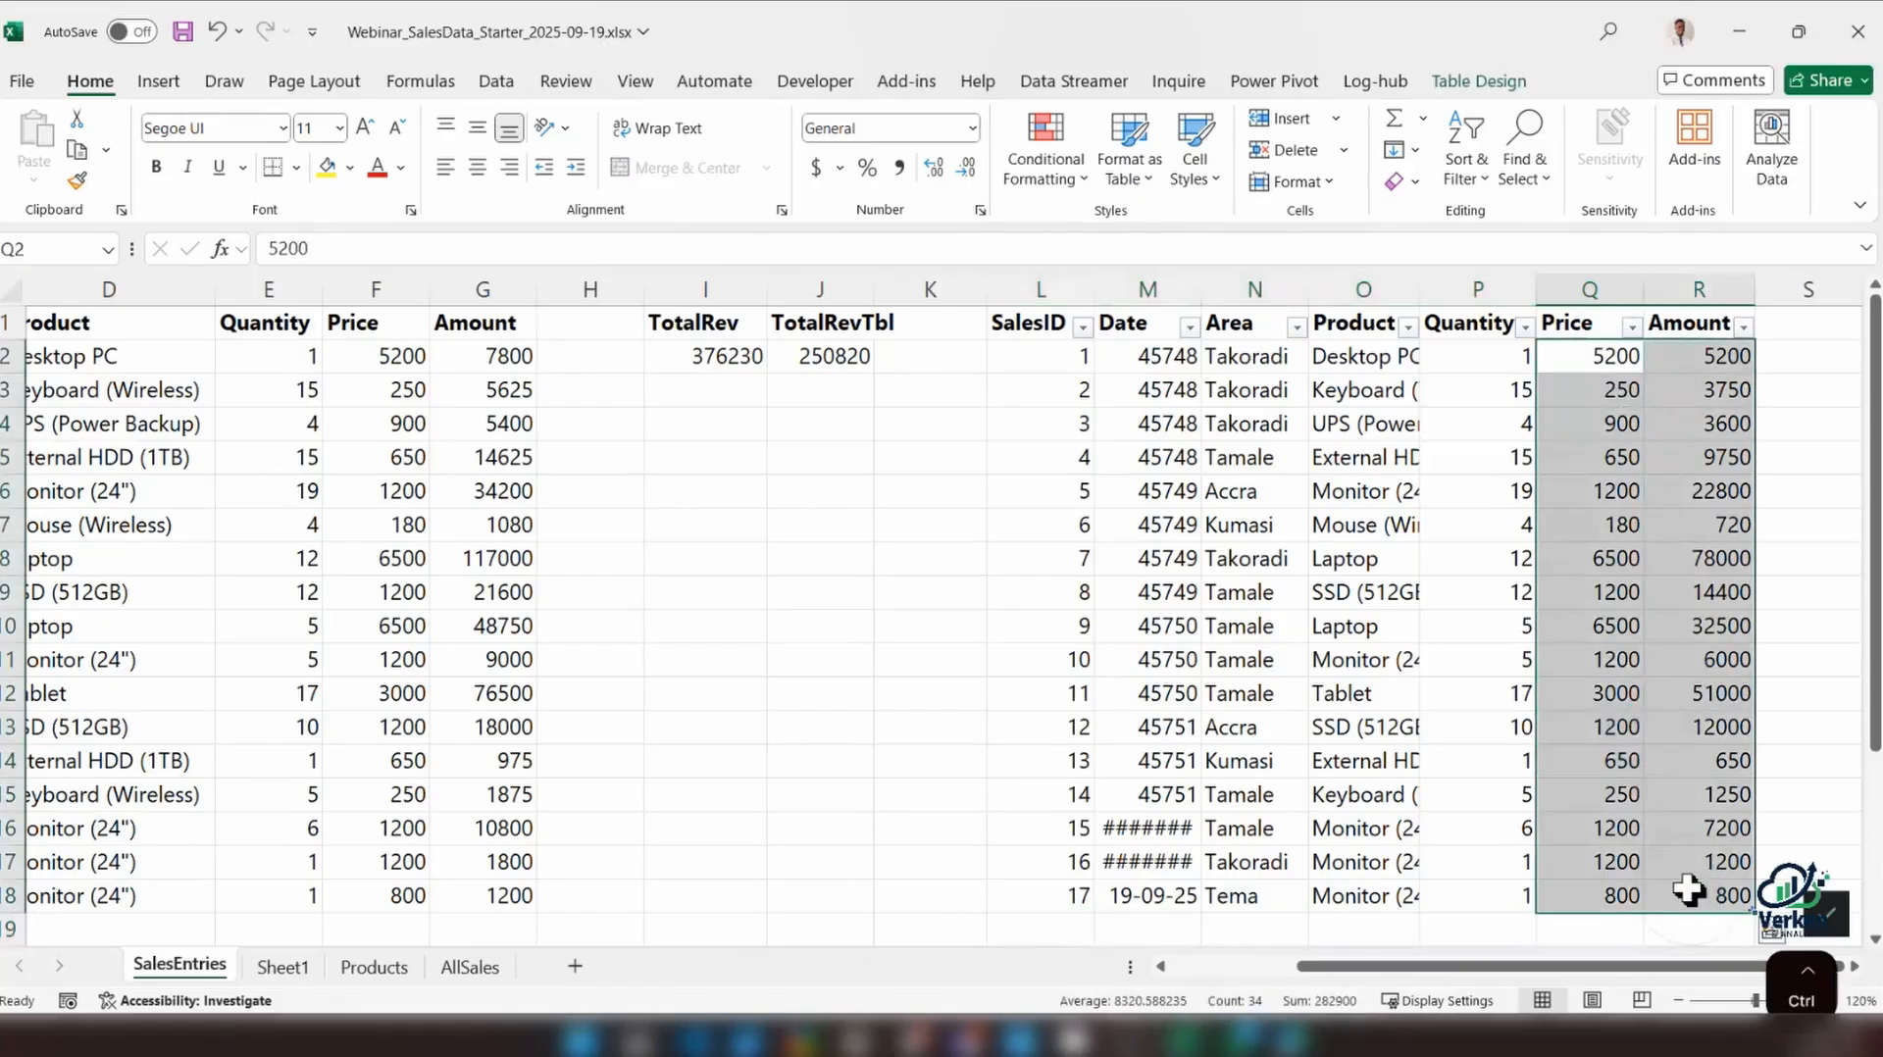
key("ctrl+c")
left_click(379, 354)
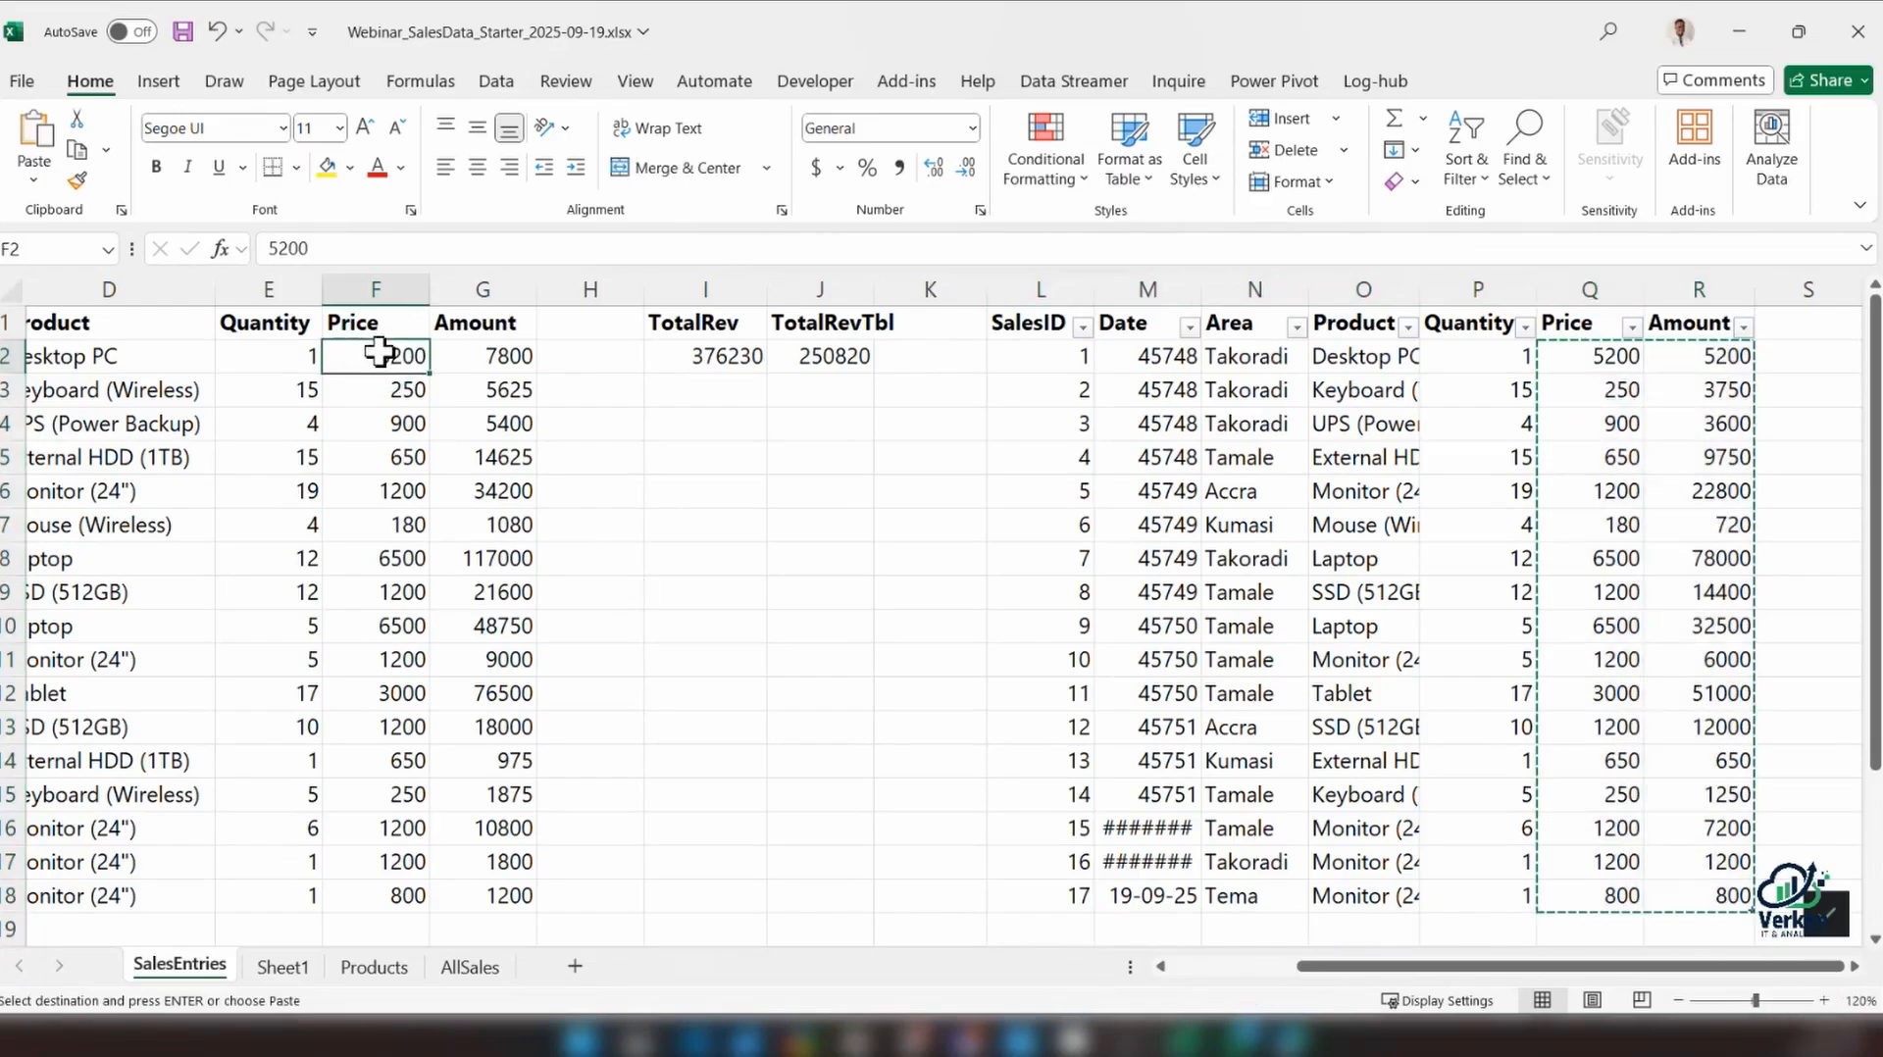
key("ctrl")
key("ctrl+v")
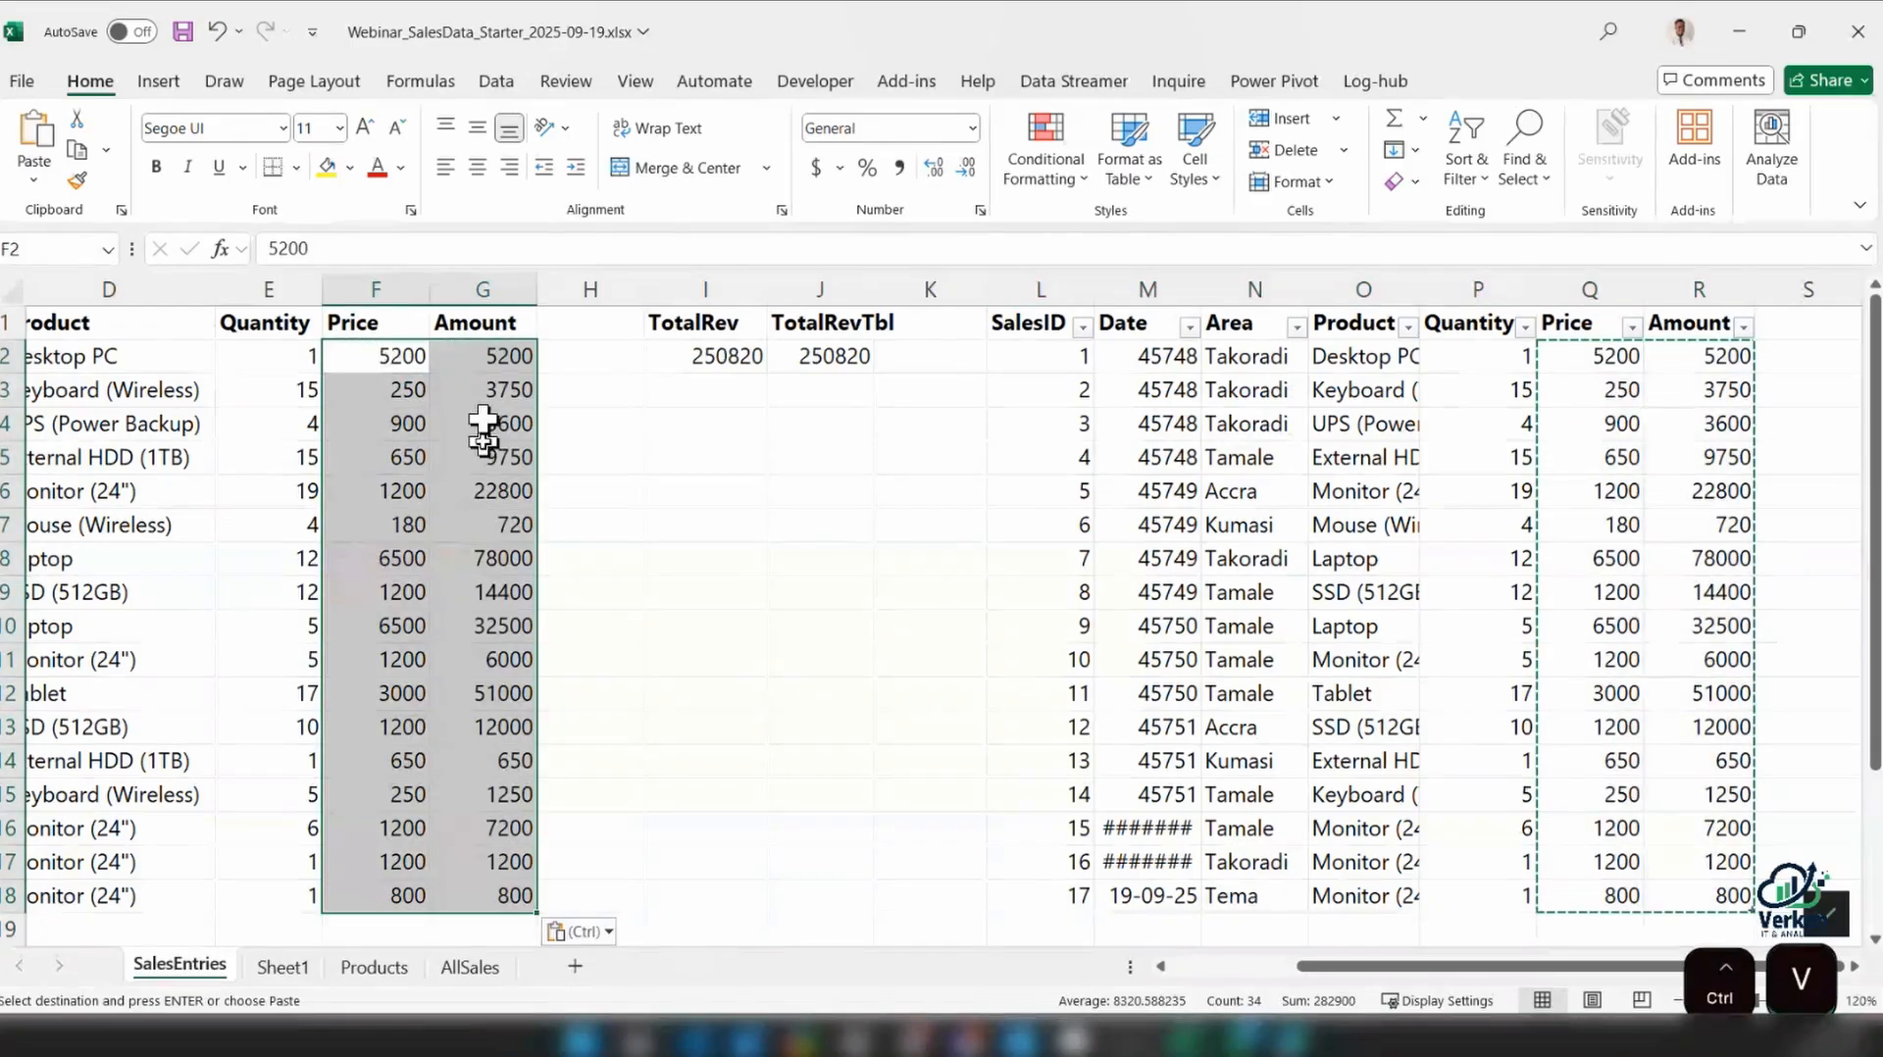
Replace the range's Amount formula in G2 with =E2*F2 and fill it down to G18
left_click(504, 359)
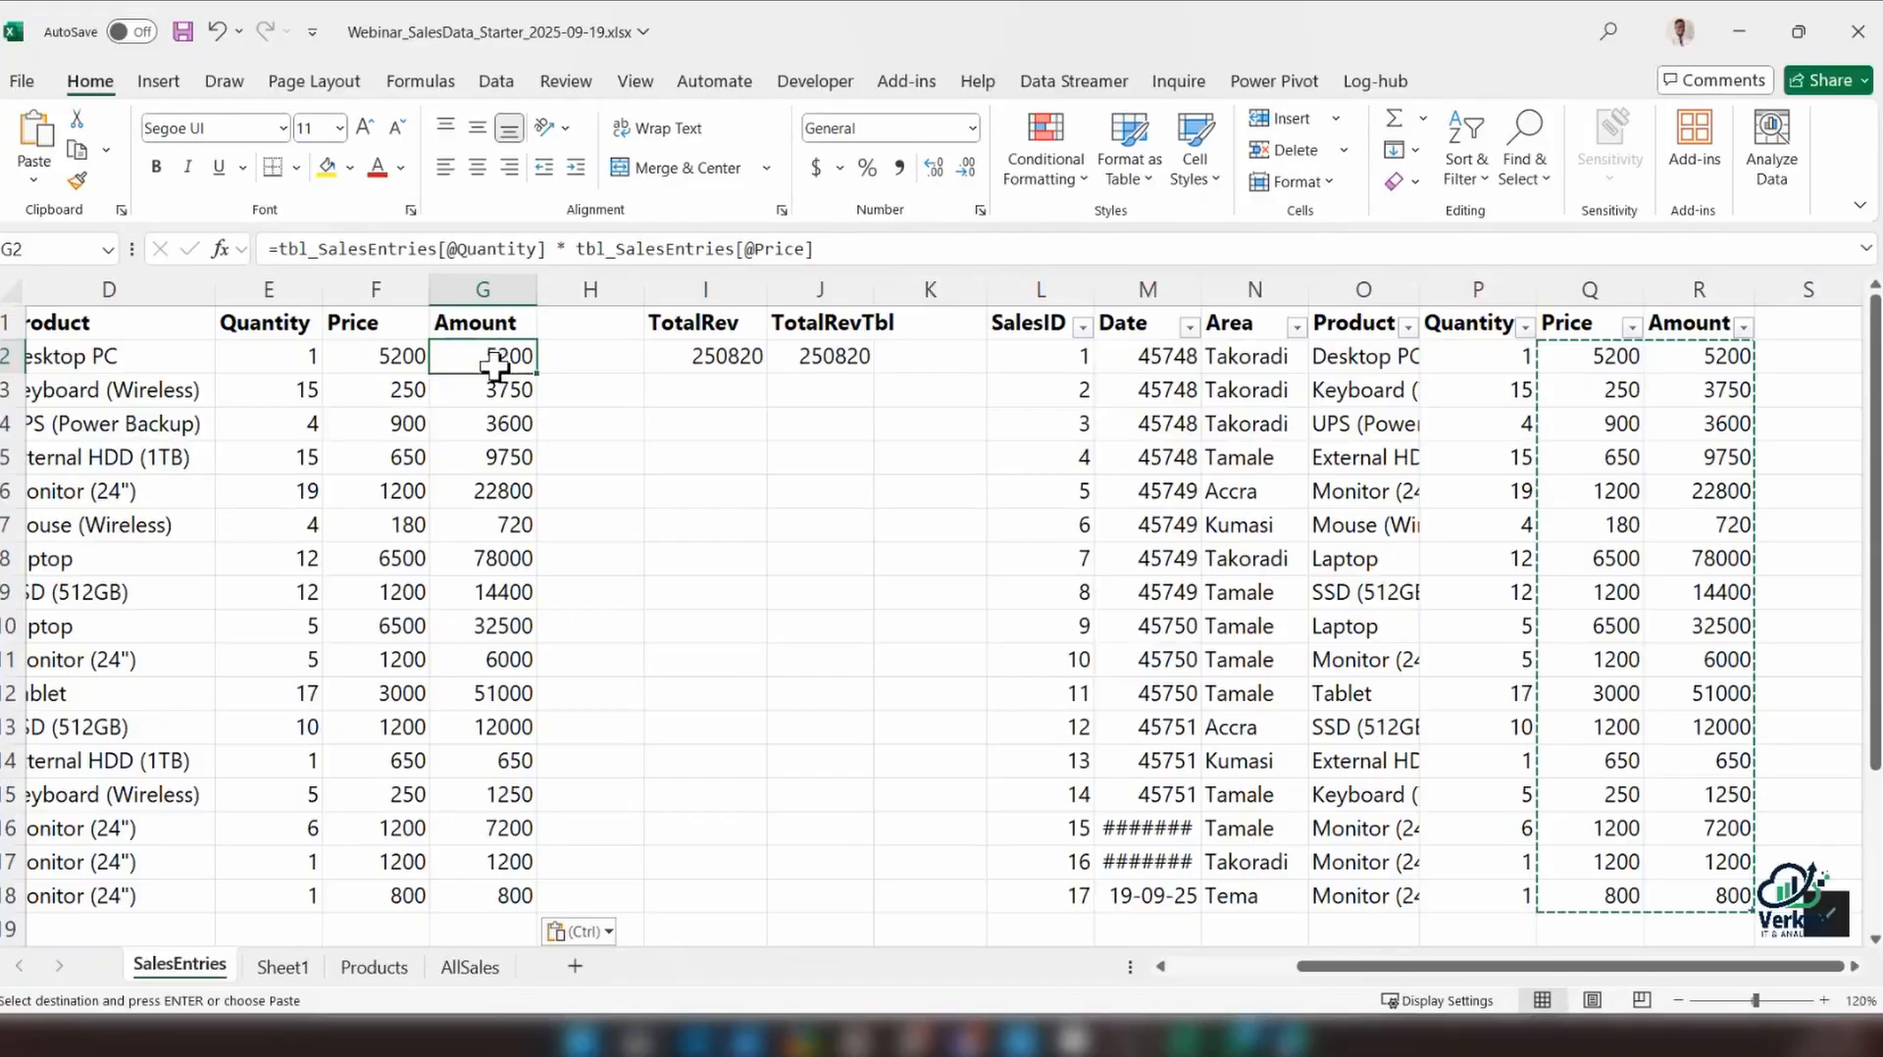
type("=")
left_click(307, 358)
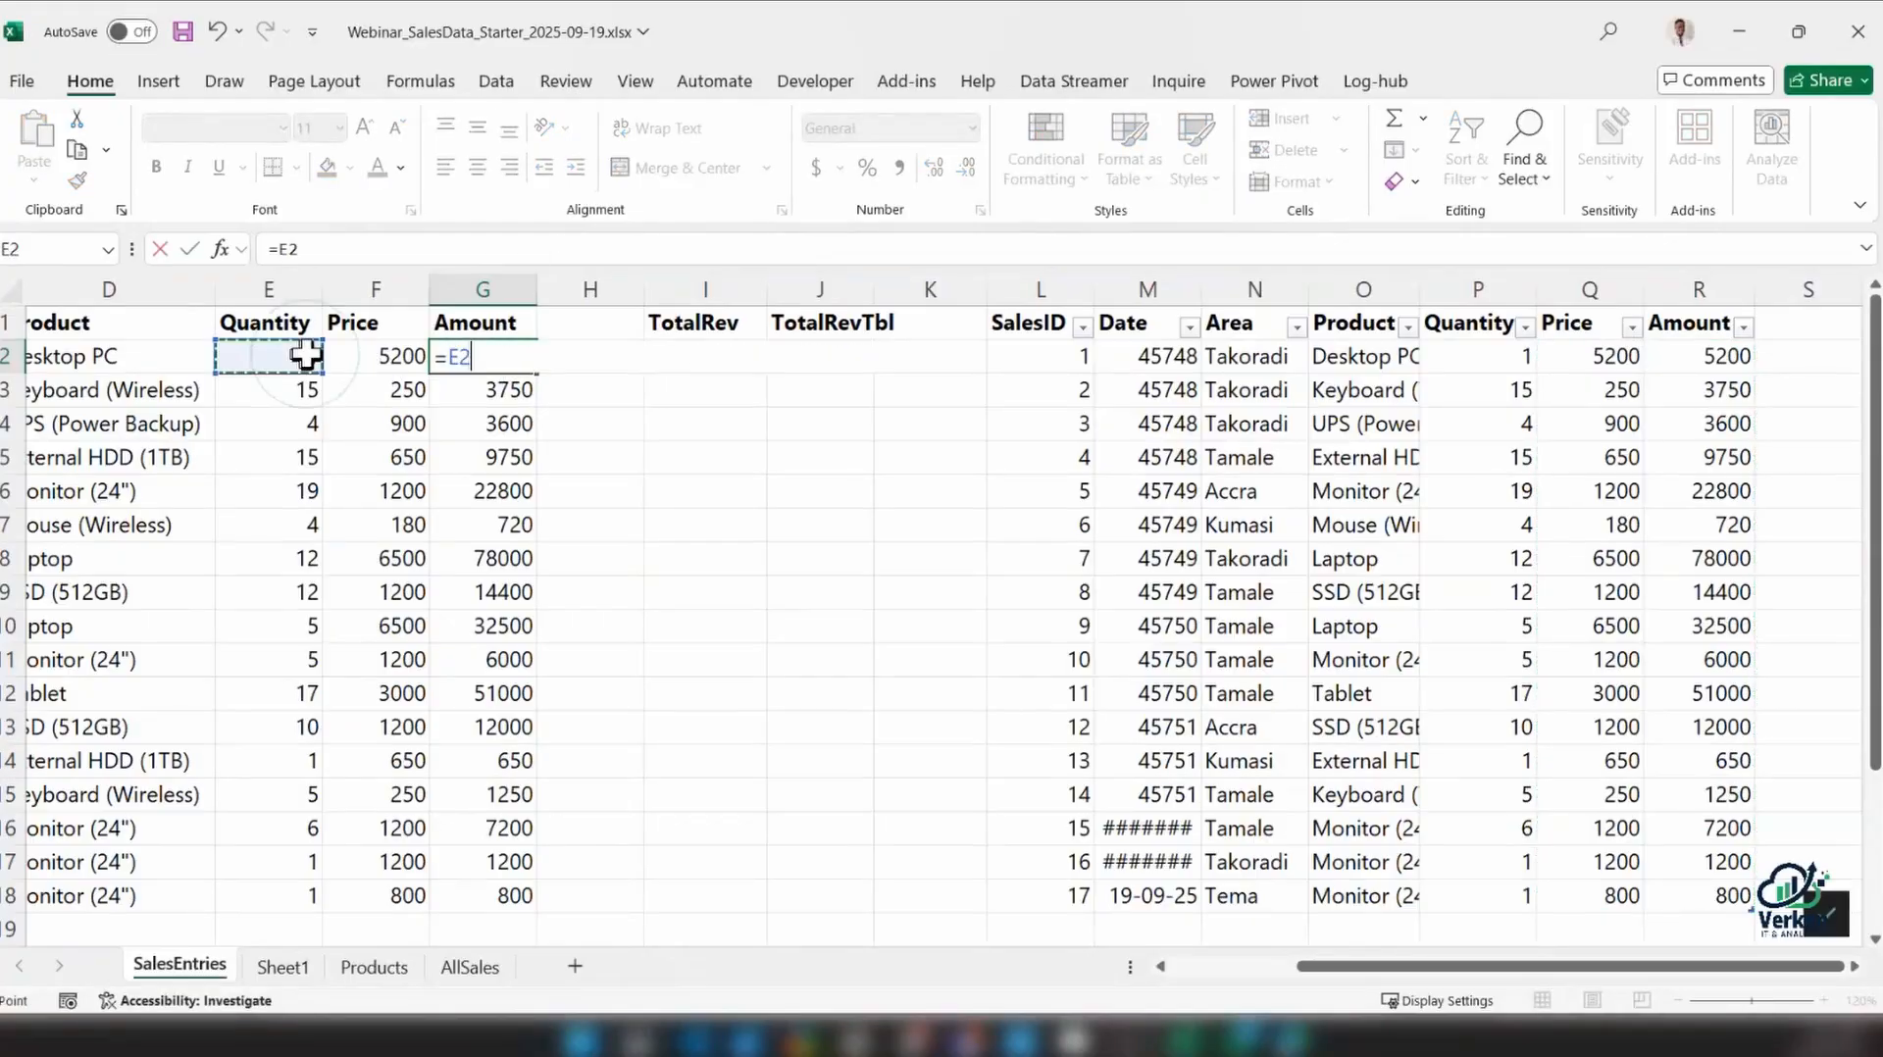
type("*")
left_click(387, 353)
key("Return")
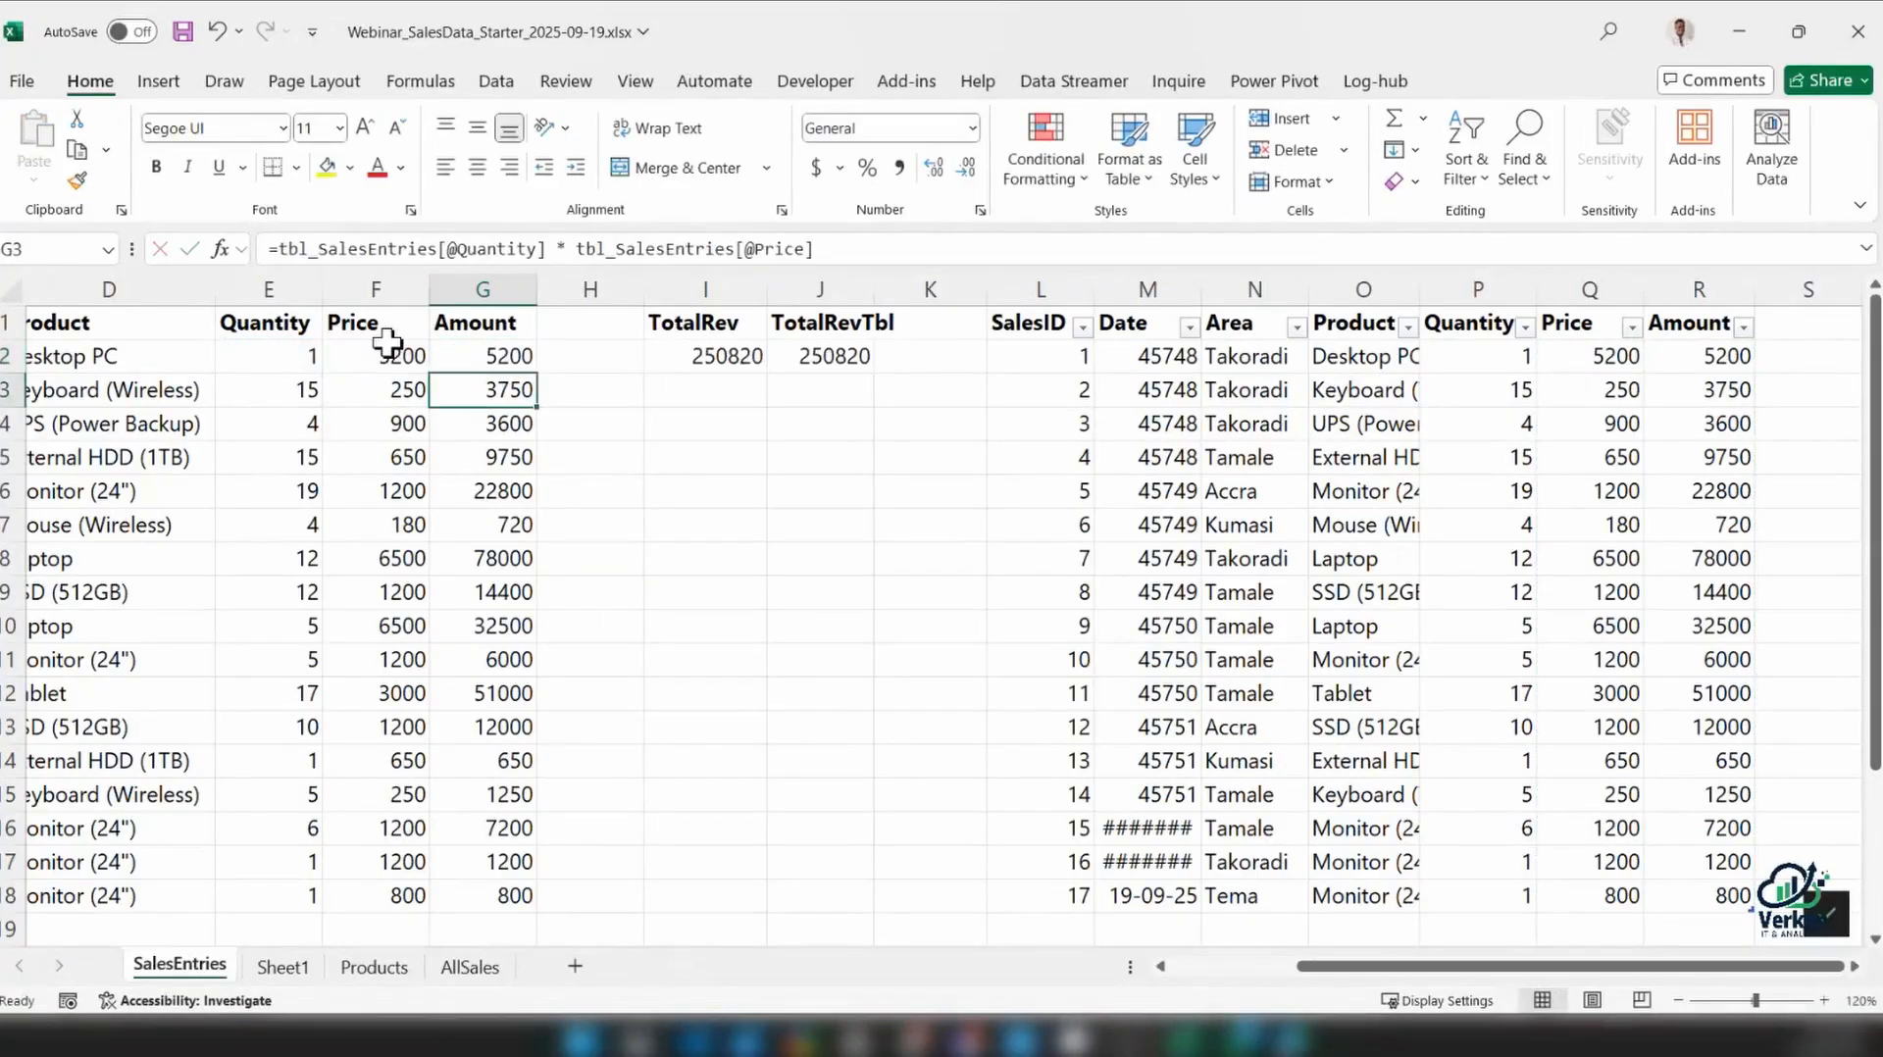
left_click(504, 359)
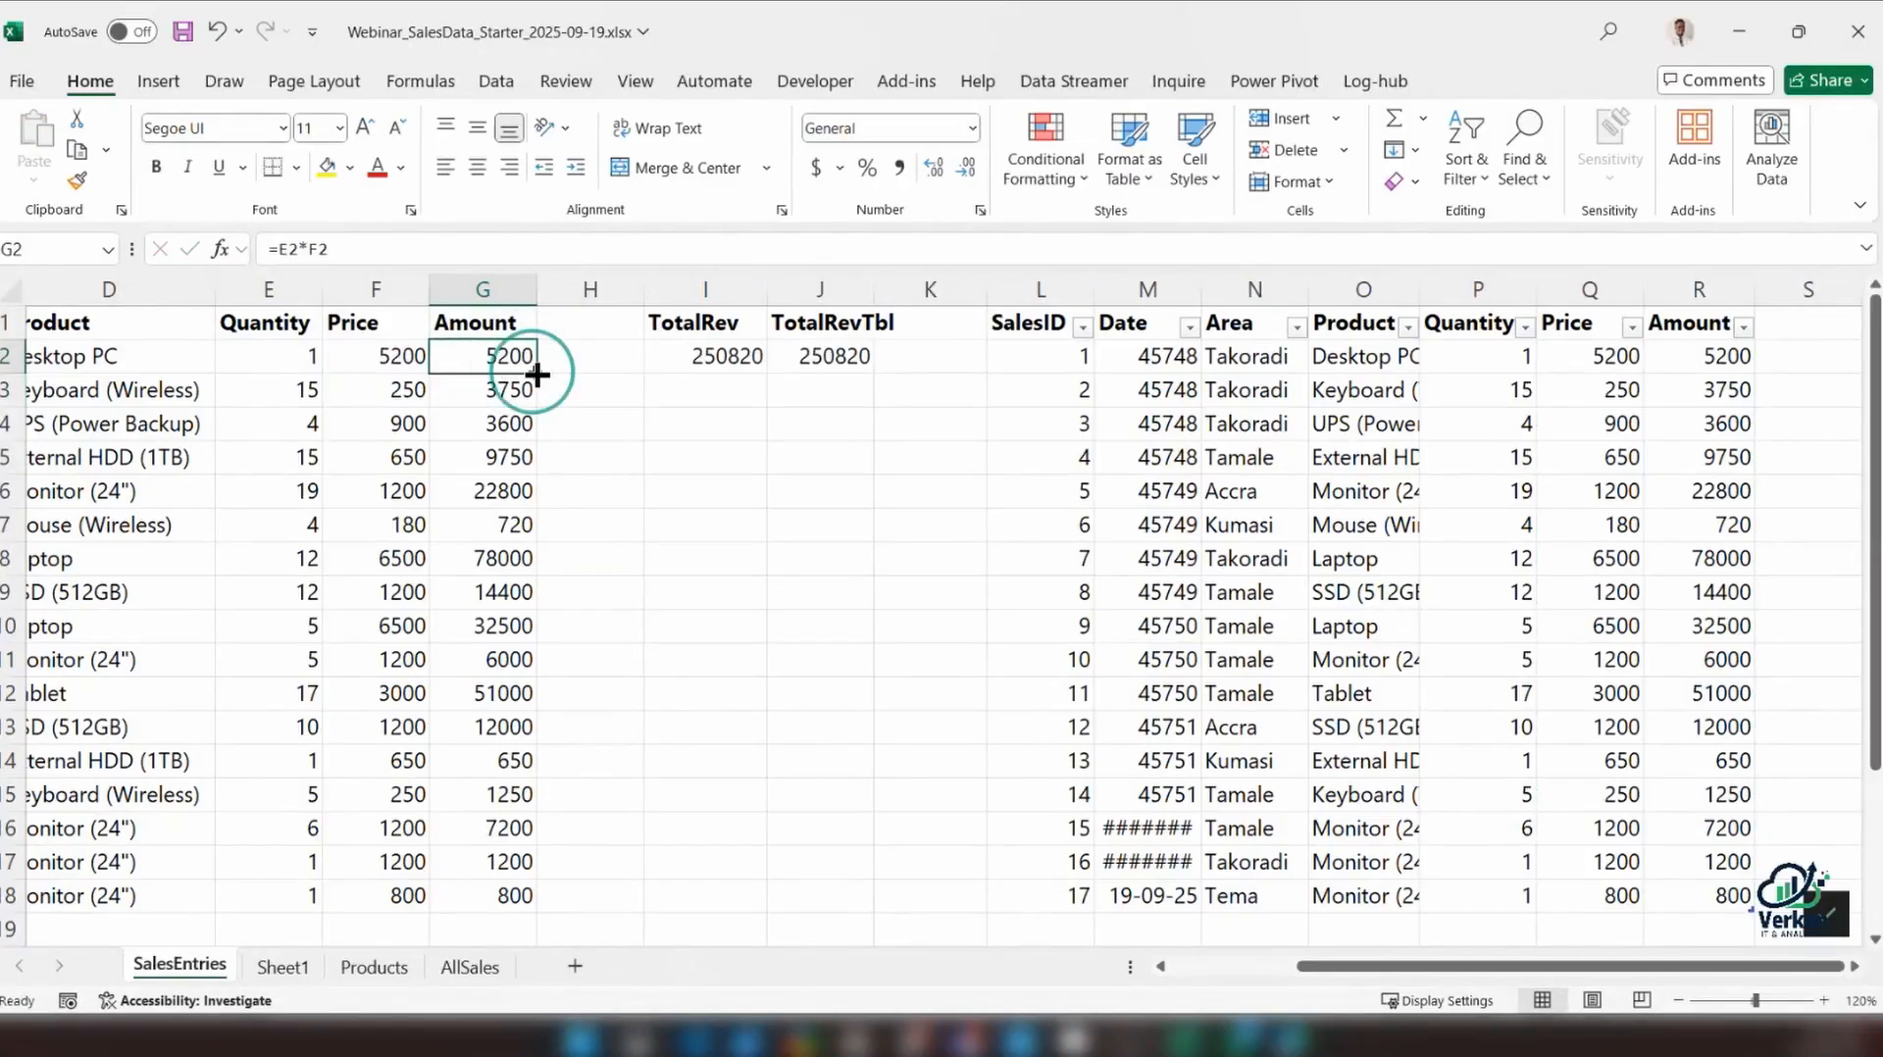
double_click(534, 370)
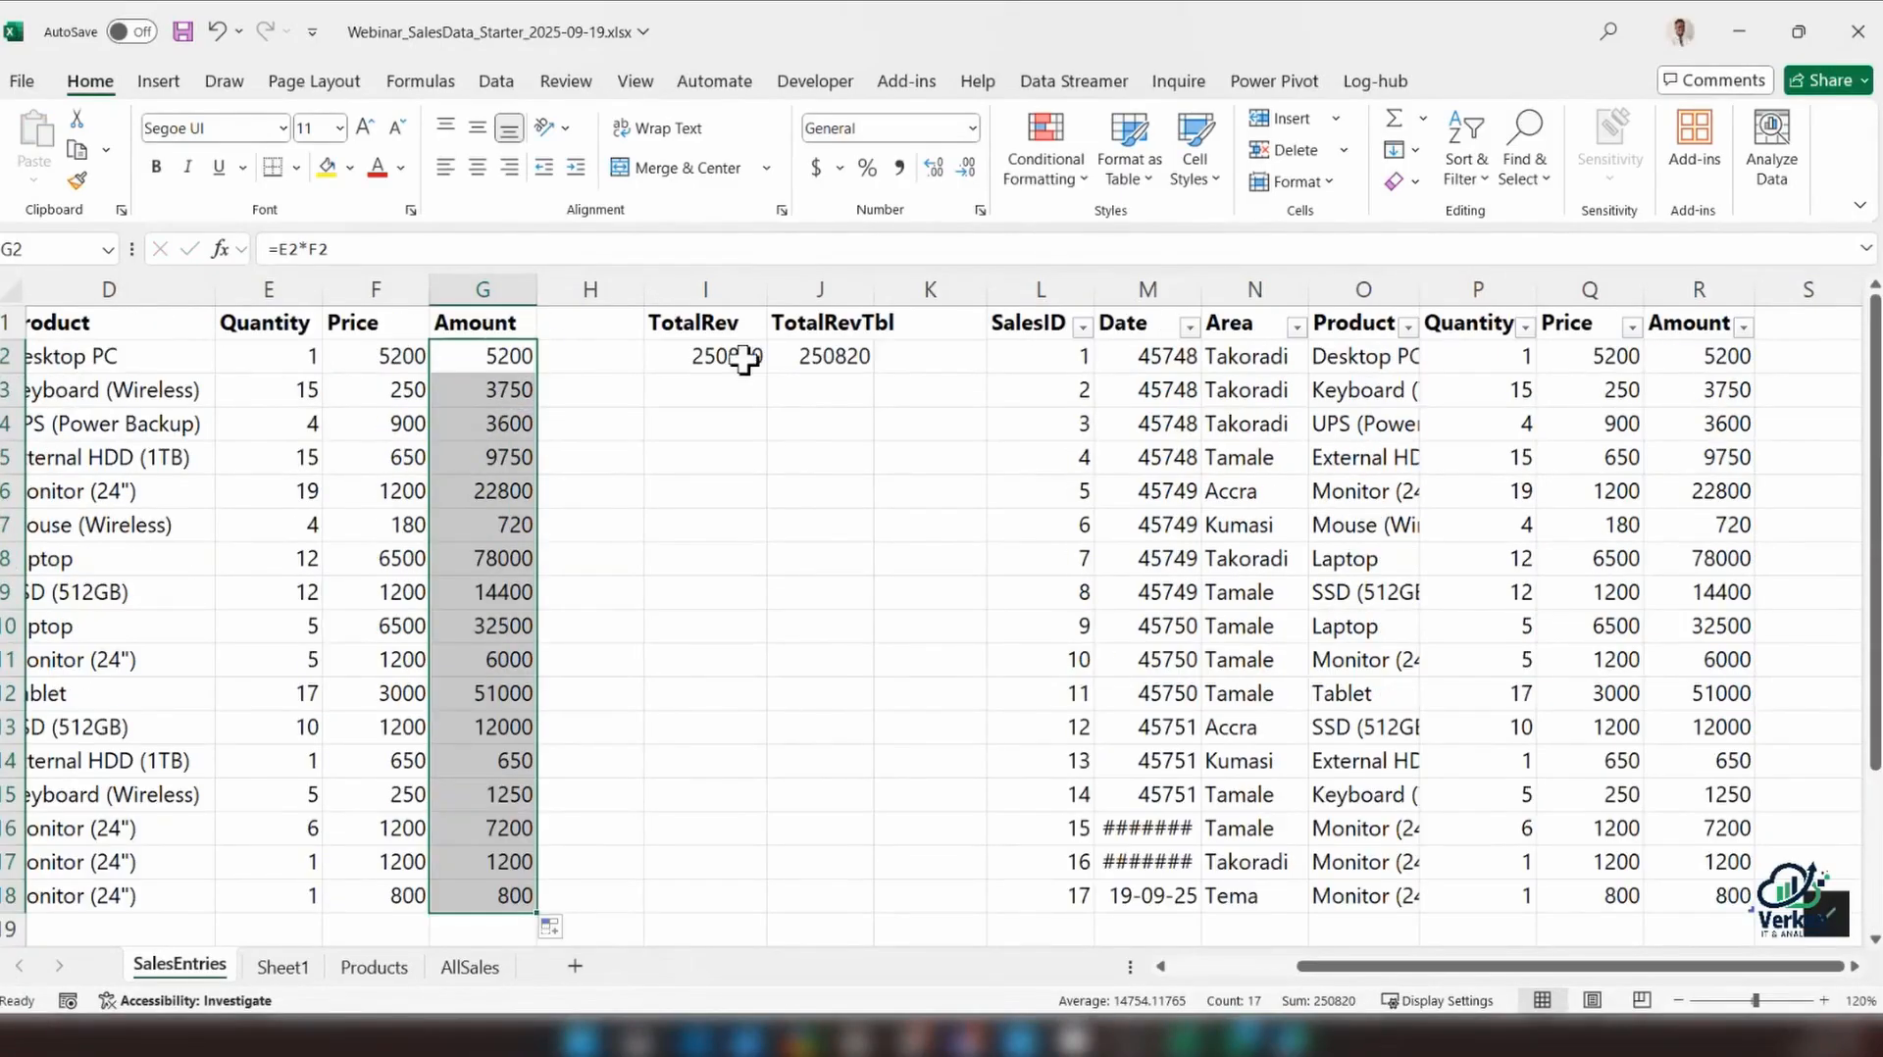
Apply the comma number style to the totals in I2:J2 and widen columns I and J to fit them
left_click_drag(743, 359, 833, 358)
left_click(899, 168)
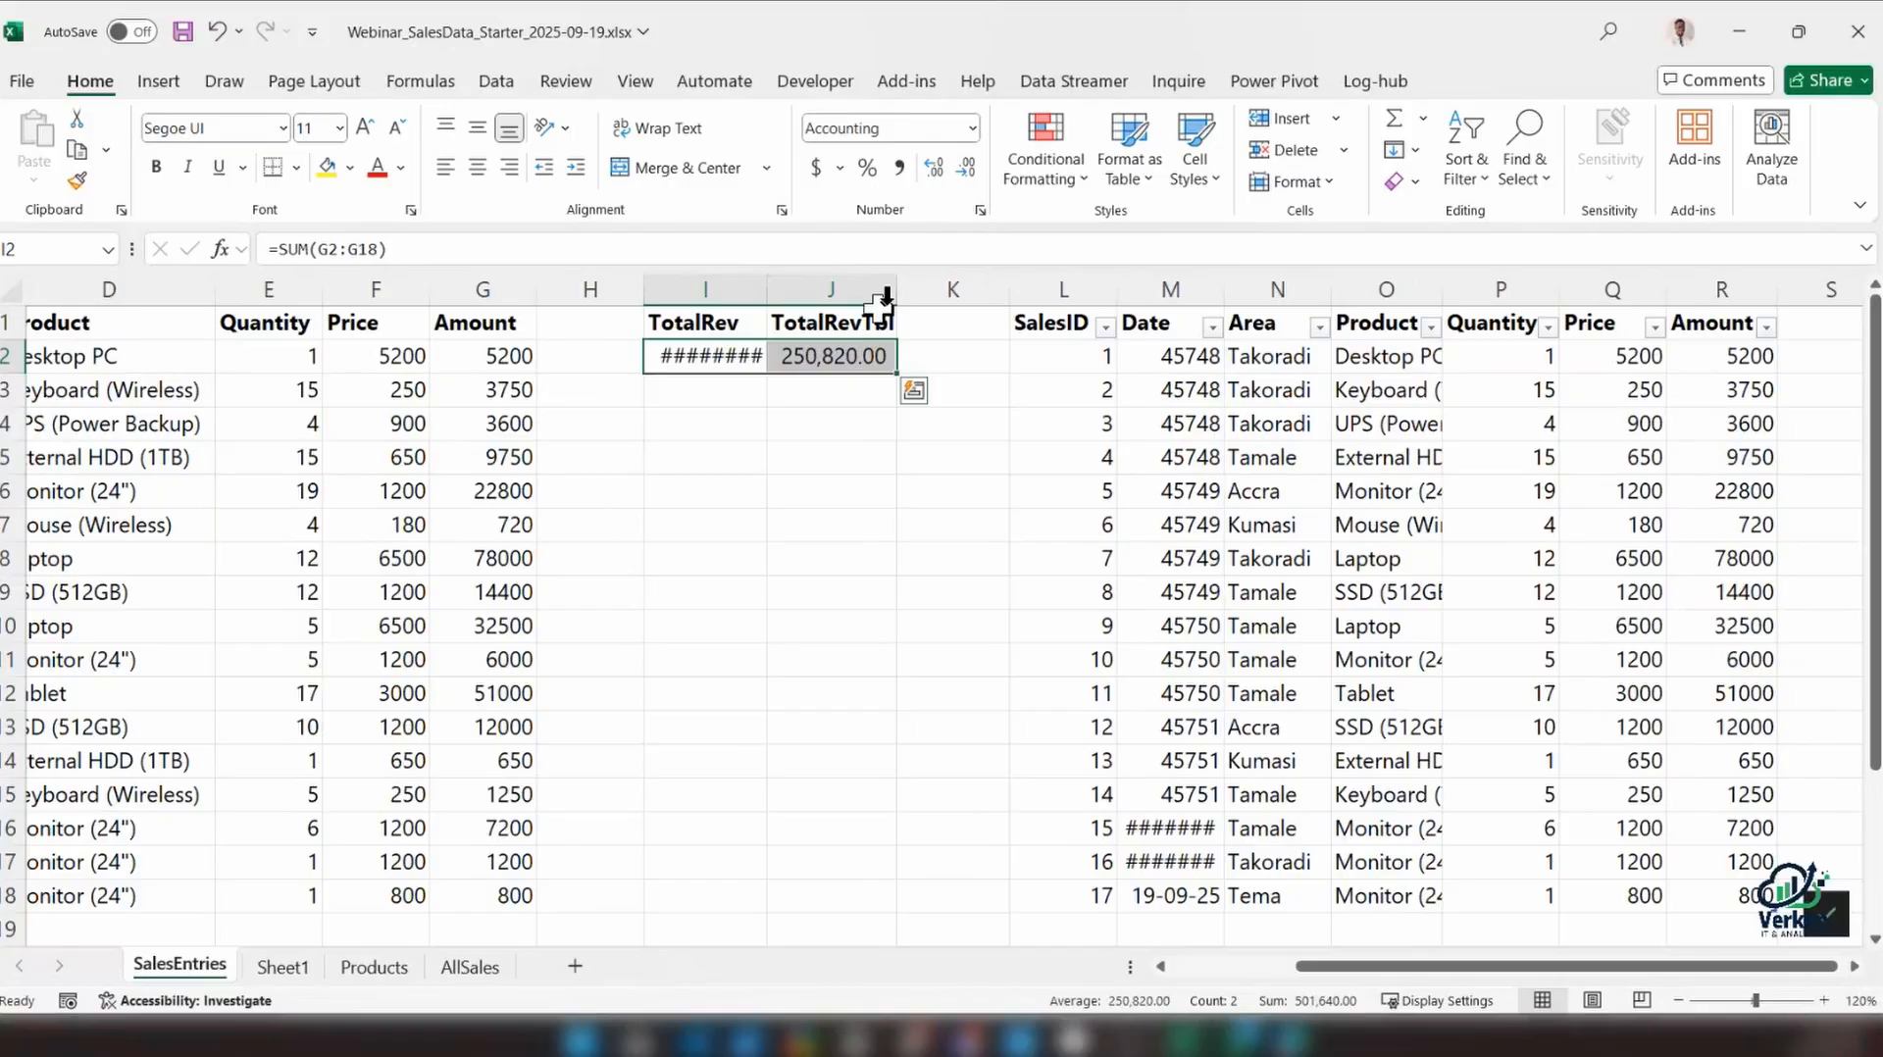
left_click_drag(911, 289, 951, 289)
left_click(932, 421)
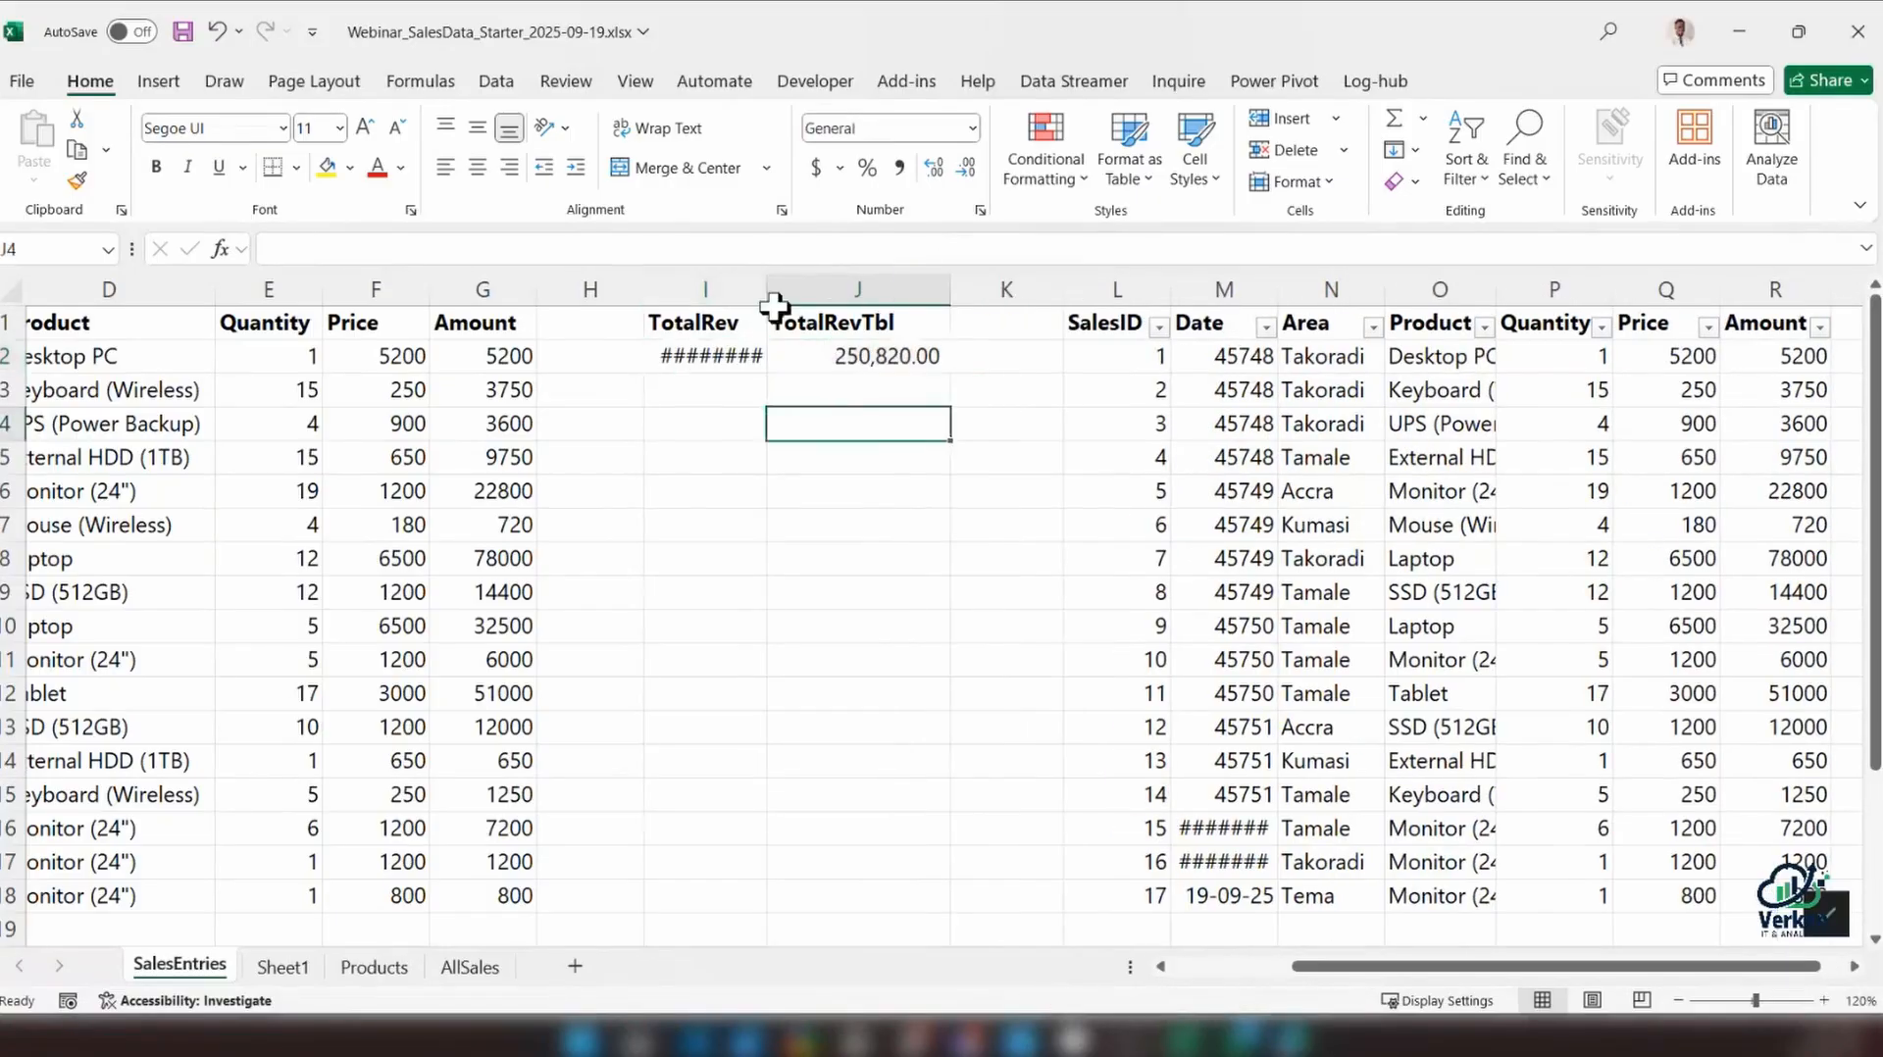
left_click_drag(770, 290, 808, 299)
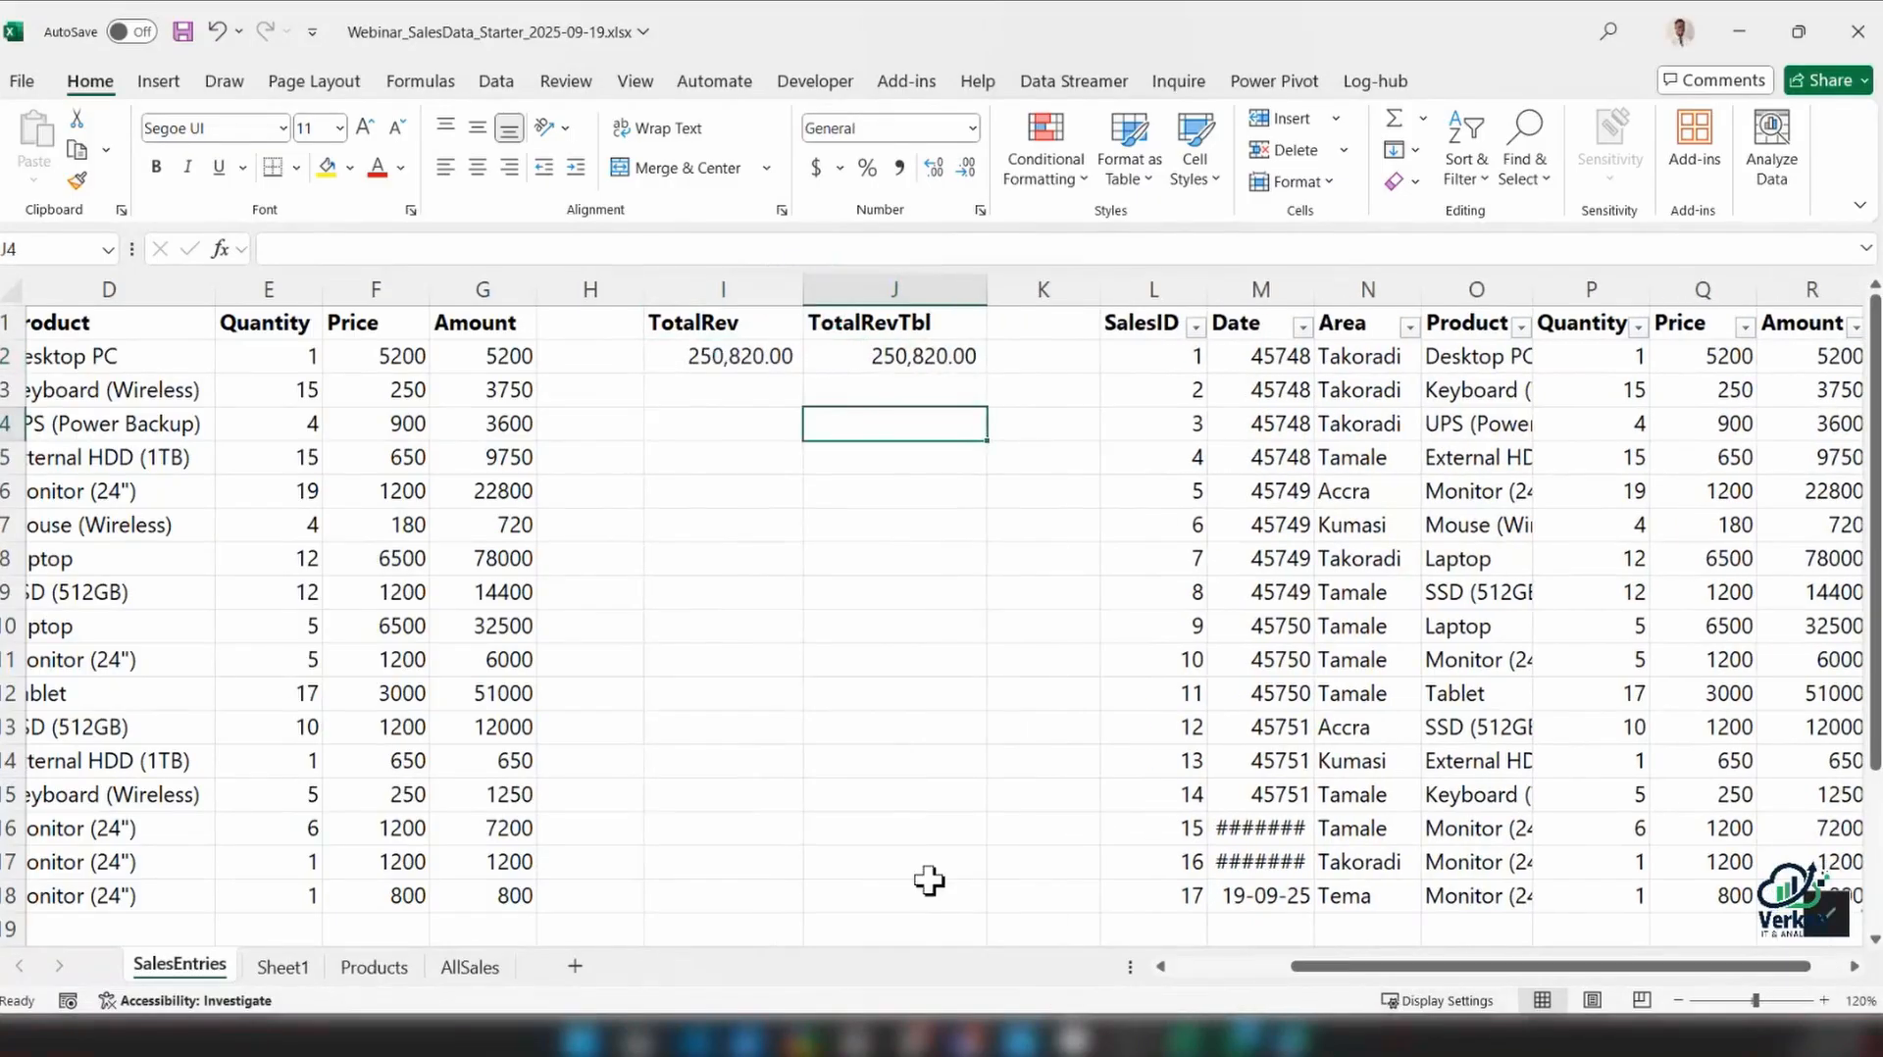
Start a range entry in row 19 with SalesID 18, filling Date, Area, Product and Quantity down from row 18
left_click_drag(1324, 981, 1207, 966)
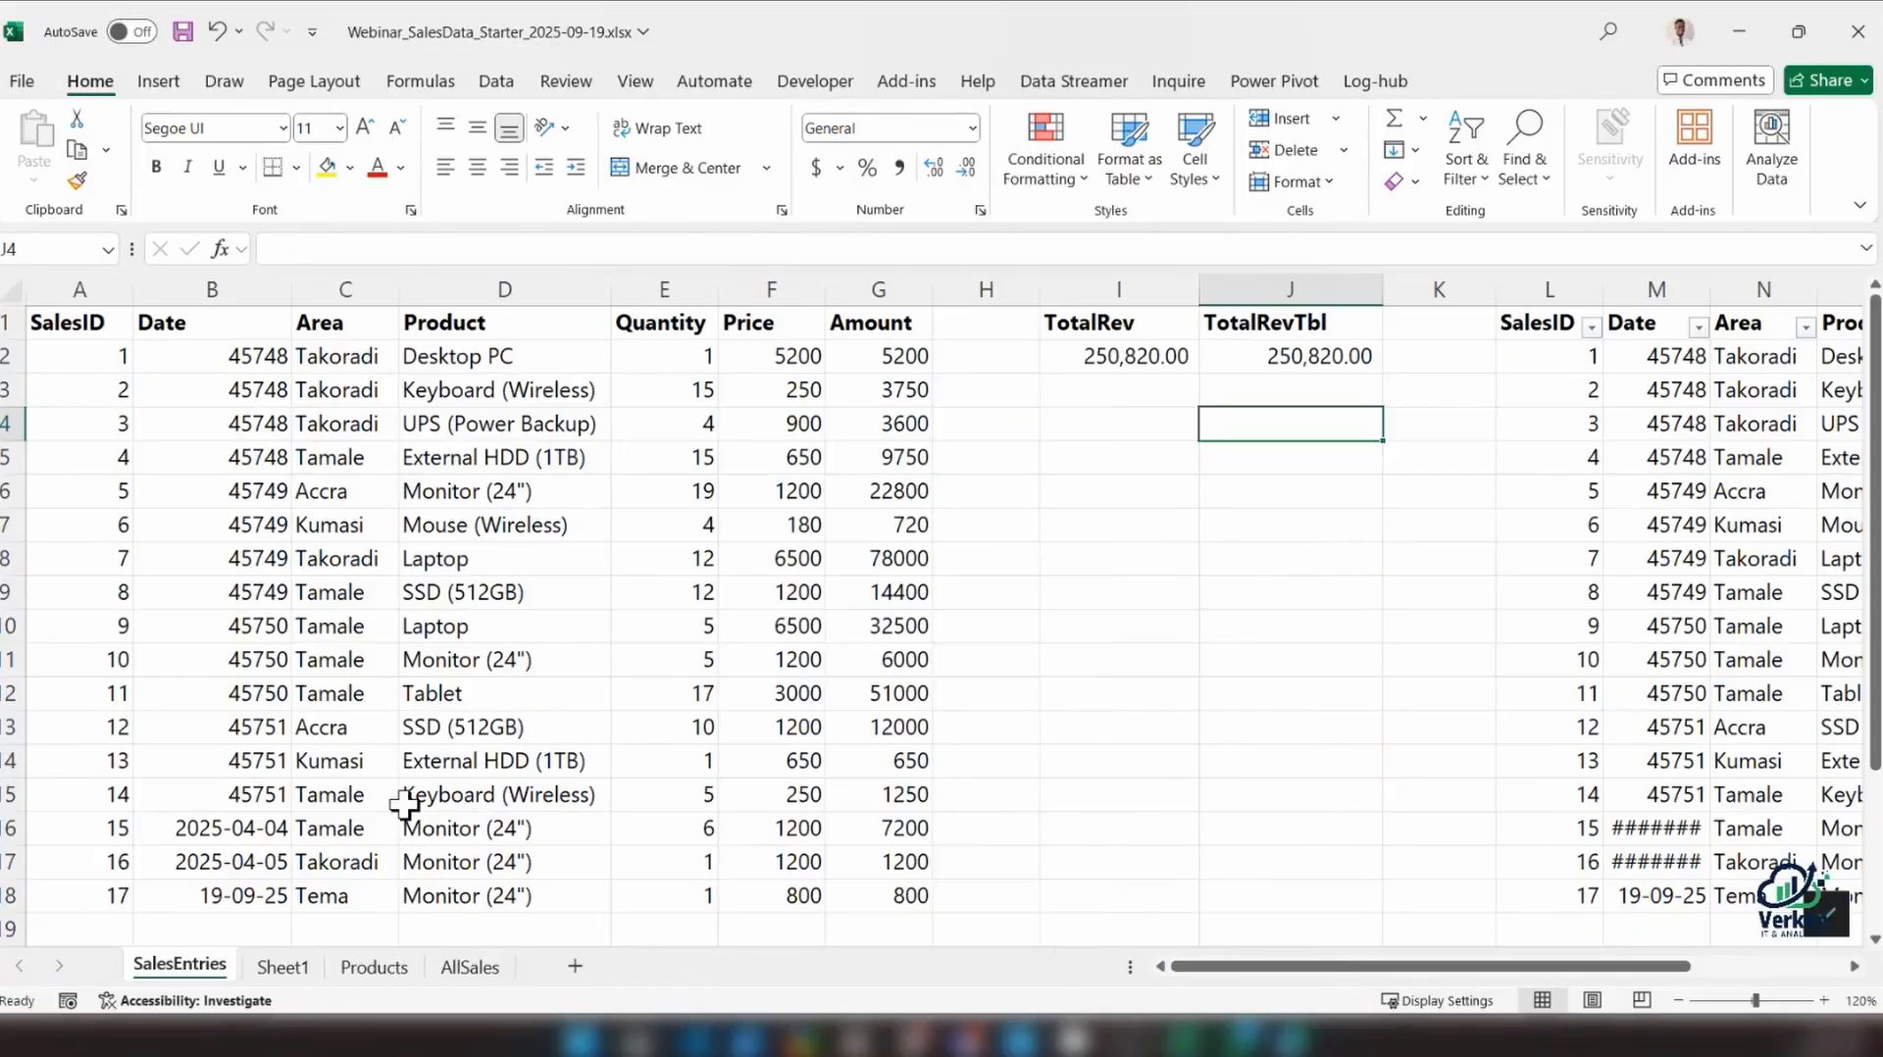
scroll(379, 798, "down", 1)
left_click(108, 831)
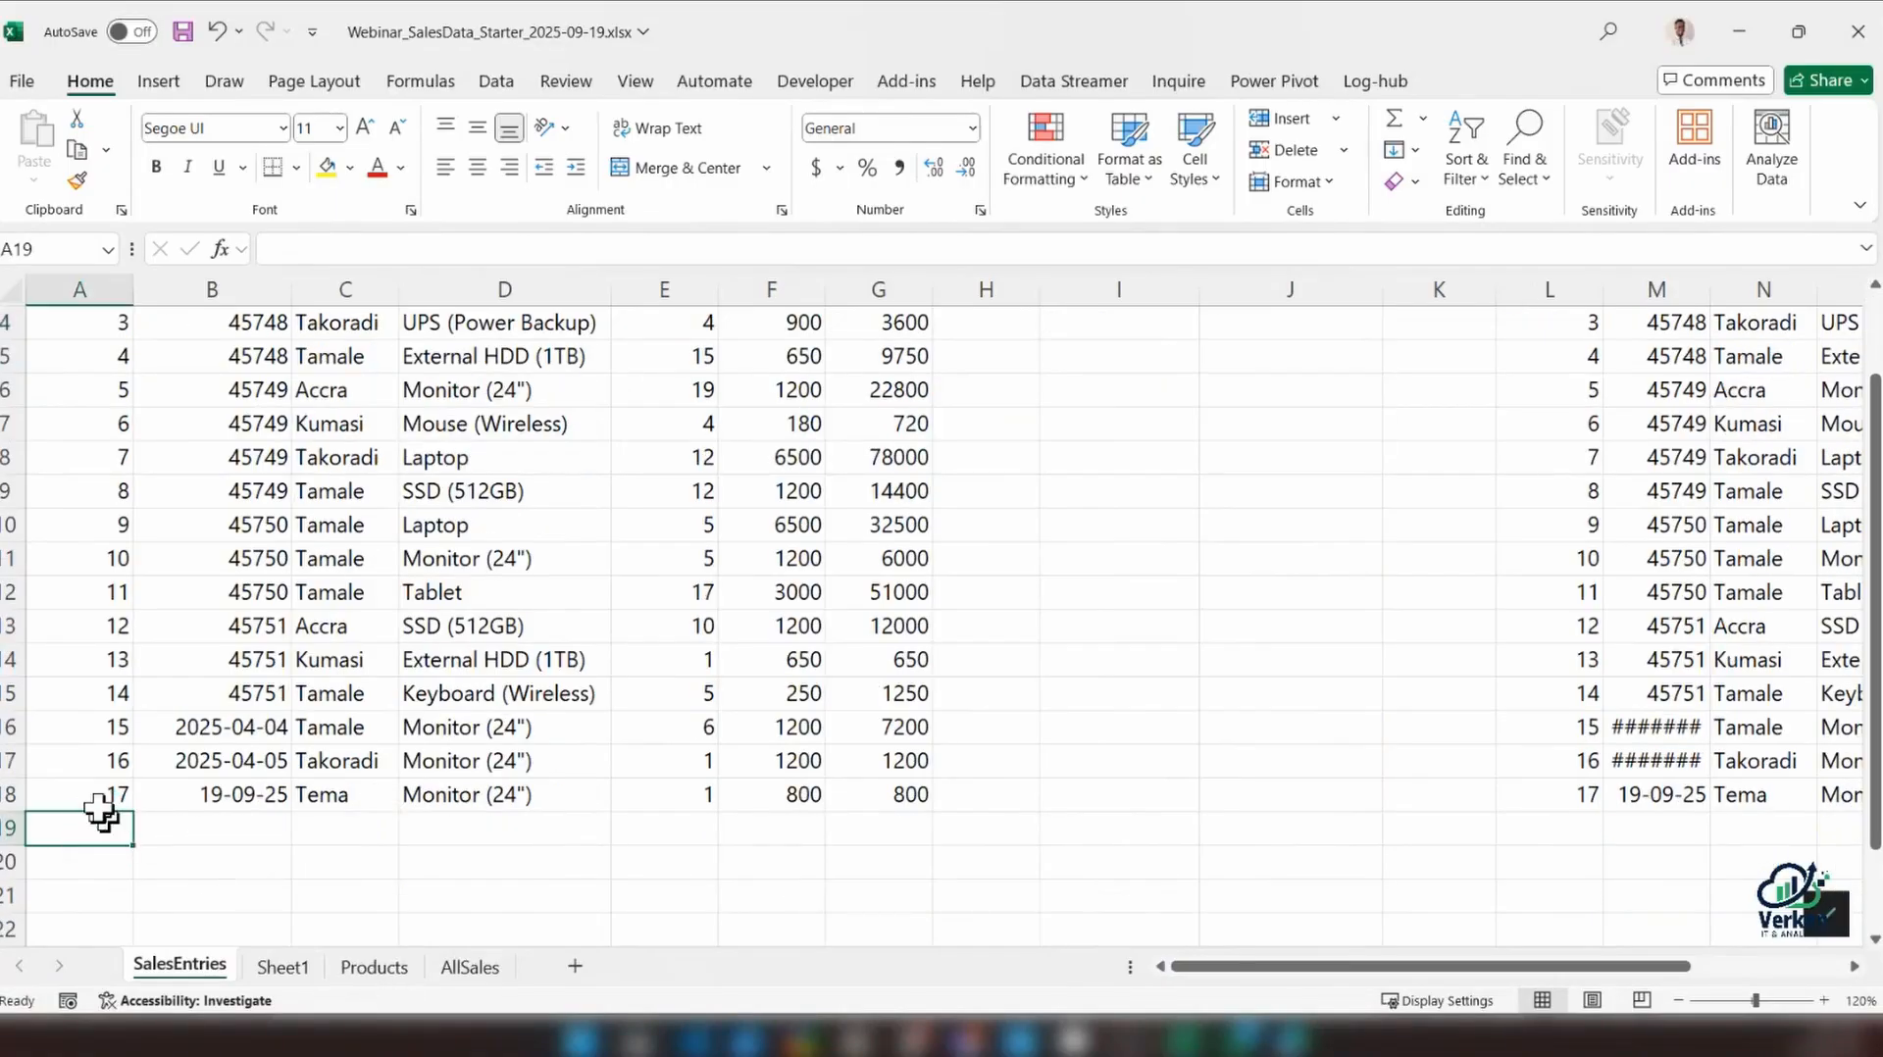
type("18")
key("Tab")
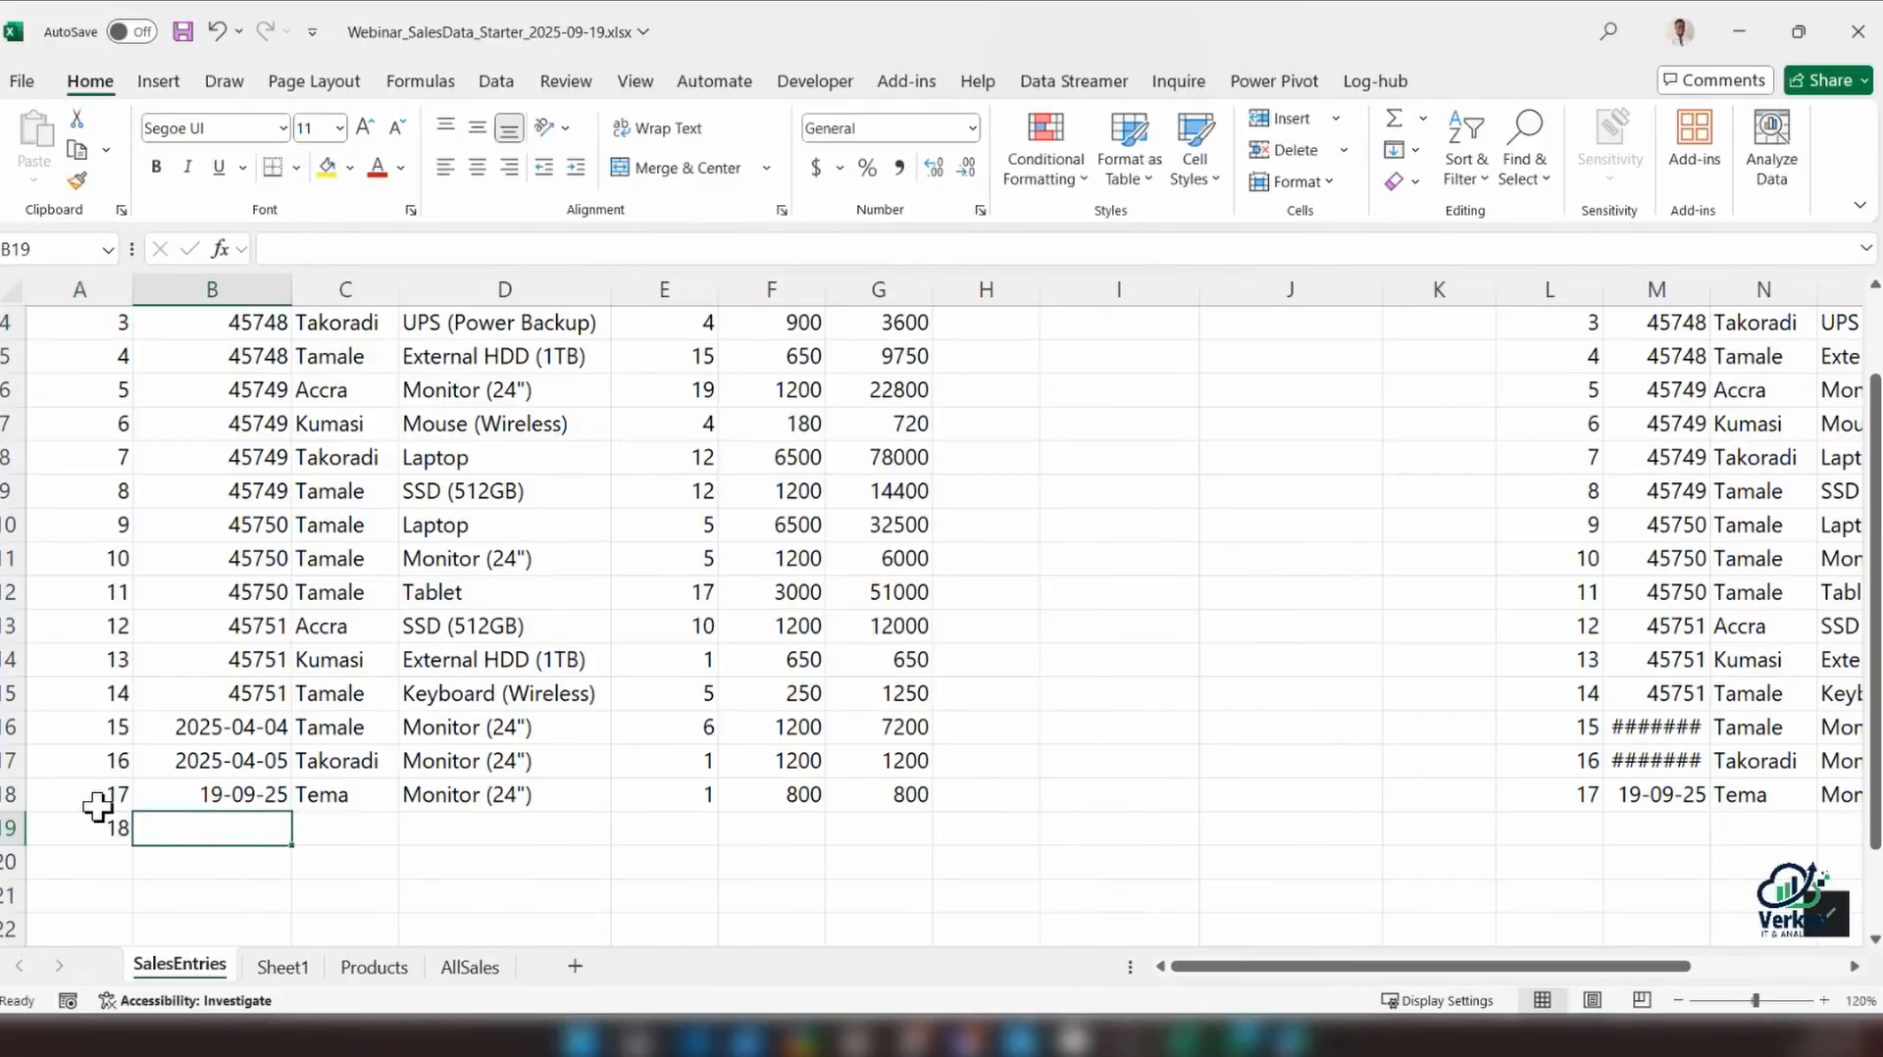
key("ctrl+d")
key("Tab")
key("ctrl+d")
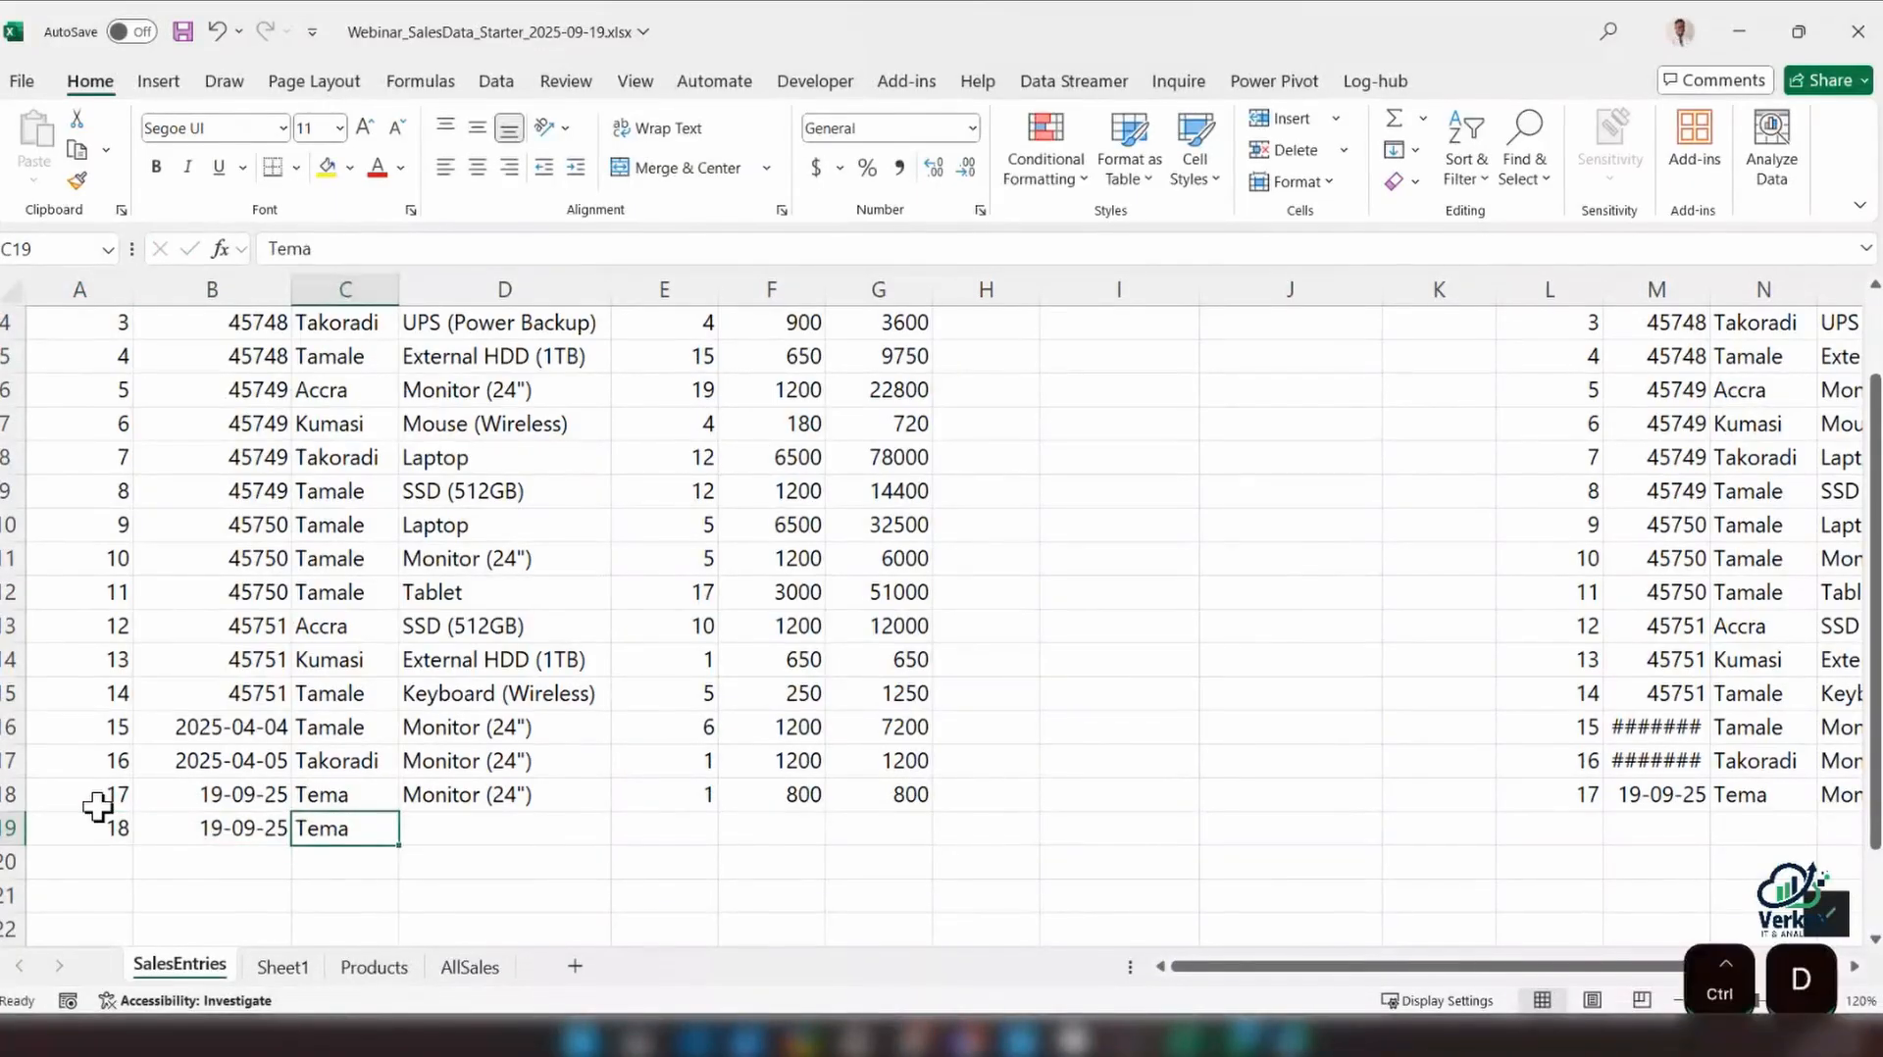
key("Tab")
key("ctrl+d")
key("Tab")
key("ctrl+d")
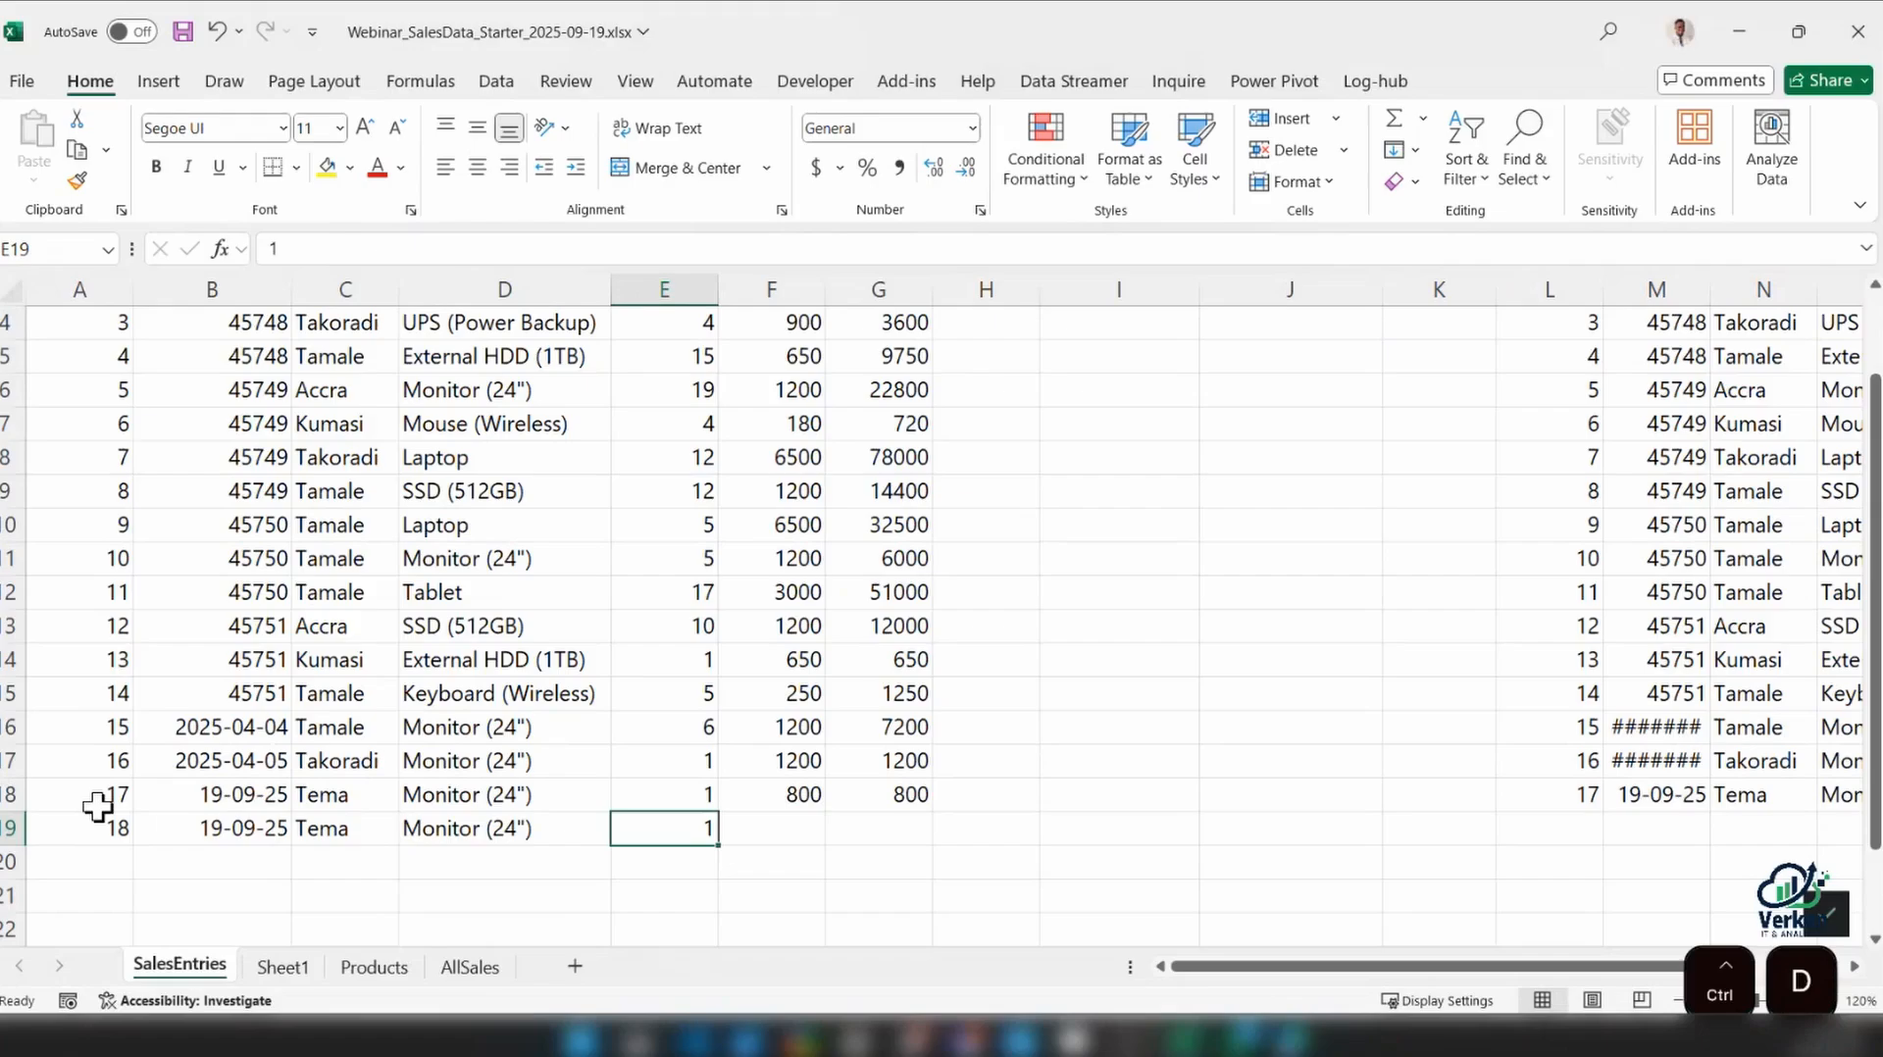
Complete row 19 of the range with a Price of 800 and the Amount formula filled down from G18
key("Tab")
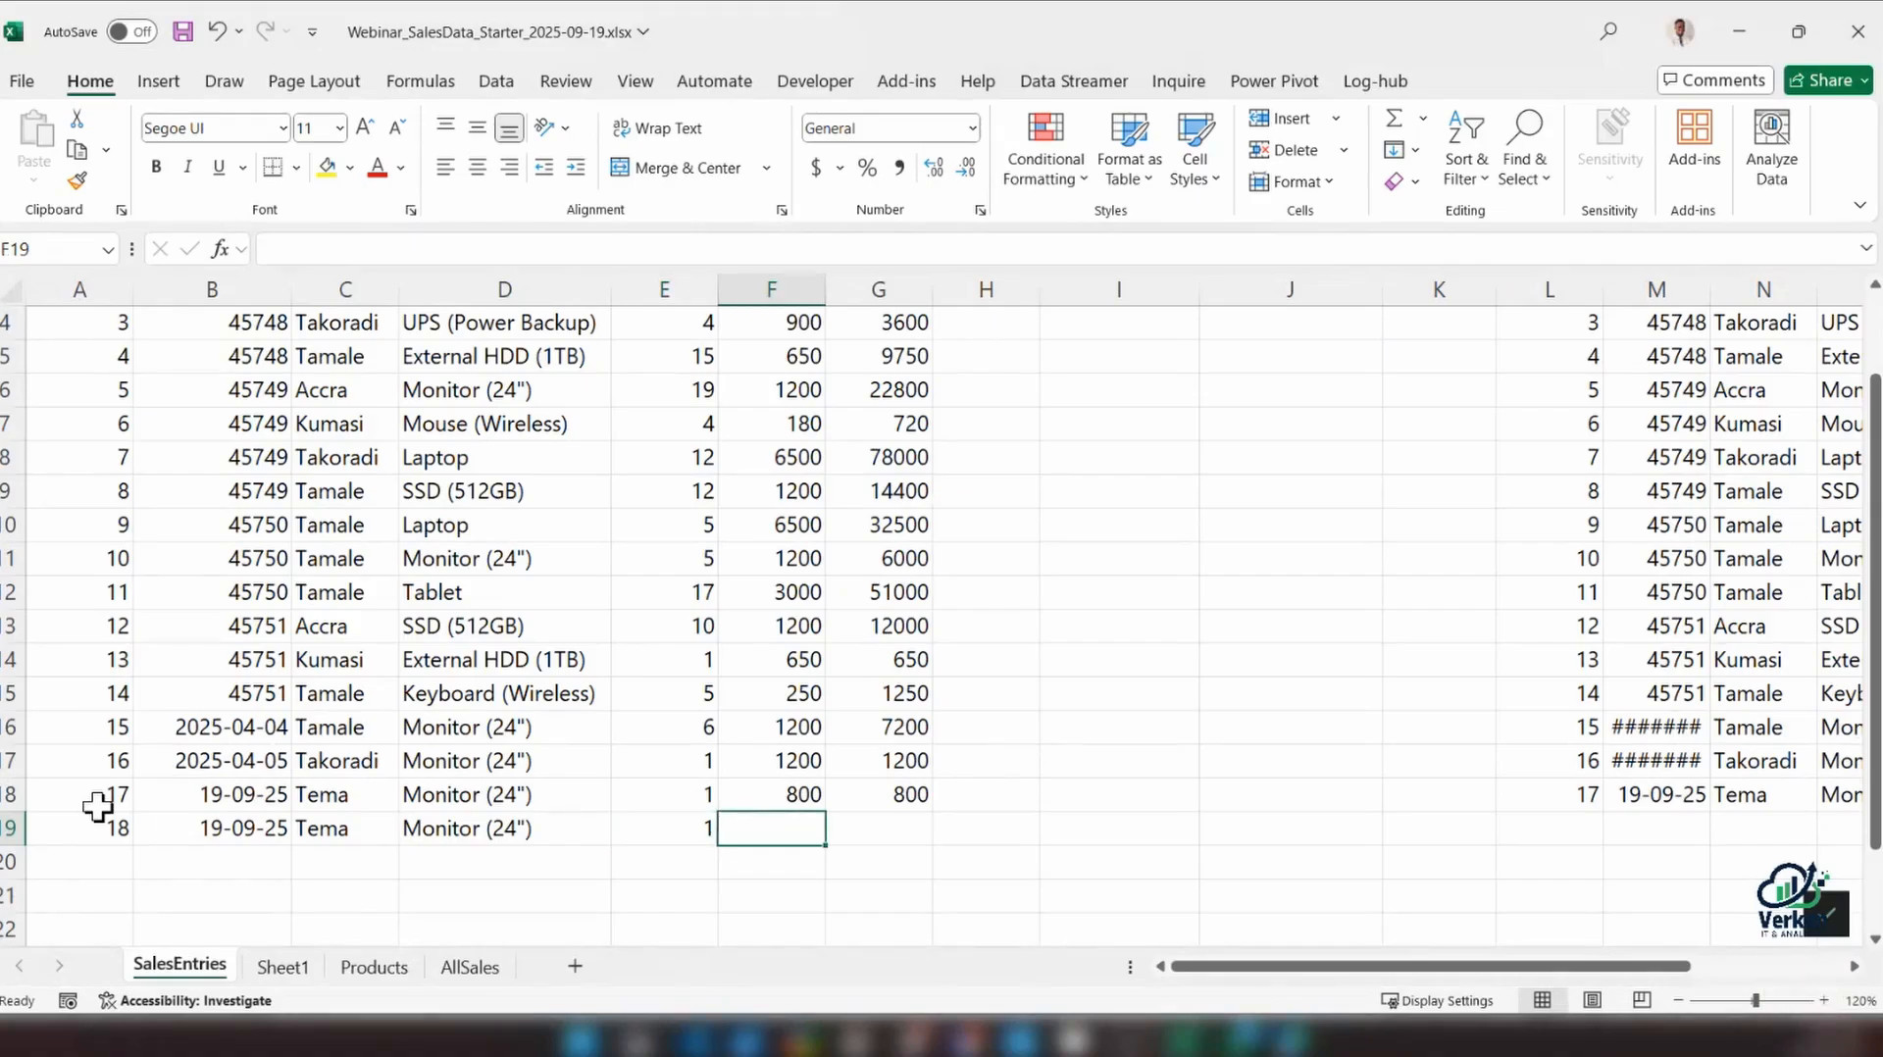
type("800")
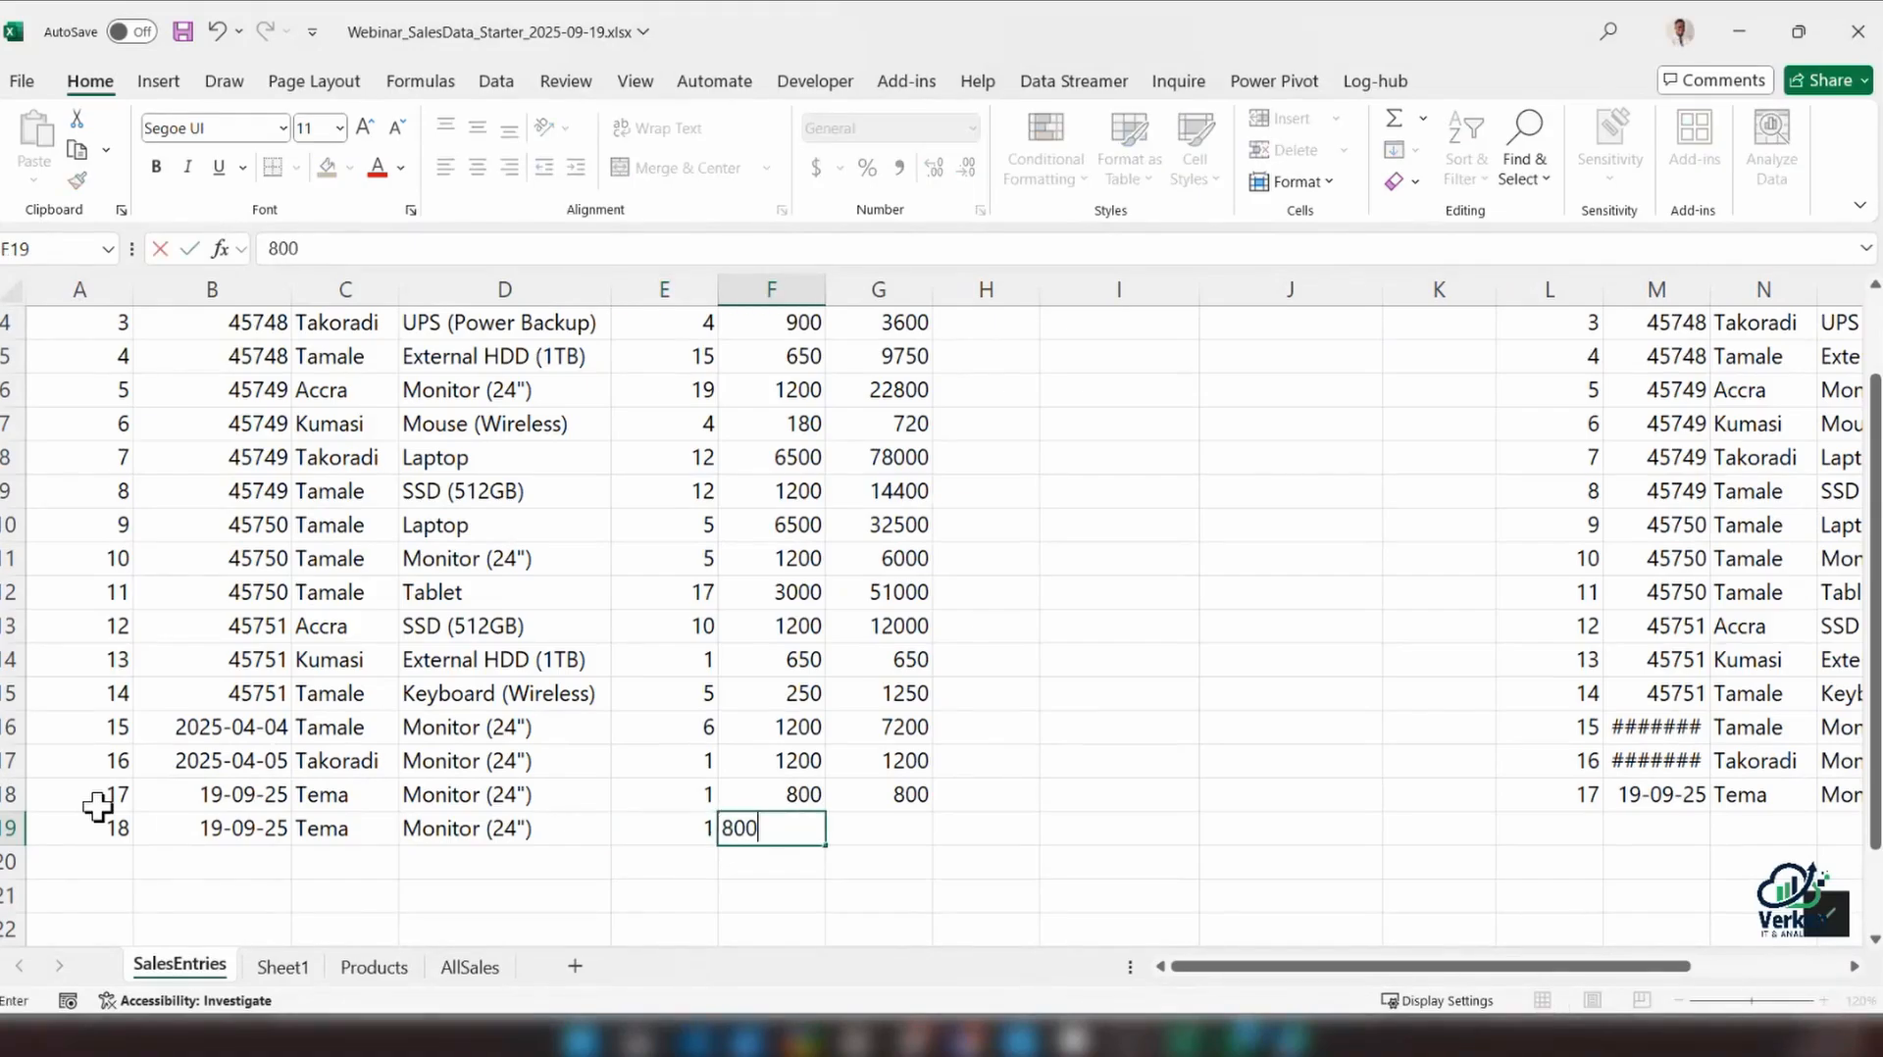
key("Tab")
key("ctrl+d")
scroll(674, 659, "up", 1)
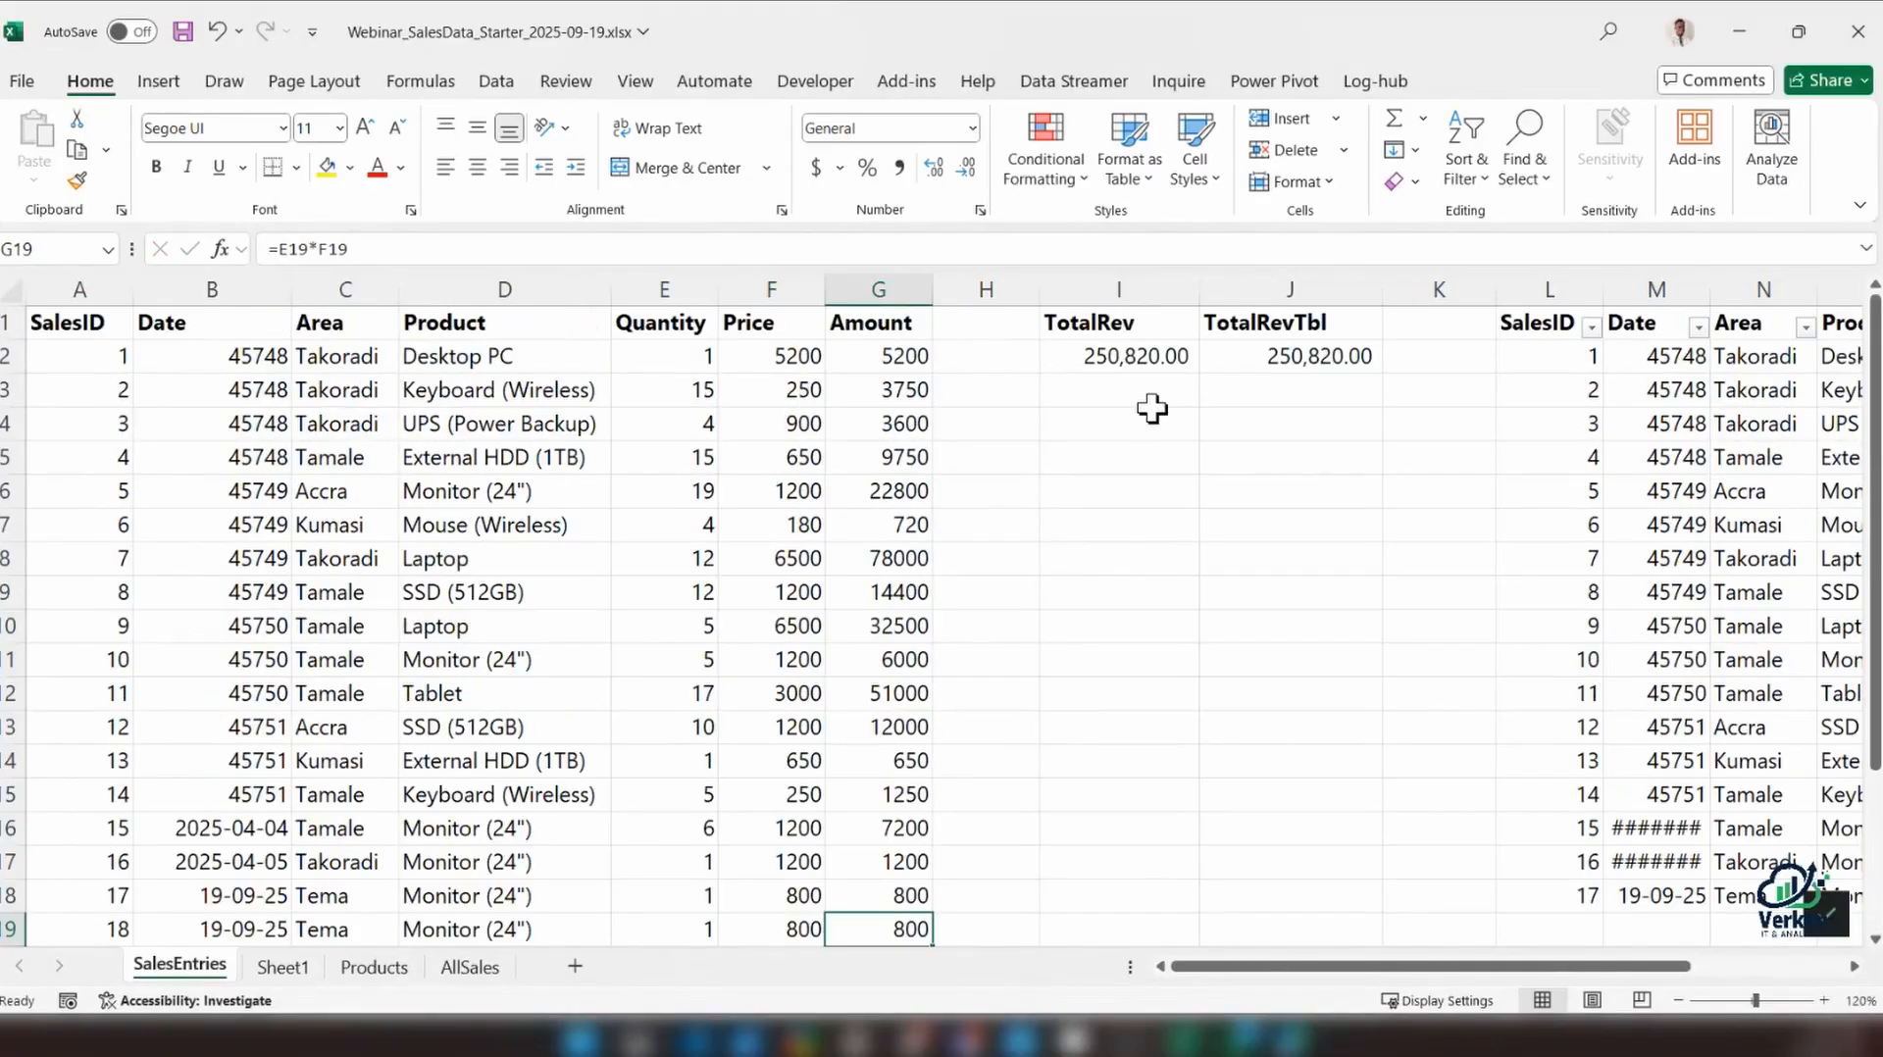
Freeze the panes above row 3 so the headers and totals in rows 1 and 2 stay in view
left_click(5, 392)
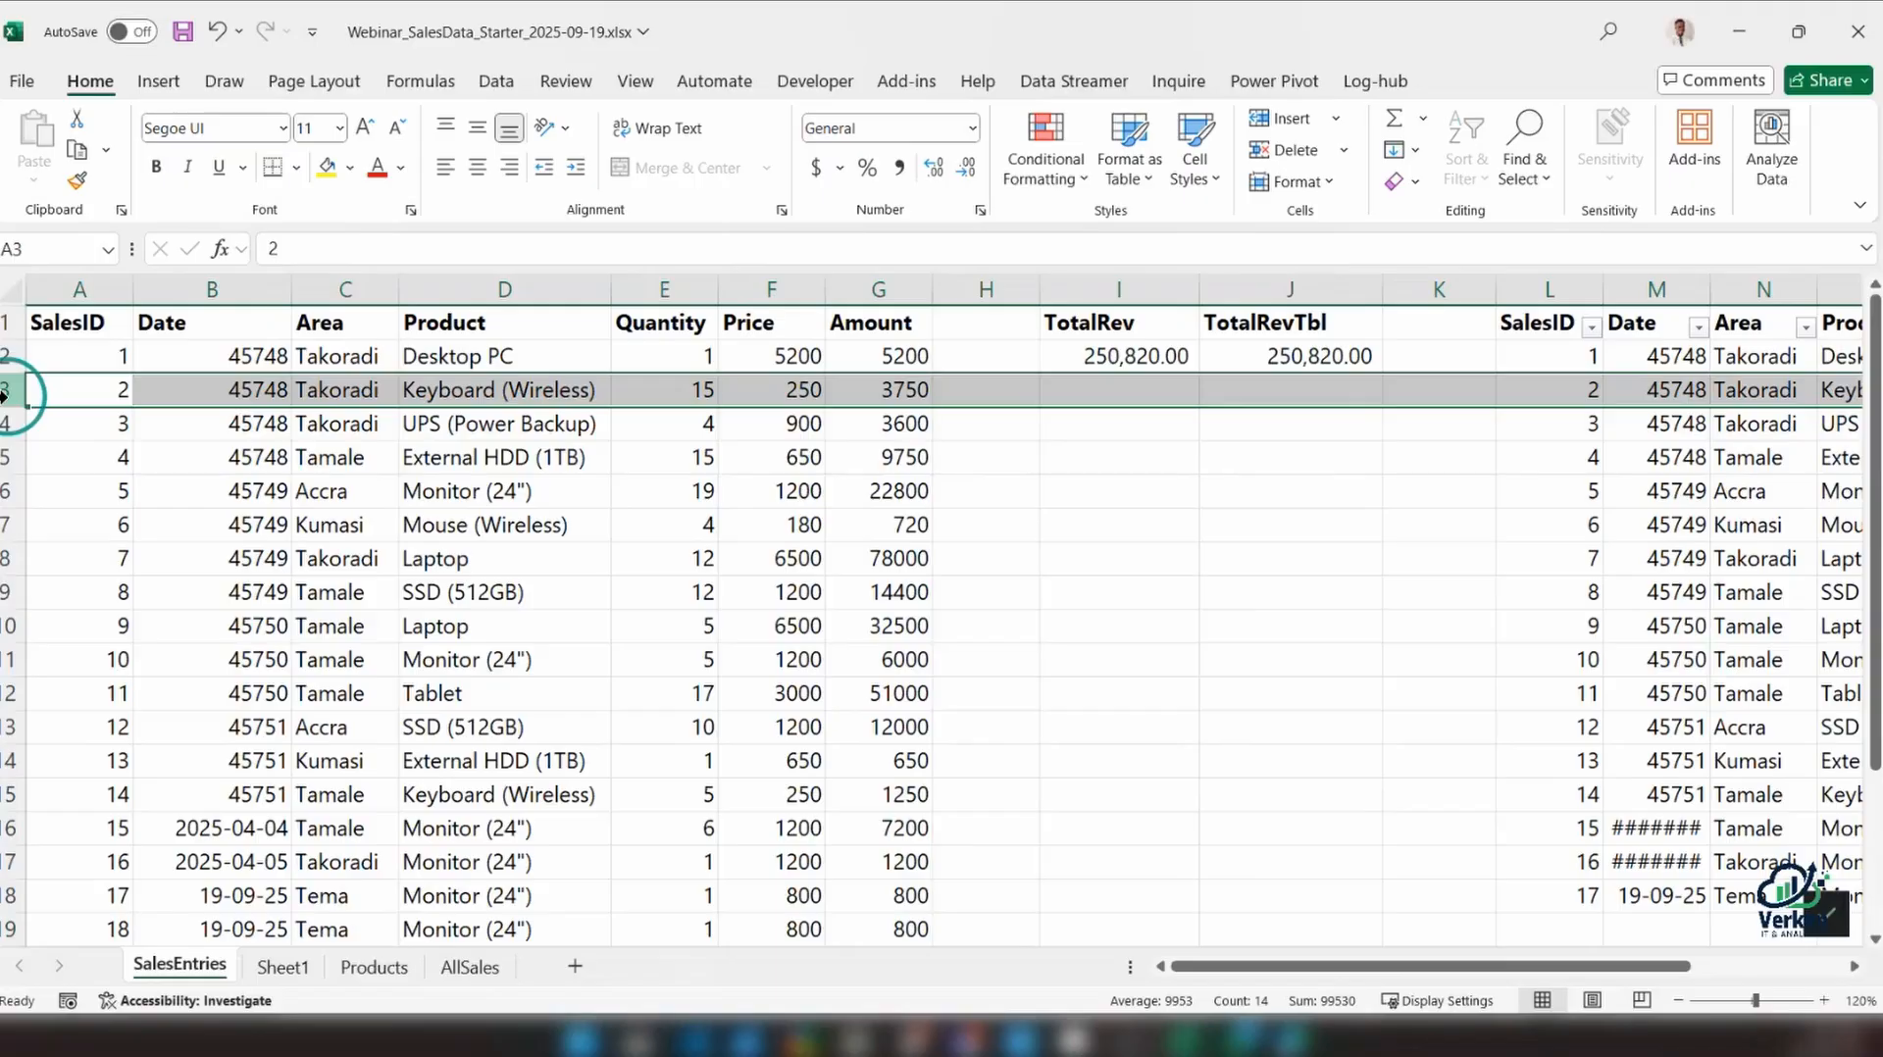
scroll(956, 653, "down", 1)
scroll(918, 699, "up", 3)
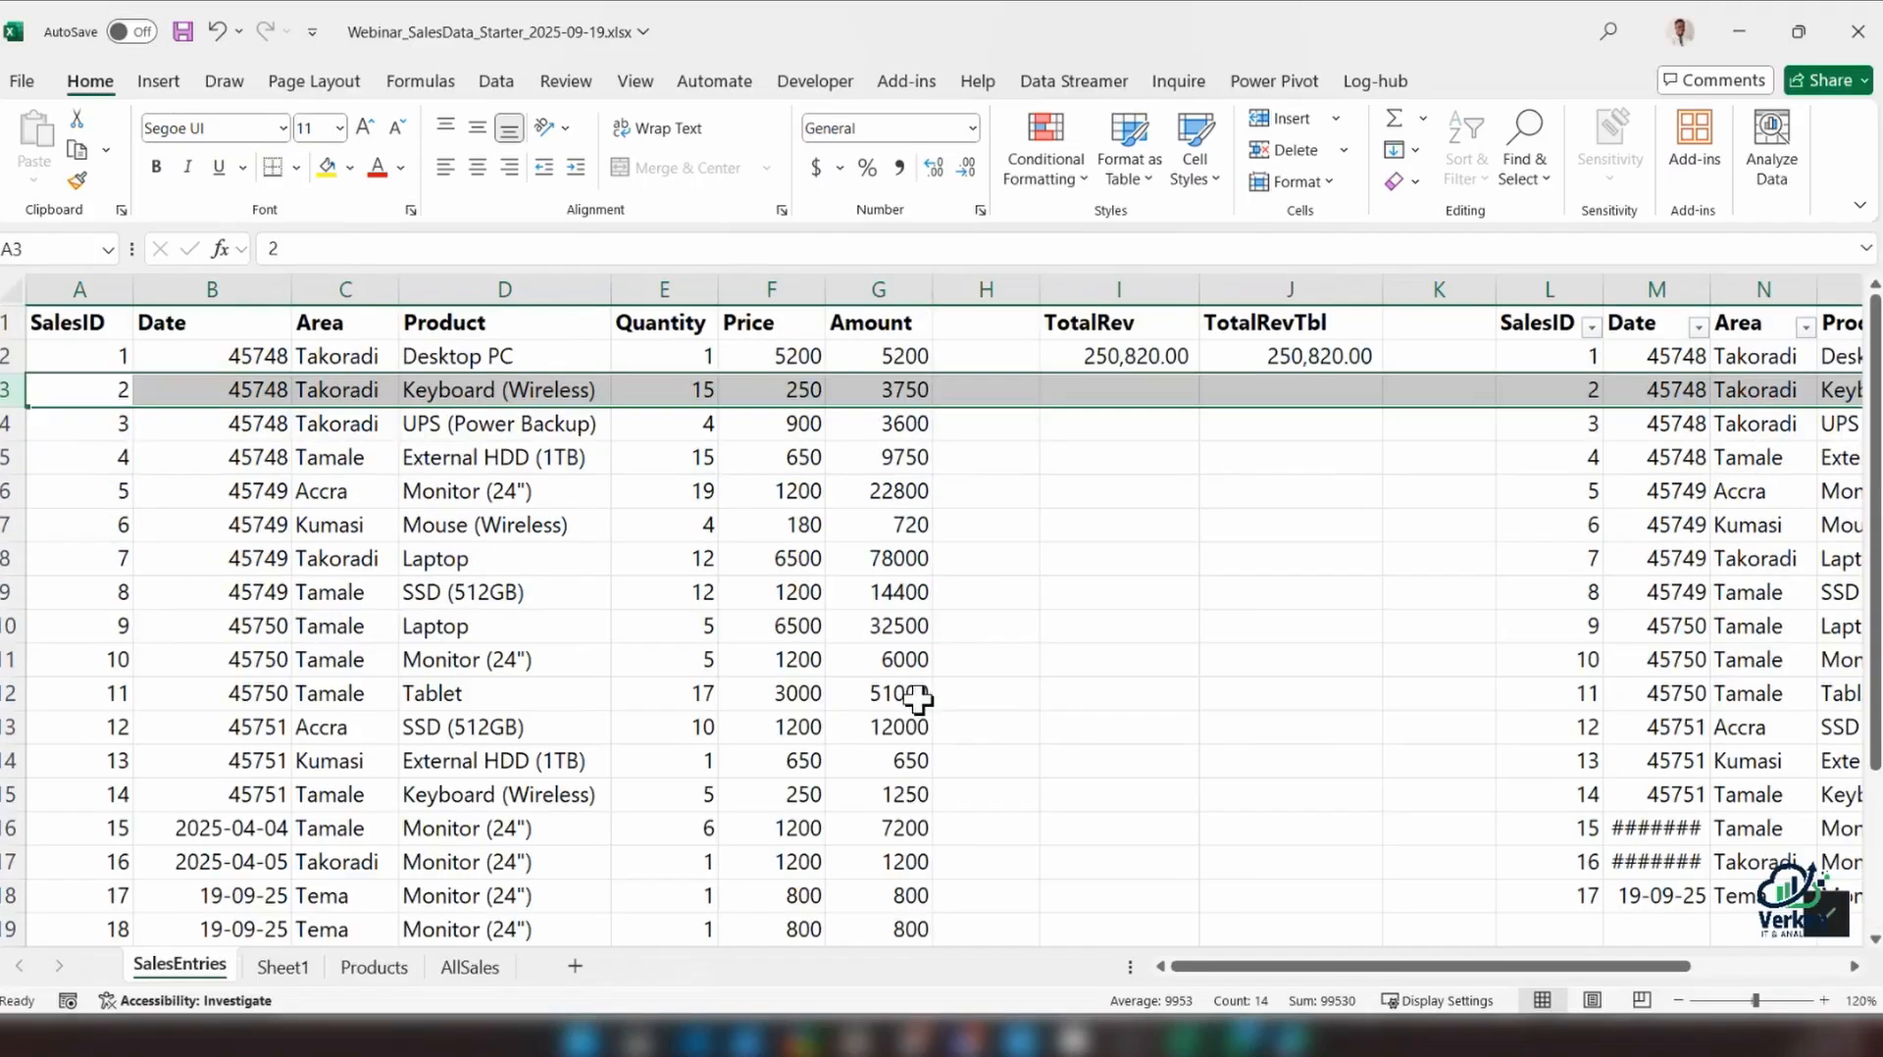
scroll(1079, 549, "down", 1)
scroll(1050, 578, "up", 1)
left_click(618, 83)
left_click(520, 457)
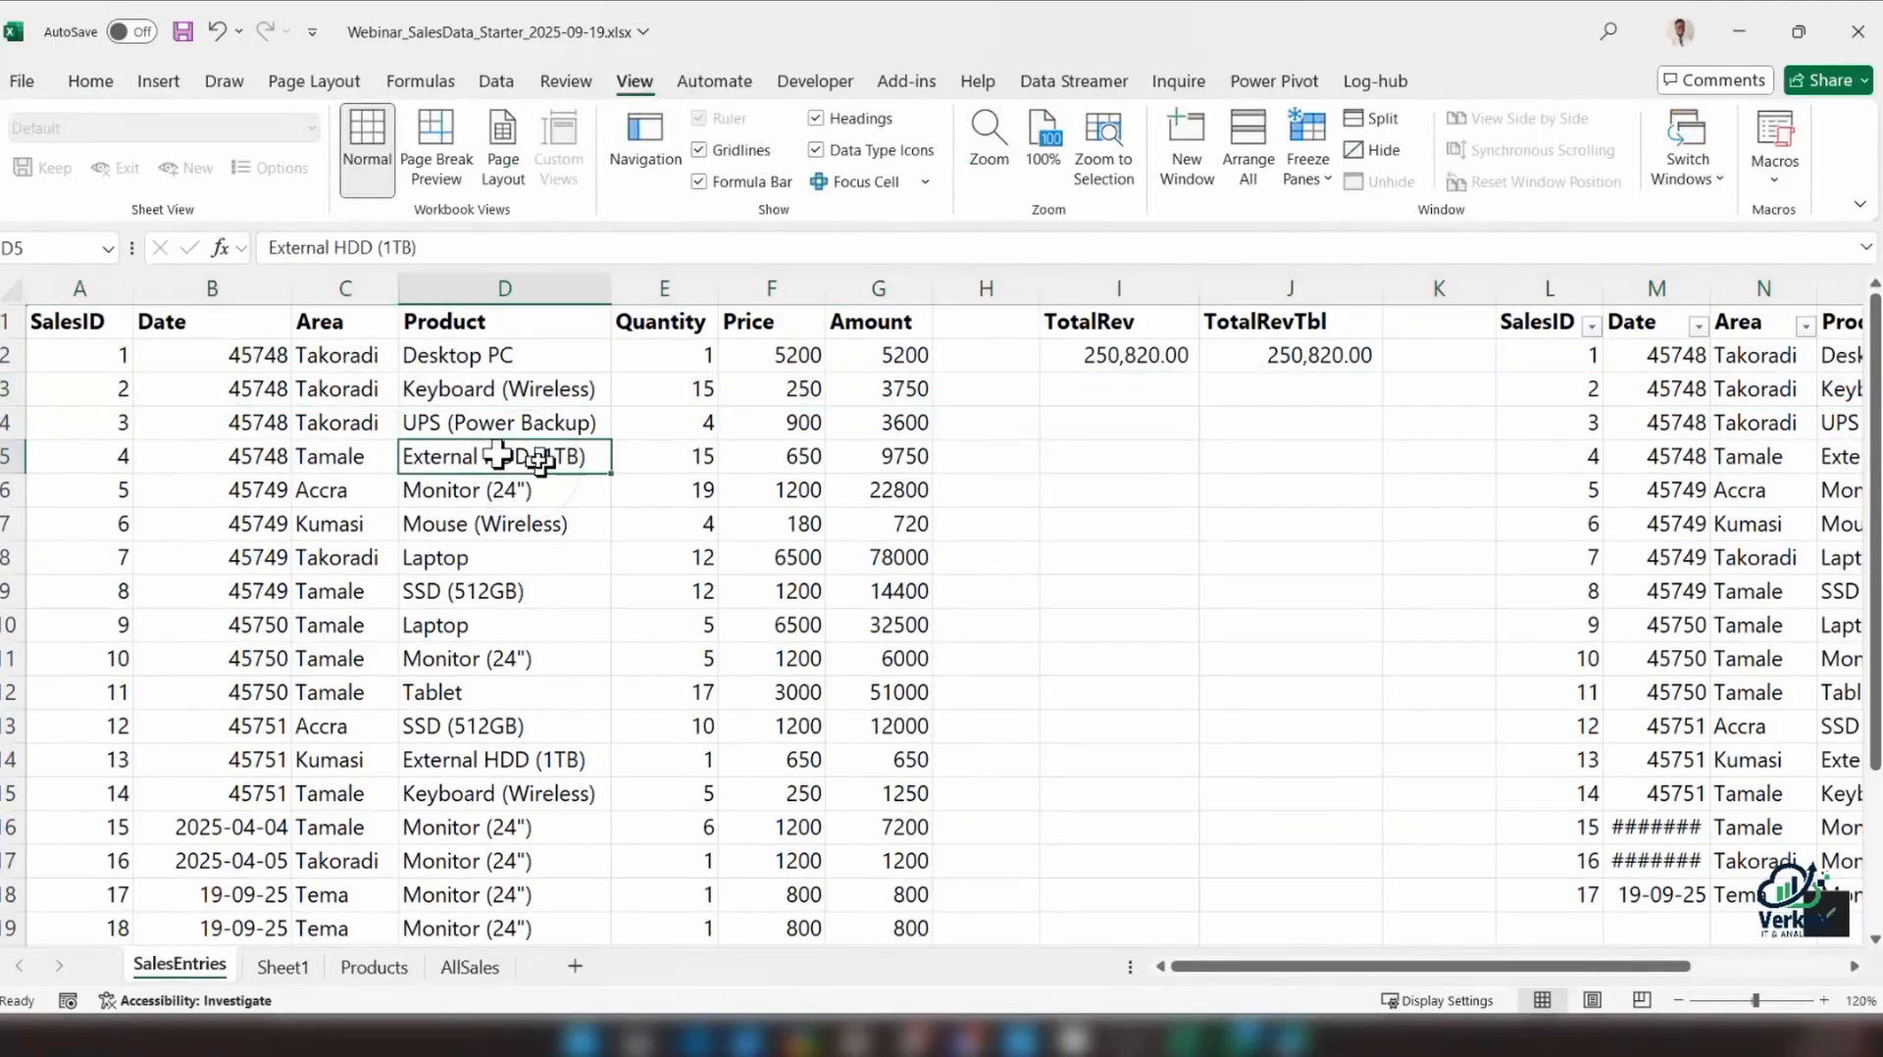
left_click(11, 389)
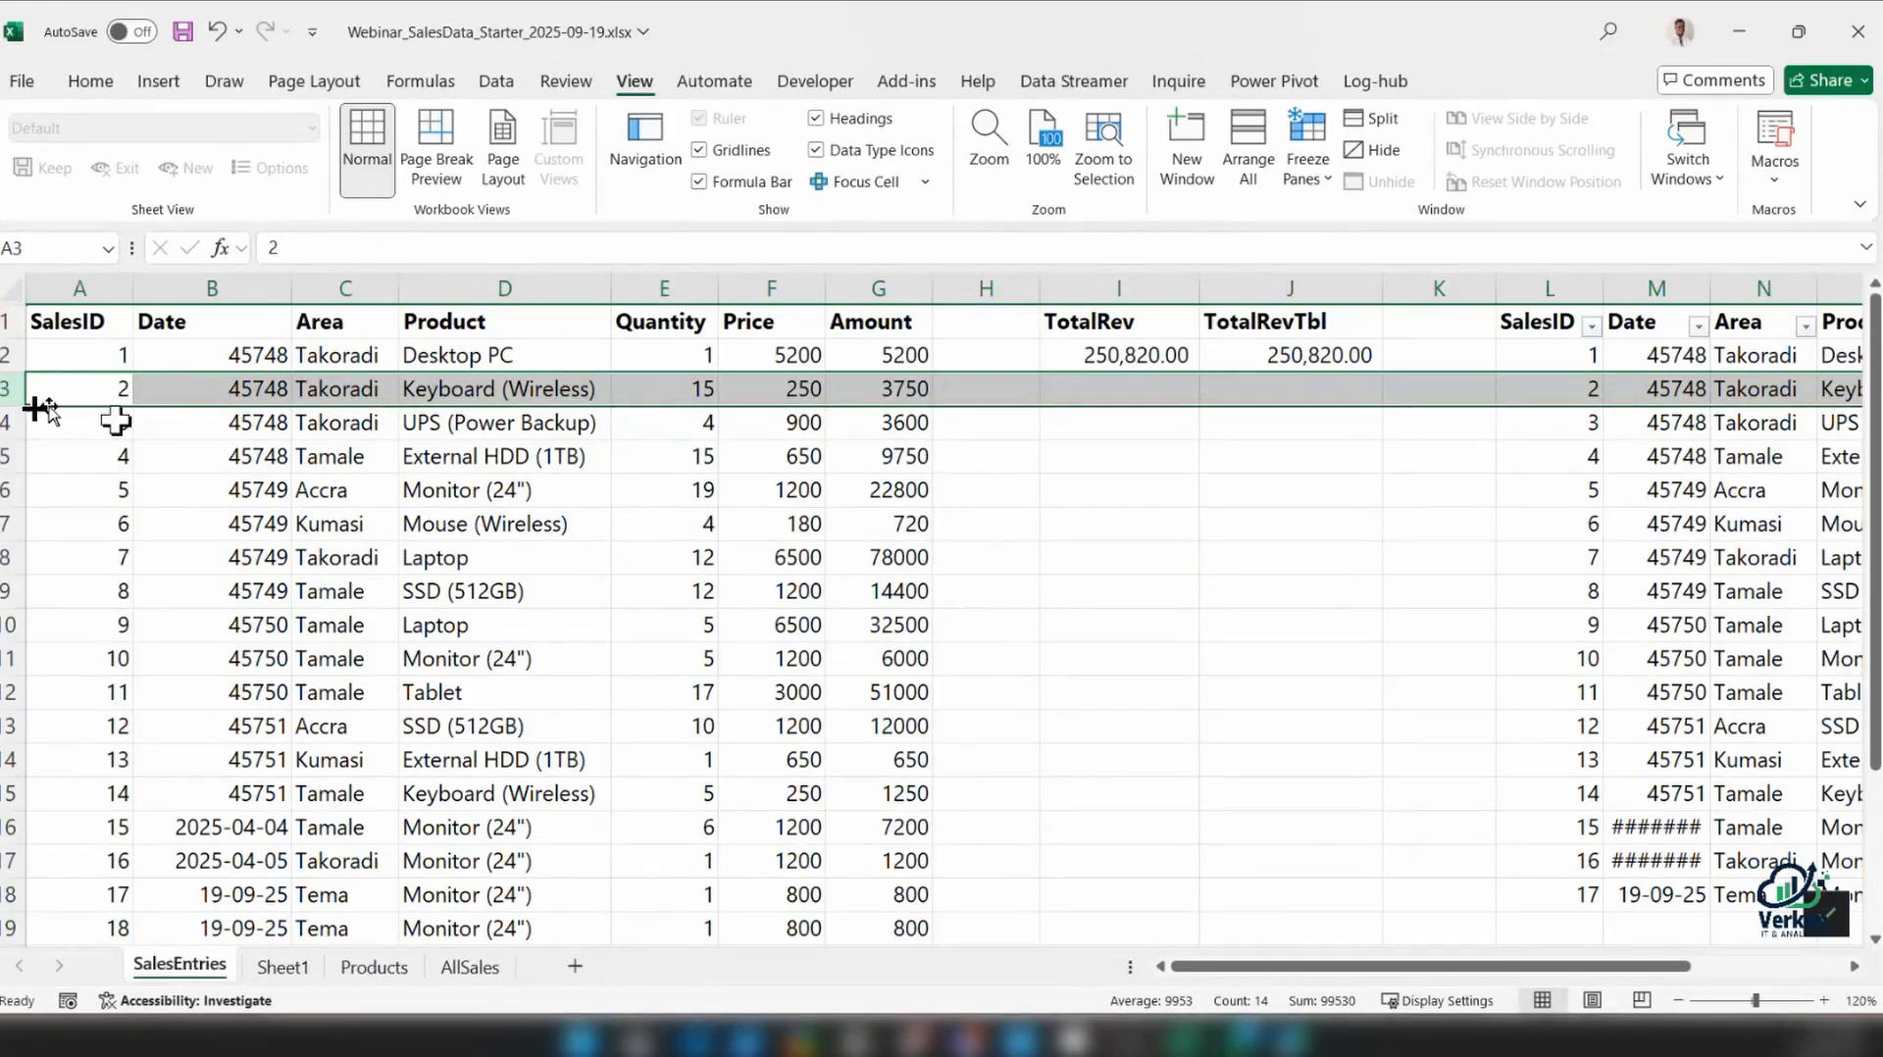
left_click(155, 432)
left_click(9, 392)
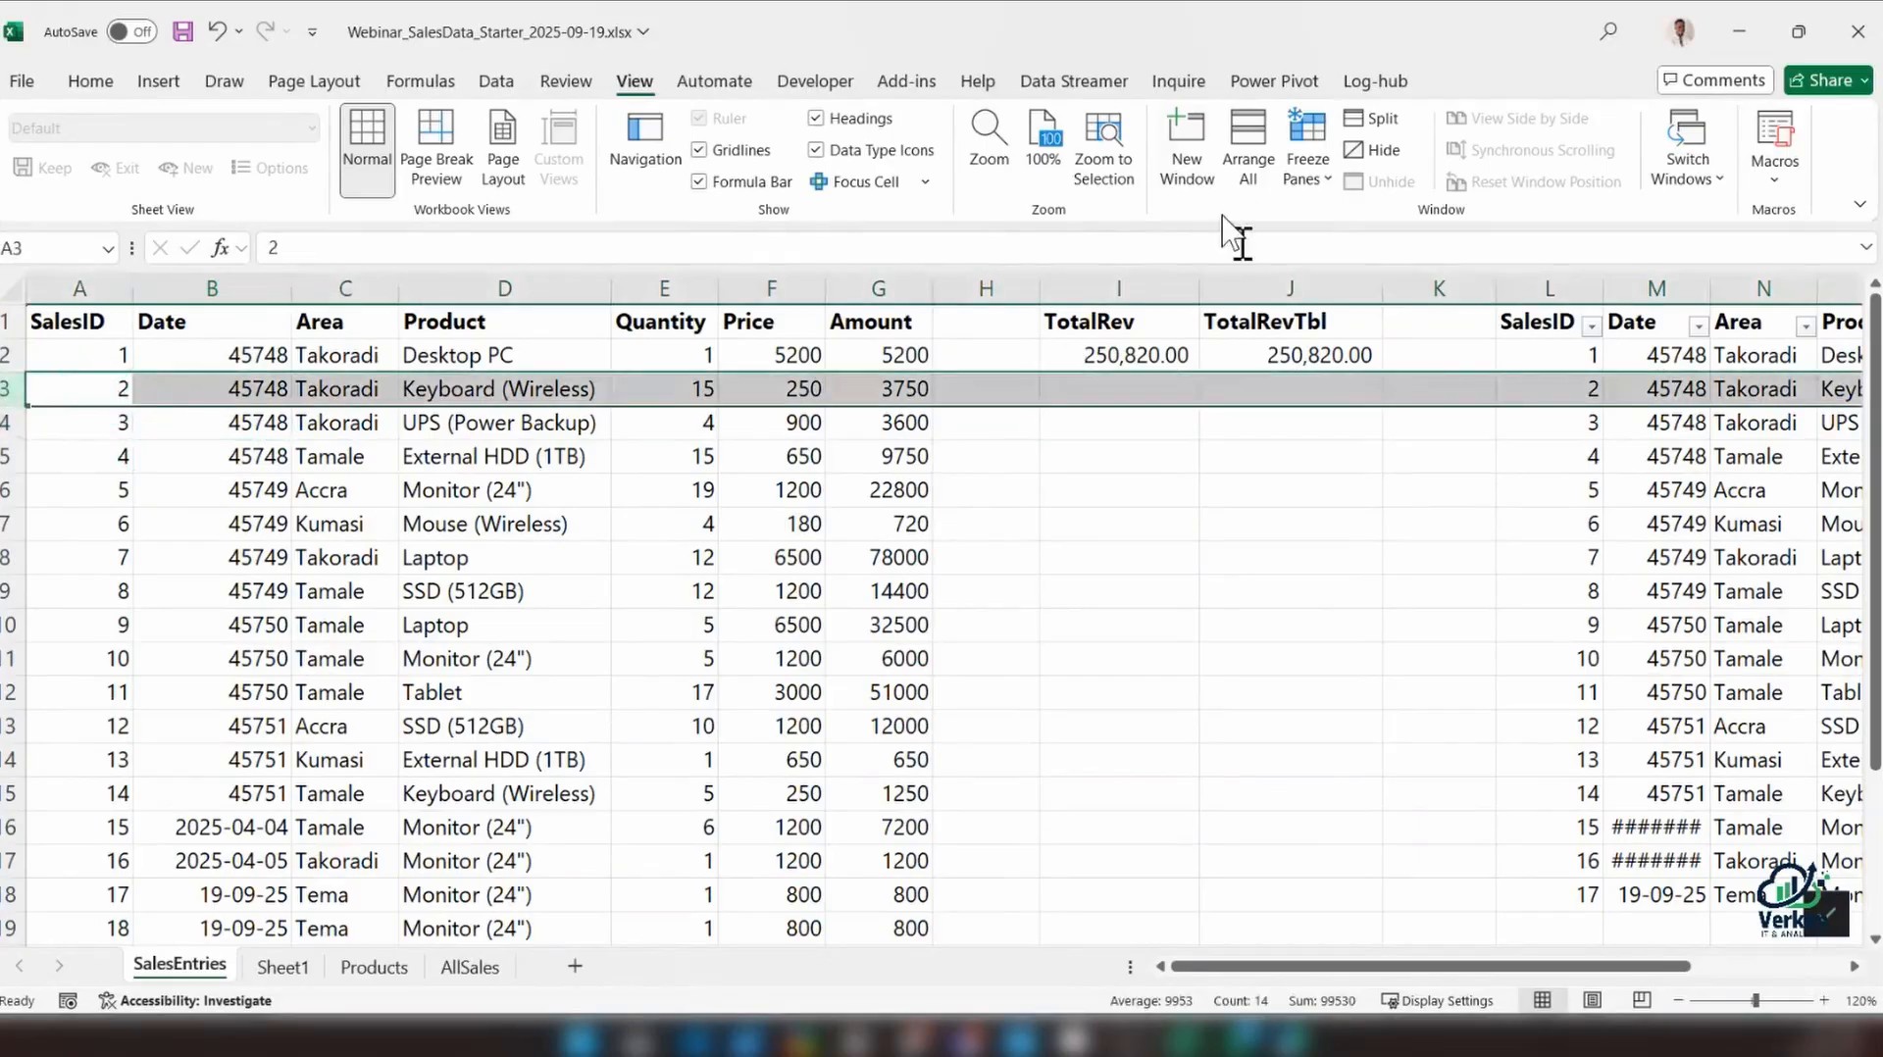
left_click(1308, 147)
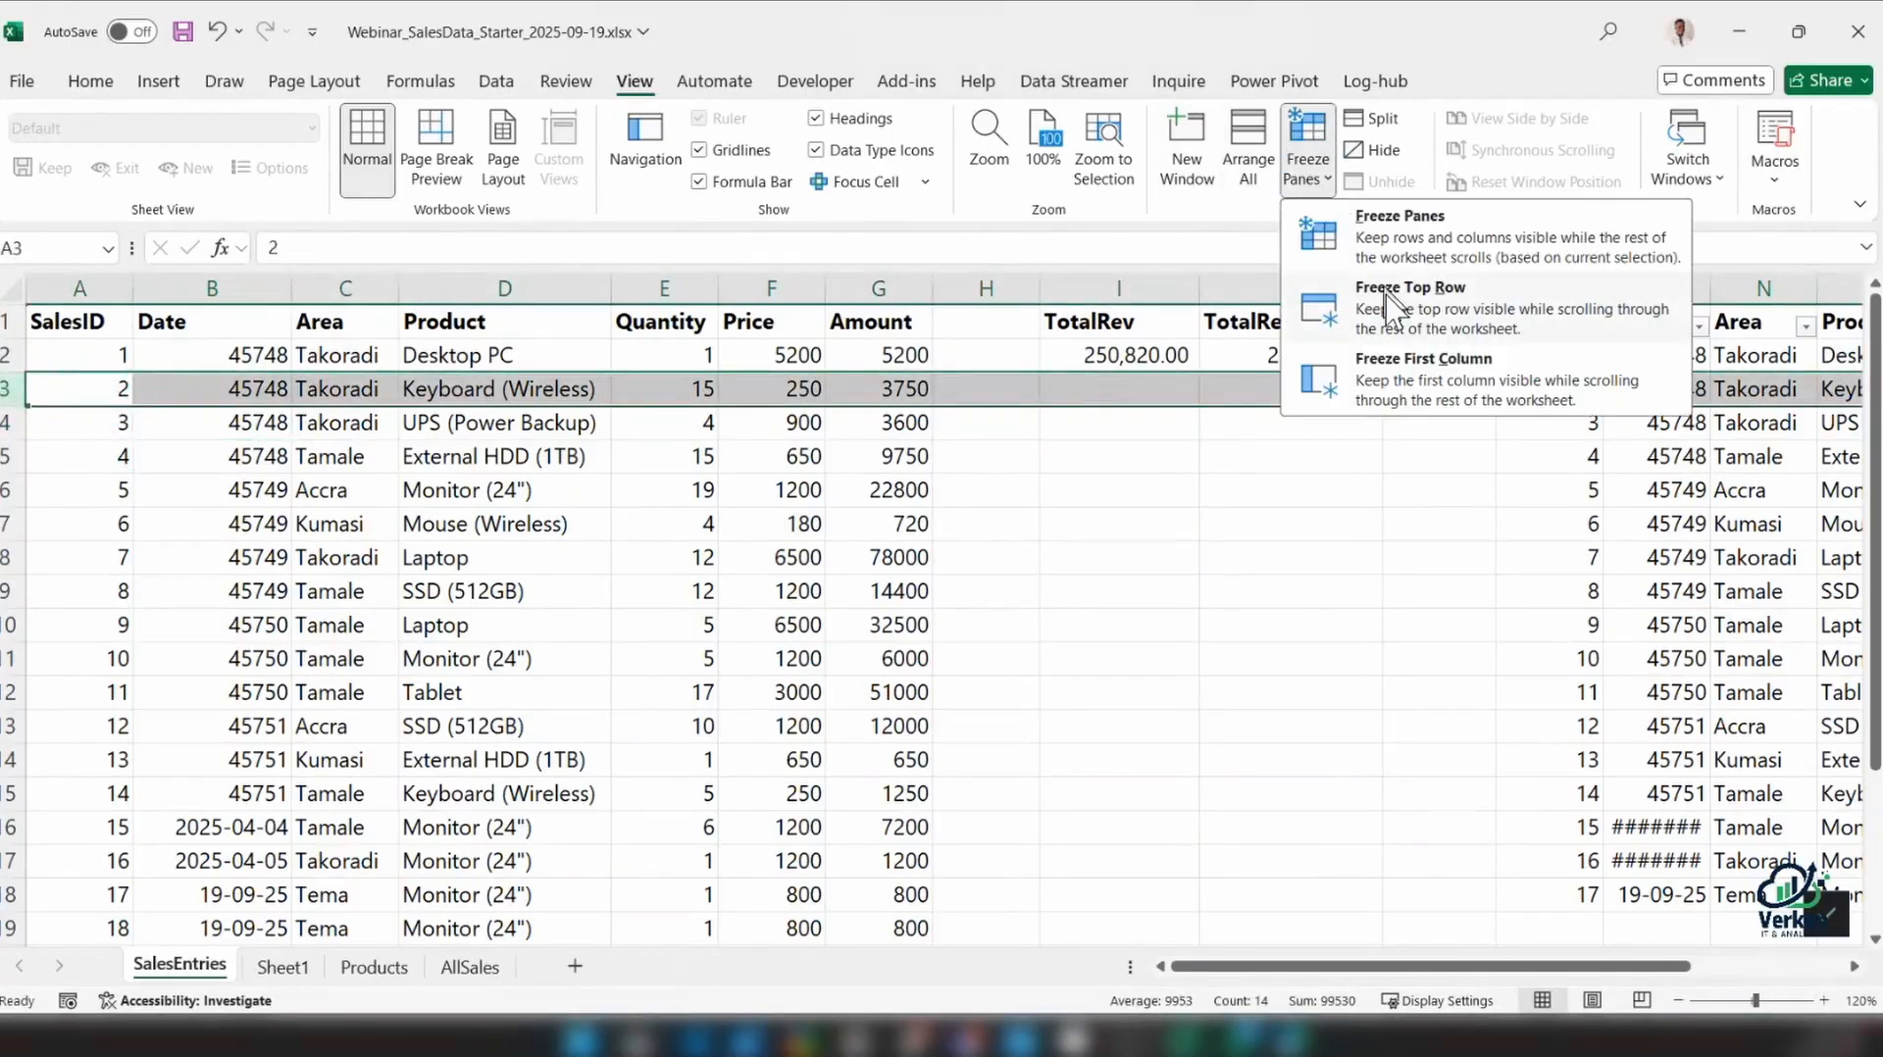
left_click(1419, 245)
left_click(1156, 581)
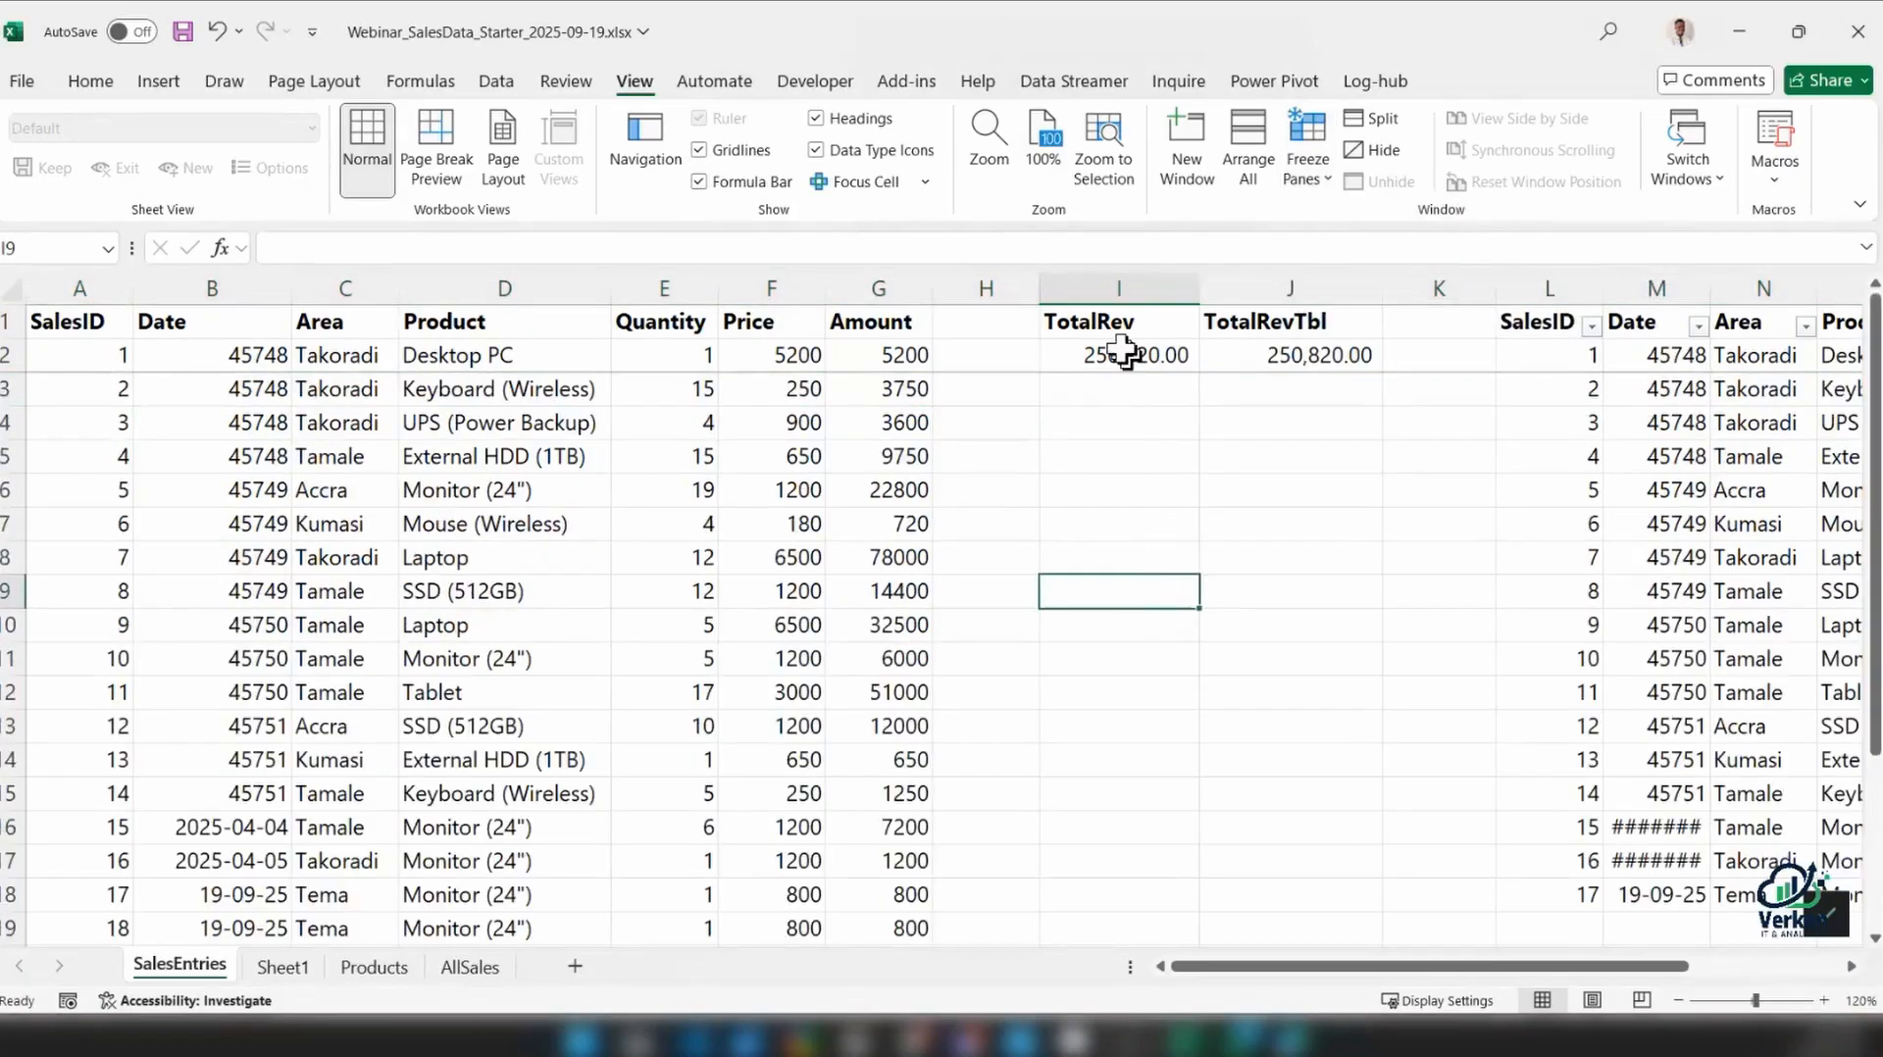
Format the two revenue totals in I2:J2 with a red font colour and bold
left_click_drag(1123, 350, 1295, 355)
left_click(90, 80)
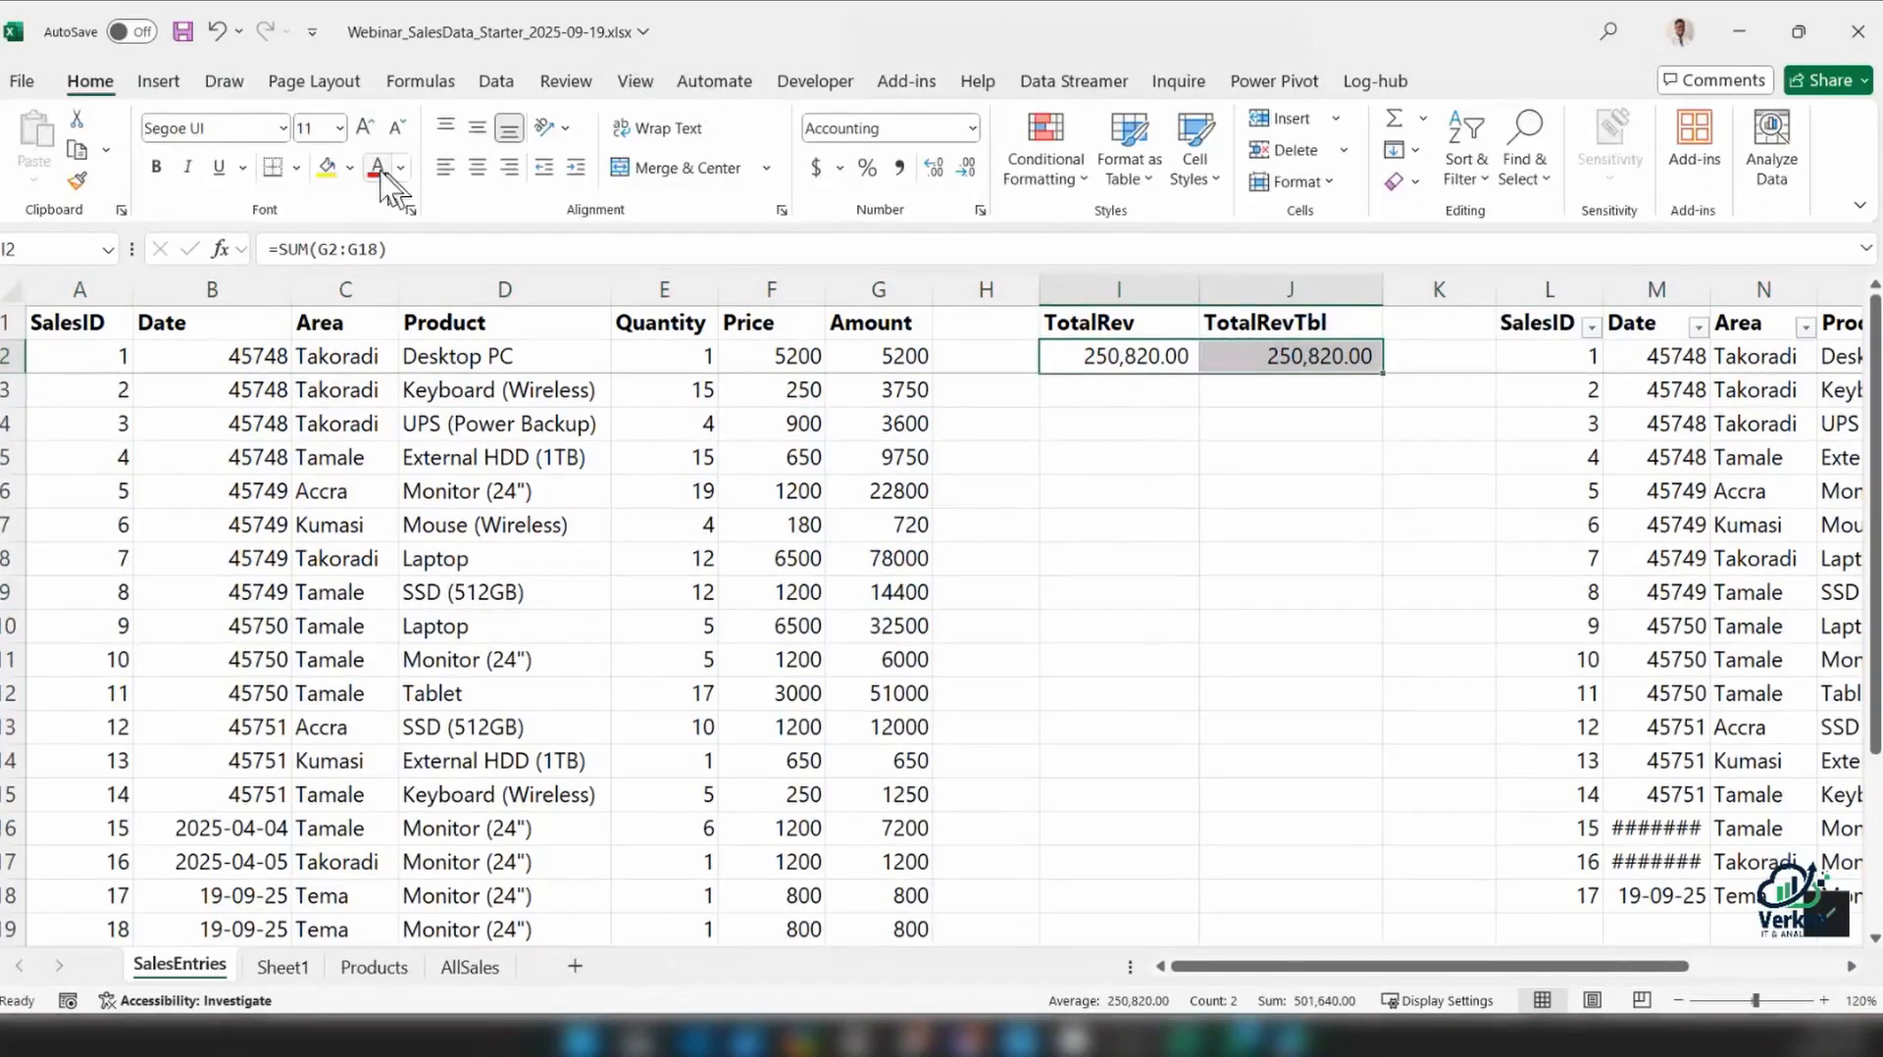
left_click(378, 167)
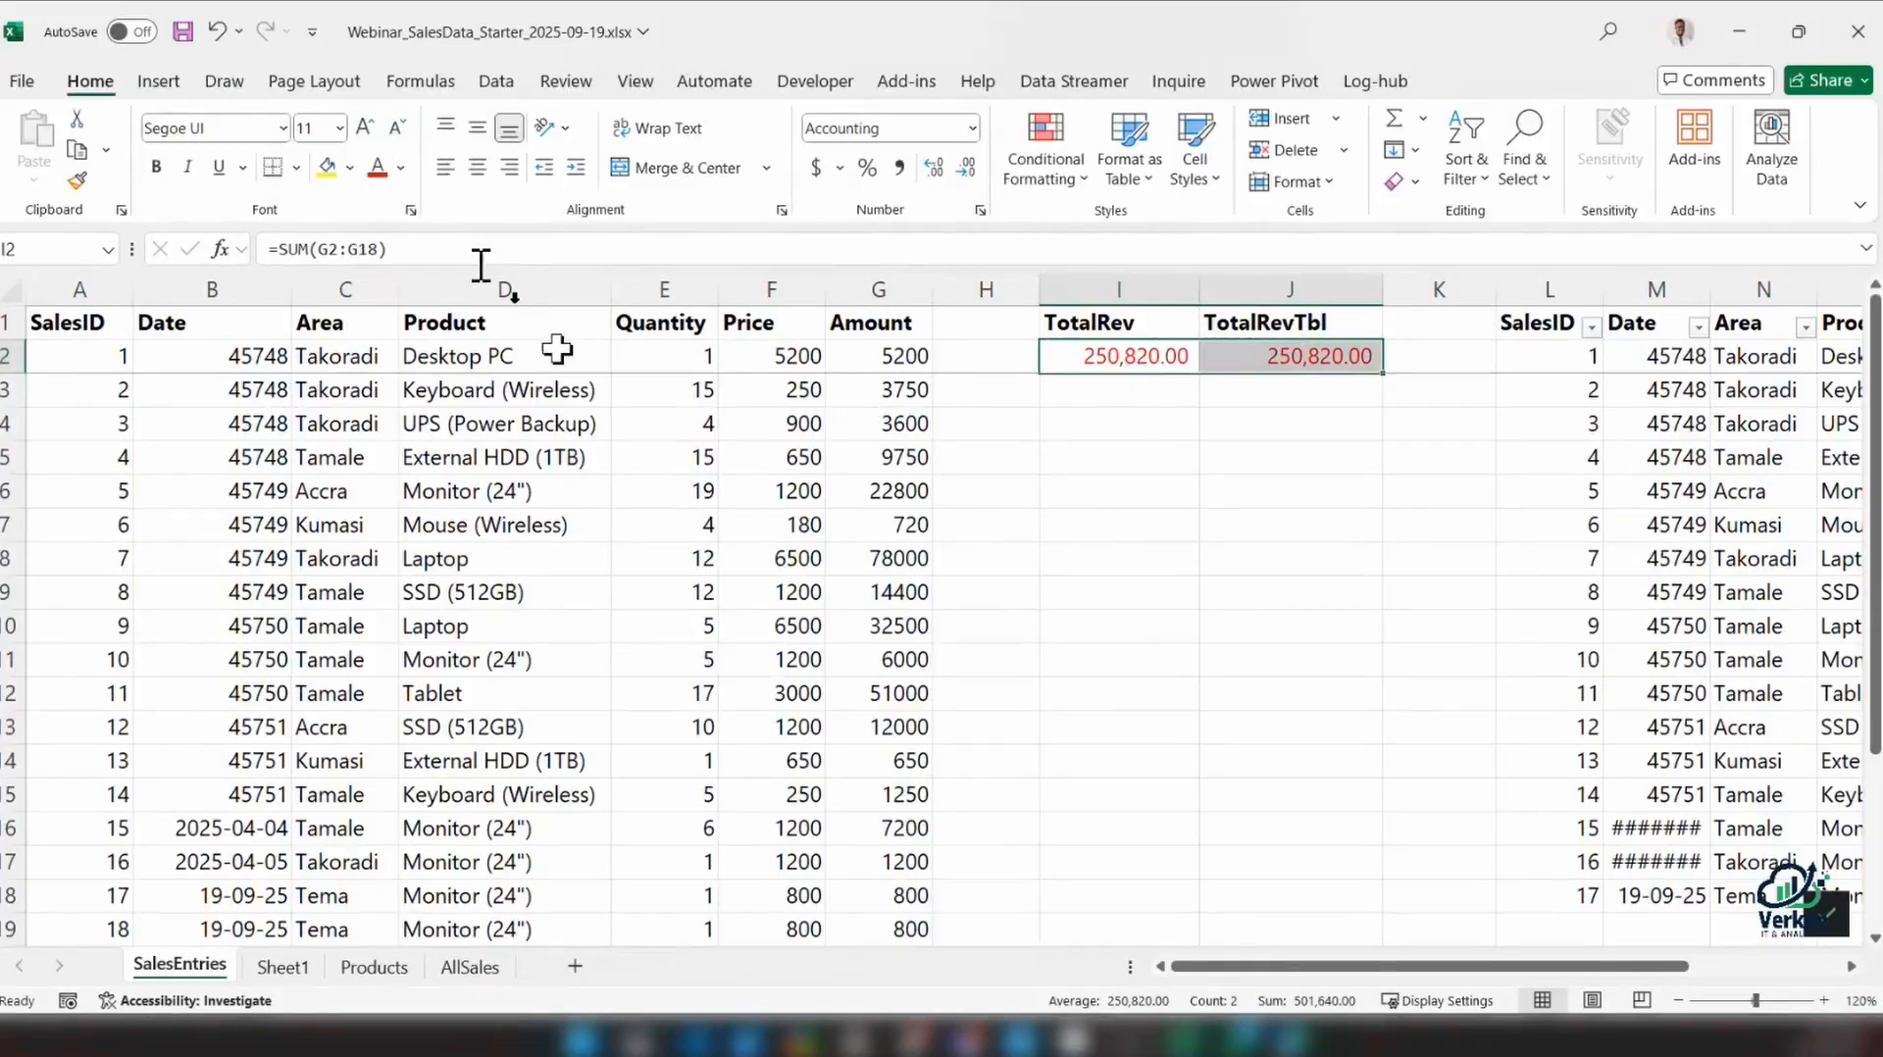
left_click(772, 592)
left_click_drag(1128, 357, 1269, 357)
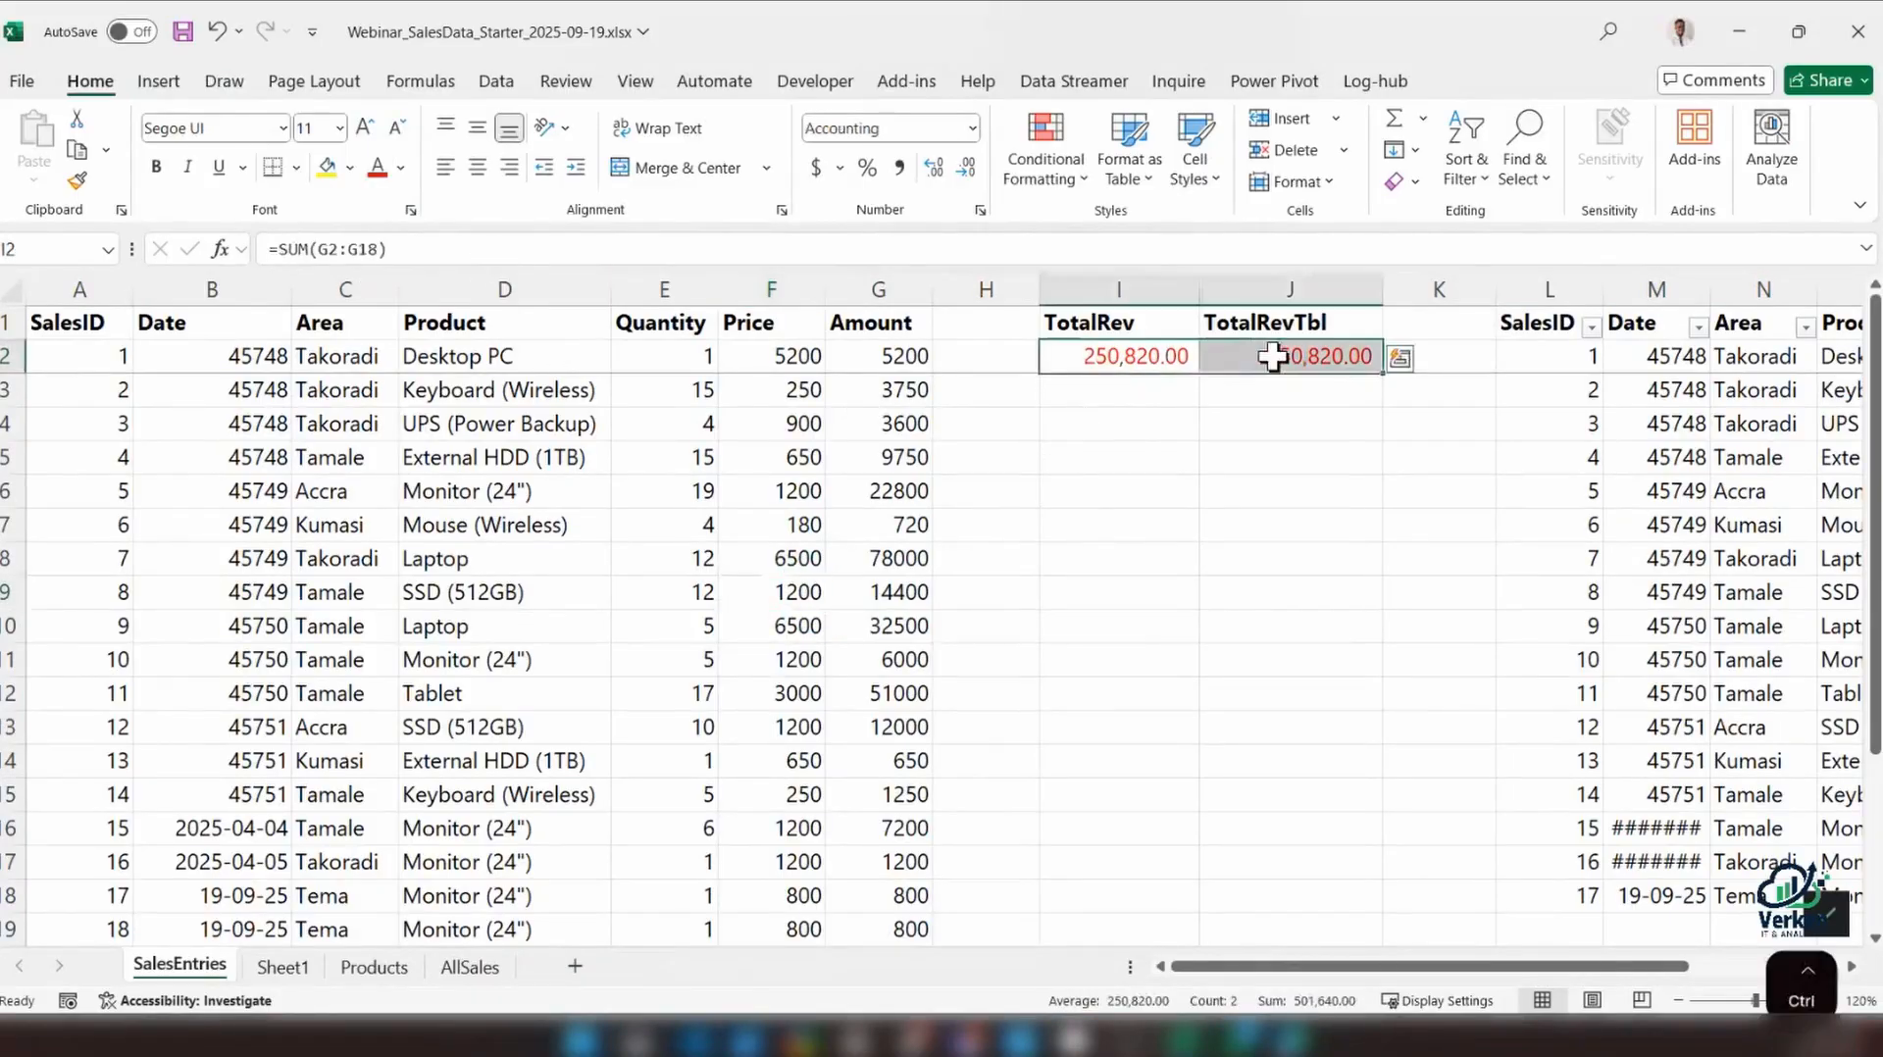
key("ctrl+b")
Set the Quantity in row 19 of the range to 10 and check the TotalRev formula in I2
scroll(643, 673, "down", 4)
scroll(645, 672, "up", 1)
left_click(778, 667)
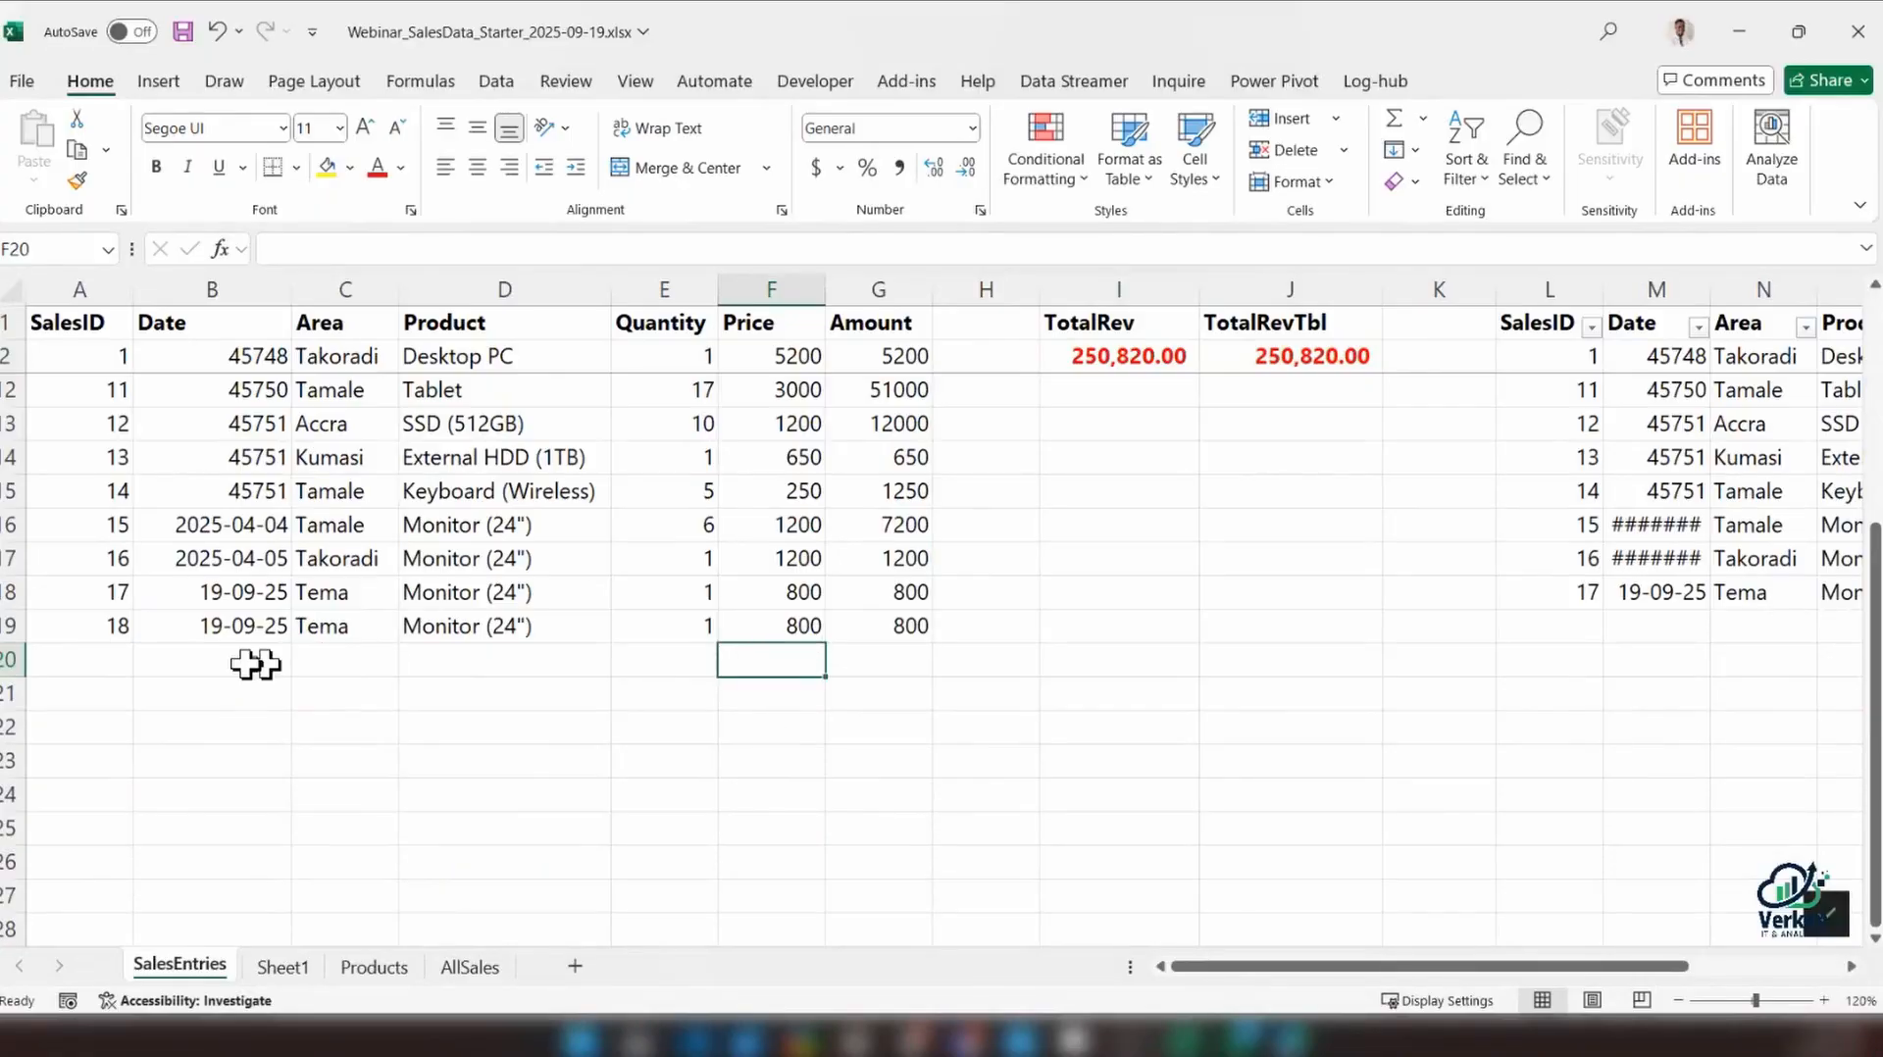
left_click(891, 626)
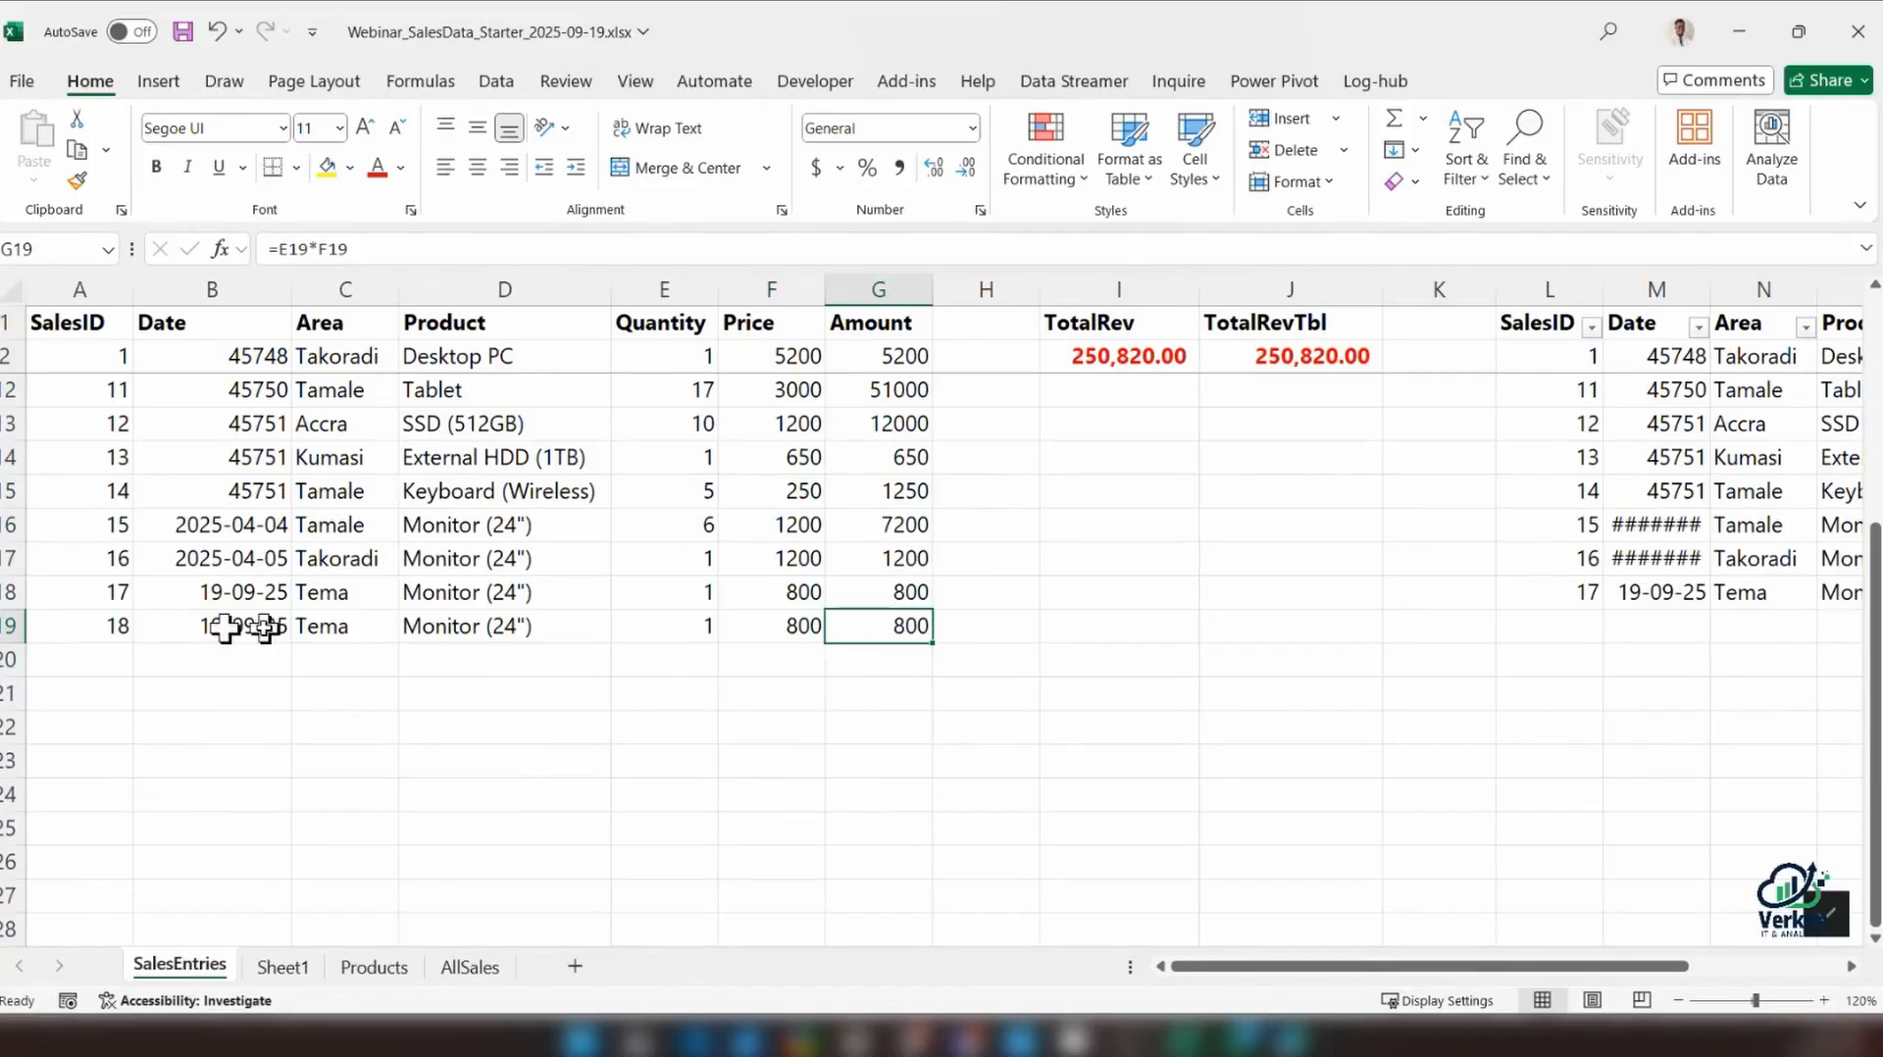
left_click(1087, 357)
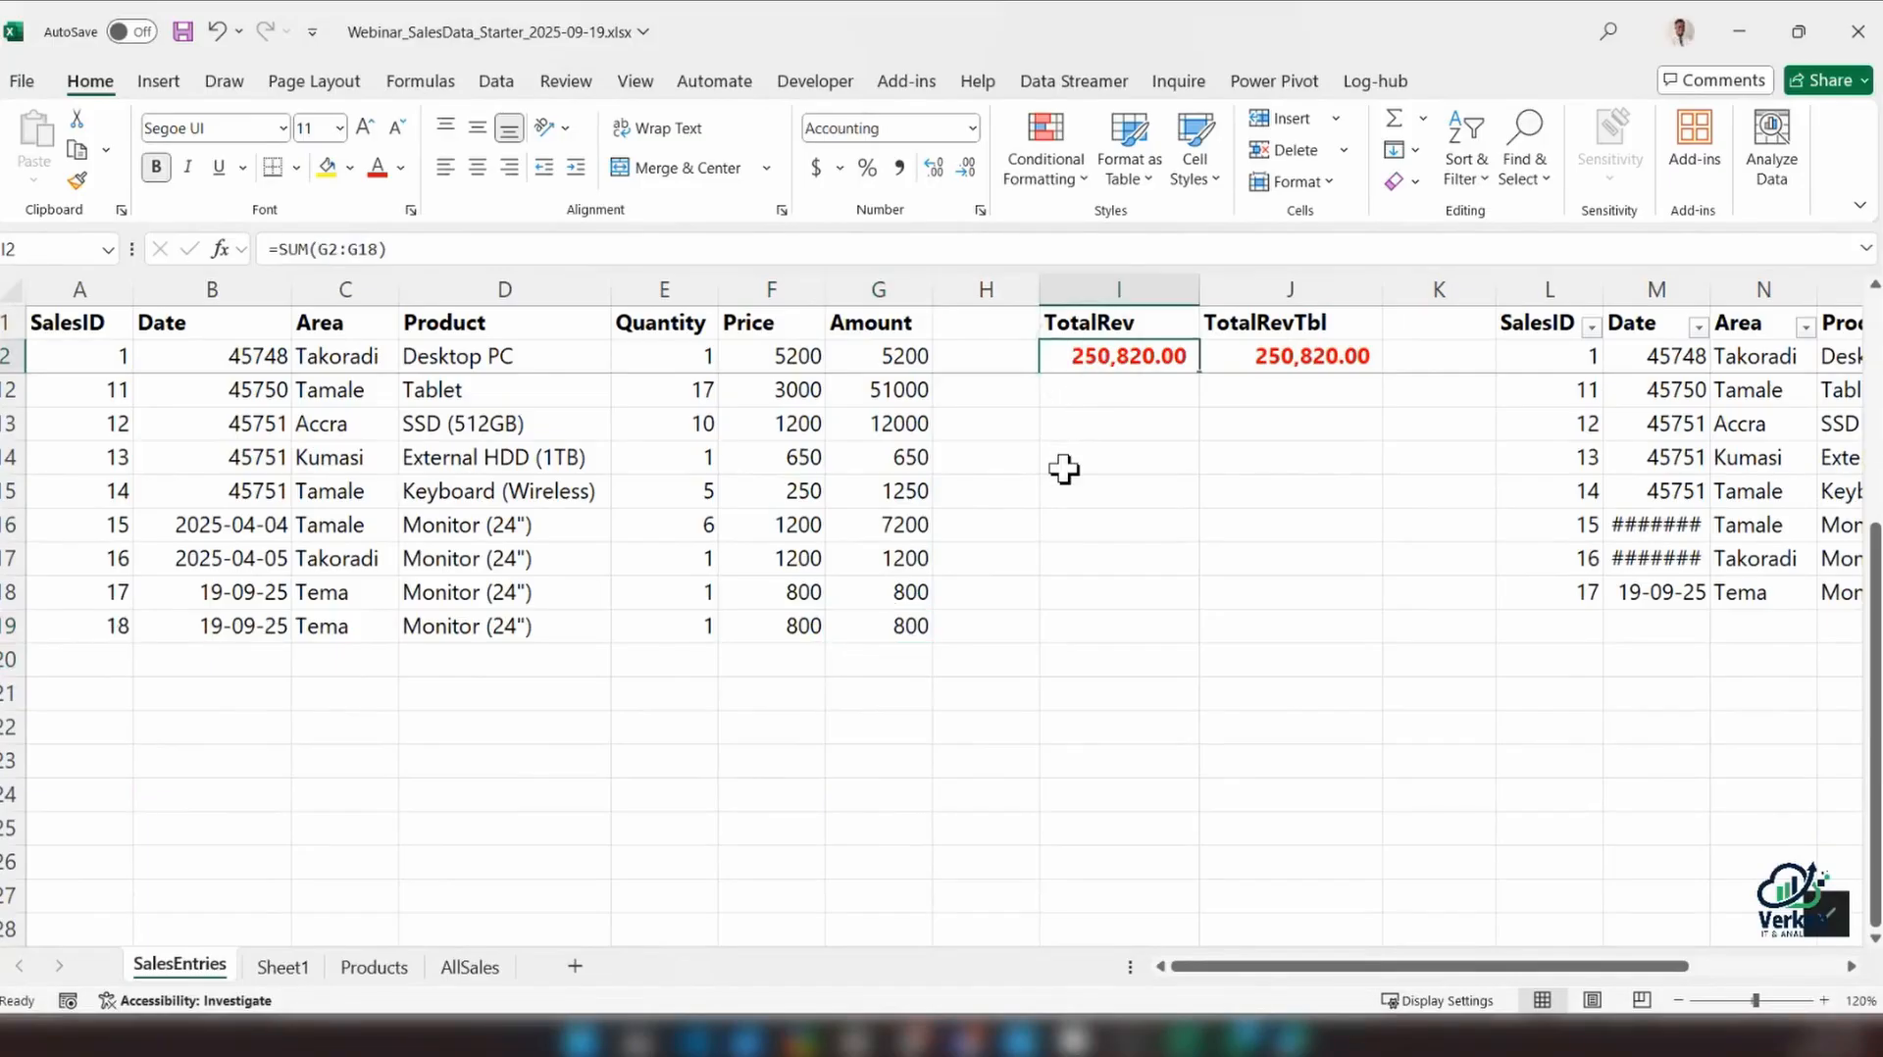
left_click(680, 634)
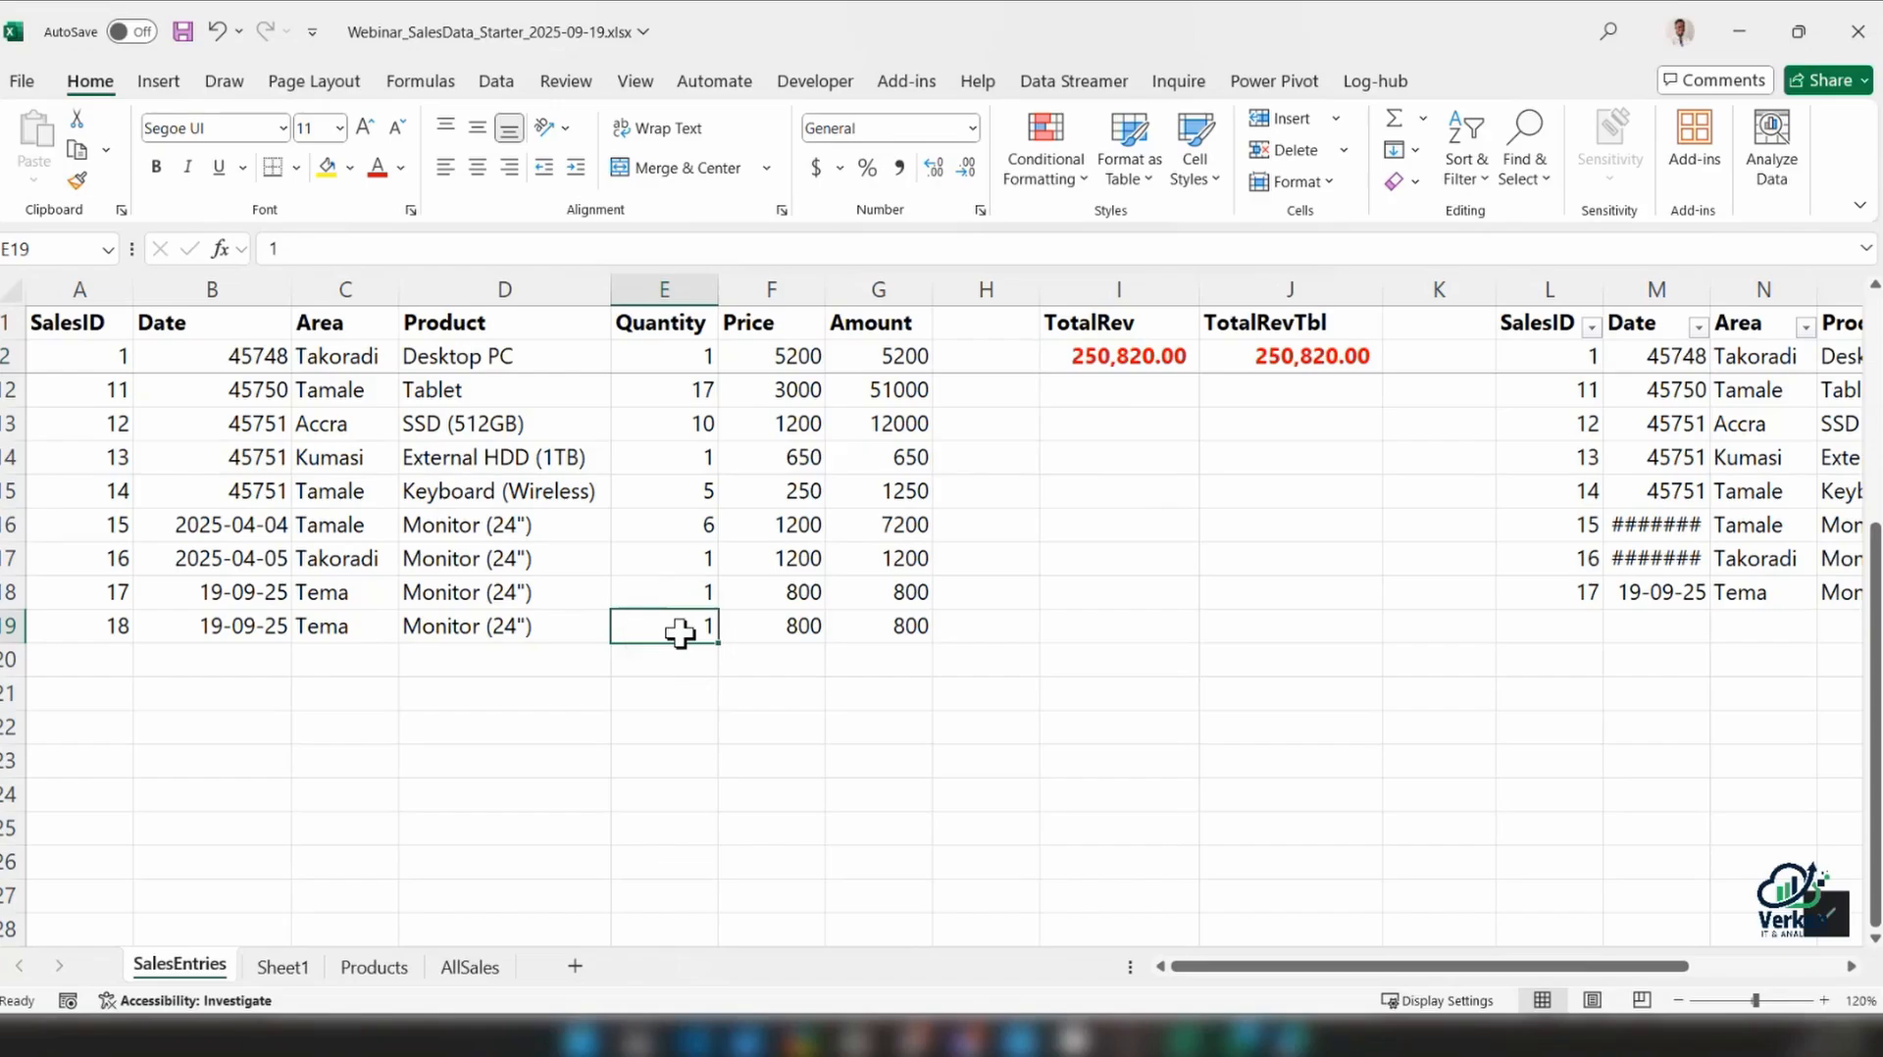
type("10")
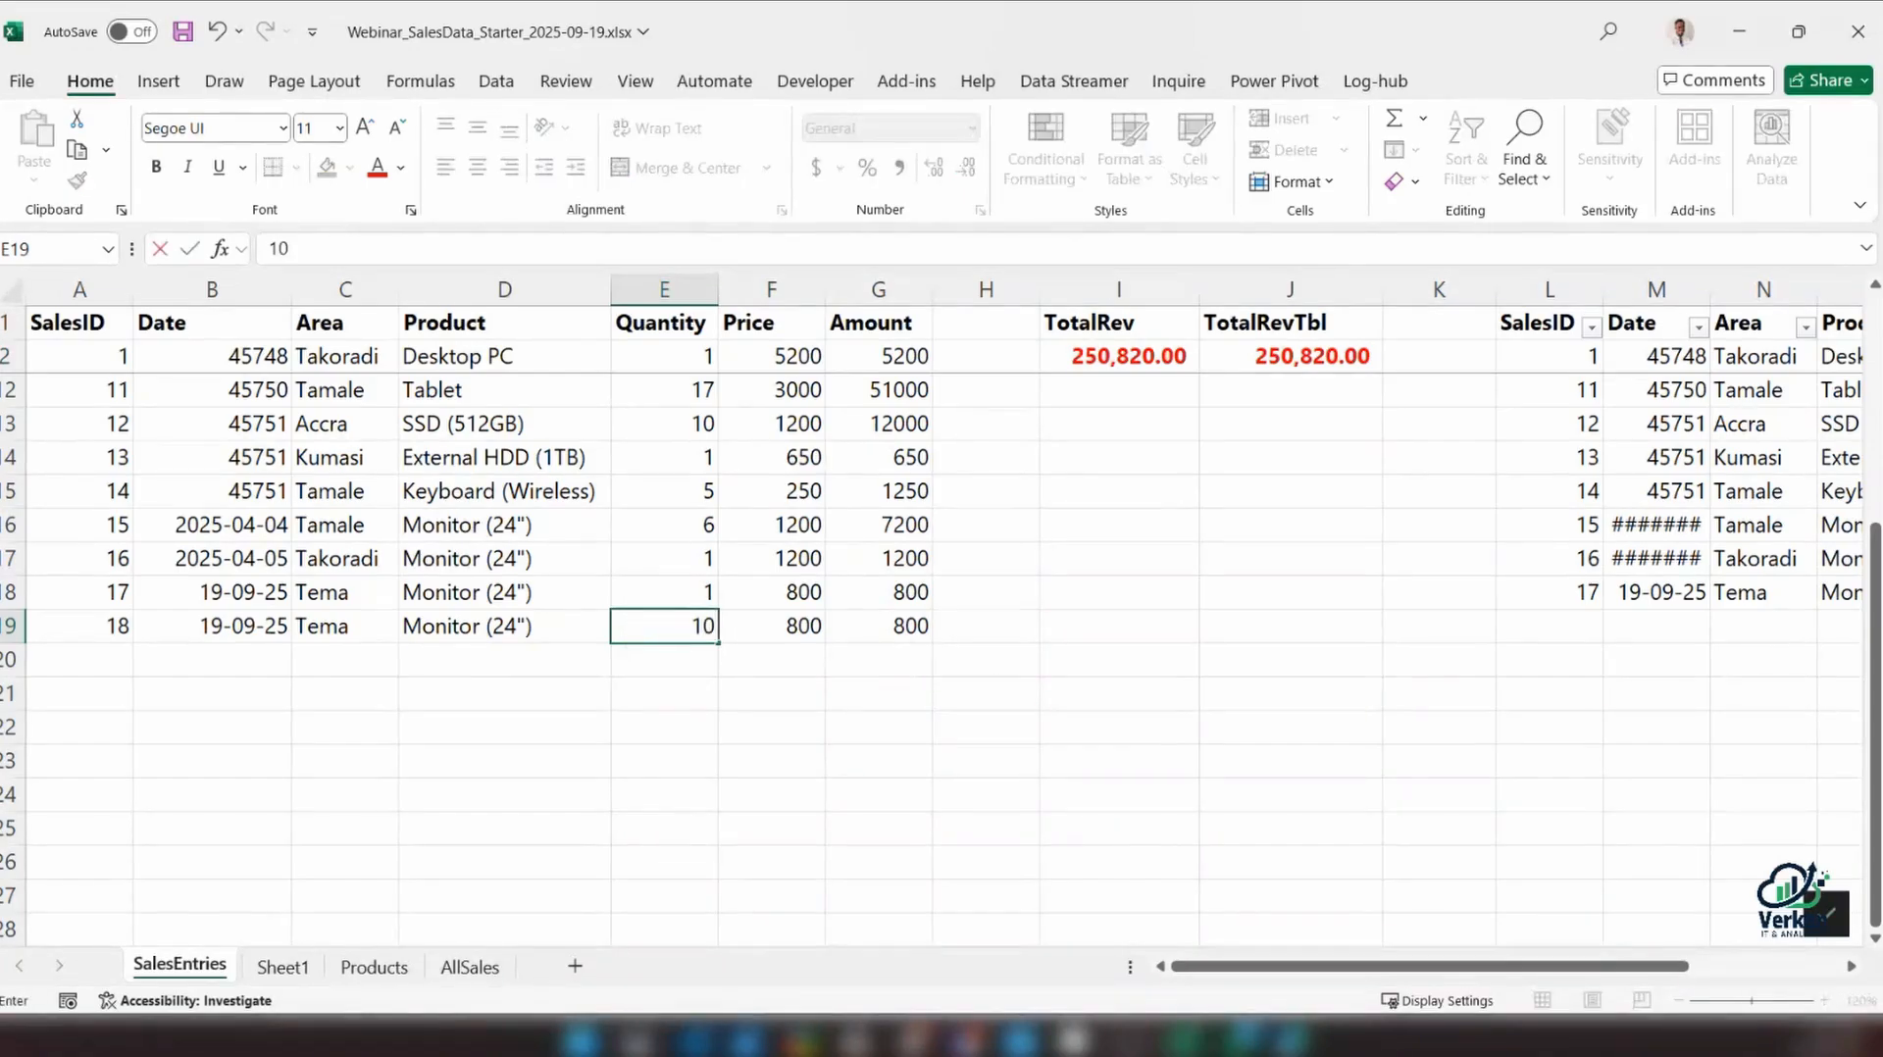
key("Return")
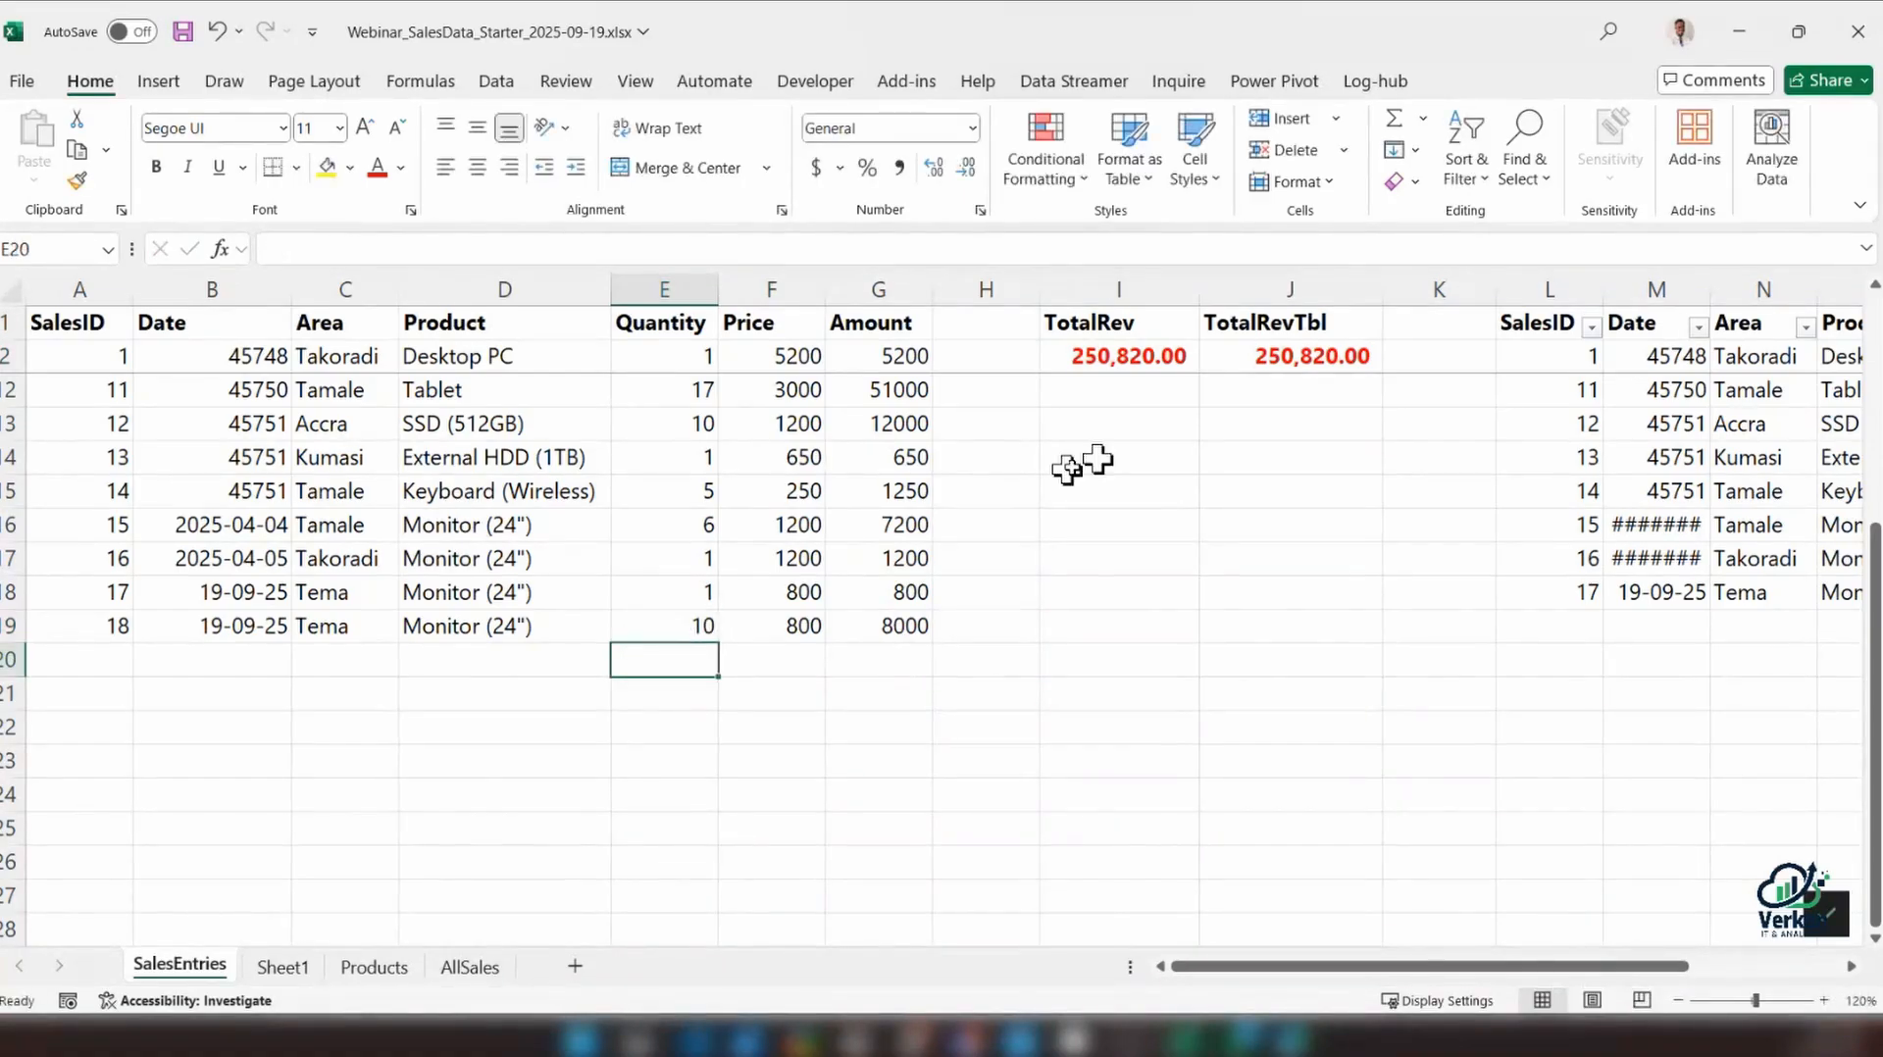
left_click(1118, 357)
Start a new table entry directly below the last table row with SalesID 18
left_click_drag(1547, 966, 1626, 957)
left_click(1042, 624)
type("148")
key("BackSpace")
key("BackSpace")
key("BackSpace")
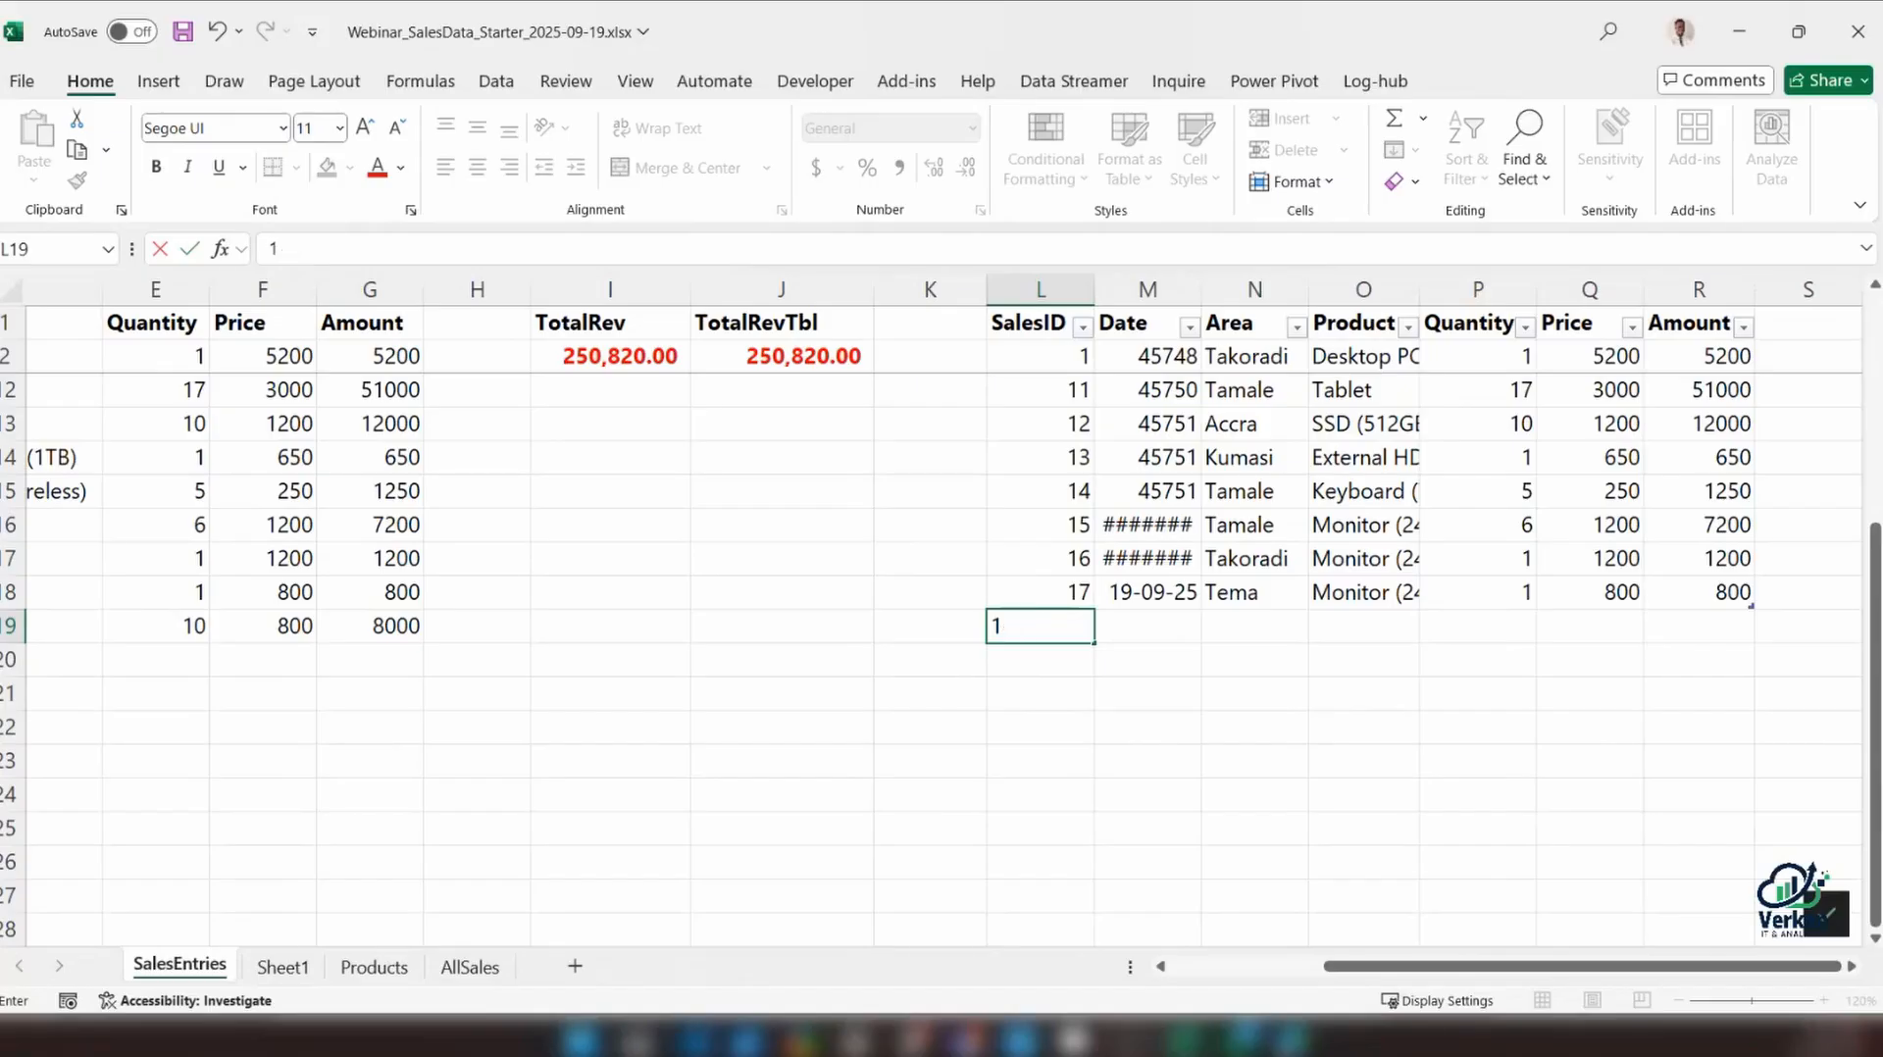
type("18")
key("Tab")
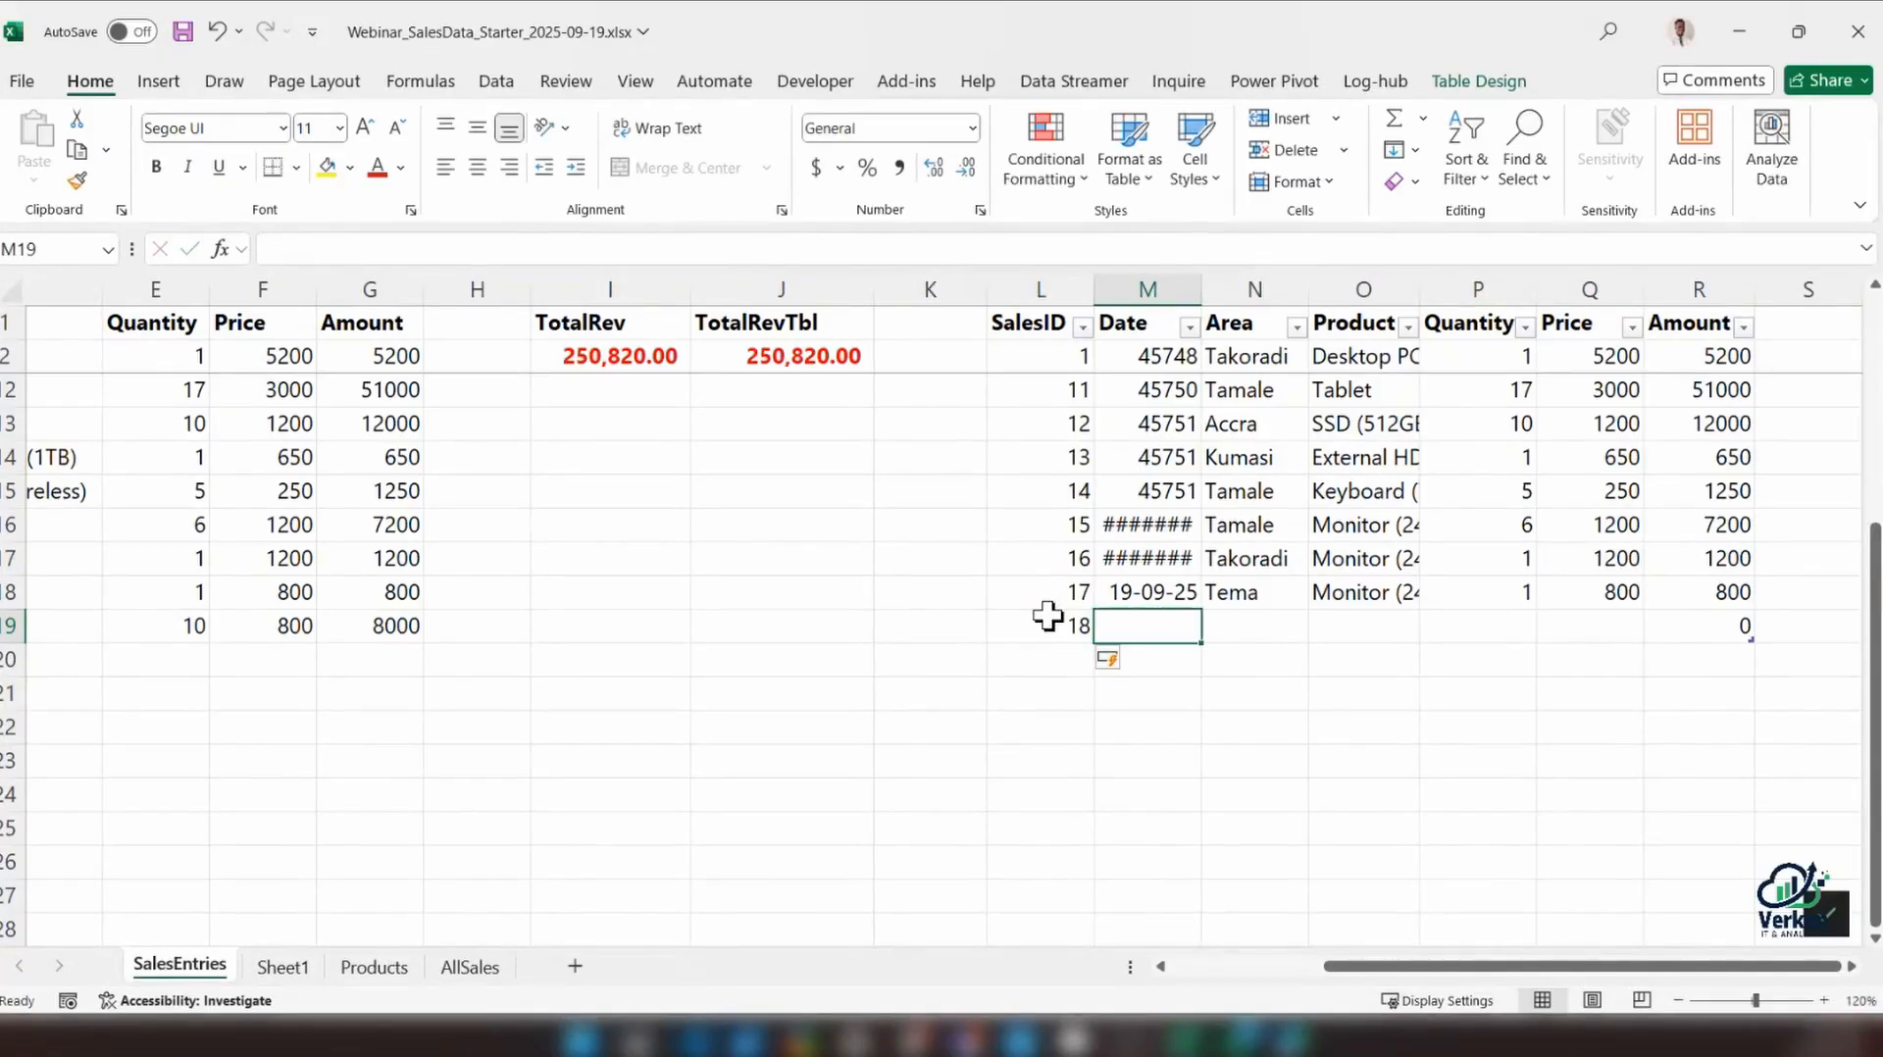
Fill the Date, Area and Product of the new table row down from the row above
key("ctrl")
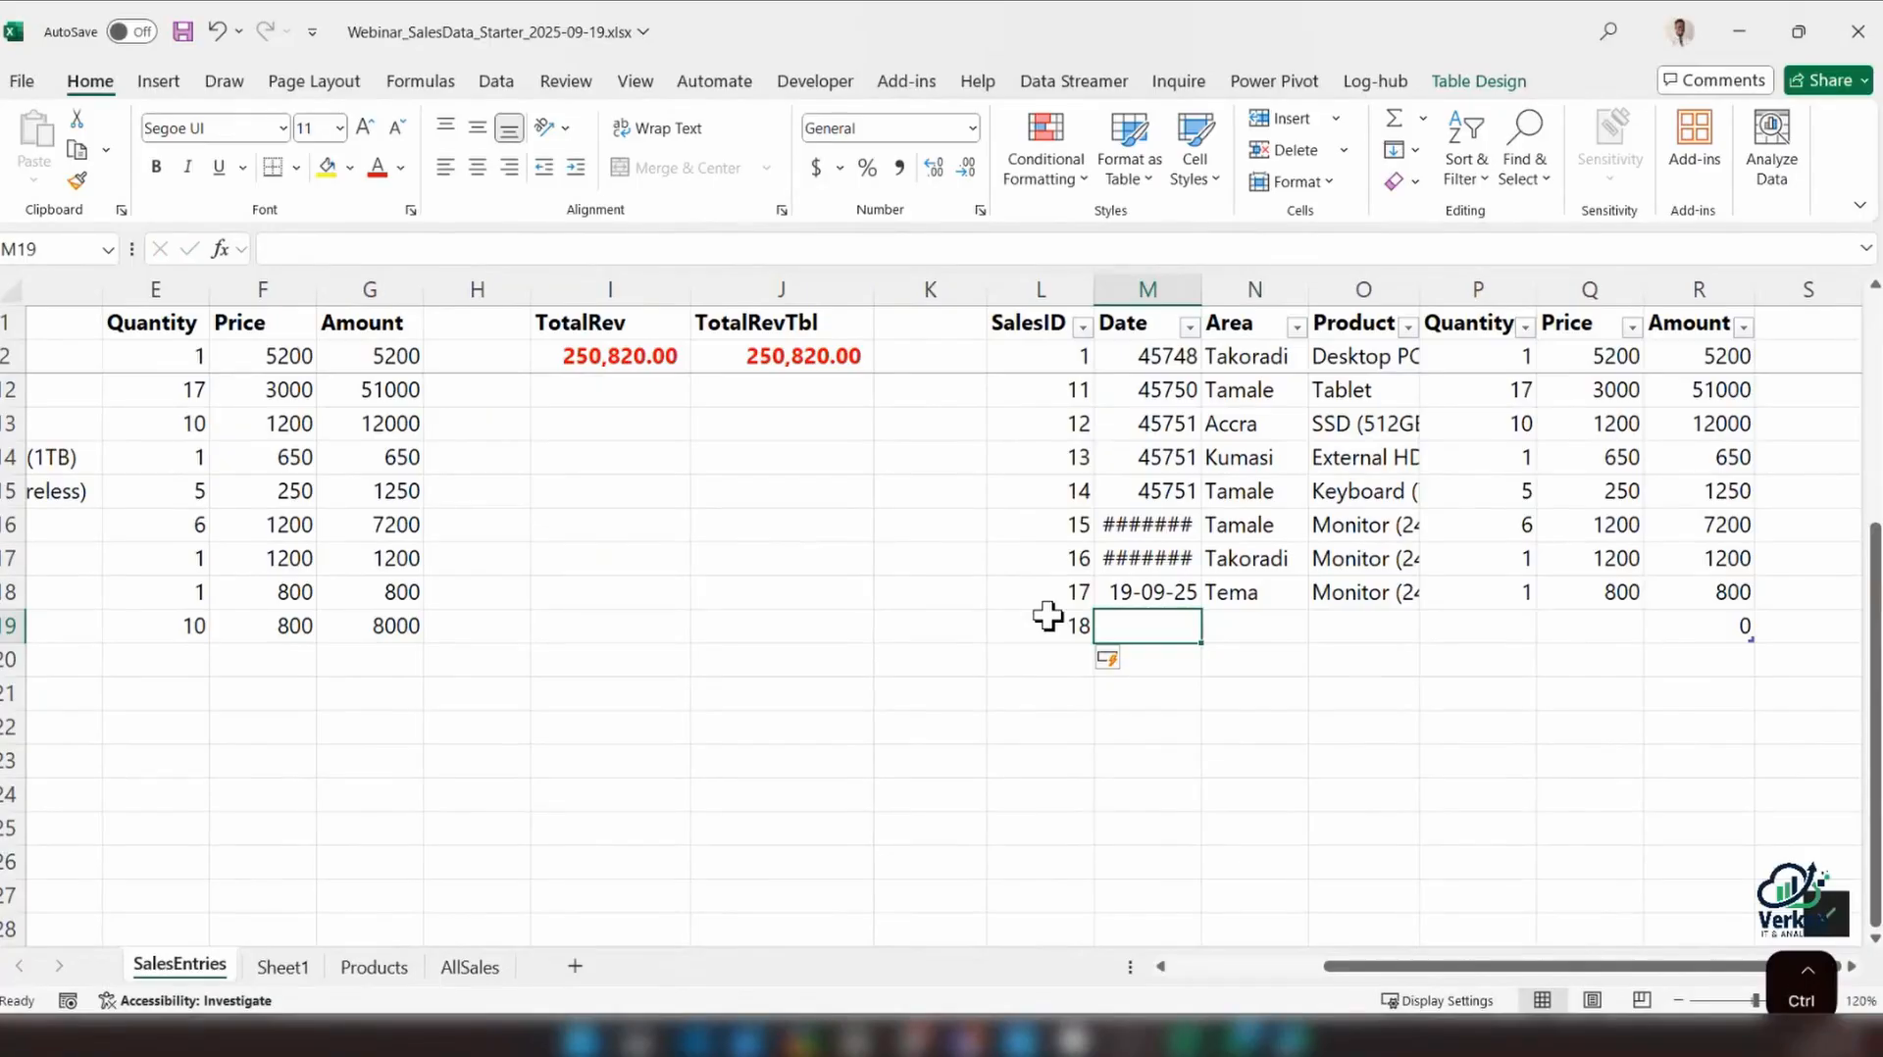
key("ctrl+d")
key("Tab")
key("ctrl+d")
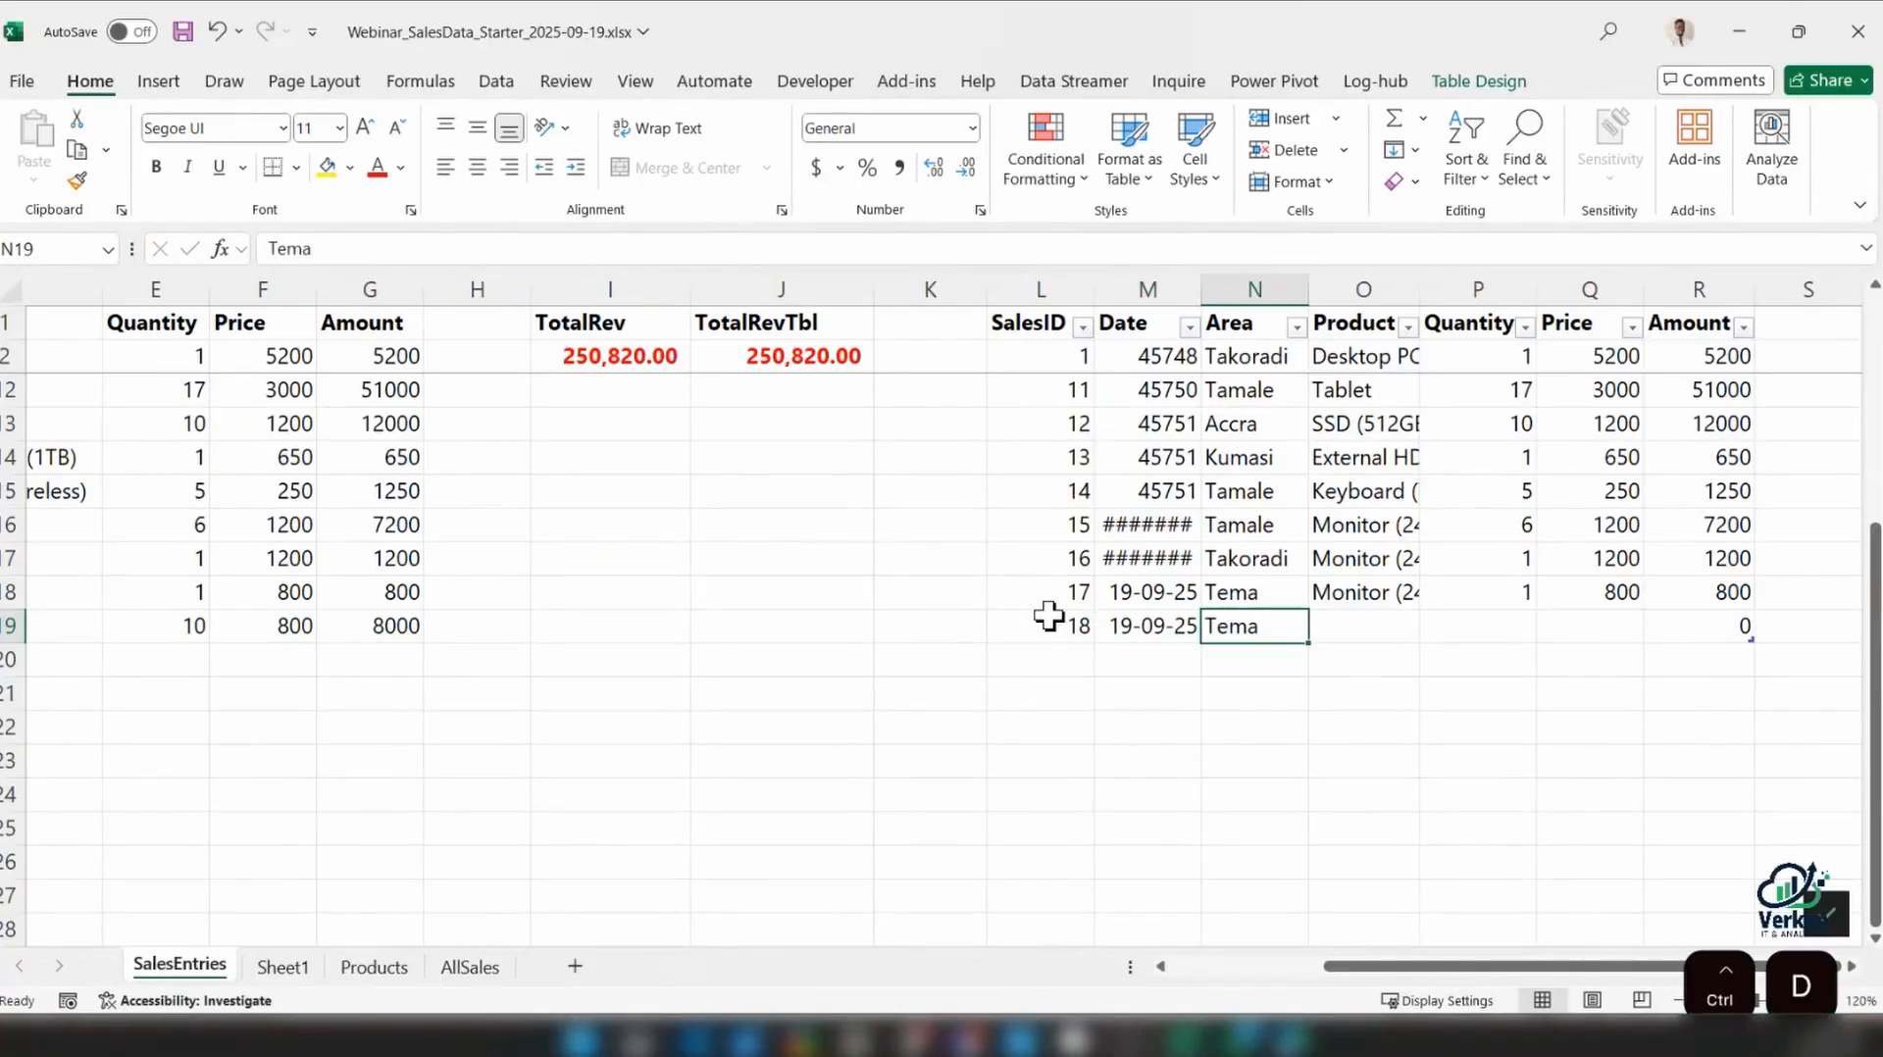
key("Tab")
key("ctrl+d")
Complete the new table row with a Quantity of 10 and a Price of 800
key("Tab")
type("10")
key("Tab")
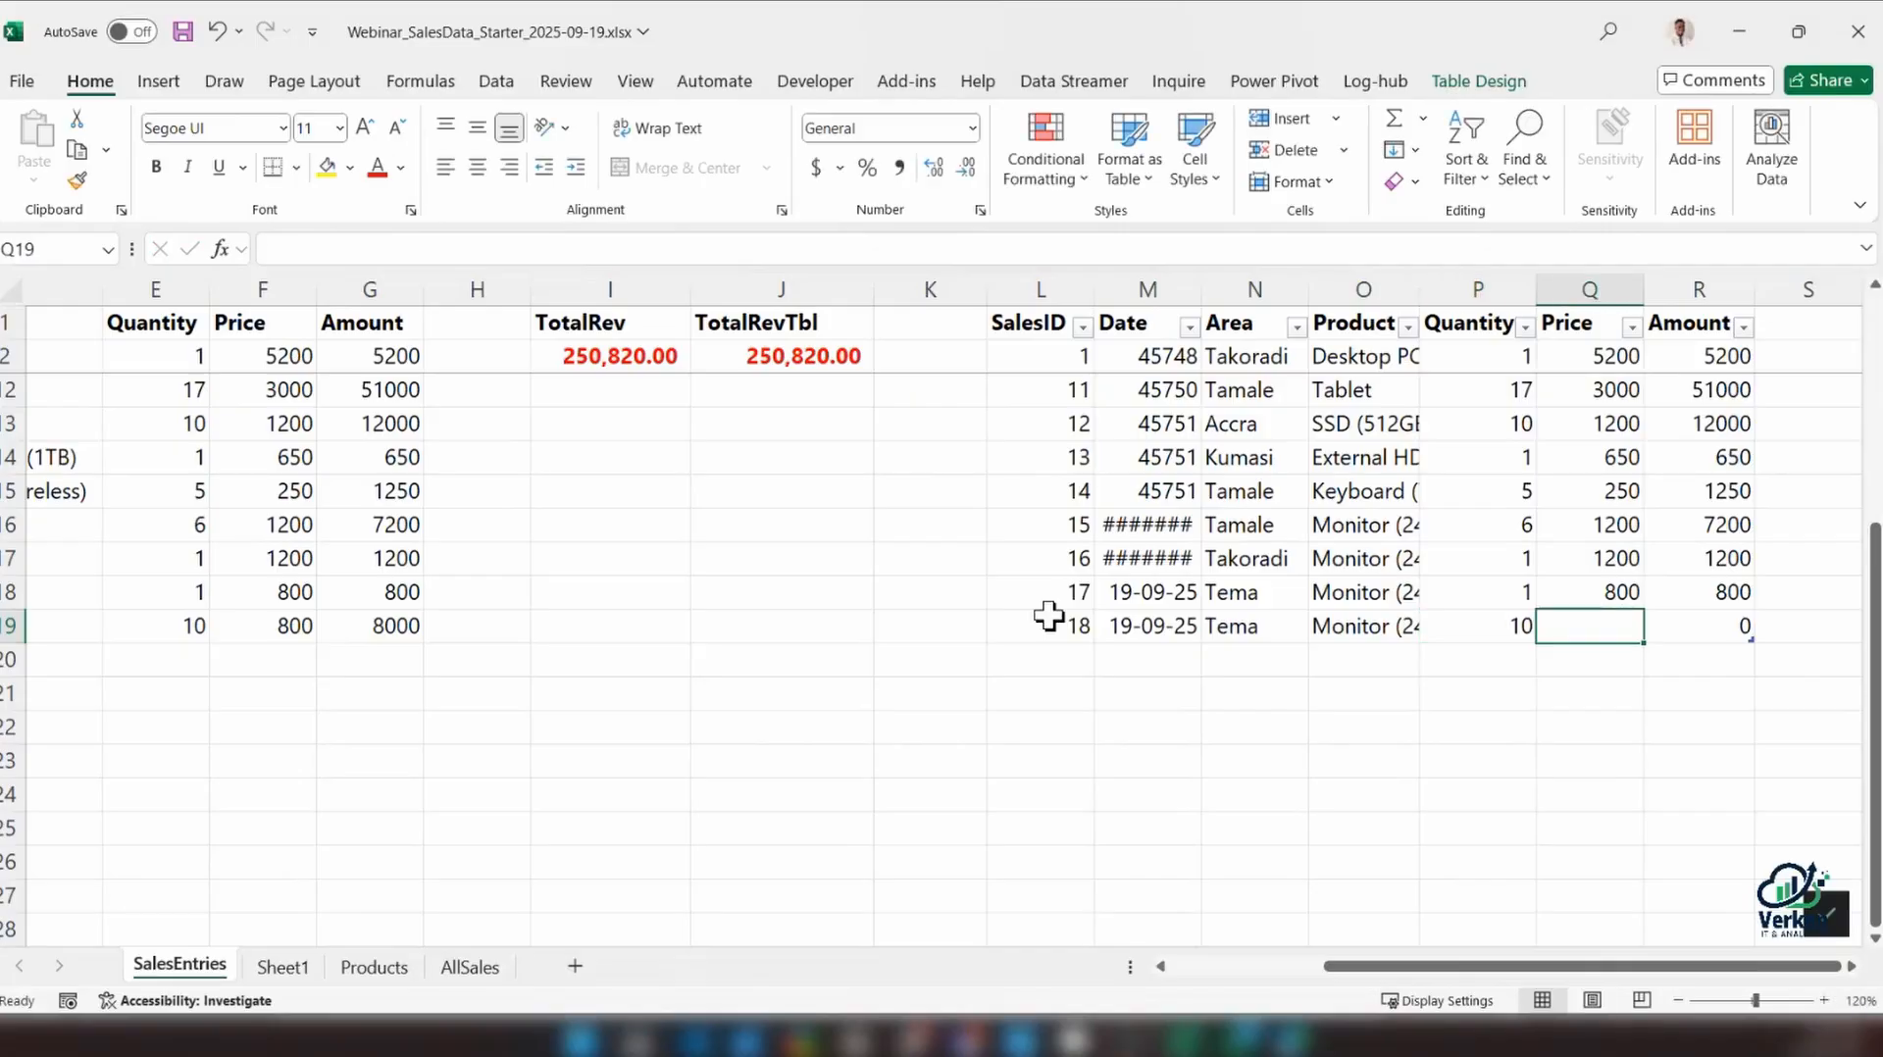
type("800")
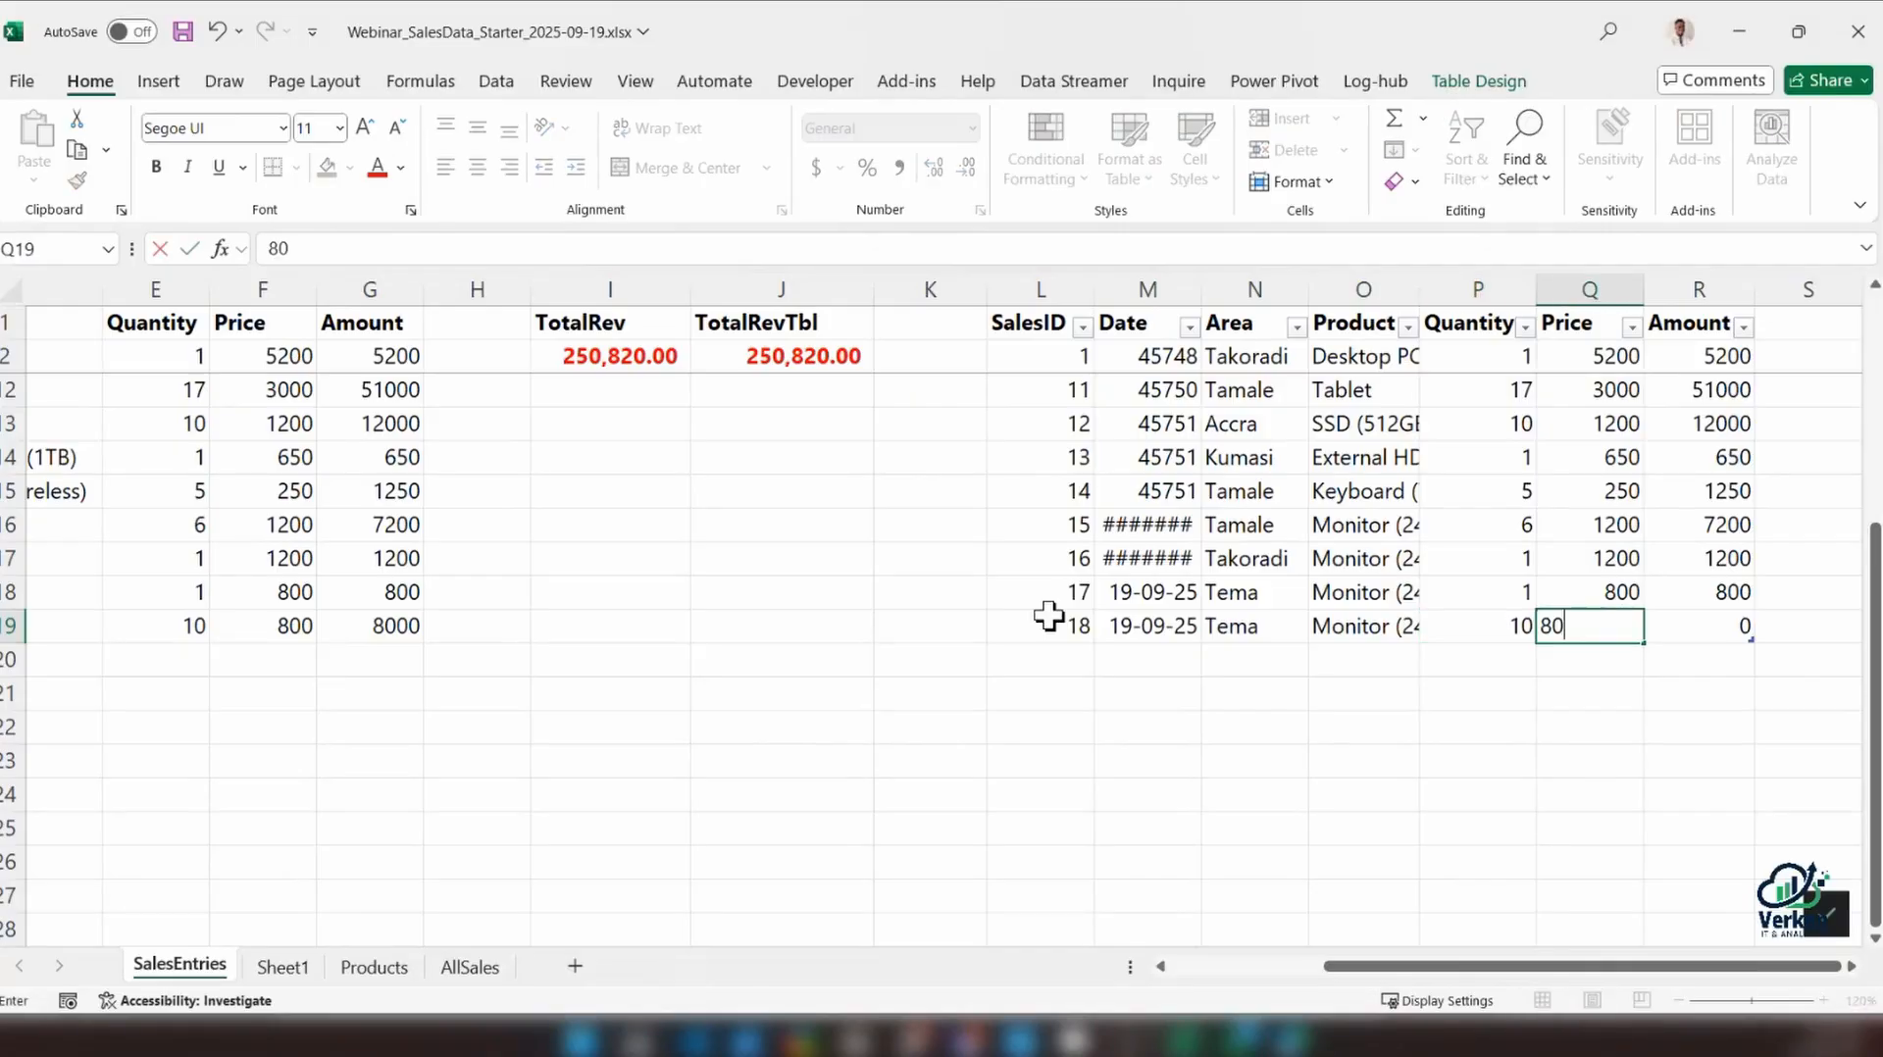
key("Tab")
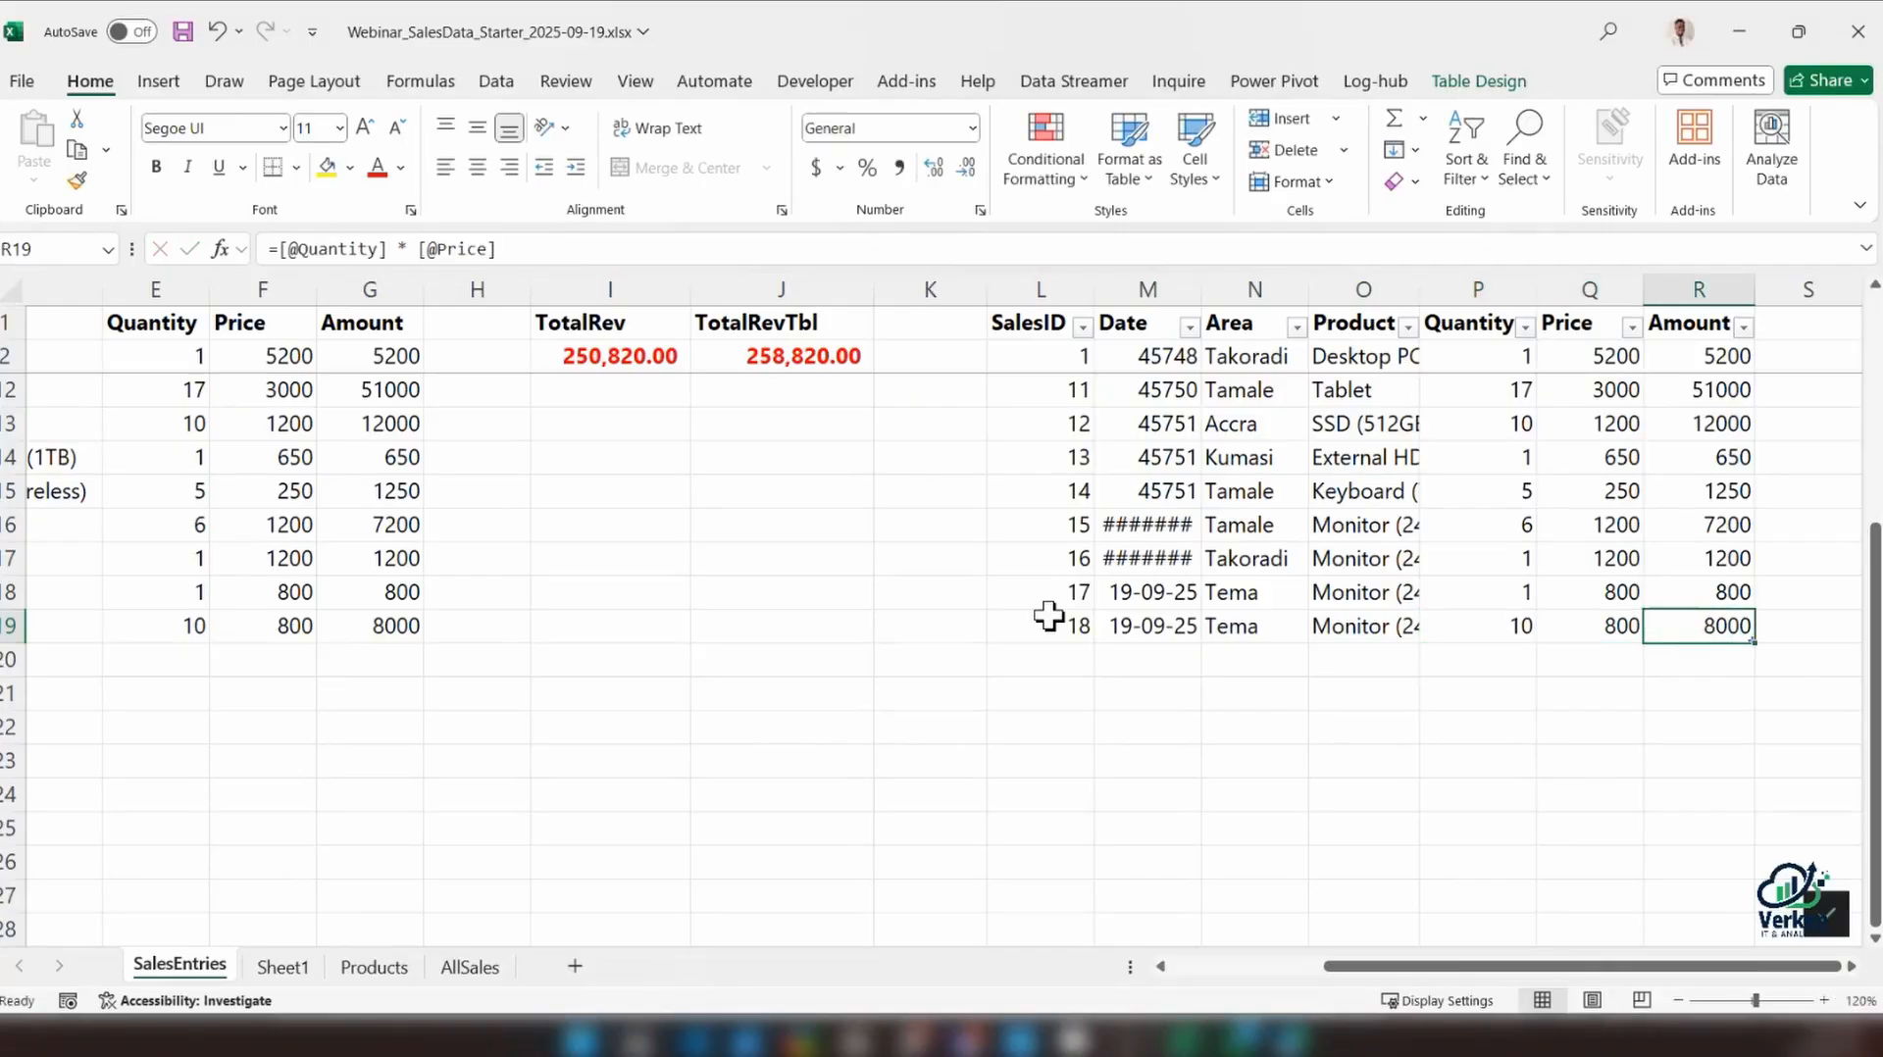
Examine the TotalRevTbl formula in J2, the table columns and the cells its structured reference covers
left_click(749, 355)
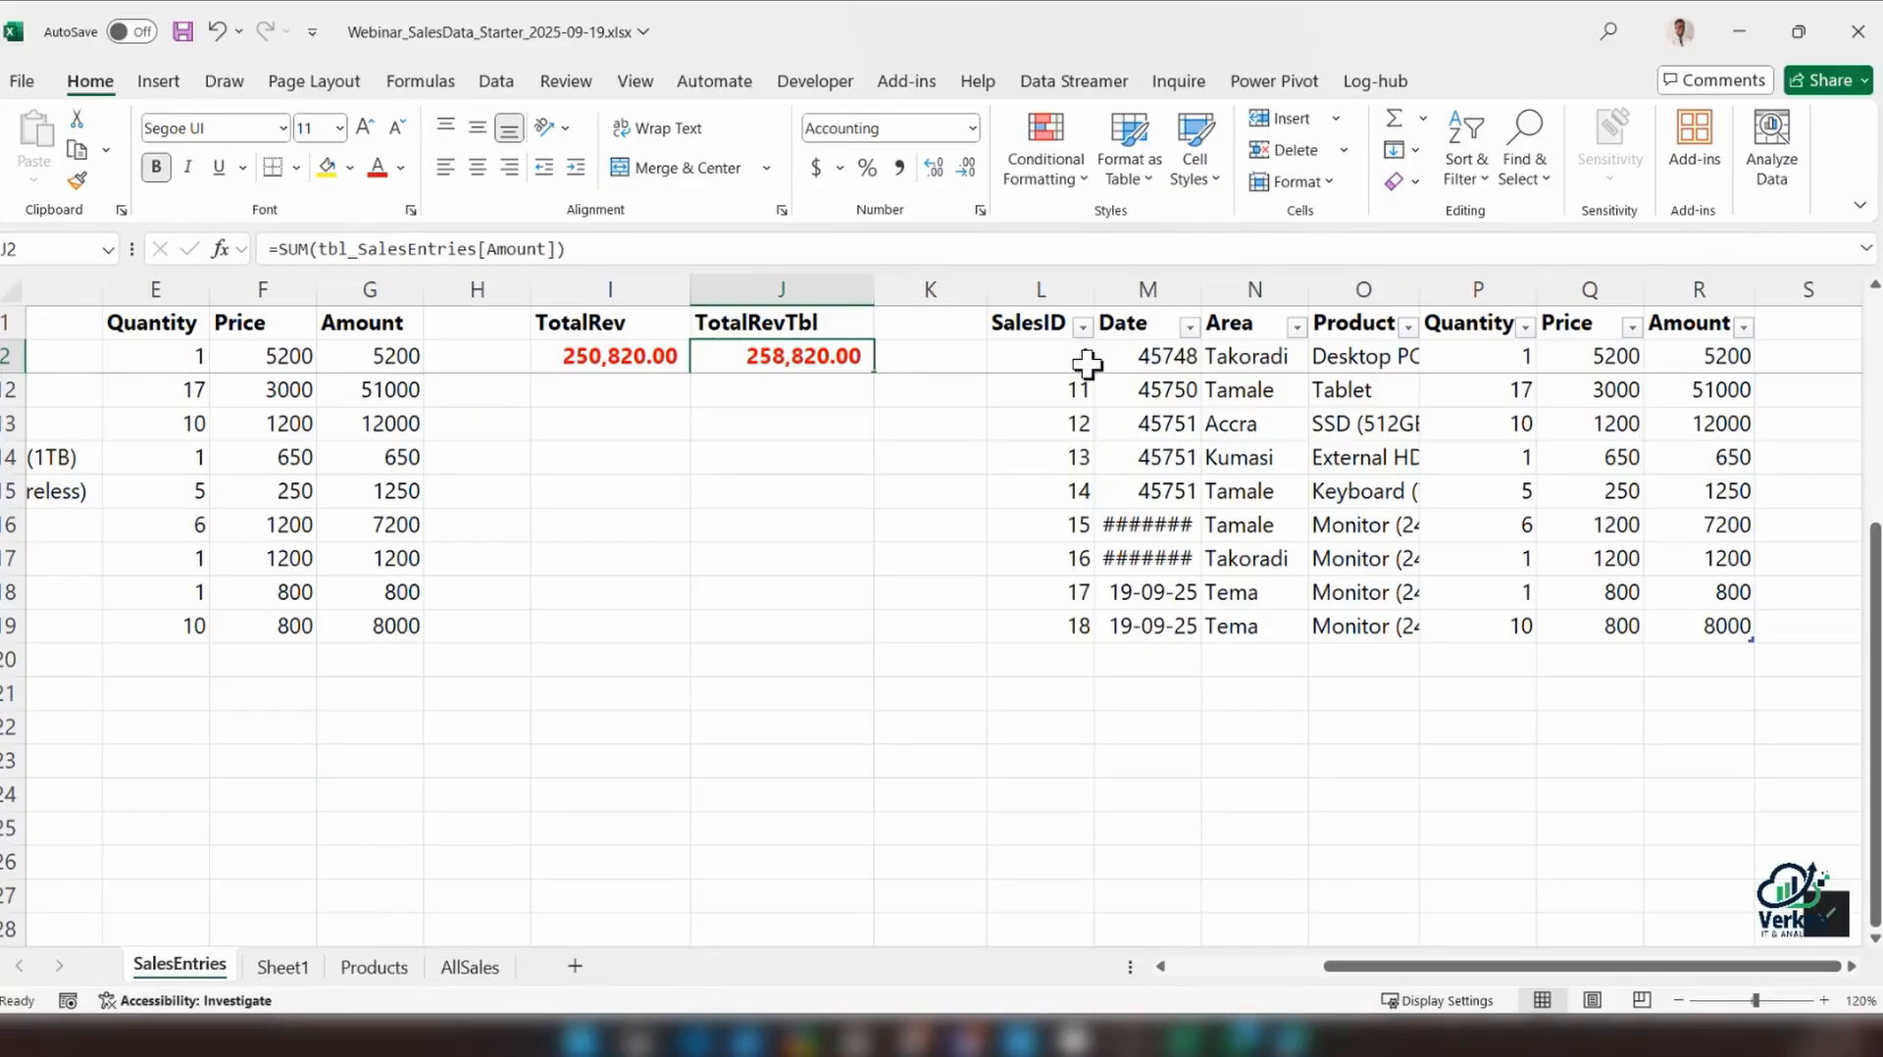
left_click_drag(1139, 357, 1167, 642)
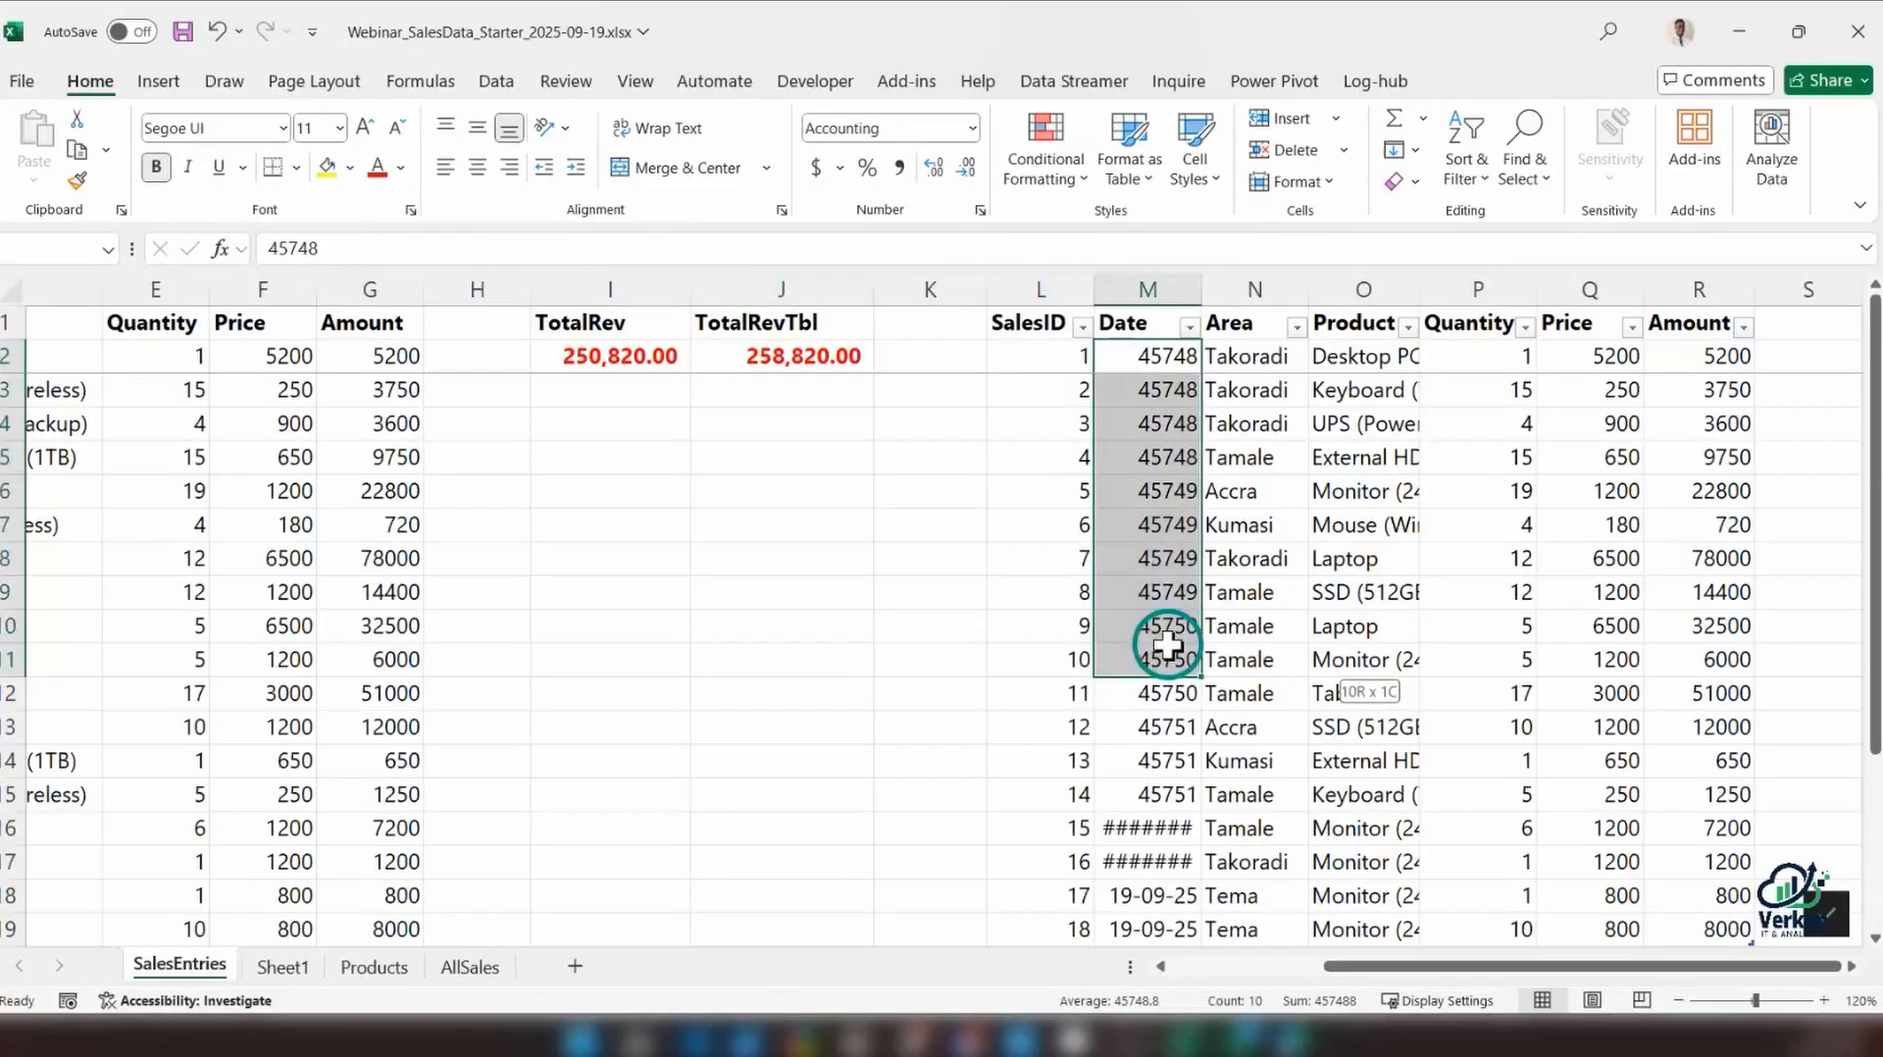
left_click(1253, 358)
left_click_drag(1337, 358, 1354, 799)
left_click_drag(1520, 348, 1505, 727)
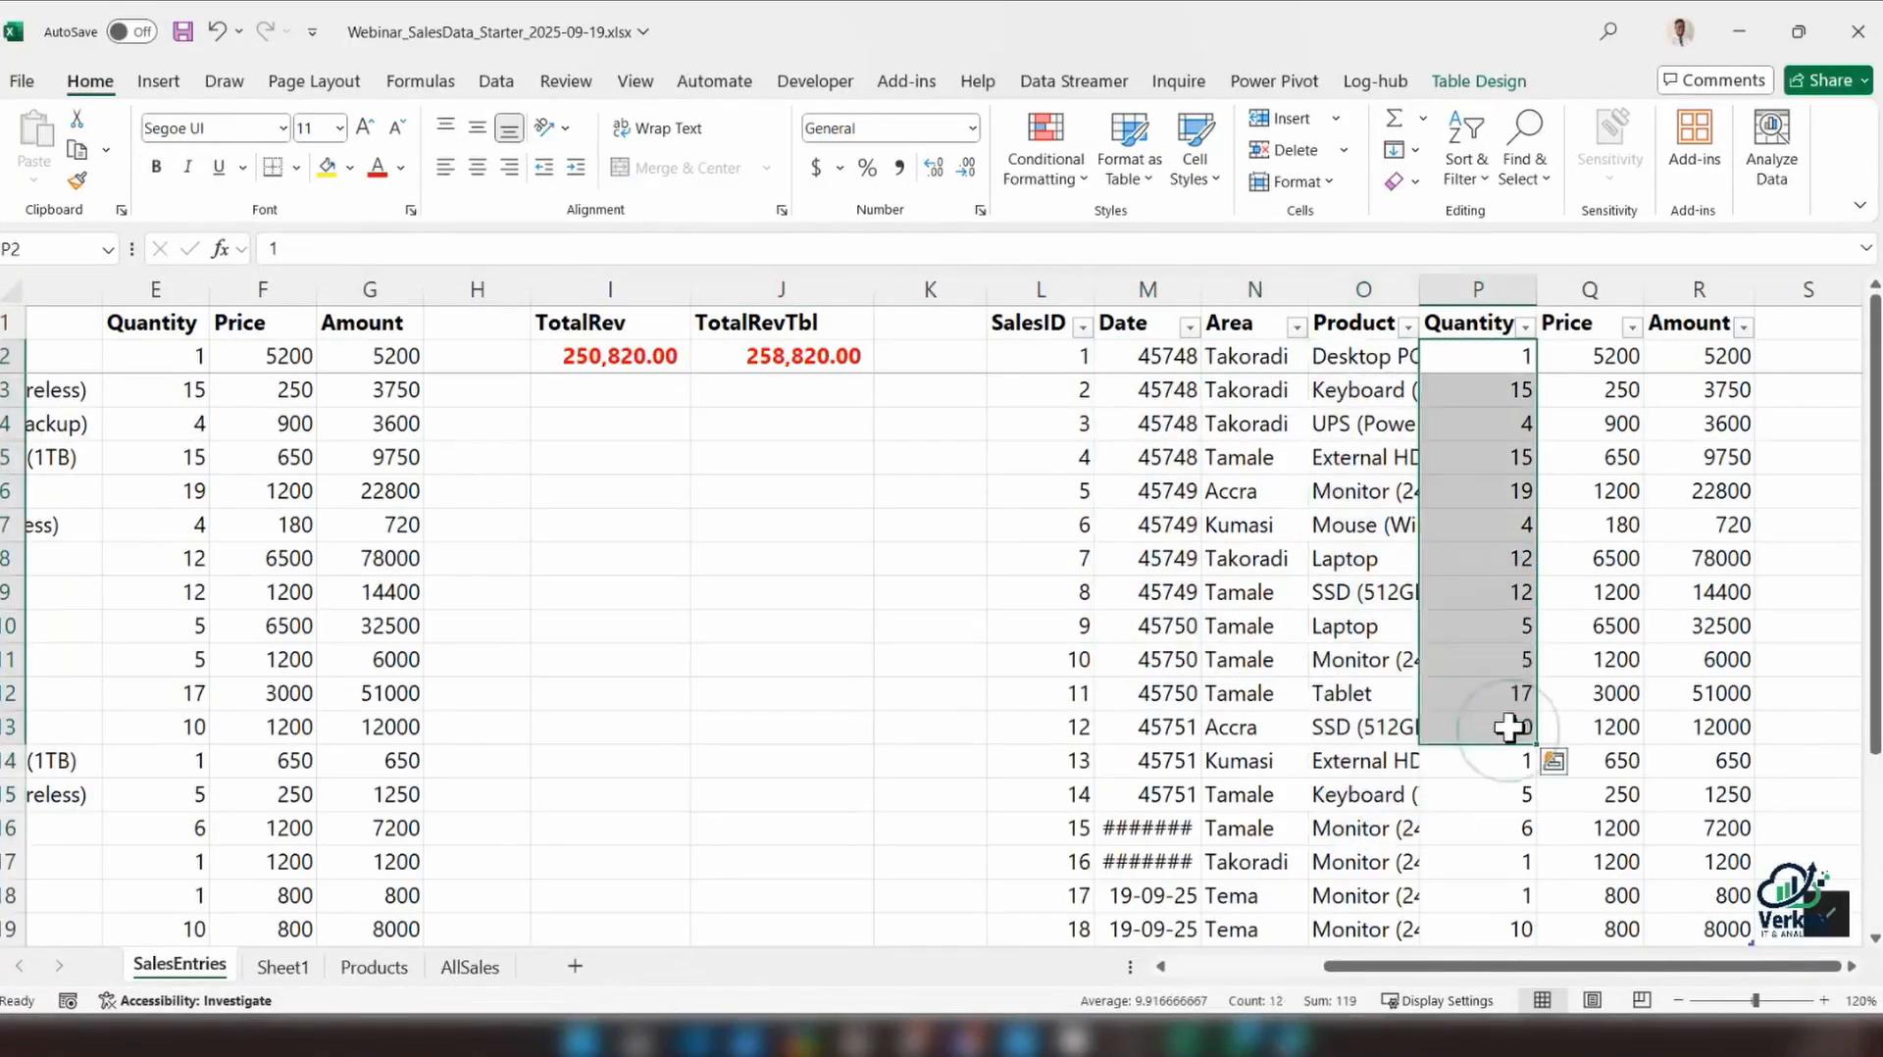
scroll(1505, 727, "down", 2)
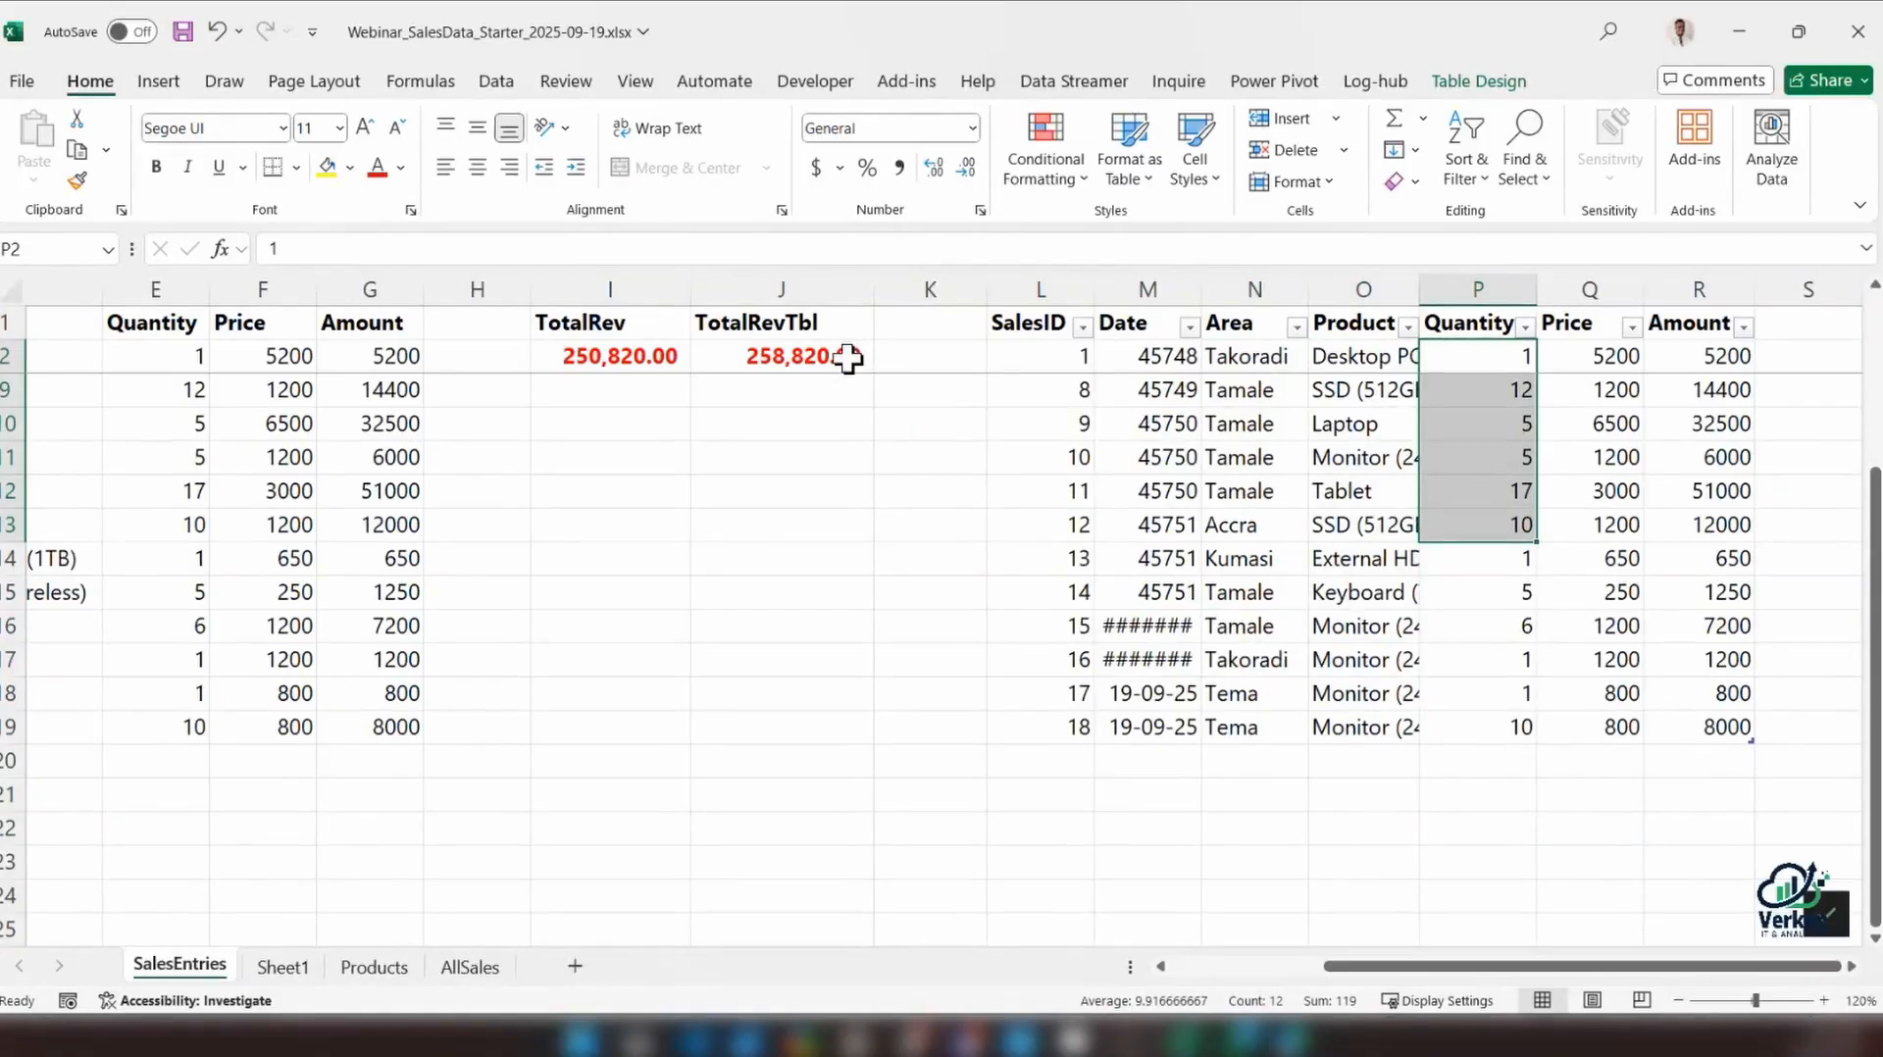
left_click(790, 359)
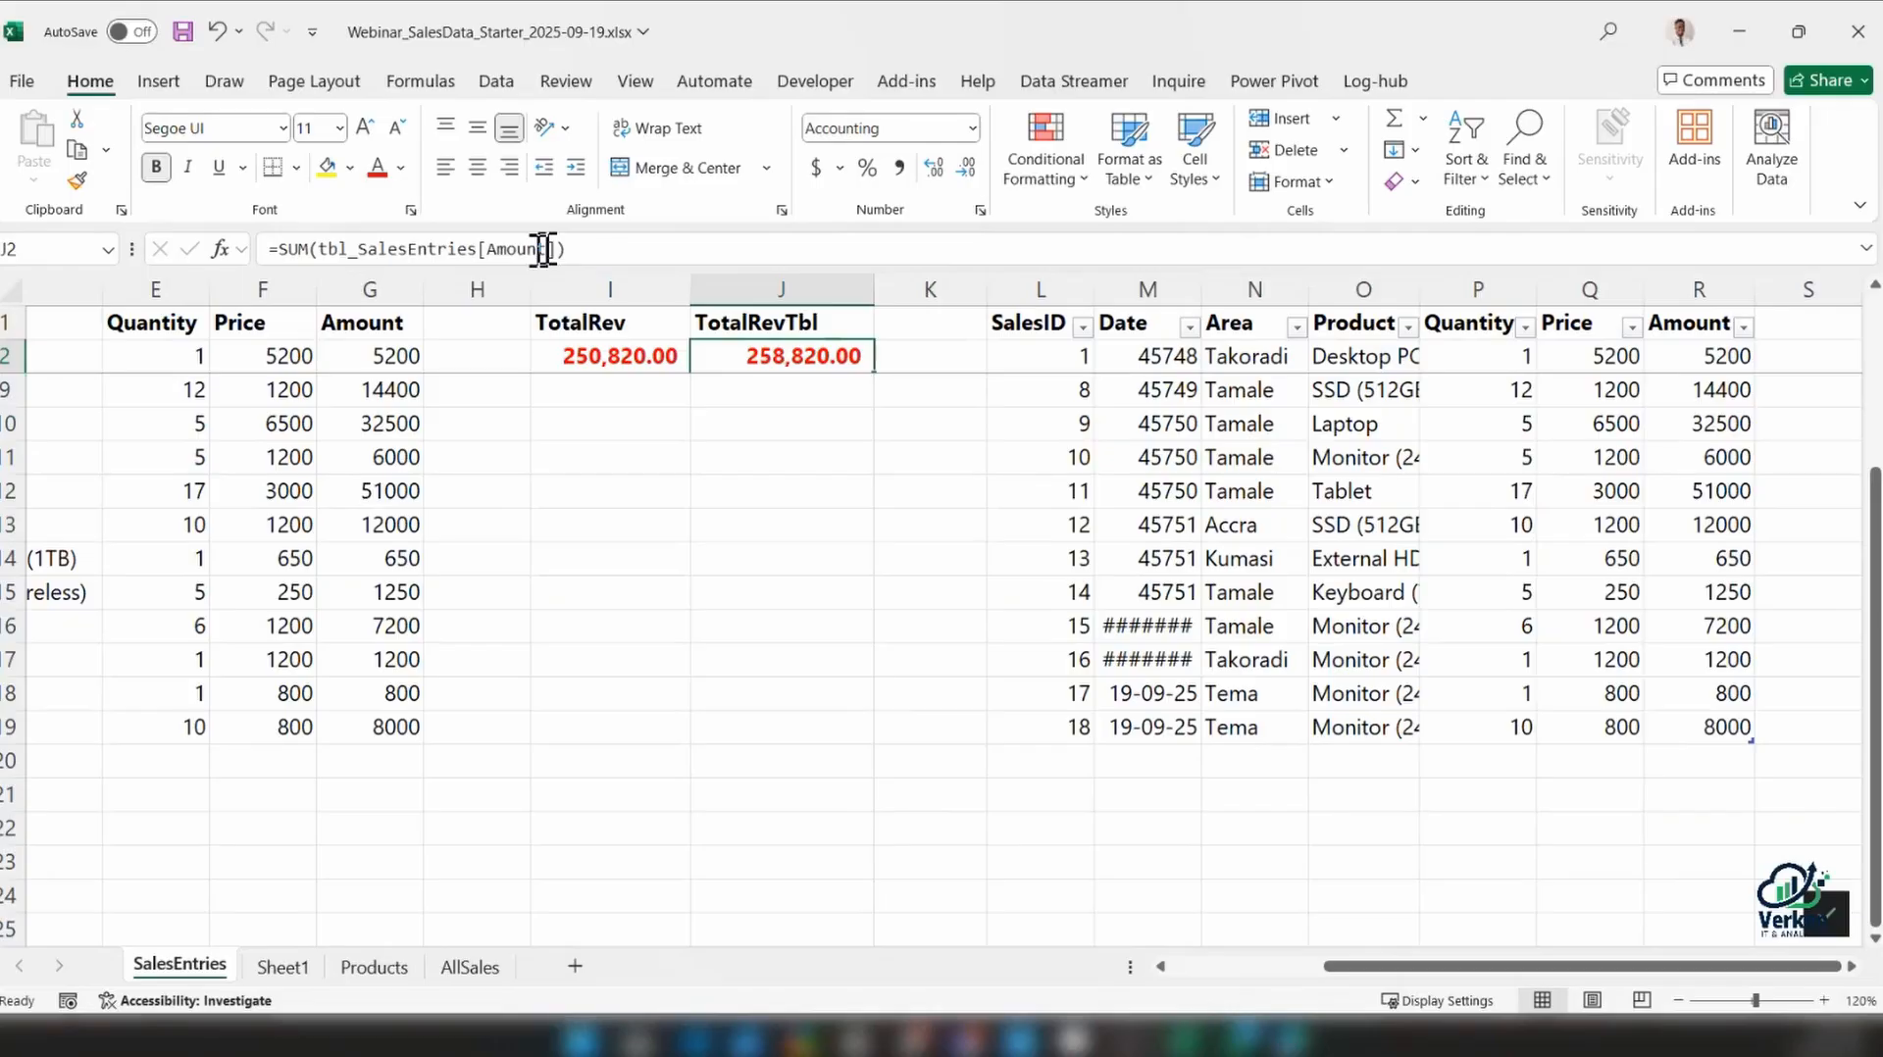
left_click_drag(322, 249, 606, 249)
left_click(607, 249)
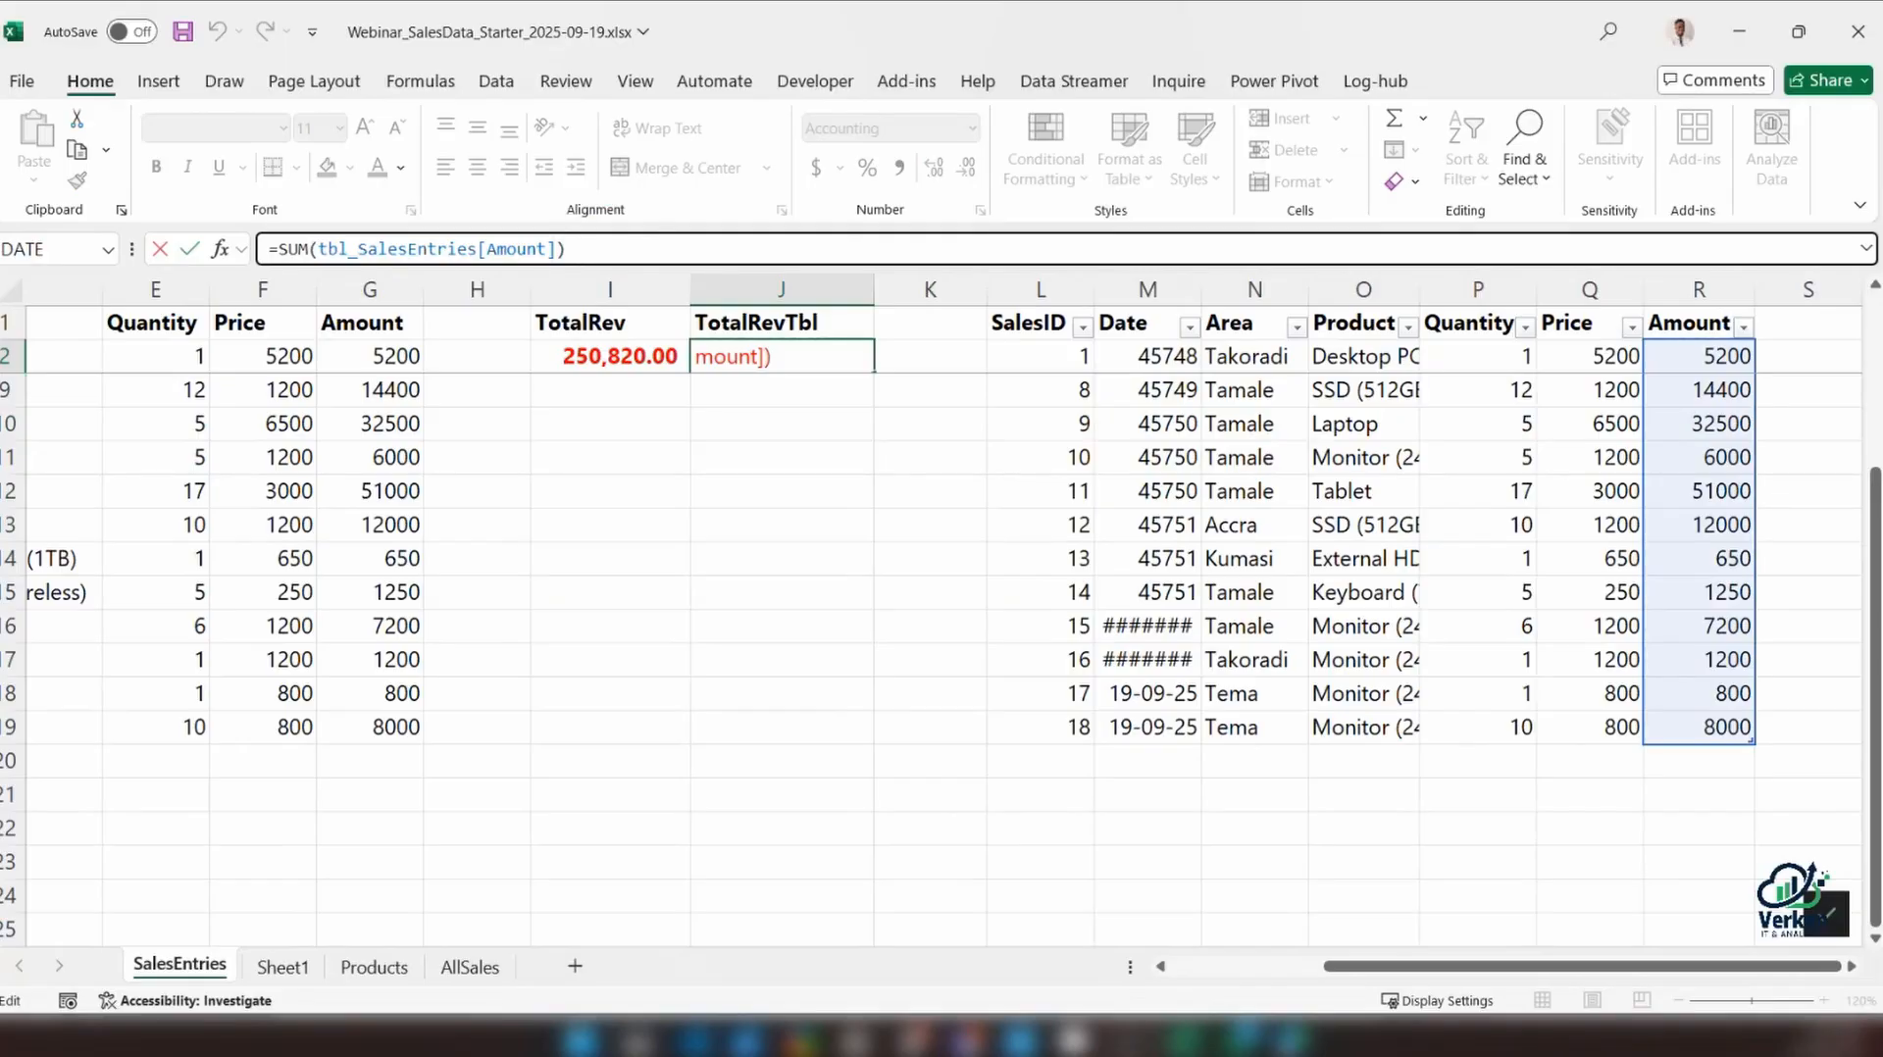
key("ctrl+Return")
Extend the TotalRev sum range in I2 to G2:G19 so it includes the new range row
left_click(378, 721)
left_click(622, 355)
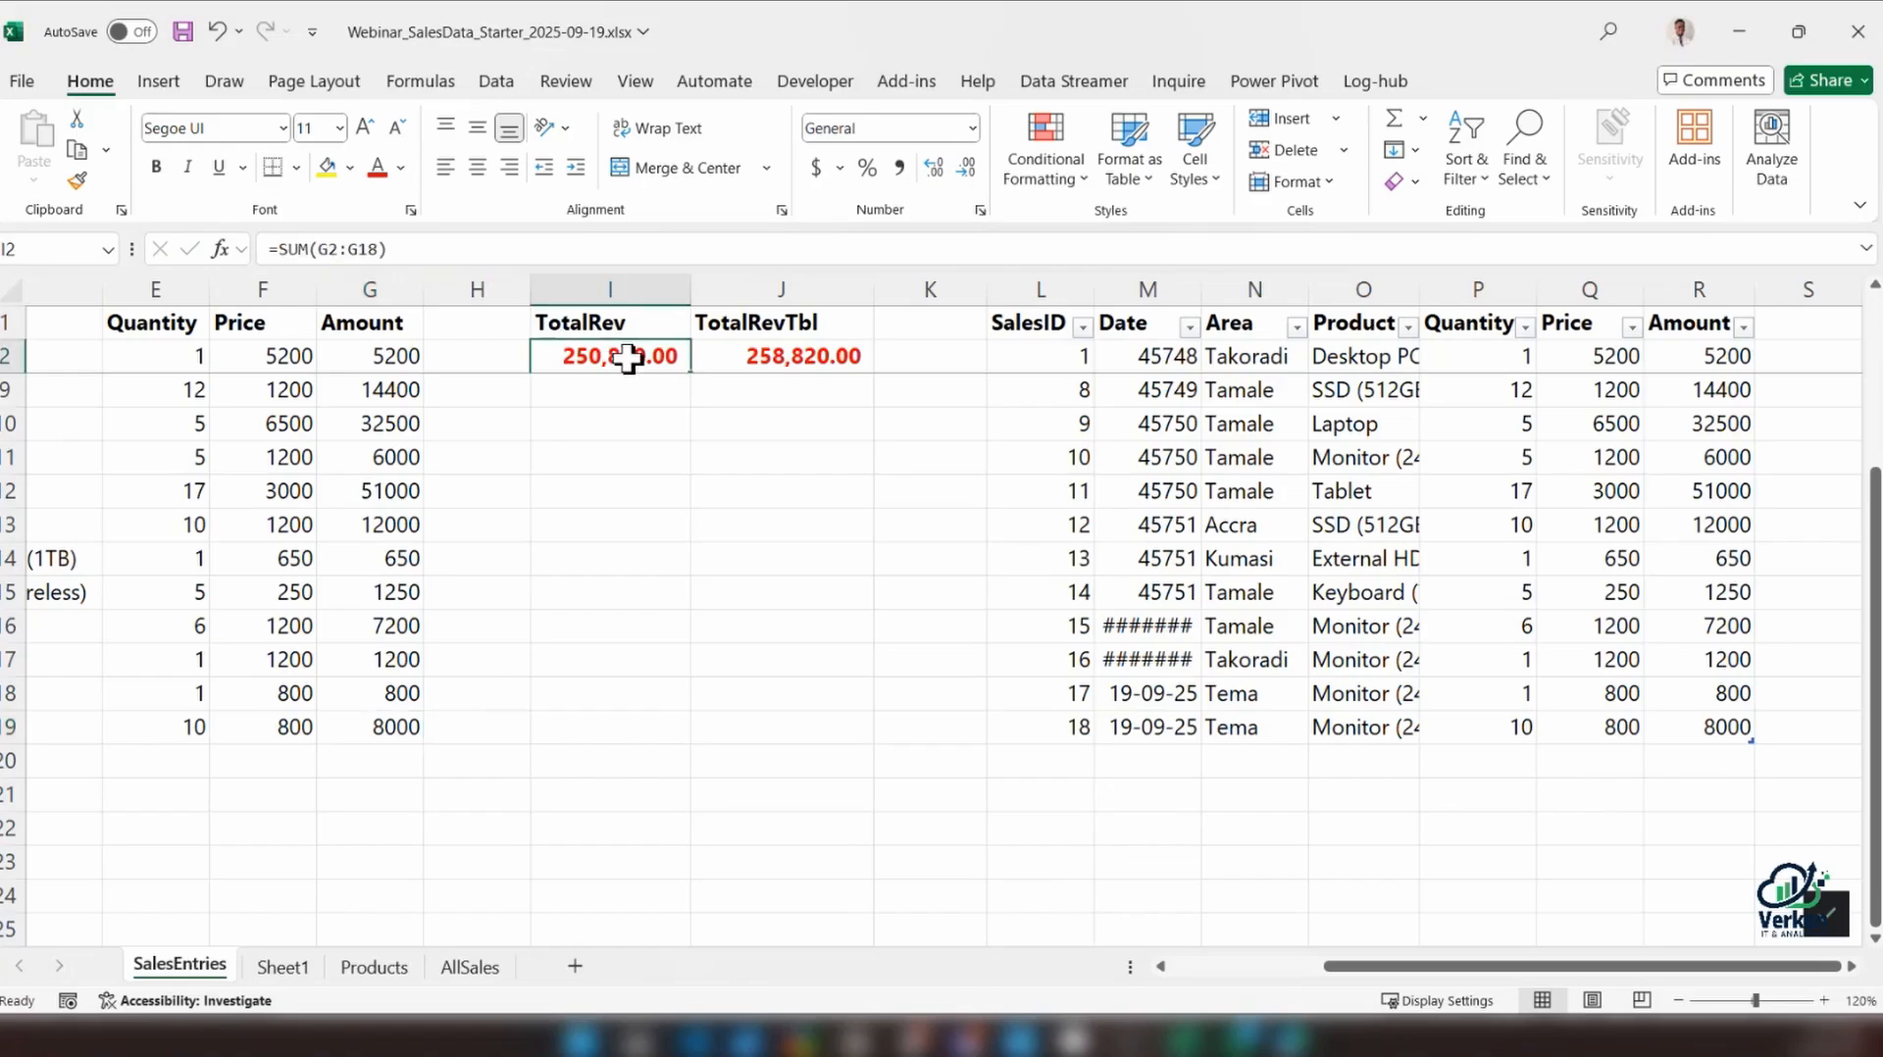
double_click(628, 356)
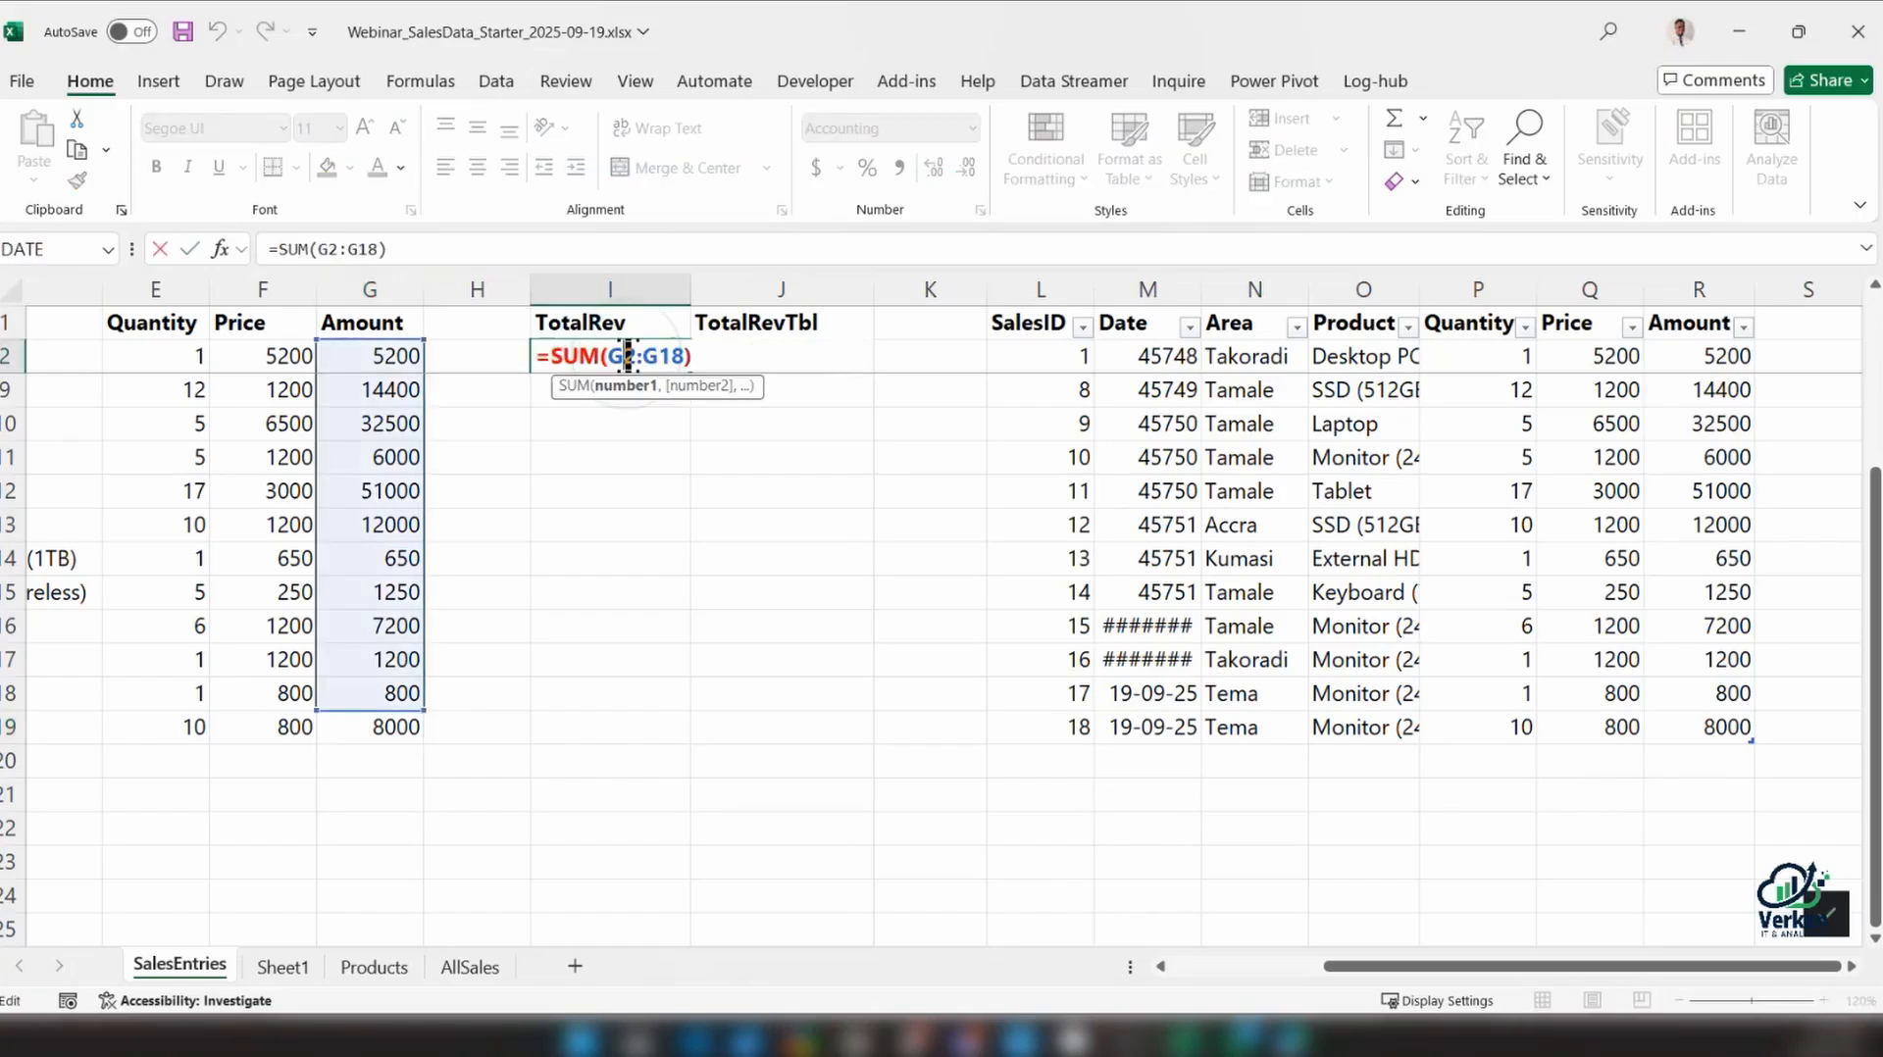
left_click_drag(424, 710, 493, 725)
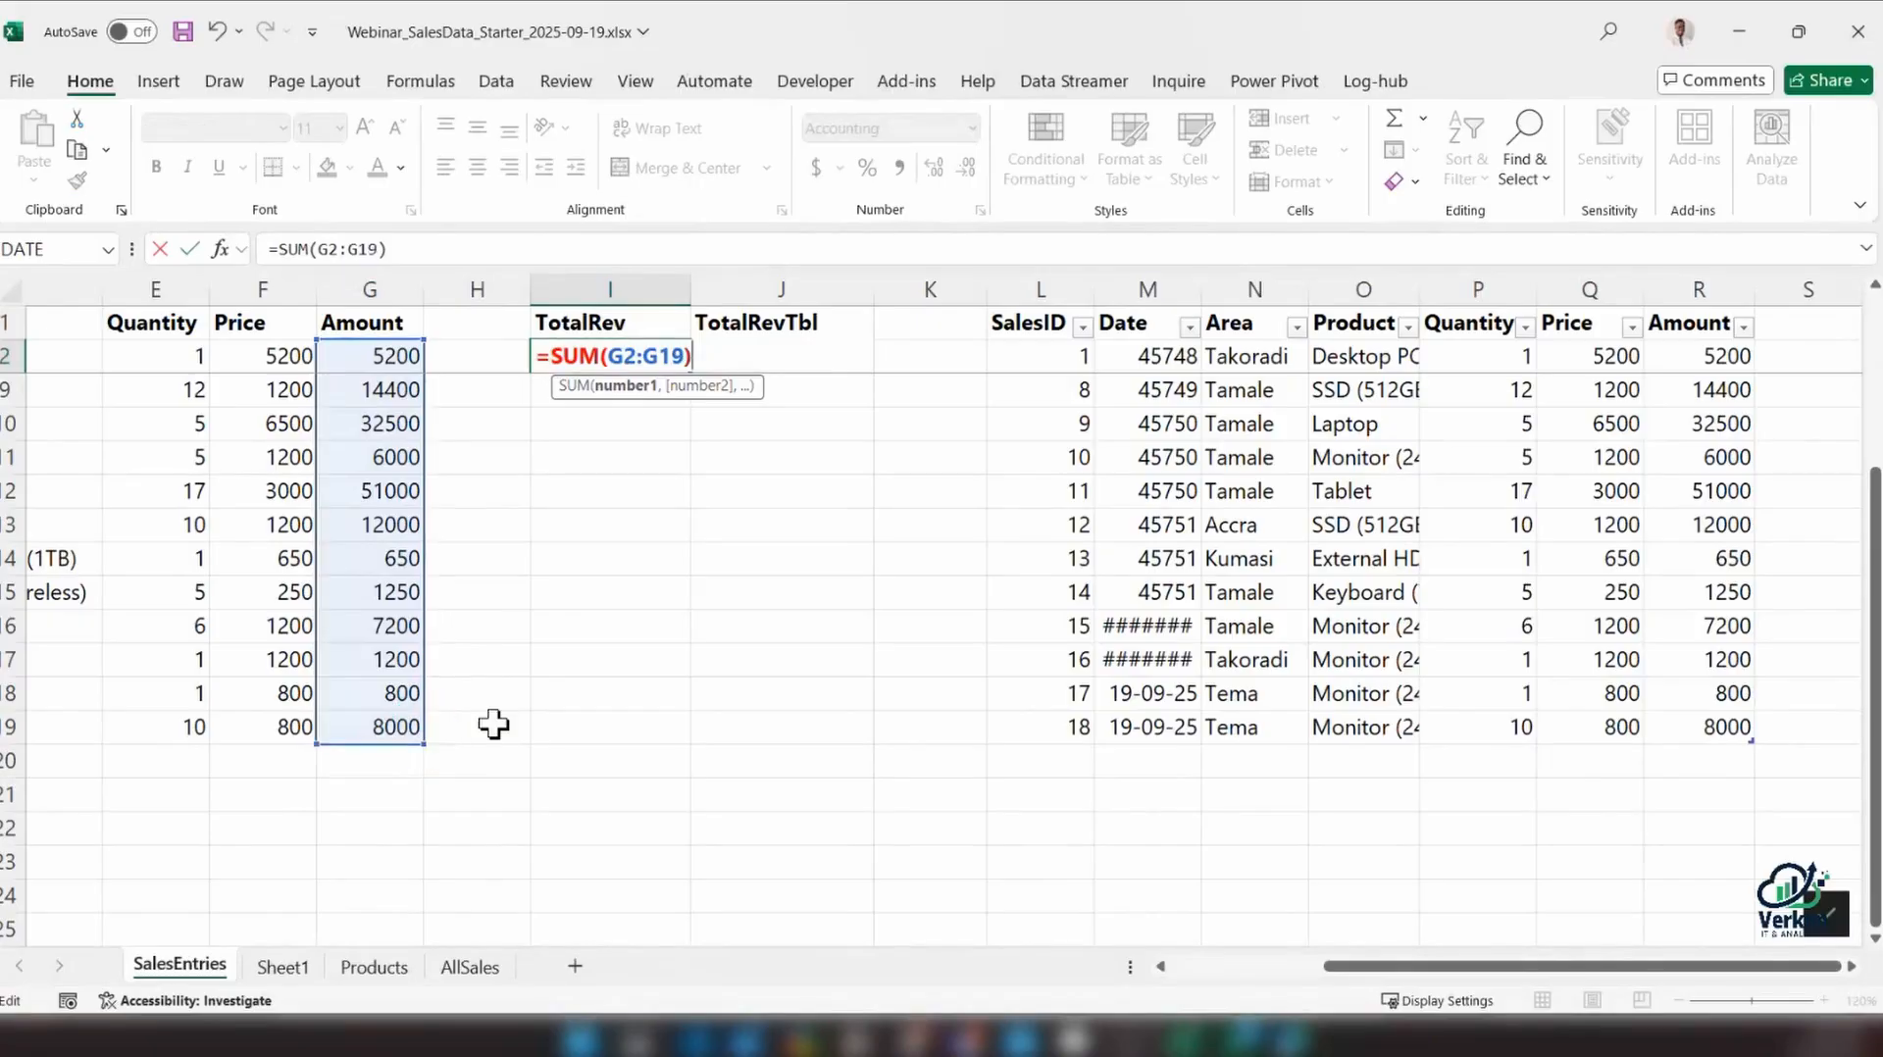
key("Return")
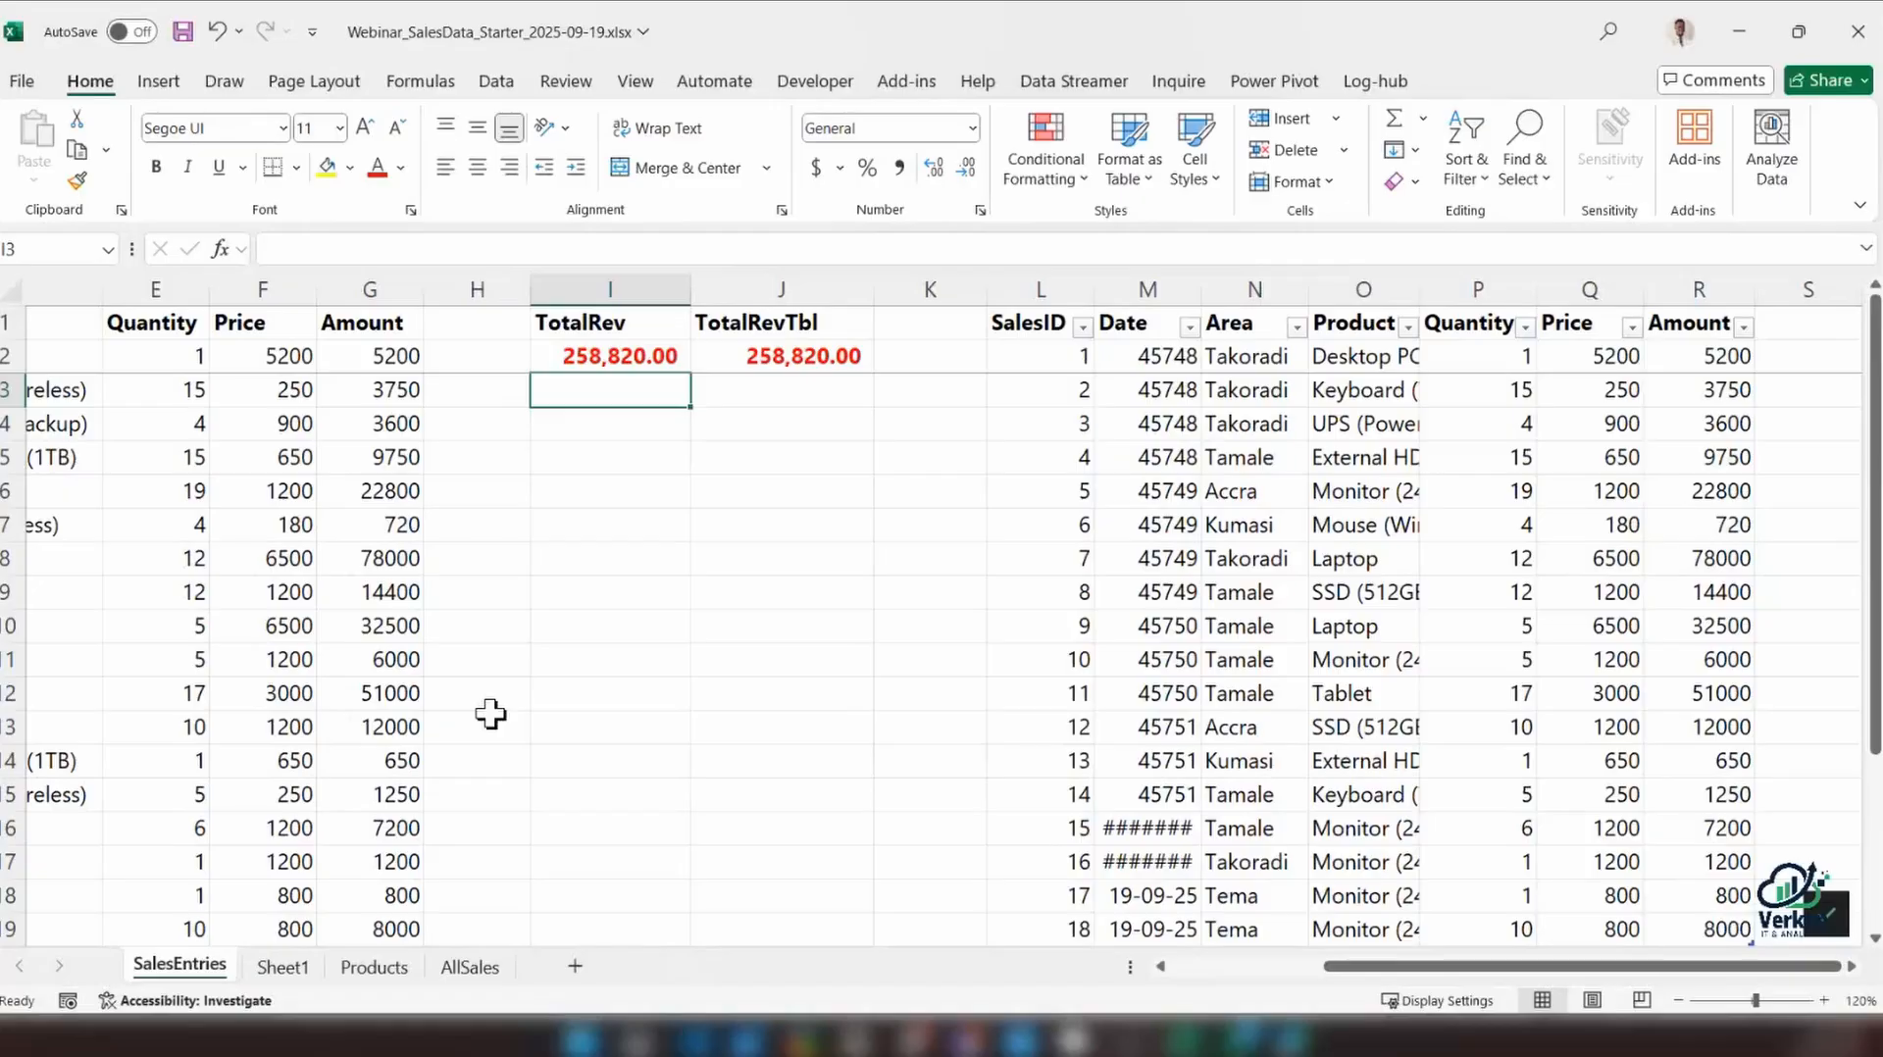
Change the TotalRev formula in I2 to =SUM(G2:G25) so it covers empty rows below the range
scroll(491, 714, "down", 2)
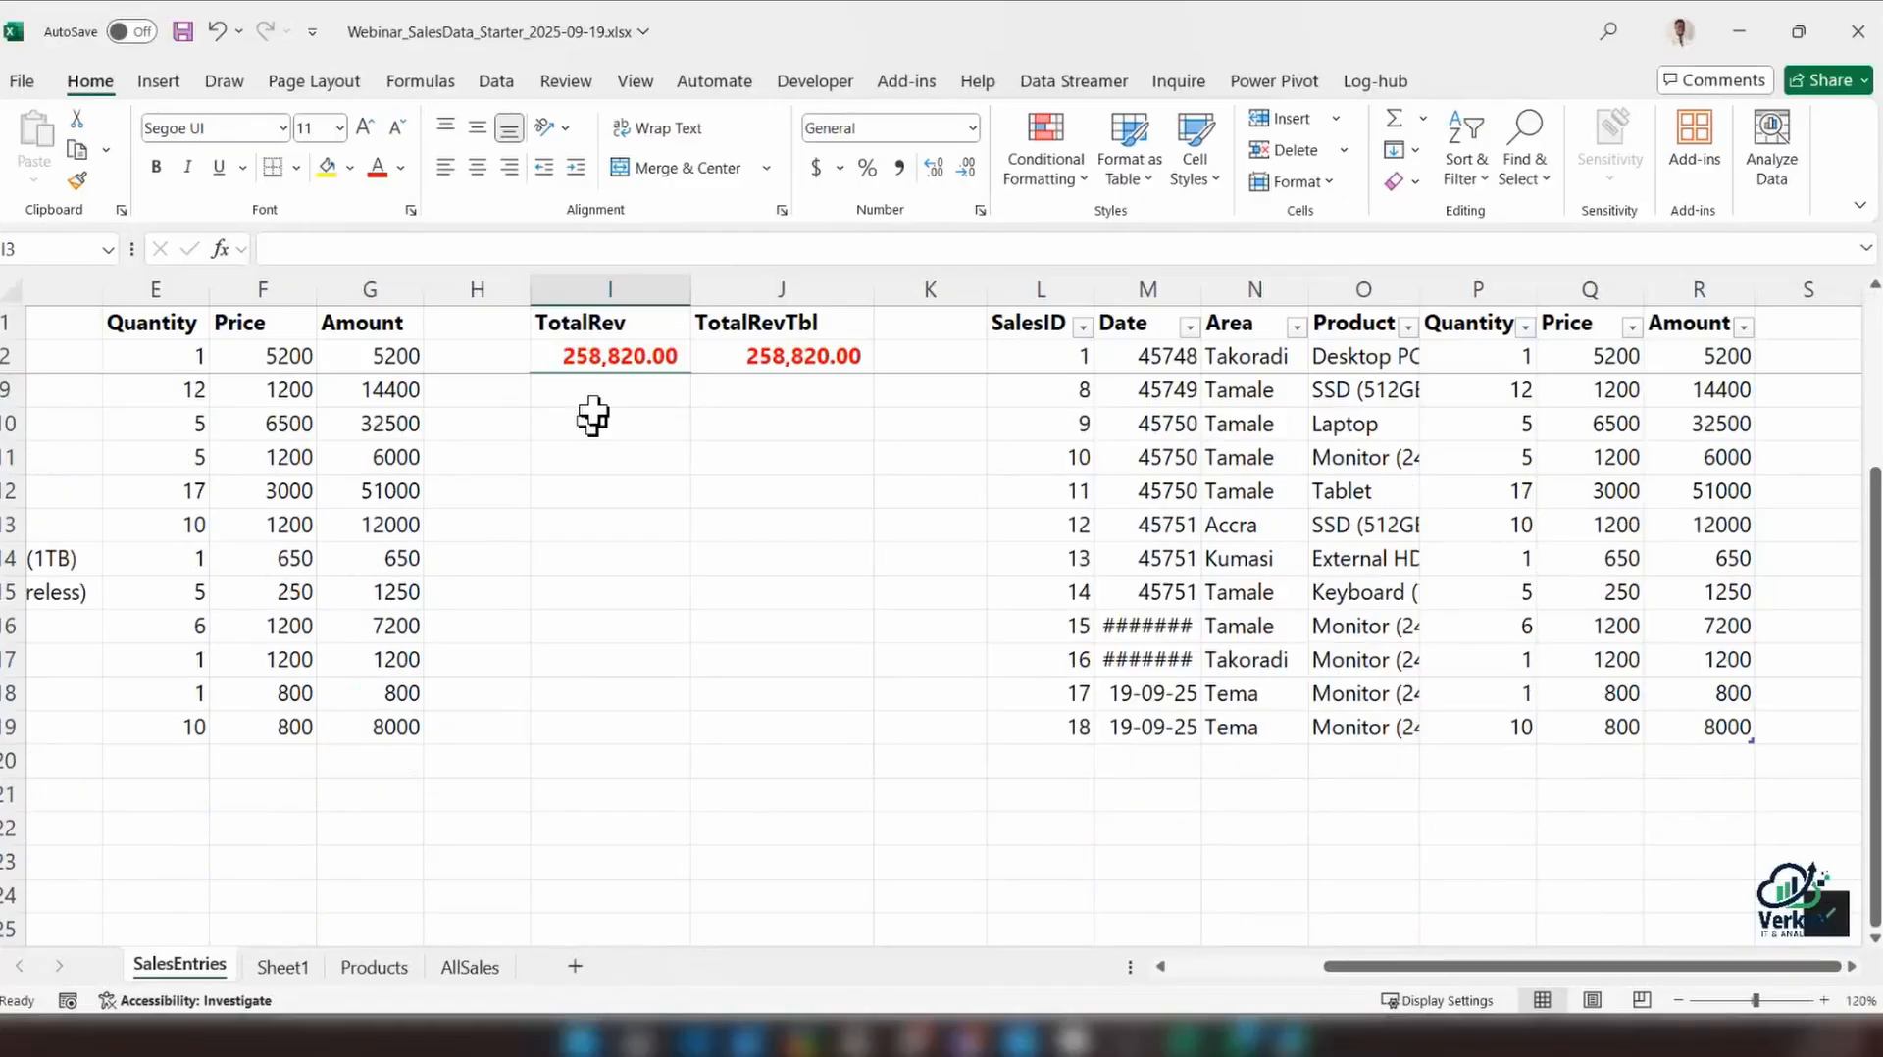
left_click(620, 351)
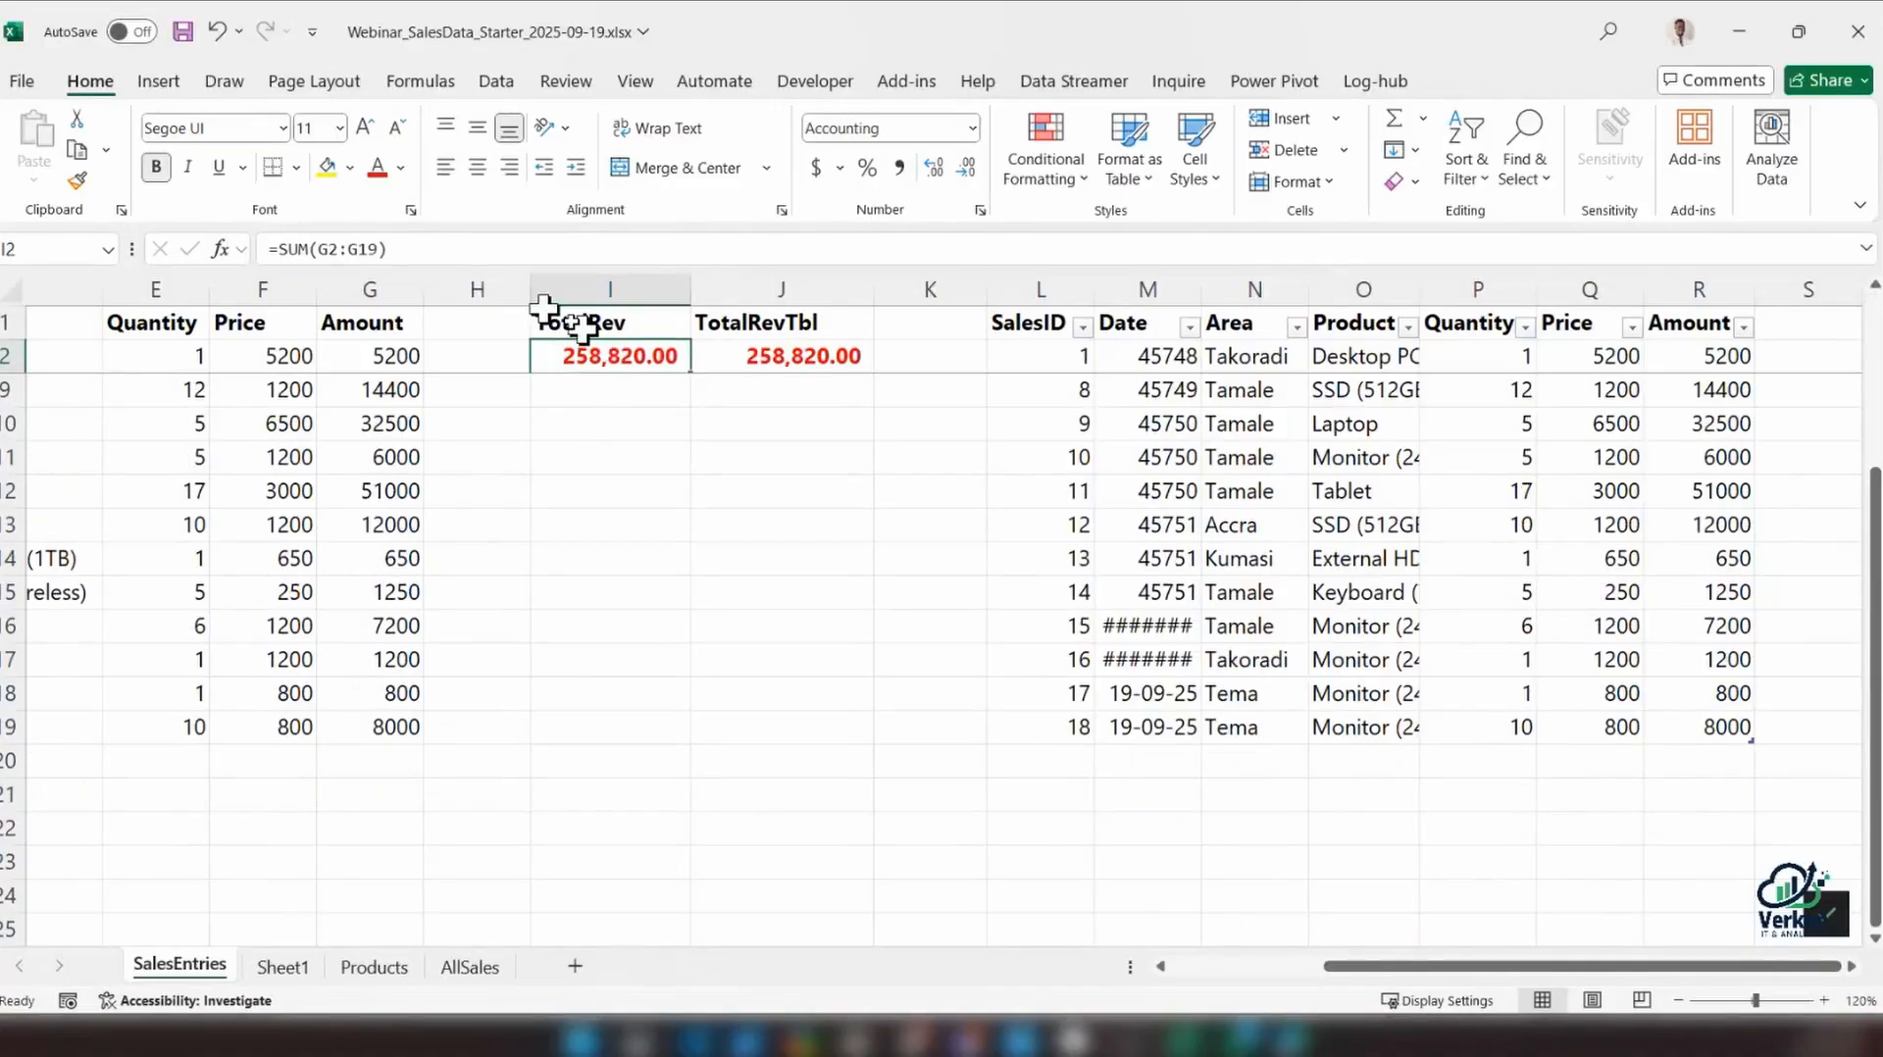
left_click(392, 249)
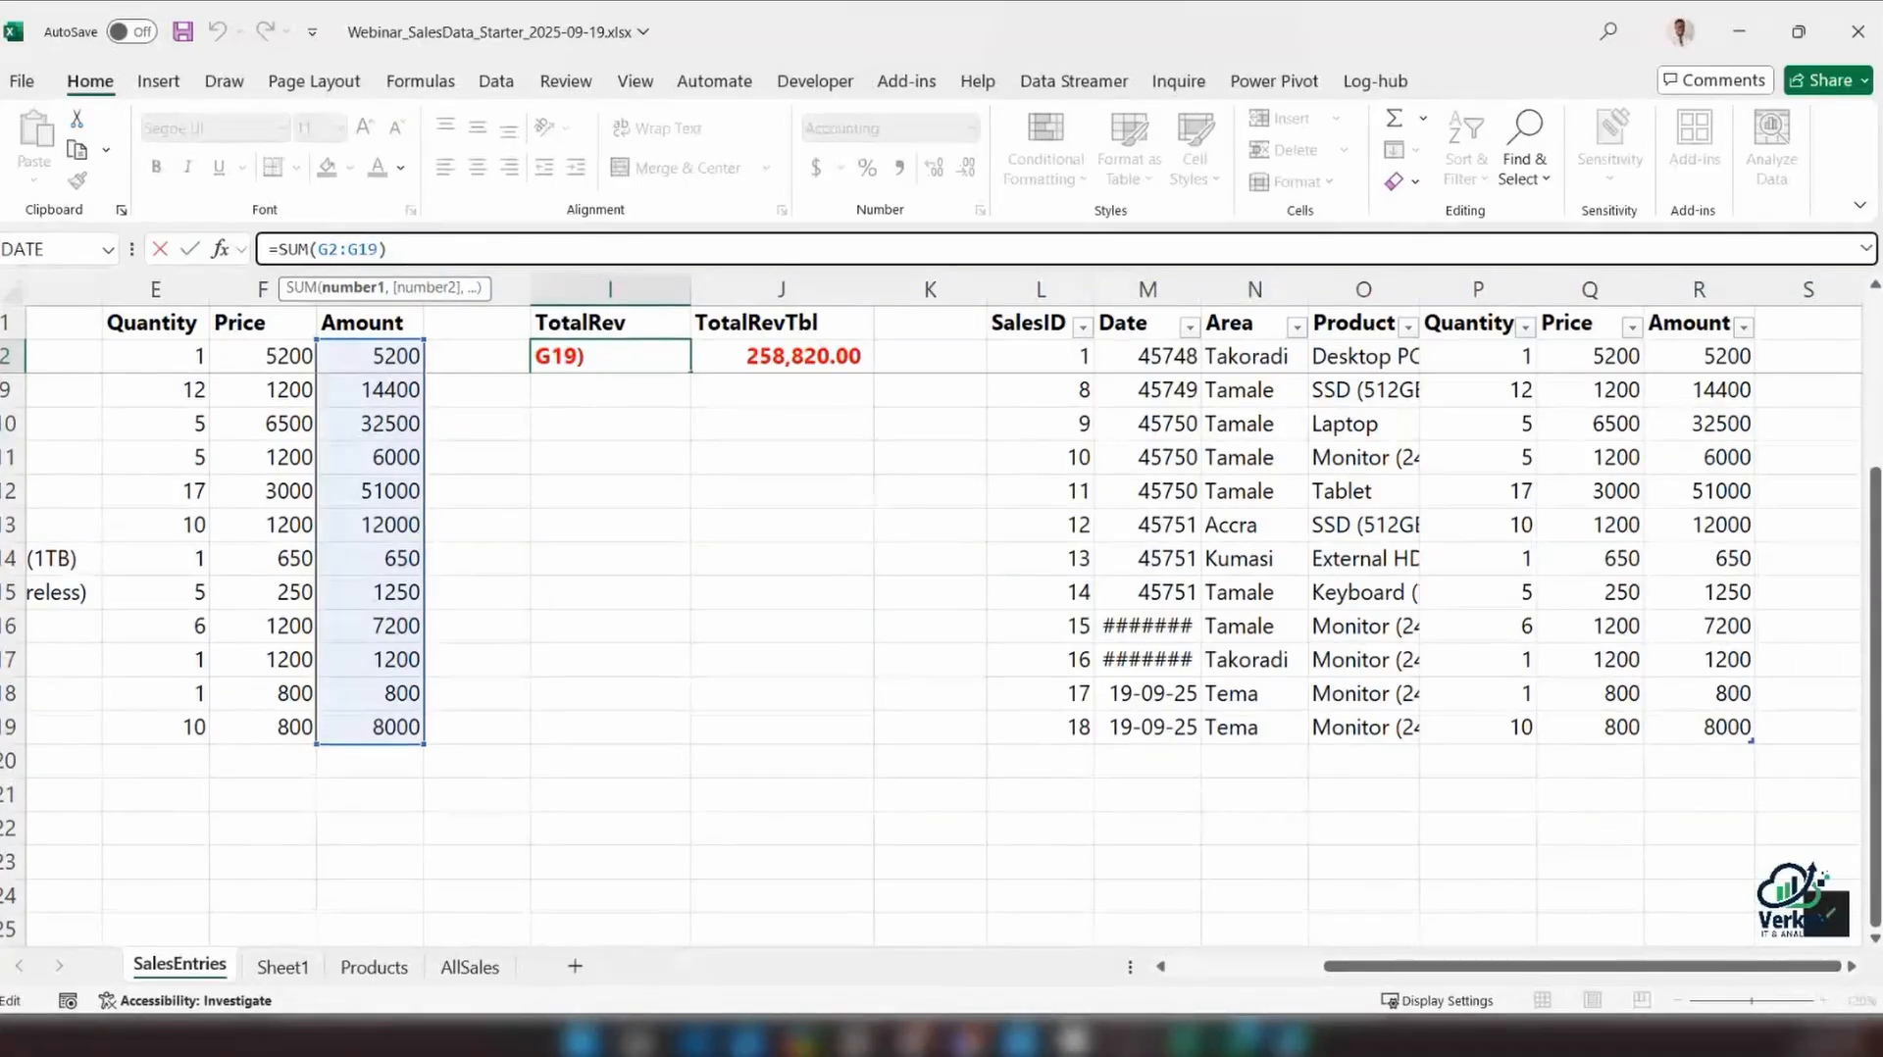
key("BackSpace")
key("BackSpace")
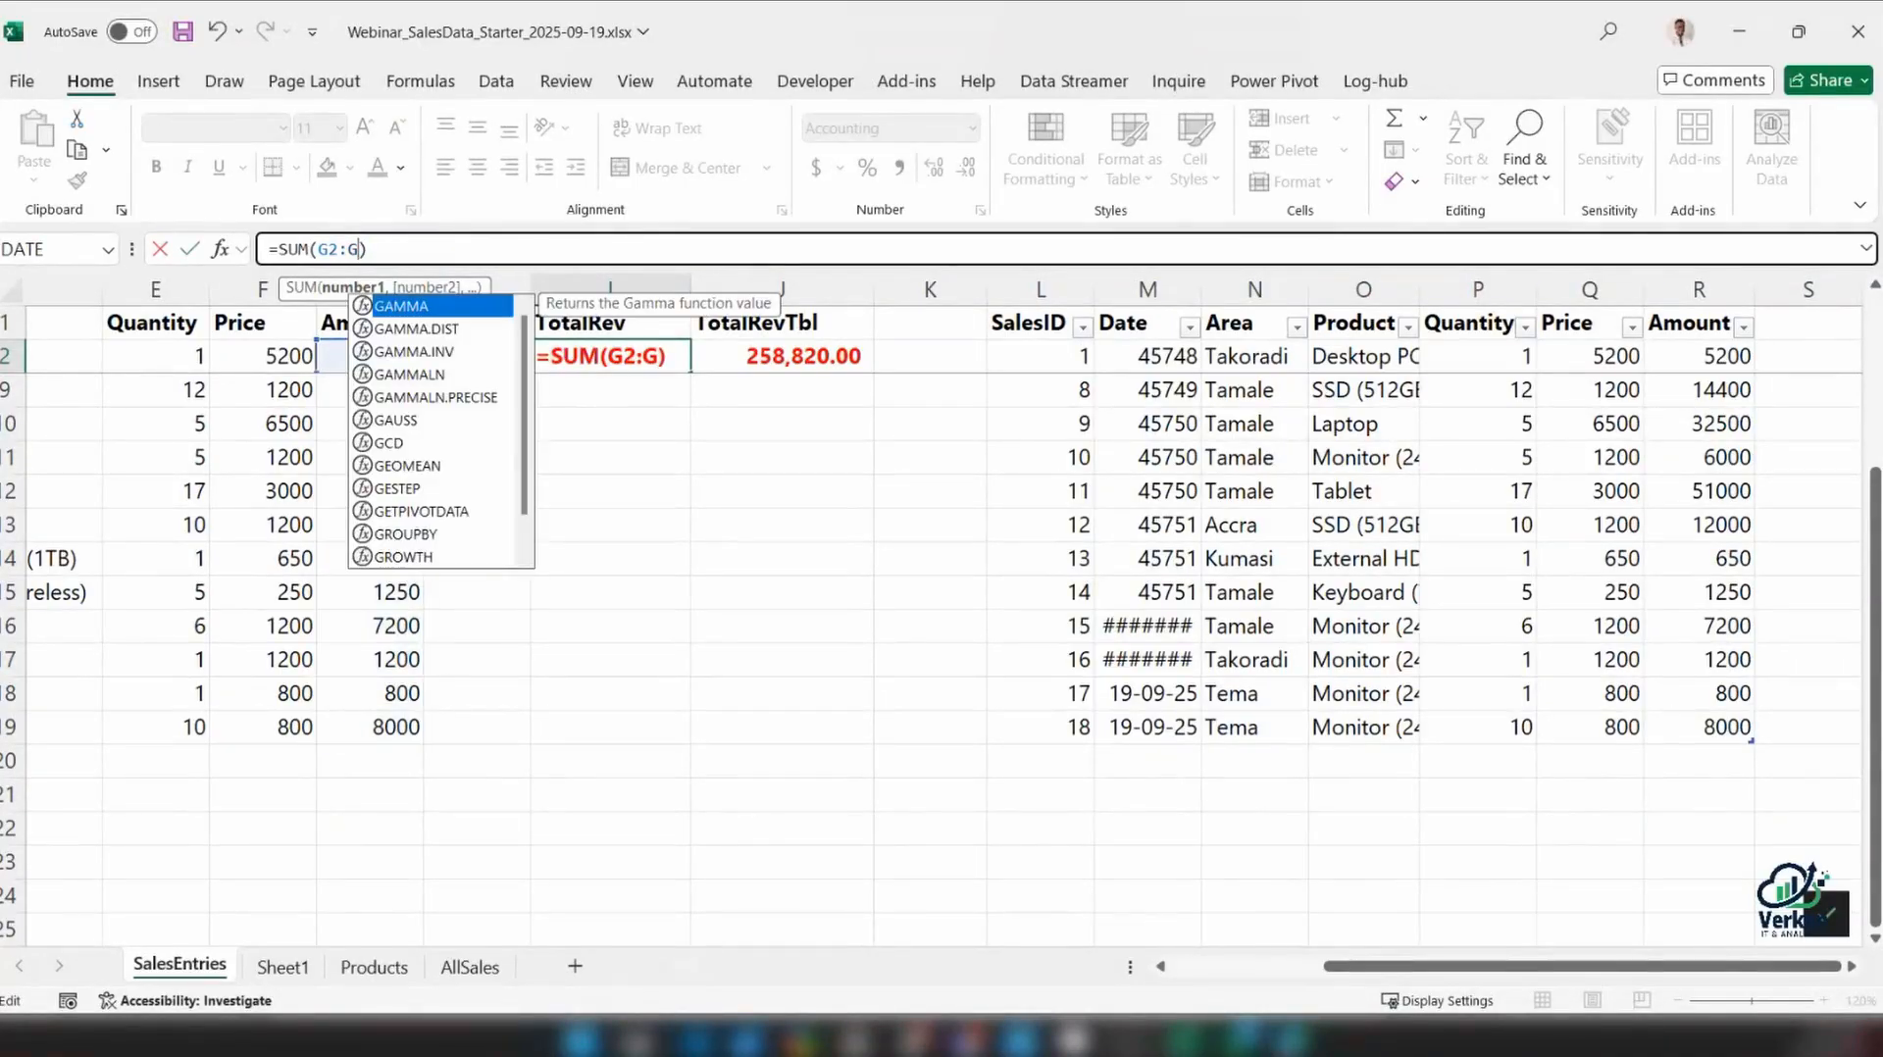
type("25")
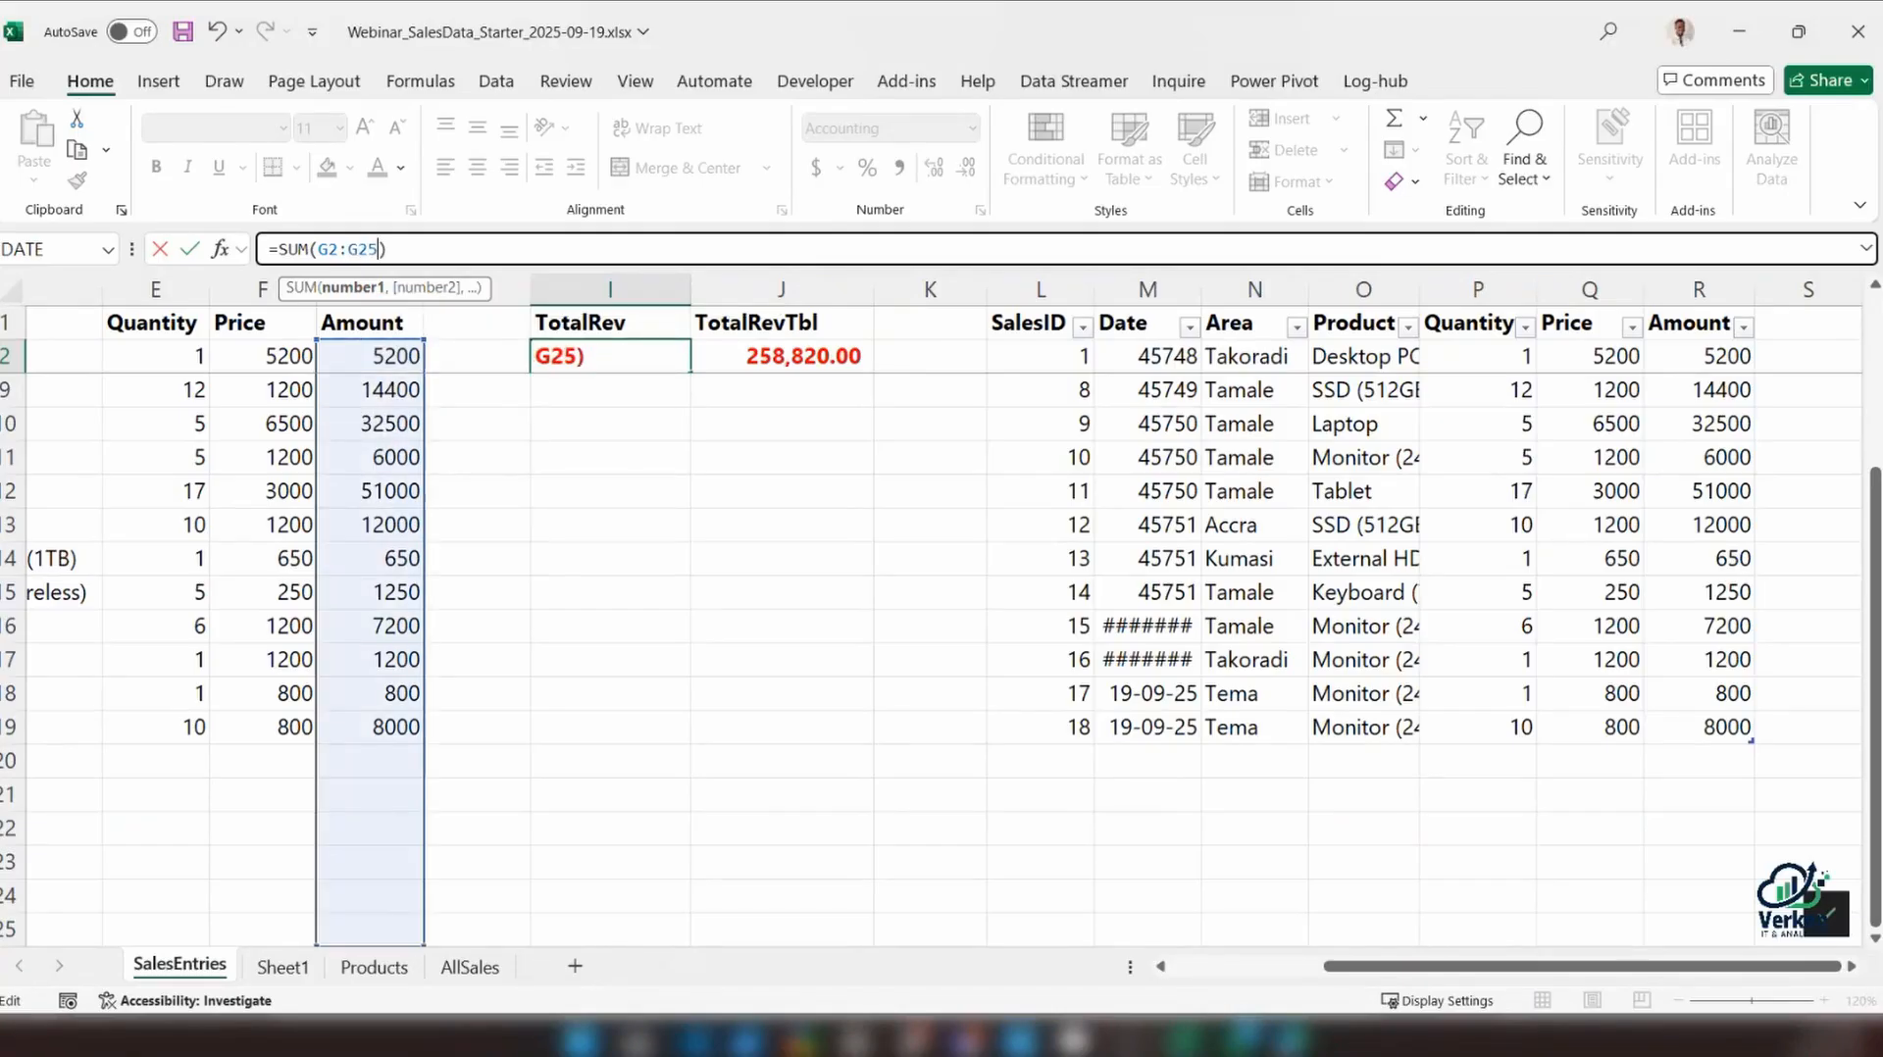
key("Return")
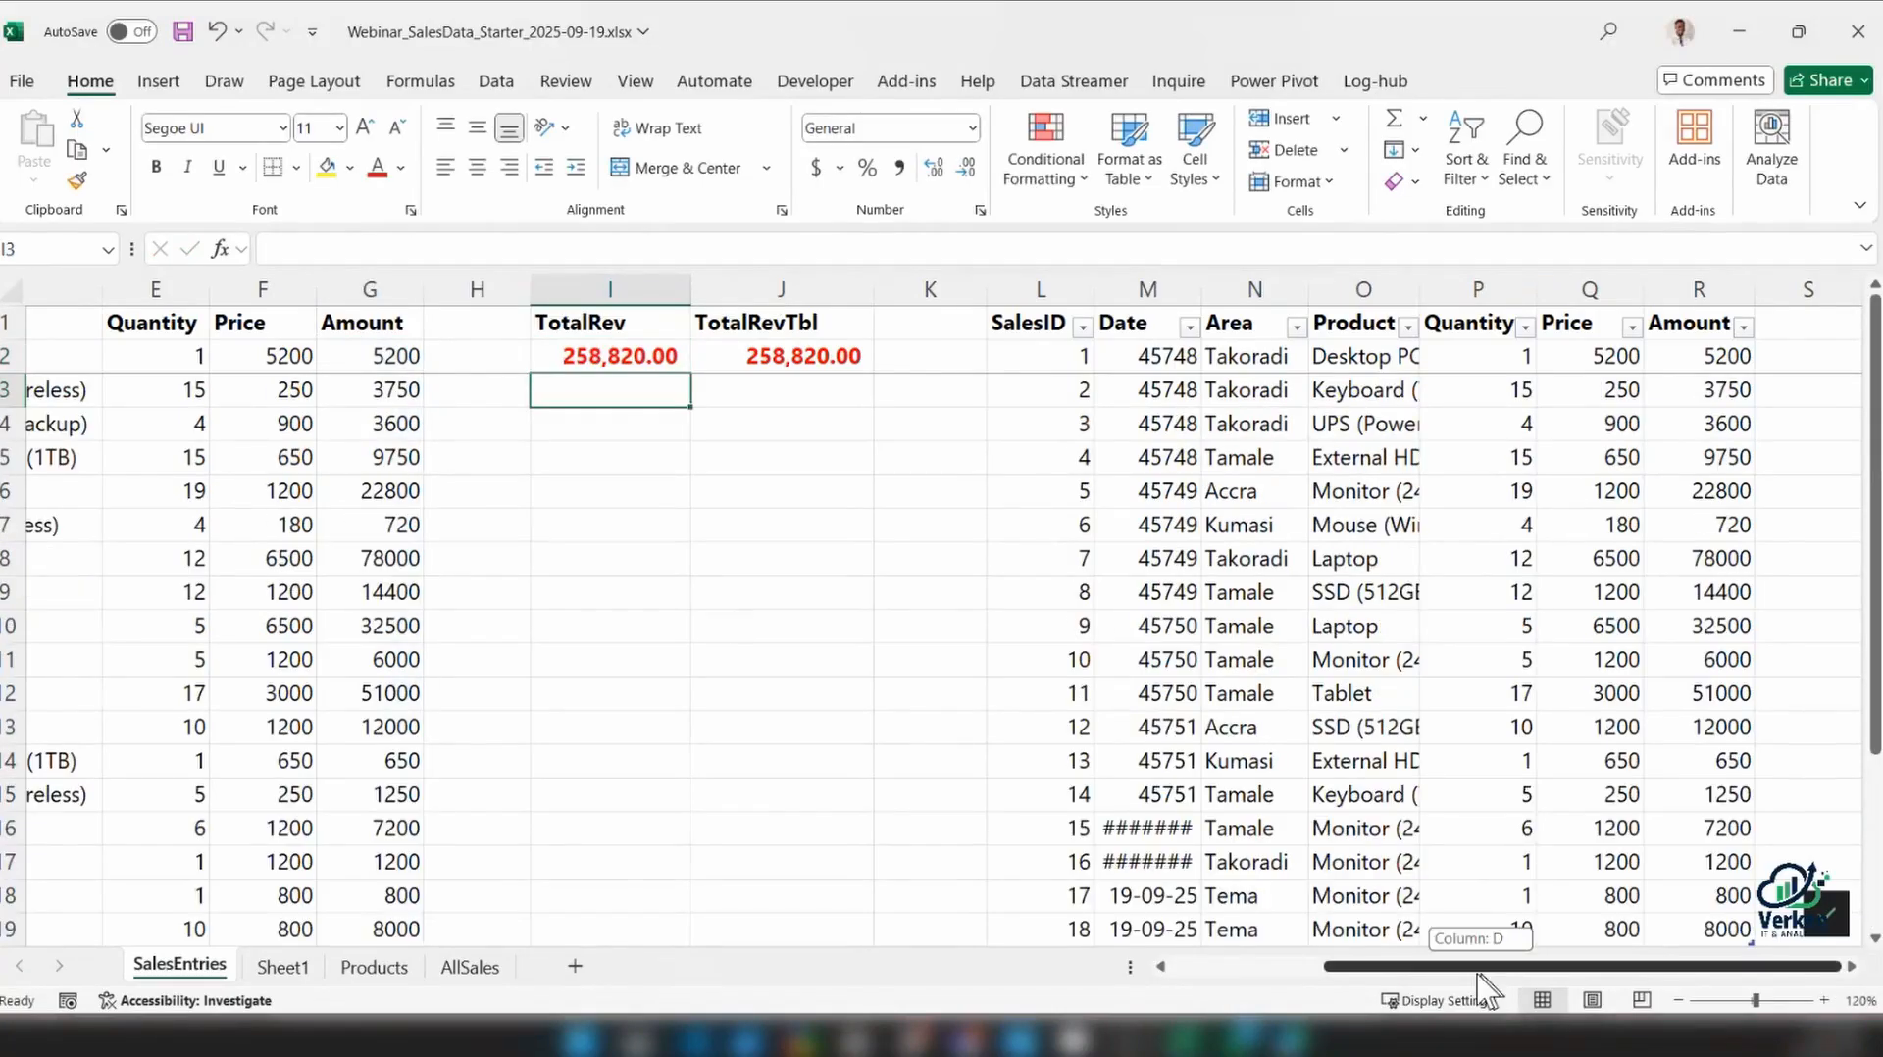
Enter a test Amount of 8000000 in G20, just below the range data
left_click_drag(1484, 966, 1331, 966)
scroll(910, 856, "down", 3)
left_click(853, 664)
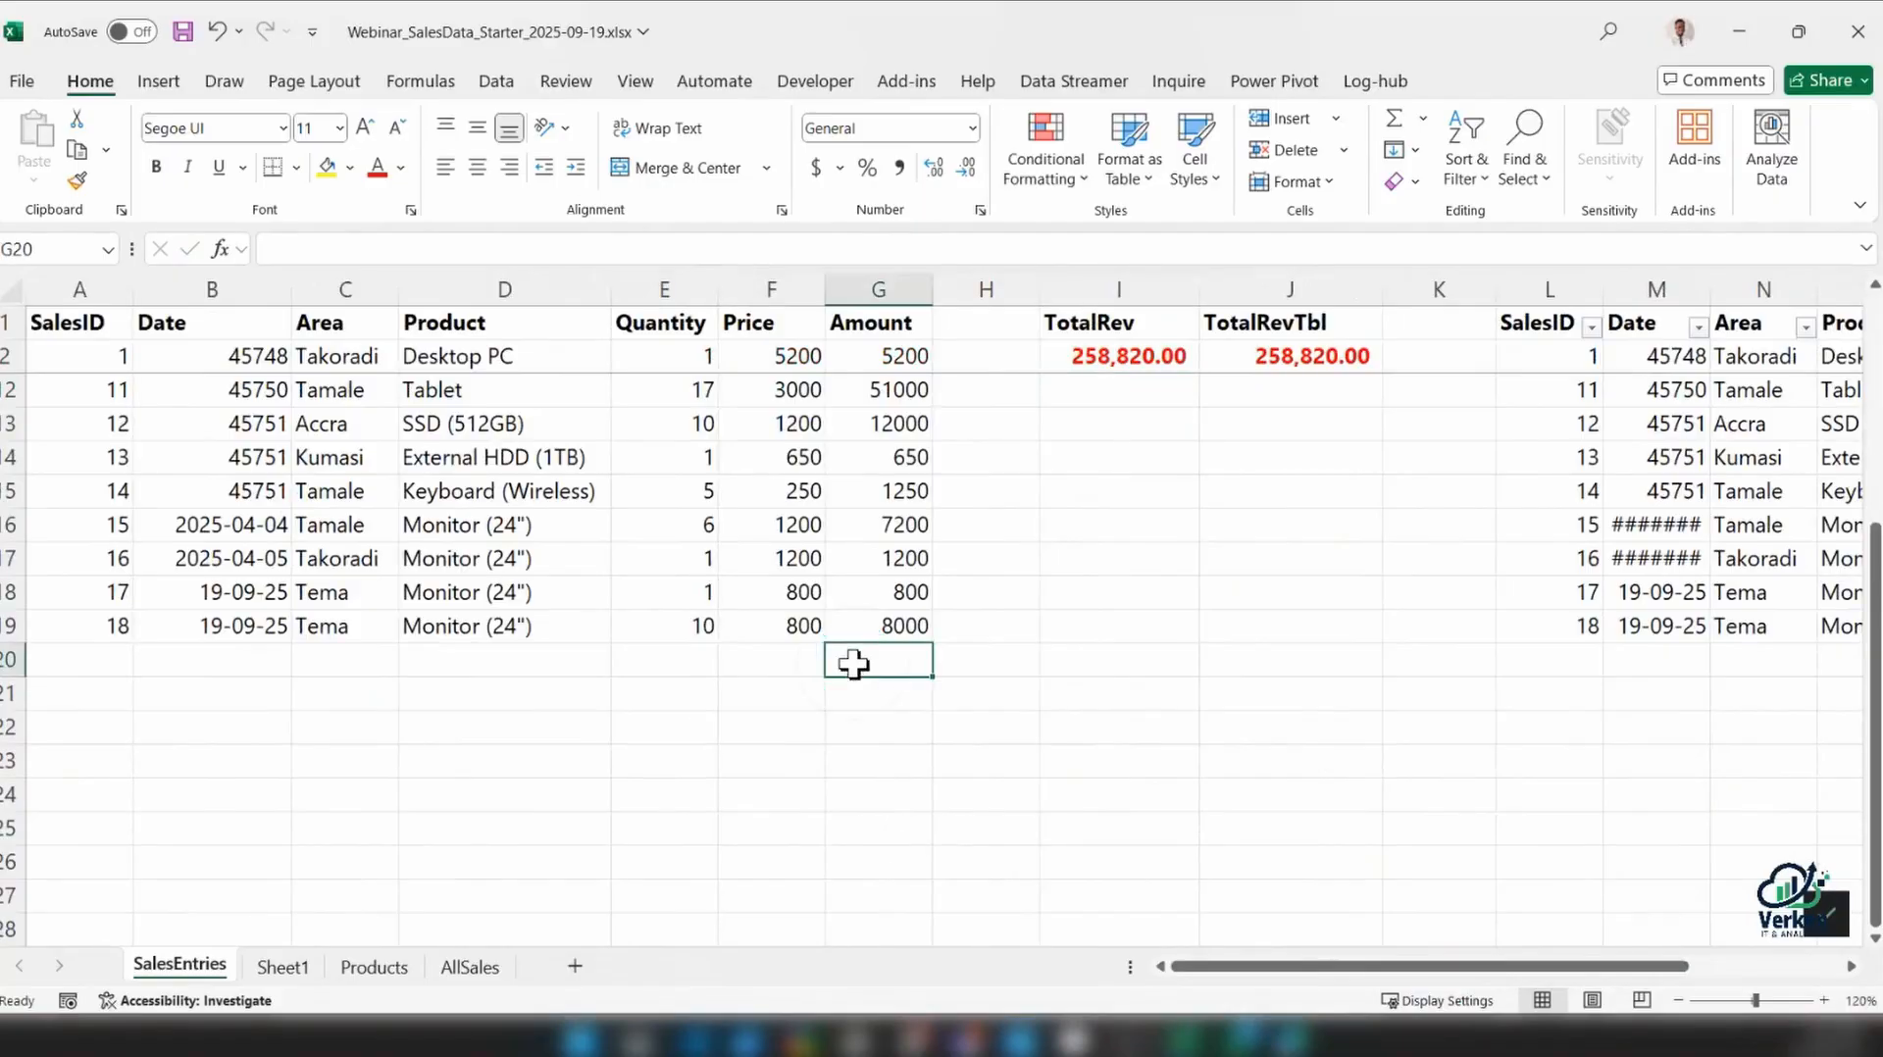
type("800")
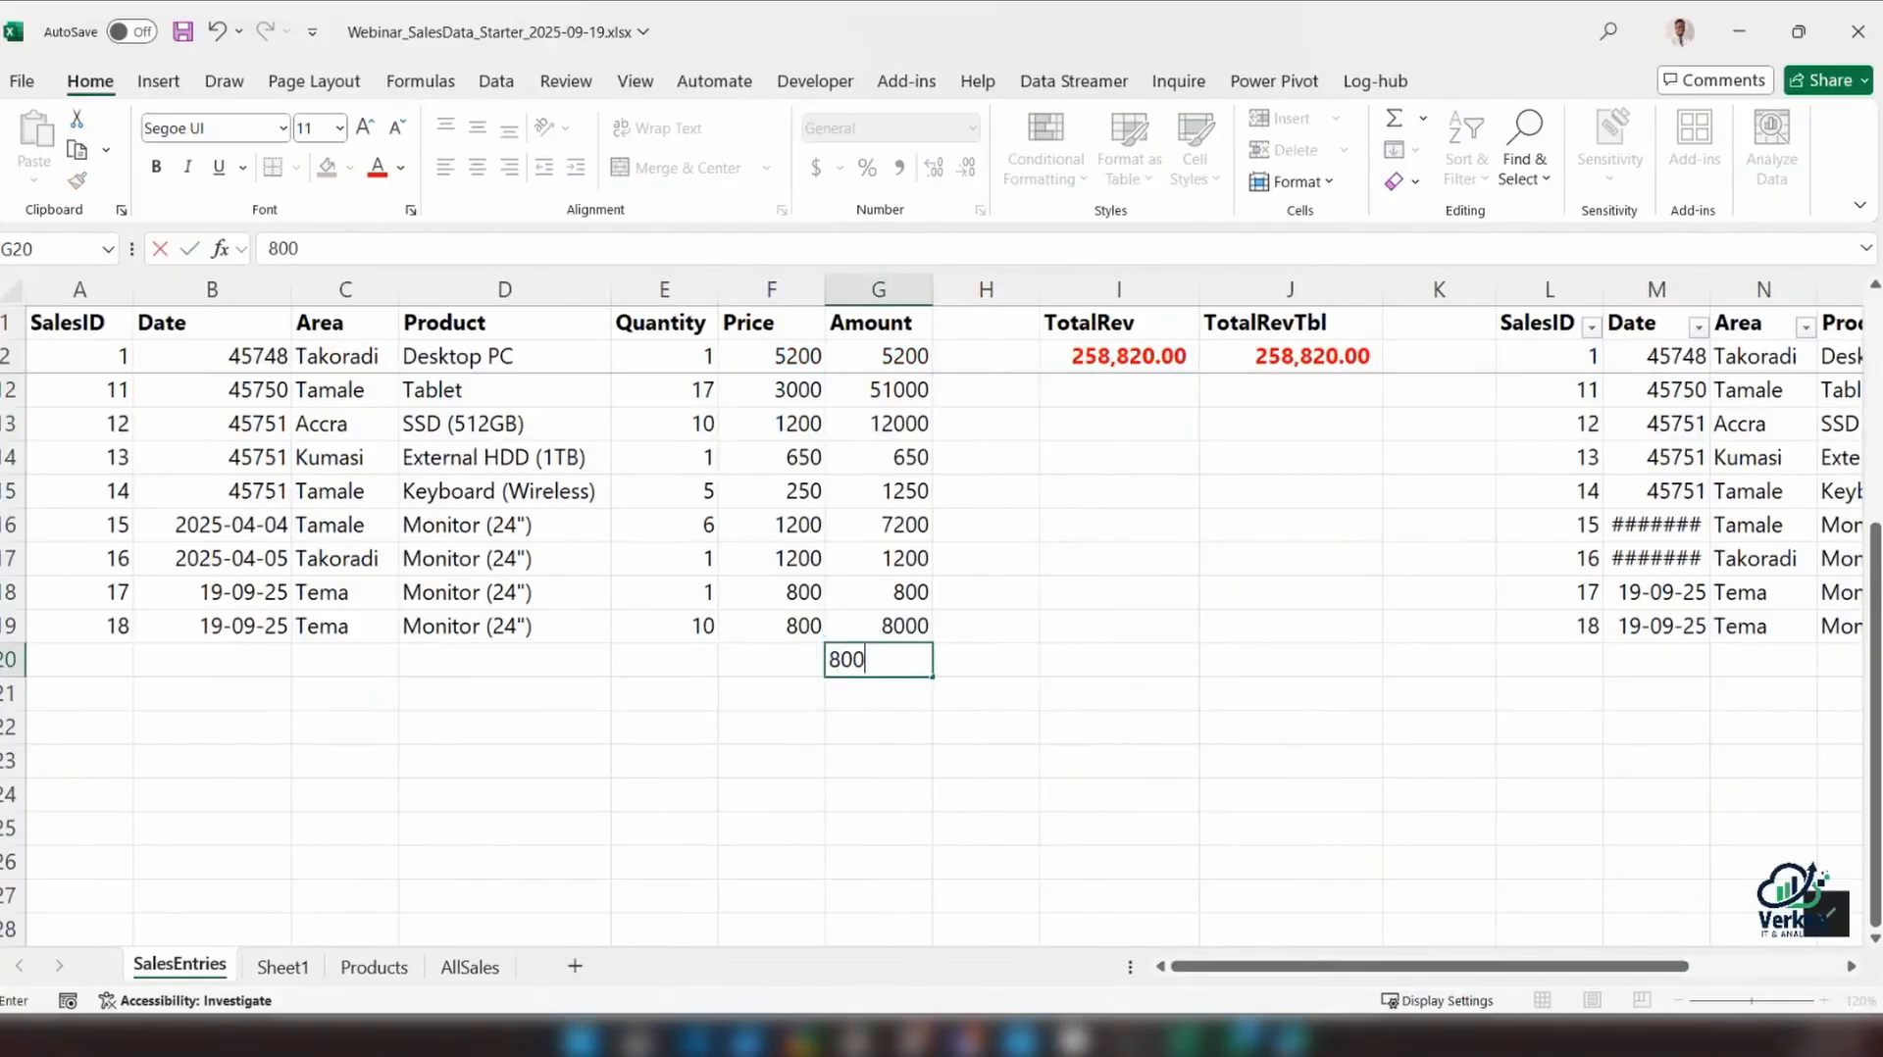
type("00000")
key("Return")
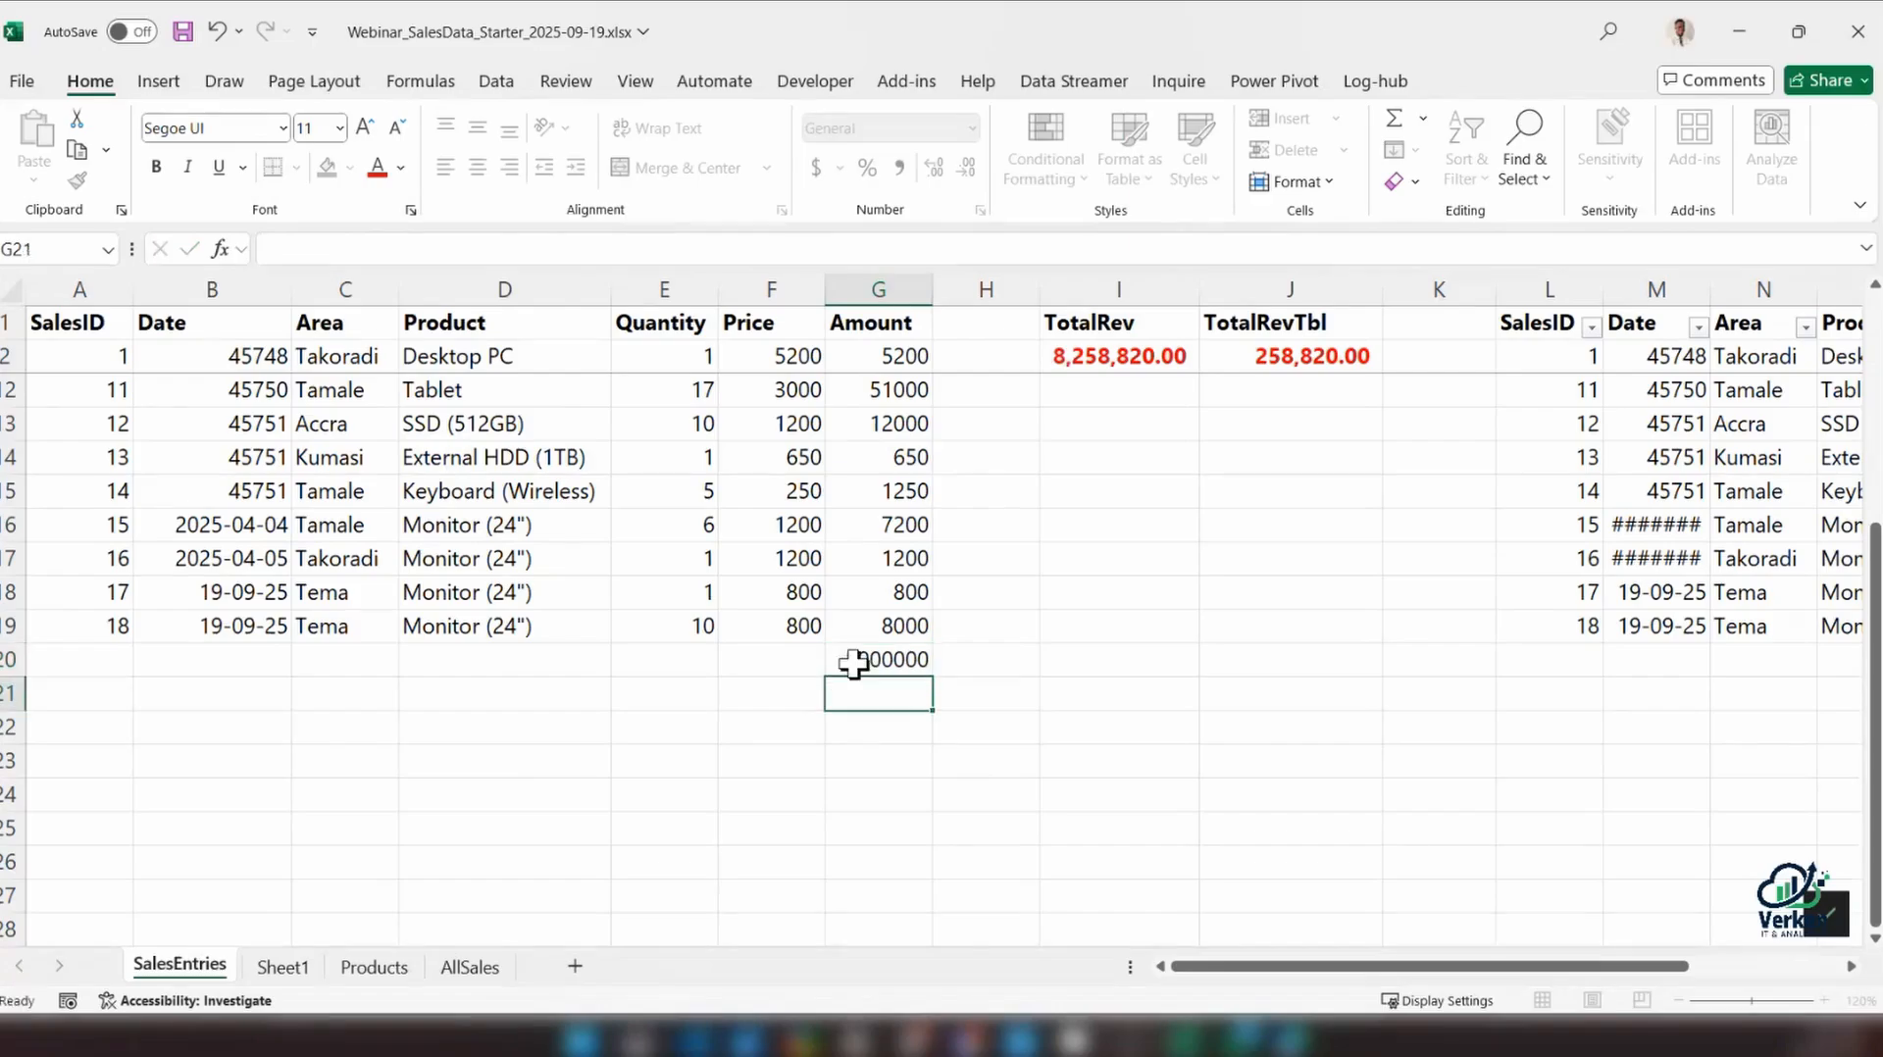
Review the TotalRev formula in I2, and clear the test Amount from G20 below the range
left_click(1116, 357)
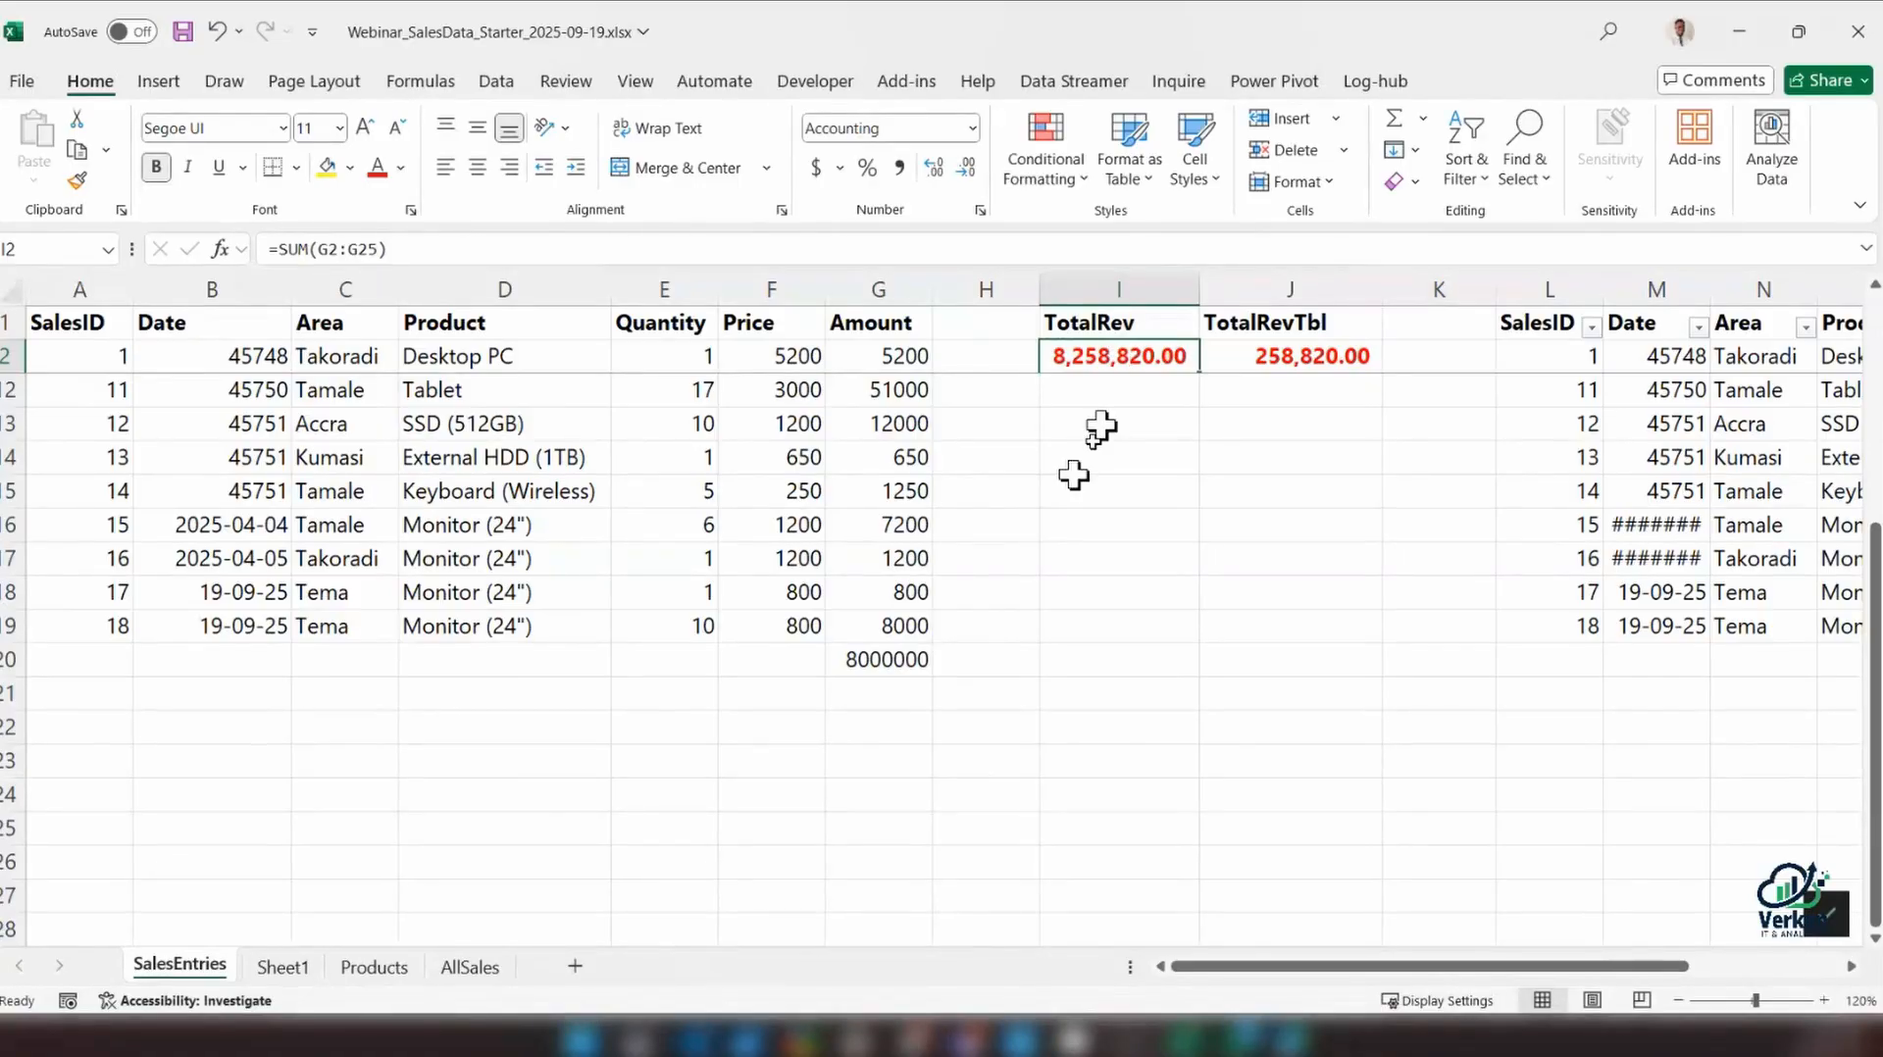
left_click(847, 662)
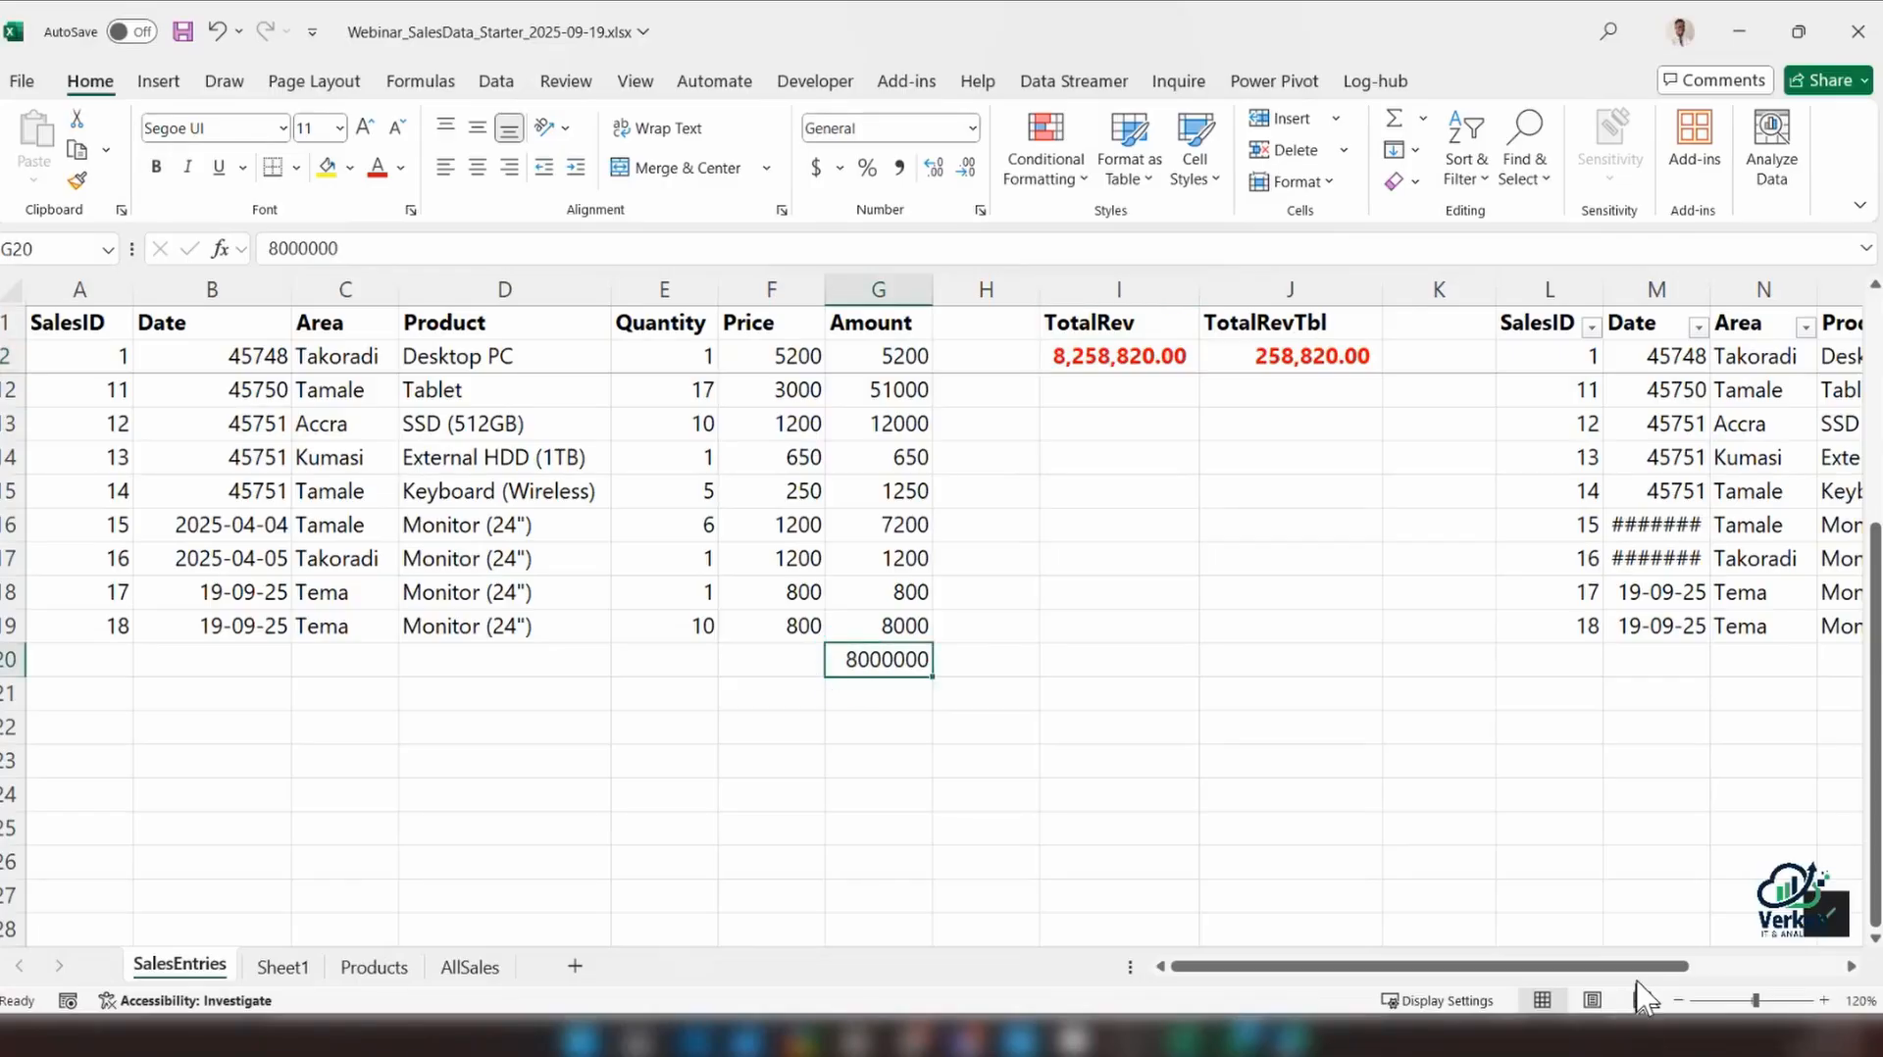
scroll(1746, 917, "right", 3)
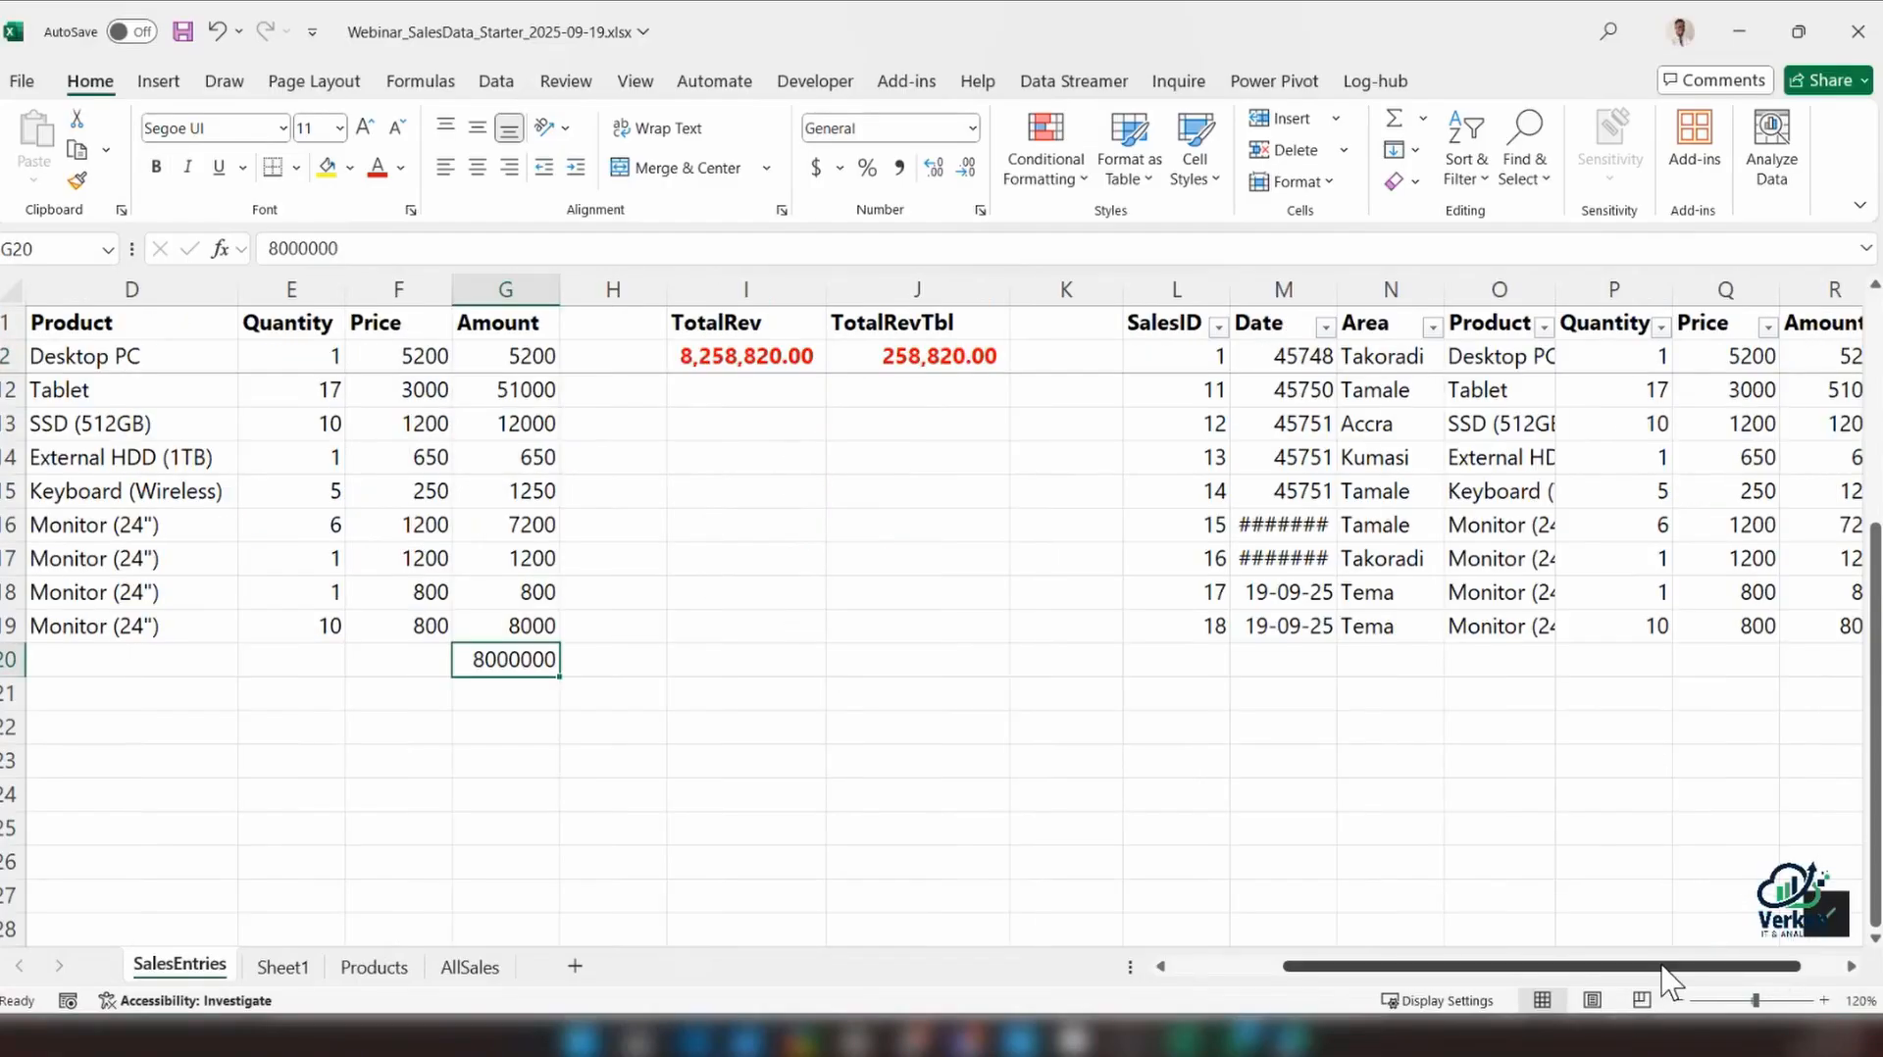
scroll(1667, 976, "right", 1)
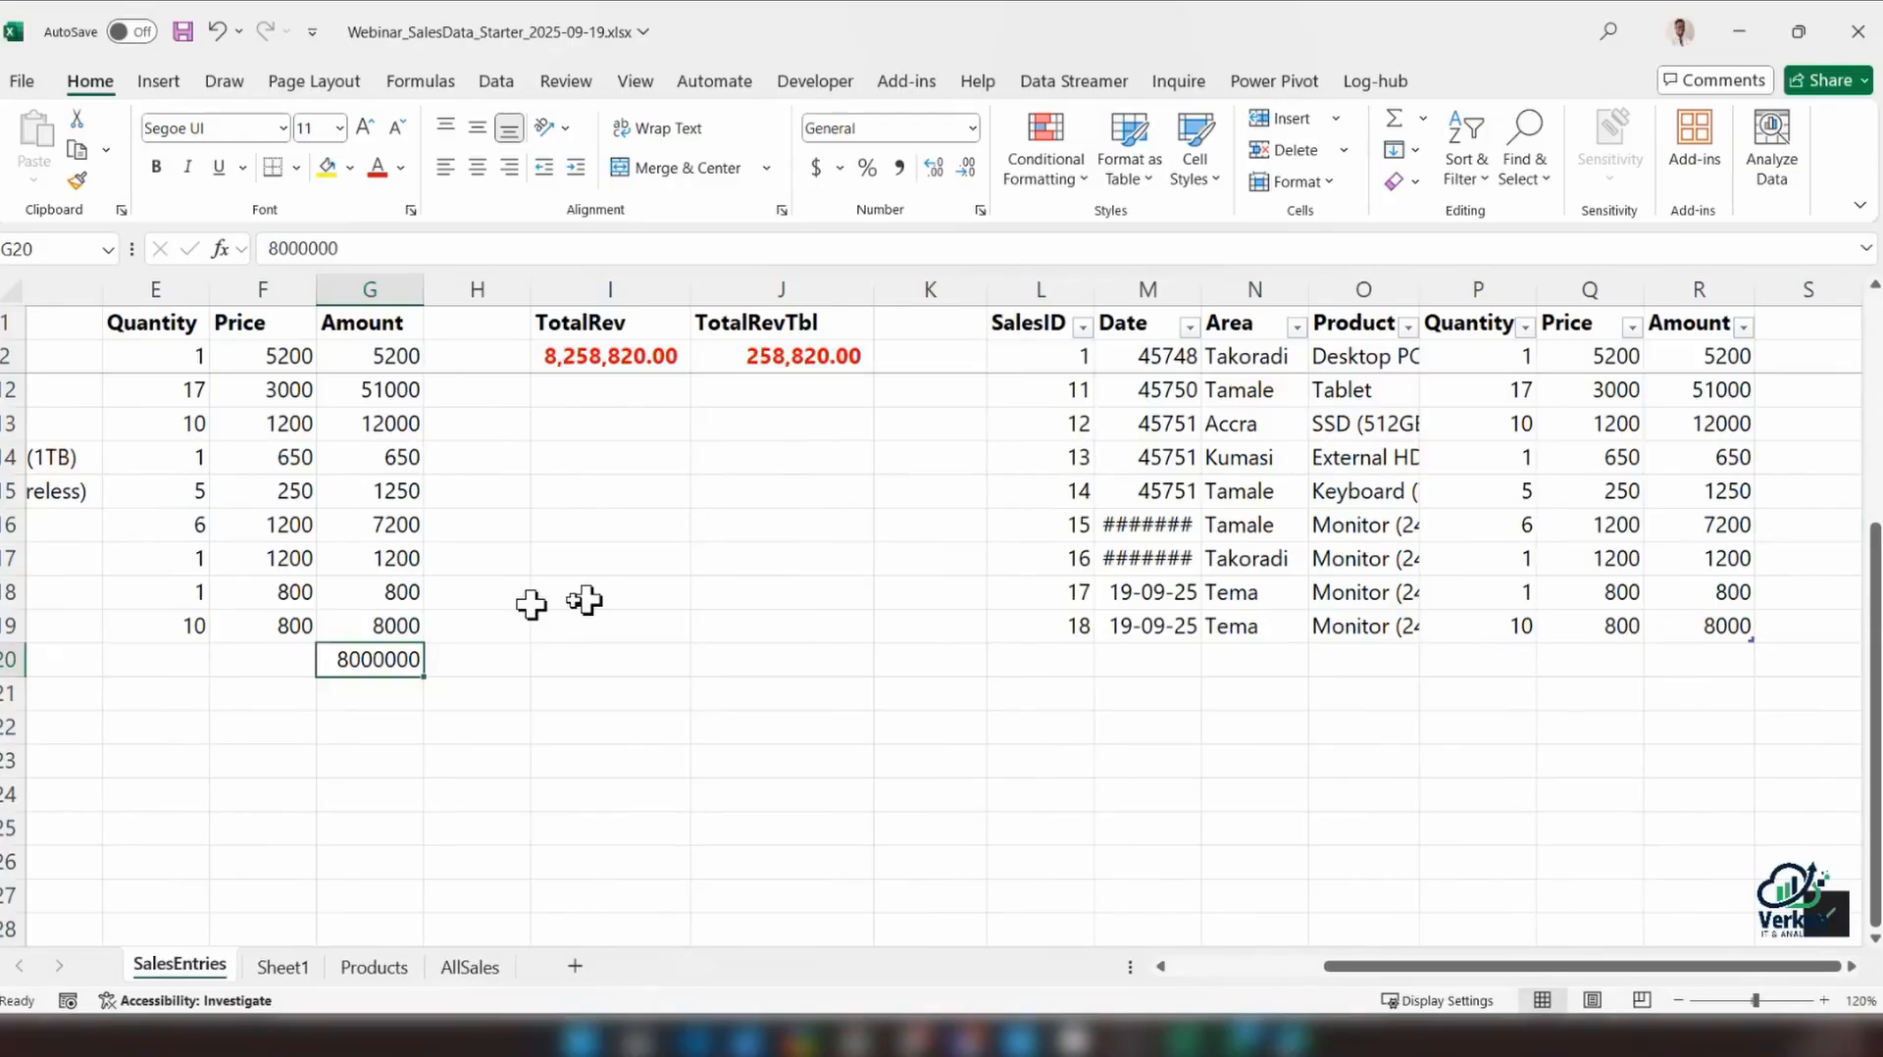
key("Delete")
Shrink the TotalRev sum range in I2 to end at G19, the last data row of the range
double_click(655, 356)
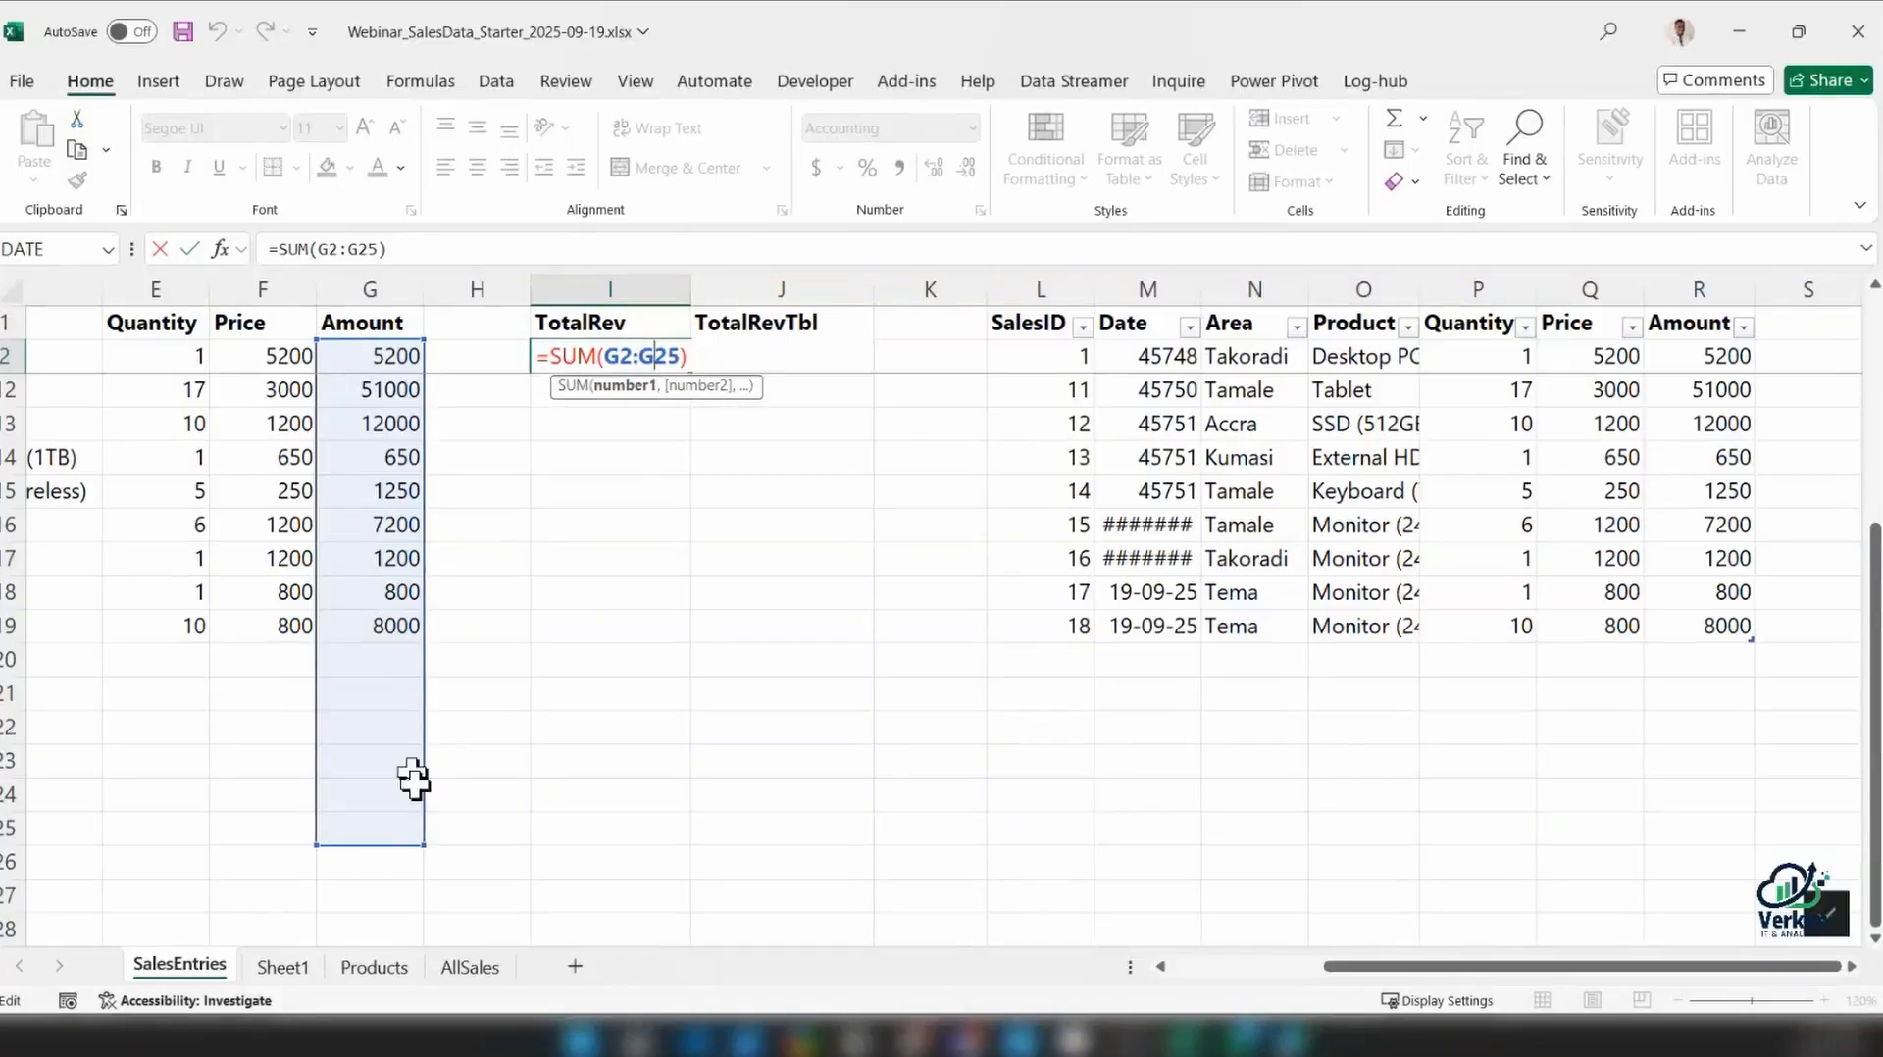
left_click_drag(425, 845, 410, 642)
key("ctrl+Return")
key("Return")
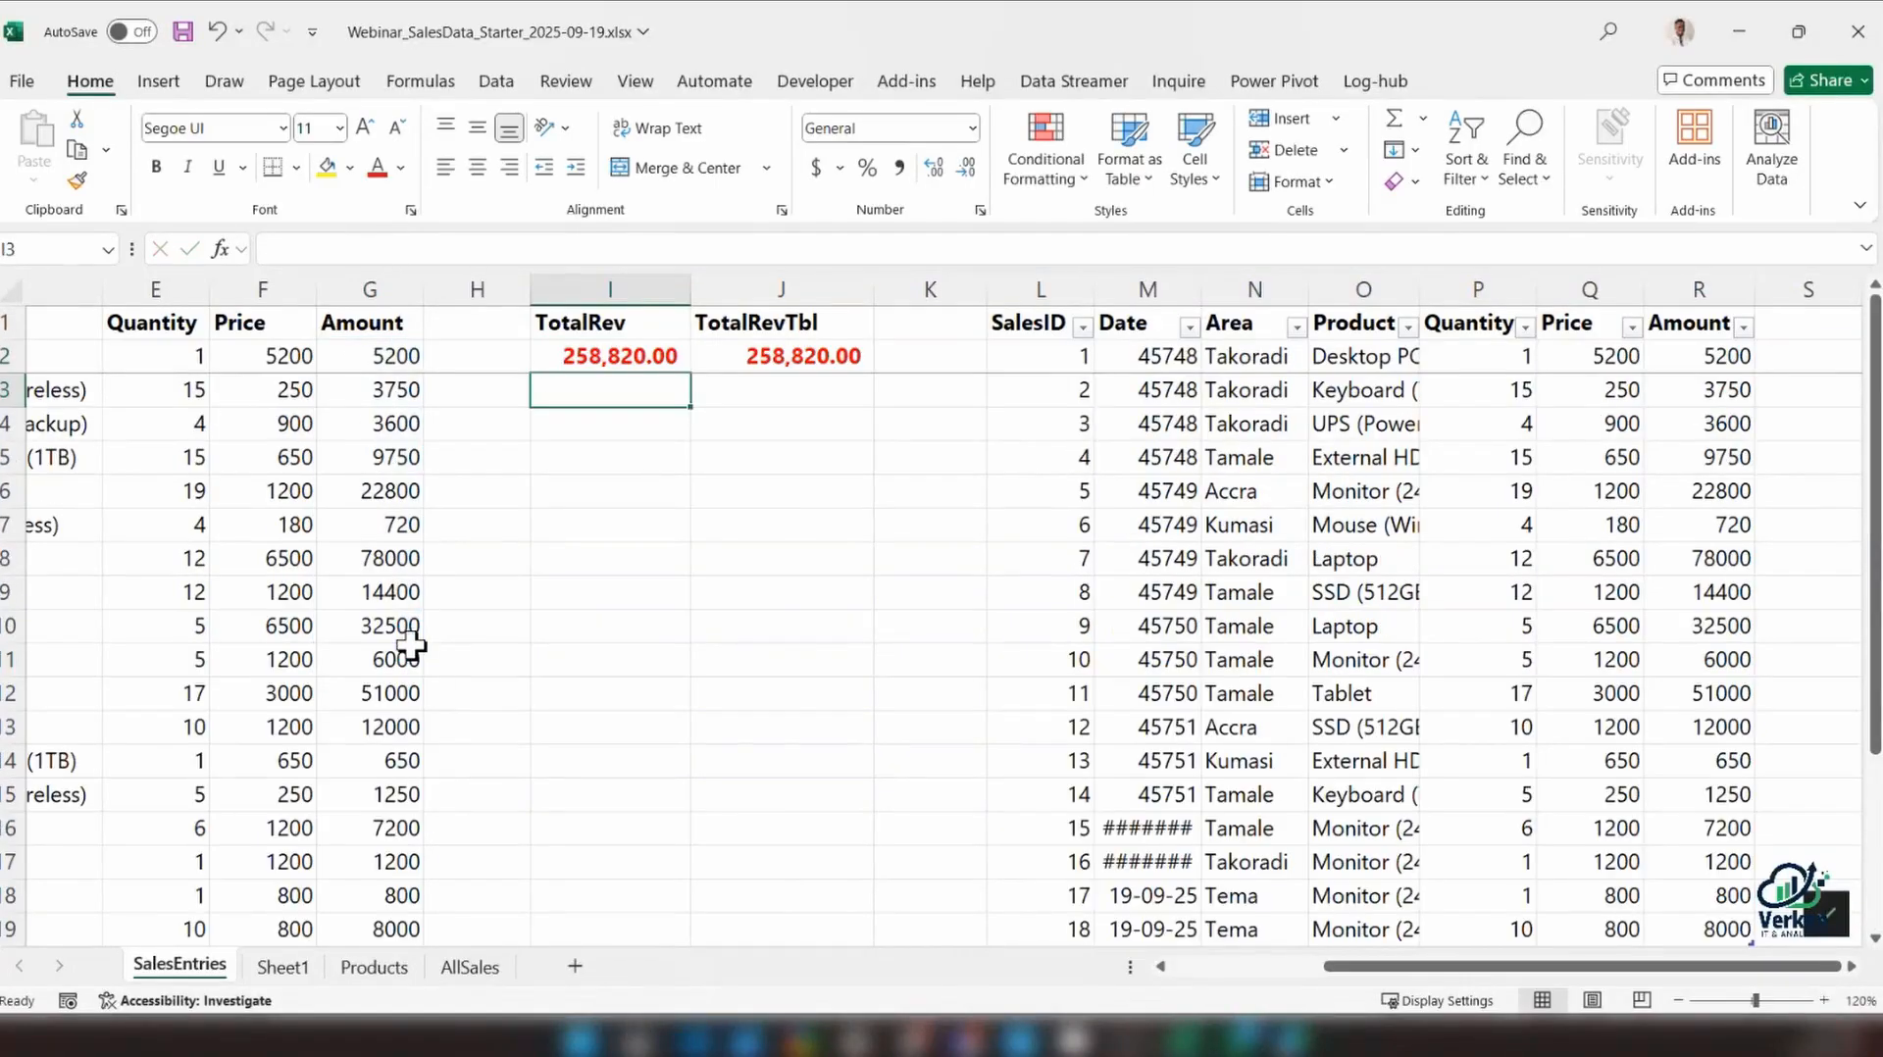
scroll(1021, 559, "down", 3)
scroll(1221, 525, "up", 3)
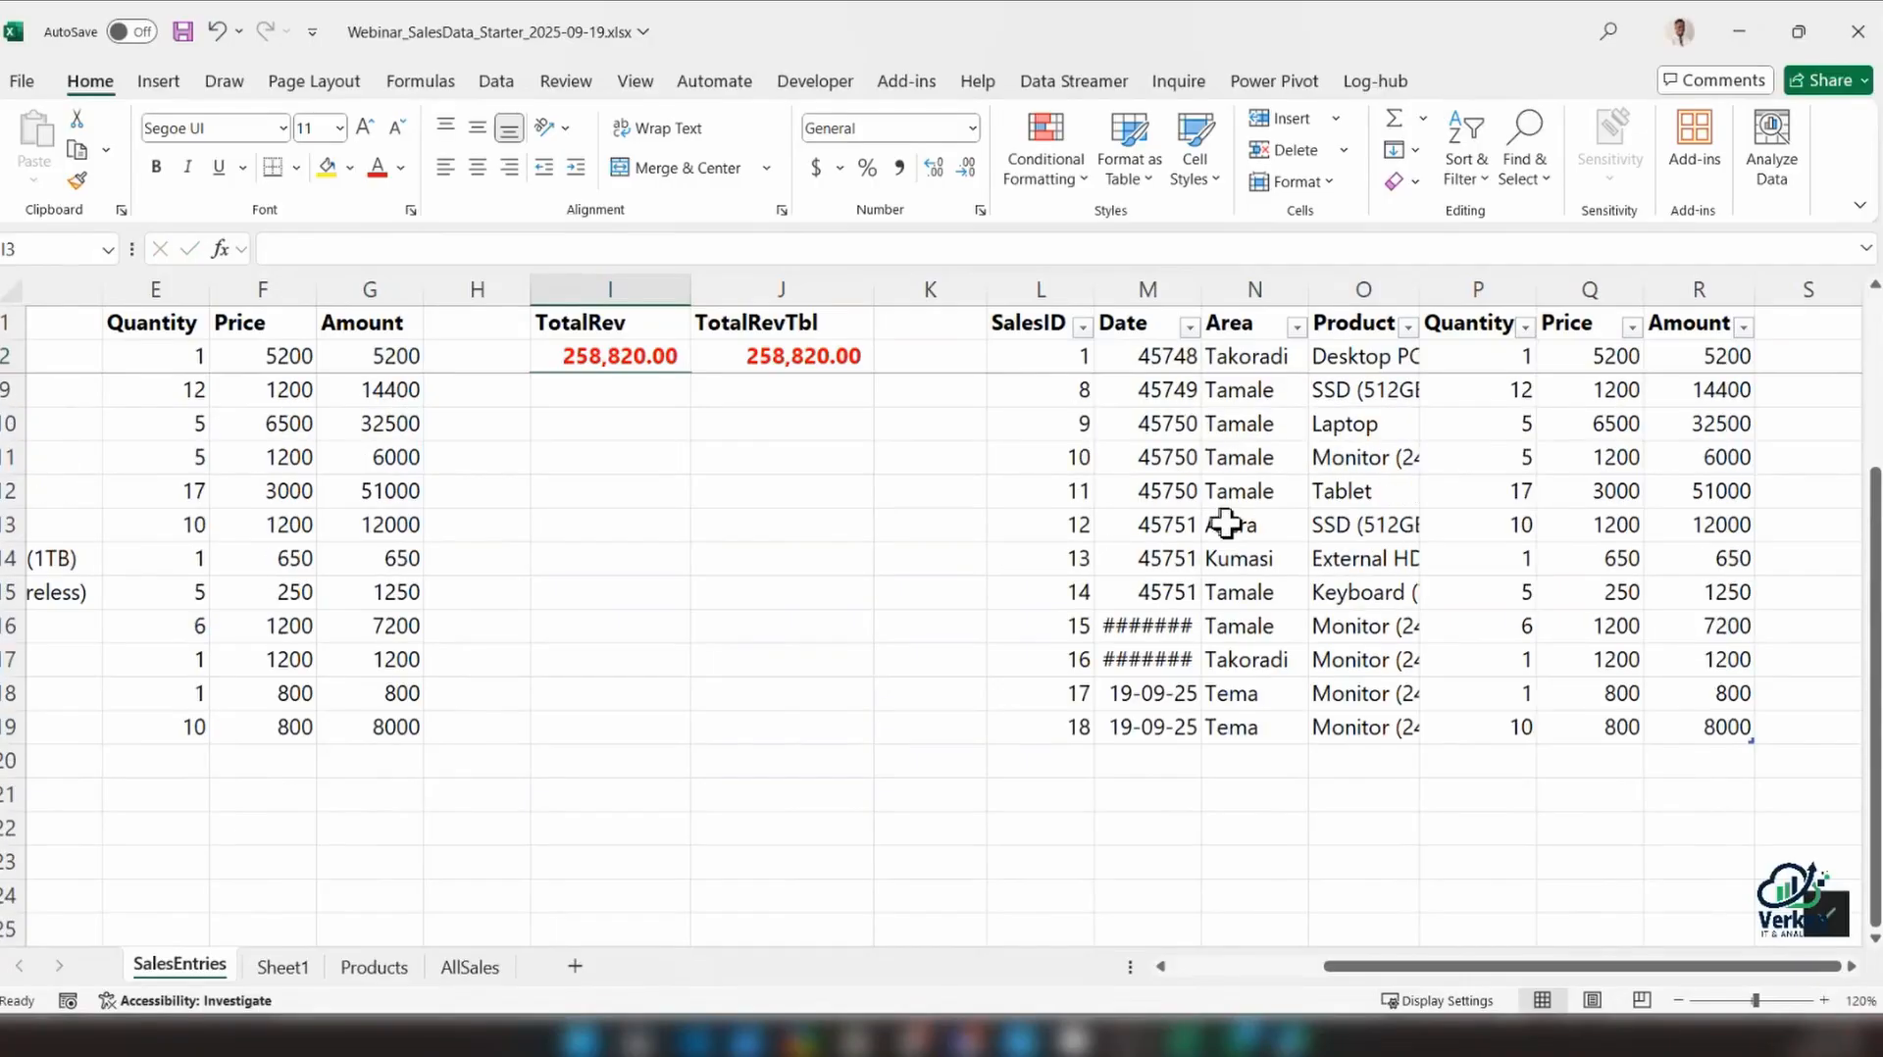
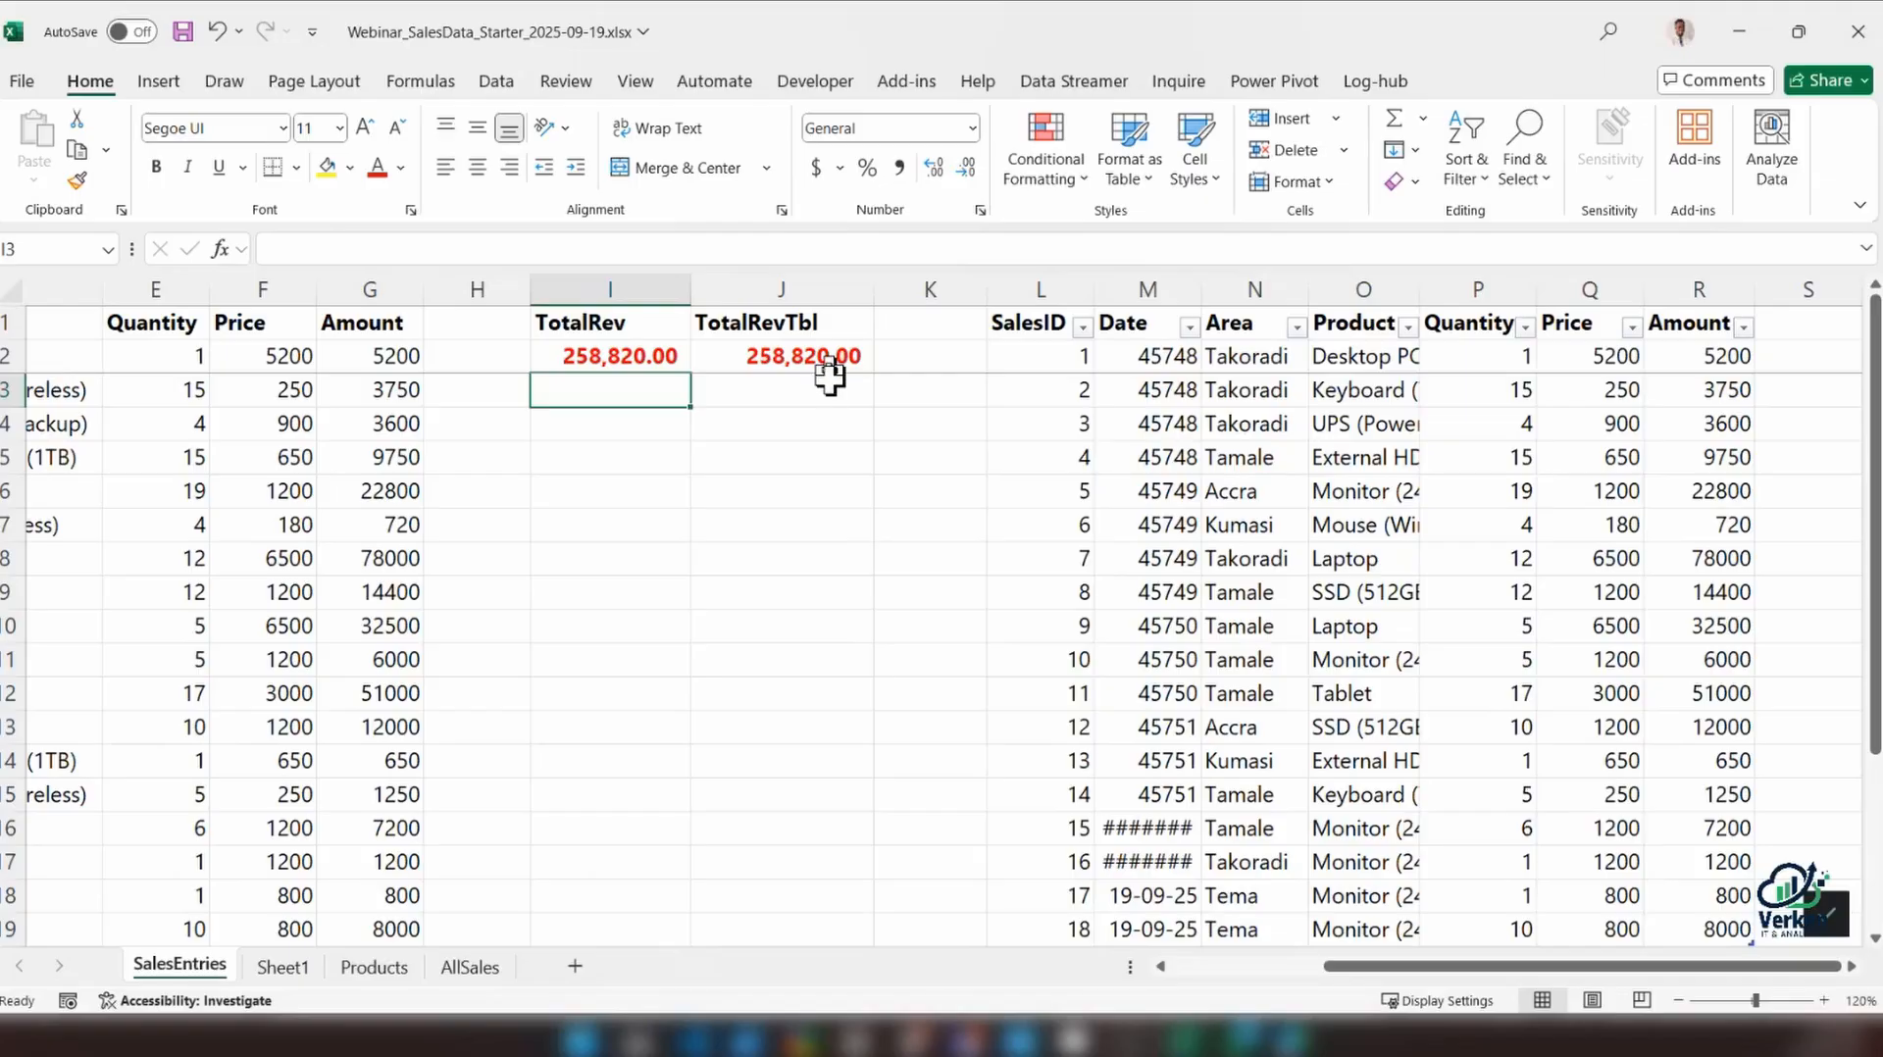
Extend the TotalRev formula in I2 to =SUM(G2:G25) so it covers empty rows below the range
scroll(769, 555, "down", 4)
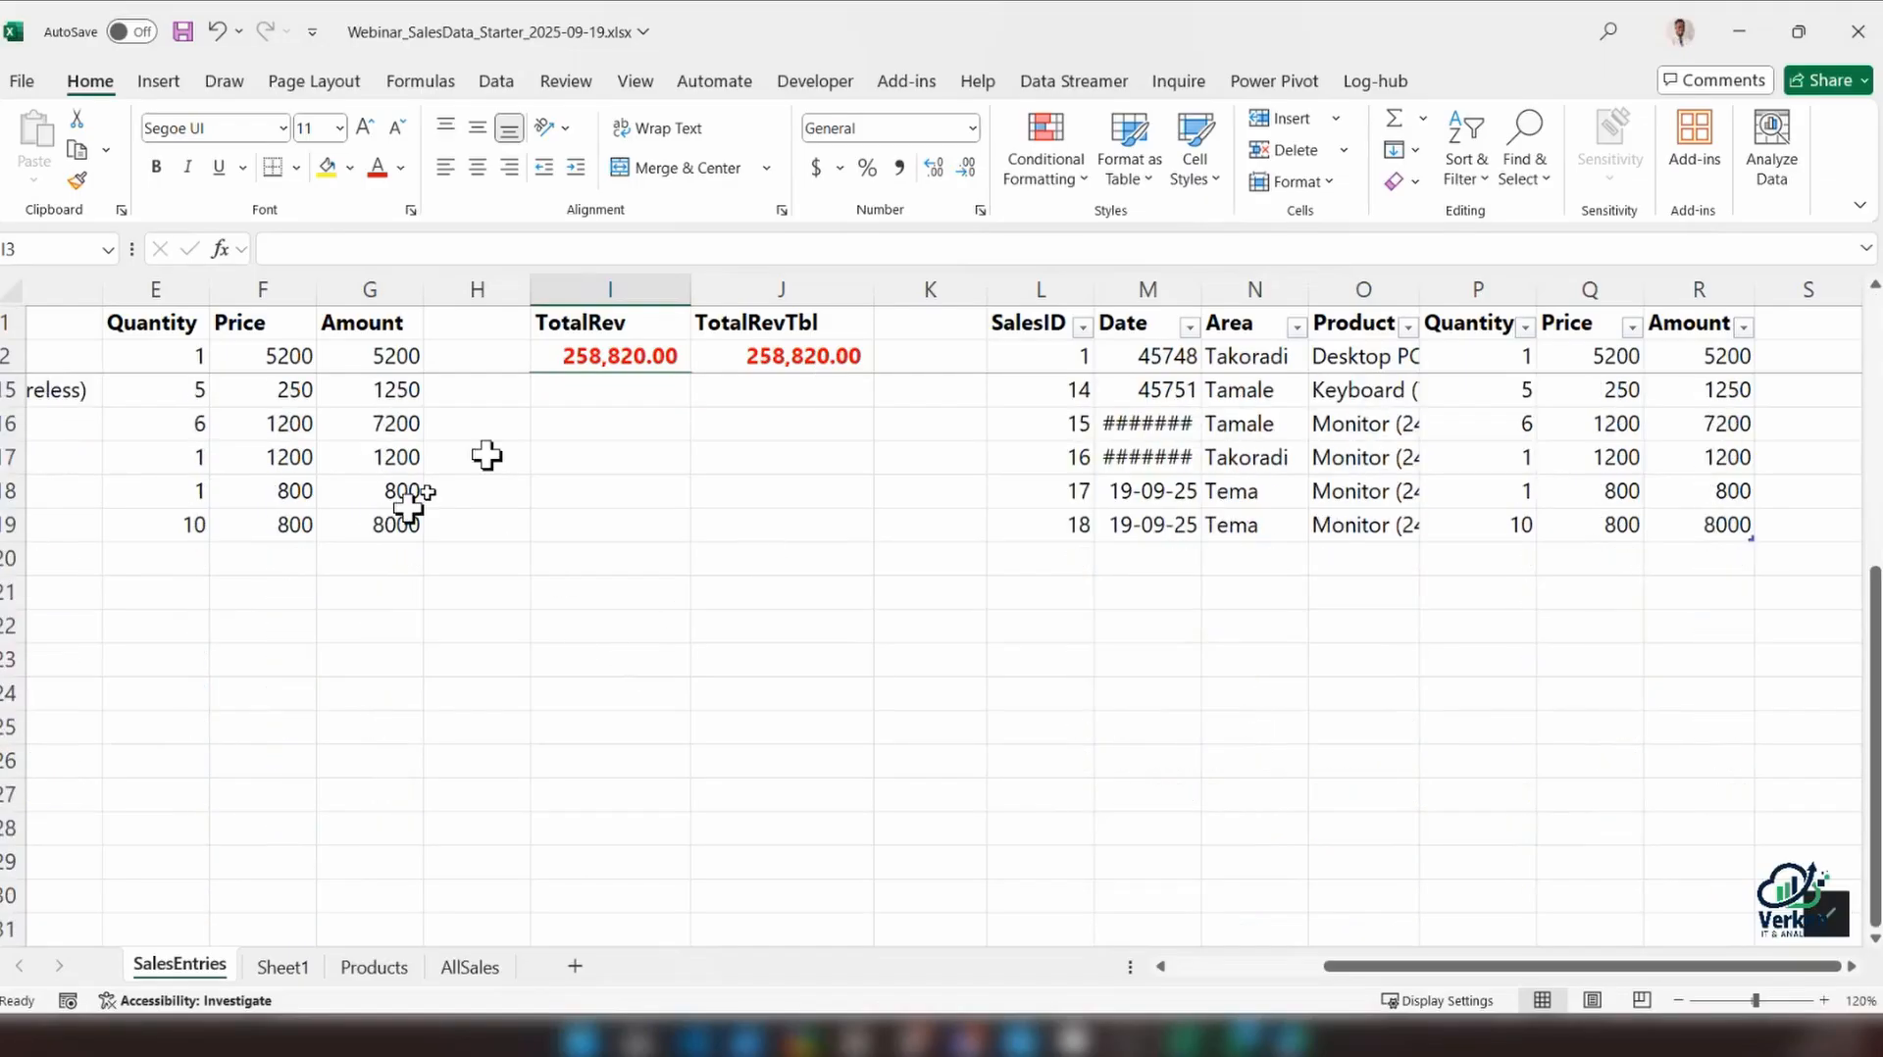
left_click(620, 355)
key("F2")
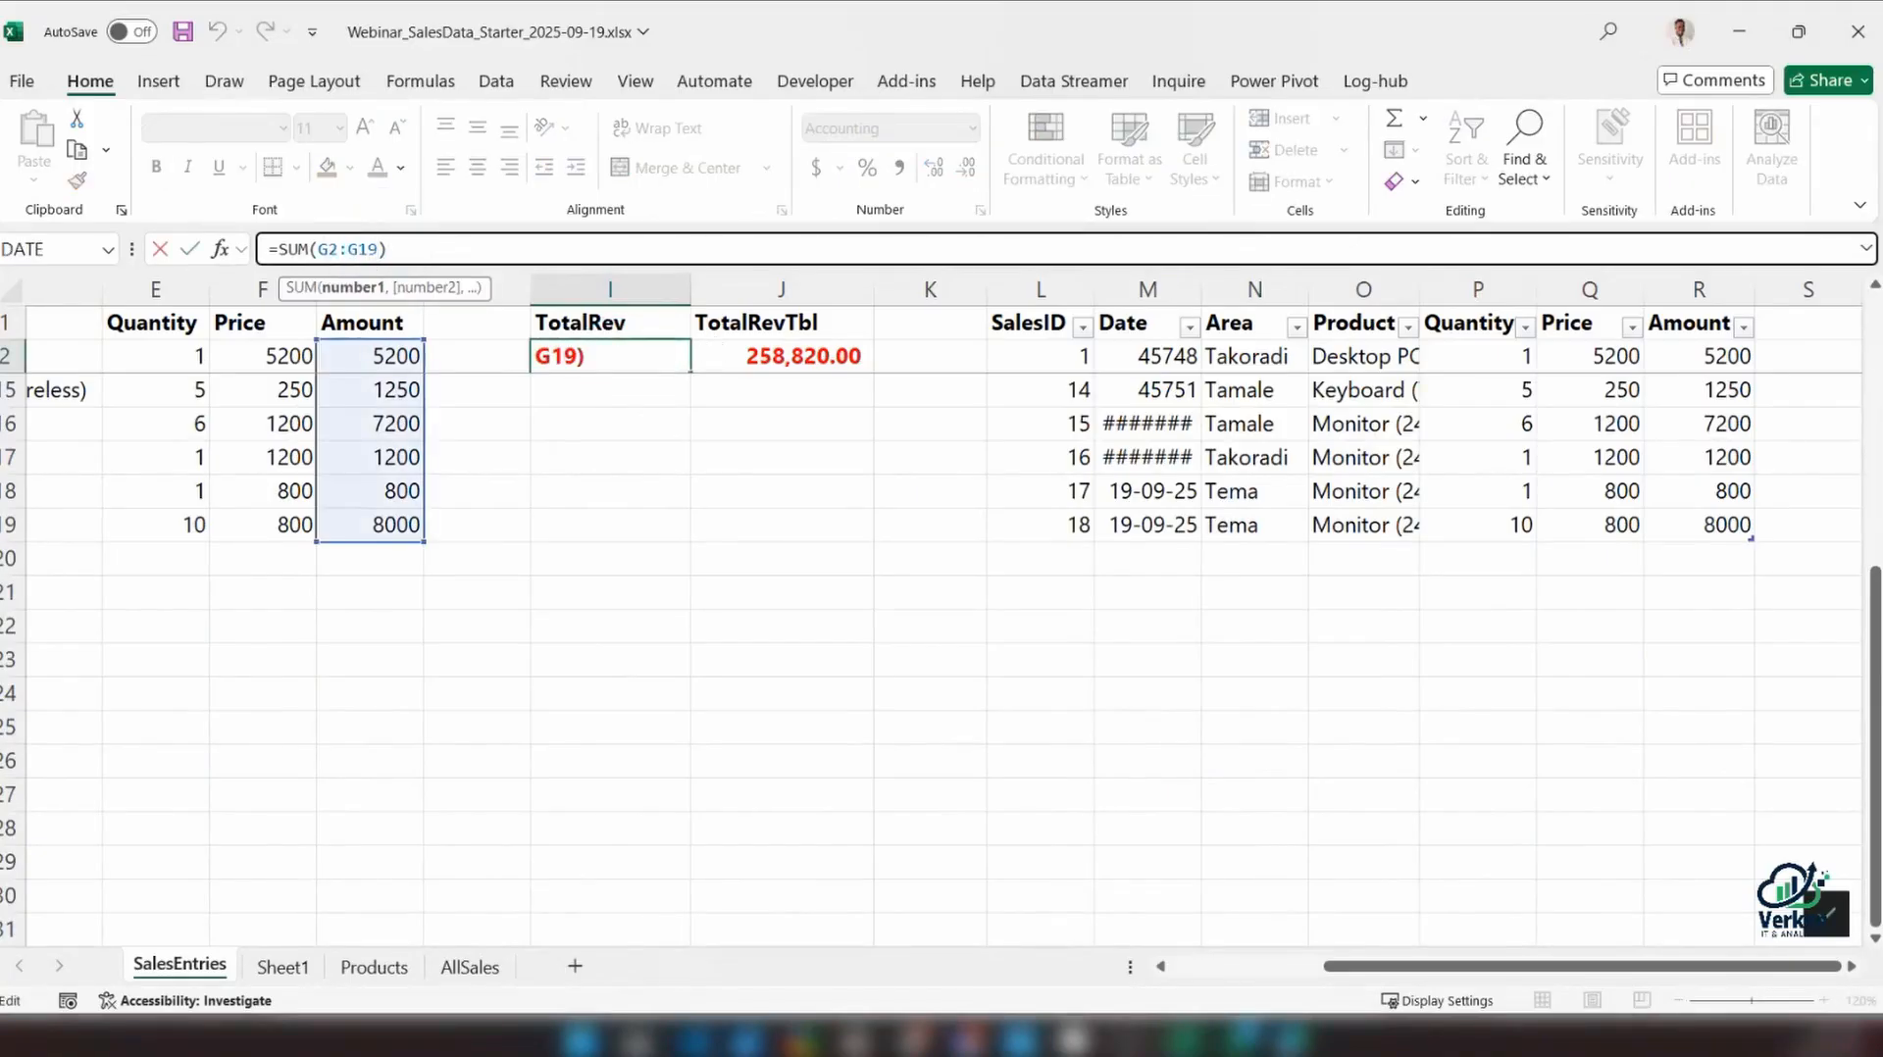
key("BackSpace")
key("BackSpace")
type("25")
key("Return")
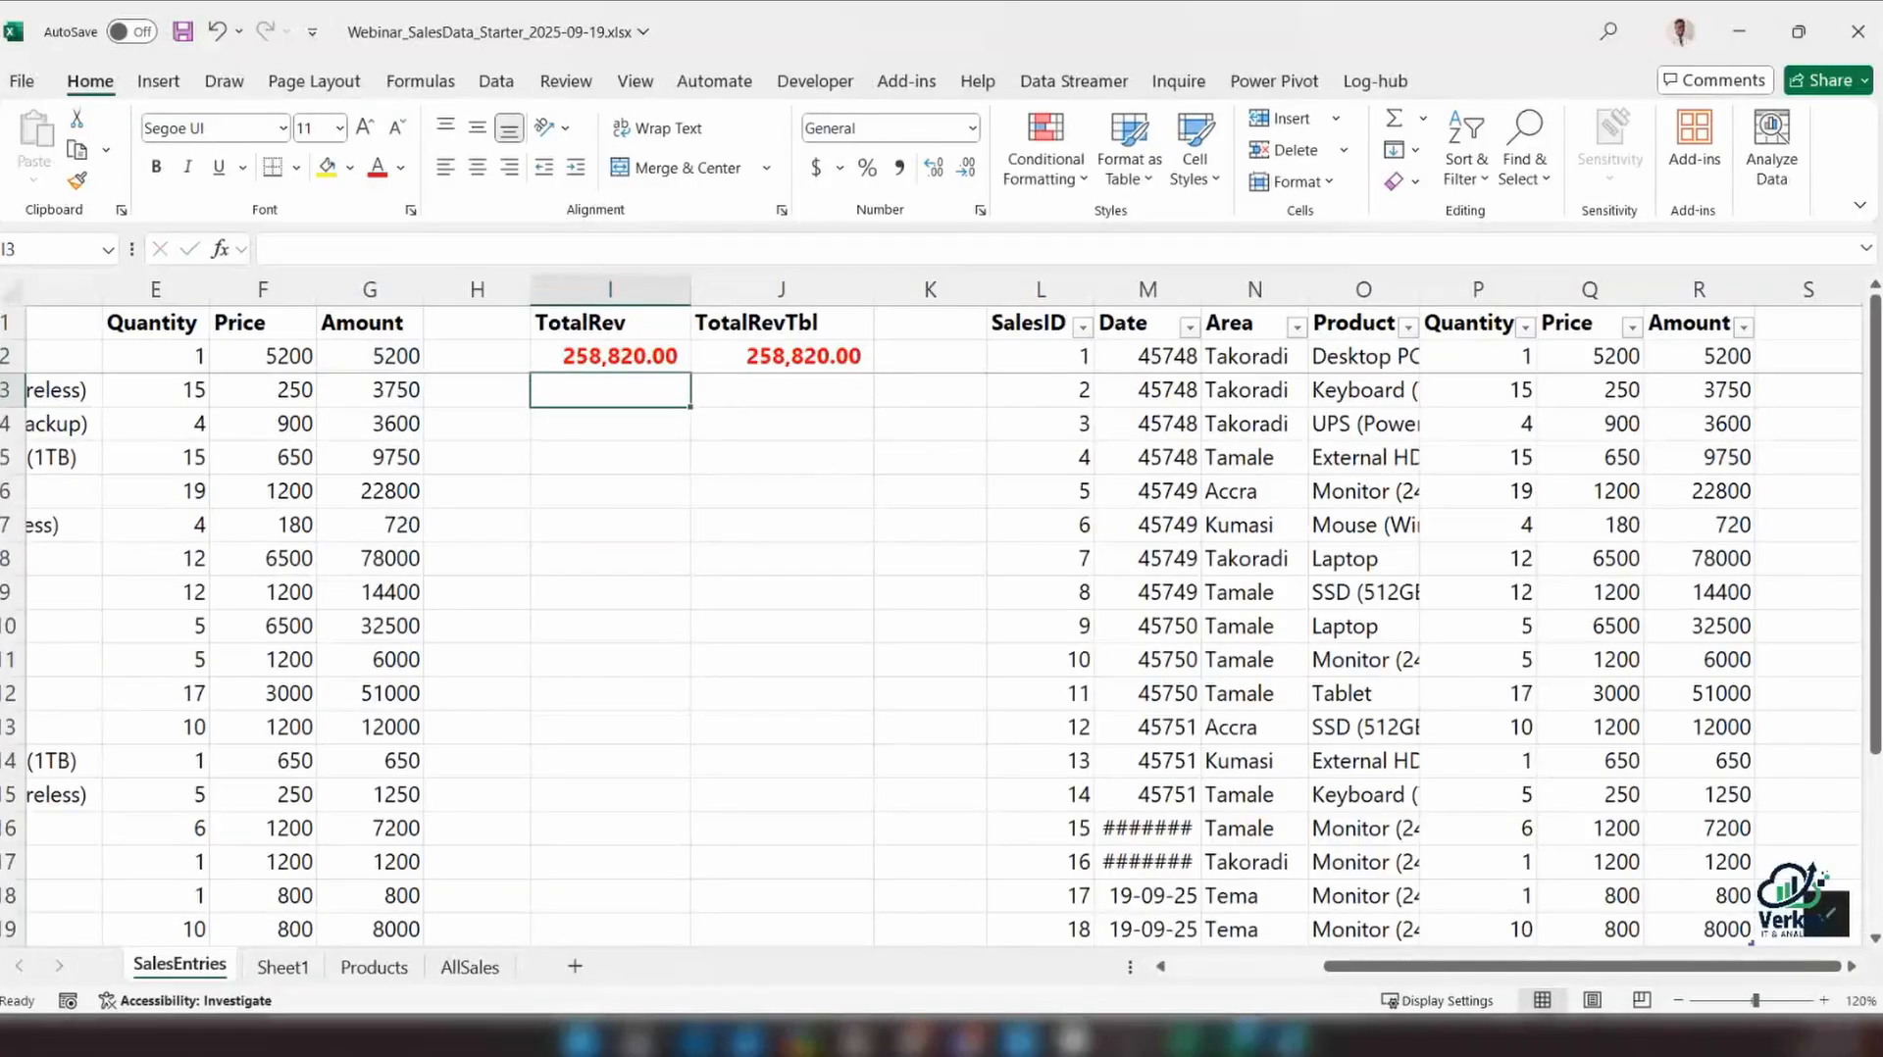
Review which cells the TotalRev formula in I2 covers, and look over the range's Price column
scroll(844, 538, "down", 4)
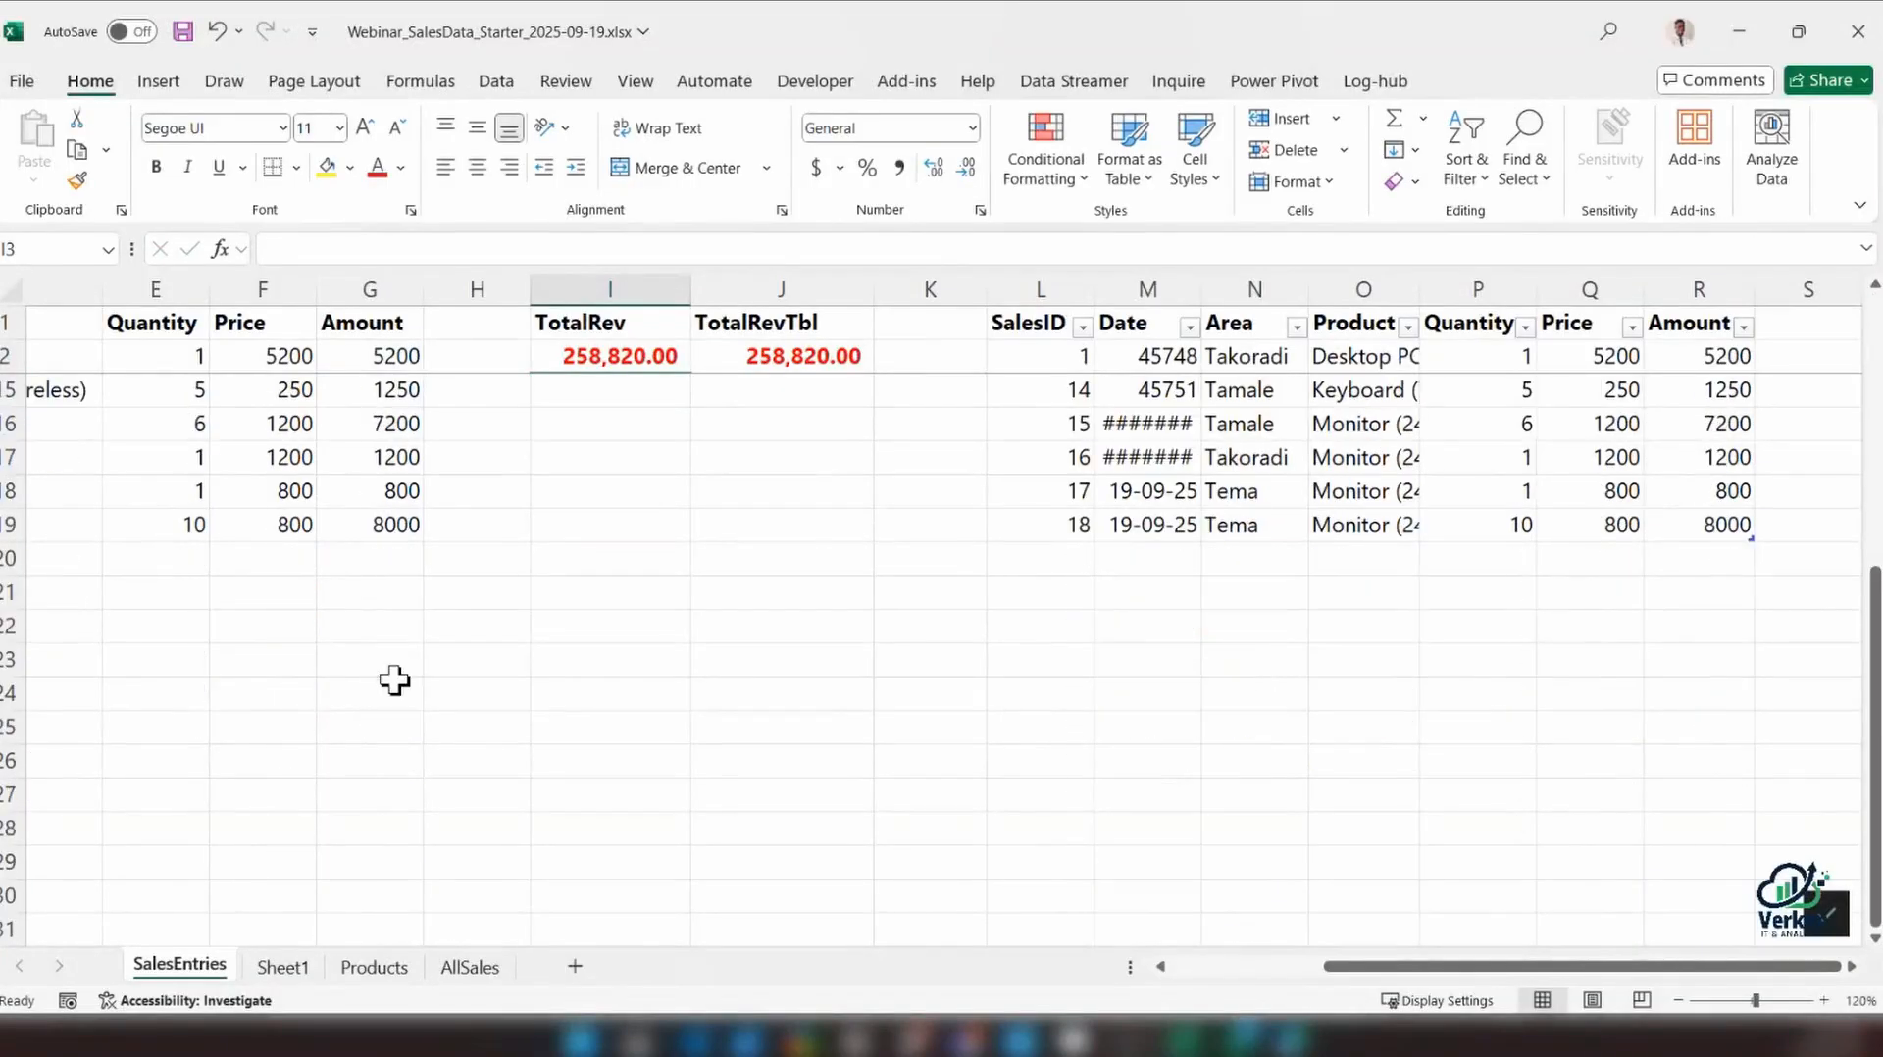
left_click(636, 355)
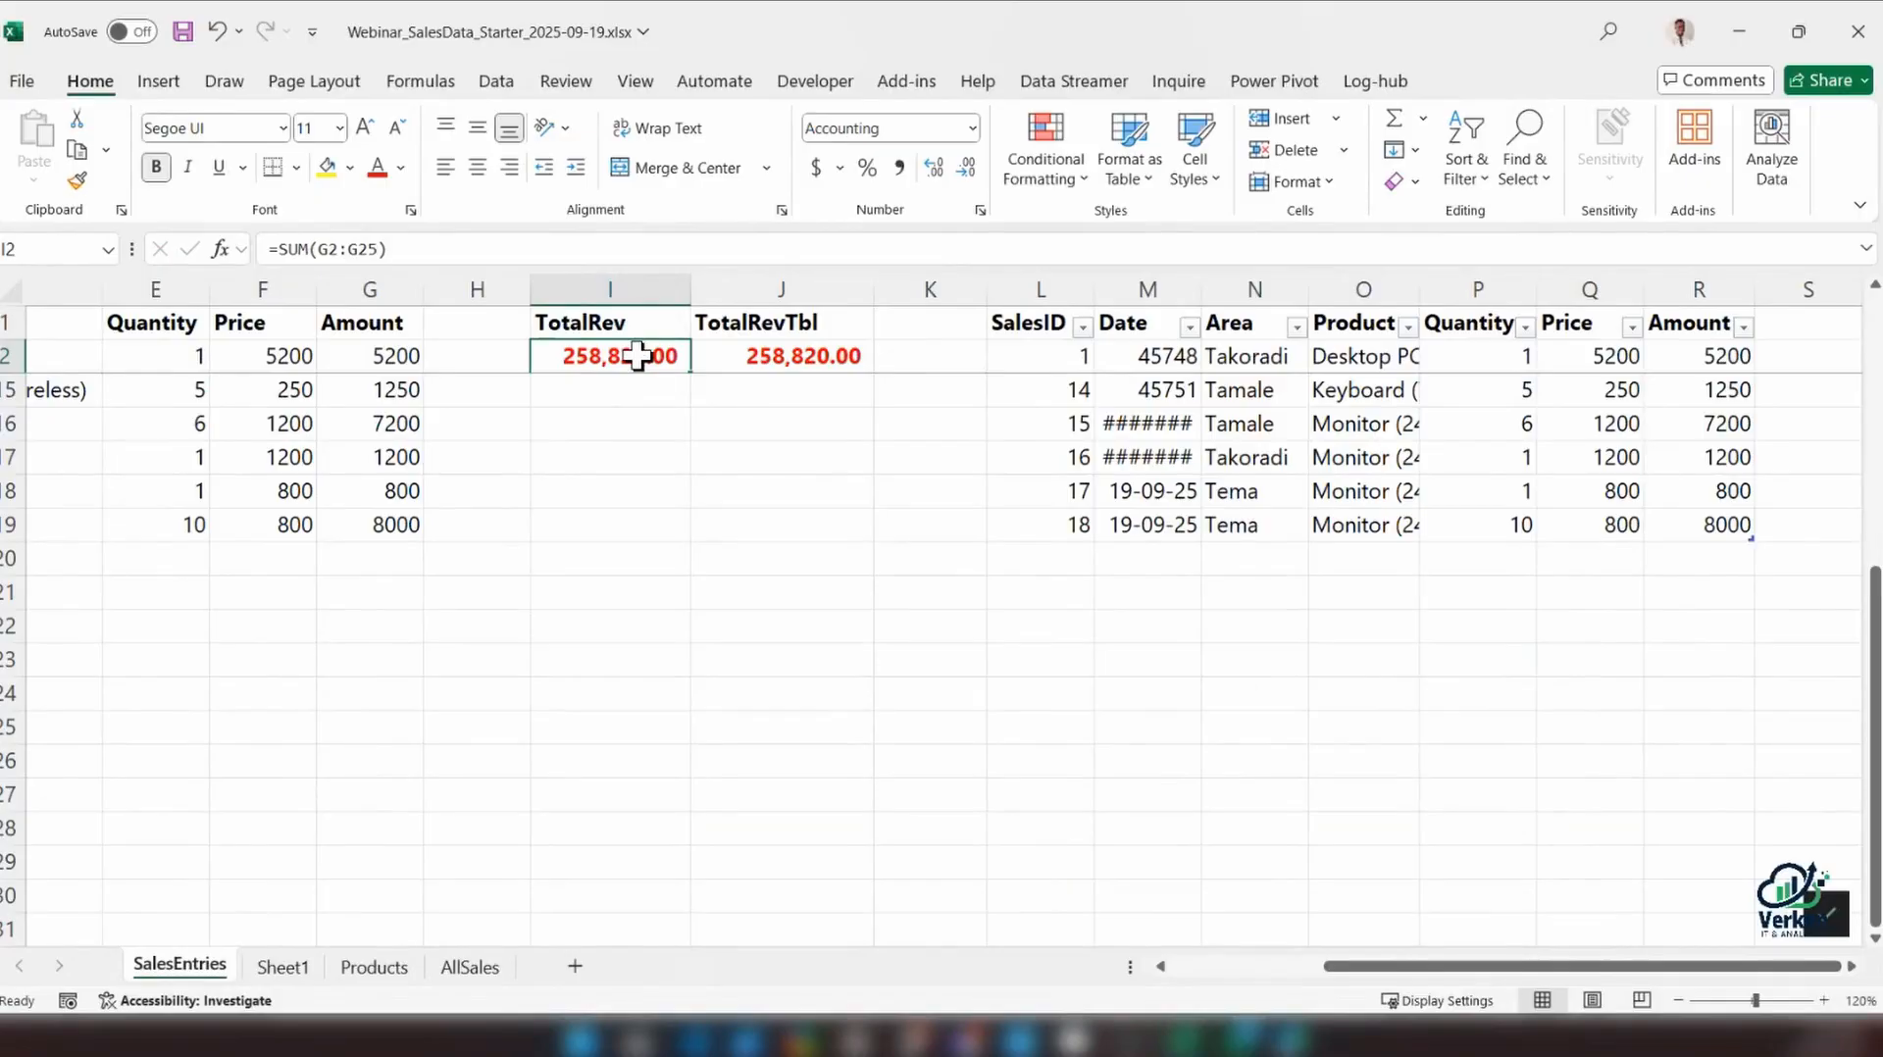
double_click(639, 355)
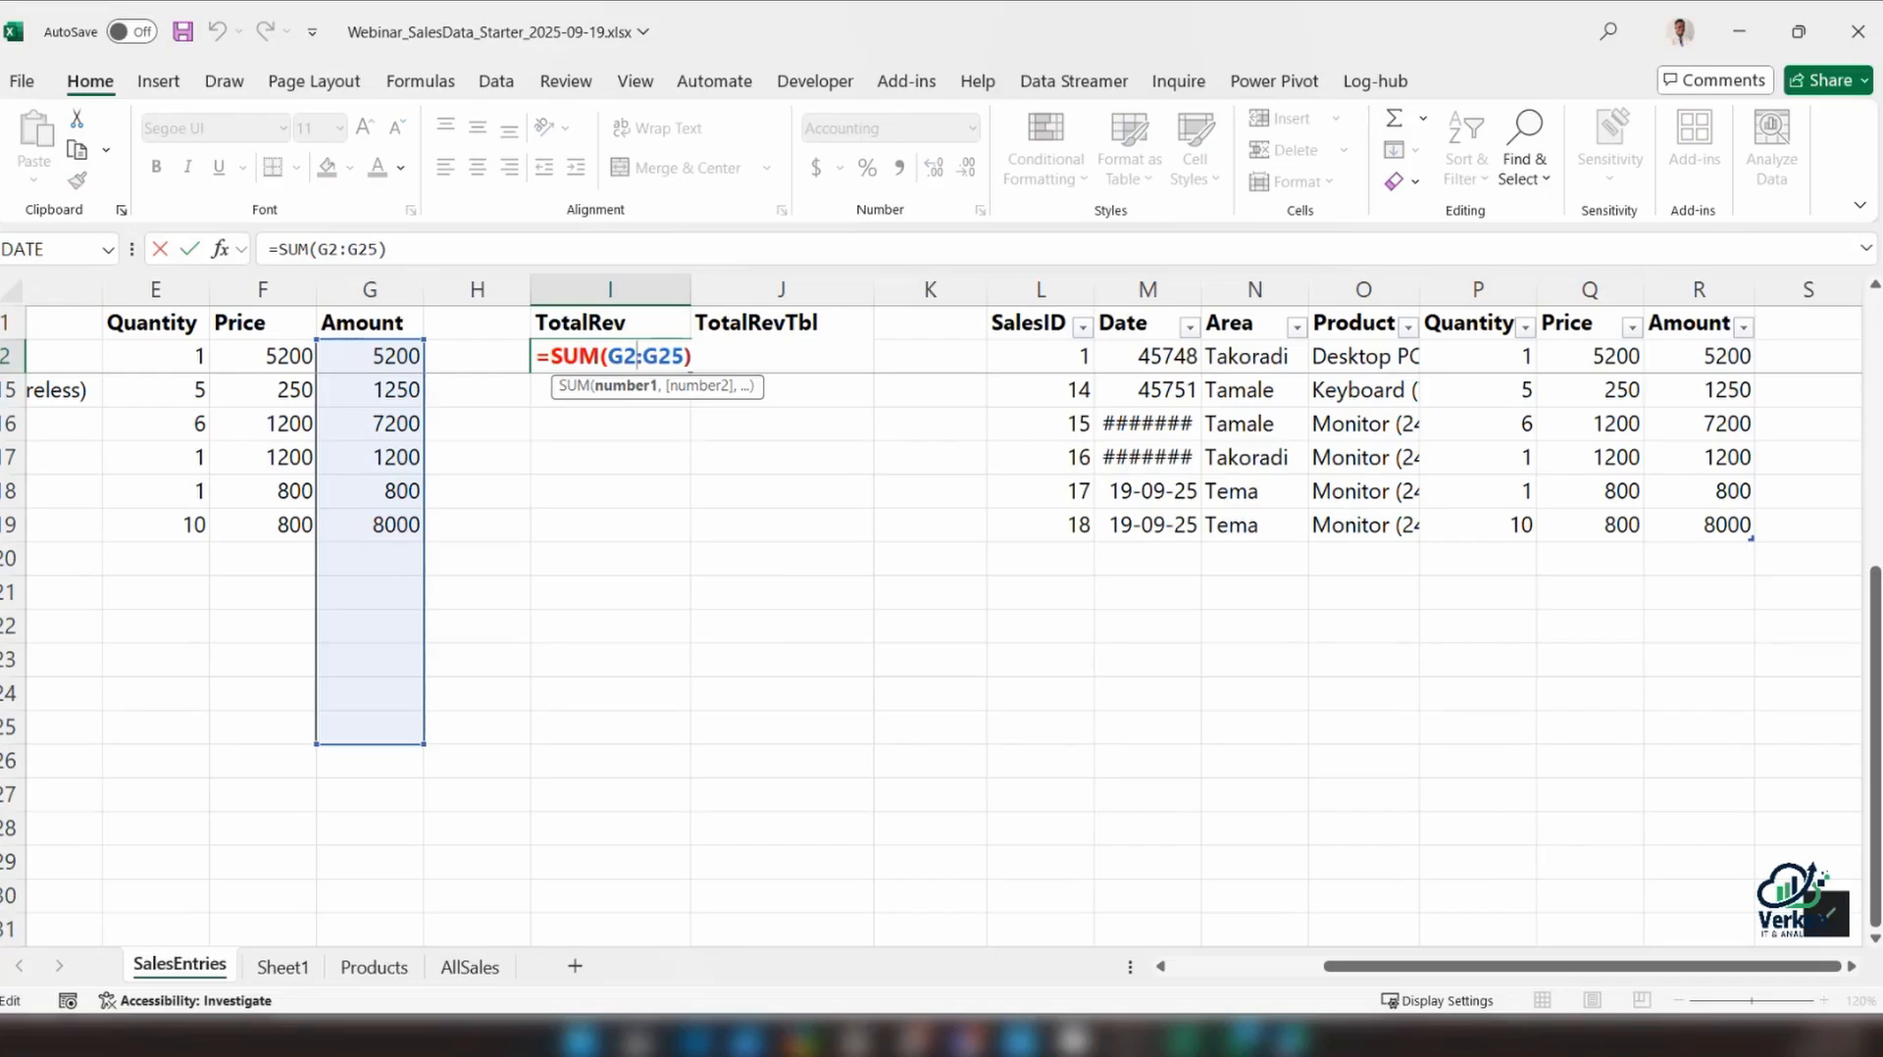
scroll(1453, 588, "up", 1)
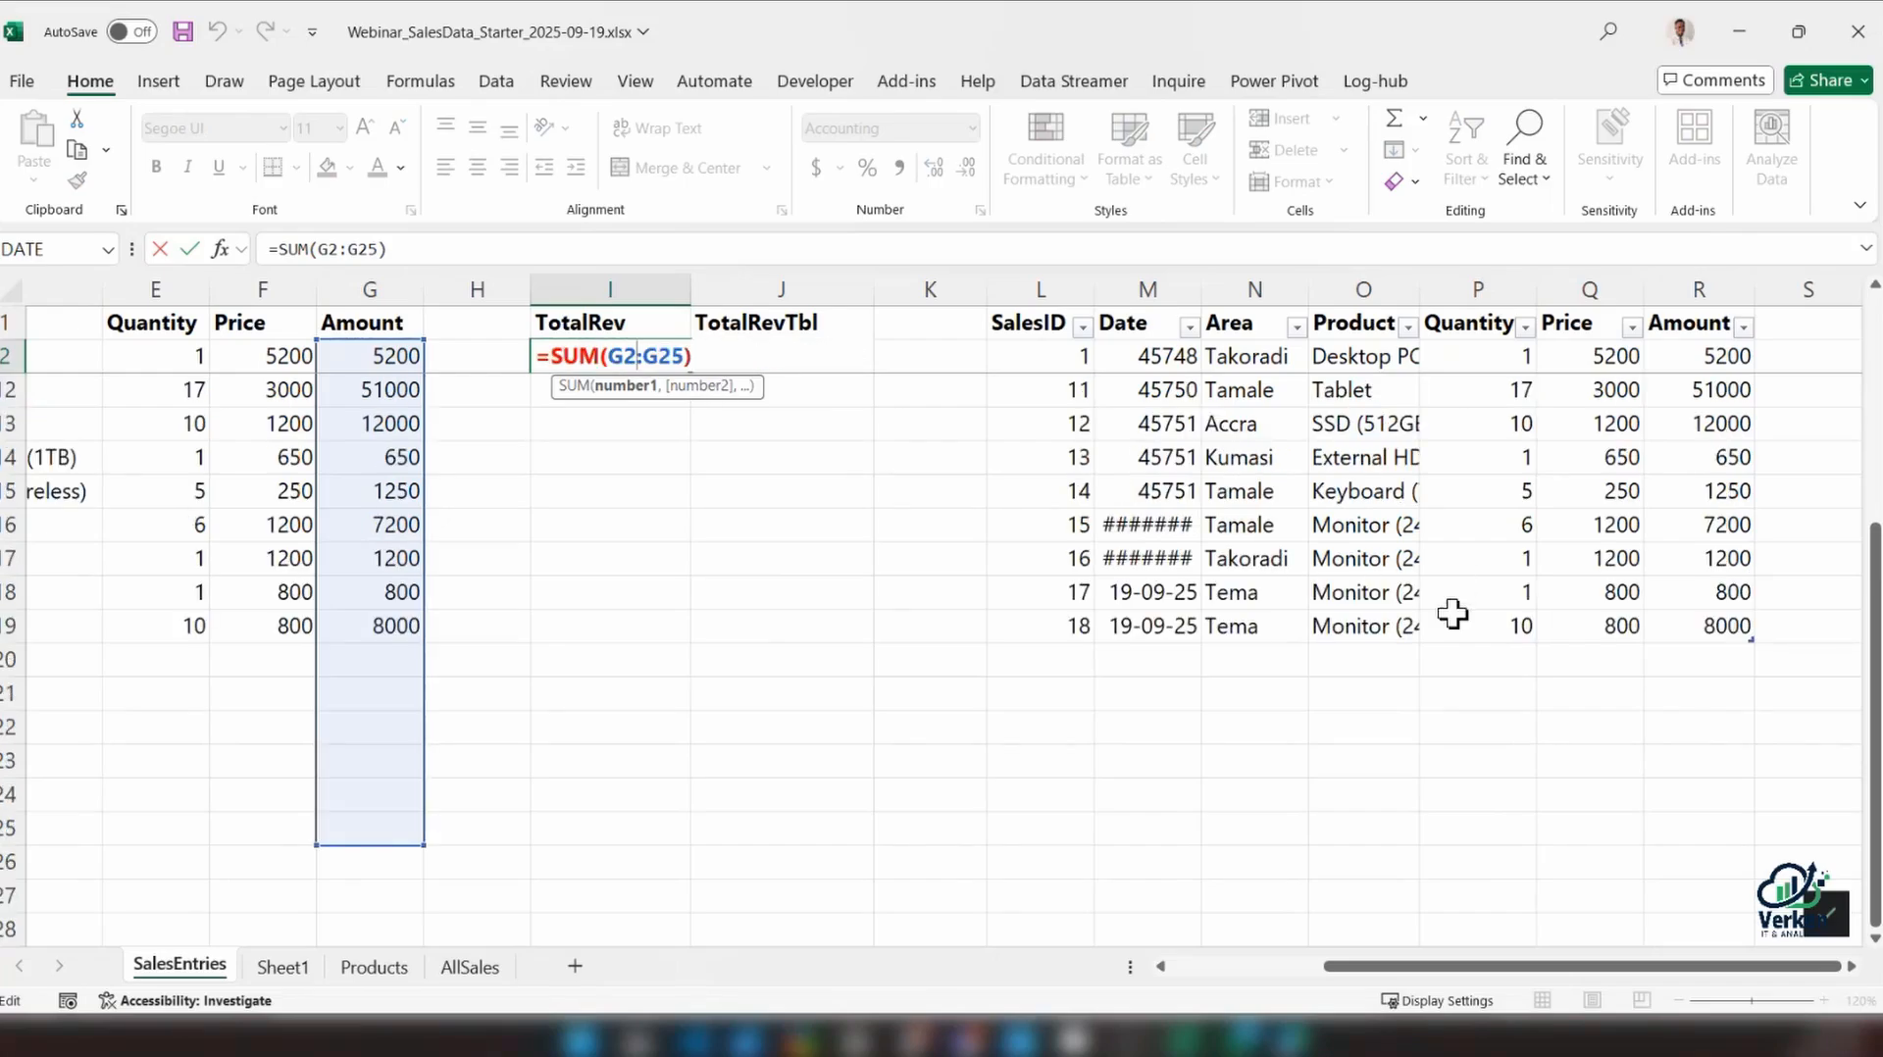
key("ctrl+Return")
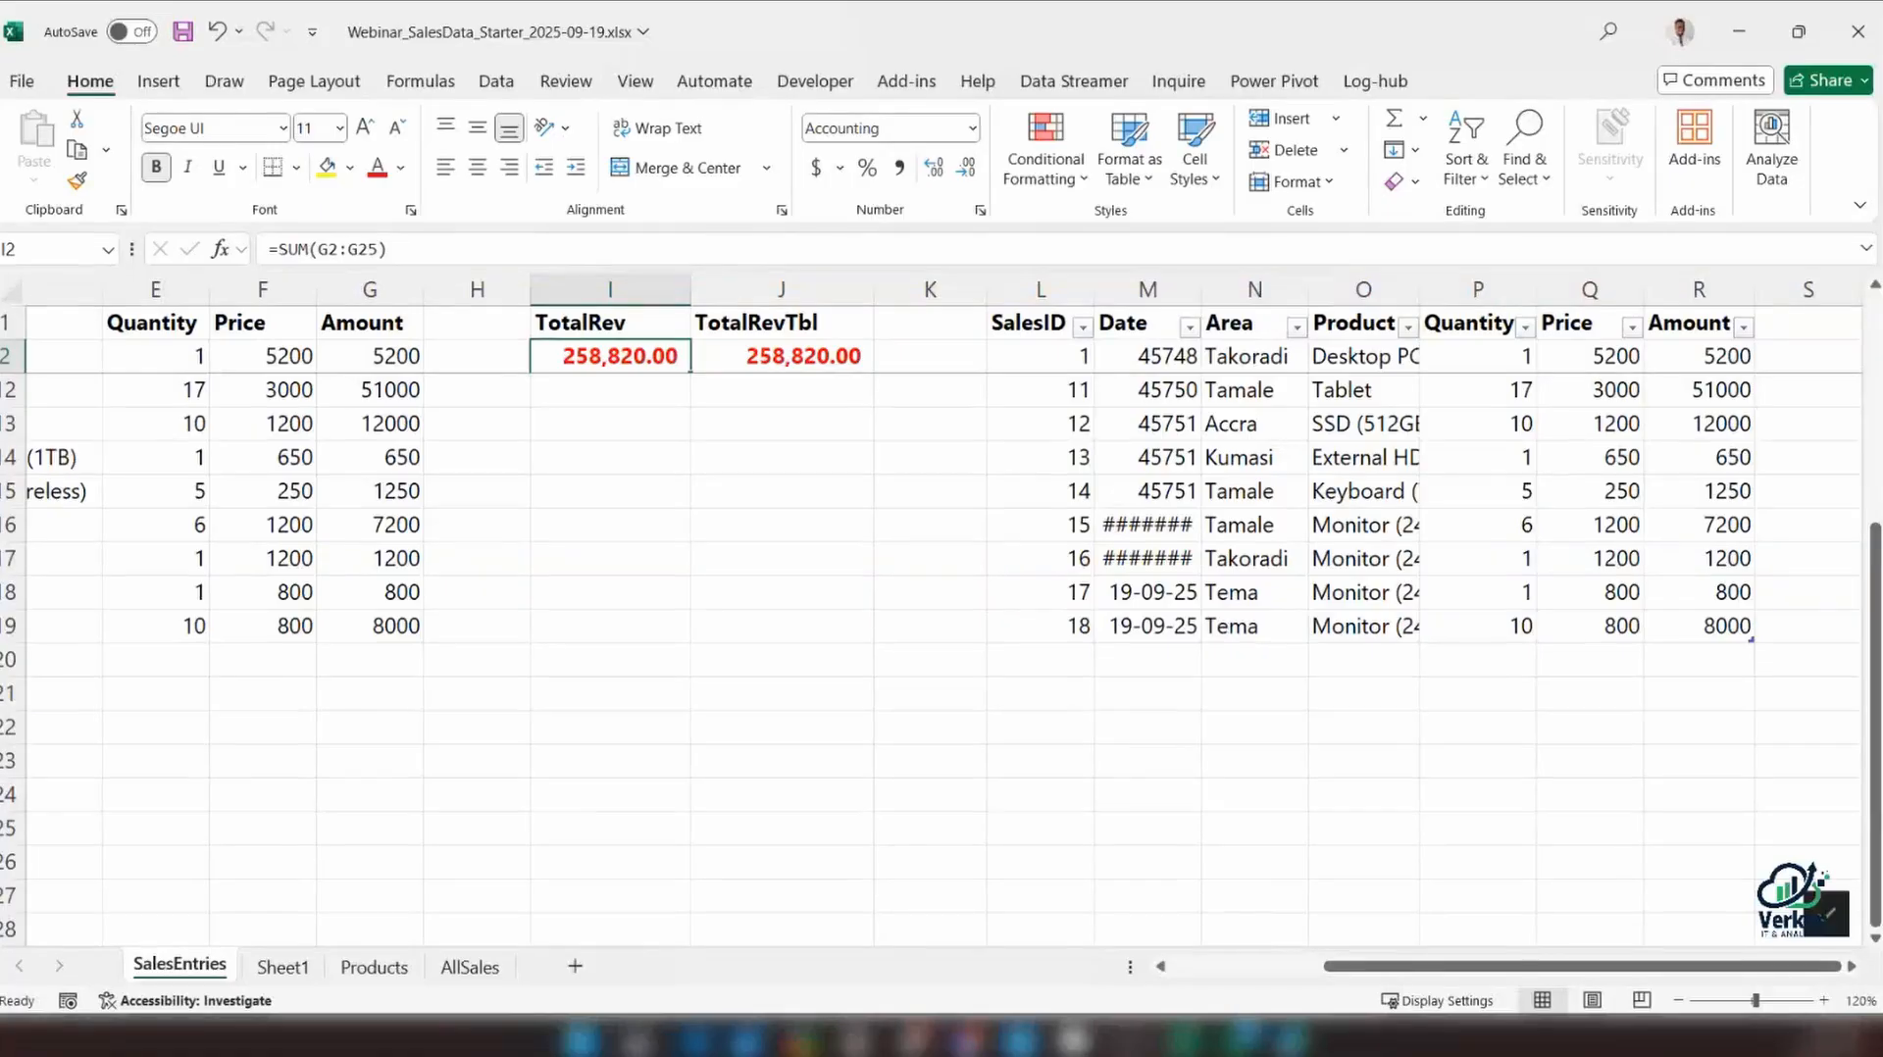
left_click(1826, 914)
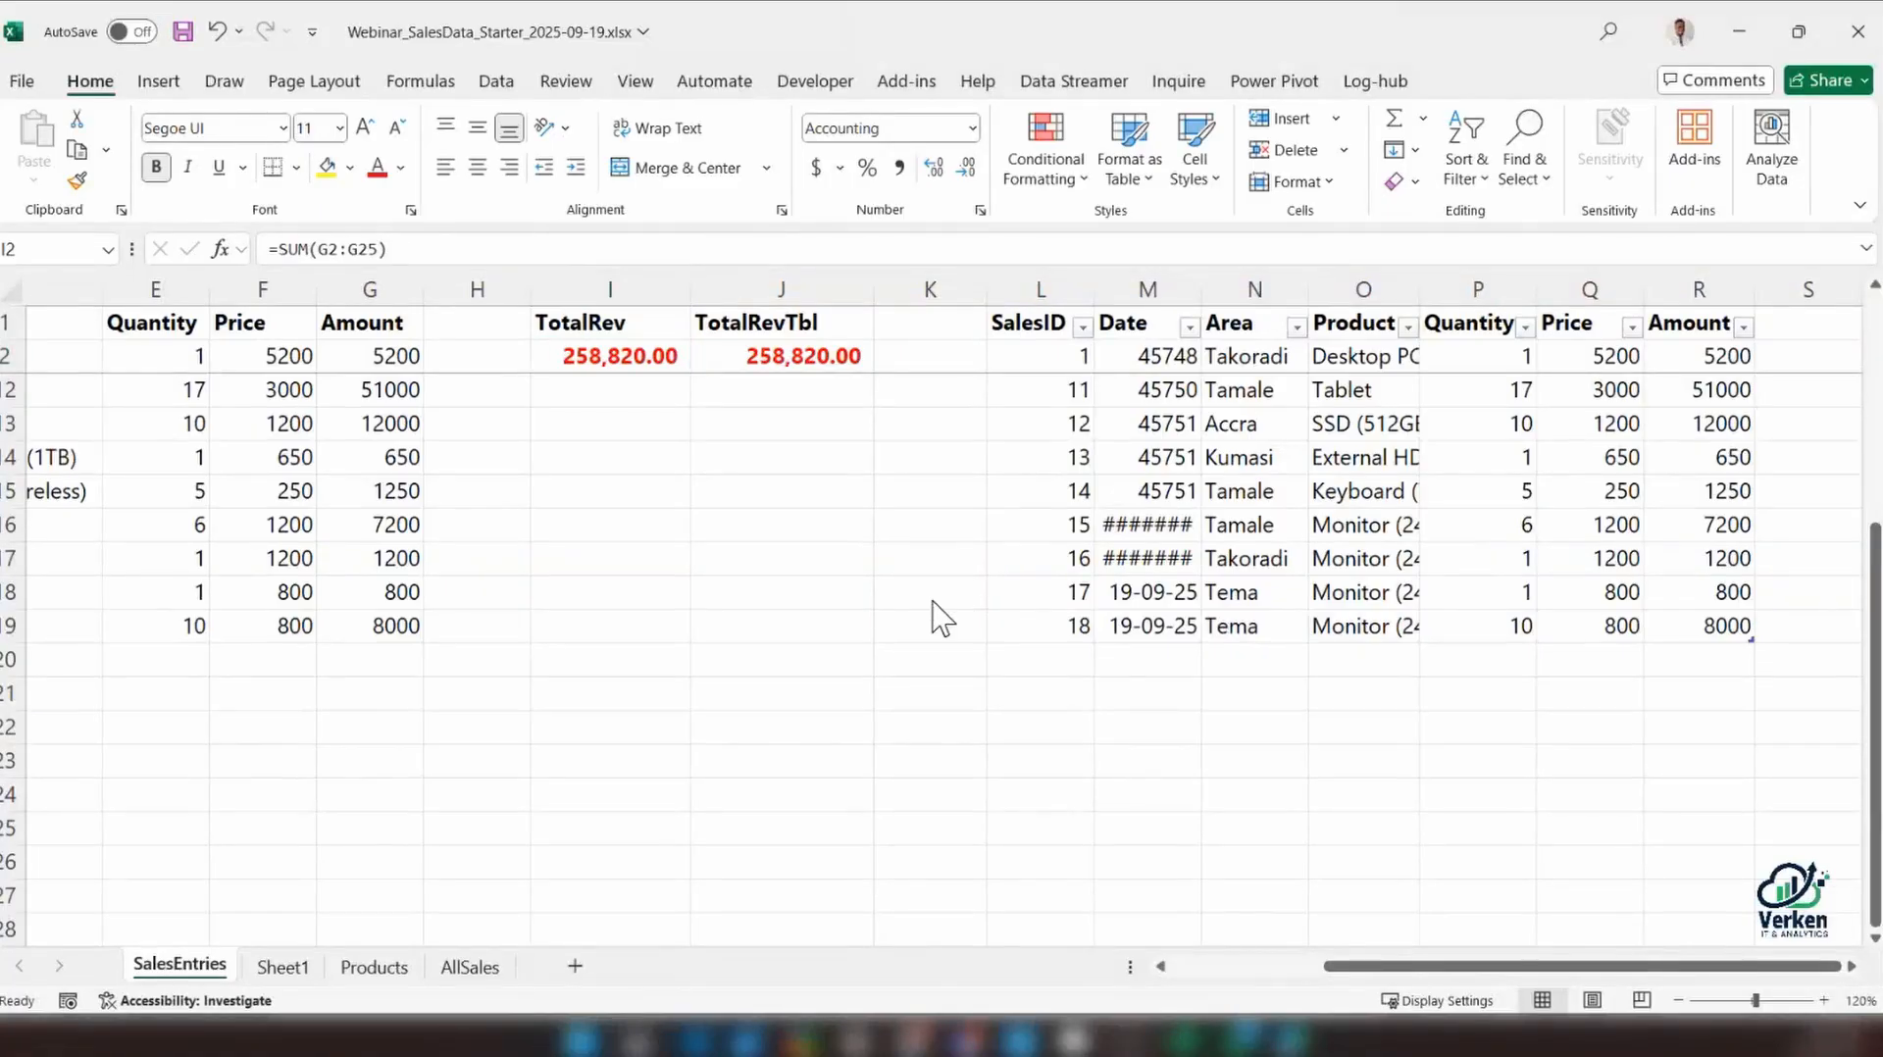
scroll(941, 618, "up", 3)
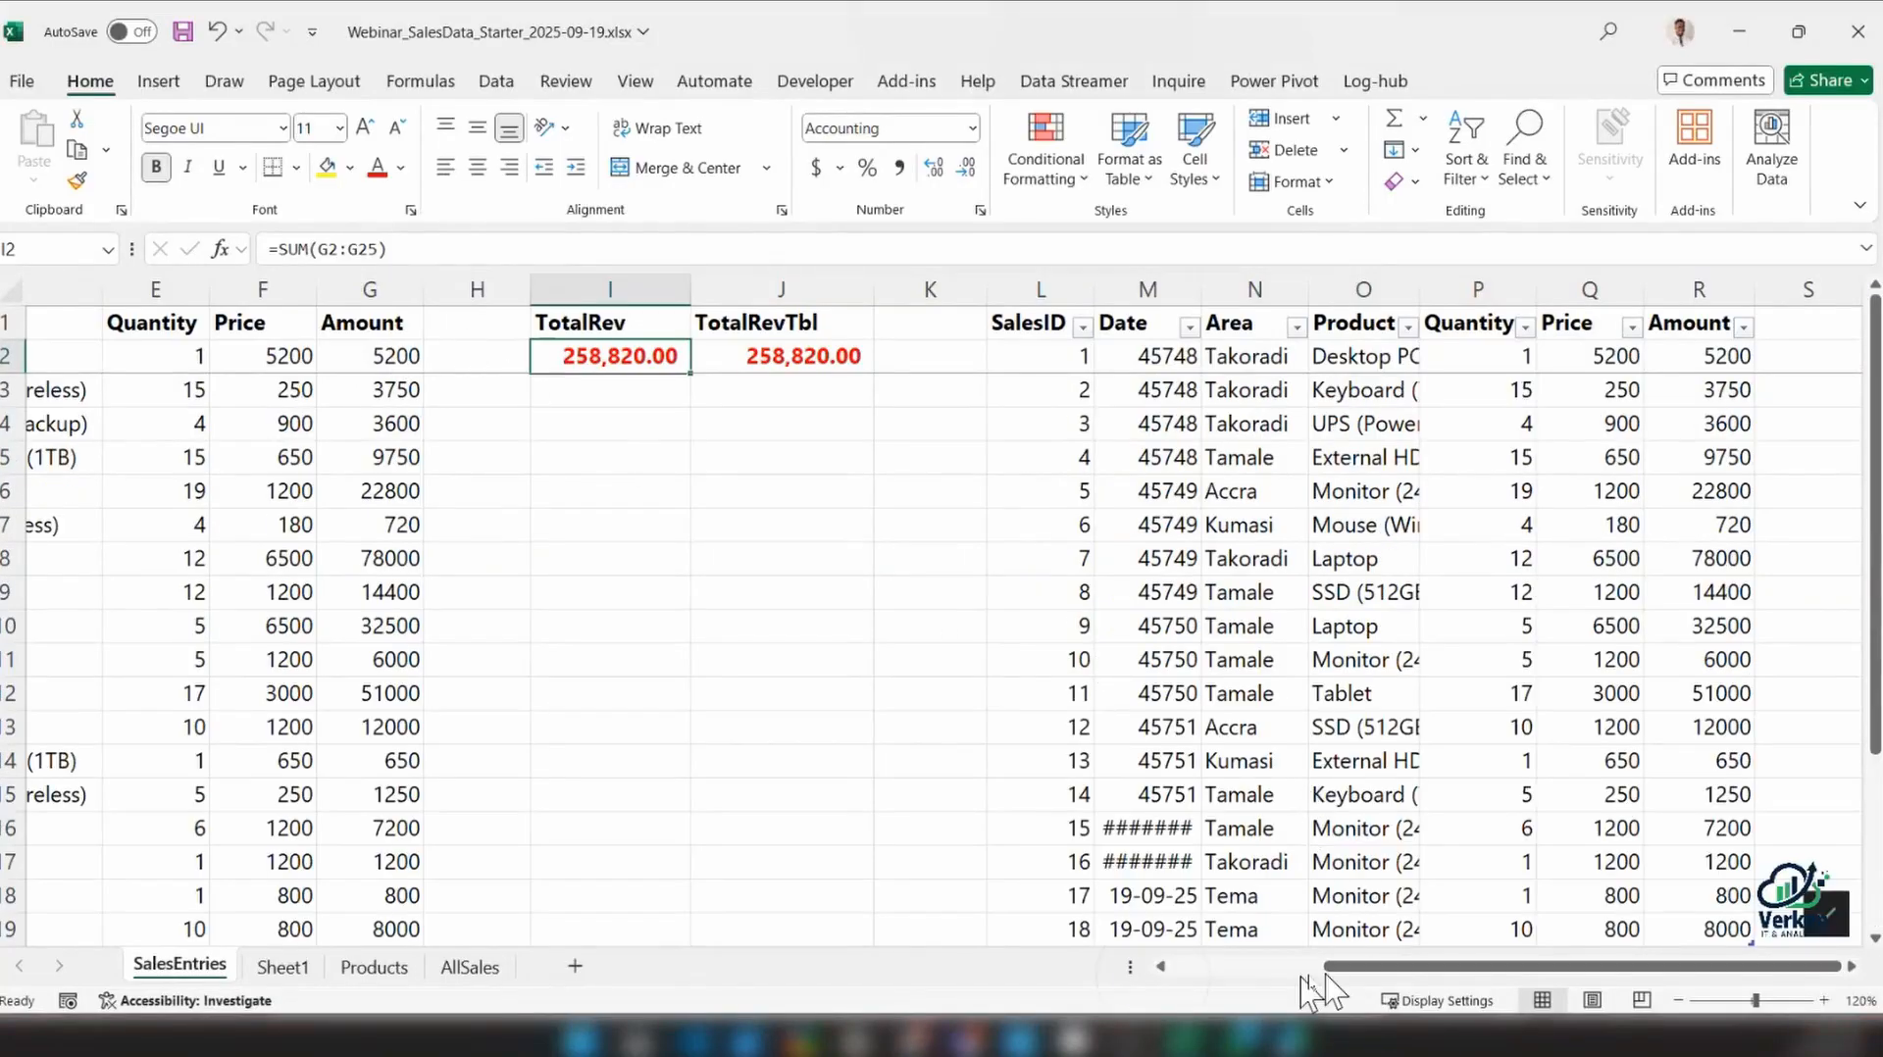
left_click_drag(1359, 969, 1172, 971)
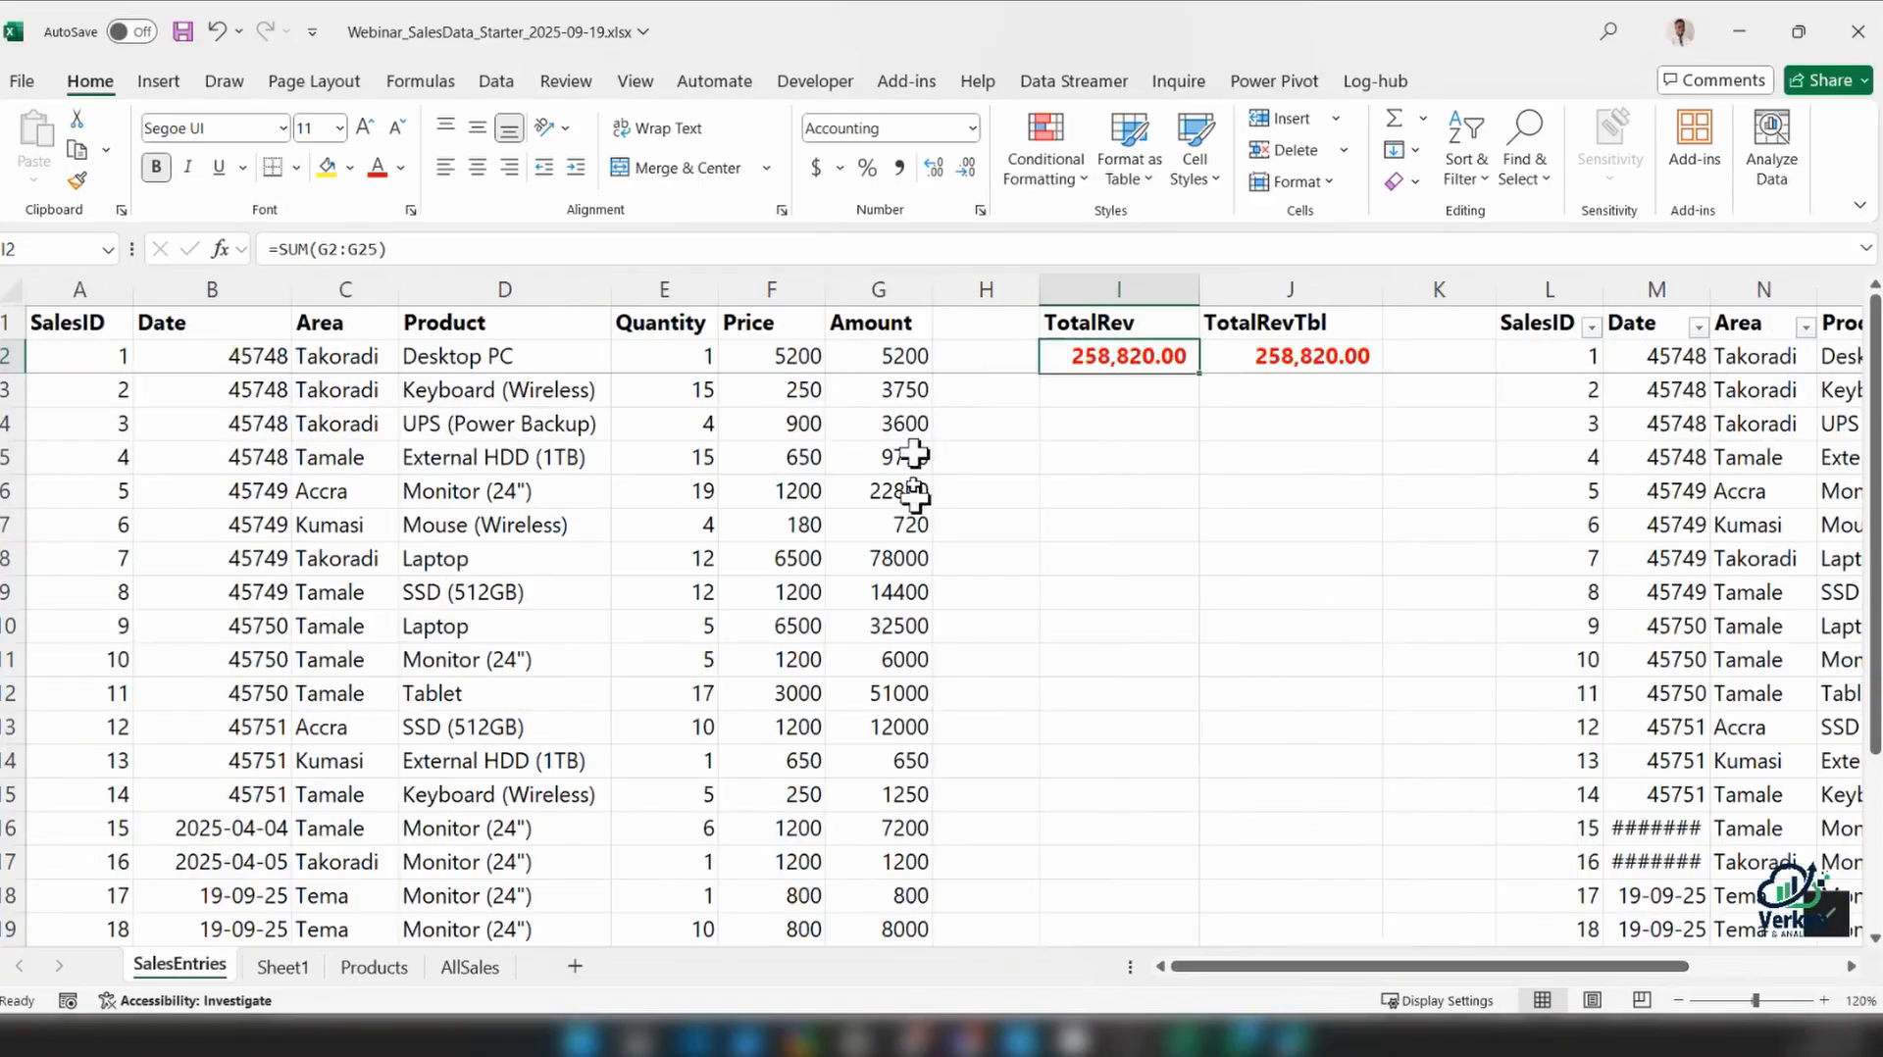
left_click(780, 361)
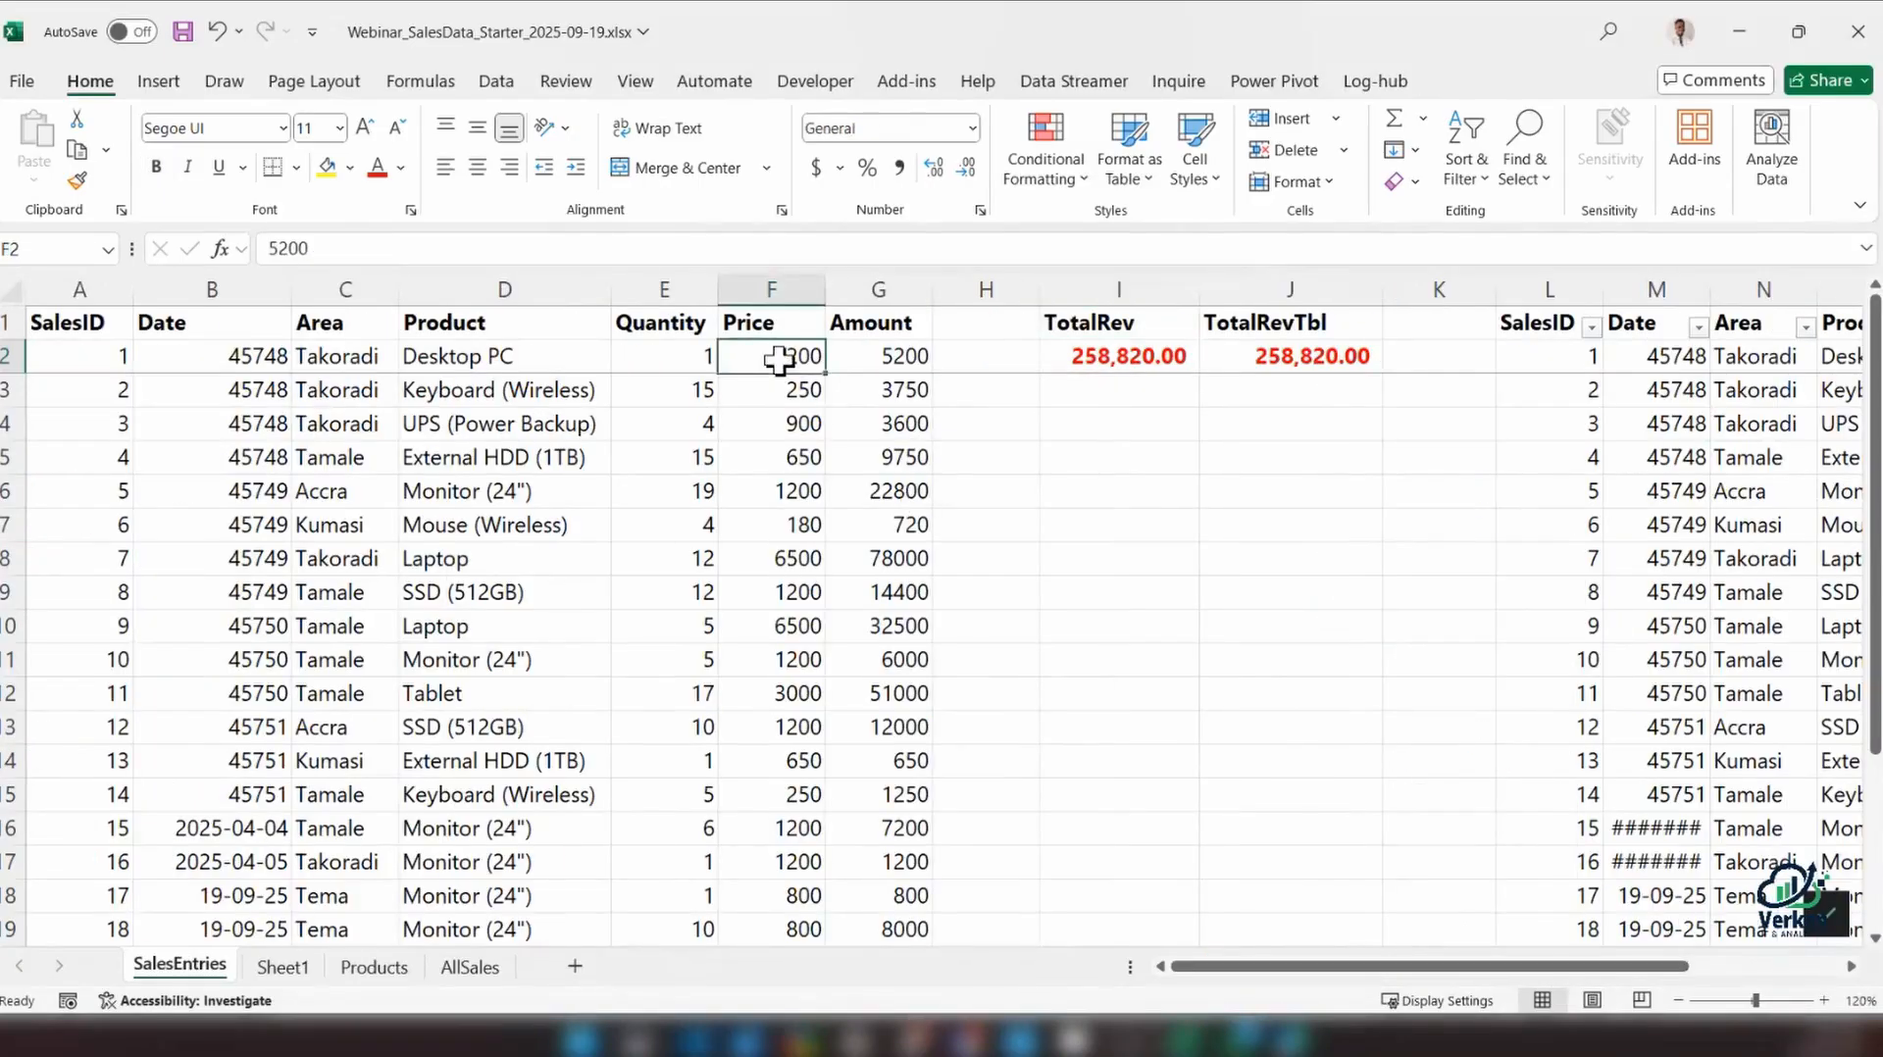
left_click_drag(782, 387, 792, 937)
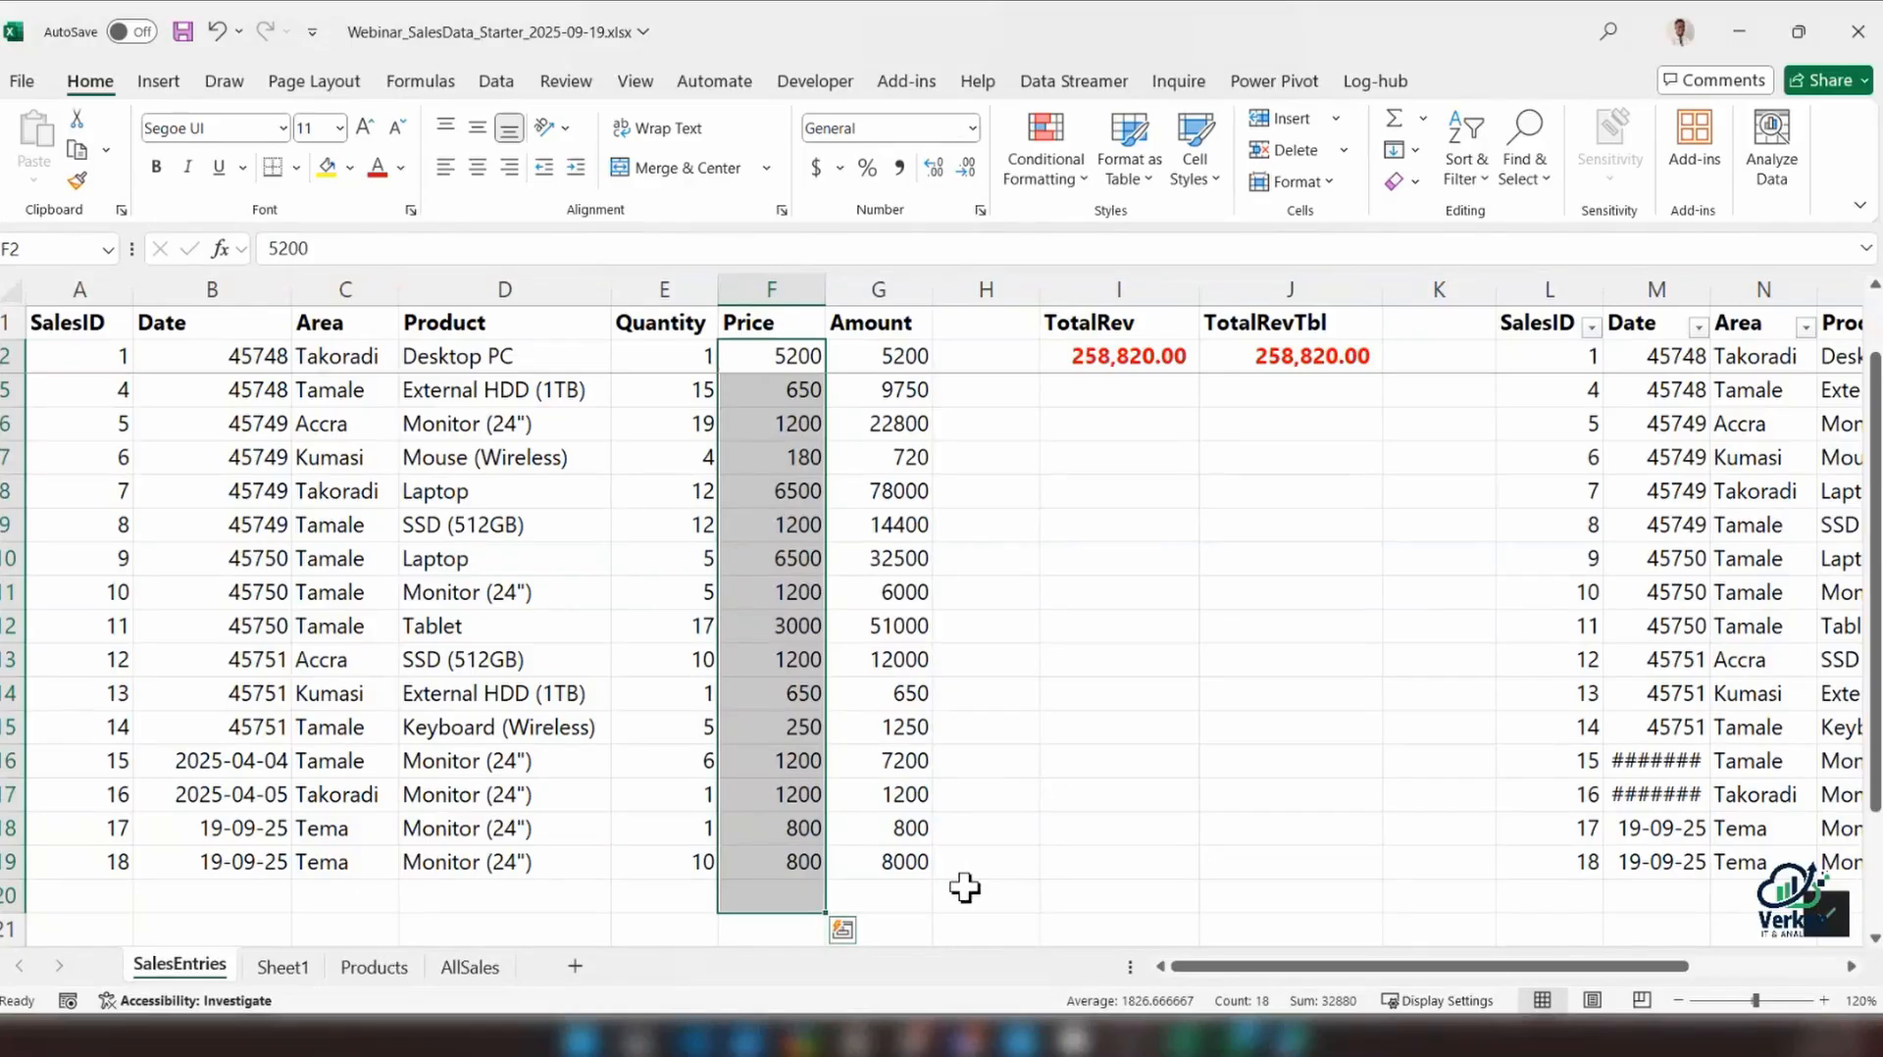
On the Products sheet, autofit the widths of columns A to C and bold the headers in A1:C1
left_click(376, 968)
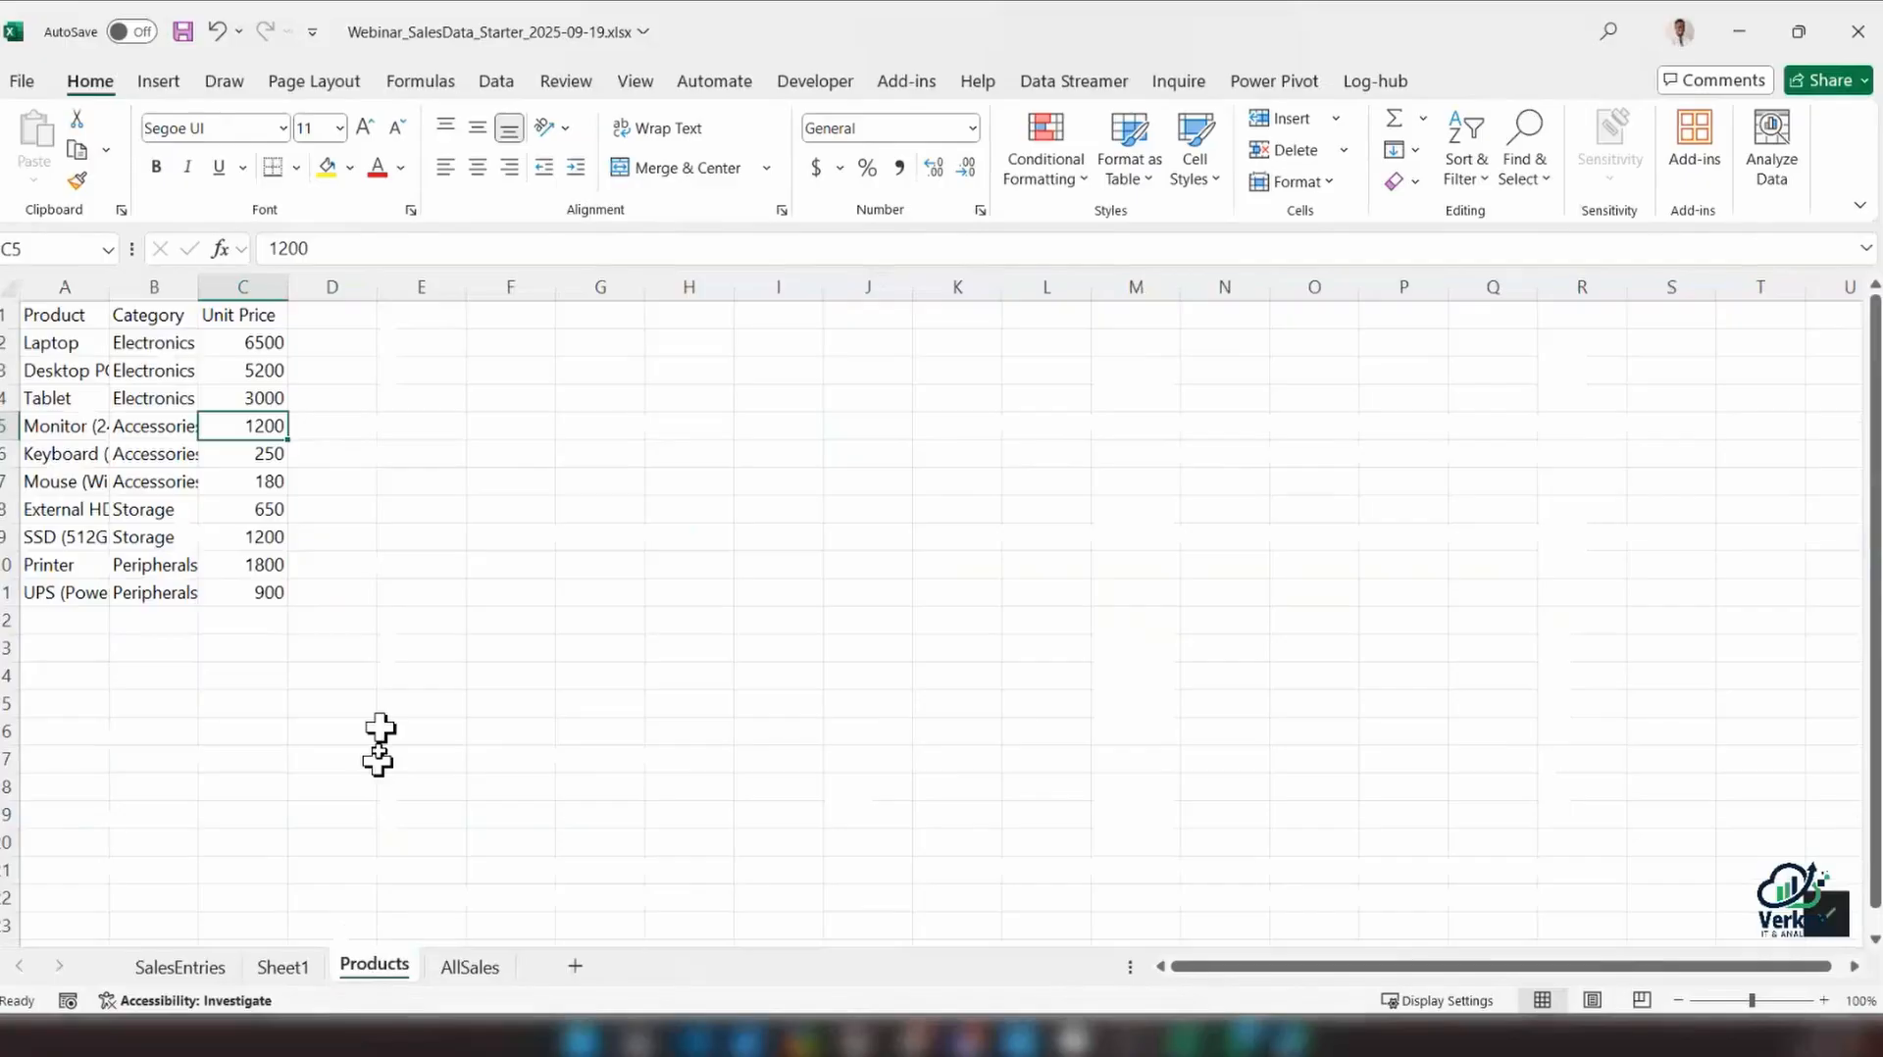
left_click_drag(65, 287, 225, 286)
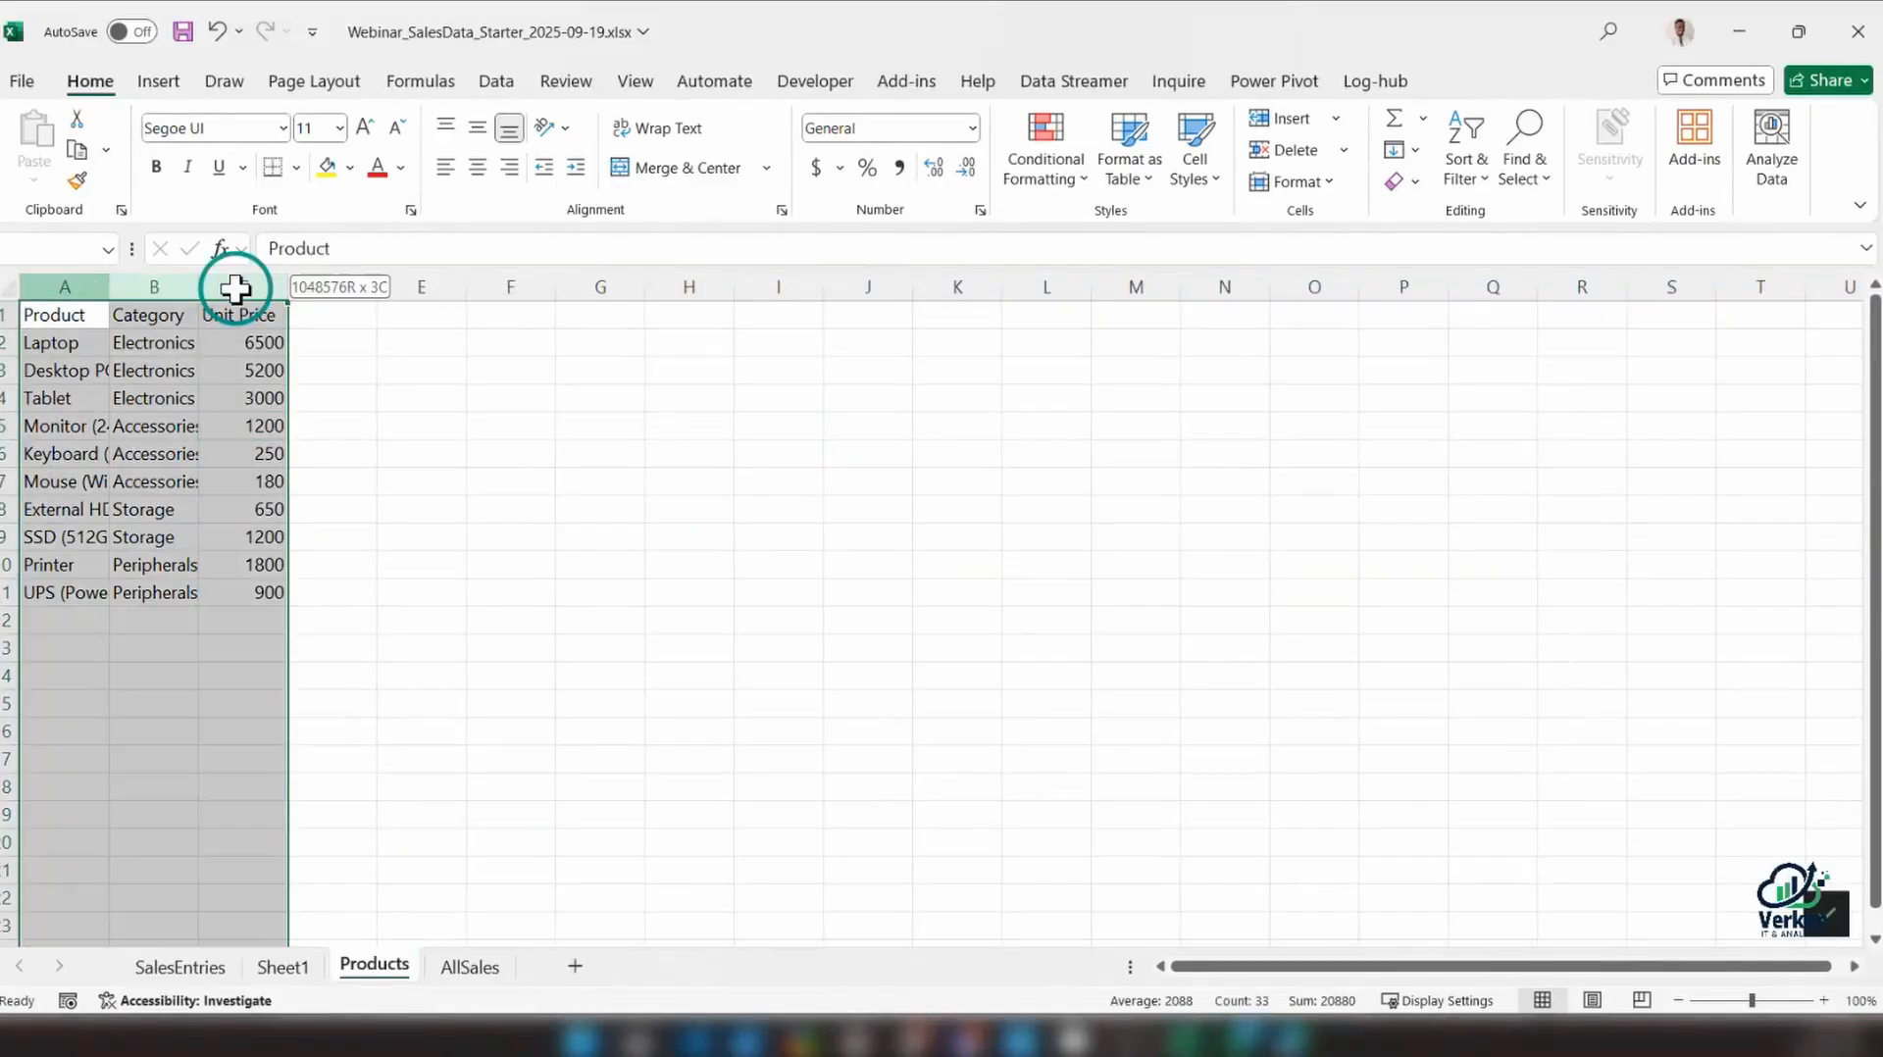
double_click(134, 277)
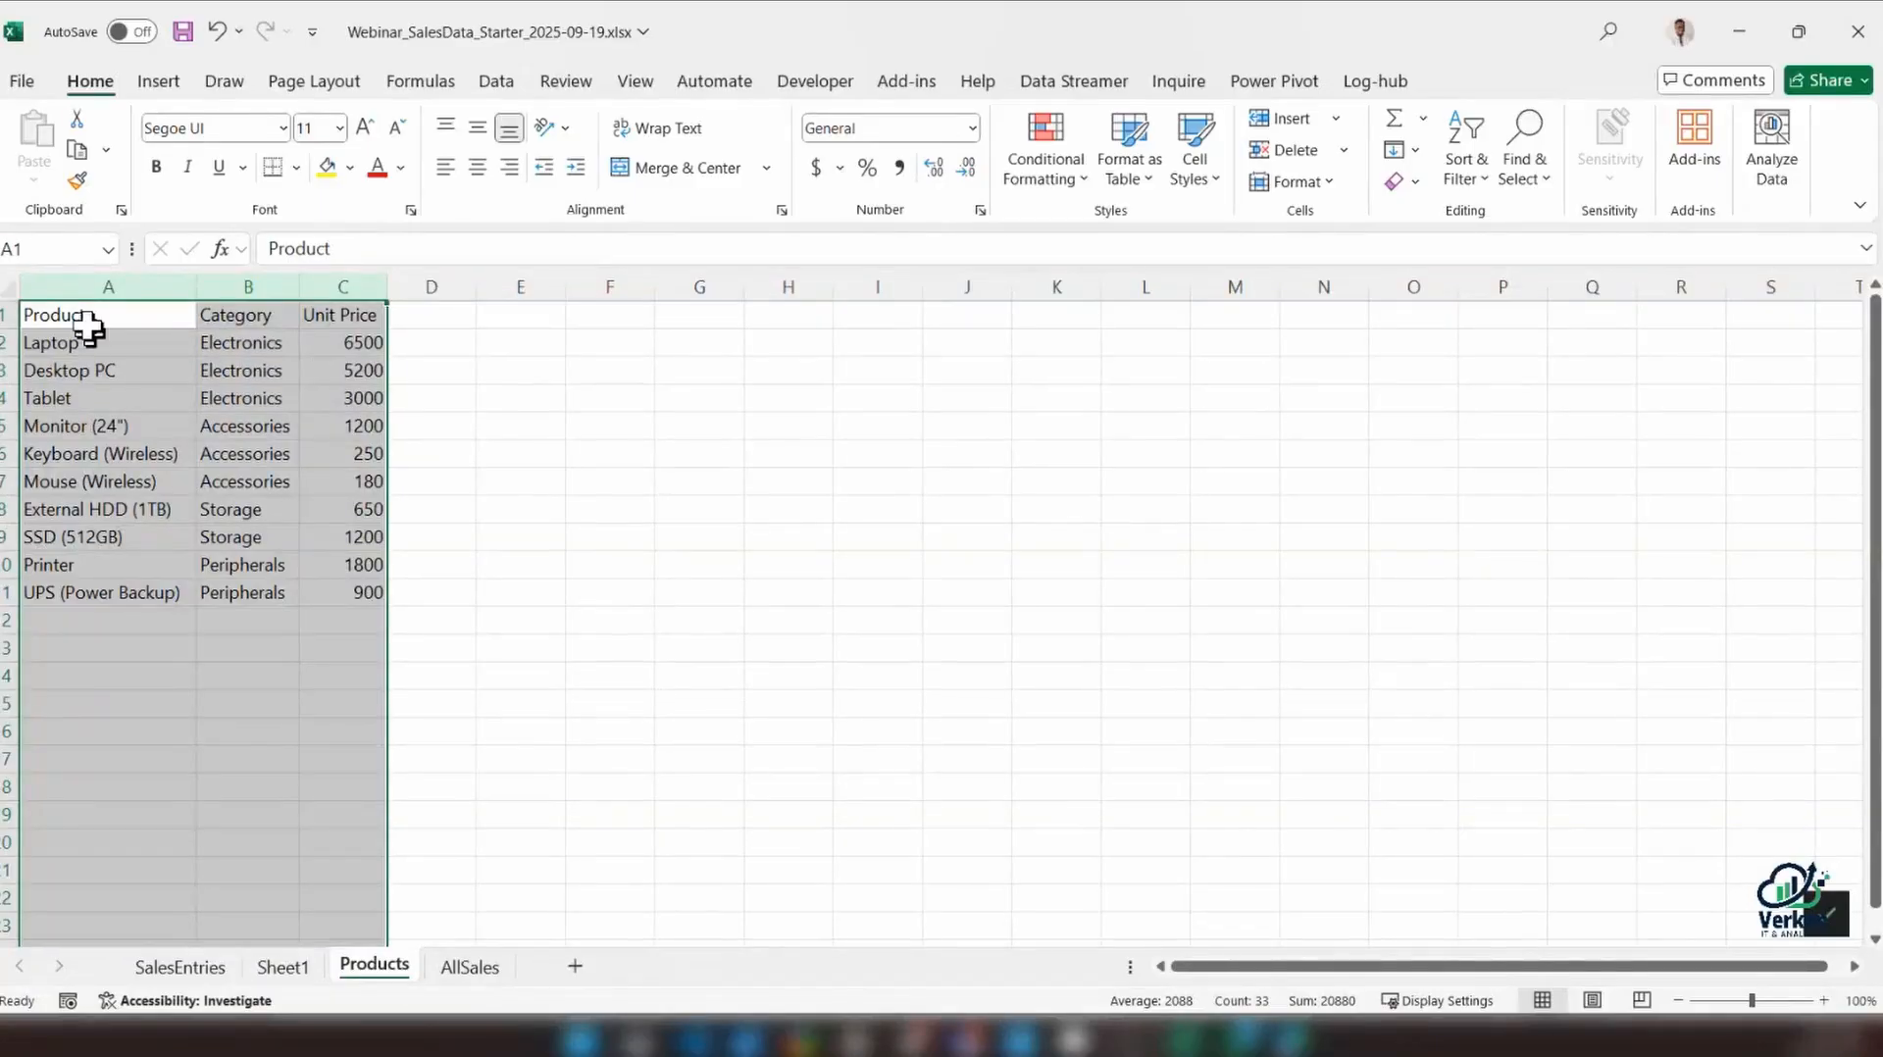
left_click_drag(85, 316, 315, 307)
key("ctrl+b")
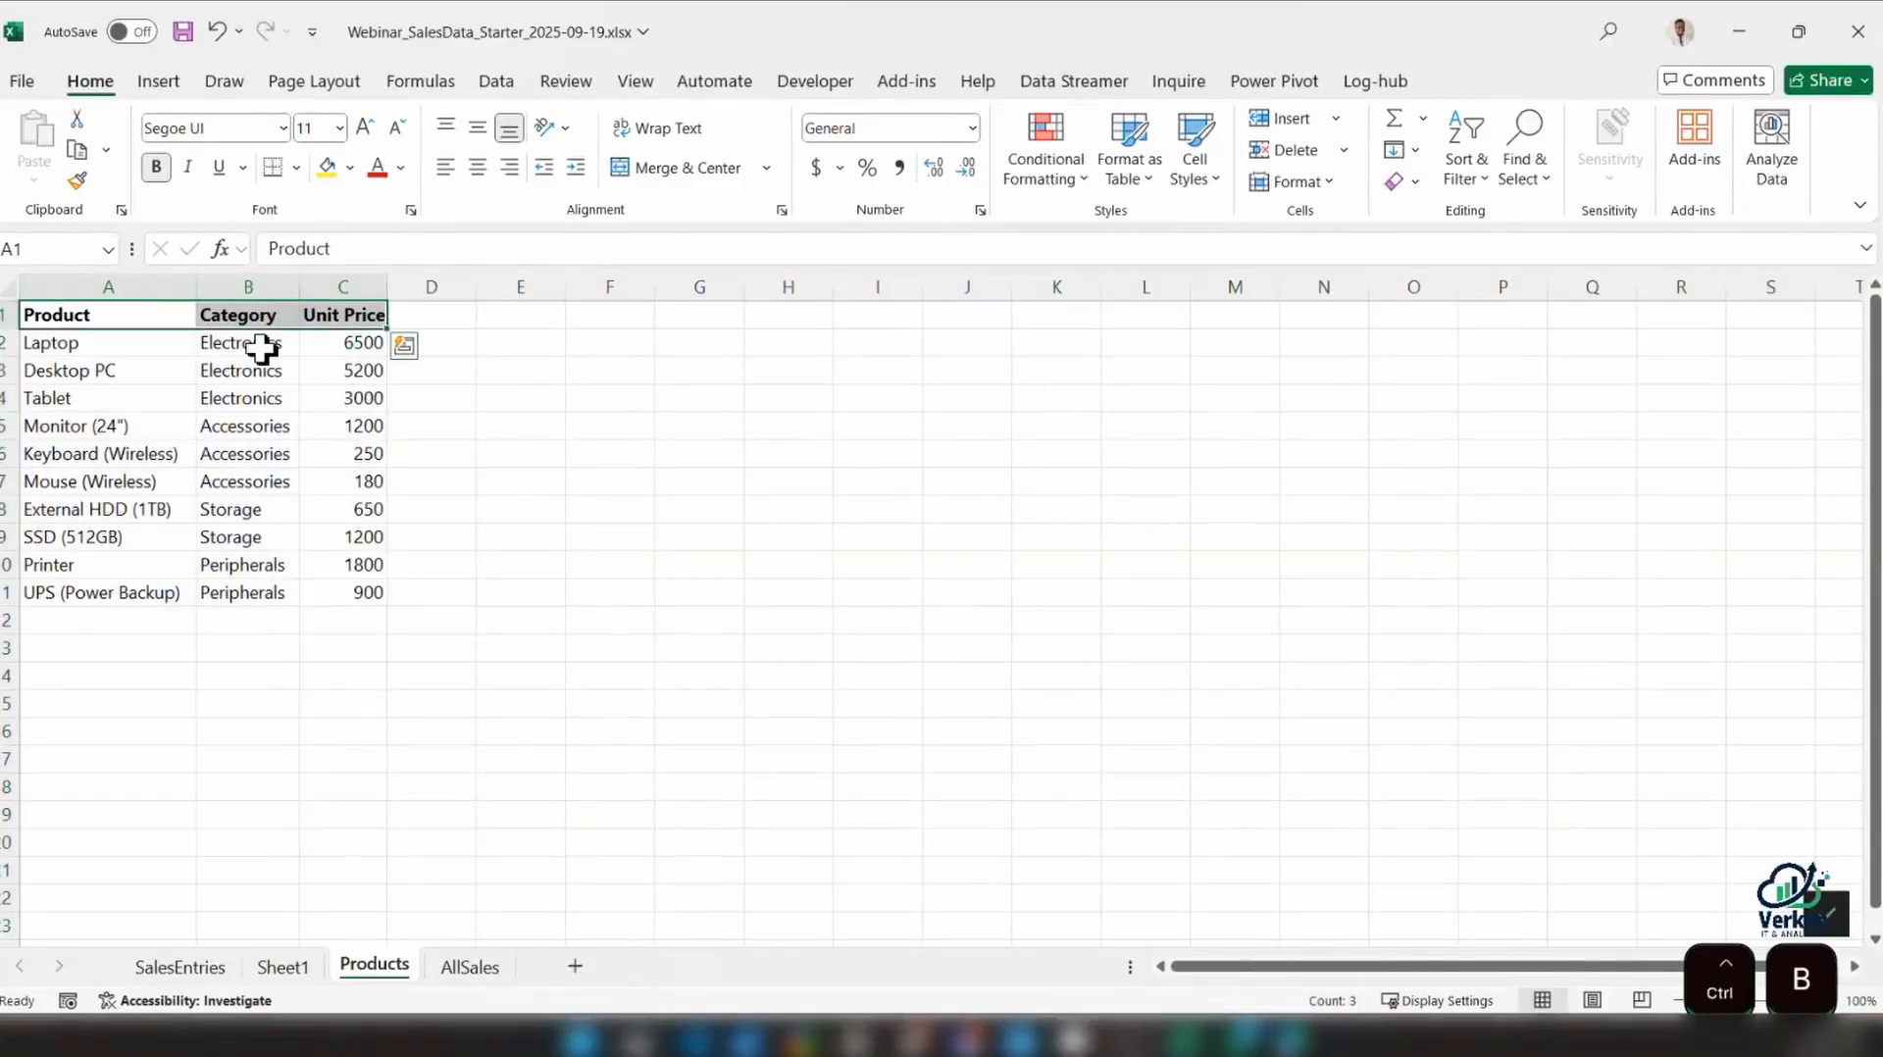
left_click(260, 348)
left_click(350, 345)
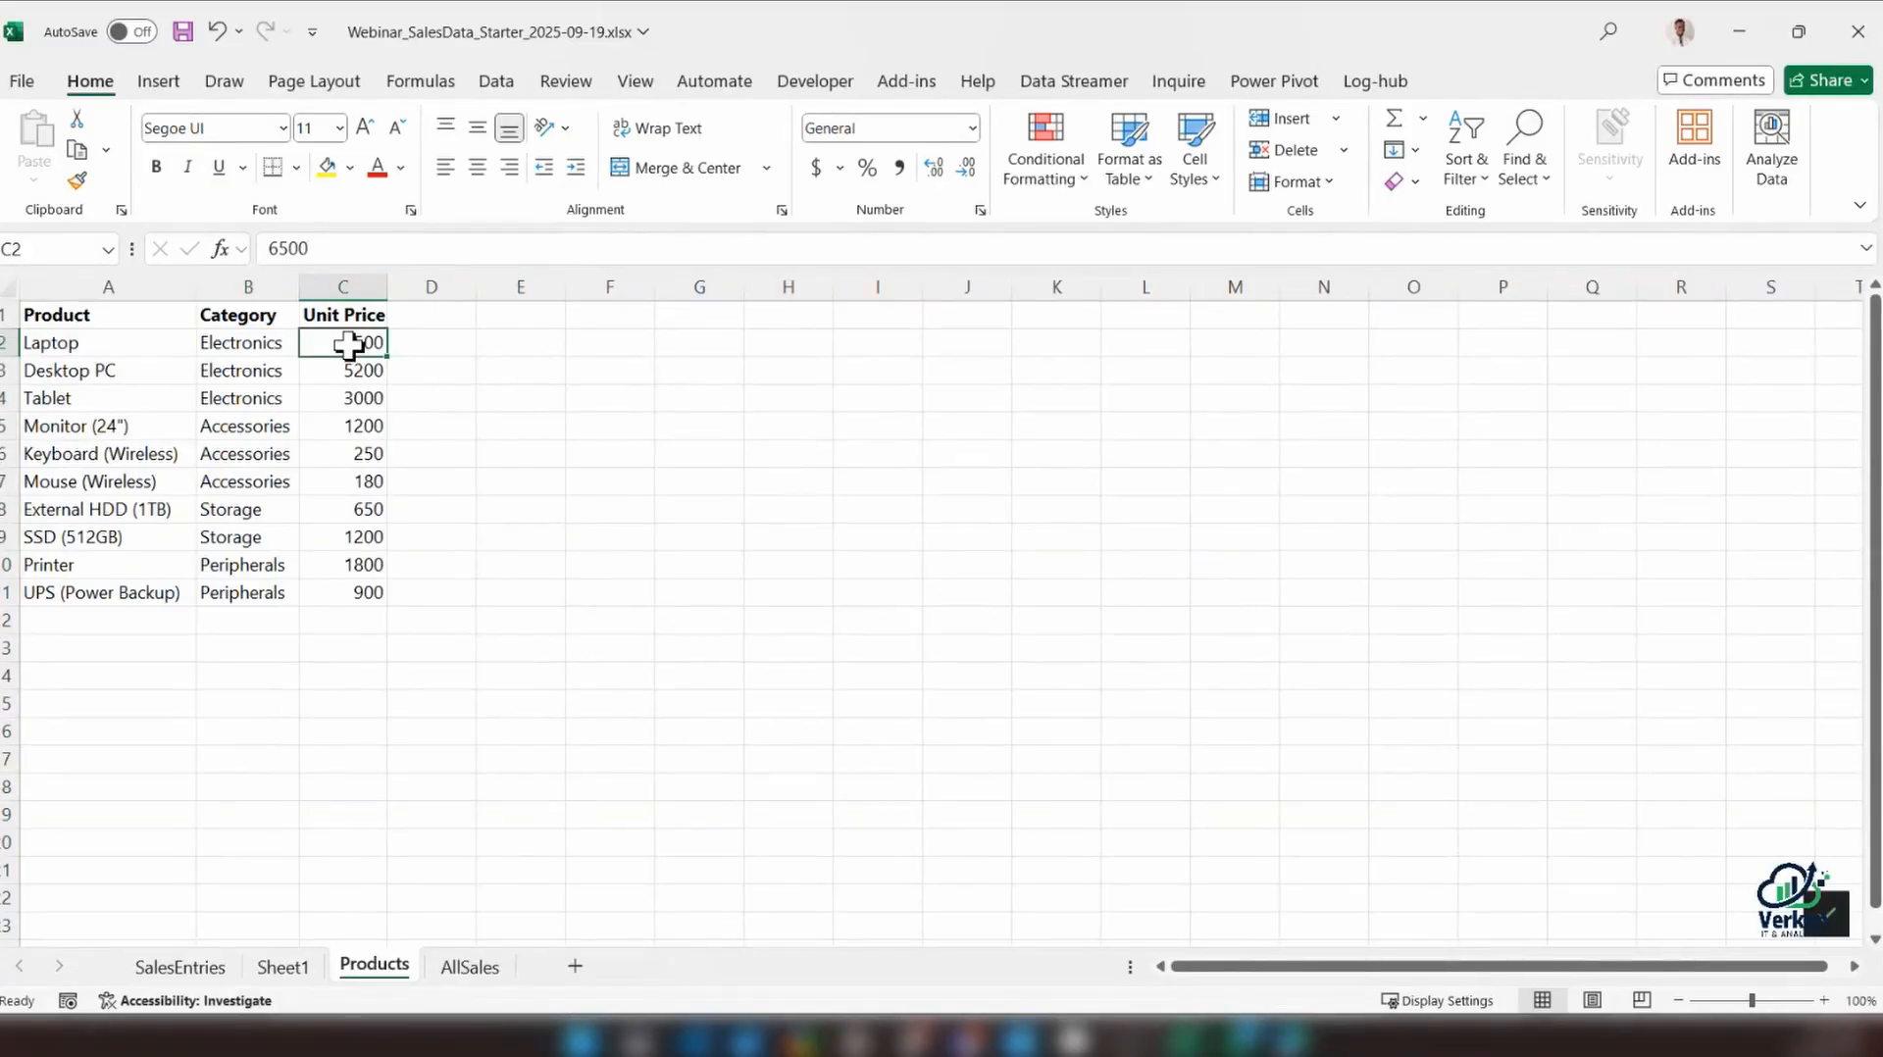
Clear all hard-coded prices from F2:F19 in the Price column of the SalesEntries range
left_click(232, 972)
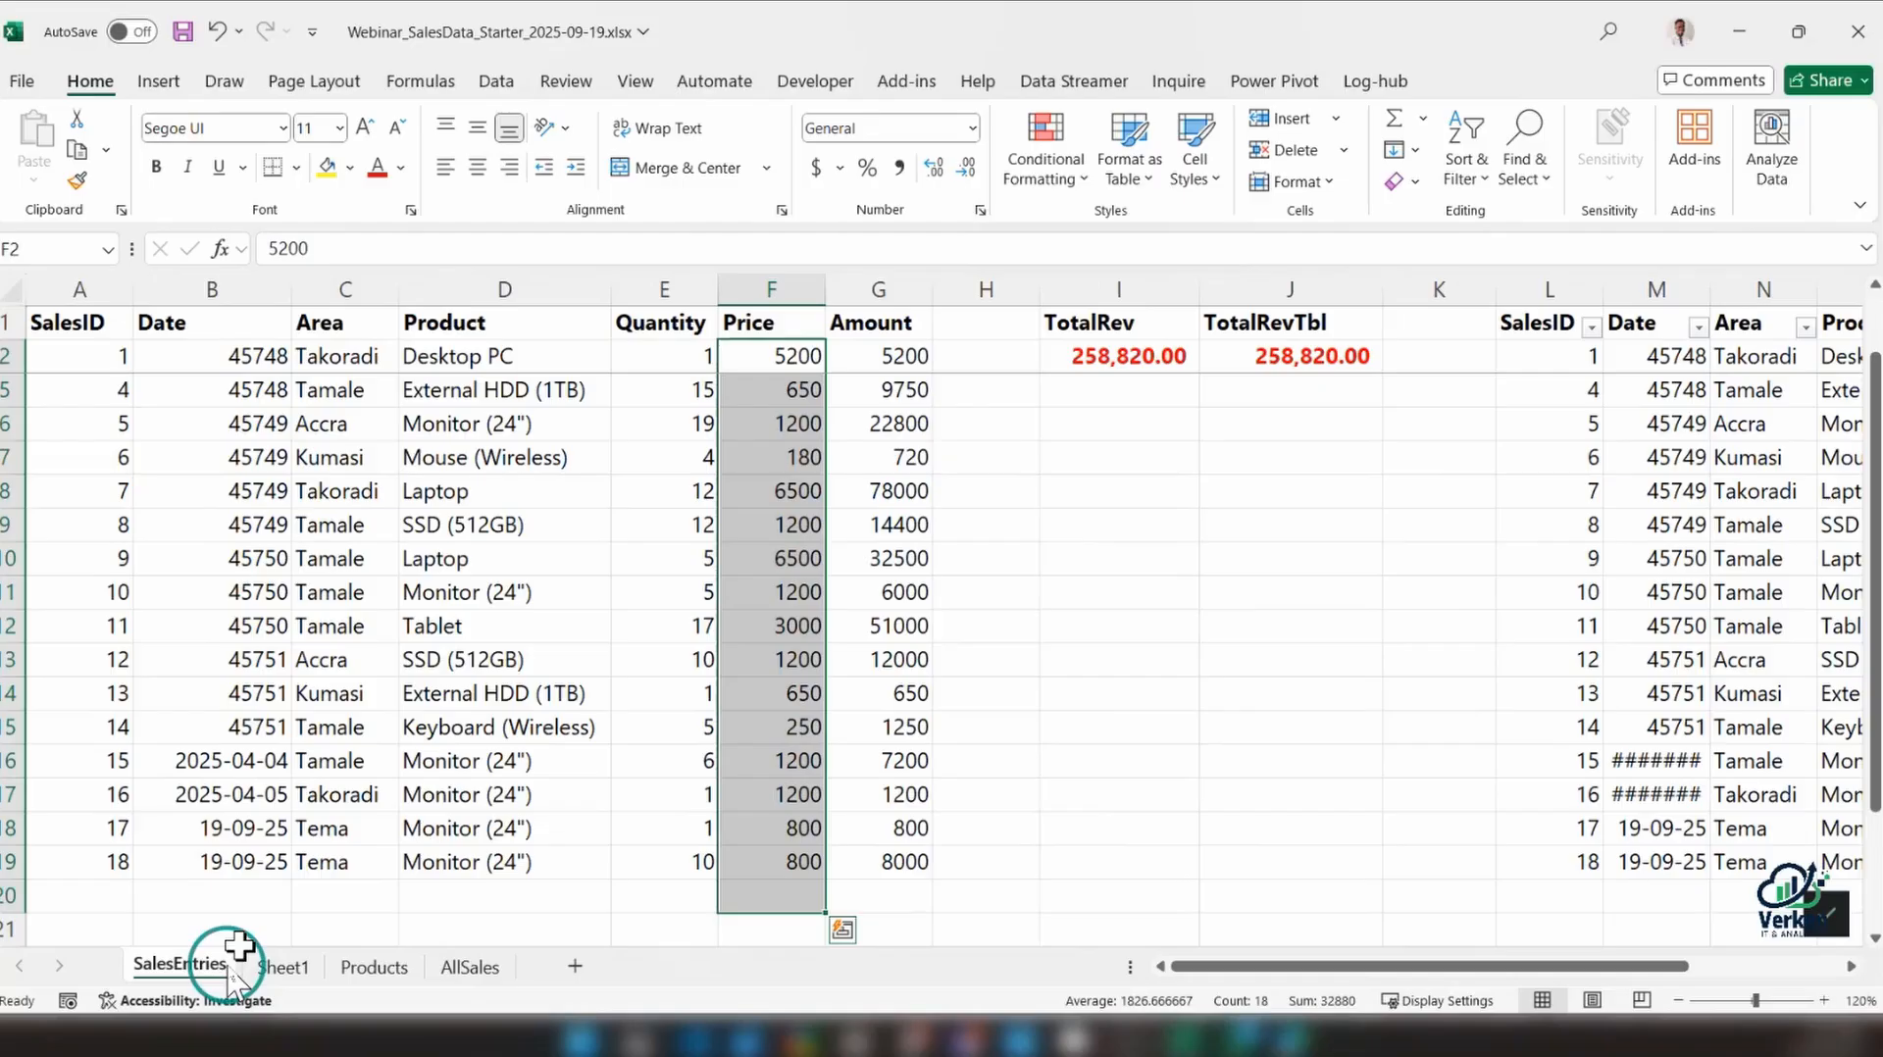
left_click(802, 864)
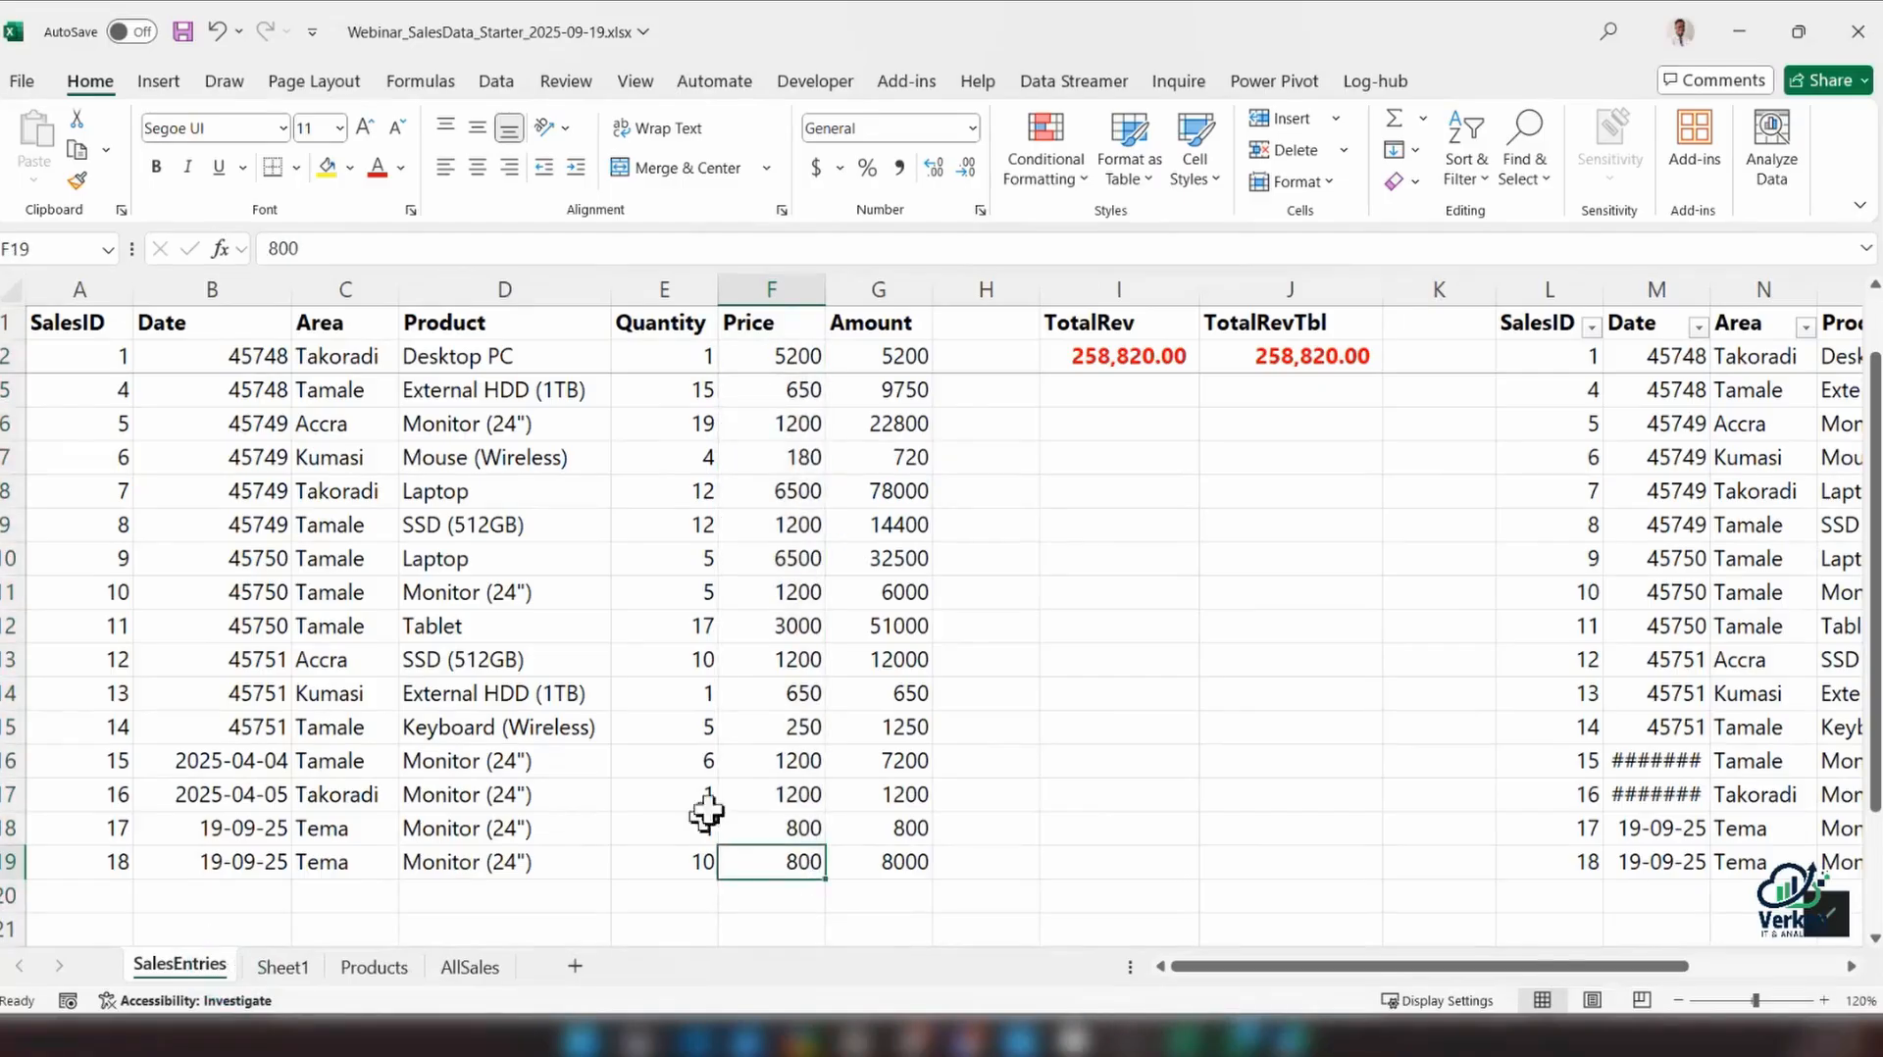
left_click(784, 836)
left_click_drag(784, 843, 785, 867)
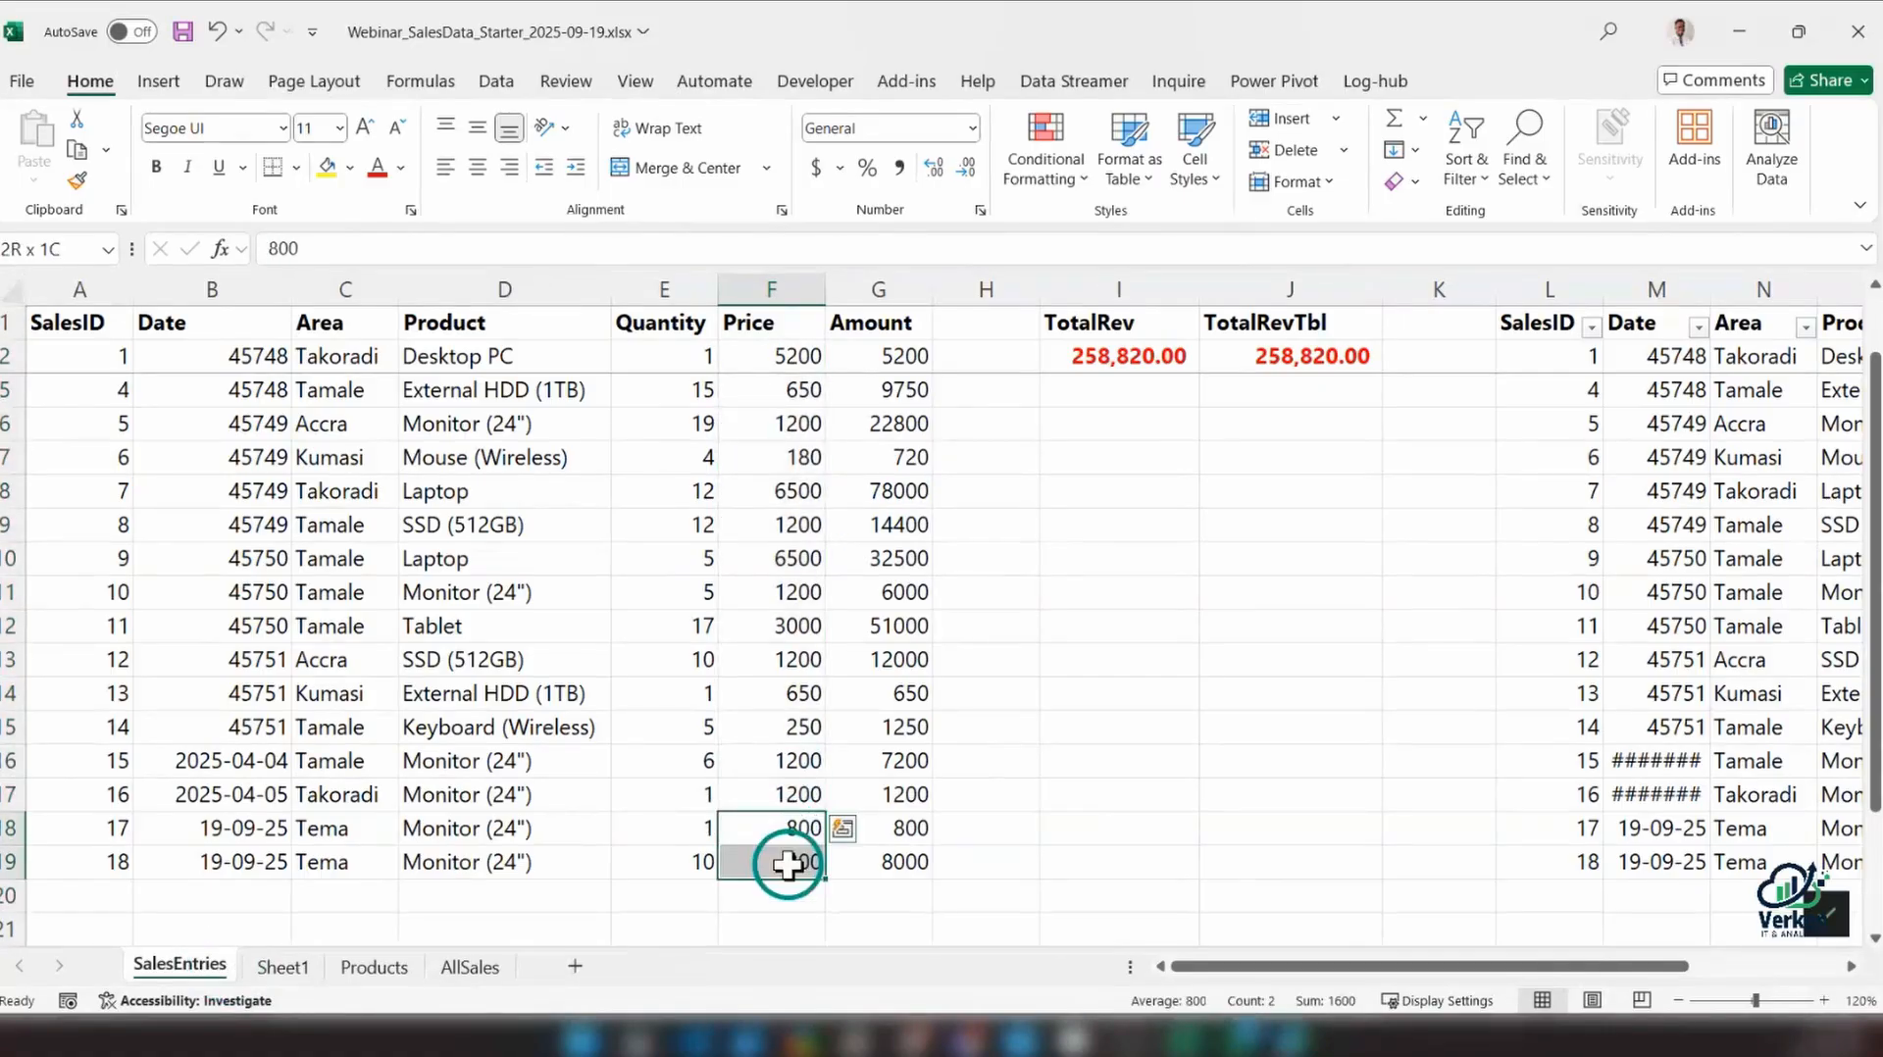
left_click(785, 784)
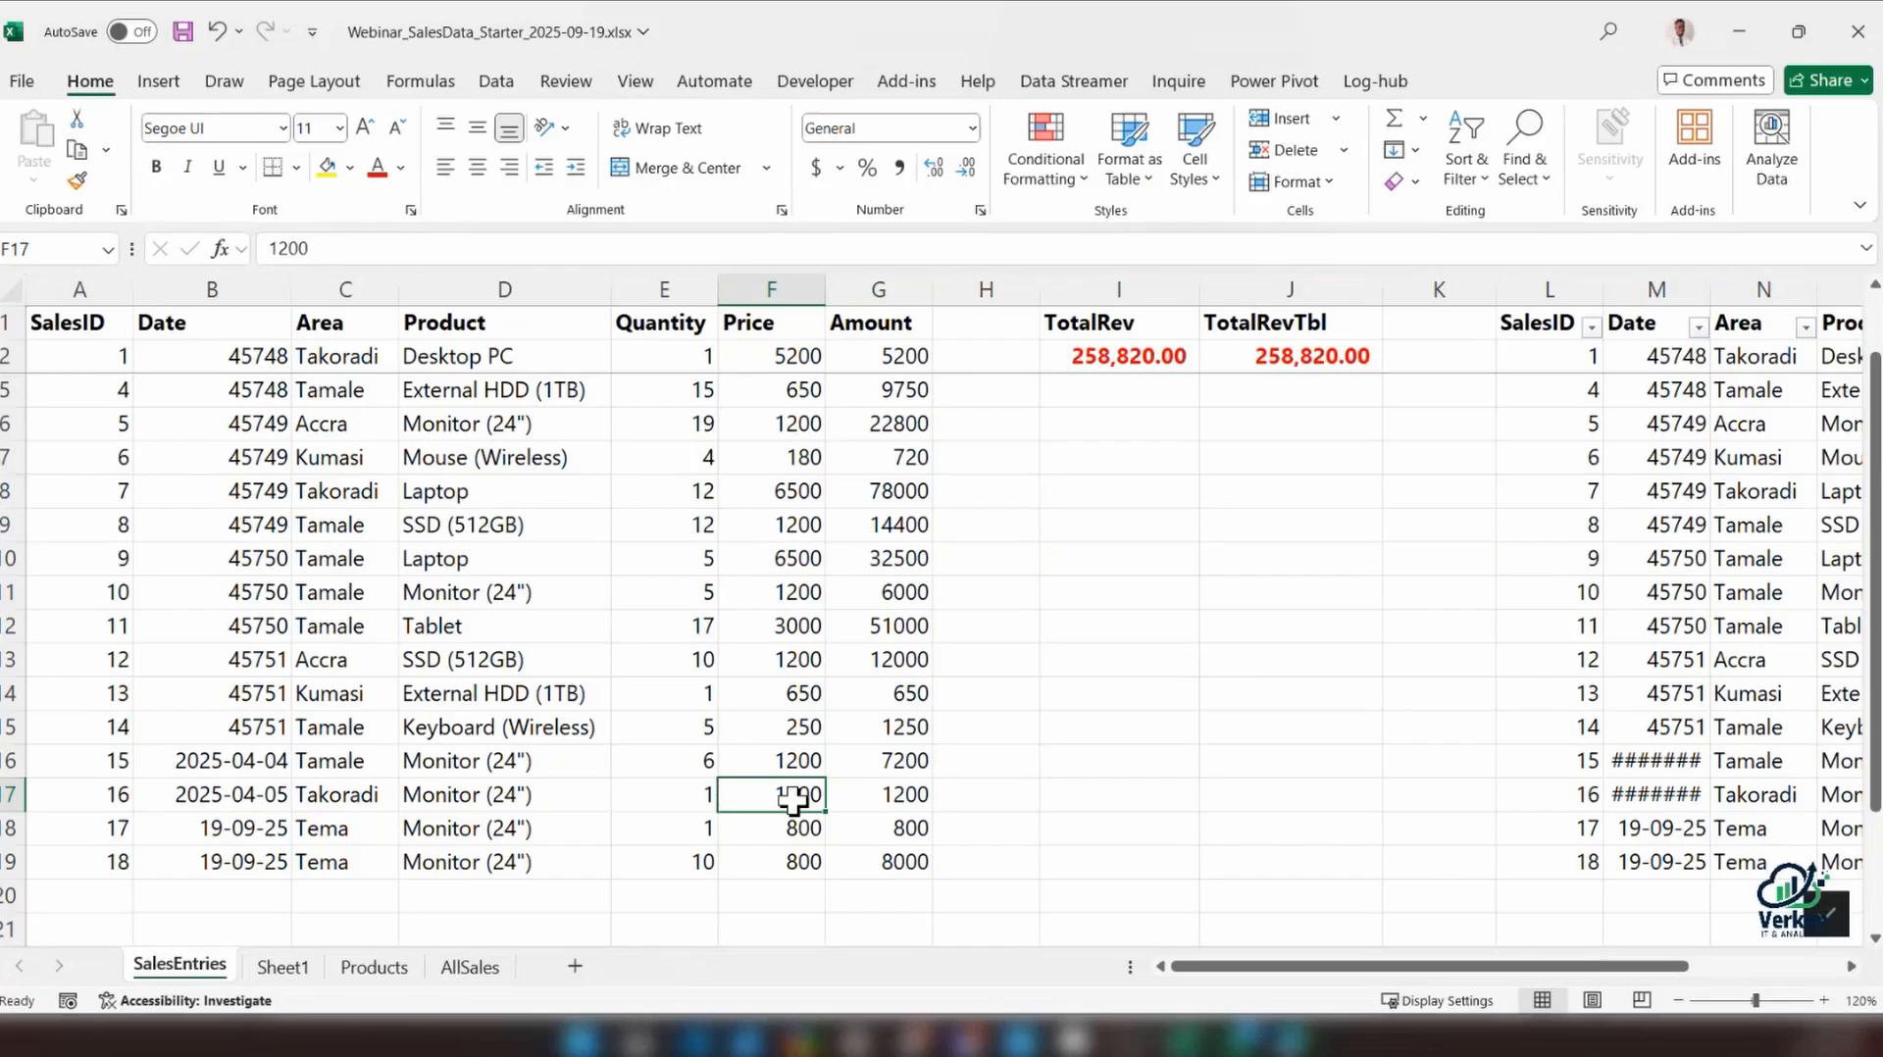
left_click_drag(785, 353, 805, 831)
key("Delete")
left_click(772, 354)
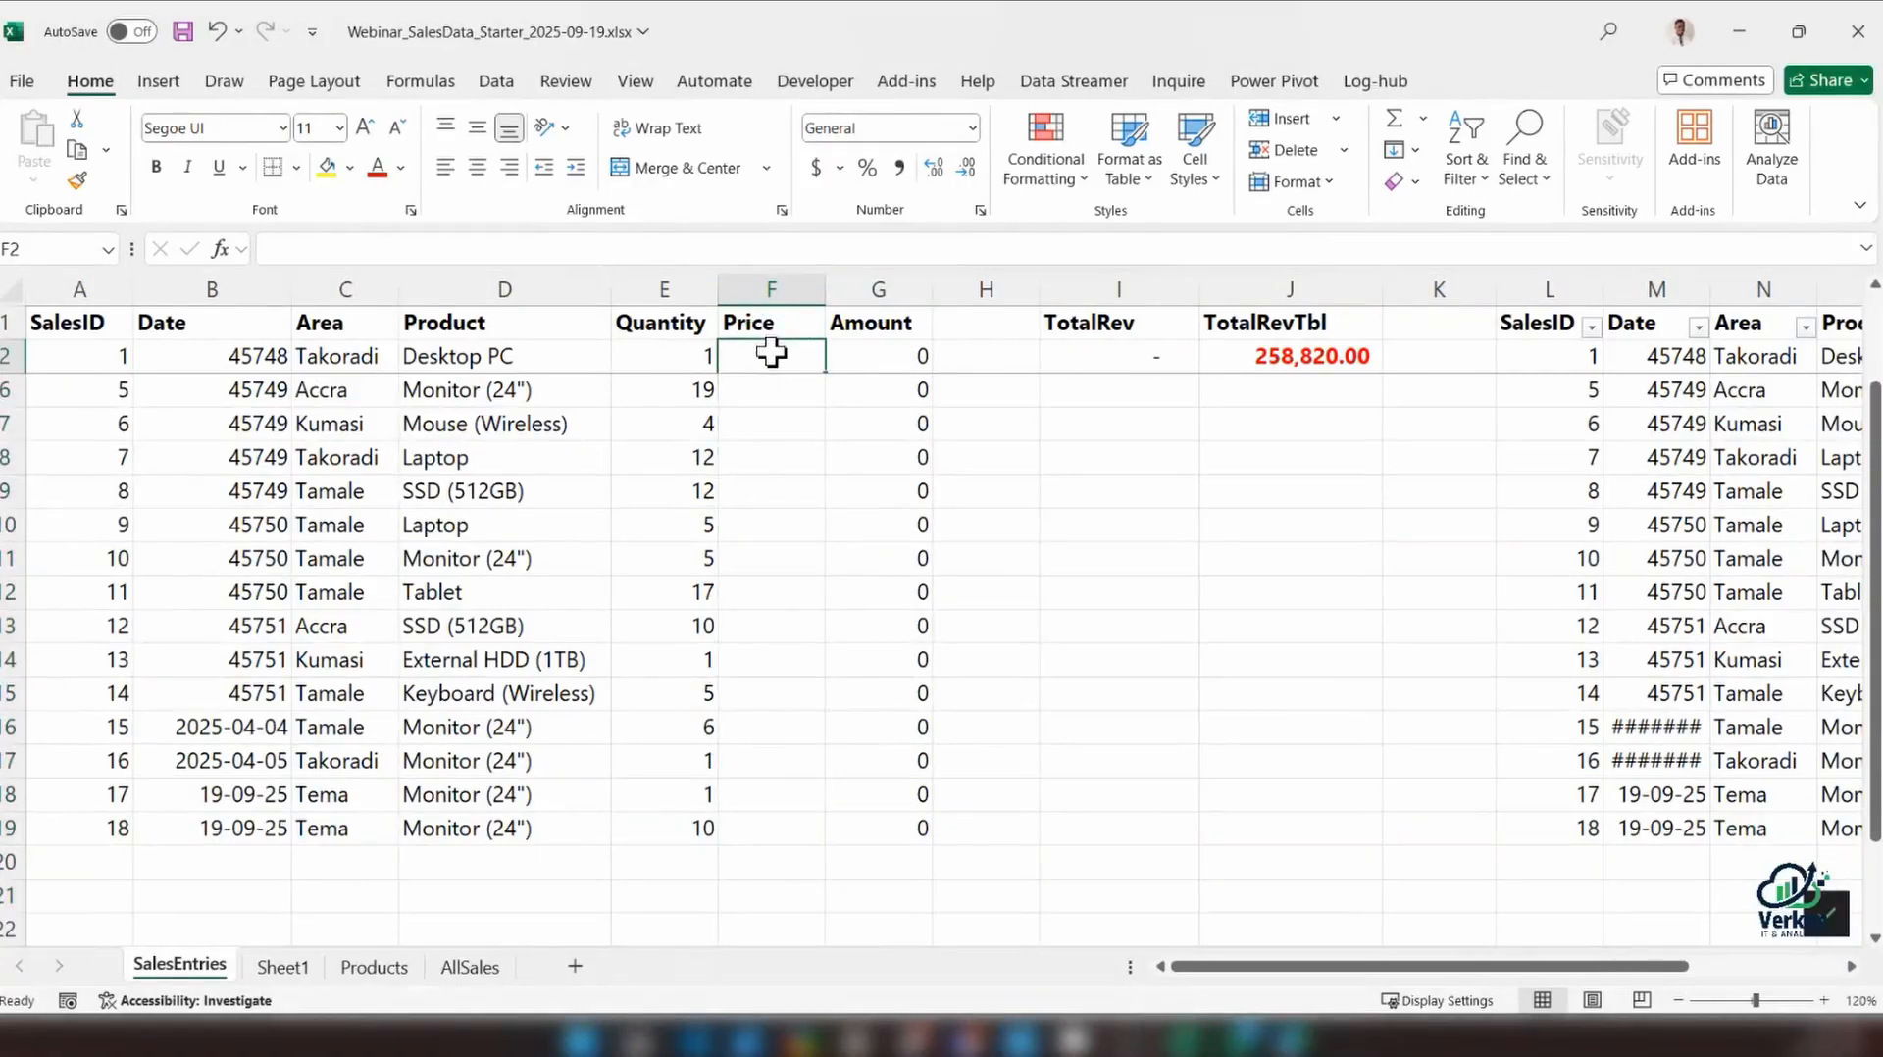
scroll(837, 469, "up", 1)
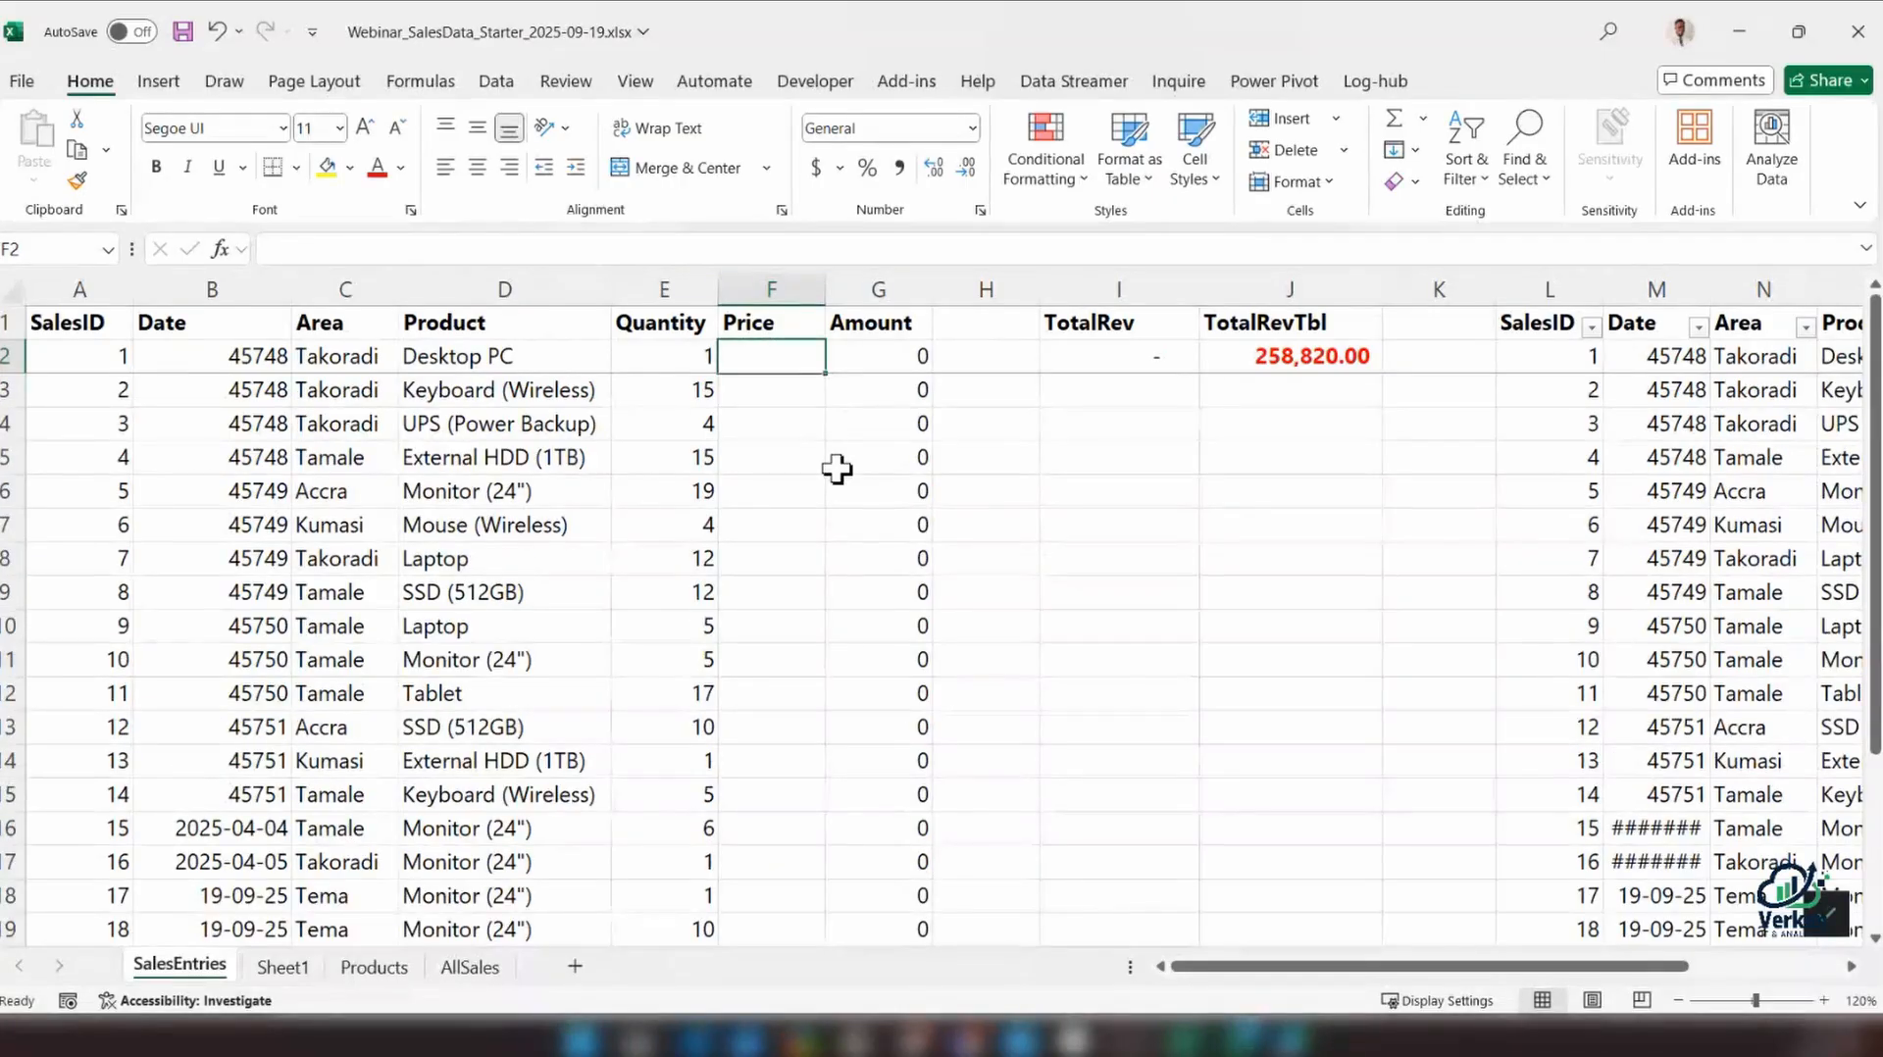
type("=X")
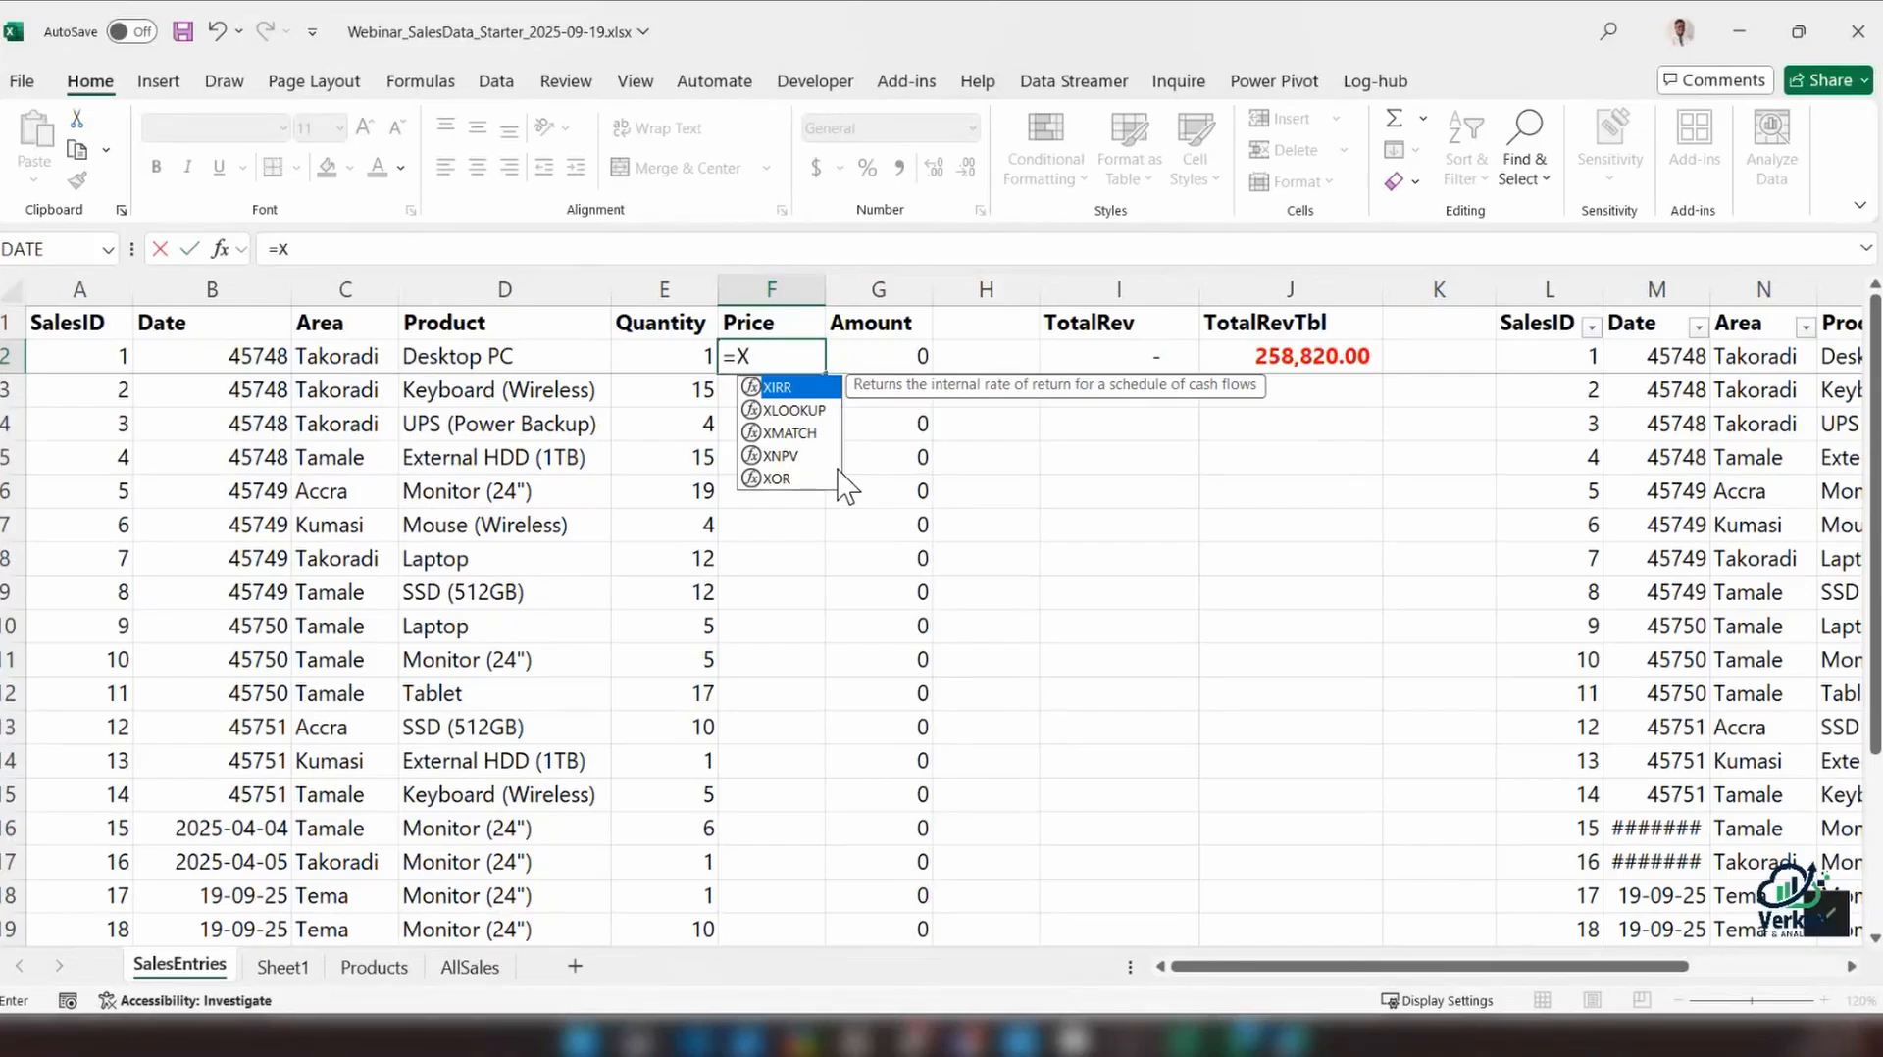
key("BackSpace")
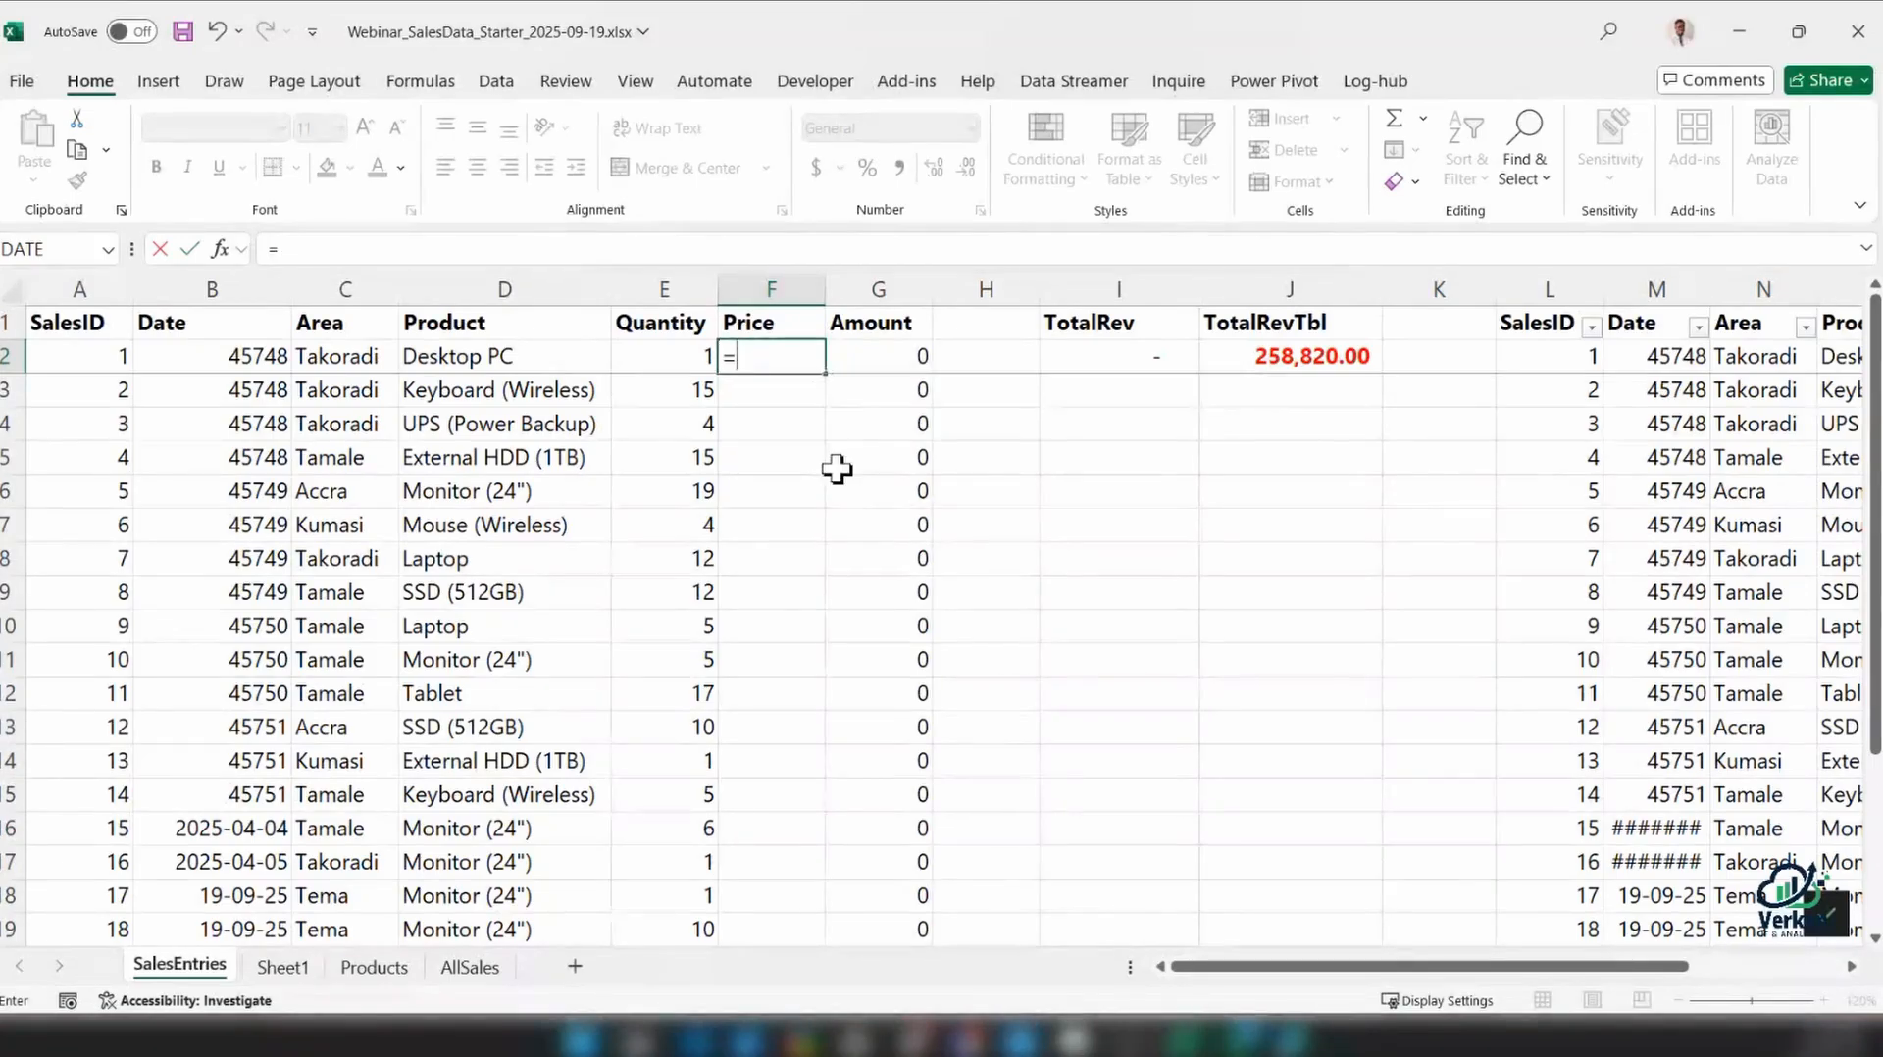
type("Vlo")
key("Tab")
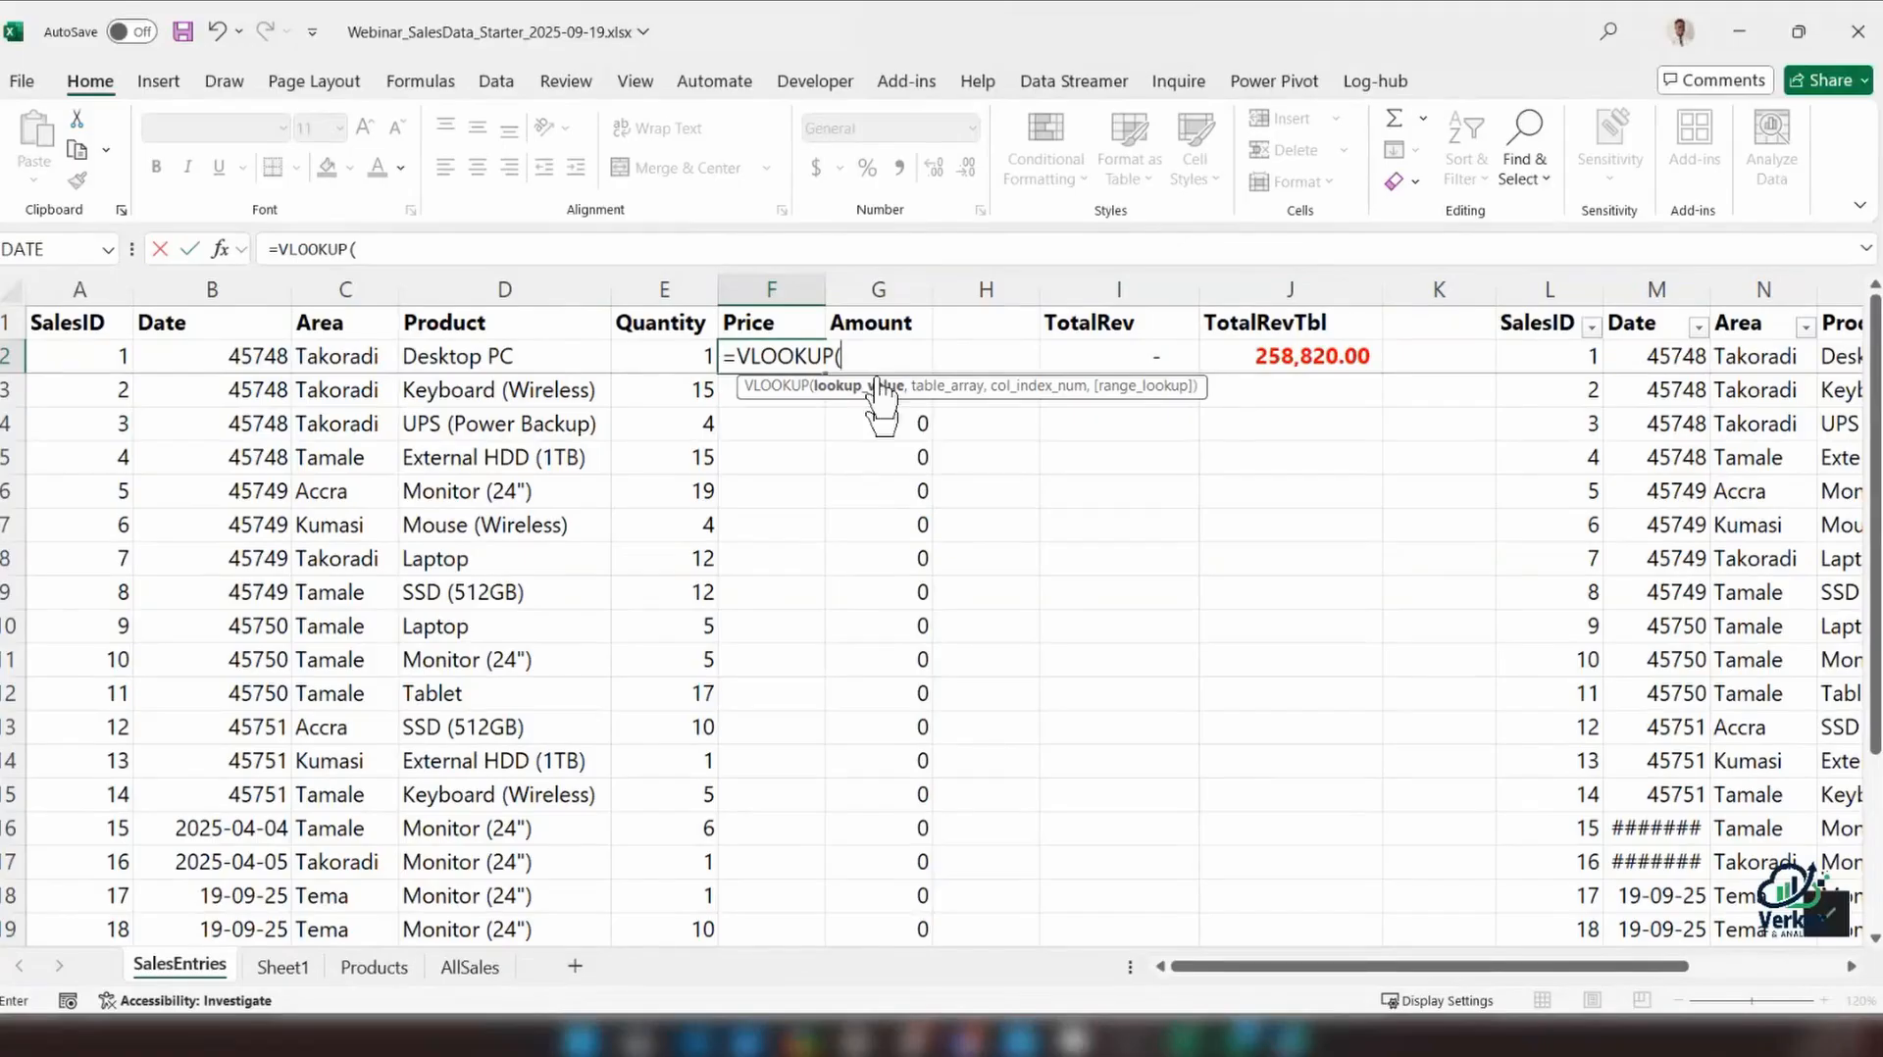
left_click(515, 348)
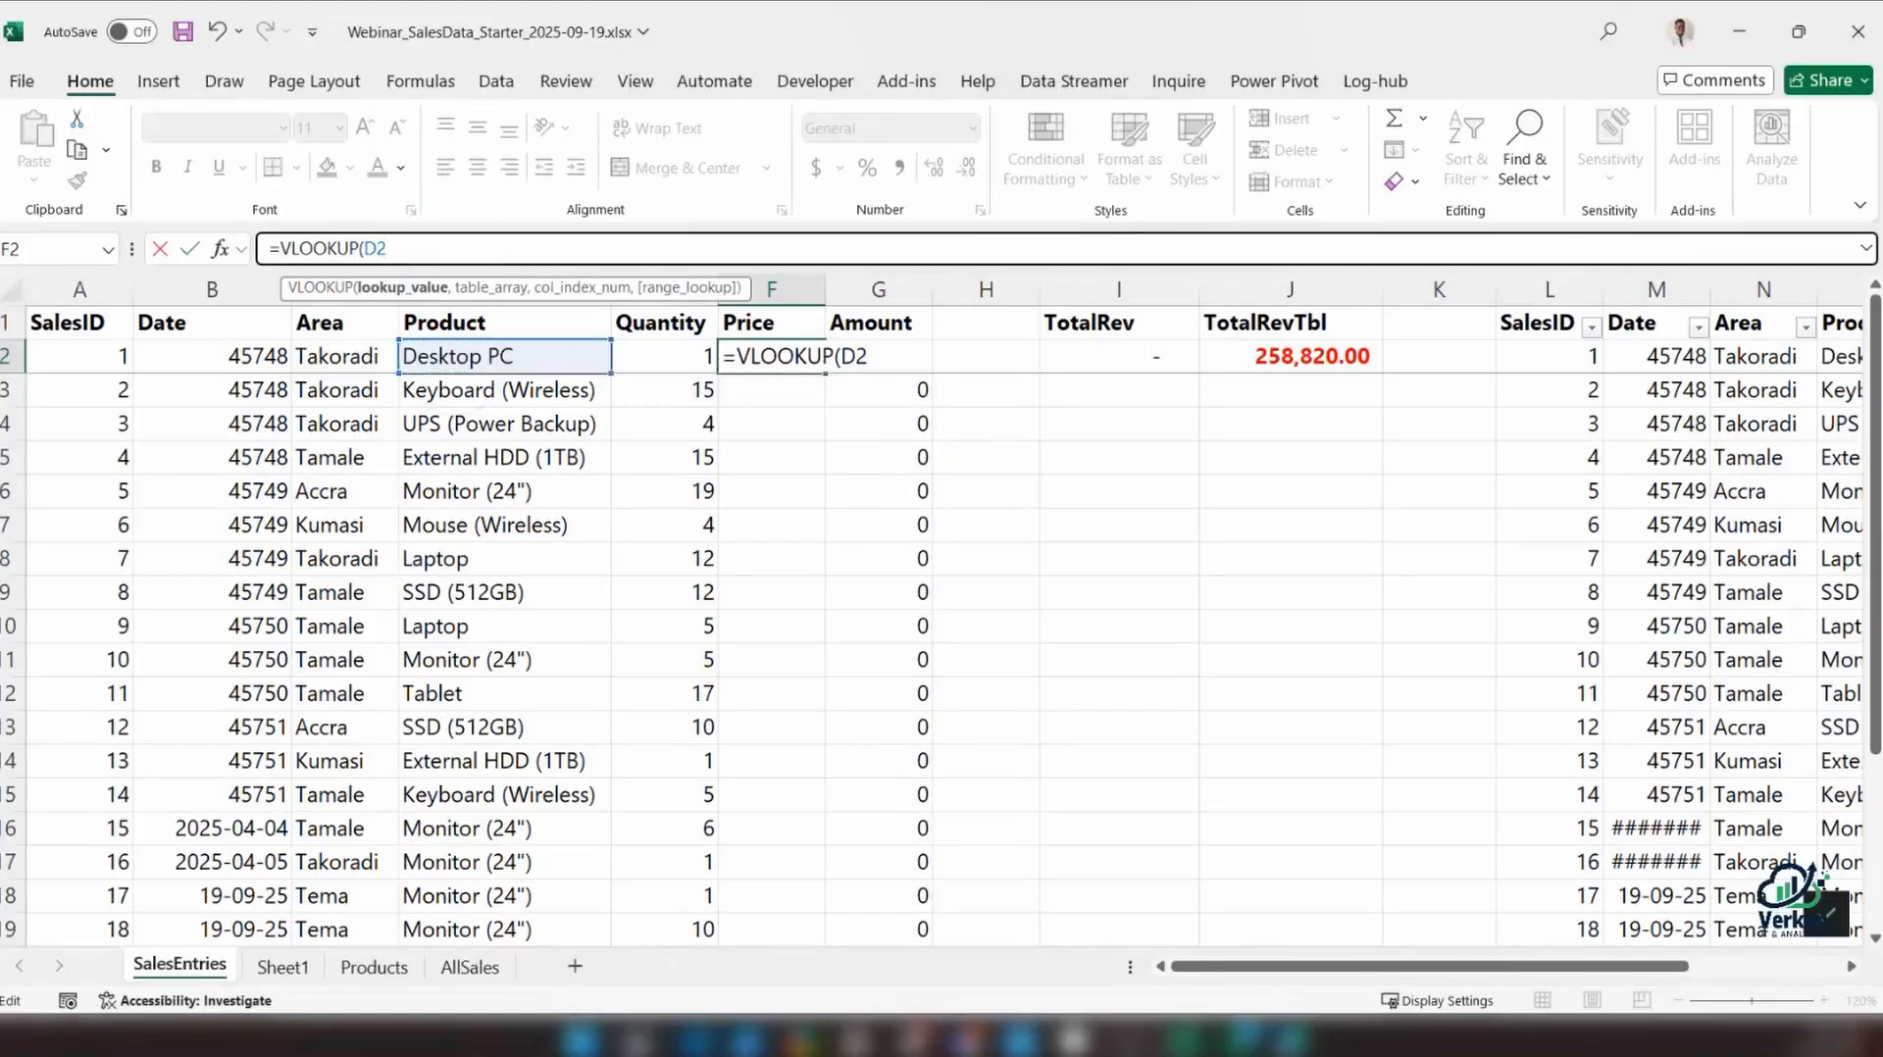
key("Escape")
left_click(798, 357)
type("=")
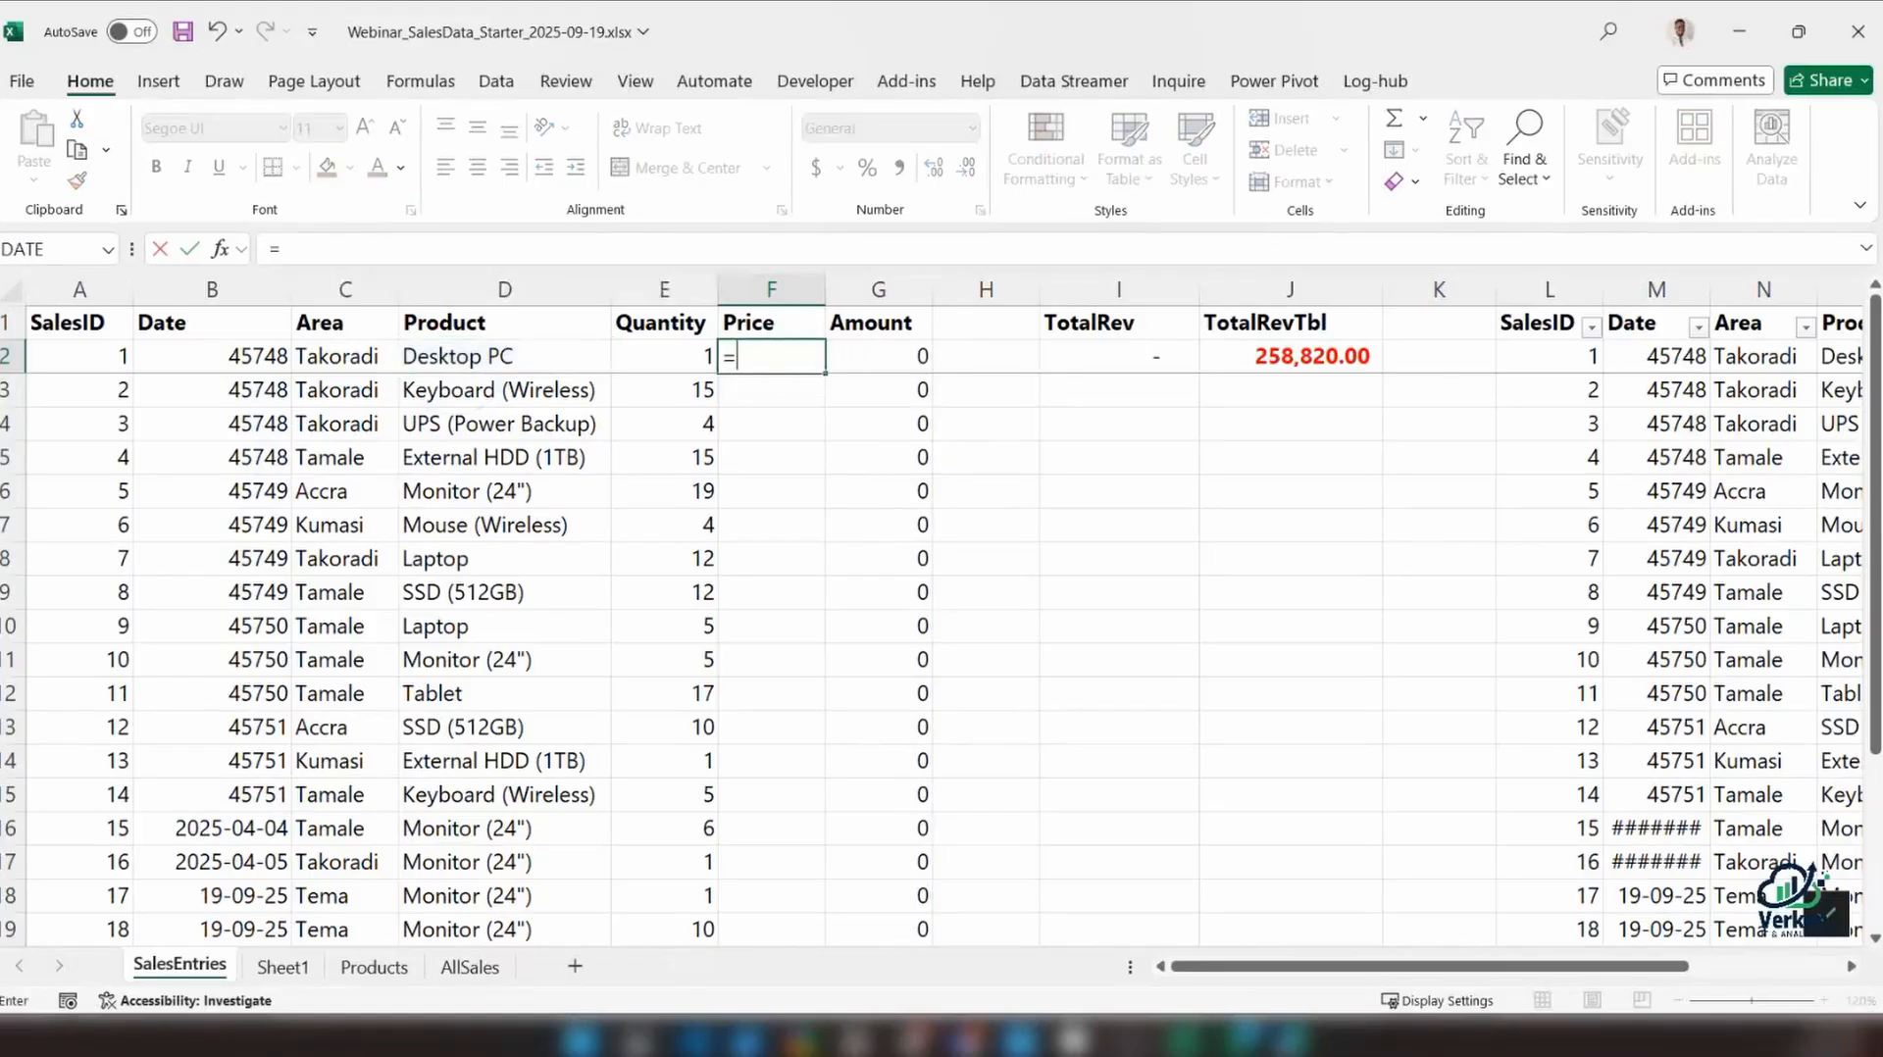
key("Escape")
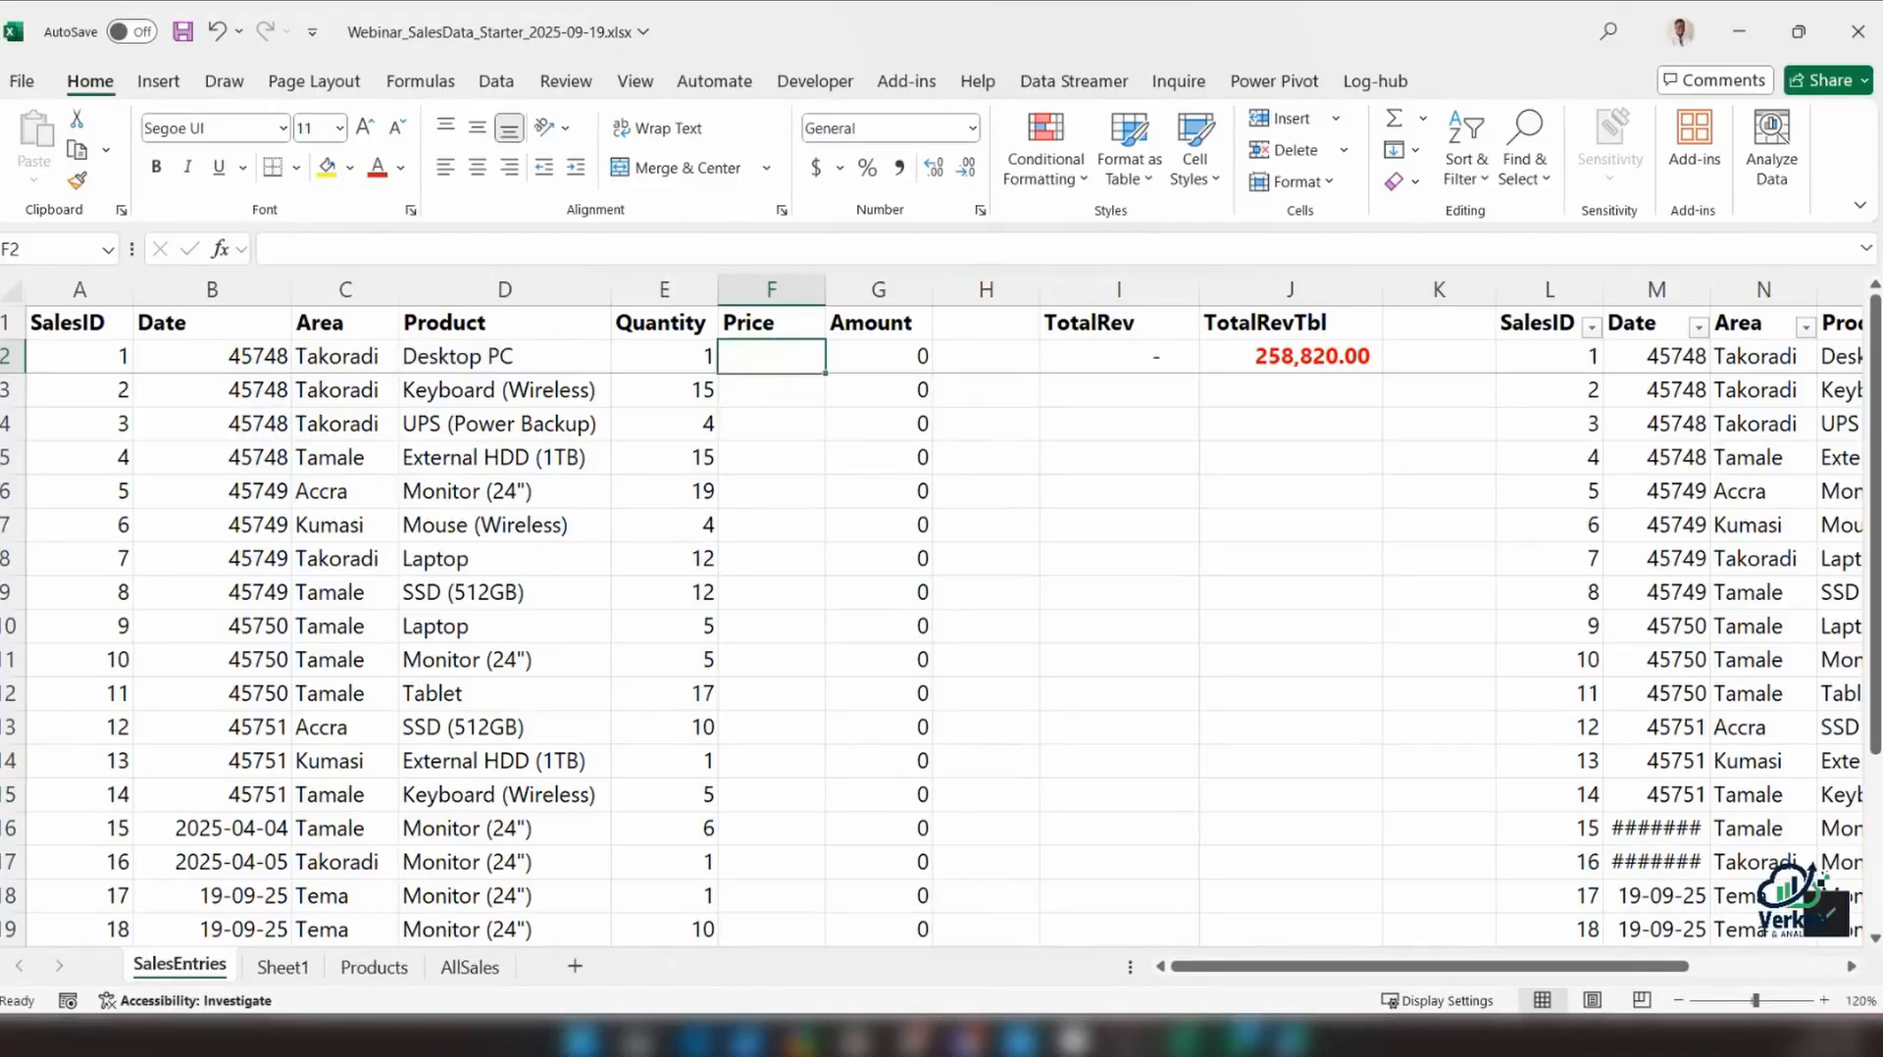
Begin a VLOOKUP formula in F2 with D2 as the lookup value, going to the Products sheet for the table array
left_click(488, 248)
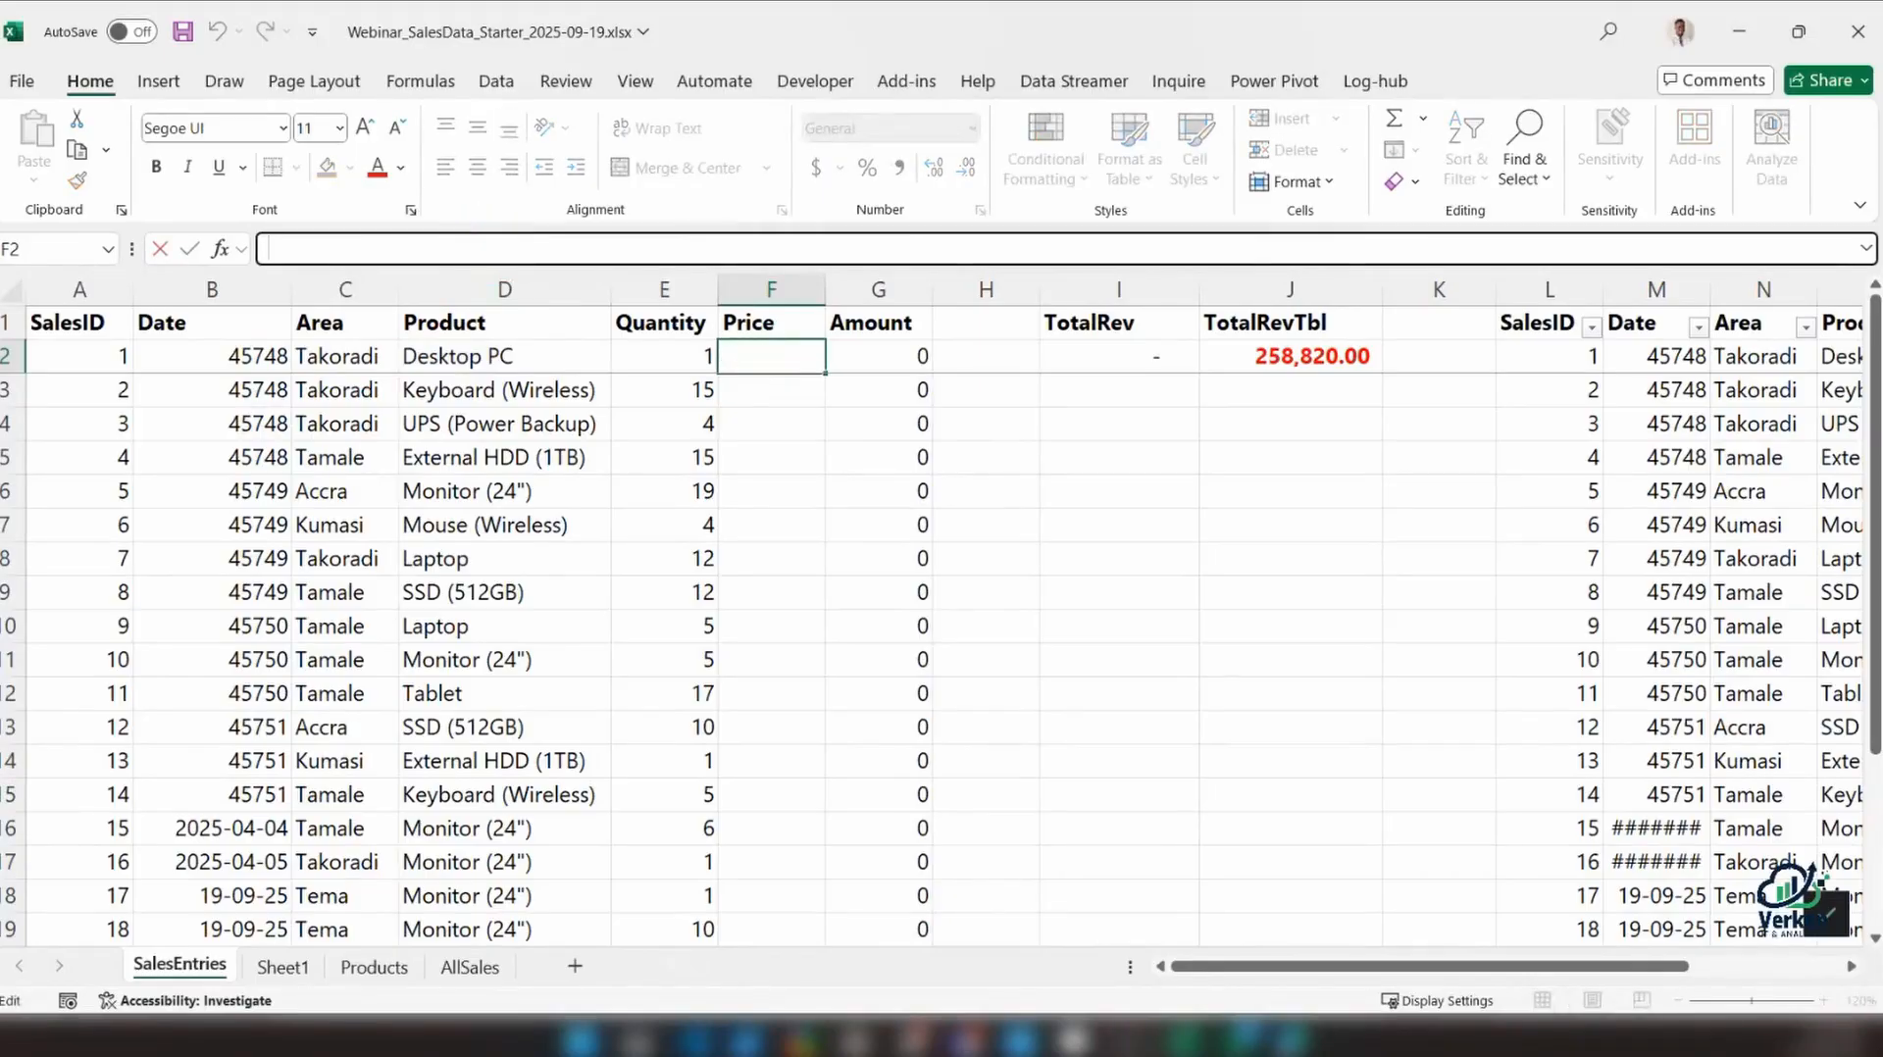
type("=")
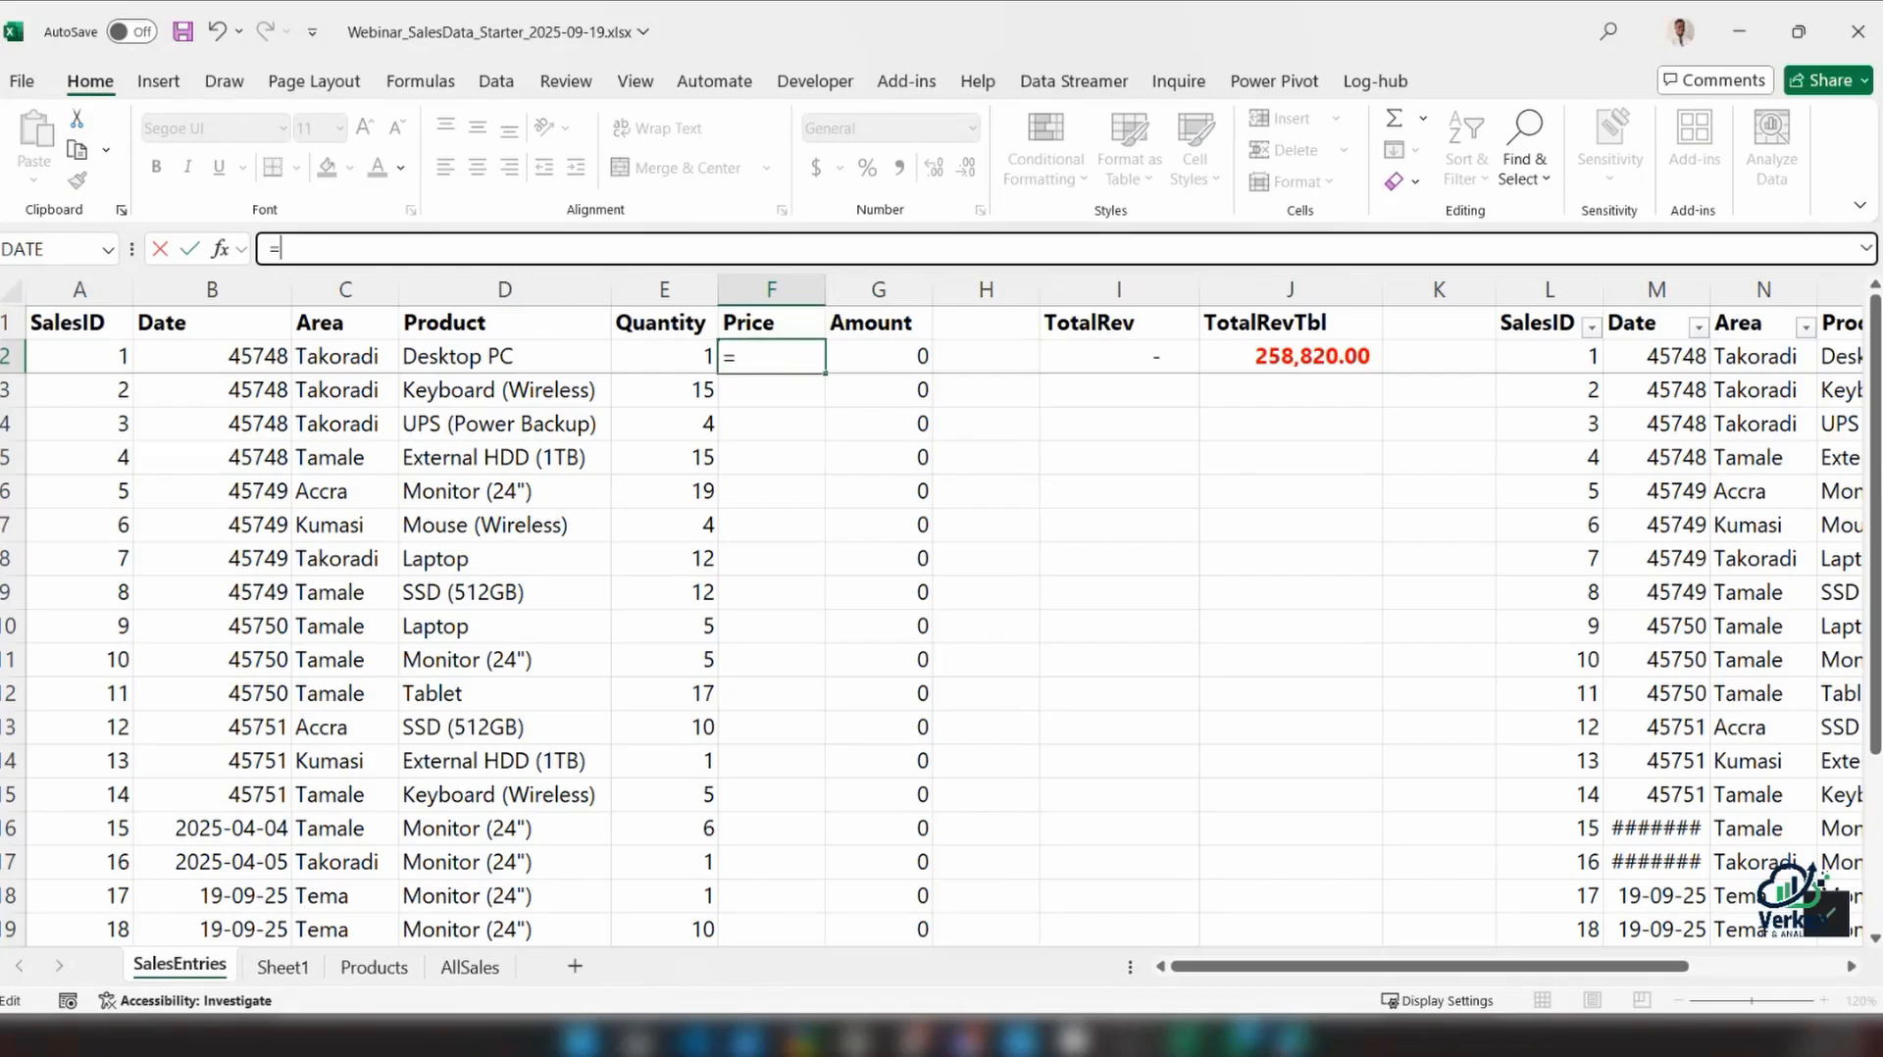
type("vloo")
key("Tab")
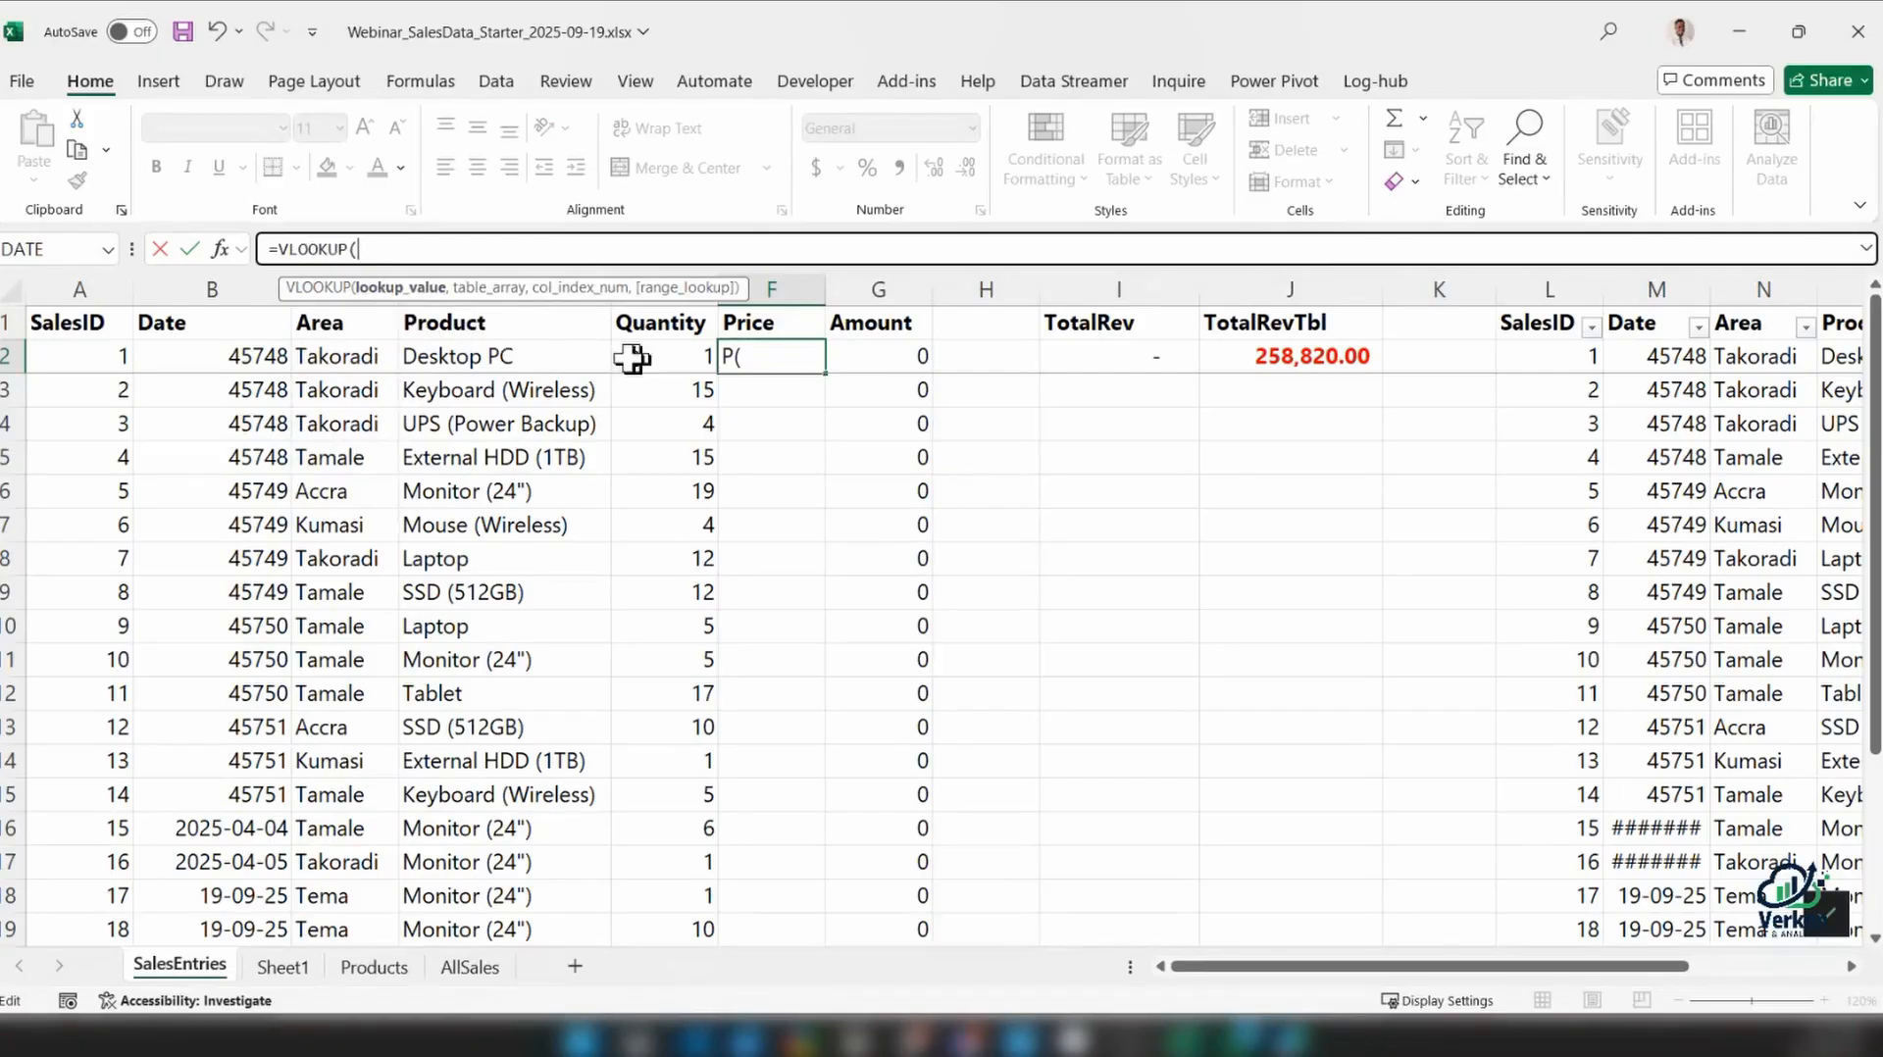
left_click(482, 359)
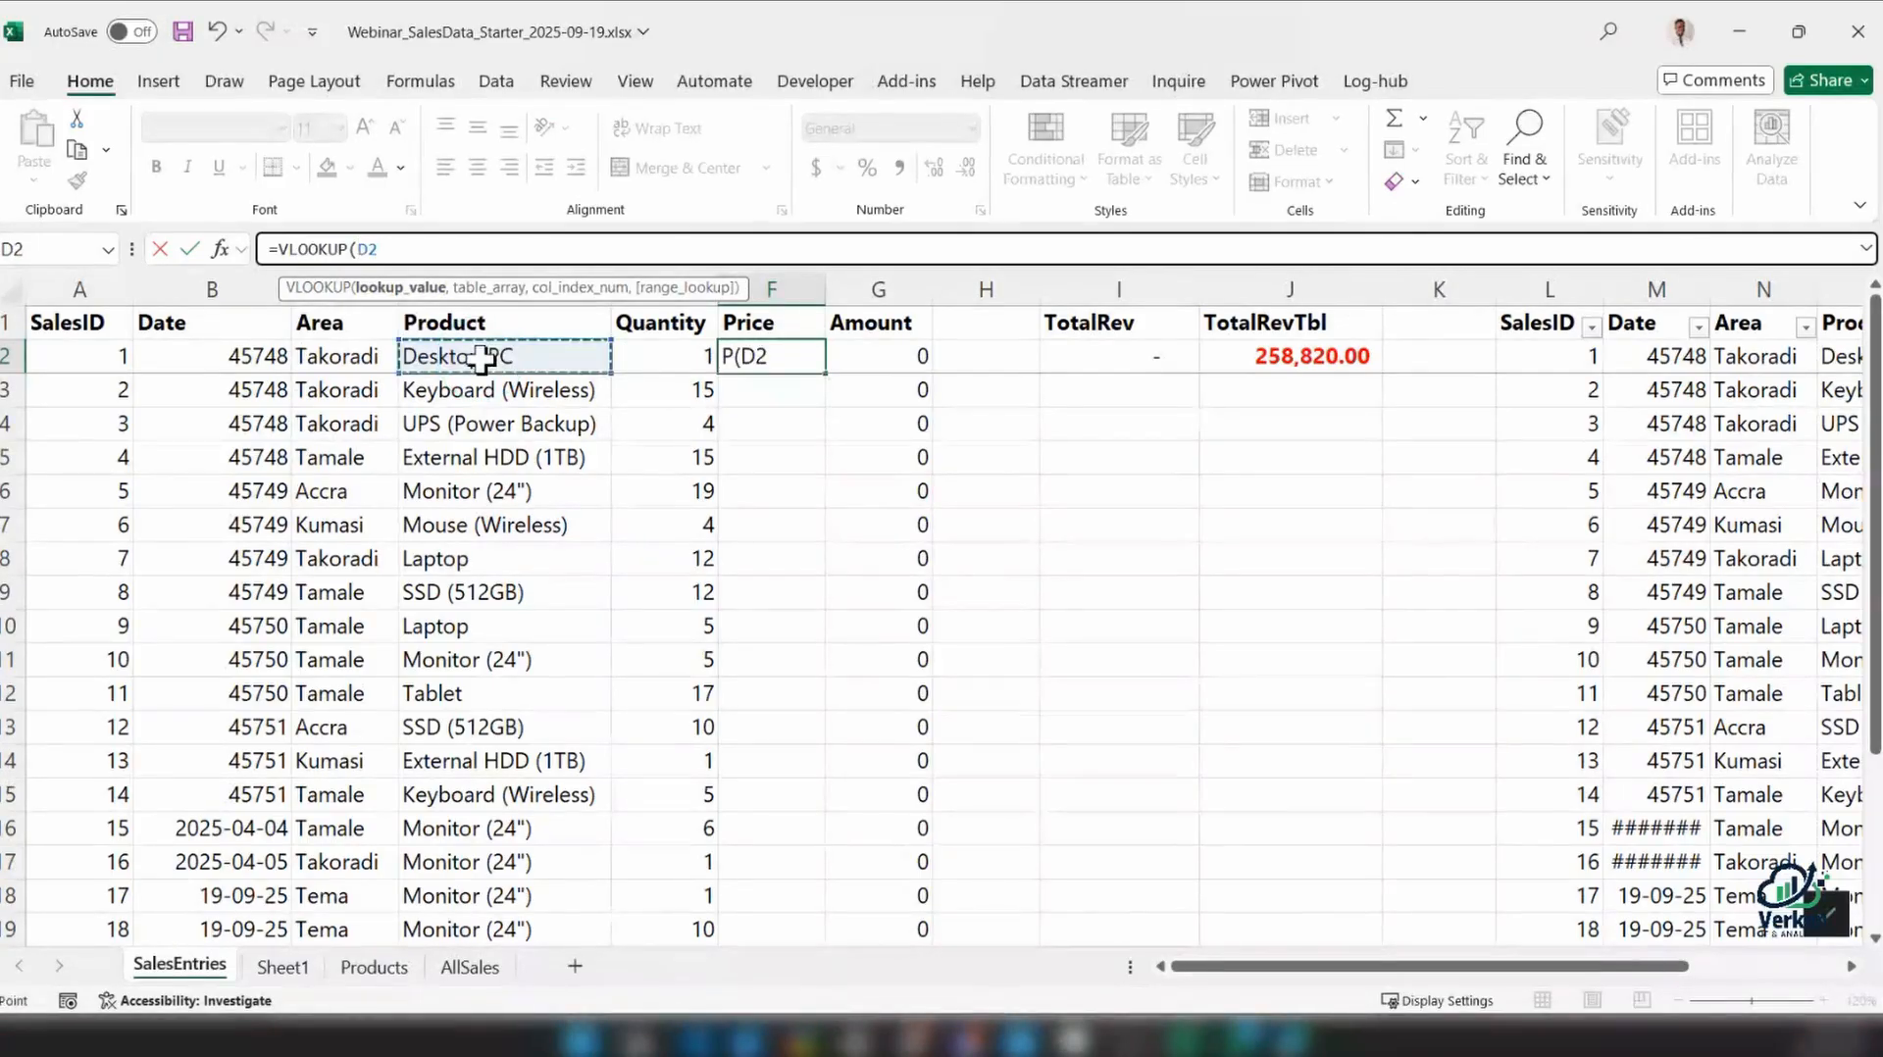
type(",")
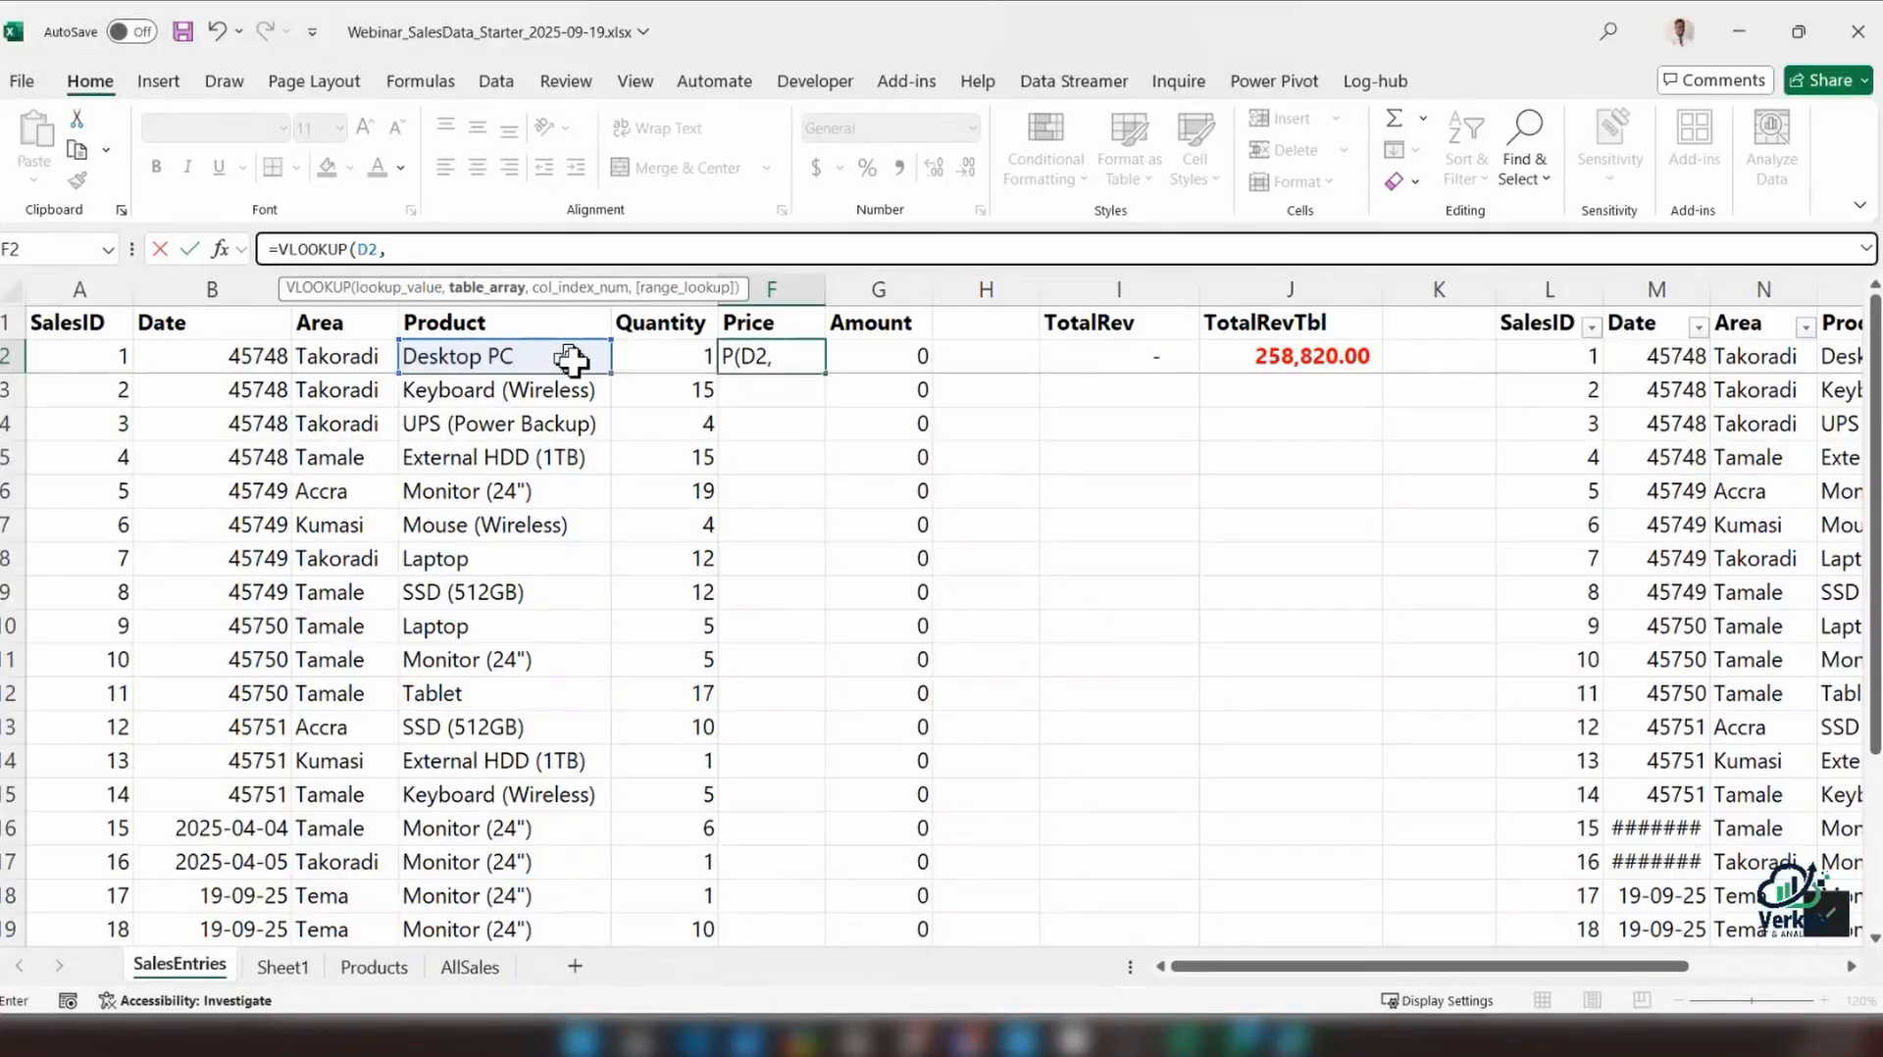
left_click(373, 967)
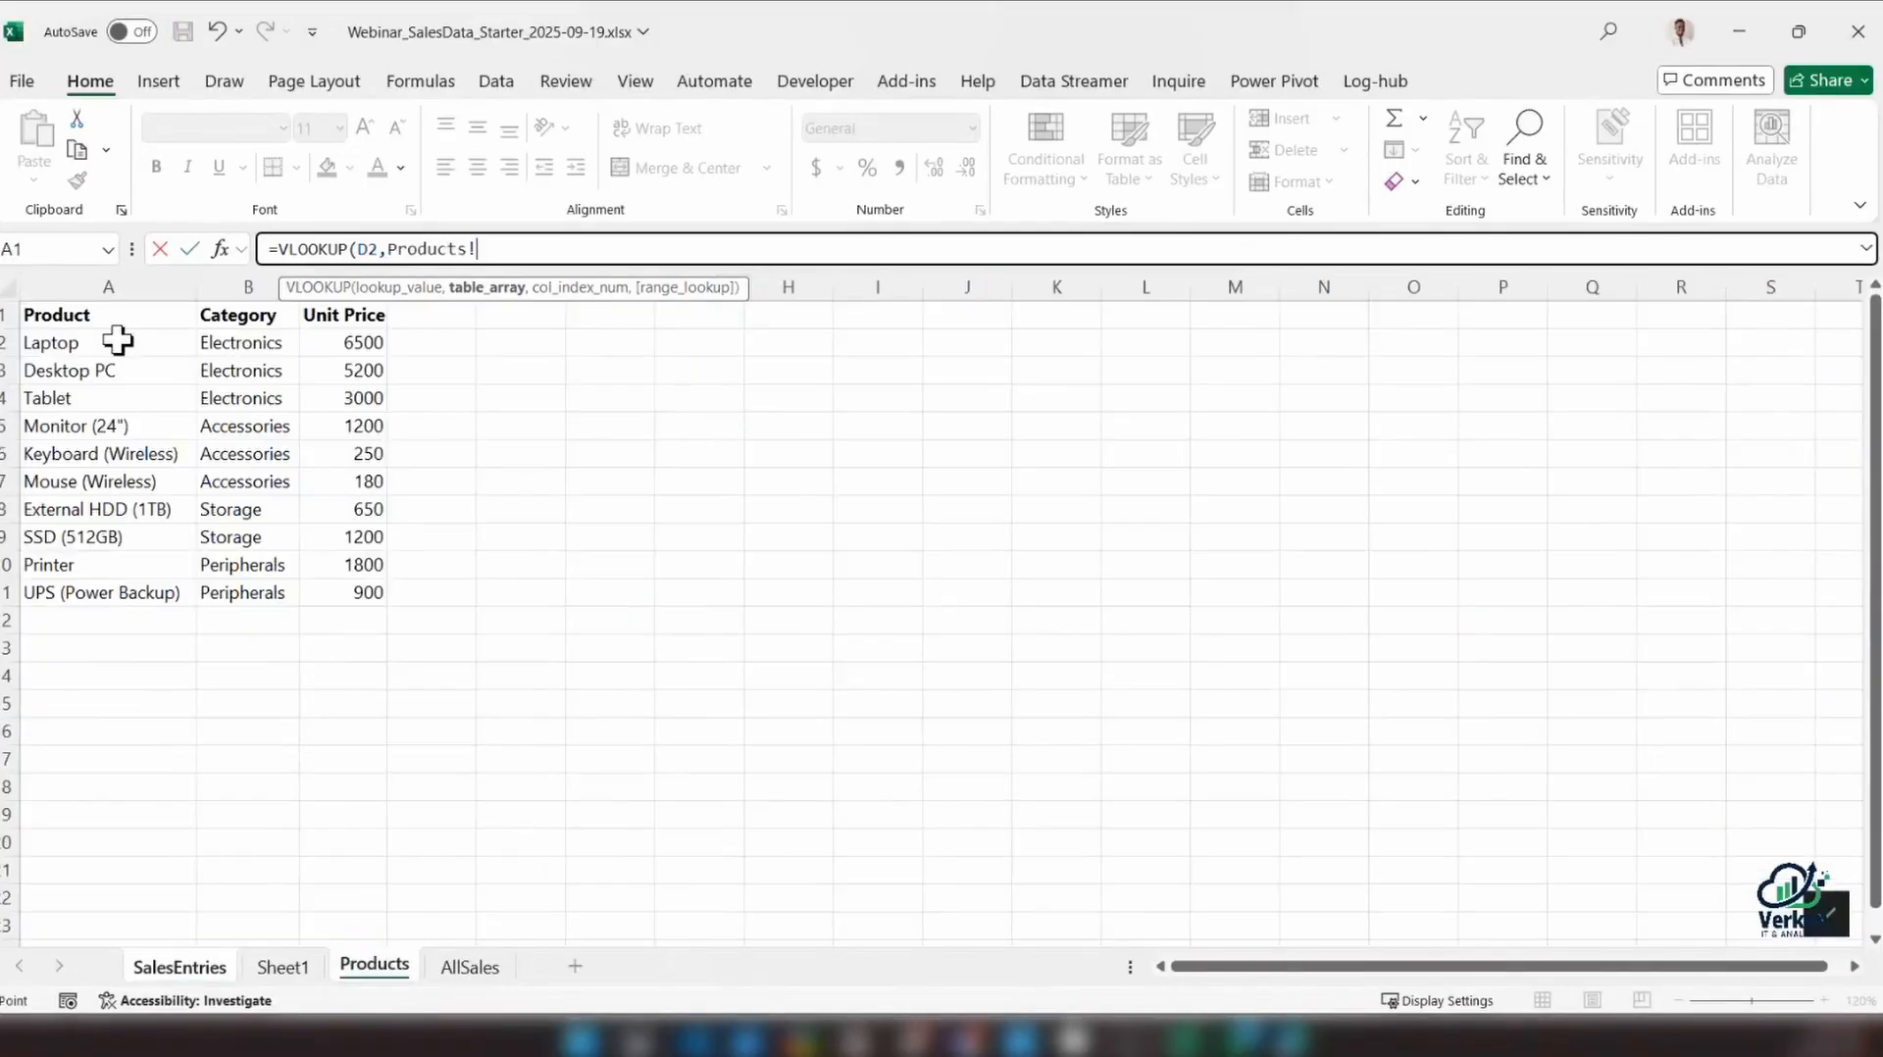
left_click_drag(118, 340, 138, 594)
left_click(579, 249)
type(",")
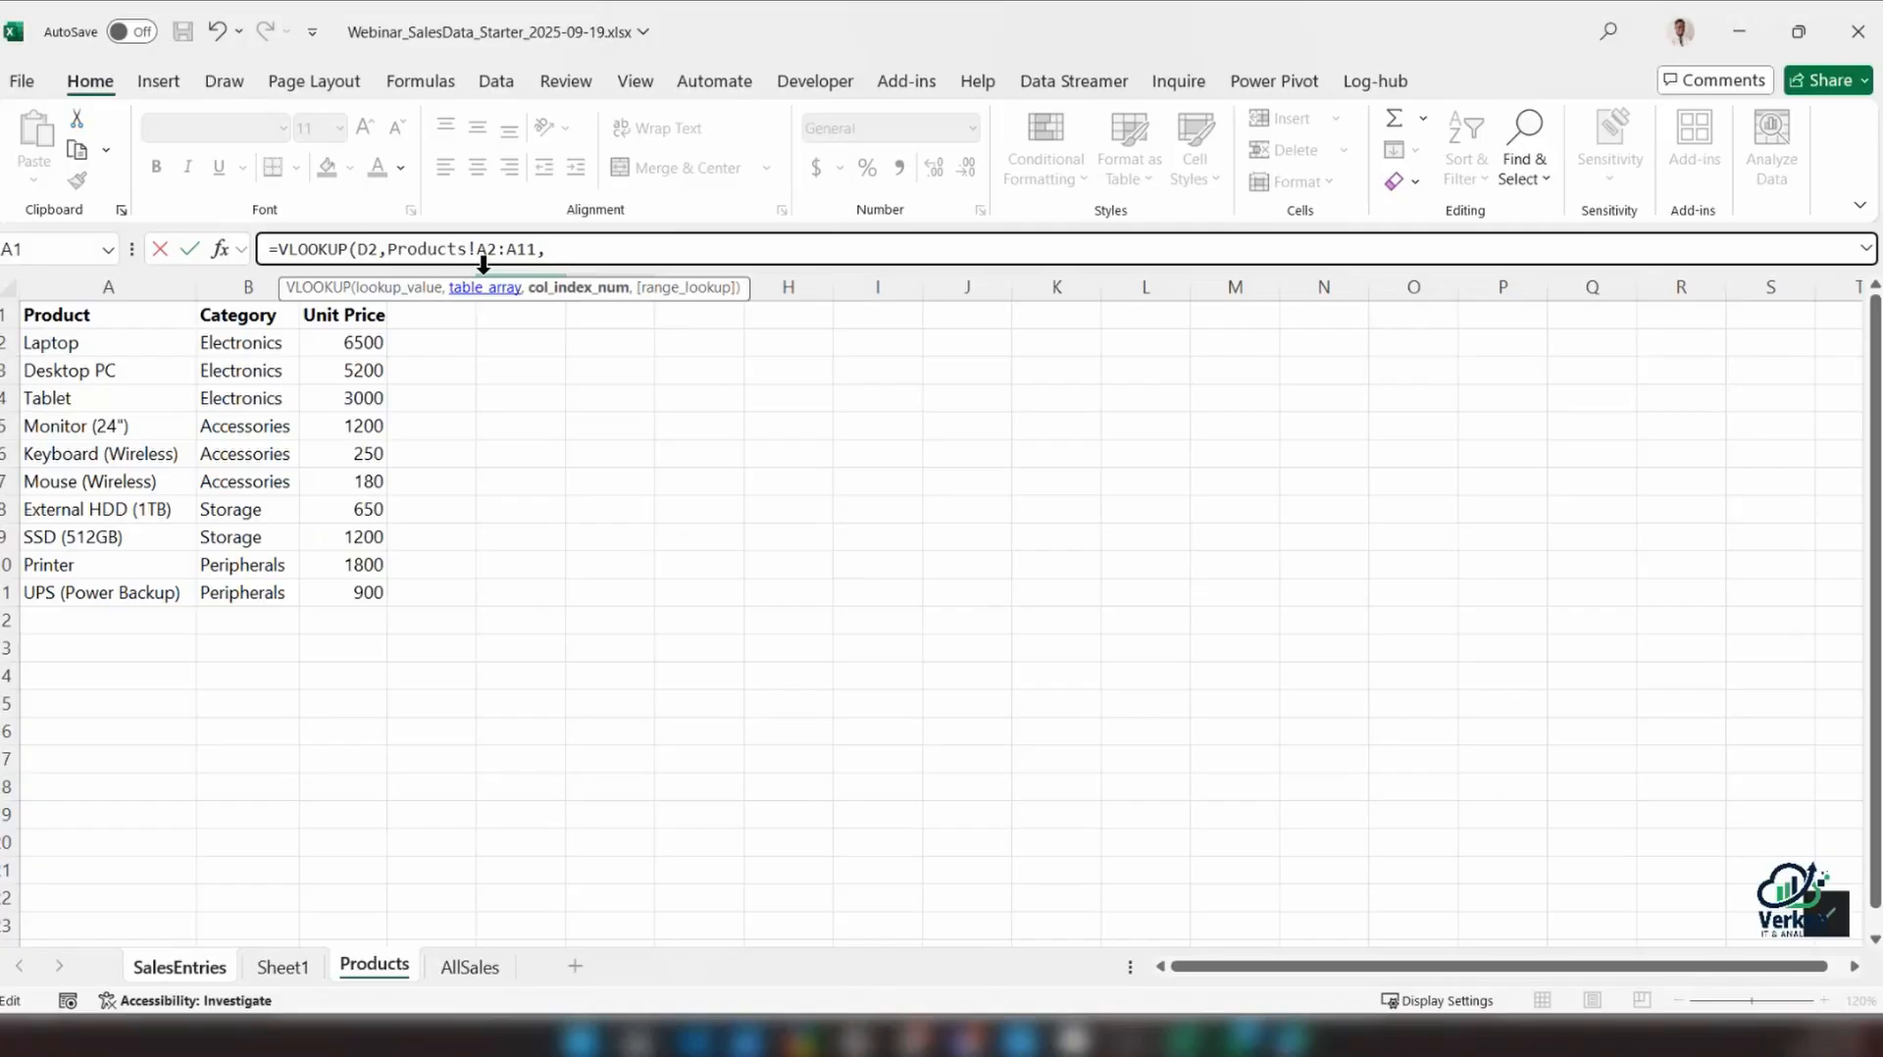
key("BackSpace")
key("BackSpace")
key("BackSpace")
key("BackSpace")
key("BackSpace")
key("BackSpace")
key("BackSpace")
key("BackSpace")
key("BackSpace")
key("BackSpace")
key("BackSpace")
key("BackSpace")
key("BackSpace")
key("BackSpace")
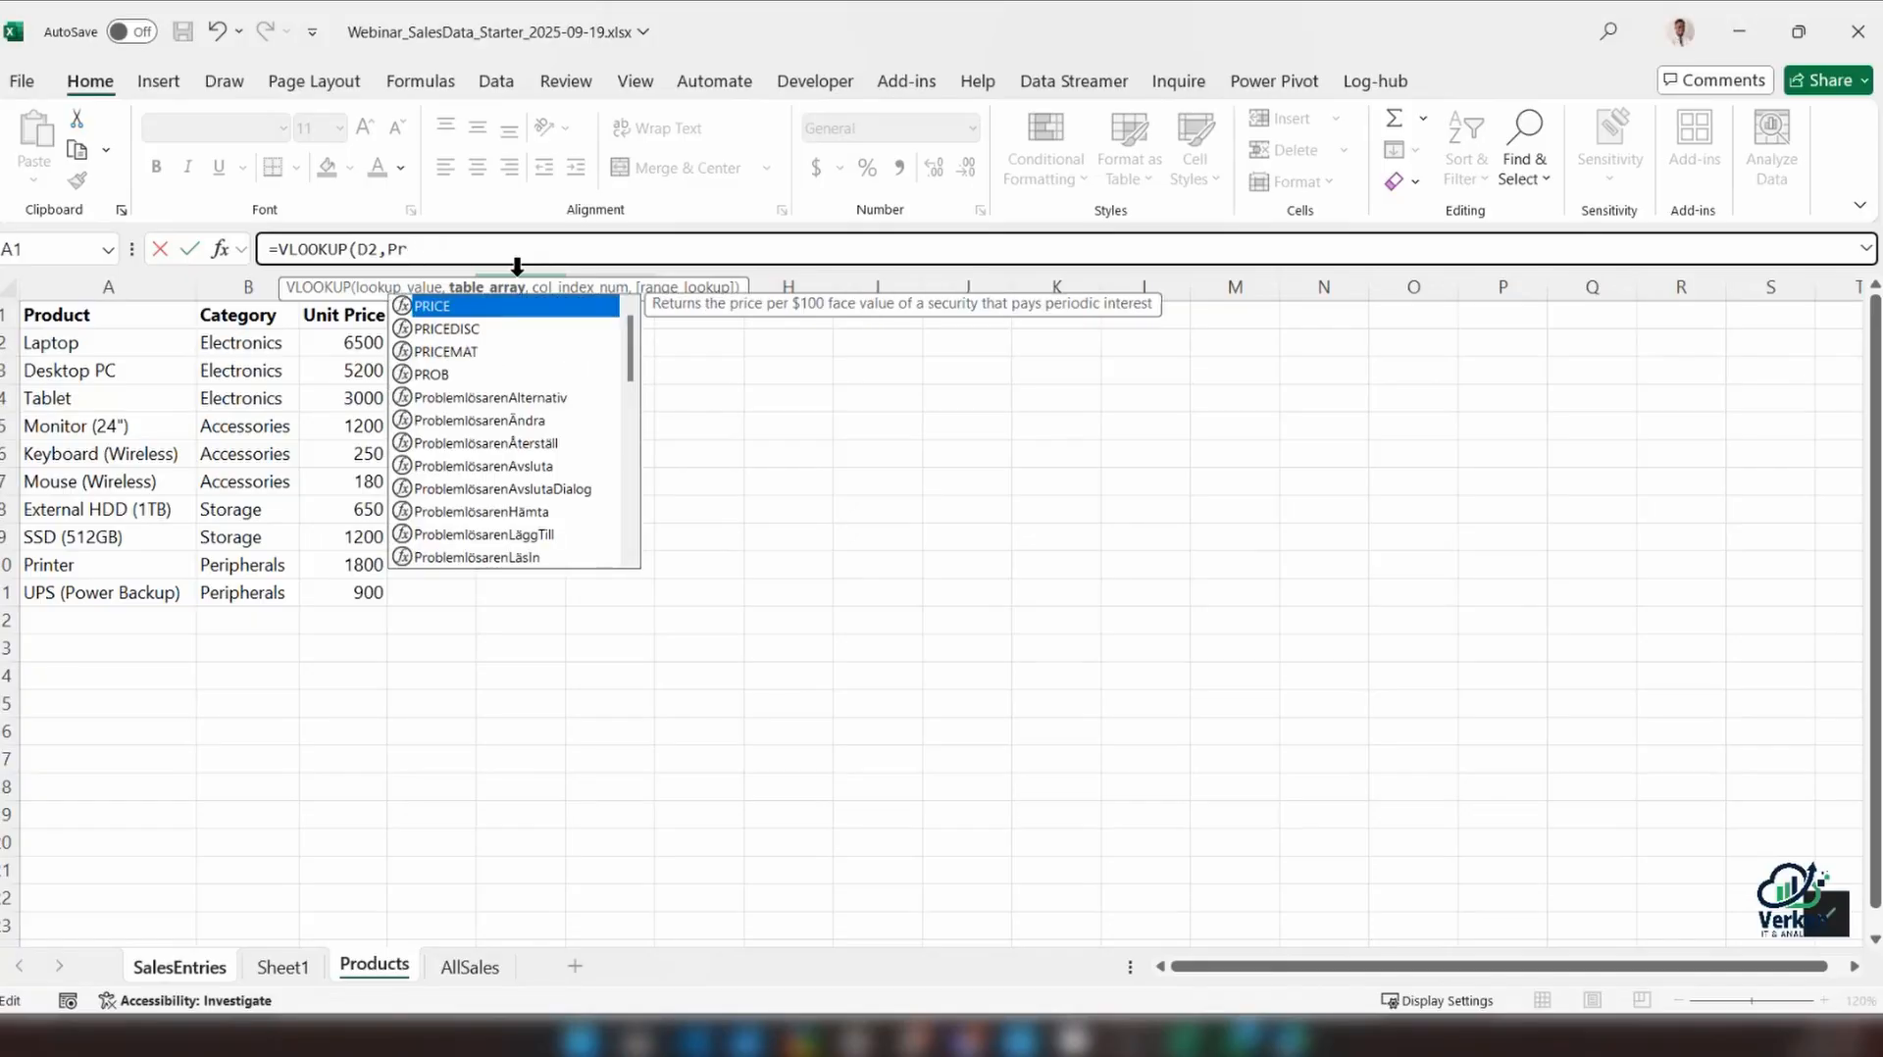
key("BackSpace")
key("BackSpace")
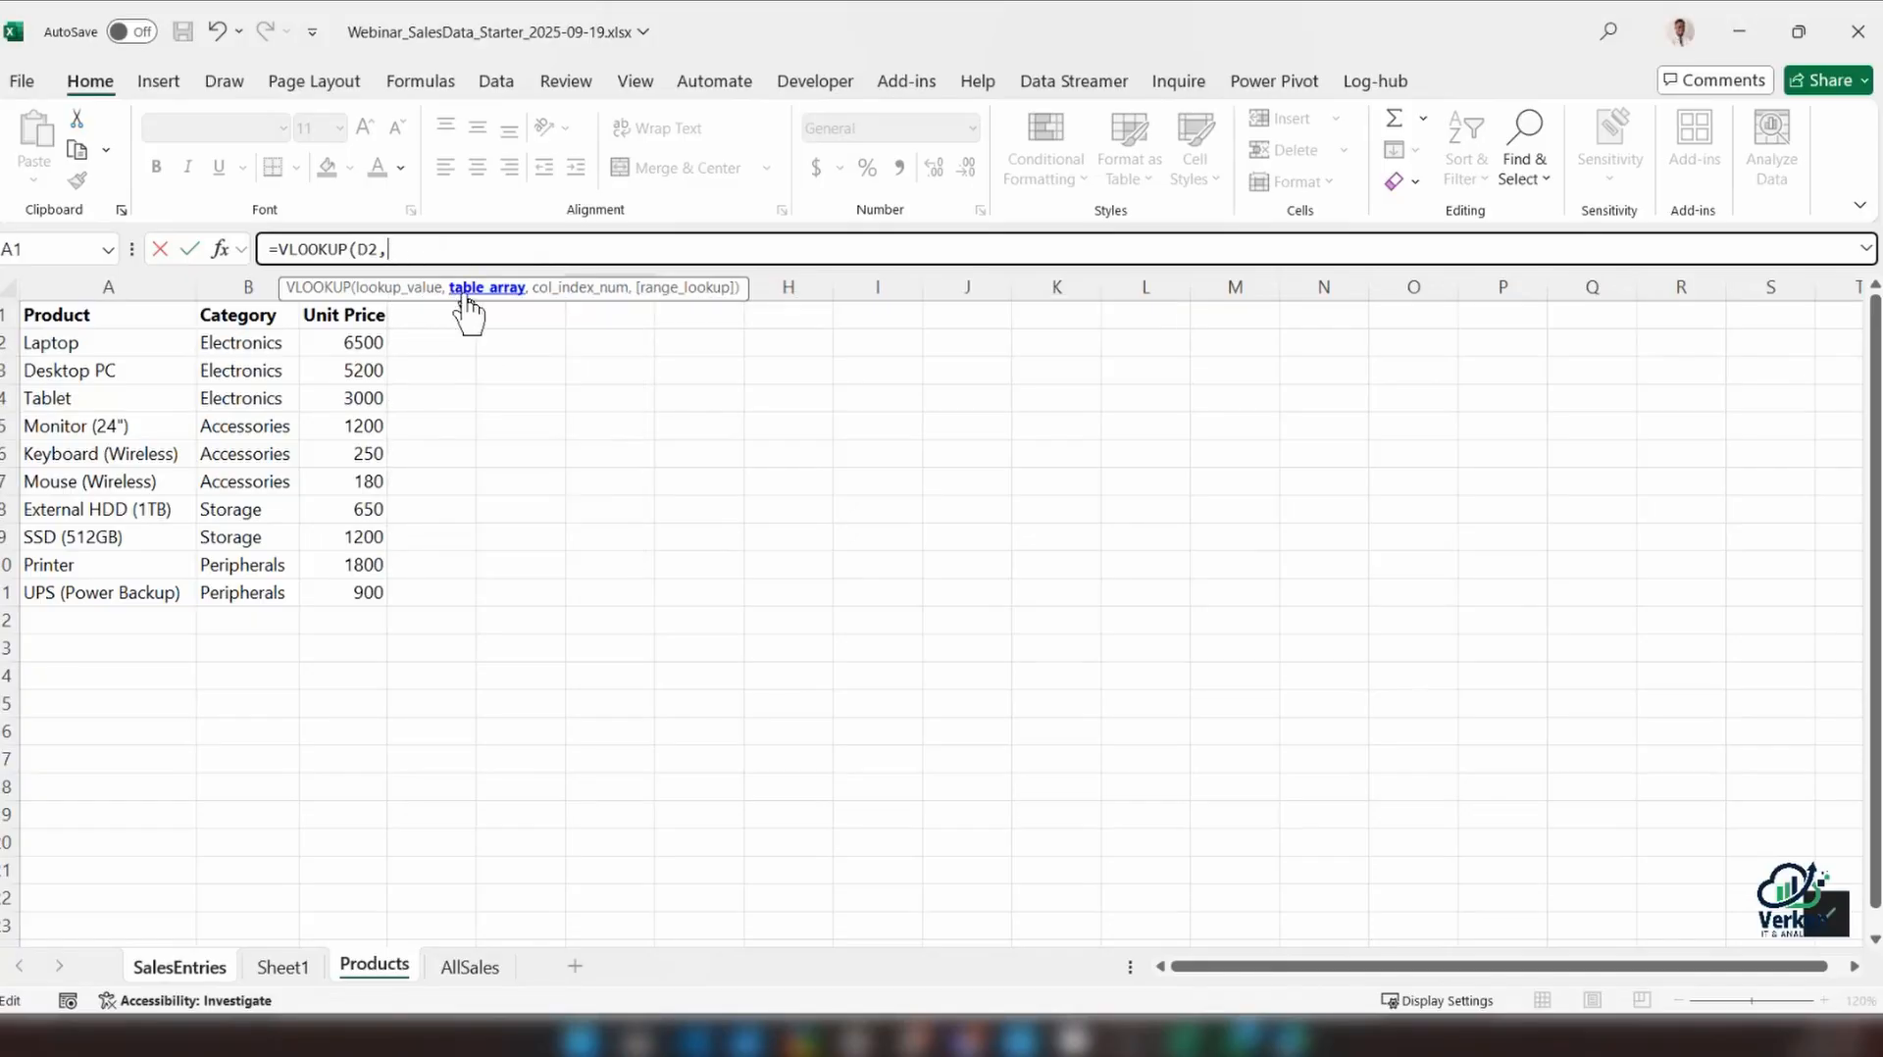
Complete the F2 VLOOKUP with table array Products!A2:C11, column index 3 and exact match FALSE
left_click_drag(76, 342, 328, 587)
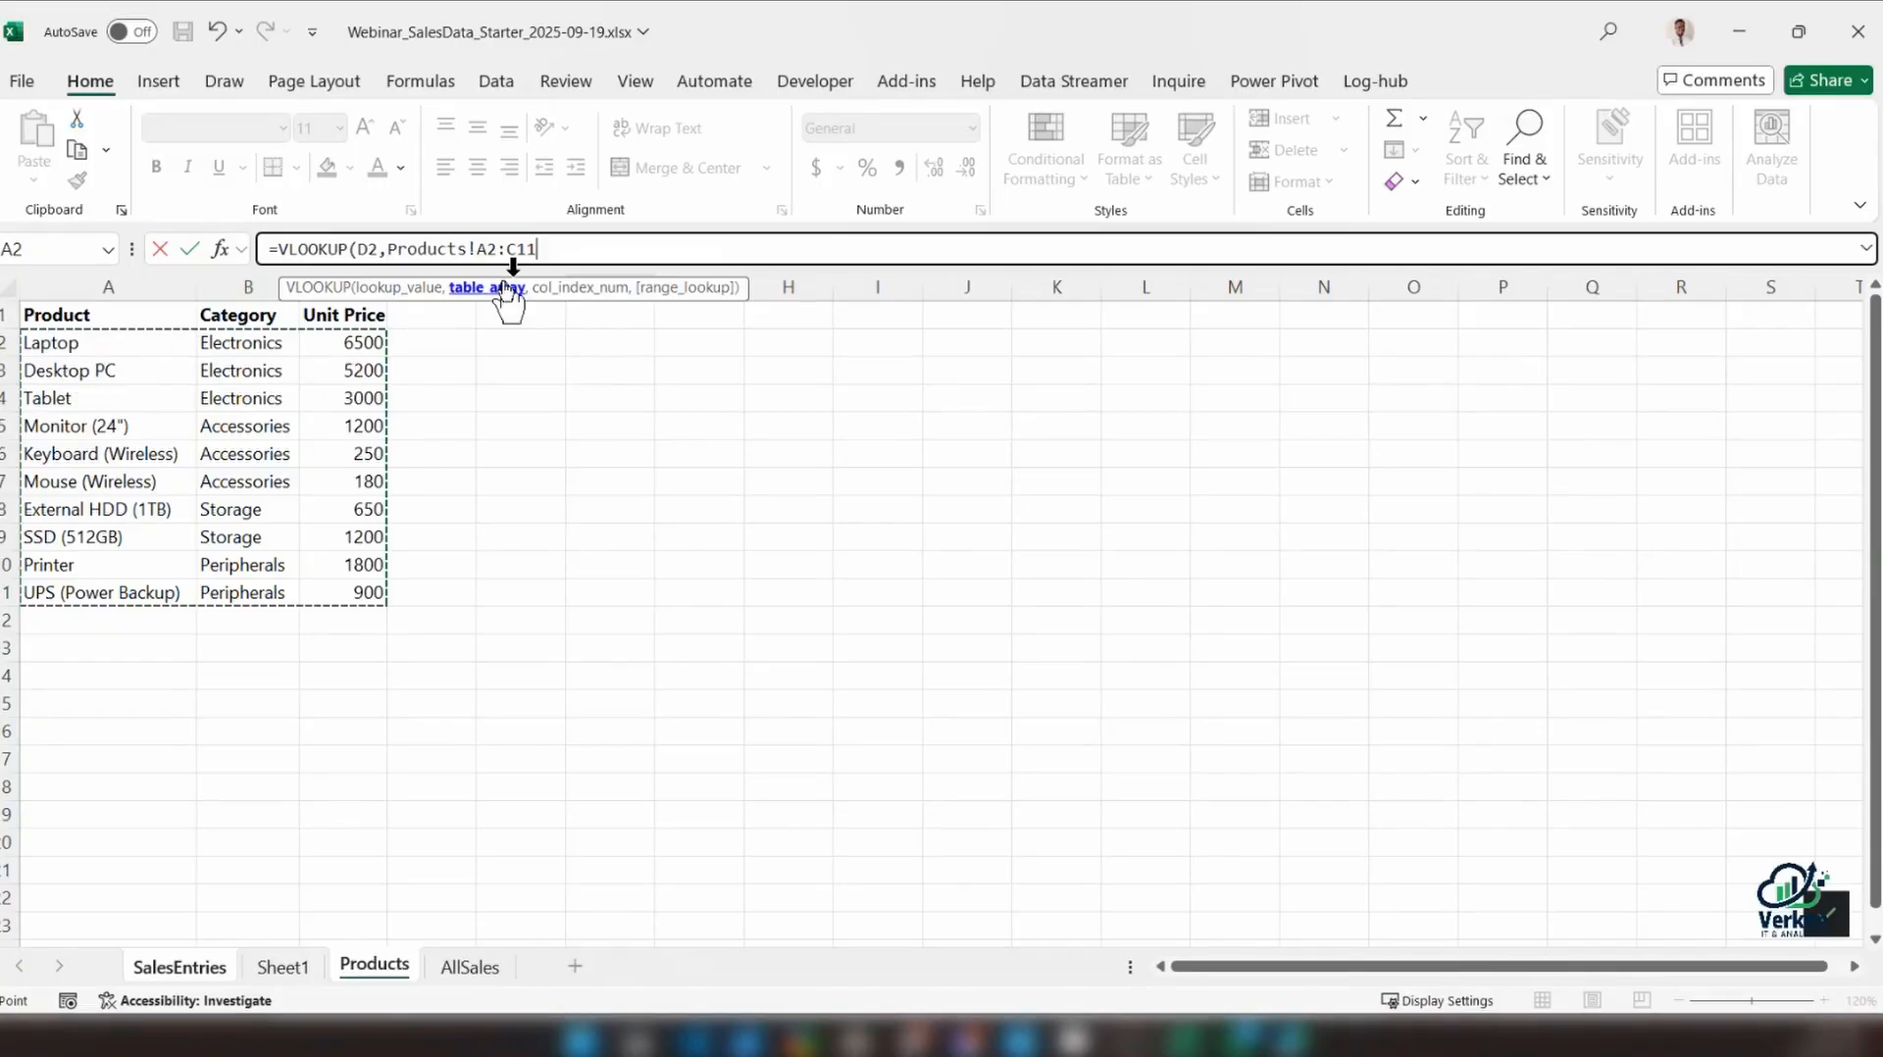
type(",")
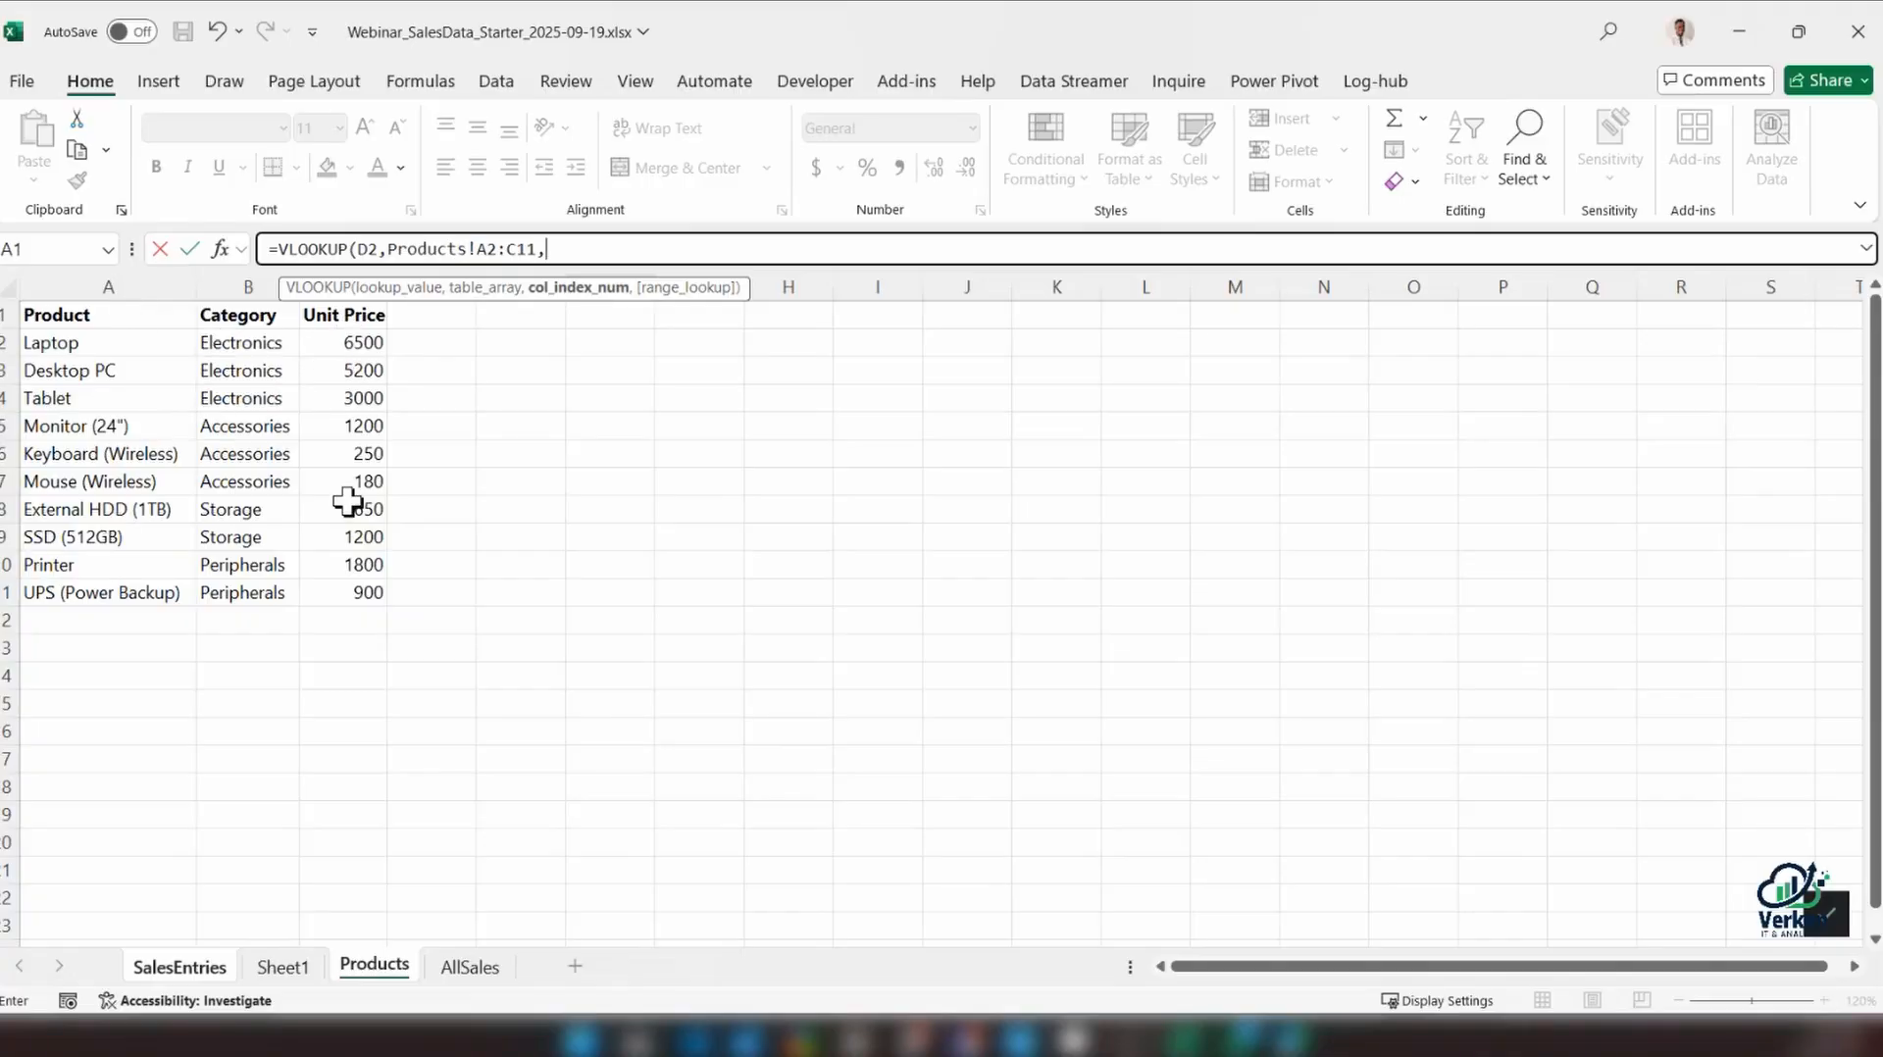
type("3,")
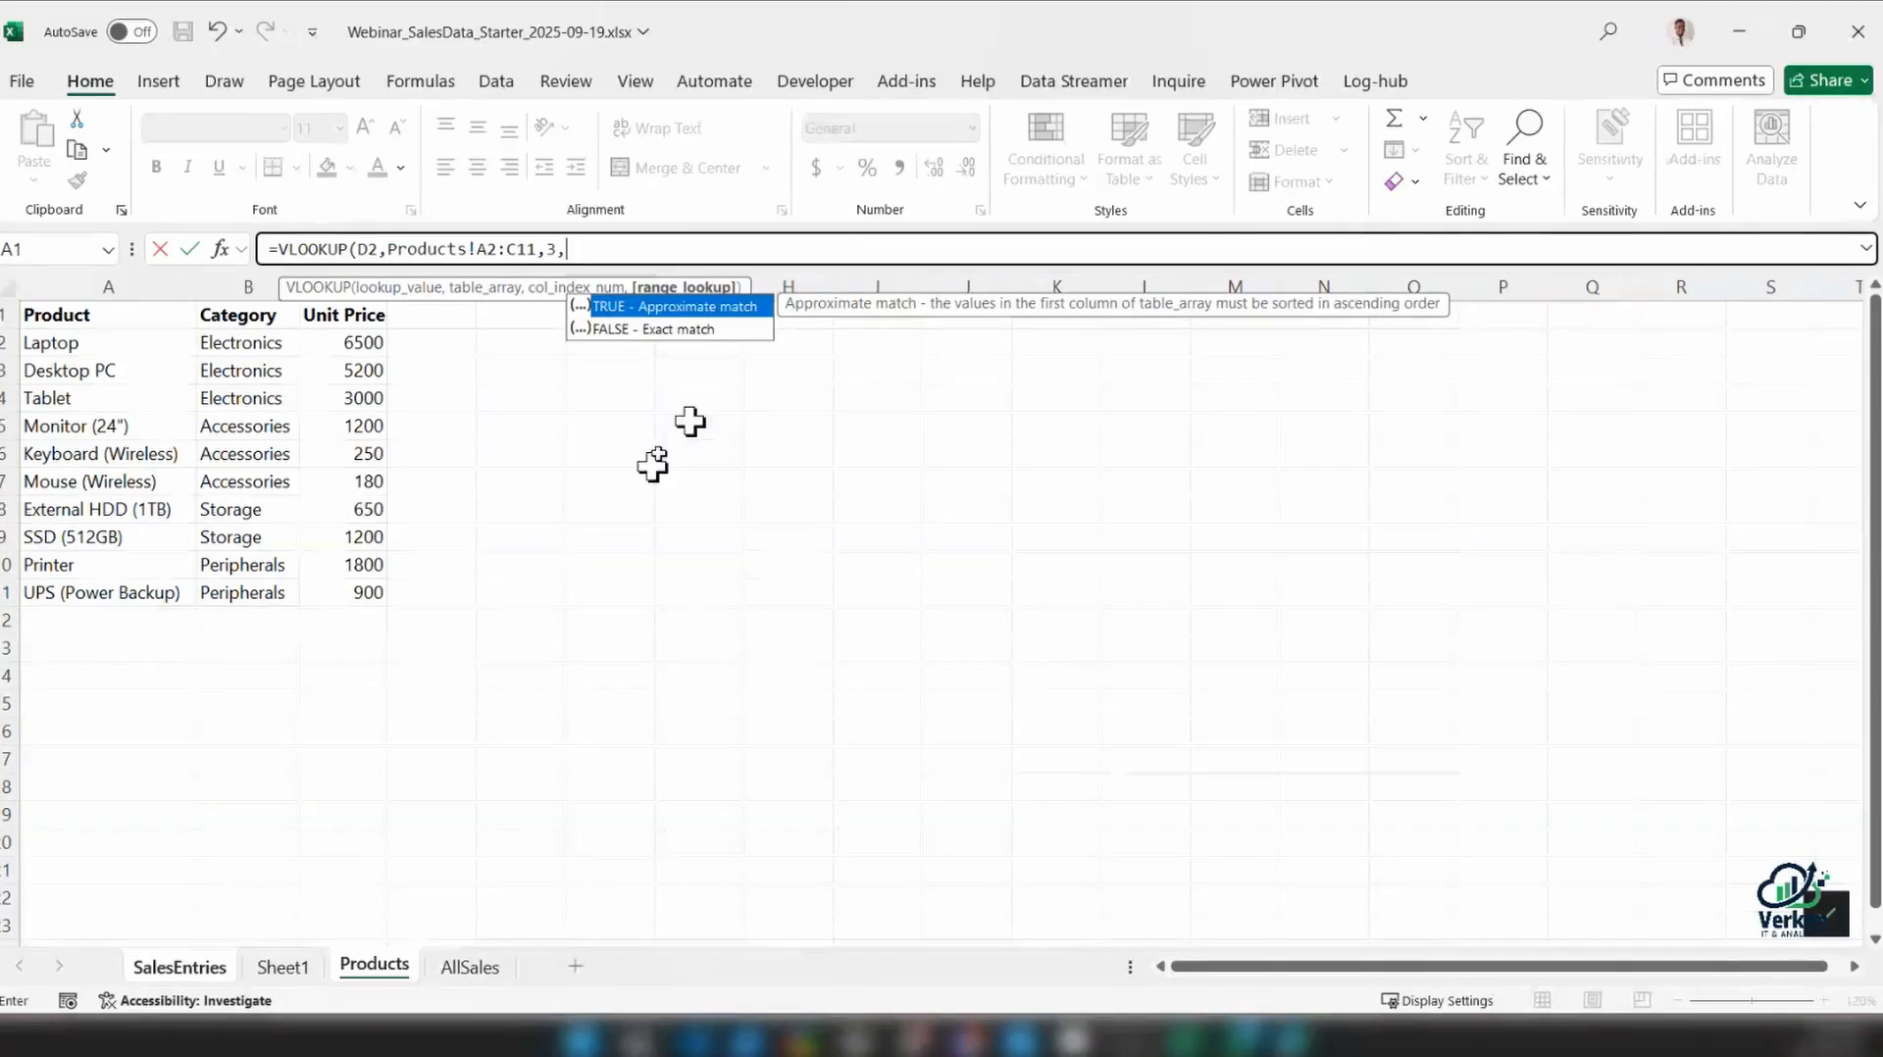
double_click(655, 328)
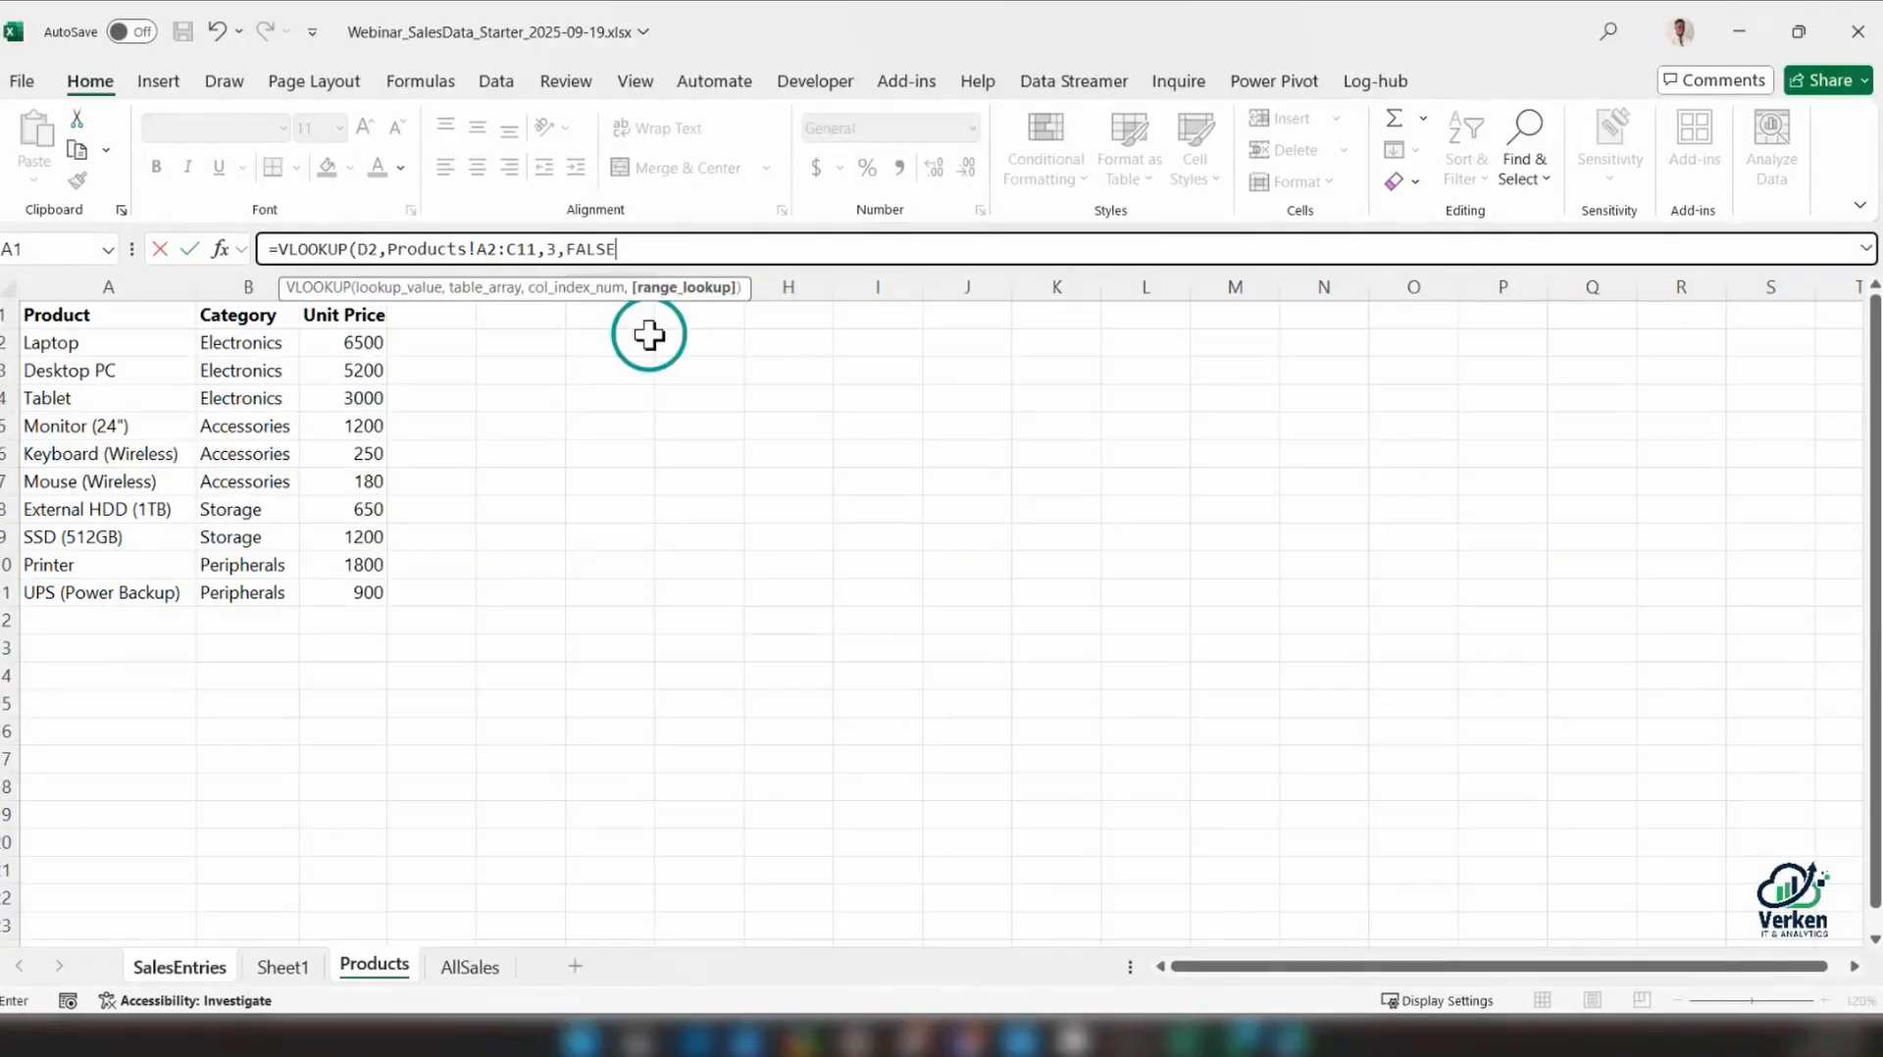
type(")")
key("Return")
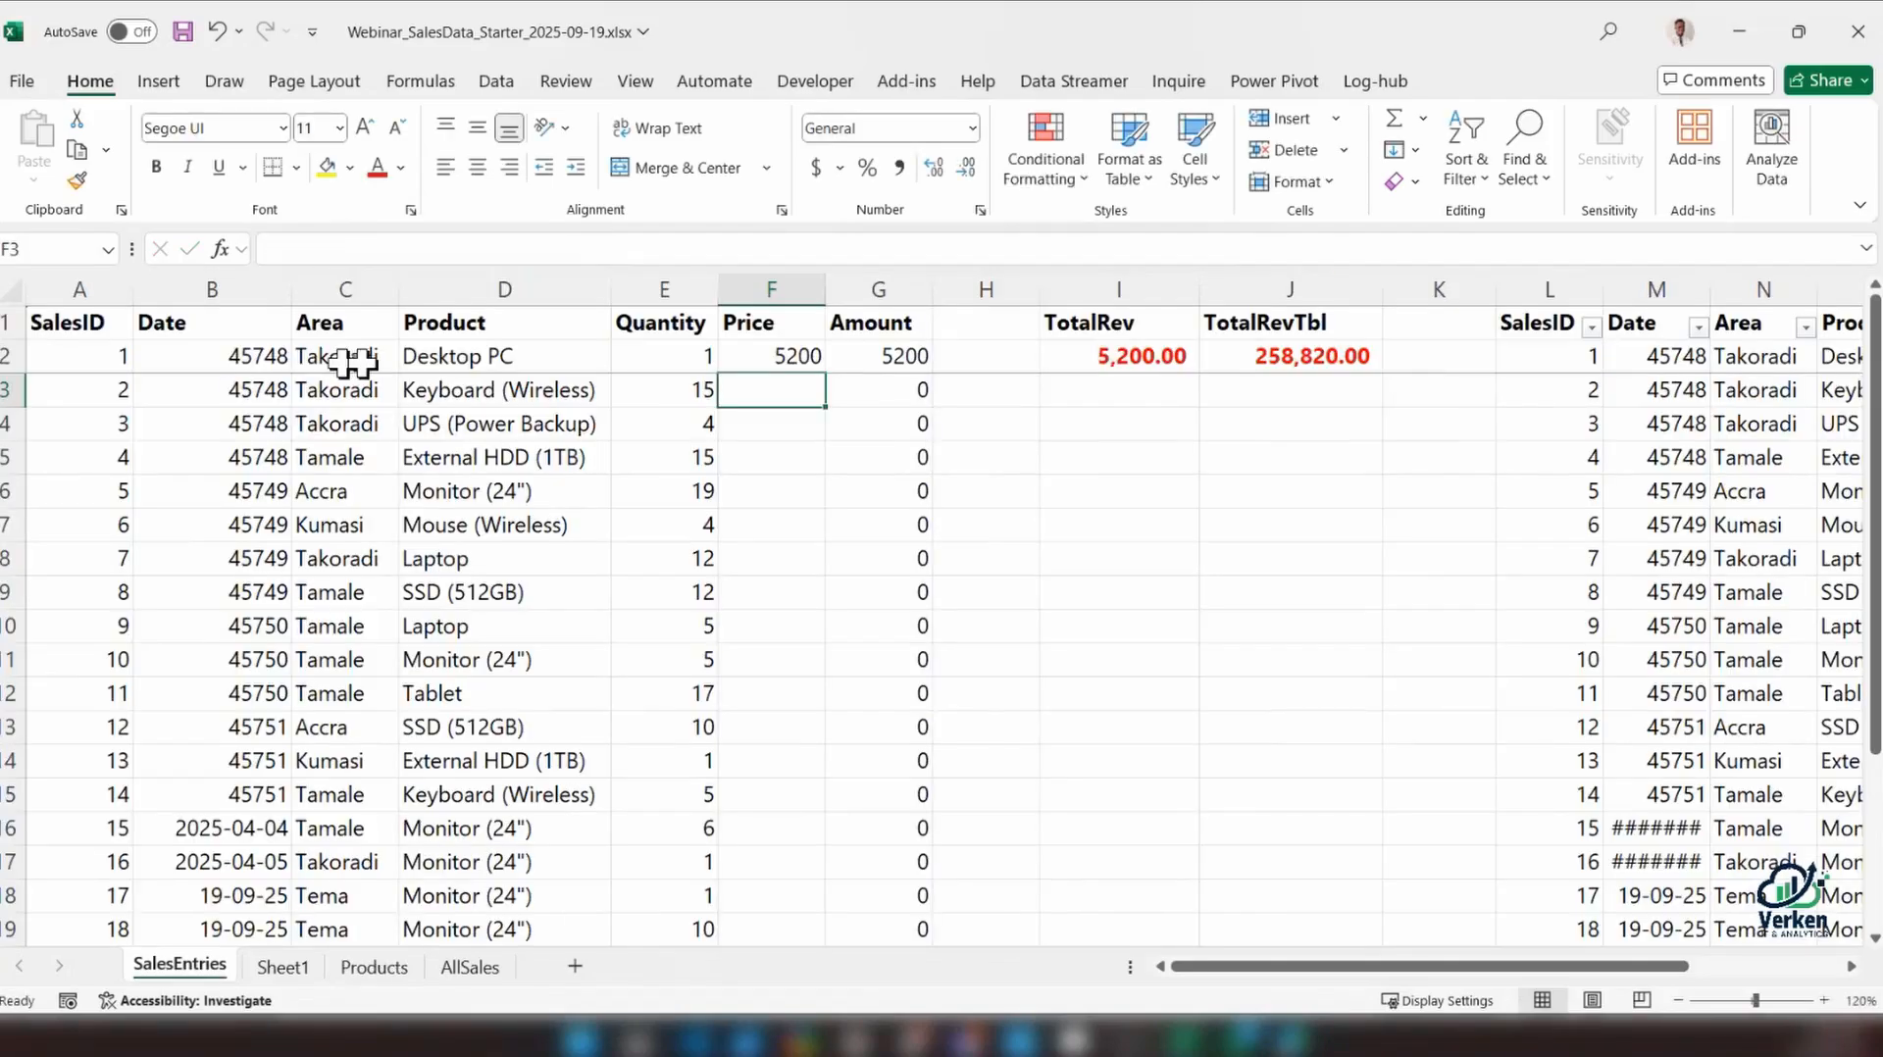
Check the Desktop PC price in SalesEntries against its unit price on the Products sheet
left_click(432, 361)
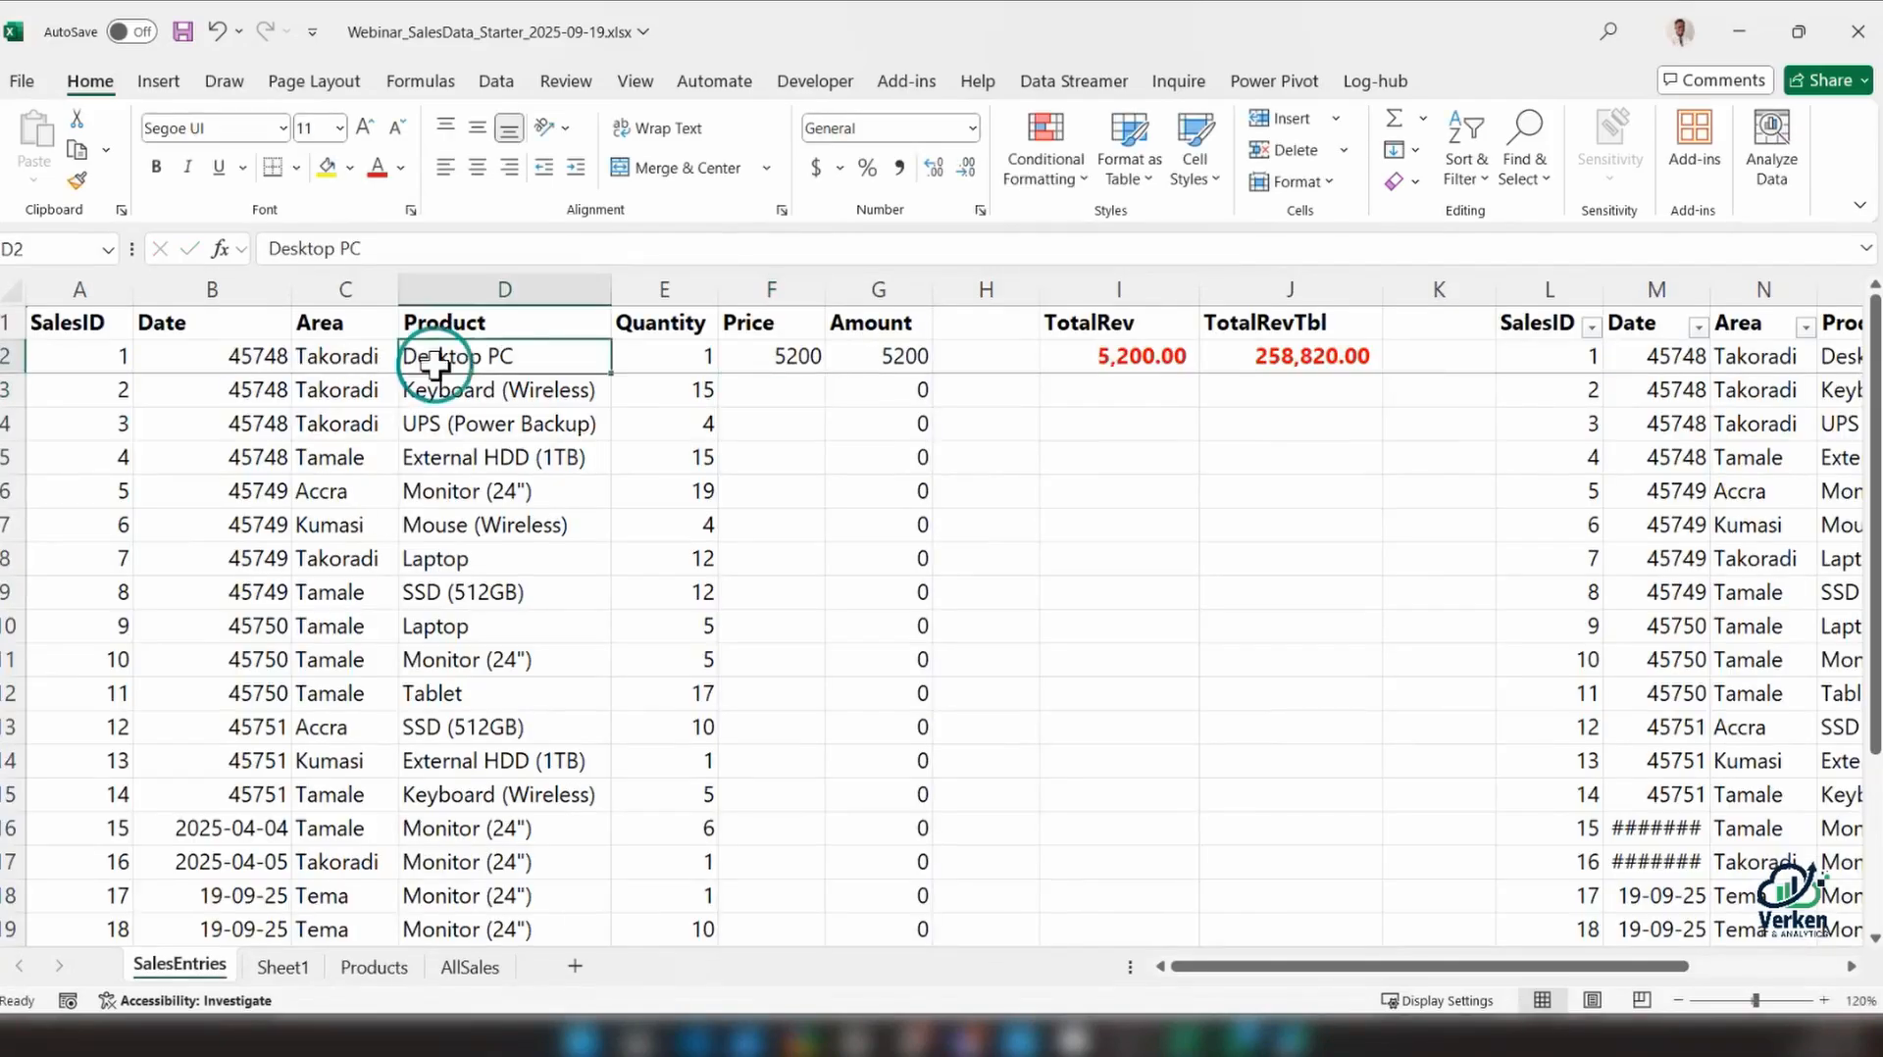
left_click(374, 967)
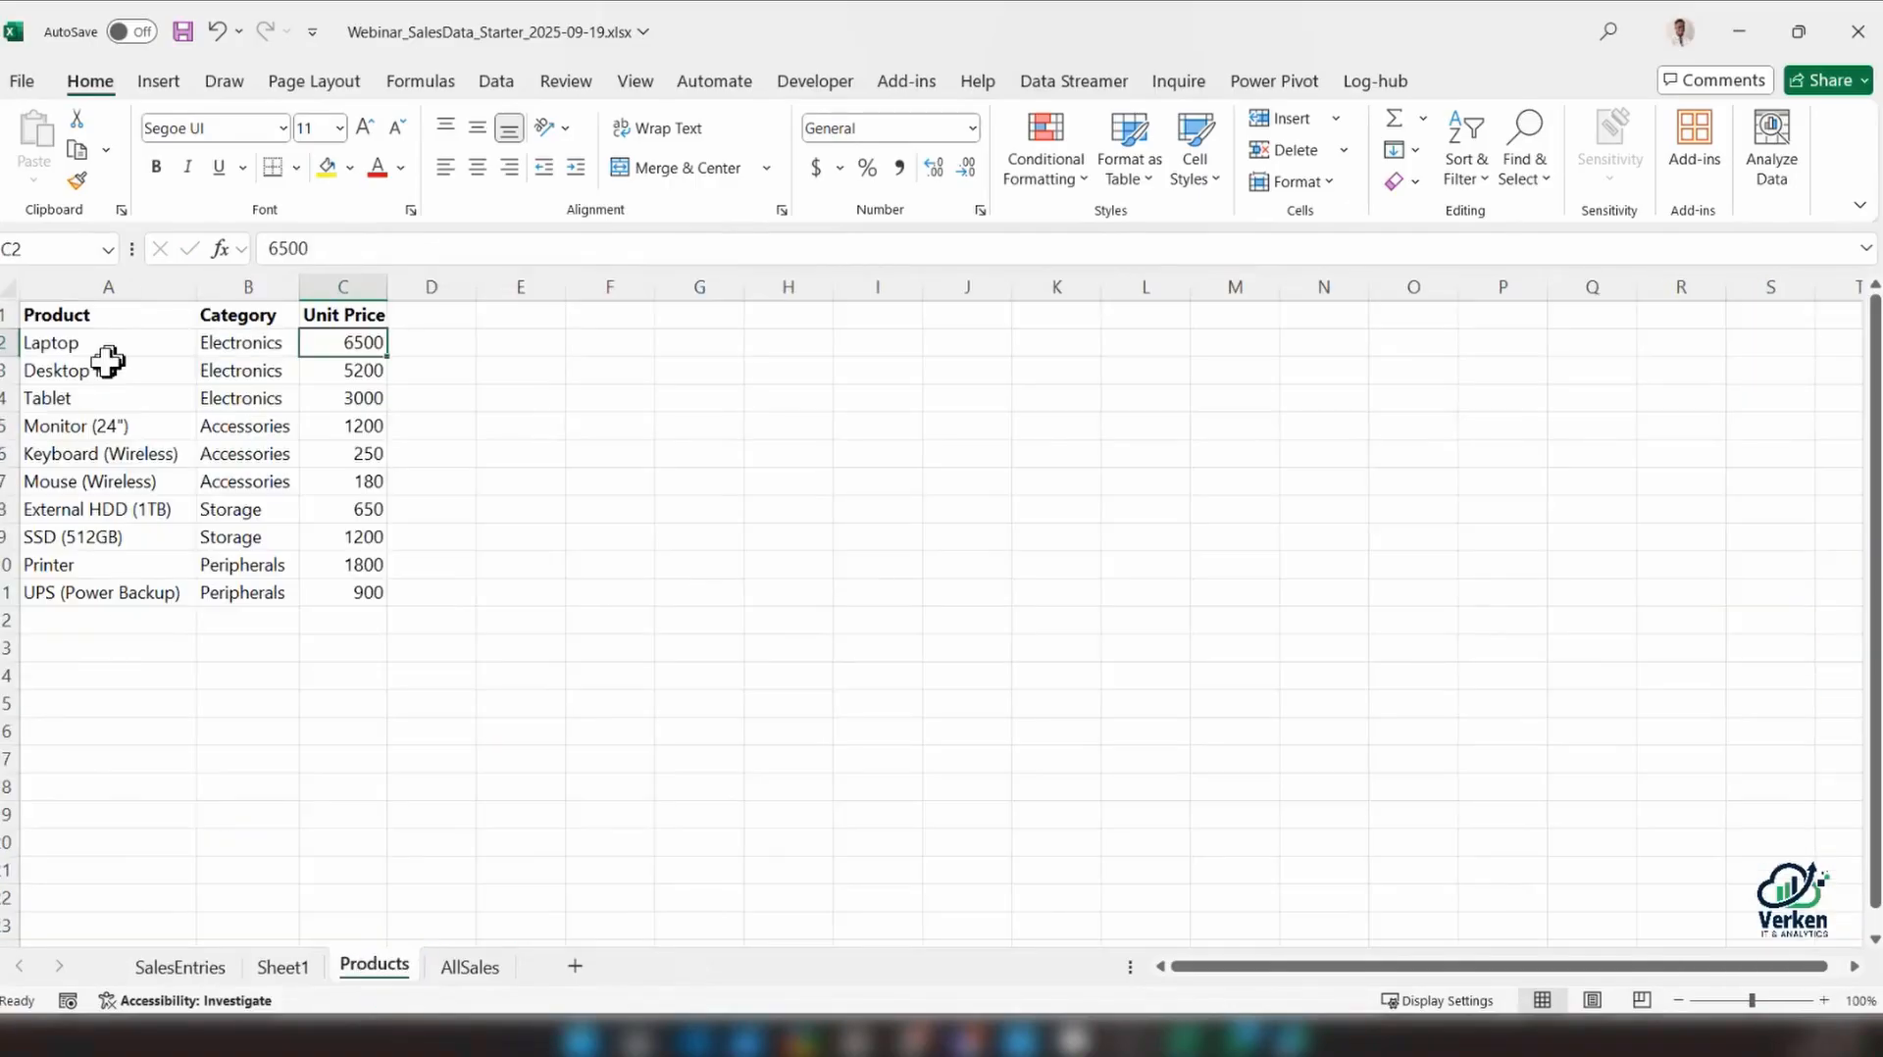
left_click(108, 363)
left_click(367, 369)
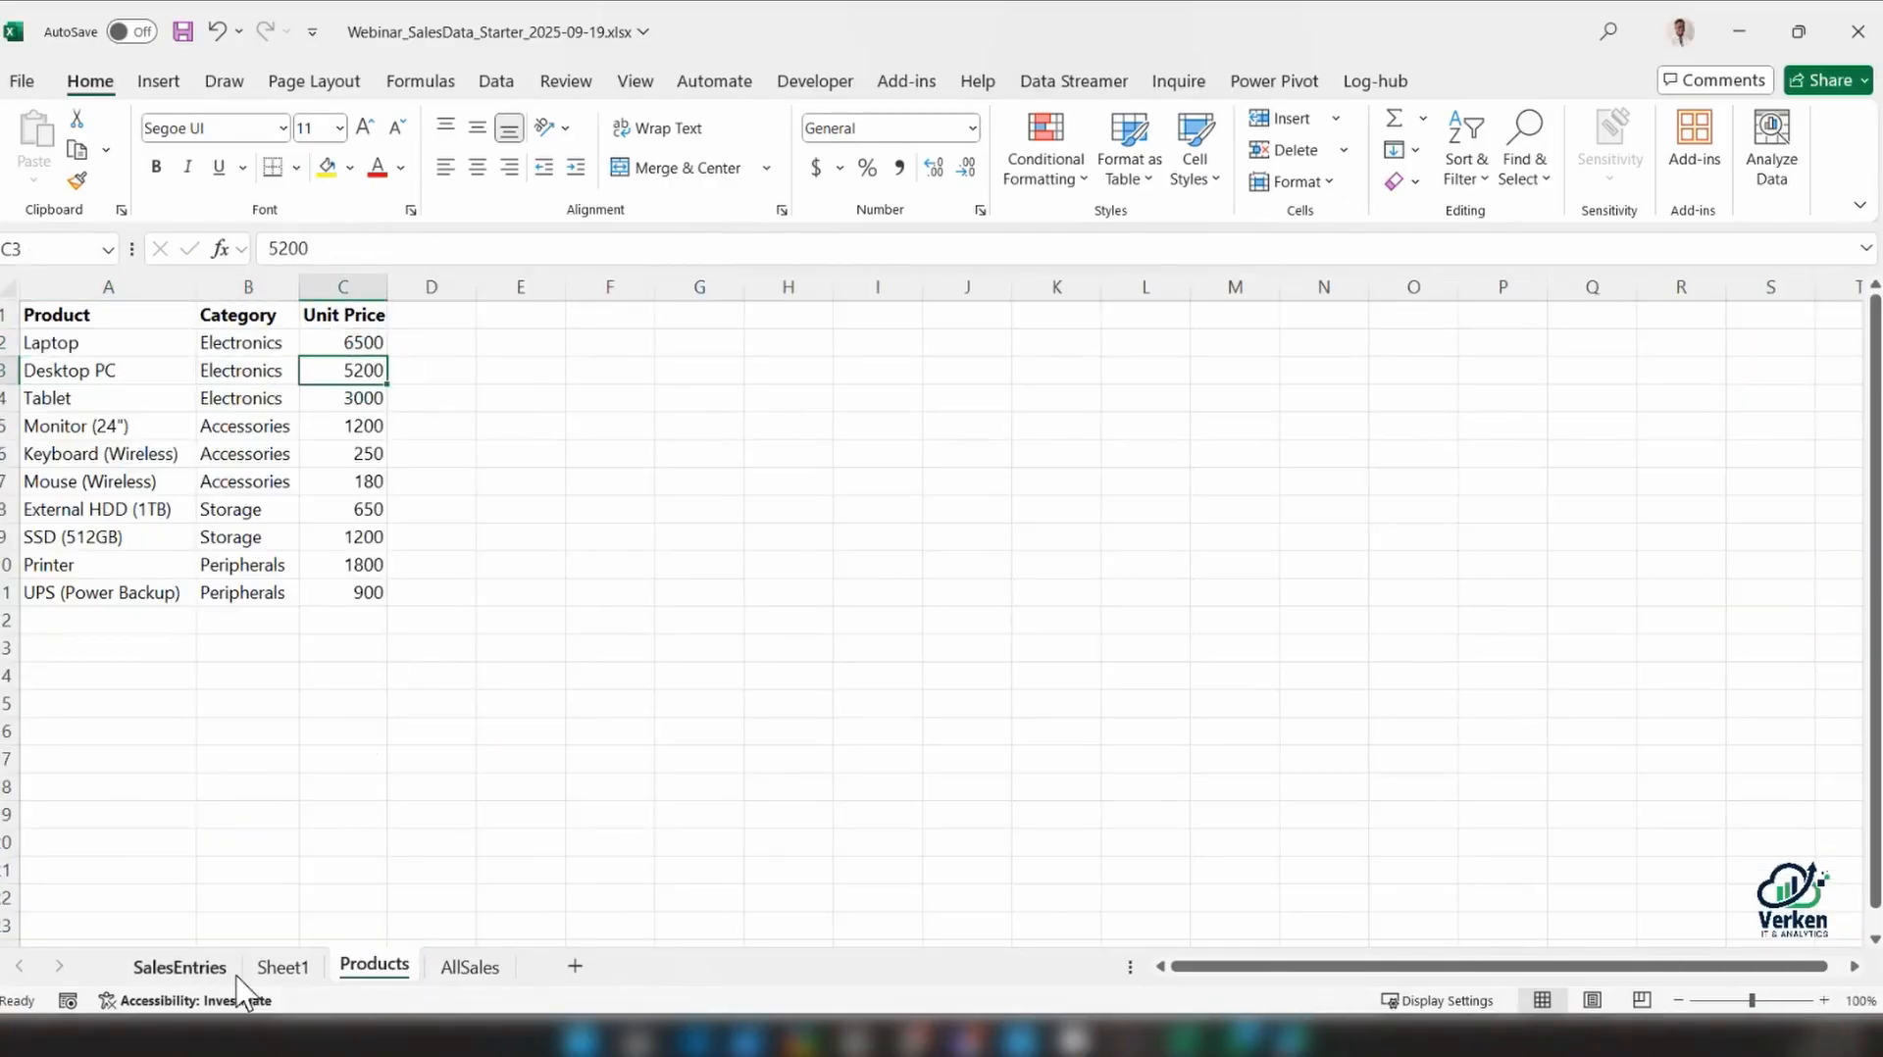
left_click(282, 969)
left_click(211, 969)
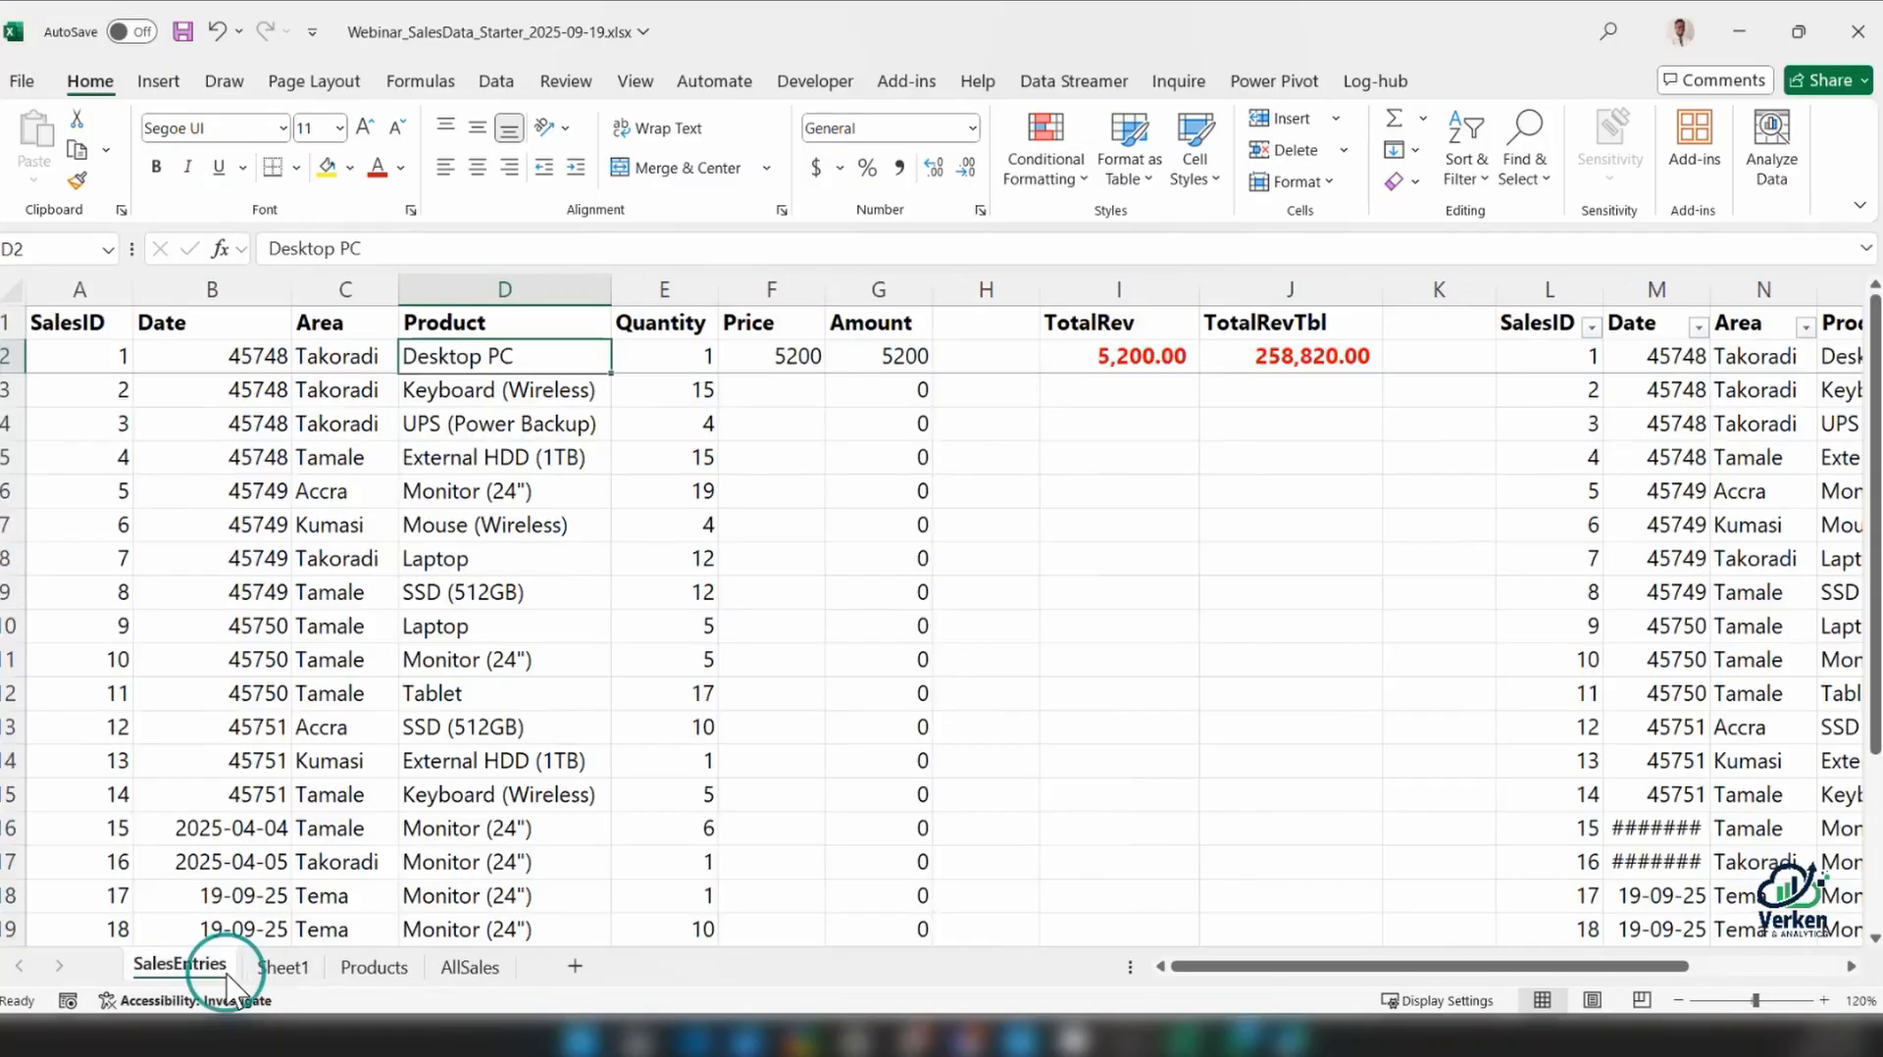
Fill the VLOOKUP formula from F2 down the Price column to F19 and inspect the formula in F19
left_click(785, 351)
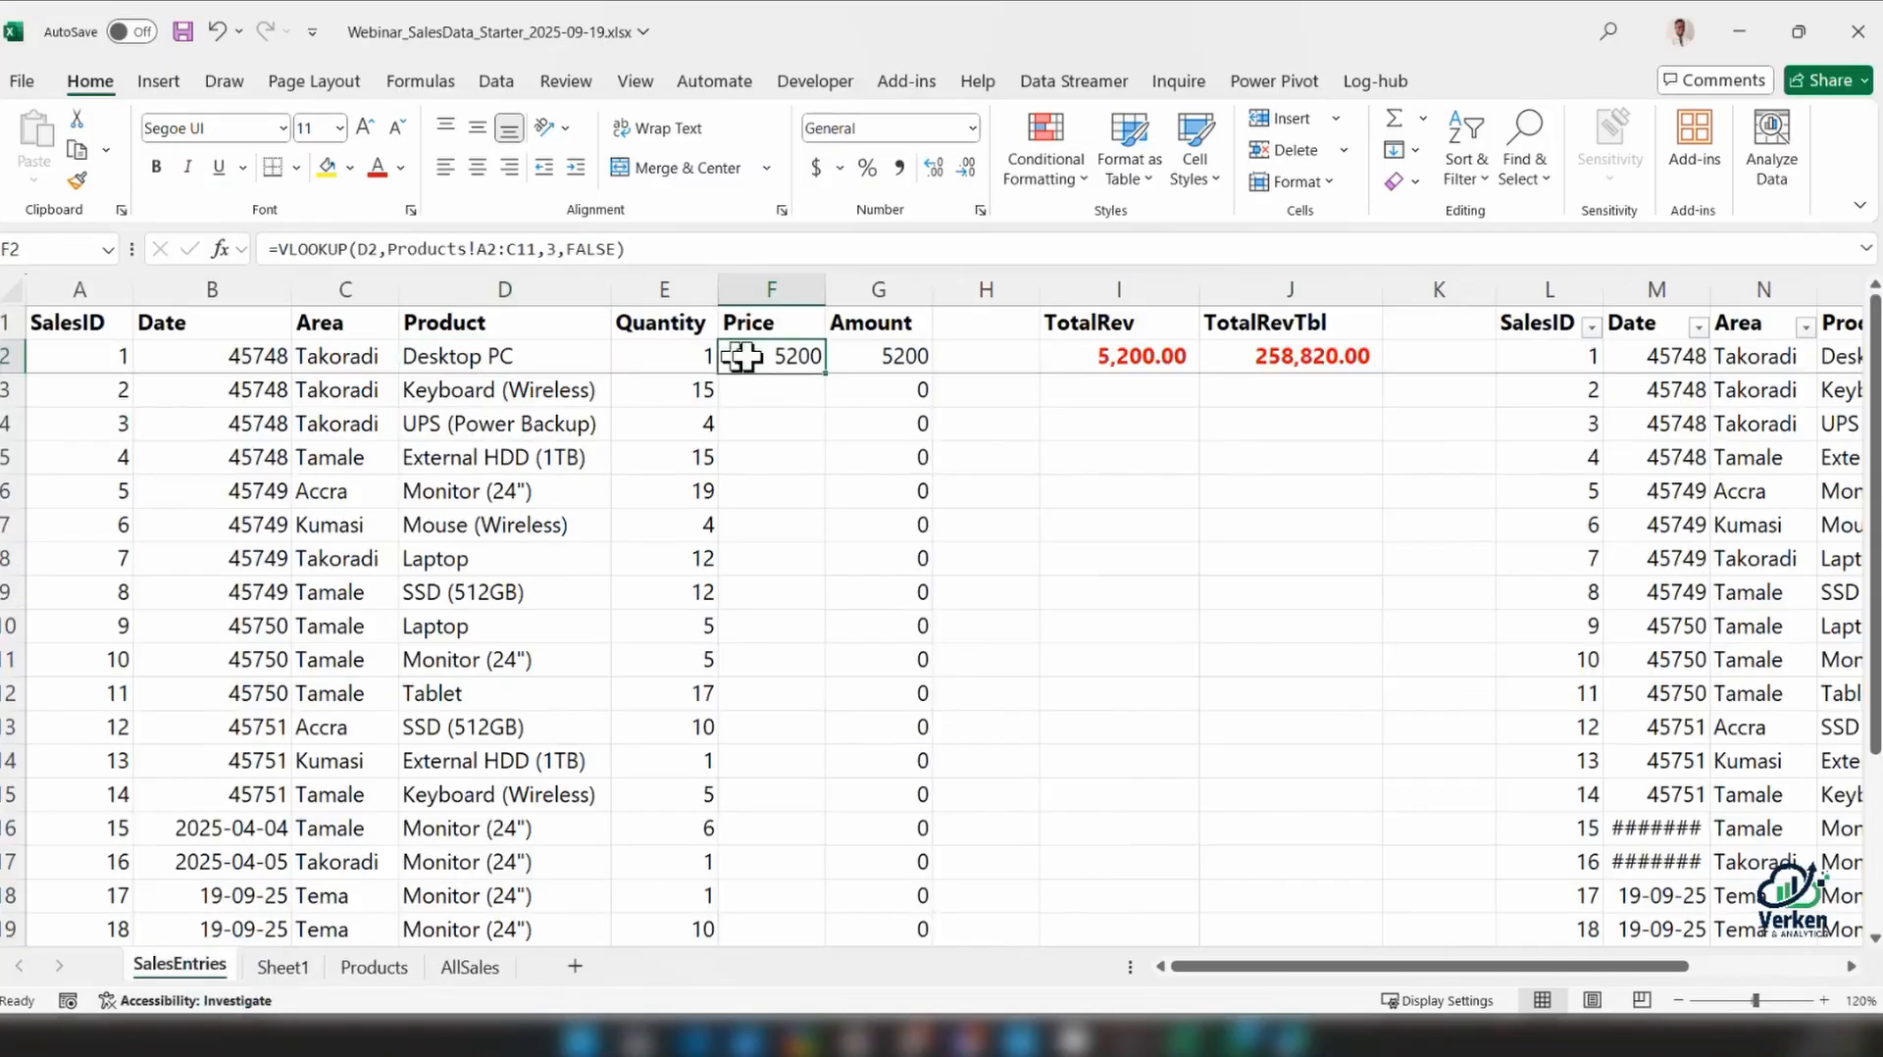
double_click(825, 374)
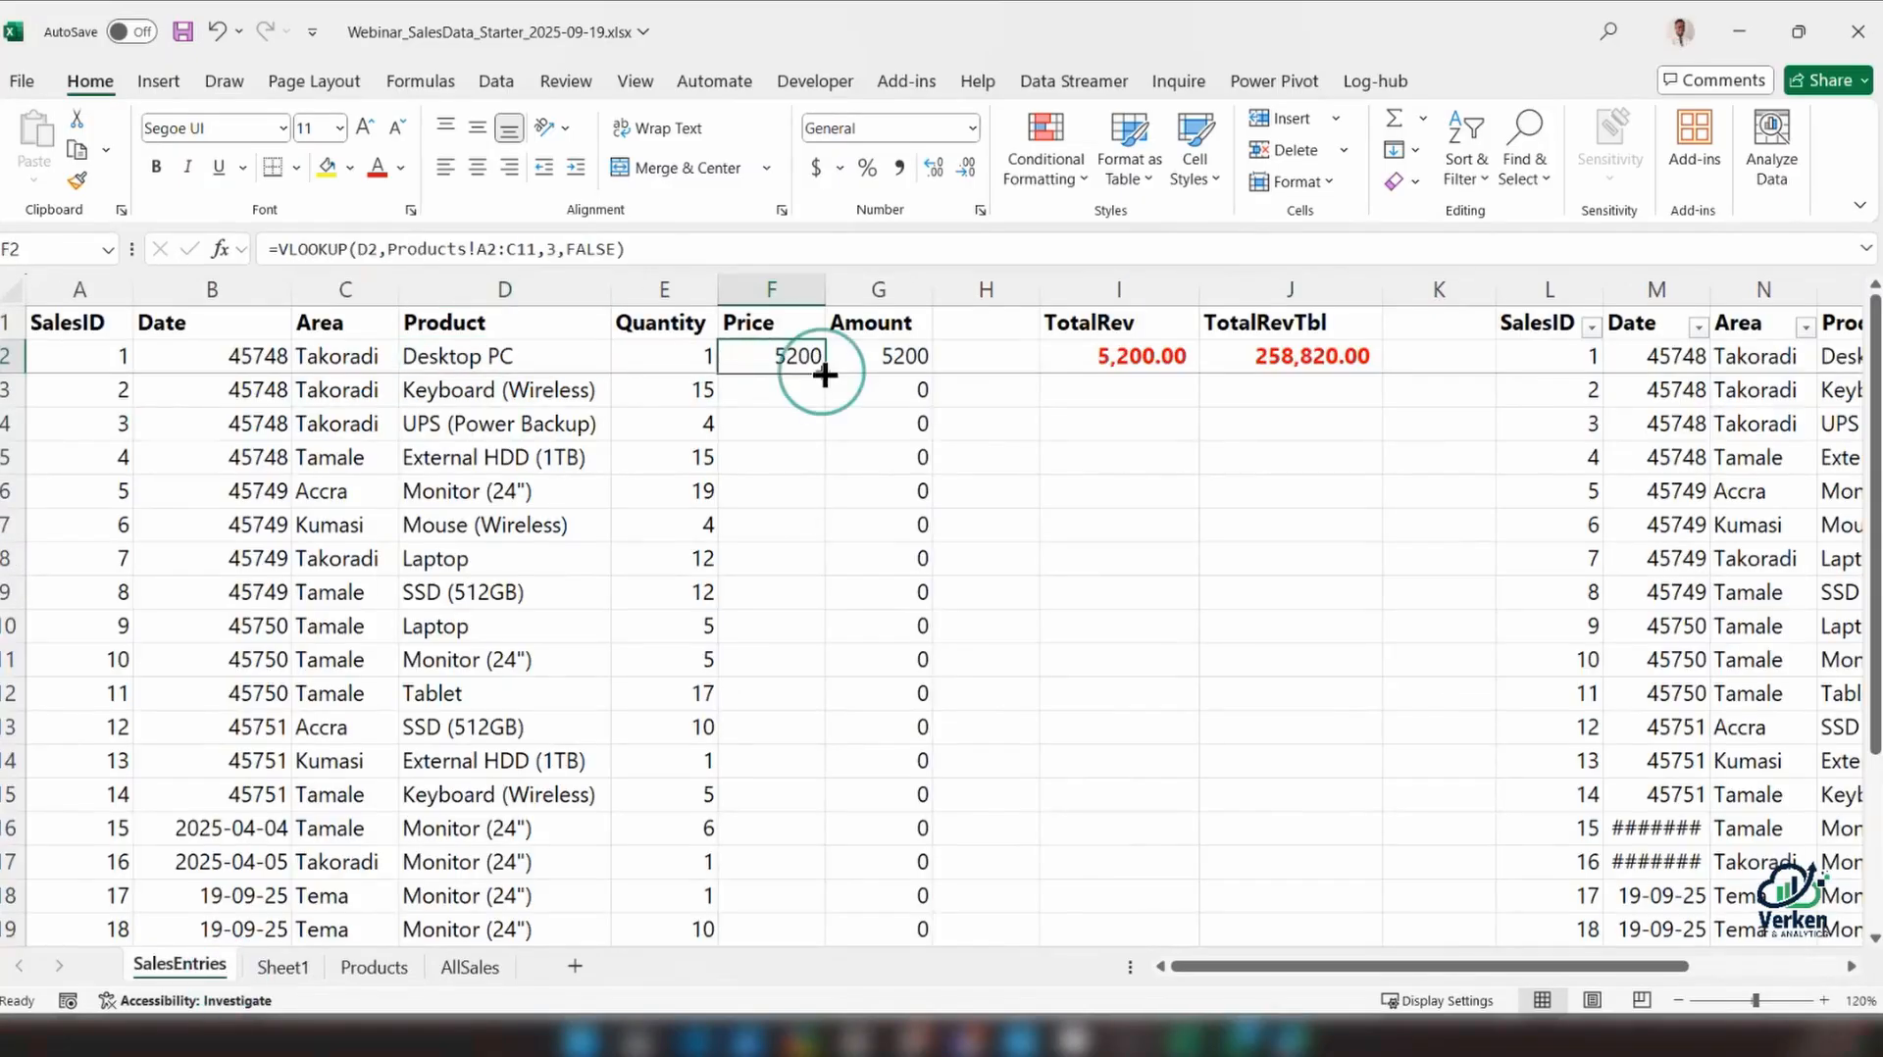
scroll(824, 374, "down", 3)
left_click(782, 624)
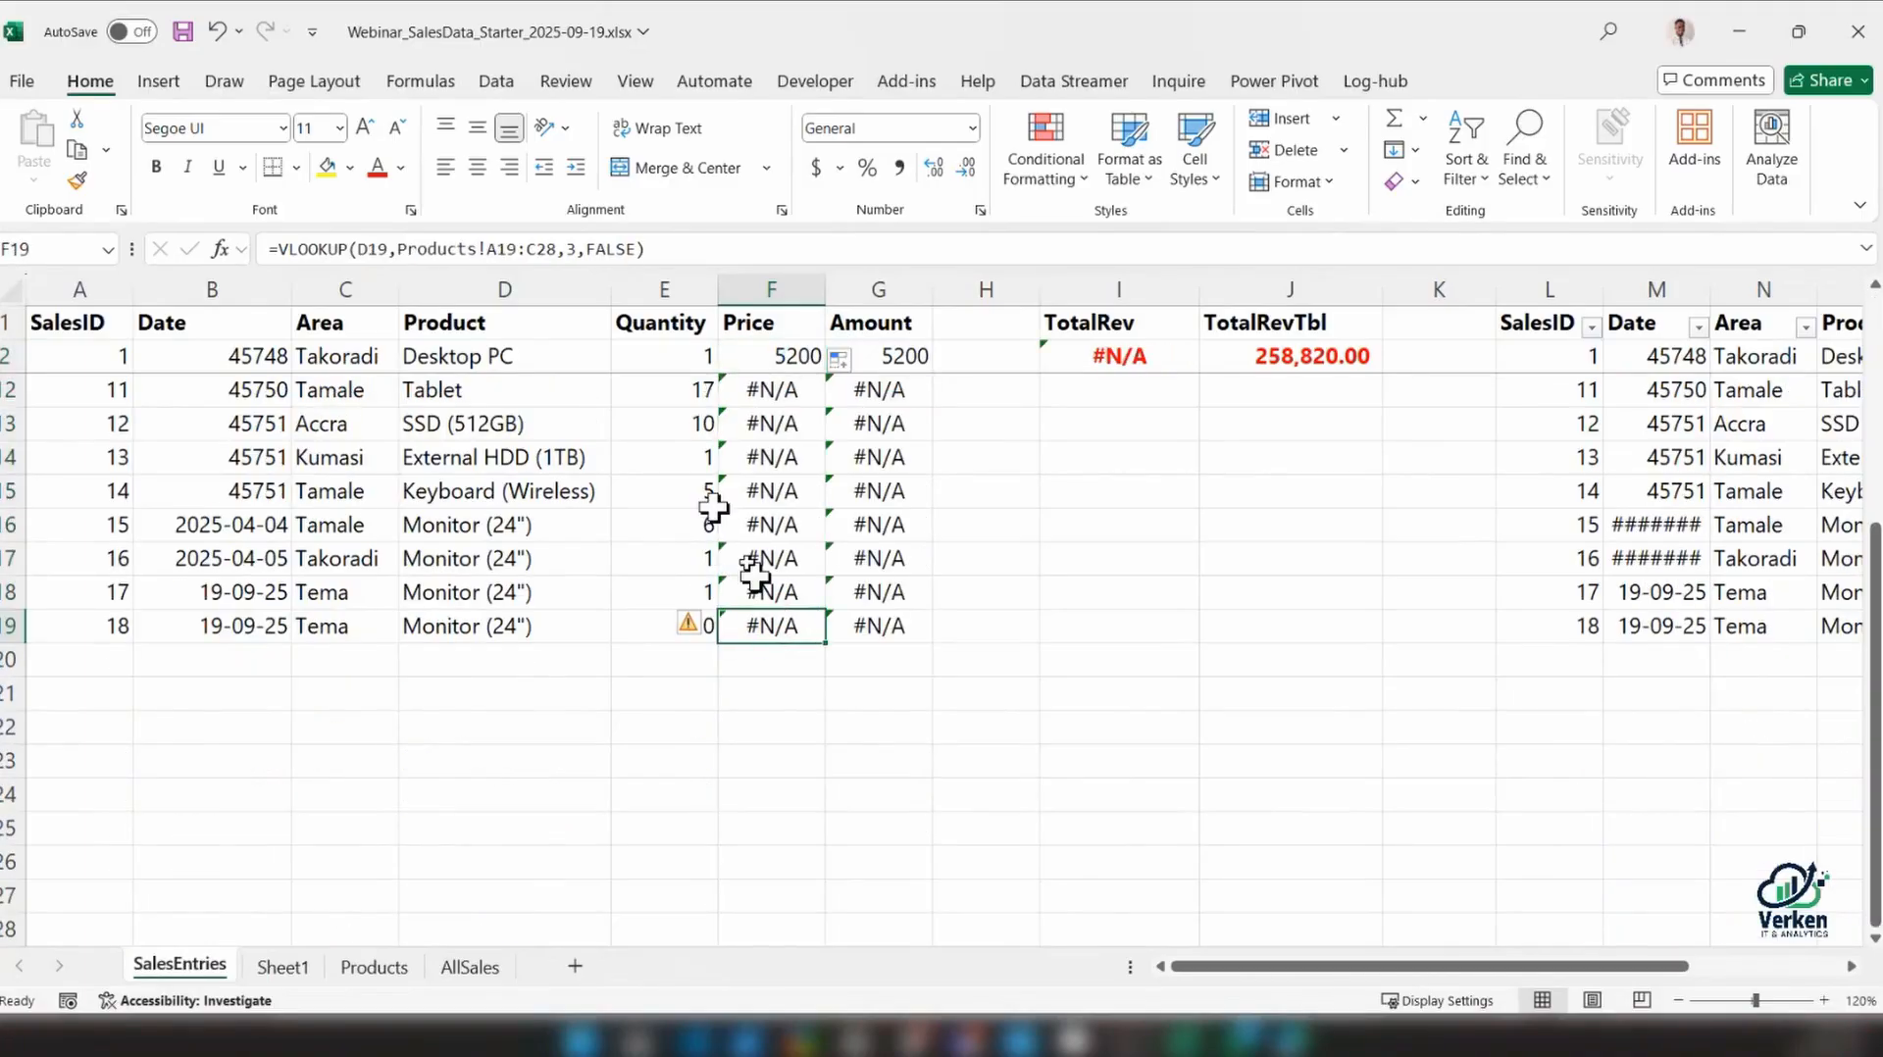
double_click(792, 628)
key("Escape")
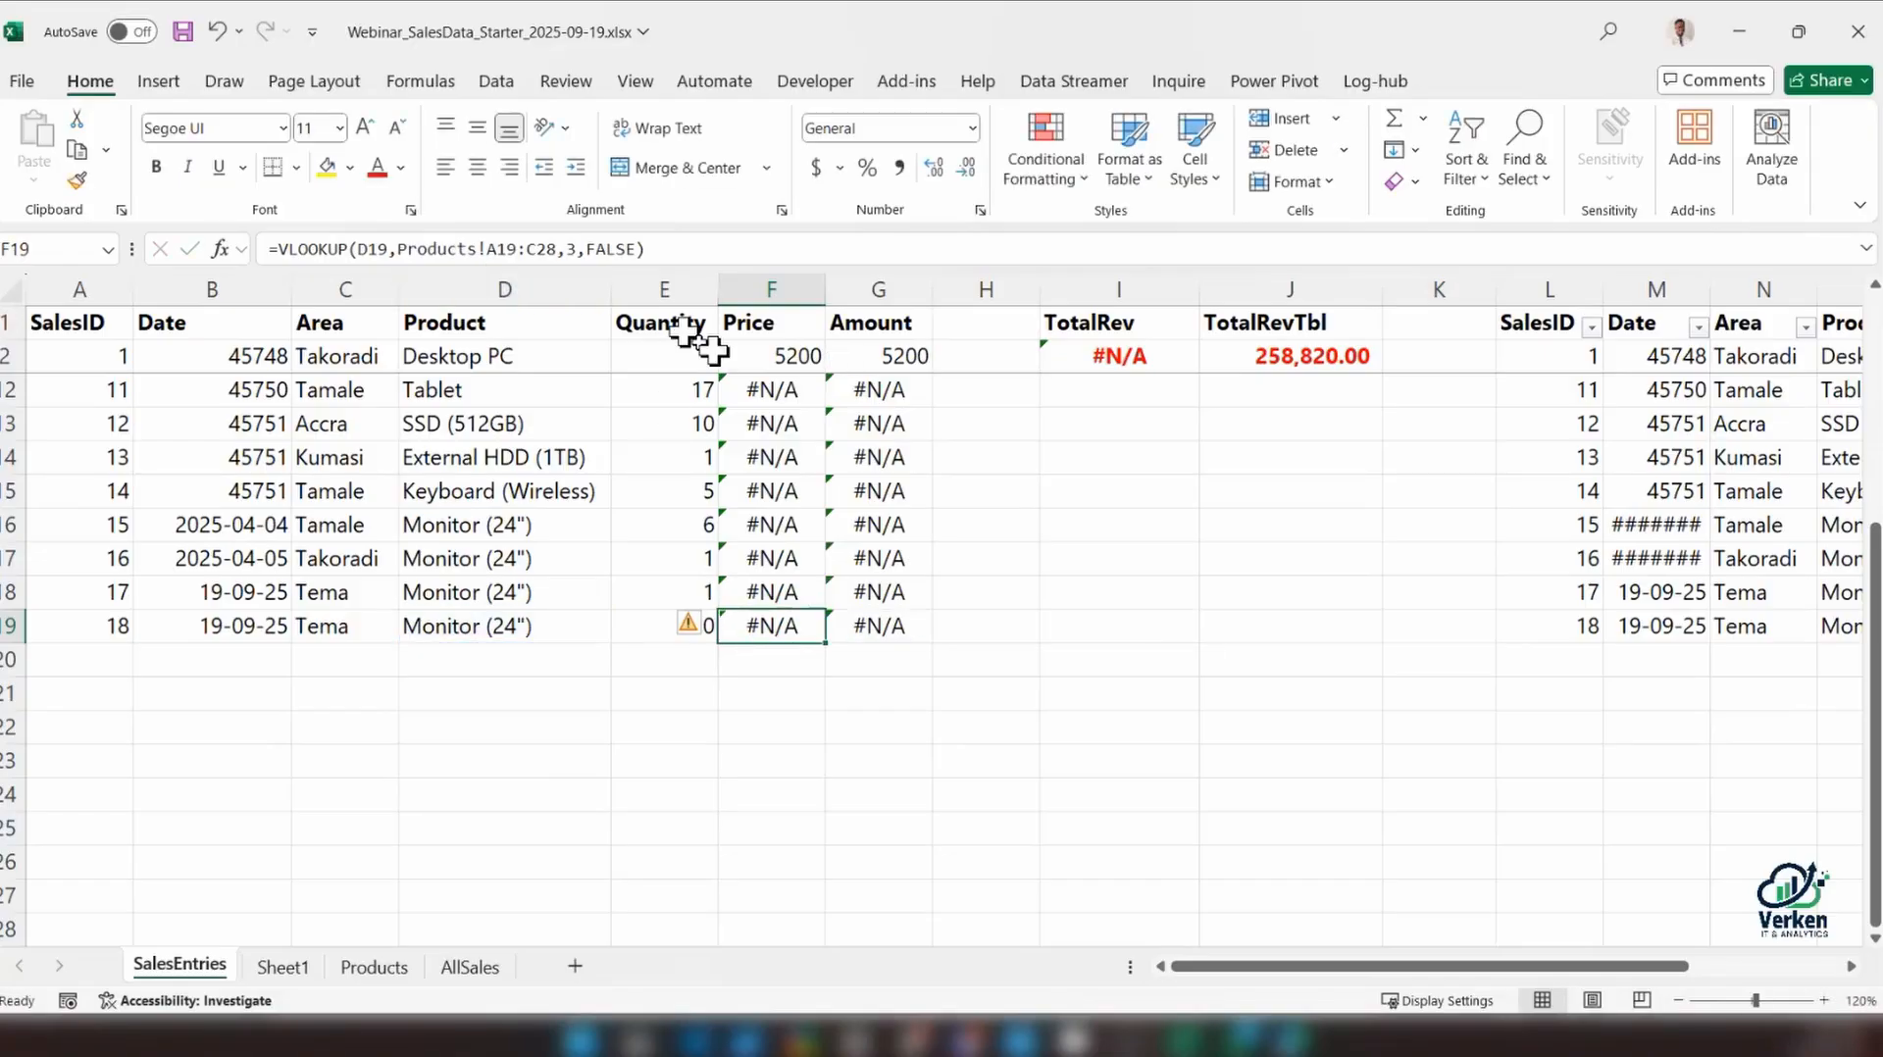
Compare the table array references in F2, F3 and F8 with the product list's actual extent on the Products sheet
scroll(778, 440, "up", 3)
left_click(726, 354)
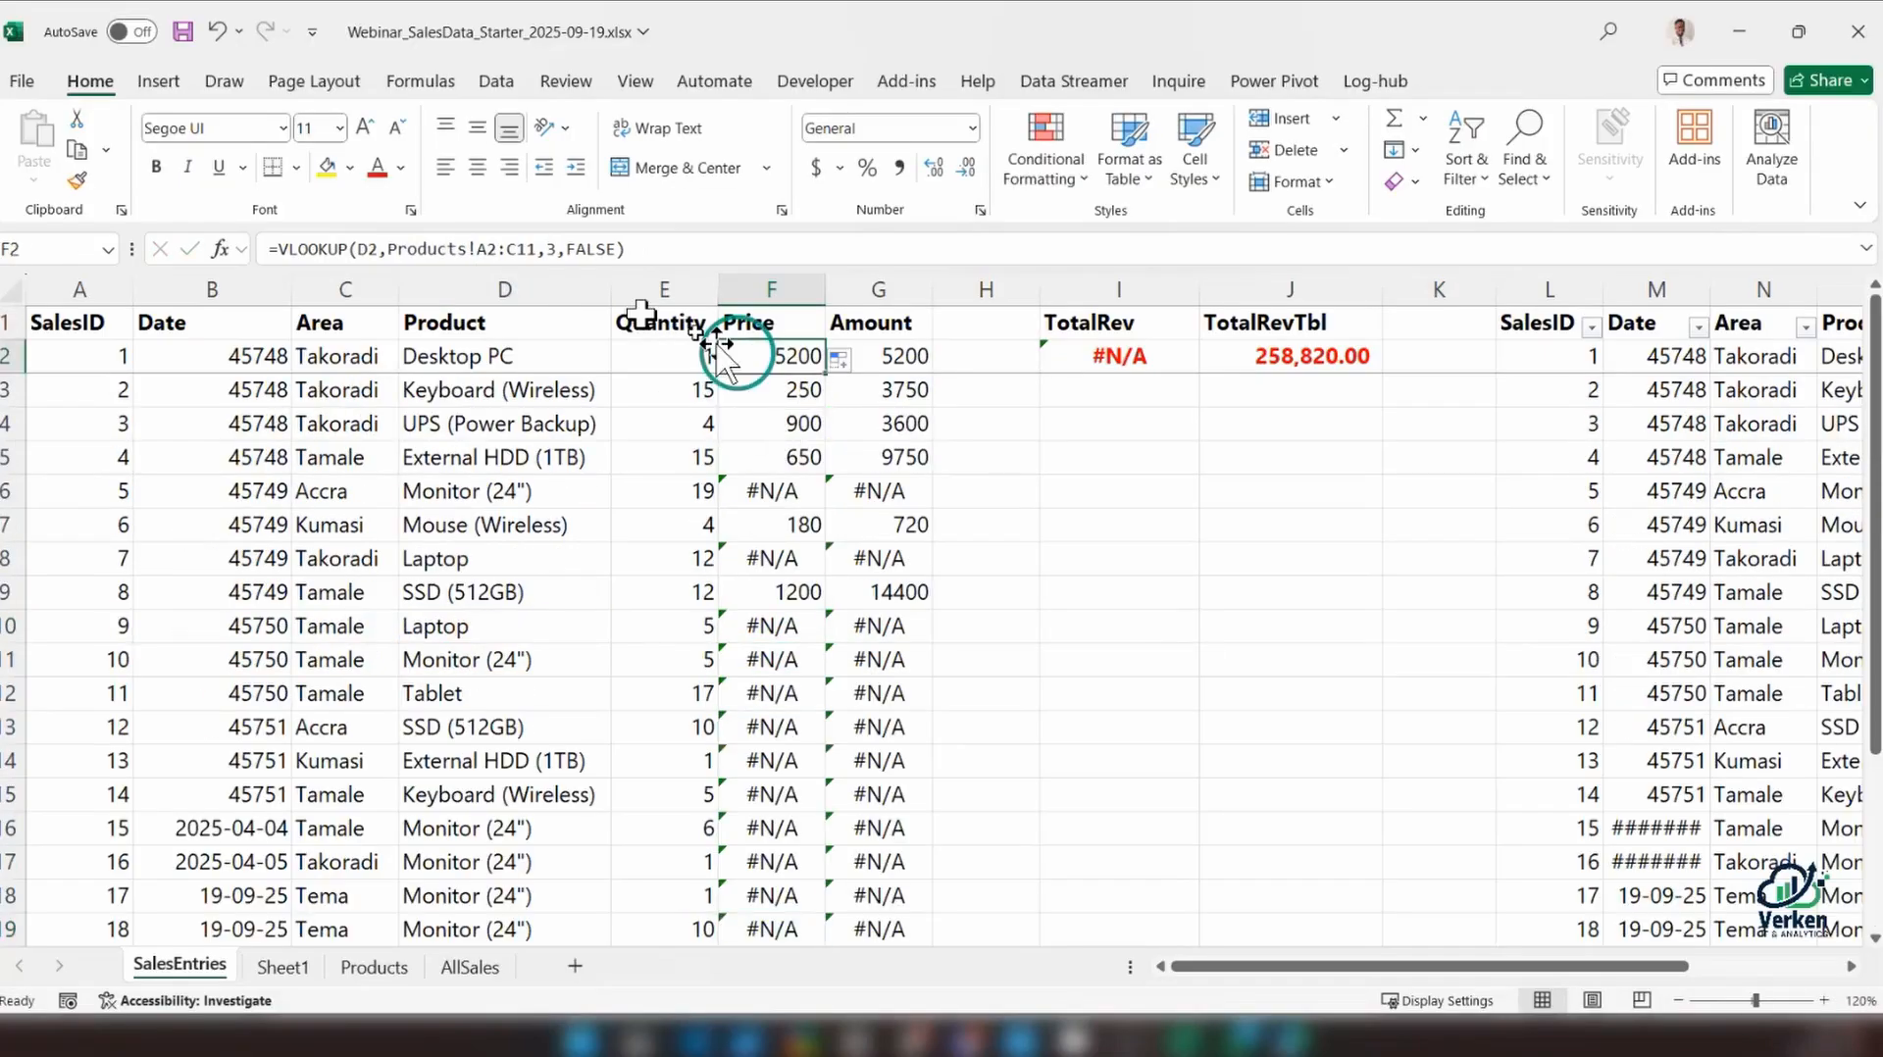
left_click_drag(477, 251, 588, 250)
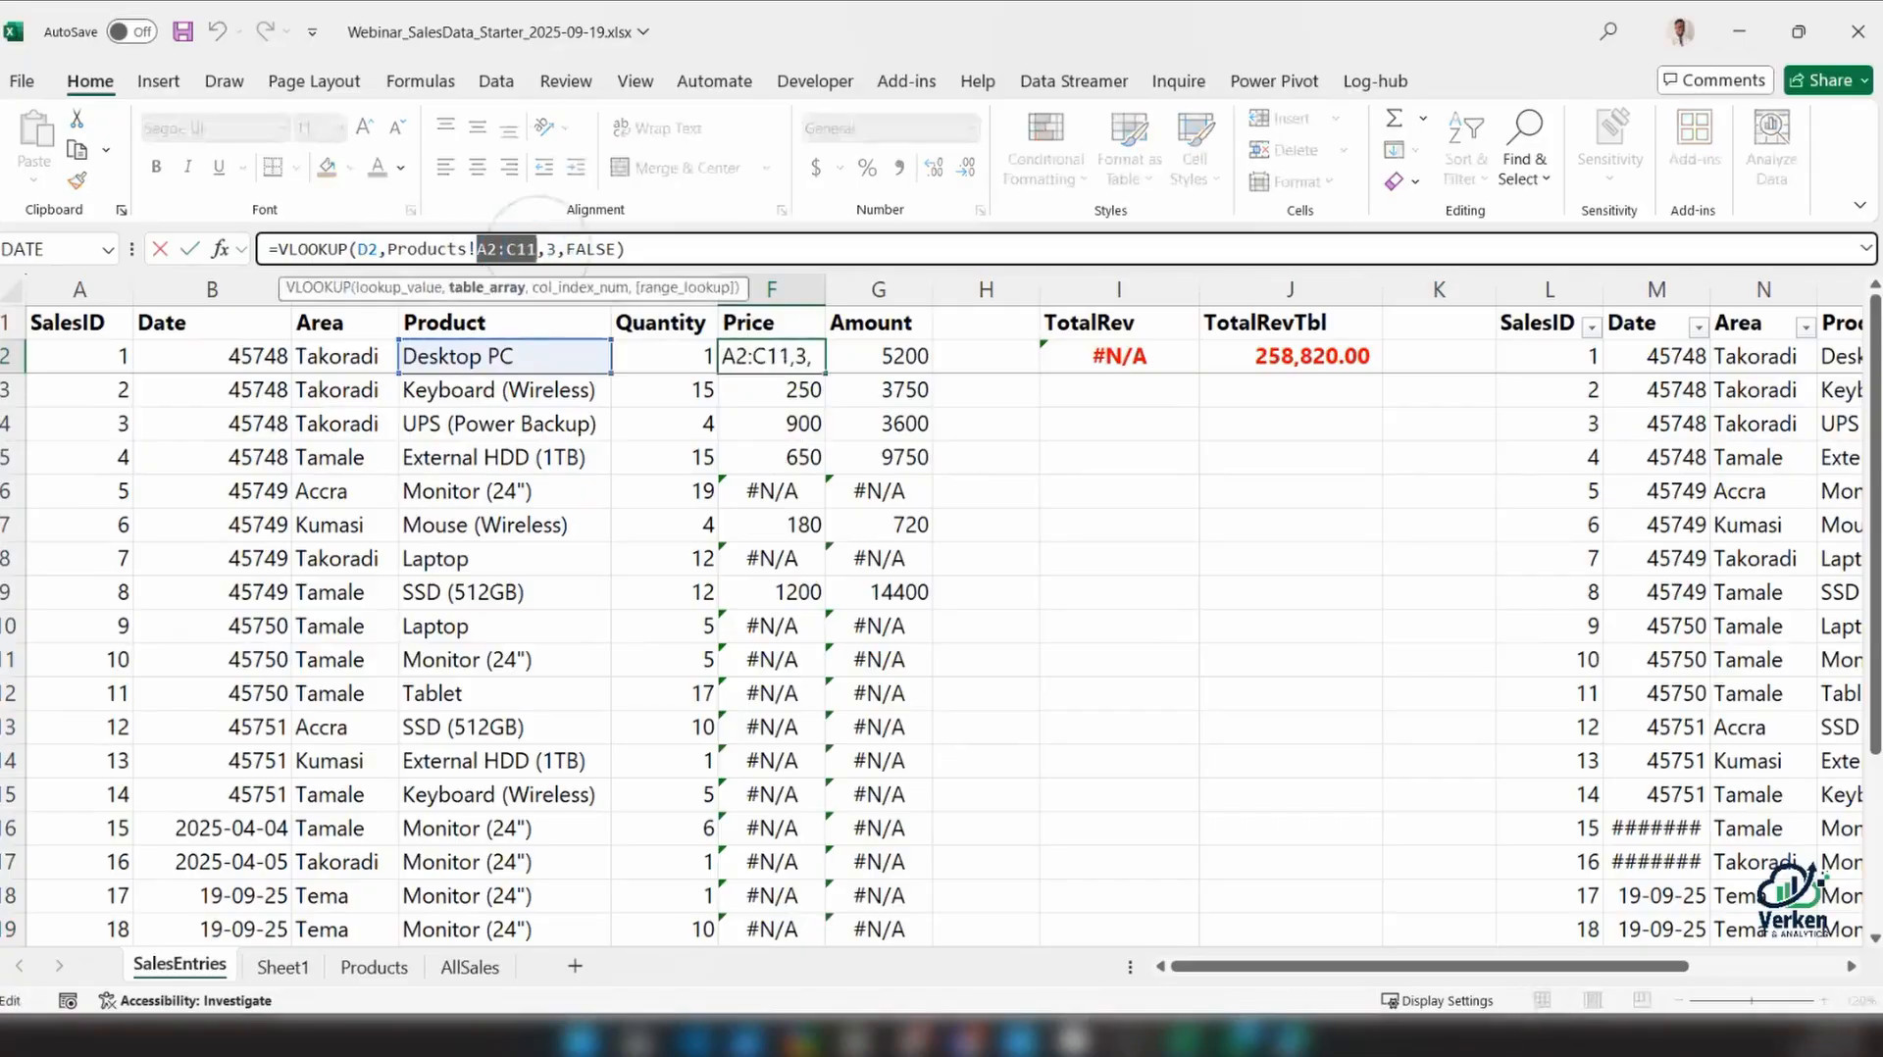
key("Return")
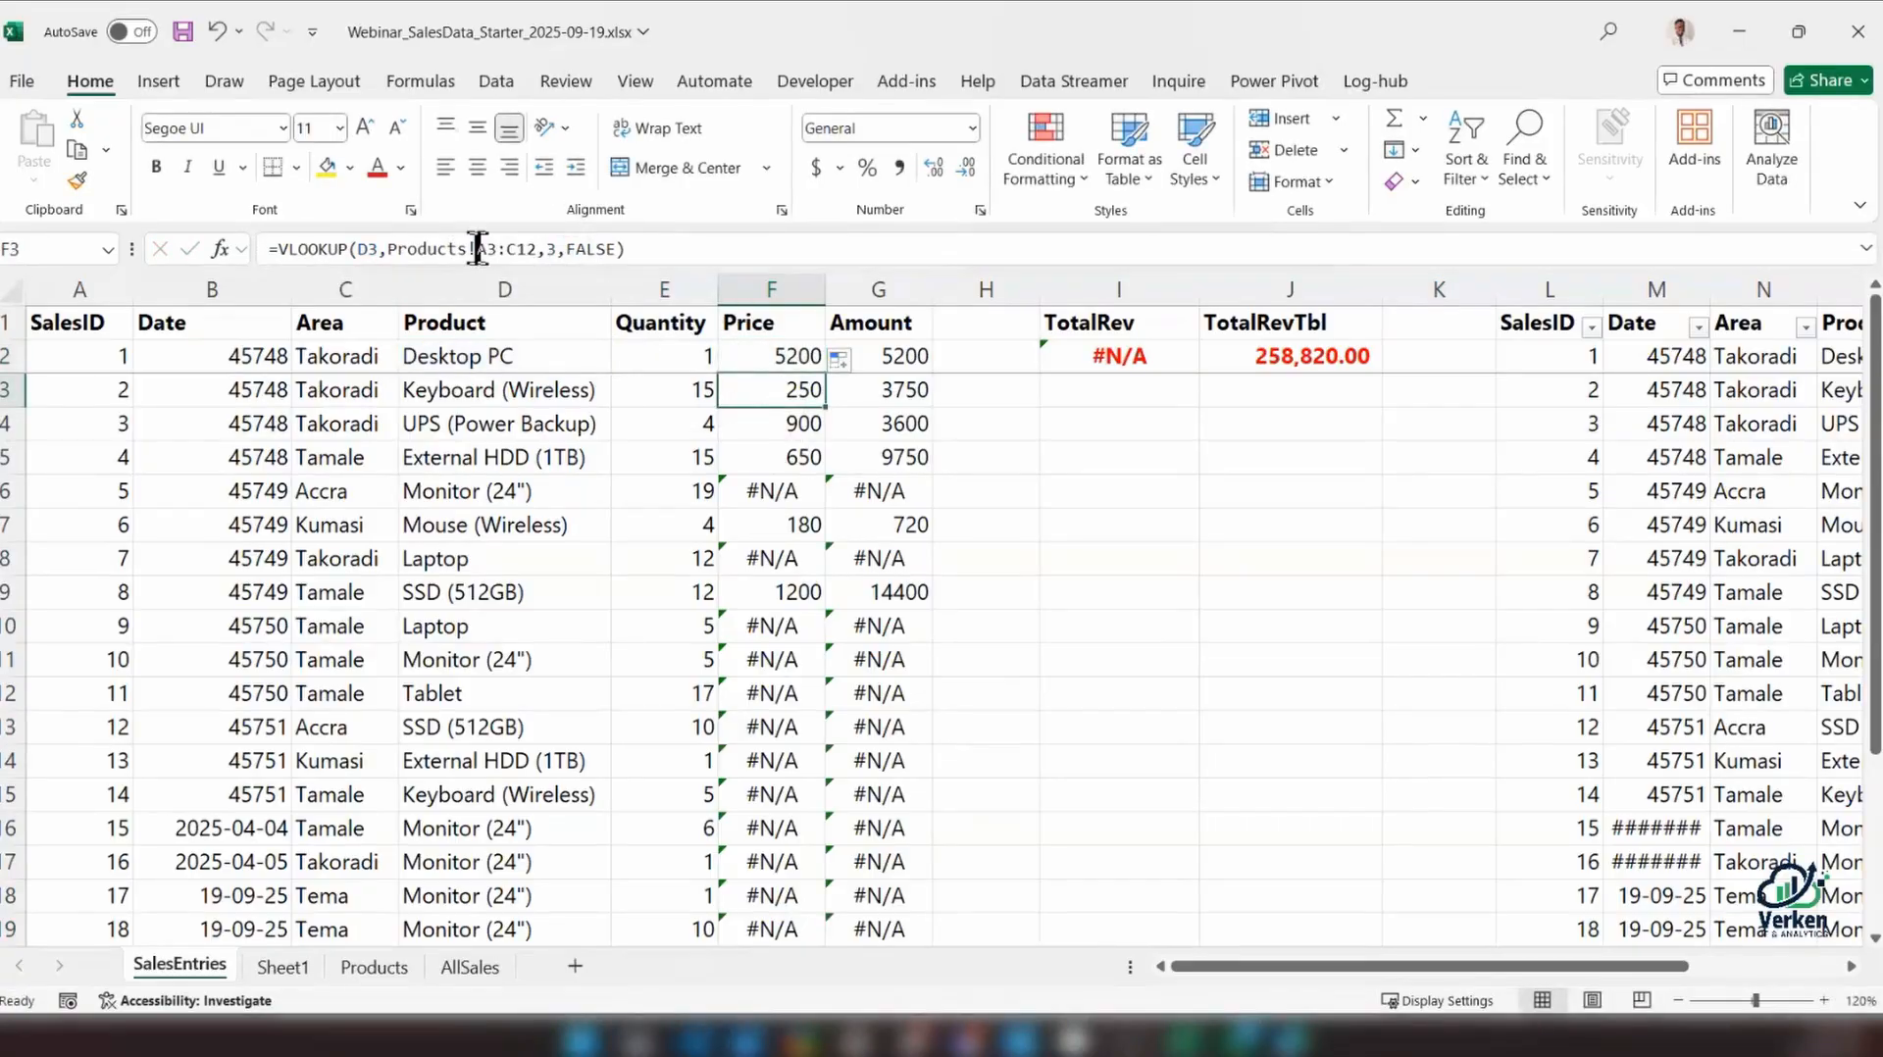
left_click(775, 561)
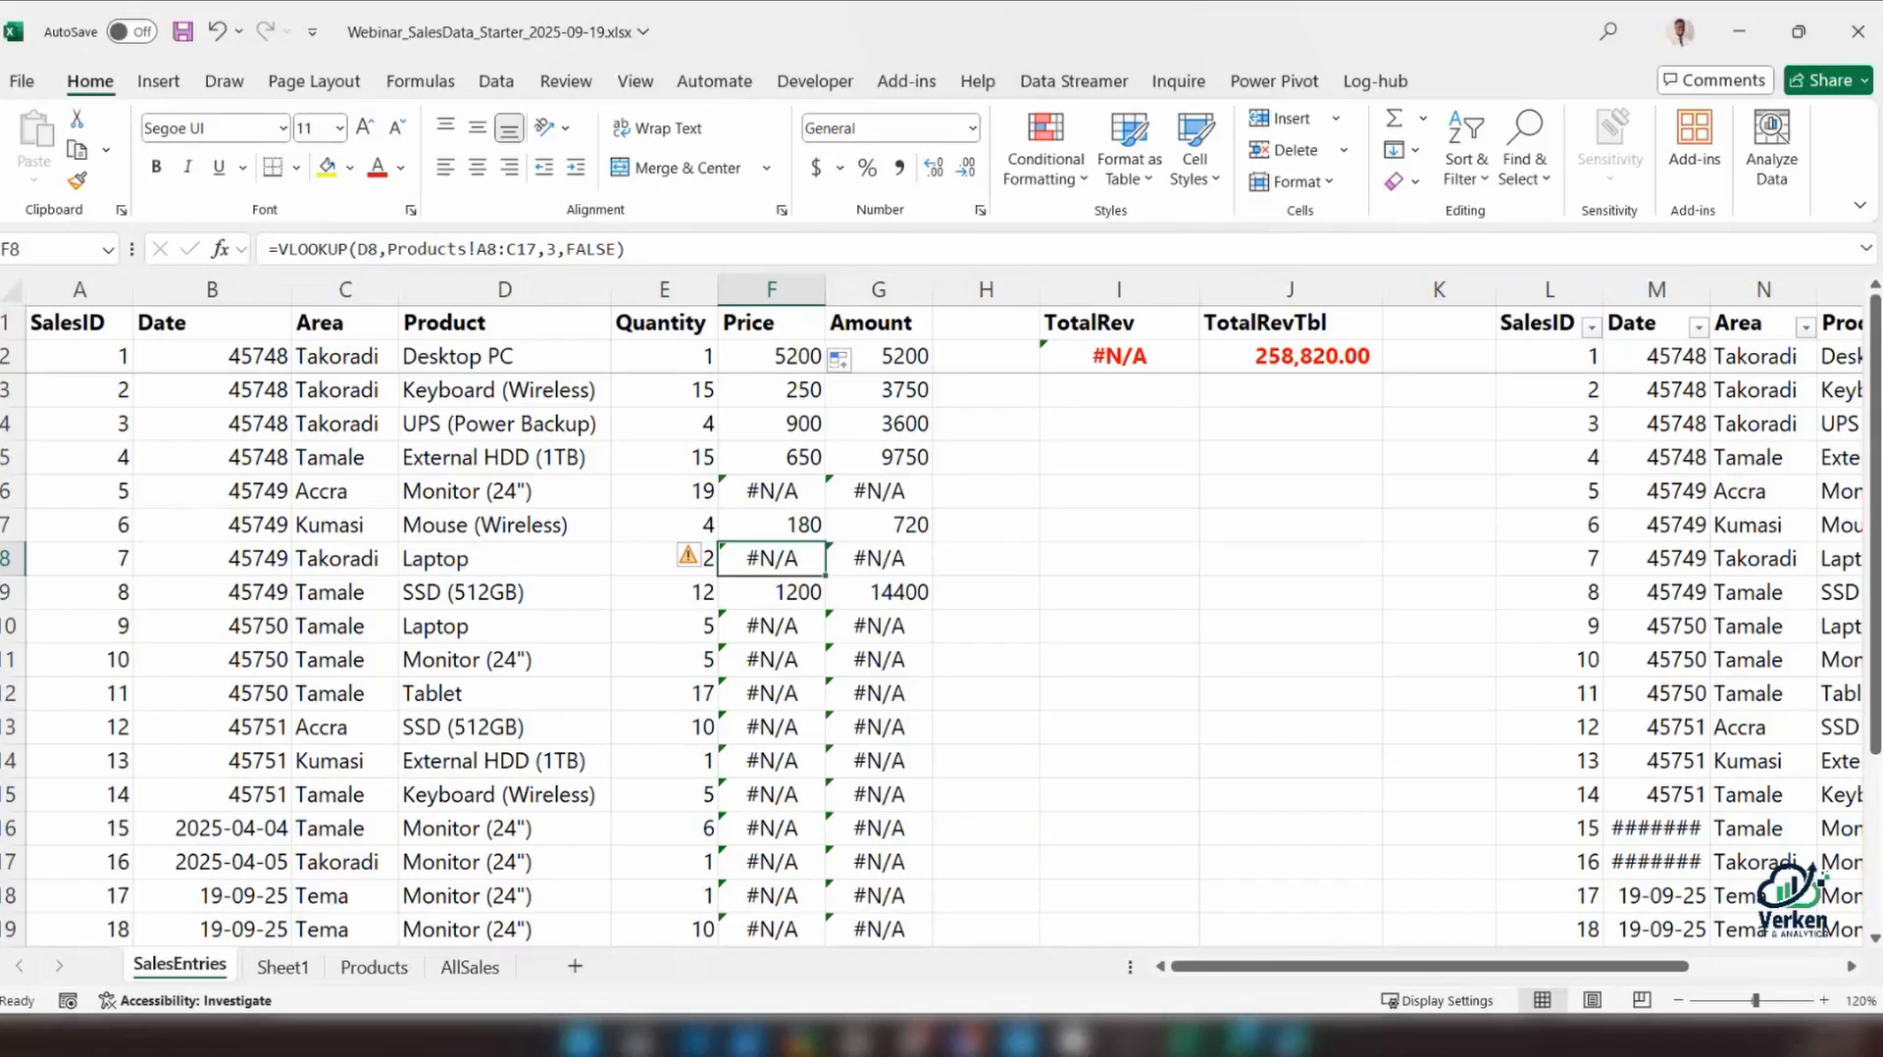
left_click(373, 967)
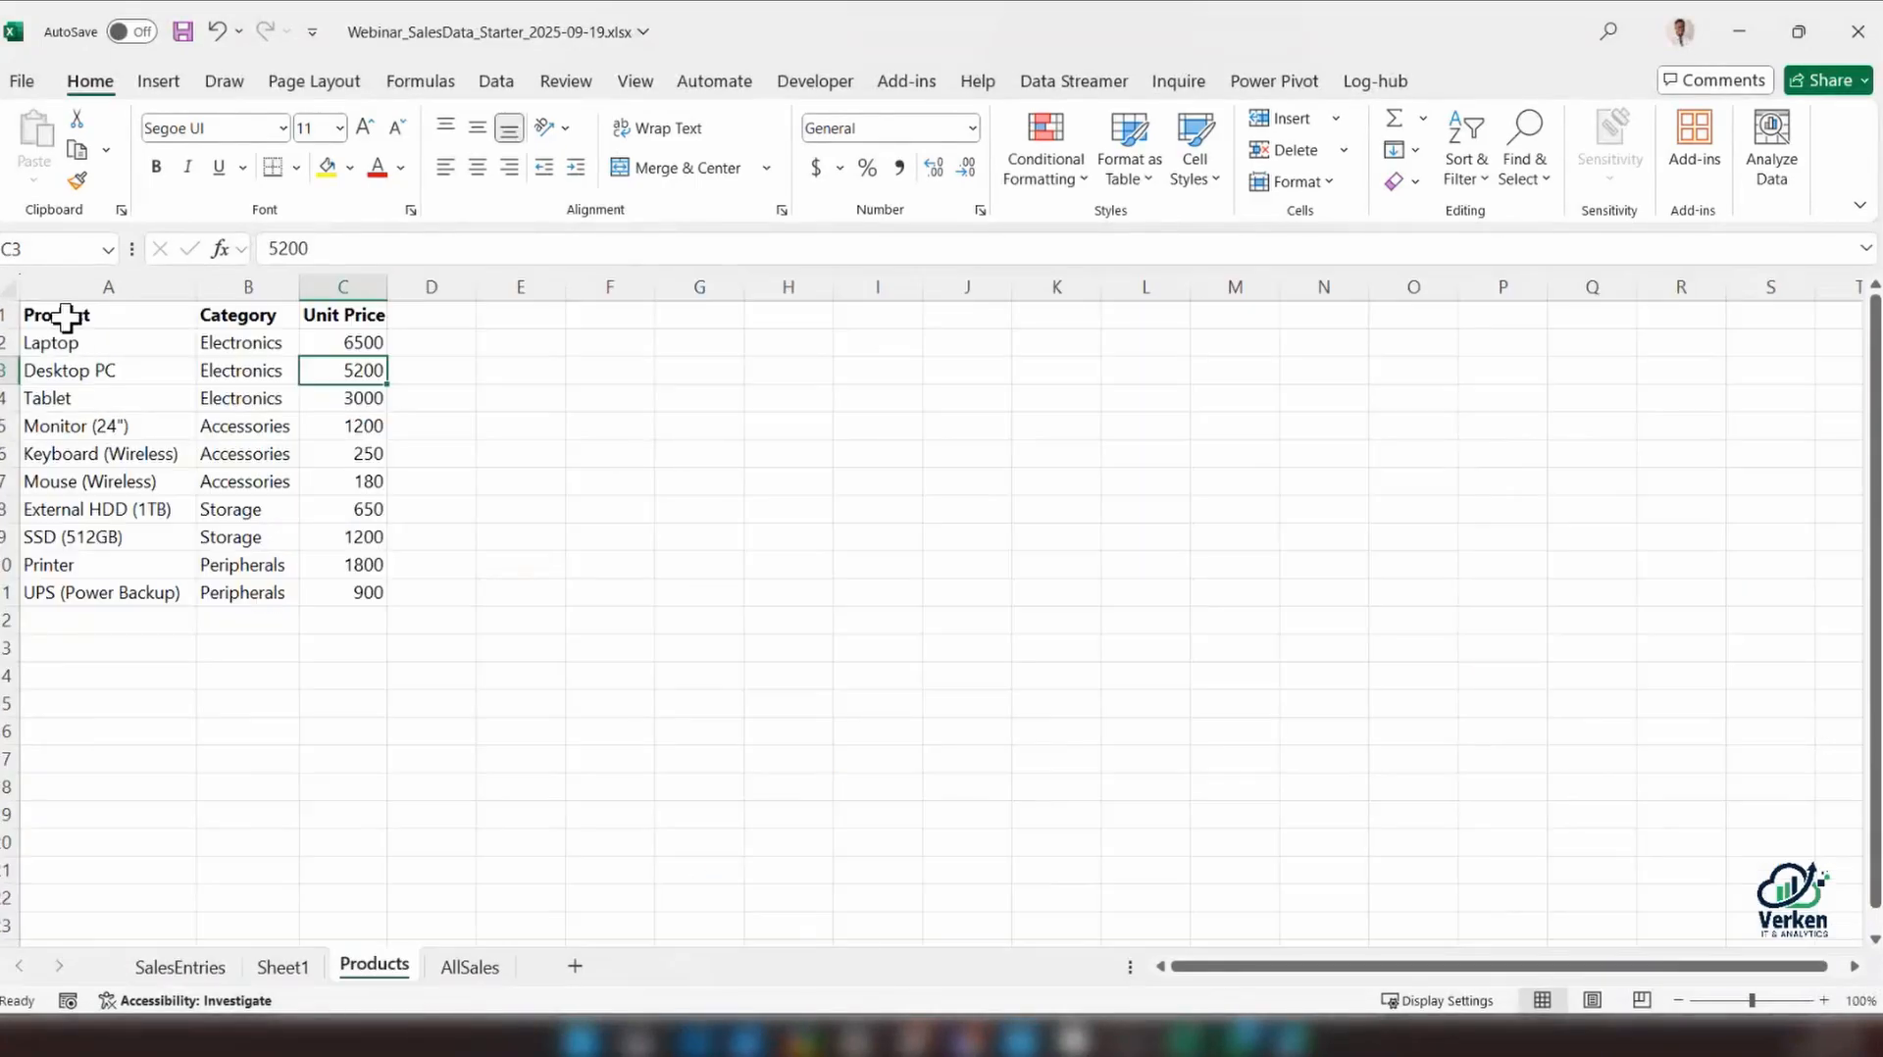
left_click_drag(68, 314, 339, 588)
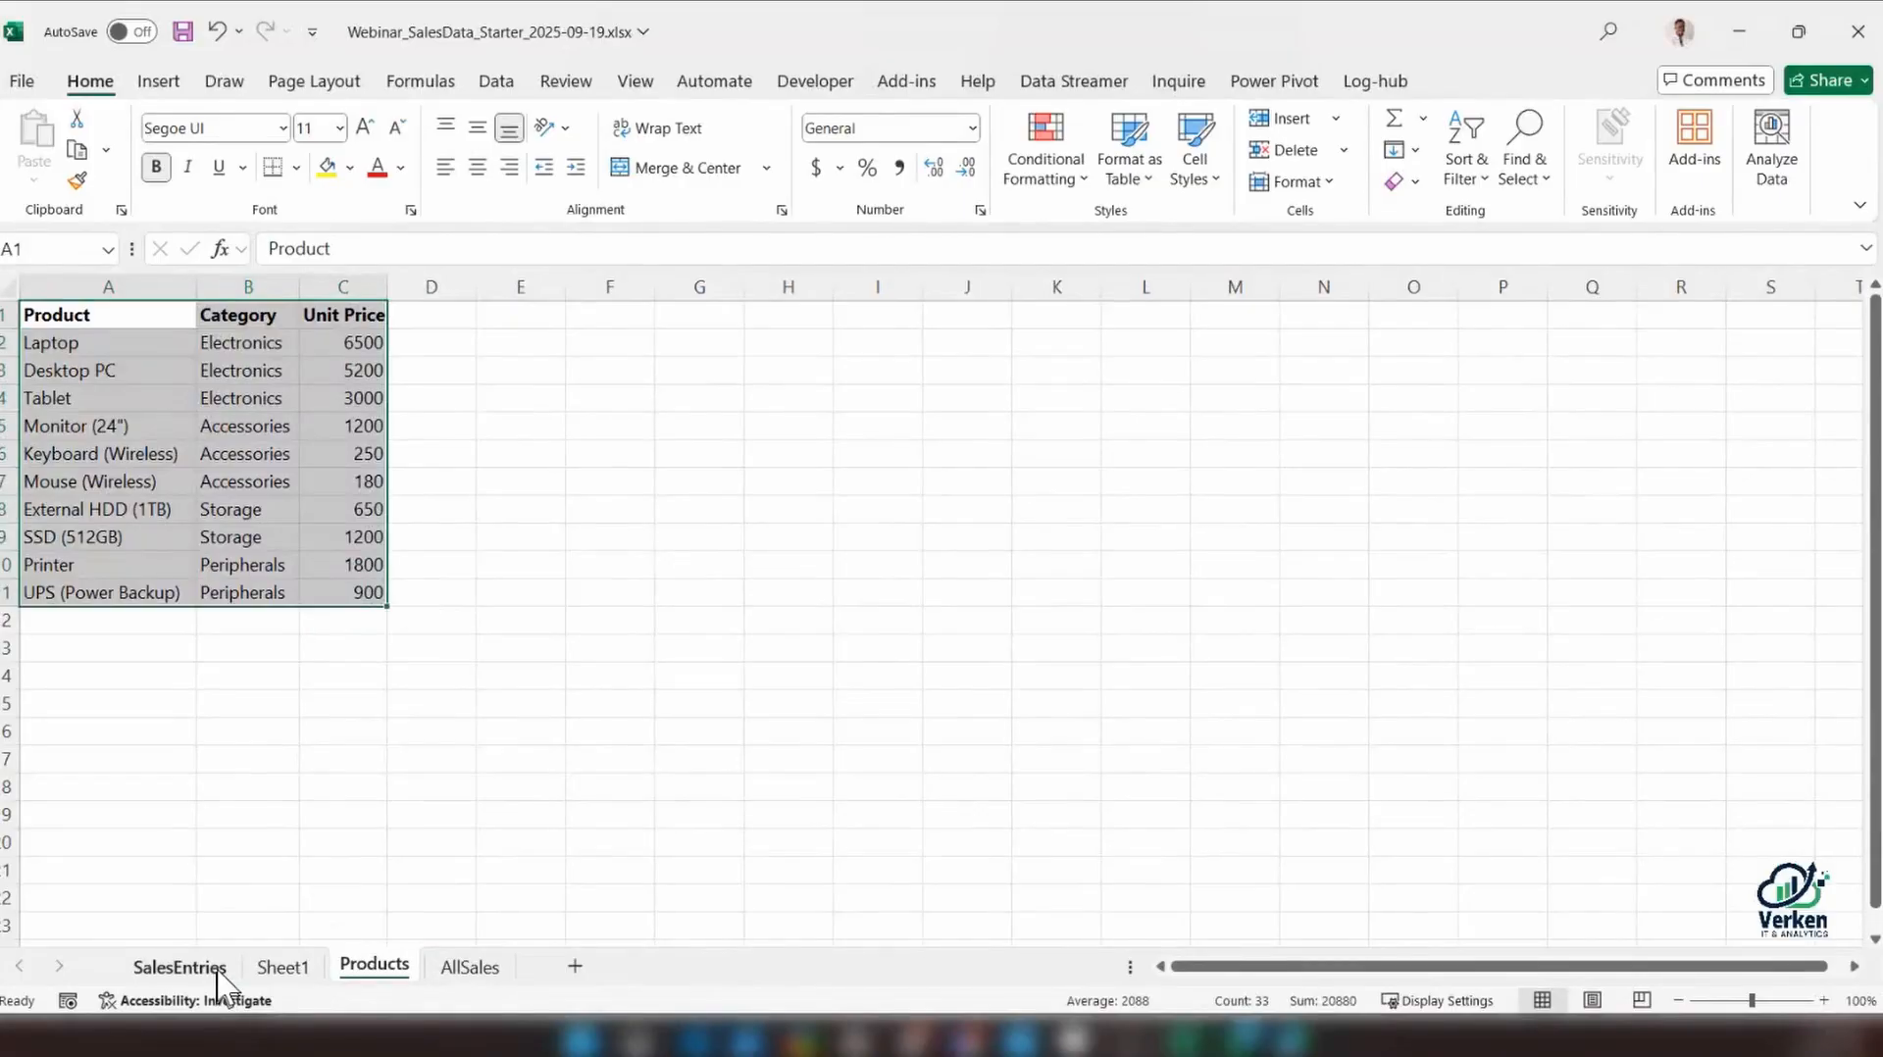
left_click(178, 967)
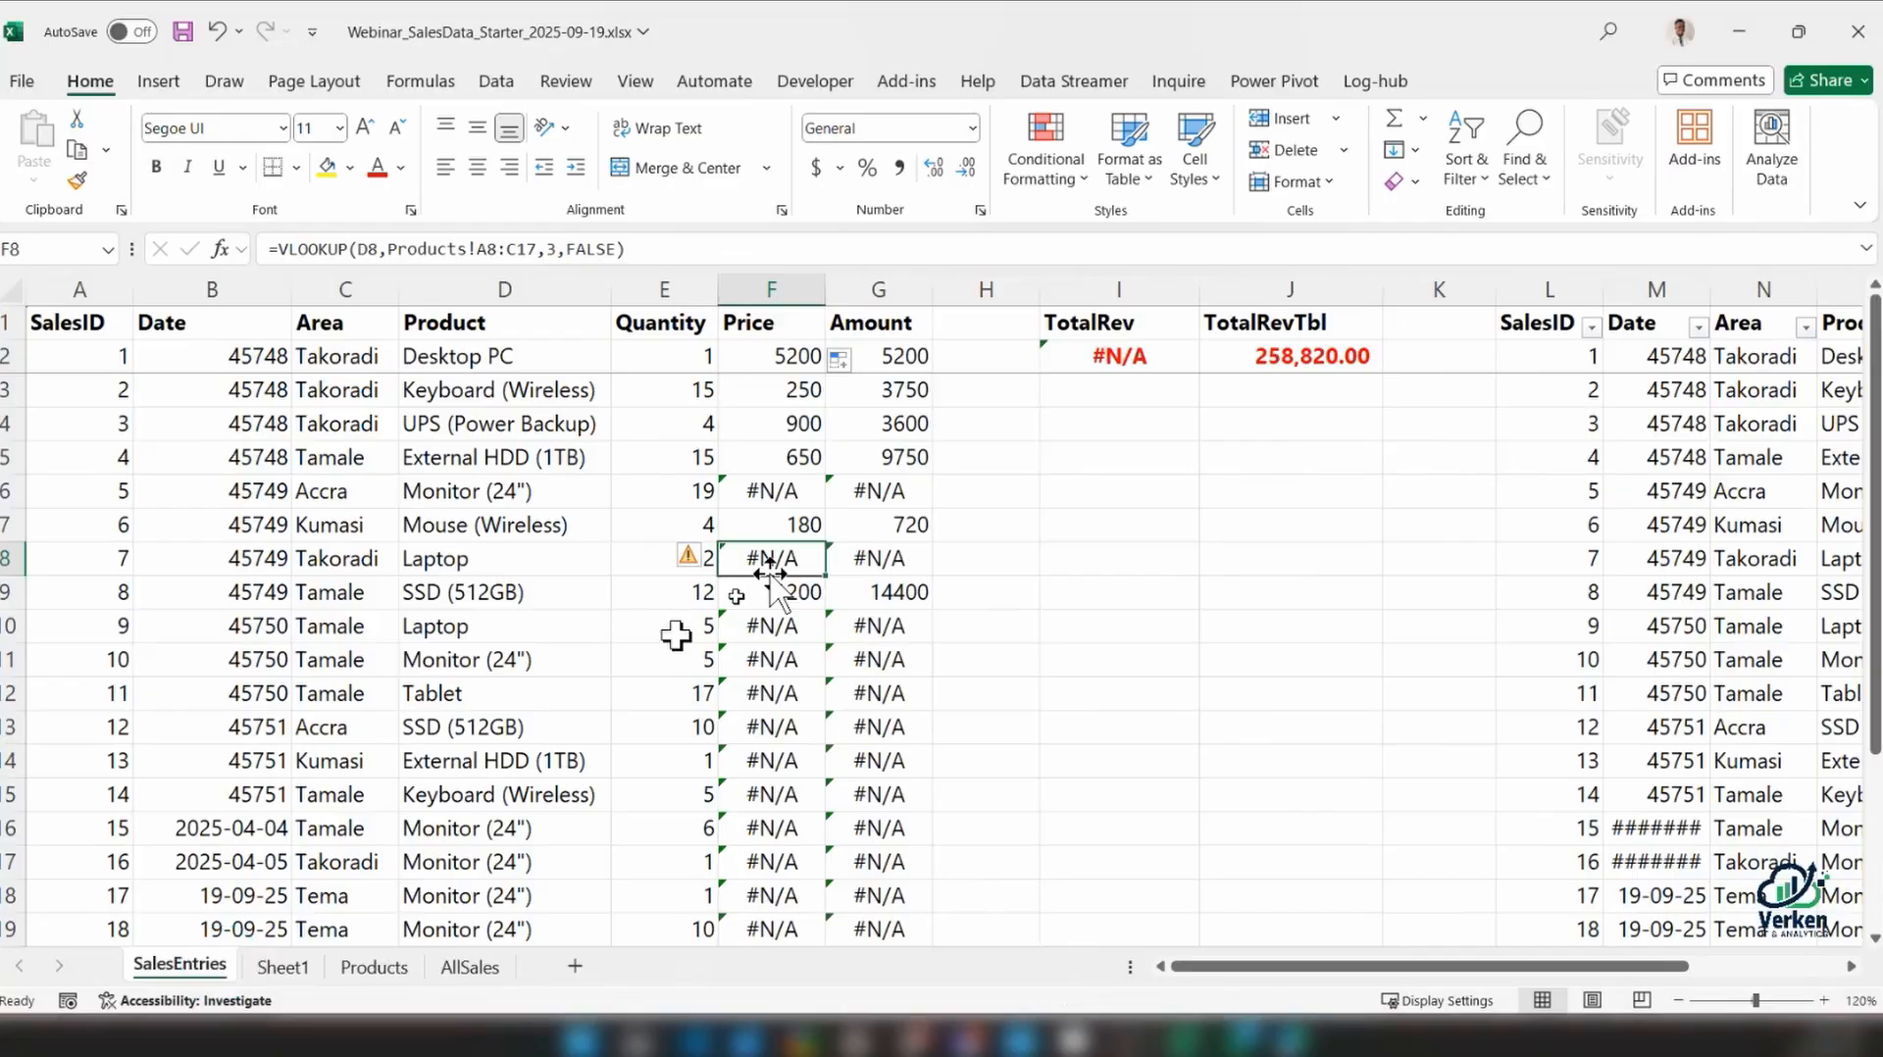
left_click(752, 392)
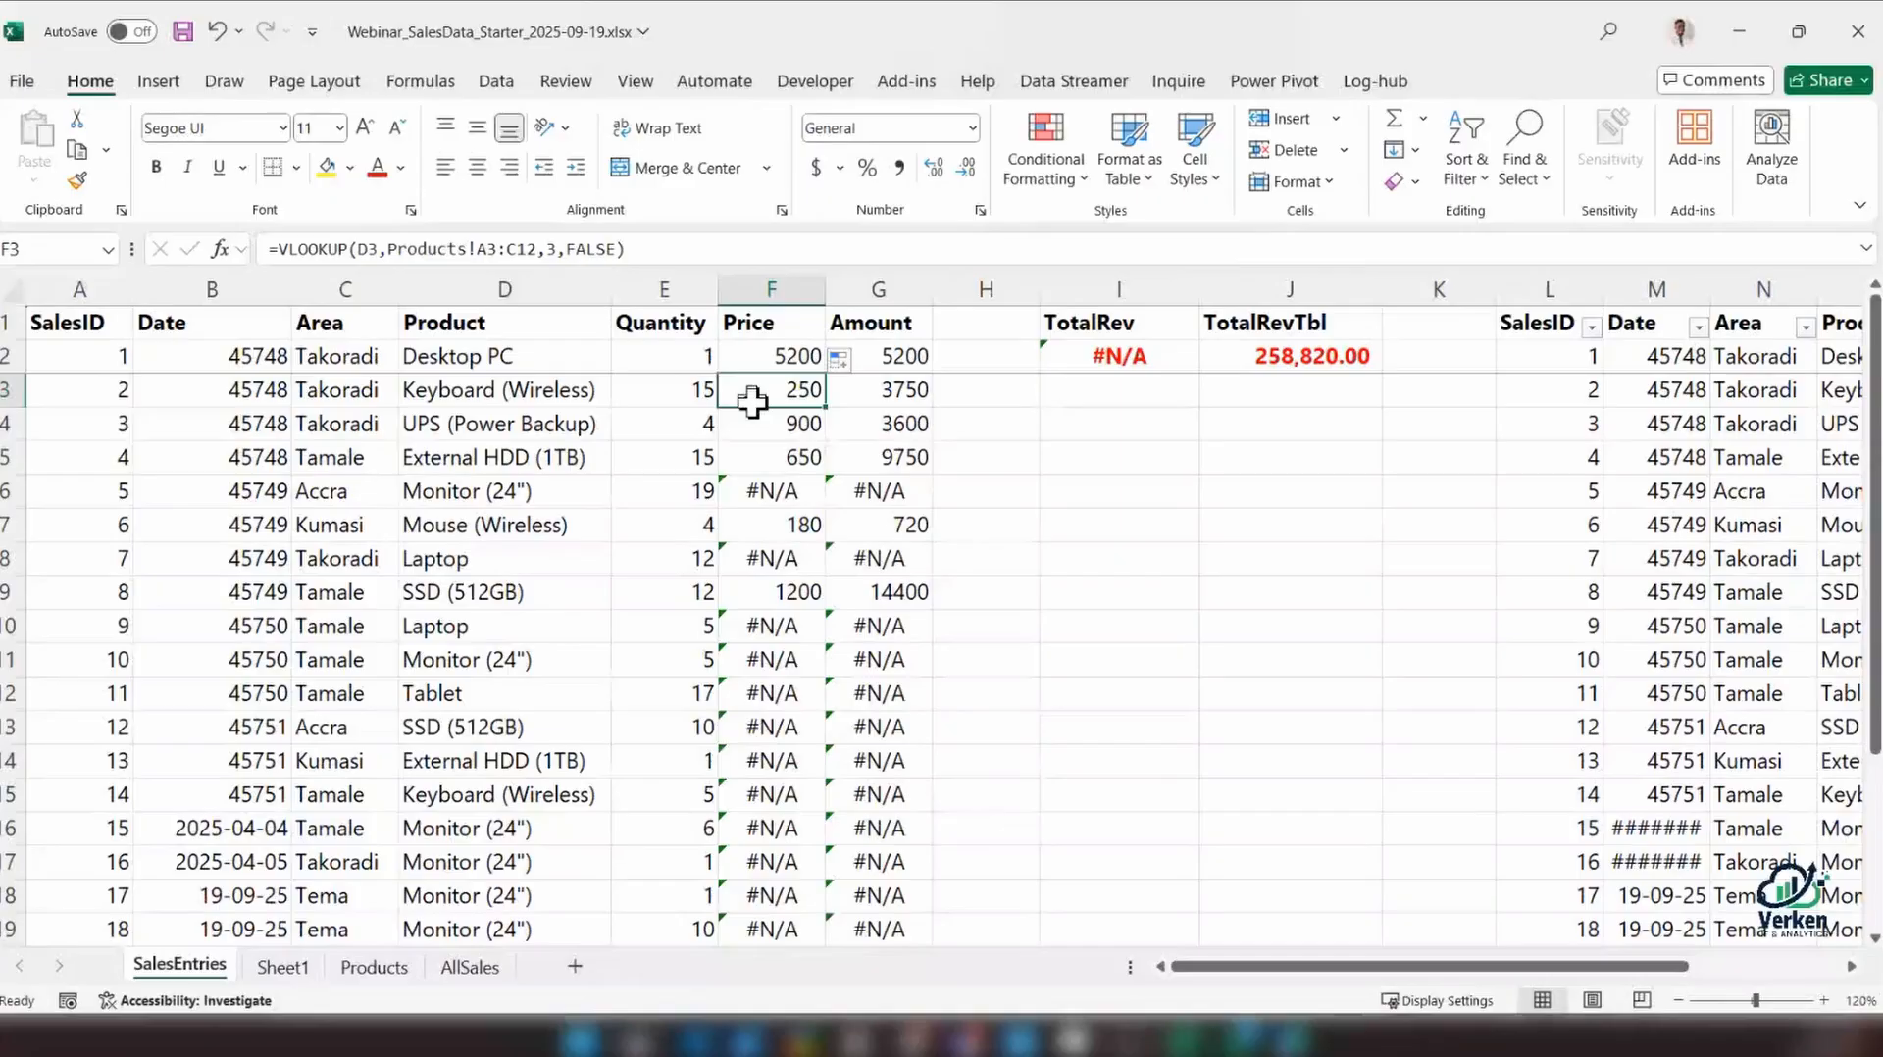
Make the table array in the F2 VLOOKUP absolute, giving =VLOOKUP(D2,Products!$A$2:$C$11,3,FALSE)
left_click(761, 354)
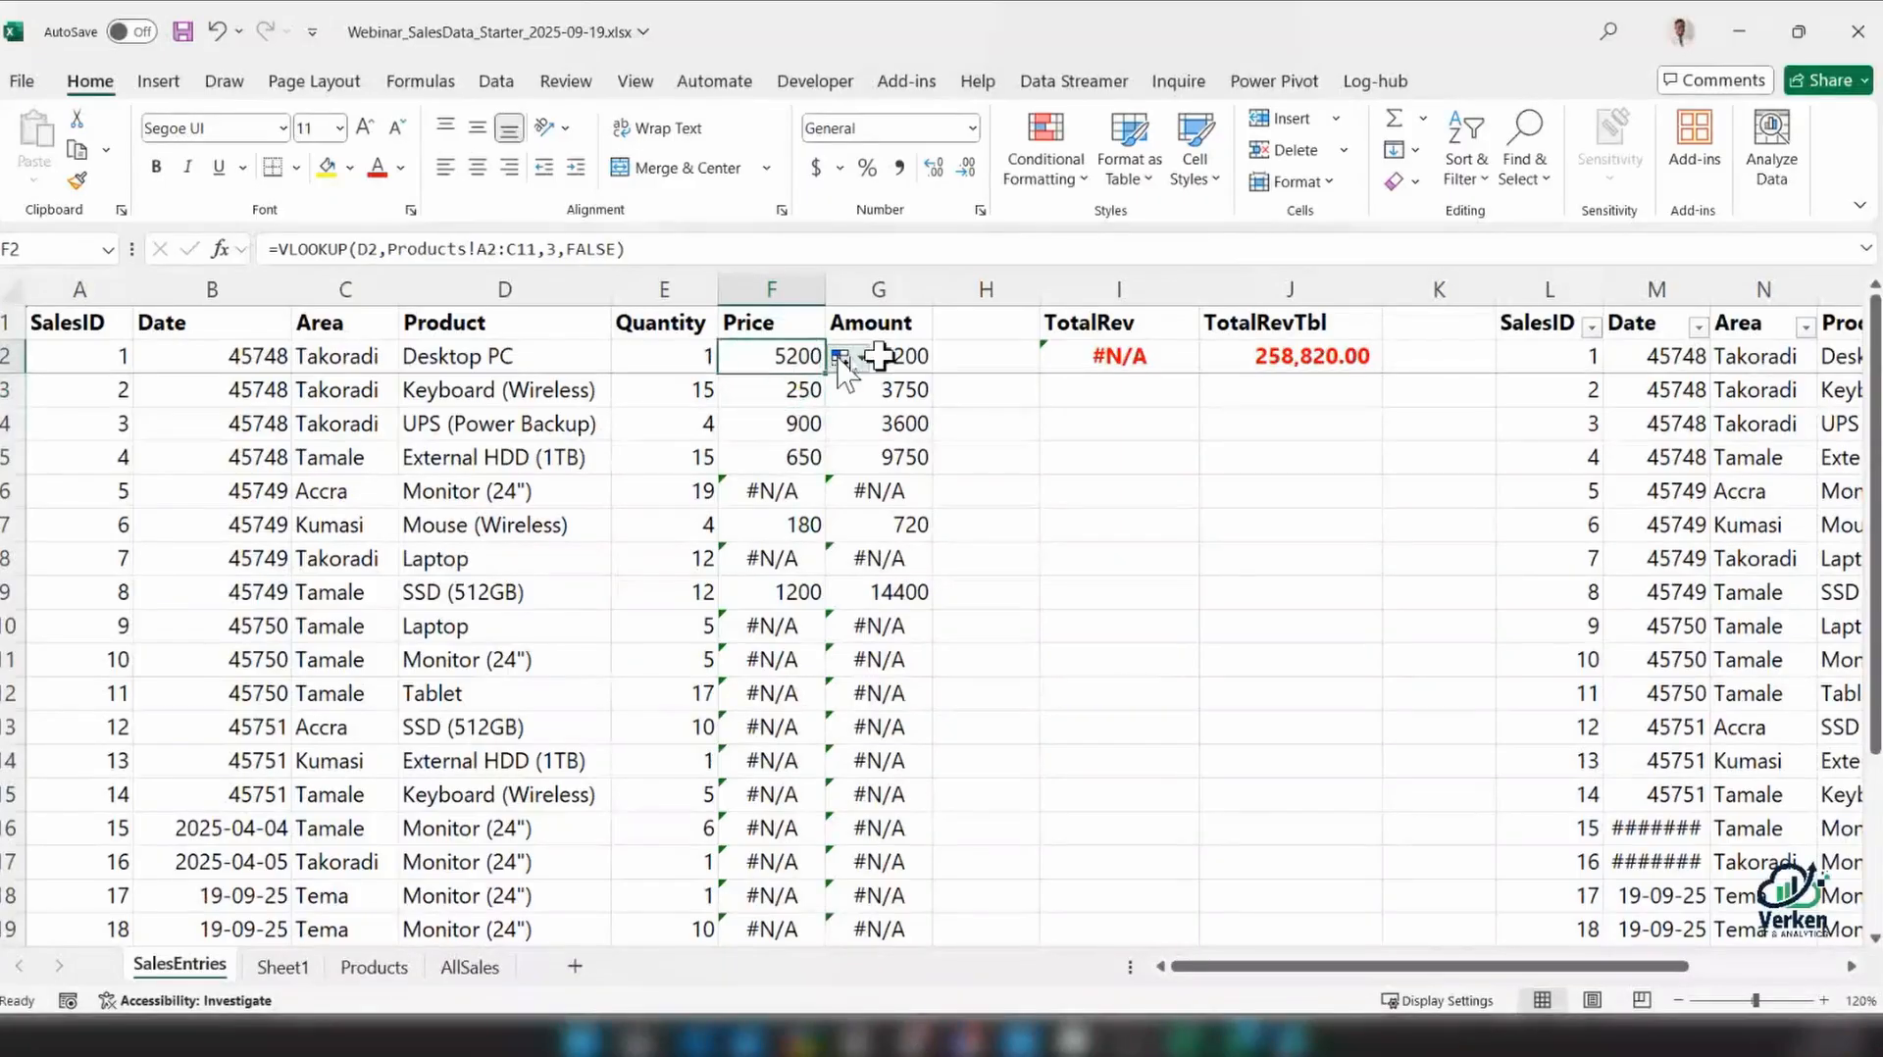
double_click(765, 357)
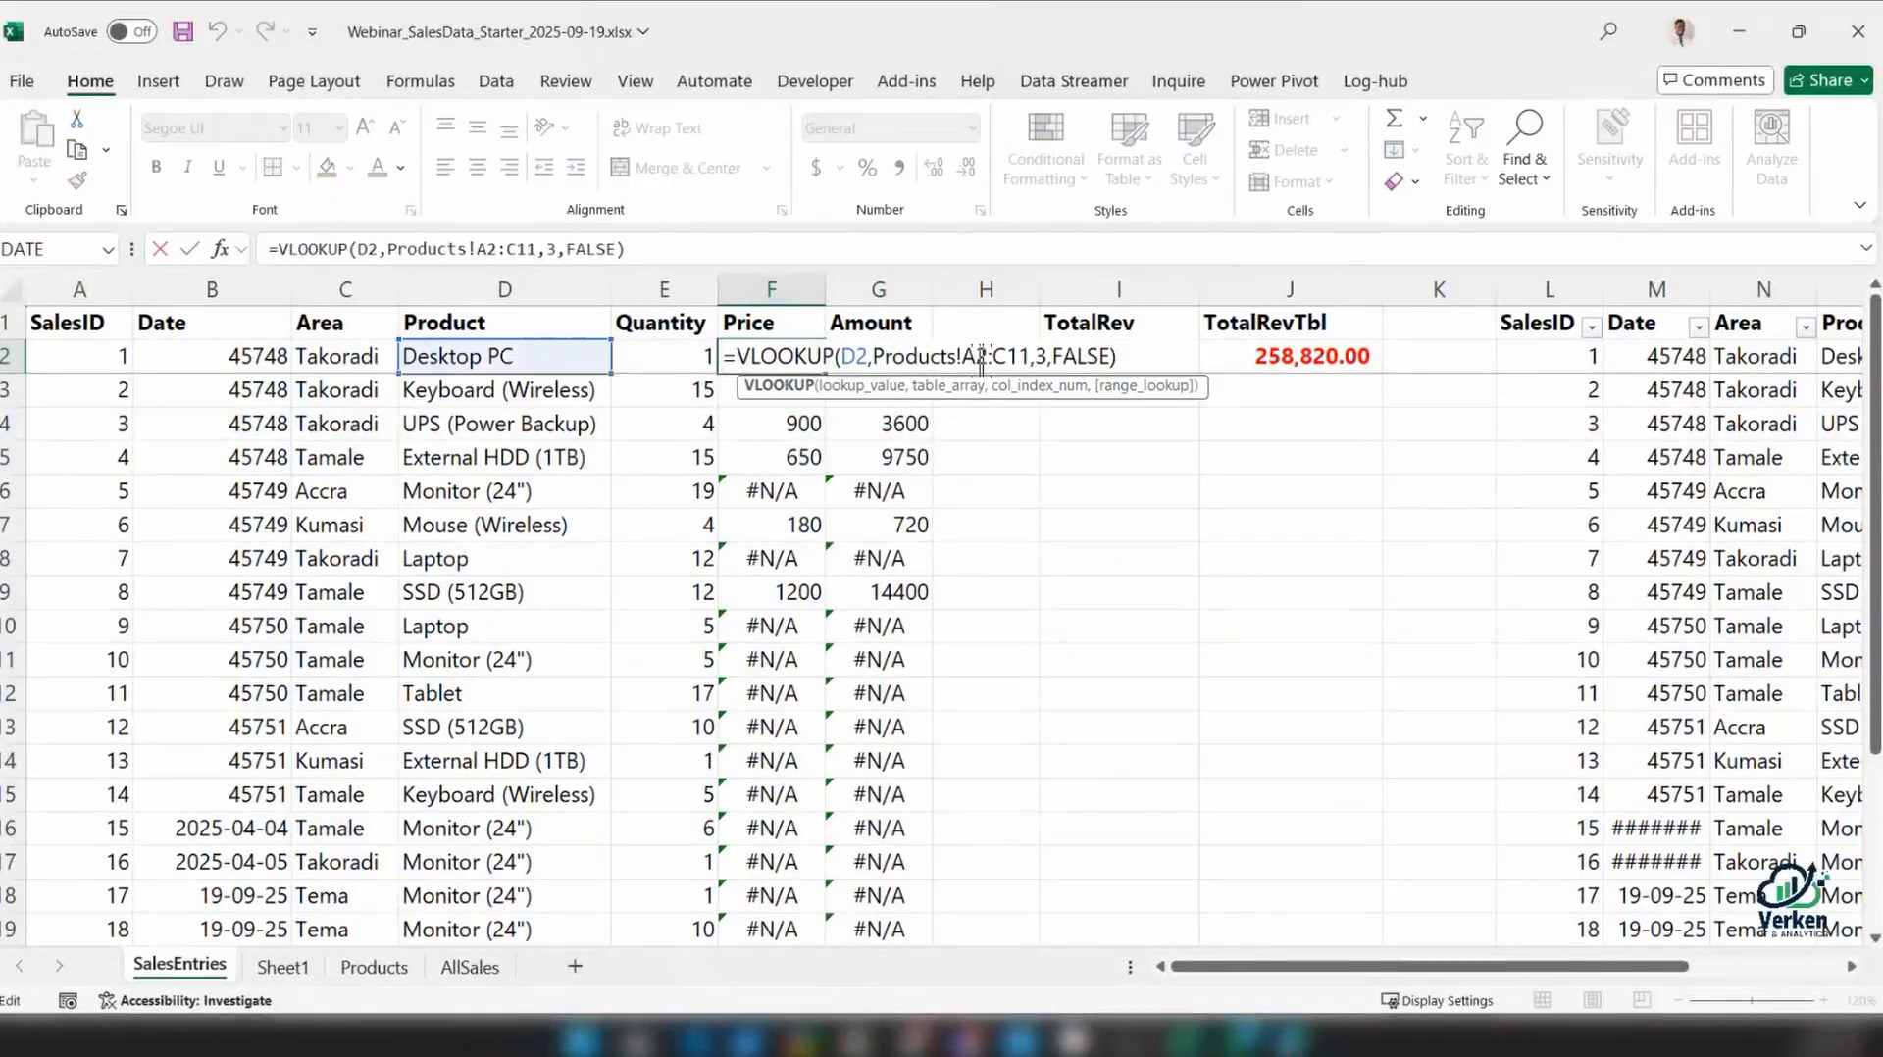
left_click_drag(965, 357, 1031, 357)
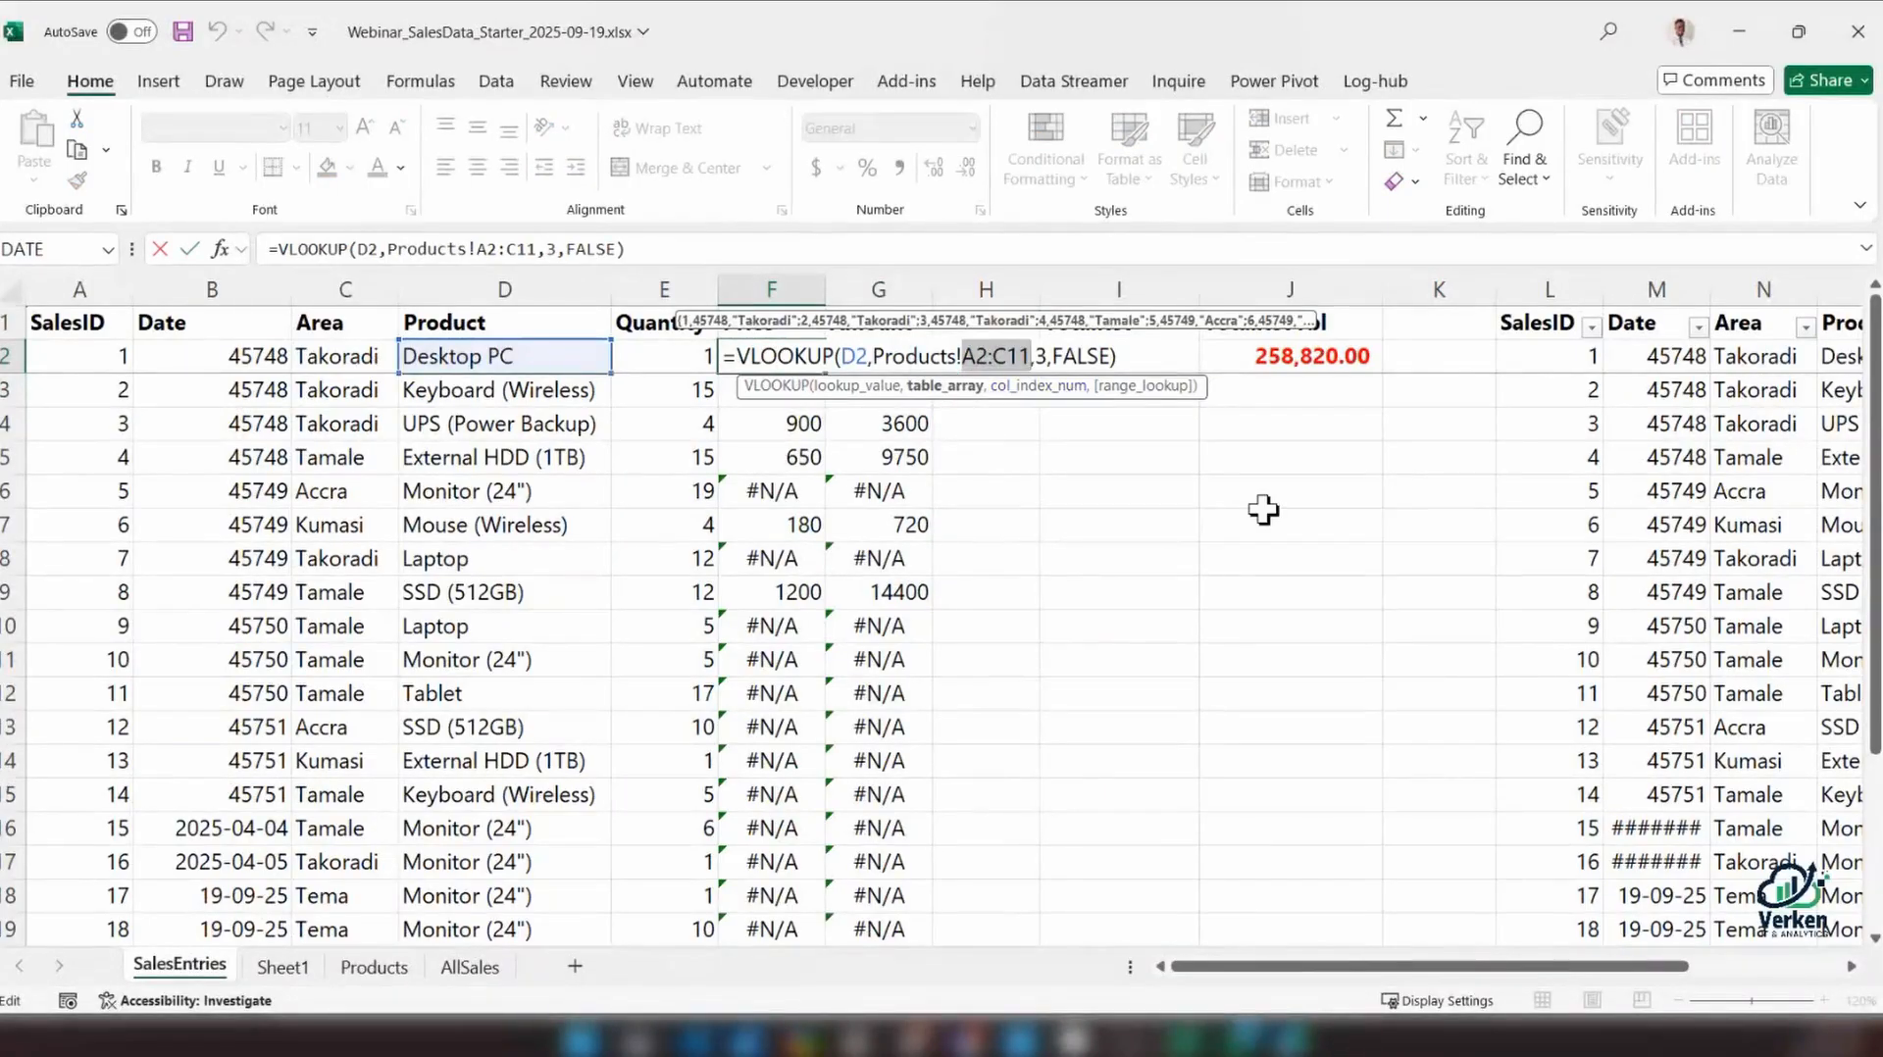
key("F4")
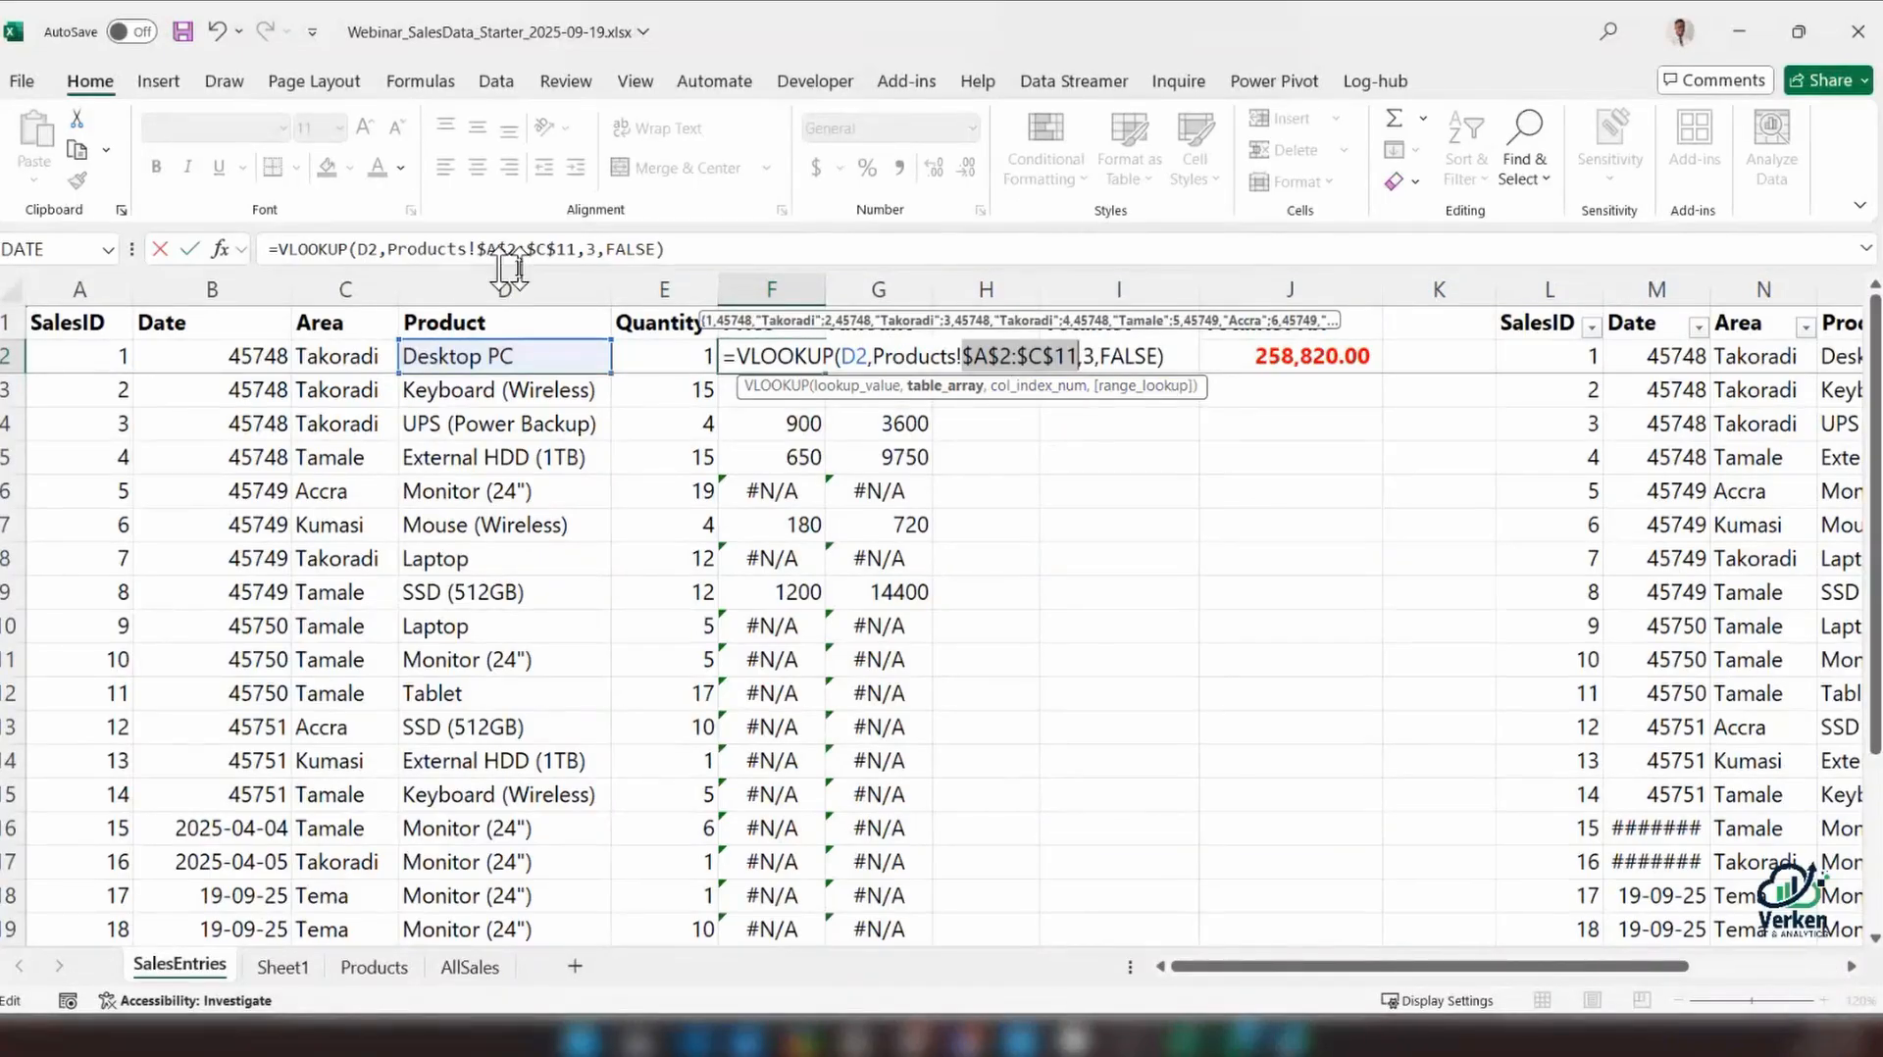
key("Return")
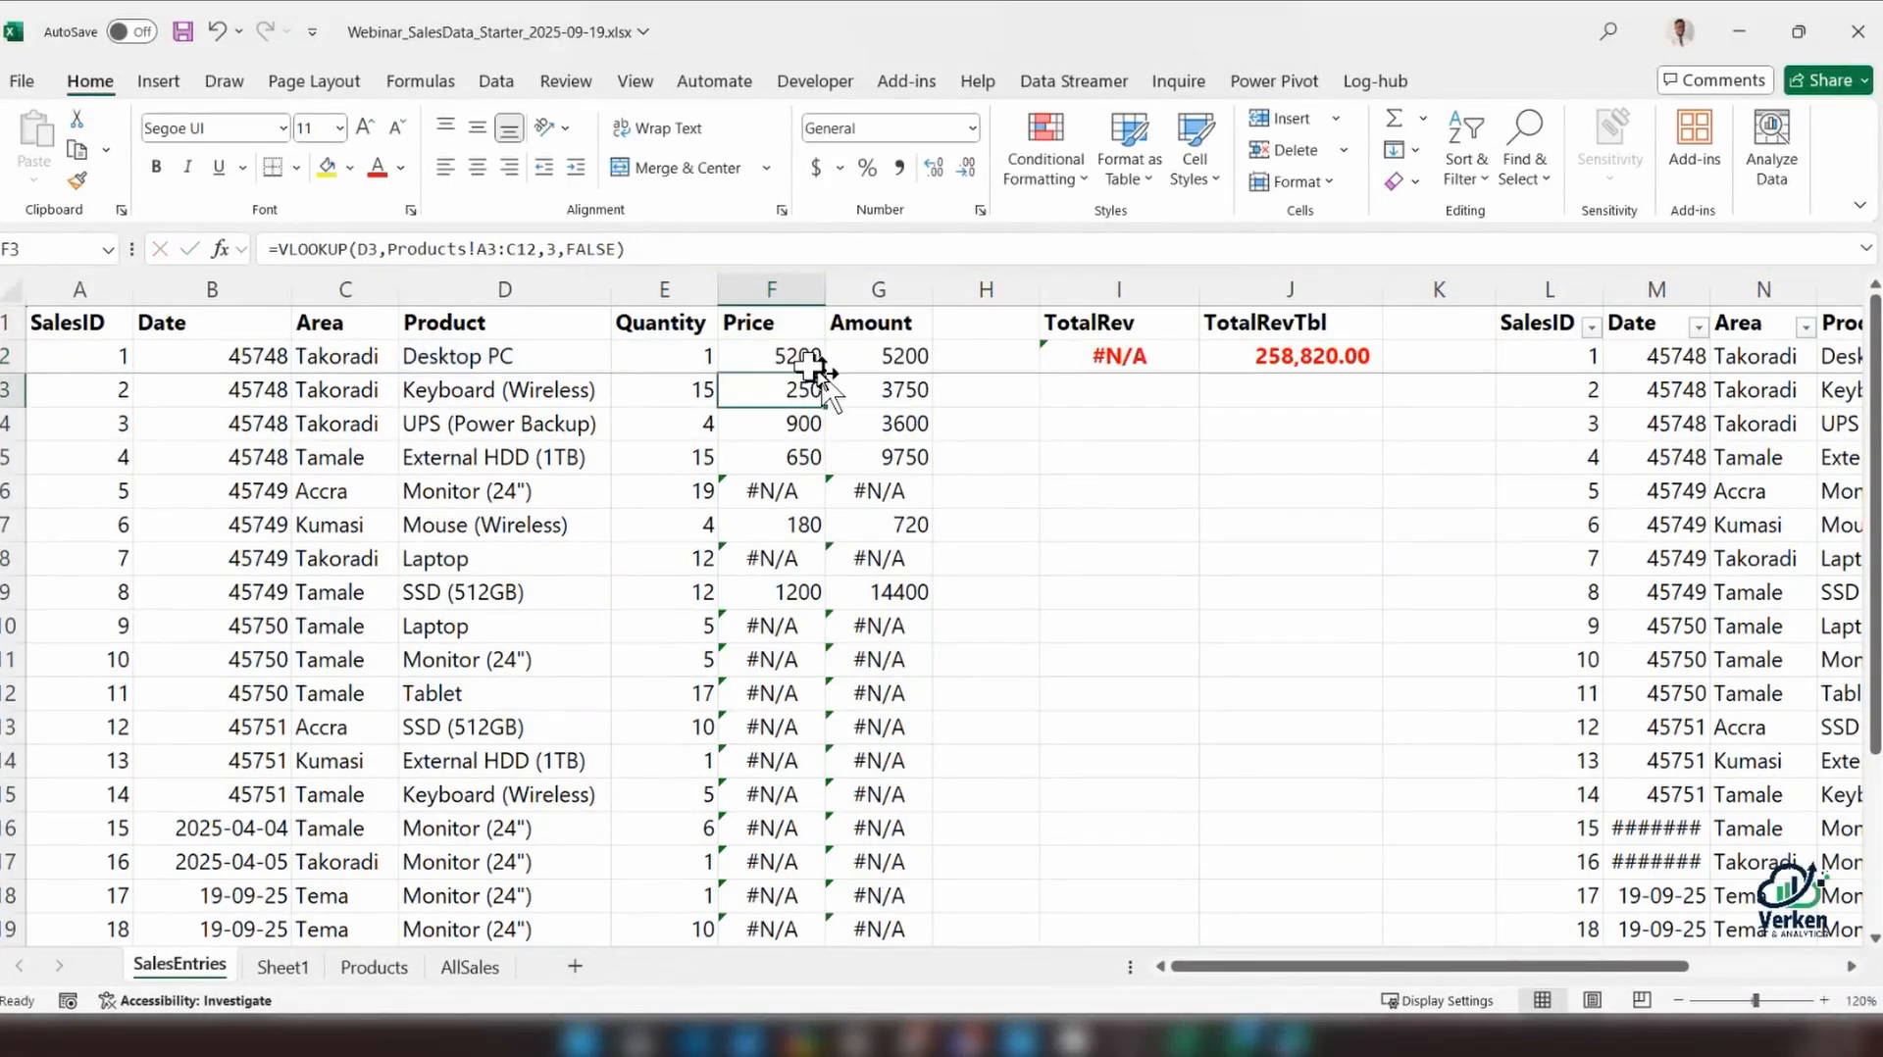
Fill the absolute-reference VLOOKUP formula from F2 down the Price column to F19
left_click(817, 366)
double_click(826, 374)
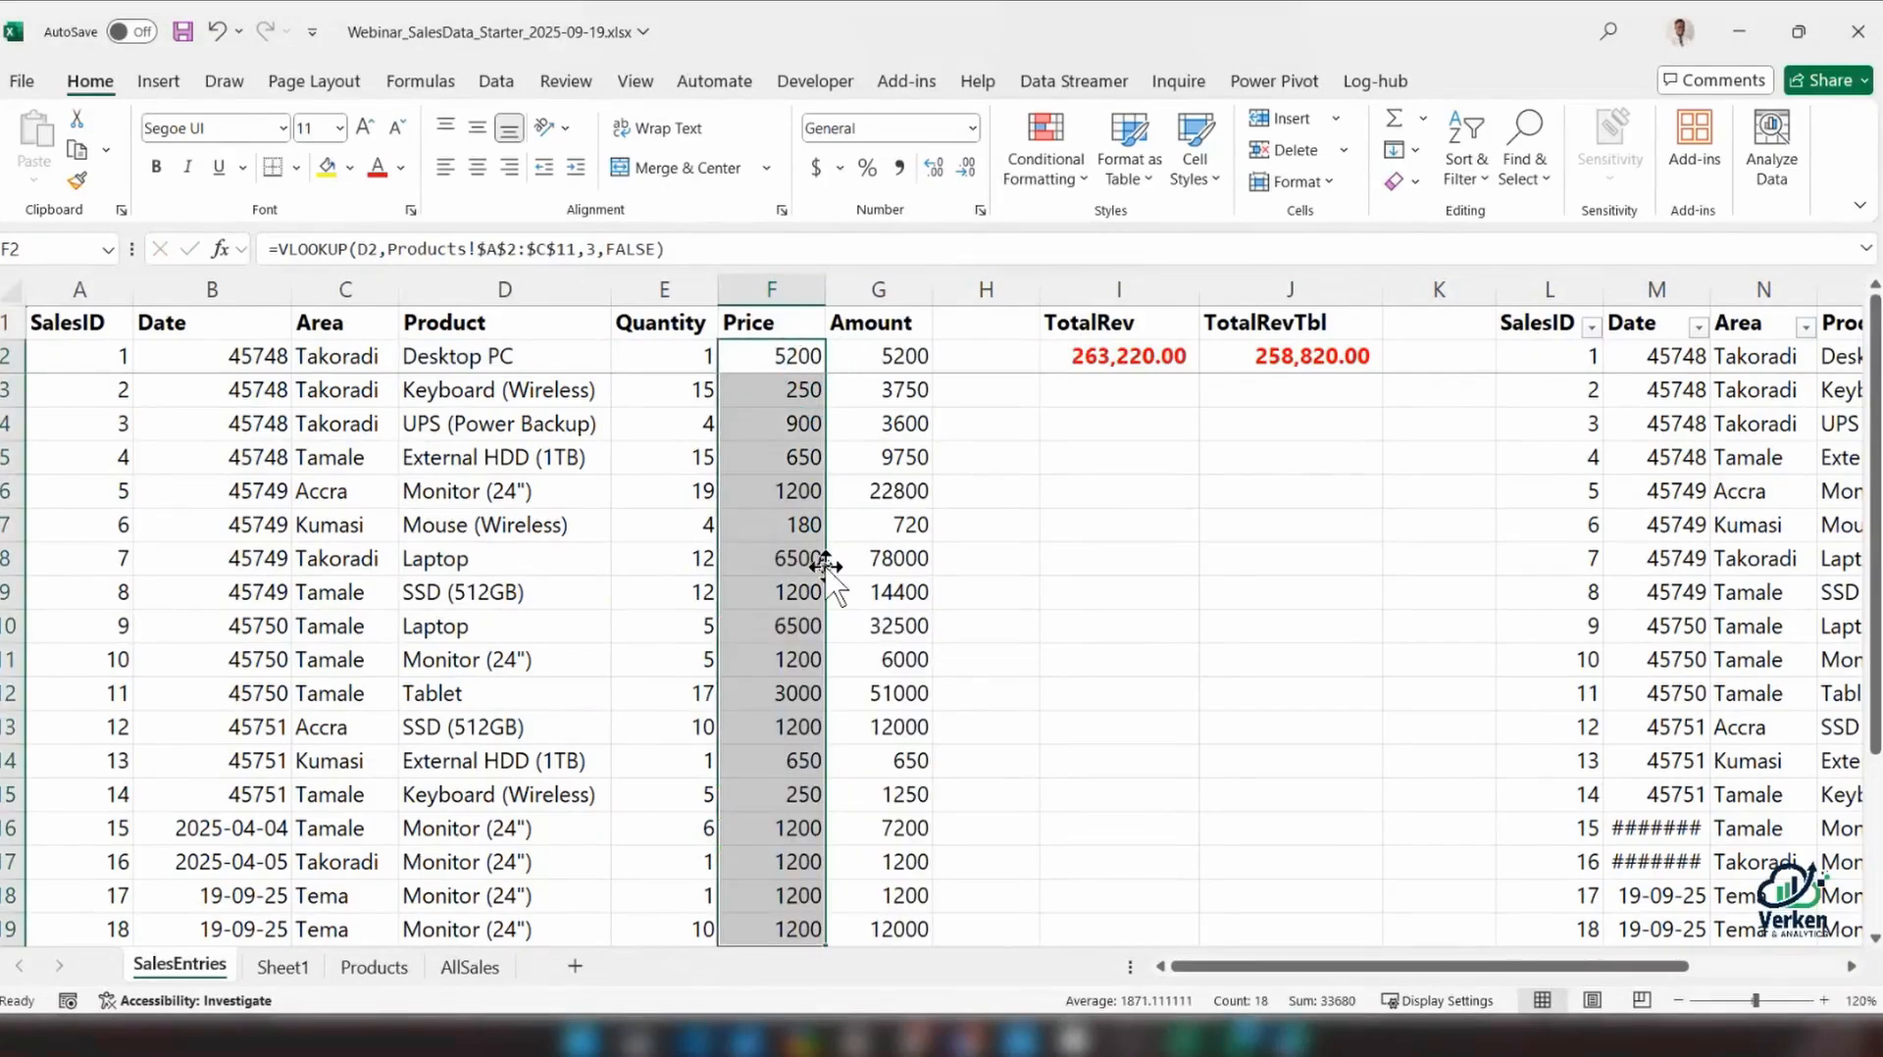
scroll(661, 664, "down", 2)
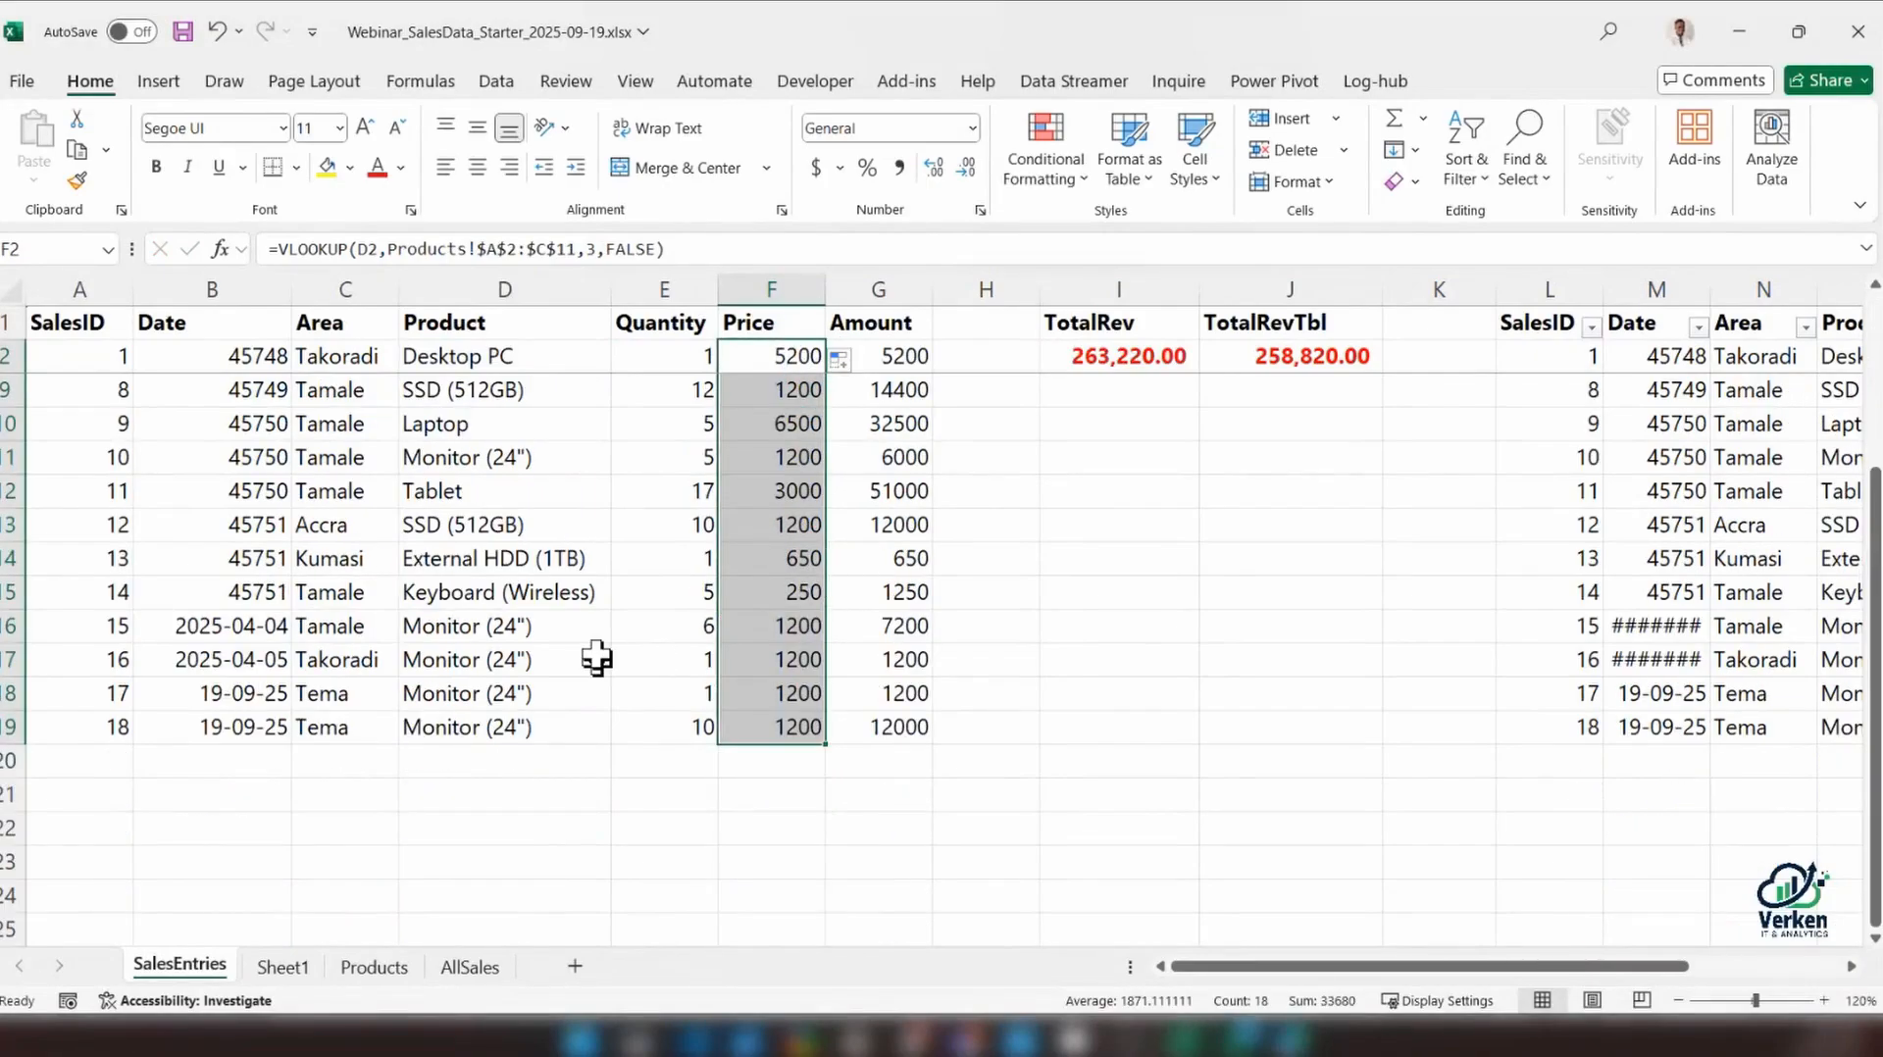
Check the External HDD (1TB) price in SalesEntries row 14 against its unit price on the Products sheet
left_click(588, 561)
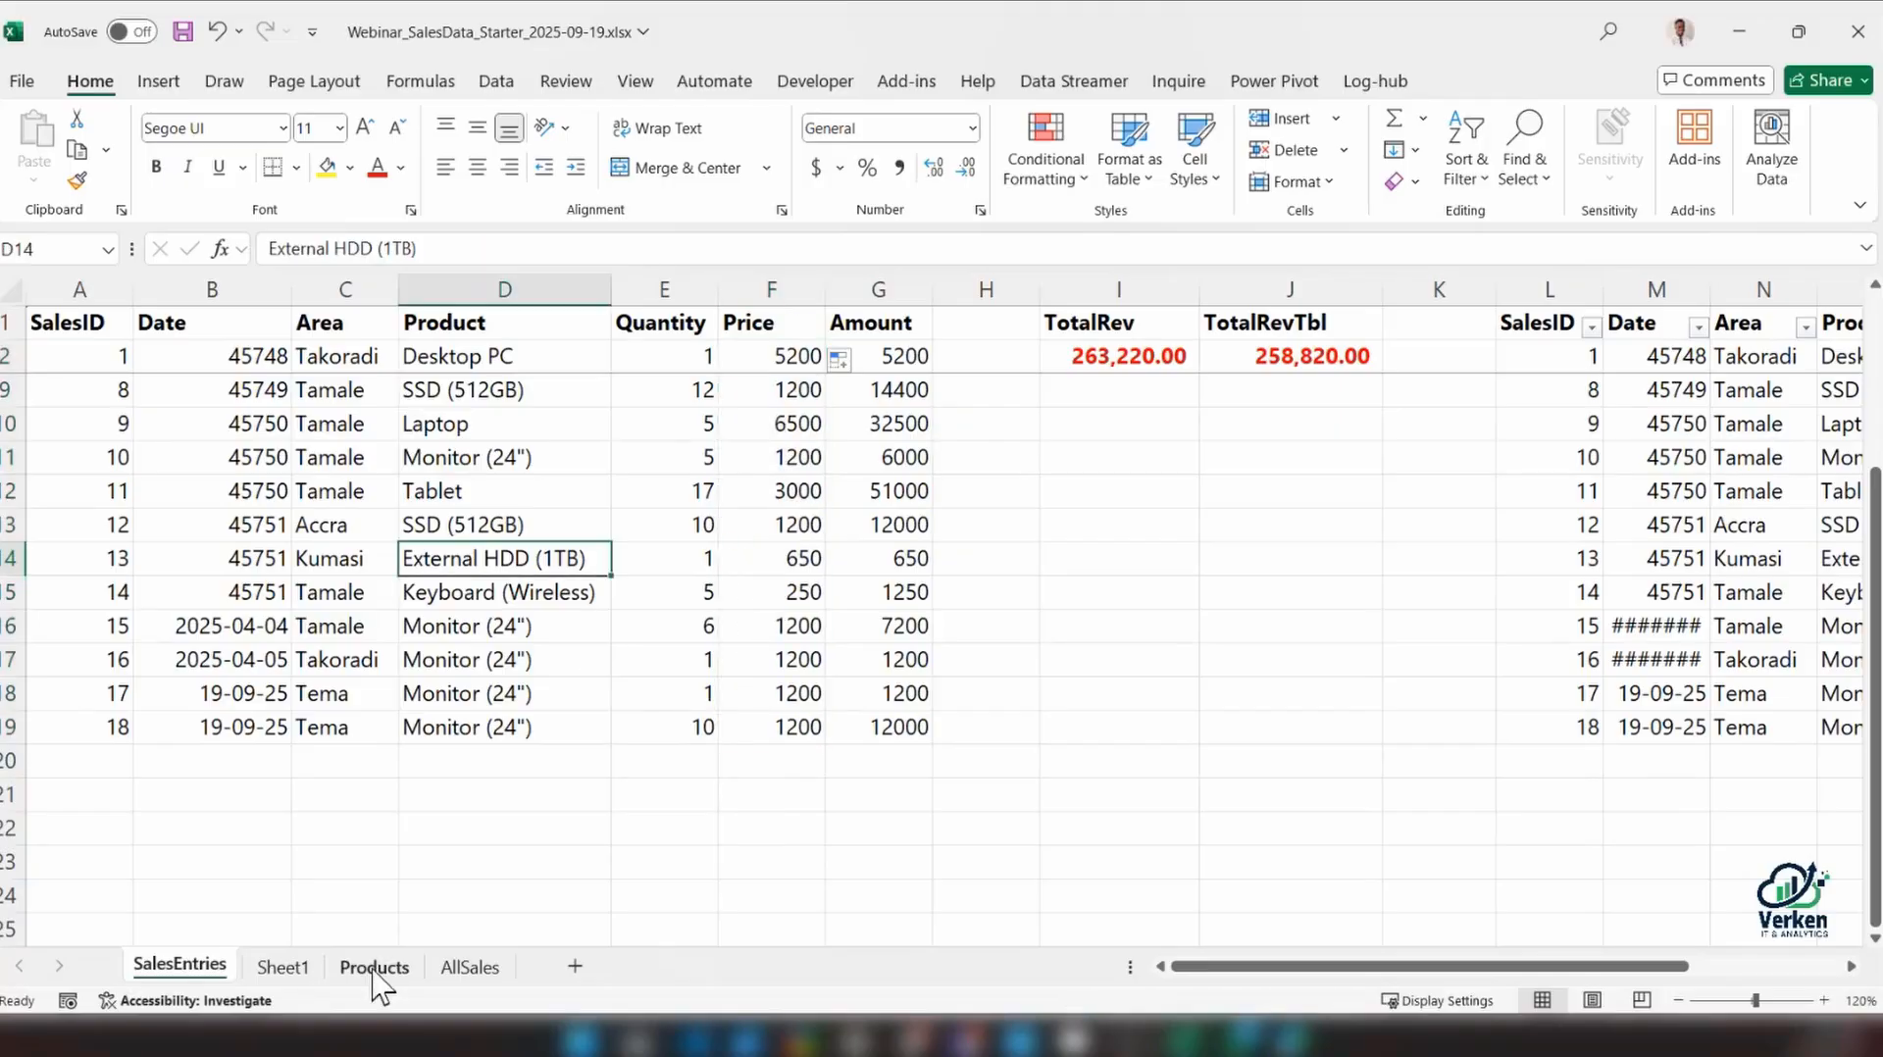
left_click(373, 967)
left_click(1824, 1001)
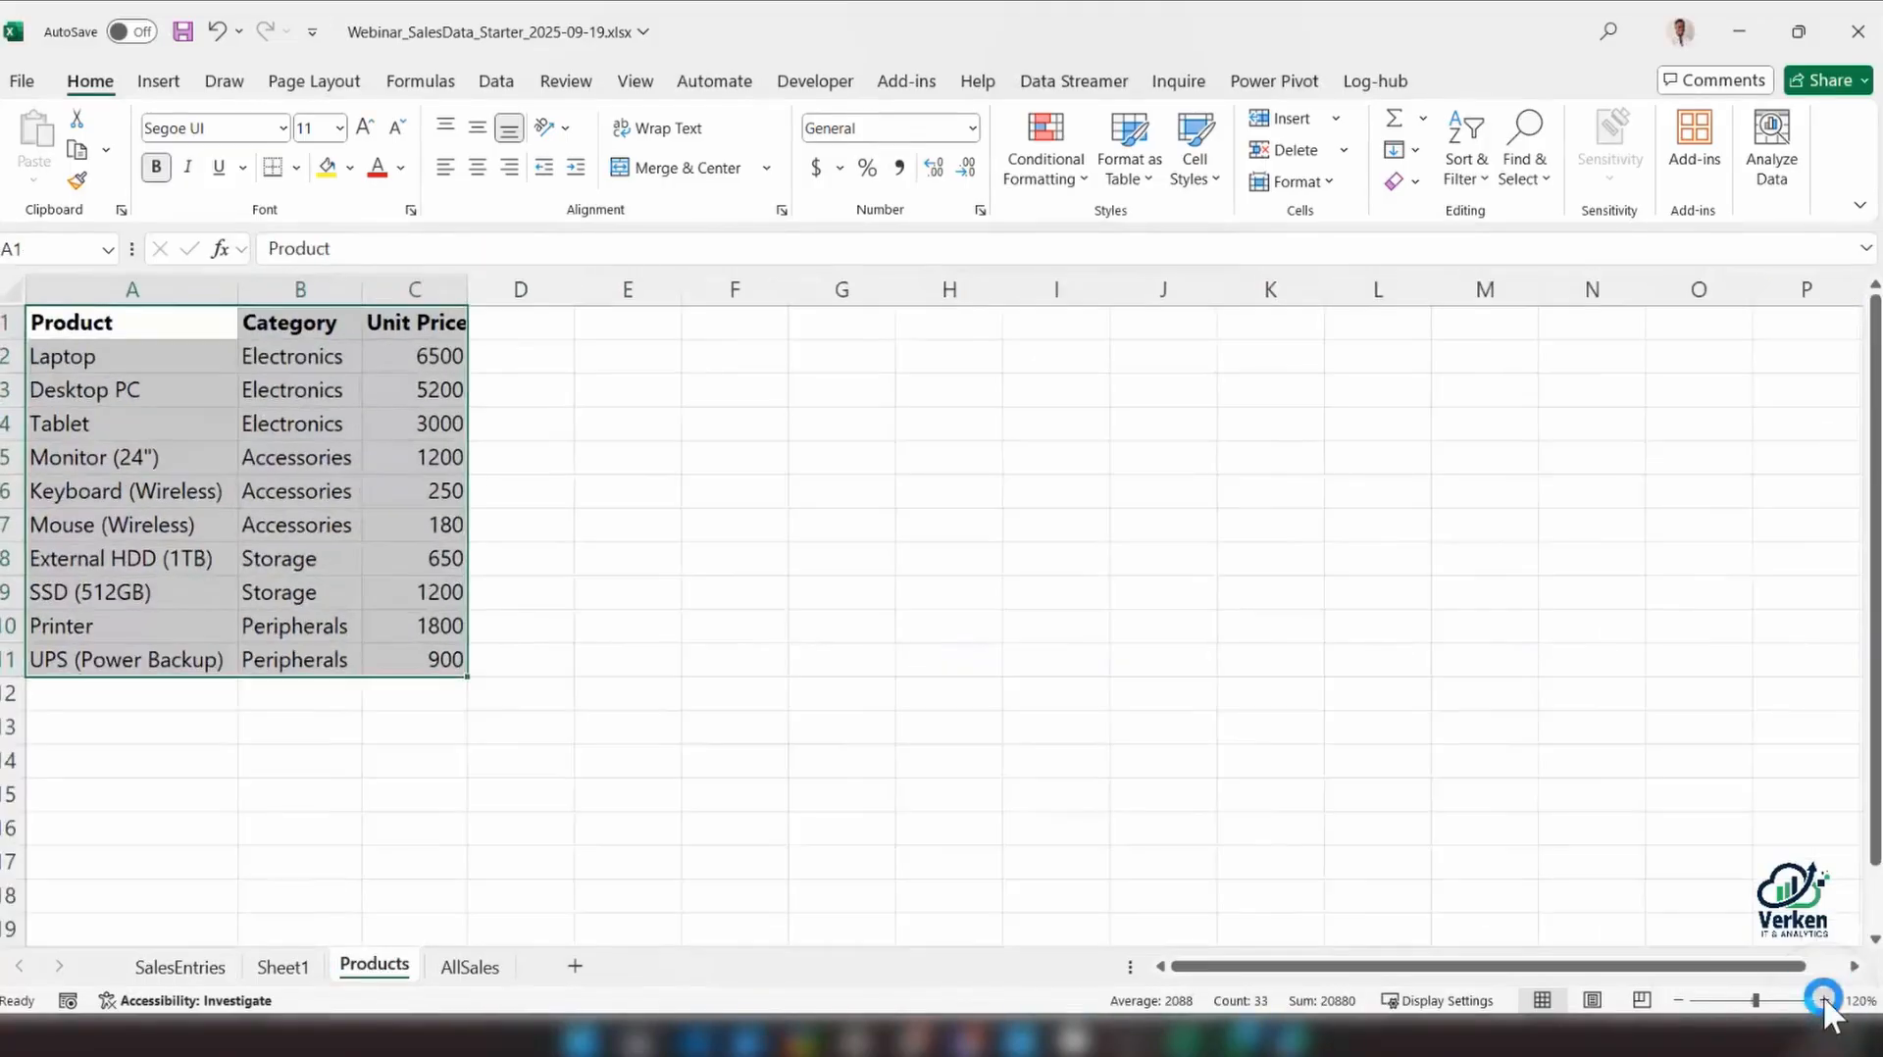
left_click(1824, 1000)
left_click(1824, 1000)
left_click(155, 551)
left_click(137, 579)
left_click_drag(137, 579, 461, 579)
left_click(180, 967)
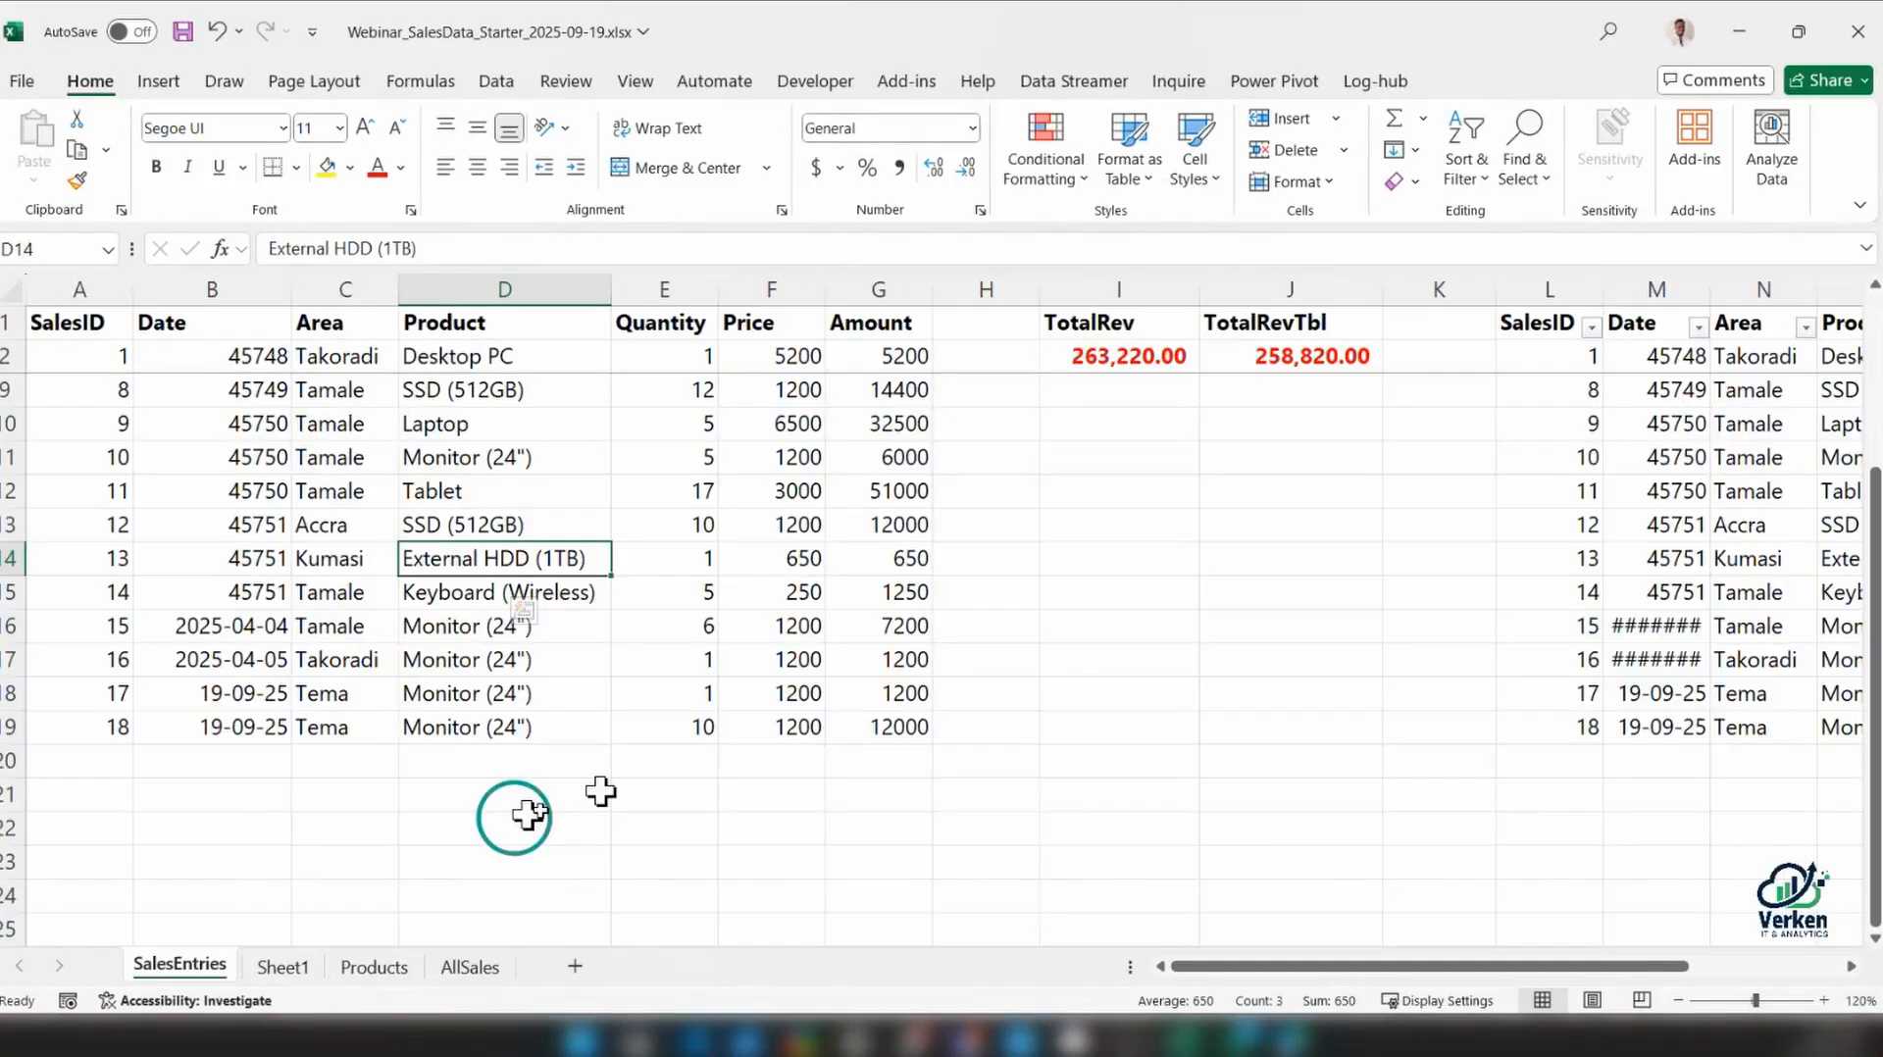
left_click(878, 557)
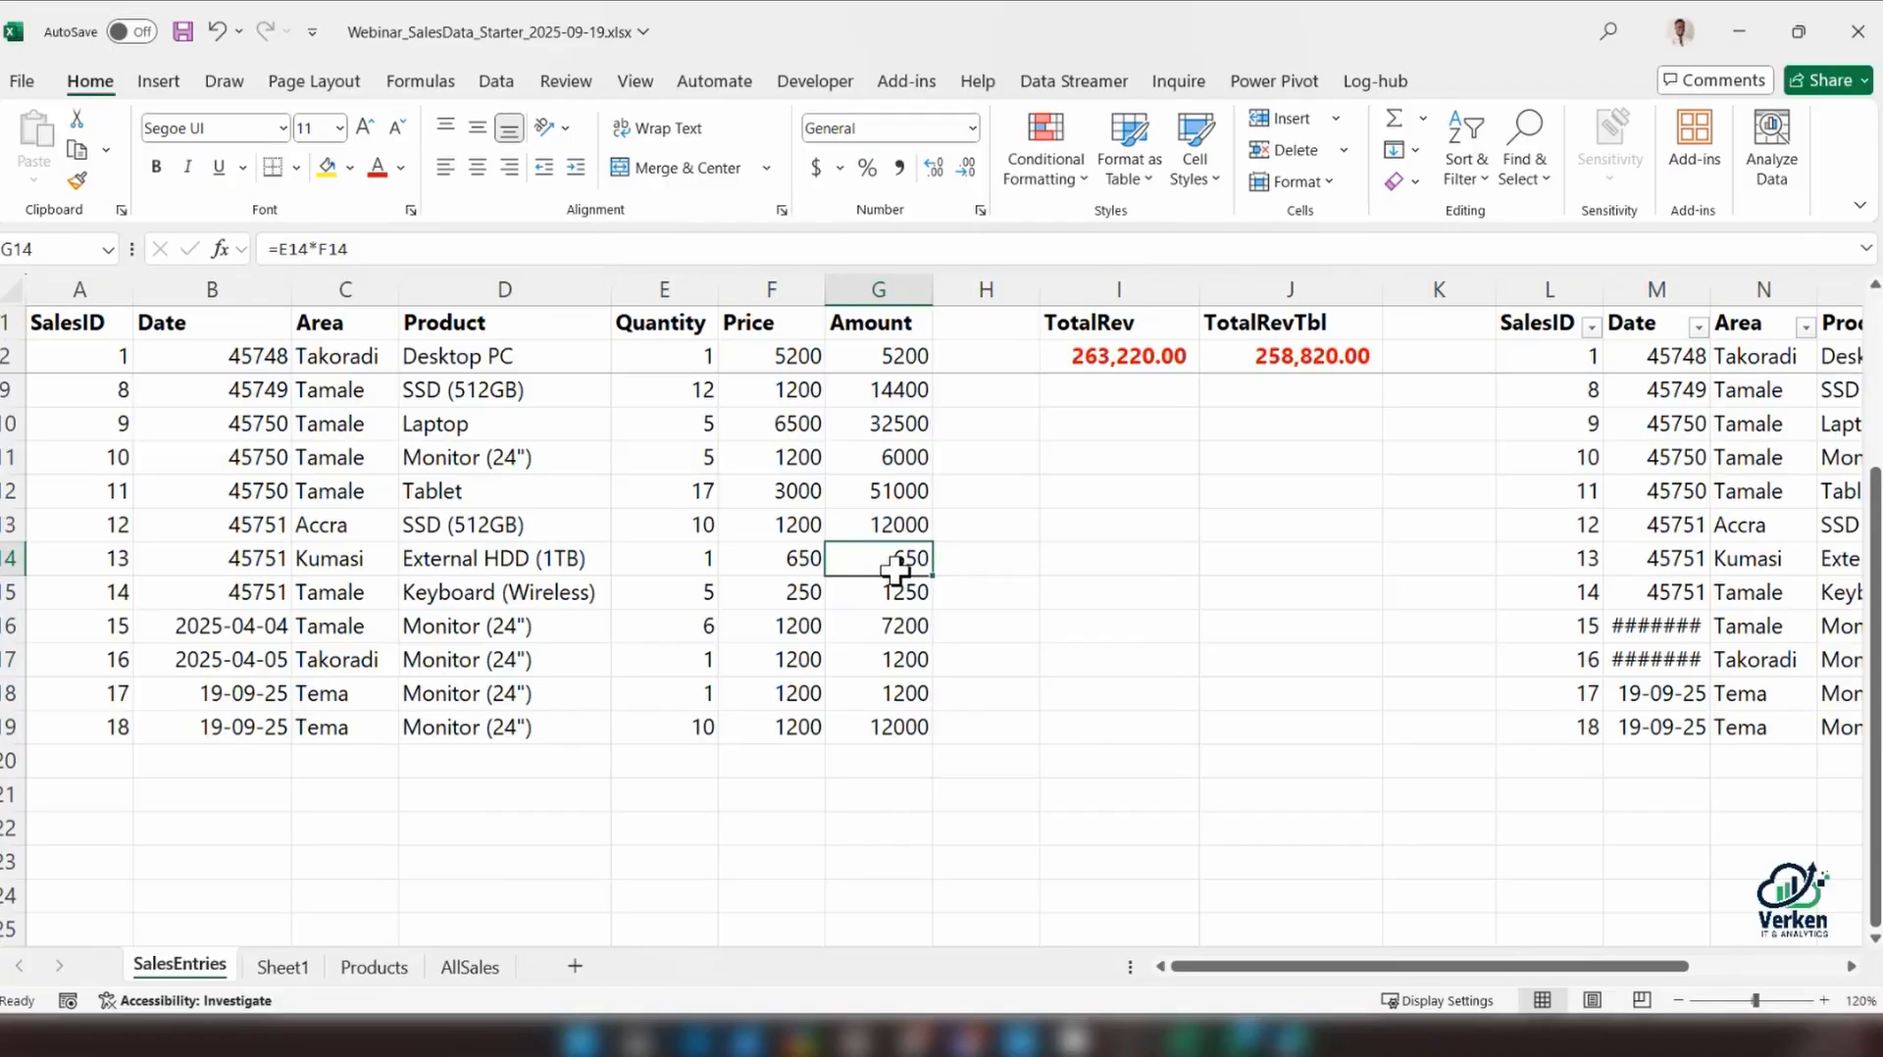
scroll(894, 568, "up", 2)
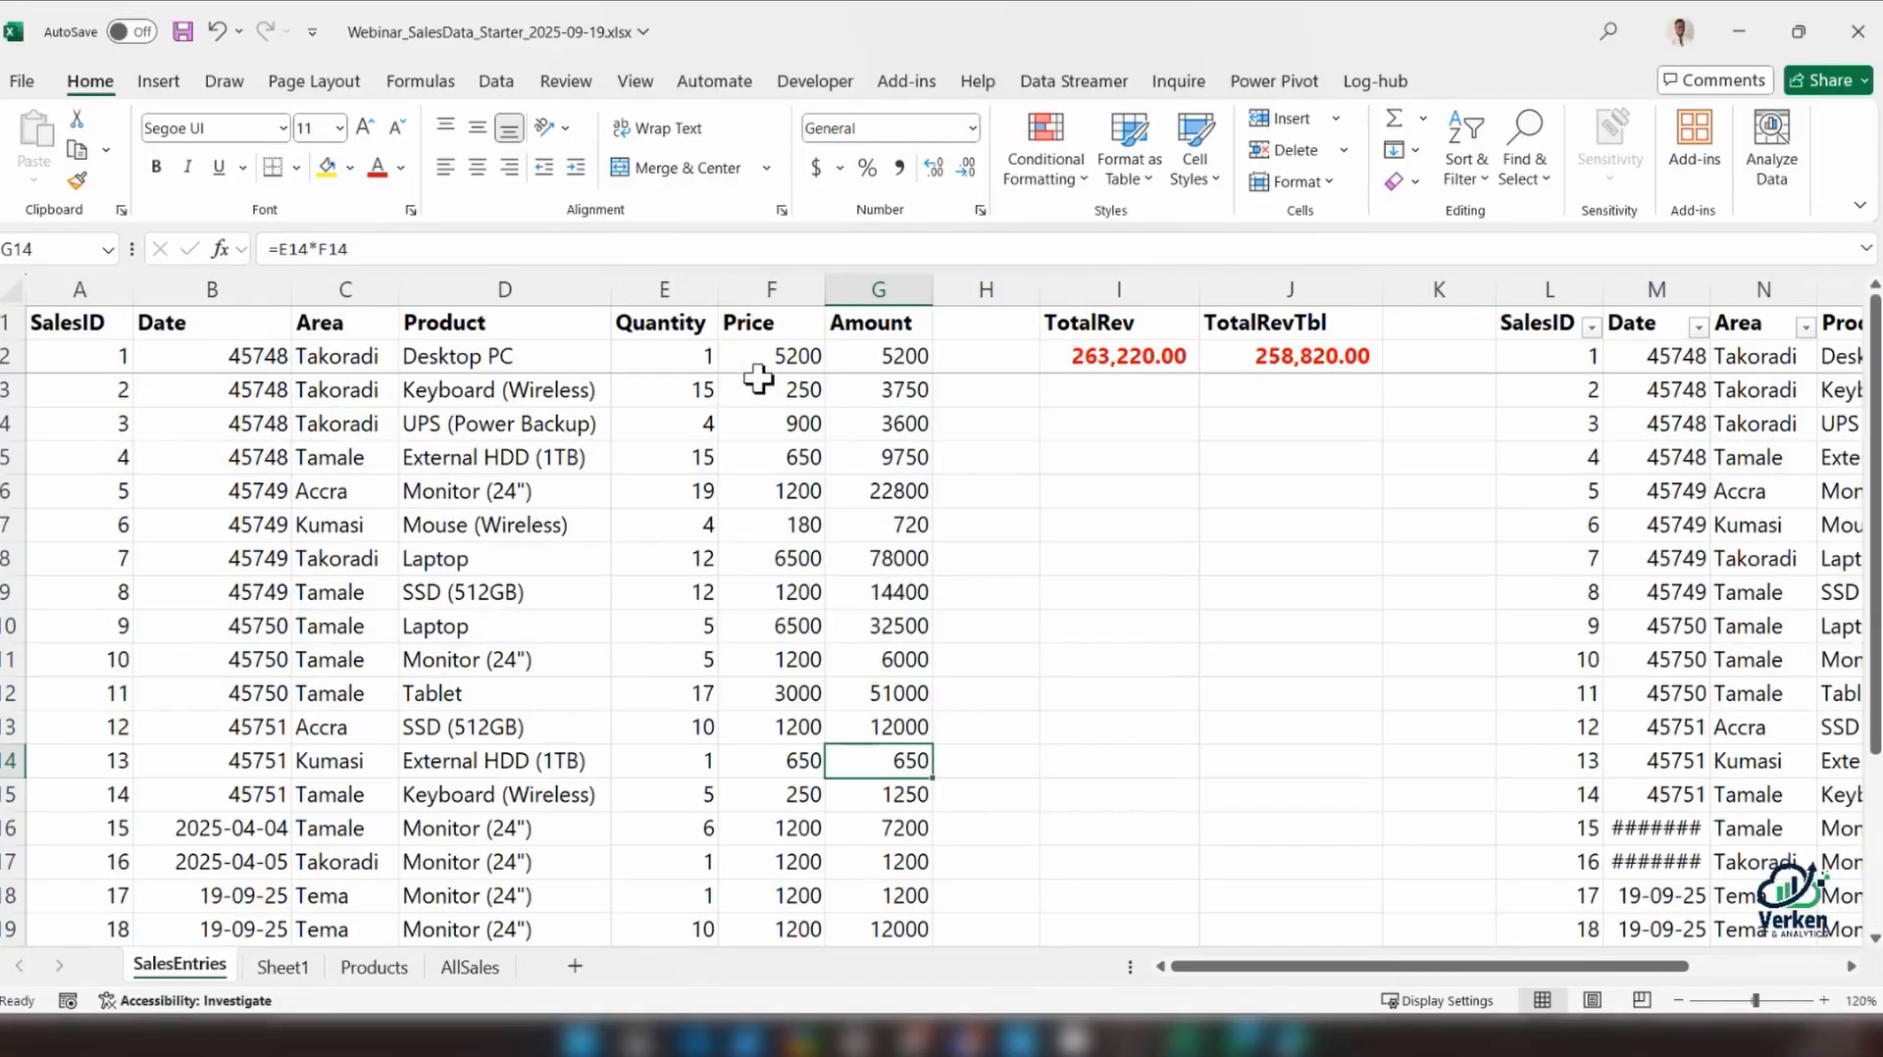
Try moving the Product column A1:A11 on the Products sheet to after Unit Price, and undo the move
left_click(374, 966)
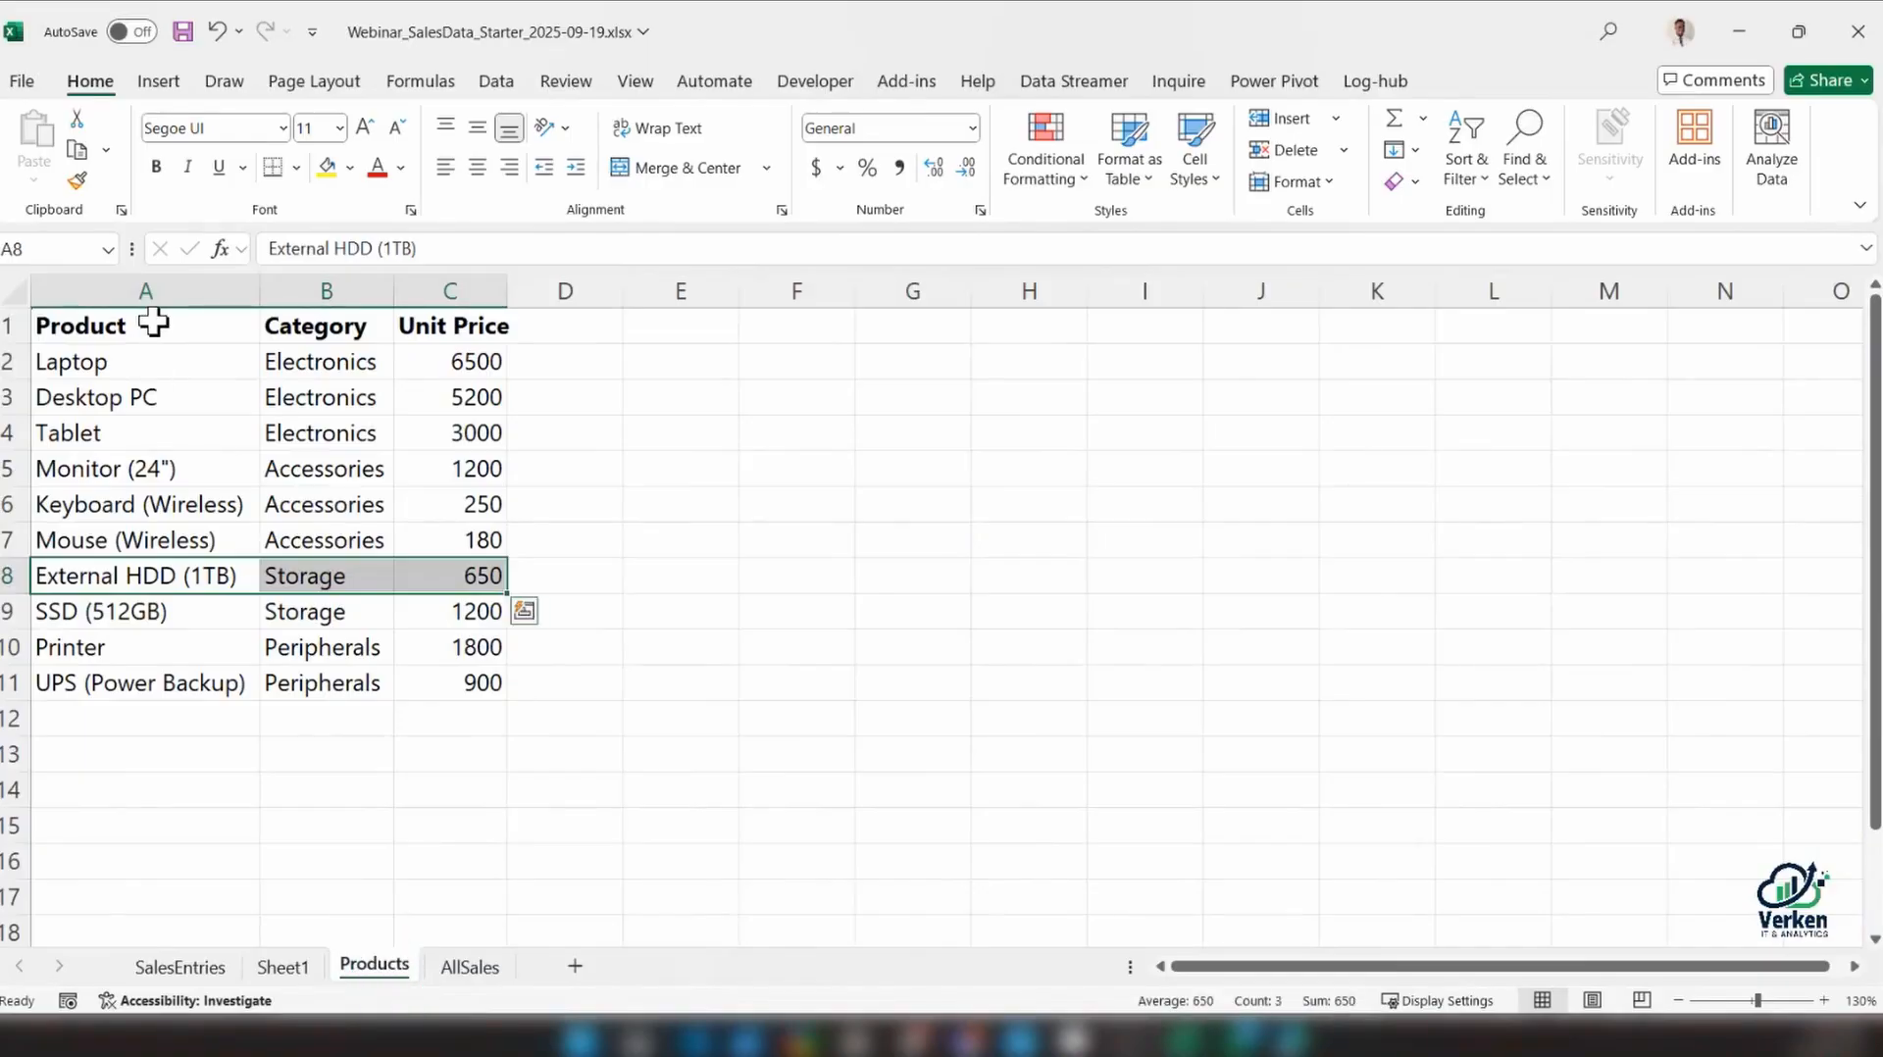
left_click(152, 328)
left_click_drag(152, 328, 164, 684)
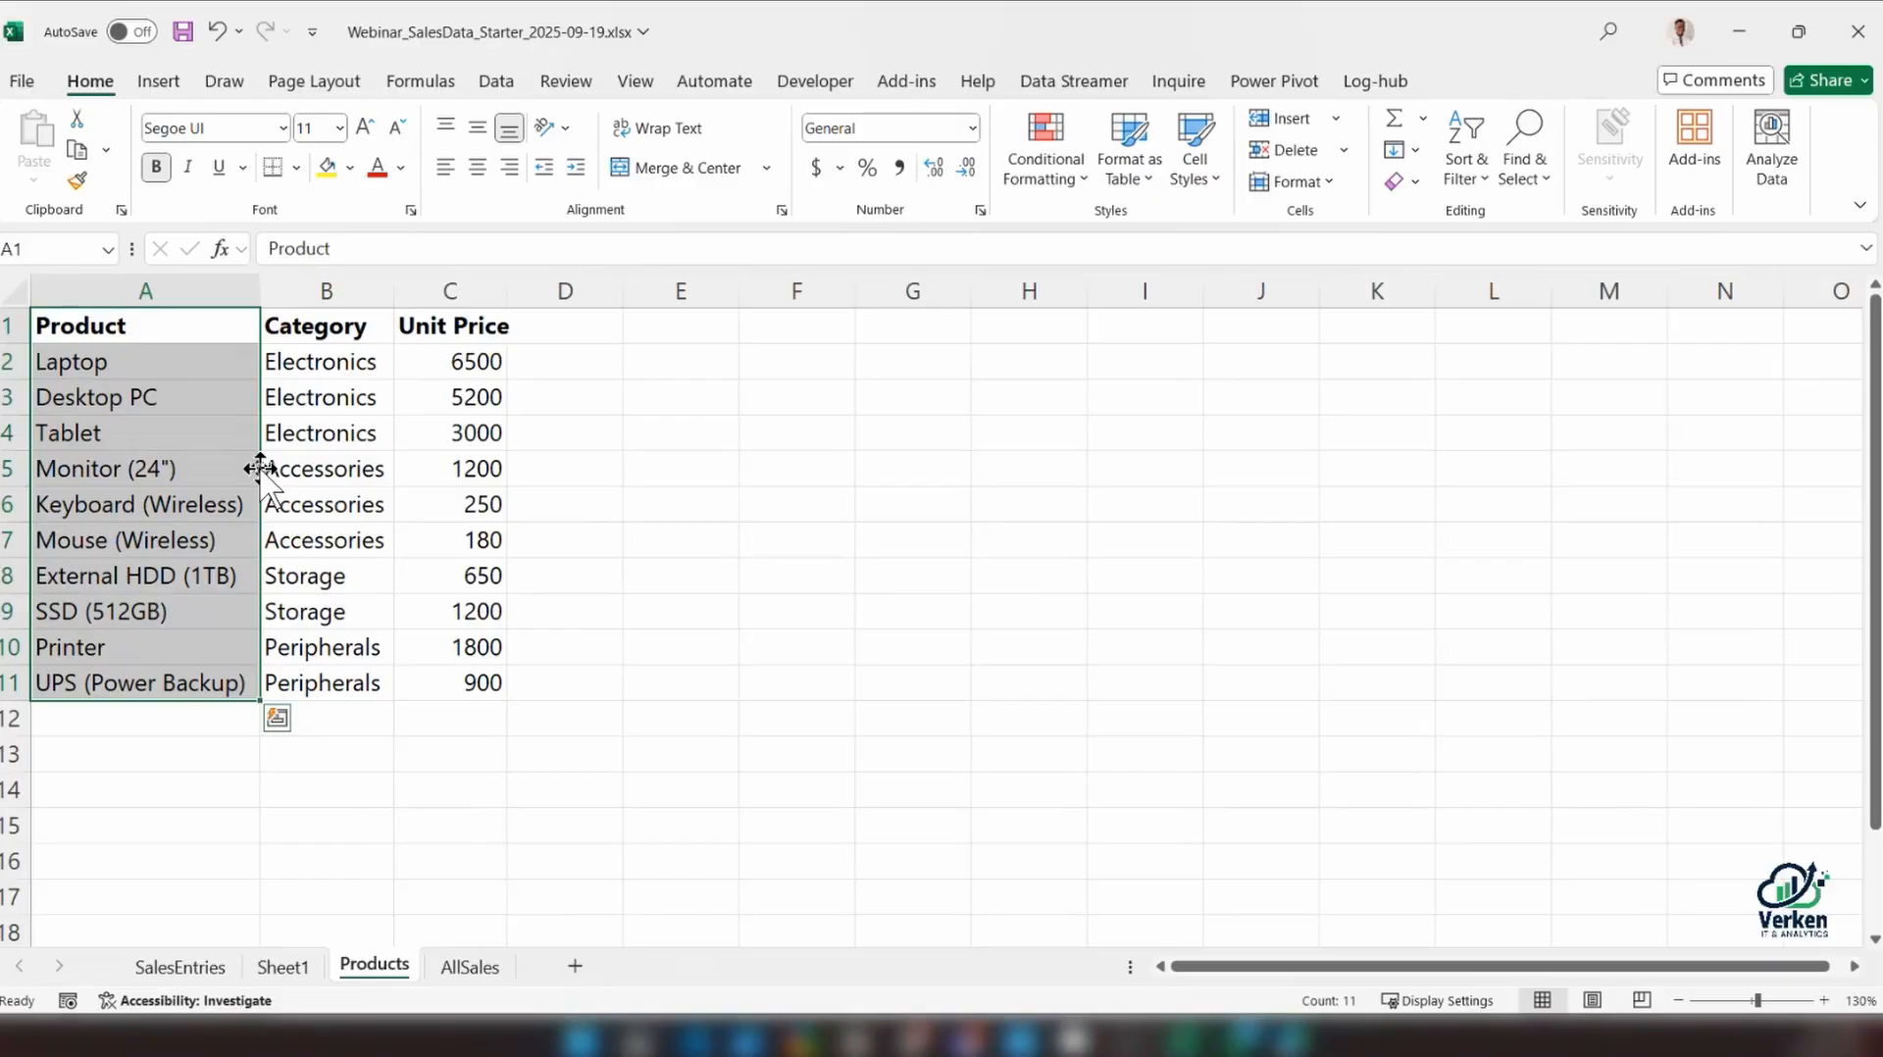
left_click_drag(258, 469, 525, 472)
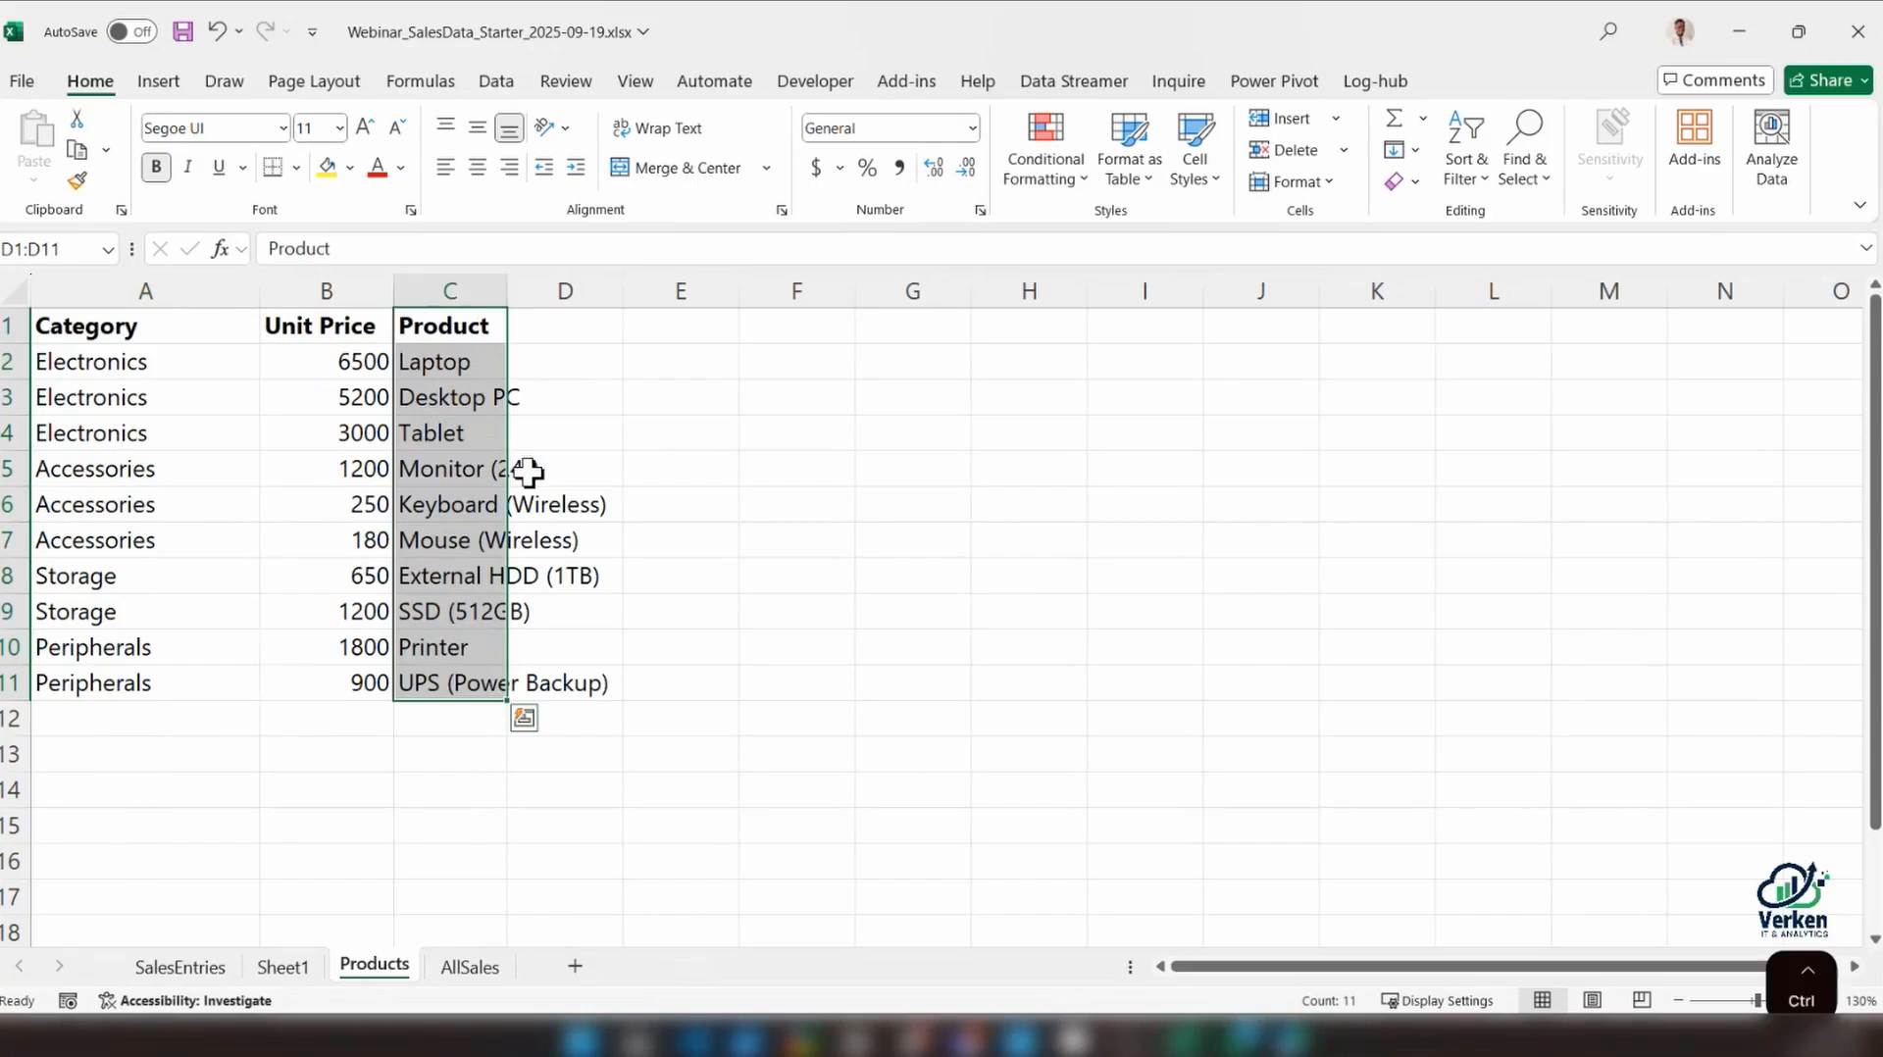
key("ctrl+z")
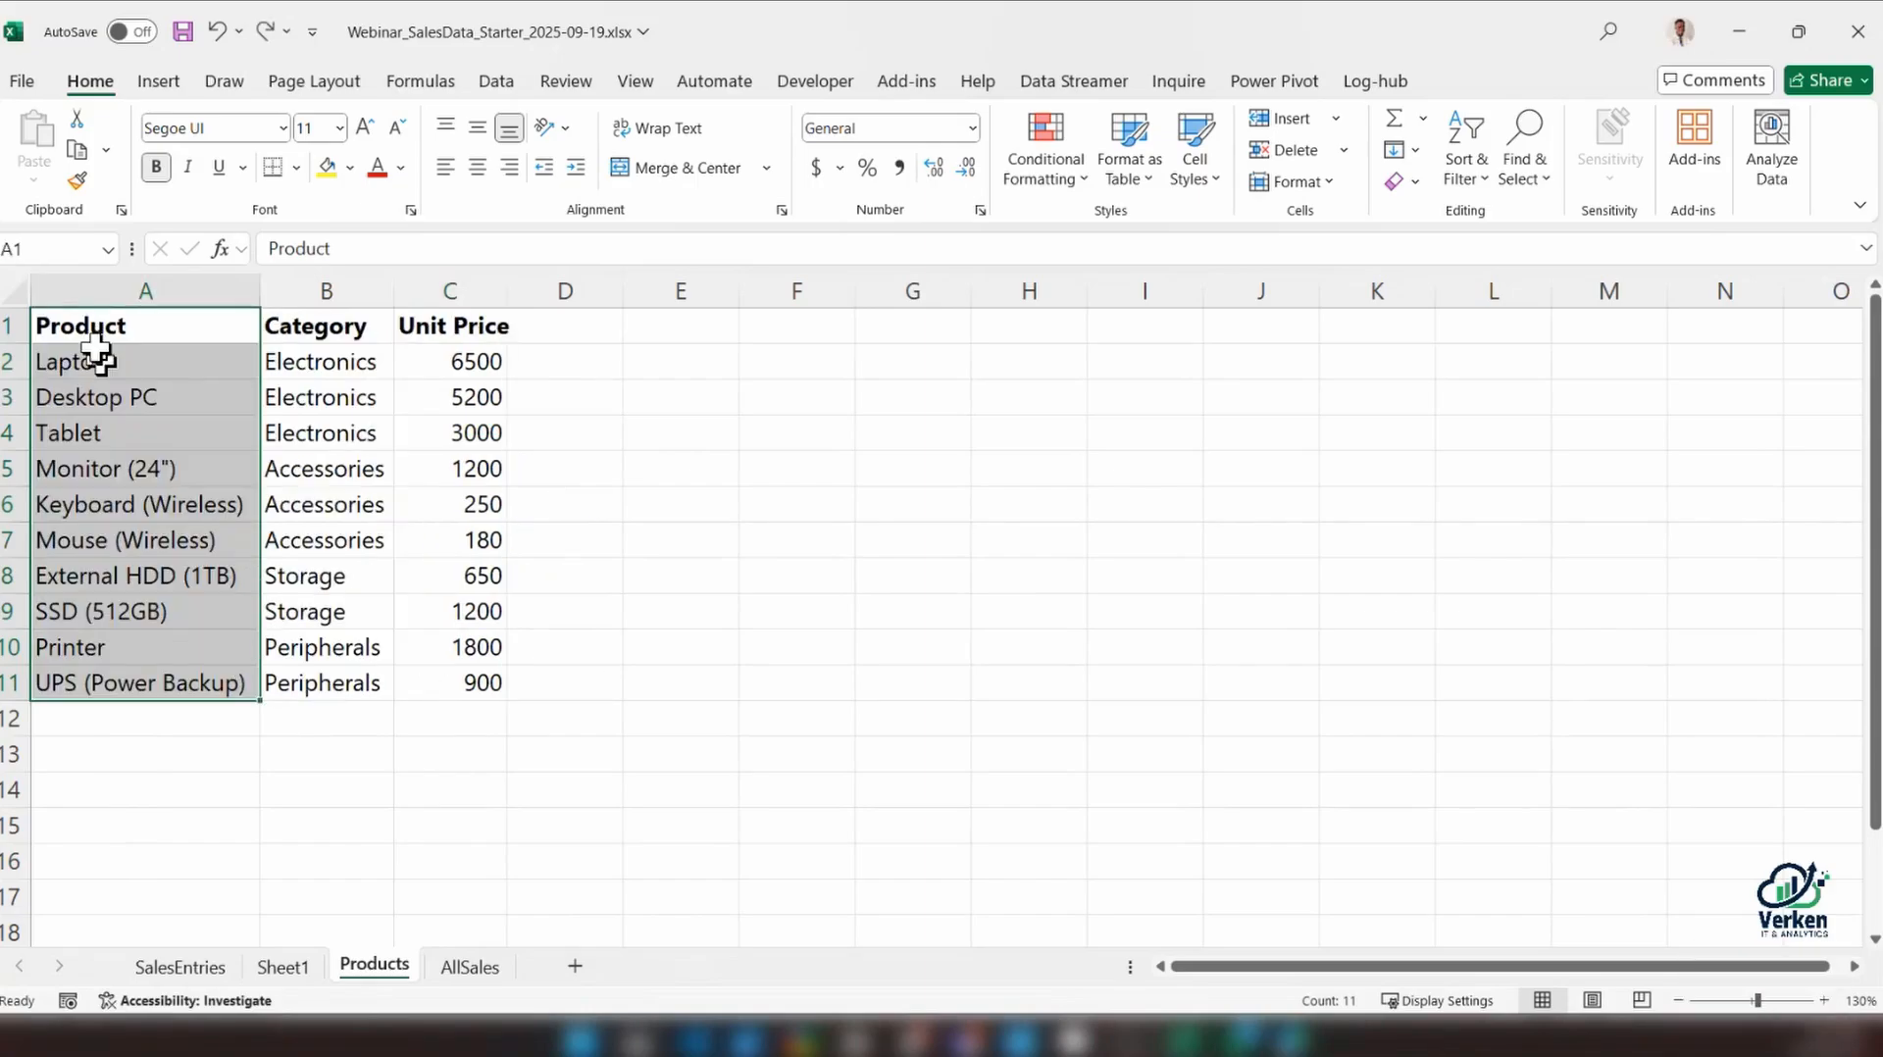
Try cutting the Product column into D1 and deleting the emptied column A on the Products sheet, and undo both changes
left_click_drag(93, 333, 117, 683)
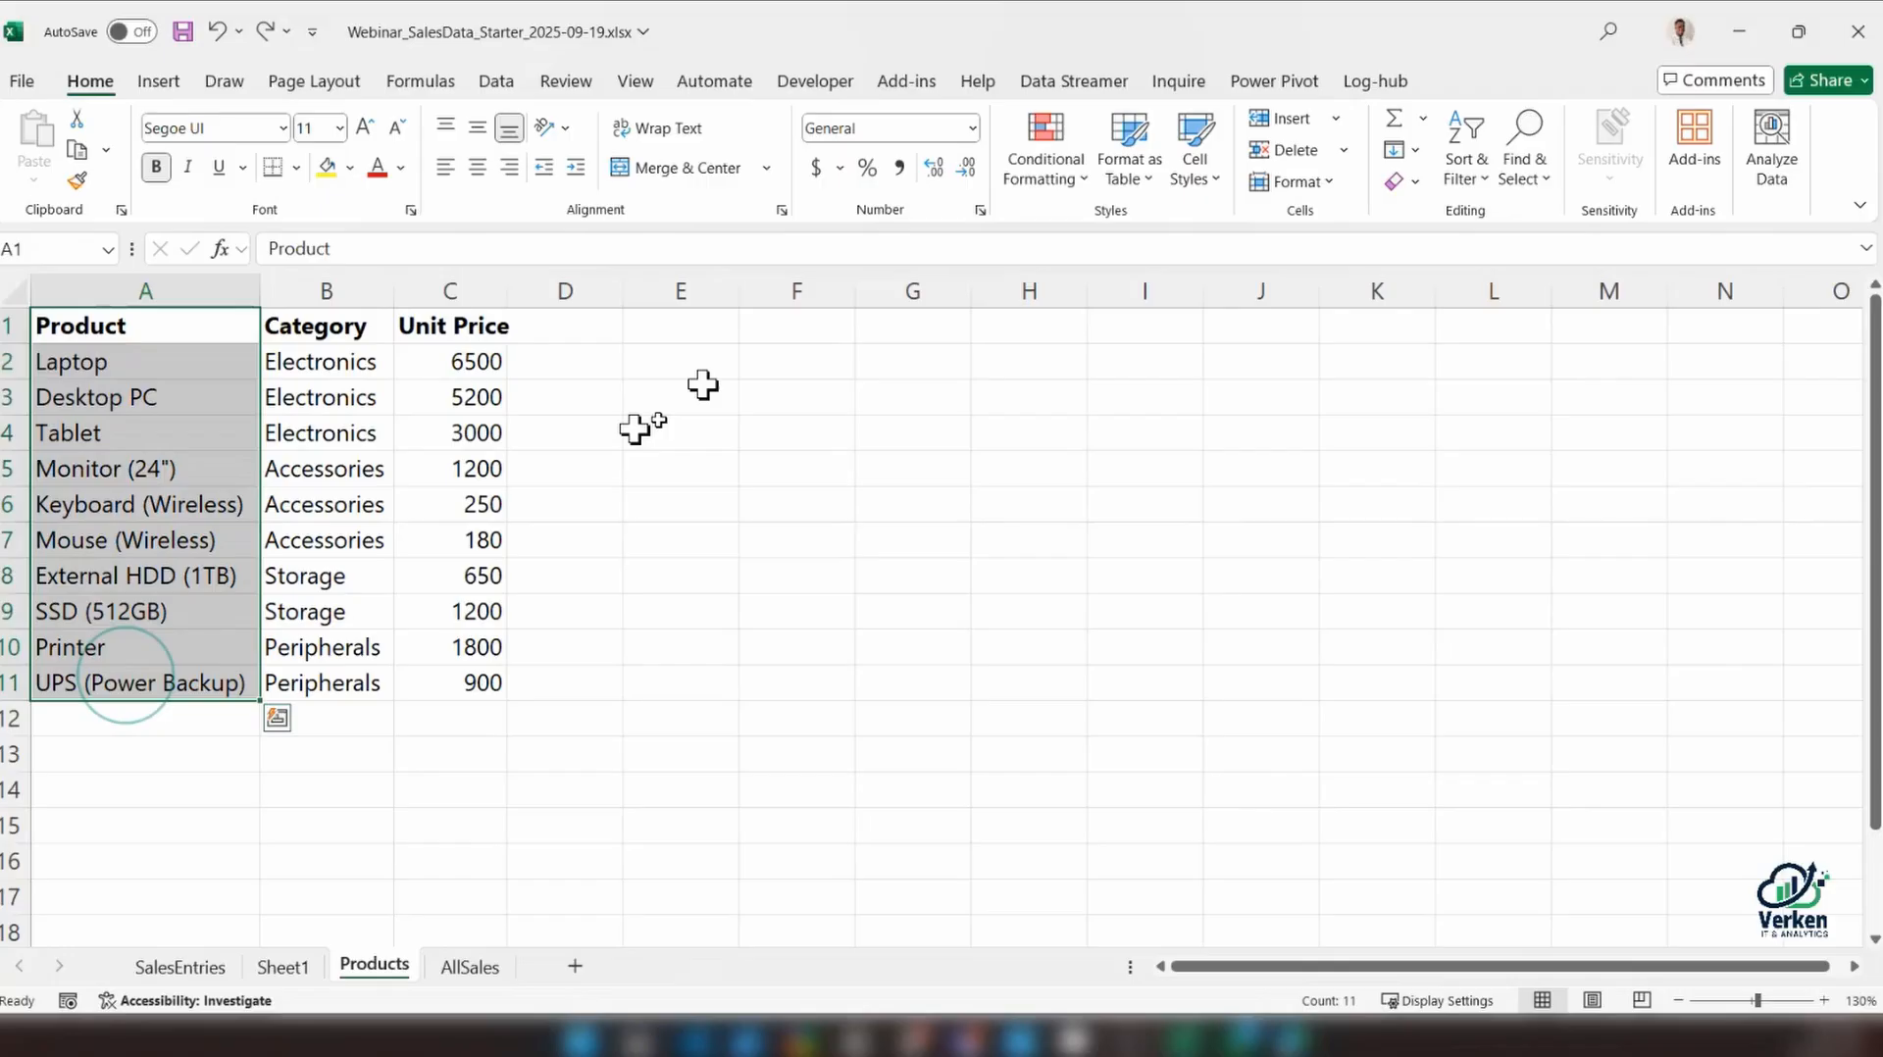
left_click_drag(164, 329, 169, 688)
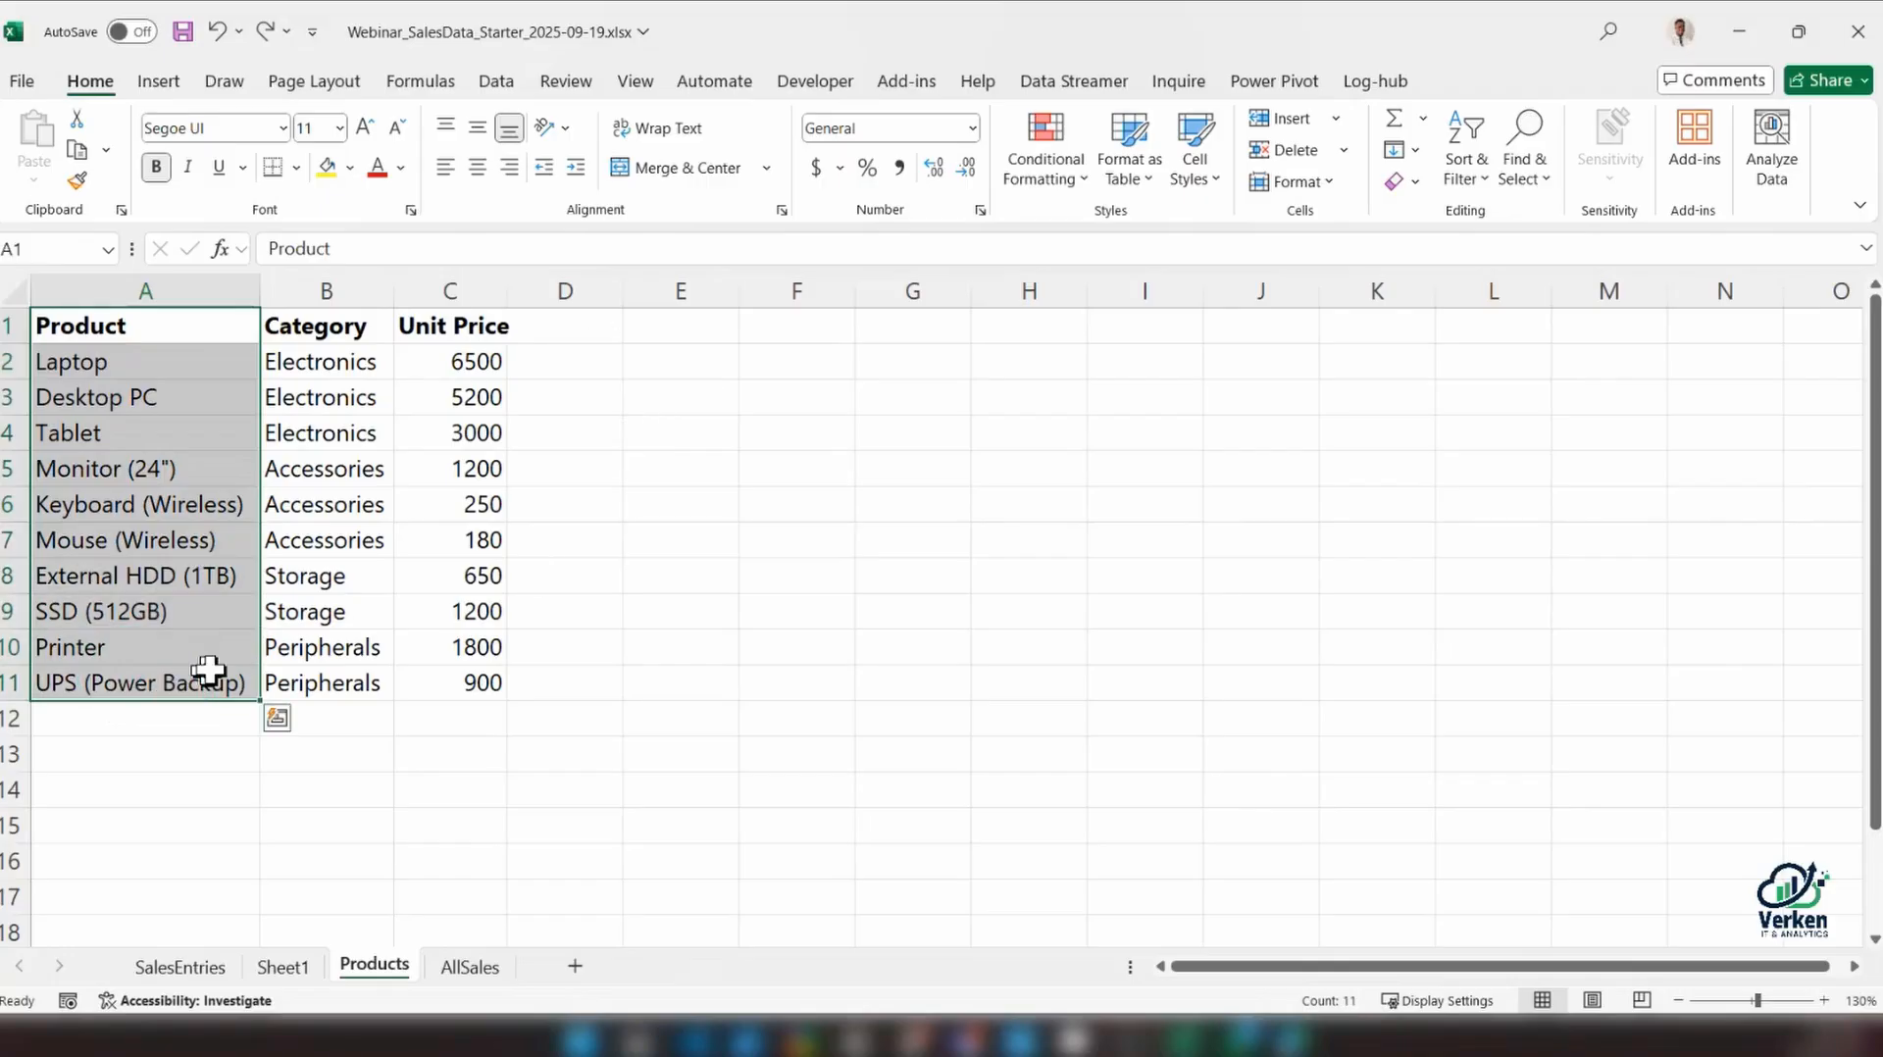
key("ctrl+x")
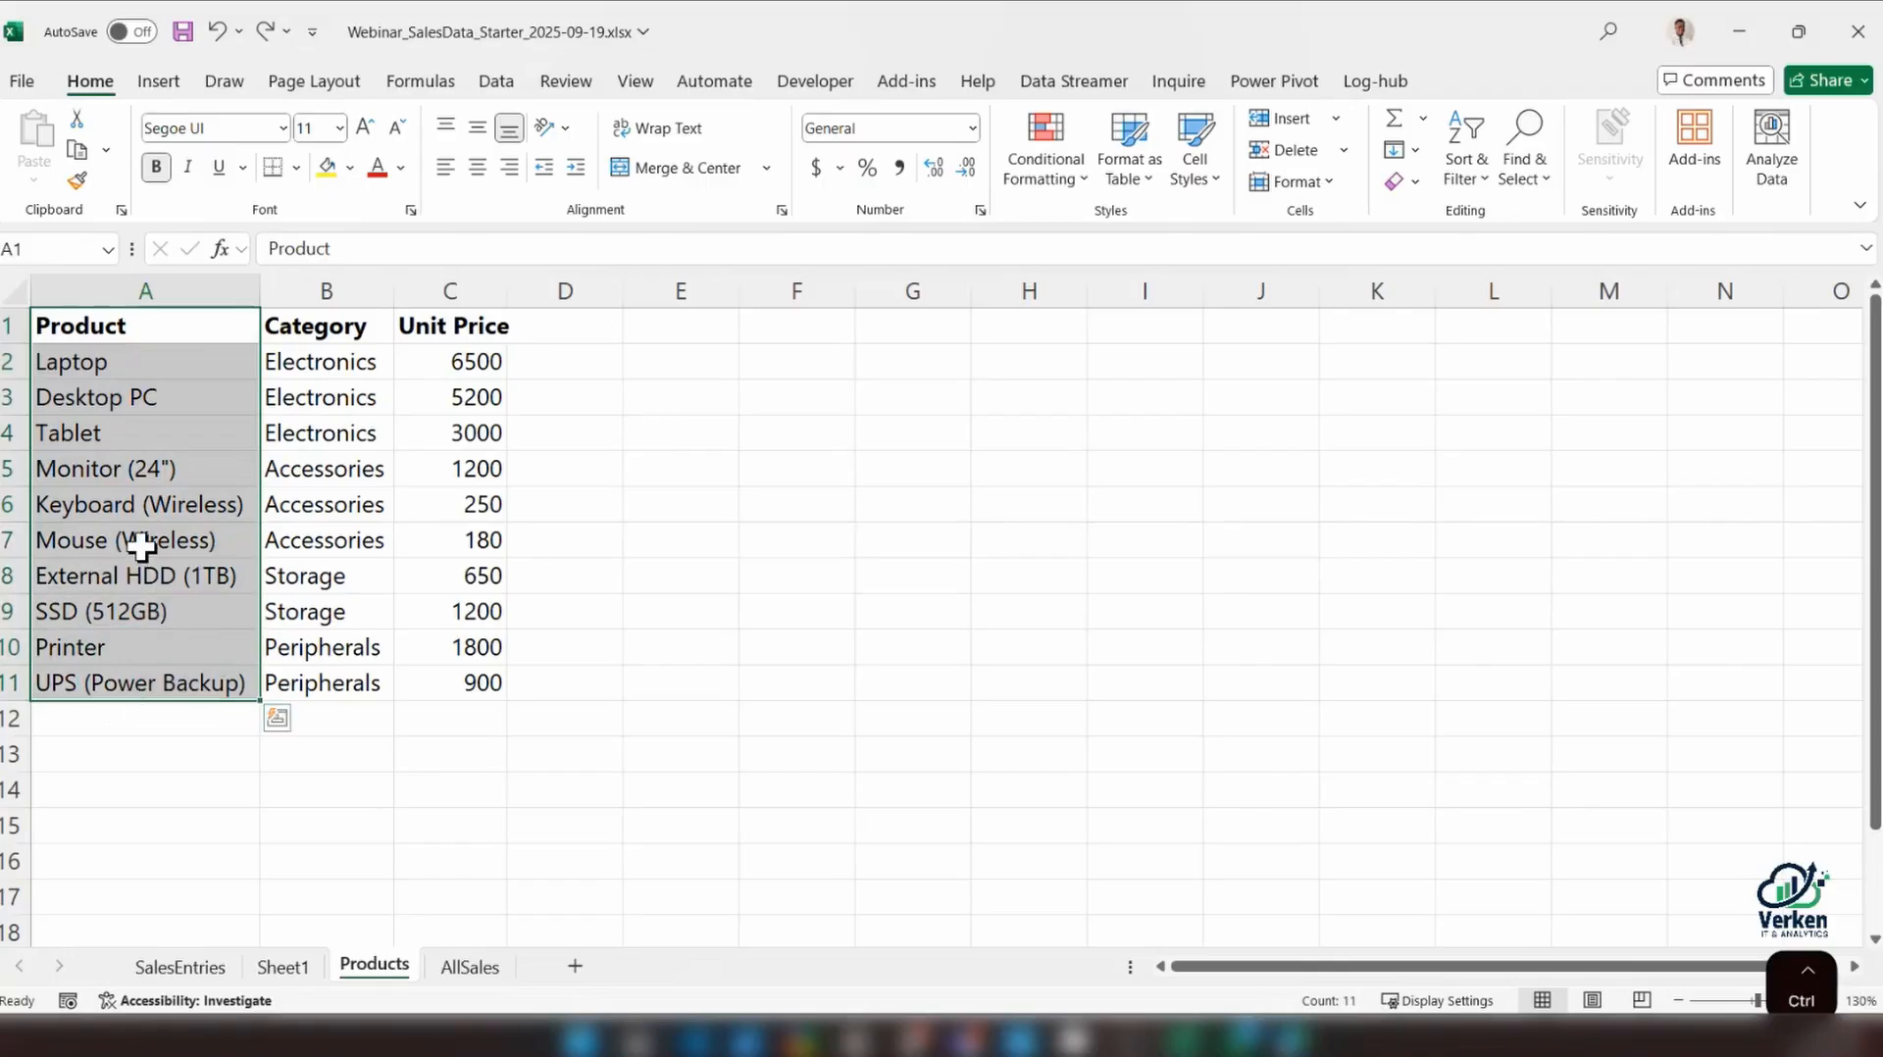
left_click(592, 326)
key("ctrl+v")
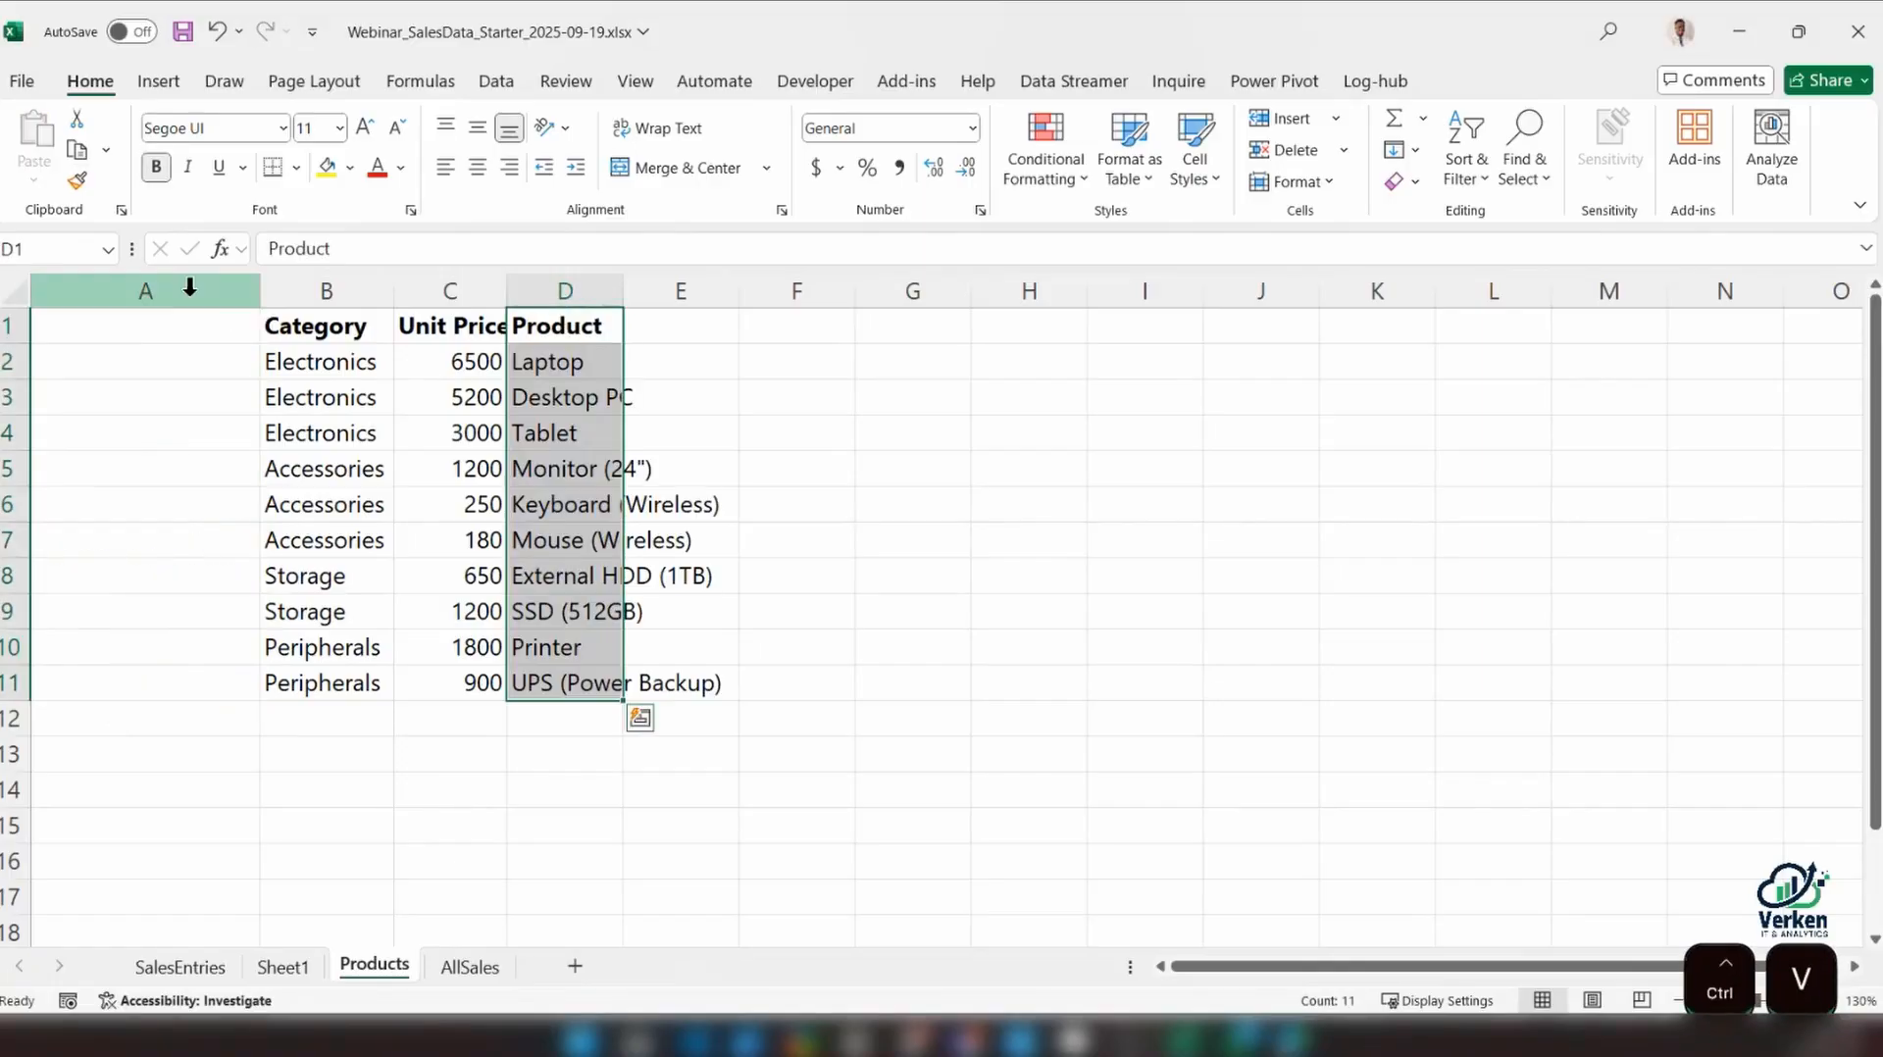
right_click(189, 291)
left_click(294, 581)
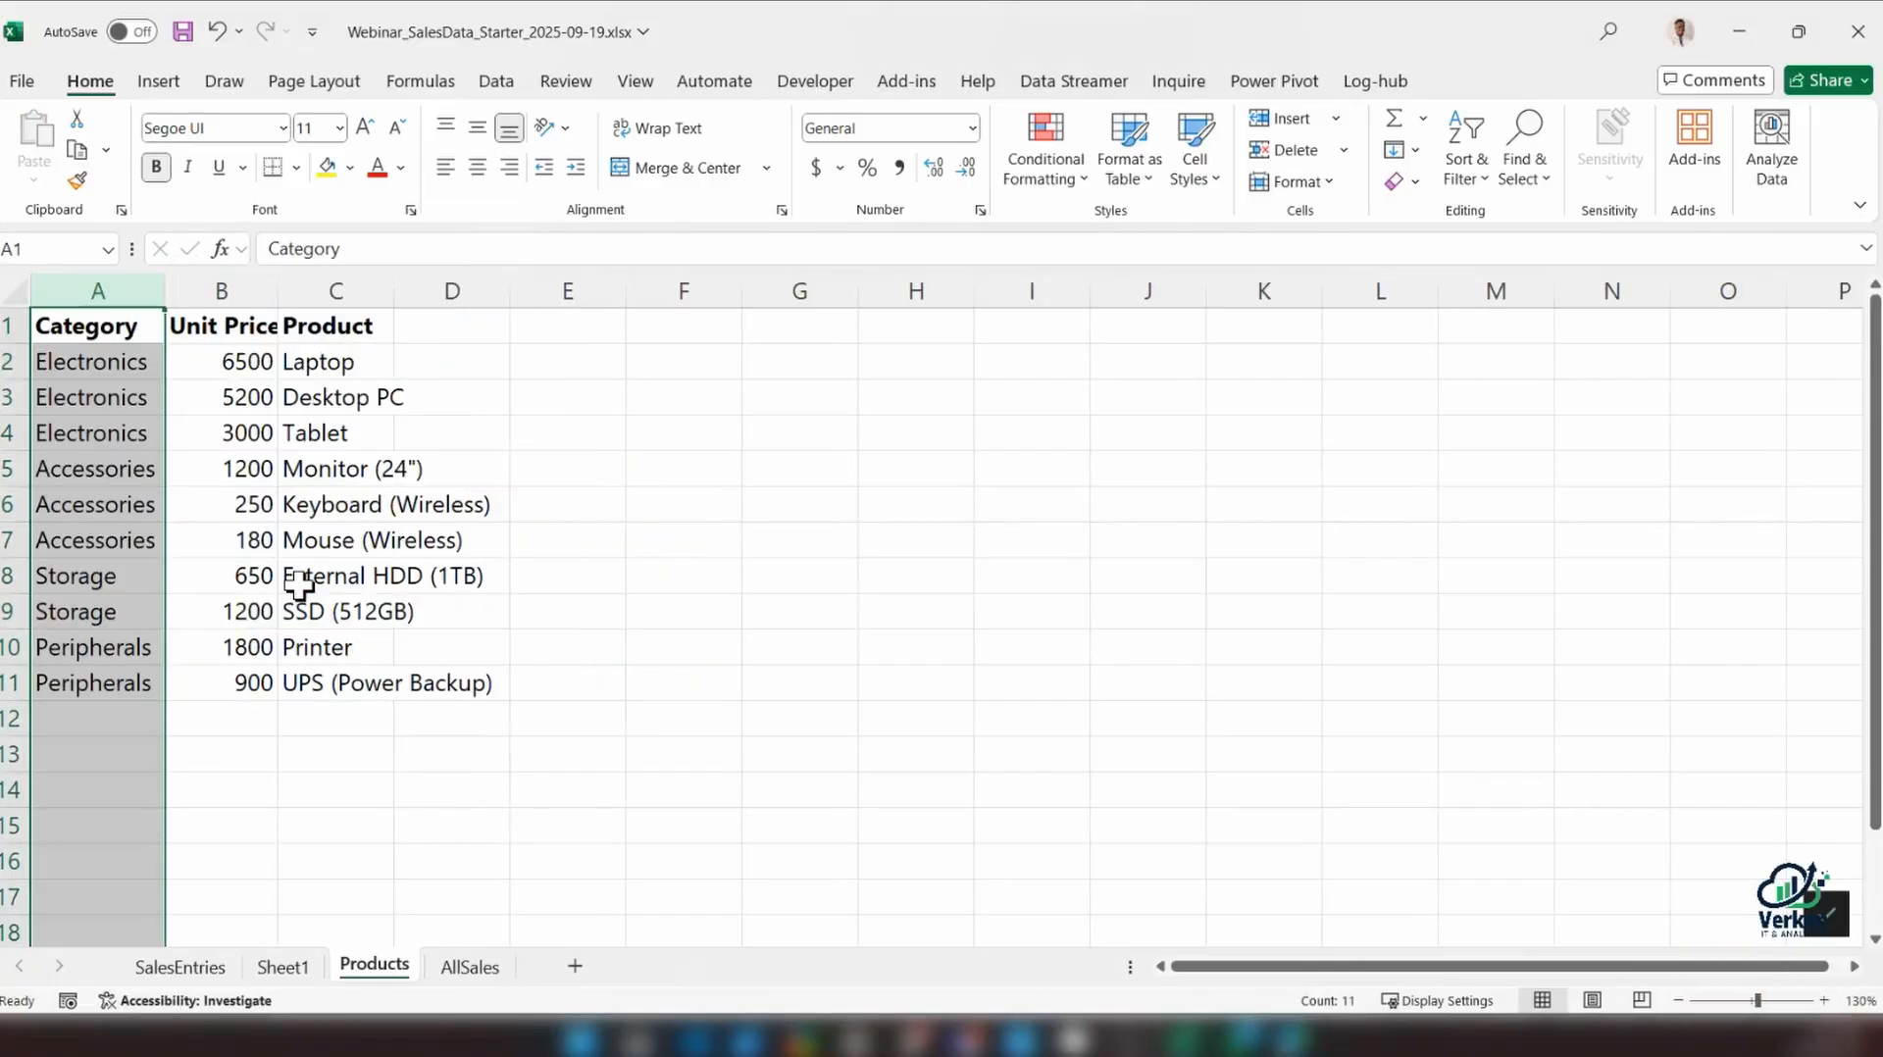
key("ctrl+z")
key("ctrl+z")
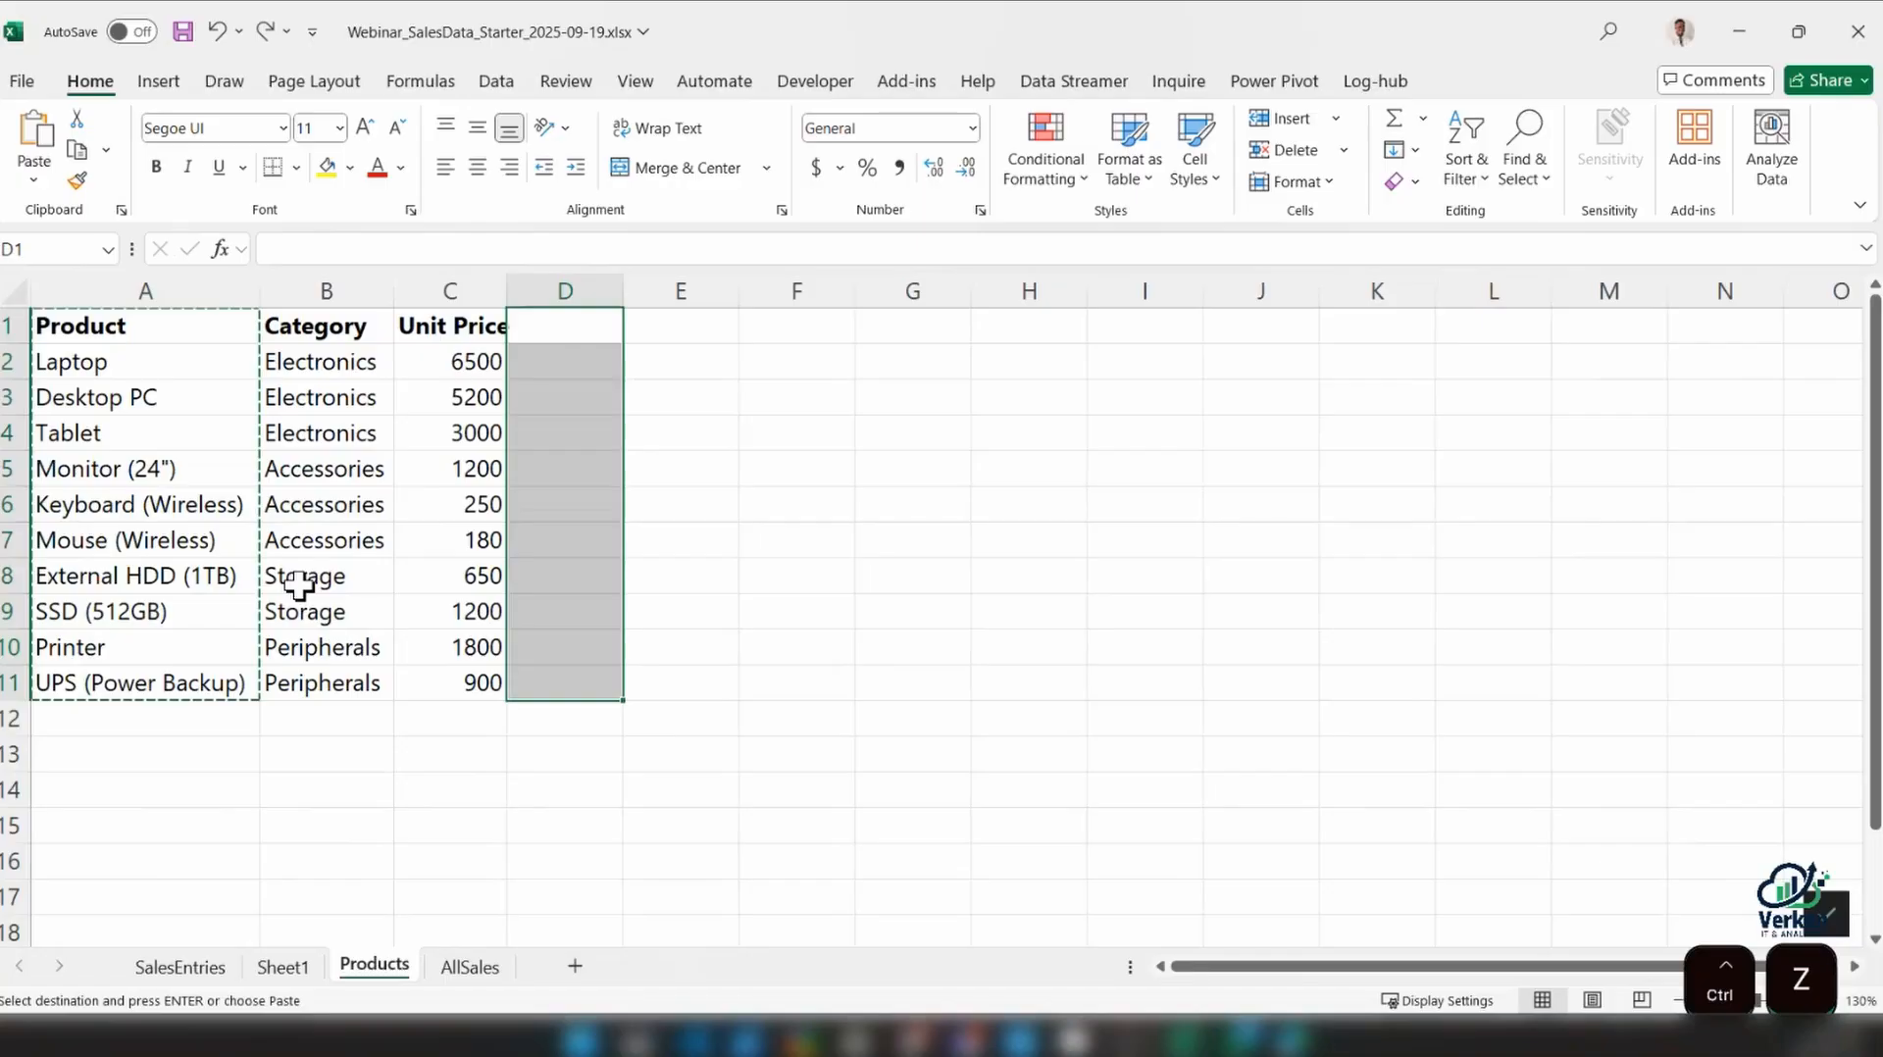
Move the Product column to after Unit Price on the Products sheet and autofit the width of column C
left_click_drag(147, 326, 153, 713)
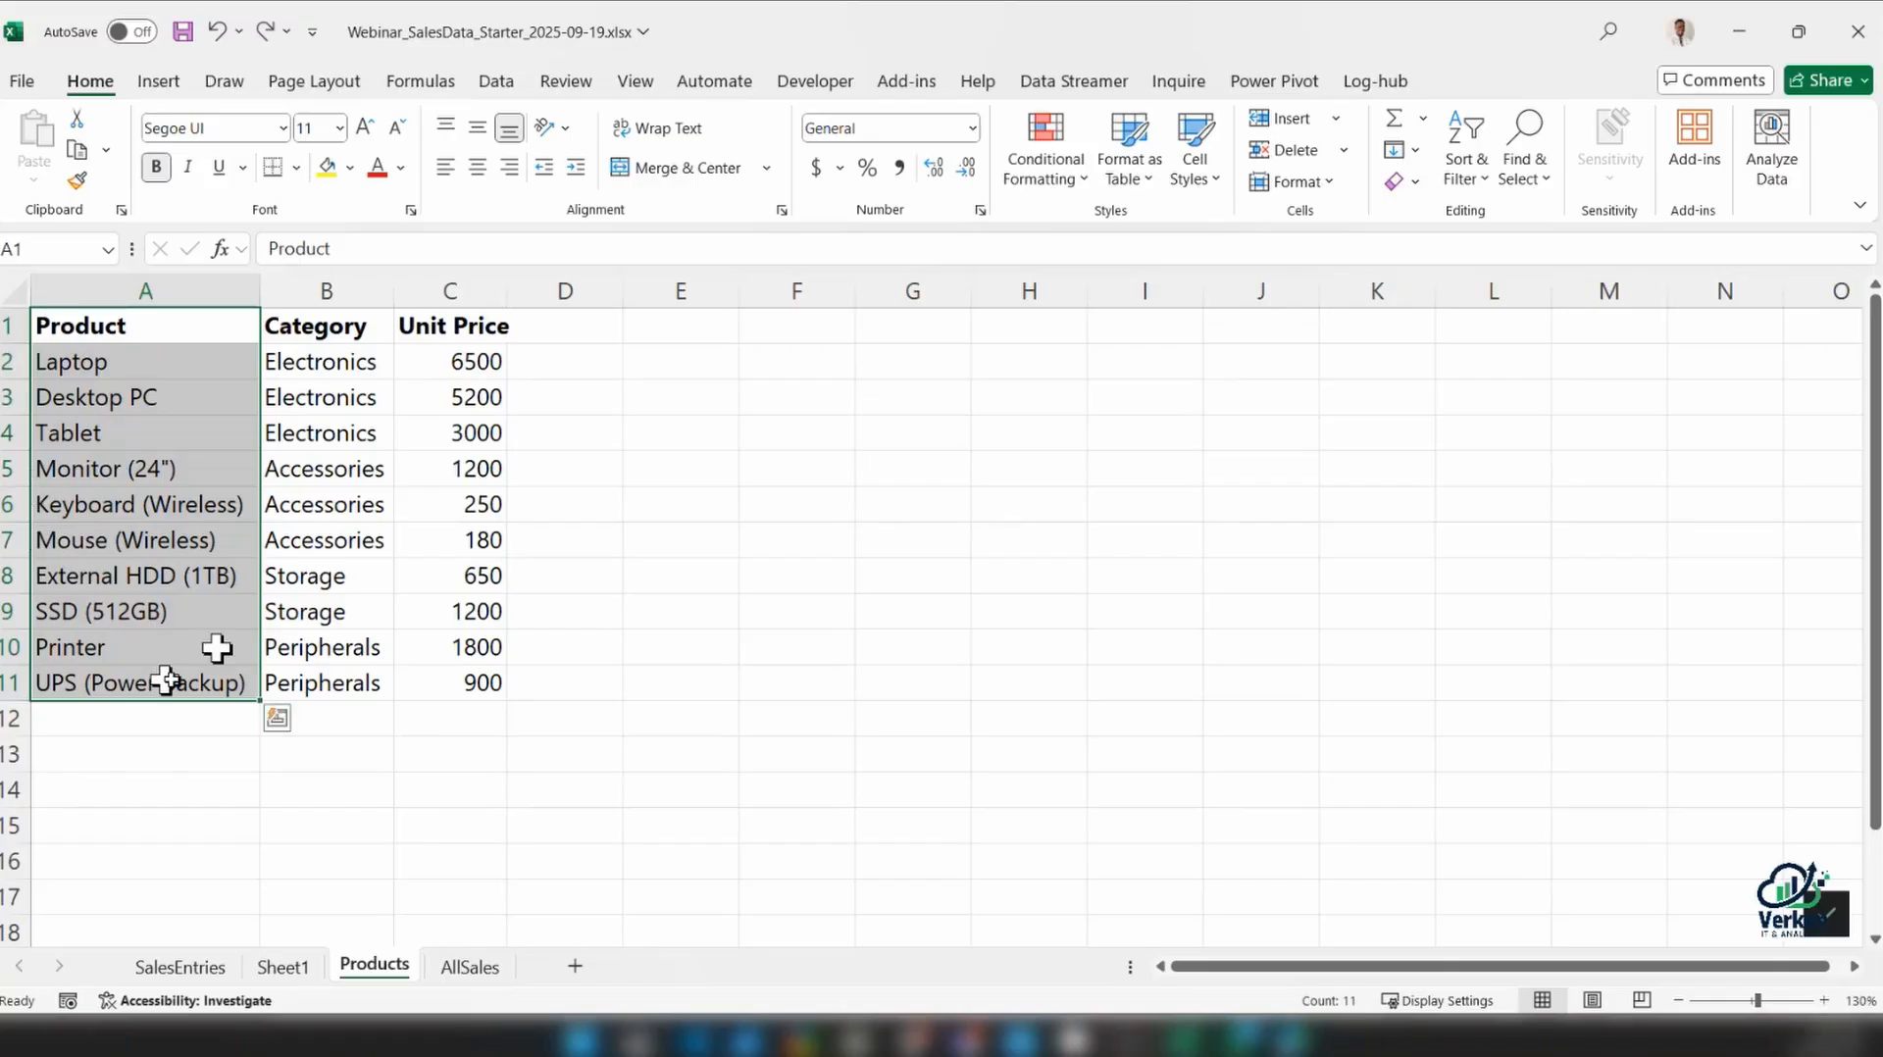
left_click_drag(261, 549, 511, 475)
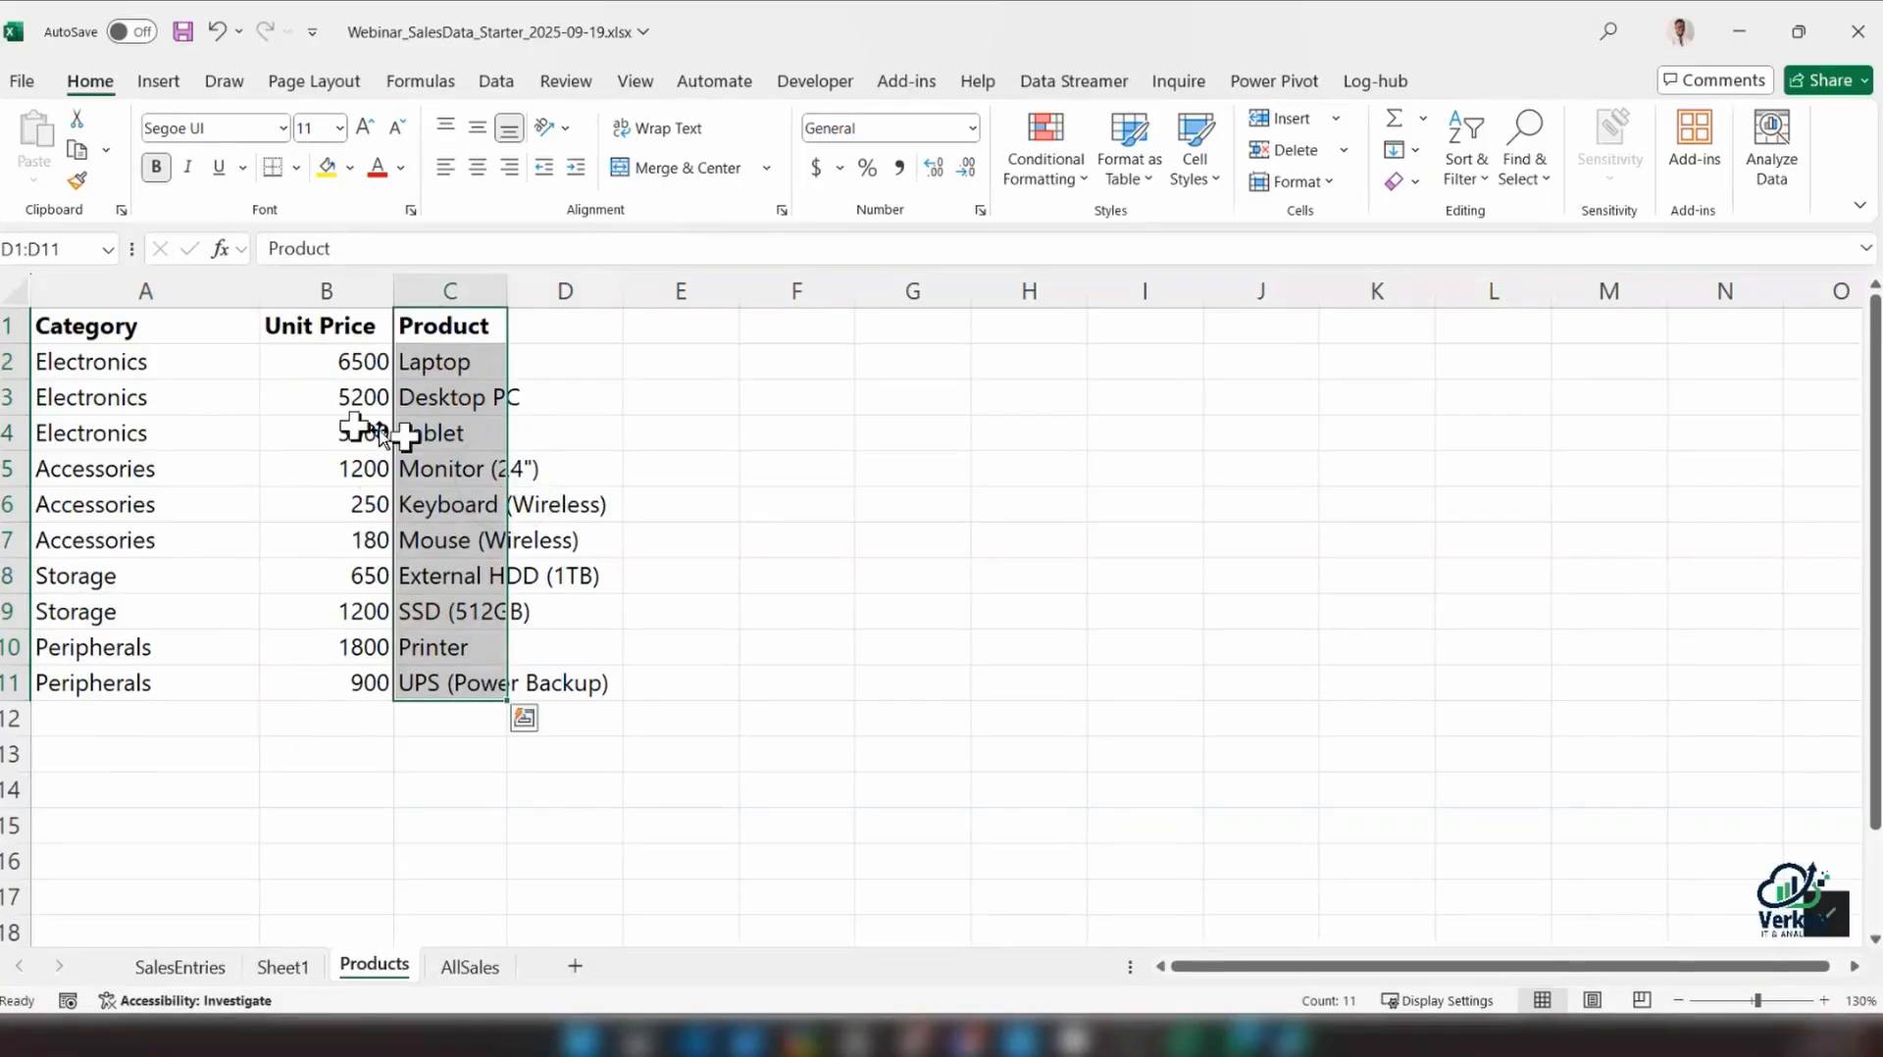
double_click(507, 290)
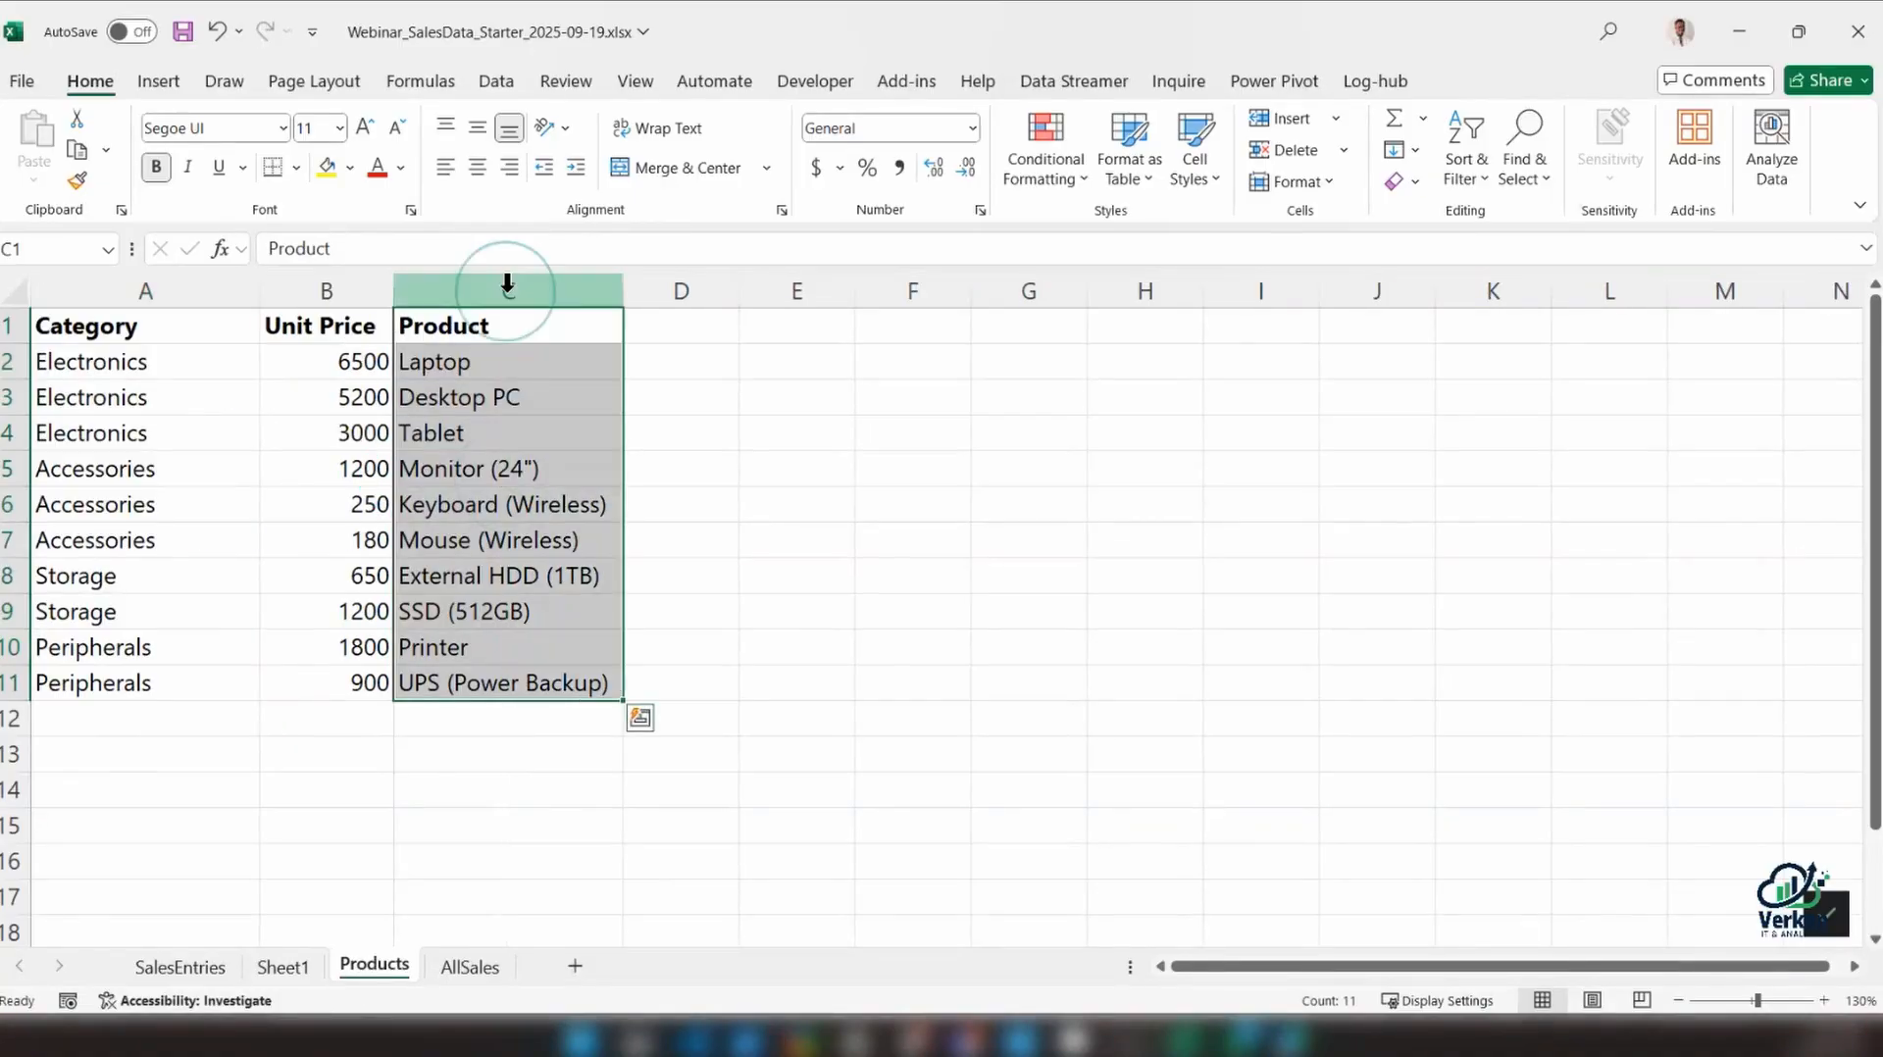
Inspect the VLOOKUP in F2 of SalesEntries and compare its table array with the rearranged columns on the Products sheet
left_click(179, 968)
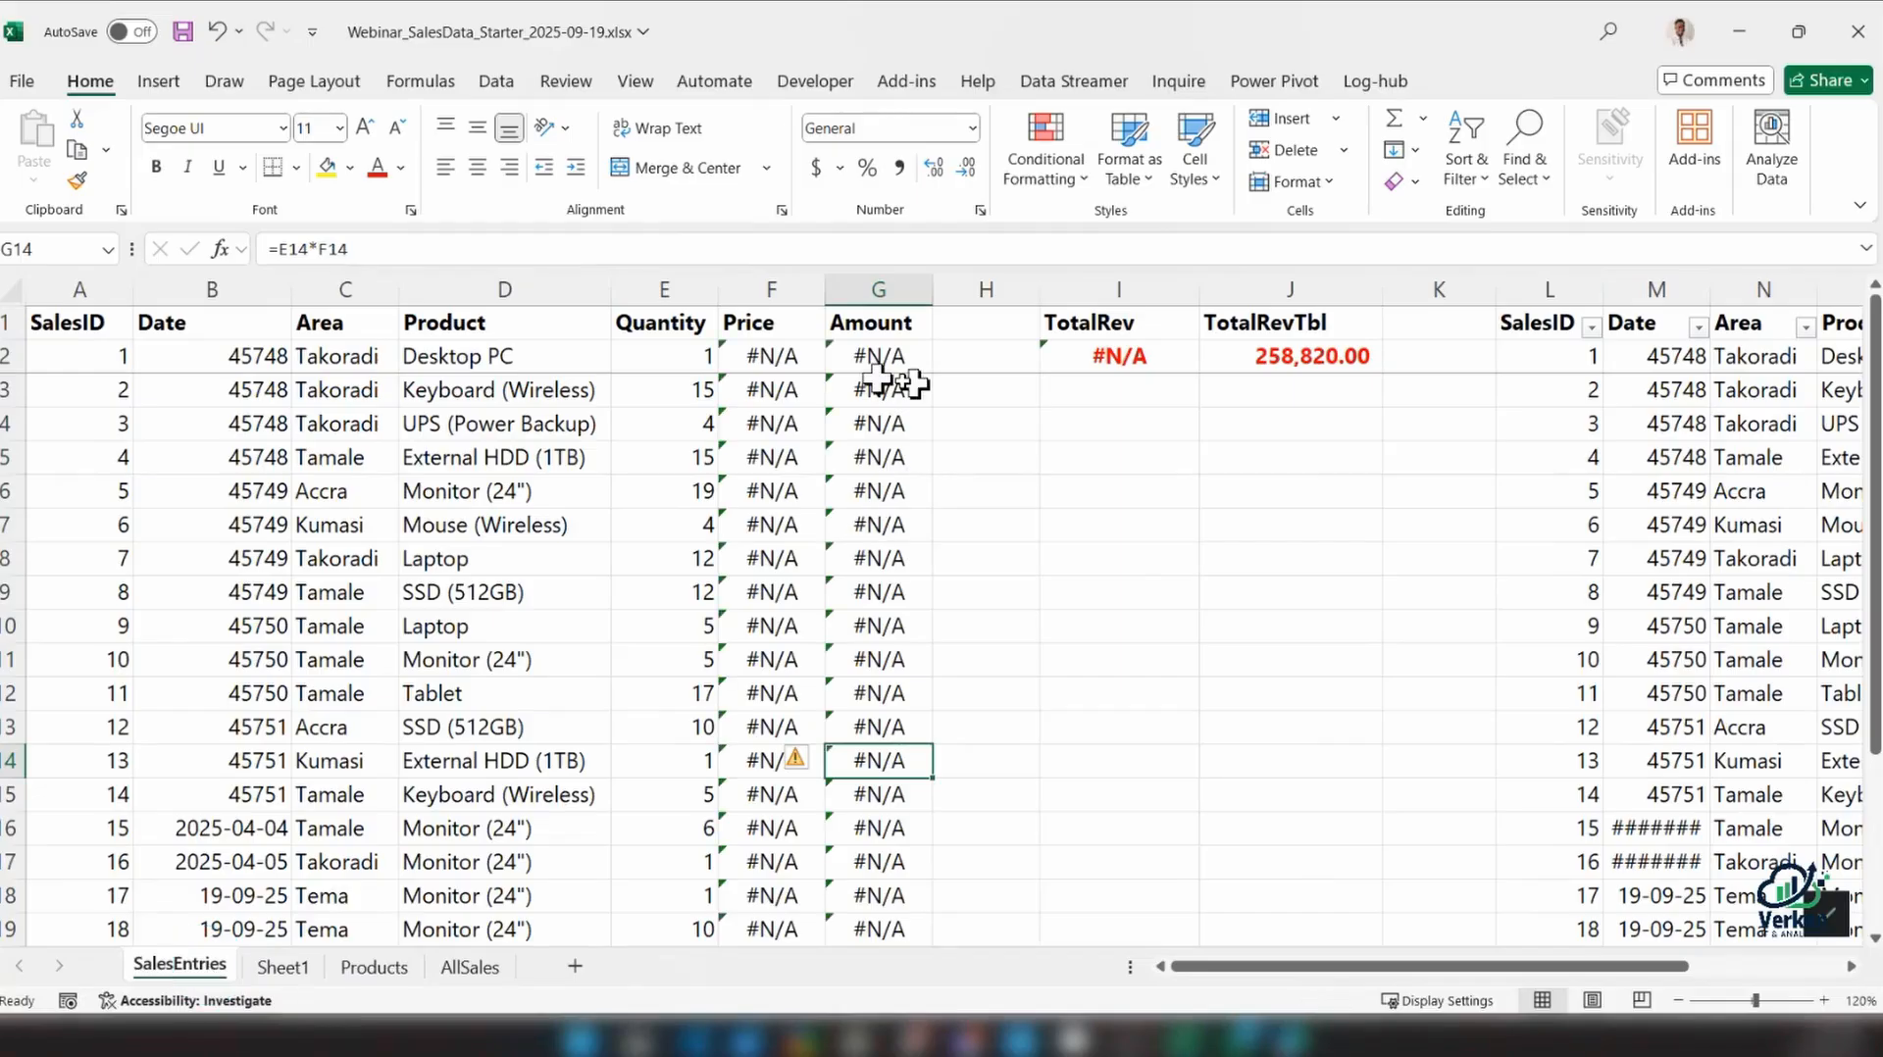
left_click(777, 359)
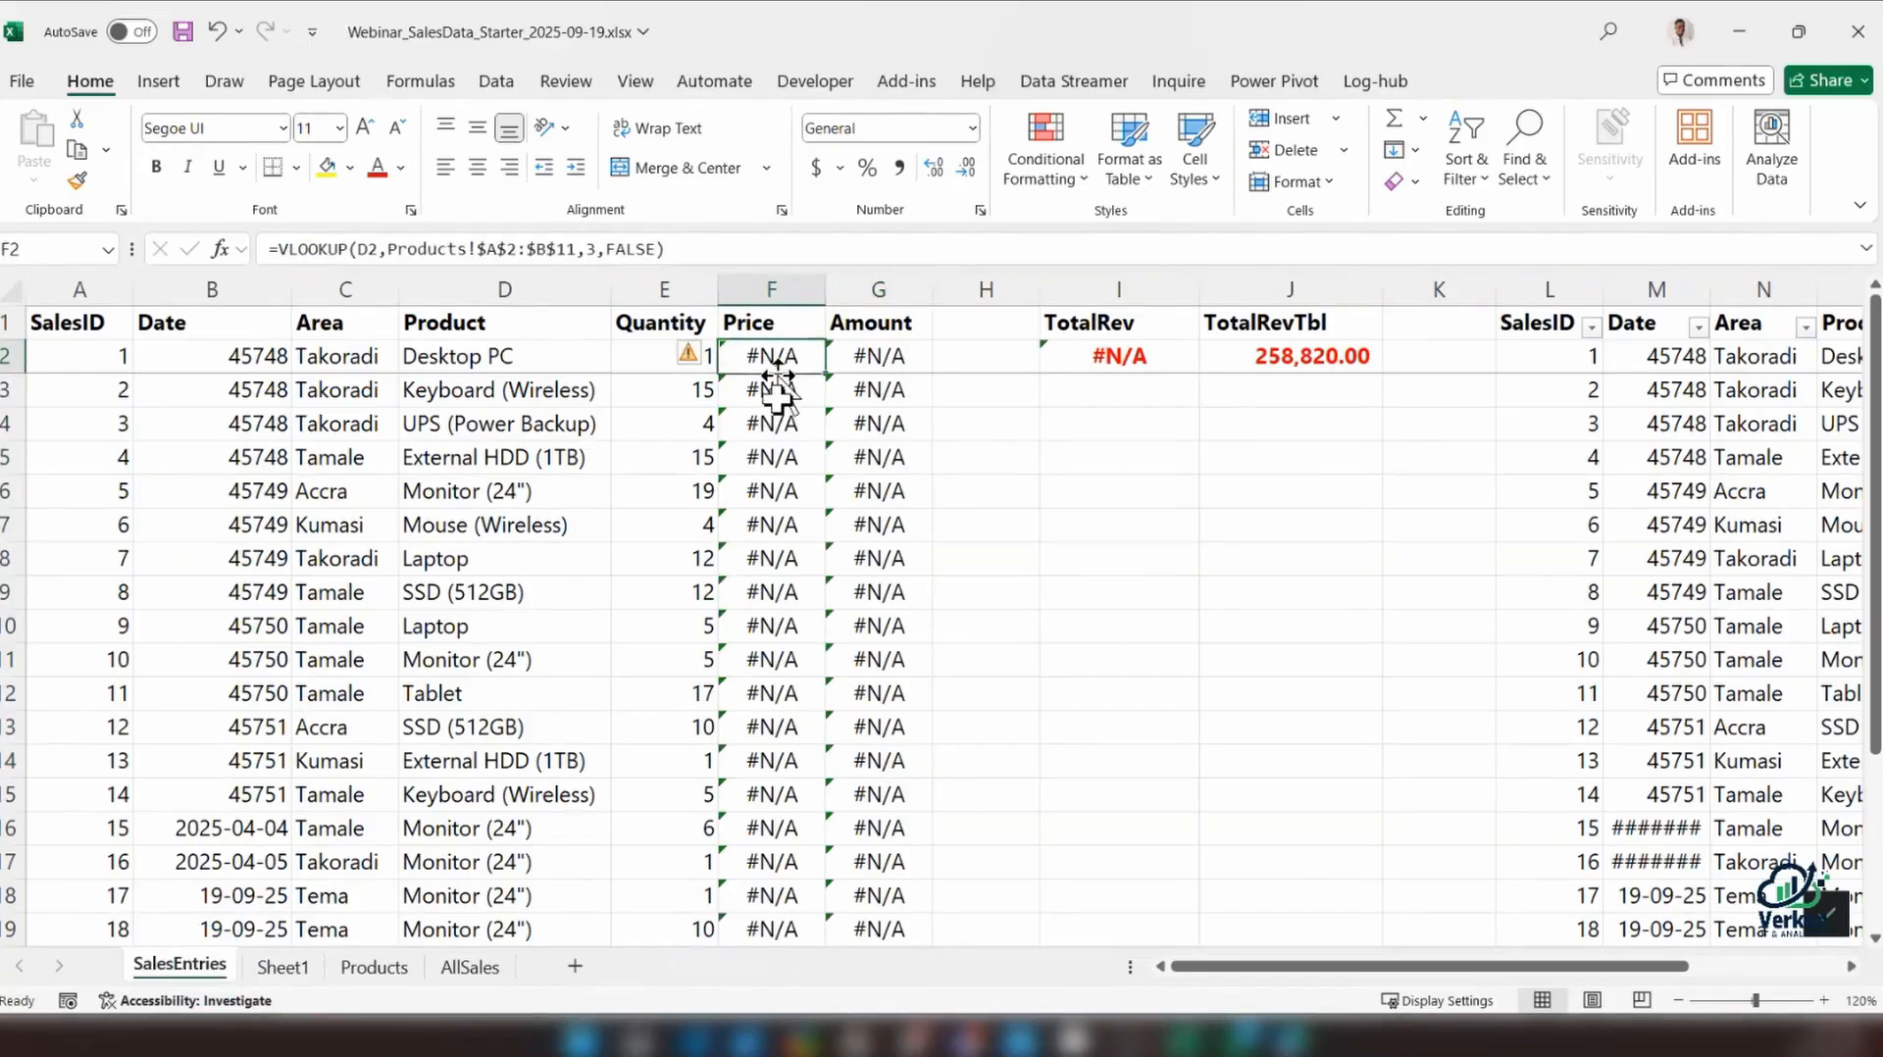
key("Right")
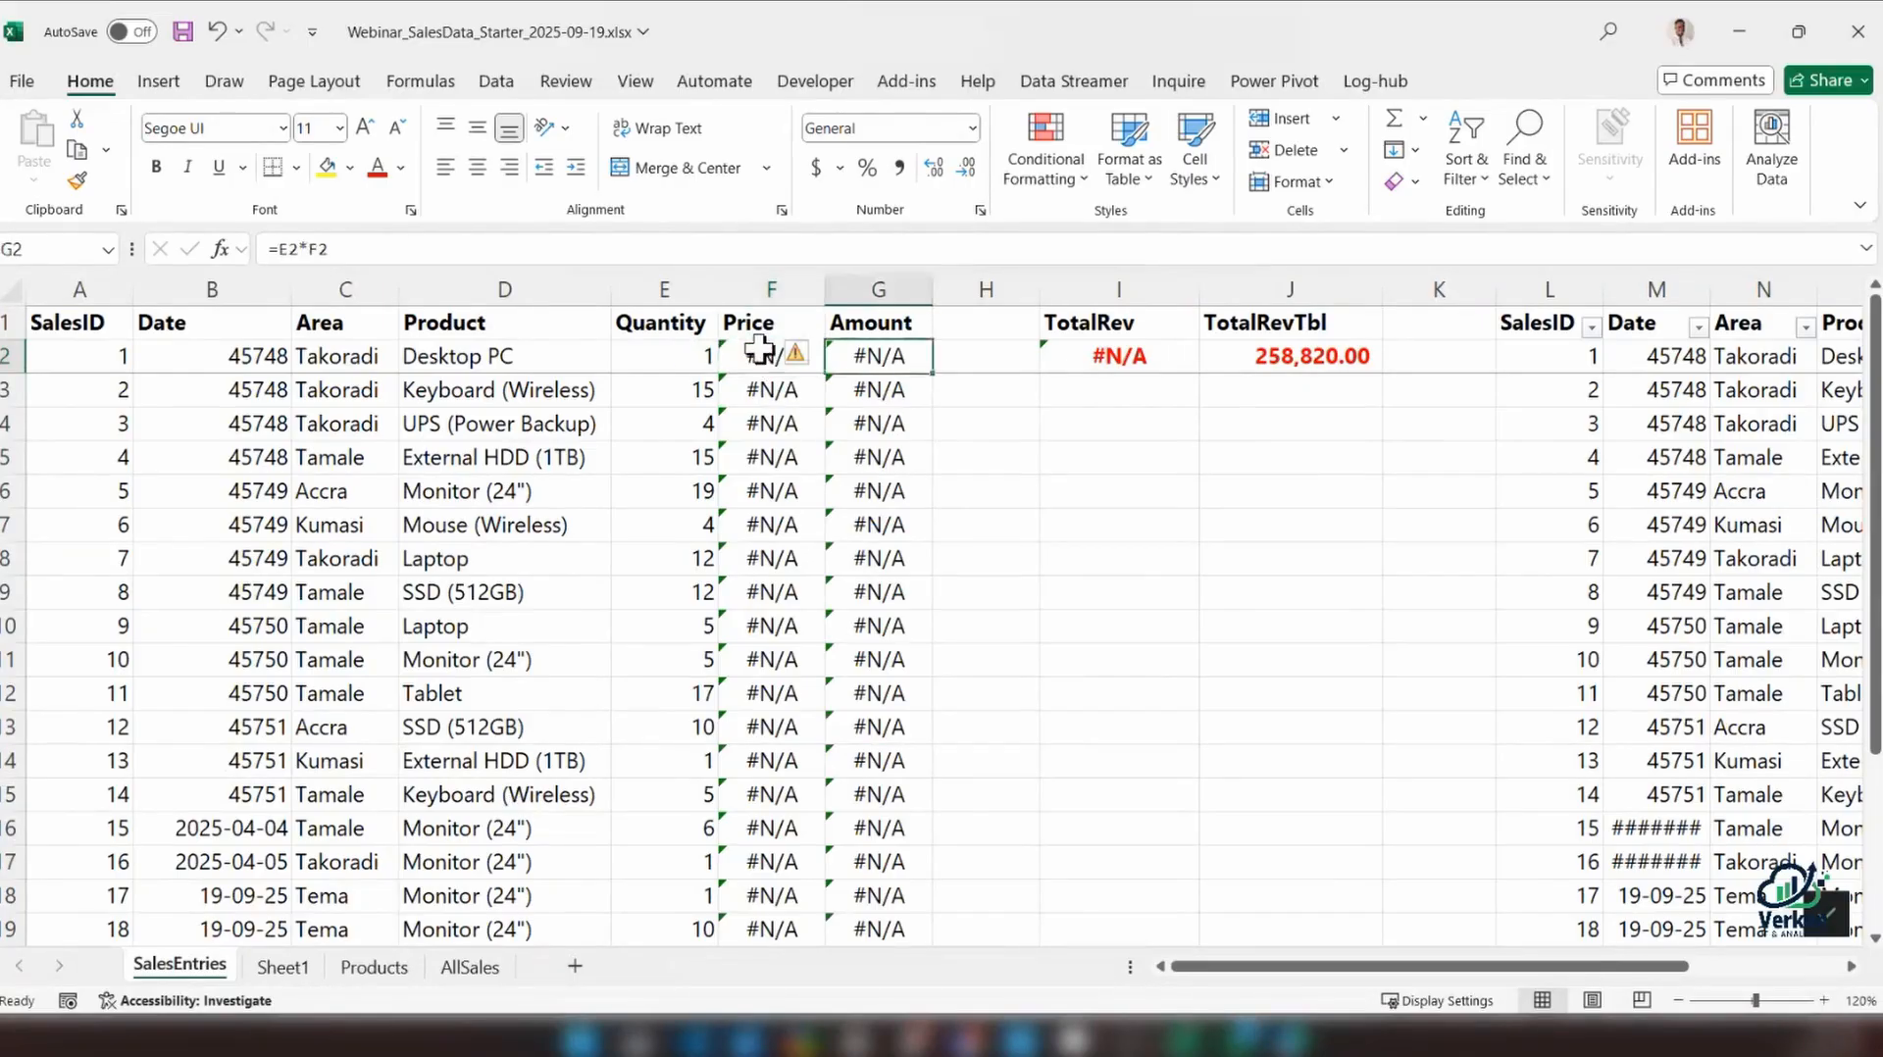
double_click(760, 355)
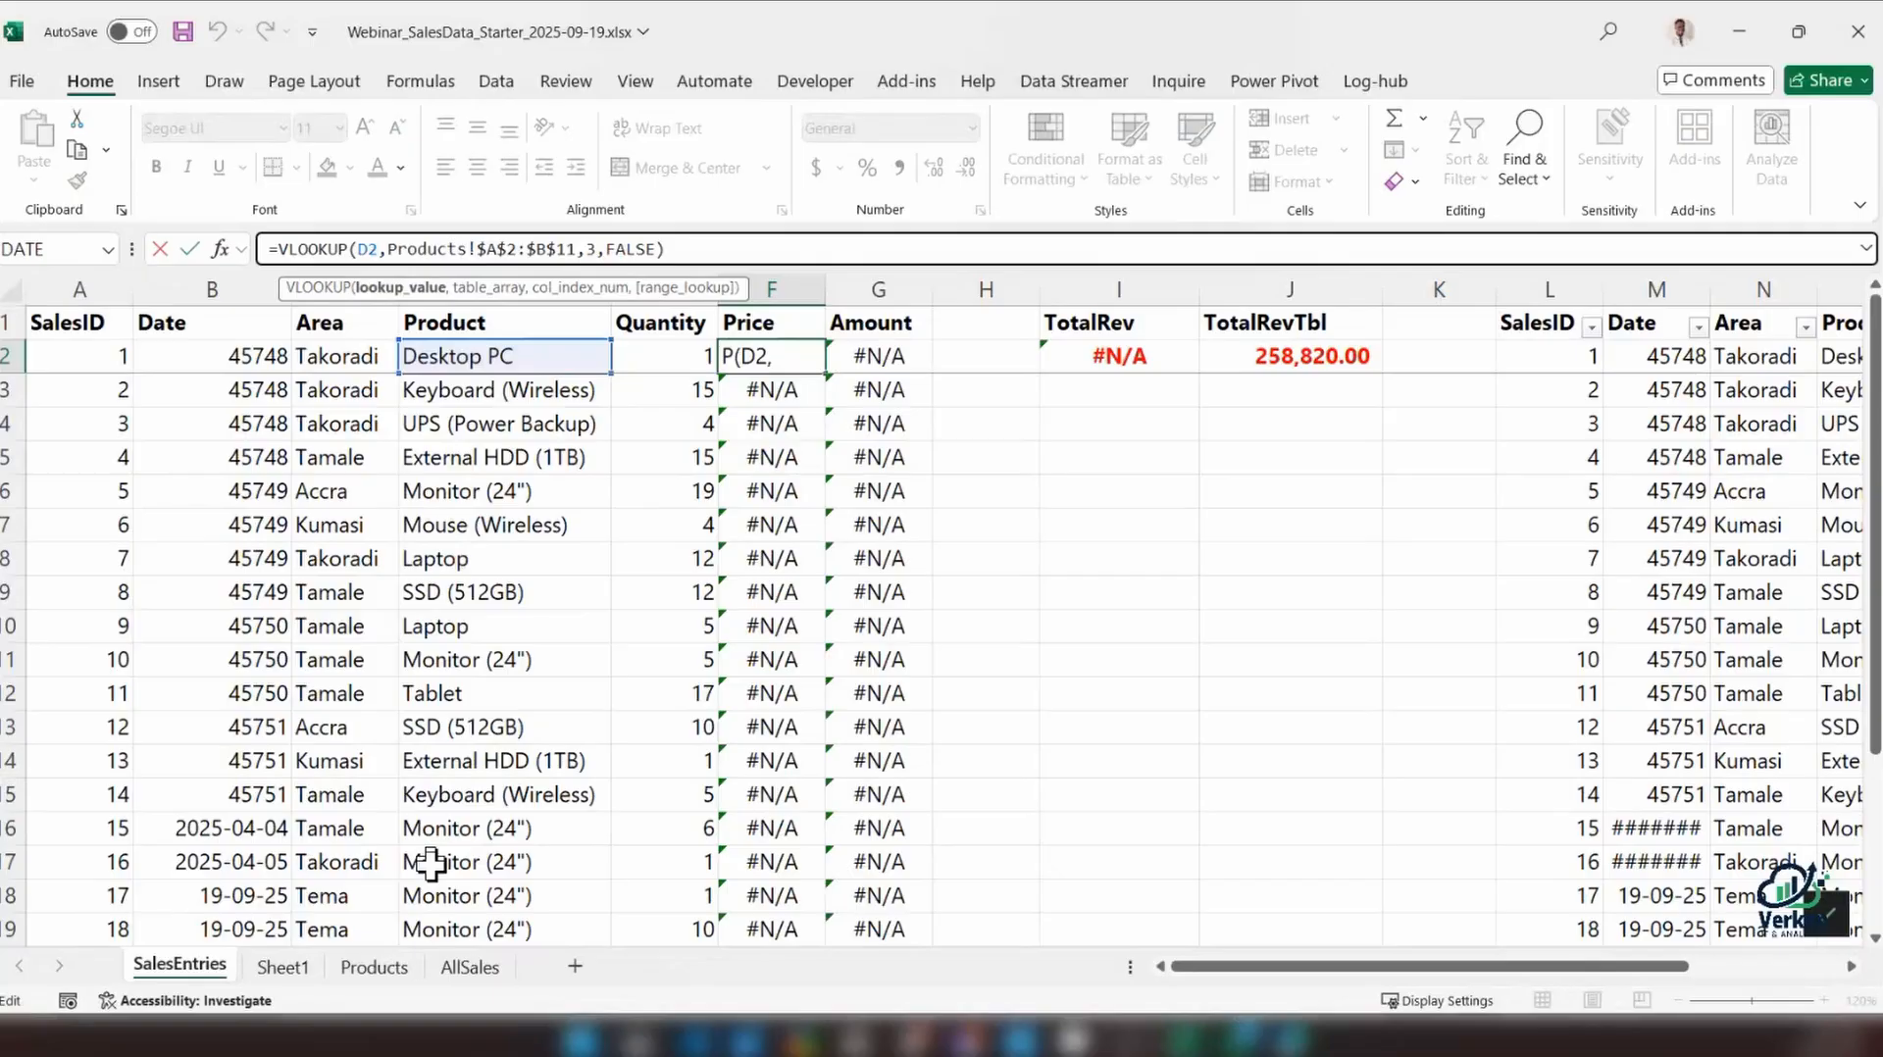
key("Escape")
left_click(373, 967)
left_click(110, 291)
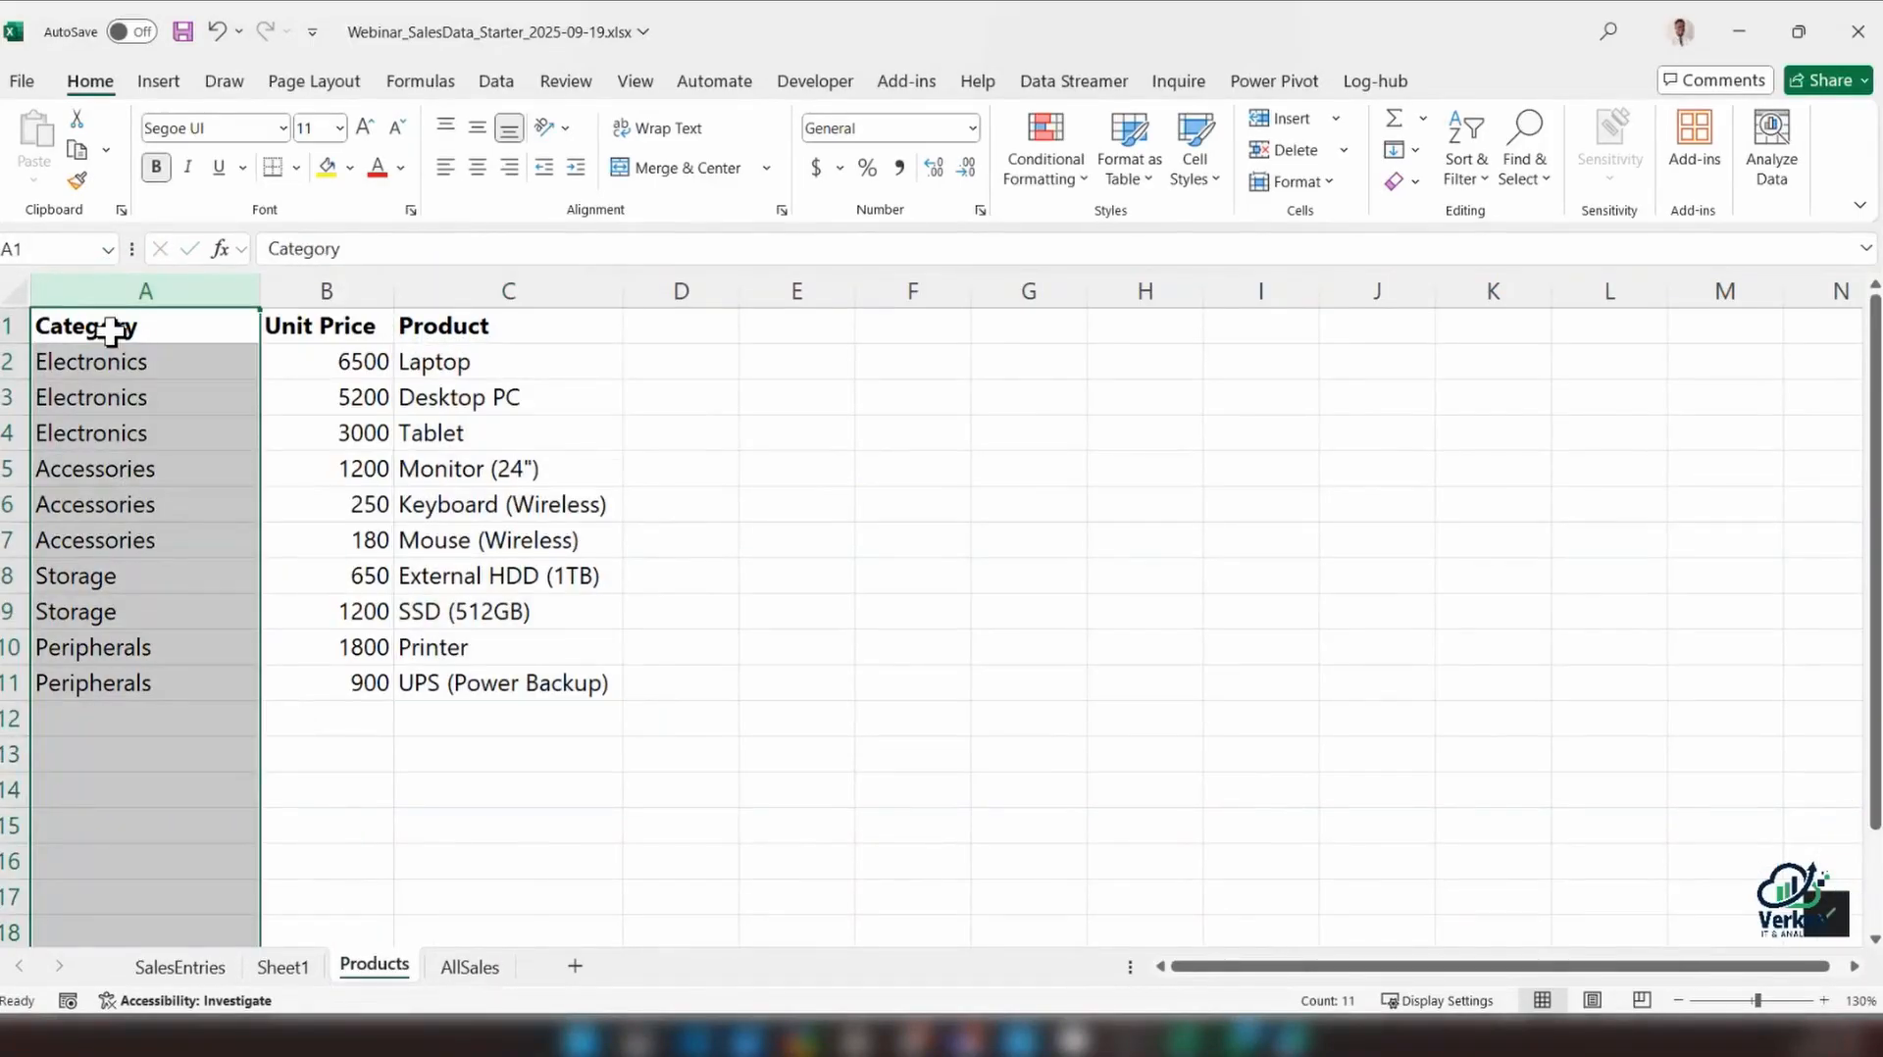
left_click(474, 322)
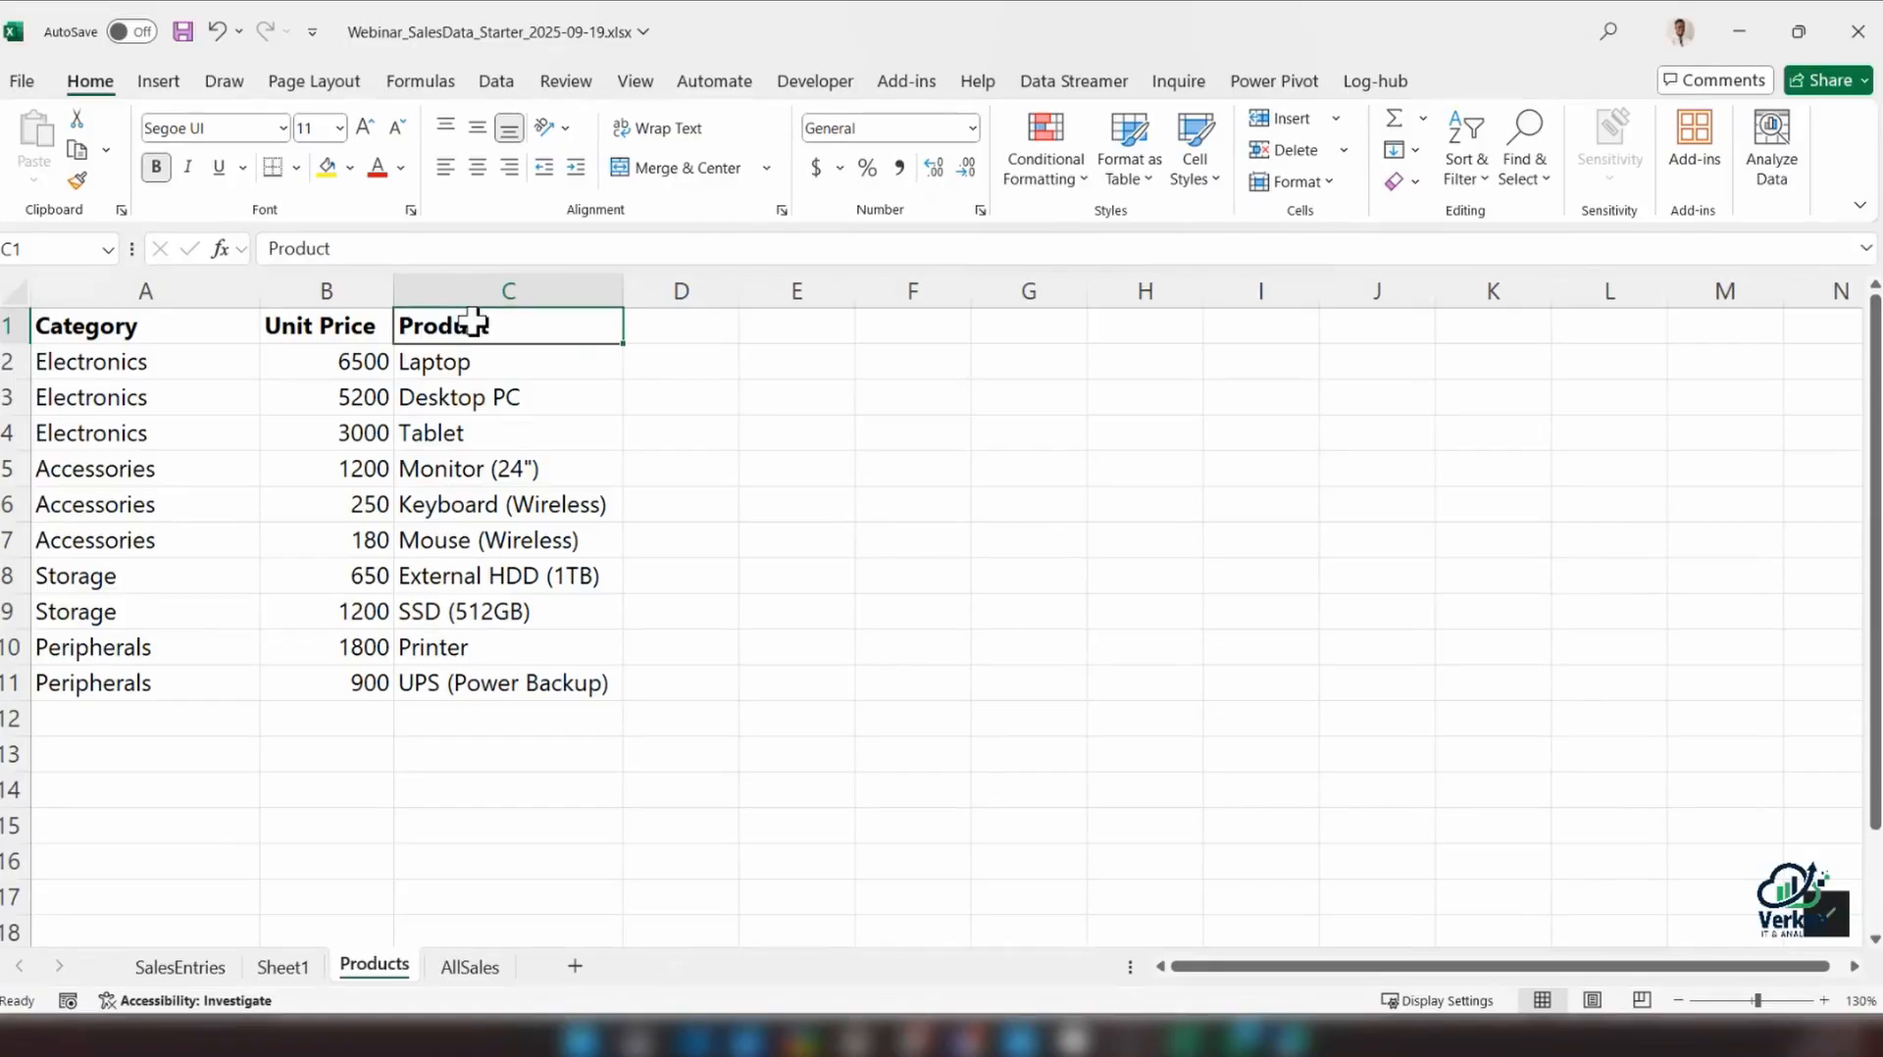
Clear all the VLOOKUP formulas from the Price column F2:F19 in SalesEntries
left_click(223, 969)
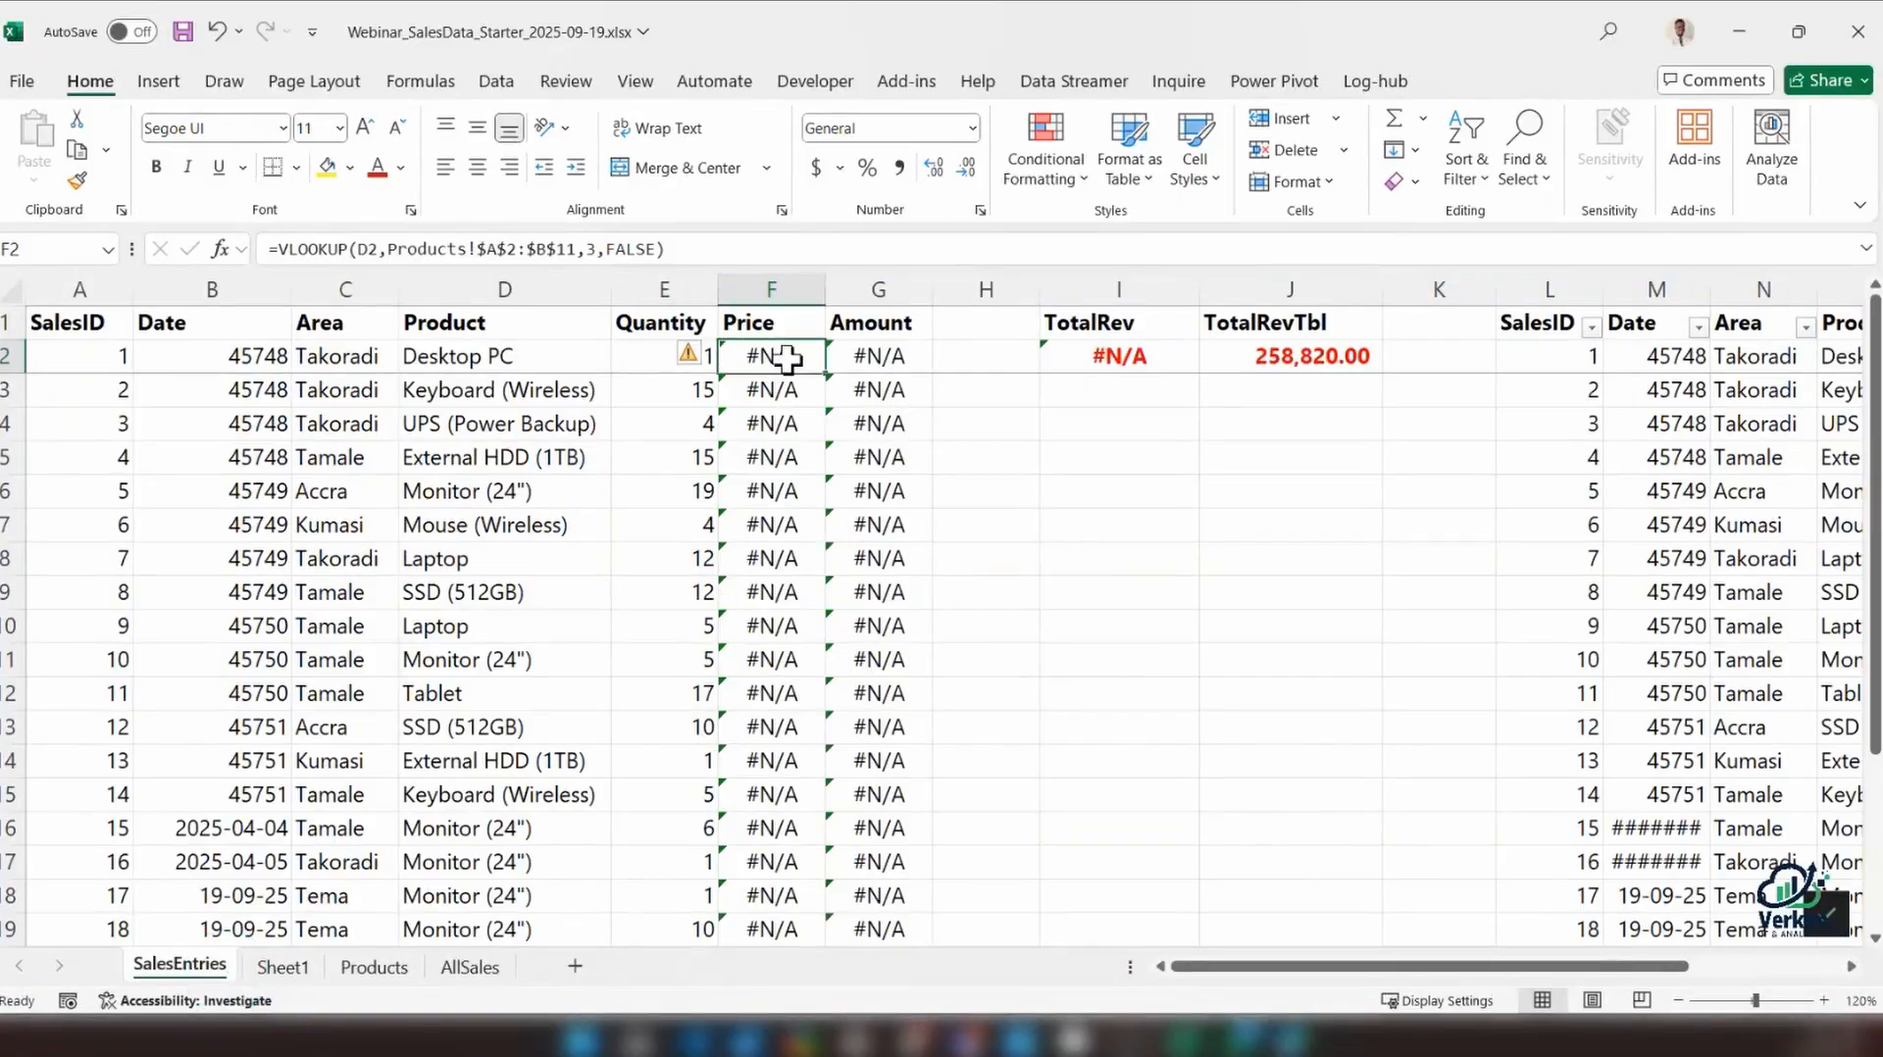
key("ctrl+shift+Down")
key("Delete")
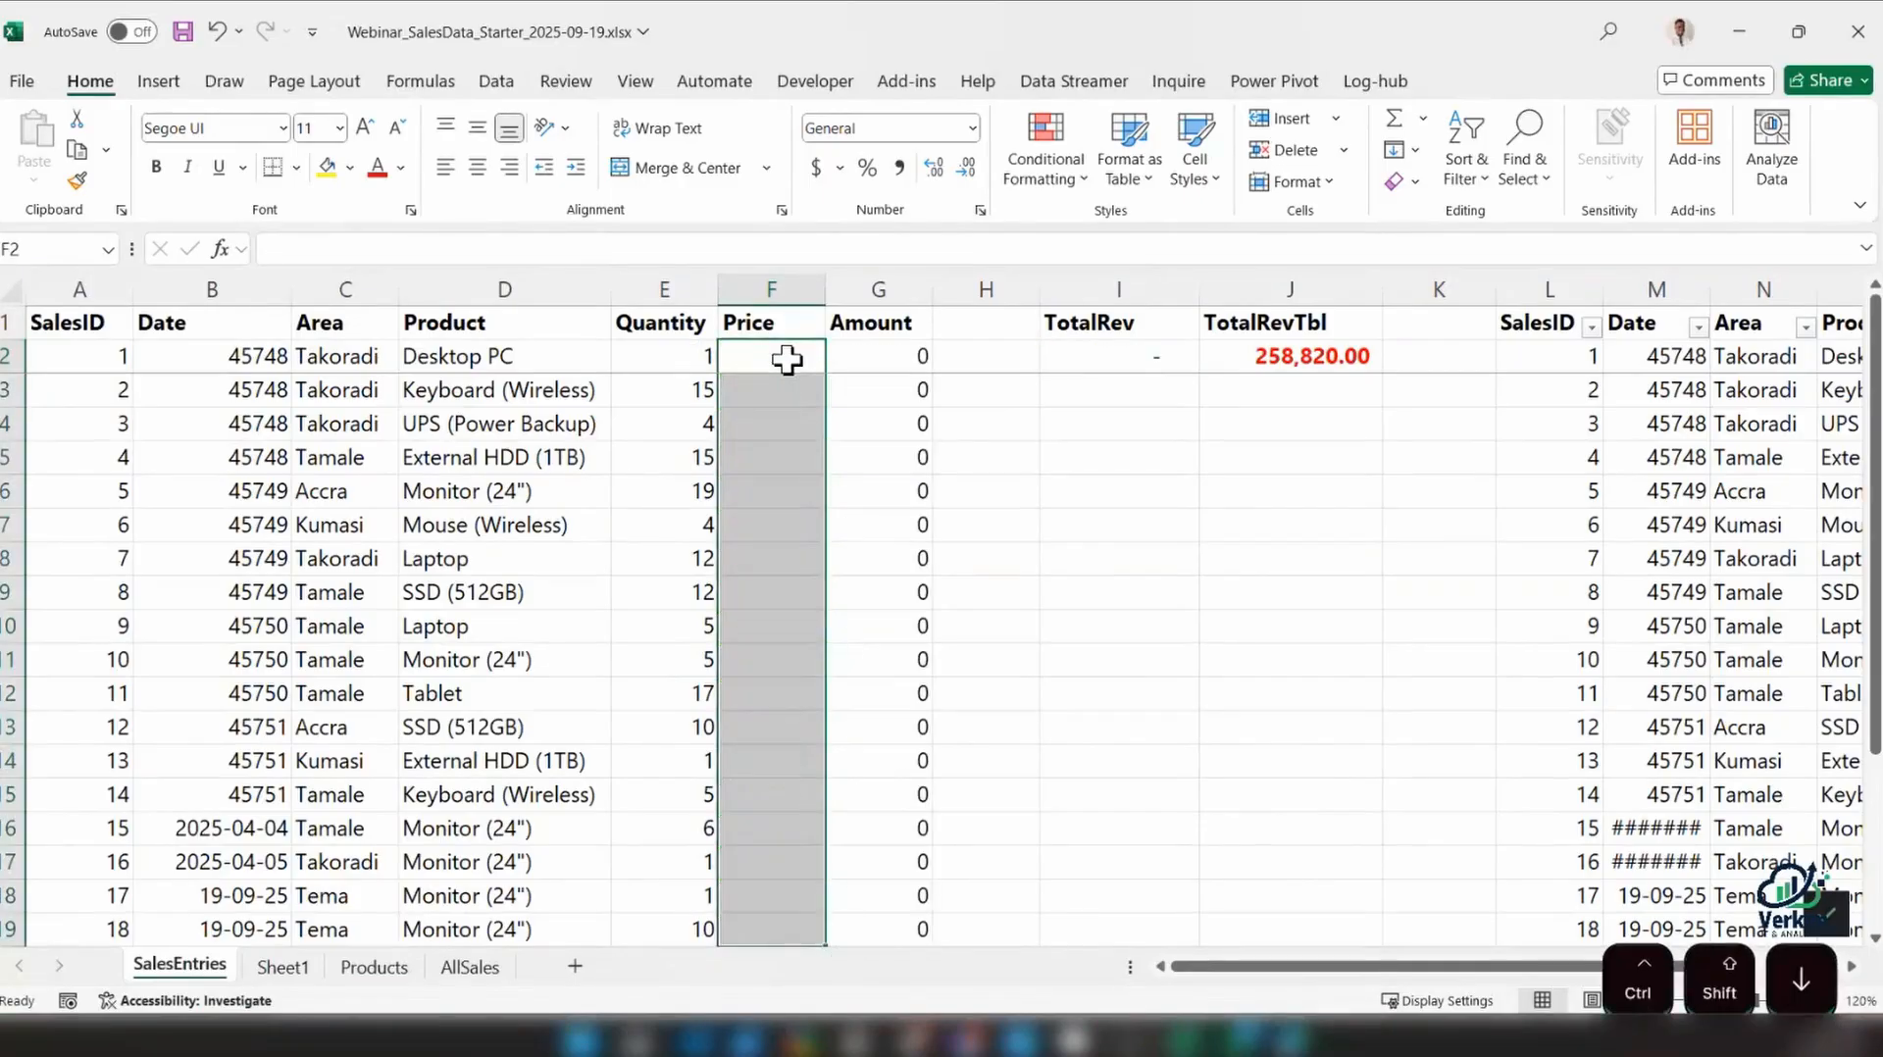
Start an XLOOKUP formula in F2 of SalesEntries with D2 as lookup value and Products C2:C11 as lookup array
left_click(787, 359)
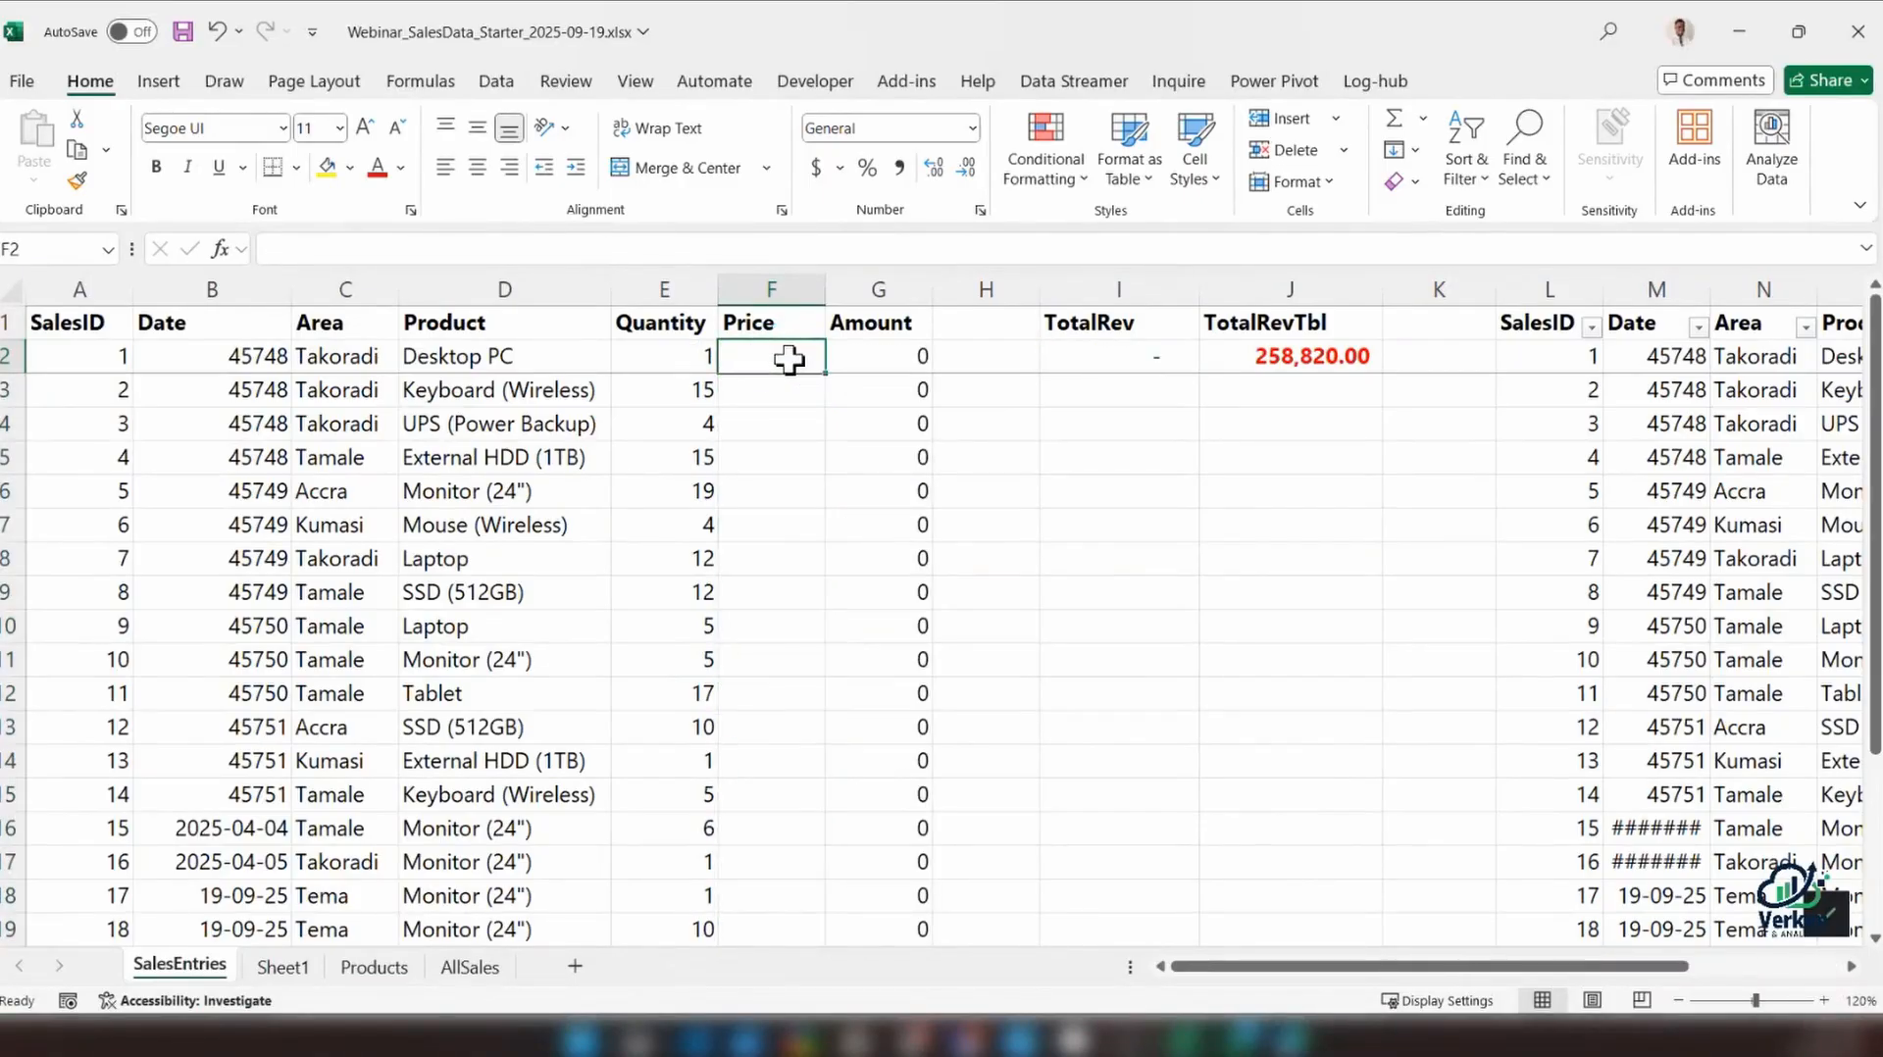
type("=XLOOKUP(")
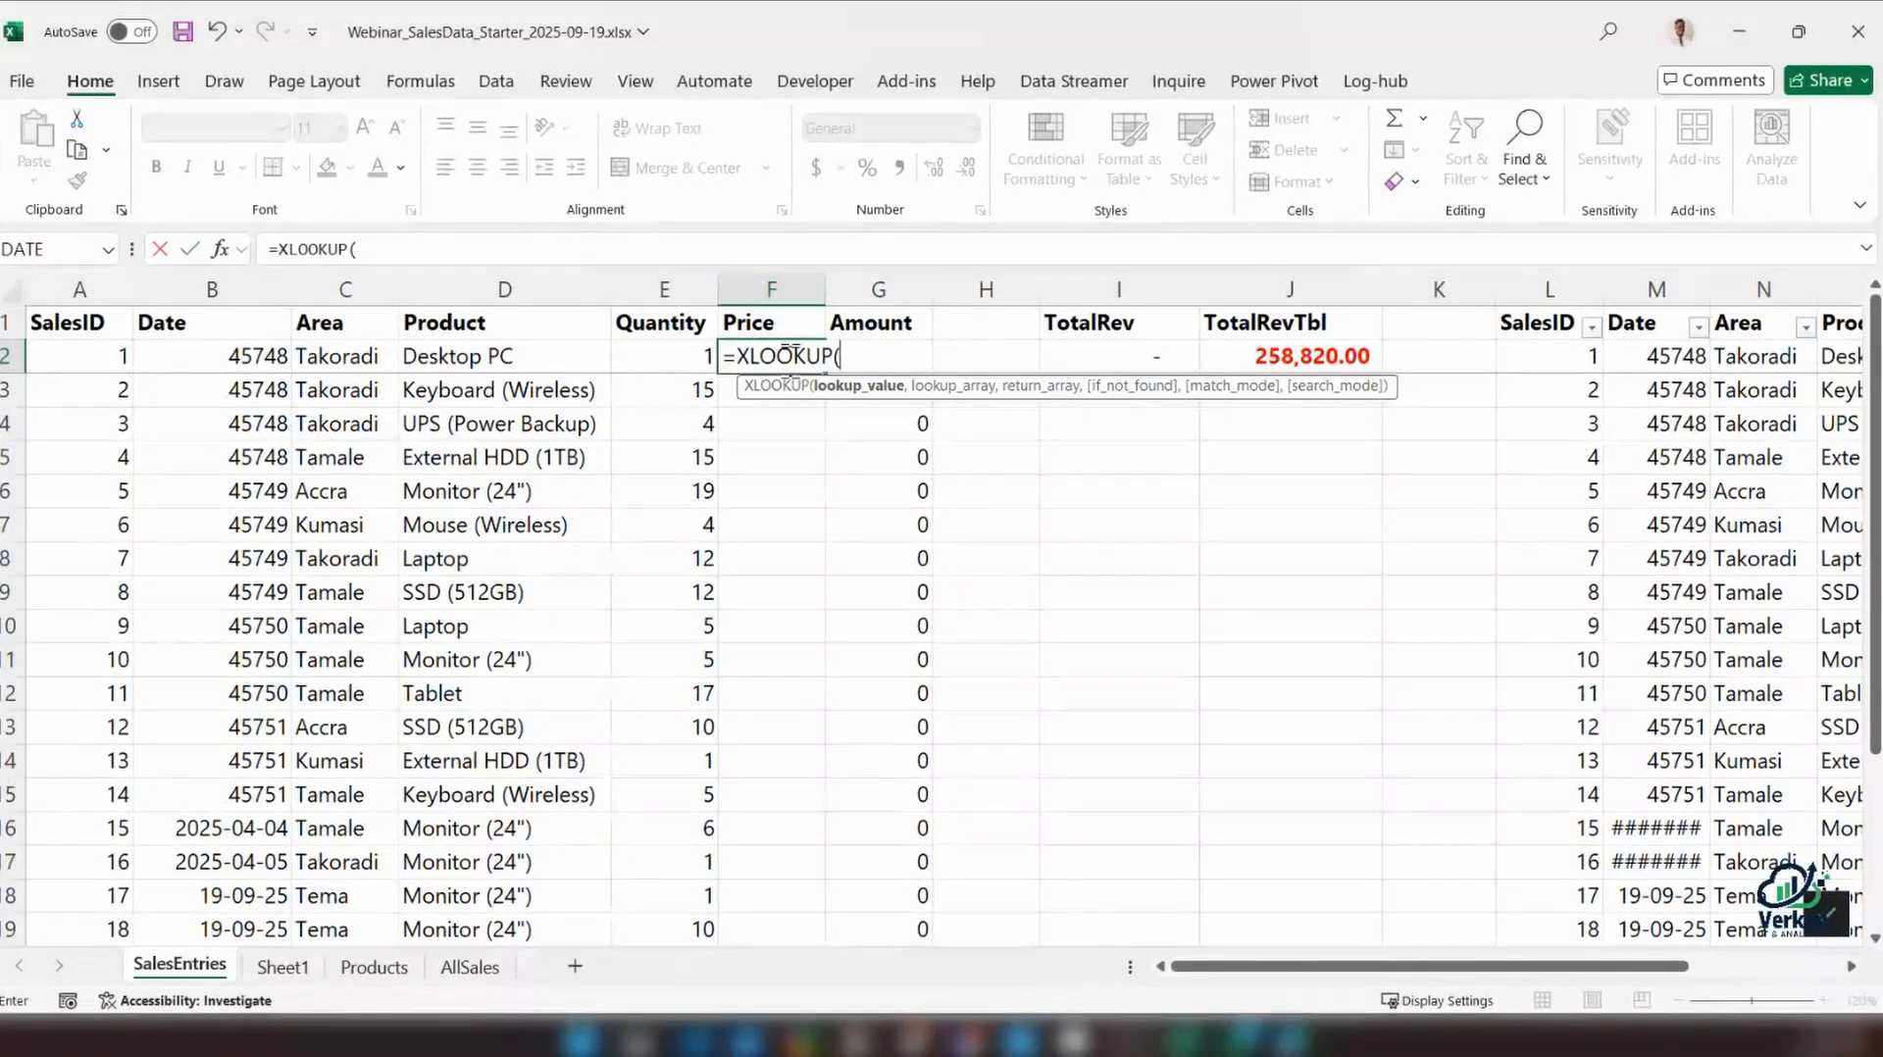
left_click(572, 356)
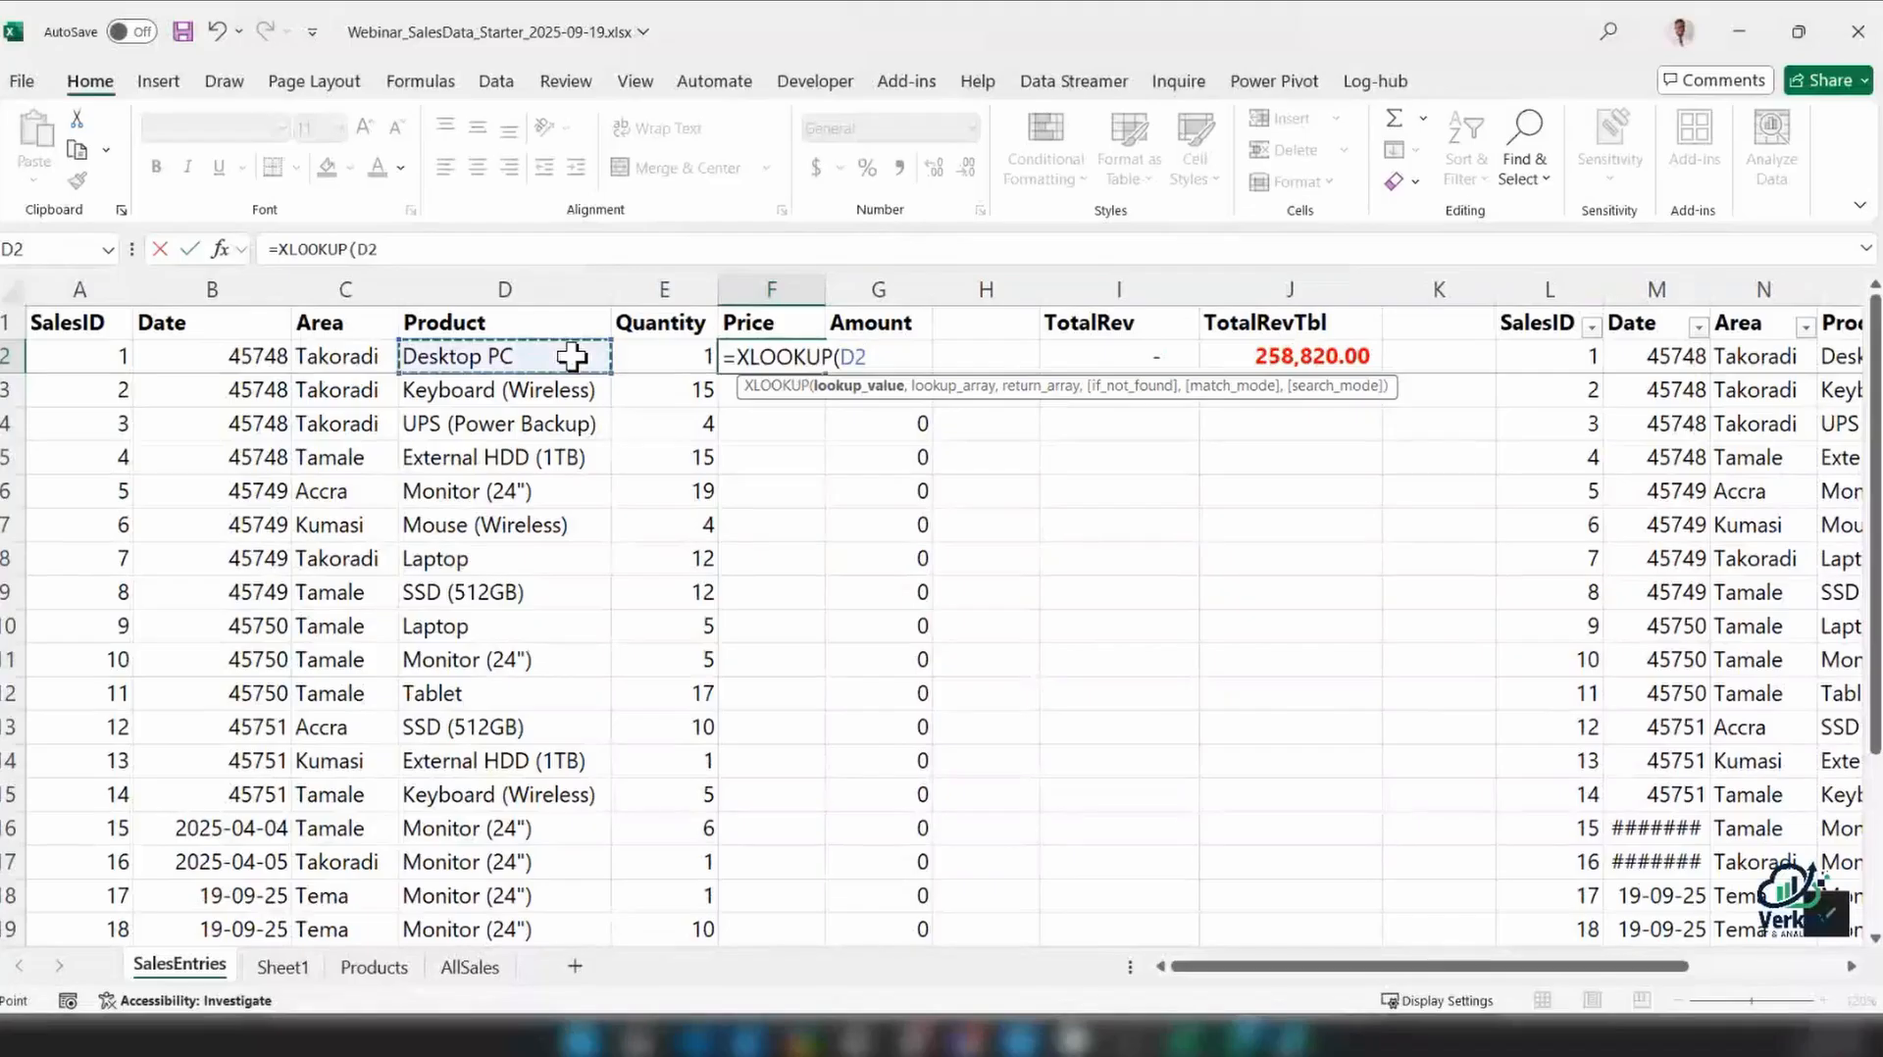
type(",")
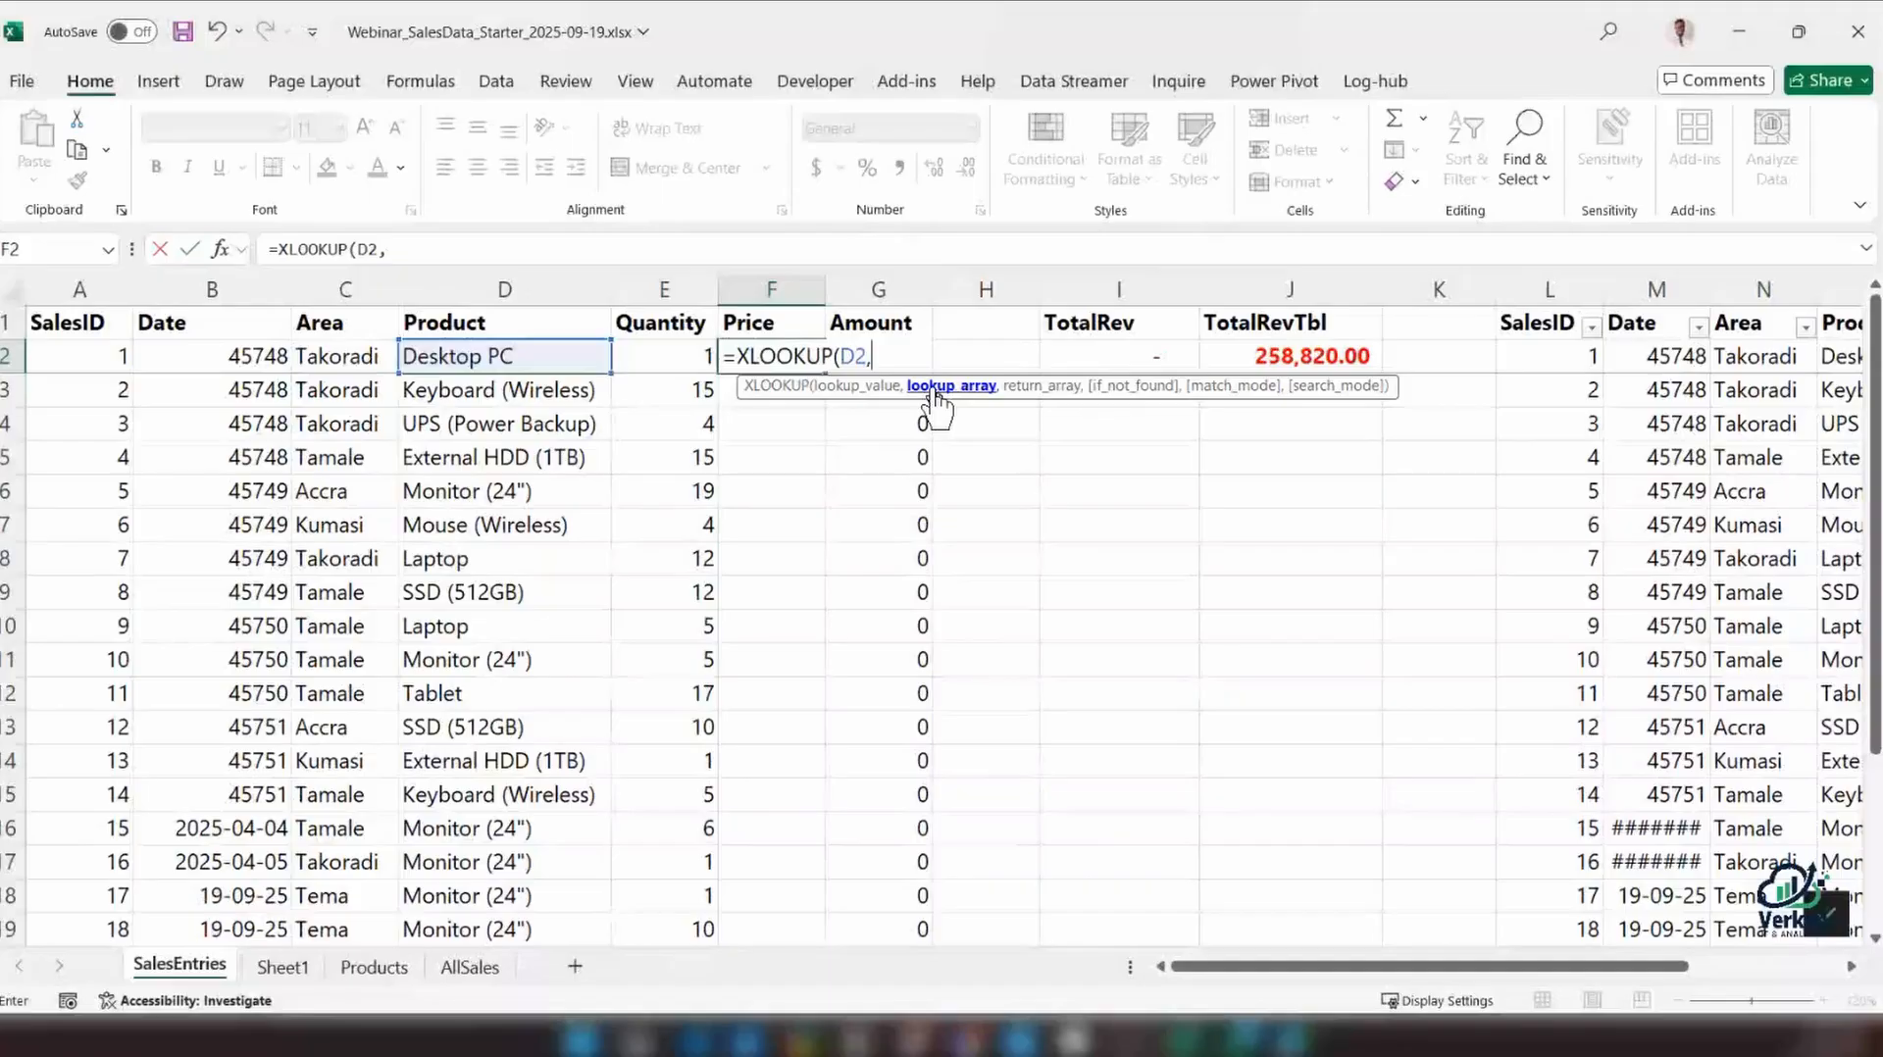
left_click(372, 968)
left_click(481, 361)
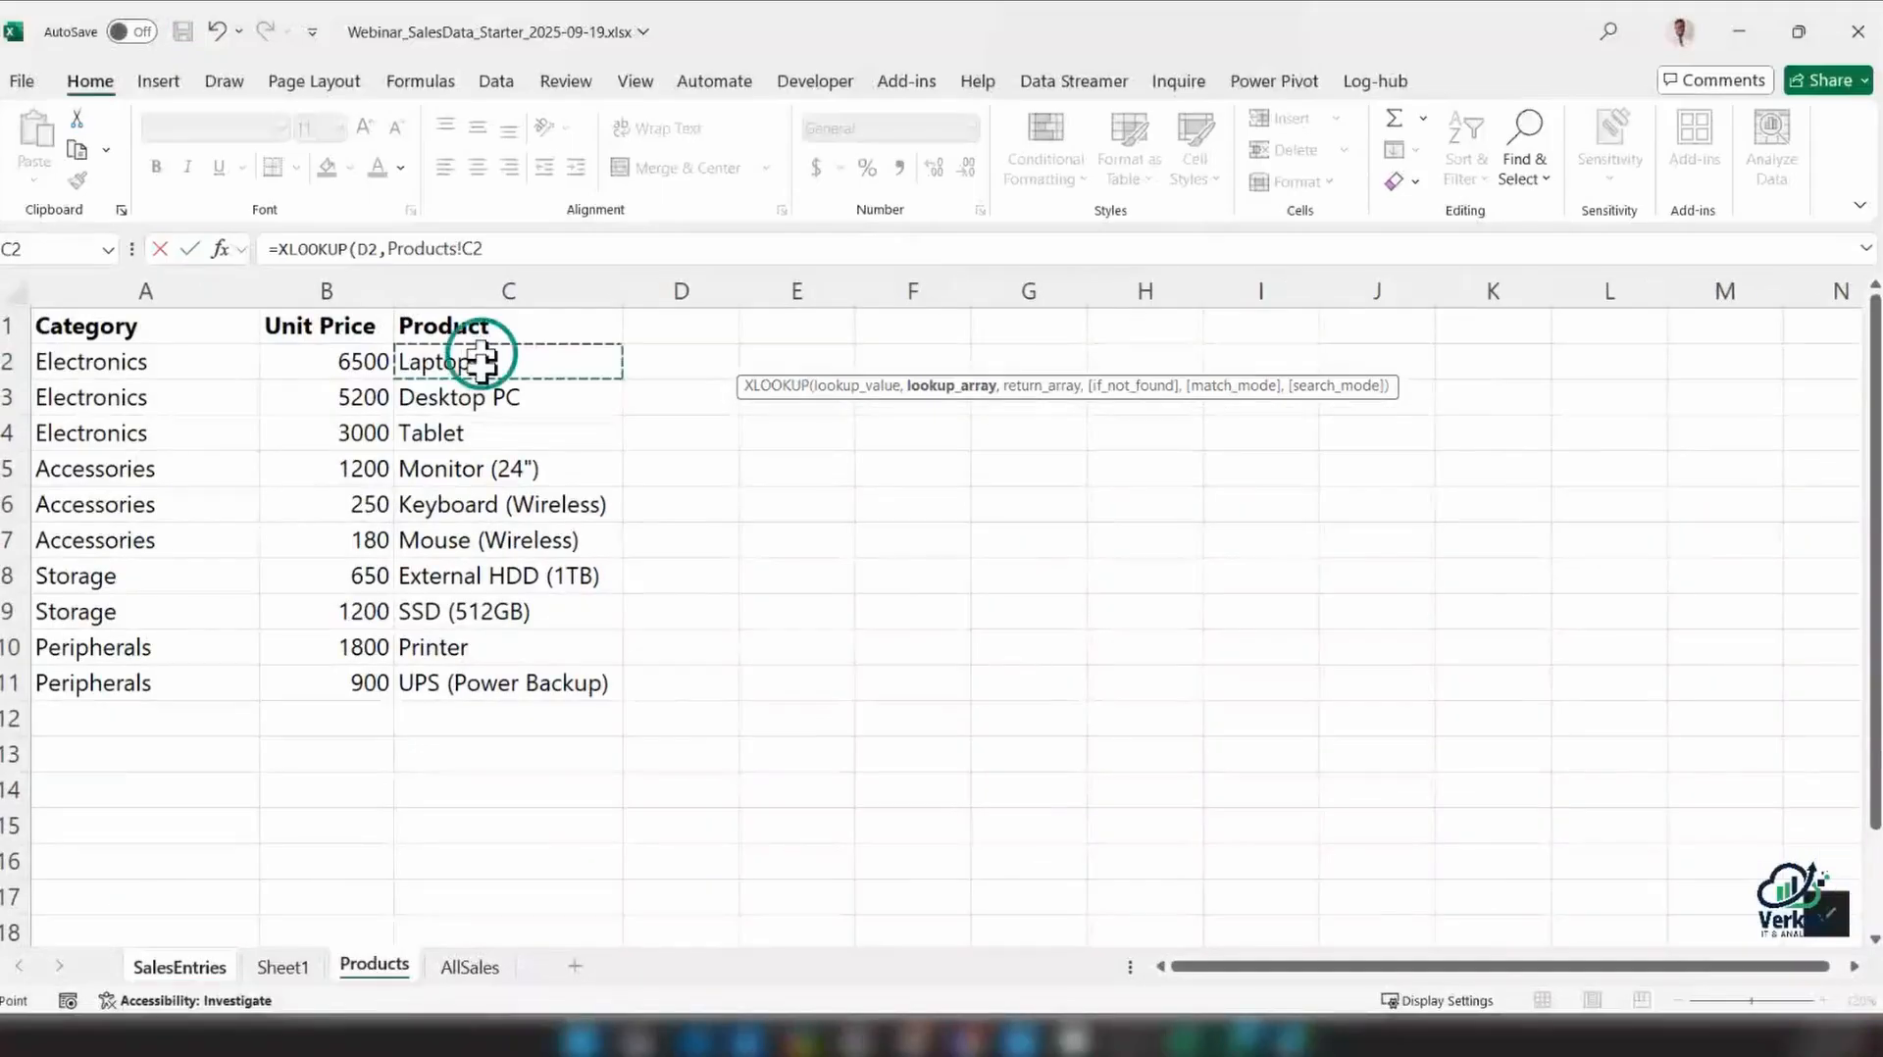
left_click_drag(480, 361, 484, 684)
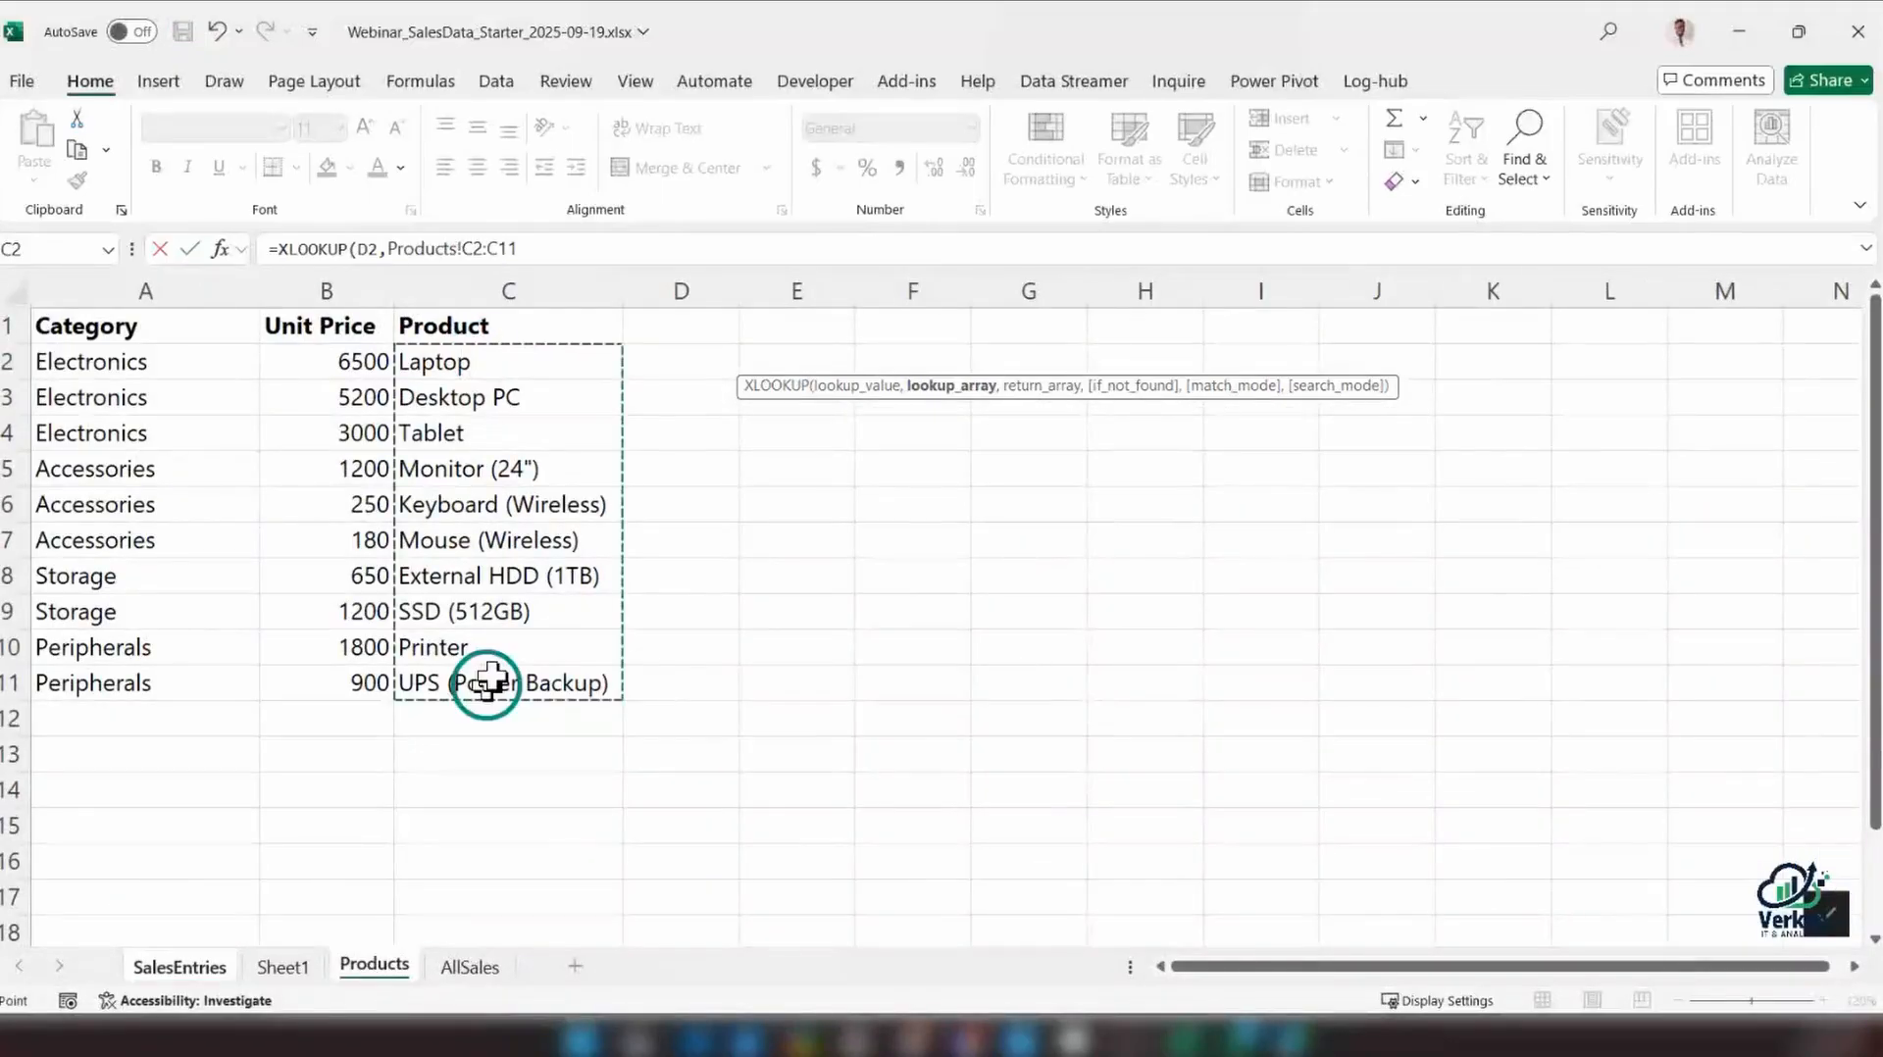
left_click(632, 248)
type(",")
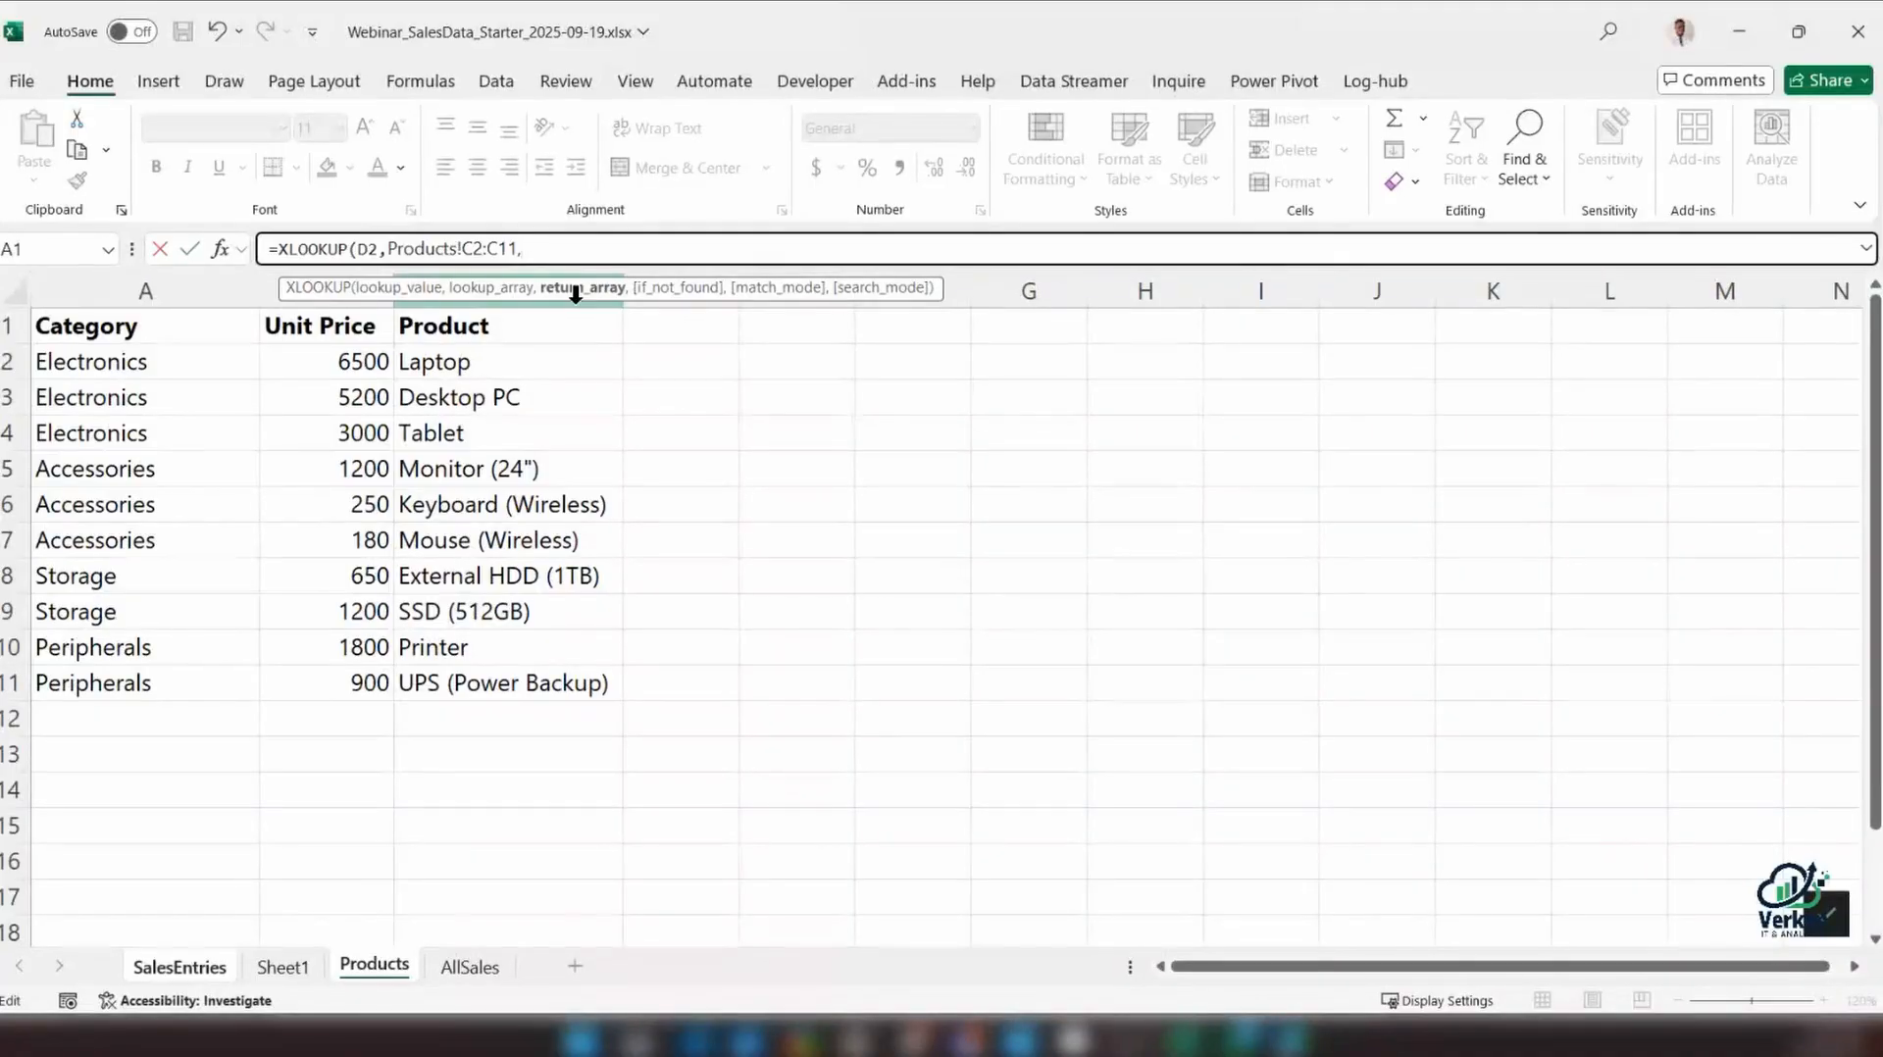
Set the XLOOKUP return array to the unit prices in Products B2:B11 and the if-not-found text to "Not found"
left_click(172, 362)
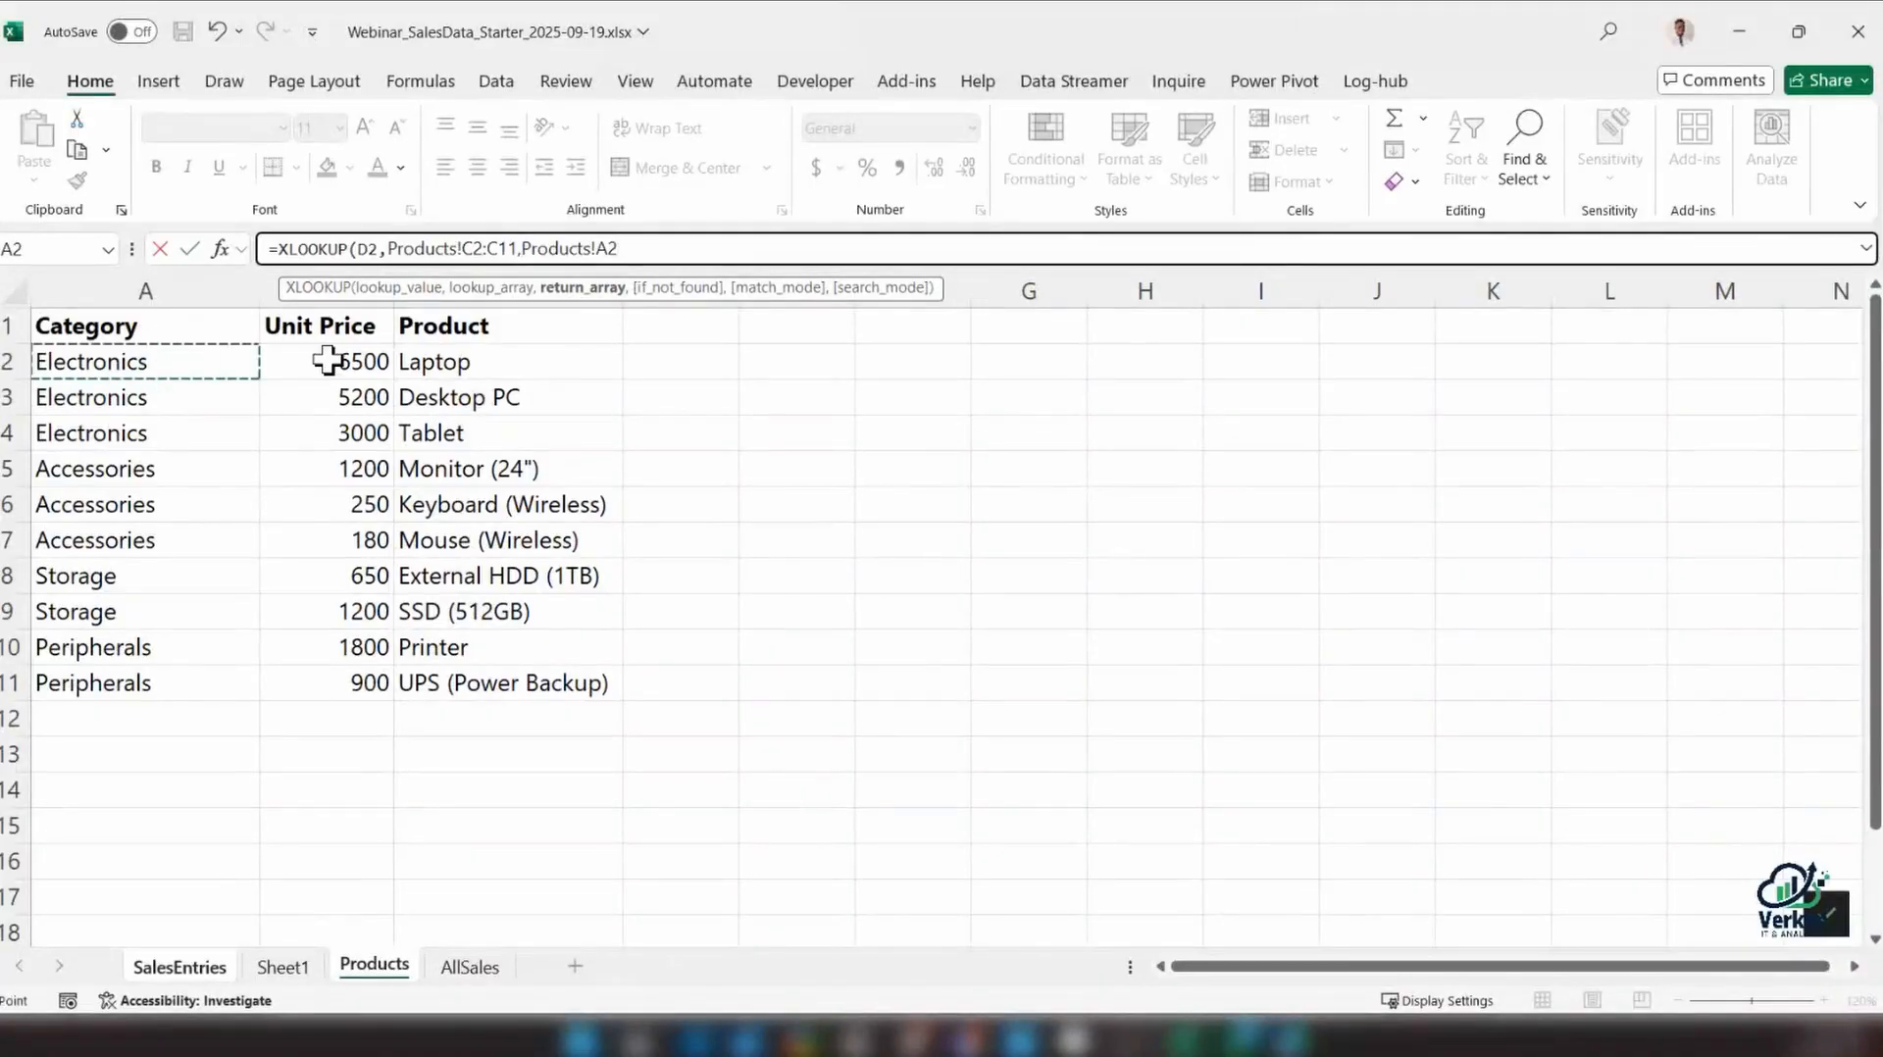
left_click_drag(327, 362, 338, 682)
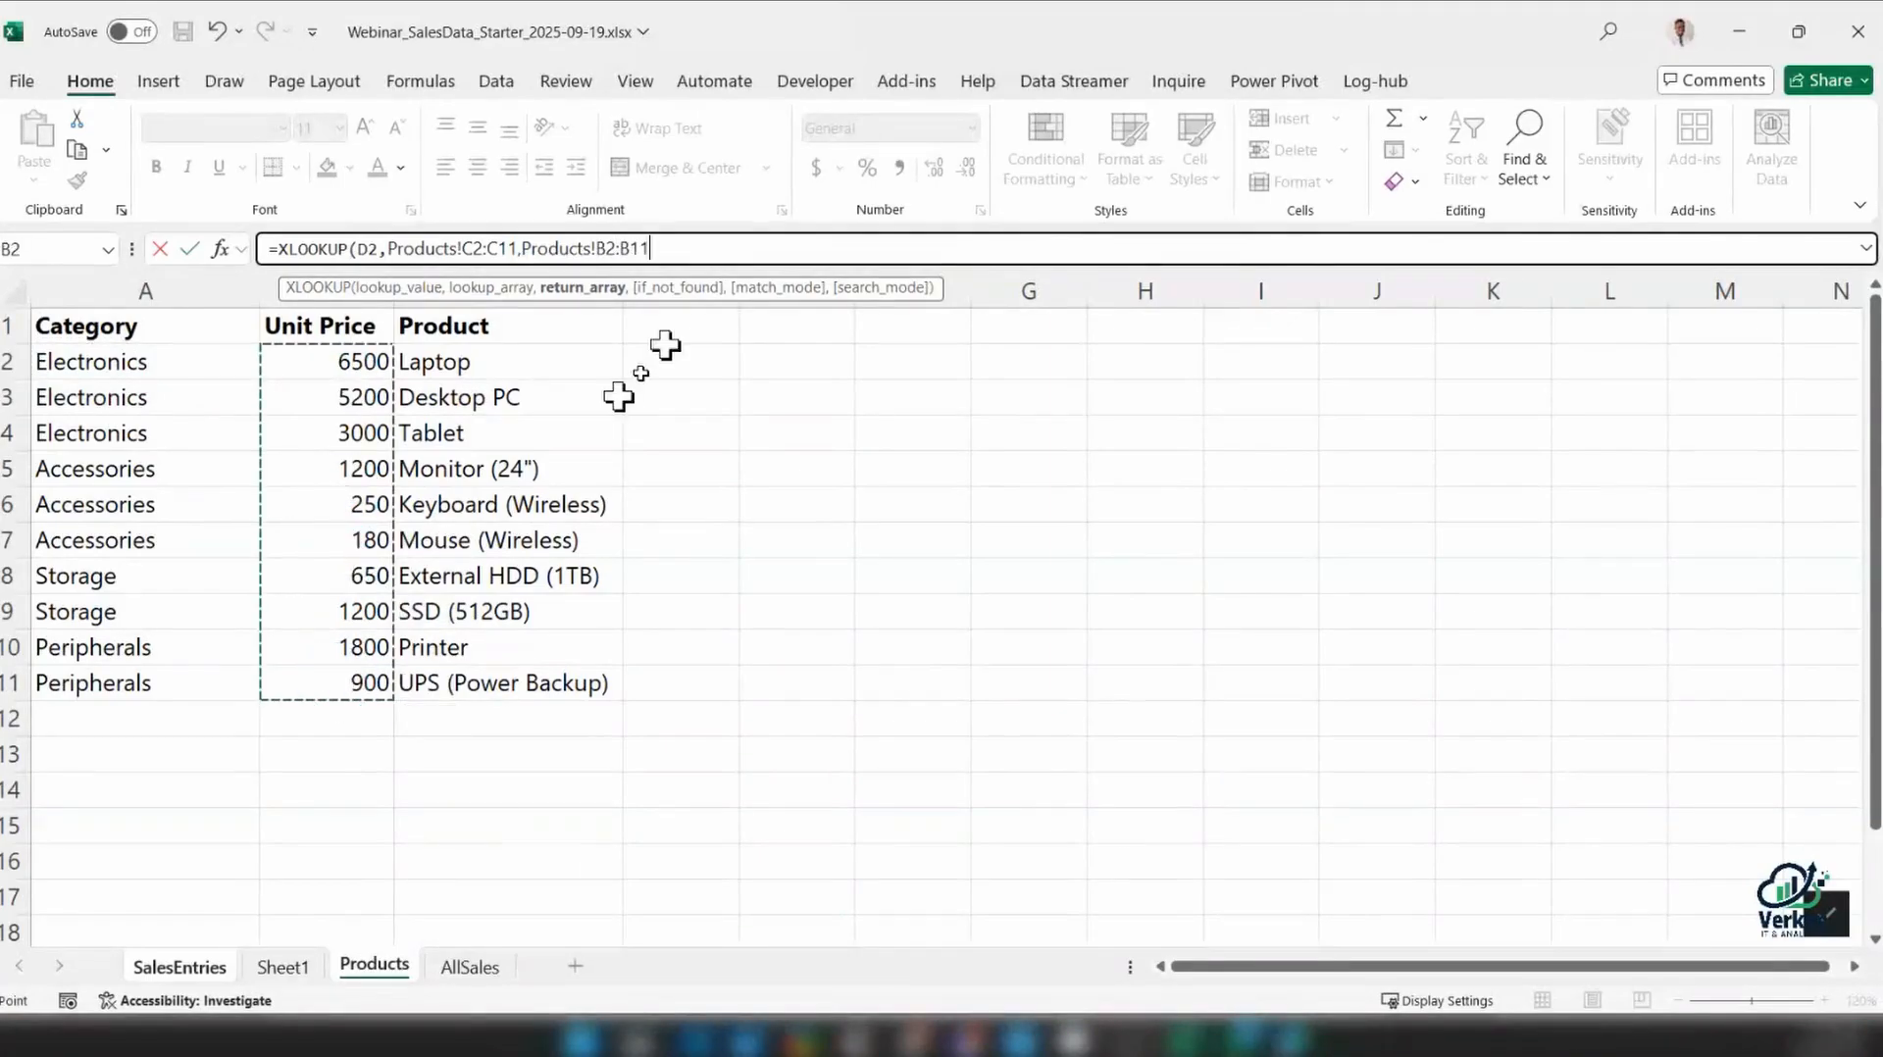
type(",")
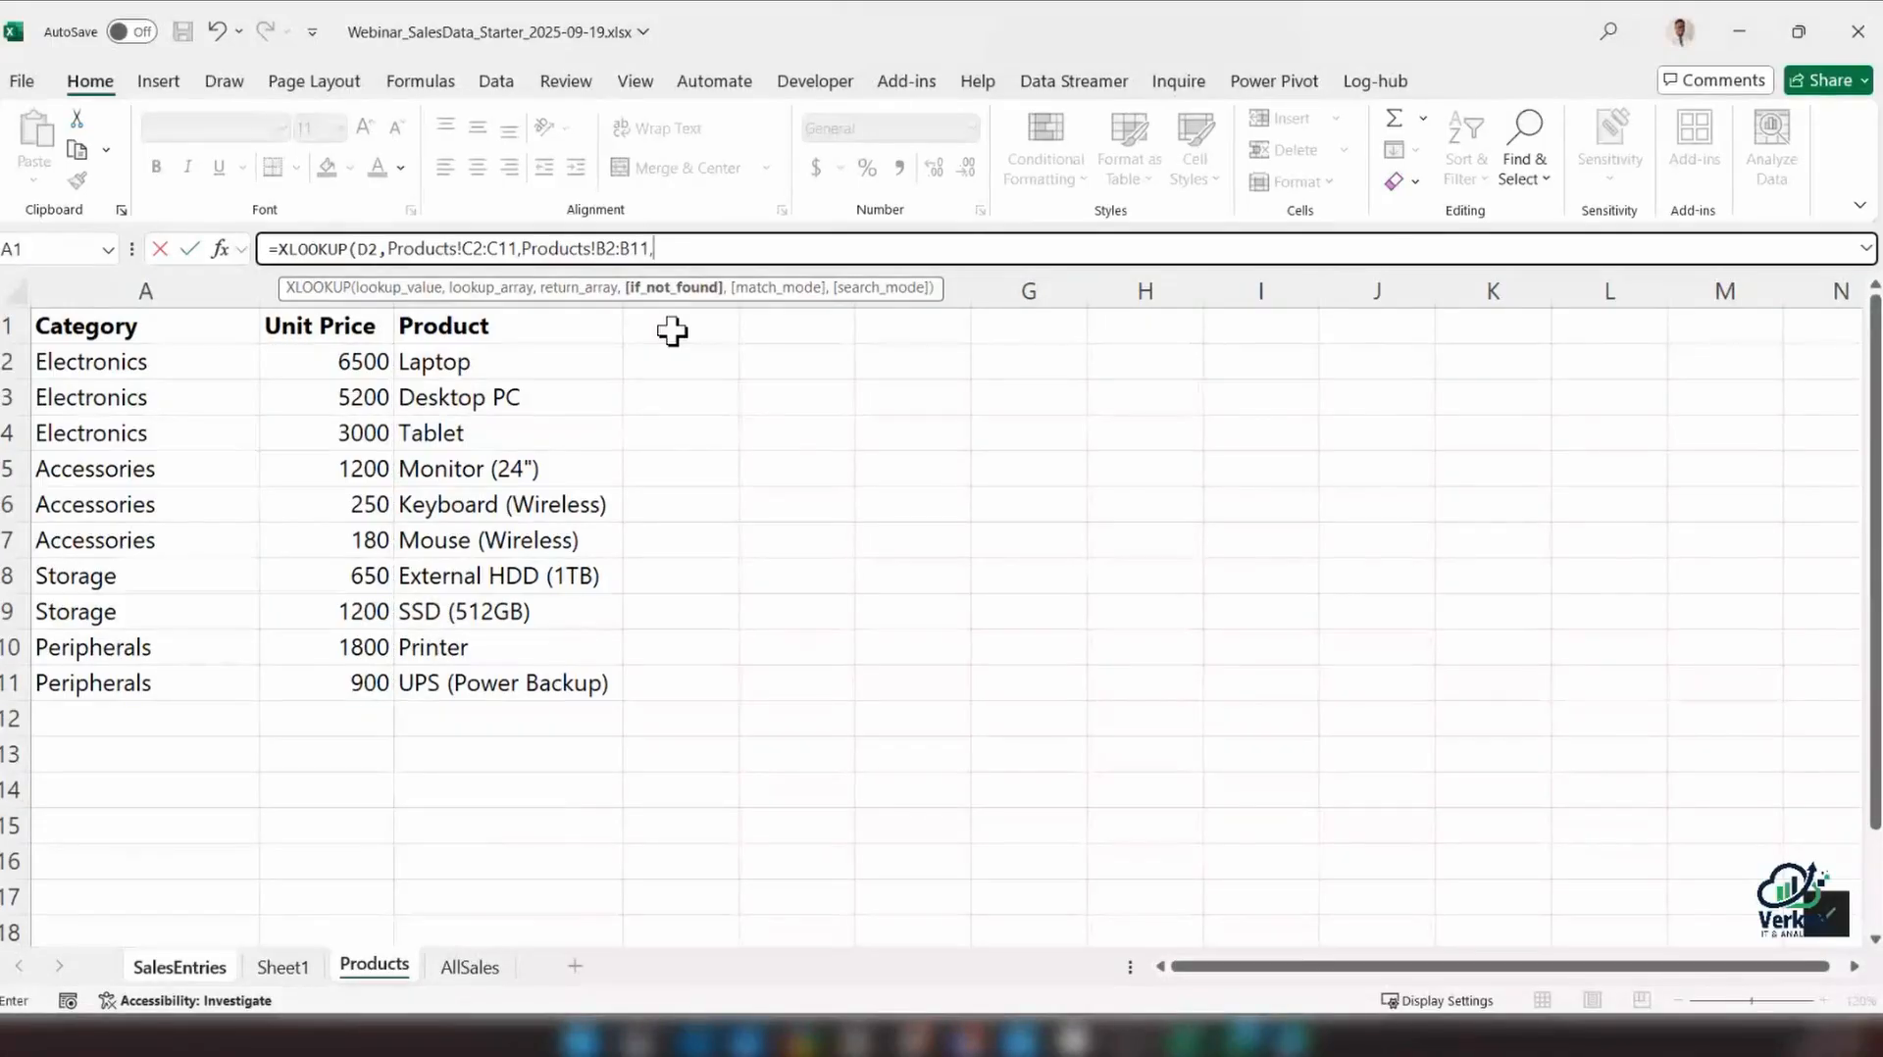
type("\"Not found\"")
type(",")
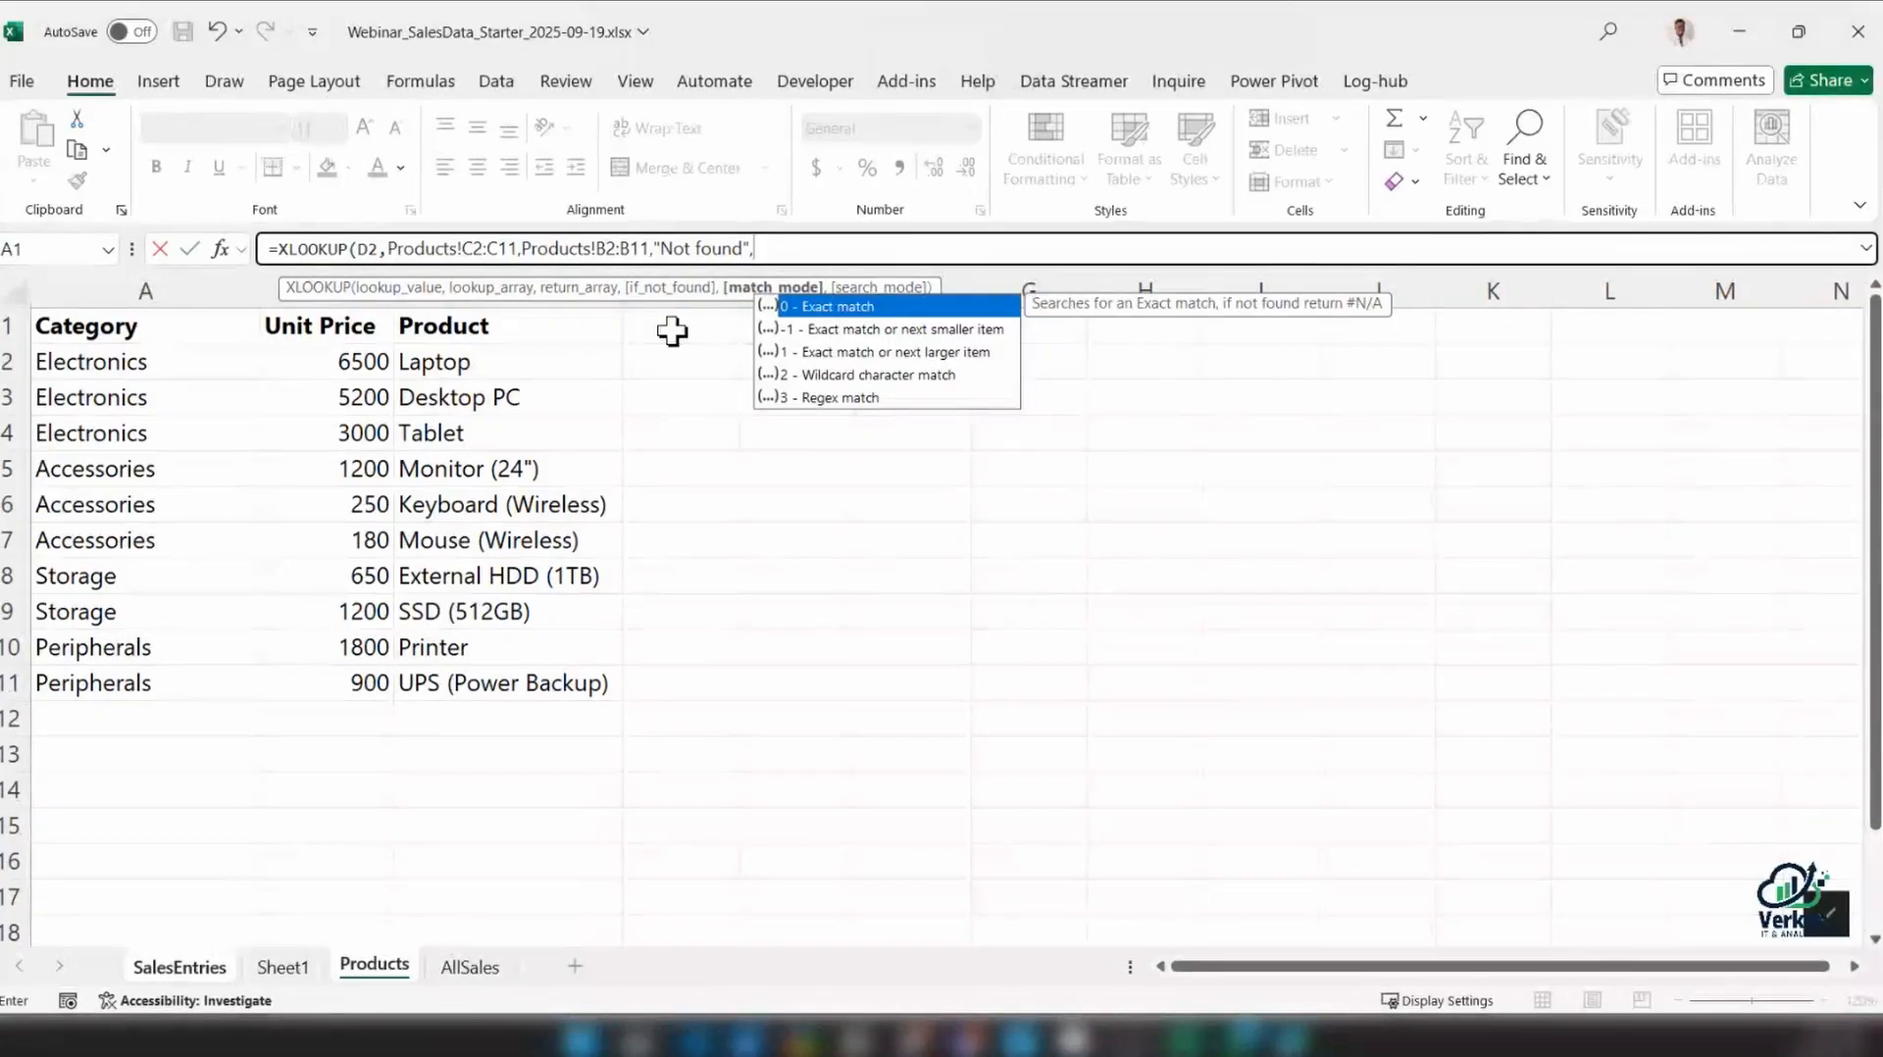
Complete the XLOOKUP with exact match (0) and absolute Products ranges, and fill it down the Price column to F19
double_click(841, 308)
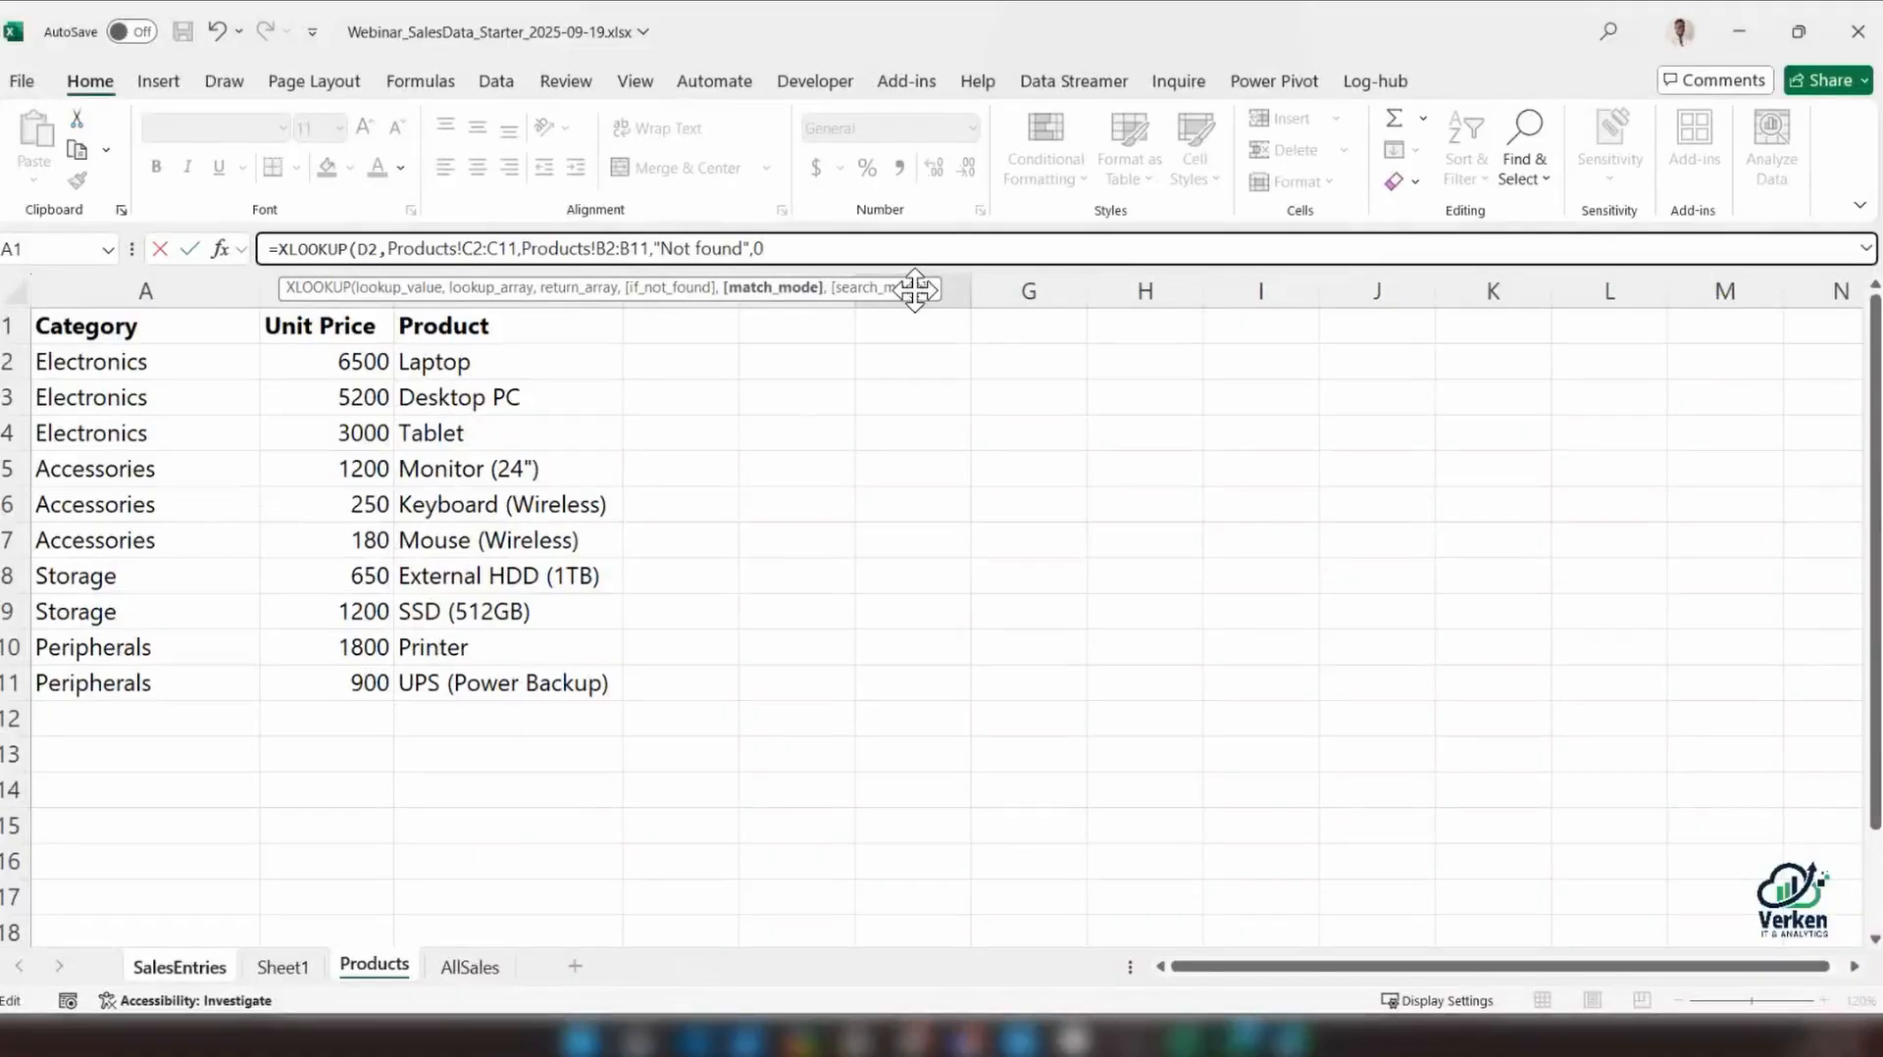
type(")")
key("Return")
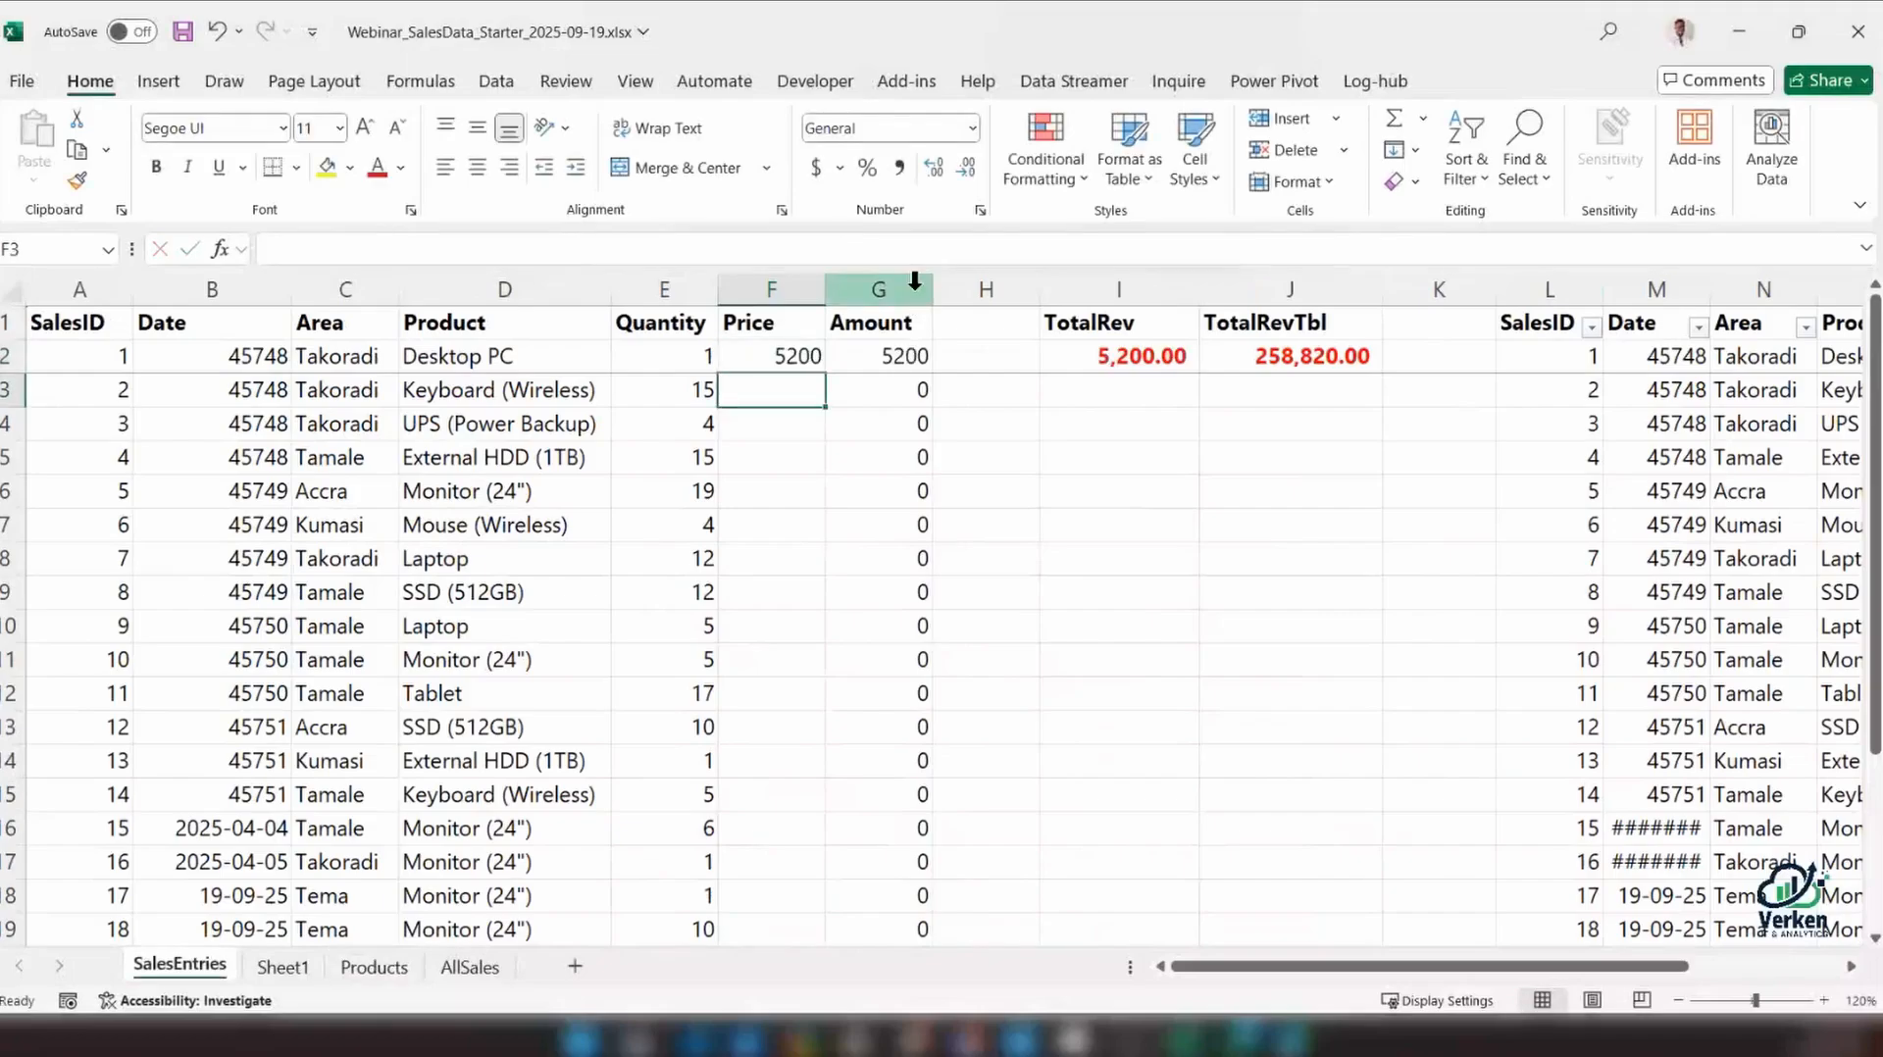
left_click(771, 356)
double_click(826, 373)
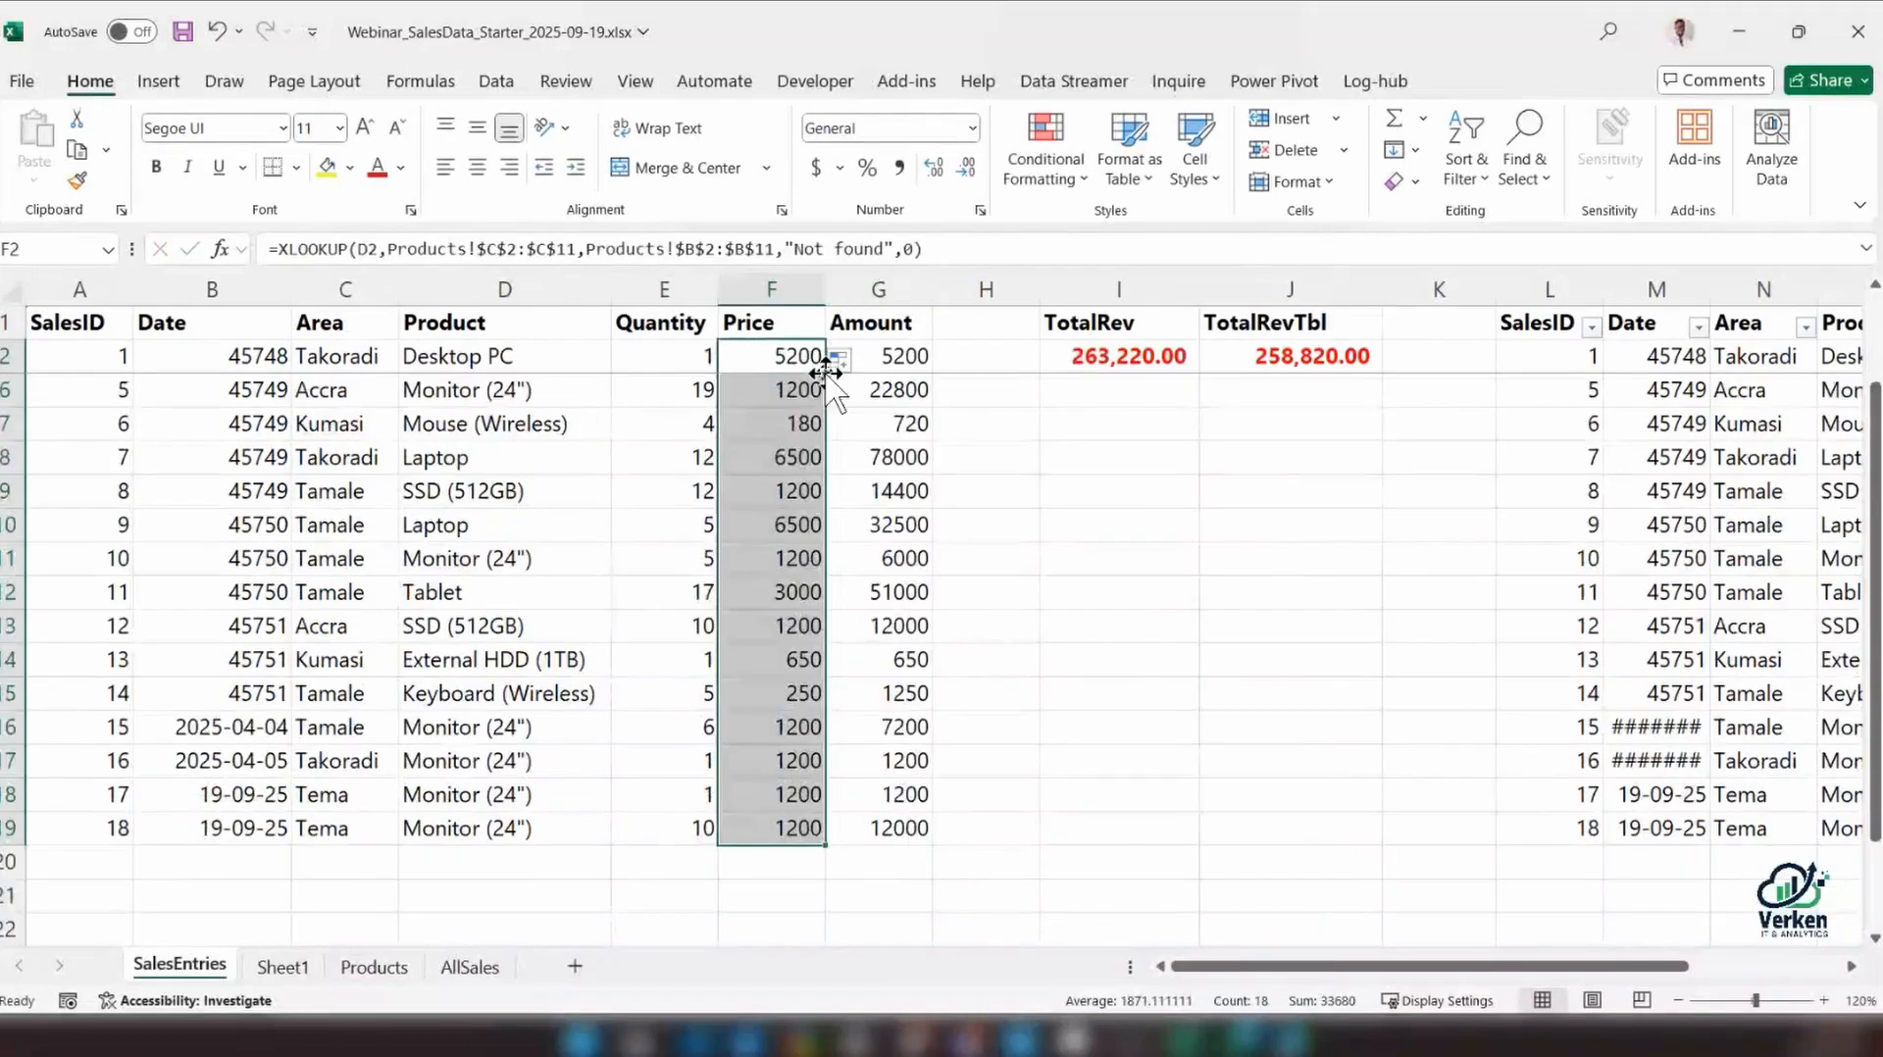
Move the Product column between Category and Unit Price on the Products sheet, and check the XLOOKUP in F2 of SalesEntries
left_click(374, 967)
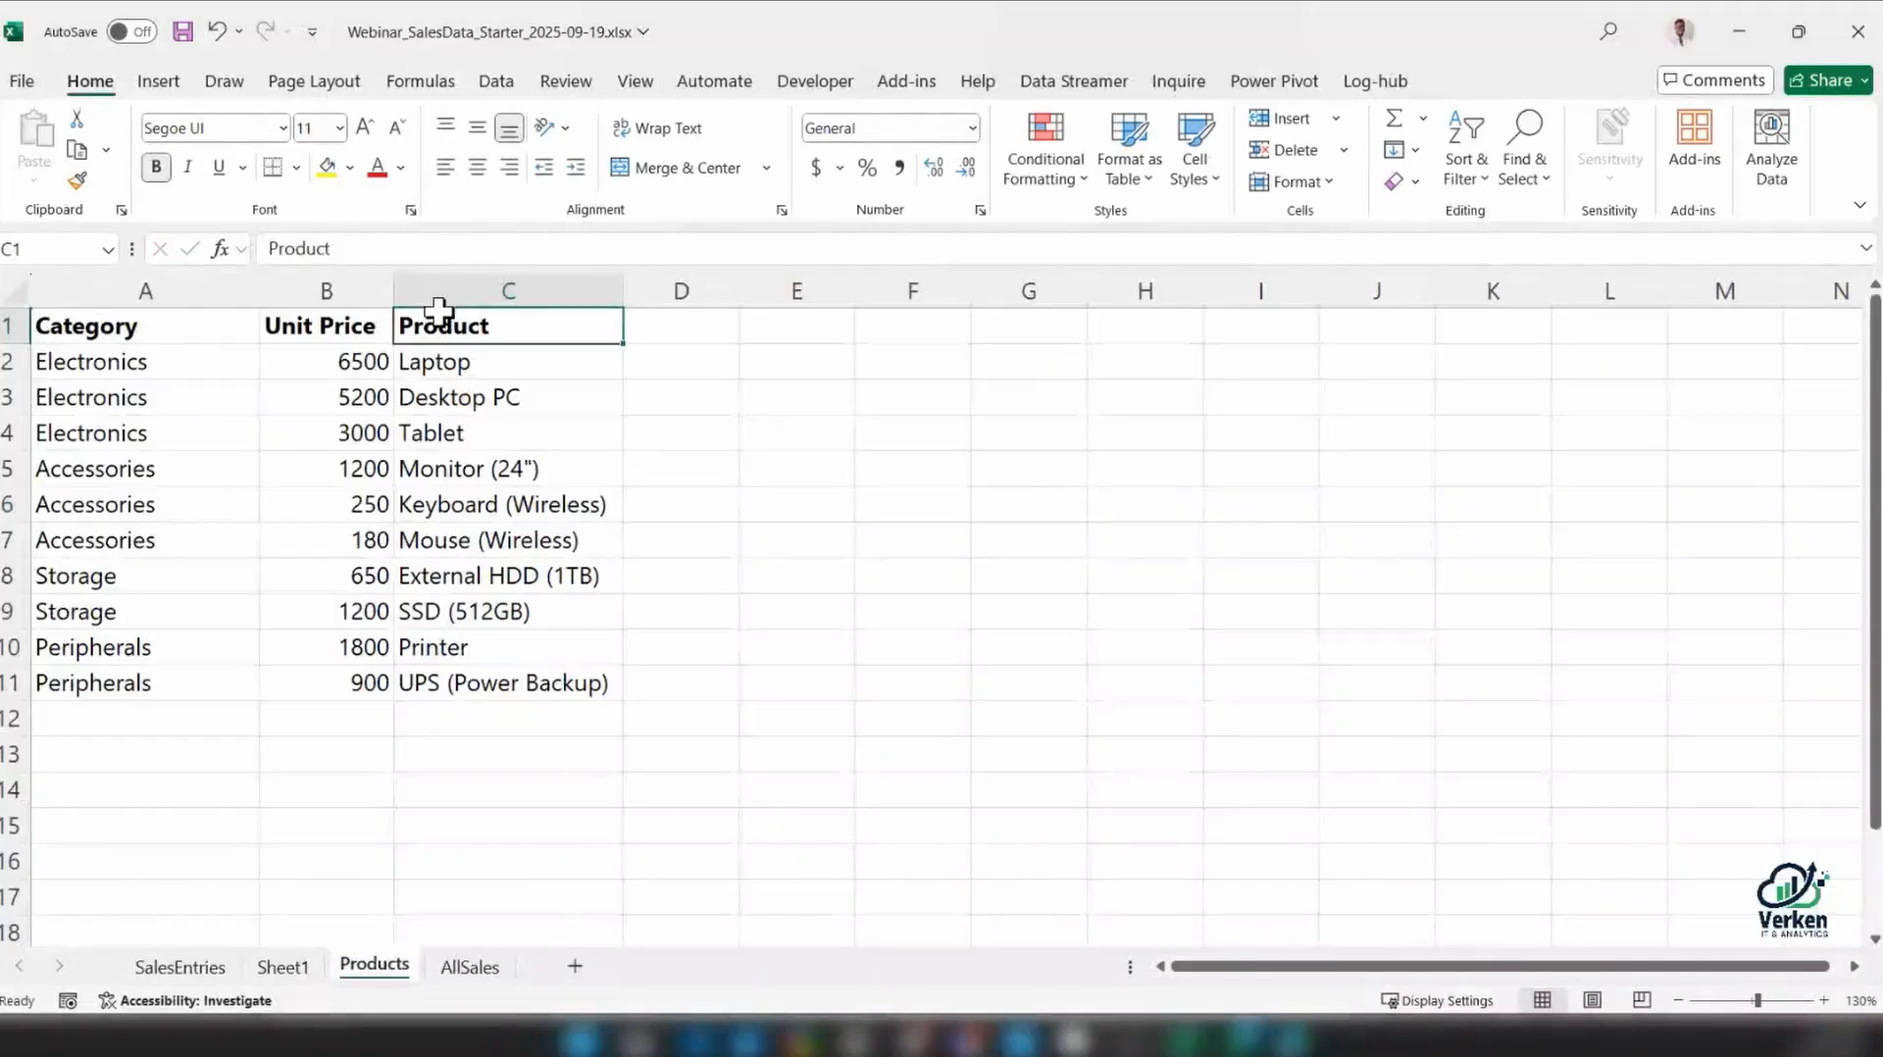
key("ctrl")
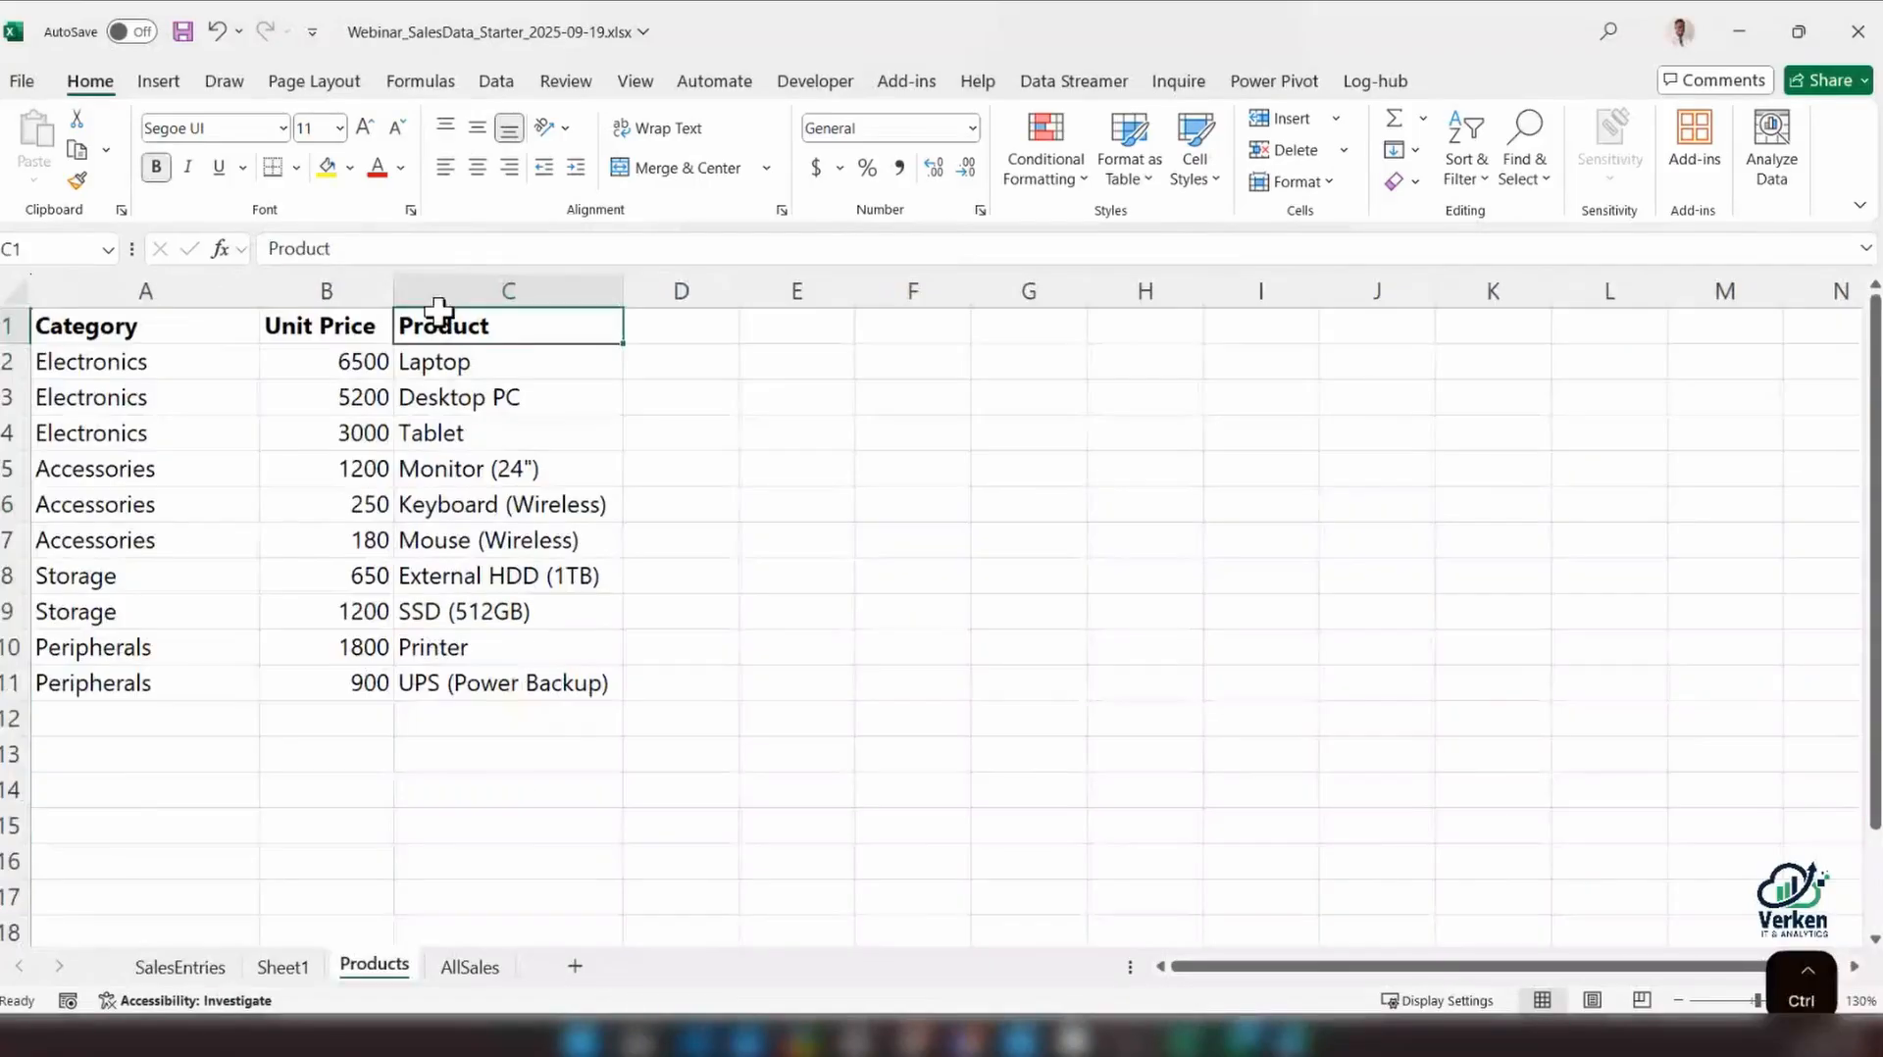
key("ctrl+shift+Down")
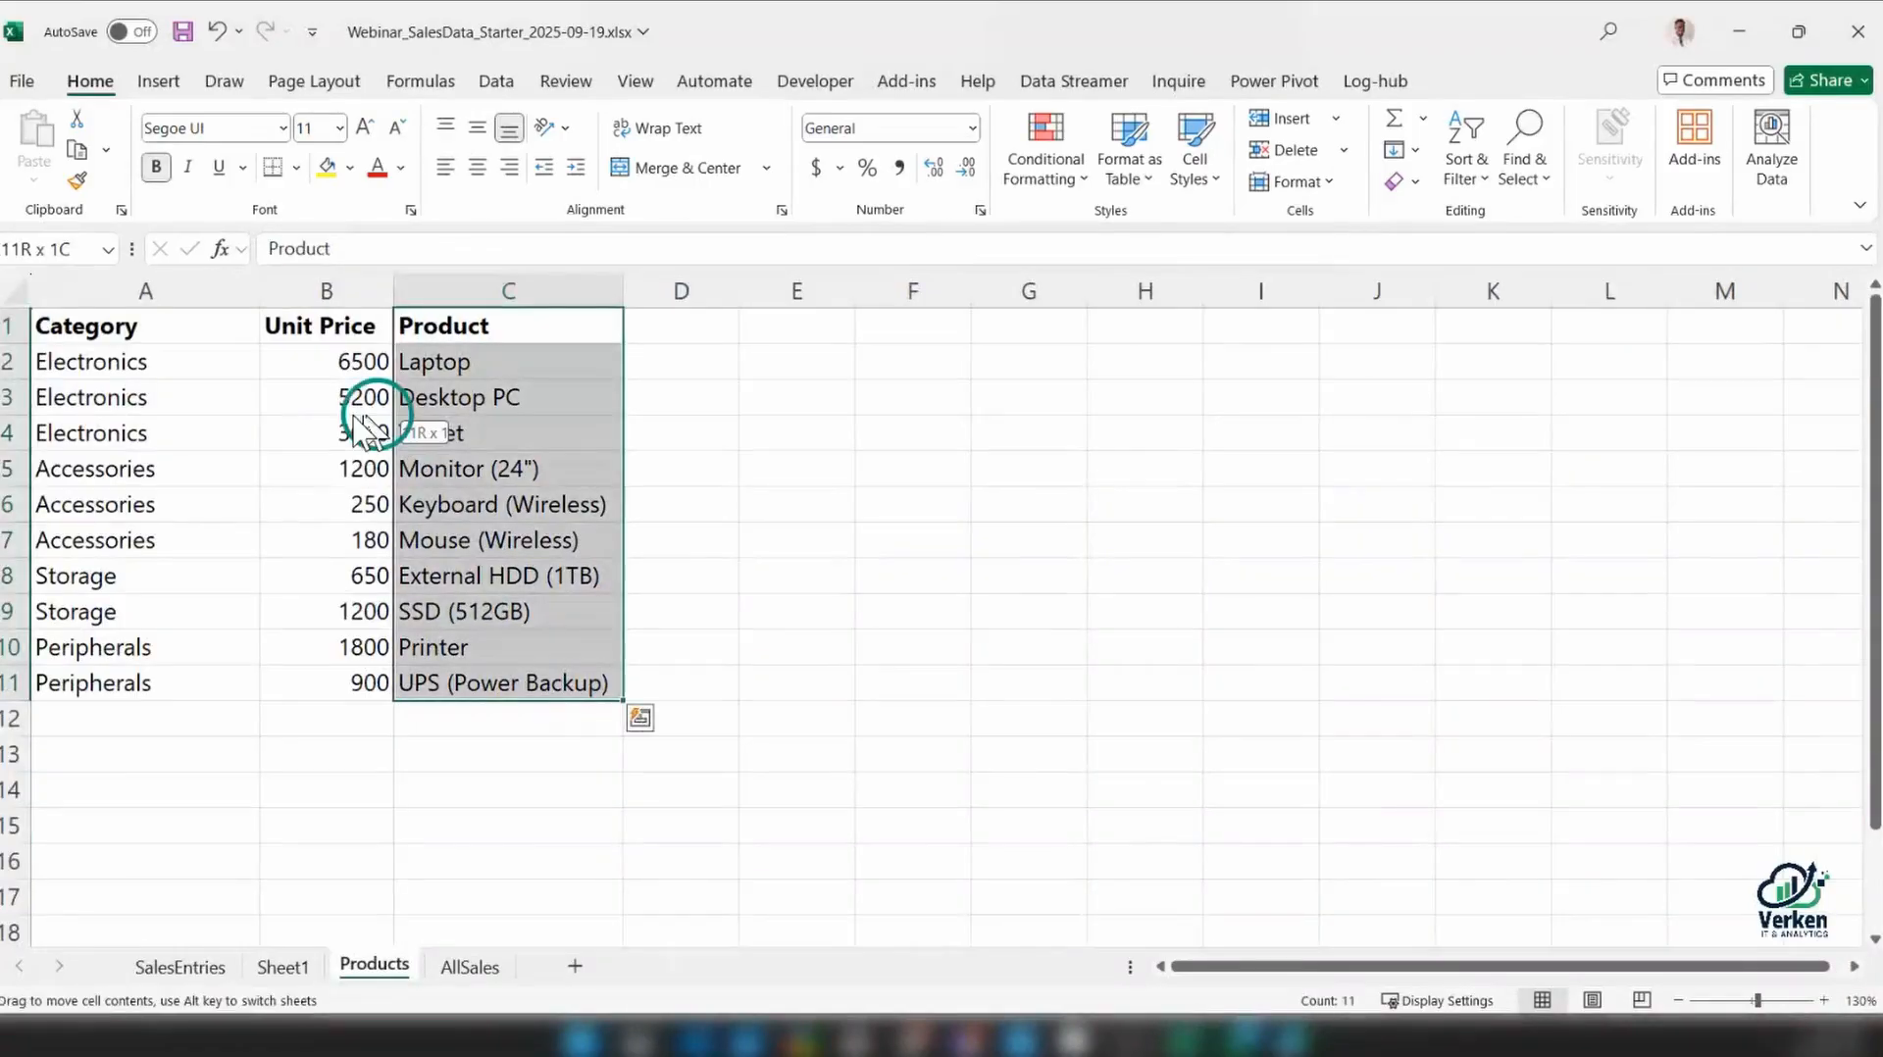
left_click_drag(356, 417, 316, 418)
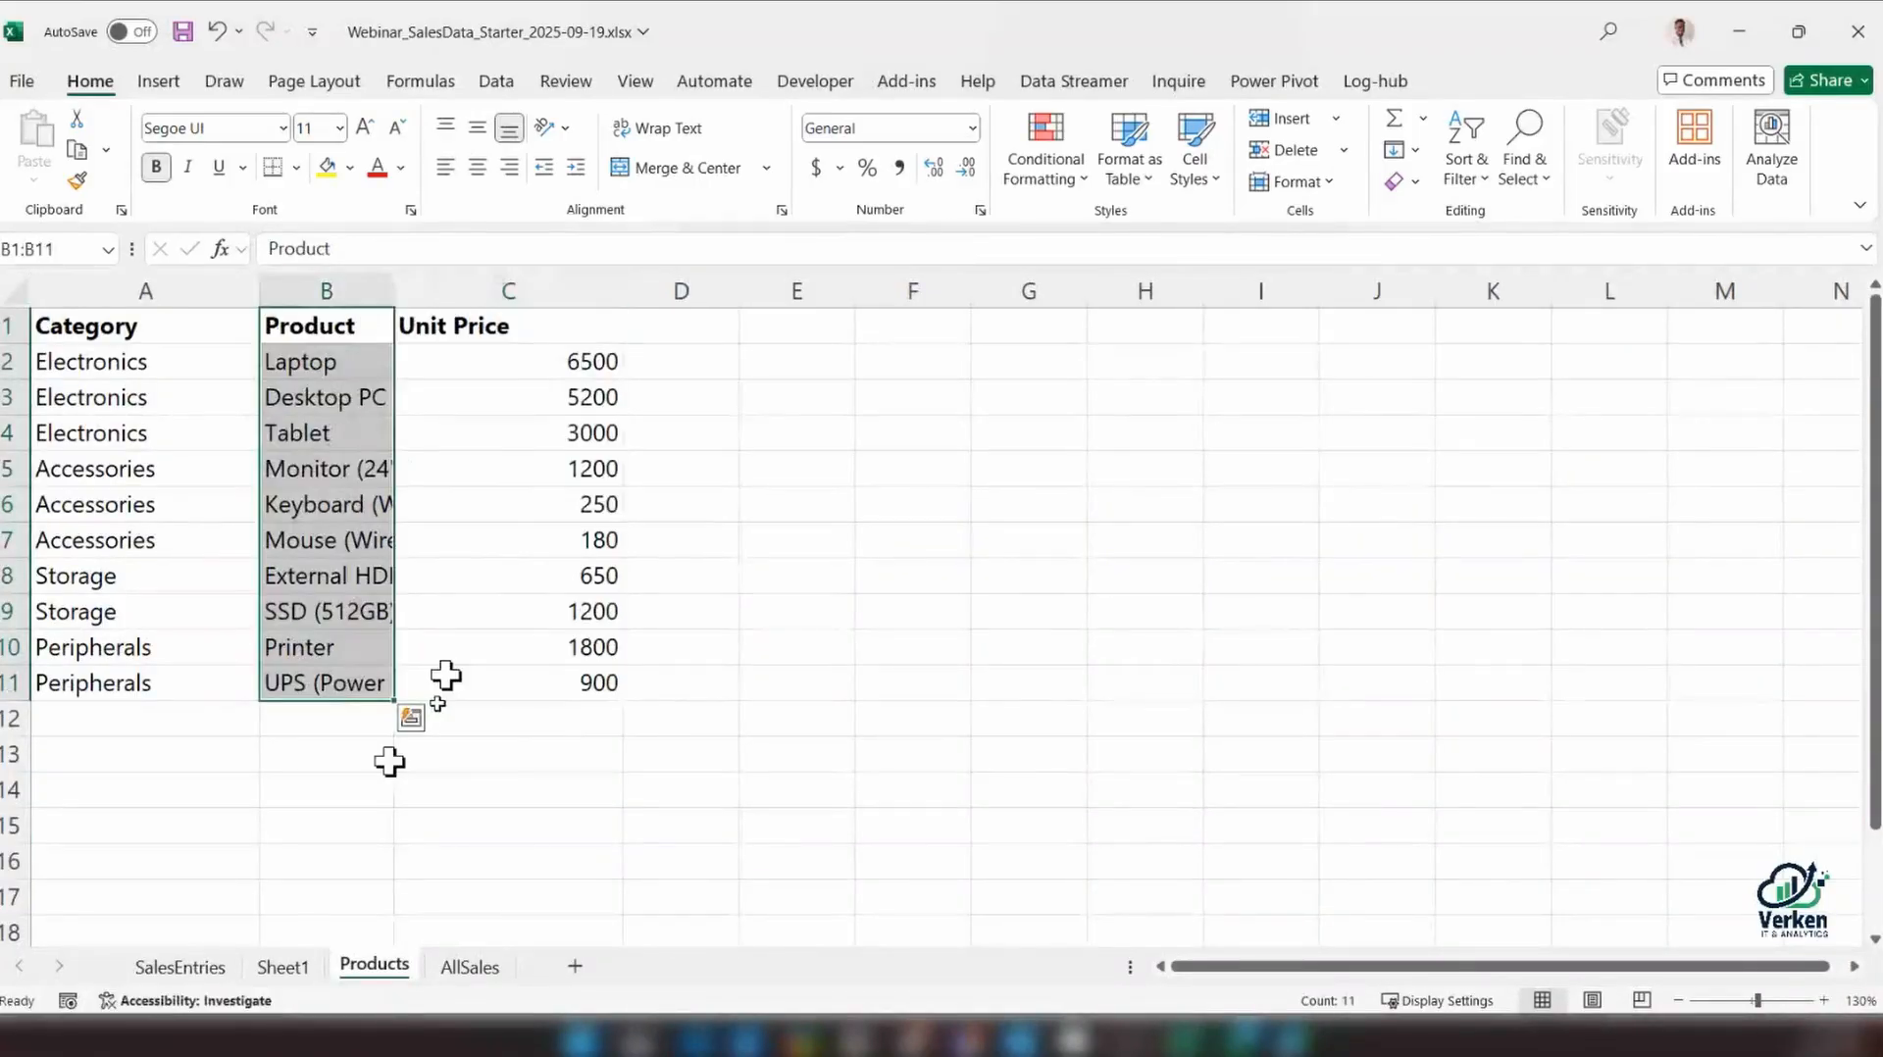
left_click(189, 977)
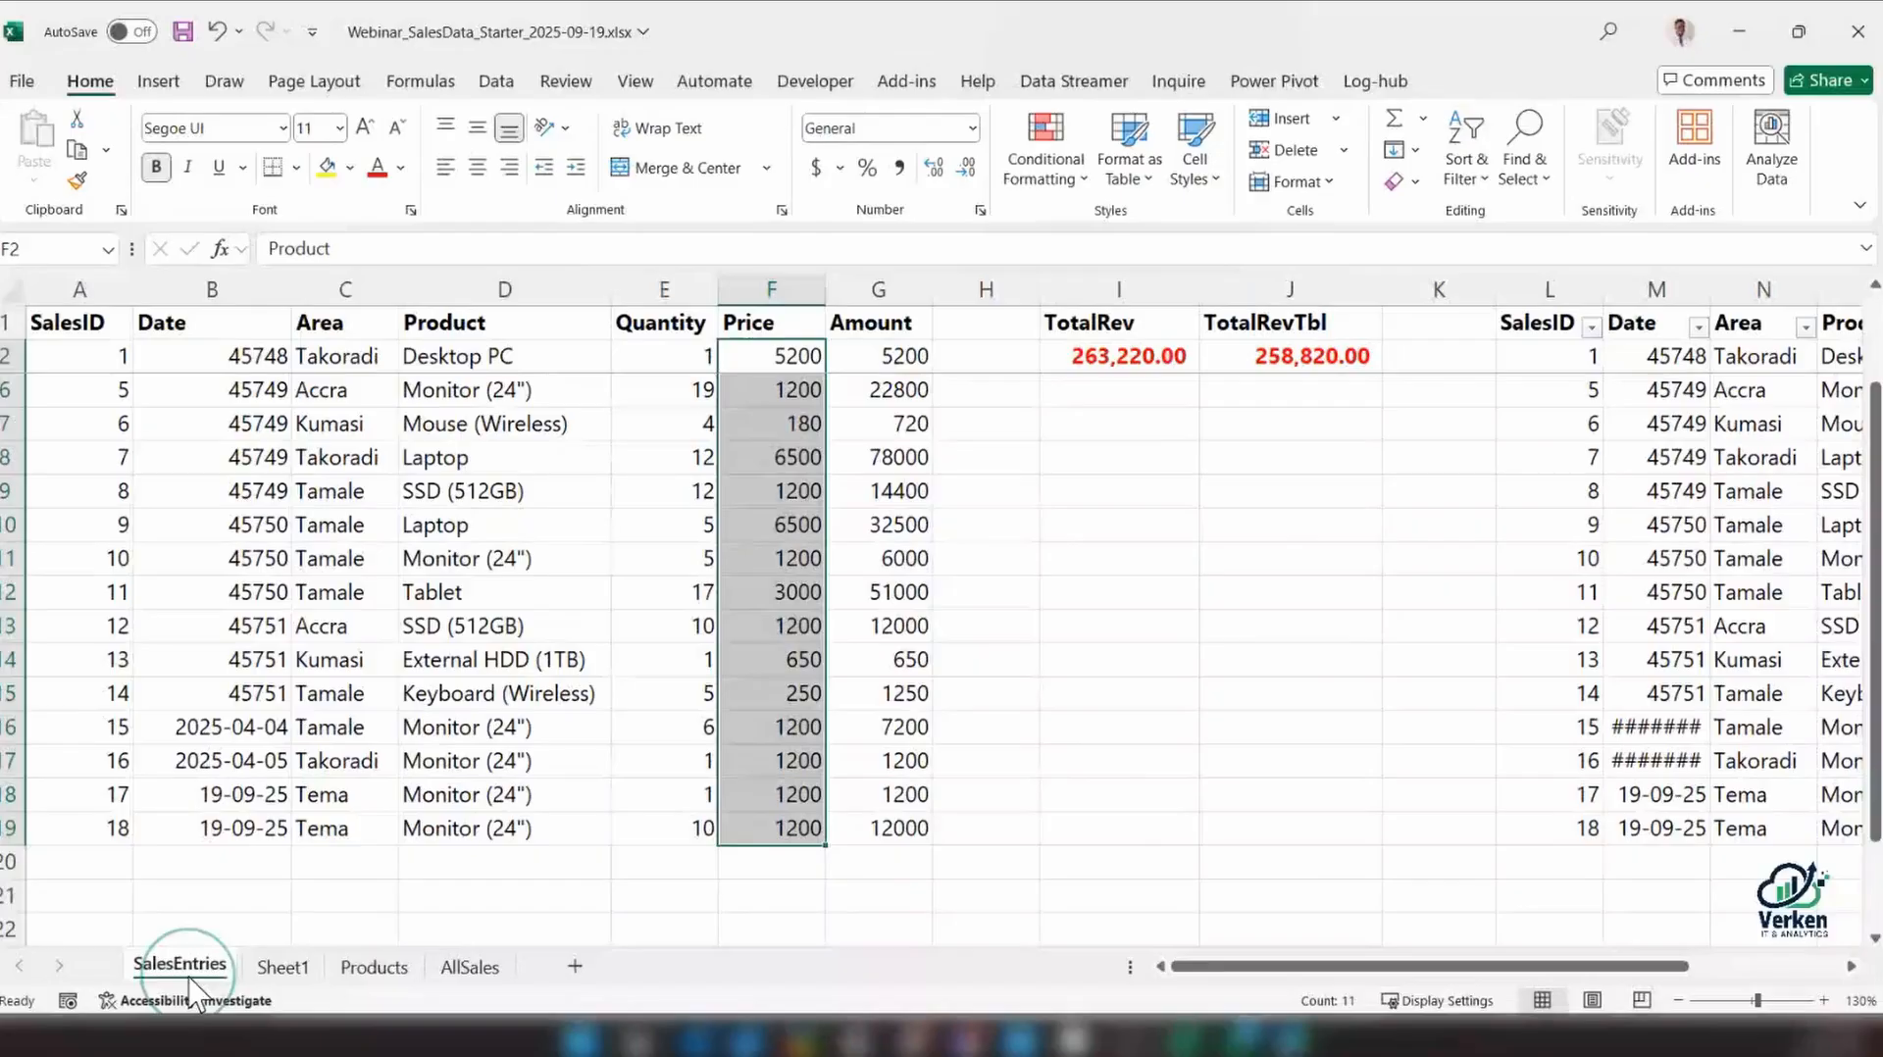
left_click(774, 350)
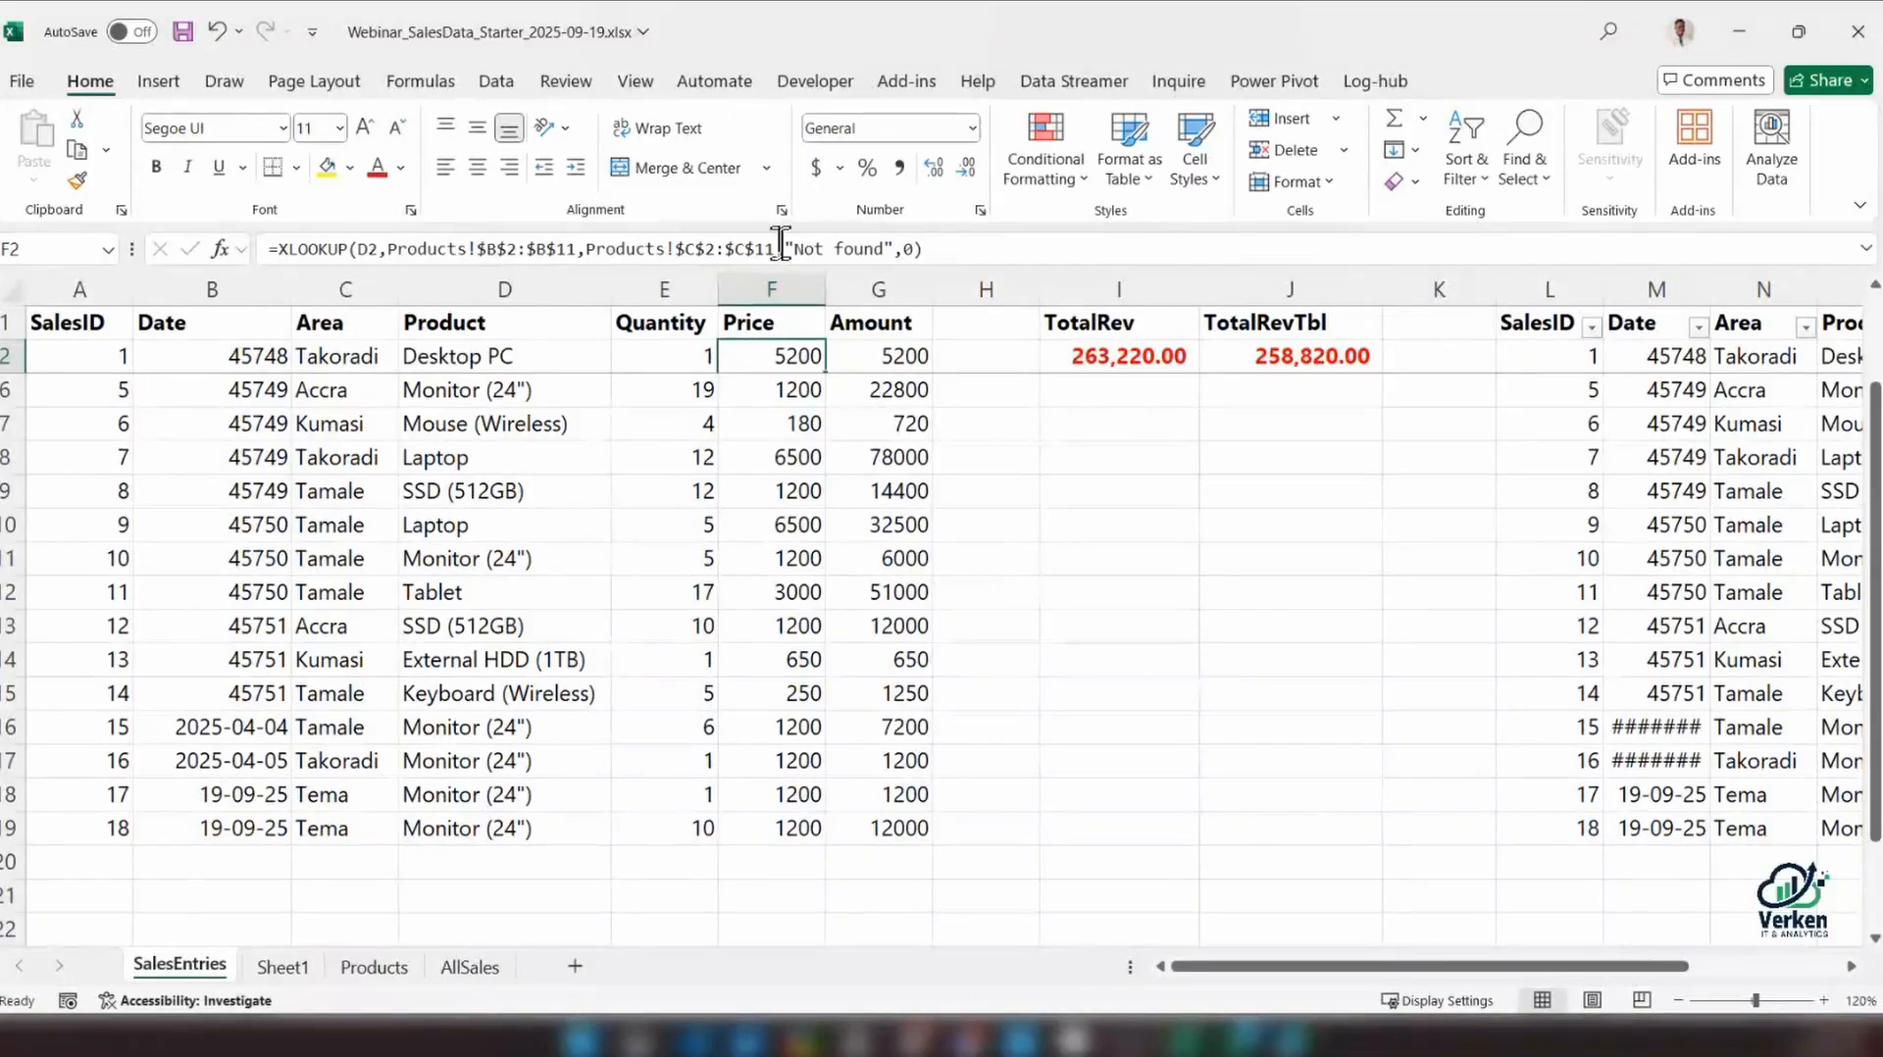
Add a trailing space to the product name in D19 and inspect the XLOOKUP in F19
left_click(520, 827)
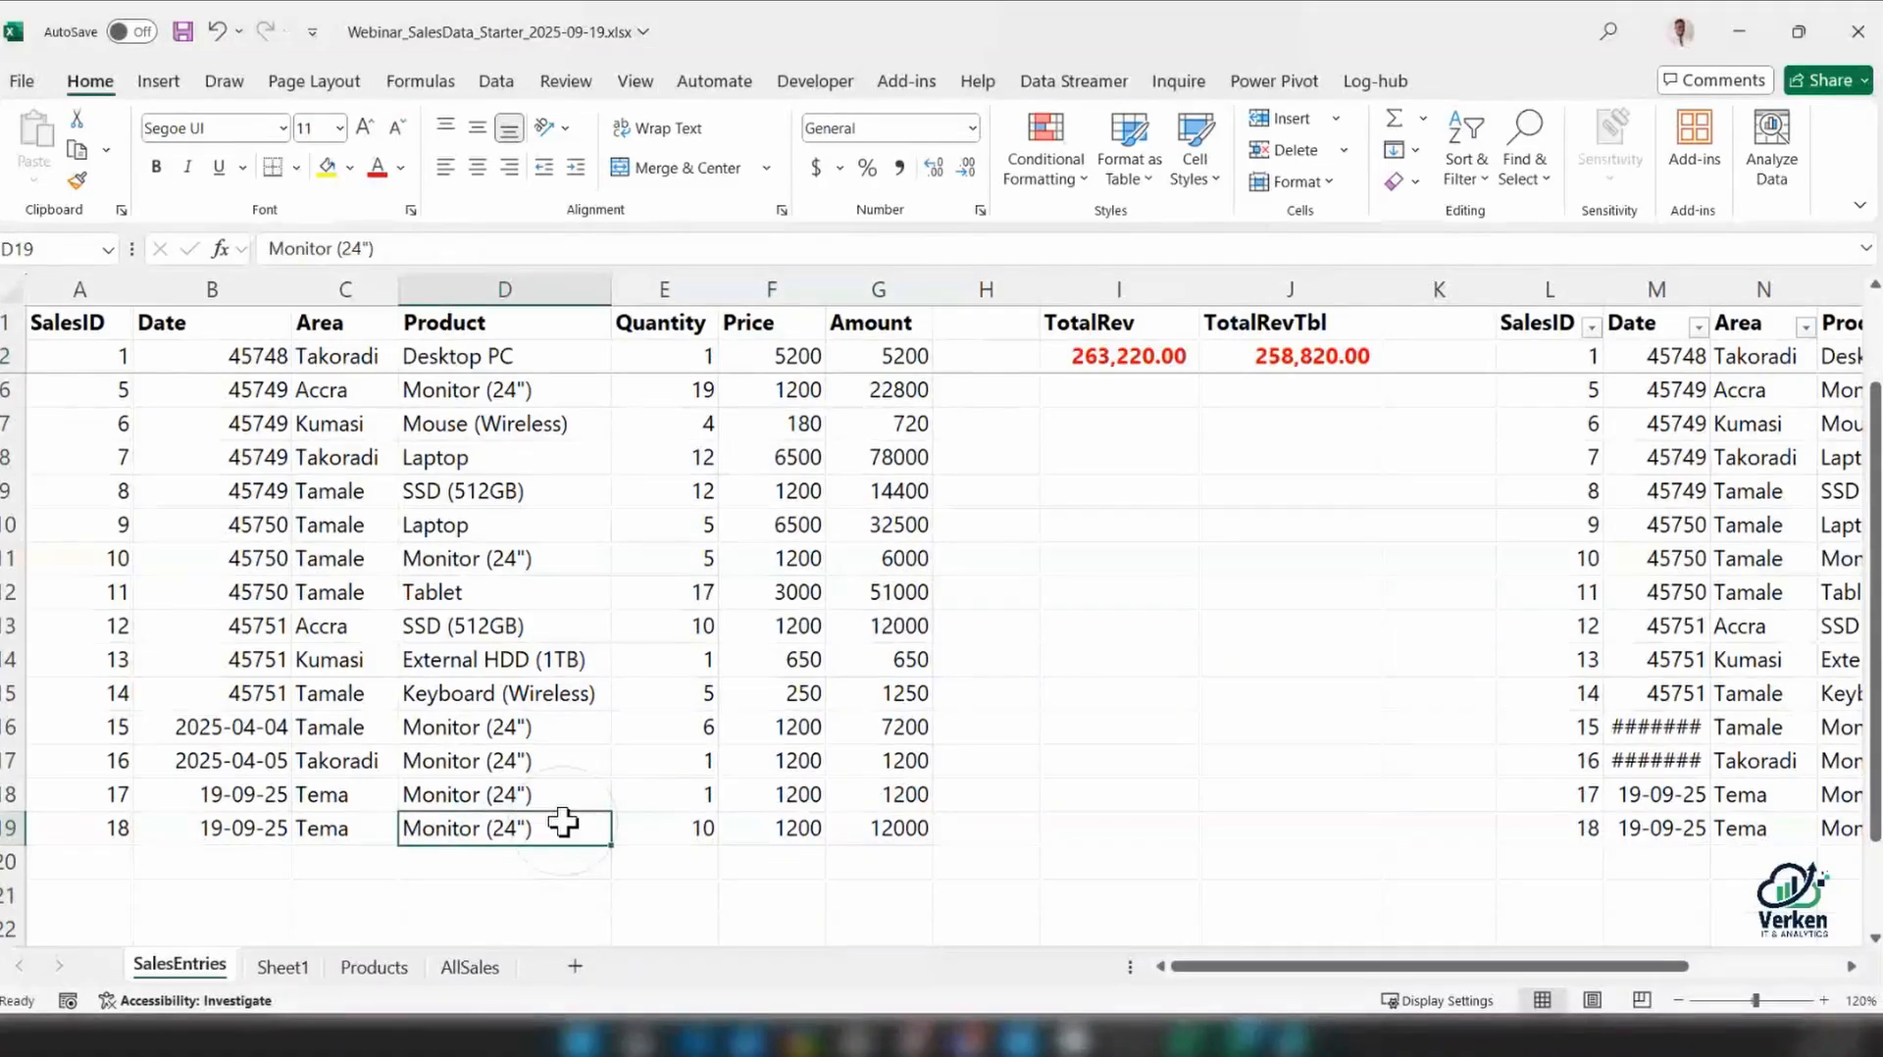
double_click(564, 822)
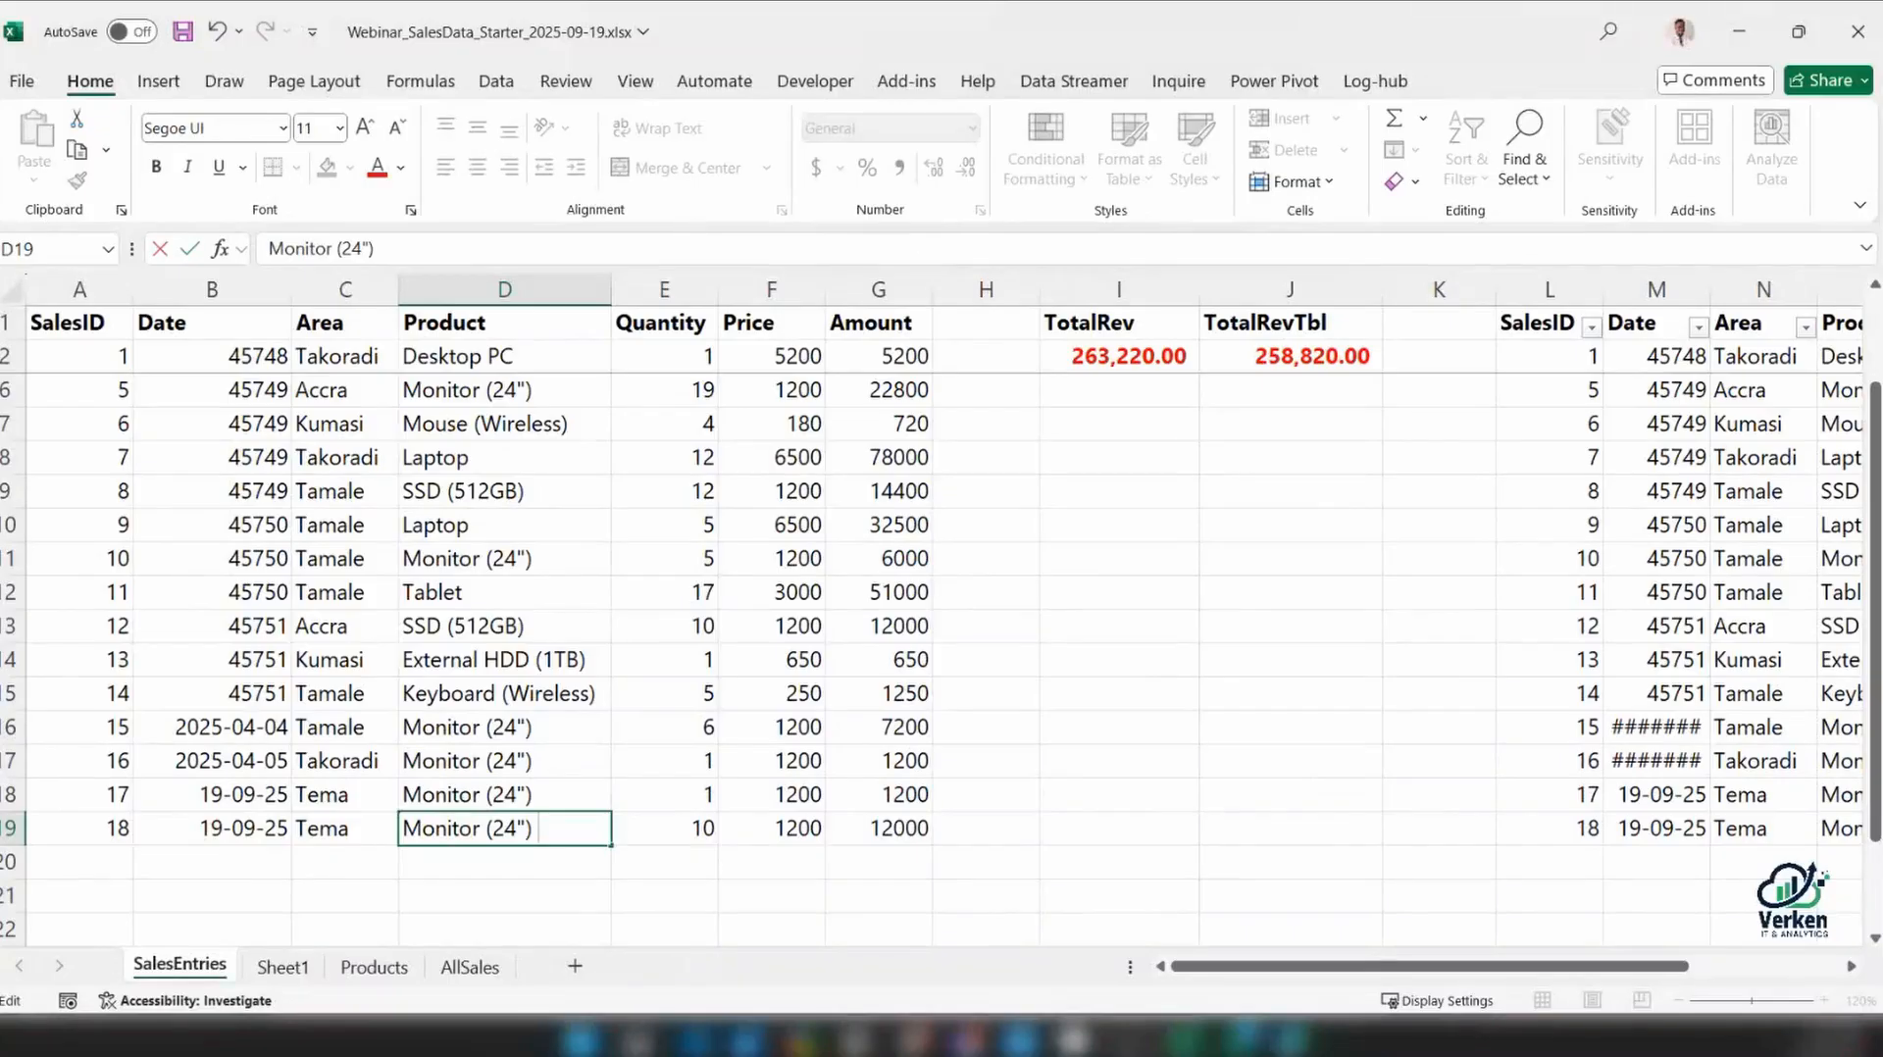
left_click(780, 829)
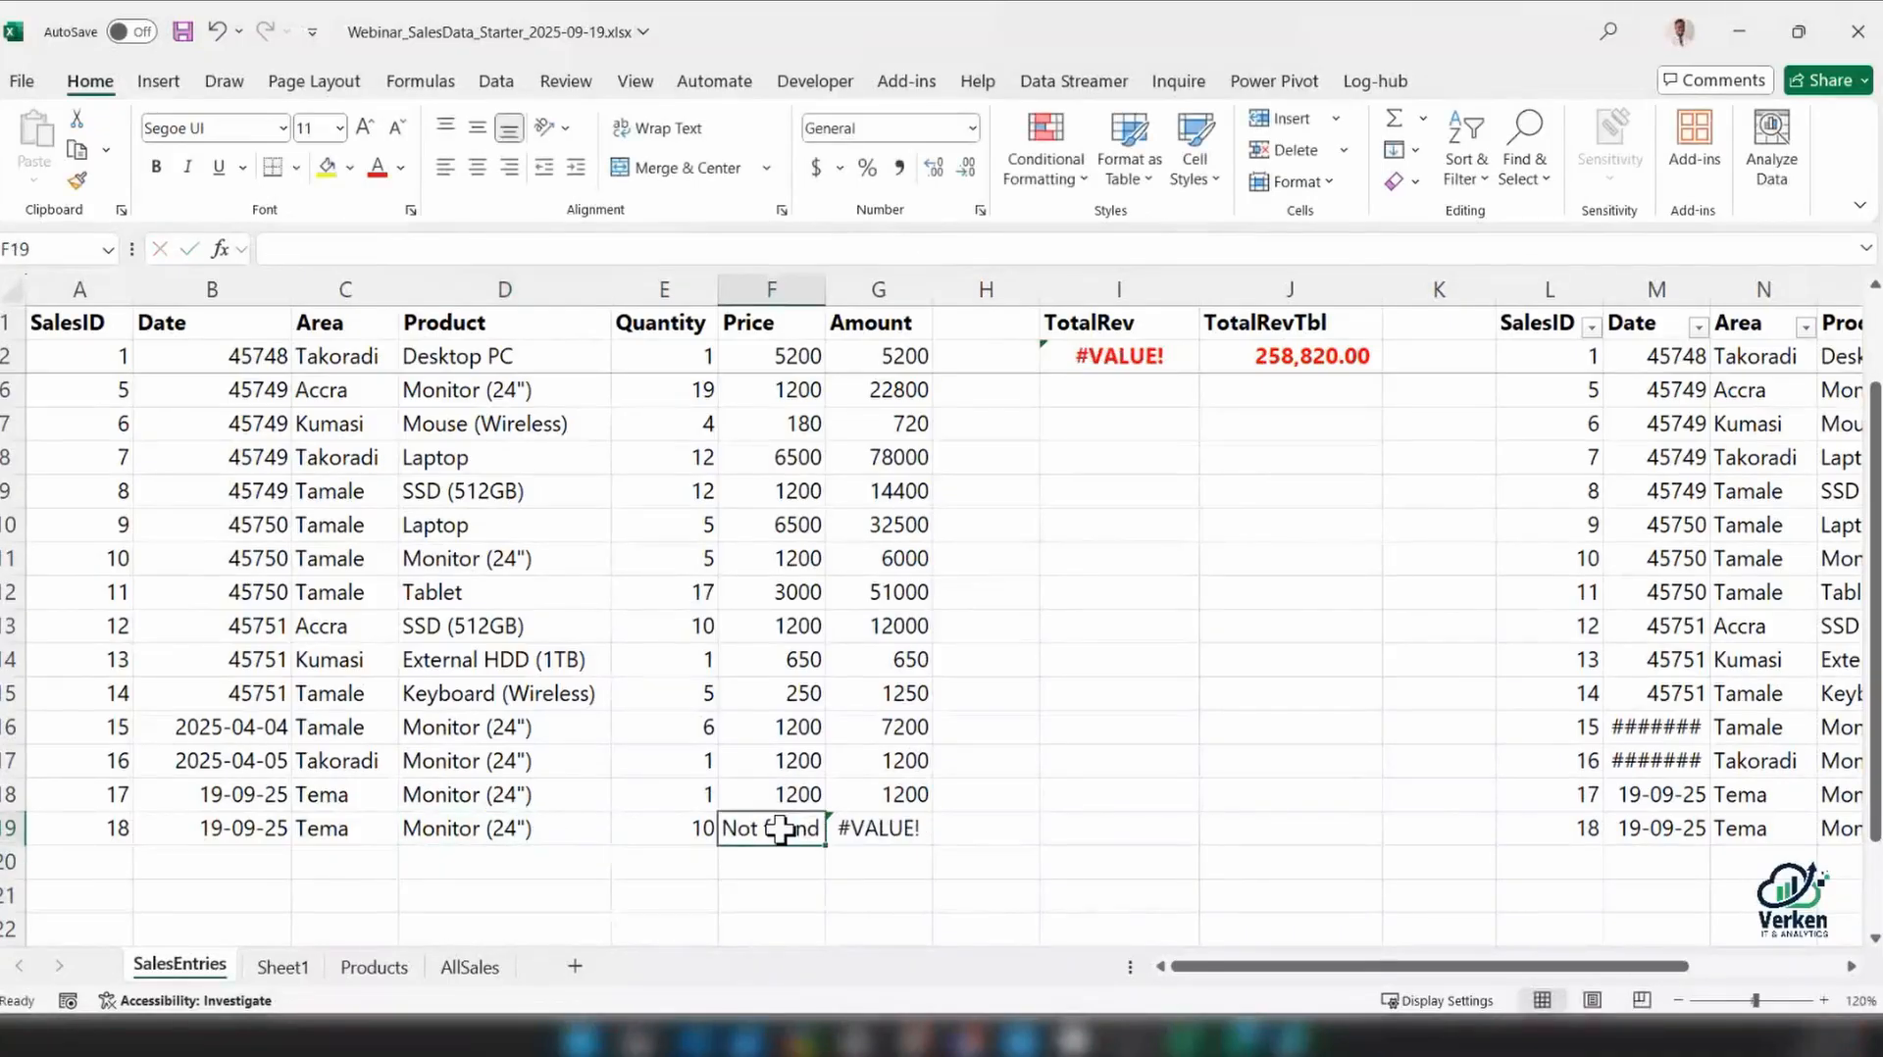
left_click(780, 828)
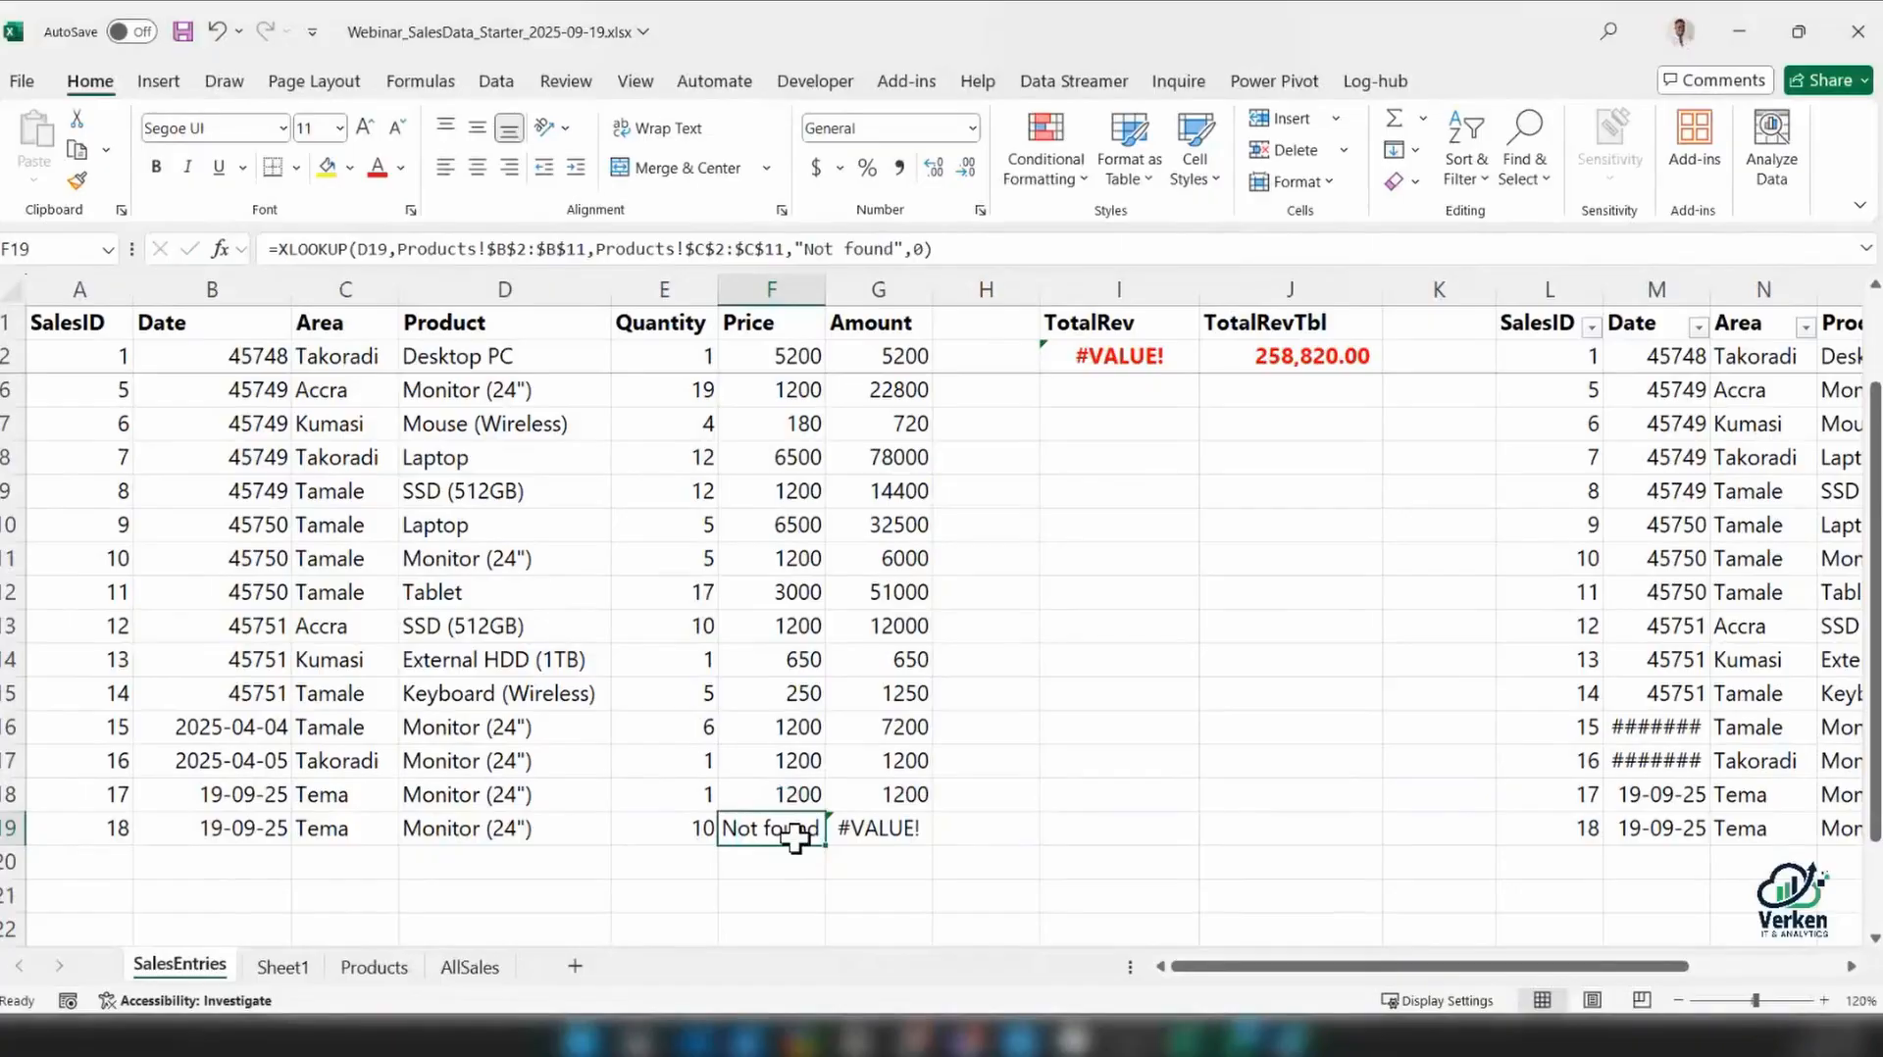
key("Left")
key("Left")
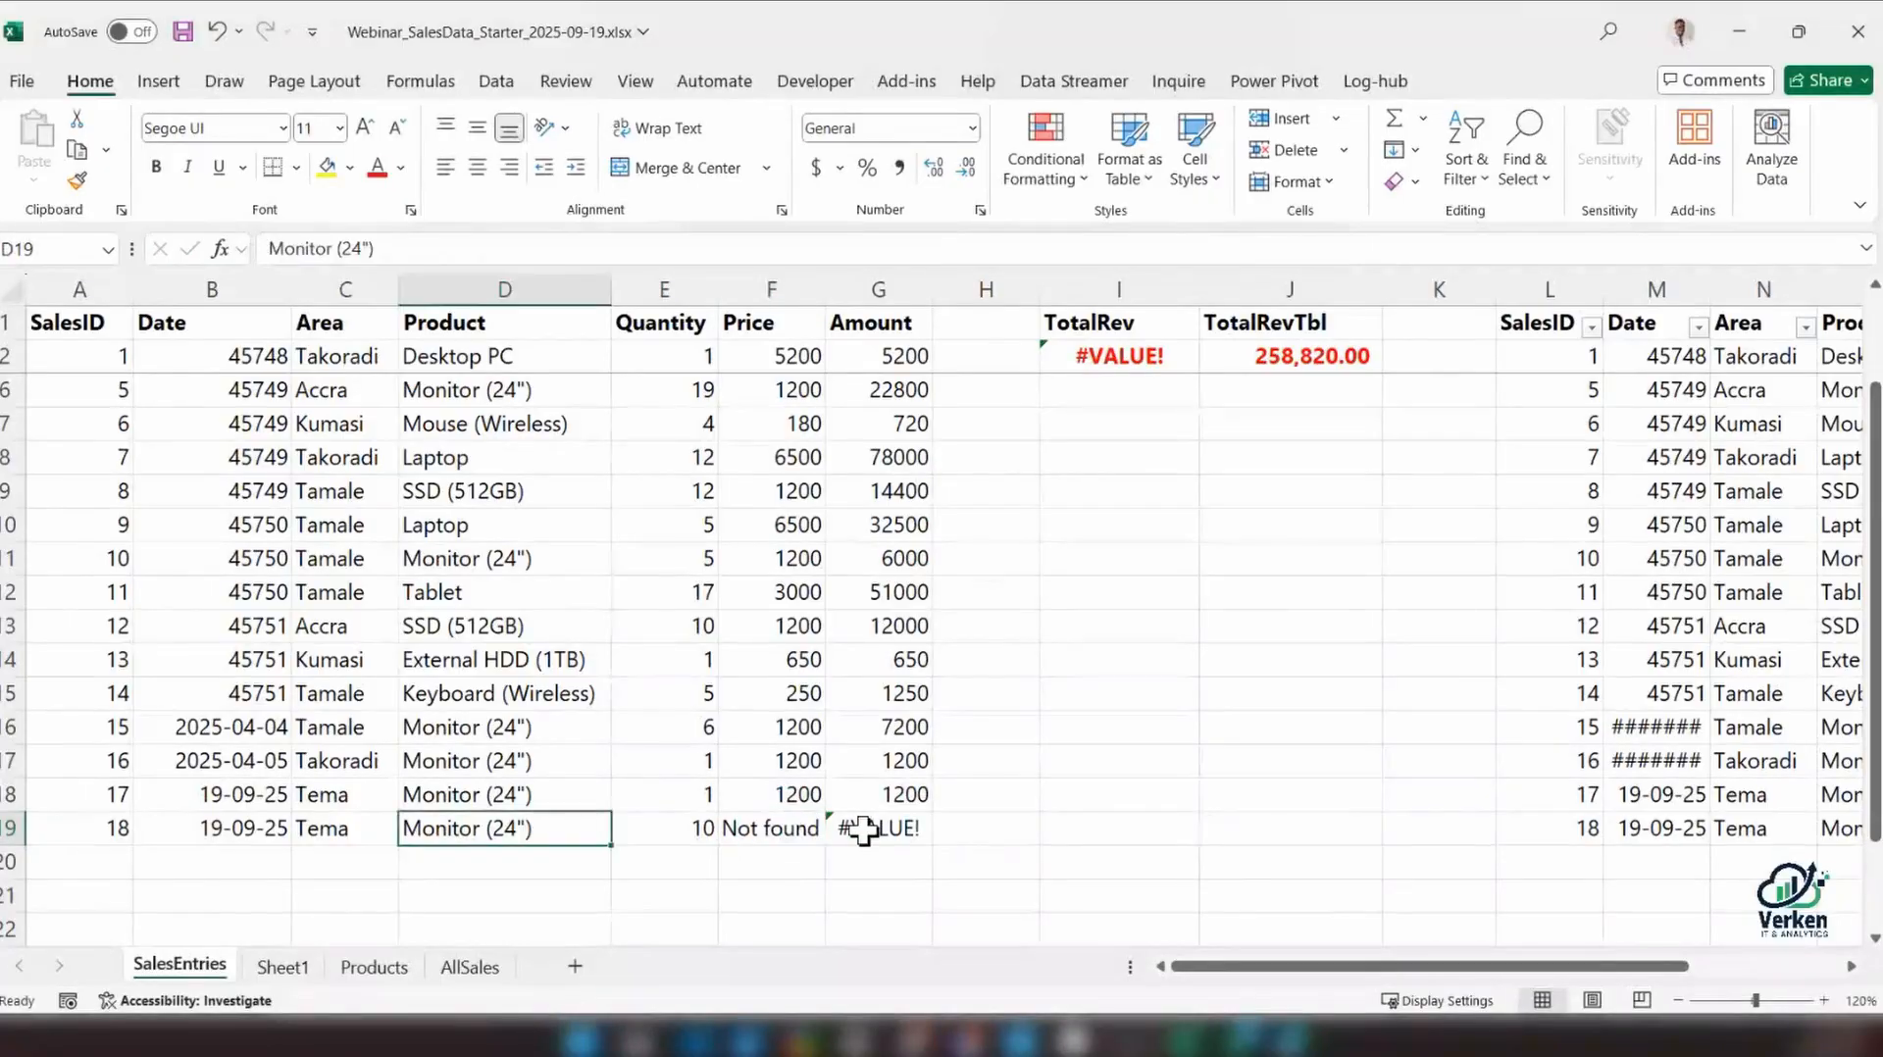
Wrap the Amount formula in G19 in IFERROR with "-" as the error value: =IFERROR(E19*F19,"-")
left_click(863, 830)
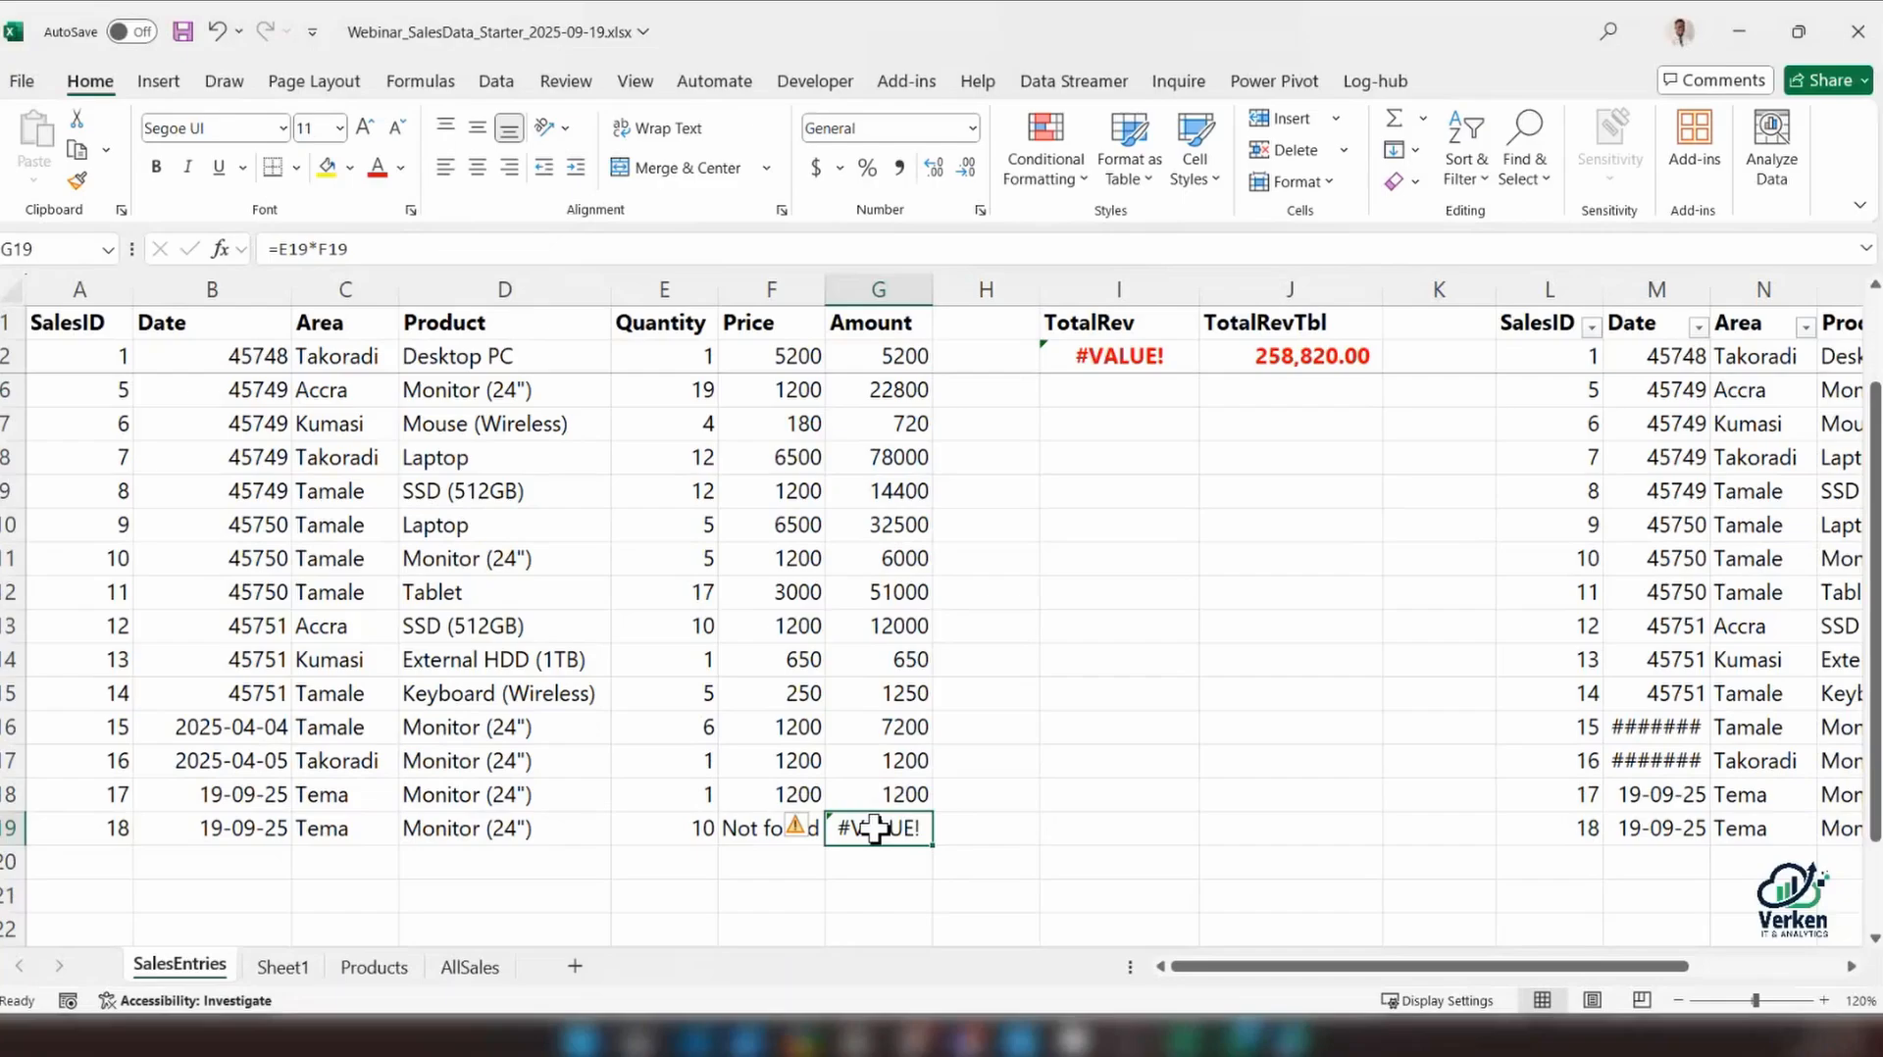
left_click(278, 250)
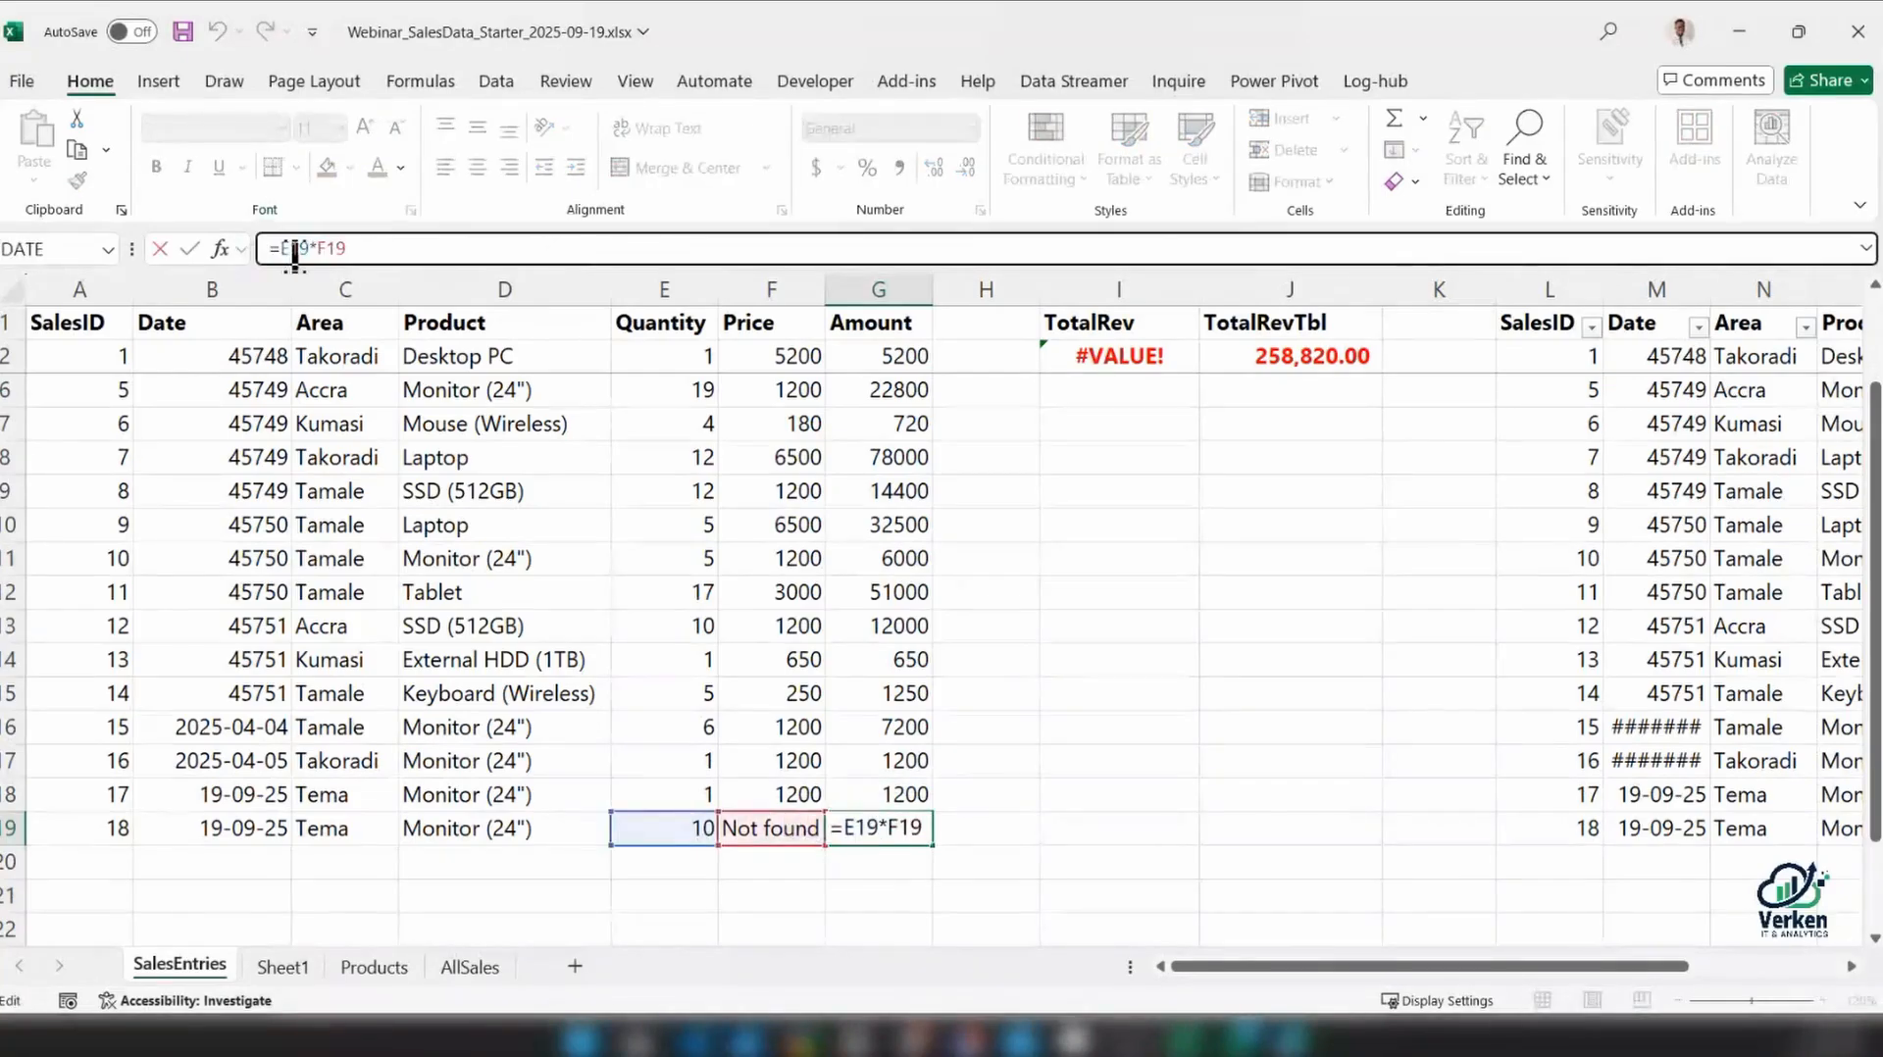
key("ctrl+shift+u")
type("IF")
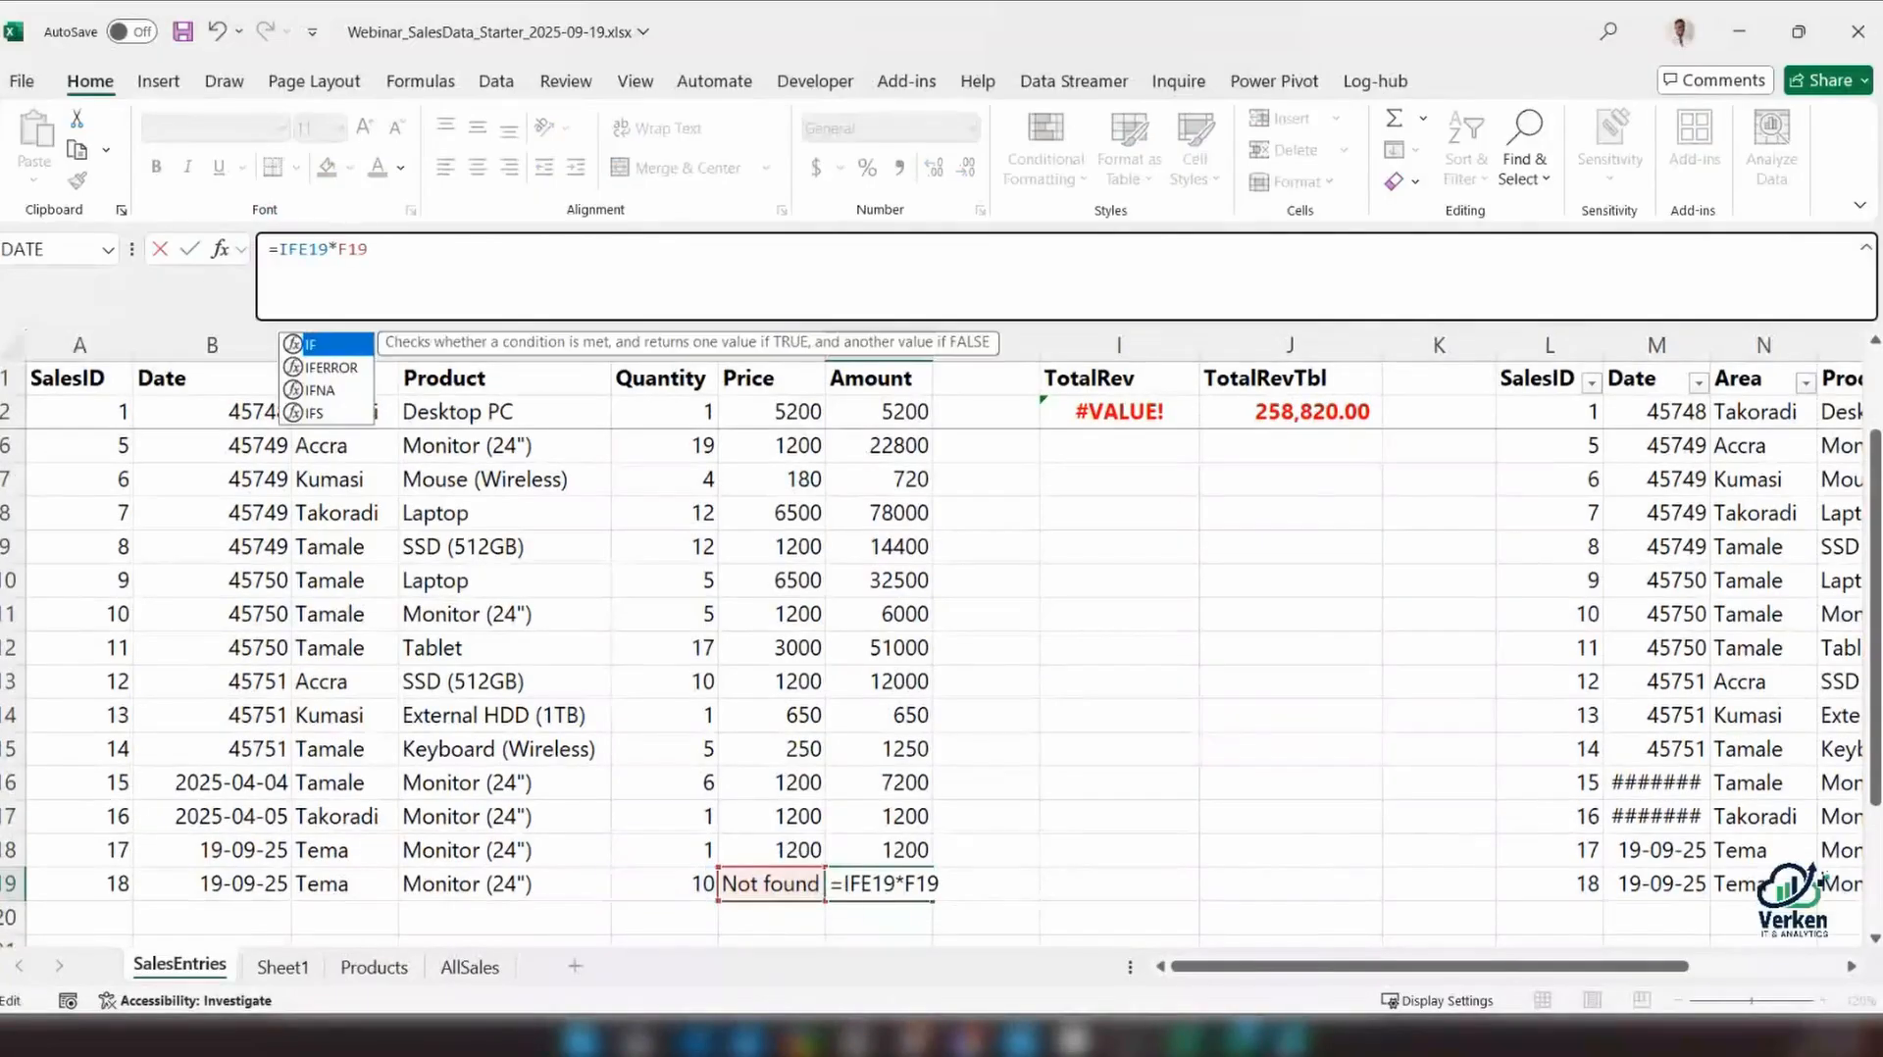
type("ERR")
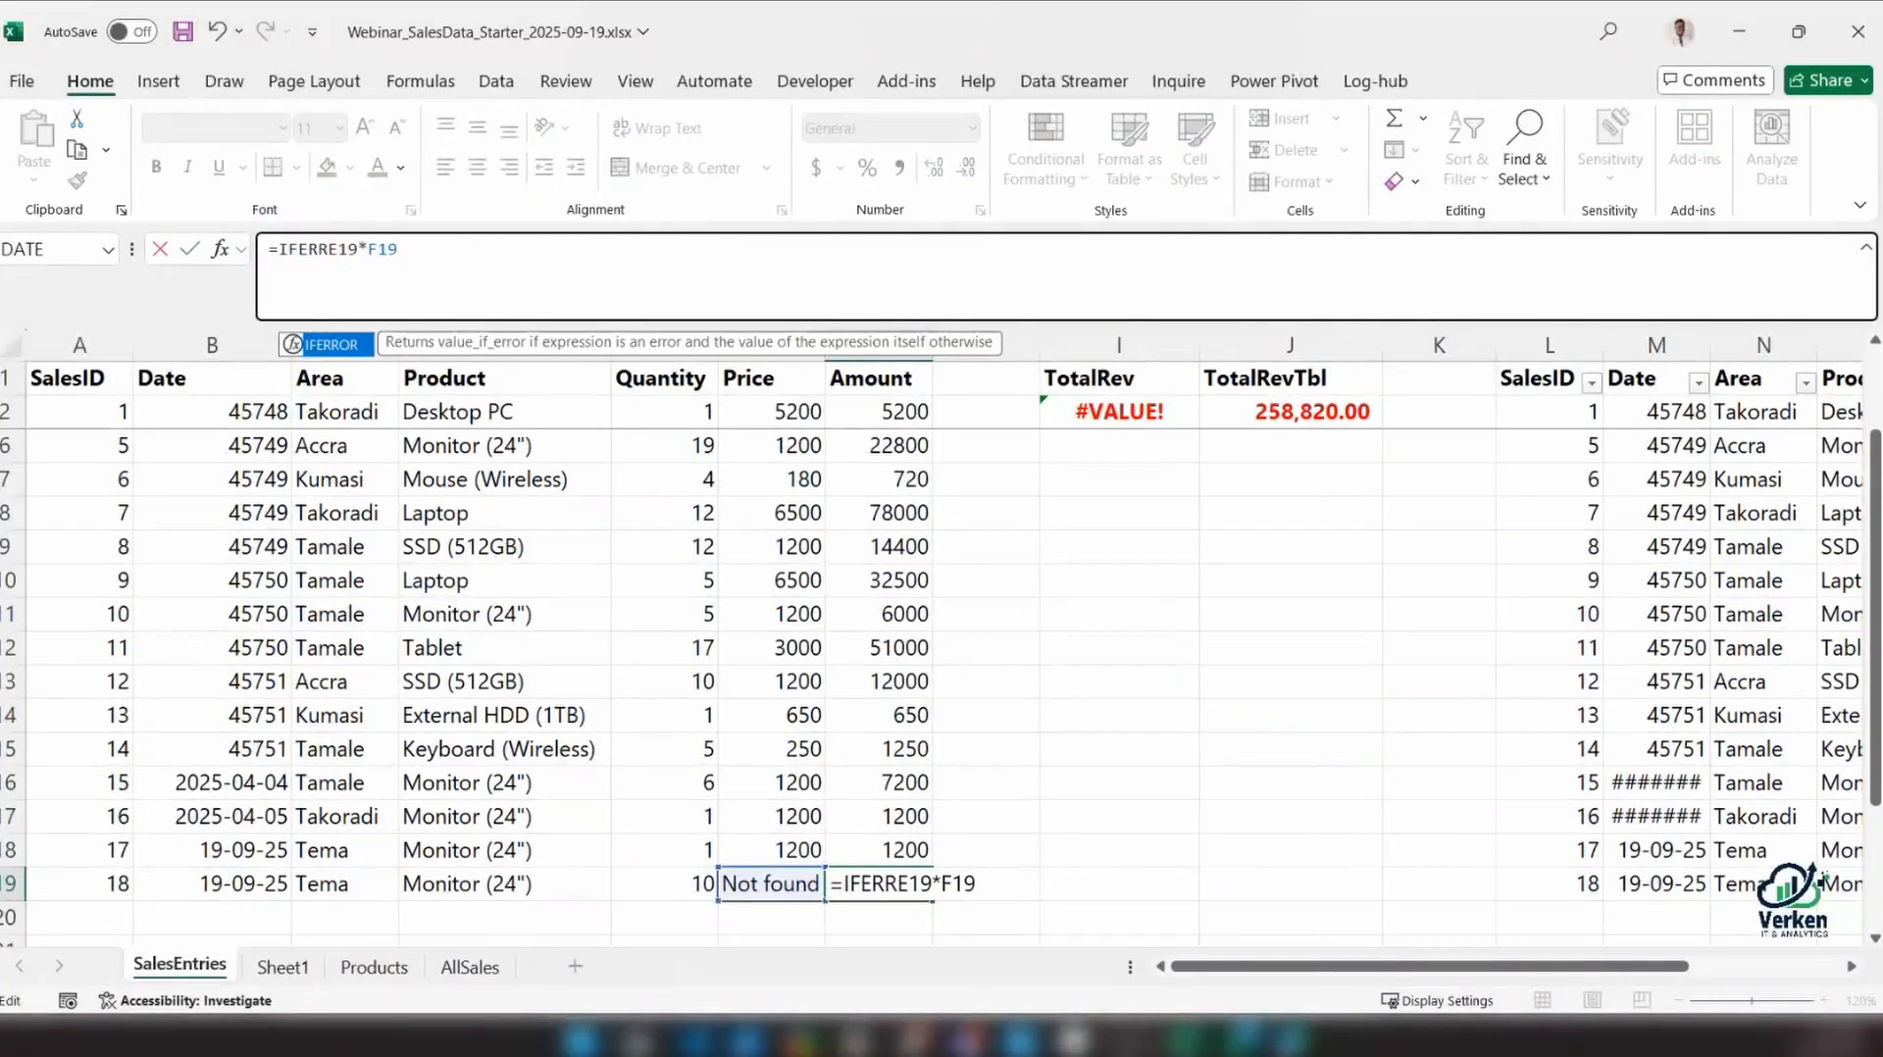
key("Tab")
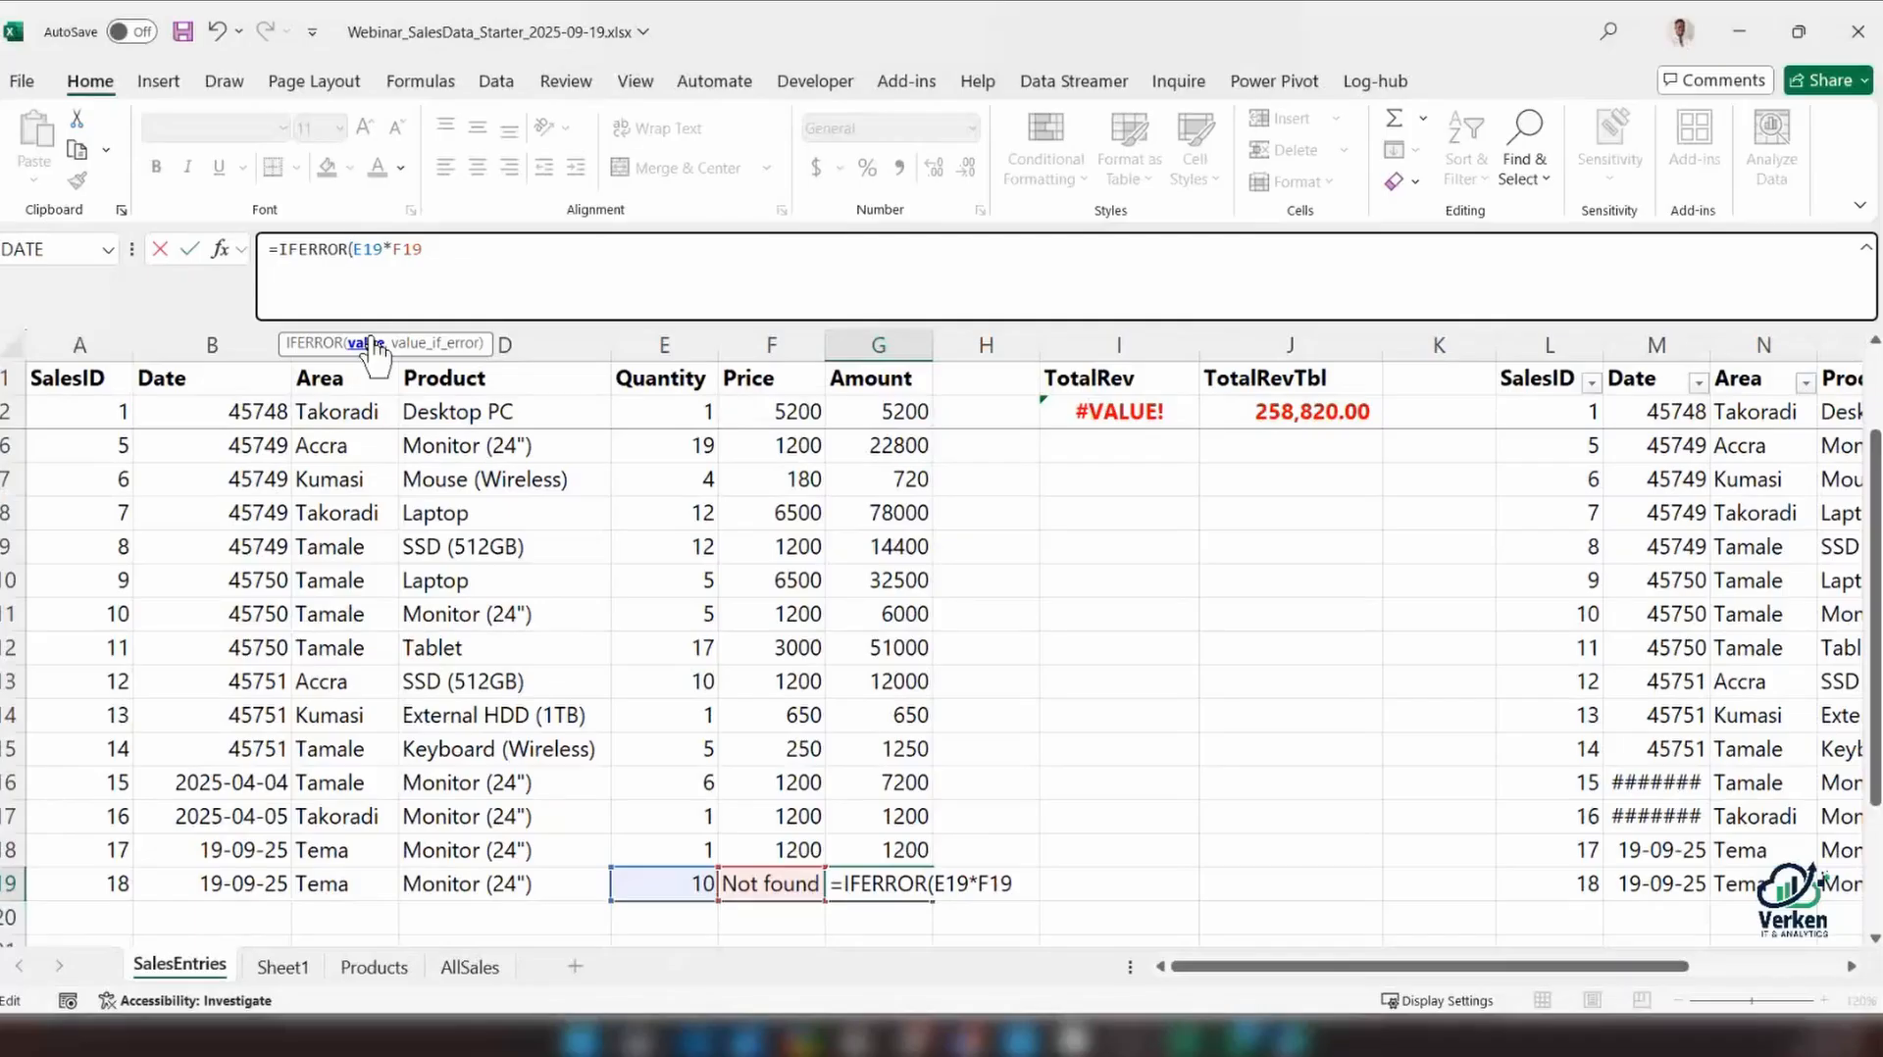
double_click(389, 250)
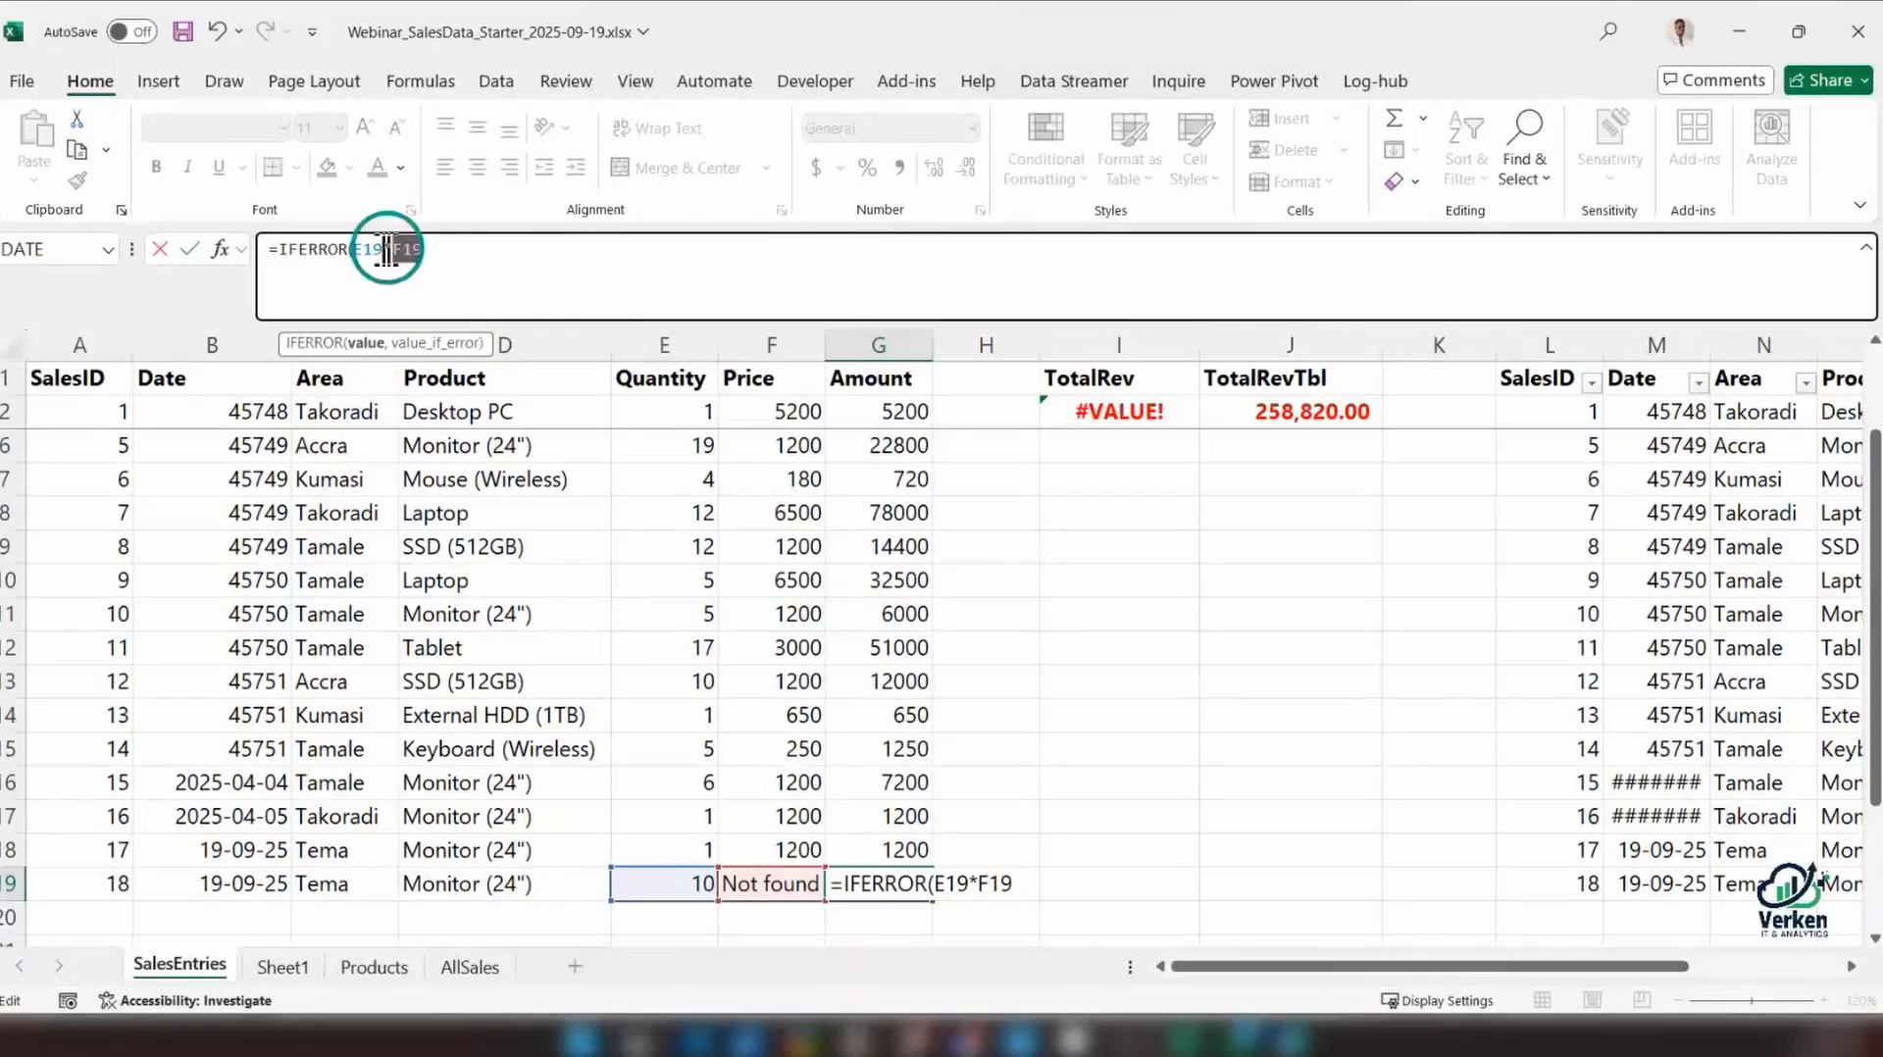
key("Right")
type(",")
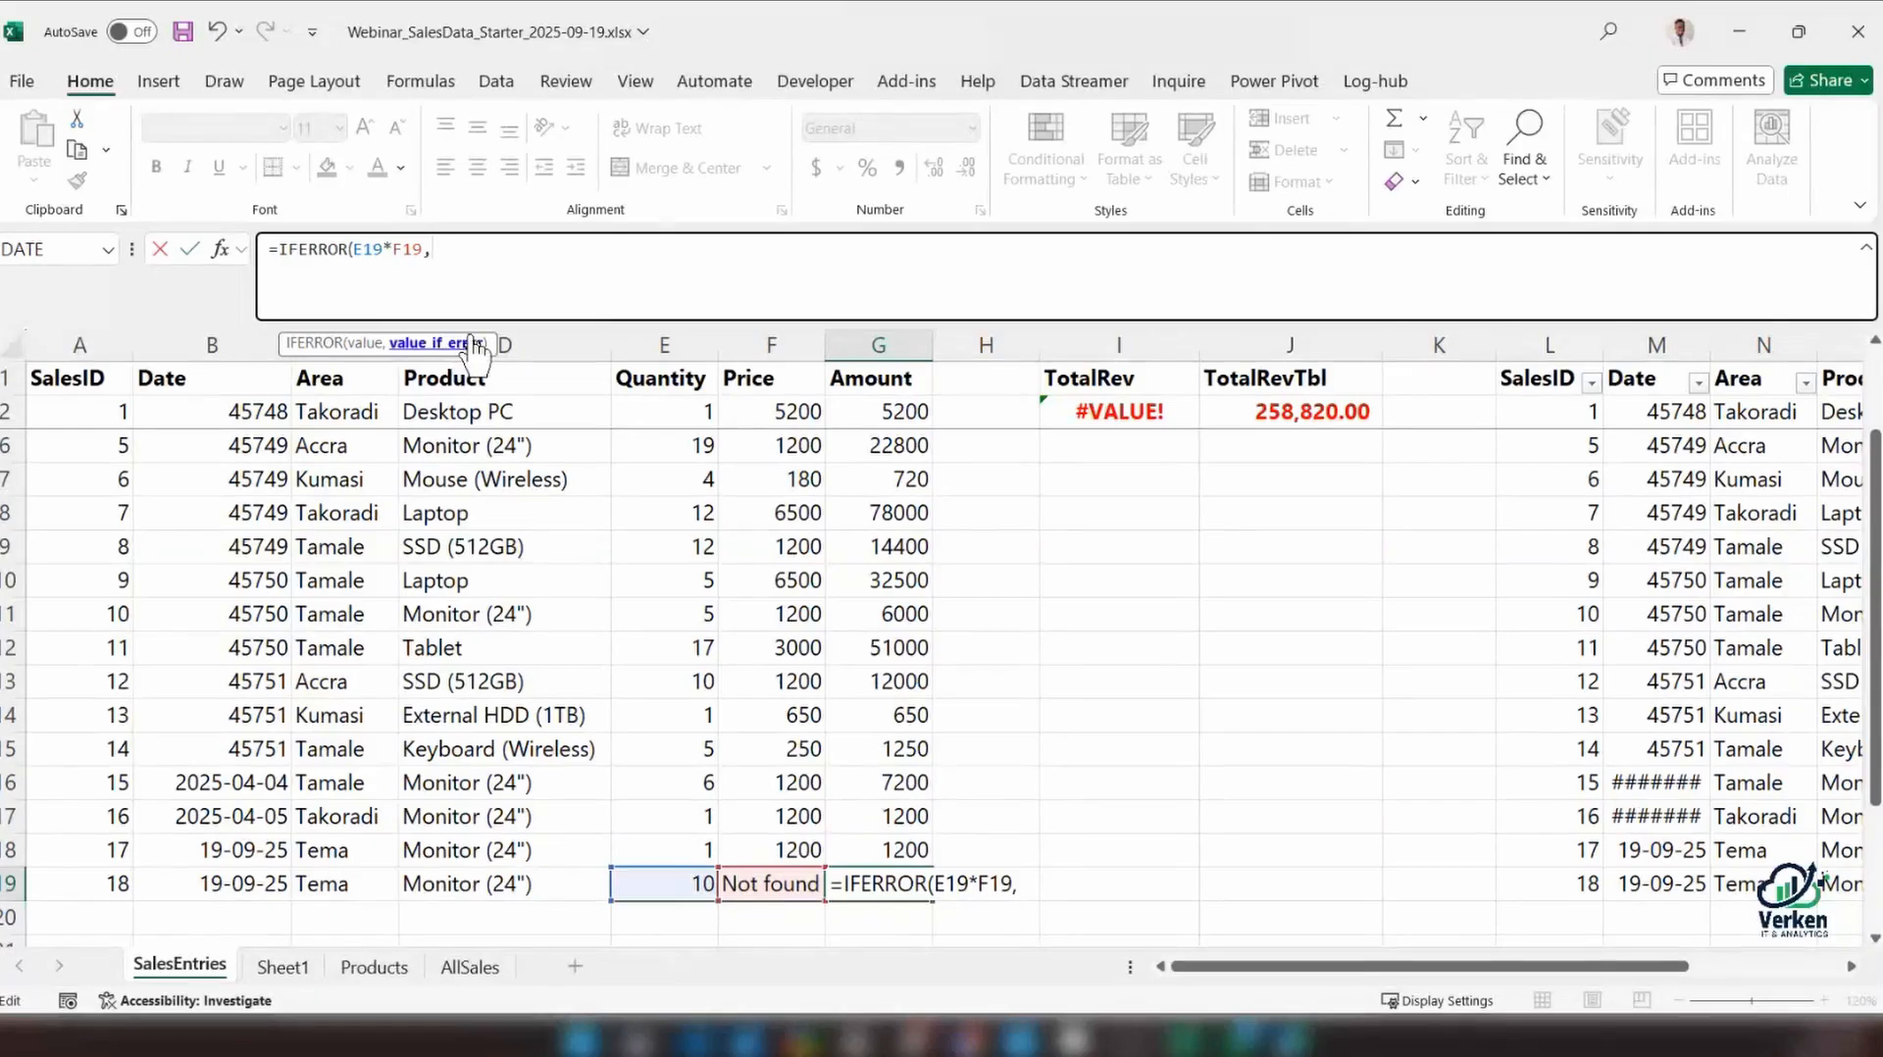
type("\"-\")")
key("ctrl+Return")
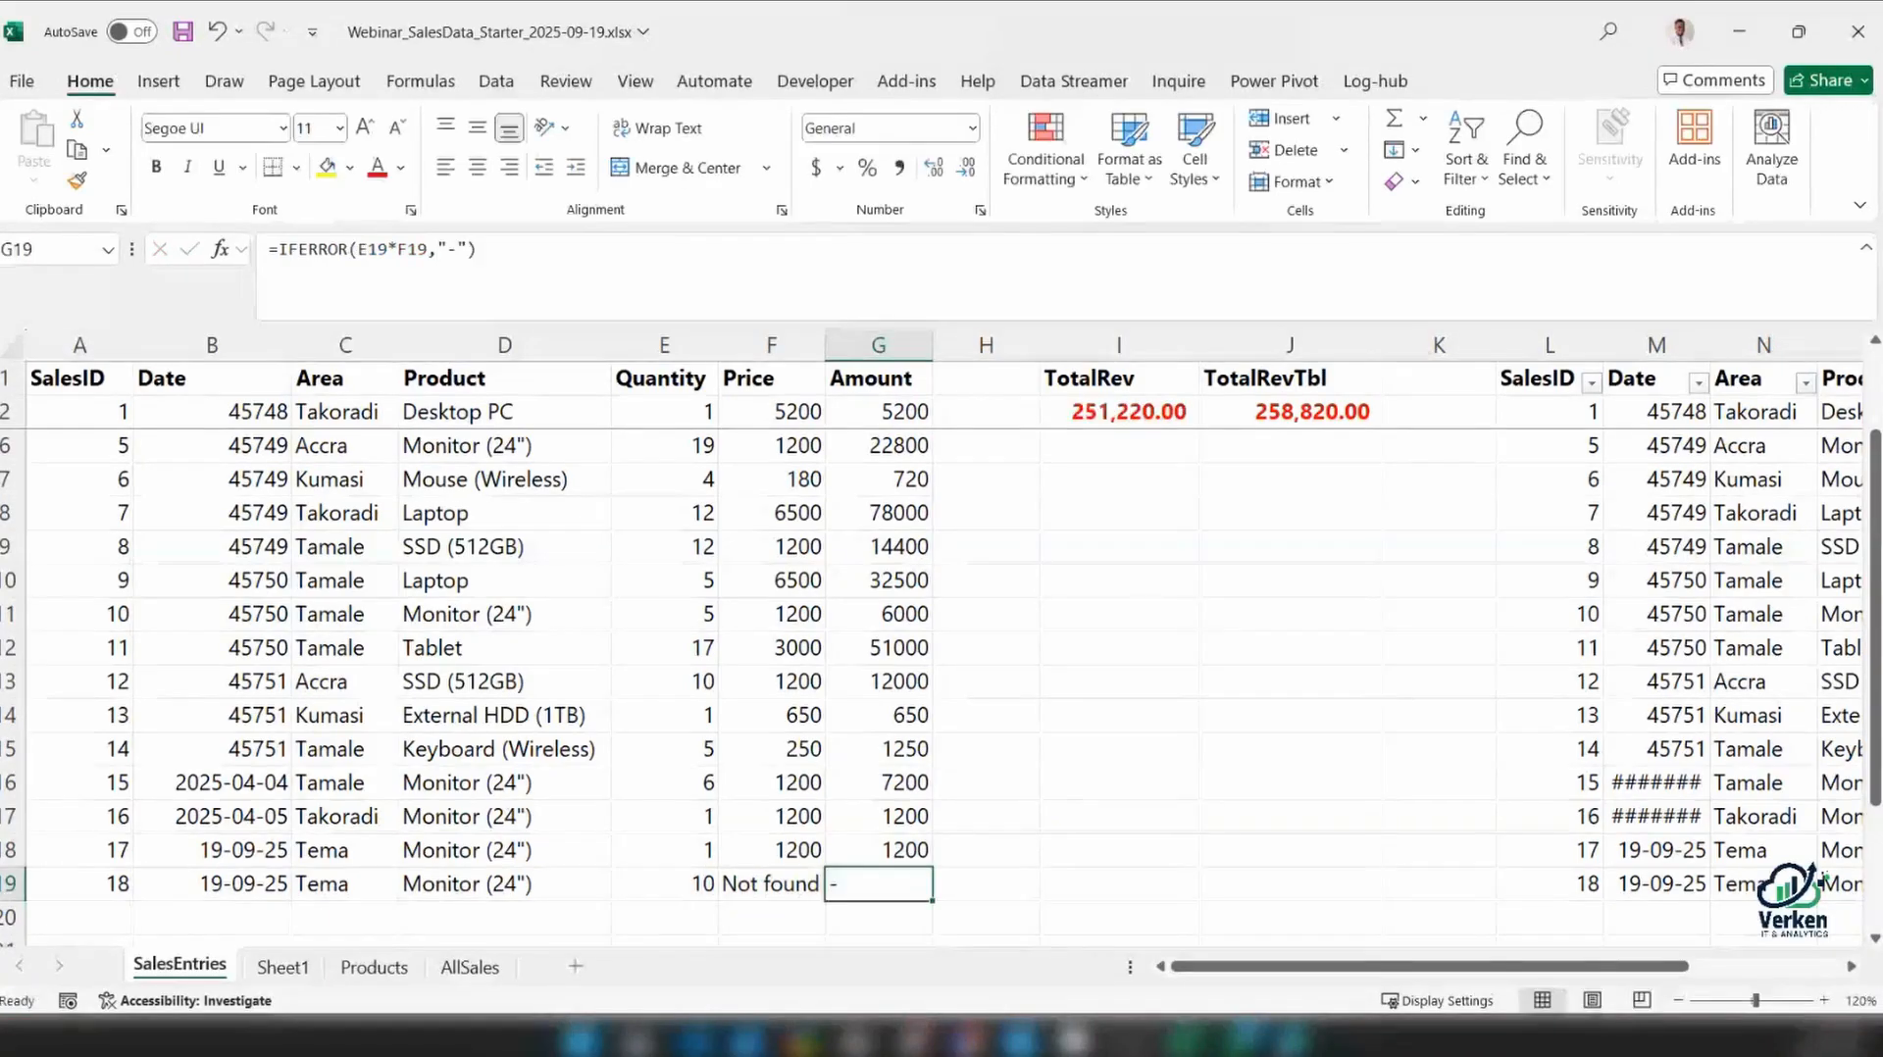
Replace the "-" error value in the G19 IFERROR formula with a smiling face emoji
double_click(452, 249)
key("super+period")
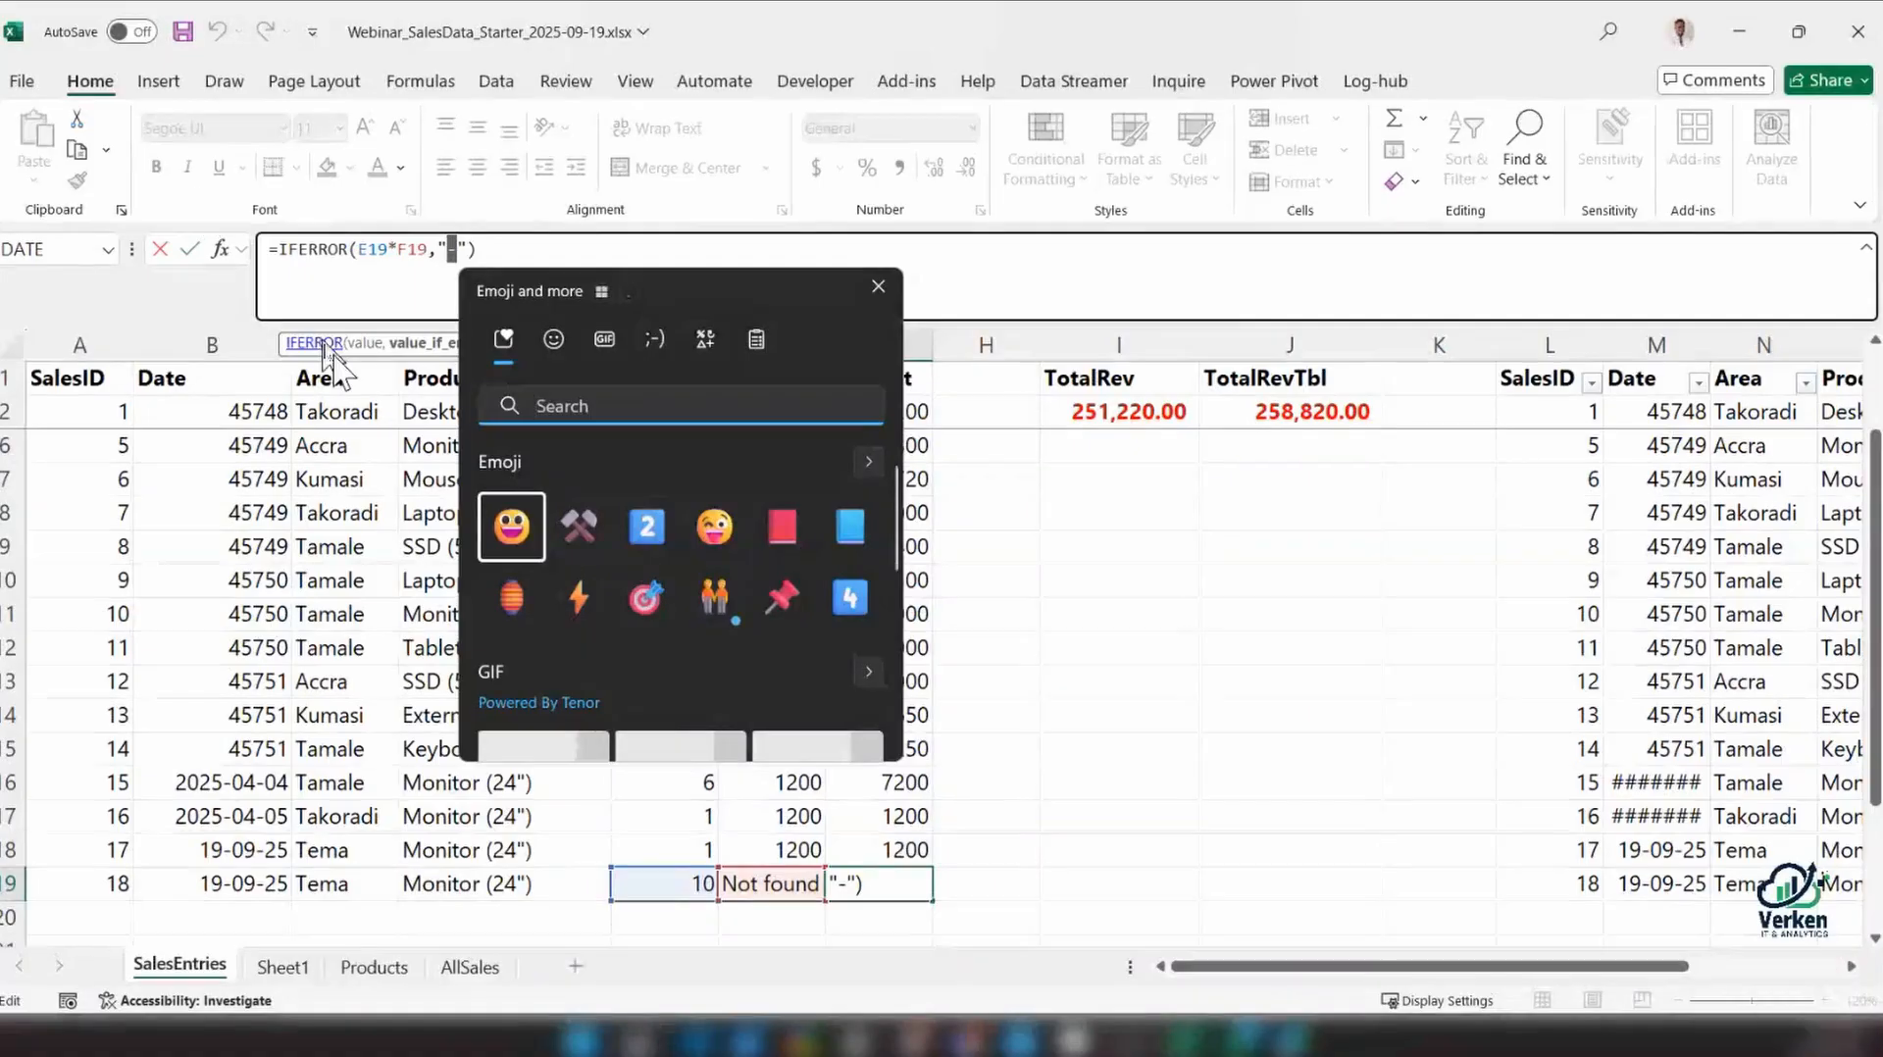
left_click(707, 534)
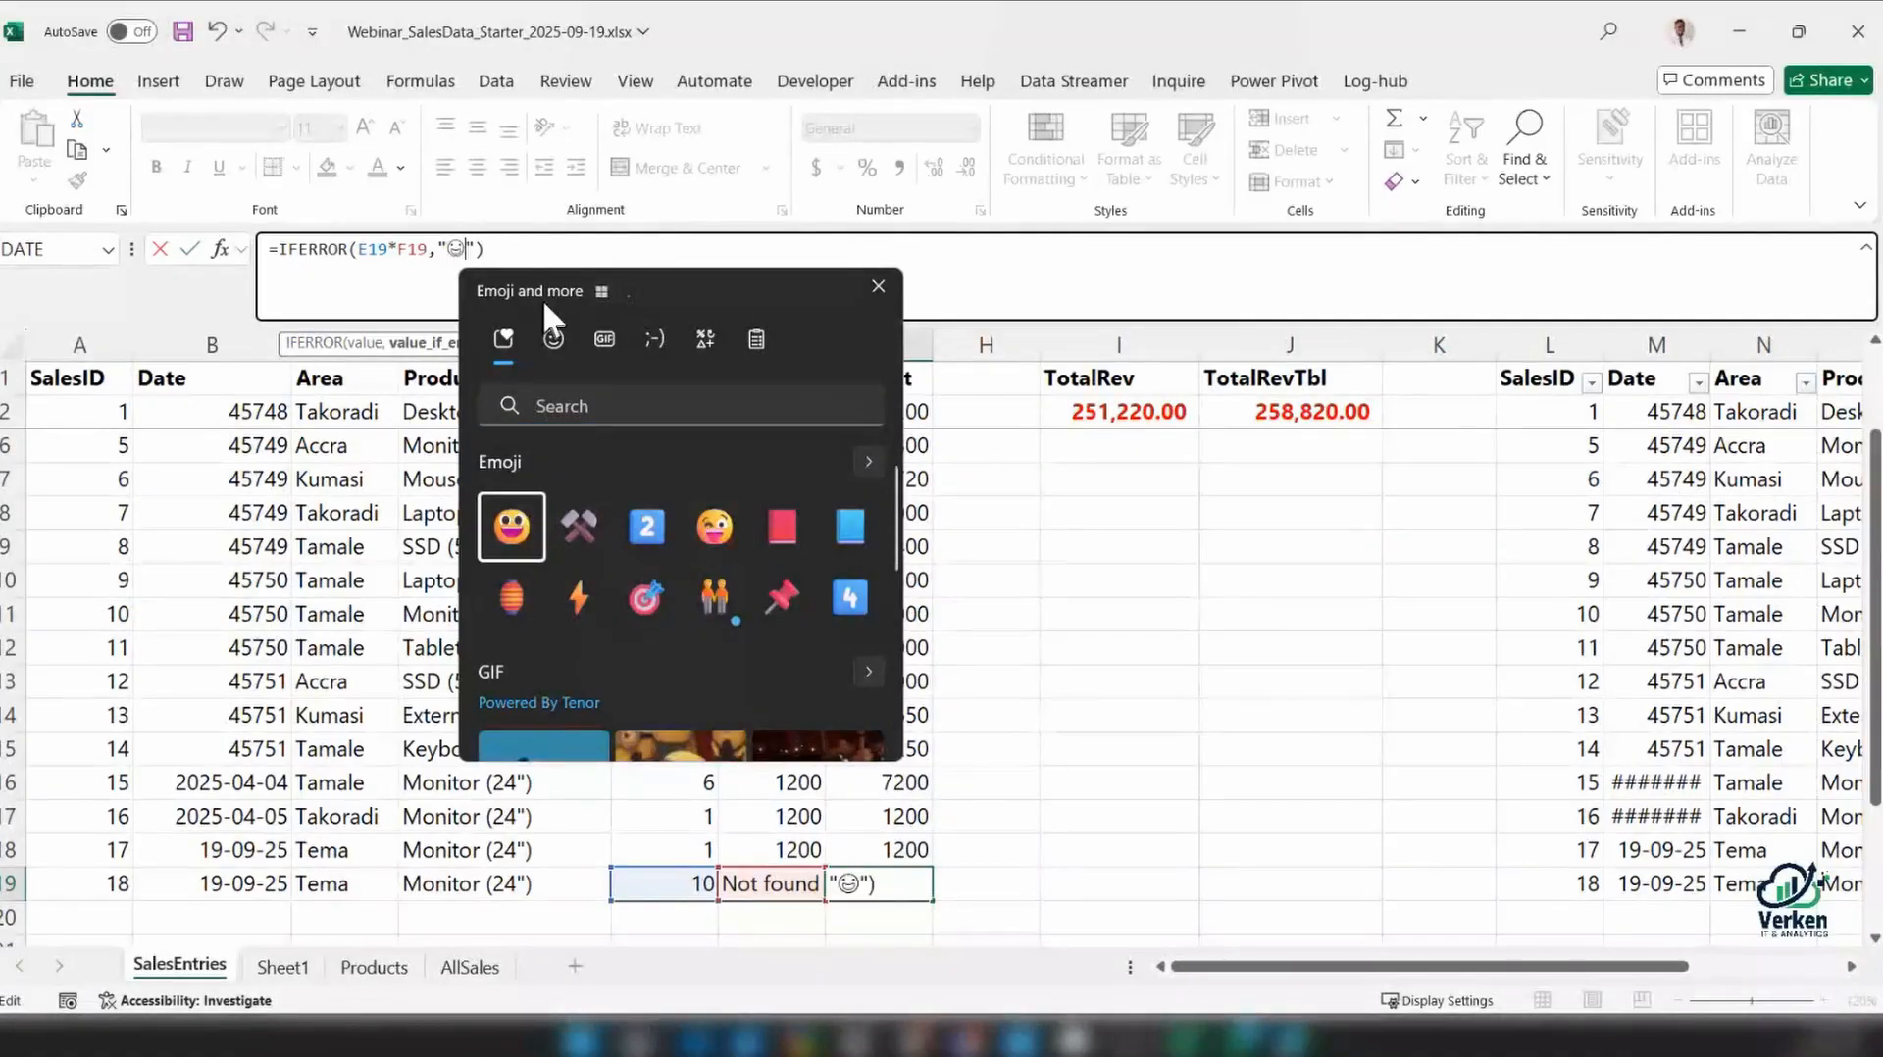
key("Return")
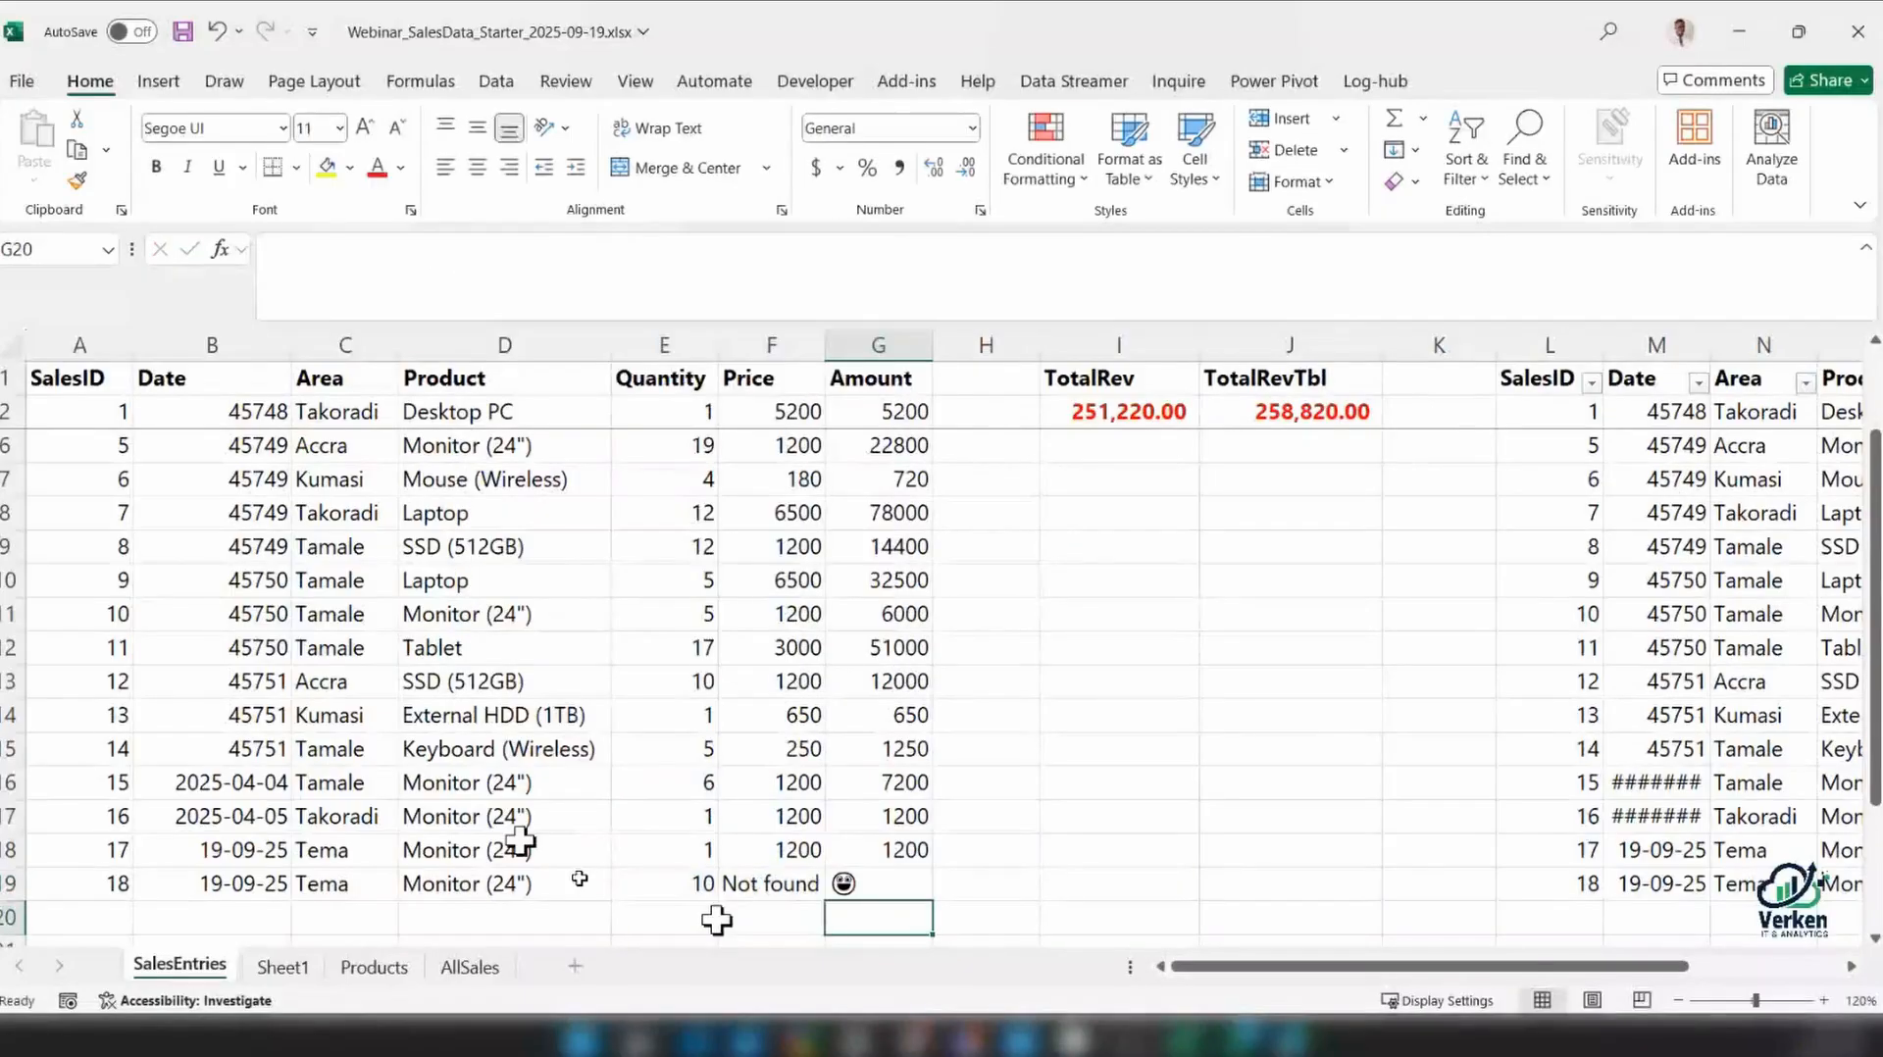
left_click(869, 884)
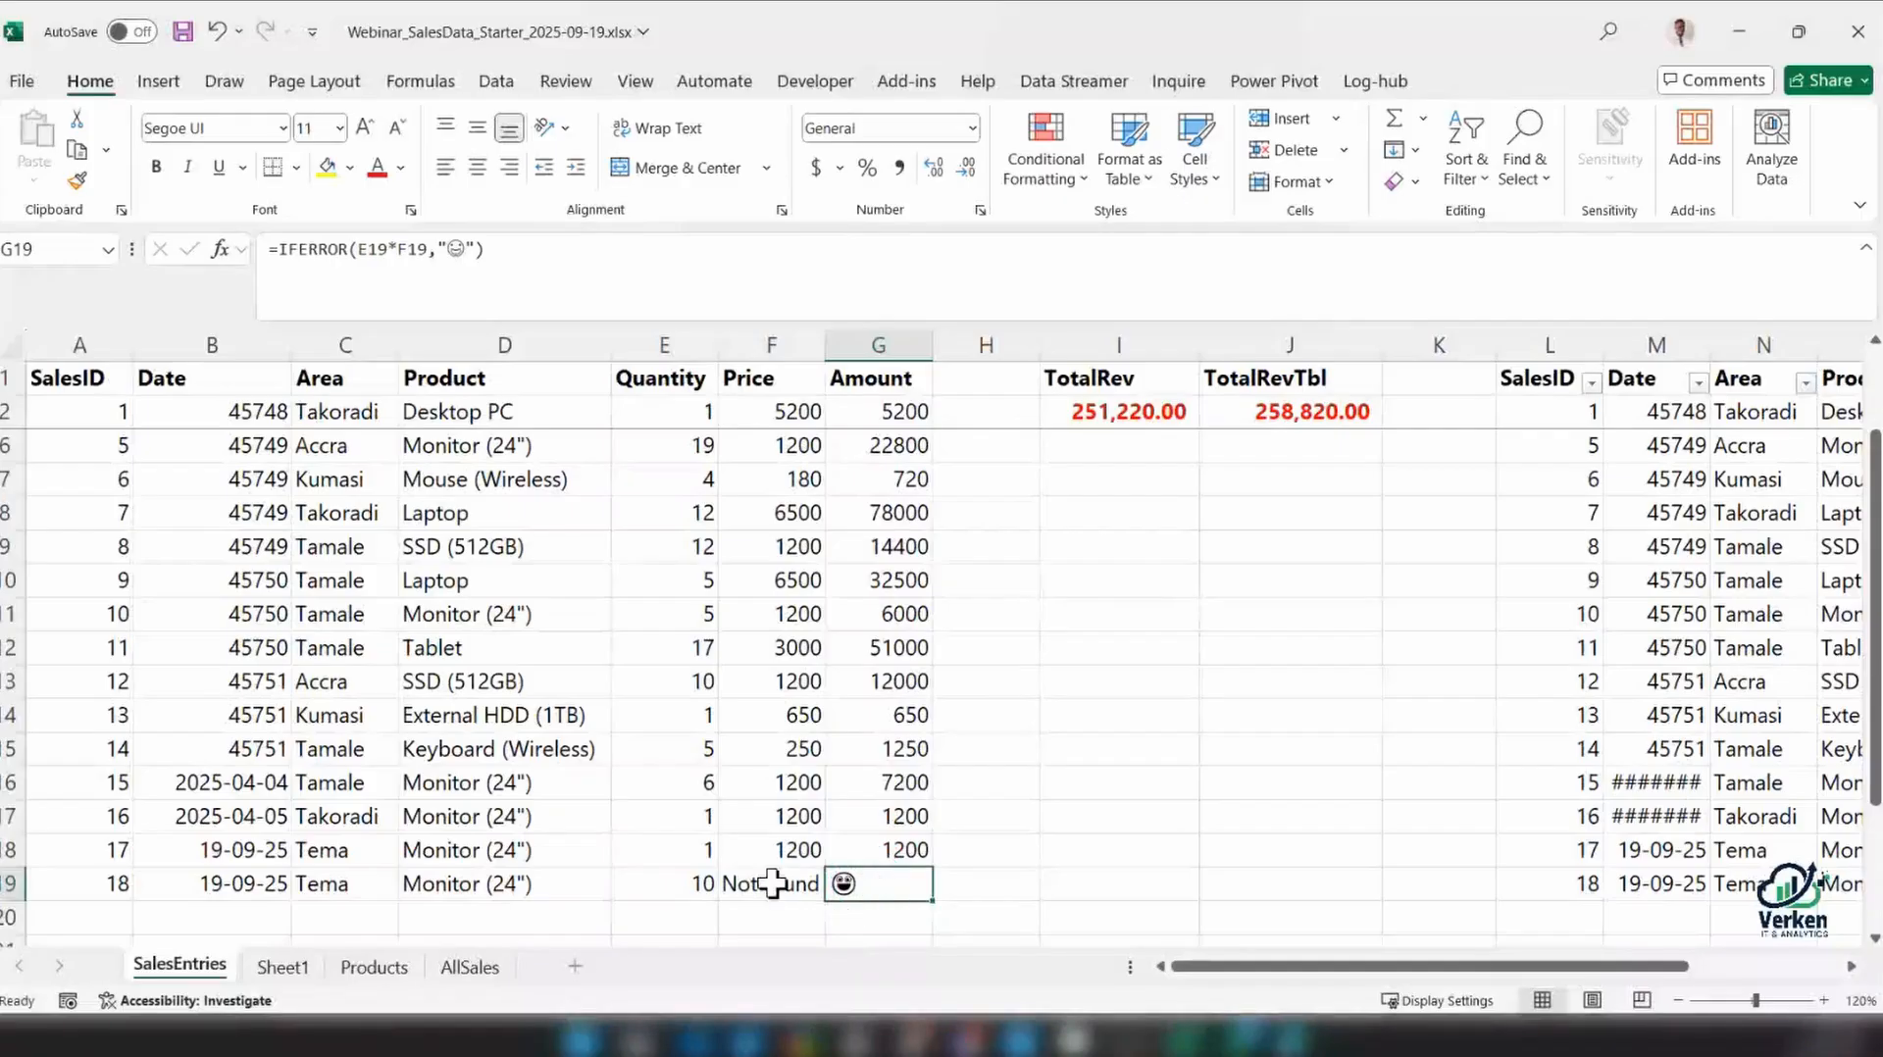
Remove the trailing space from the product name in D19 and check the Amount in G19
double_click(559, 884)
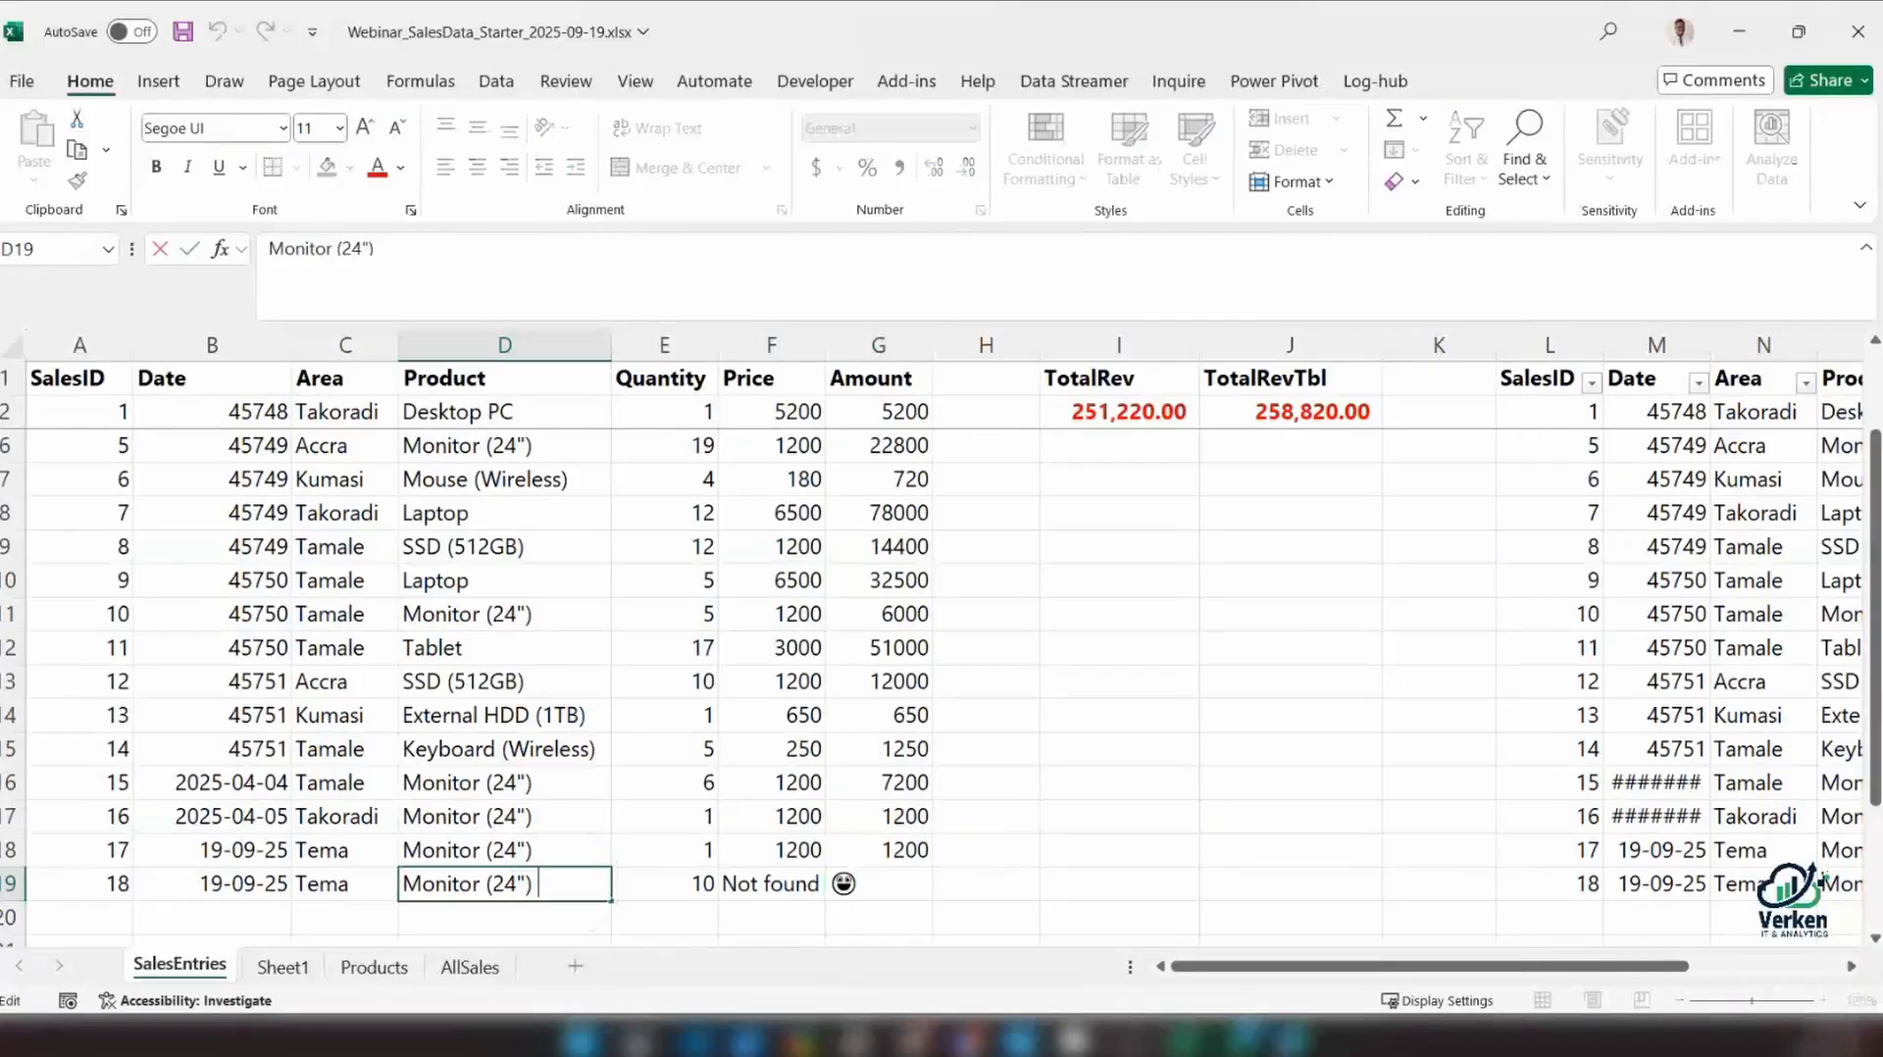
key("BackSpace")
left_click(878, 885)
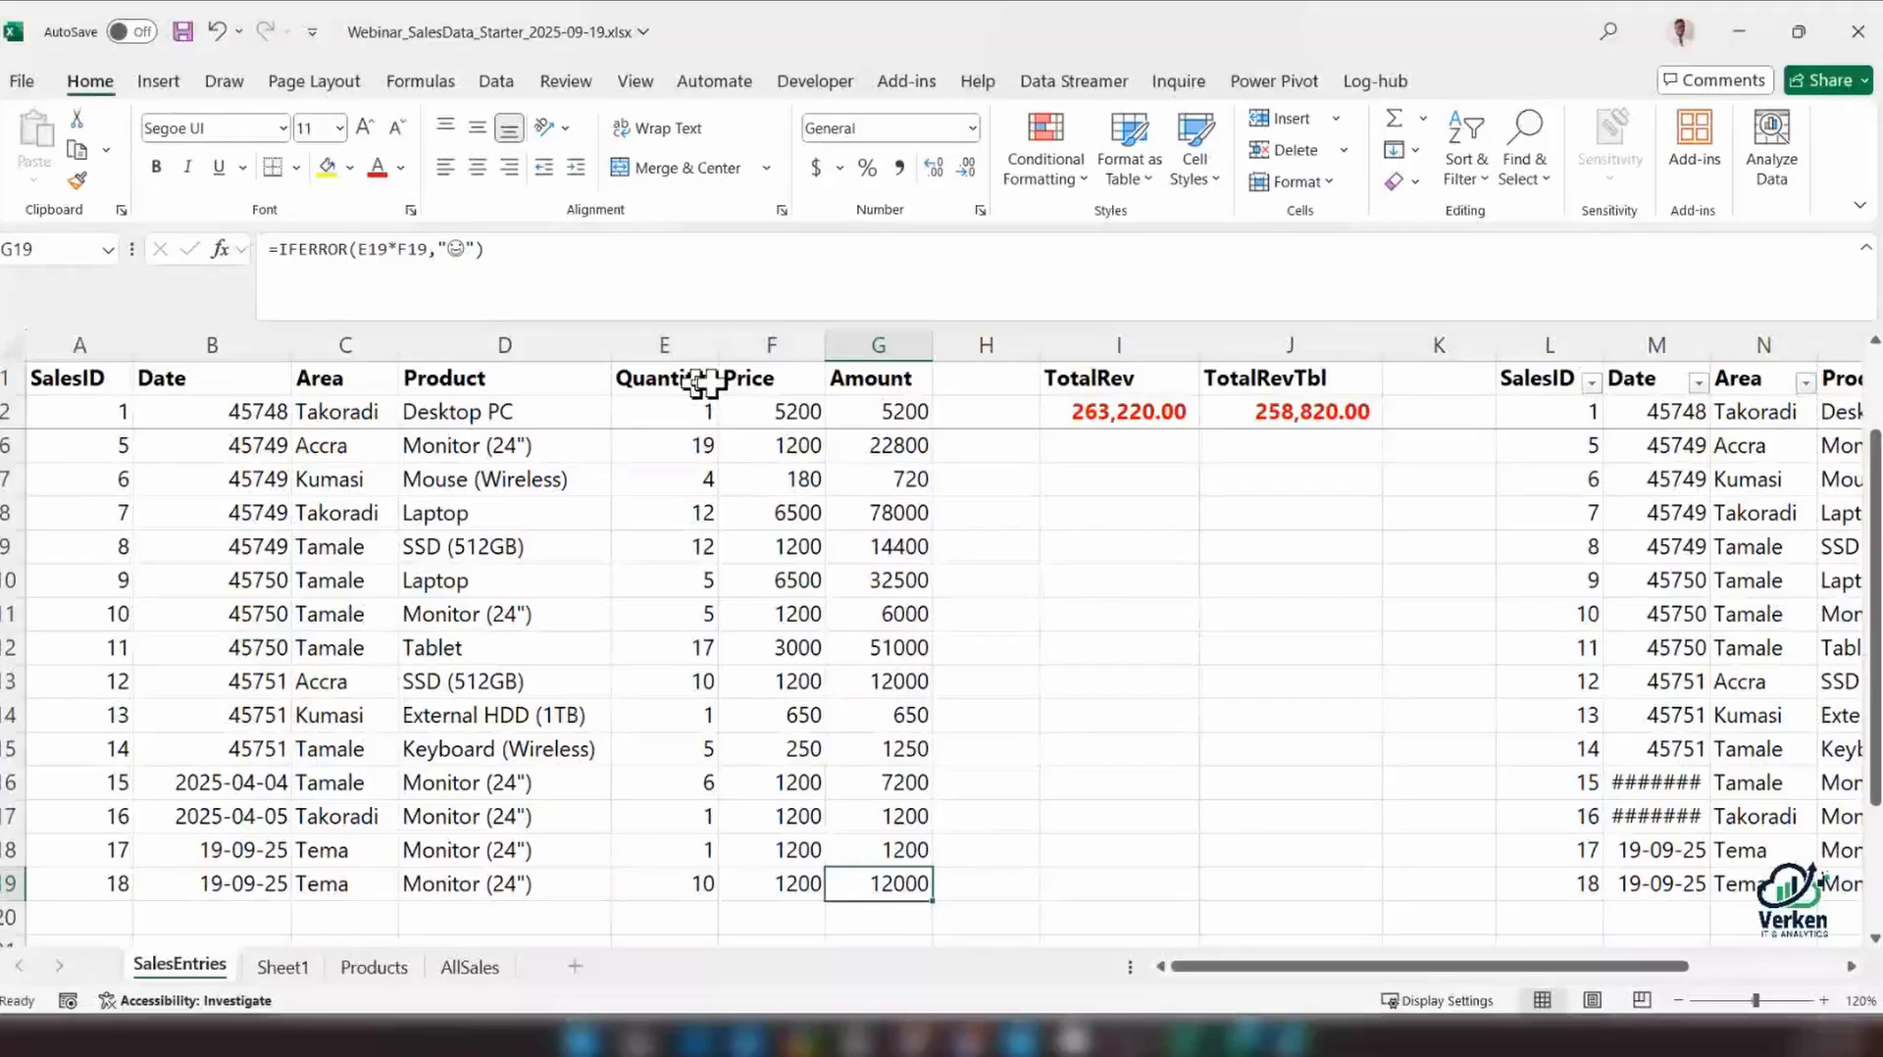
Change the if_not_found text of the XLOOKUP in F3 from "Not found" to "Double"
left_click(731, 410)
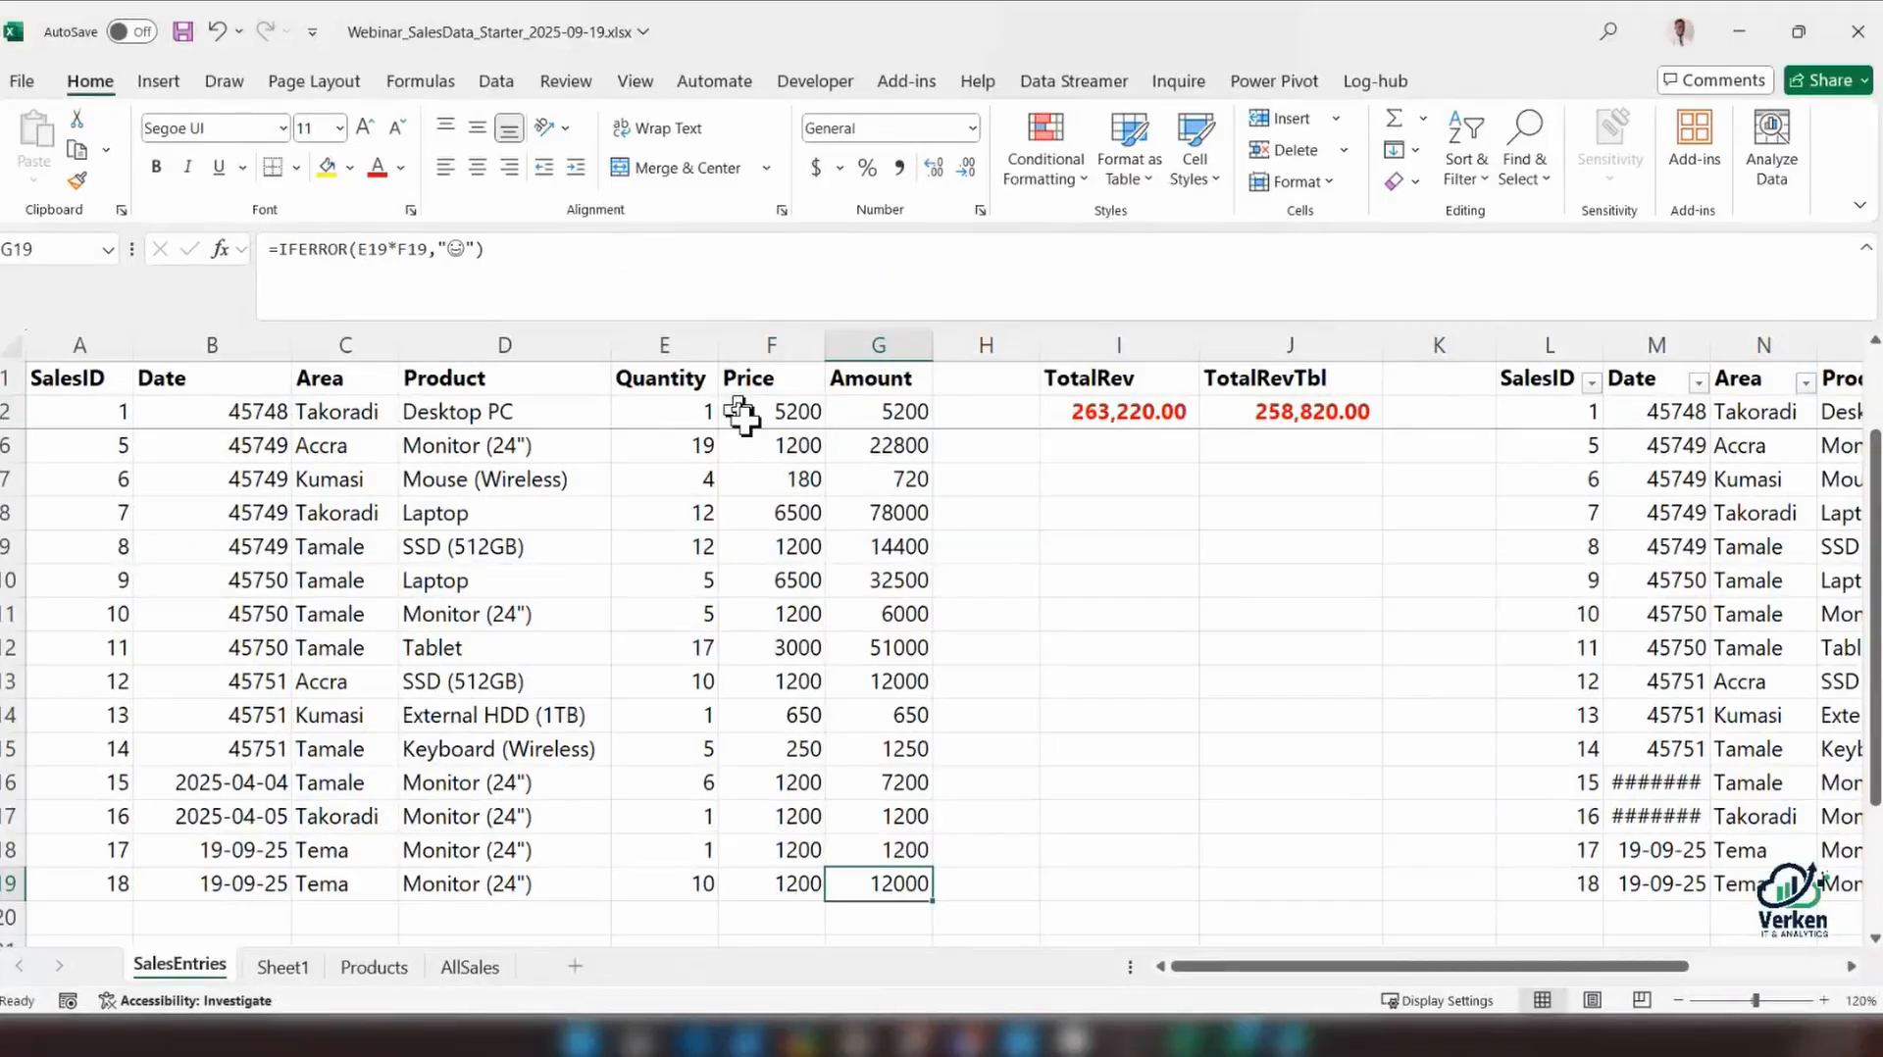
left_click(741, 414)
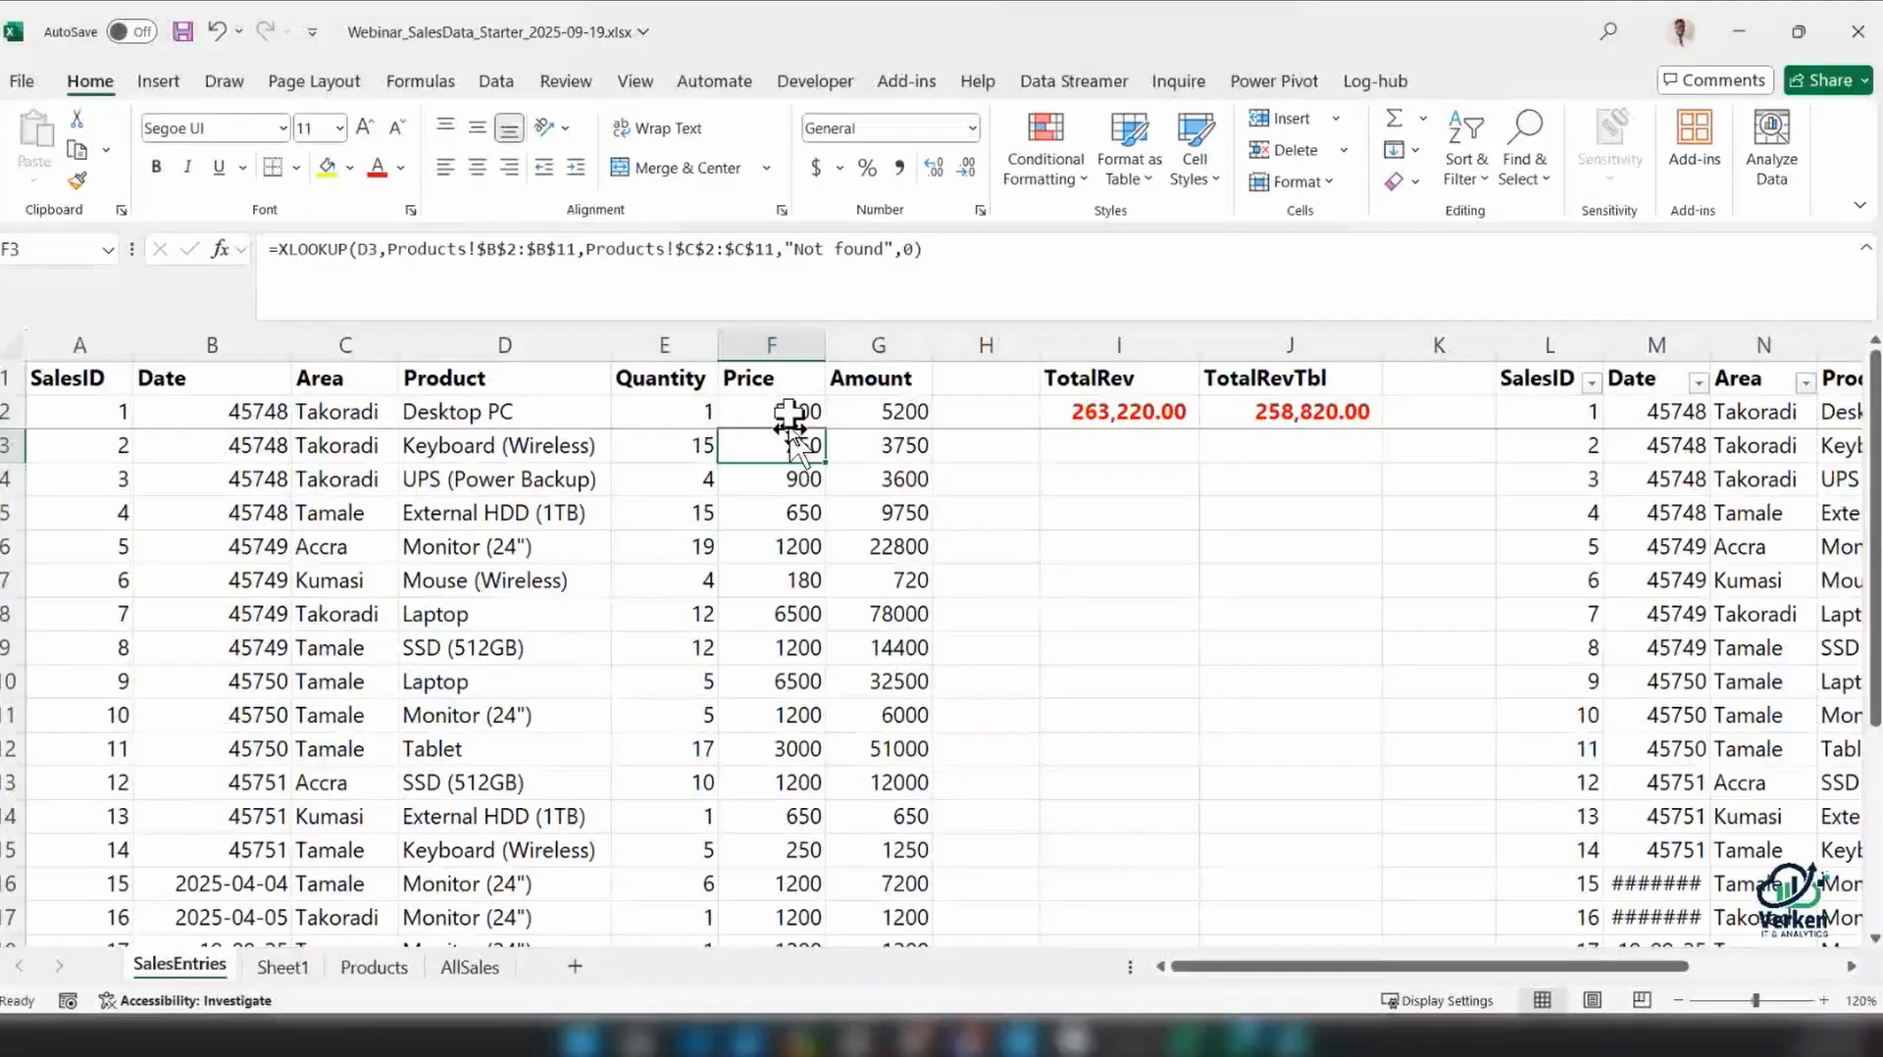
left_click_drag(794, 249, 884, 249)
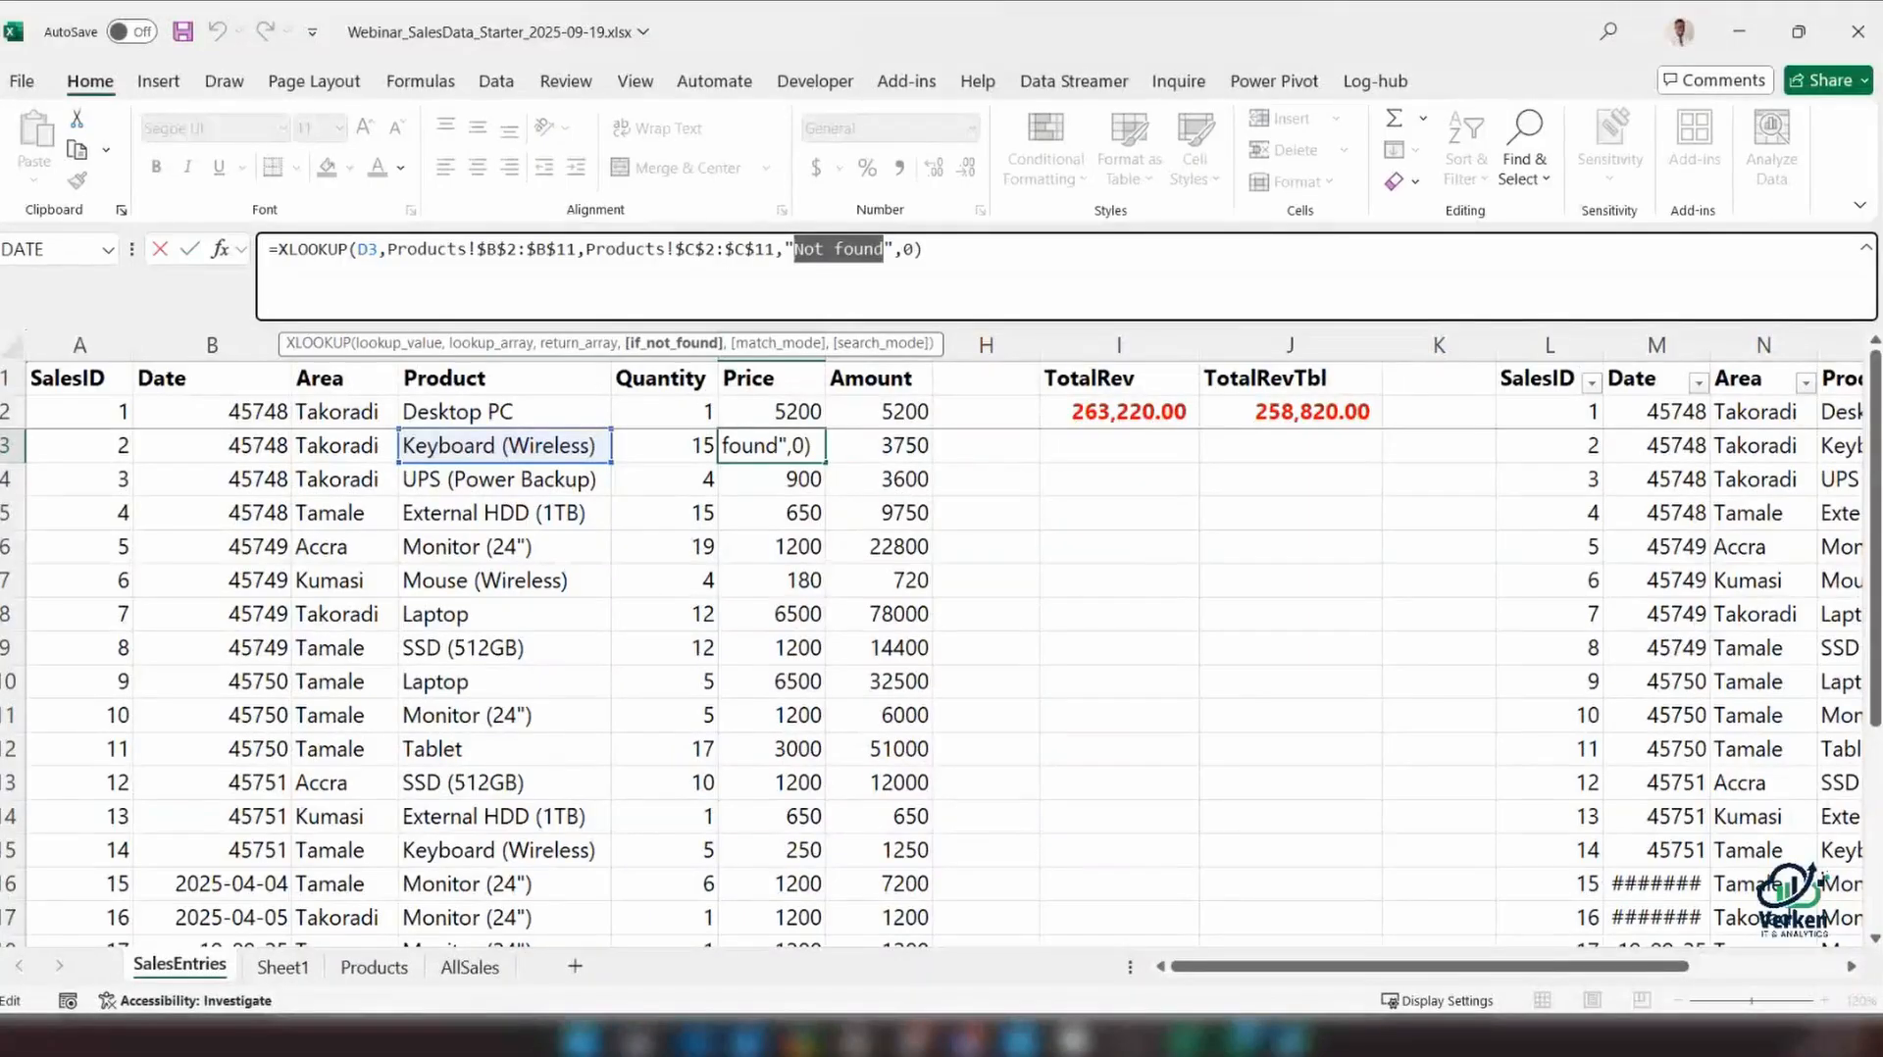
type("Dou")
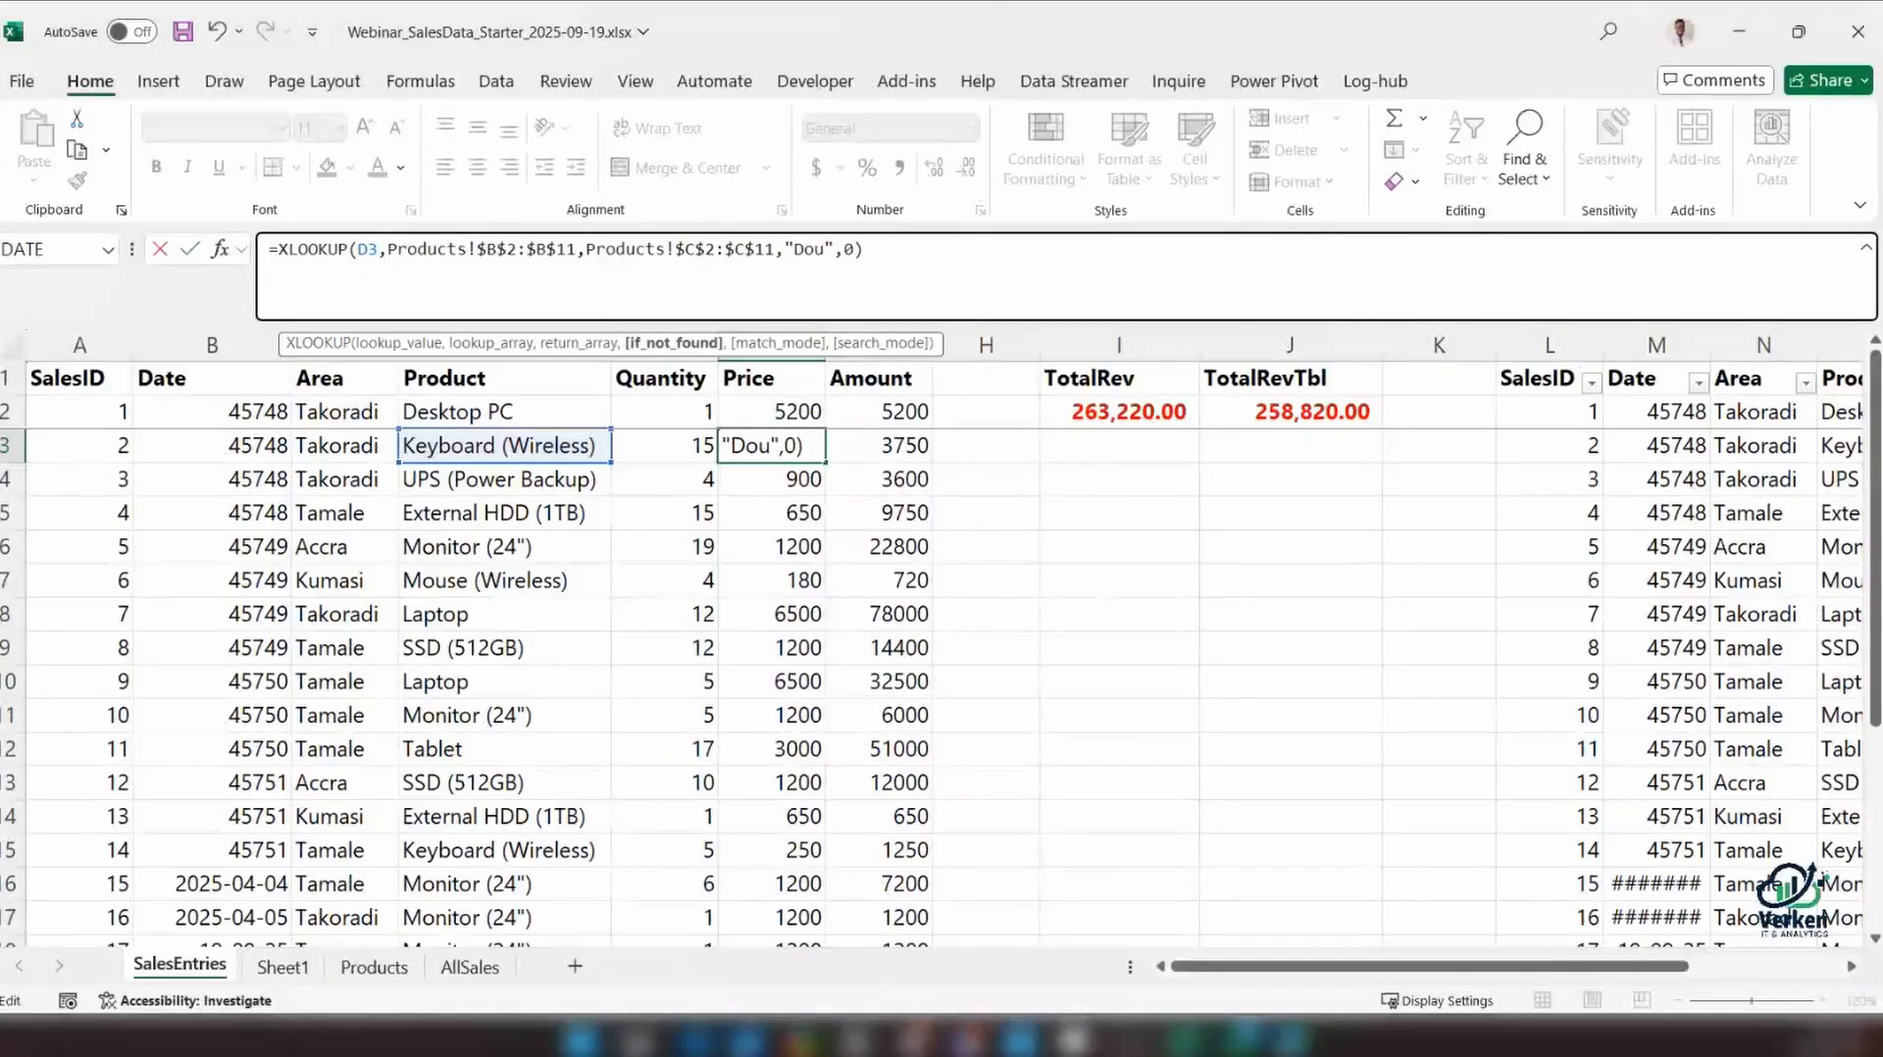
type("ble")
key("Return")
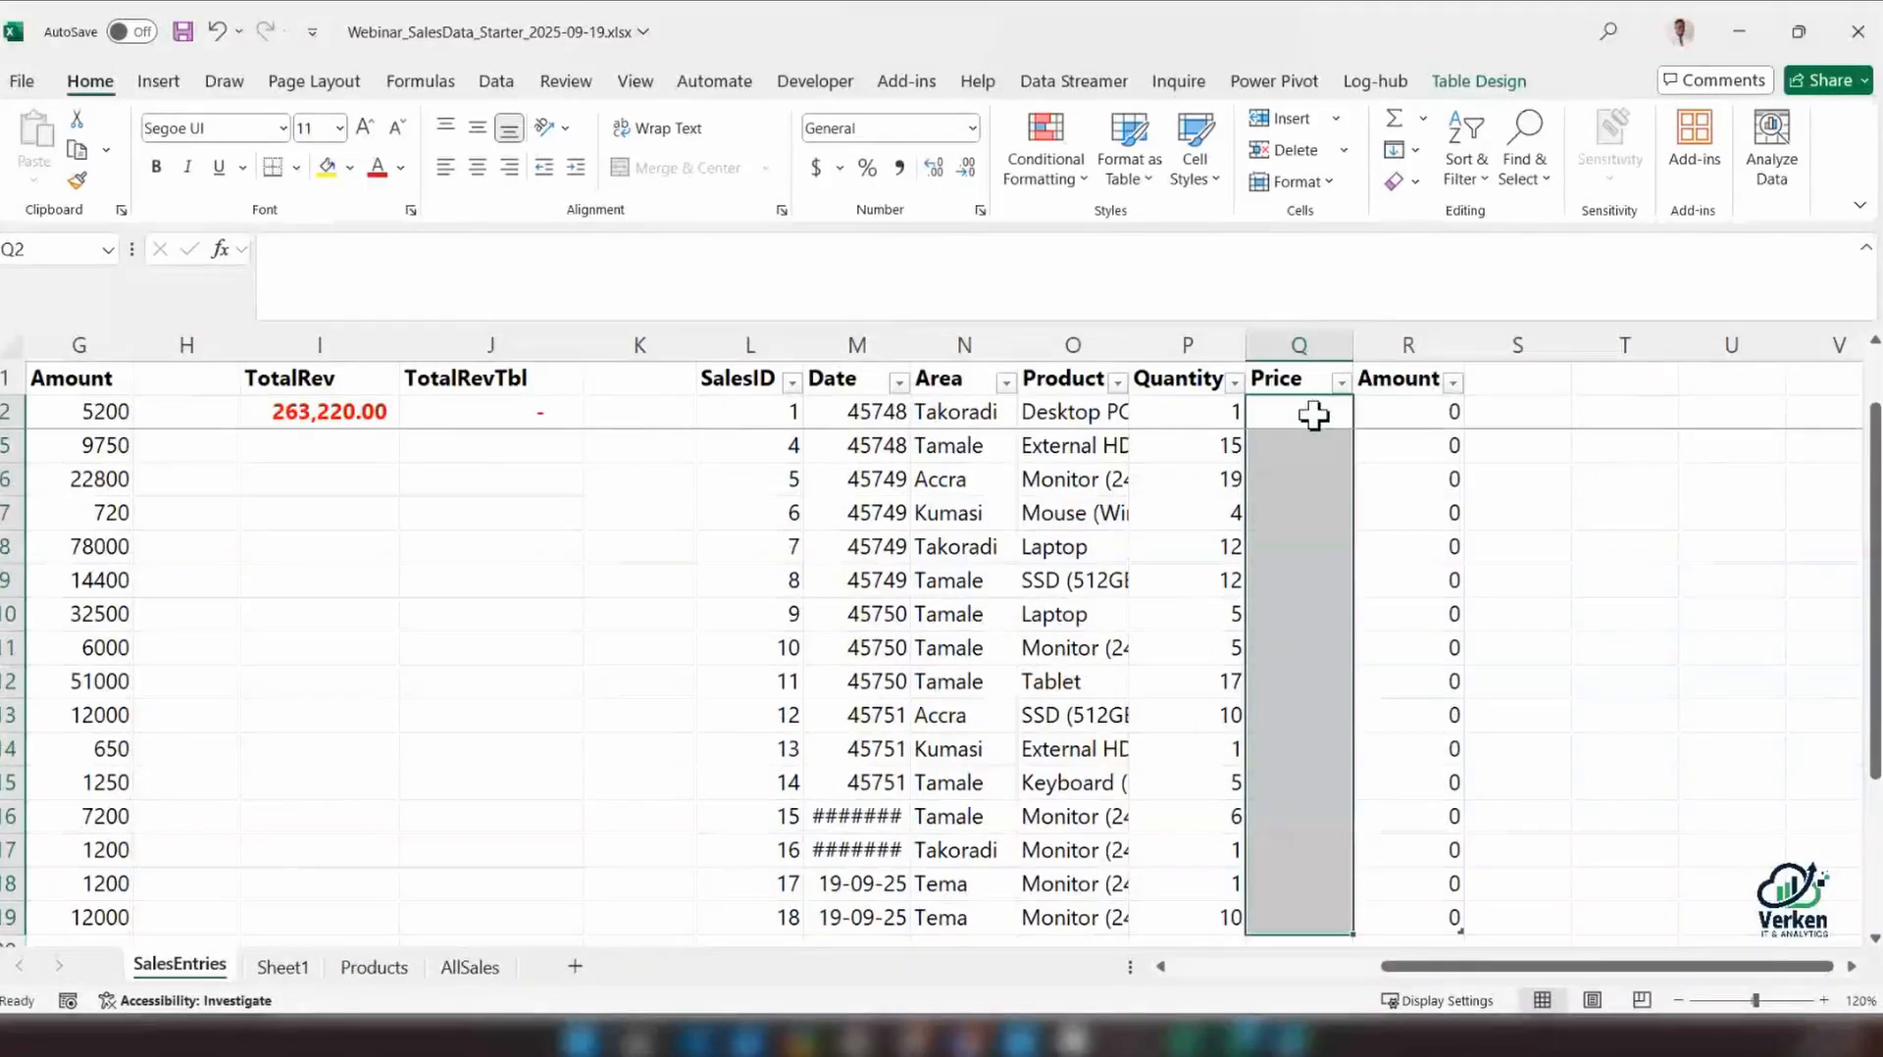
Clear the existing values from the sales table's Price column (Q) and select Q2
left_click(1313, 416)
key("ctrl+space")
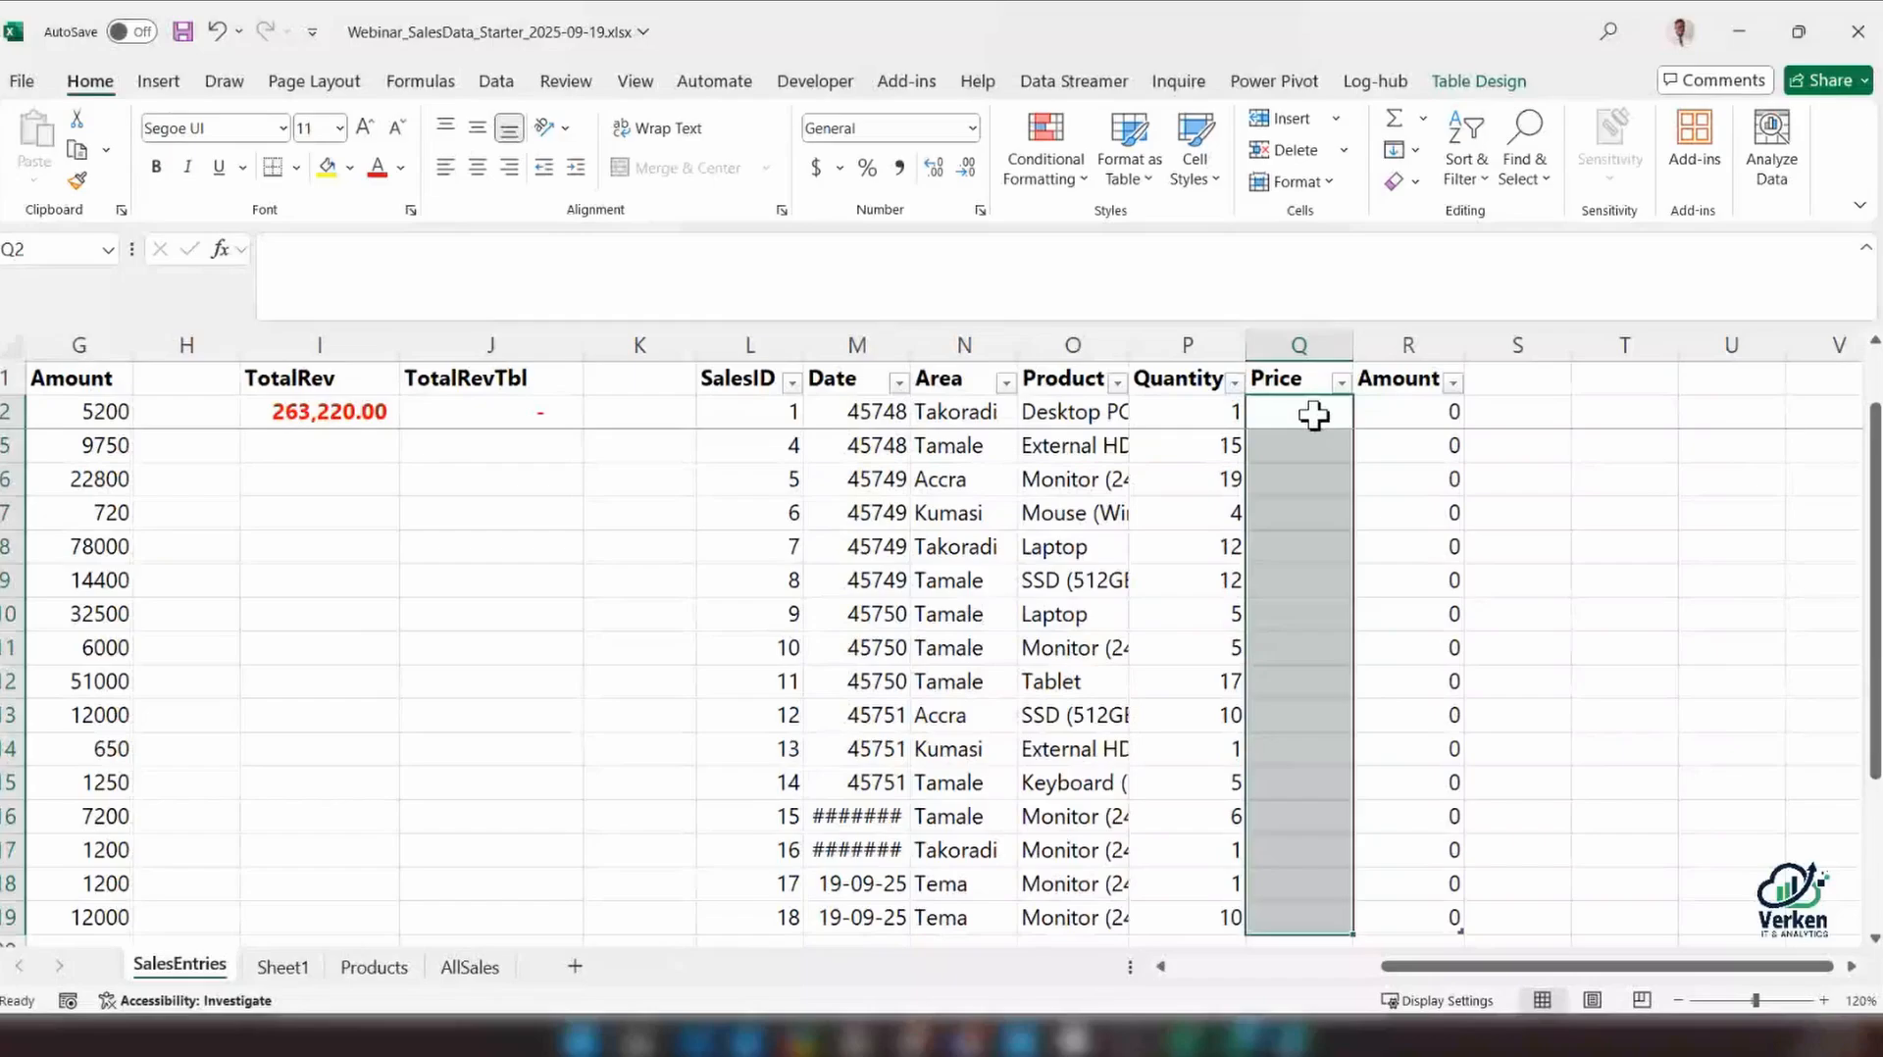
left_click(1313, 416)
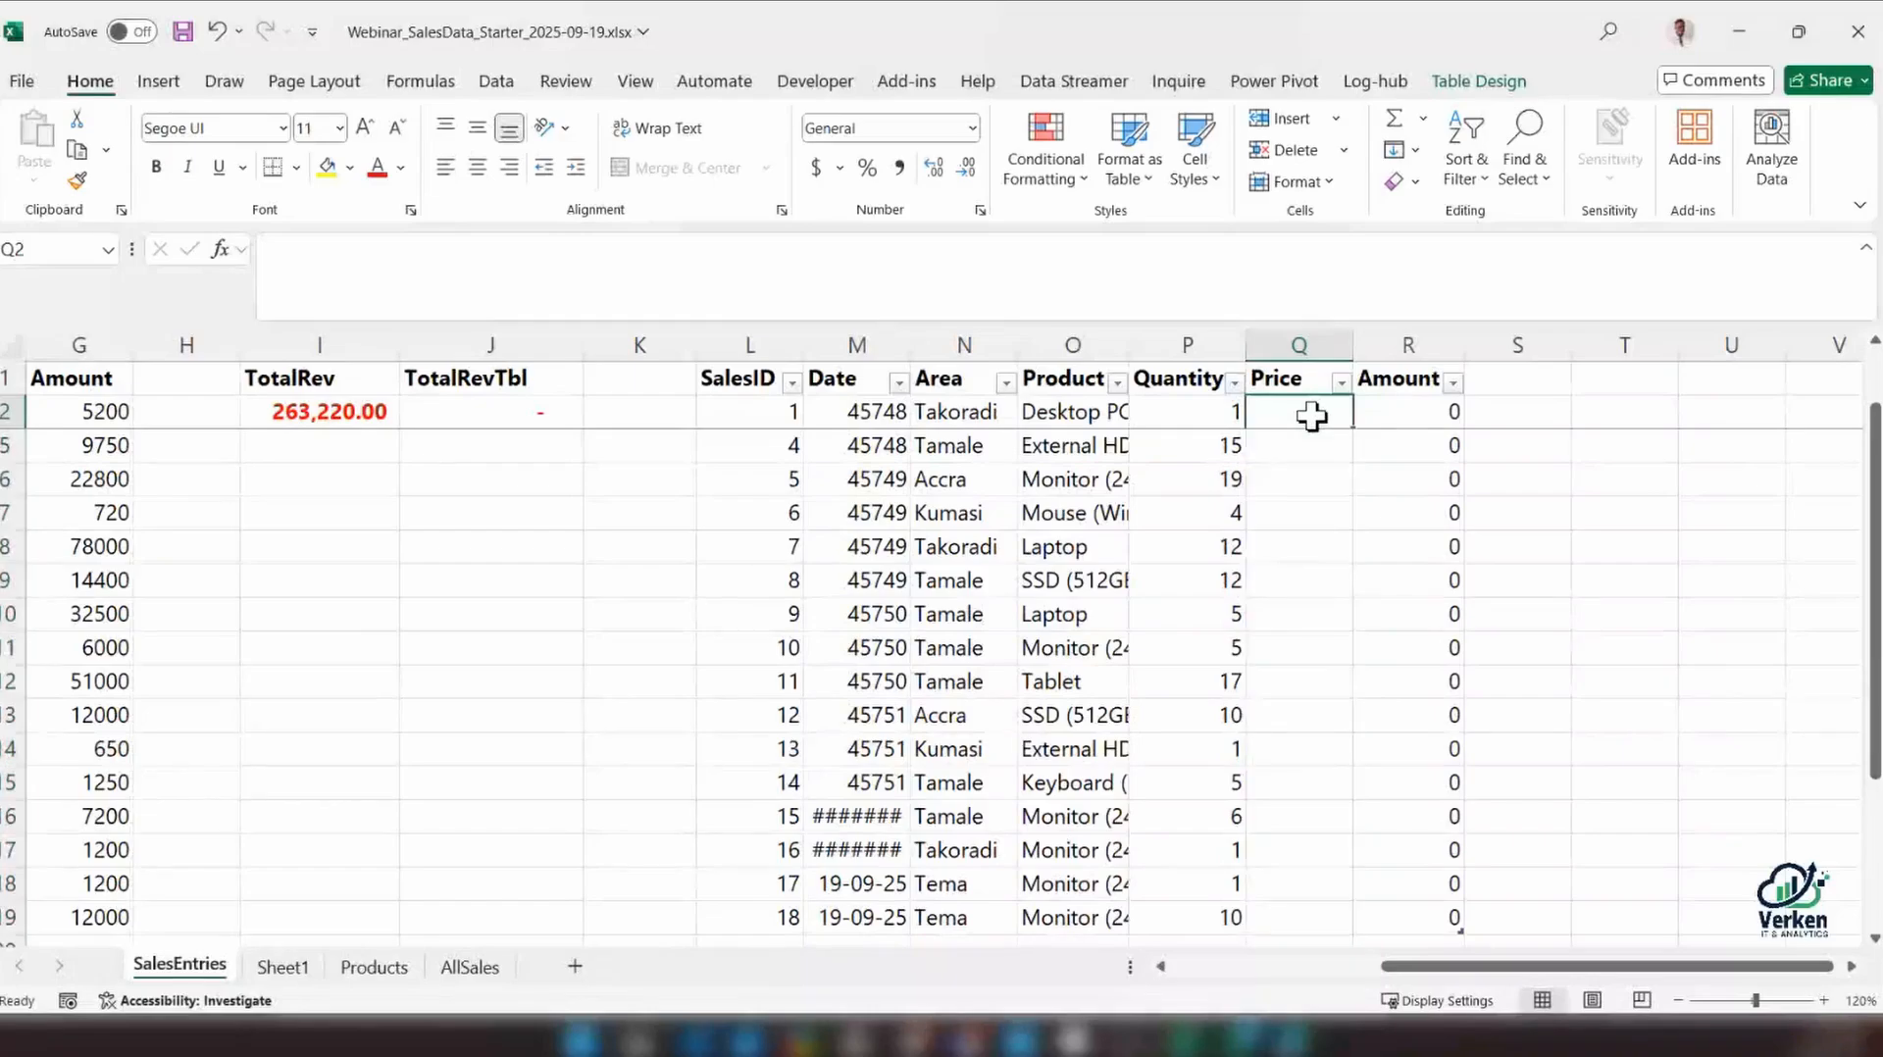
Widen the sales table's Product column (O) so the full product names fit
type("=XLOOKUP(")
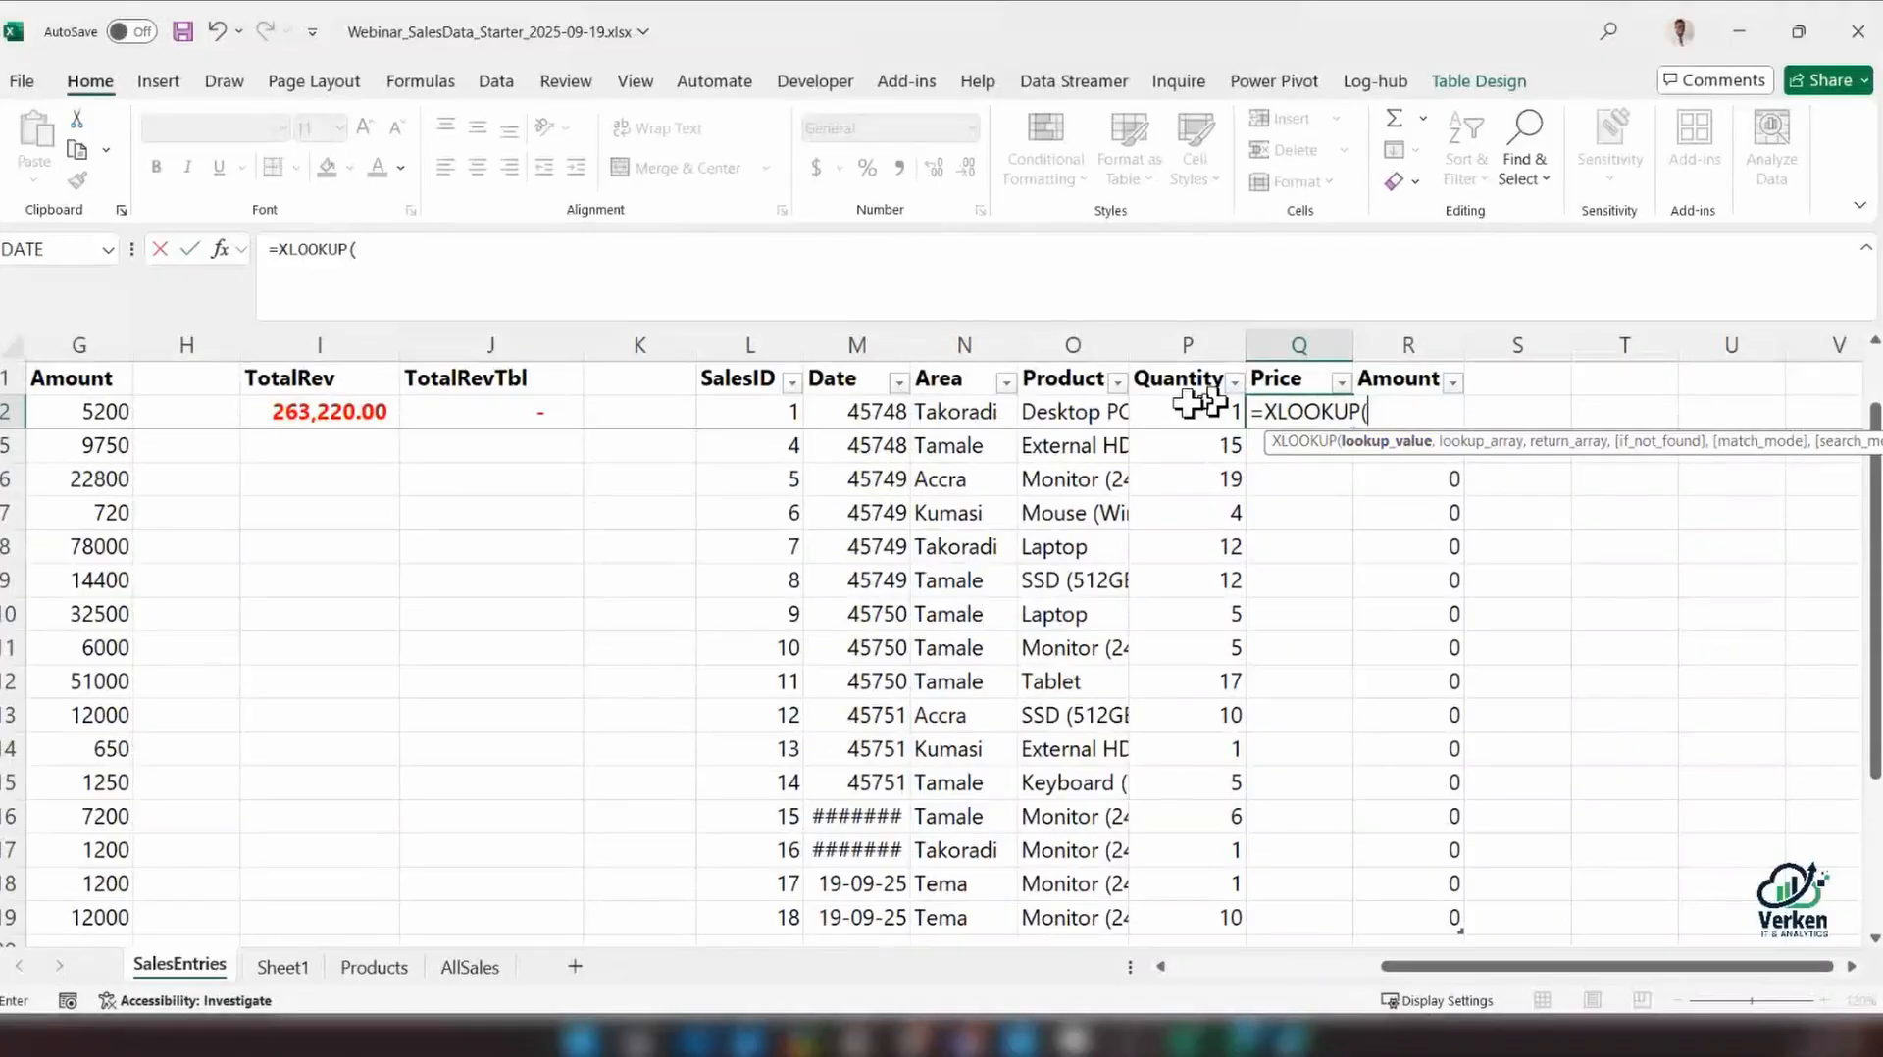
left_click(1127, 349)
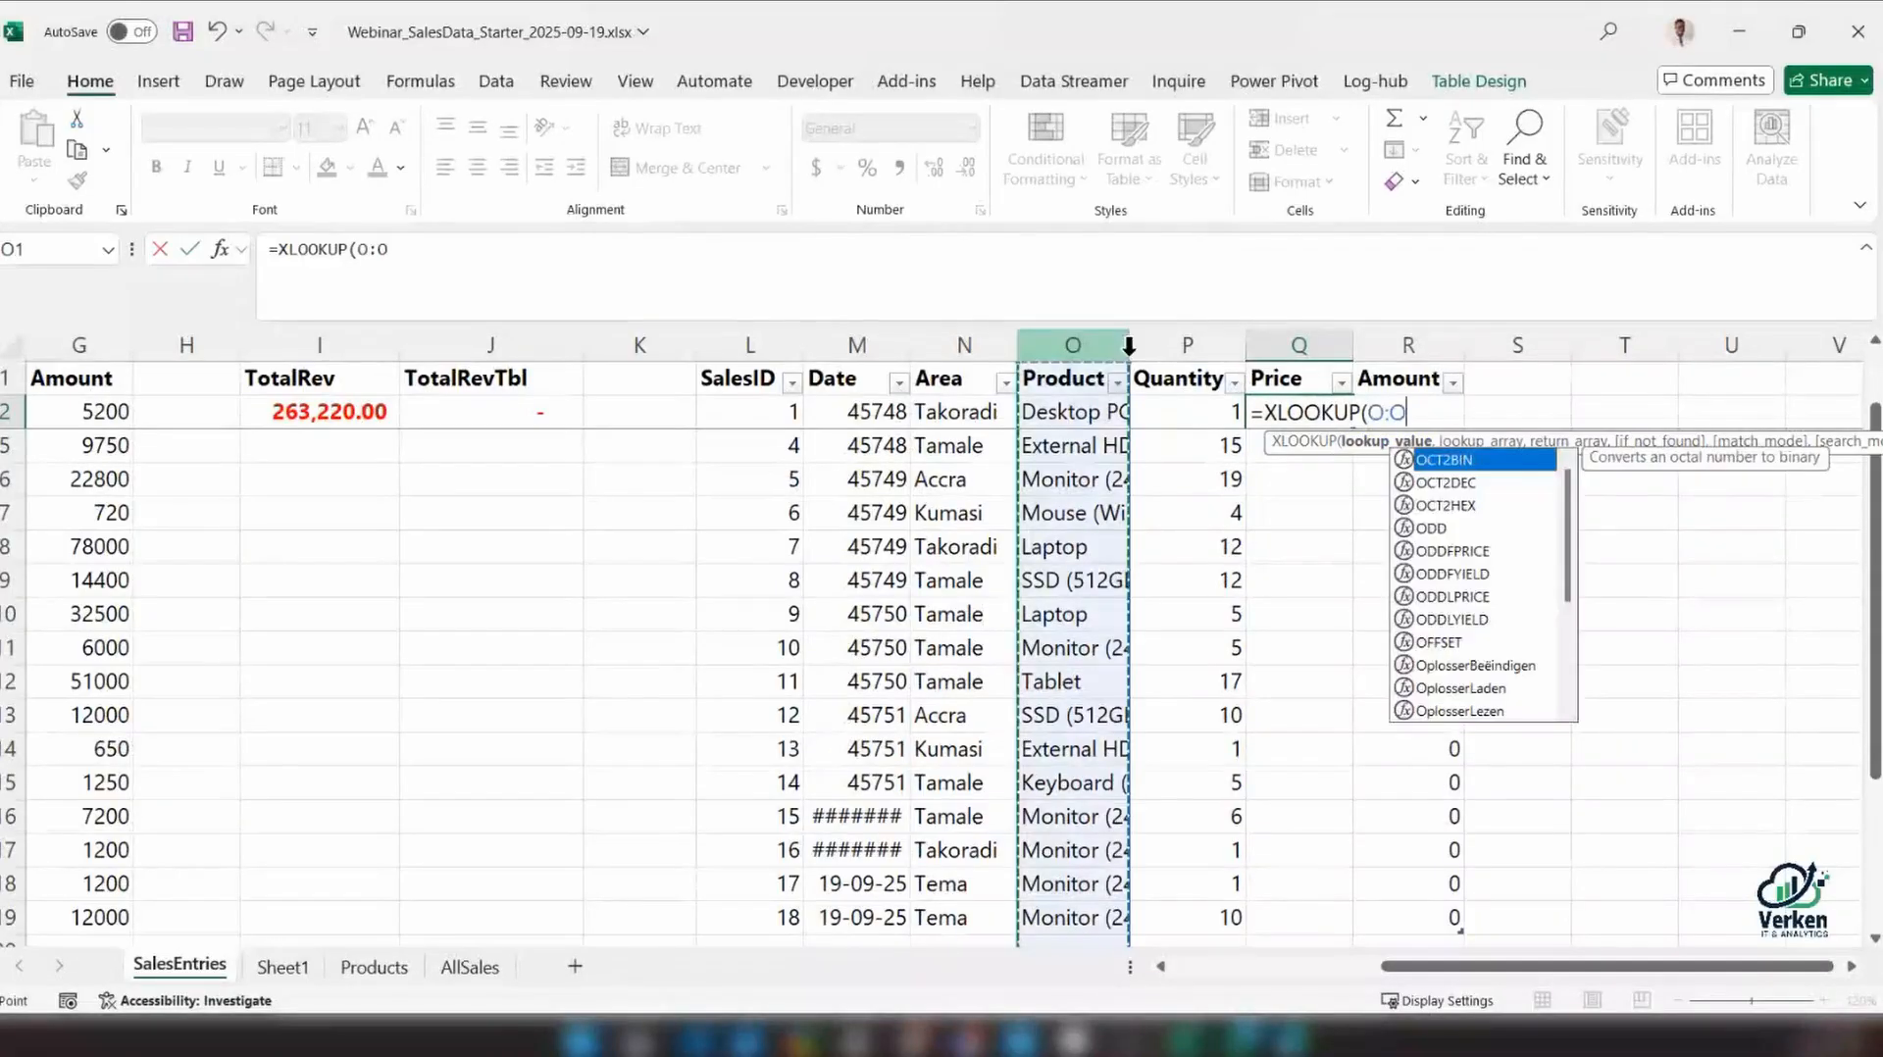
key("Escape")
left_click_drag(1128, 346, 1214, 348)
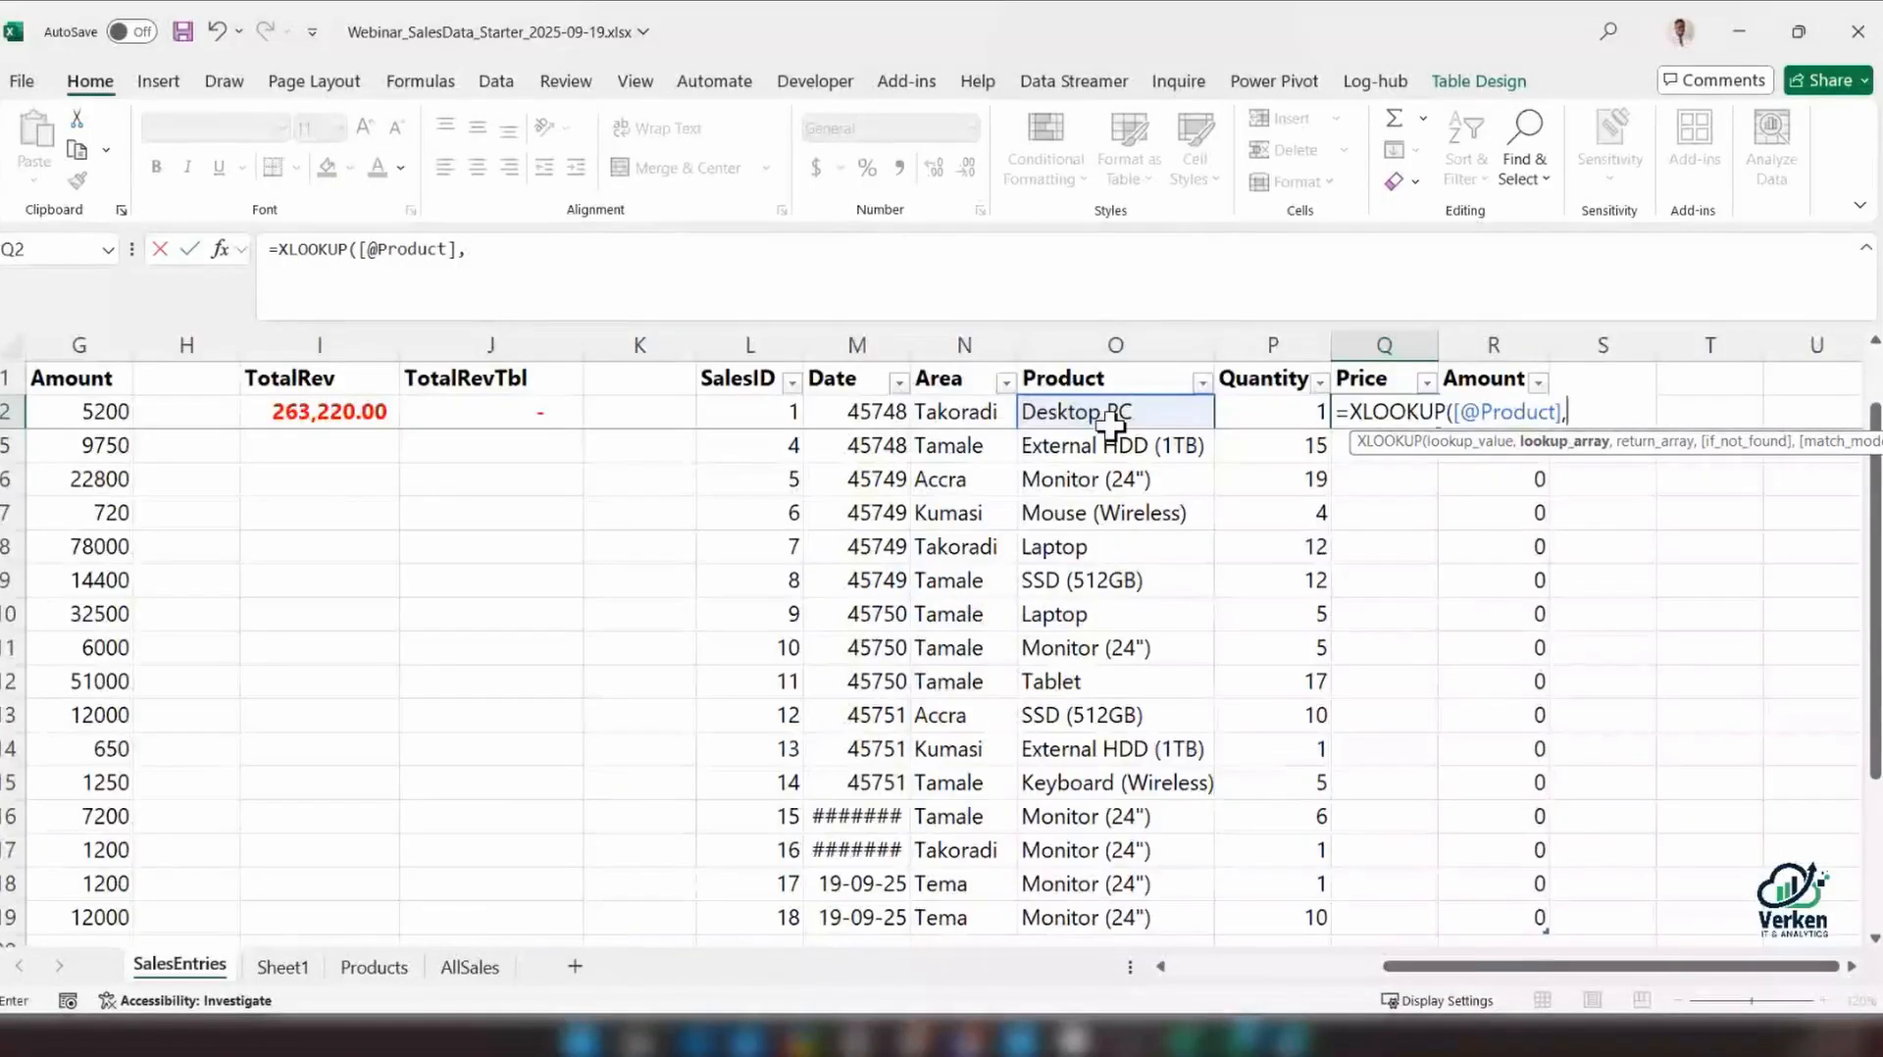
left_click(374, 967)
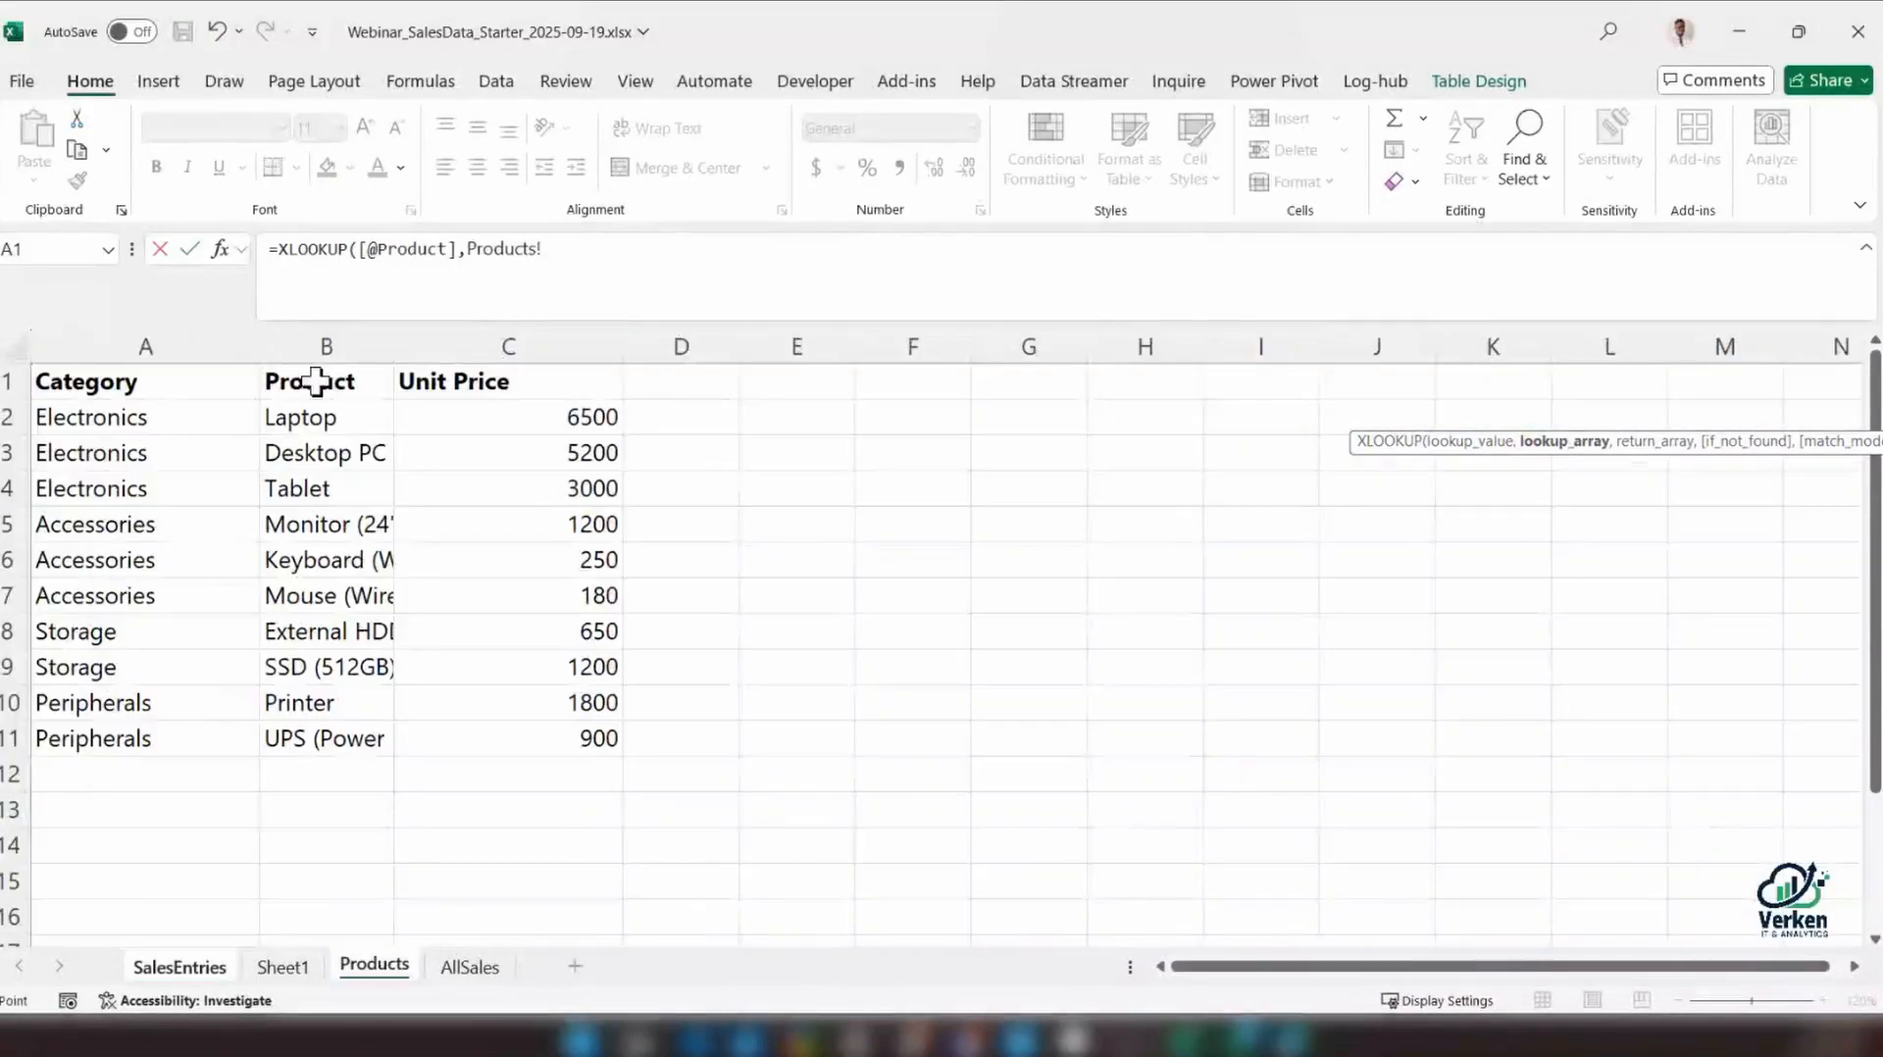
left_click_drag(324, 416, 324, 741)
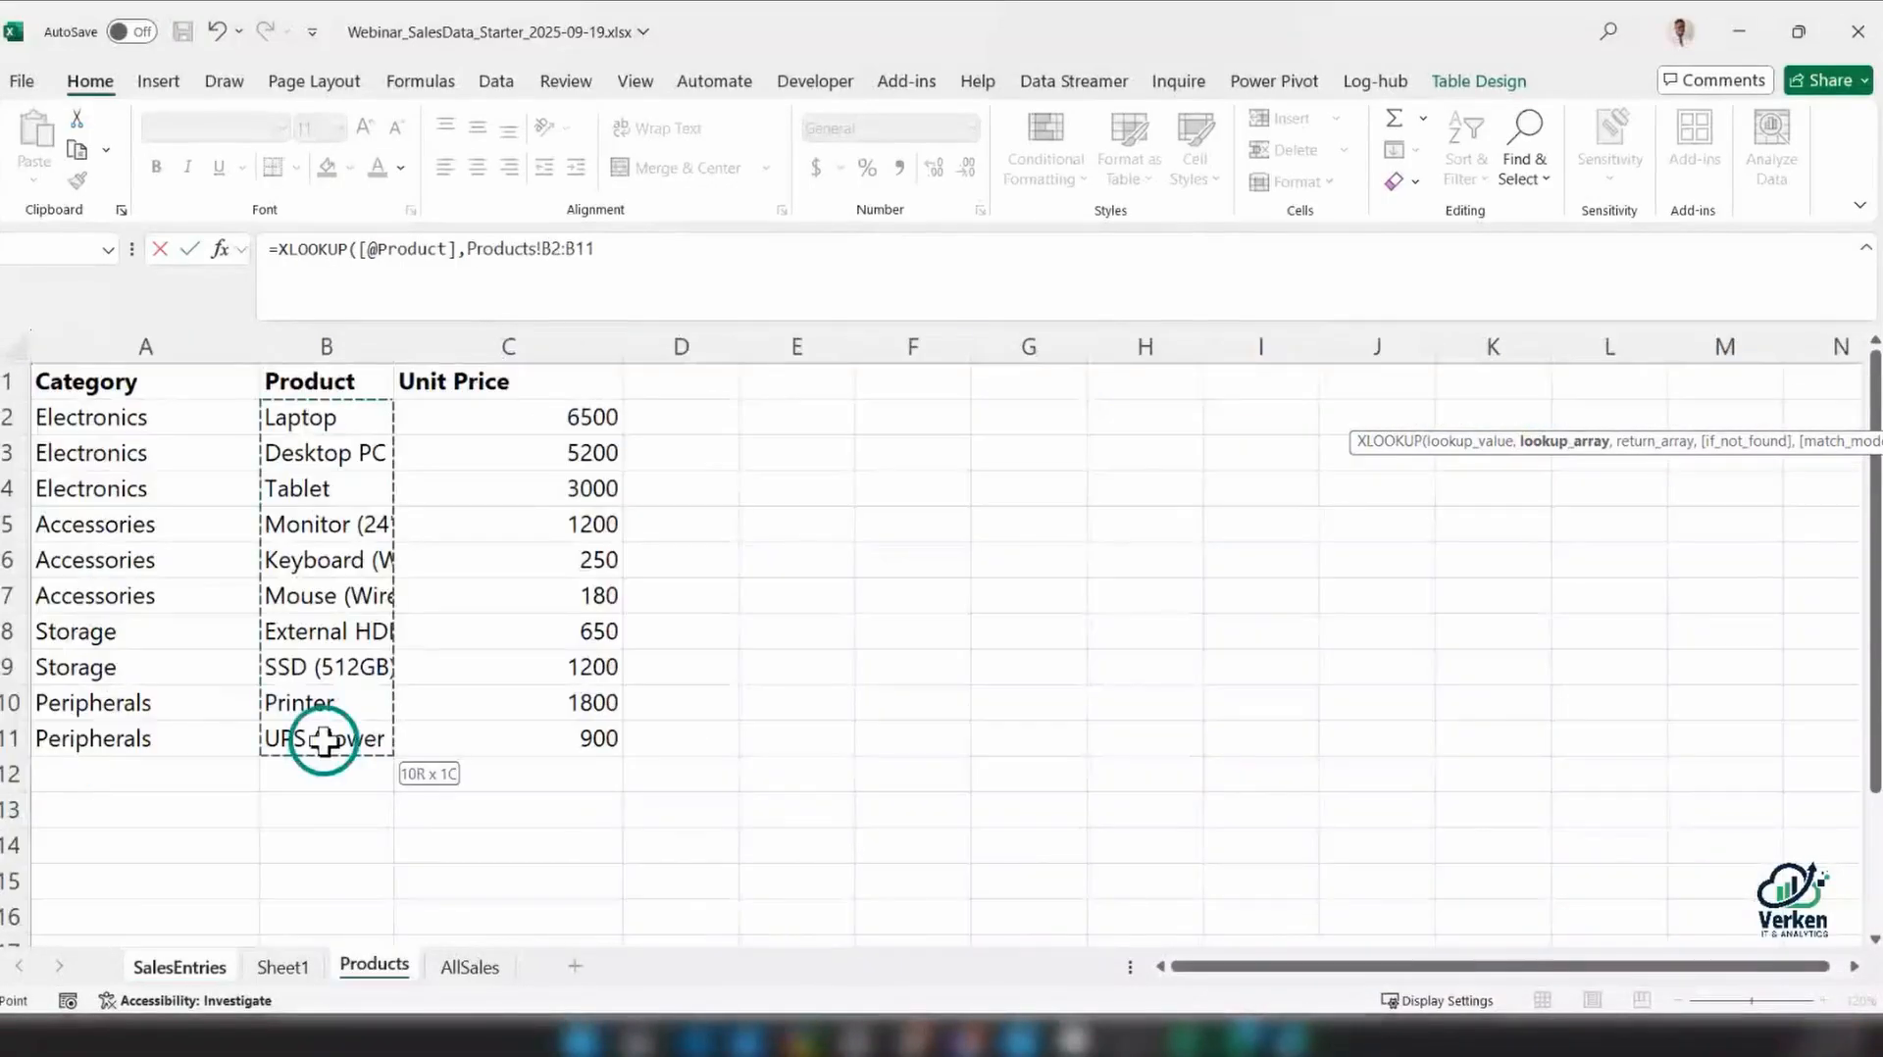
left_click_drag(350, 417, 339, 749)
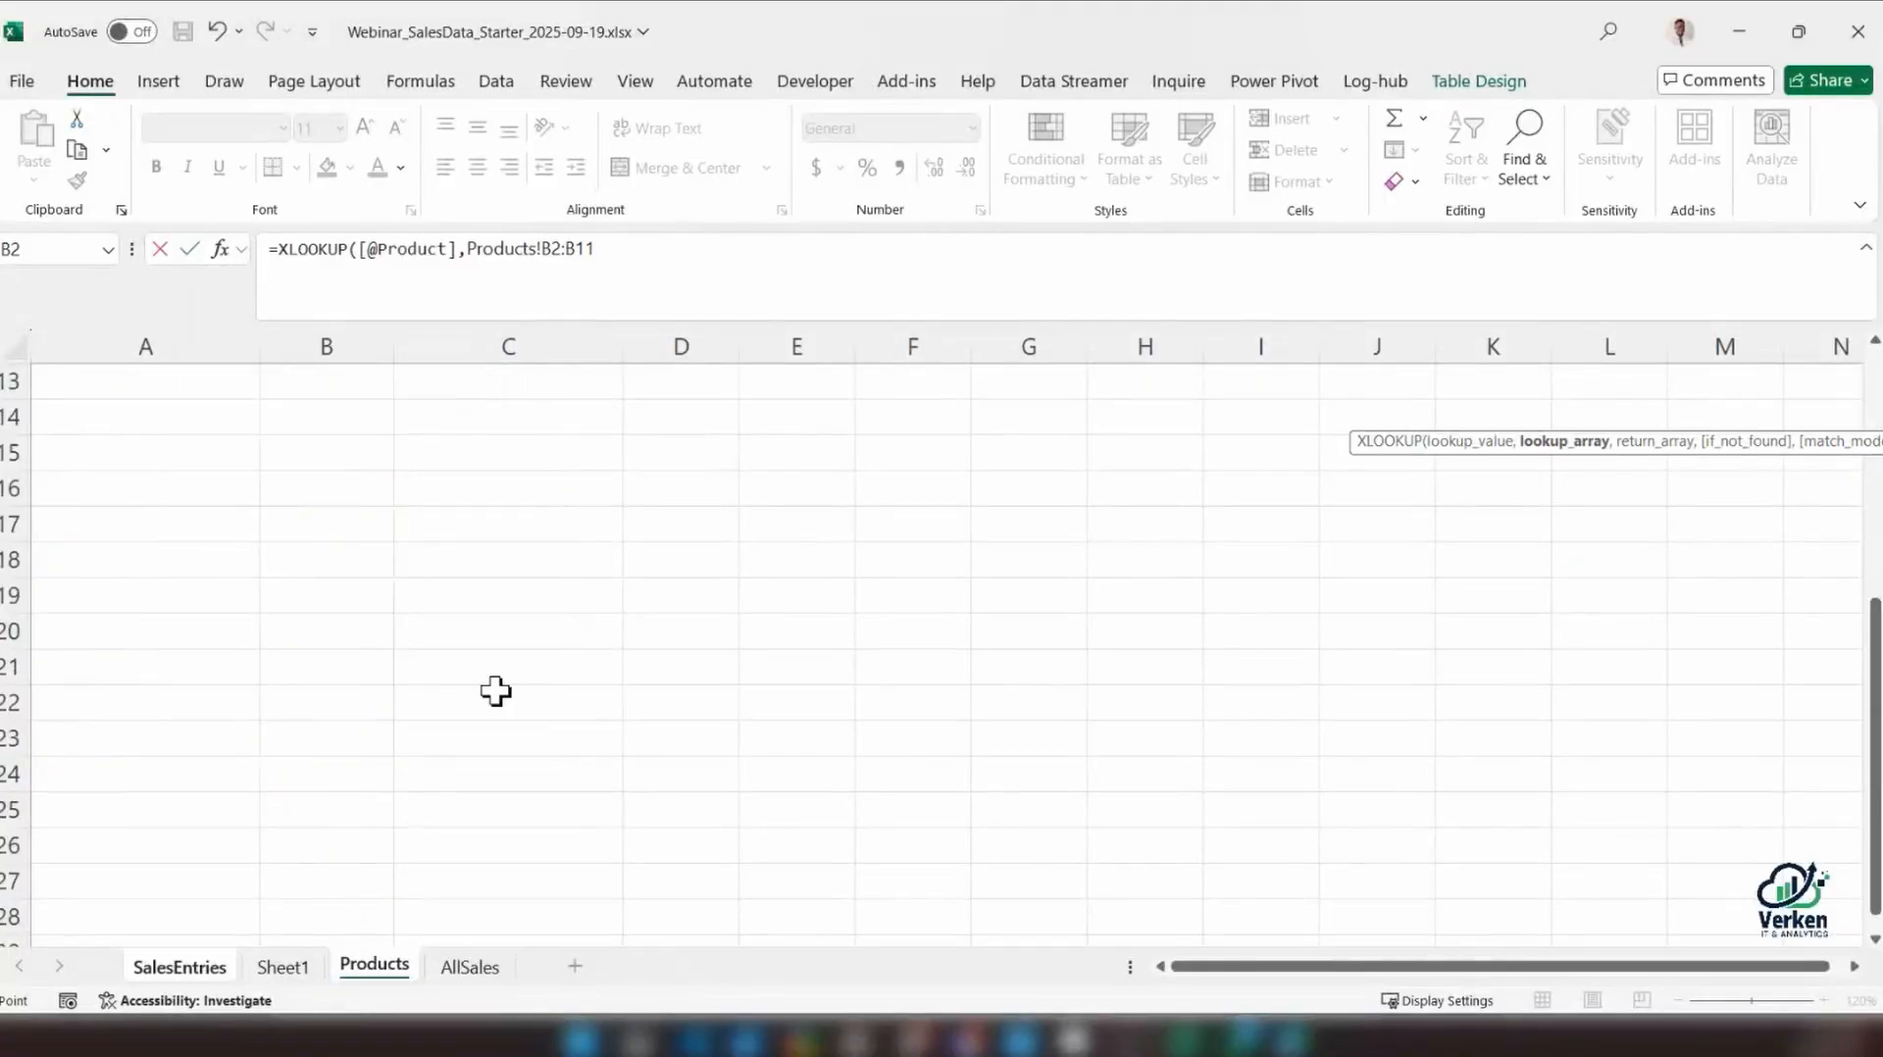
scroll(493, 697, "down", 8)
scroll(493, 698, "up", 8)
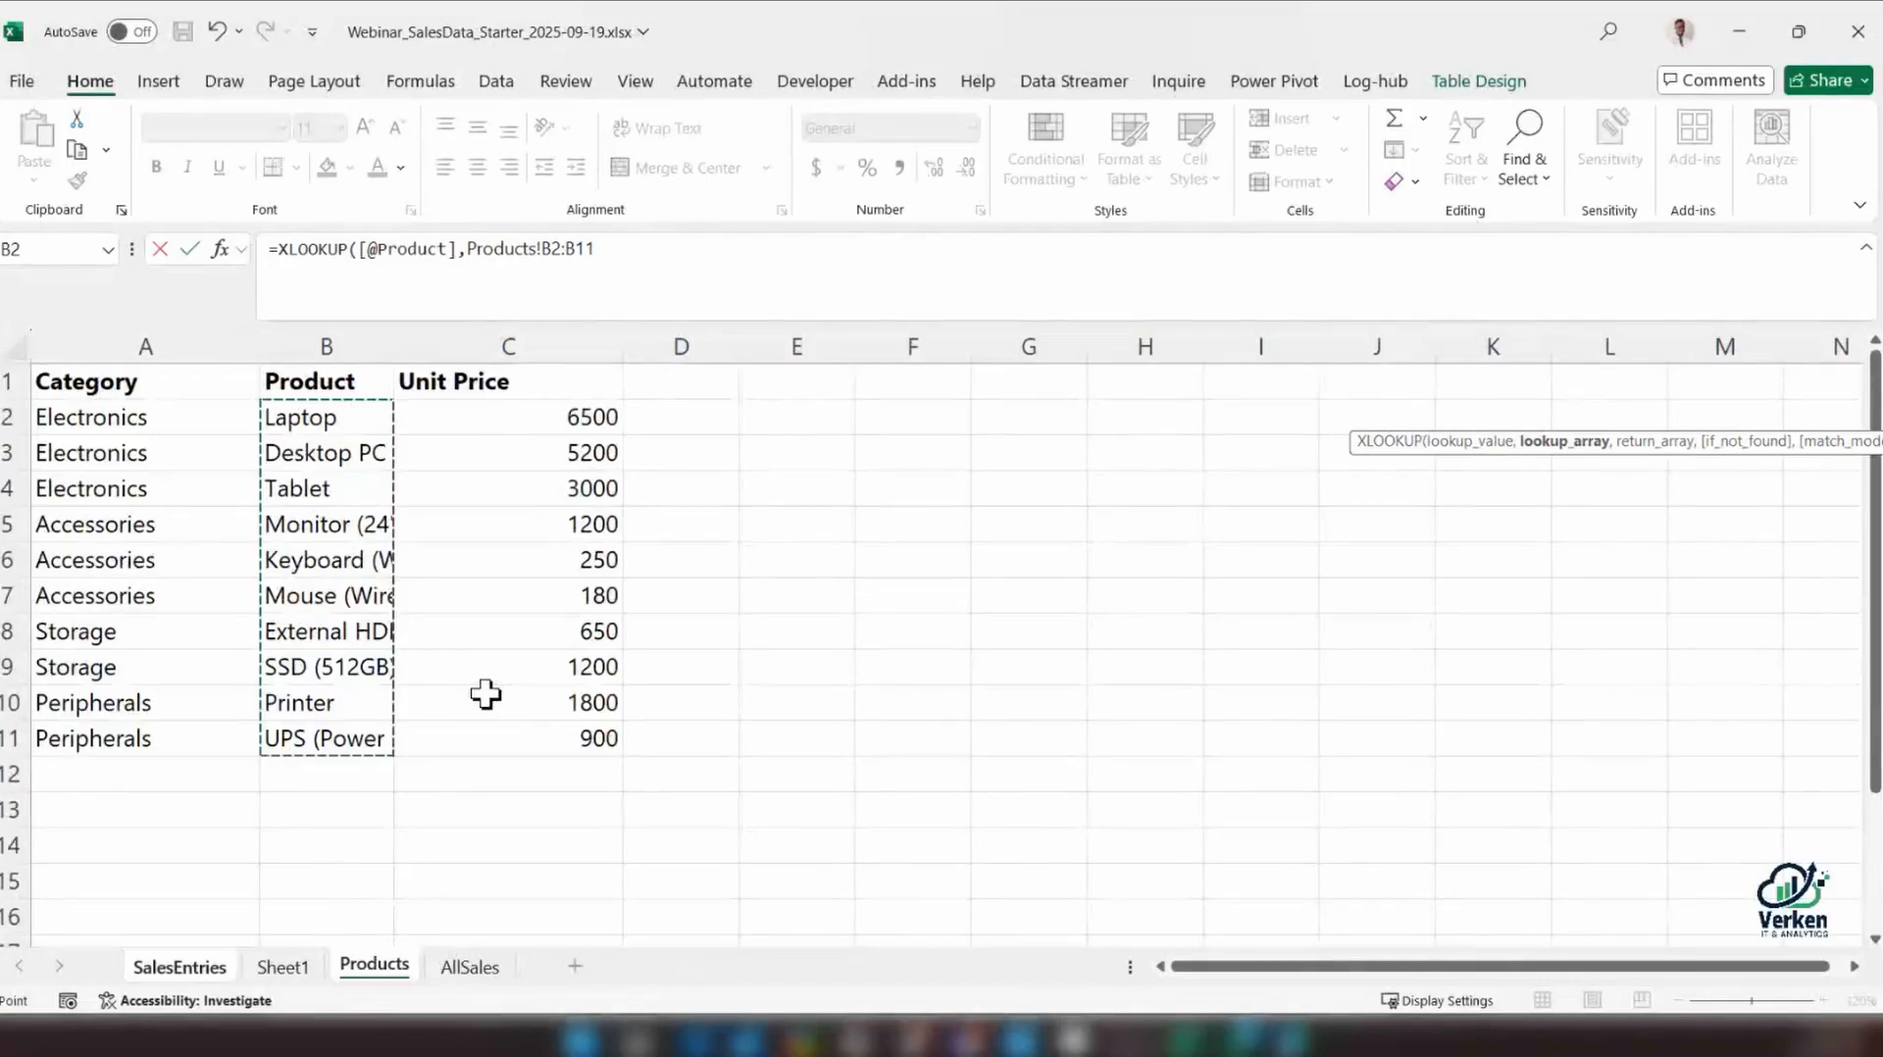
left_click(299, 417)
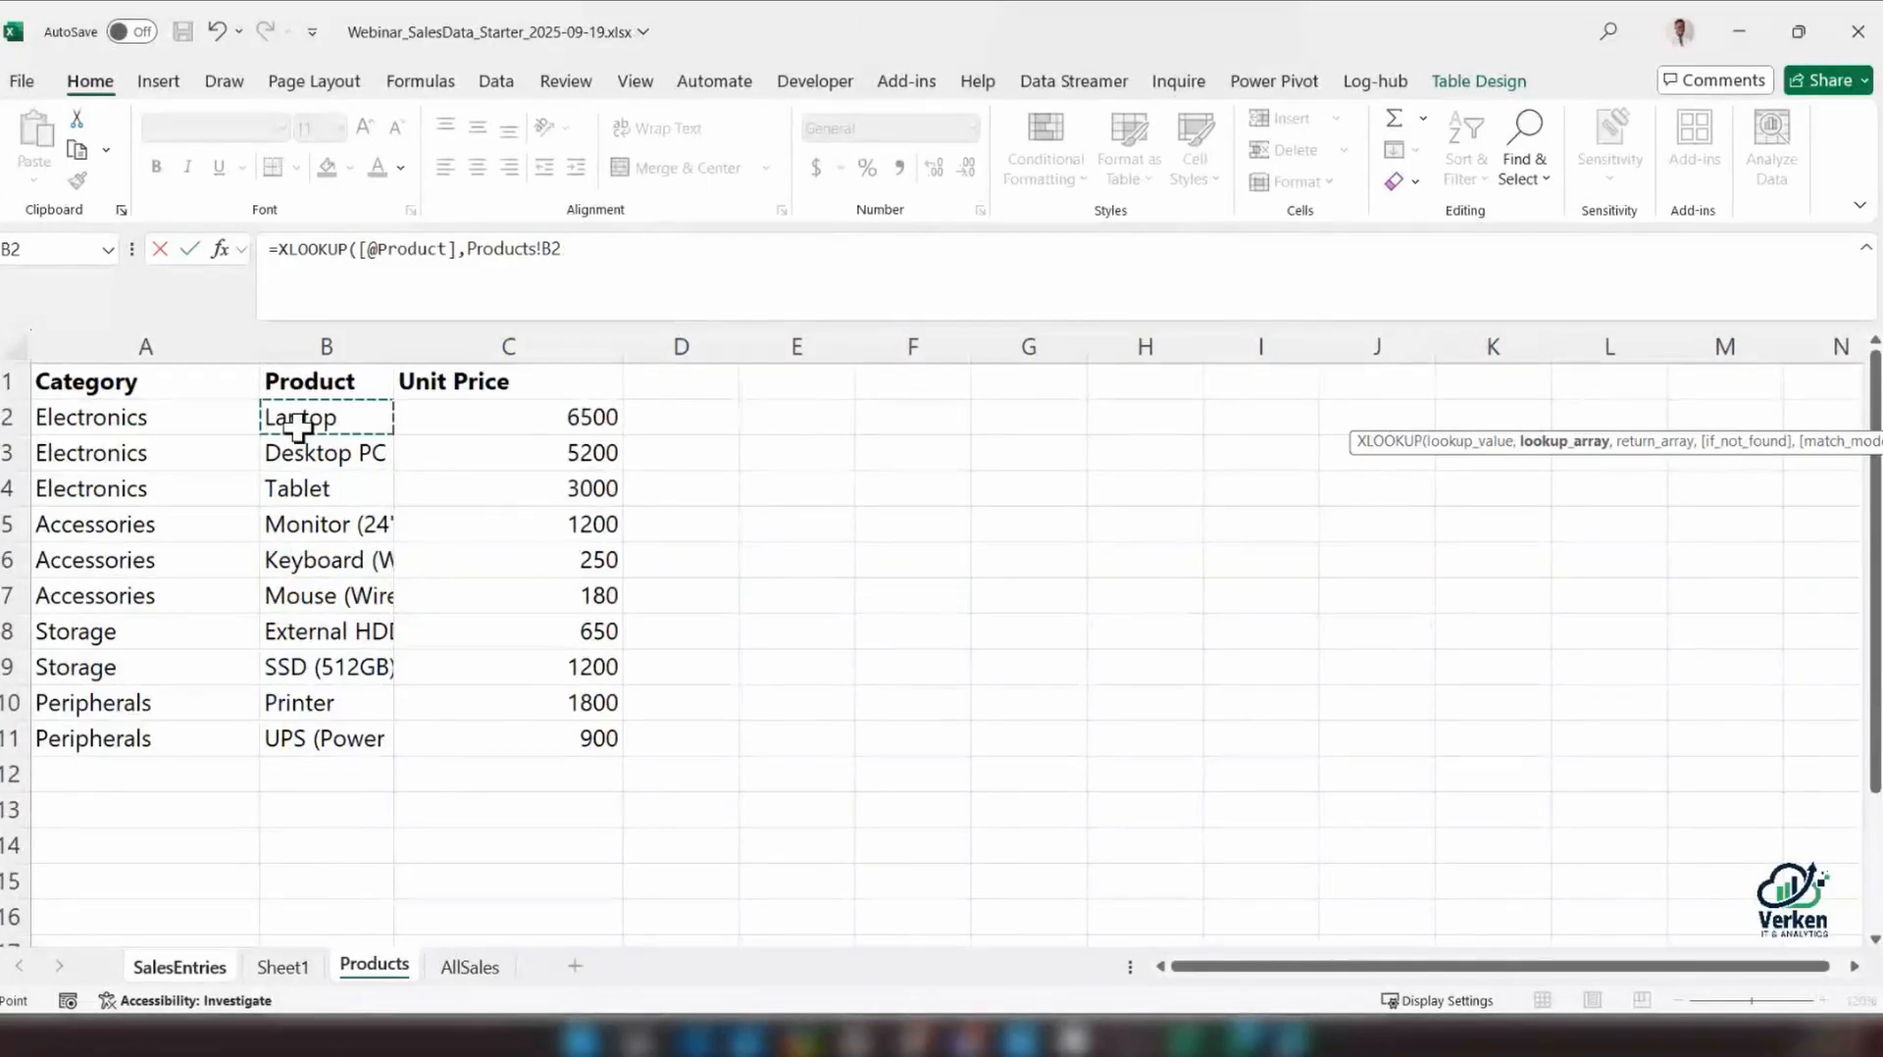
key("ctrl+shift+Down")
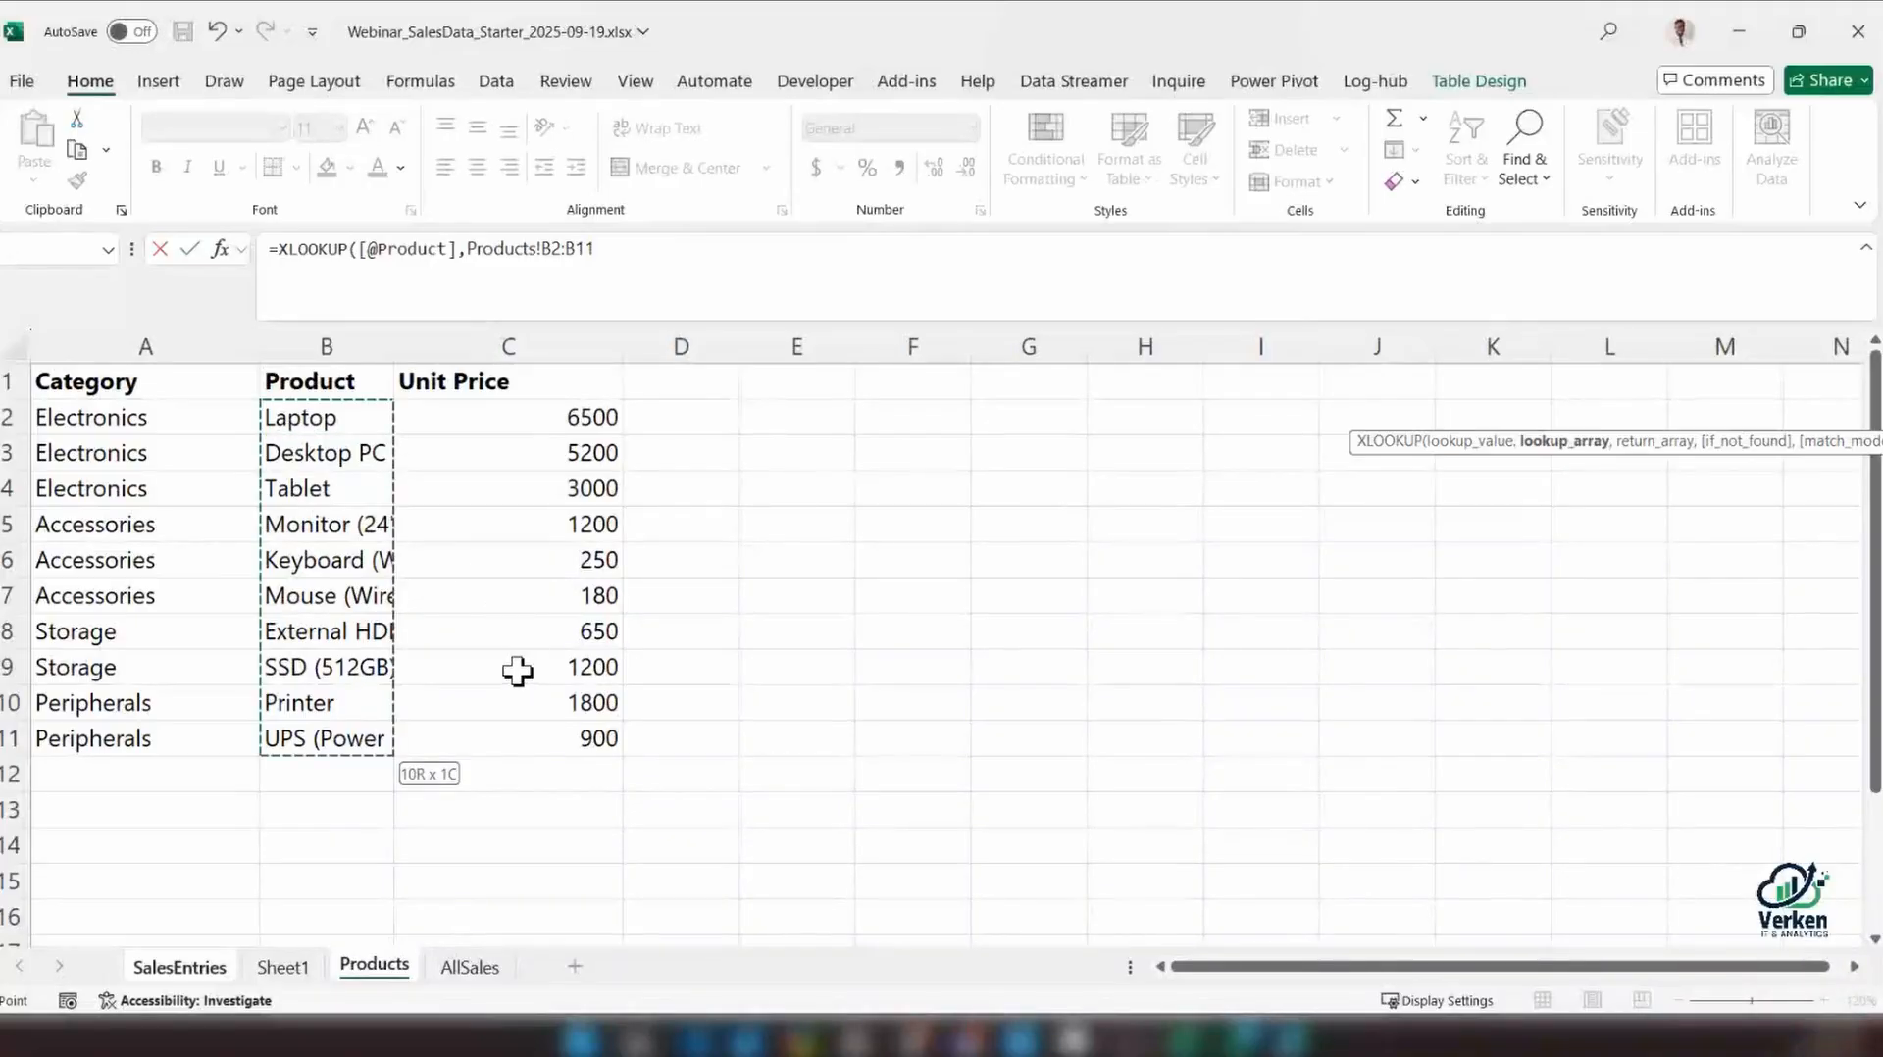
key("Escape")
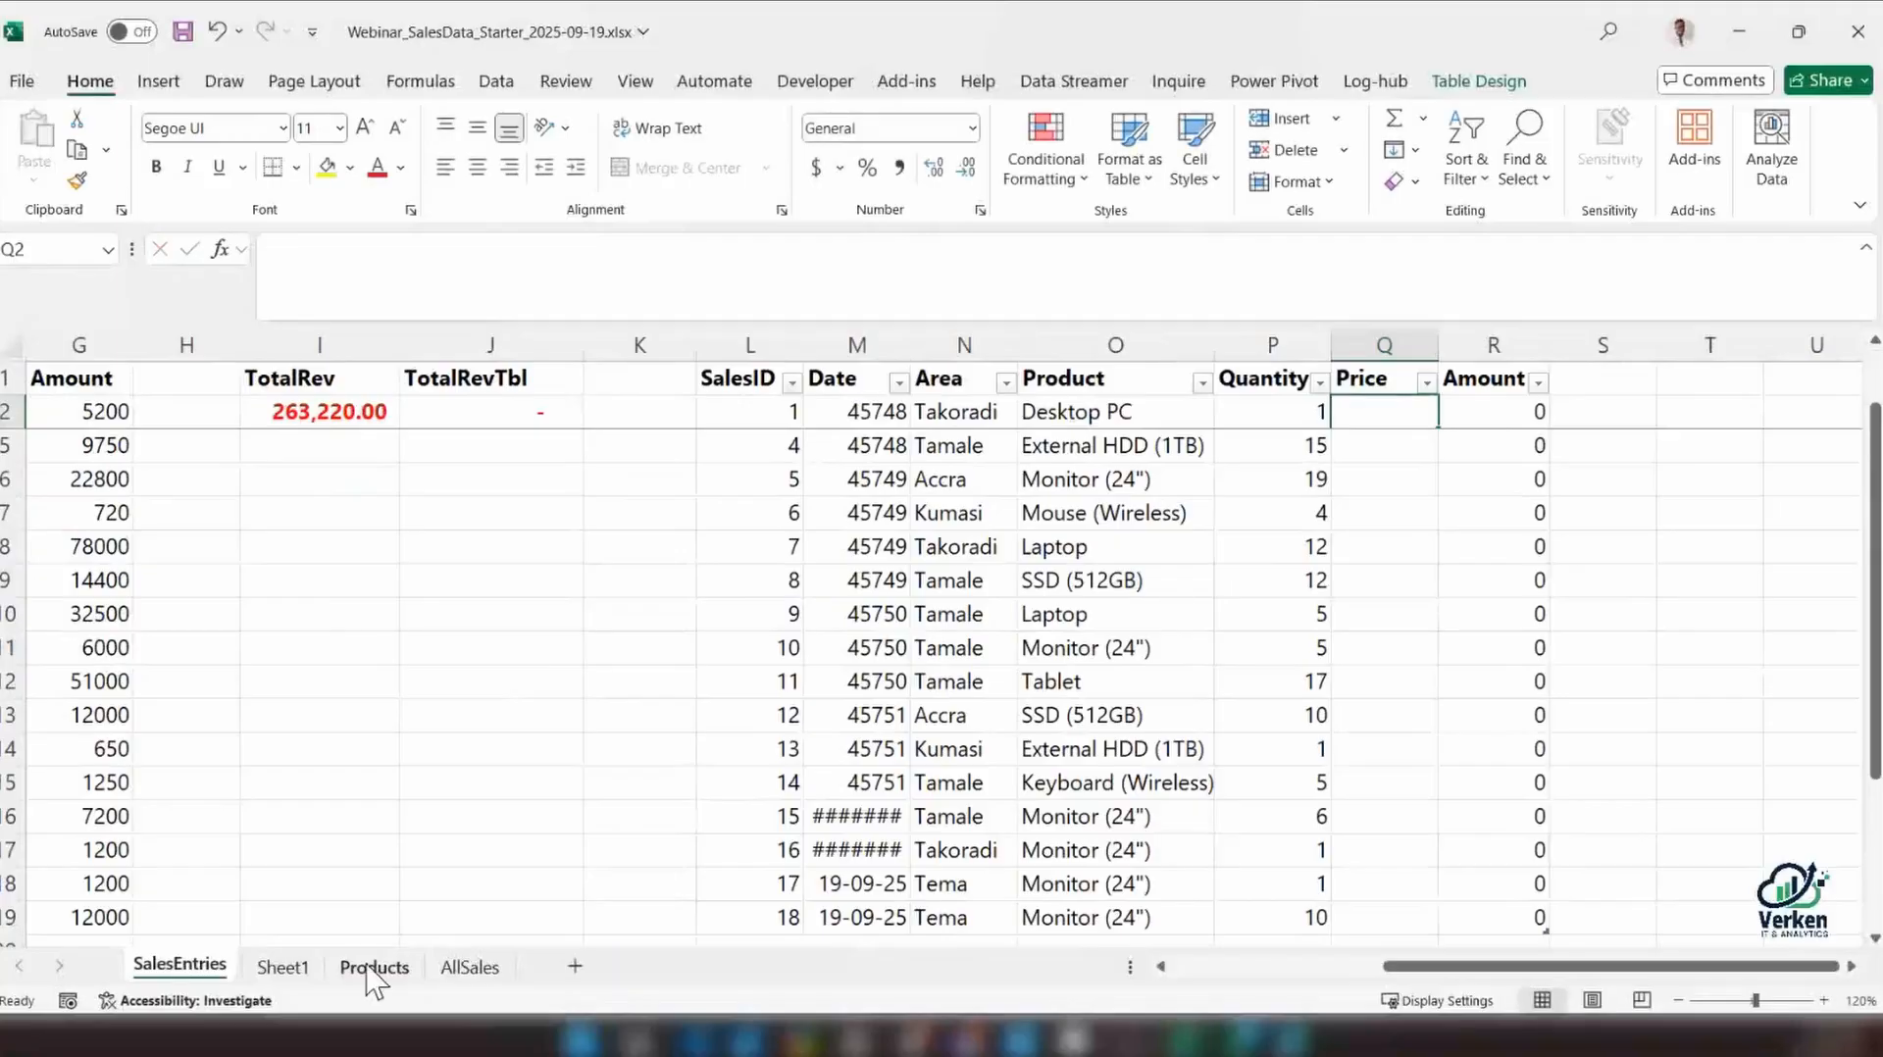
Convert the Products sheet range A1:C11 into a table with headers
left_click(373, 968)
key("ctrl+a")
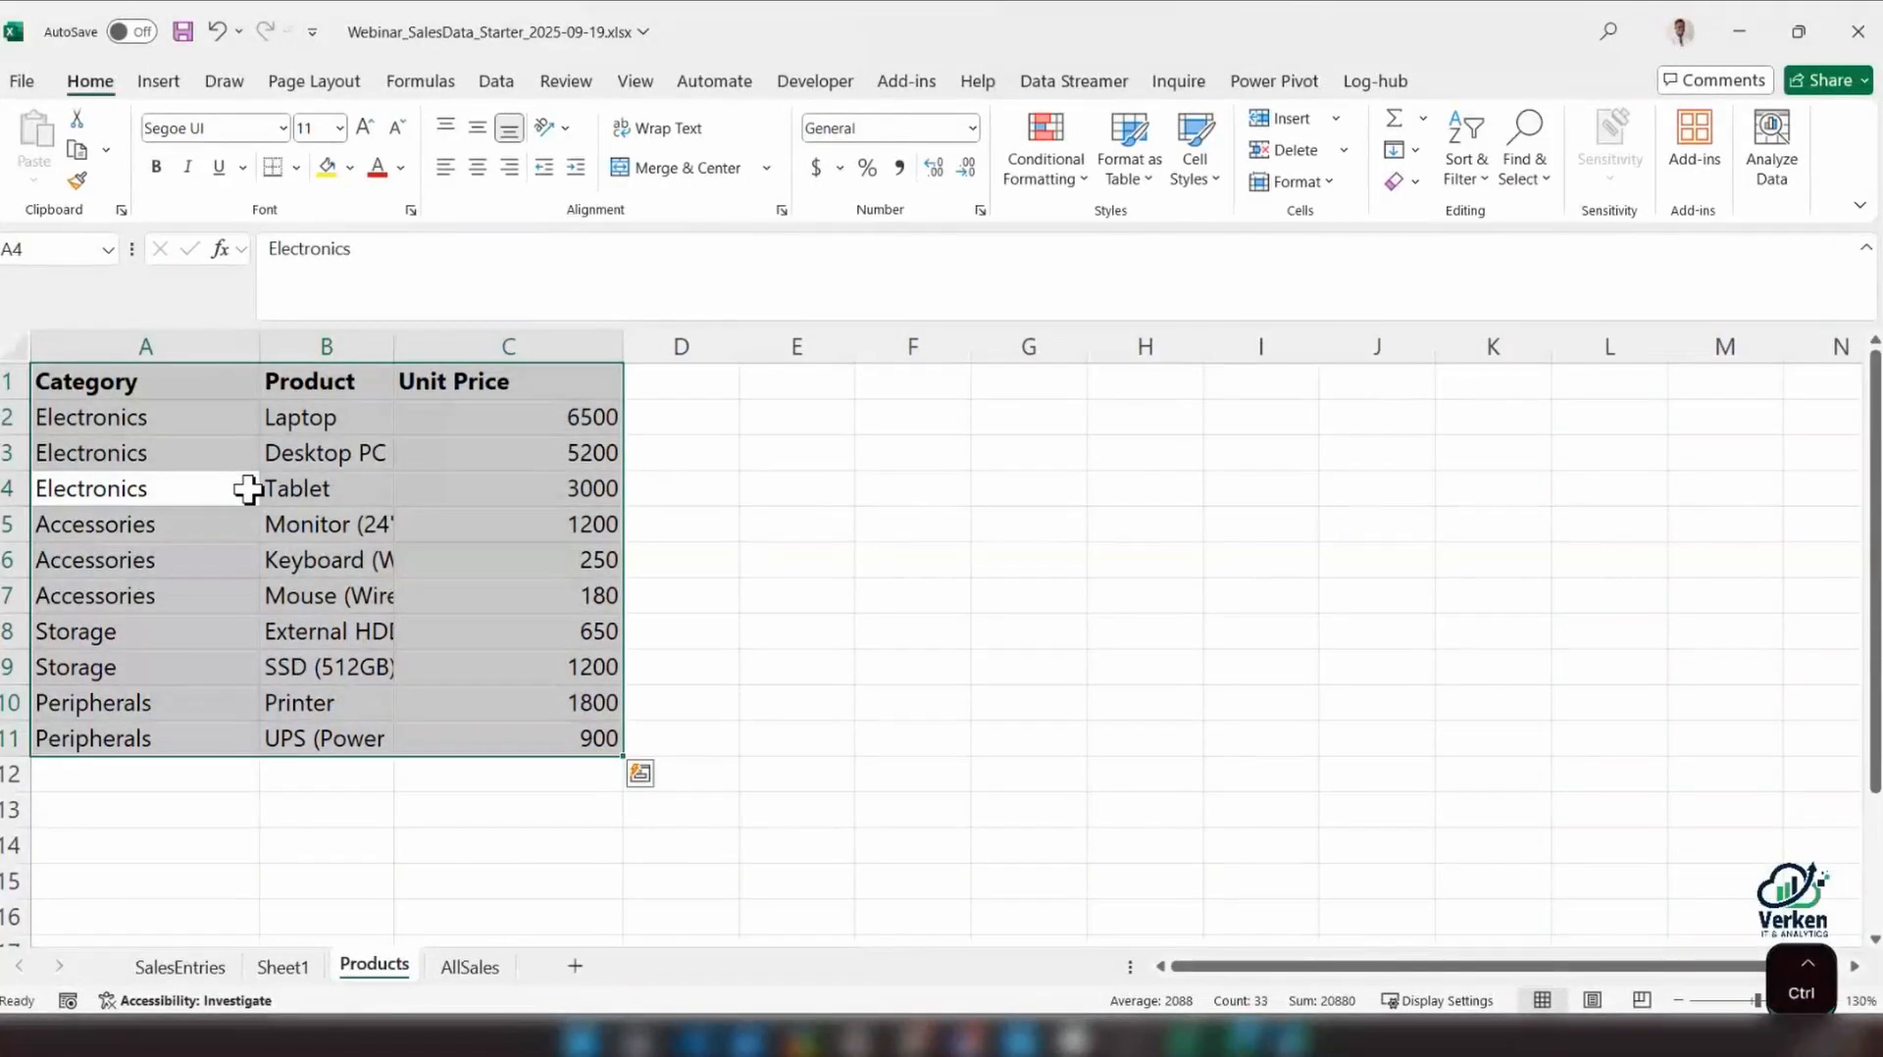
key("ctrl+q")
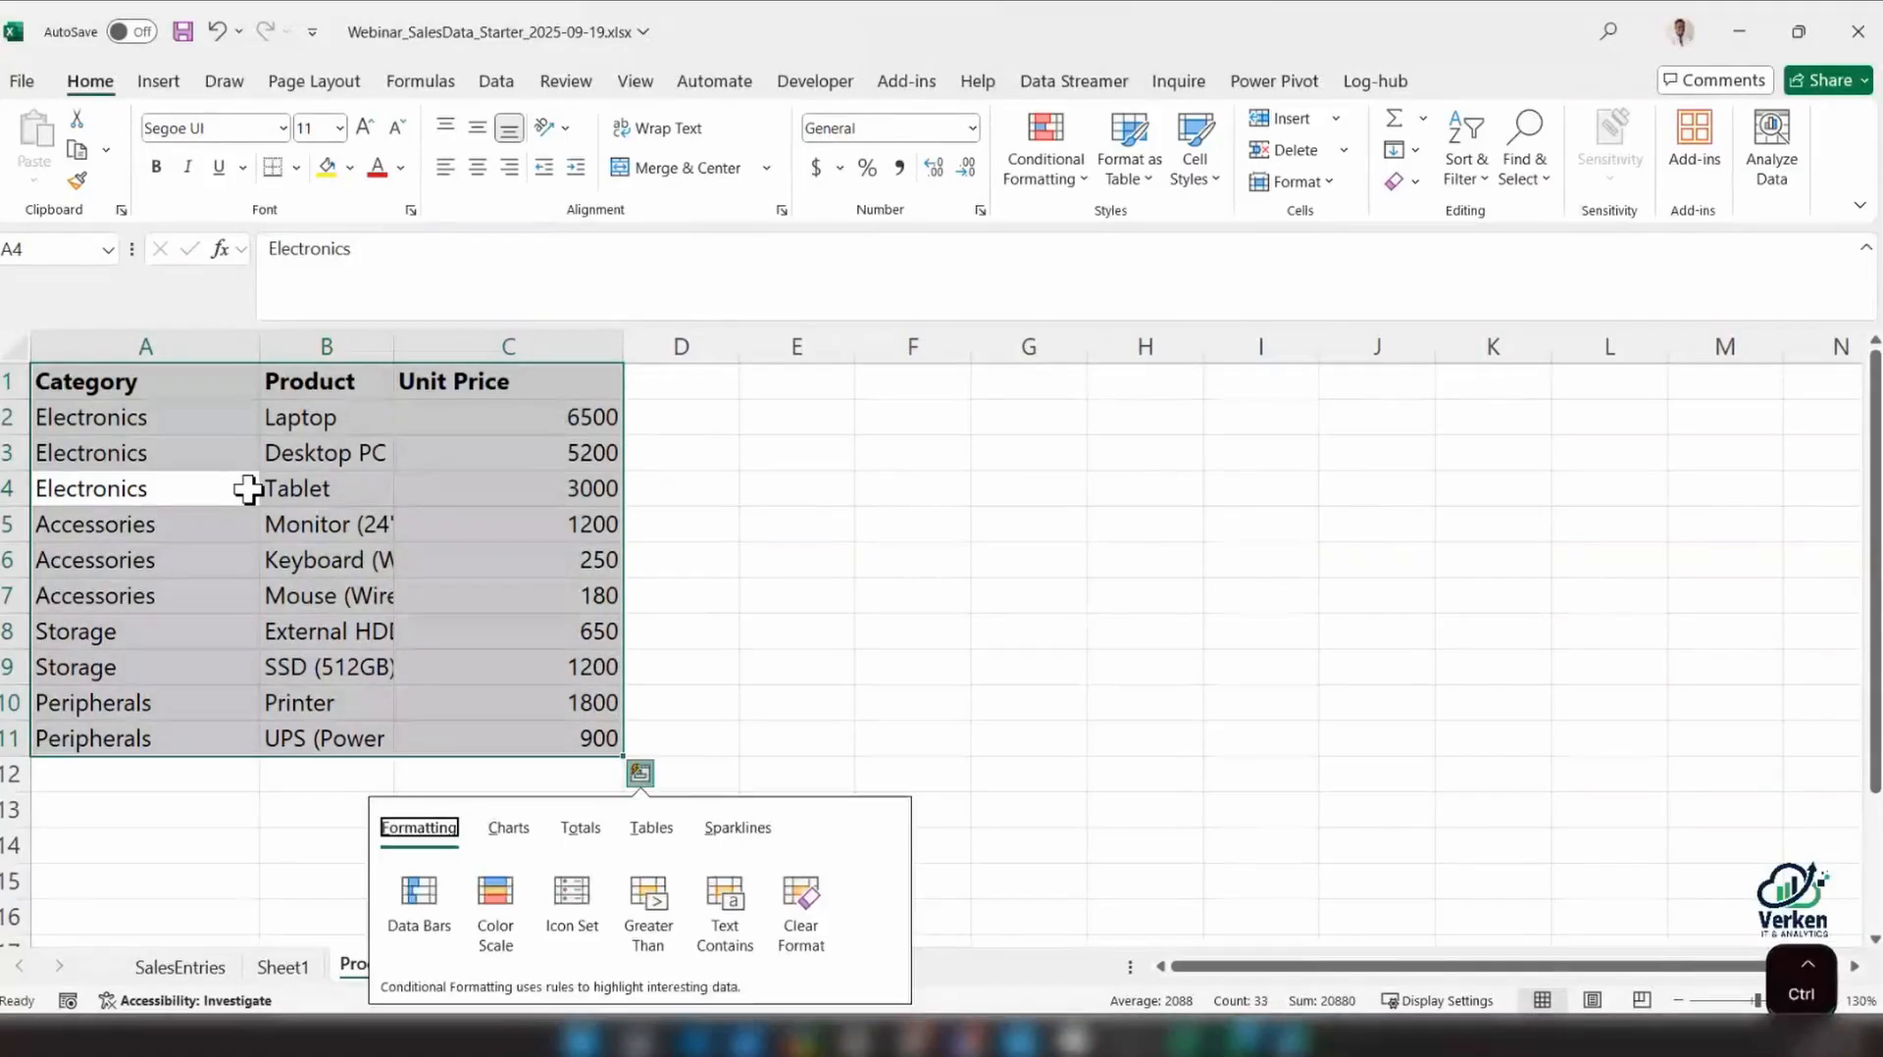
left_click(251, 487)
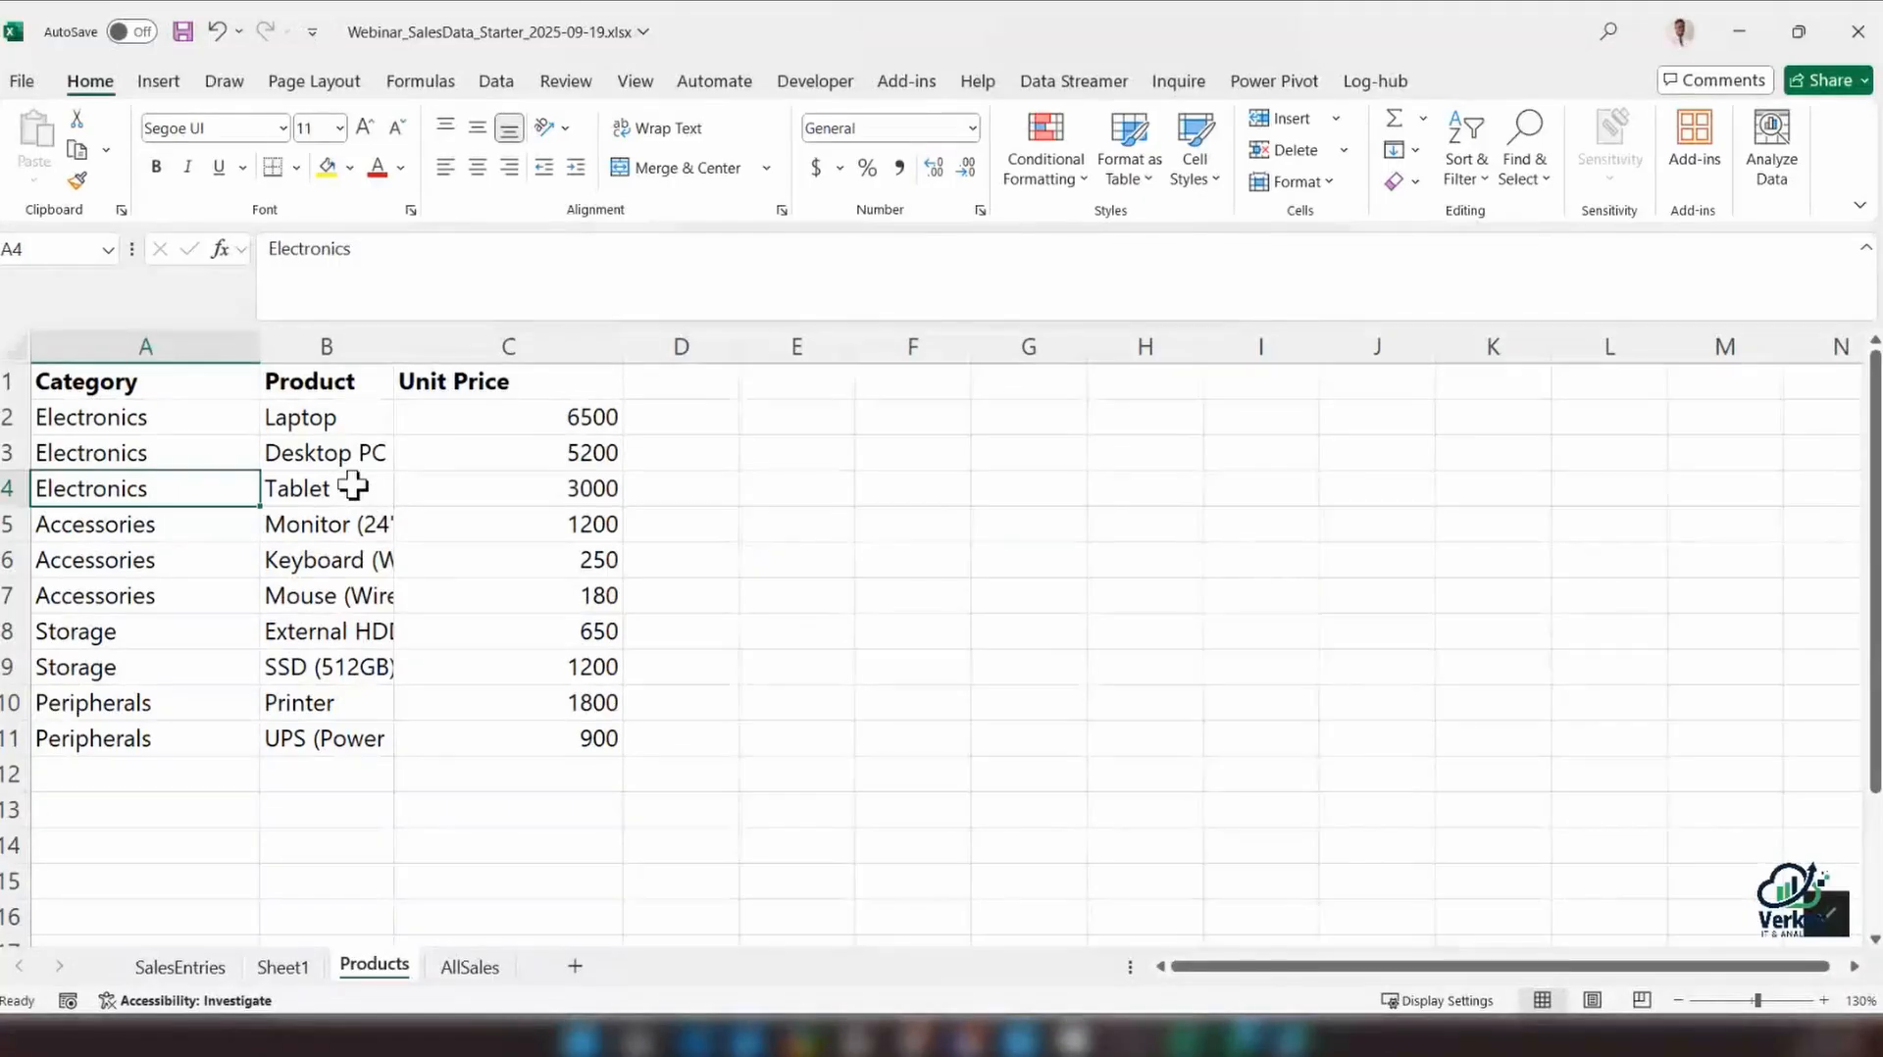
key("ctrl+t")
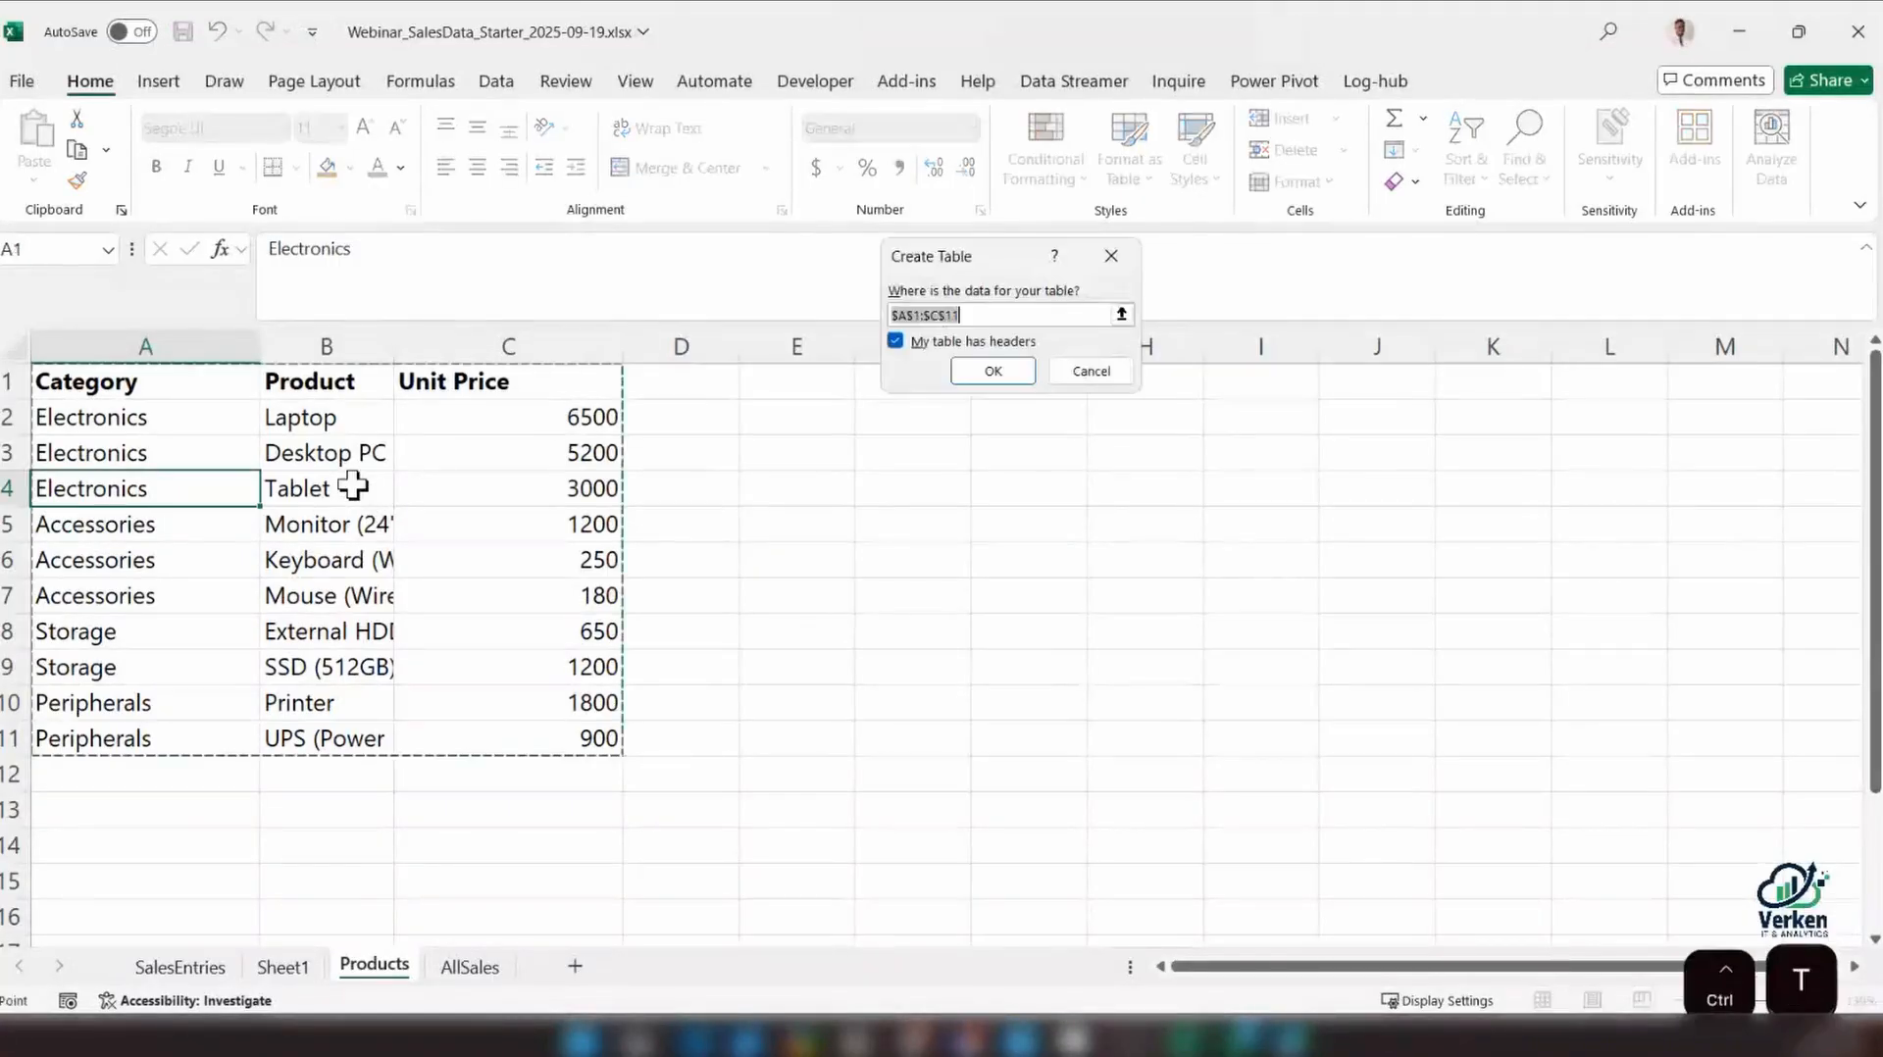
left_click(999, 371)
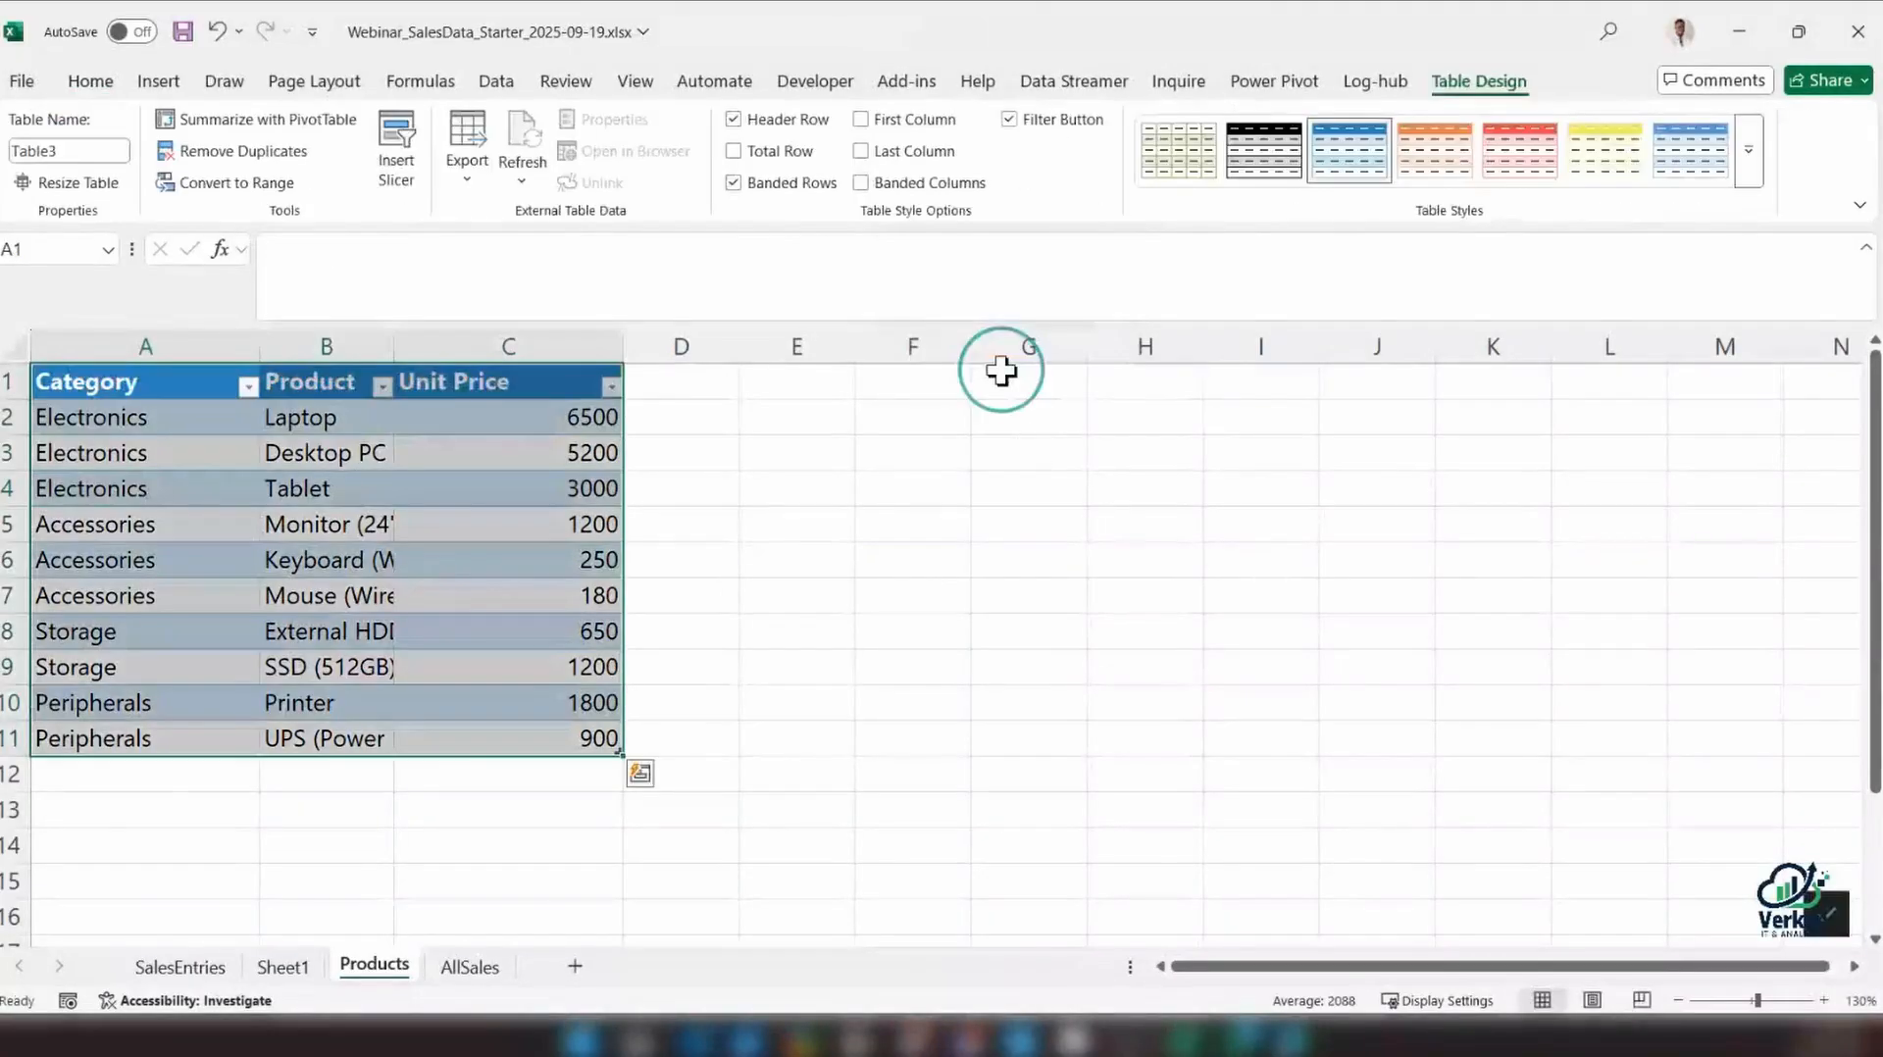
Name the new table on the Products sheet tbl_Products
left_click(69, 148)
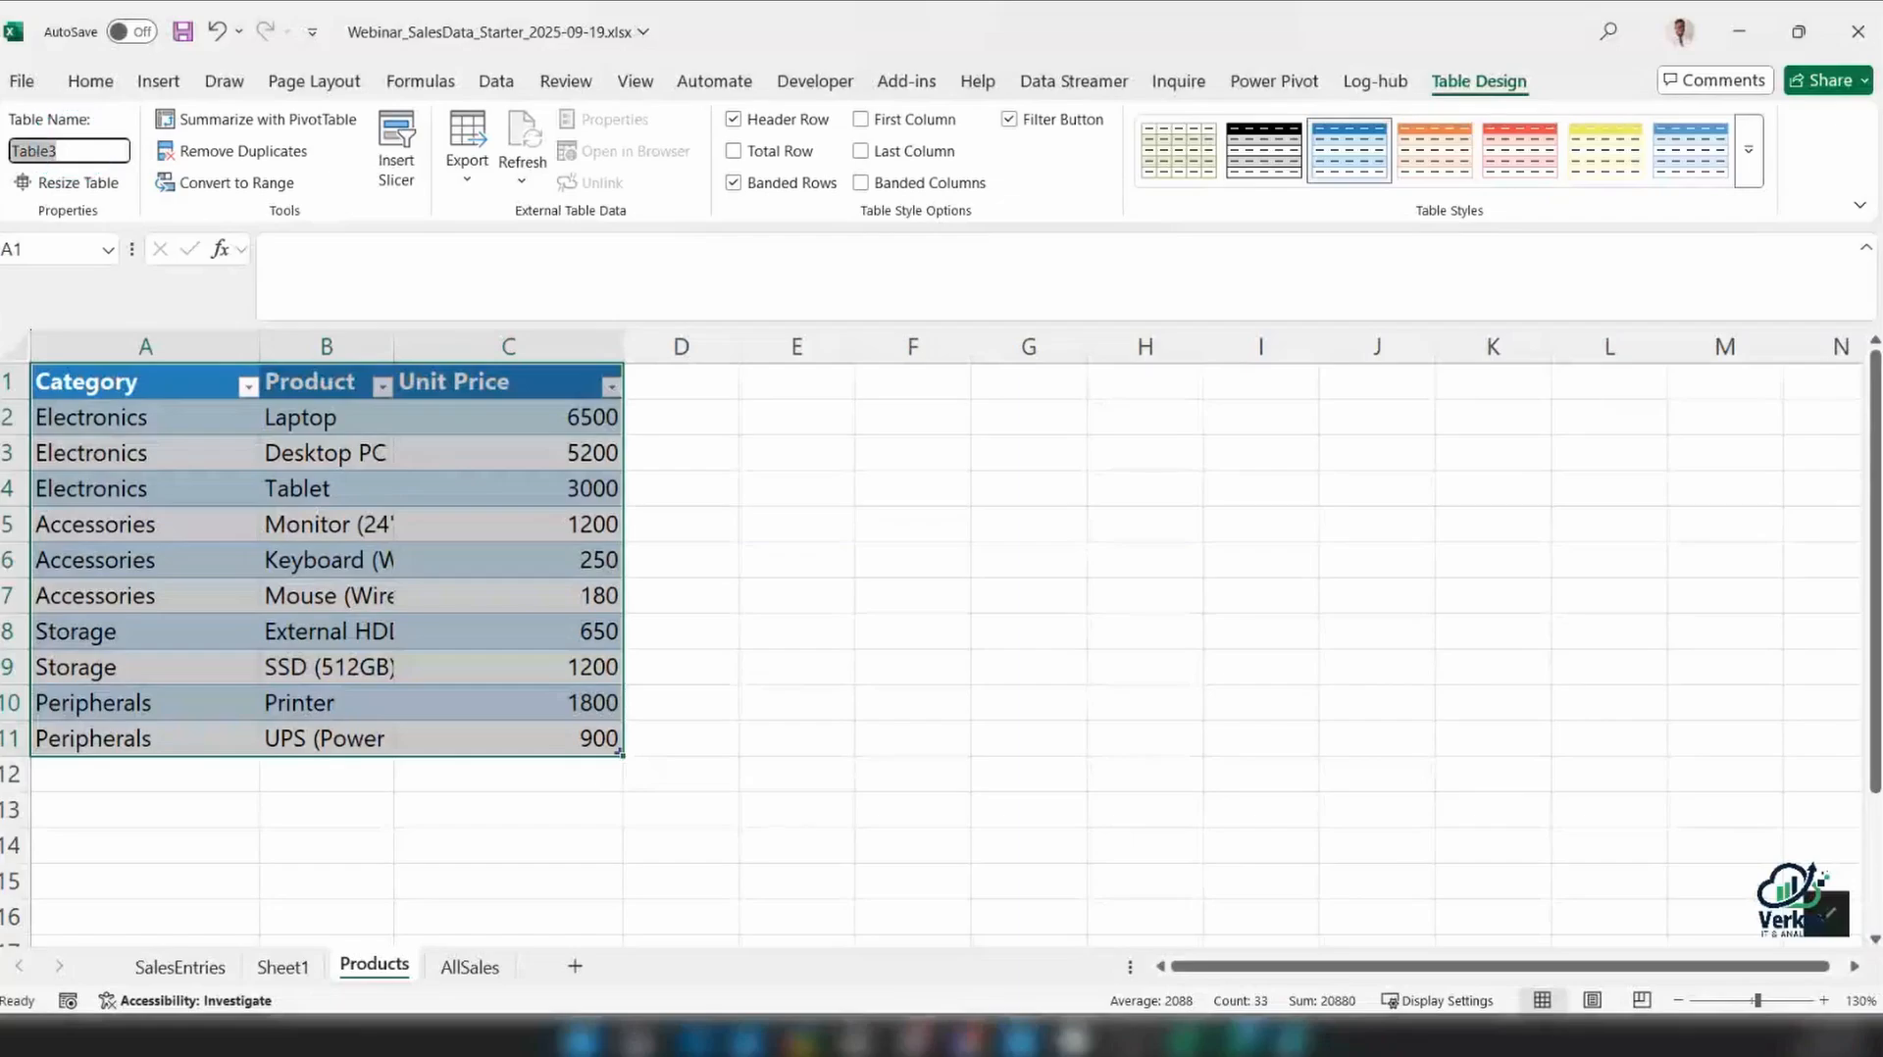
type("tbl_")
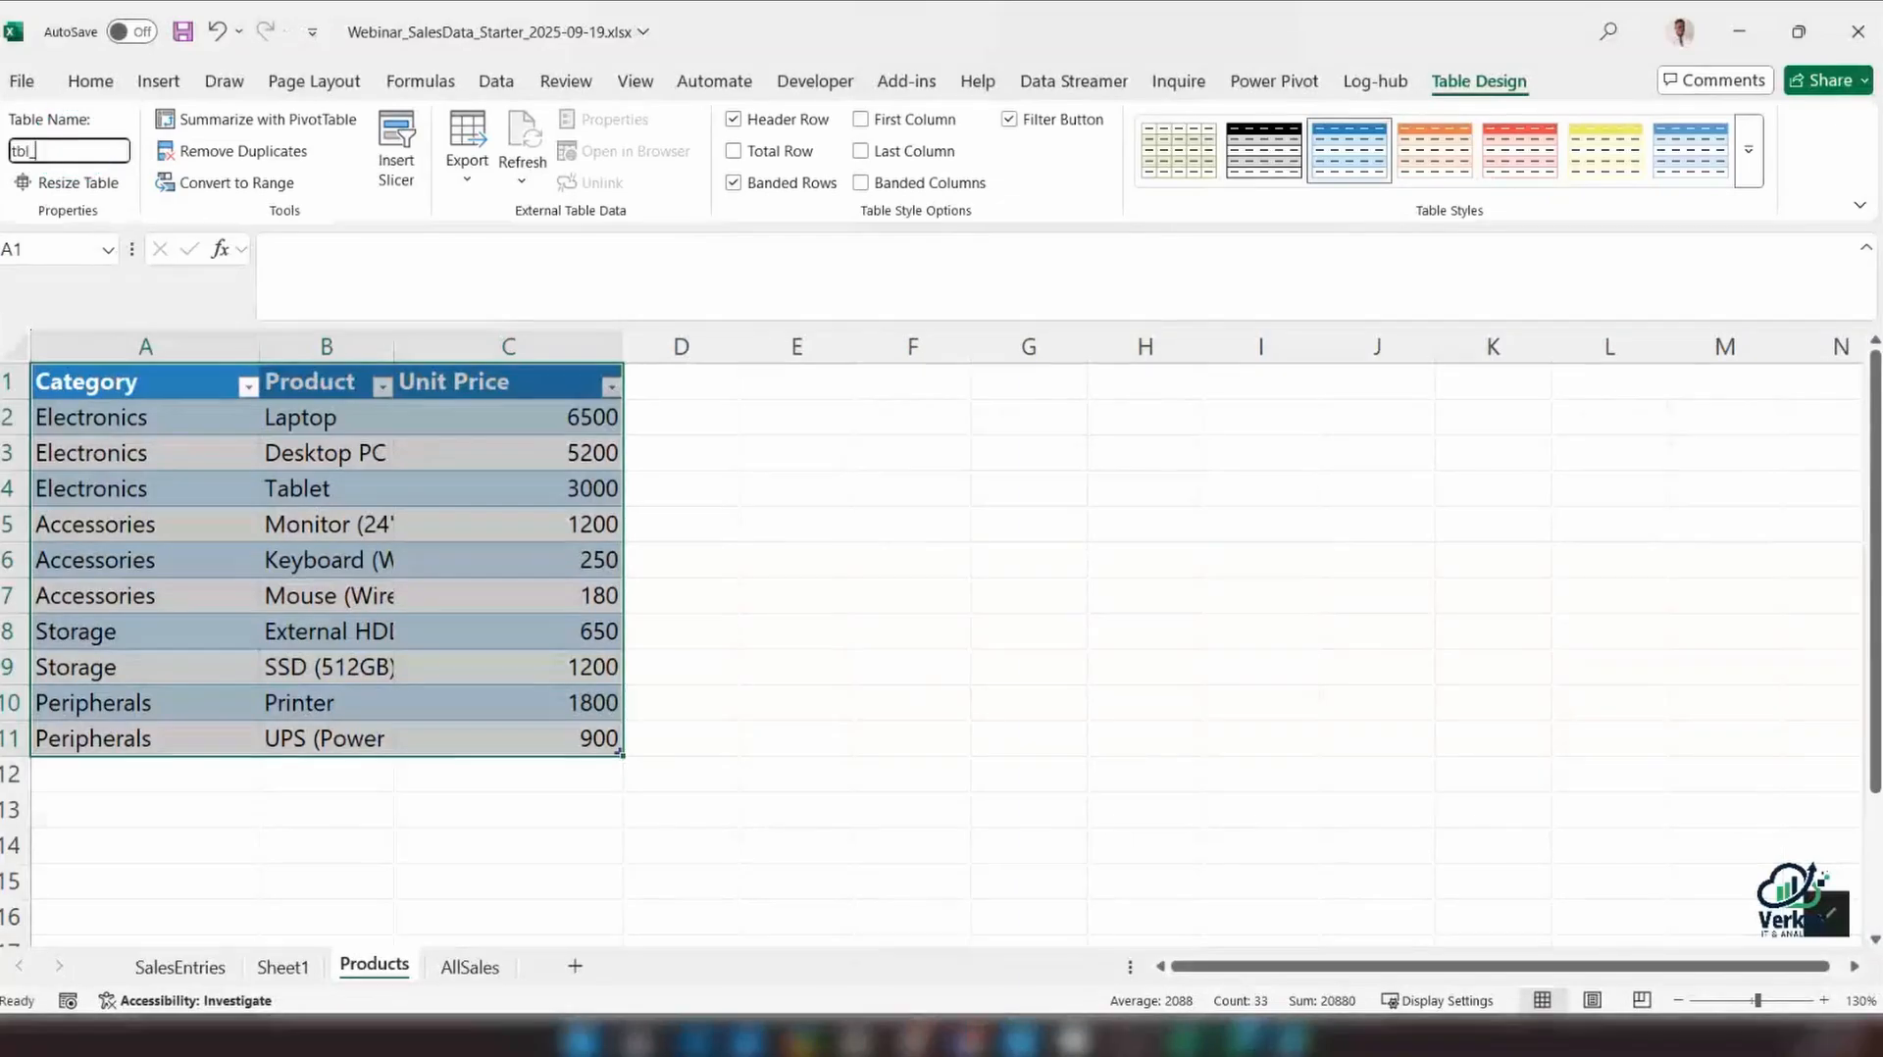
type("Pro")
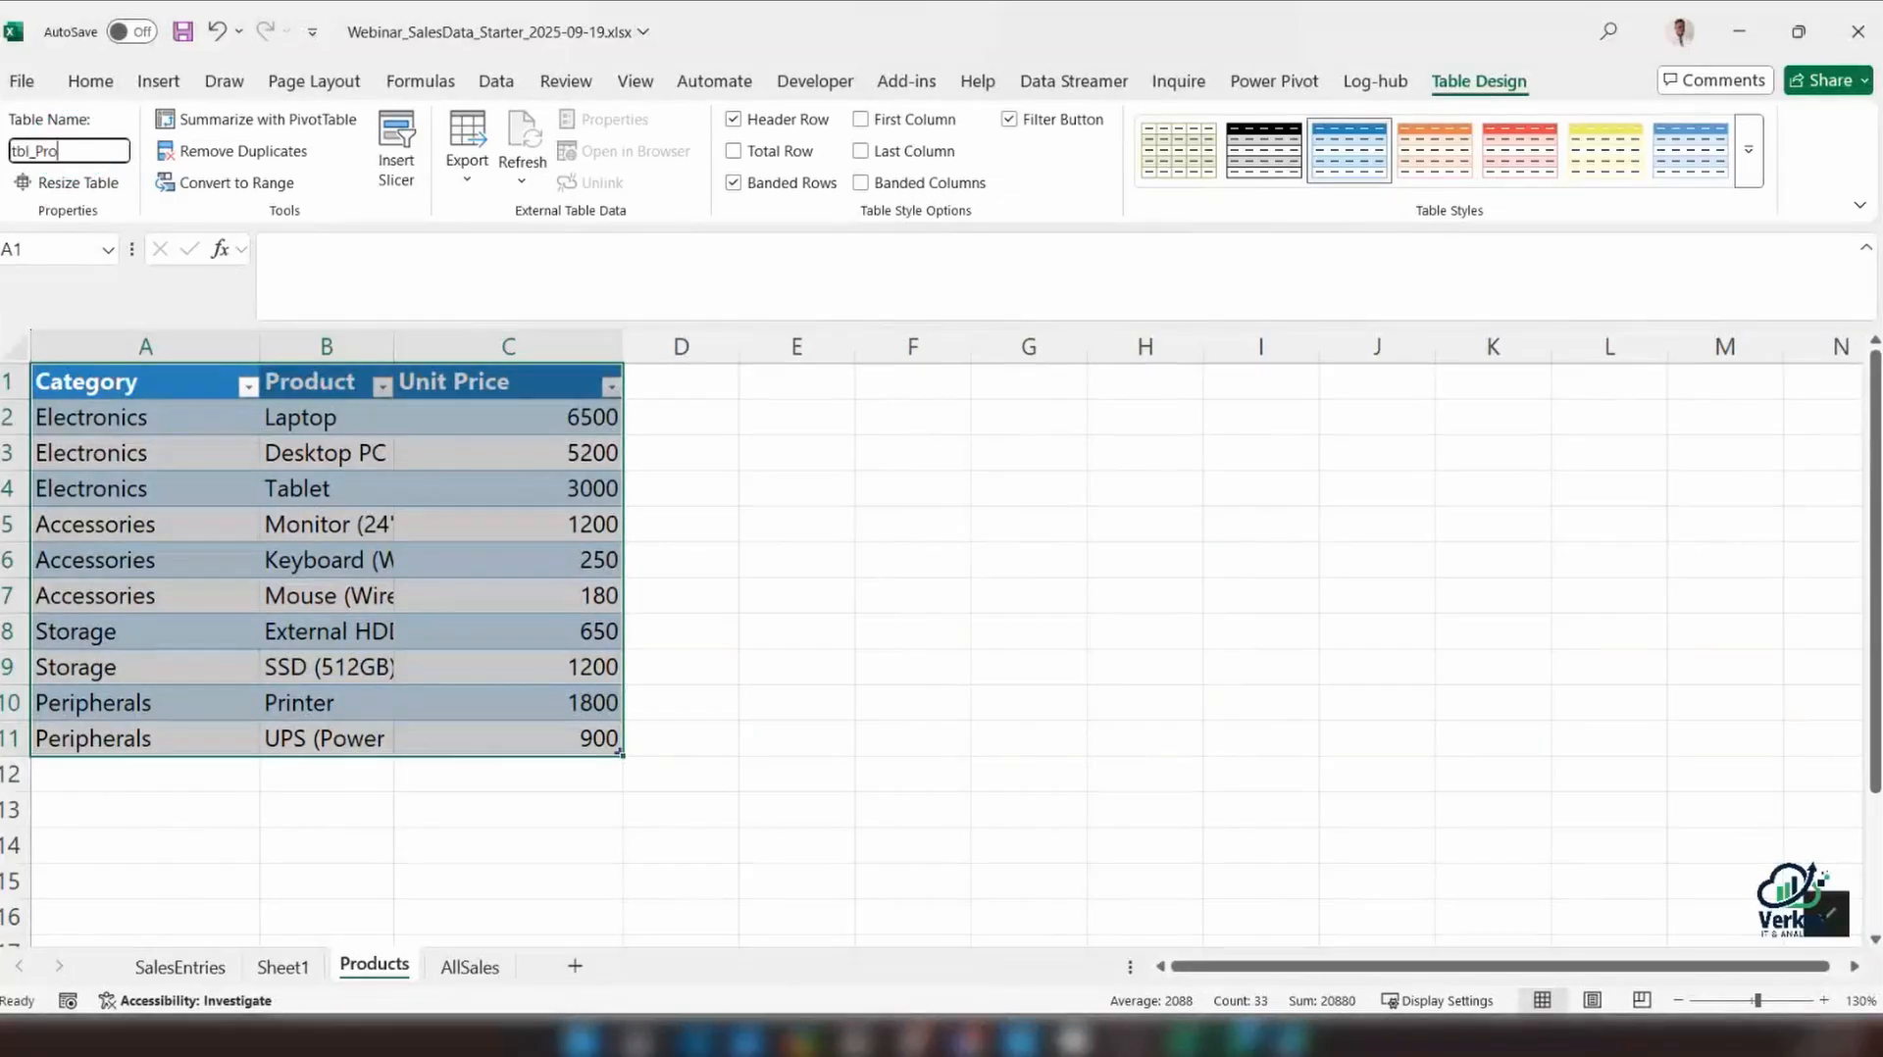
type("ducts")
key("Return")
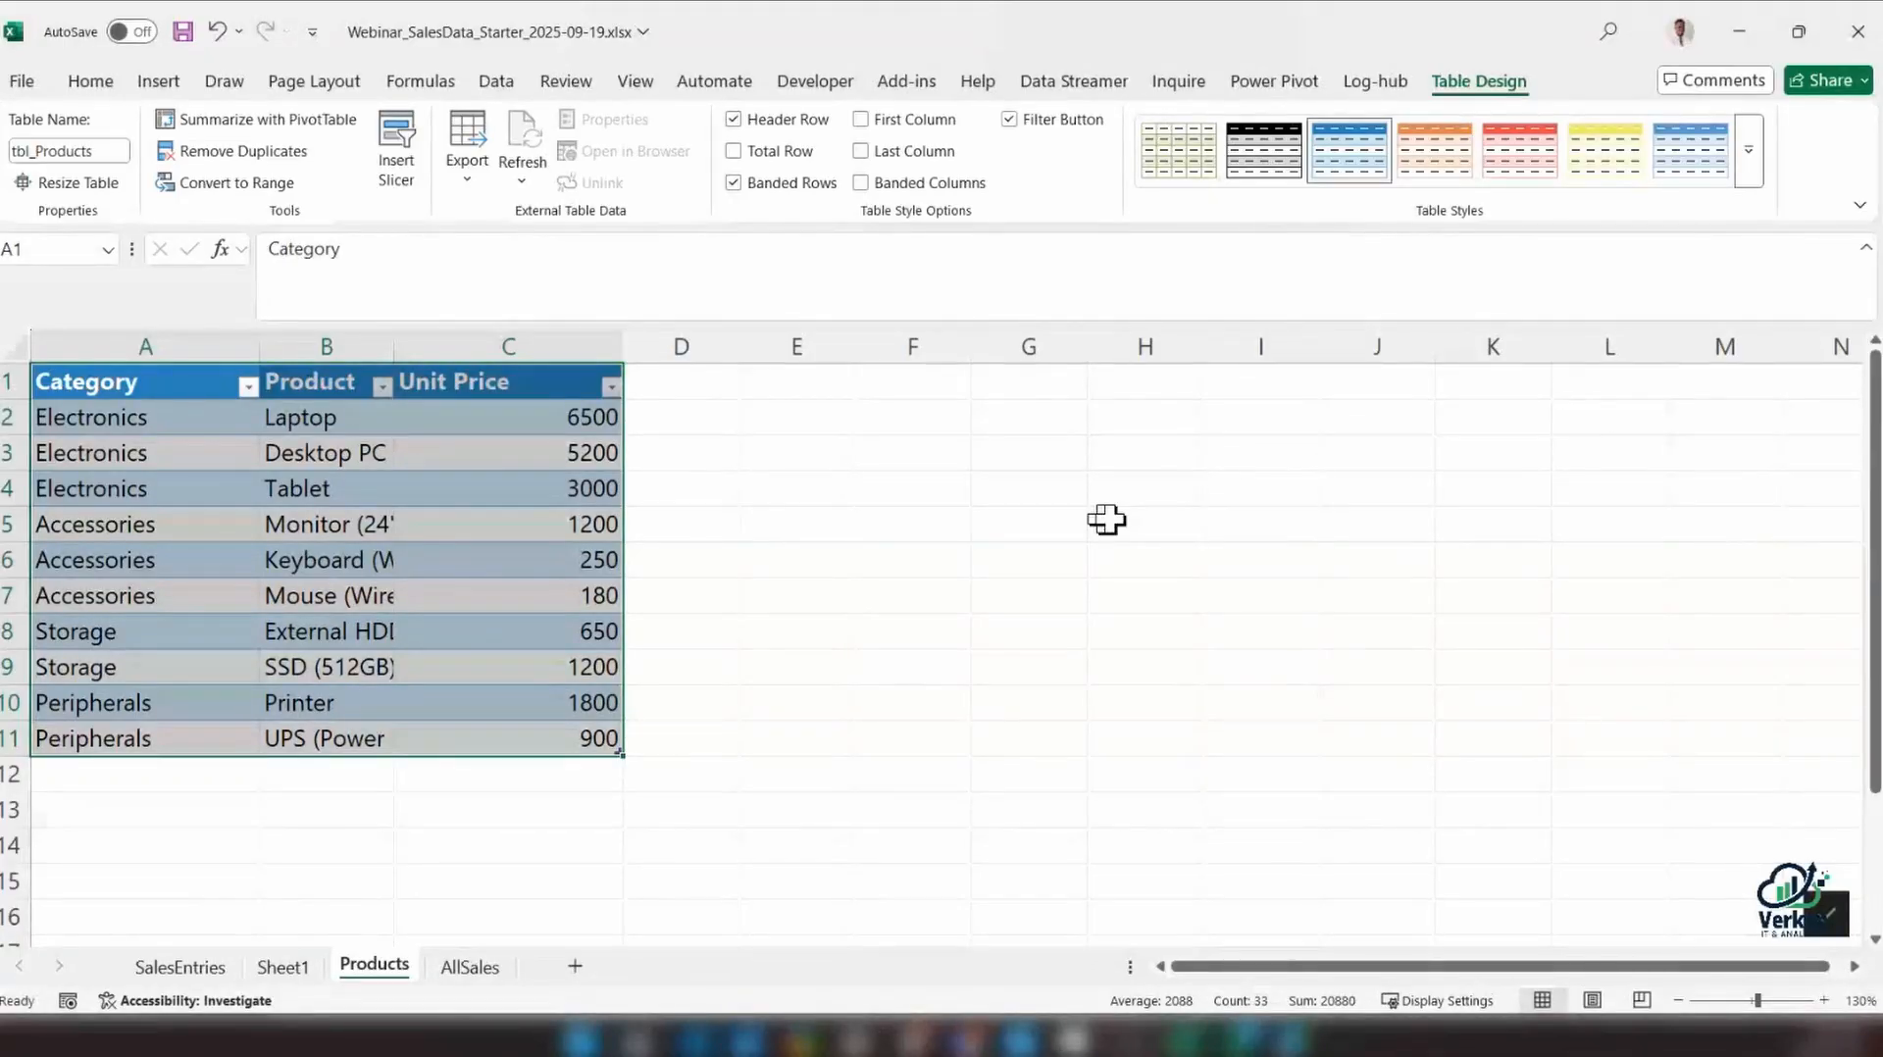
Start a =tbl_ formula in H3 to check which named tables are available, and discard the entry
left_click(1145, 453)
type("=tbl_")
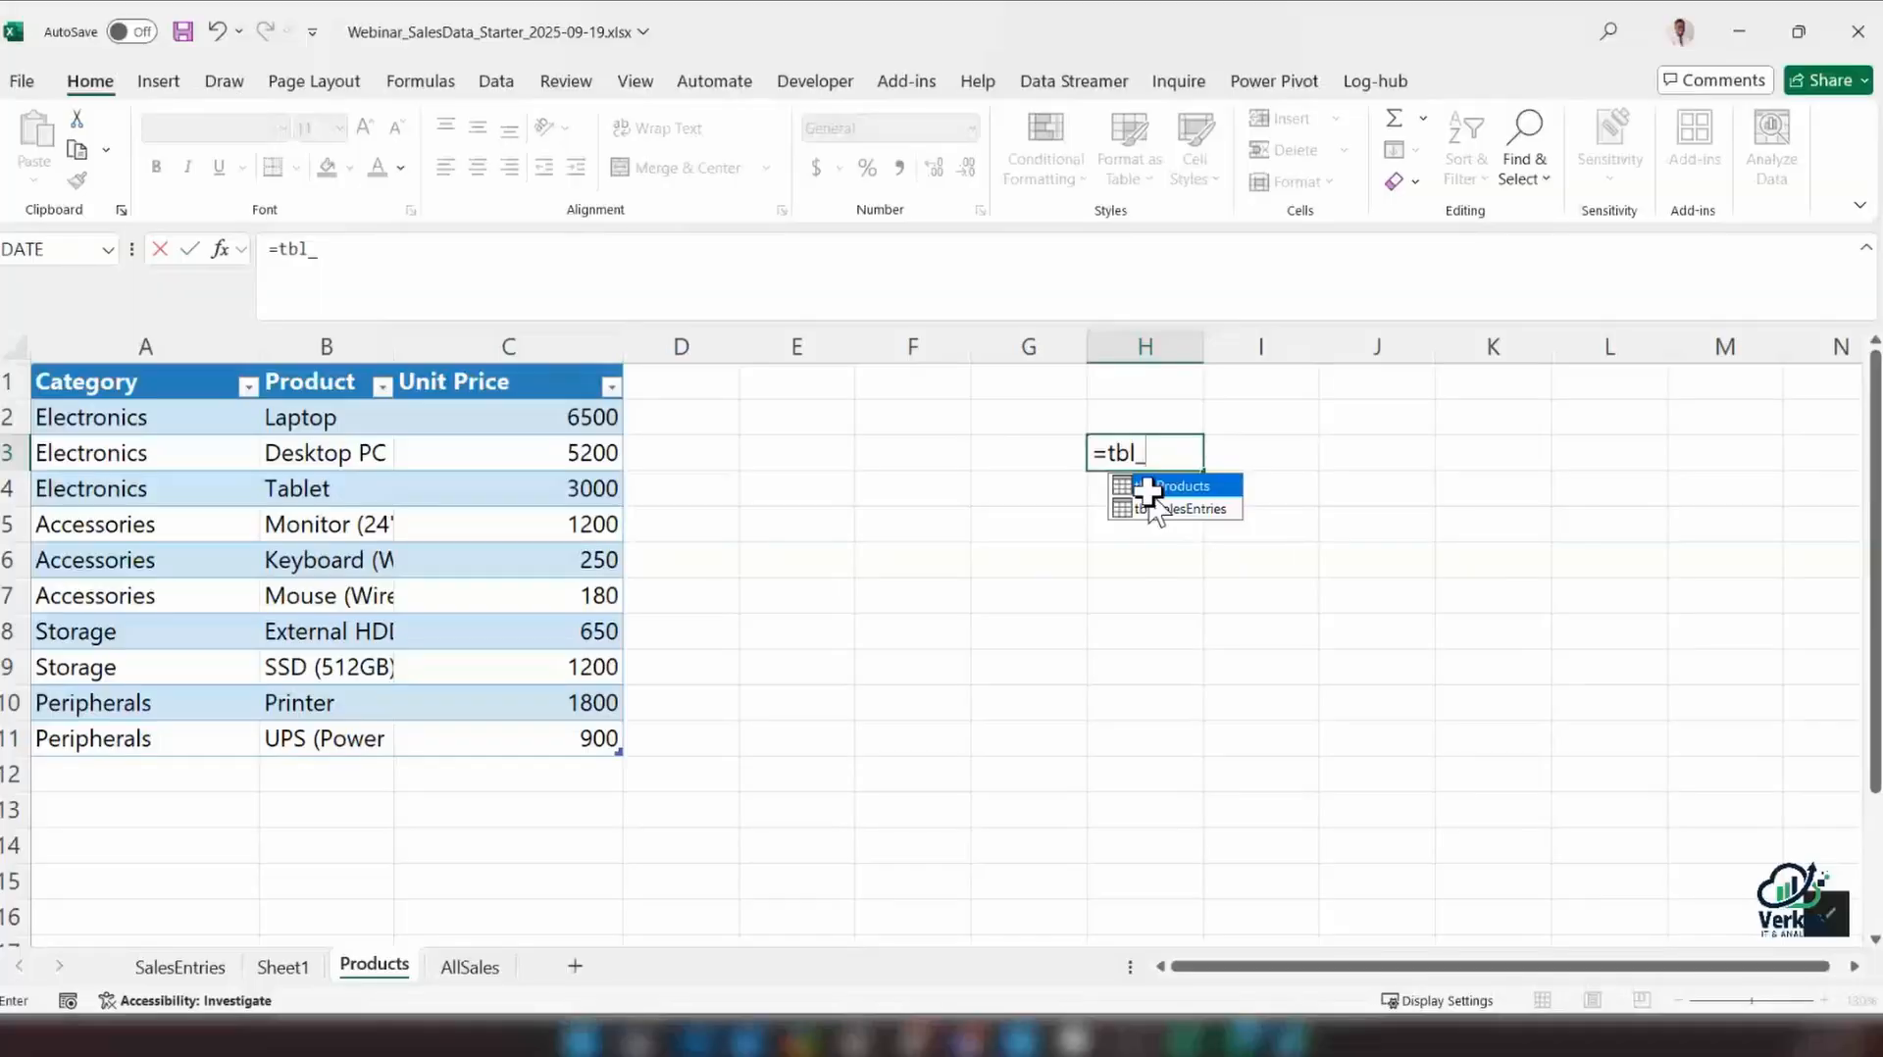
key("ctrl+shift+z")
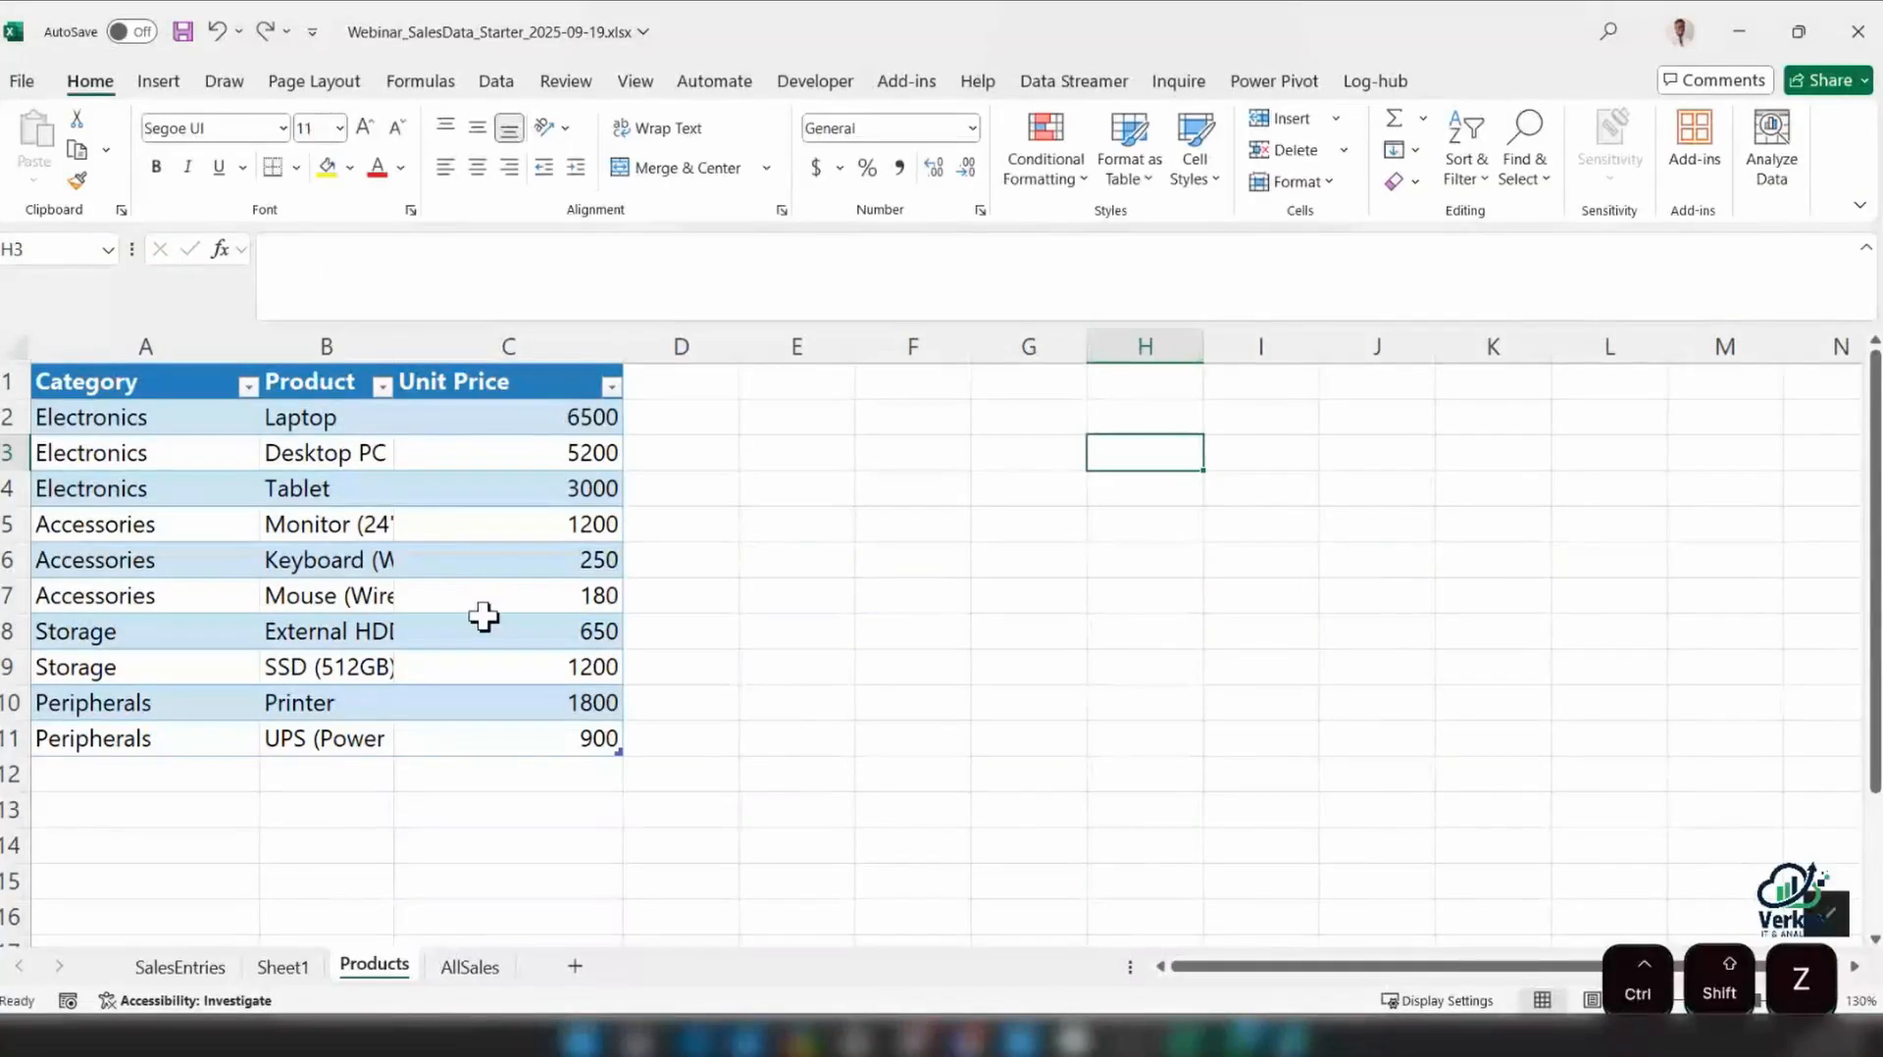
left_click_drag(483, 616, 490, 592)
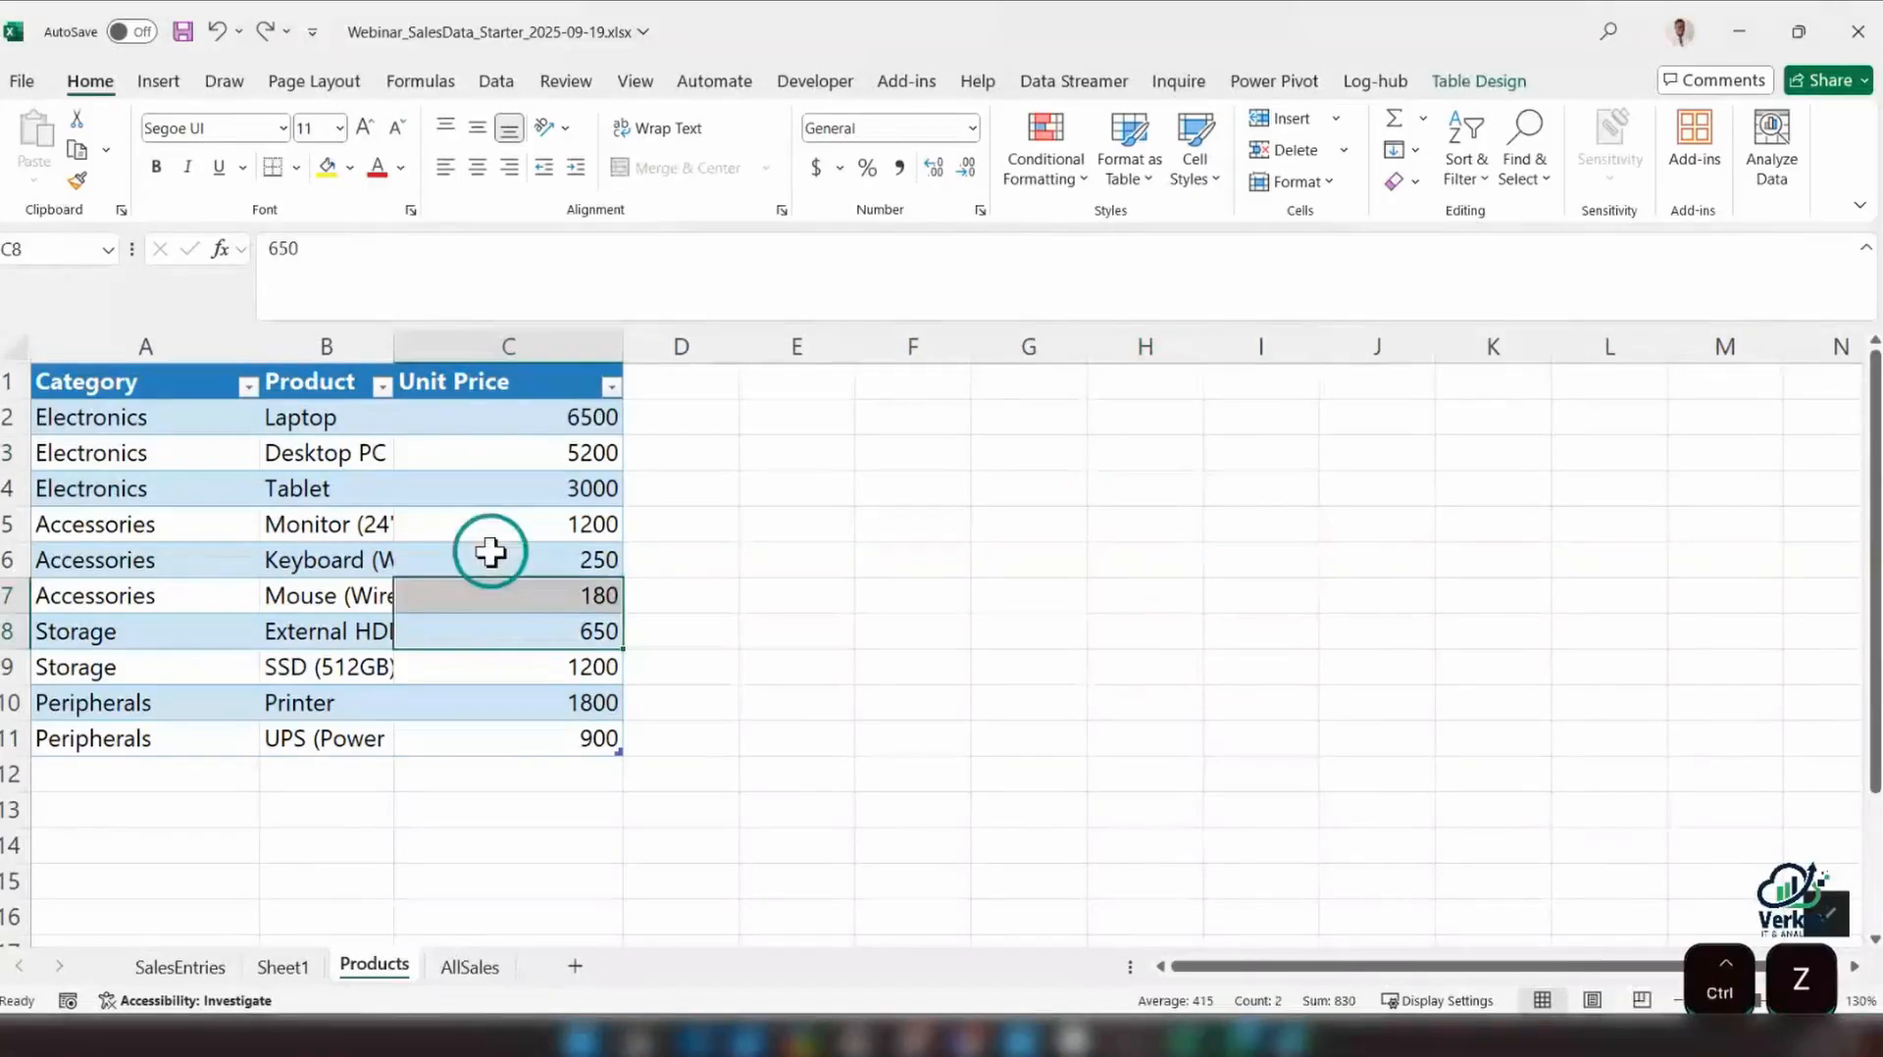
Widen the Product column on the Products sheet to fit the full names, and clear the tbl_Products table style
left_click_drag(394, 345, 520, 343)
left_click(457, 488)
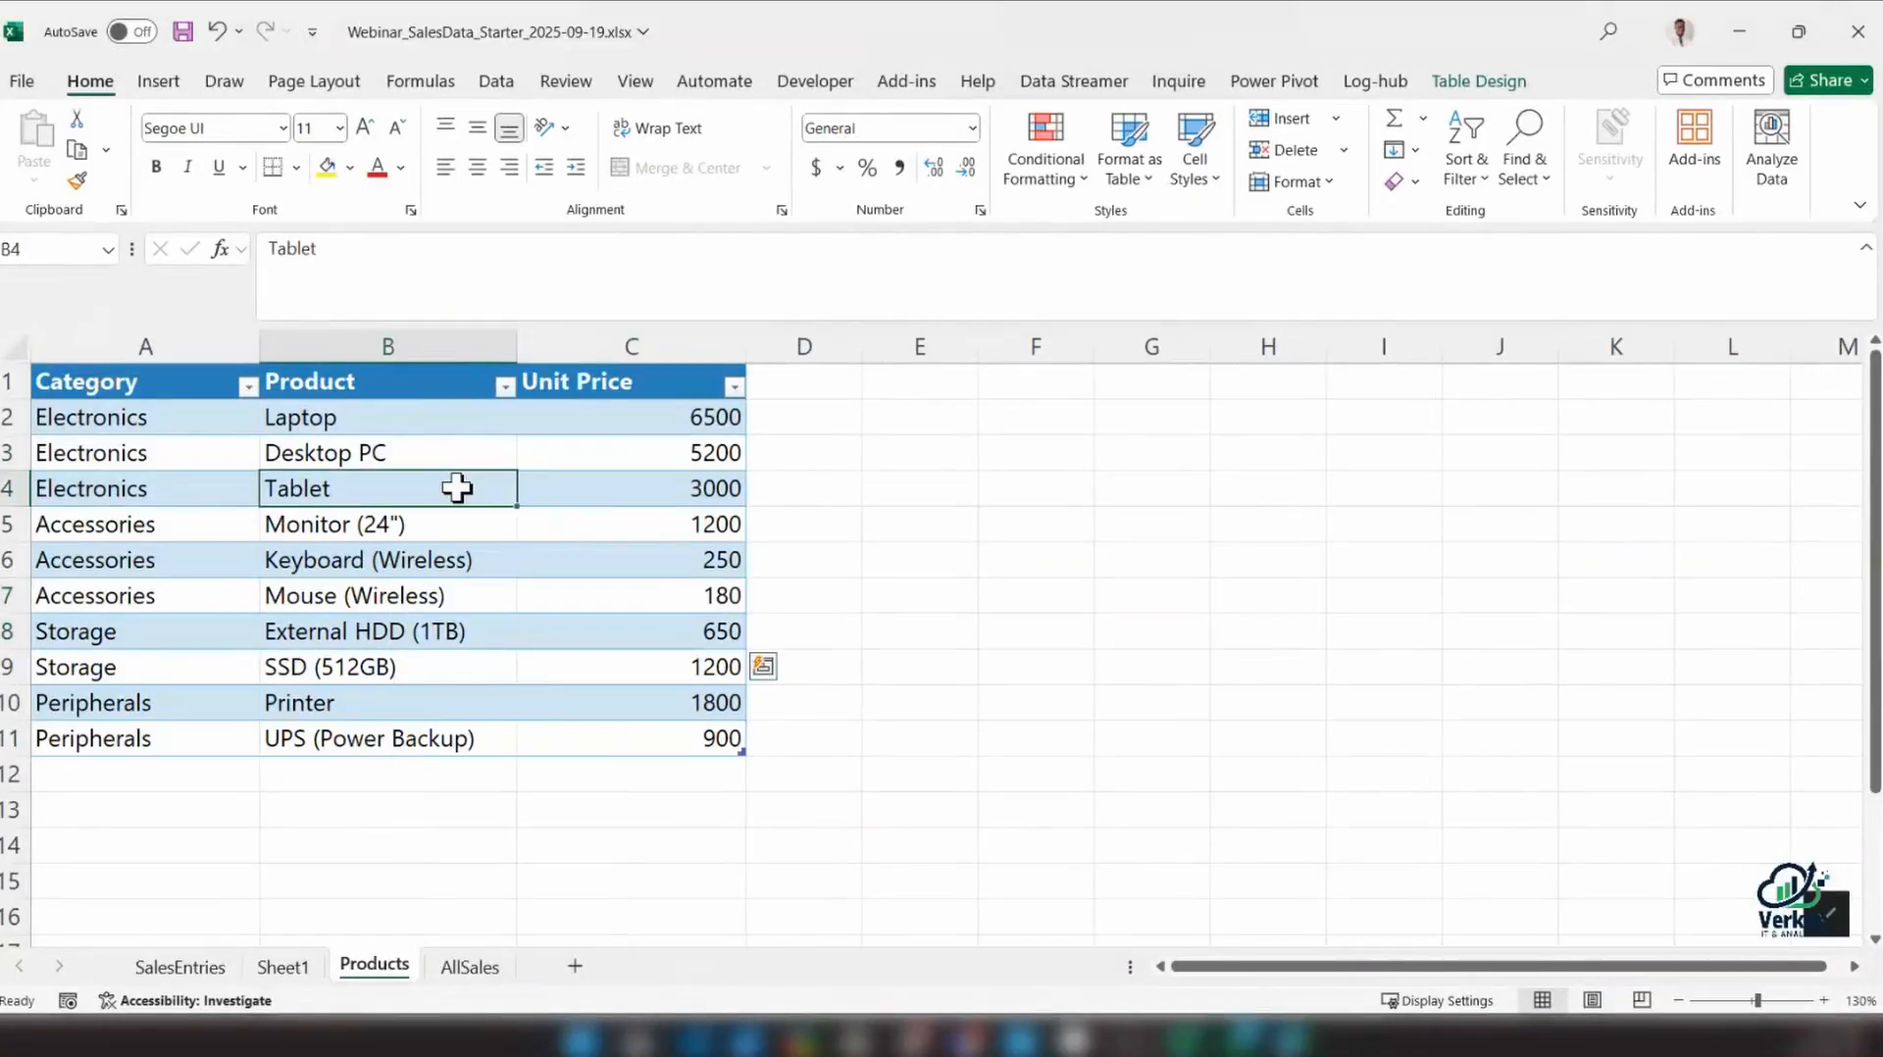
left_click(1479, 80)
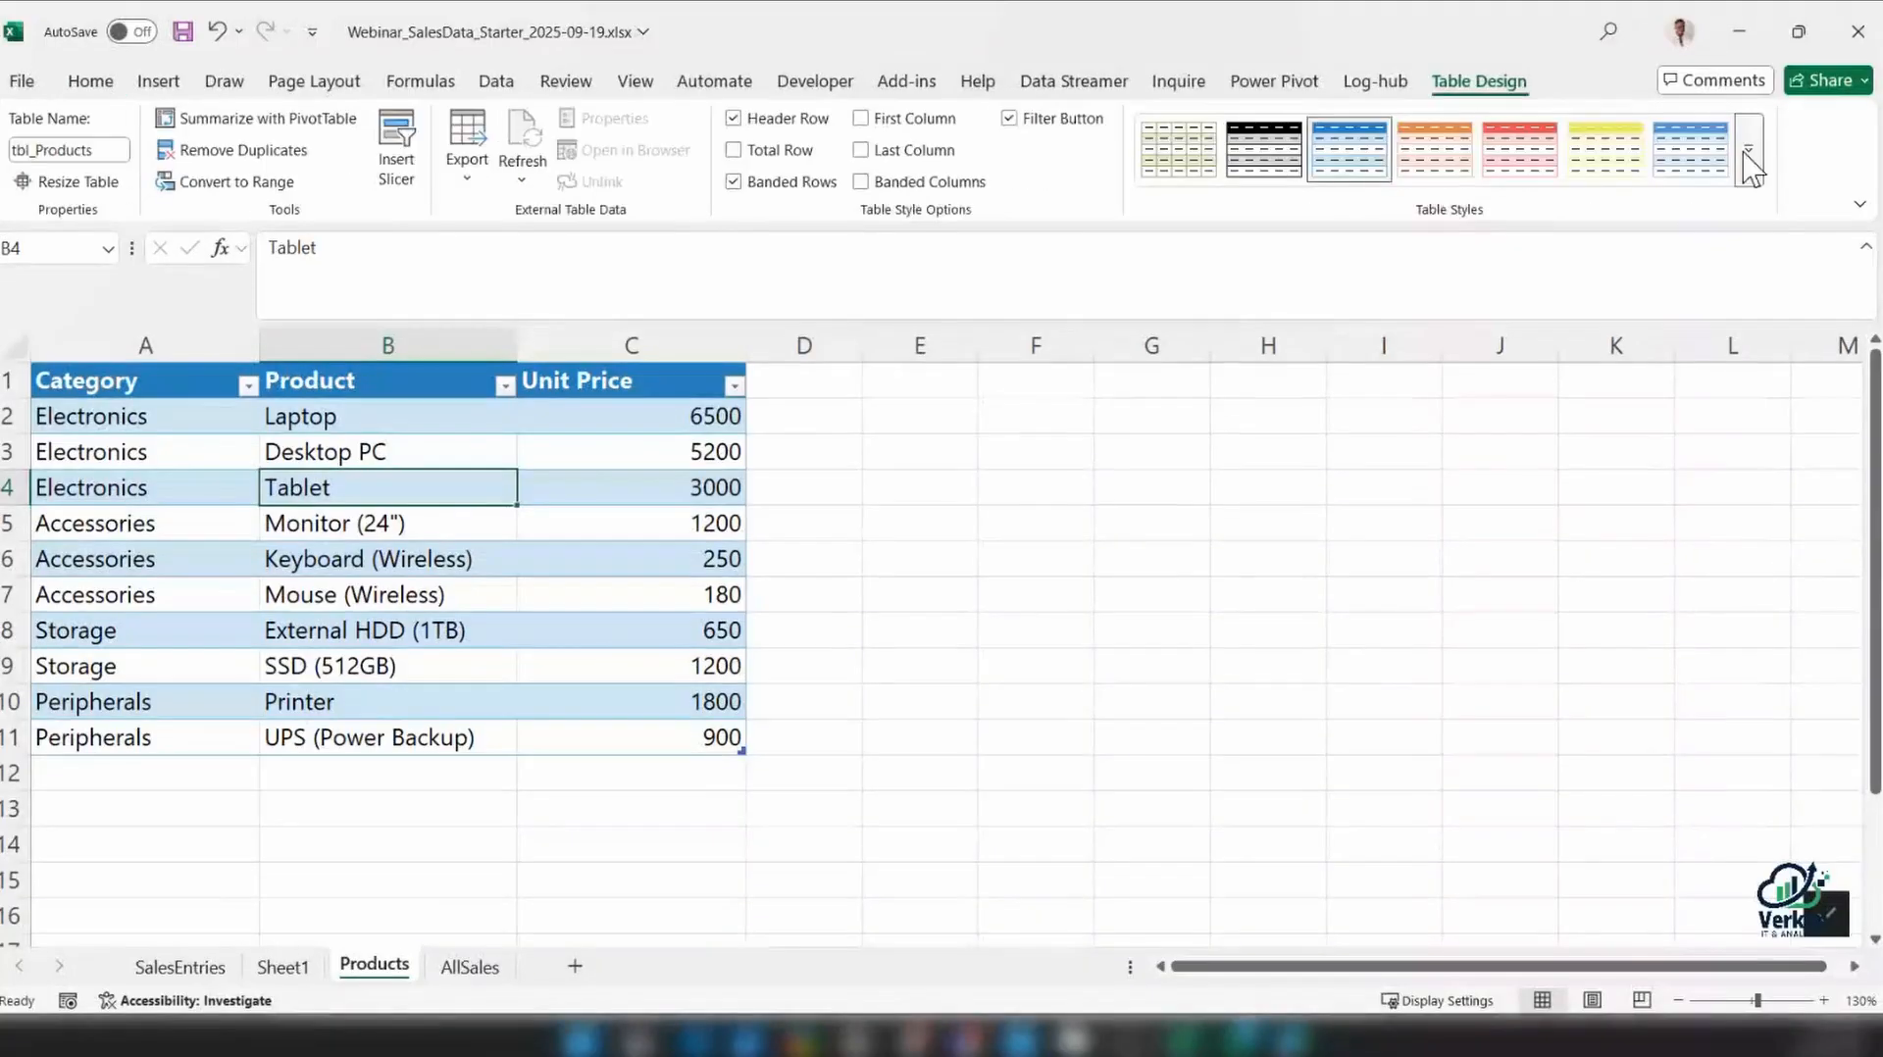
left_click(1752, 165)
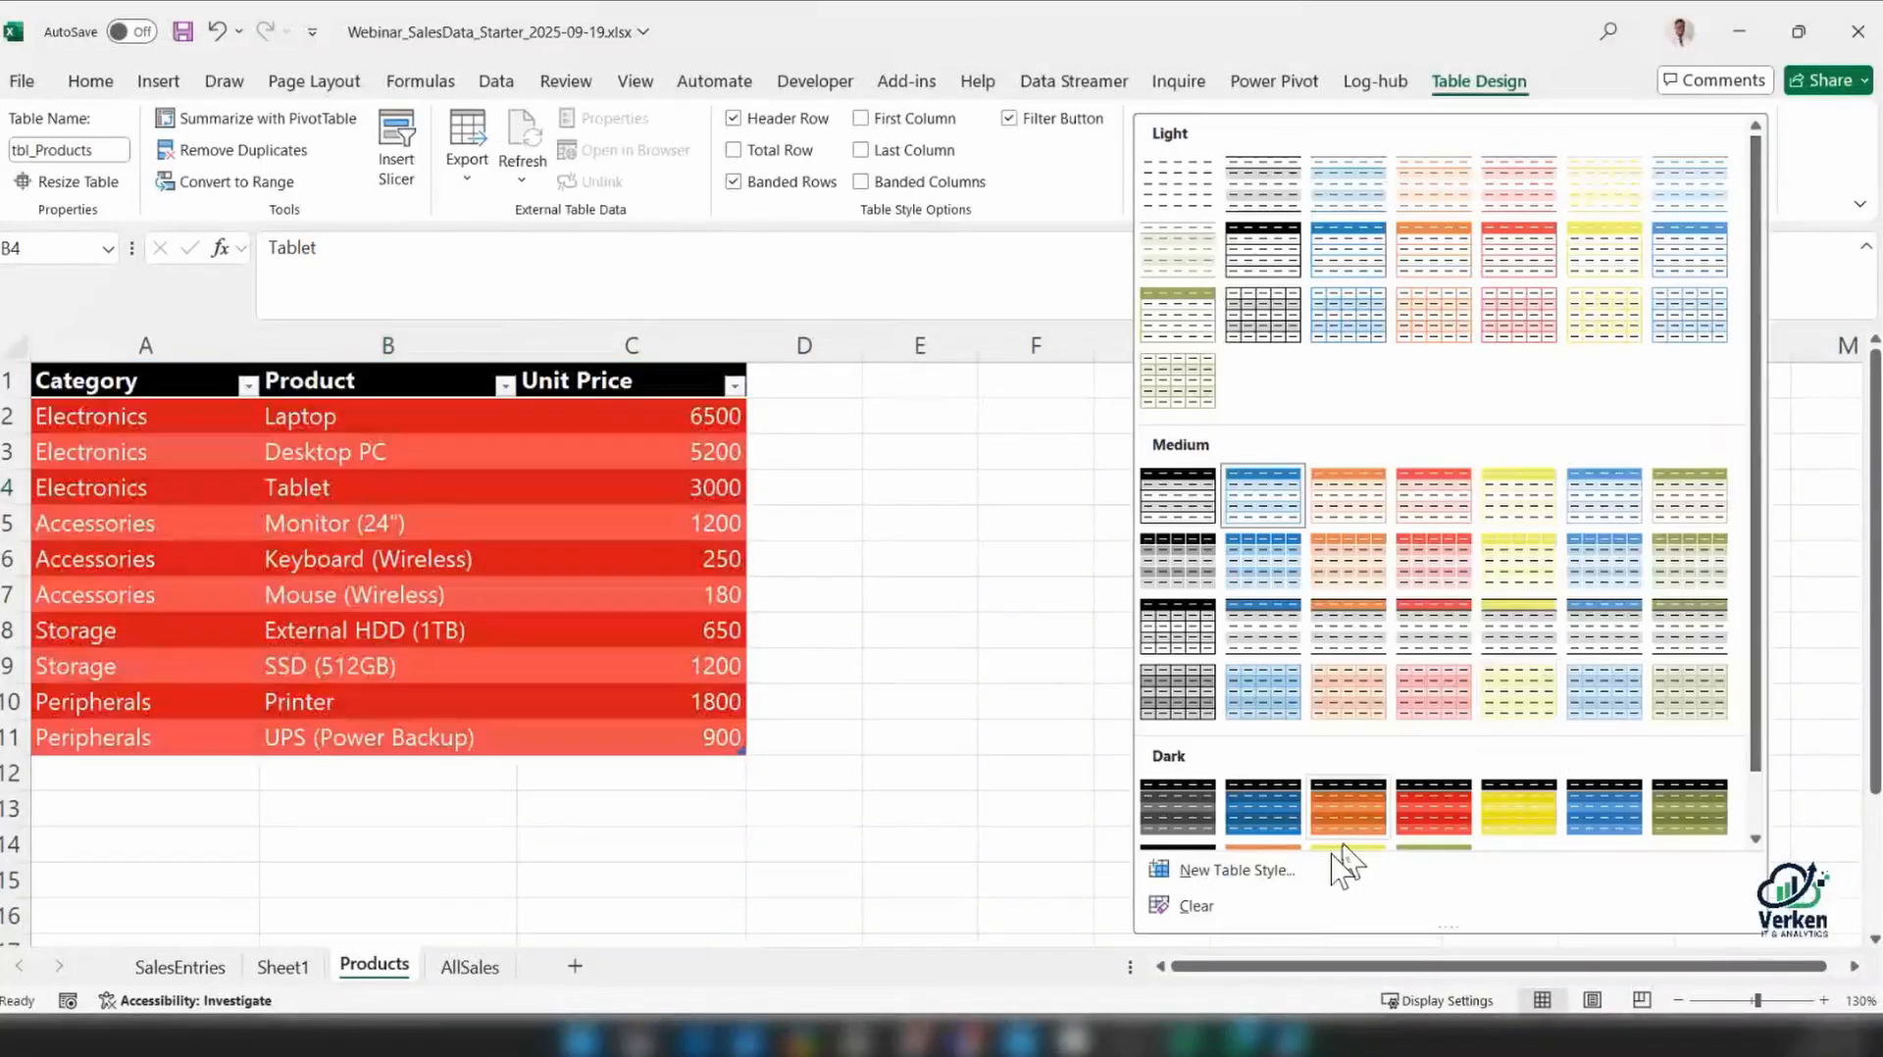
left_click(1206, 908)
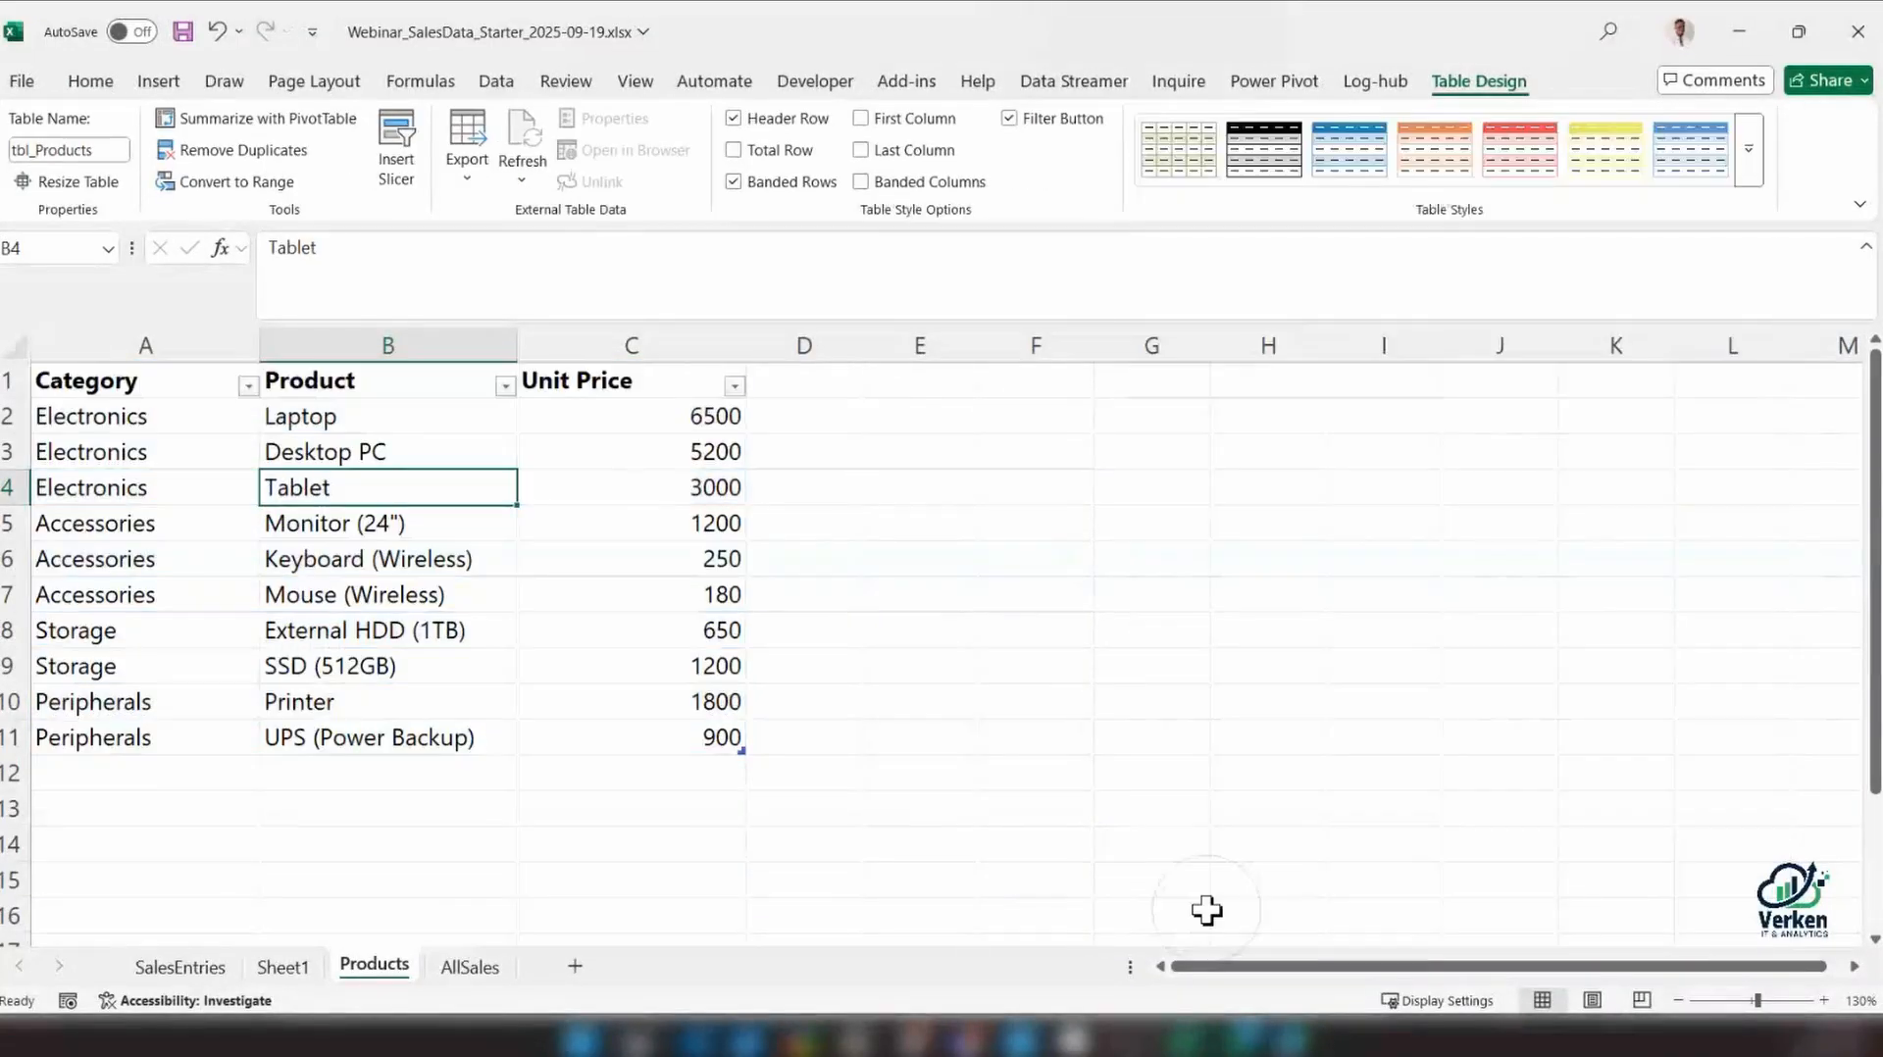
left_click(228, 569)
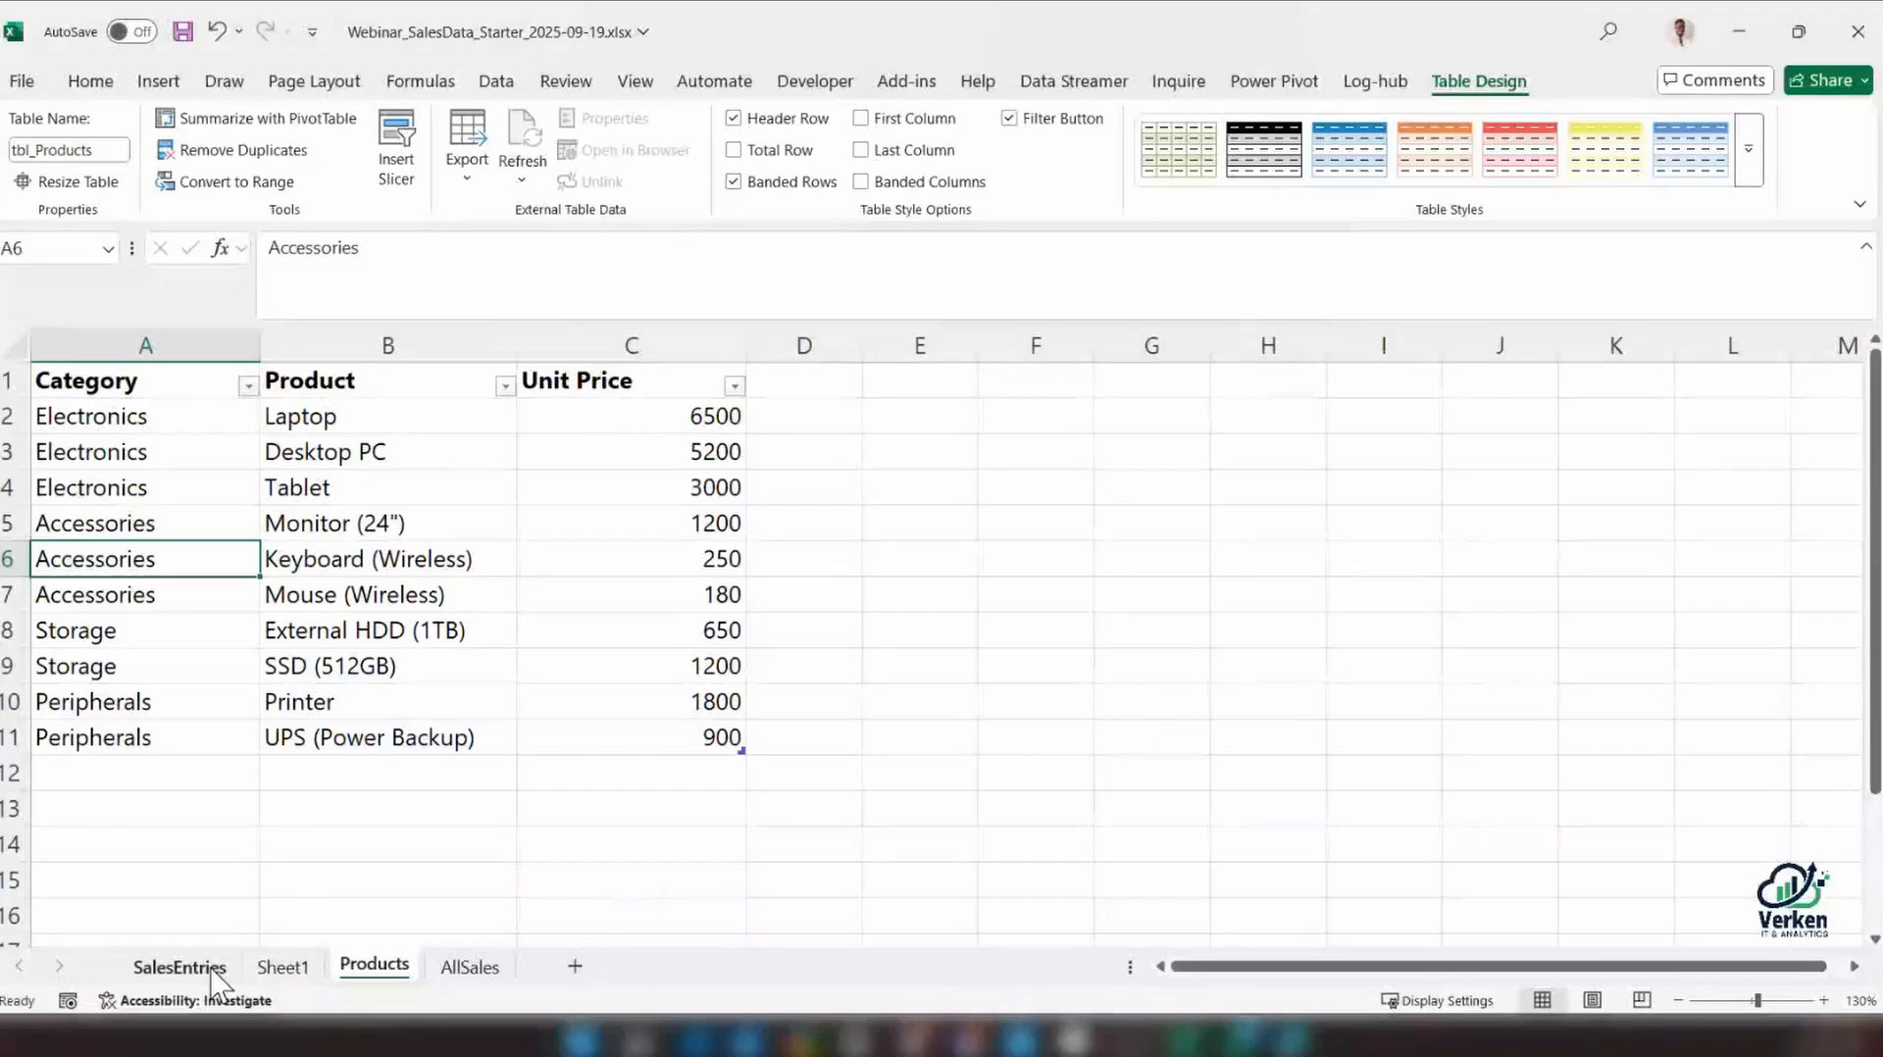
left_click(180, 967)
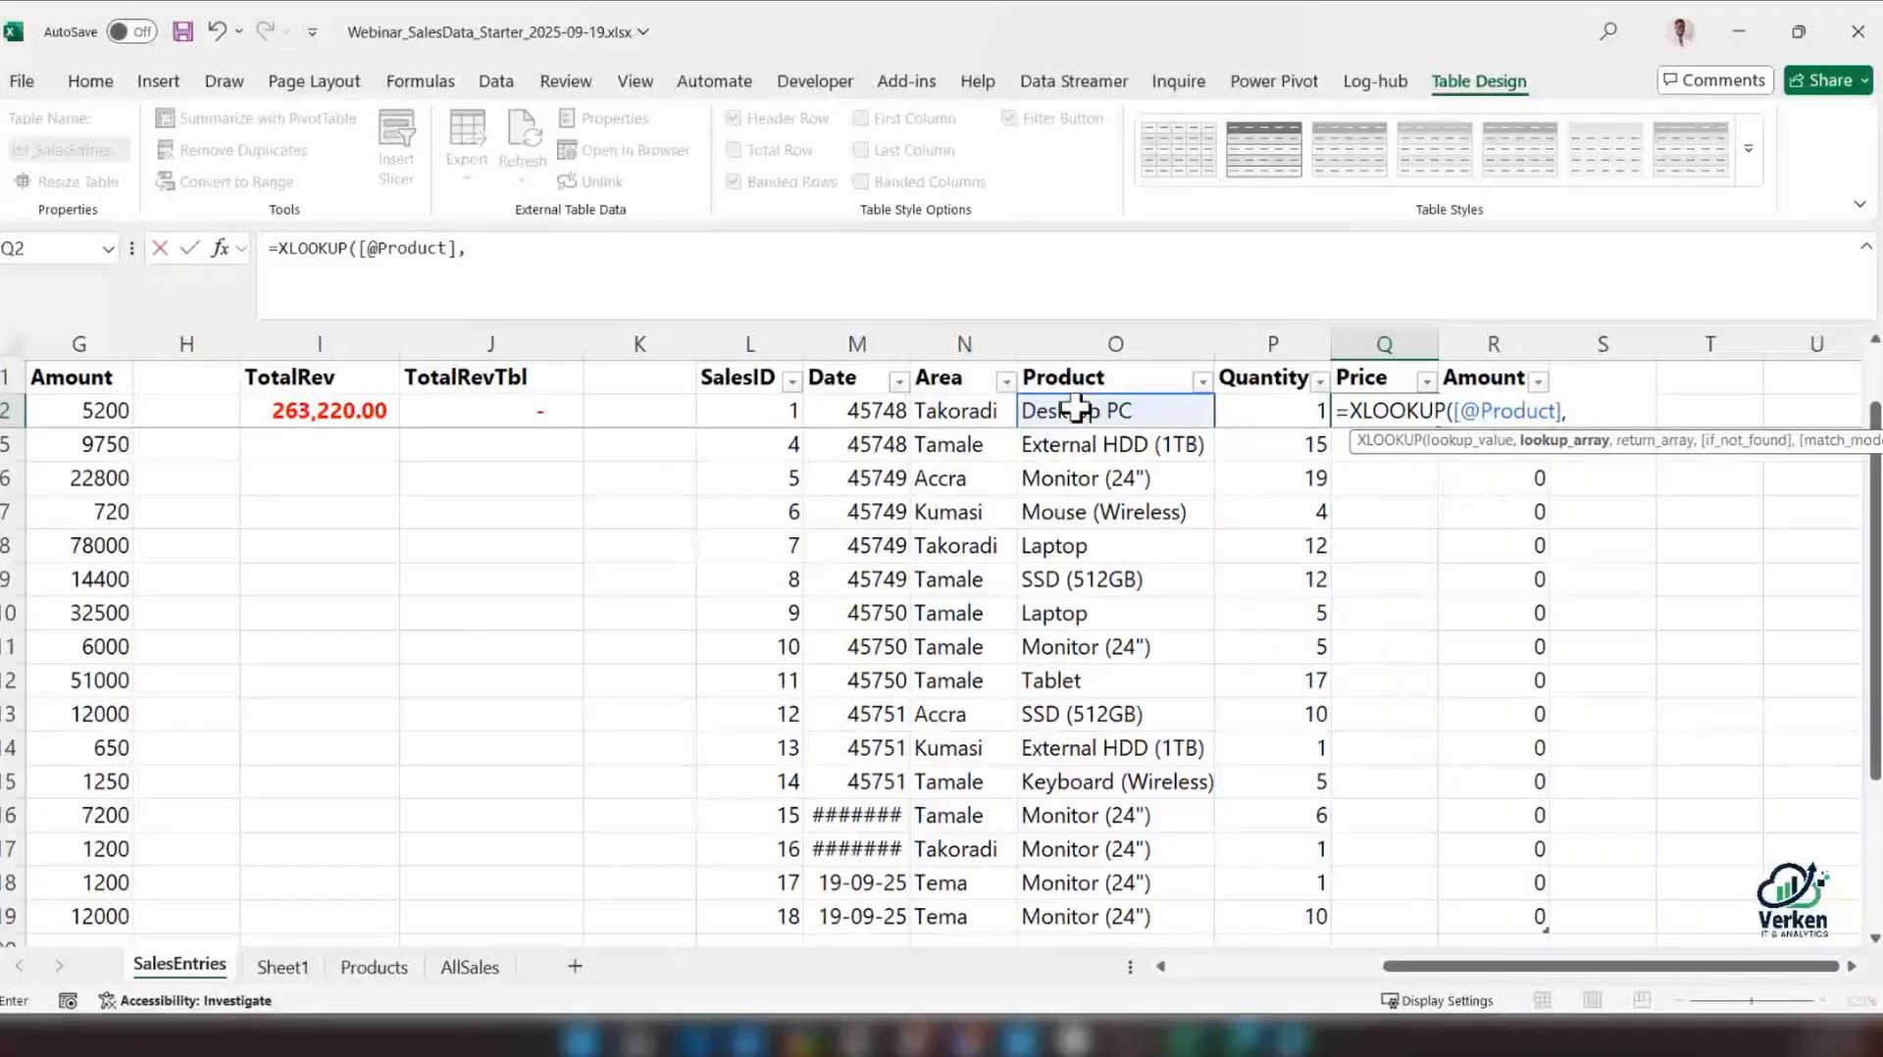
left_click(391, 975)
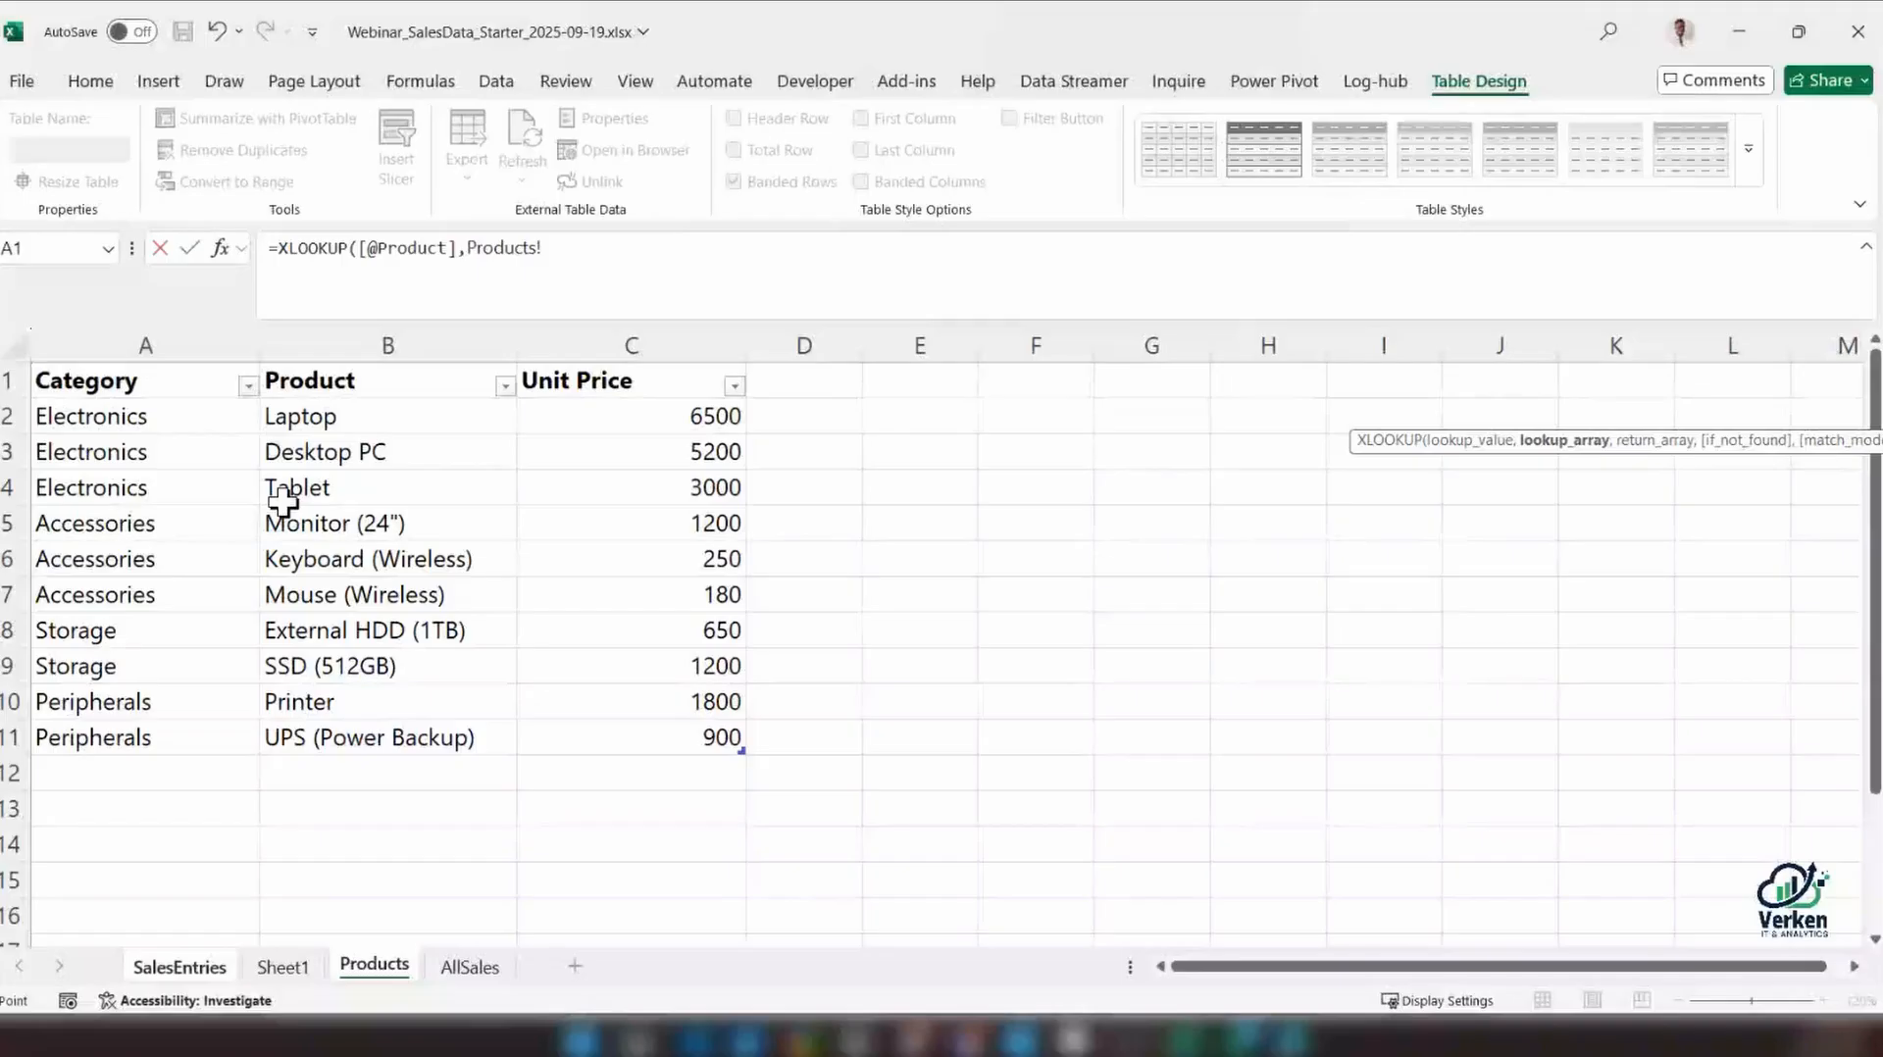
left_click(337, 414)
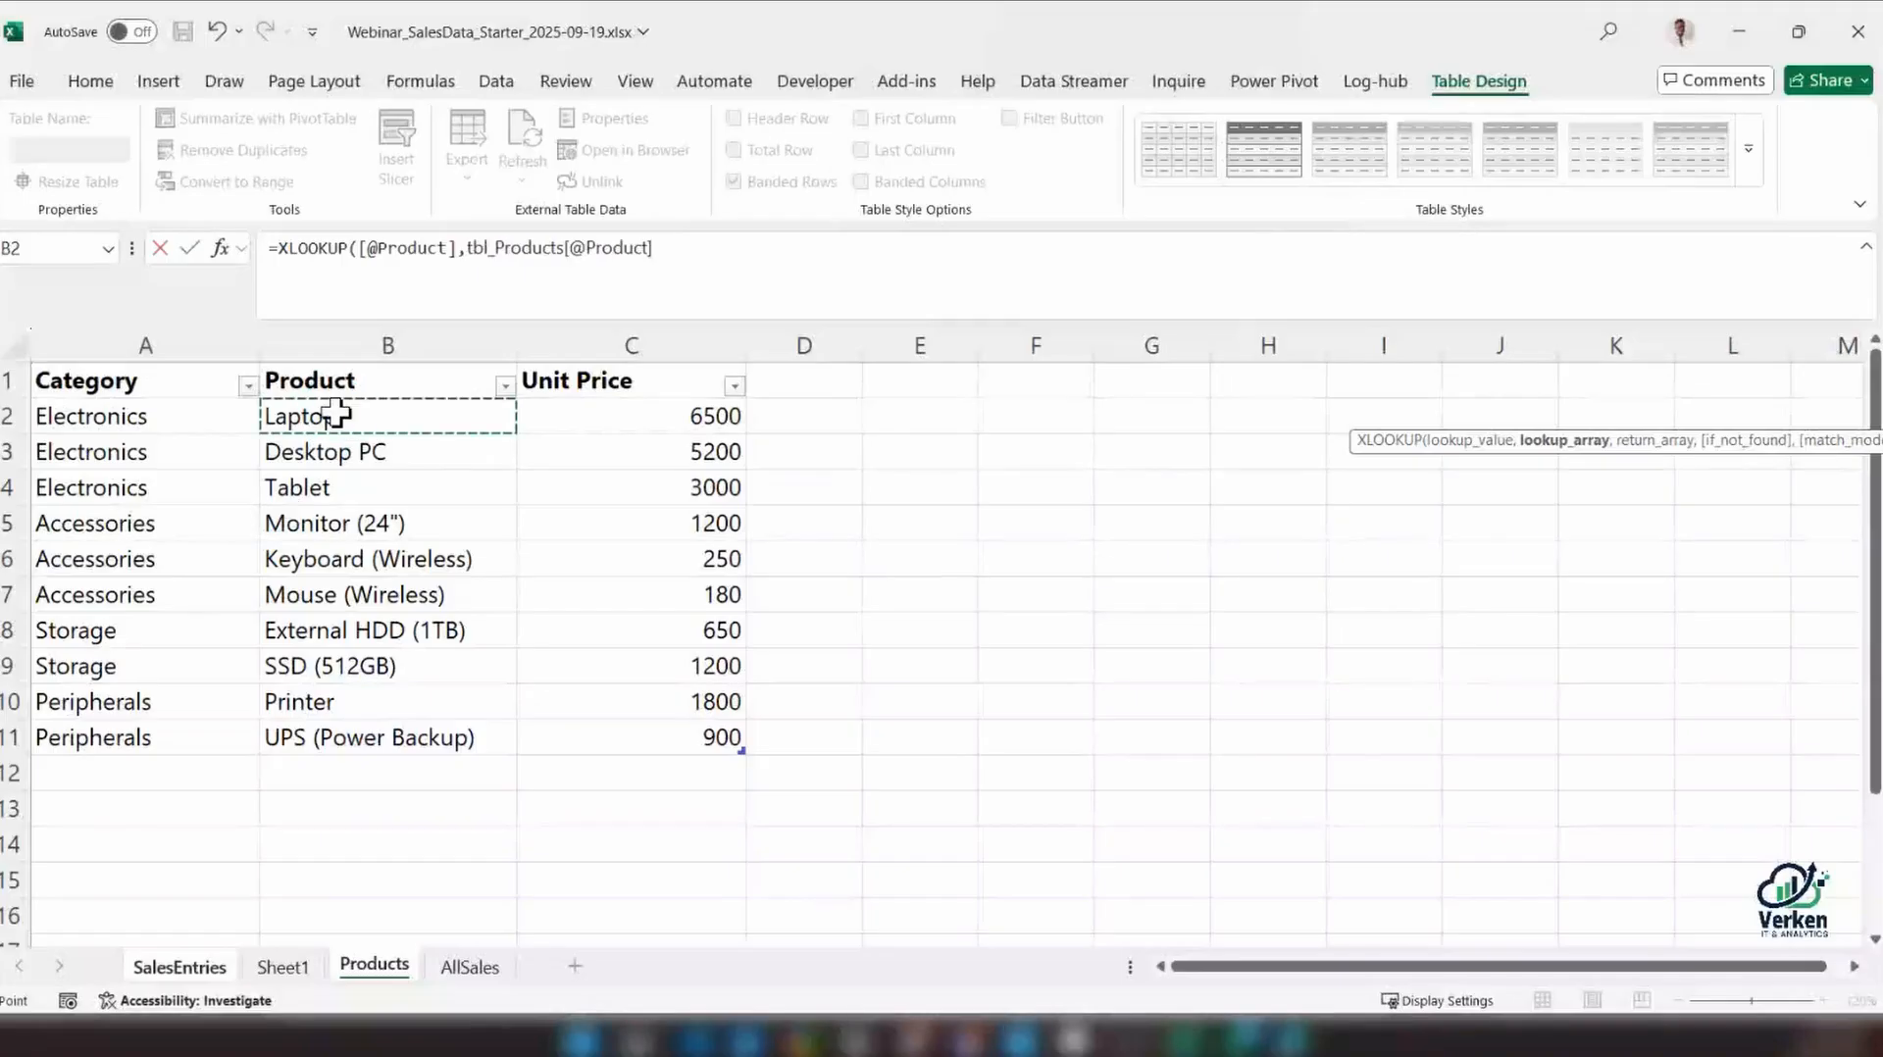
key("ctrl+shift+Down")
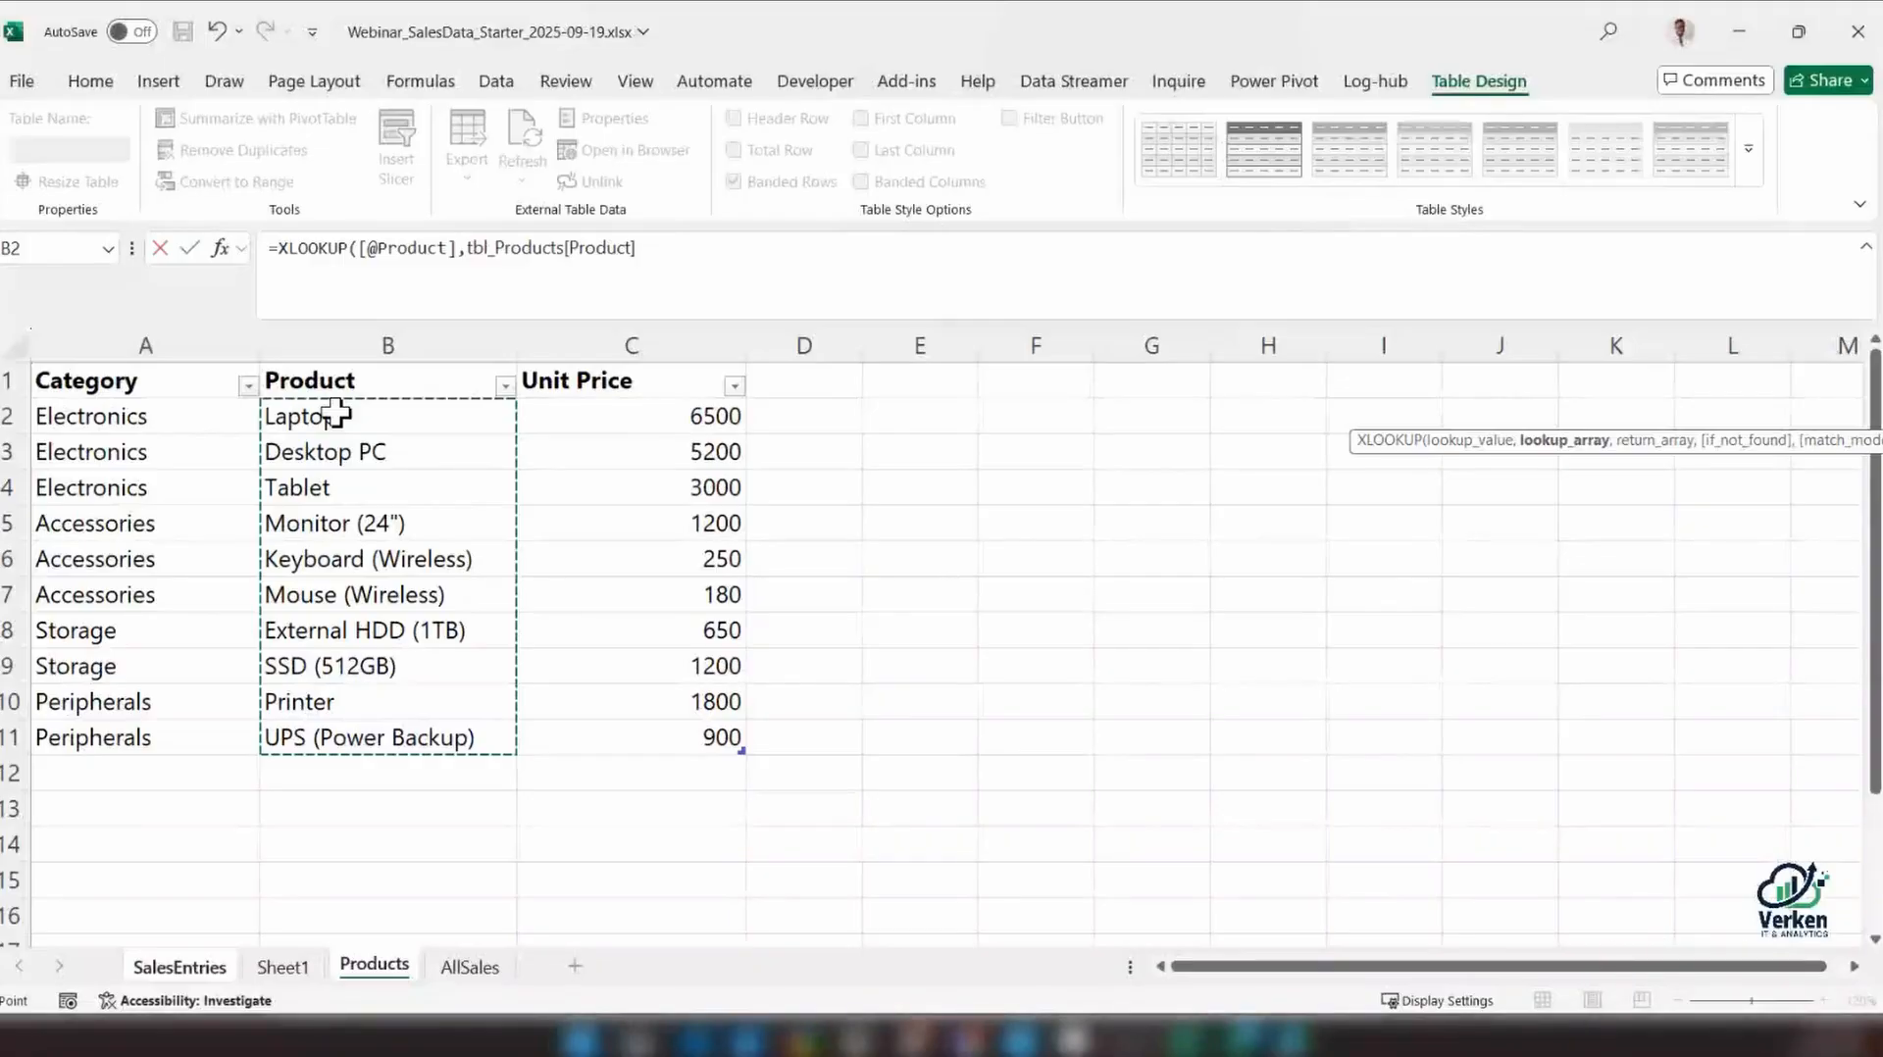
left_click(527, 416)
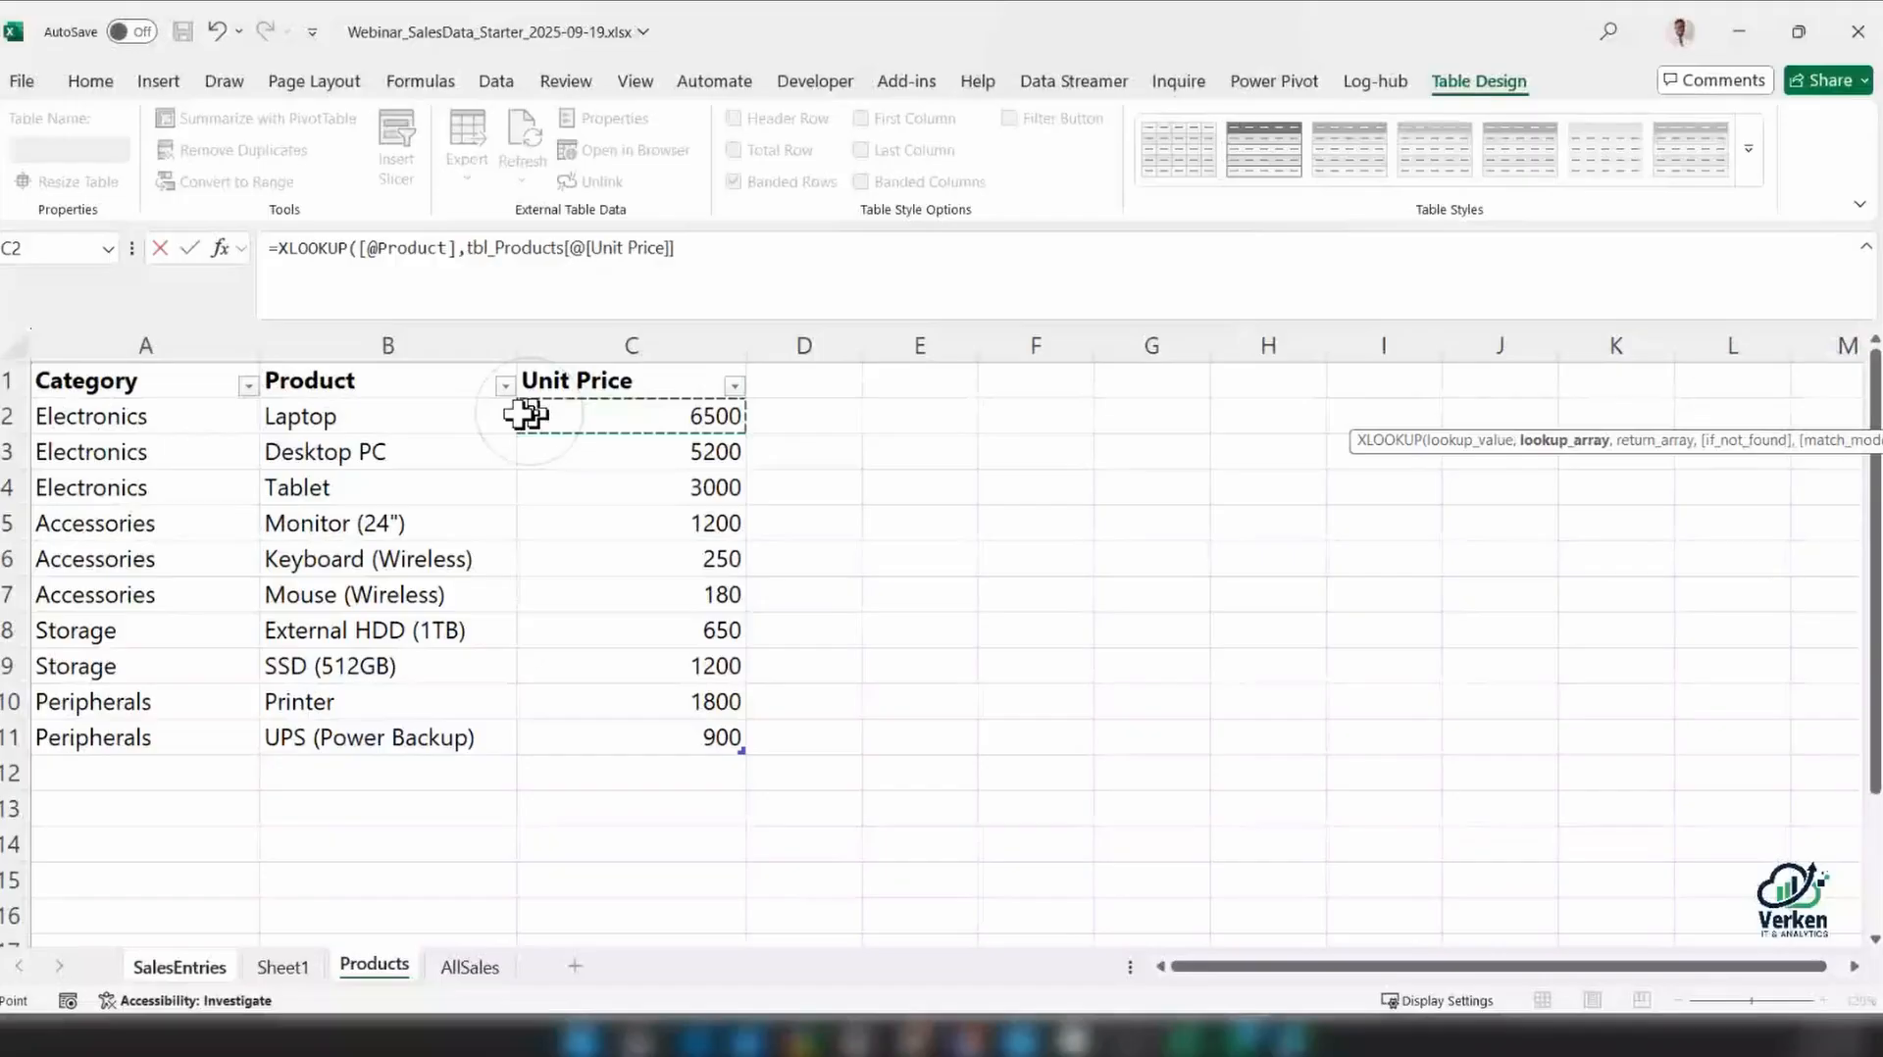
left_click(388, 339)
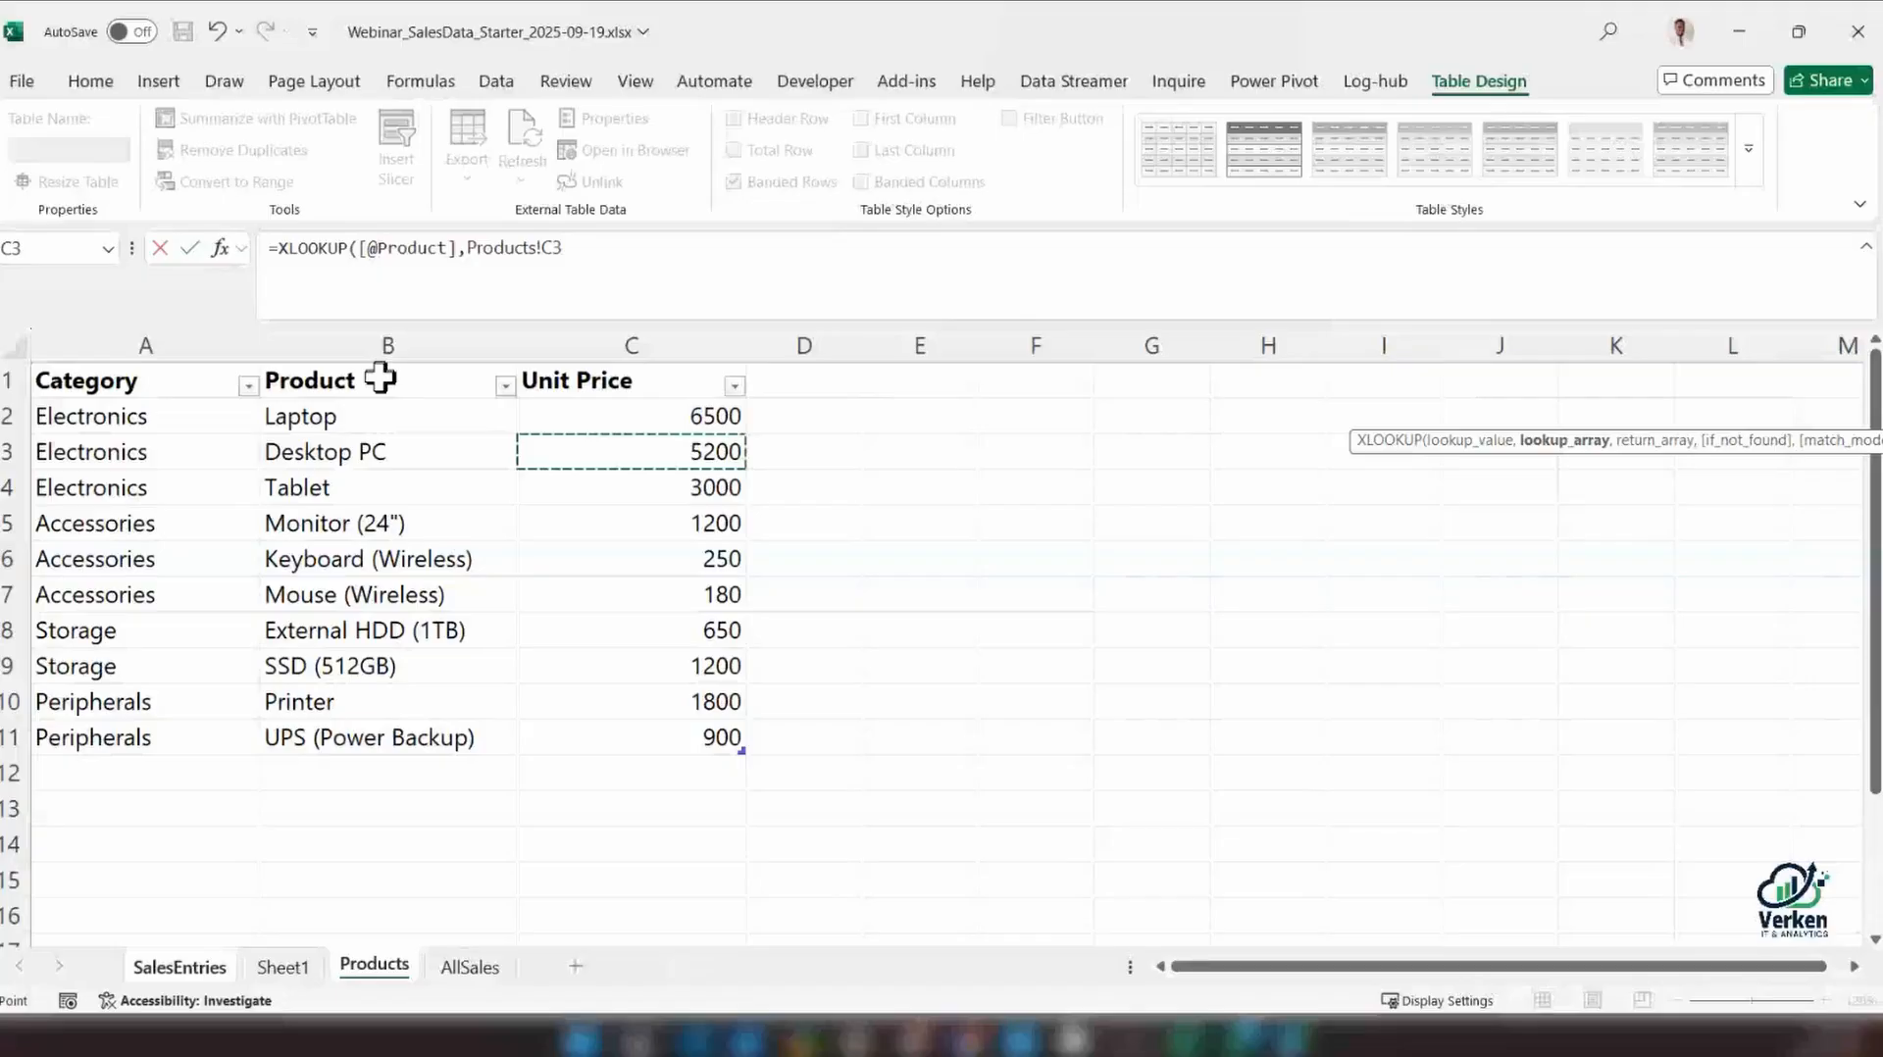
left_click(381, 377)
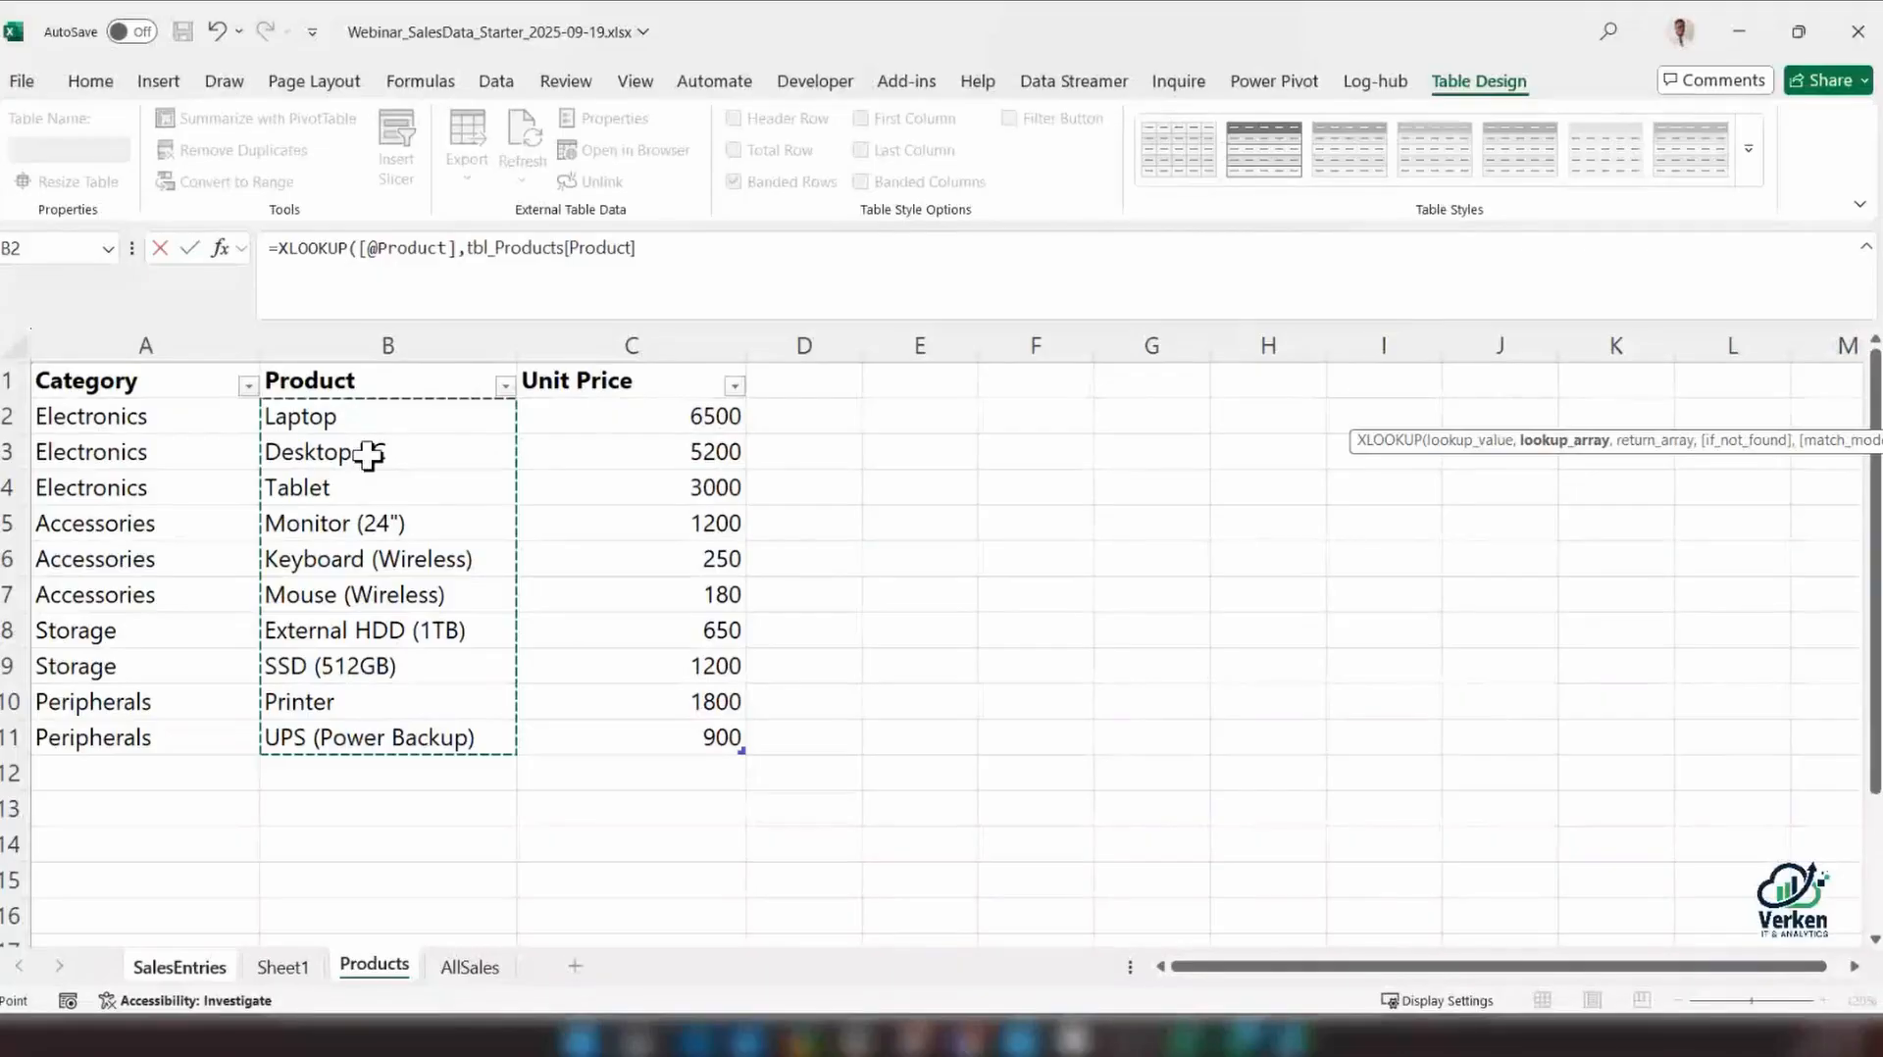
left_click(369, 369)
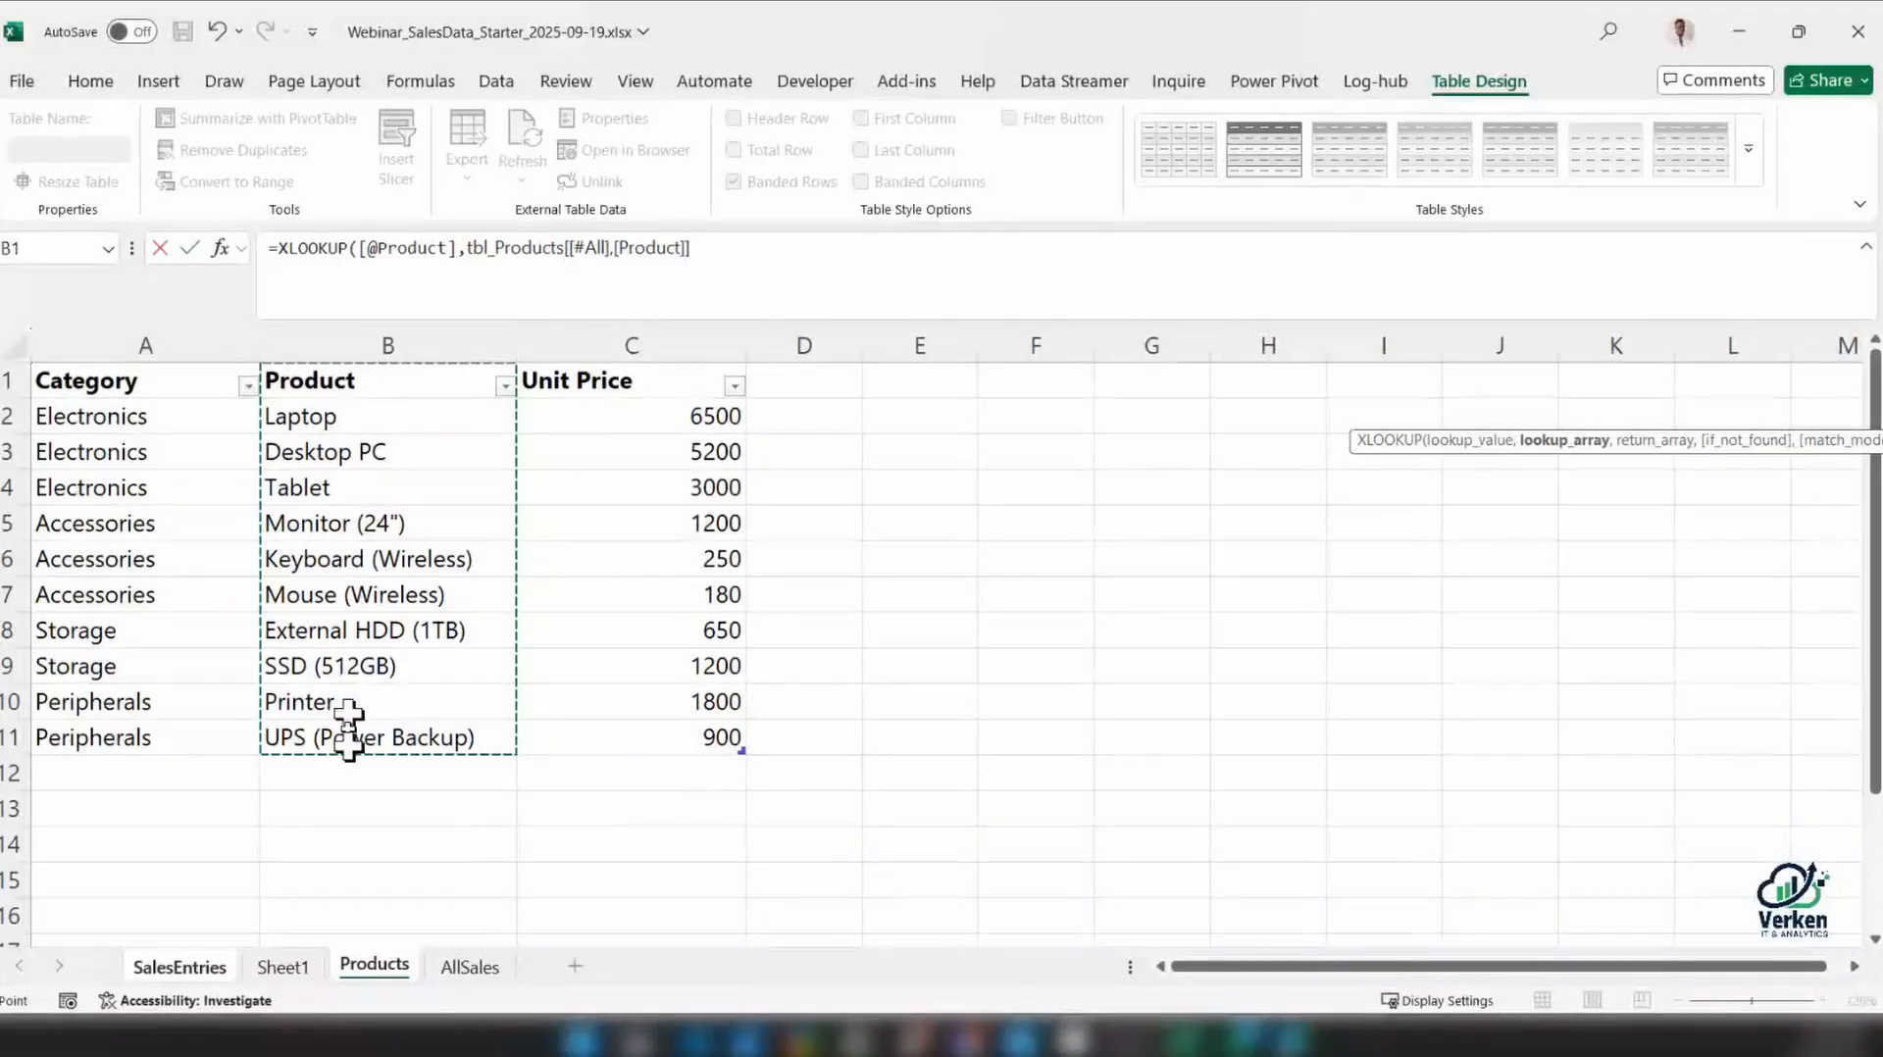
left_click(356, 361)
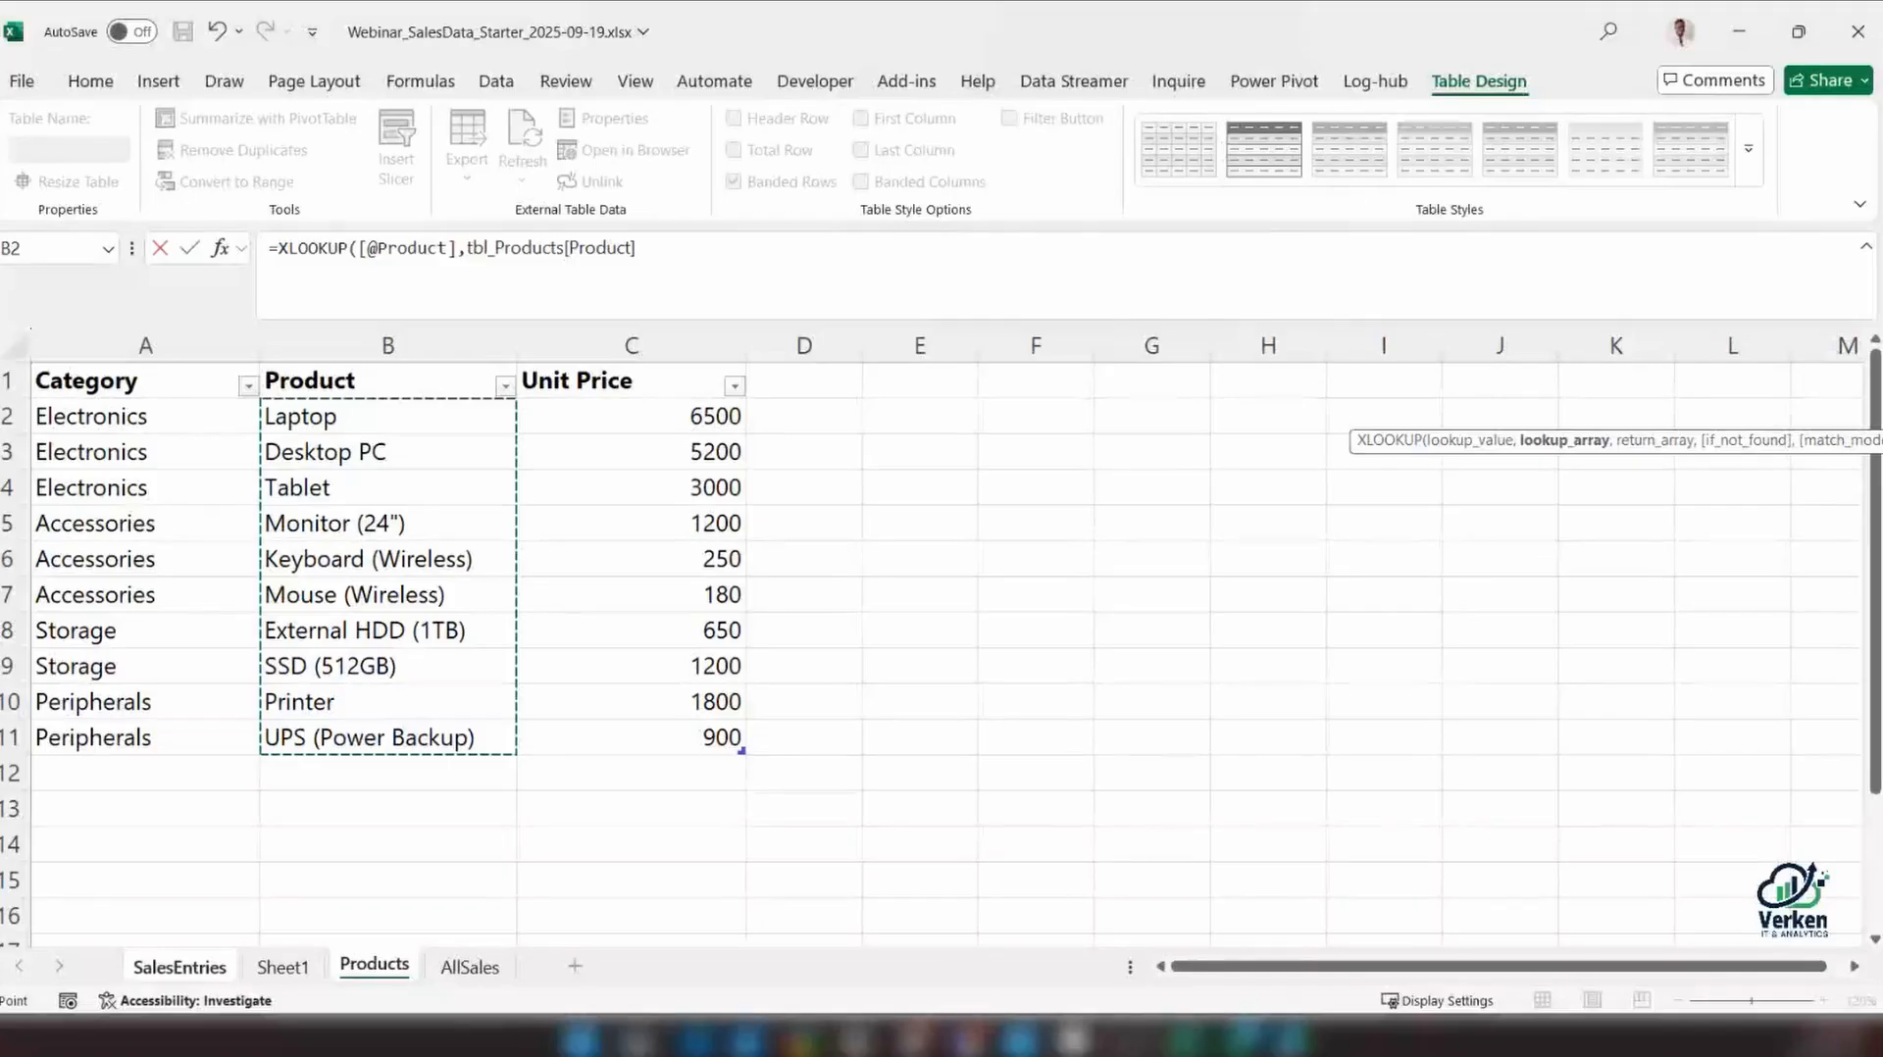
left_click(673, 240)
type(",")
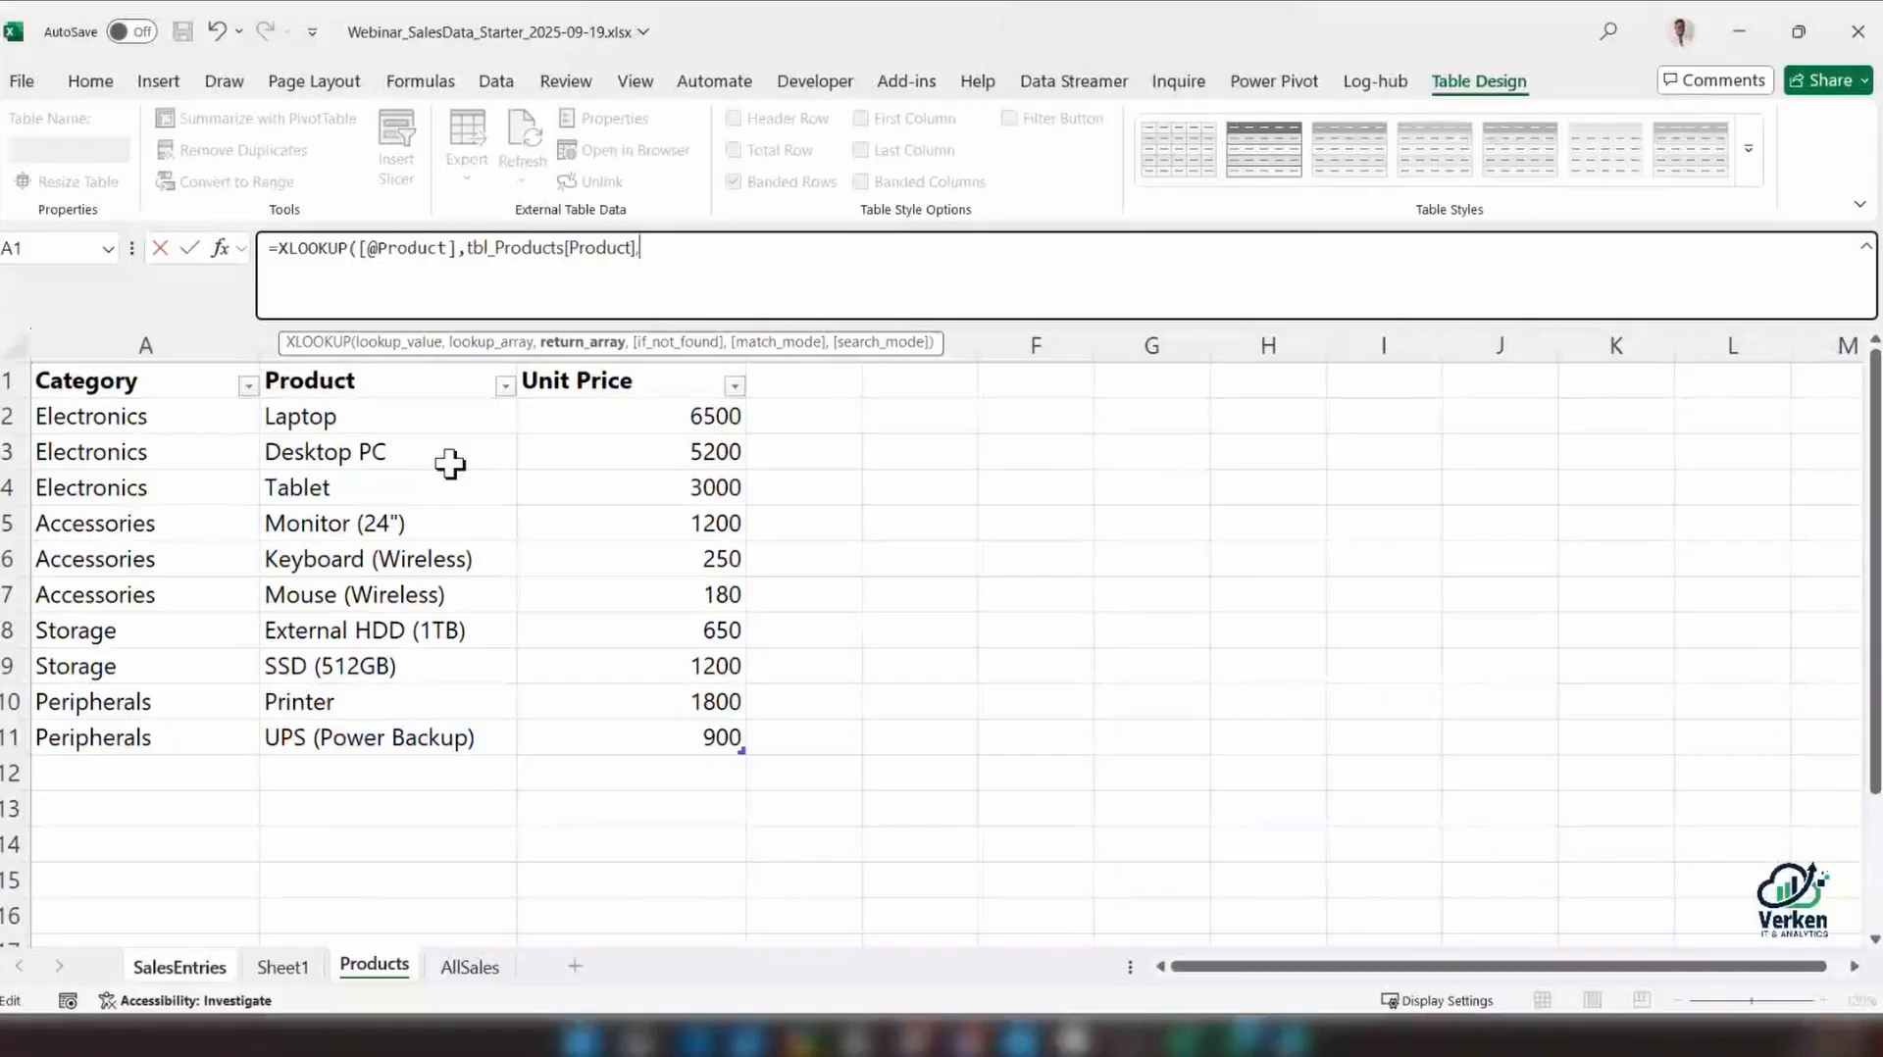
Complete the XLOOKUP with tbl_Products[Unit Price] as the return array, a quoted rolling-with-laughter emoji as the not-found value, and exact match (0)
type("tbl_Products[Unit Price],\"")
key("super+period")
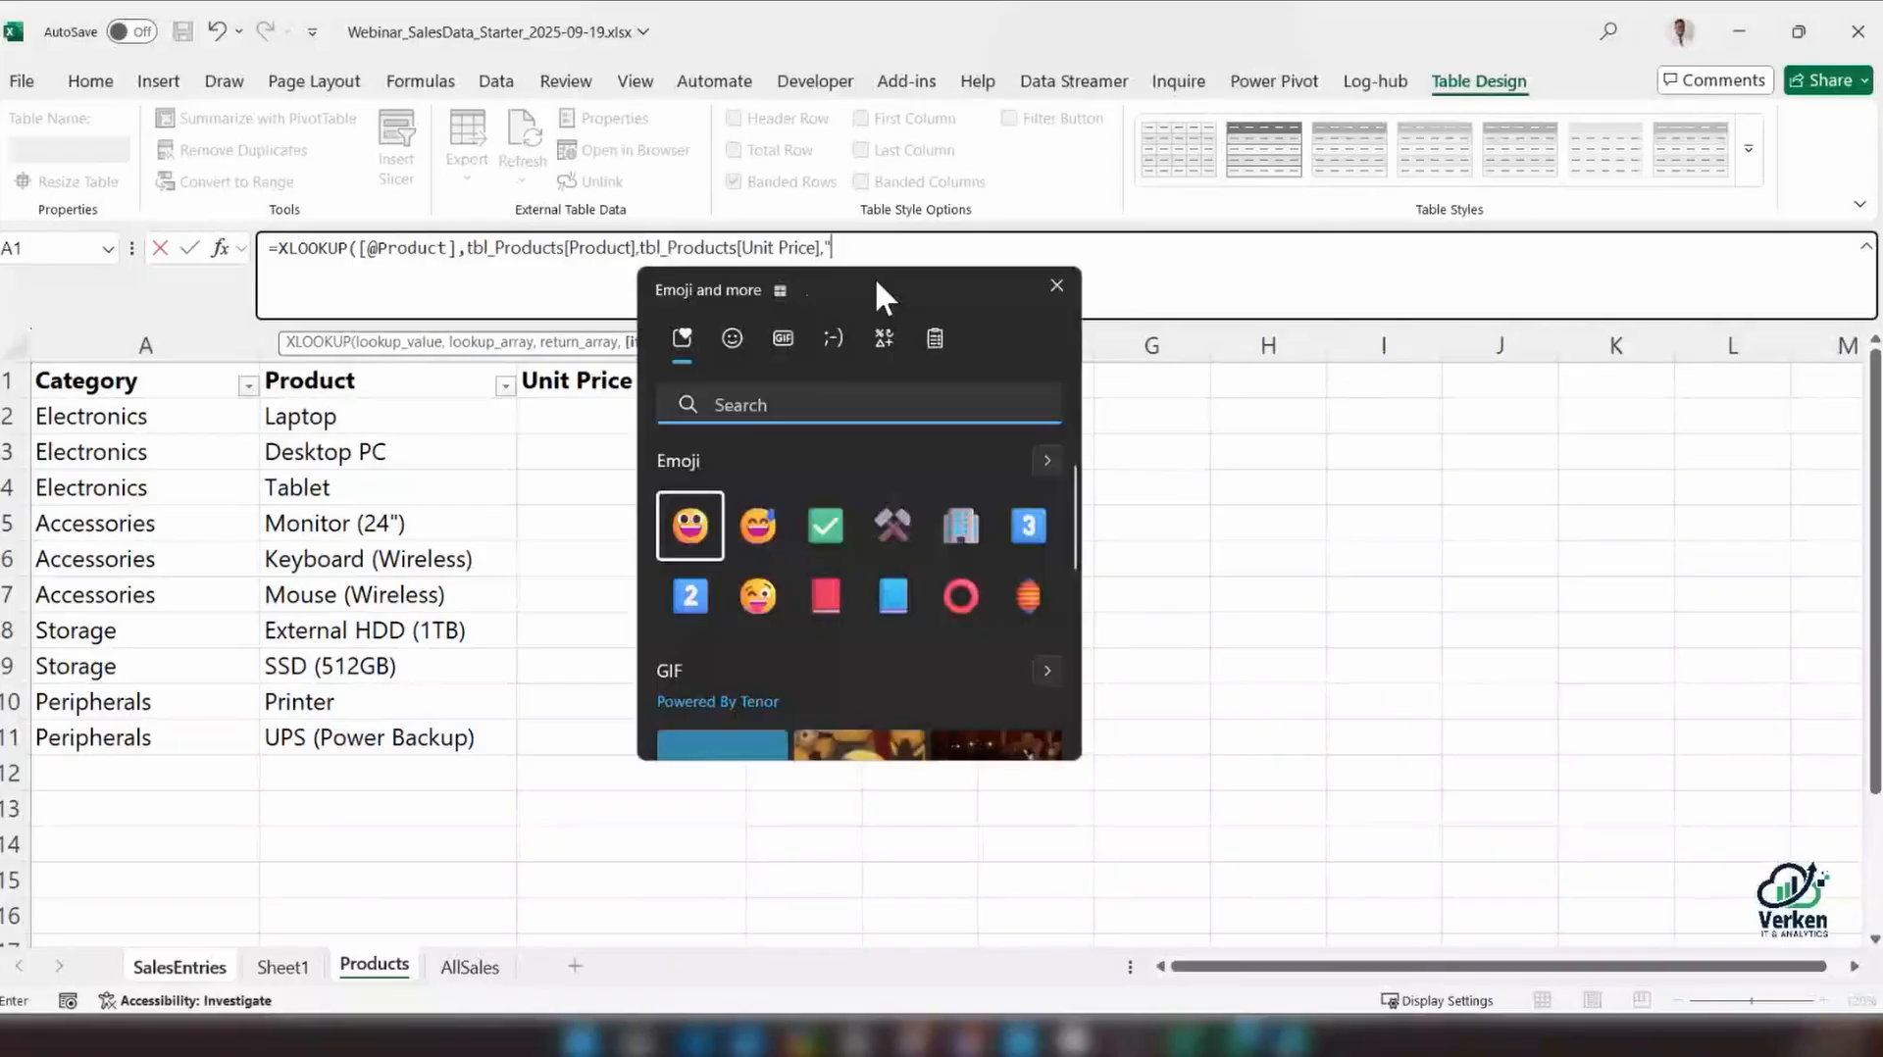
type("laugh")
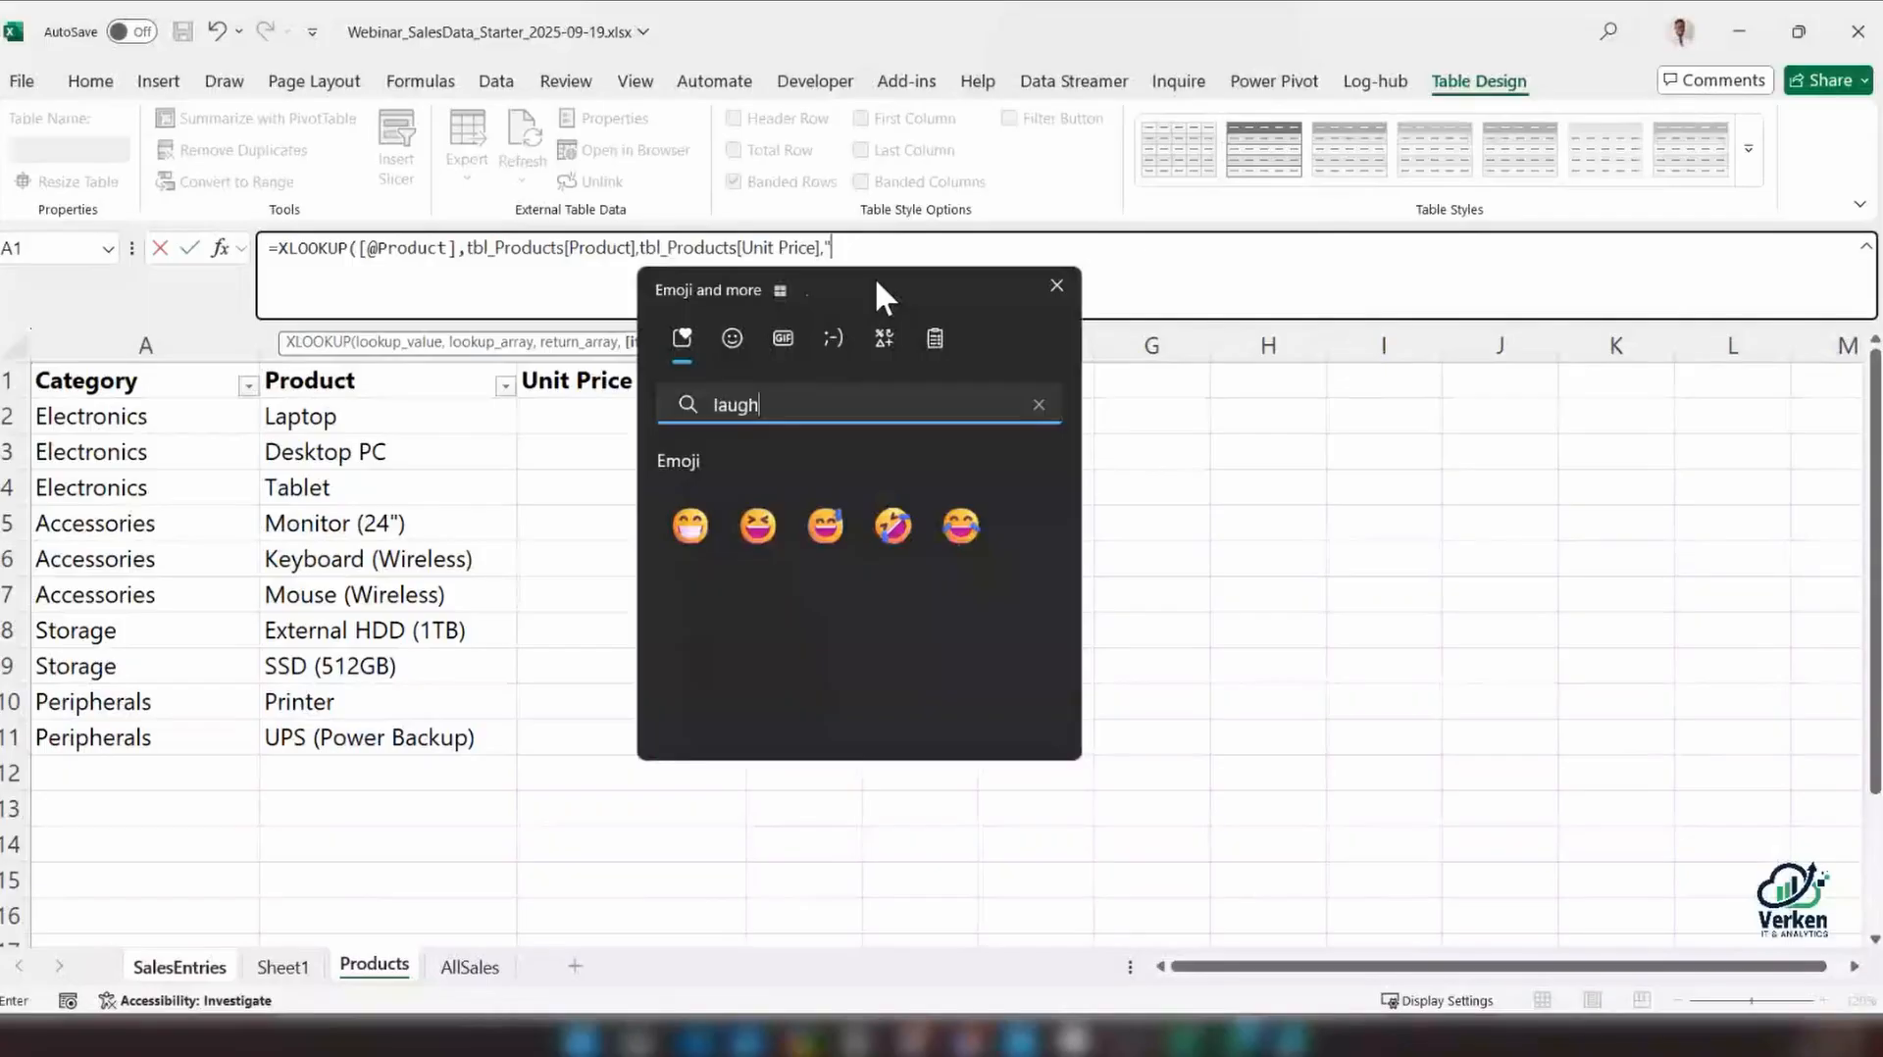
left_click(890, 527)
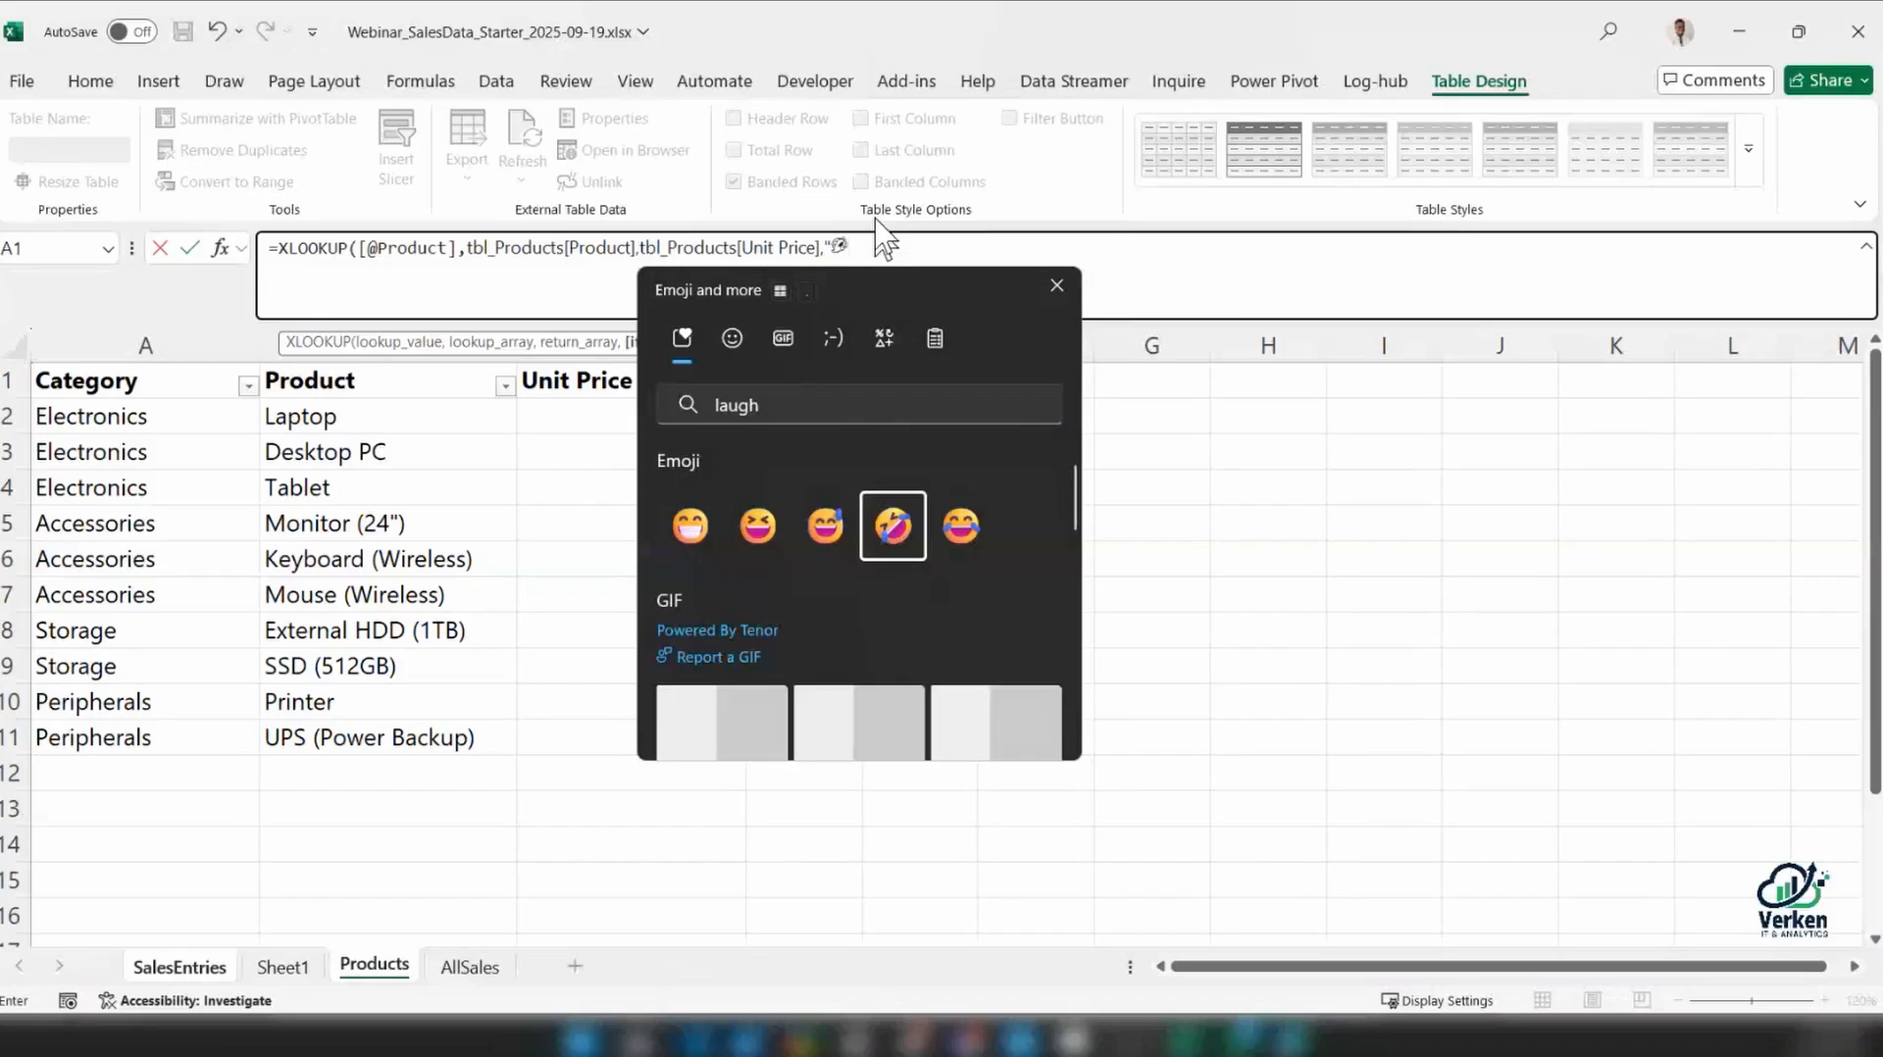
key("Escape")
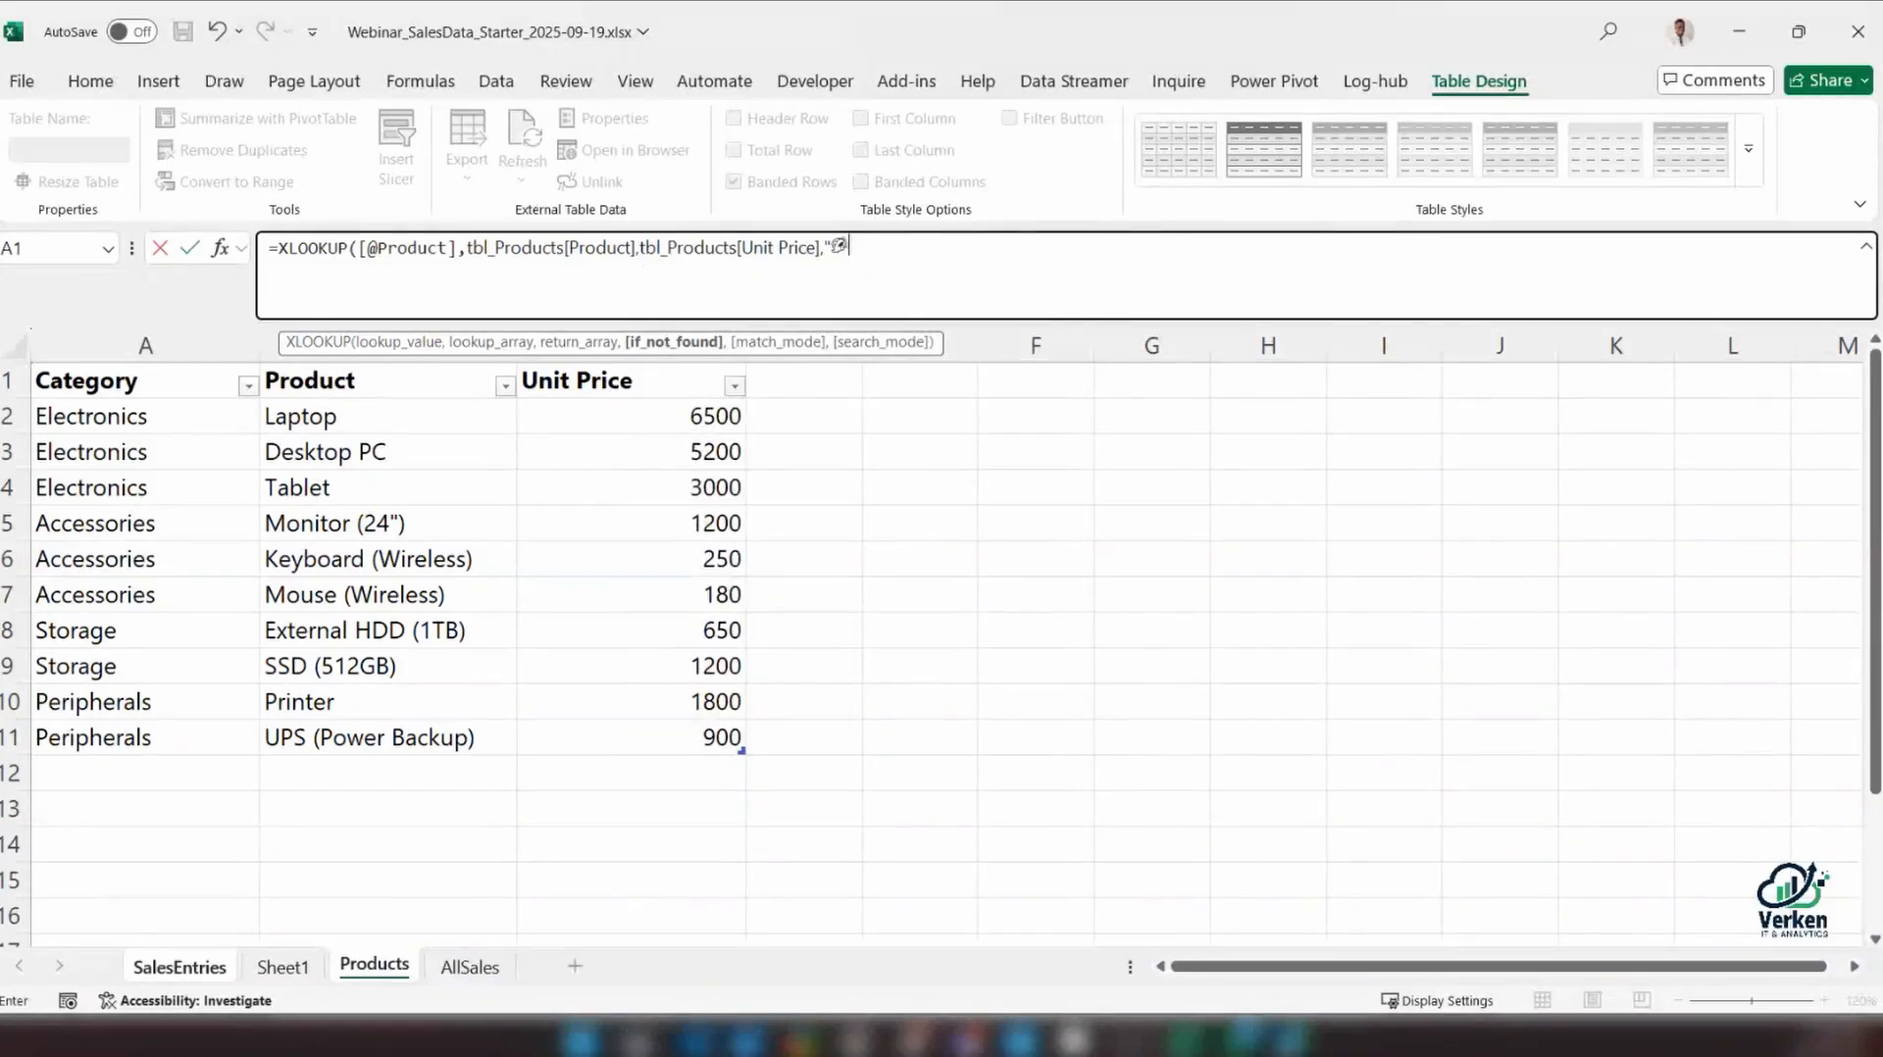
type("\",")
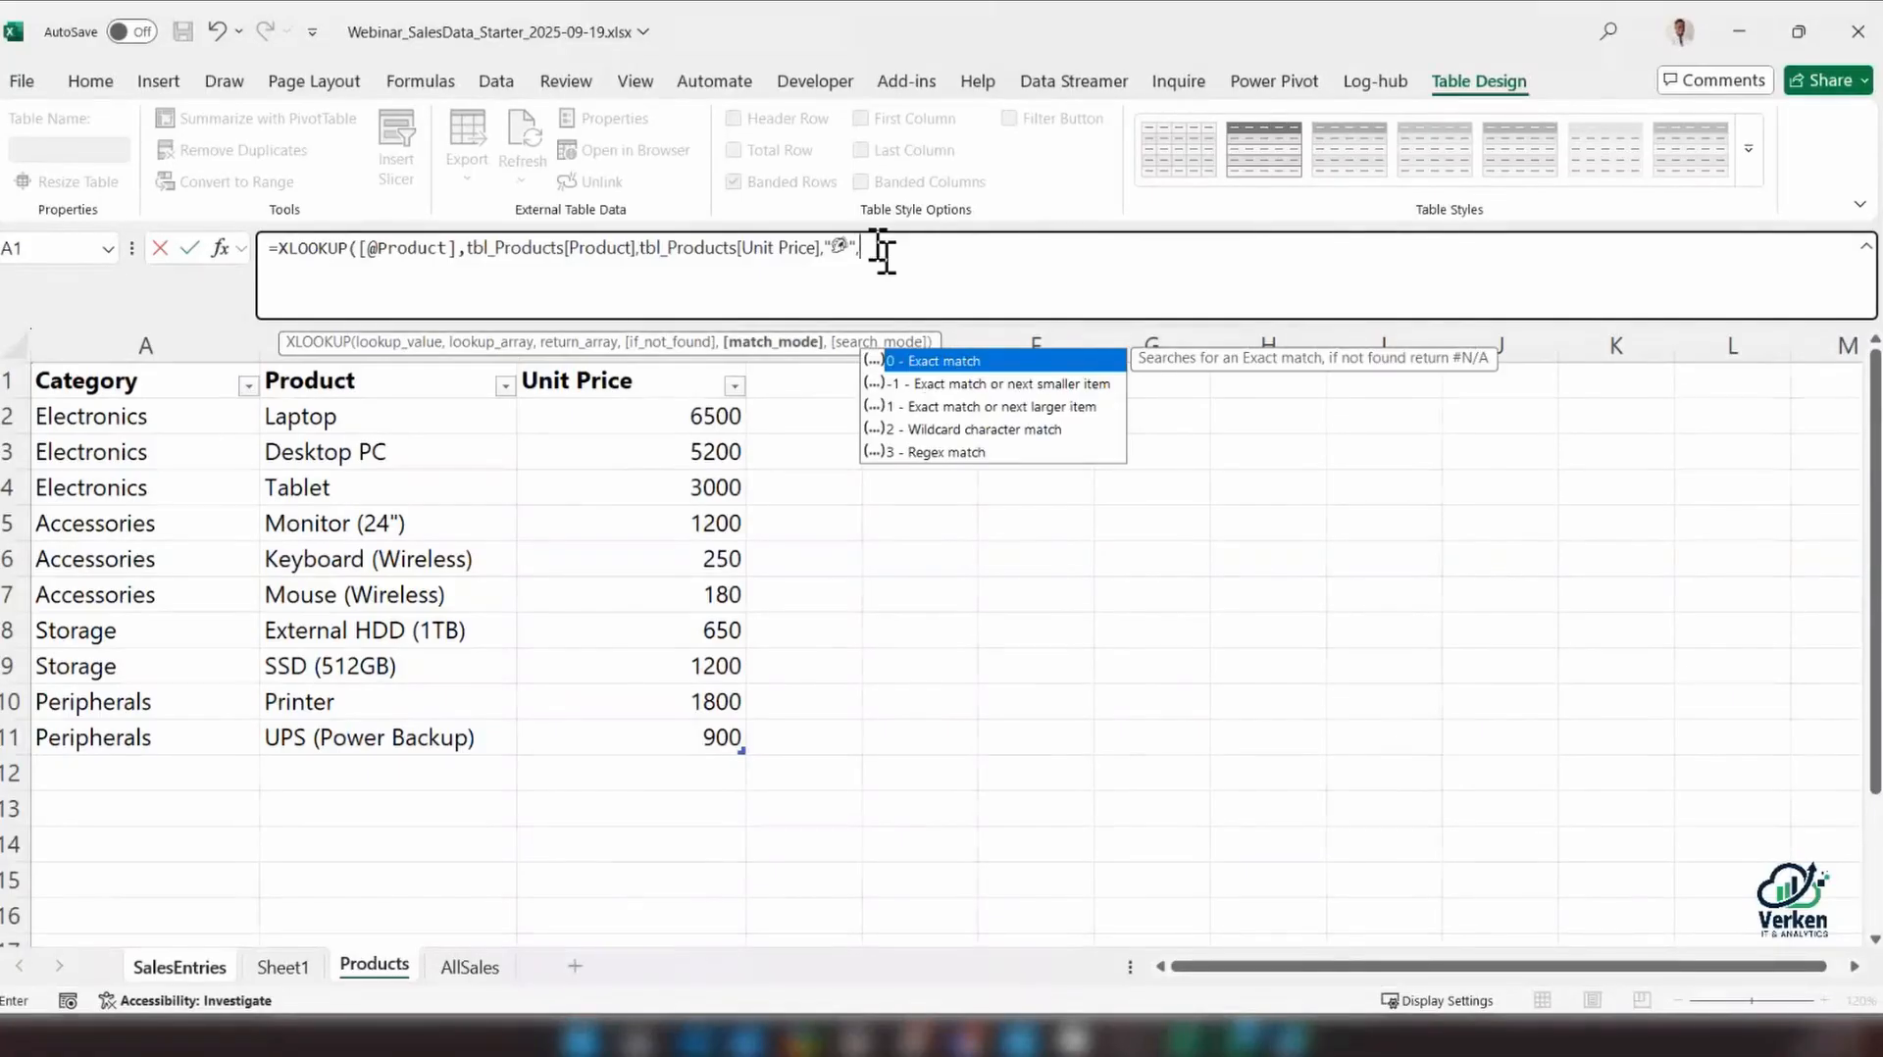
double_click(917, 362)
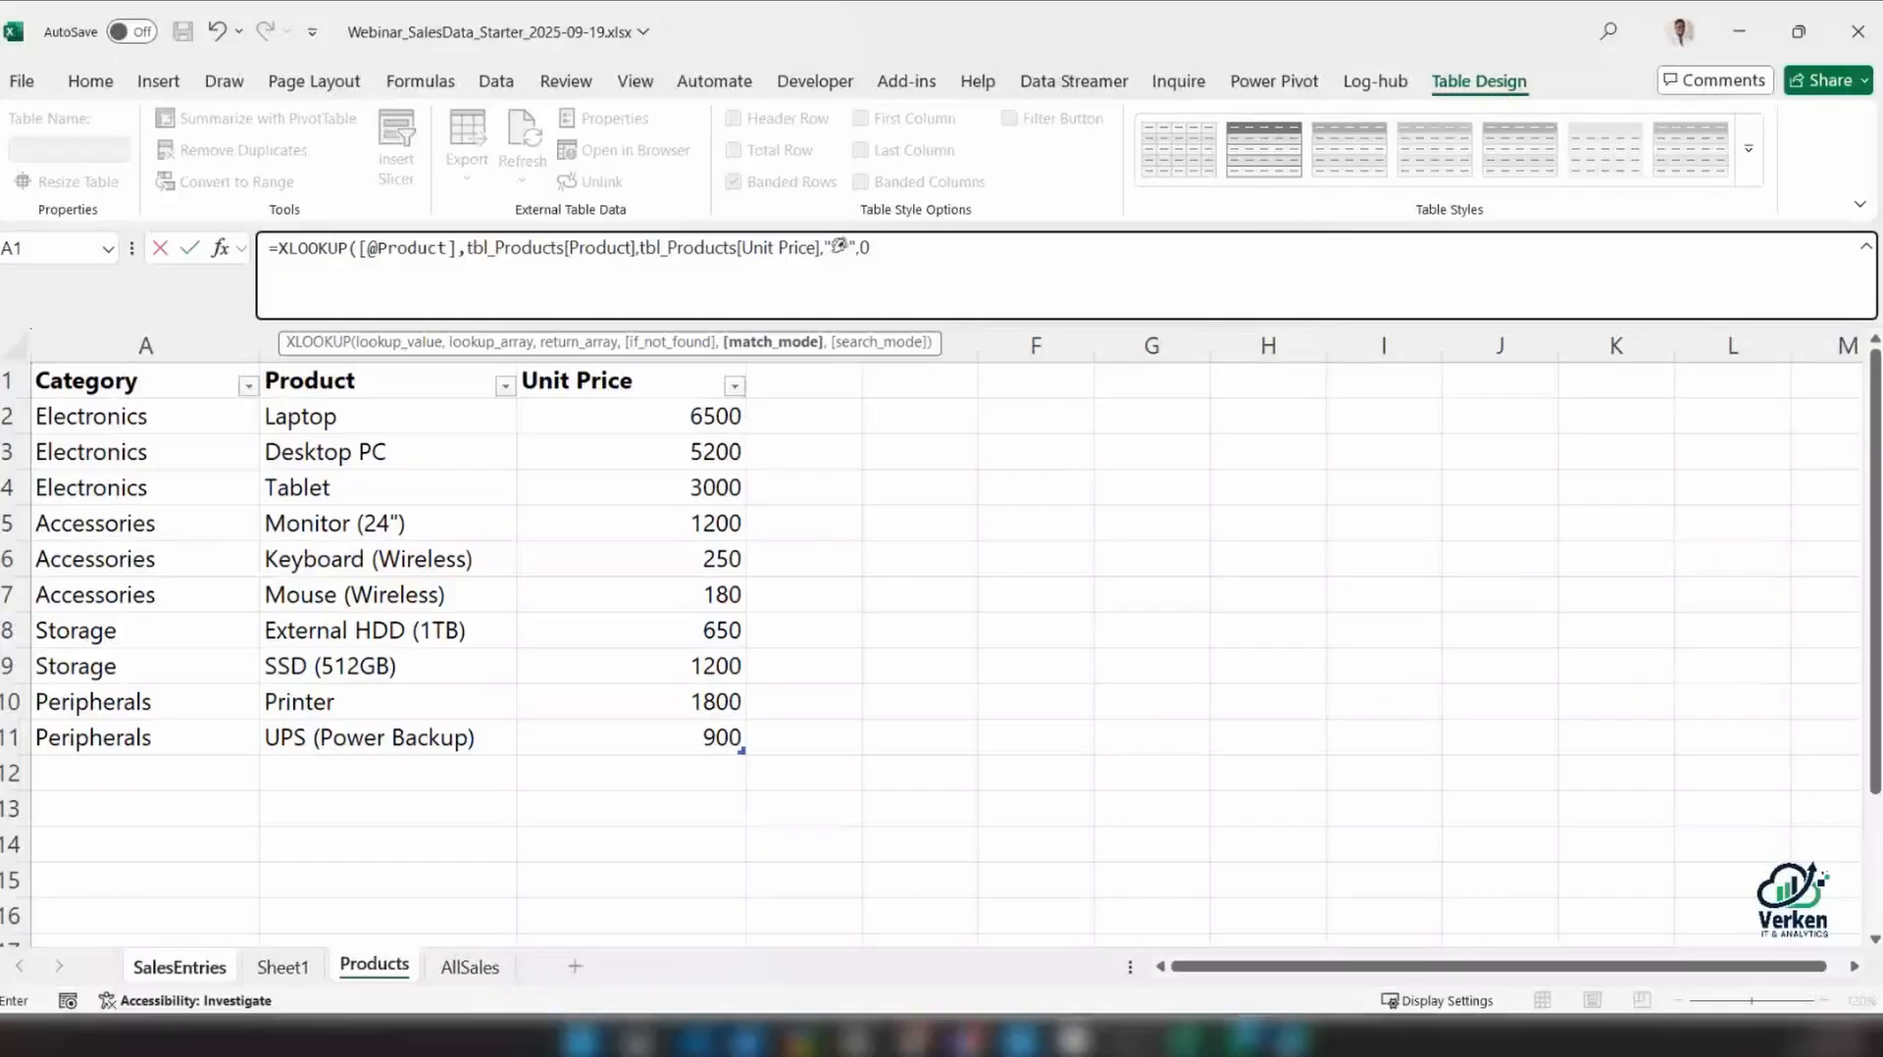
key("Return")
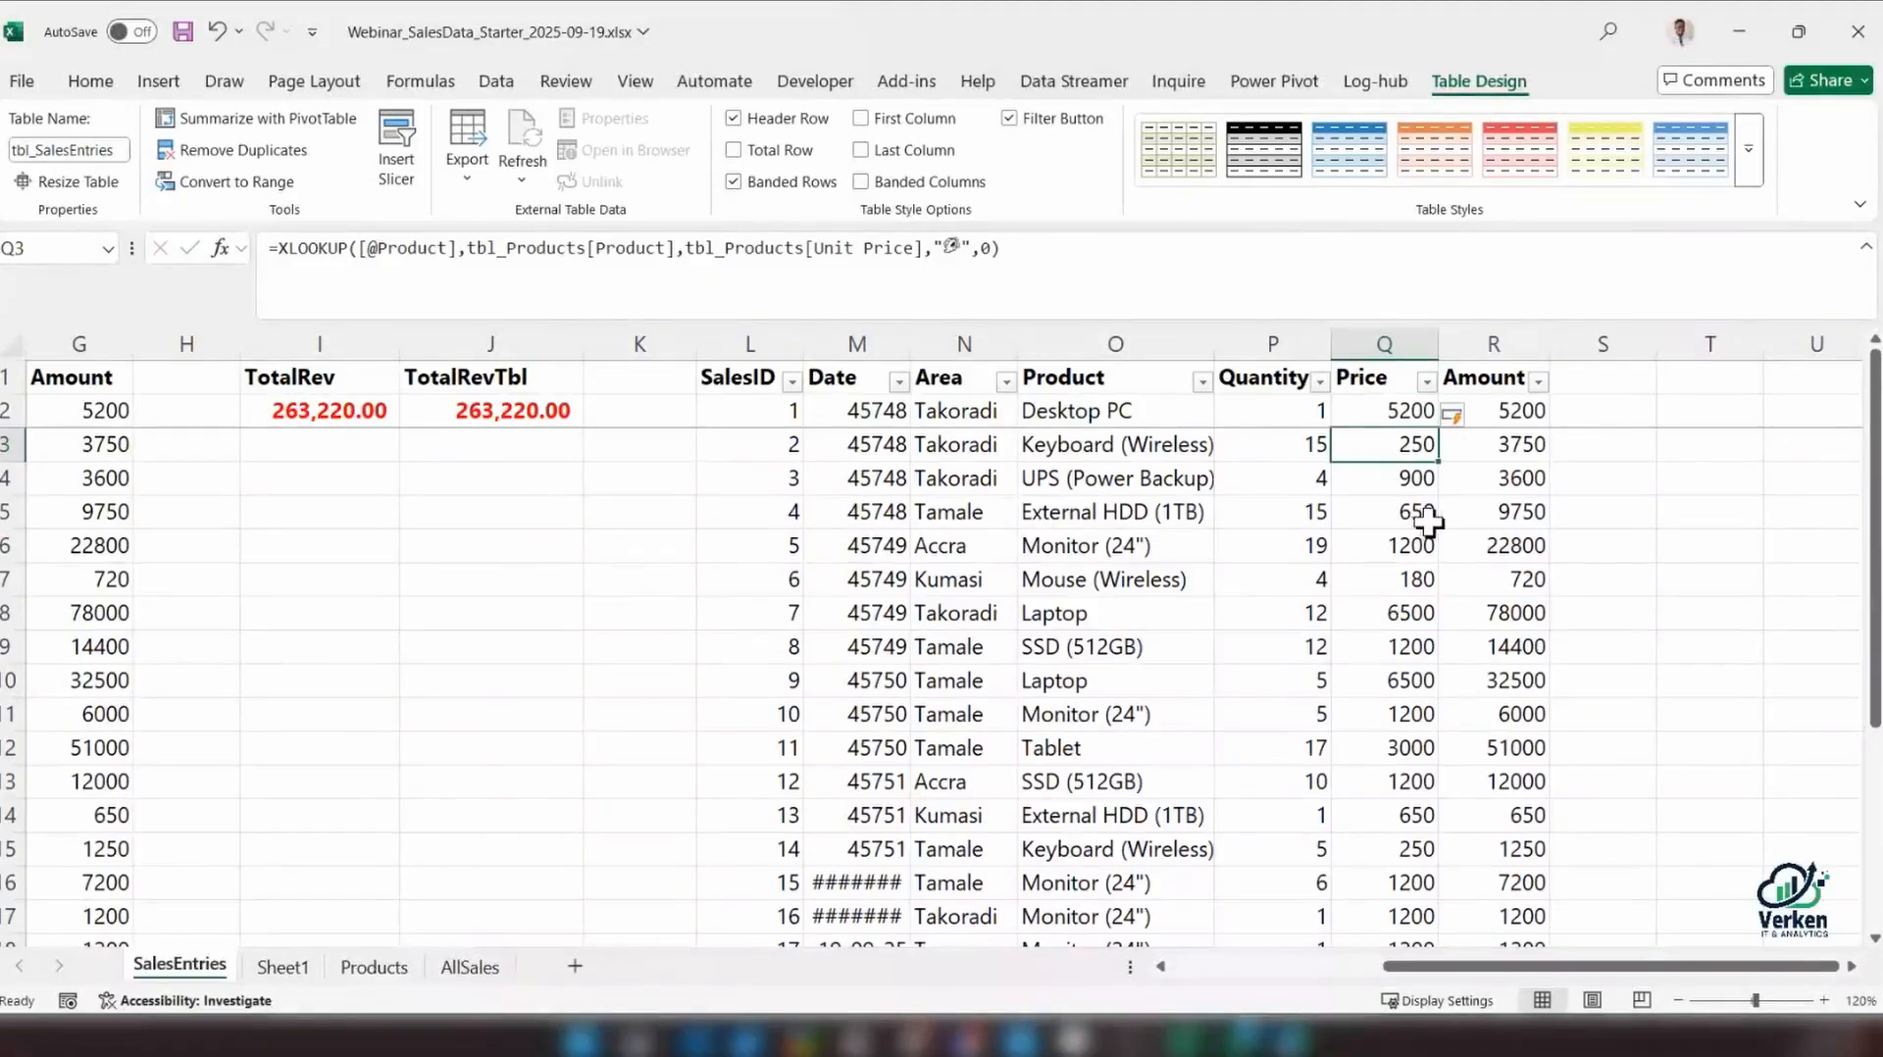
Examine the Price and Amount formulas in the first and last rows of the sales table
left_click(1394, 418)
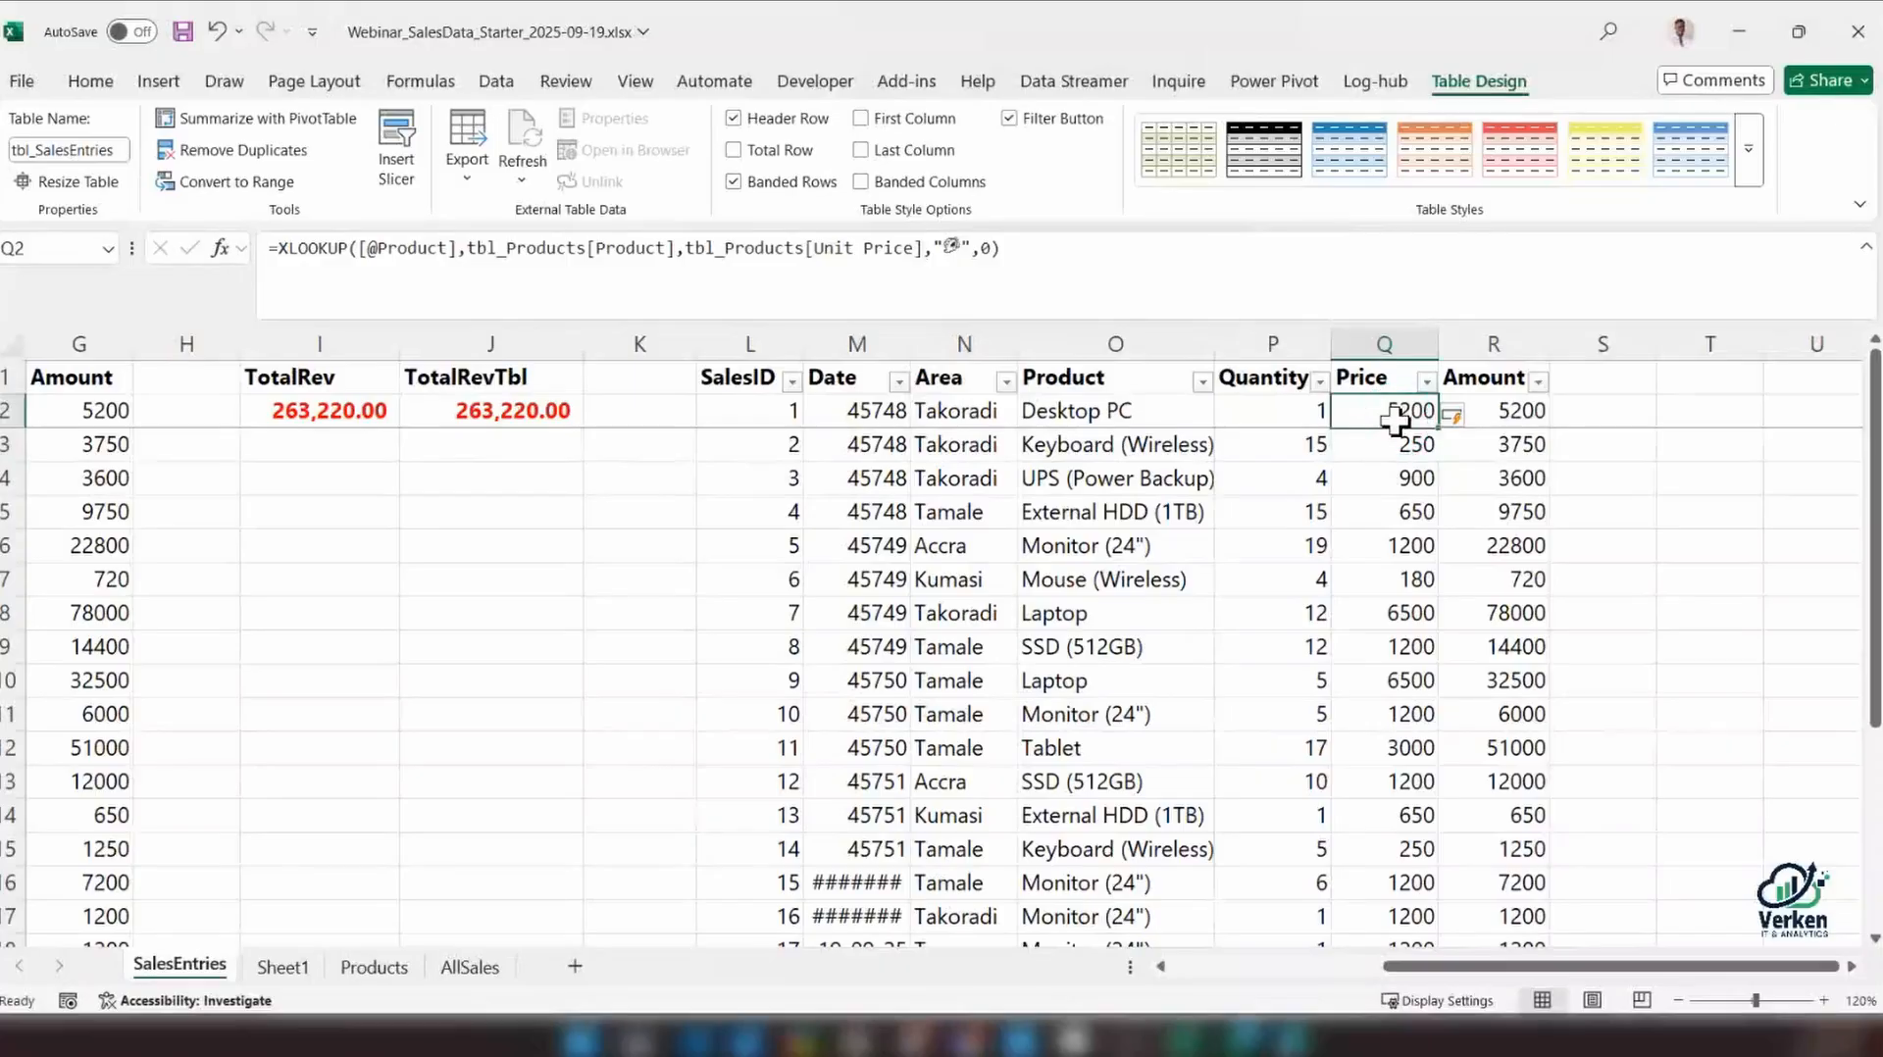
scroll(1377, 504, "down", 3)
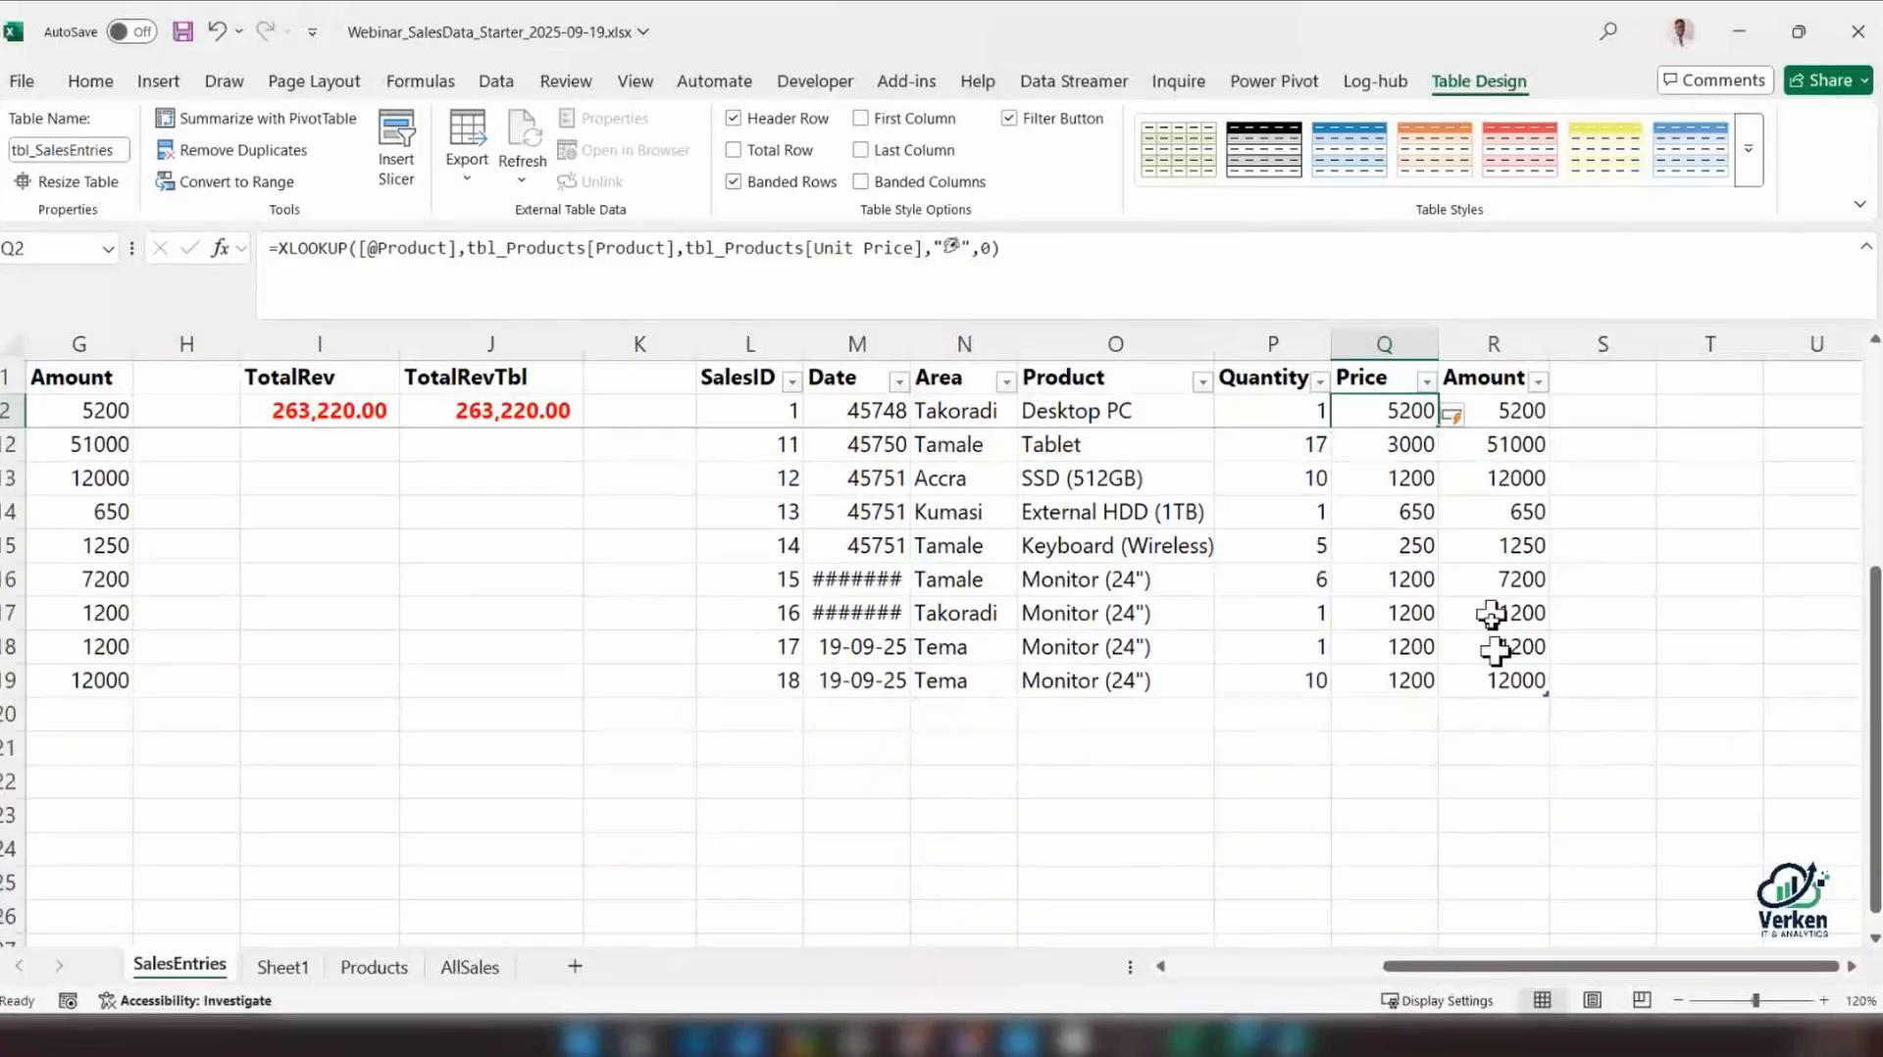
left_click(1405, 680)
scroll(1405, 679, "up", 3)
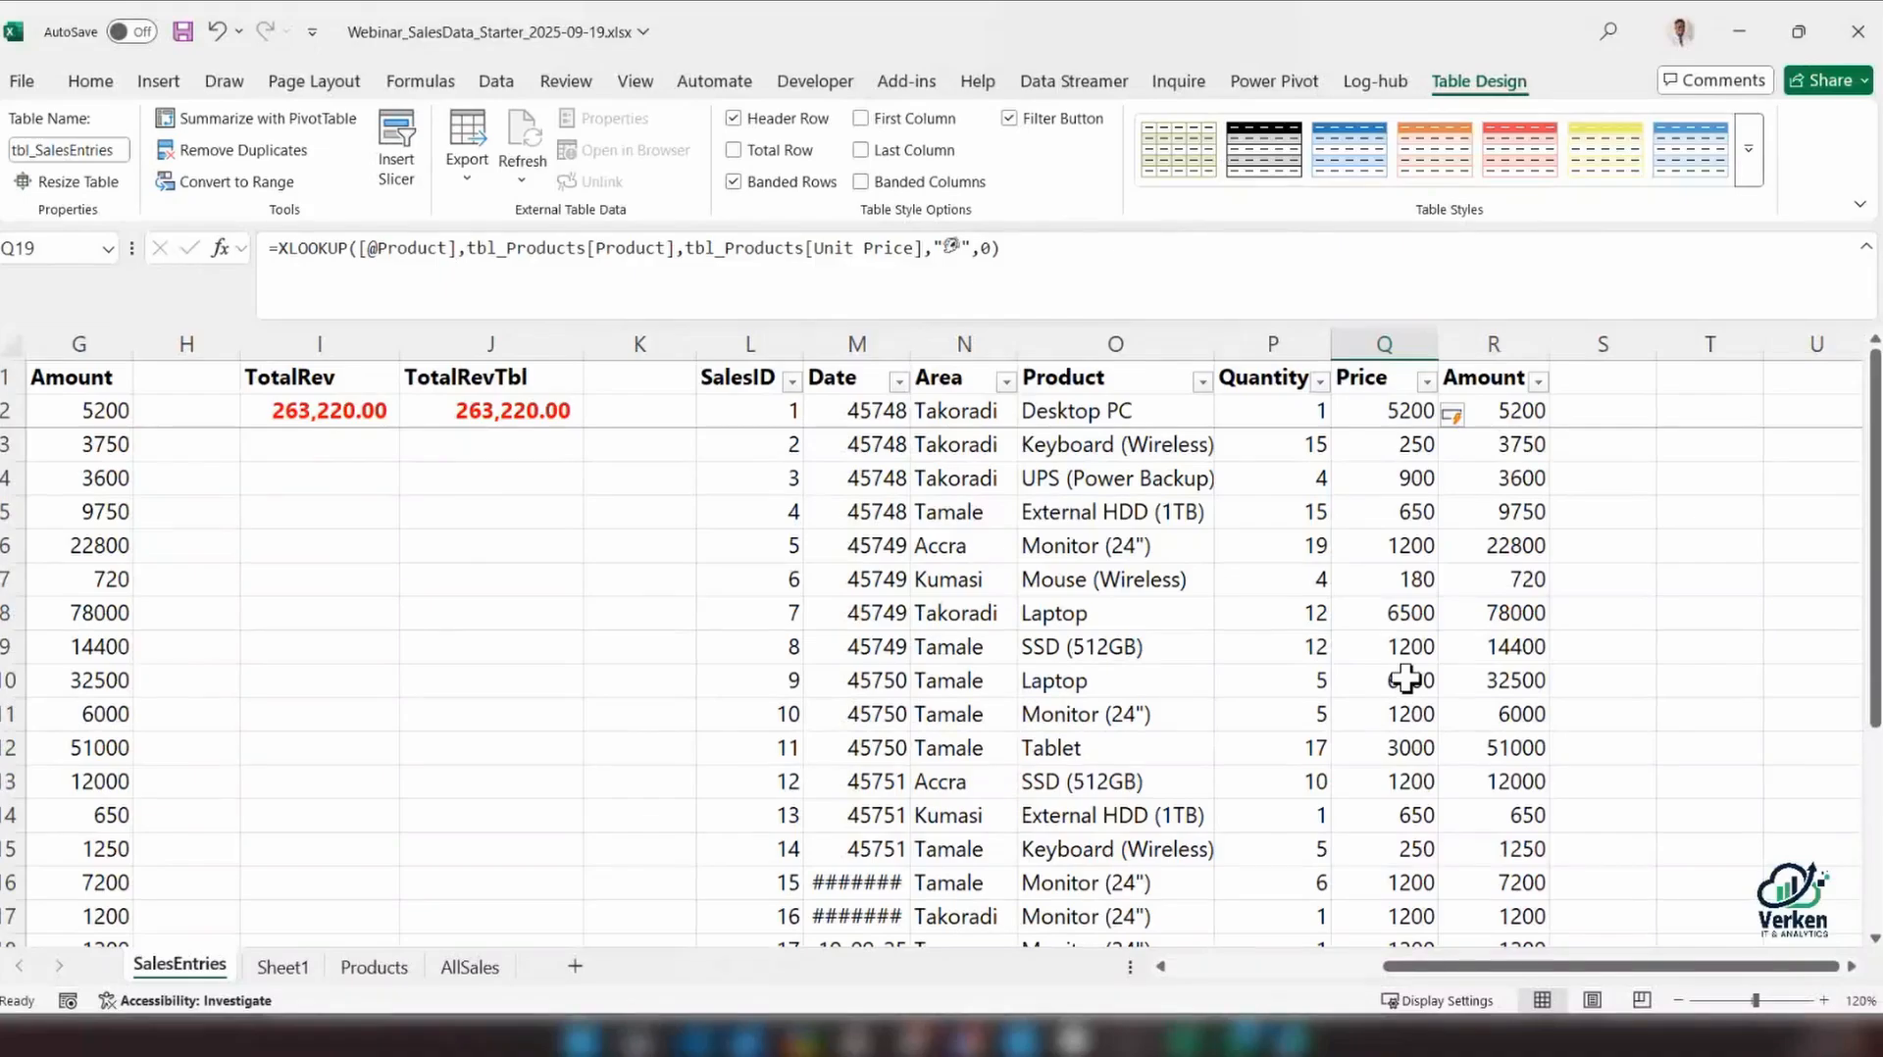
left_click(1515, 412)
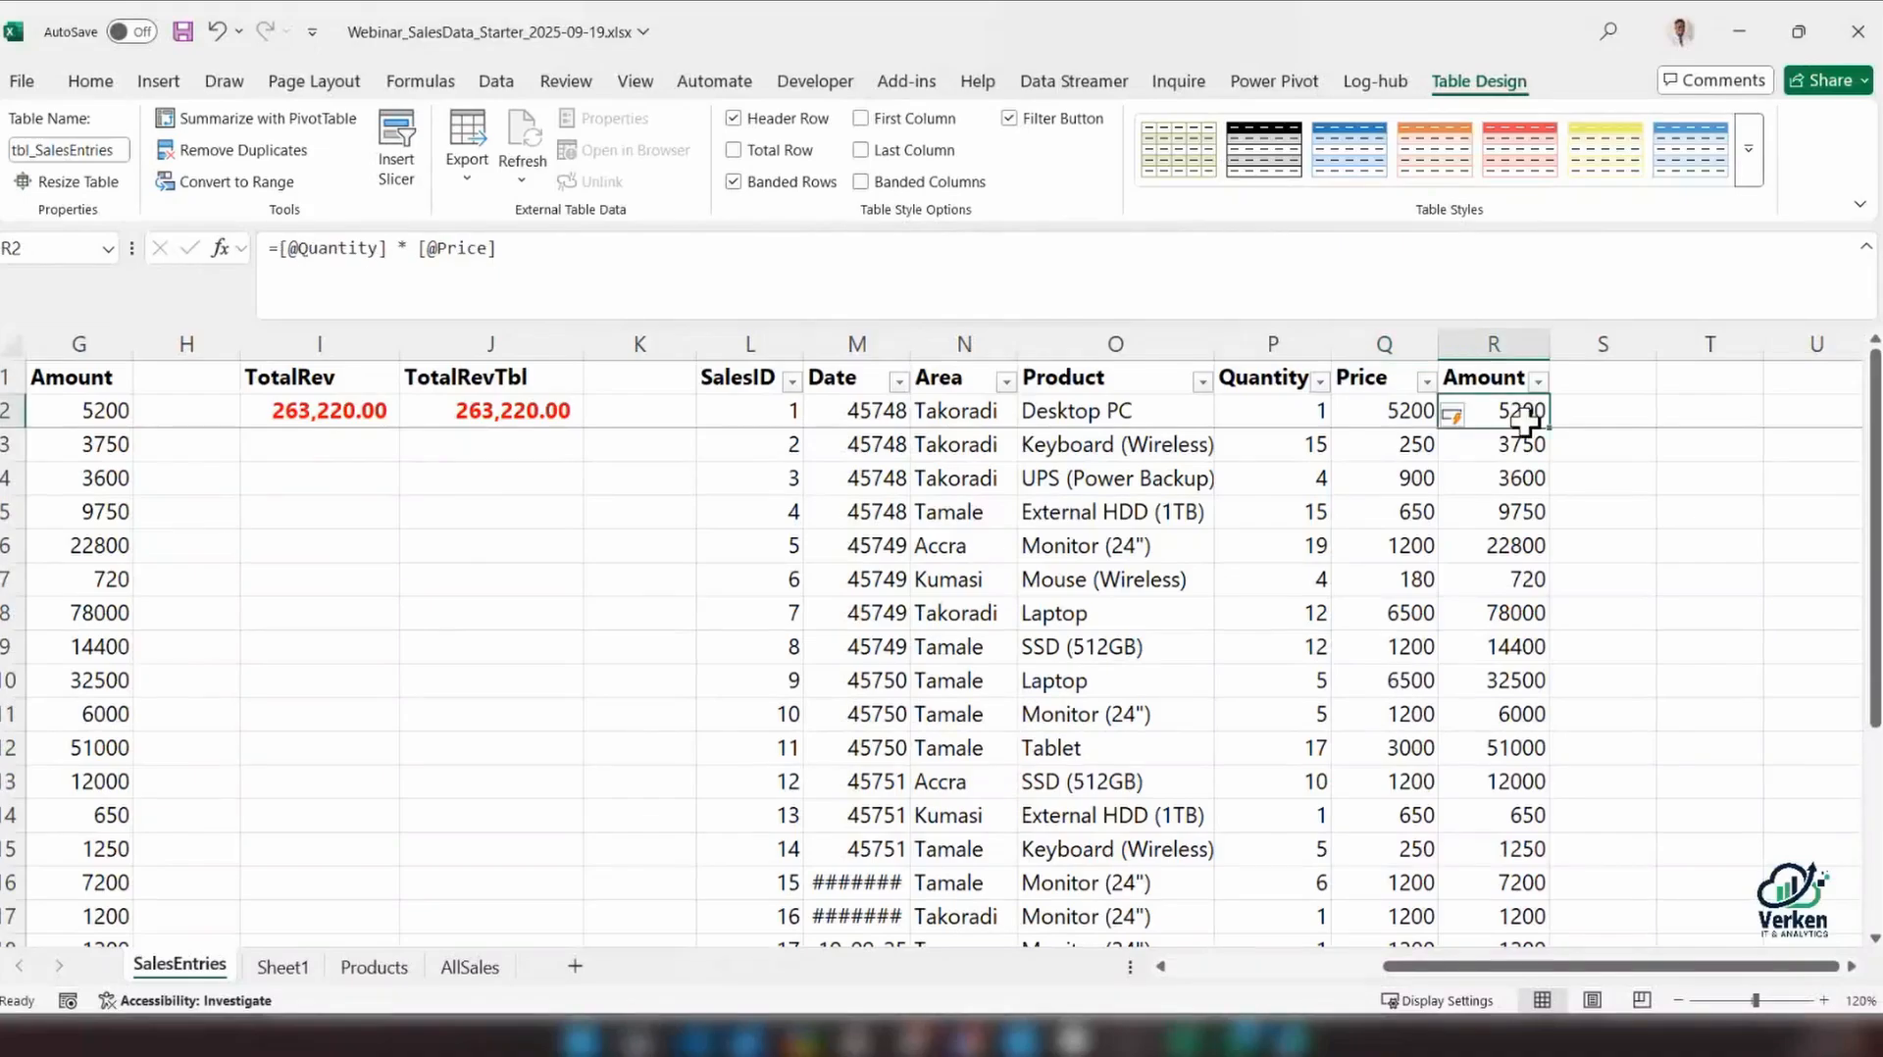
left_click(1397, 420)
key("Right")
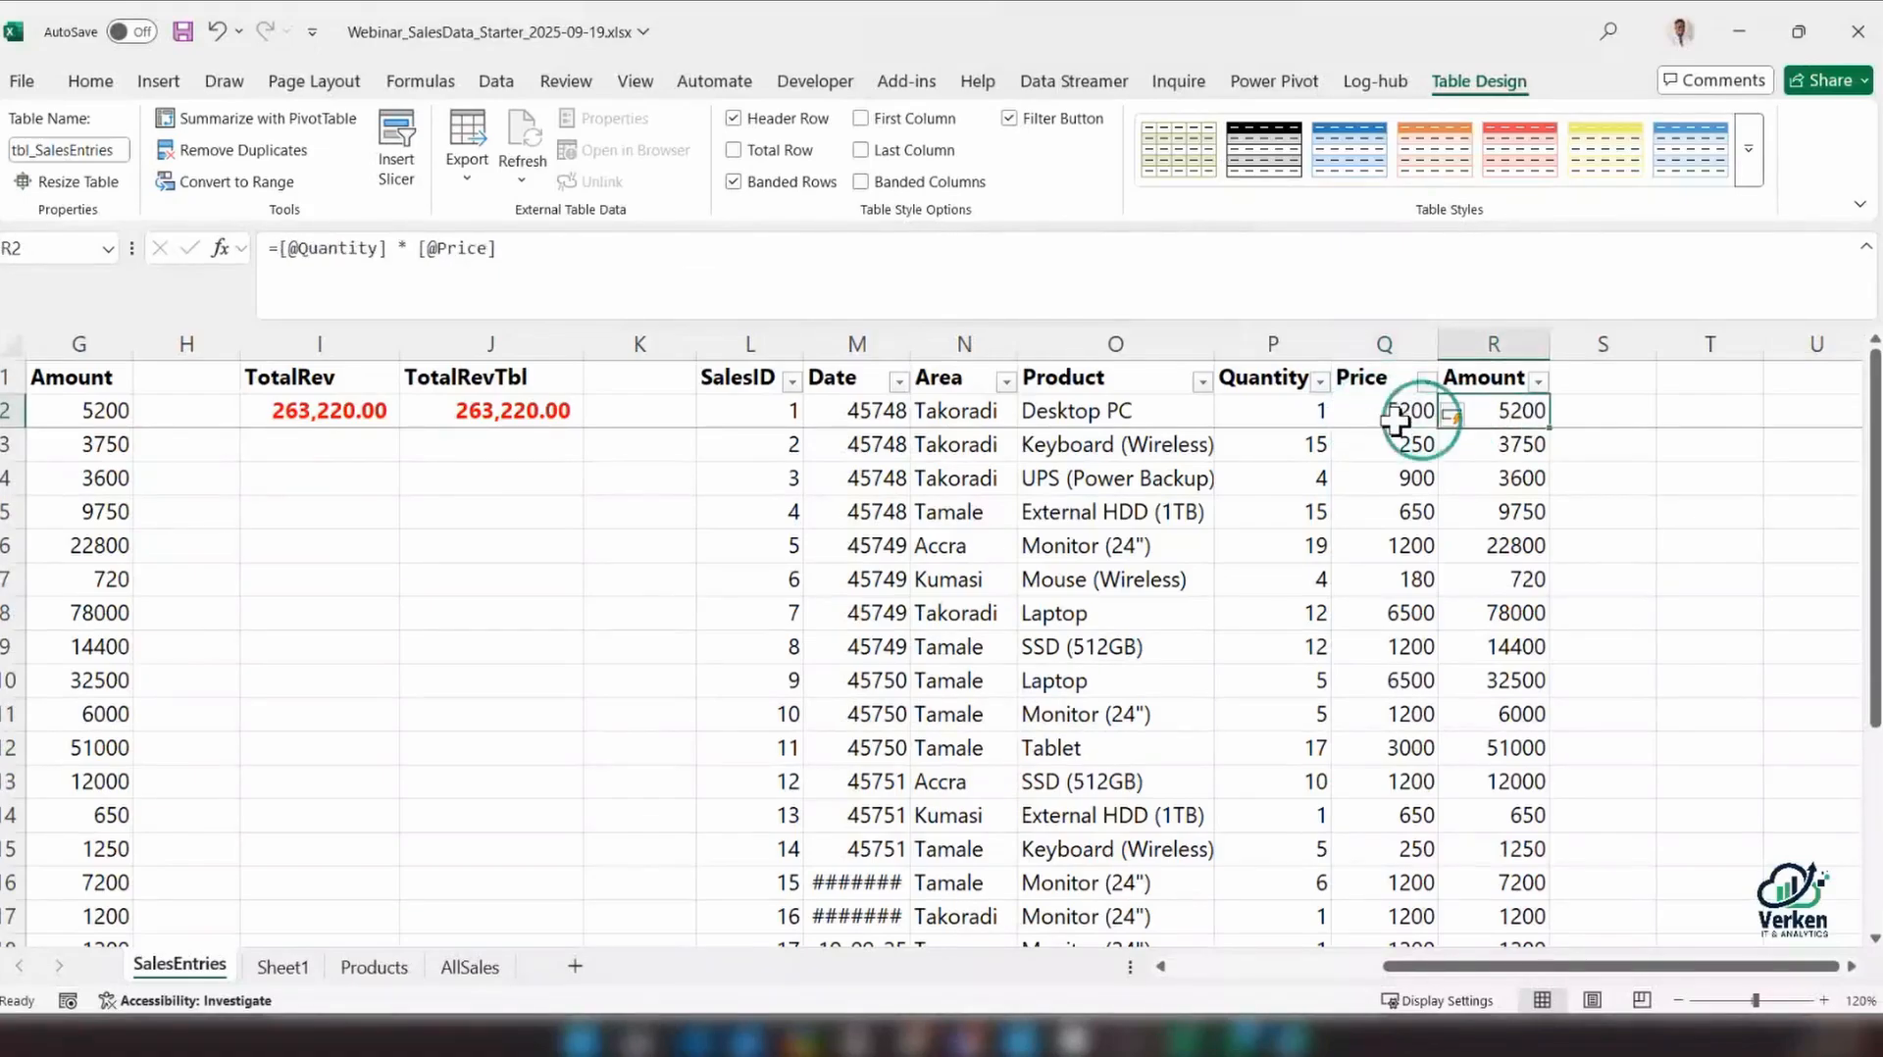
left_click(1397, 422)
scroll(1396, 432, "down", 2)
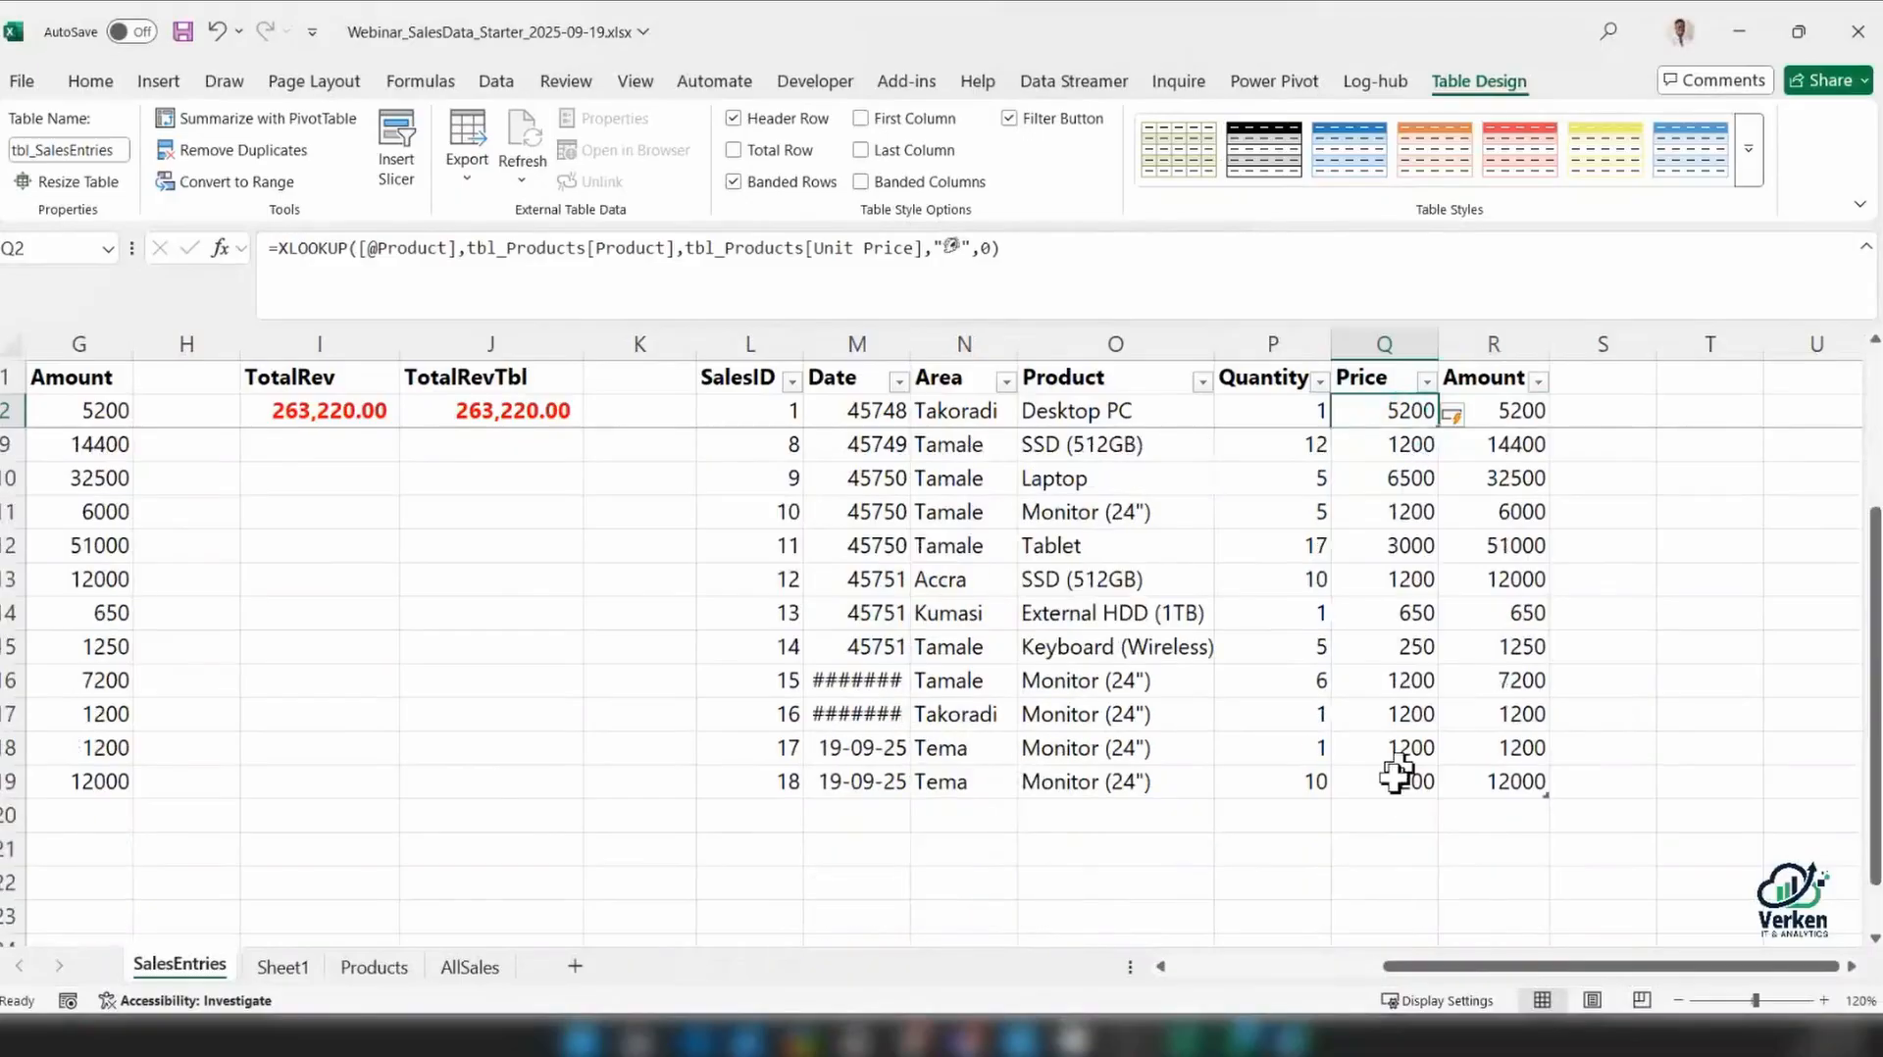
Add a new record in row 20 of the sales table with SalesID 19 and the current date, 19-09-25
left_click(770, 812)
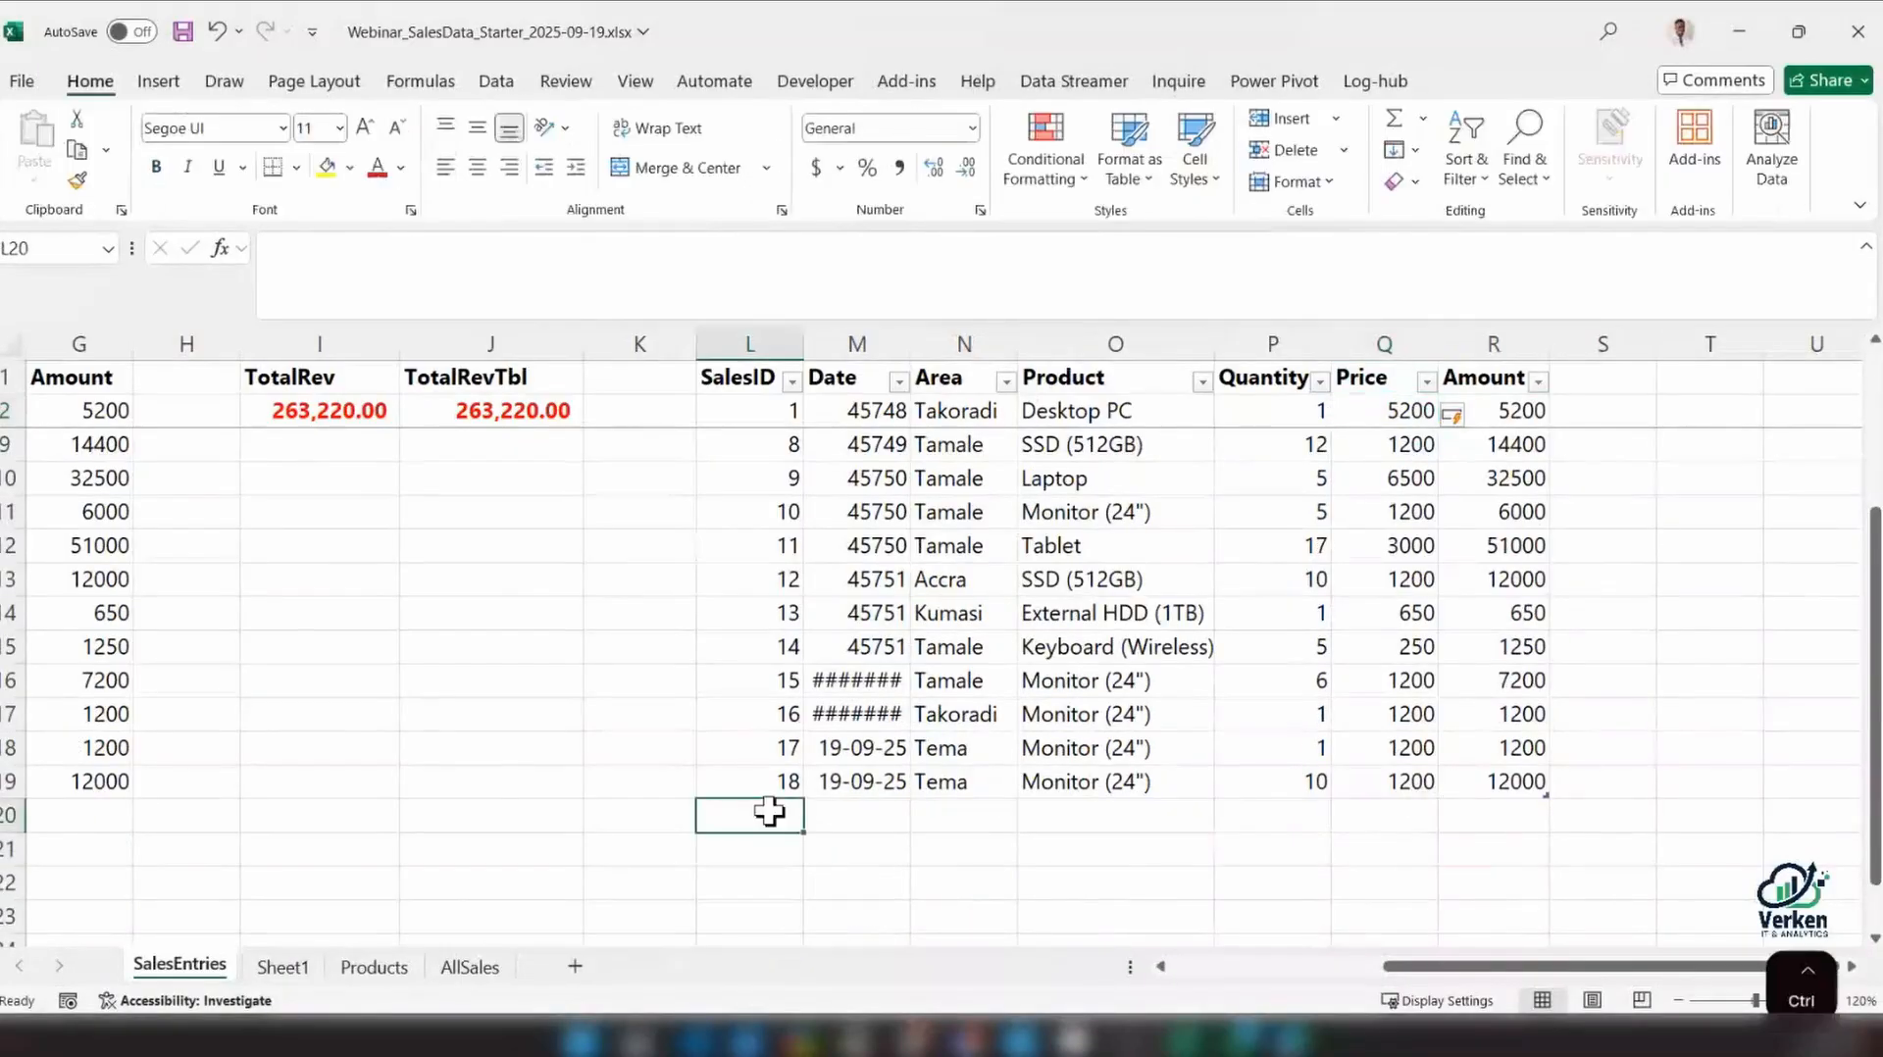
key("ctrl+d")
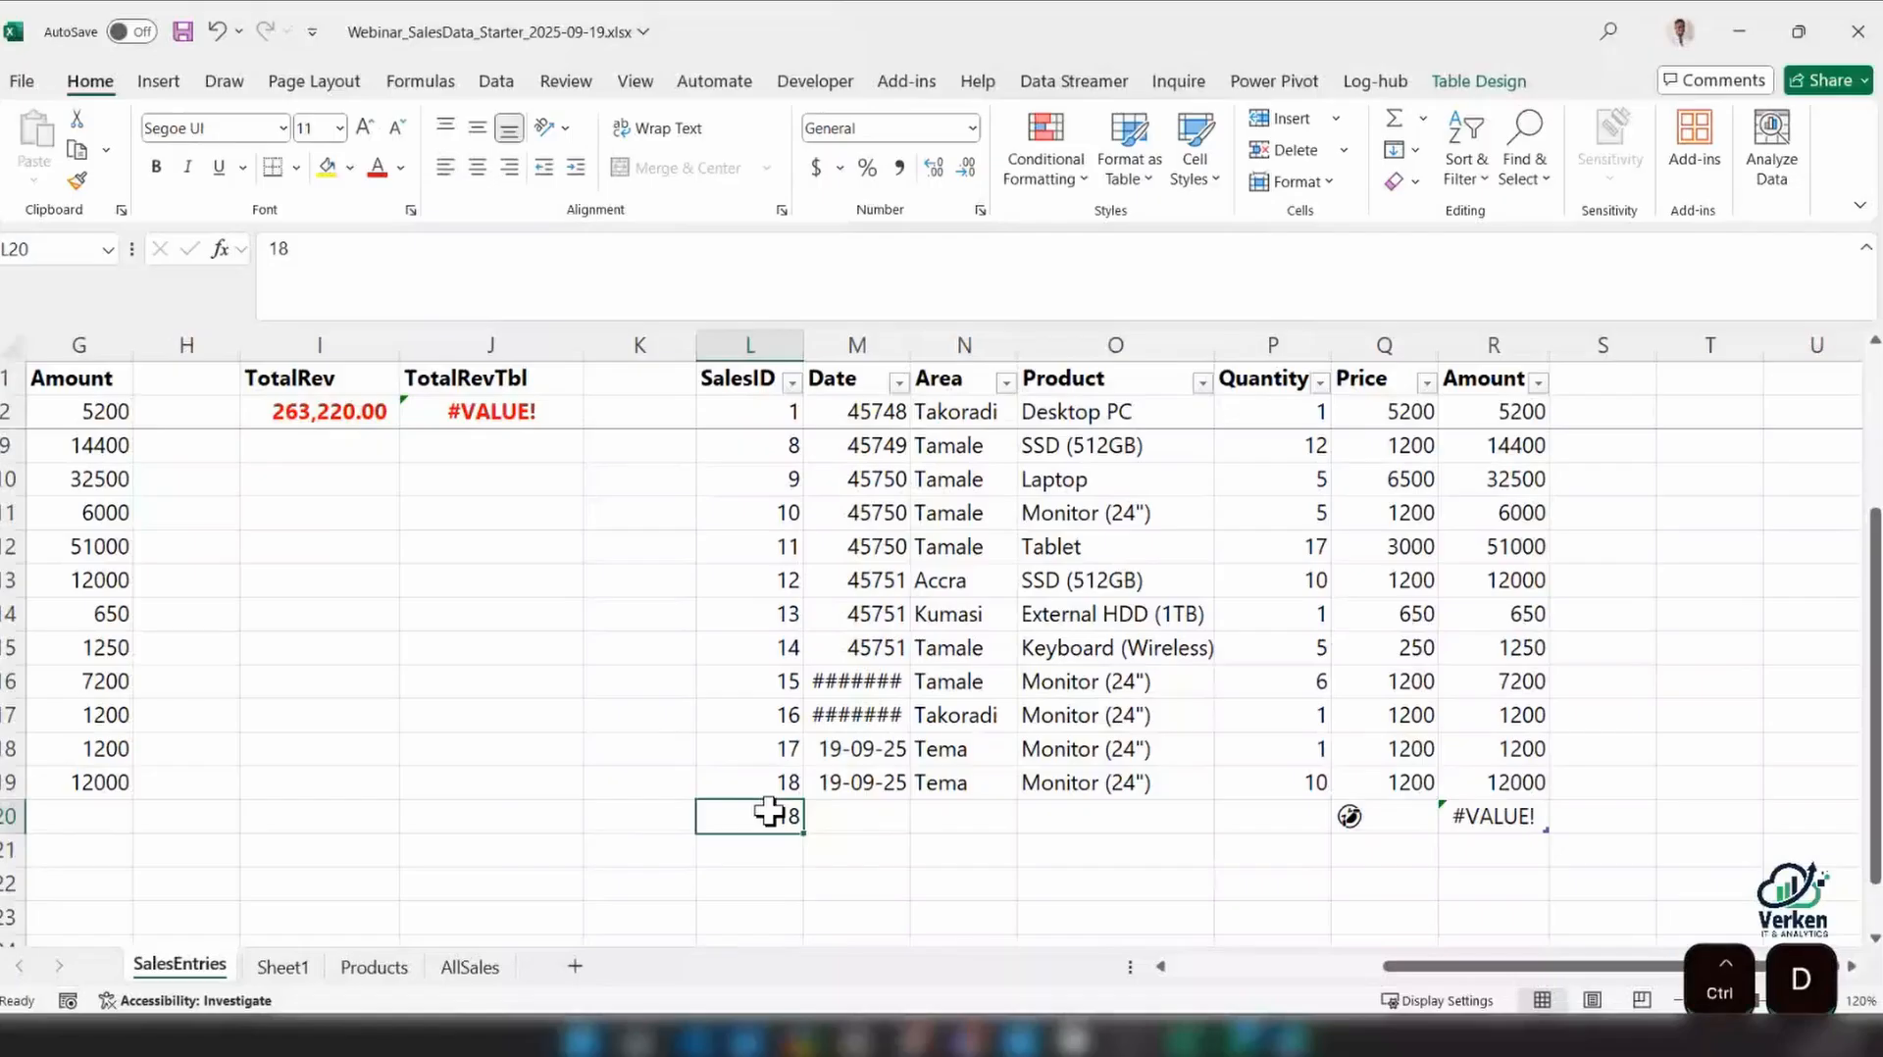
key("Tab")
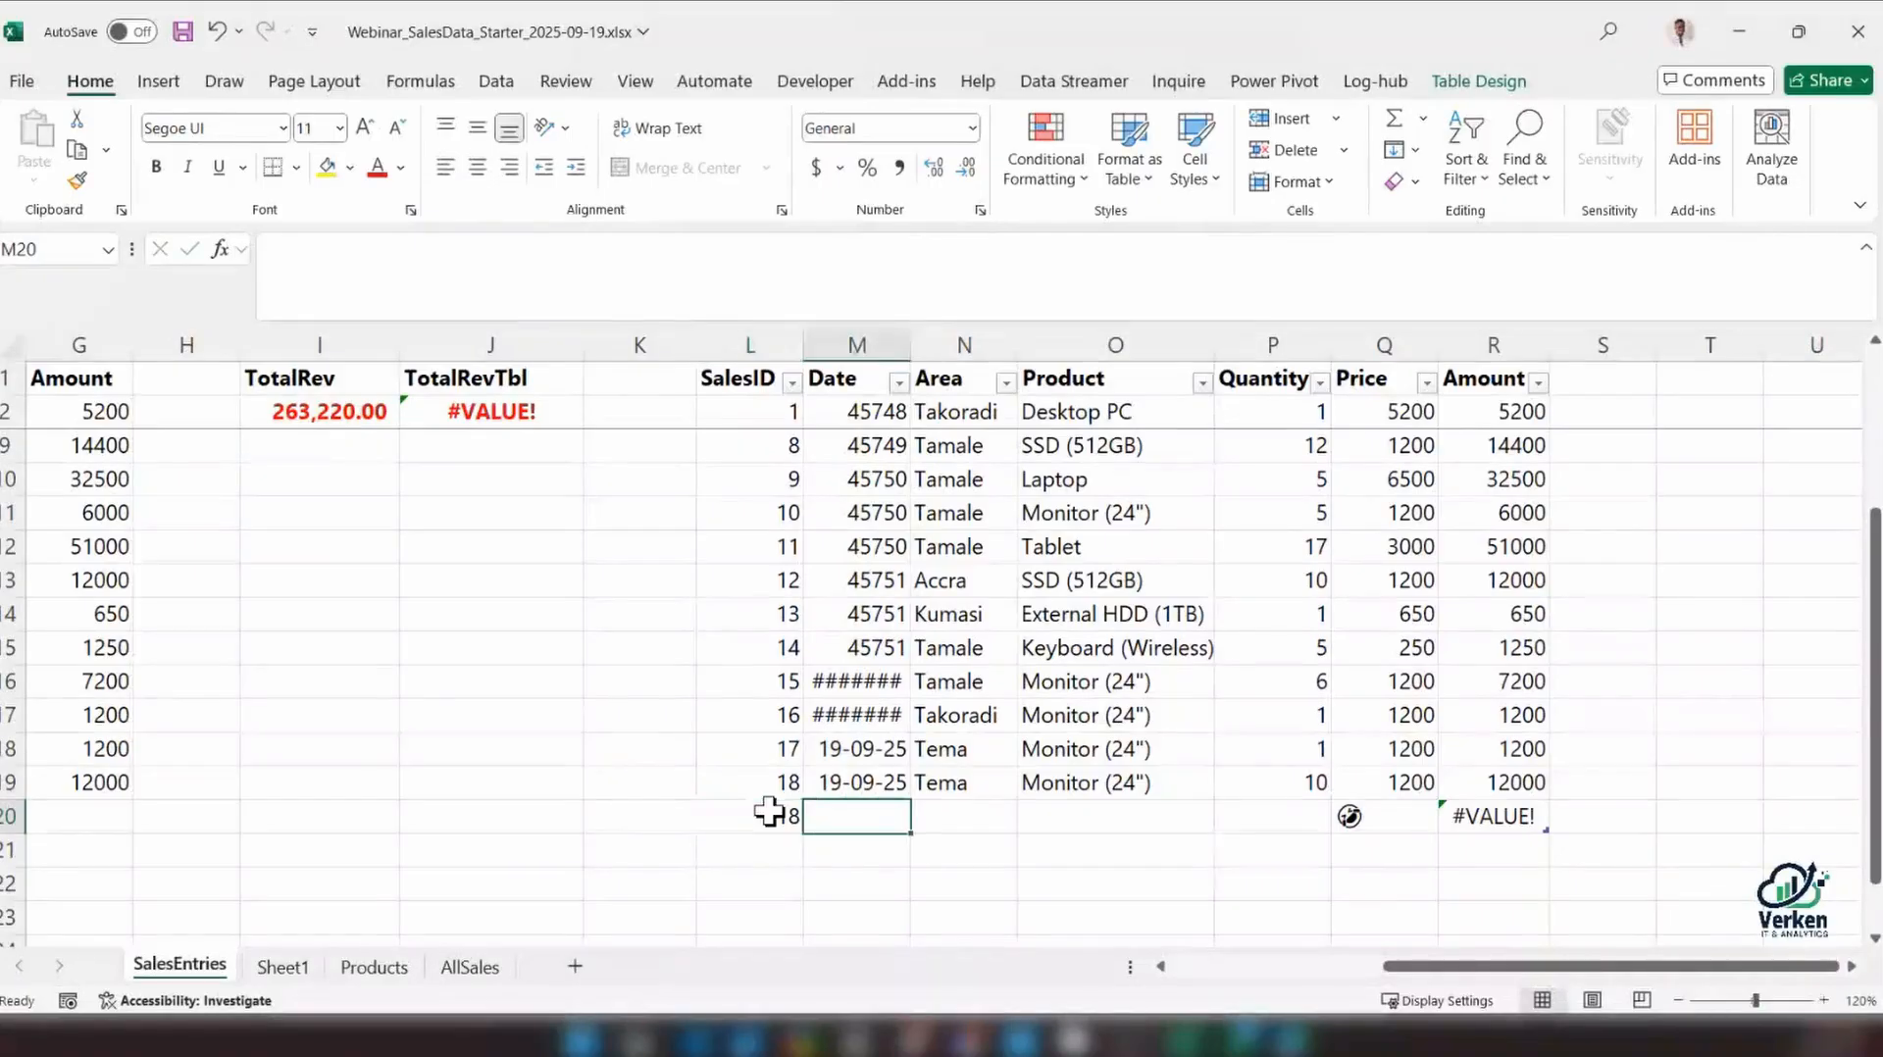
left_click(768, 810)
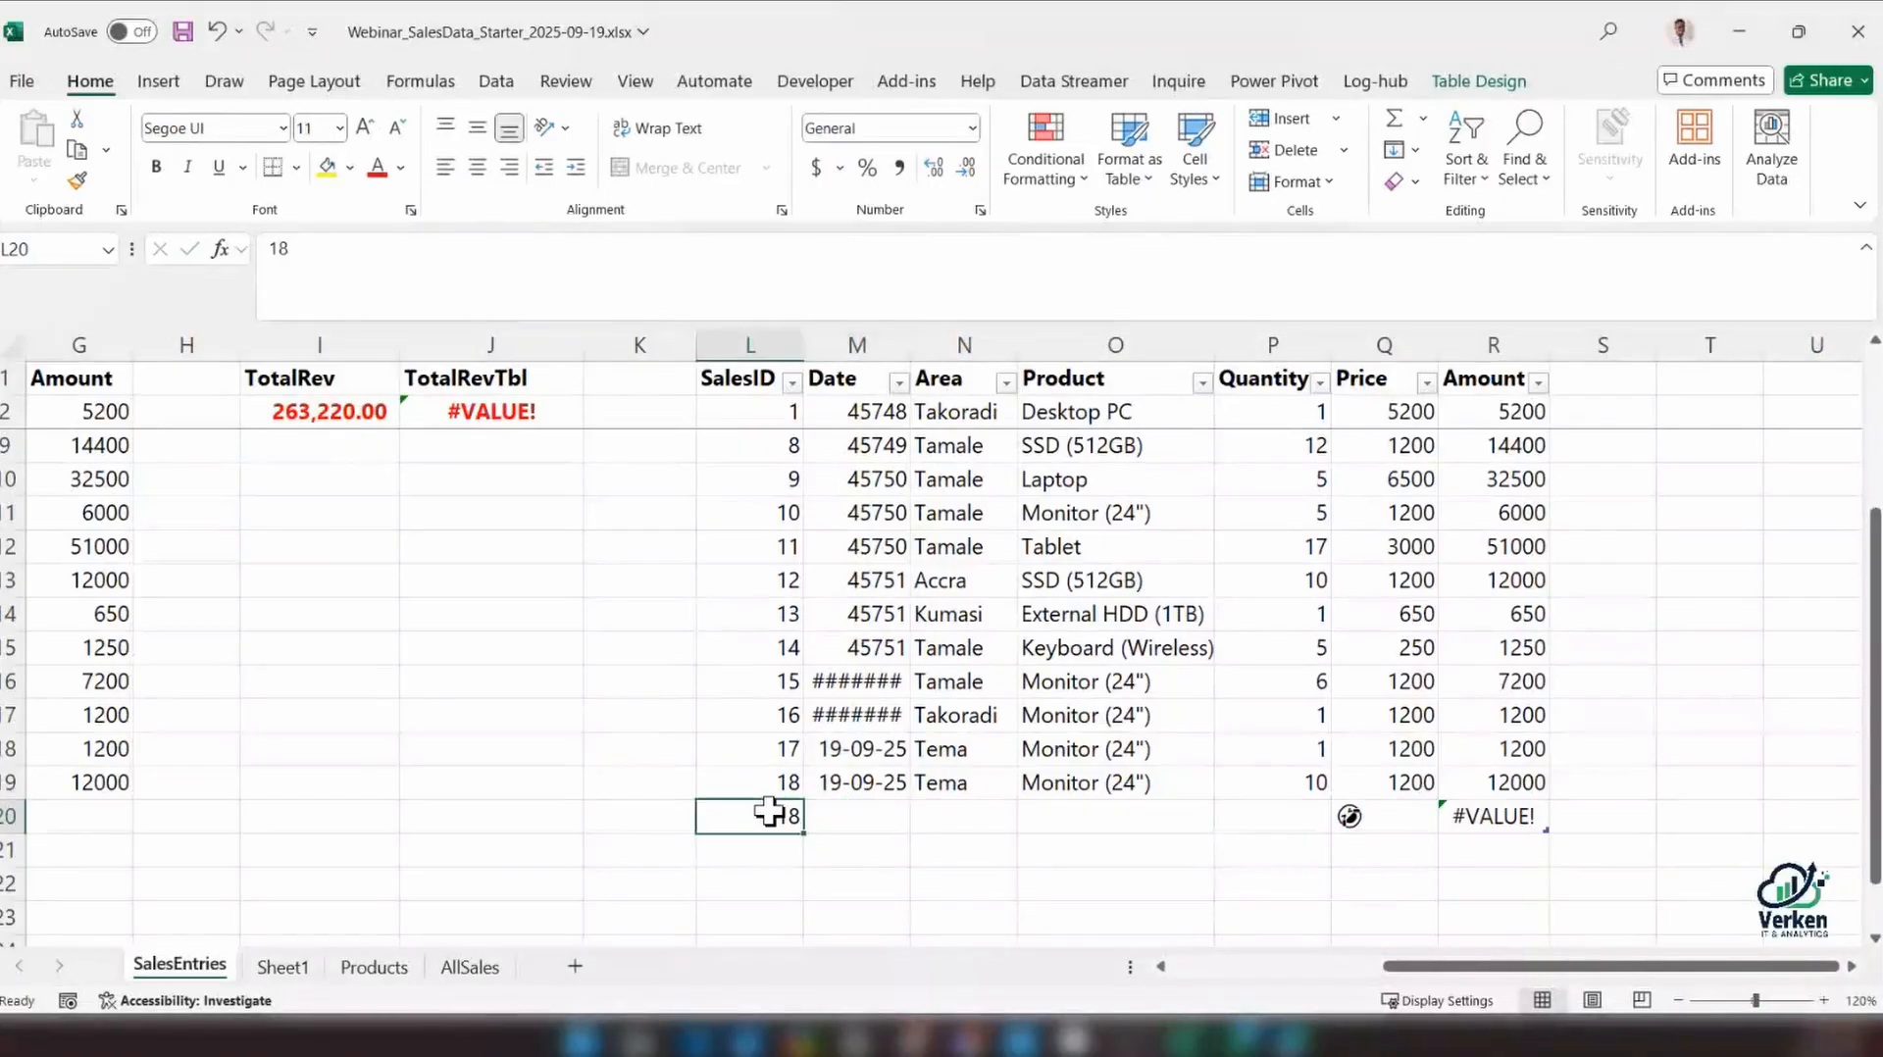
type("19")
key("Tab")
key("ctrl")
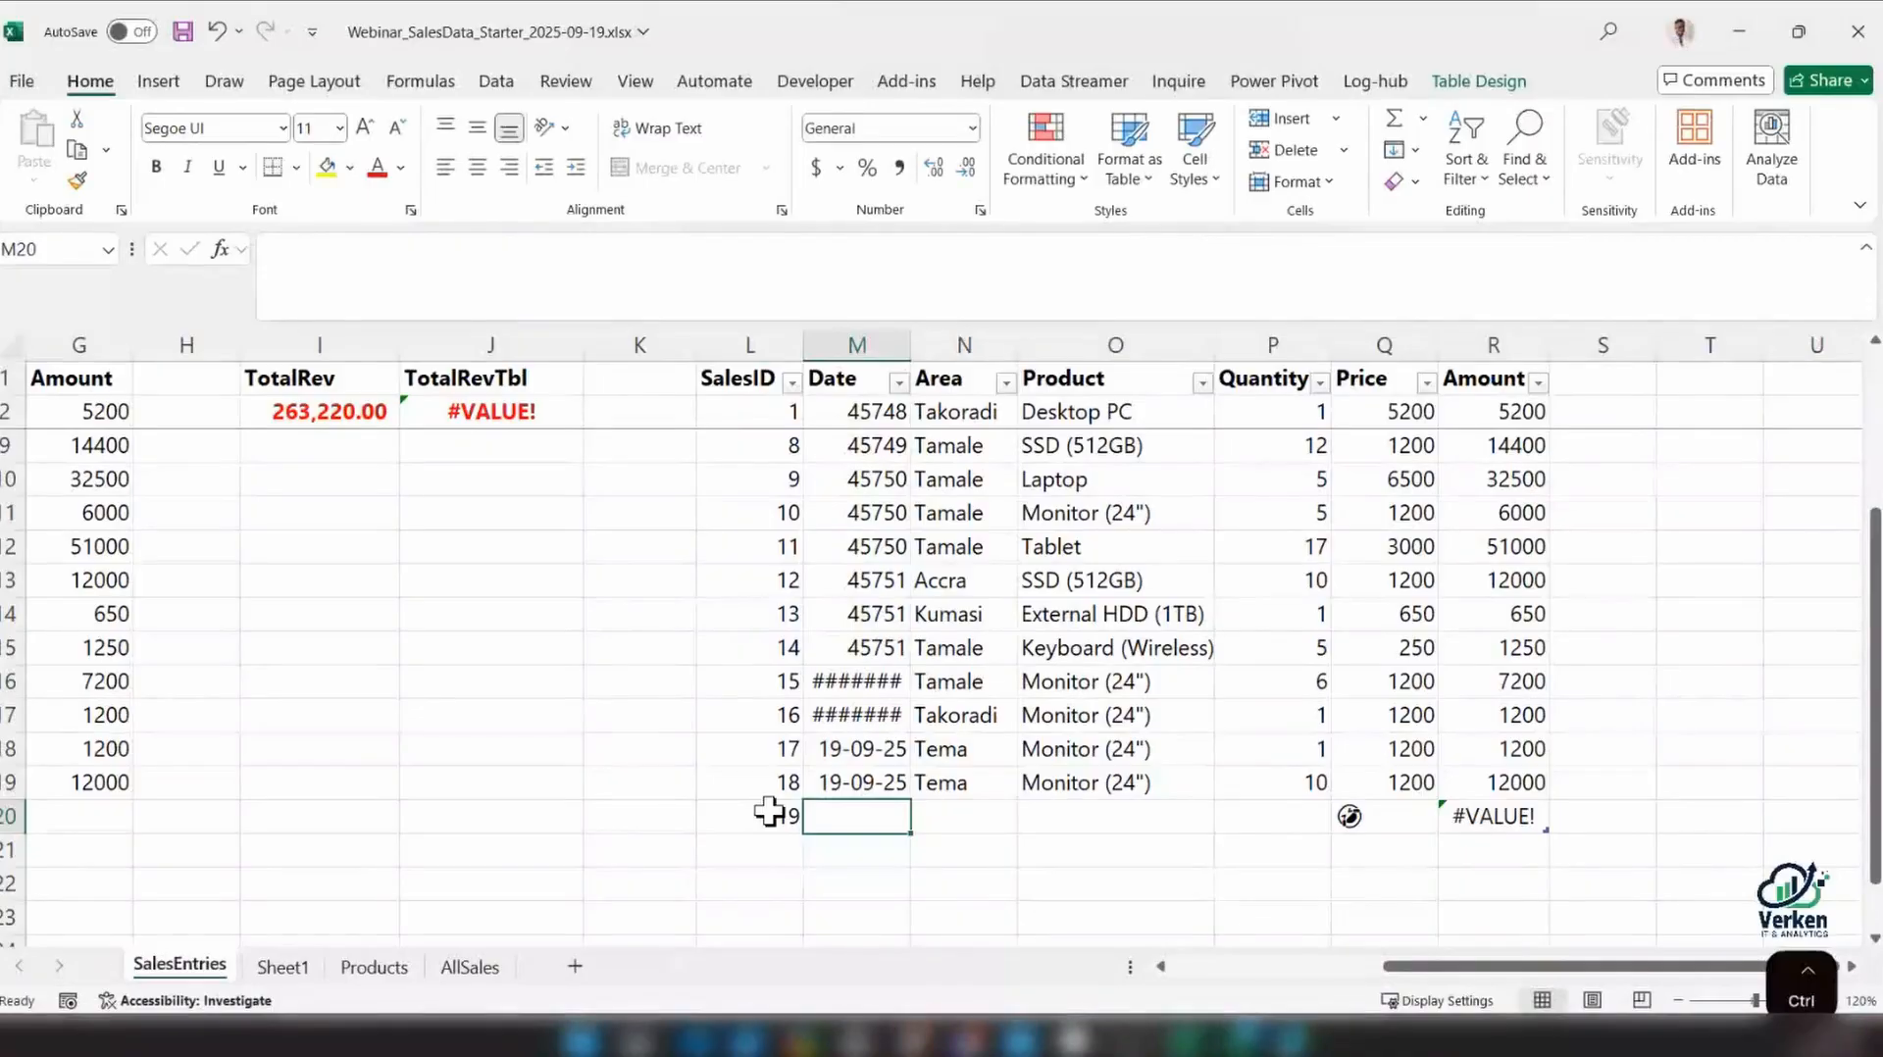
key("ctrl+semicolon")
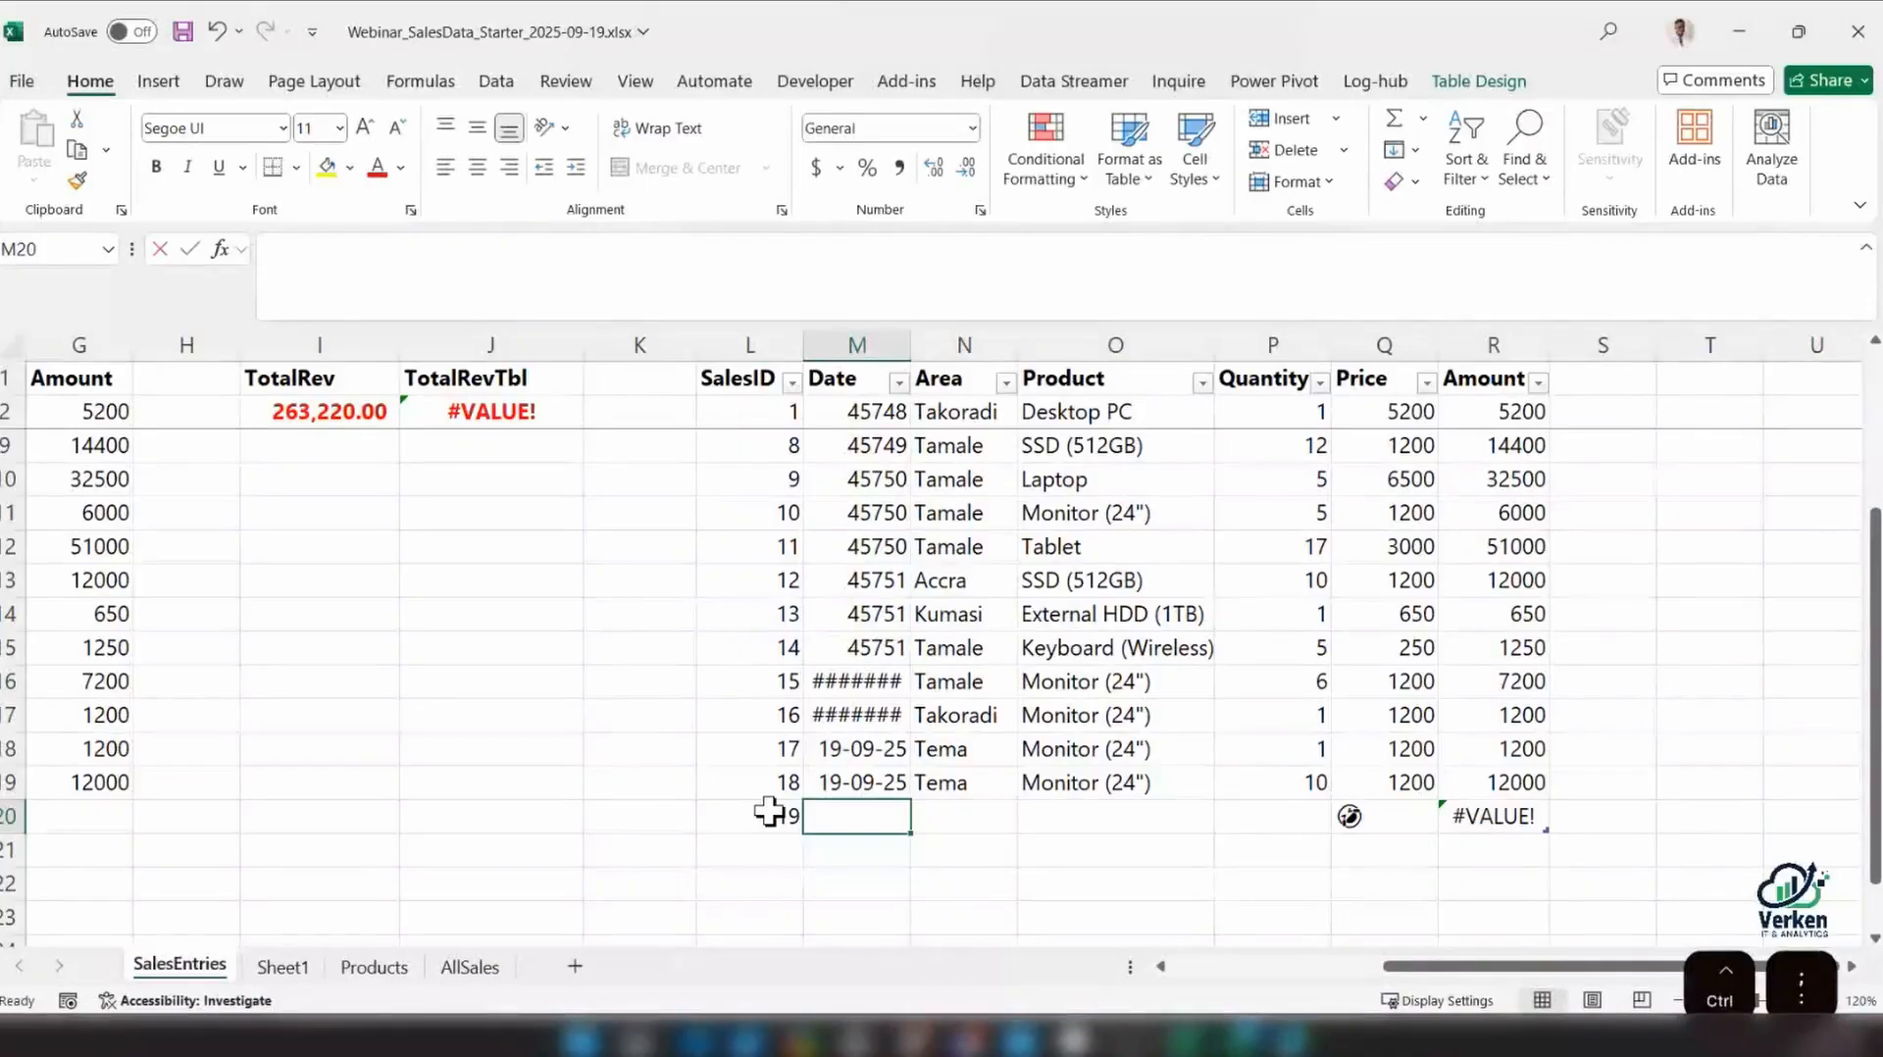
key("Tab")
Enter Kumasi as the area and Laptop as the product for the new record
type("Kumasi")
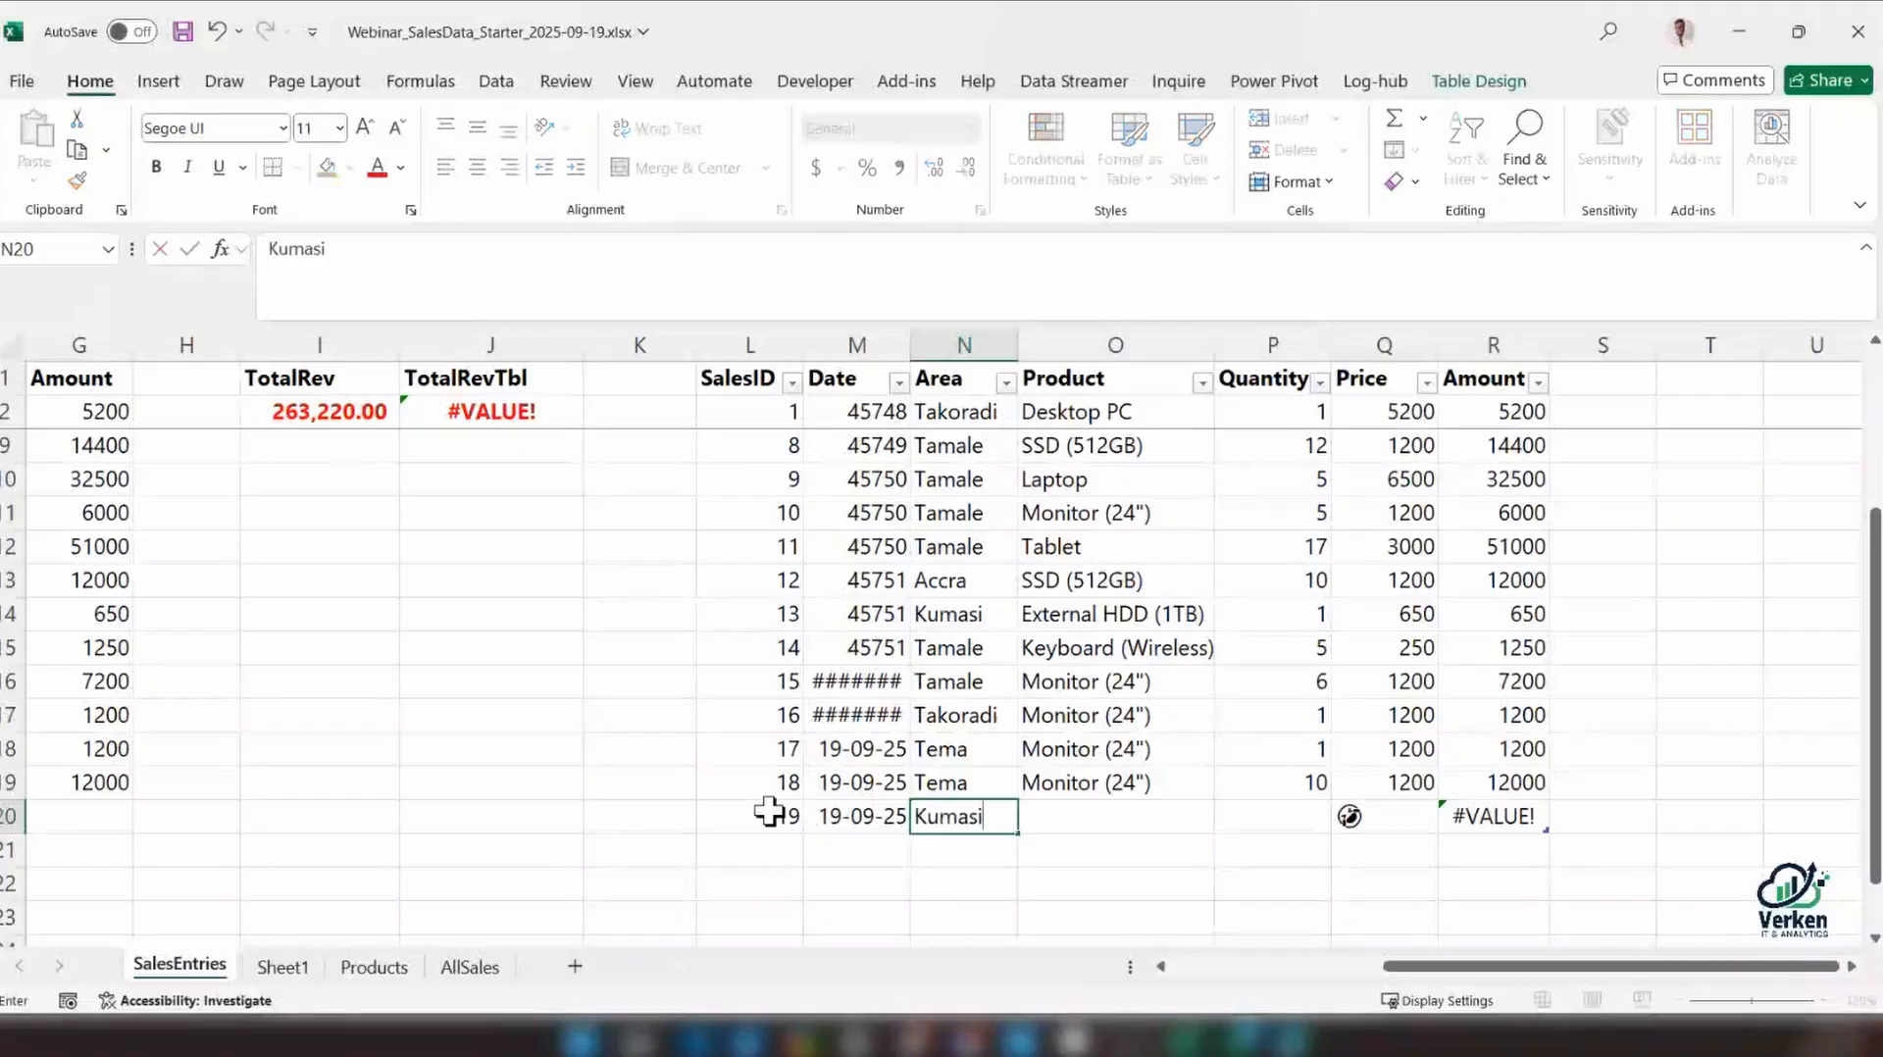
key("Tab")
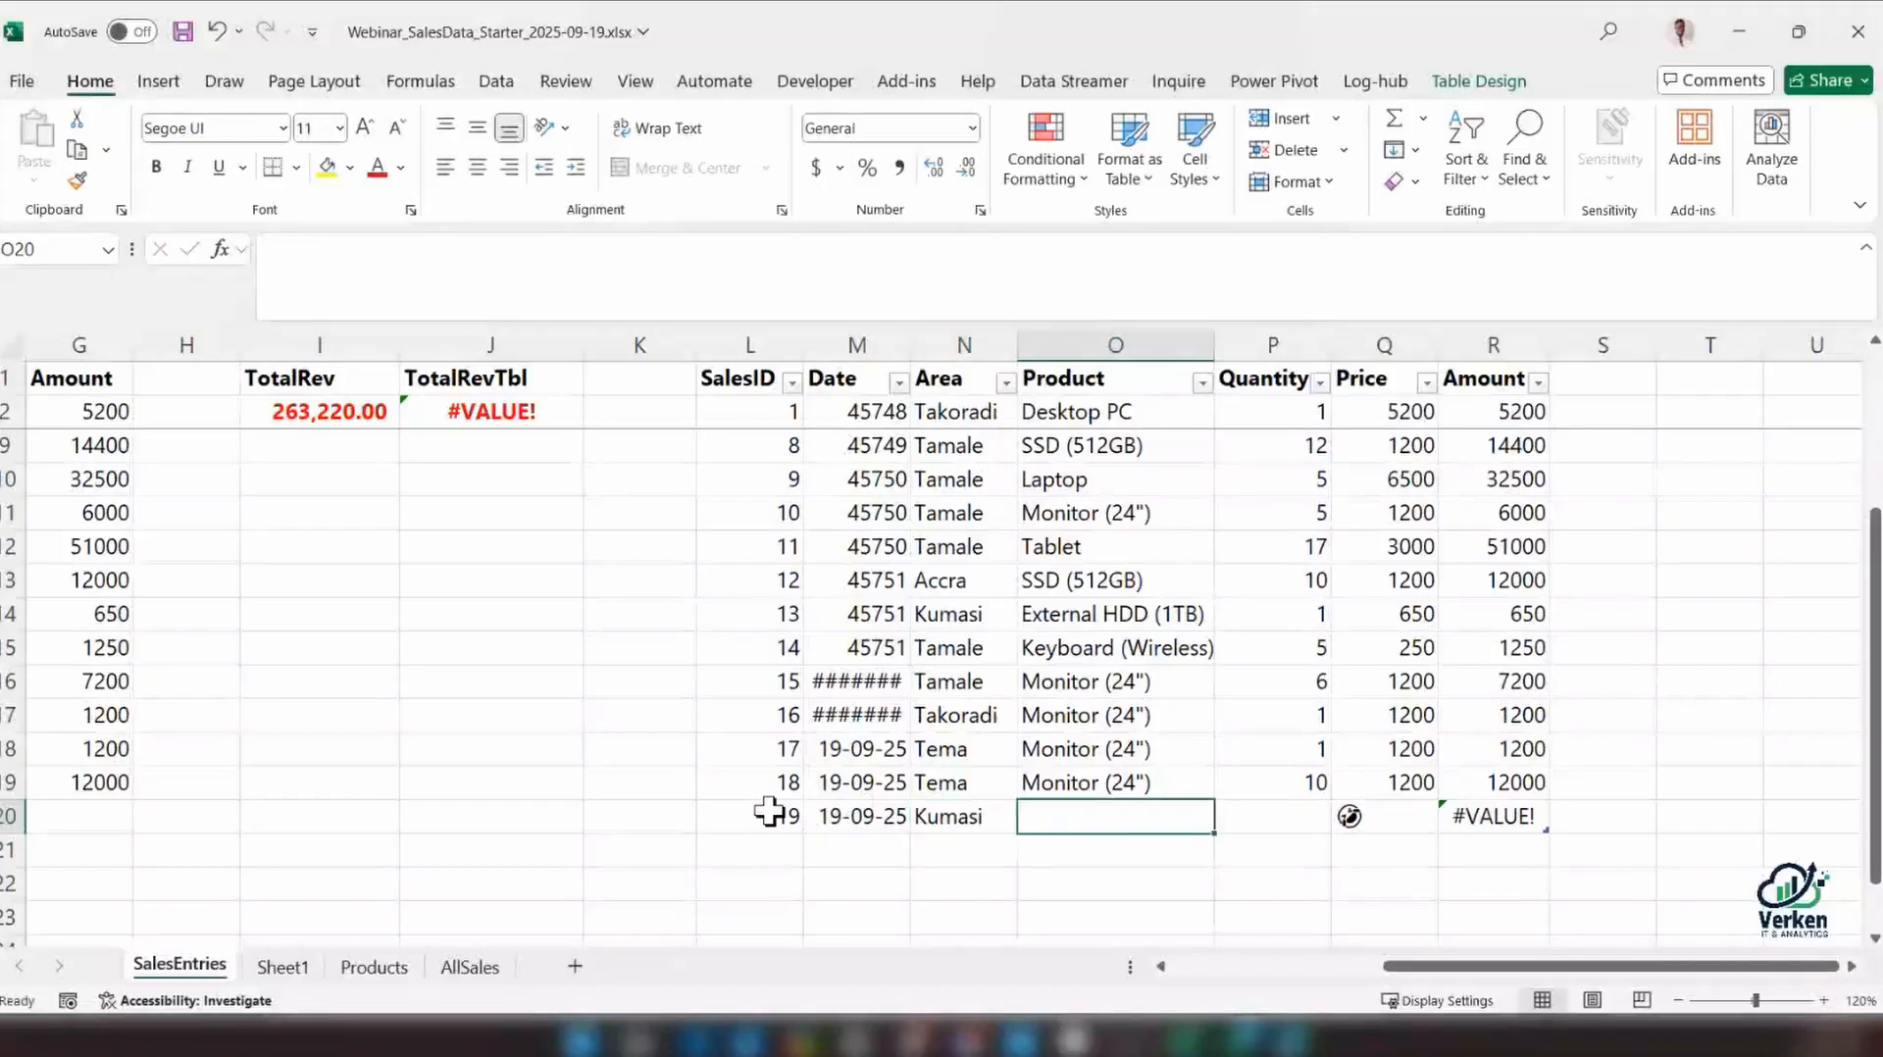
type("La")
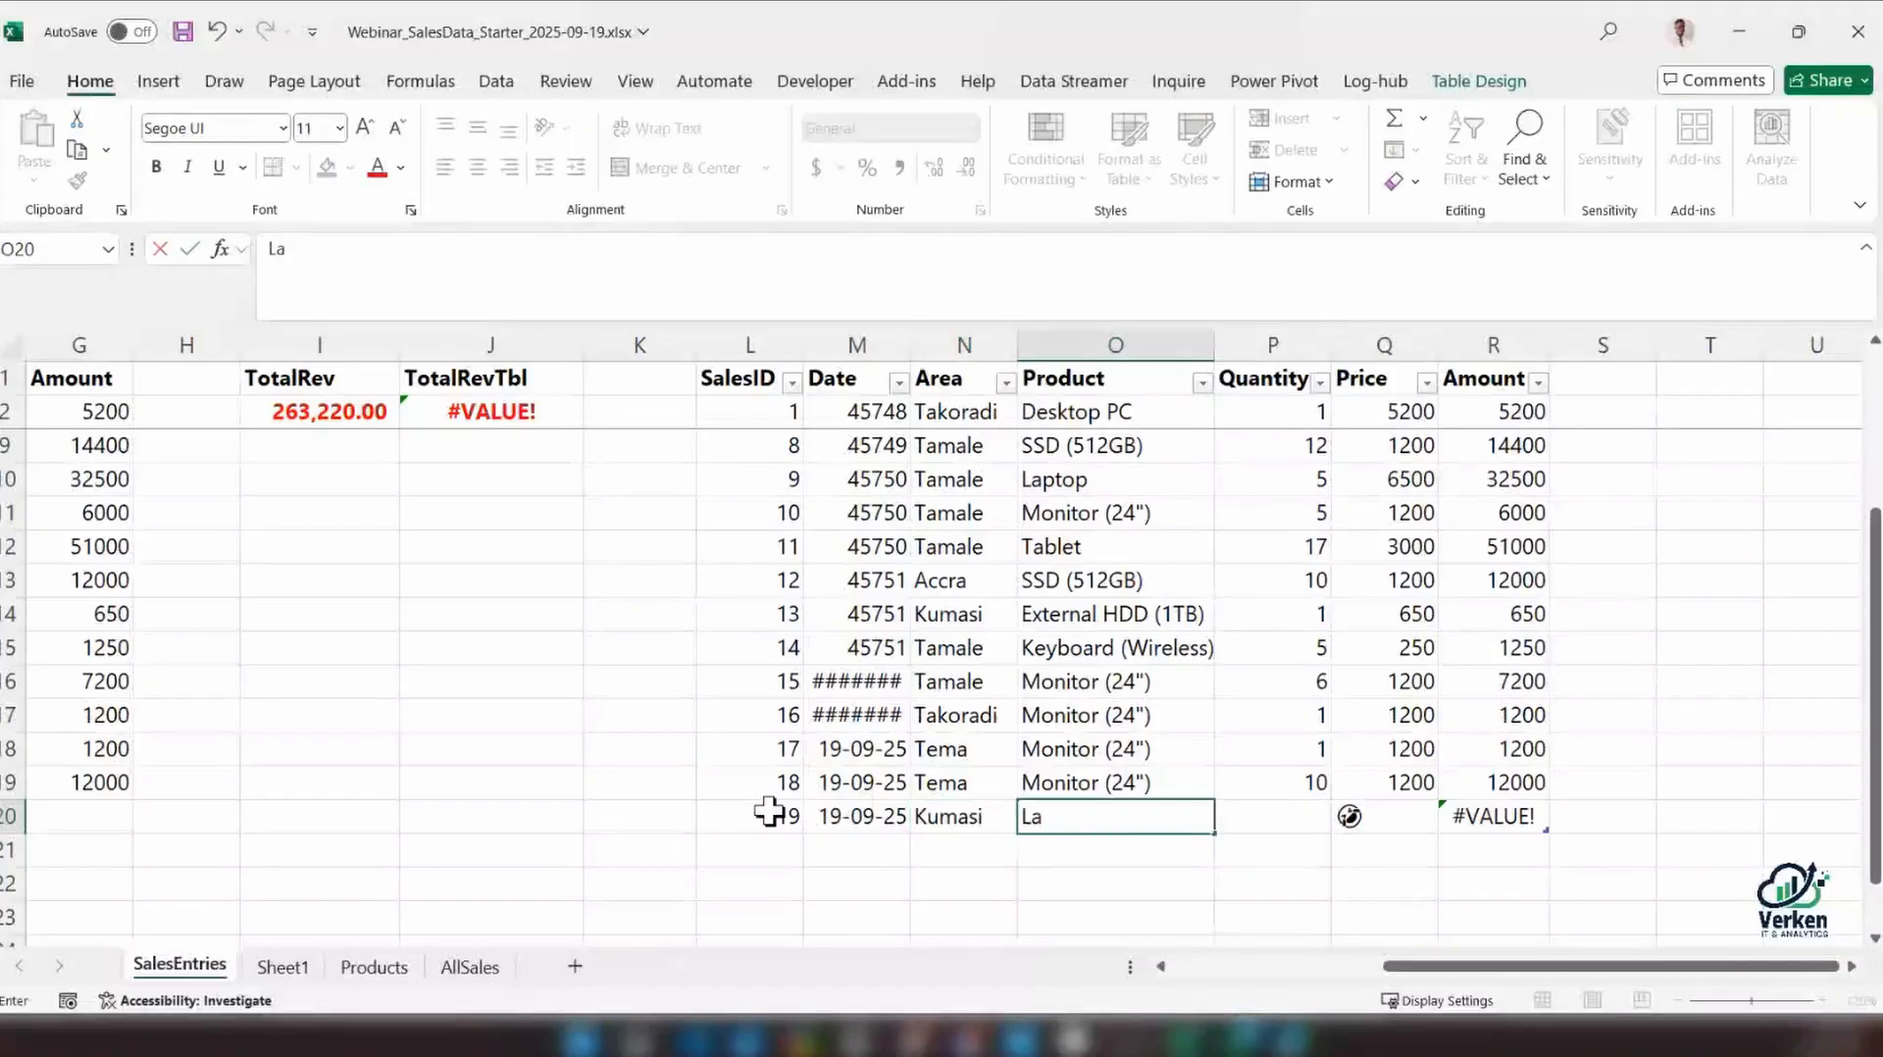
type("ptop")
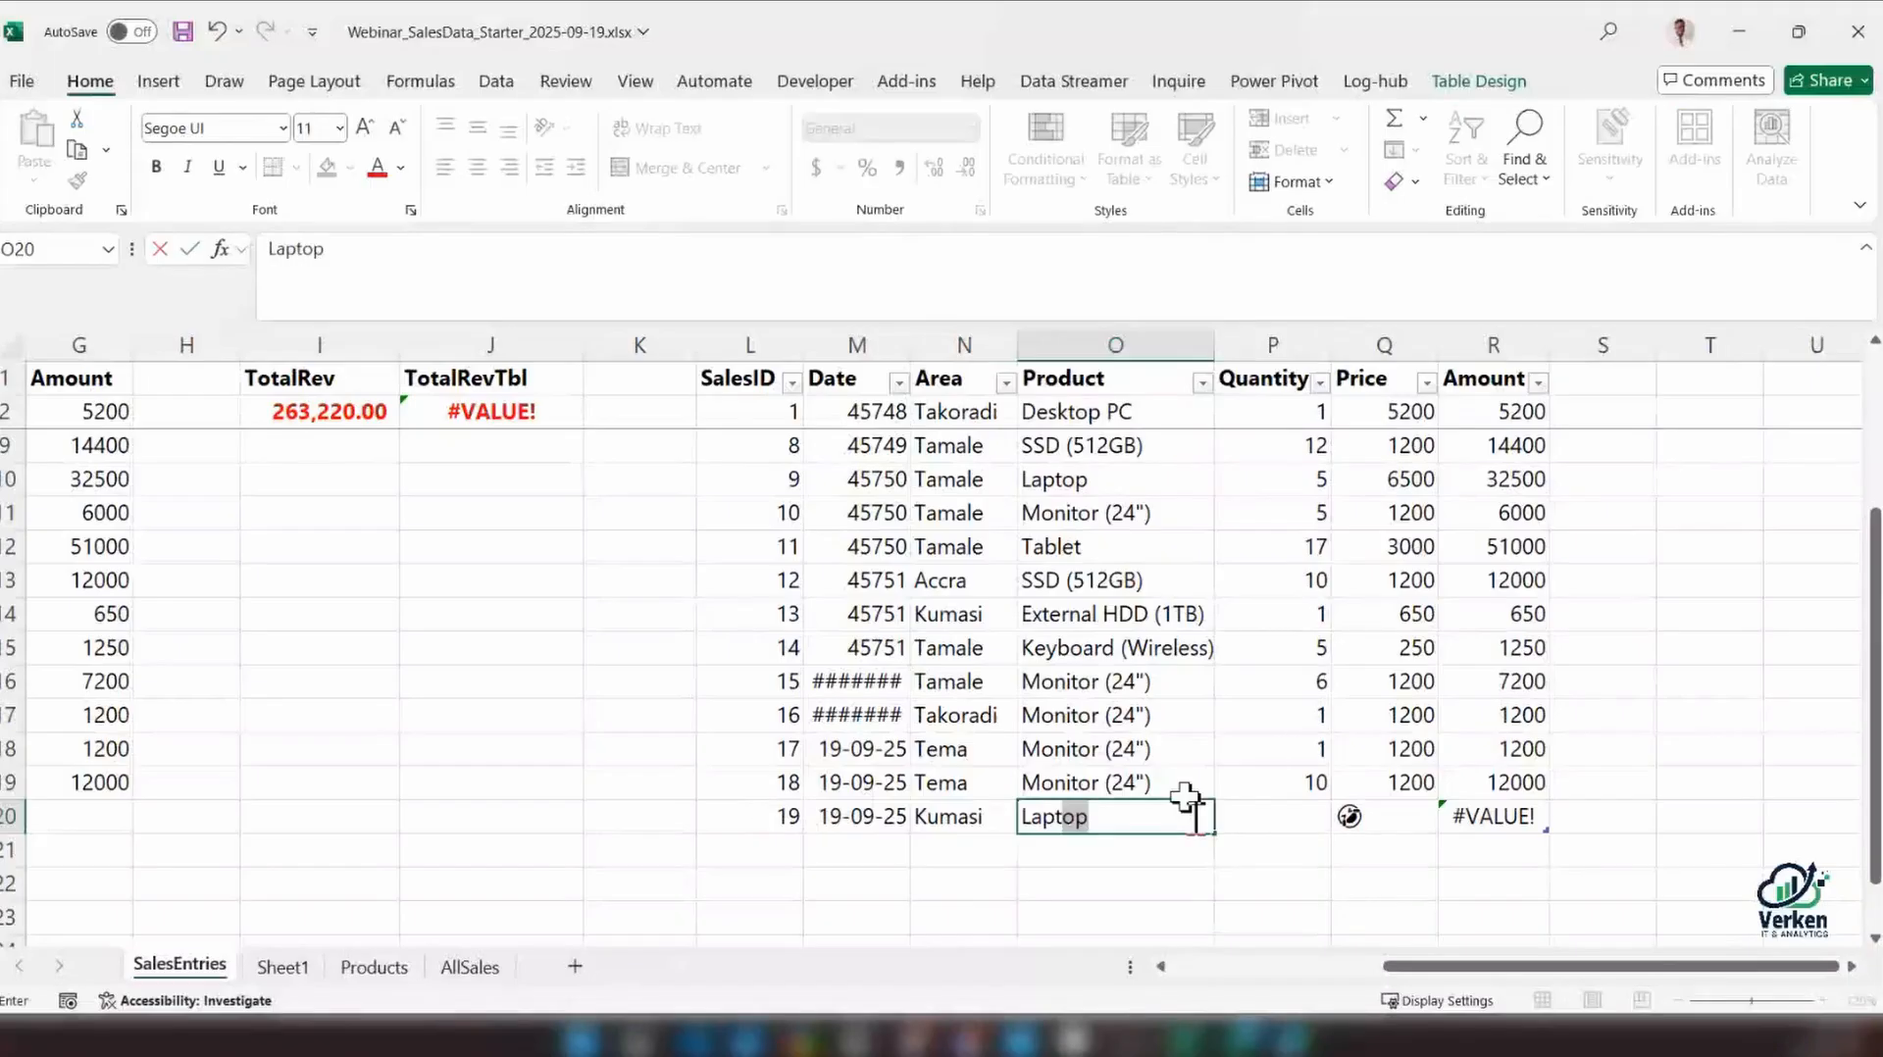
key("Tab")
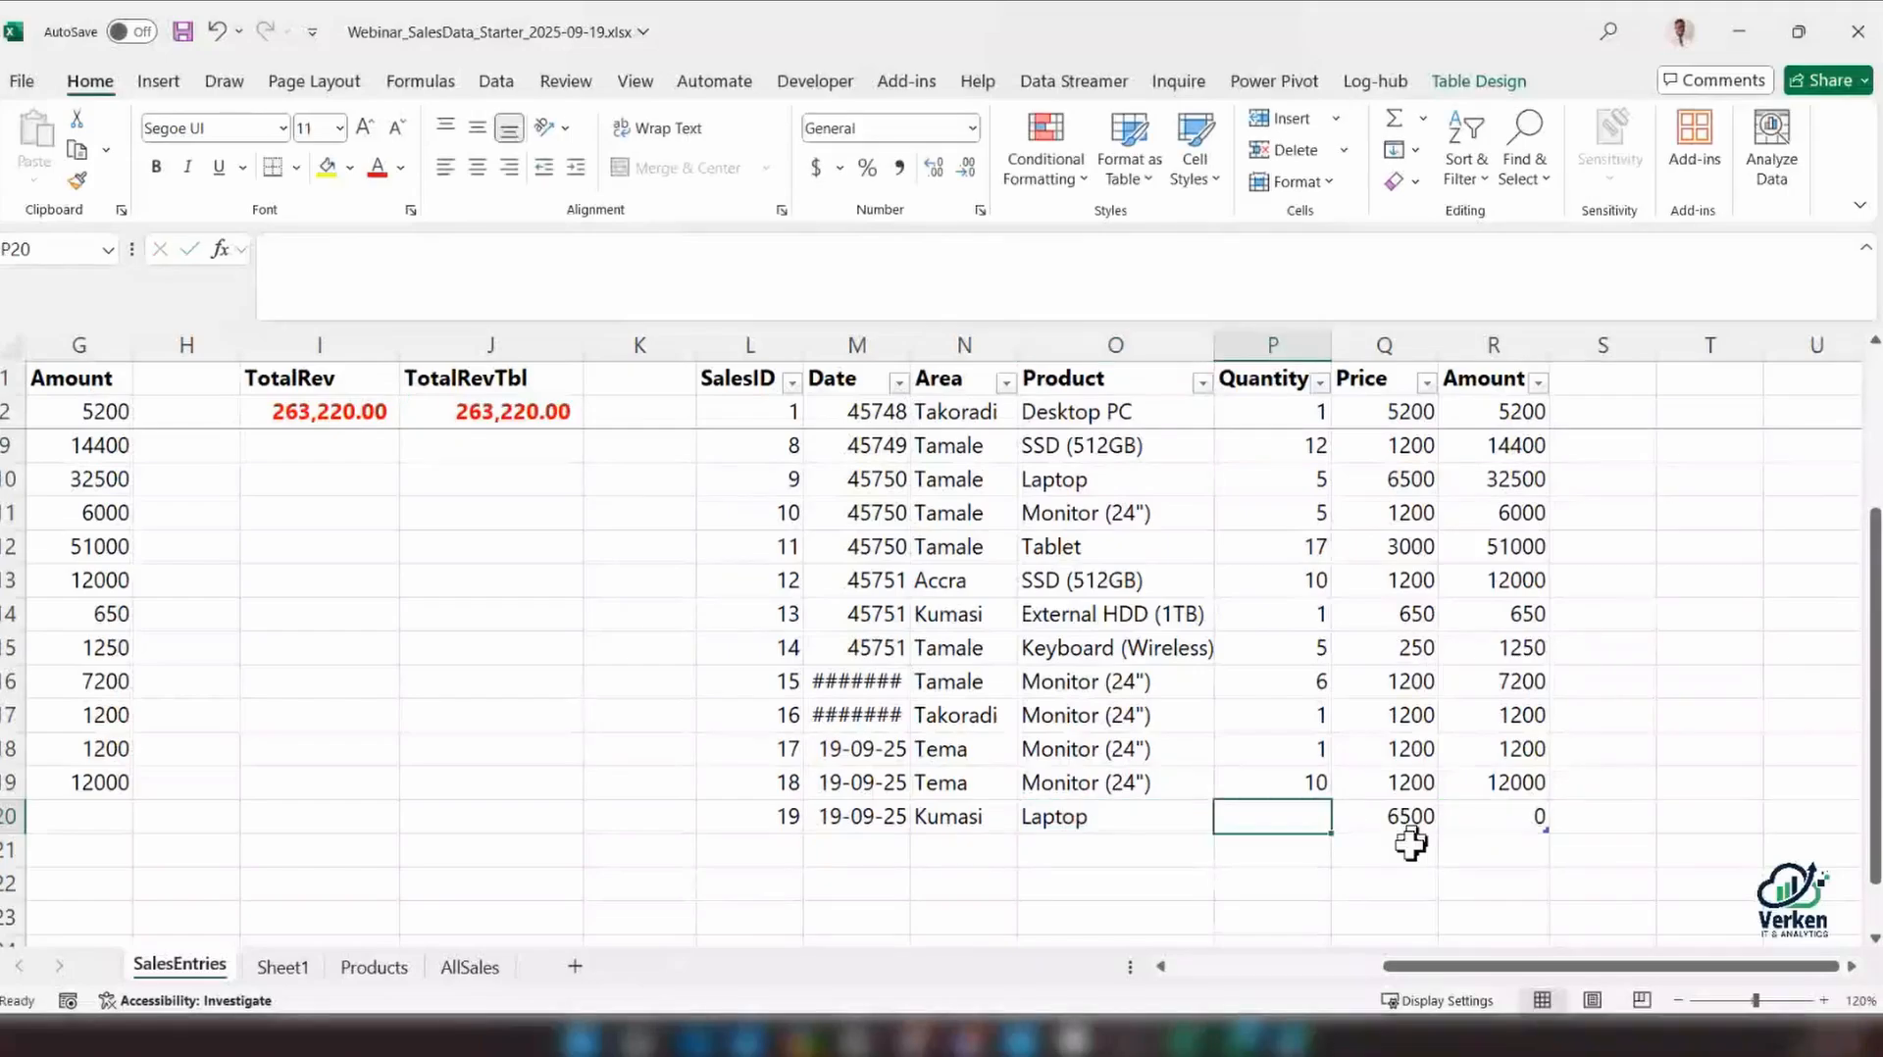
Set the new record's quantity to 2, and check its Amount formula and the TotalRevTbl formula
left_click(1408, 824)
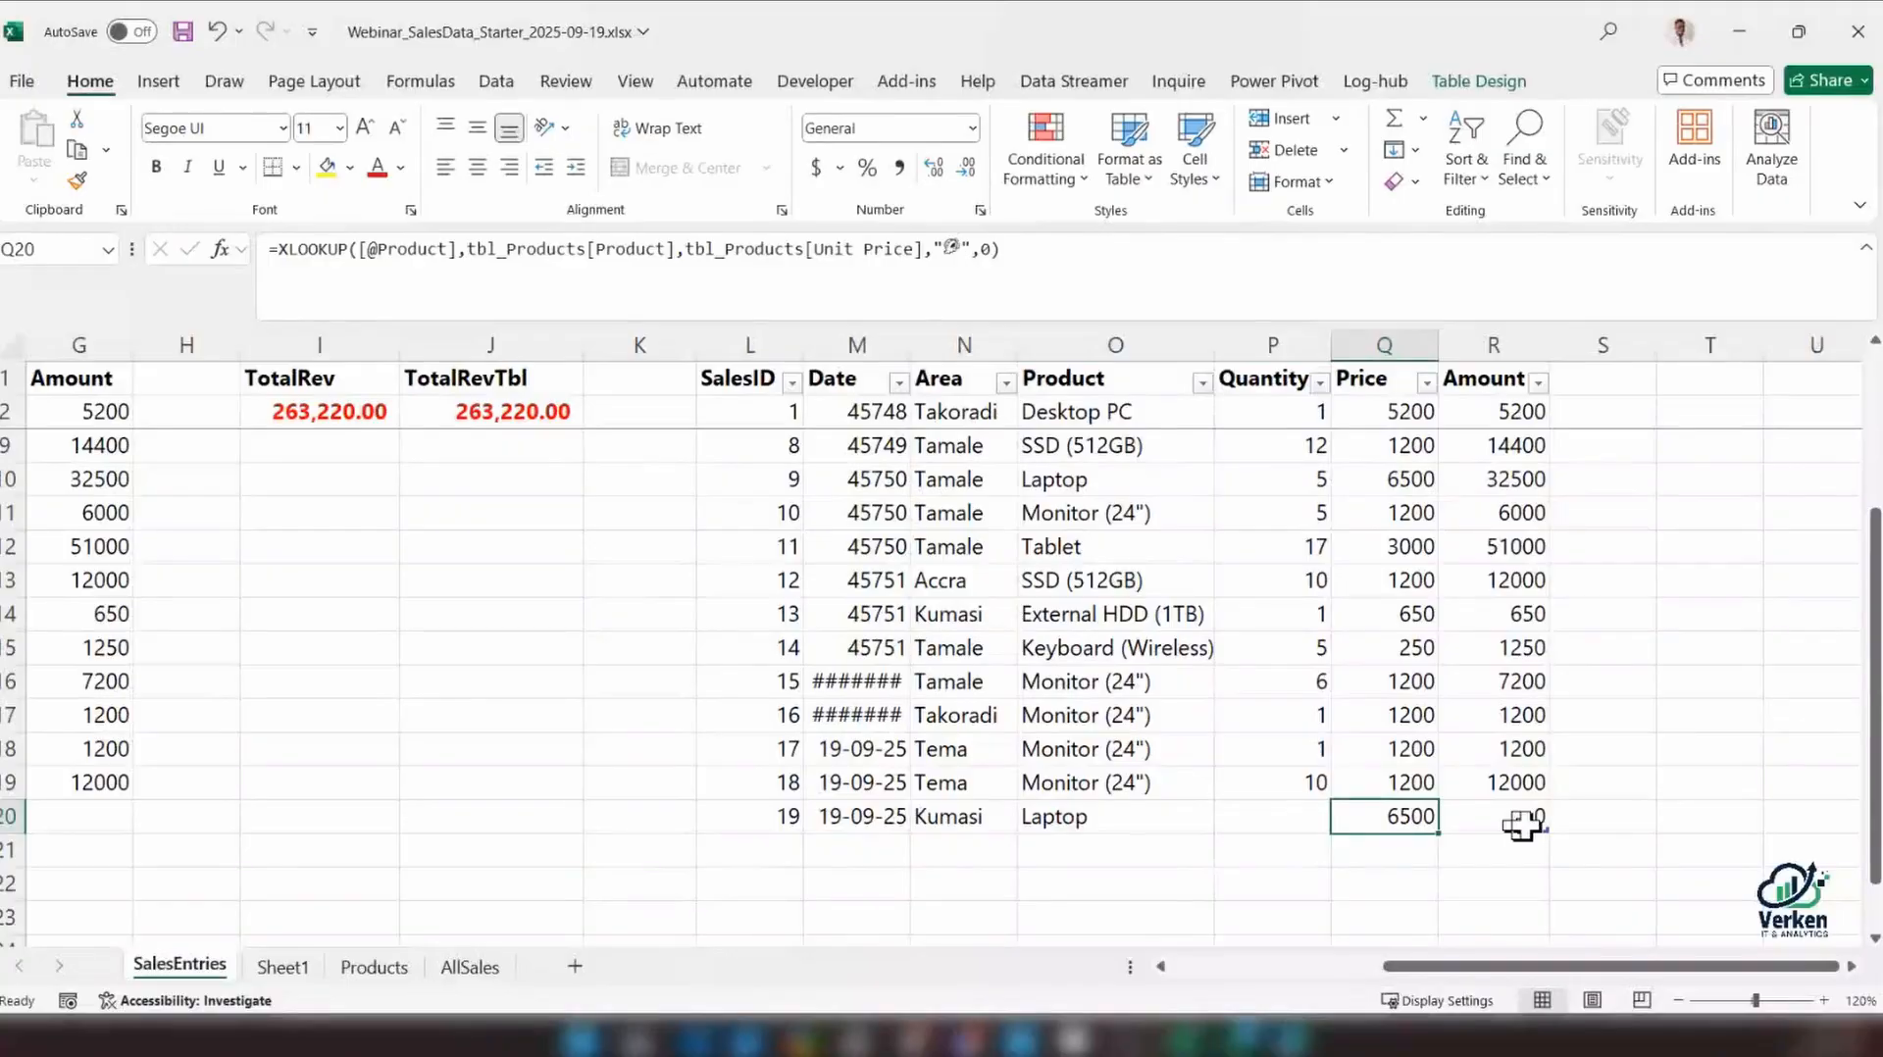
key("Left")
type("2")
key("Return")
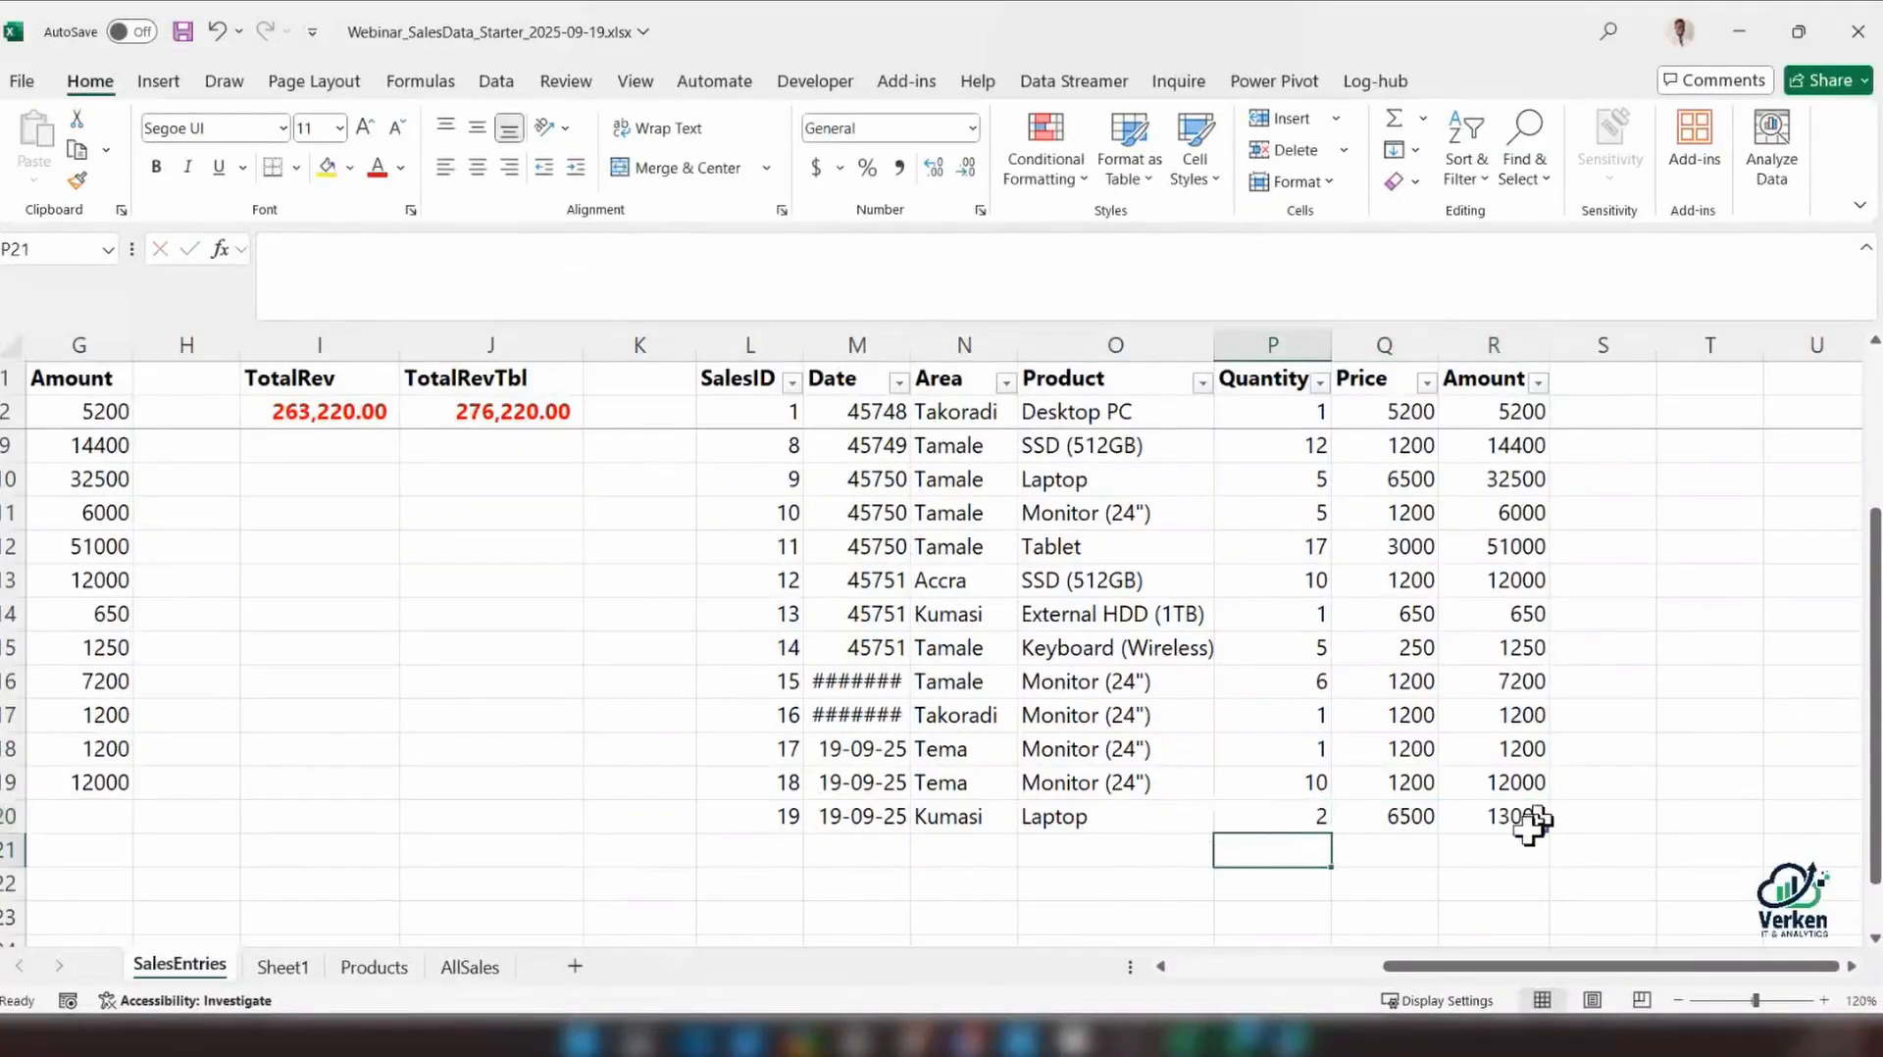
left_click(1531, 824)
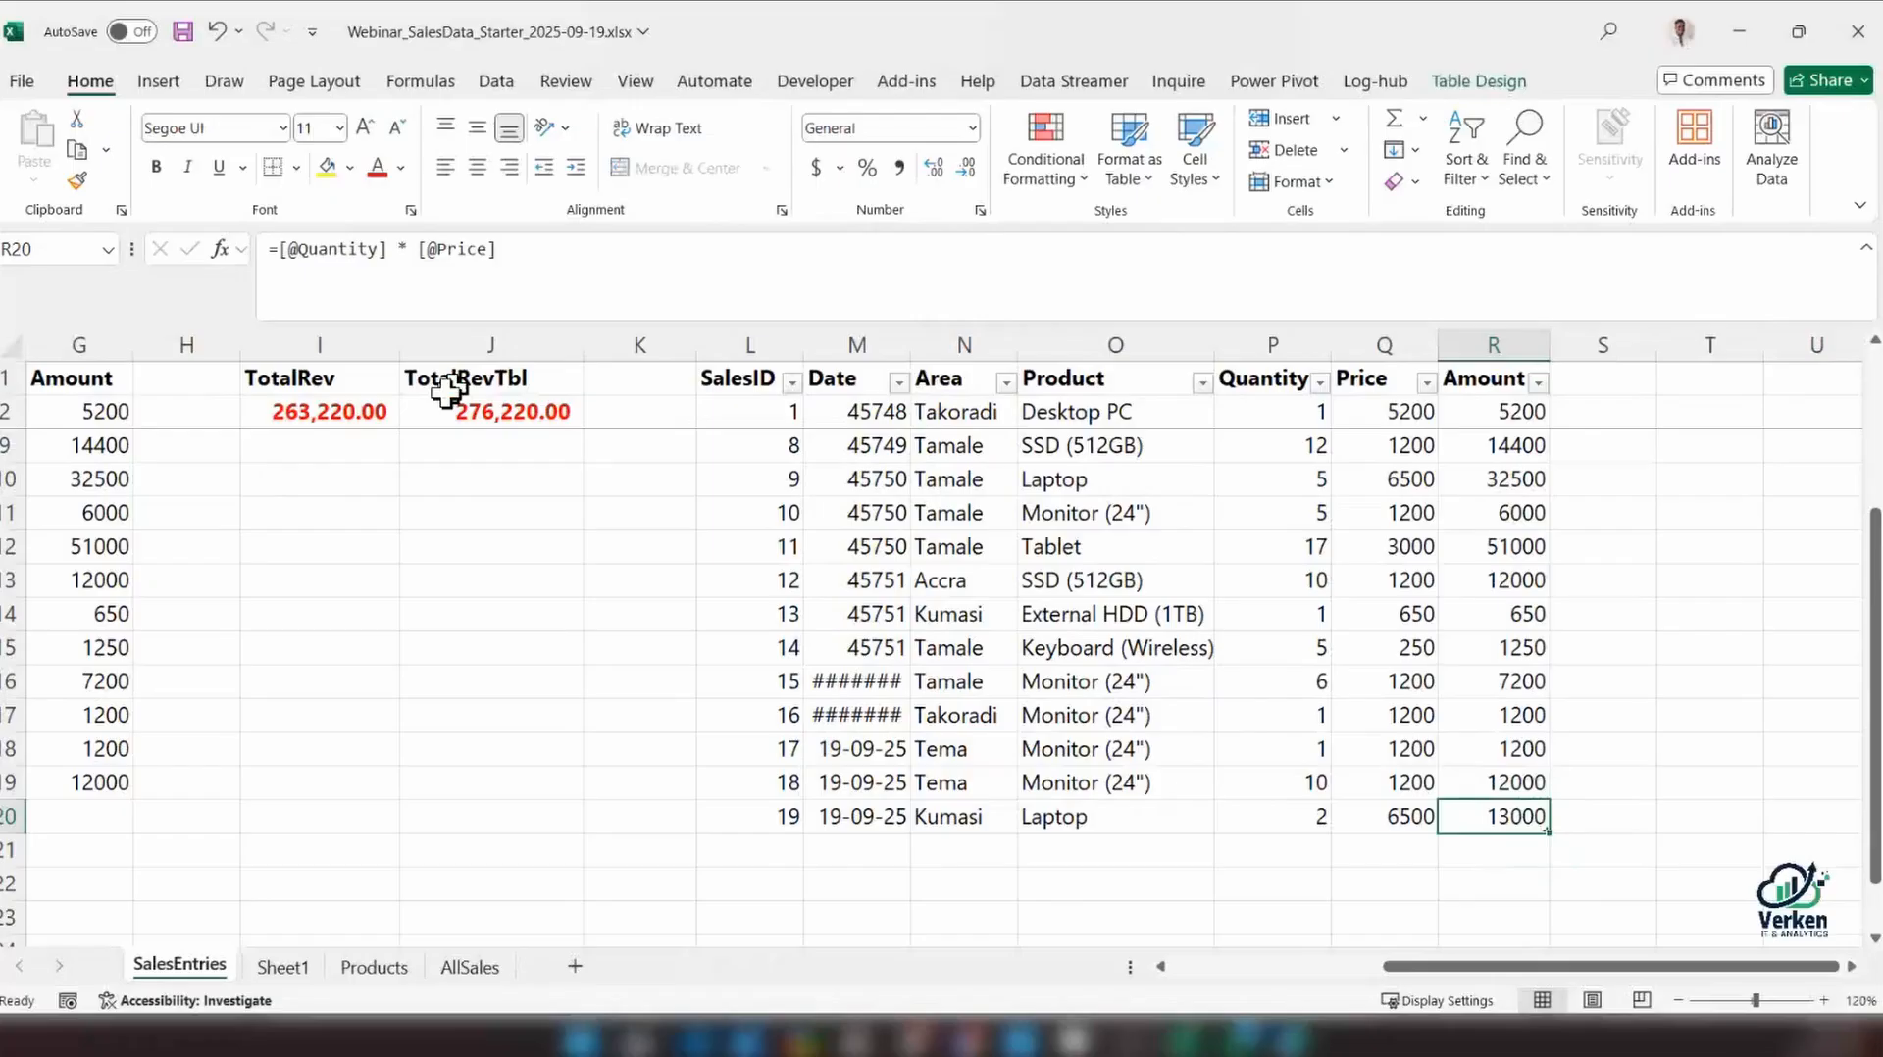
left_click(438, 402)
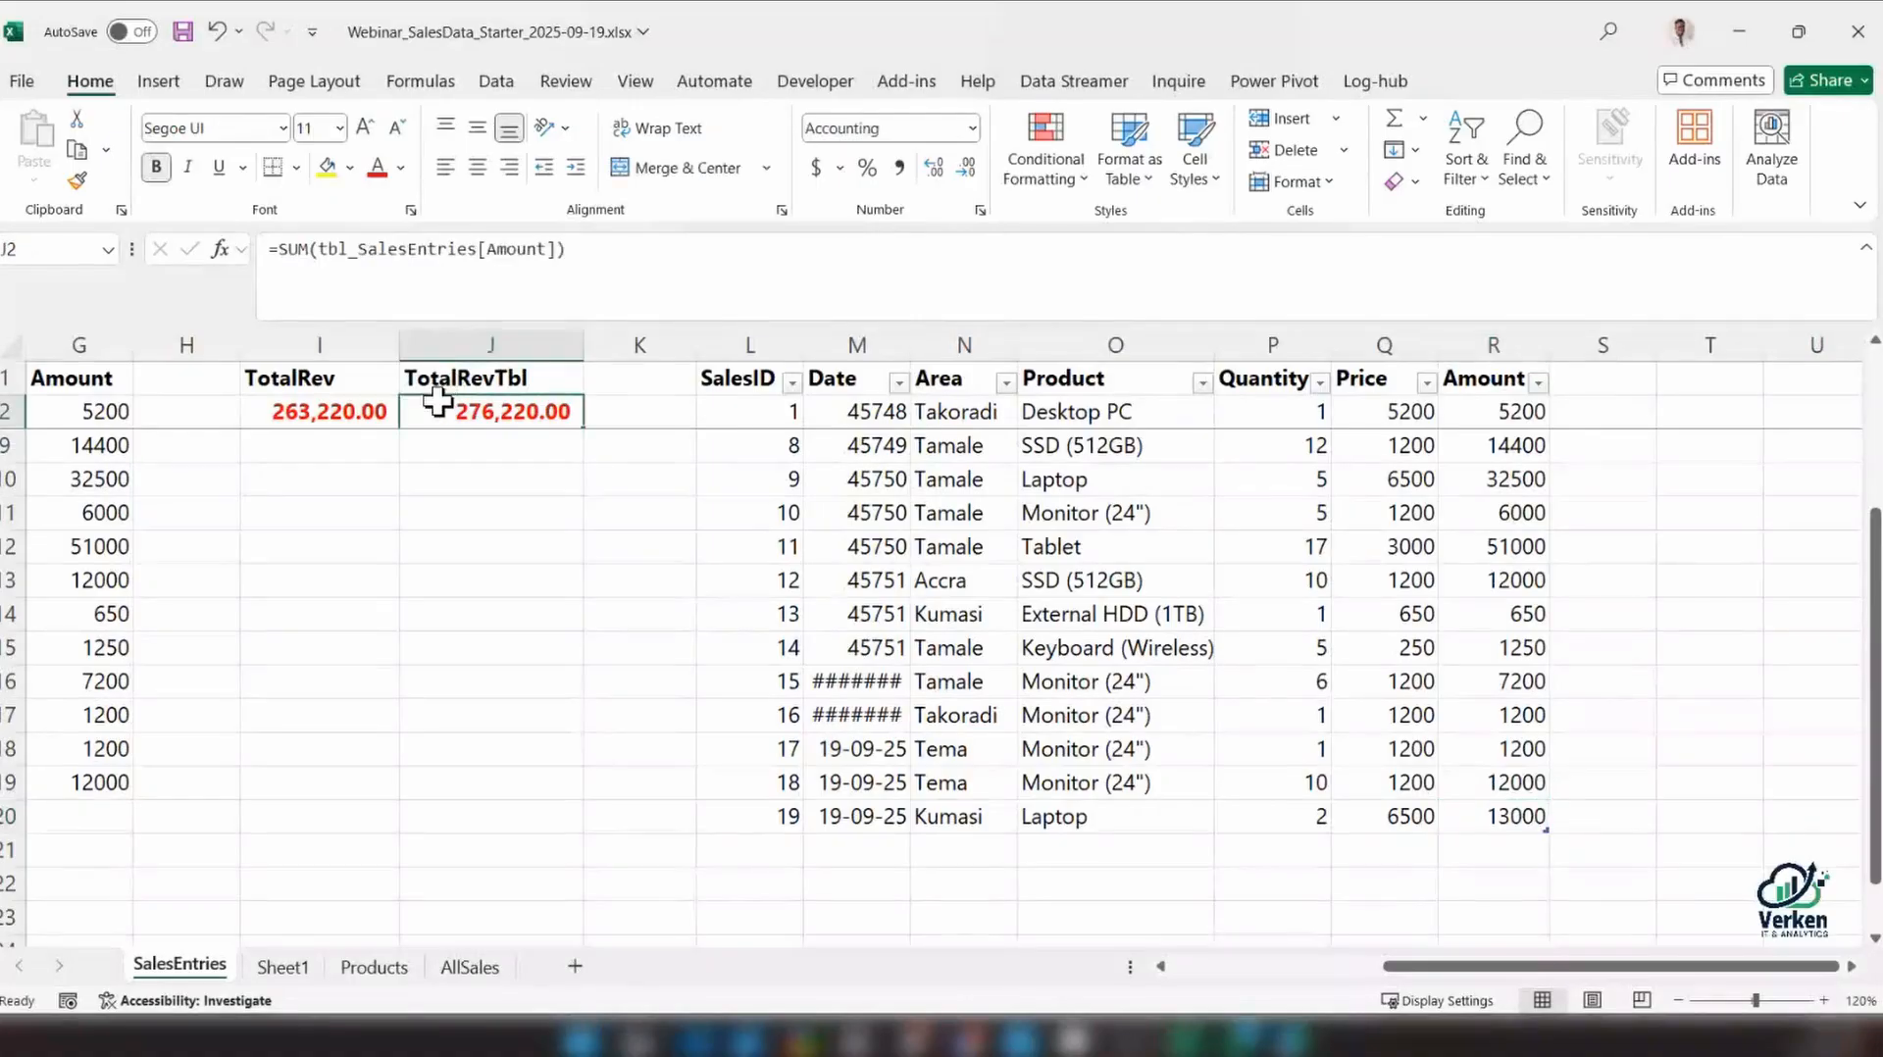
Widen the sales table's Date column and format all its values as dd-mm-yy dates
left_click_drag(1422, 969, 1424, 974)
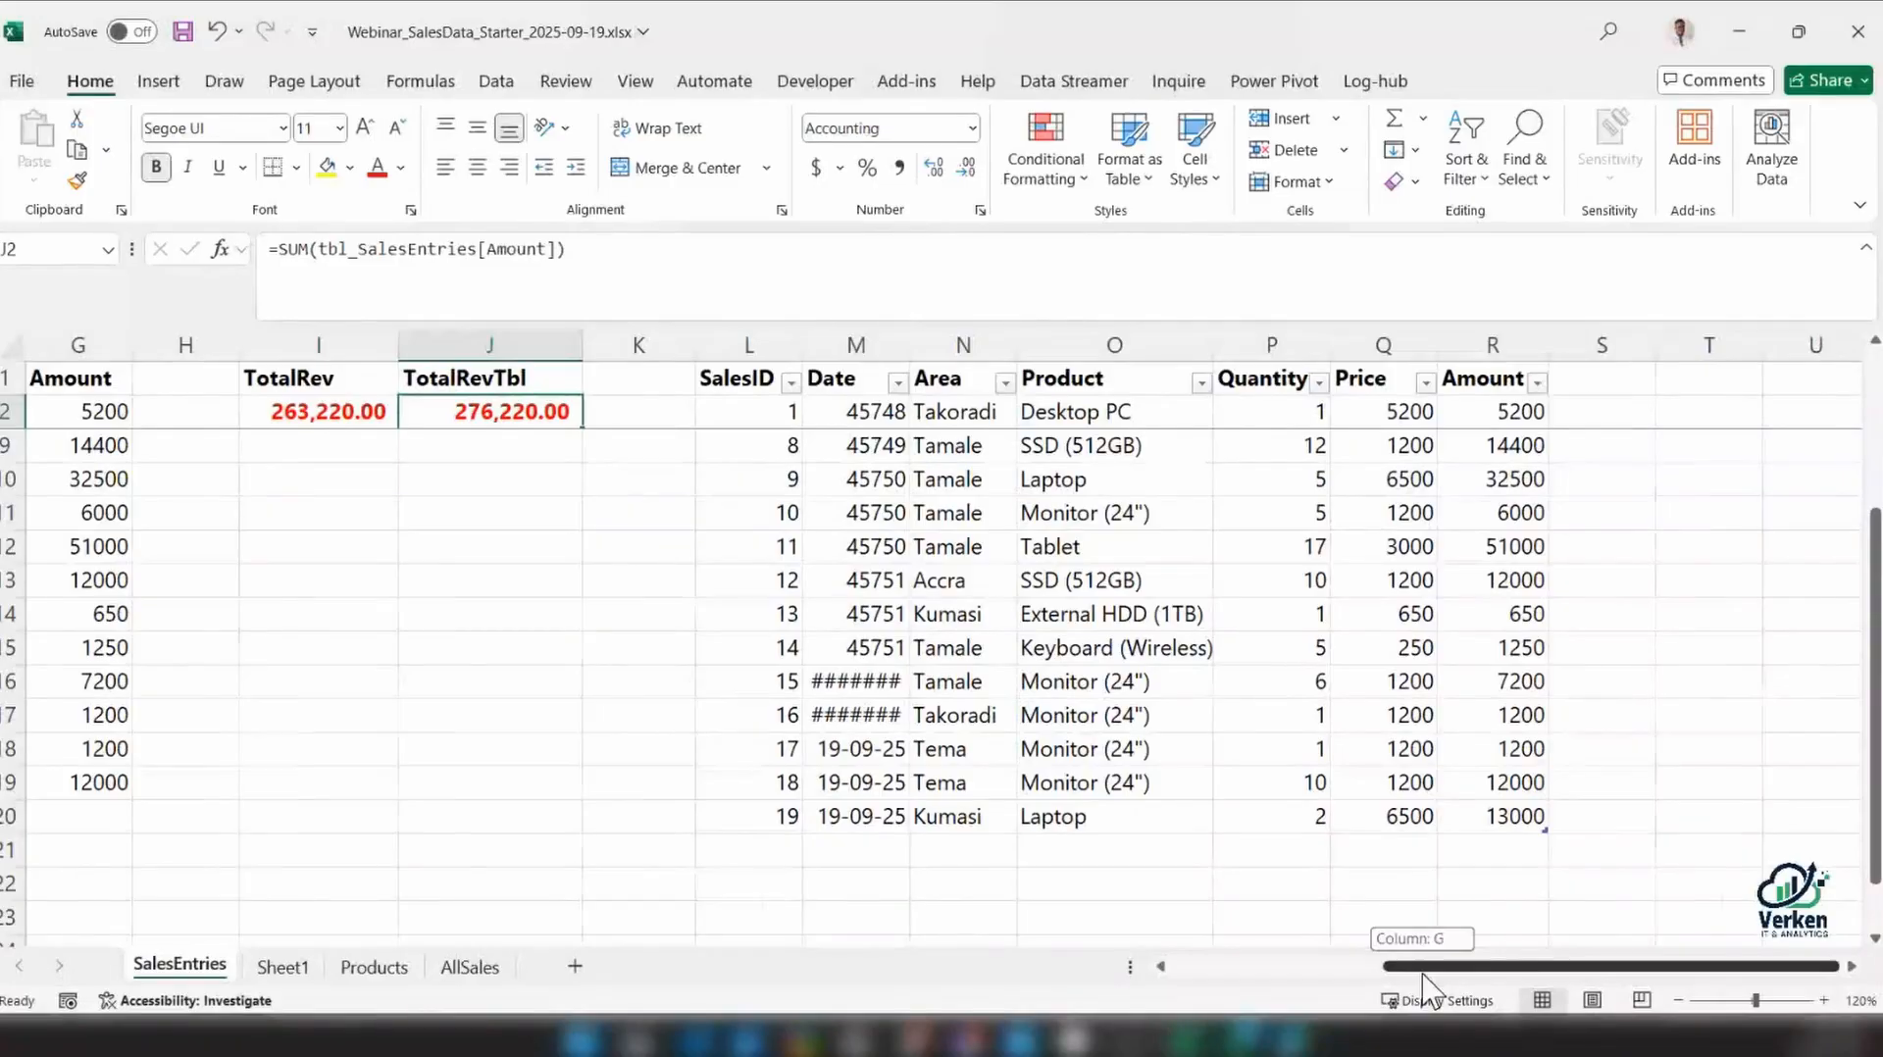
left_click_drag(1424, 974, 1405, 974)
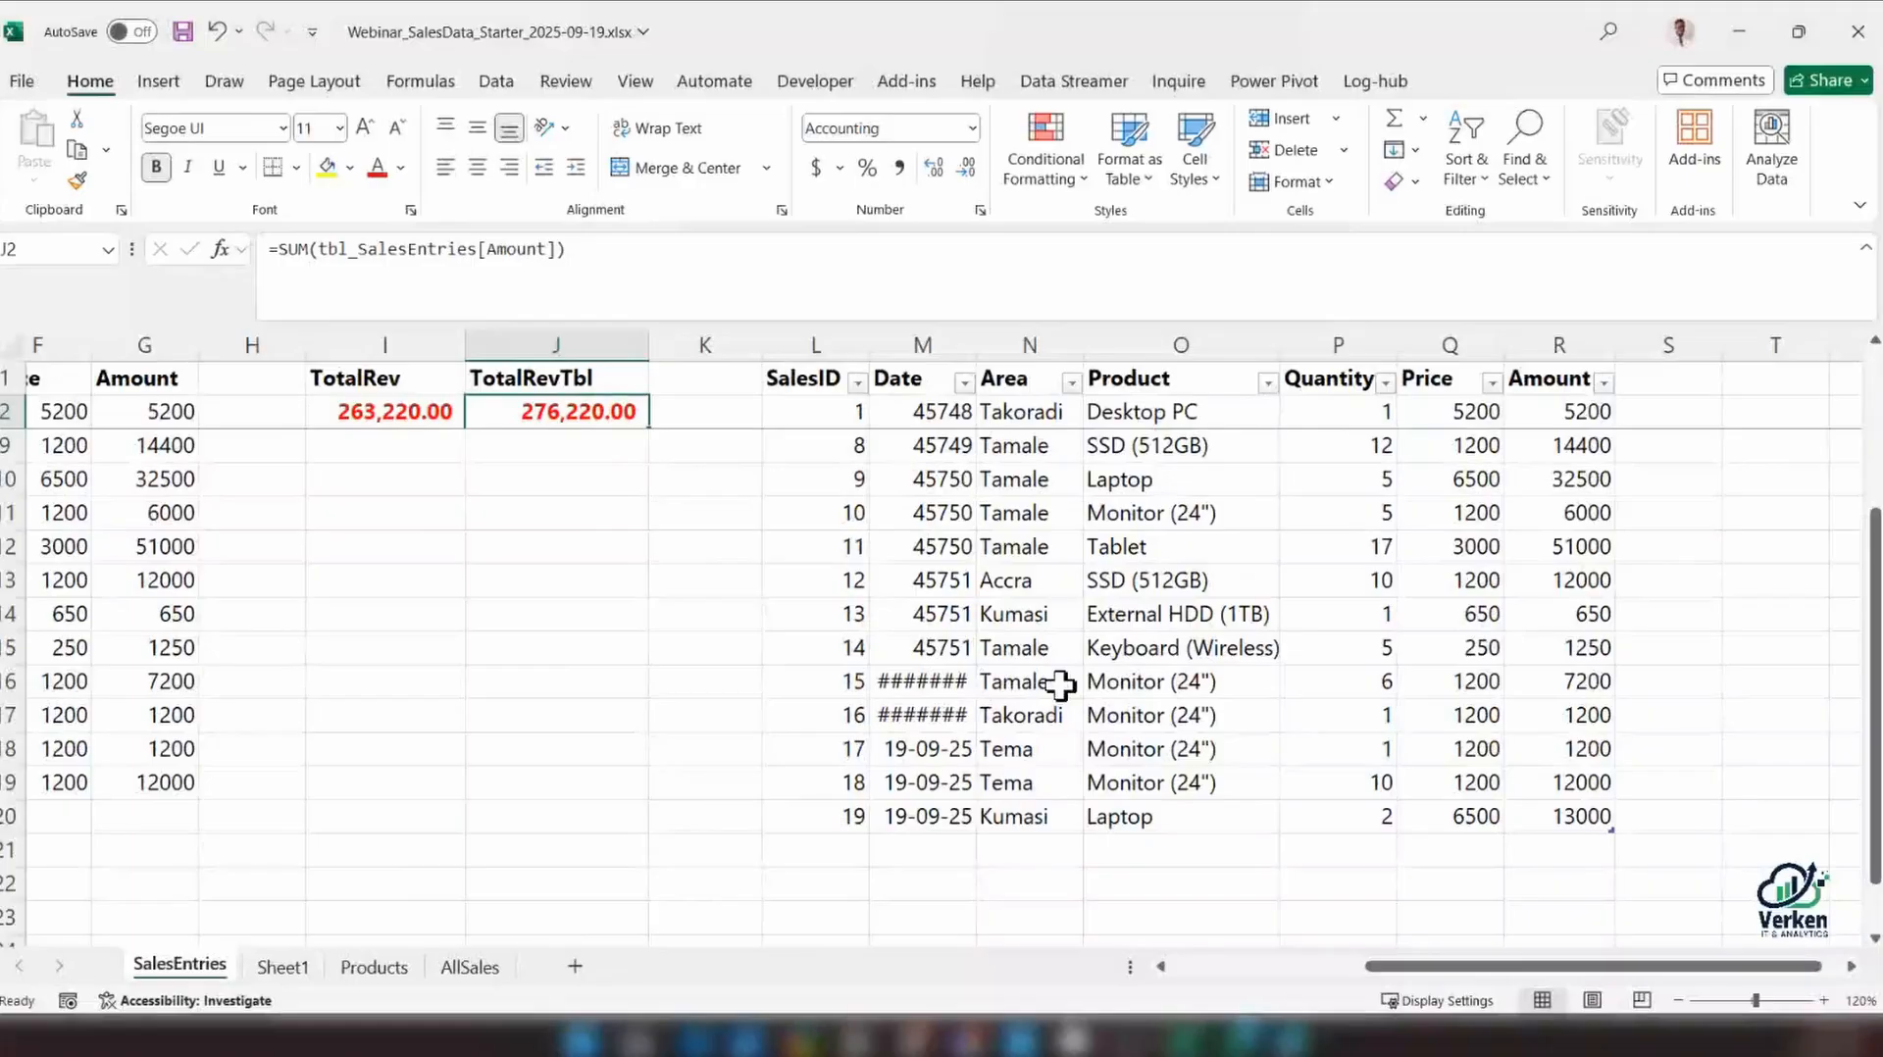
scroll(1060, 686, "left", 2)
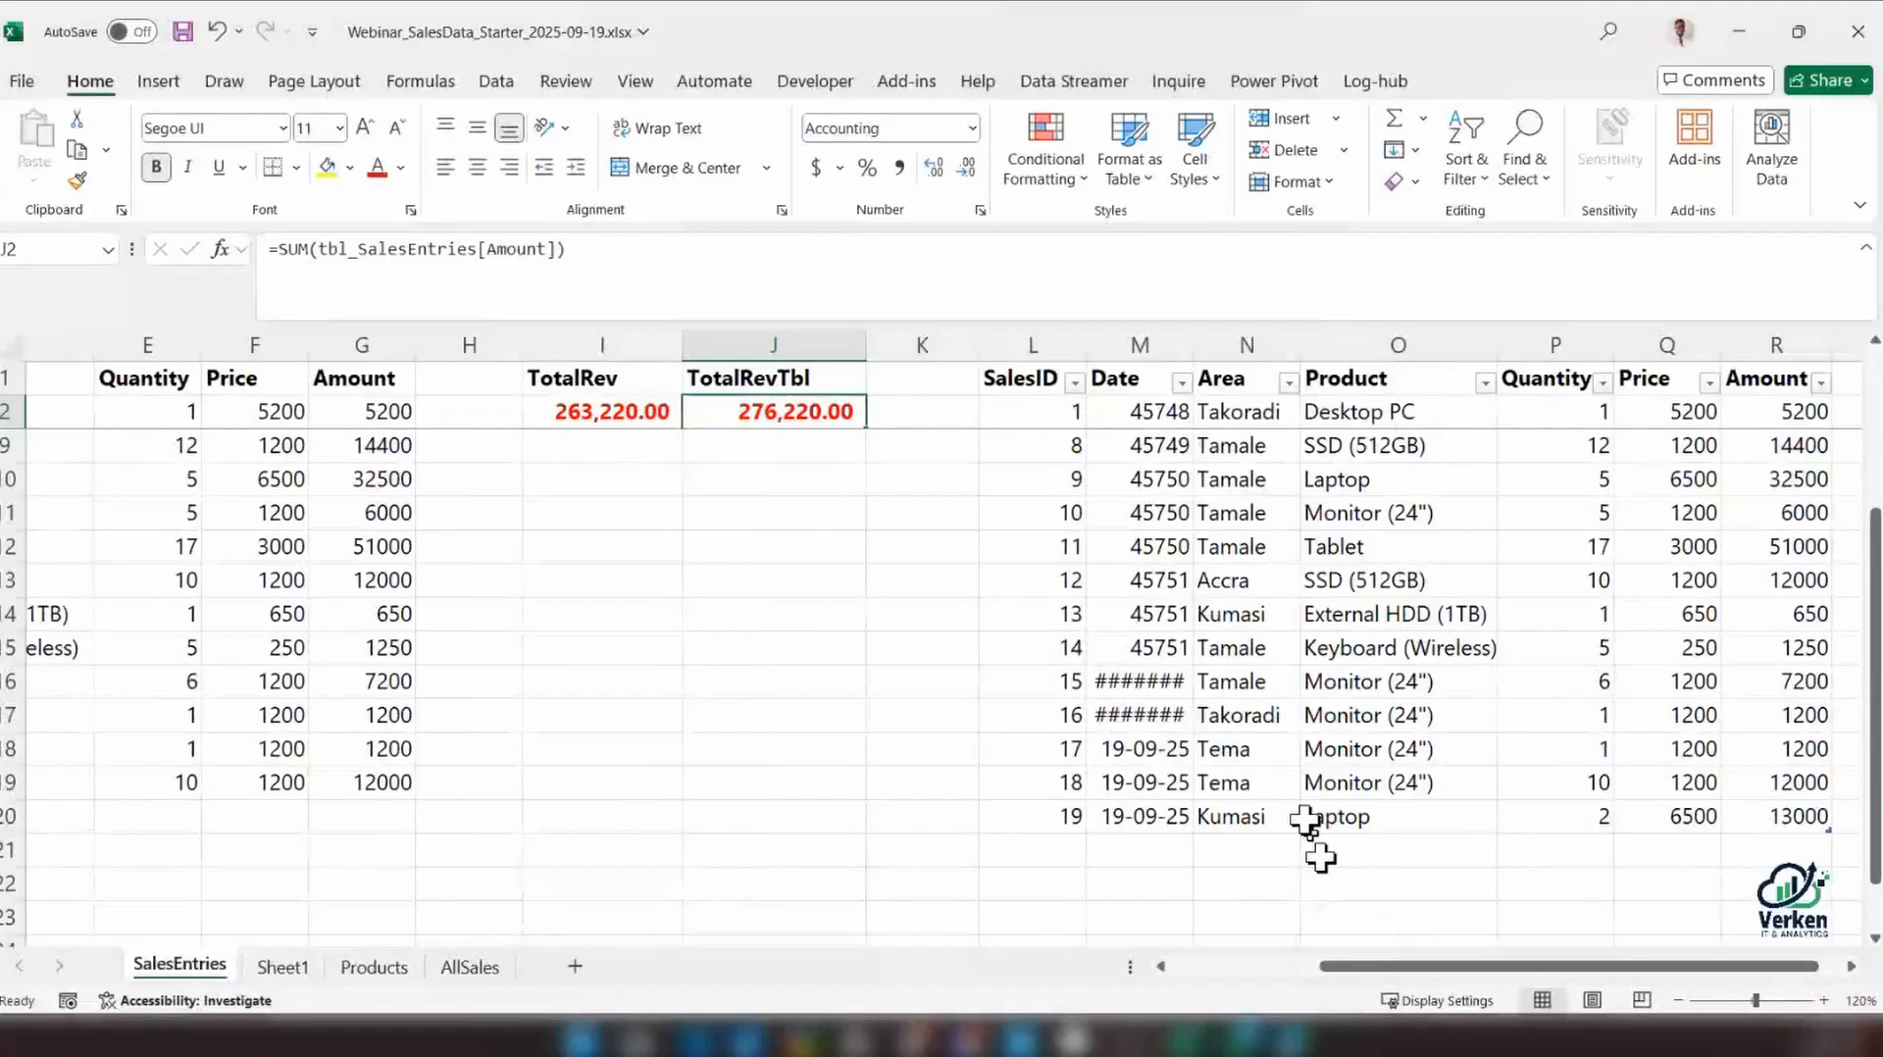
left_click(1142, 406)
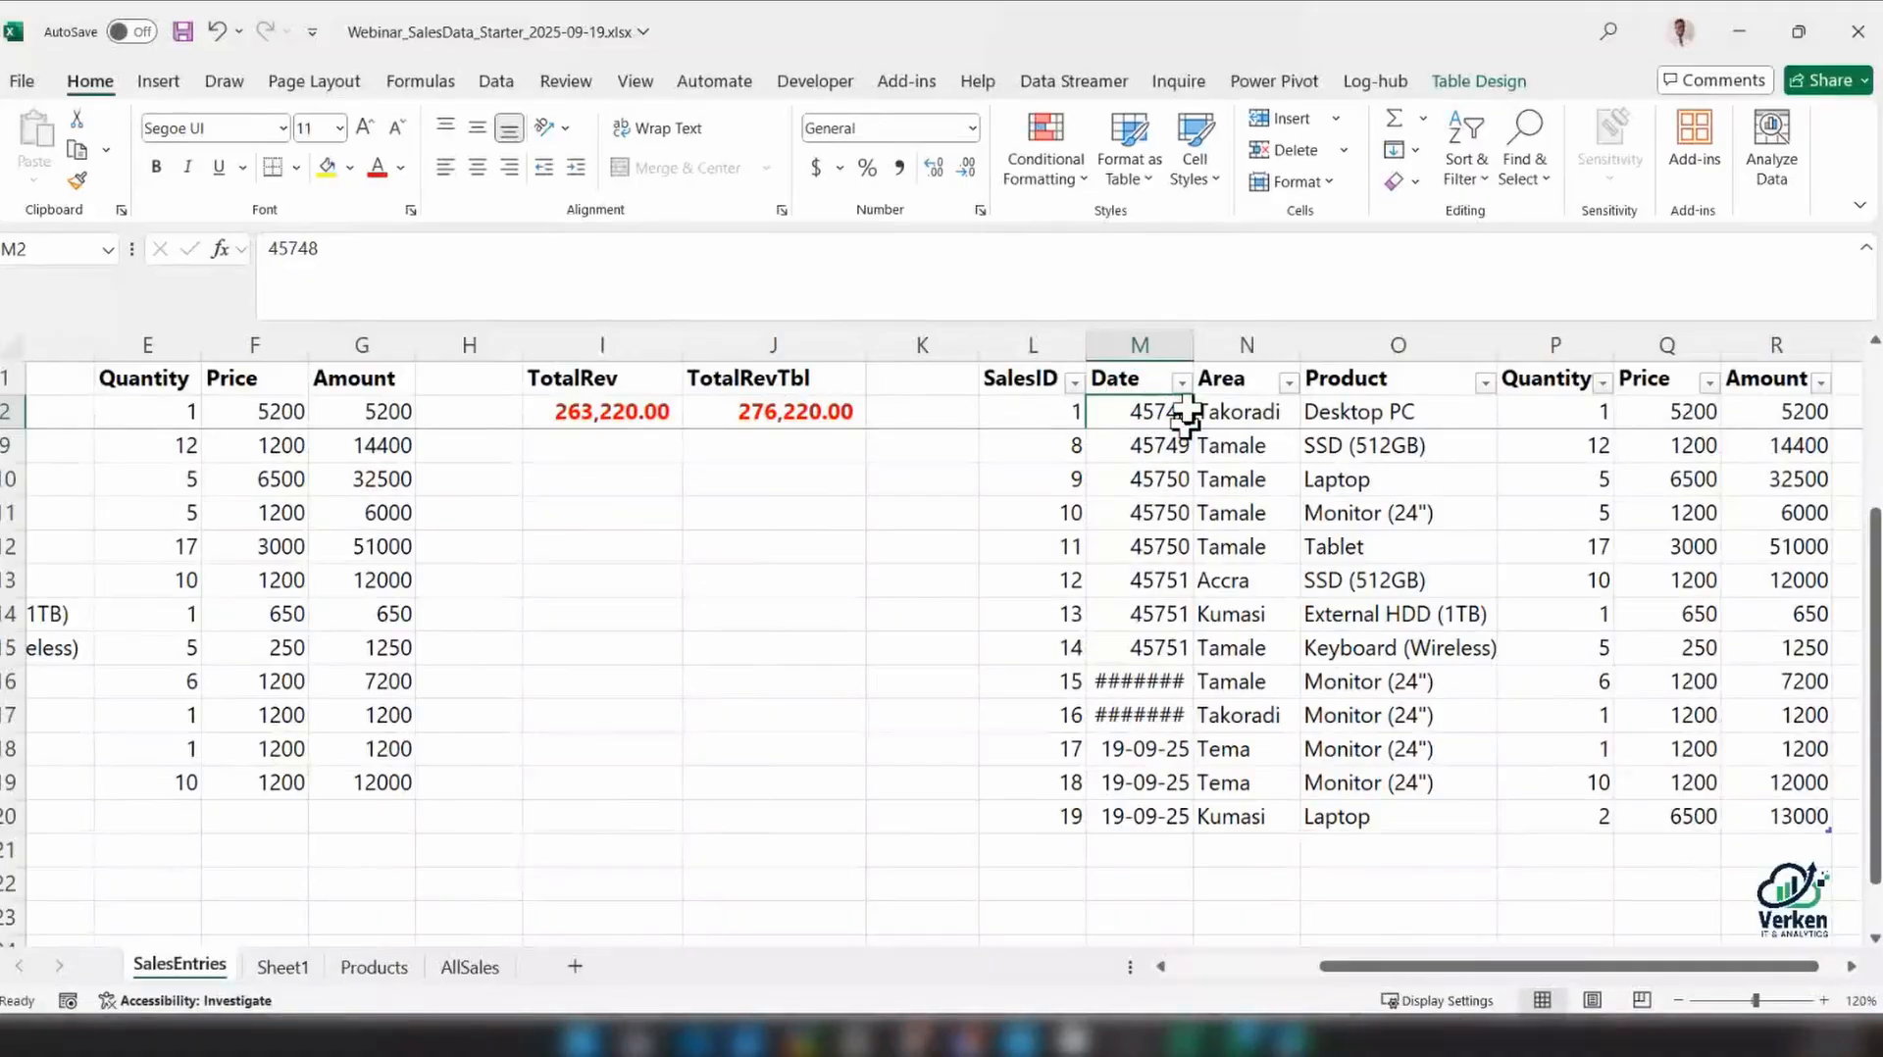
double_click(1192, 355)
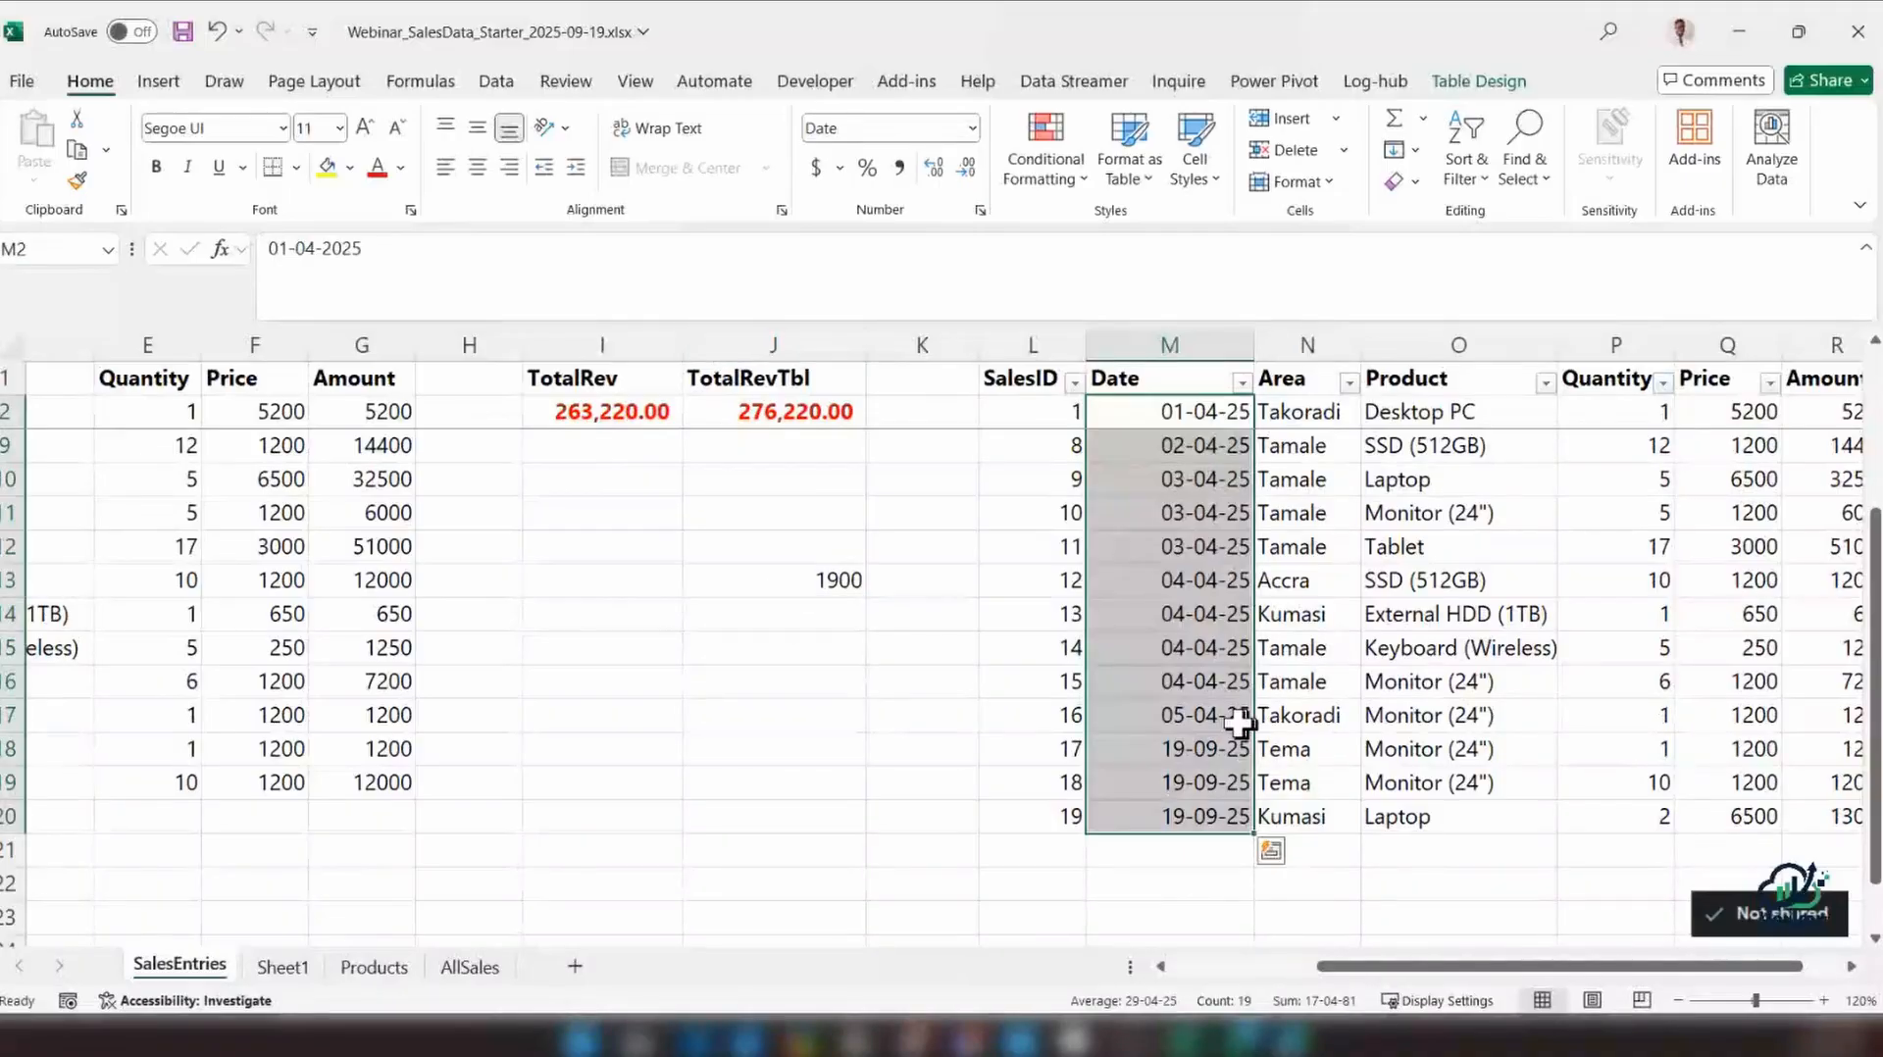
left_click(1202, 723)
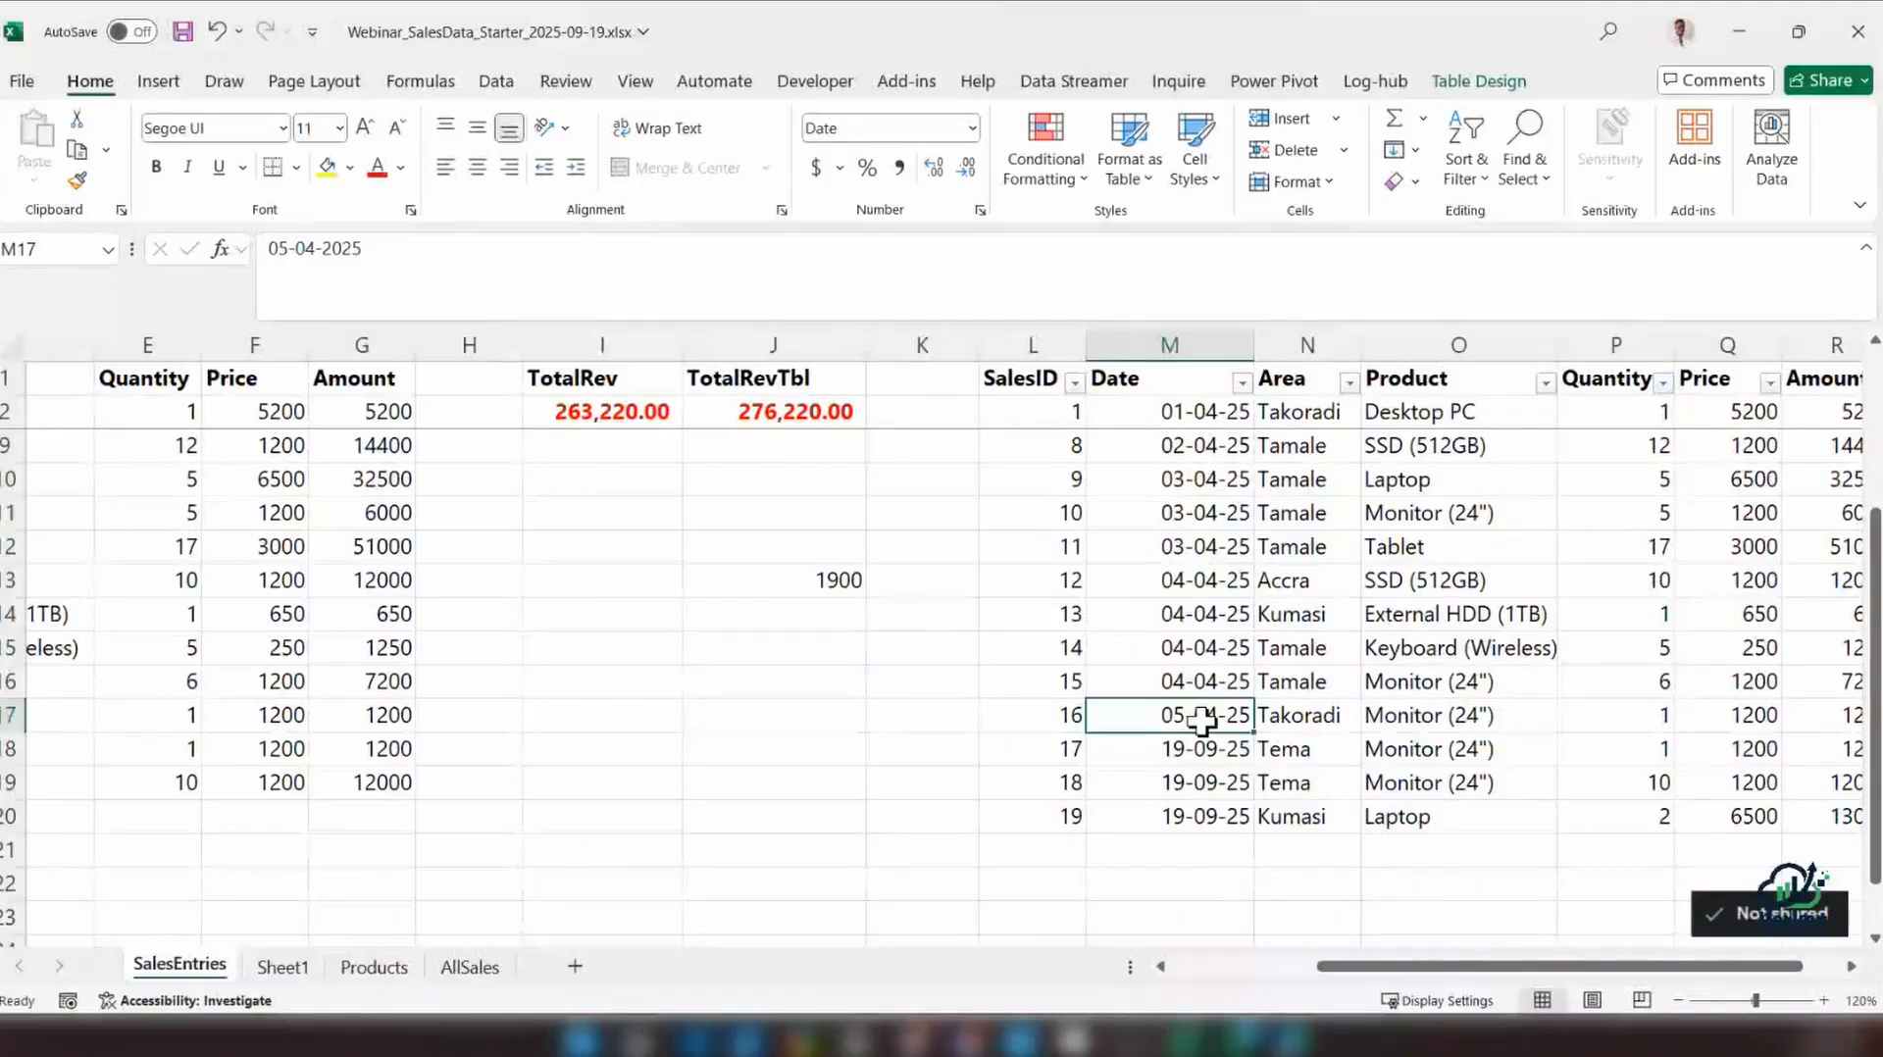
Clear the stray value from cell J13
left_click(816, 581)
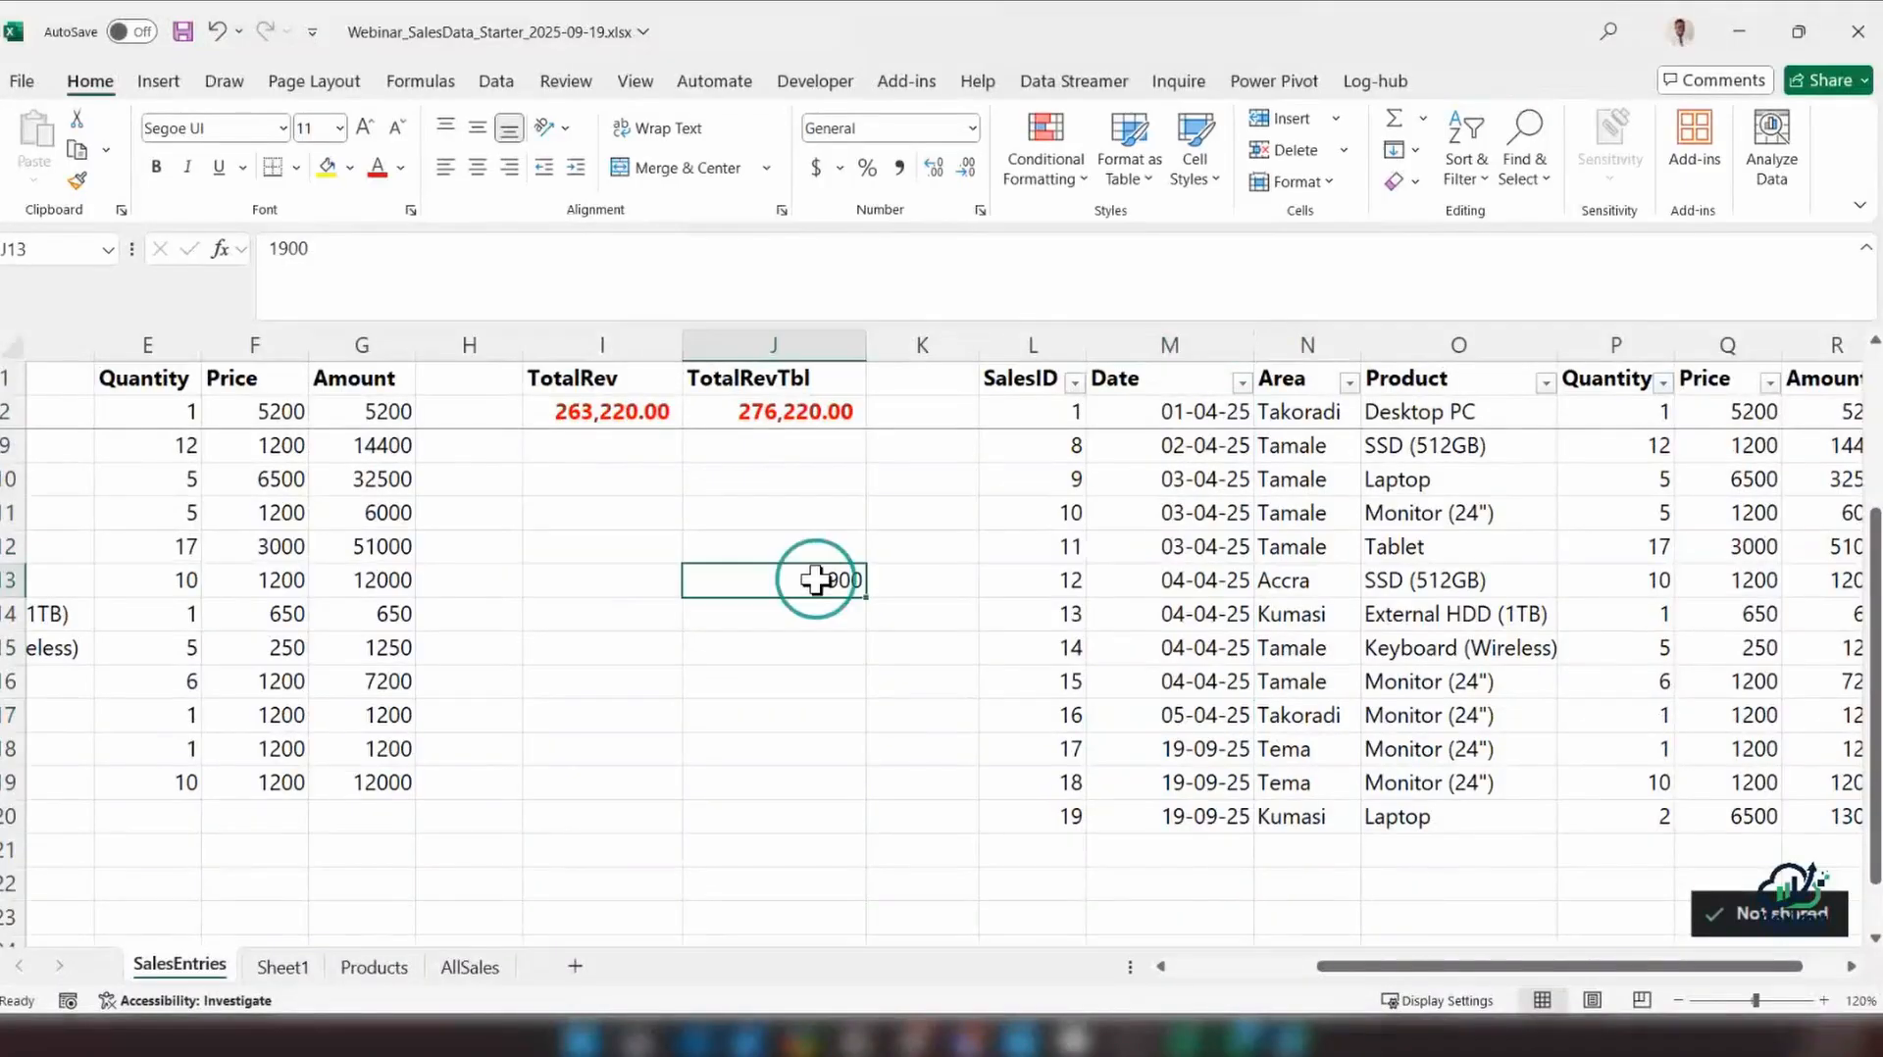
key("Delete")
left_click_drag(1564, 966, 1603, 966)
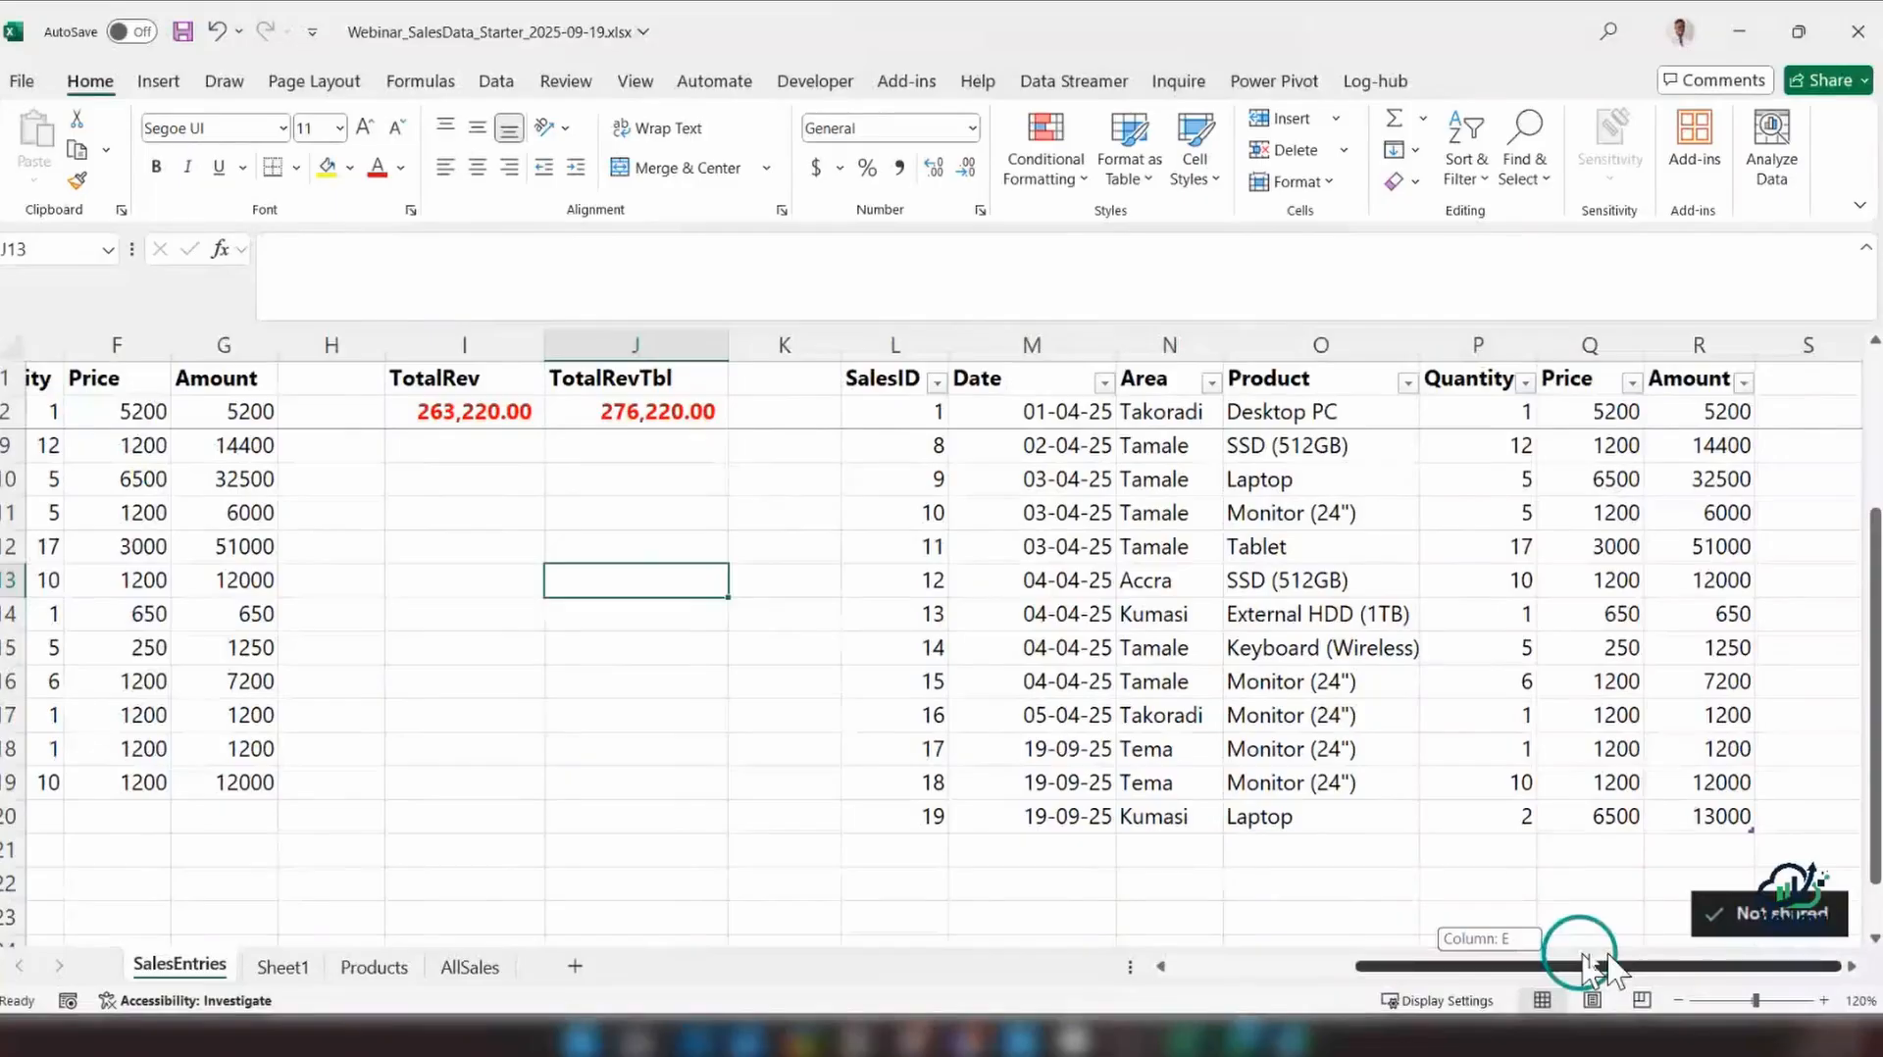
left_click_drag(1604, 966, 1648, 966)
left_click(391, 379)
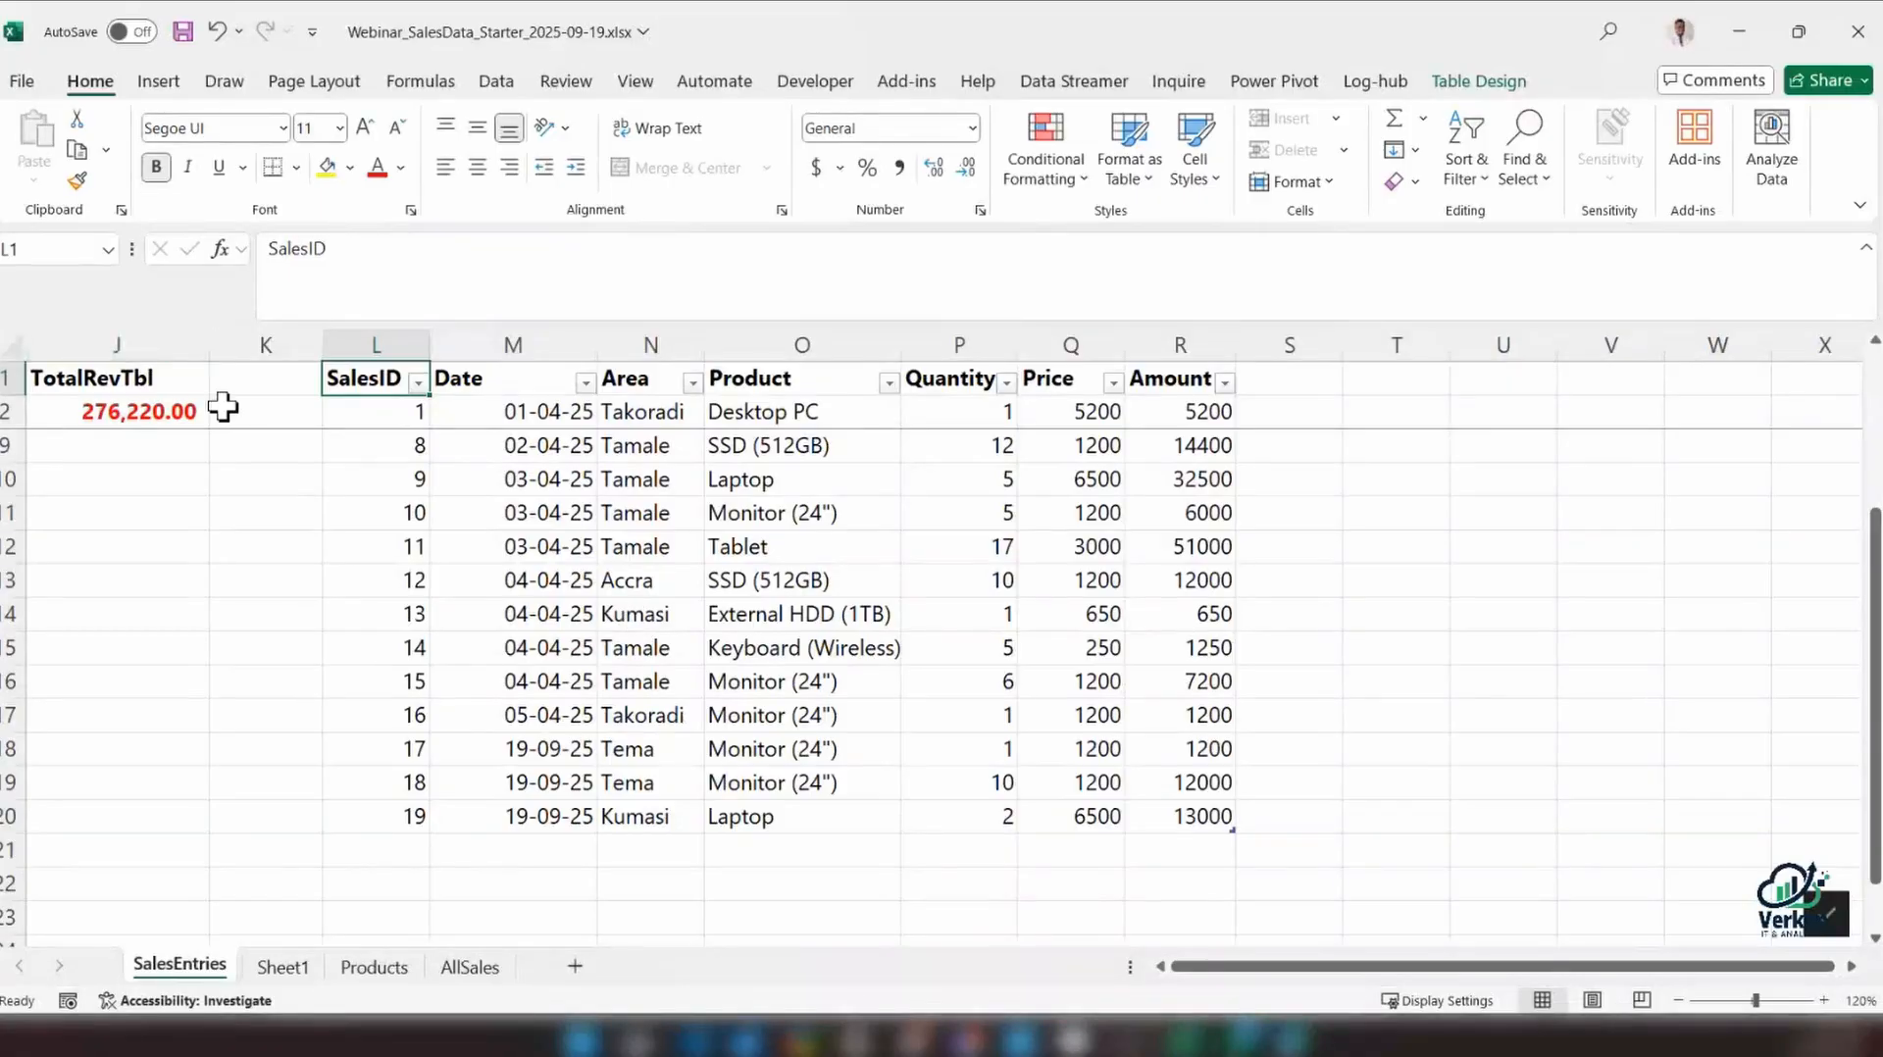
scroll(705, 632, "down", 1)
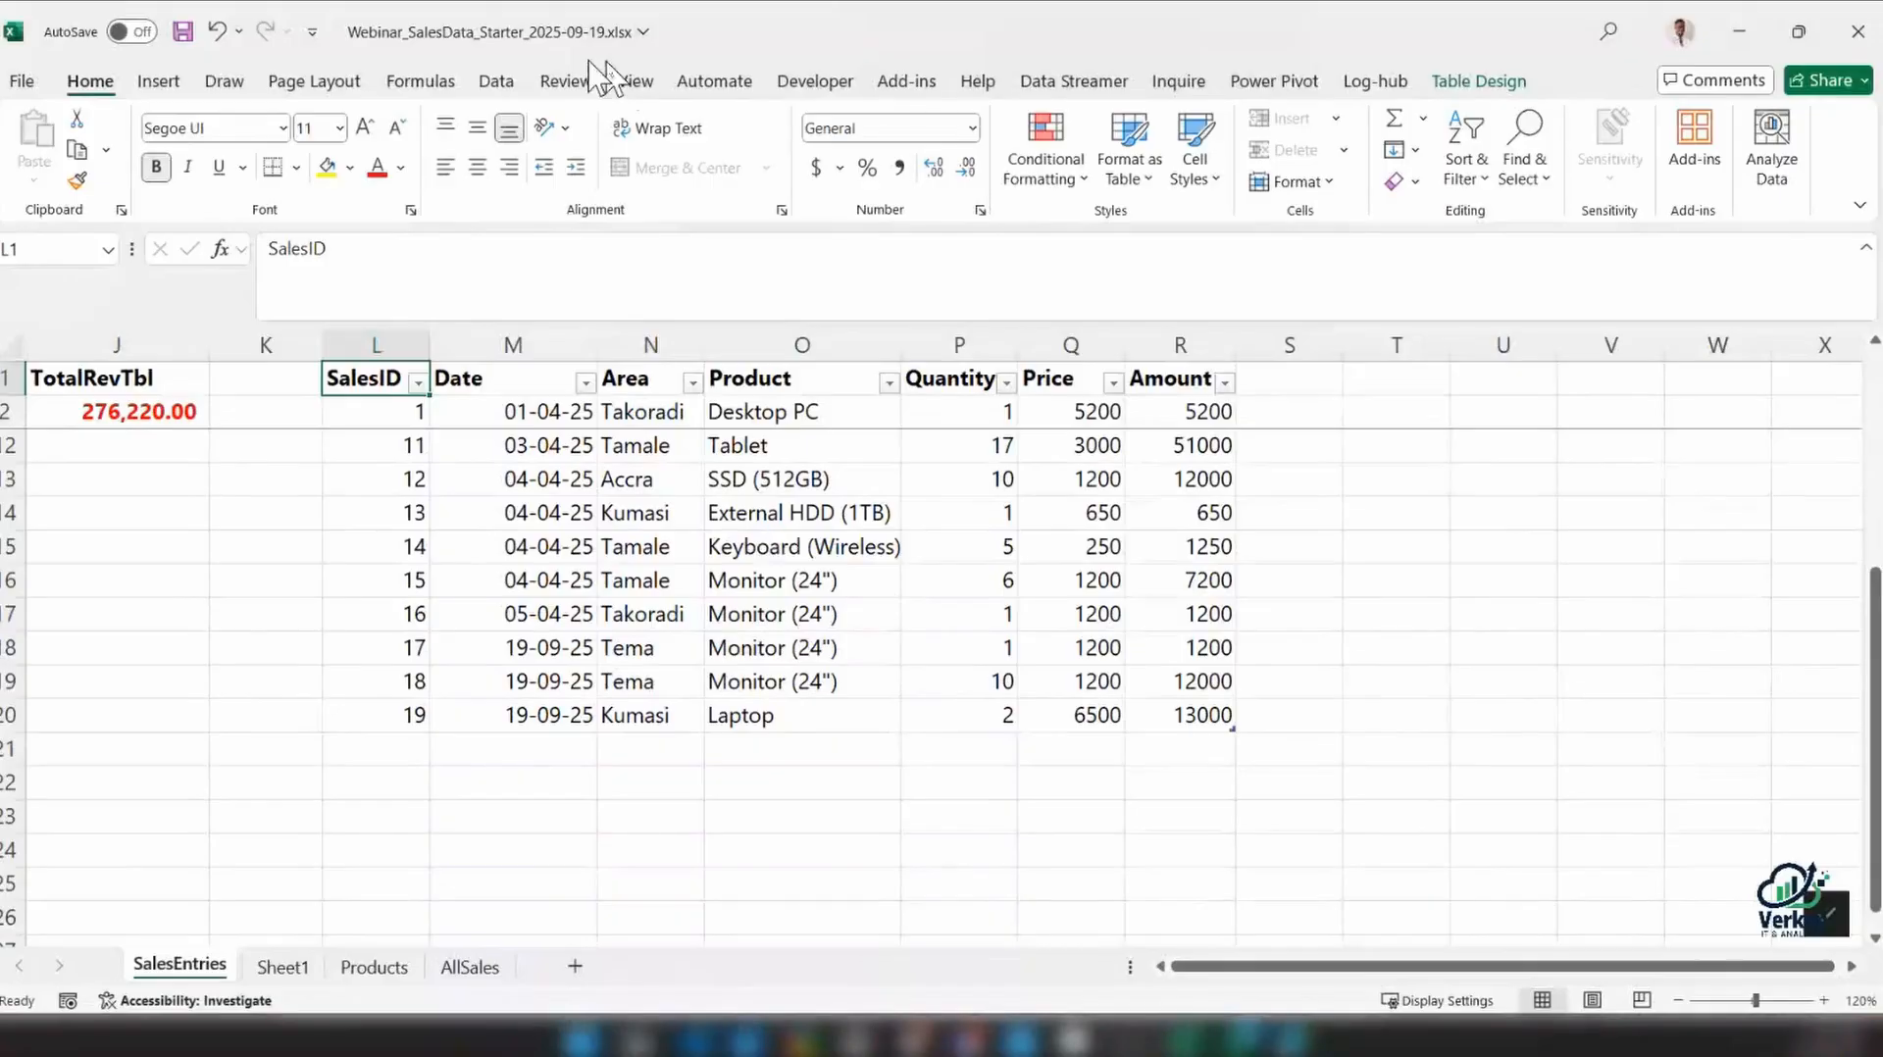
Hide the sheet's gridlines and apply blue outline and inside borders to all data cells of the sales table
left_click(634, 80)
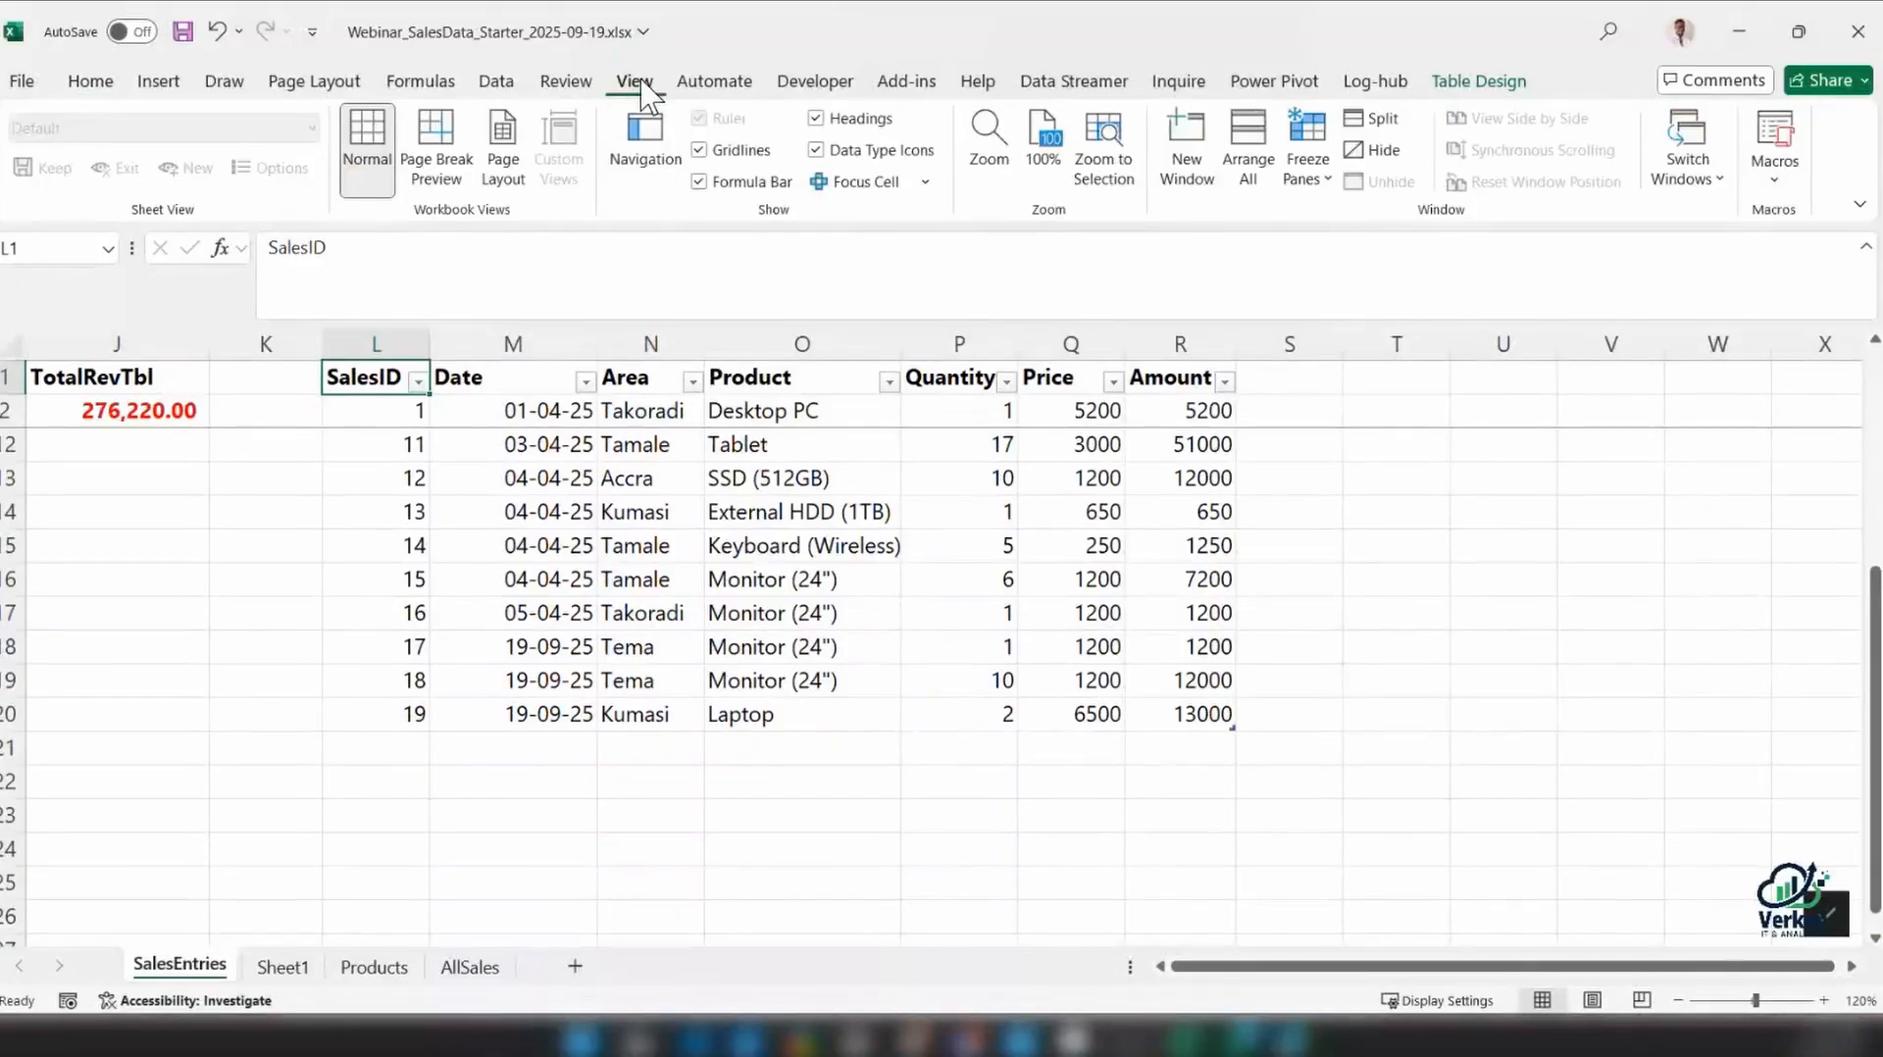
left_click(756, 151)
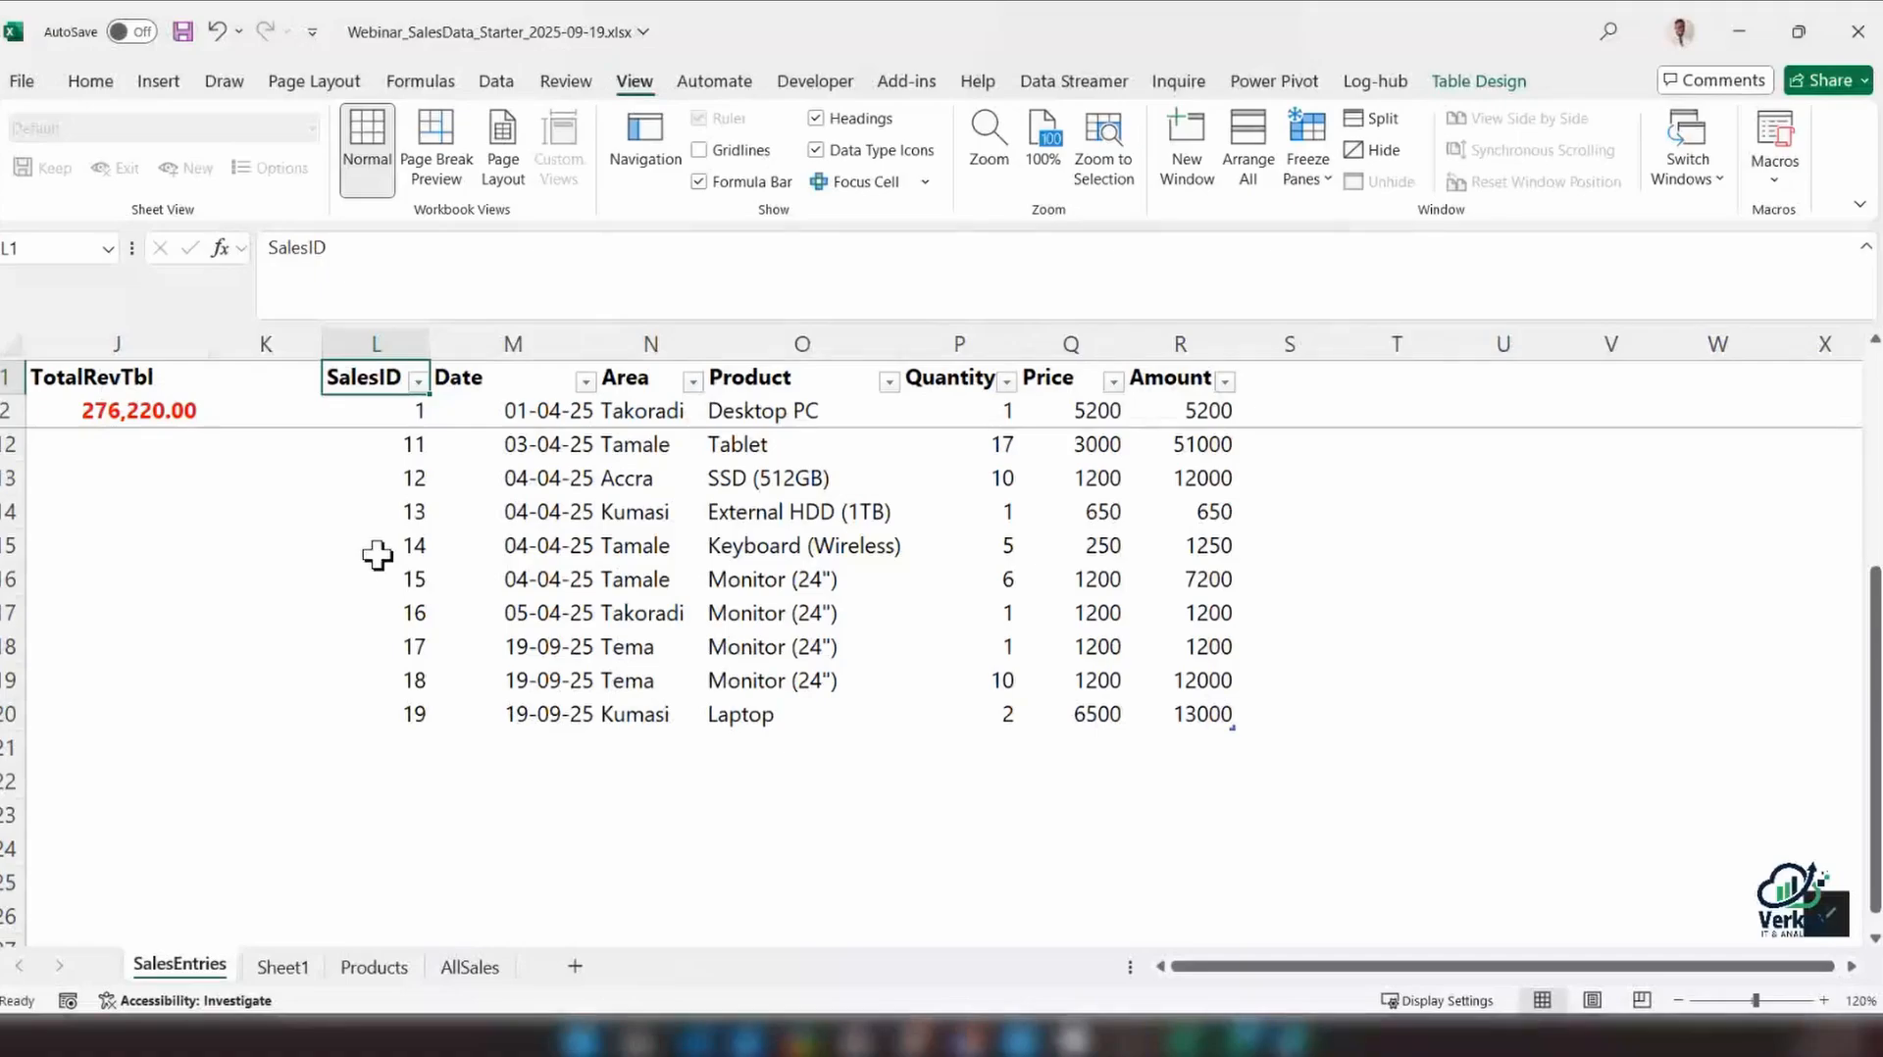
left_click(547, 502)
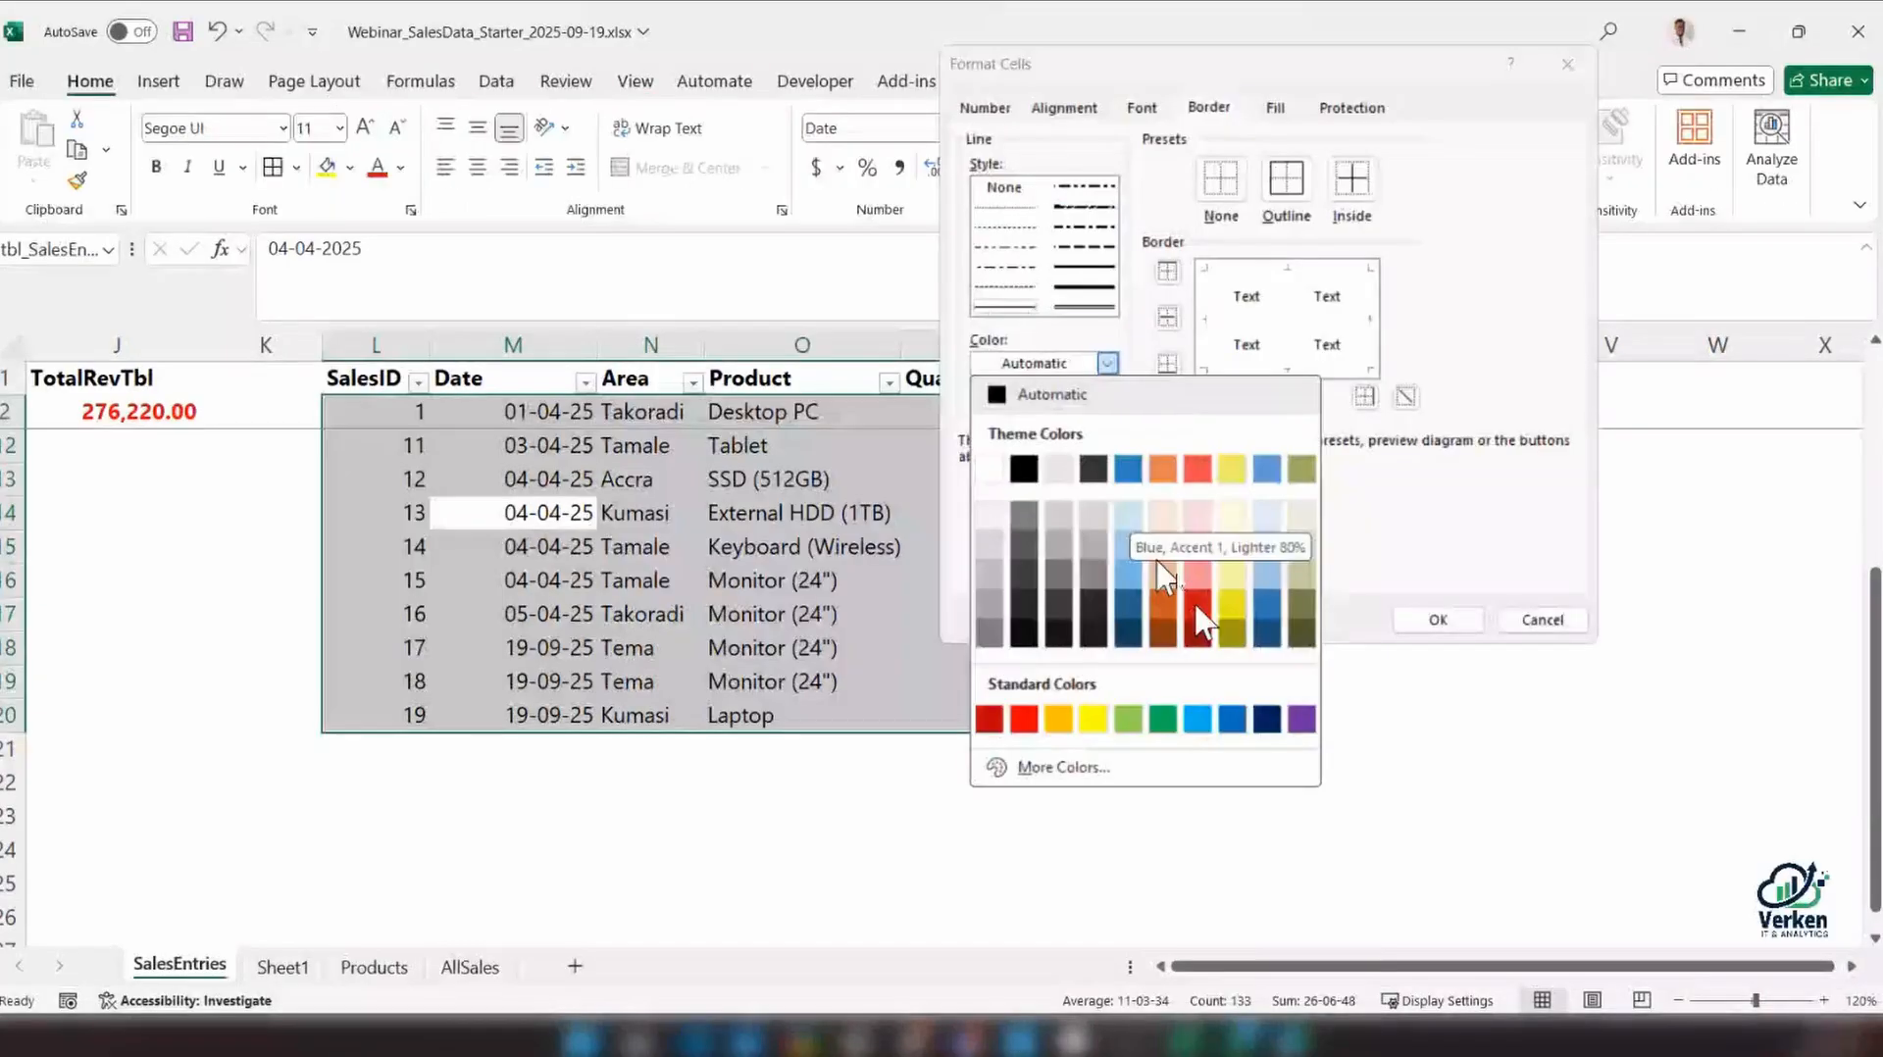
left_click(1133, 610)
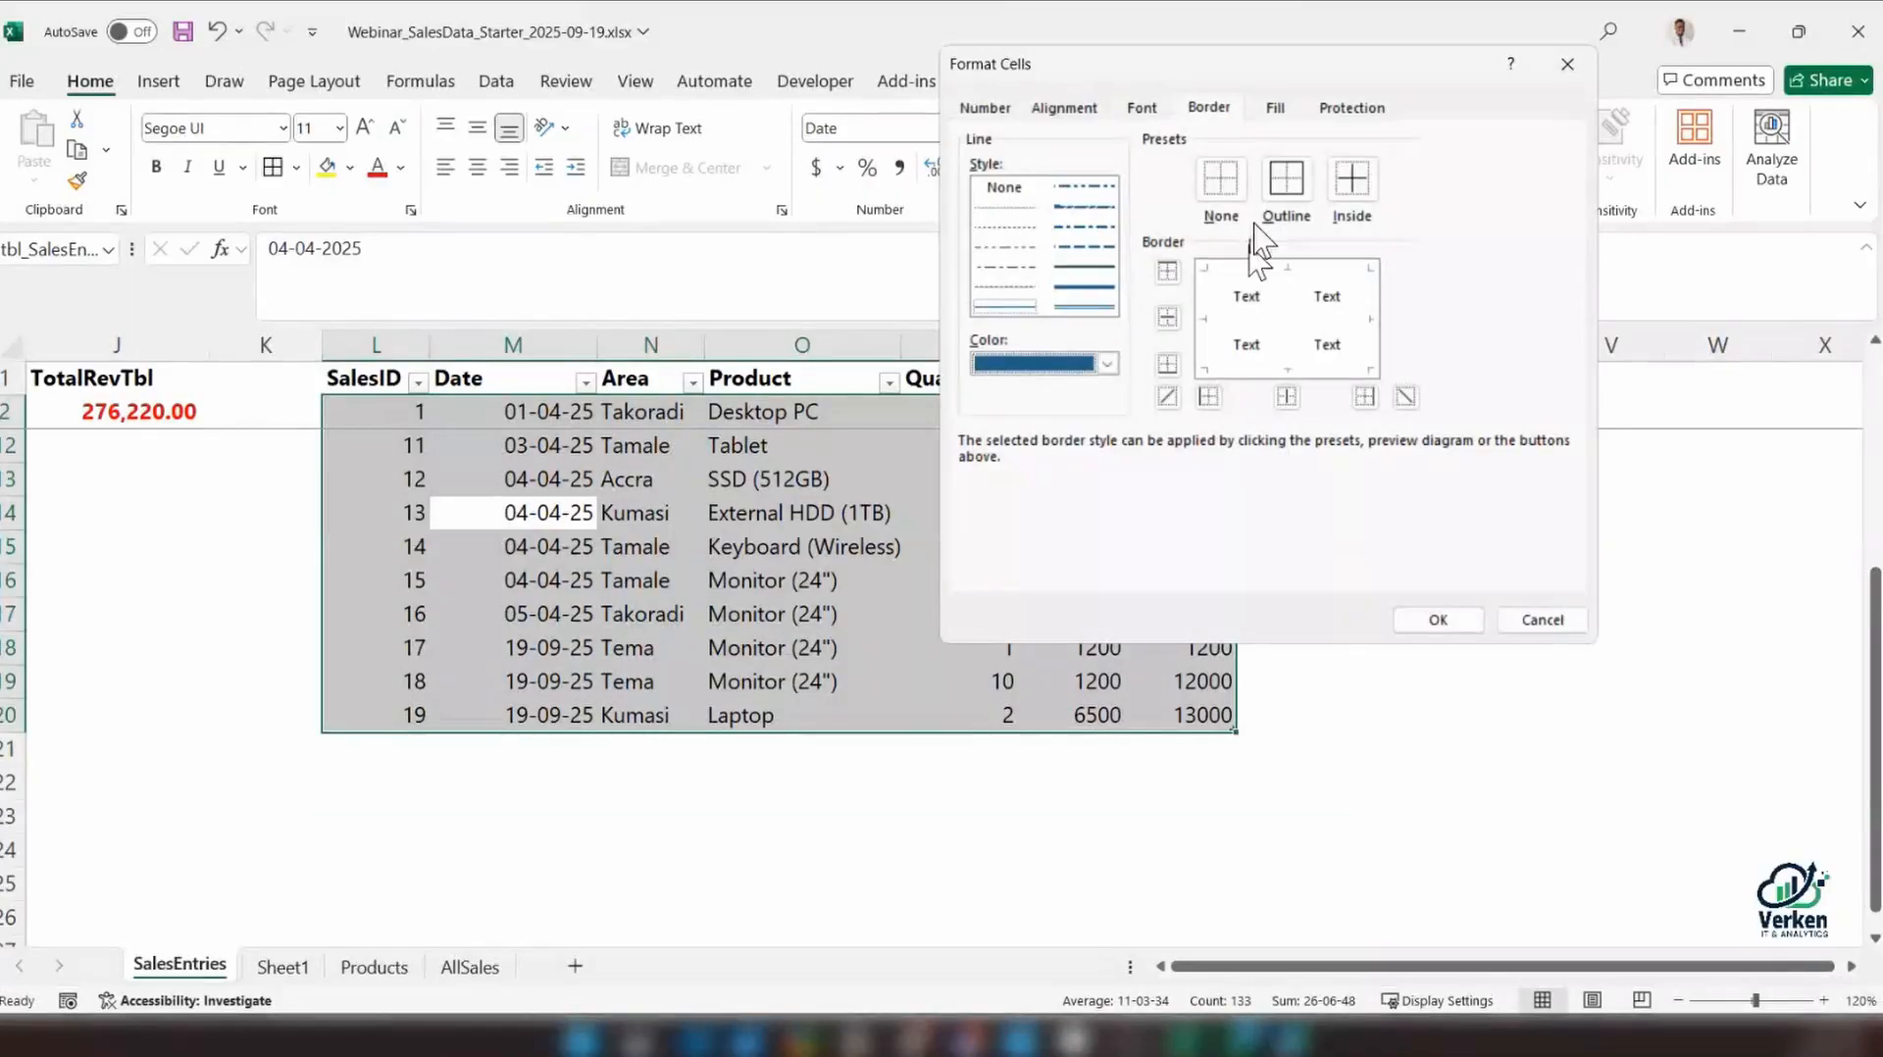
left_click(1287, 182)
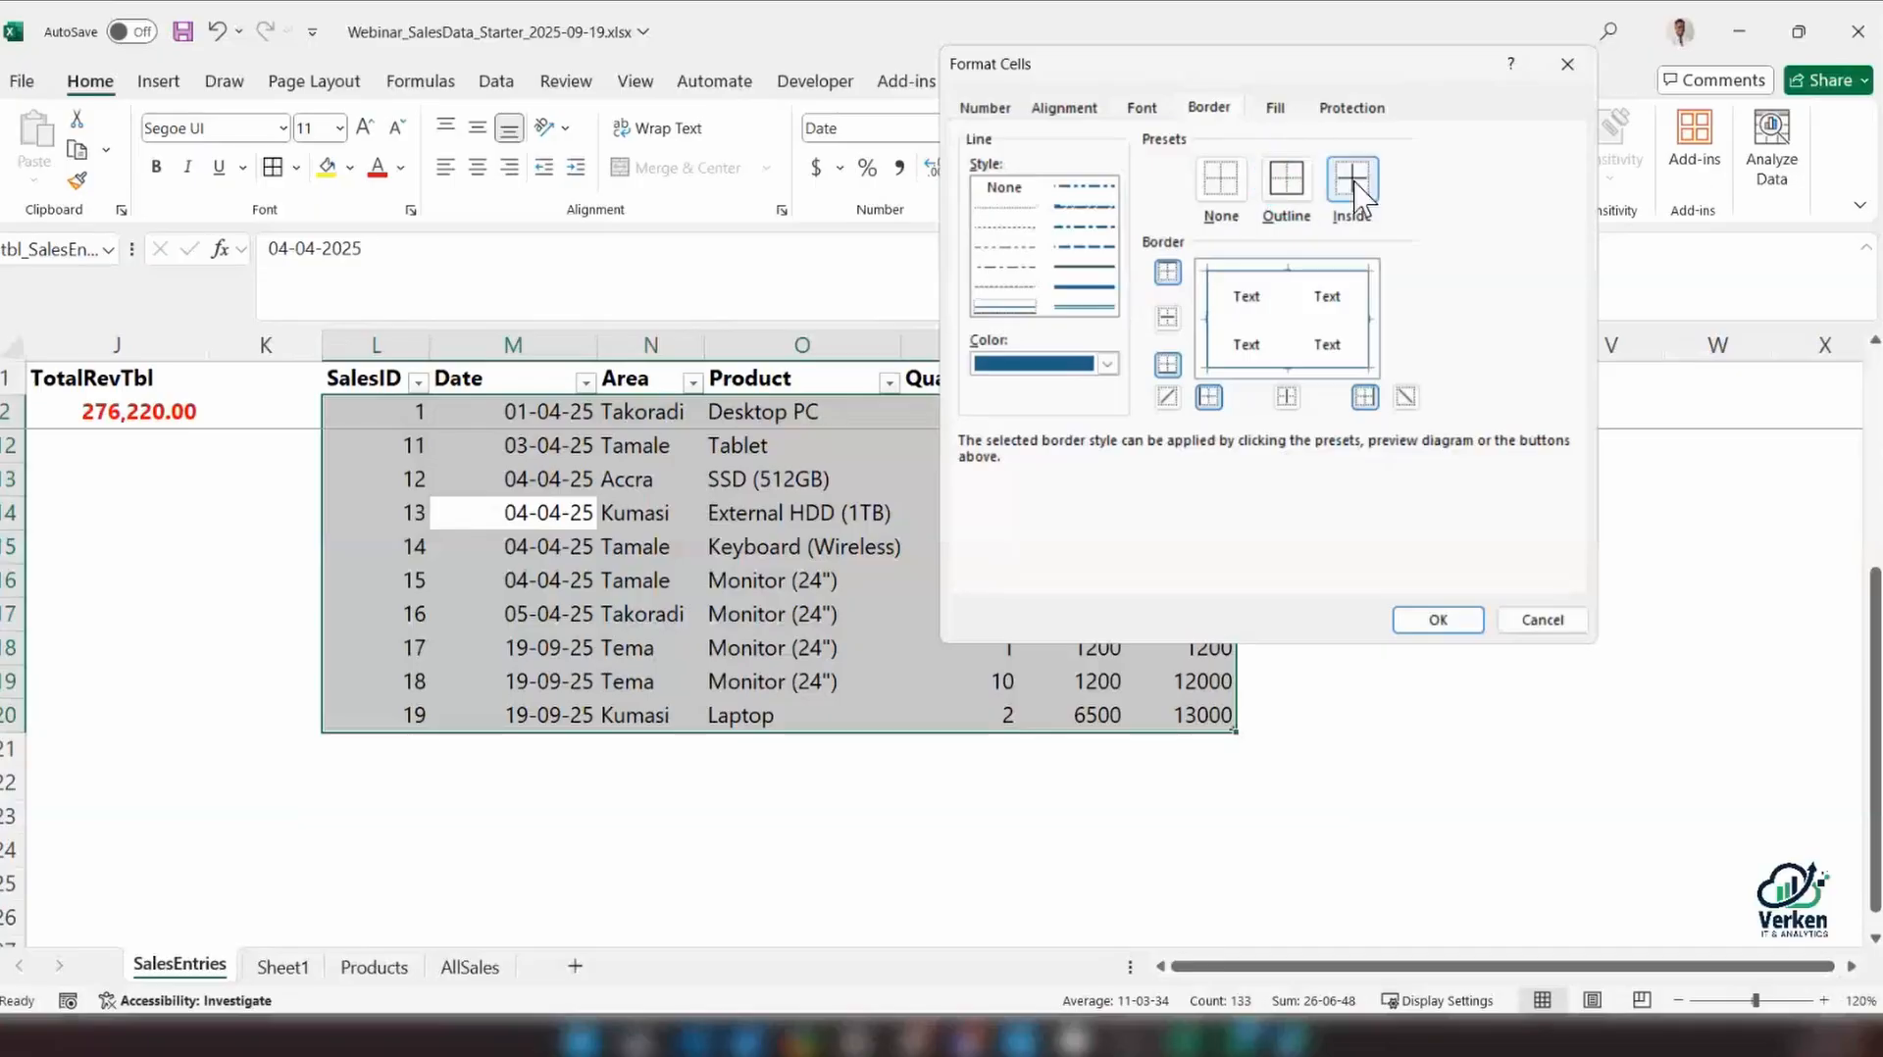
left_click(1355, 184)
left_click(1437, 619)
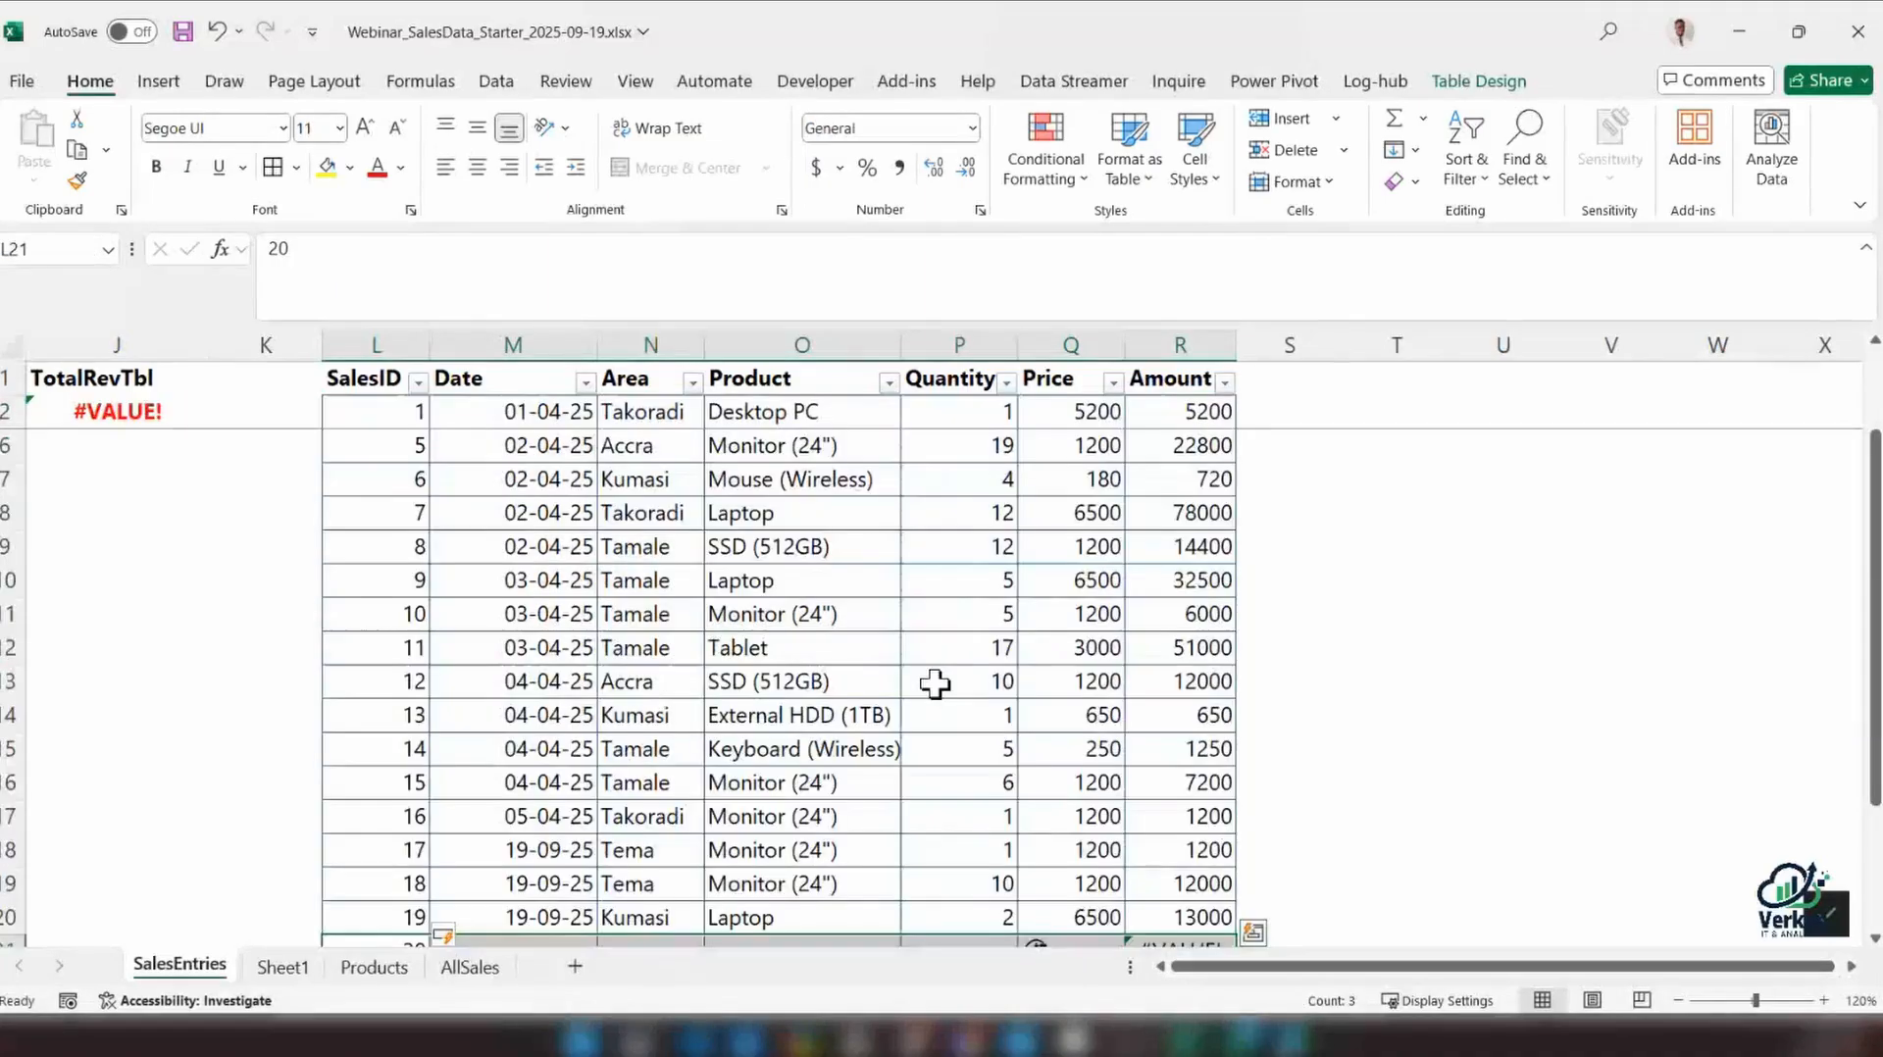
Add record 20 to the sales table, copying the date, area and product from the record above and entering quantity 1
scroll(935, 684, "down", 4)
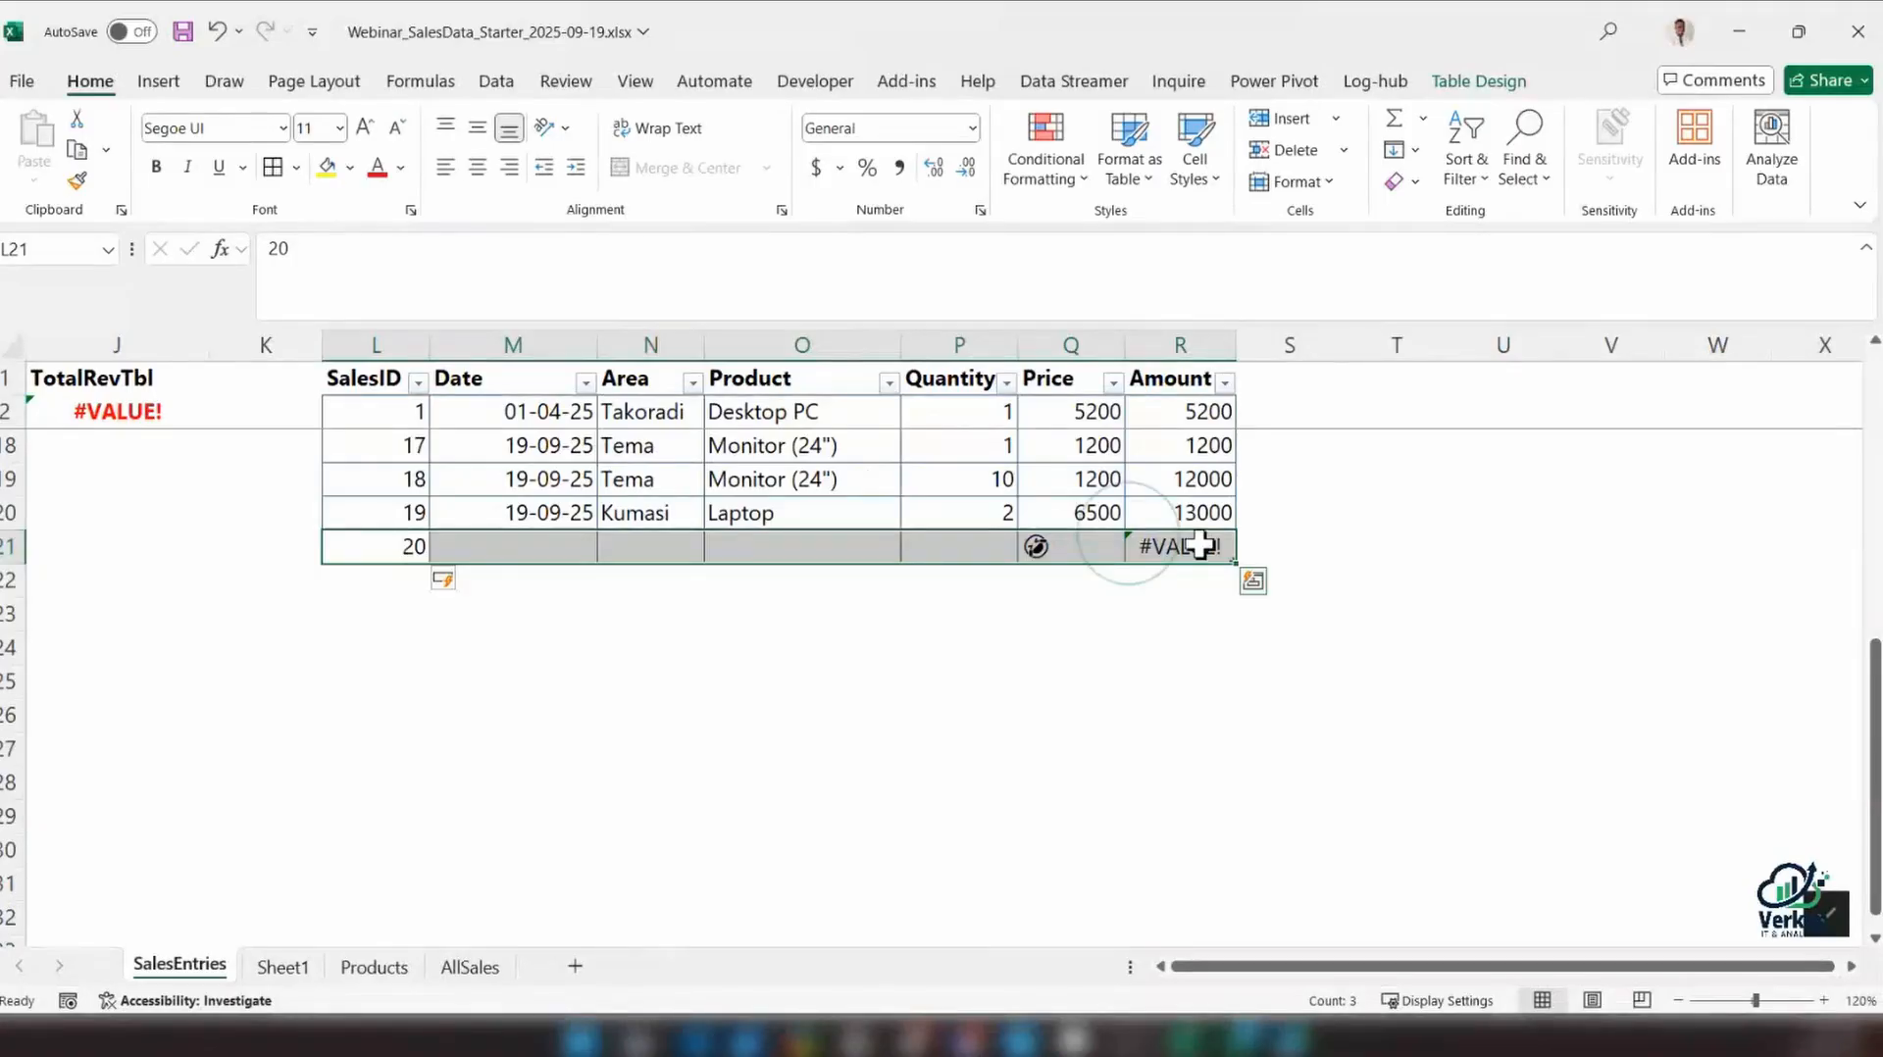
left_click(1167, 552)
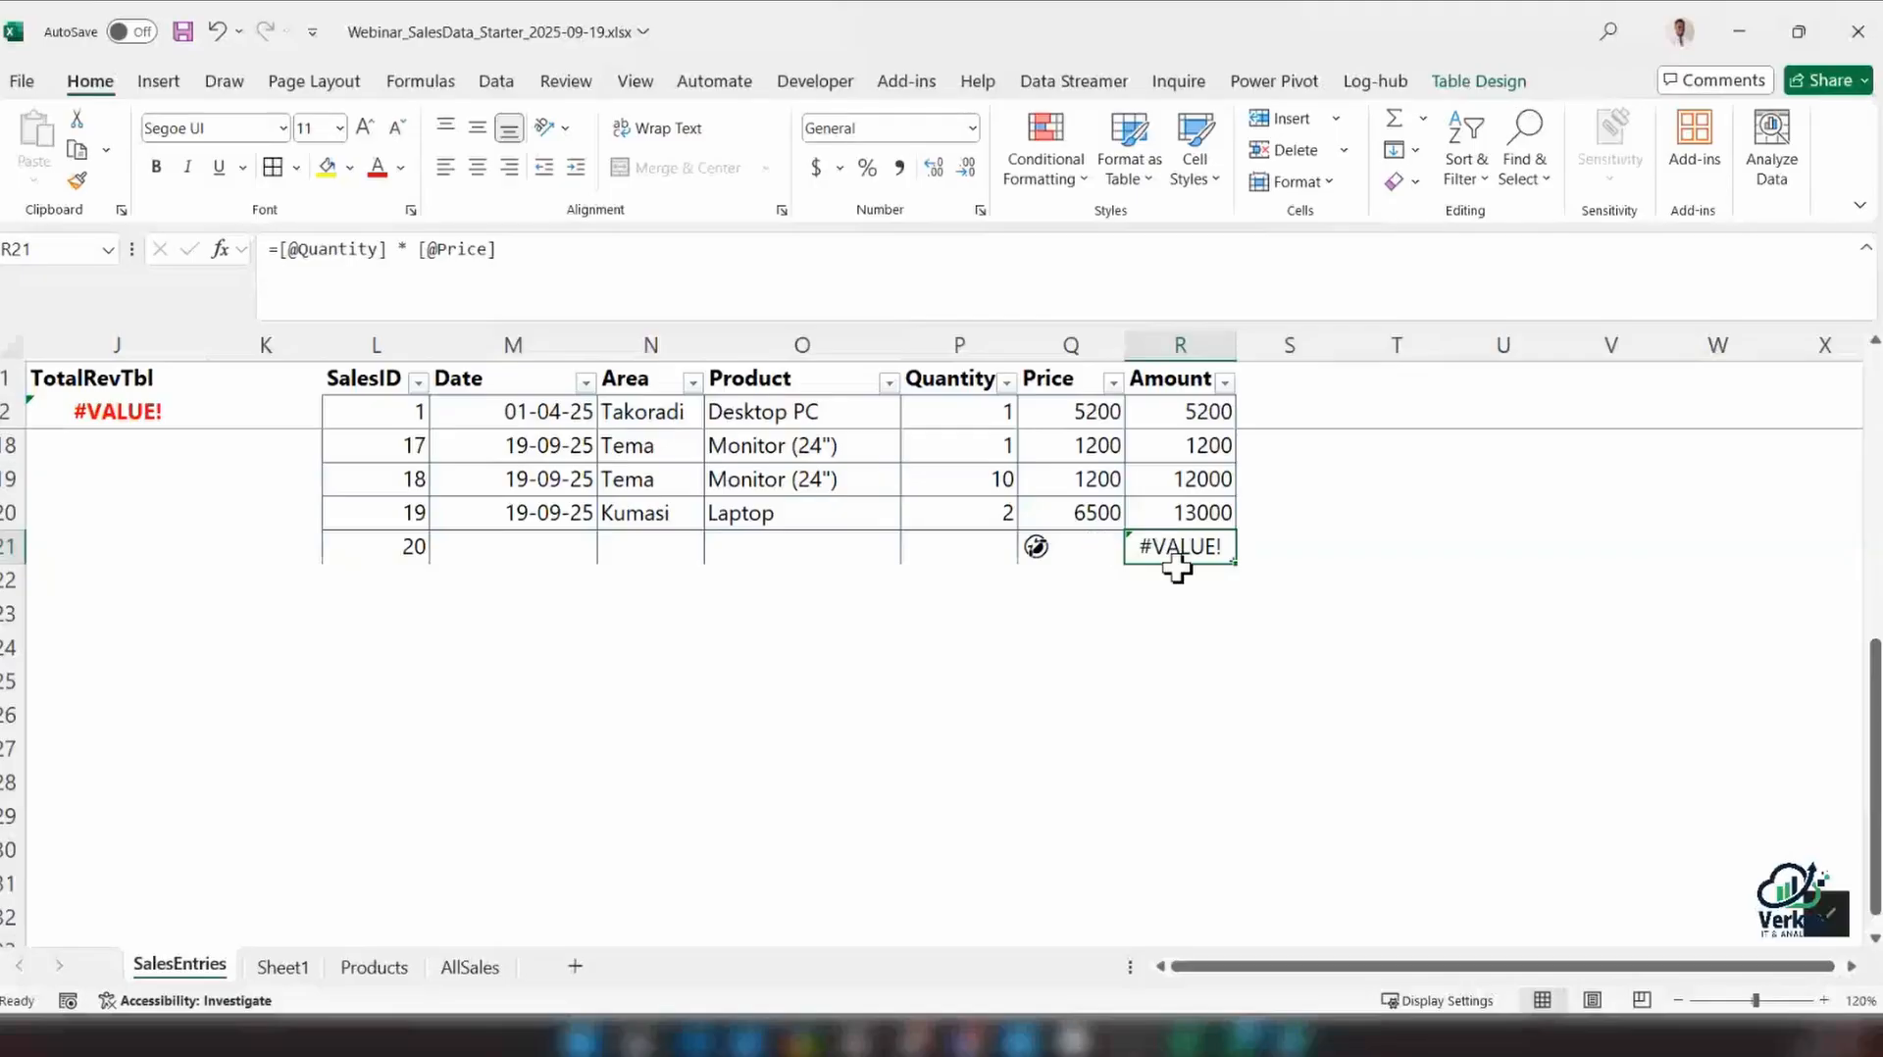
scroll(1177, 567, "up", 2)
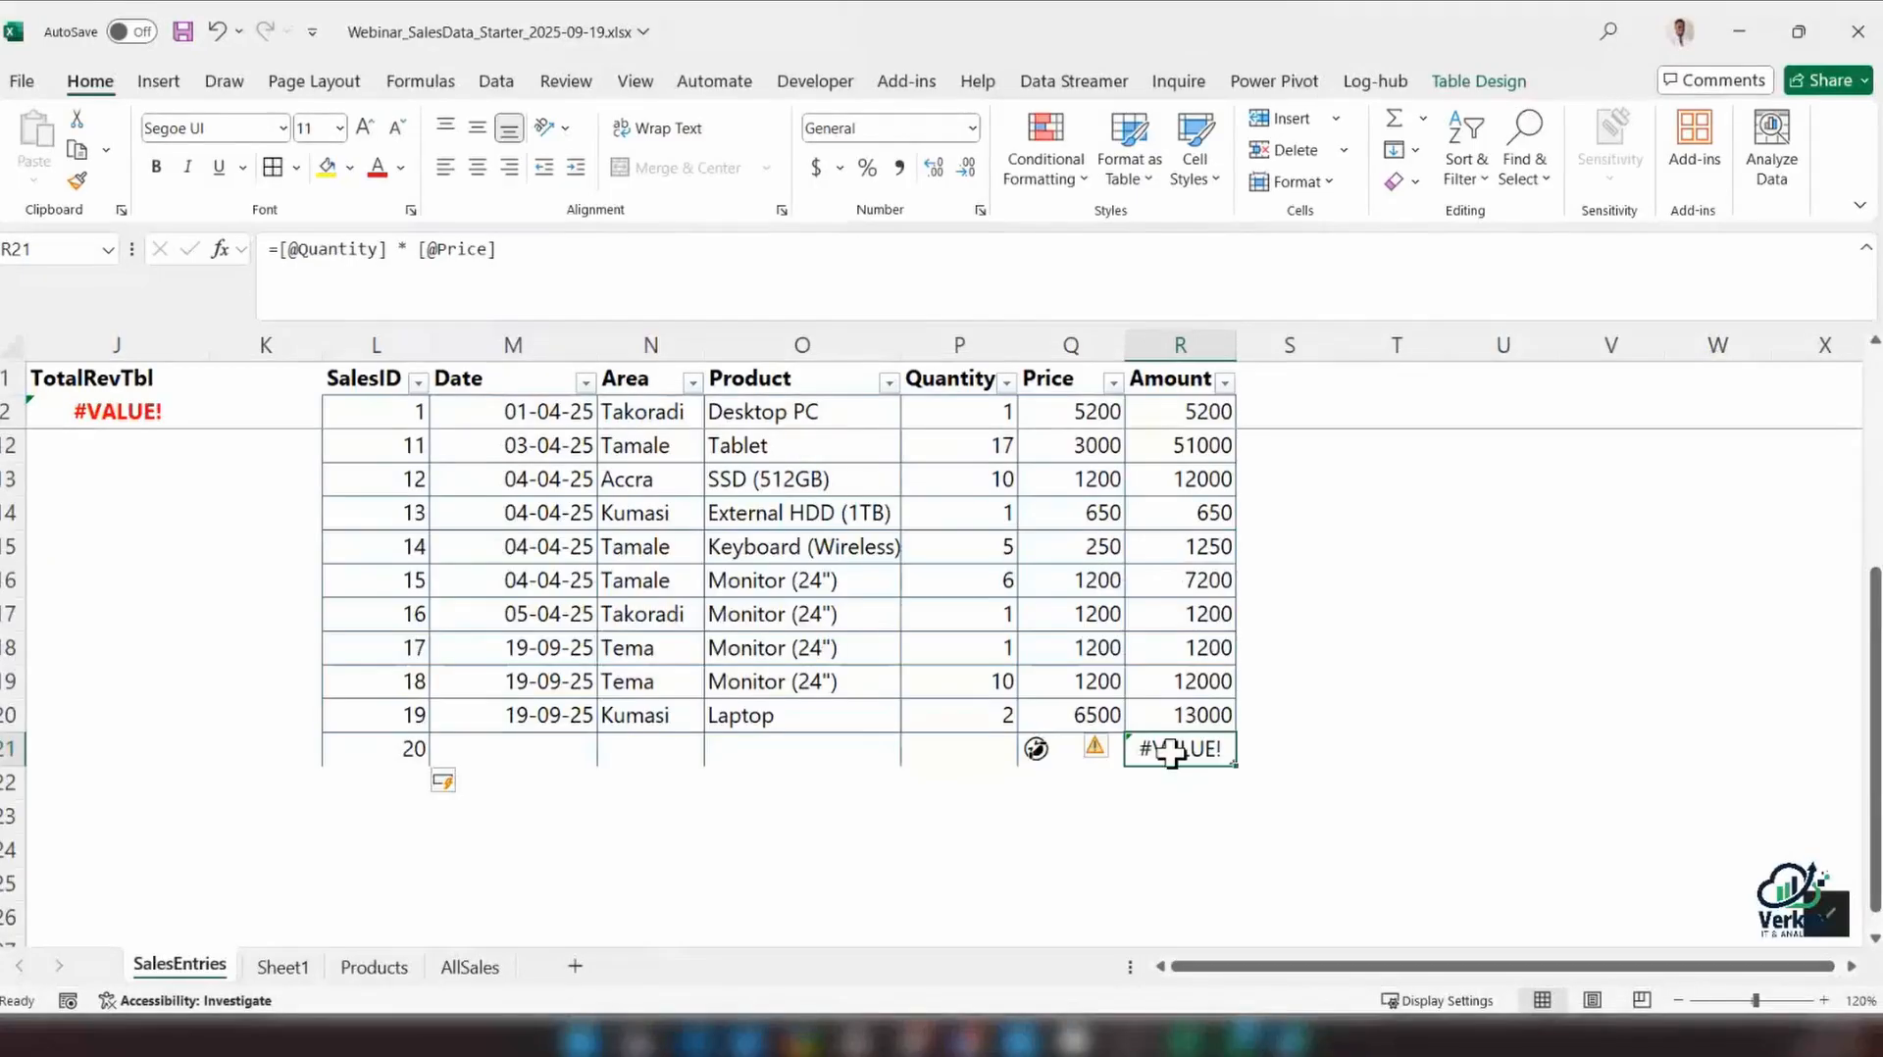
left_click(543, 747)
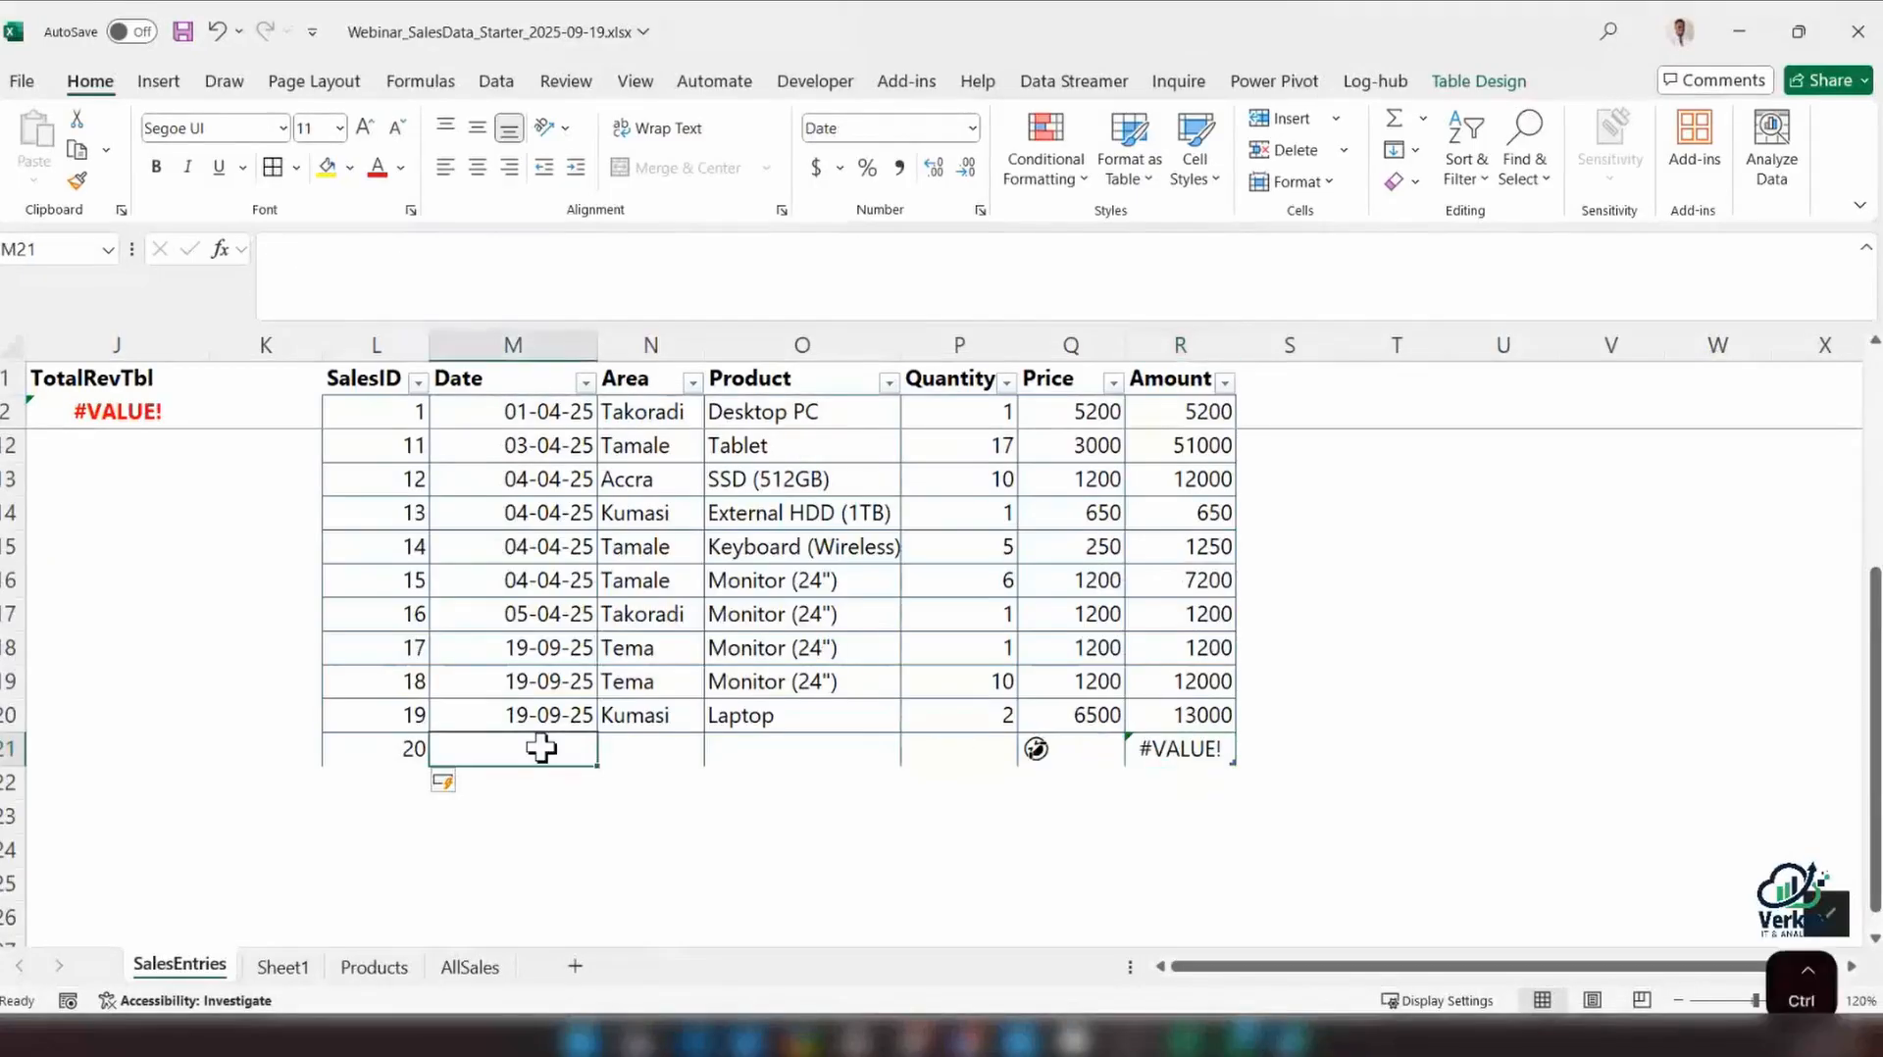
key("ctrl+d")
key("Tab")
key("ctrl+d")
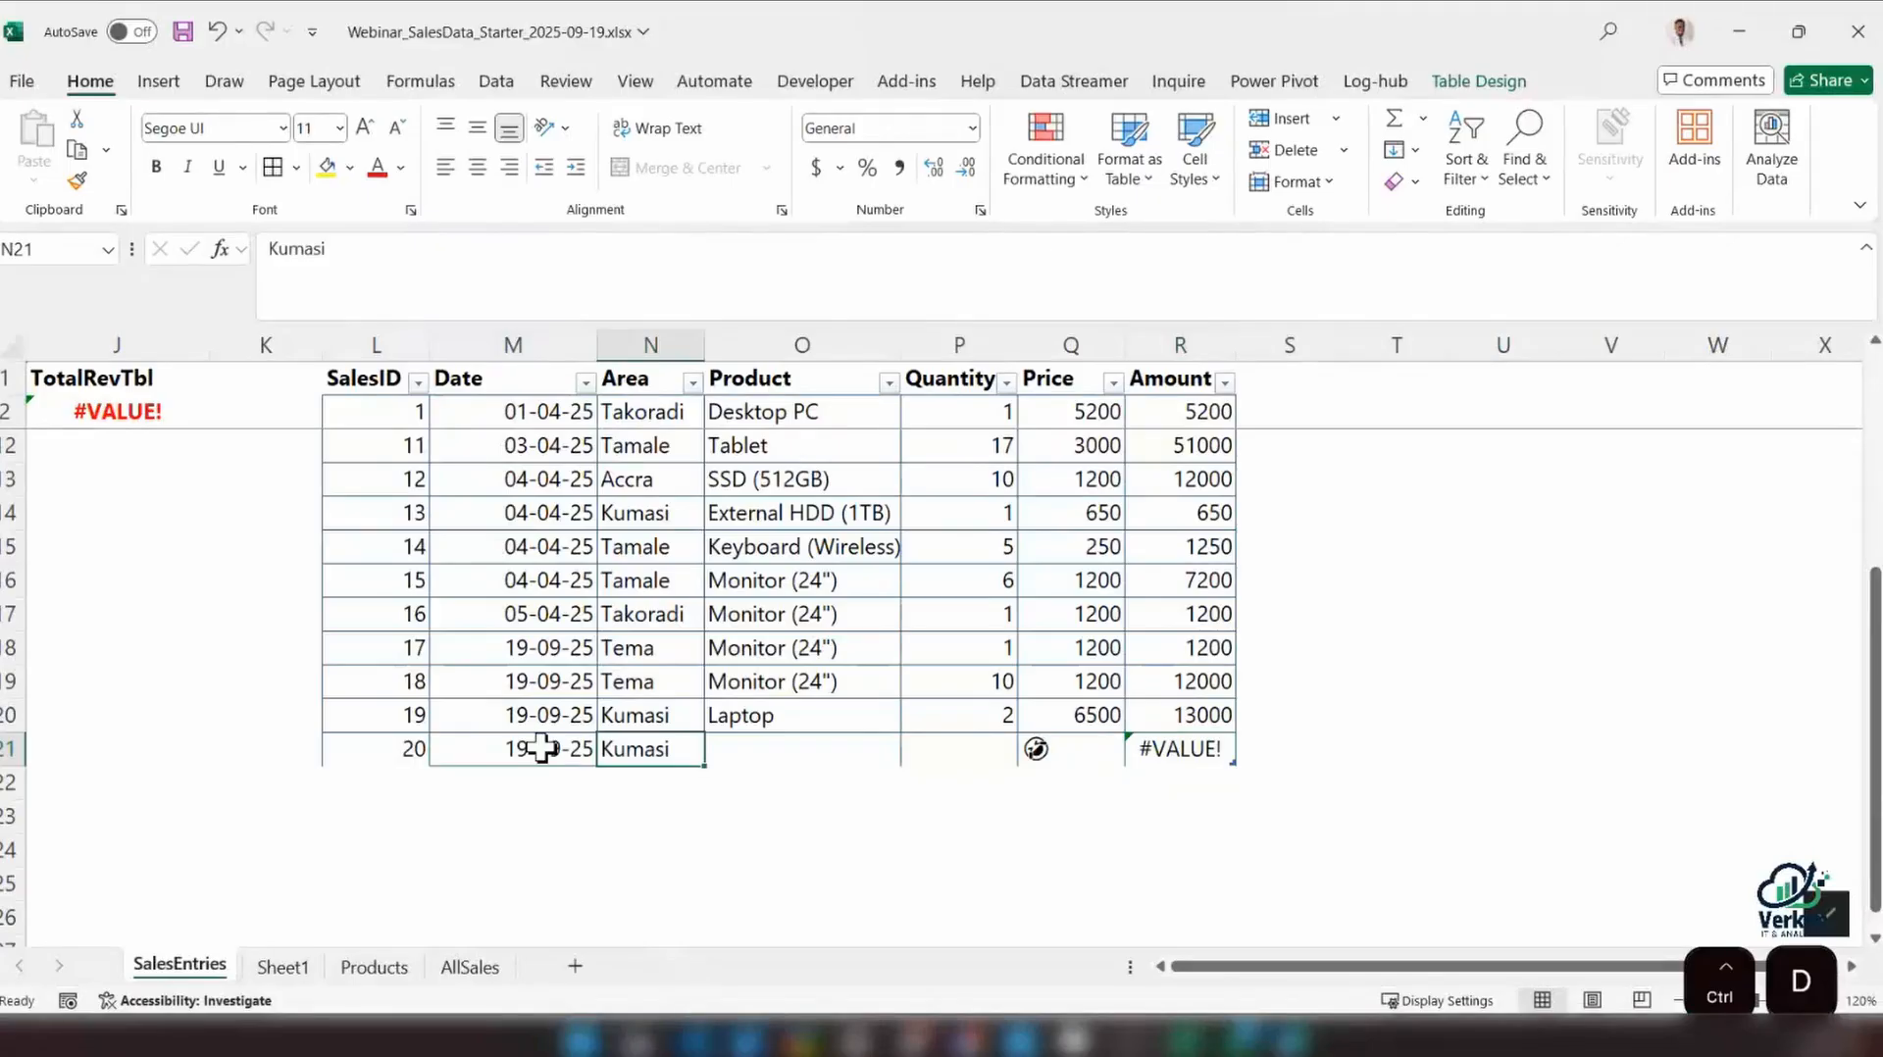
key("Tab")
key("ctrl+d")
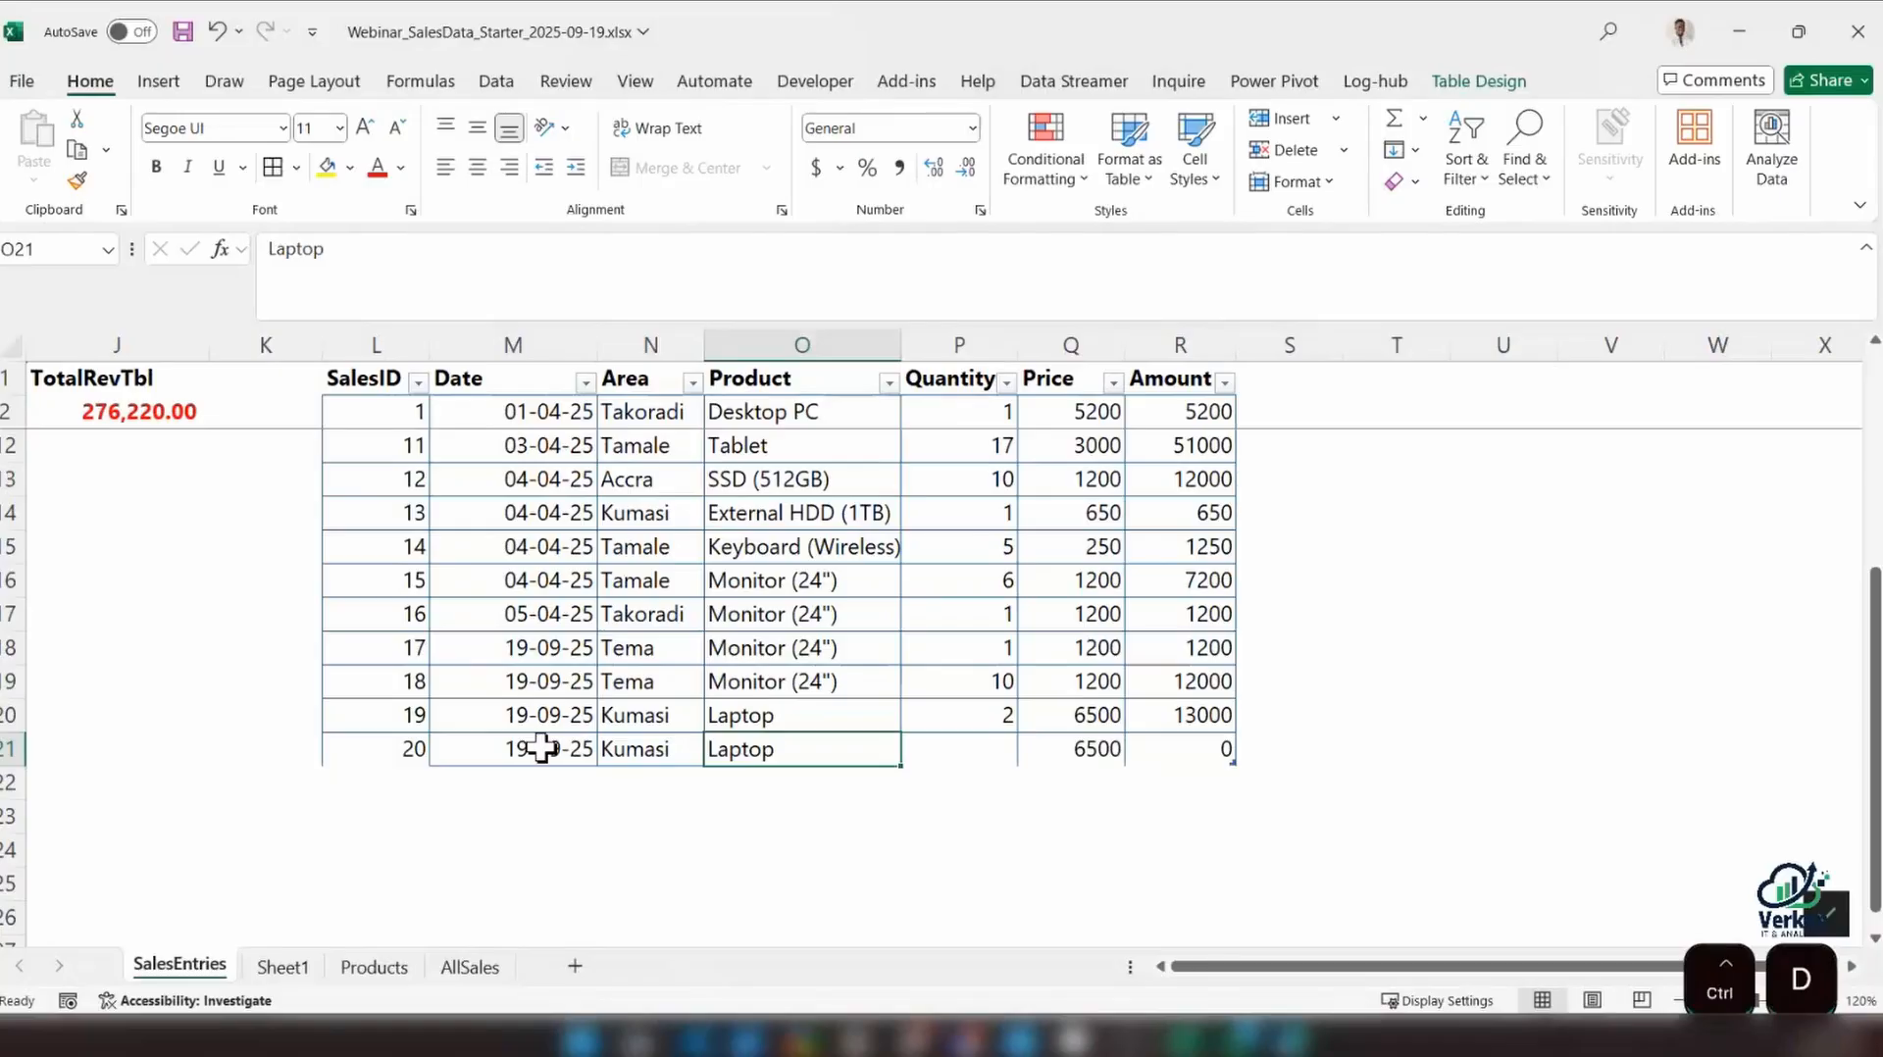
key("Tab")
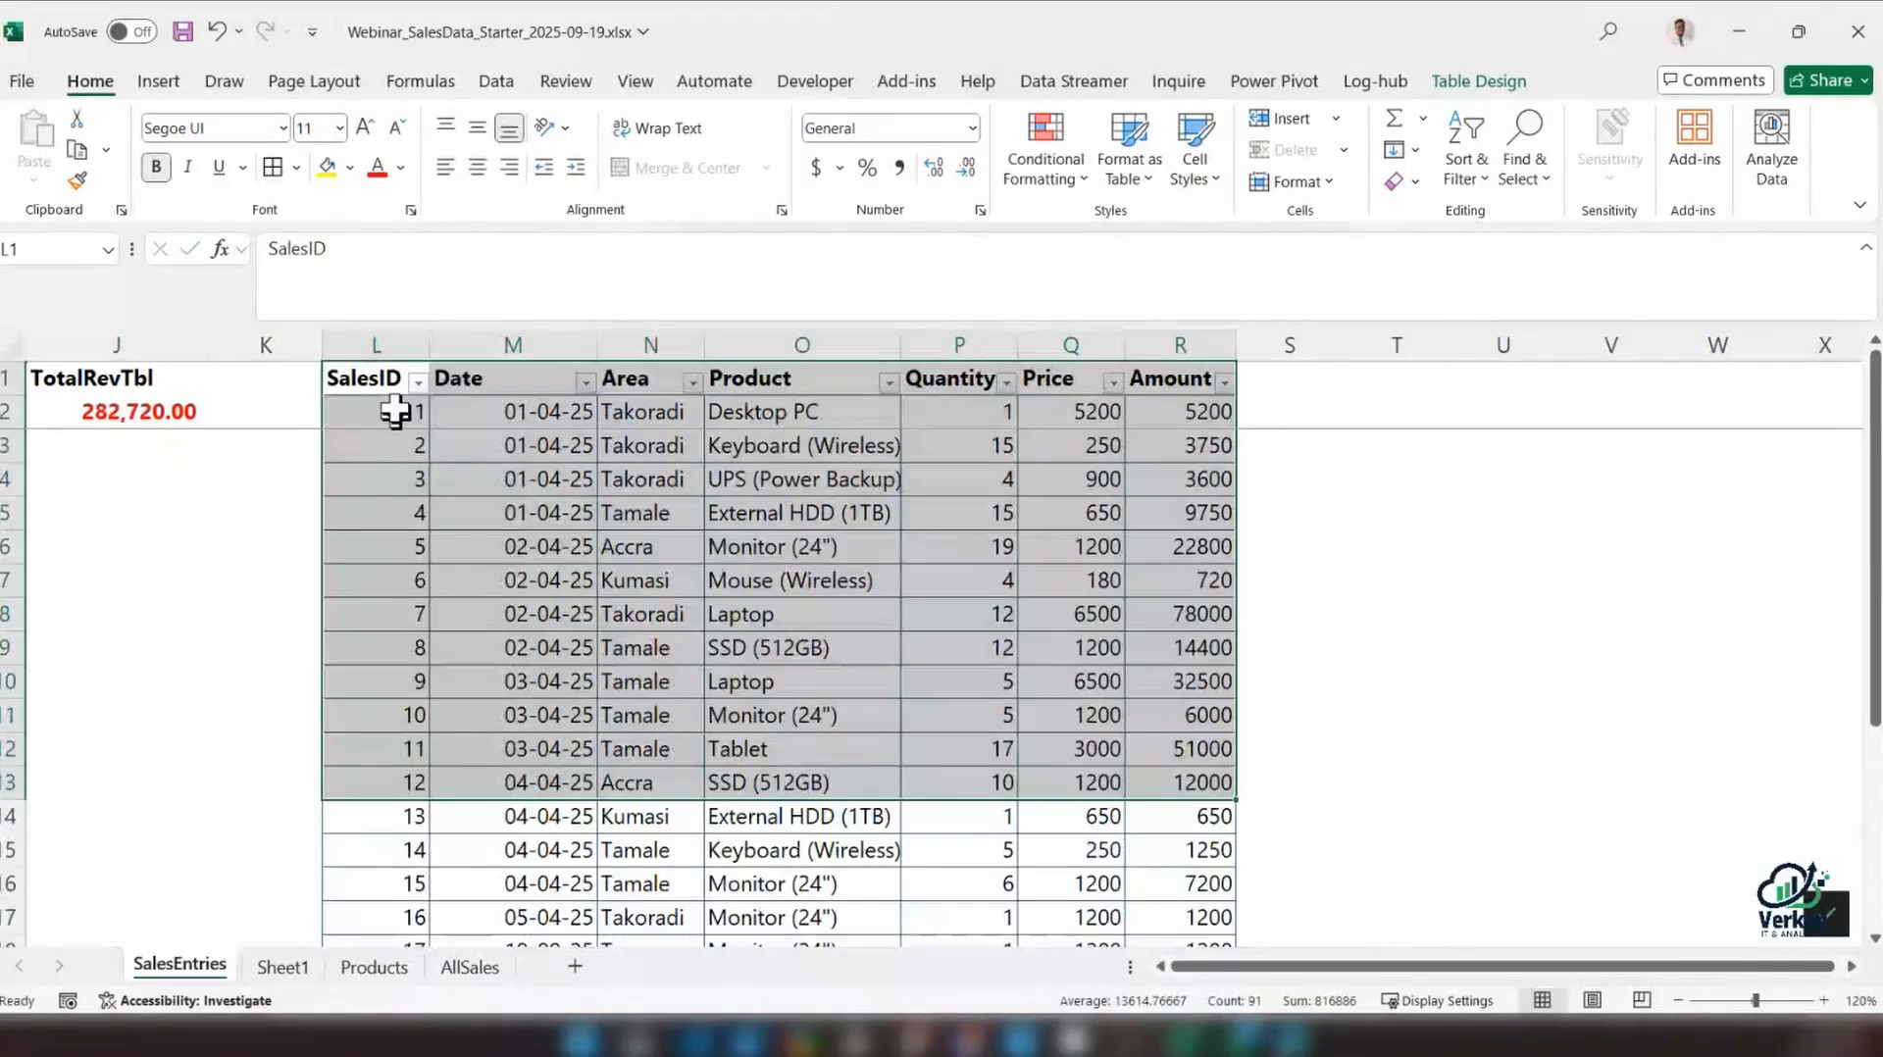
Move the whole sales table so it starts at cell K5, and move the TotalRevTbl heading and total to K1:K2
left_click(376, 381)
key("ctrl+a")
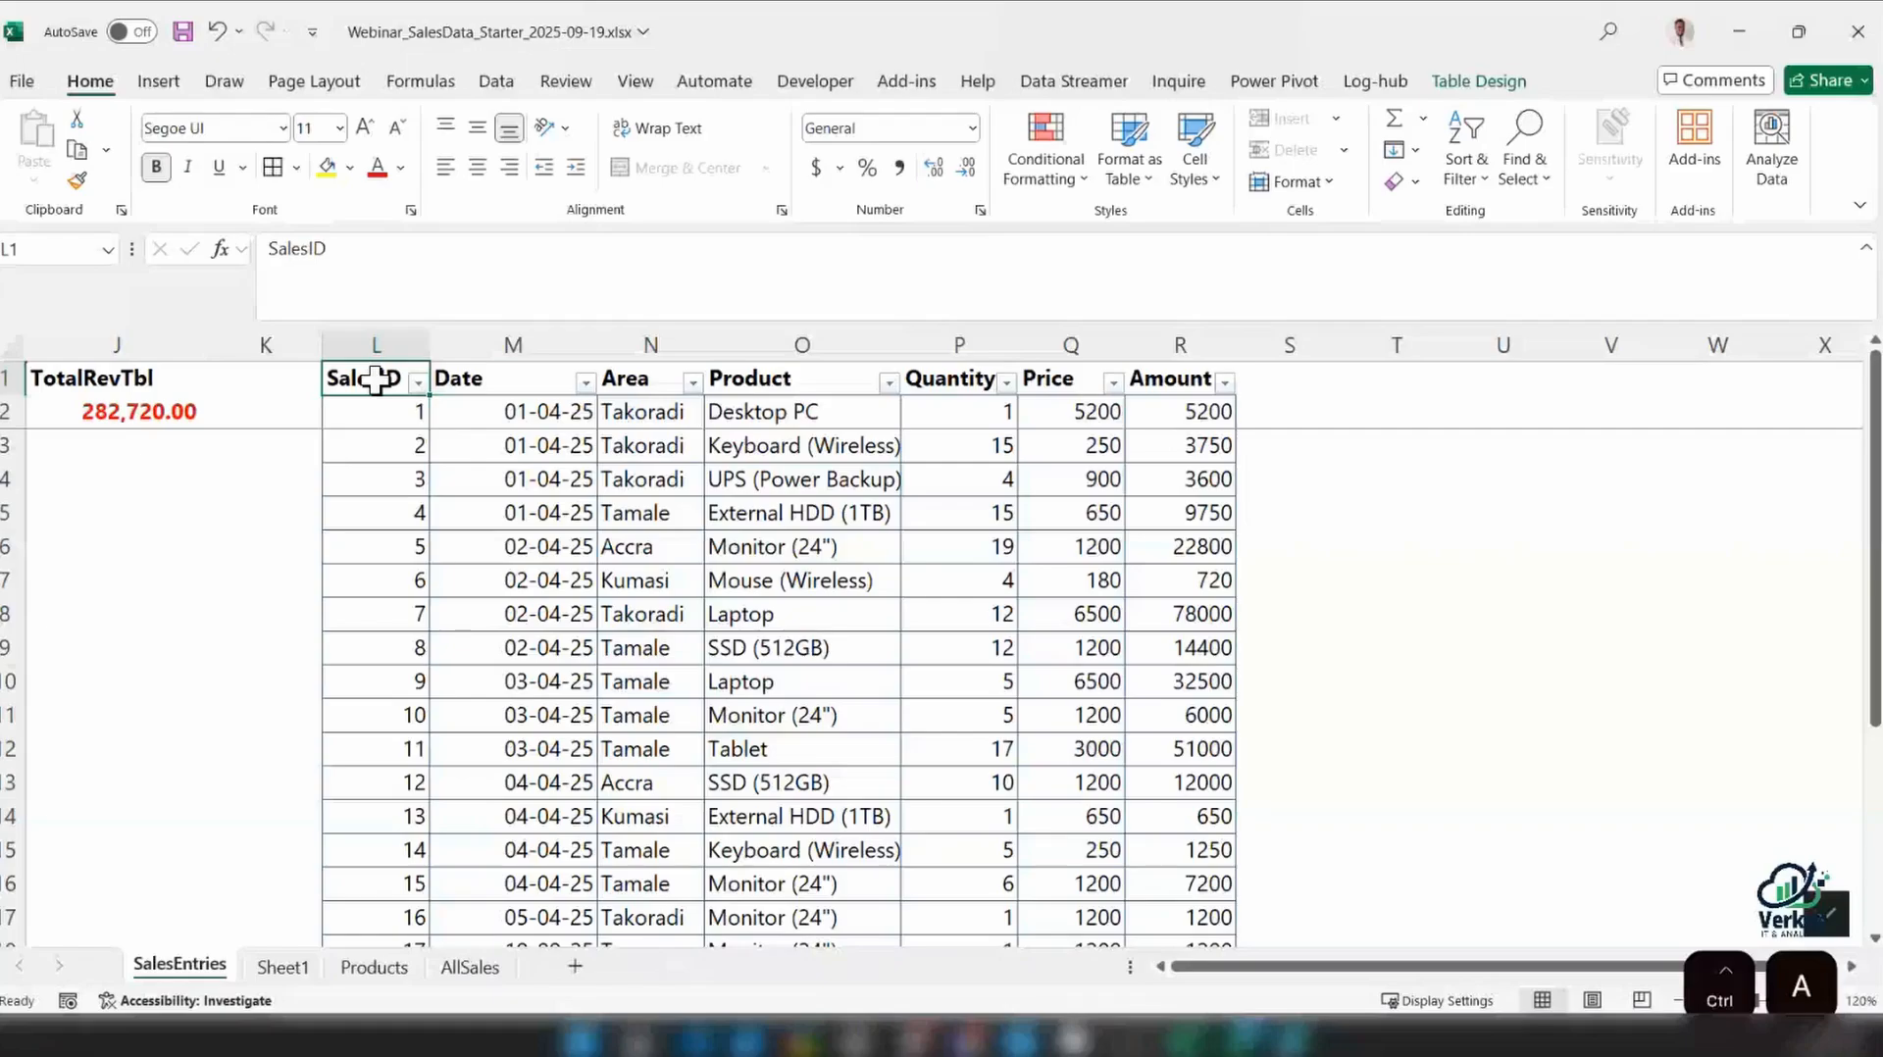
left_click_drag(375, 380, 257, 564)
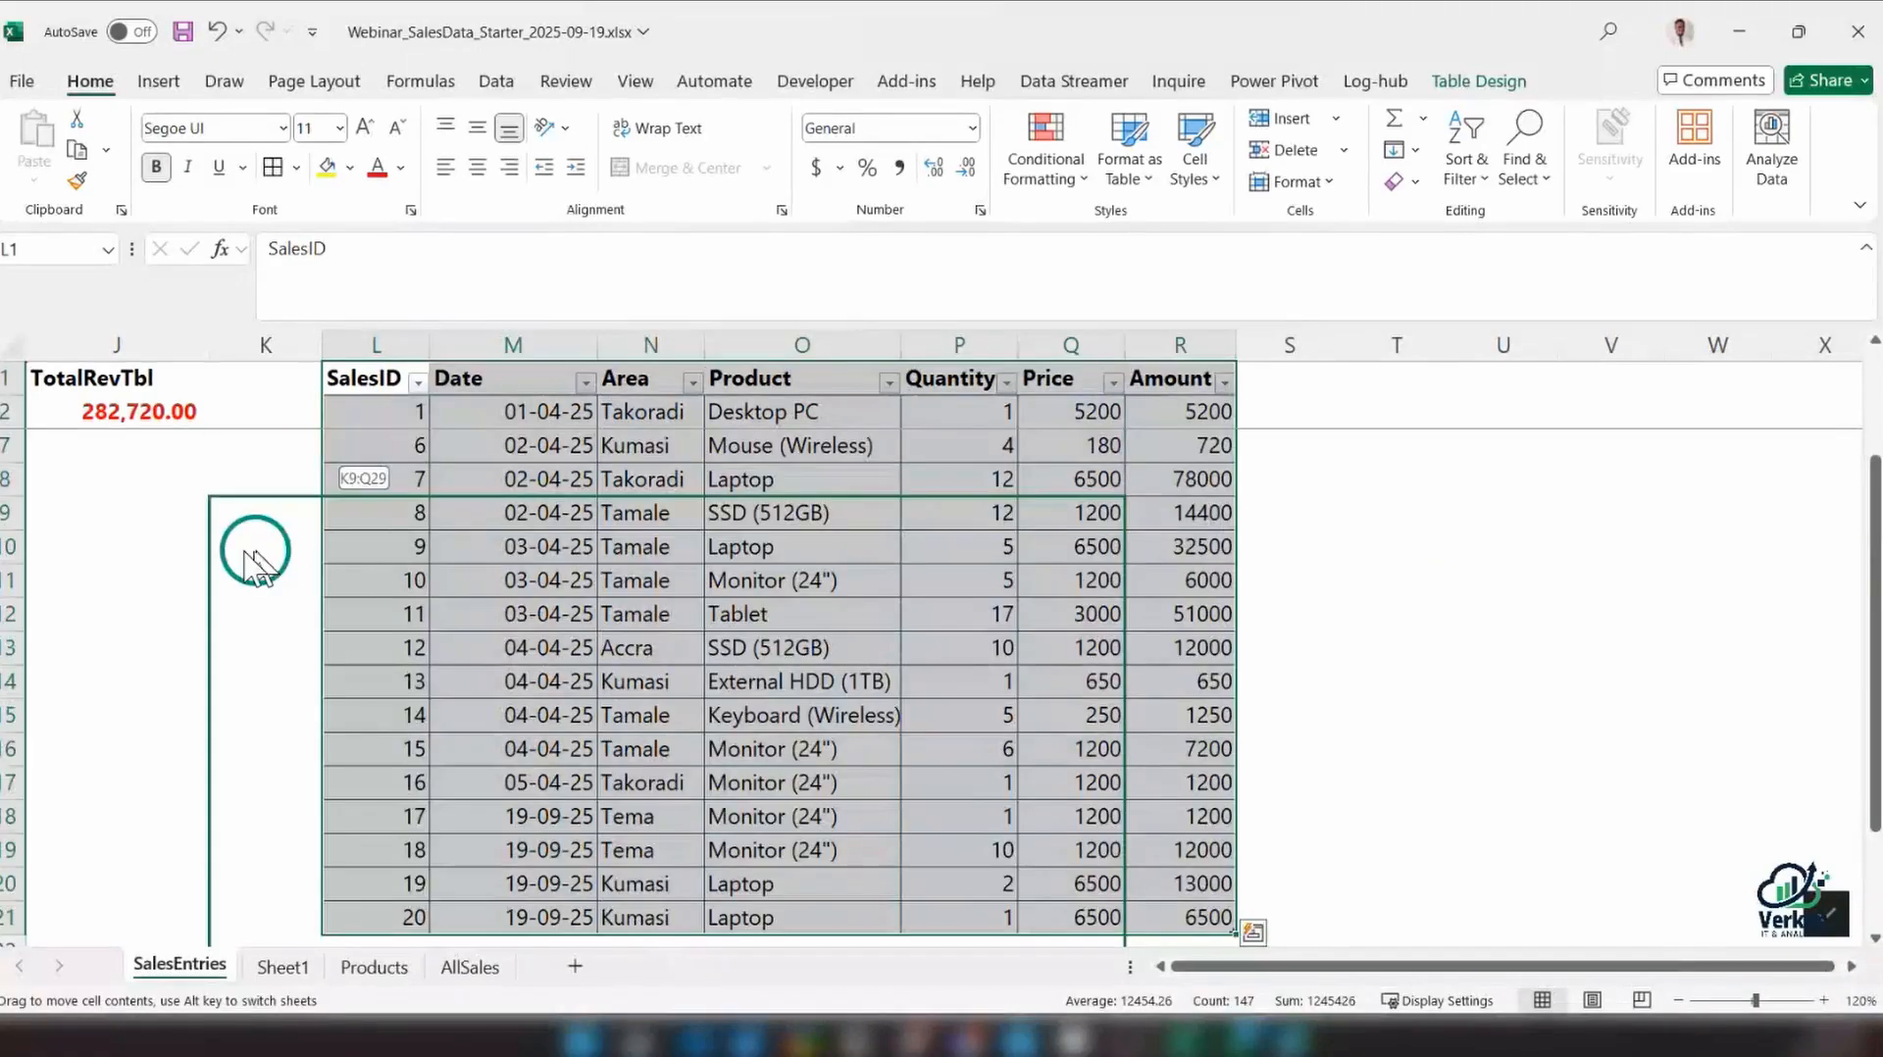
left_click_drag(257, 564, 193, 520)
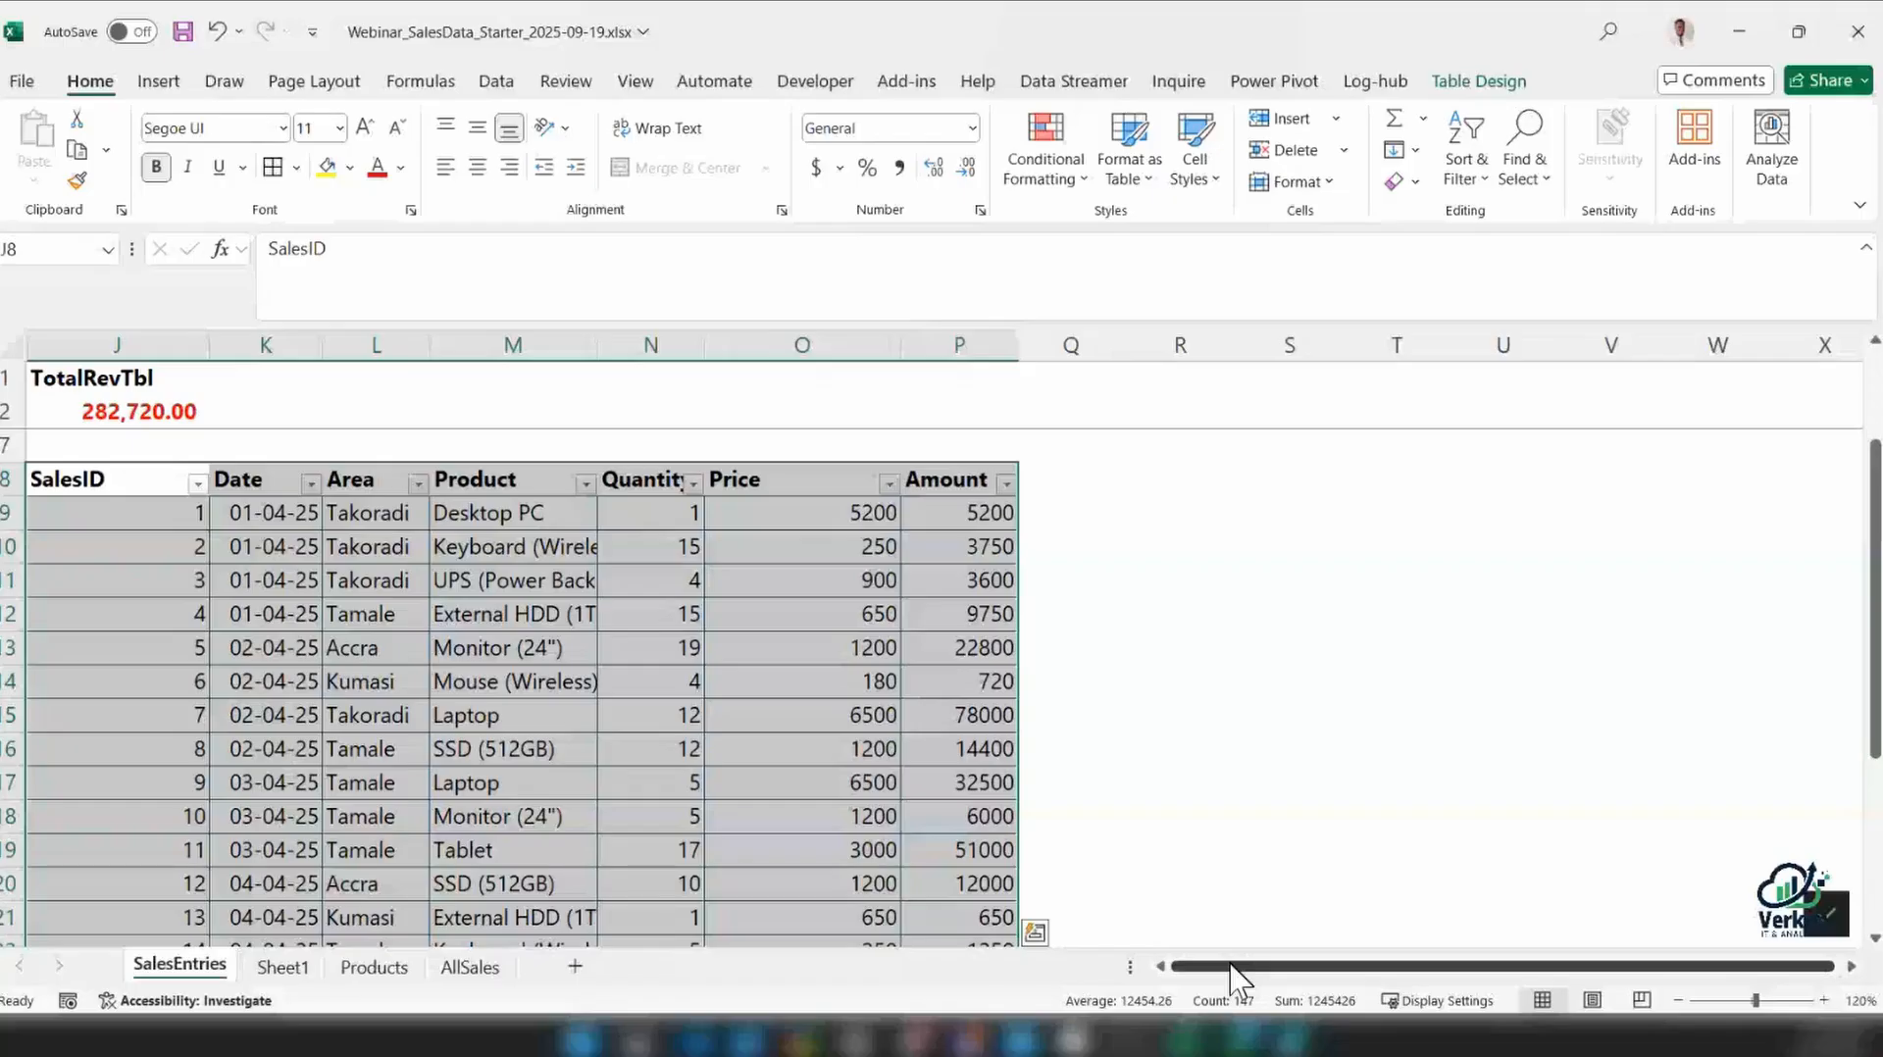
key("ctrl+z")
left_click_drag(137, 424, 305, 394)
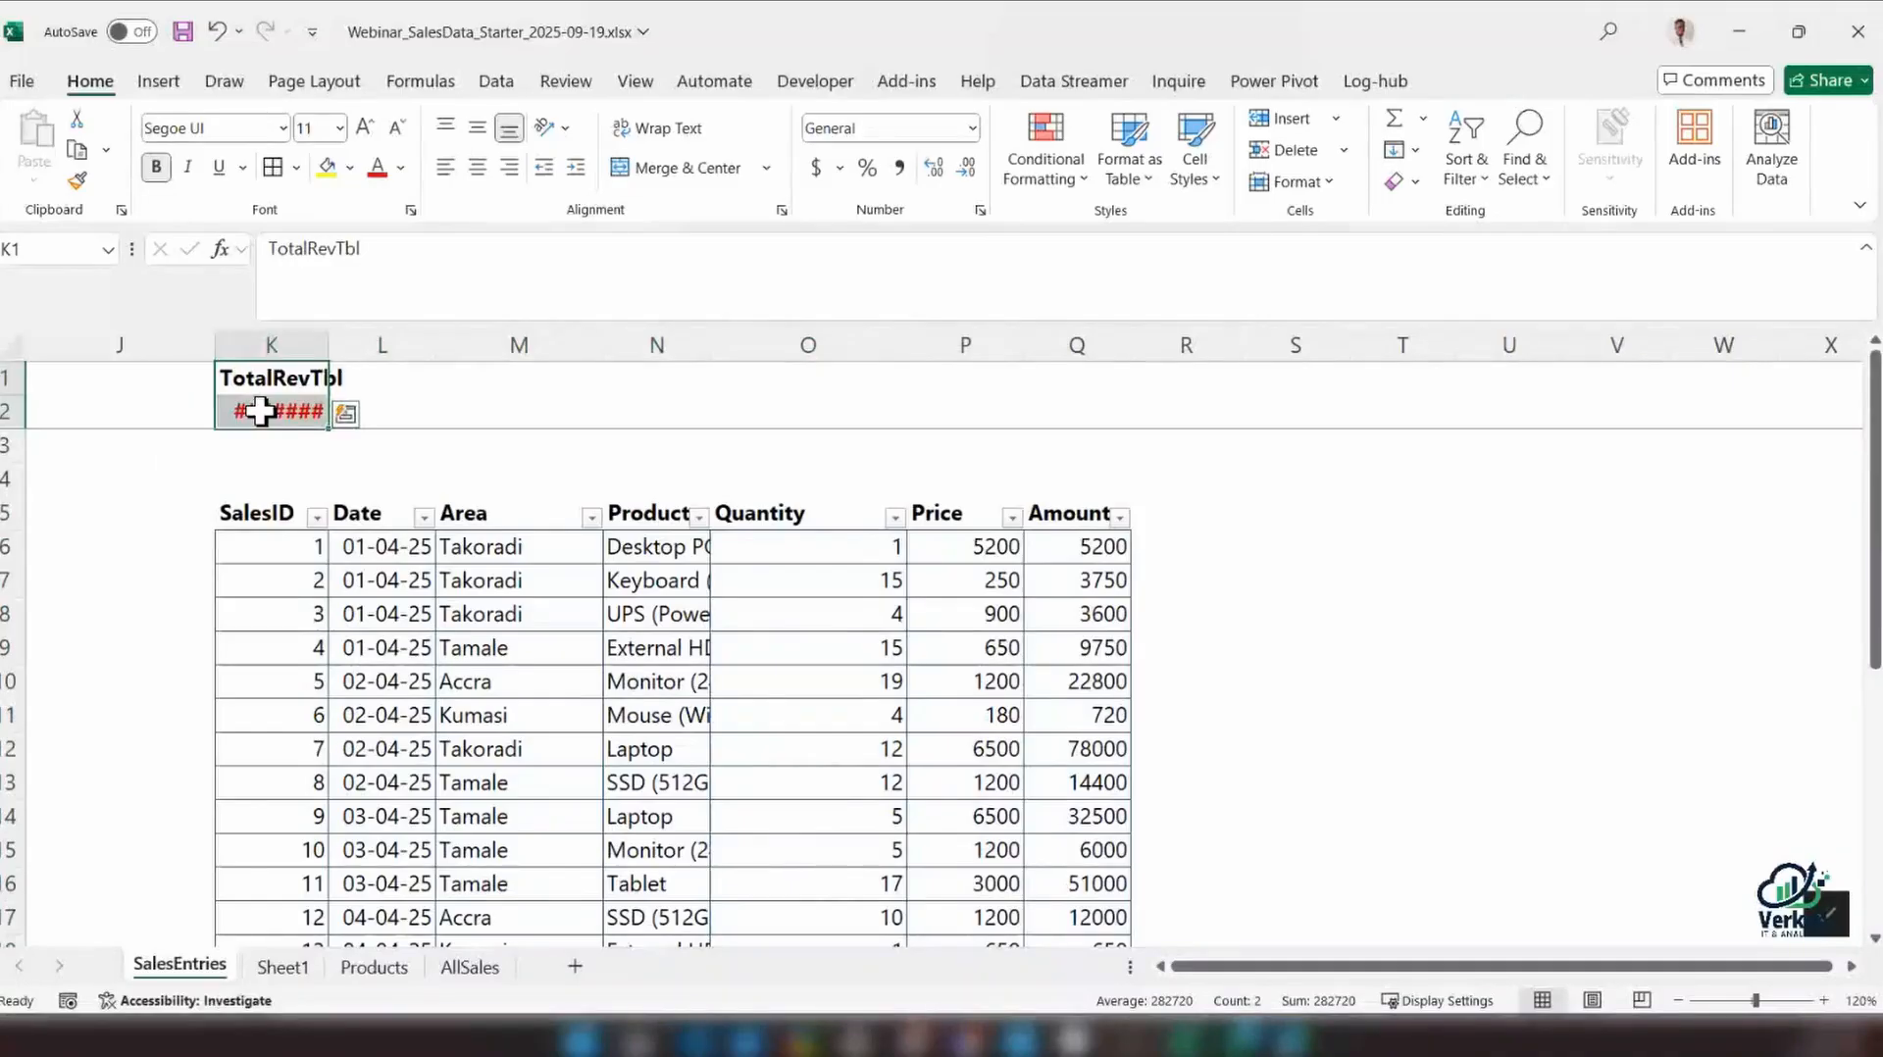
Apply thin solid borders around and inside the whole sales table, including its header row, and check the result down to the last record
left_click(489, 649)
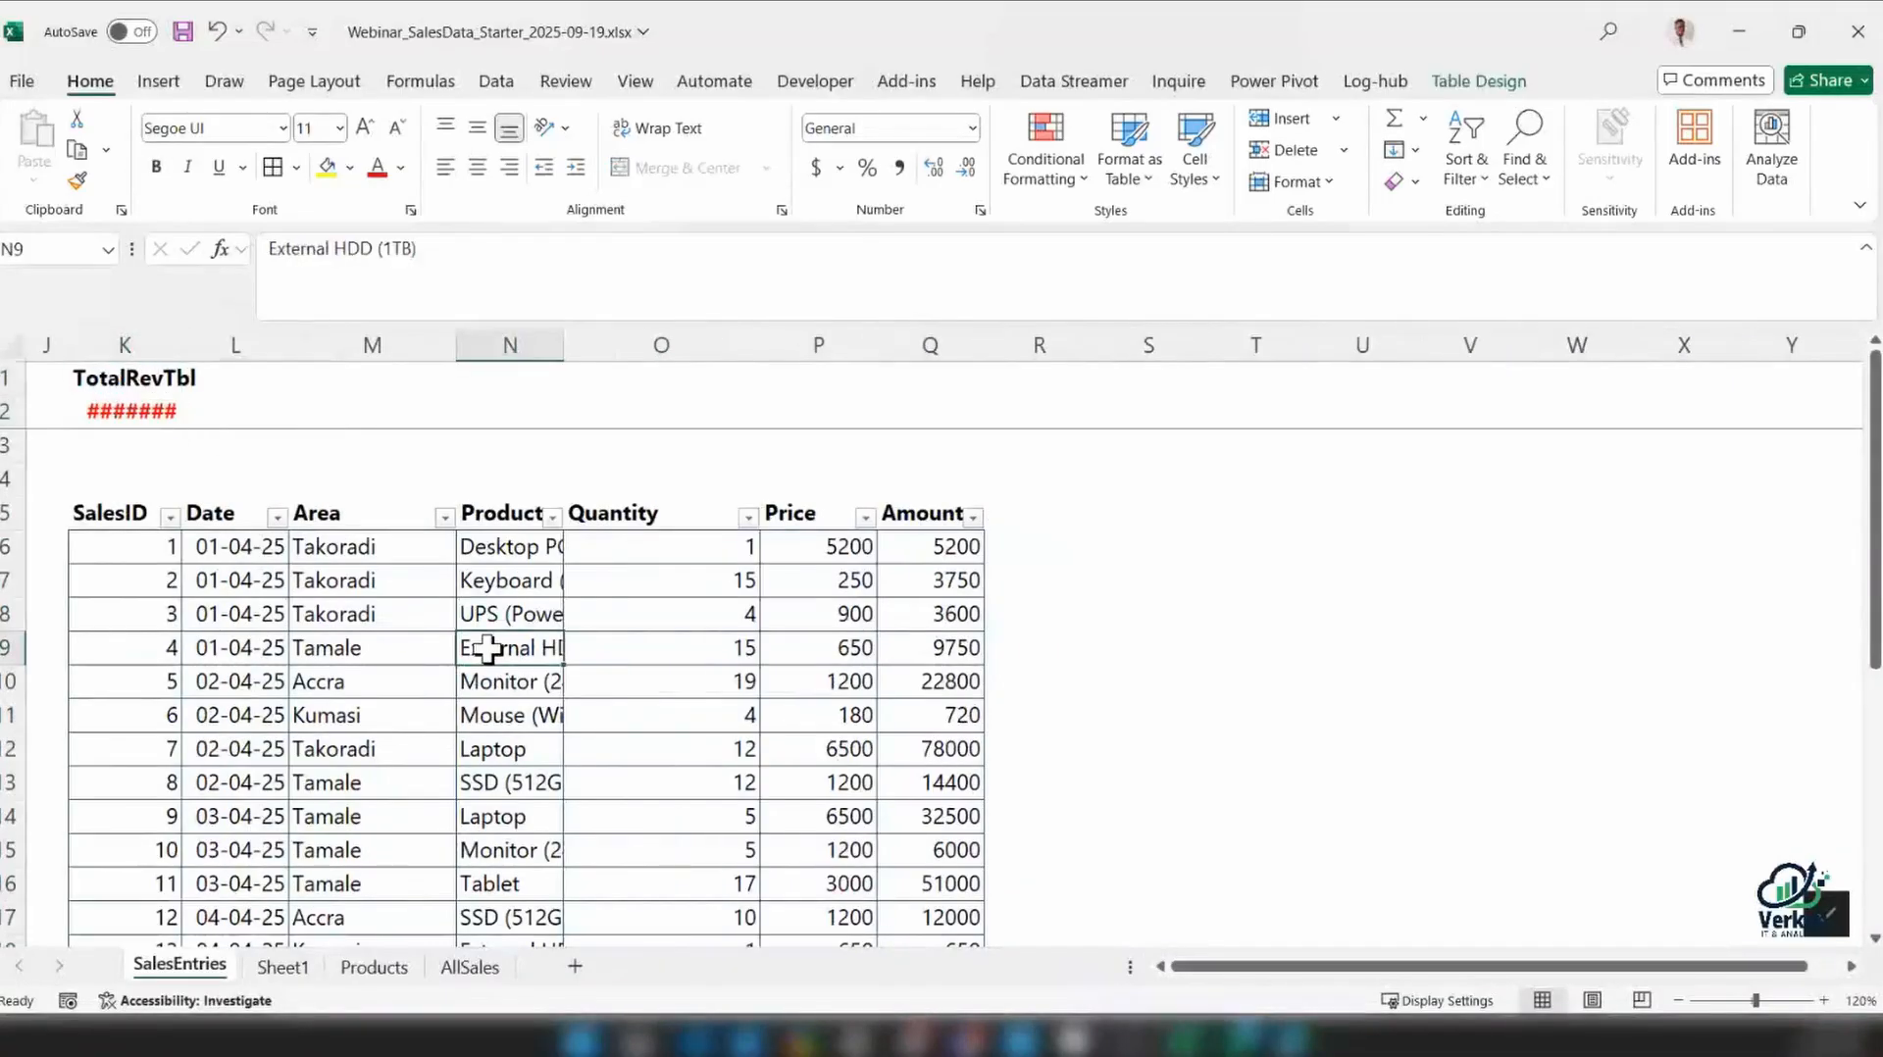
left_click(368, 684)
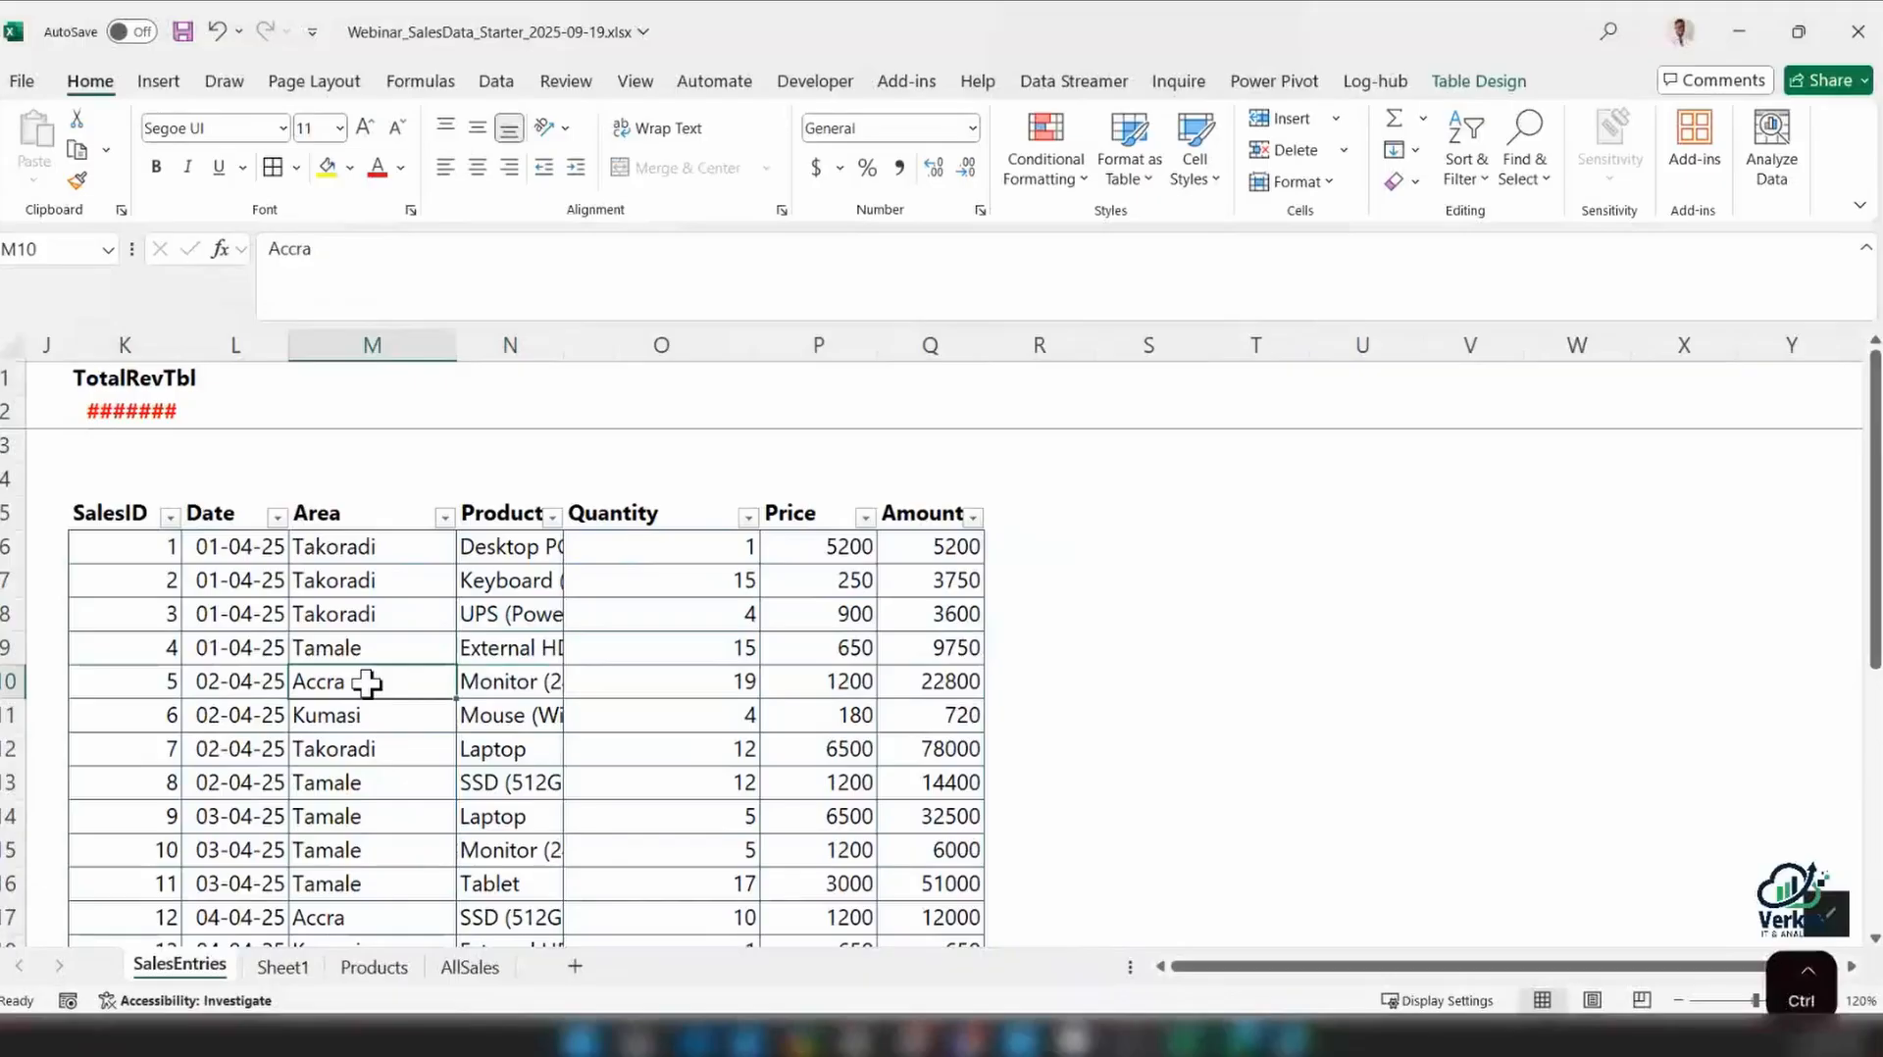
key("ctrl+a")
scroll(370, 684, "down", 6)
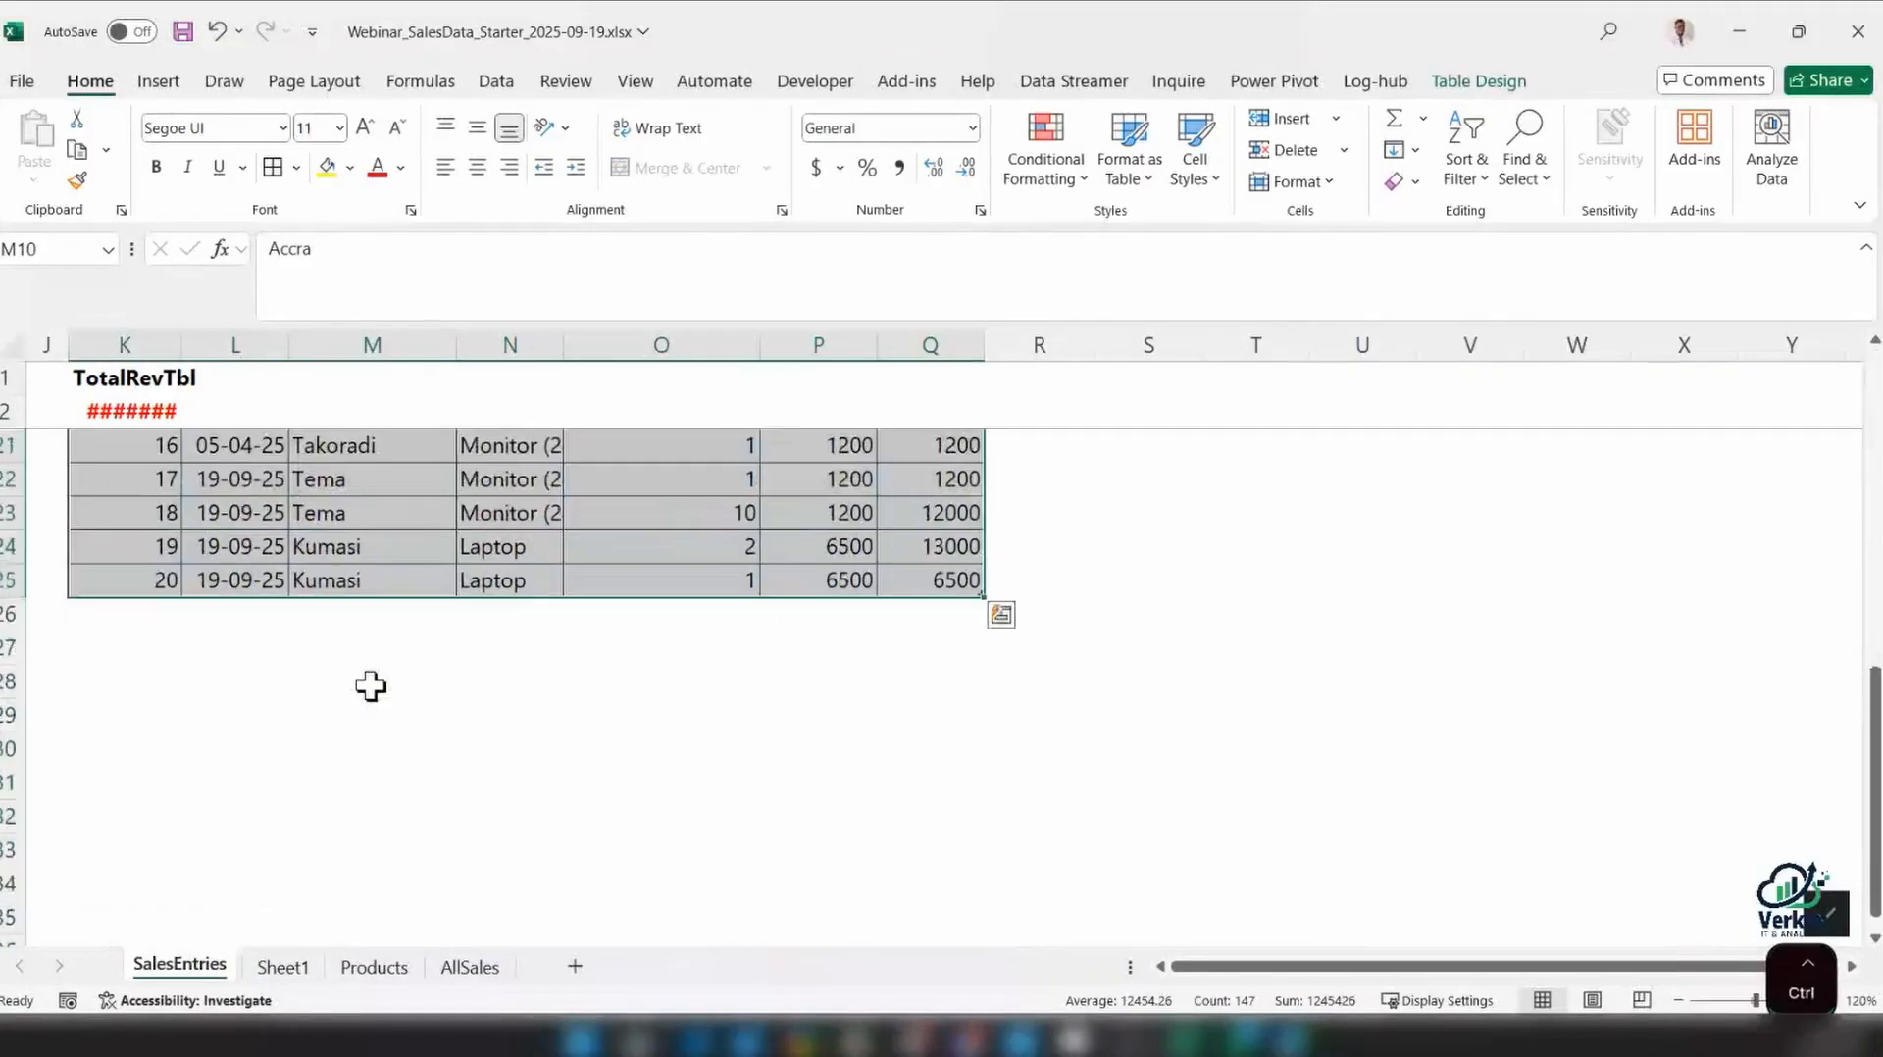
scroll(370, 687, "up", 6)
key("ctrl+1")
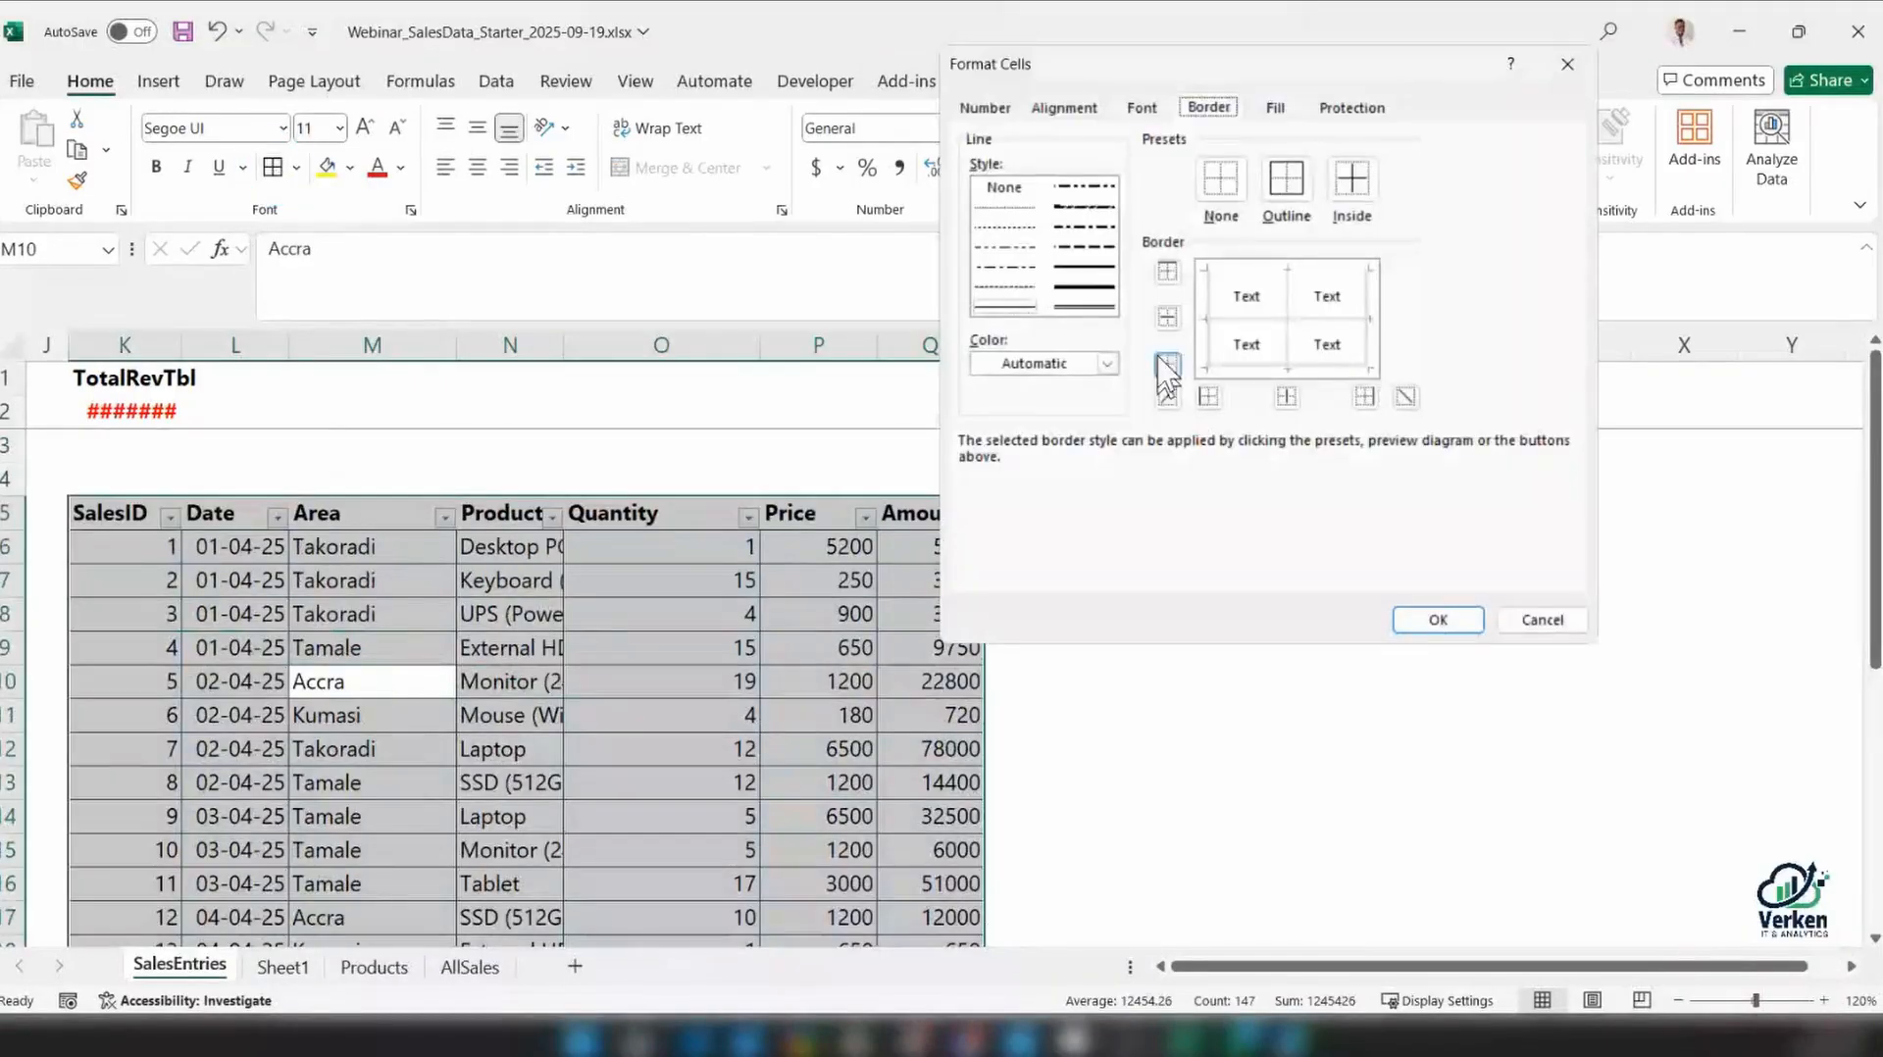
left_click(1020, 304)
left_click(1020, 306)
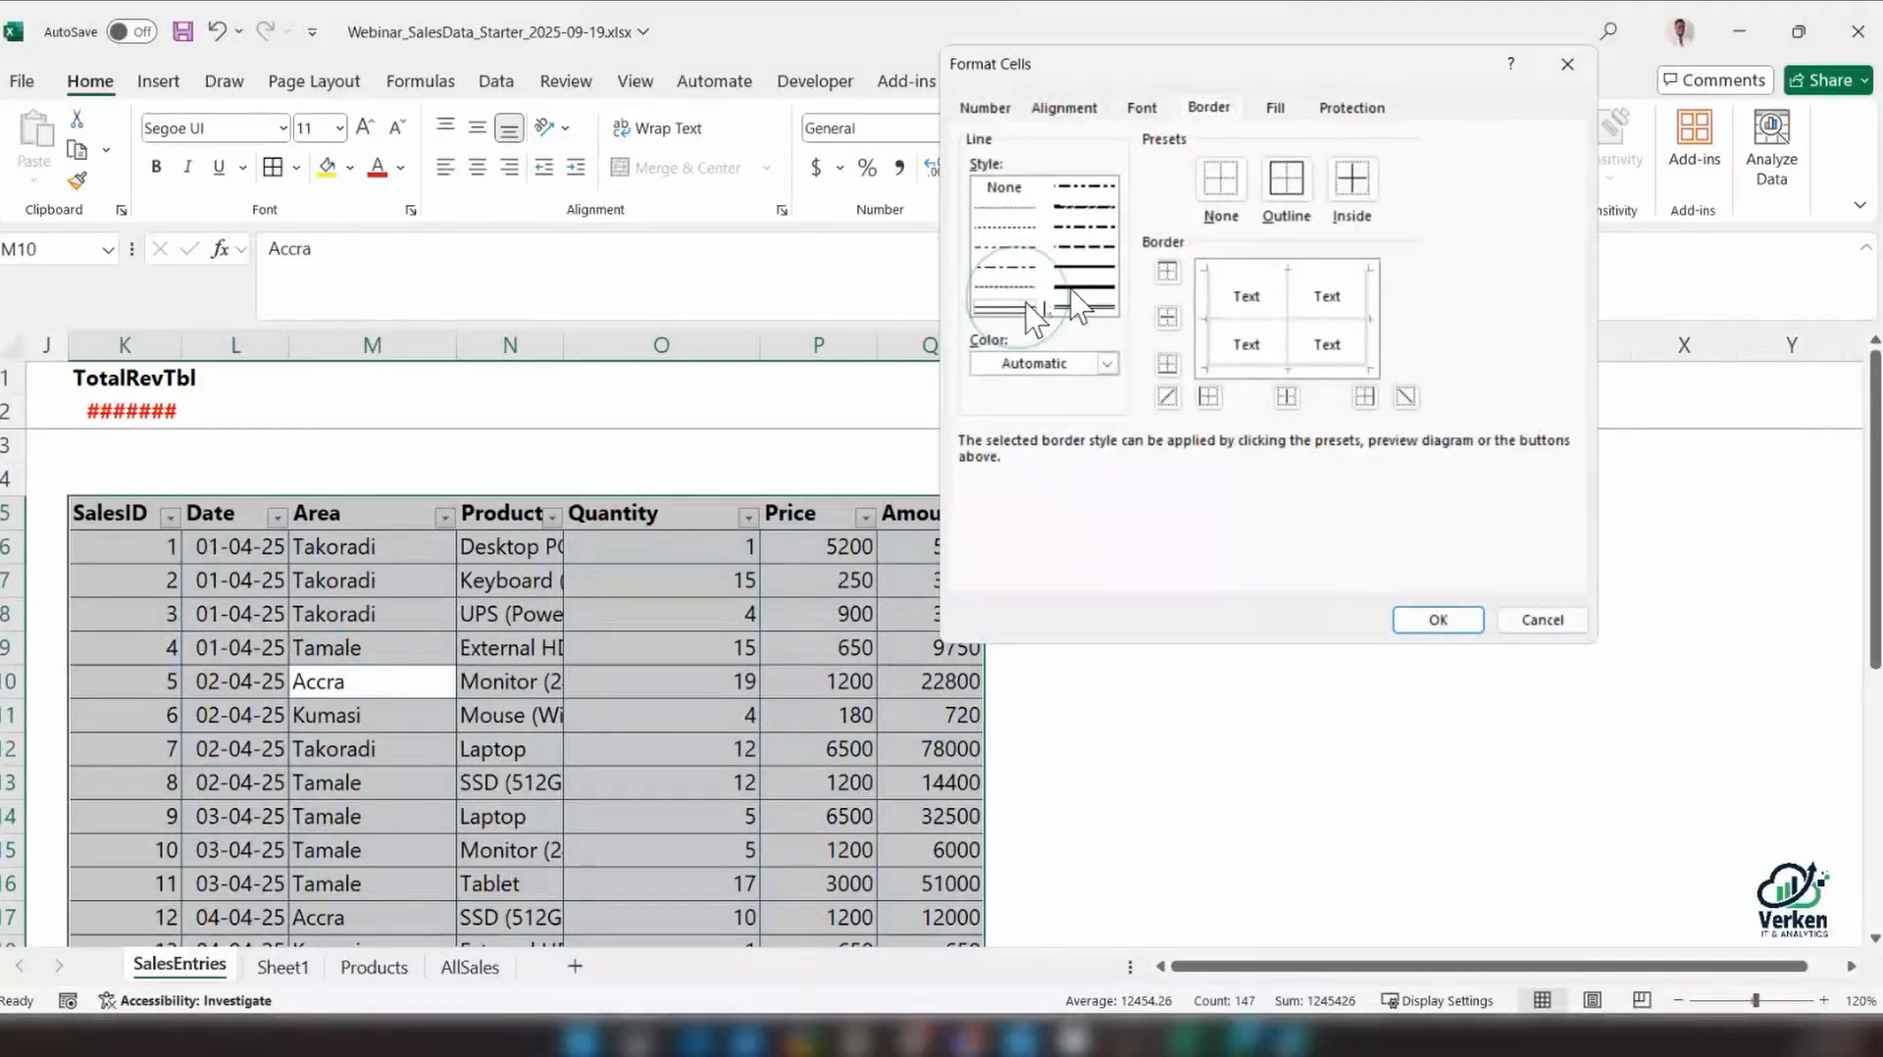
left_click(1427, 620)
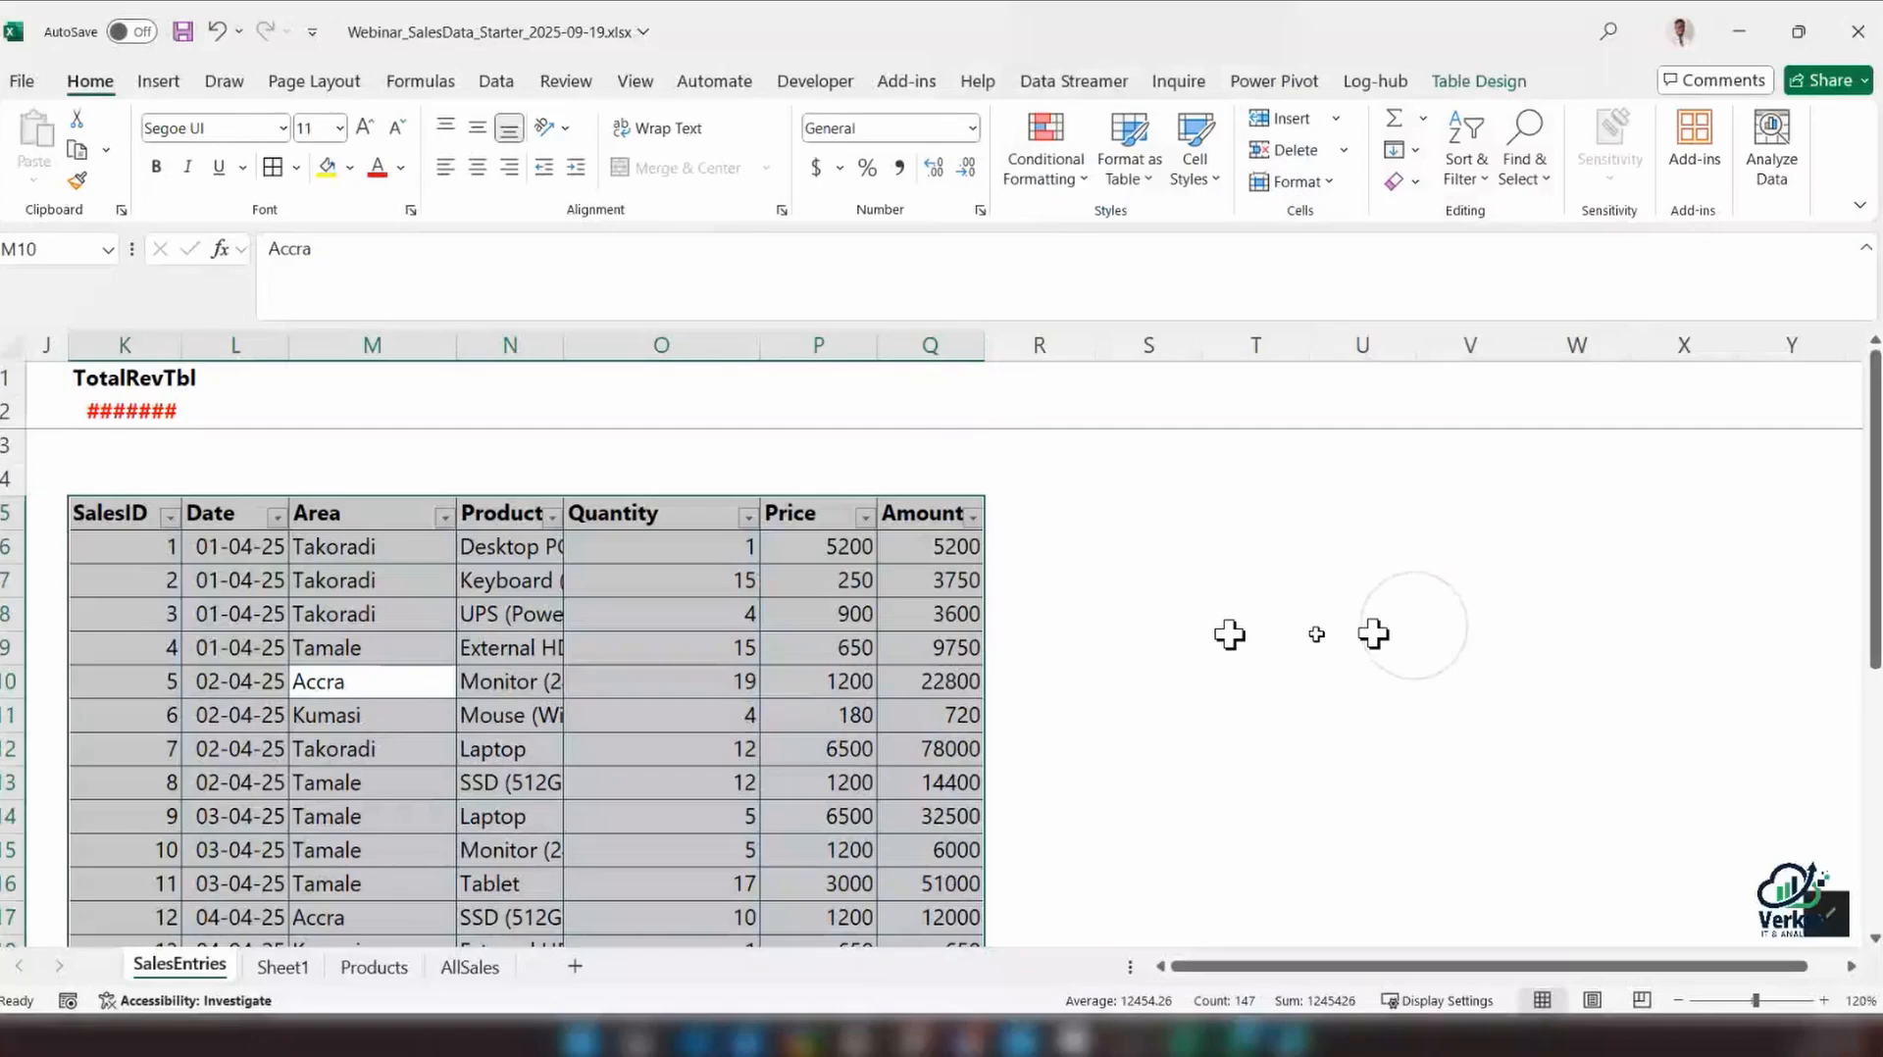
left_click(940, 681)
scroll(944, 711, "down", 4)
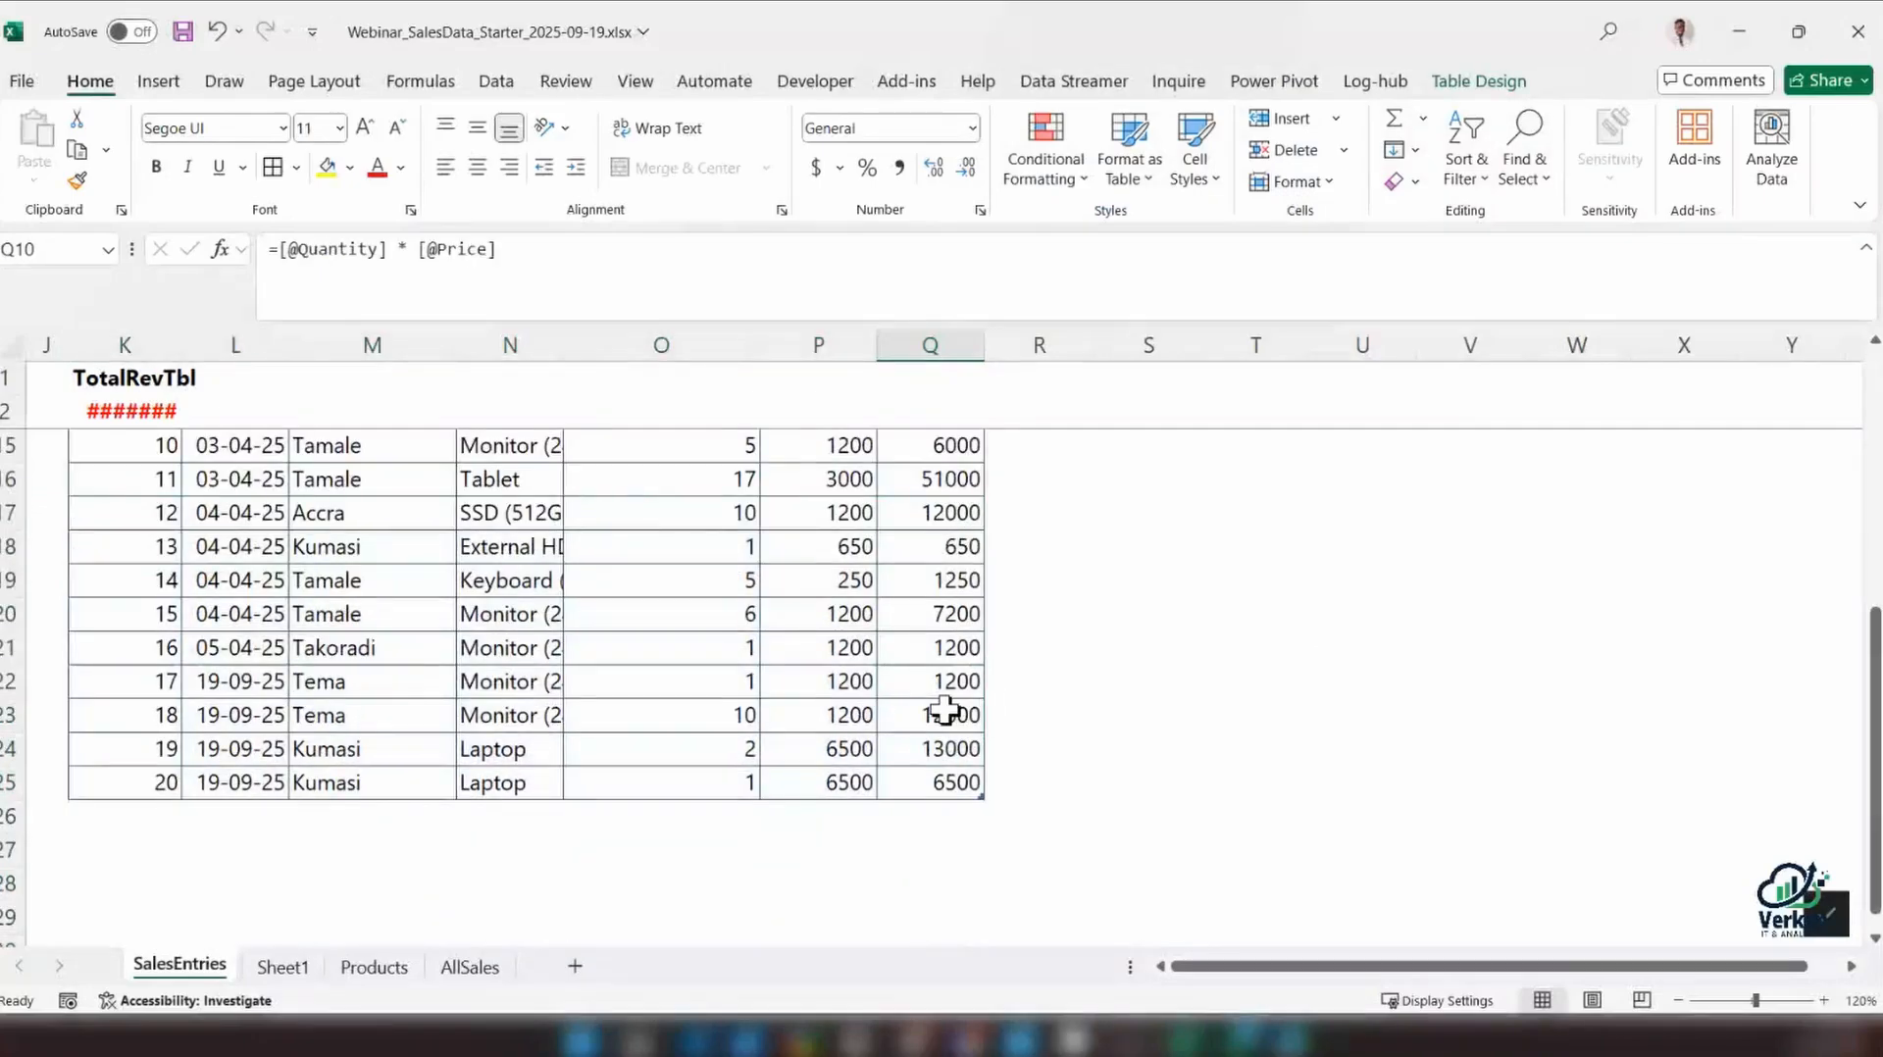
scroll(945, 710, "up", 4)
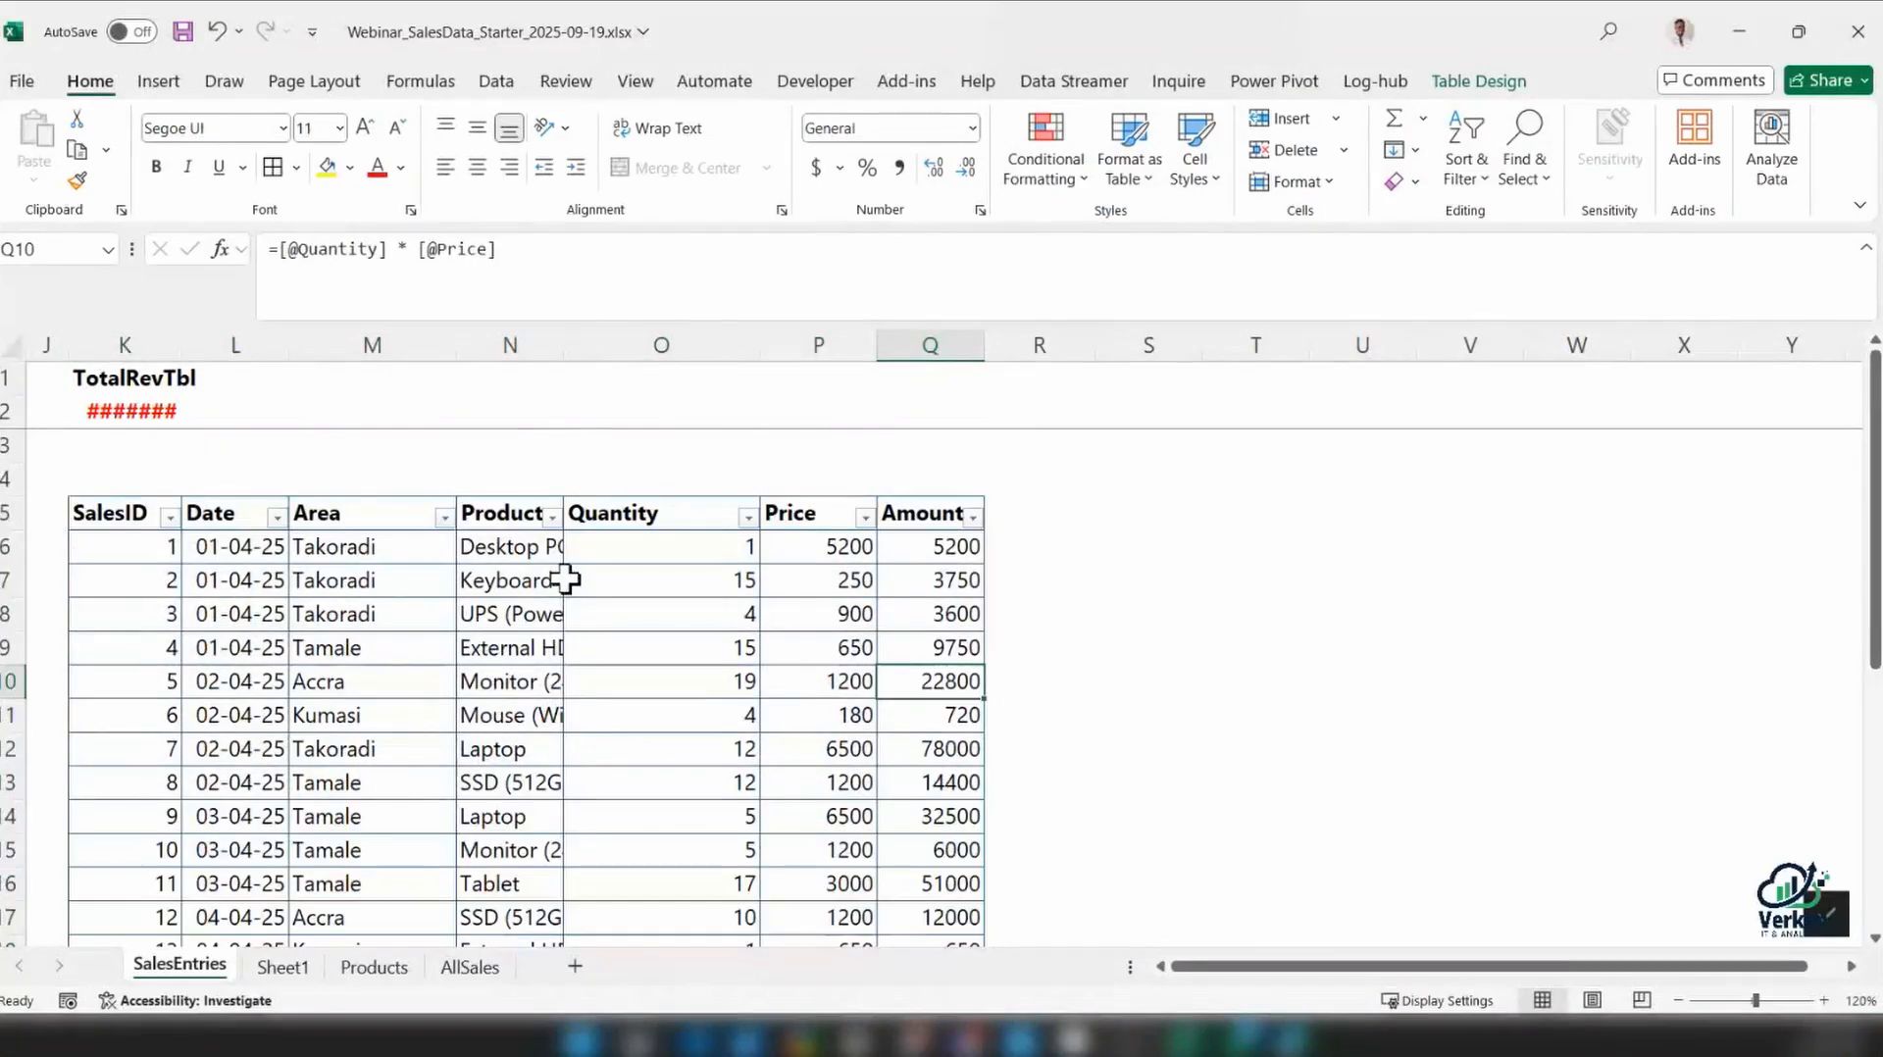
Widen the sales table's Product column so the full product names fit
left_click(565, 580)
left_click_drag(564, 345, 700, 345)
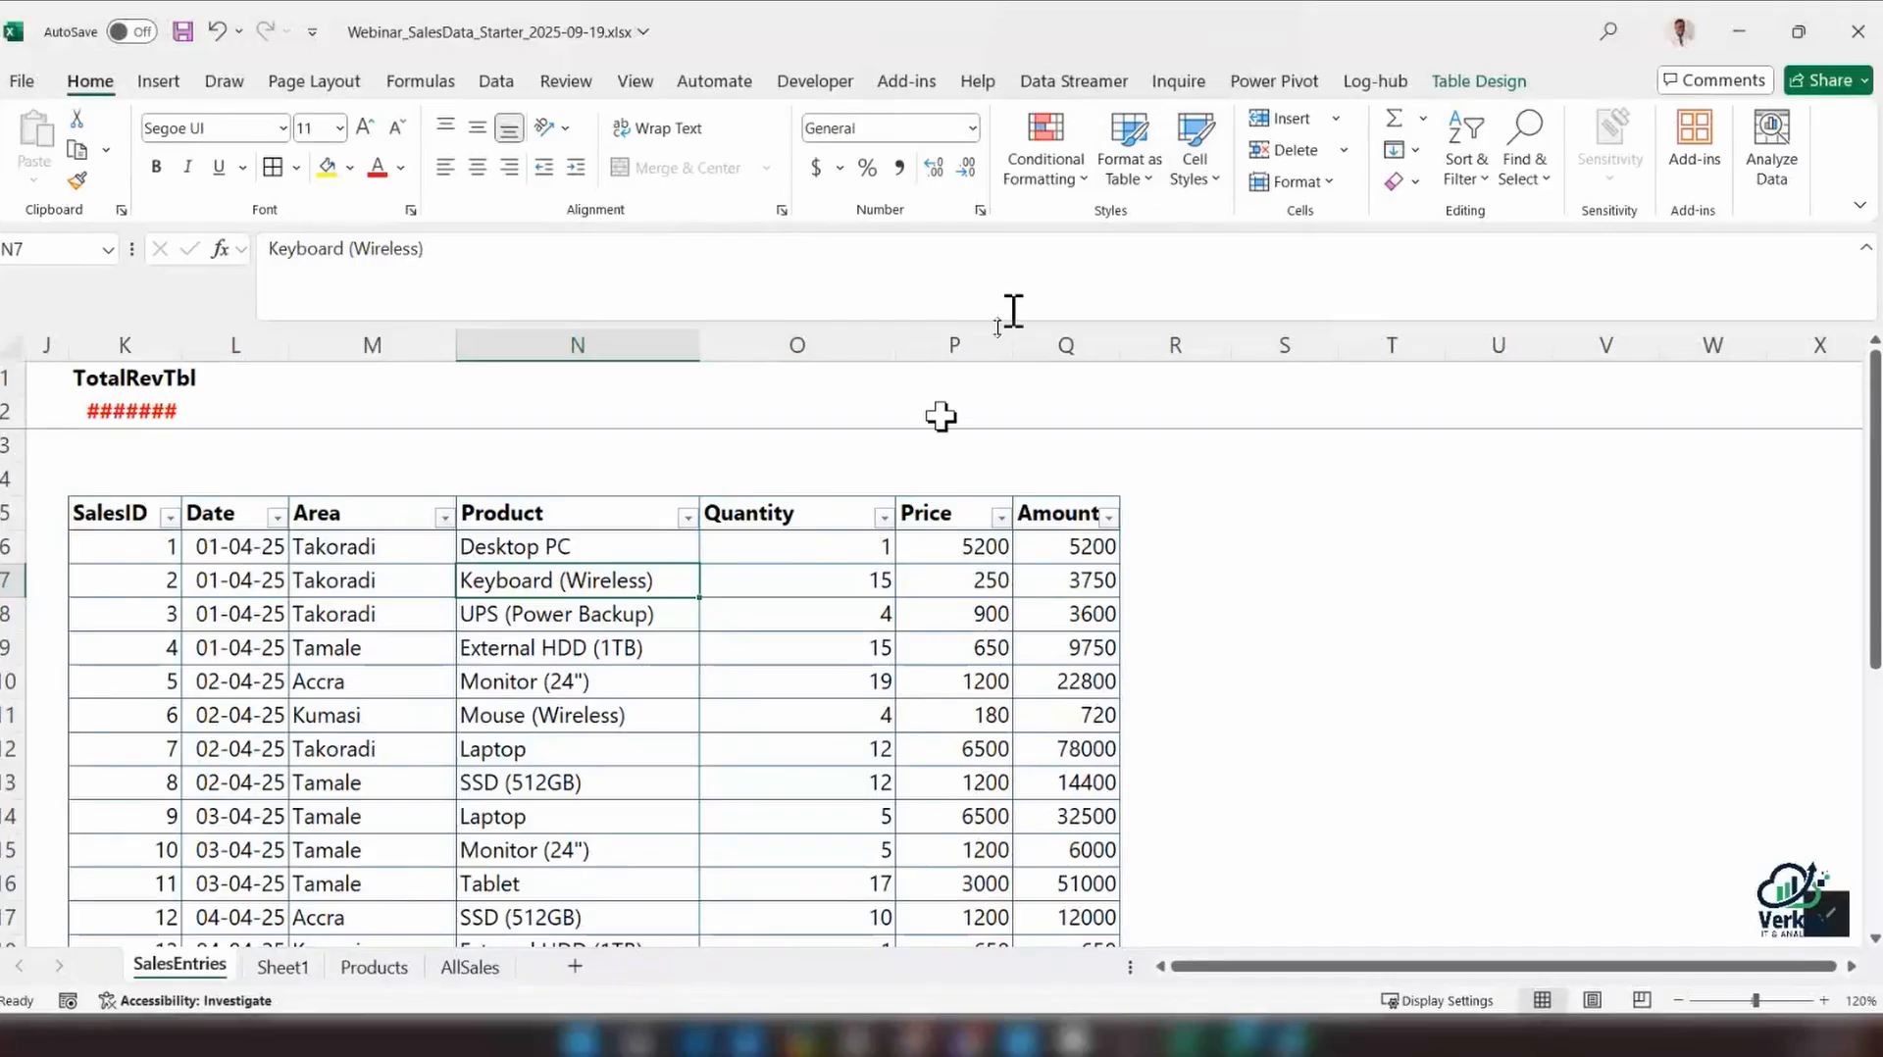
left_click(1282, 614)
Insert an Area slicer for the sales table and place it in the empty space beside the Amount column
left_click(476, 682)
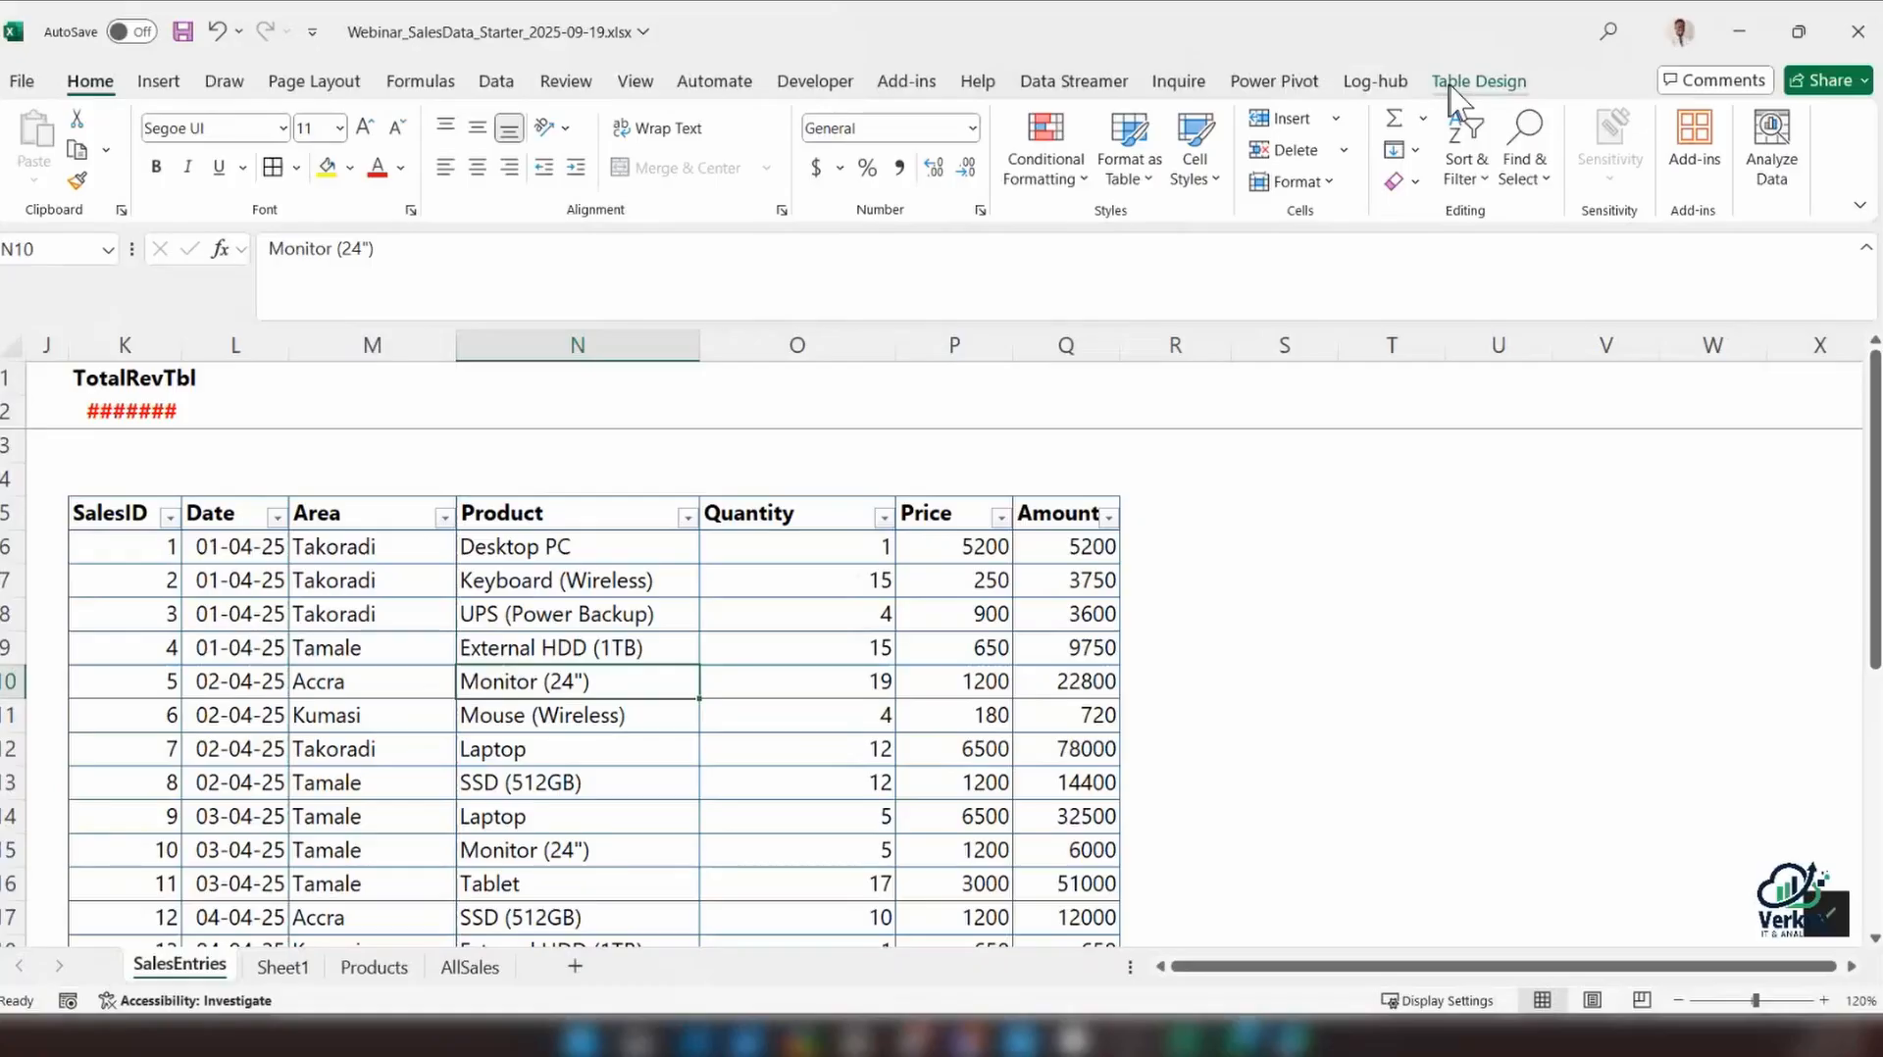
left_click(1478, 88)
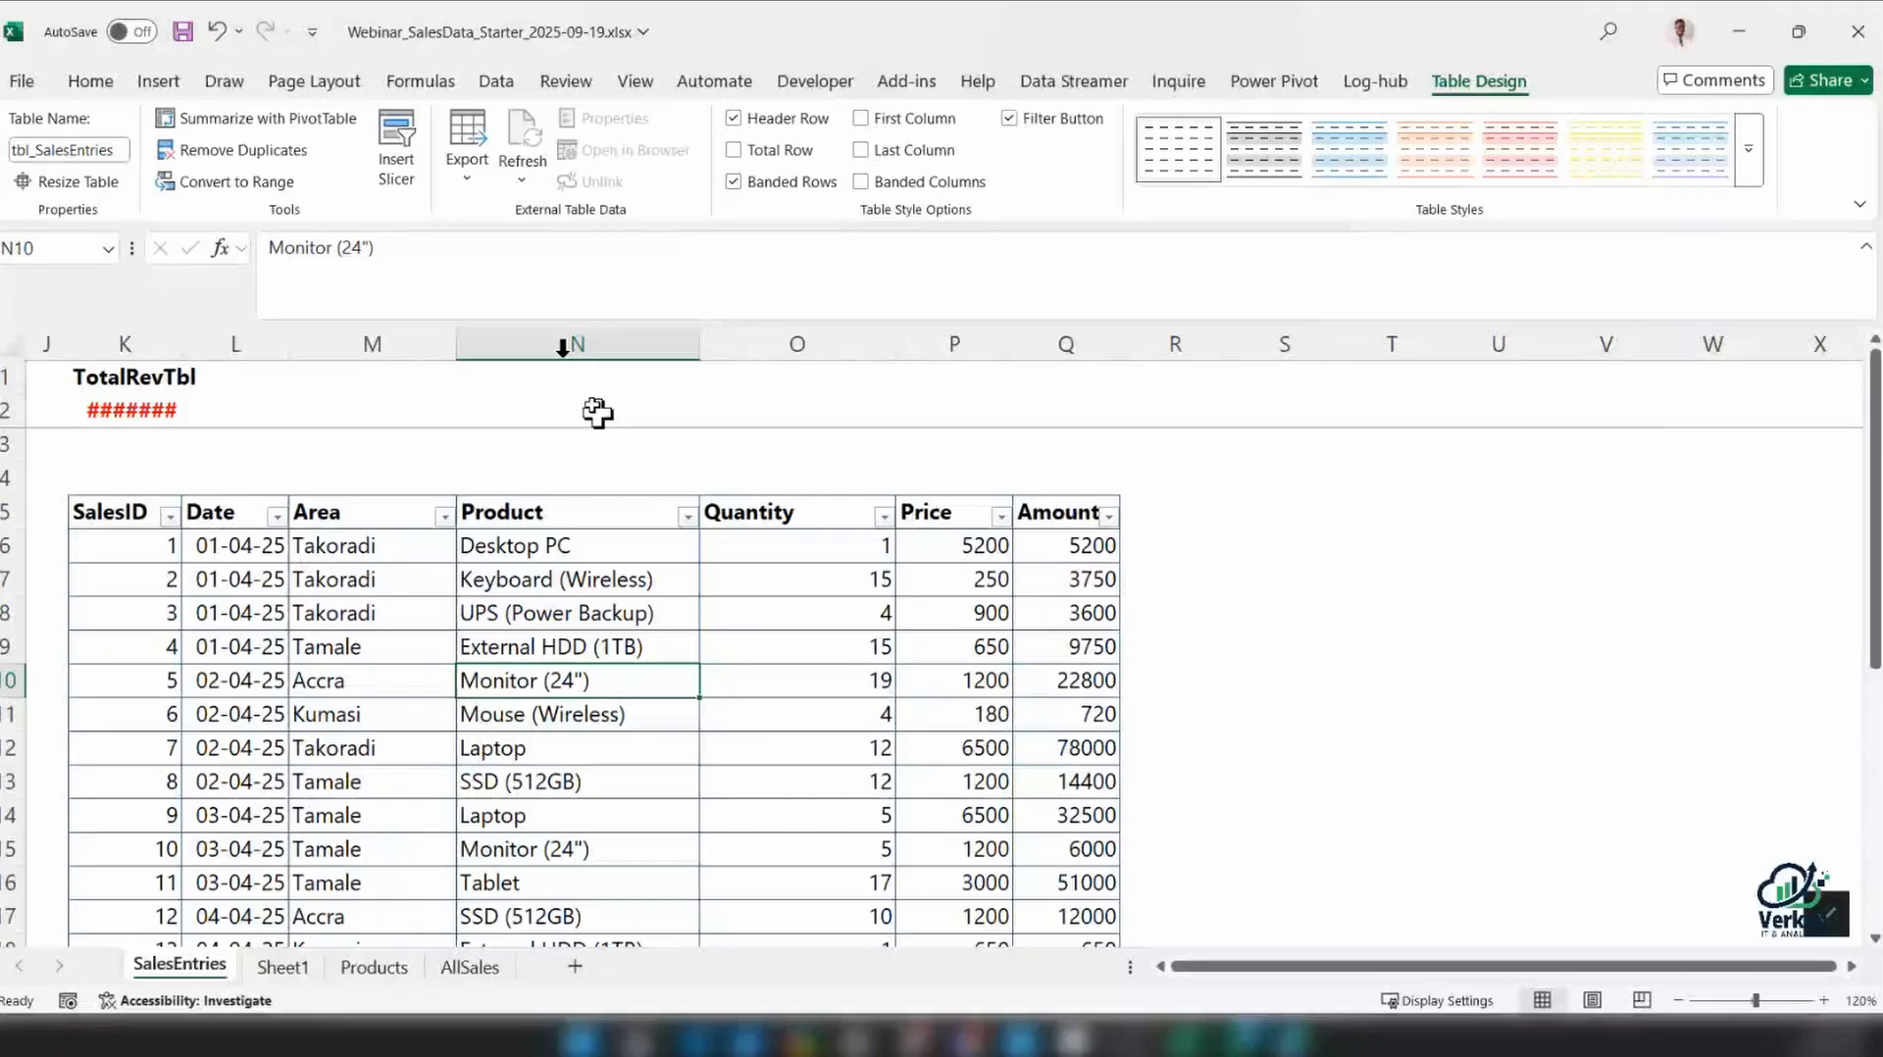
left_click(396, 157)
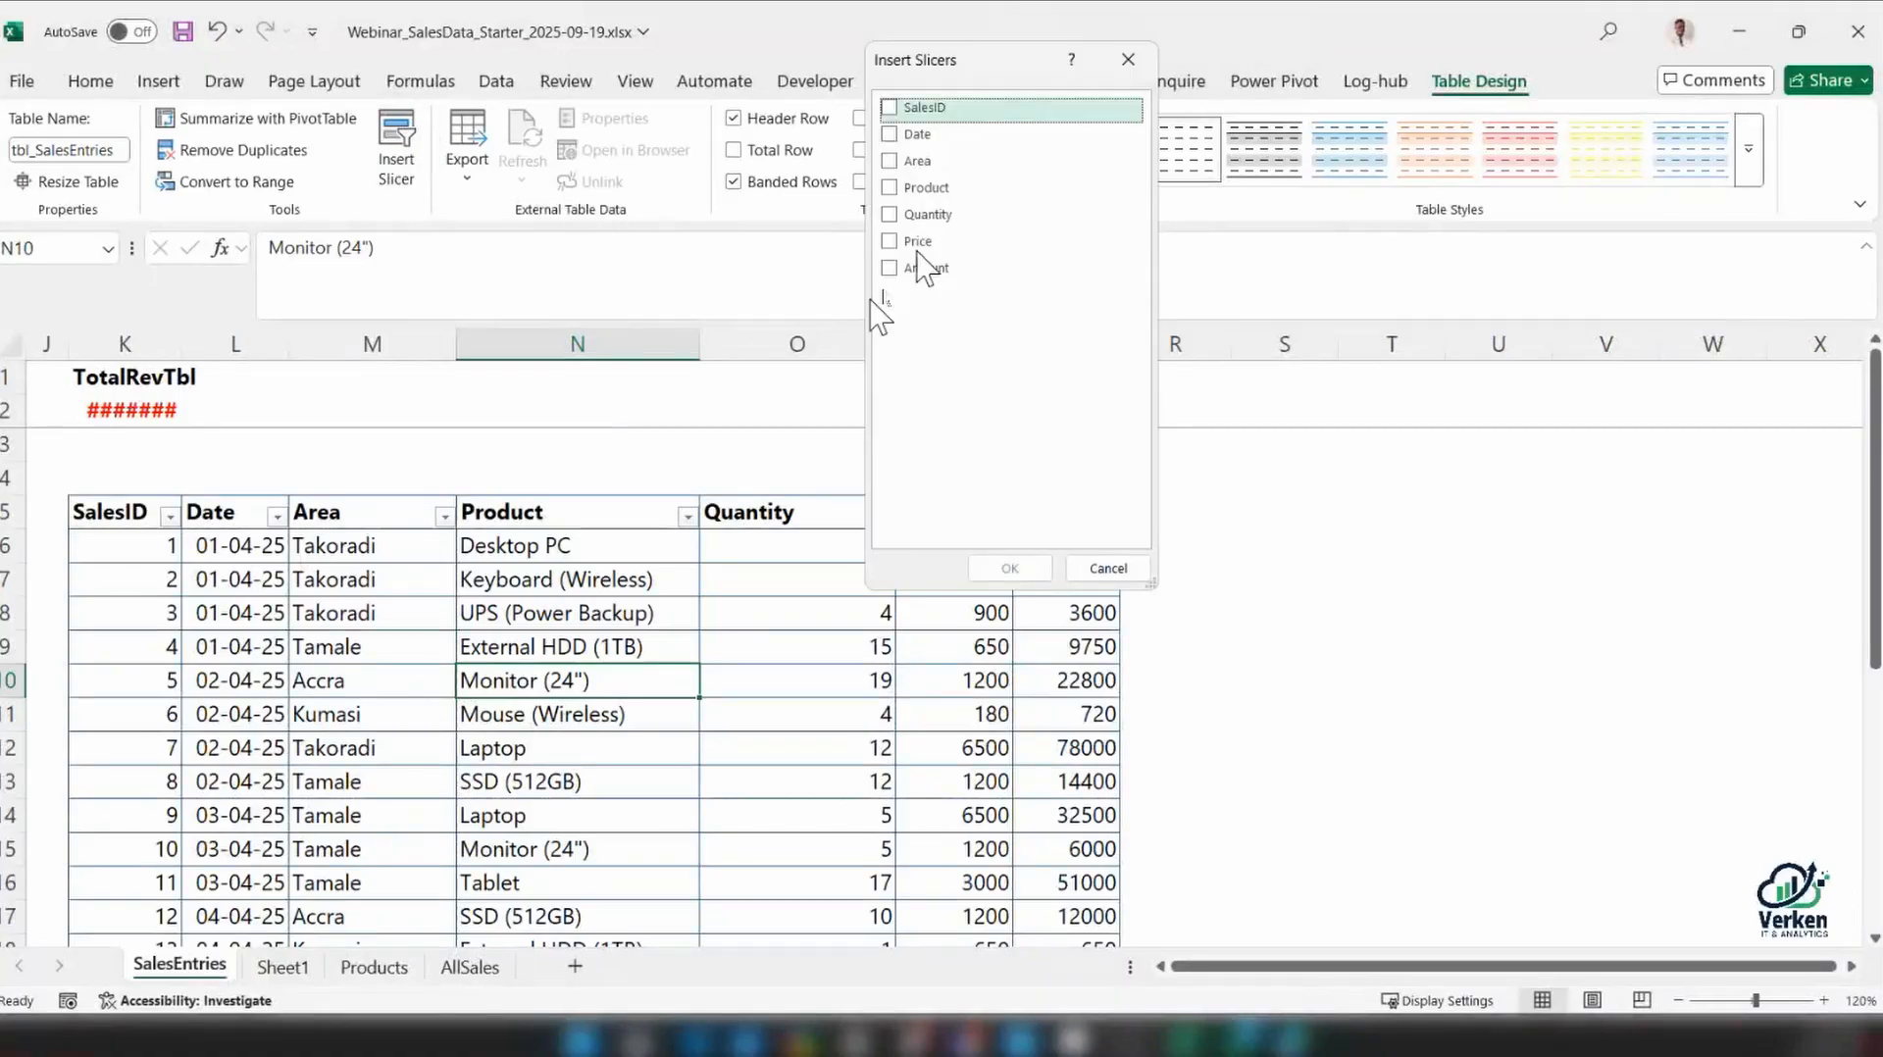
left_click(920, 167)
left_click(1010, 569)
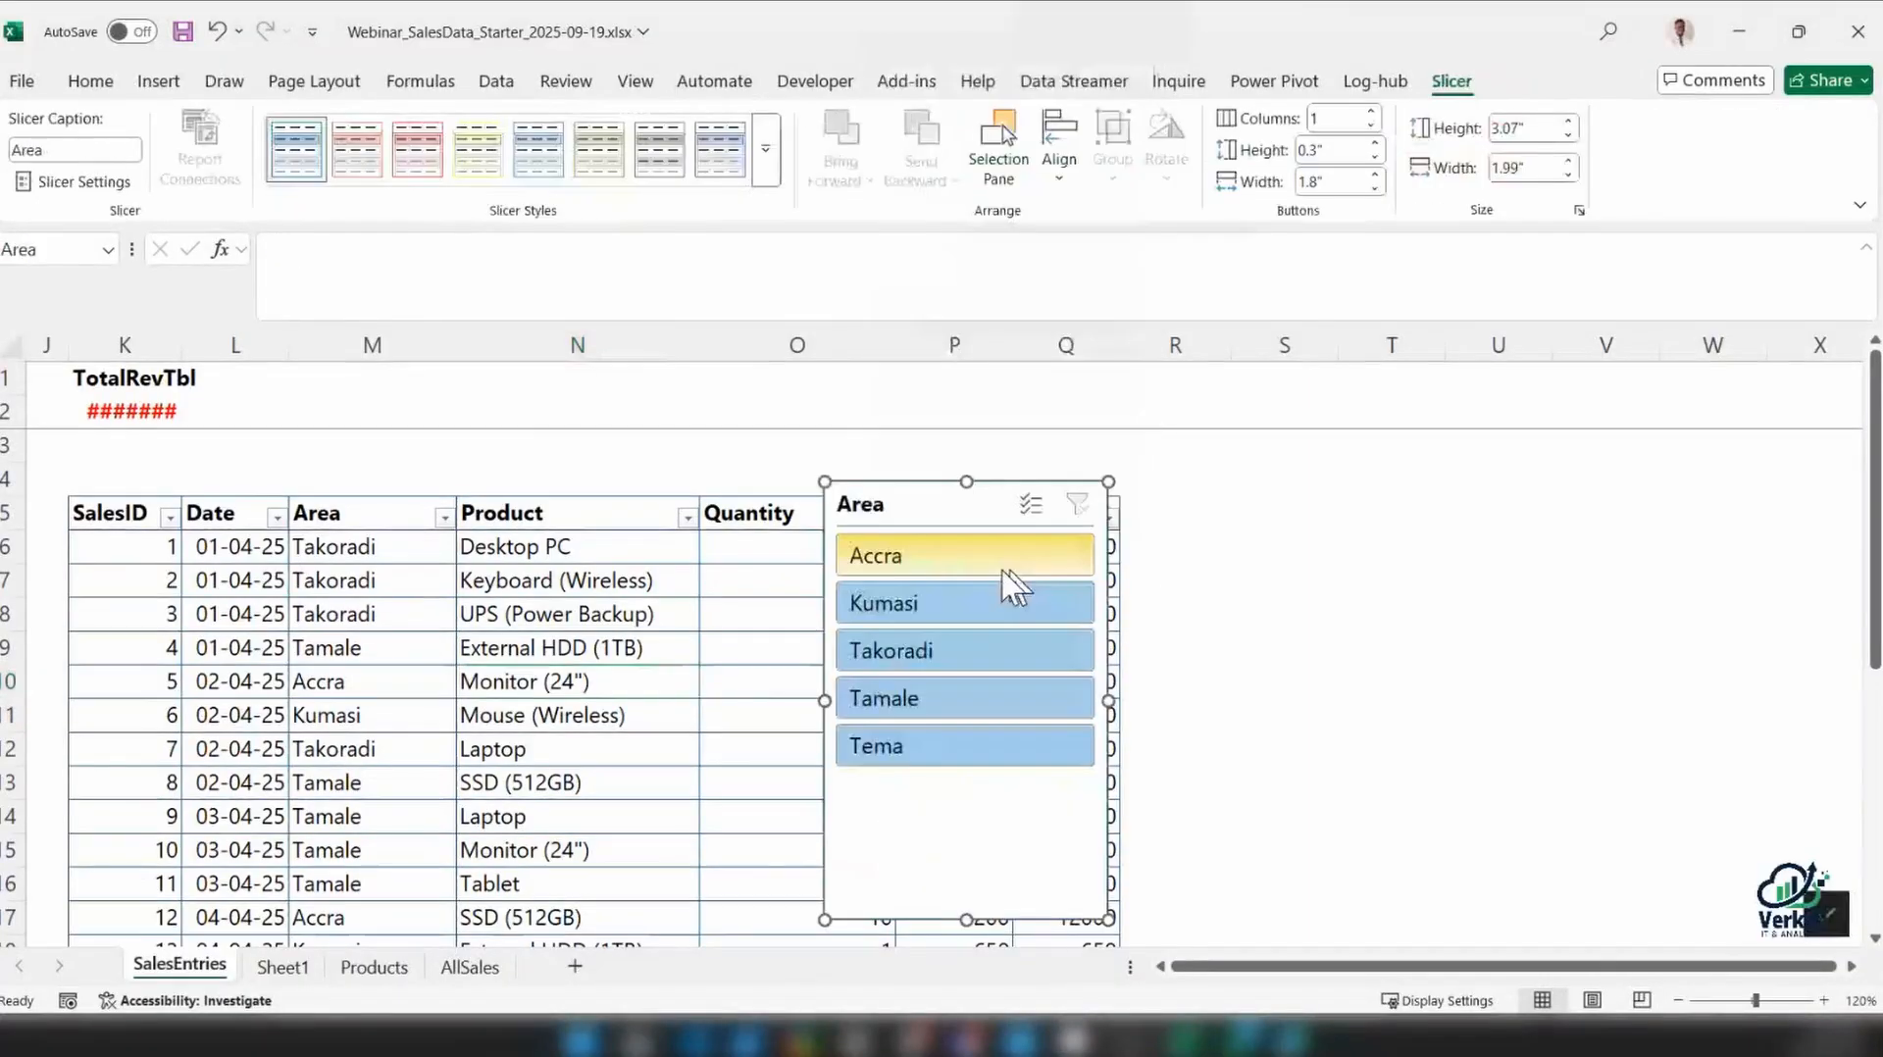
left_click_drag(958, 518, 1353, 490)
Filter the sales table by Accra and then Kumasi with the slicer, and autofit column K so the TotalRevTbl value fits
left_click(1320, 525)
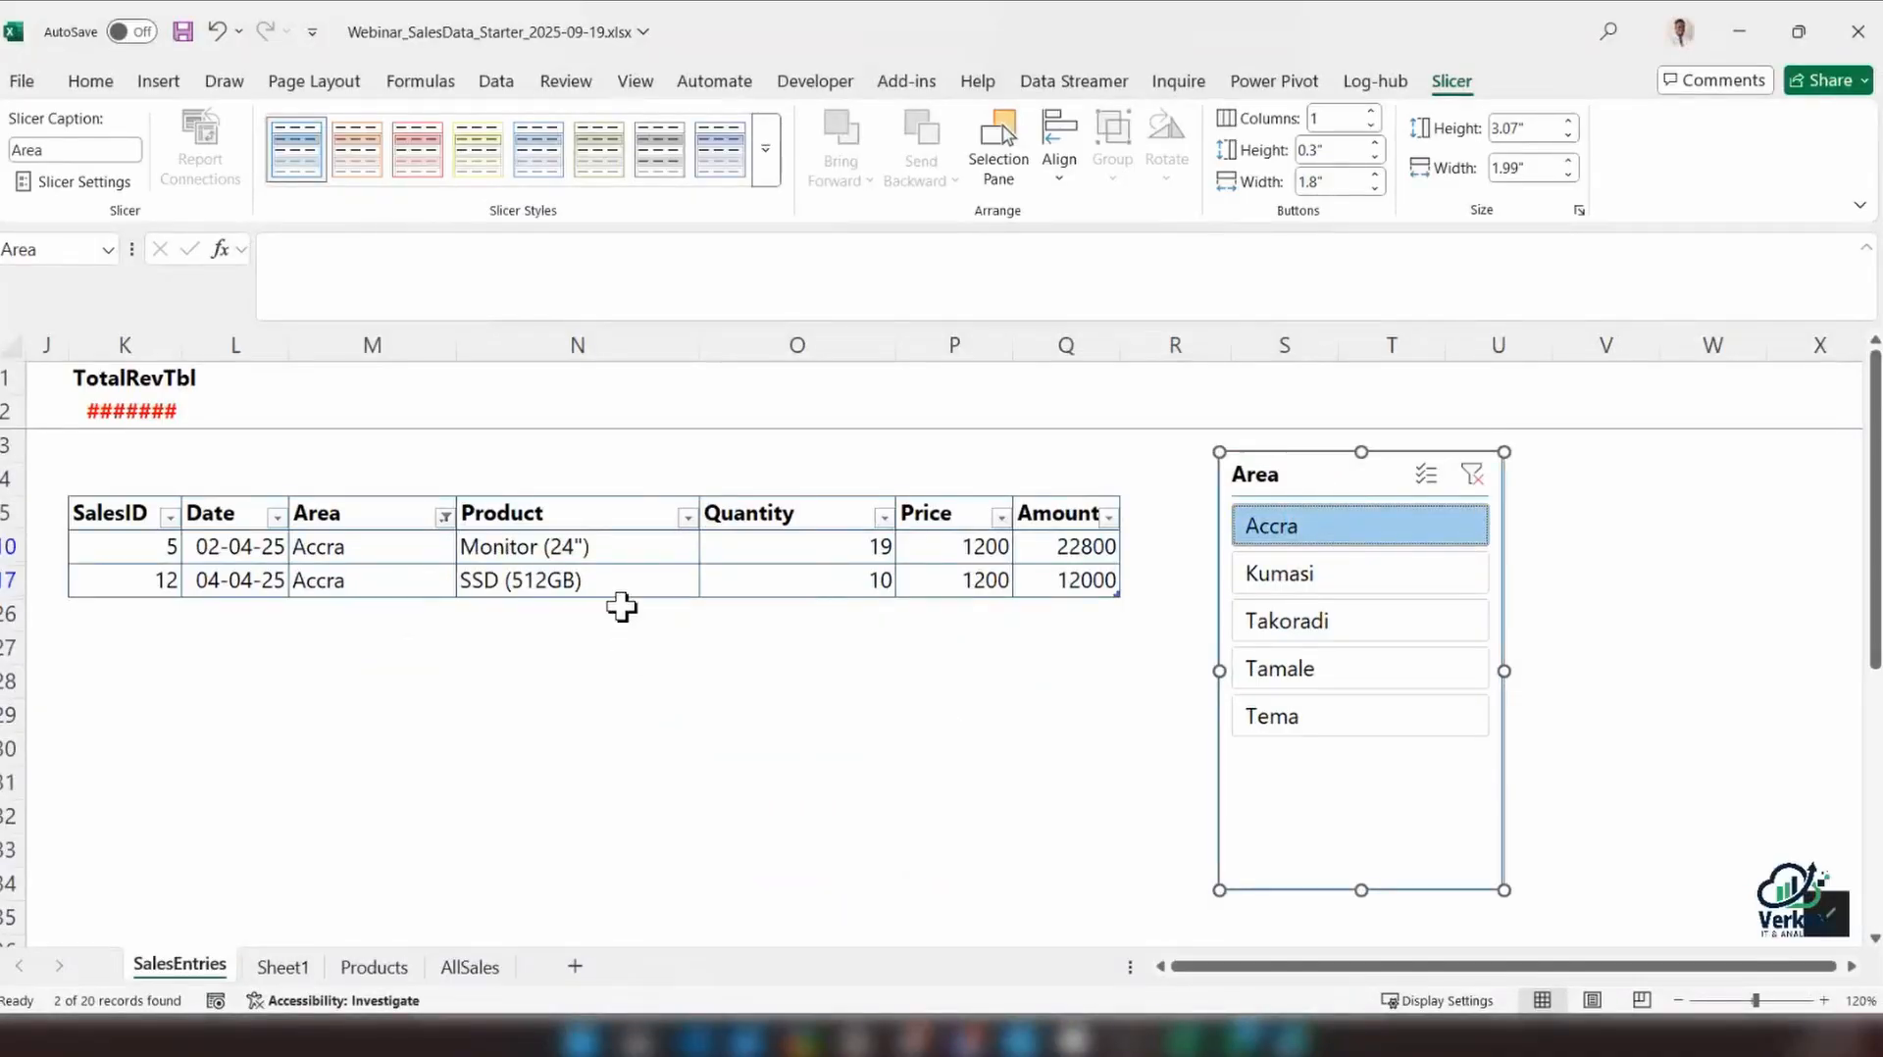
left_click(1275, 573)
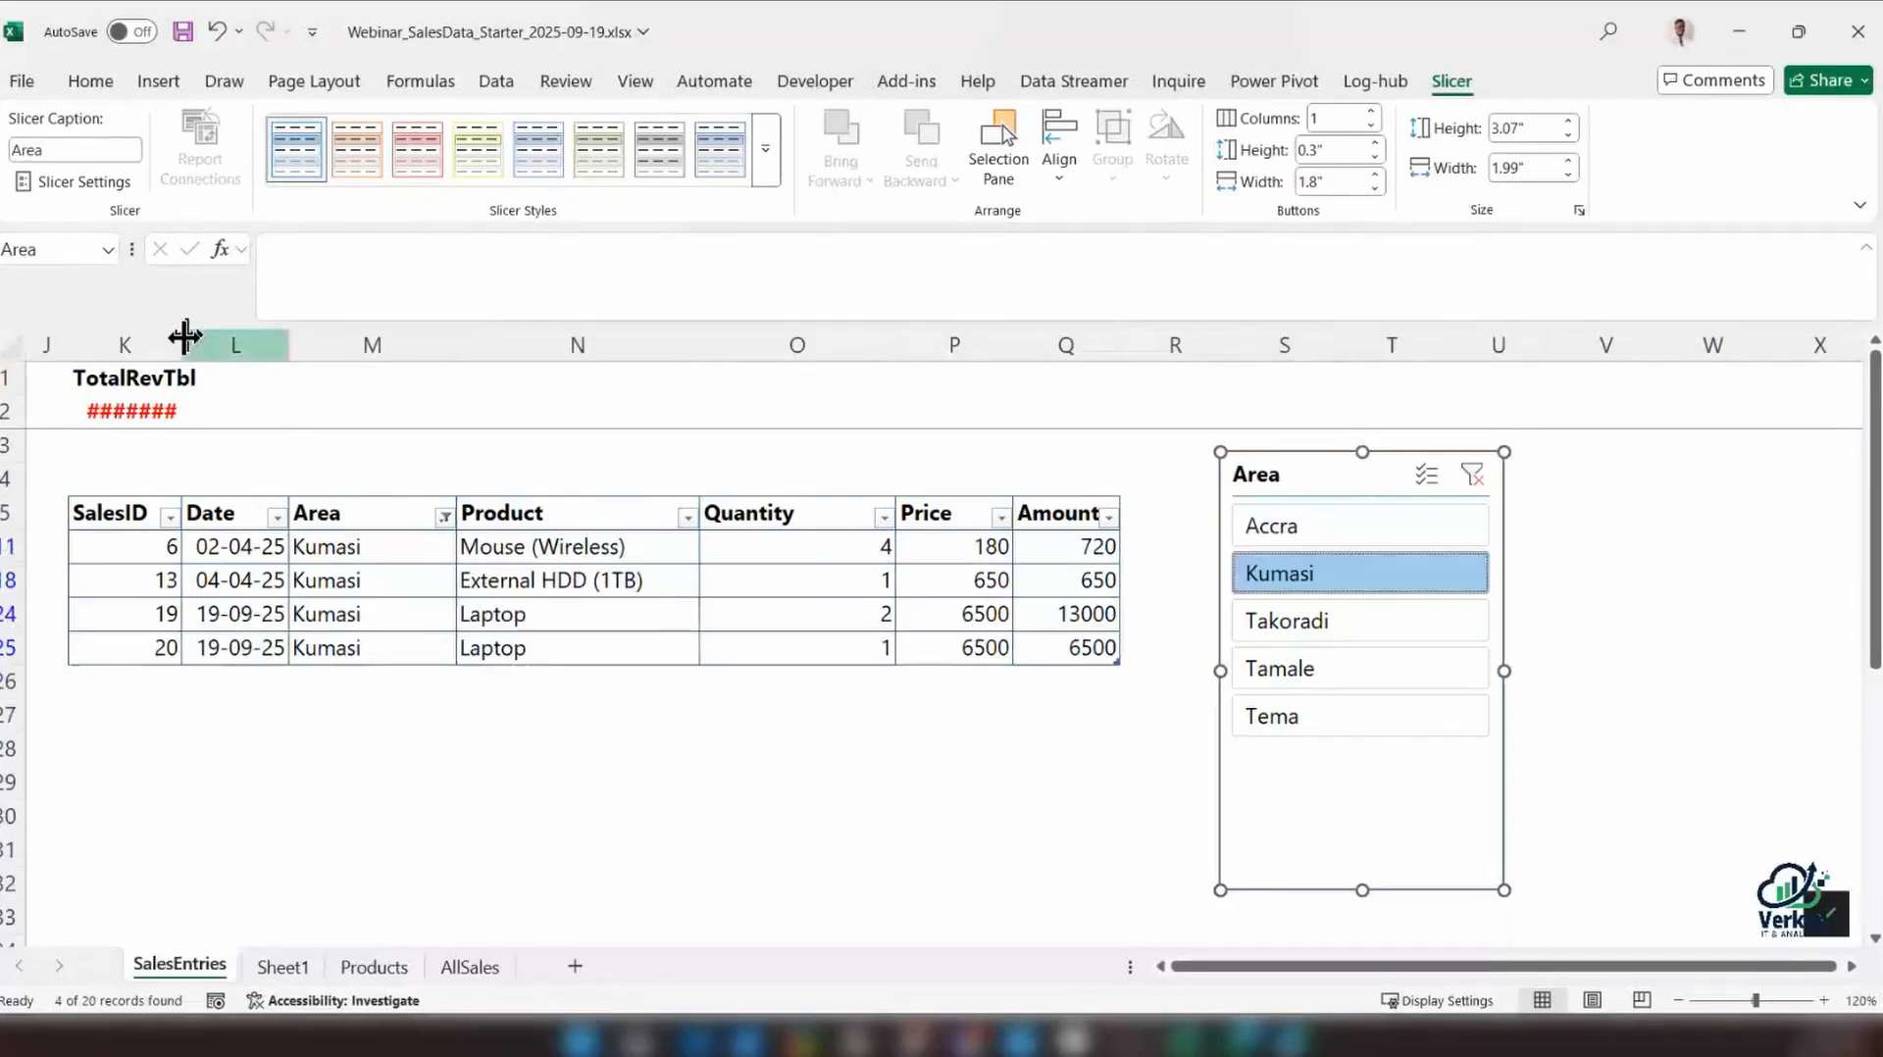
double_click(185, 336)
Test the Area slicer by filtering the table in turn by Takoradi, Tema, Tamale, Takoradi again and Kumasi
left_click(1373, 628)
left_click(1354, 714)
left_click(1355, 677)
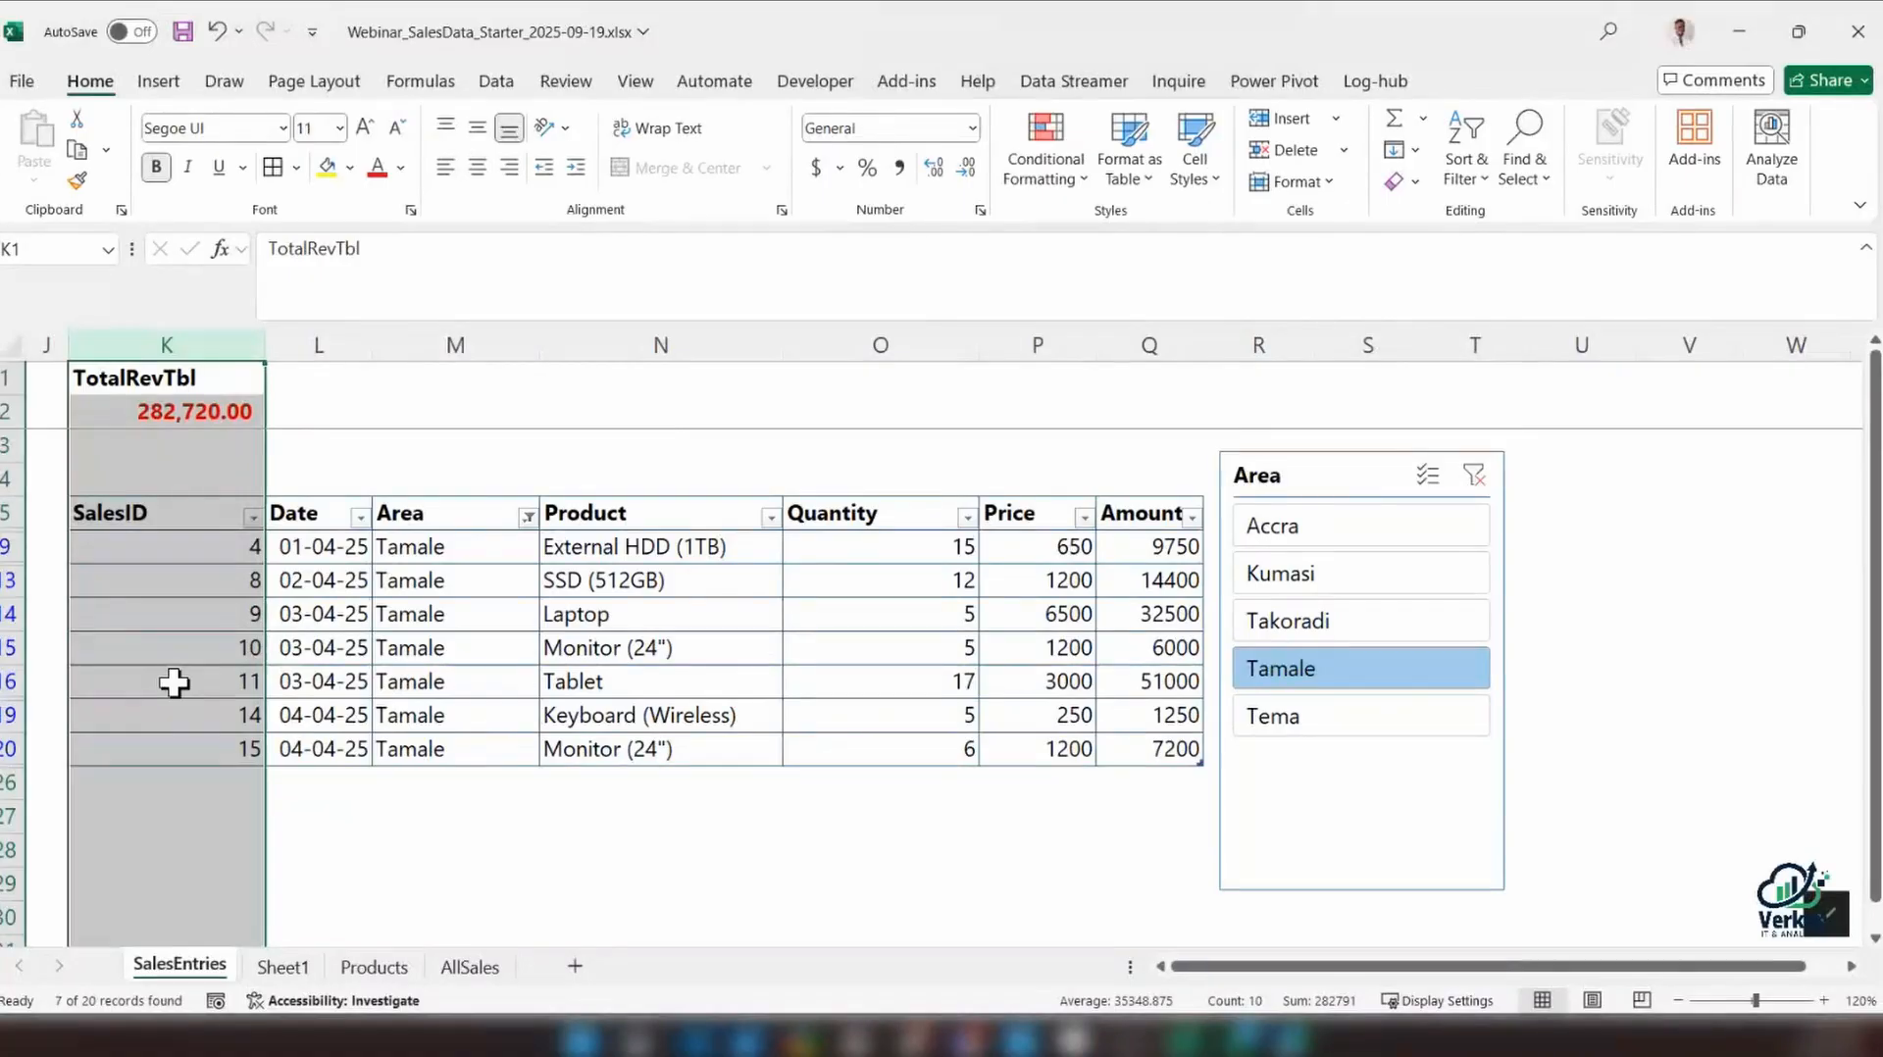
left_click(1316, 621)
left_click(1320, 577)
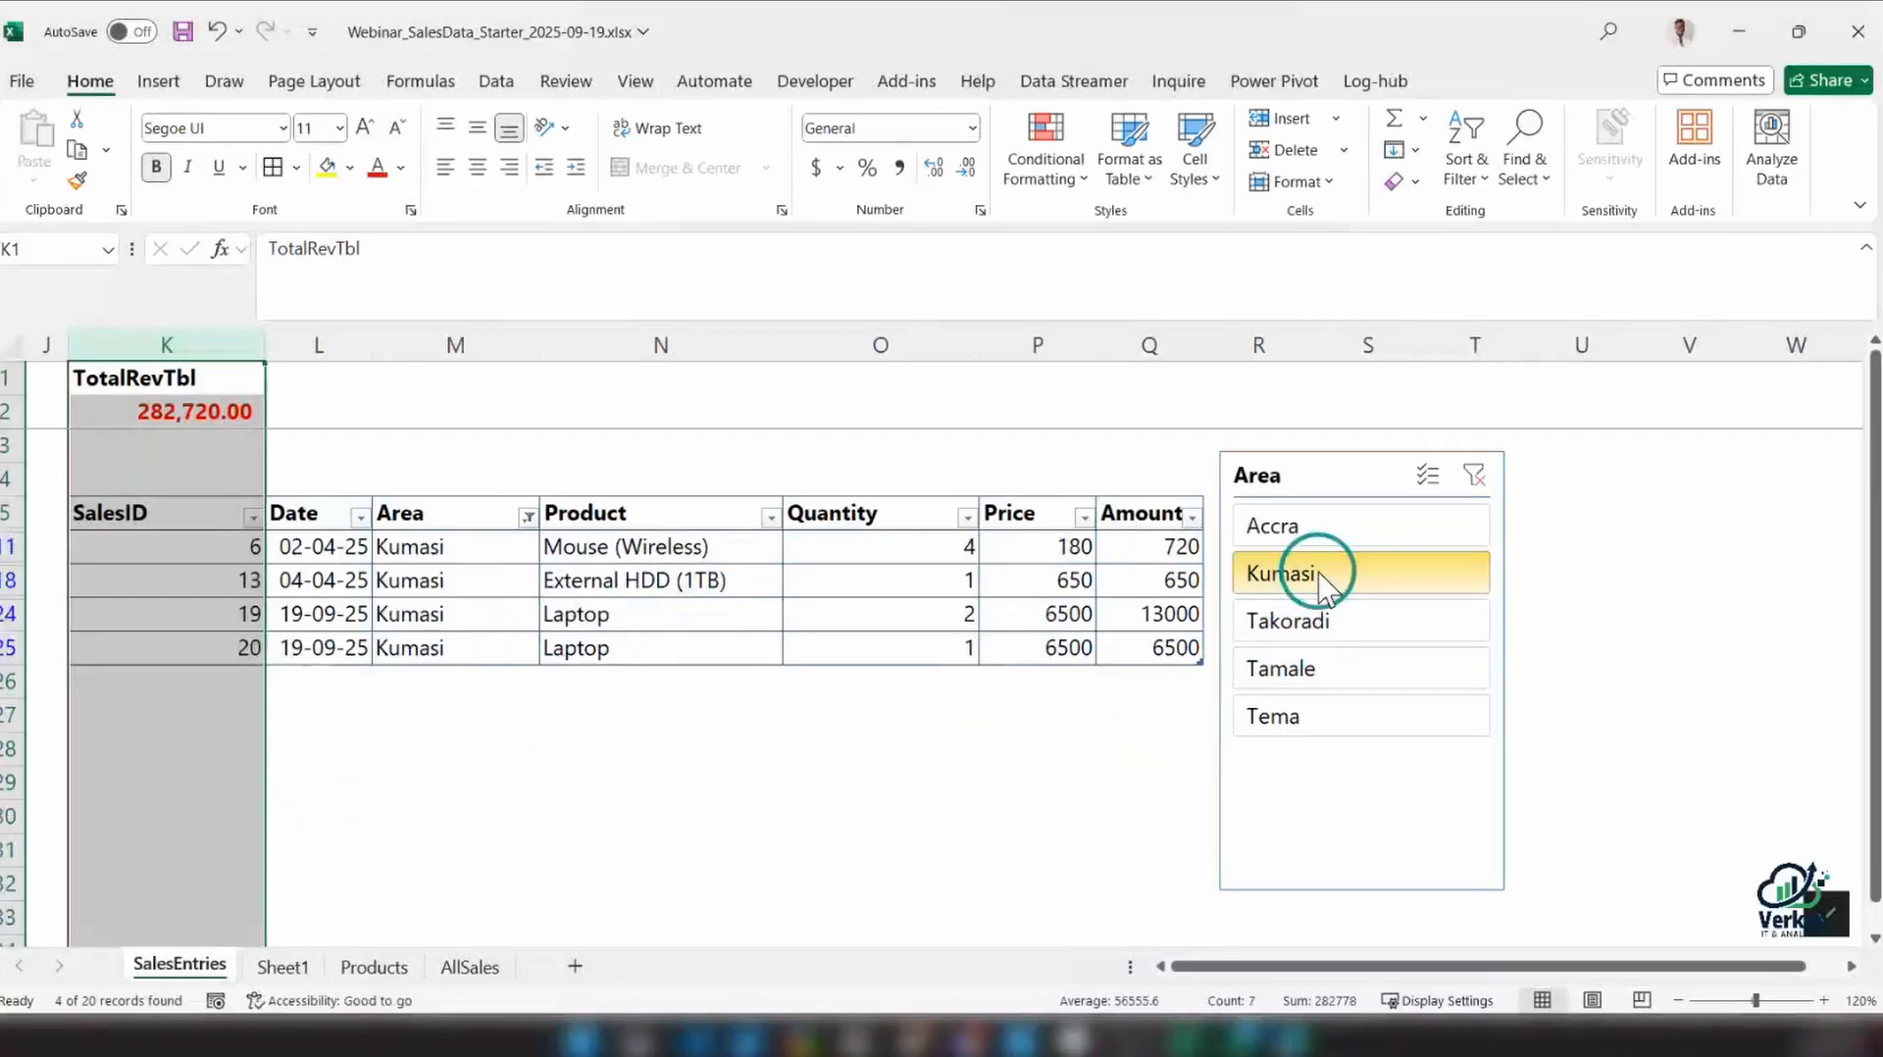
Filter the sales table to Kumasi and Tamale together using the Area column's own filter
left_click(528, 516)
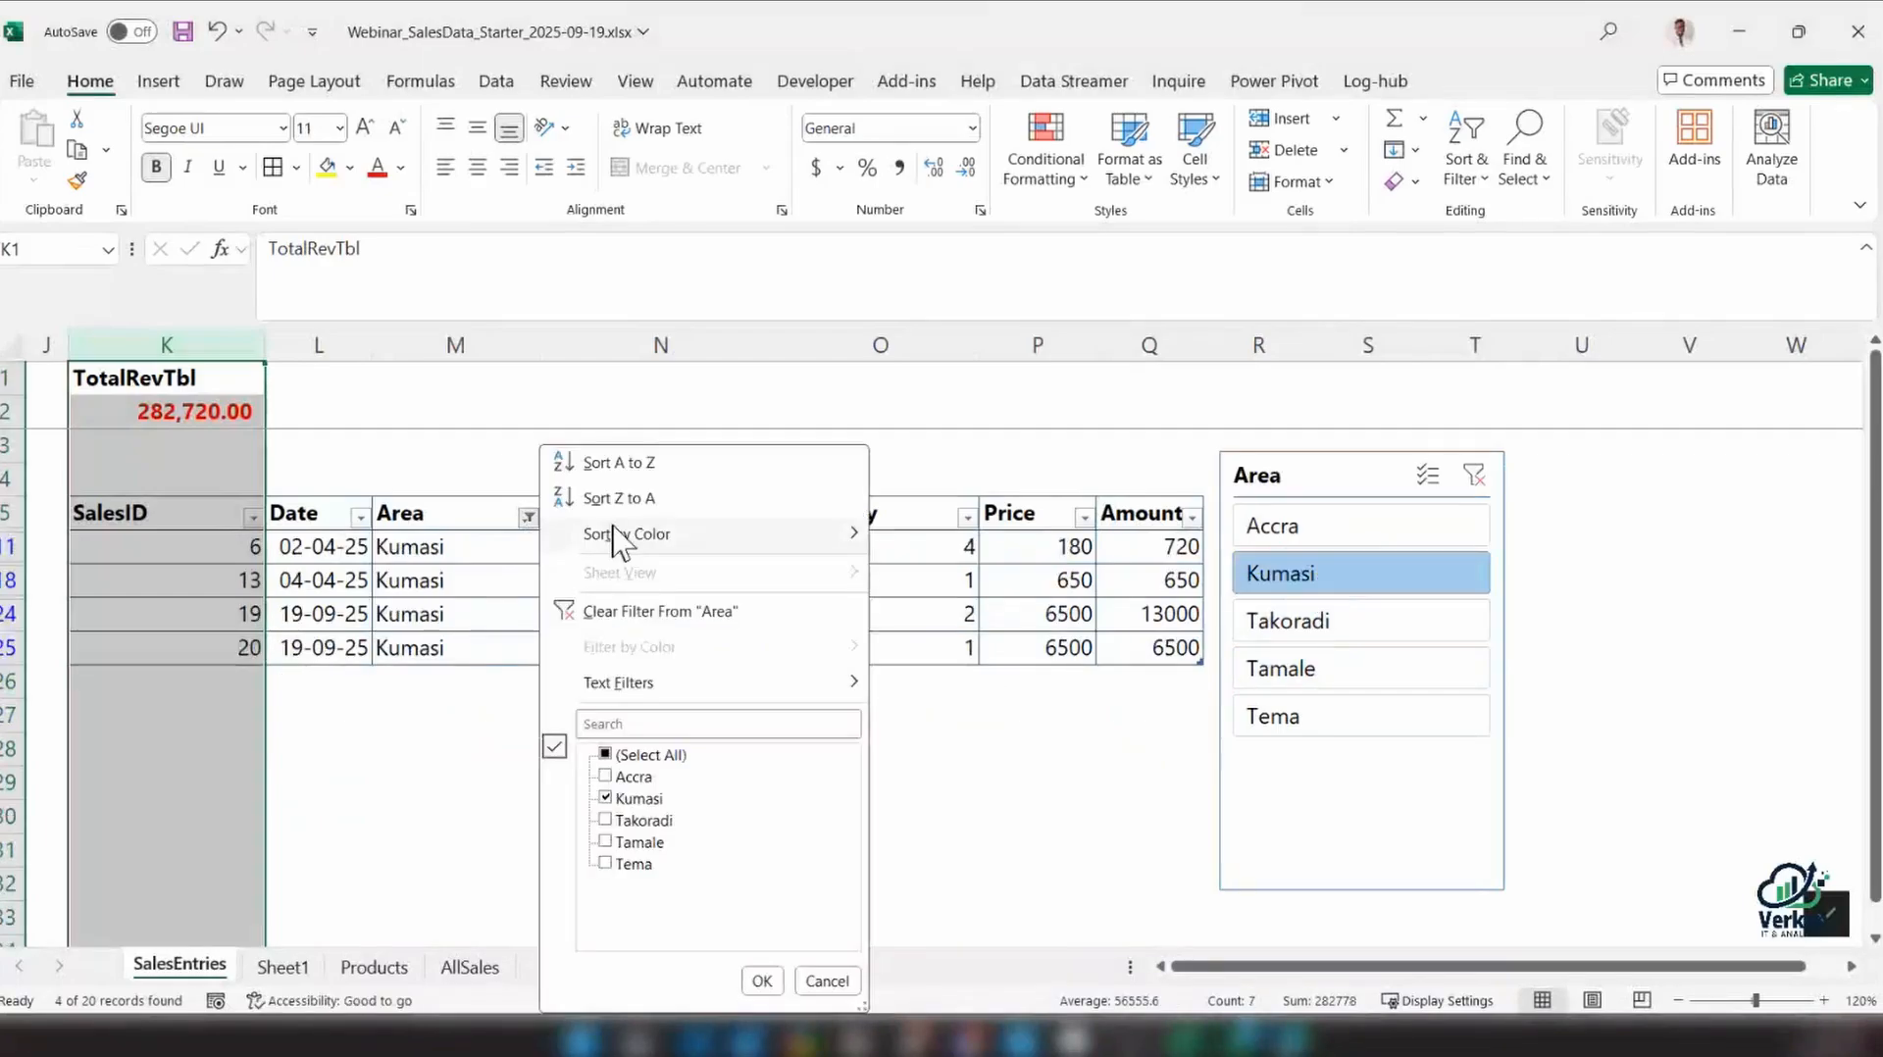
left_click(605, 754)
left_click(605, 777)
left_click(605, 754)
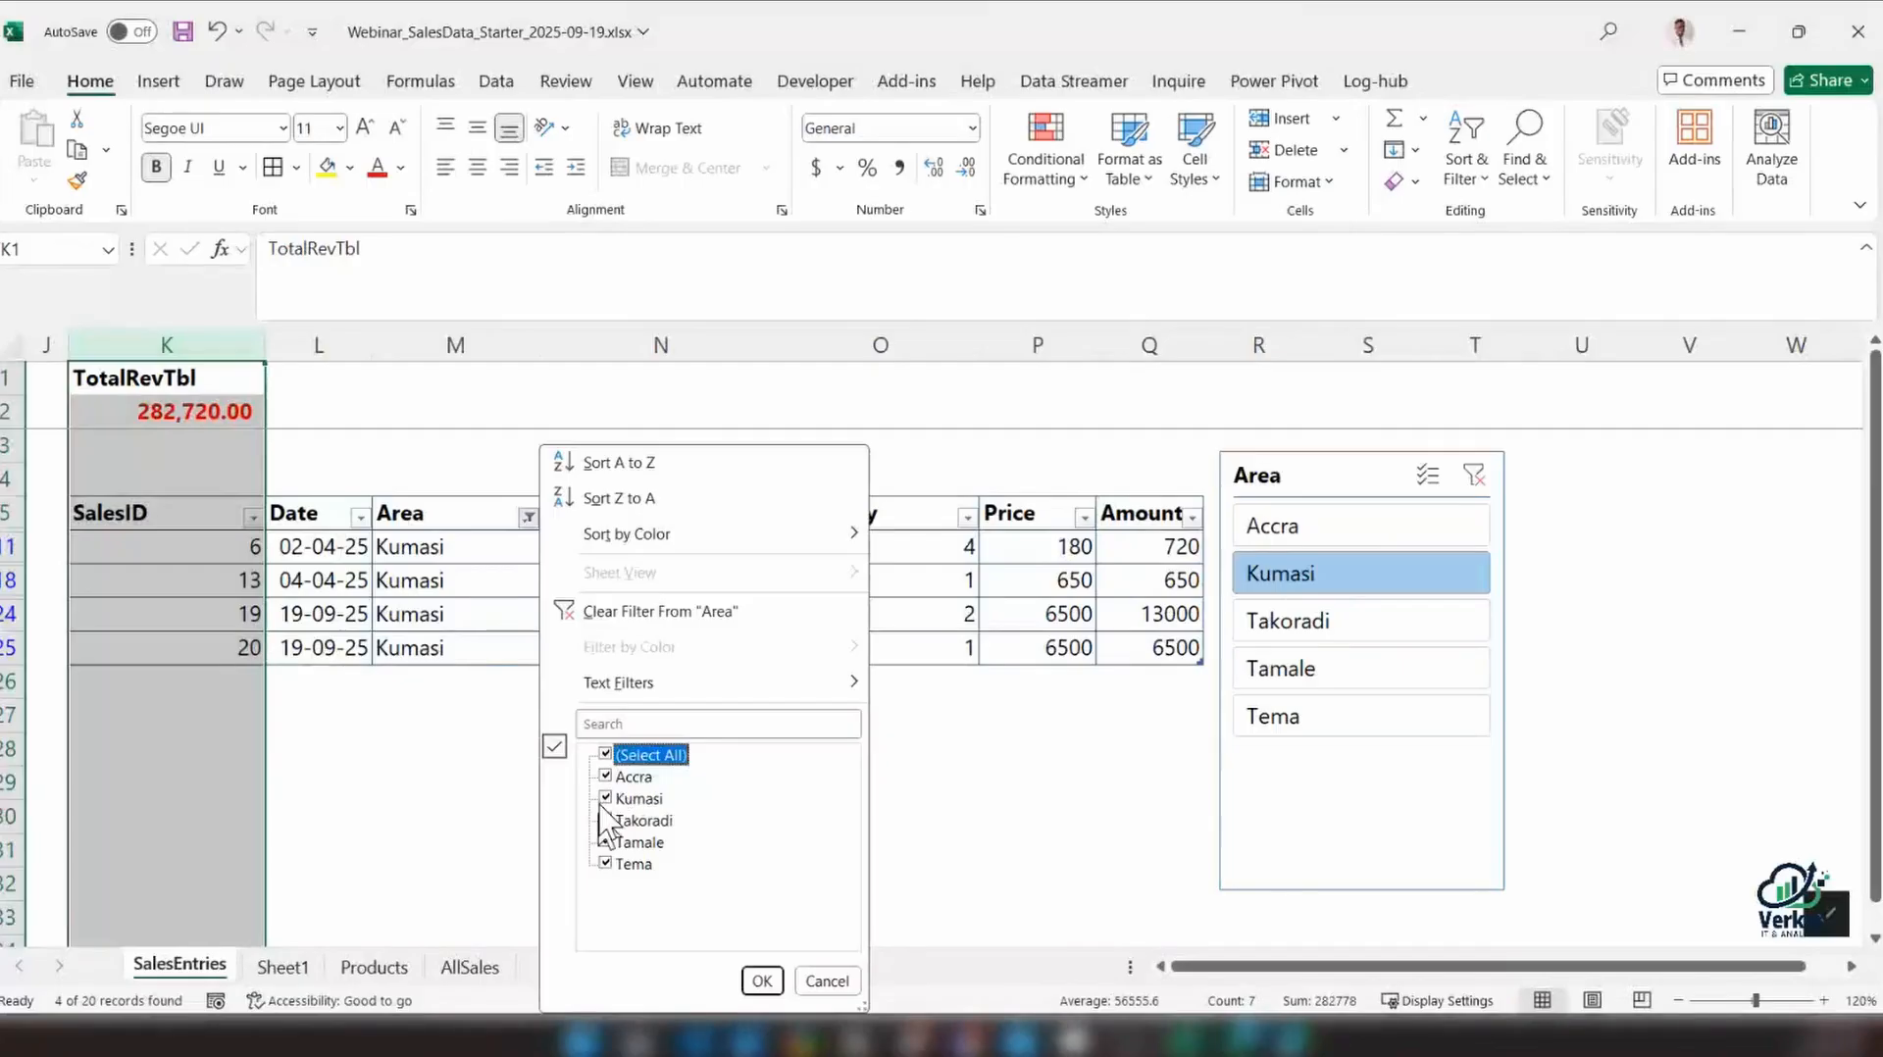
left_click(605, 755)
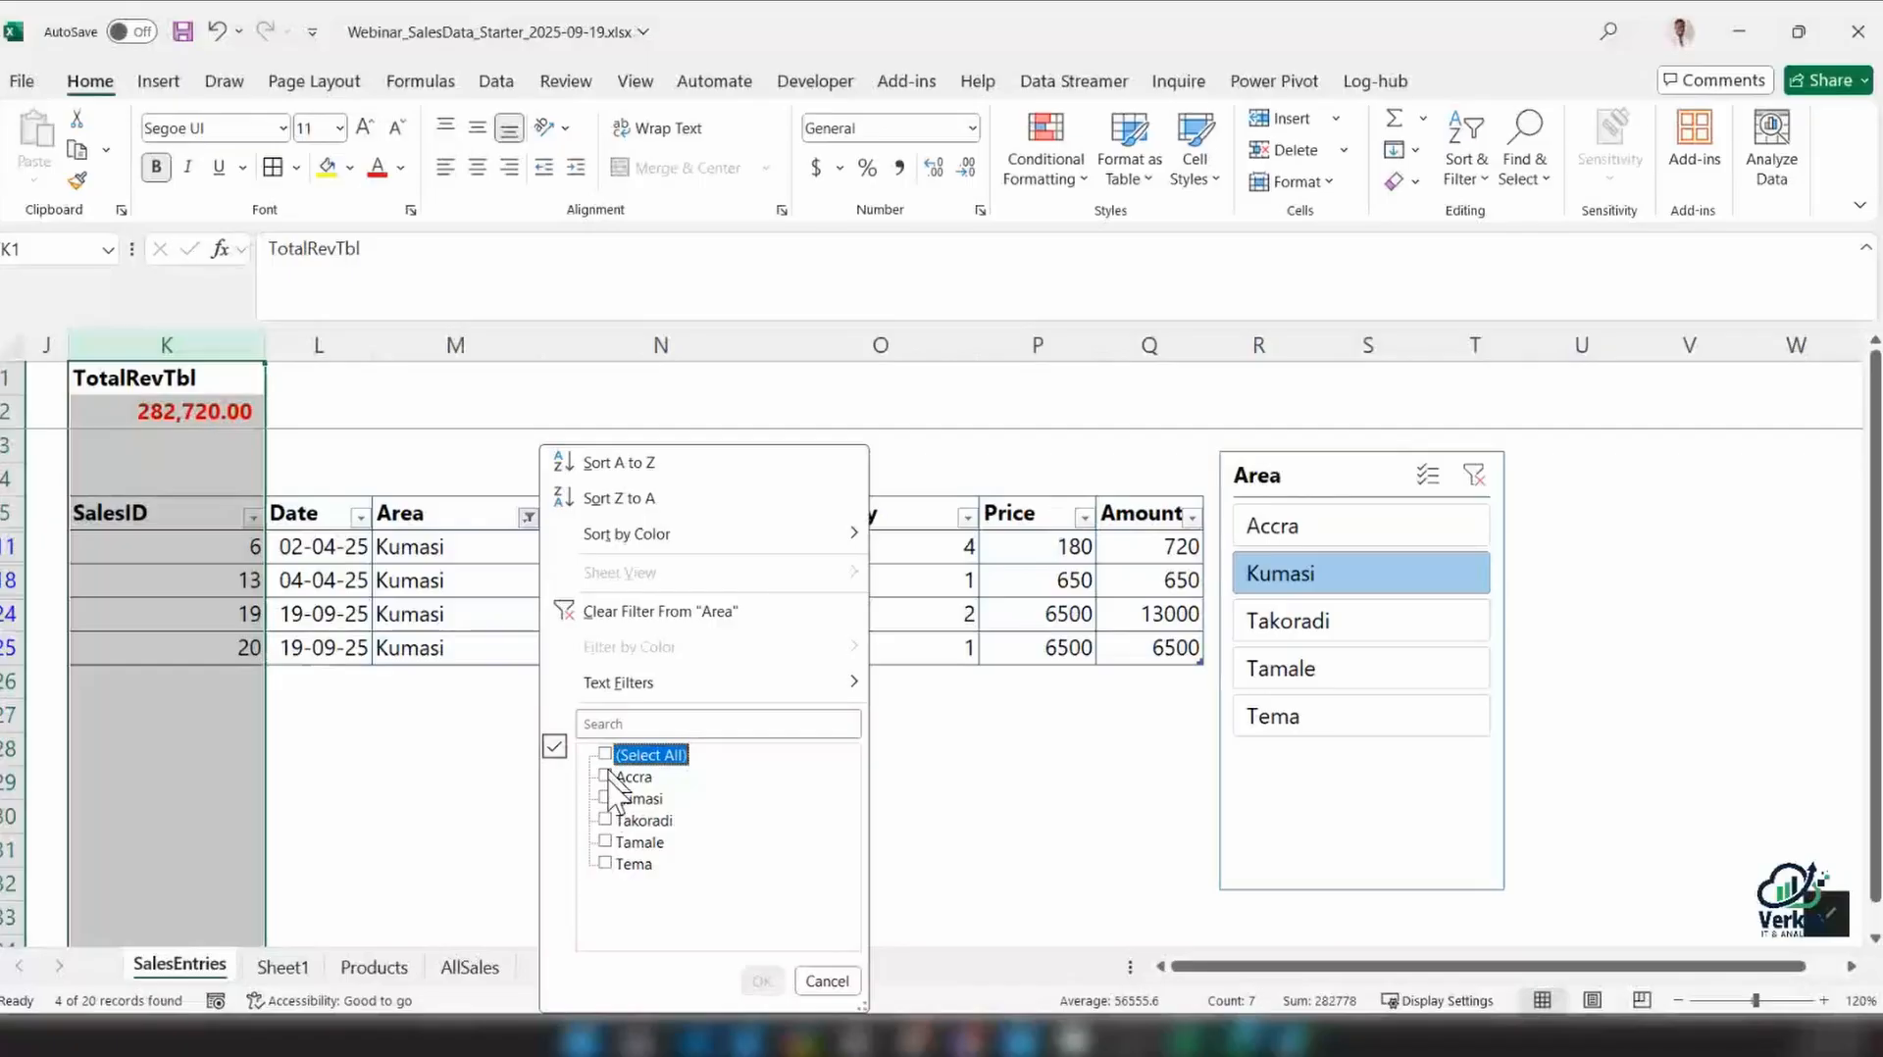
left_click(606, 798)
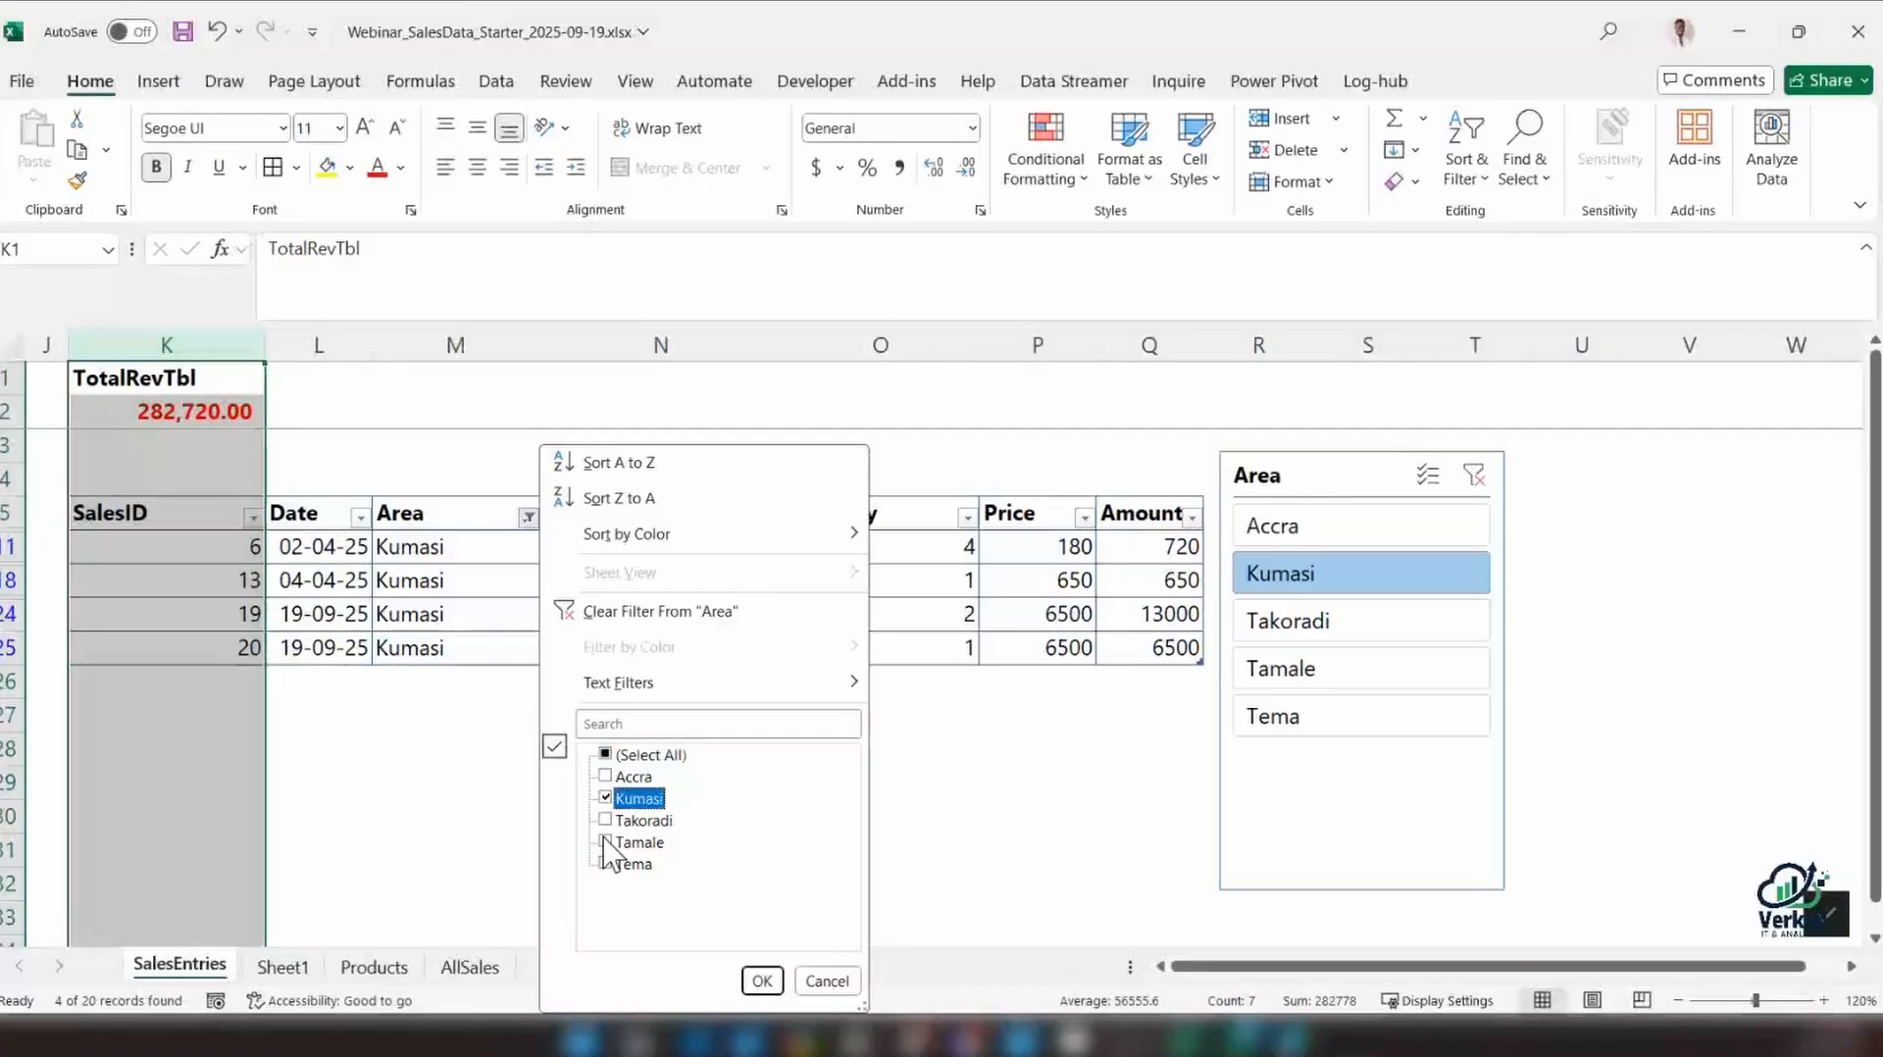
left_click(605, 844)
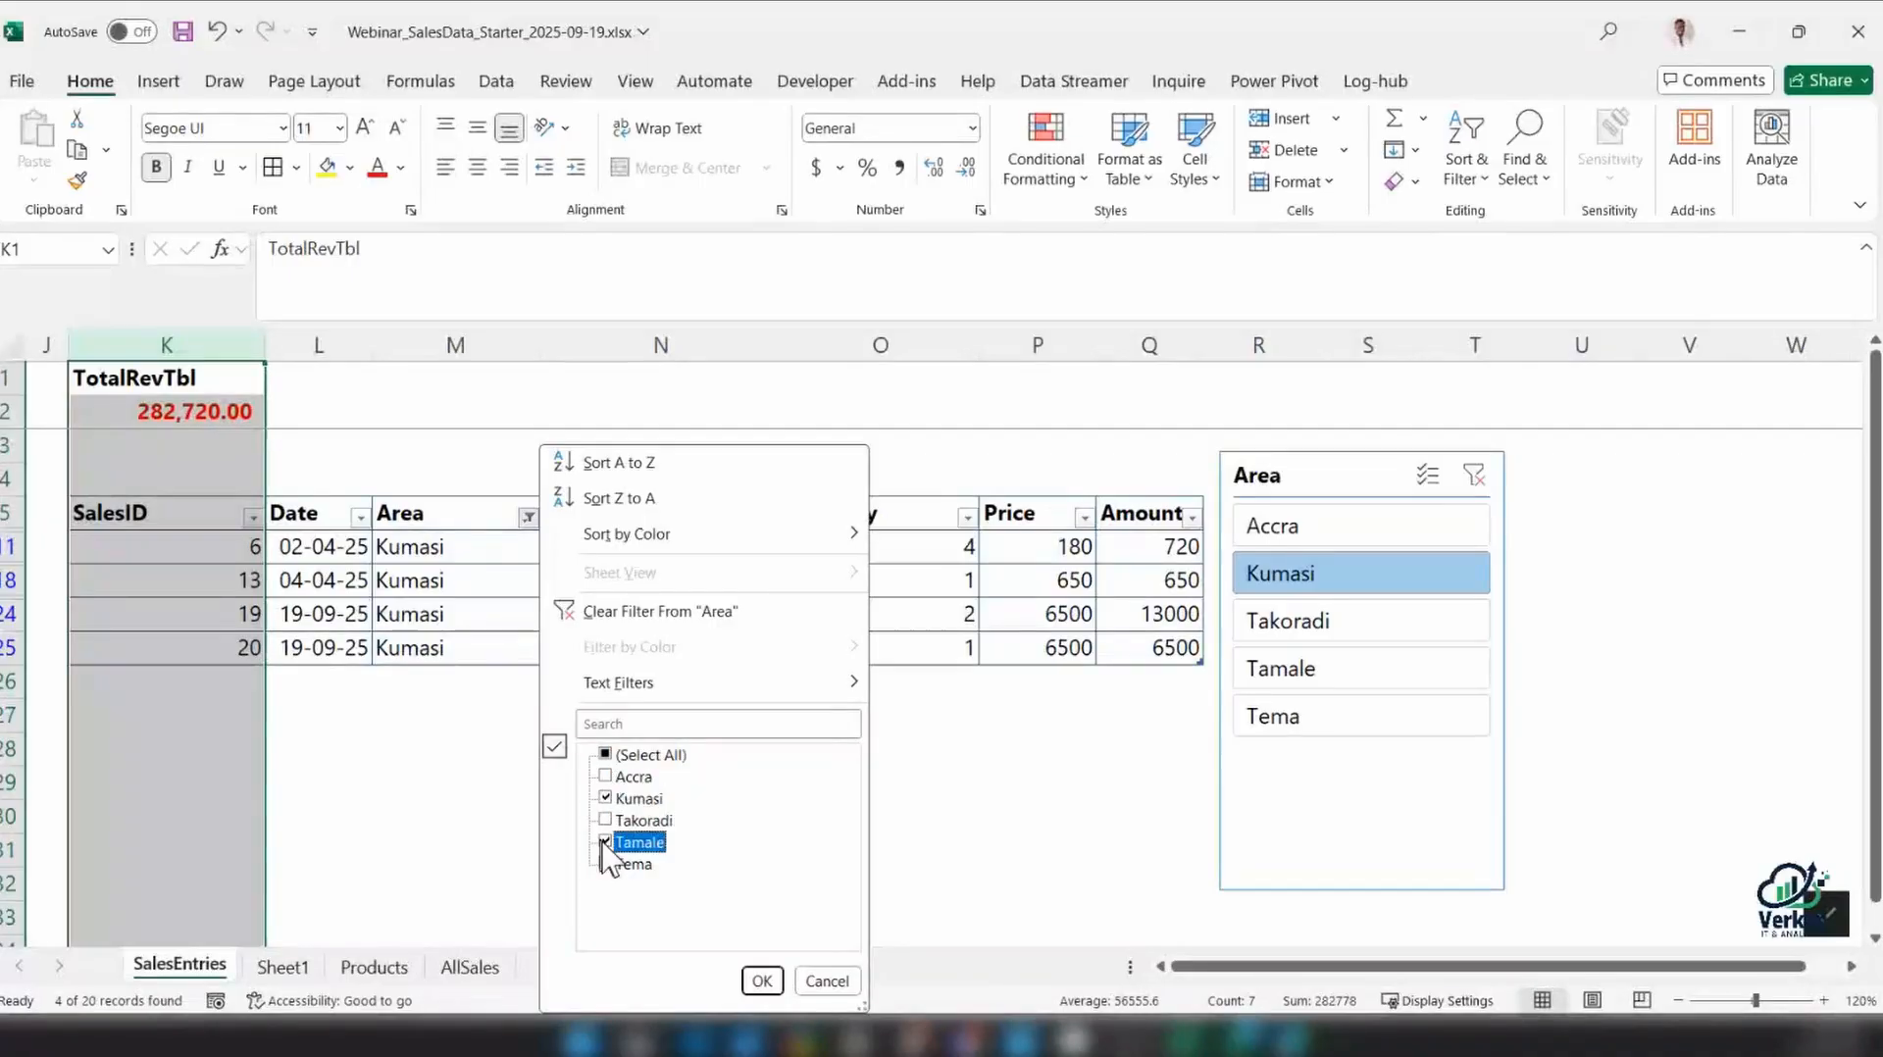
left_click(762, 981)
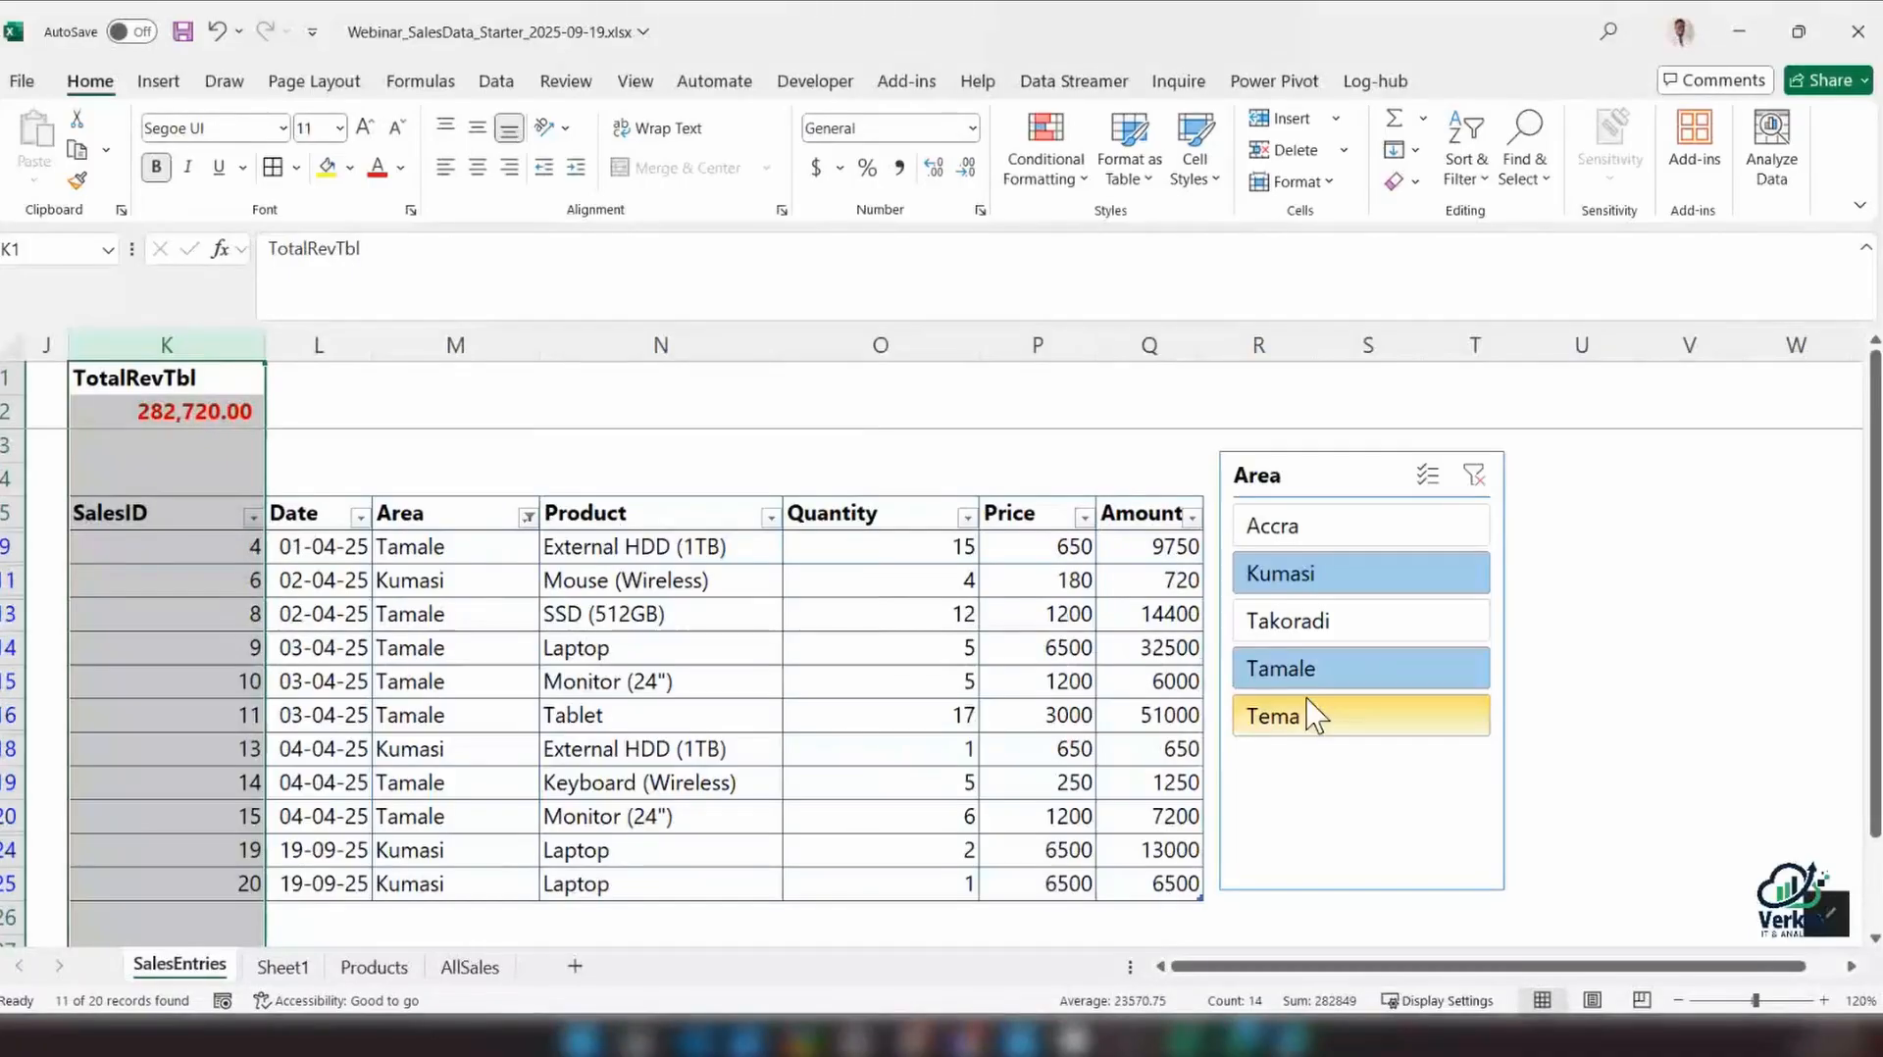
Filter the table by Kumasi and Tema together with the Area slicer, and shift the slicer slightly away from the Amount column
left_click(1338, 579)
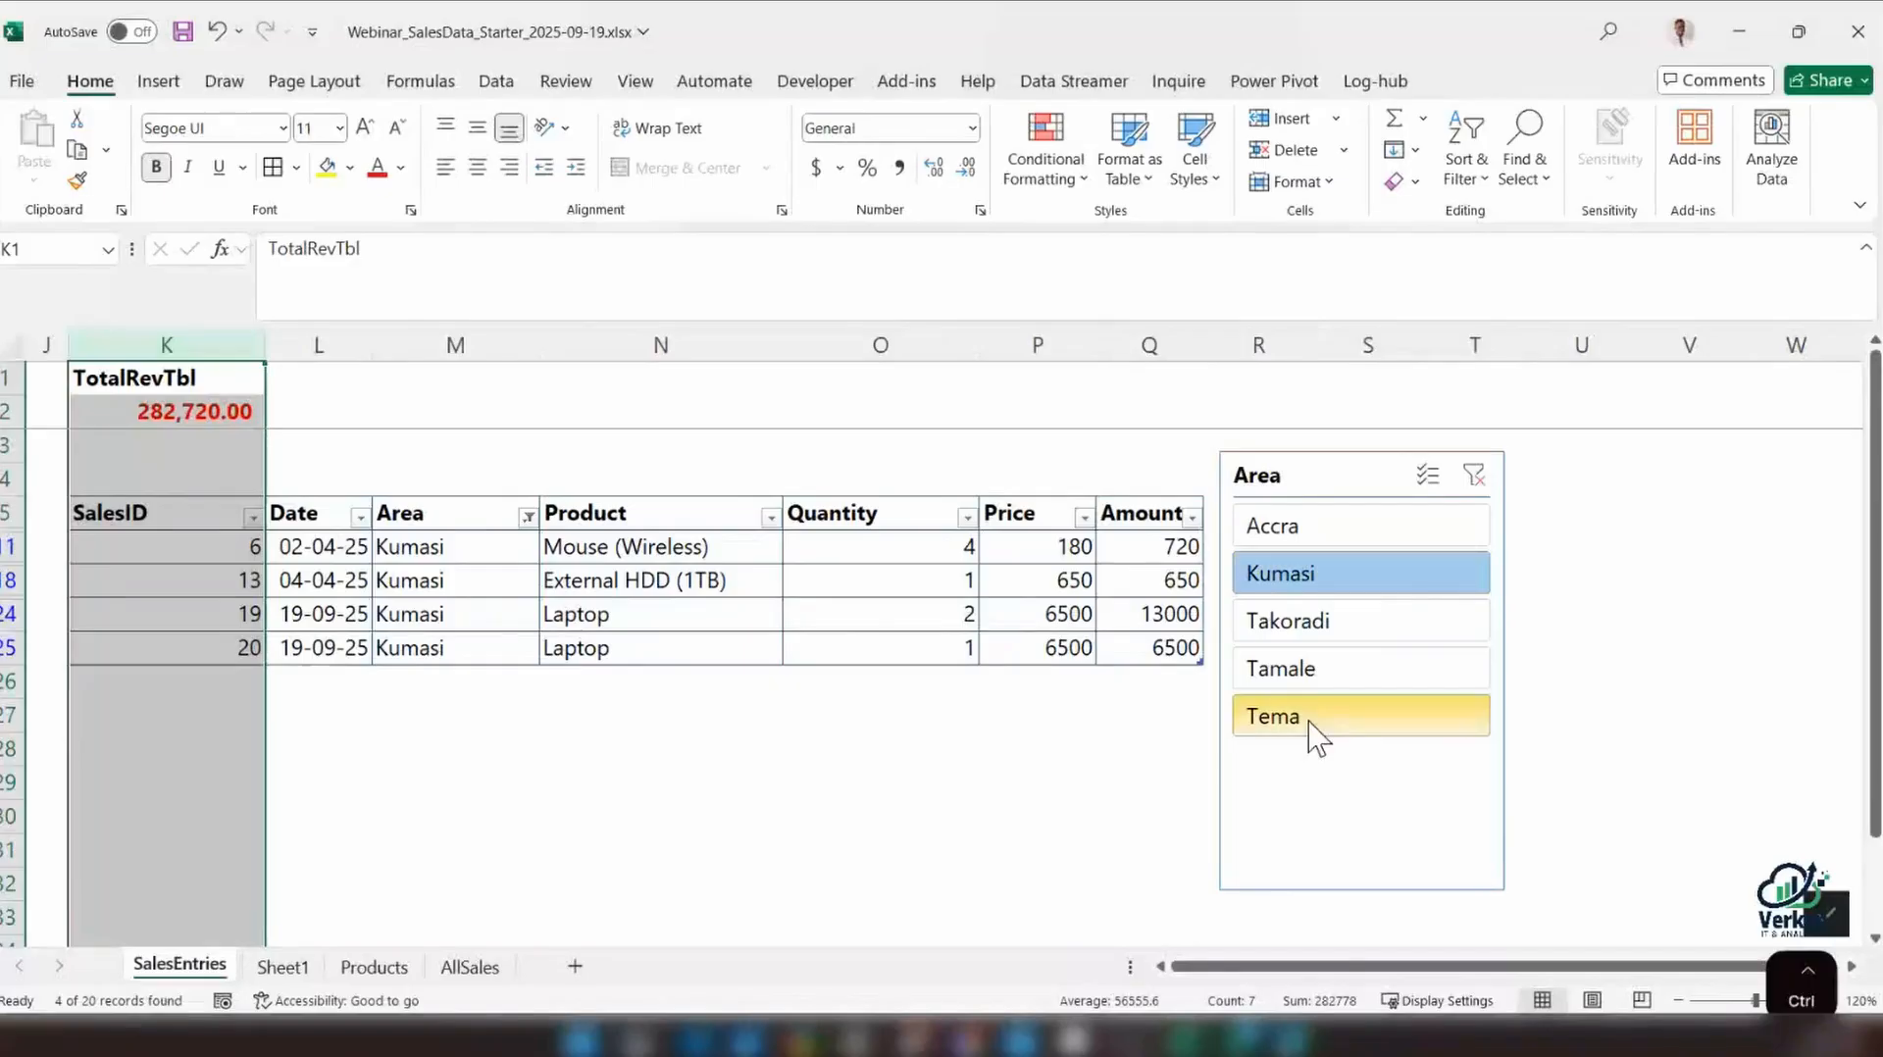
left_click(1358, 725, "ctrl")
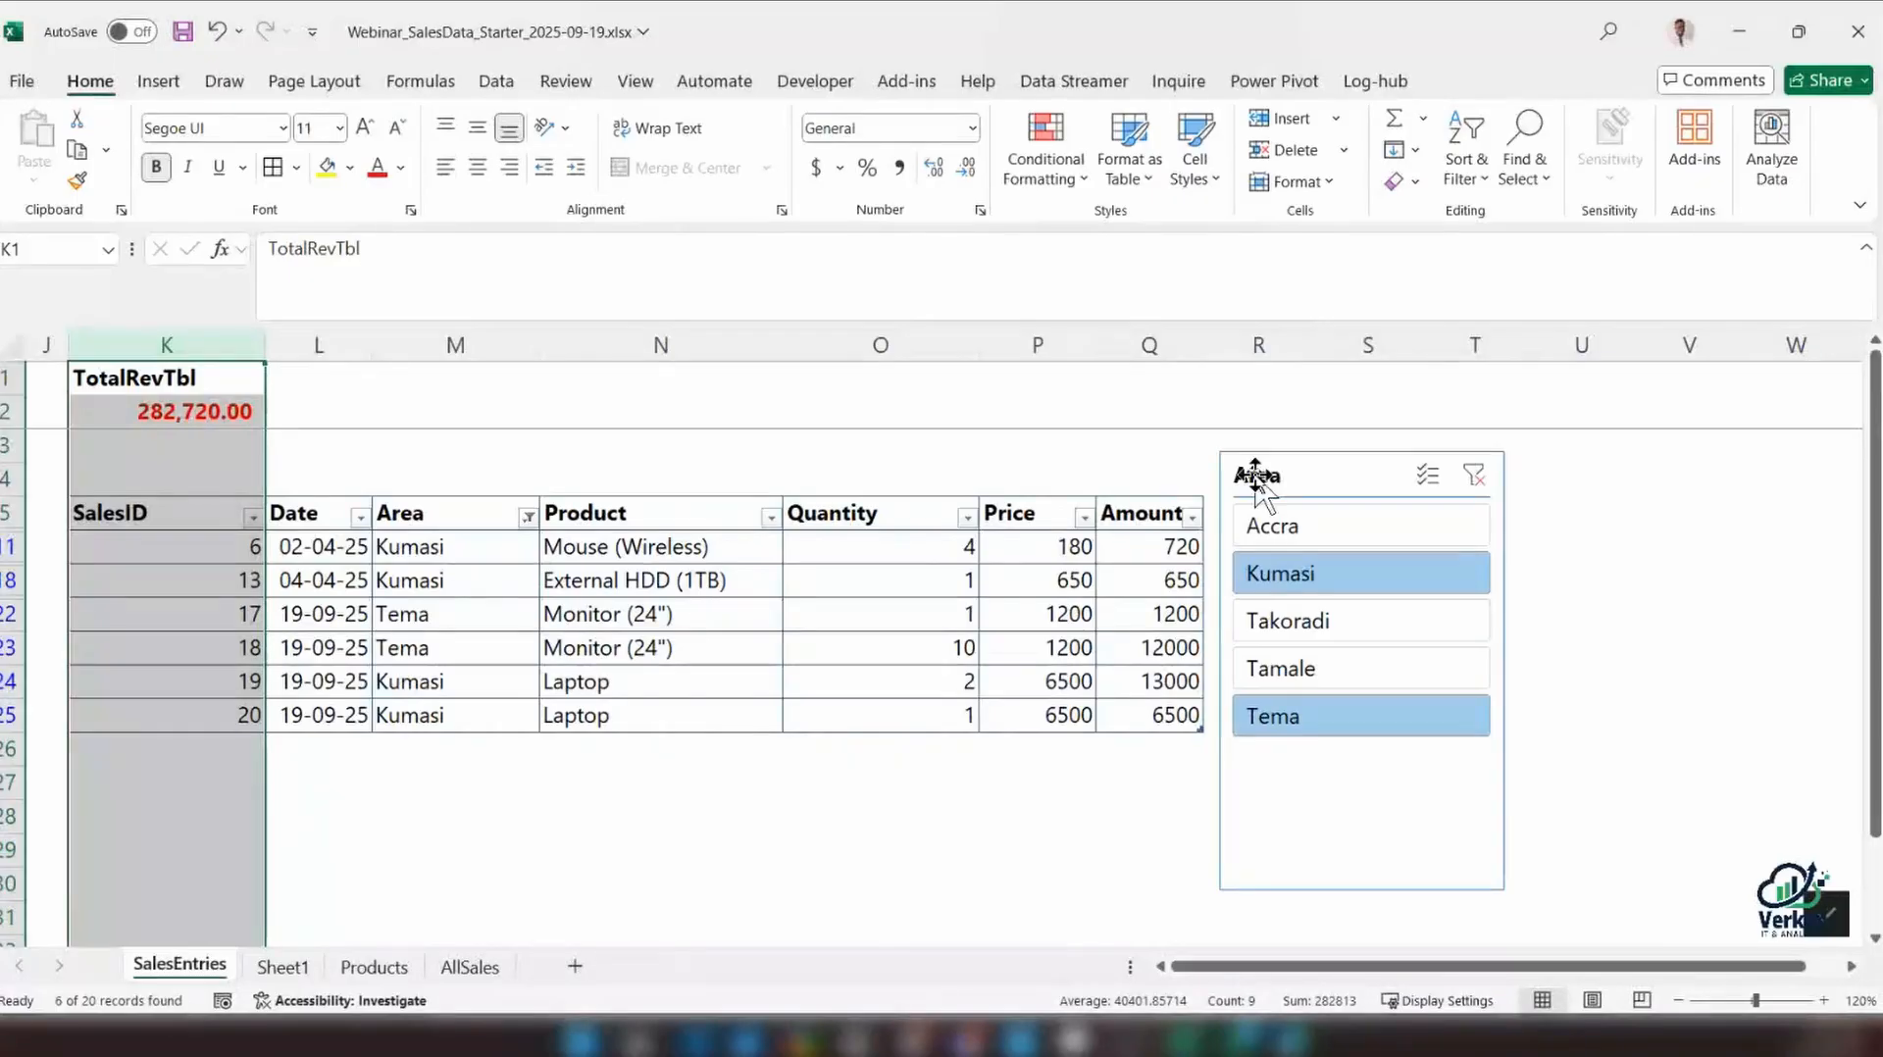
left_click_drag(1255, 476, 1278, 476)
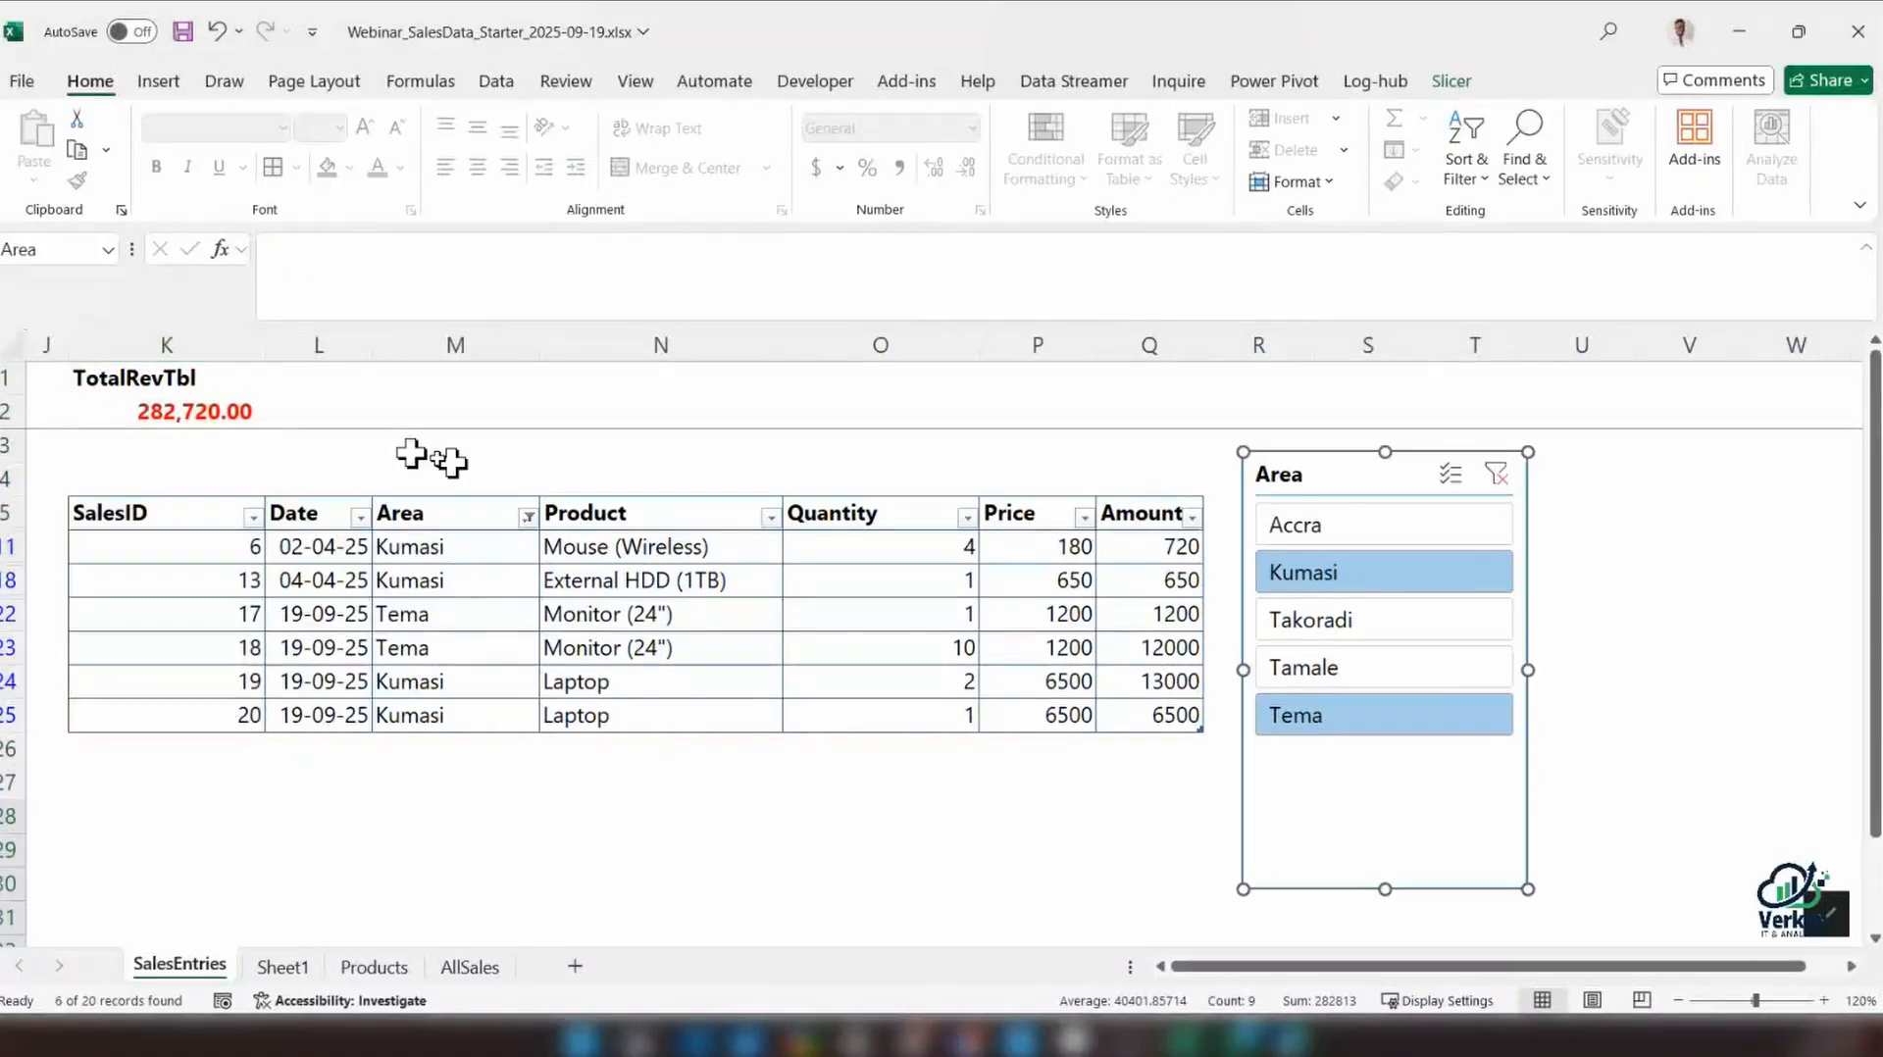
Filter the sales table by Accra with the slicer and inspect the TotalRevTbl formula in K2
left_click(1147, 552)
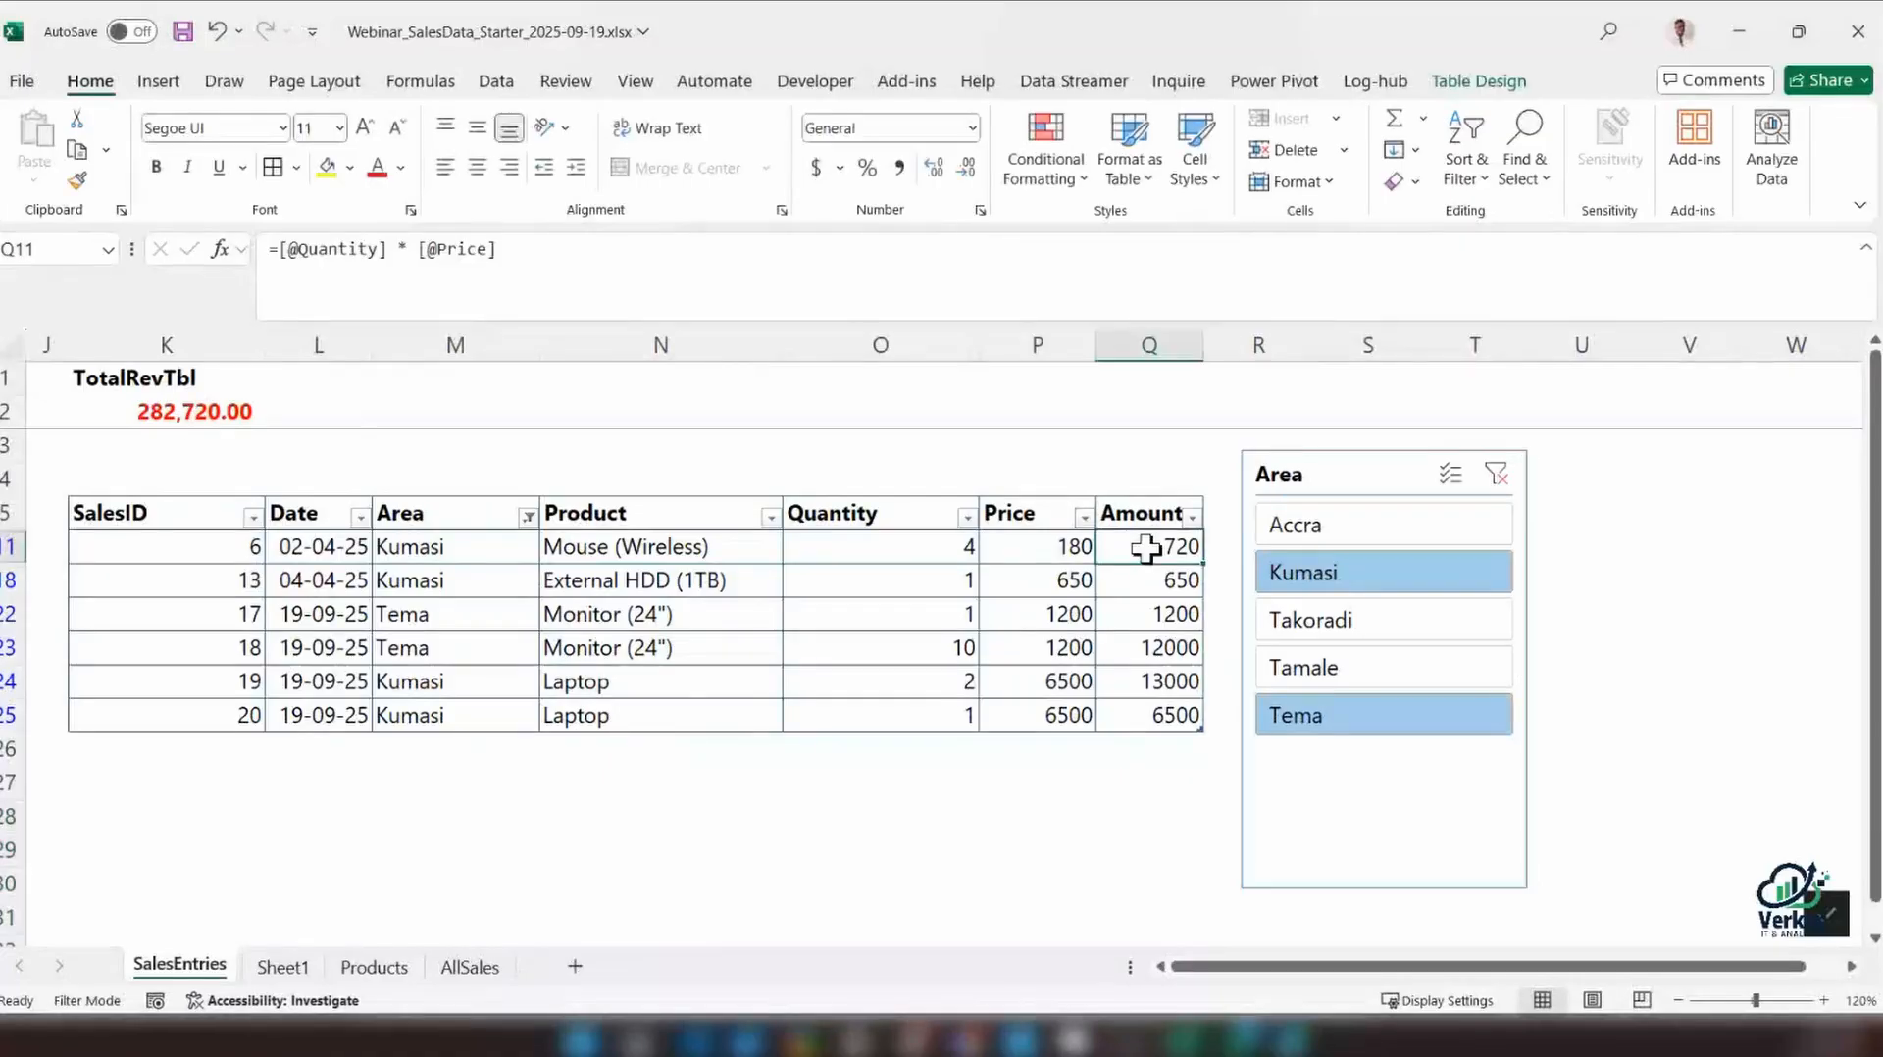
left_click(1304, 525)
left_click(191, 420)
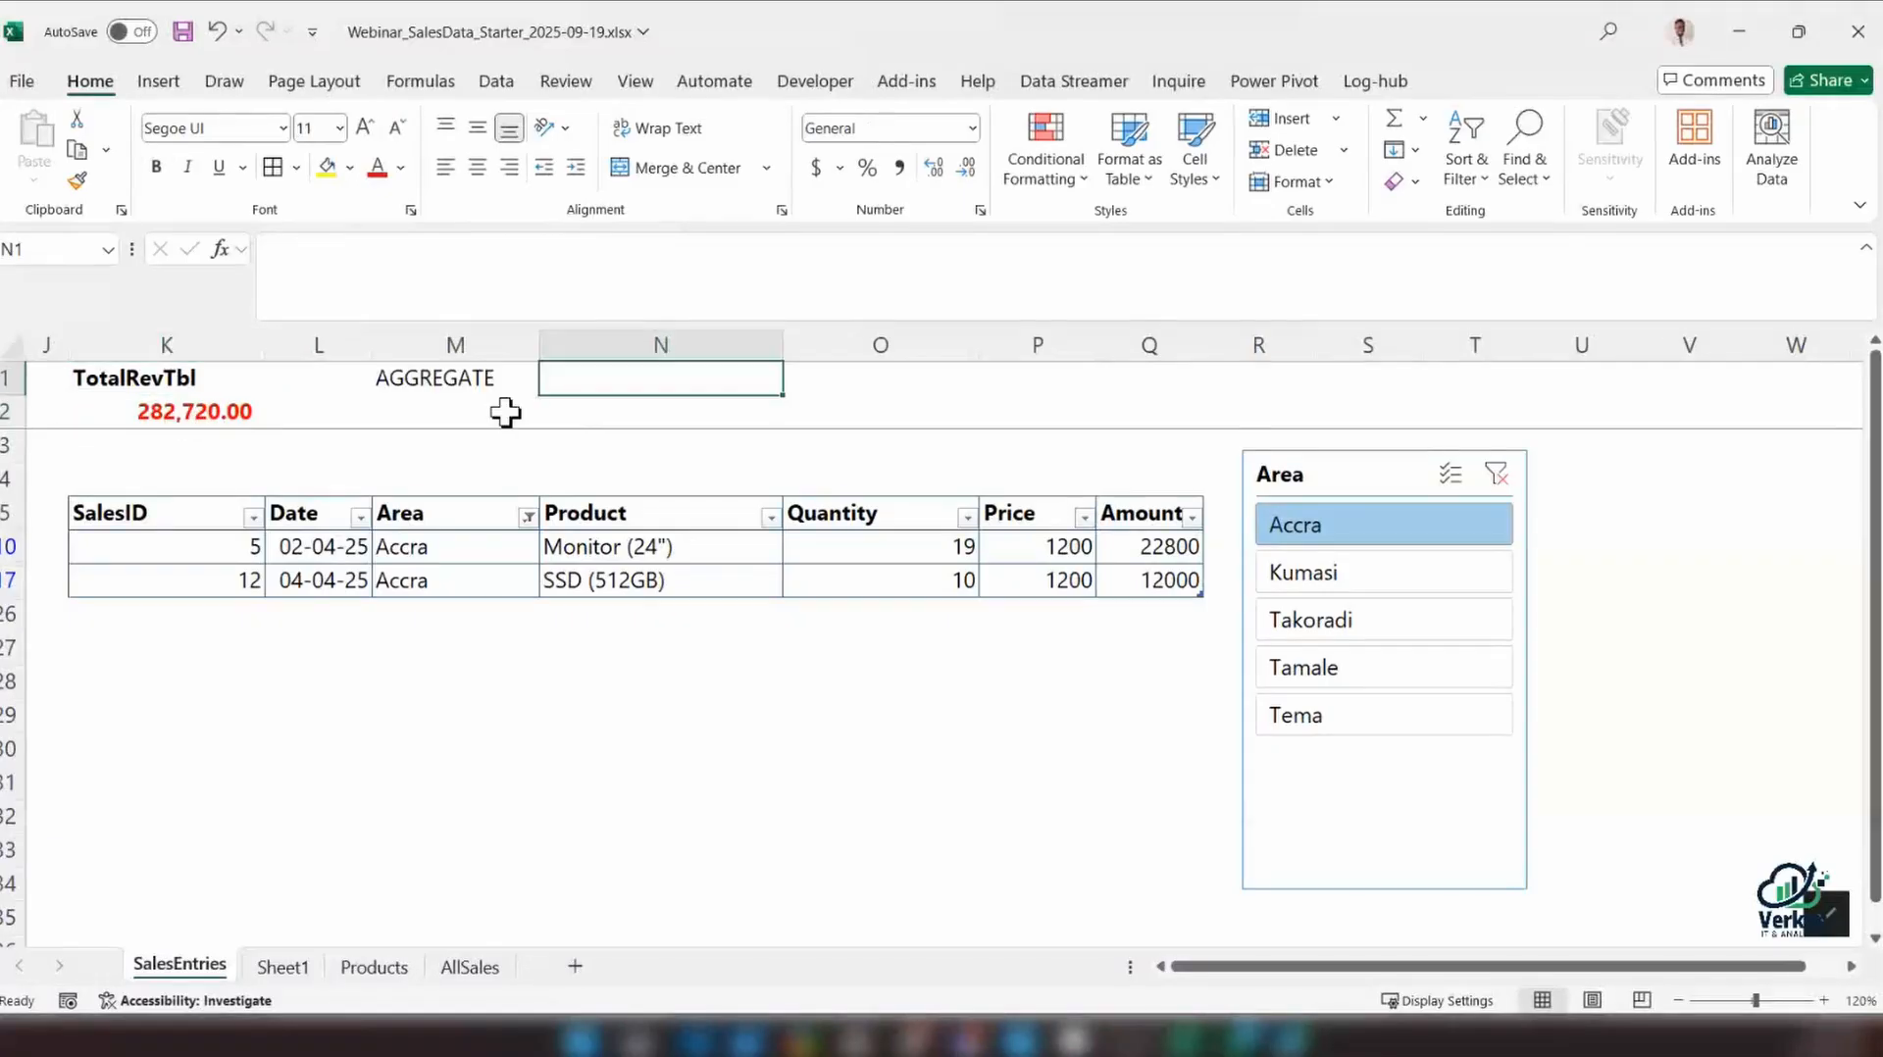
Label cells M1 and N1 as AGGREGATE and SUBTOTAL, correcting the misspelled SUBTOTAL label
type("SU")
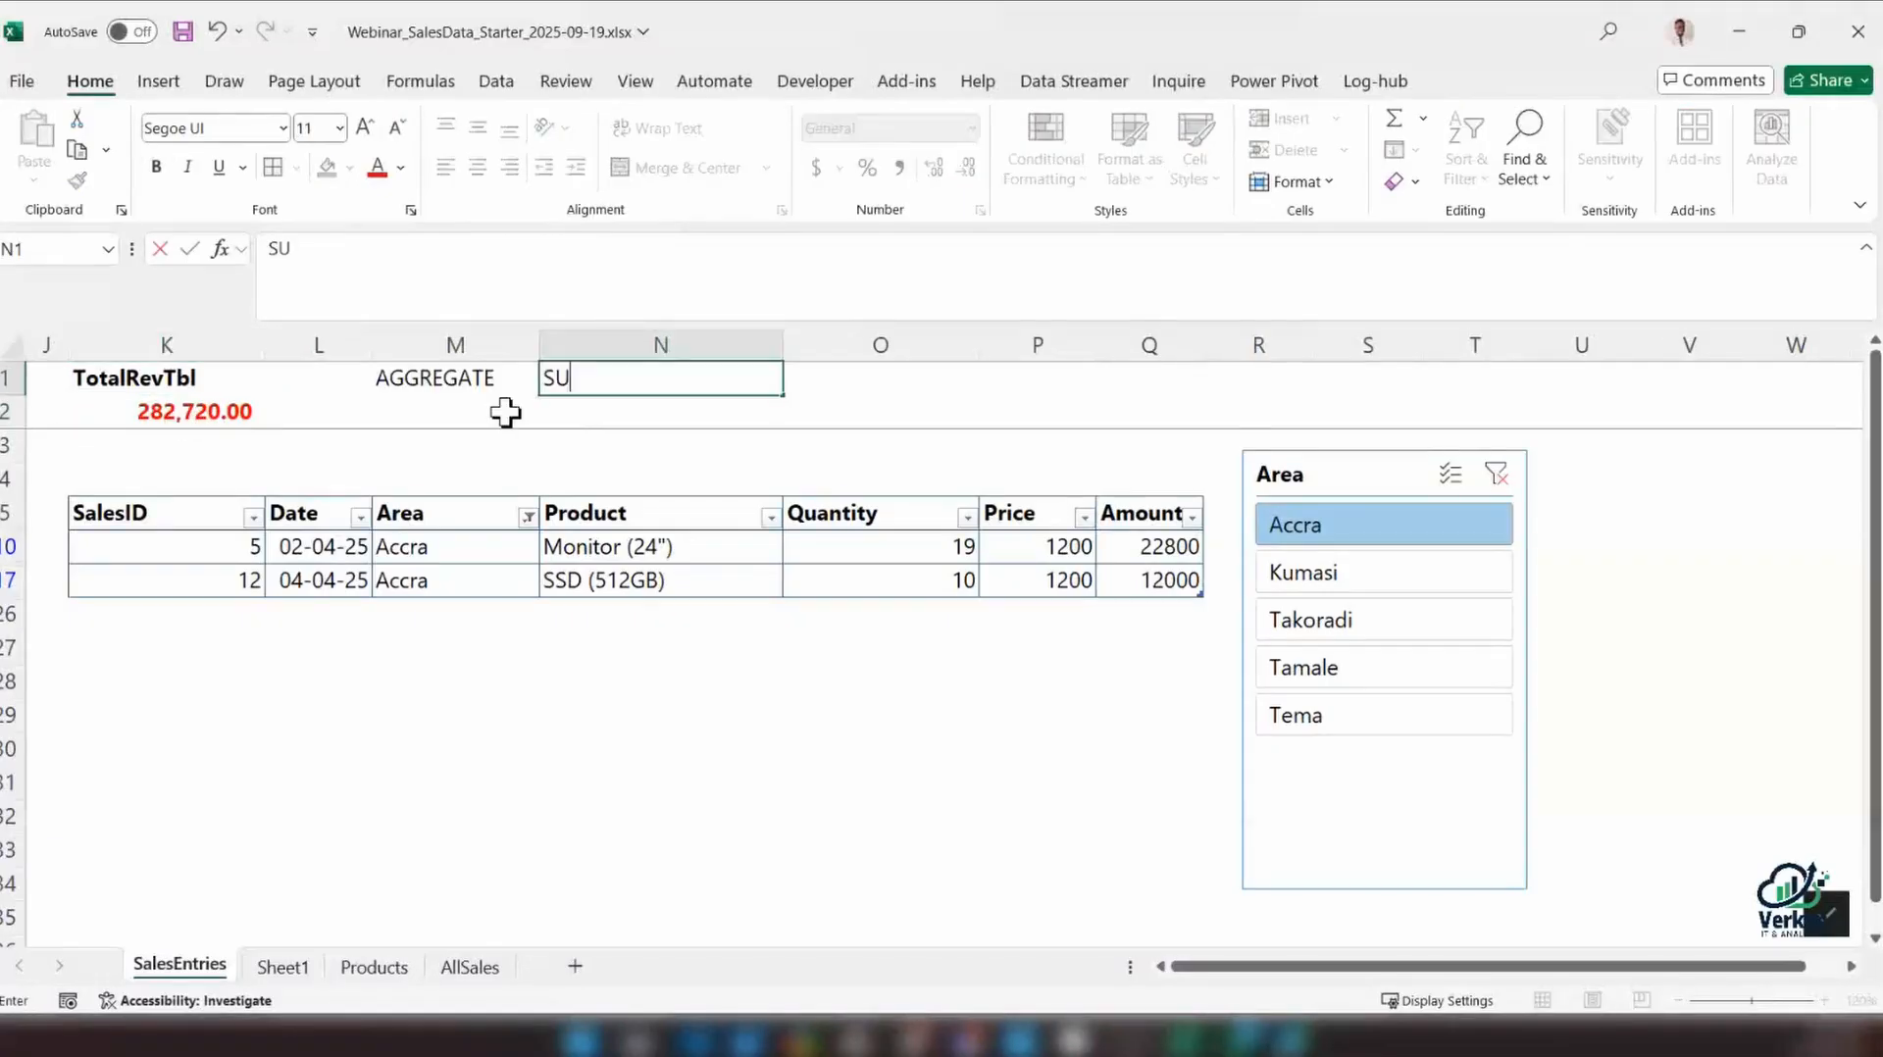
type("BTOAL")
key("Return")
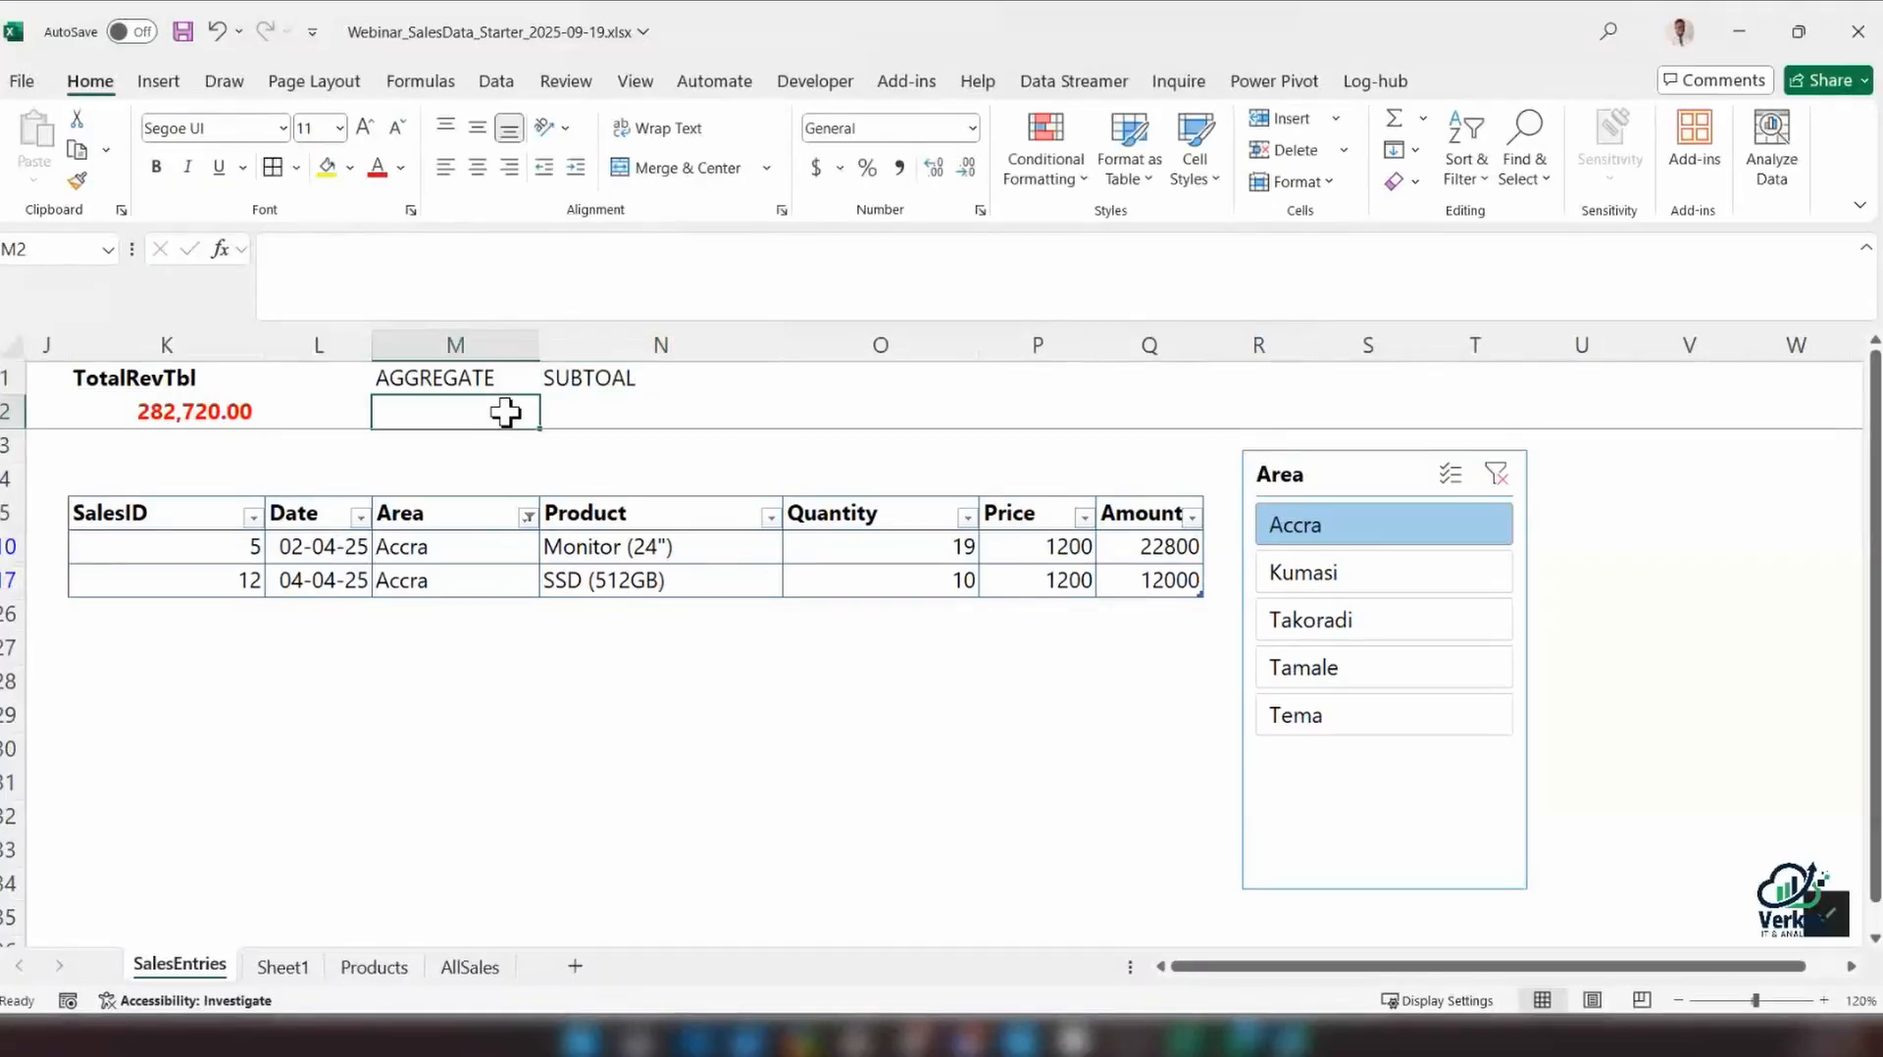
key("Up")
key("Right")
type("SUBTO")
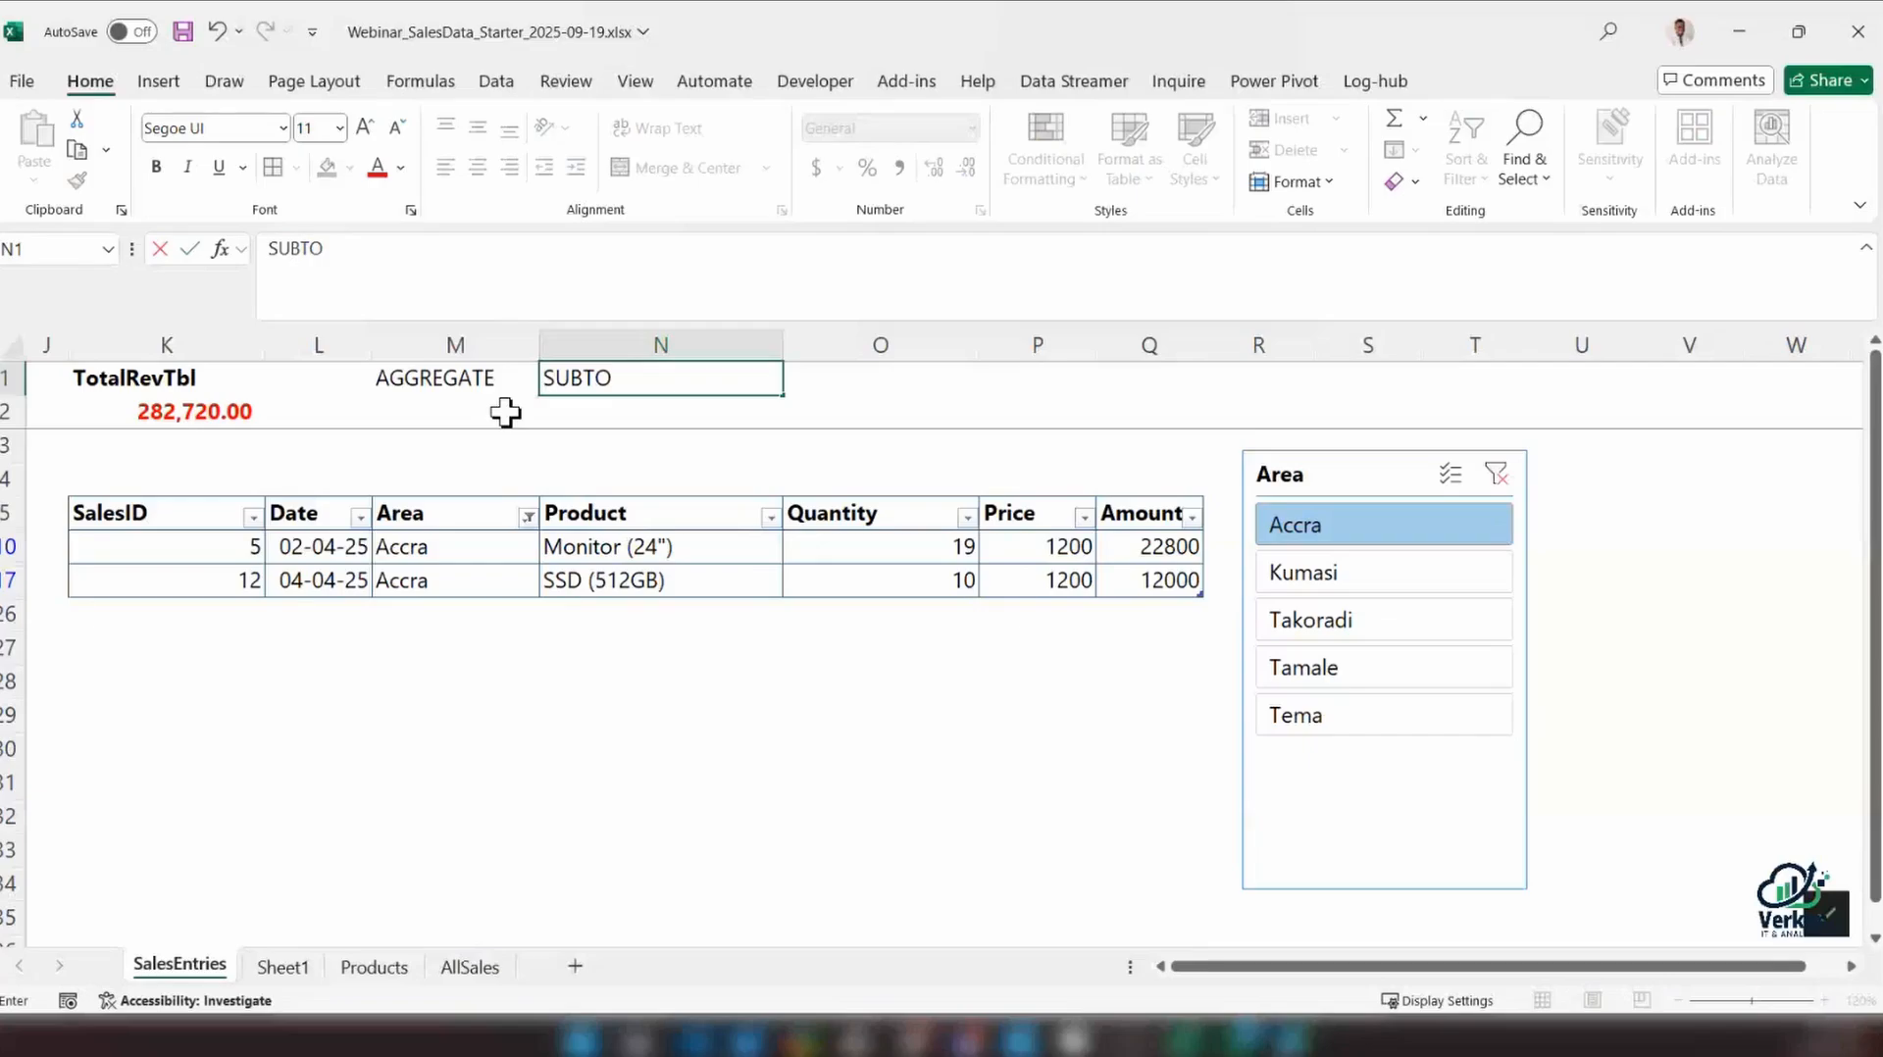
type("TAL")
key("Return")
Undo the AGGREGATE and SUBTOTAL labels entered in M1 and N1
left_click(446, 382)
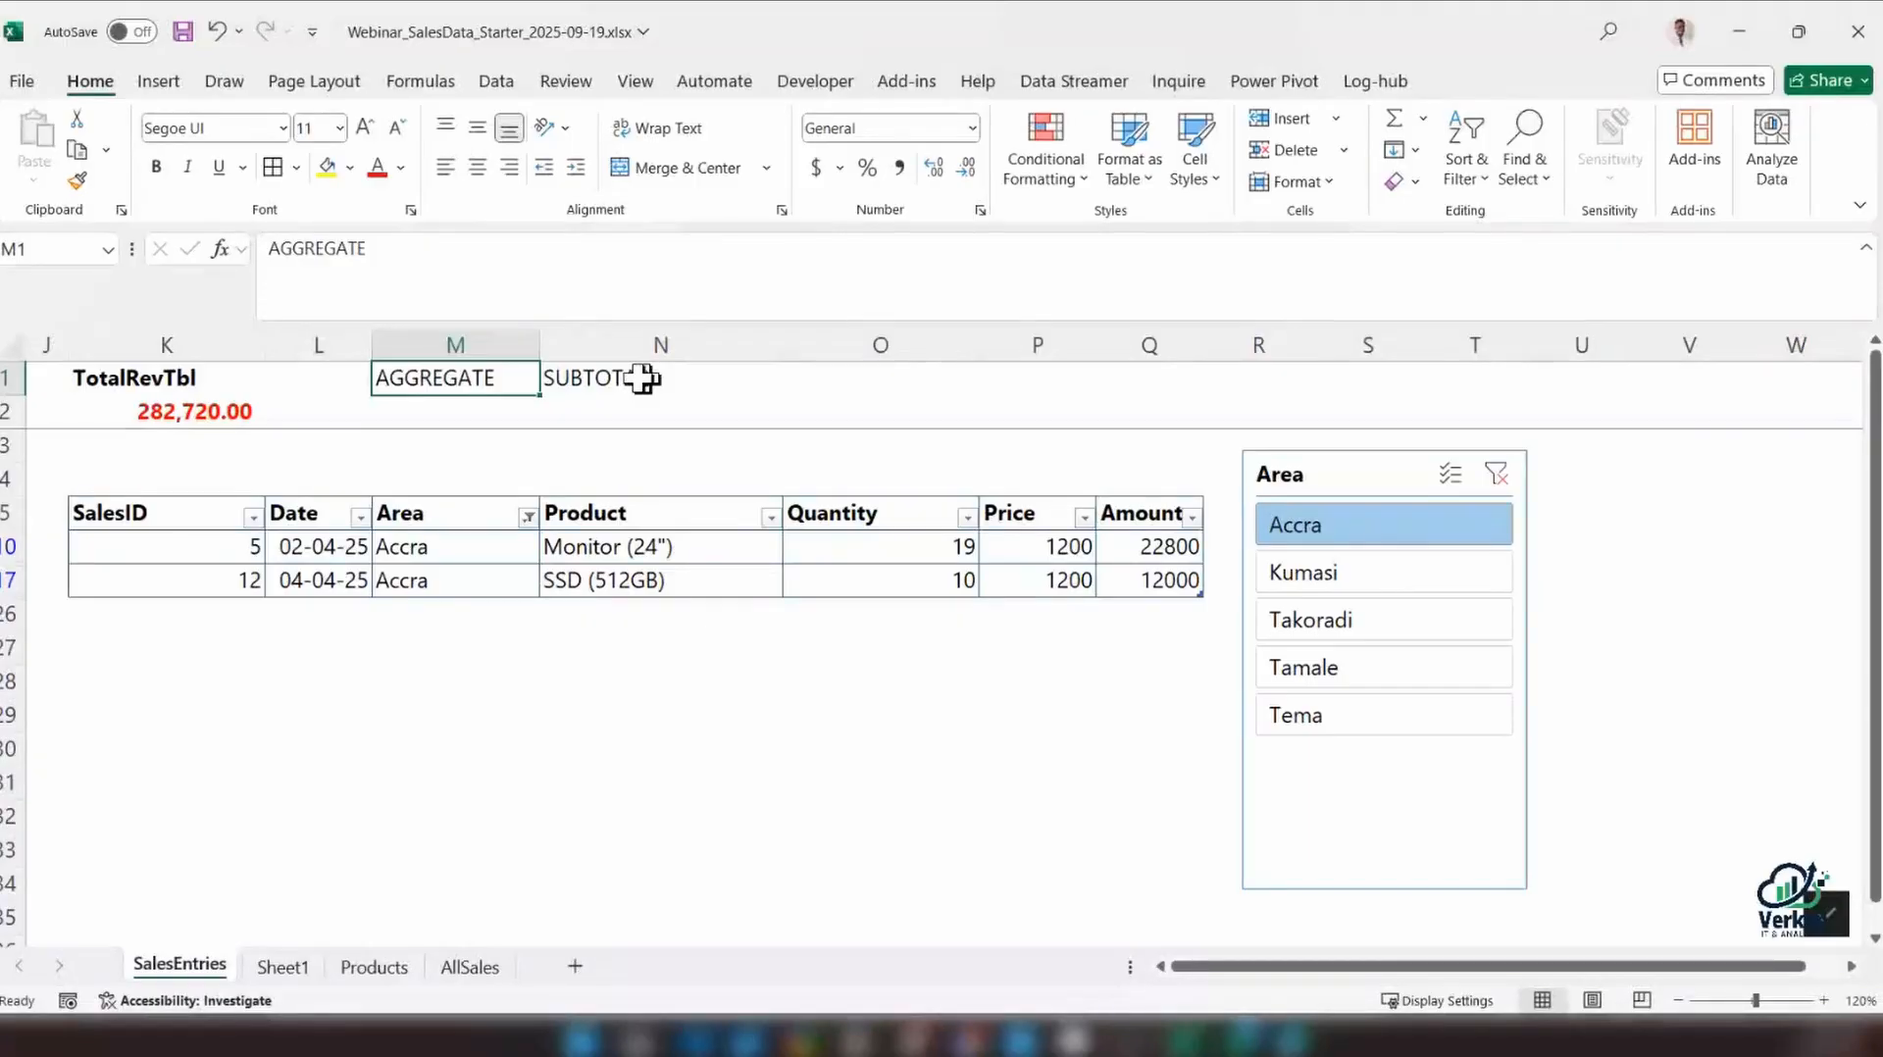
left_click(606, 379)
key("ctrl+z")
key("ctrl+z")
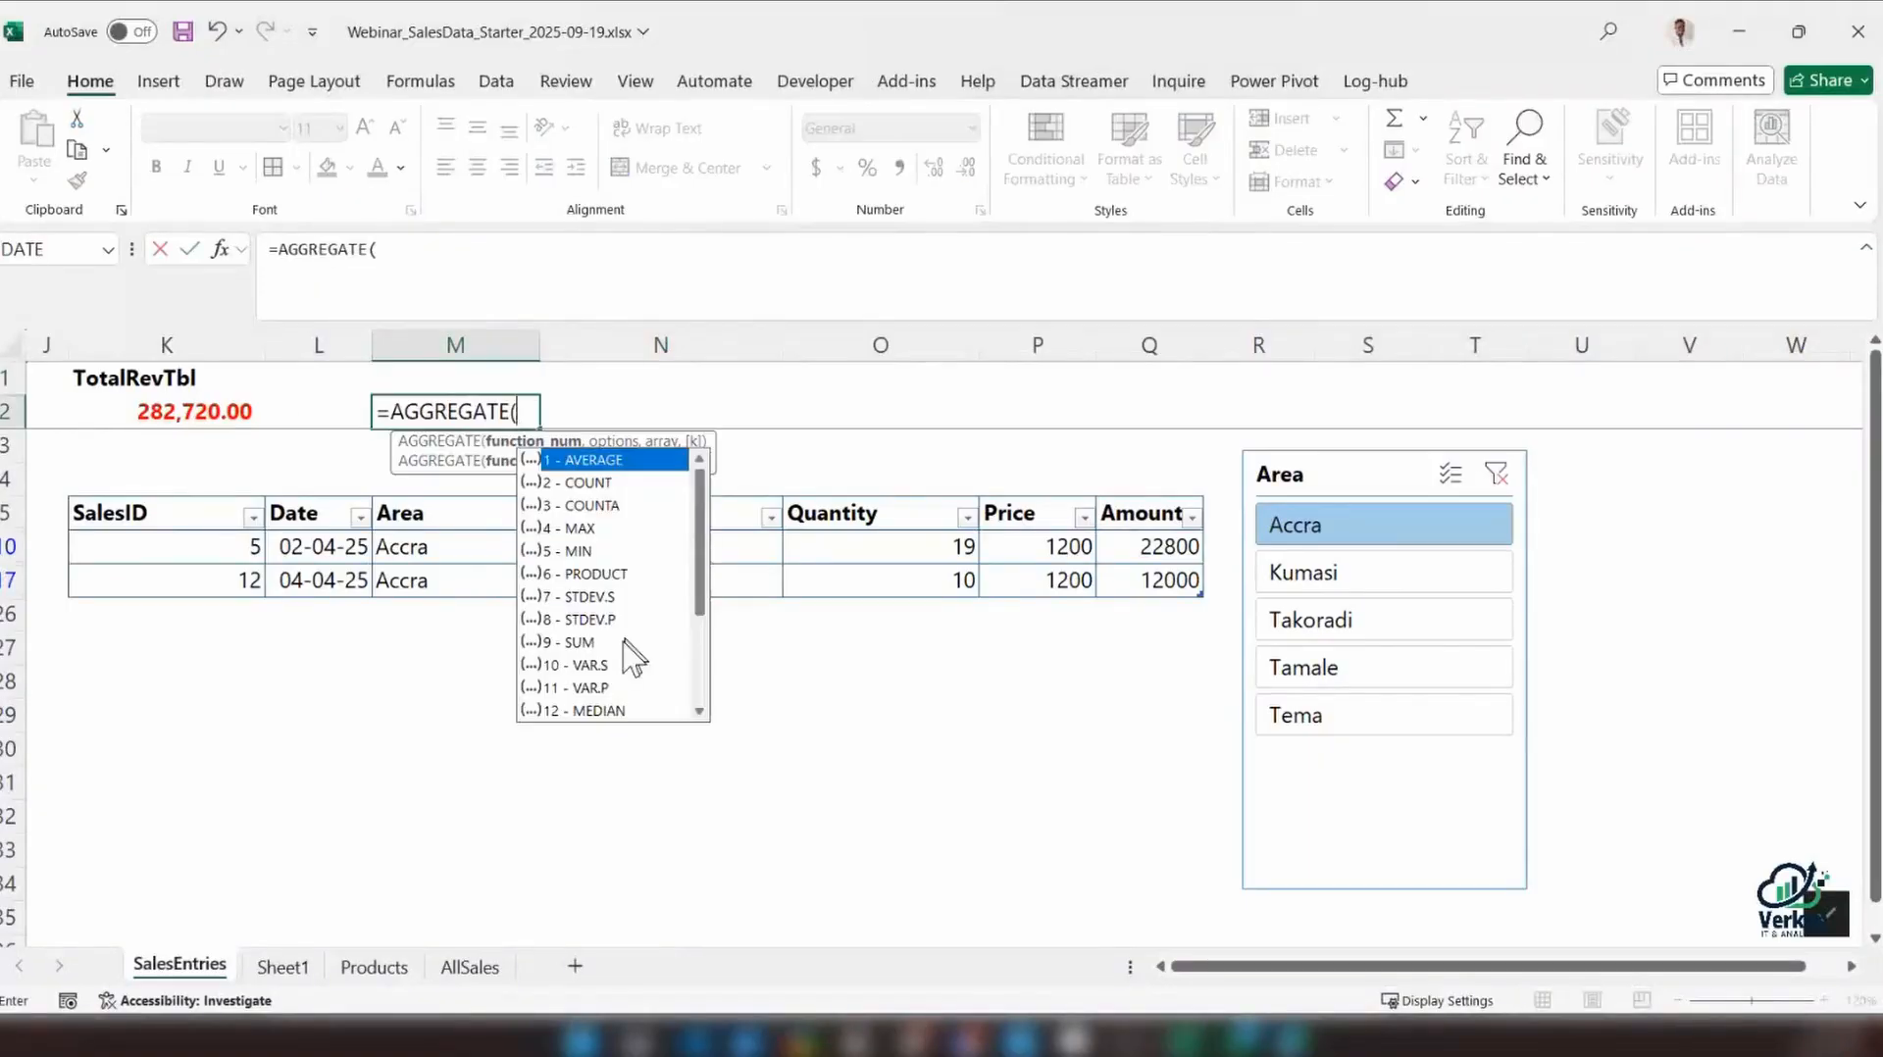
Sum only the visible Amount rows in M2 with =AGGREGATE(9,5,tbl_SalesEntries[Amount]), ignoring hidden rows
double_click(579, 642)
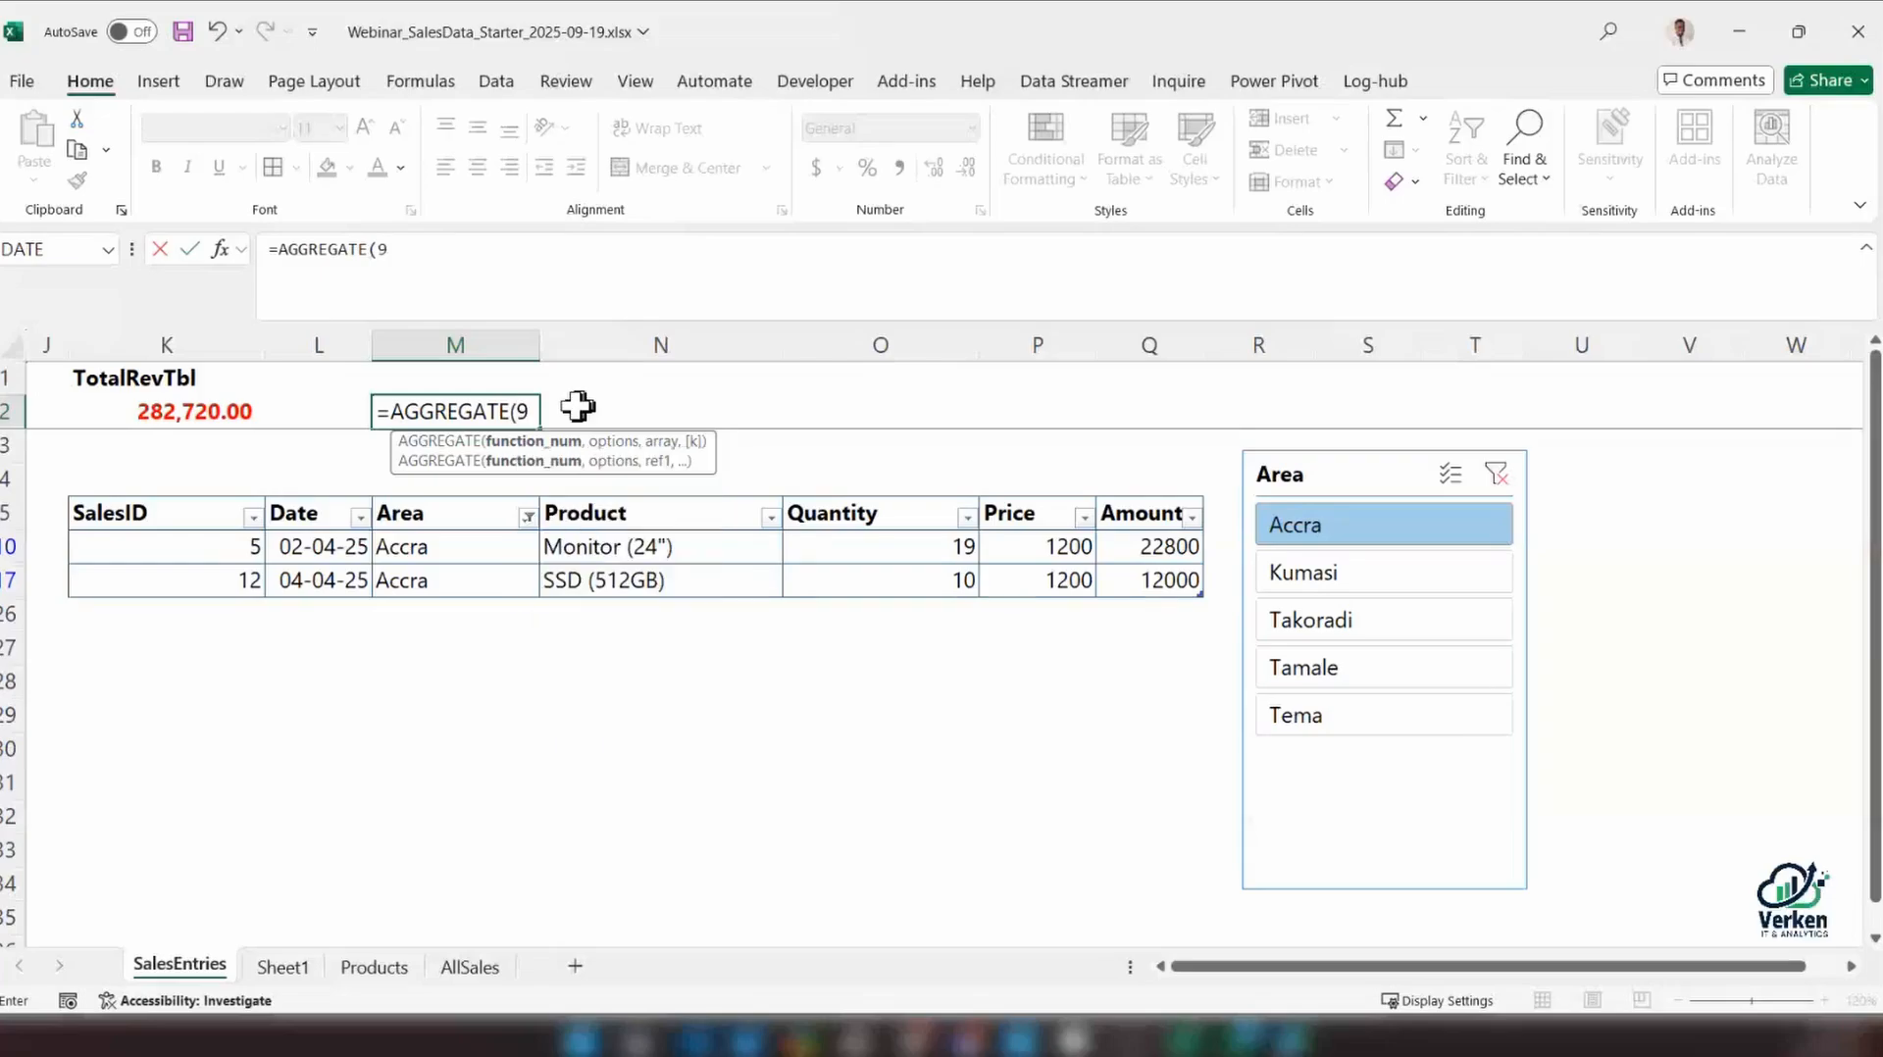
type(",")
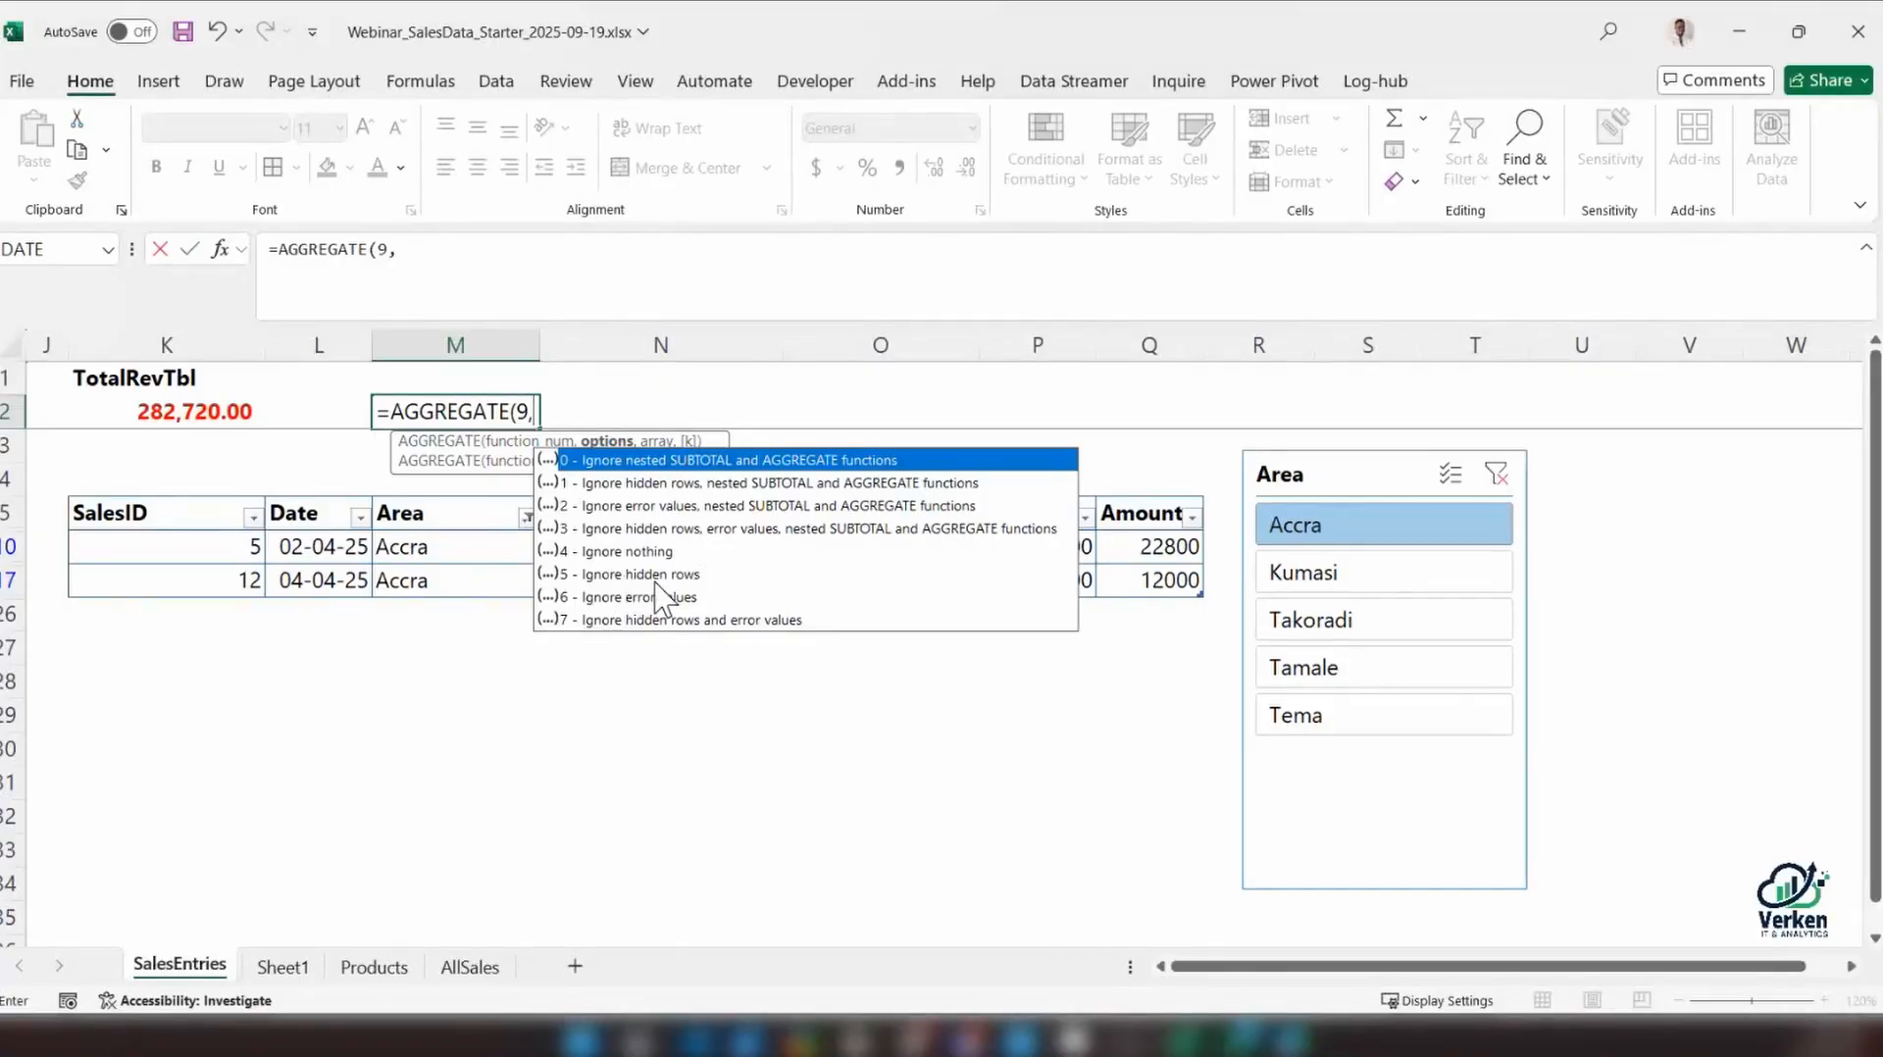
double_click(618, 574)
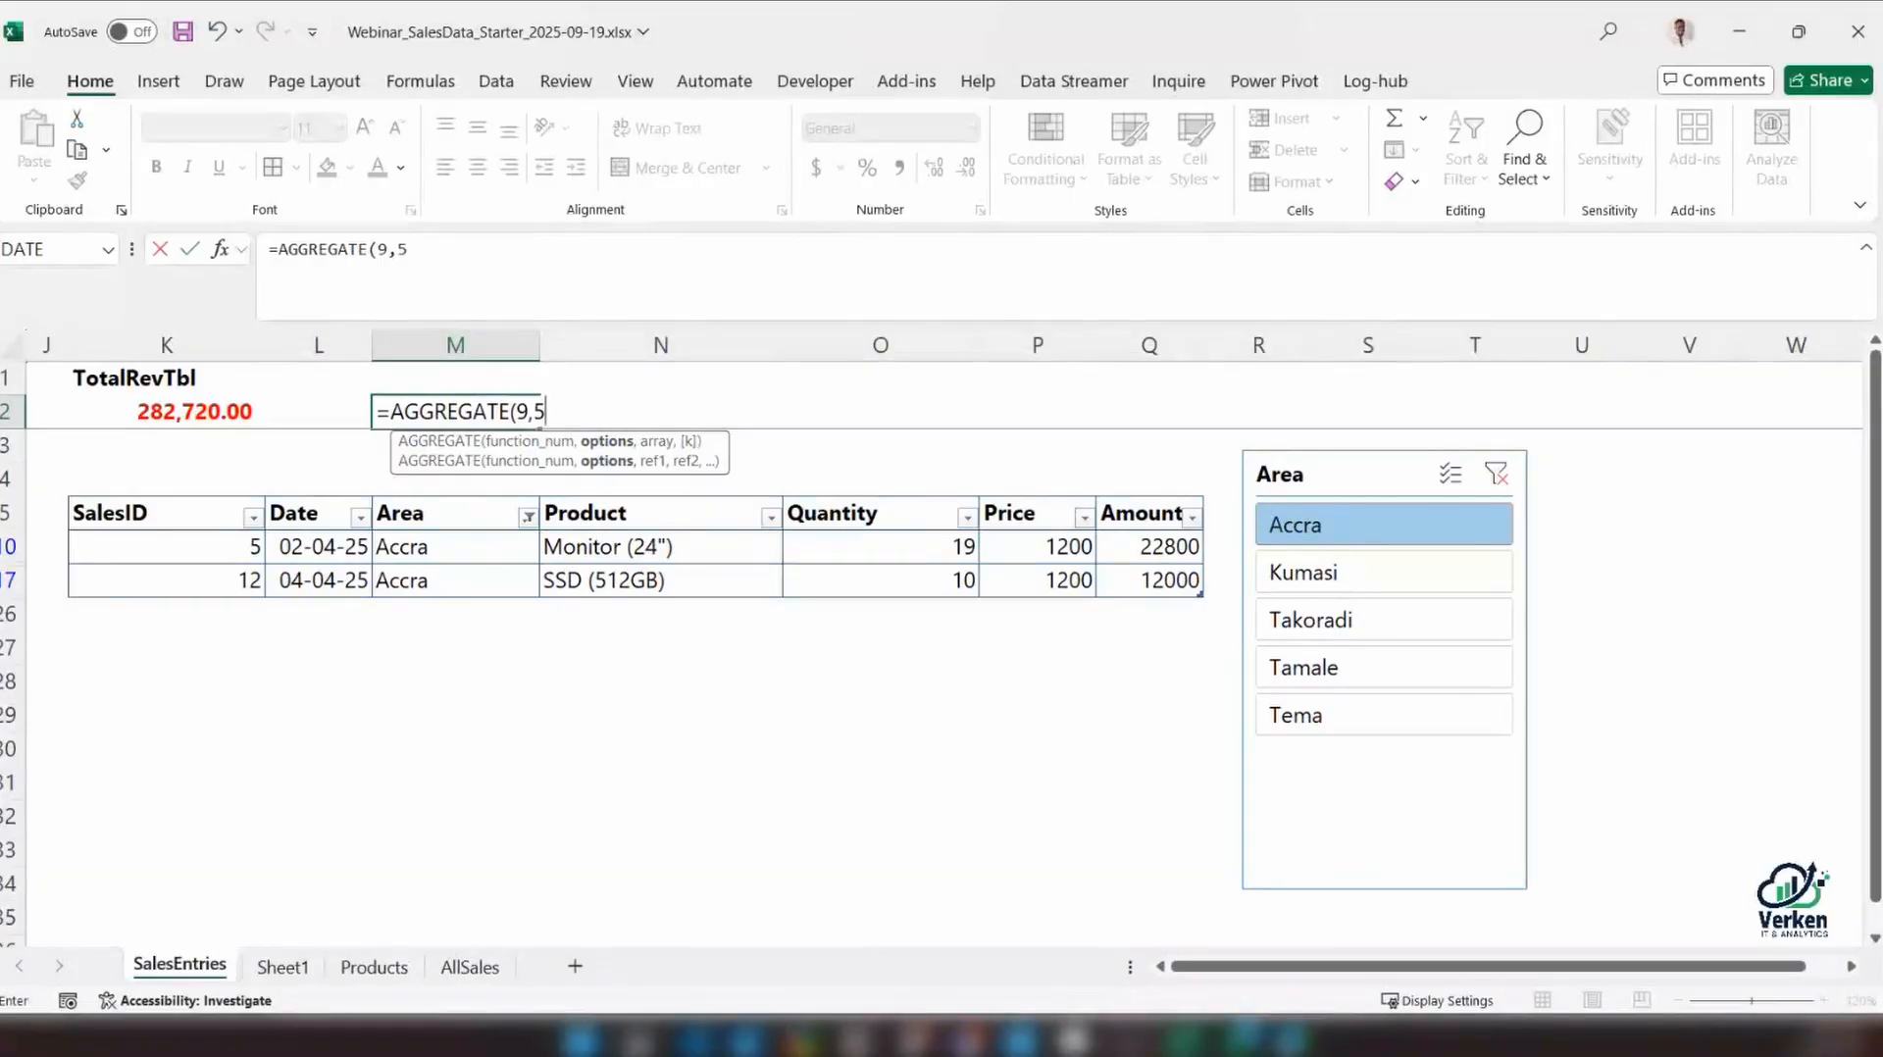
type(",")
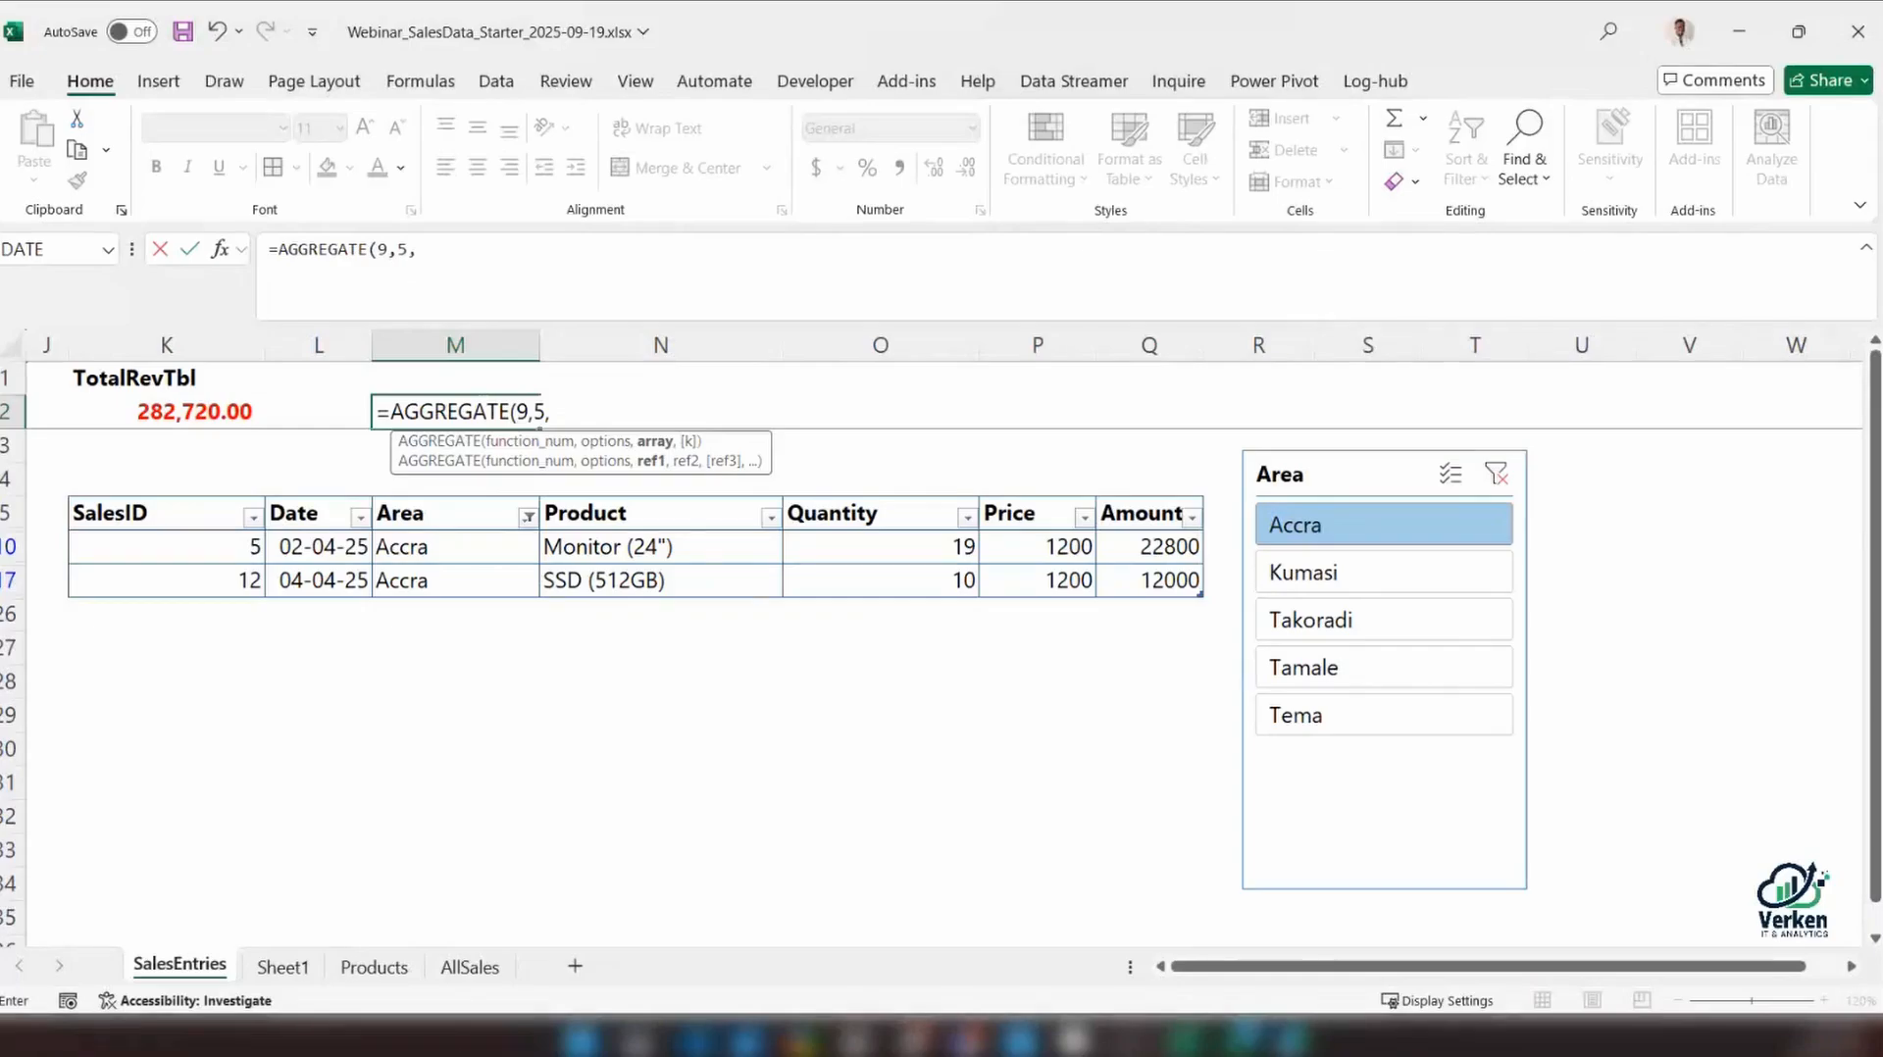
left_click(1153, 496)
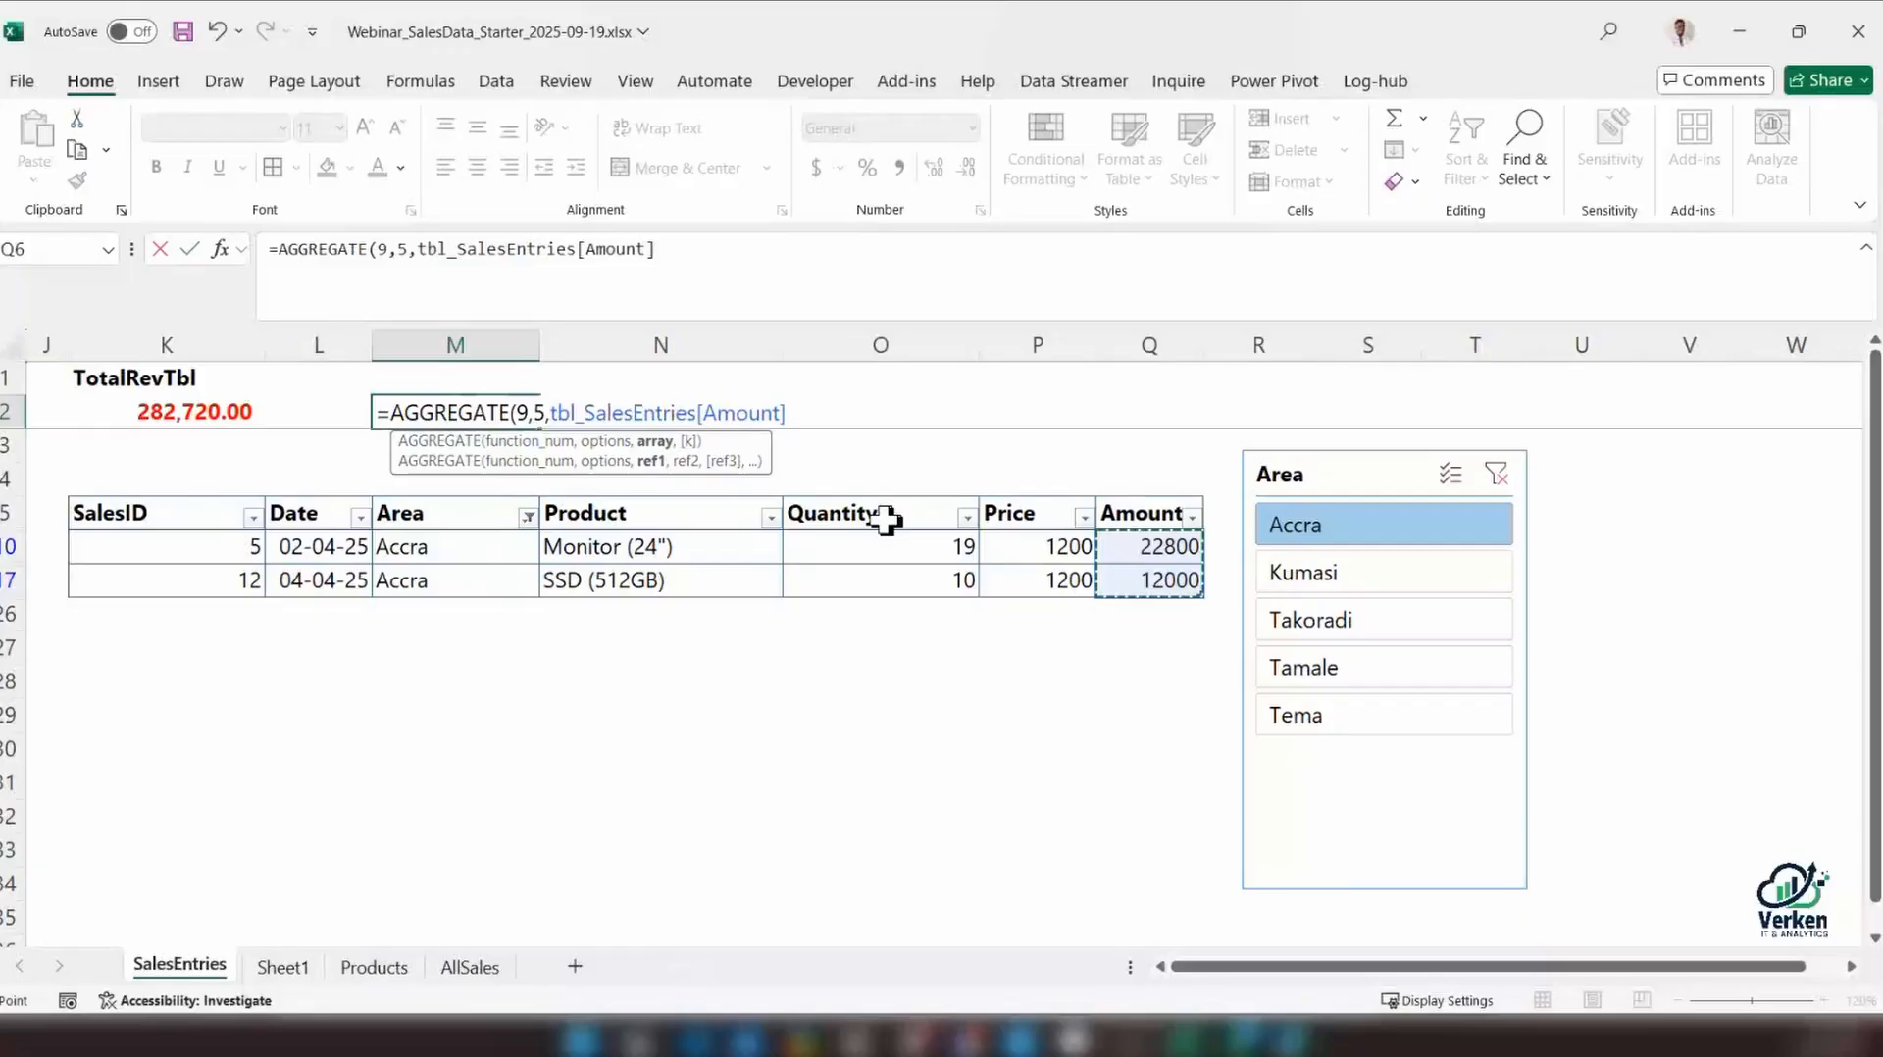
key("Return")
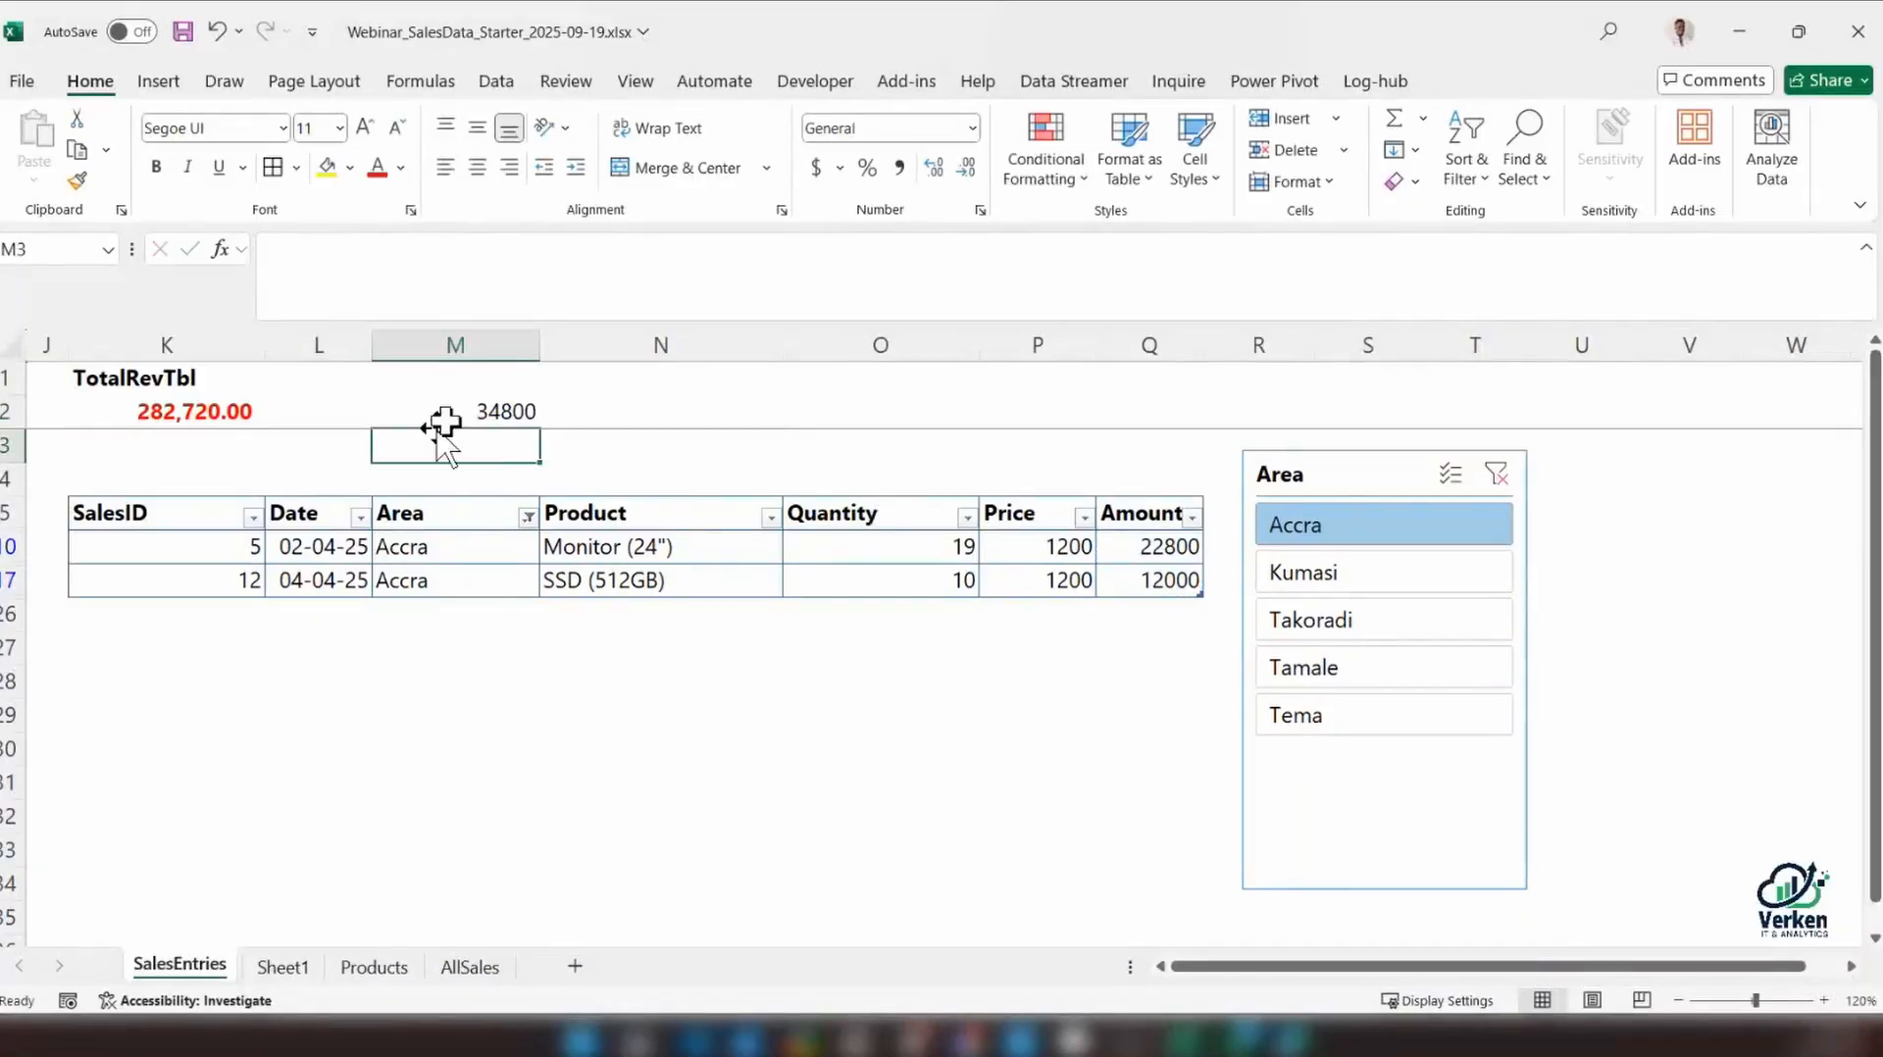
Copy the bold red accounting format of the TotalRevTbl value in K2 onto the AGGREGATE total in M2
left_click(480, 412)
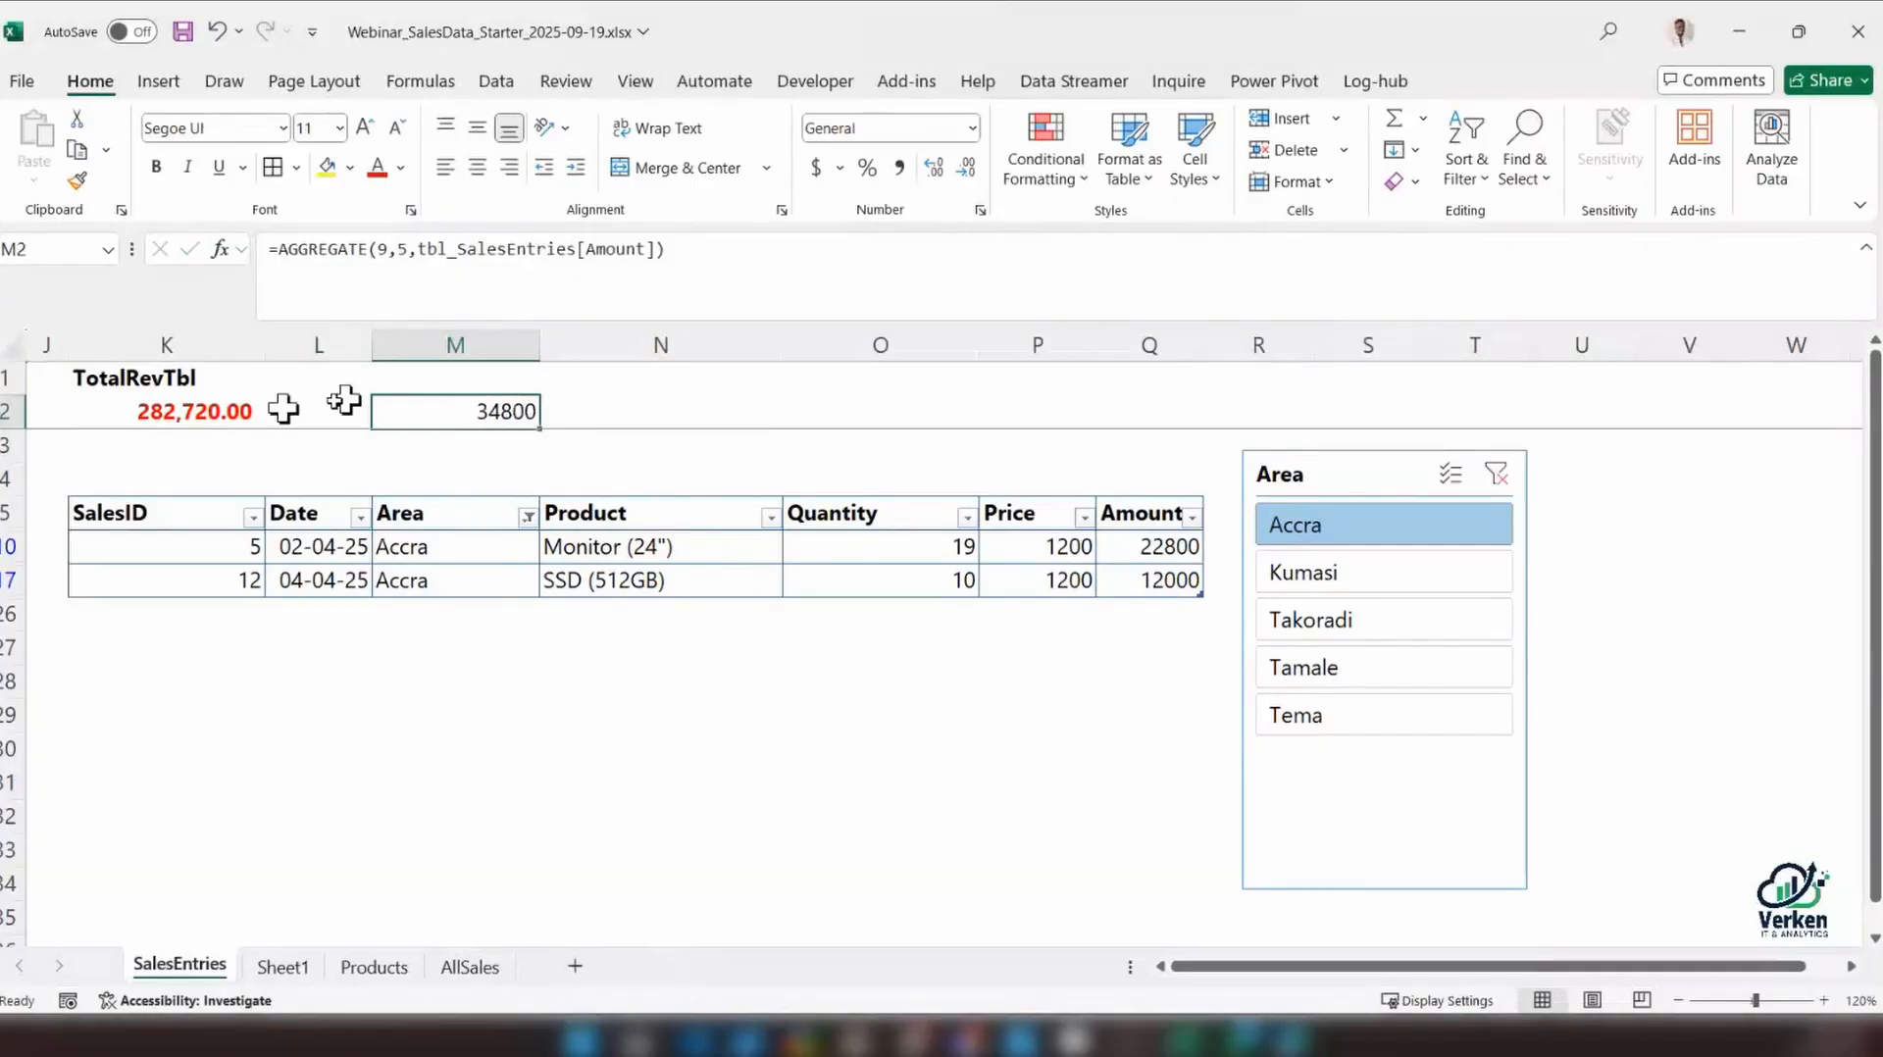
left_click(206, 413)
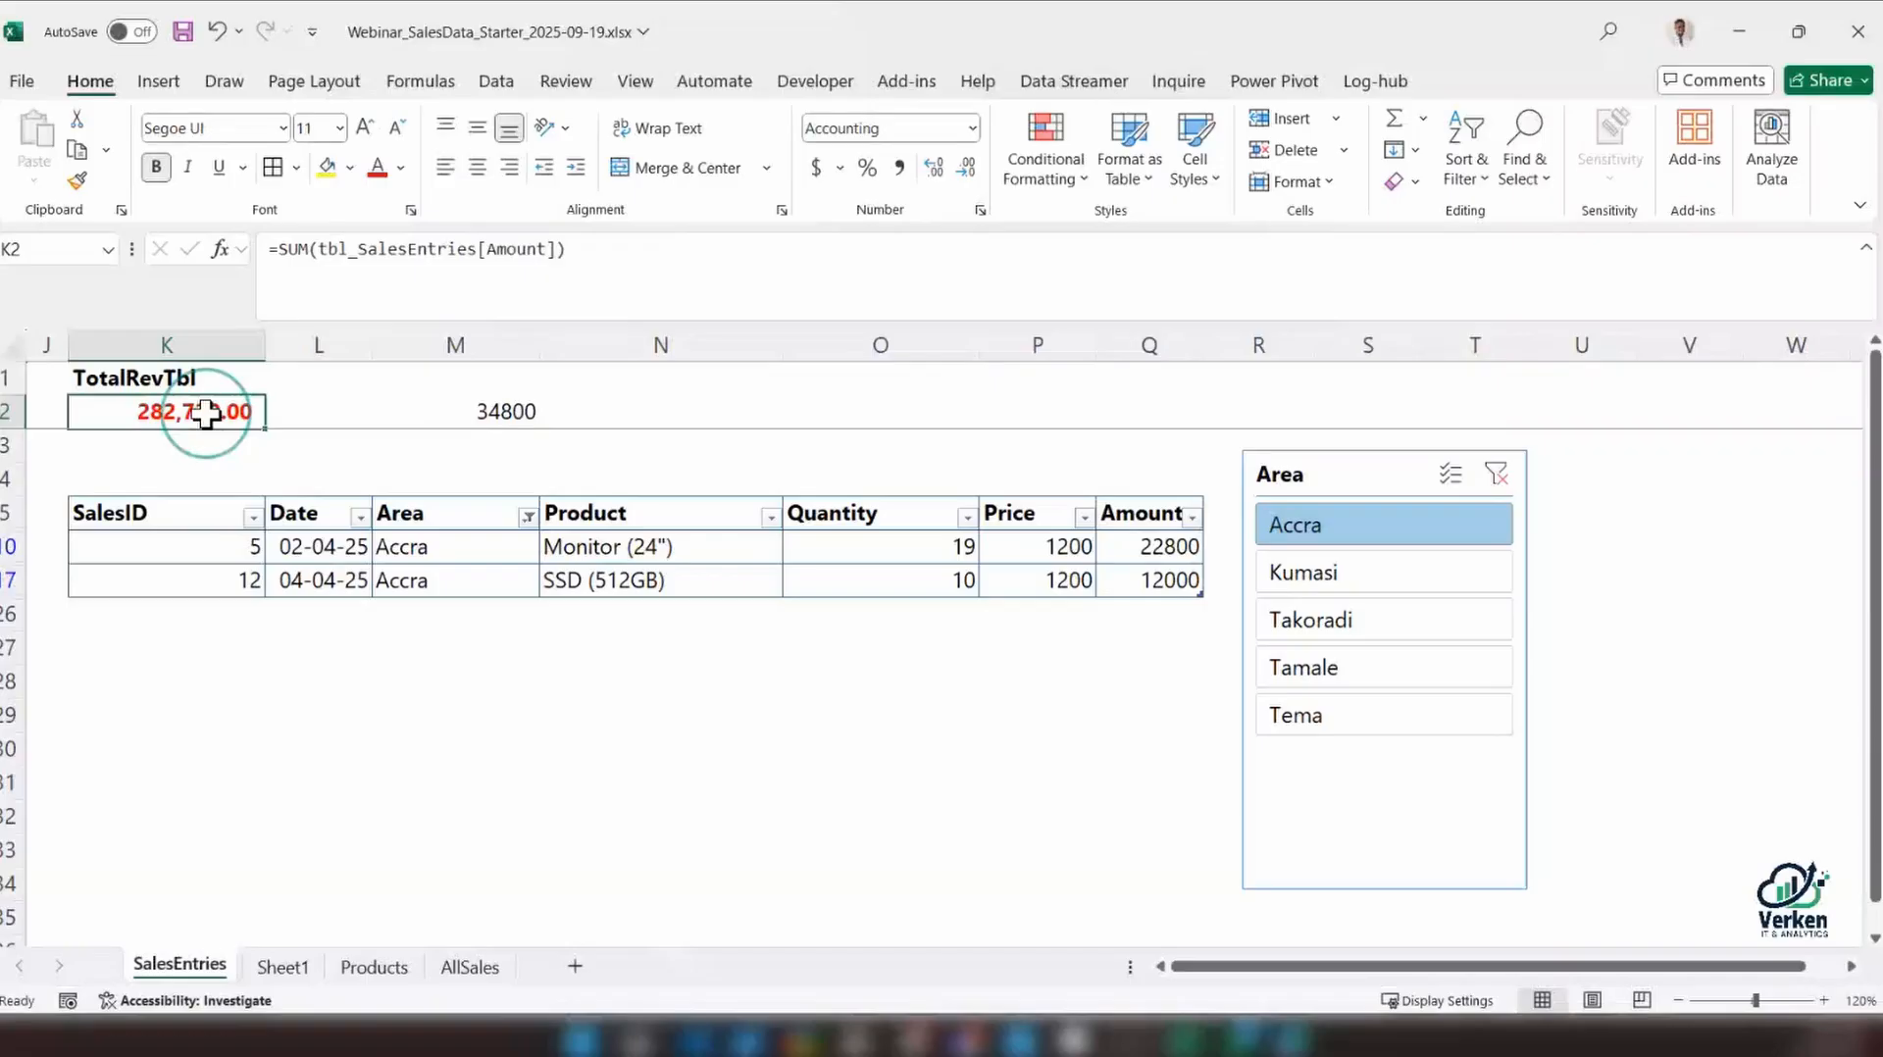
left_click(79, 184)
left_click(500, 411)
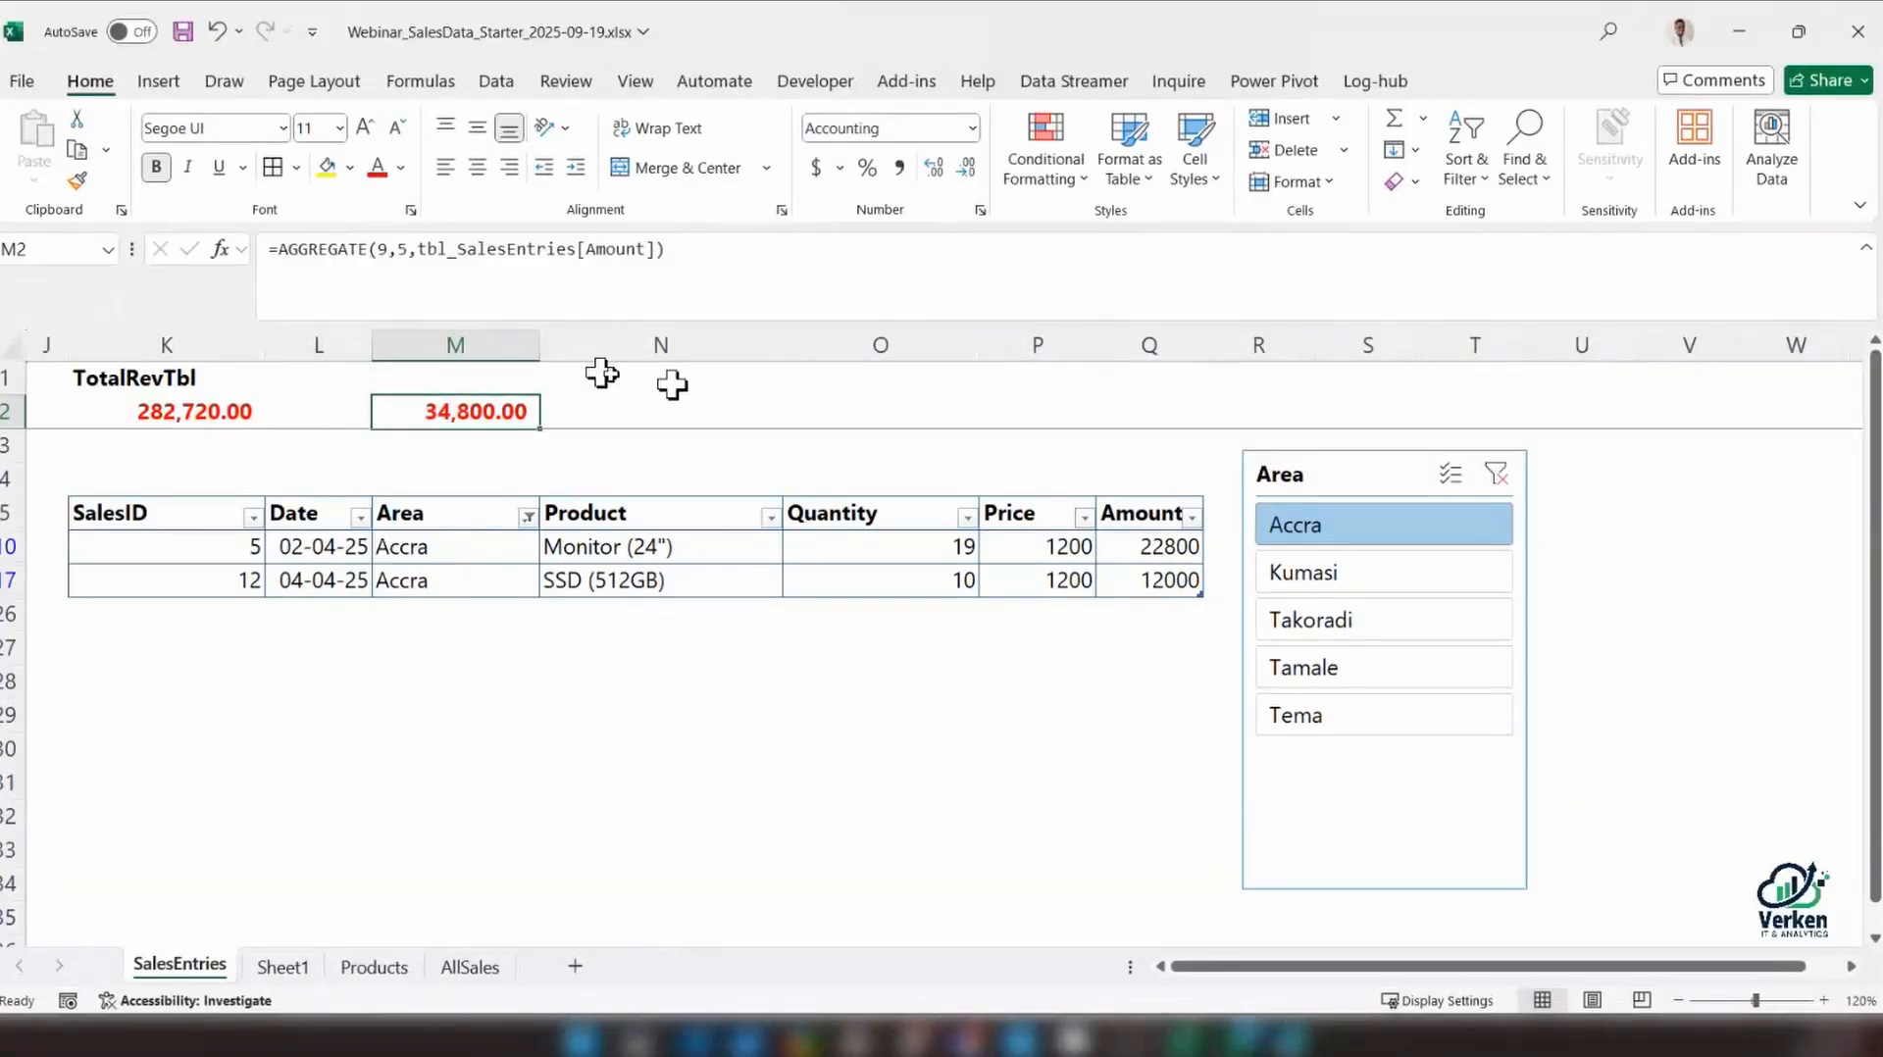
Test the AGGREGATE total by clearing the slicer filter, then filtering by Takoradi and finally Tamale
left_click(1497, 474)
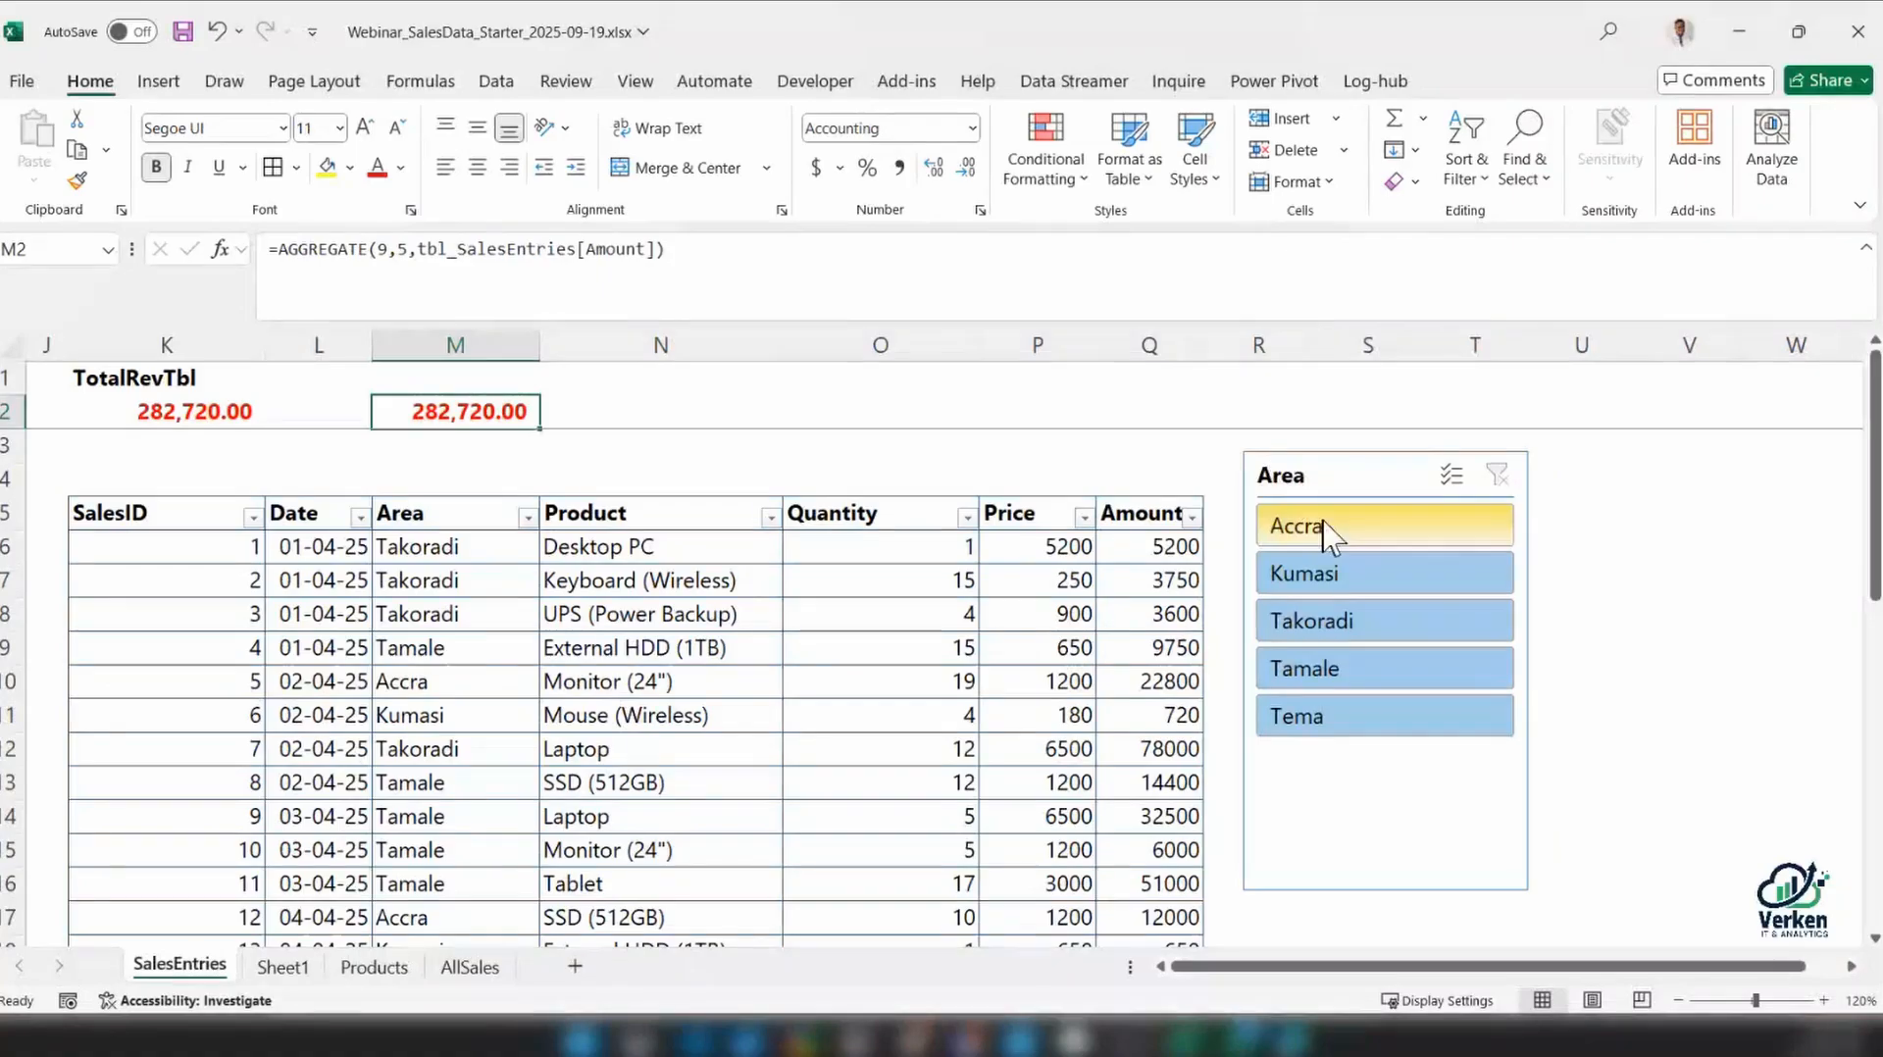
left_click(1351, 621)
left_click(1348, 671)
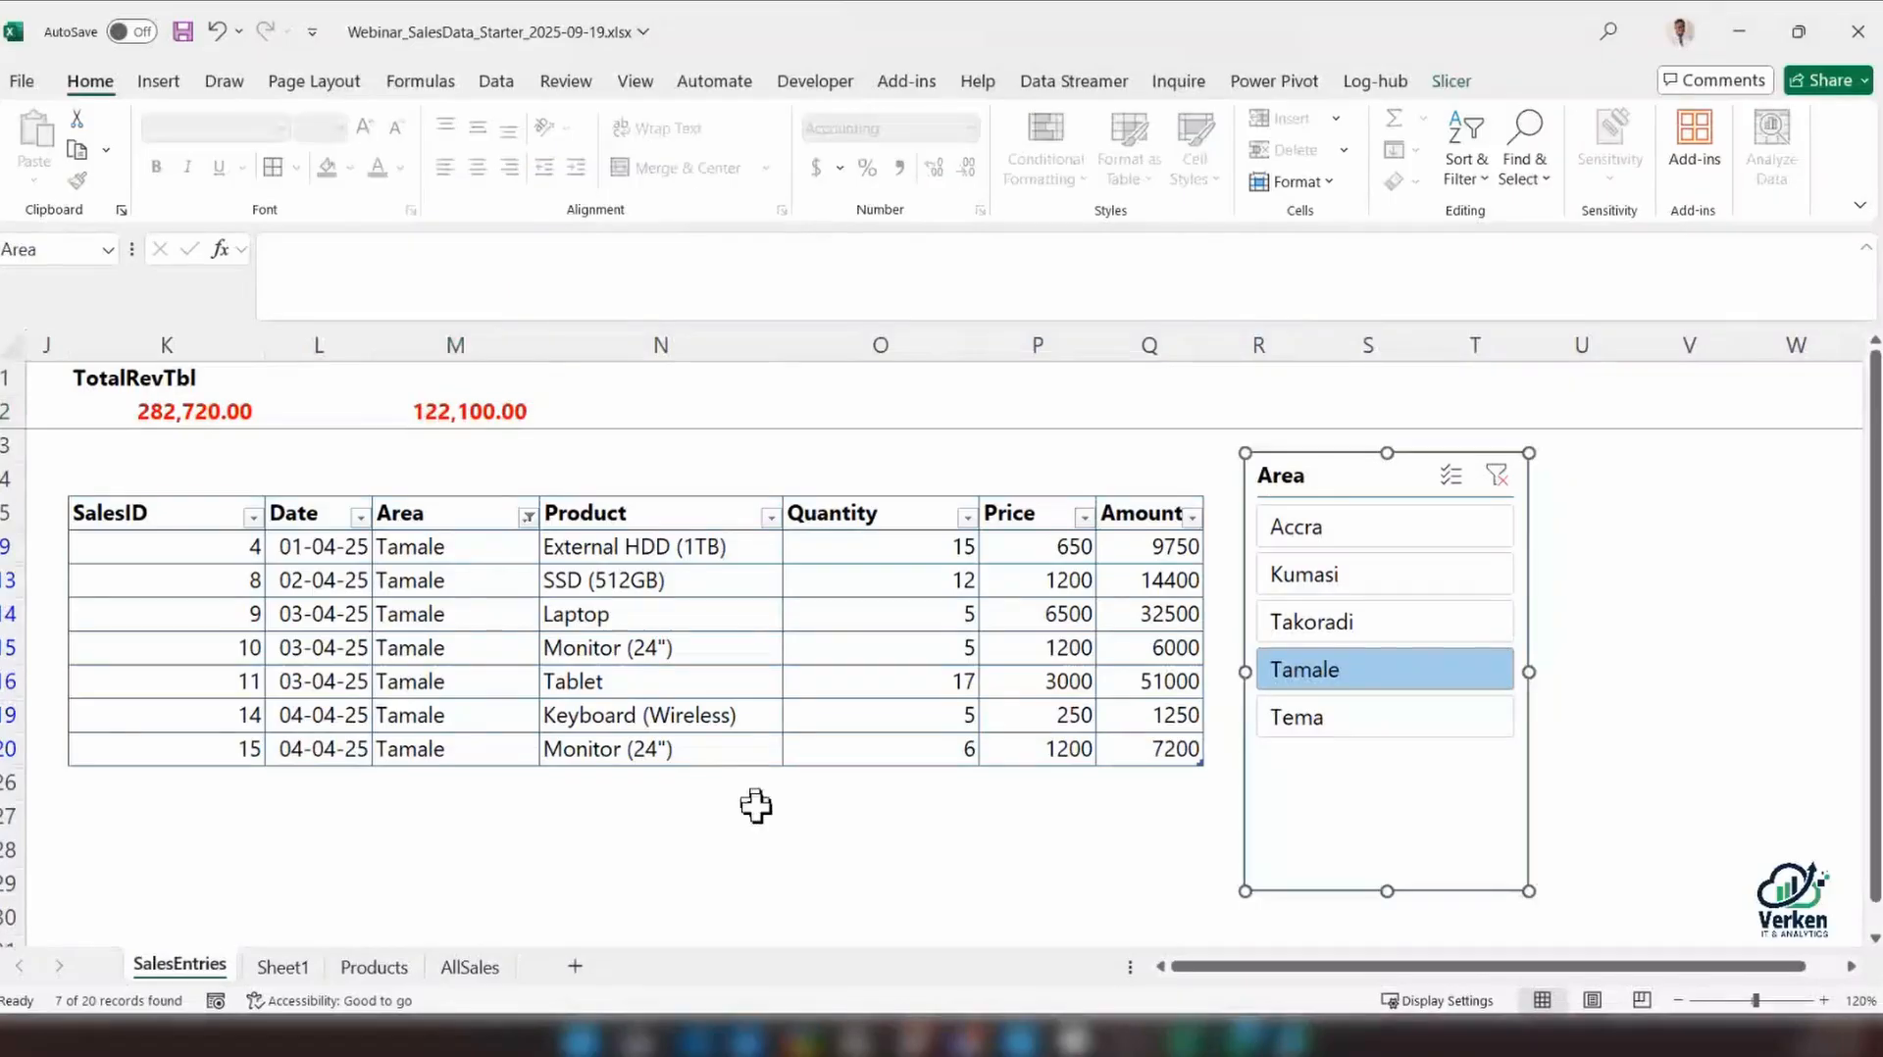
Check whether the two totals in the frozen top rows remain in view further down the sheet
left_click(756, 807)
scroll(757, 809, "down", 8)
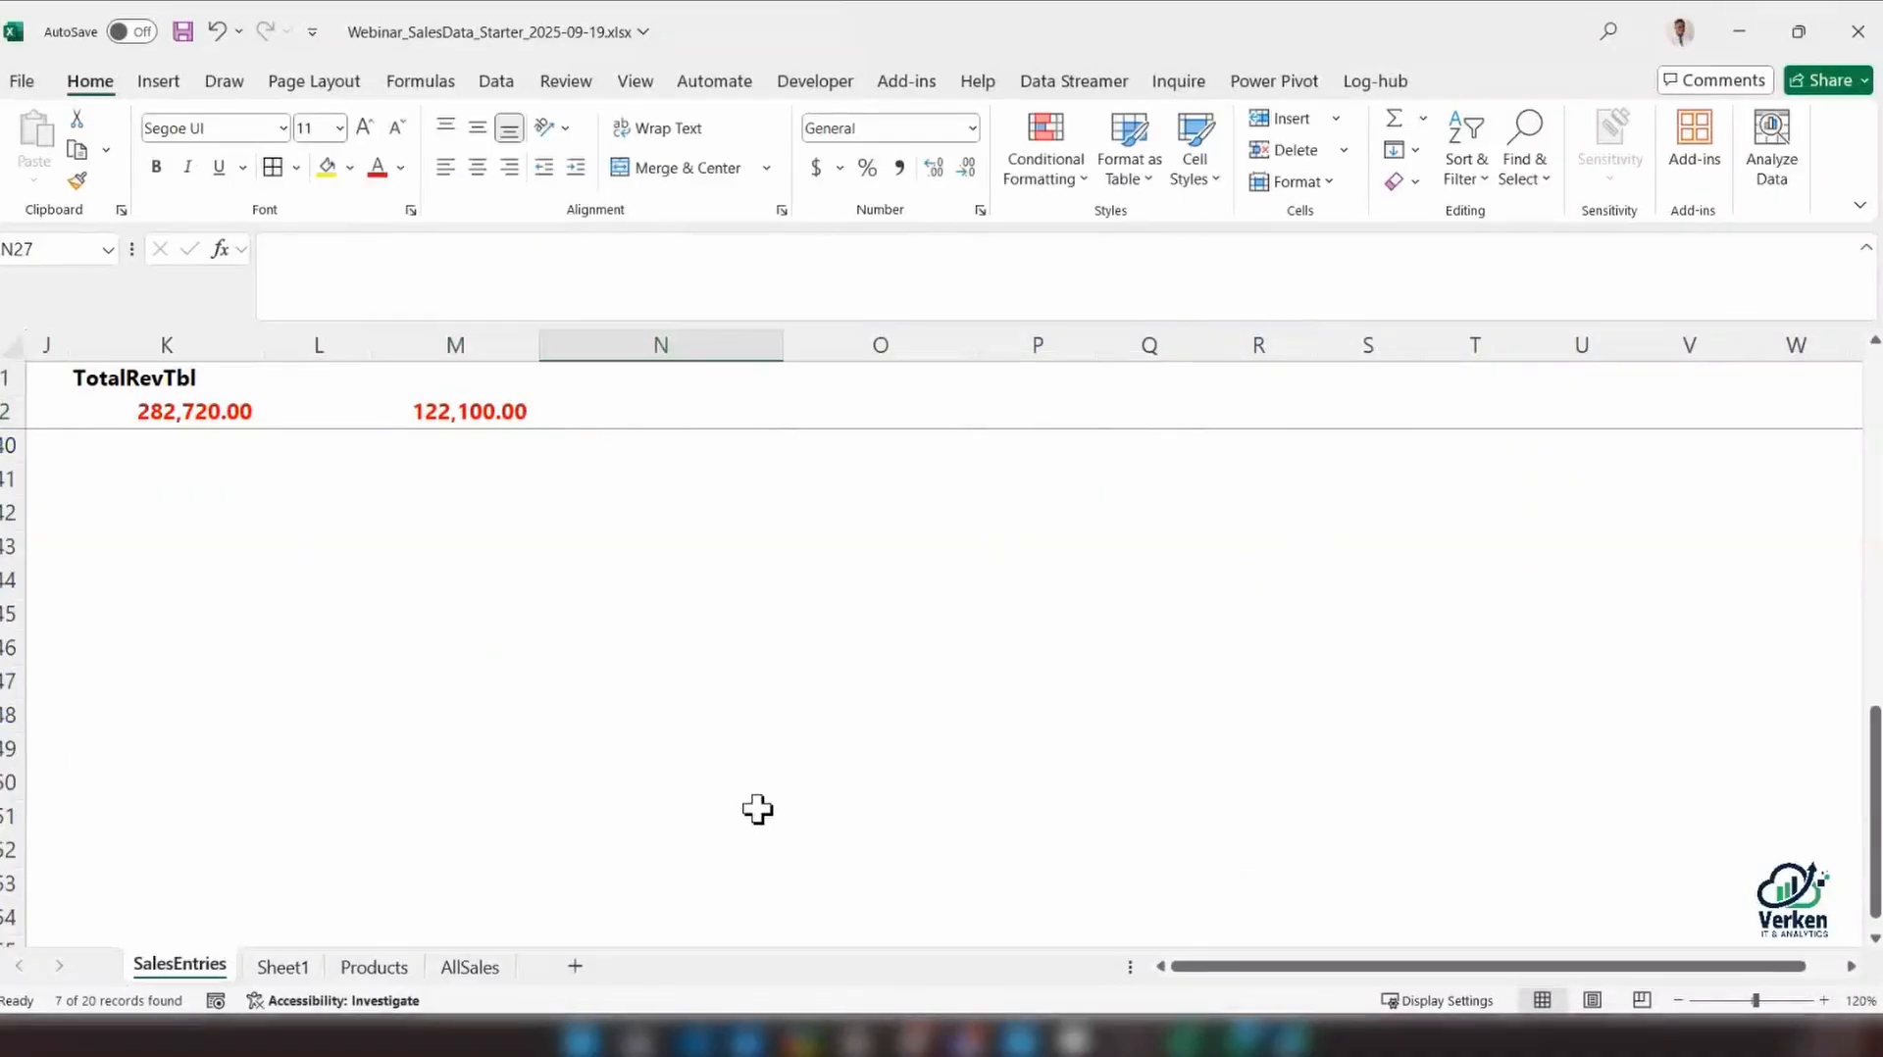
scroll(757, 809, "up", 8)
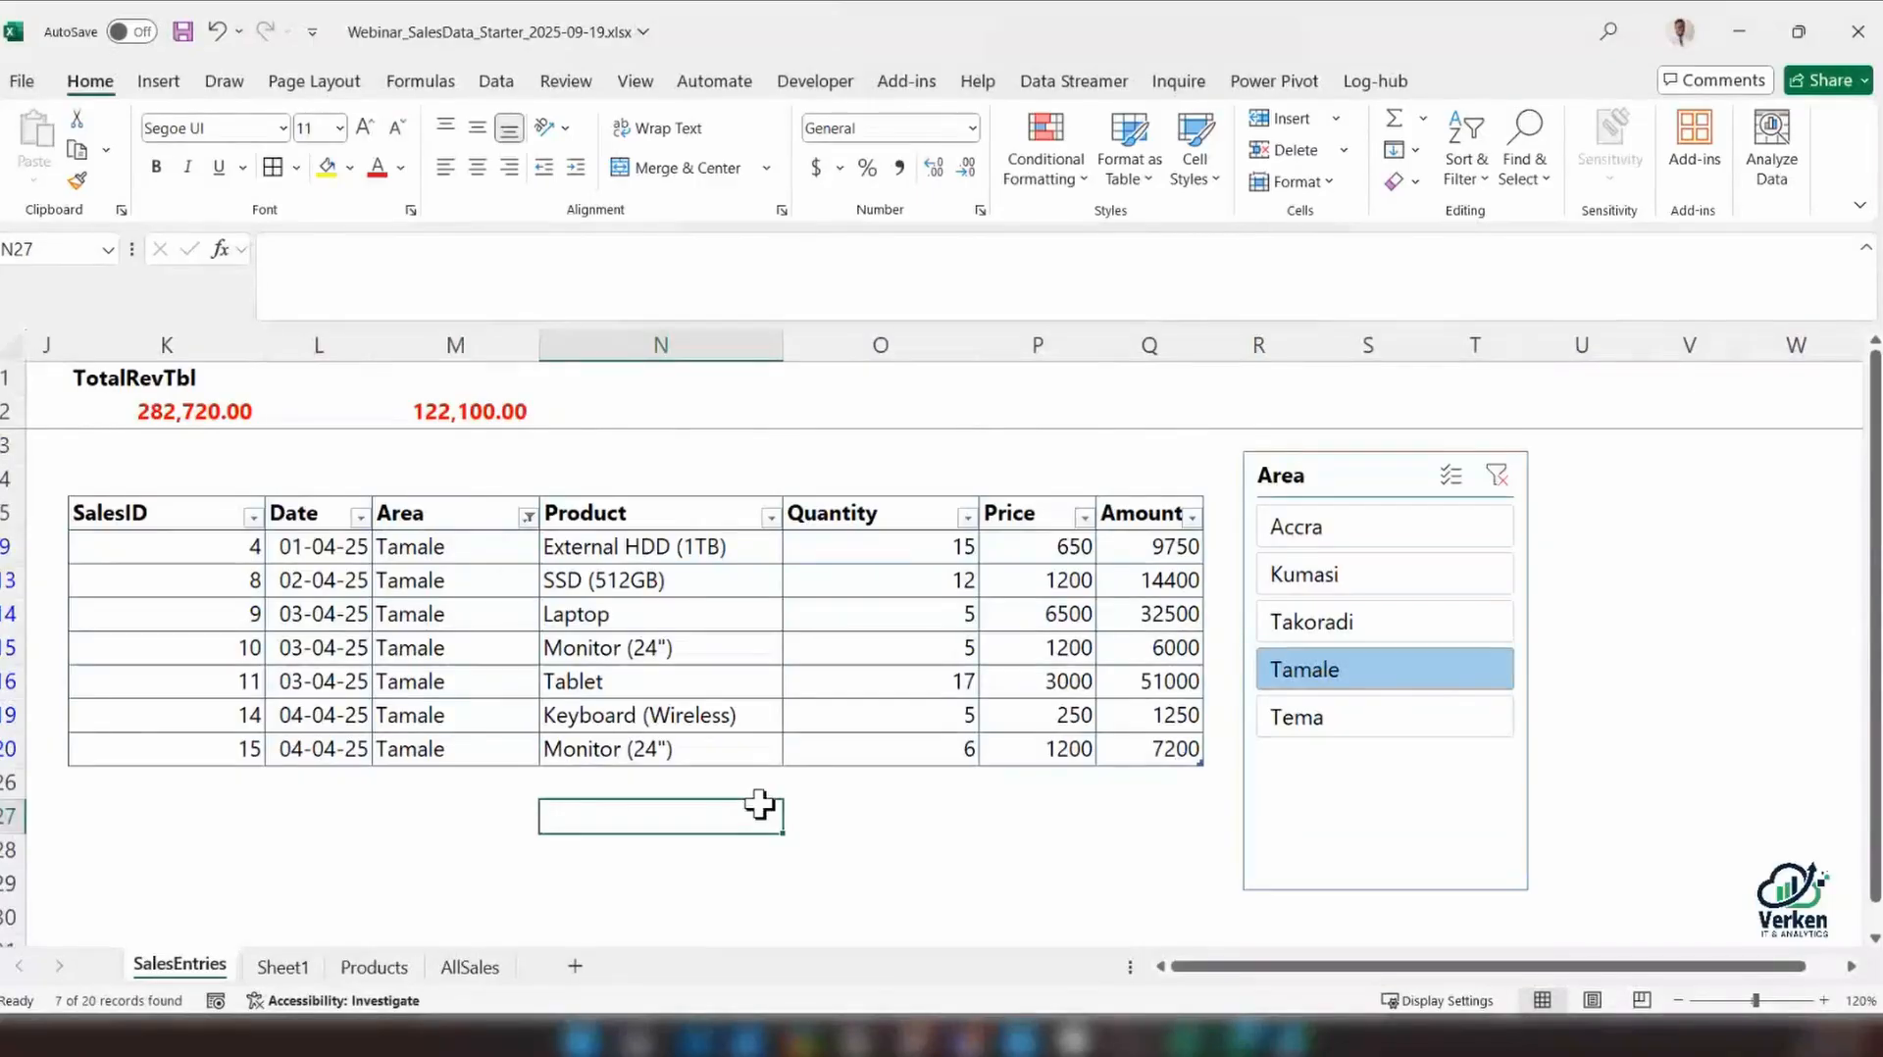
scroll(760, 804, "down", 10)
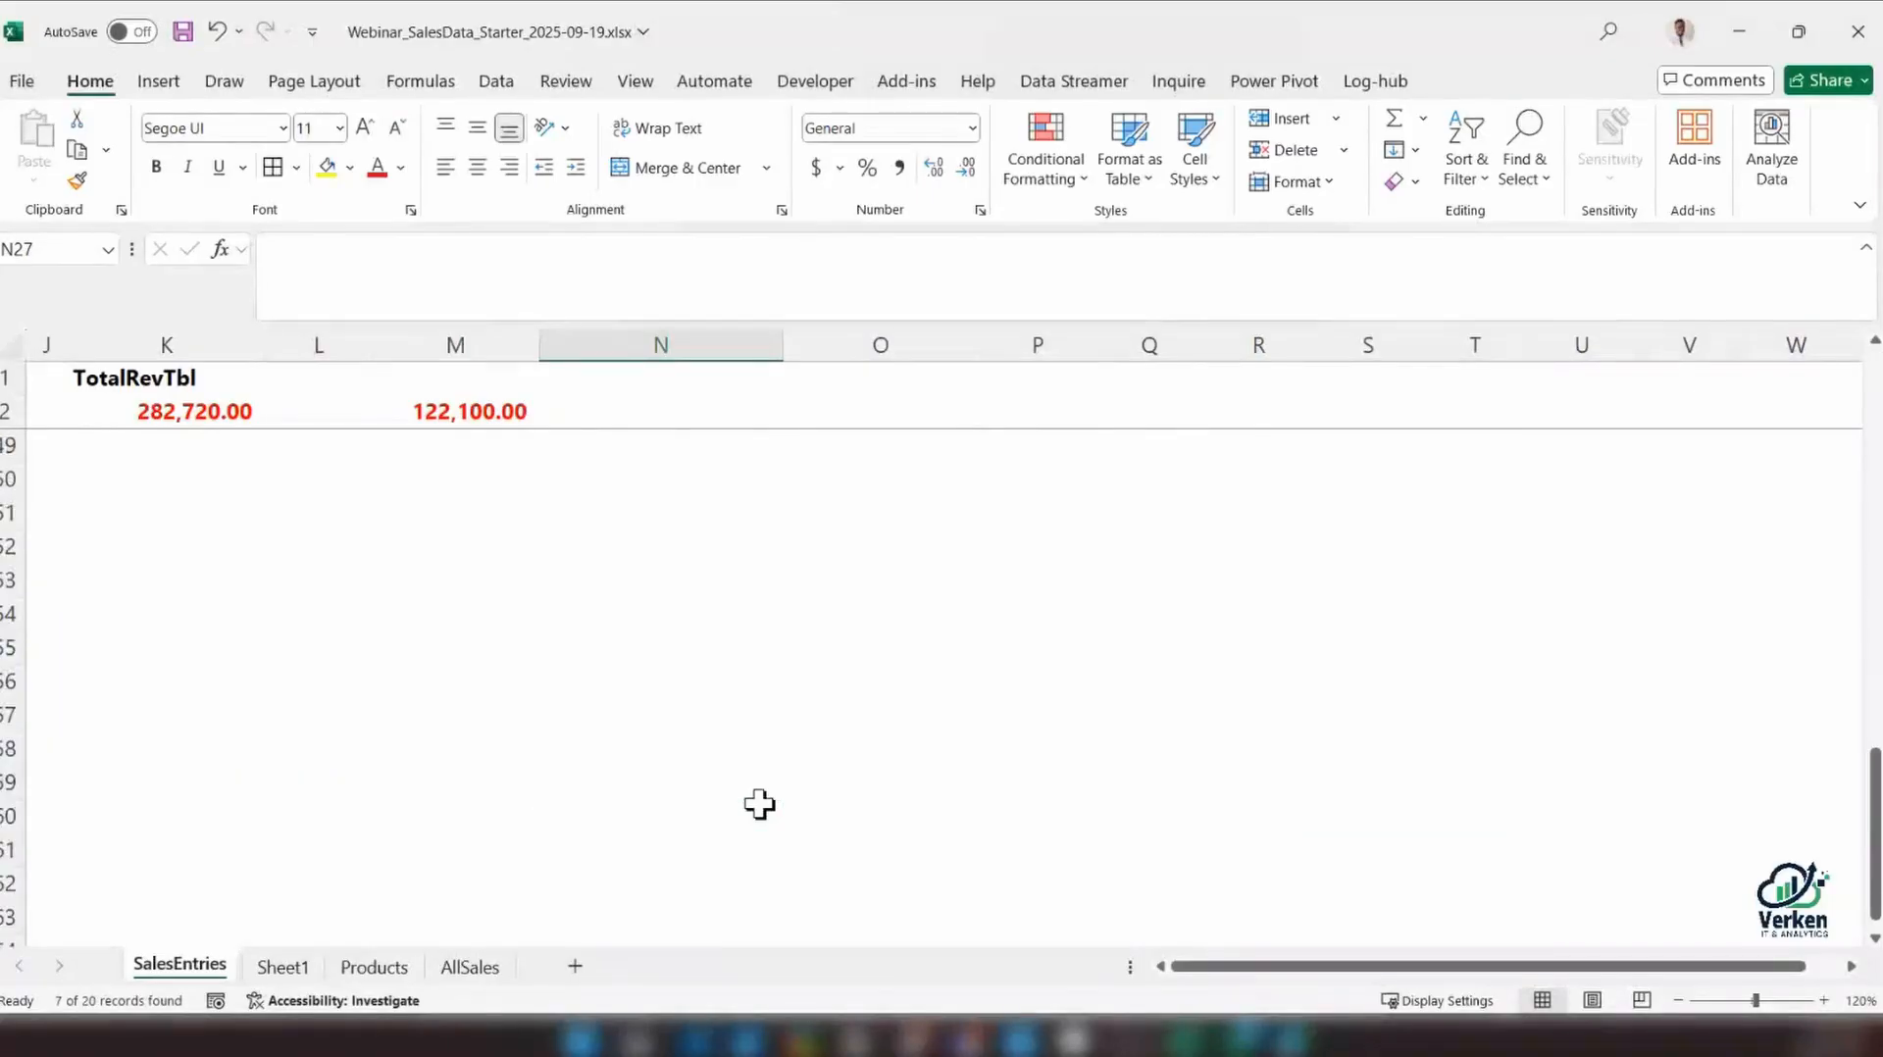
scroll(759, 805, "up", 5)
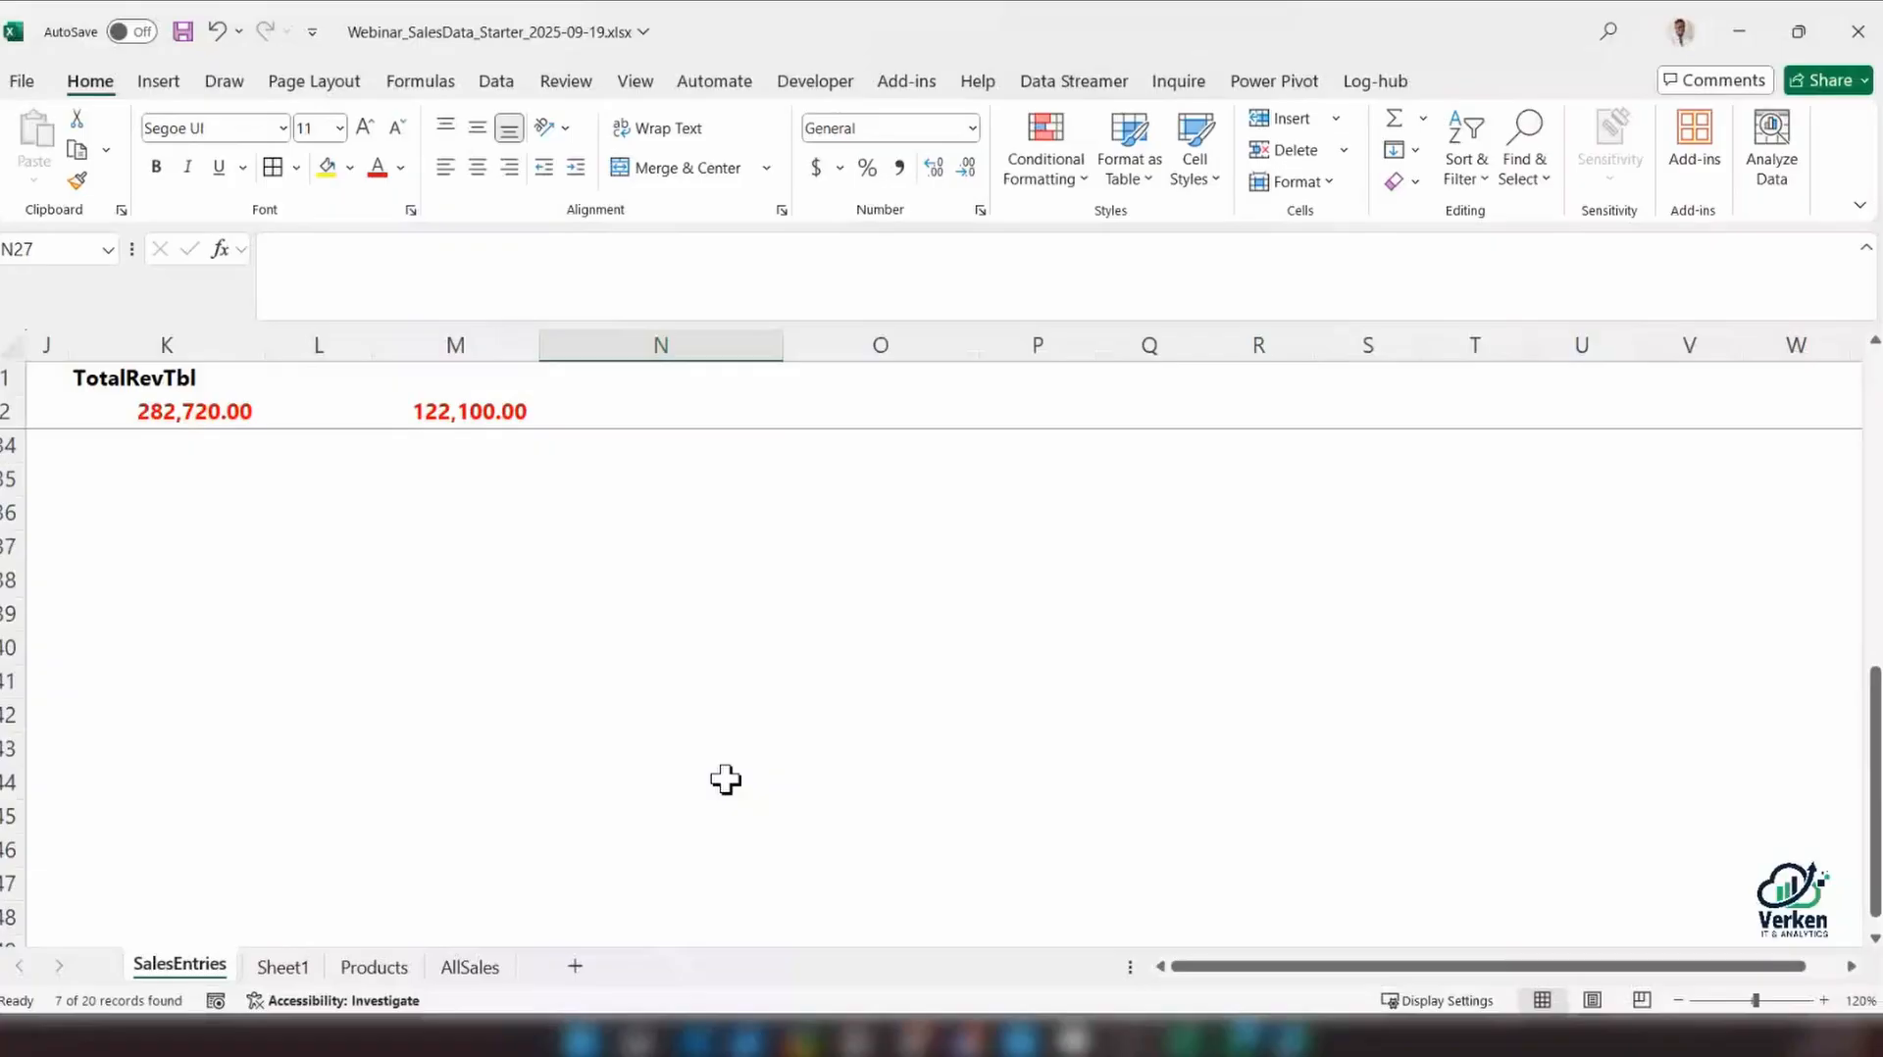
scroll(725, 779, "up", 10)
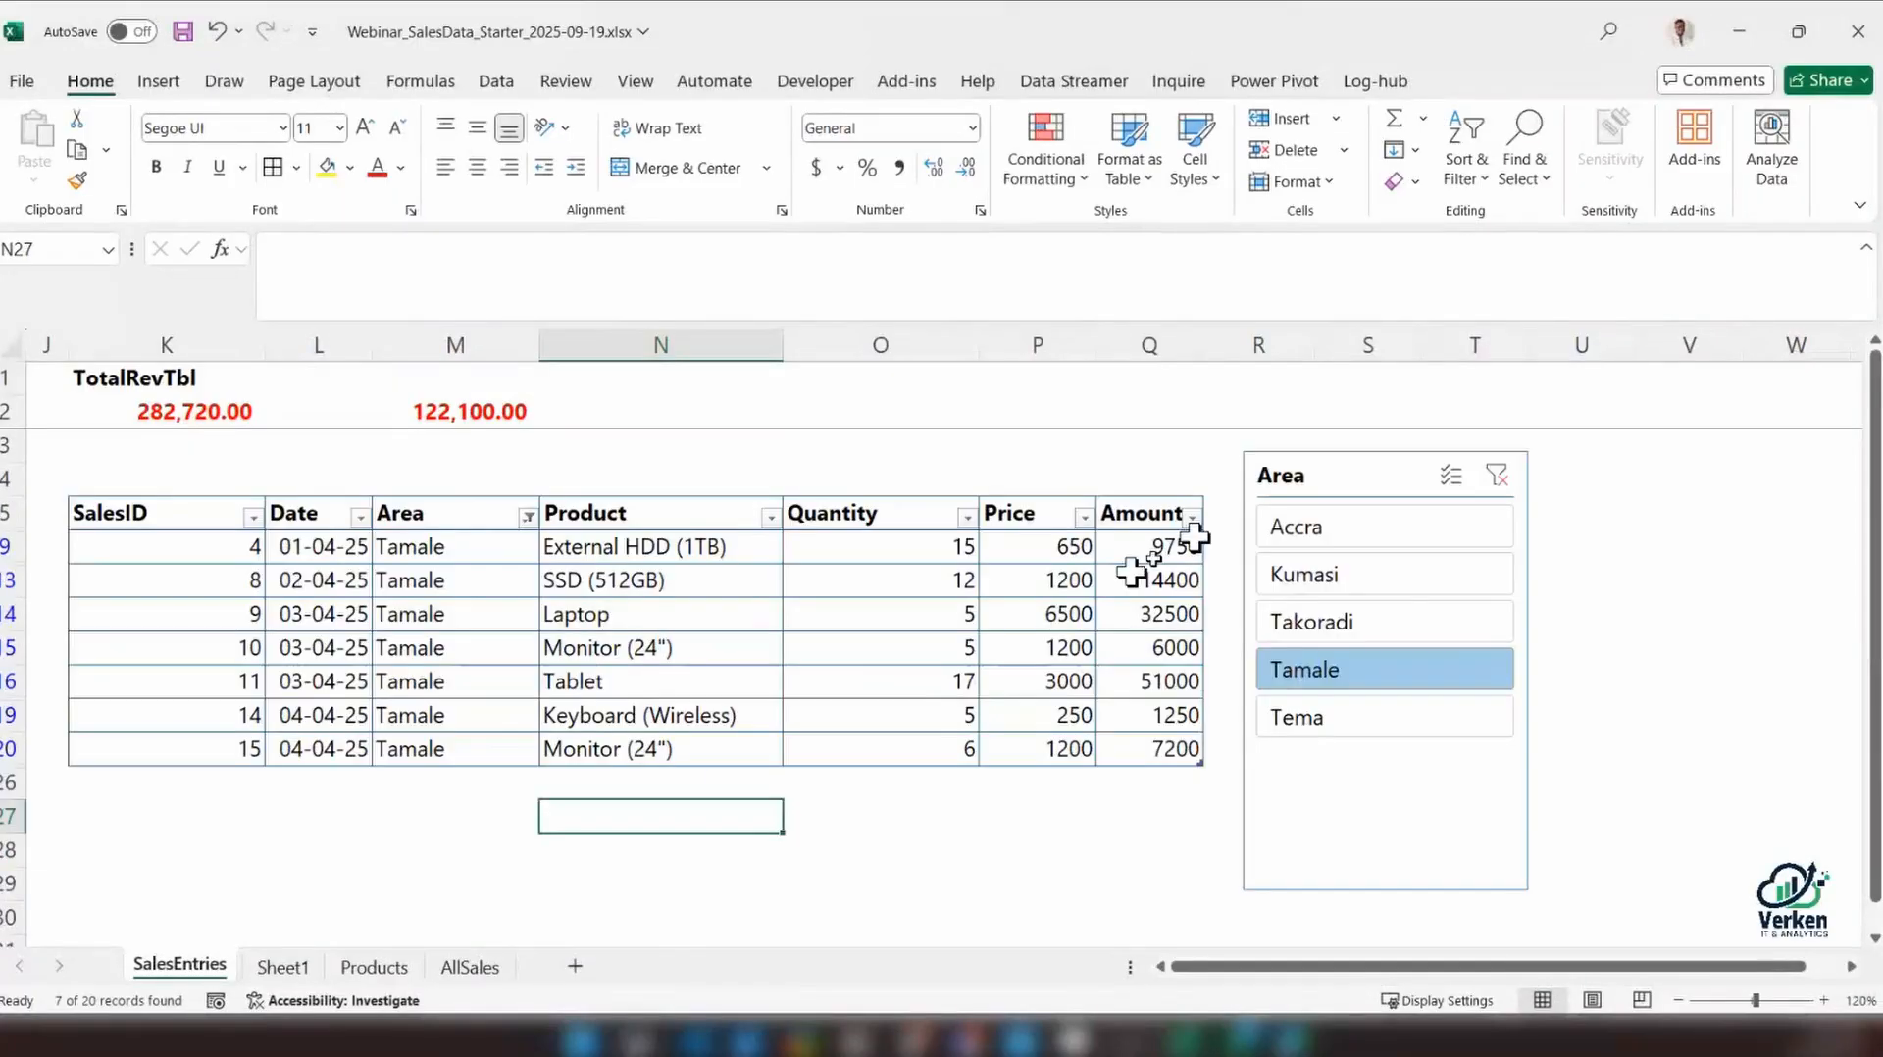
Move the Area slicer farther from the table, under columns S to U, and increase the height of row 2
left_click_drag(1272, 475, 1400, 490)
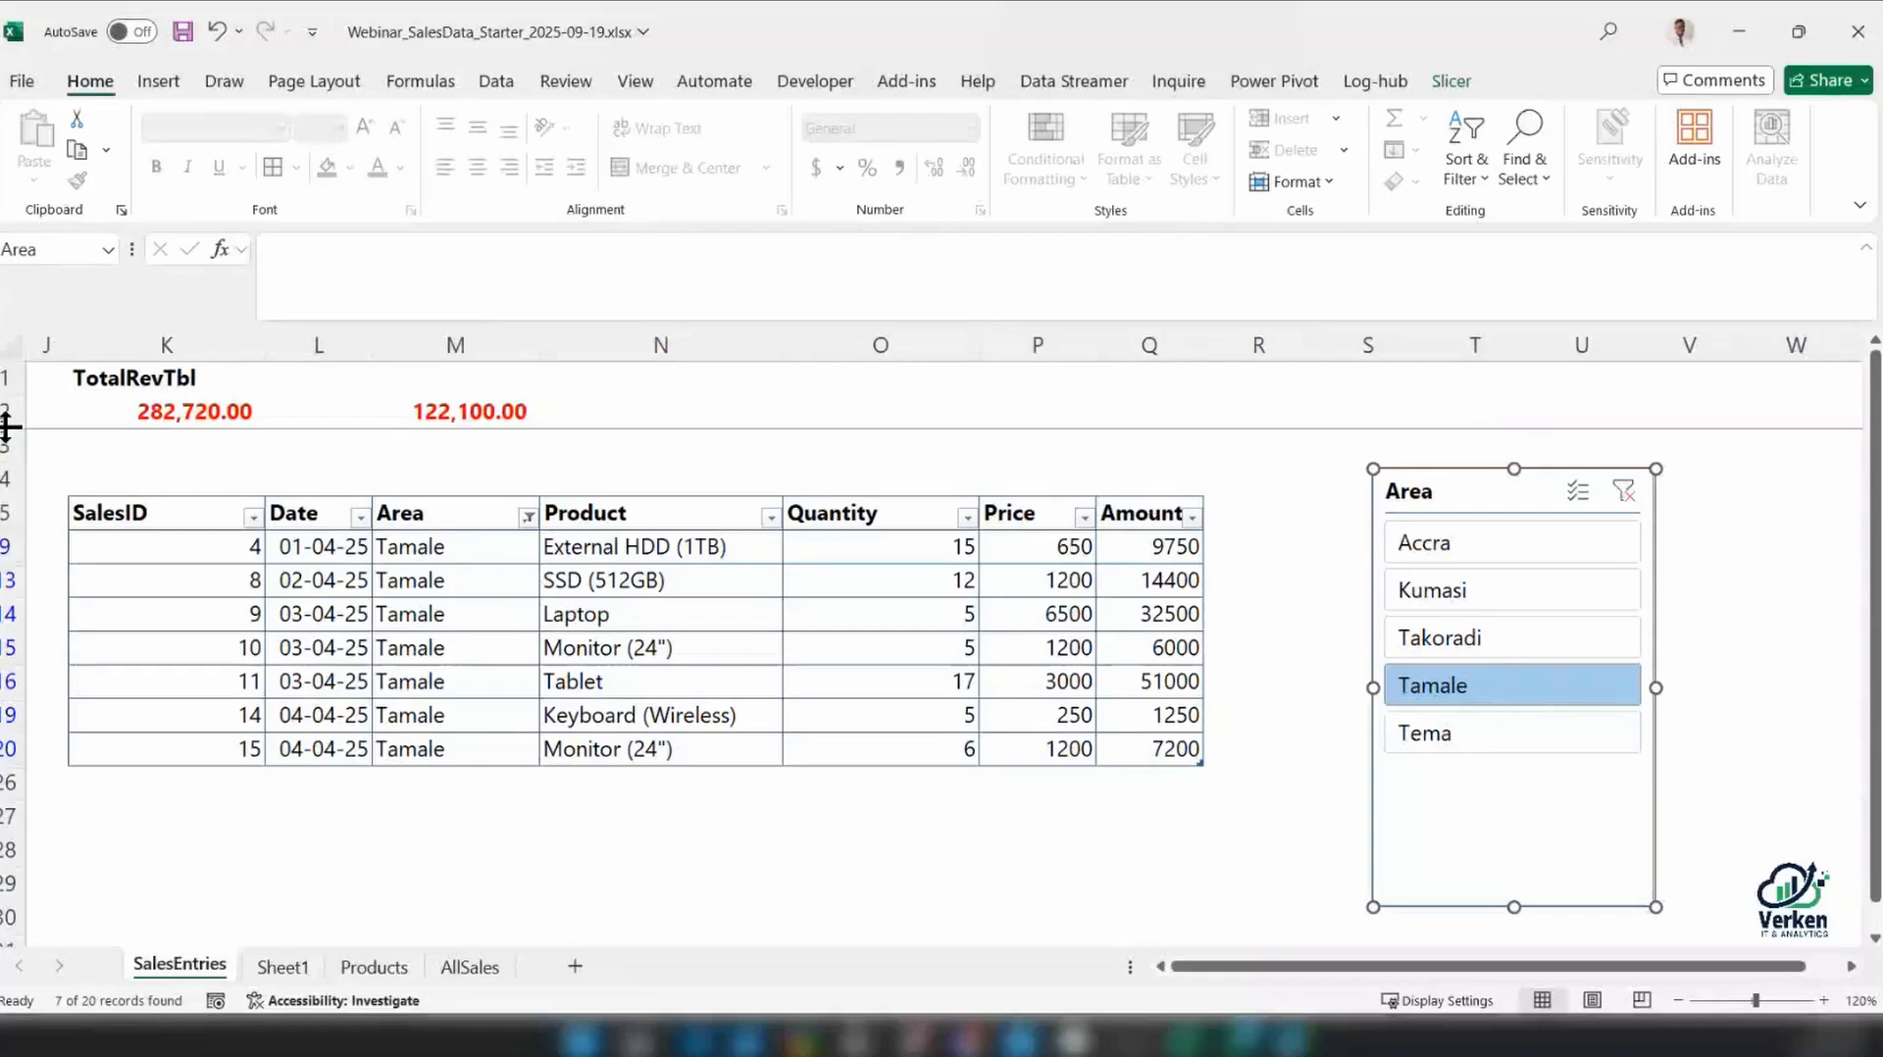
left_click_drag(8, 426, 8, 471)
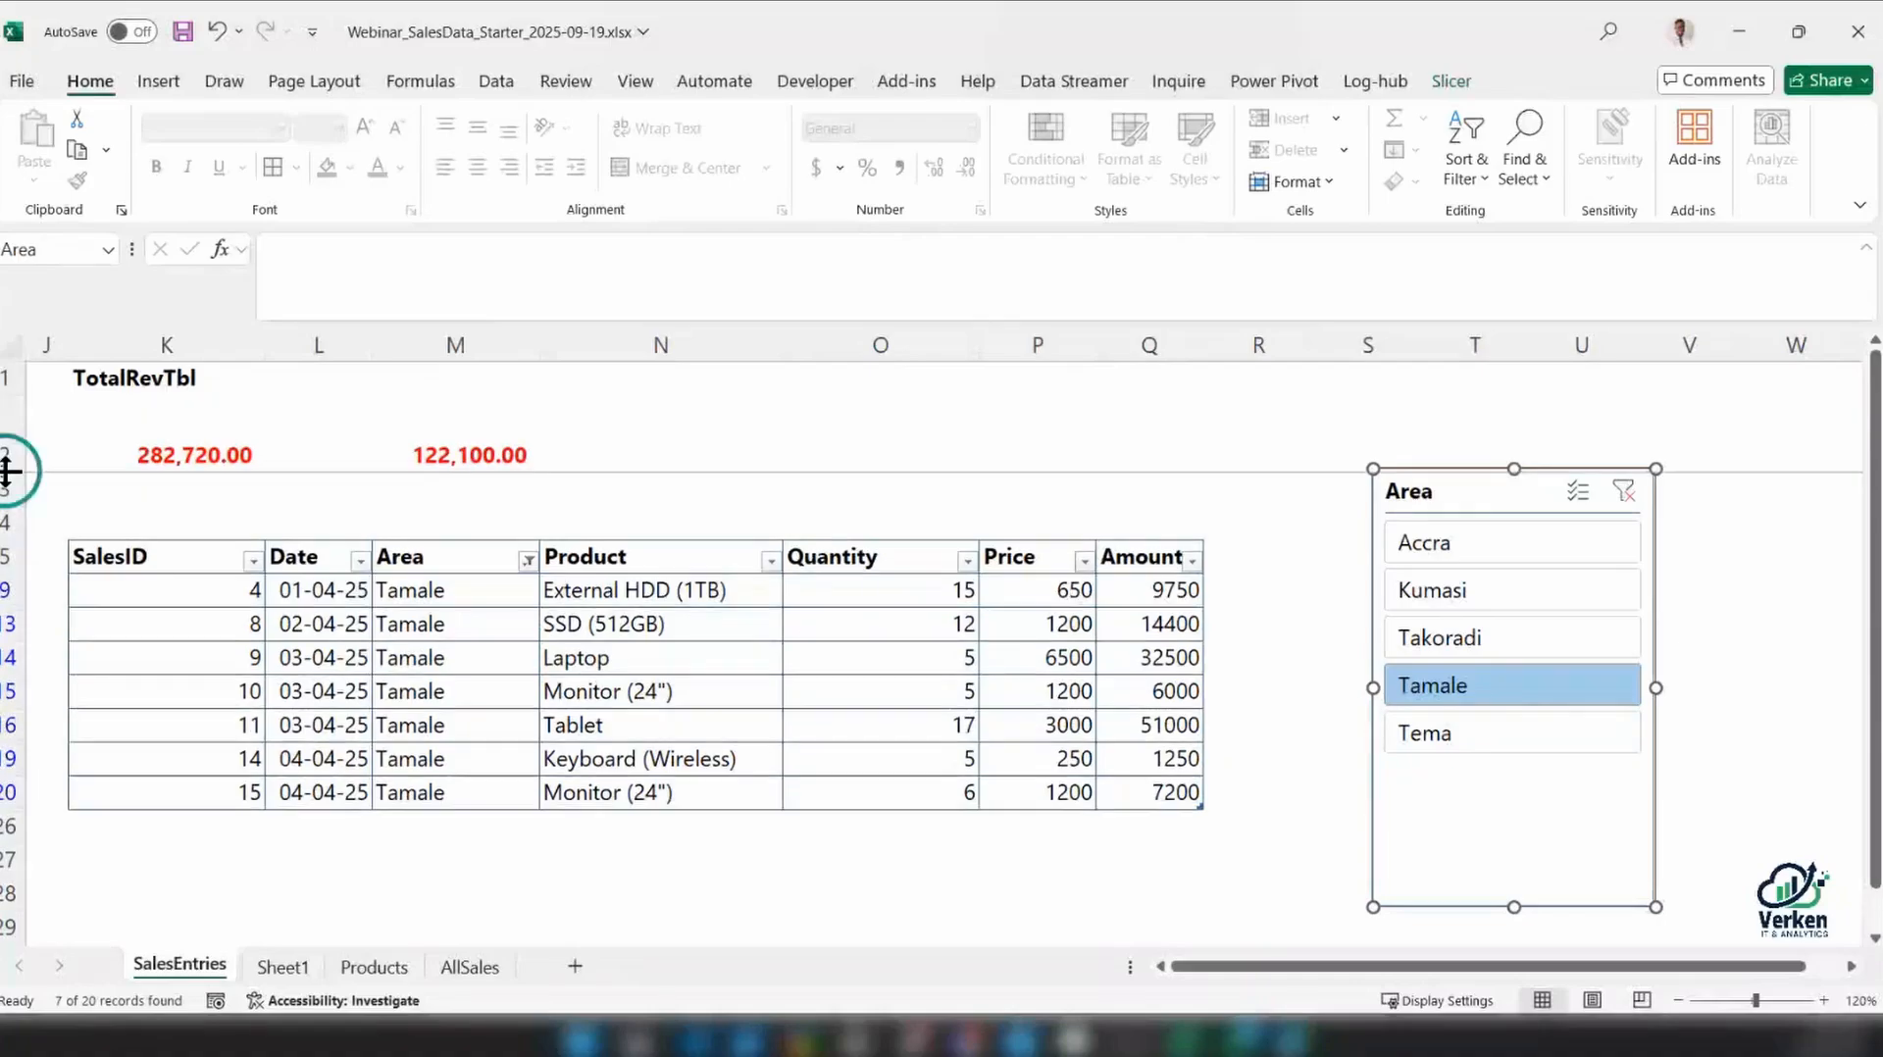
Move the two totals in K2:M2 to S2:U2, directly above the Area slicer
left_click_drag(196, 446, 456, 450)
left_click_drag(323, 395, 1477, 416)
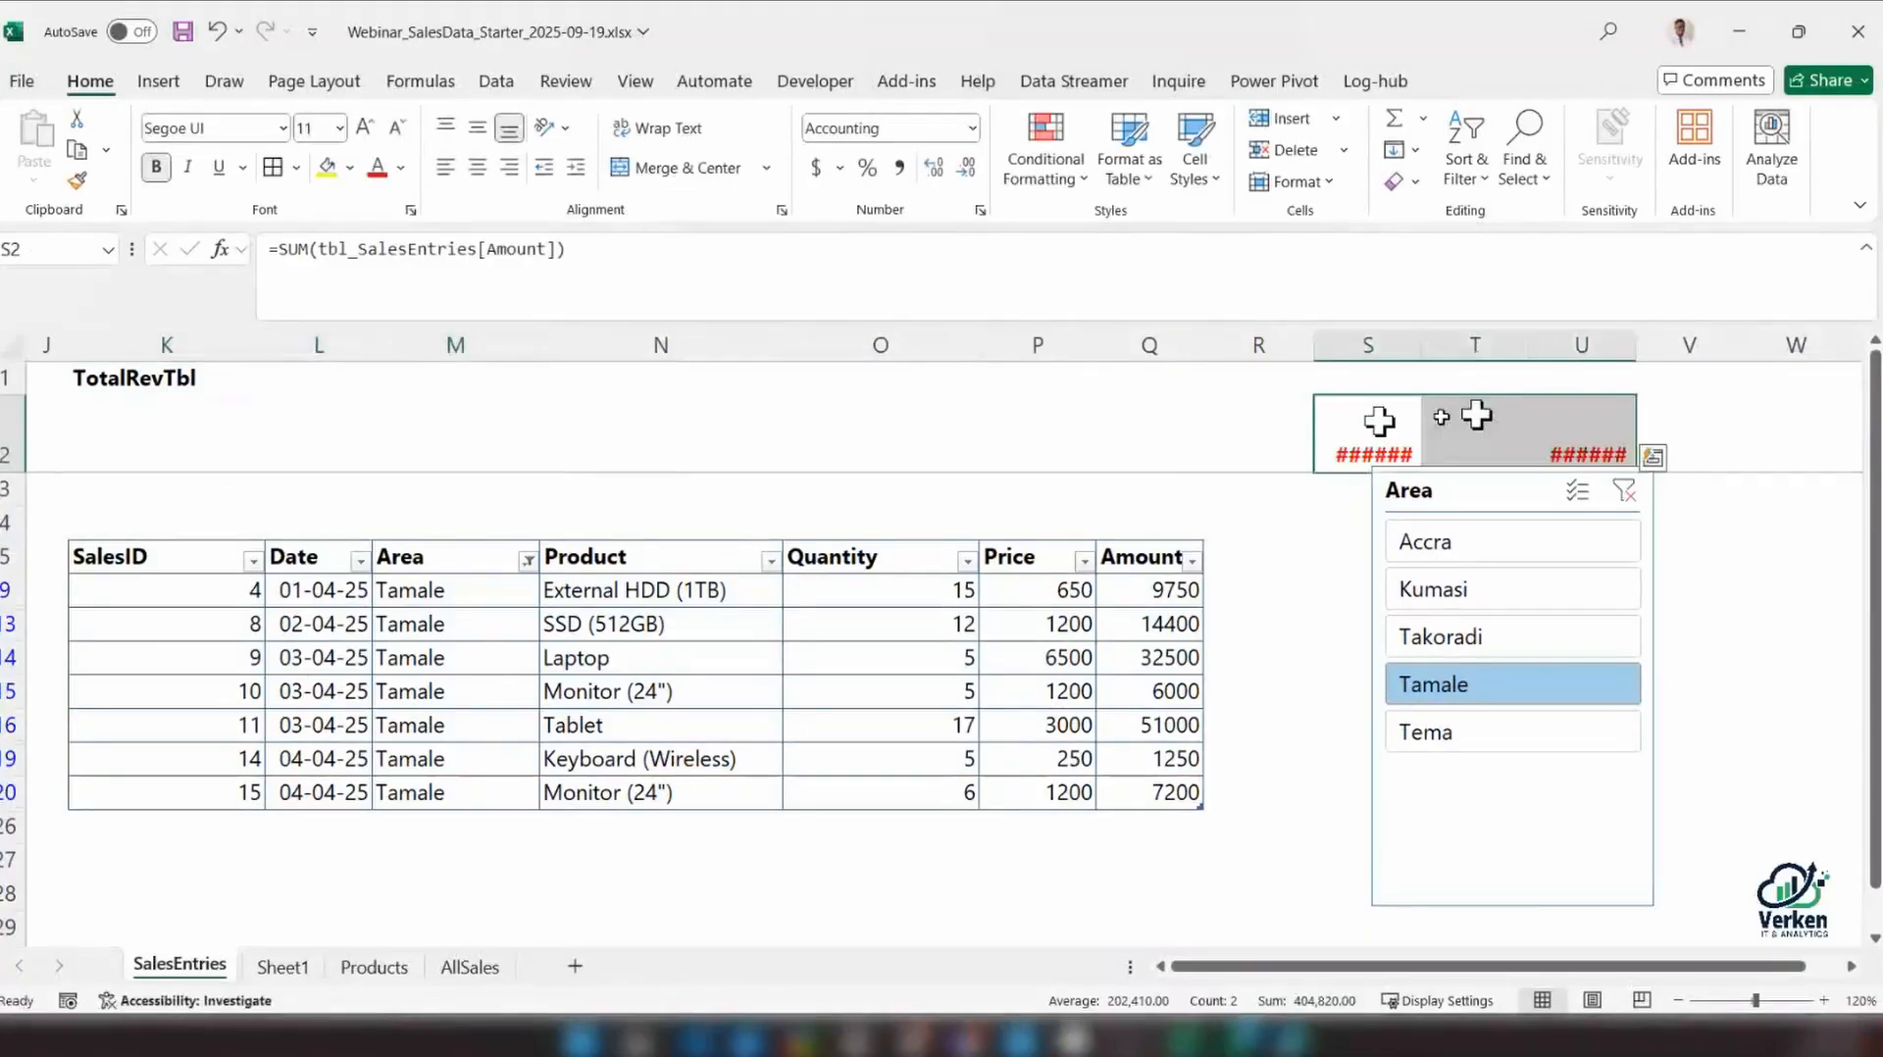
Clear the TotalRevTbl label from K1 and move the Area slicer to row 1 over columns J to L
left_click(141, 373)
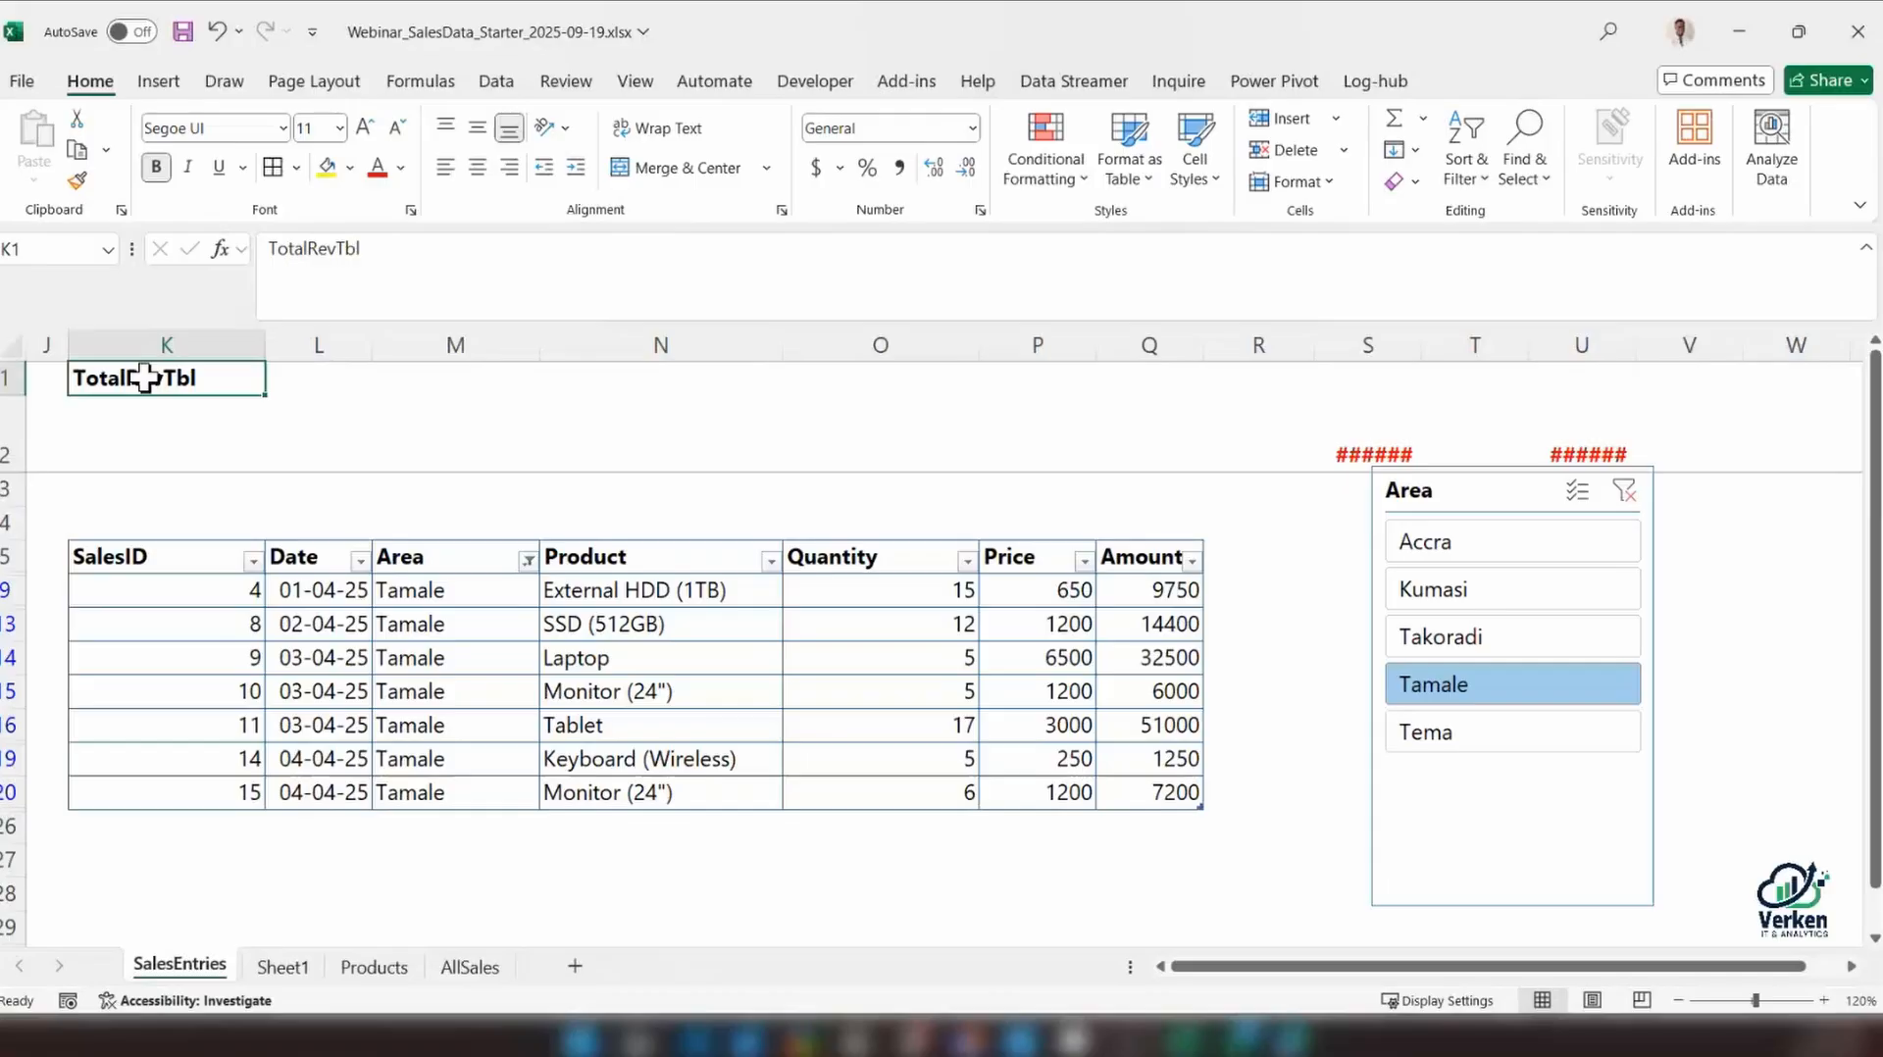
key("Delete")
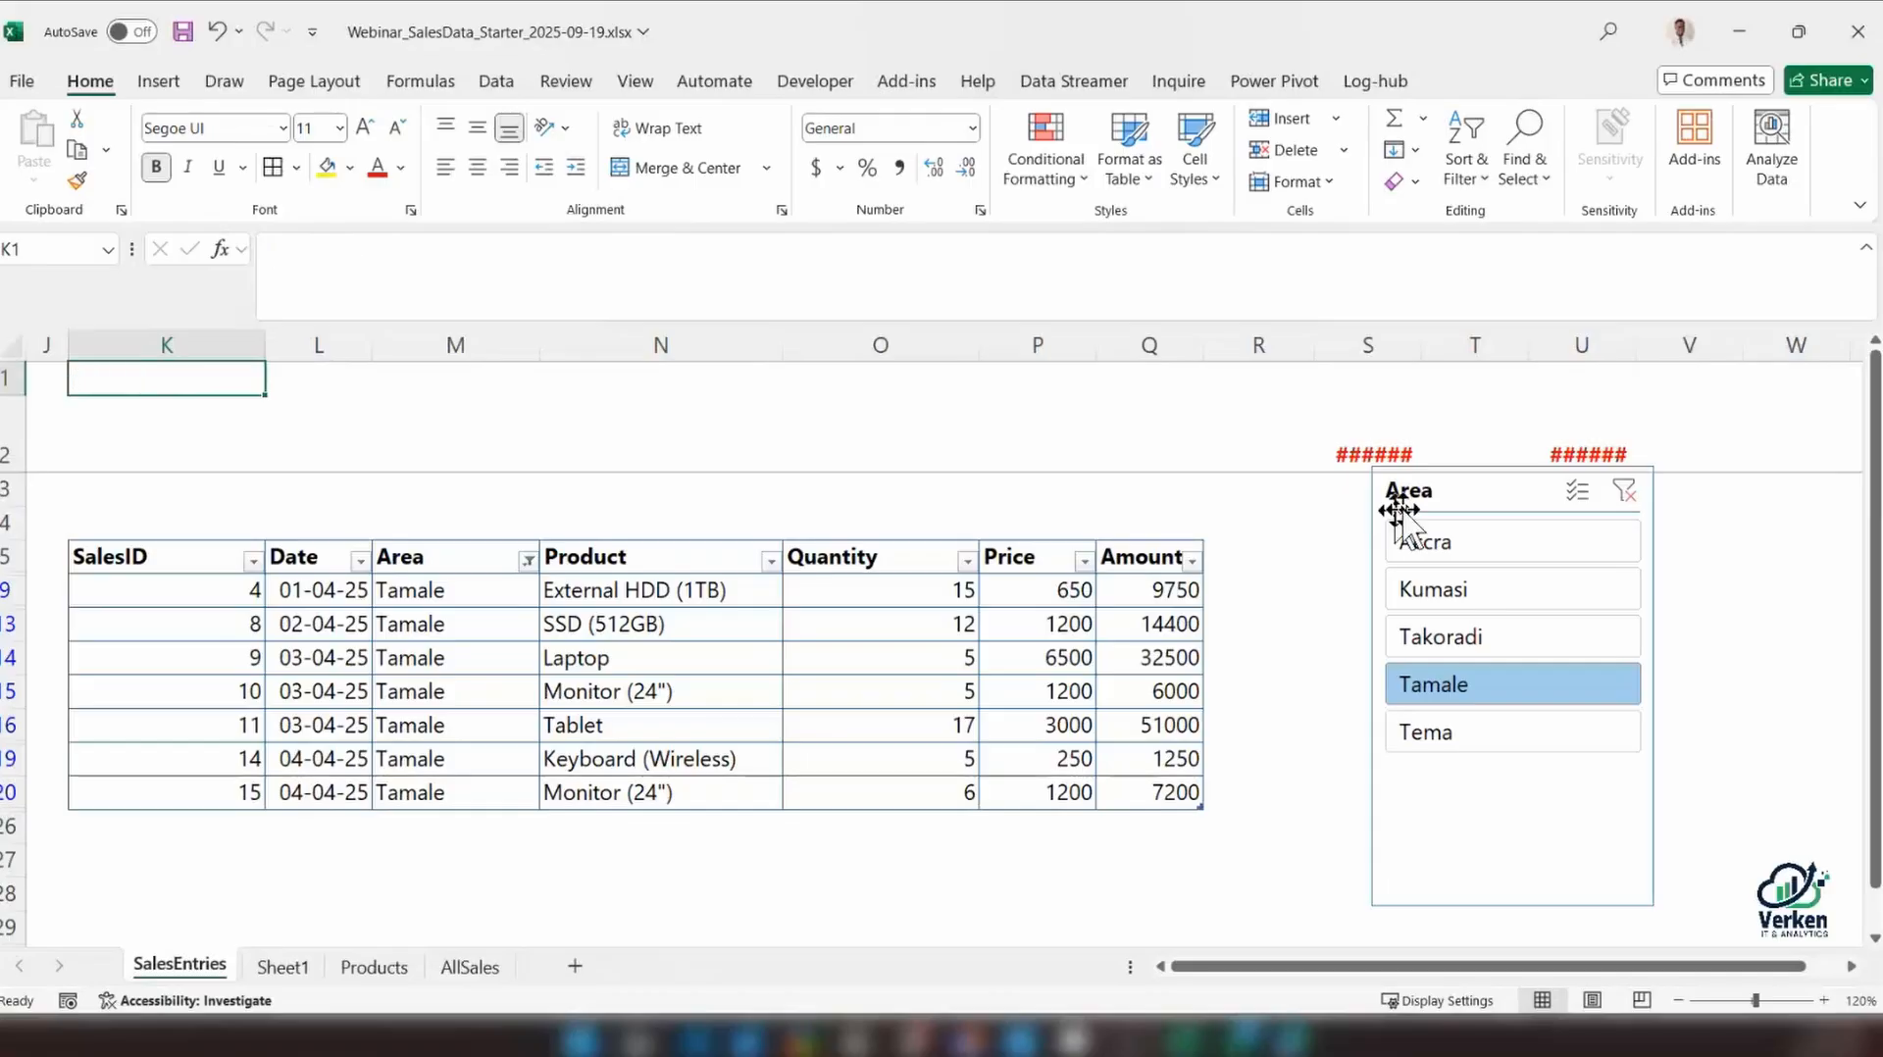
left_click_drag(1414, 502, 79, 397)
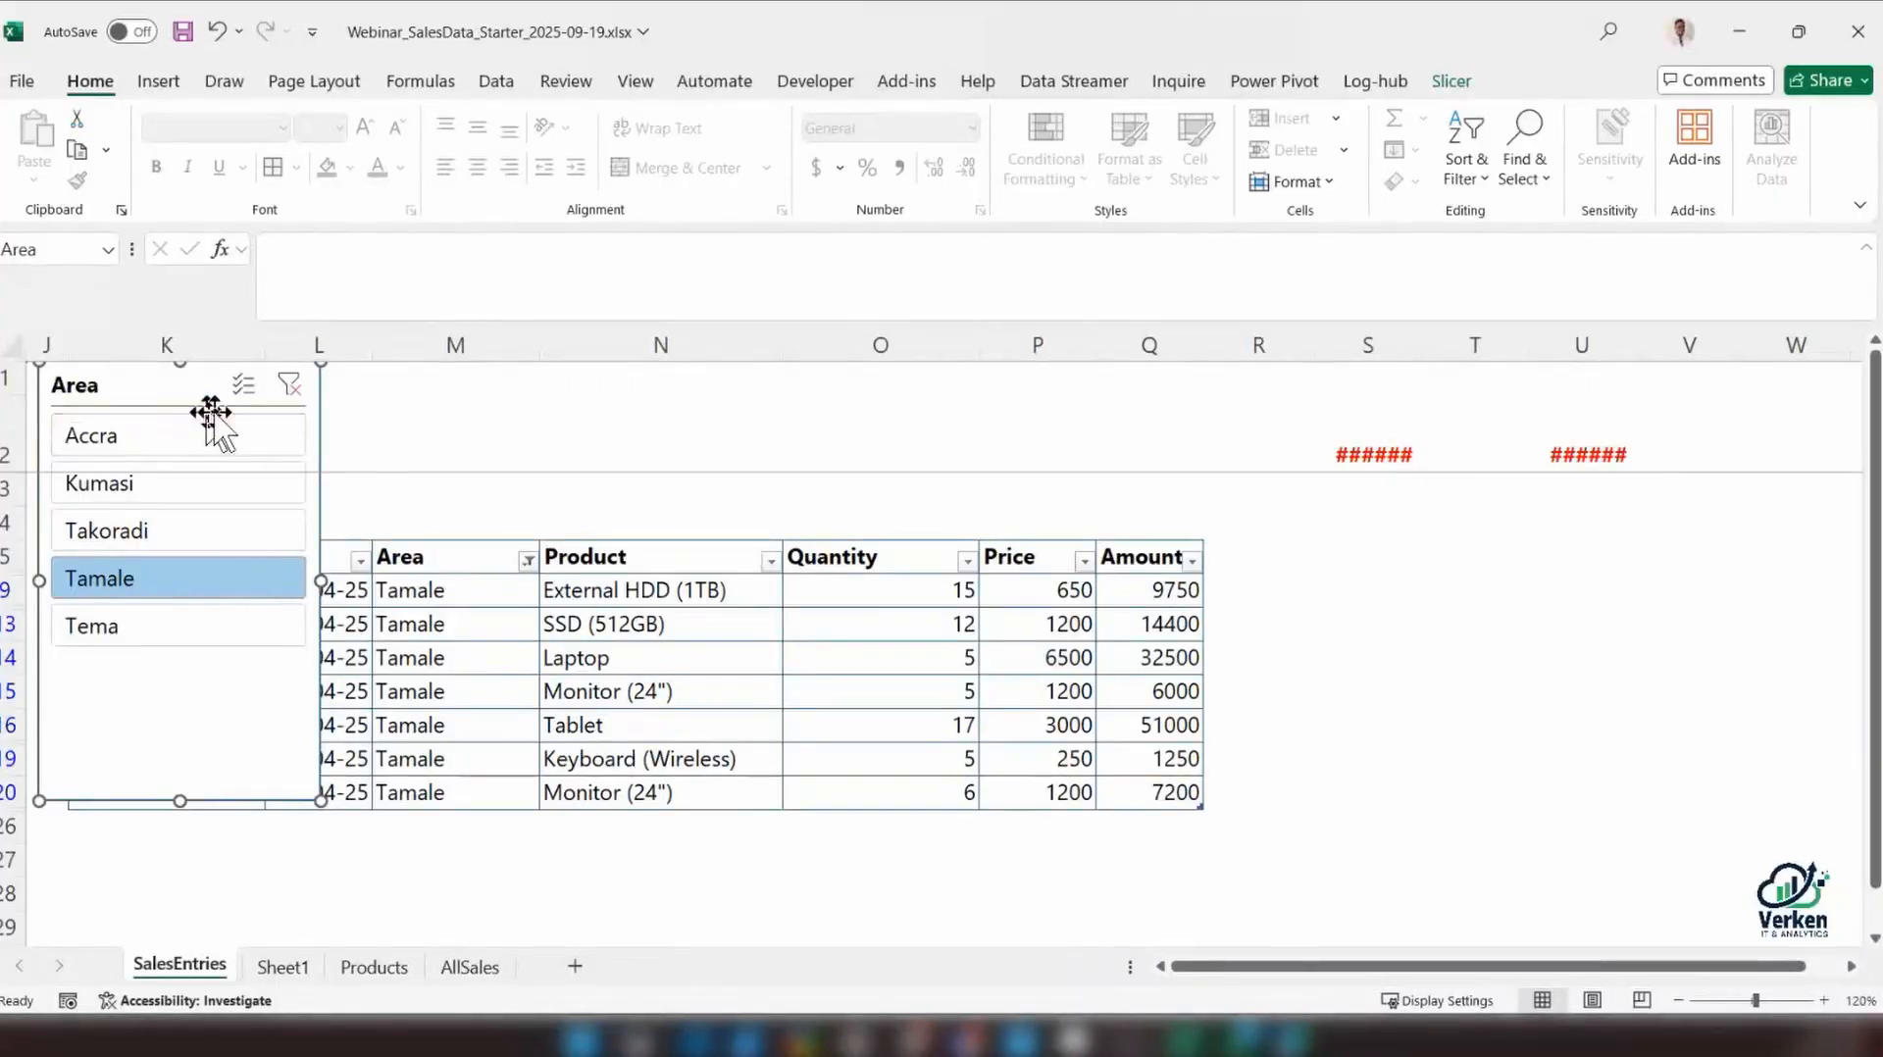
left_click(353, 427)
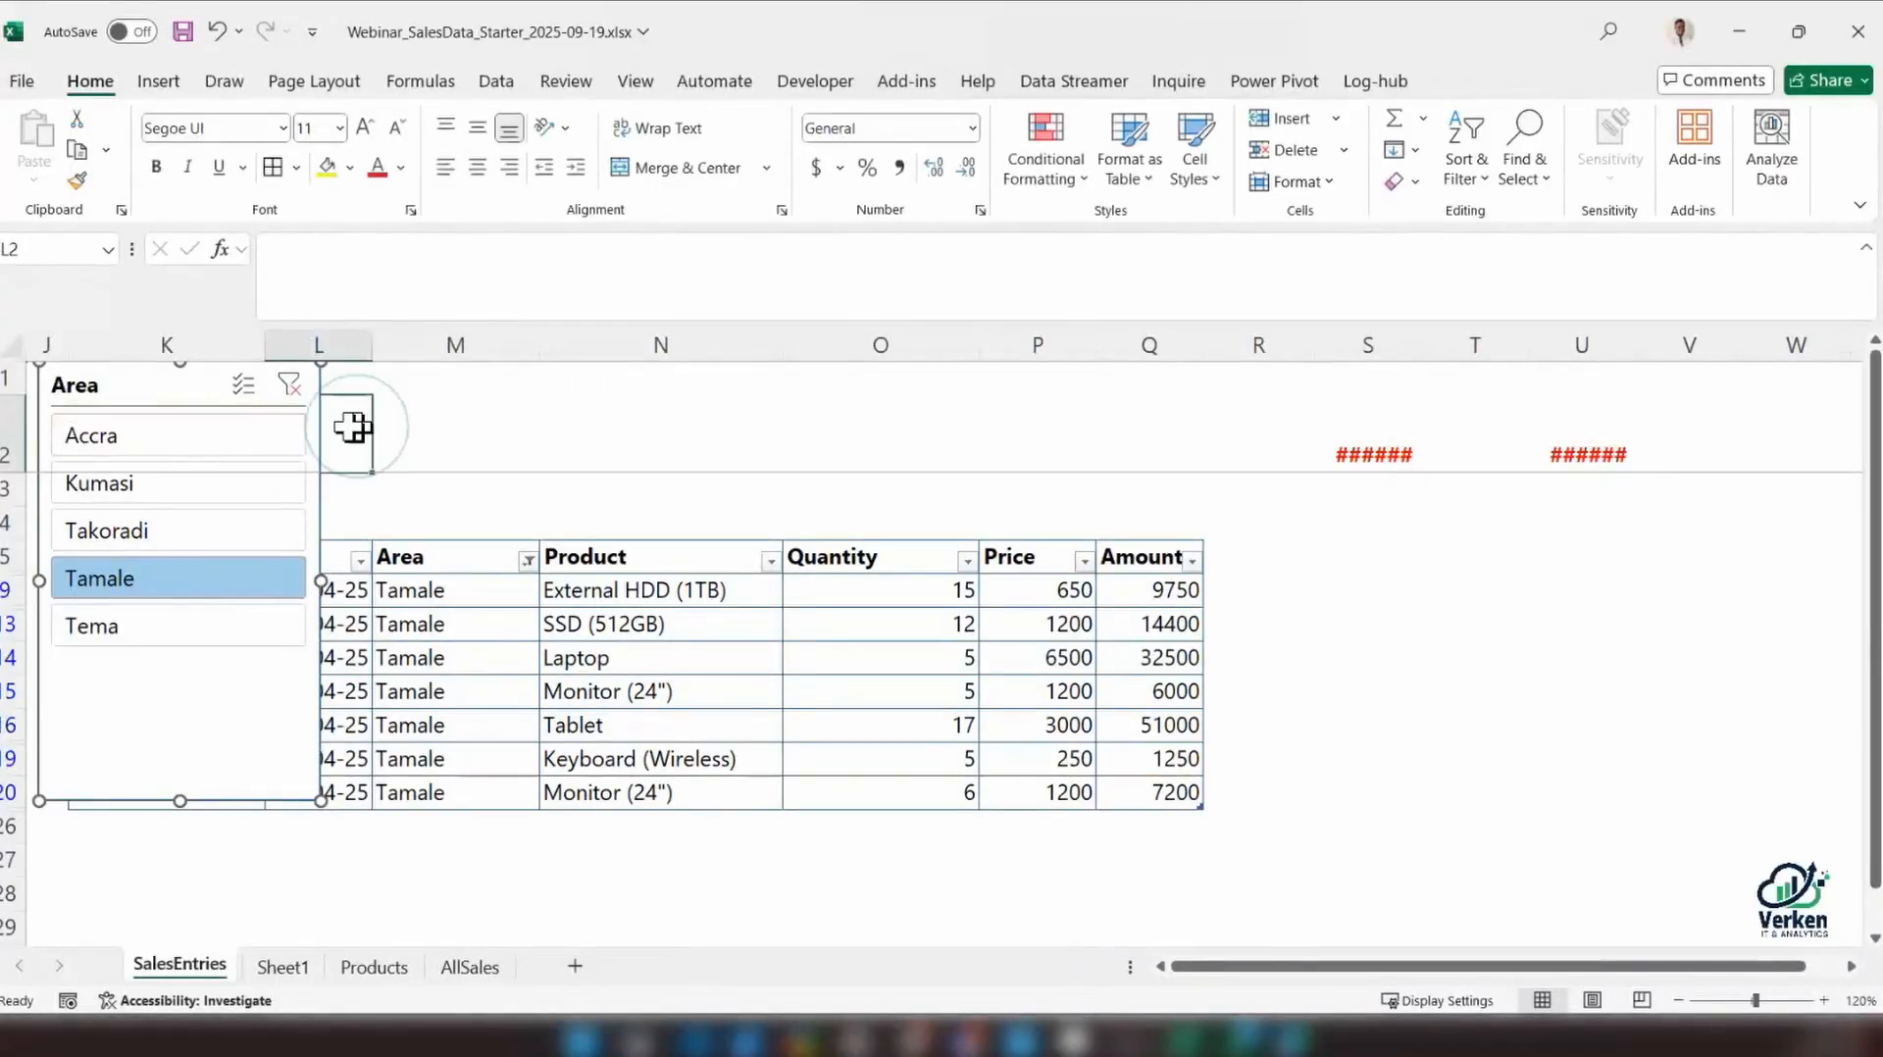
left_click(167, 404)
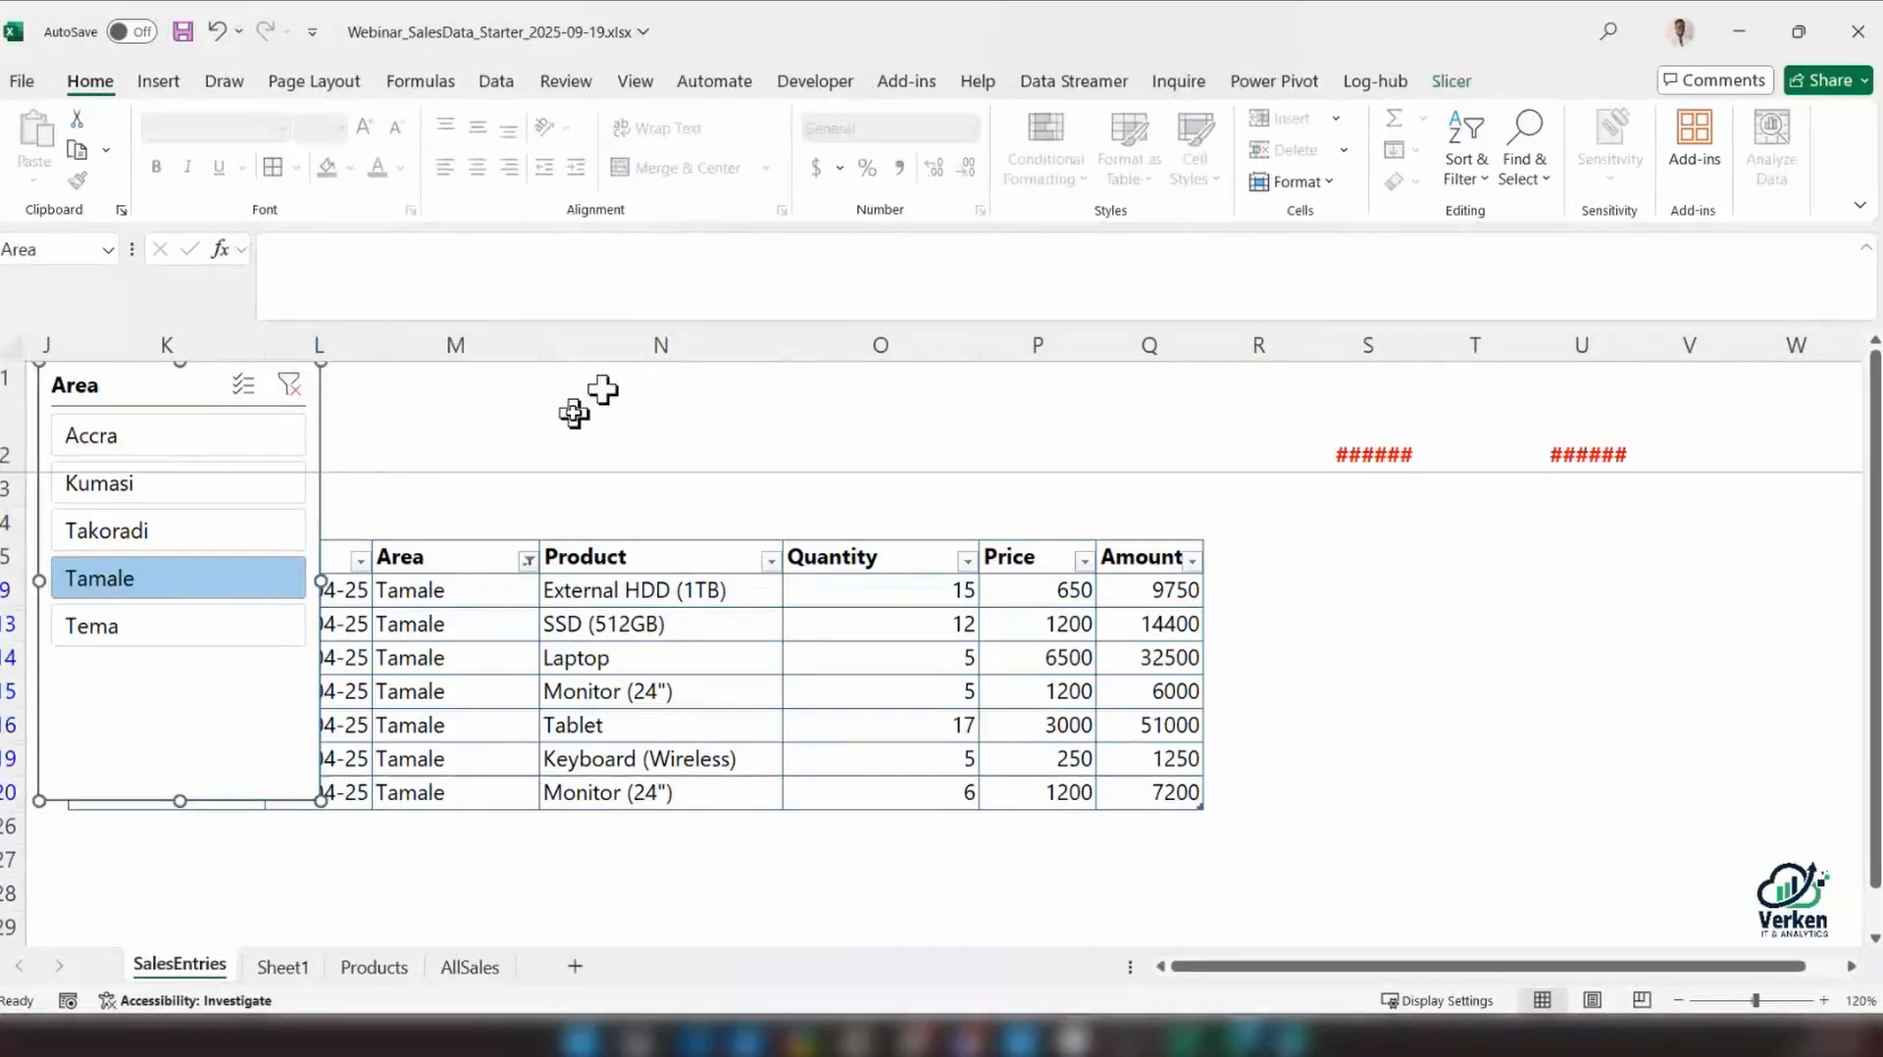
left_click(628, 692)
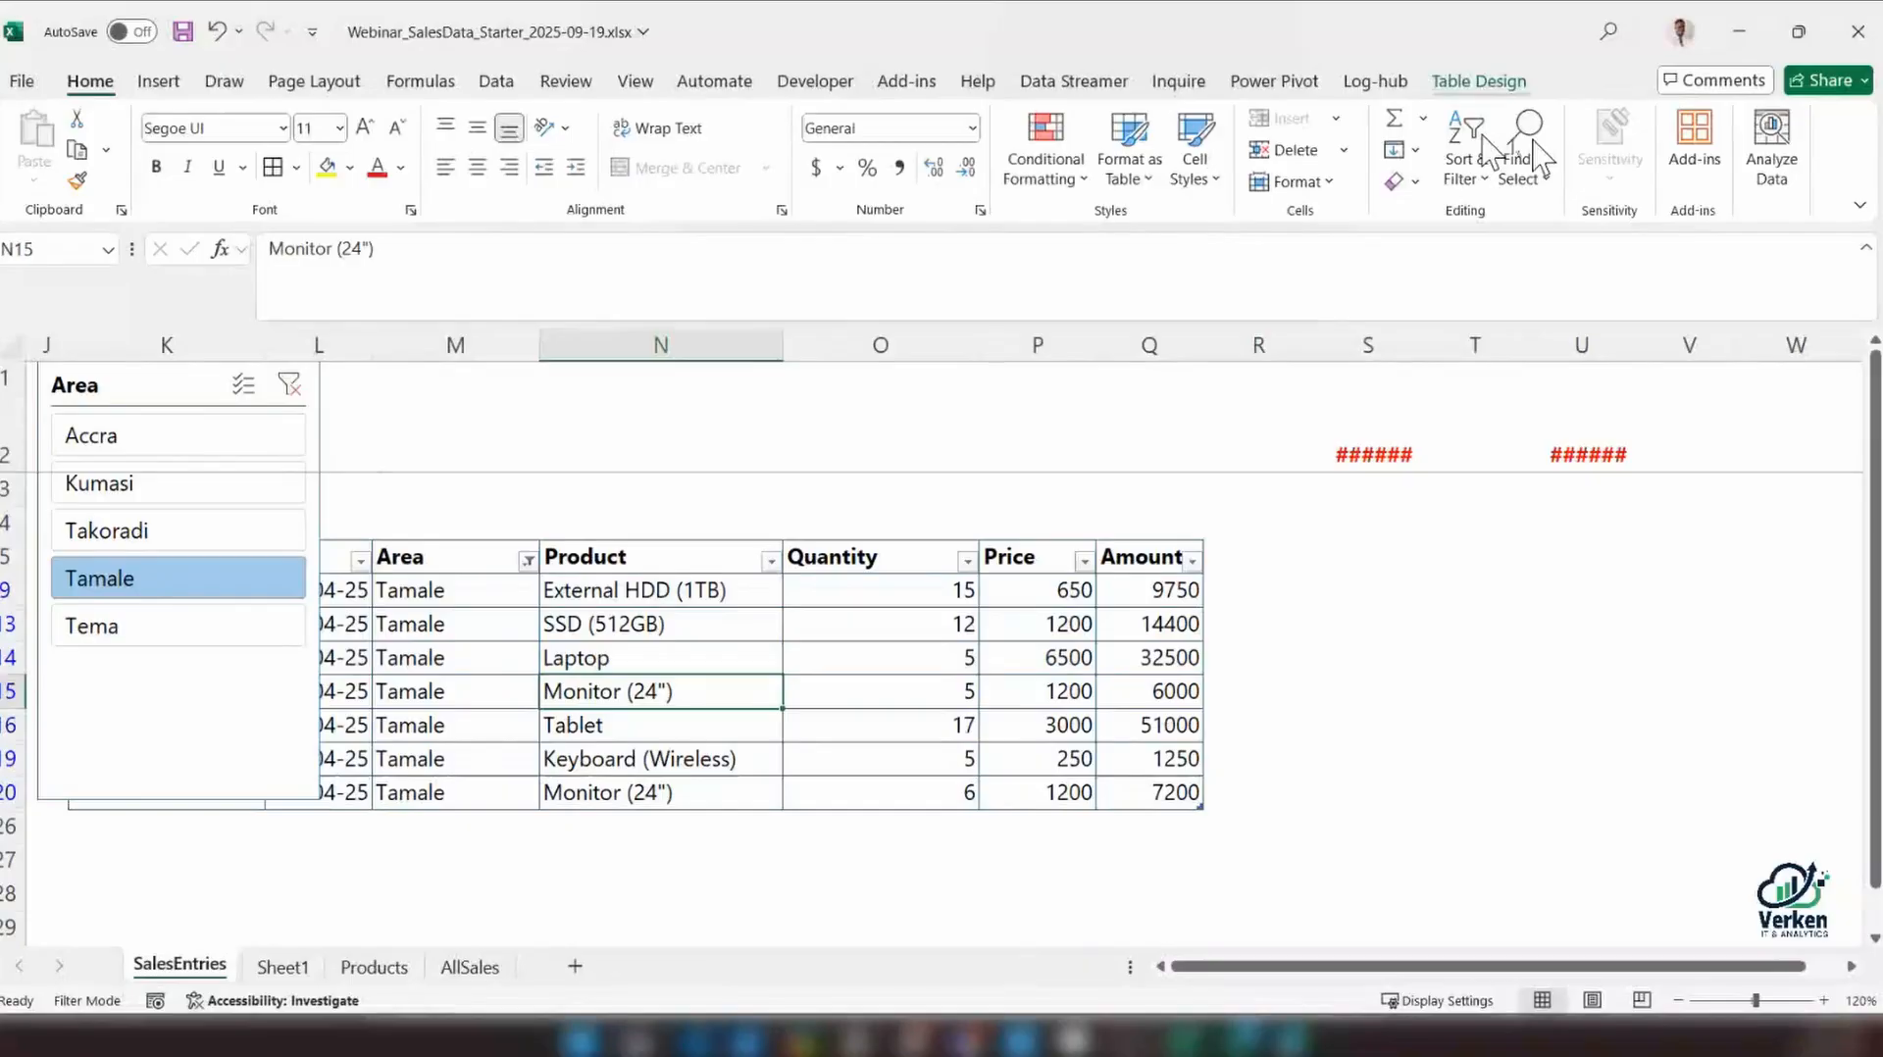
Lay out the Area slicer's buttons in 4 columns and stretch the slicer to about 5.24" wide and 1.1" high
left_click(320, 806)
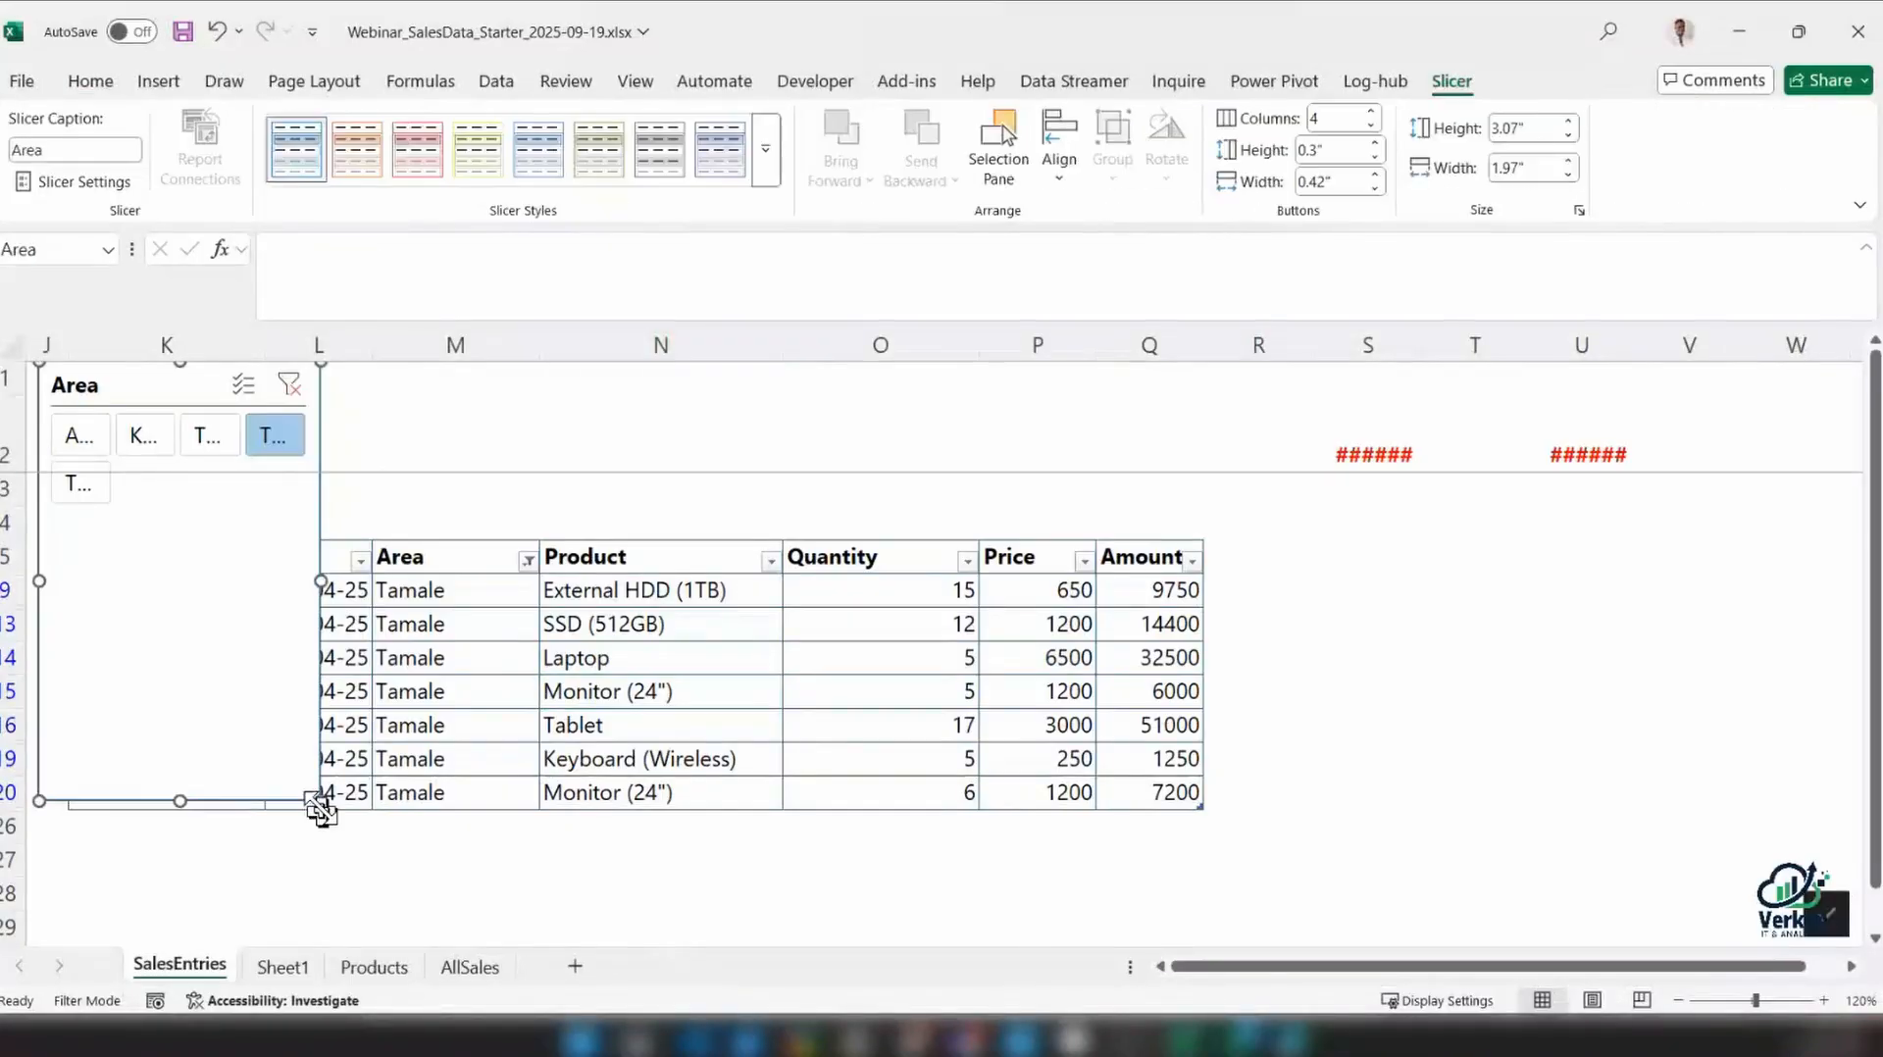
left_click_drag(321, 810, 785, 457)
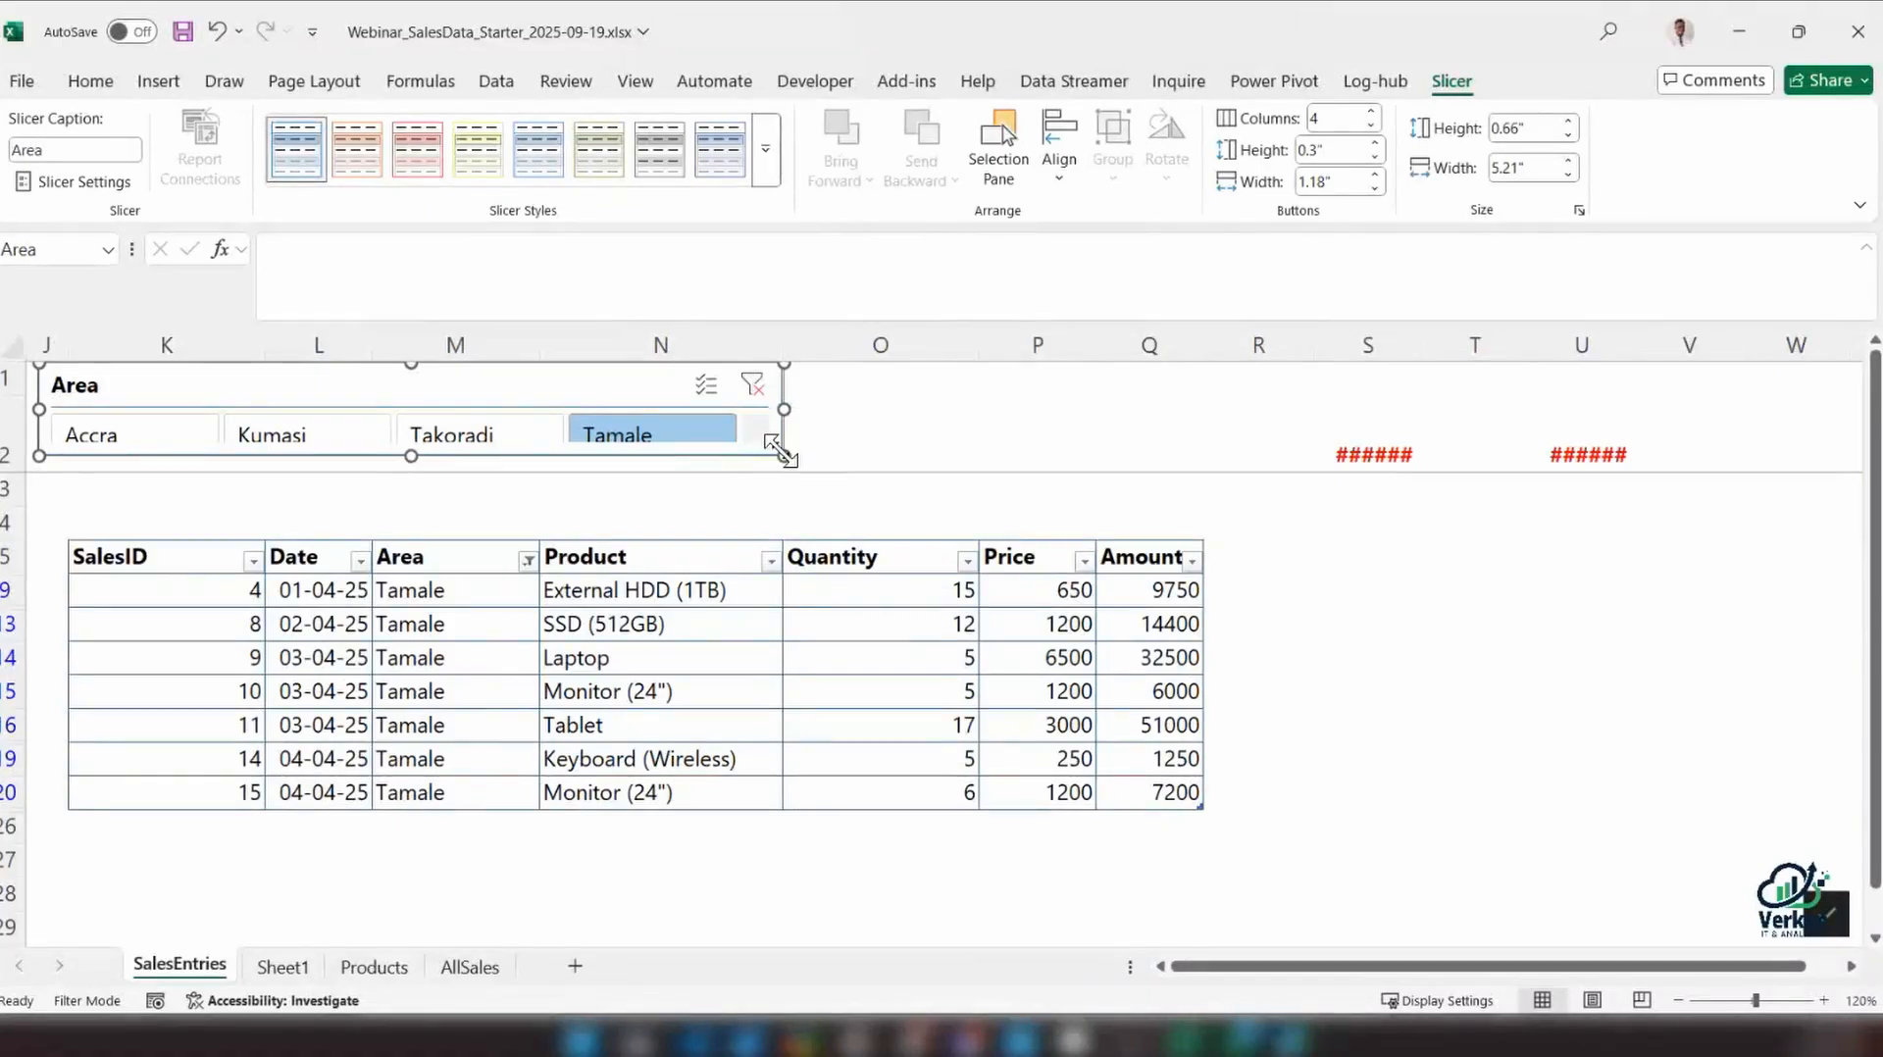
left_click_drag(780, 449, 788, 471)
left_click_drag(412, 459, 413, 512)
Set the Area slicer to 5 columns and reduce its height to about 0.71" so it fits within rows 1 and 2
left_click(1336, 119)
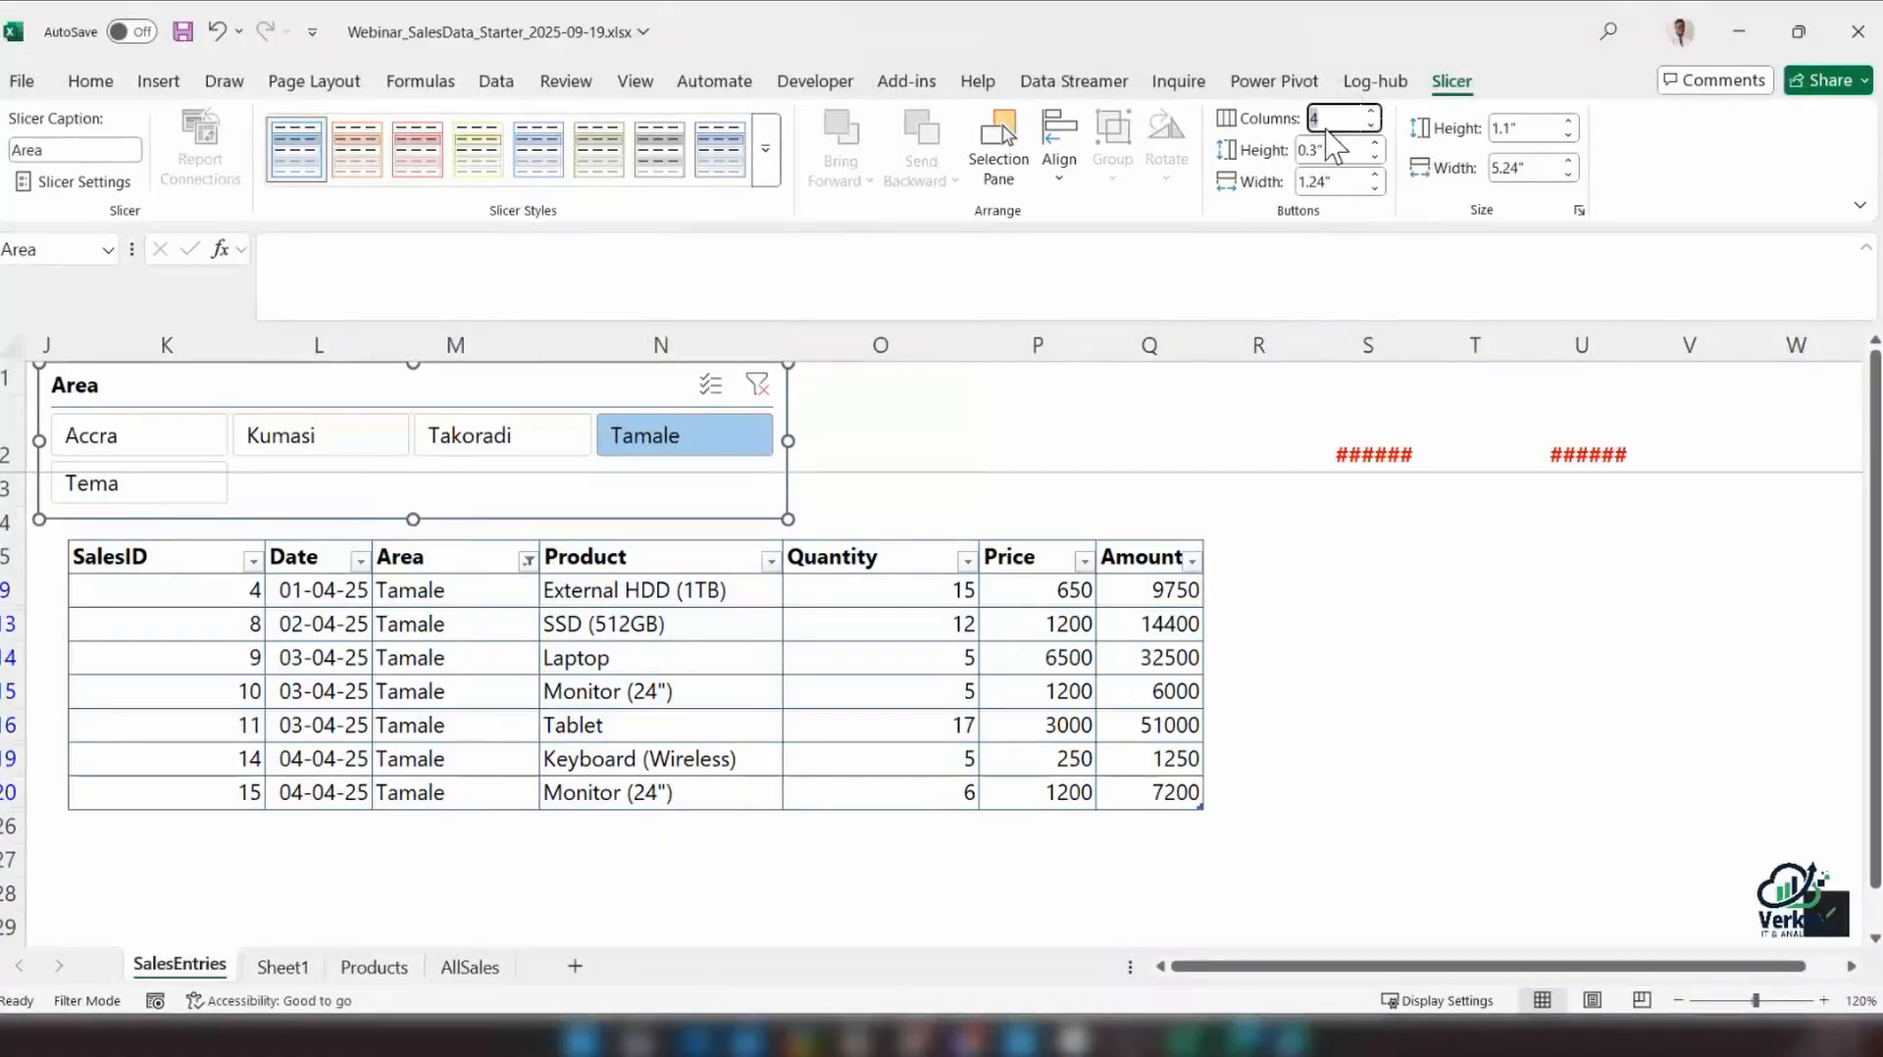
type("5")
key("Return")
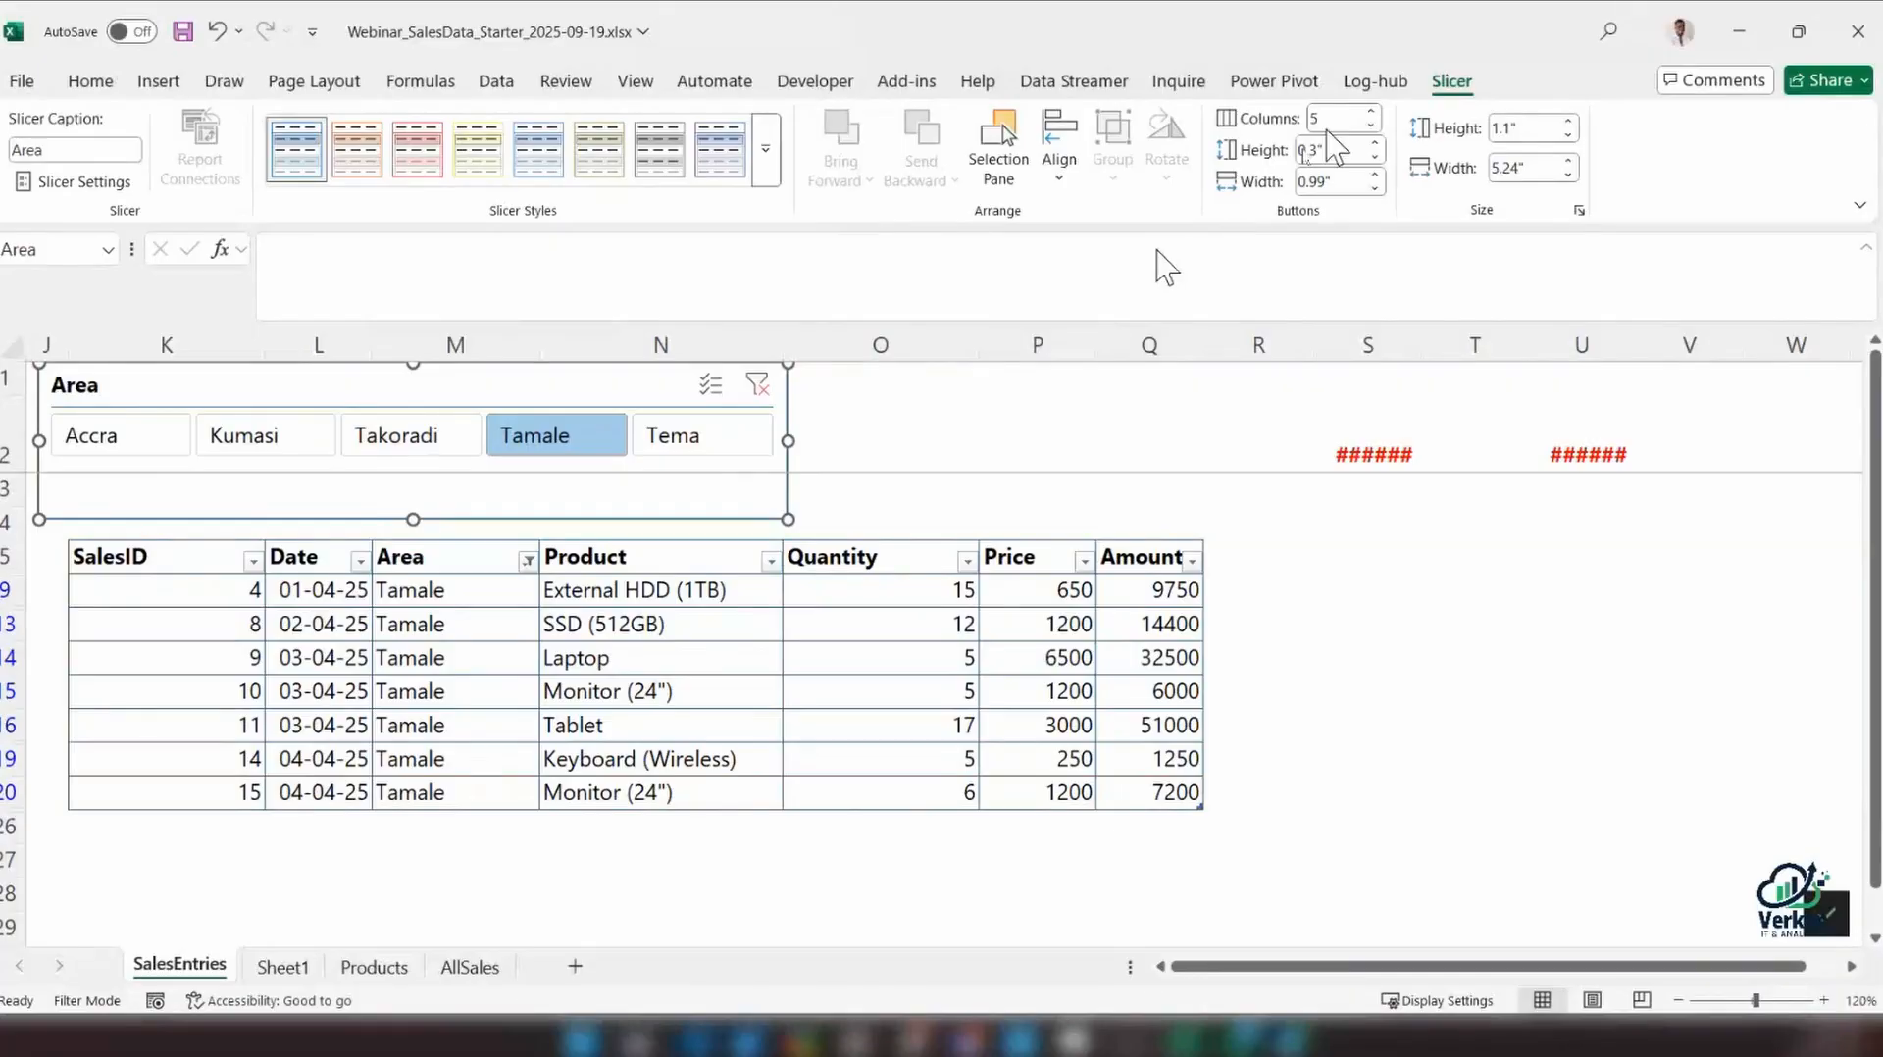
left_click(413, 482)
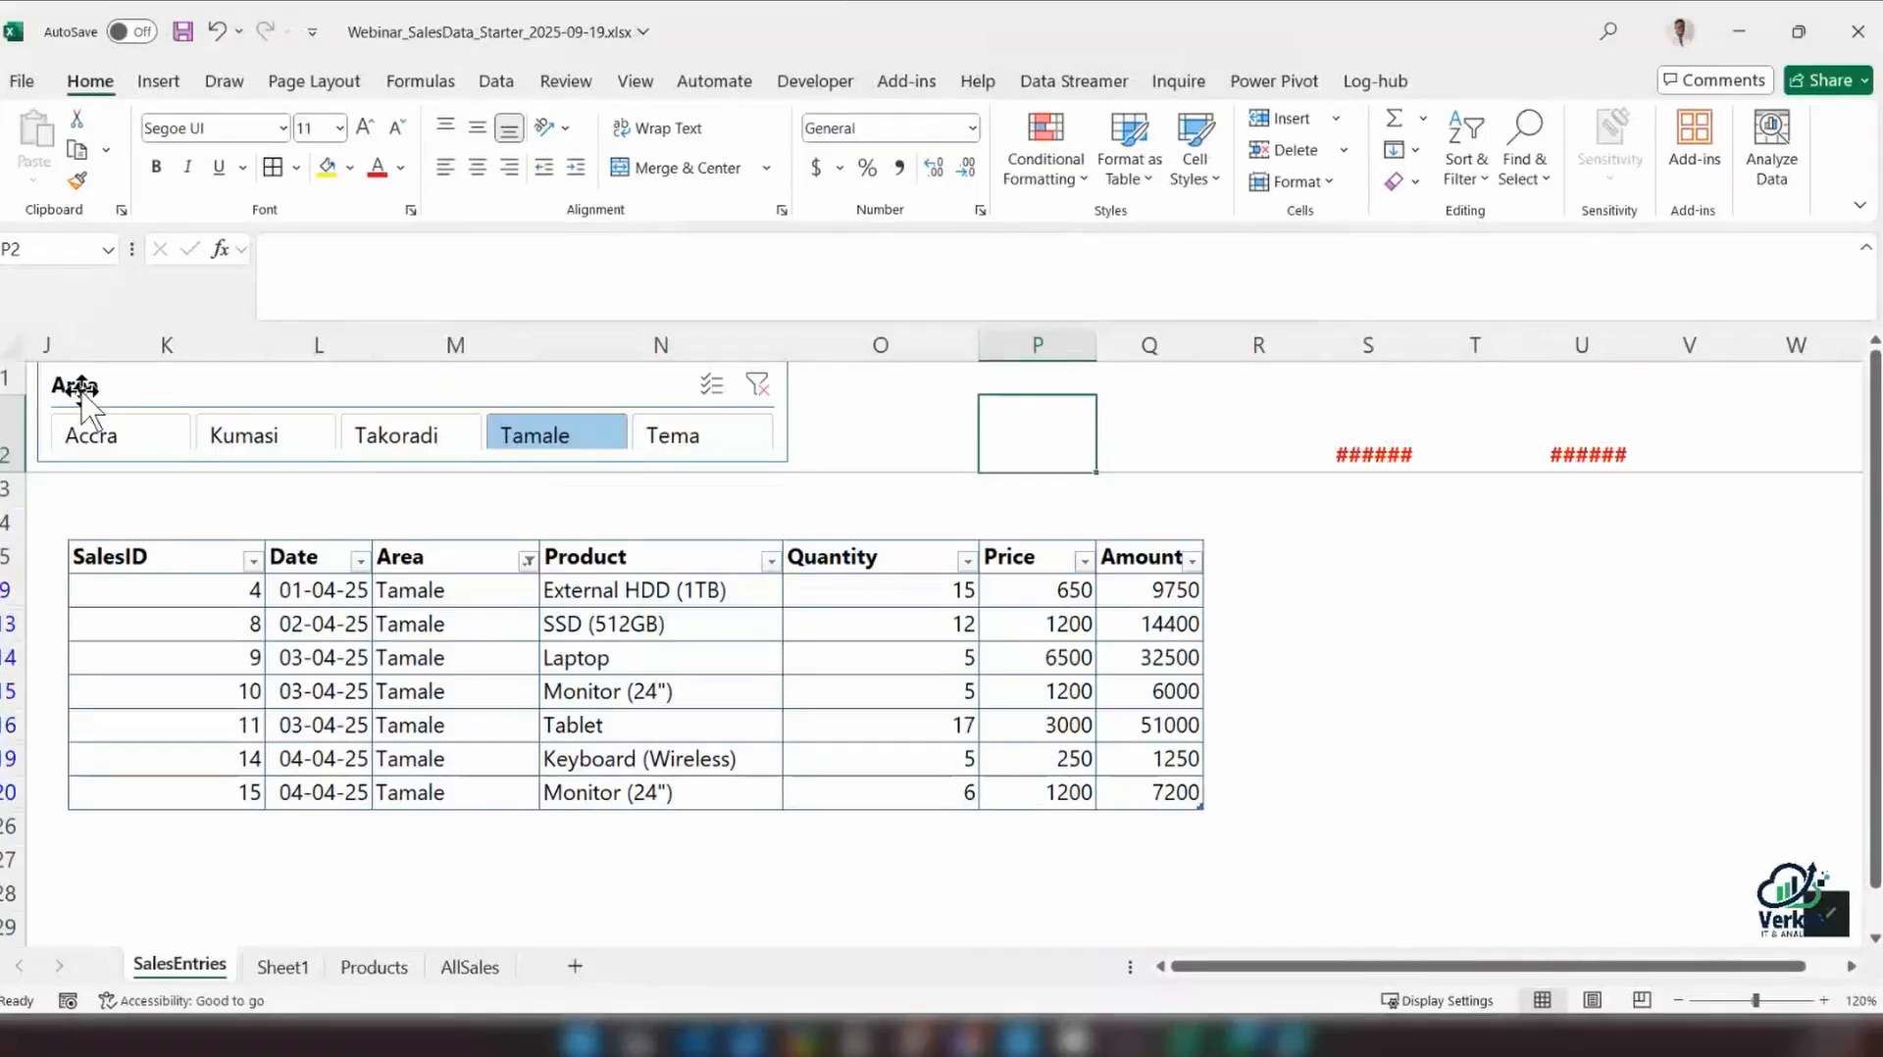
Hide the header of the Area slicer in its slicer settings
left_click(81, 393)
right_click(81, 388)
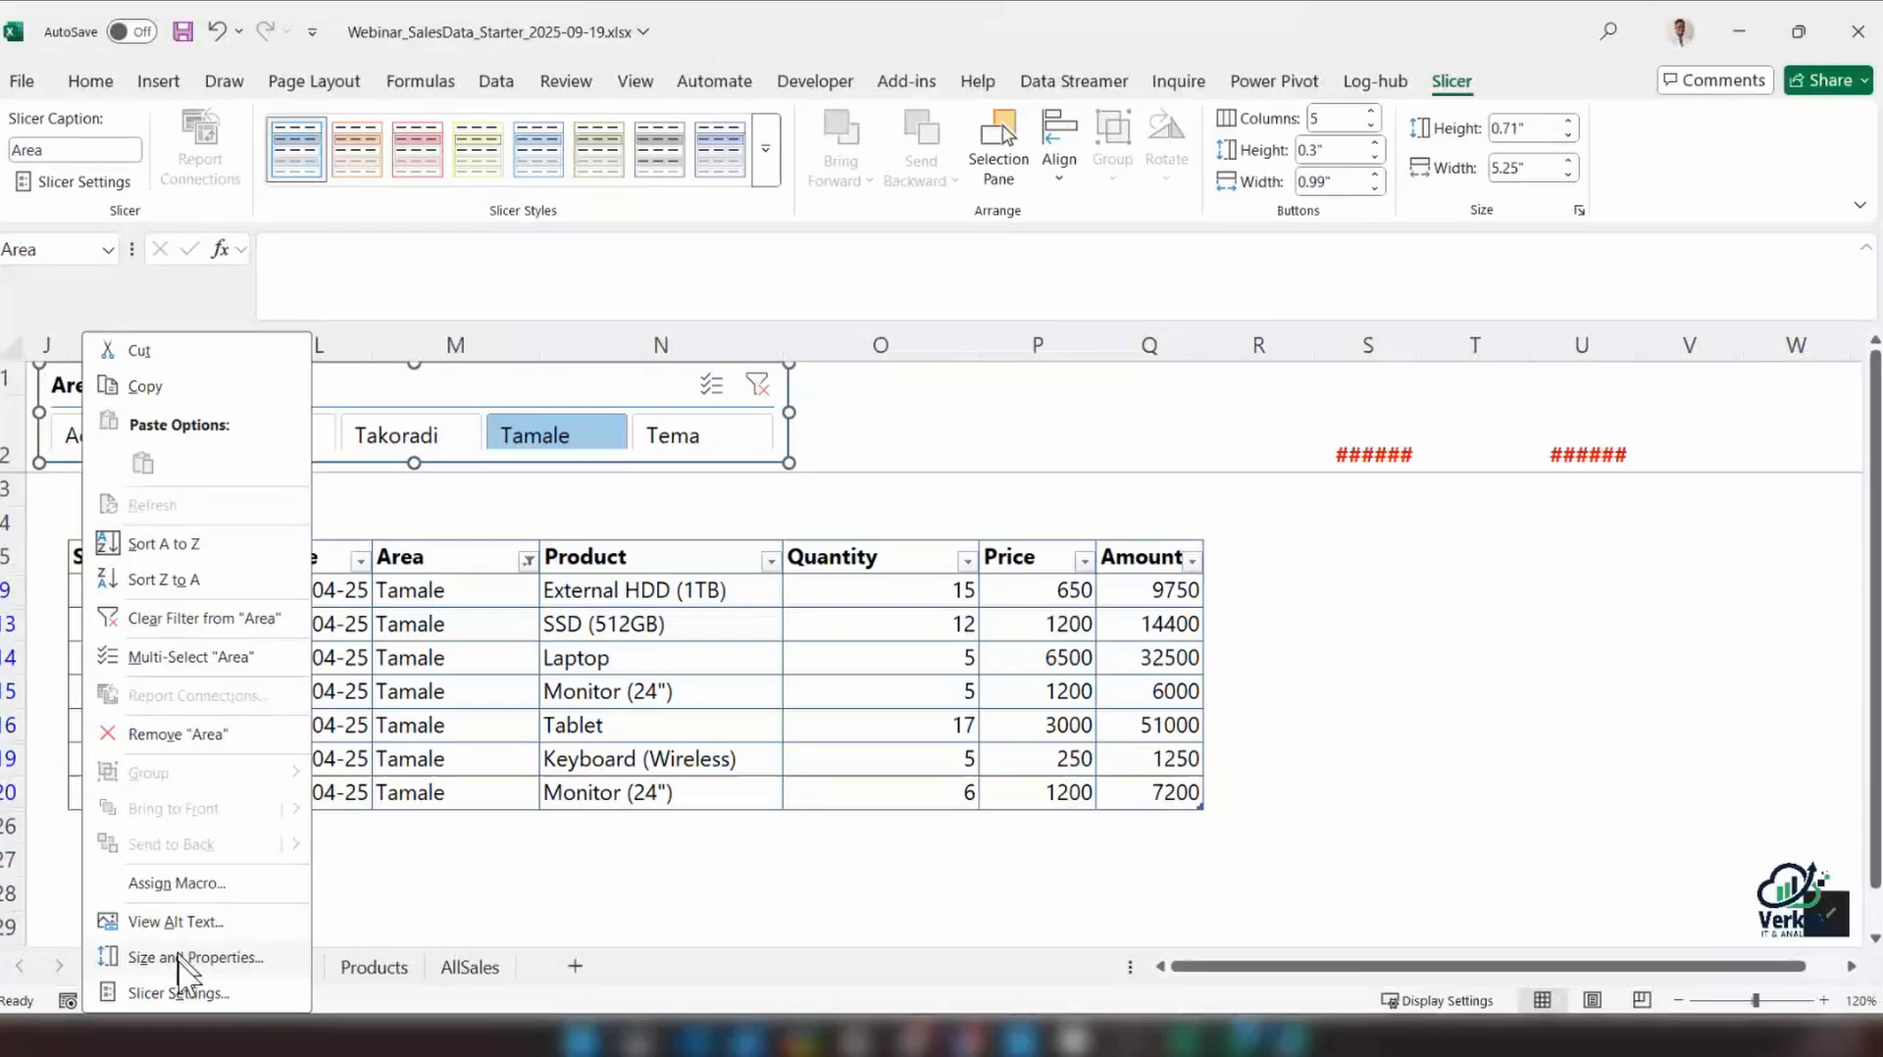
left_click(176, 992)
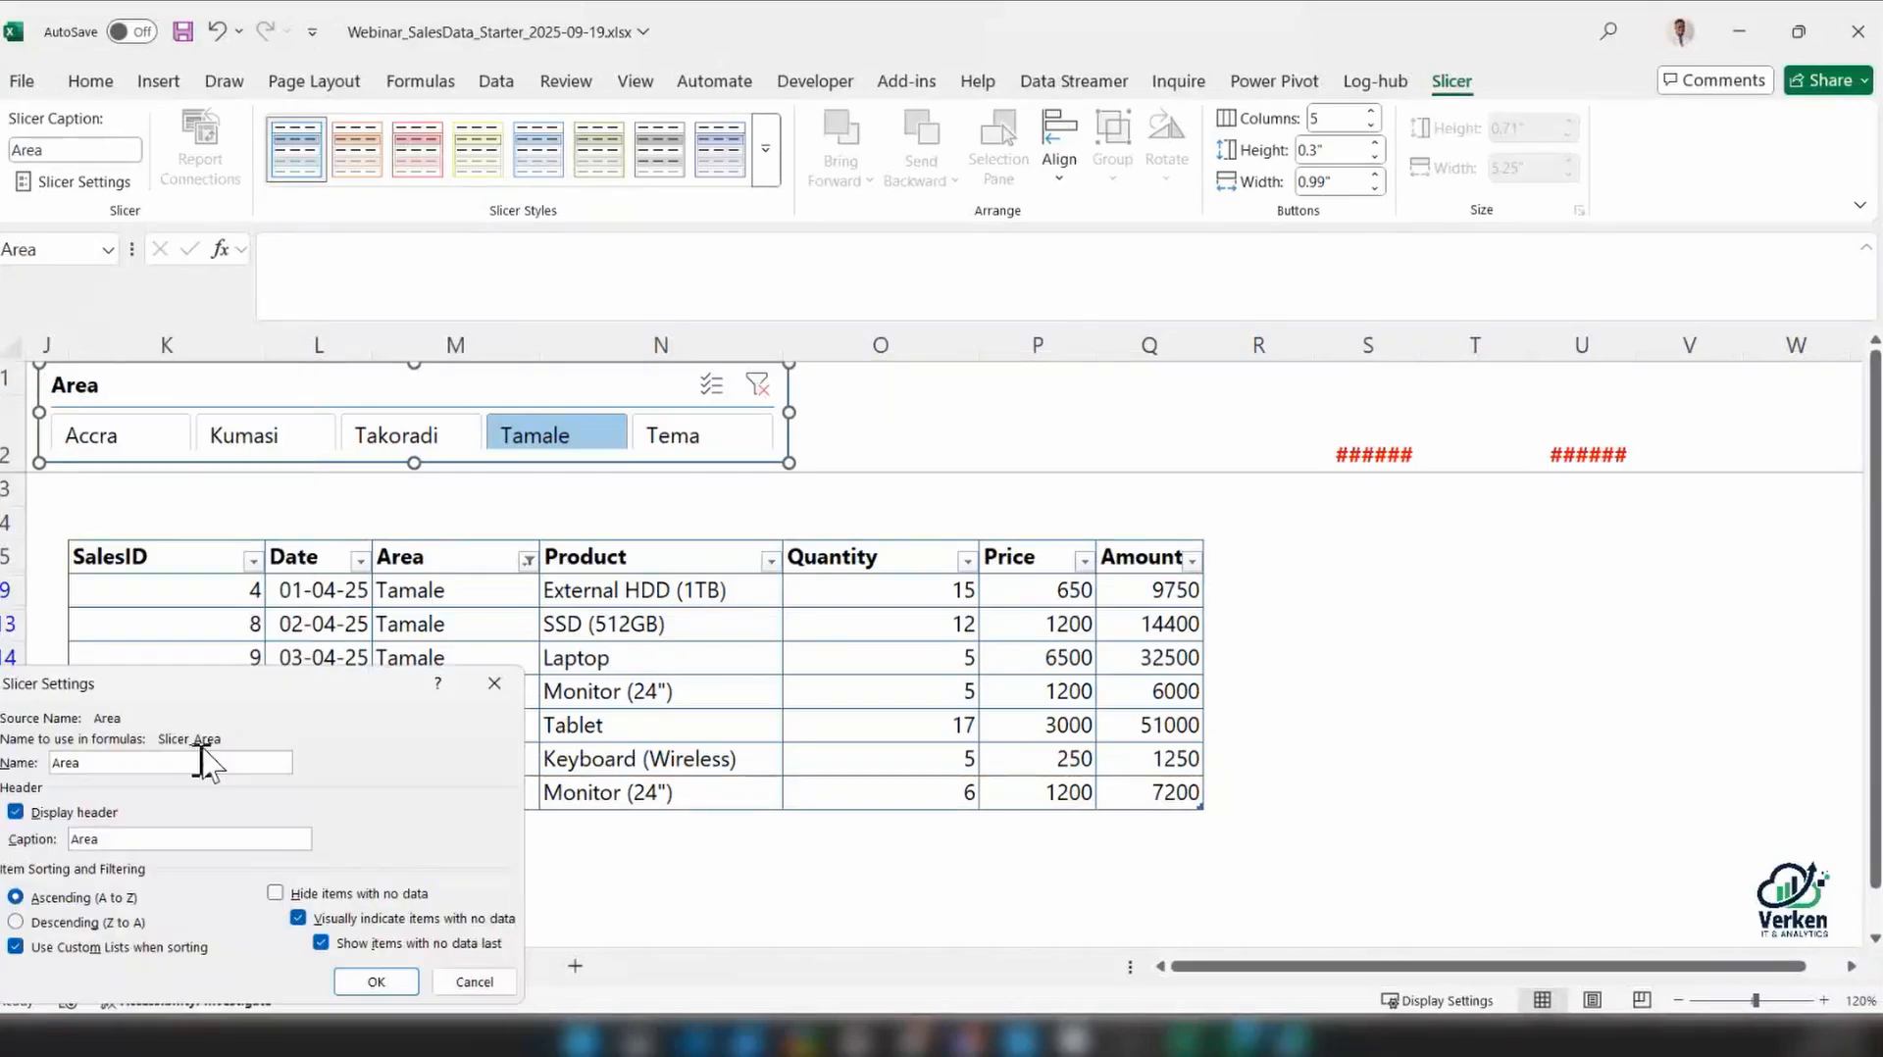
left_click(16, 812)
left_click(376, 981)
Slightly increase the height of the headerless Area slicer, keeping it inside the frozen rows 1 and 2
left_click(880, 454)
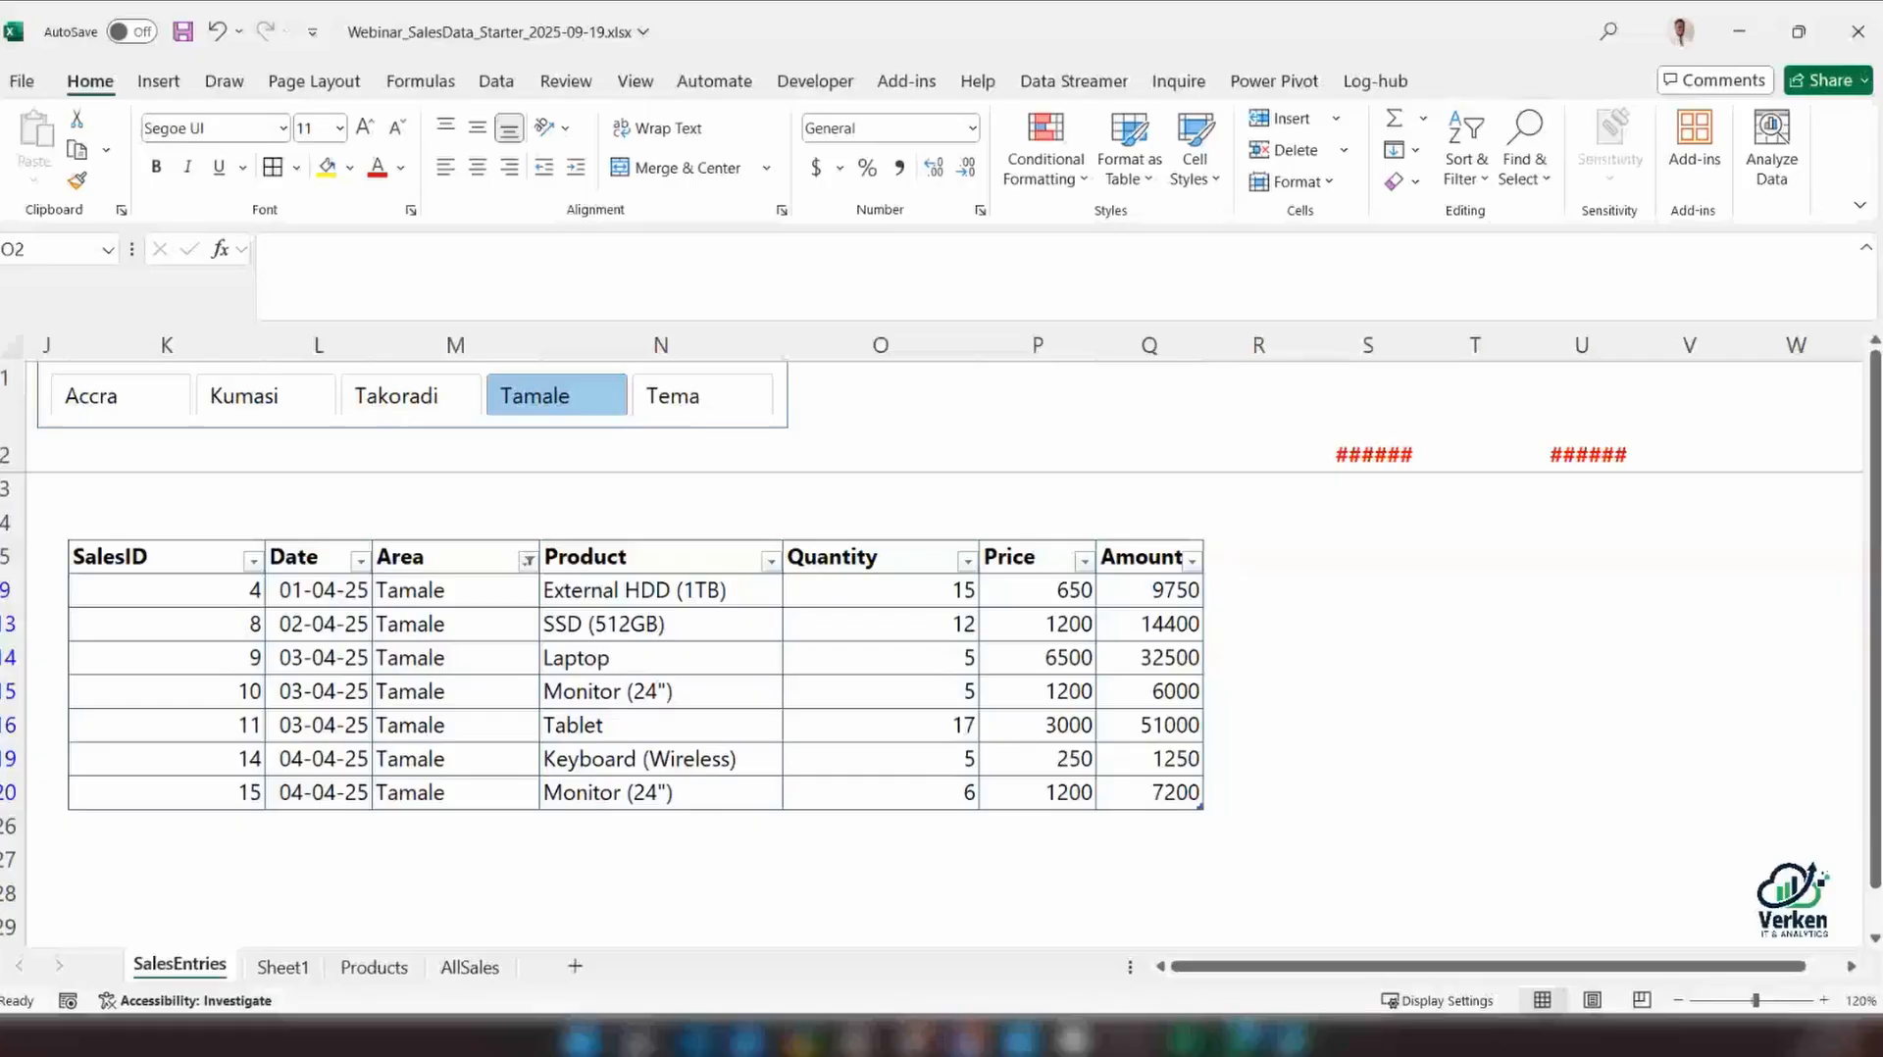
key("ctrl+alt+g")
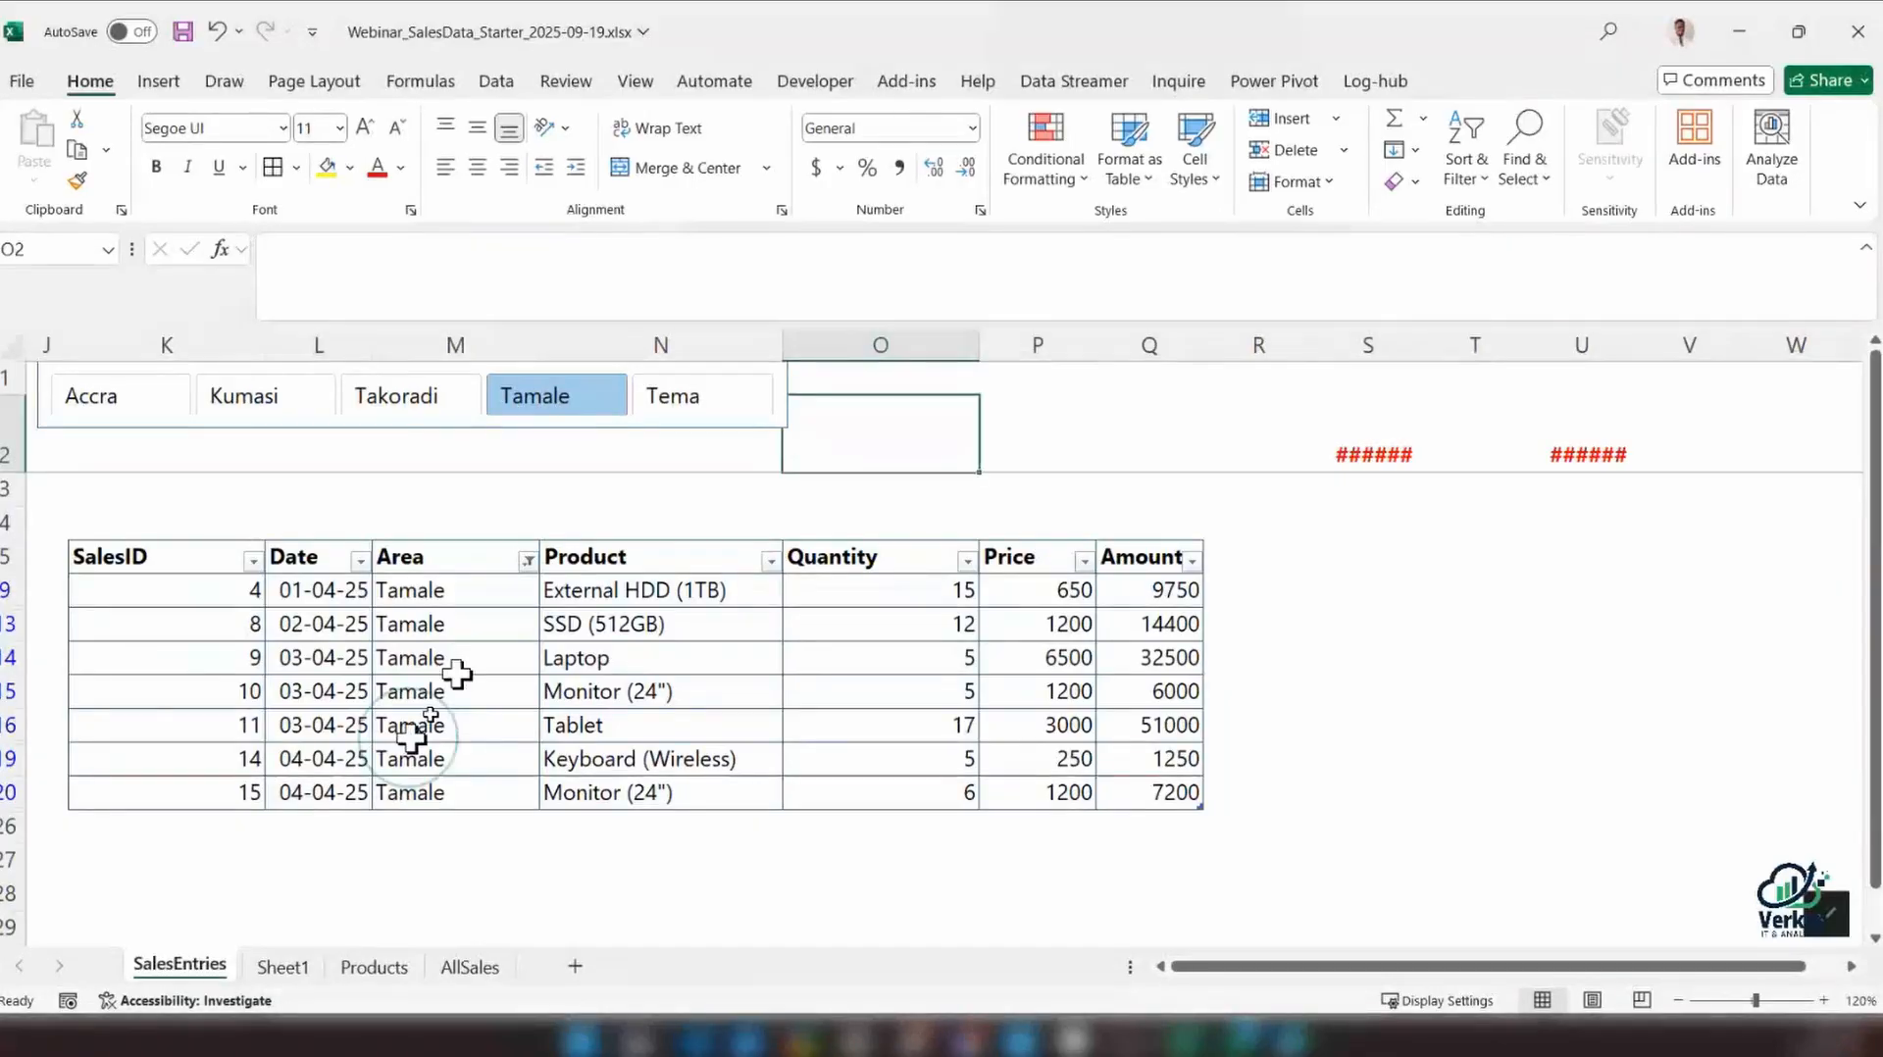
left_click(457, 671)
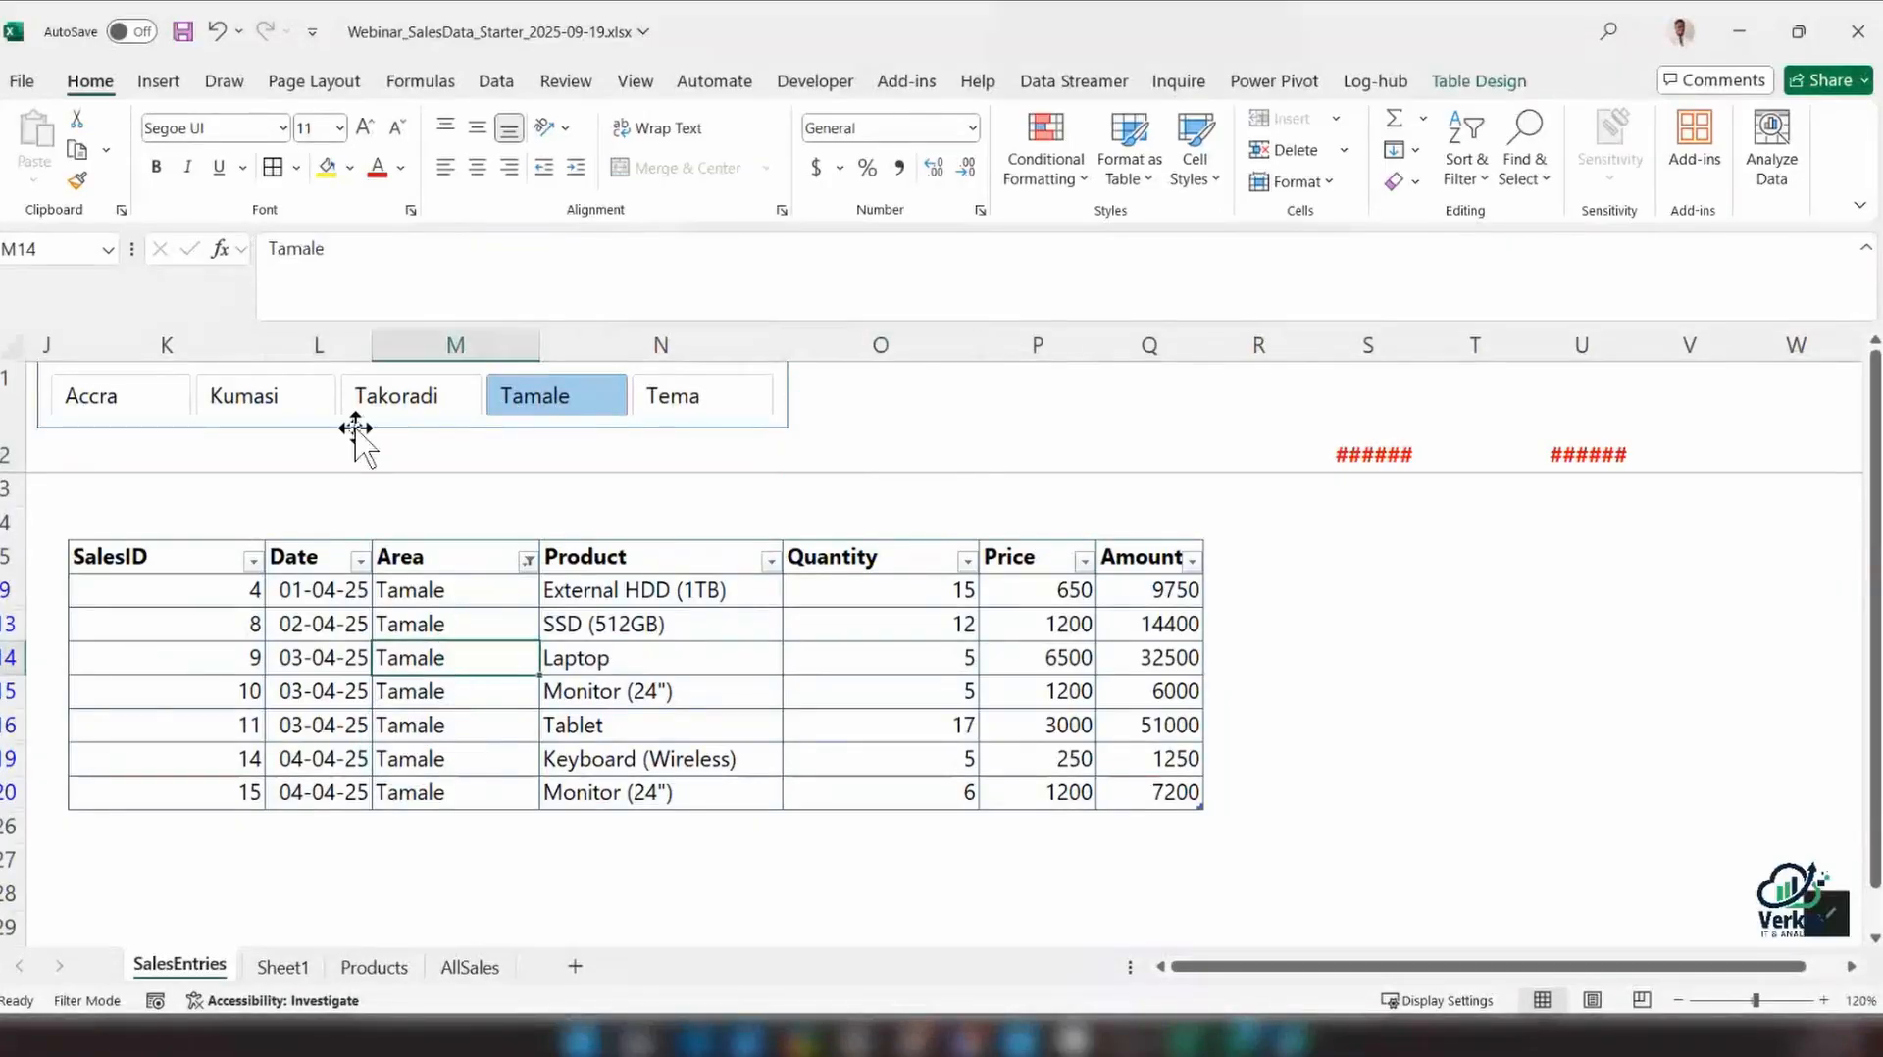
left_click(355, 428)
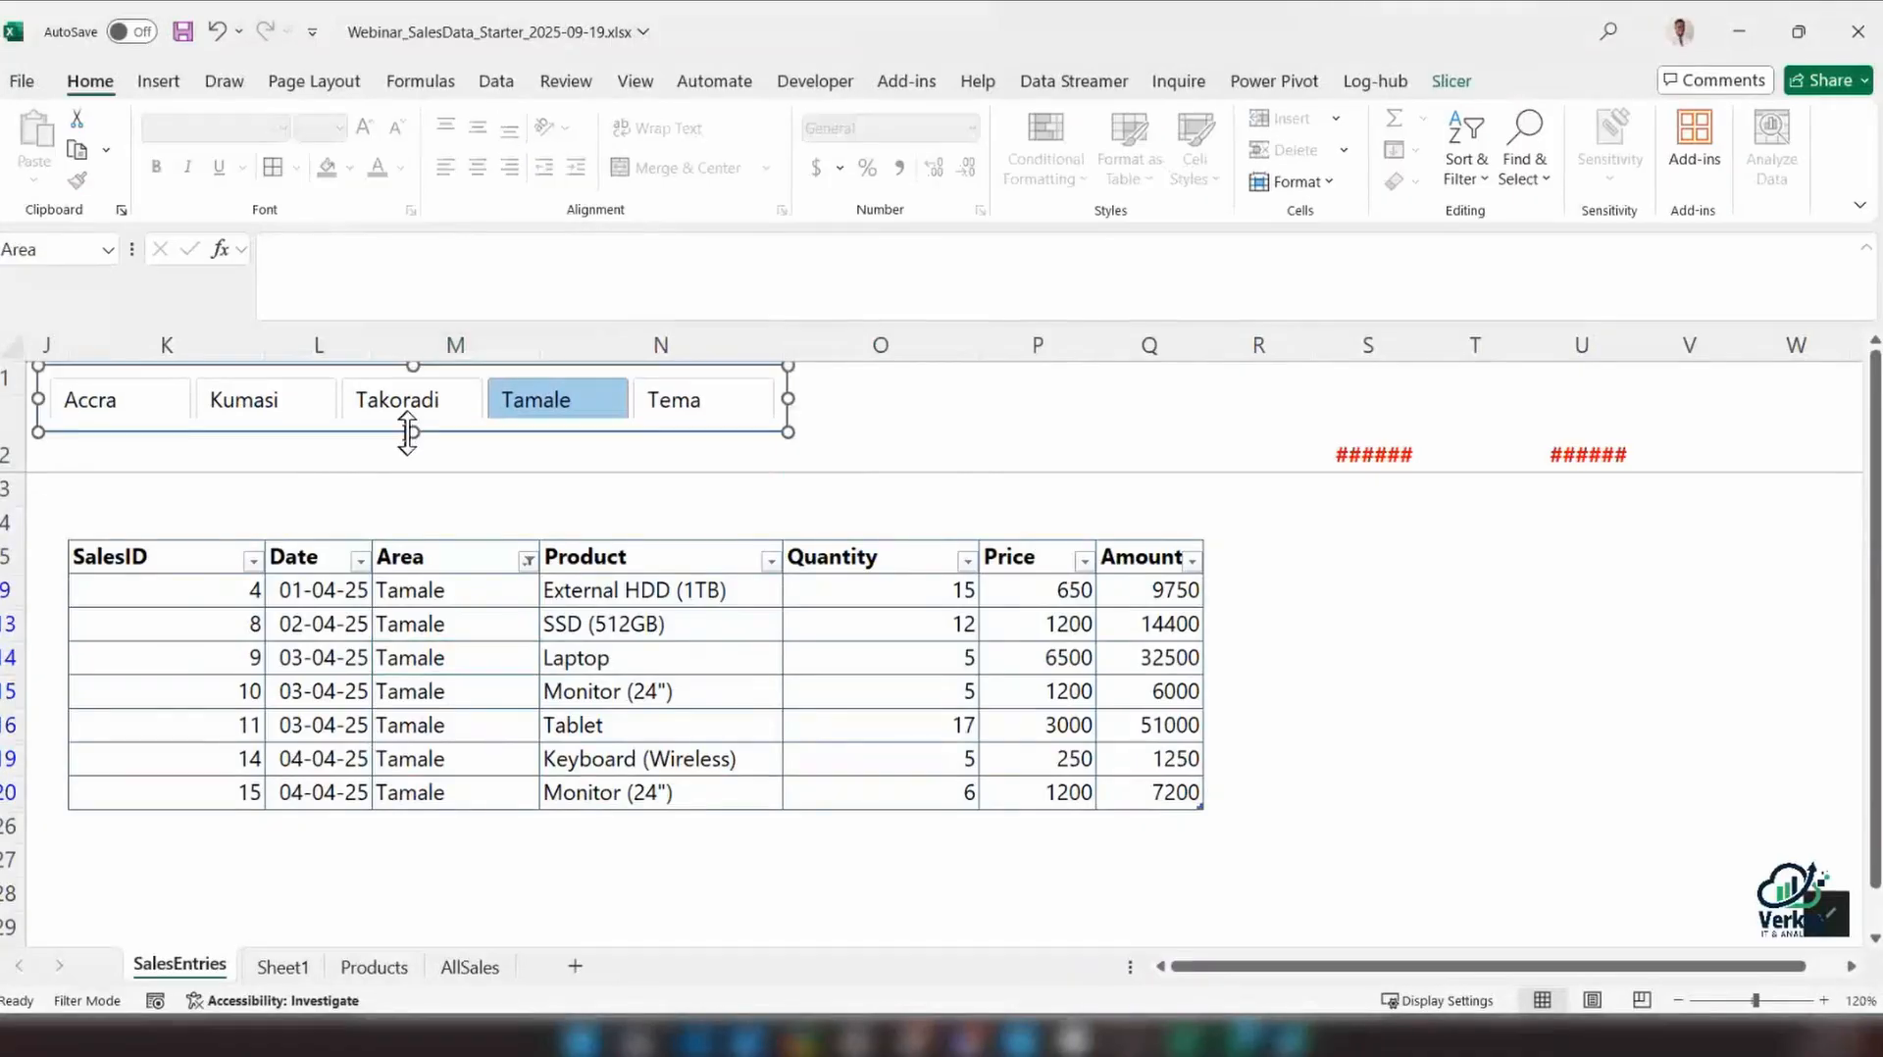
left_click_drag(407, 432, 413, 443)
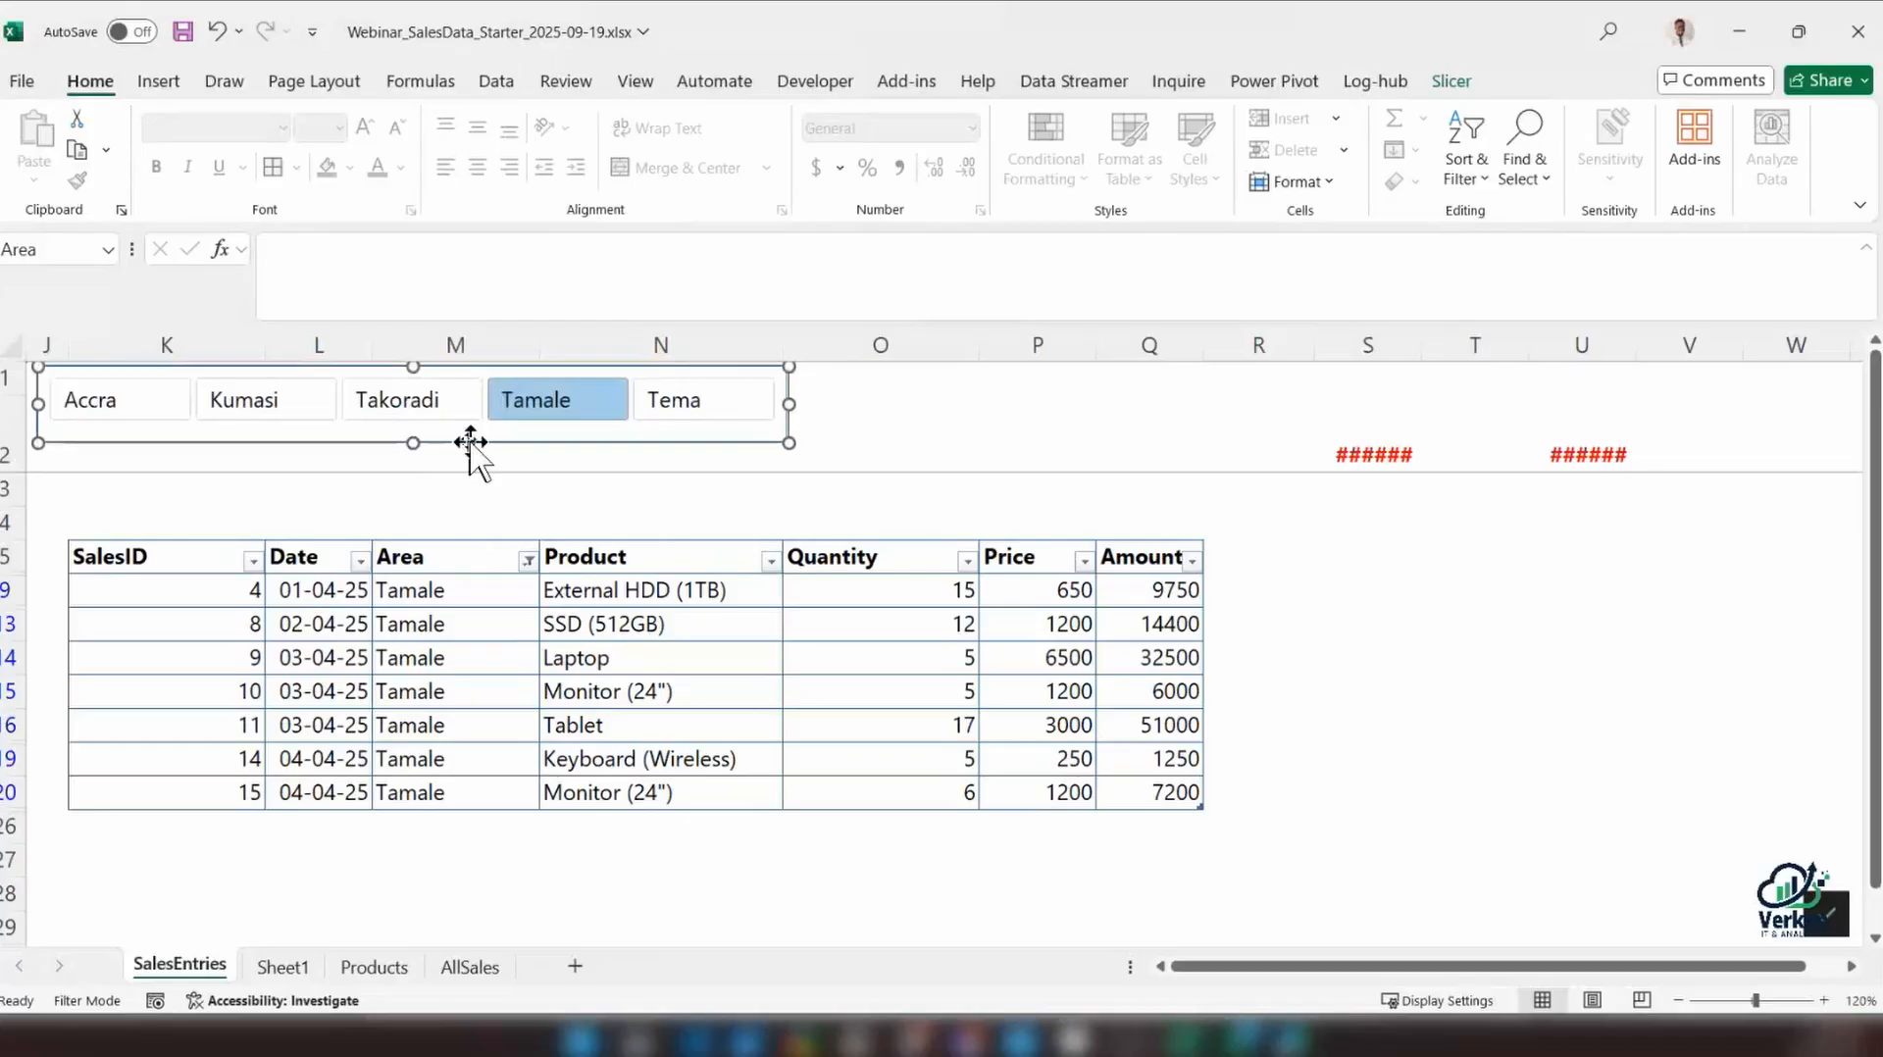
Test the slicer with Takoradi, Kumasi, Tamale and finally Tema, and check whether it stays in view further down the sheet
left_click(424, 404)
left_click(245, 404)
left_click(564, 404)
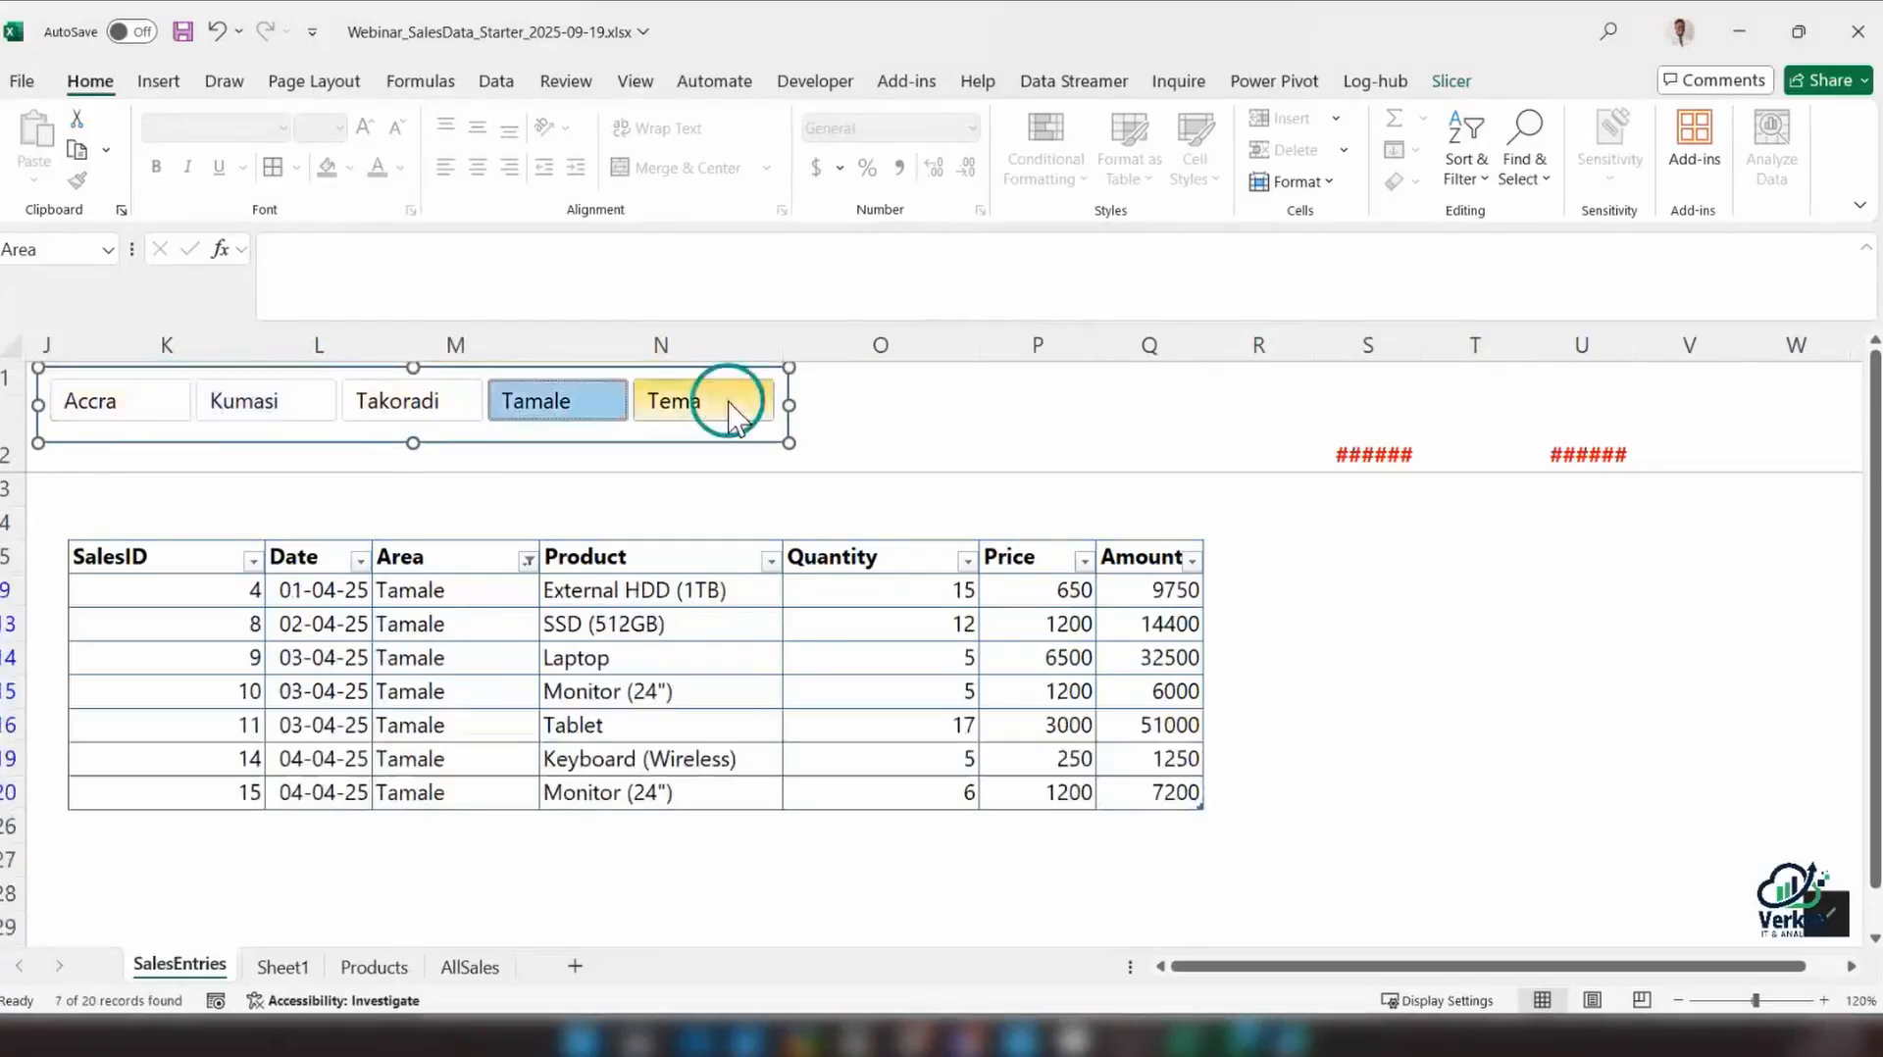
left_click(730, 406)
left_click(929, 449)
left_click(849, 520)
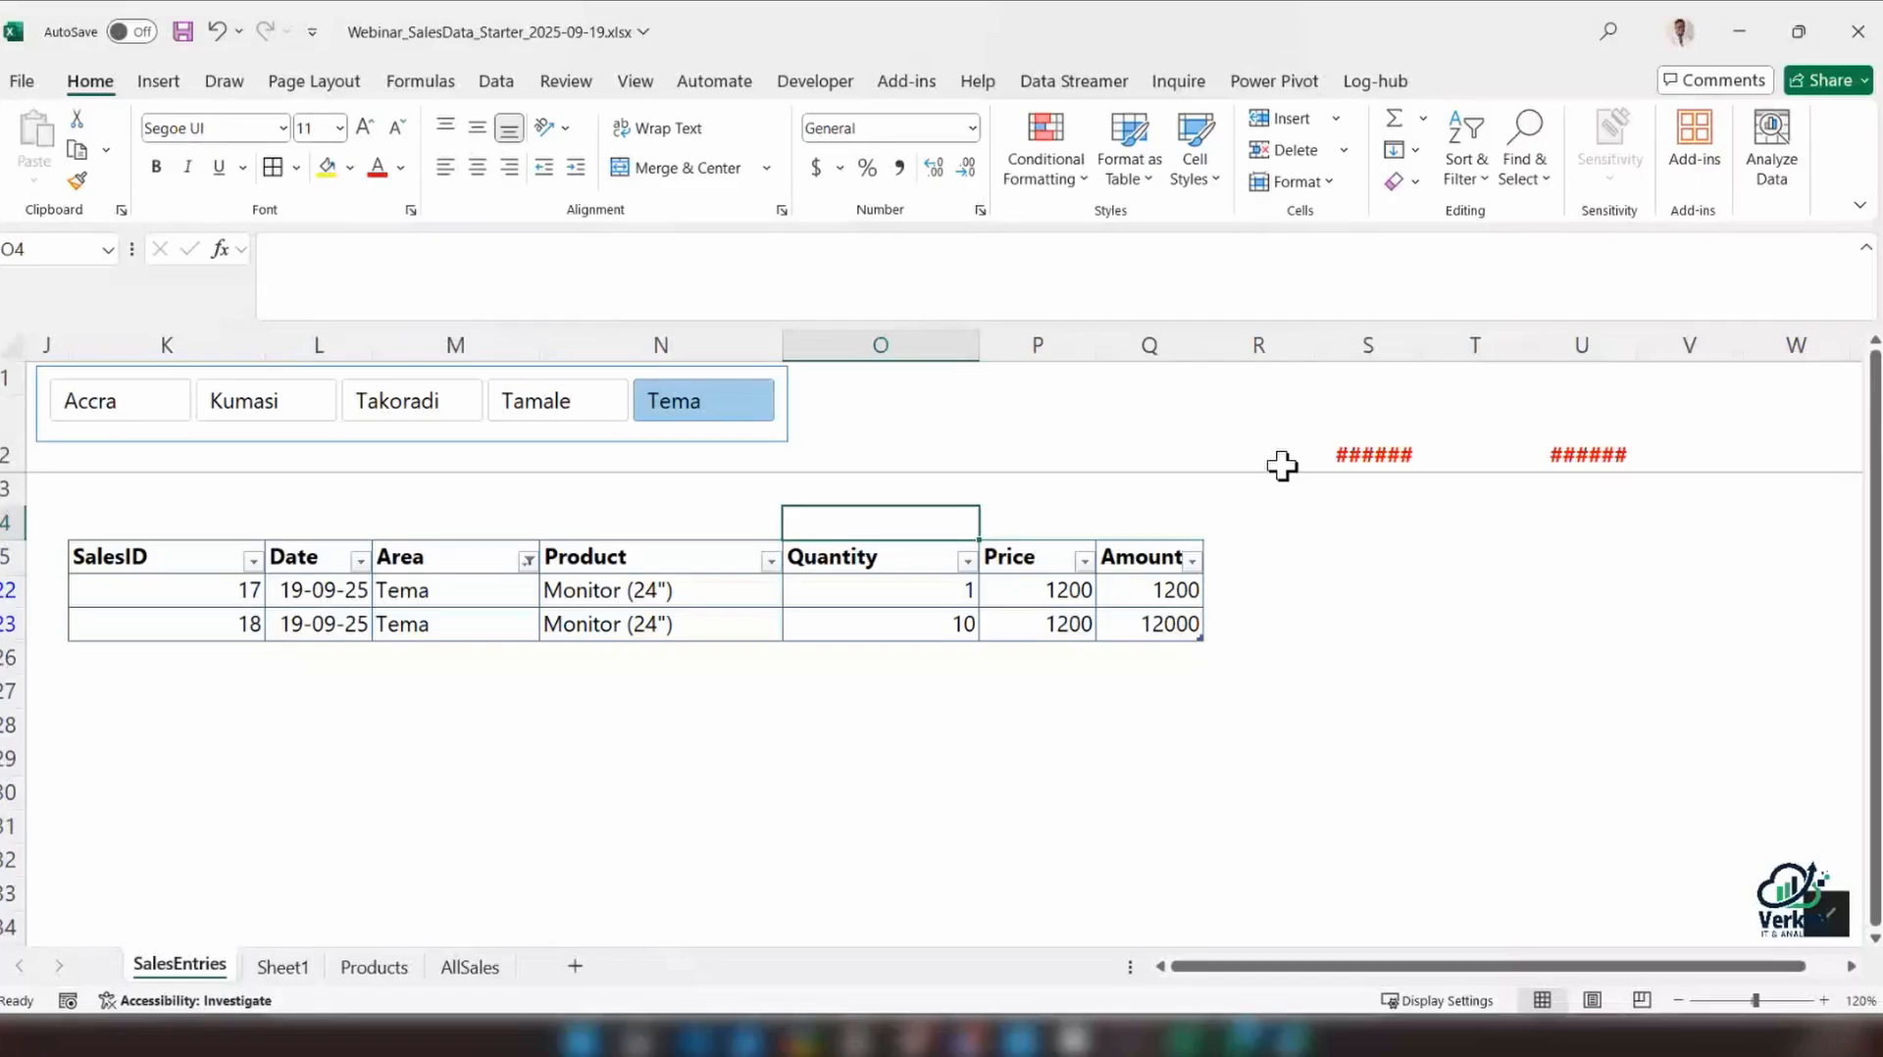
scroll(374, 652, "down", 2)
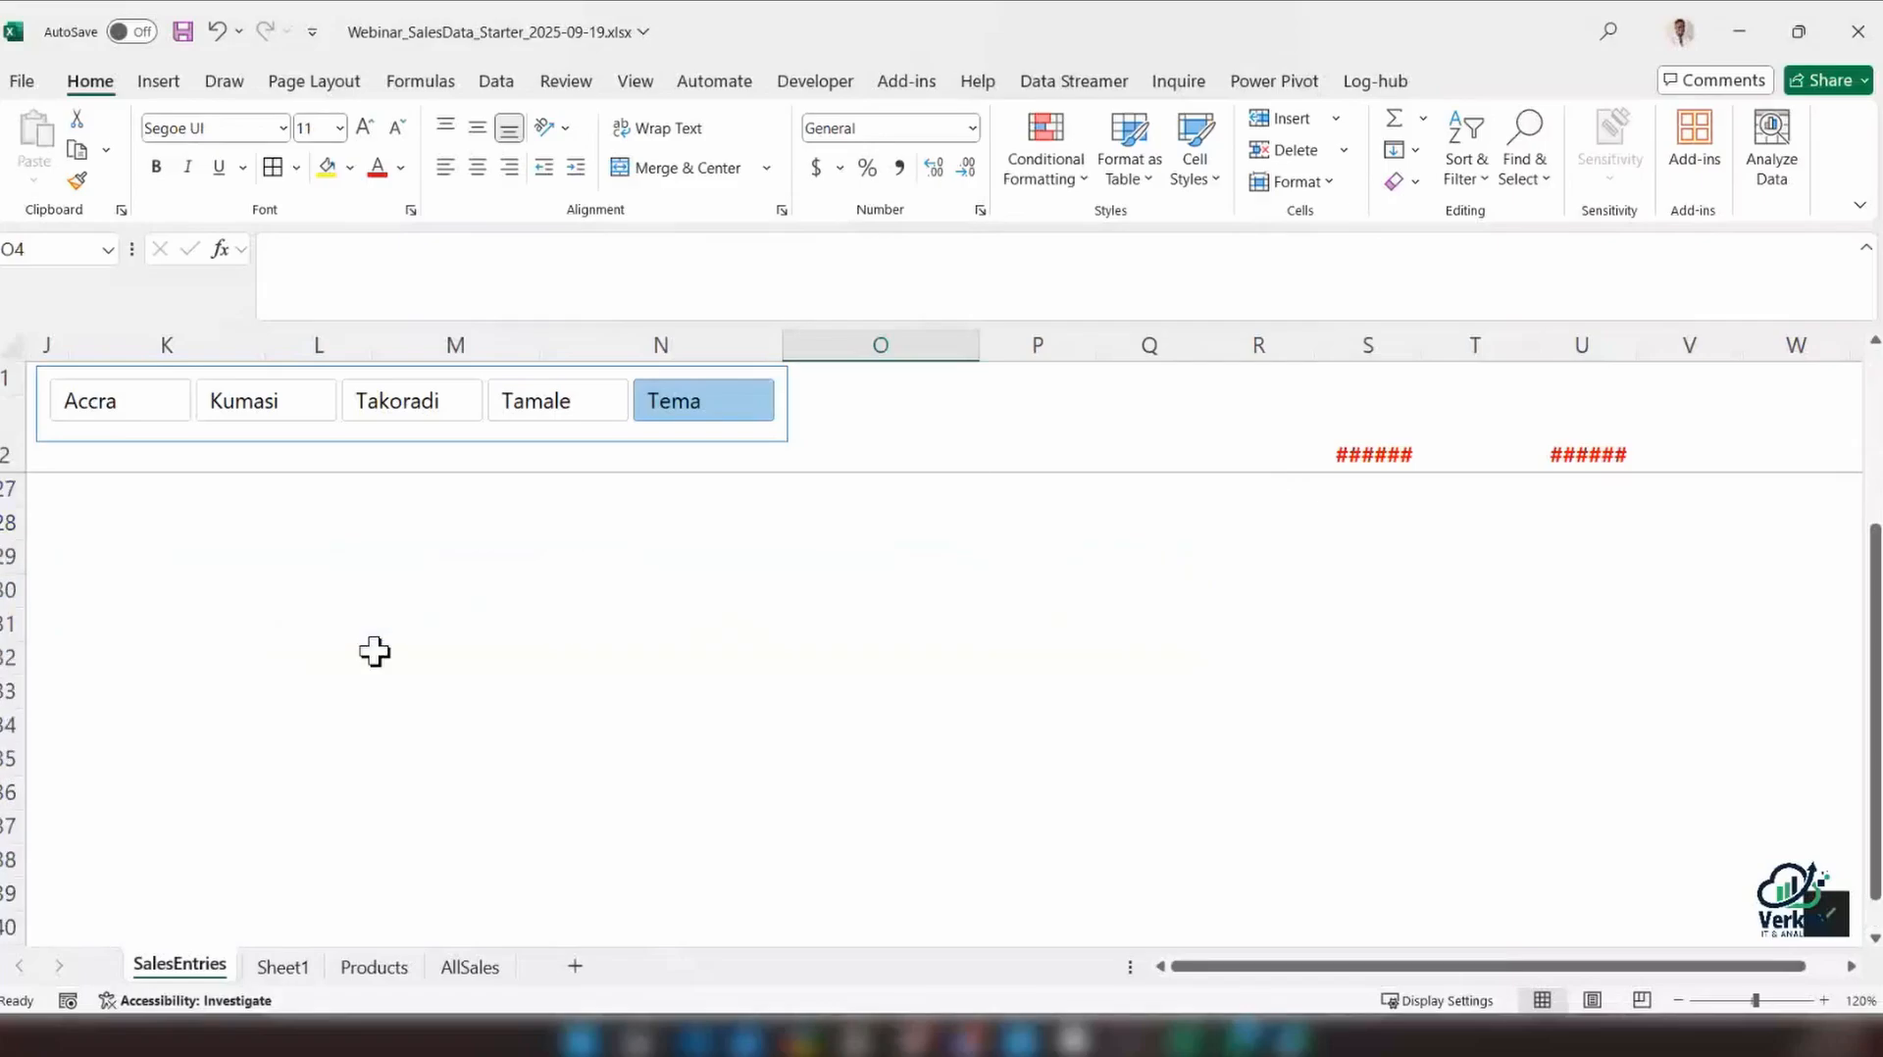
scroll(374, 653, "up", 2)
Clear the Area filter and try to move the table range K5:Q23 up so its header starts at K3
left_click(186, 562)
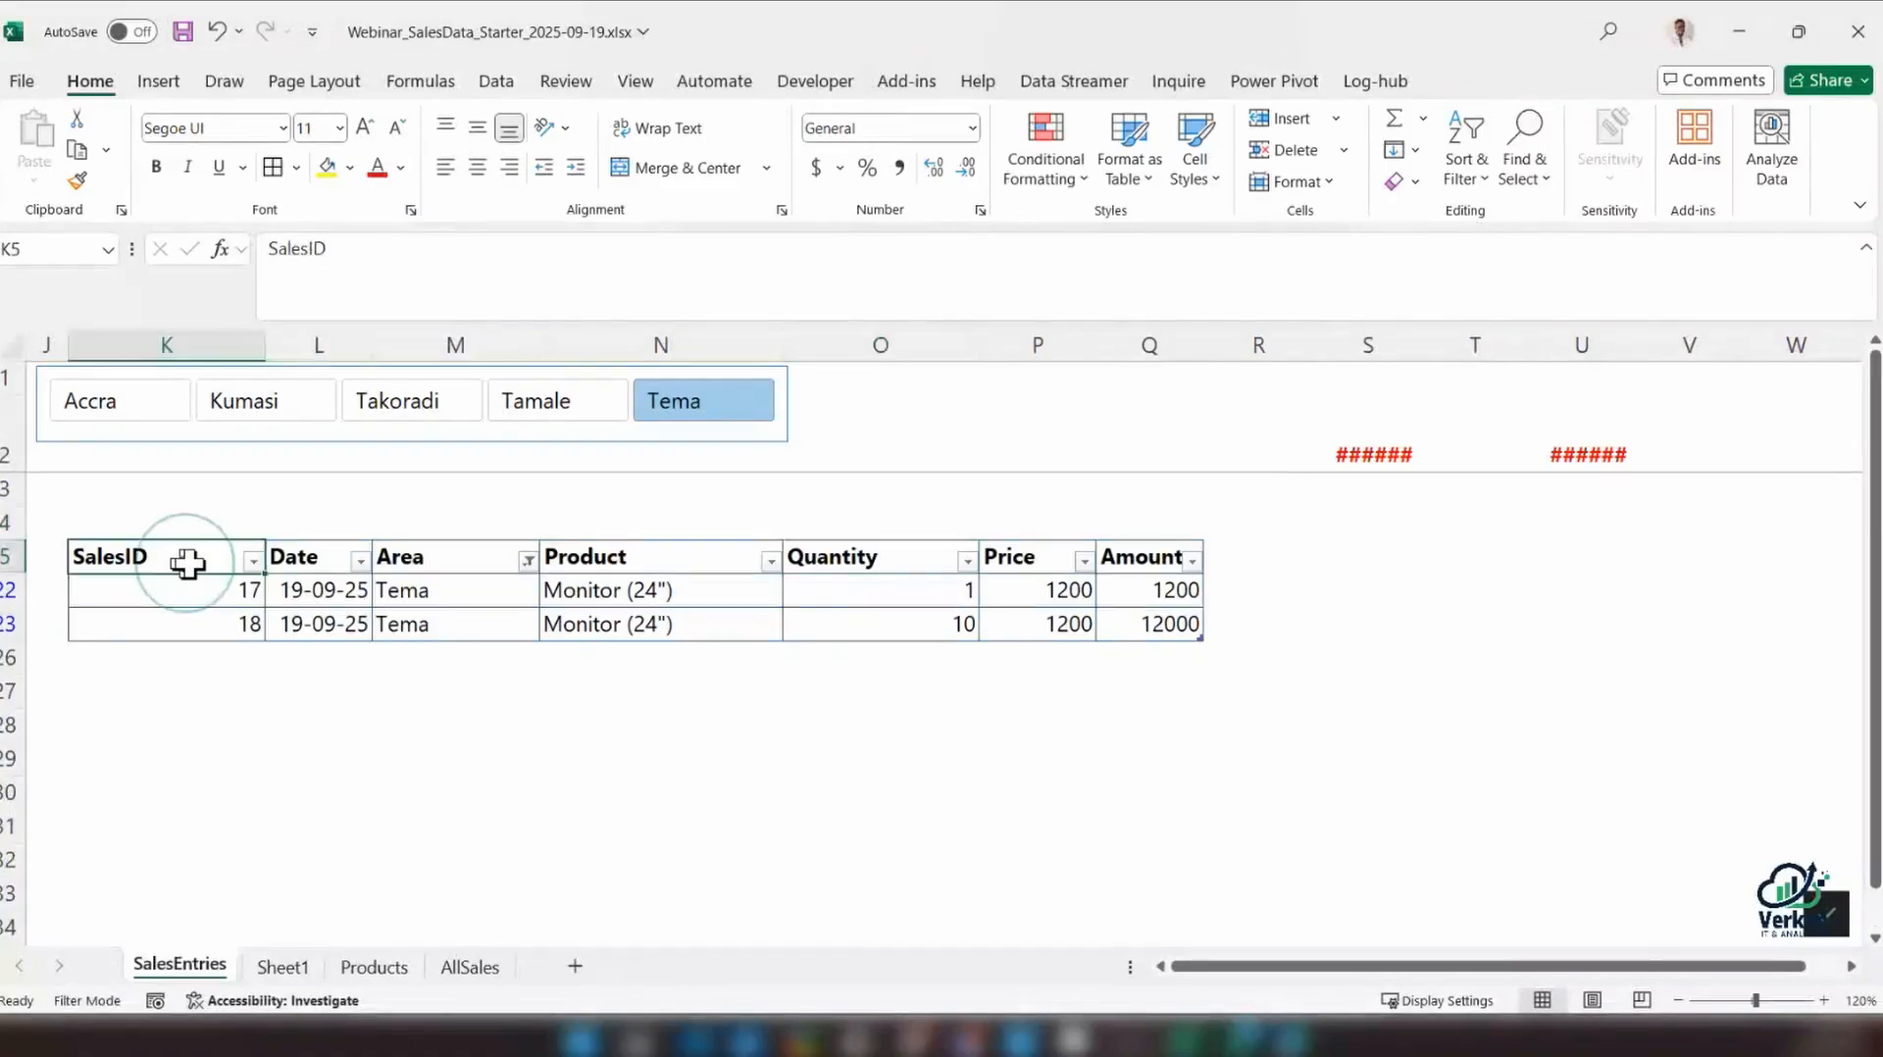
left_click_drag(187, 562, 115, 604)
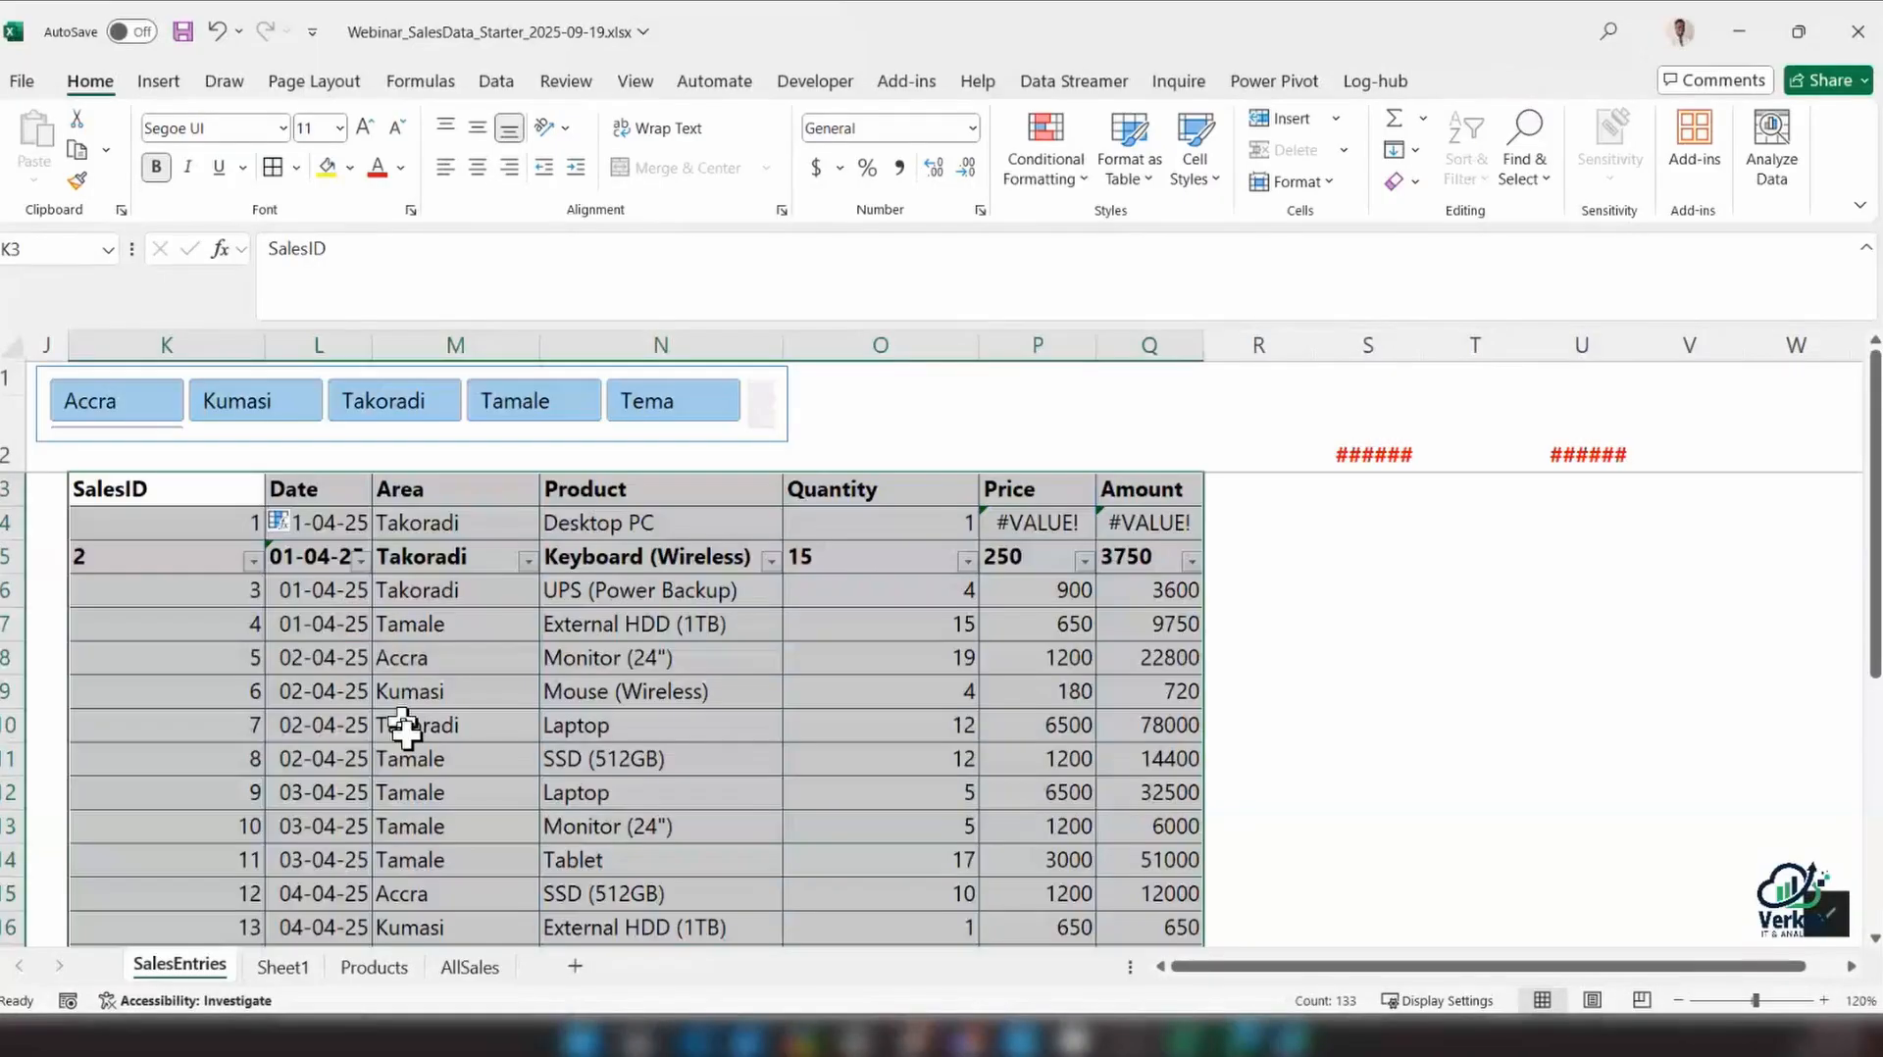
left_click(208, 660)
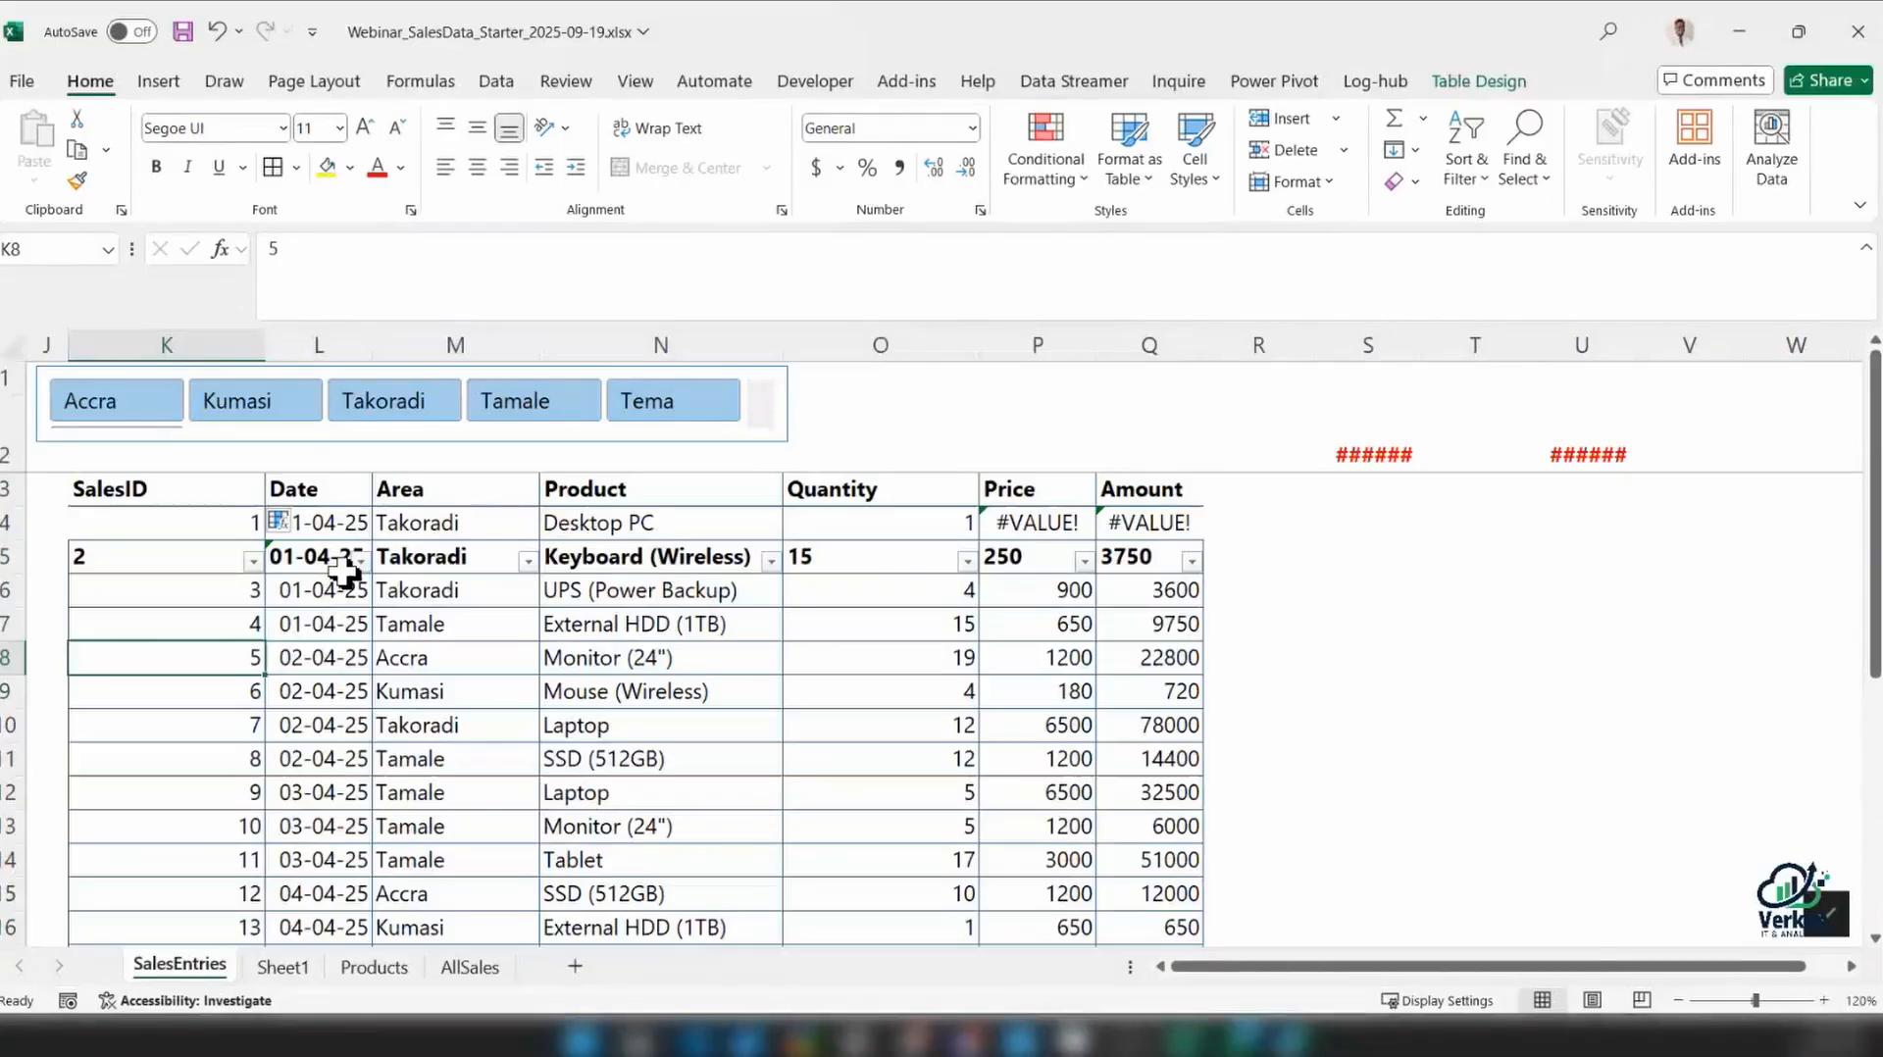
key("ctrl+z")
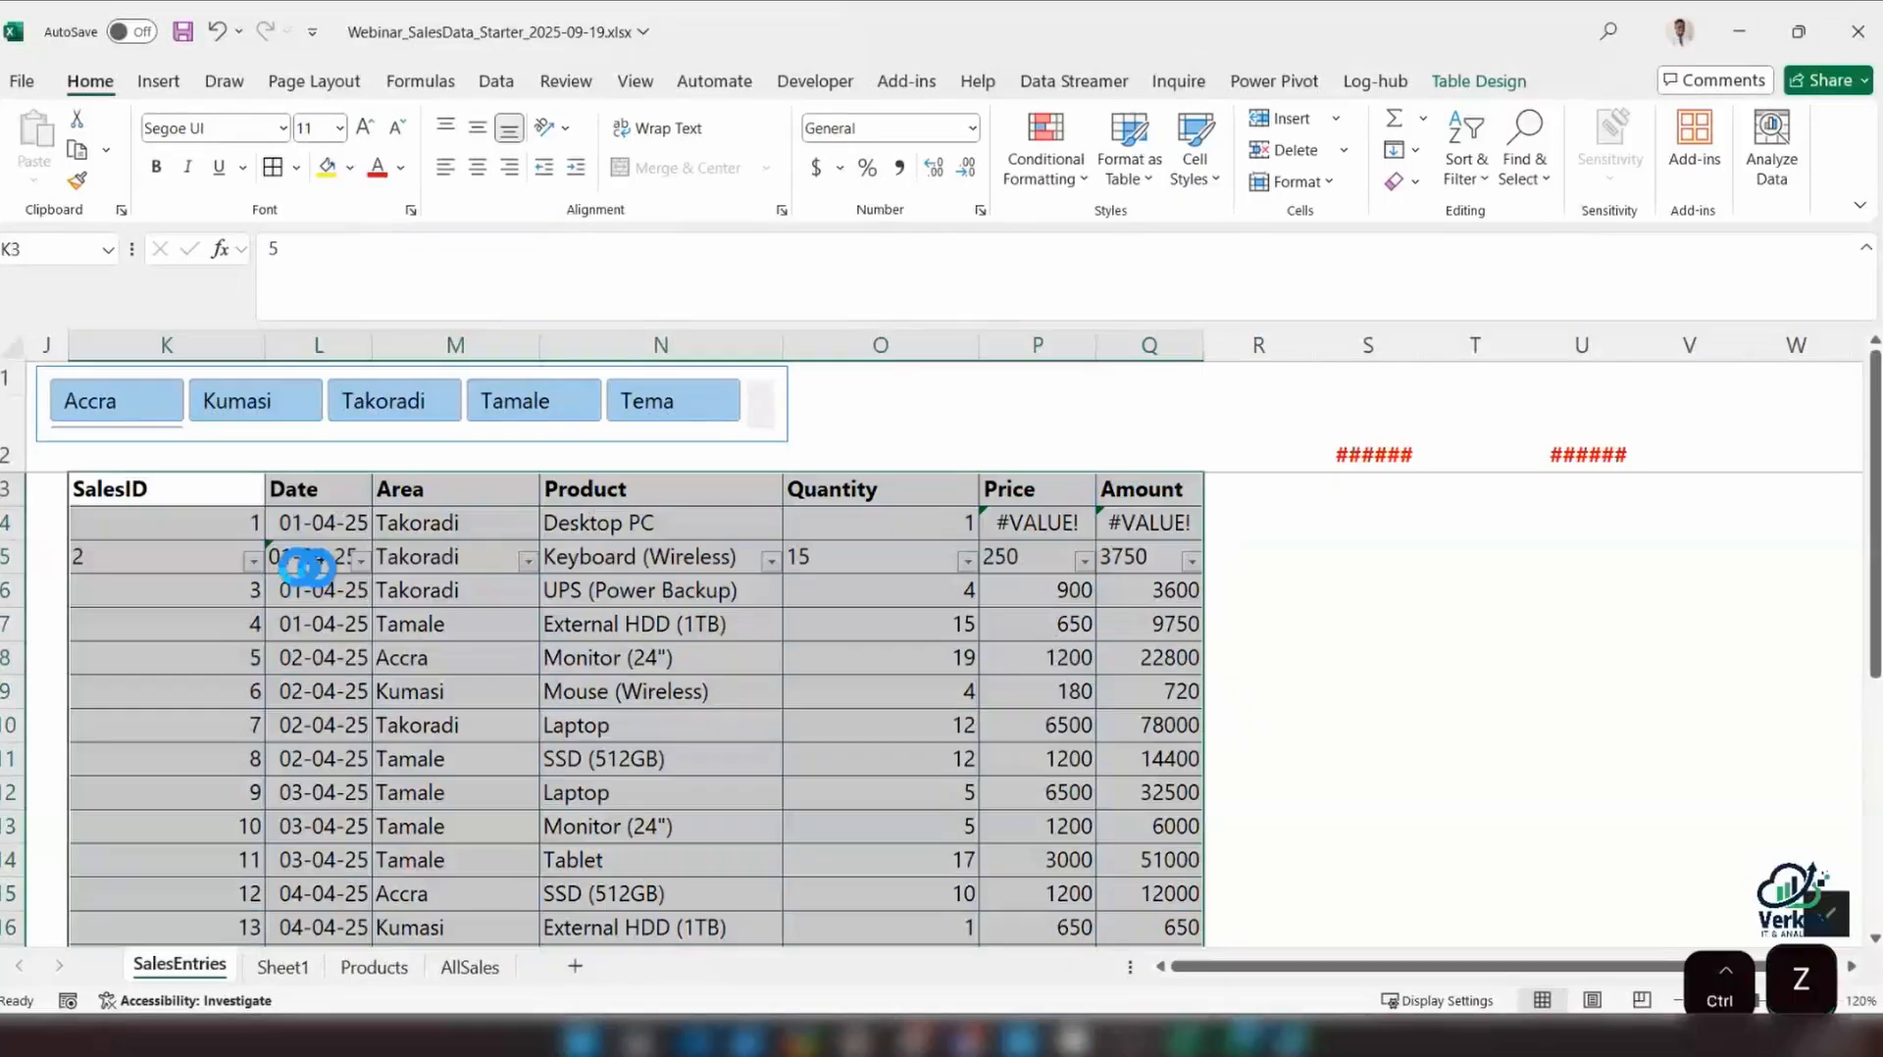
key("ctrl+y")
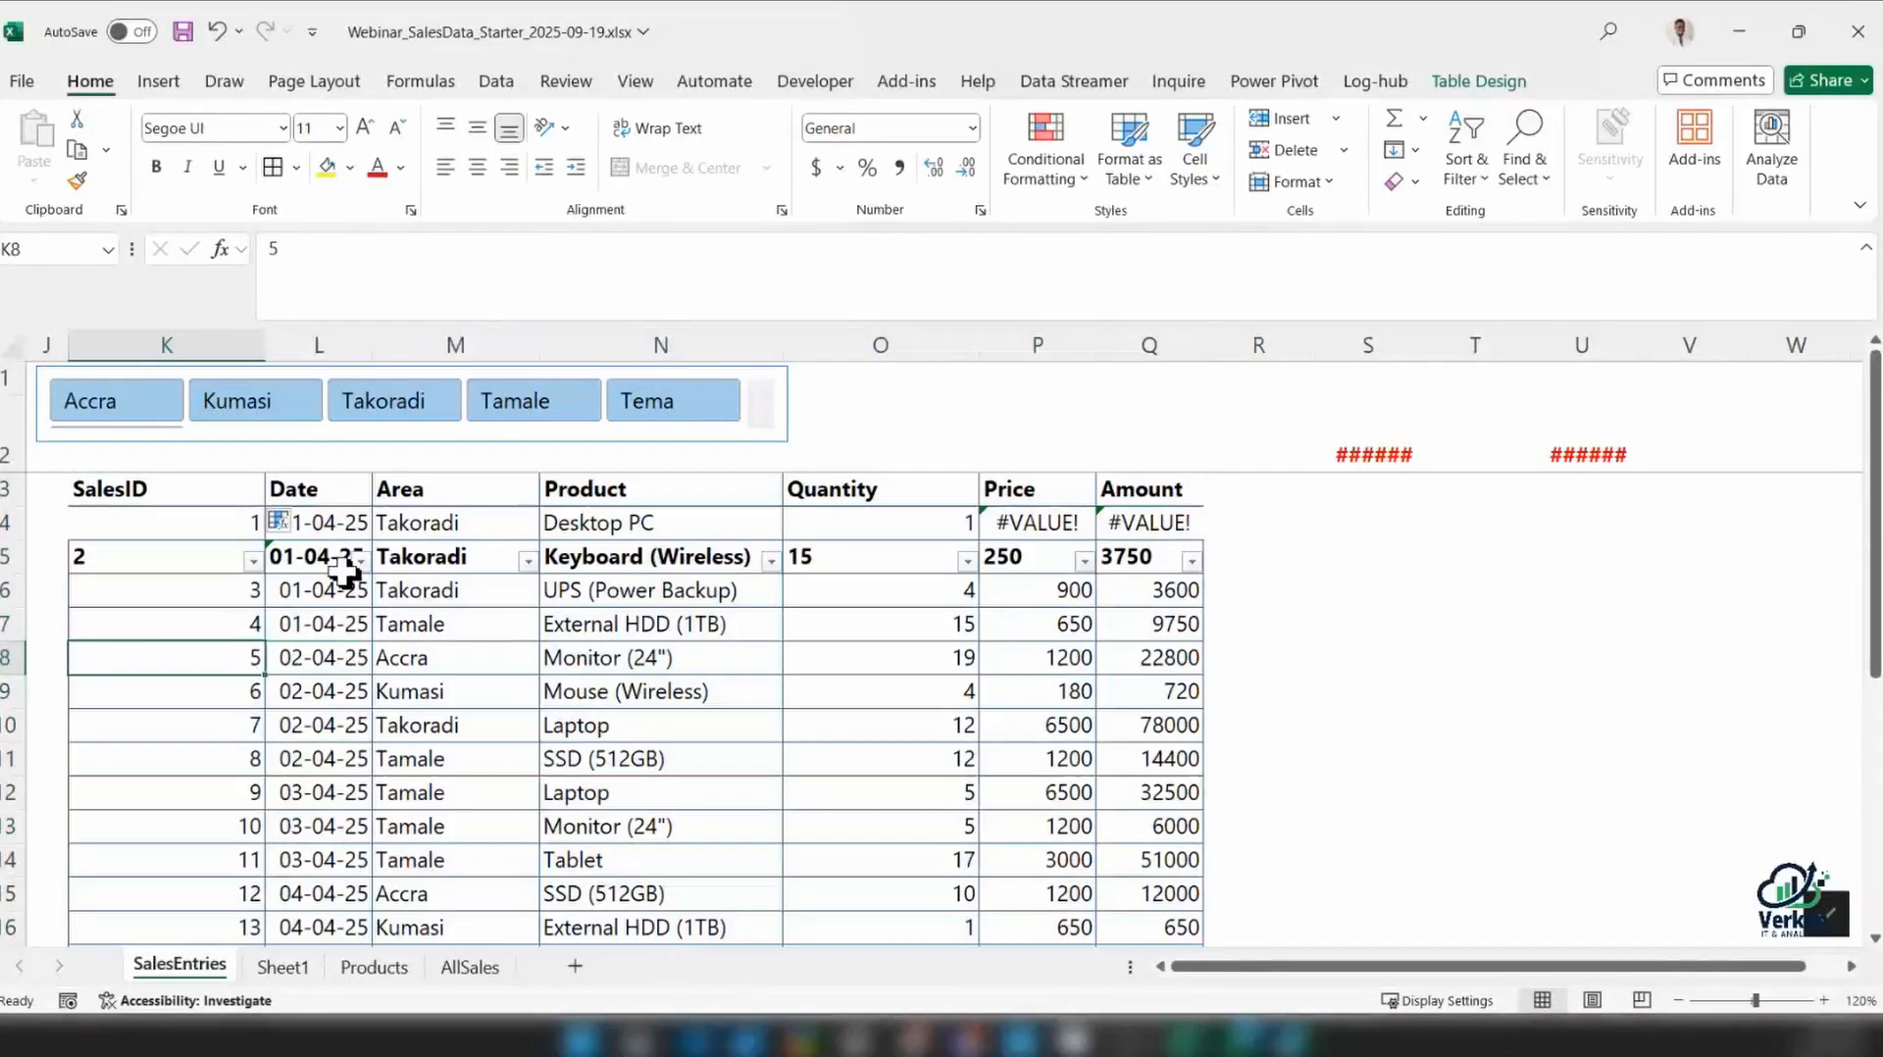
key("ctrl+z")
Retry moving range K5:Q23 up to K3, inspect the Price formula in P4, and undo the move
left_click_drag(200, 539, 196, 473)
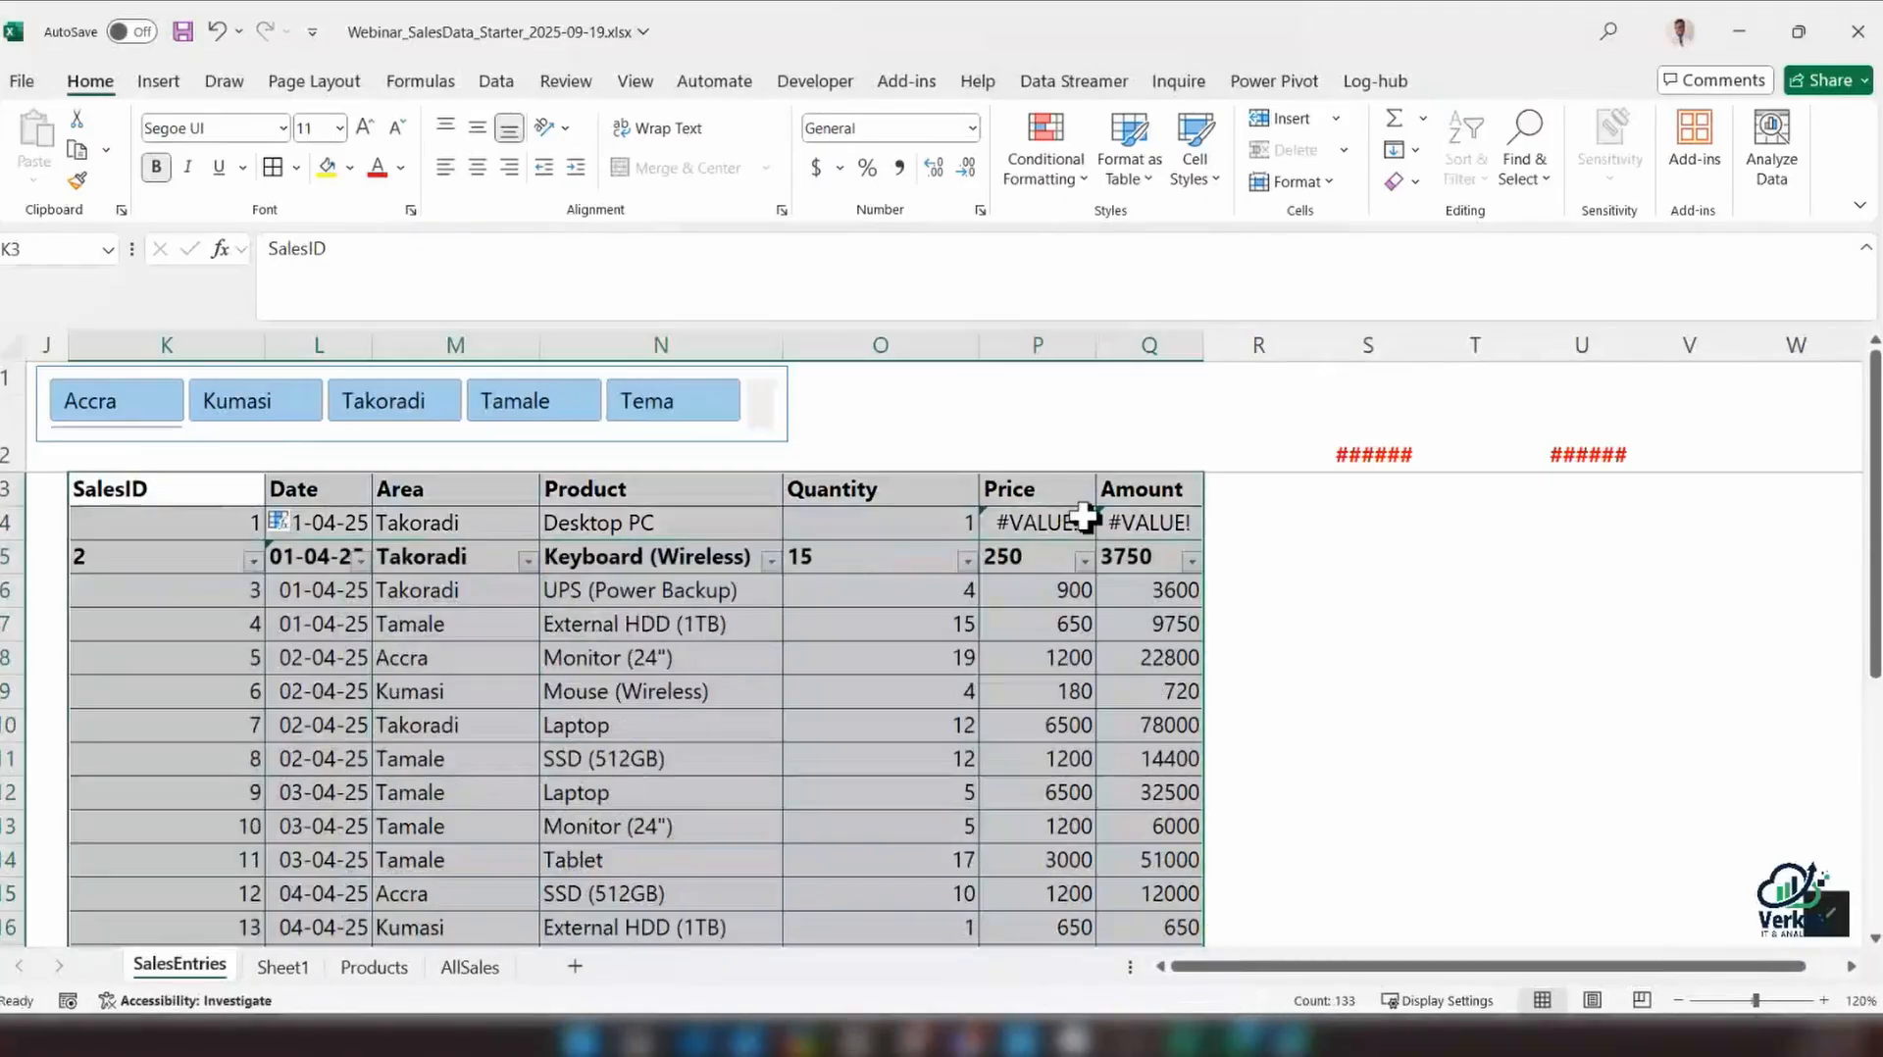
left_click(1087, 520)
left_click(1021, 525)
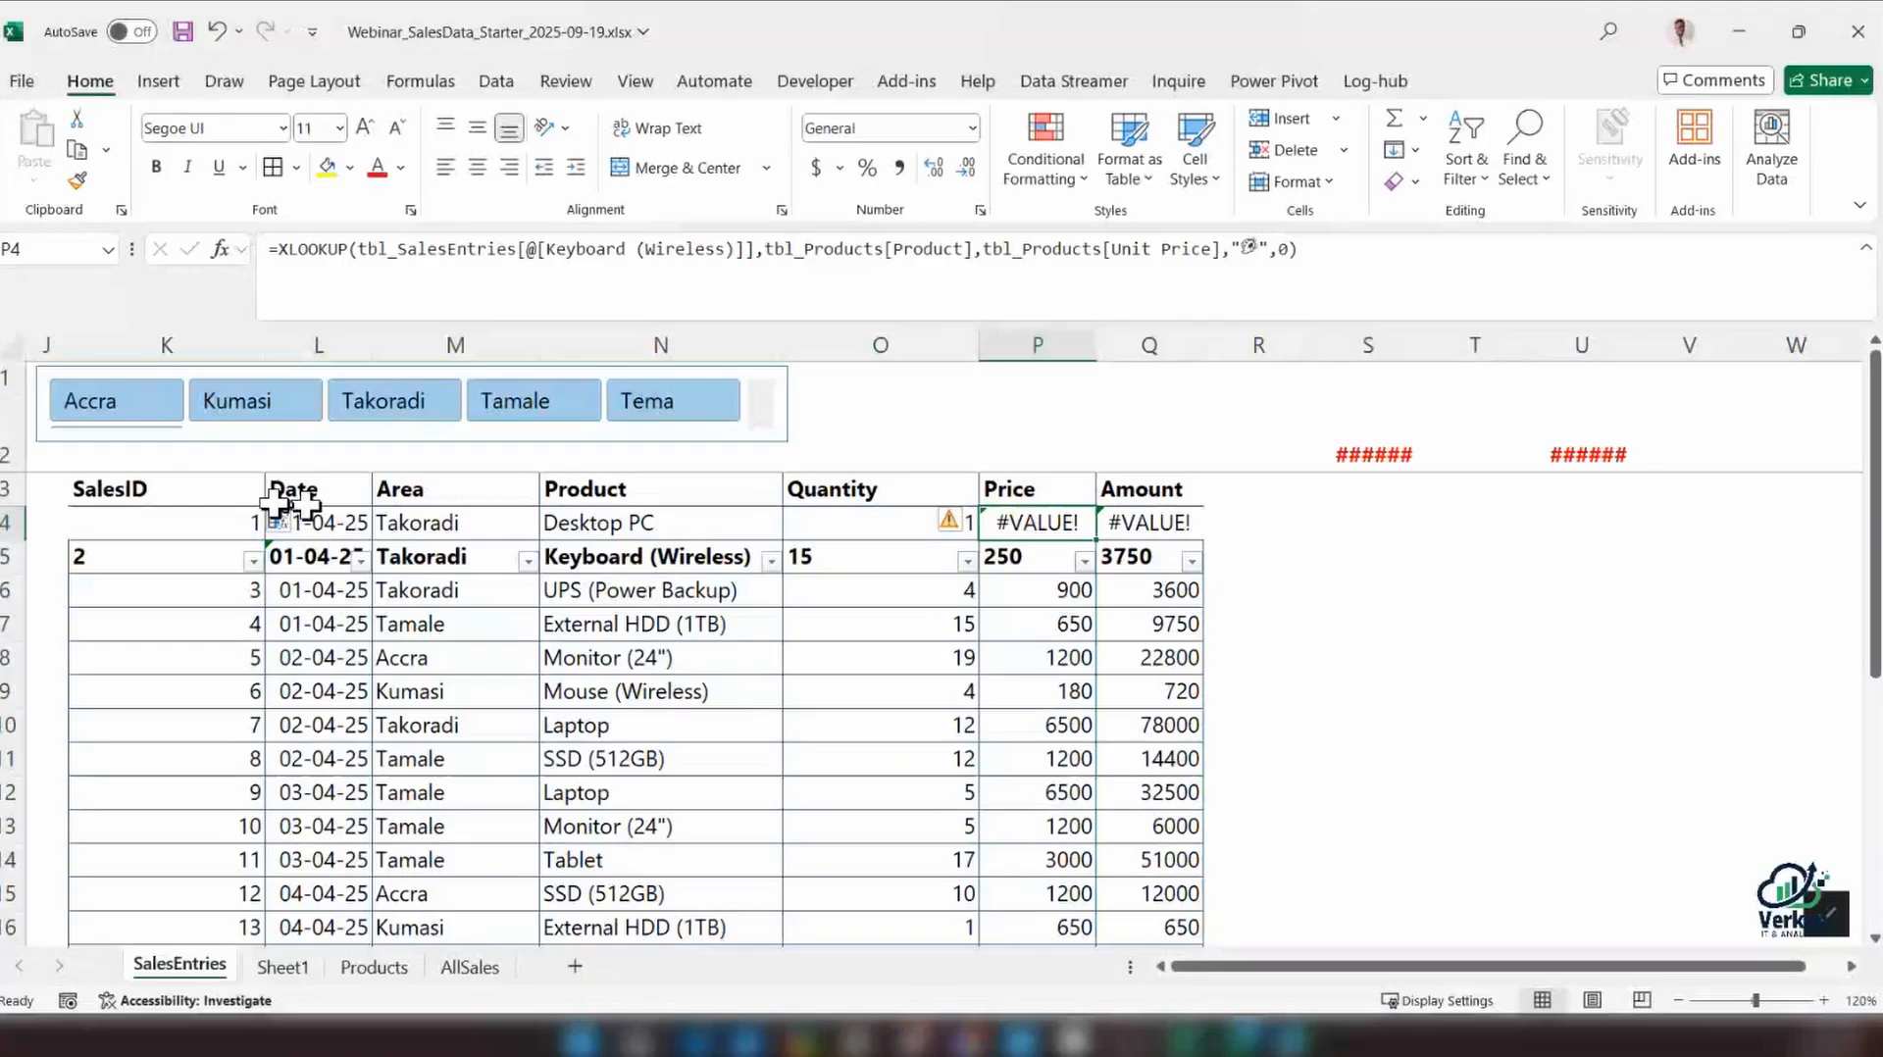
left_click(257, 519)
scroll(393, 698, "down", 3)
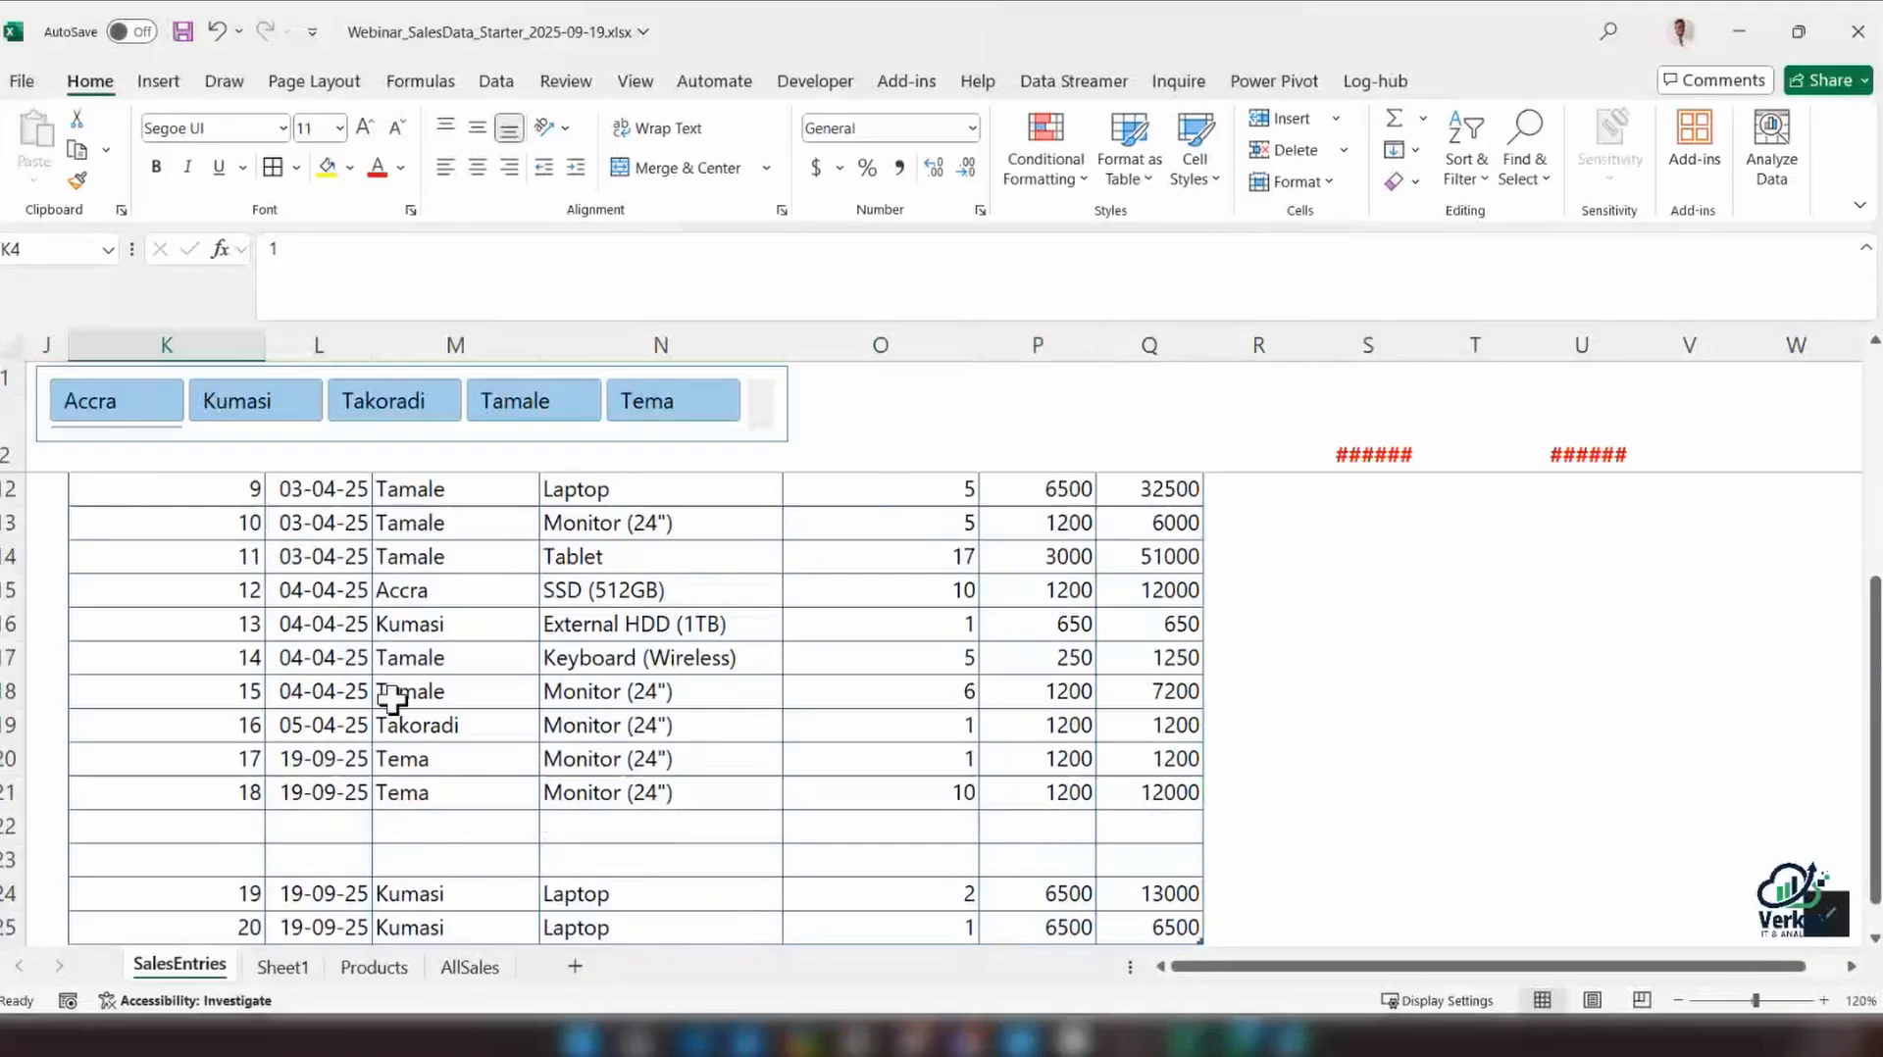
scroll(392, 698, "down", 1)
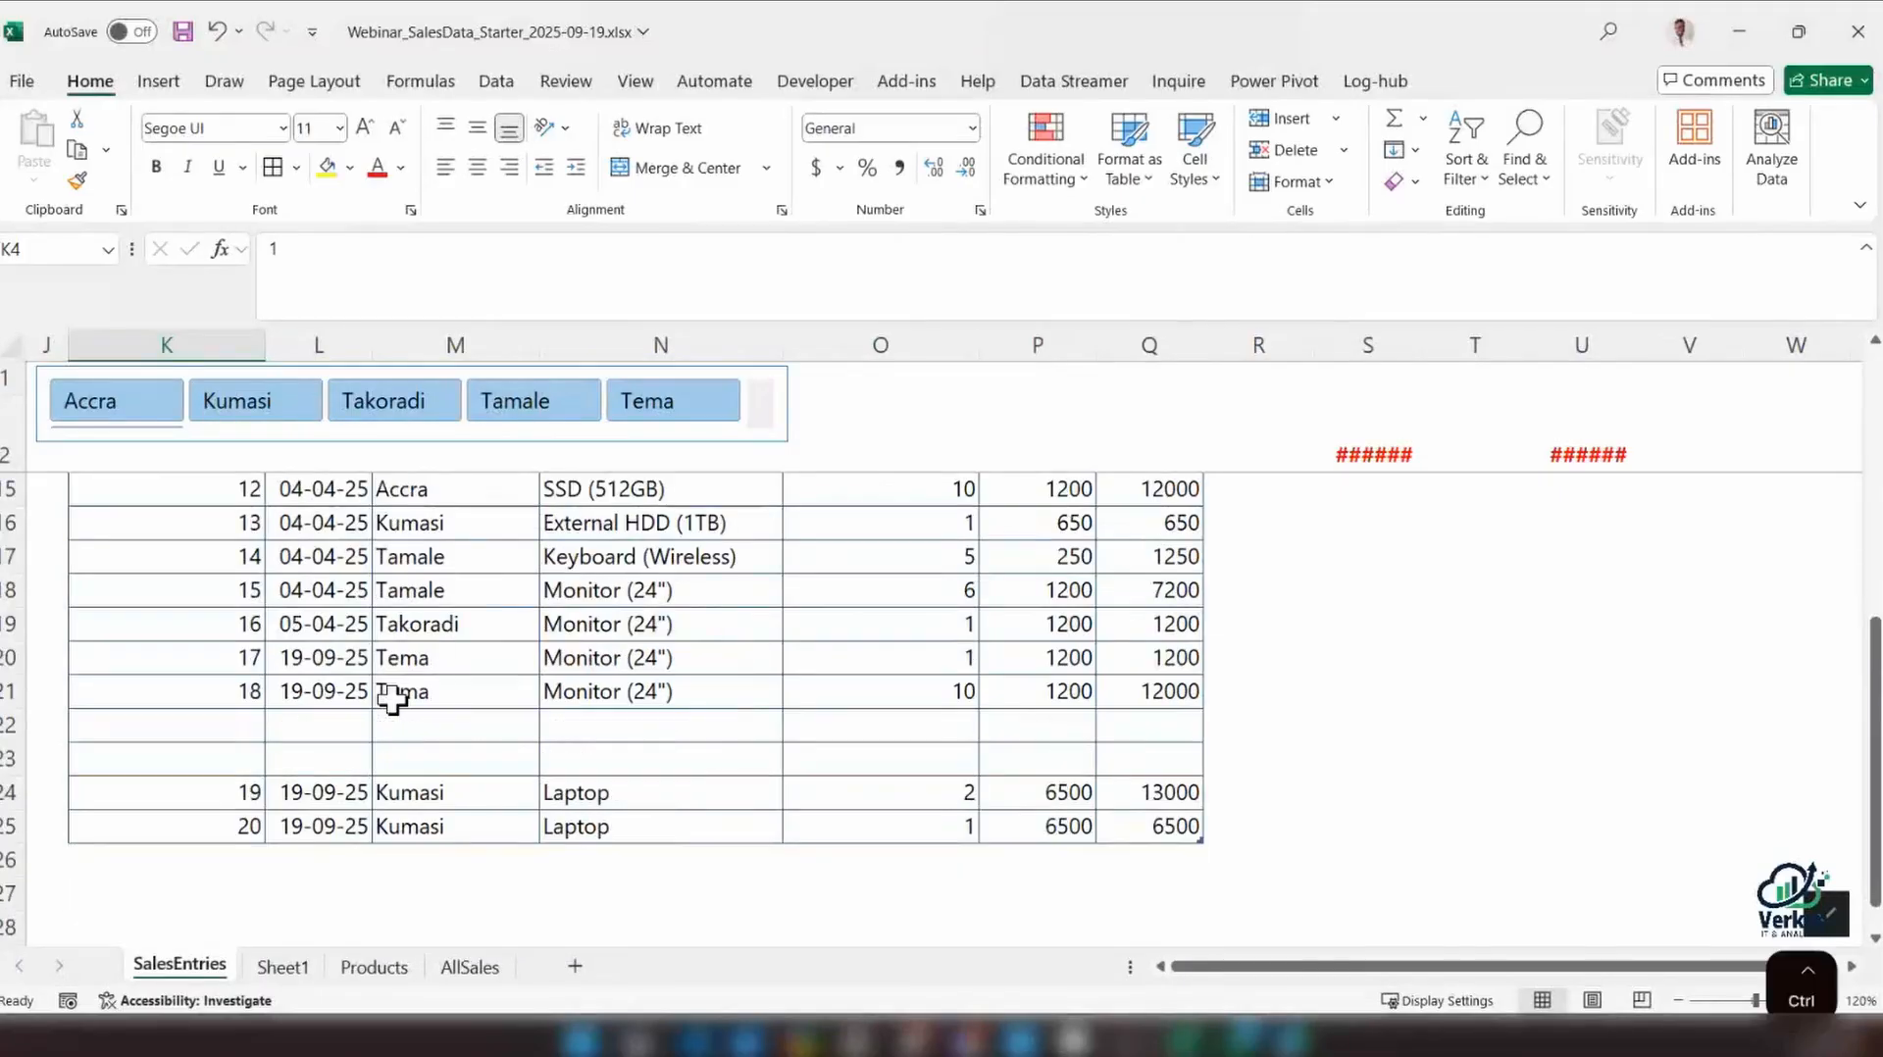
key("ctrl+z")
Select the entire SalesEntries table including its headers and move it up two rows to start at K3
scroll(392, 698, "down", 2)
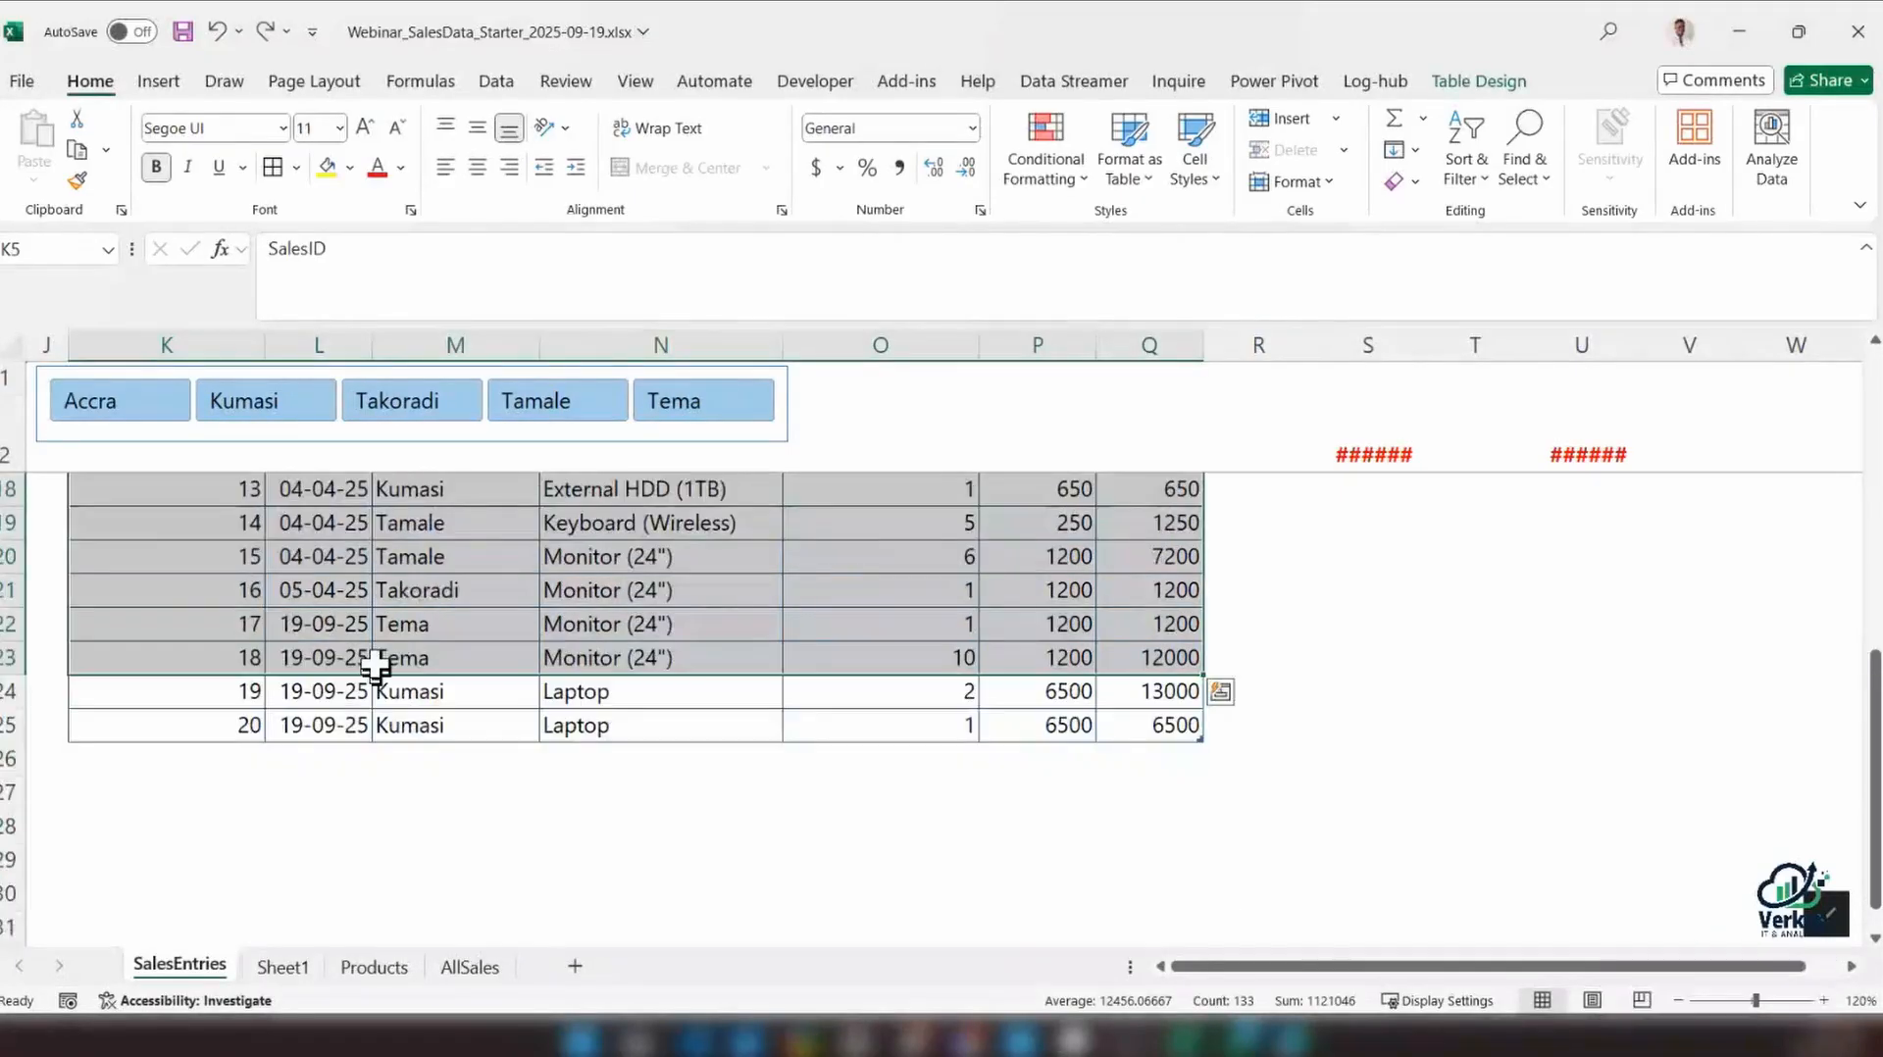
left_click(351, 625)
key("ctrl+a")
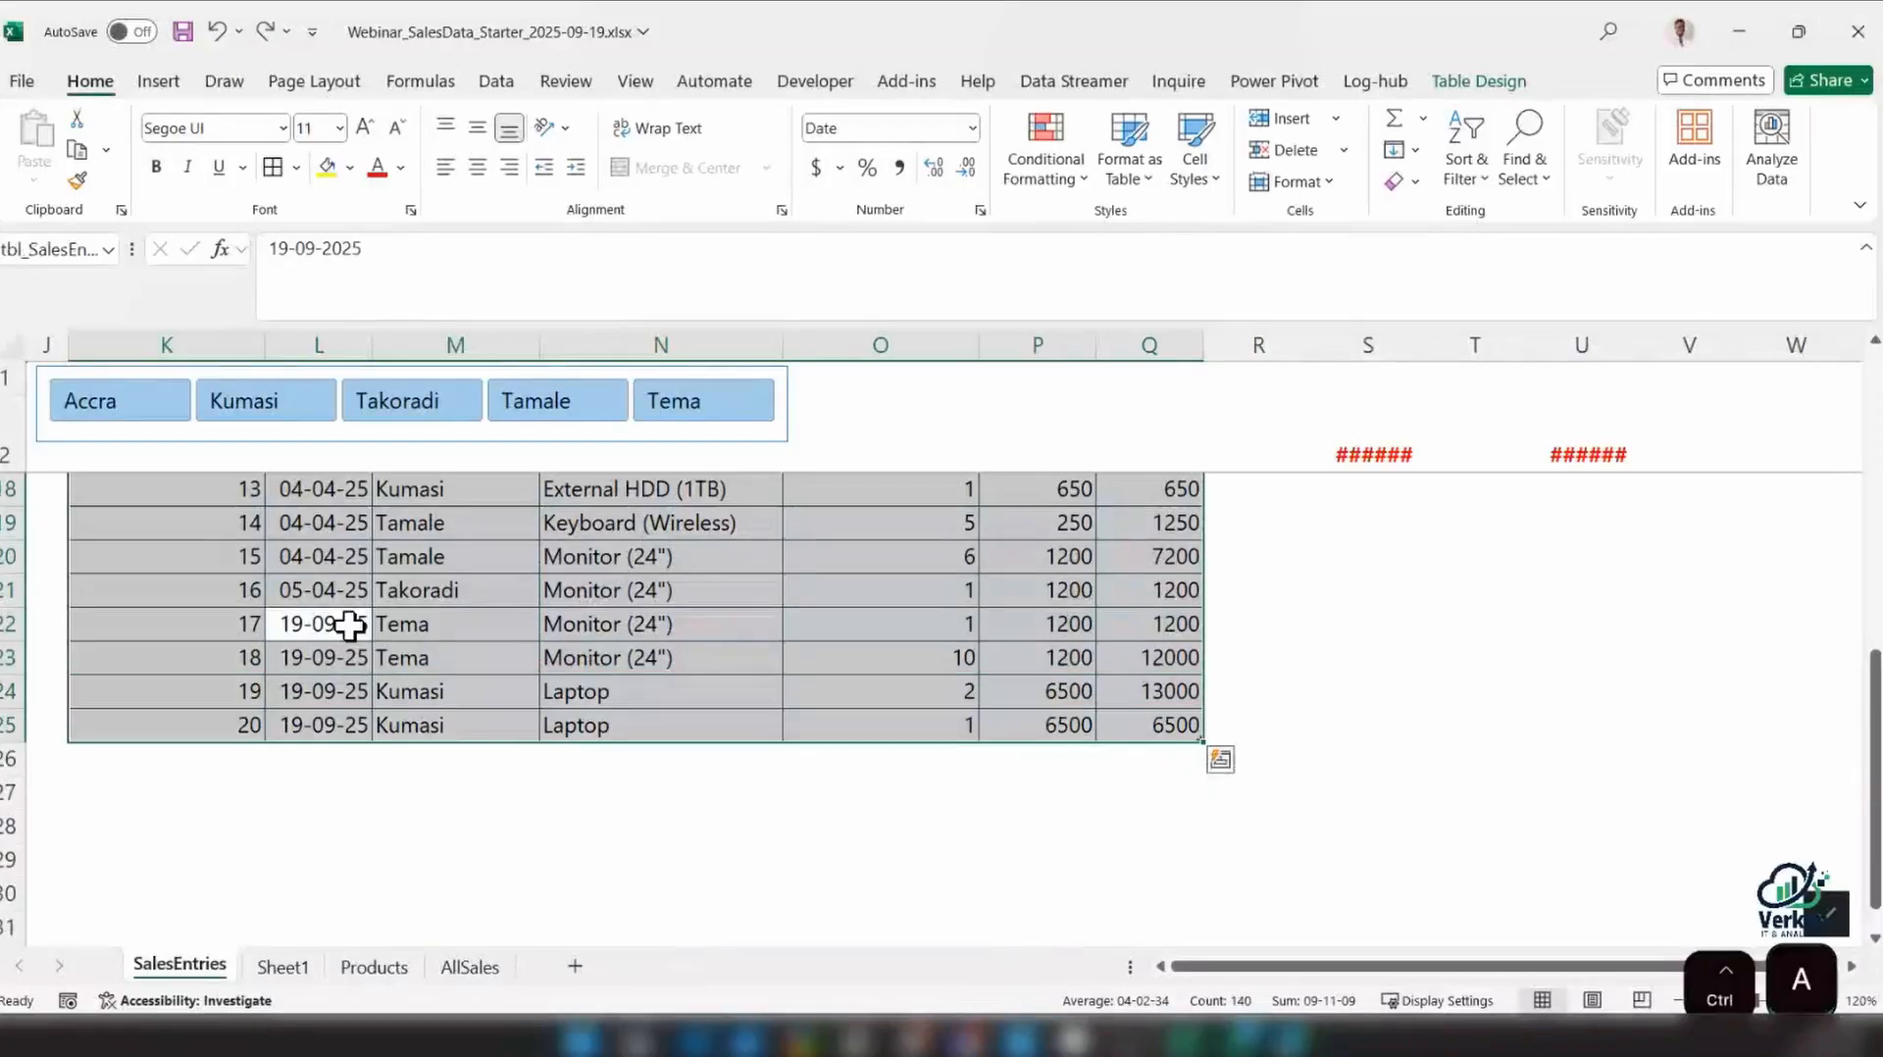
scroll(350, 625, "up", 5)
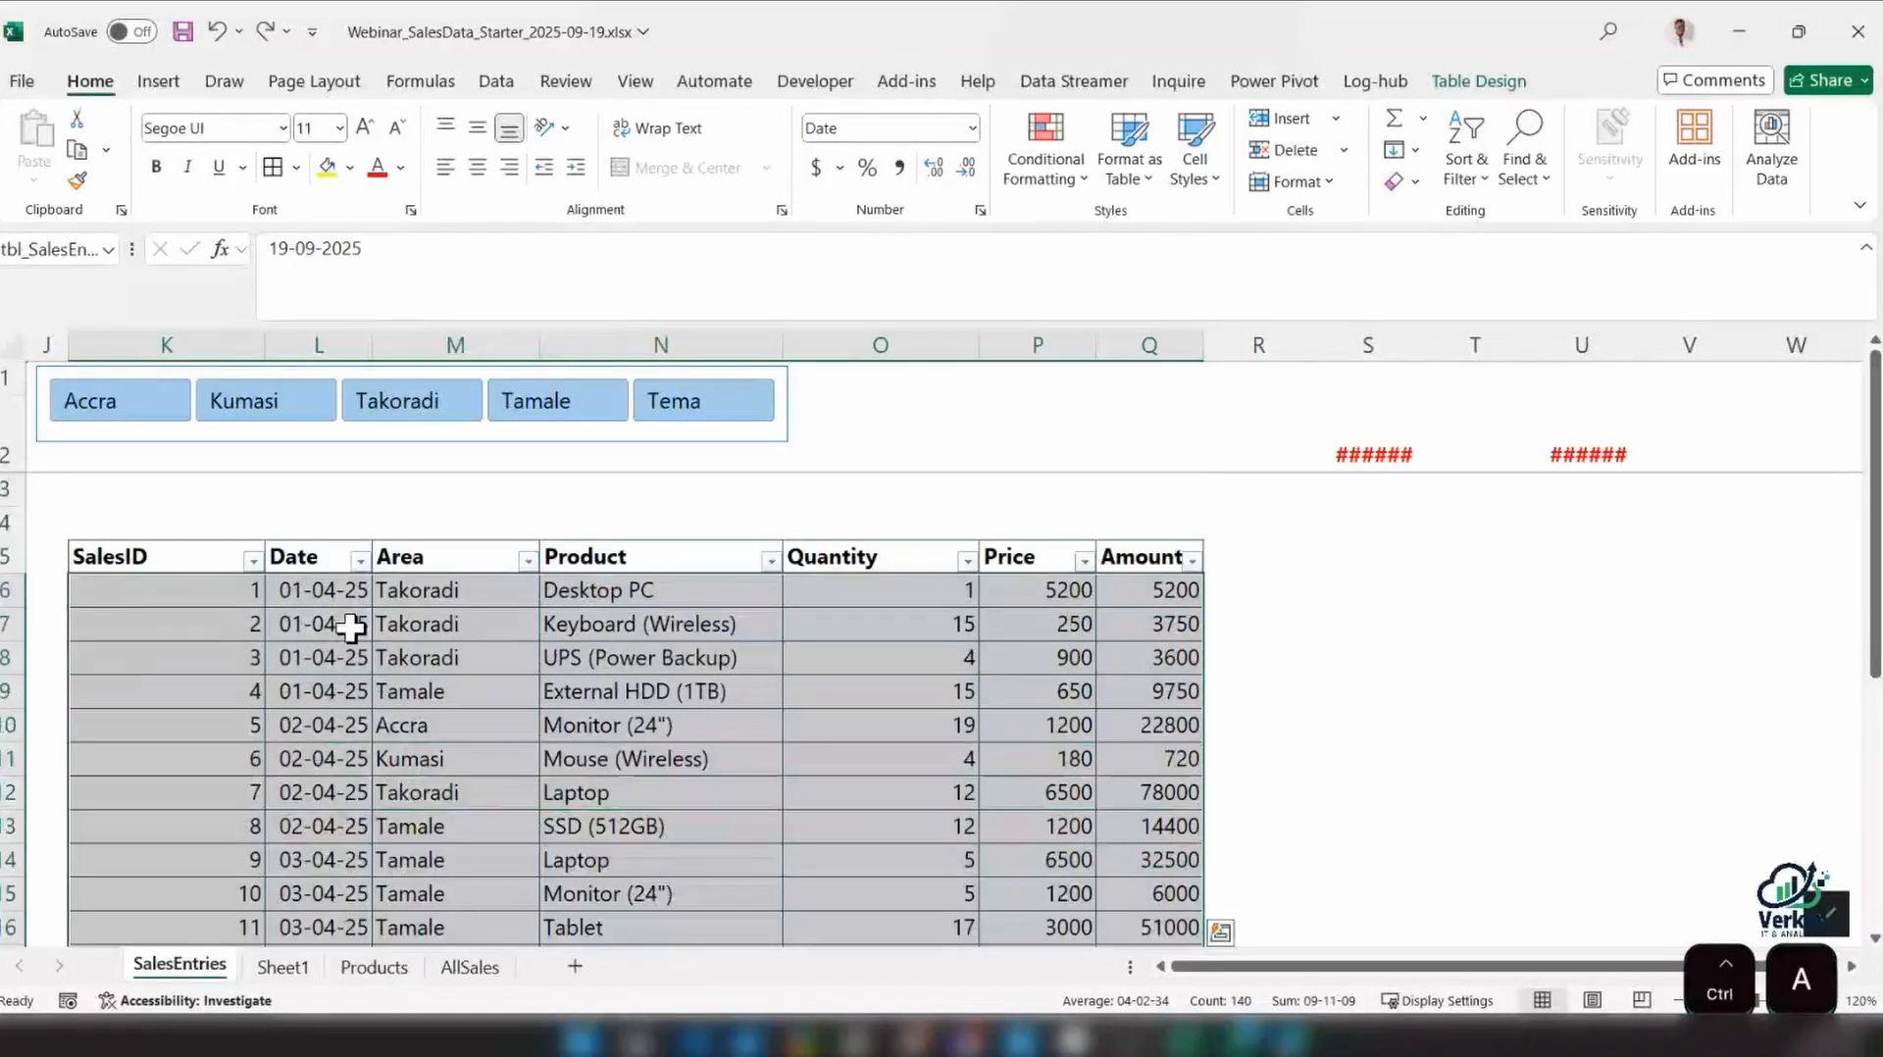
key("ctrl+a")
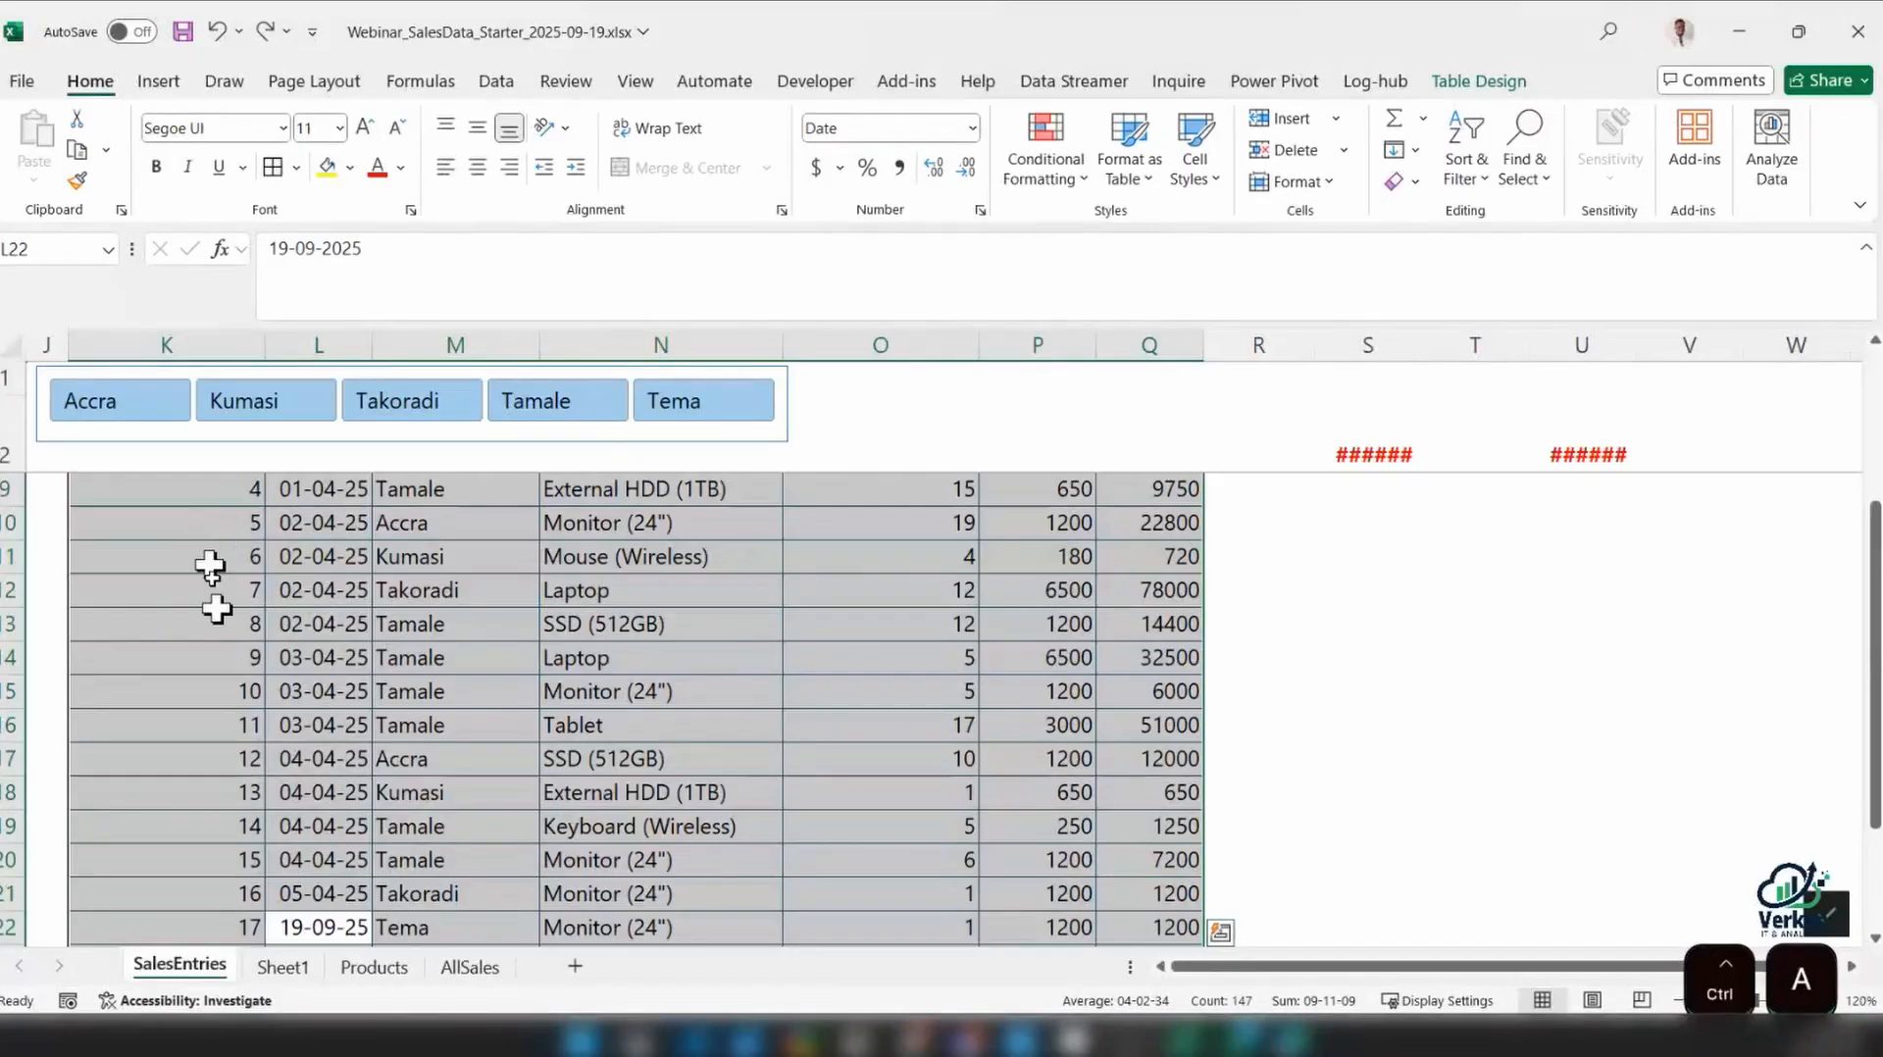
scroll(201, 545, "up", 2)
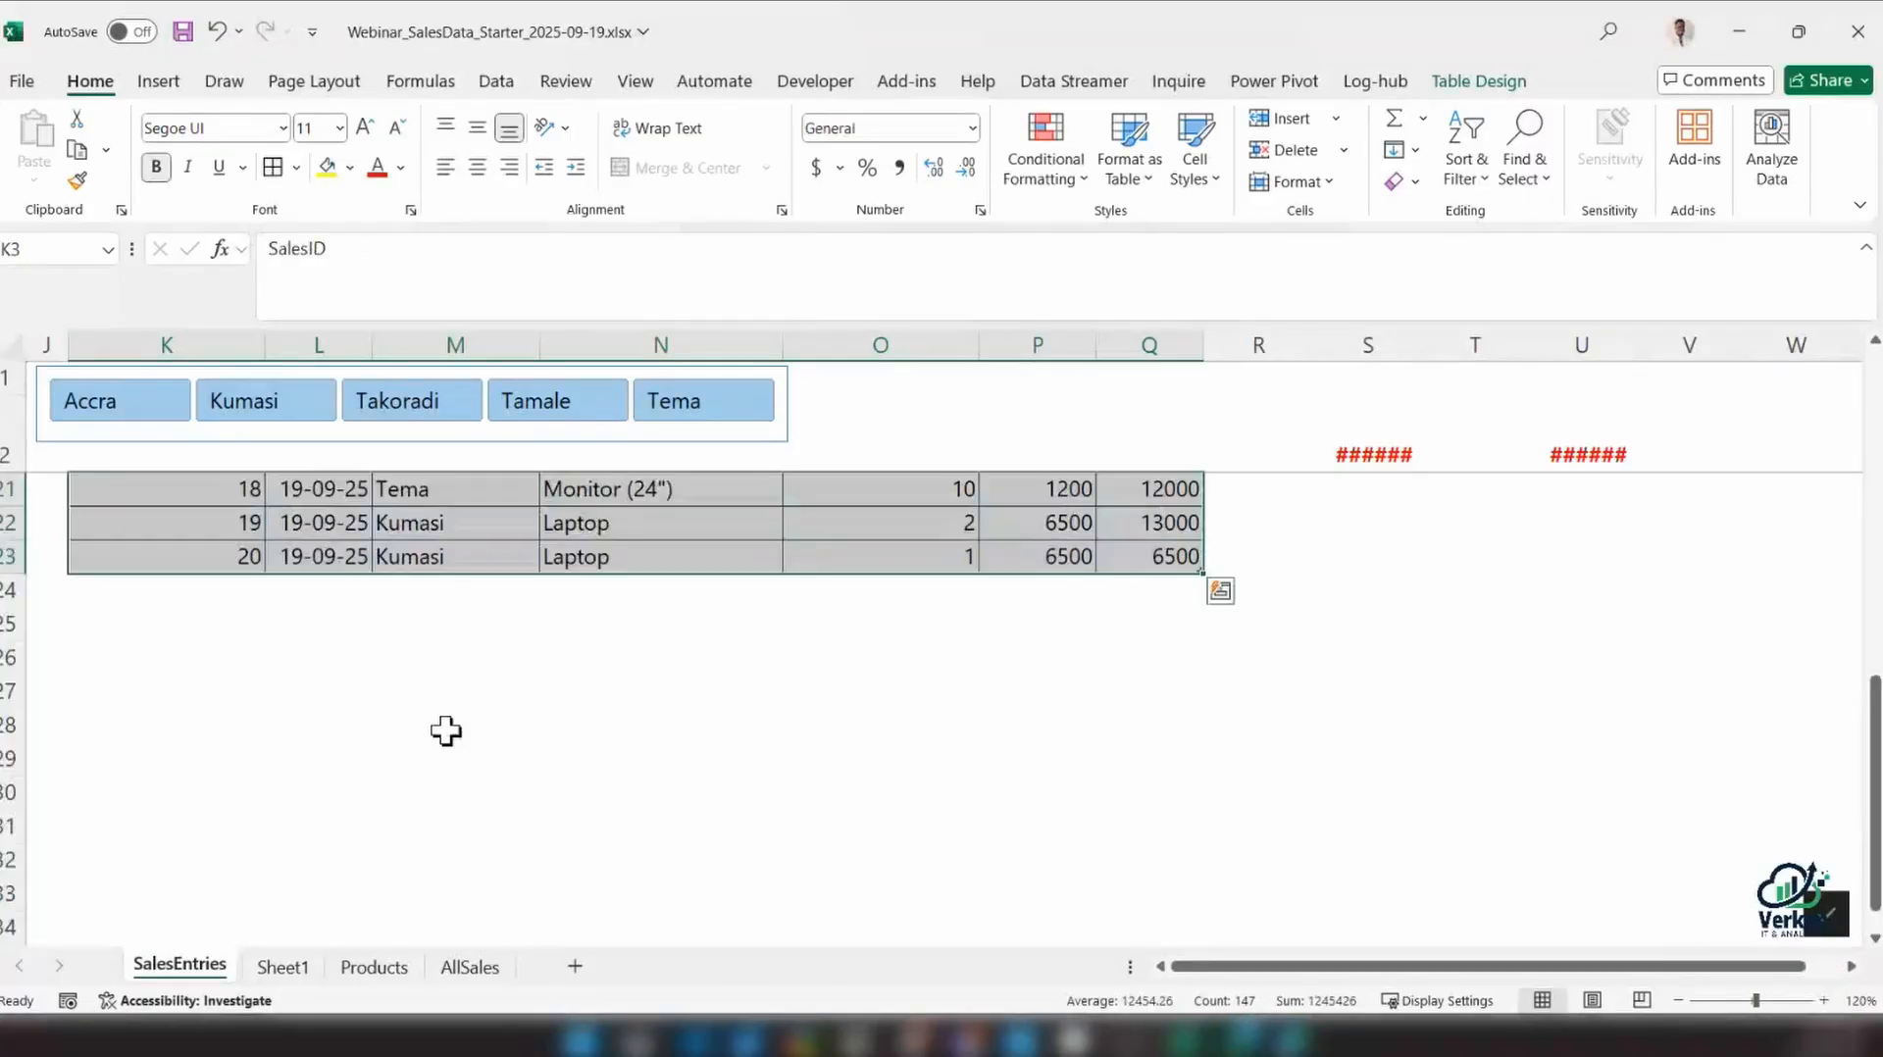
Unfreeze the current panes and refreeze the sheet above row 4 so rows 1 to 3, including the table header, are frozen
scroll(446, 731, "up", 6)
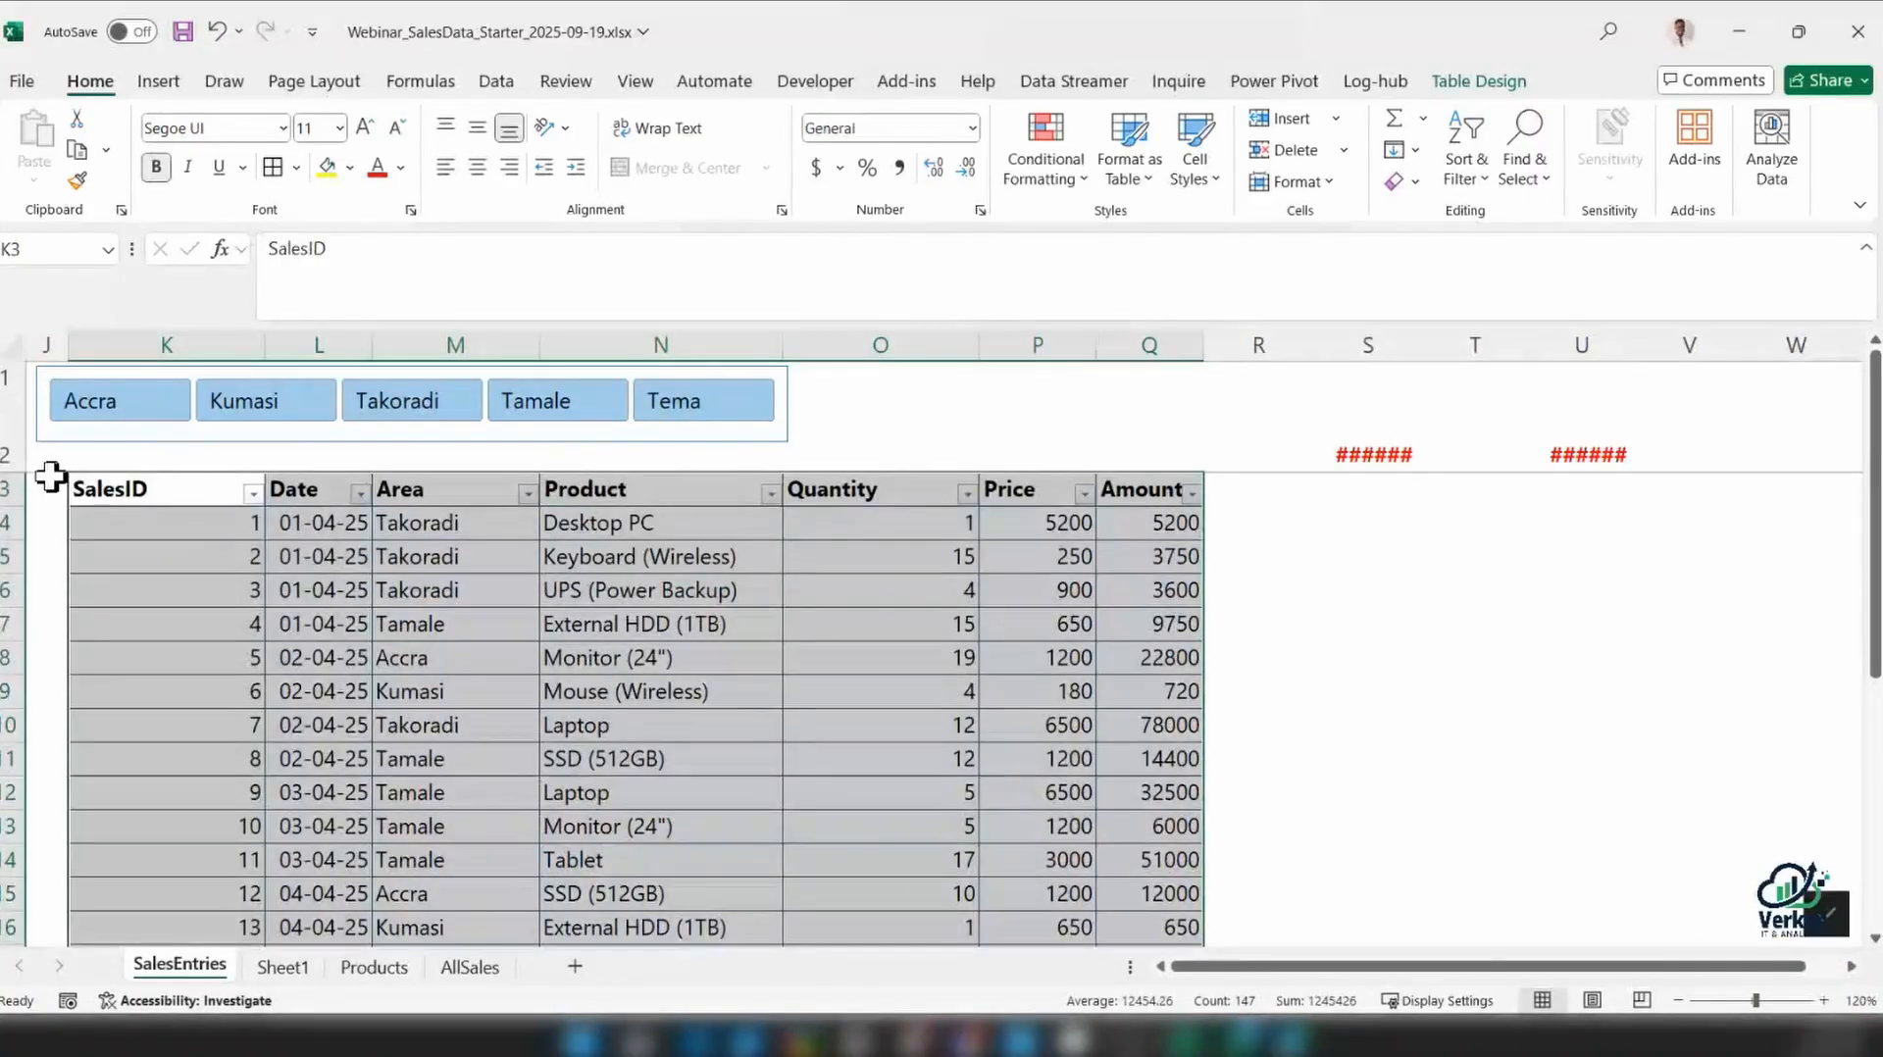
left_click_drag(140, 490, 901, 491)
left_click(72, 522)
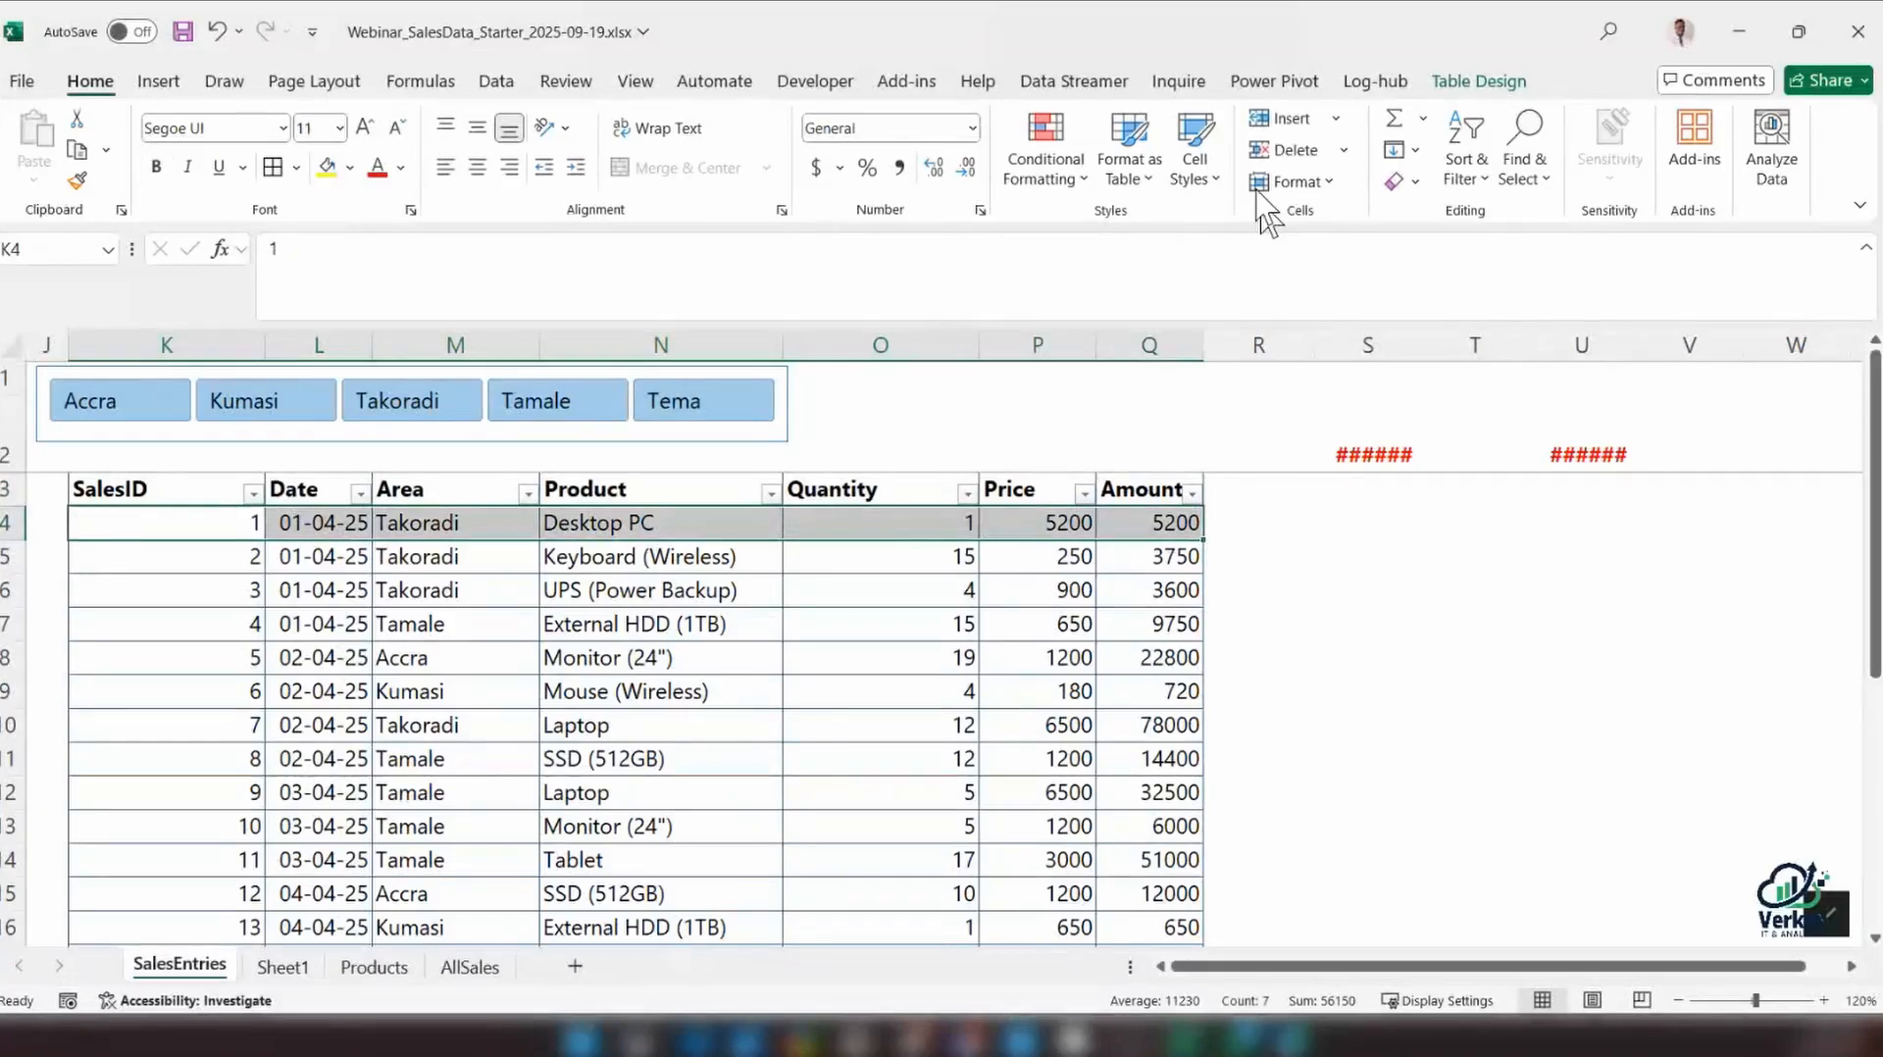
key("shift+space")
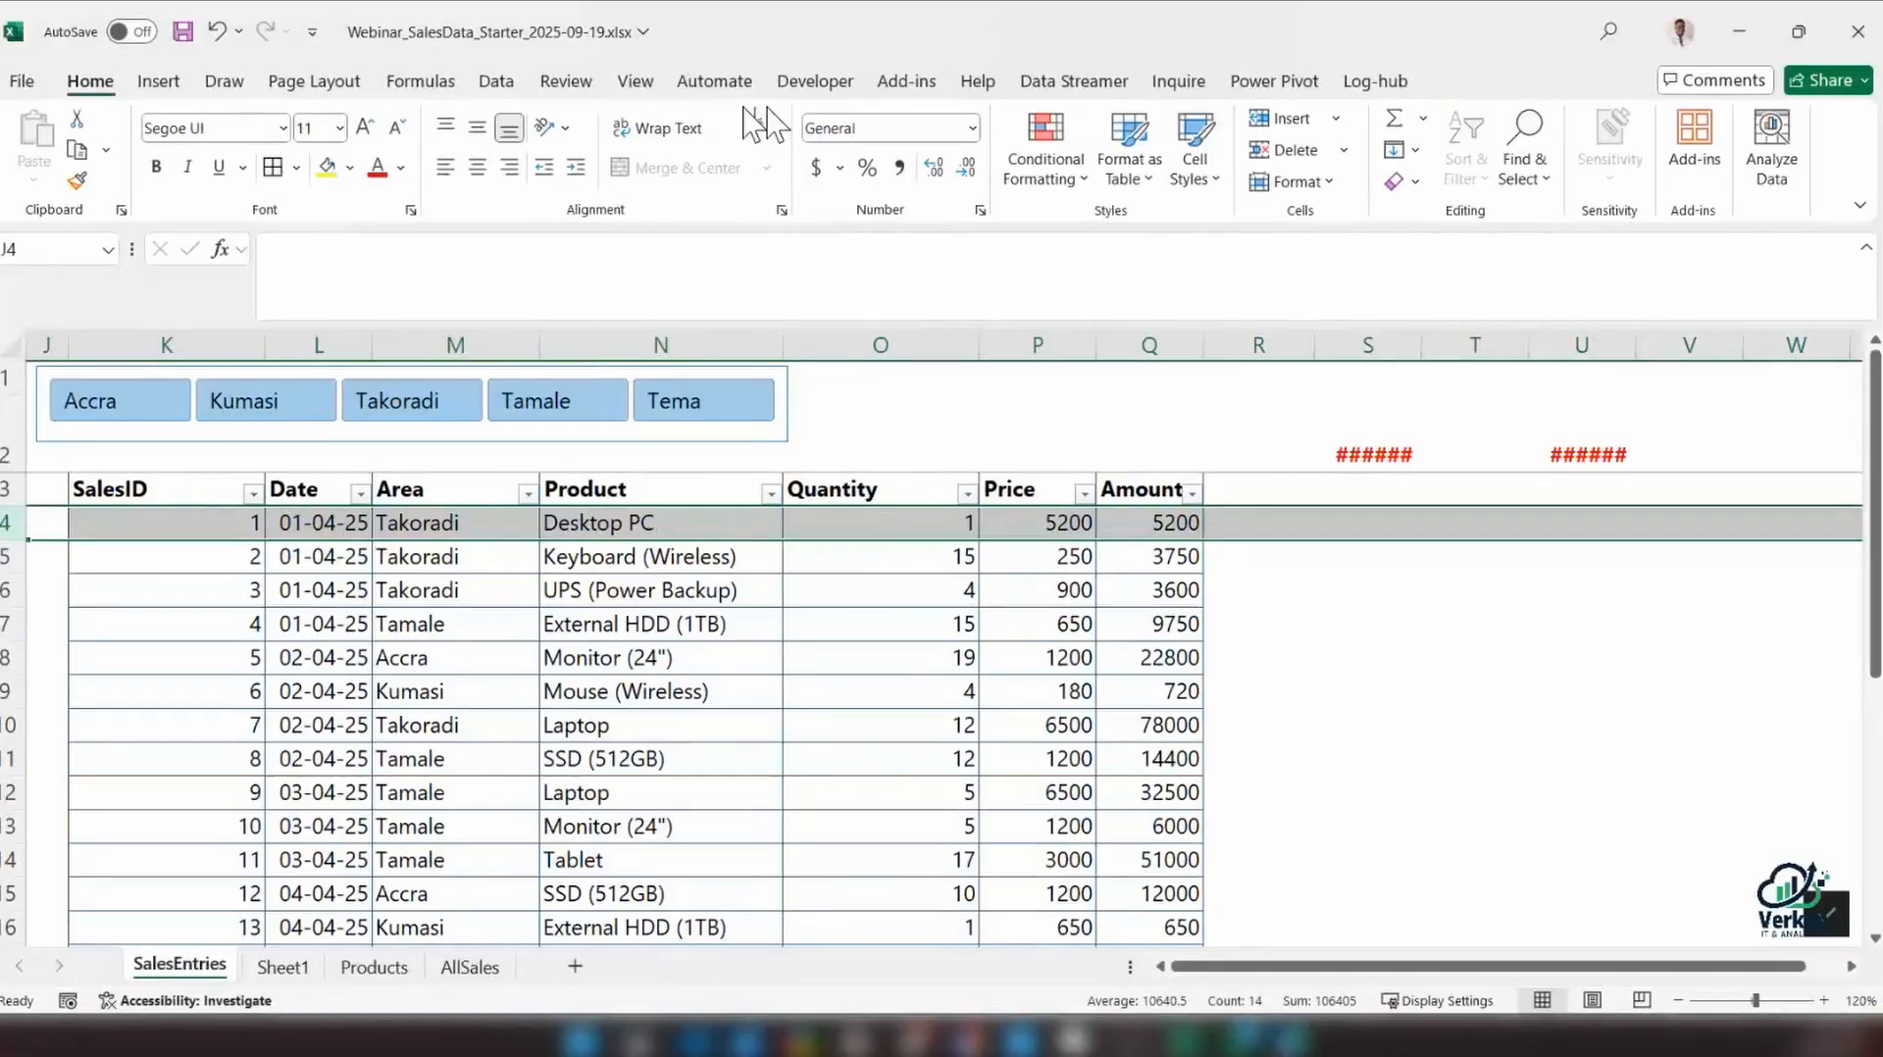
left_click(634, 81)
left_click(1307, 168)
left_click(1357, 248)
left_click(1308, 178)
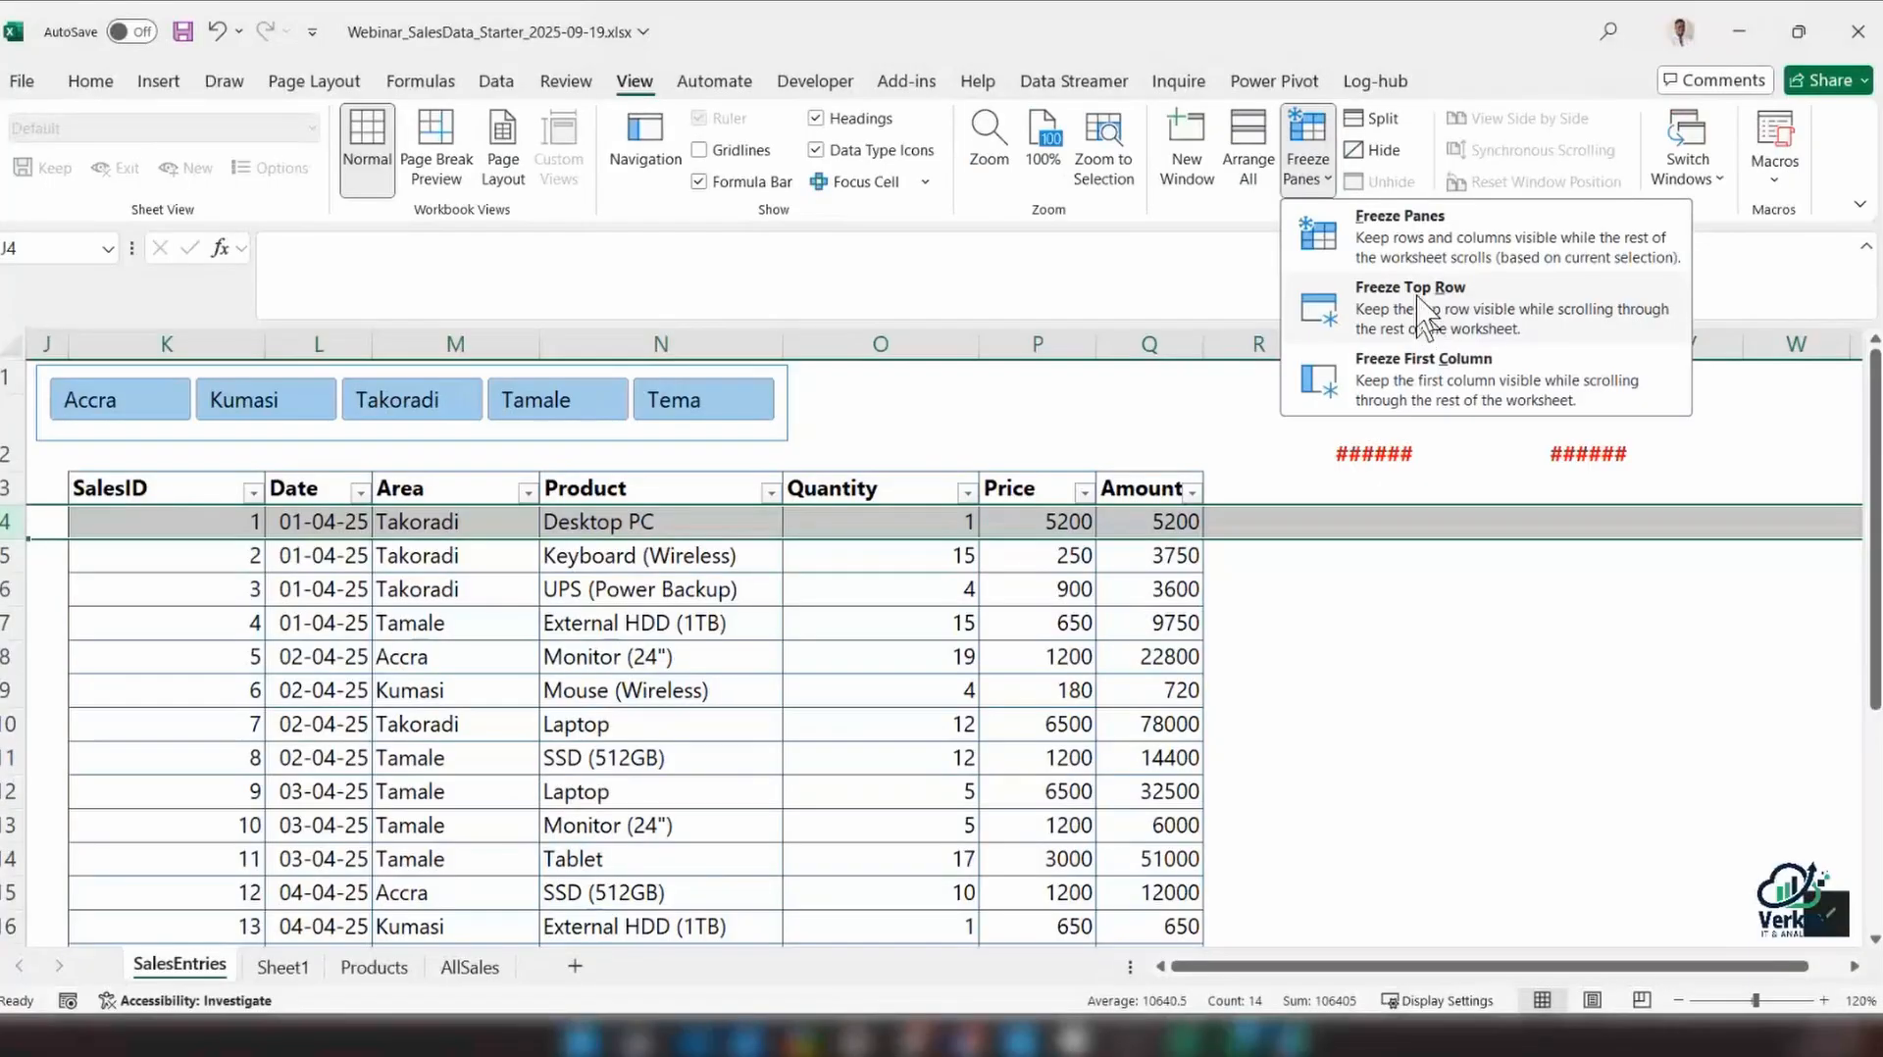
left_click(1410, 244)
Check whether the Area slicer and the table header row stay in view further down the sheet
left_click(659, 624)
scroll(199, 522, "down", 3)
scroll(194, 522, "up", 3)
left_click_drag(182, 489, 1115, 486)
scroll(886, 683, "down", 6)
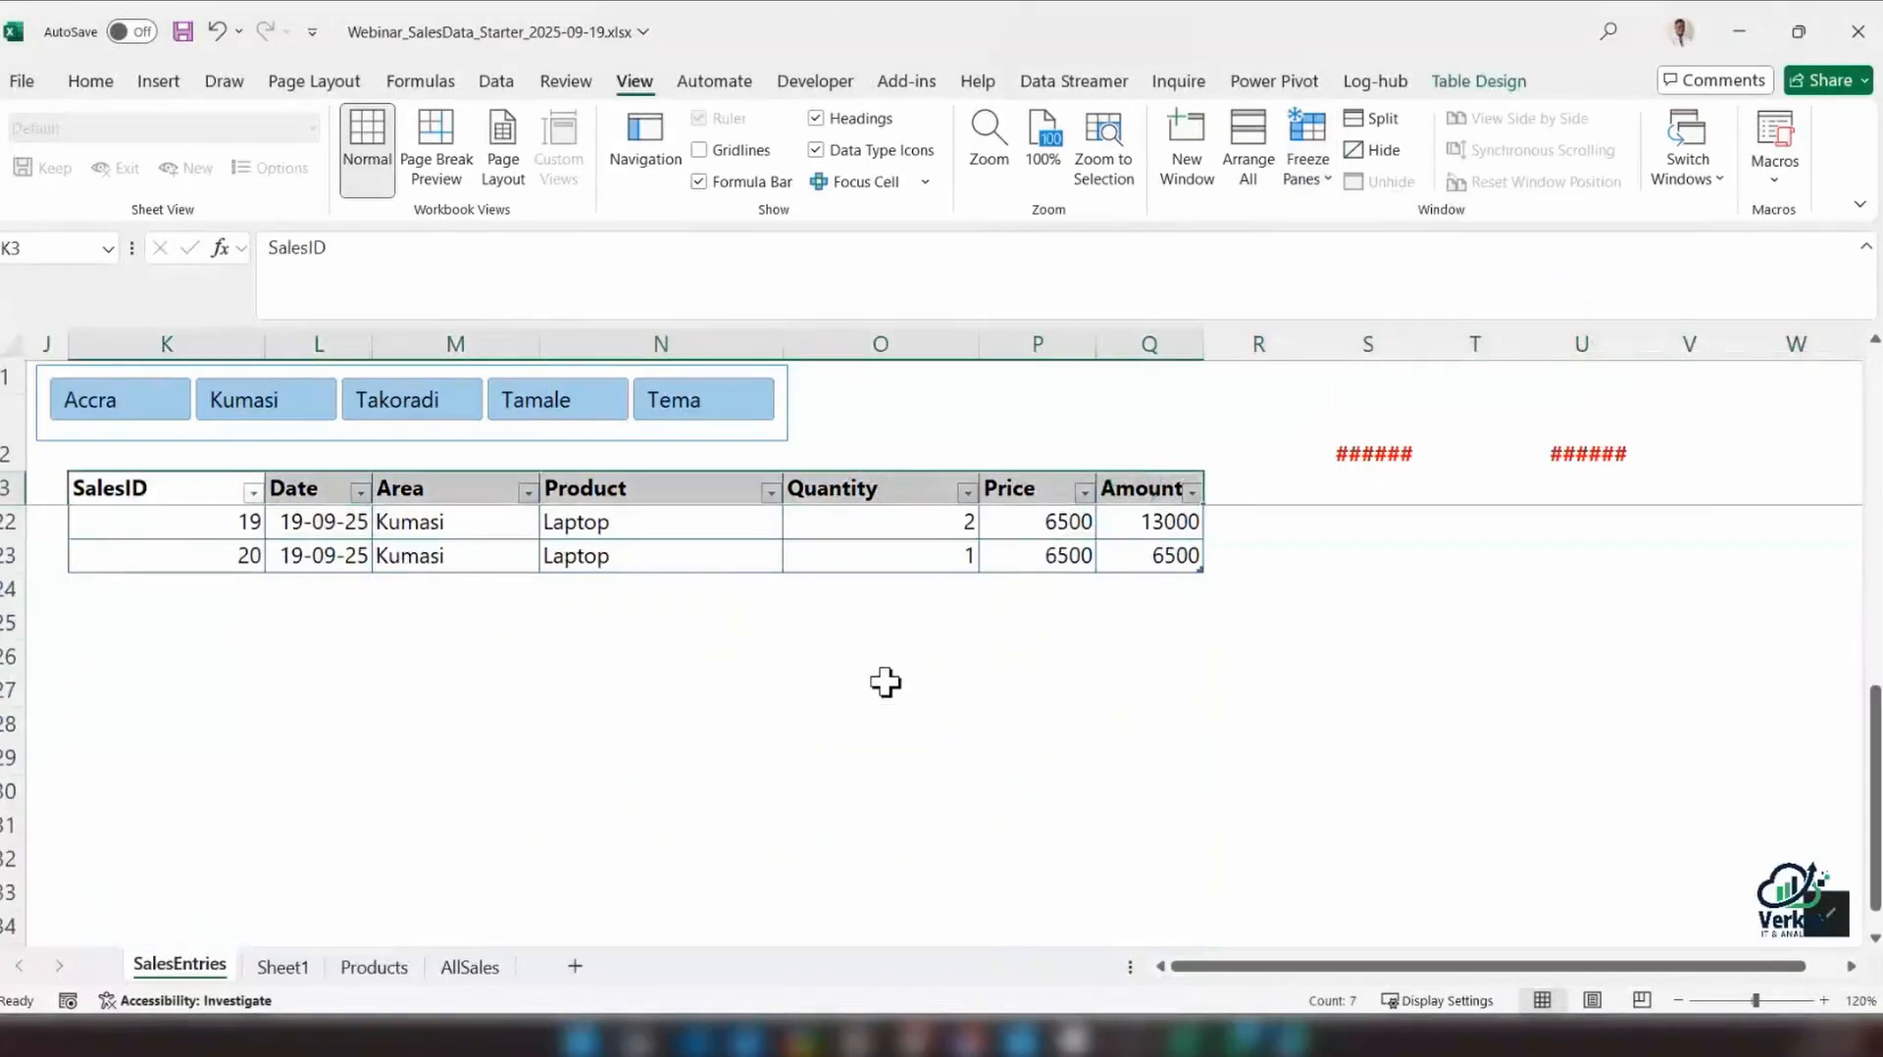
scroll(886, 682, "up", 6)
scroll(886, 682, "down", 8)
scroll(882, 683, "up", 8)
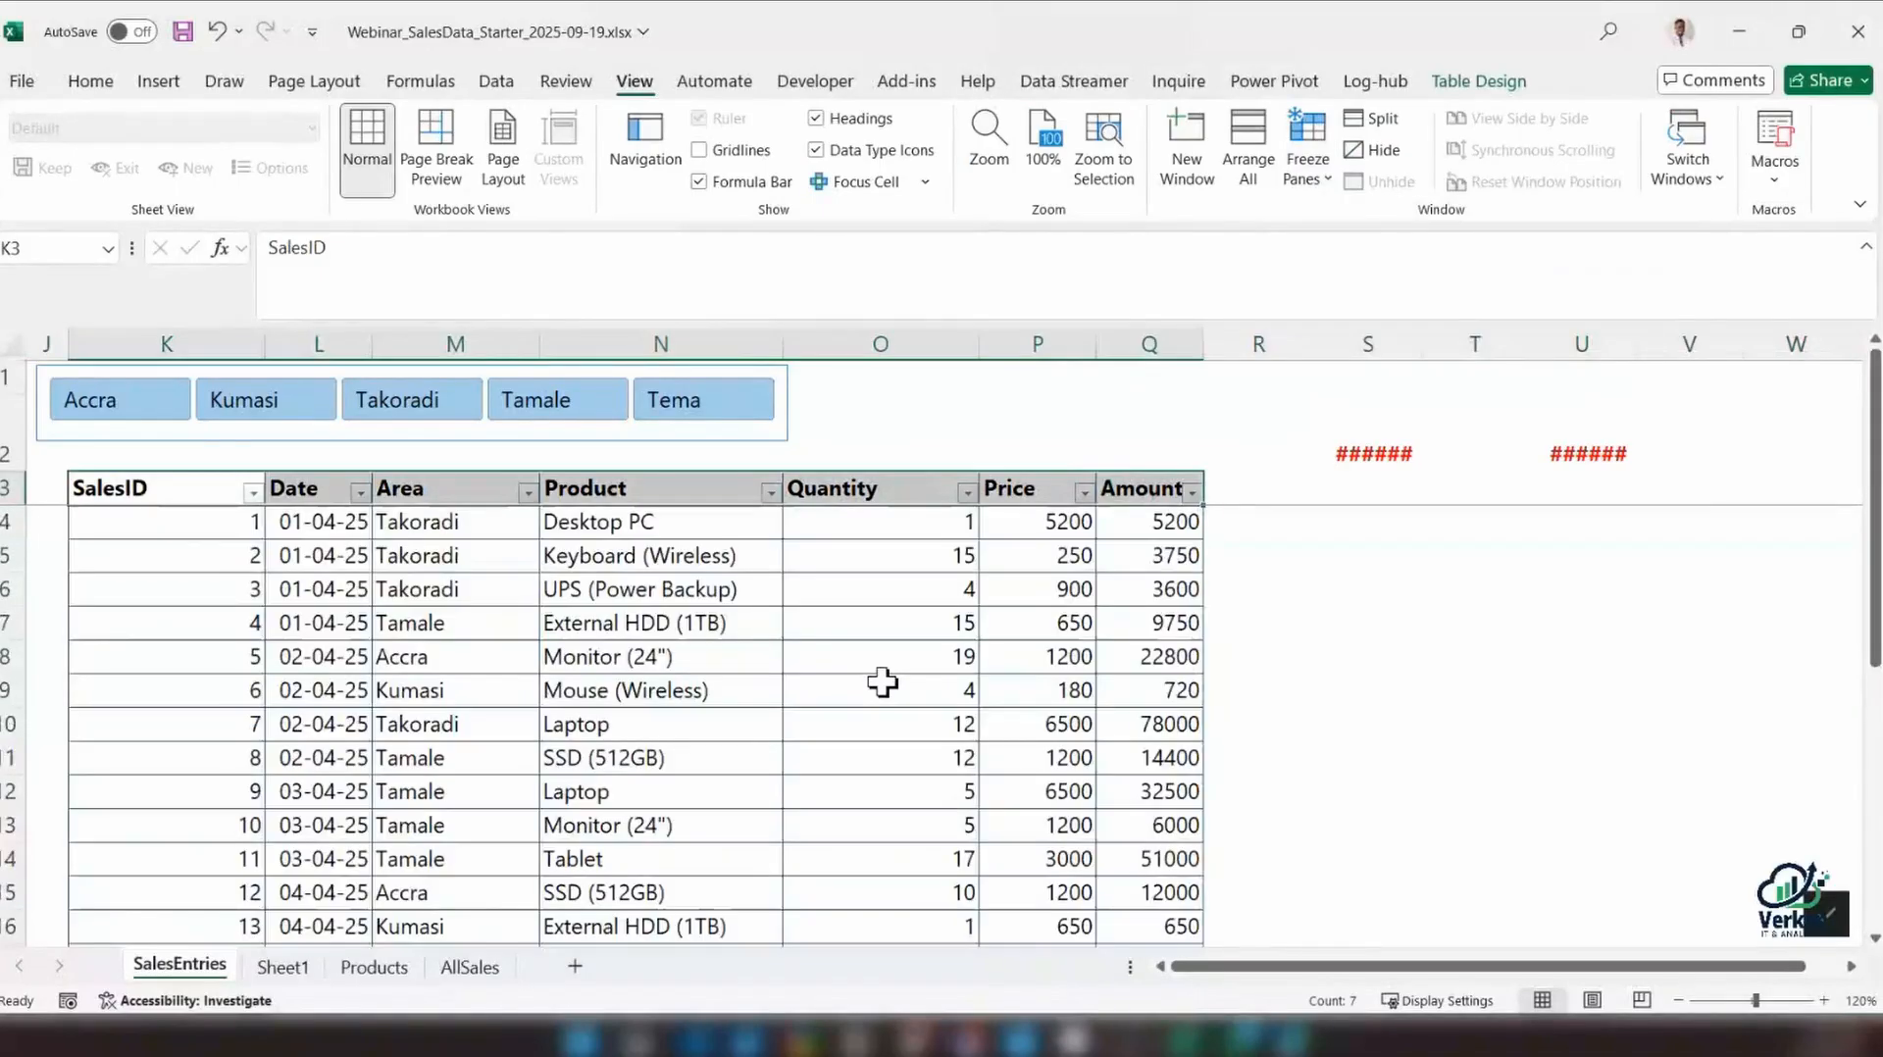
scroll(883, 682, "down", 5)
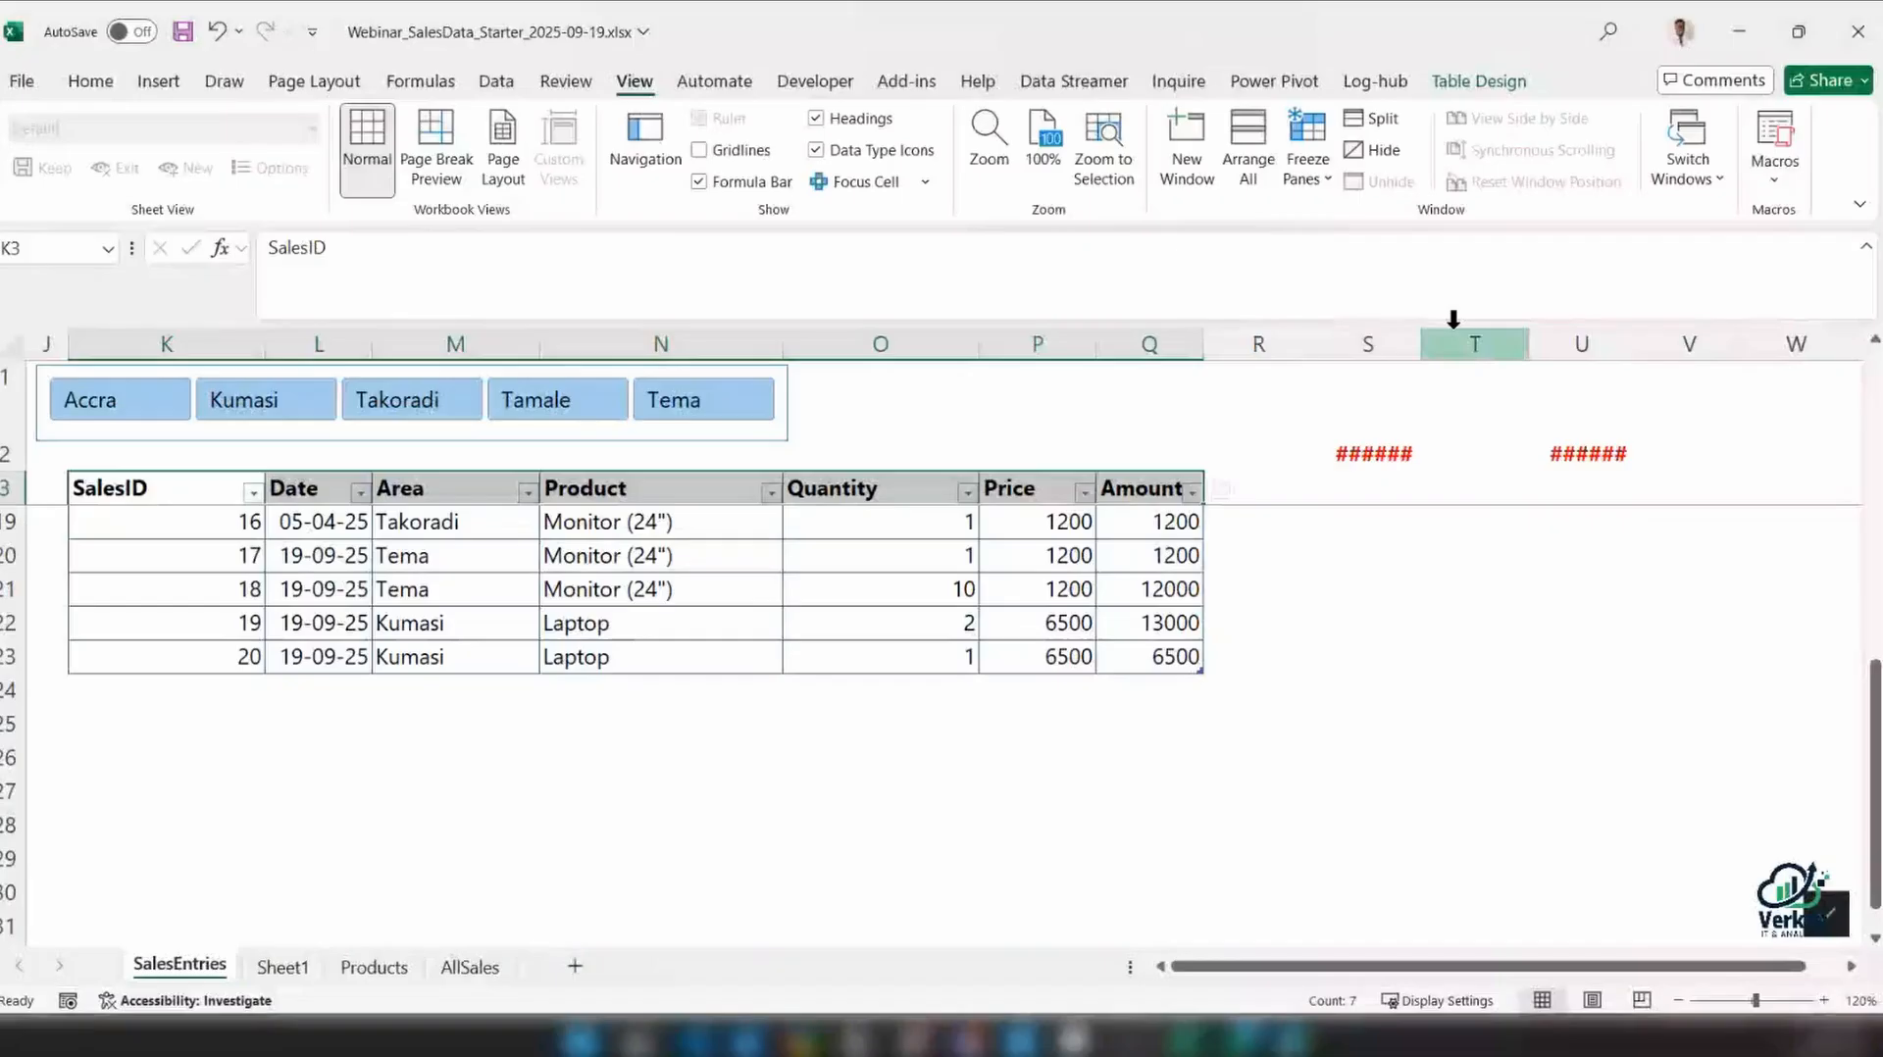
Widen column S to fit its total and inspect the AGGREGATE formula in U2
left_click_drag(1422, 345, 1489, 344)
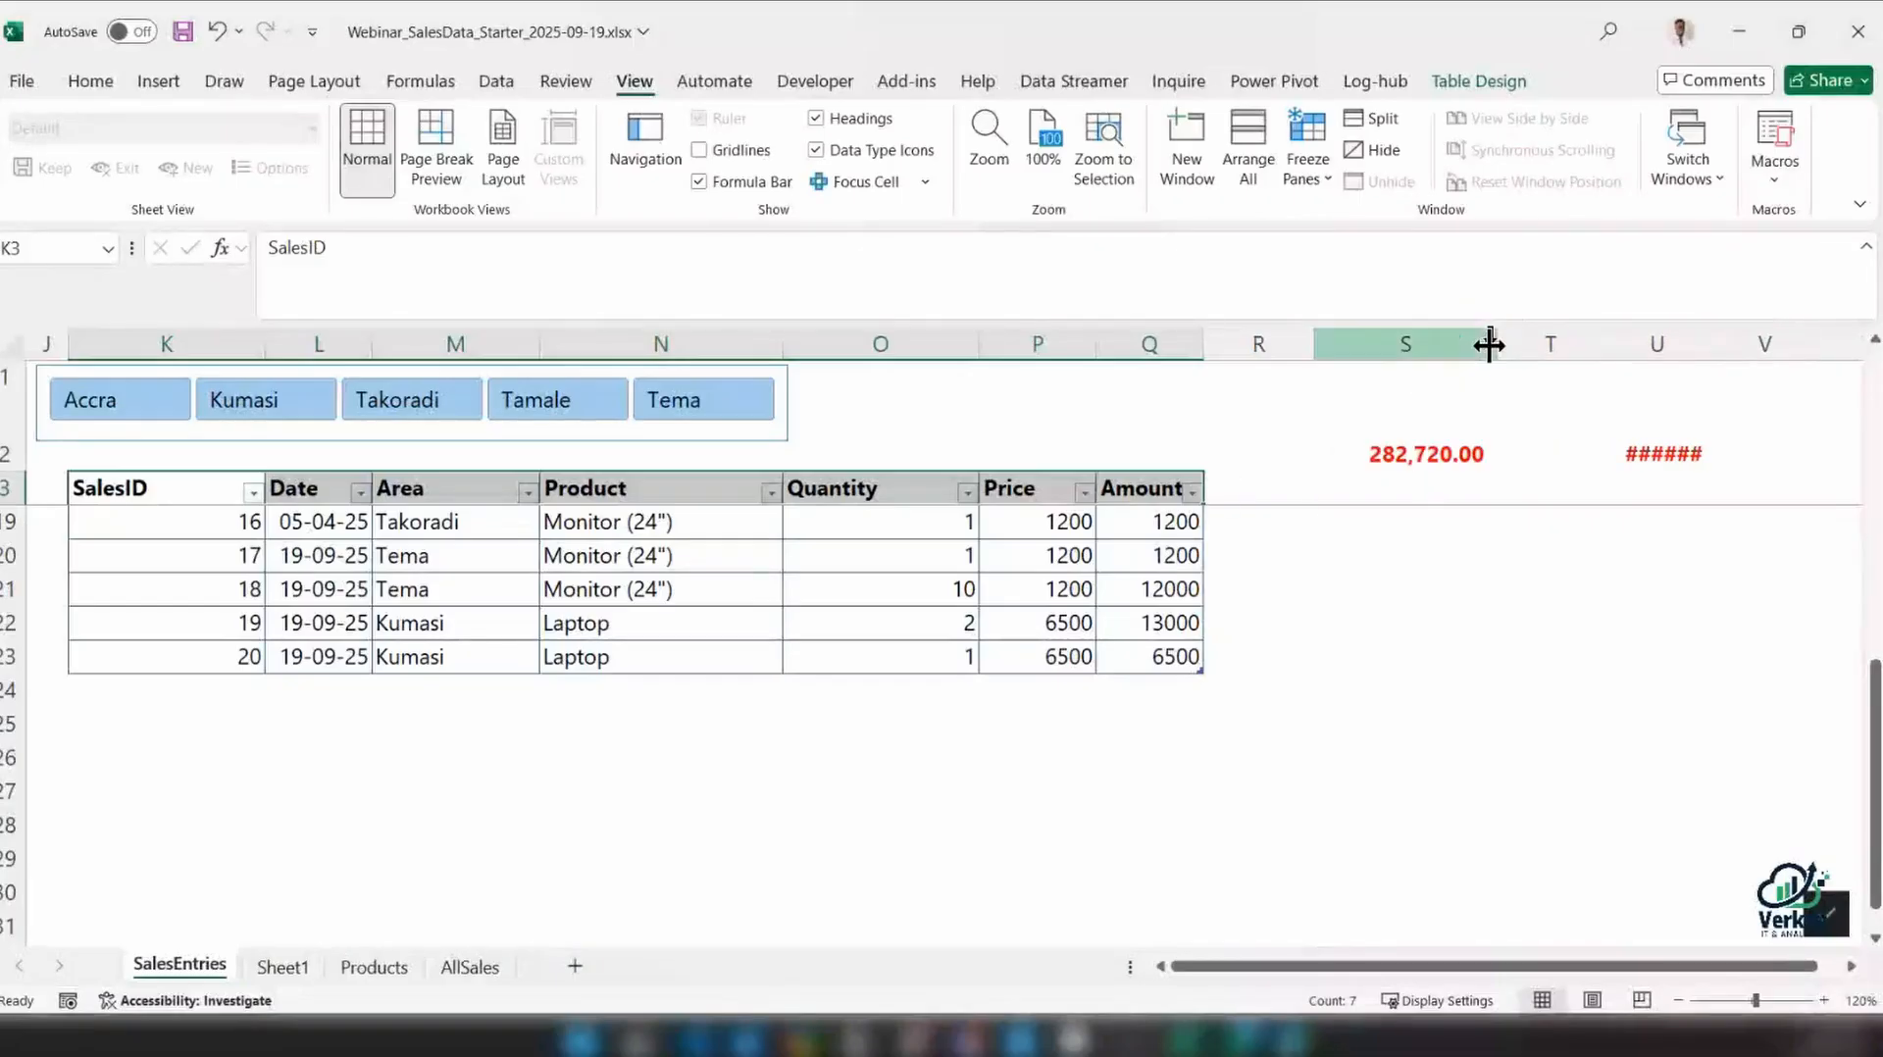
left_click(1674, 451)
left_click(1670, 439)
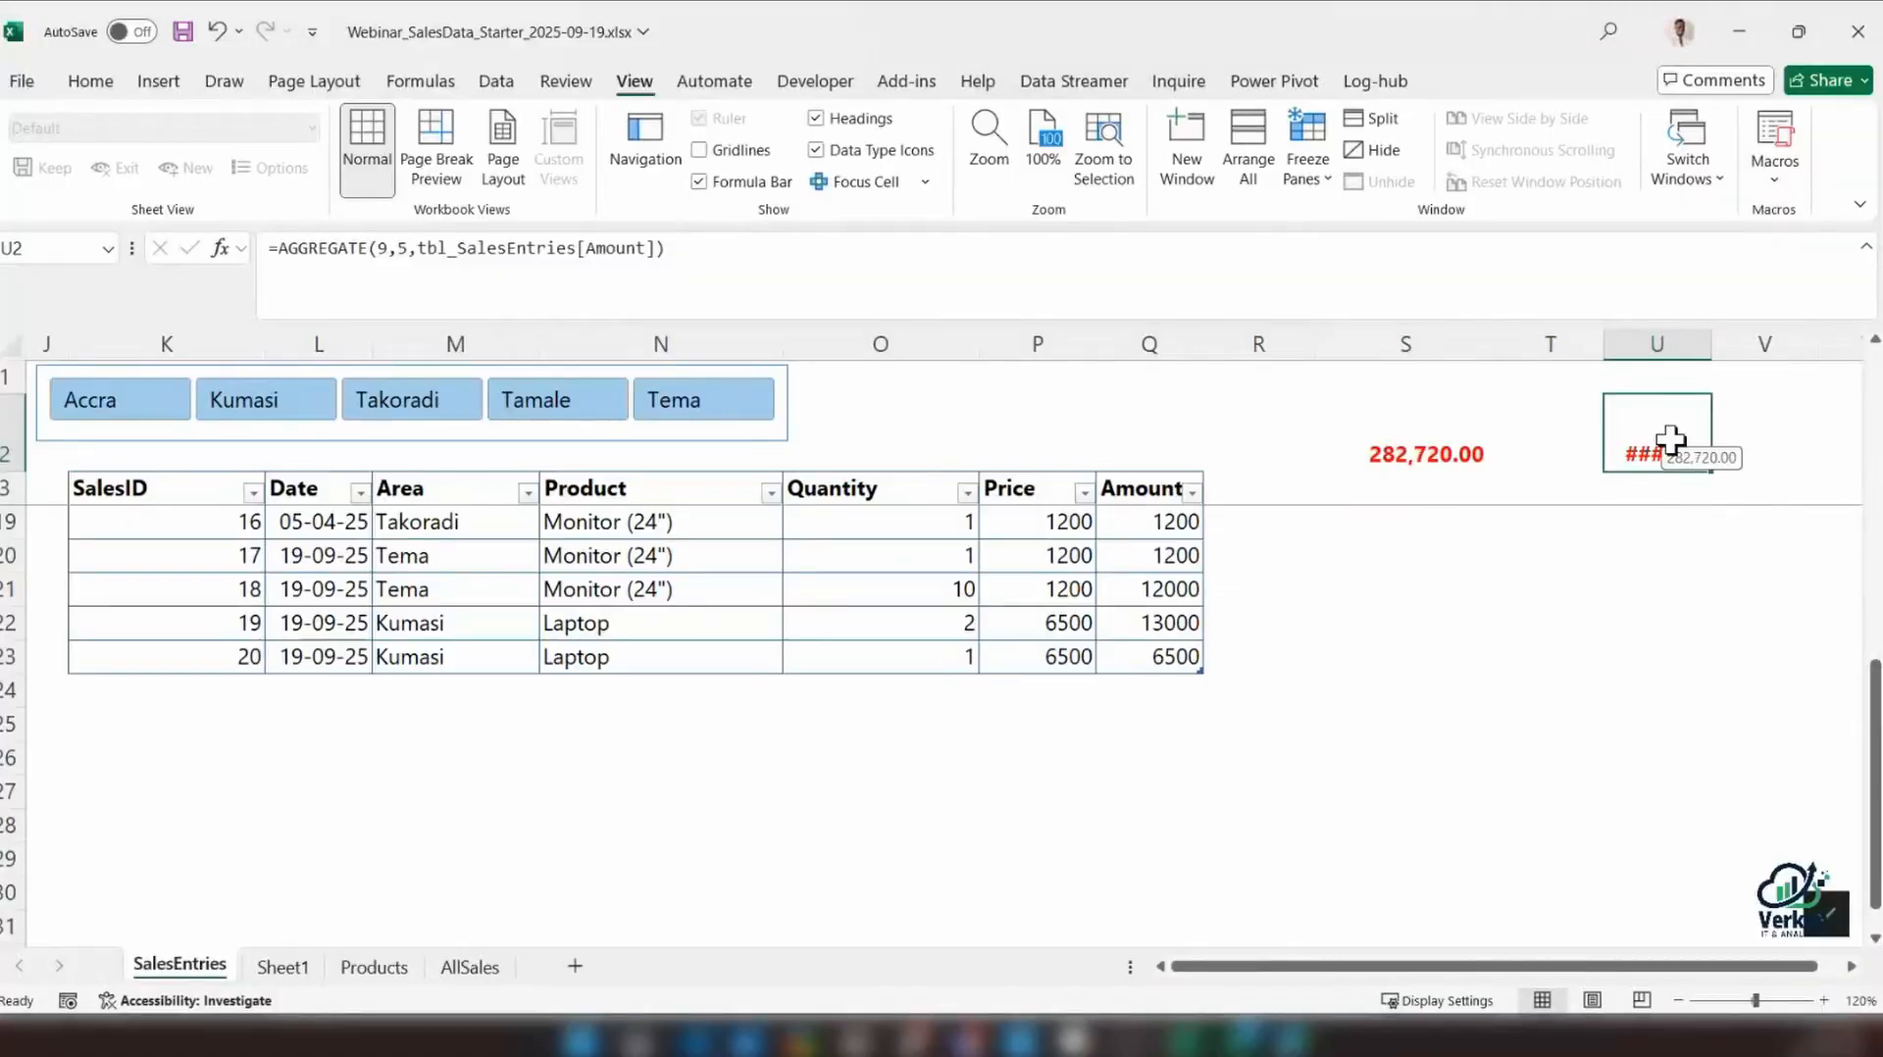
Try a SUM of the SalesEntries Amount column in P25 below the table, and undo it
left_click(1154, 717)
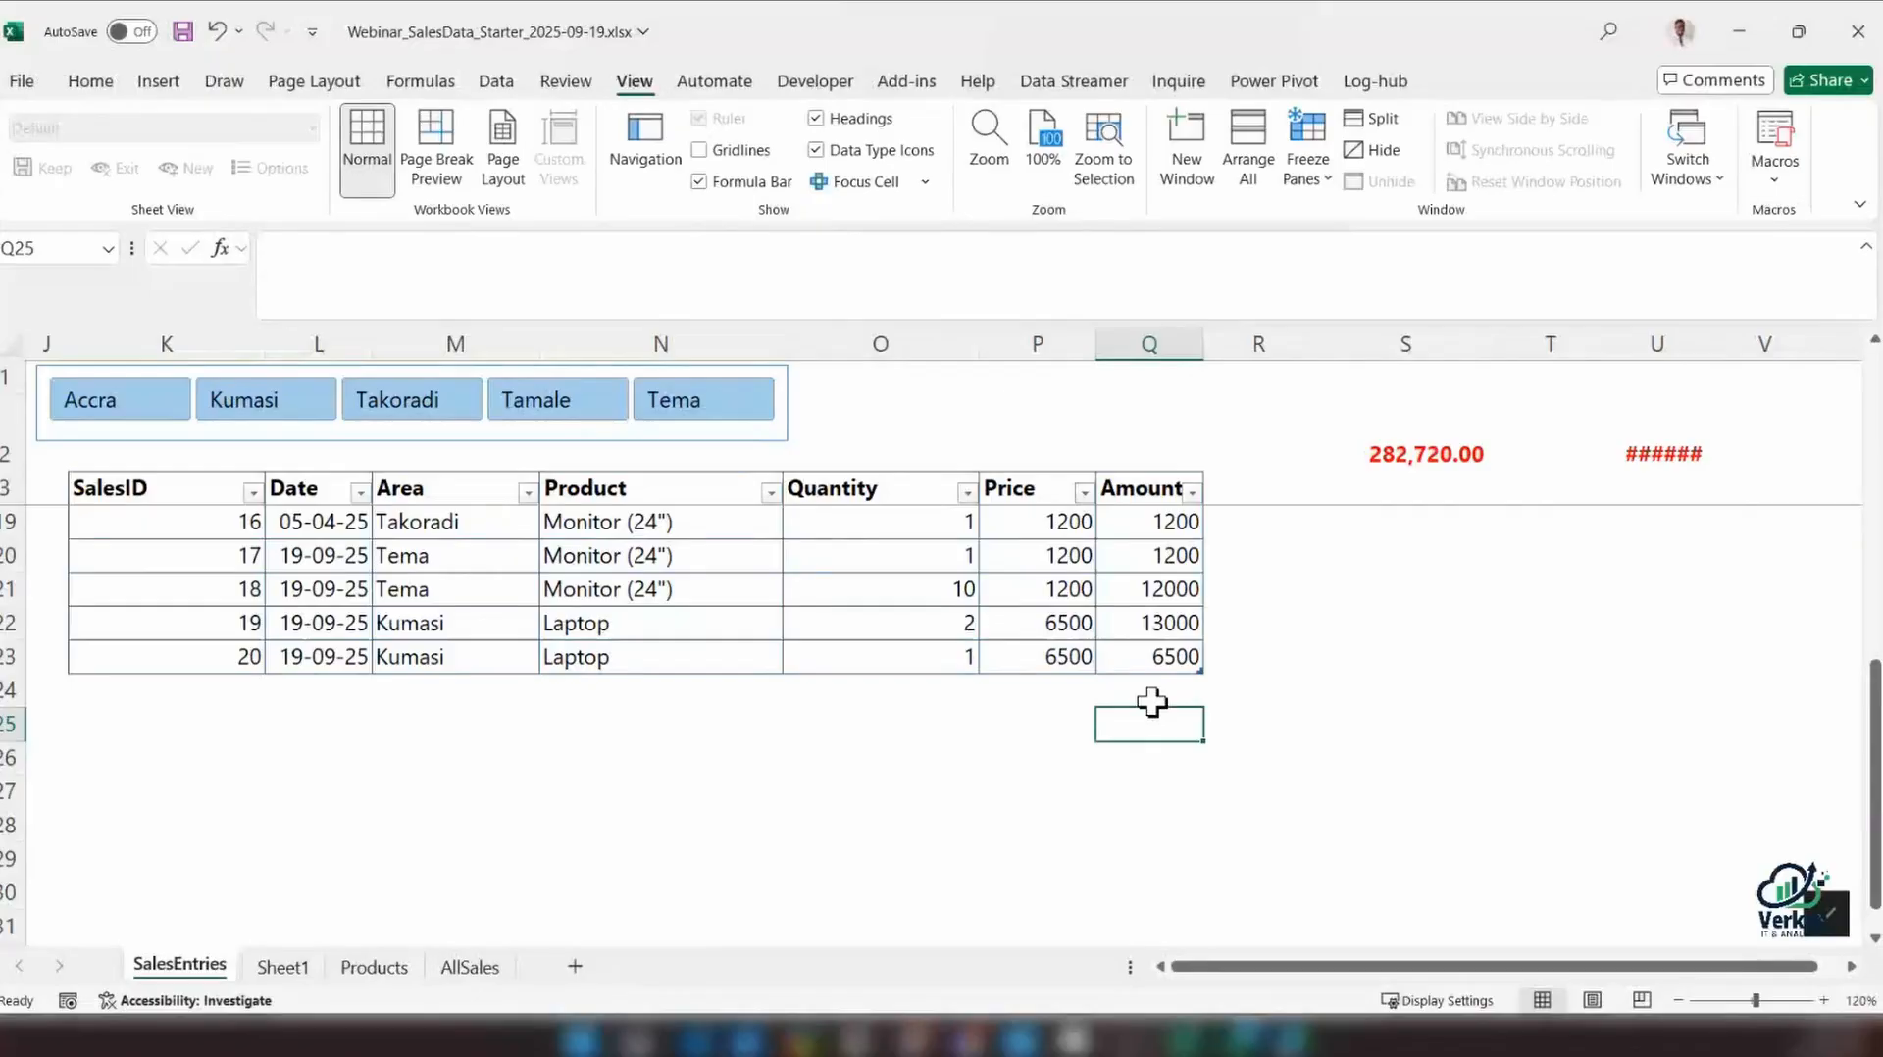
scroll(1137, 711, "up", 2)
left_click(1102, 724)
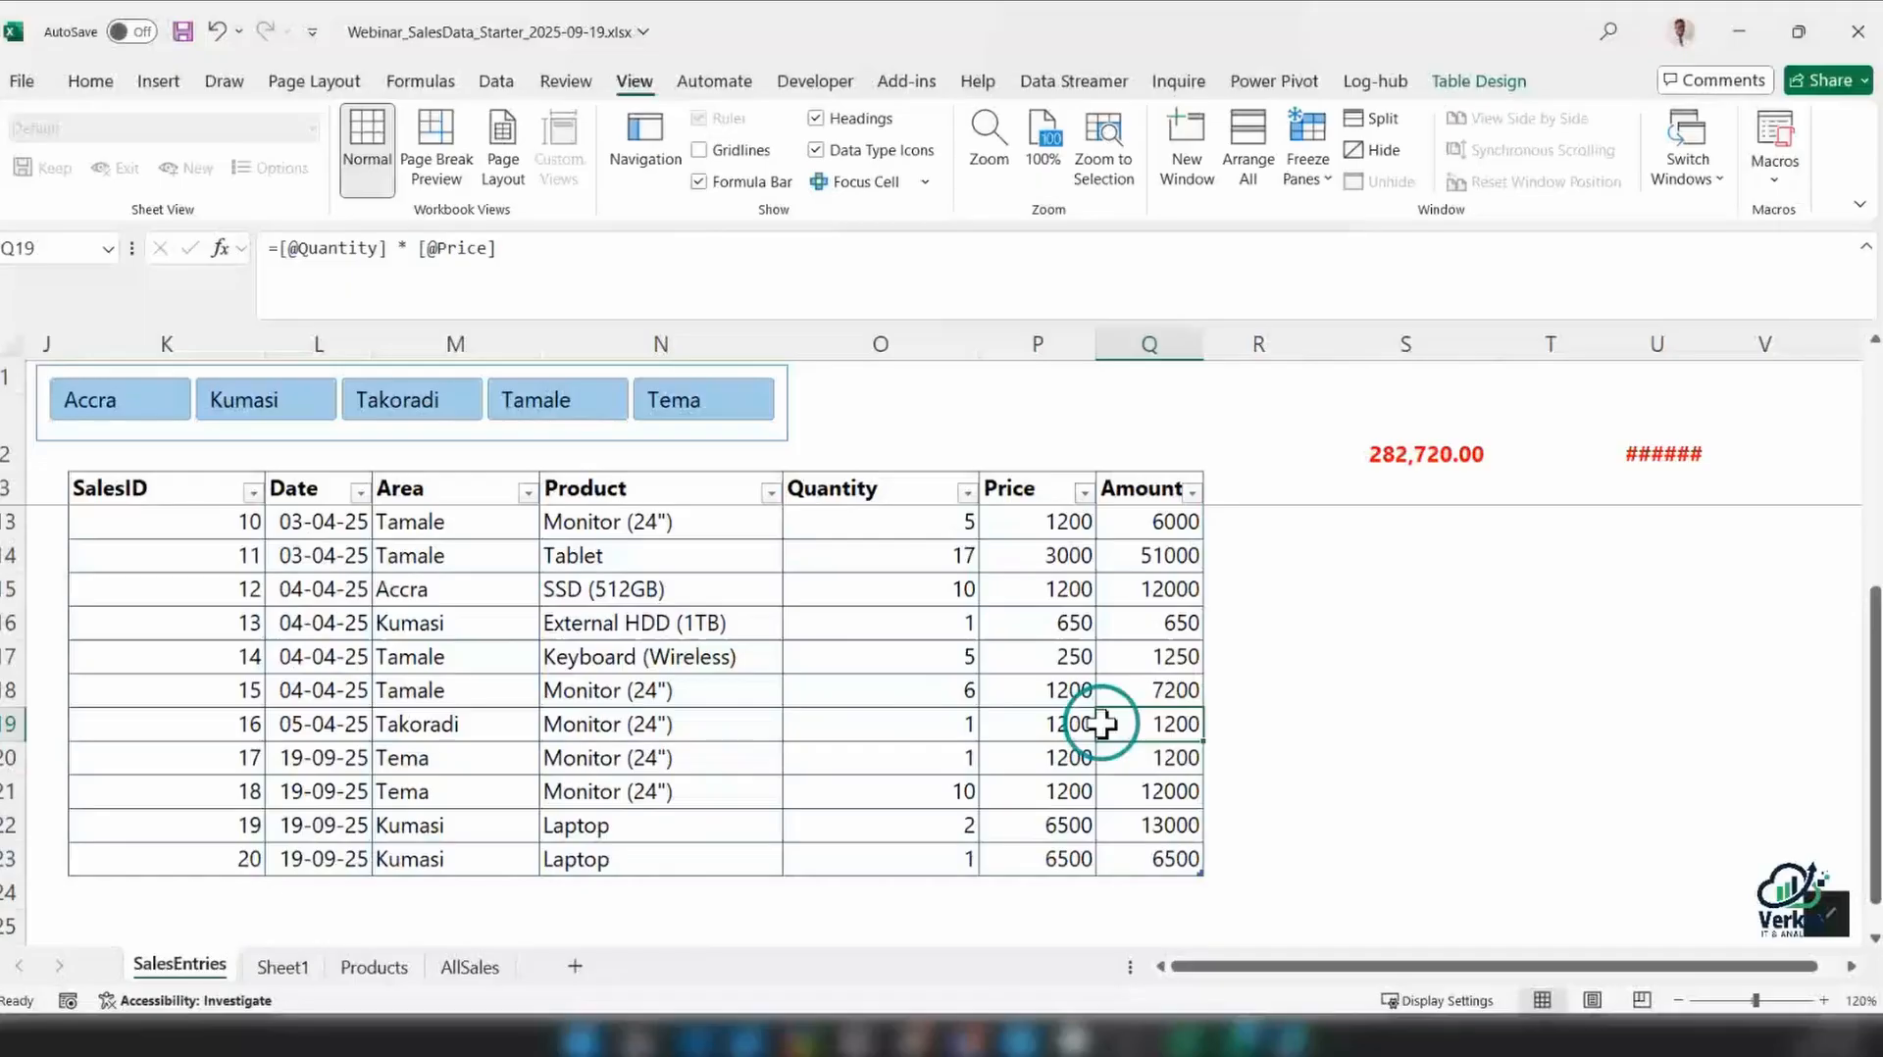
scroll(1103, 724, "down", 2)
left_click(1091, 724)
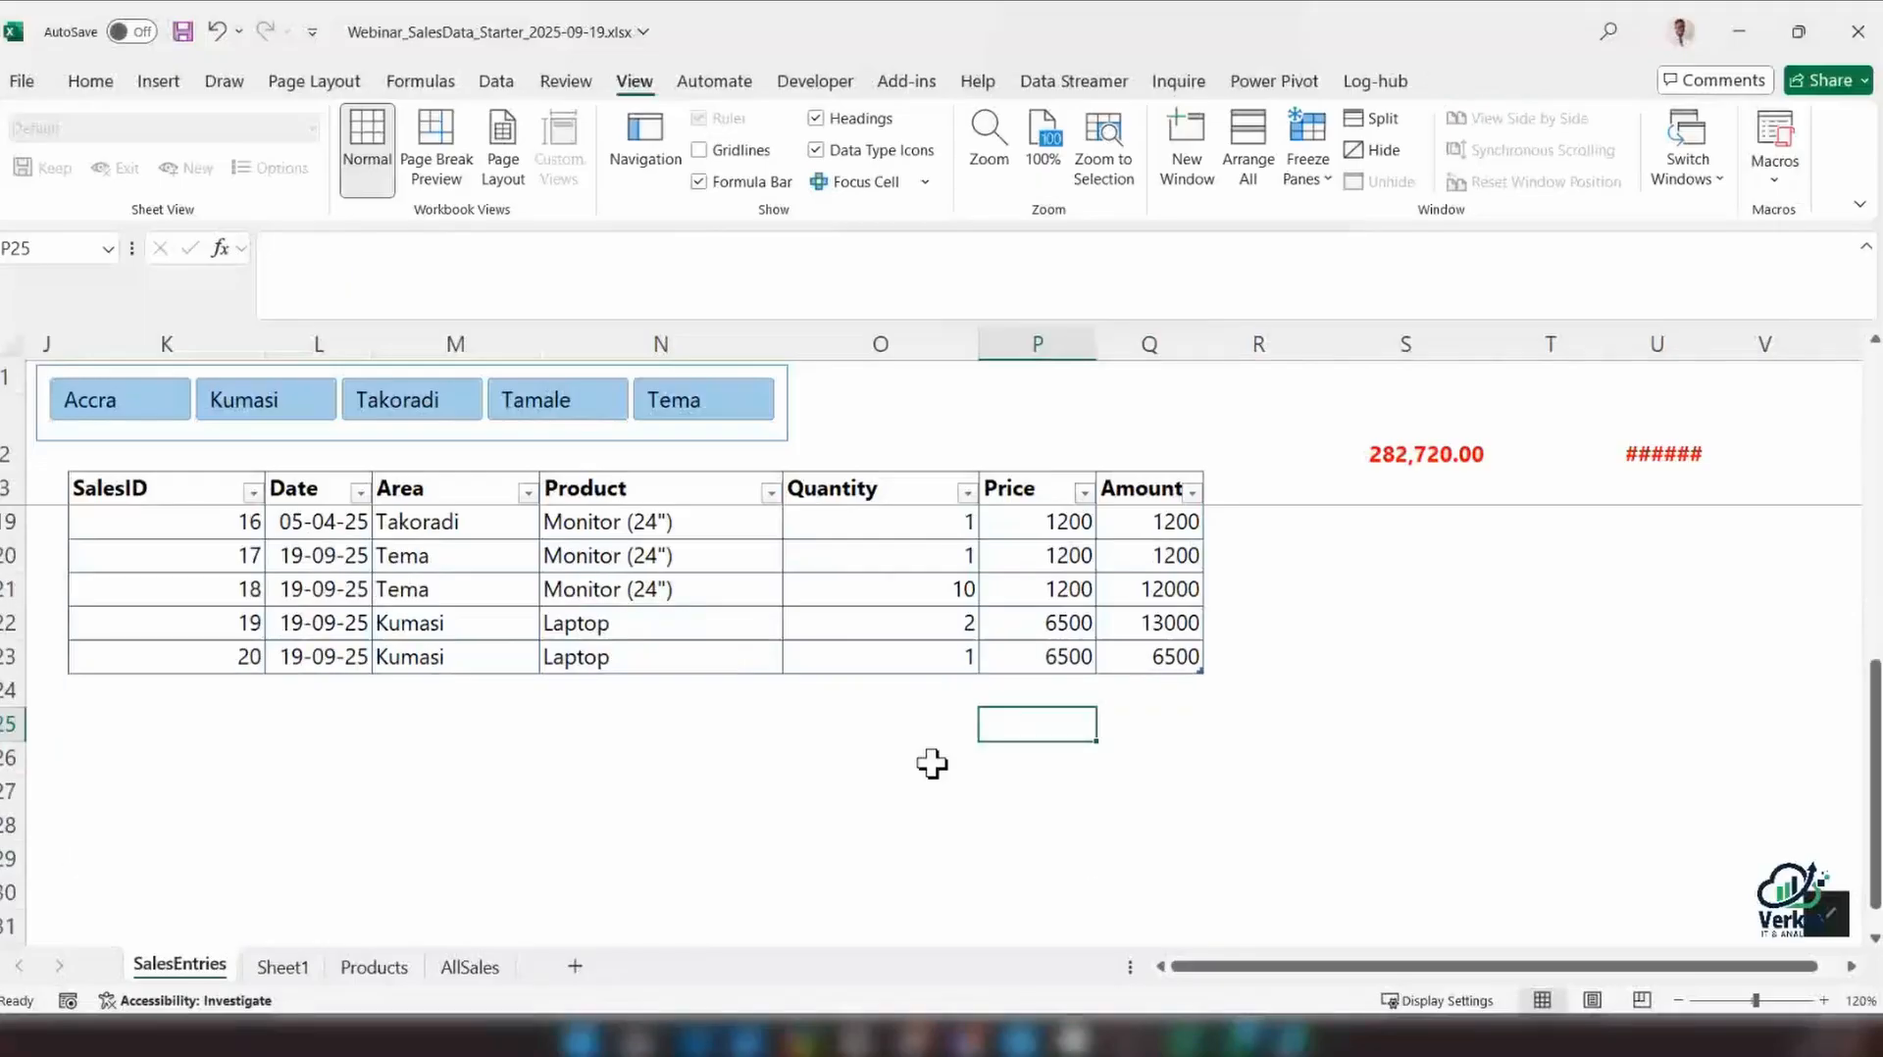
type("=SUM(")
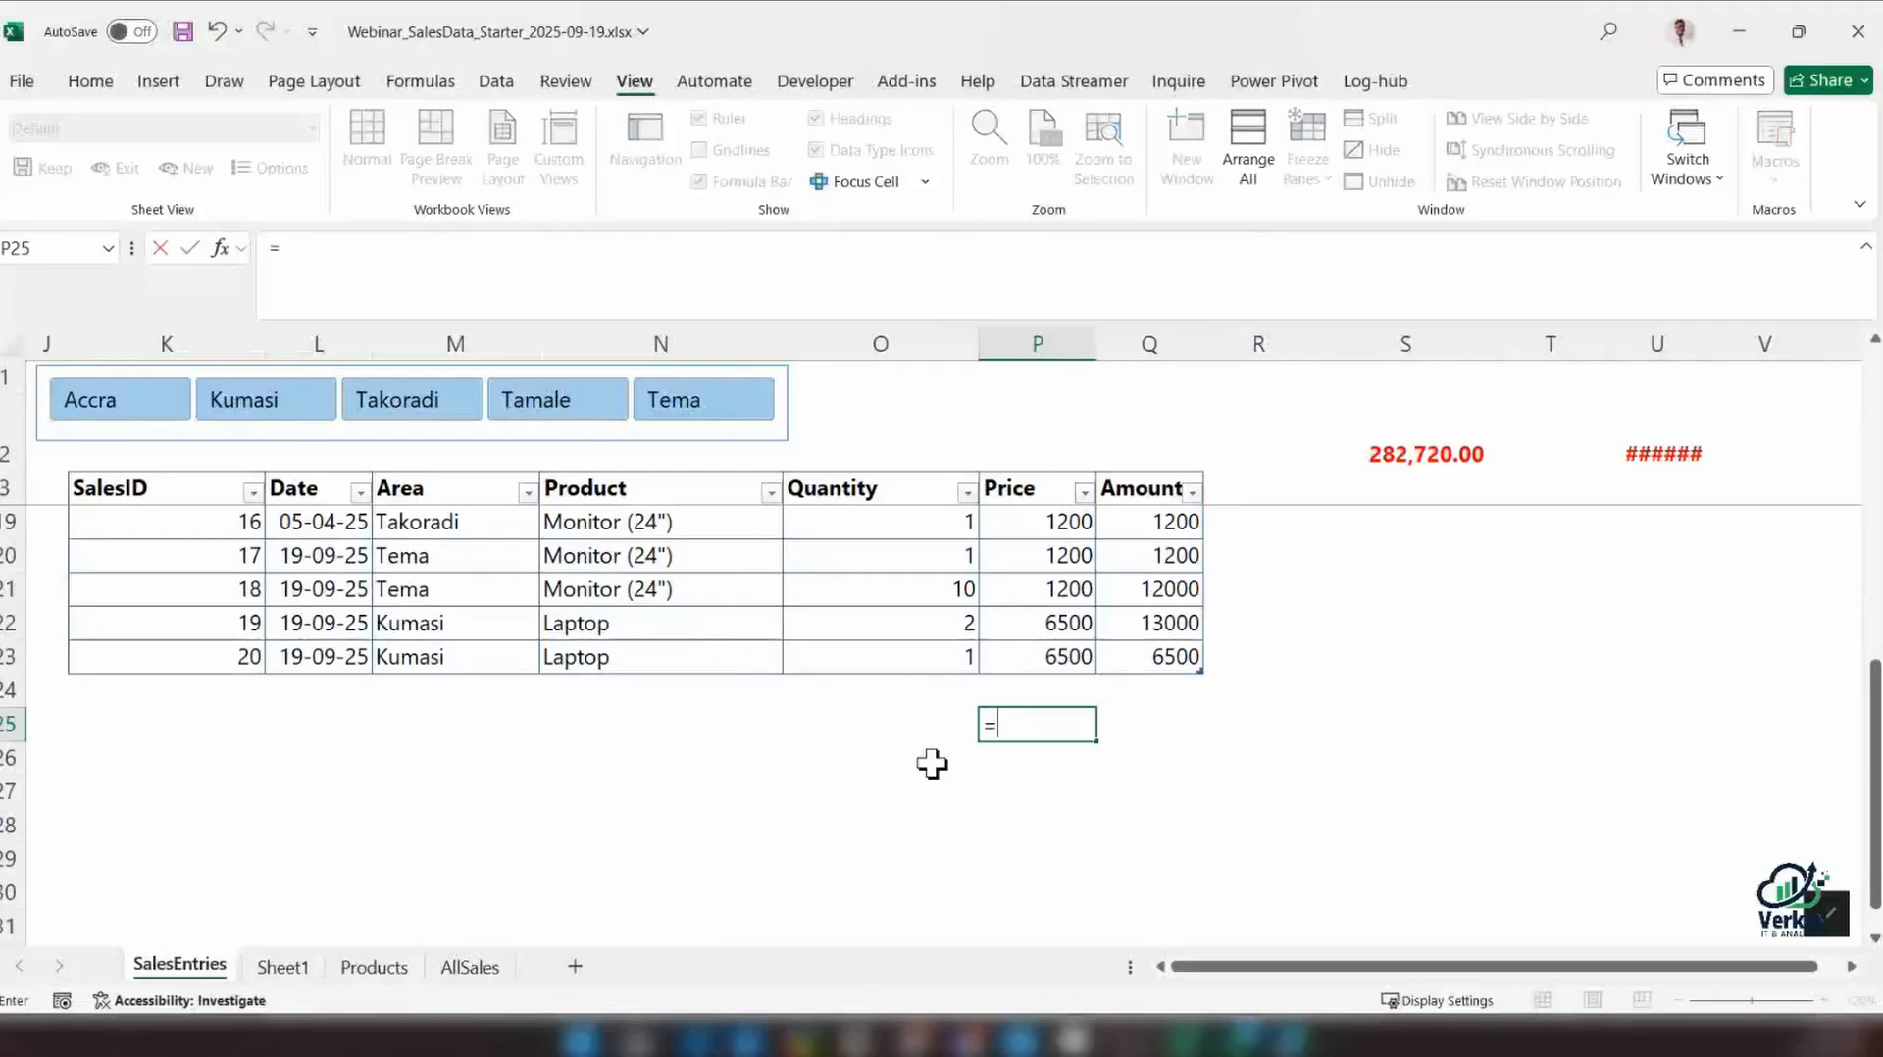
left_click(1147, 468)
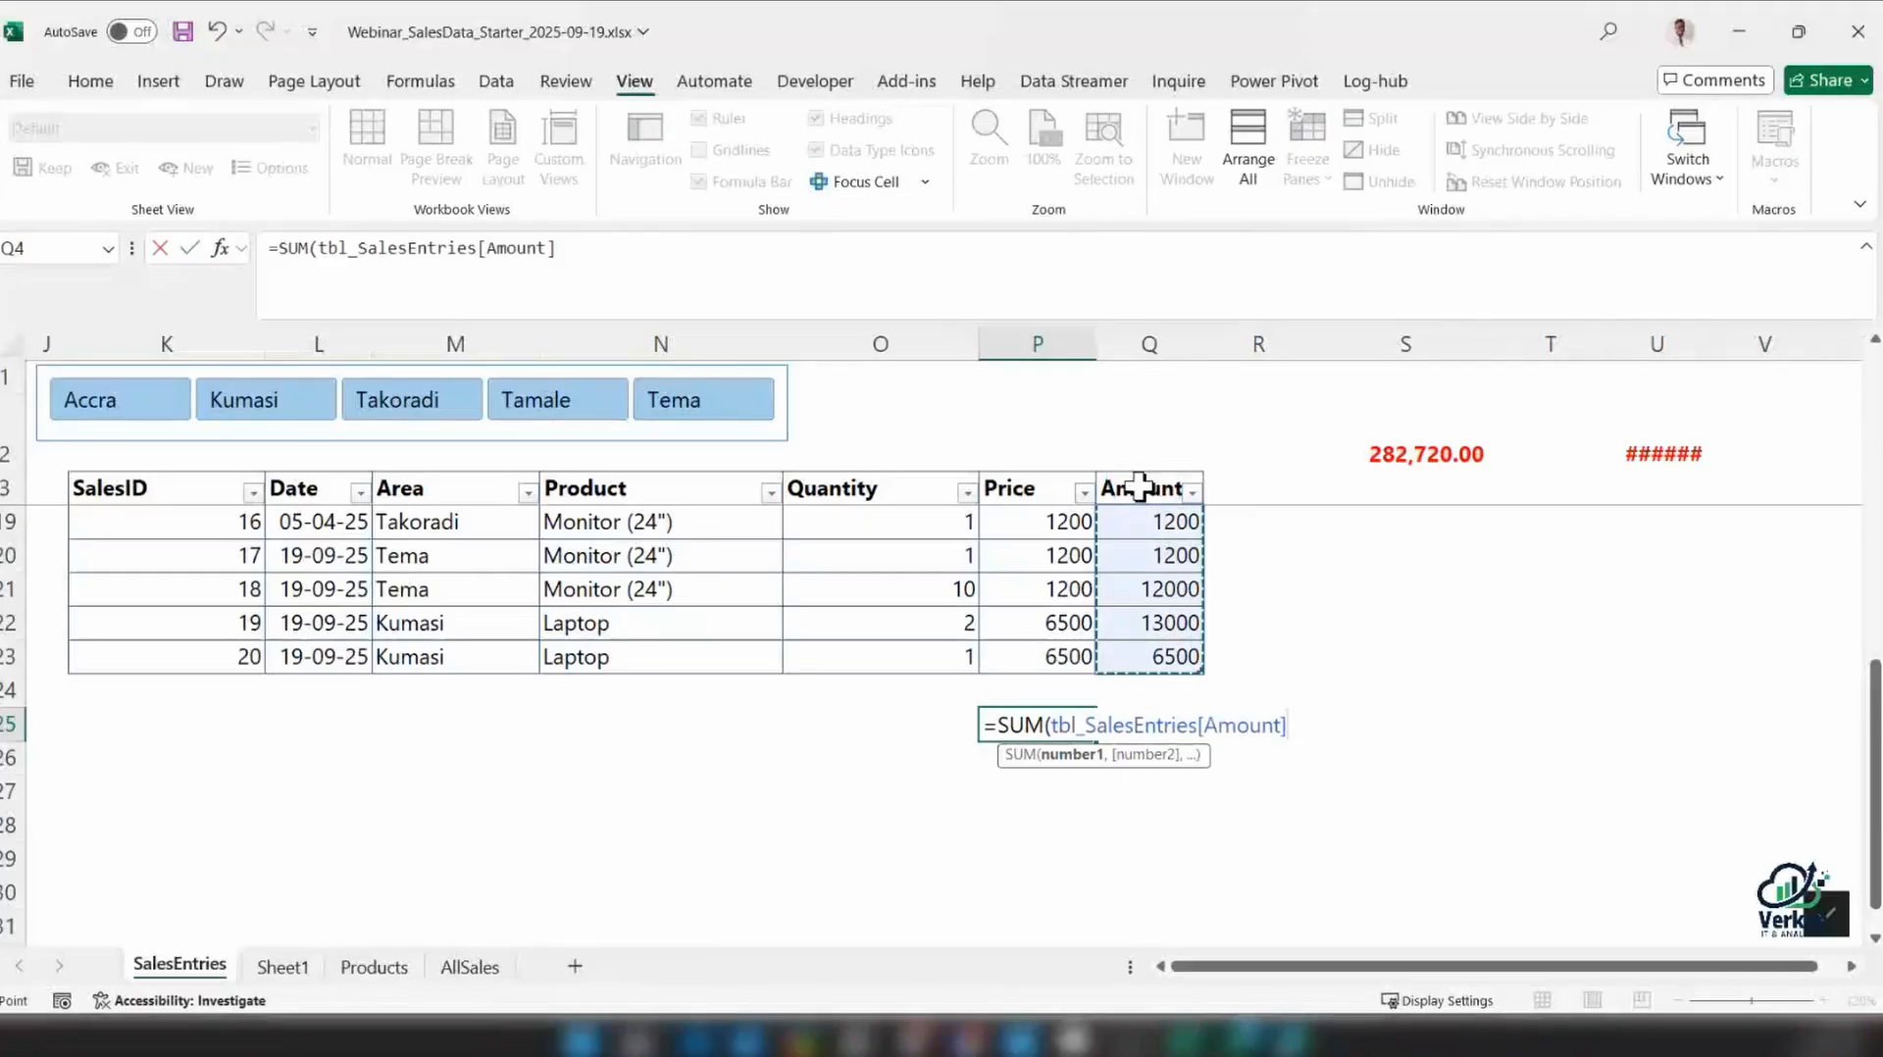
key("Return")
key("ctrl+z")
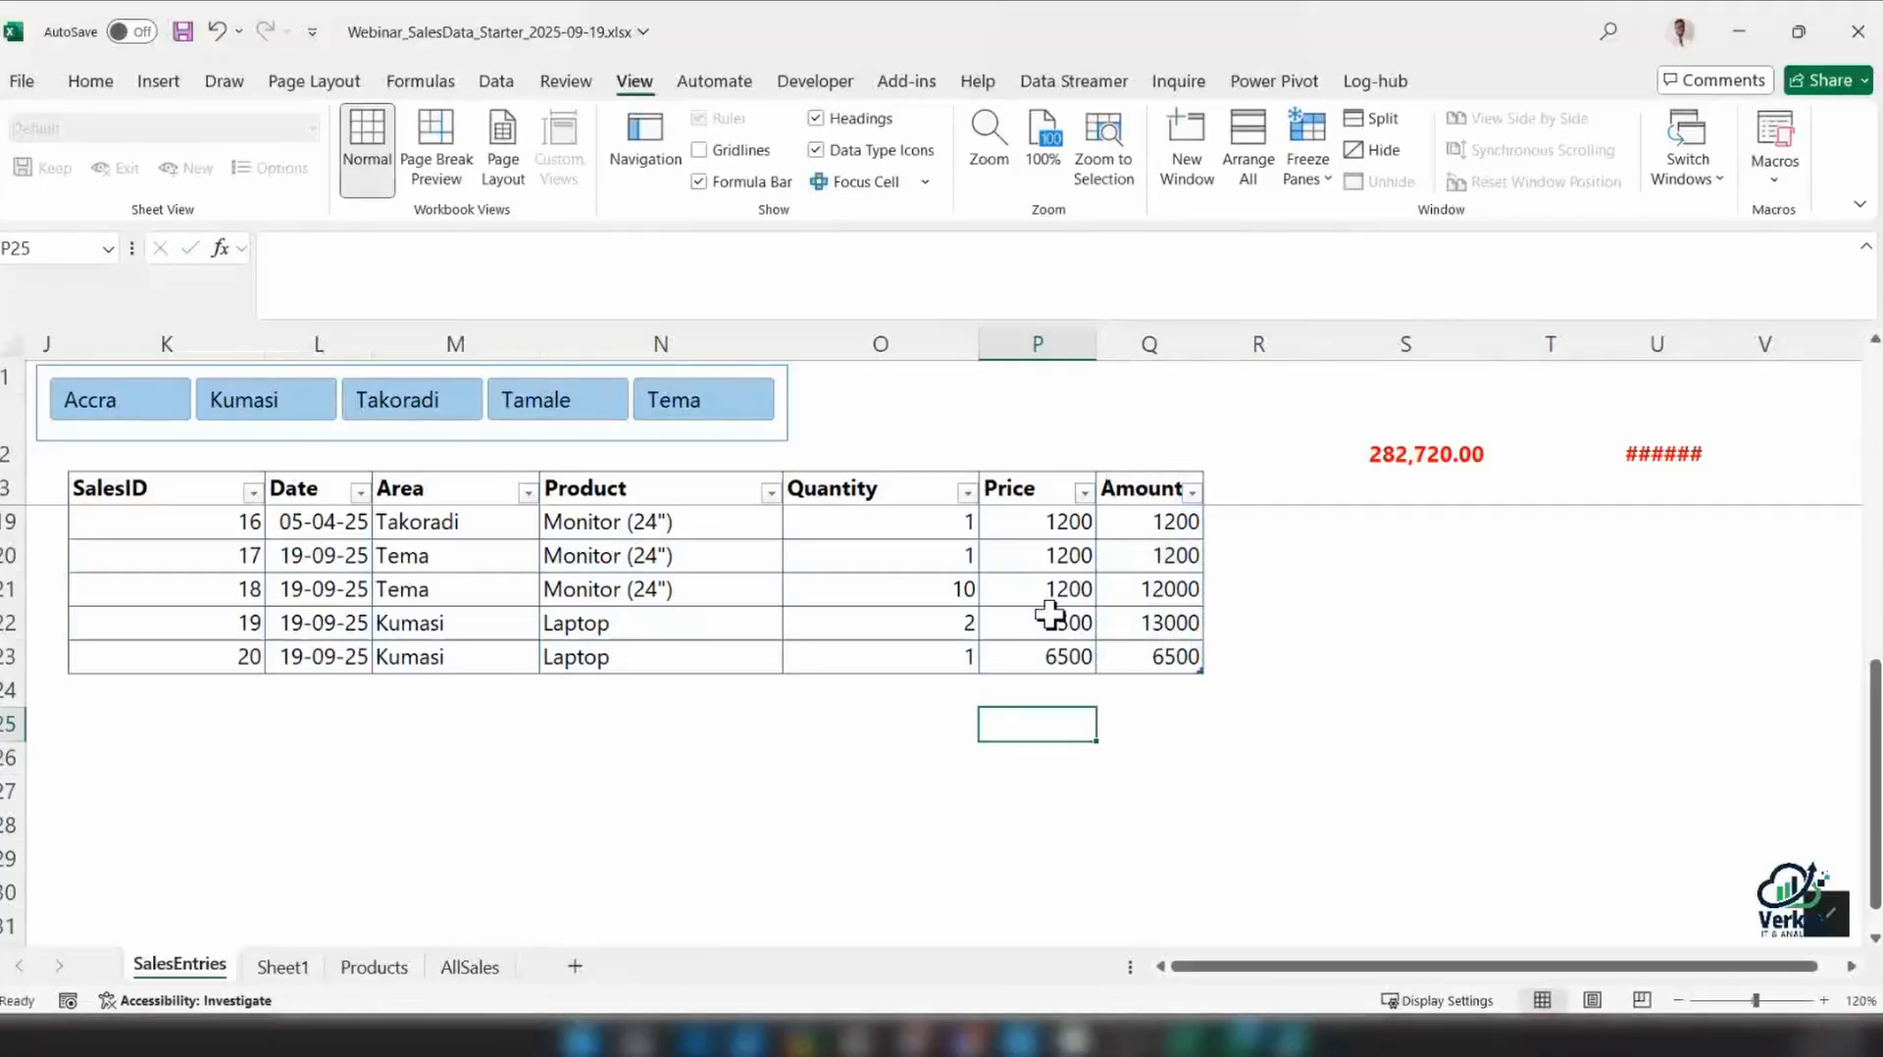
Try the table's Total Row with a new SalesID 21 entered beneath it in K25, and undo both changes
left_click(1047, 617)
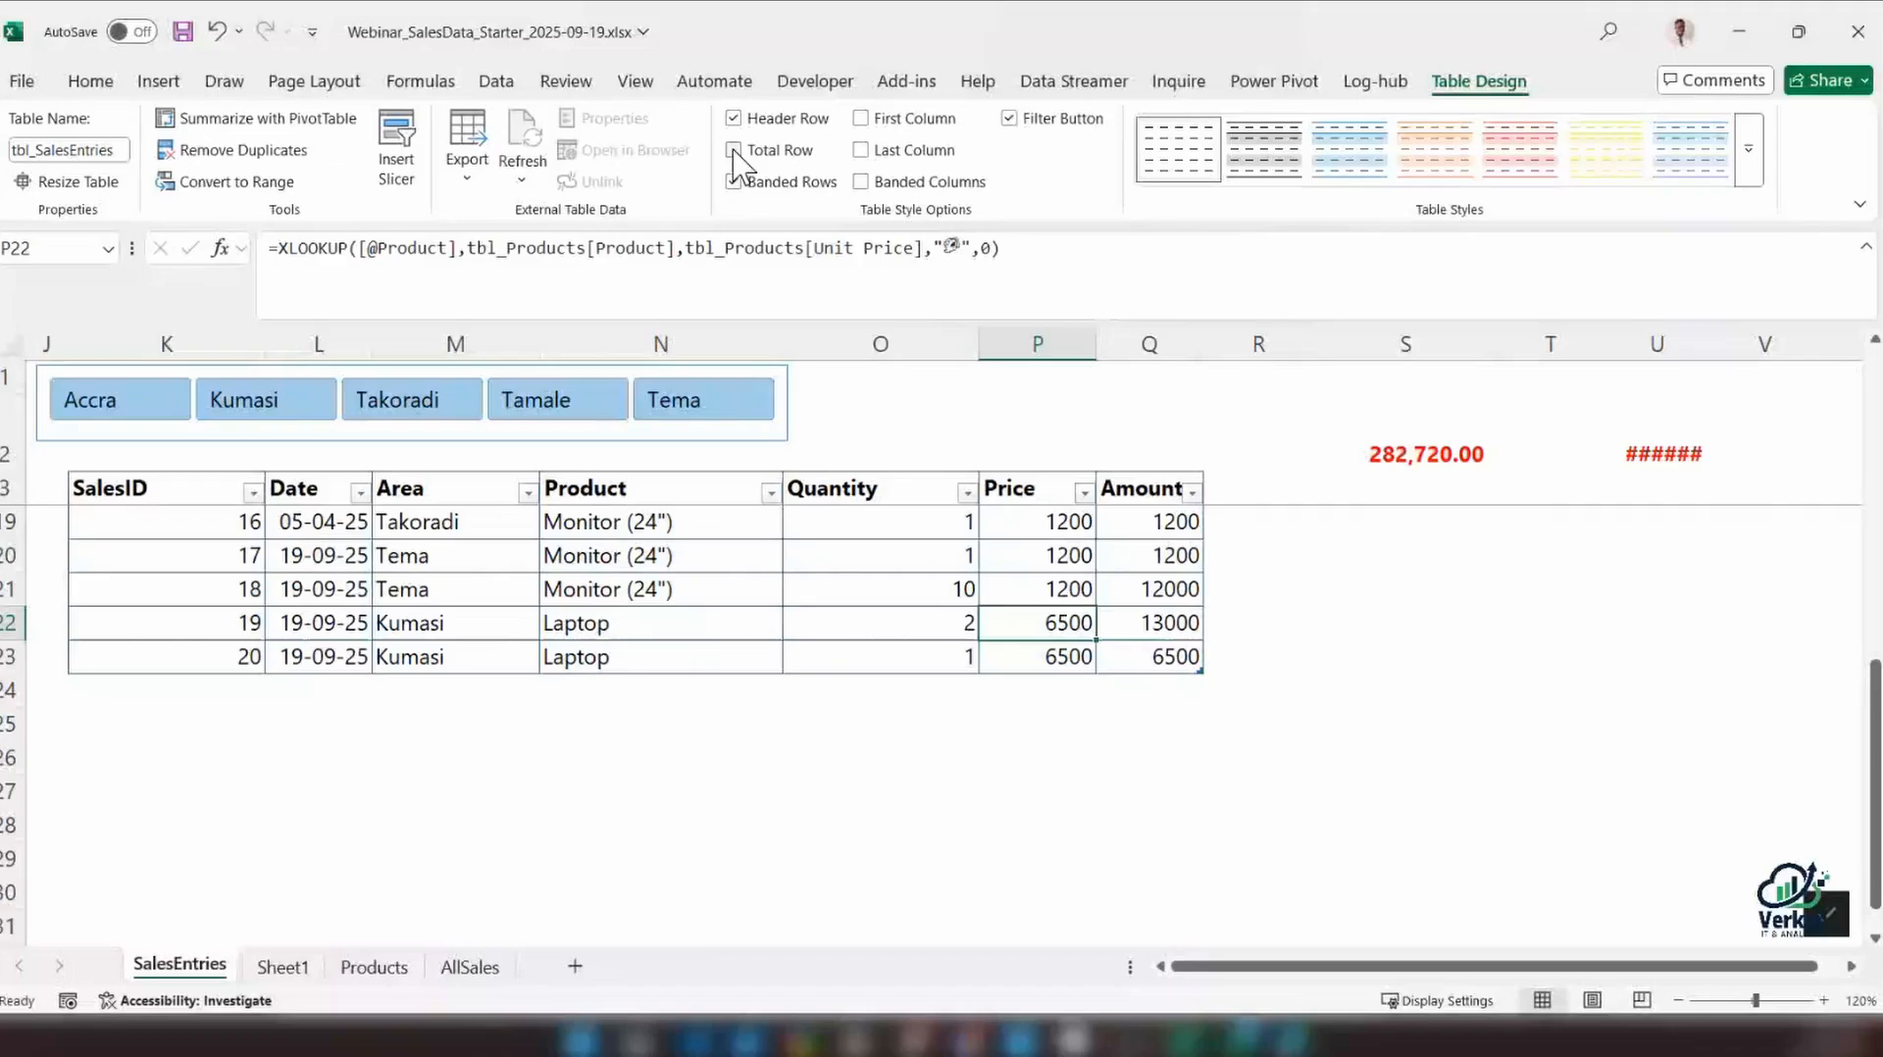
left_click(733, 151)
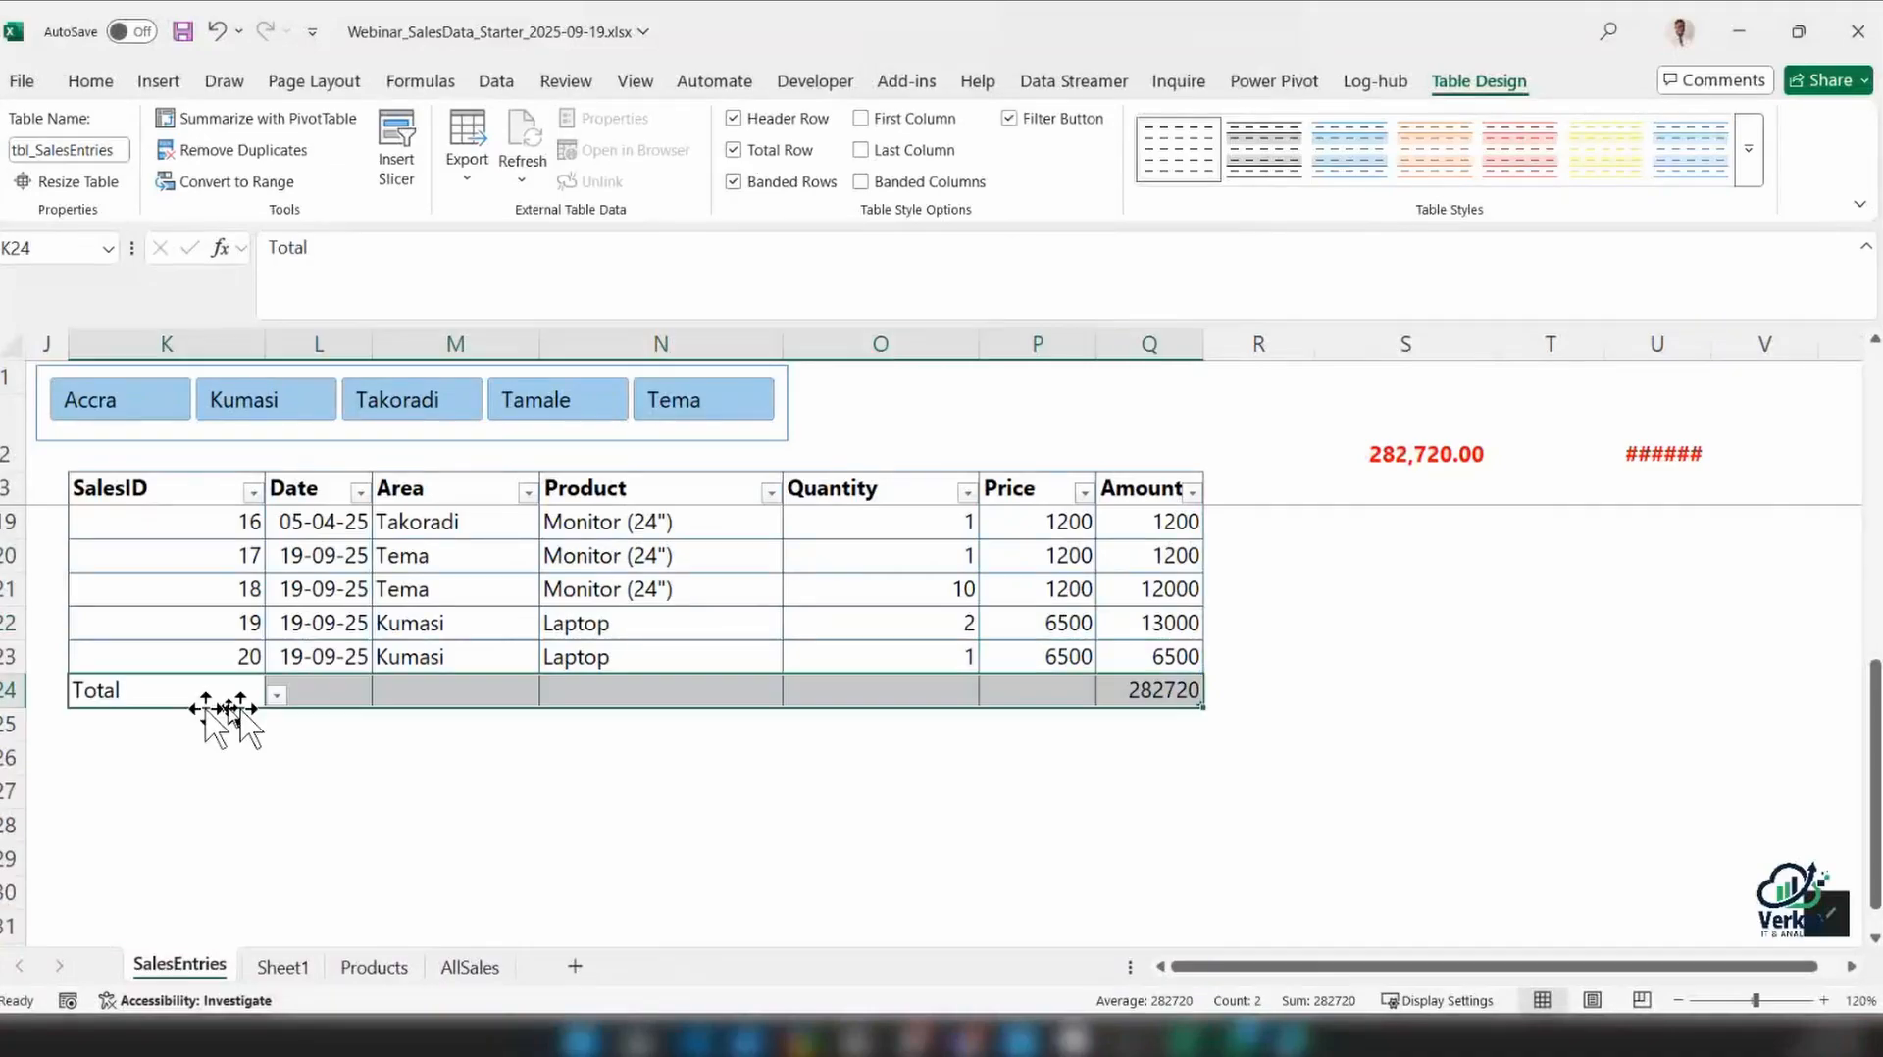
left_click(205, 725)
type("21")
key("Tab")
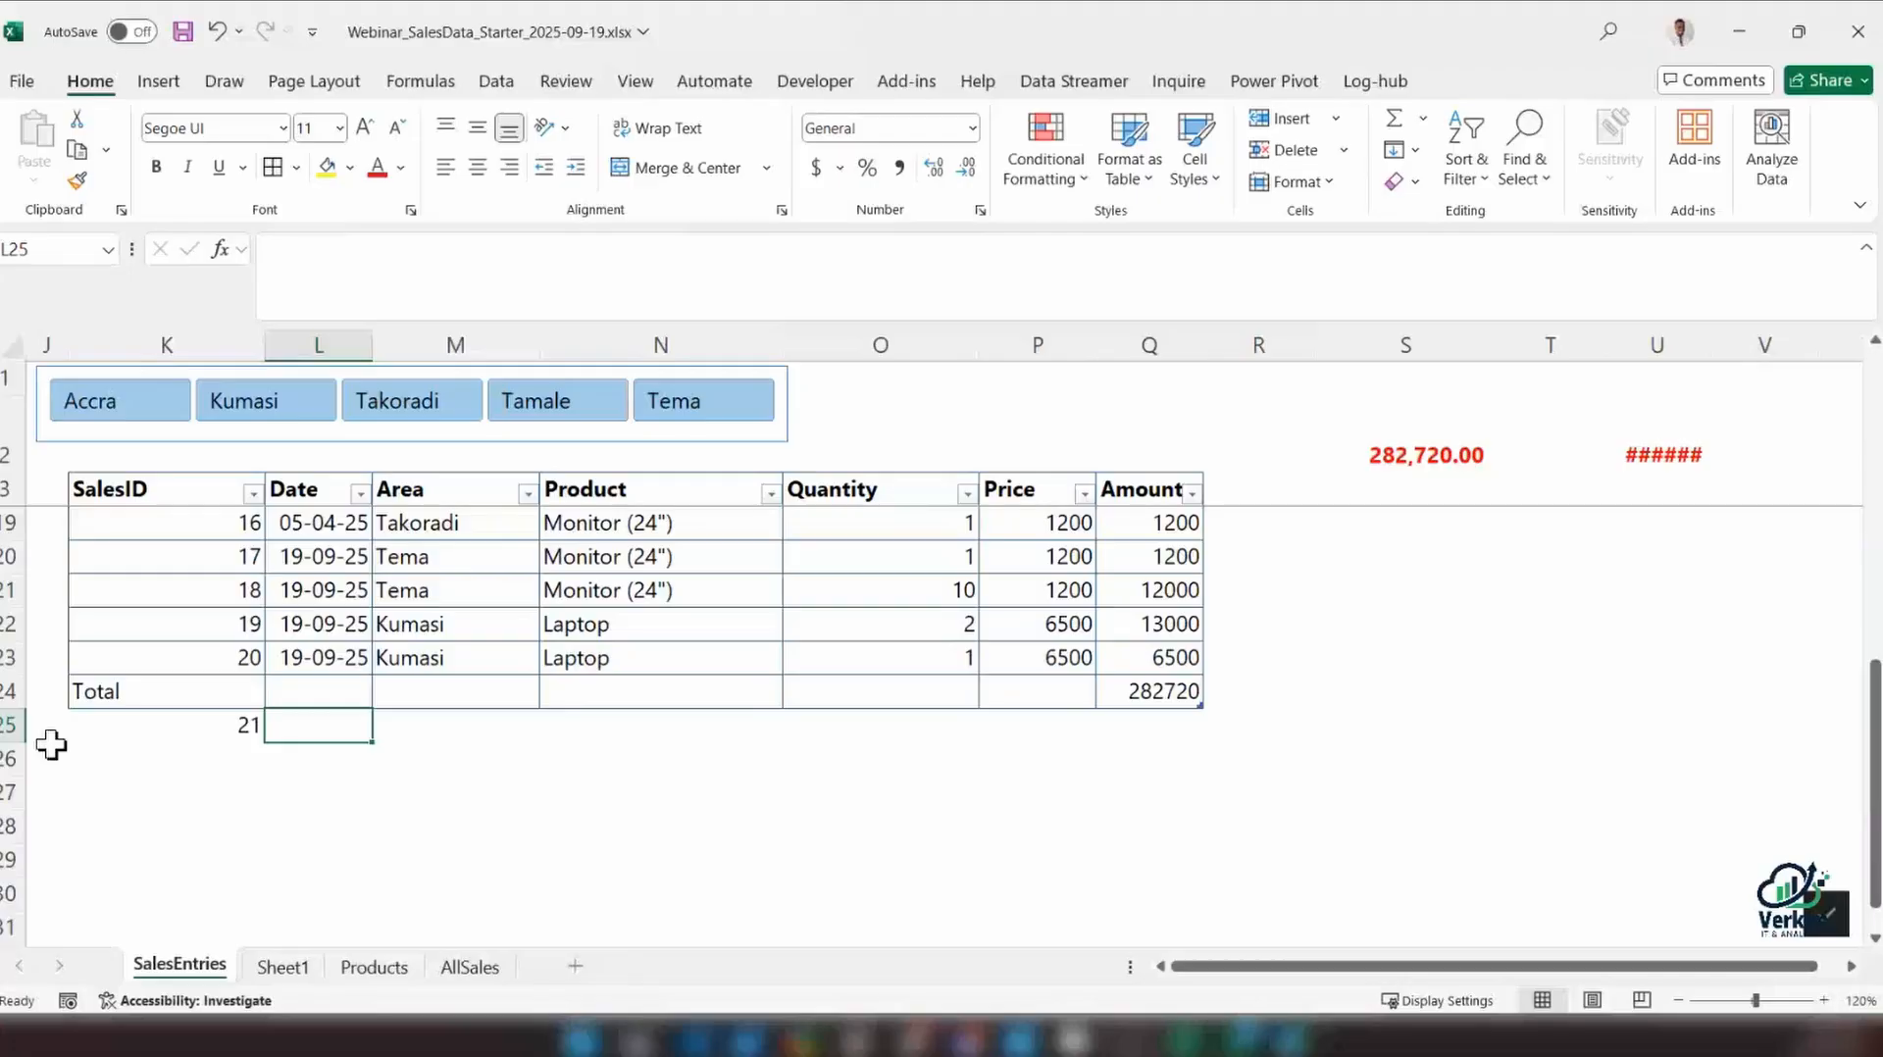
key("ctrl+z")
key("ctrl+z")
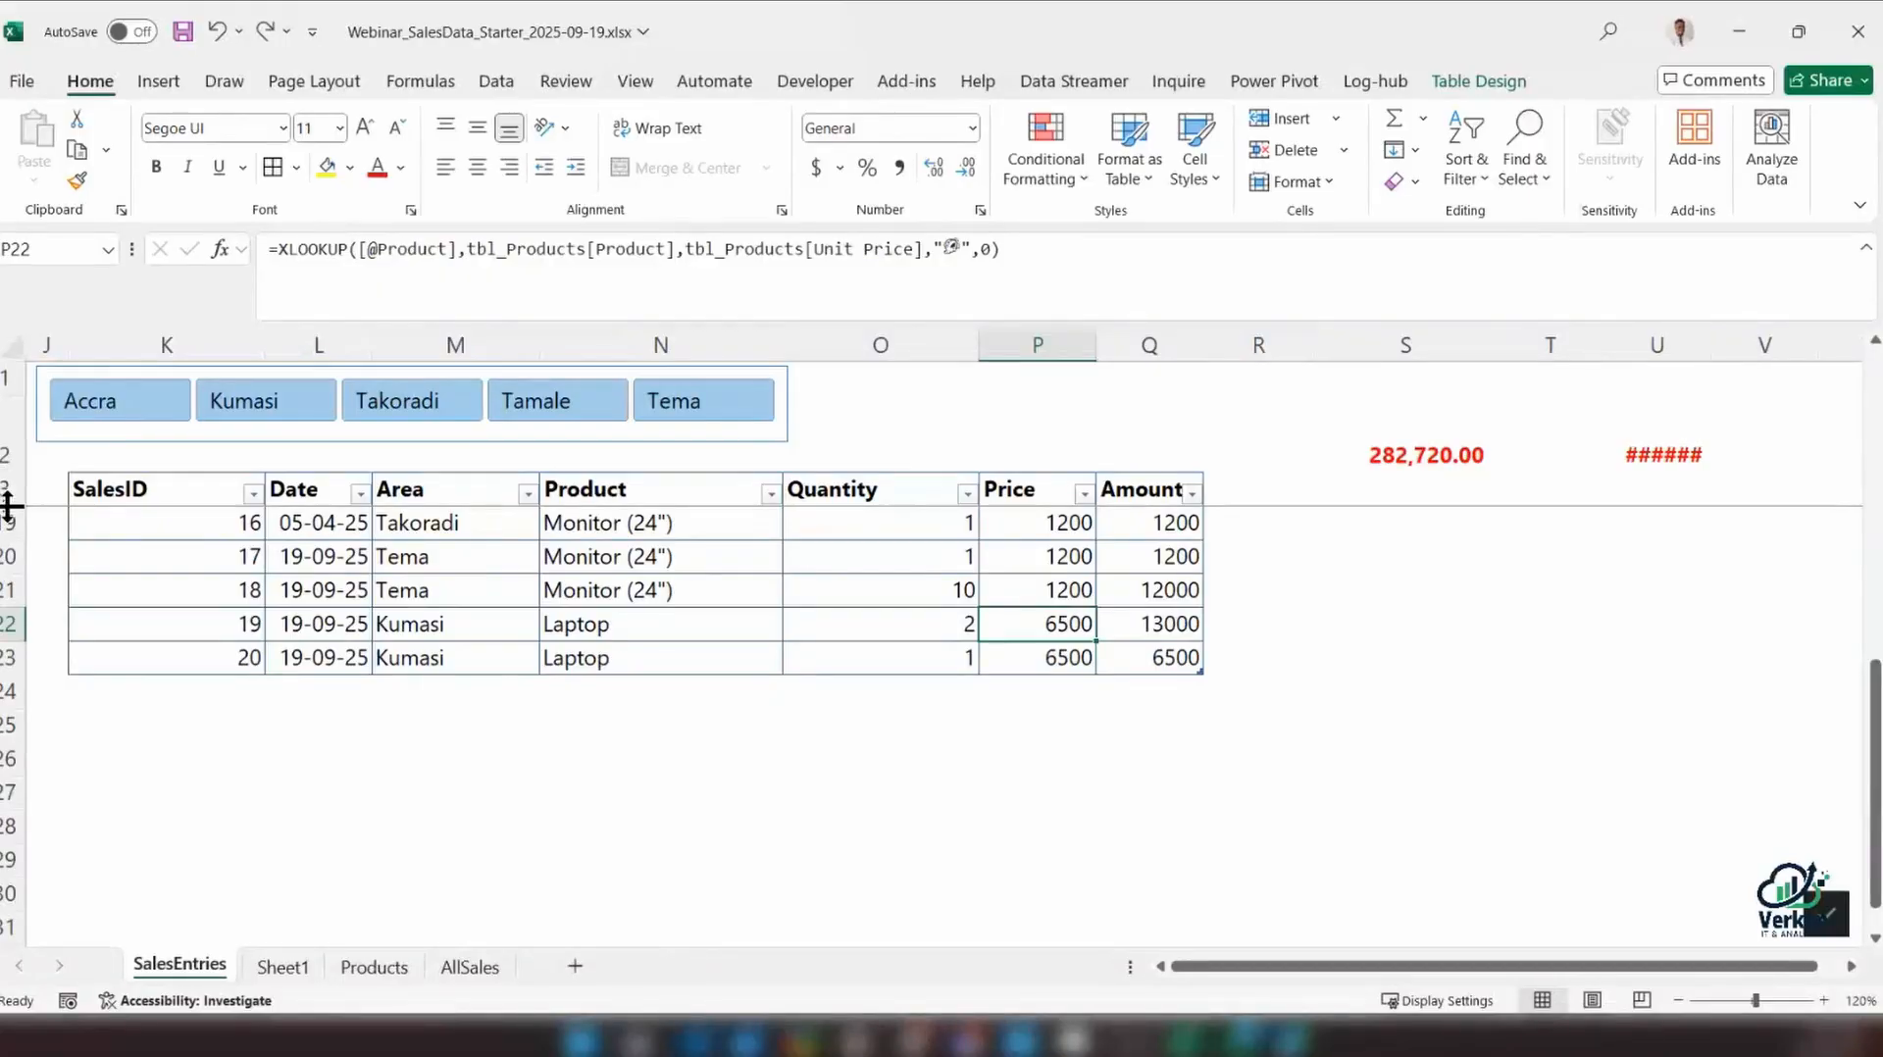
Make row 2 slightly taller and fit column U to the width of its total
left_click_drag(10, 476, 13, 501)
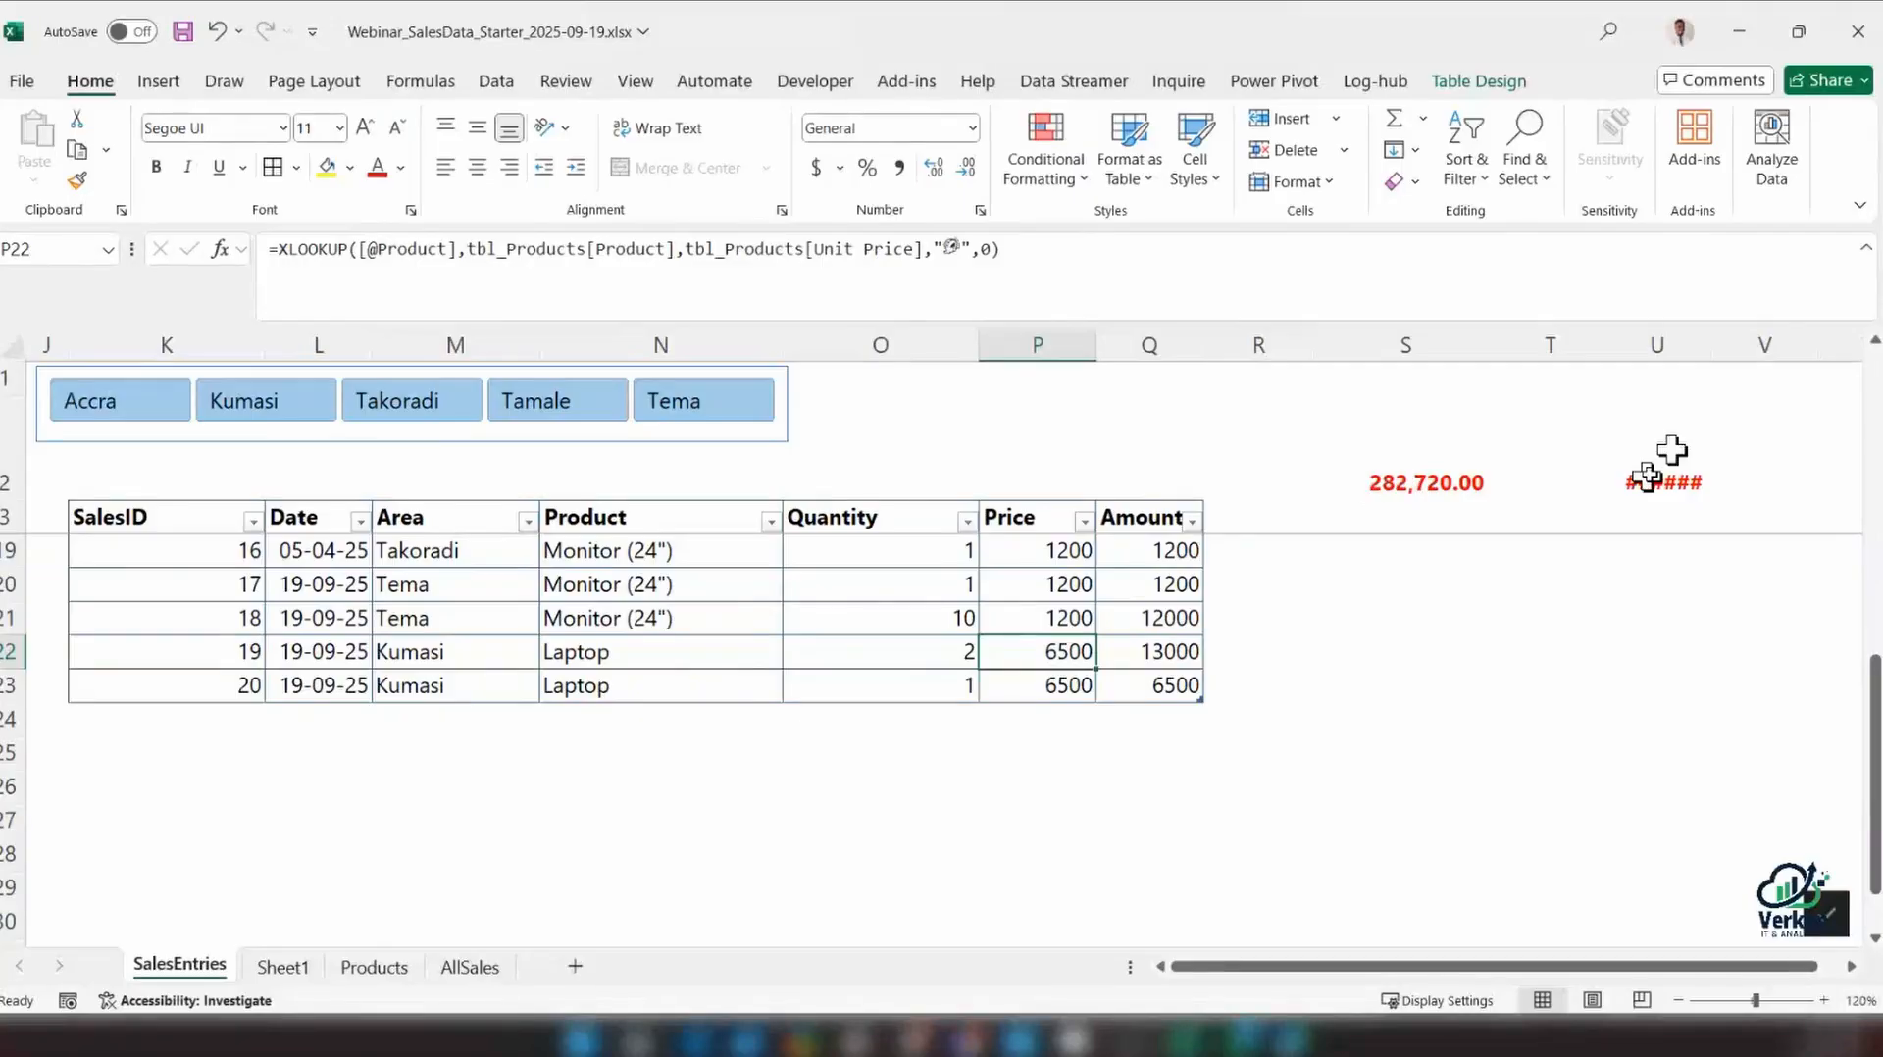
double_click(1708, 345)
left_click(1720, 485)
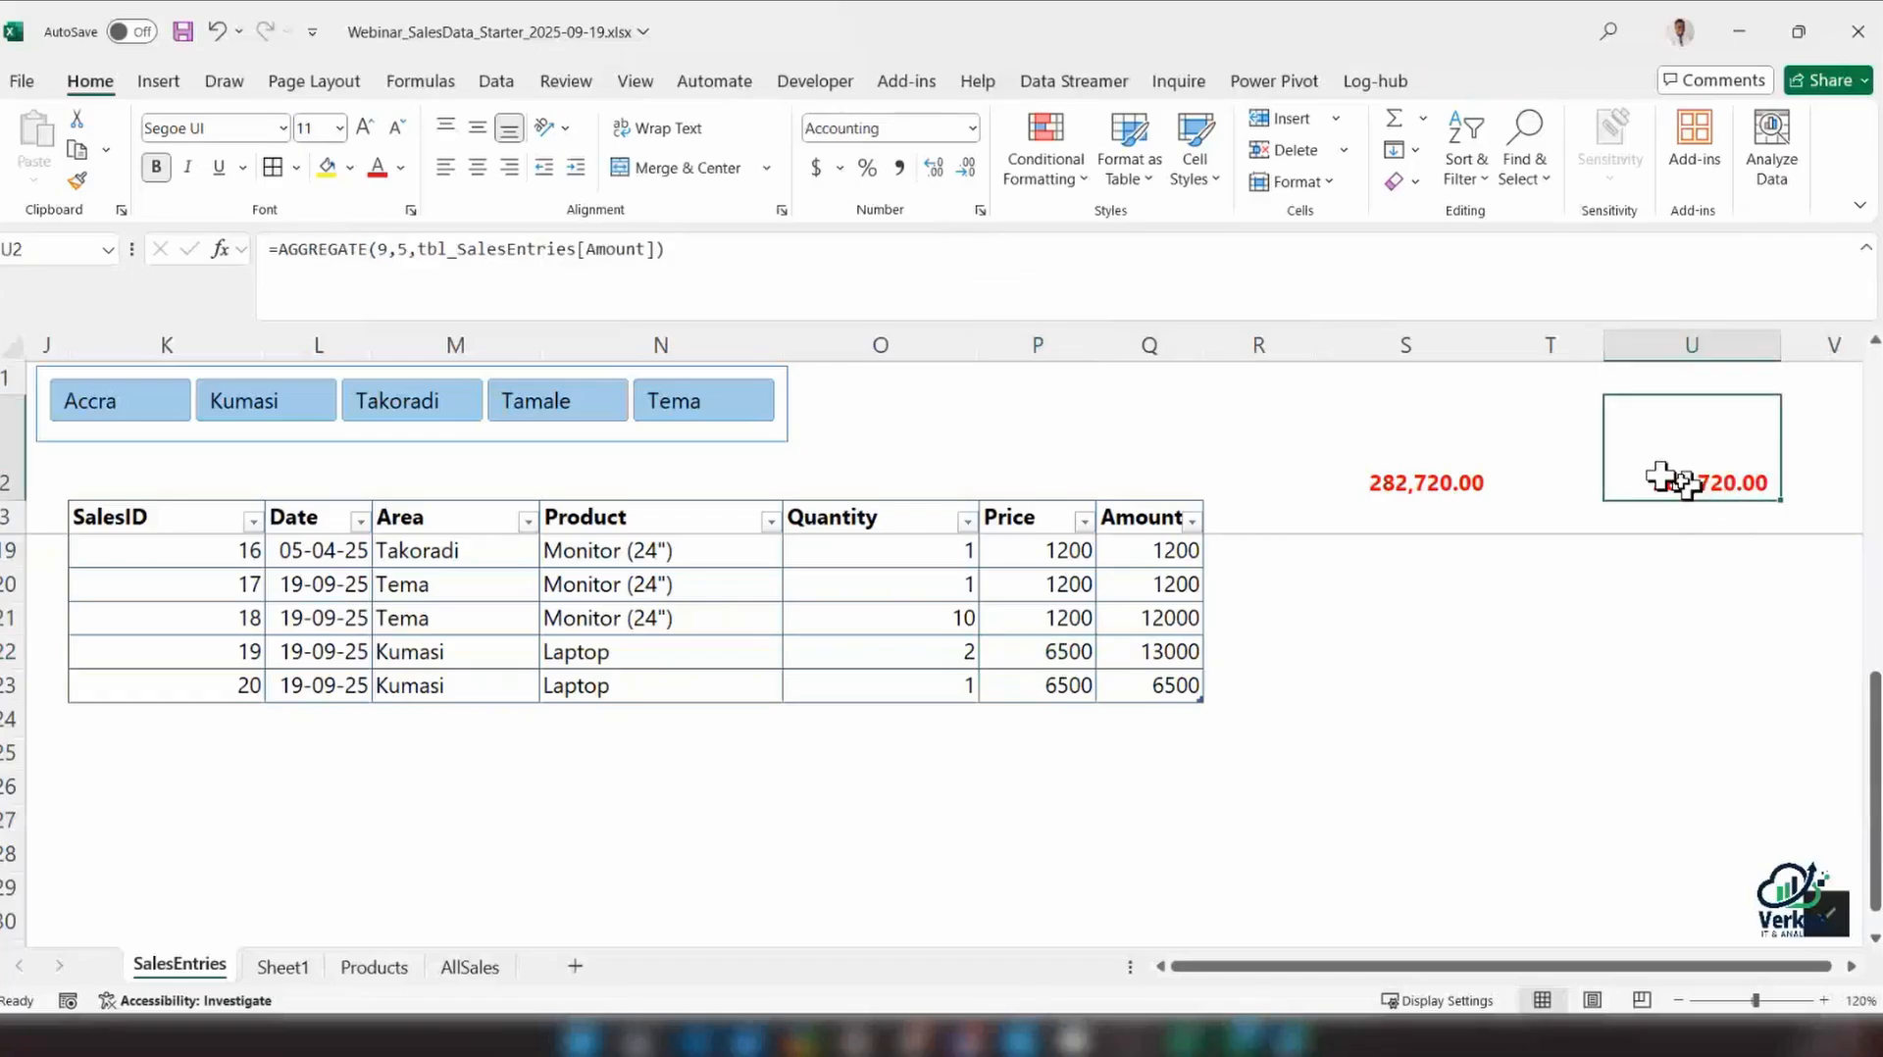
Move the AGGREGATE total from U2 to K2 beneath the slicer, and clear the overall total in S2
left_click(93, 473)
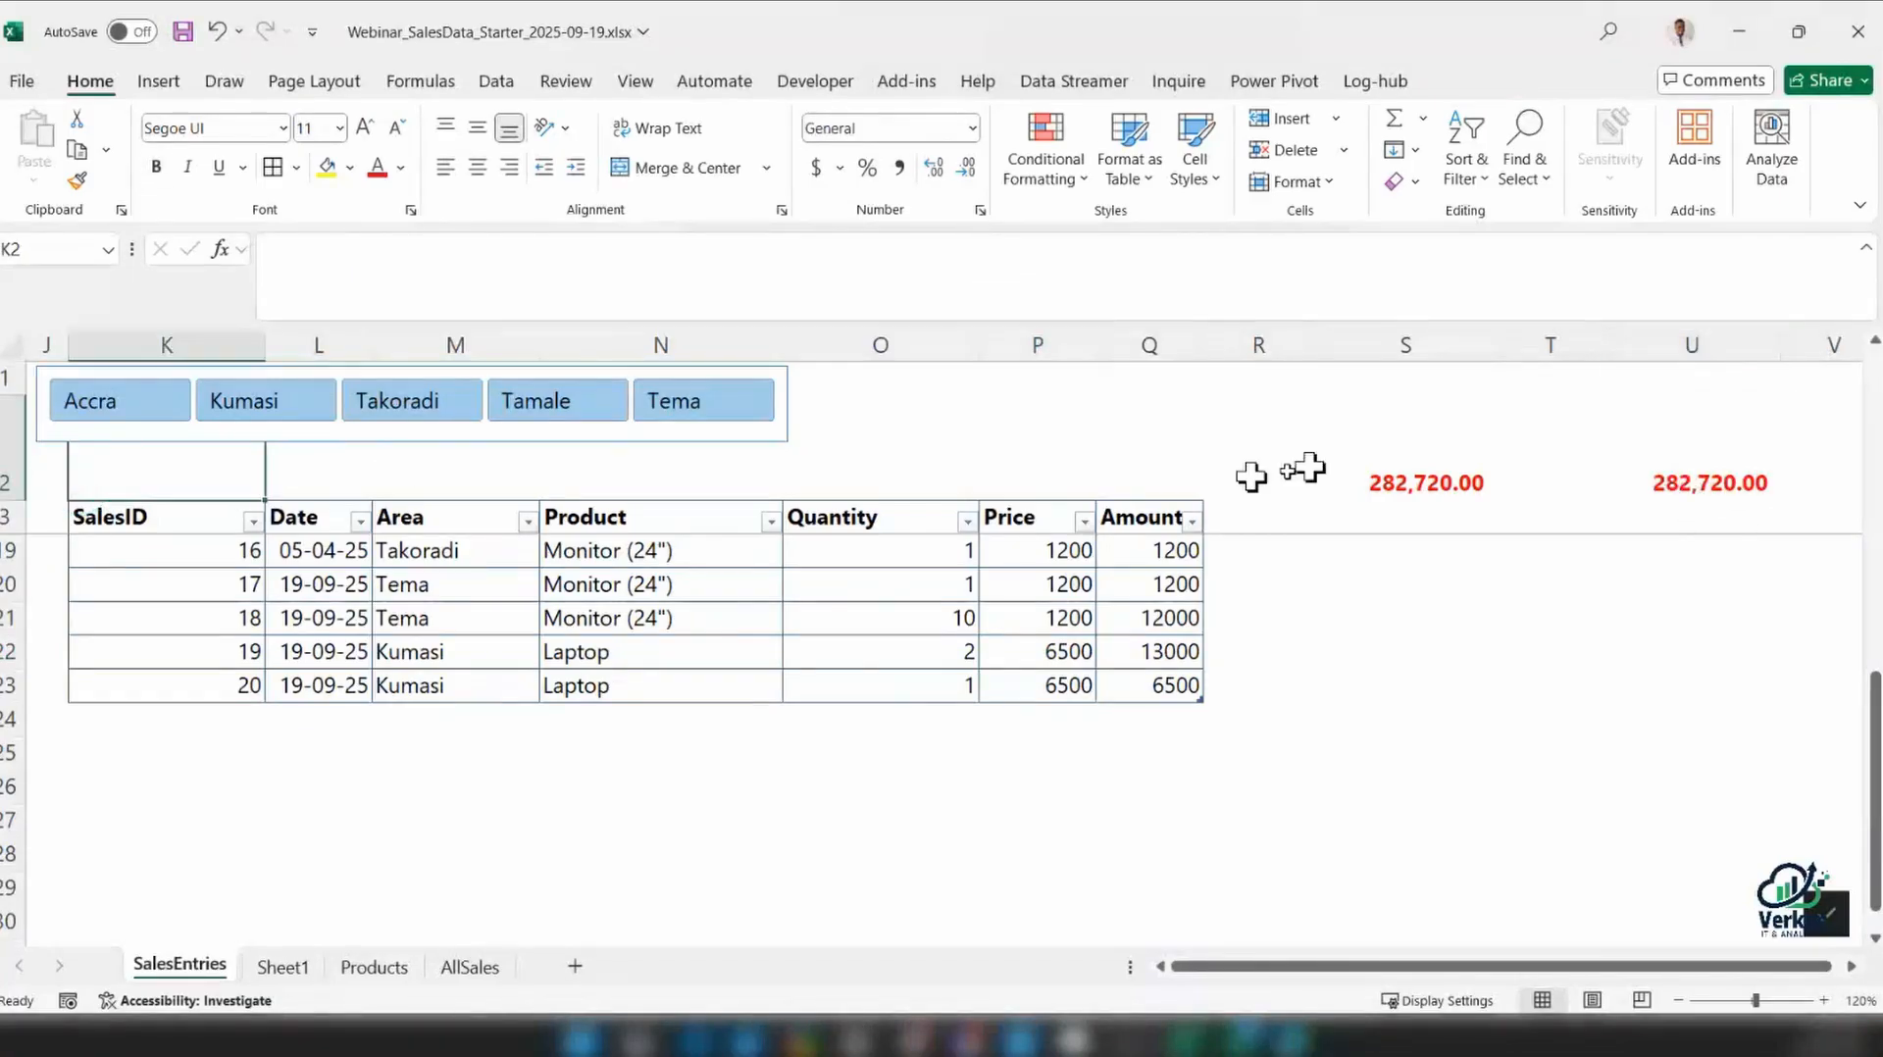
left_click(1673, 478)
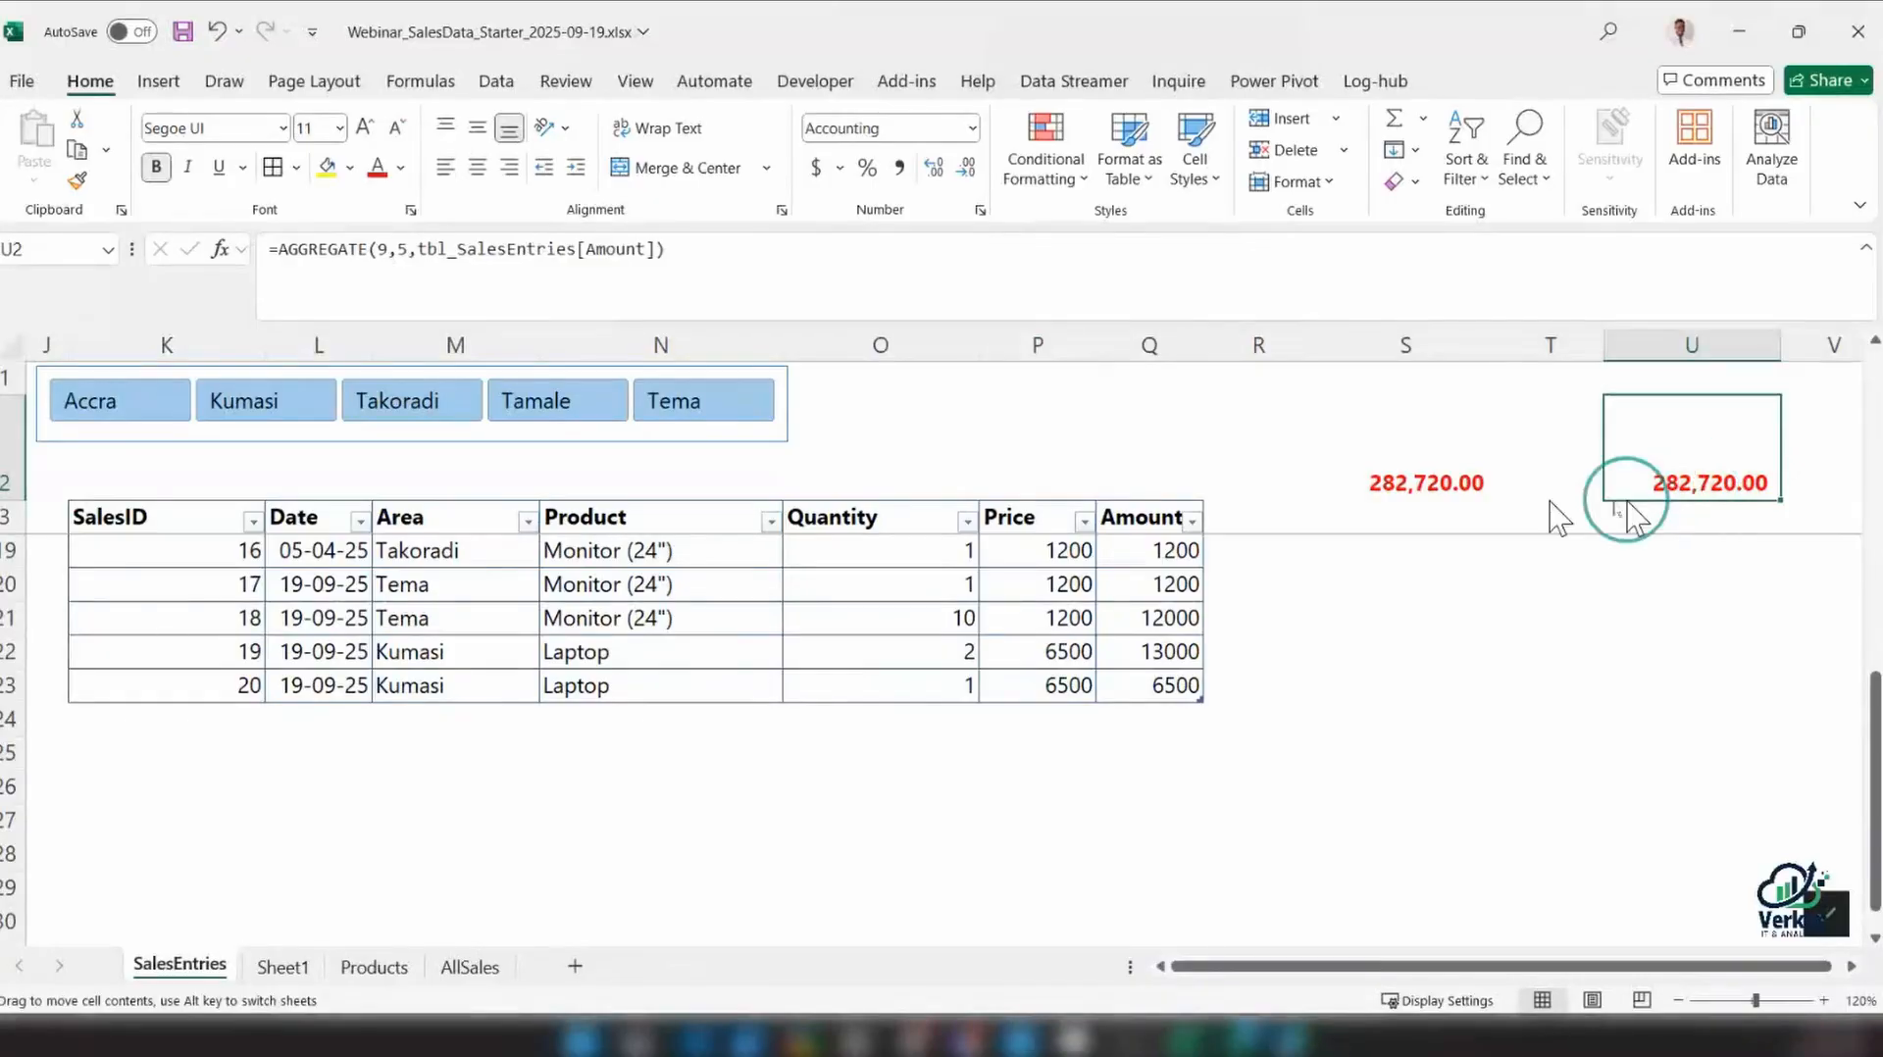
left_click_drag(1626, 508, 315, 454)
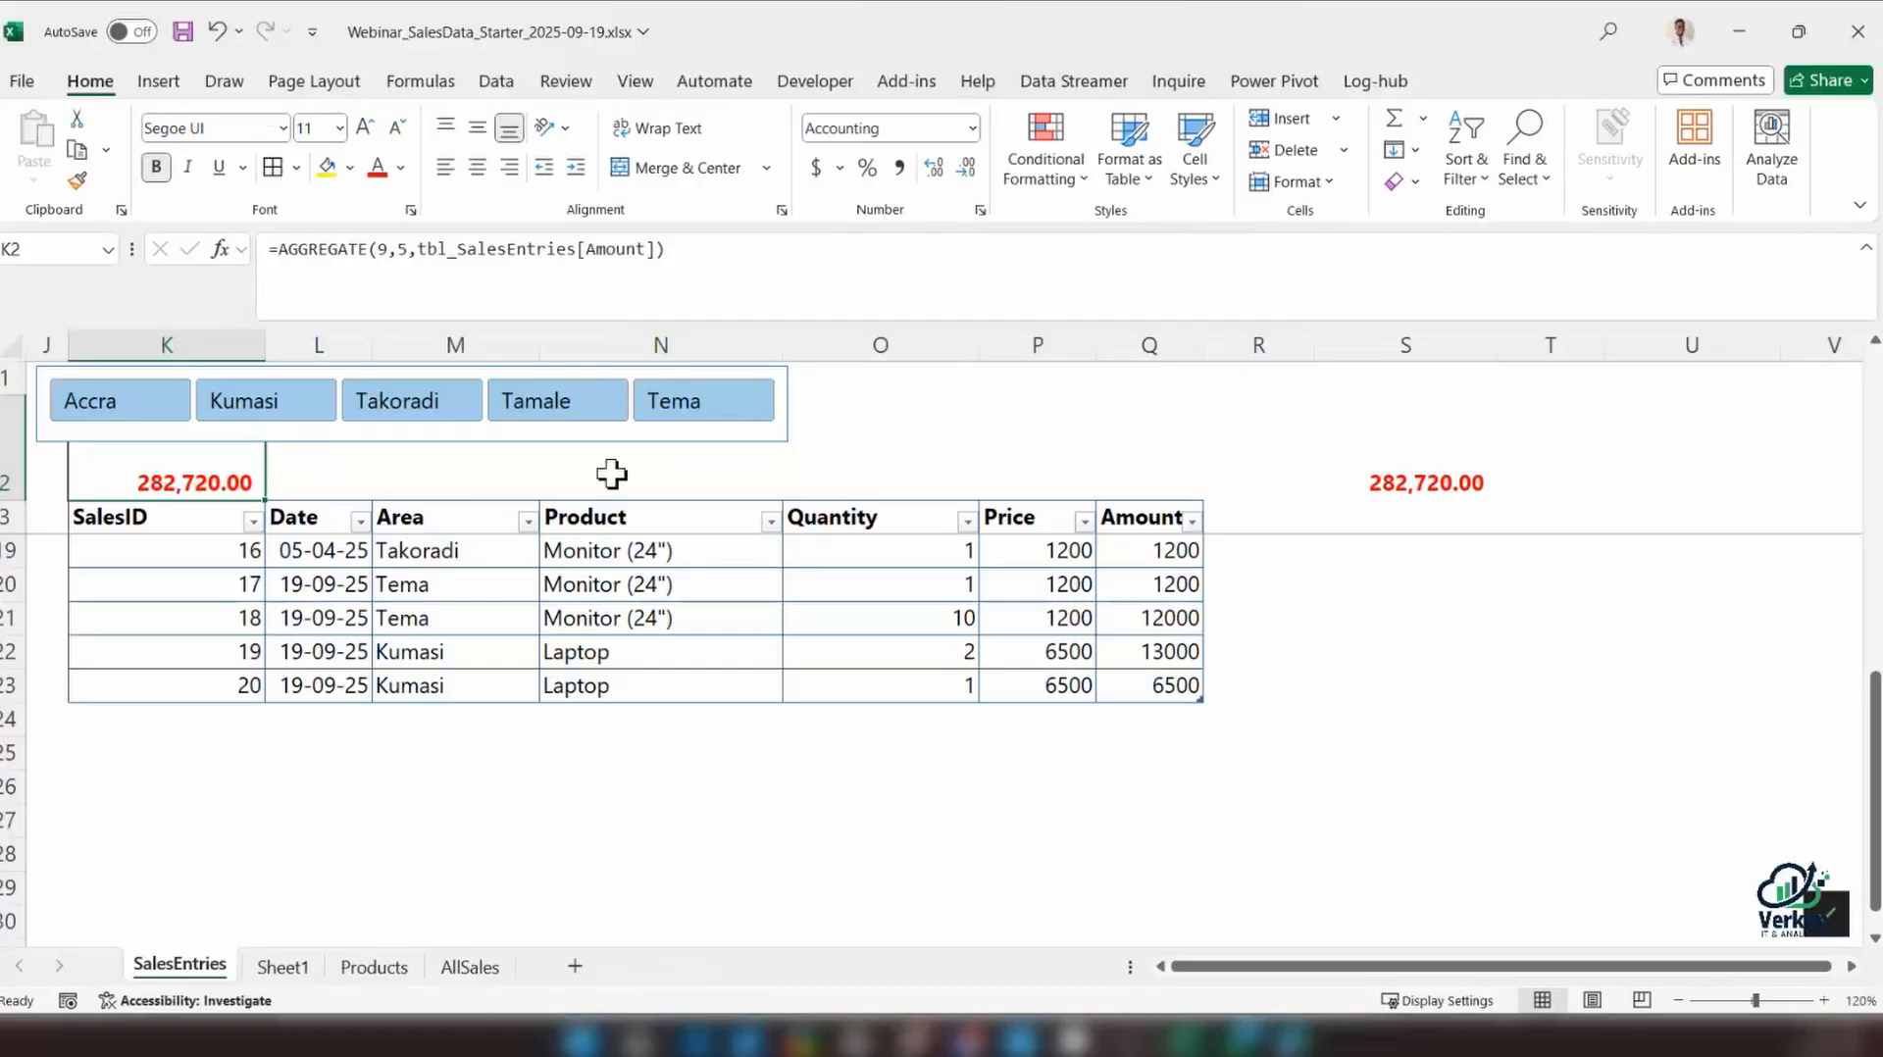
Rename Sheet1 as Calculations
left_click(283, 967)
double_click(284, 967)
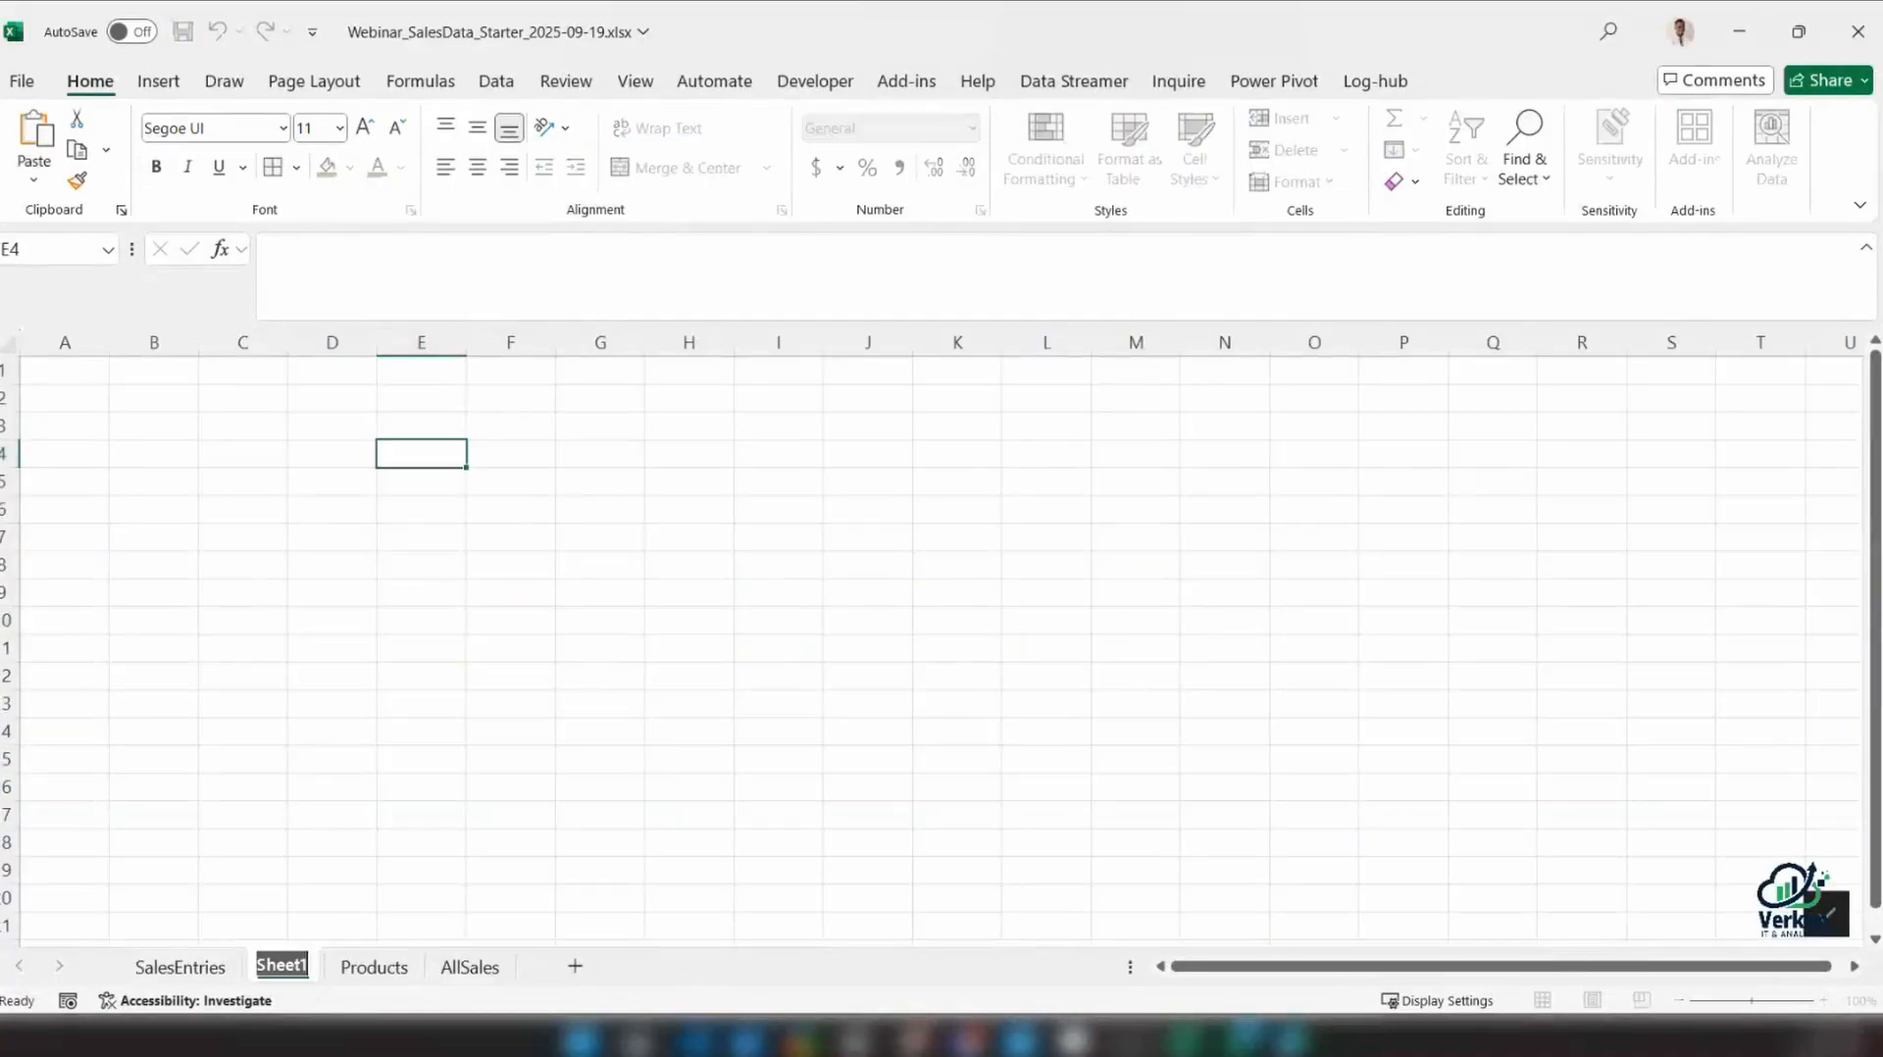
type("Calculat")
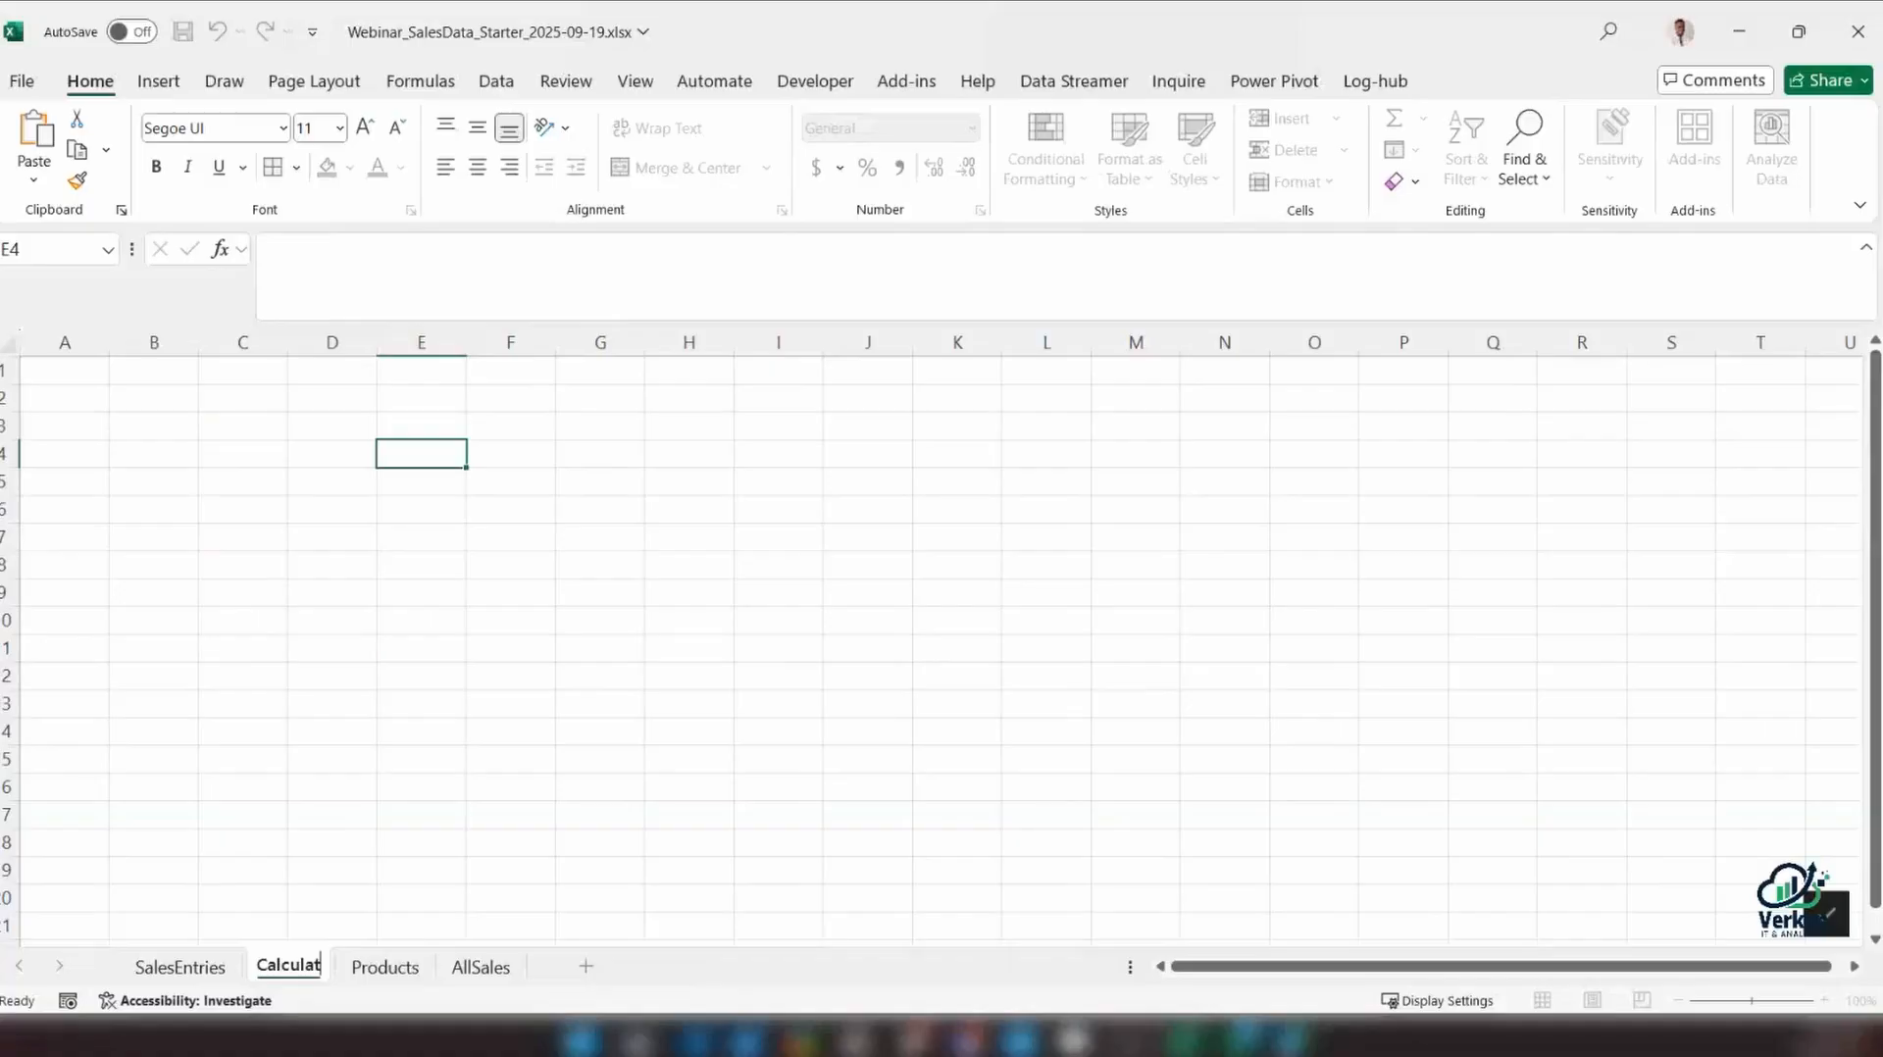
type("ion")
key("Return")
type("s")
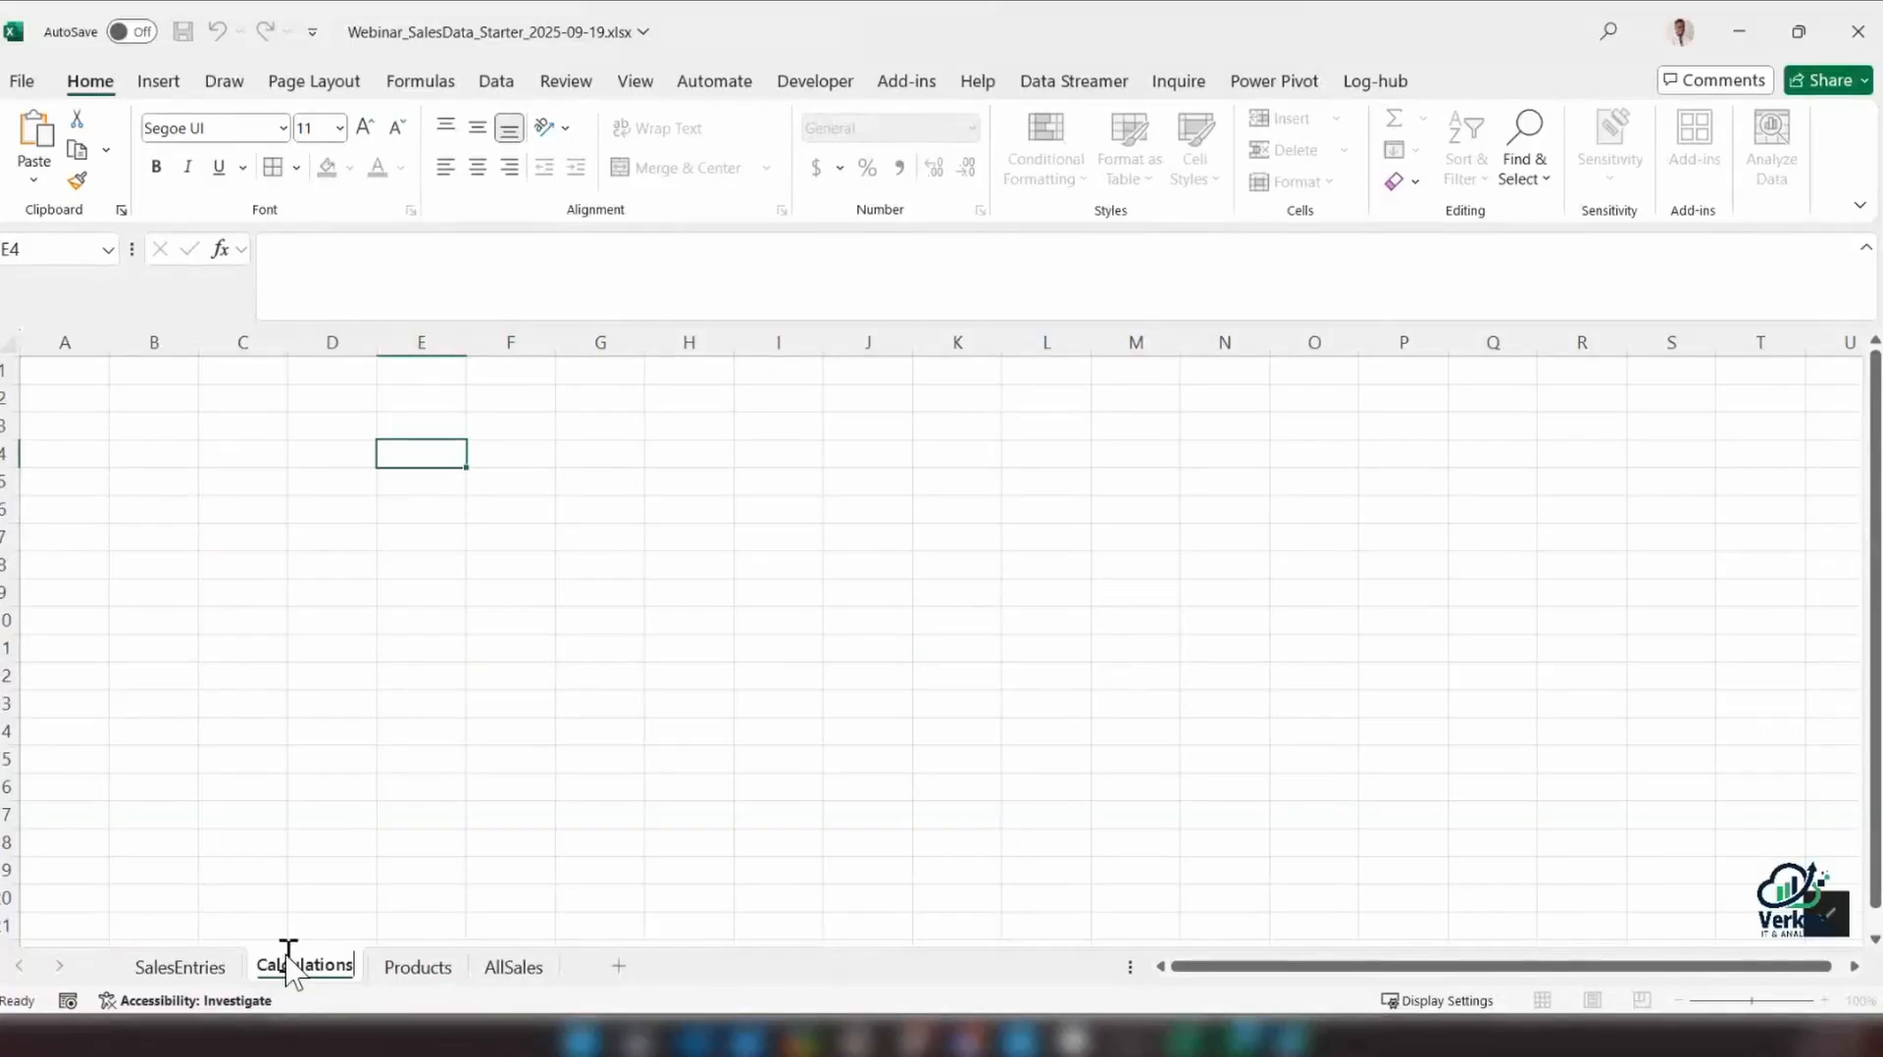
key("Return")
Paste the AGGREGATE formula for the SalesEntries Amount column into B3 of the Calculations sheet
left_click(91, 423)
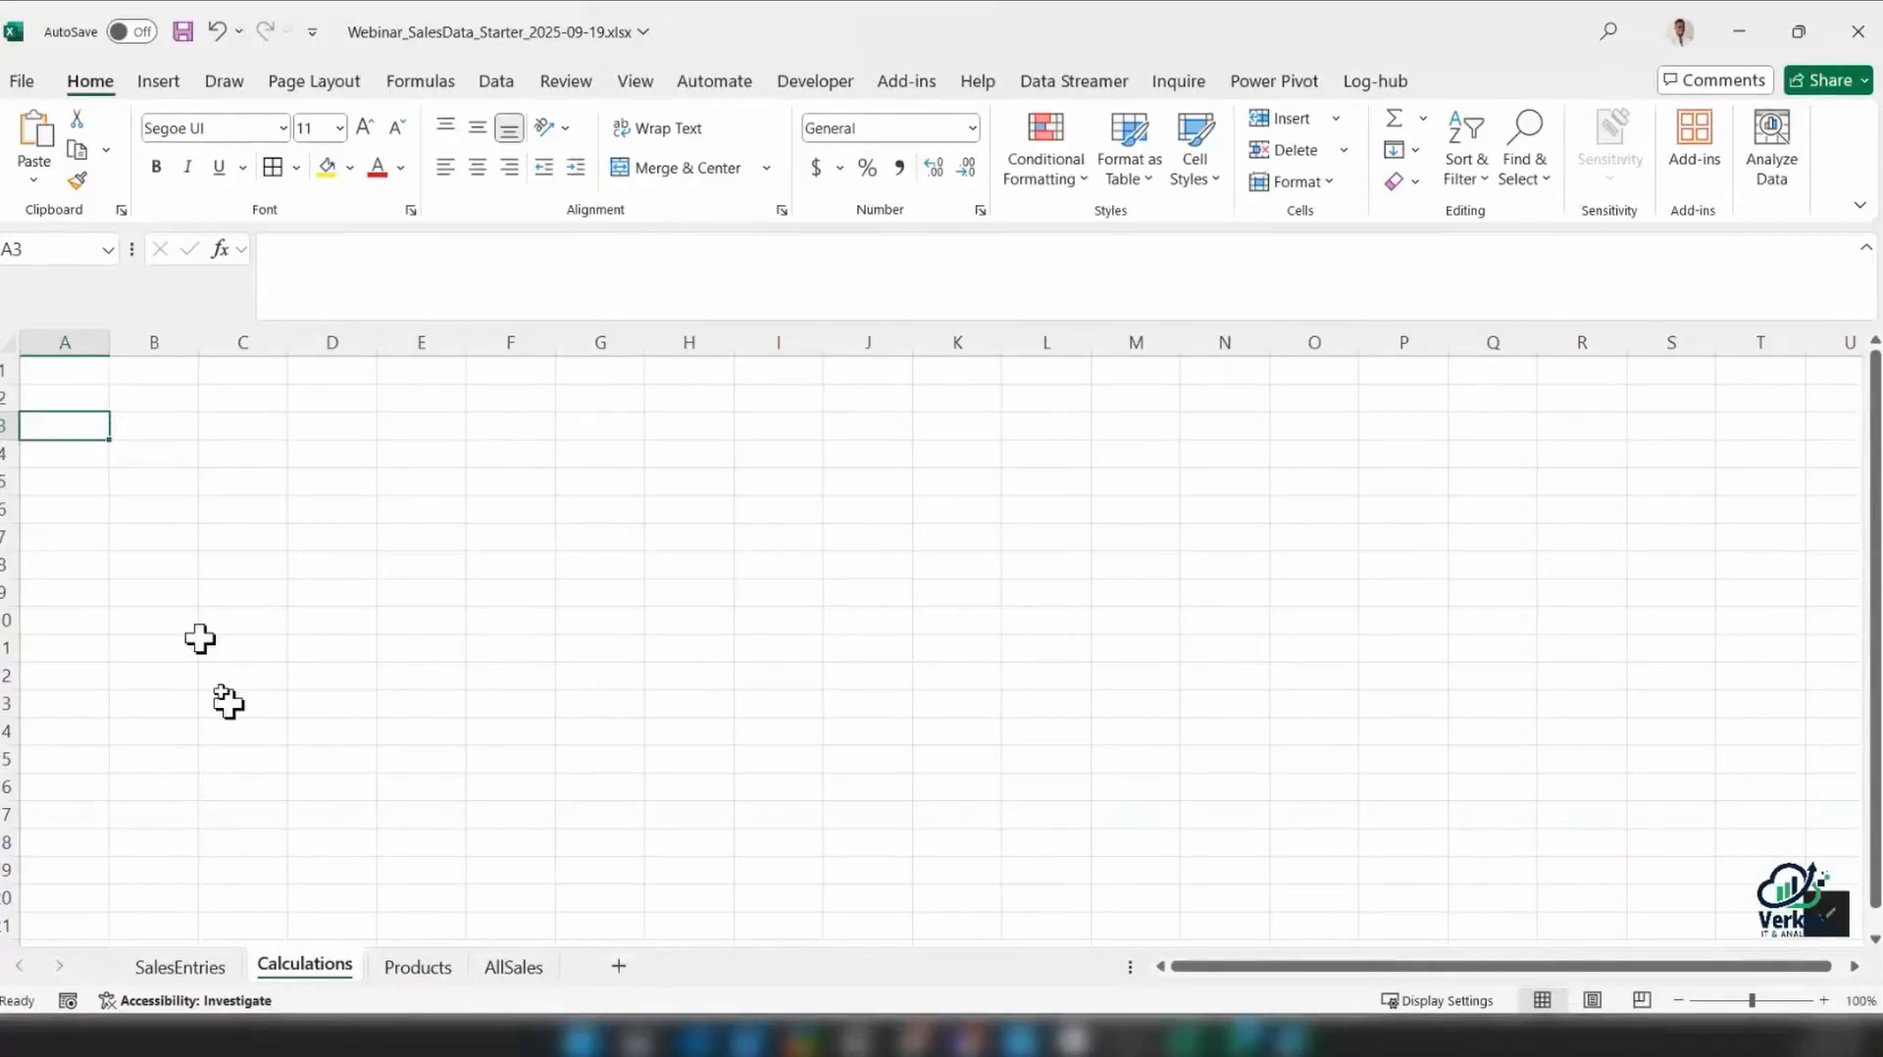
left_click(162, 422)
type("=AGGREGATE(9,5,tbl_SalesEntries[Amount])")
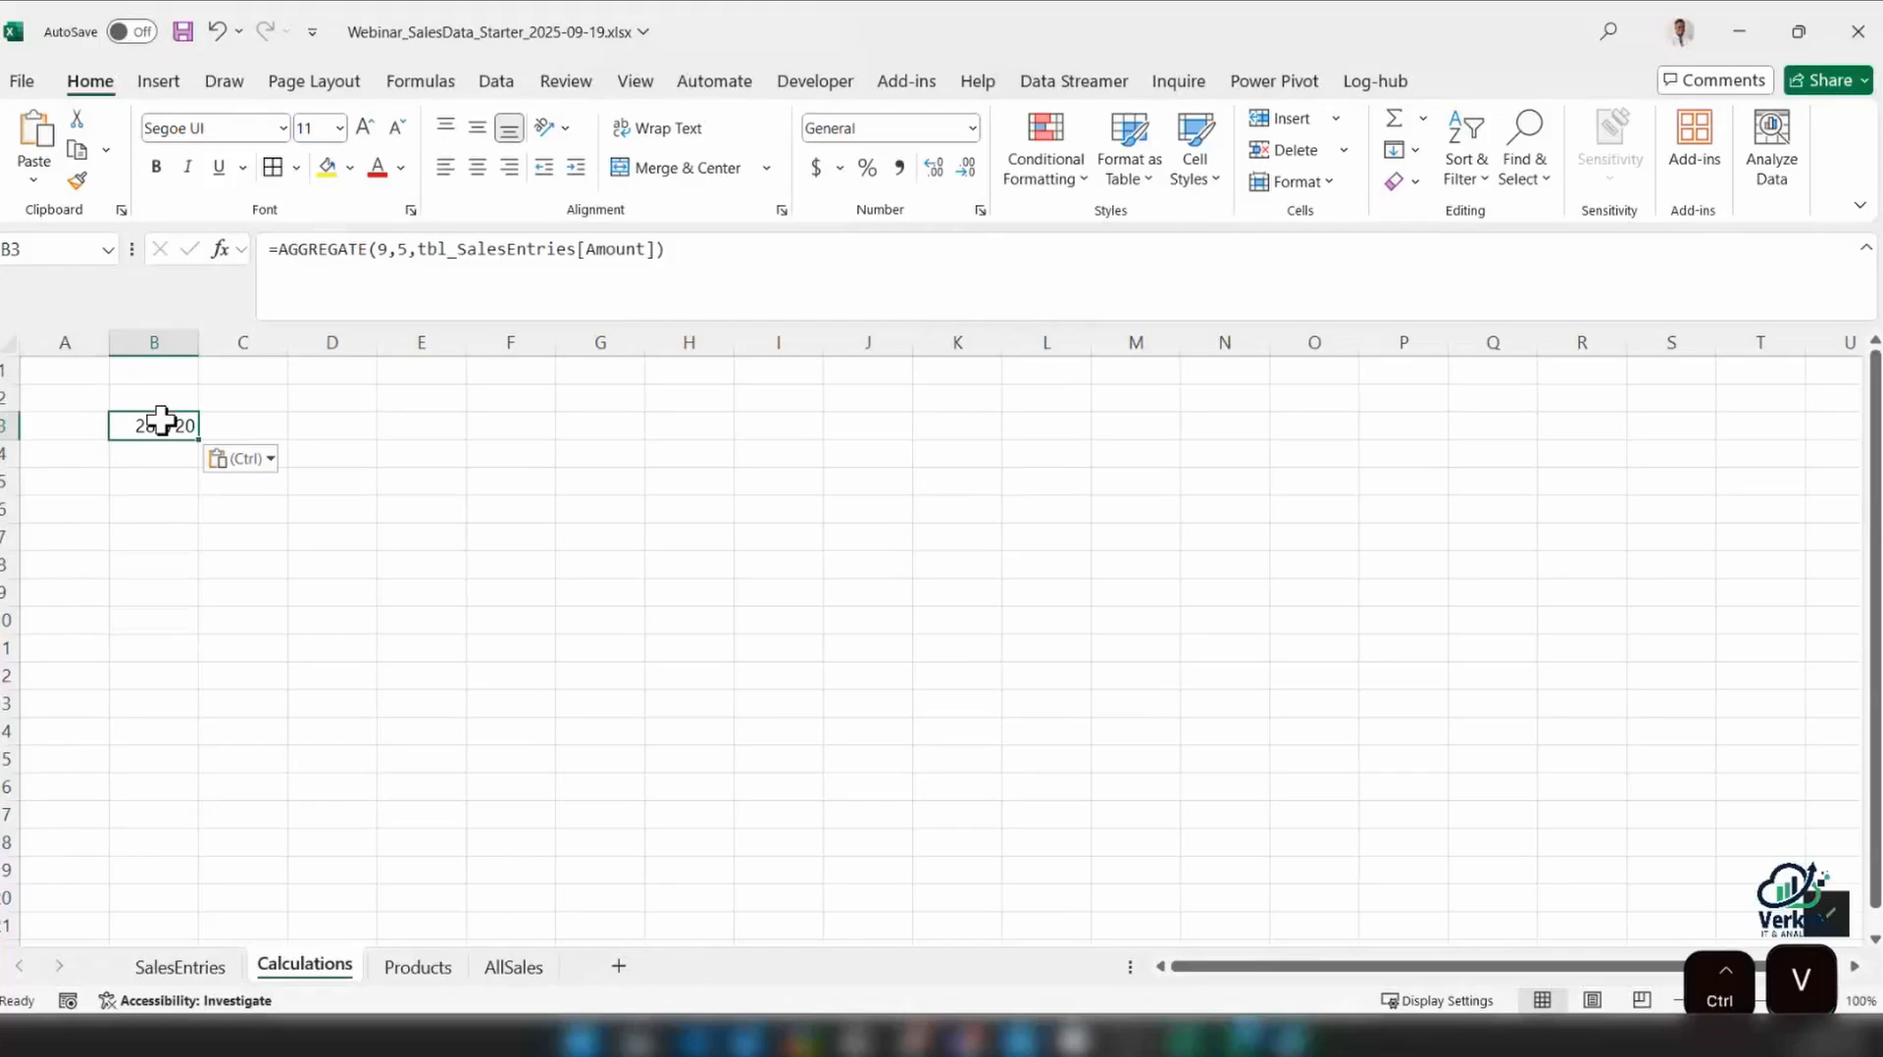
Label the total with Revenue in A3 and widen column A
left_click(80, 422)
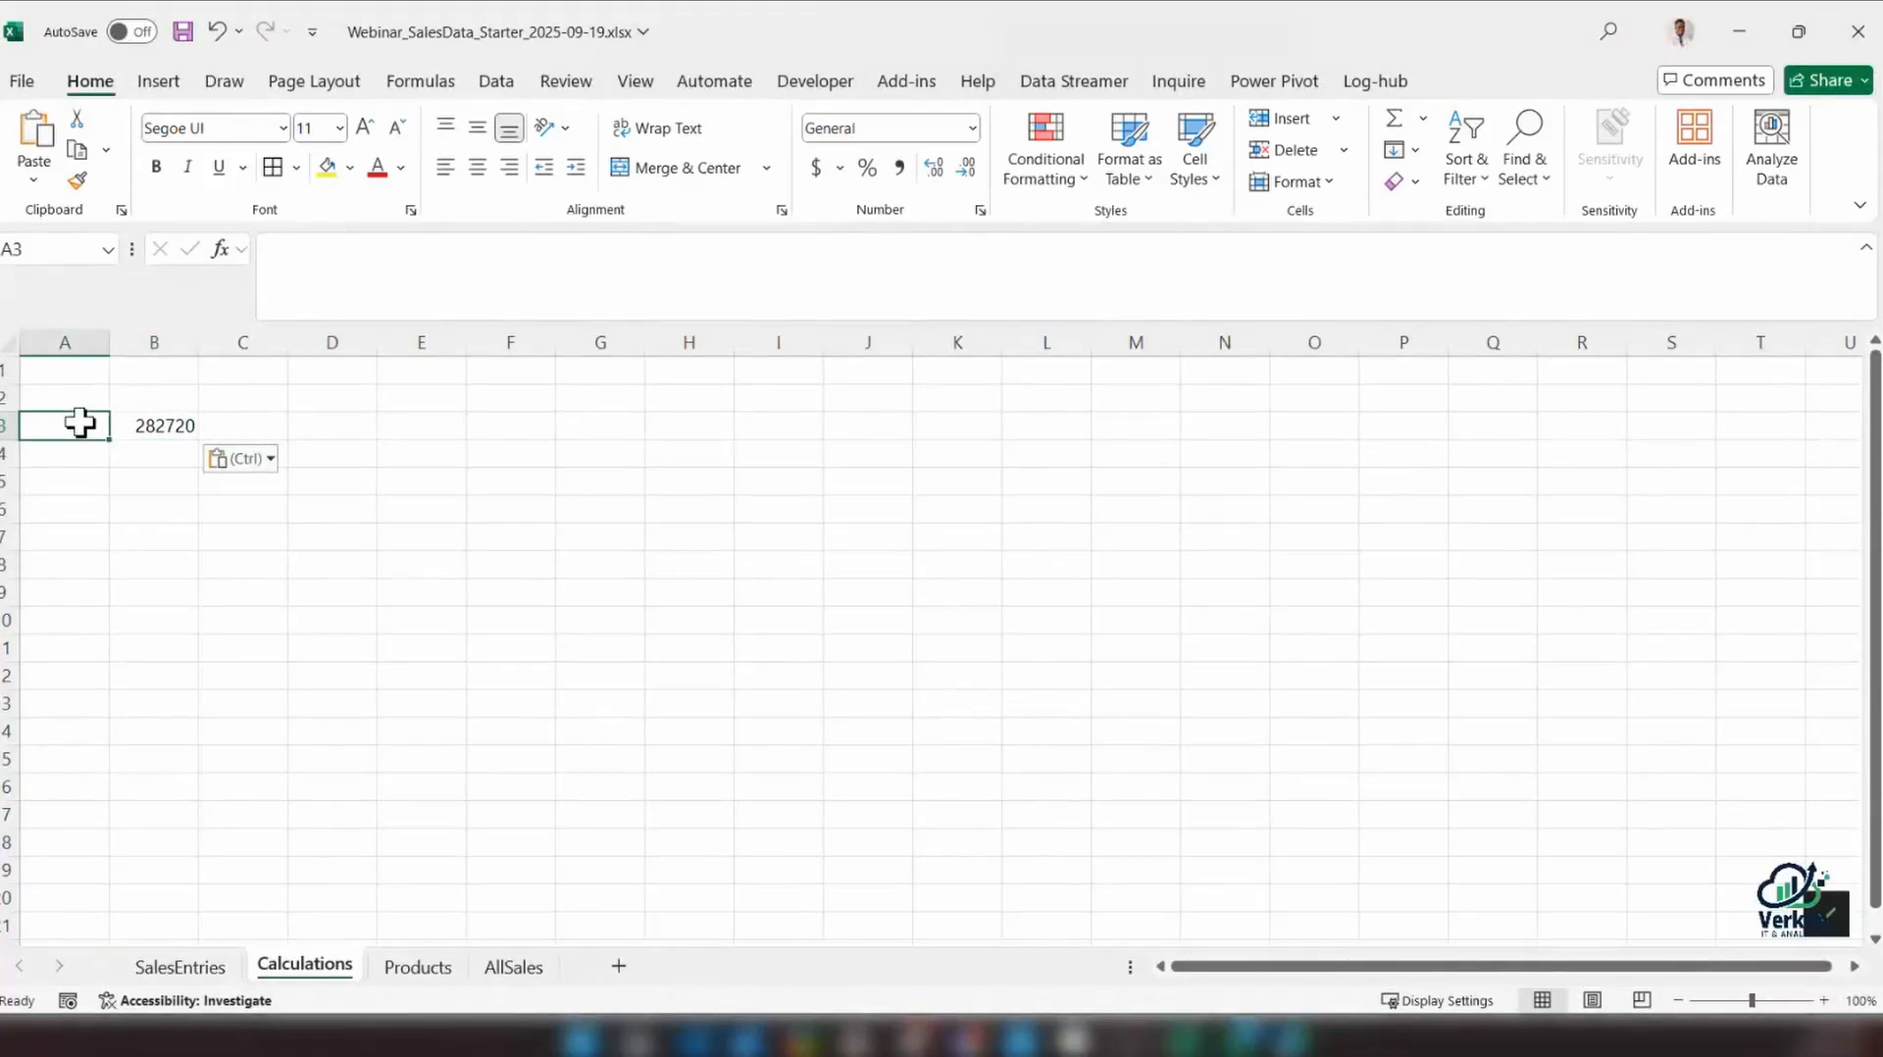
type("T")
type("Revenue")
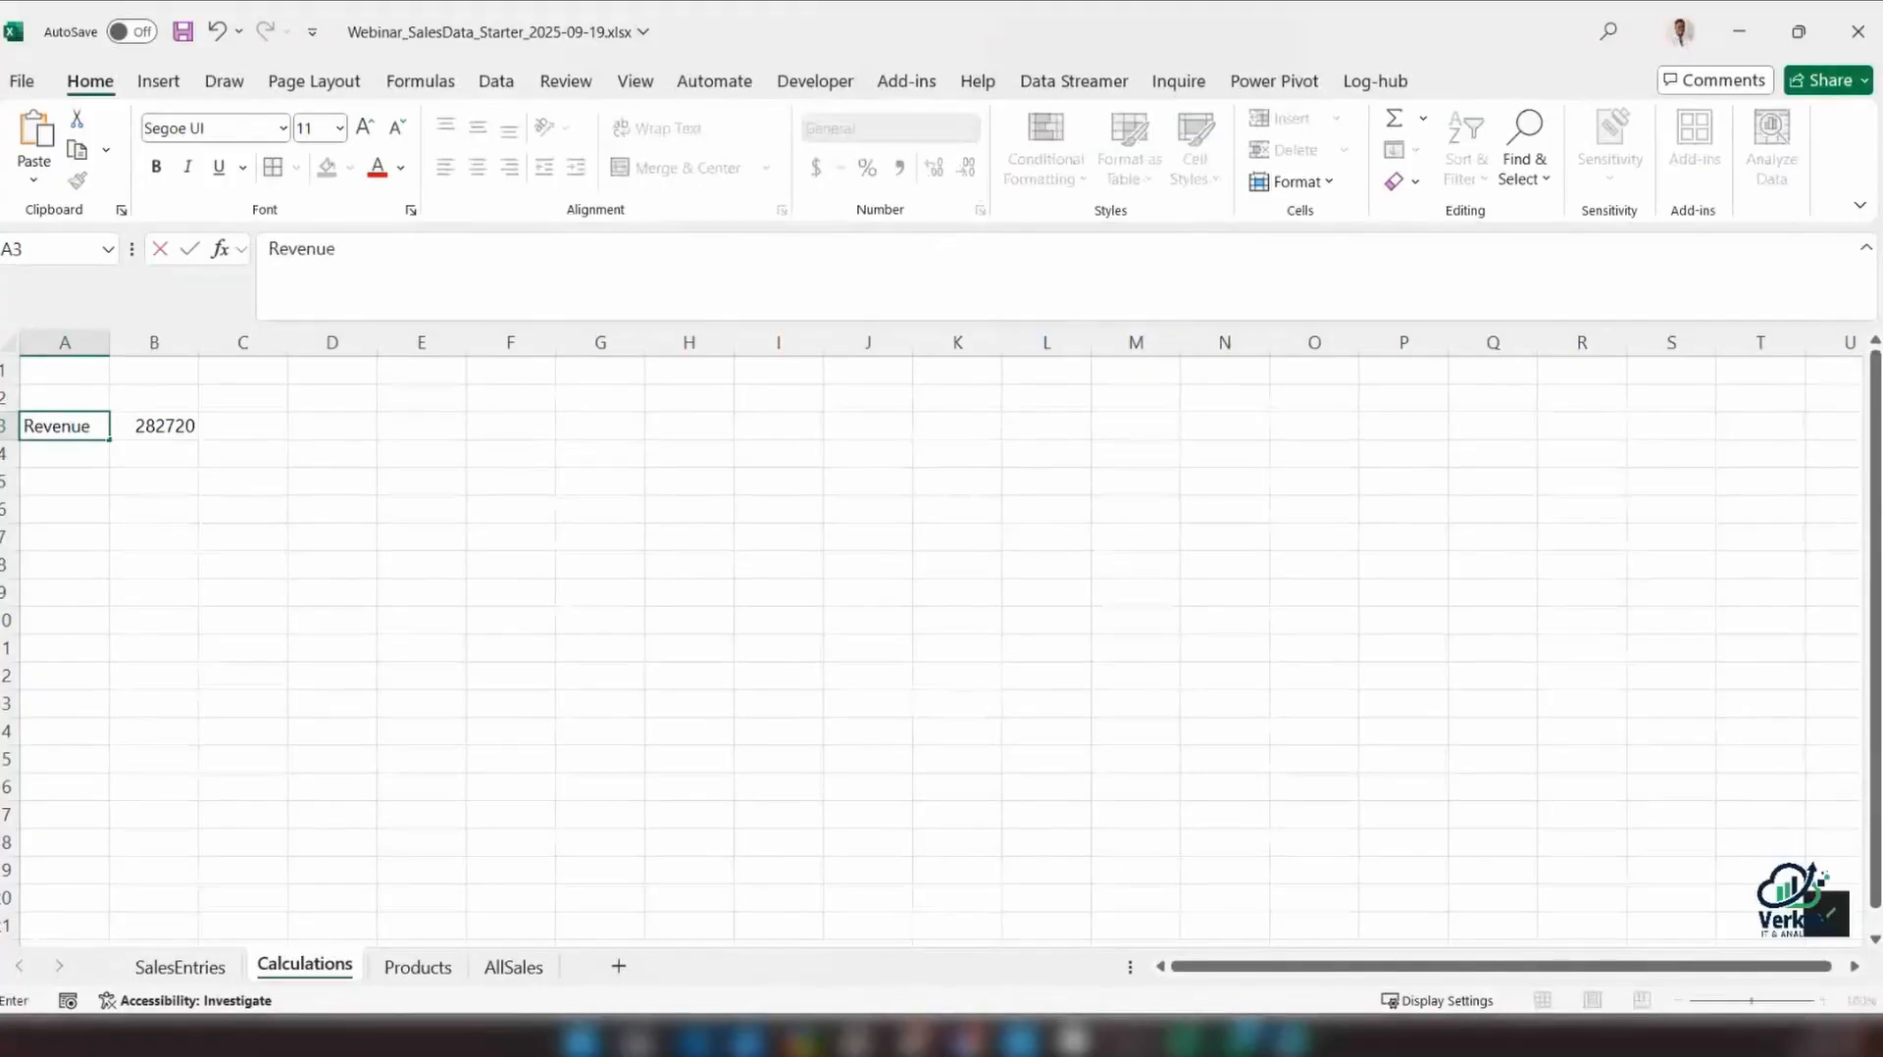
key("Return")
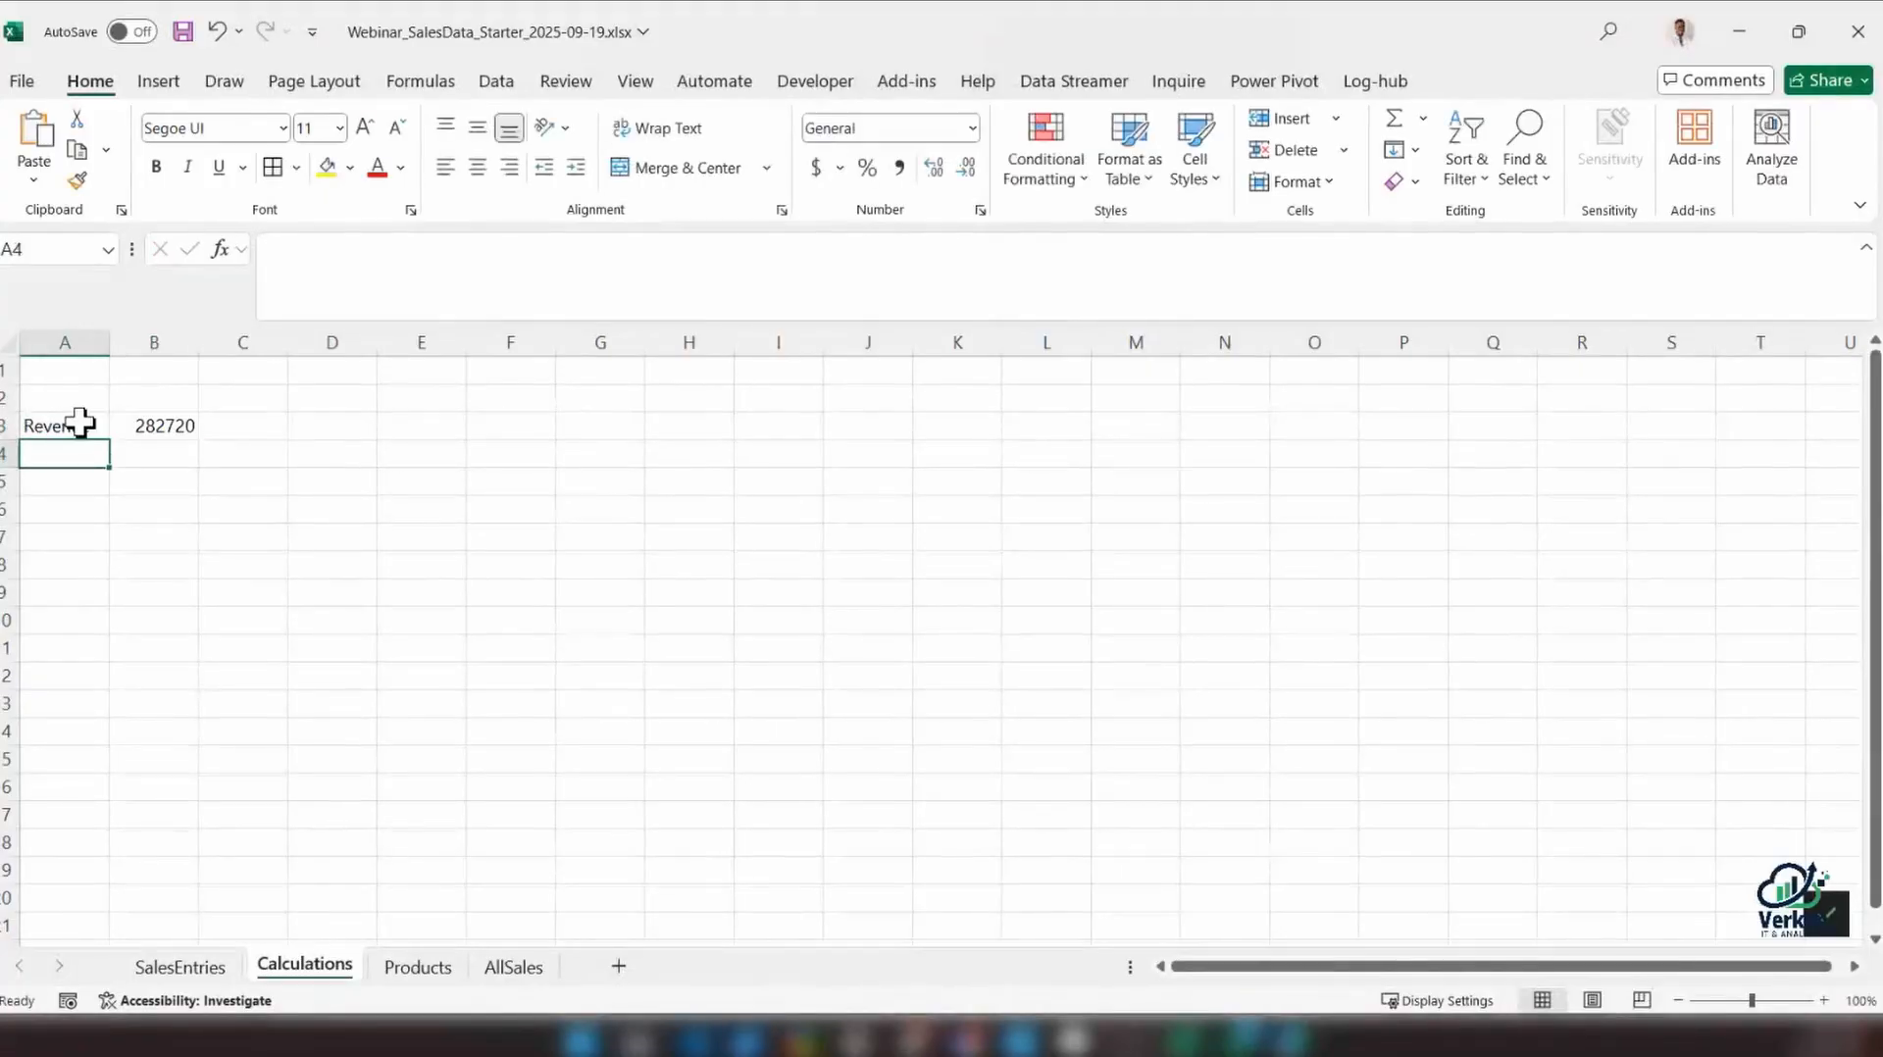
left_click_drag(116, 343, 169, 342)
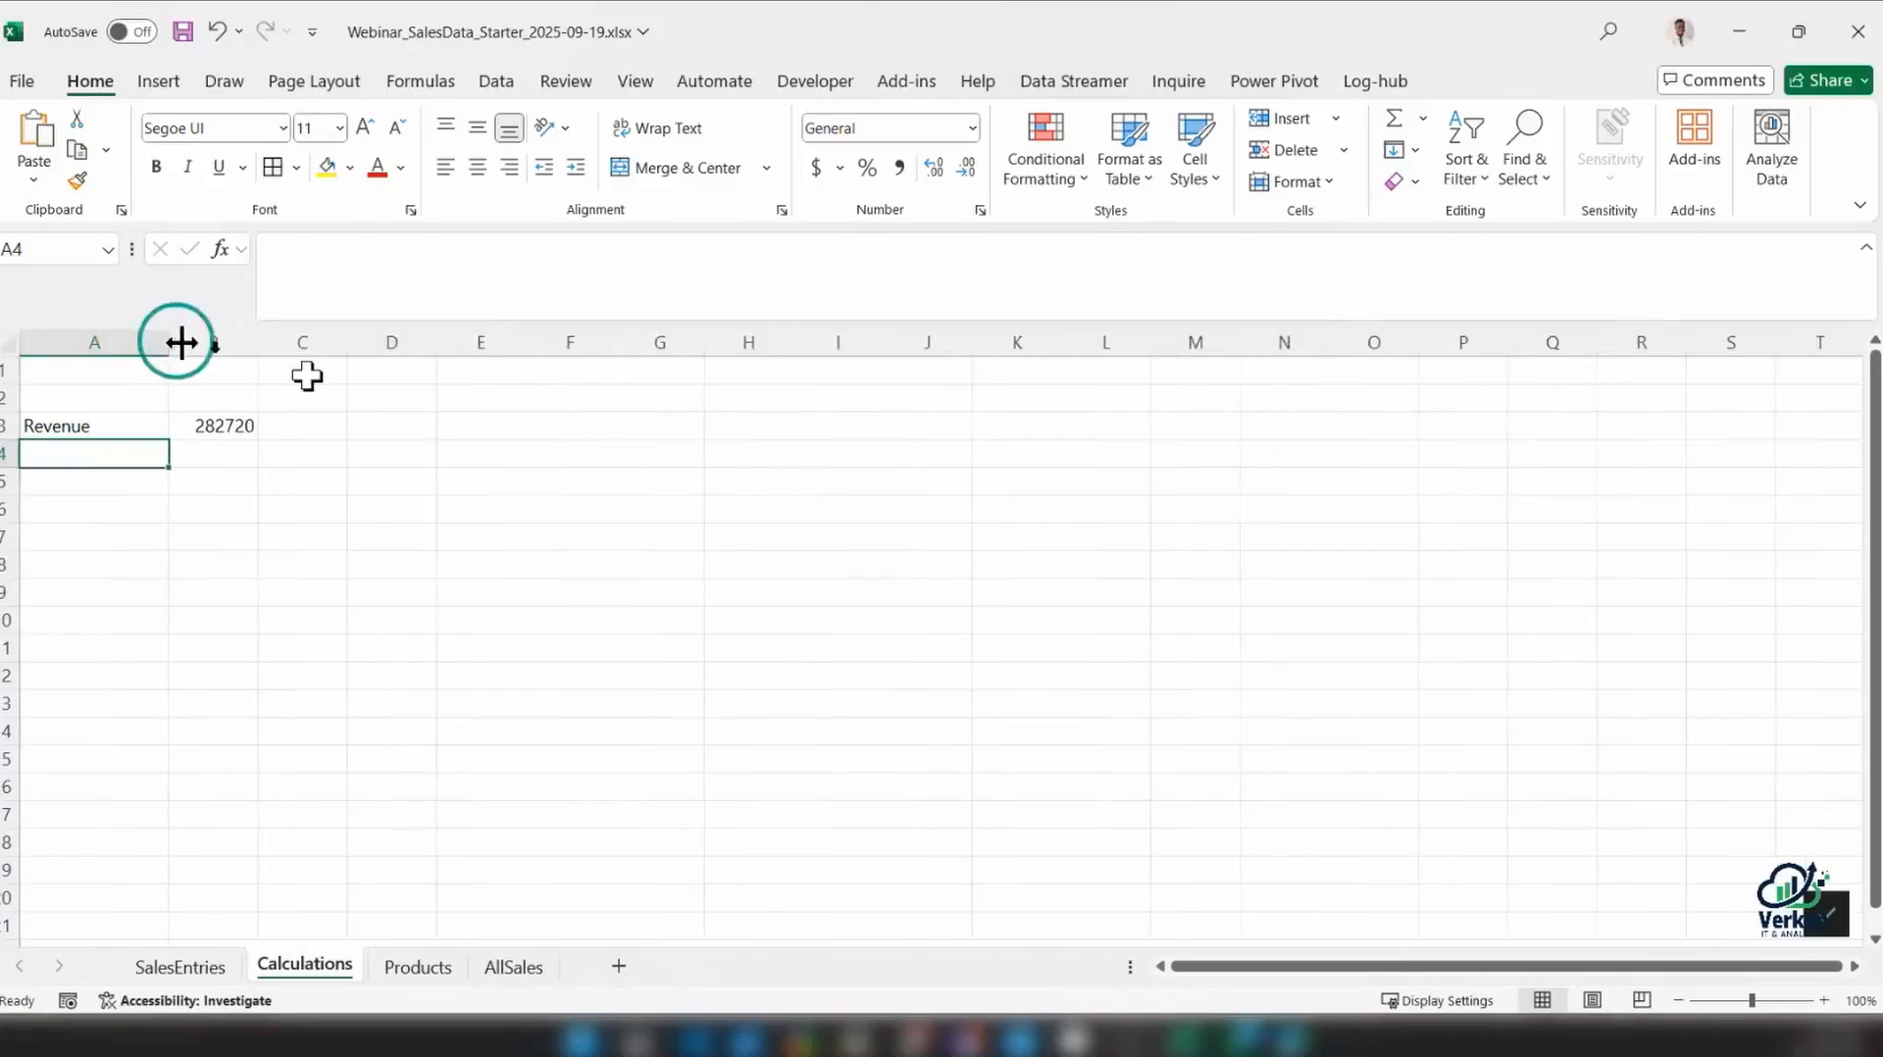
Format the Revenue total in B3 of the Calculations sheet with comma style and bold, and autofit column B
left_click(1824, 1000)
left_click(1824, 1000)
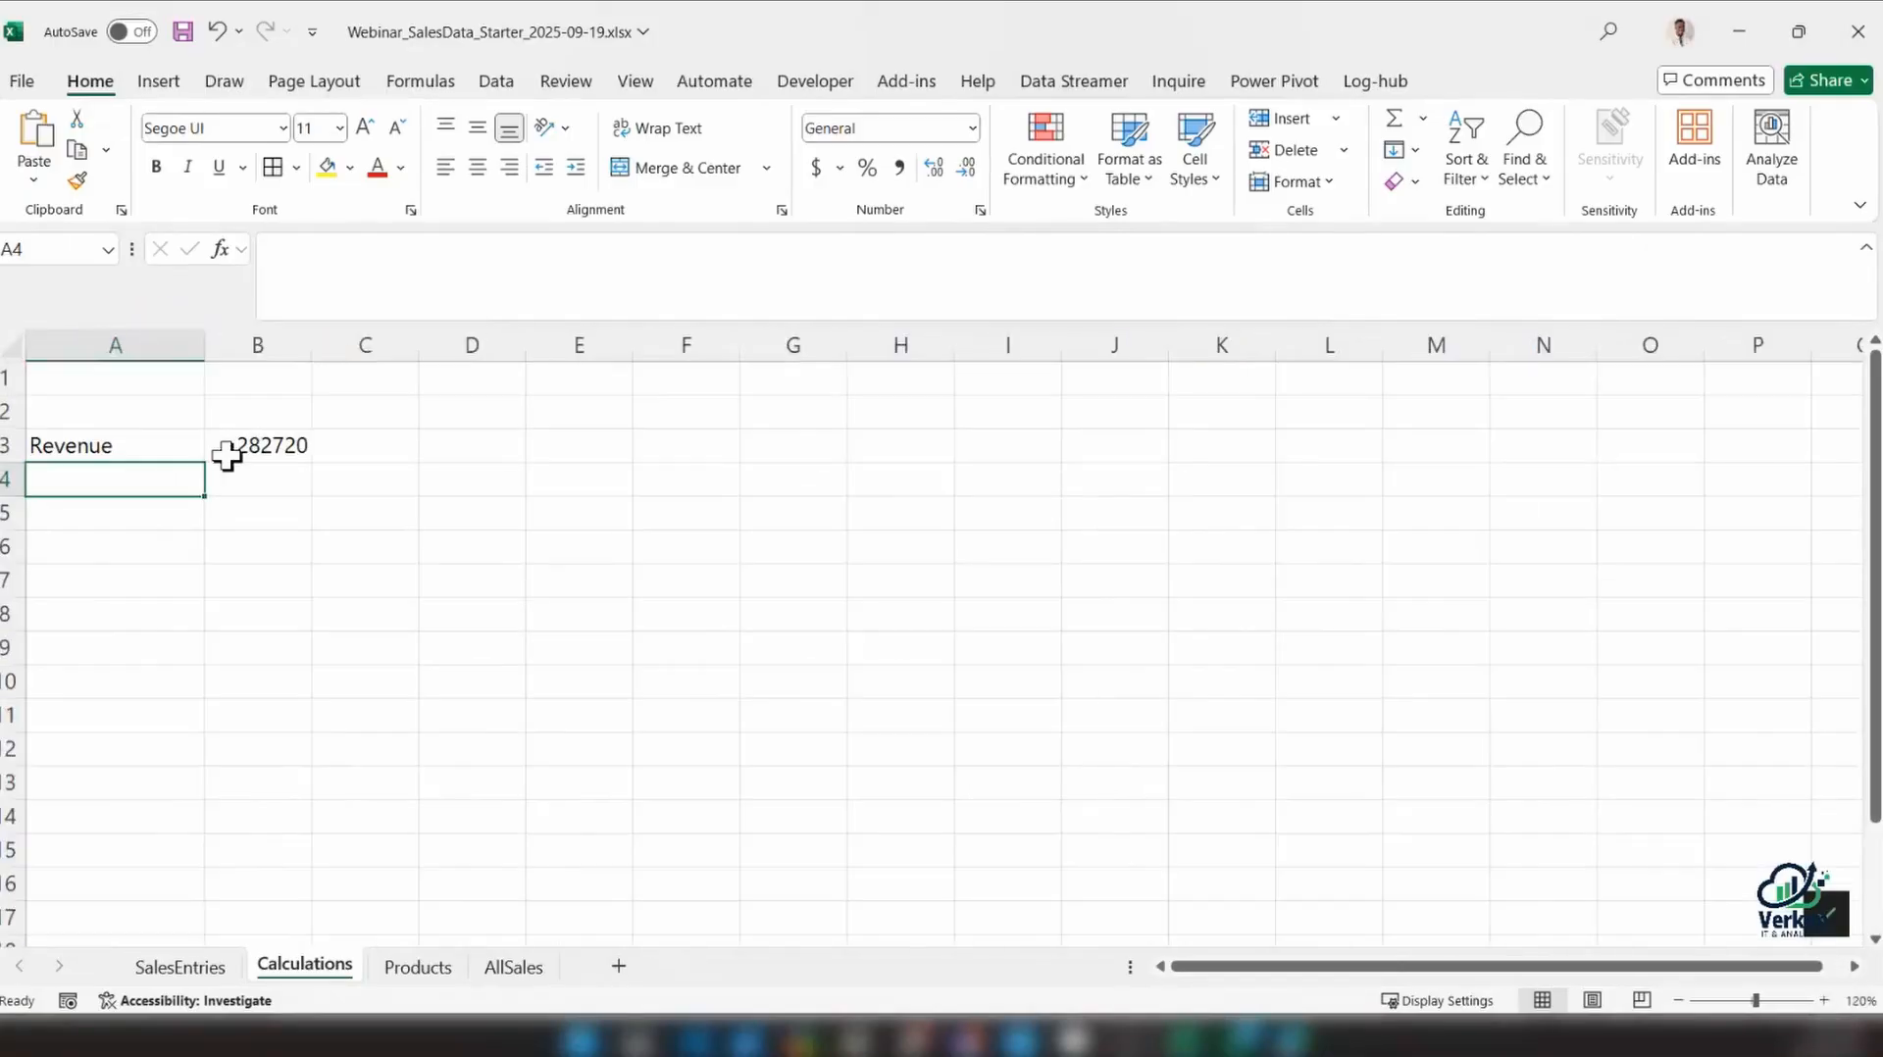
left_click(221, 453)
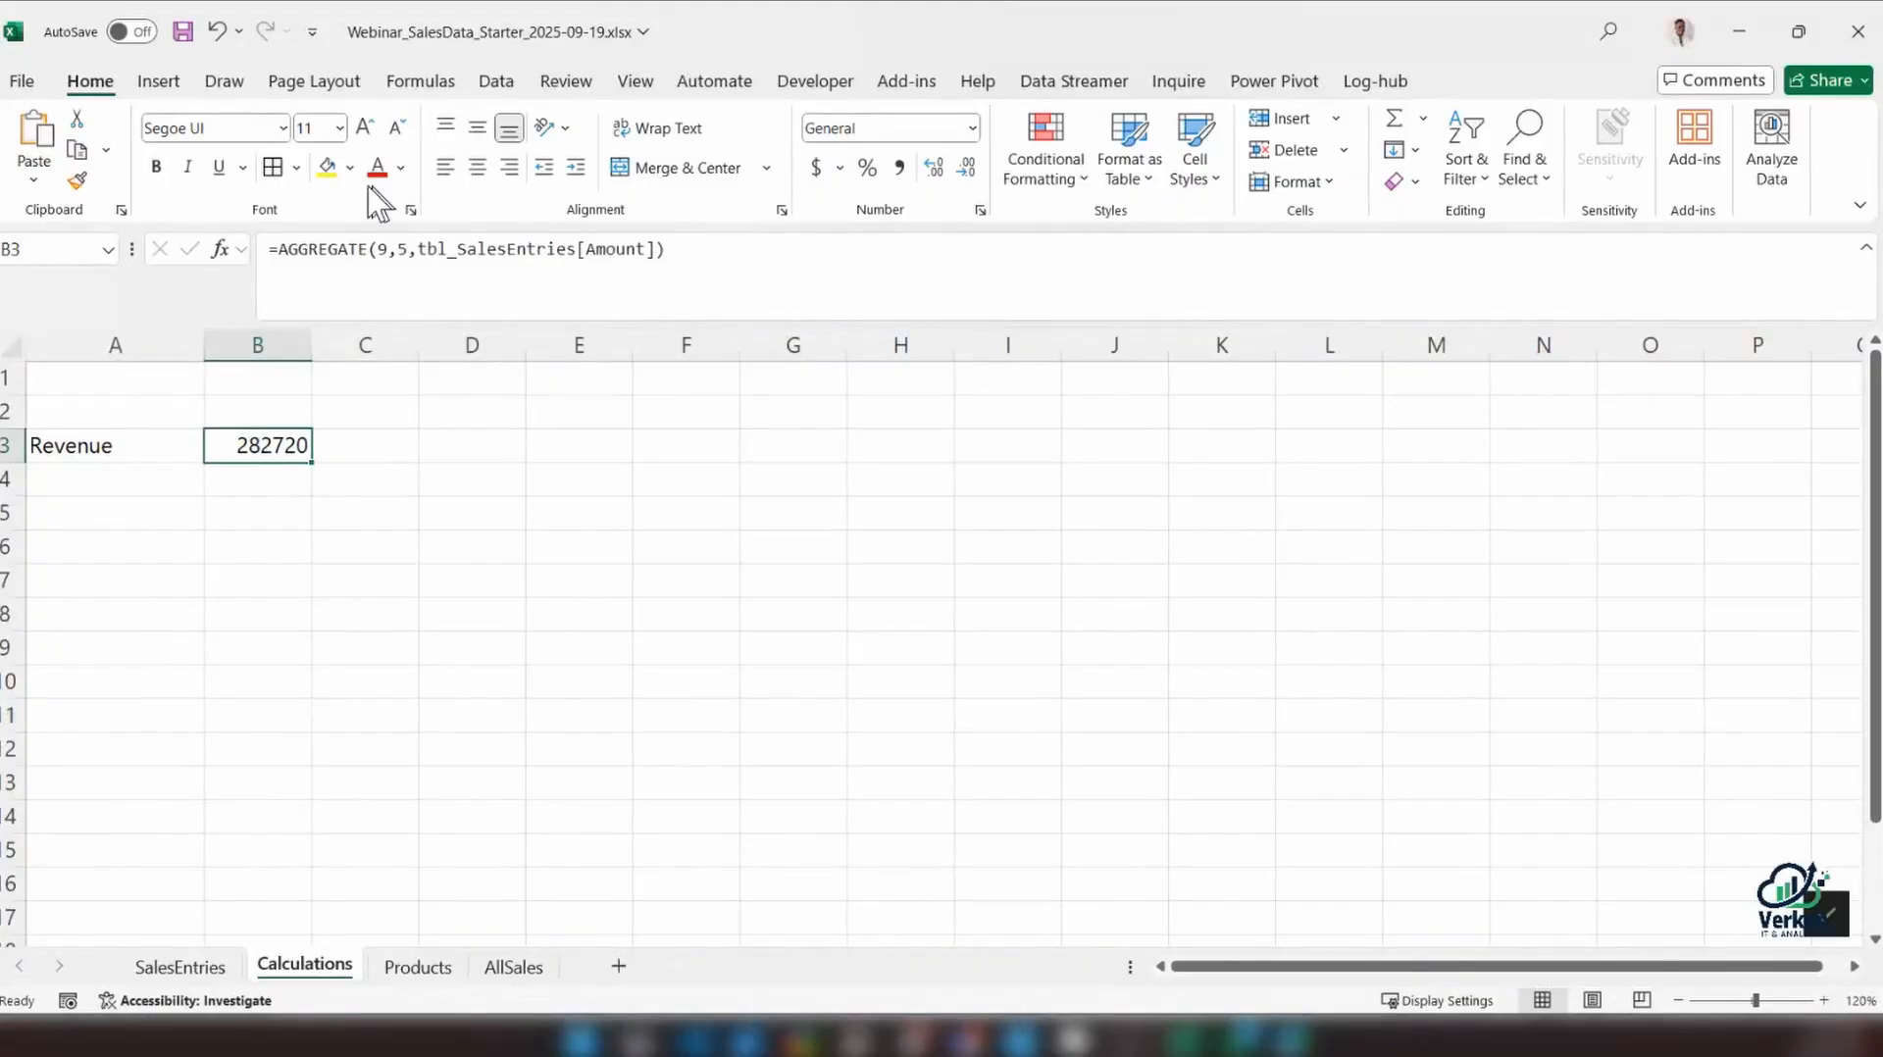
left_click(898, 168)
left_click(235, 444)
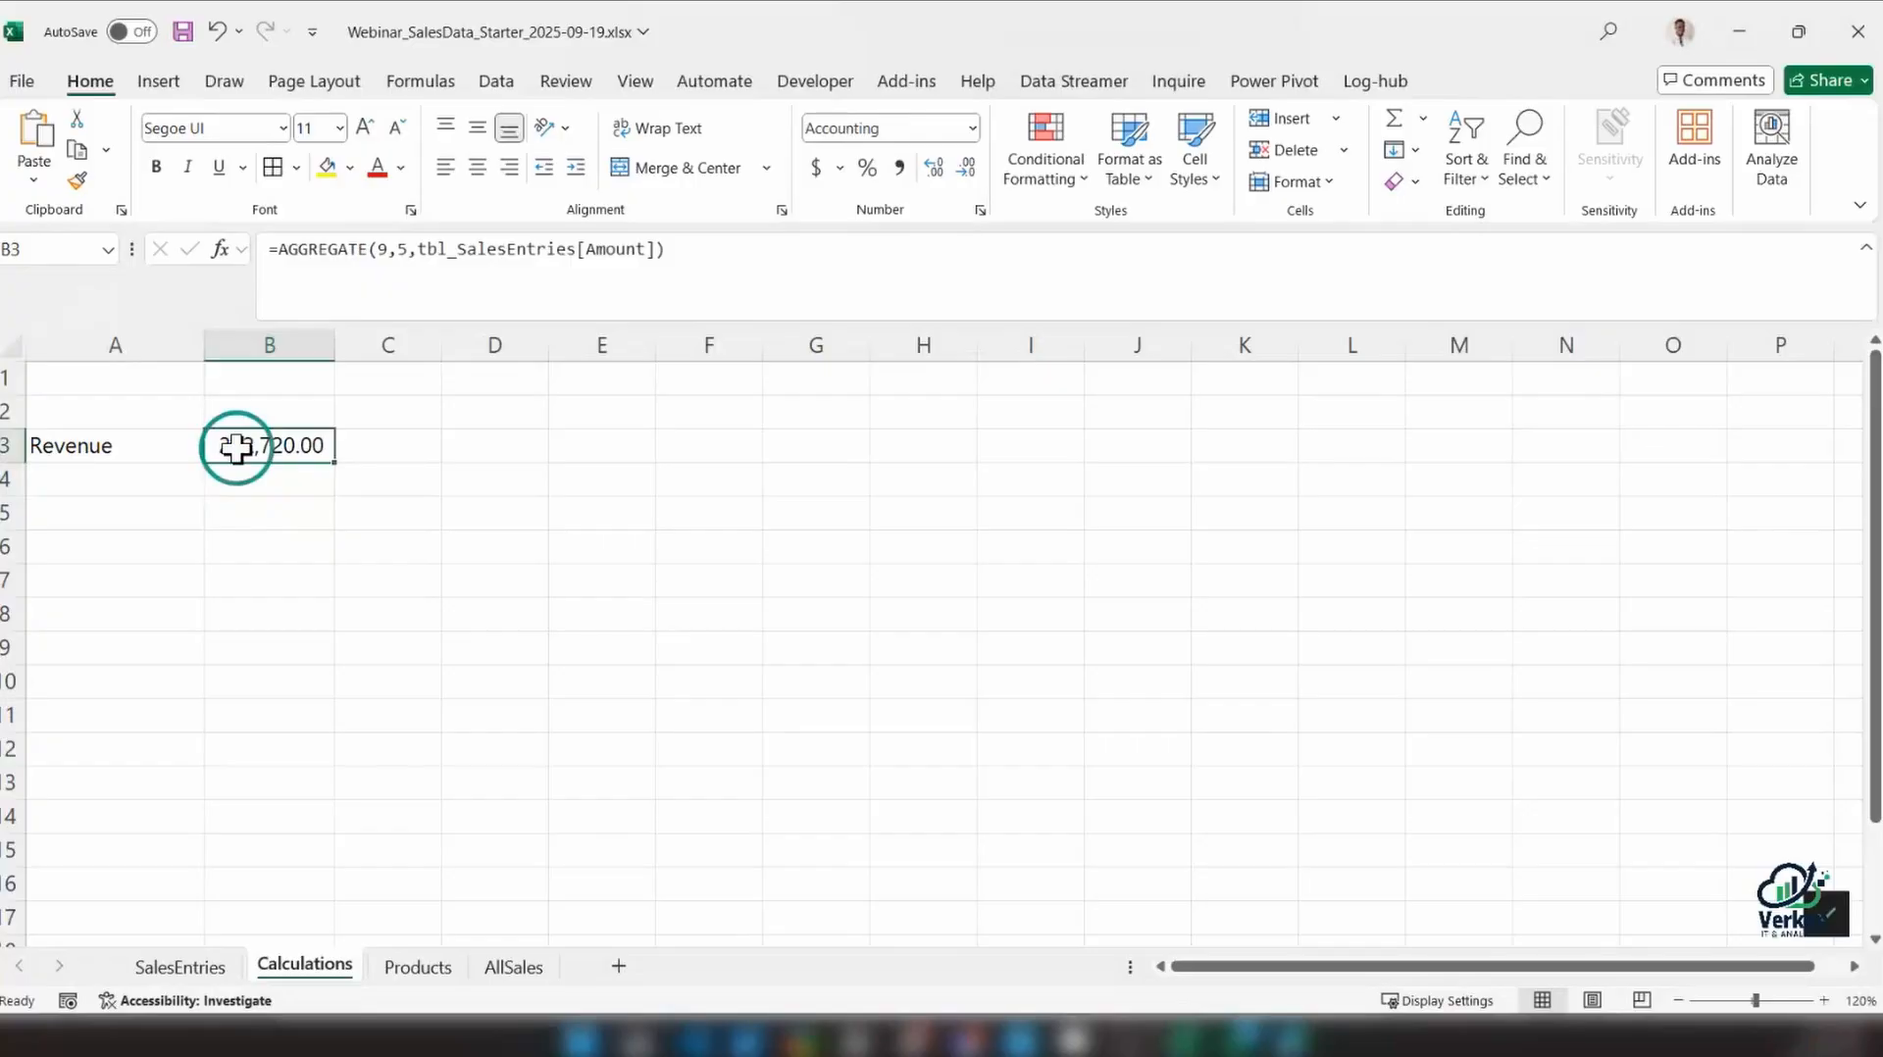
key("ctrl+b")
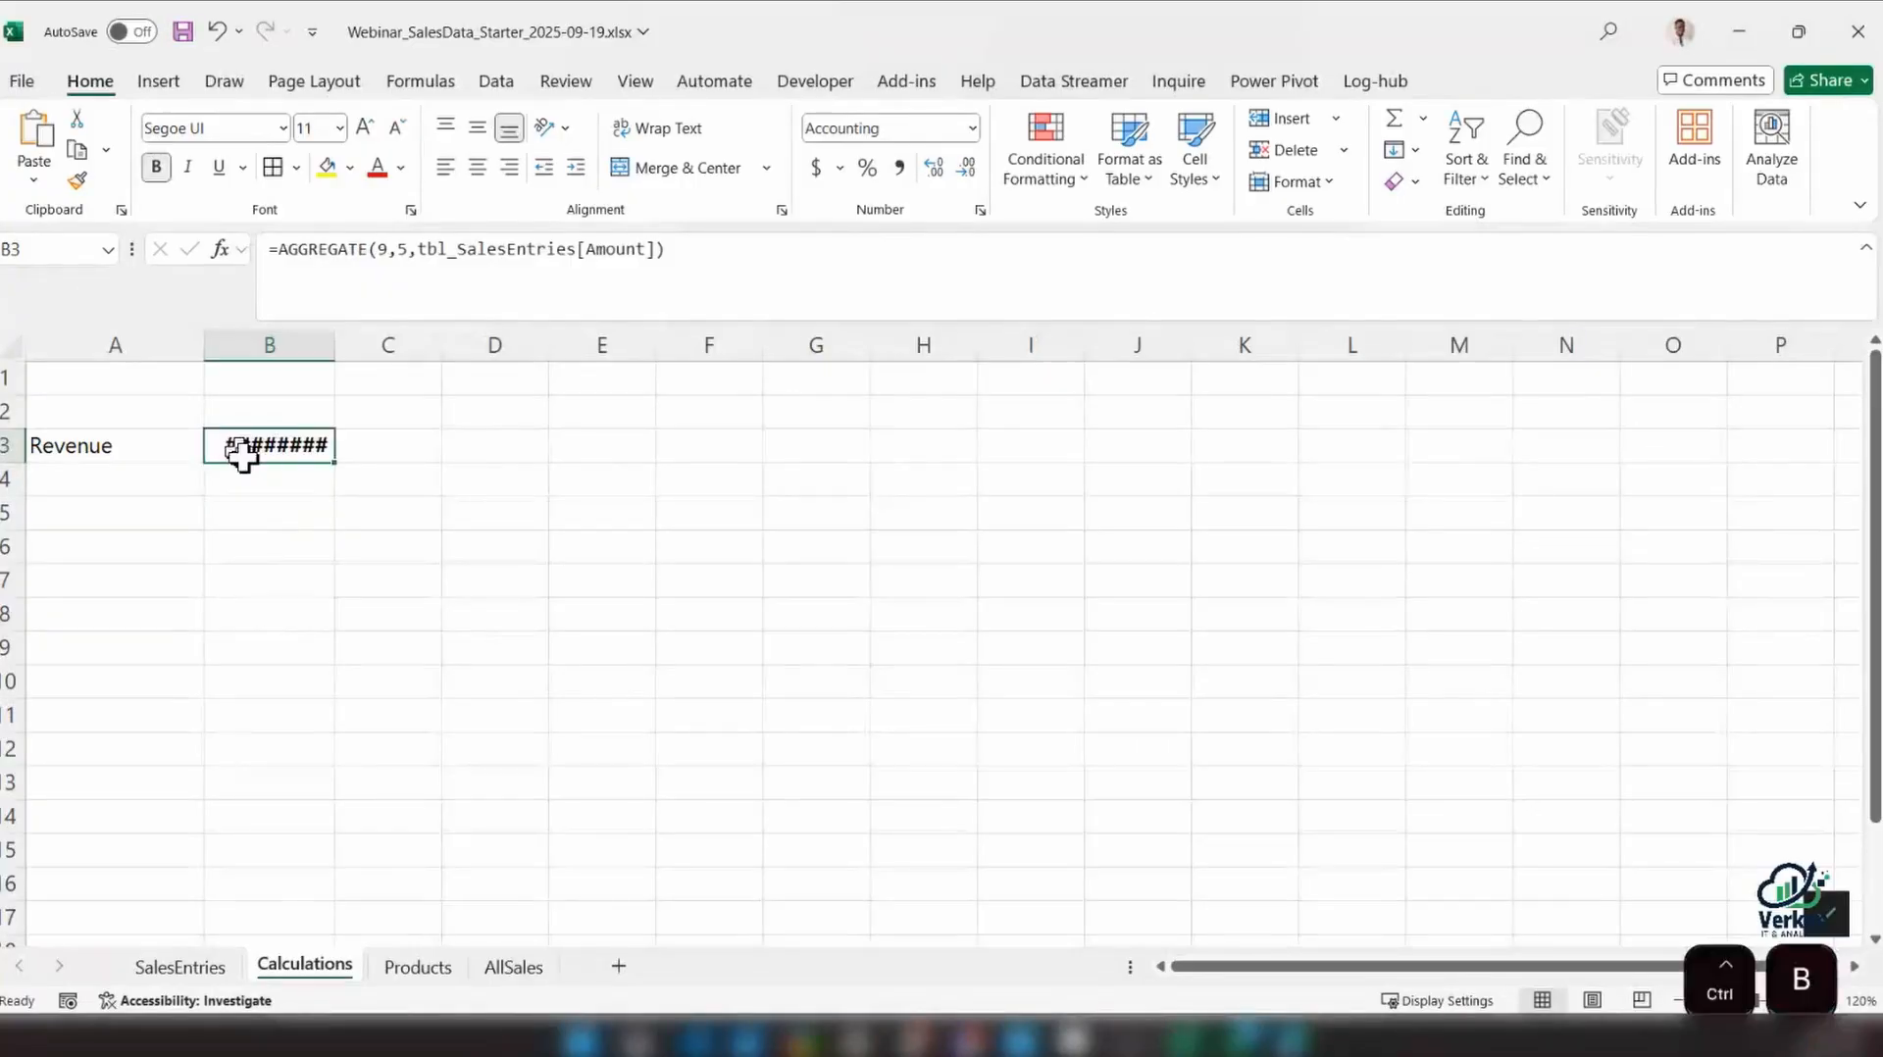
double_click(334, 344)
left_click(196, 939)
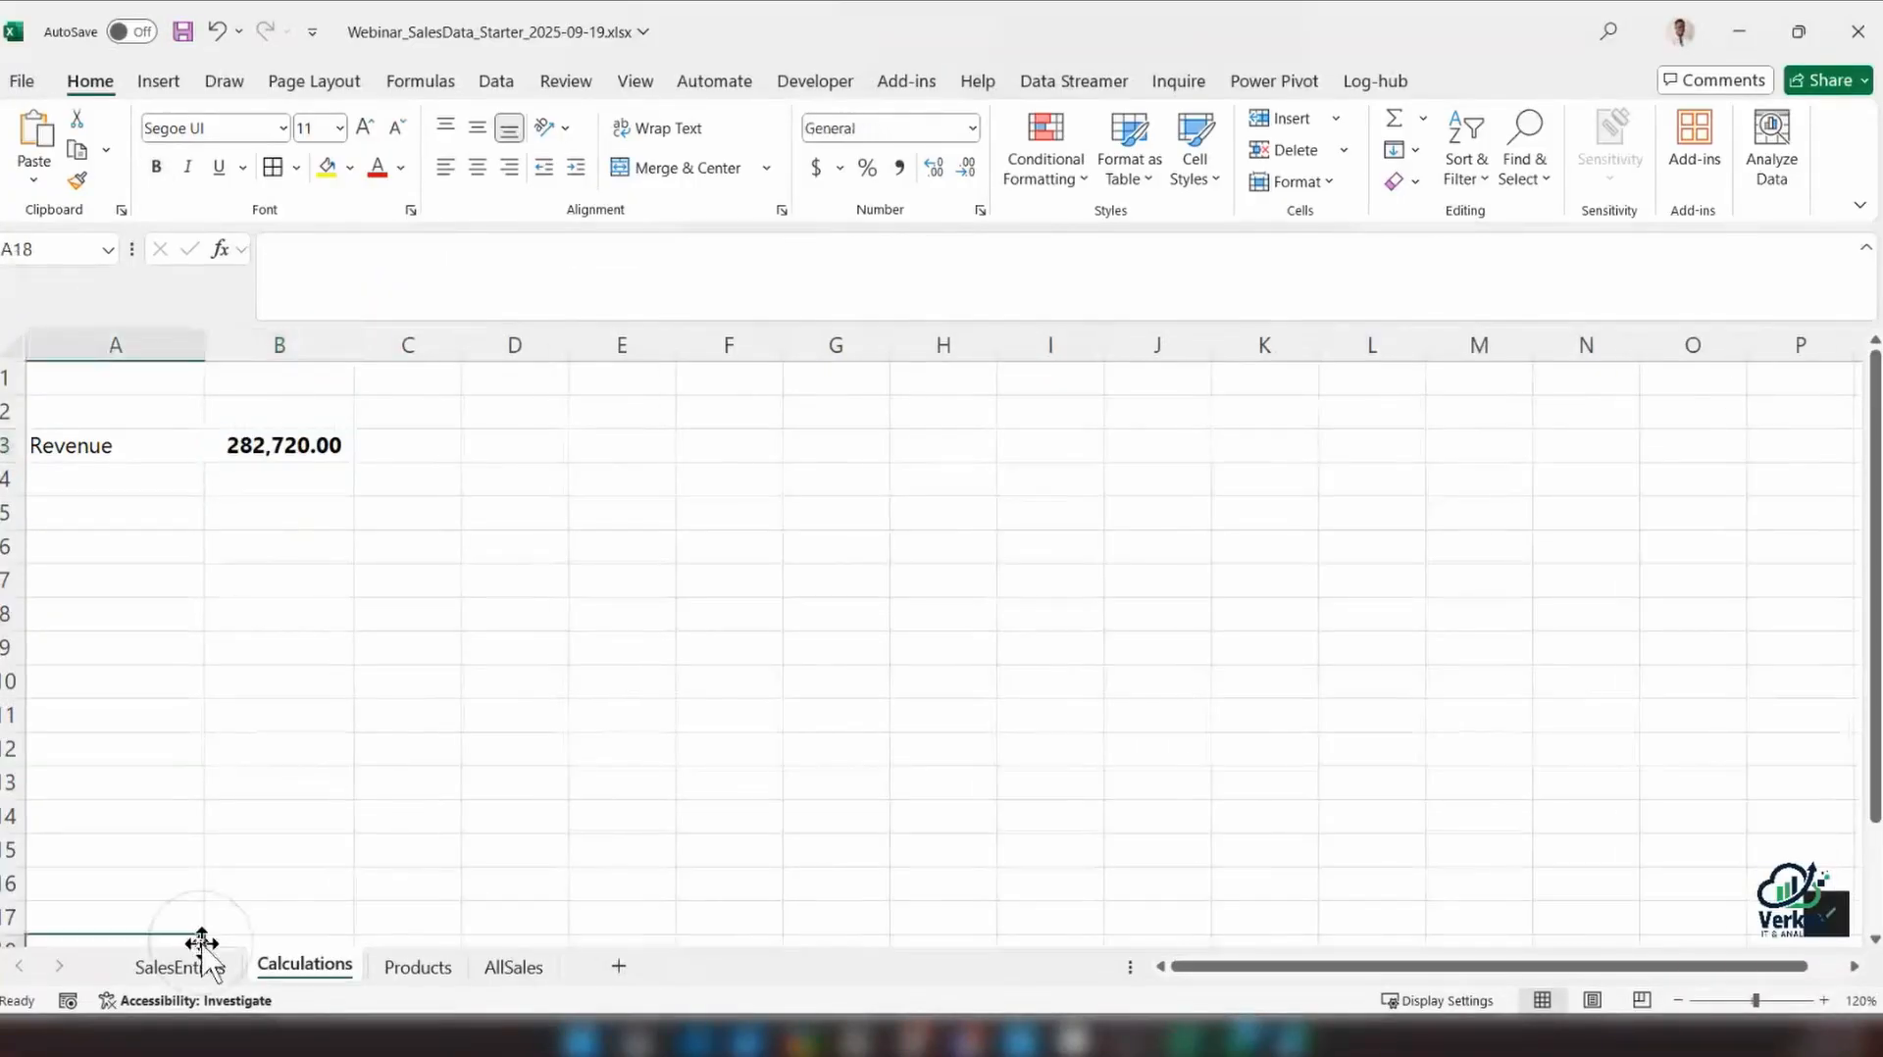
On the SalesEntries sheet, move the AGGREGATE total from K2 to S2 and clear it there
left_click(180, 967)
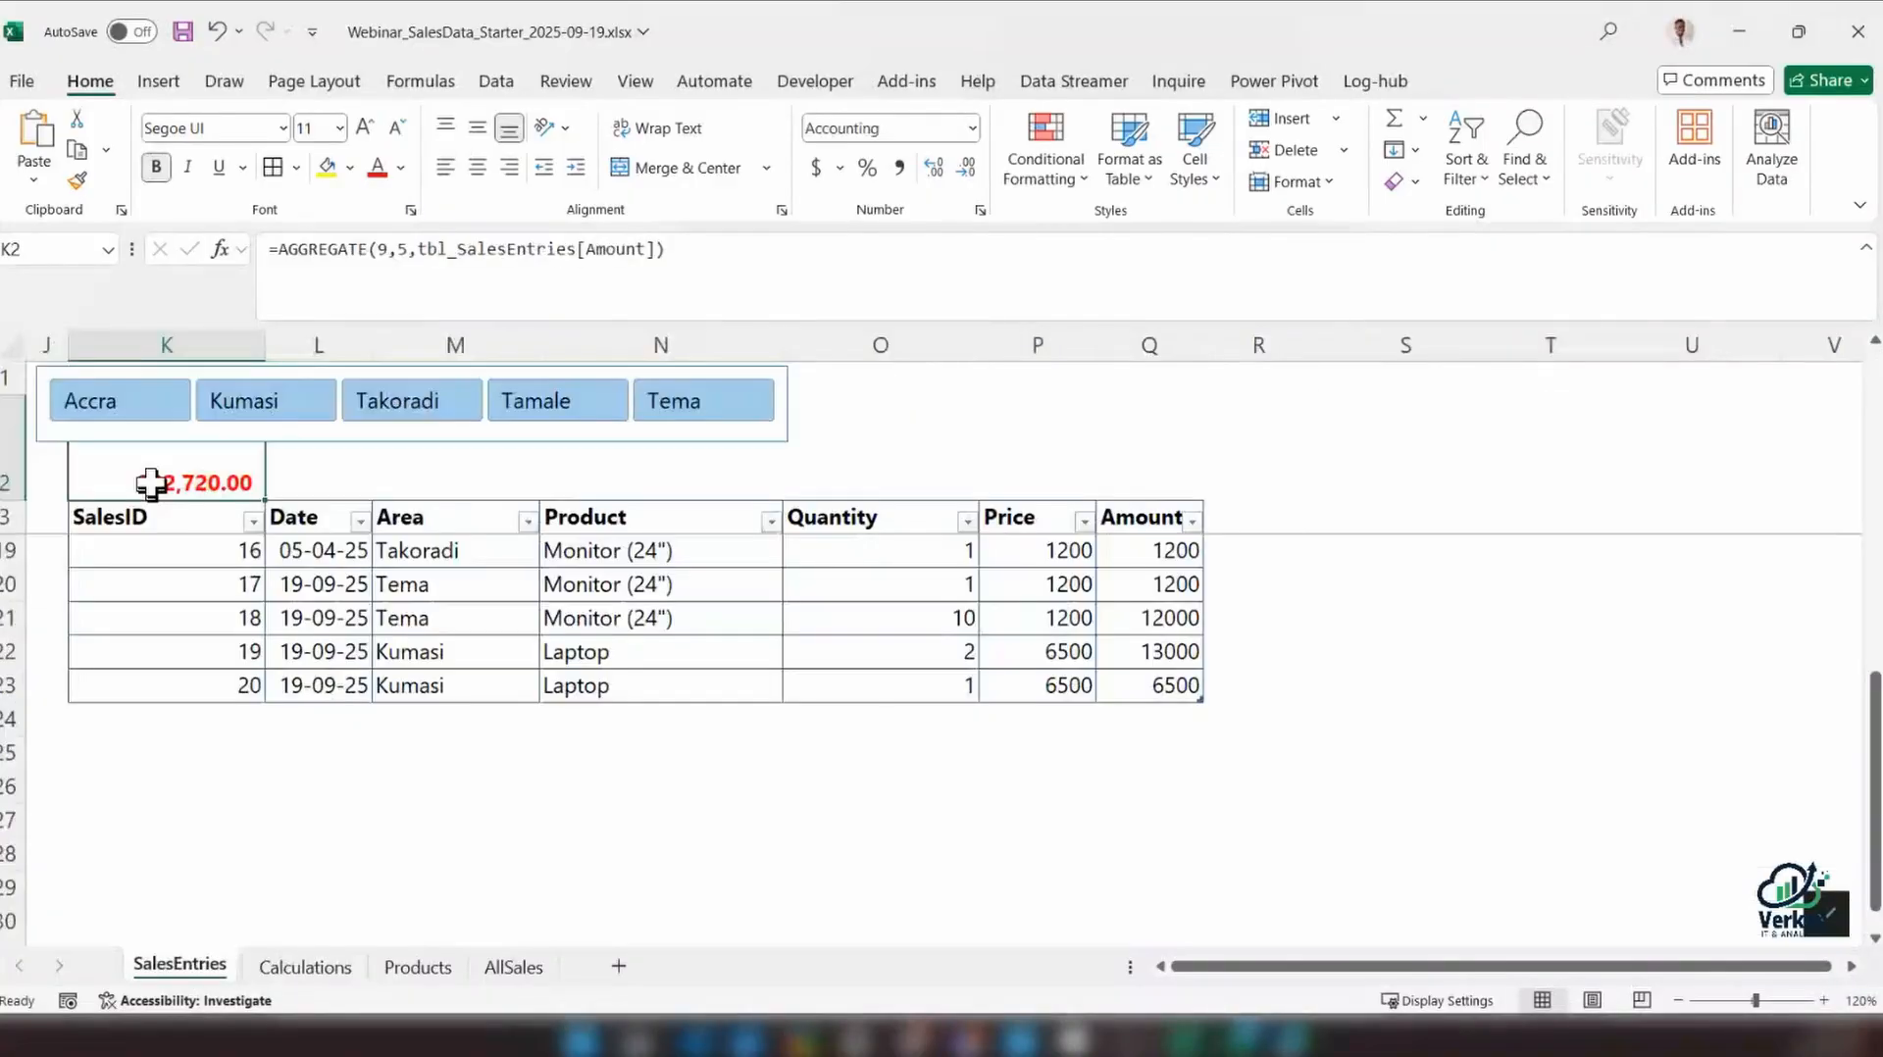
left_click_drag(150, 482, 1338, 447)
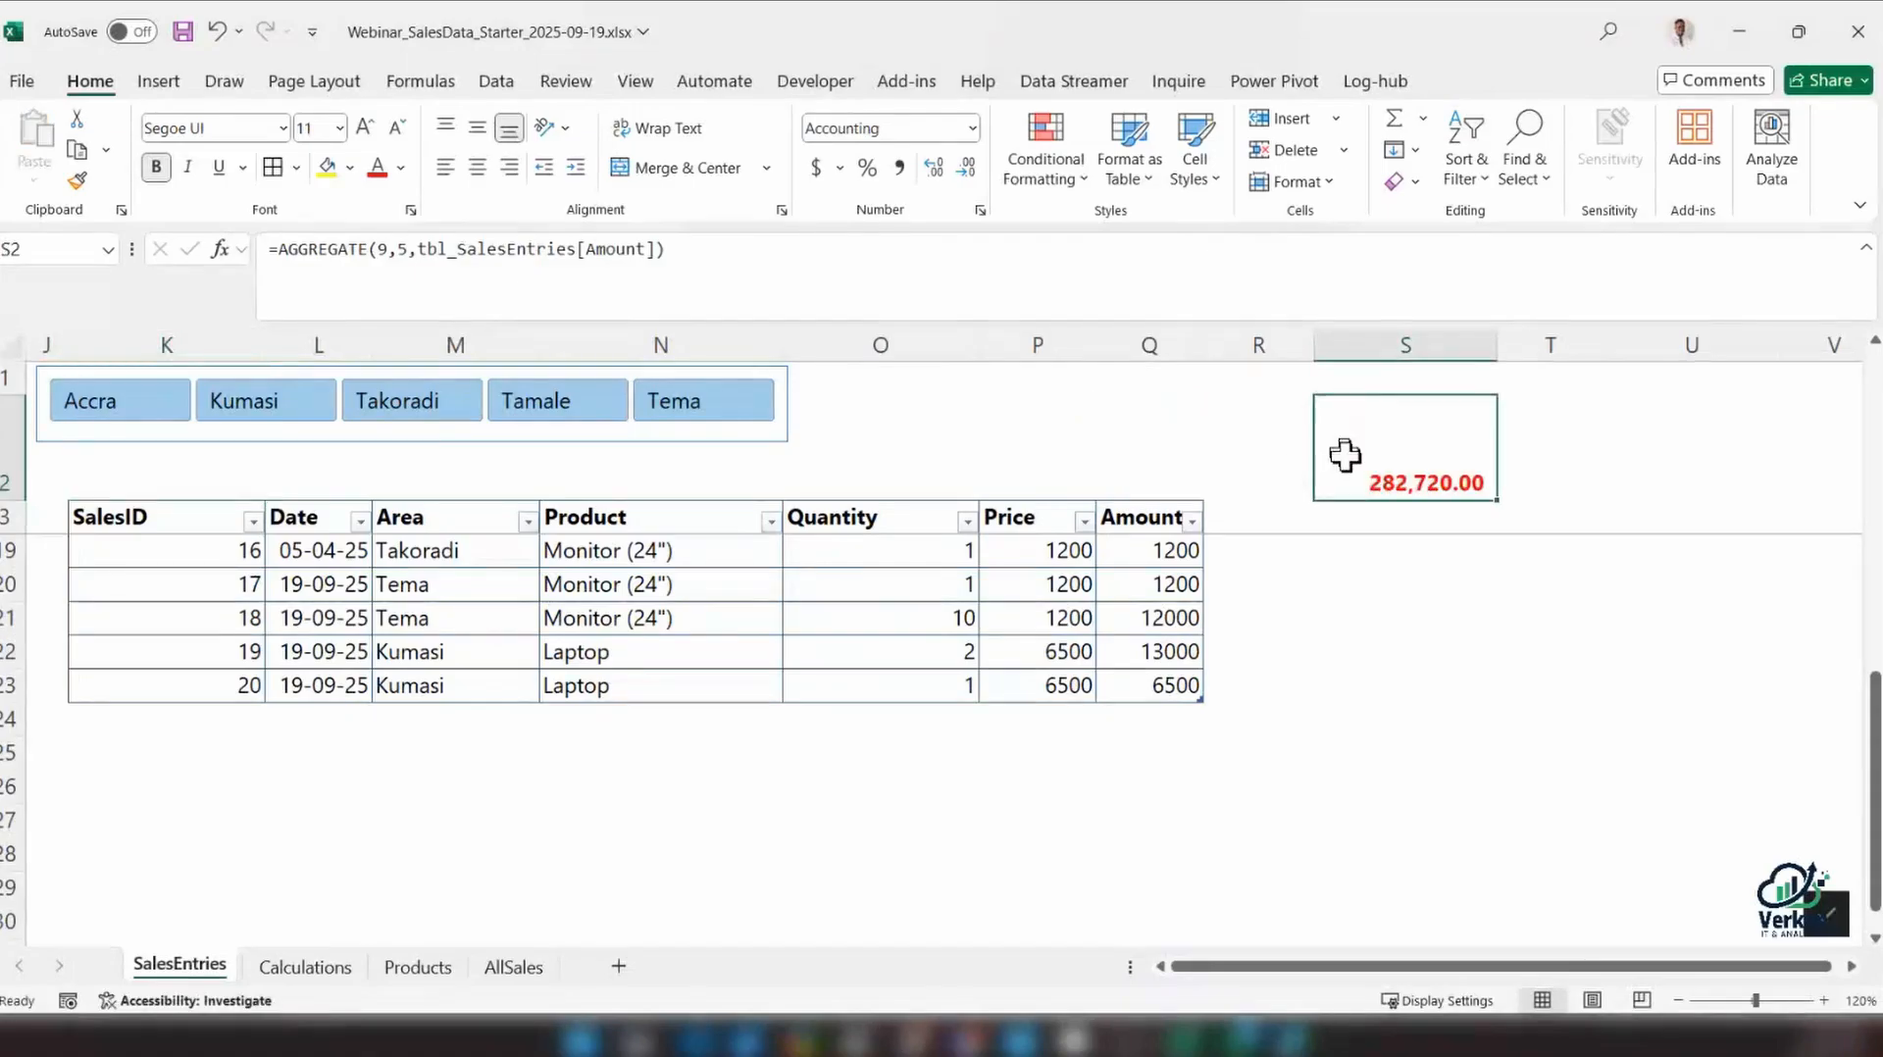
key("Delete")
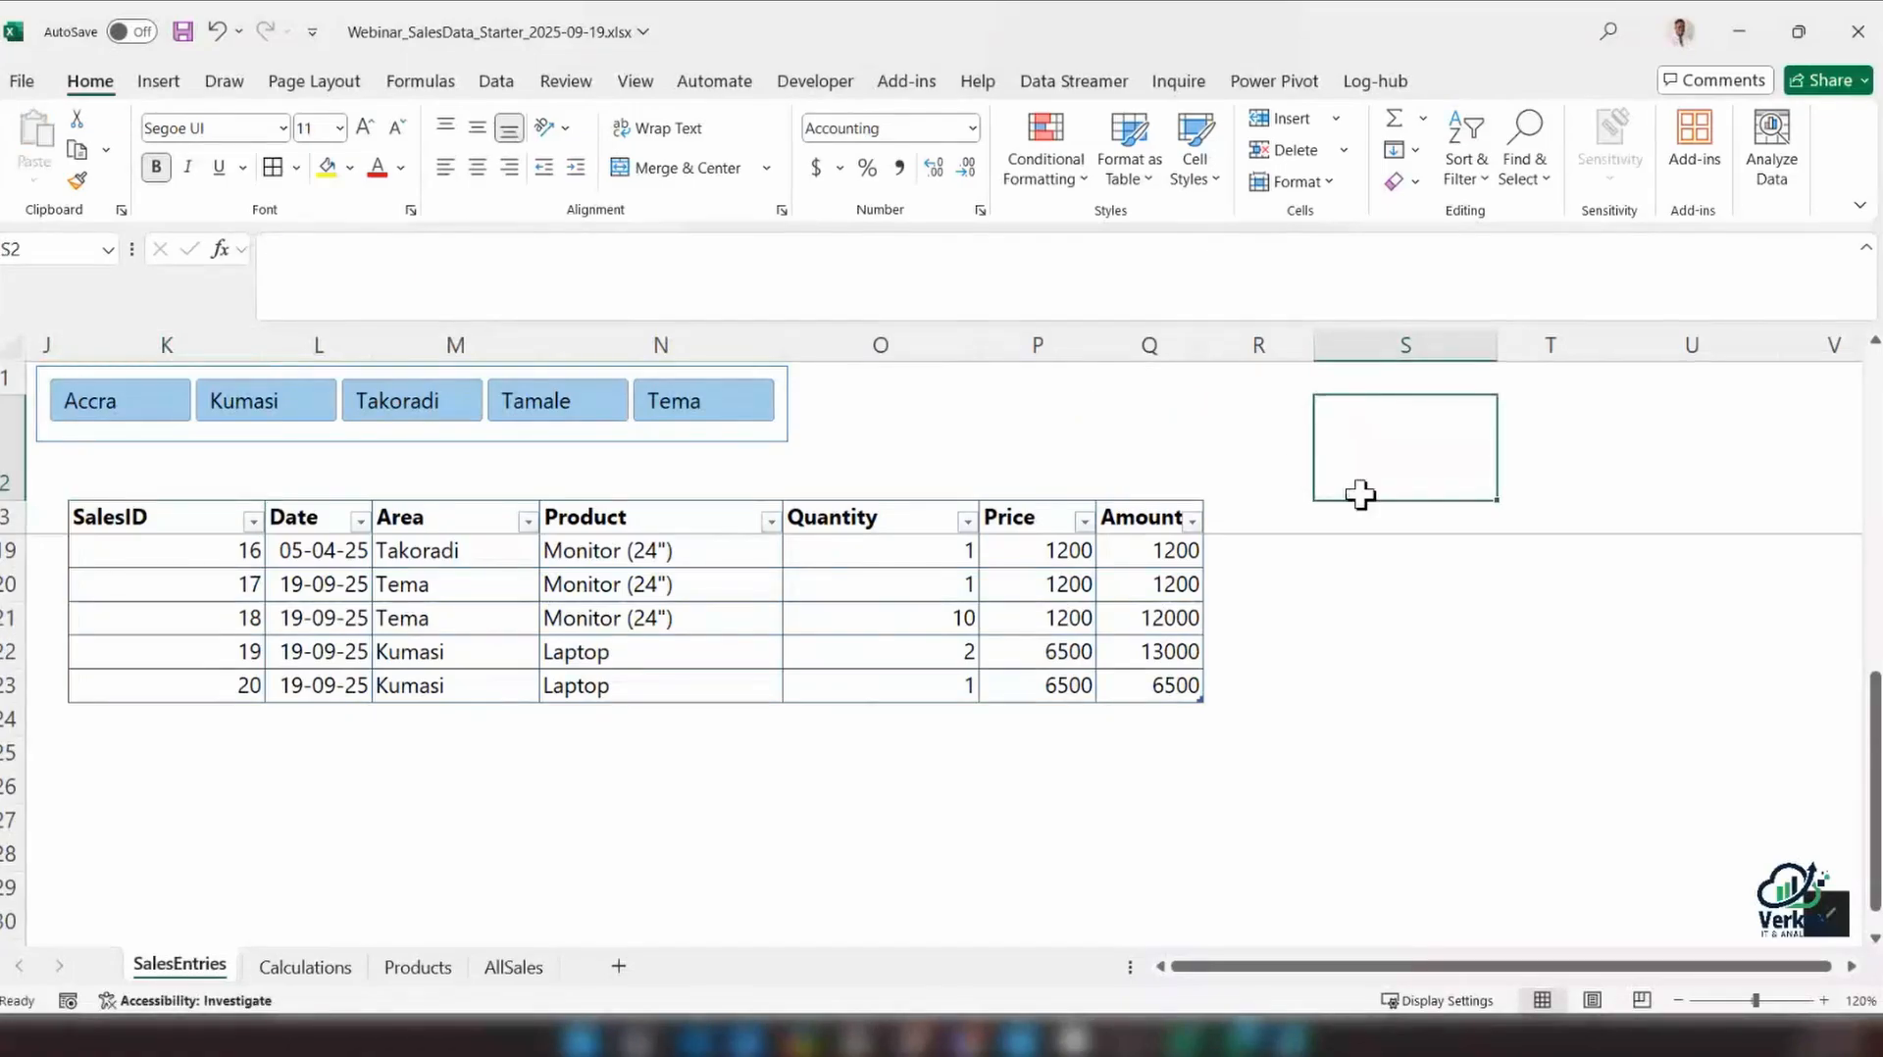
Insert a text box above the Quantity and Price headers of the SalesEntries table
left_click(158, 81)
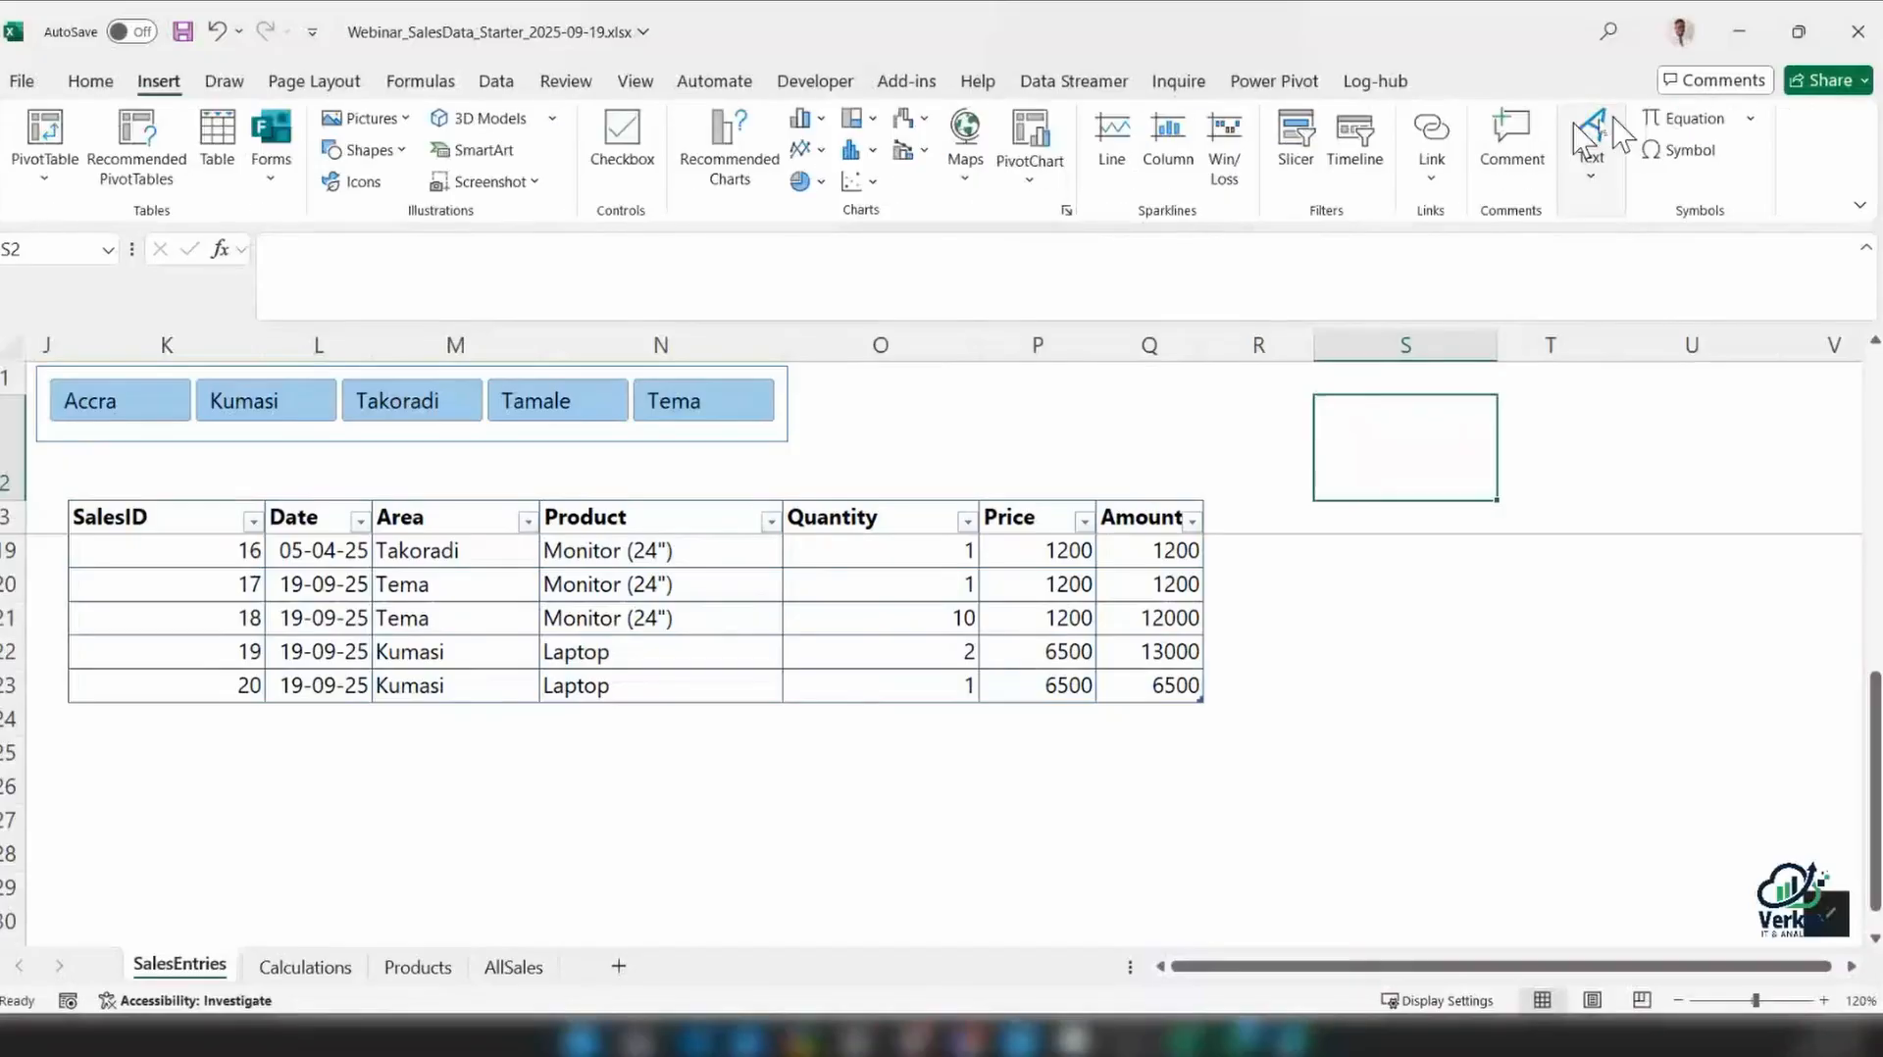
left_click(1589, 147)
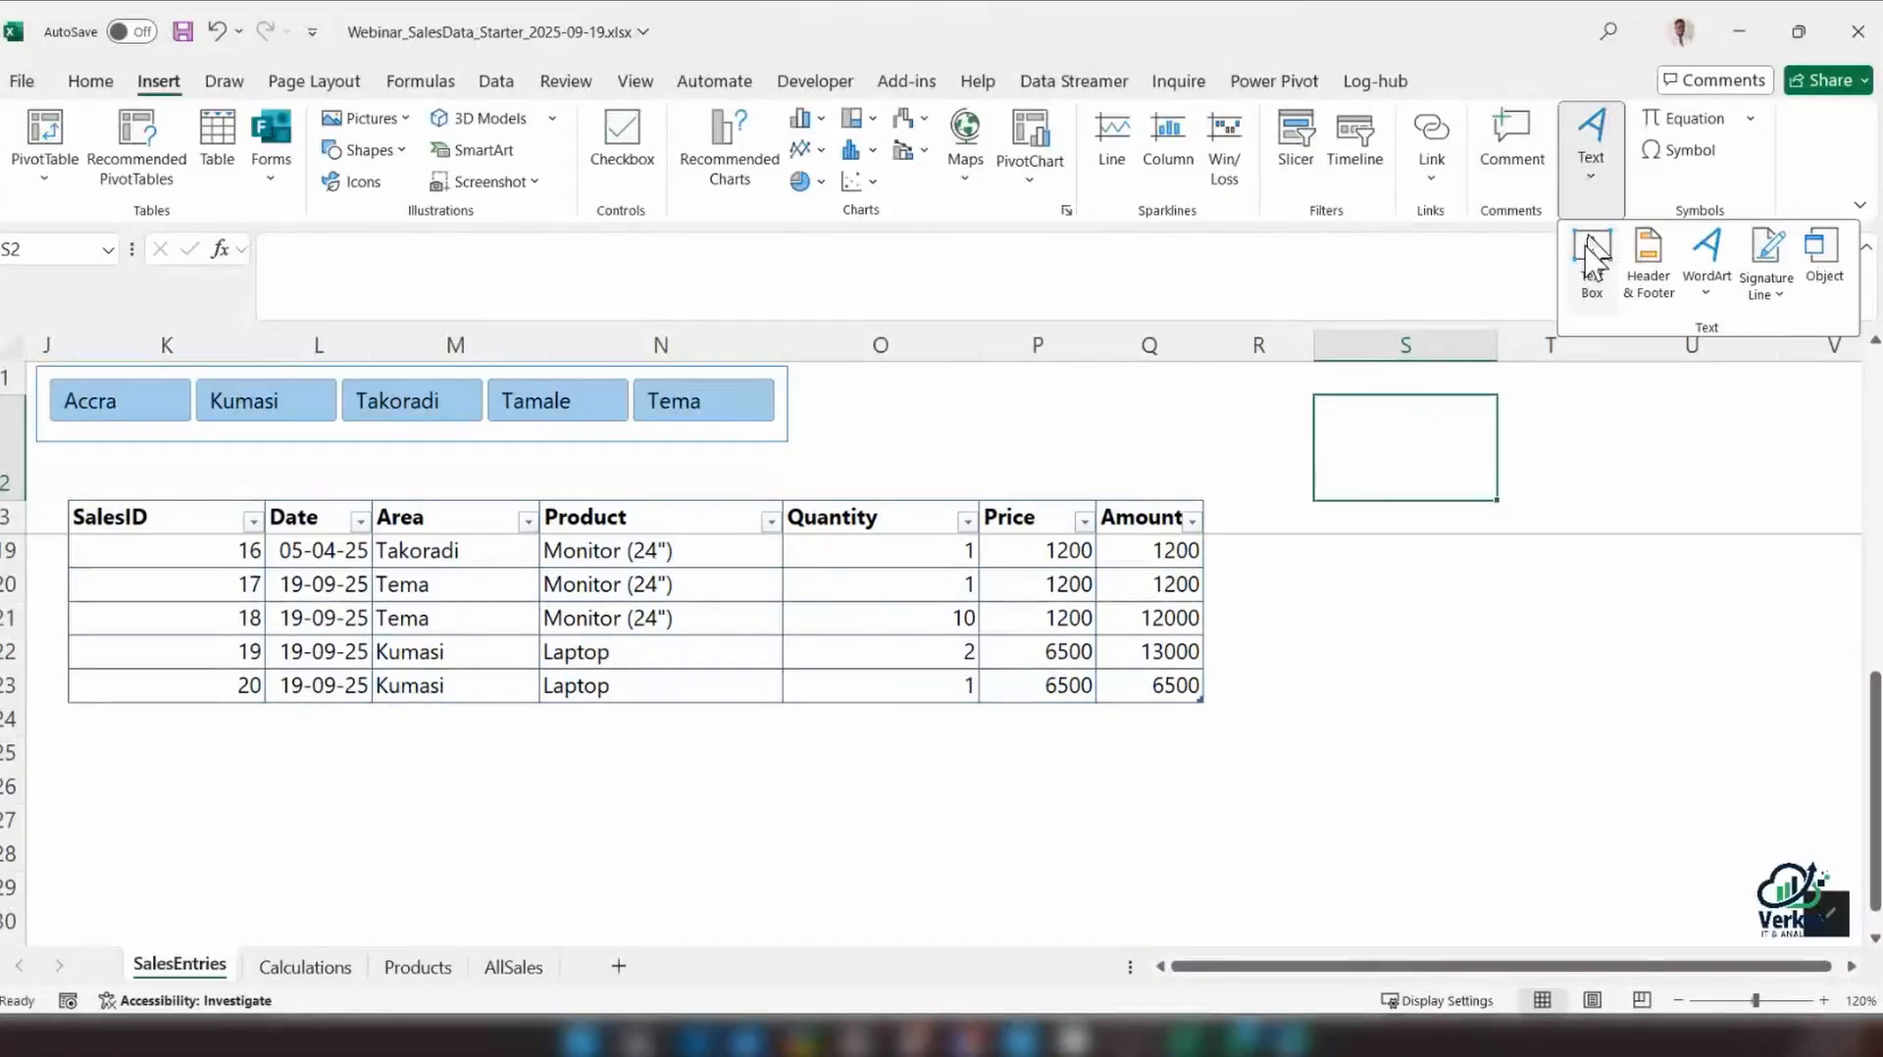
left_click(1592, 257)
left_click_drag(841, 440, 1119, 489)
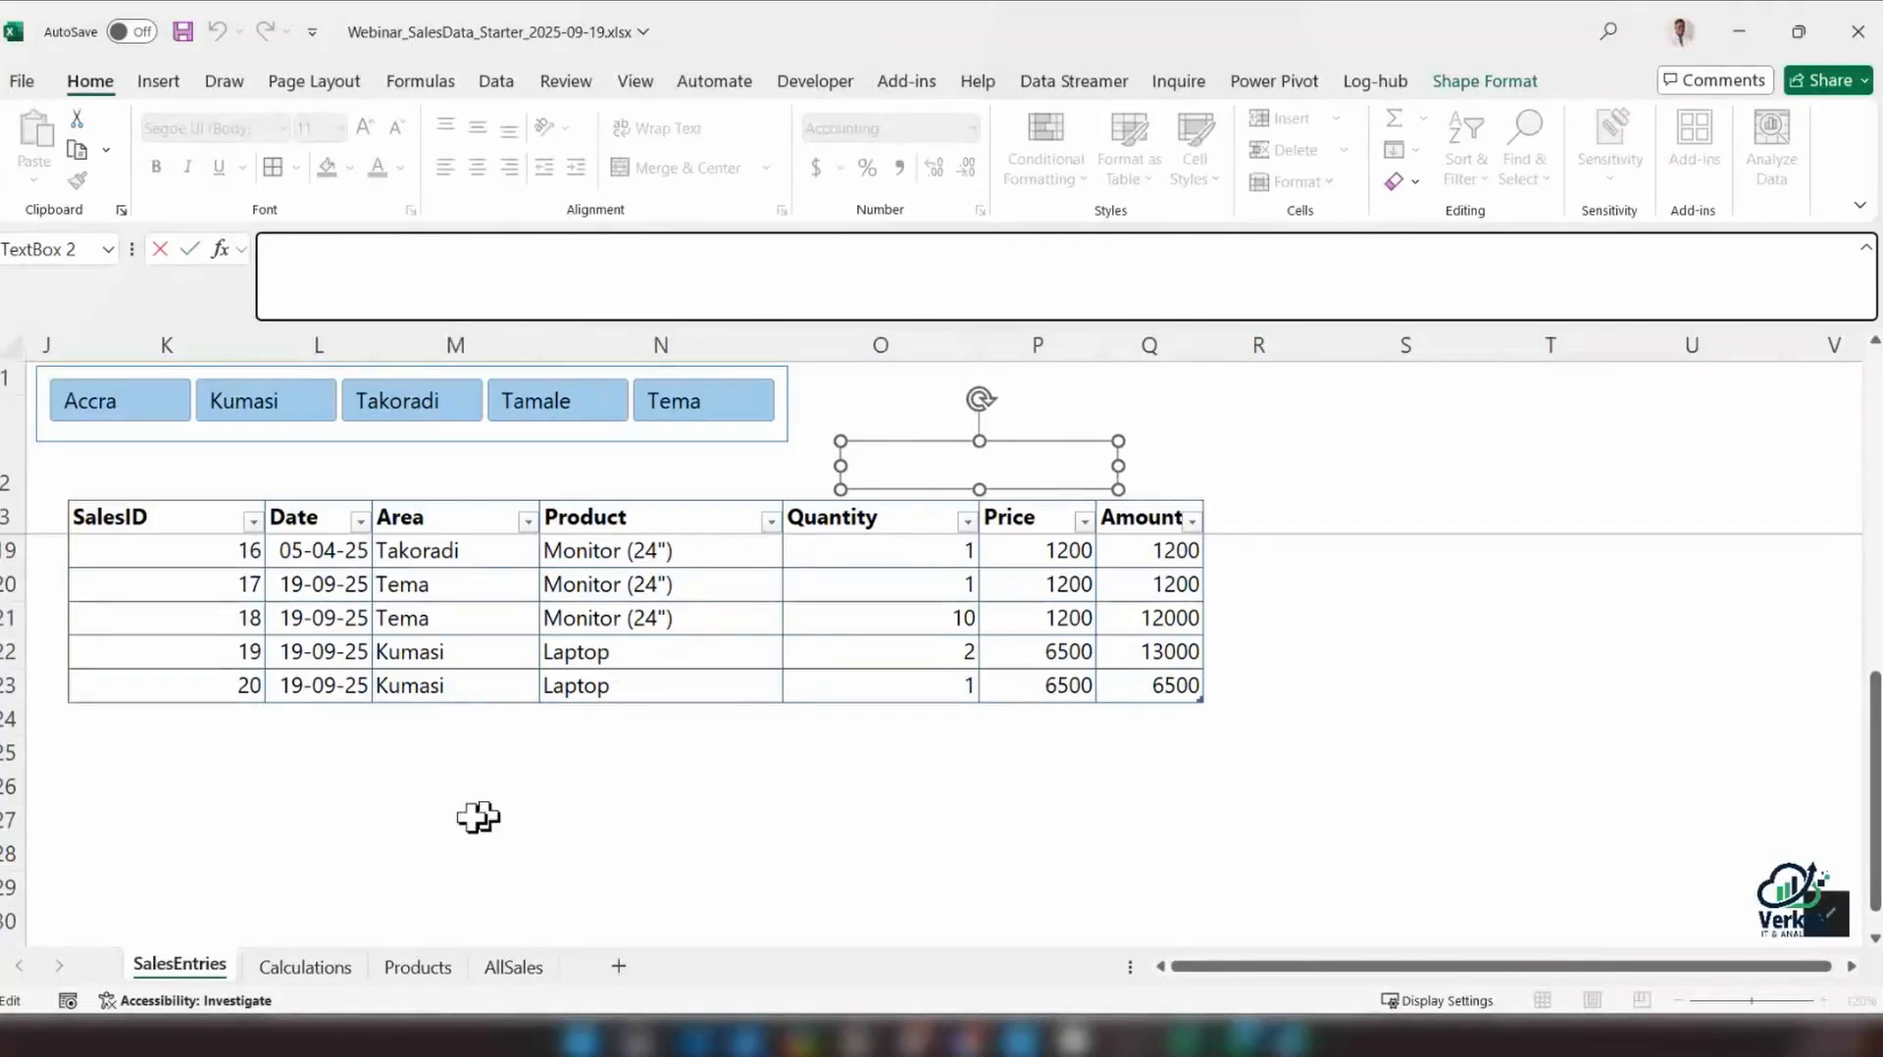
left_click(304, 969)
left_click(180, 965)
left_click(1128, 417)
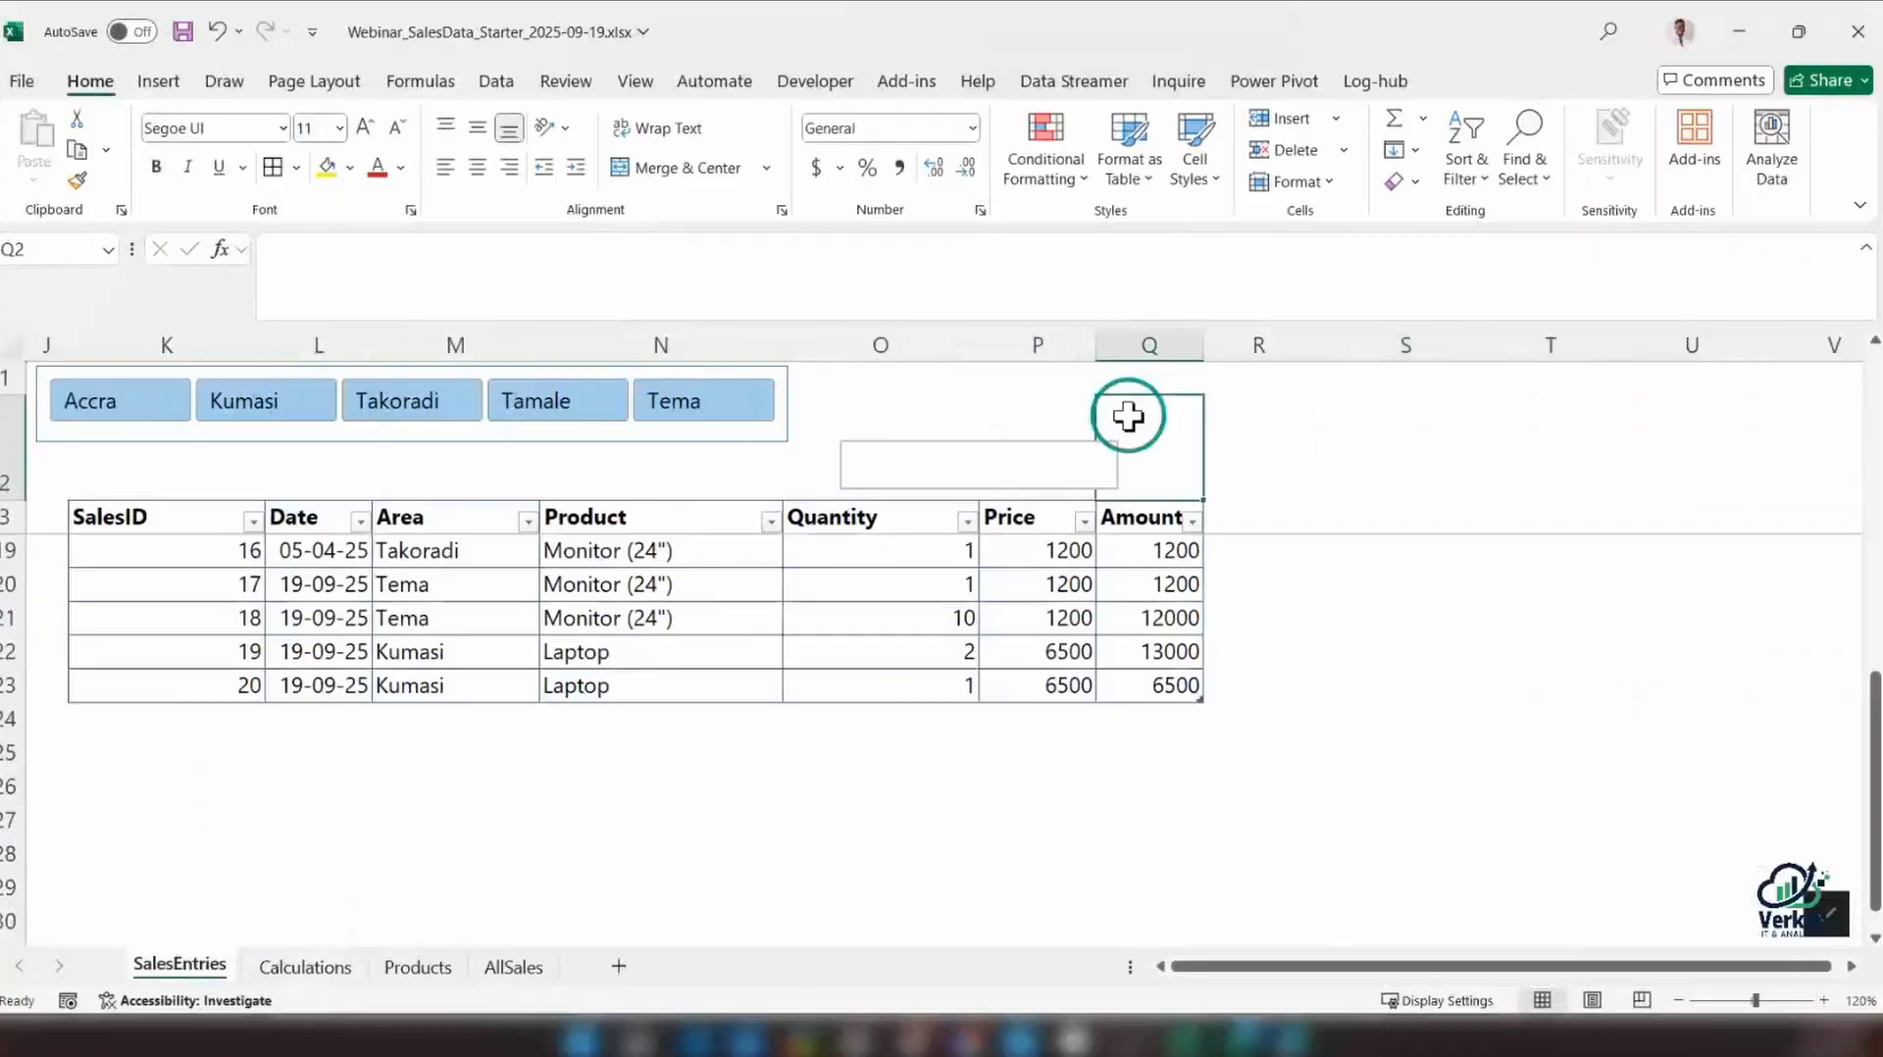
Link the text box to the revenue total with =Calculations!B3 and reposition it beside the Area slicer
left_click(999, 447)
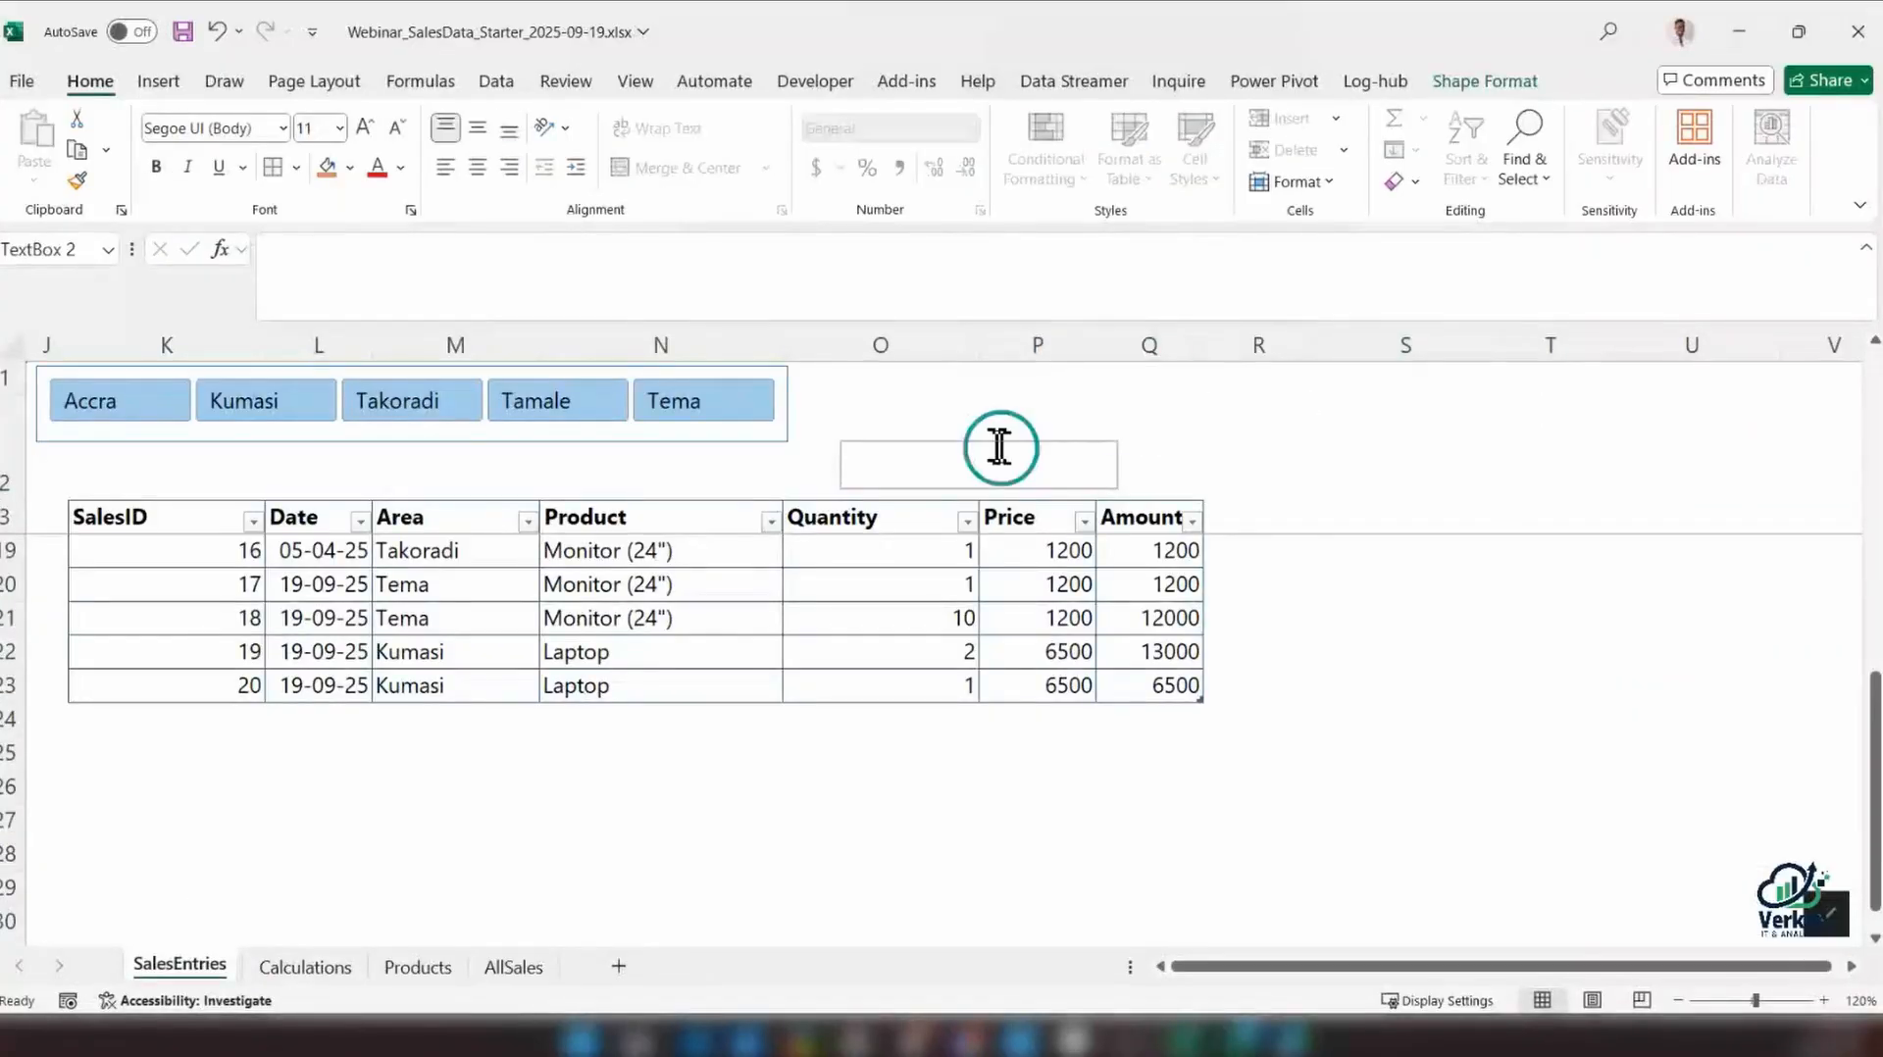
left_click(858, 462)
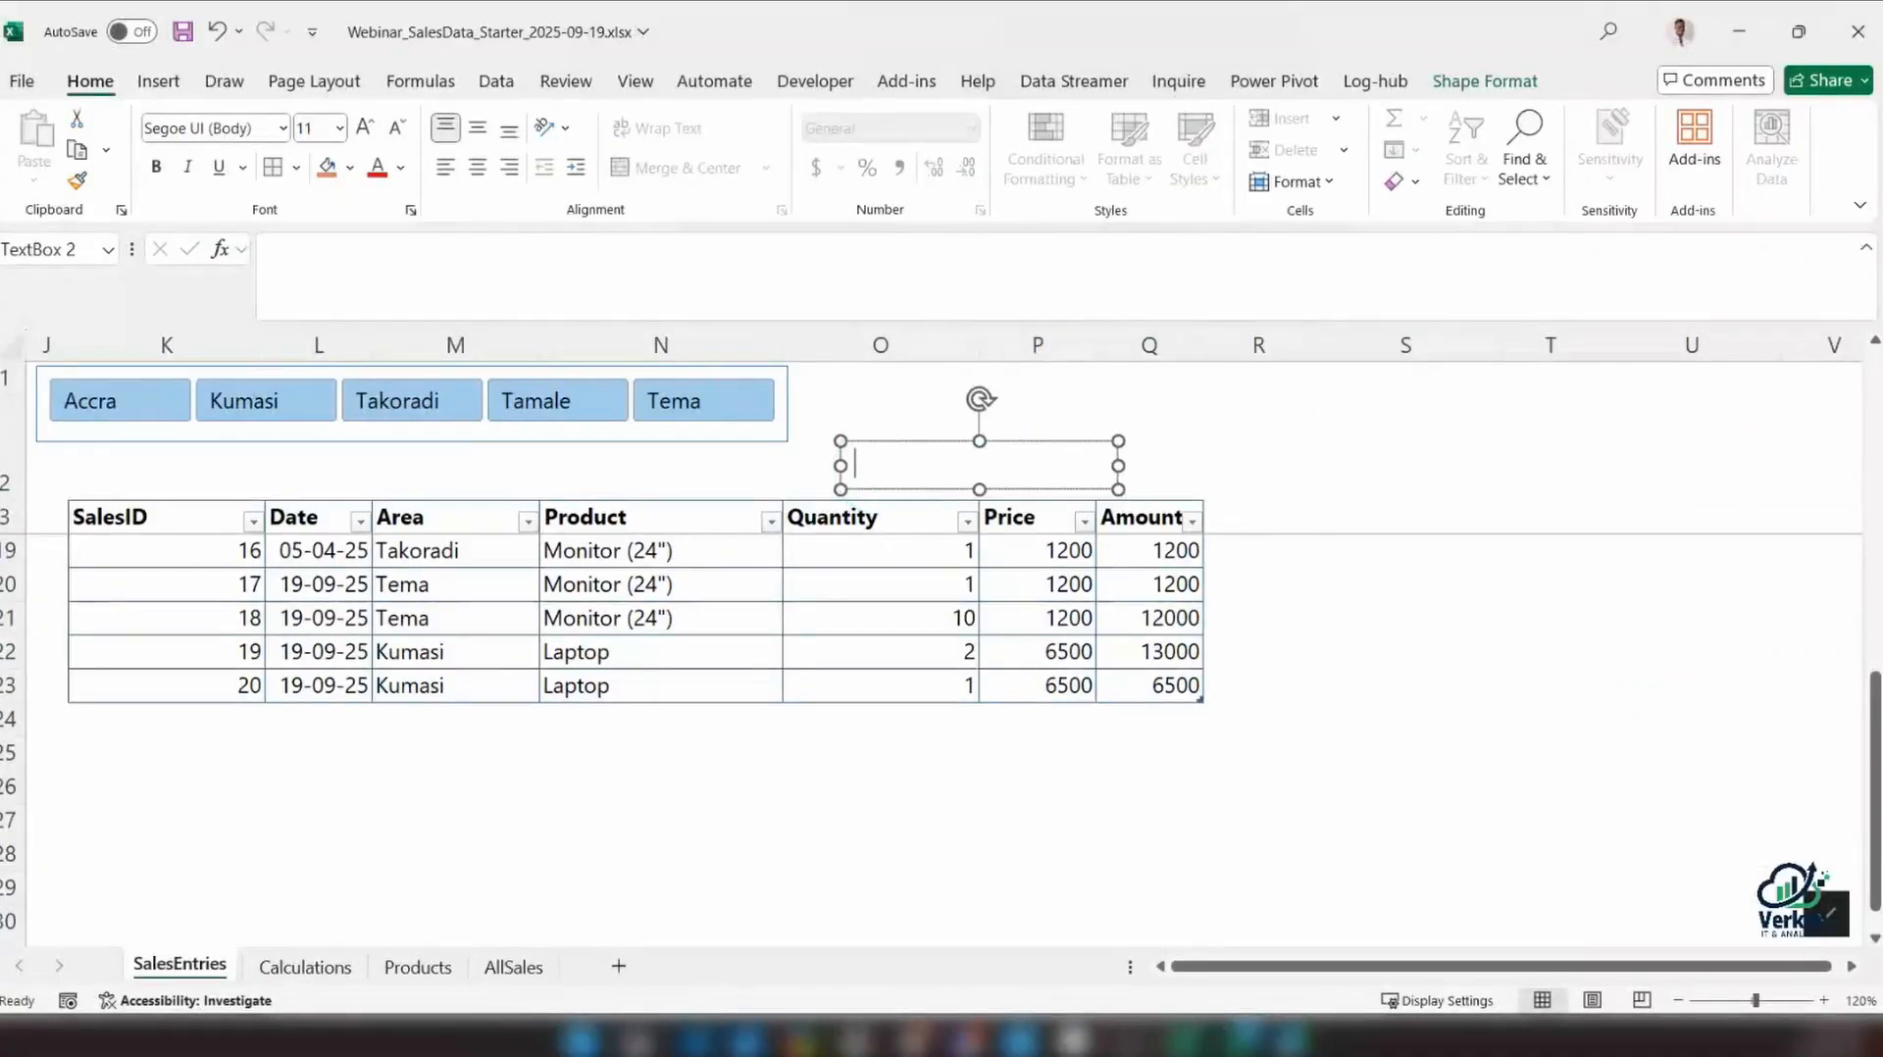
left_click(630, 274)
type("=")
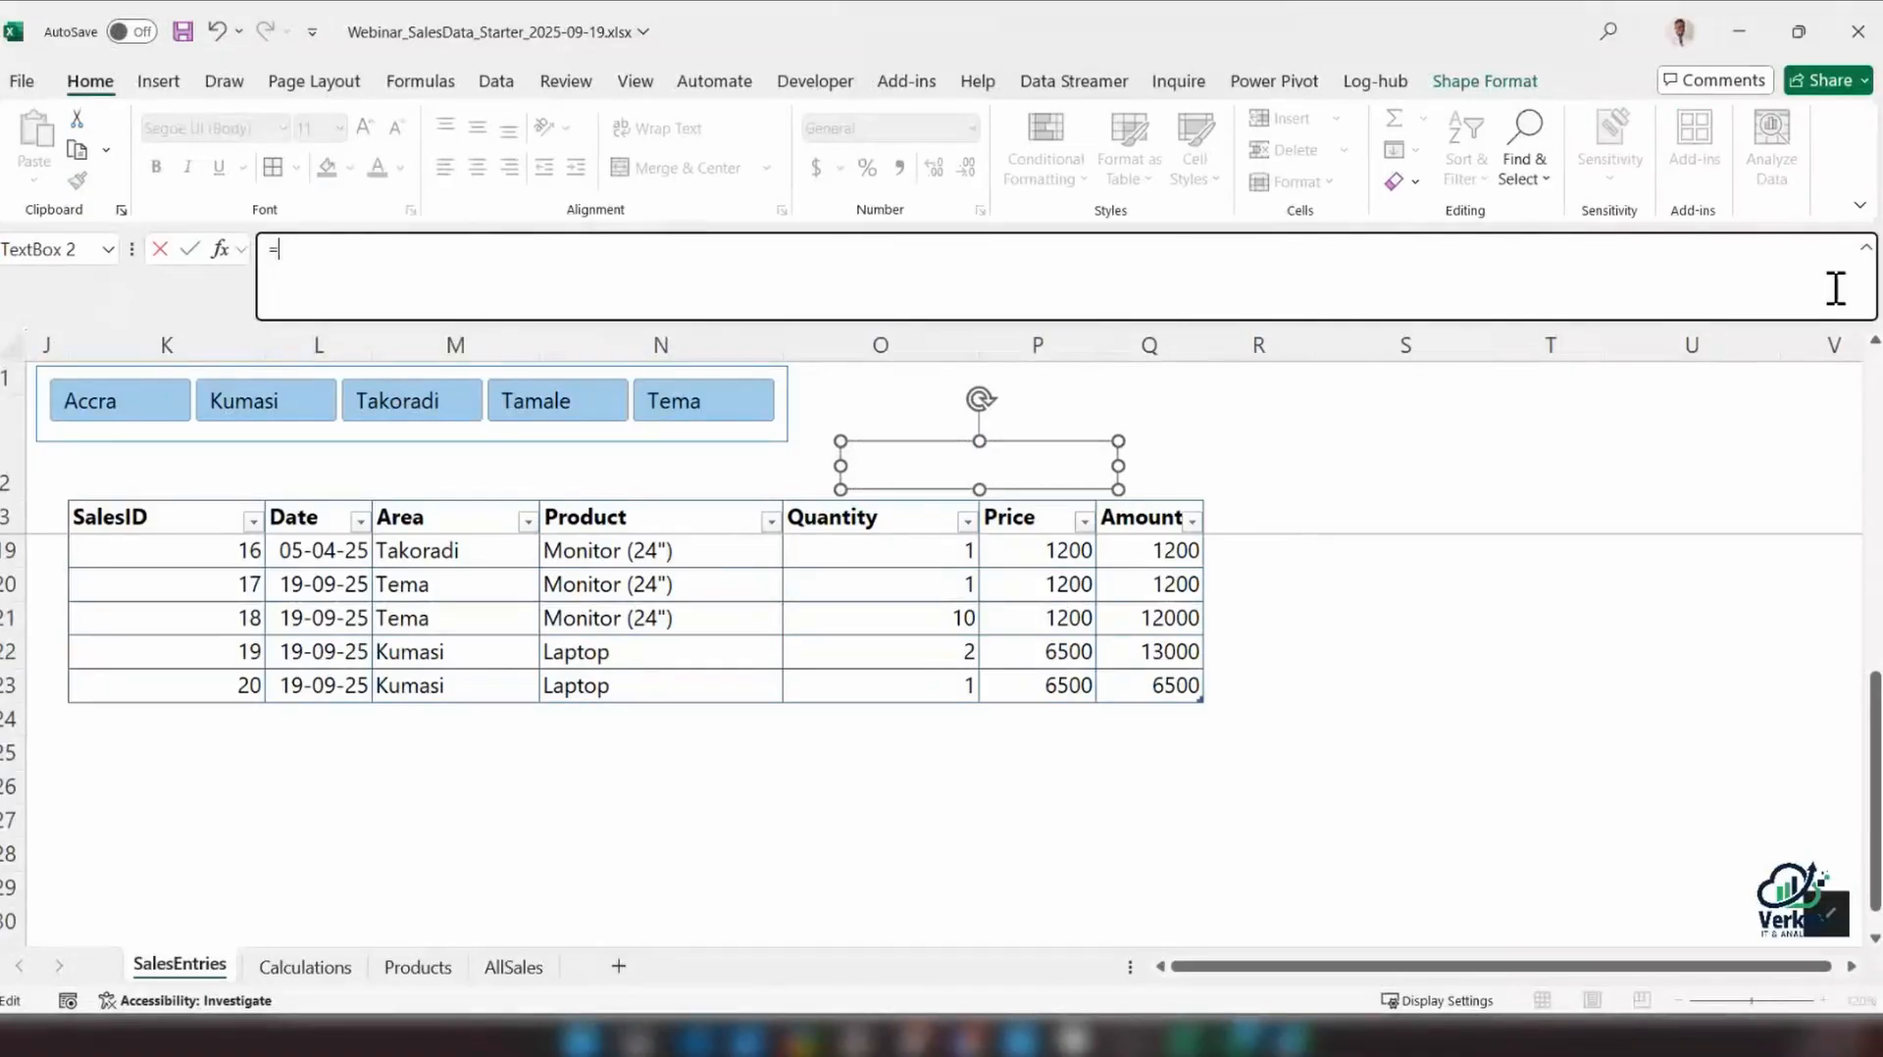
left_click(341, 296)
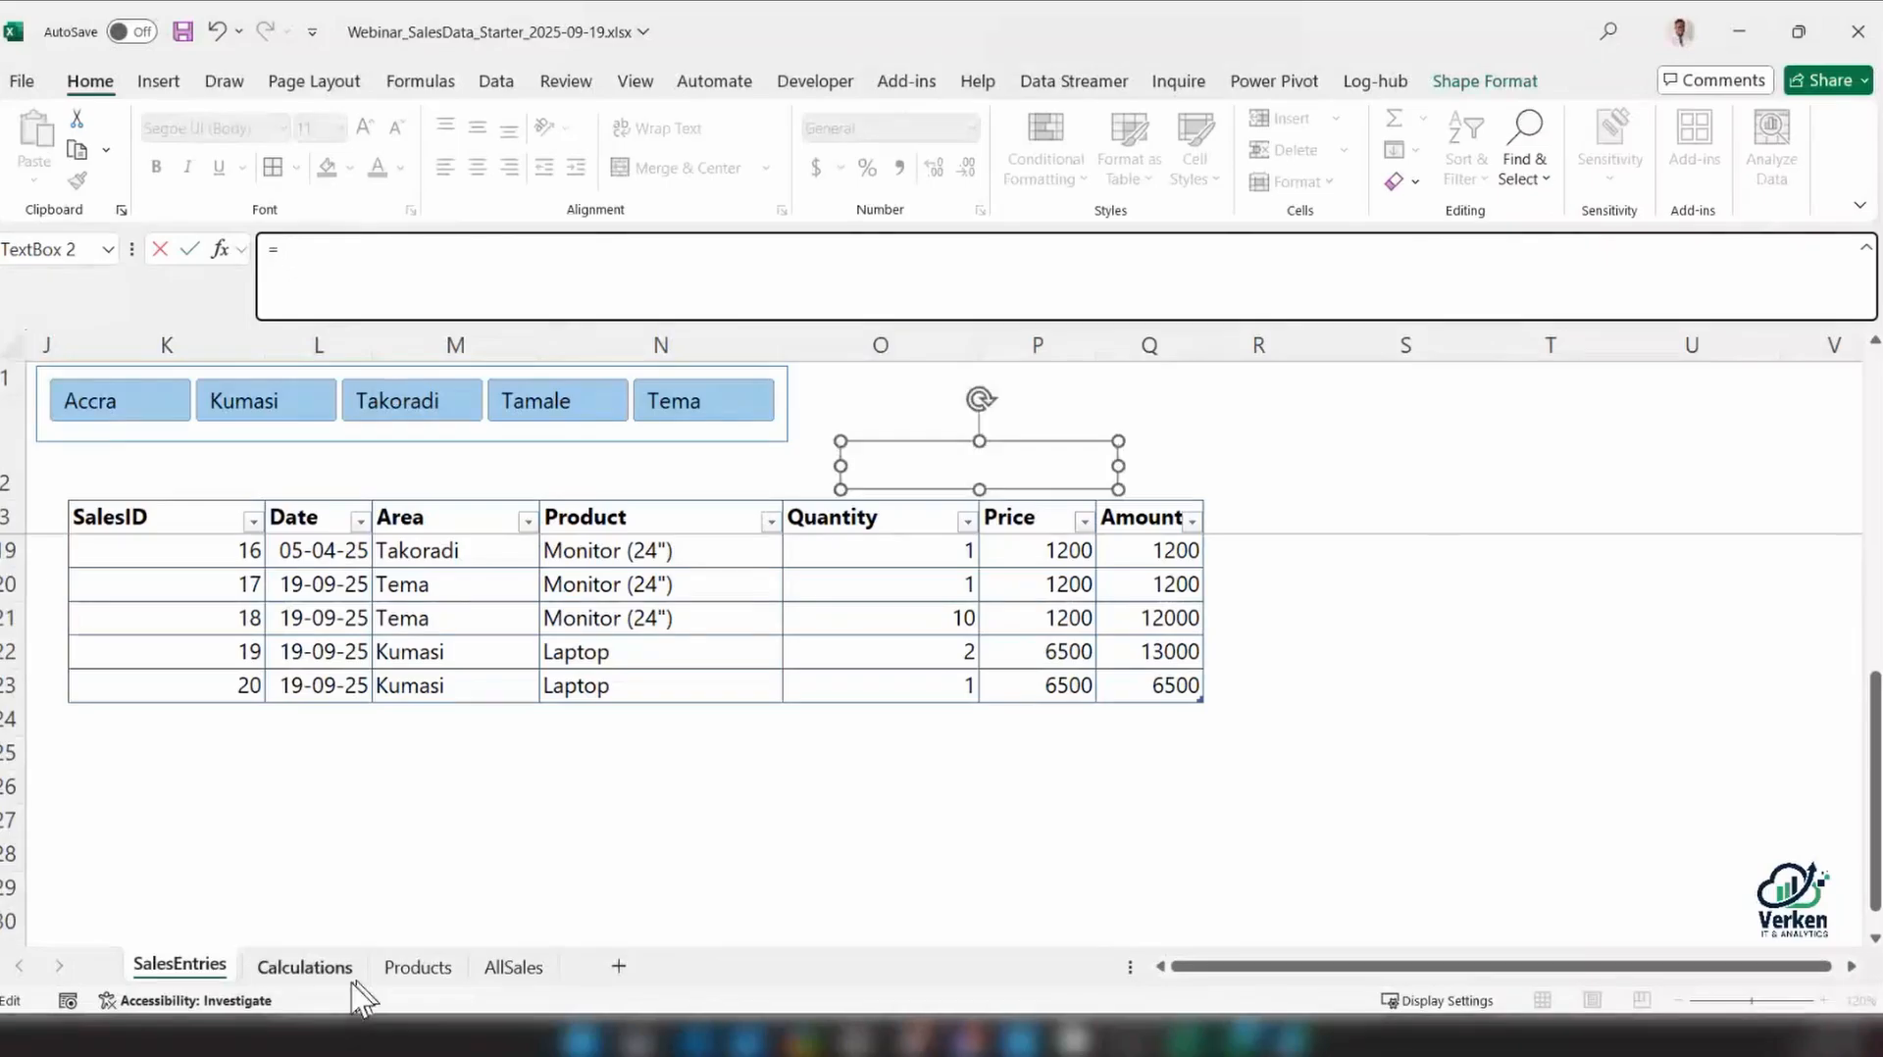
left_click(315, 975)
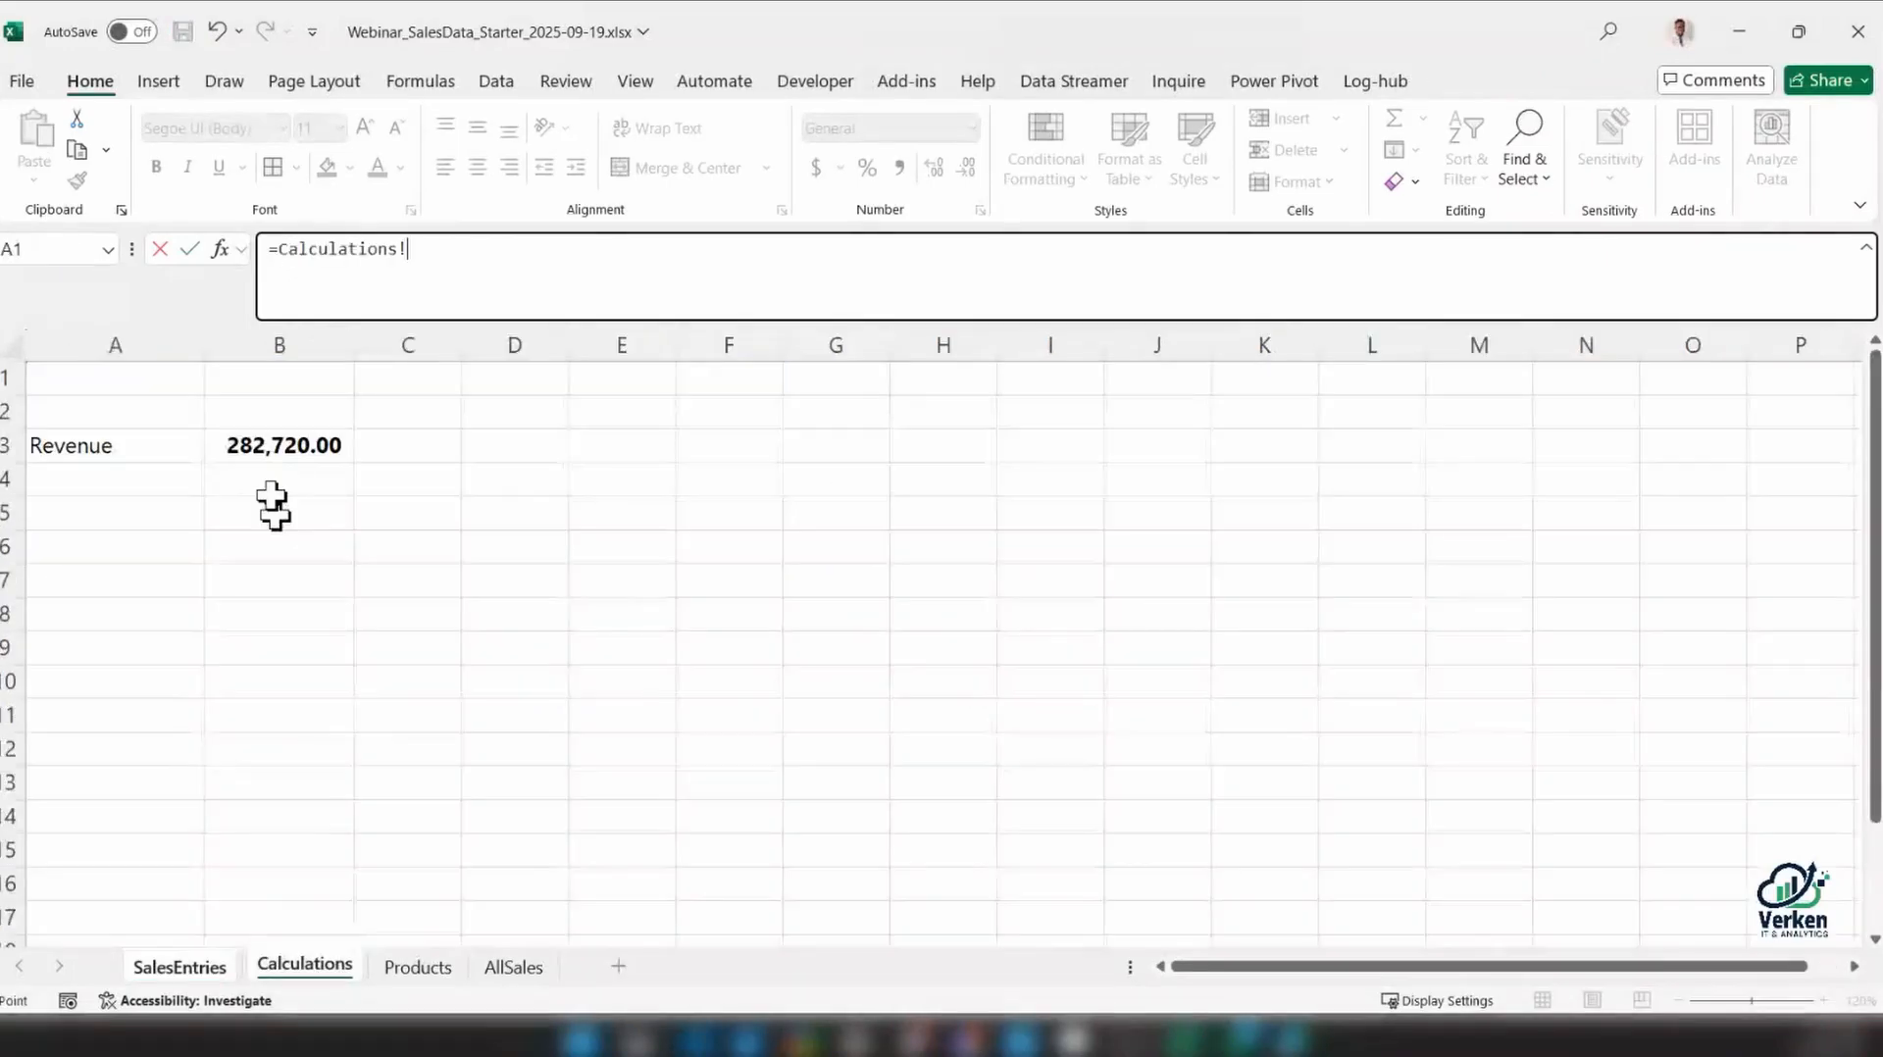
left_click(263, 447)
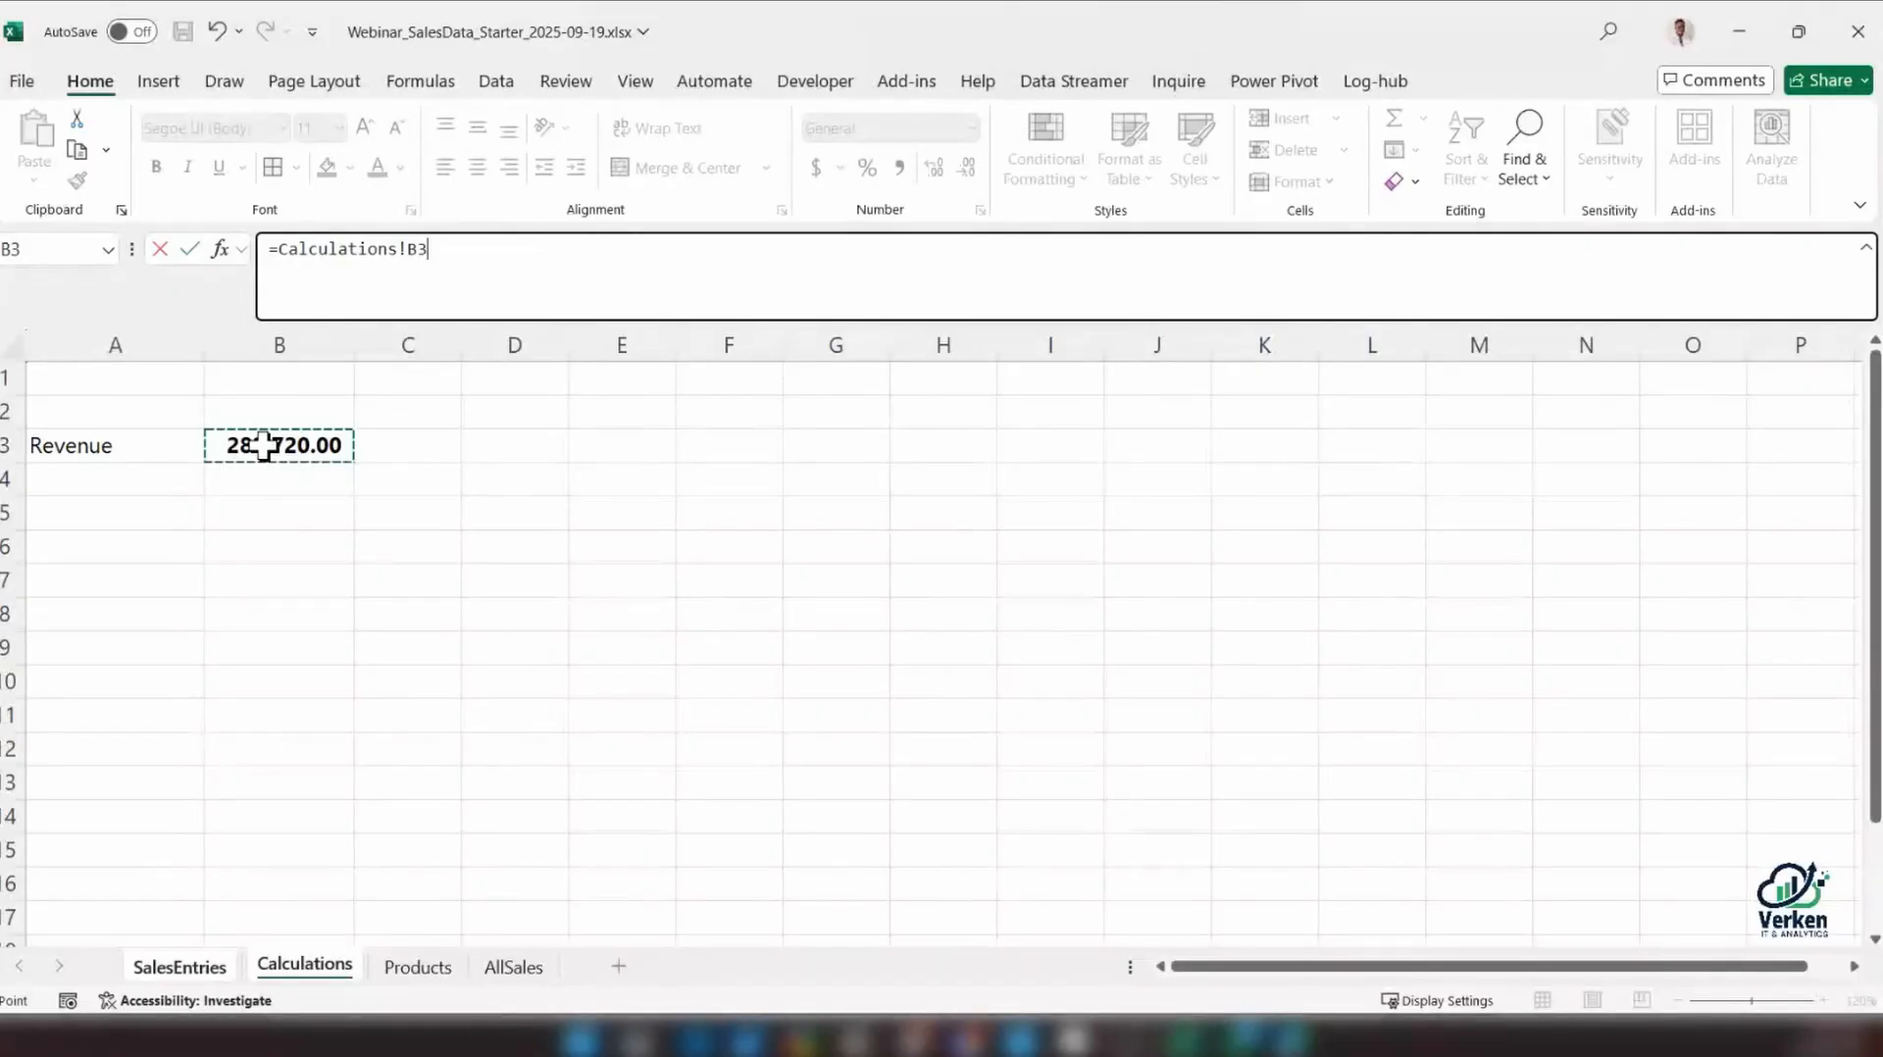
key("Return")
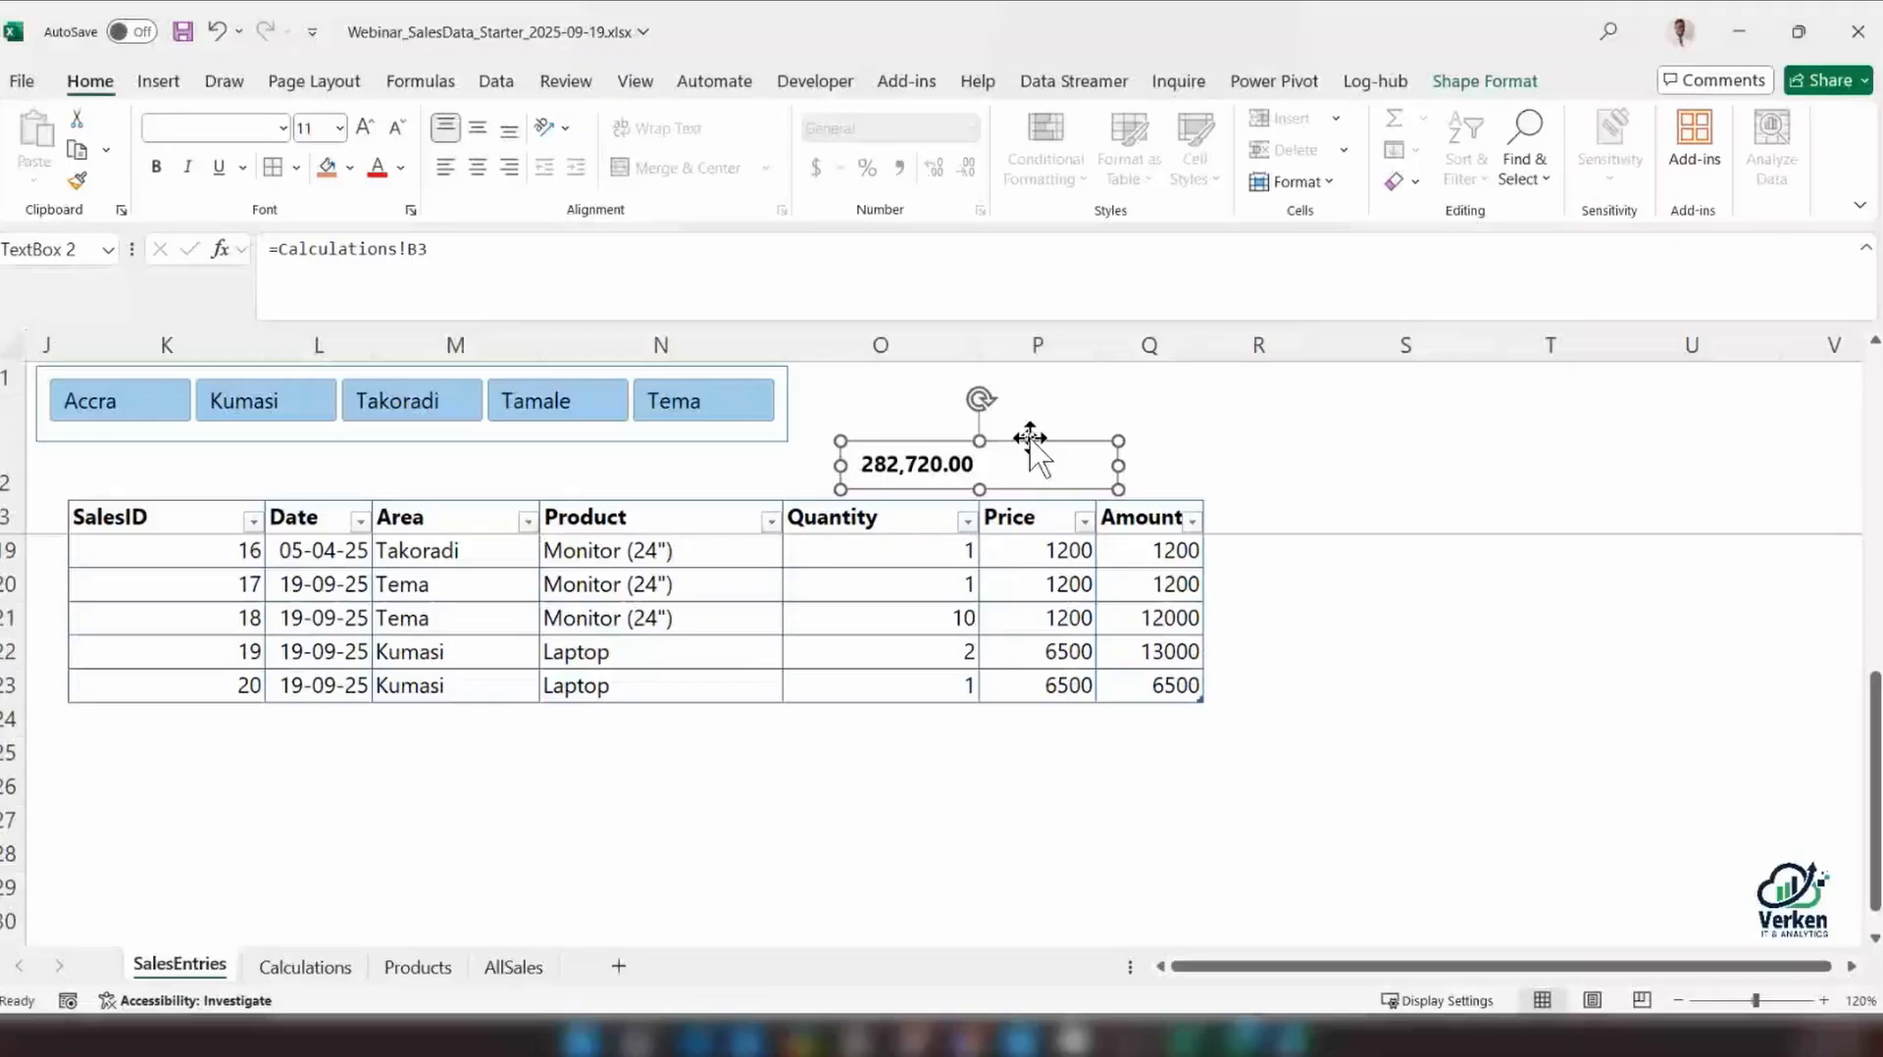
left_click_drag(1030, 438, 257, 447)
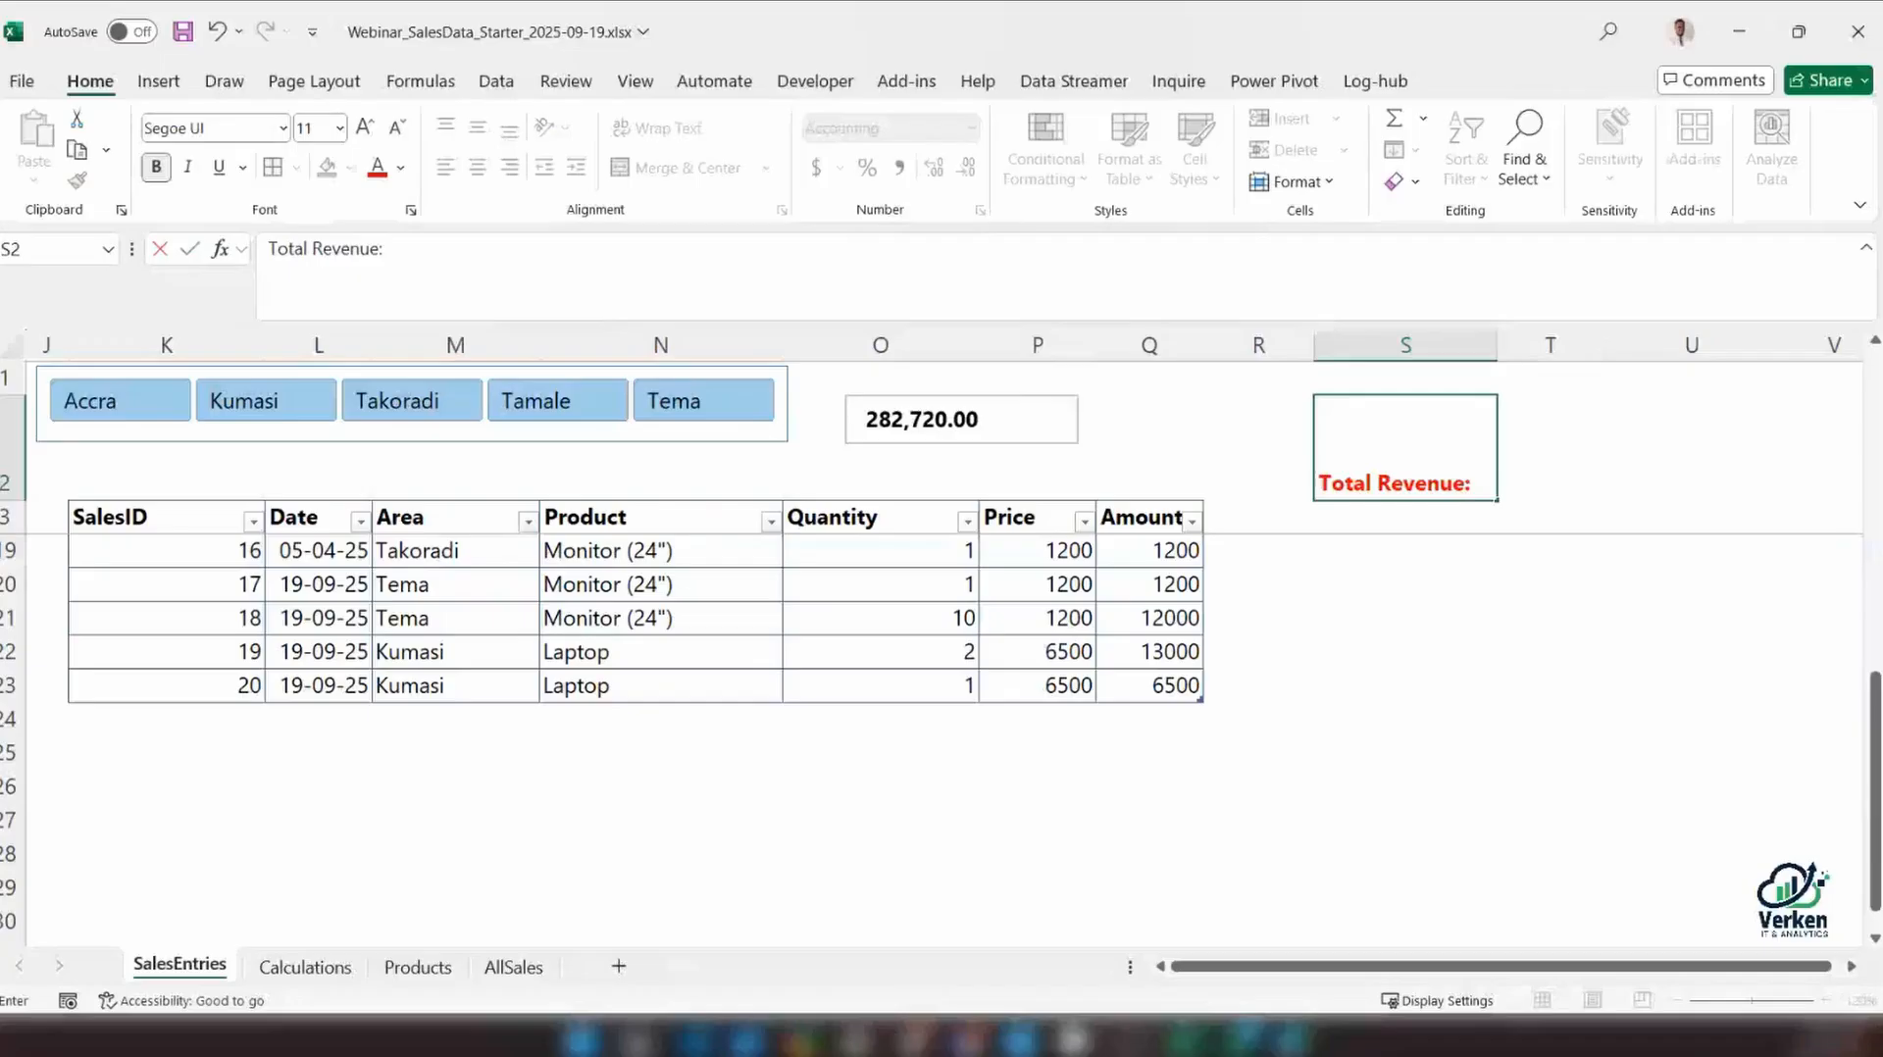
Enter the sample label Total Revenue: XXX in S2 of SalesEntries, and select the linked text box
type("XXX")
key("Return")
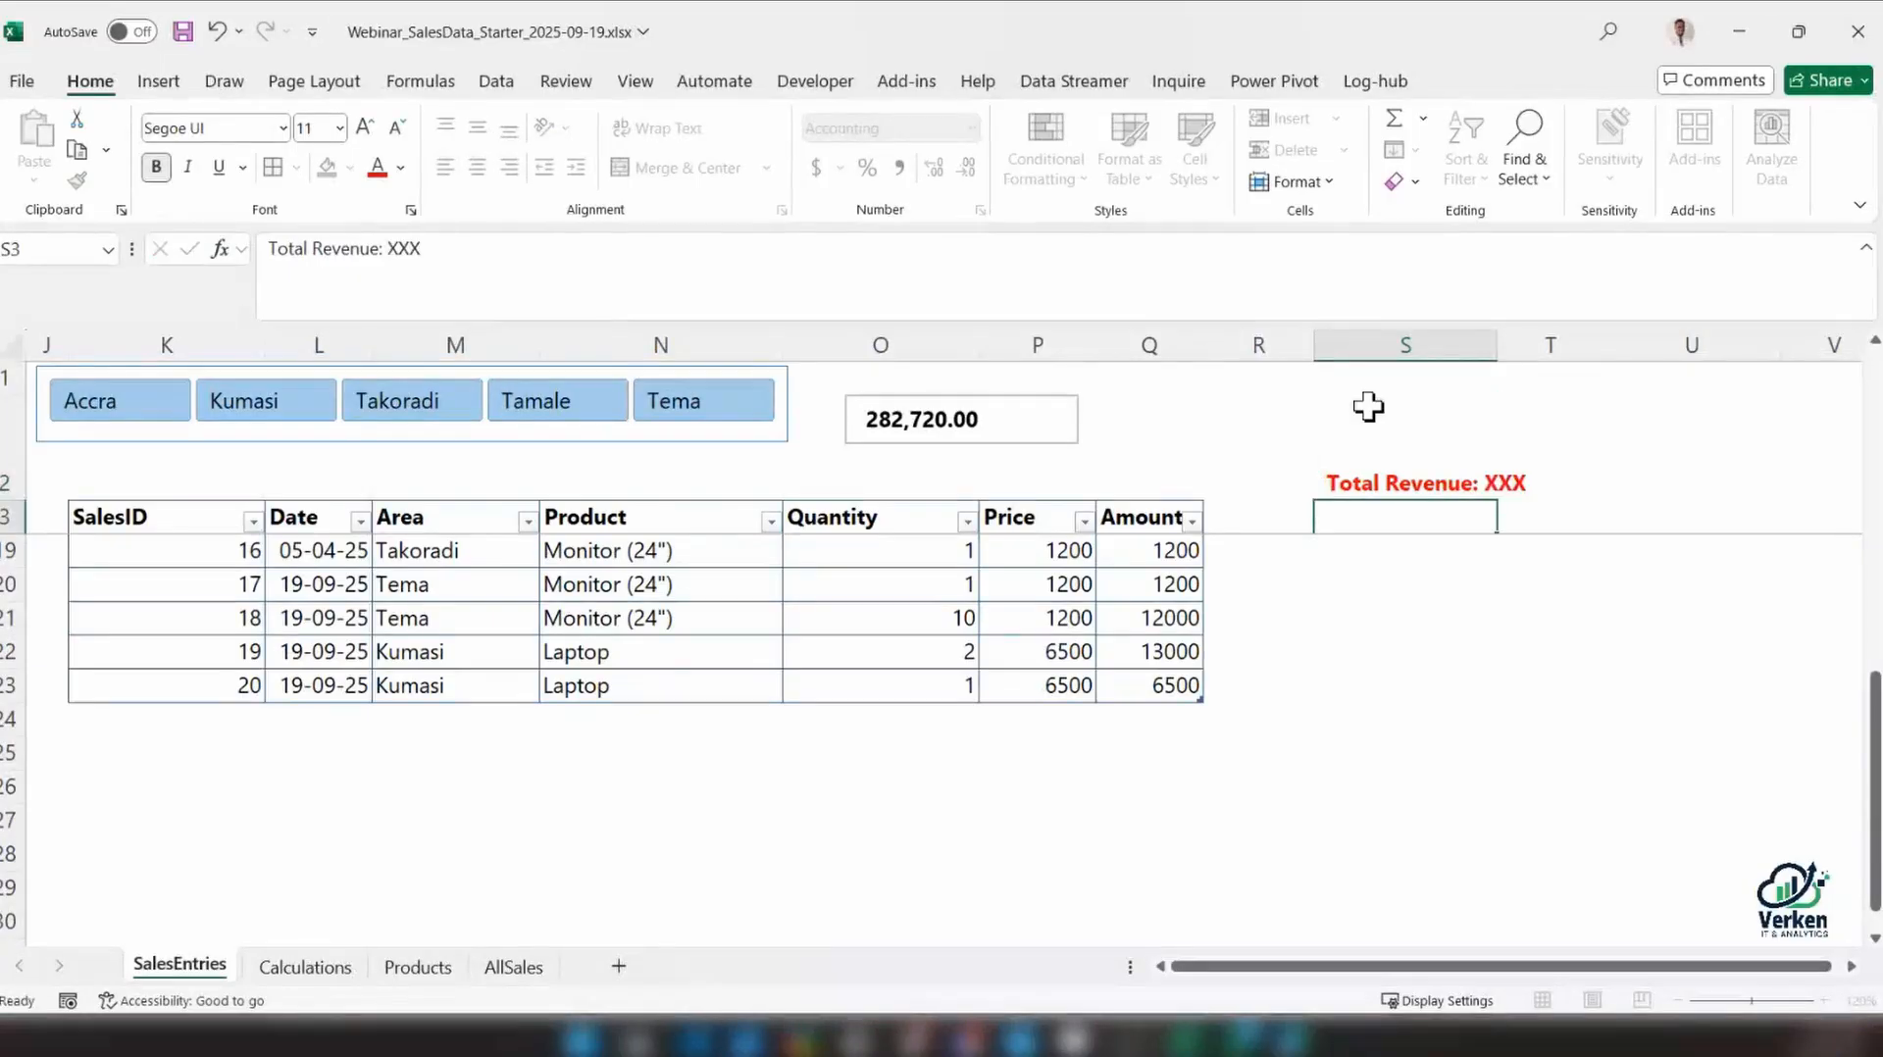
left_click(1368, 406)
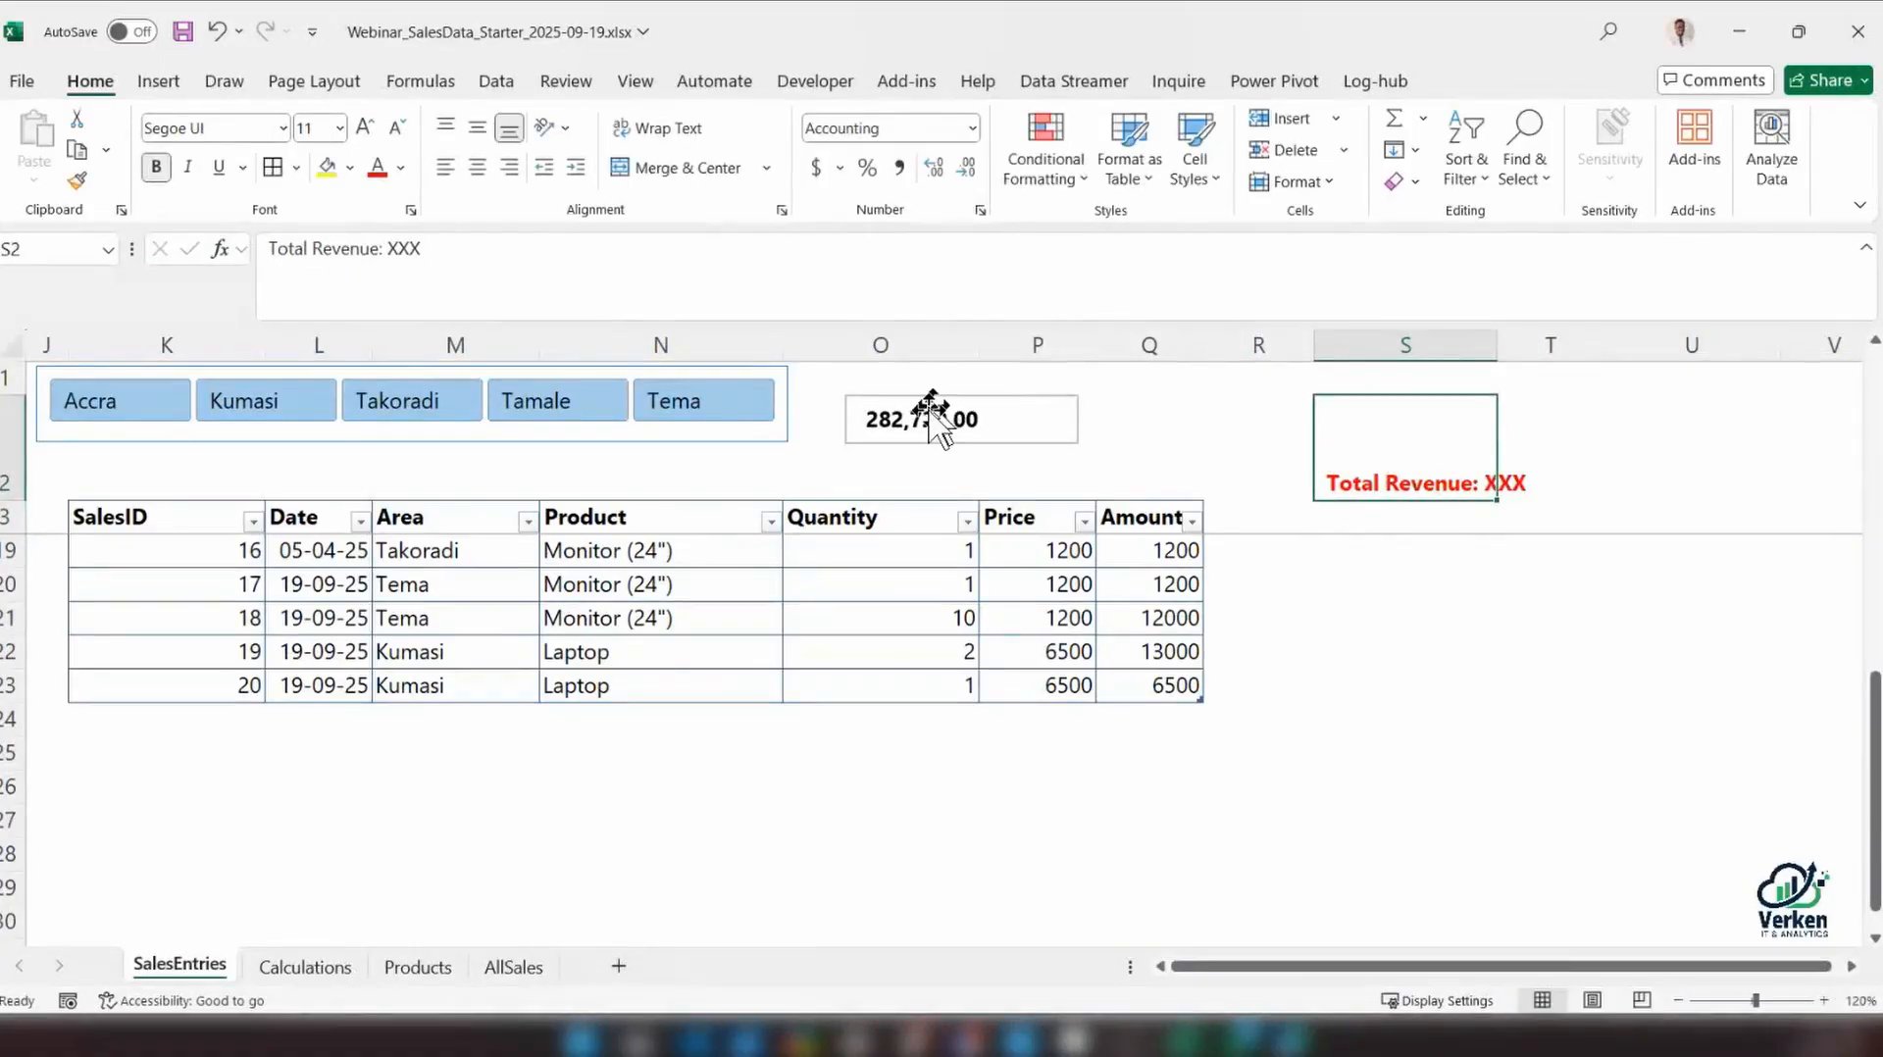
left_click(932, 416)
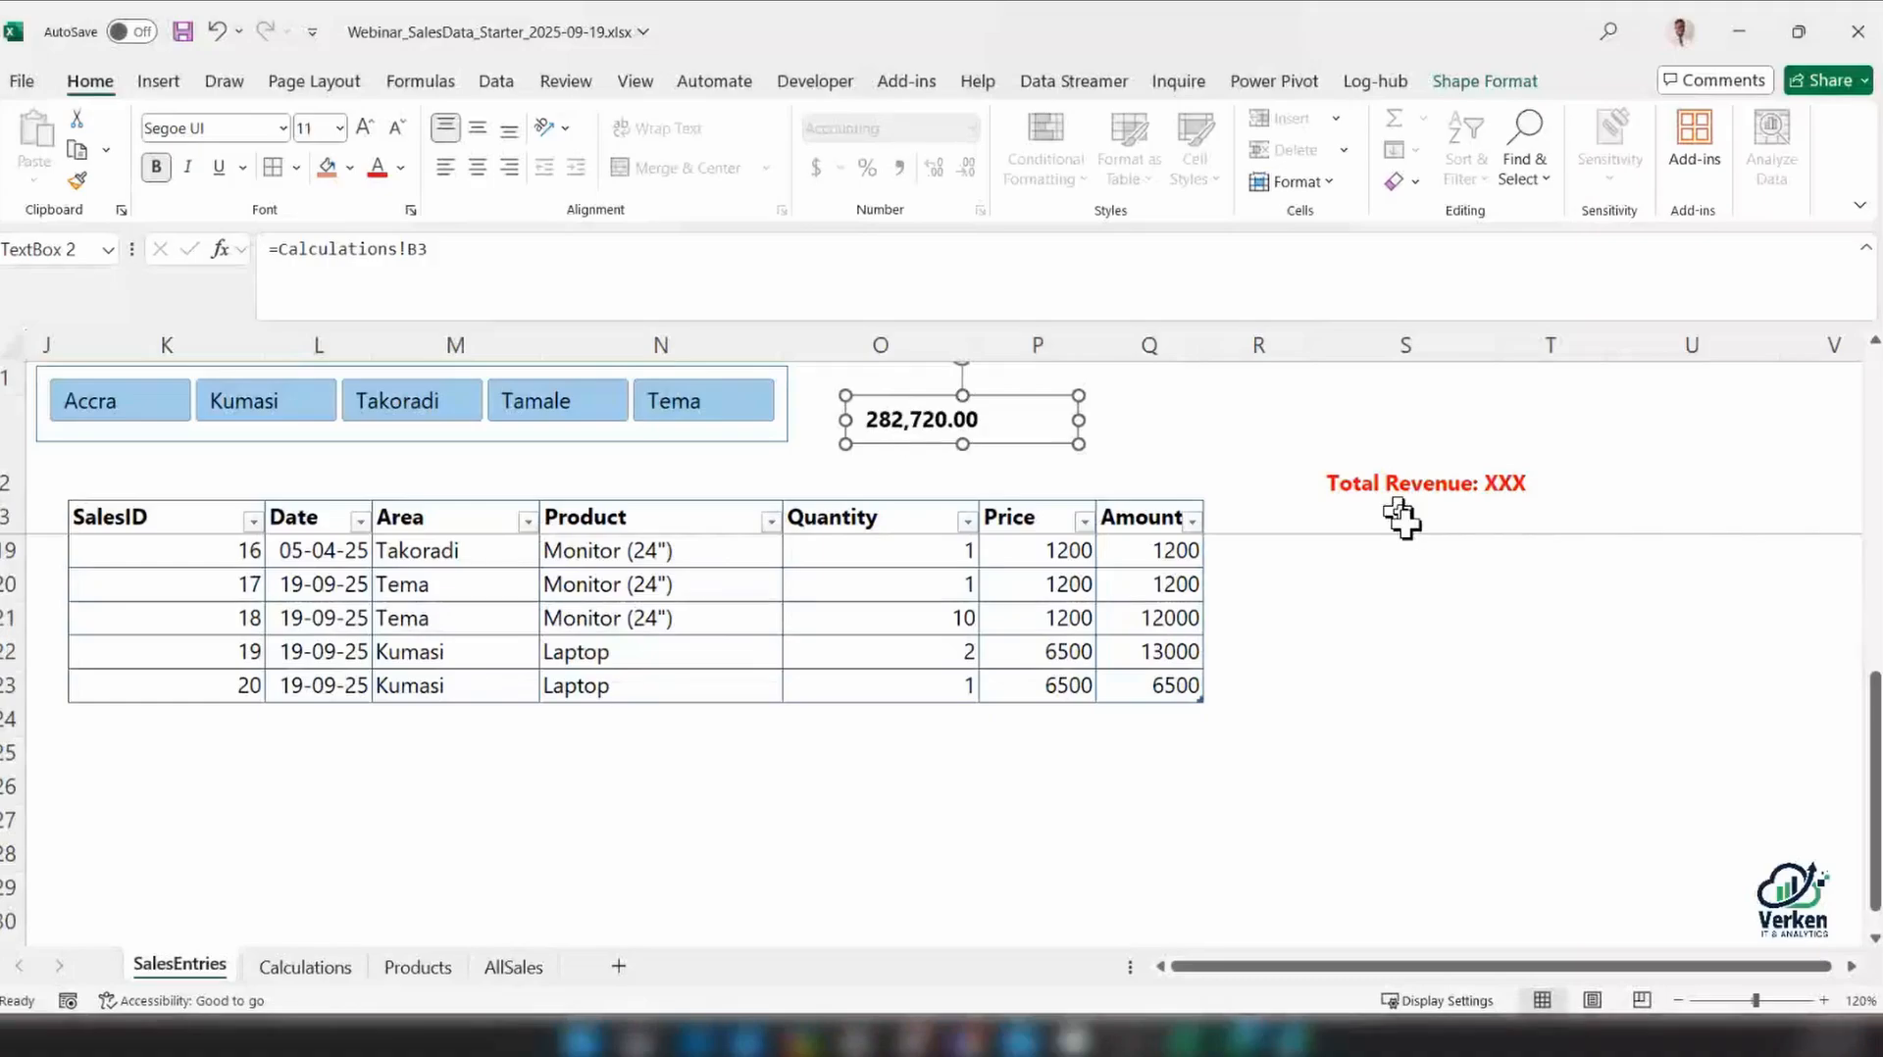
On the Calculations sheet, enter the sample person's first name in F3 and surname in F4
left_click(305, 967)
left_click(280, 446)
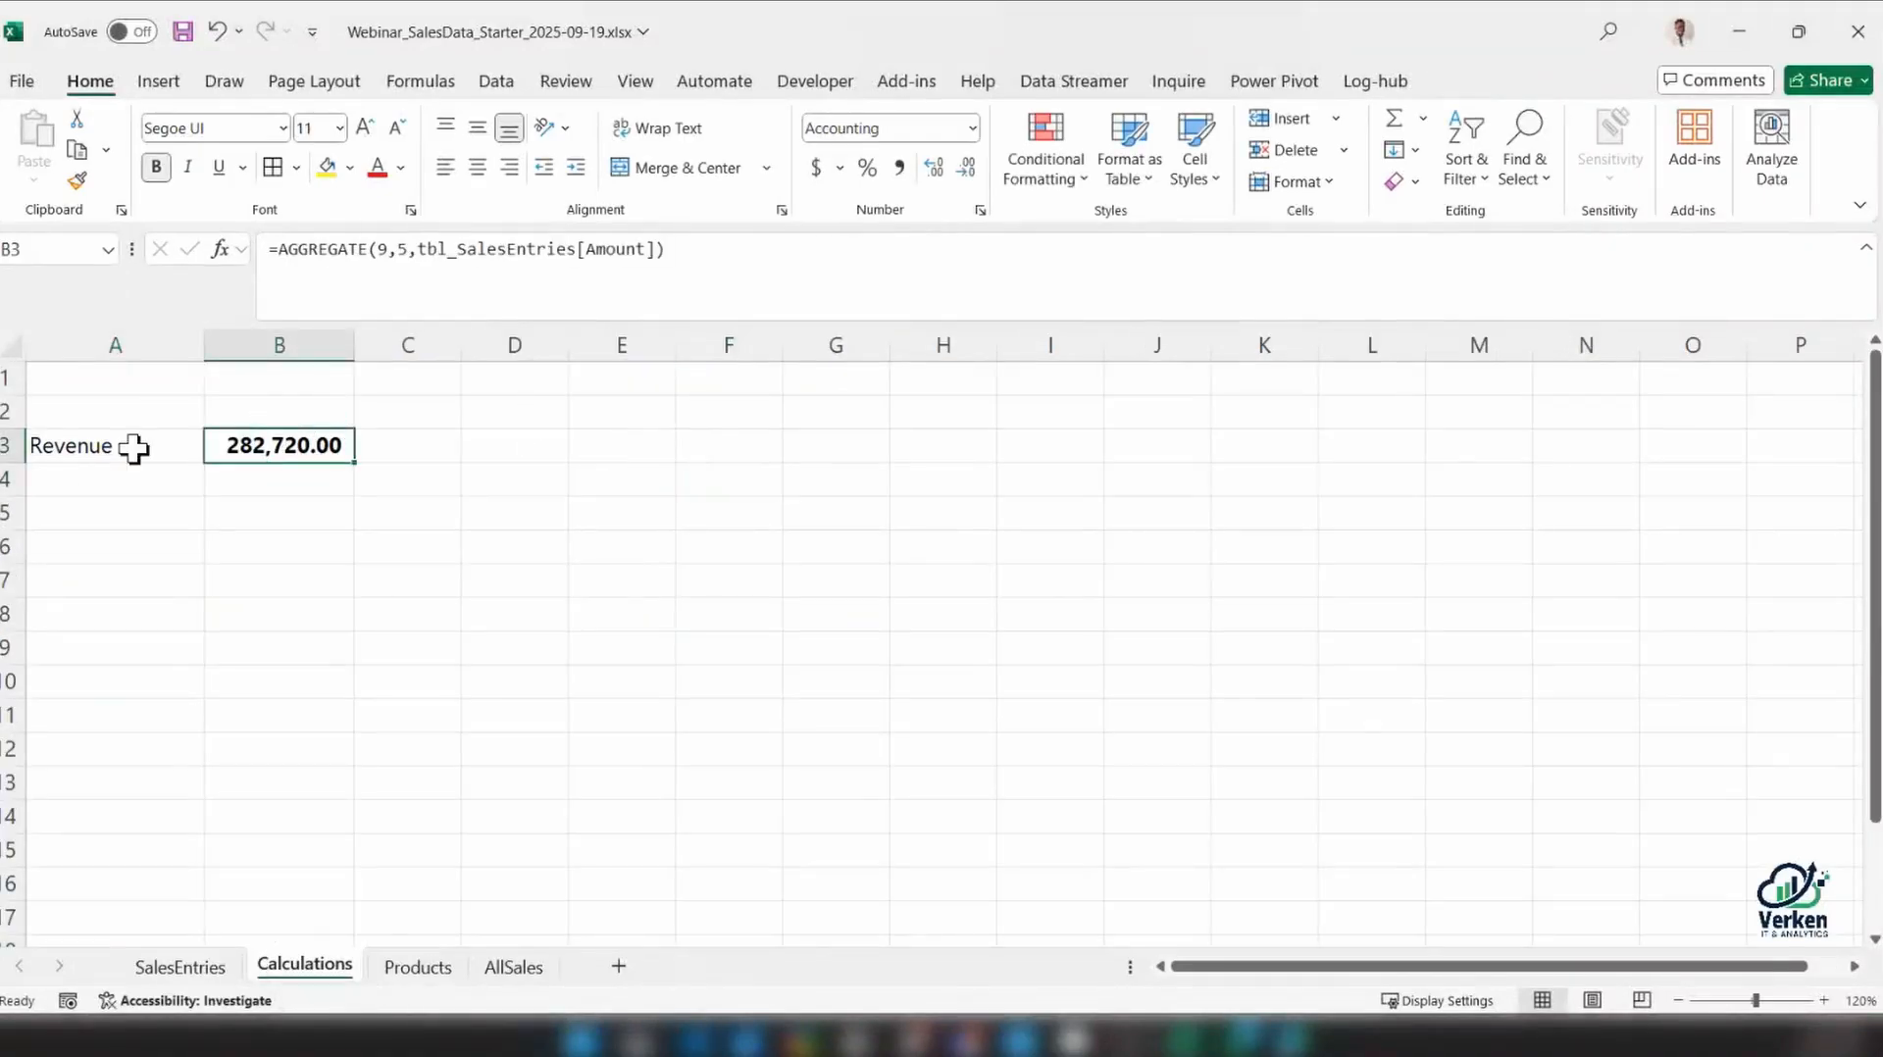
left_click(752, 447)
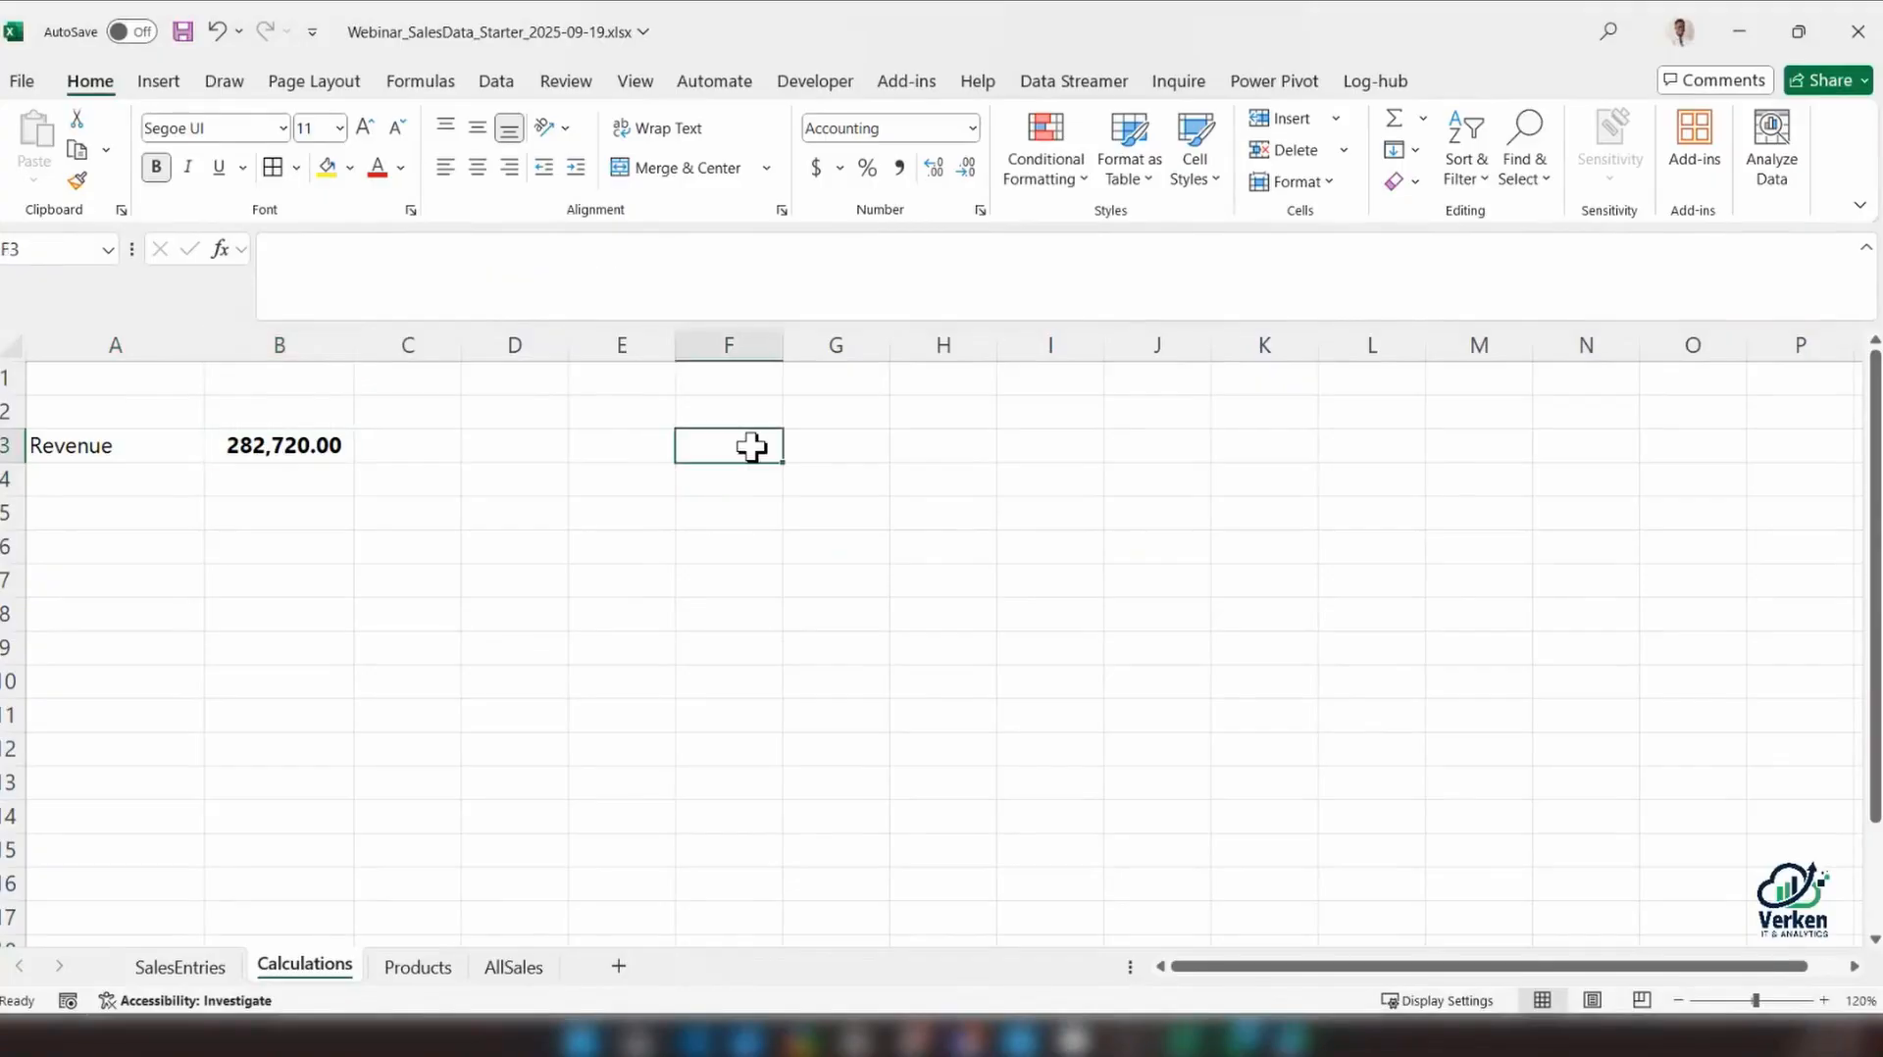
key("Return")
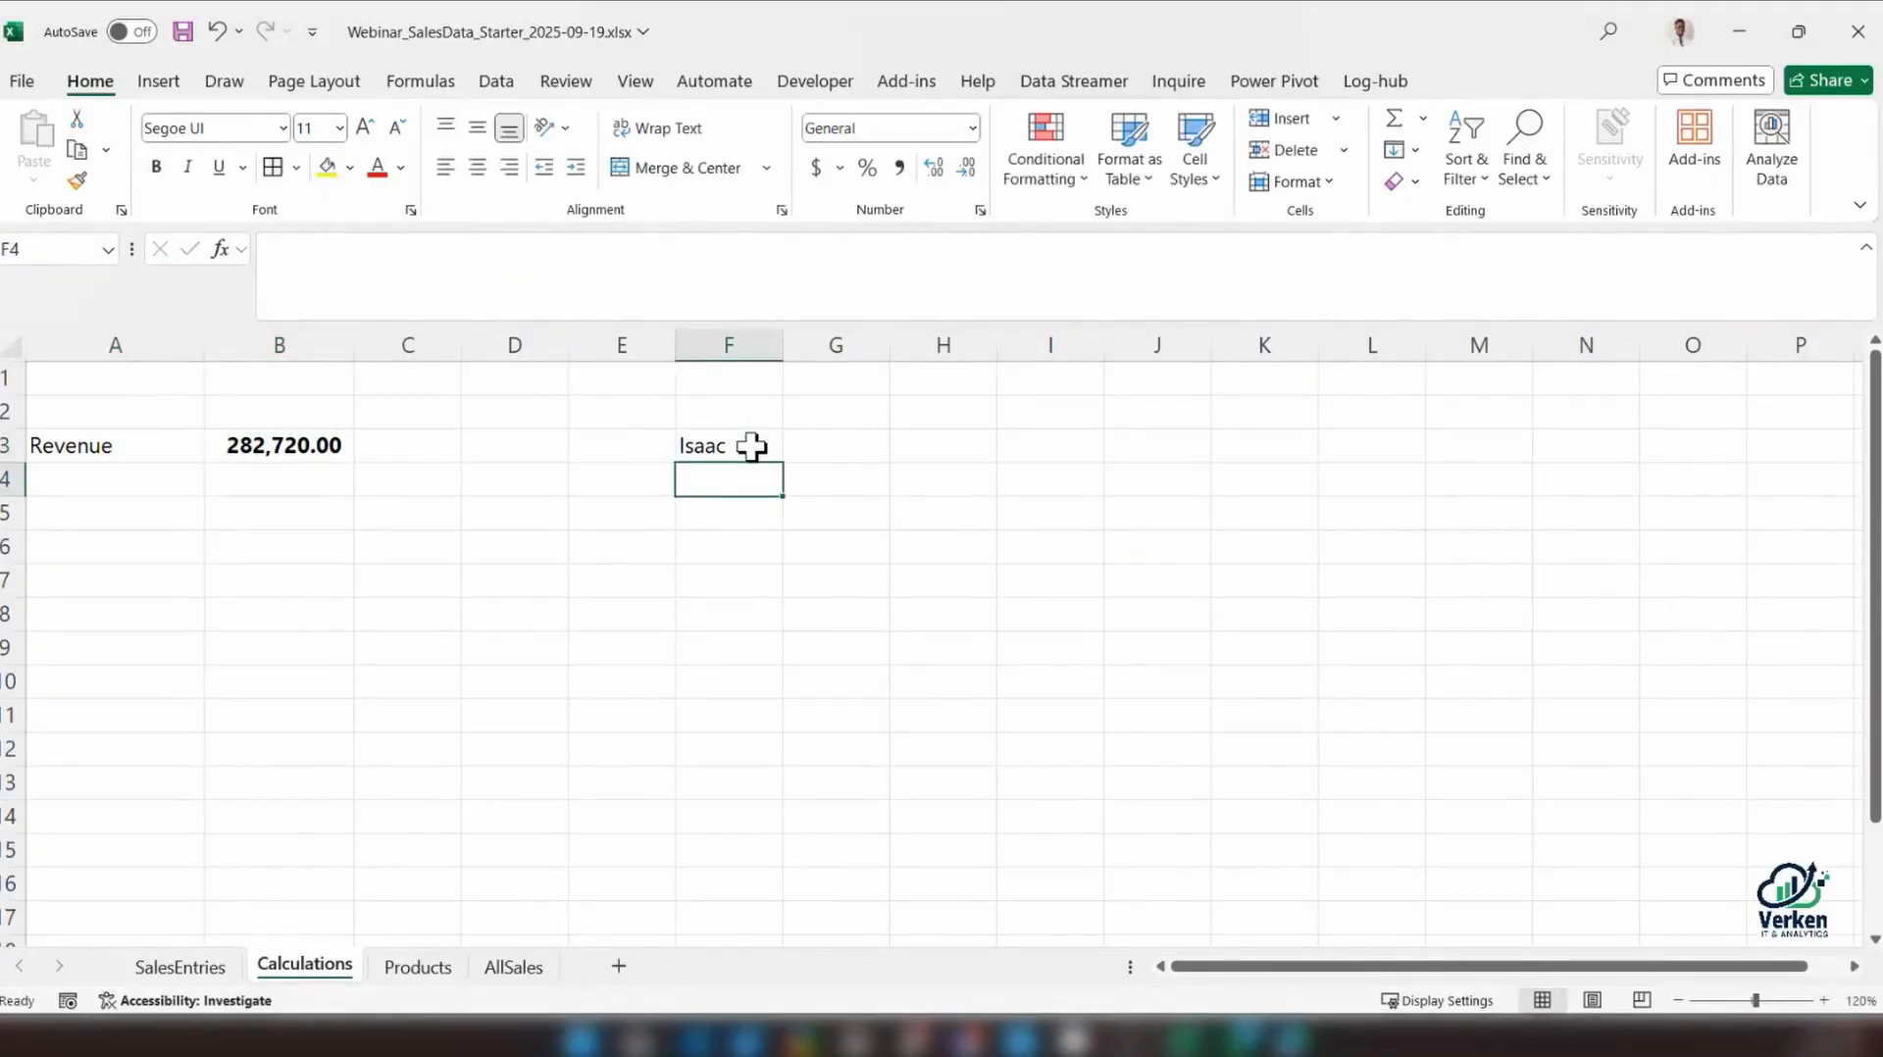
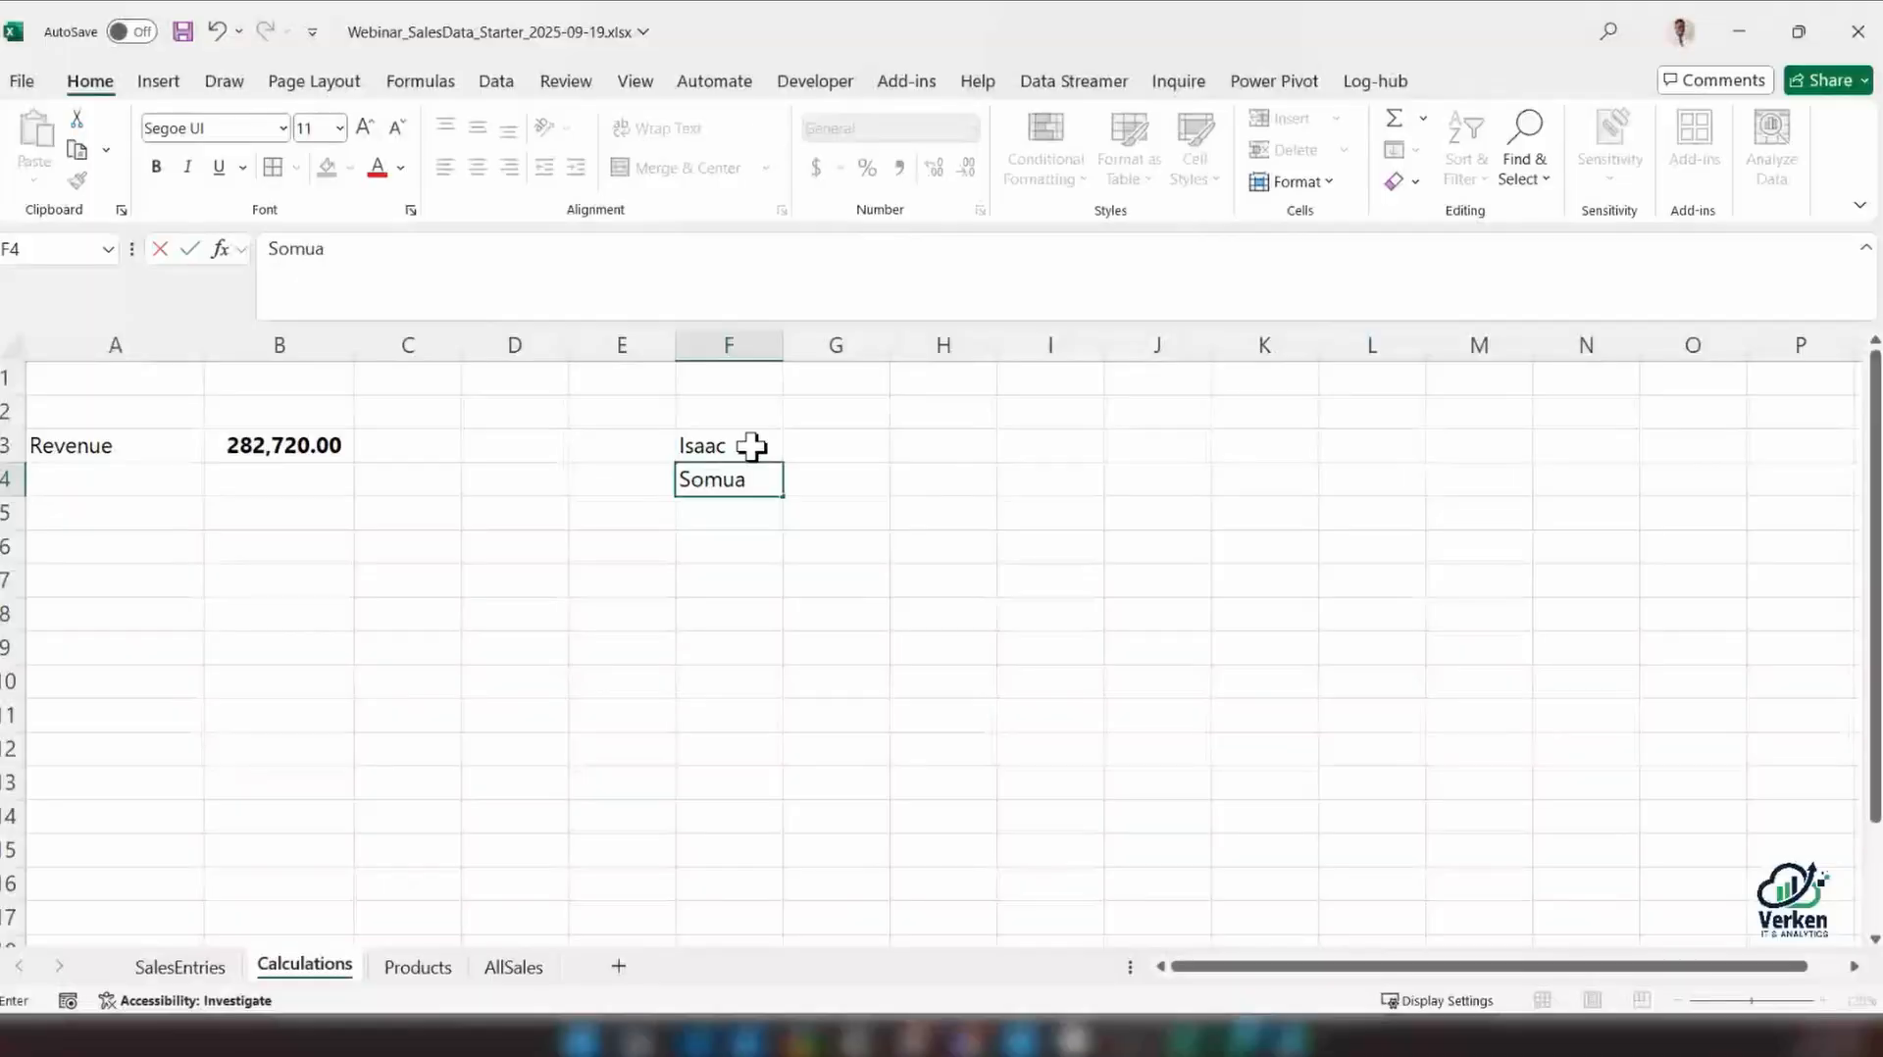
key("Return")
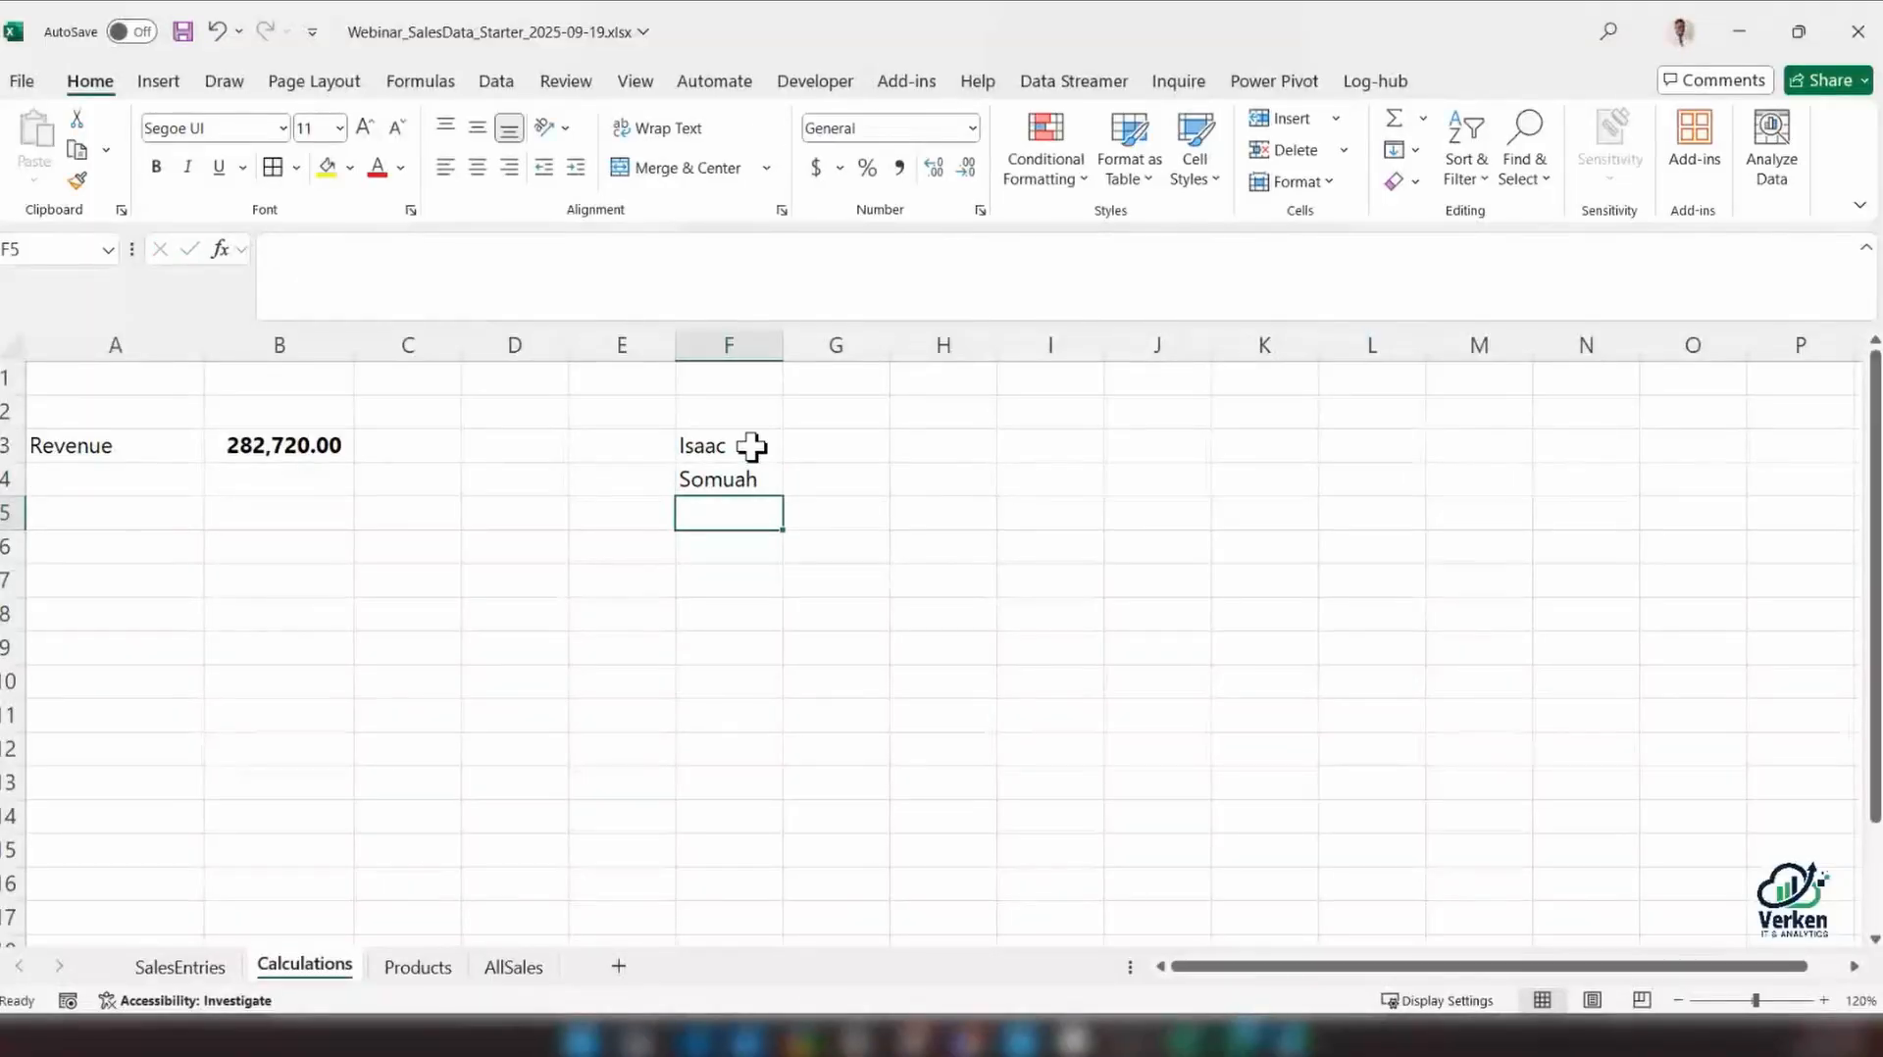
Enter 8 in F5 and years in F6 below the sample name
type("8 year")
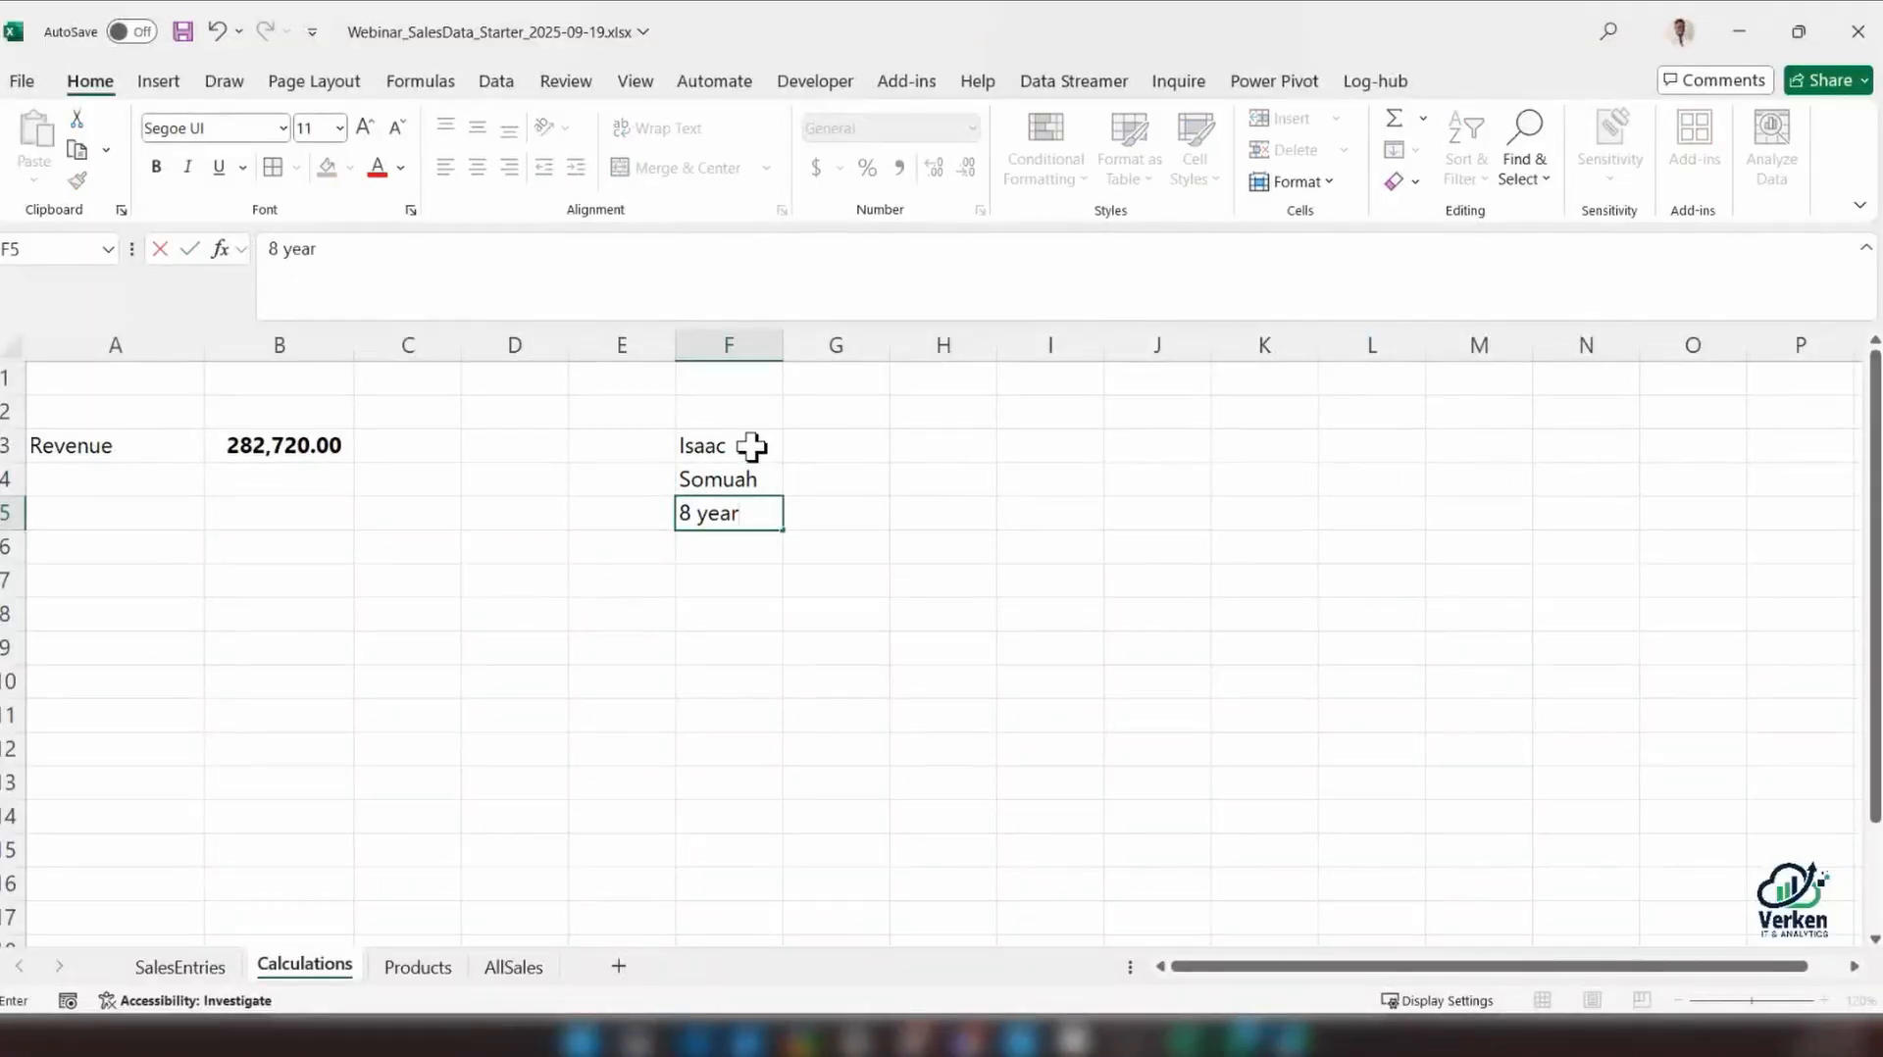
key("BackSpace")
key("BackSpace")
key("BackSpace")
key("BackSpace")
key("BackSpace")
key("Return")
type("yearr")
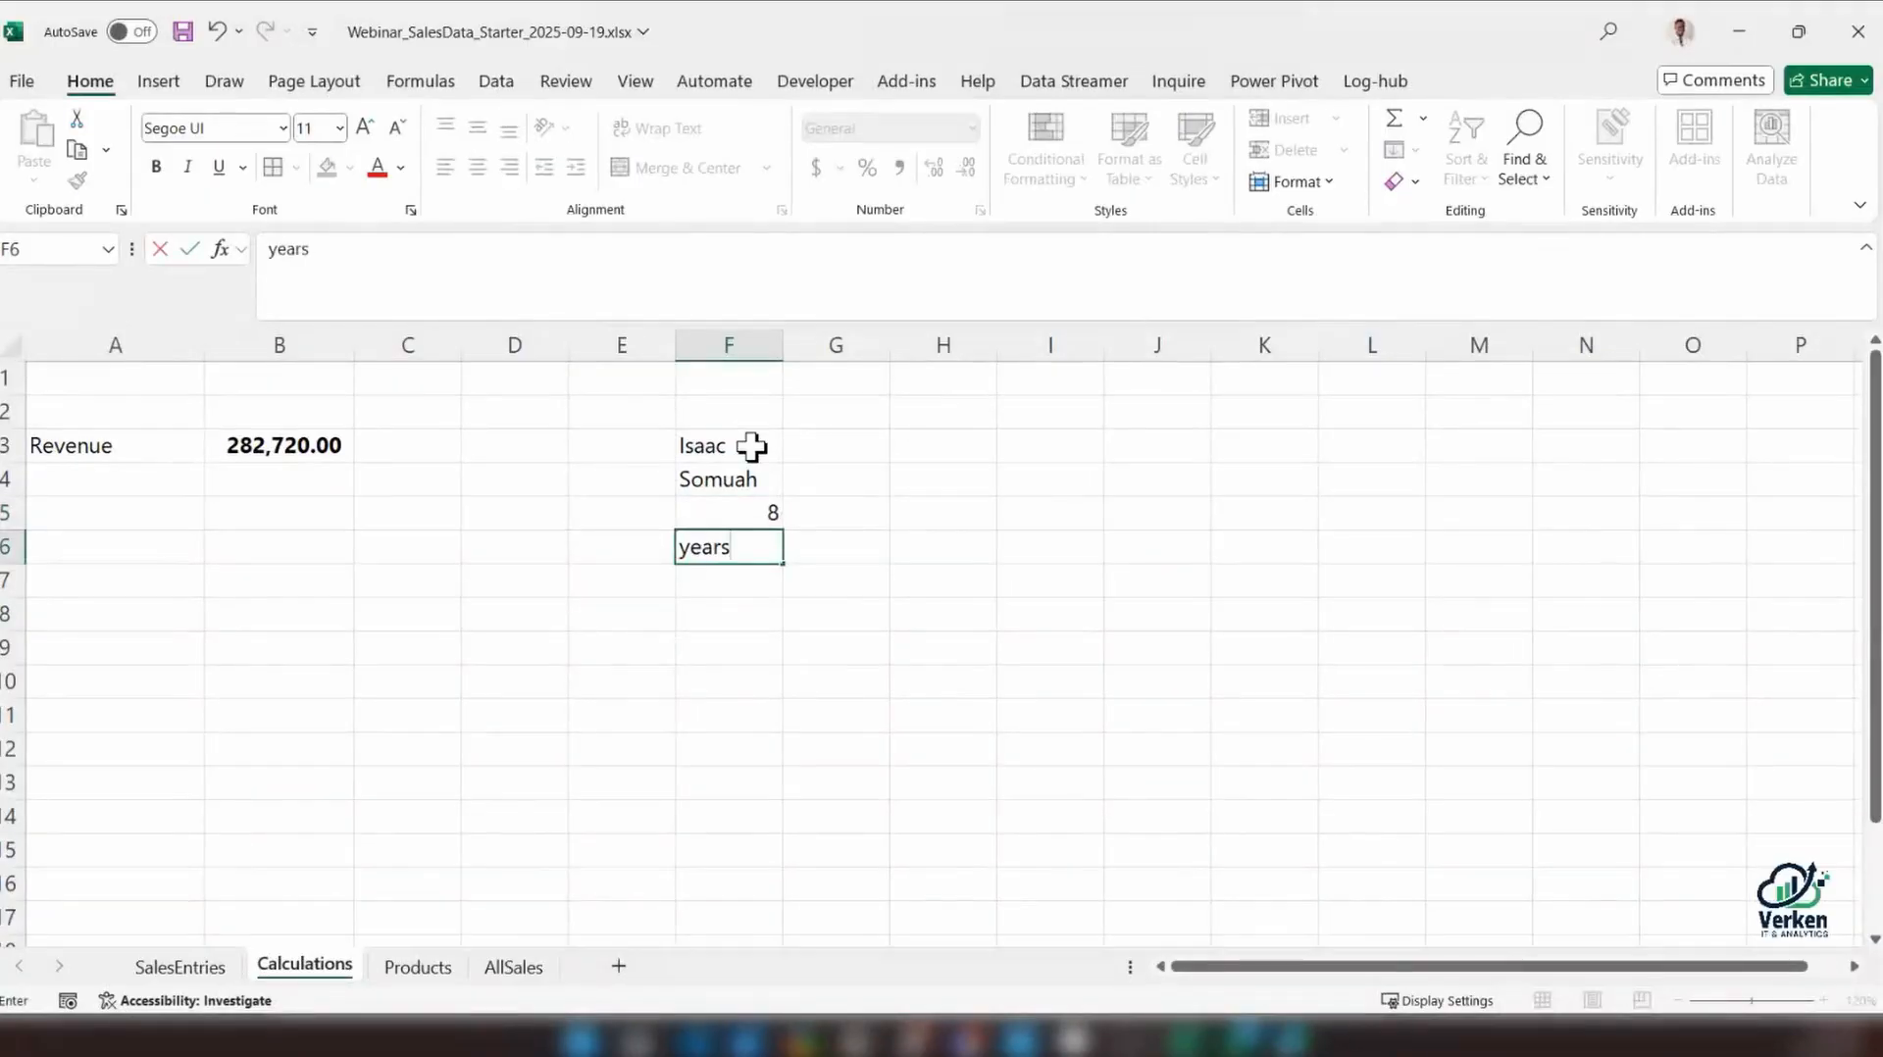
key("BackSpace")
type("s")
key("Return")
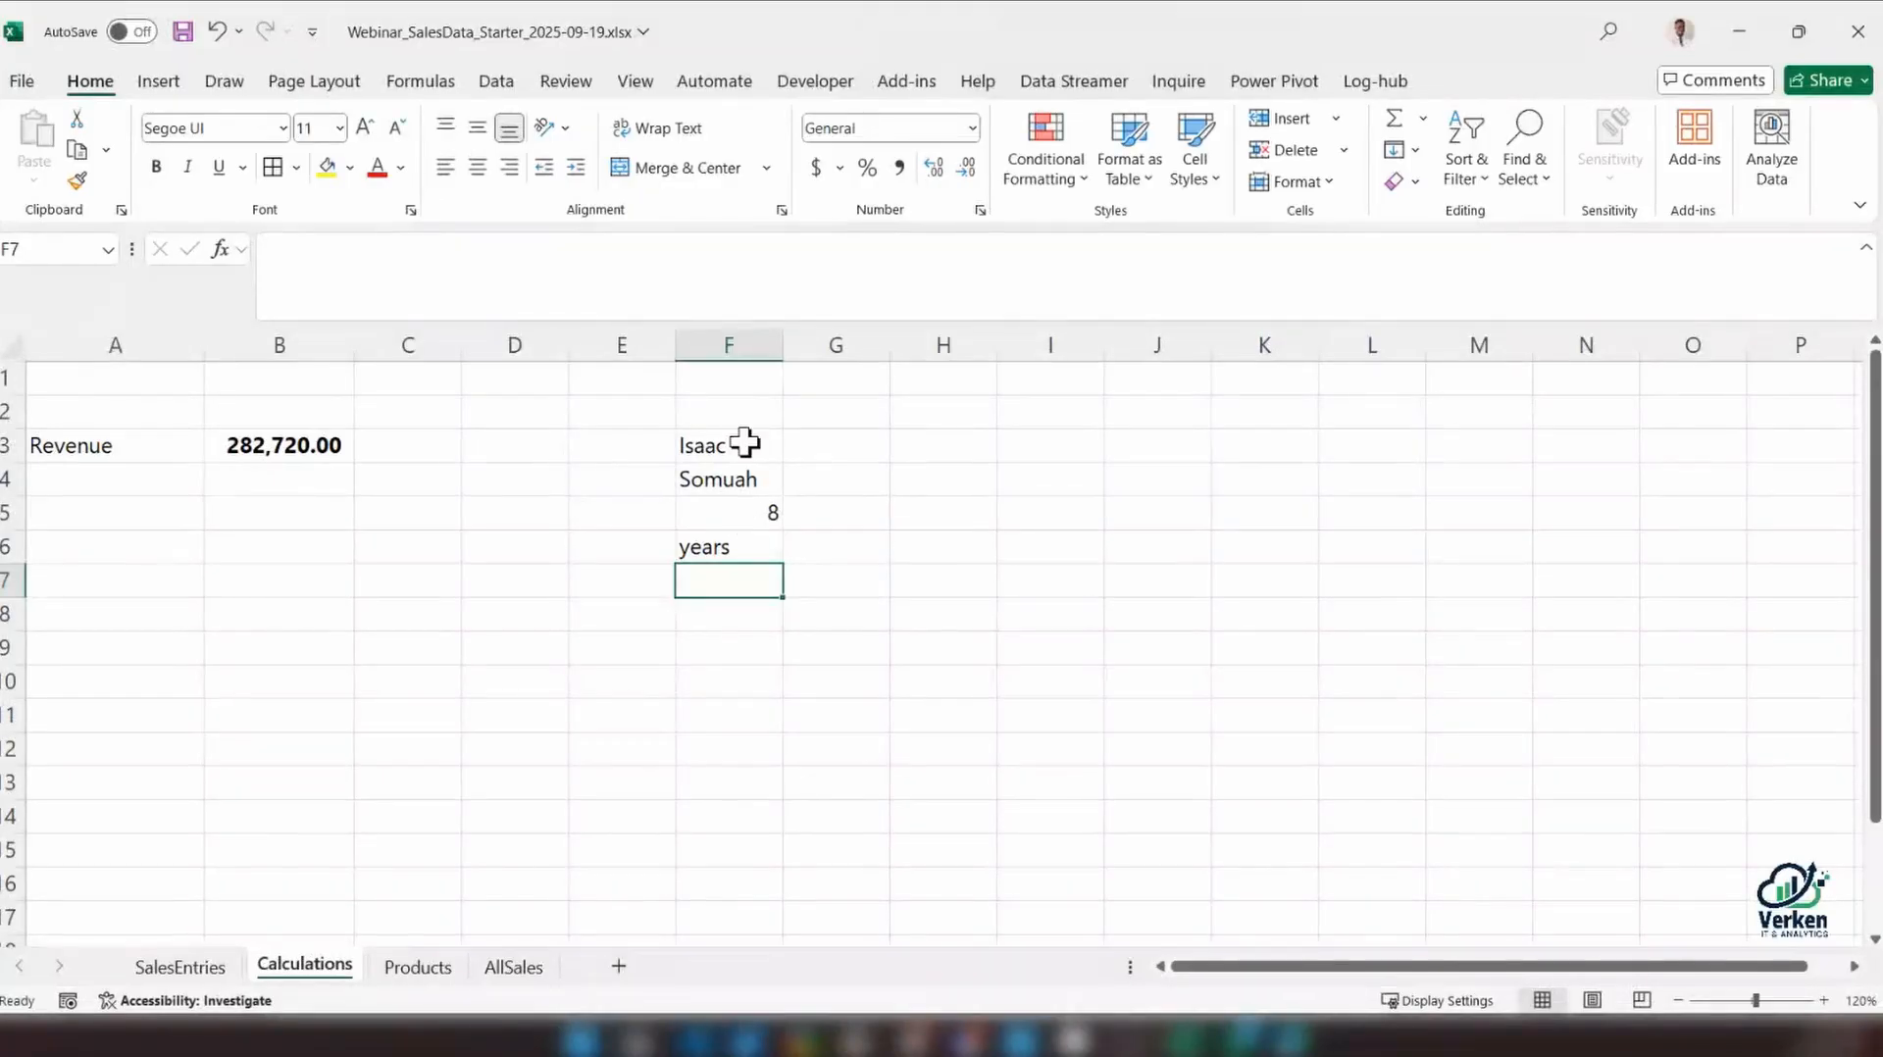
In I3, join the first name in F3 with the word is using the formula =F3 & "is"
left_click_drag(744, 442, 744, 546)
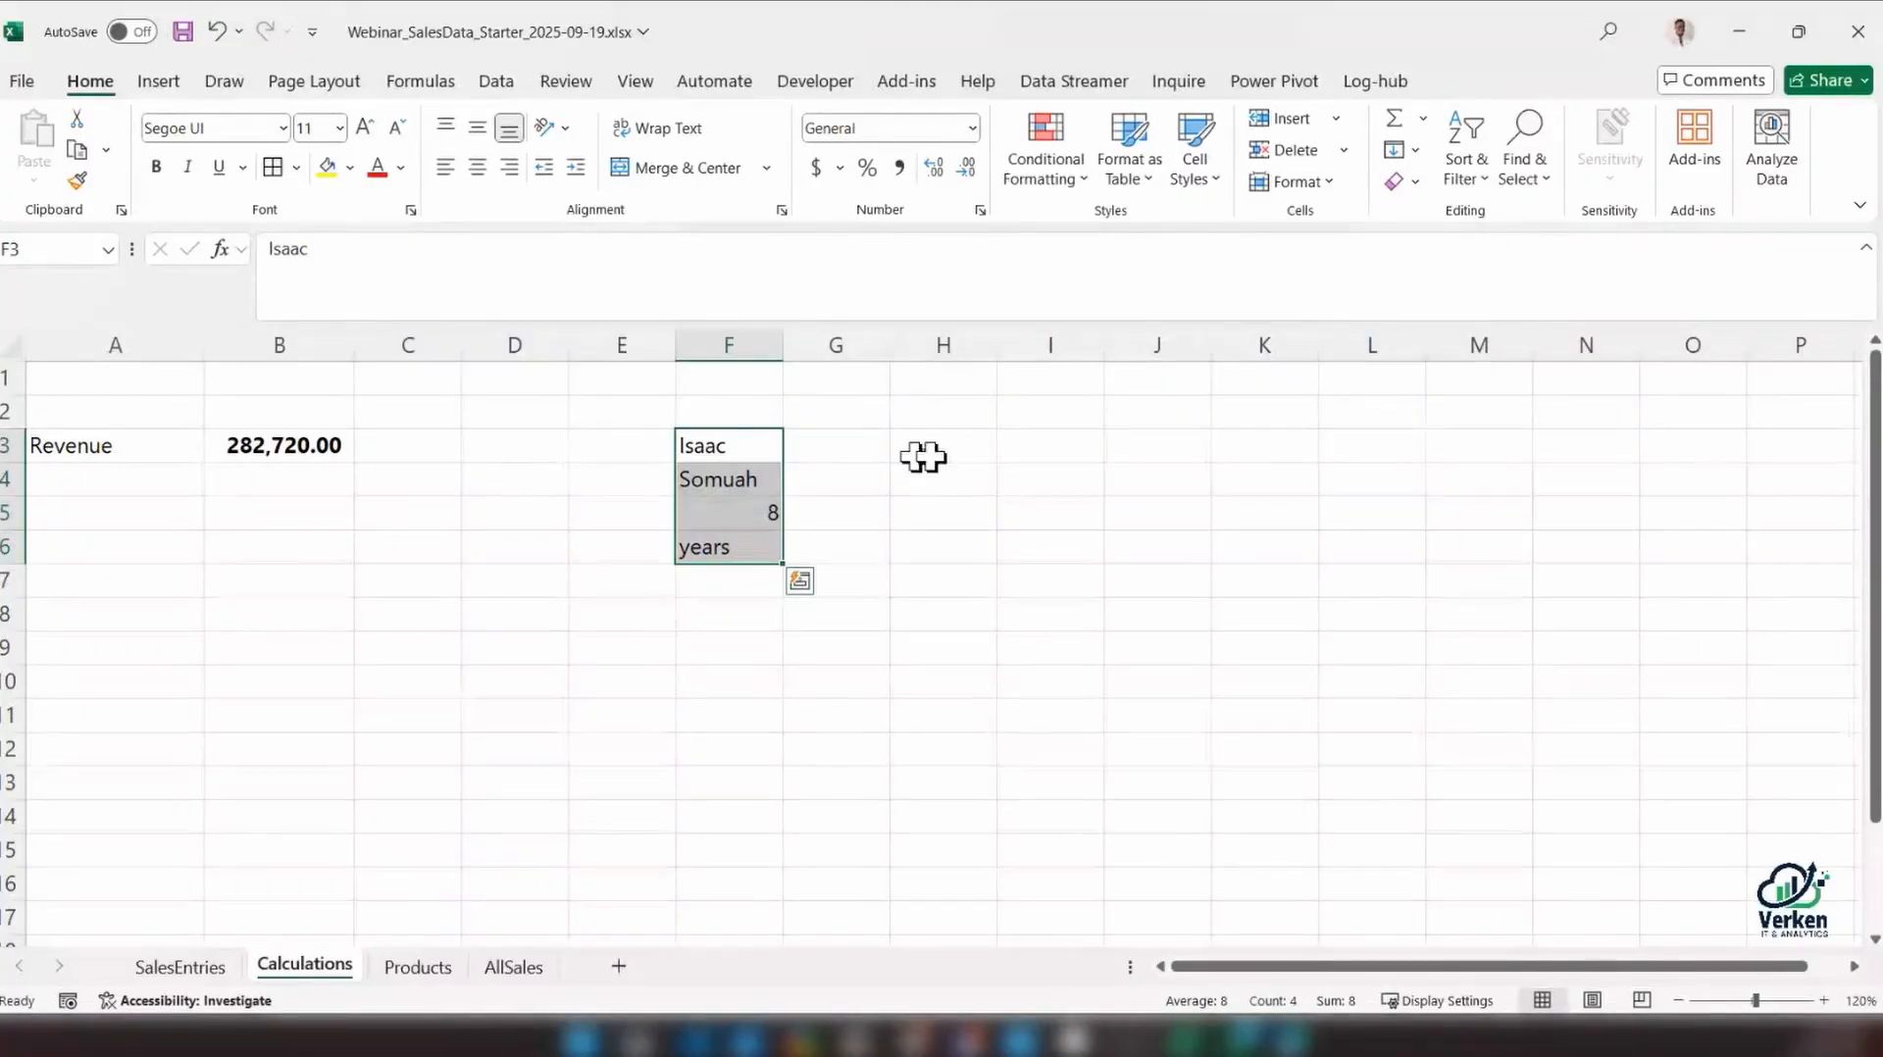
left_click(1026, 445)
type("=")
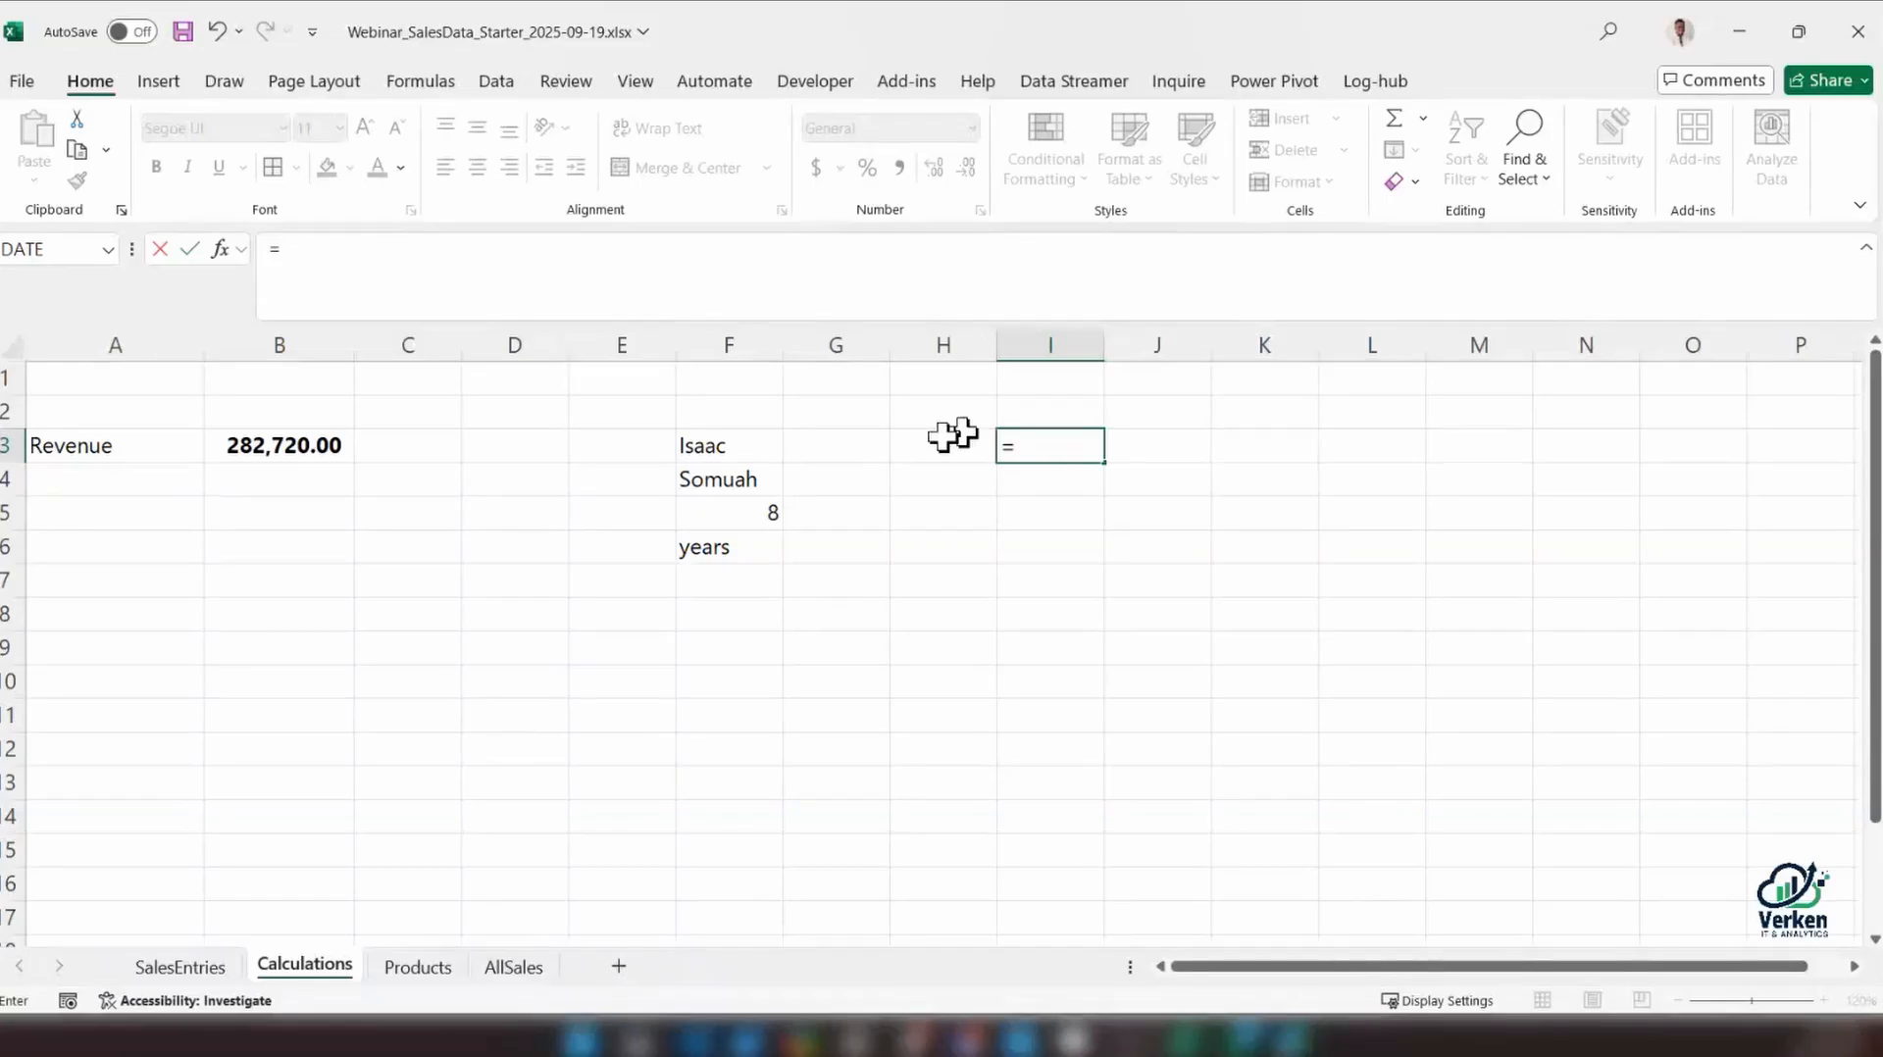
left_click(715, 441)
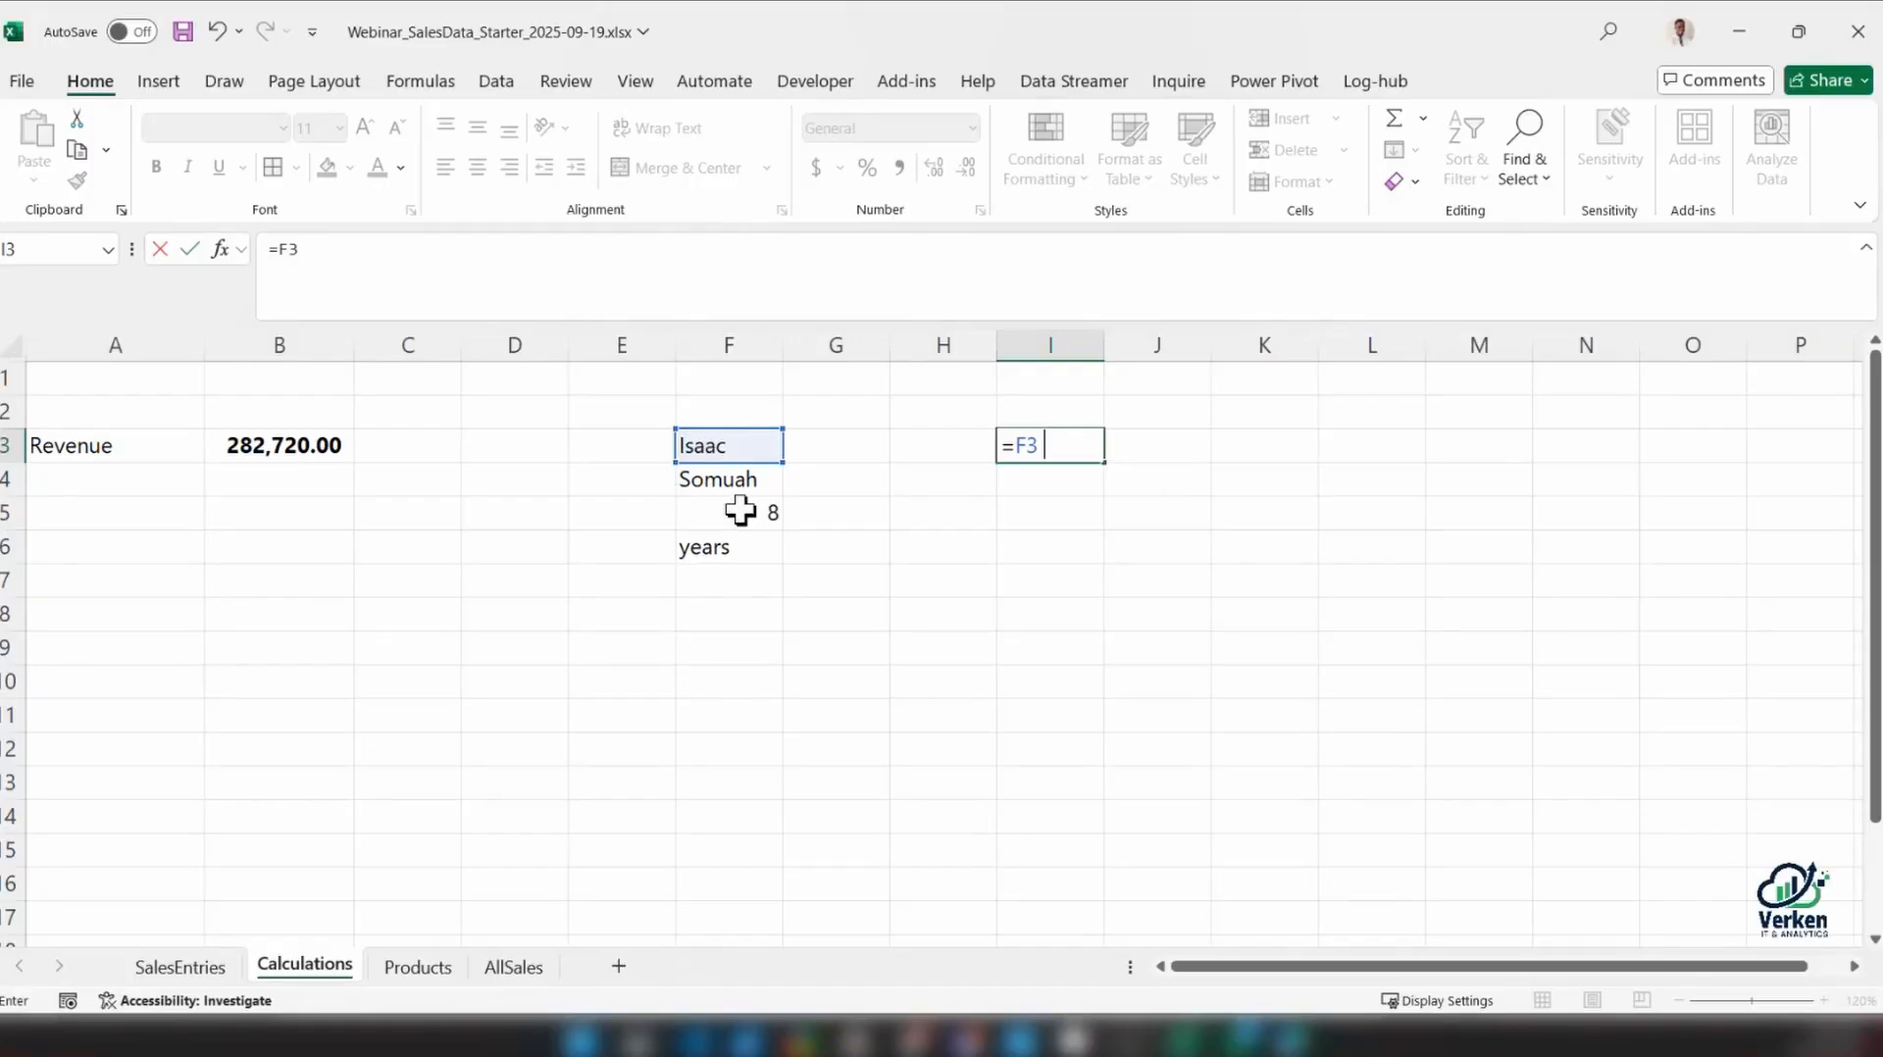
type("& \"is\"")
key("Return")
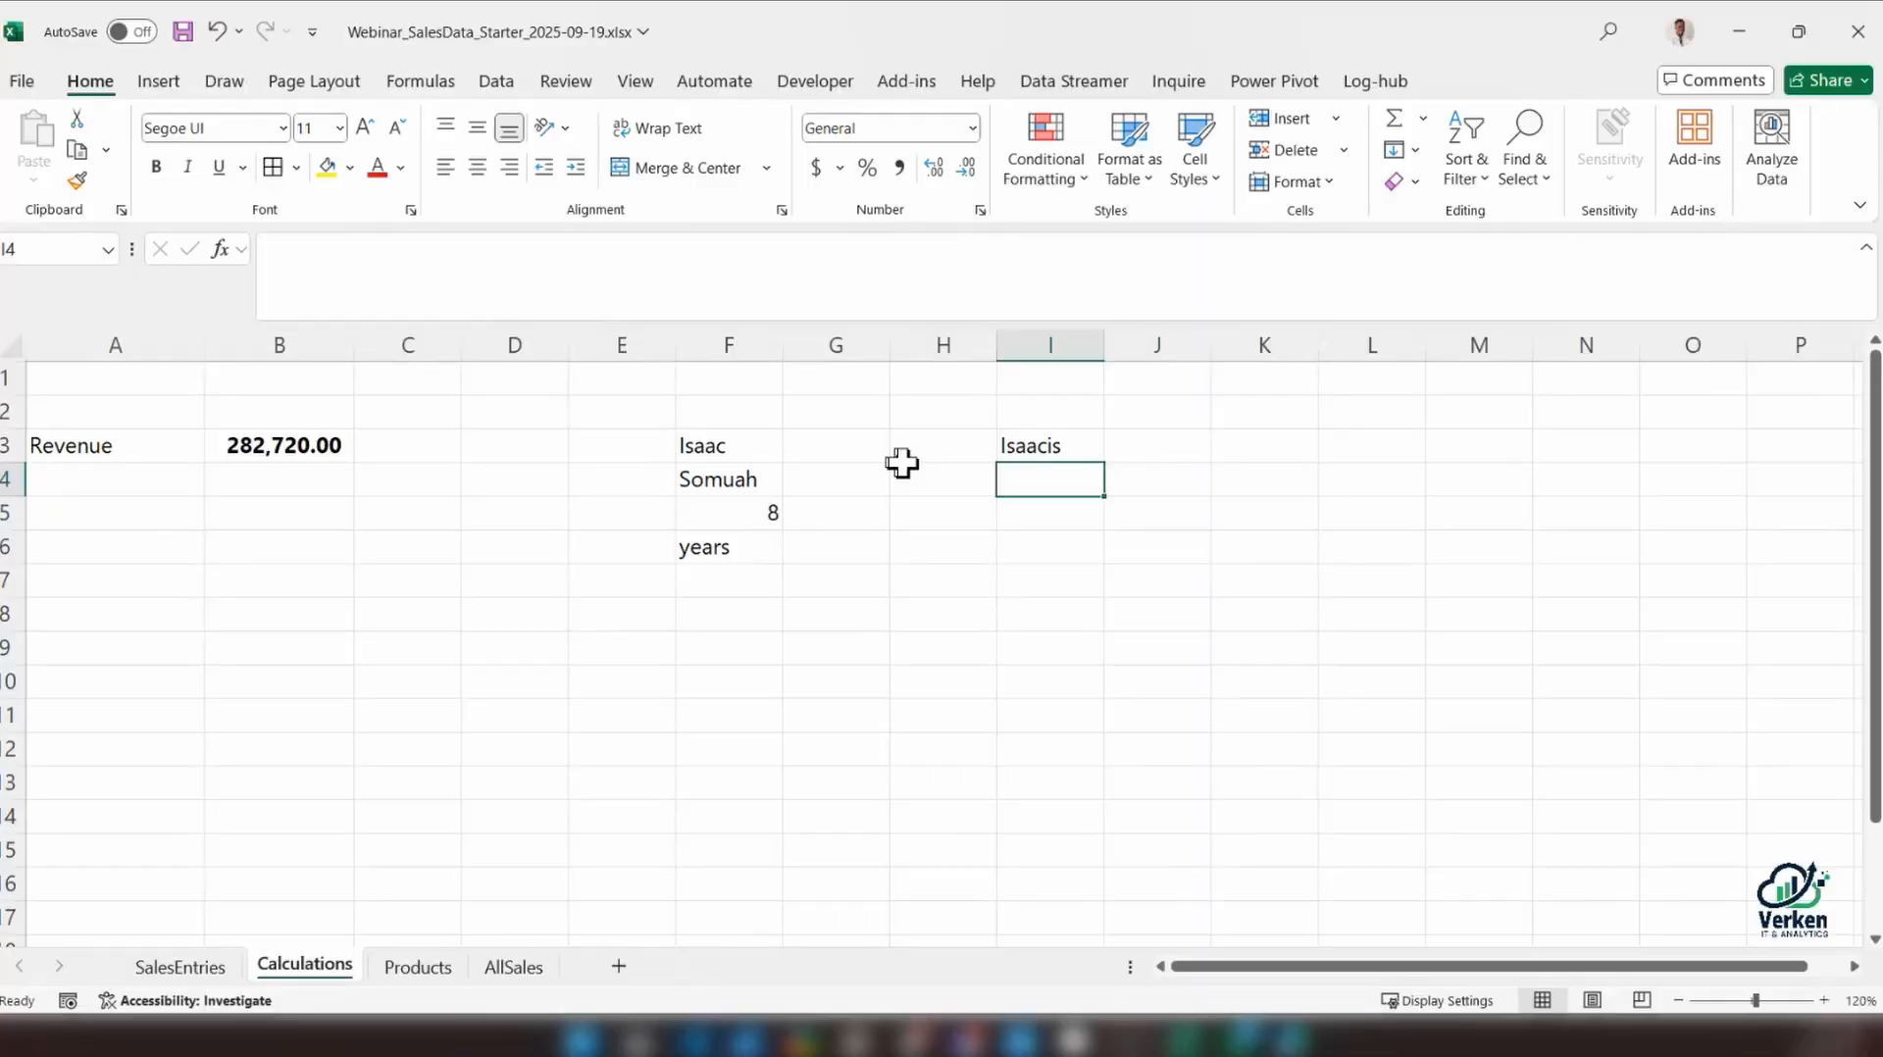
Add a space before the word is in I3's formula, making it =F3 & " is"
left_click(1030, 444)
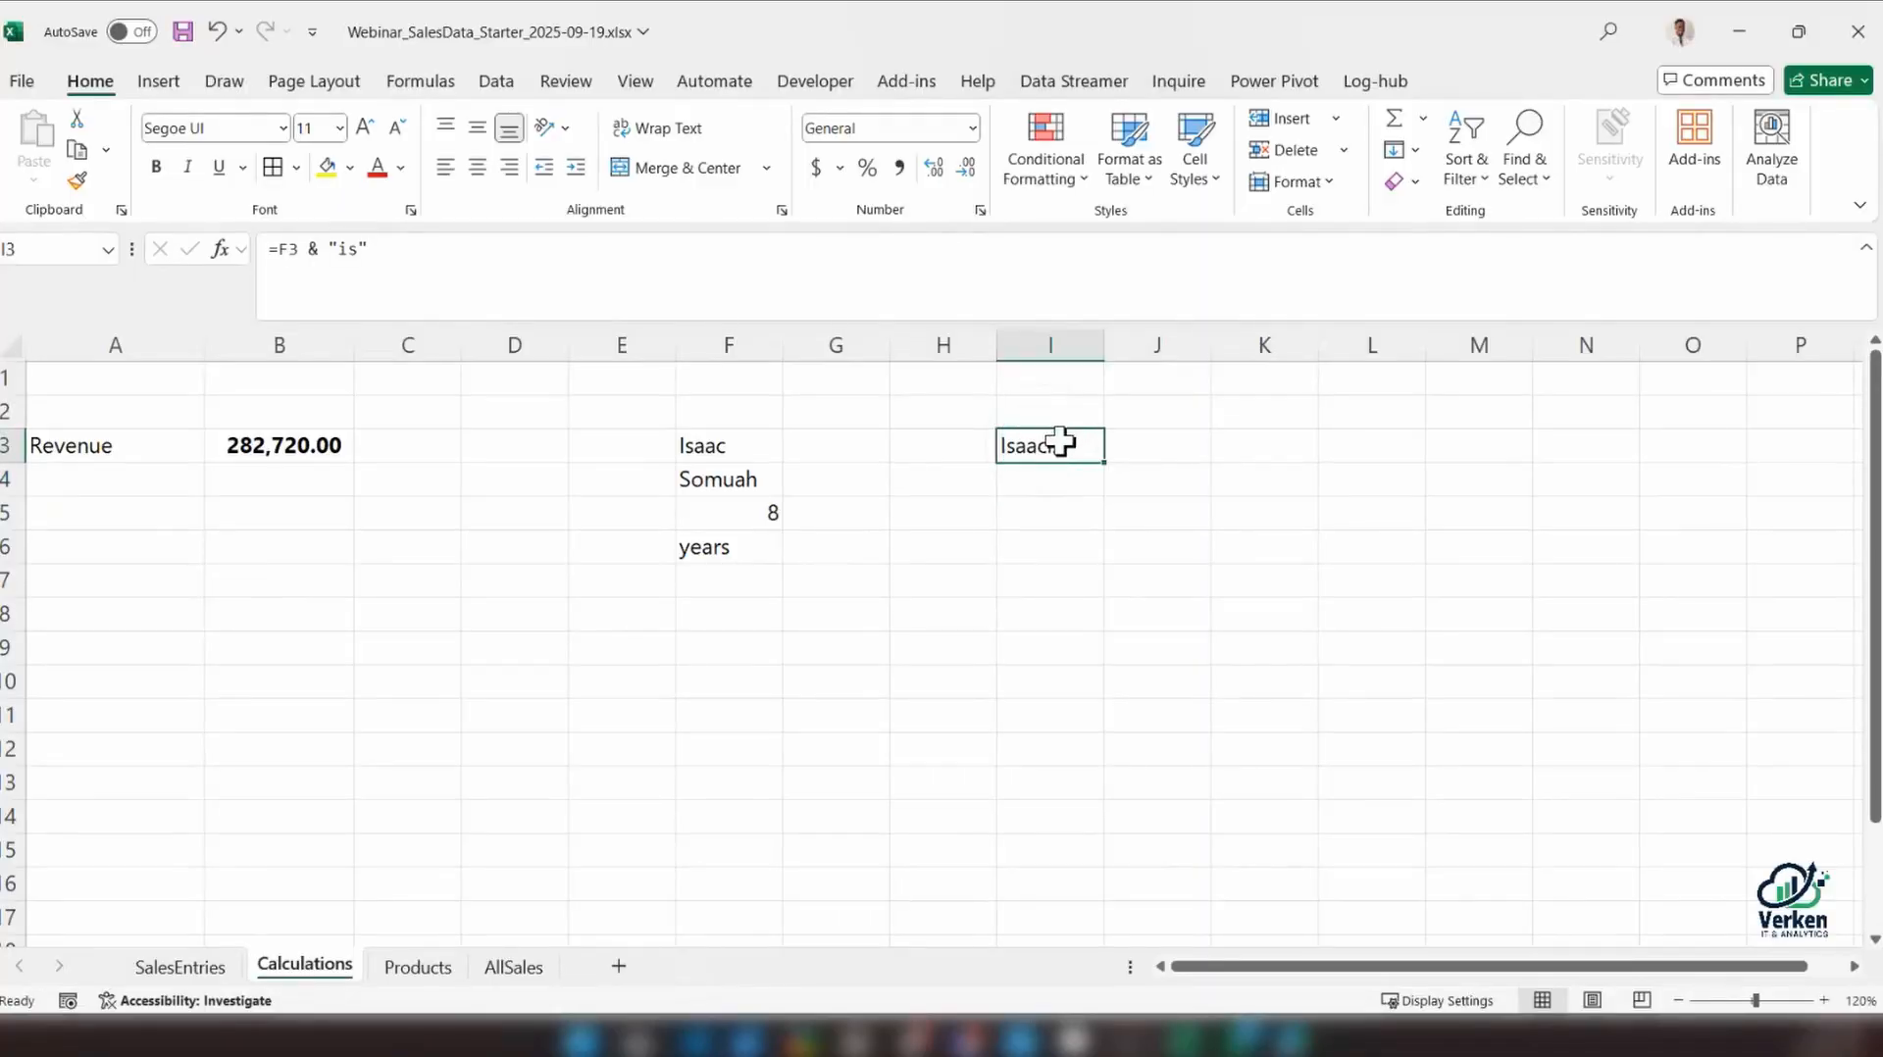
left_click(290, 247)
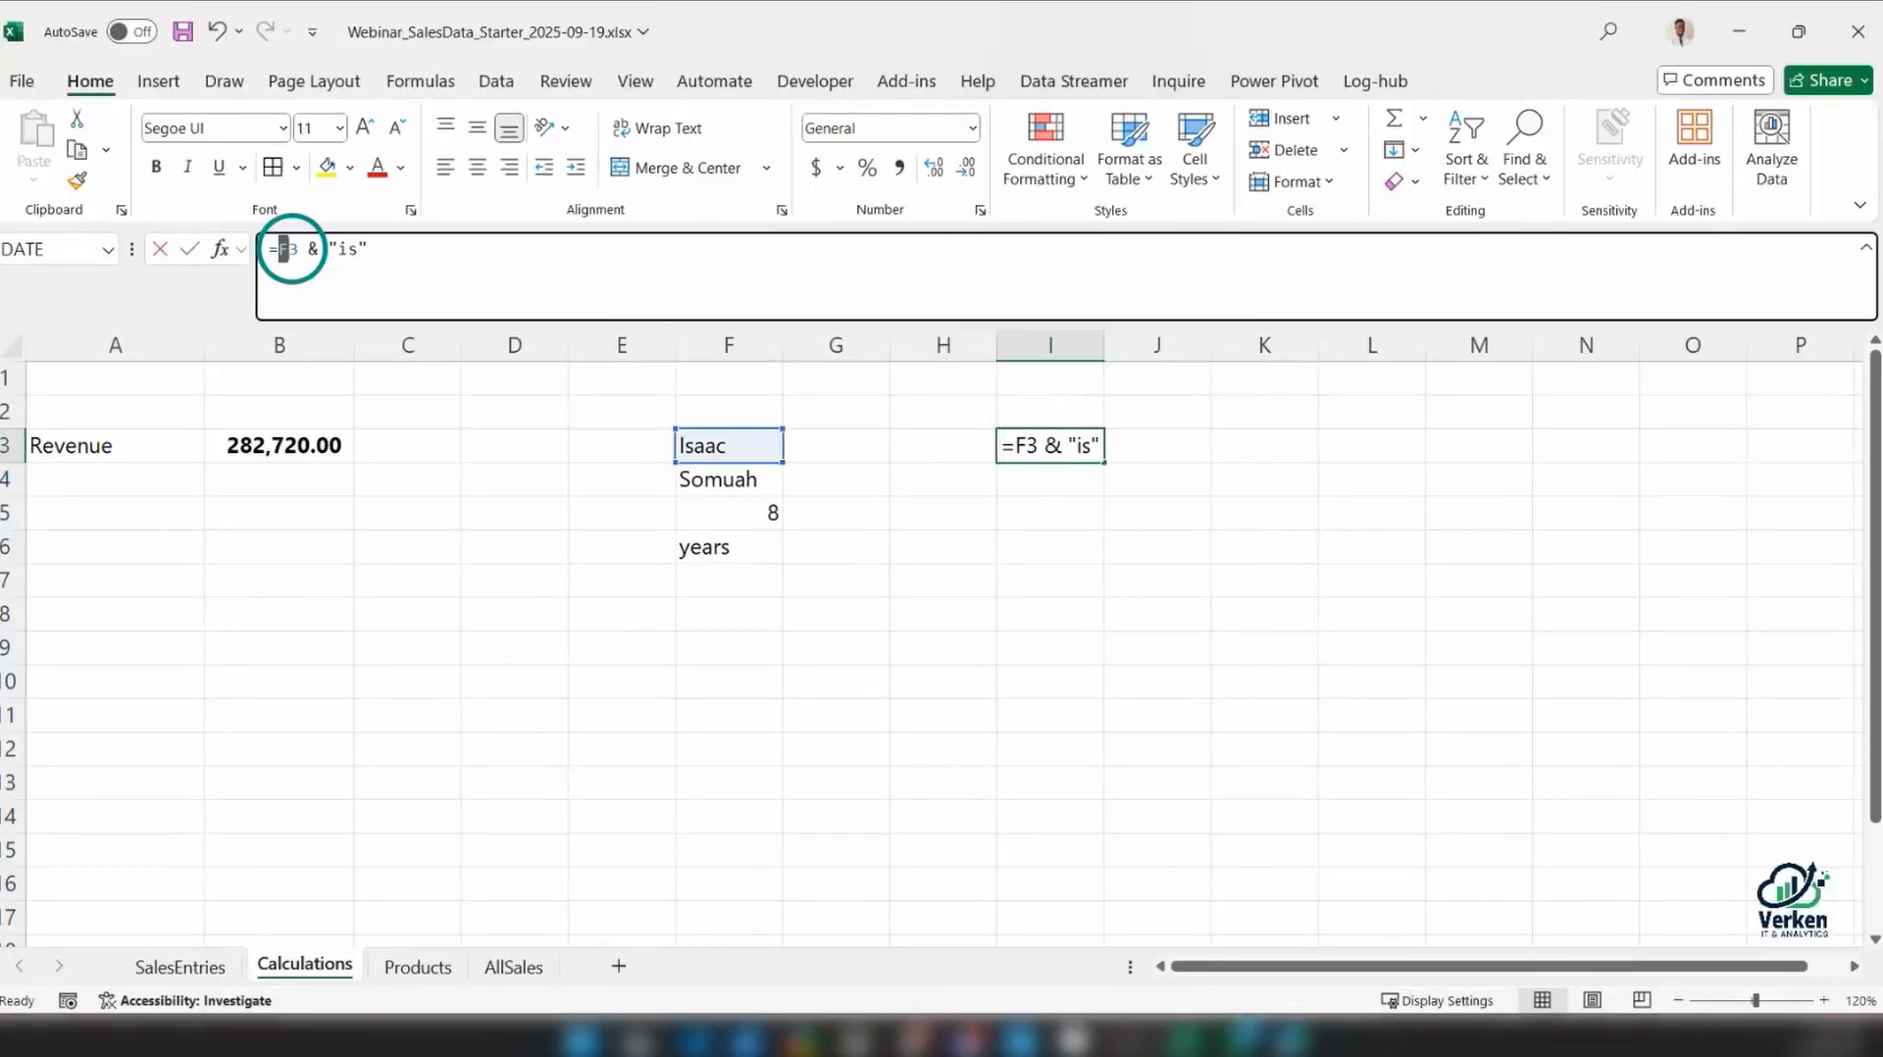
left_click_drag(384, 257, 329, 249)
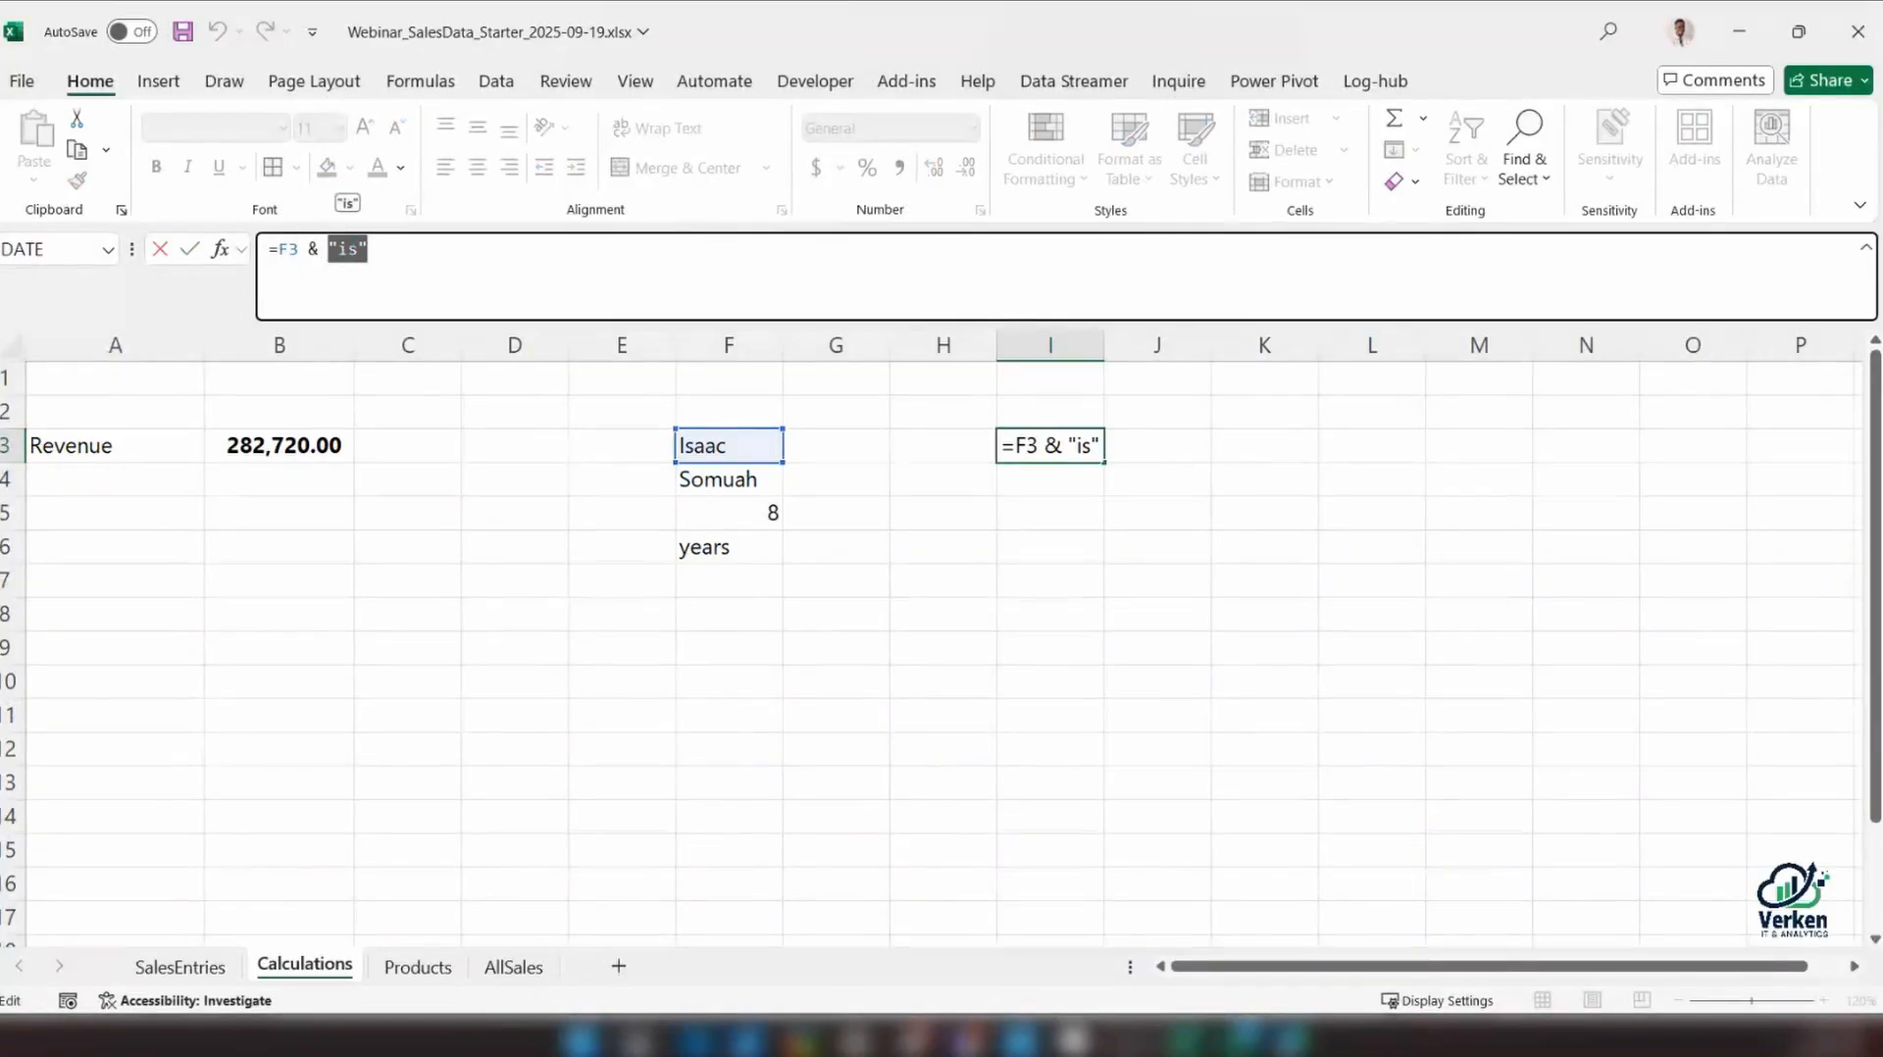
left_click(1050, 447)
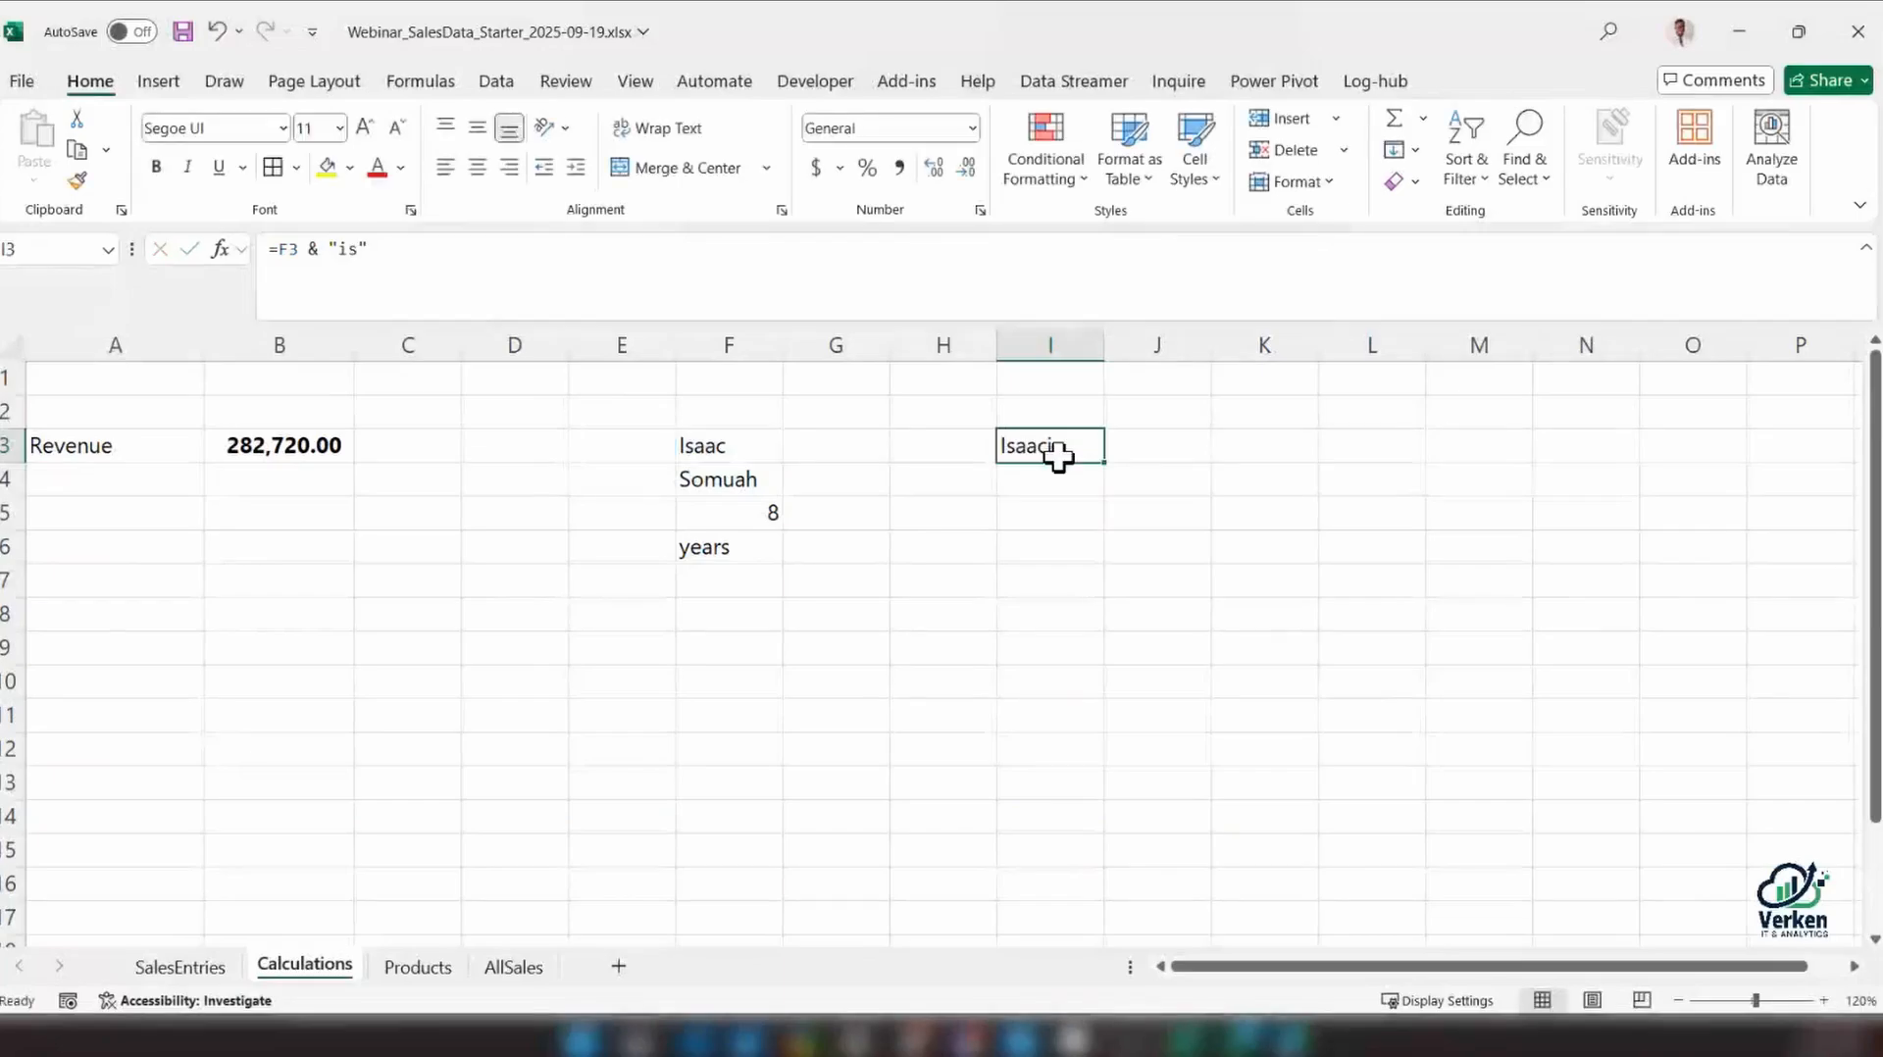
double_click(1051, 448)
left_click(1075, 445)
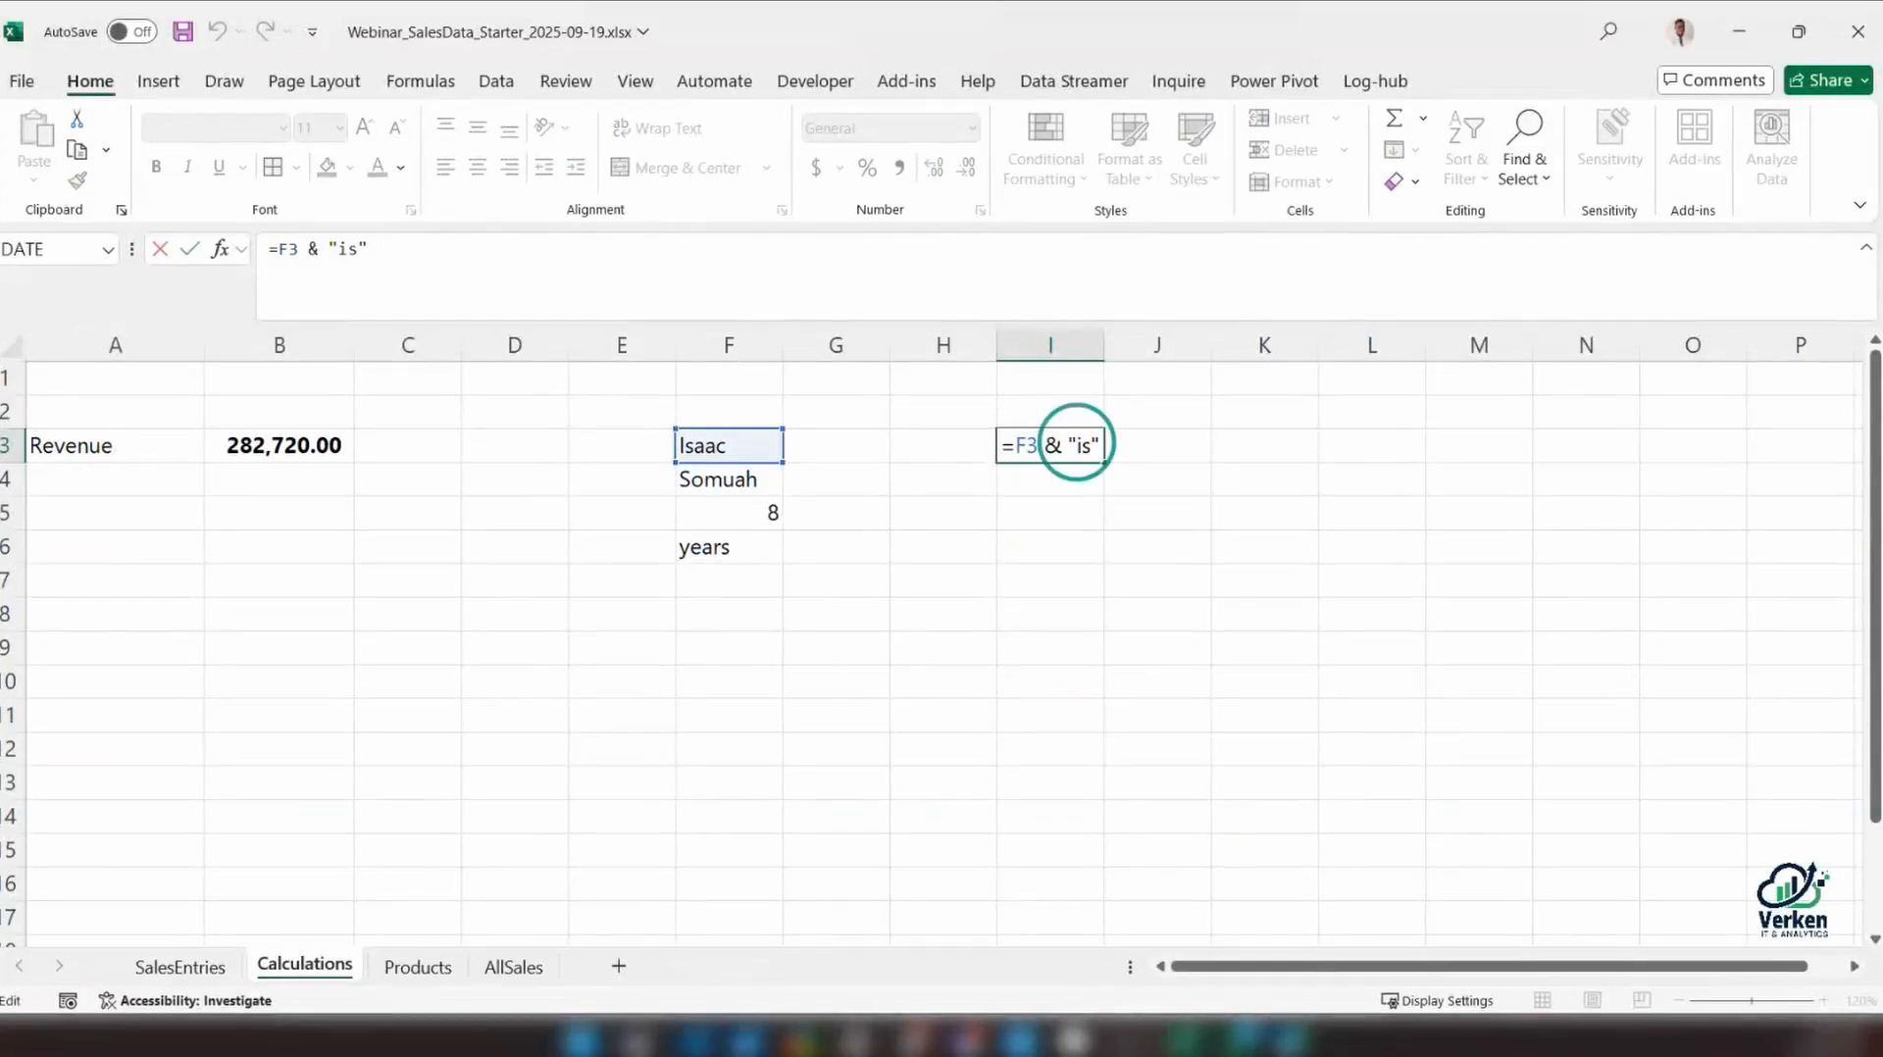
key("Return")
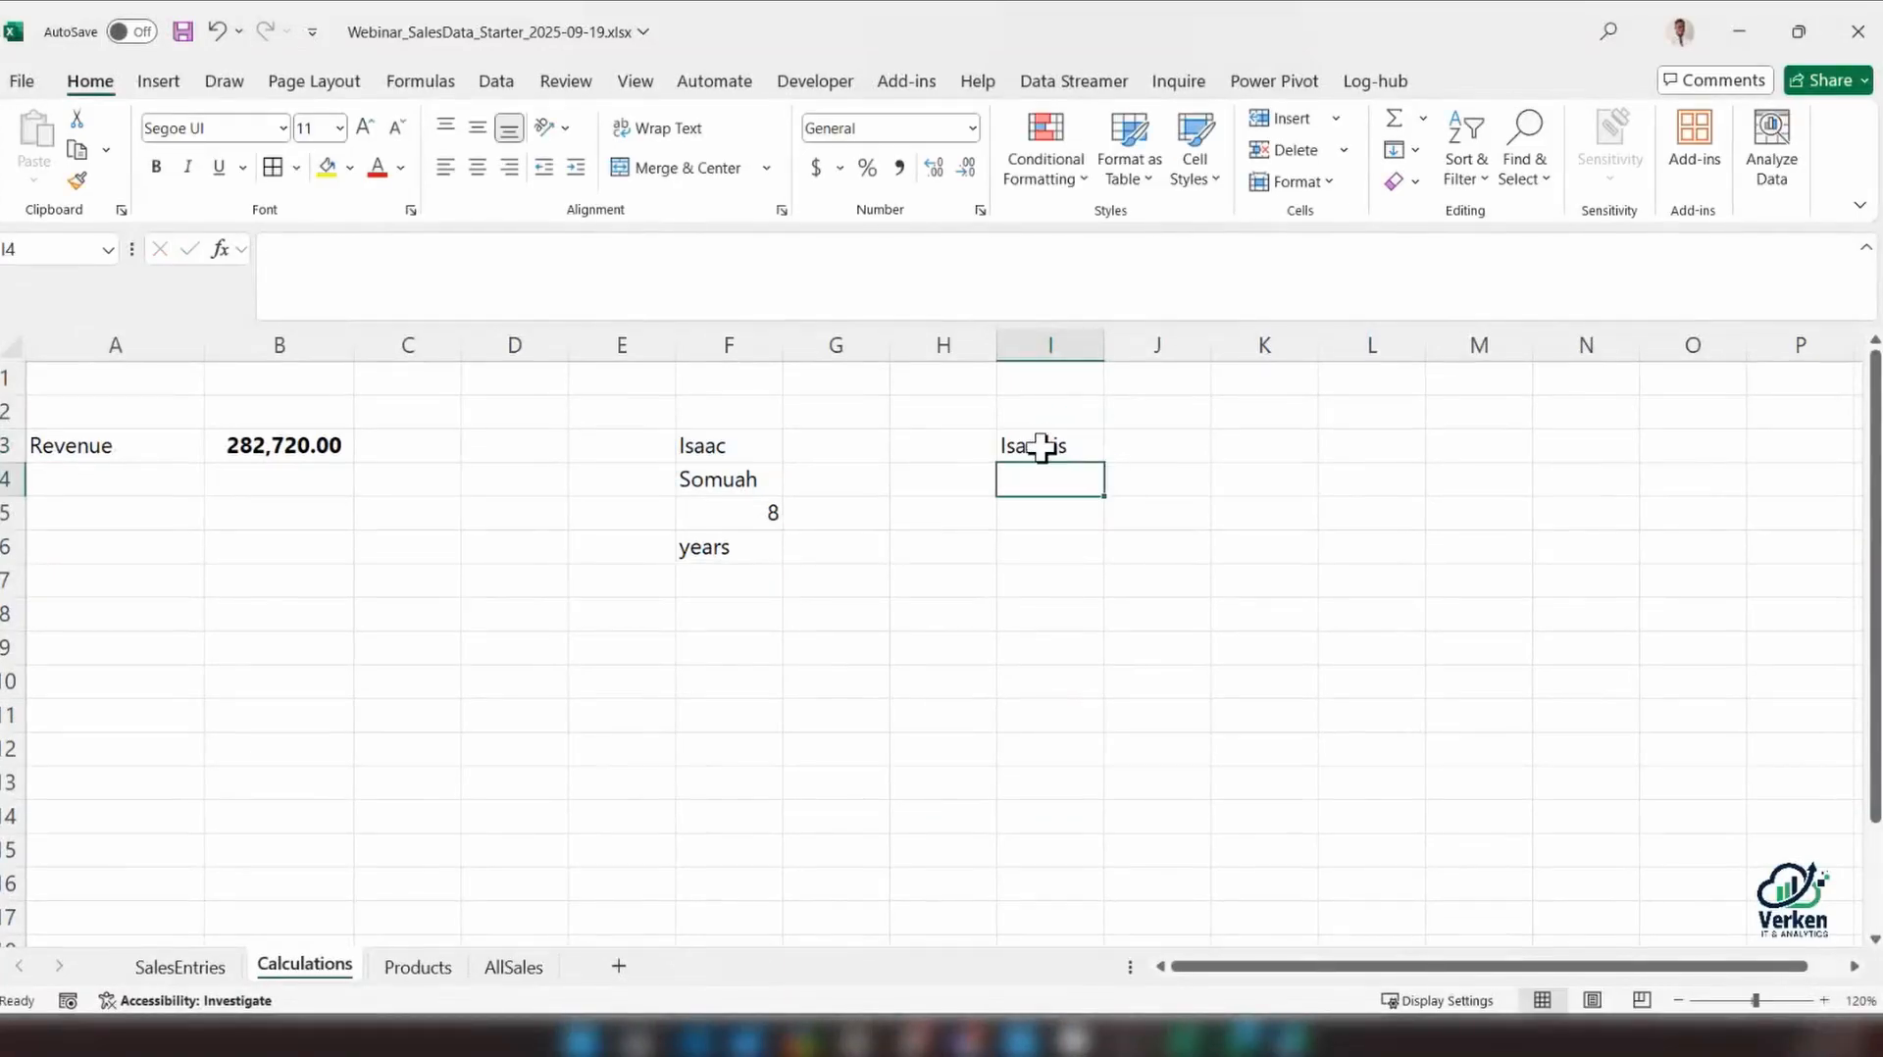
Extend I3's formula with the number in F5 and the text years old, as =F3 & " is" & F5 & " years old"
left_click(1042, 447)
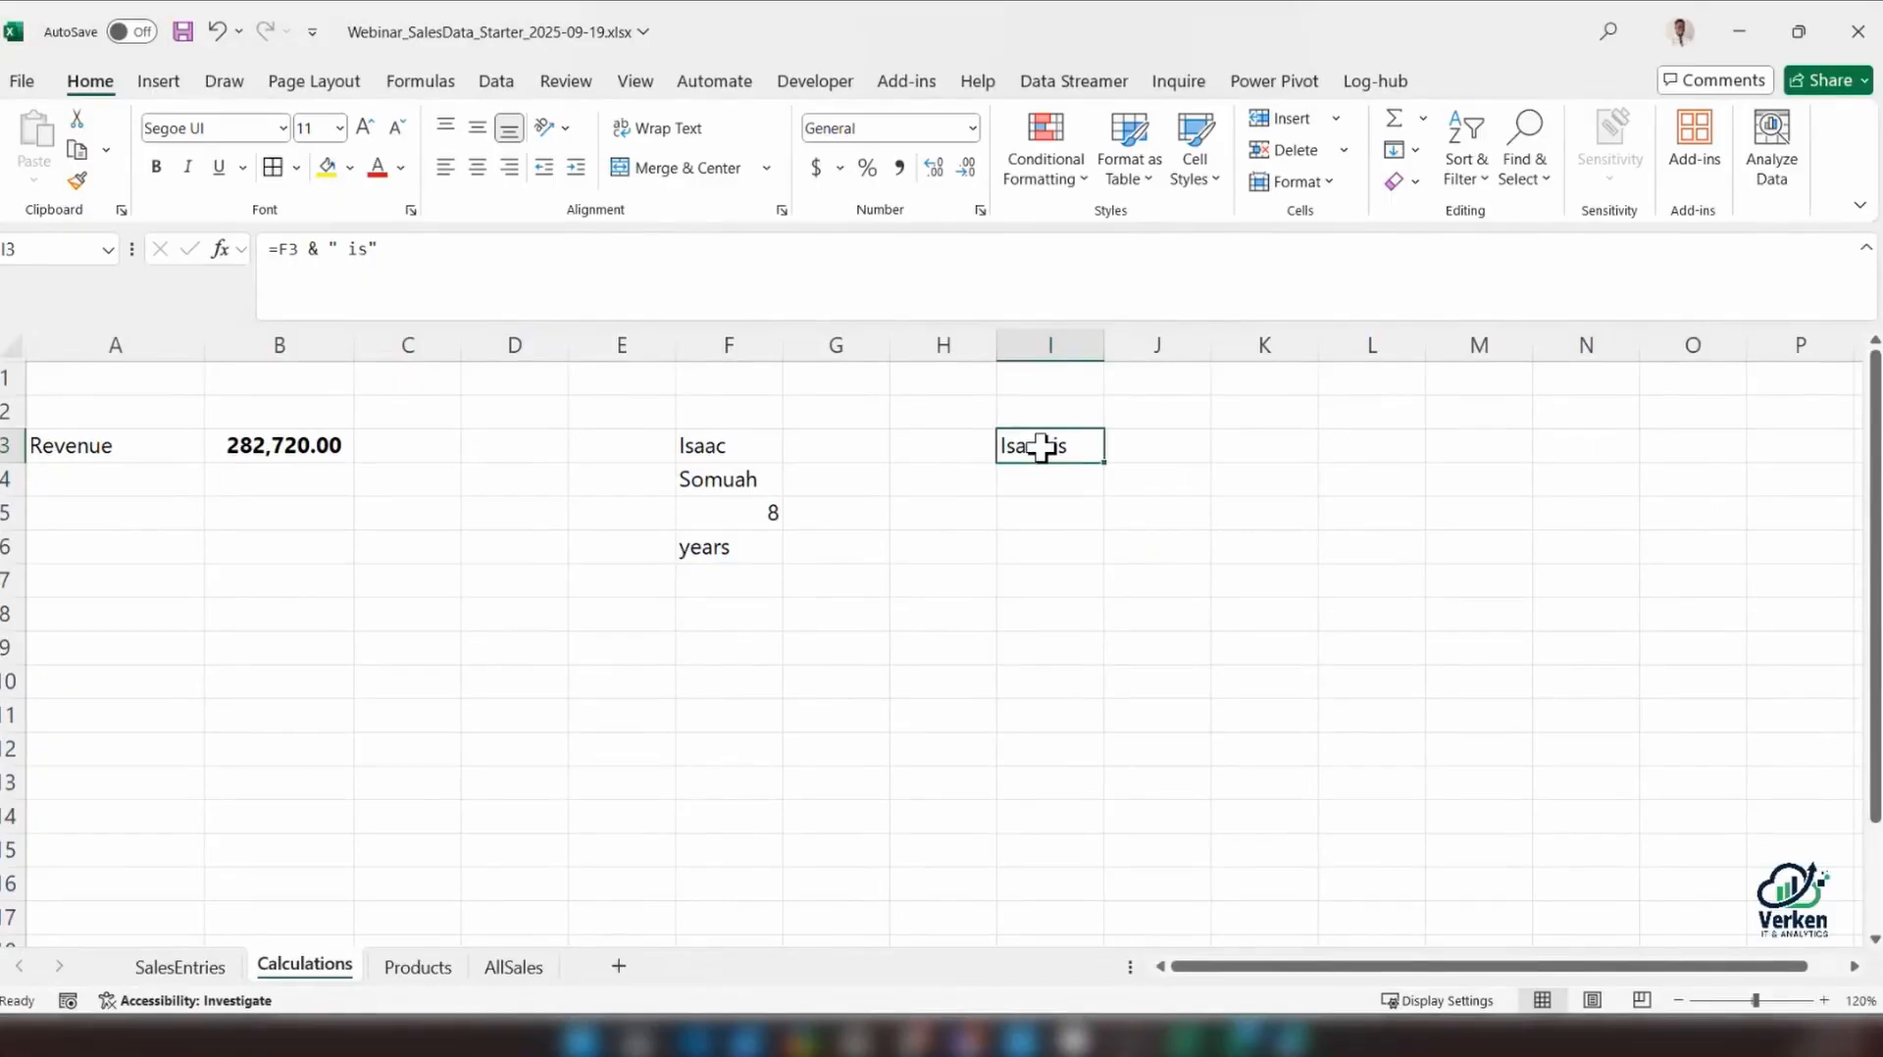
left_click(397, 251)
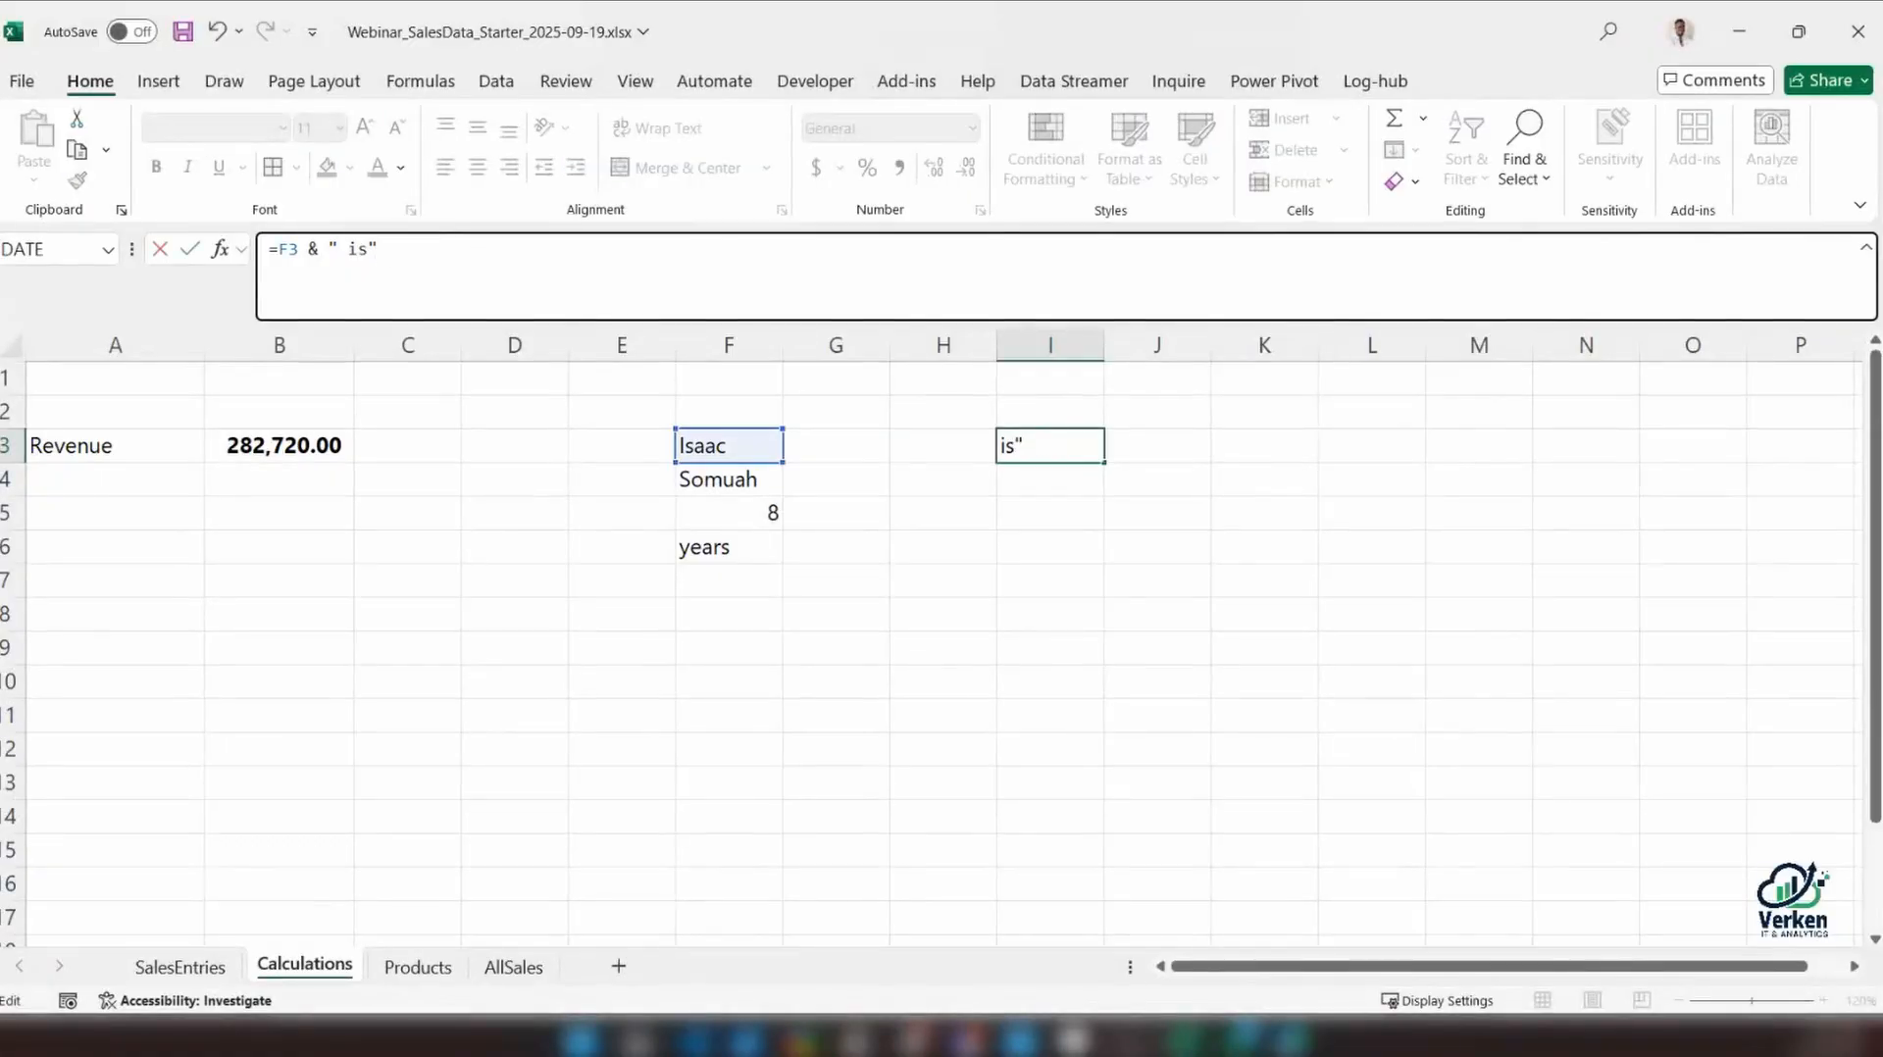
type("&")
left_click(748, 512)
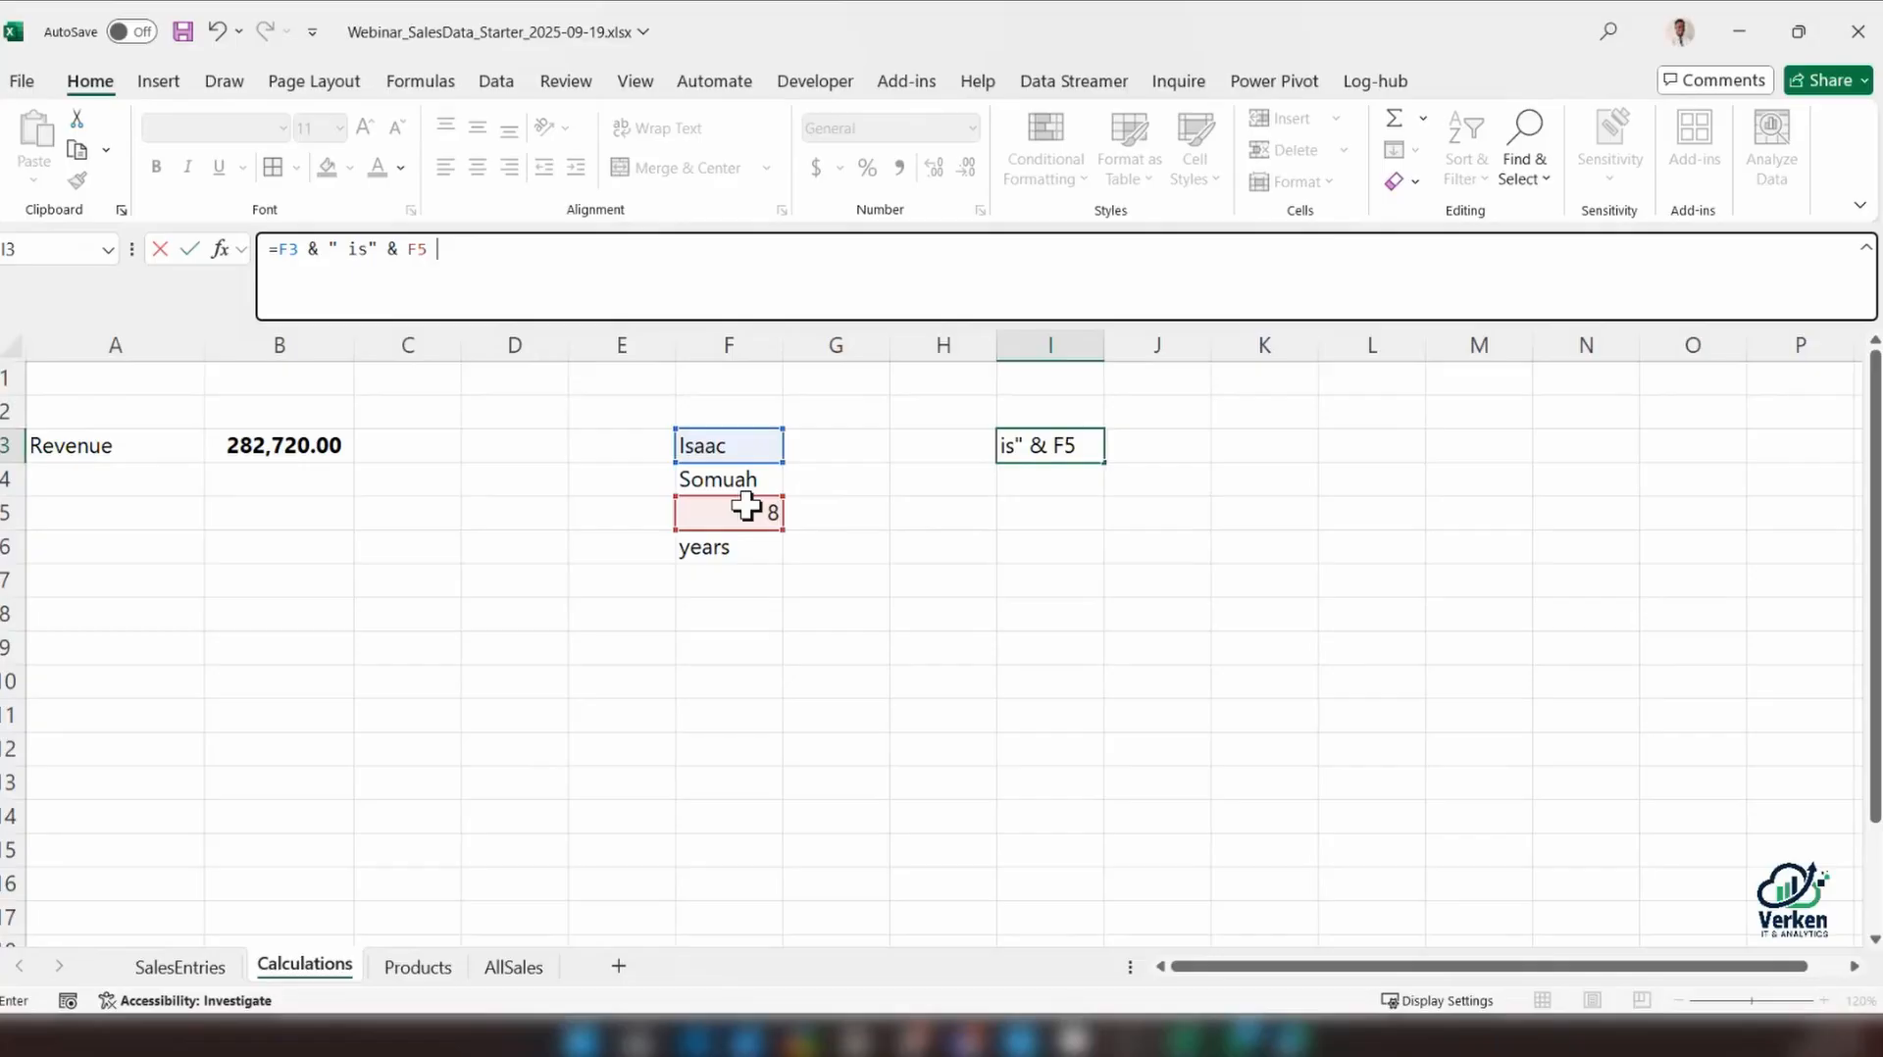
type("& \" years old\"")
key("Return")
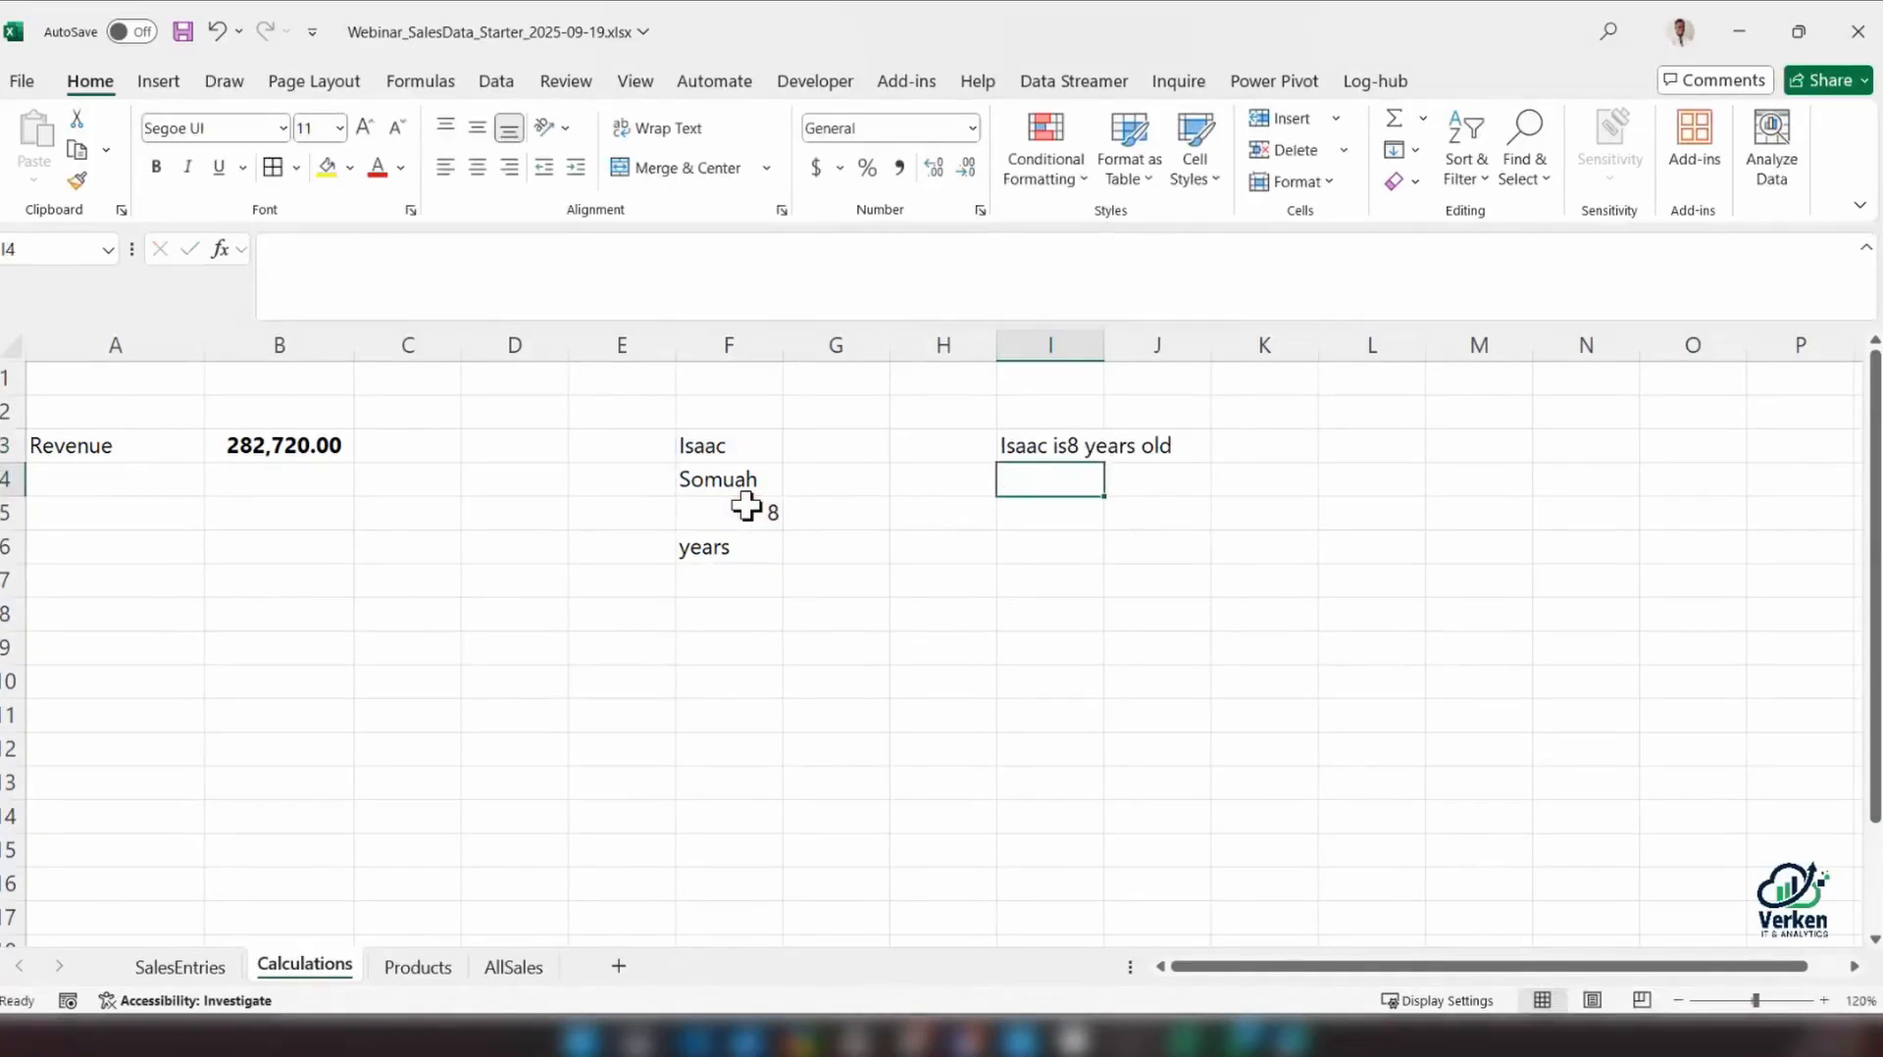
Add a space after the word is in I3's formula to separate it from the number
left_click(1042, 445)
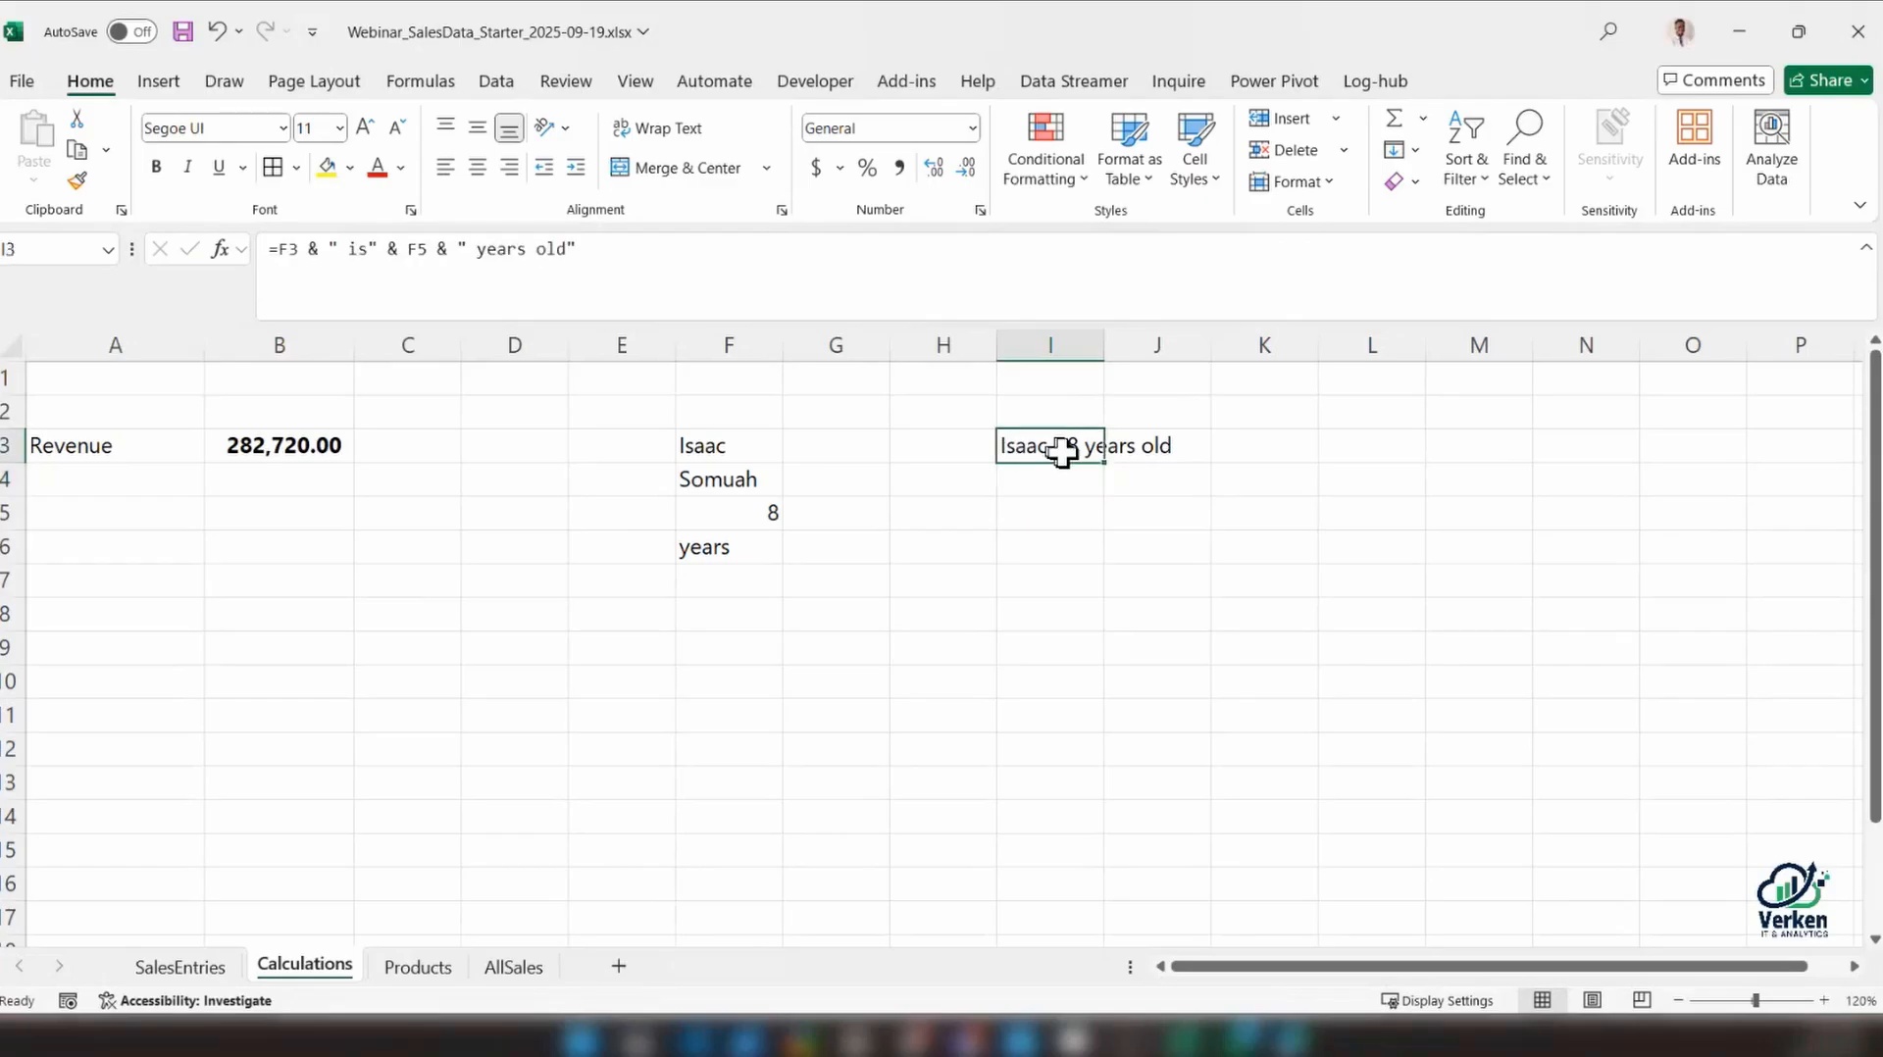
key("Return")
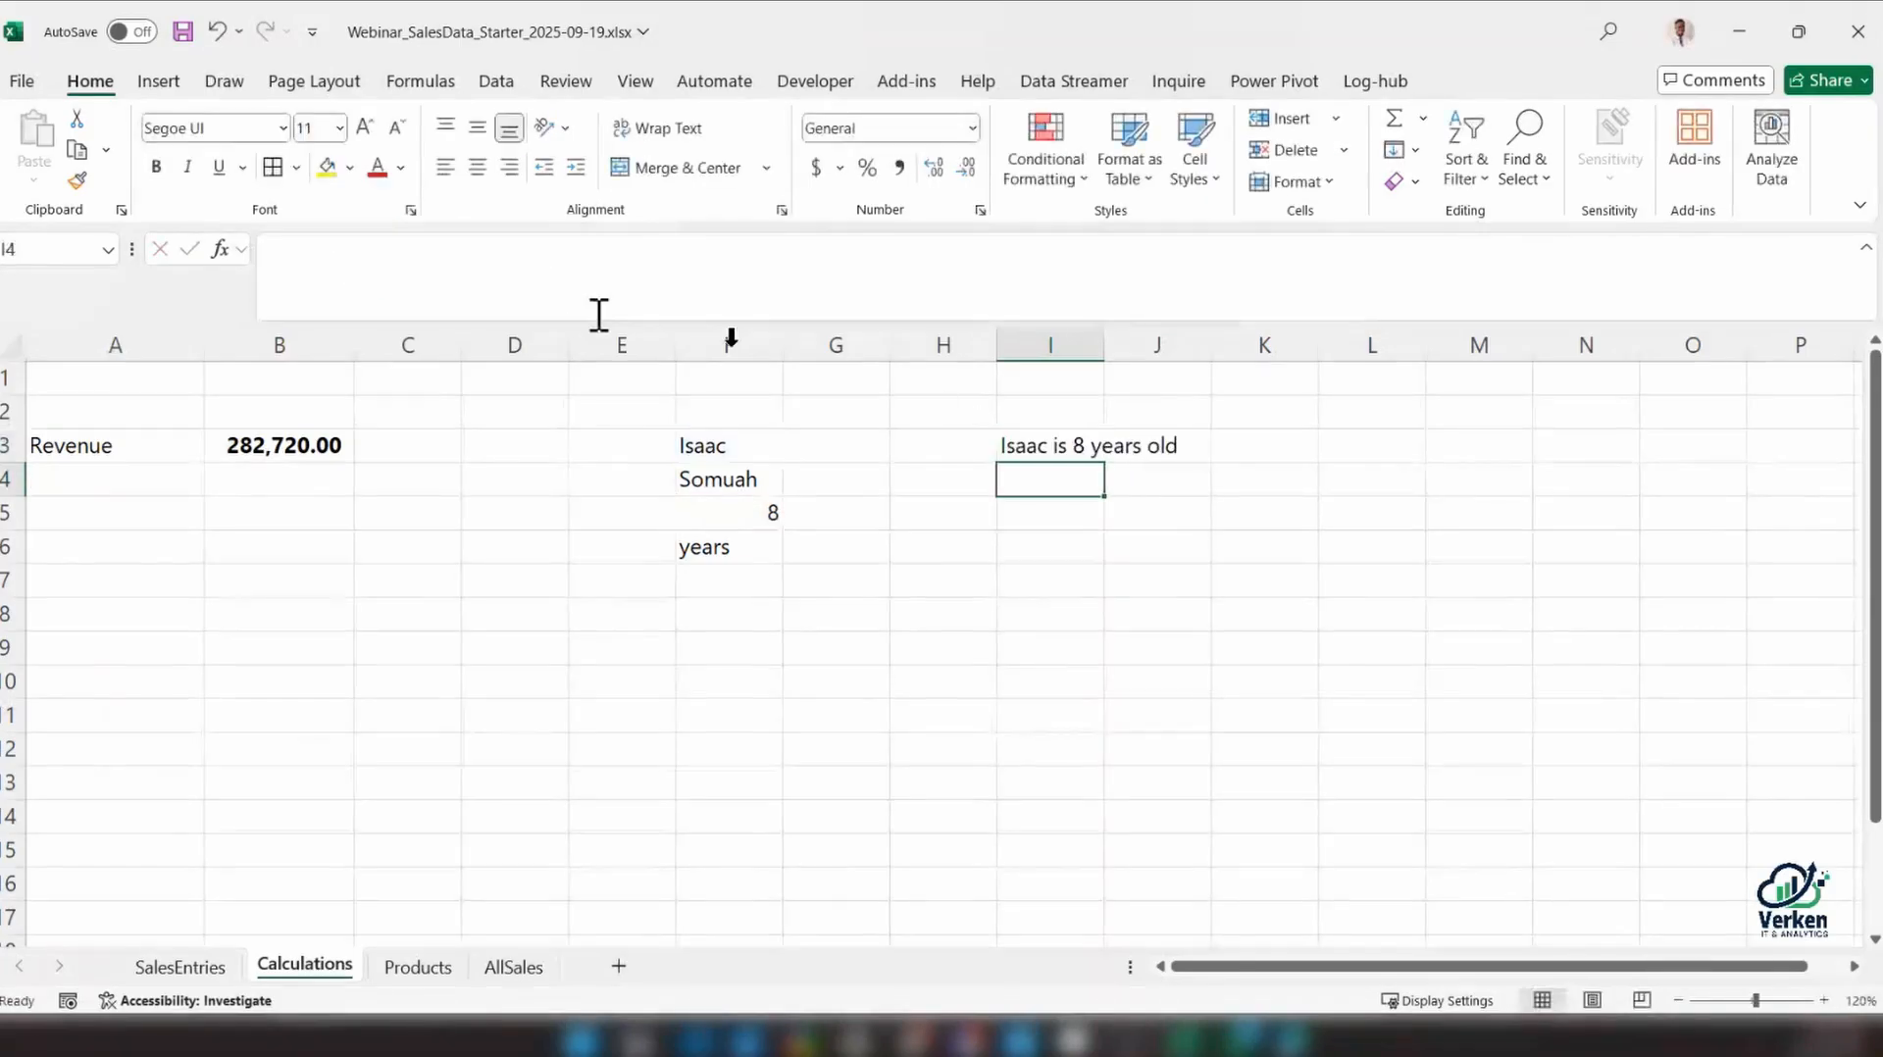
left_click(774, 512)
left_click(784, 491)
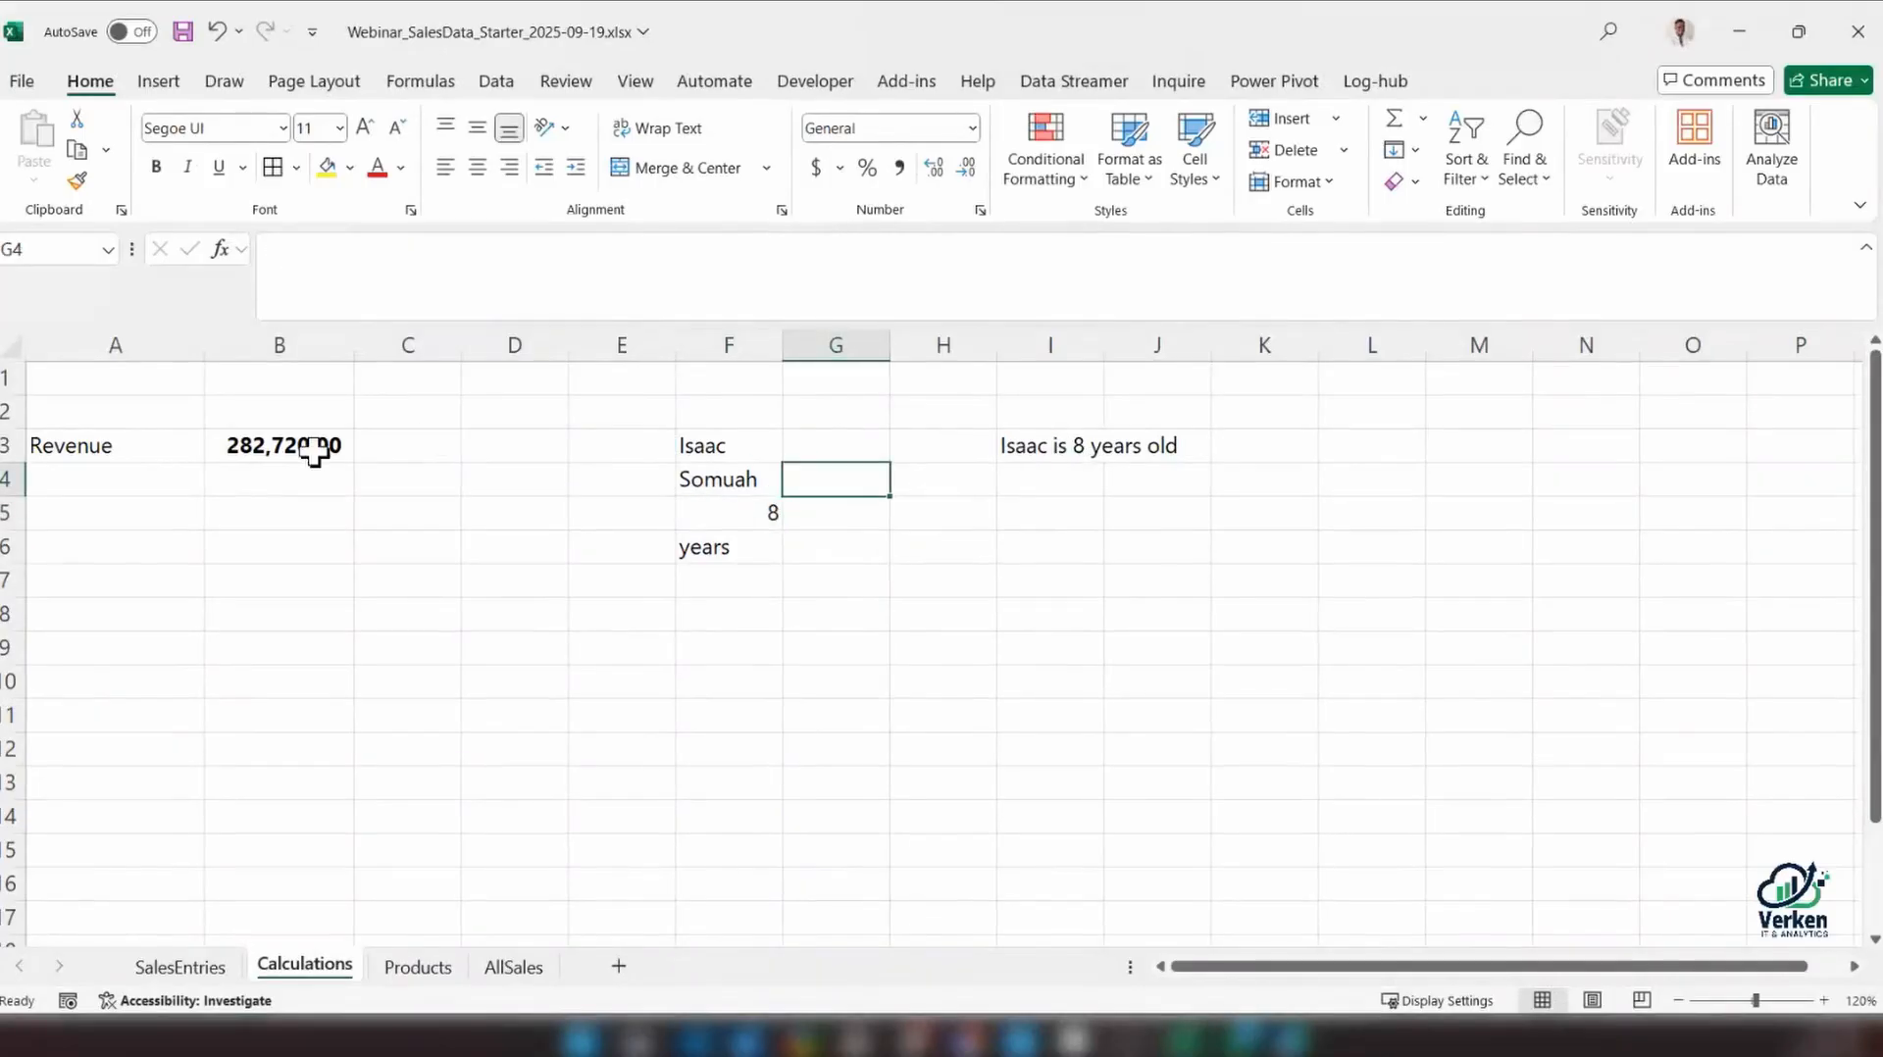
Edit the revenue formula in B3, moving the AGGREGATE function to its own line after the equals sign
left_click(259, 445)
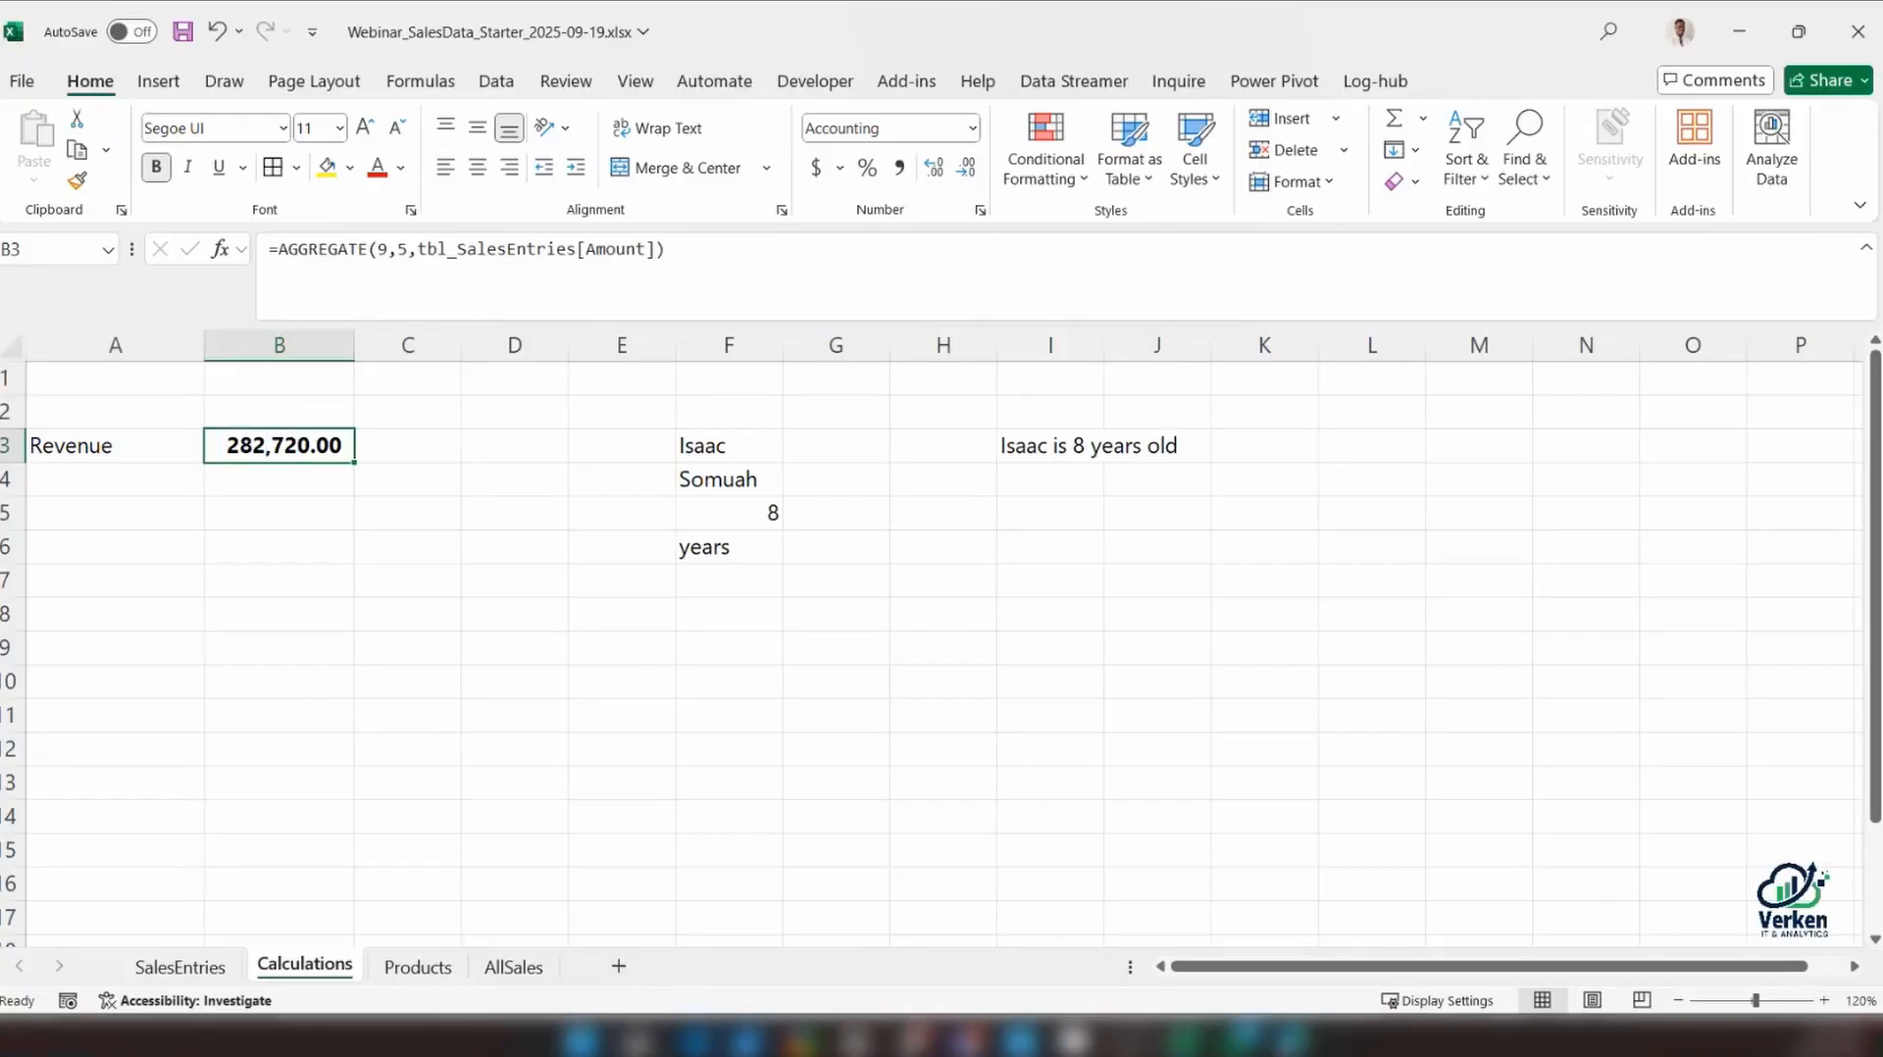
mouse_move(279, 251)
left_mouse_down()
mouse_move(799, 252)
mouse_move(291, 255)
left_mouse_up()
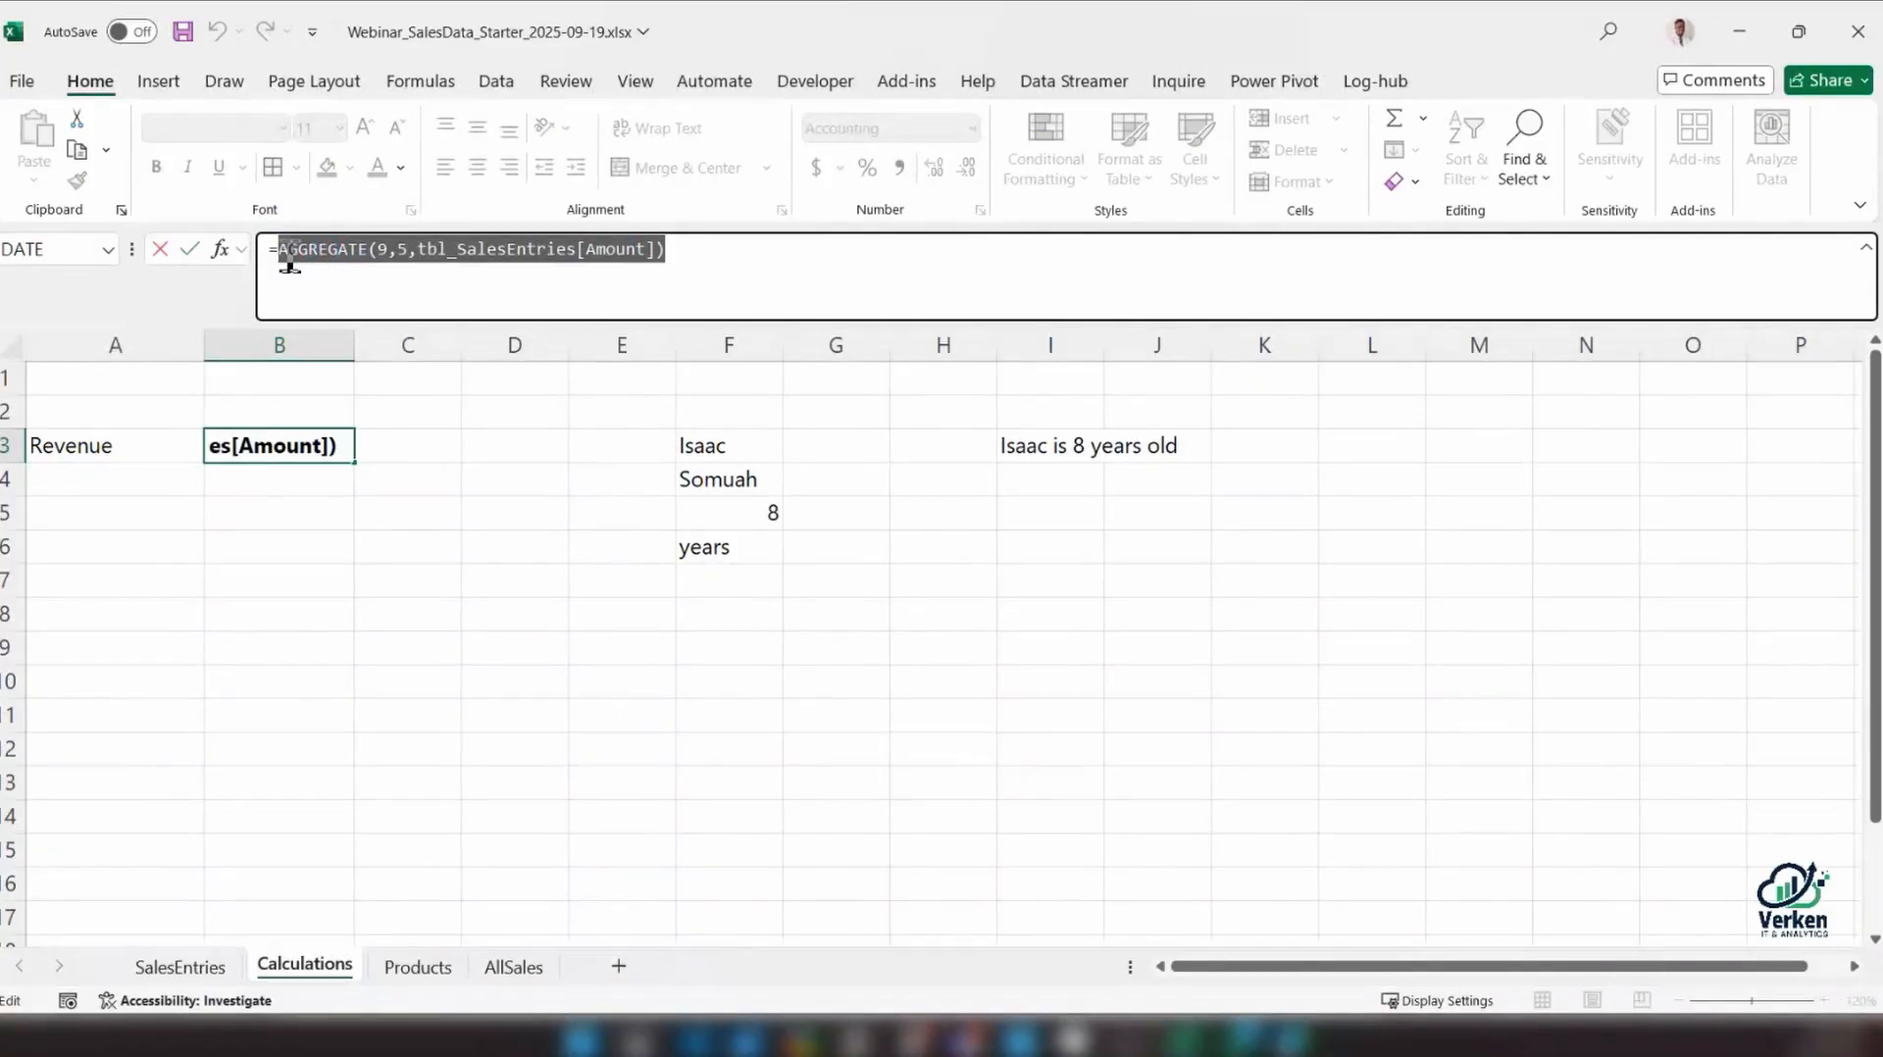
left_click(289, 251)
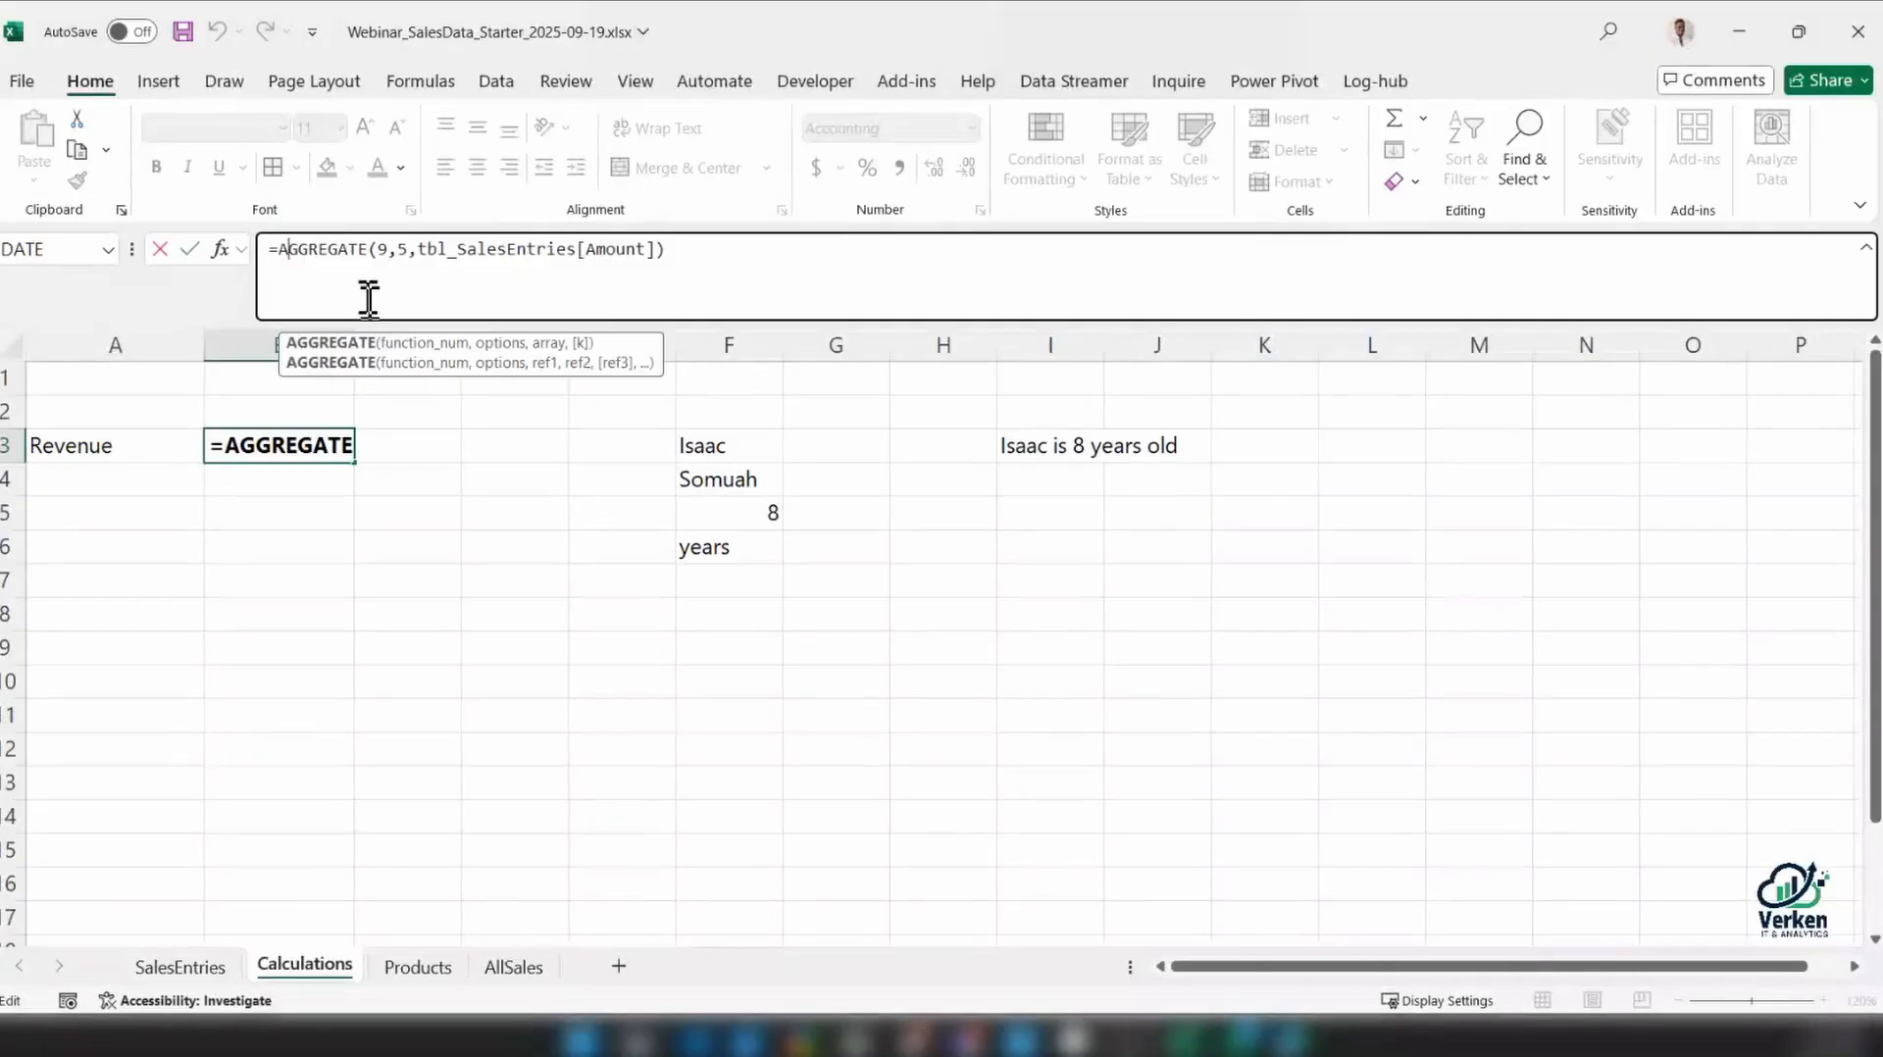
left_click(283, 249)
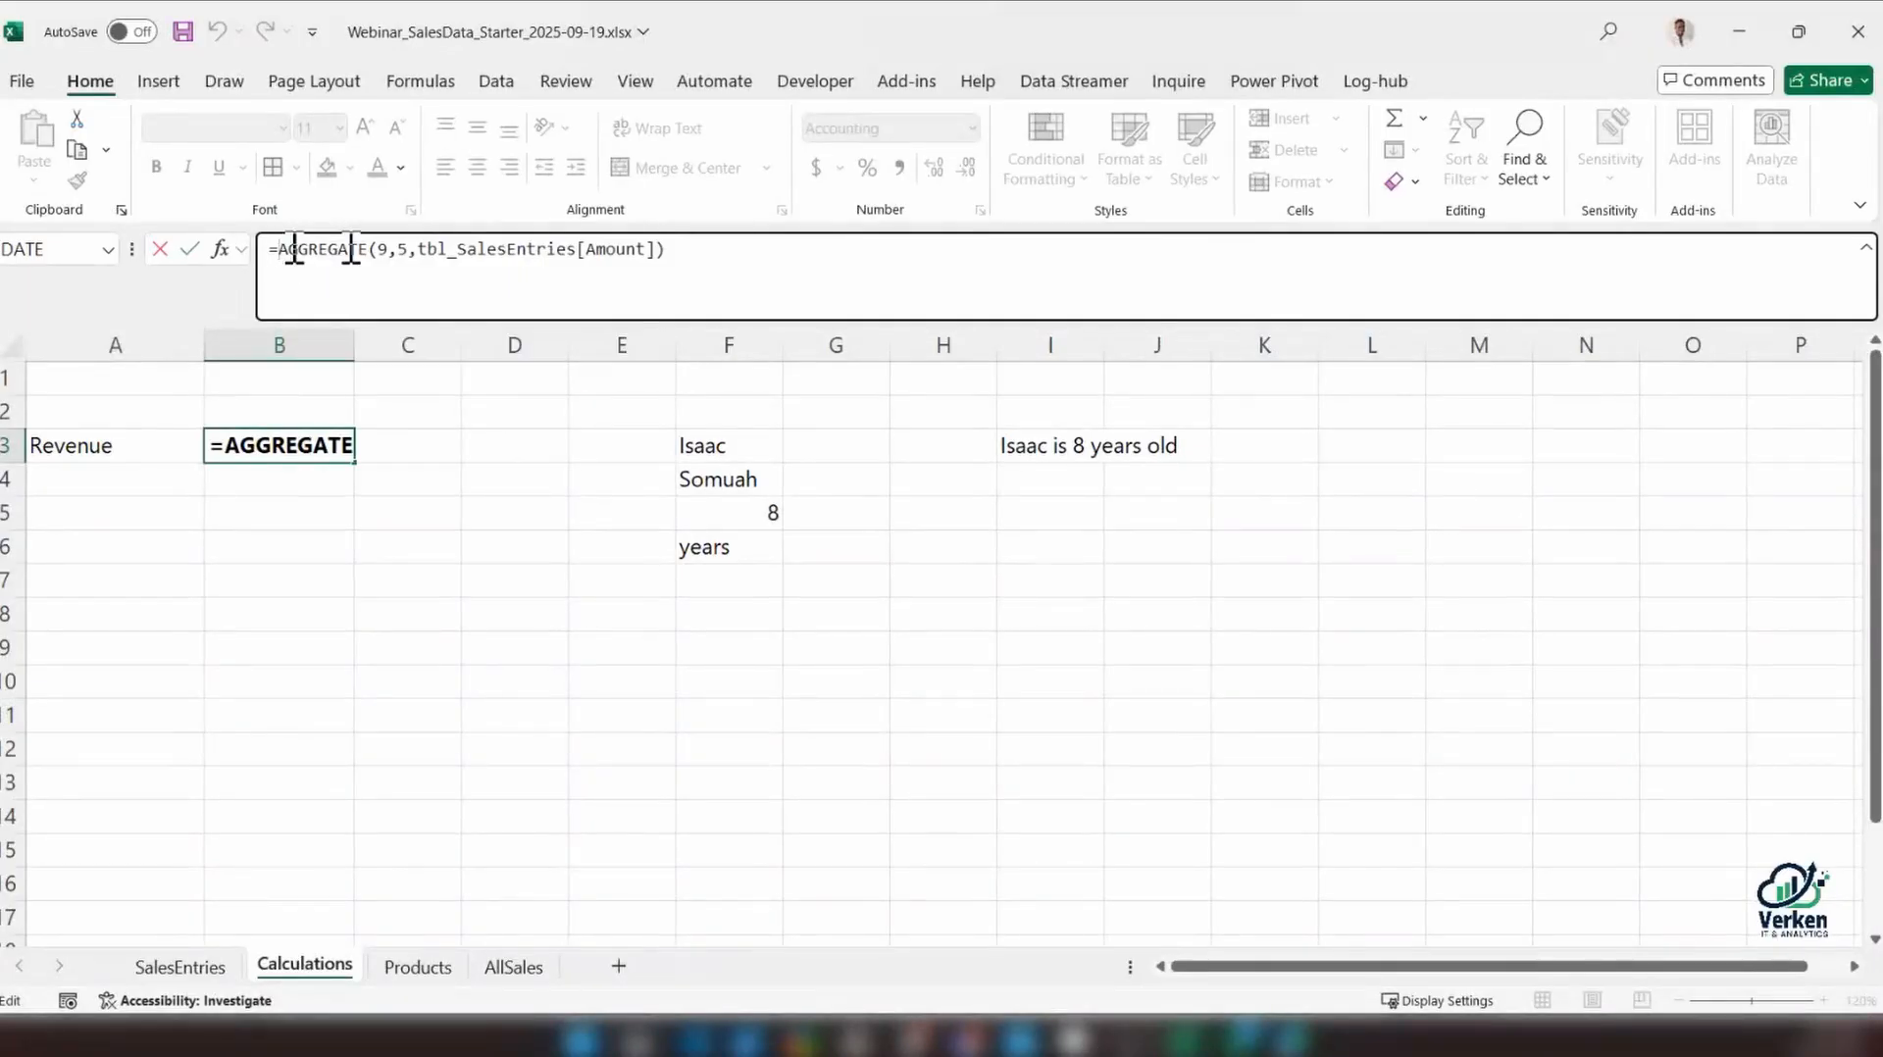
key("alt+Return")
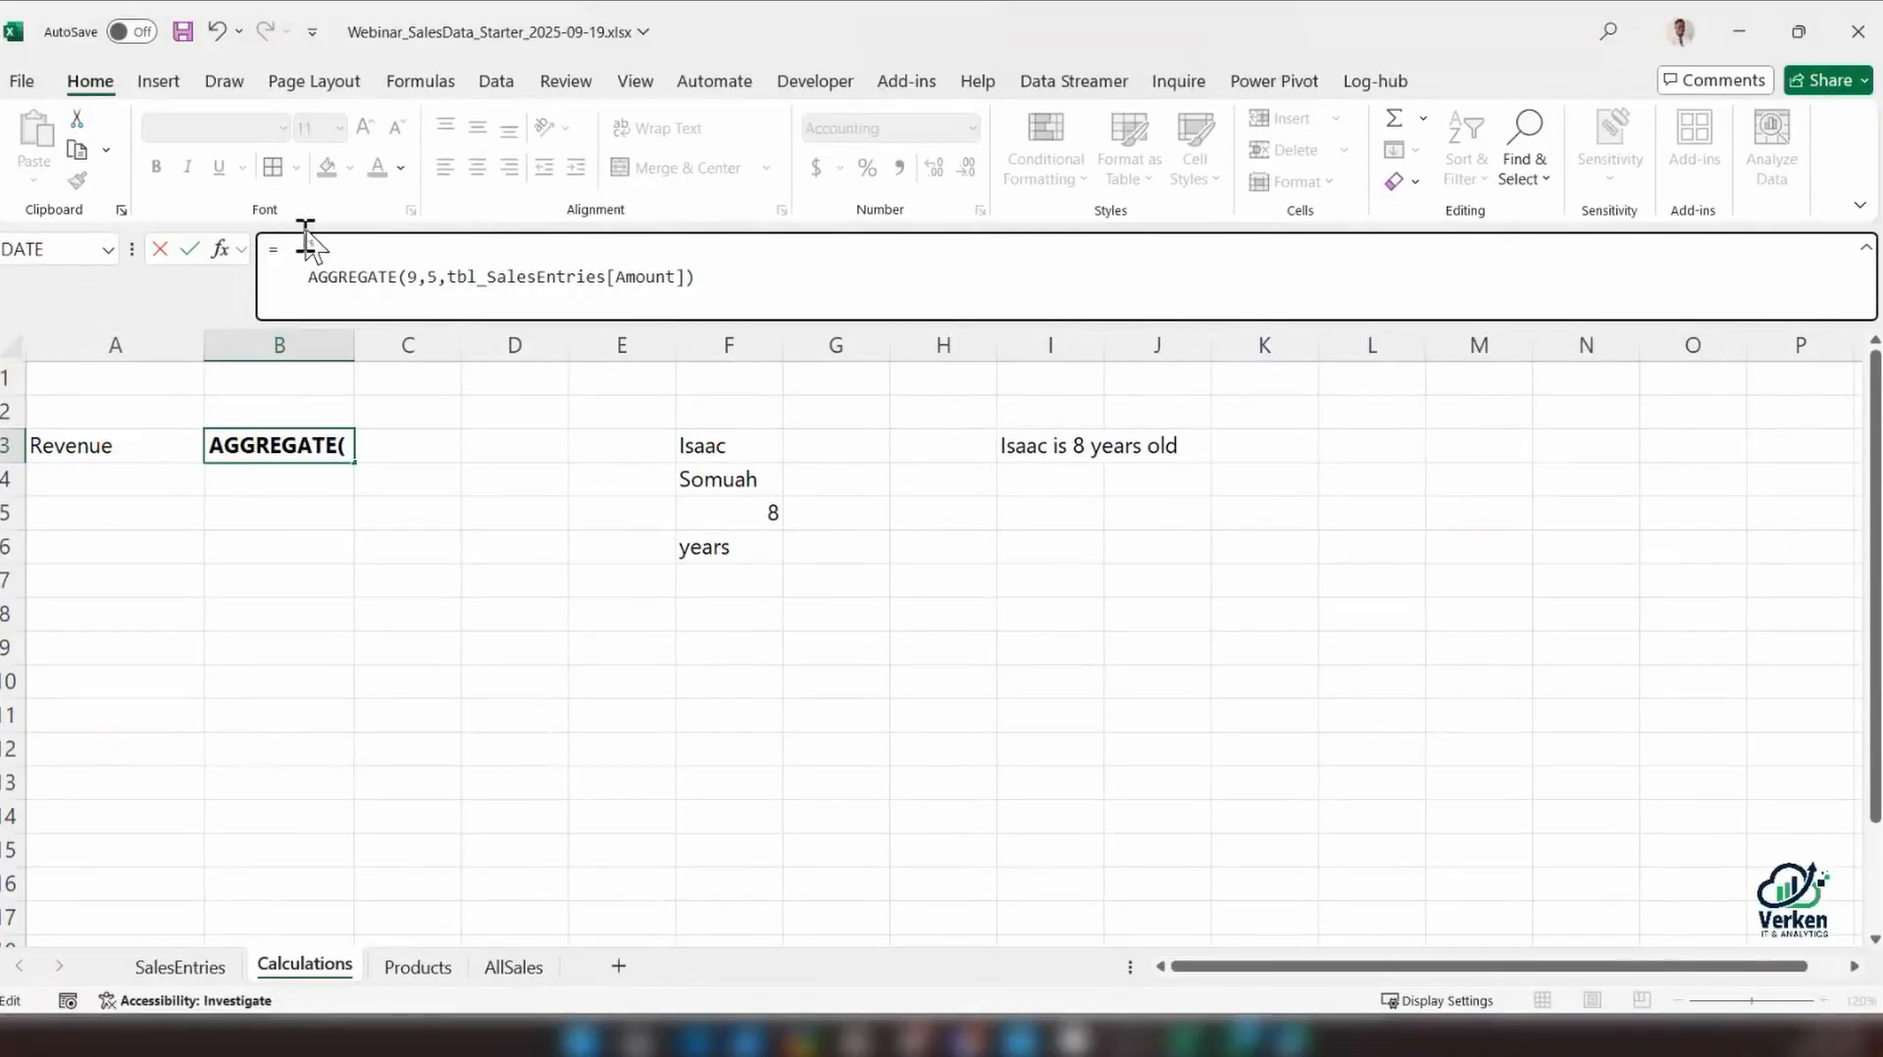
left_click(295, 244)
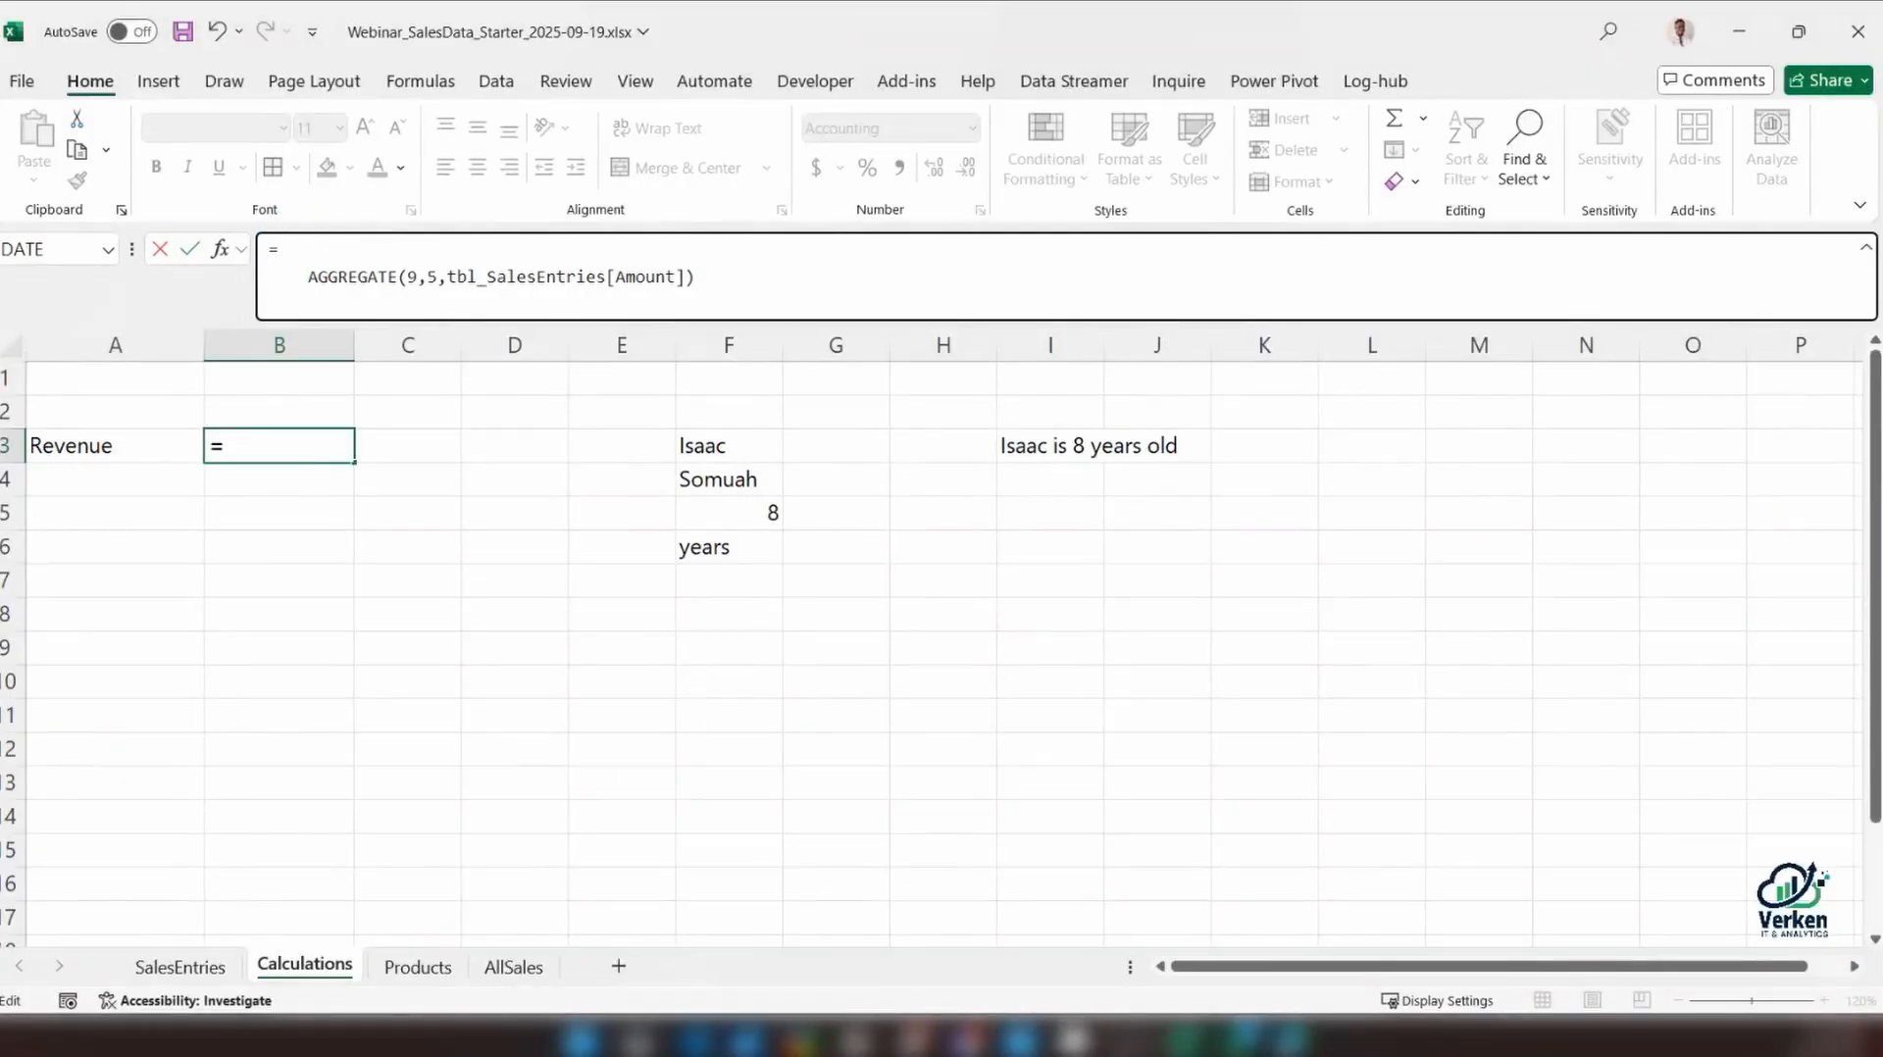
Insert the text label "Revenue: " on the first line of B3's formula, ahead of the AGGREGATE function
type("\"Revenue")
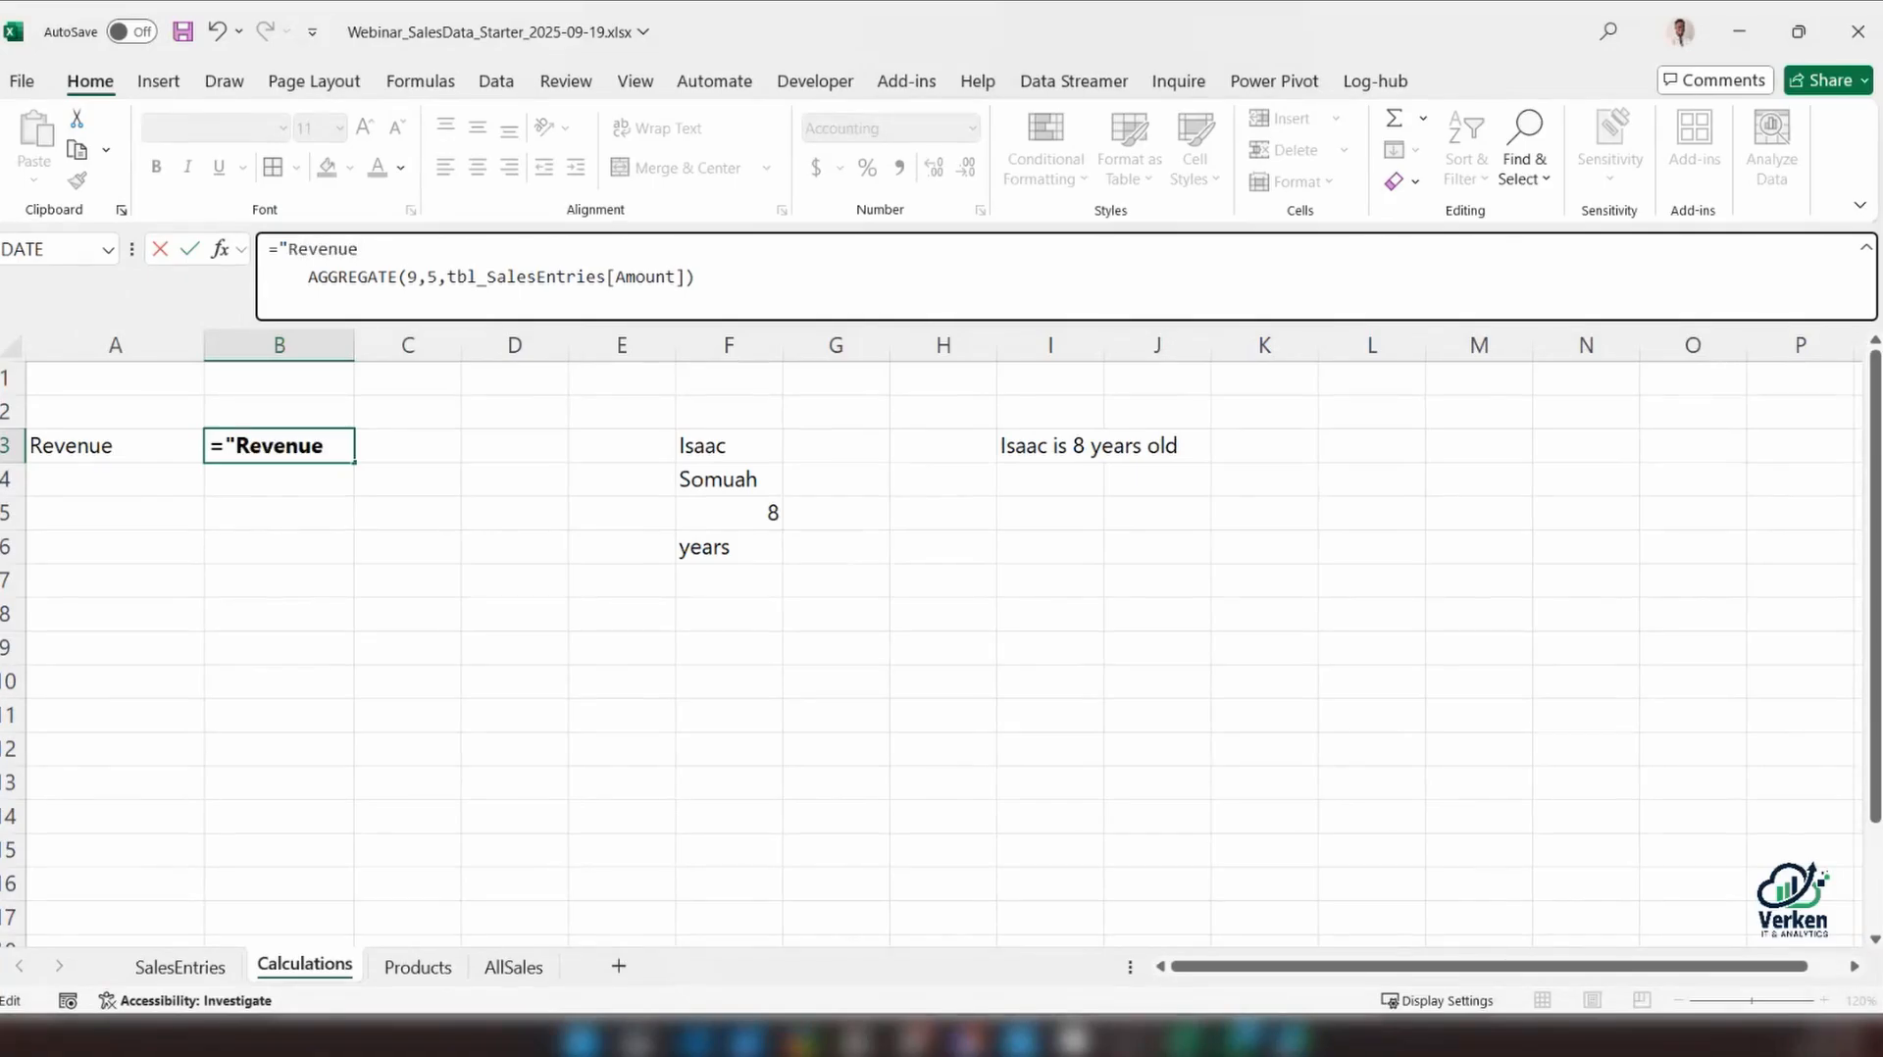
type(": \"")
key("Return")
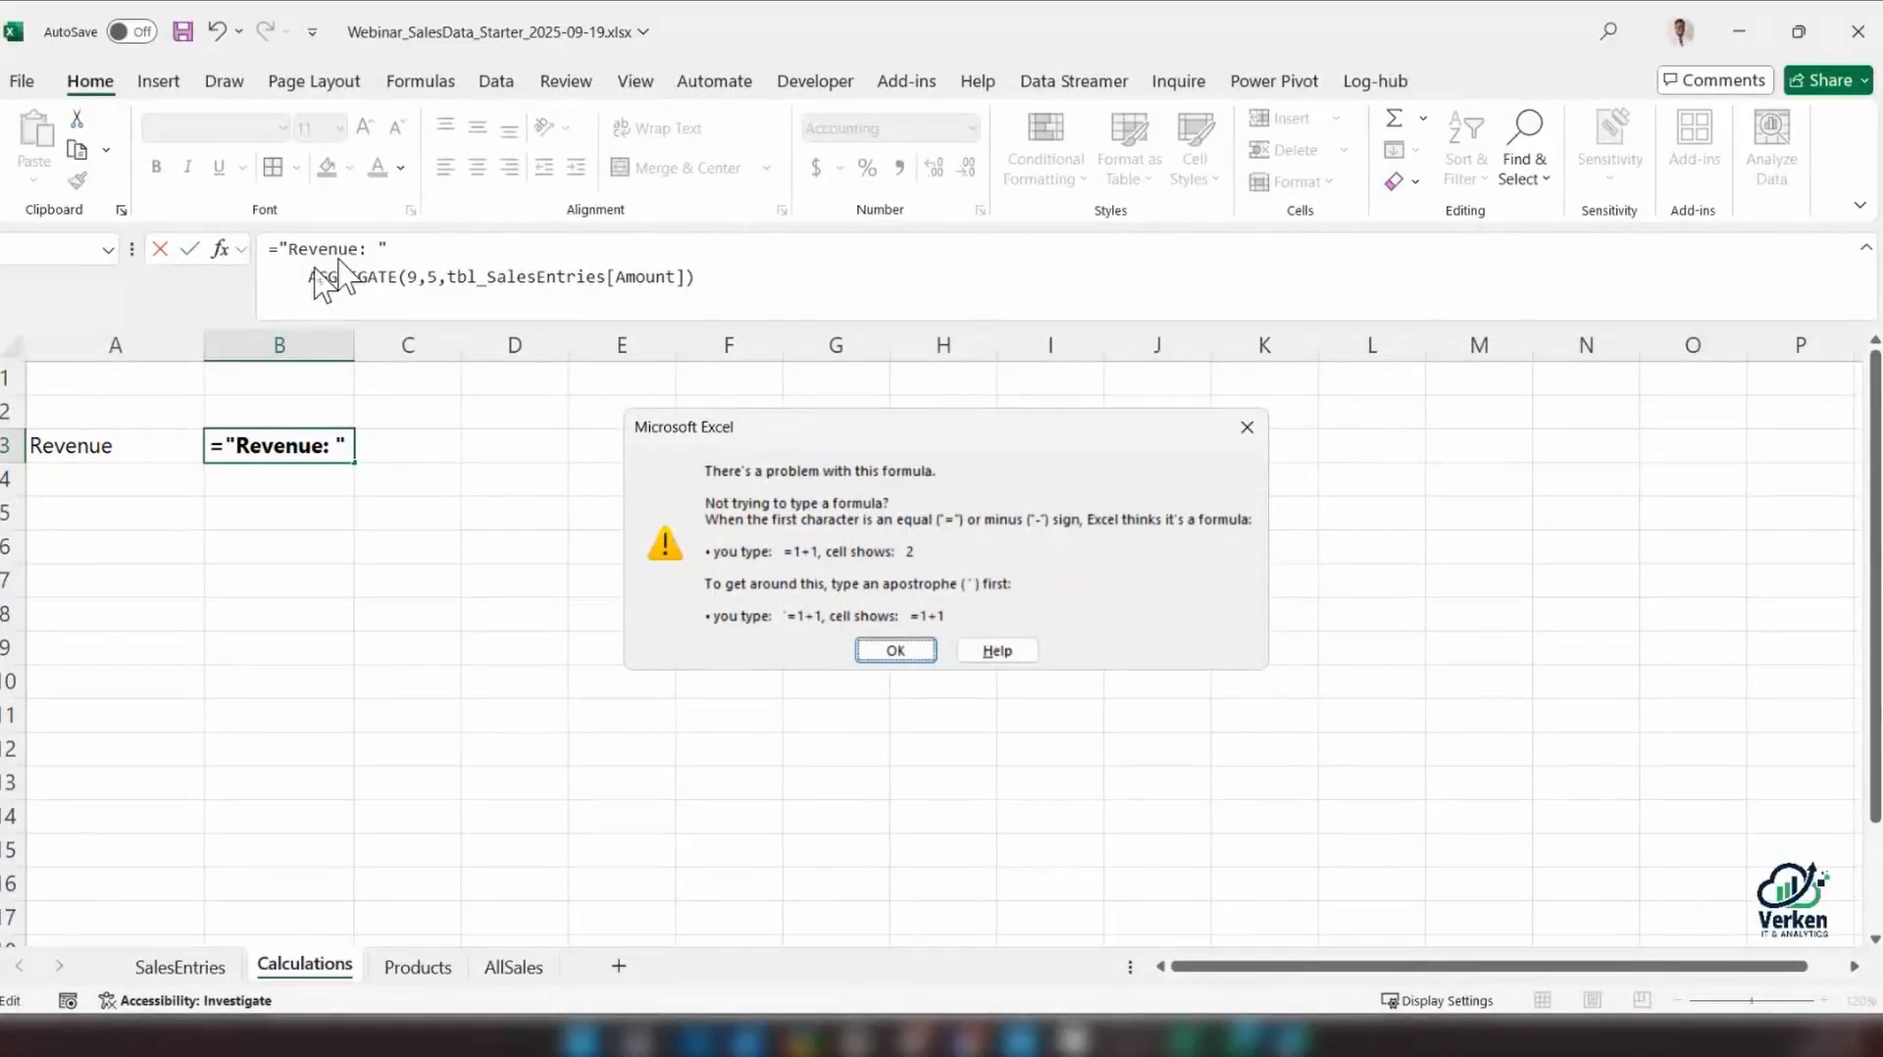
left_click(391, 250)
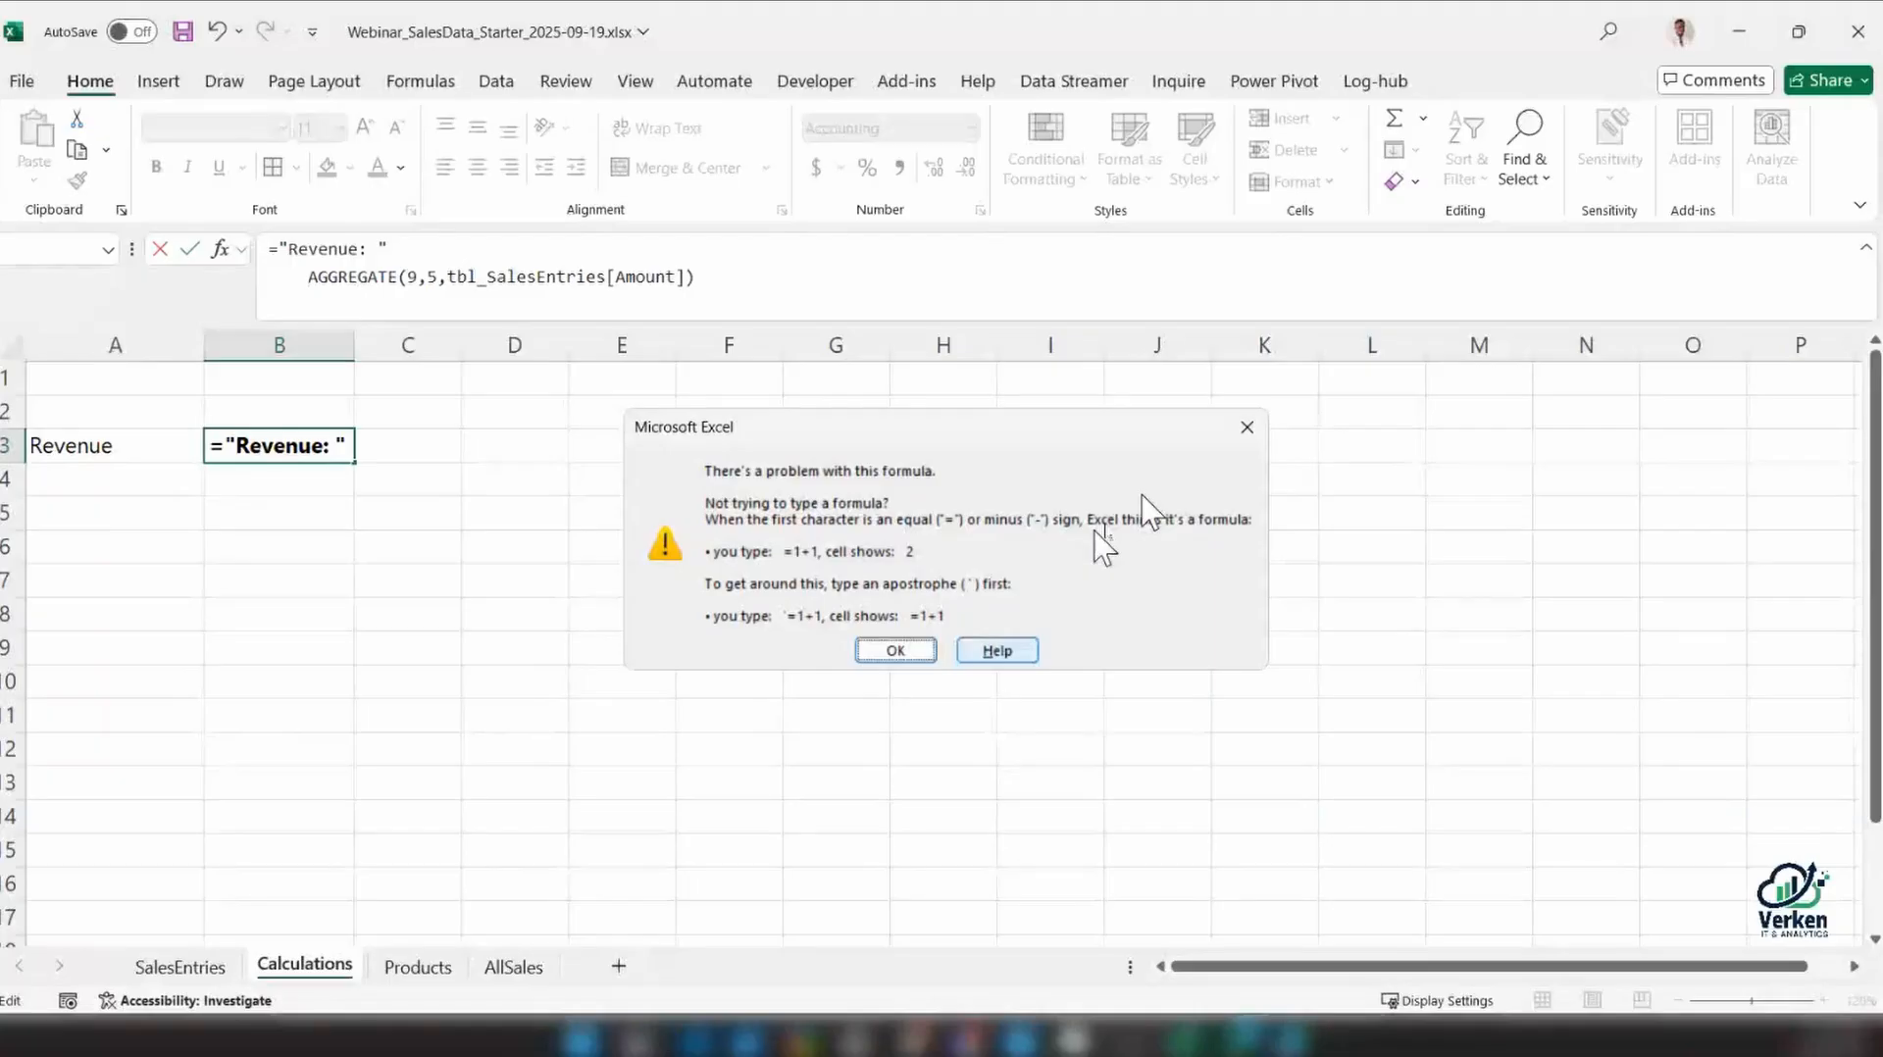
key("Return")
Join the "Revenue: " label and the AGGREGATE function in B3 with &, and widen column B to fit the text
left_click(408, 257)
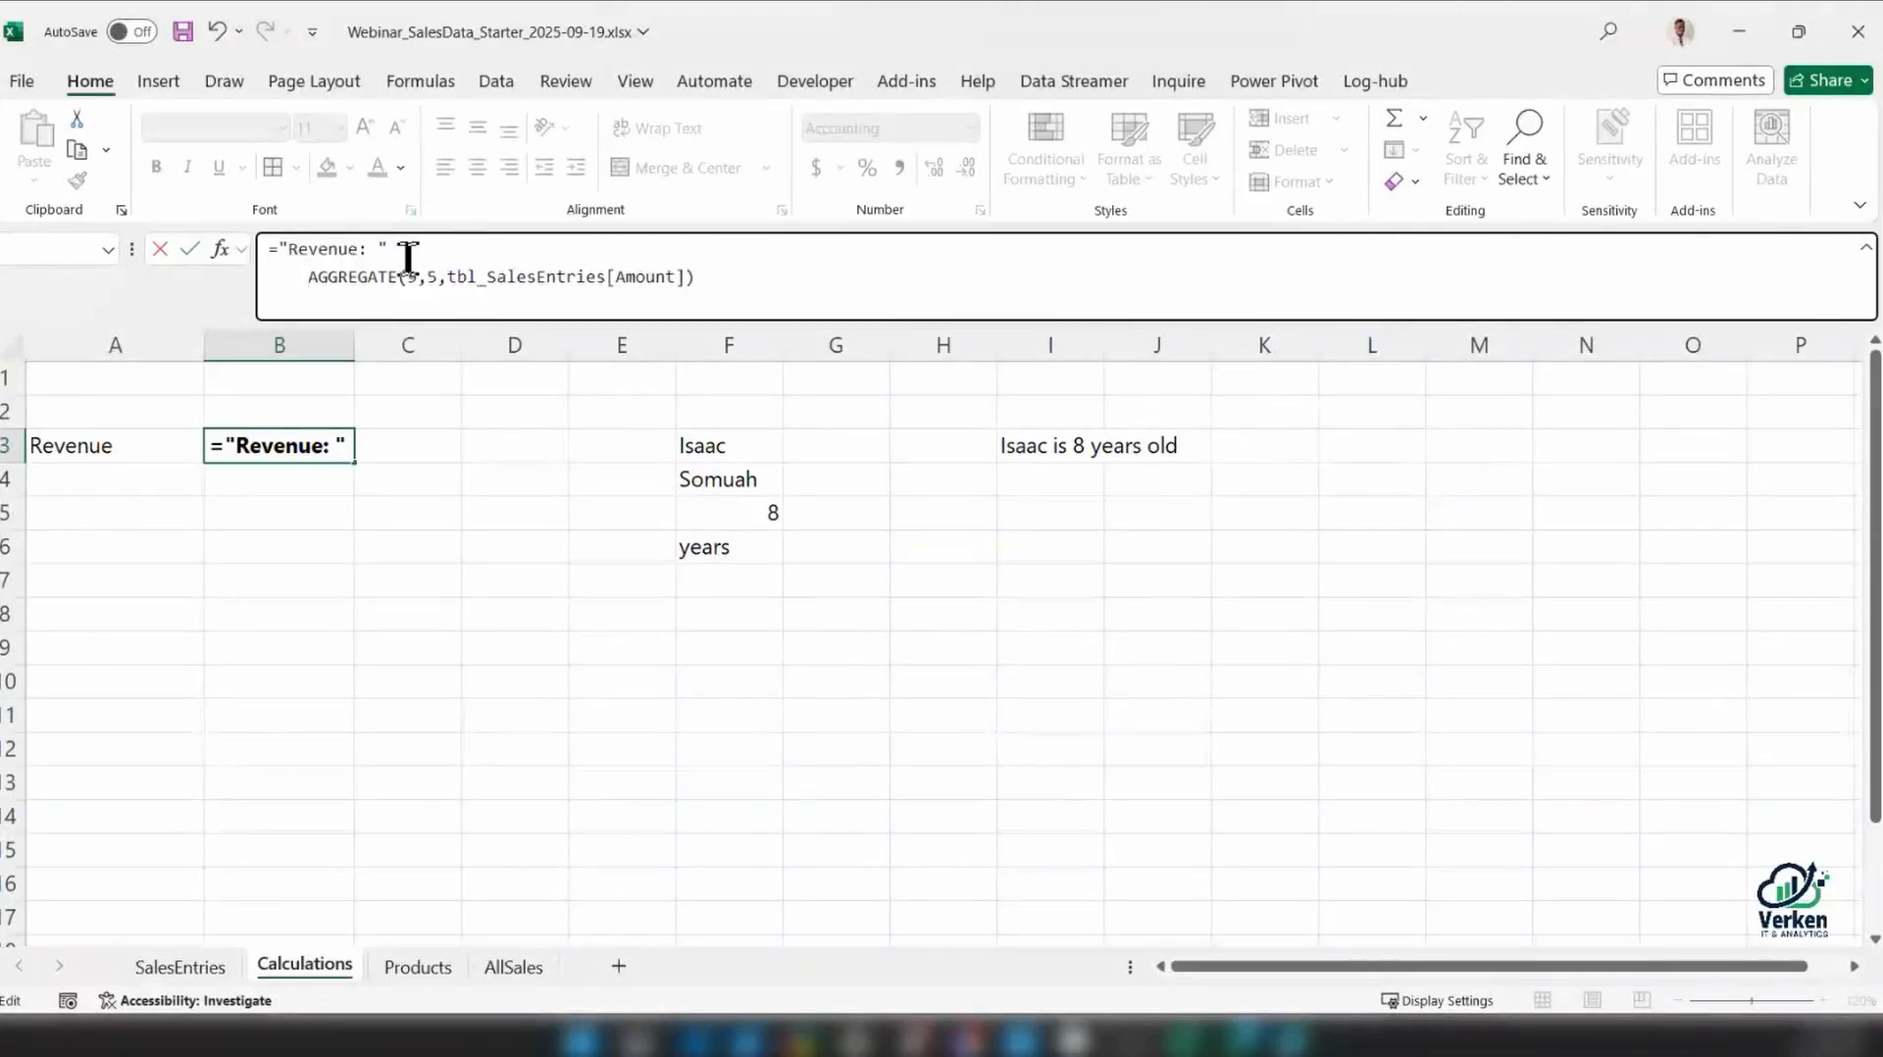
type("&")
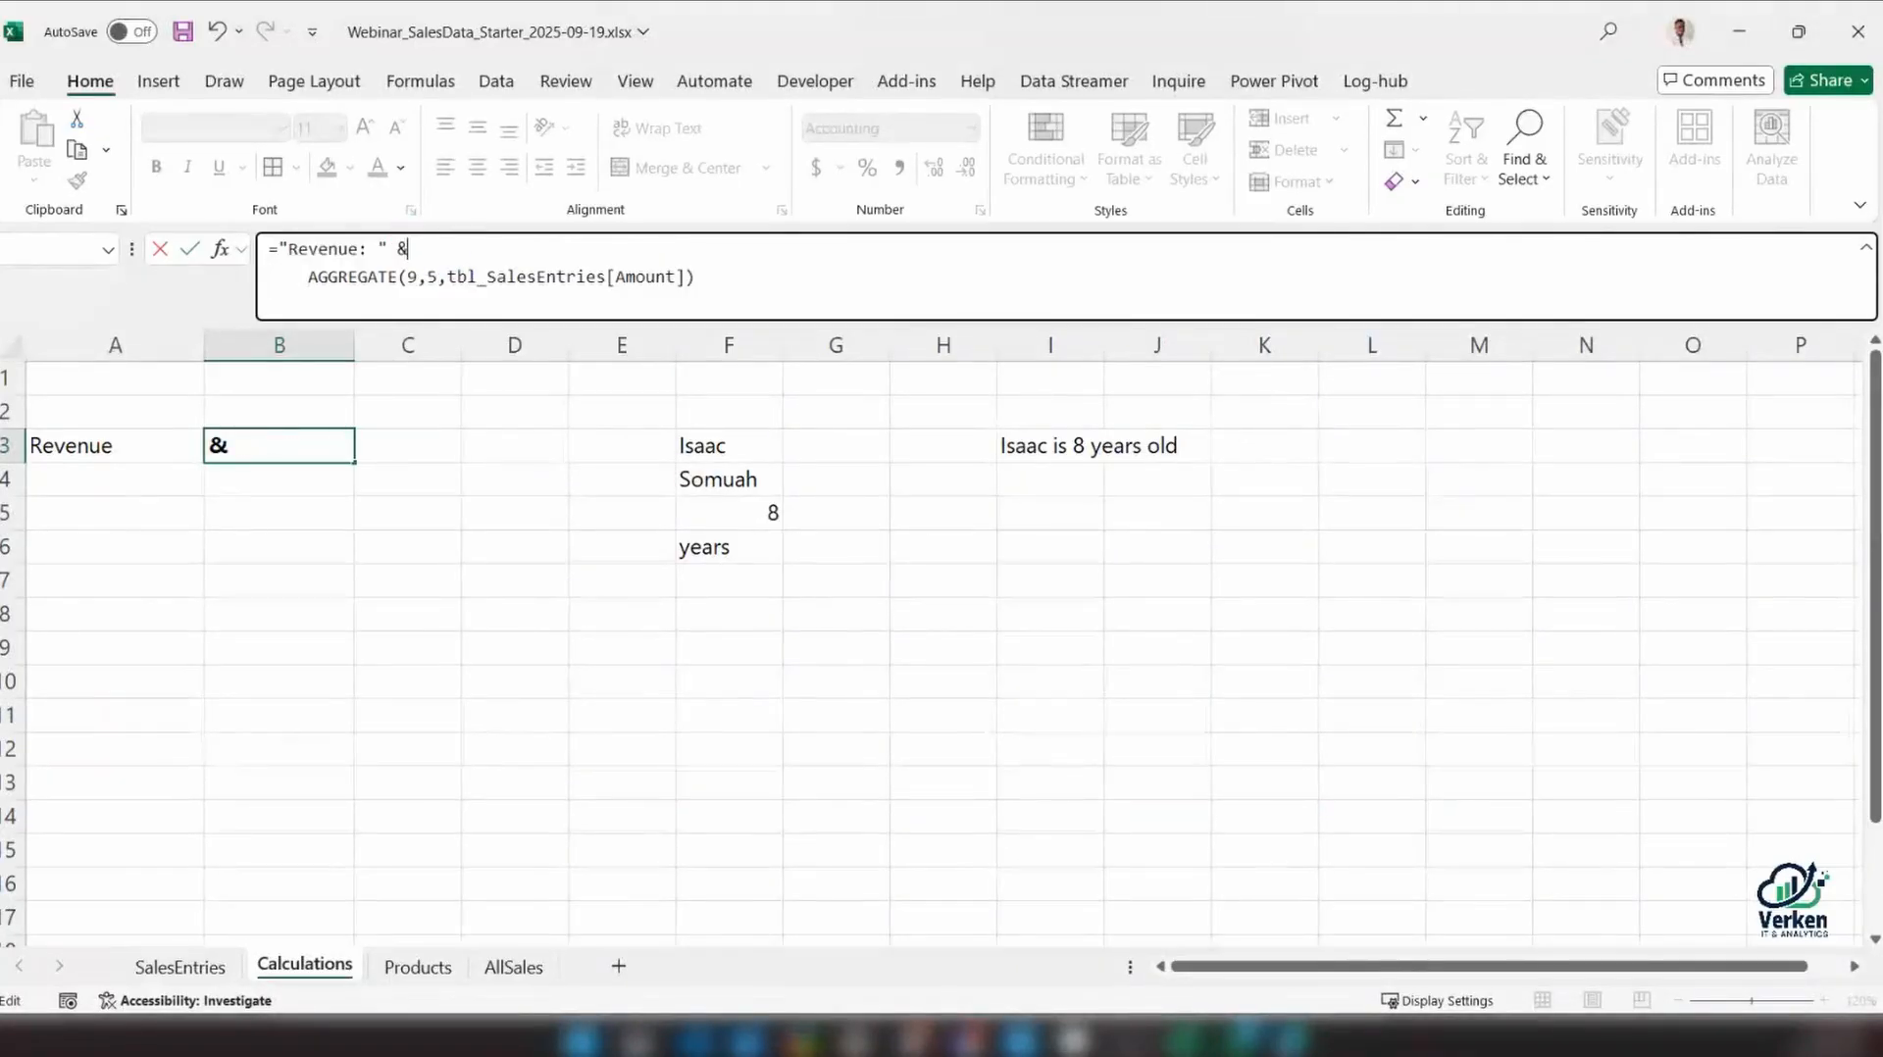
left_click_drag(389, 249, 277, 249)
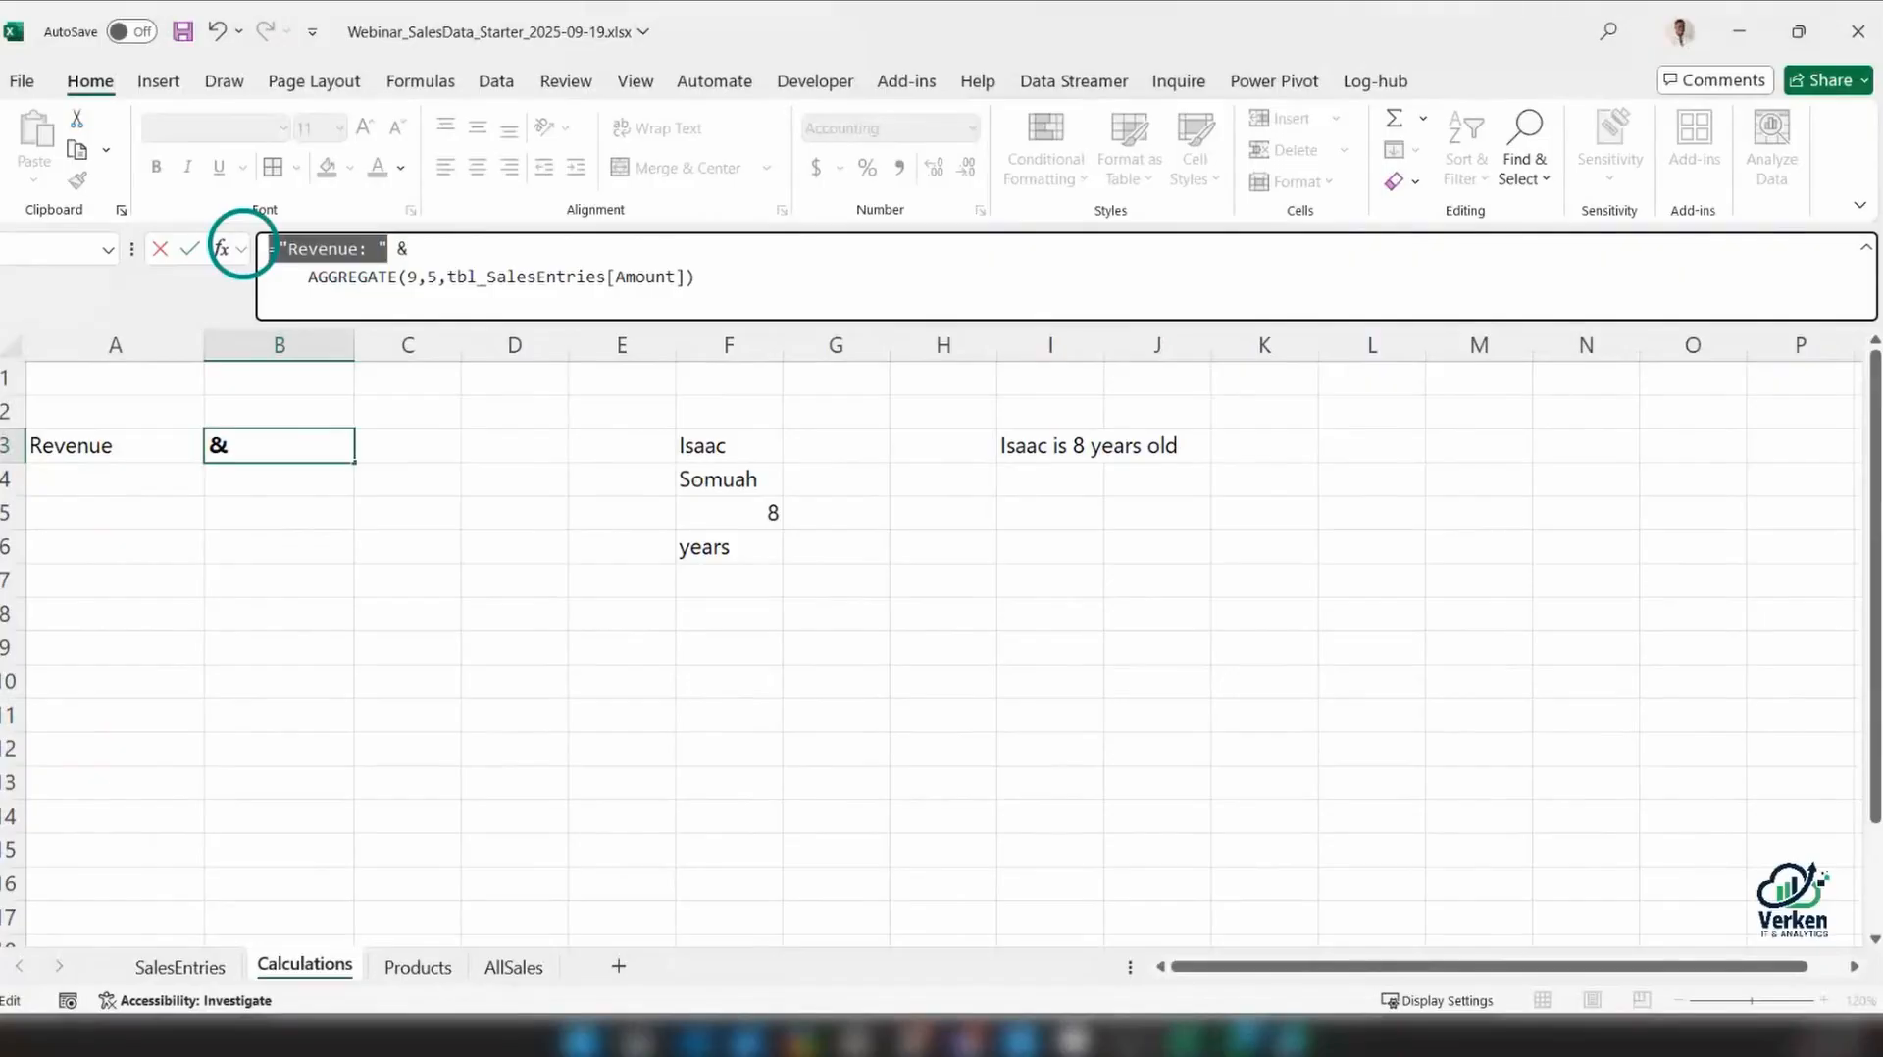
double_click(402, 249)
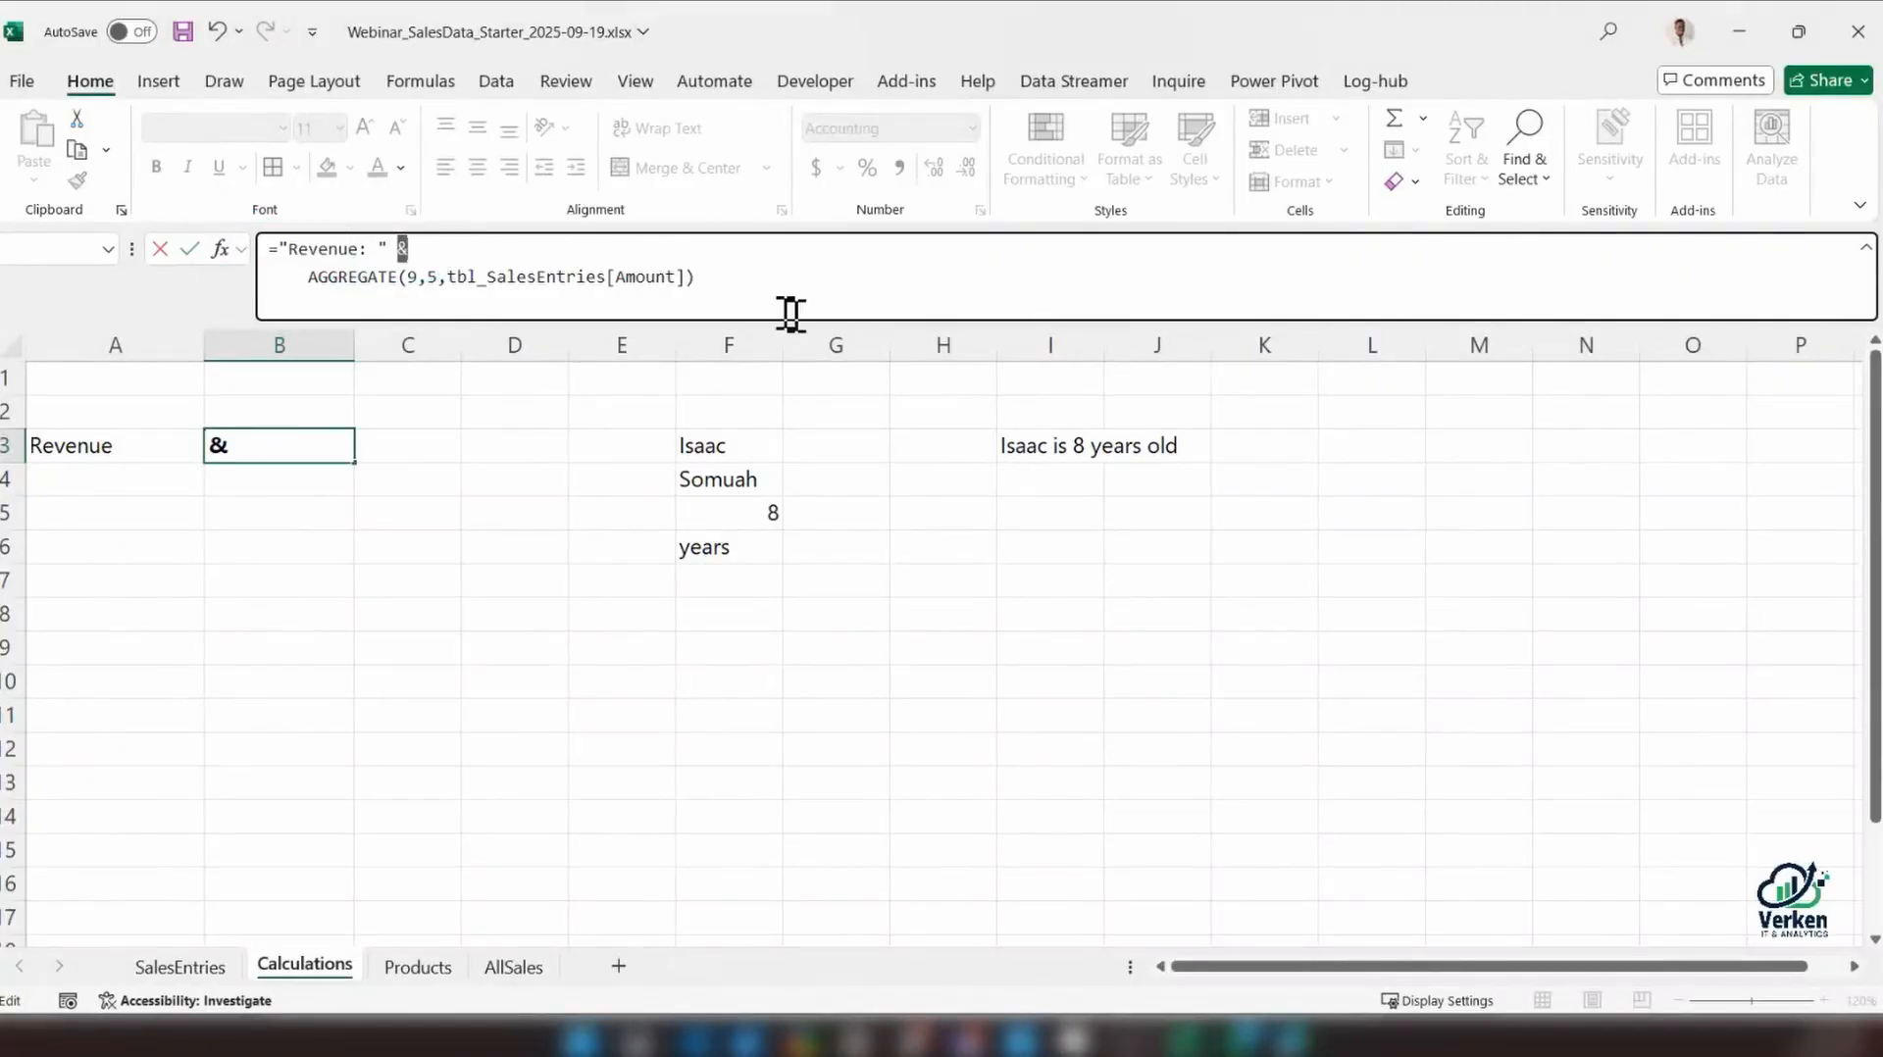
left_click_drag(696, 277, 295, 277)
key("Return")
left_click(292, 453)
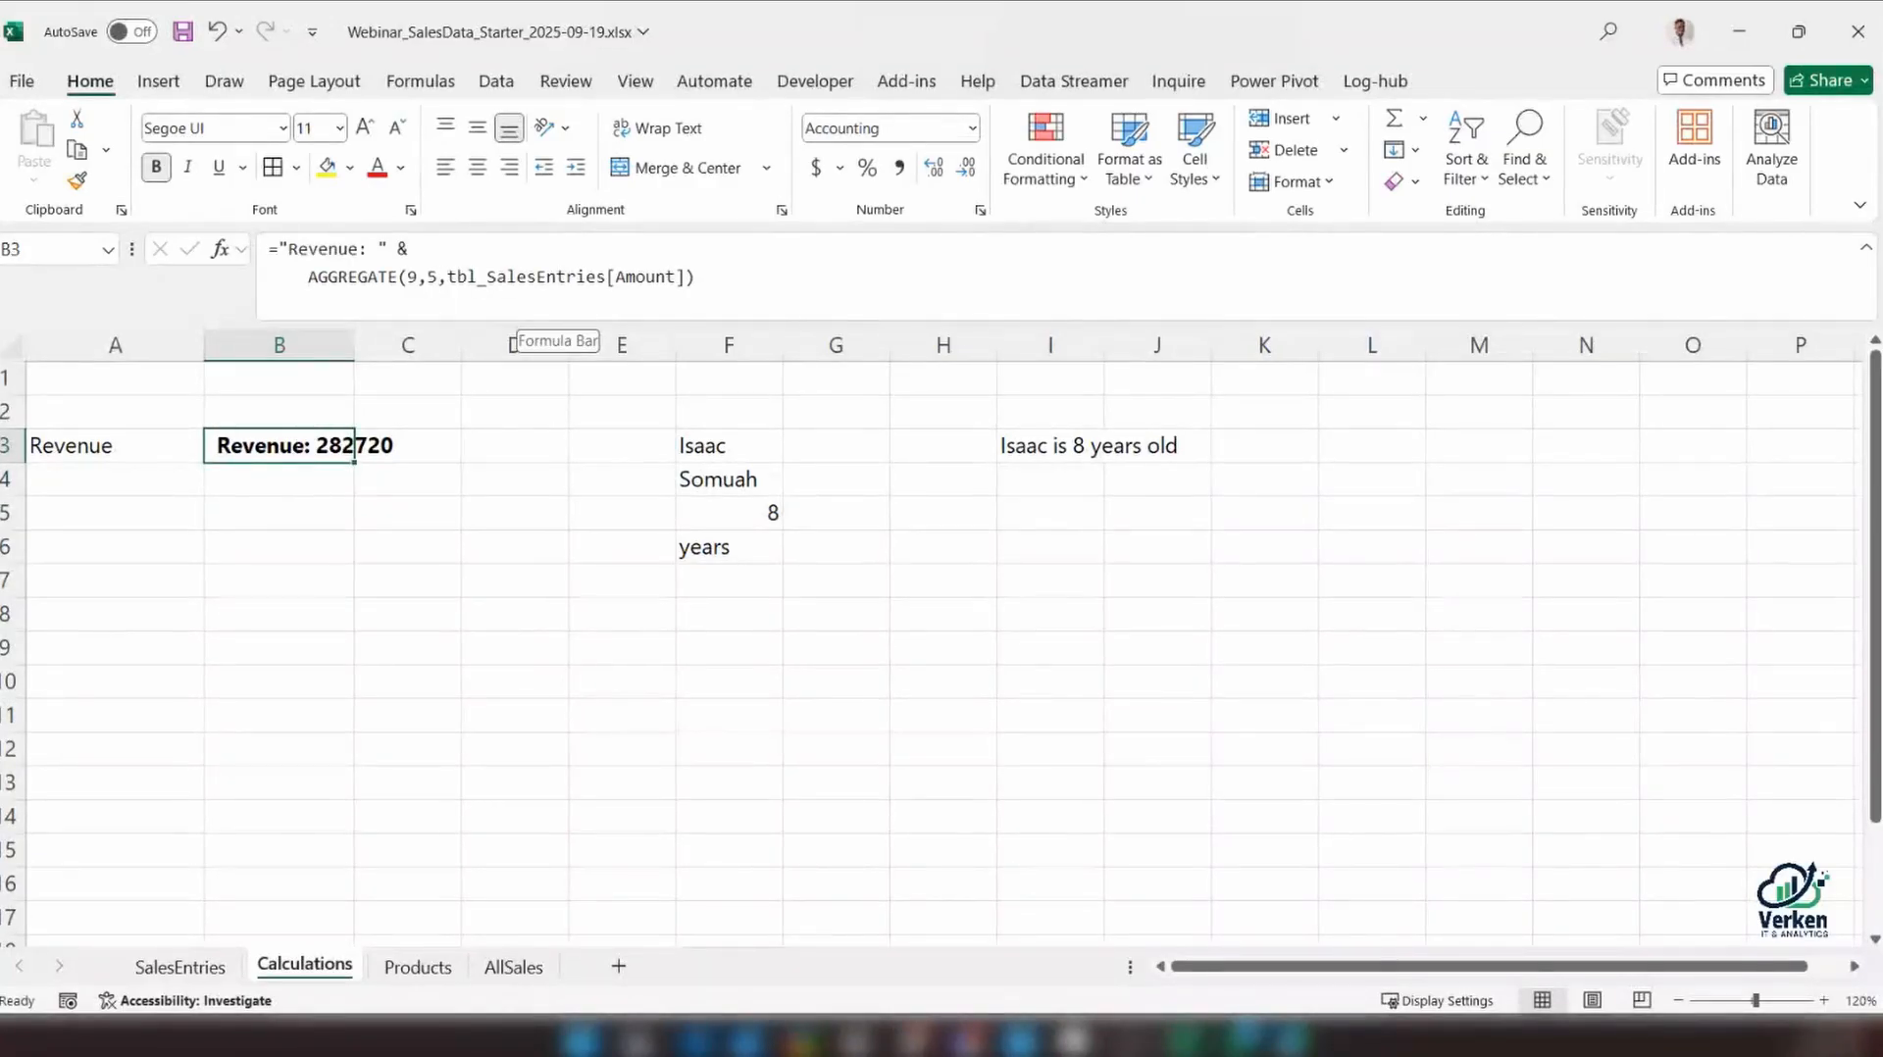
left_click_drag(354, 344, 466, 344)
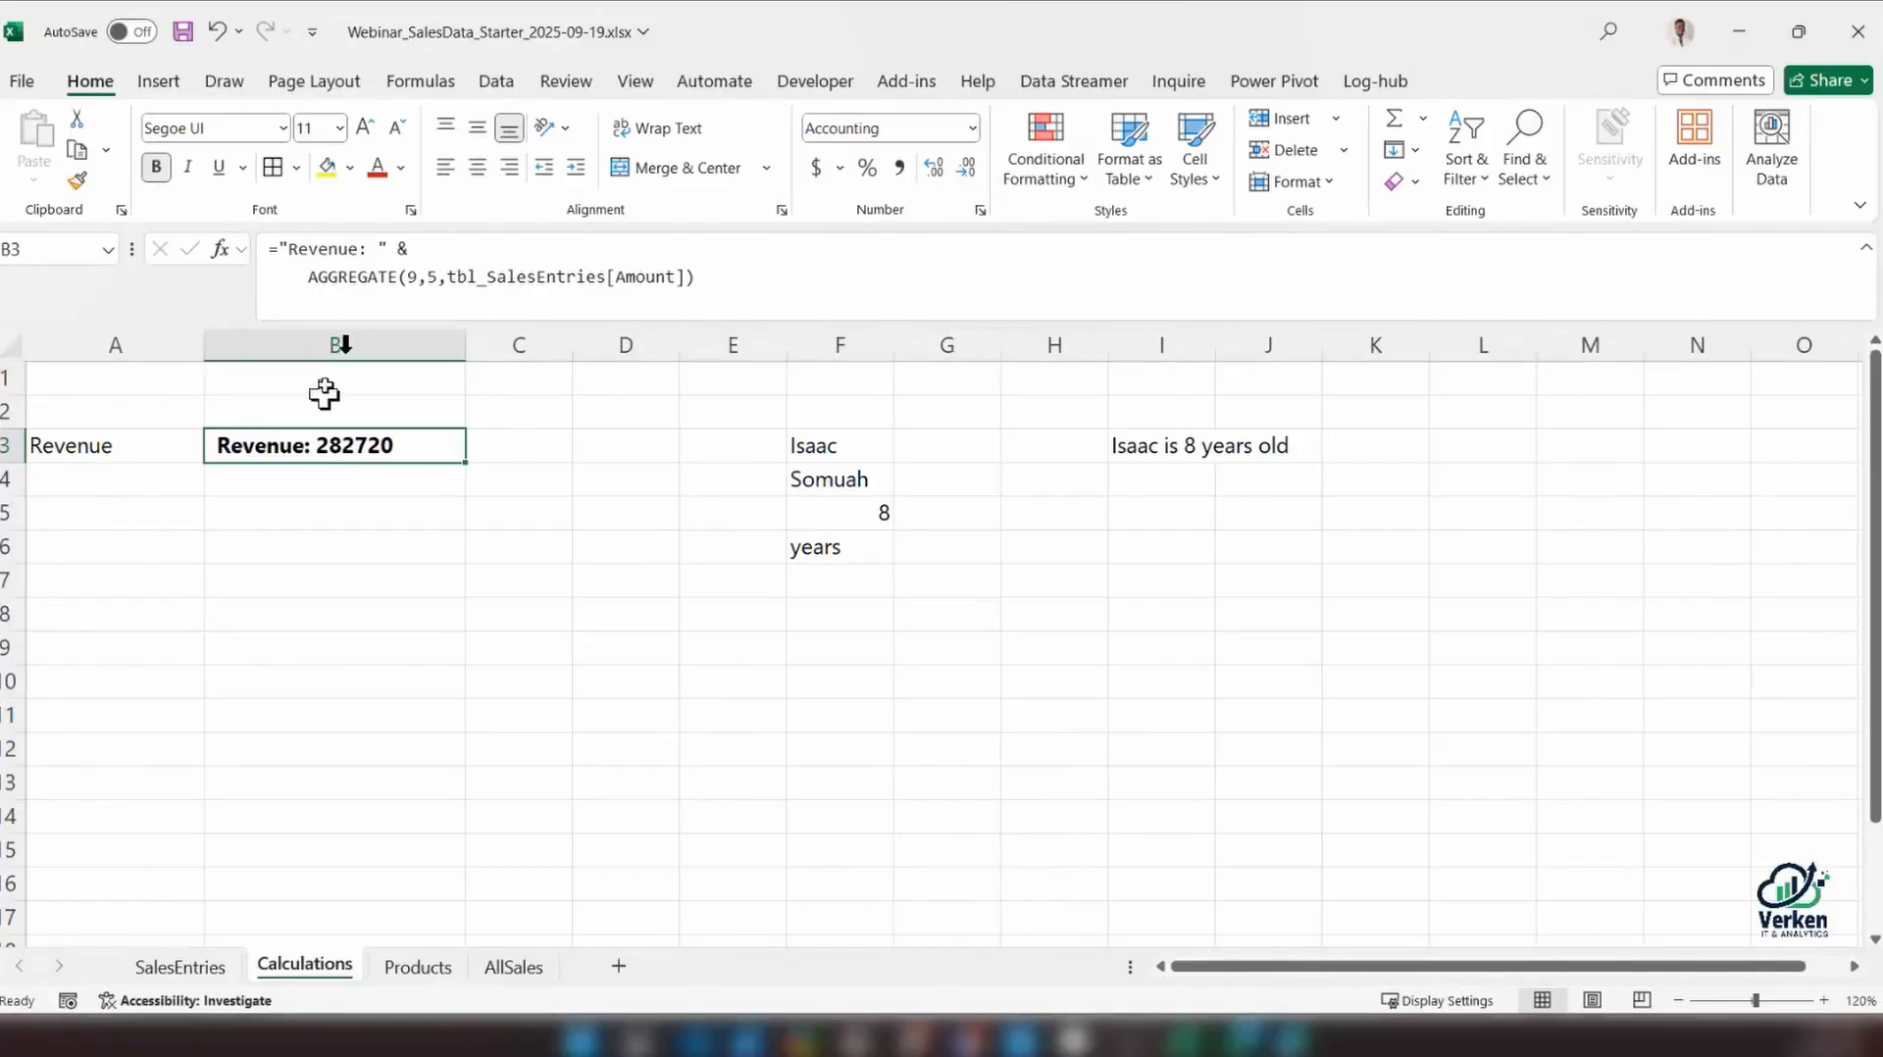
Evaluate only the AGGREGATE part of B3's formula in place, and restore the function
left_click_drag(305, 278, 753, 285)
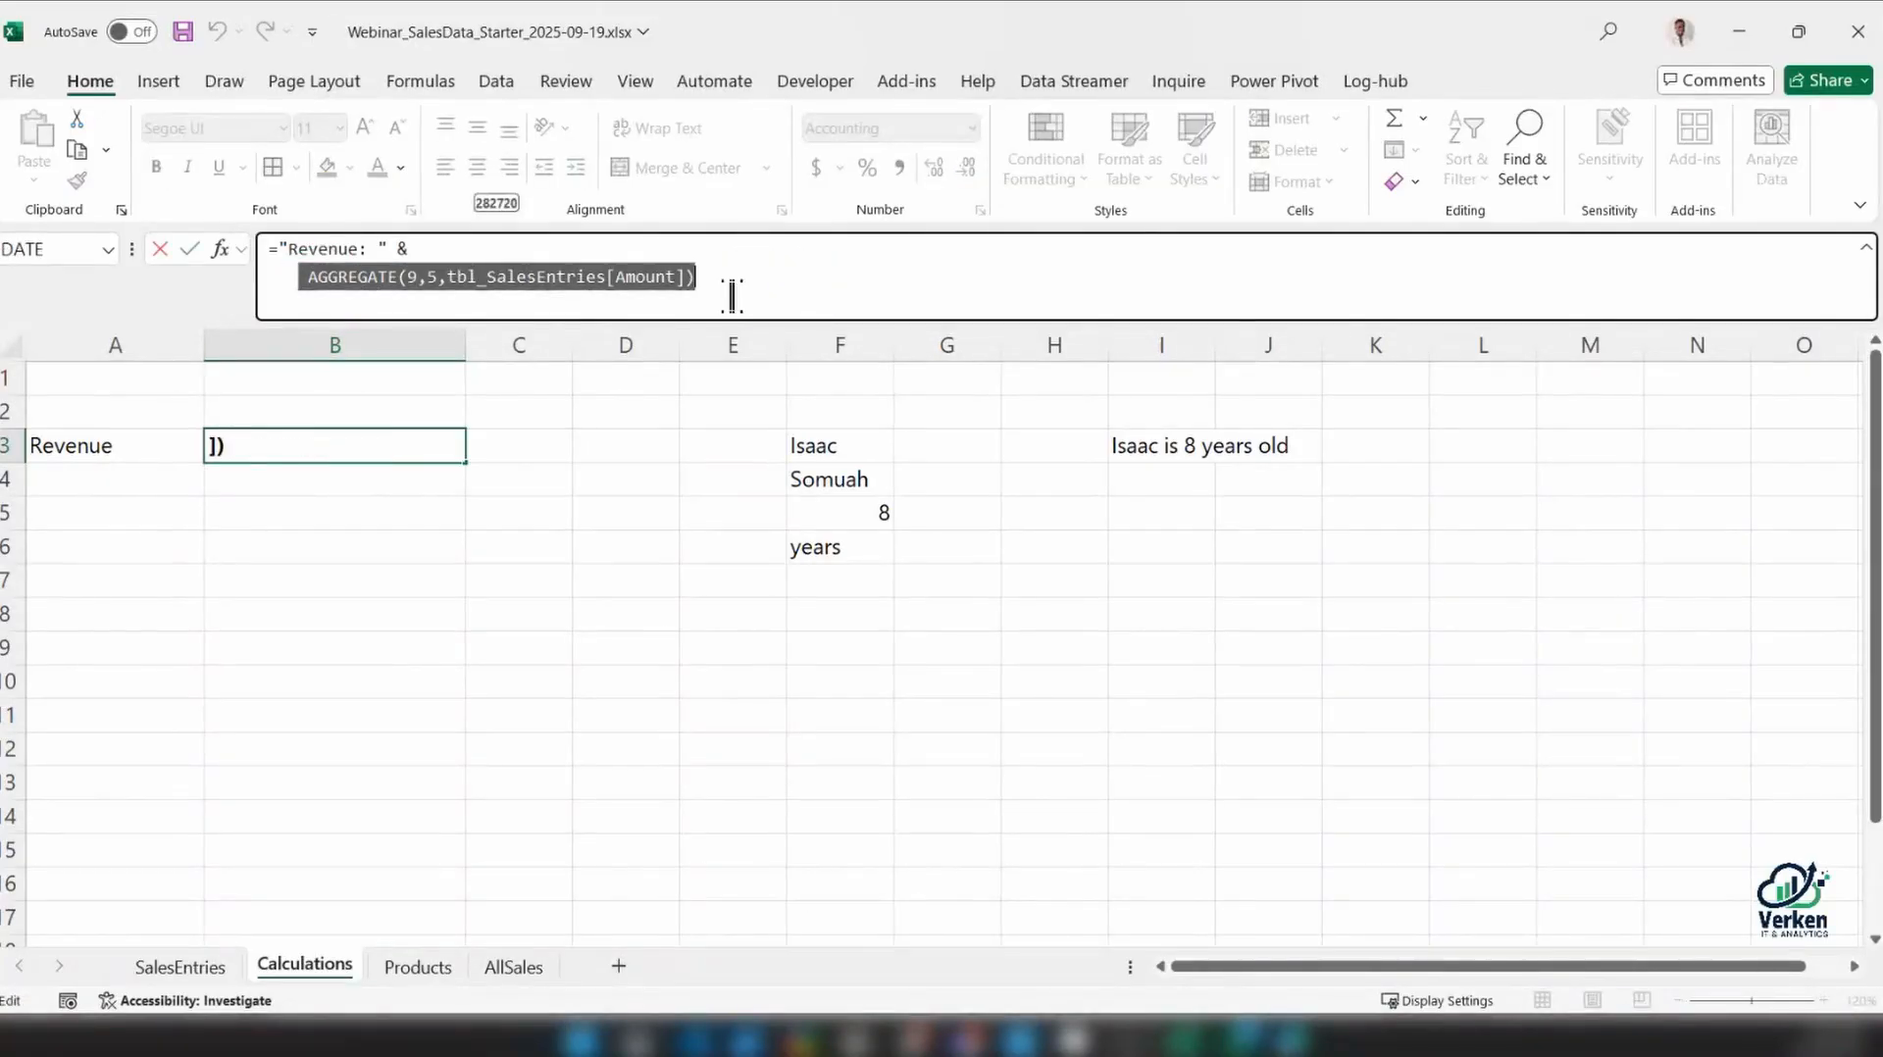
left_click_drag(733, 282, 311, 285)
left_click(723, 276)
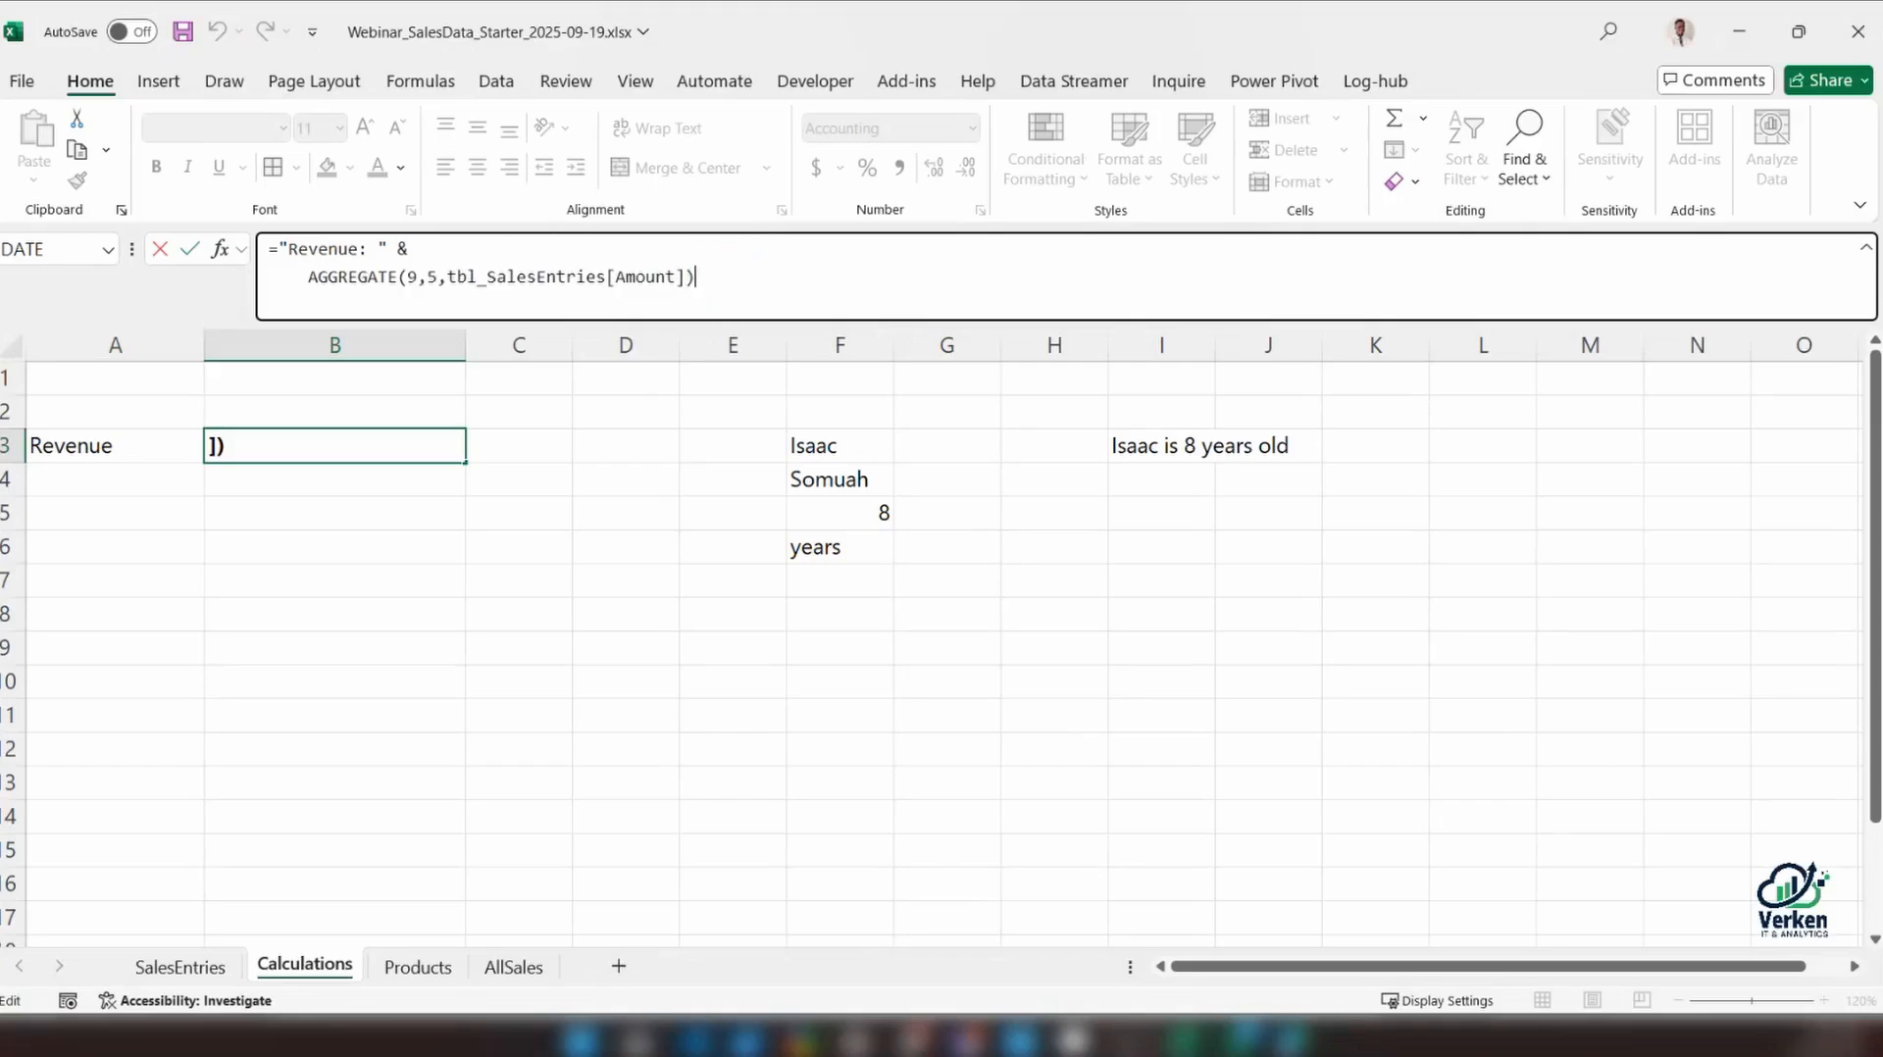
mouse_move(310, 278)
left_mouse_down()
mouse_move(694, 277)
mouse_move(697, 295)
mouse_move(303, 299)
left_mouse_up()
key("F9")
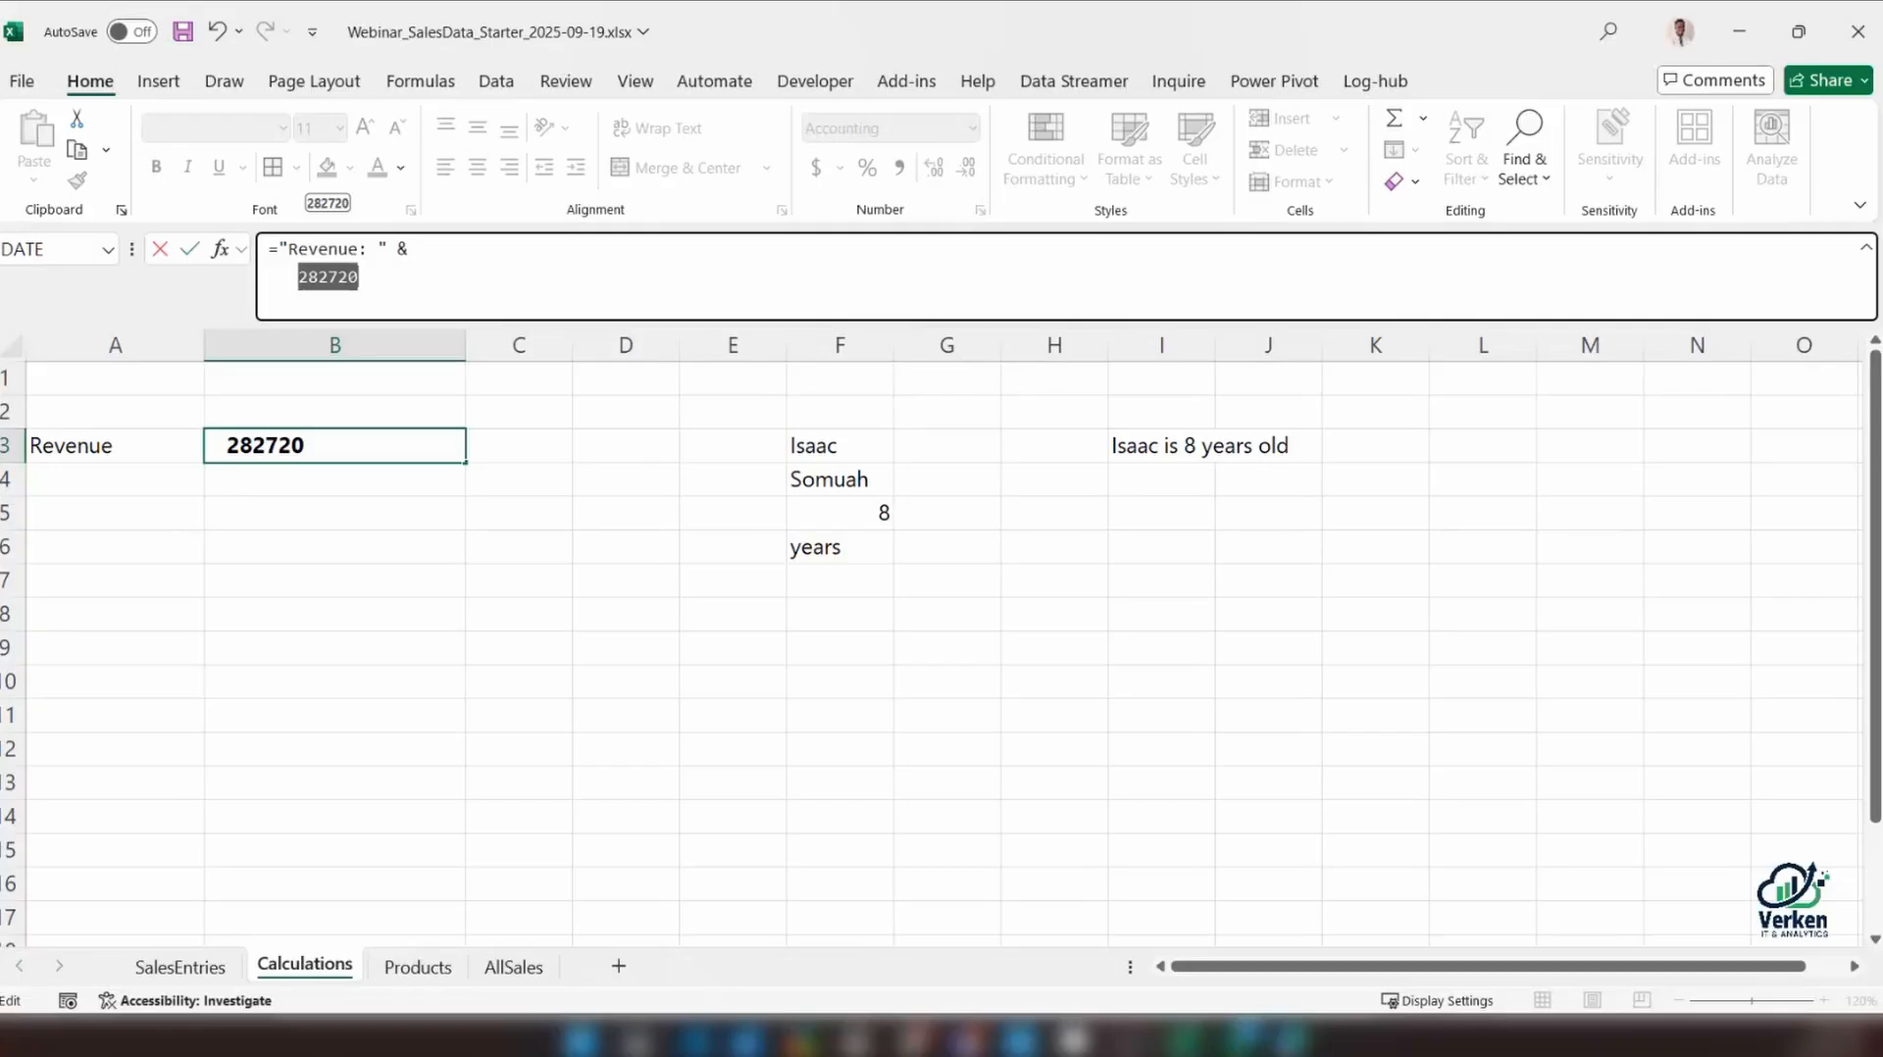
key("ctrl+z")
Begin wrapping the AGGREGATE function in B3 with a TEXT function
left_click_drag(694, 278, 307, 282)
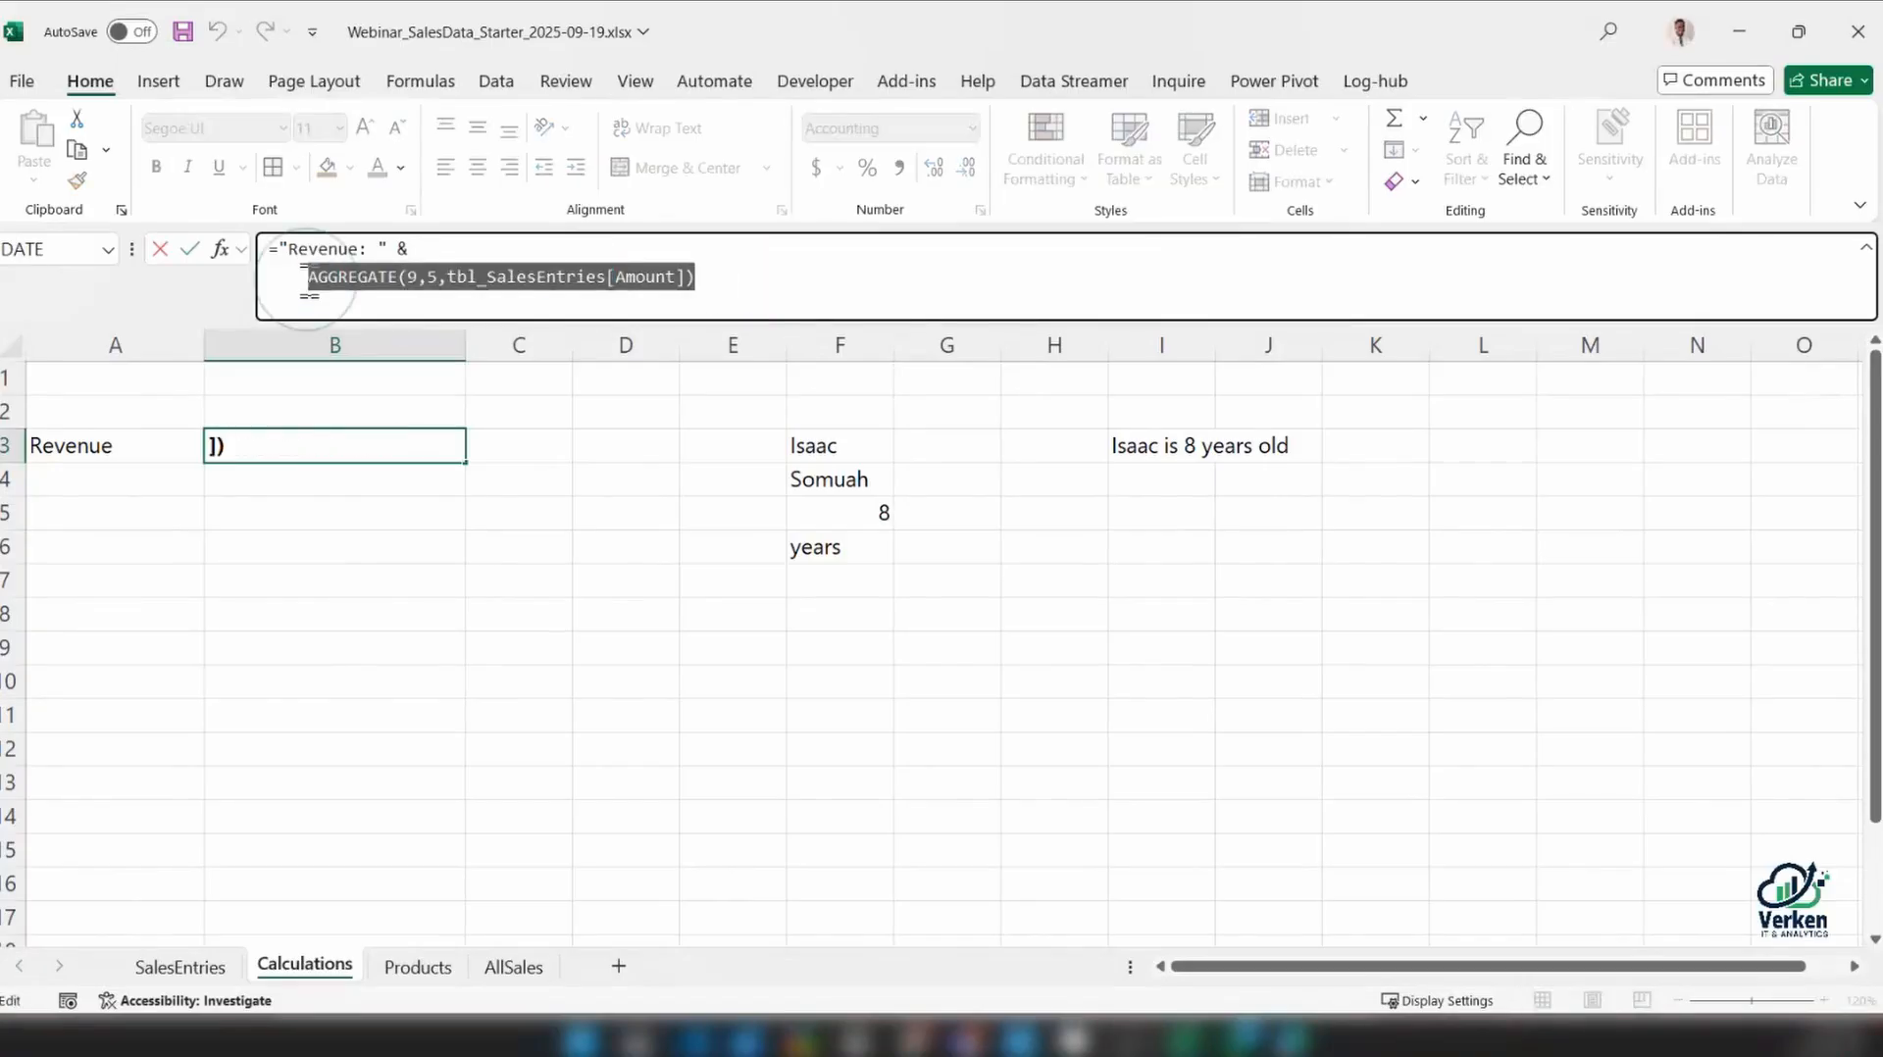
left_click(304, 278)
type("TEXT(")
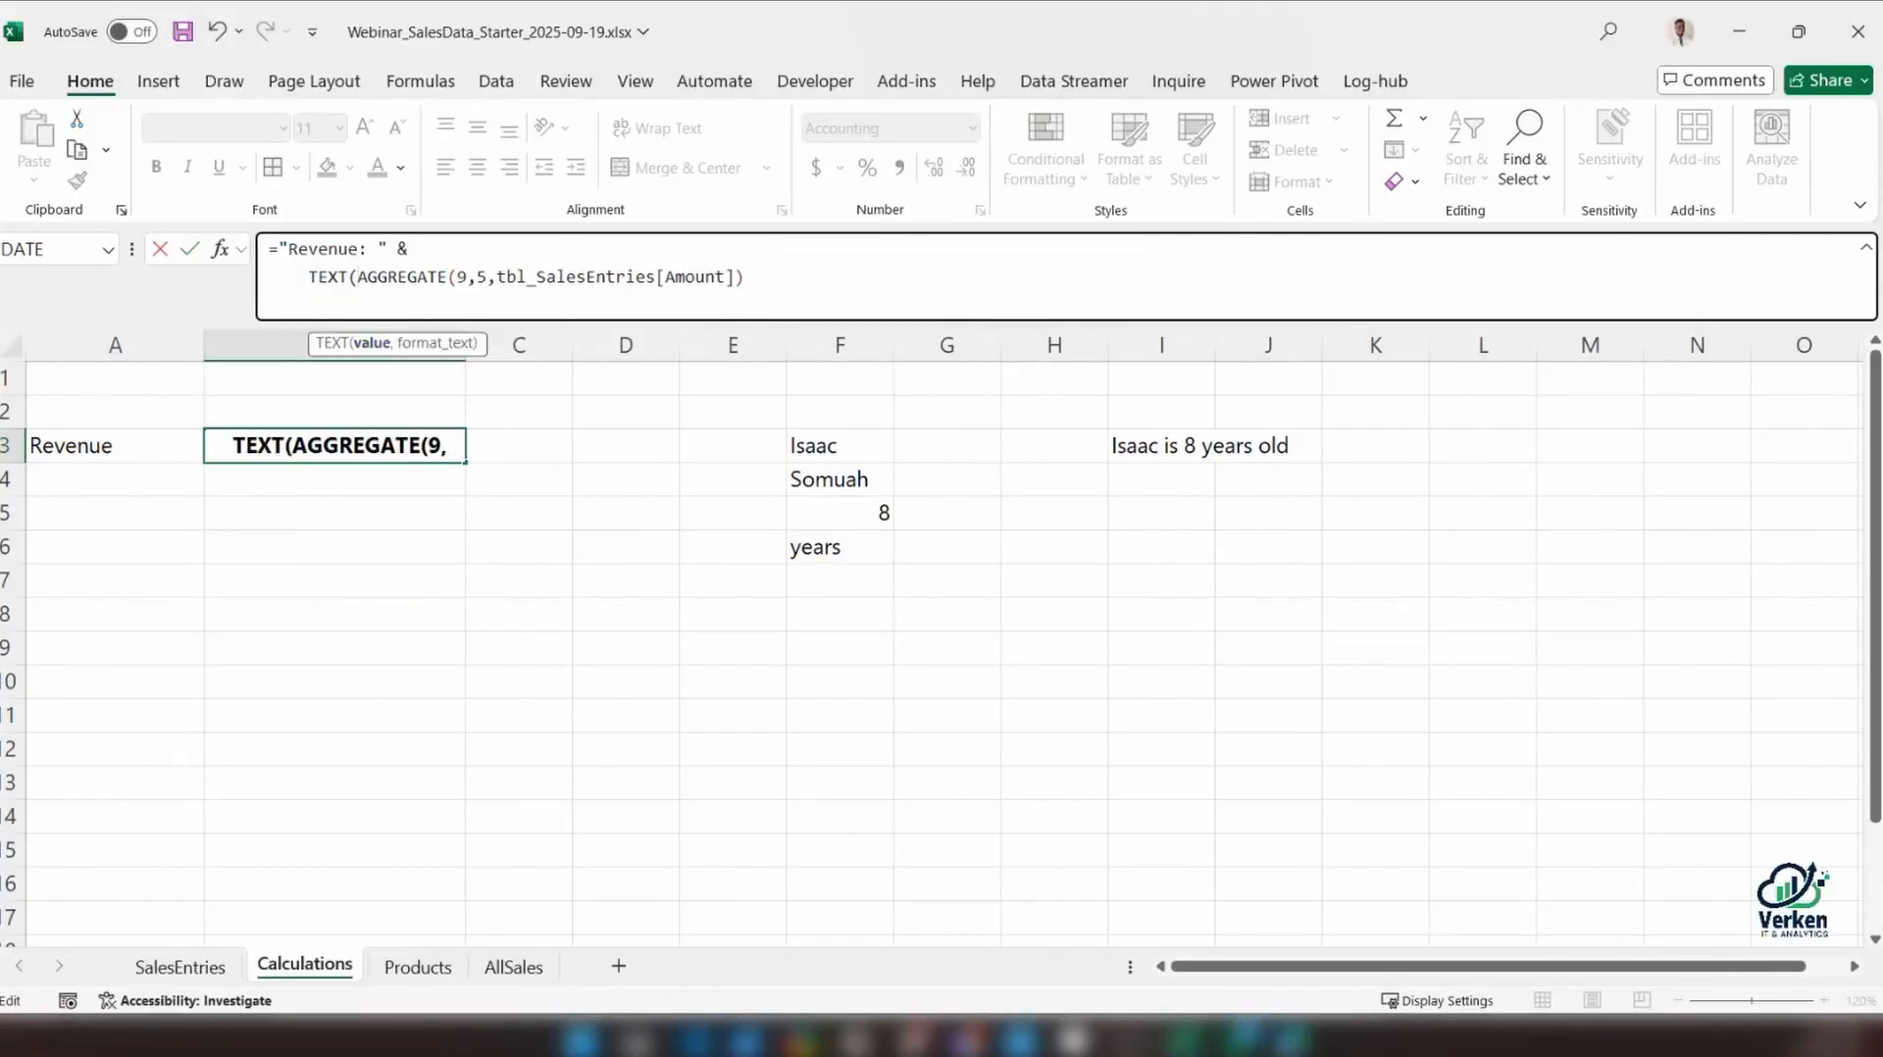
left_click_drag(359, 277, 866, 271)
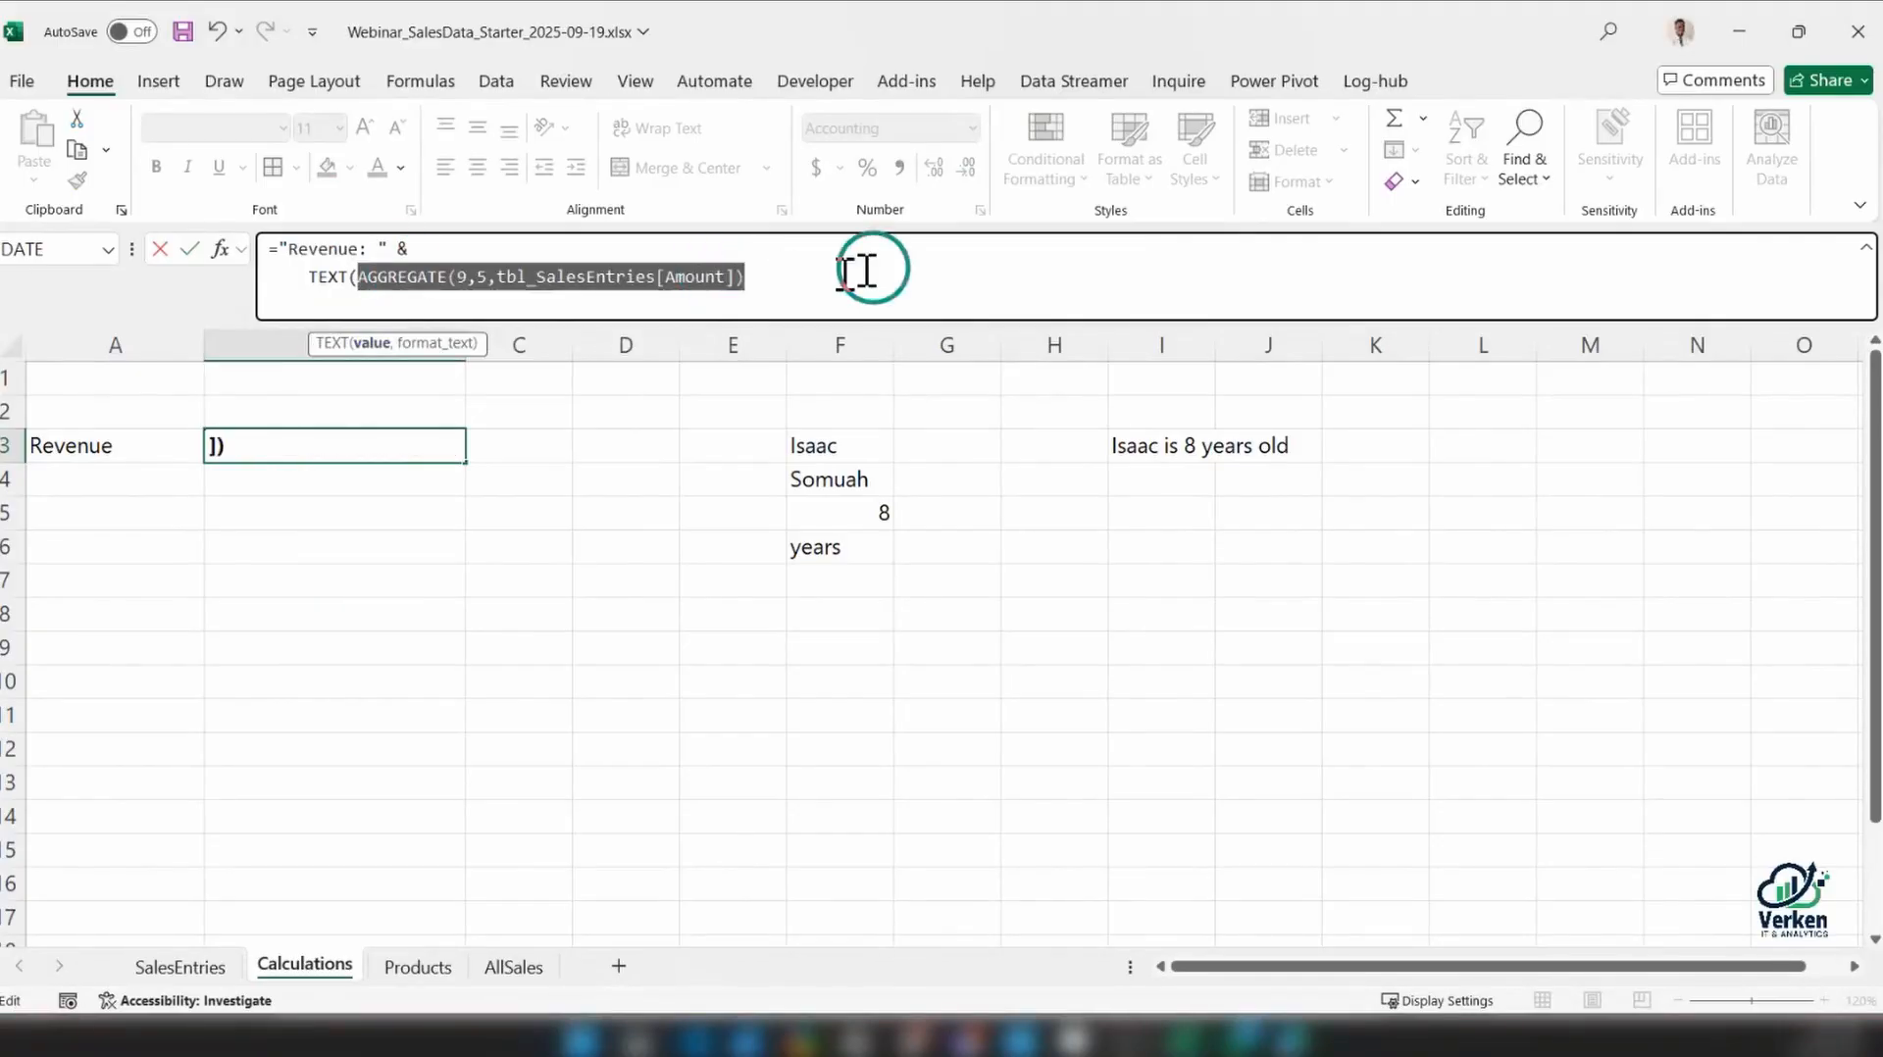
Complete the TEXT function in B3 with the format code "#,##0" and commit the formula, correcting the missing closing quotation mark
left_click(819, 277)
type(",")
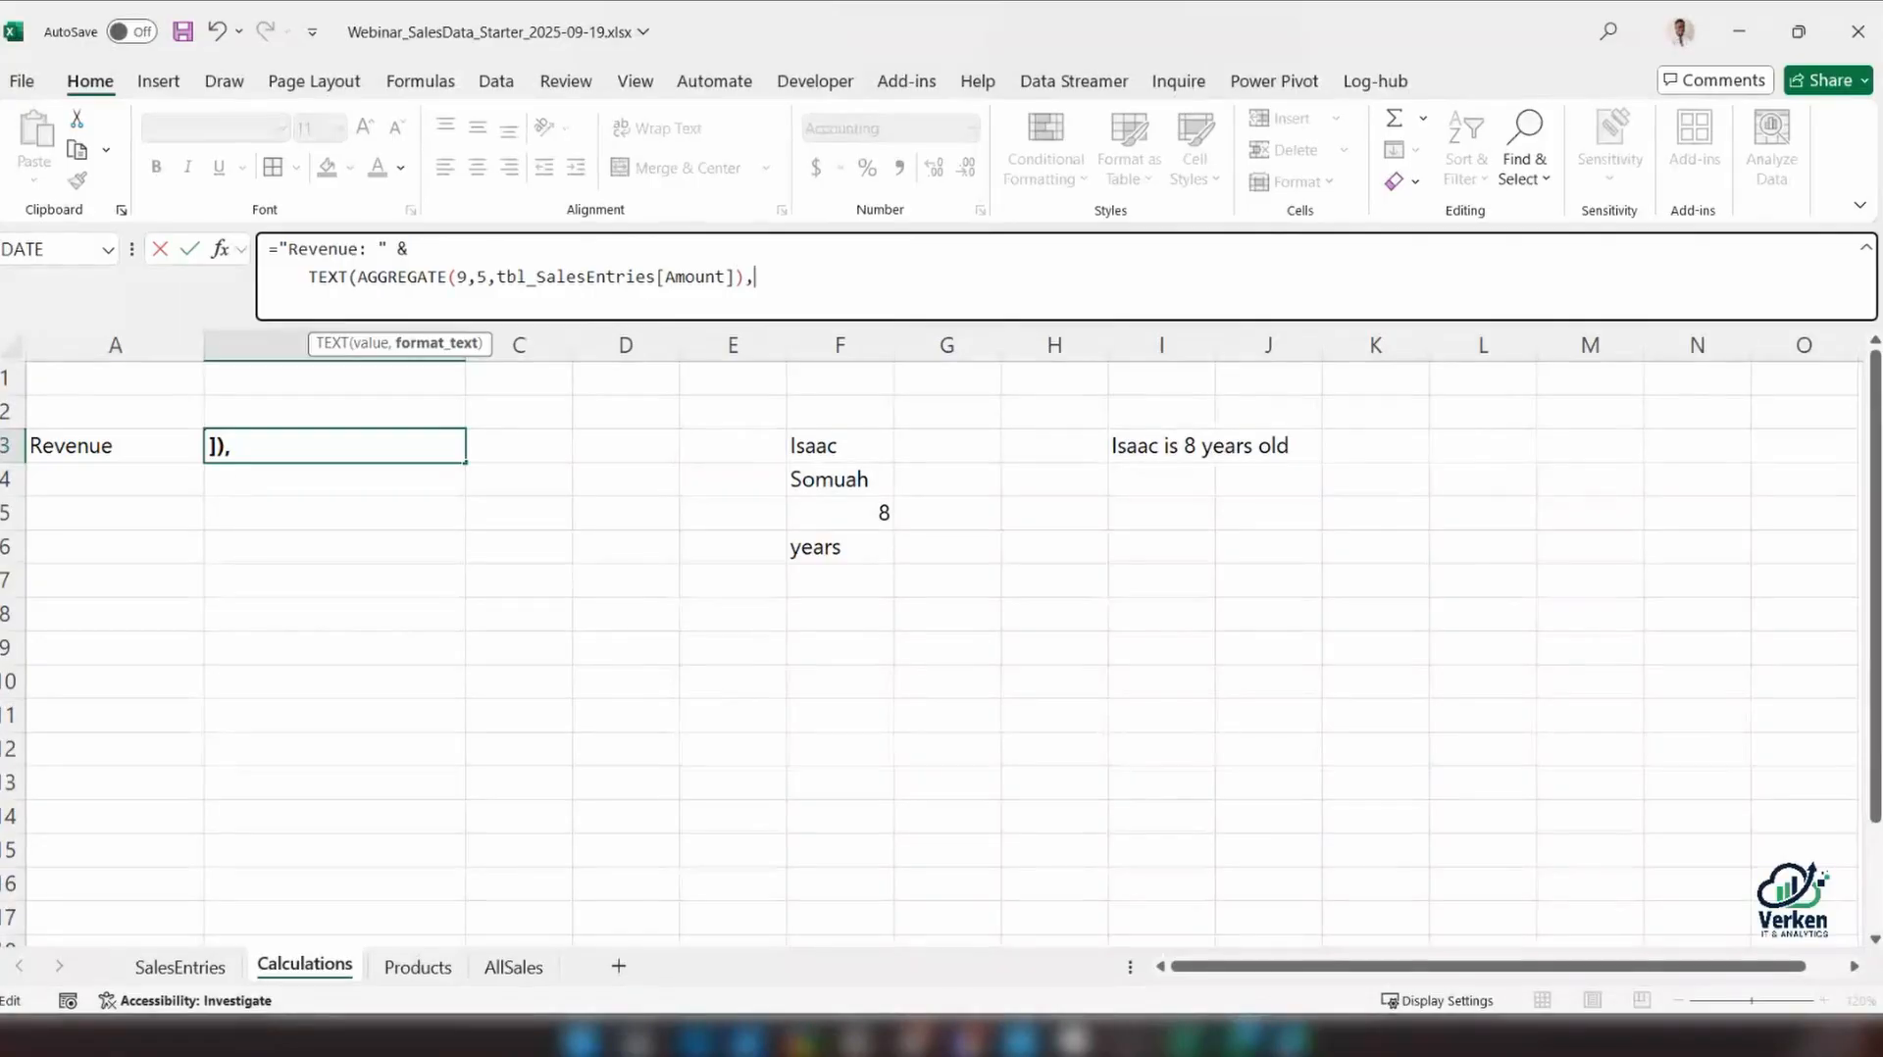
type("\"#,##0)")
key("Return")
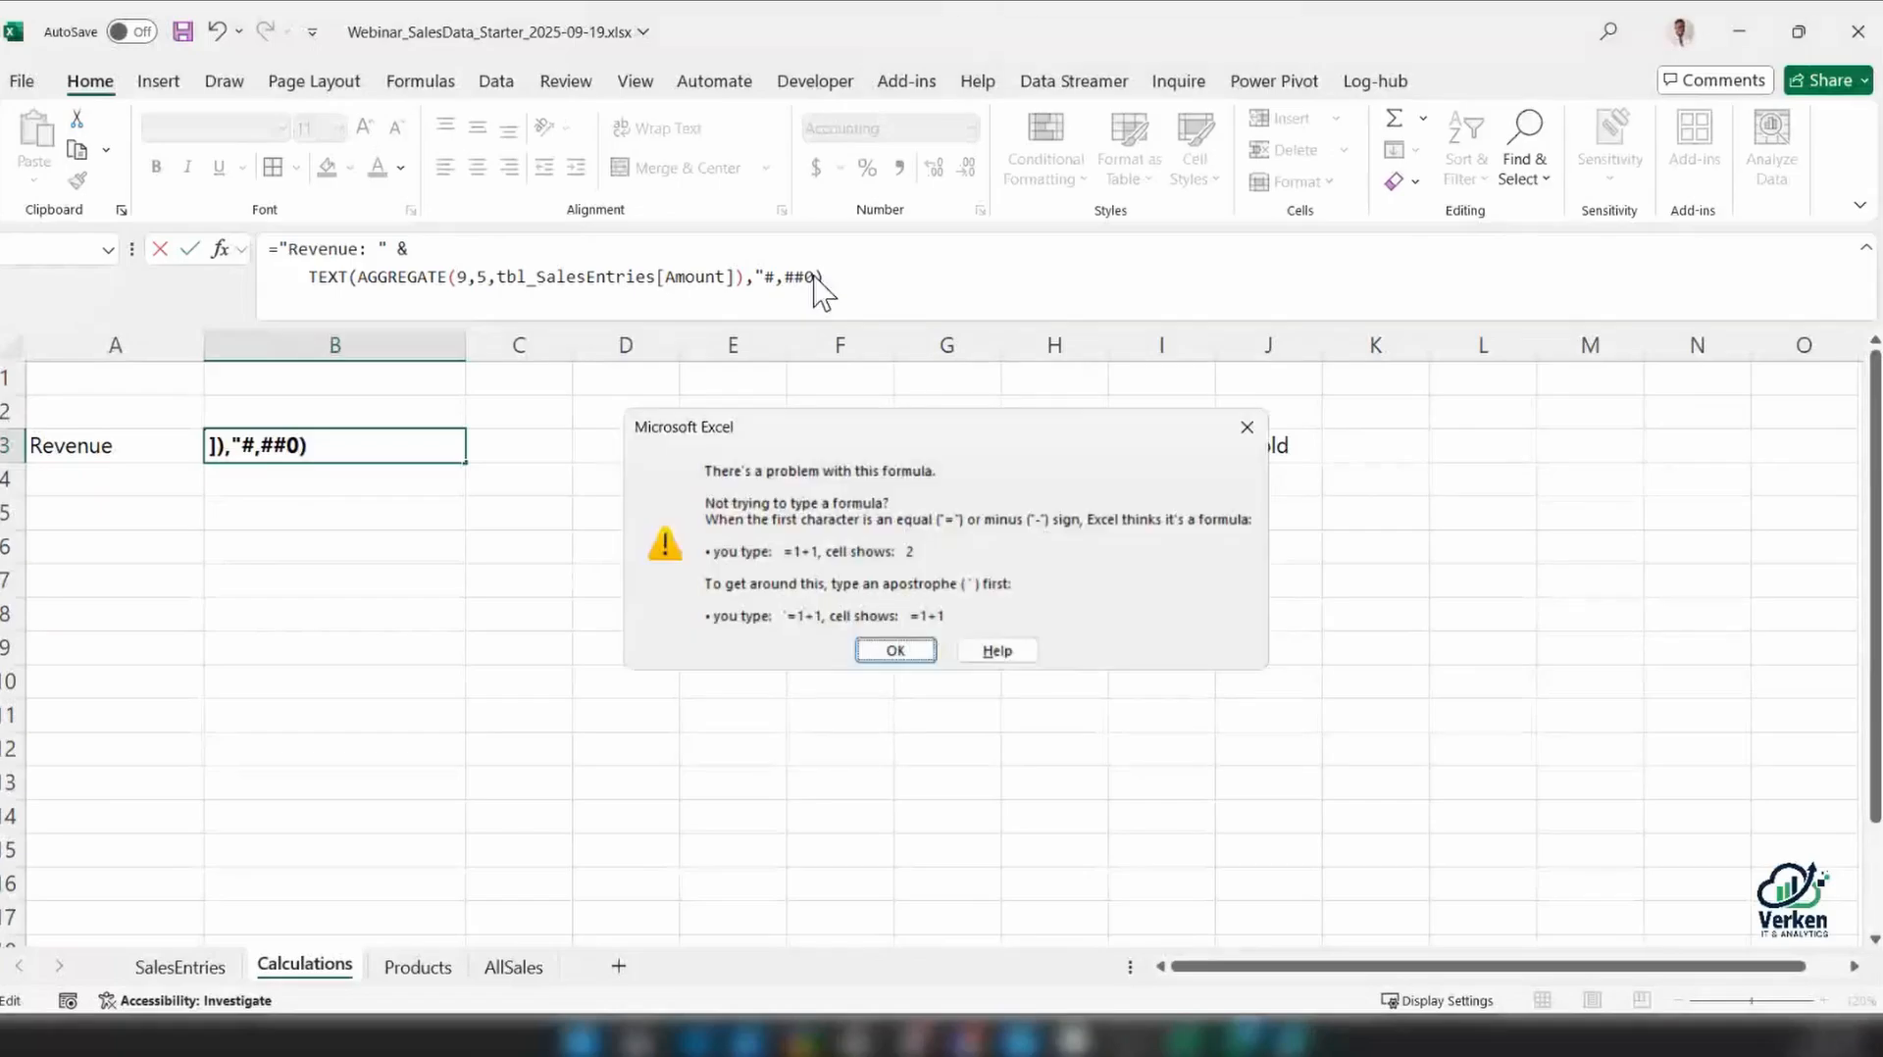
left_click(896, 651)
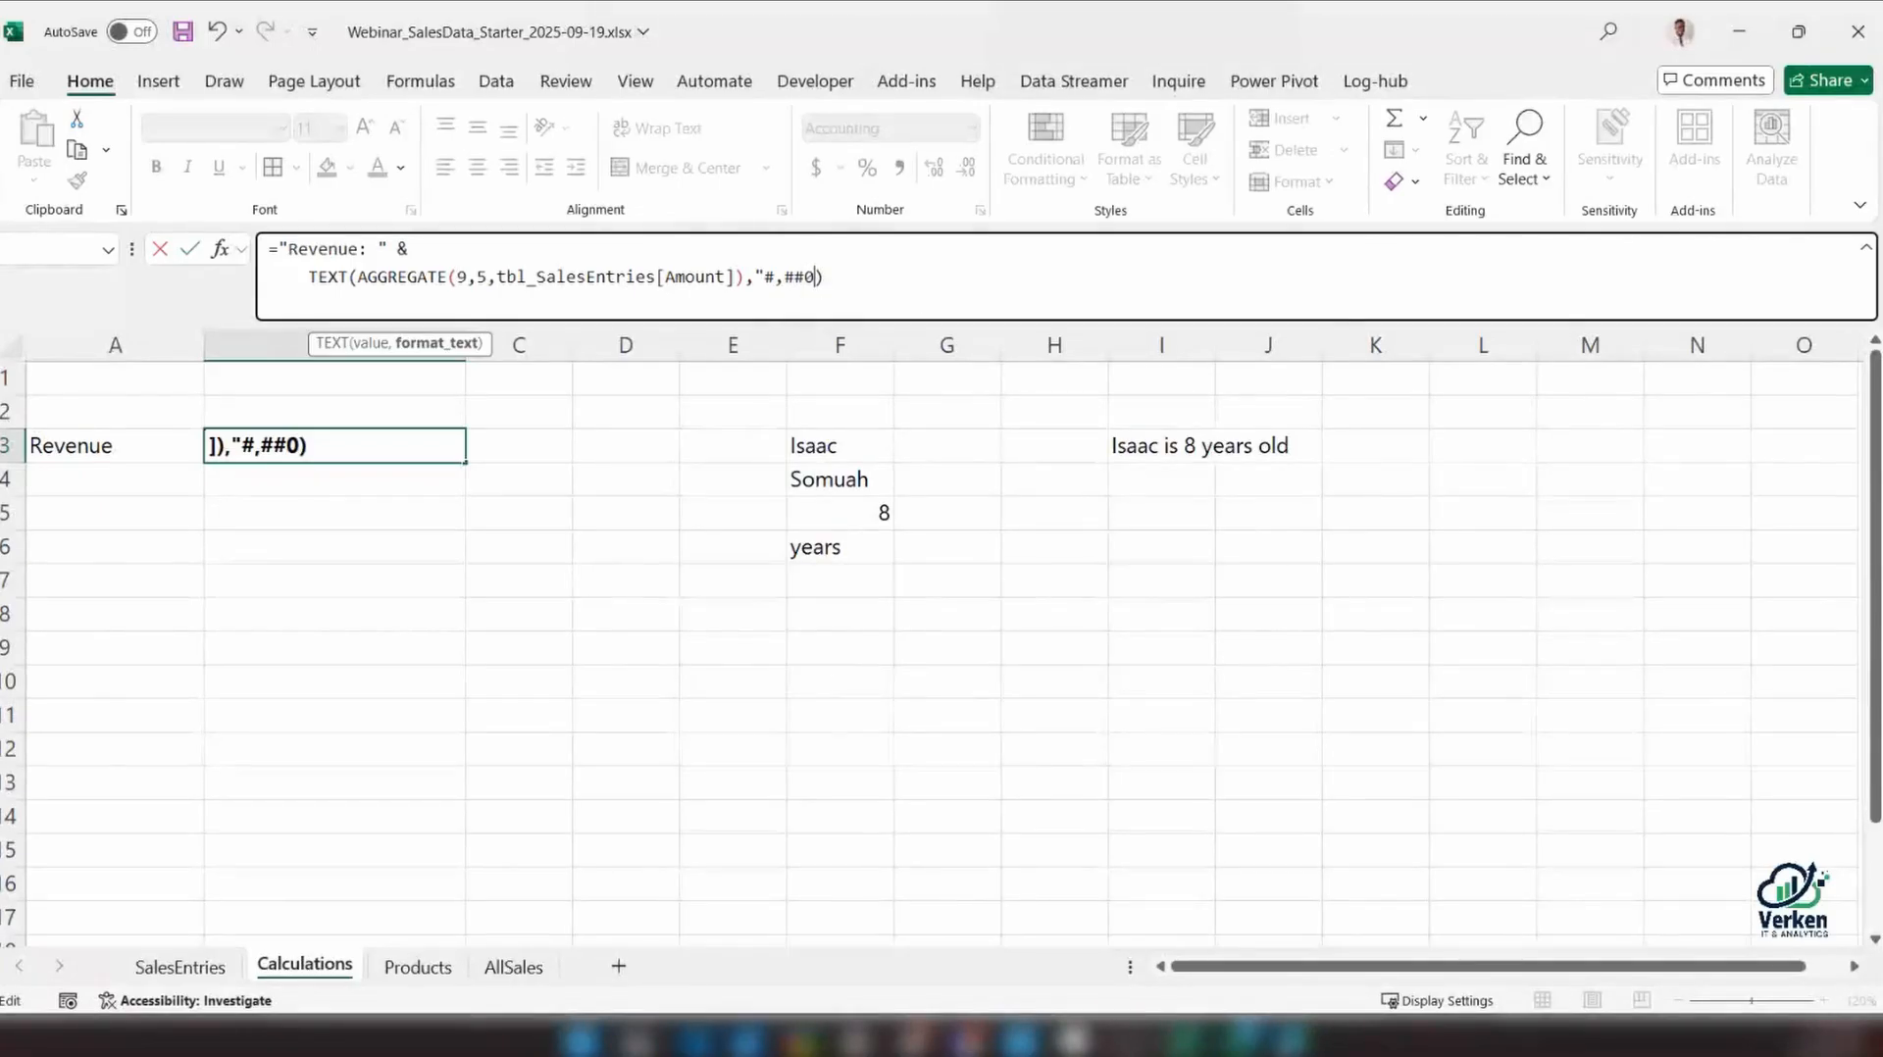
type("\"")
left_click(357, 447)
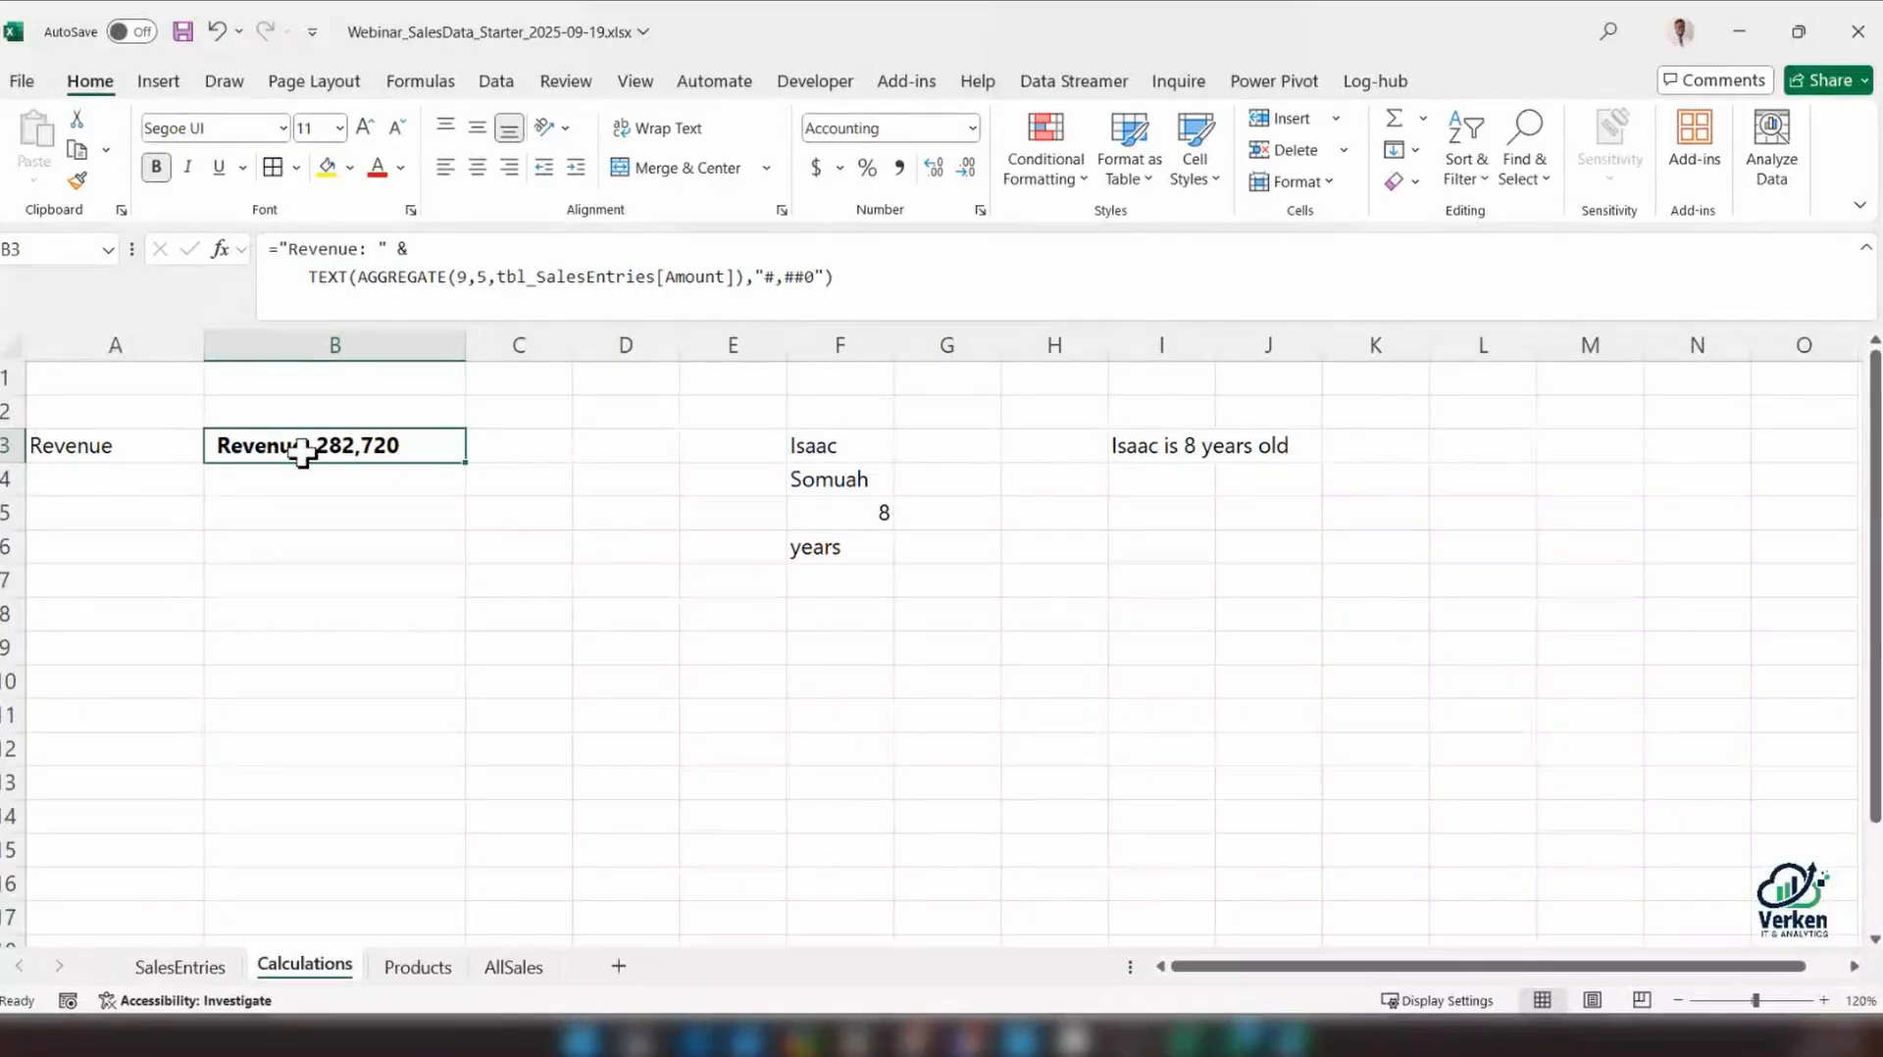
Extend the label text in B3's formula to "Revenue: GHS ", with a space after the currency code
left_click(380, 248)
key("Return")
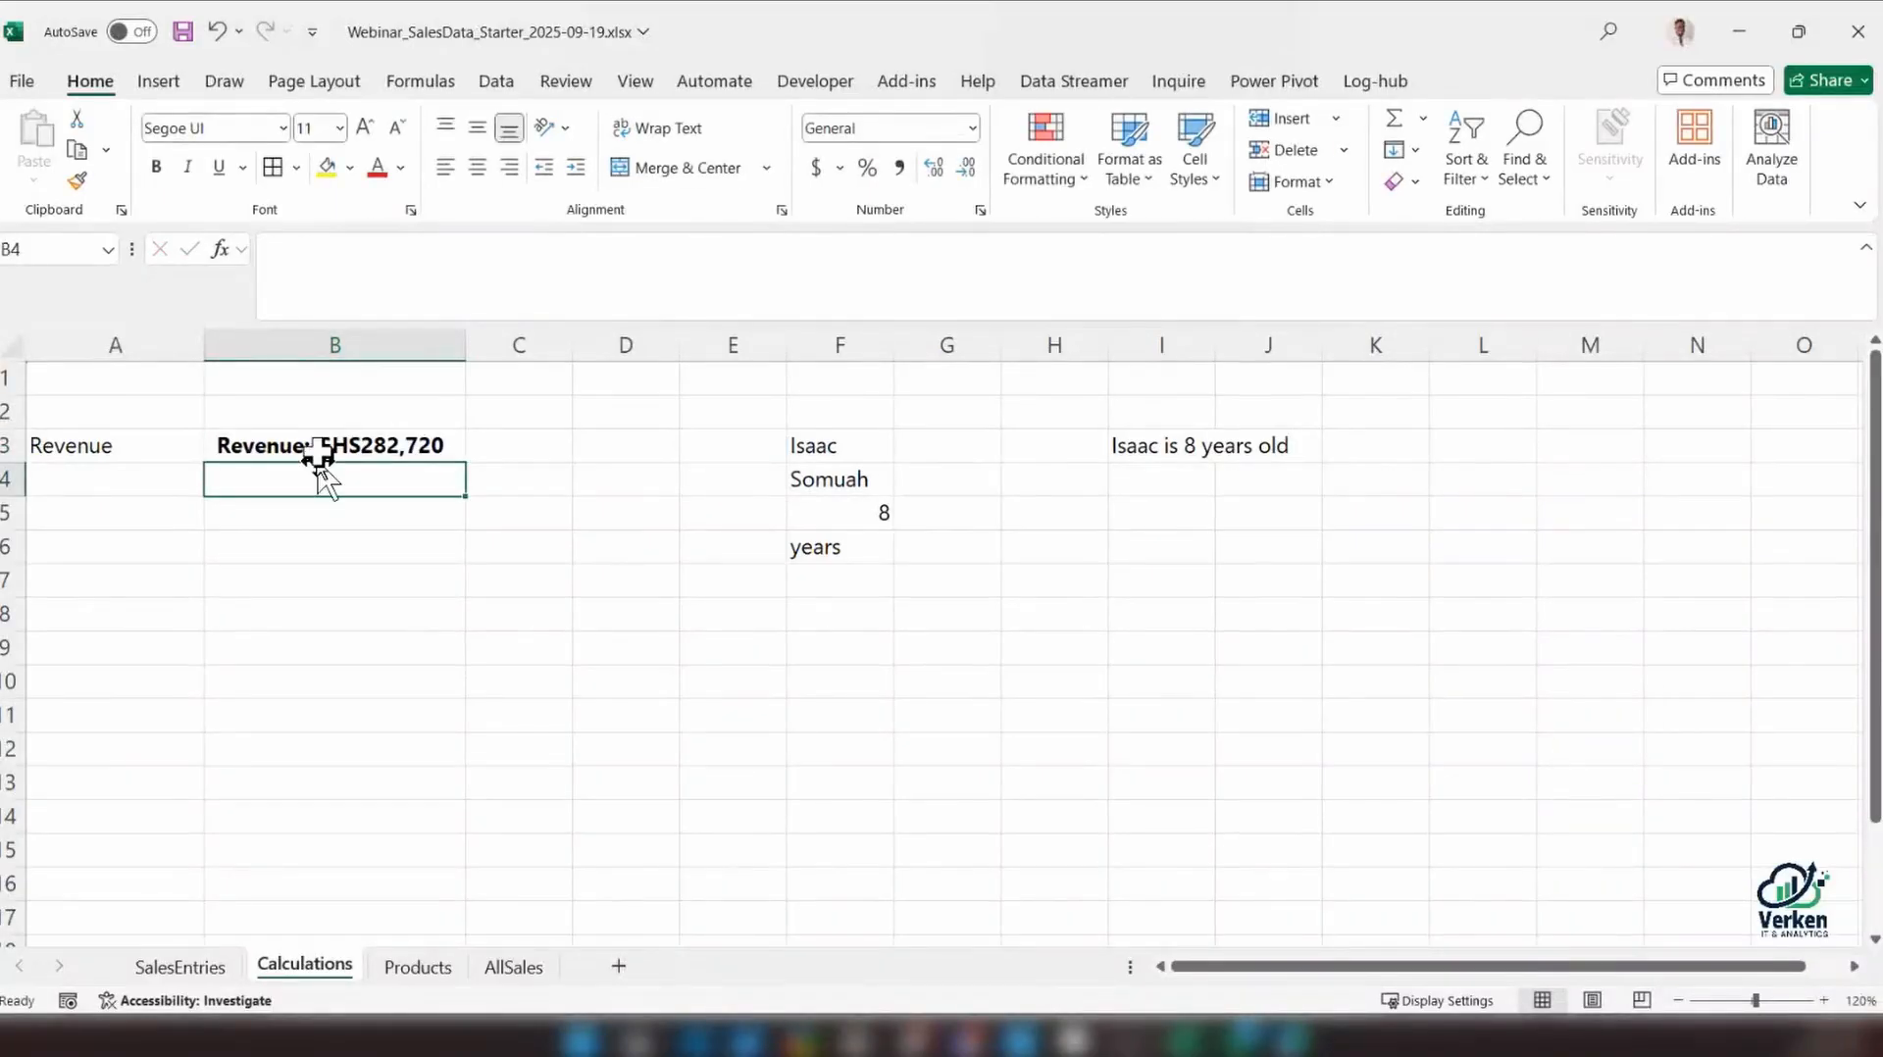
left_click(319, 446)
left_click(410, 249)
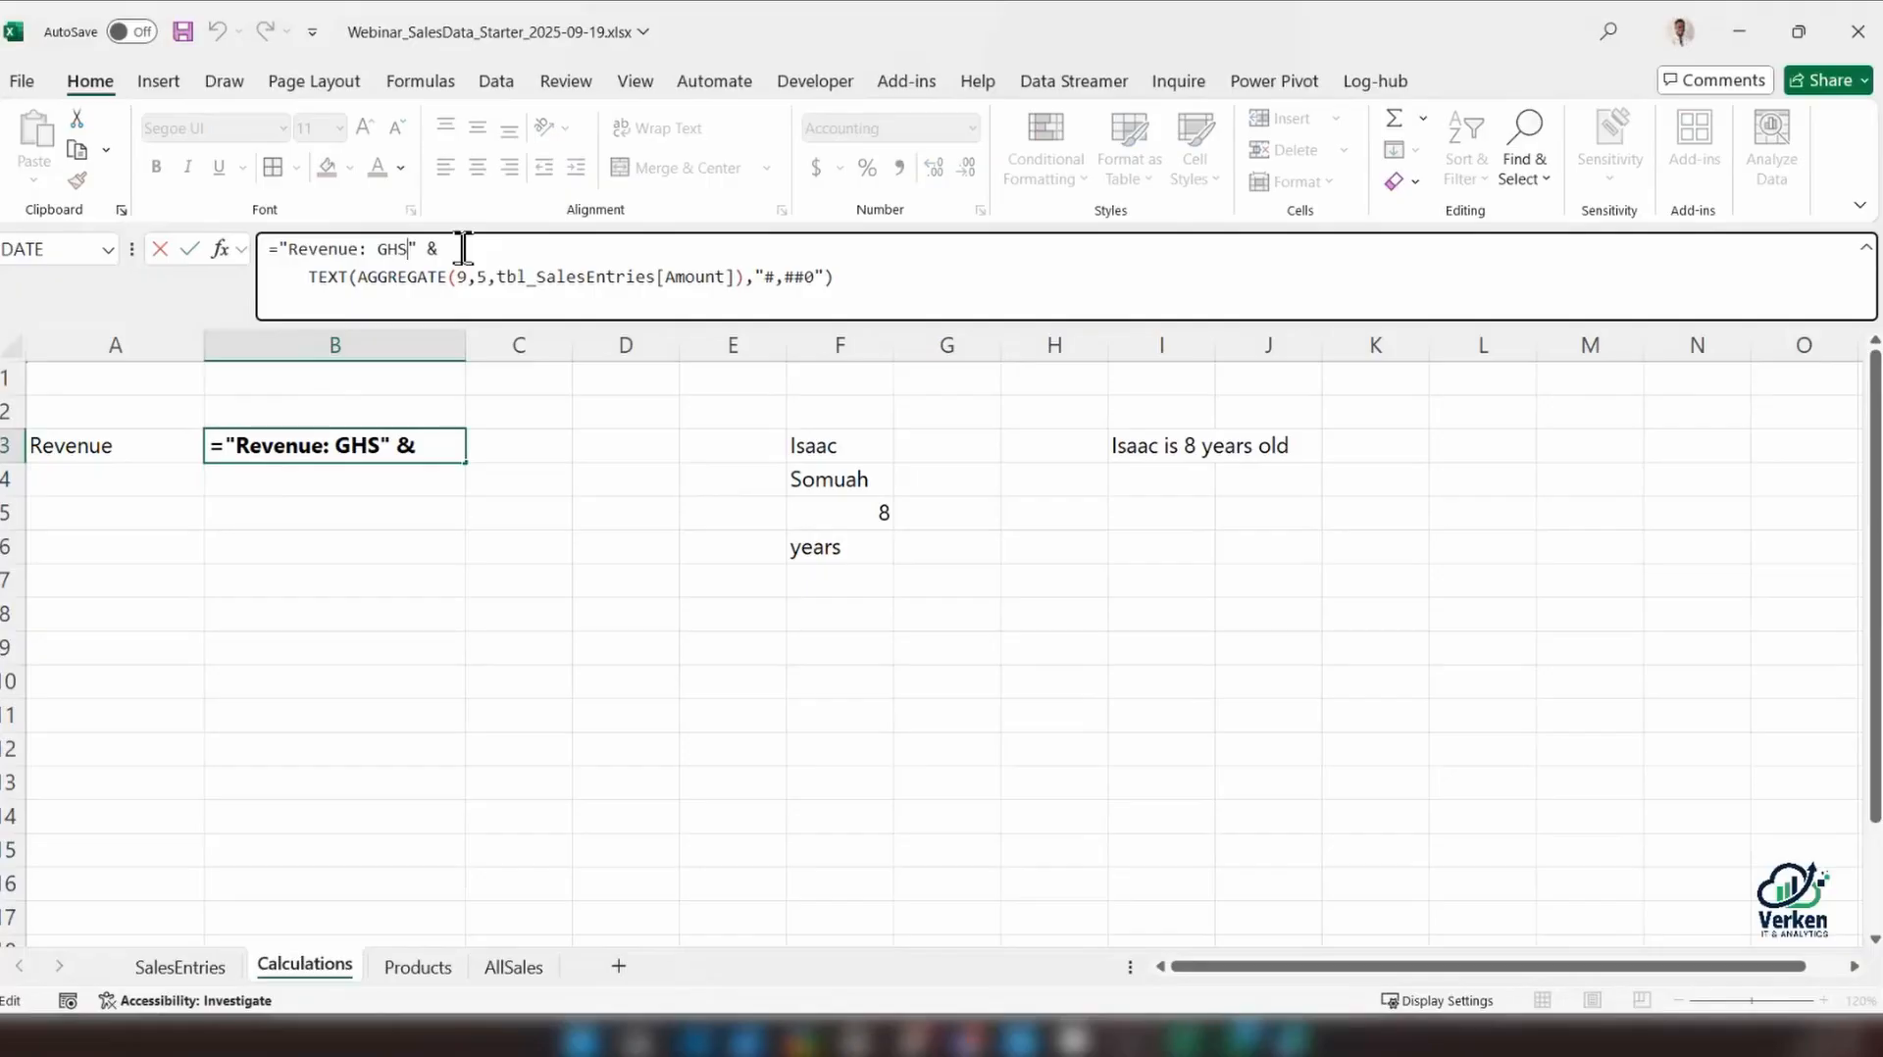
key("Return")
left_click(318, 451)
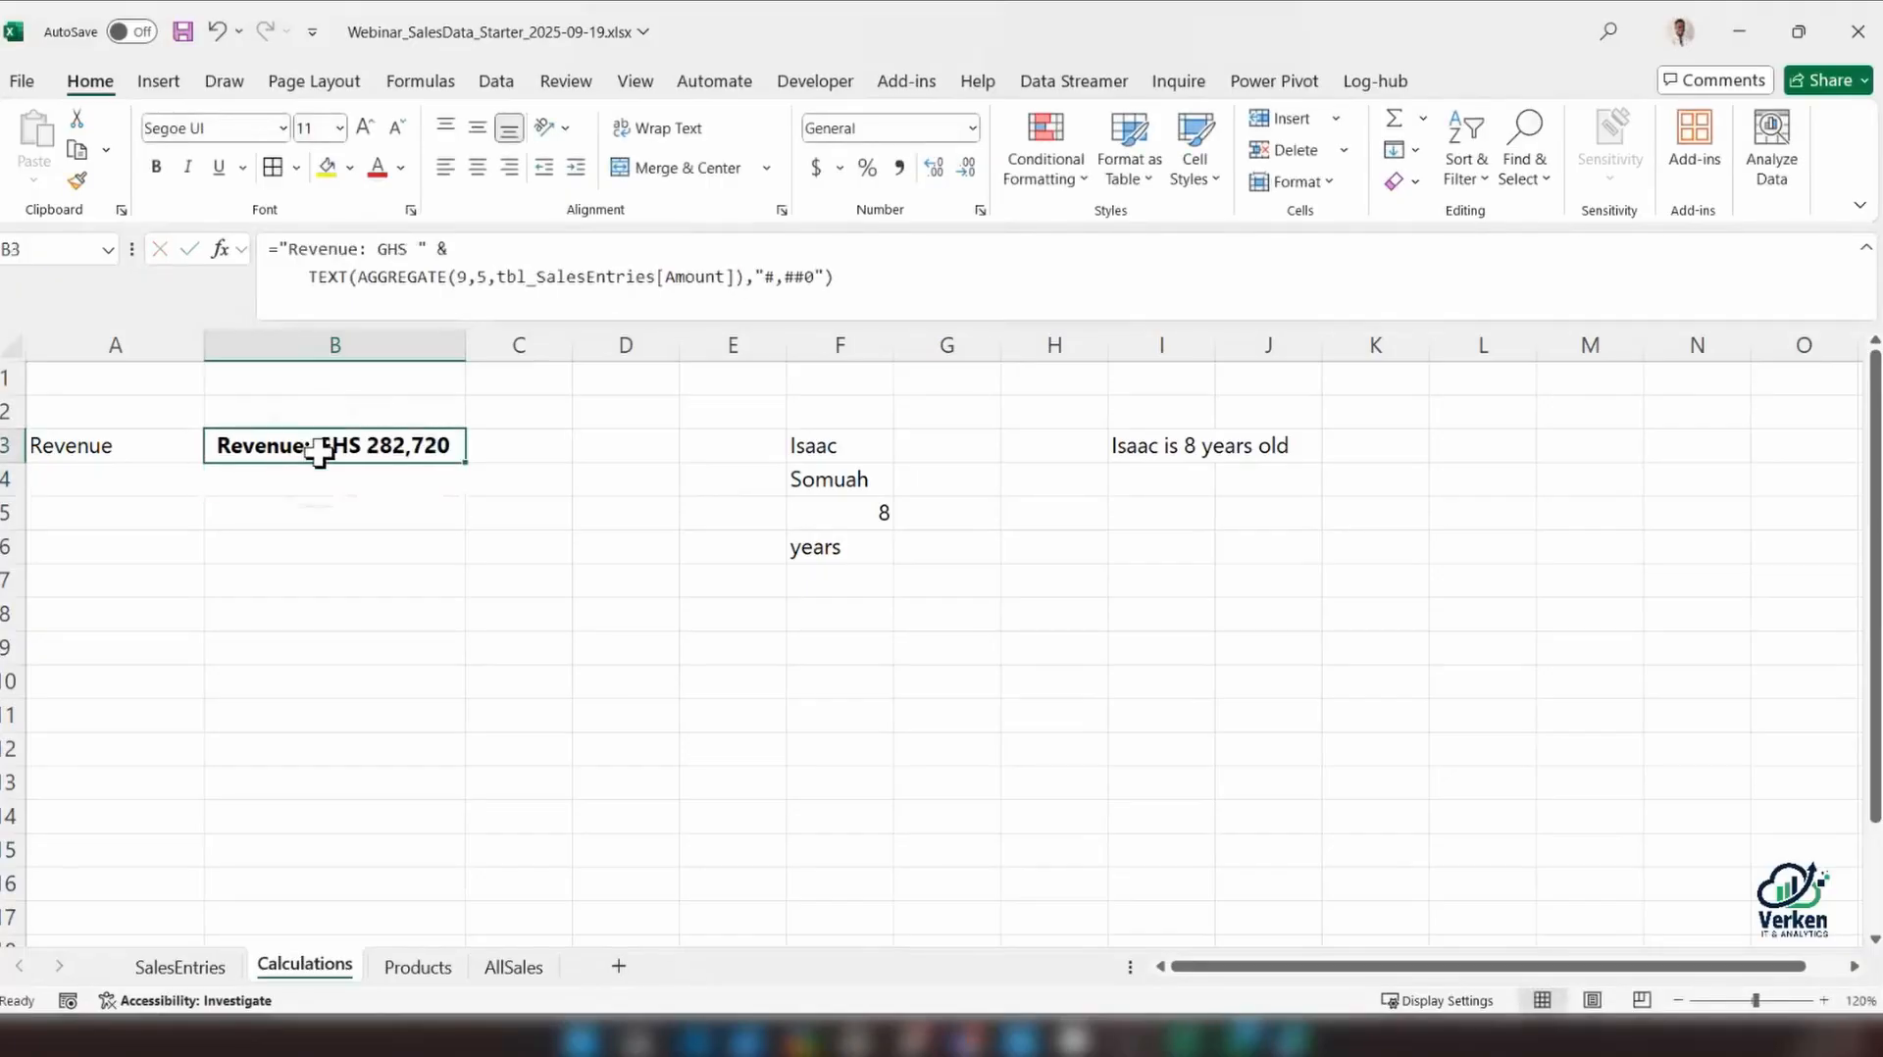
On the SalesEntries sheet, widen the linked revenue text box to fit its full text and place it between the Area slicer and the SalesID header
left_click(186, 969)
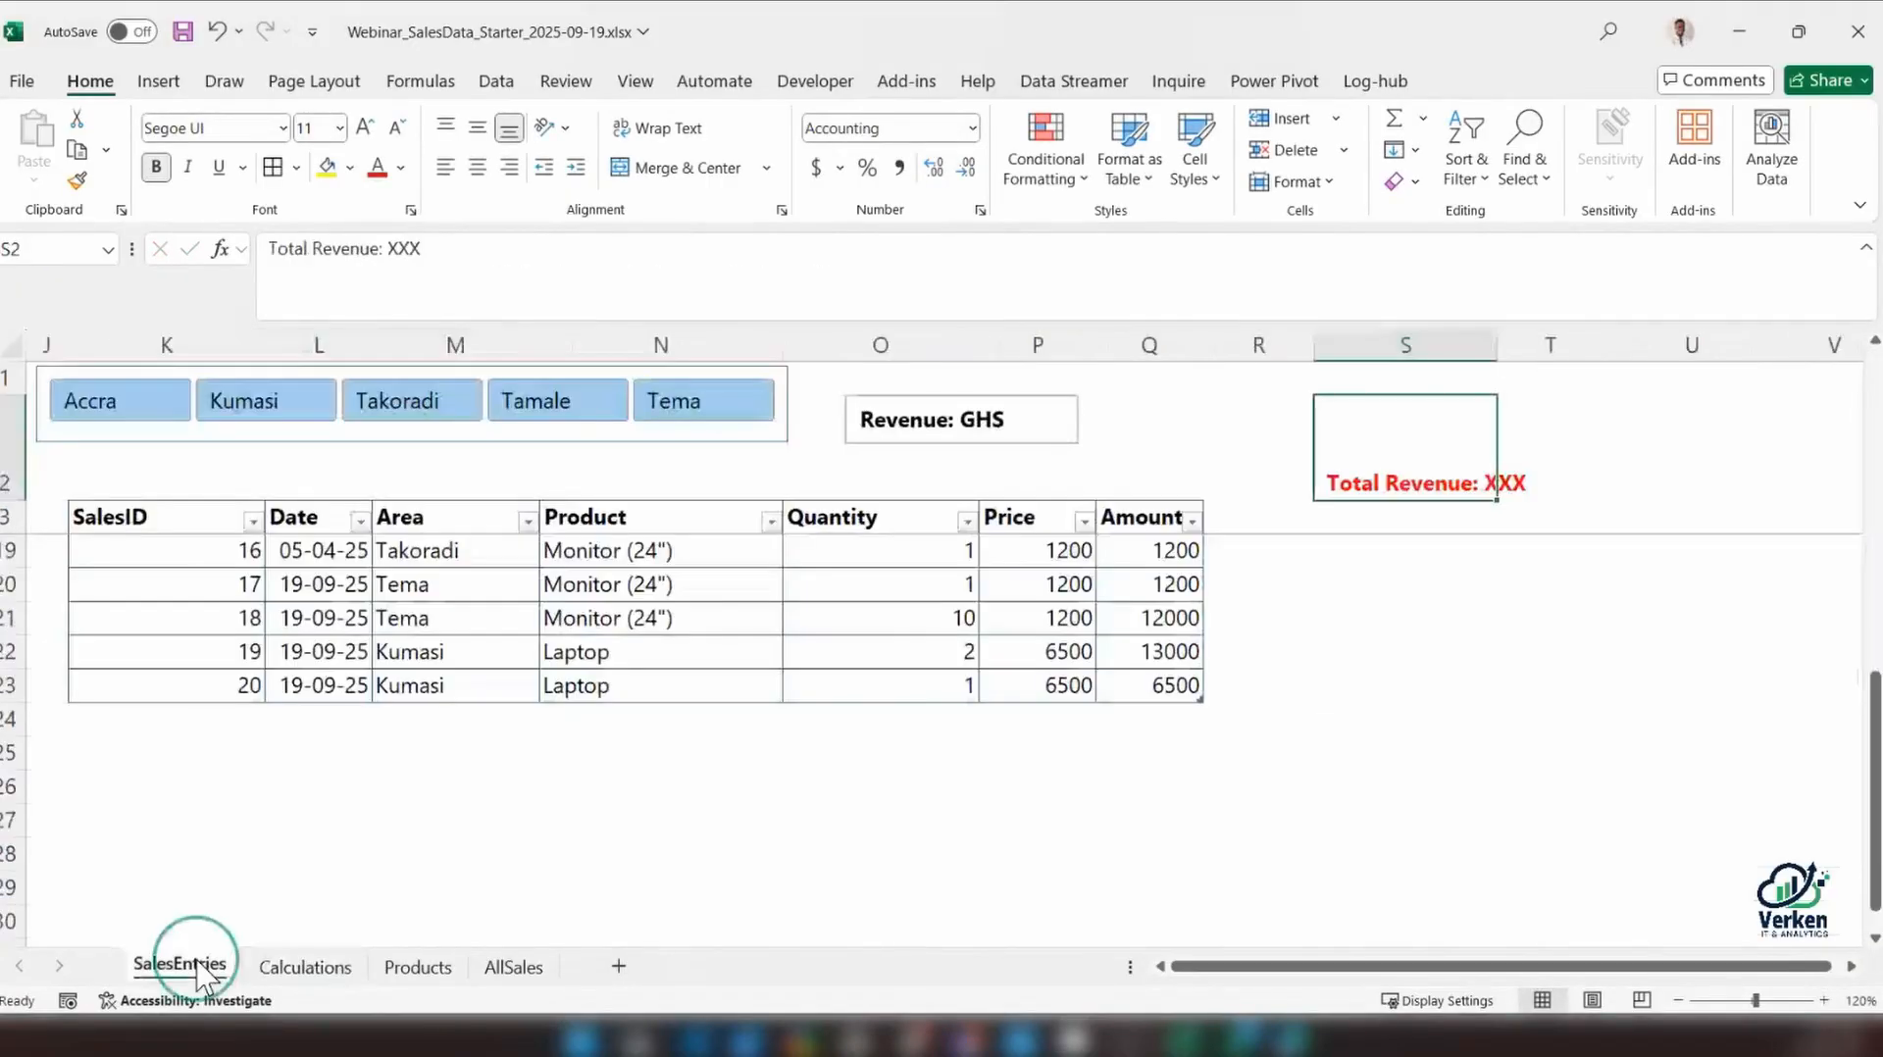
left_click(1041, 422)
left_click_drag(1080, 421, 1205, 424)
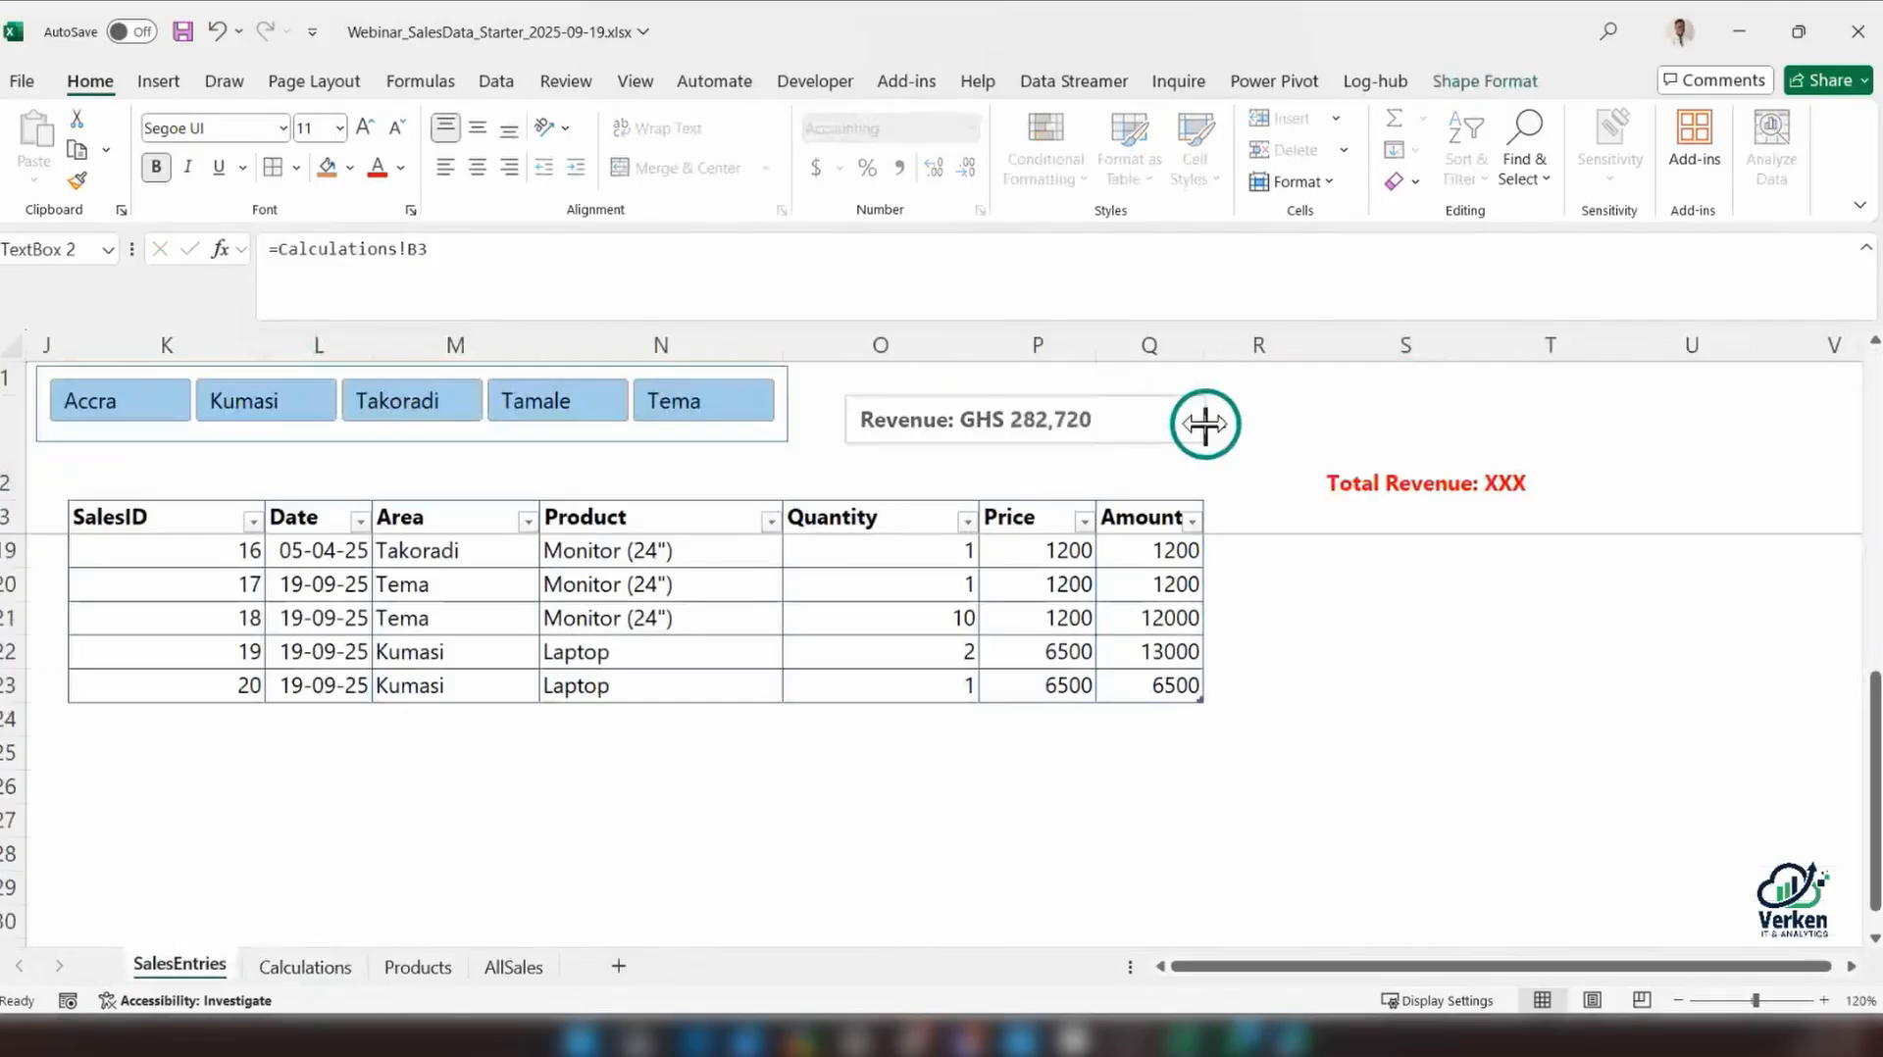
left_click(1088, 391)
left_click_drag(1089, 391, 304, 447)
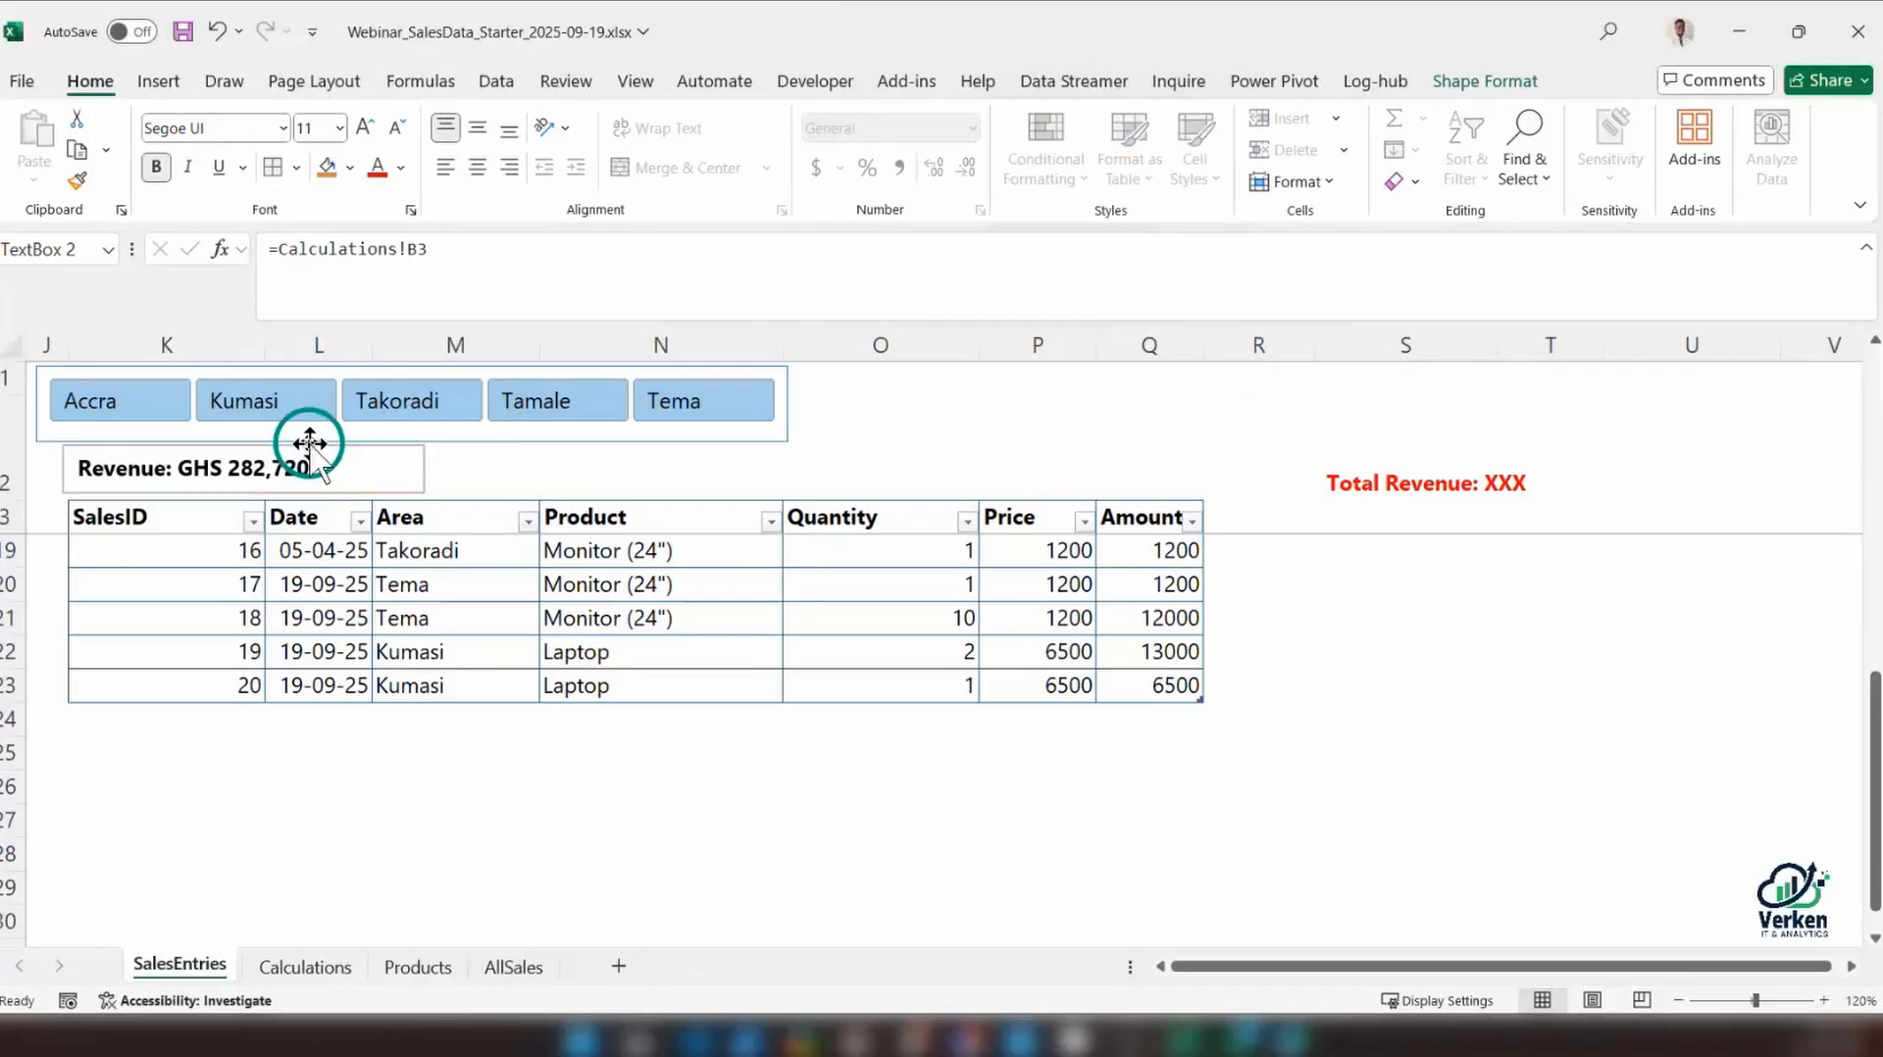
left_click(474, 474)
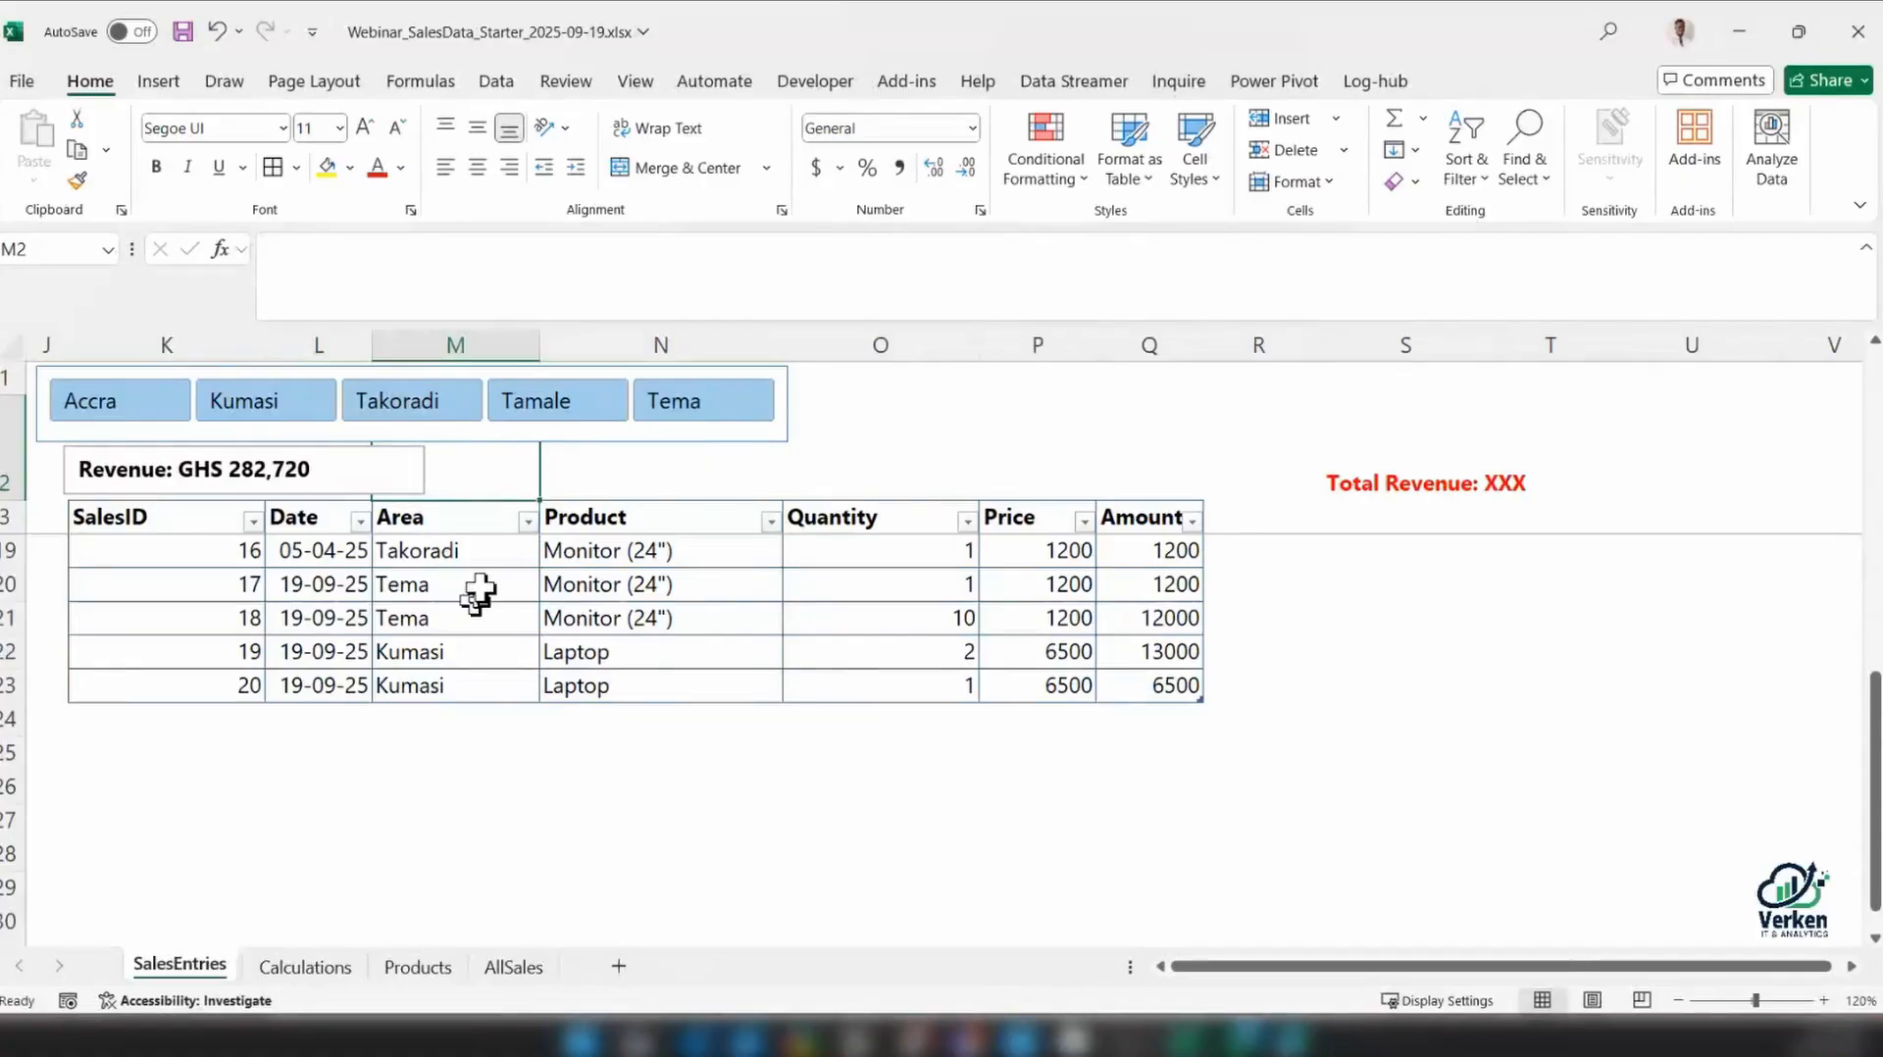
Increase the height of row 2 slightly and move the revenue text box down to leave a gap below the slicer
scroll(478, 592, "up", 3)
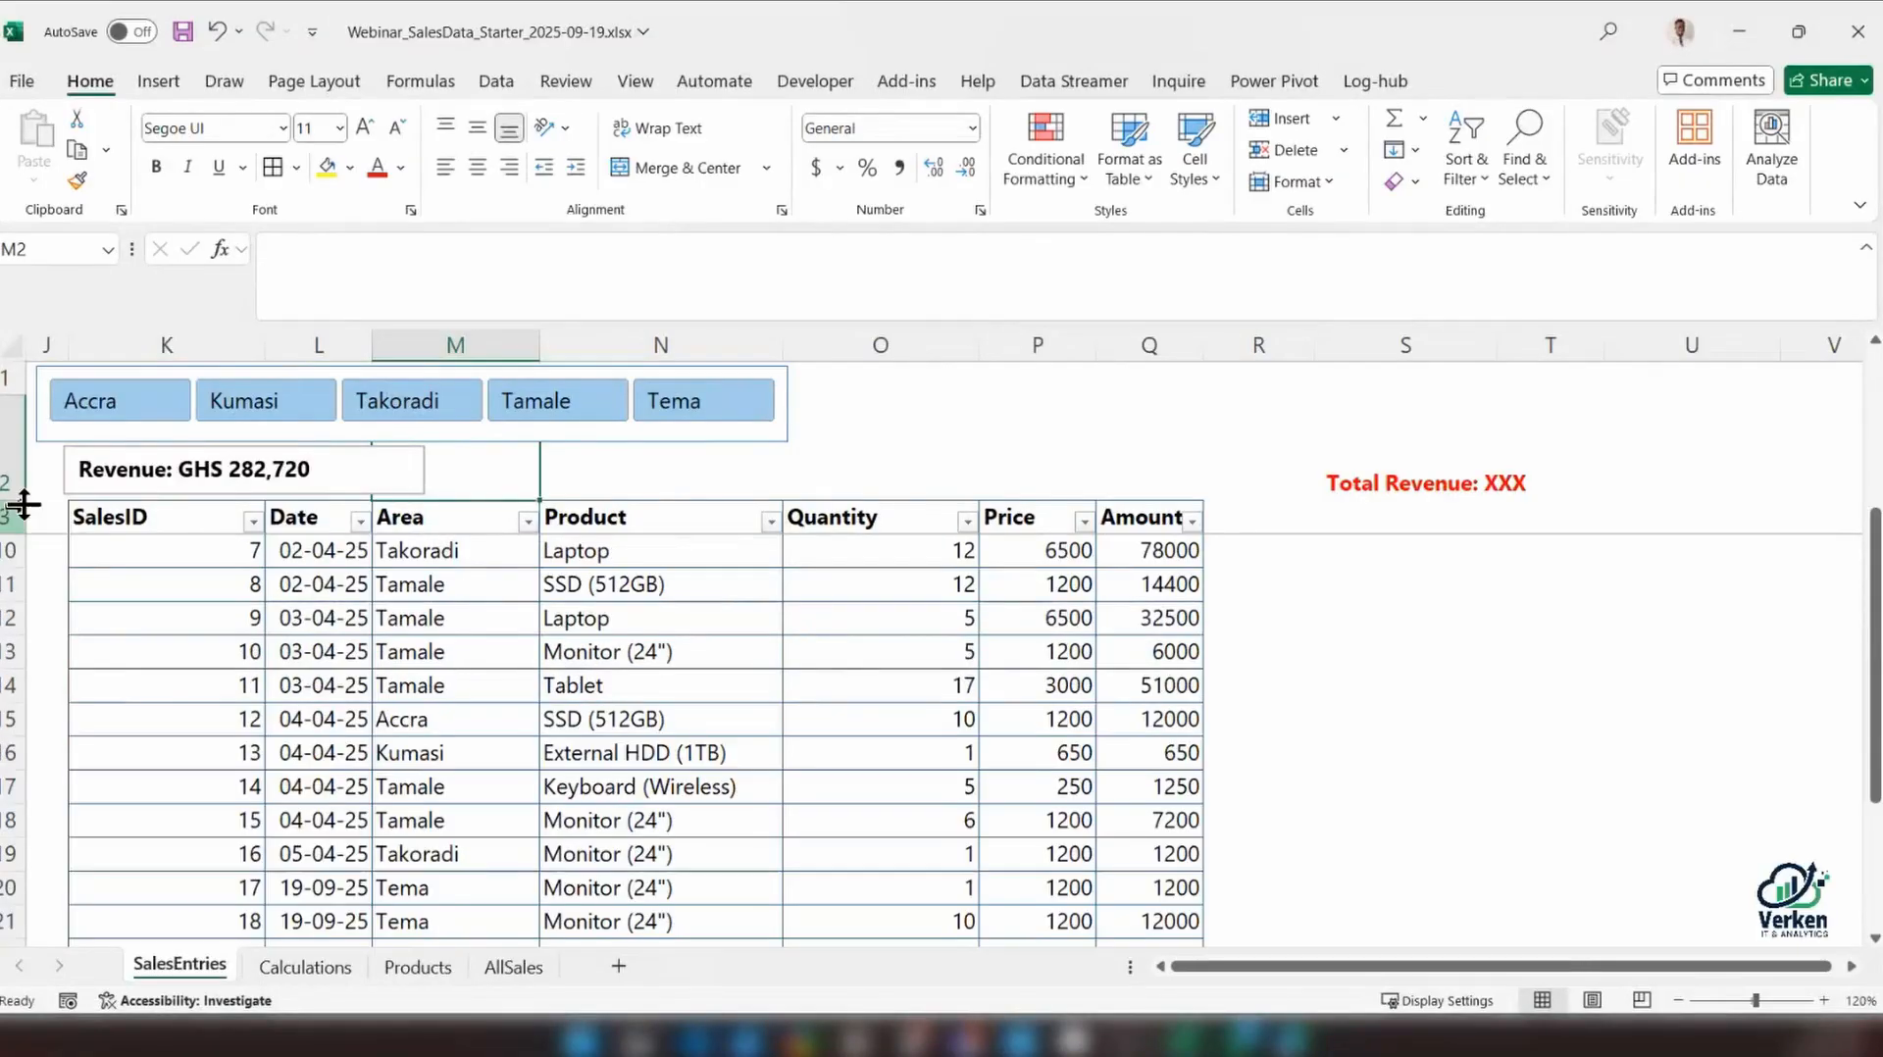
left_click_drag(24, 504, 16, 529)
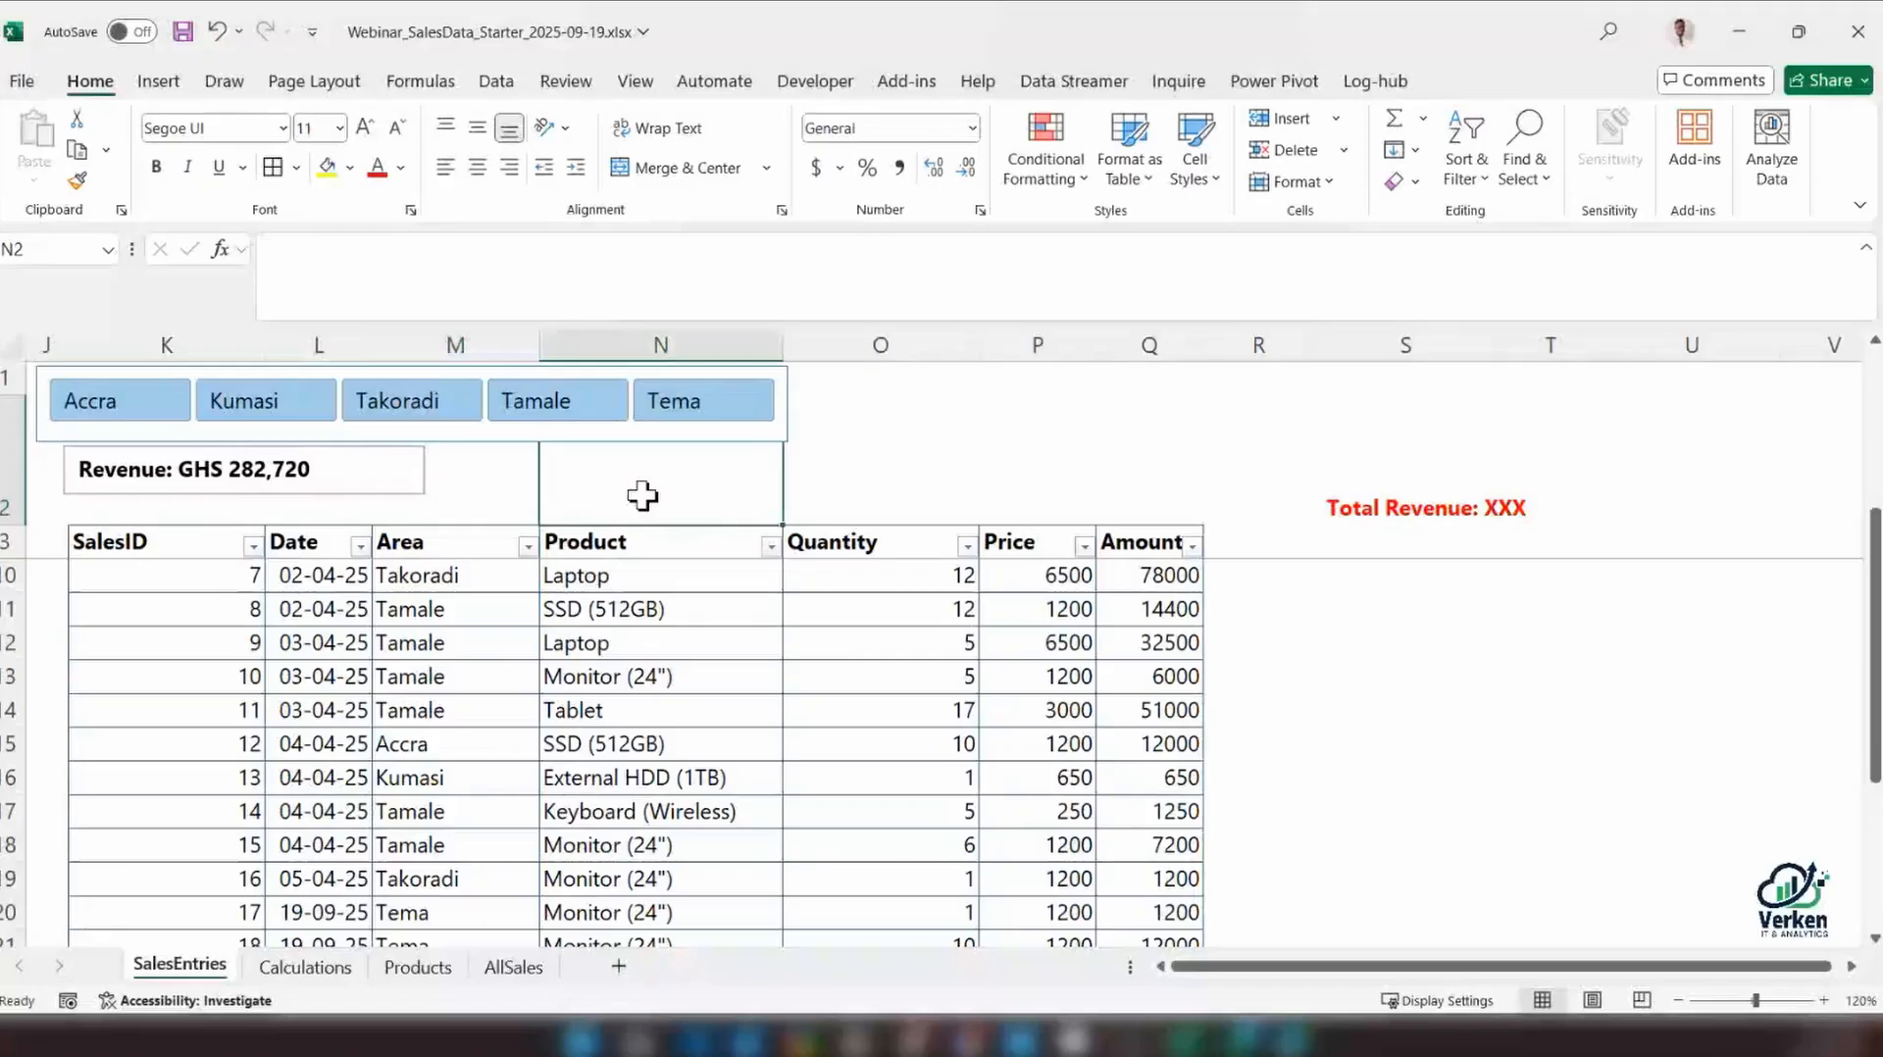
left_click(314, 493)
left_click_drag(313, 493, 313, 505)
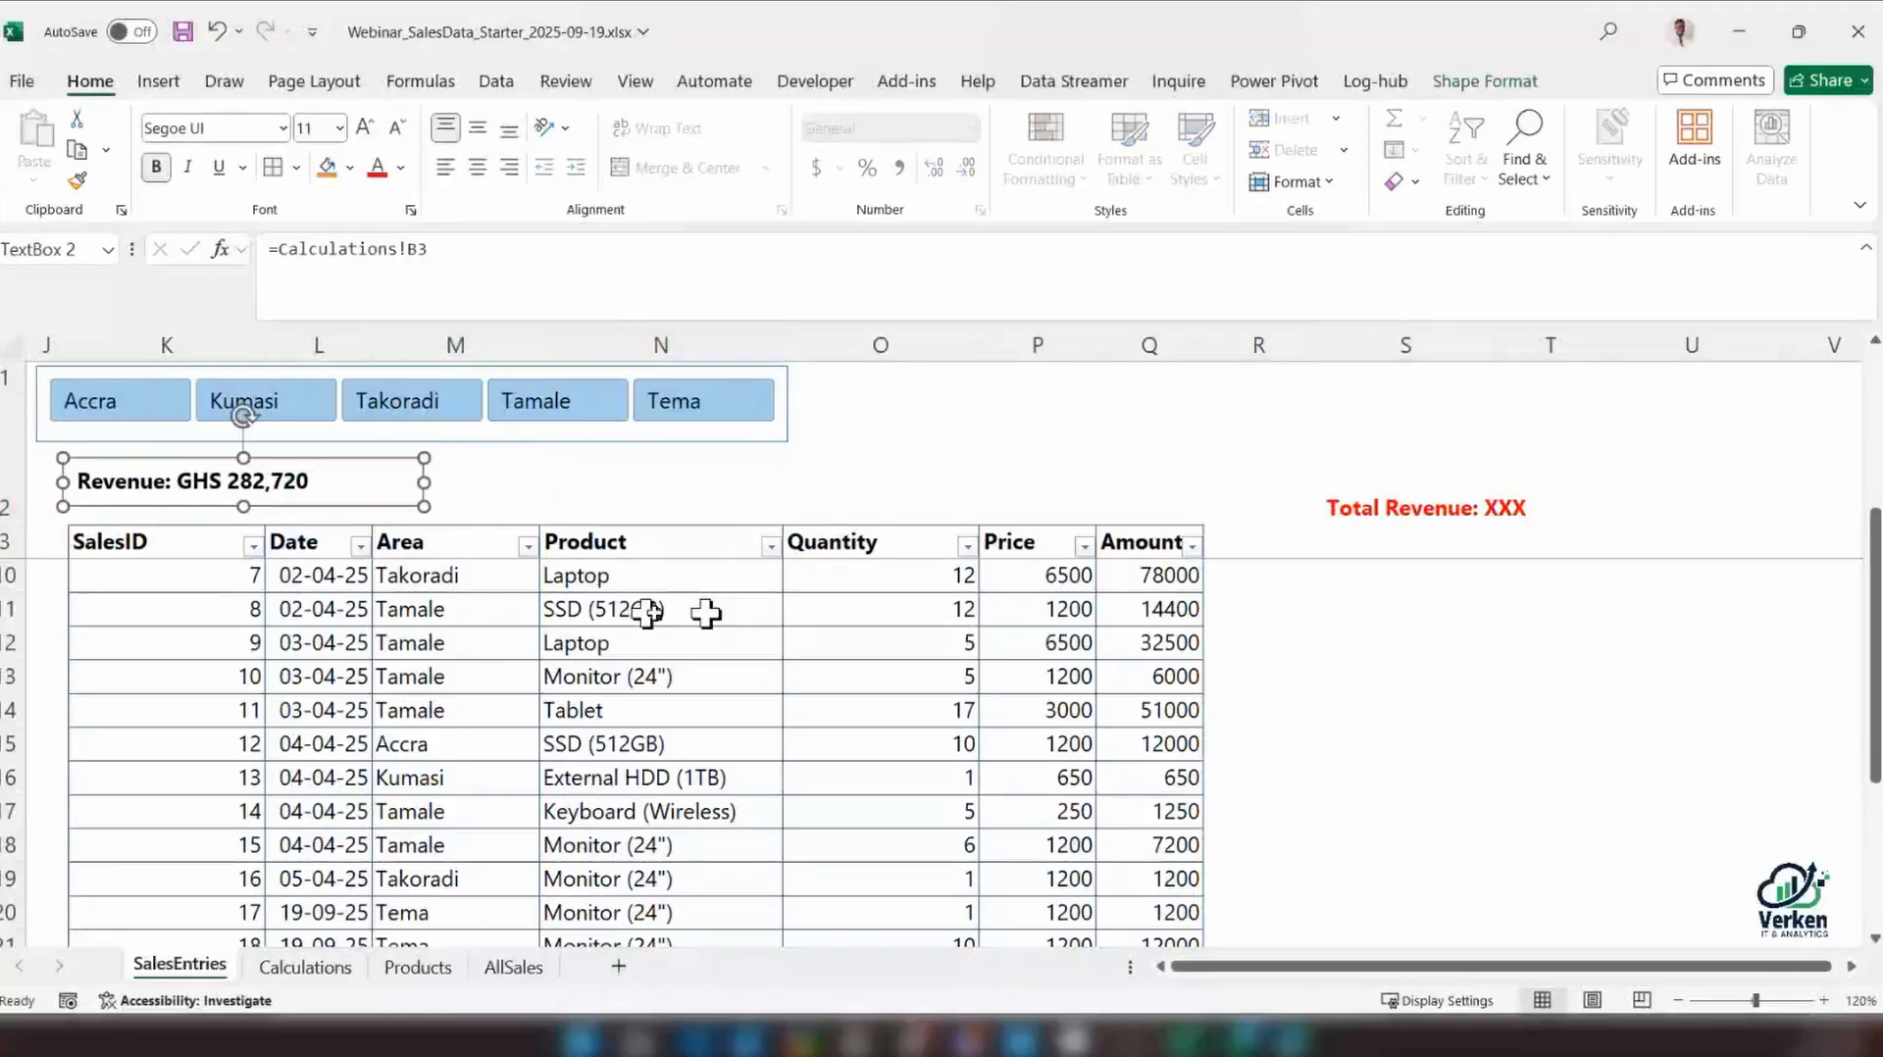
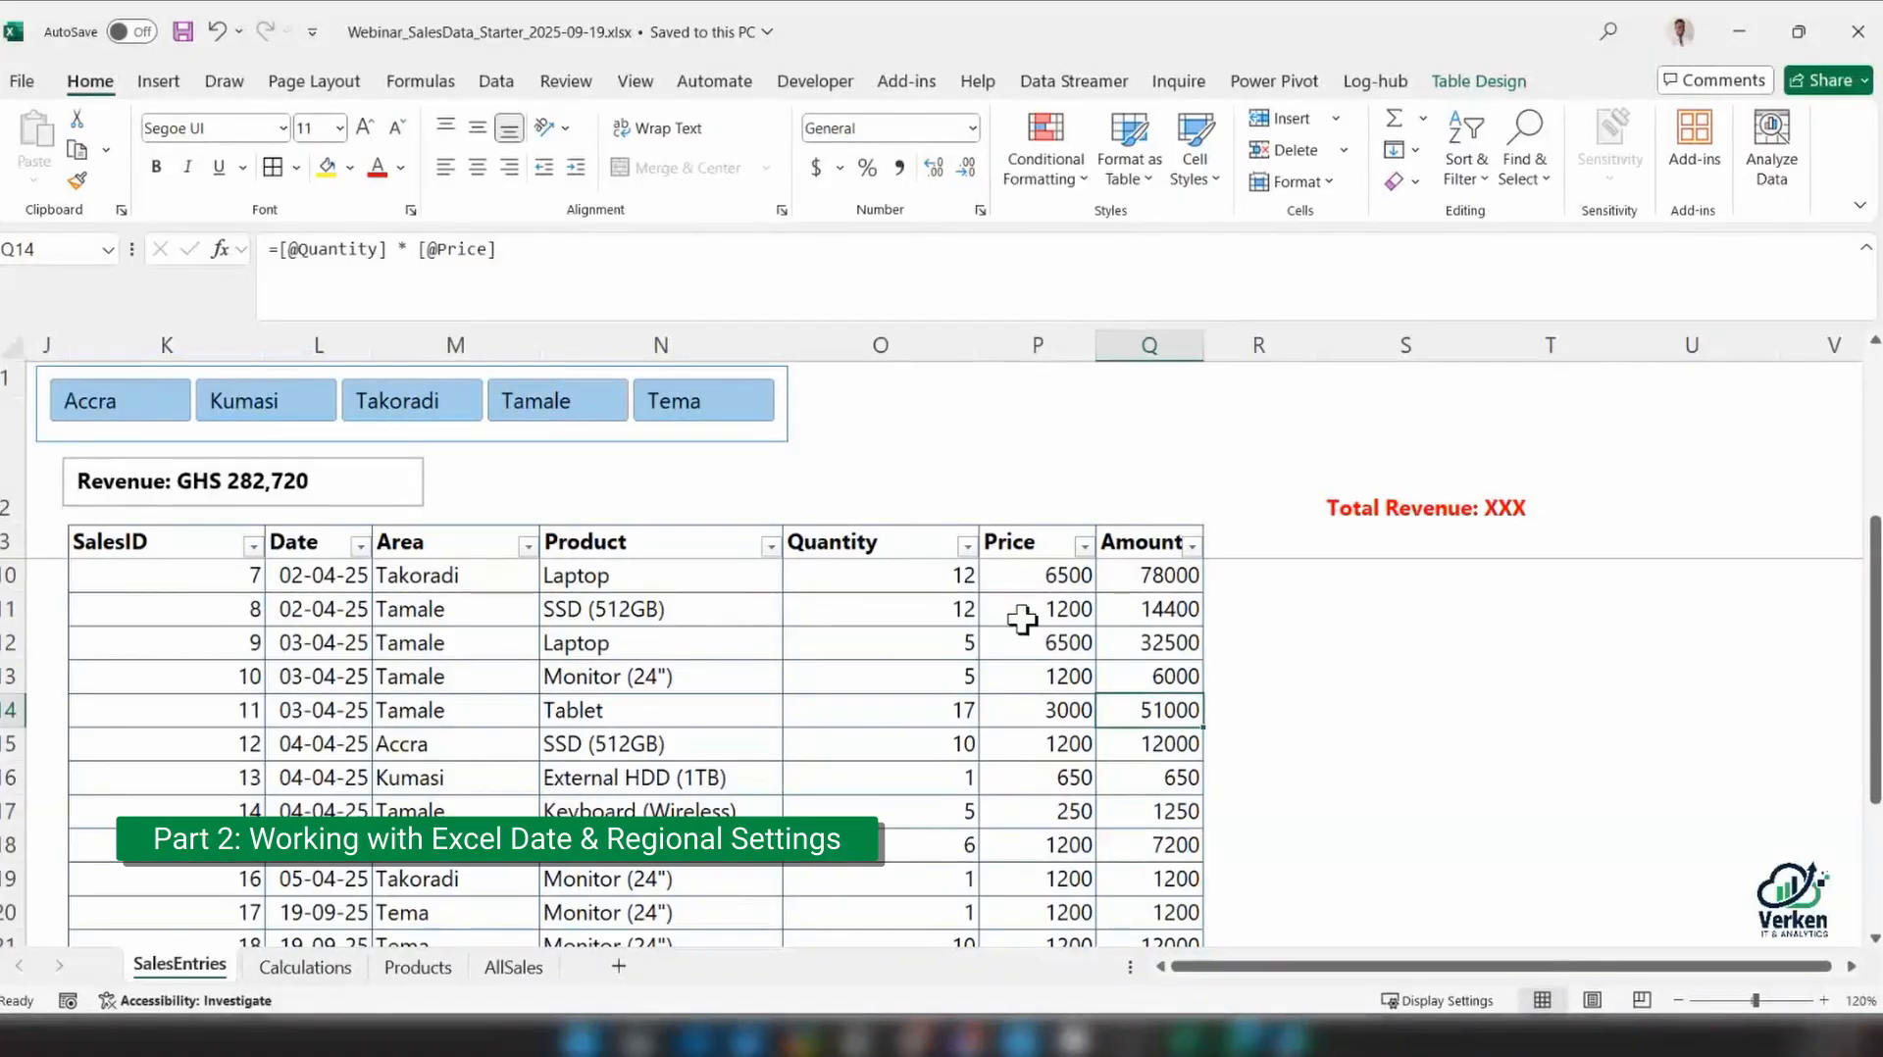
Create a new blank workbook for the date demonstration
left_click(21, 80)
left_click(18, 32)
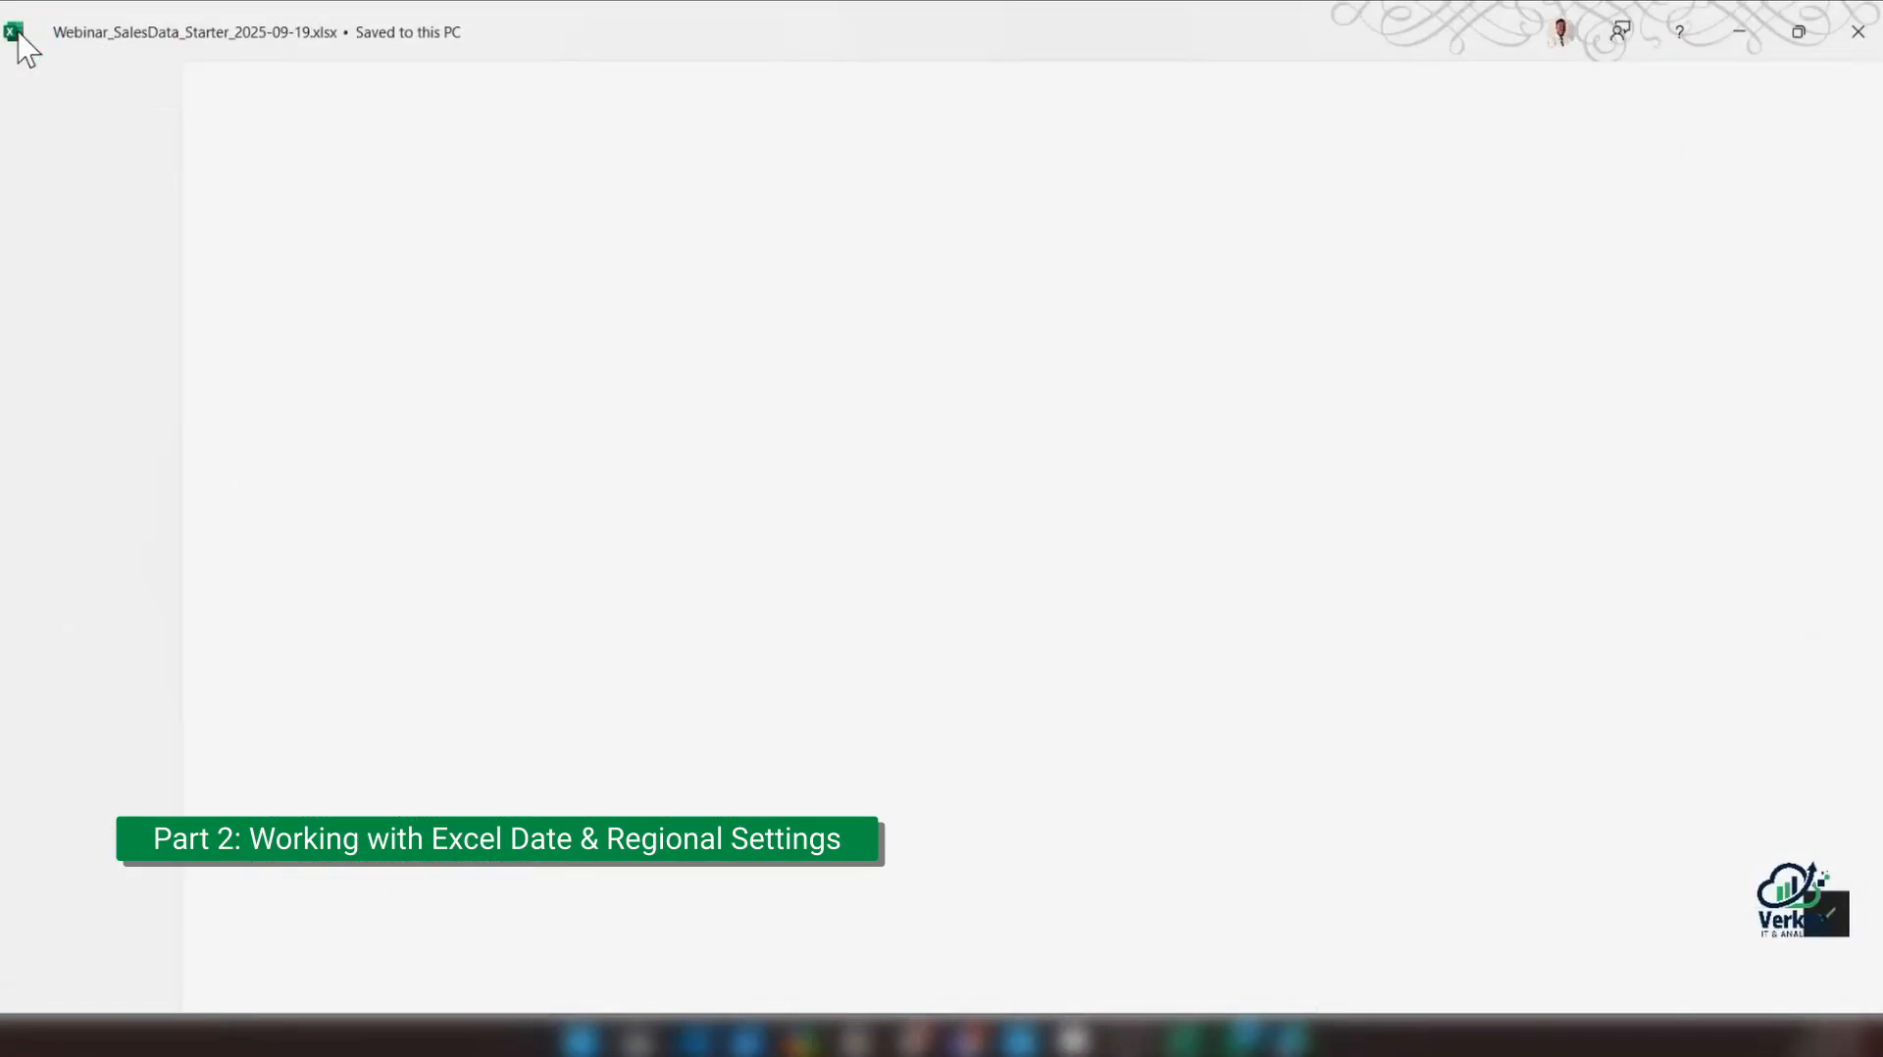
key("ctrl+n")
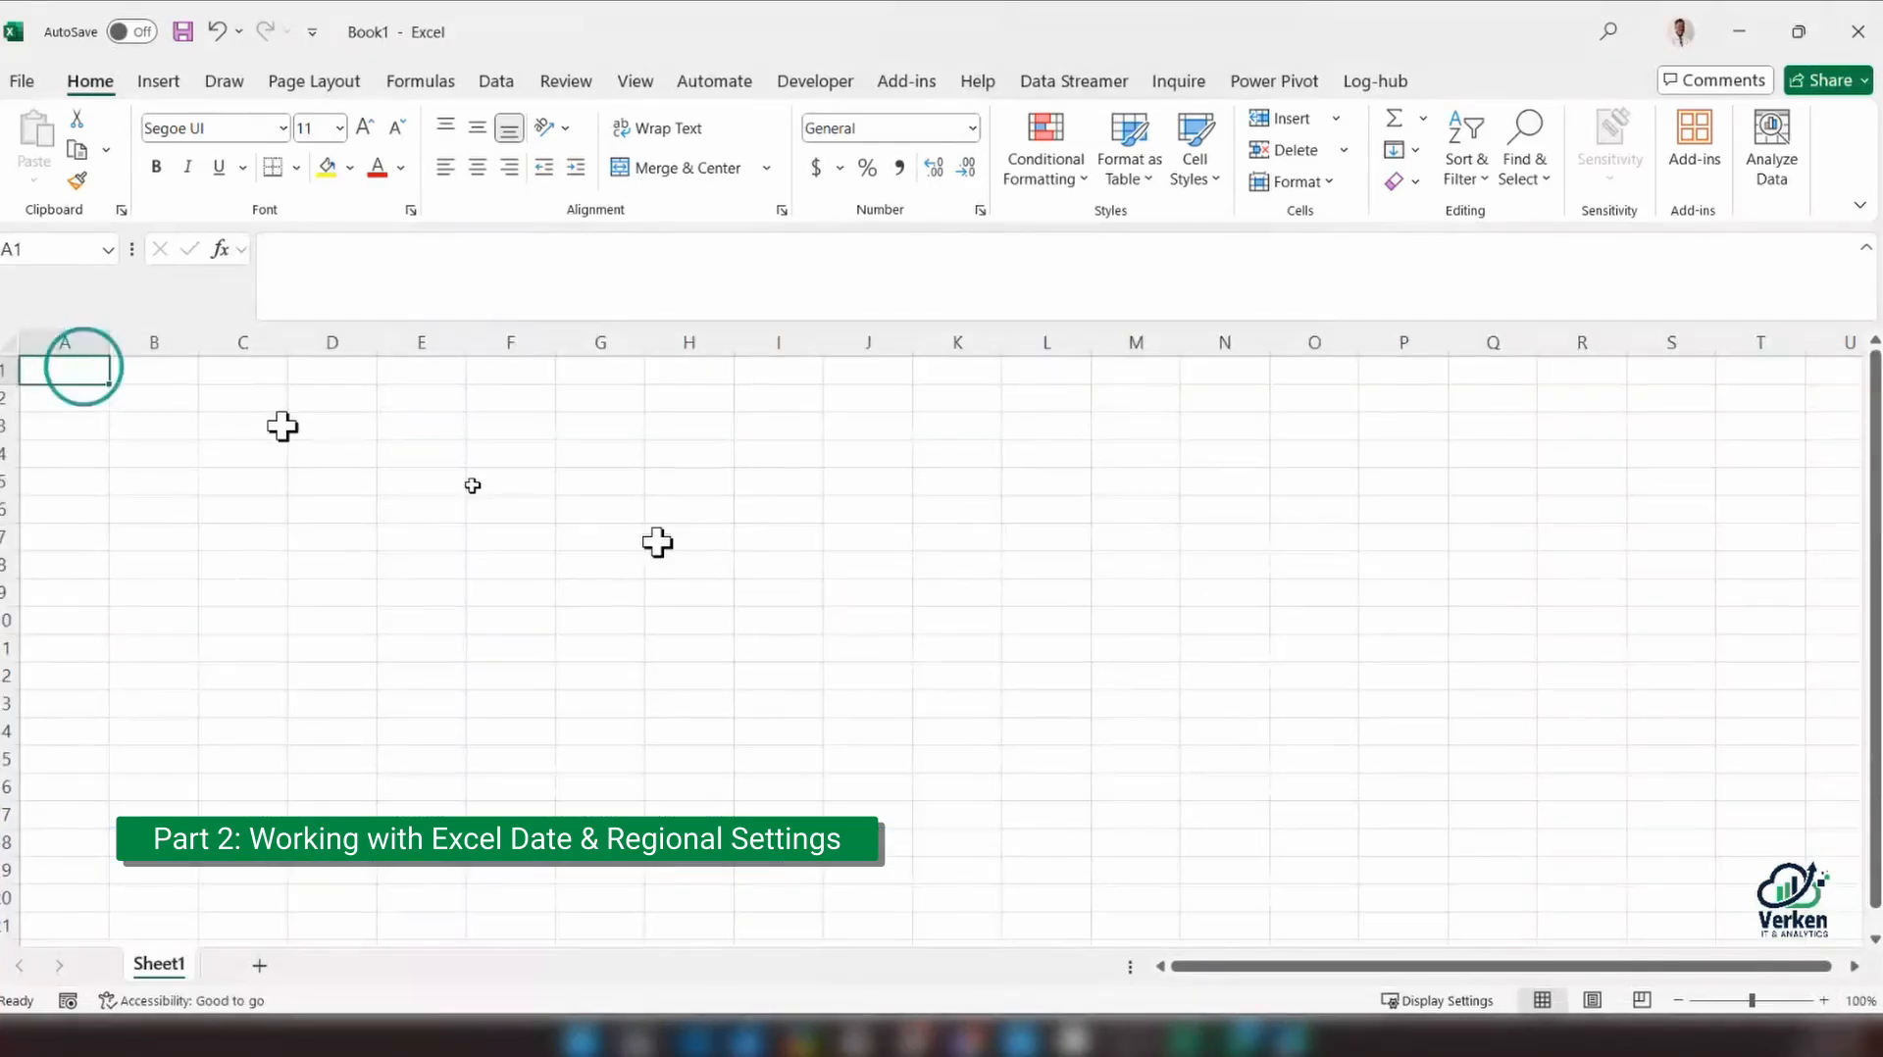
Switch to the Edge browser and open the Capstone Project Brief in the "Excel for Professionals - June 2025 Cohort" course
left_click(1297, 1053)
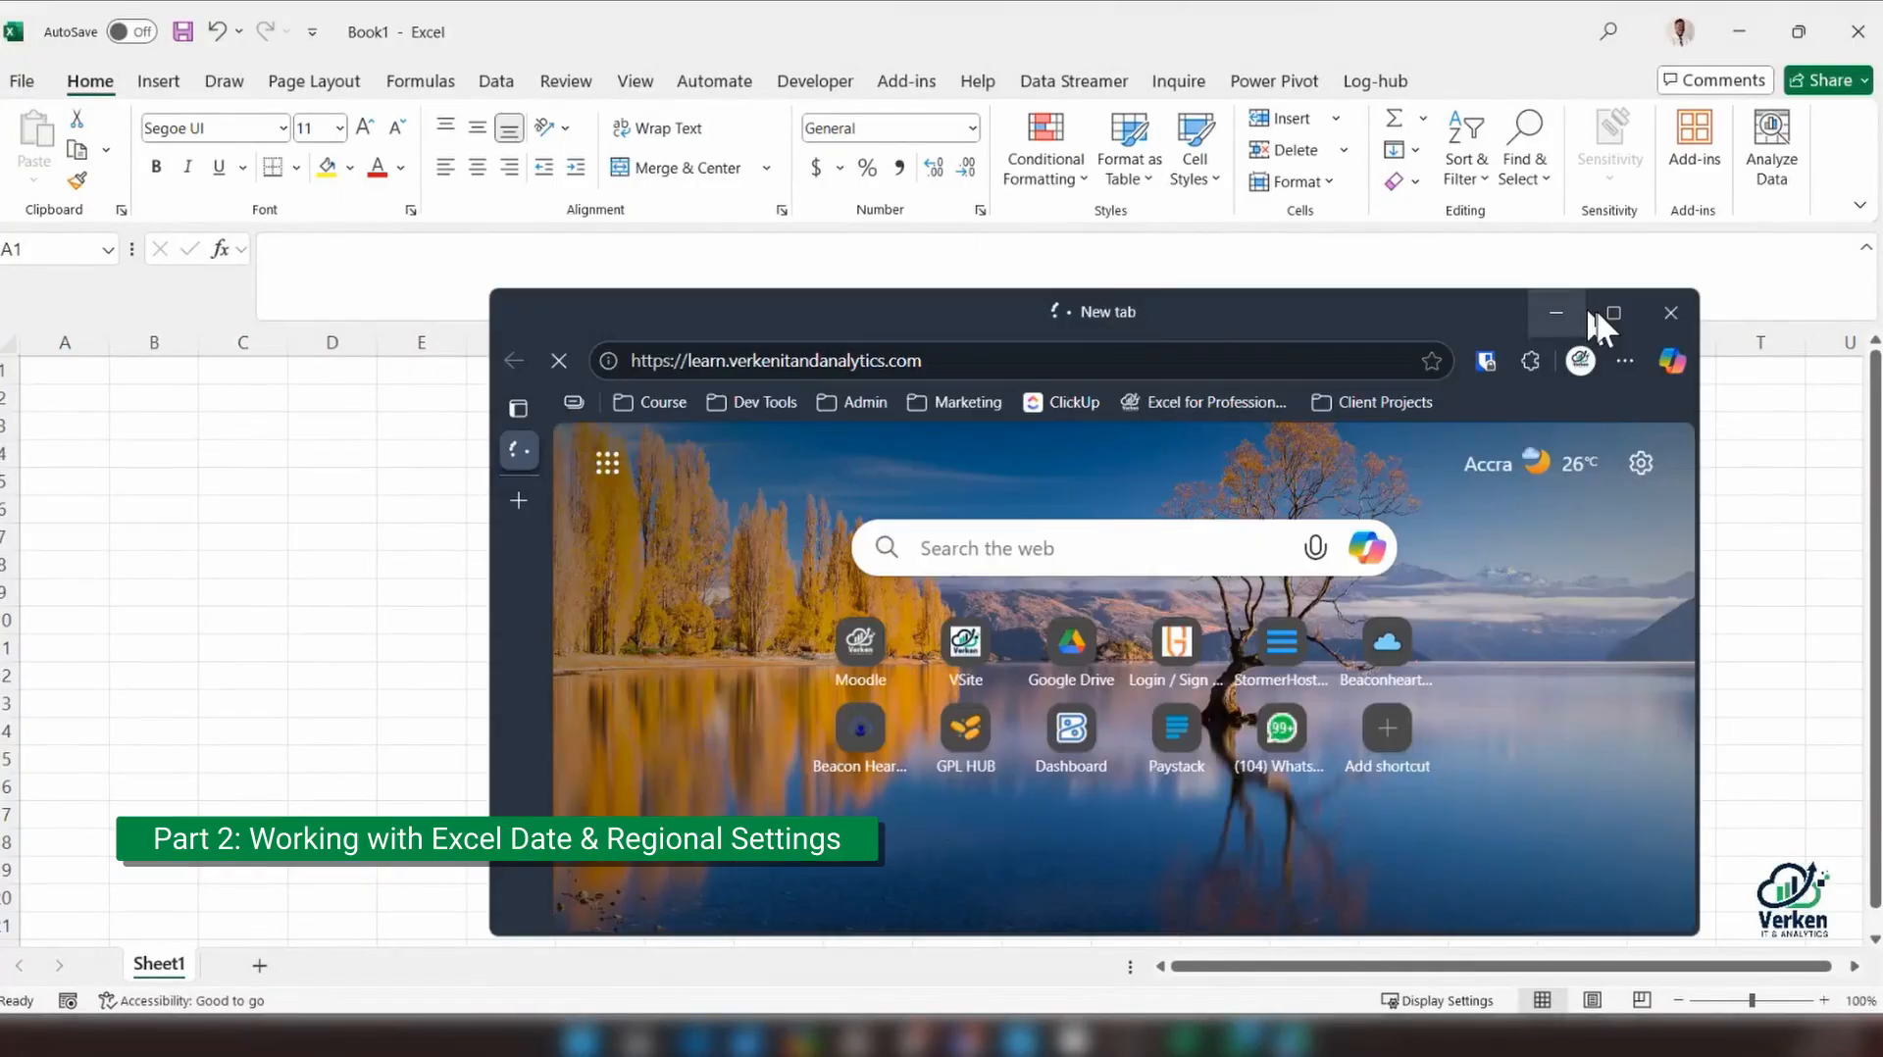
left_click(1609, 312)
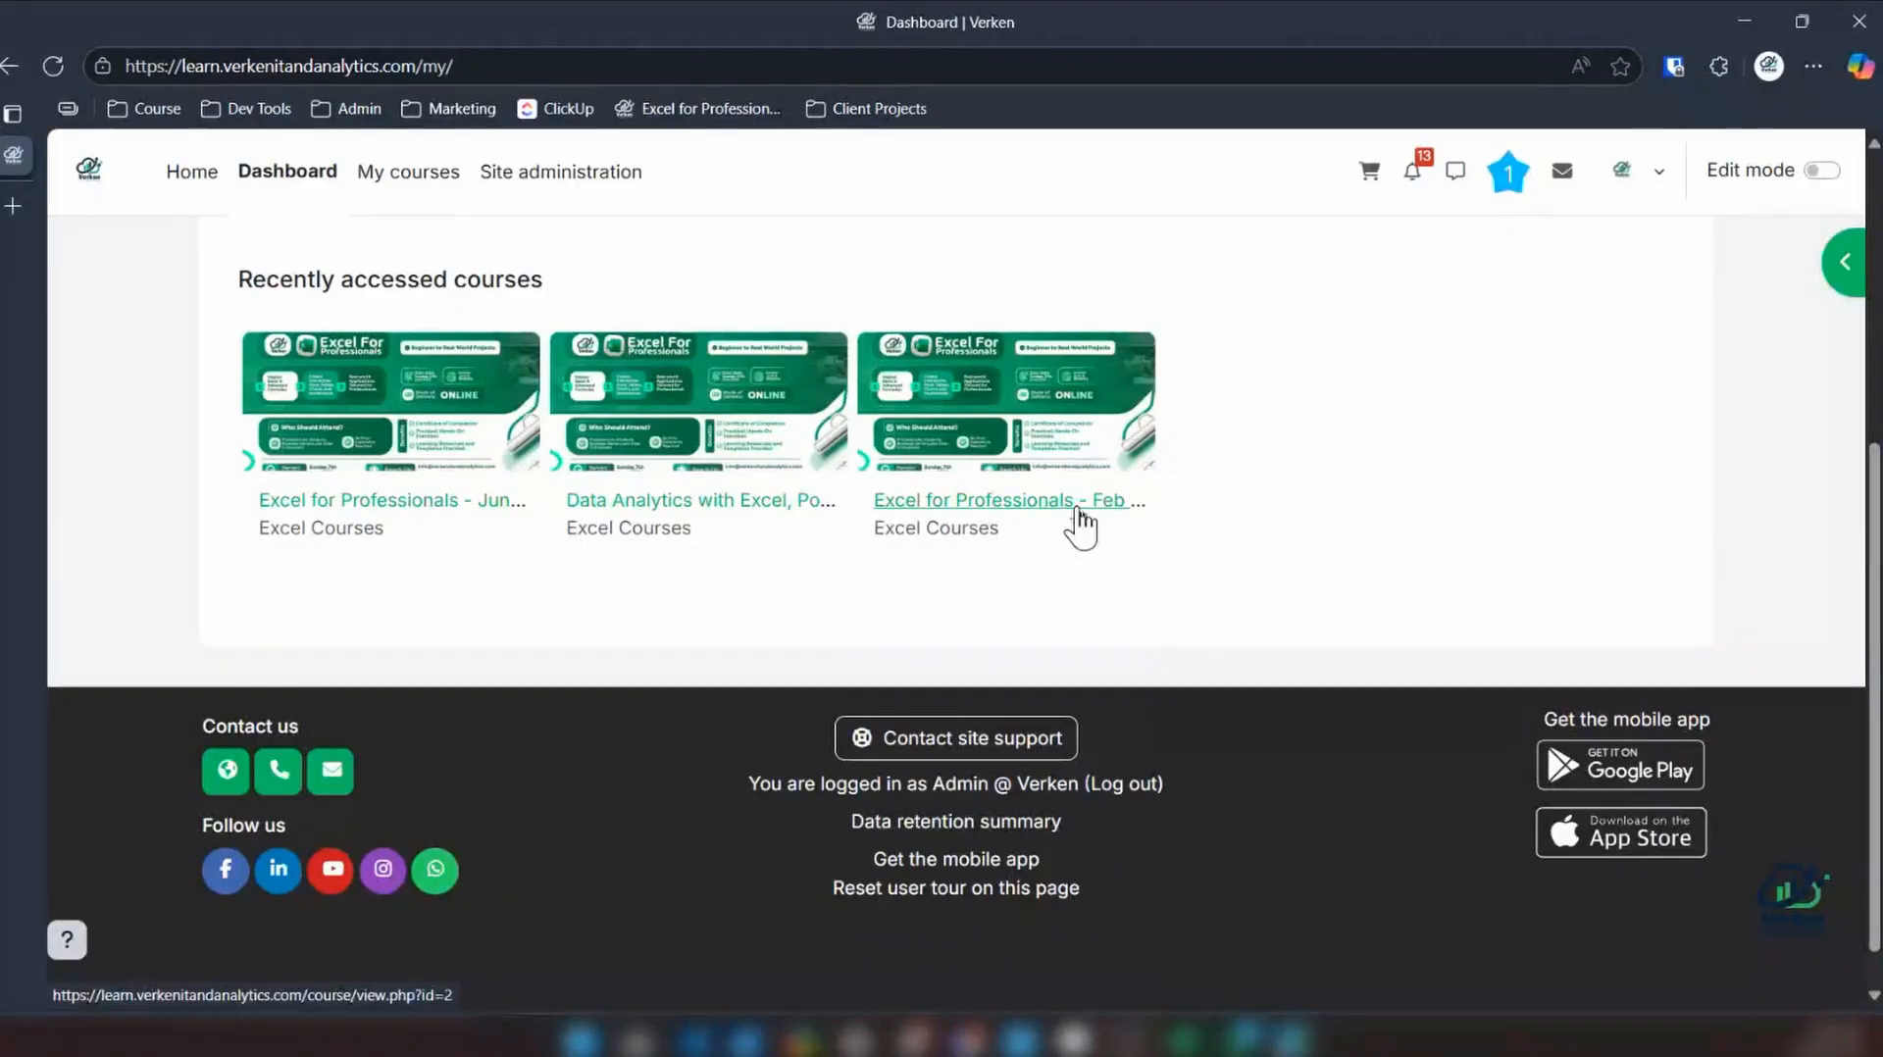
left_click(393, 502)
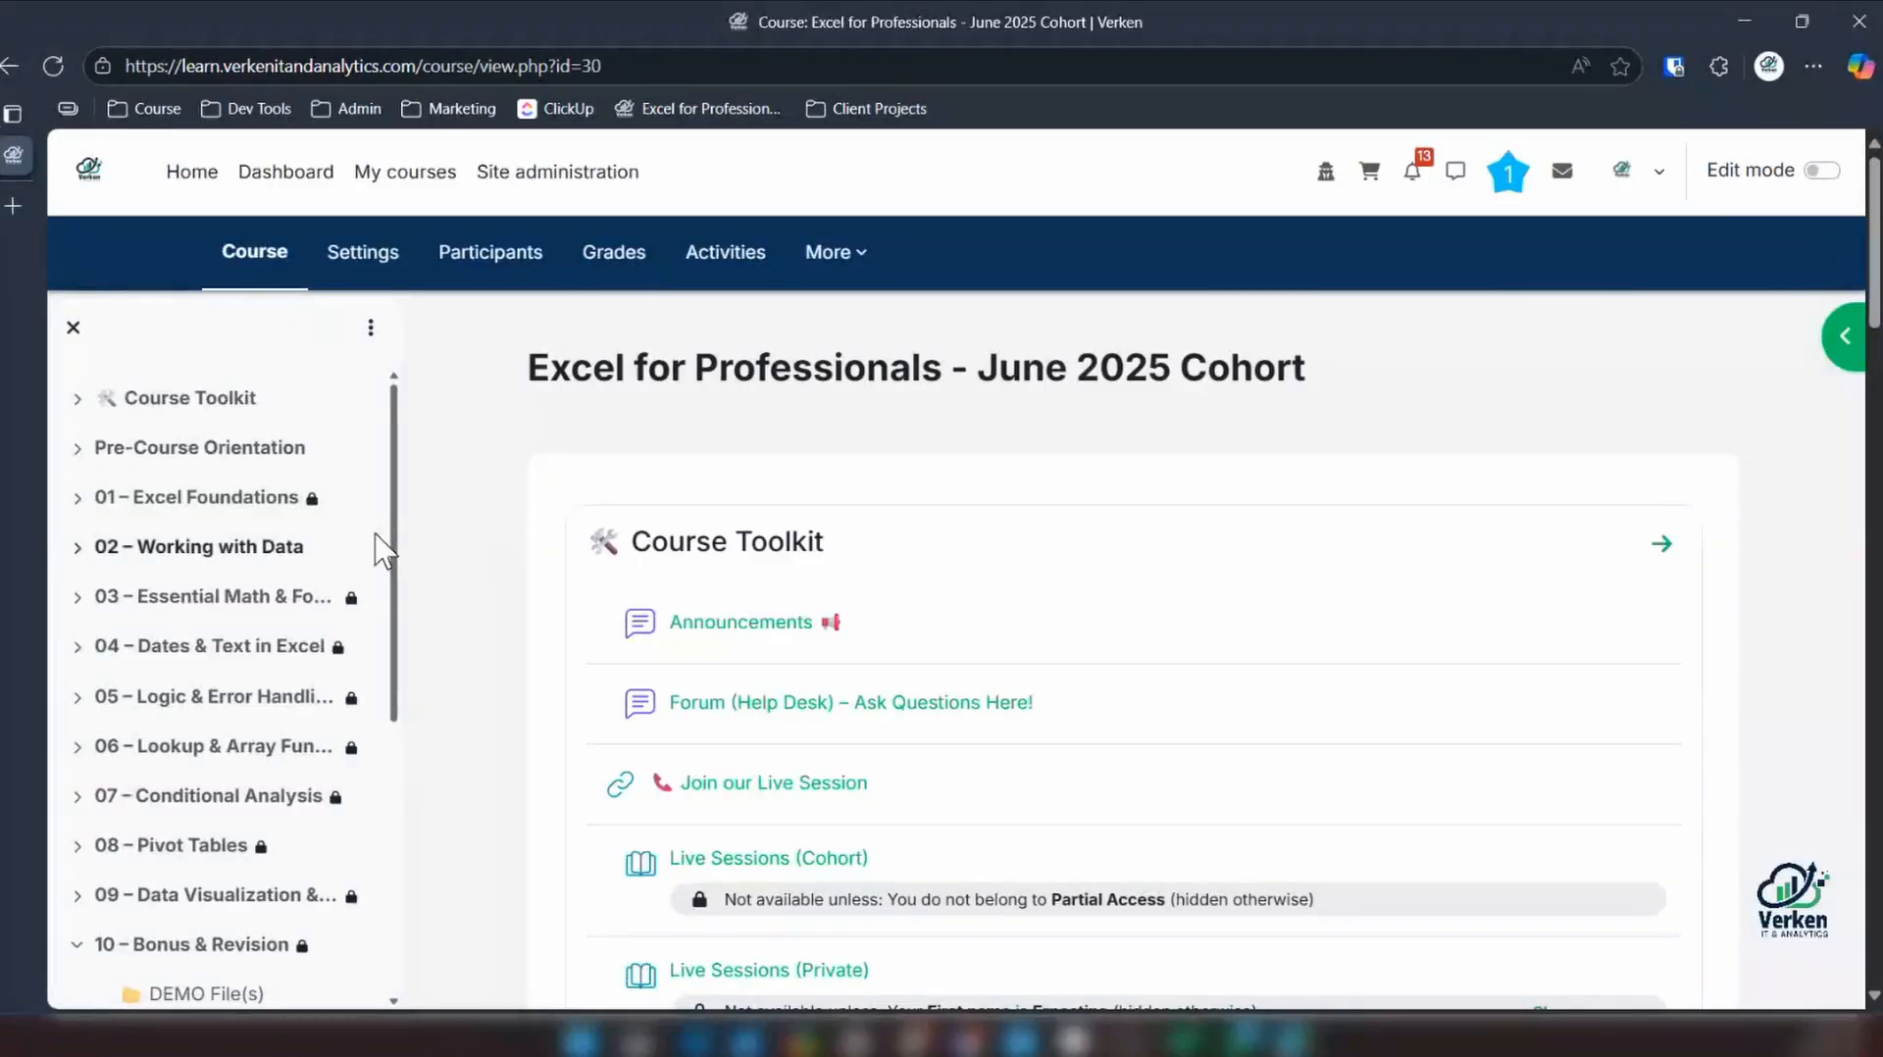
scroll(380, 549, "down", 2)
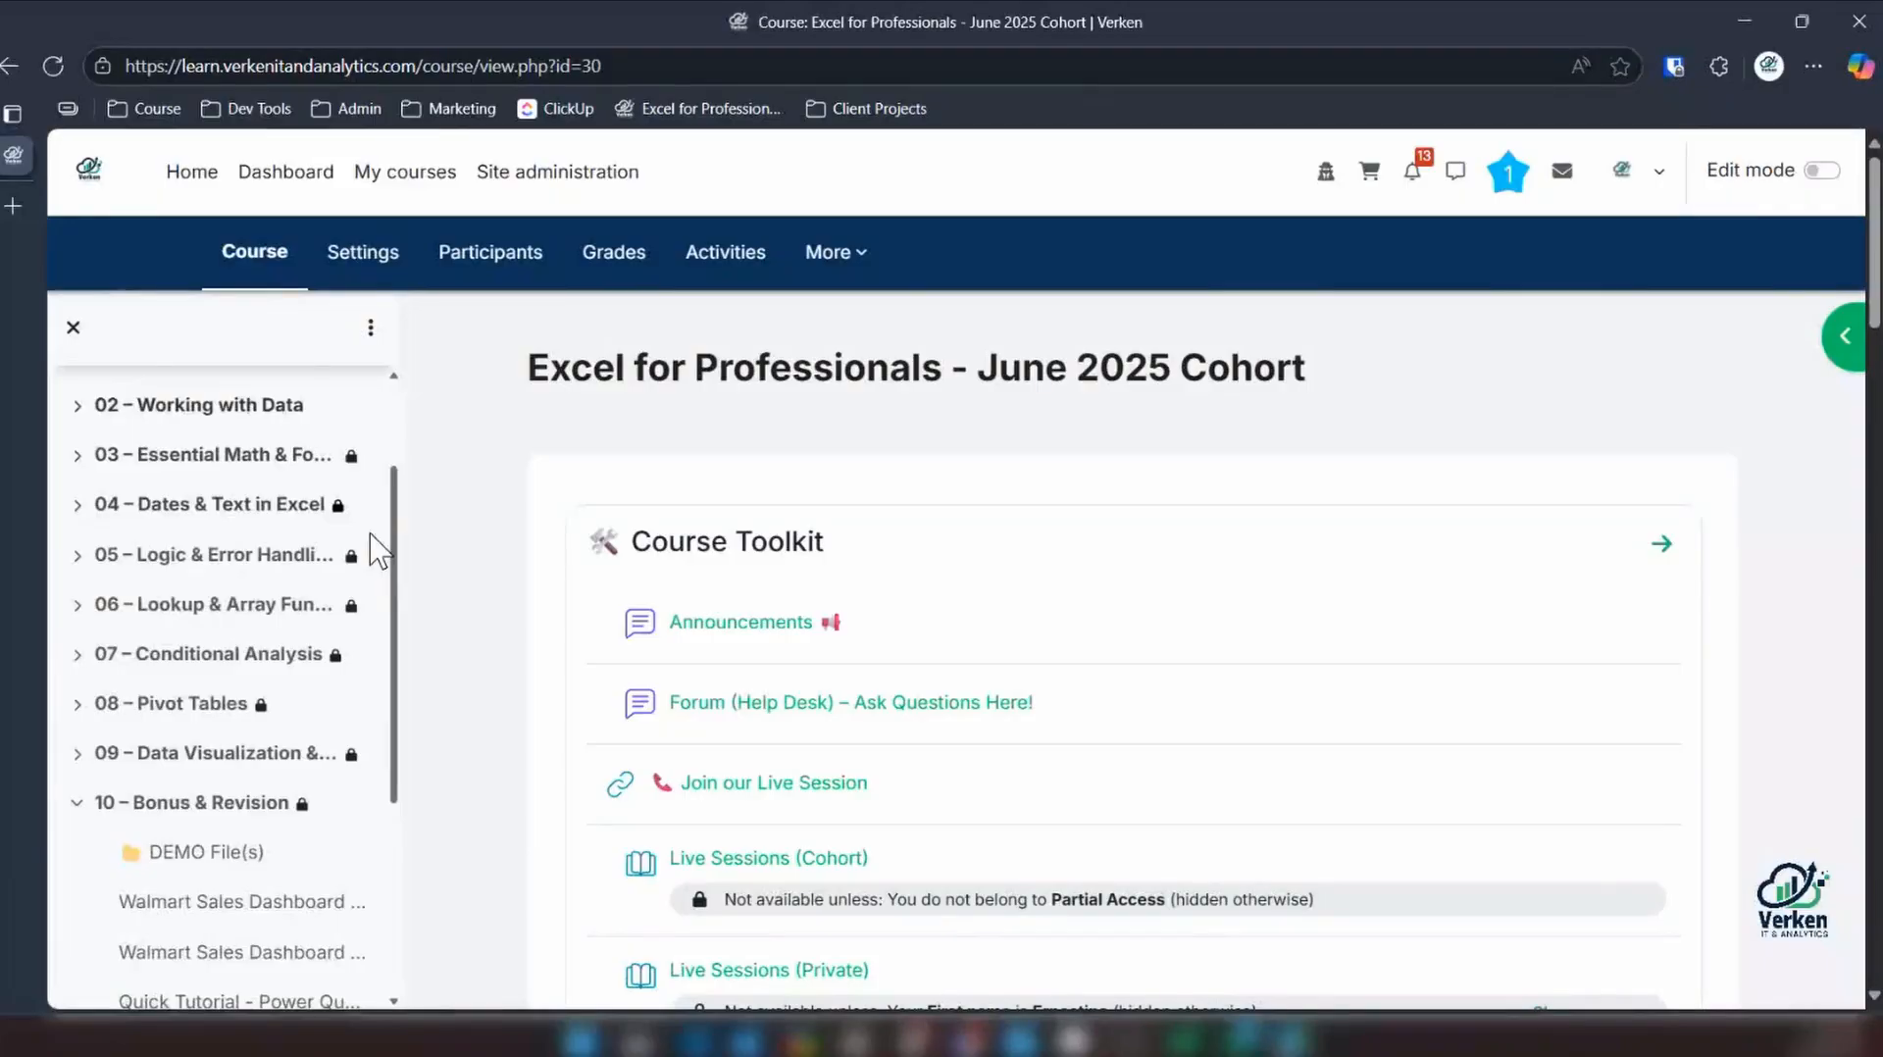
scroll(378, 549, "down", 3)
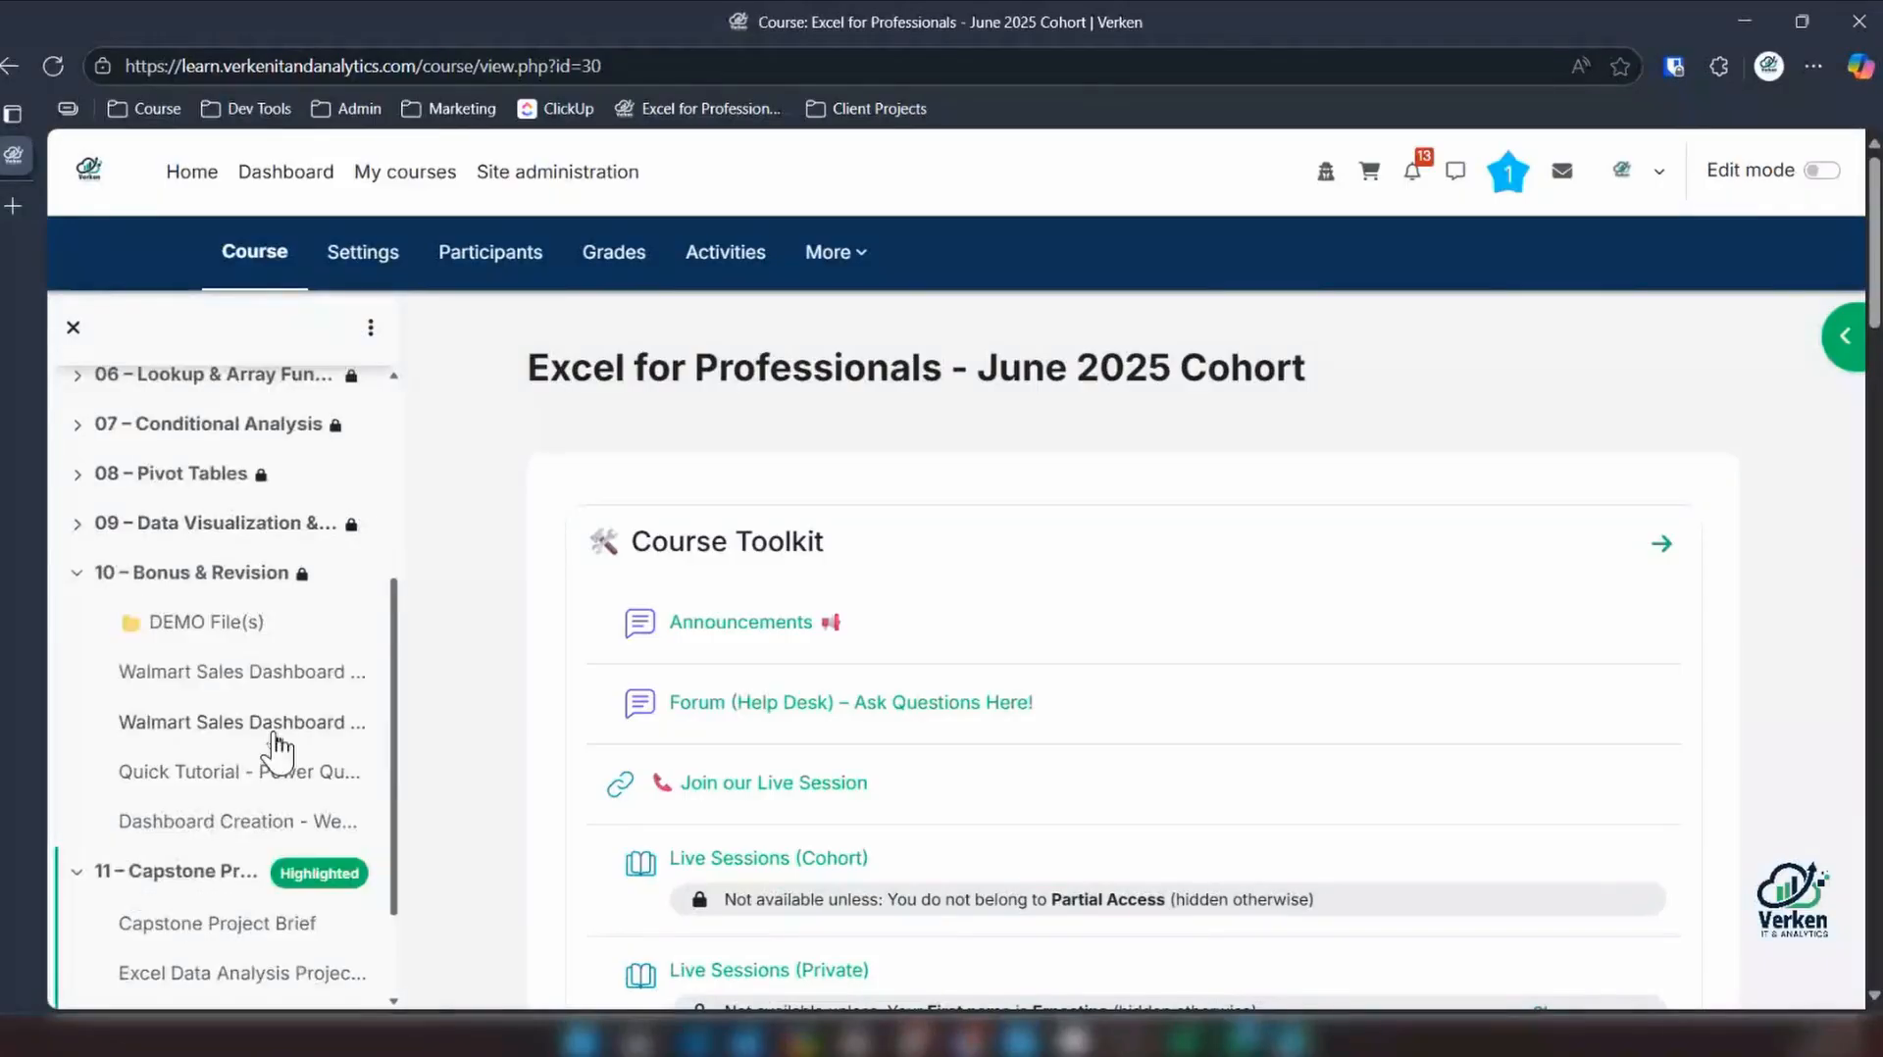
scroll(278, 750, "down", 2)
left_click(227, 810)
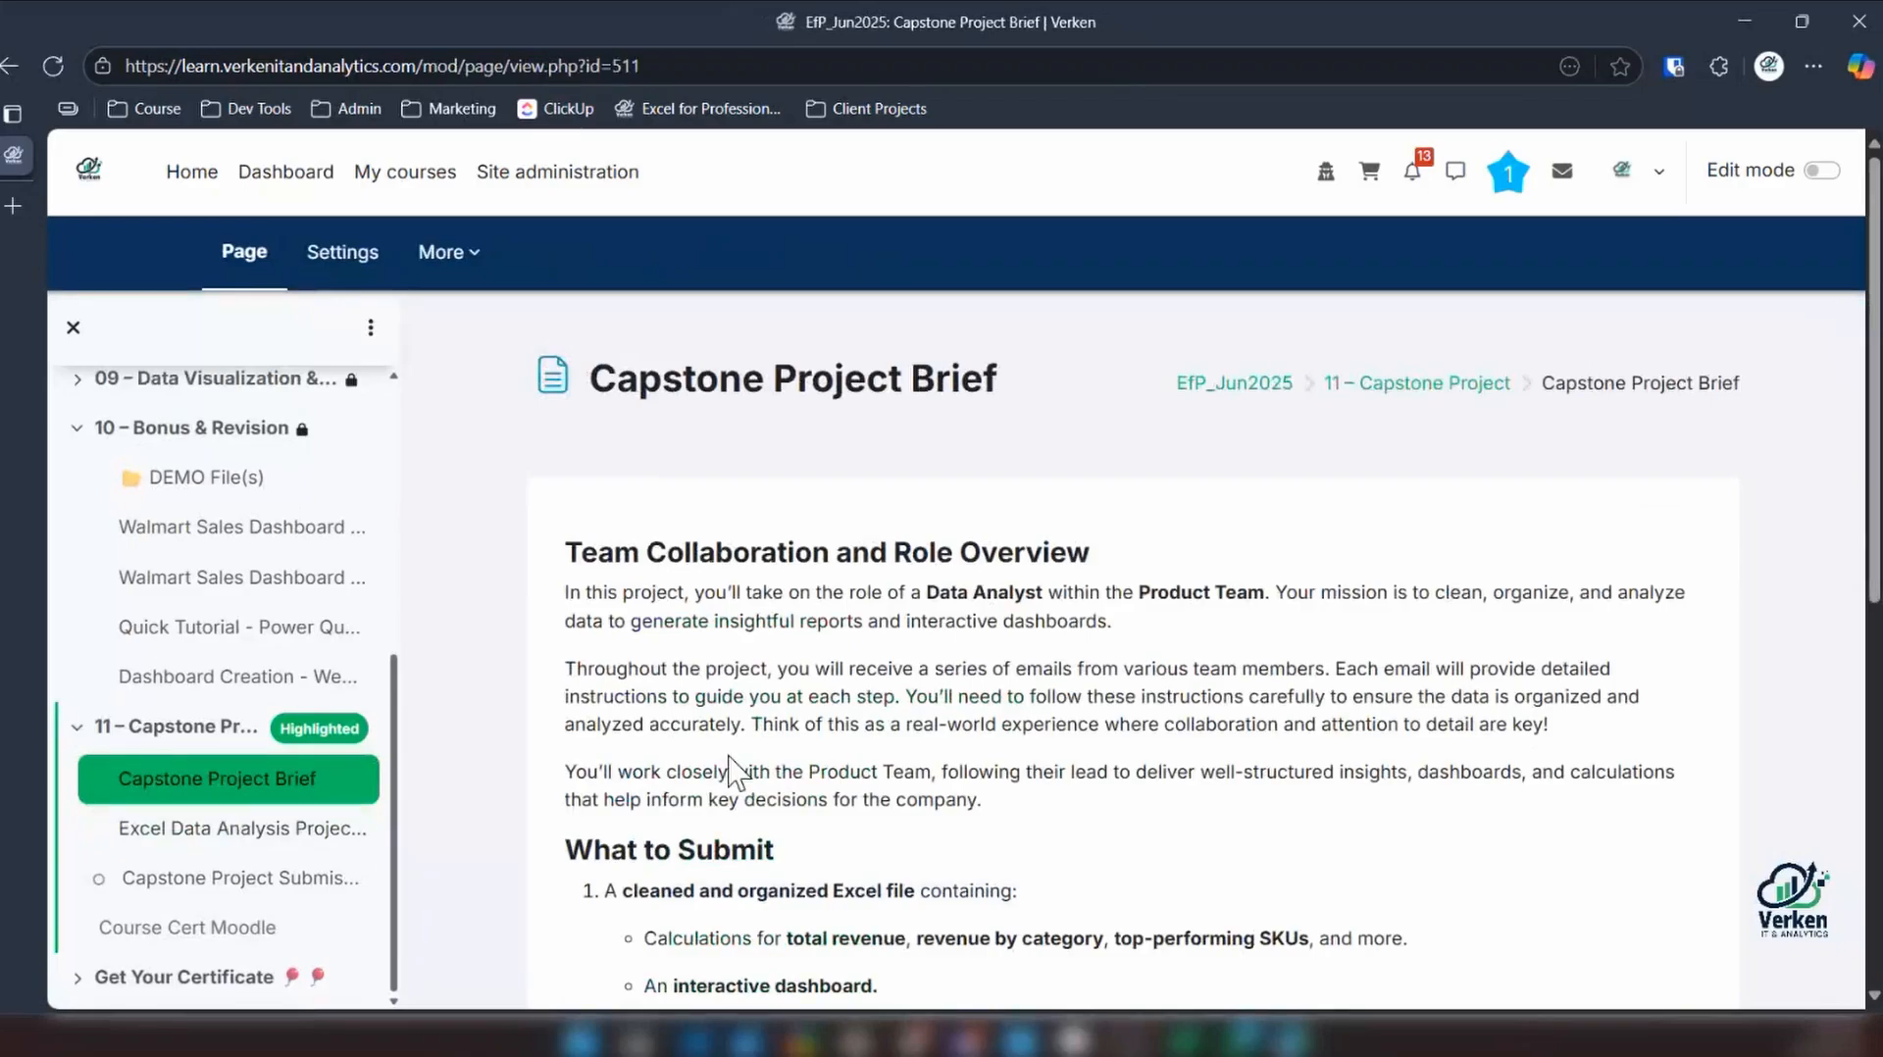
Download the Sales Data file from the Excel Data Analysis Project lesson and open the CSV in Excel
scroll(733, 775, "down", 5)
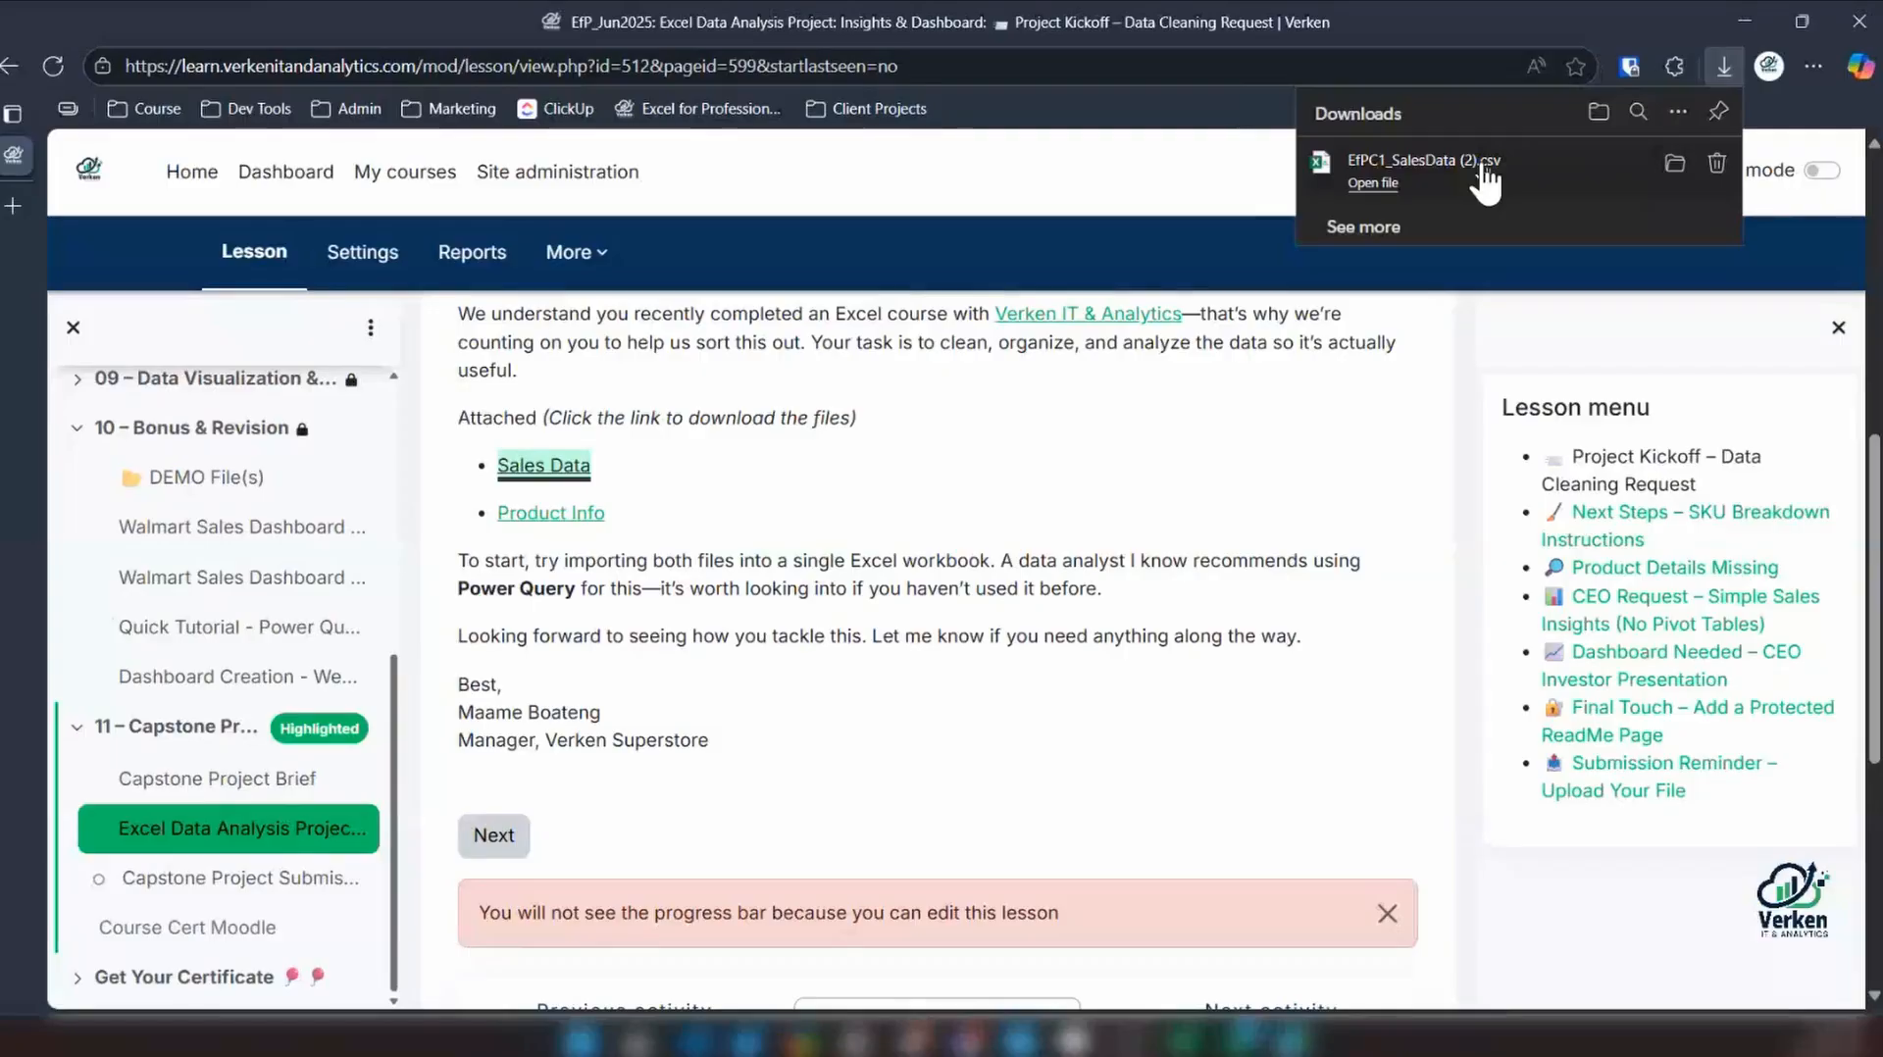
left_click(1486, 181)
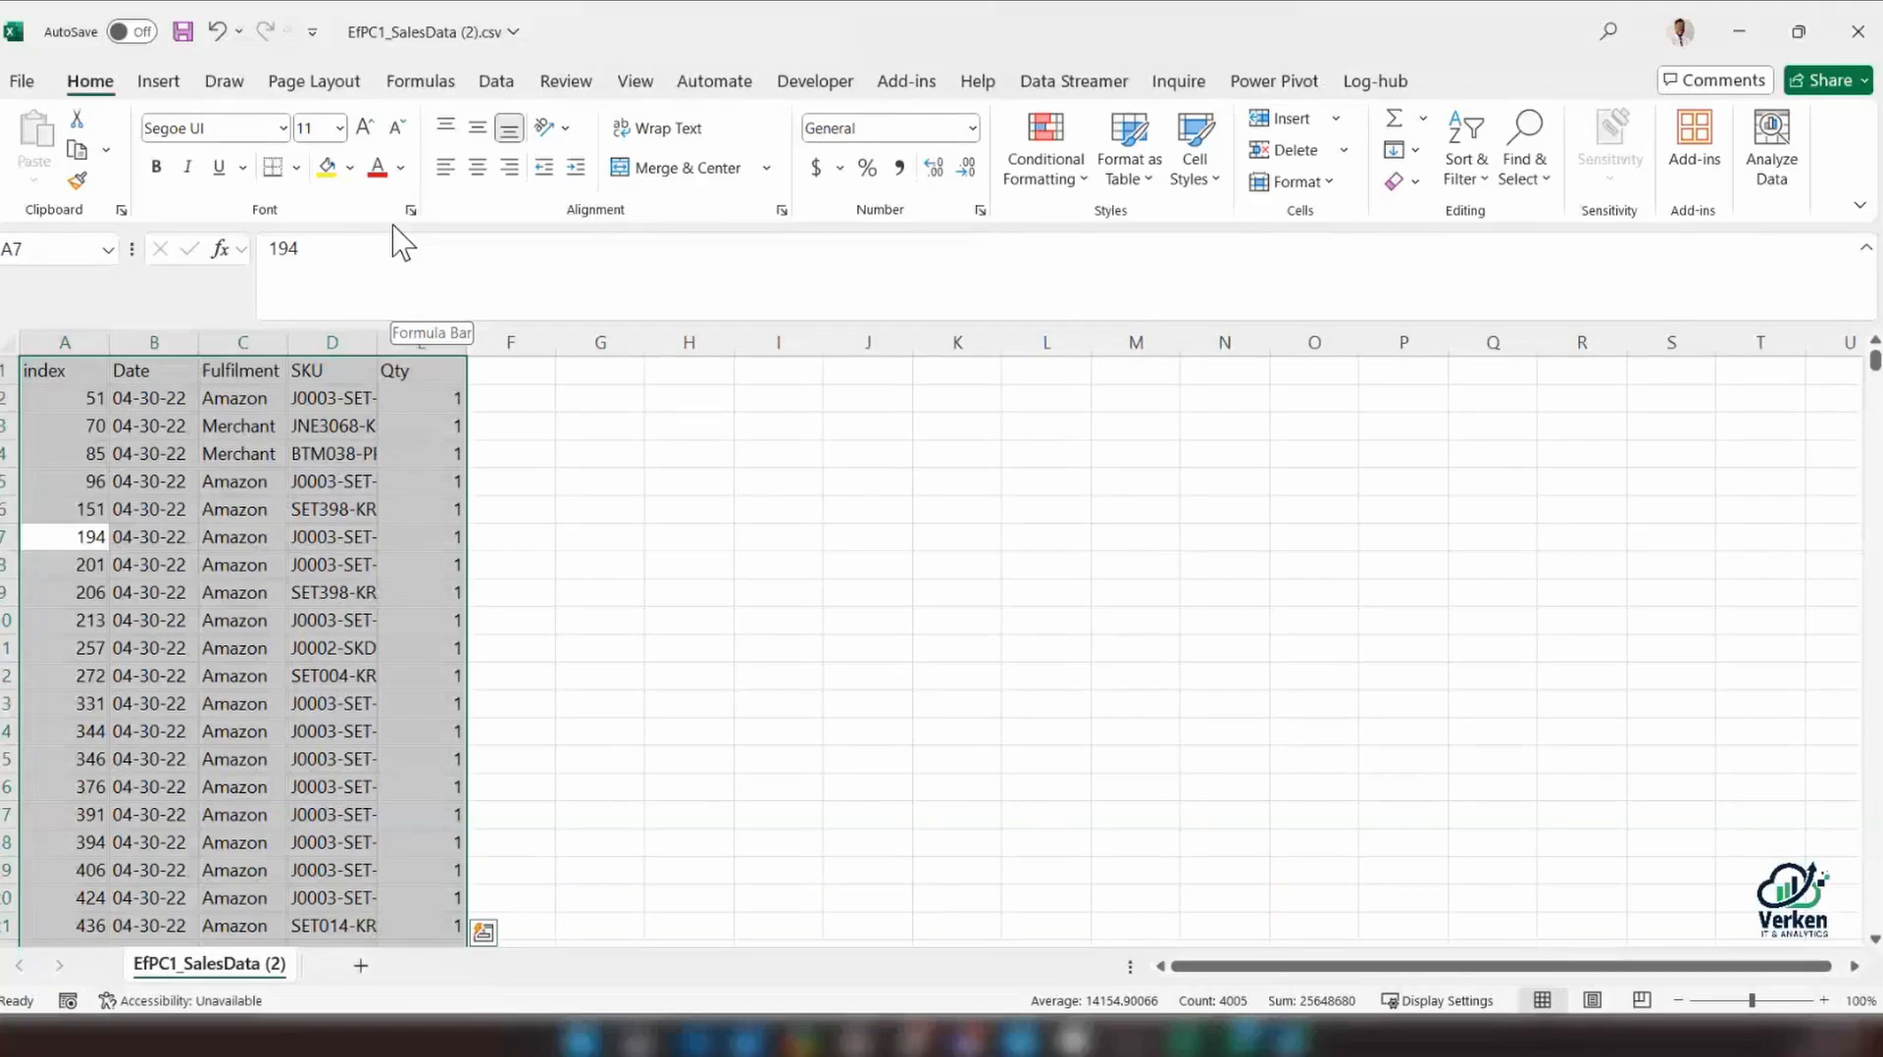
Copy the sales data, with SKU cell D3 filled yellow, from the CSV into the blank workbook and widen columns A to E equally
left_click(299, 429)
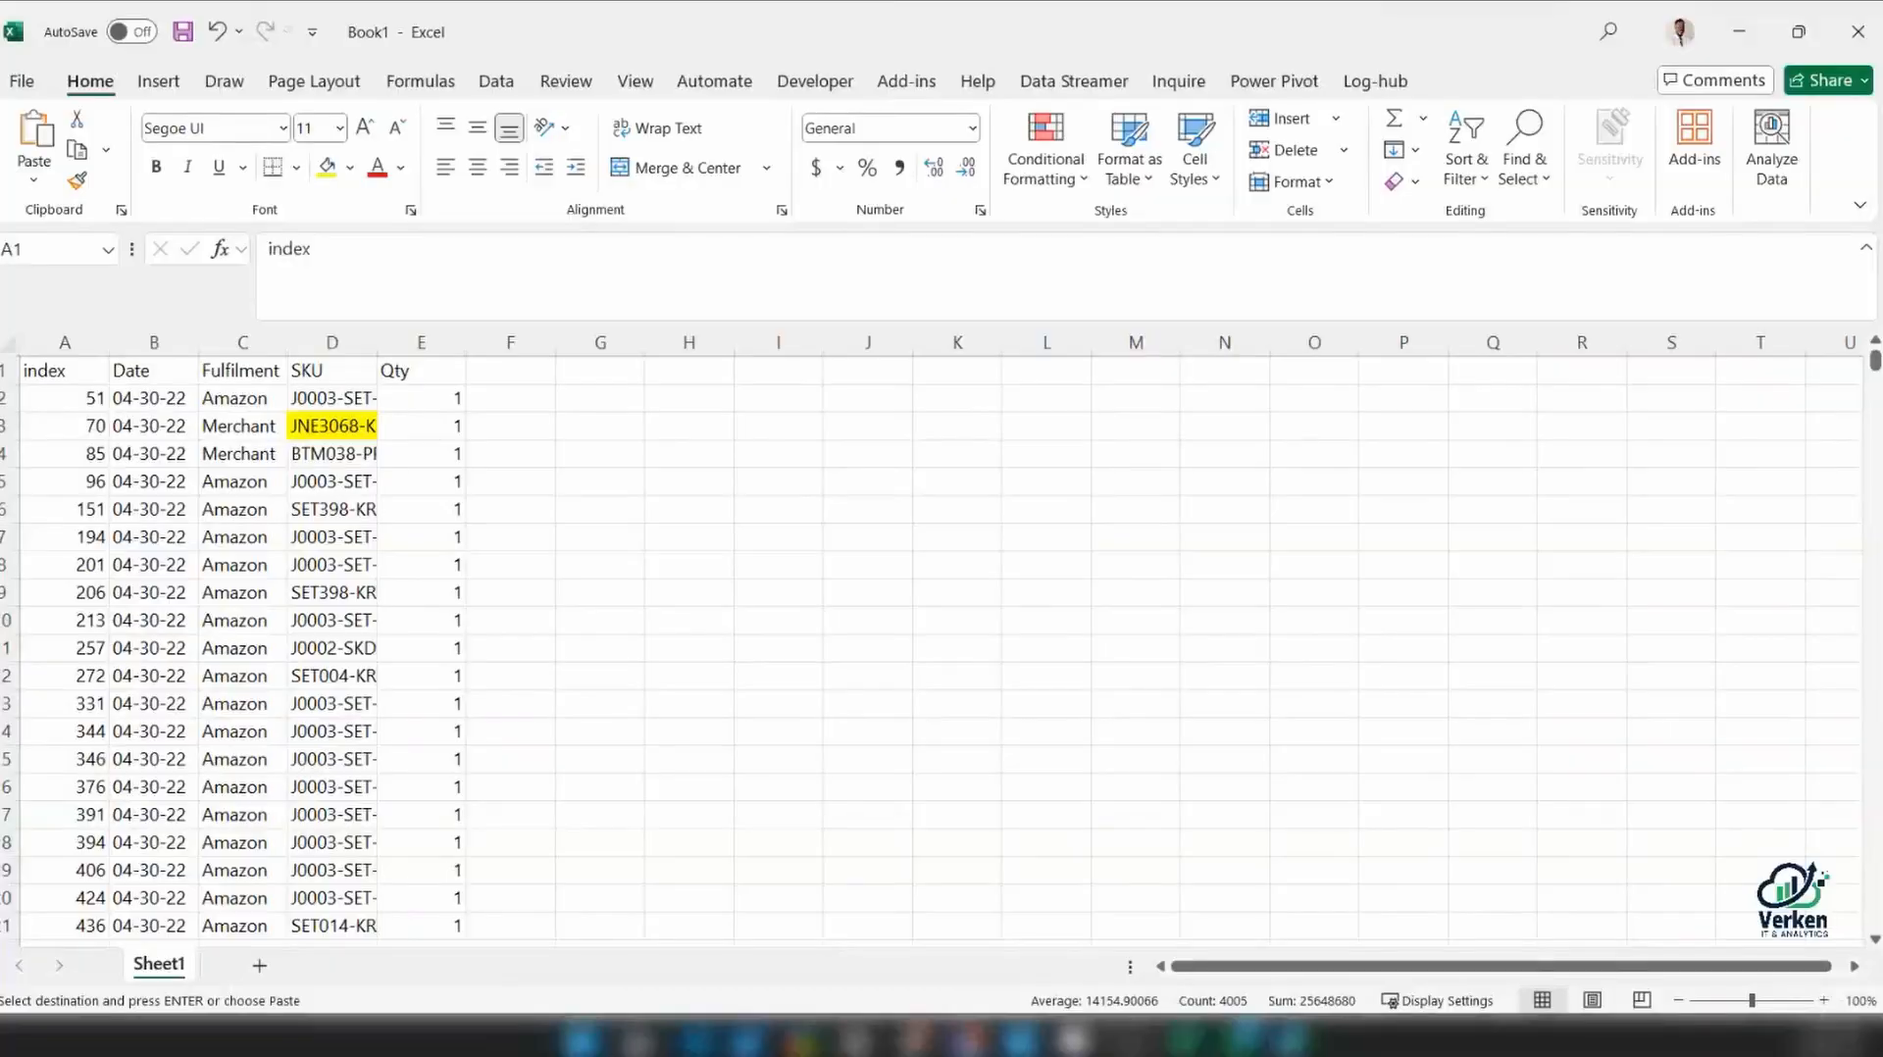
key("alt+Tab")
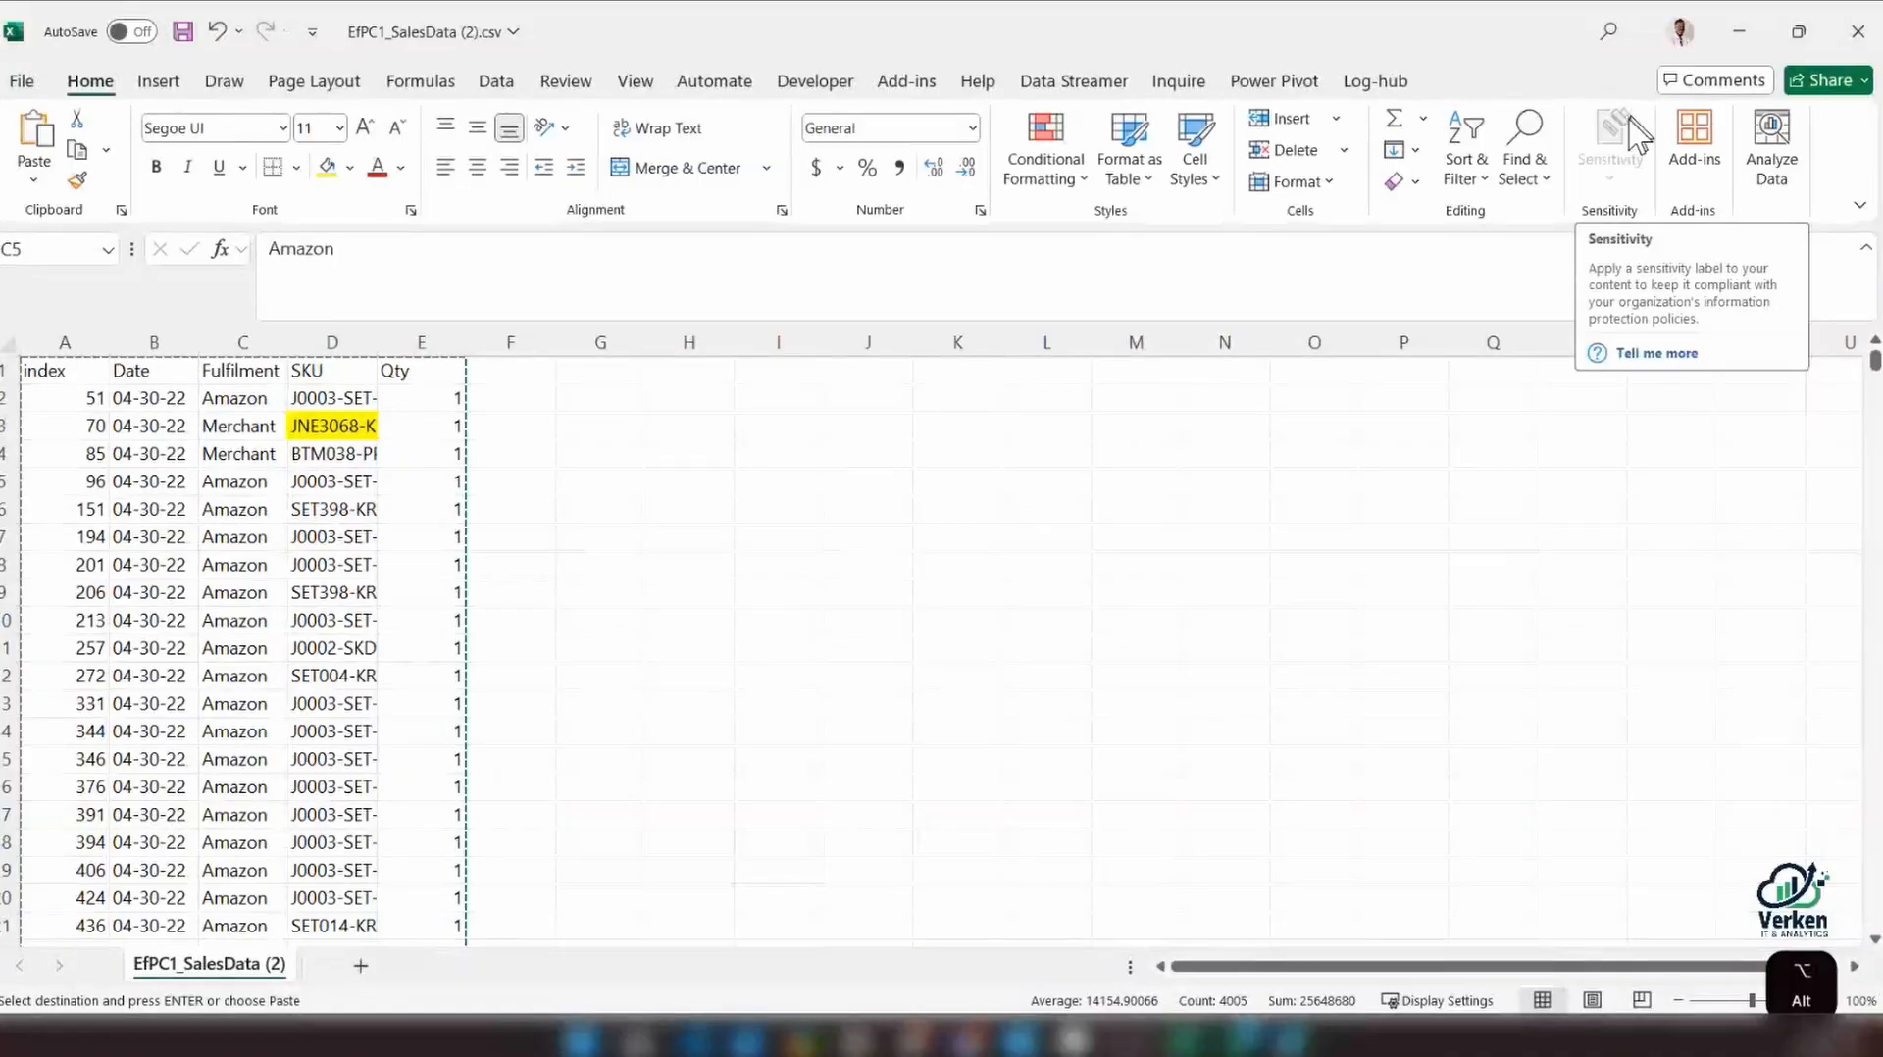
key("ctrl+q")
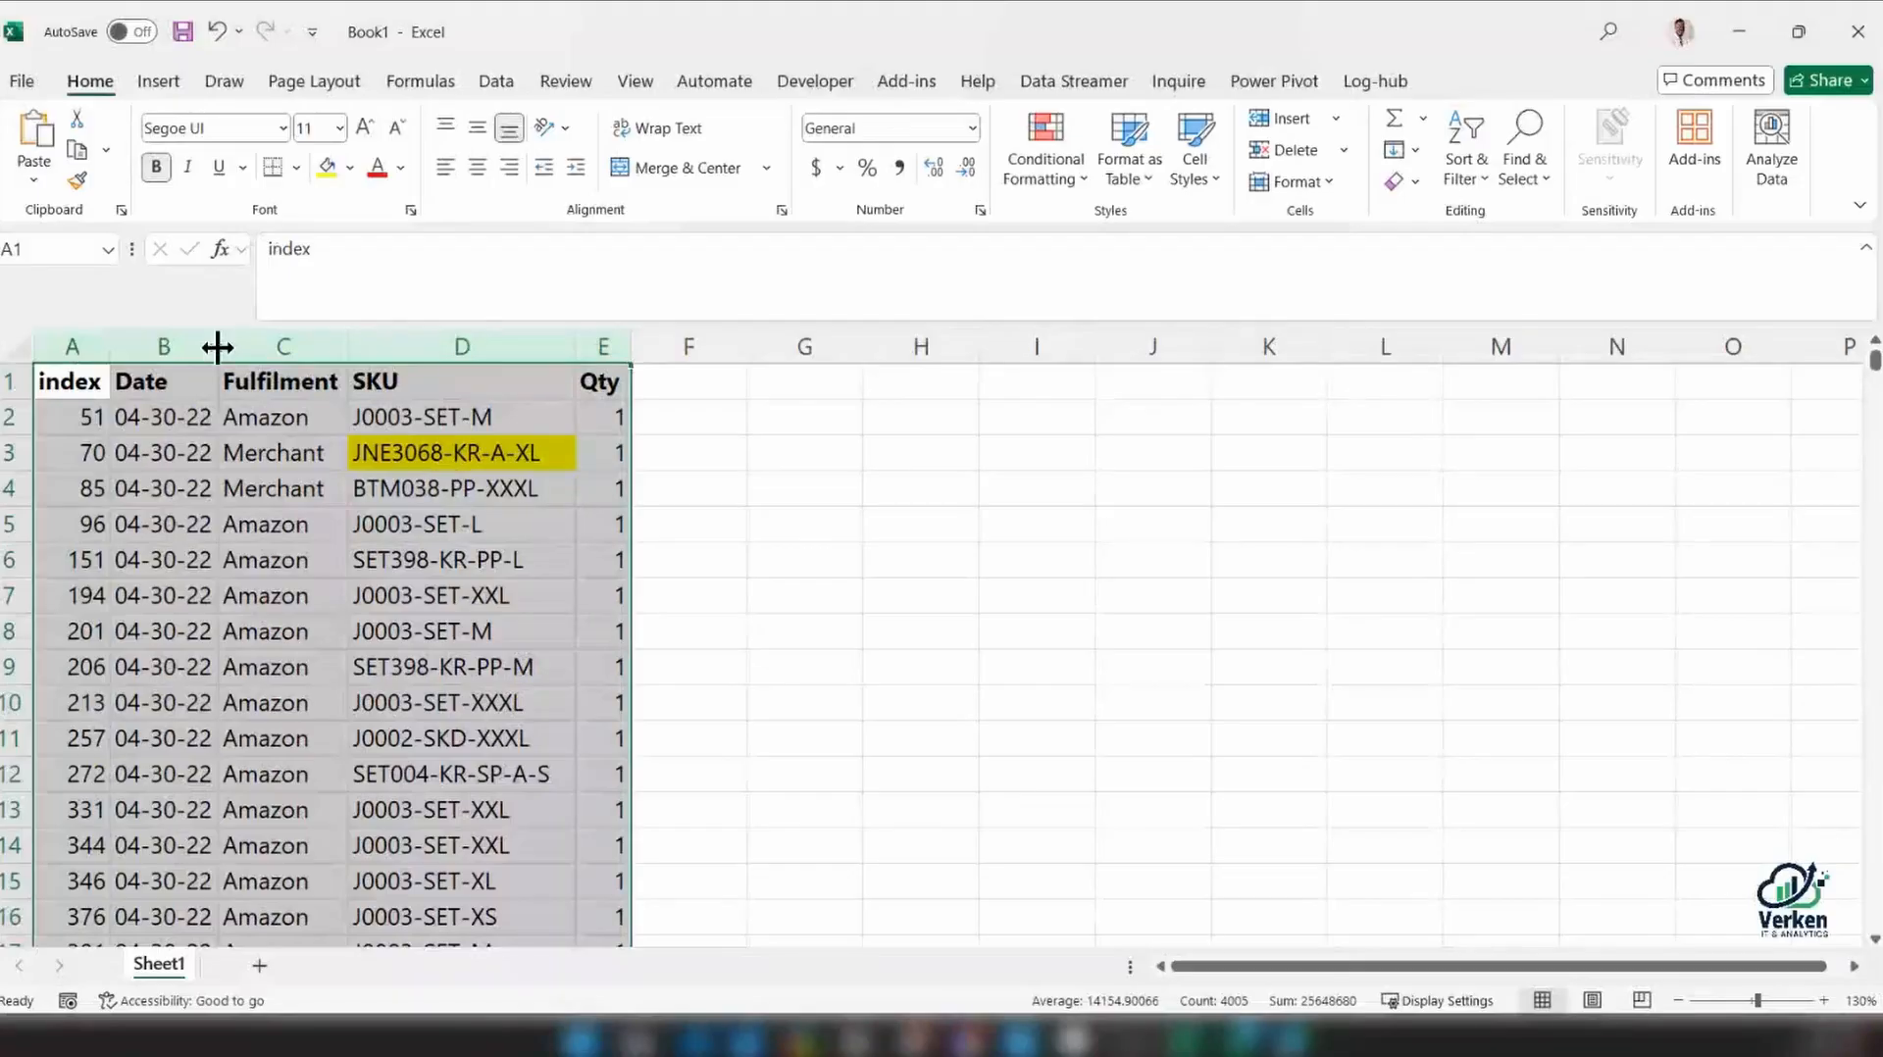
left_click_drag(218, 346, 316, 350)
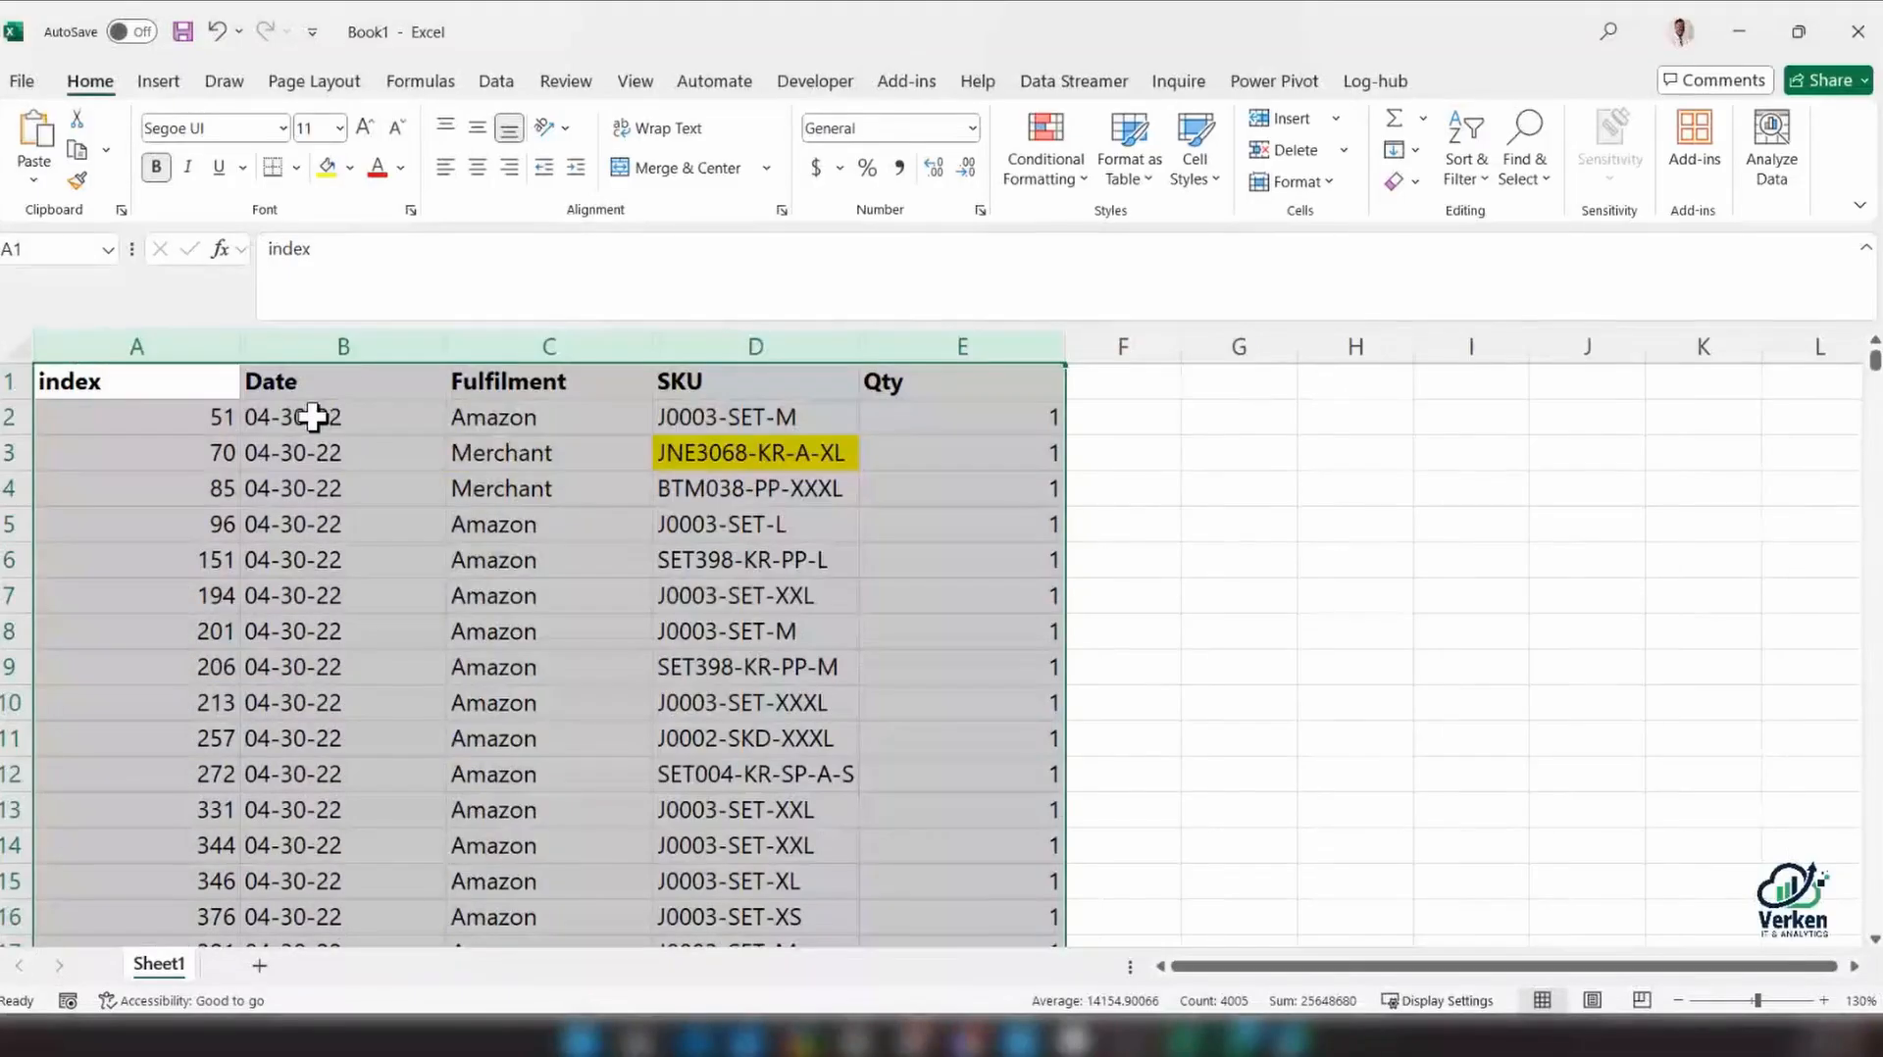
Inspect how the entries in the Date column are aligned and fill the date in B675 with yellow
left_click(314, 417)
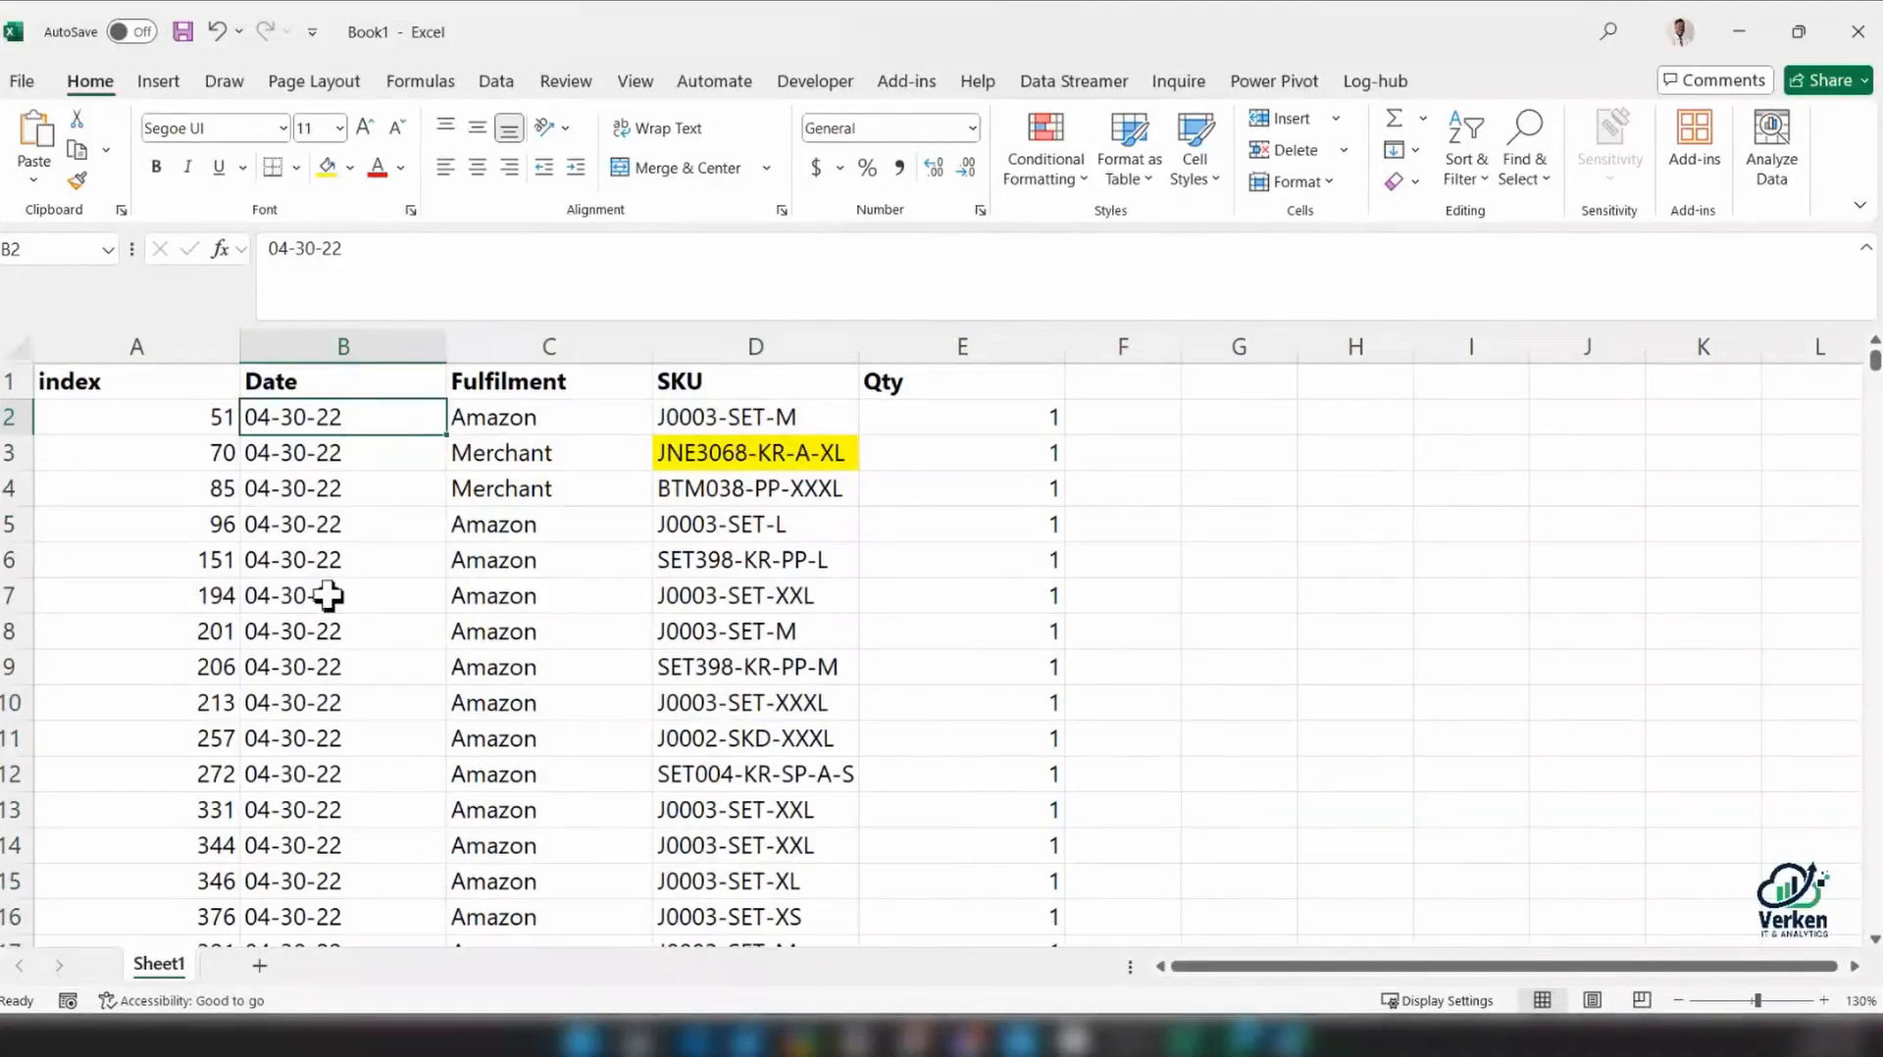
scroll(327, 595, "down", 2)
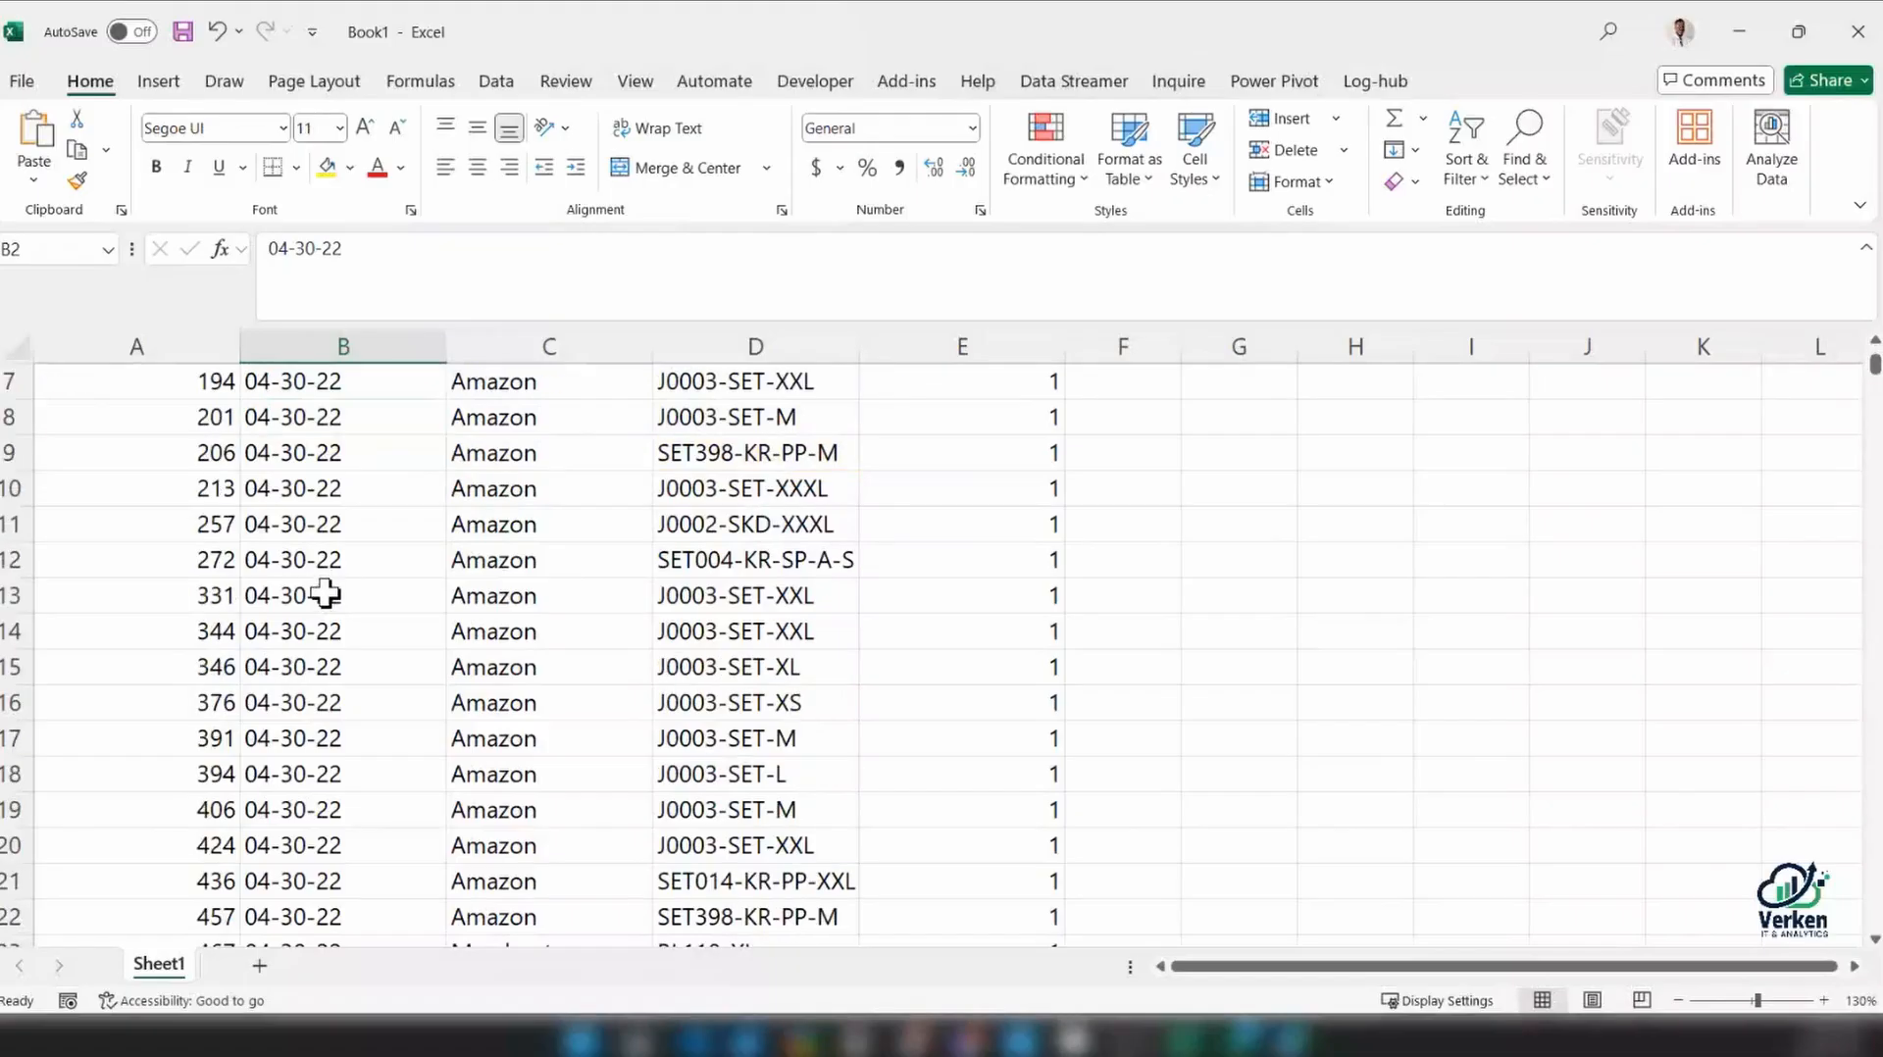
scroll(324, 593, "up", 2)
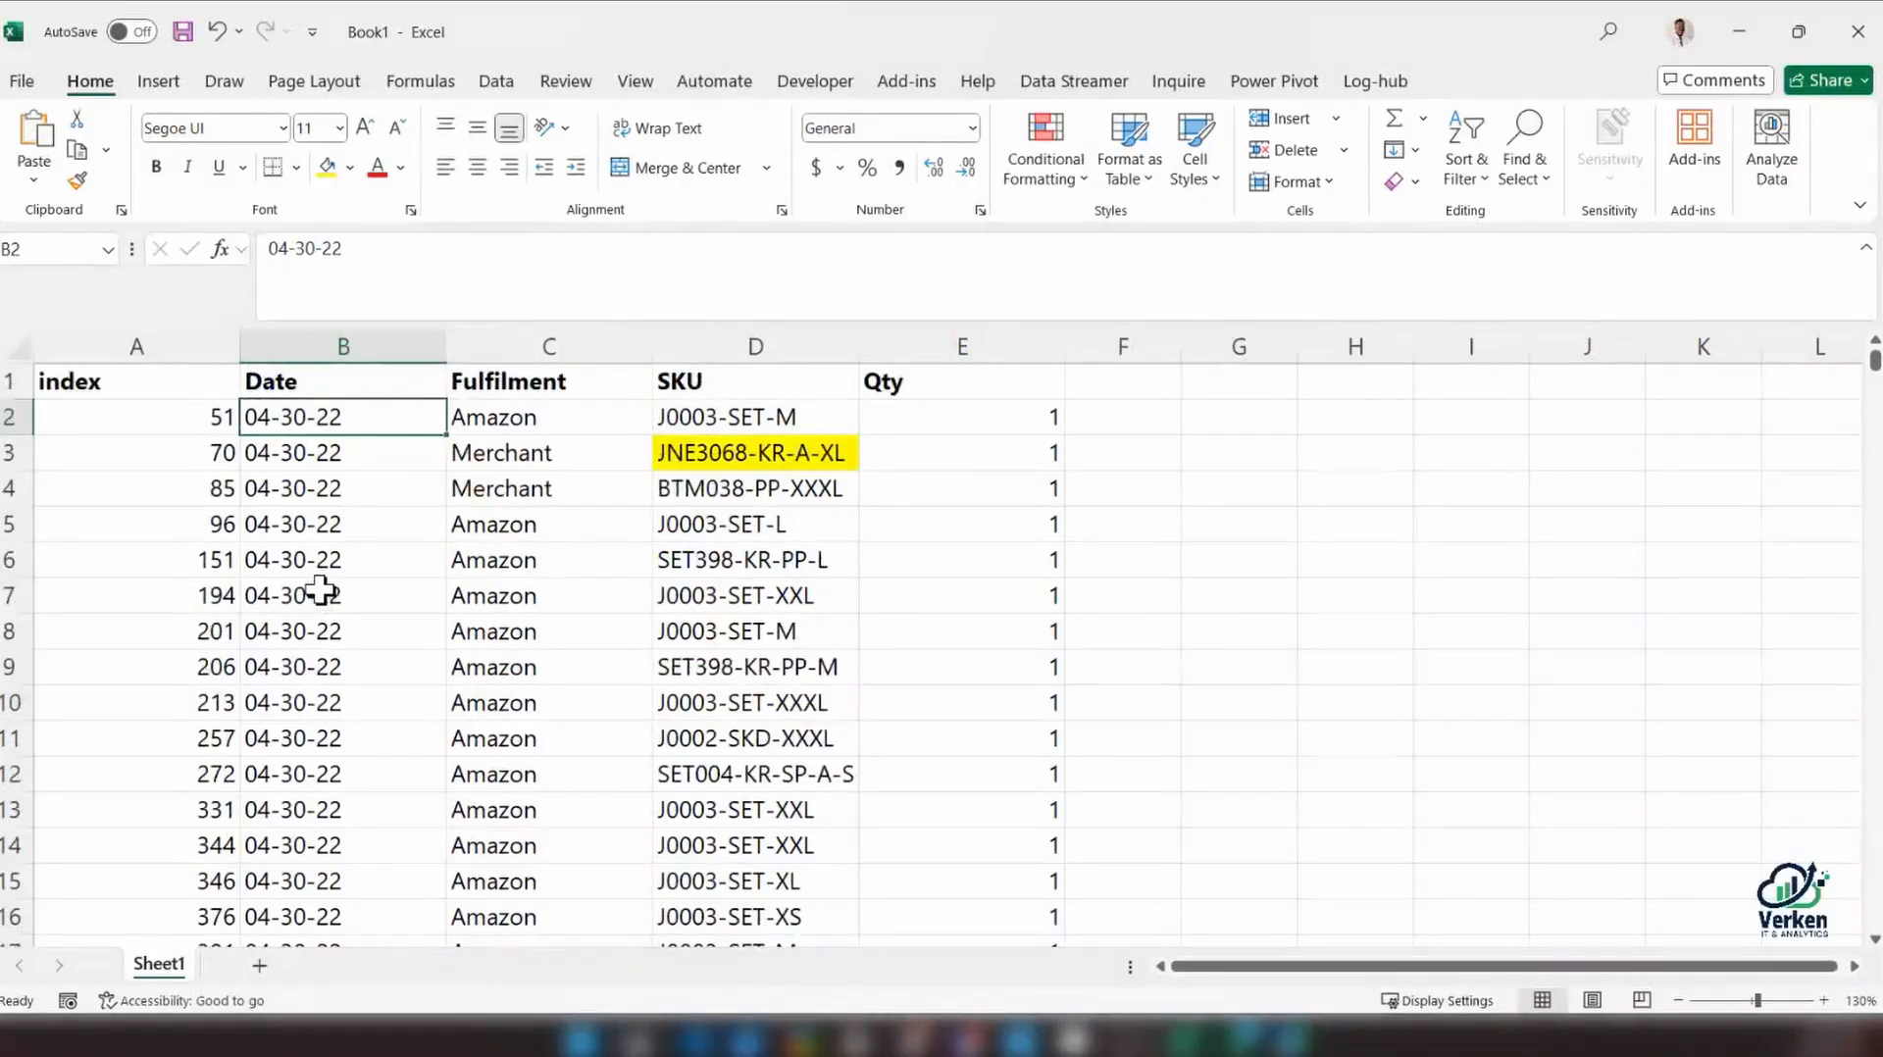
left_click_drag(1874, 359, 1874, 767)
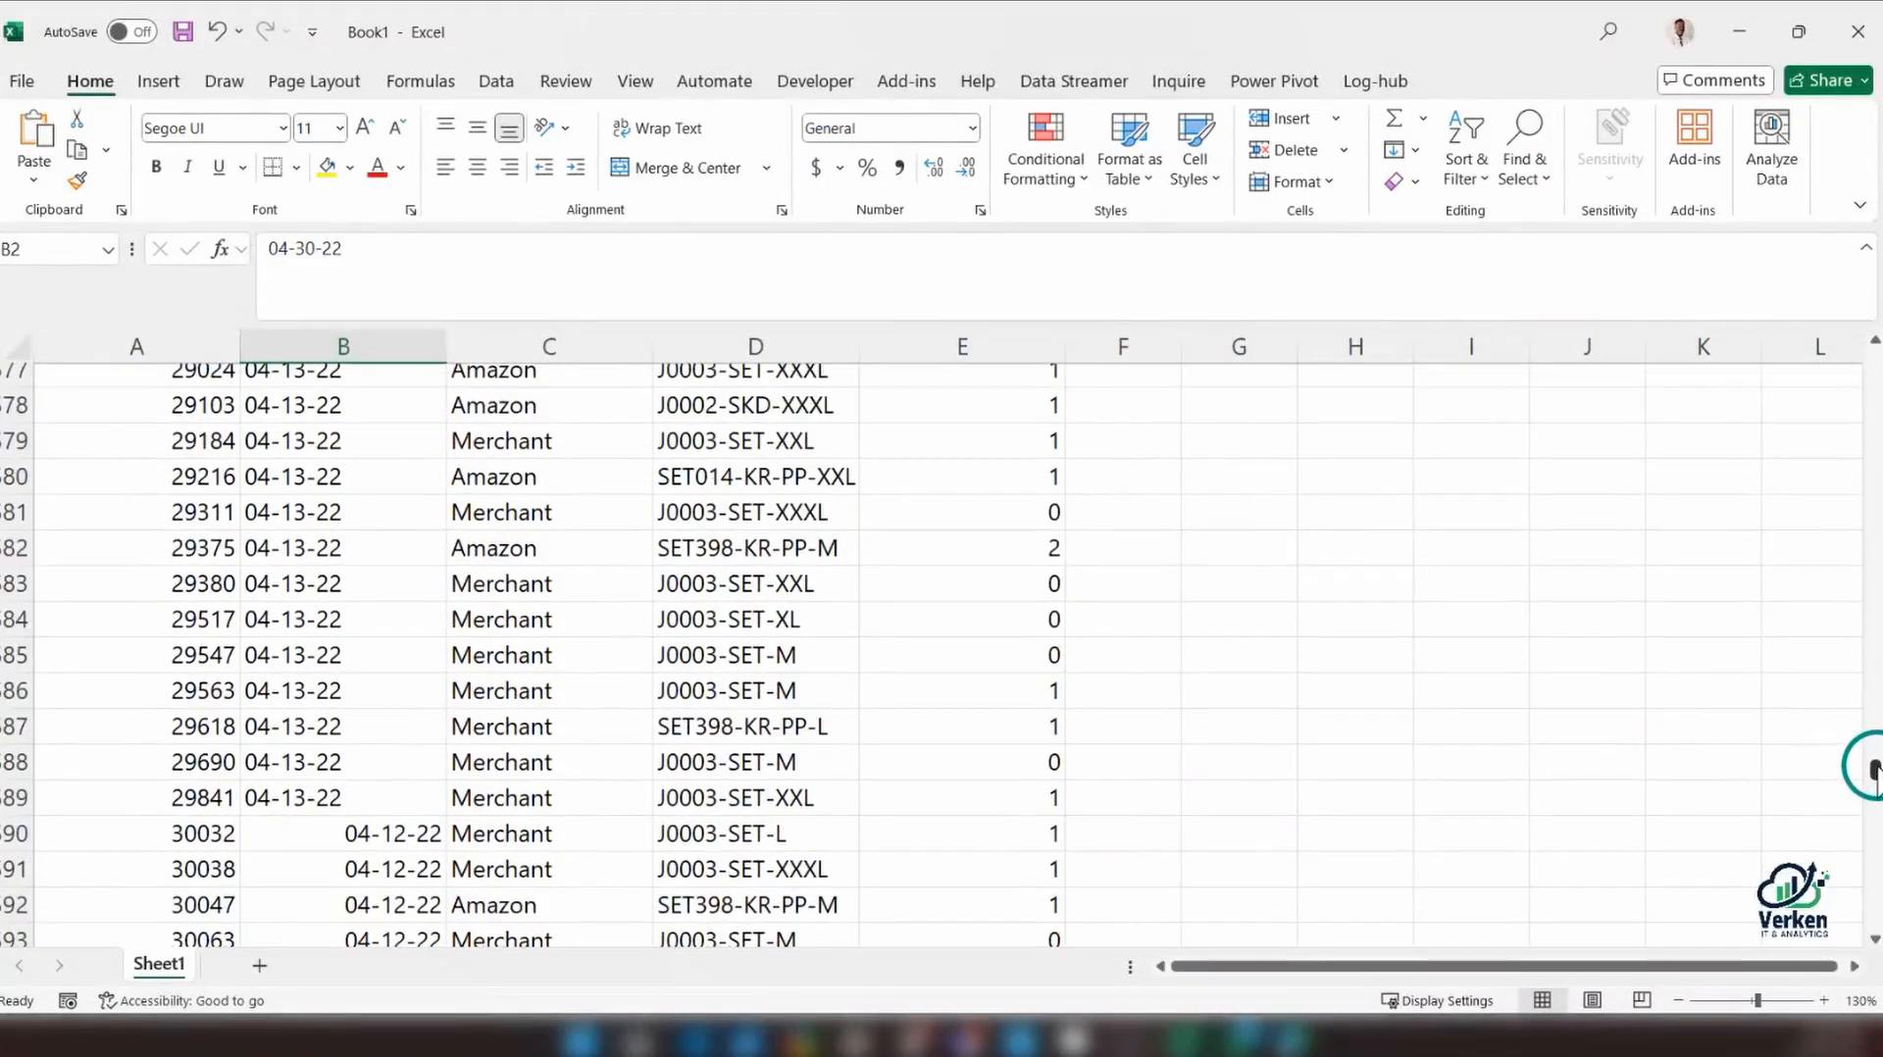
scroll(673, 622, "down", 20)
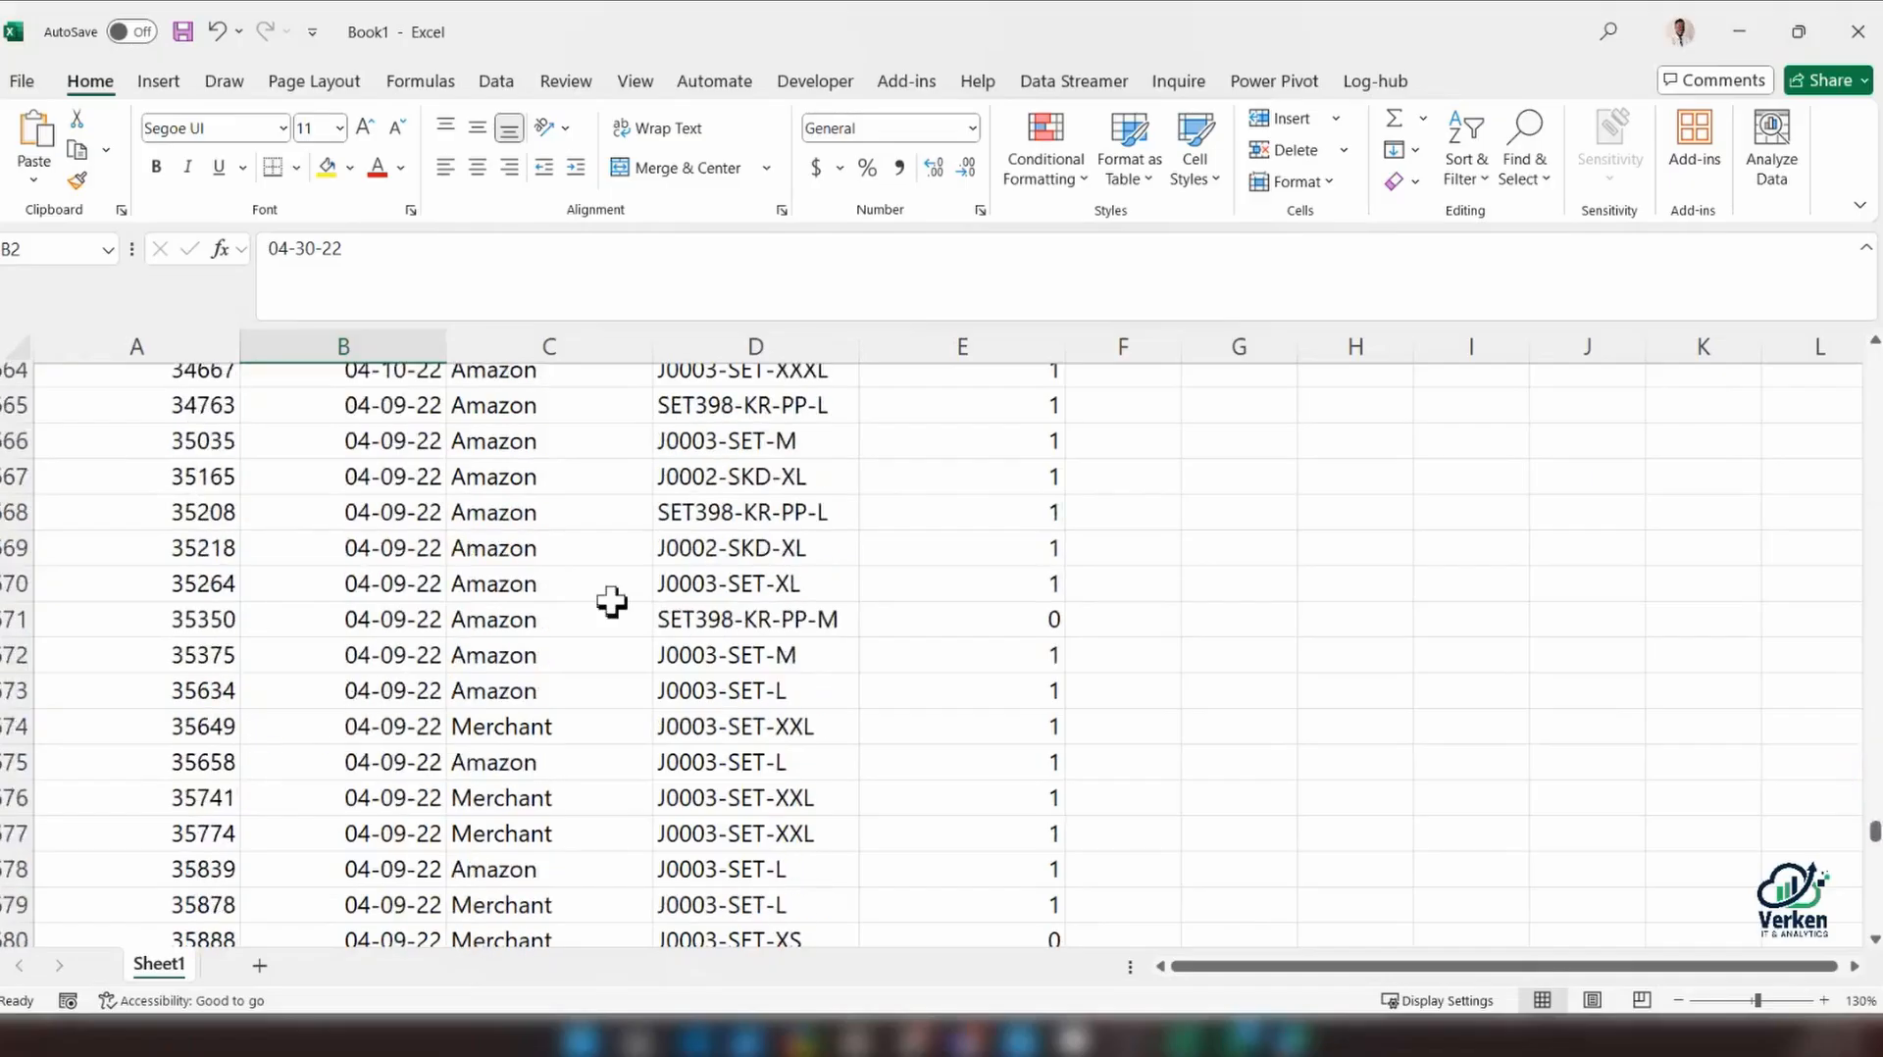
left_click(368, 762)
scroll(368, 566, "down", 2)
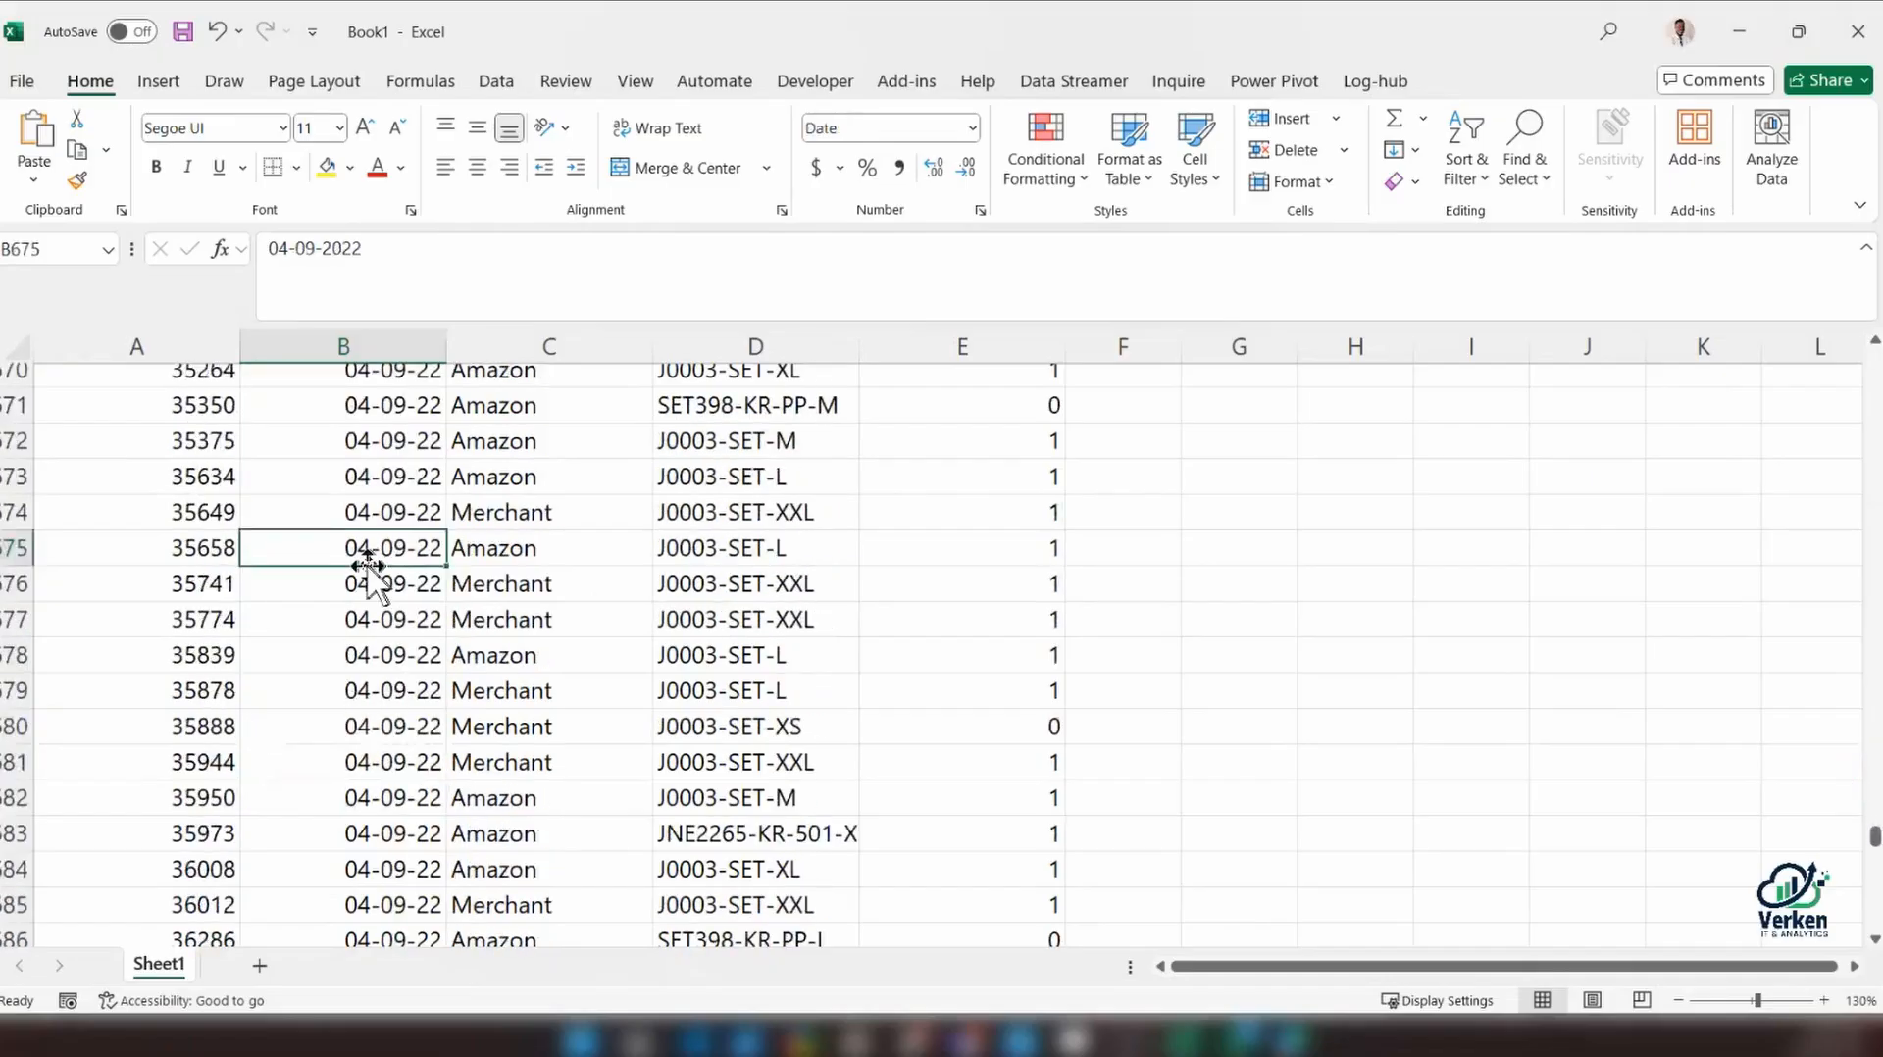
left_click(327, 166)
Enter the date 04-9-22 in cell H675, beside the highlighted row
left_click(1349, 549)
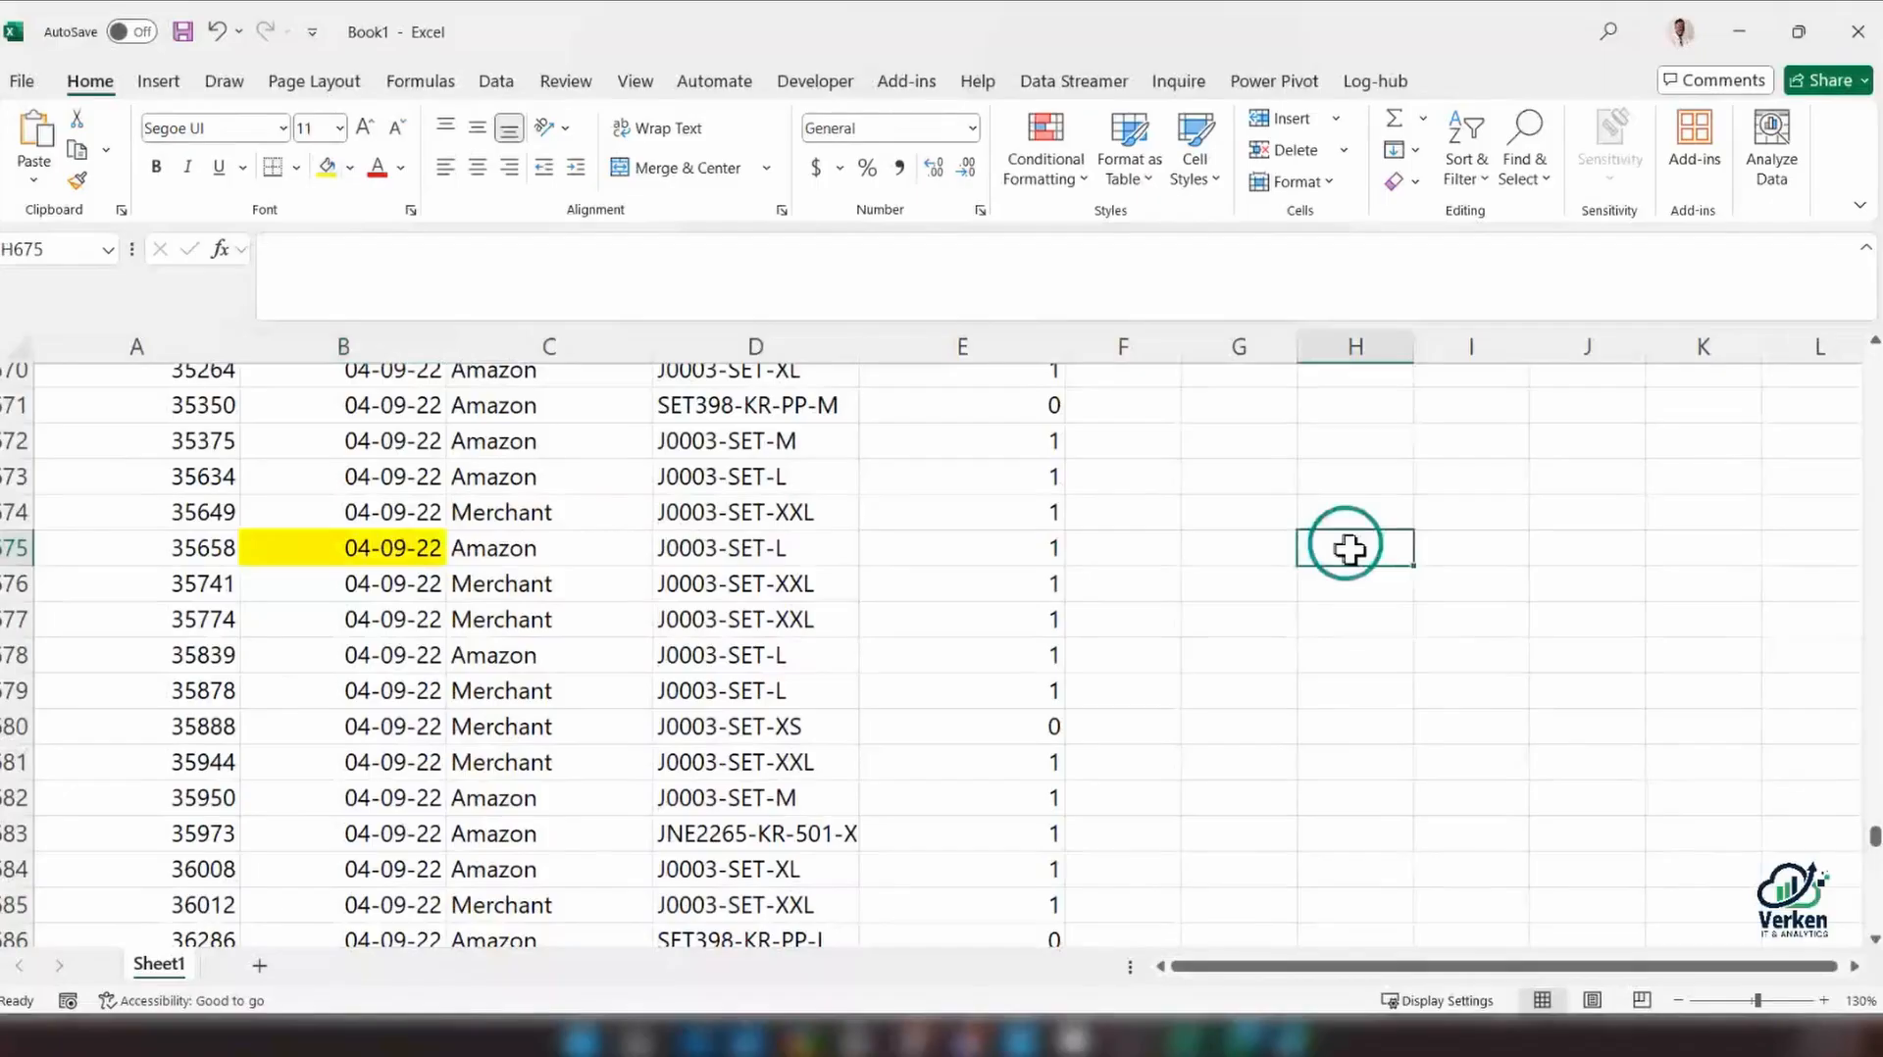
type("04-9-")
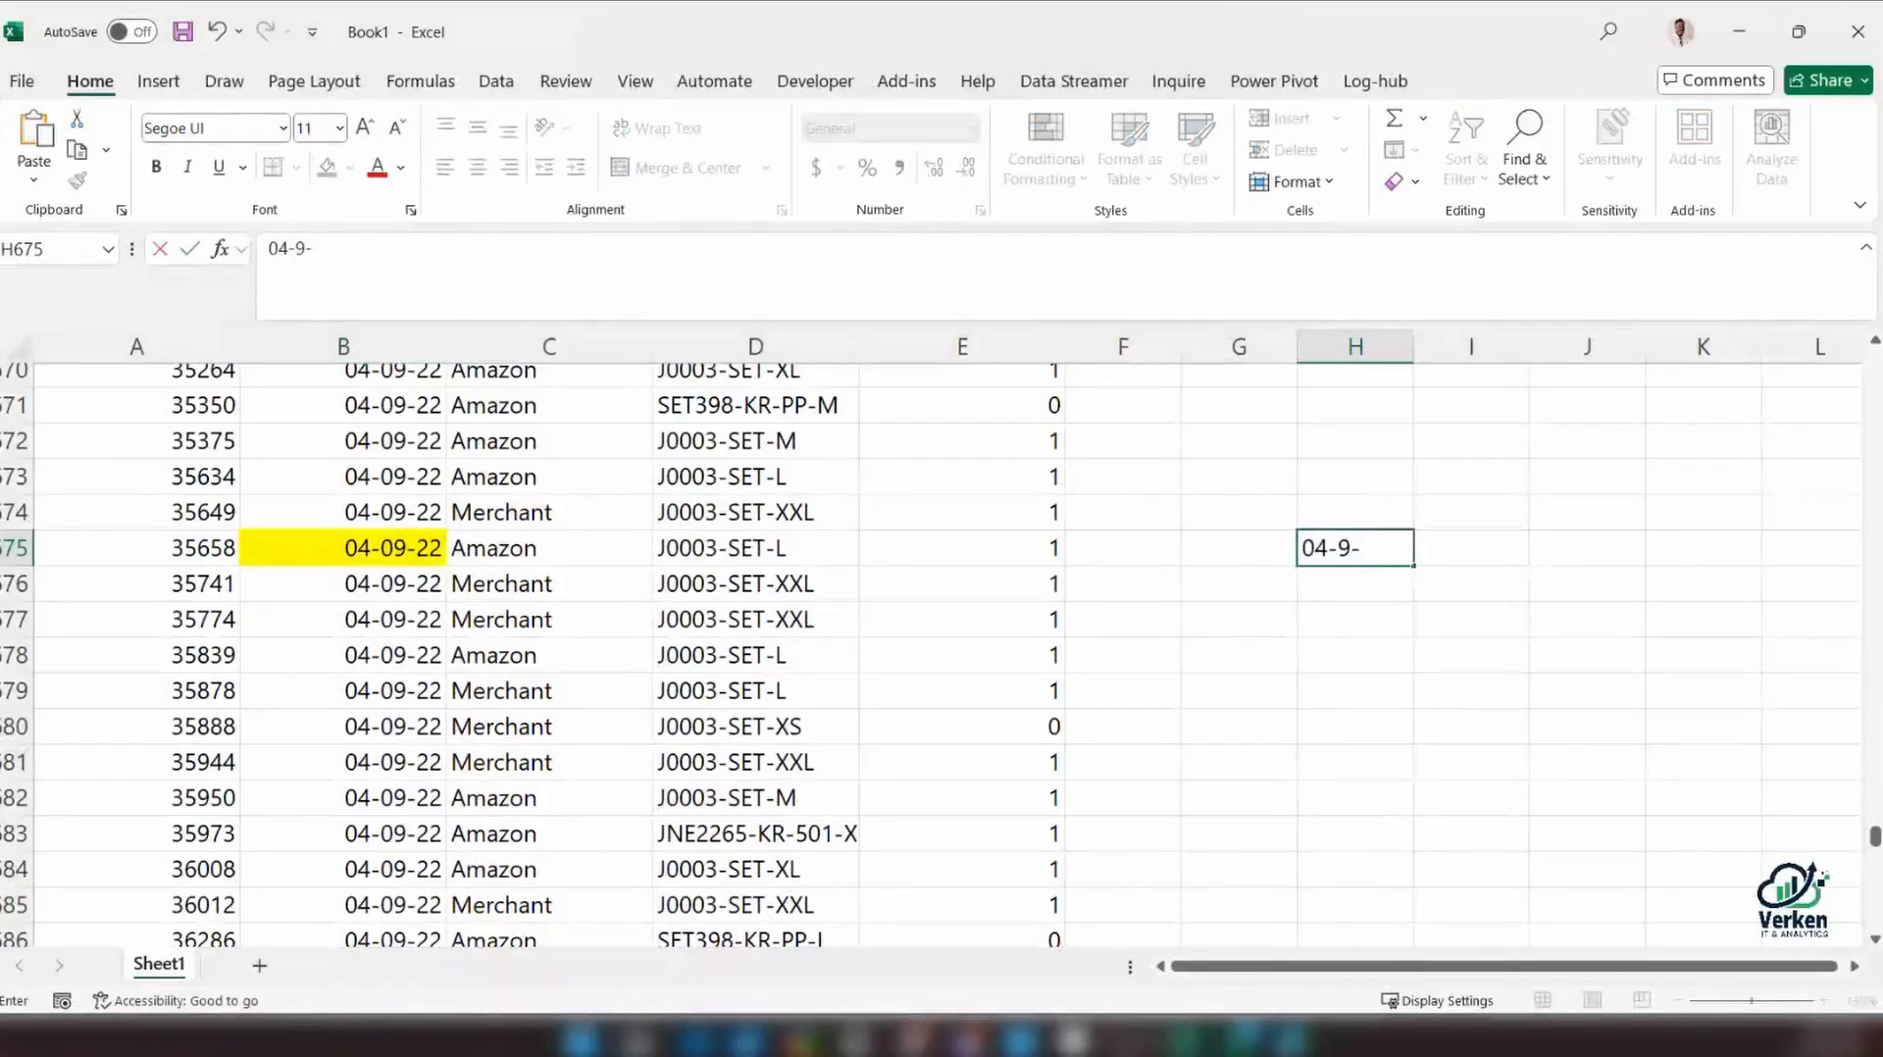
type("22")
key("Return")
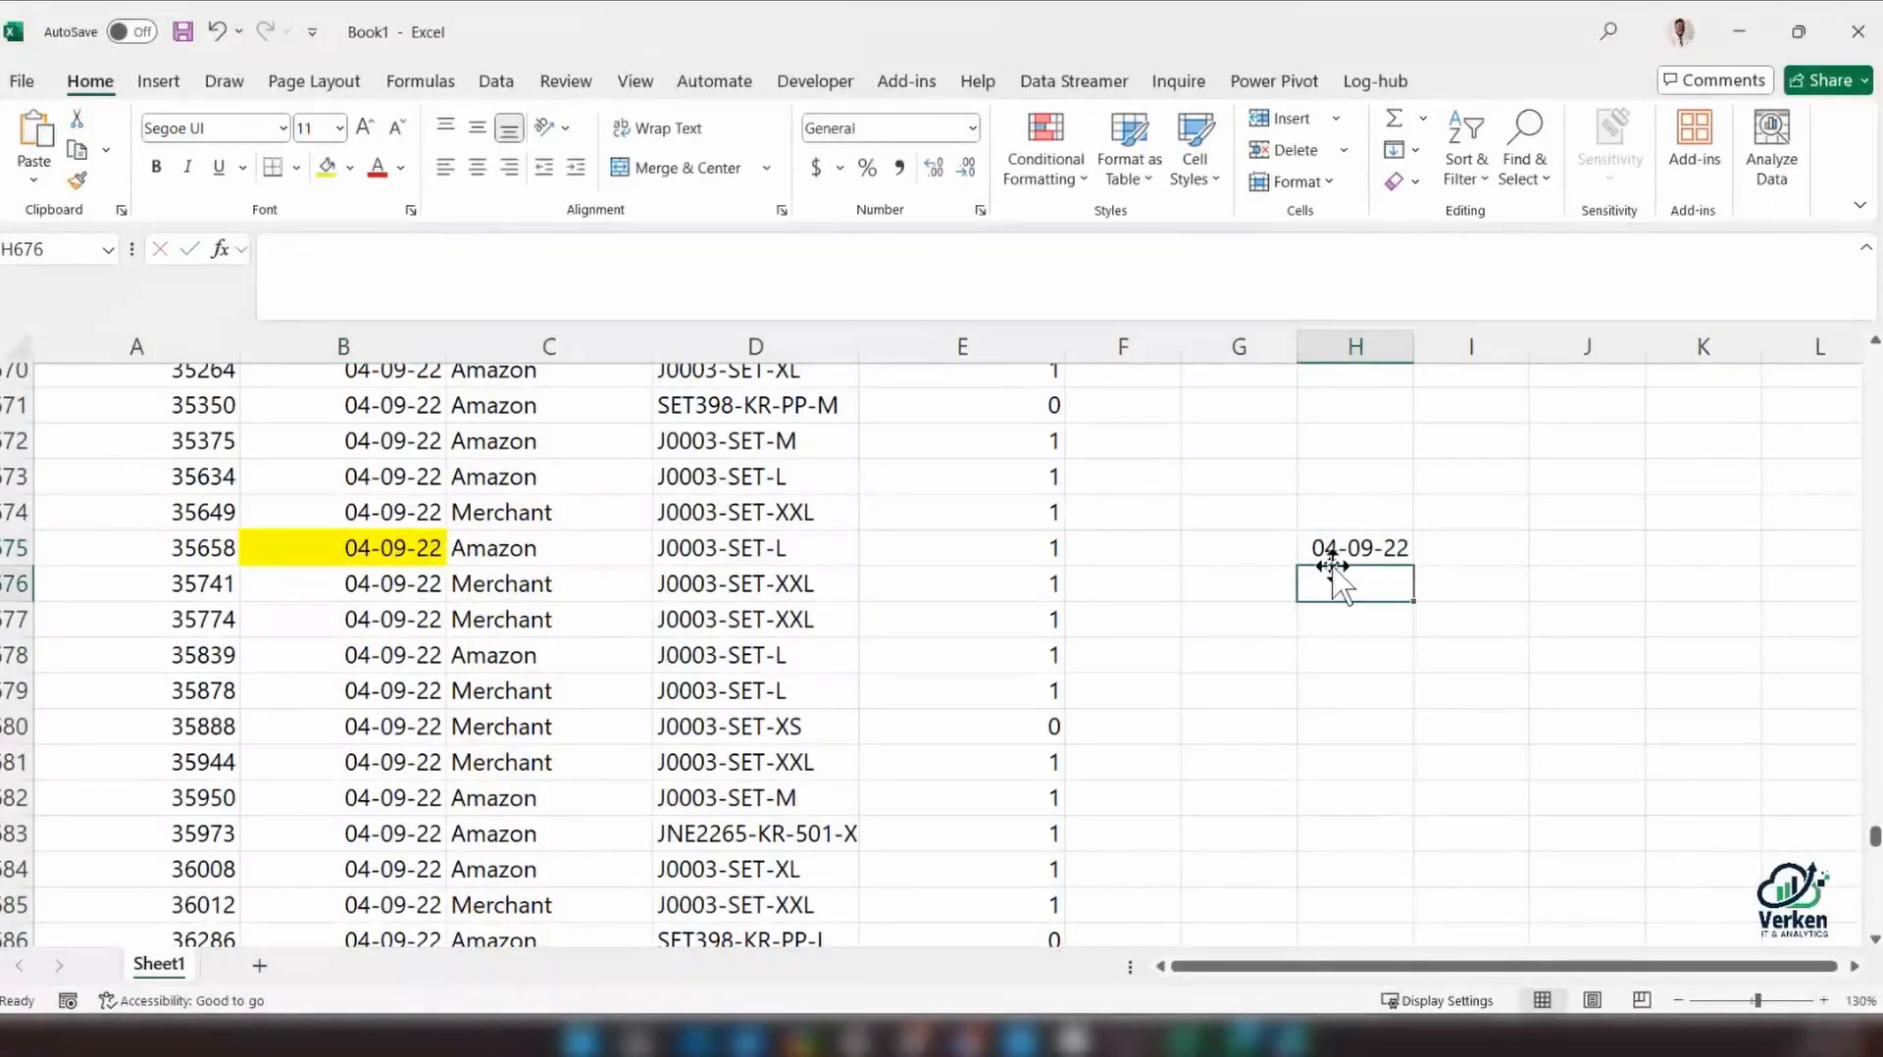
Write the date out as "4th April 20222" in cell H677
left_click(1340, 616)
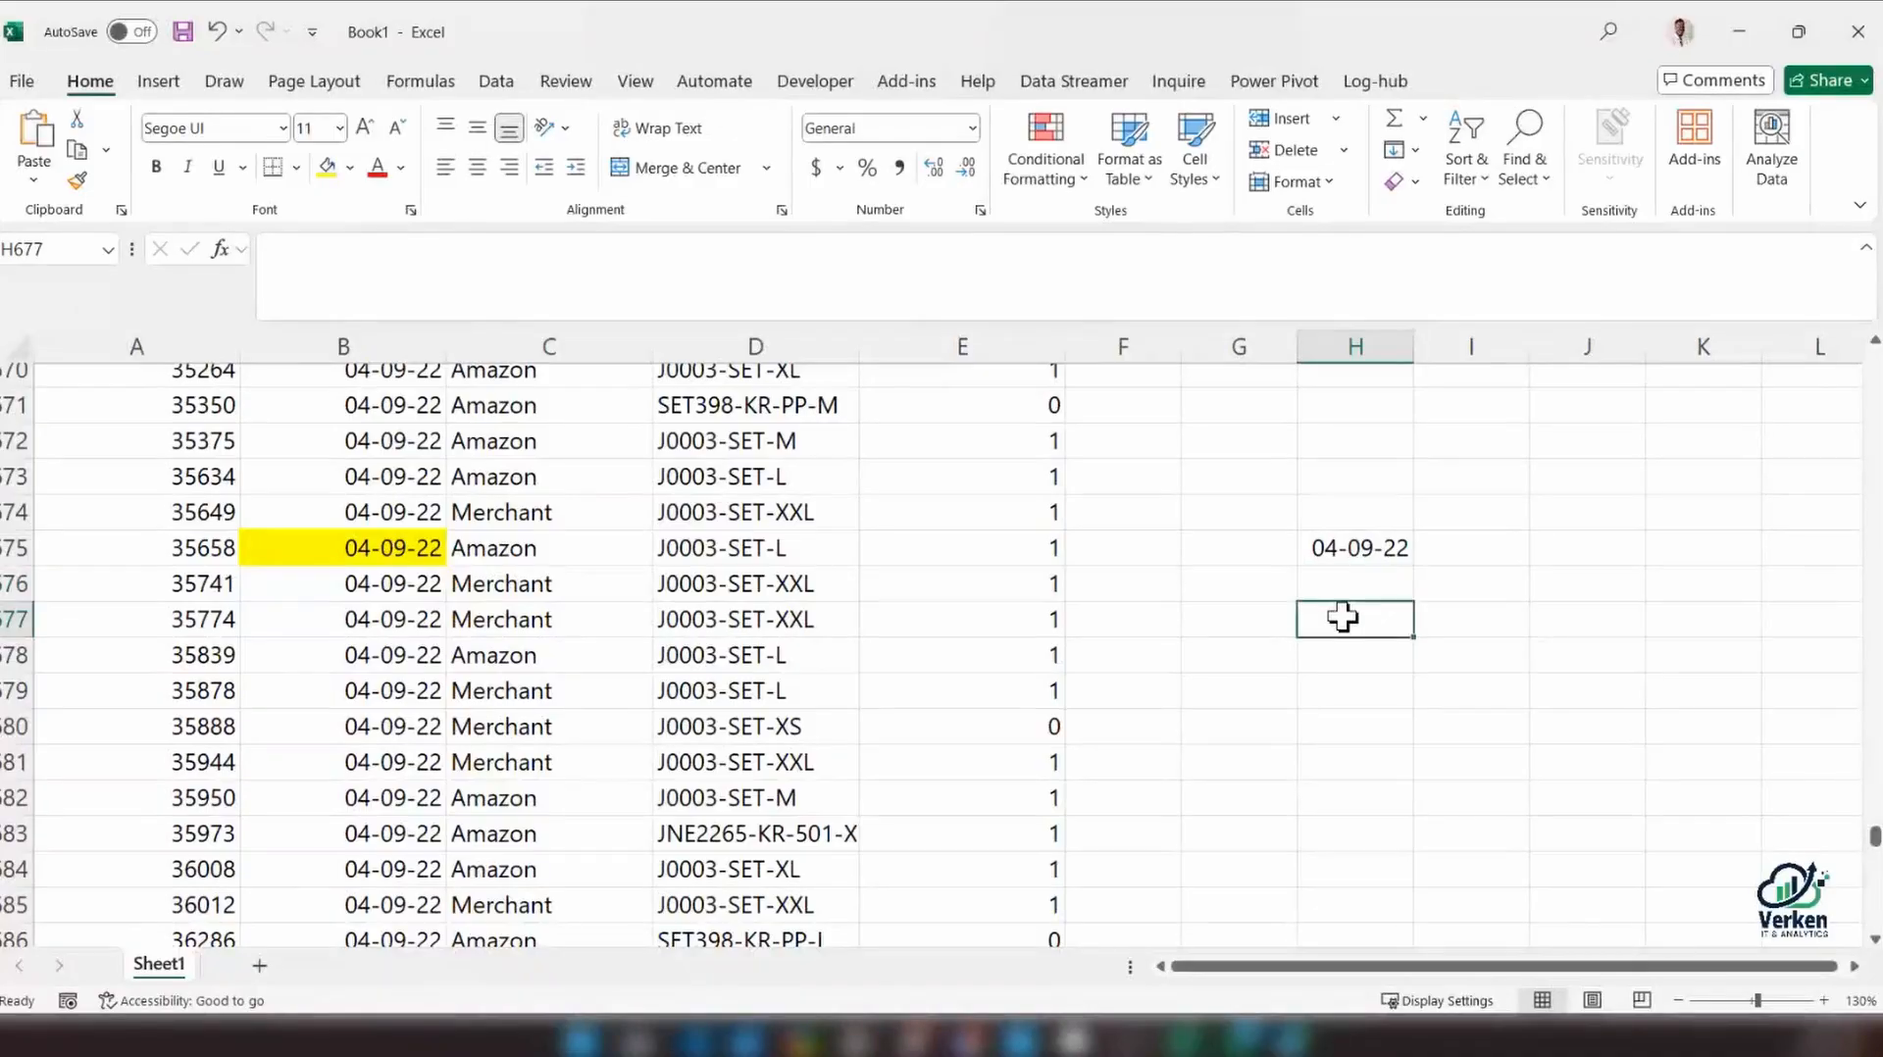
type("4th")
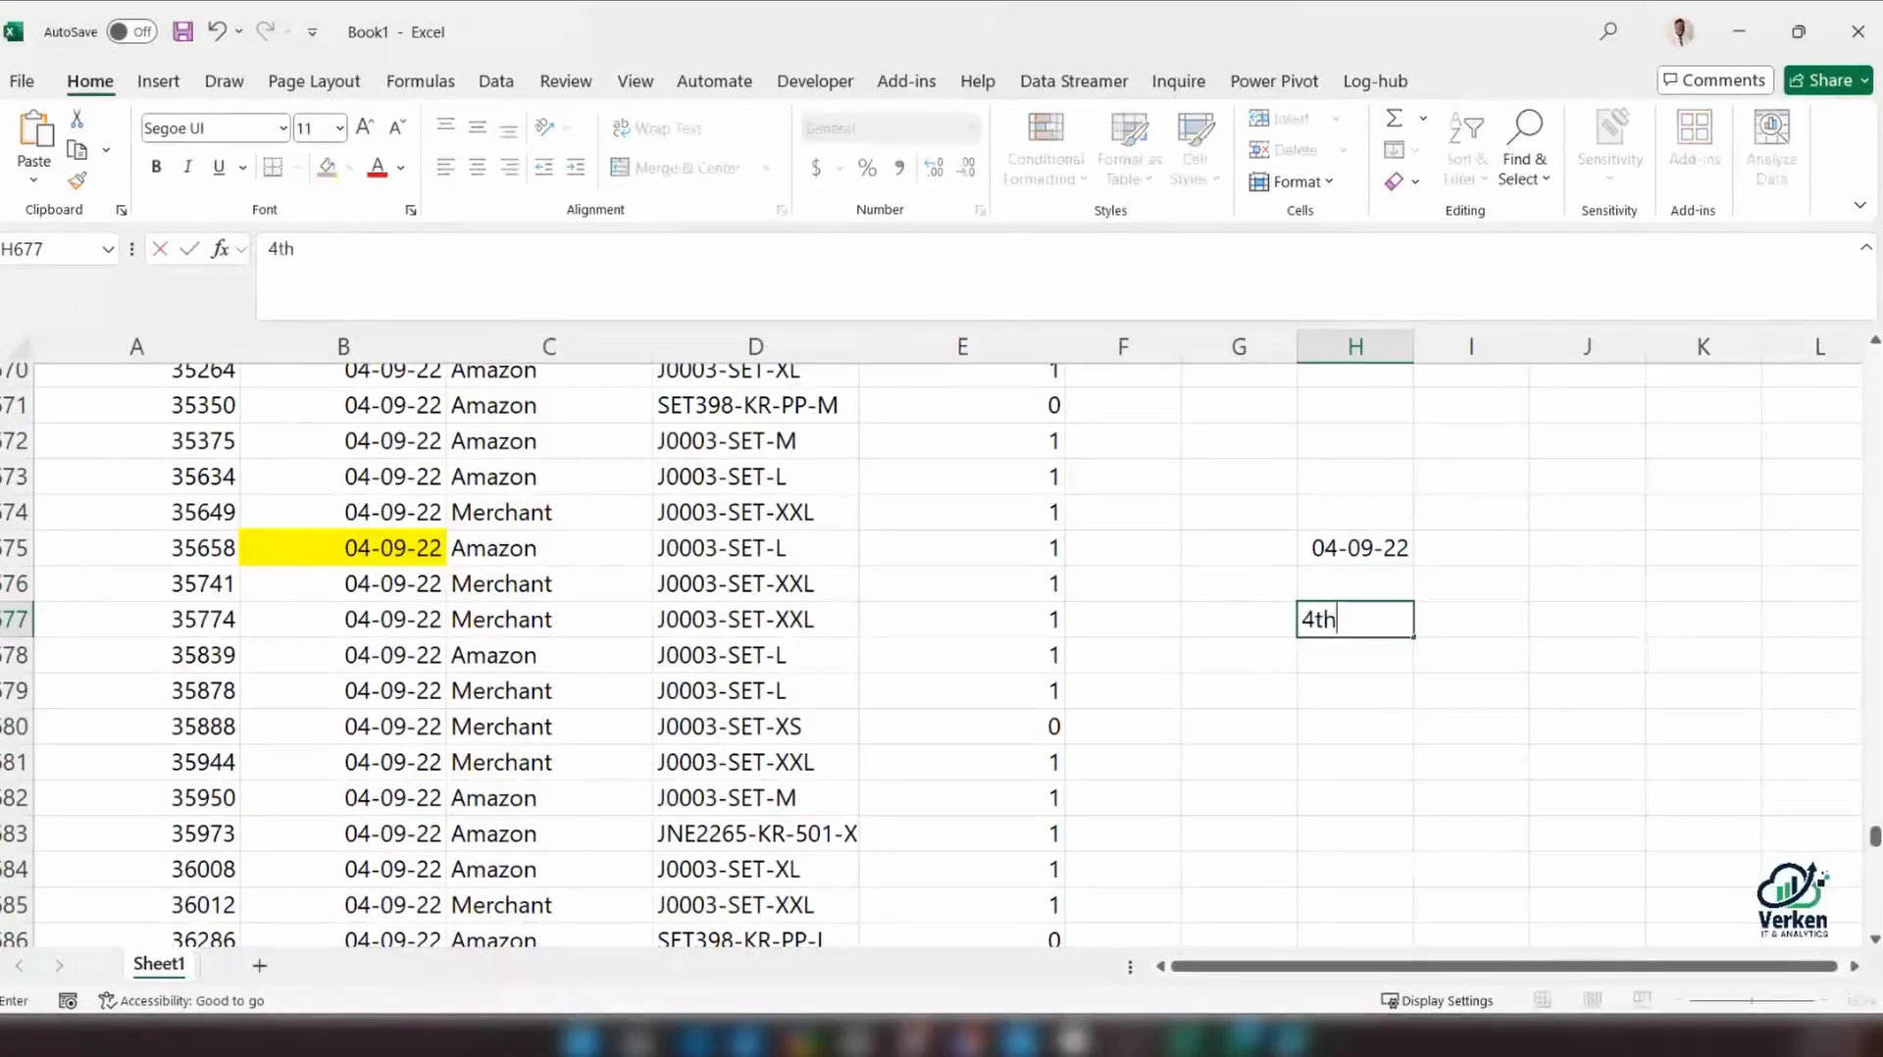
type(" April 20222")
key("Return")
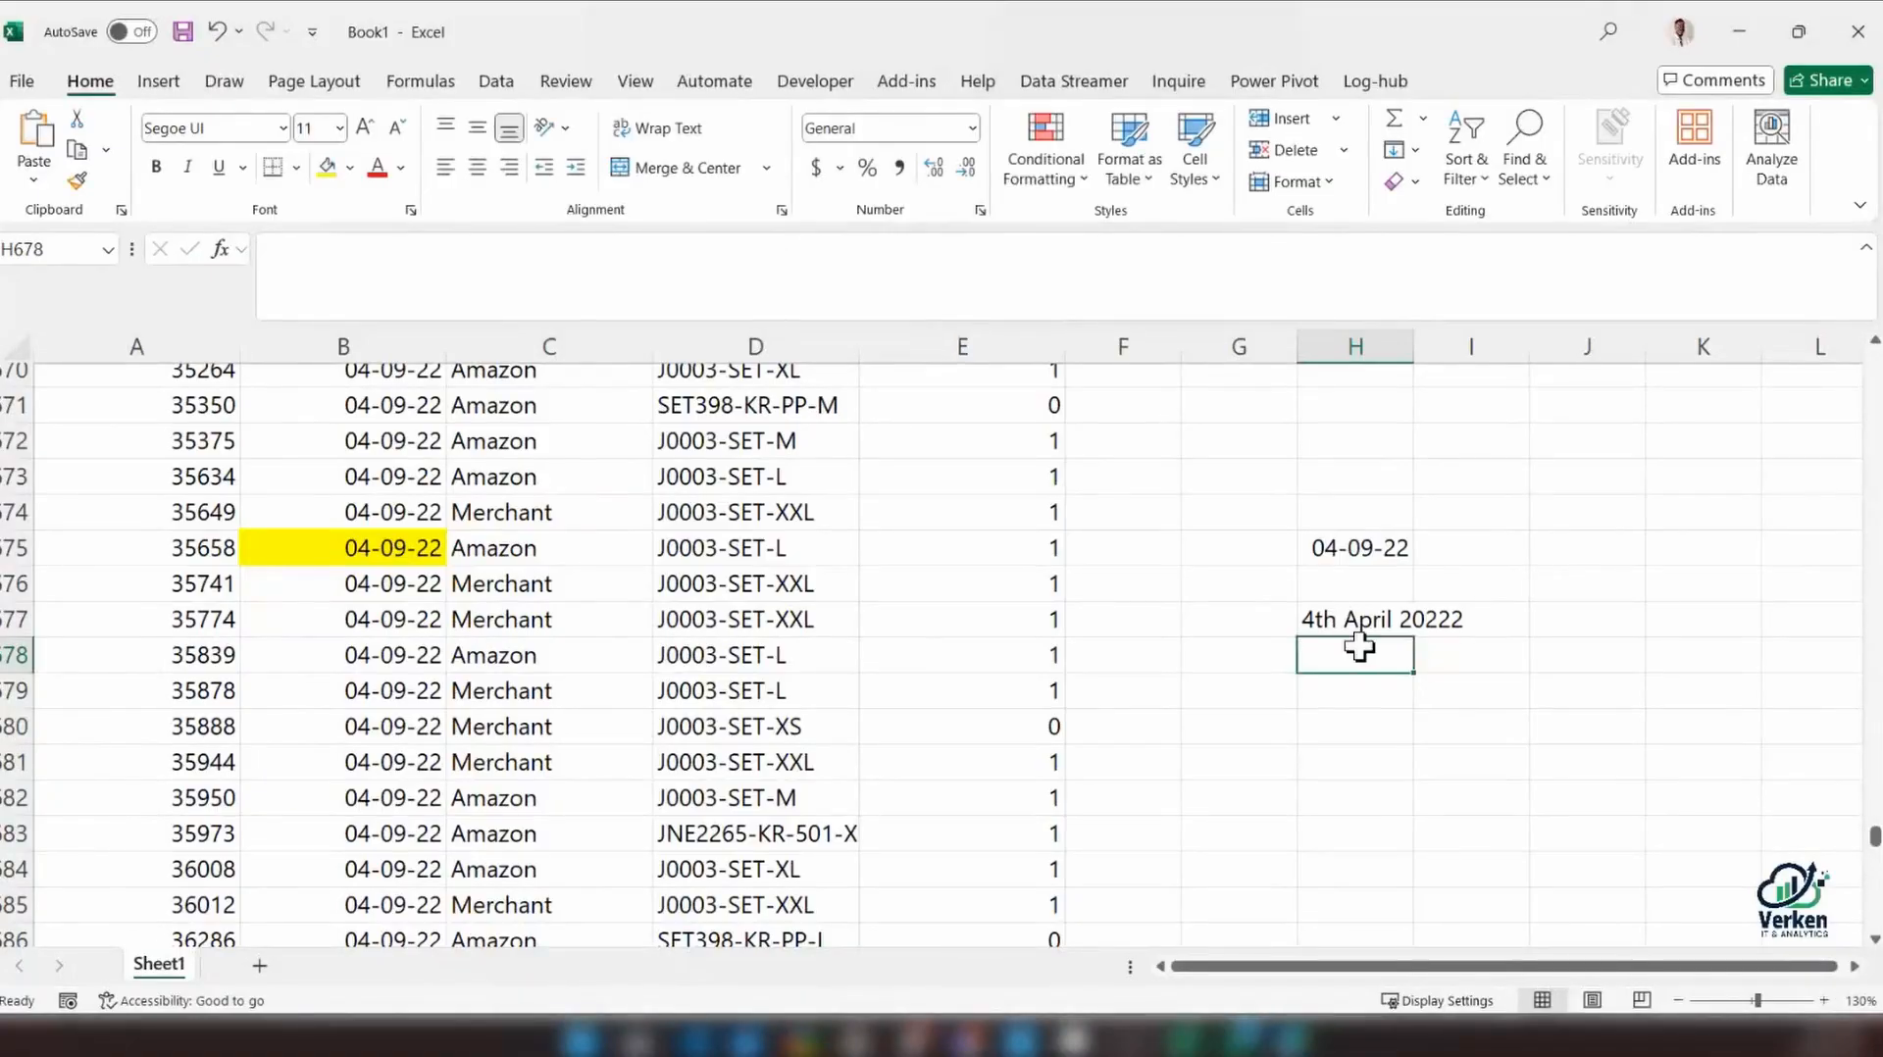
Correct the written-out date in H677 to read "4th September 2022"
scroll(1359, 646, "up", 2)
double_click(1385, 822)
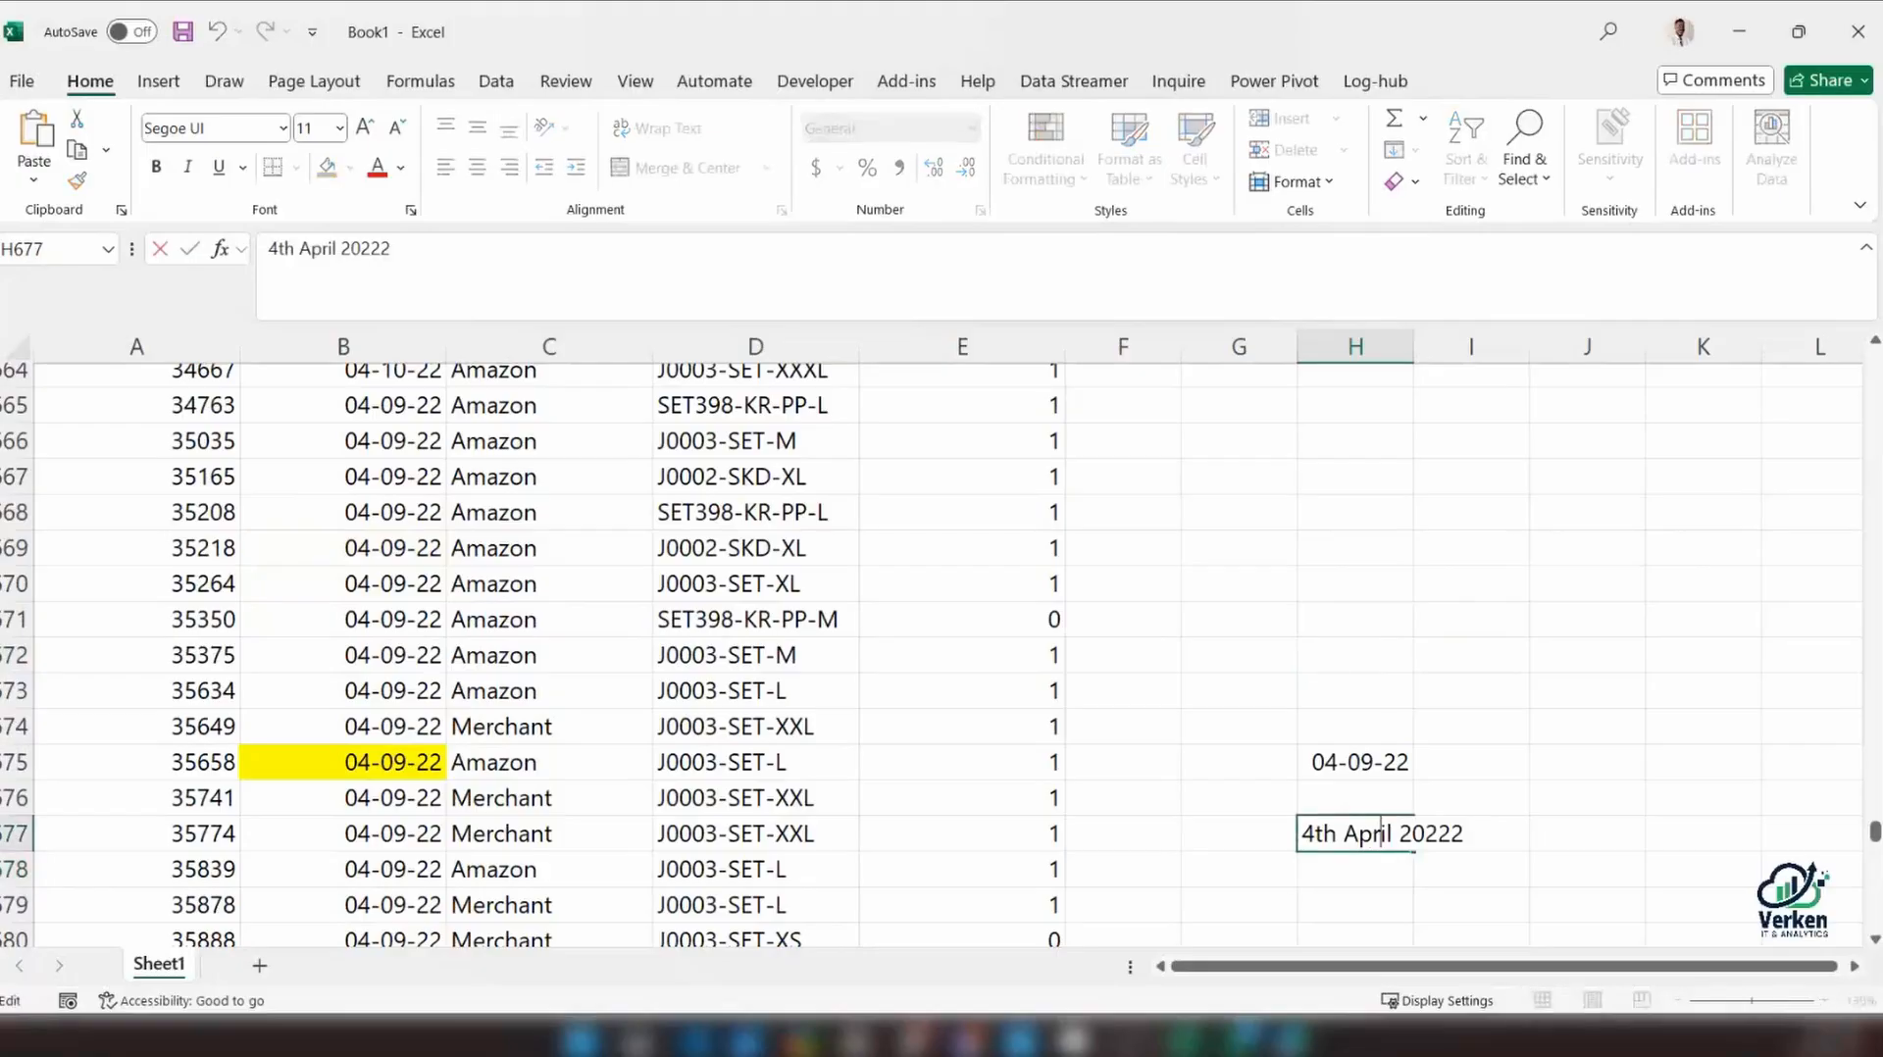
type("Septe")
type("mber")
key("Return")
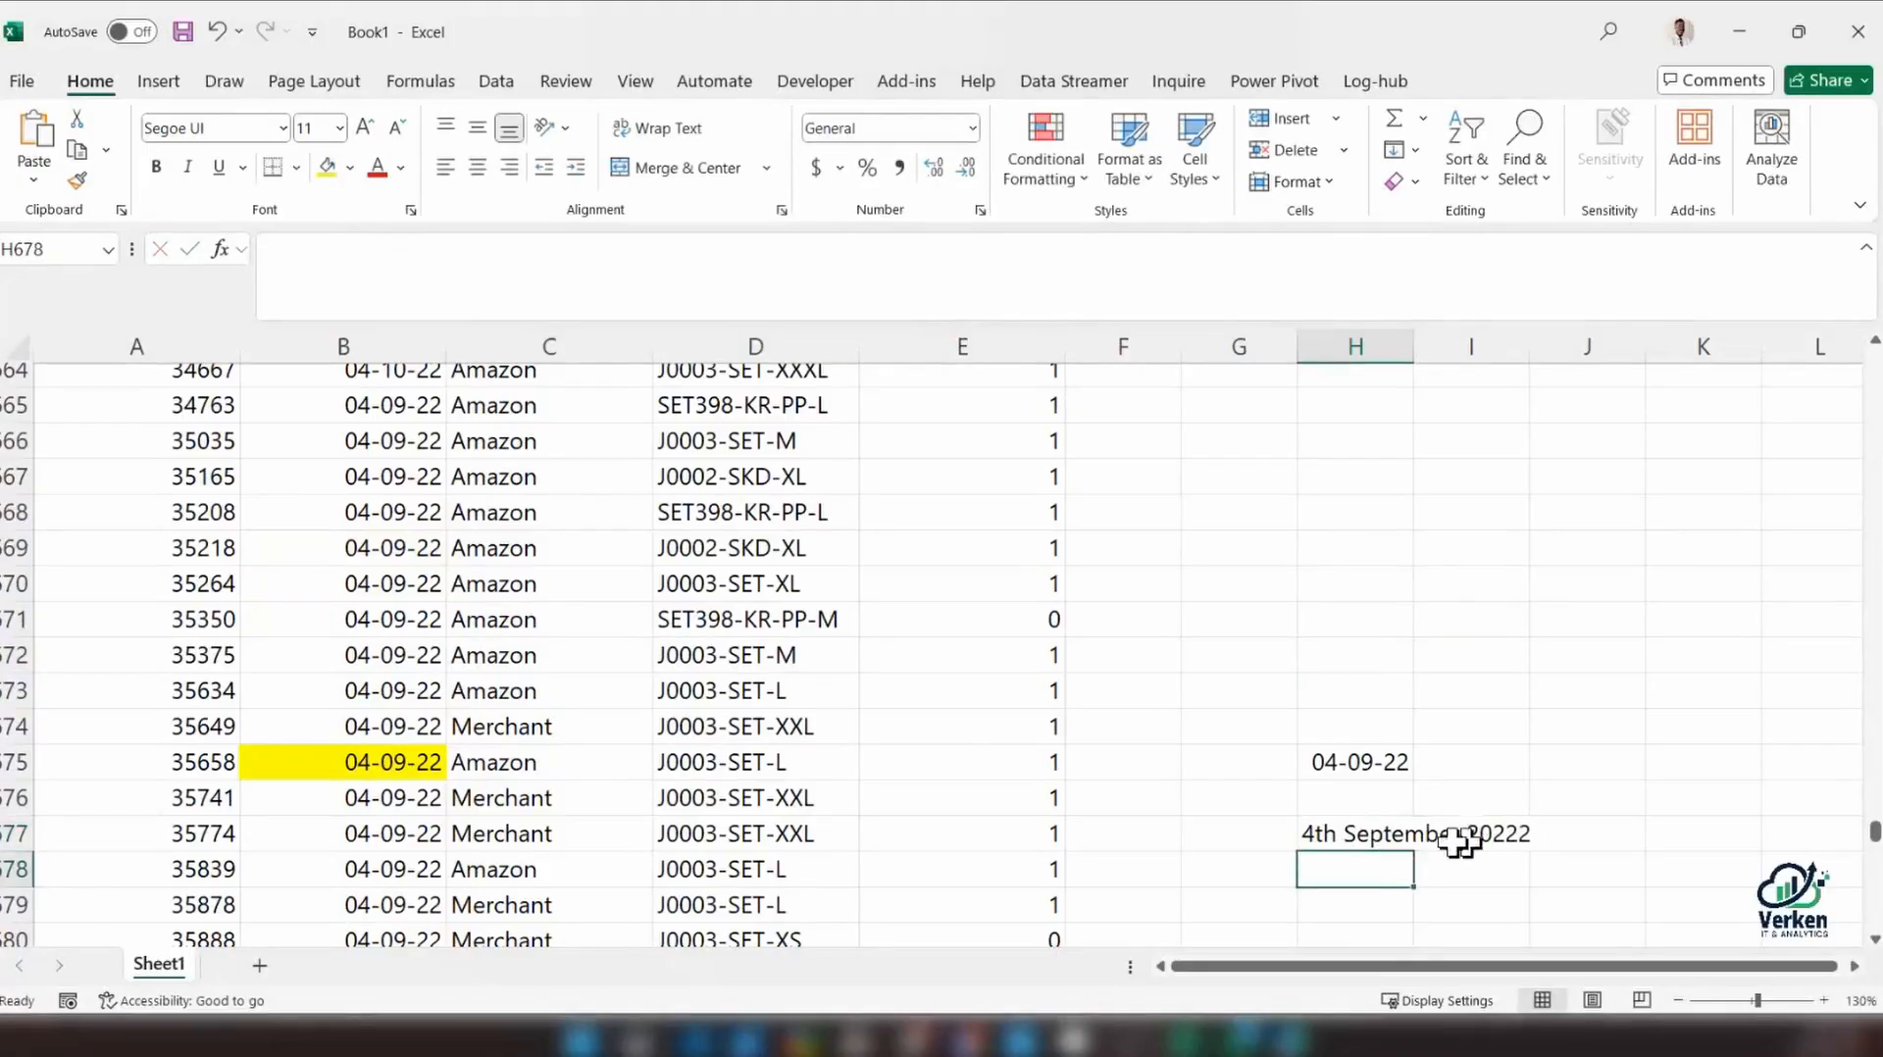
left_click(1319, 833)
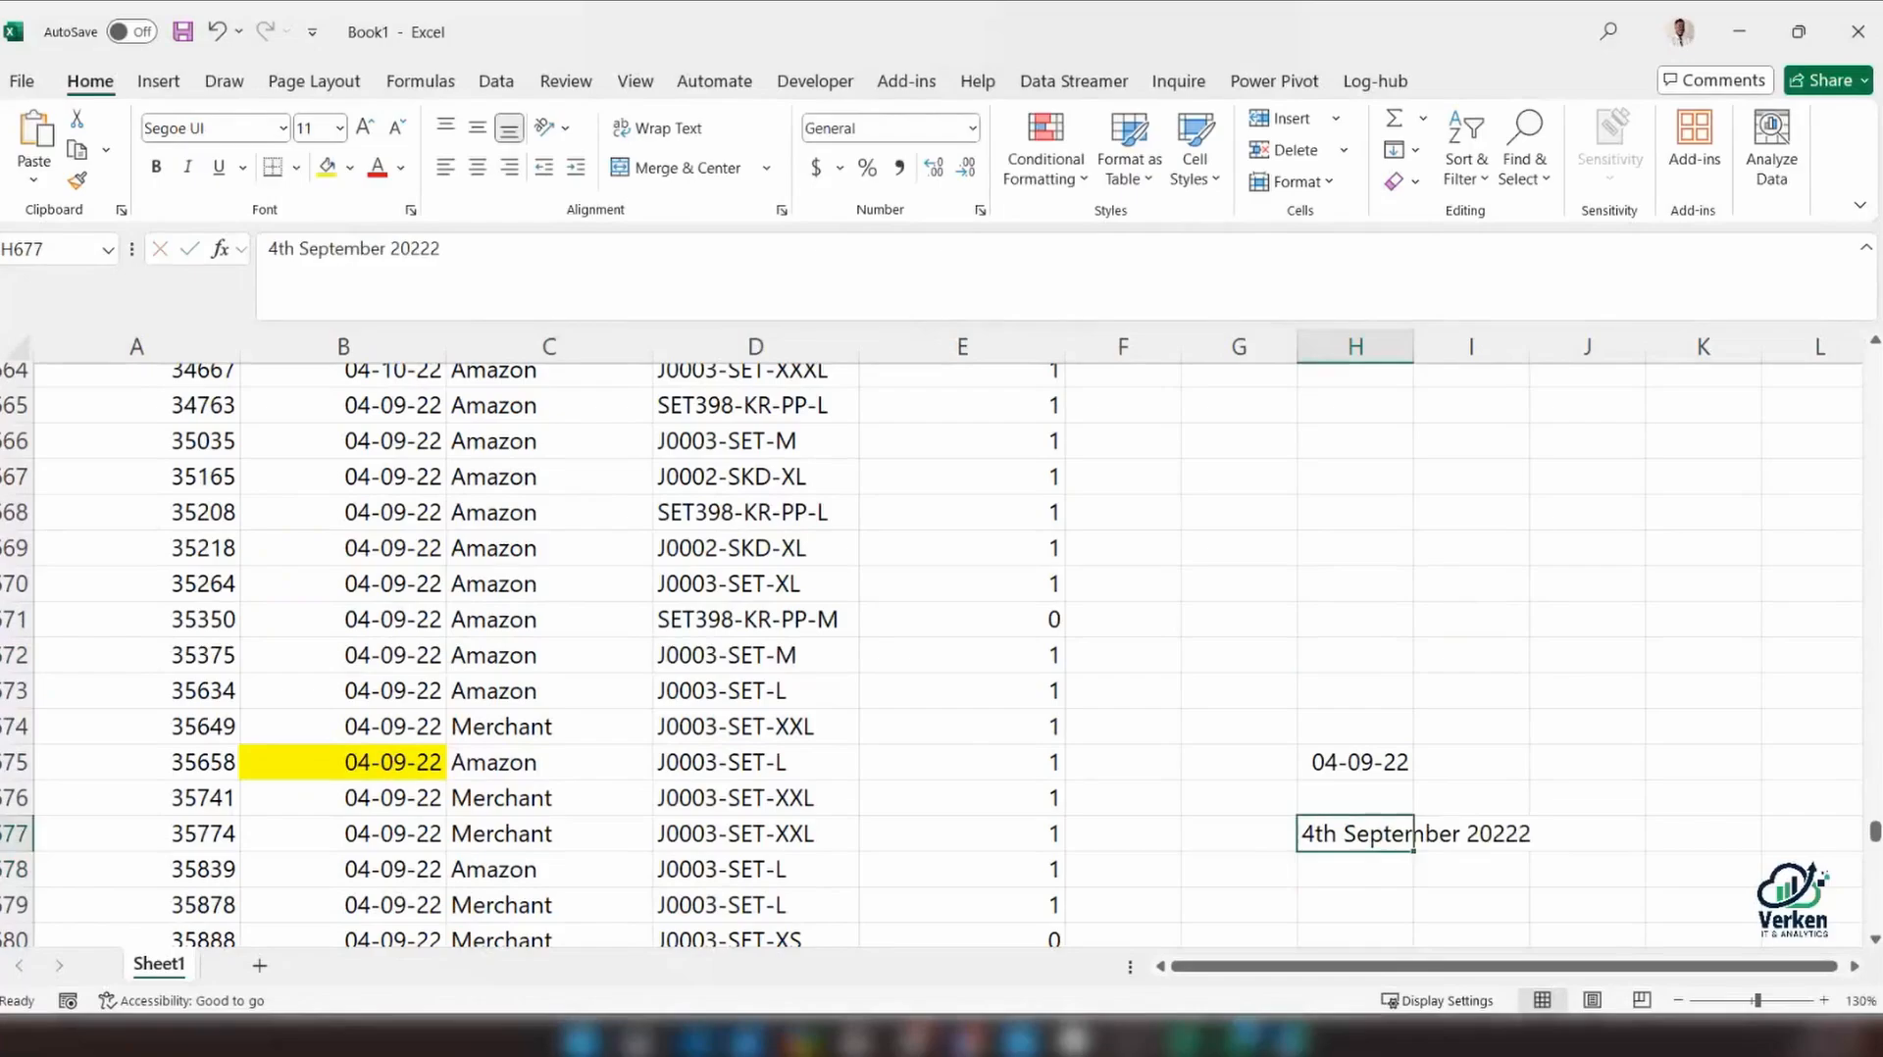
left_click(547, 249)
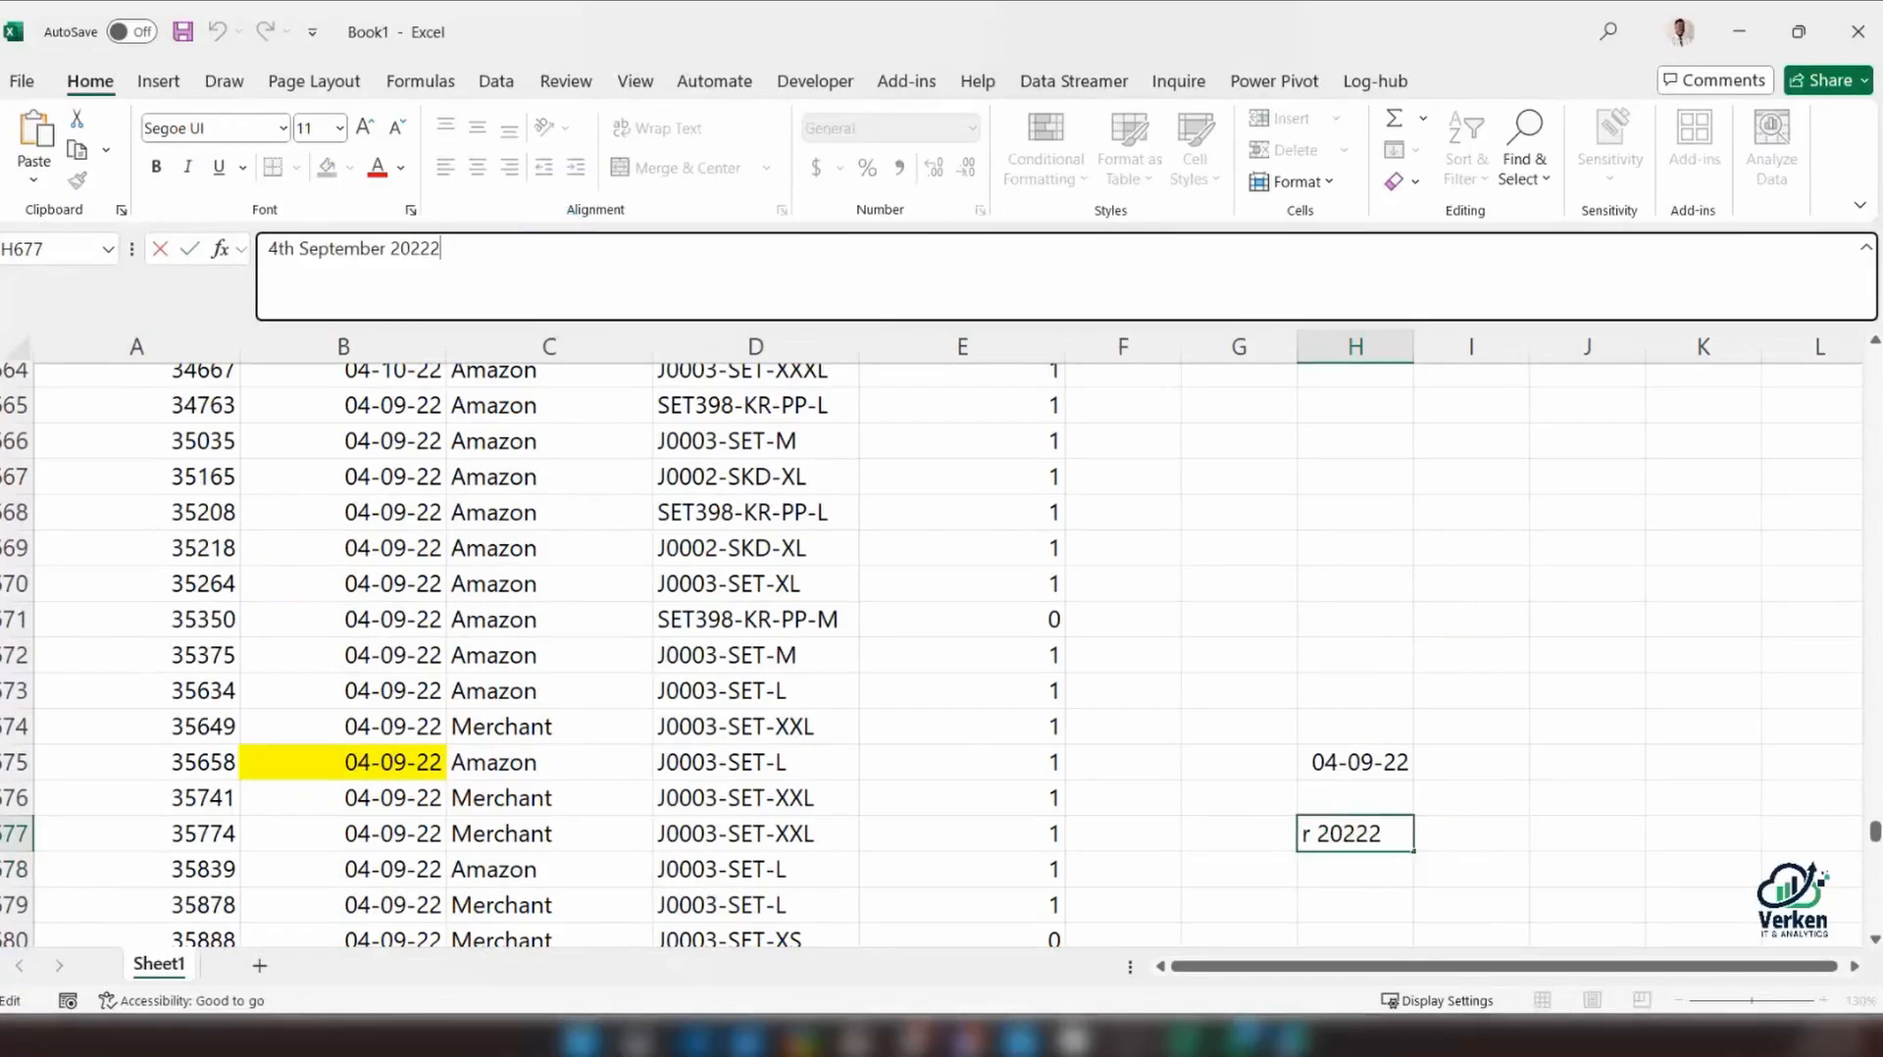
key("BackSpace")
key("Return")
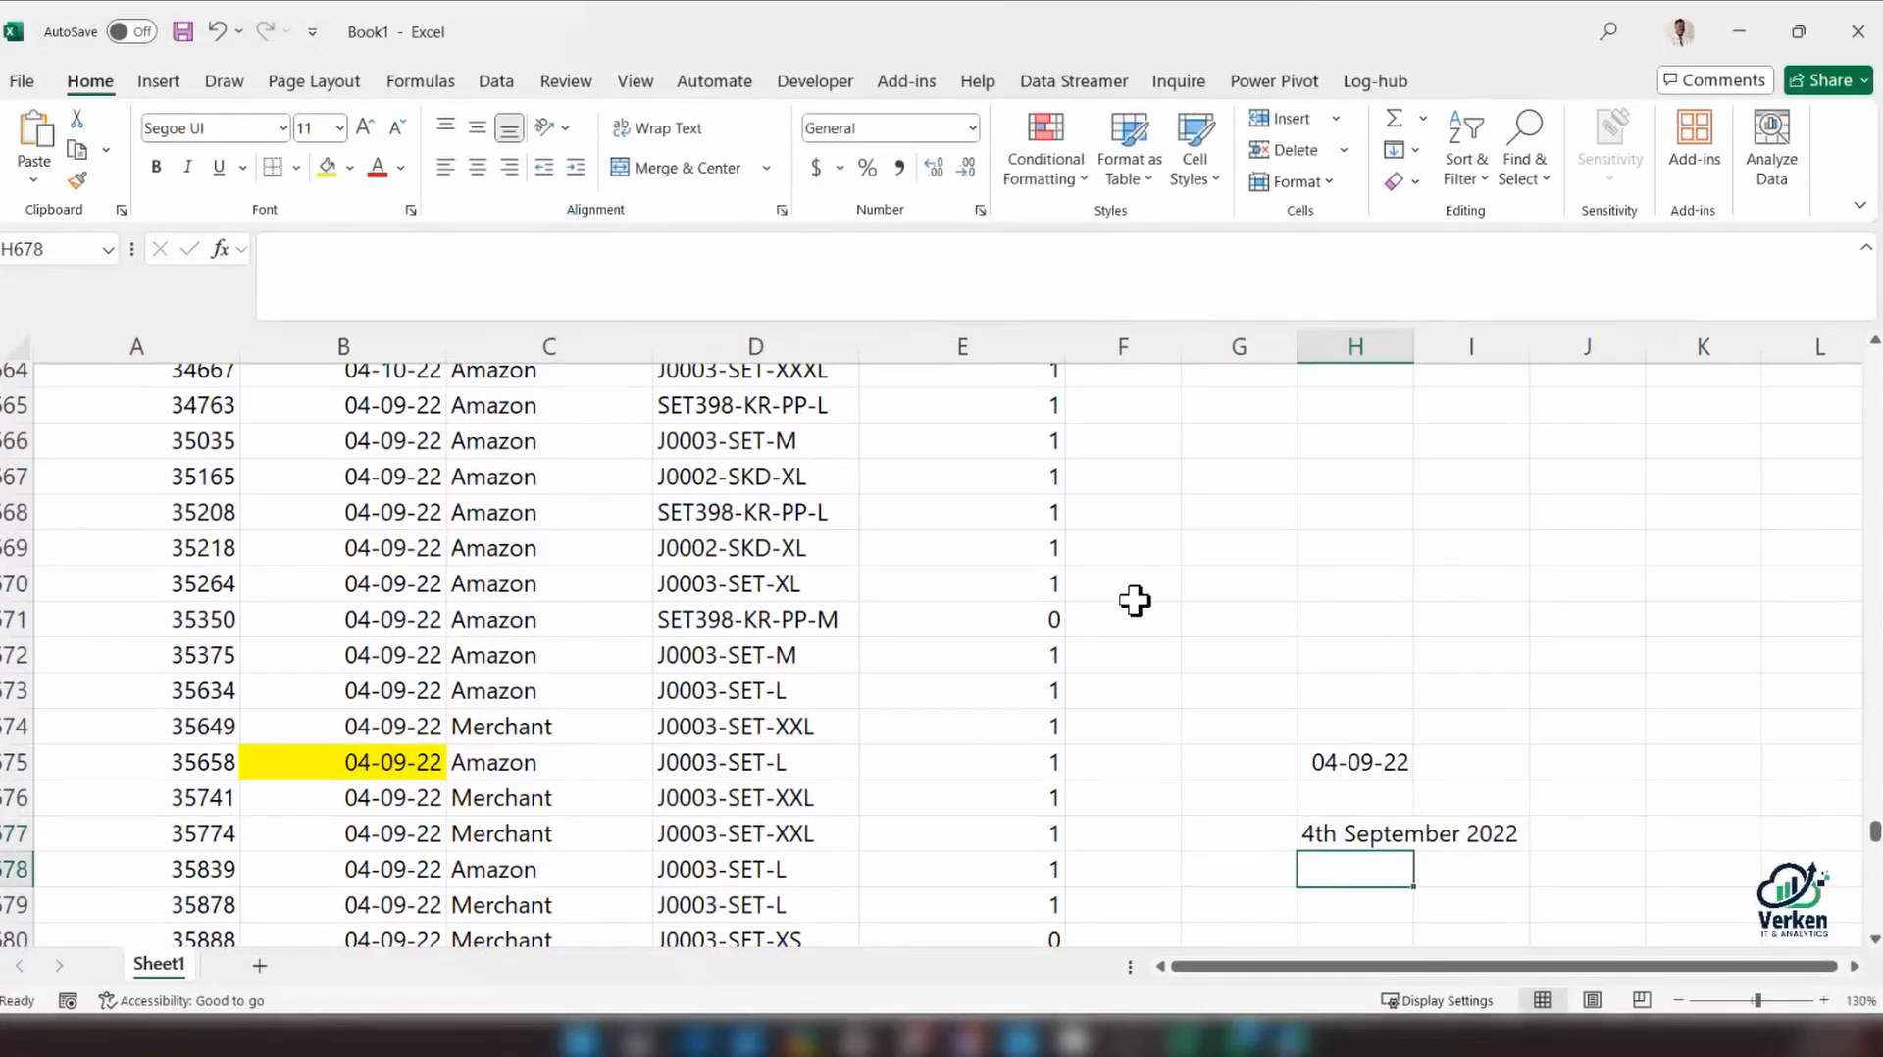
Widen column H to fit its text and enter the alternative reading "9th April 2022" in H679
left_click(1399, 572)
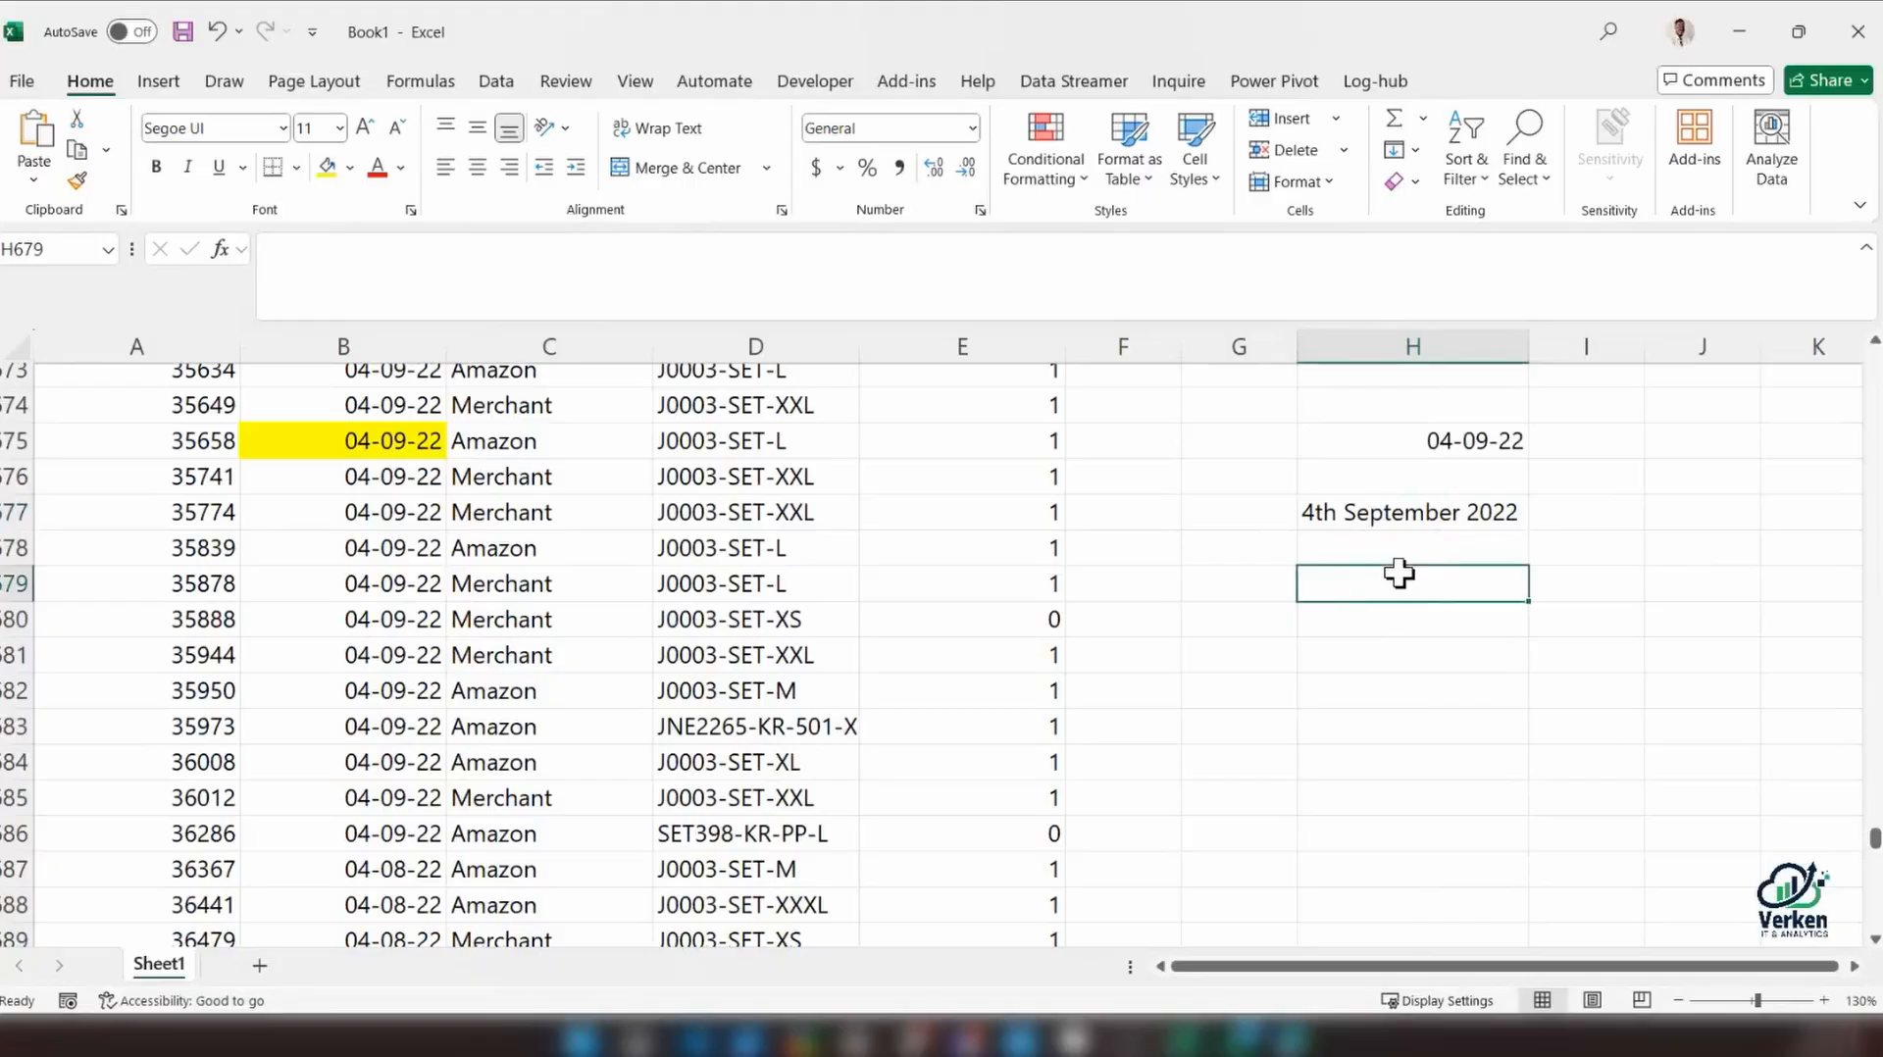
type("9")
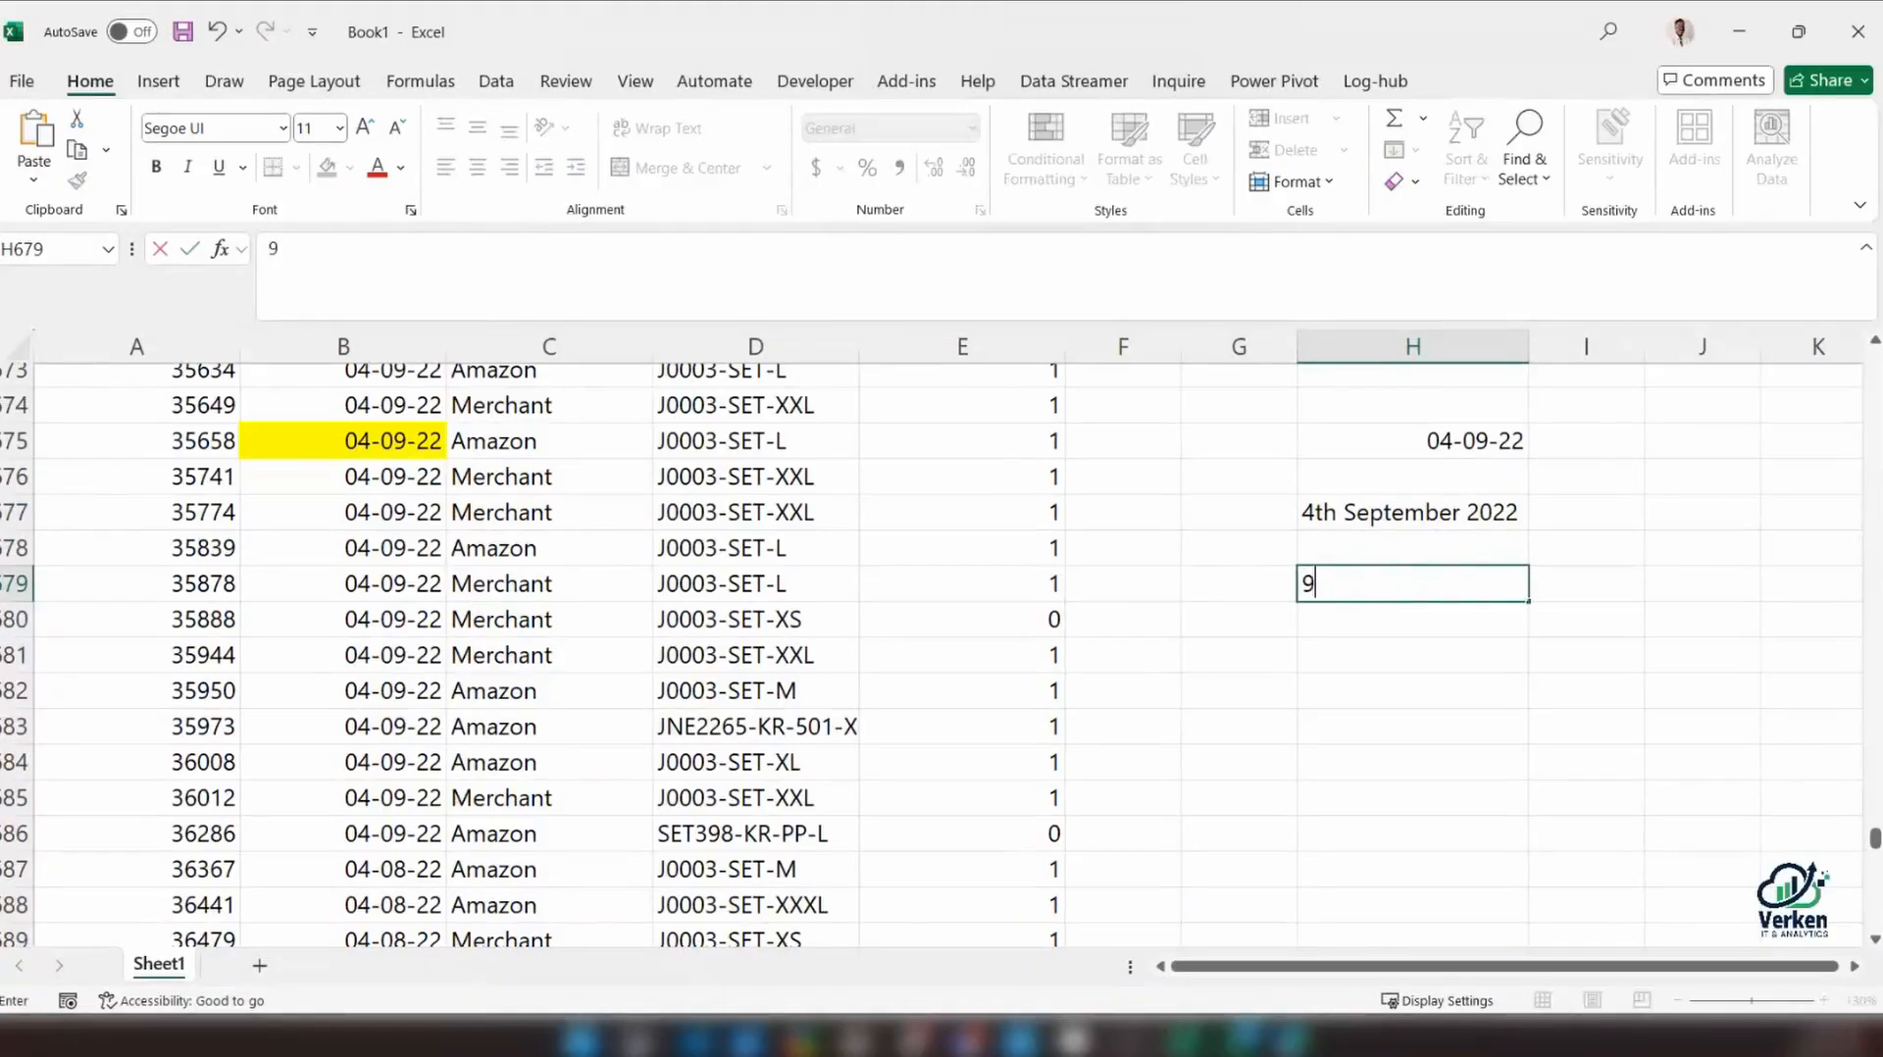
type("th April 2022")
key("Return")
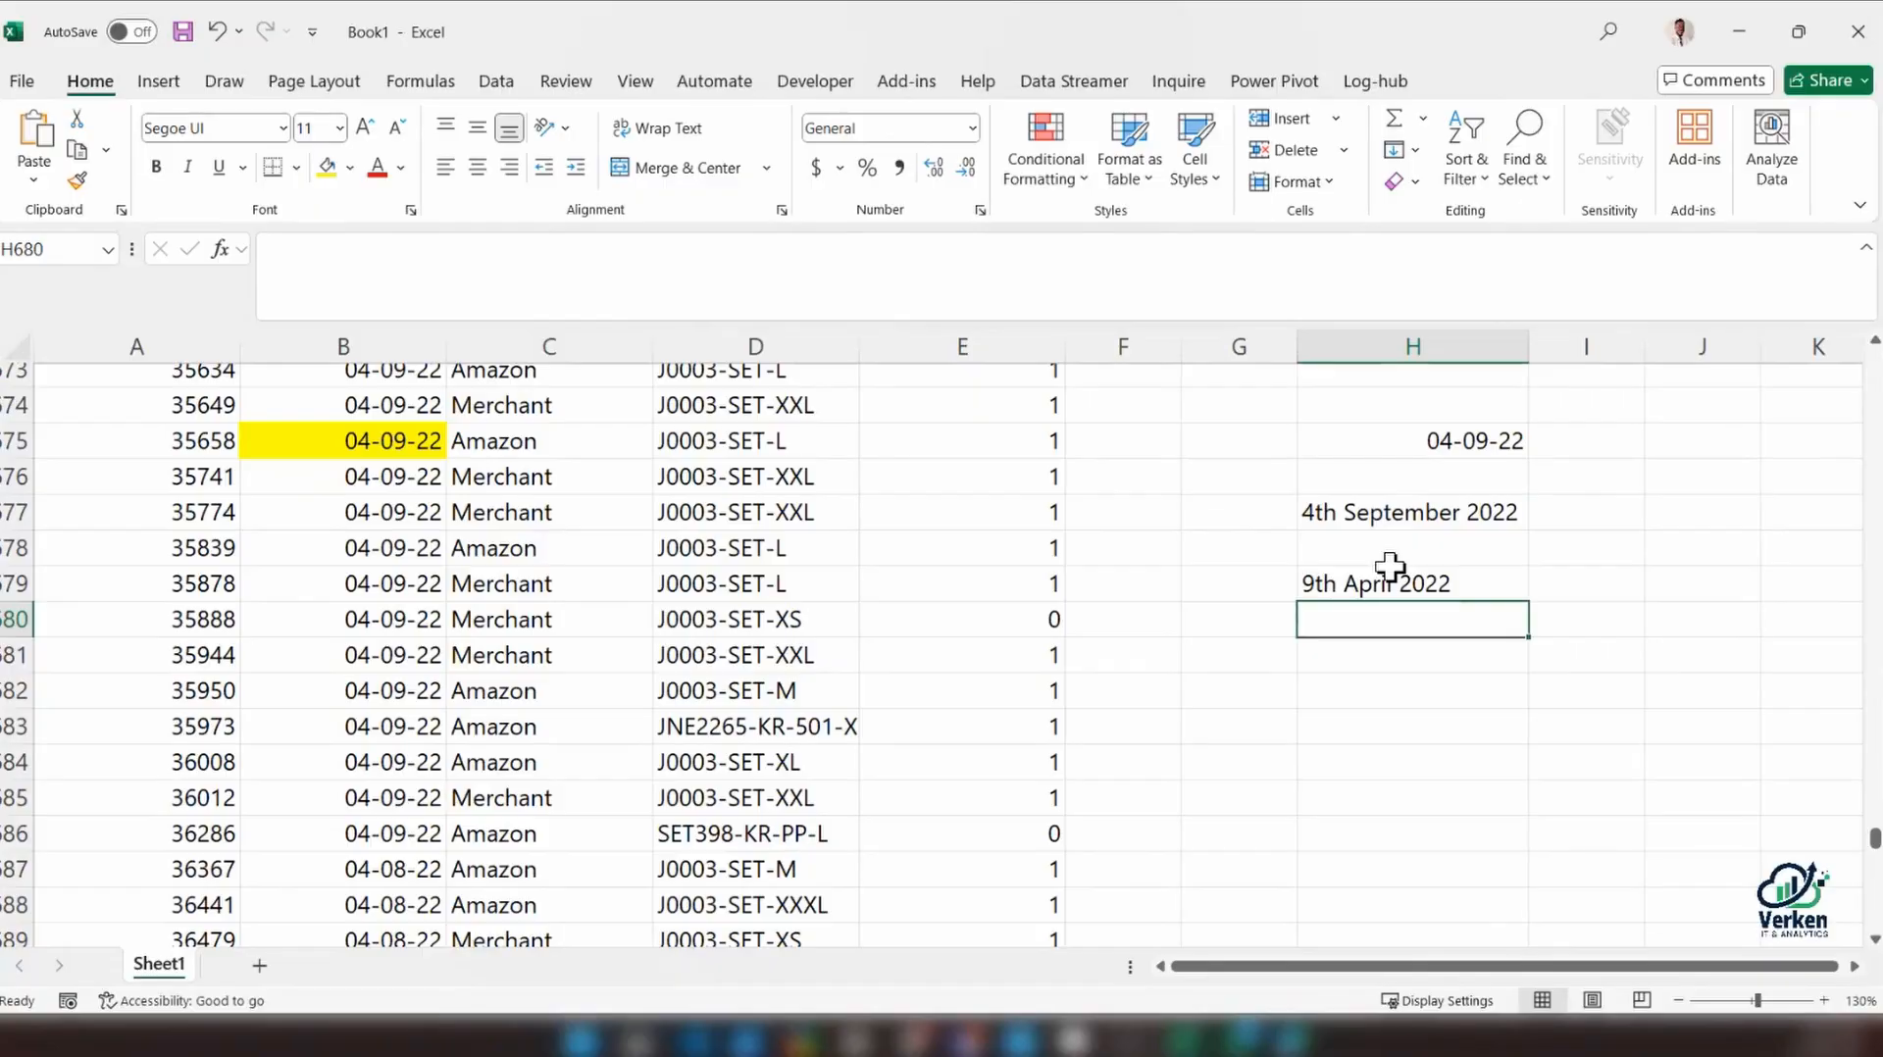
scroll(370, 395, "up", 7)
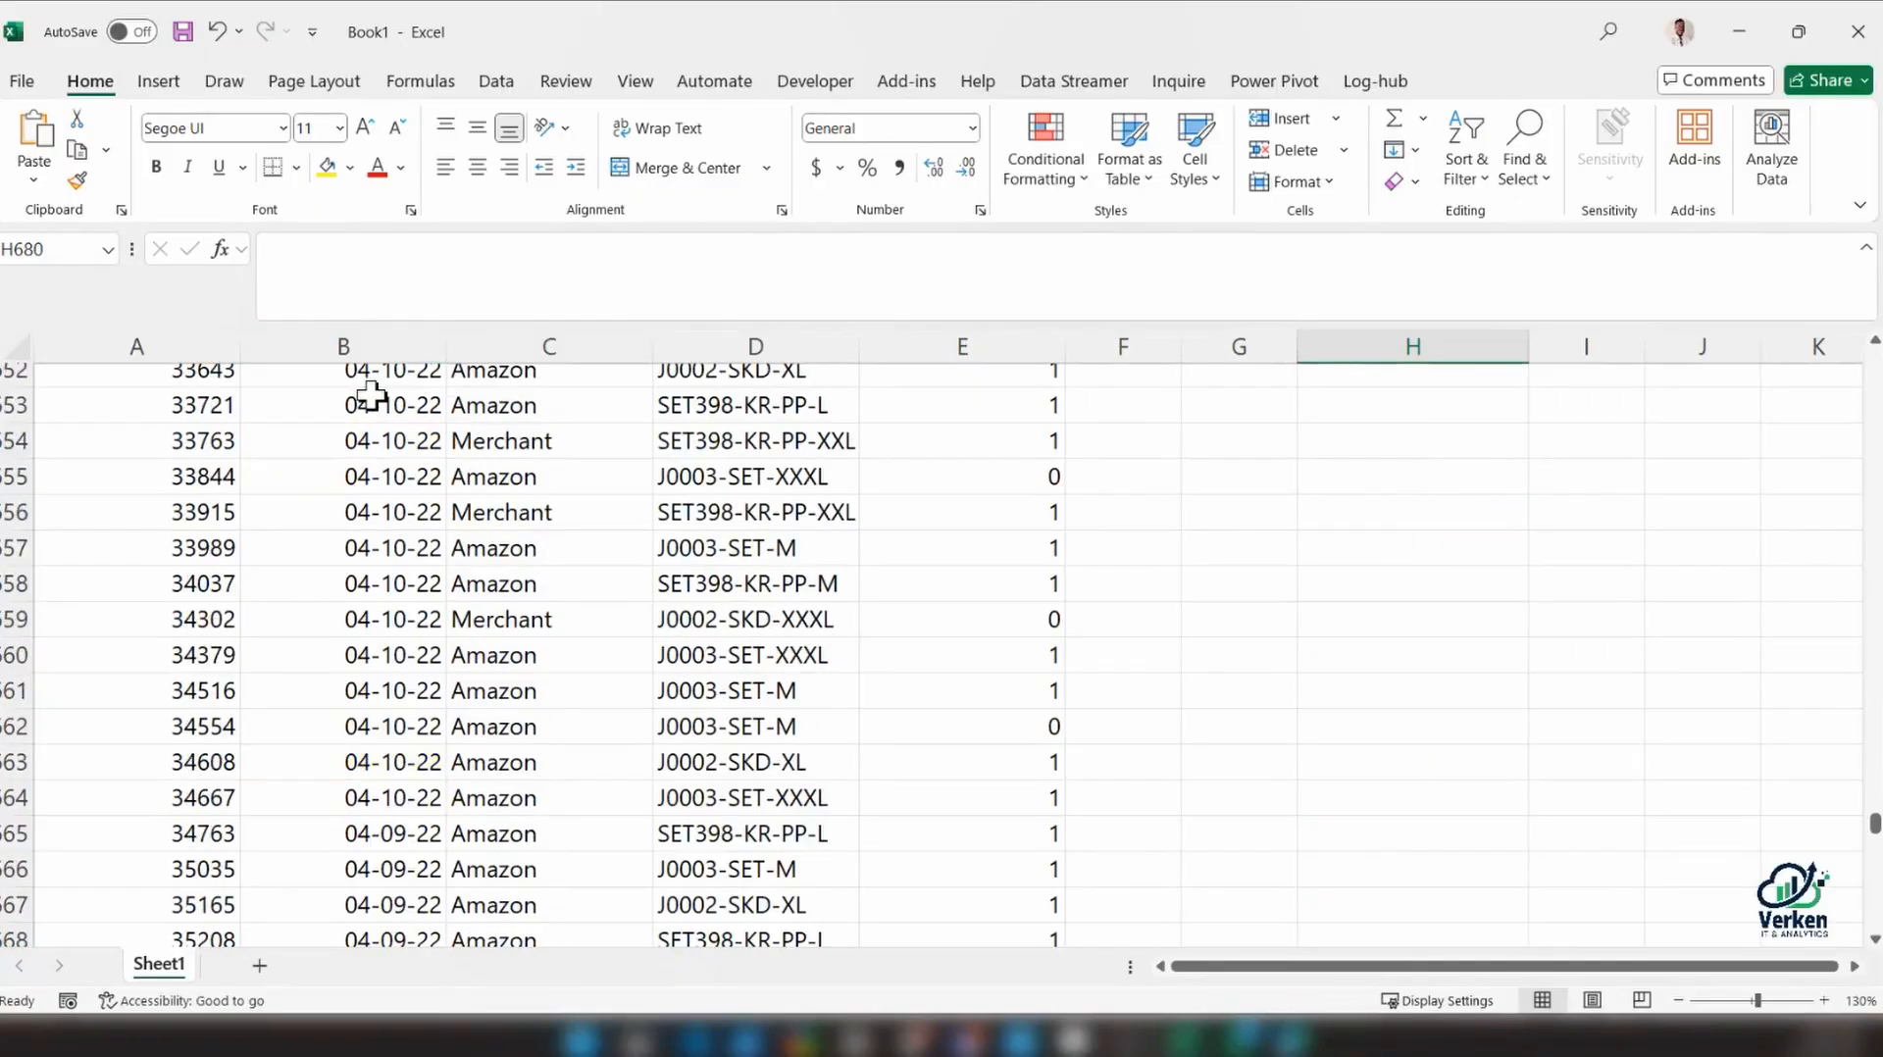
Clear the date from cell H675, above the two written-out dates
scroll(370, 395, "down", 6)
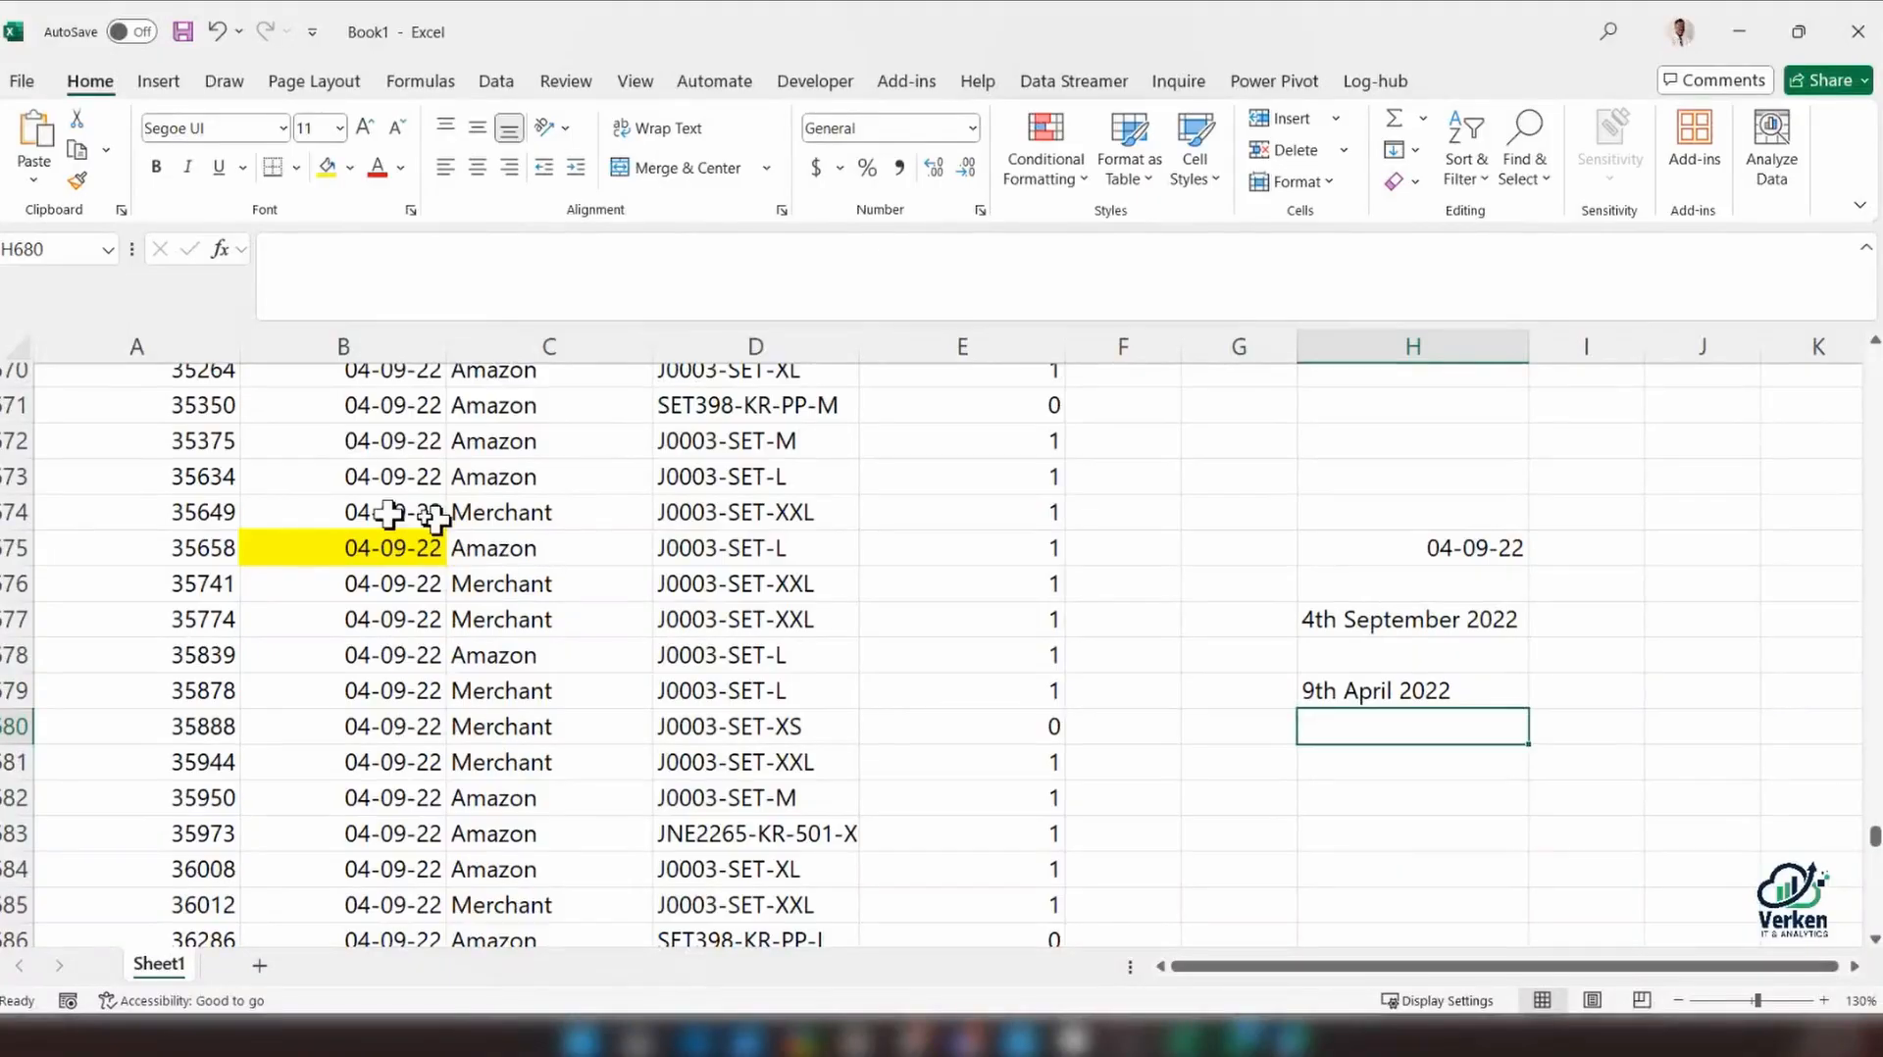
left_click(387, 546)
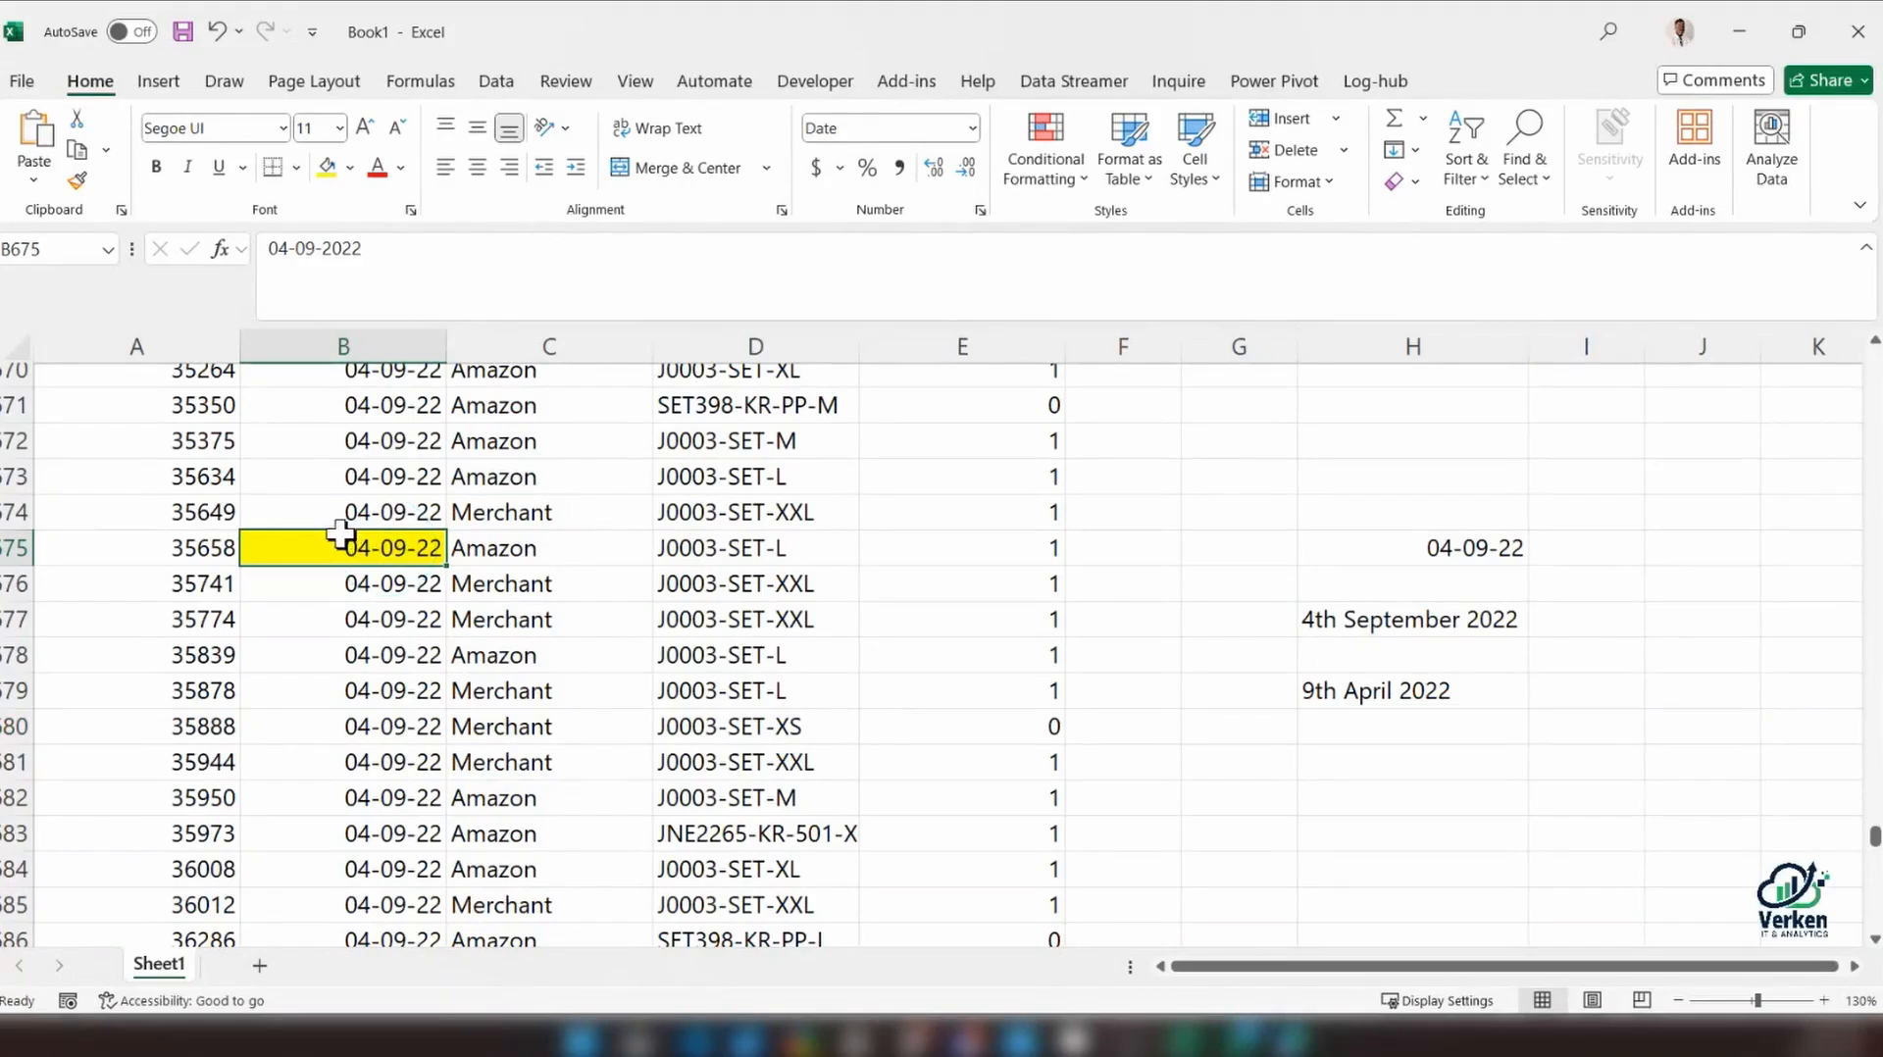
left_click(1338, 633)
left_click(1430, 551)
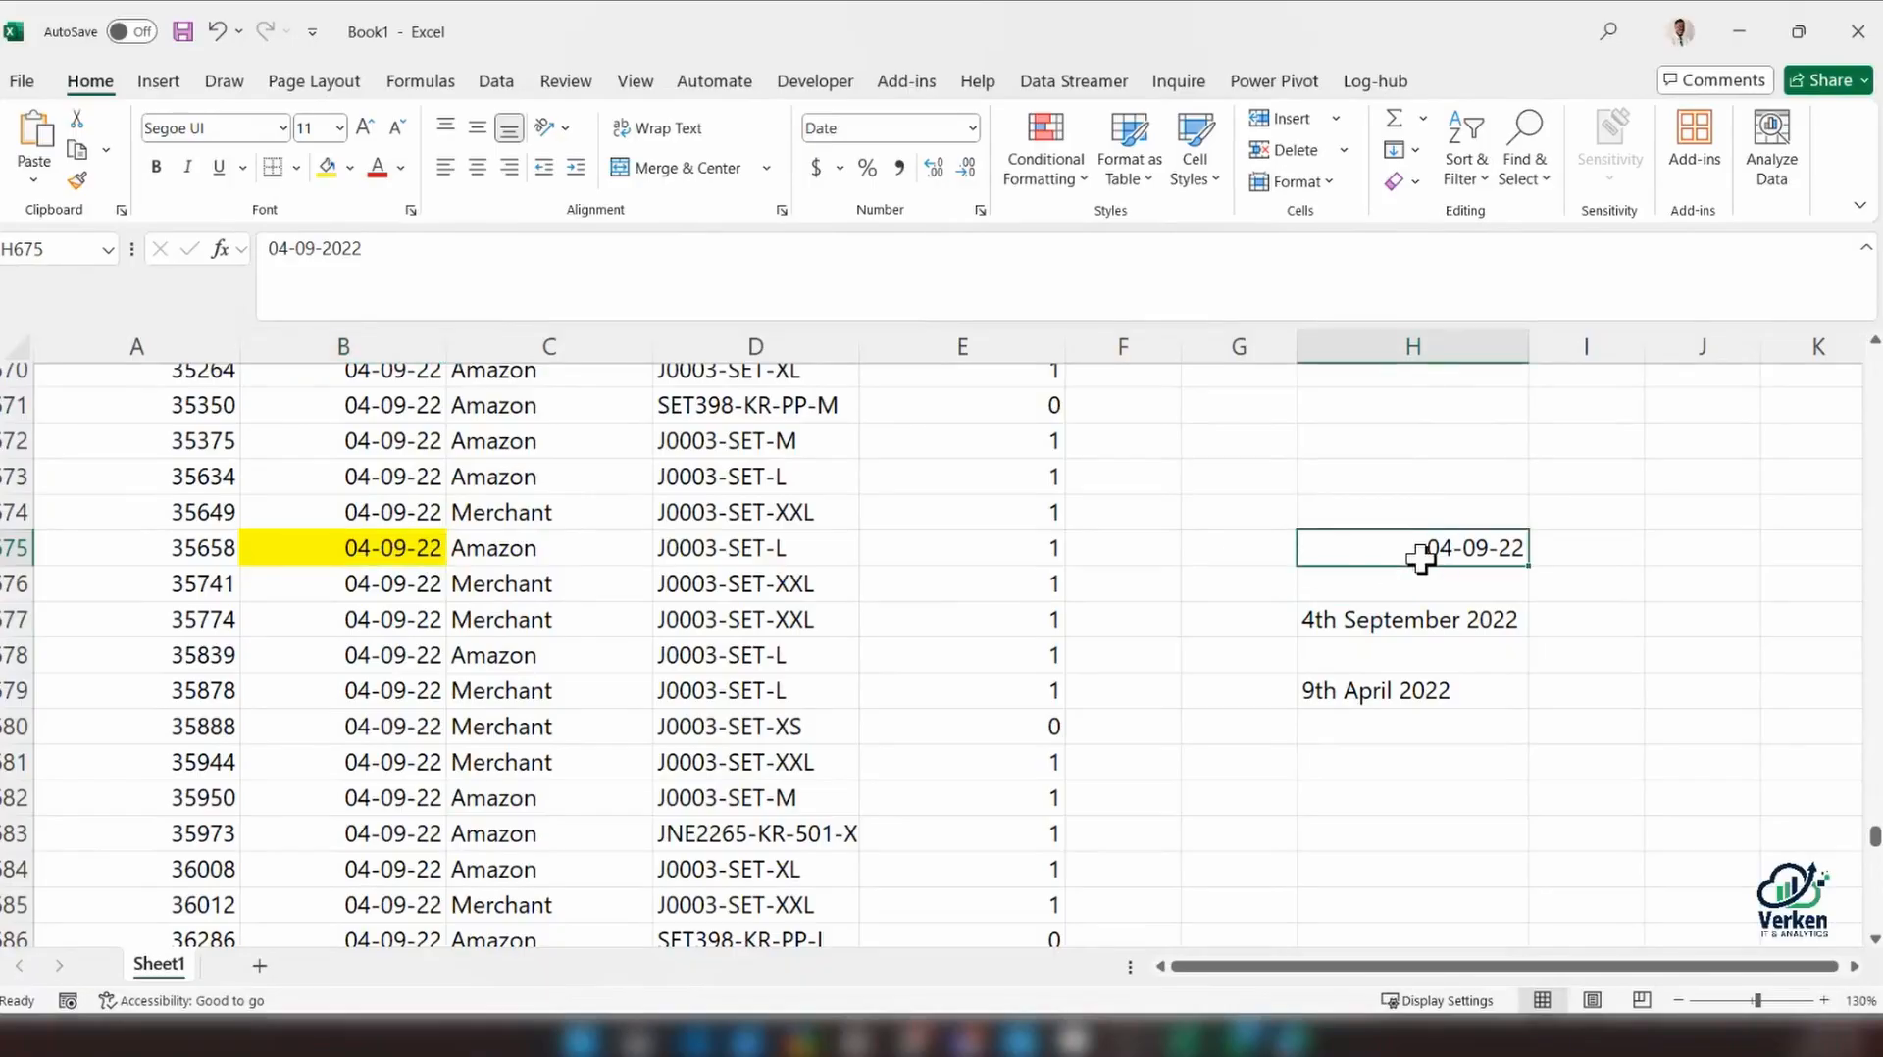
key("Delete")
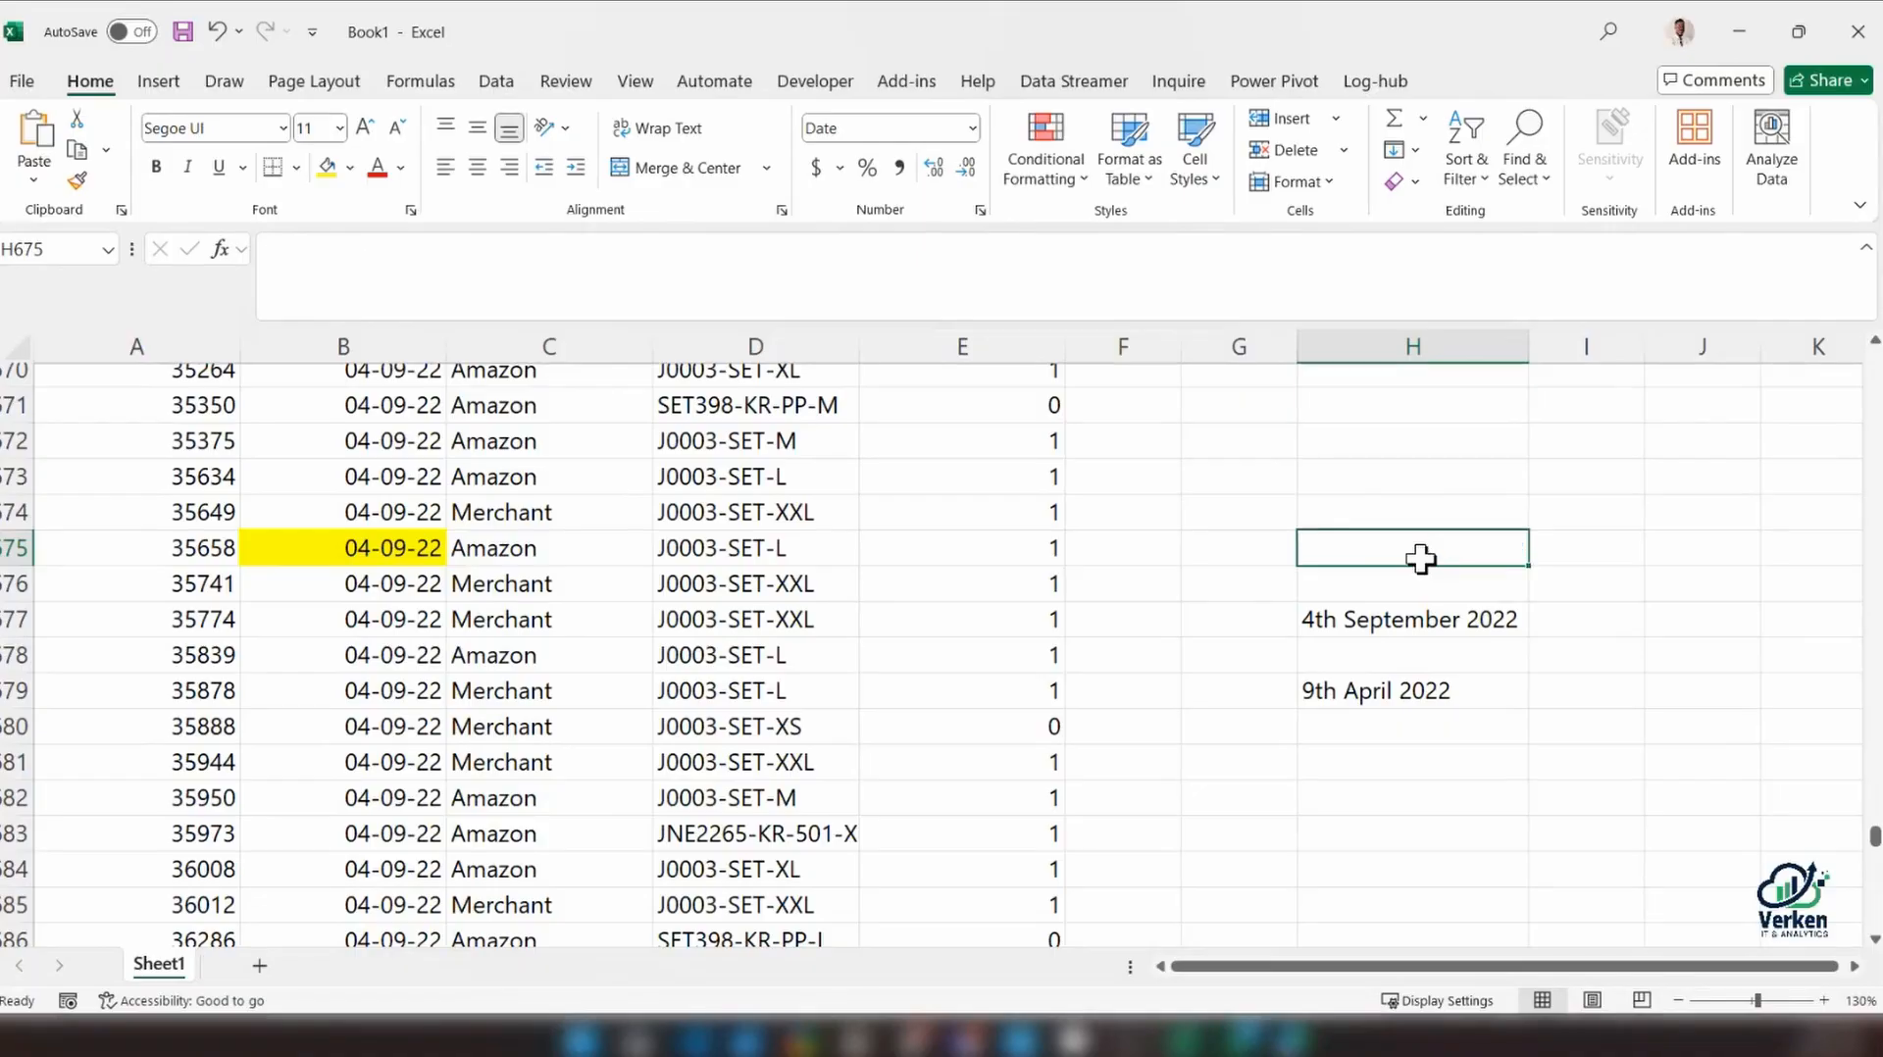
Enter the date 04-9-22 in cell H672
left_click(1347, 439)
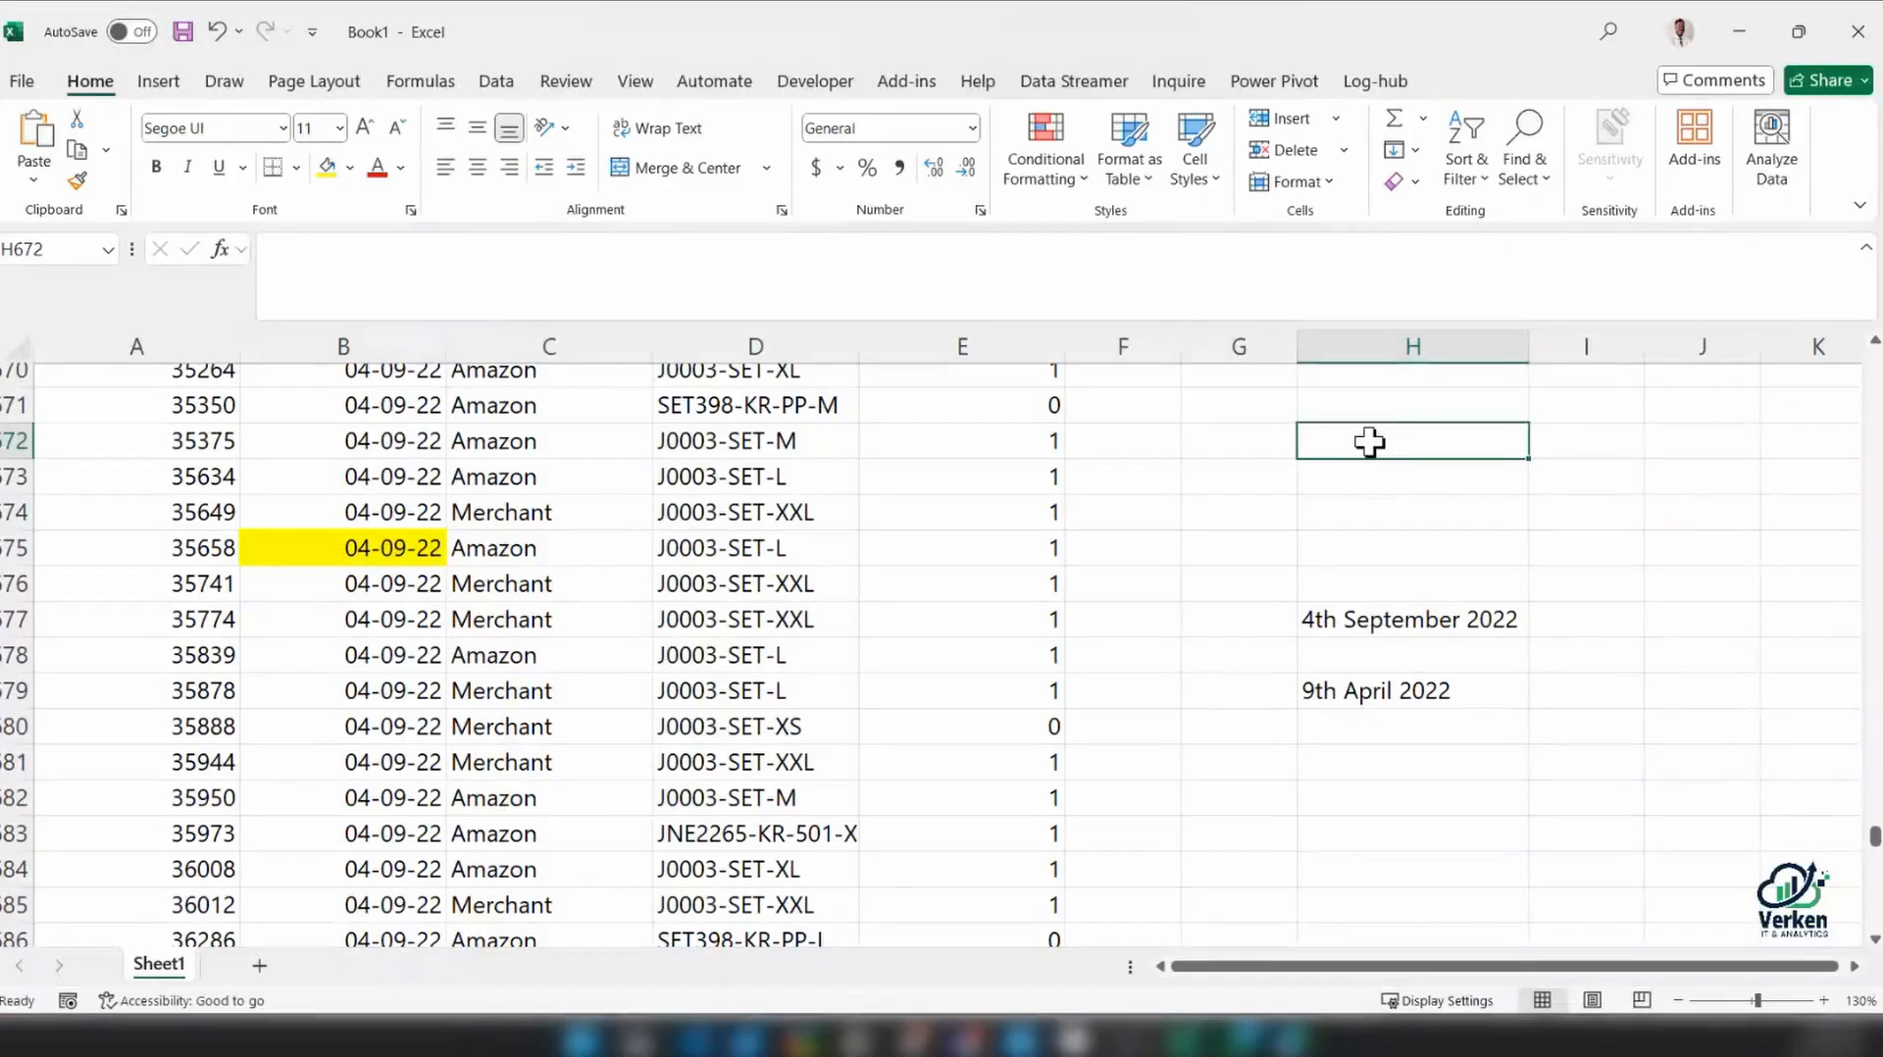
type("04-8-22")
key("Return")
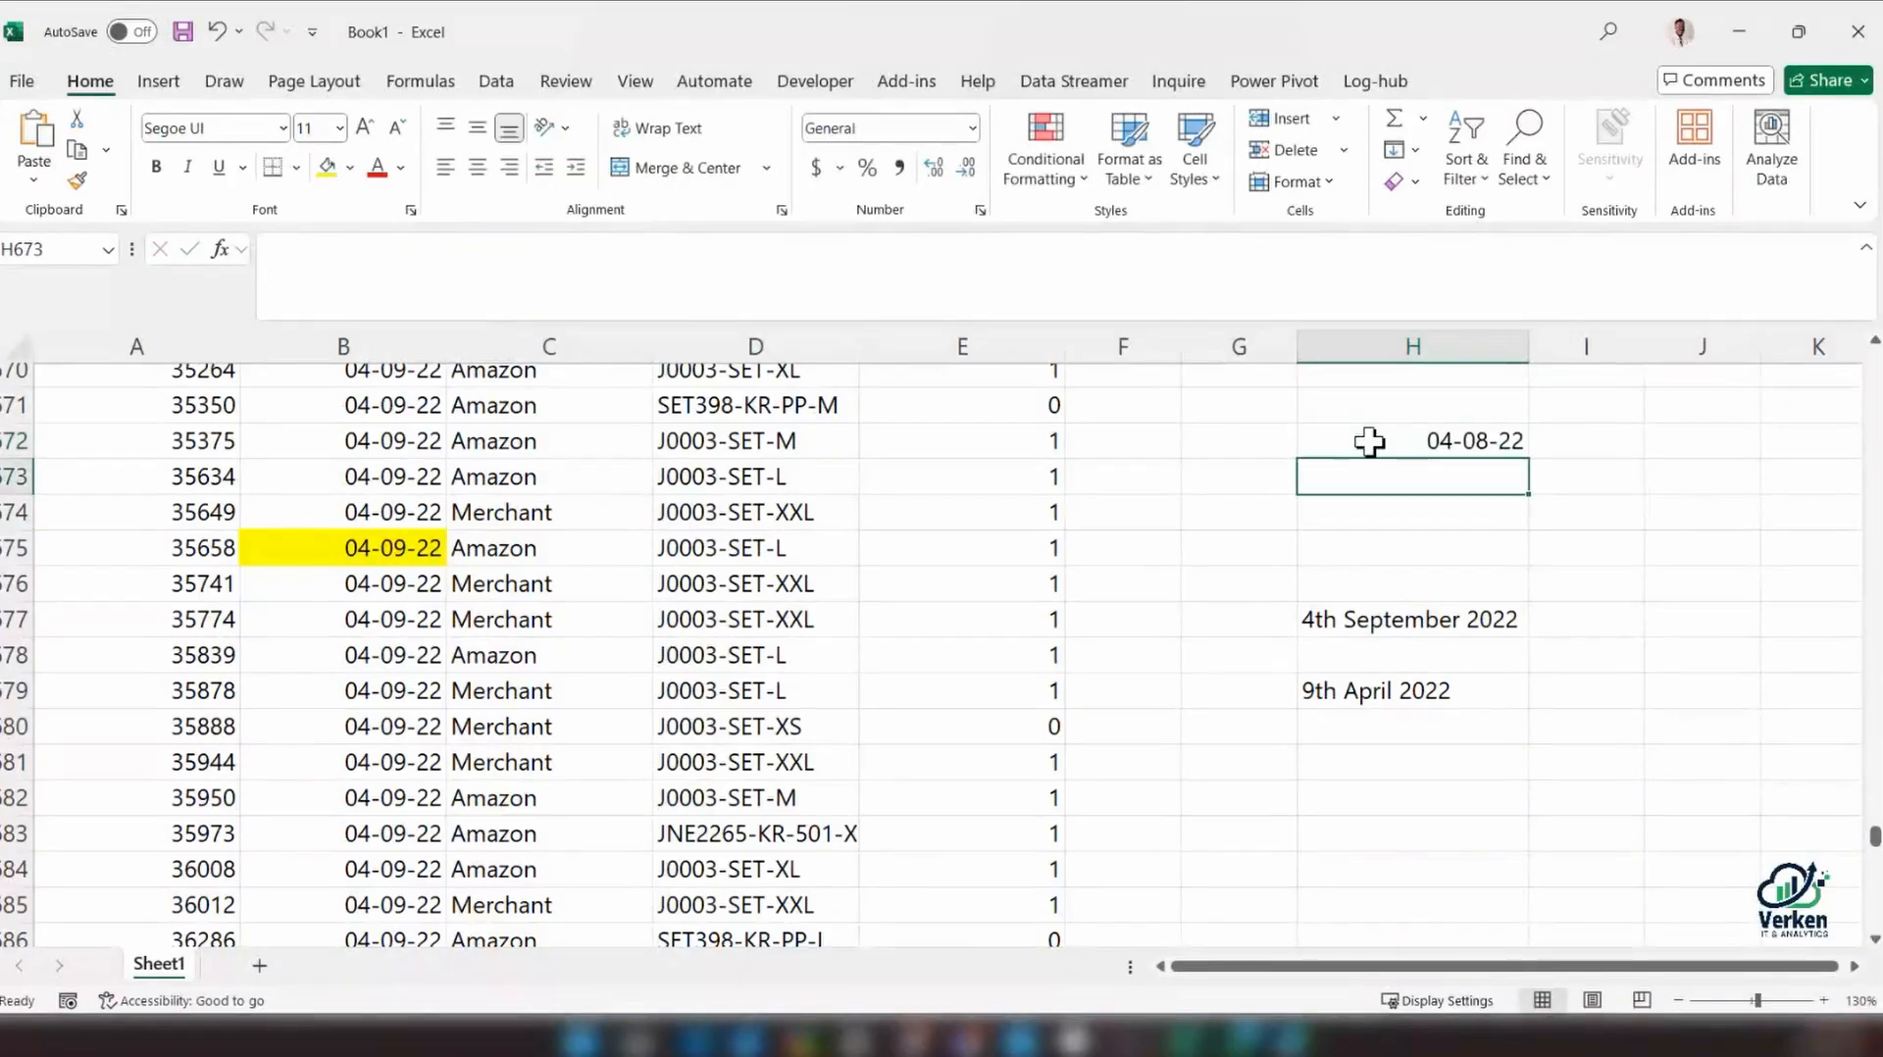
left_click(1369, 442)
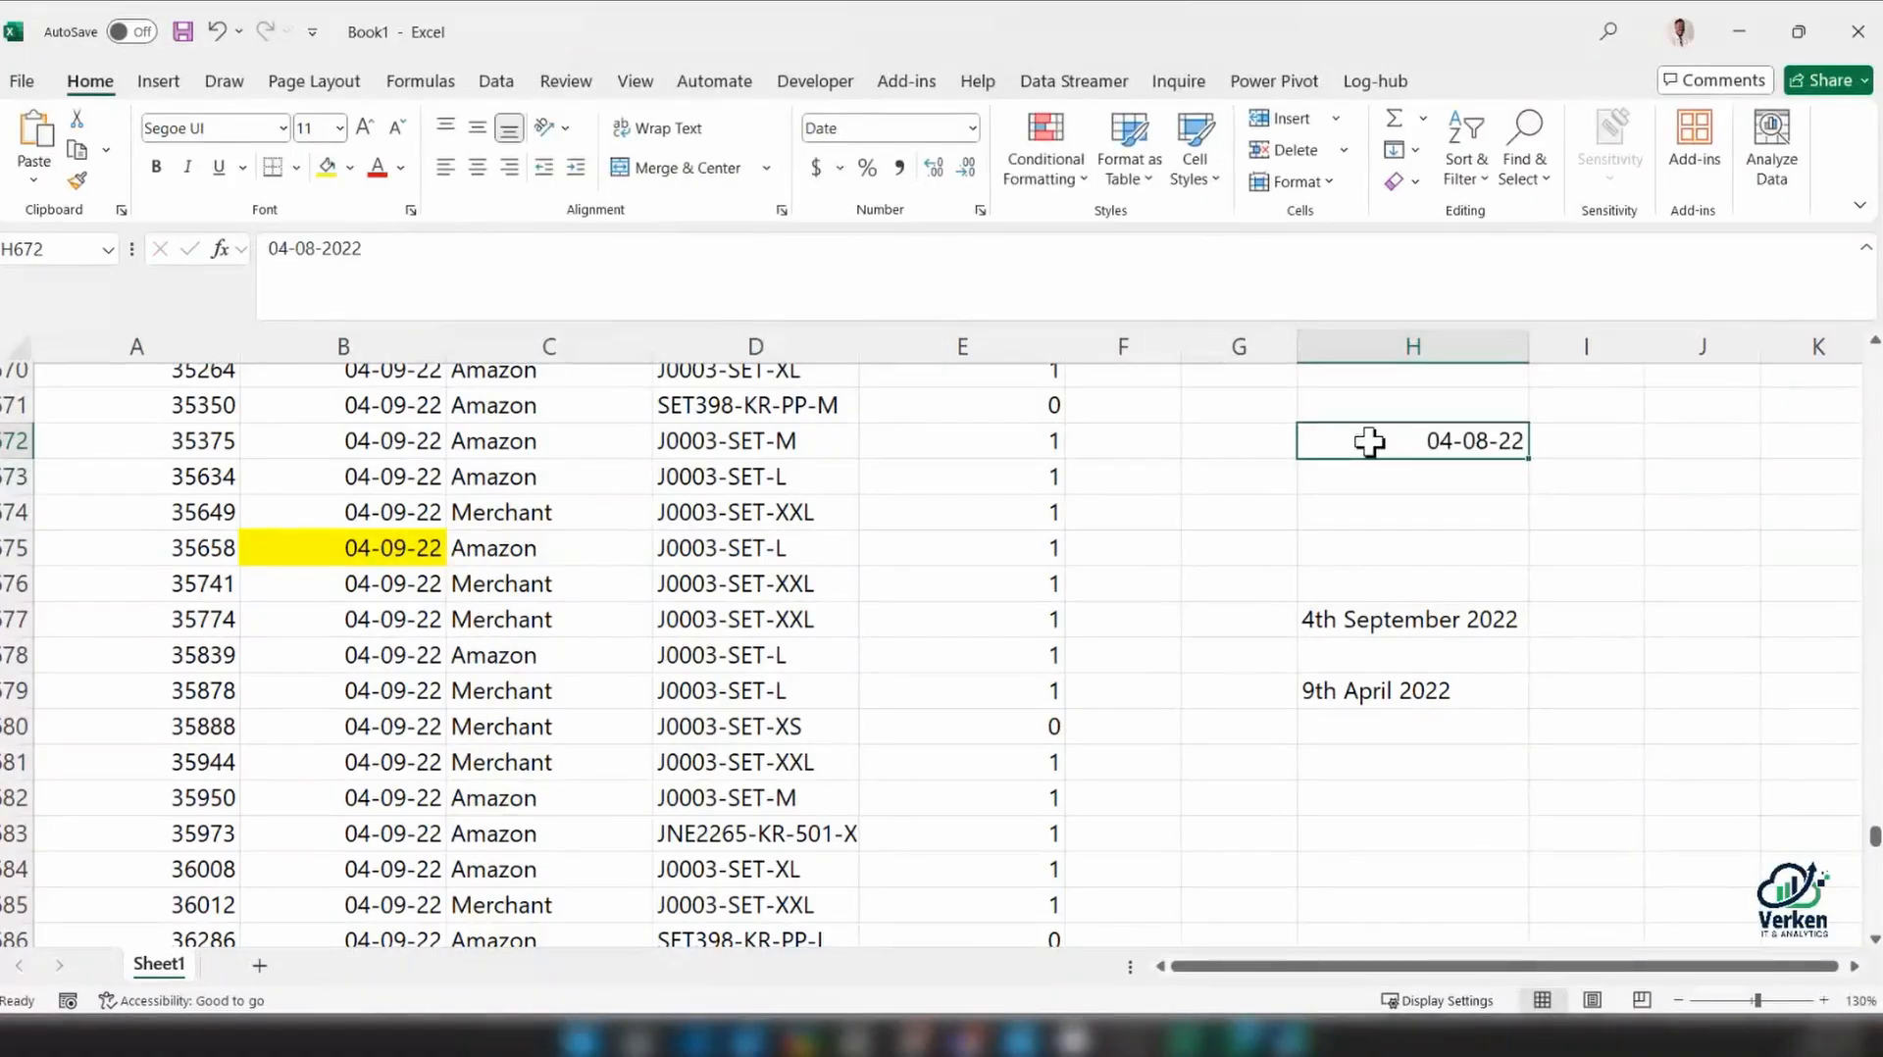
type("04-9-22")
key("Return")
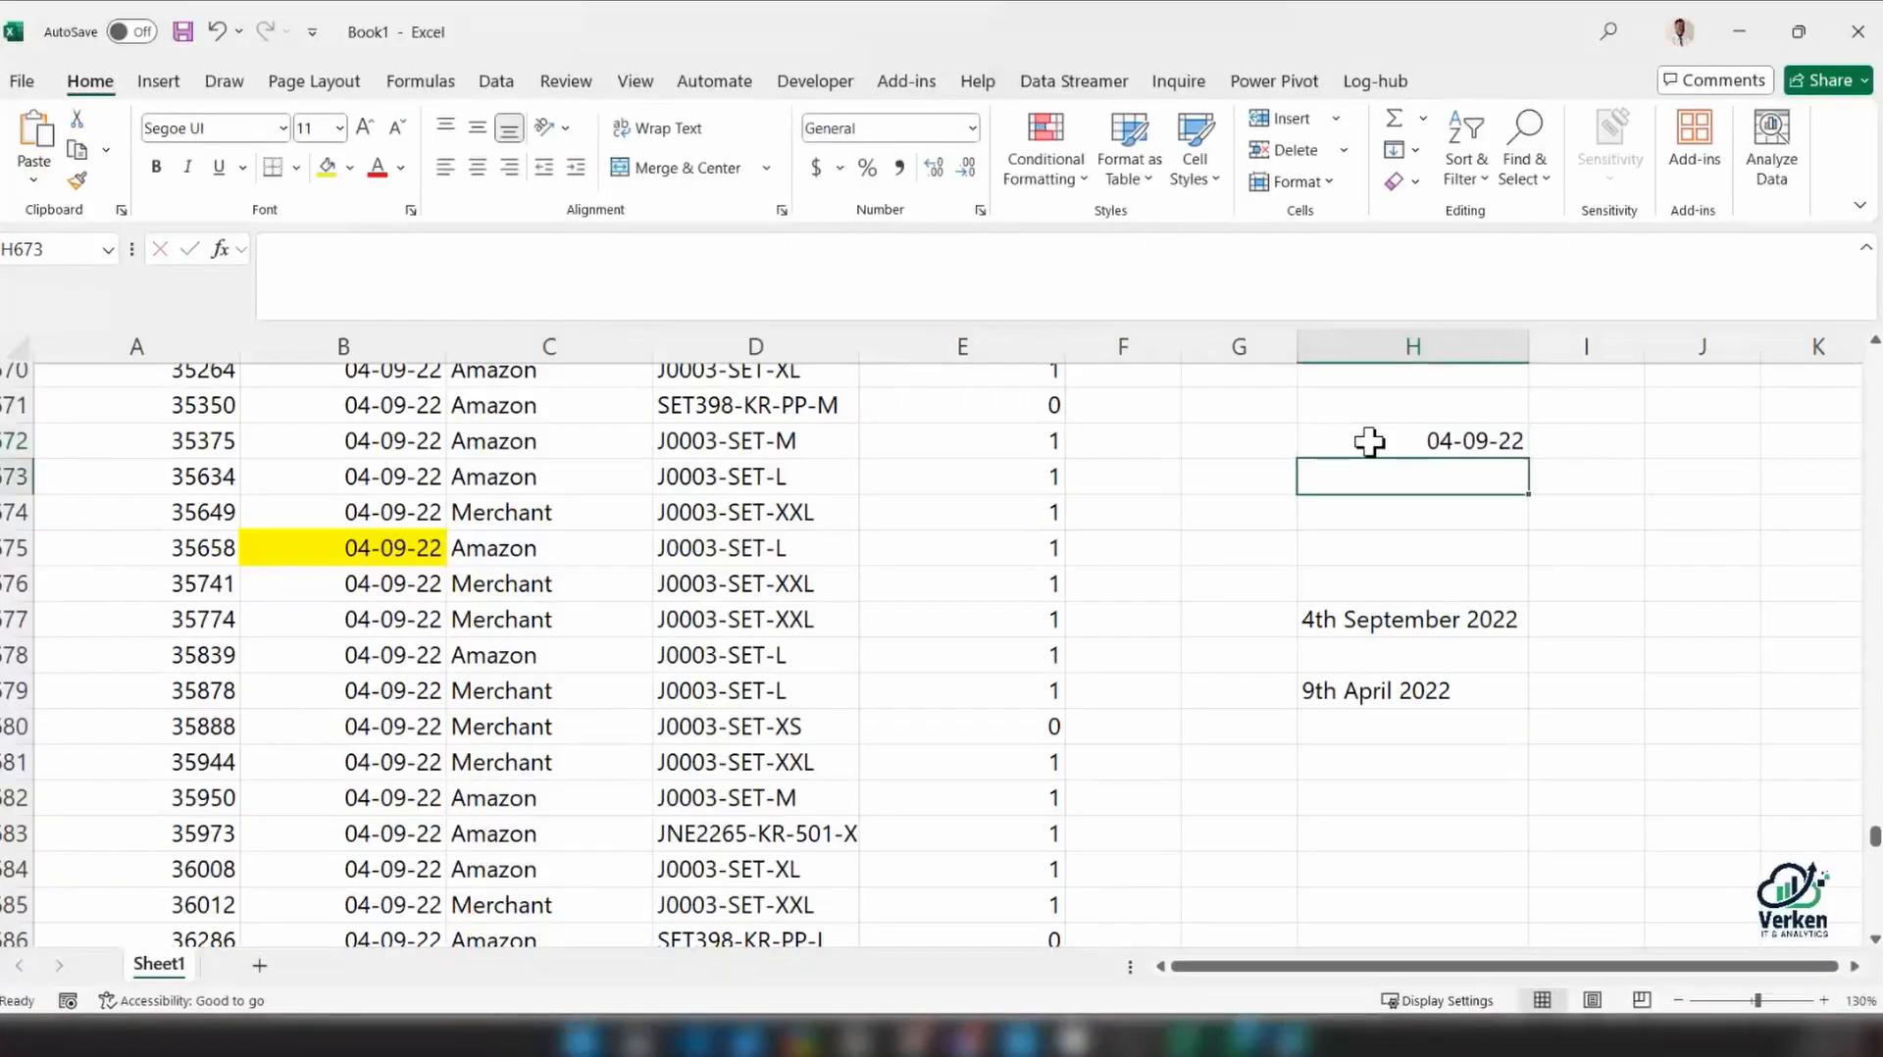
Format the date in cell H672 with the Date type 14-Mar-12 so its month is spelled out
left_click(1375, 441)
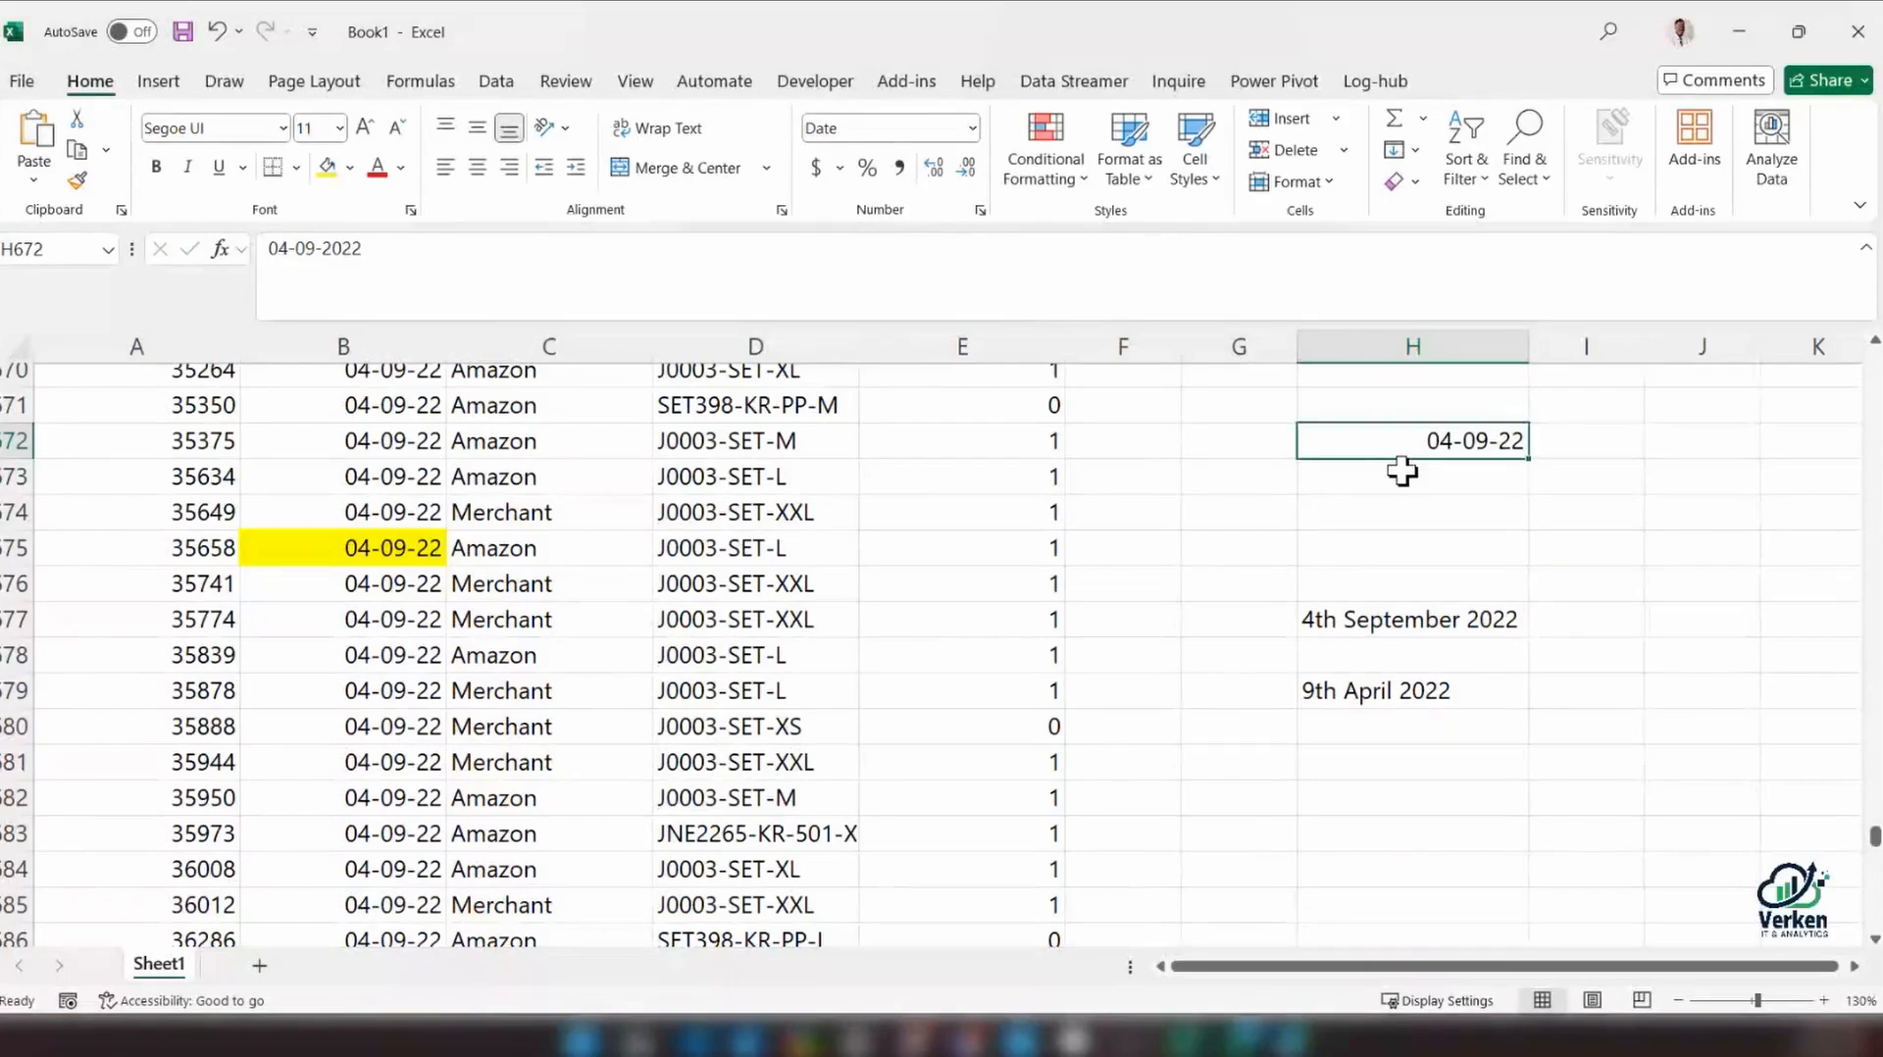
key("ctrl+F1")
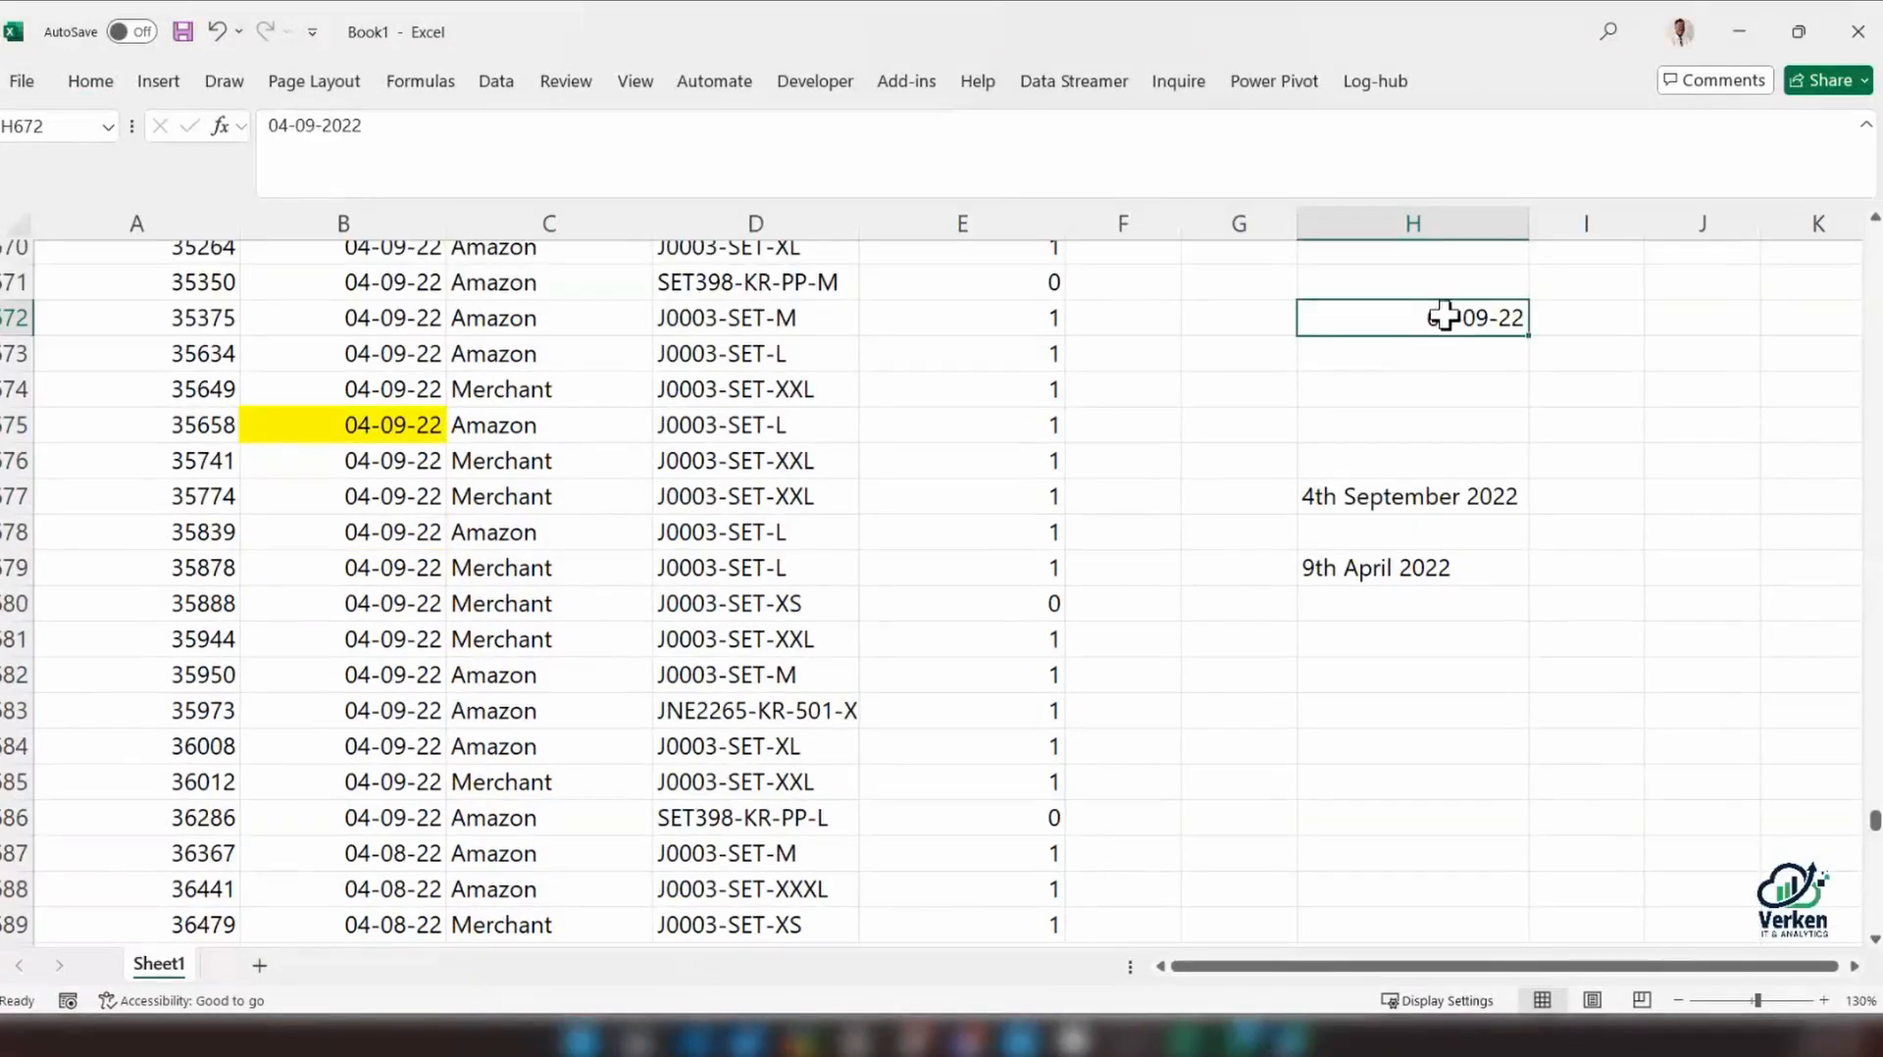
key("ctrl")
key("ctrl+1")
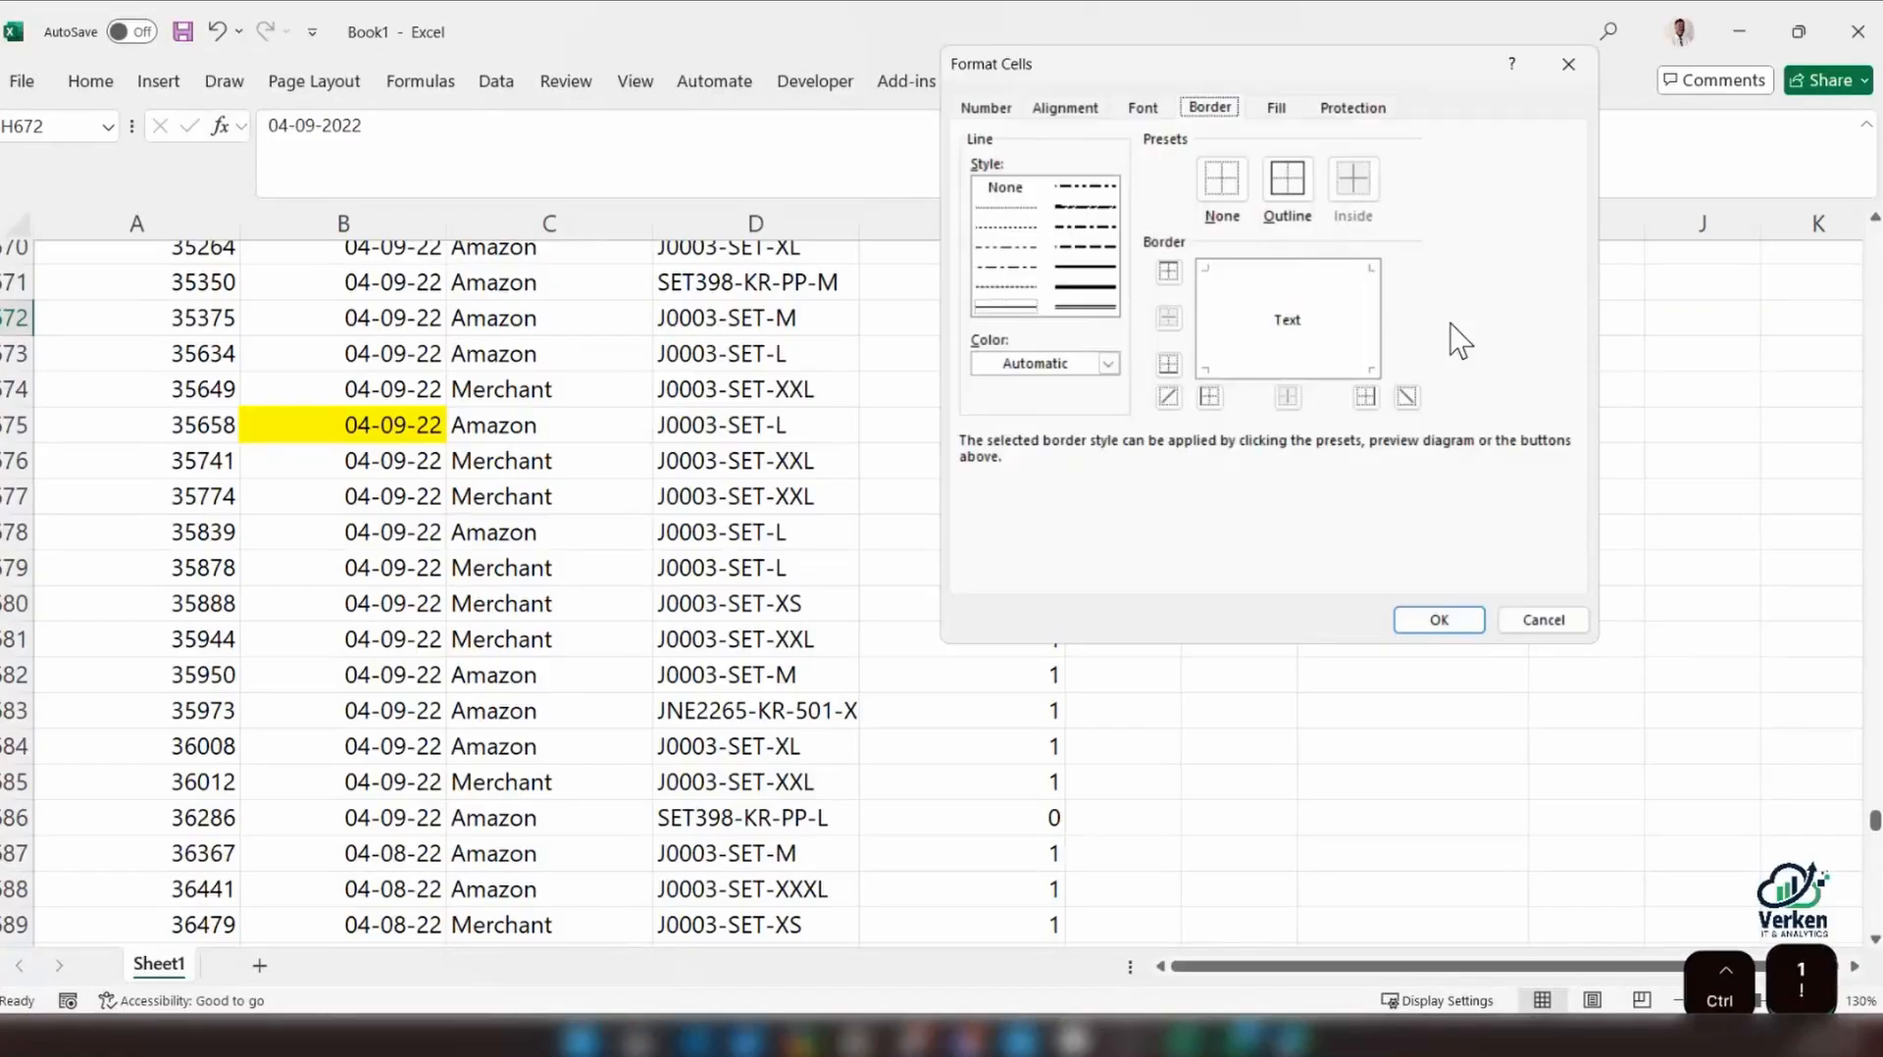
left_click_drag(1303, 67, 1314, 283)
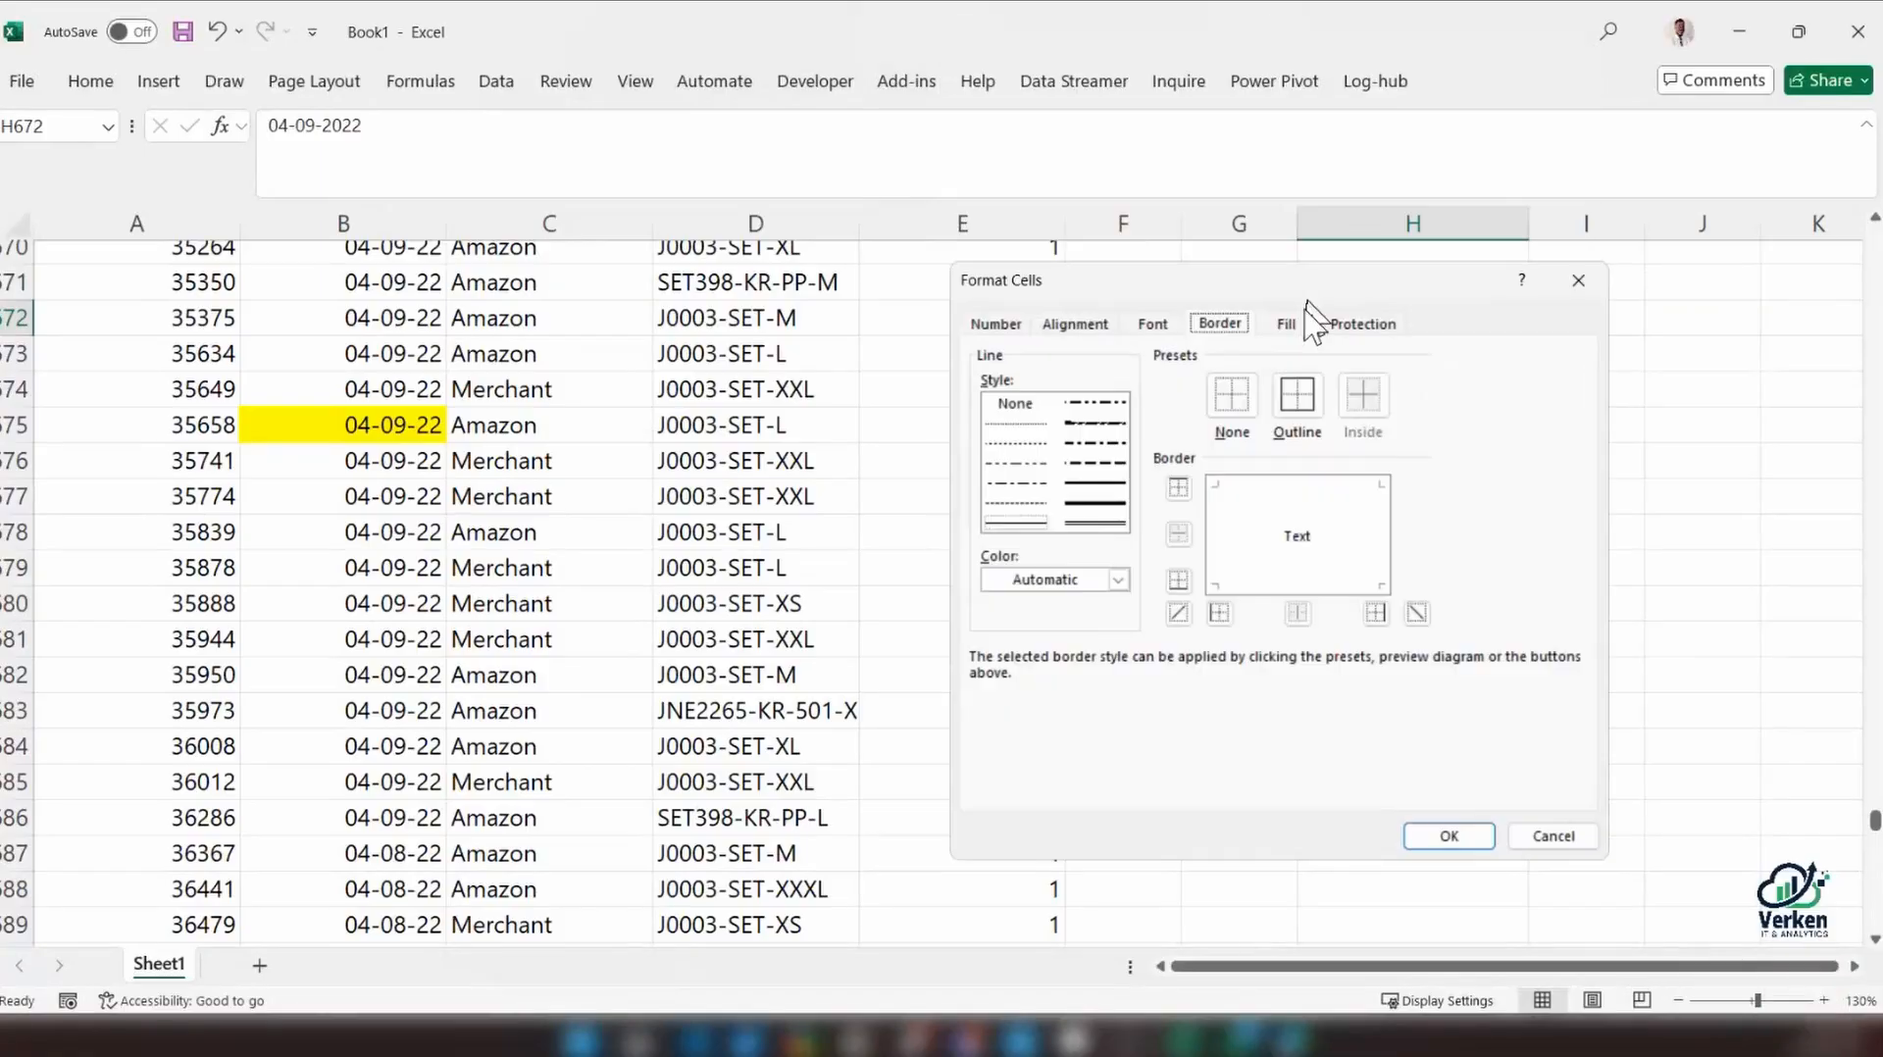
left_click(995, 326)
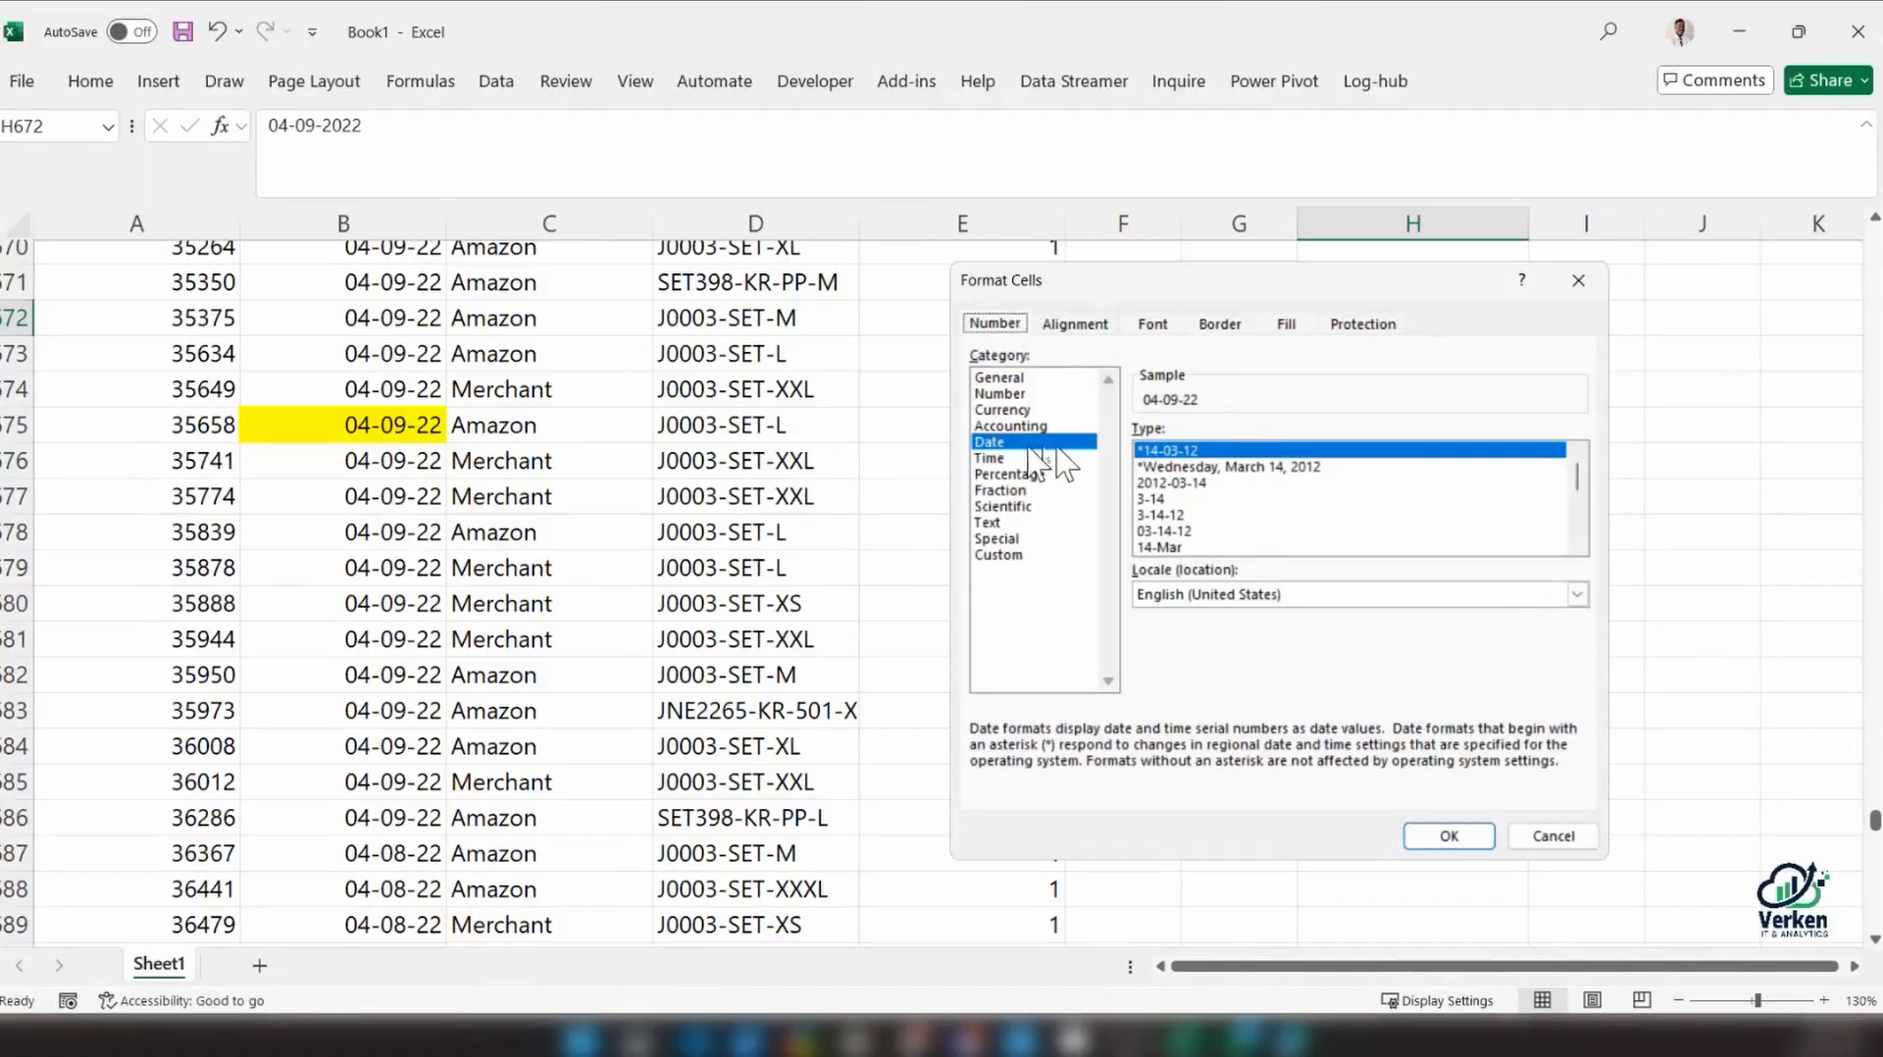
left_click(1578, 505)
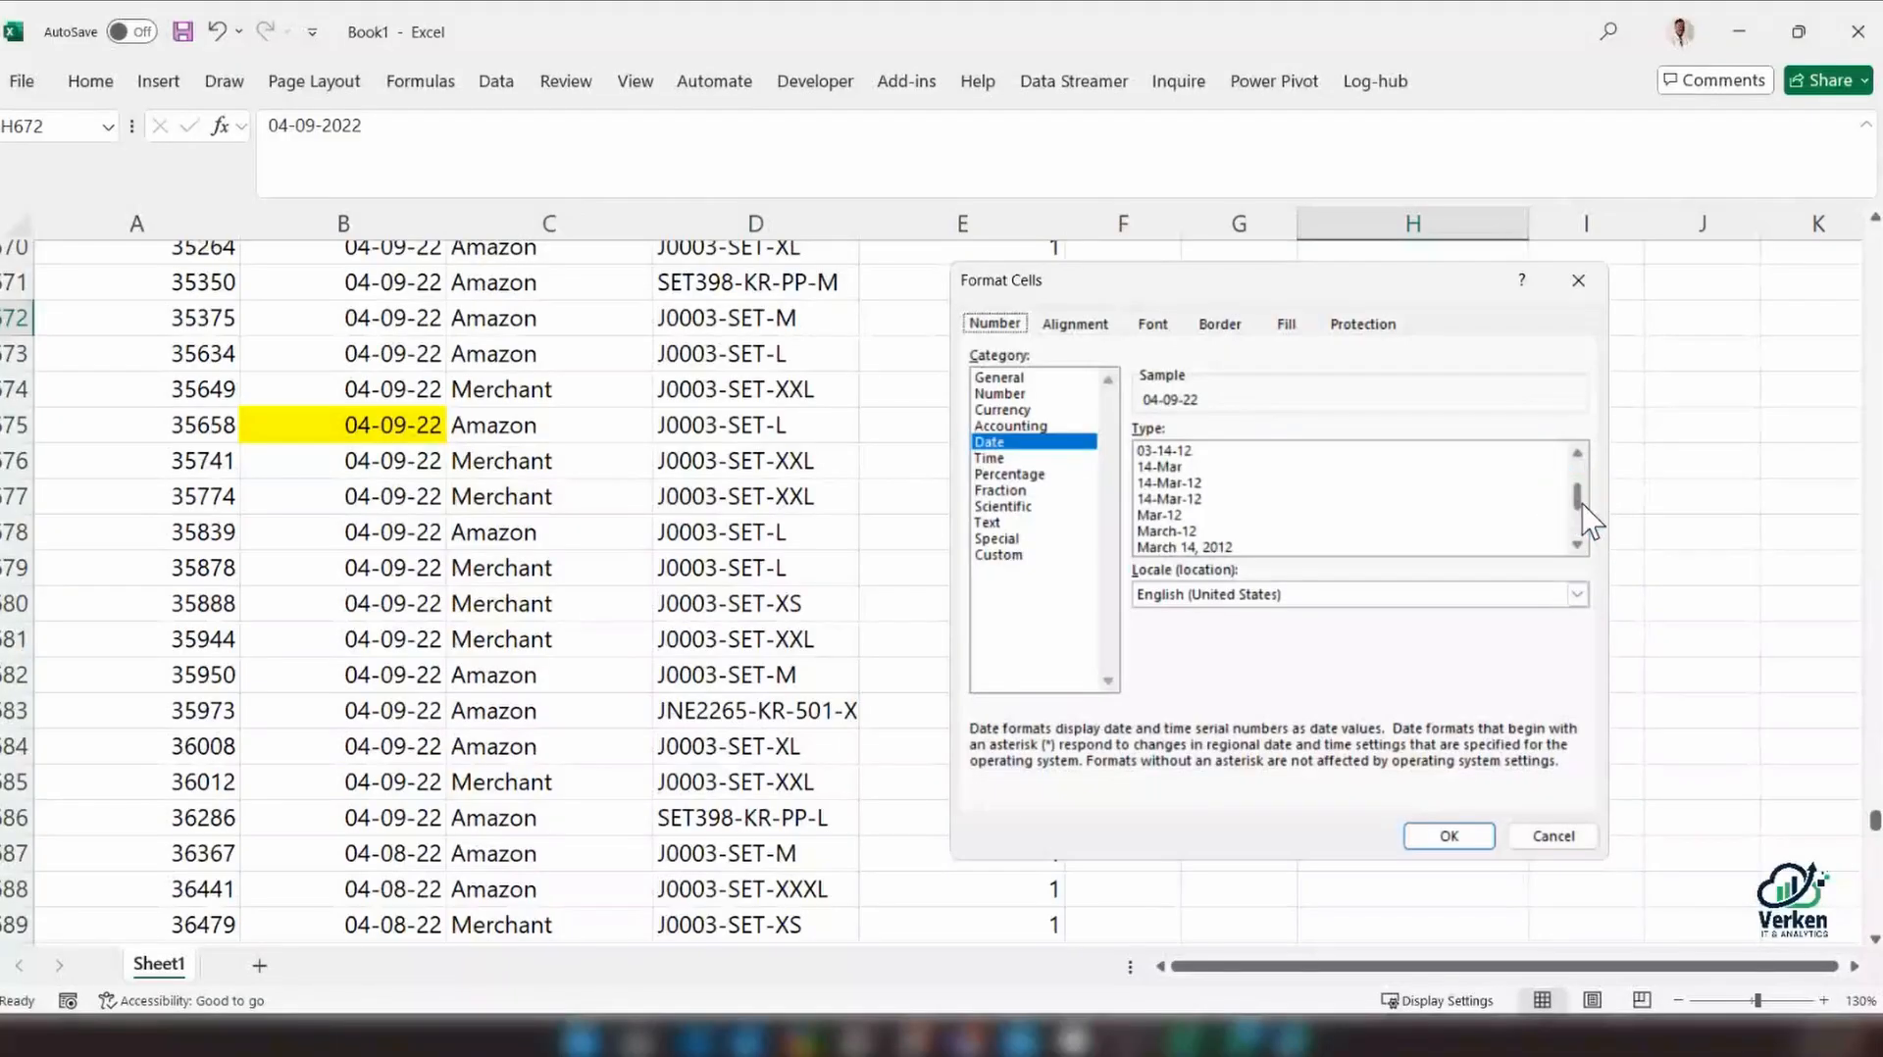
left_click_drag(958, 282, 611, 273)
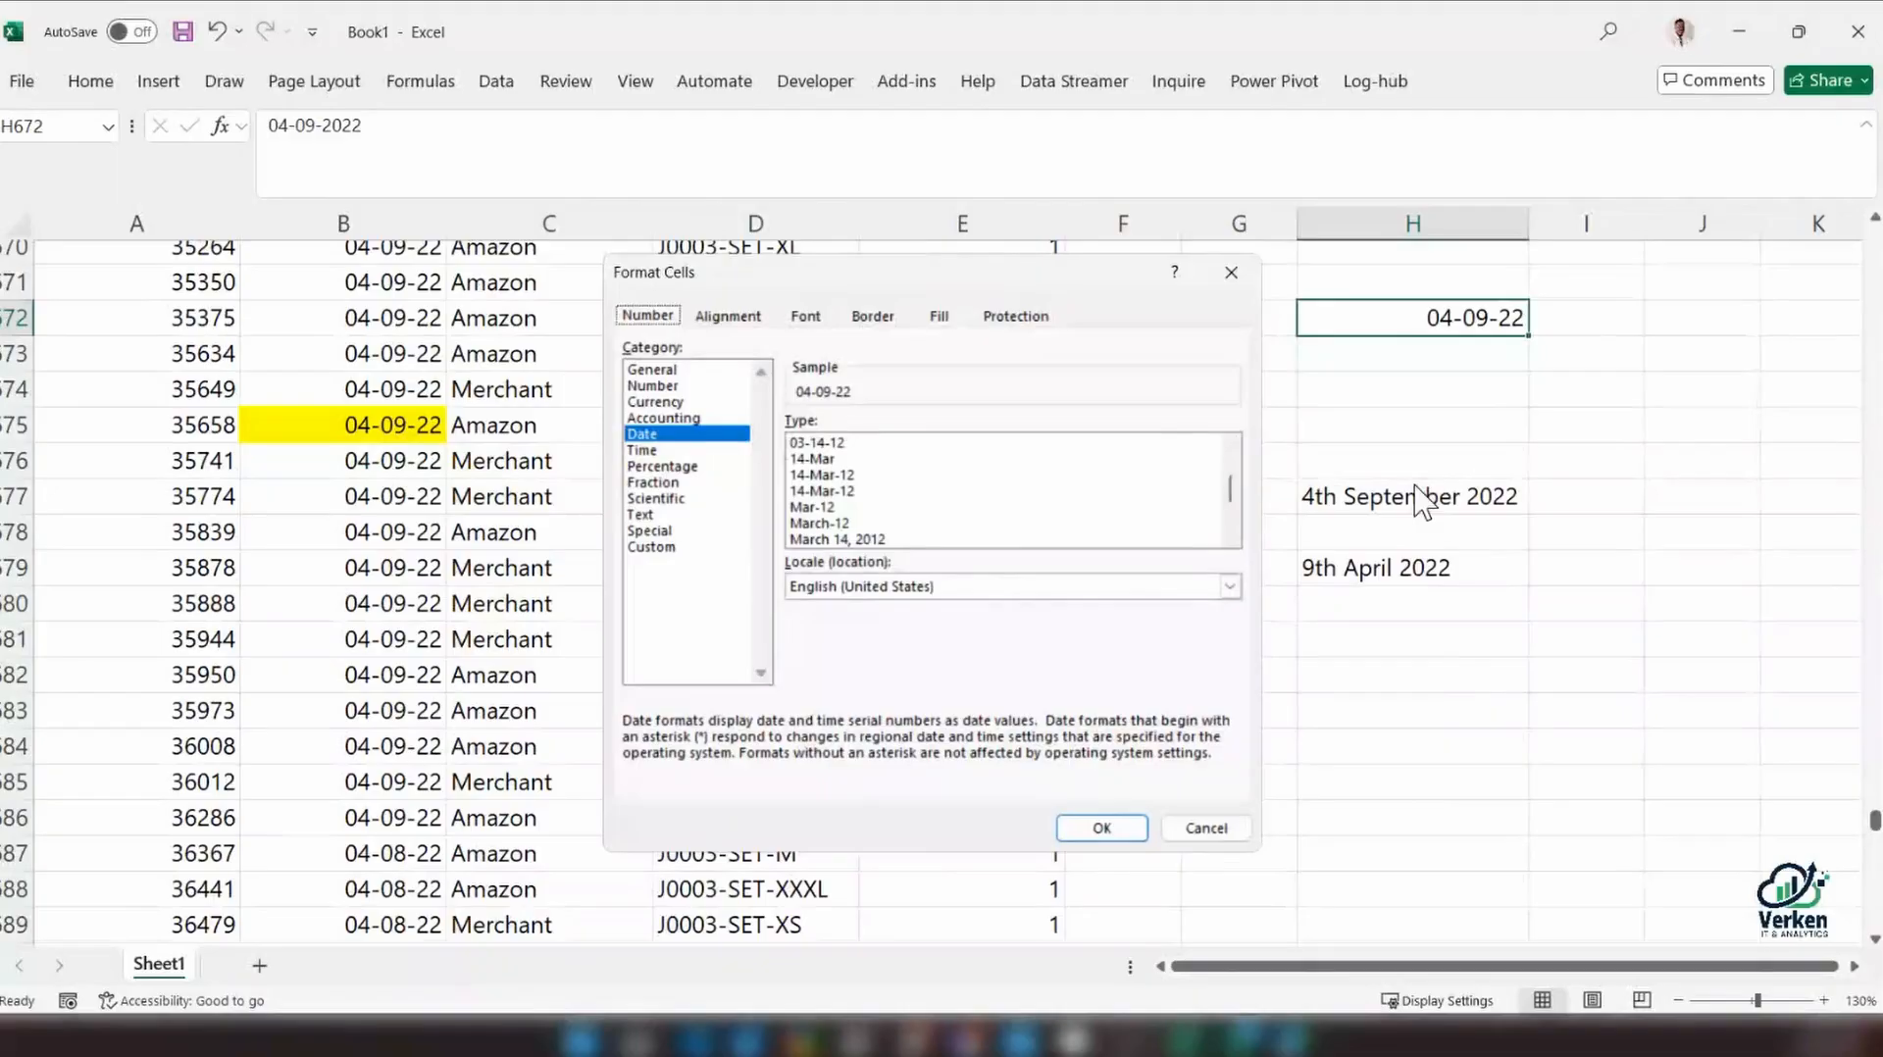
left_click(836, 475)
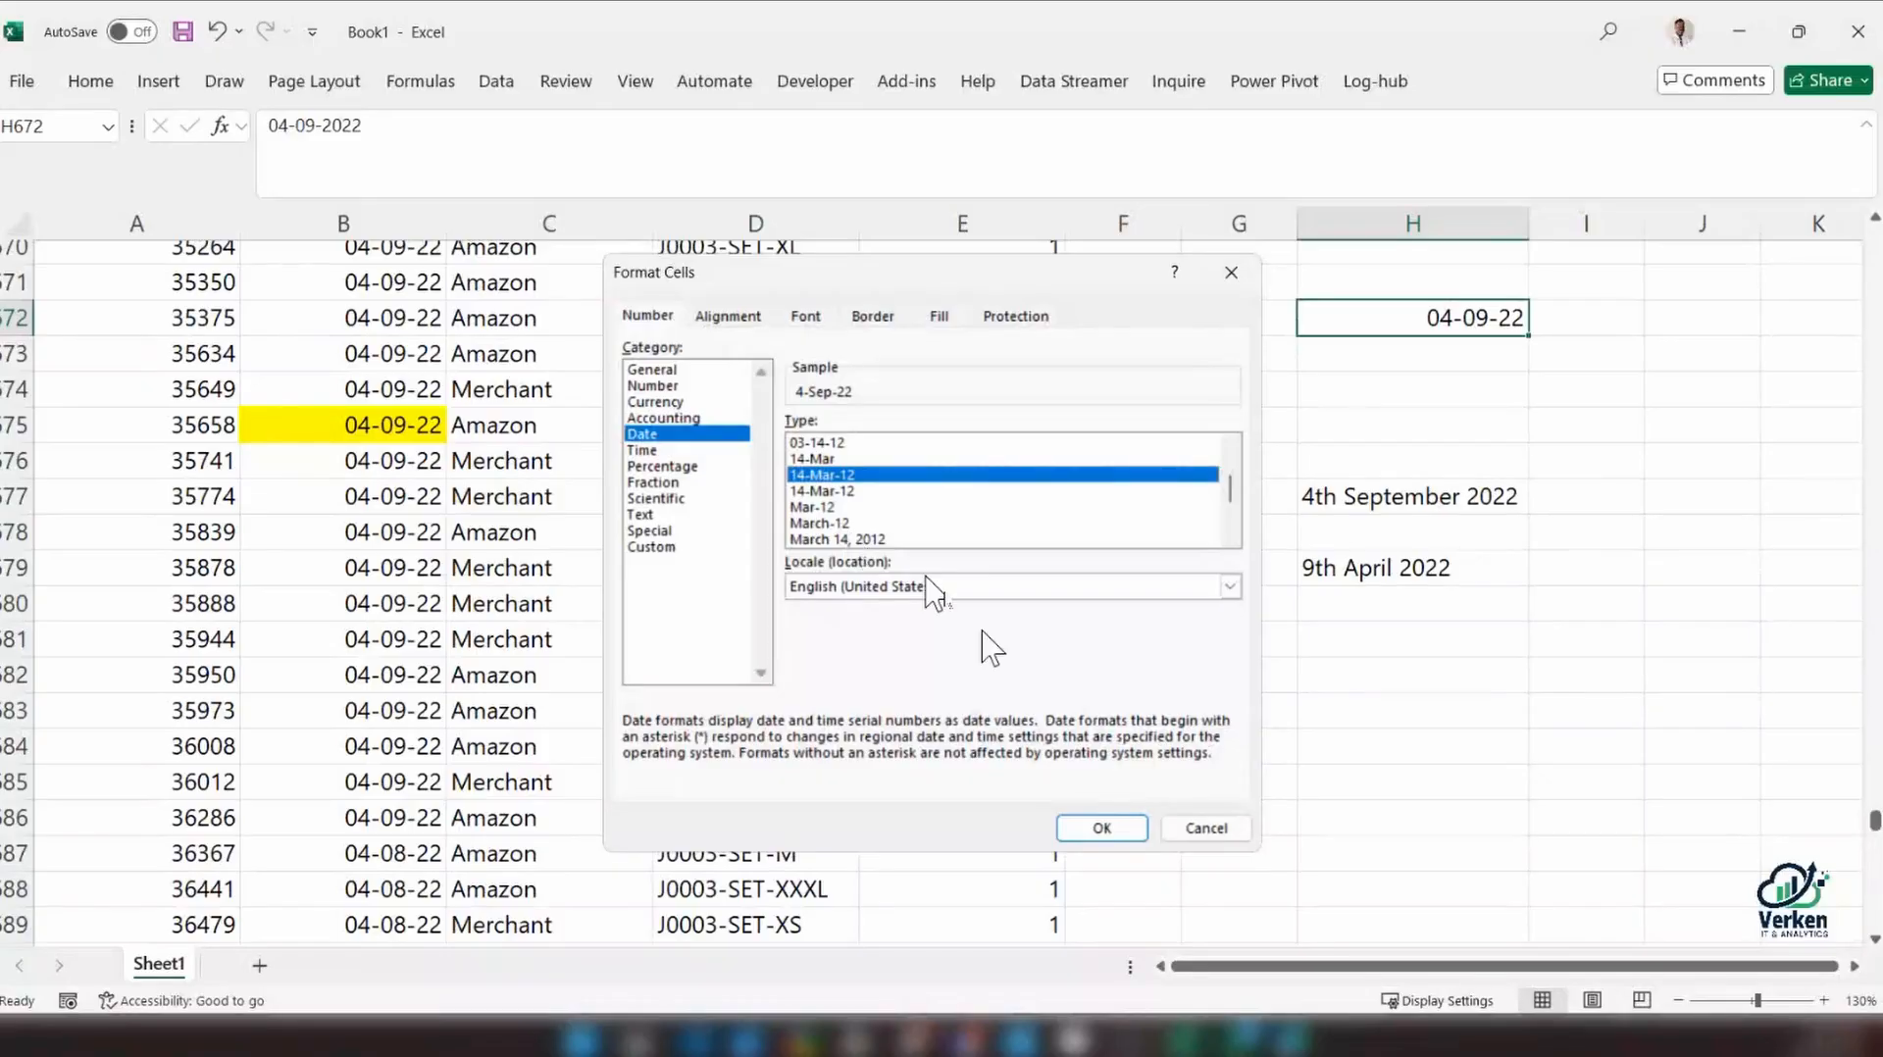
key("Return")
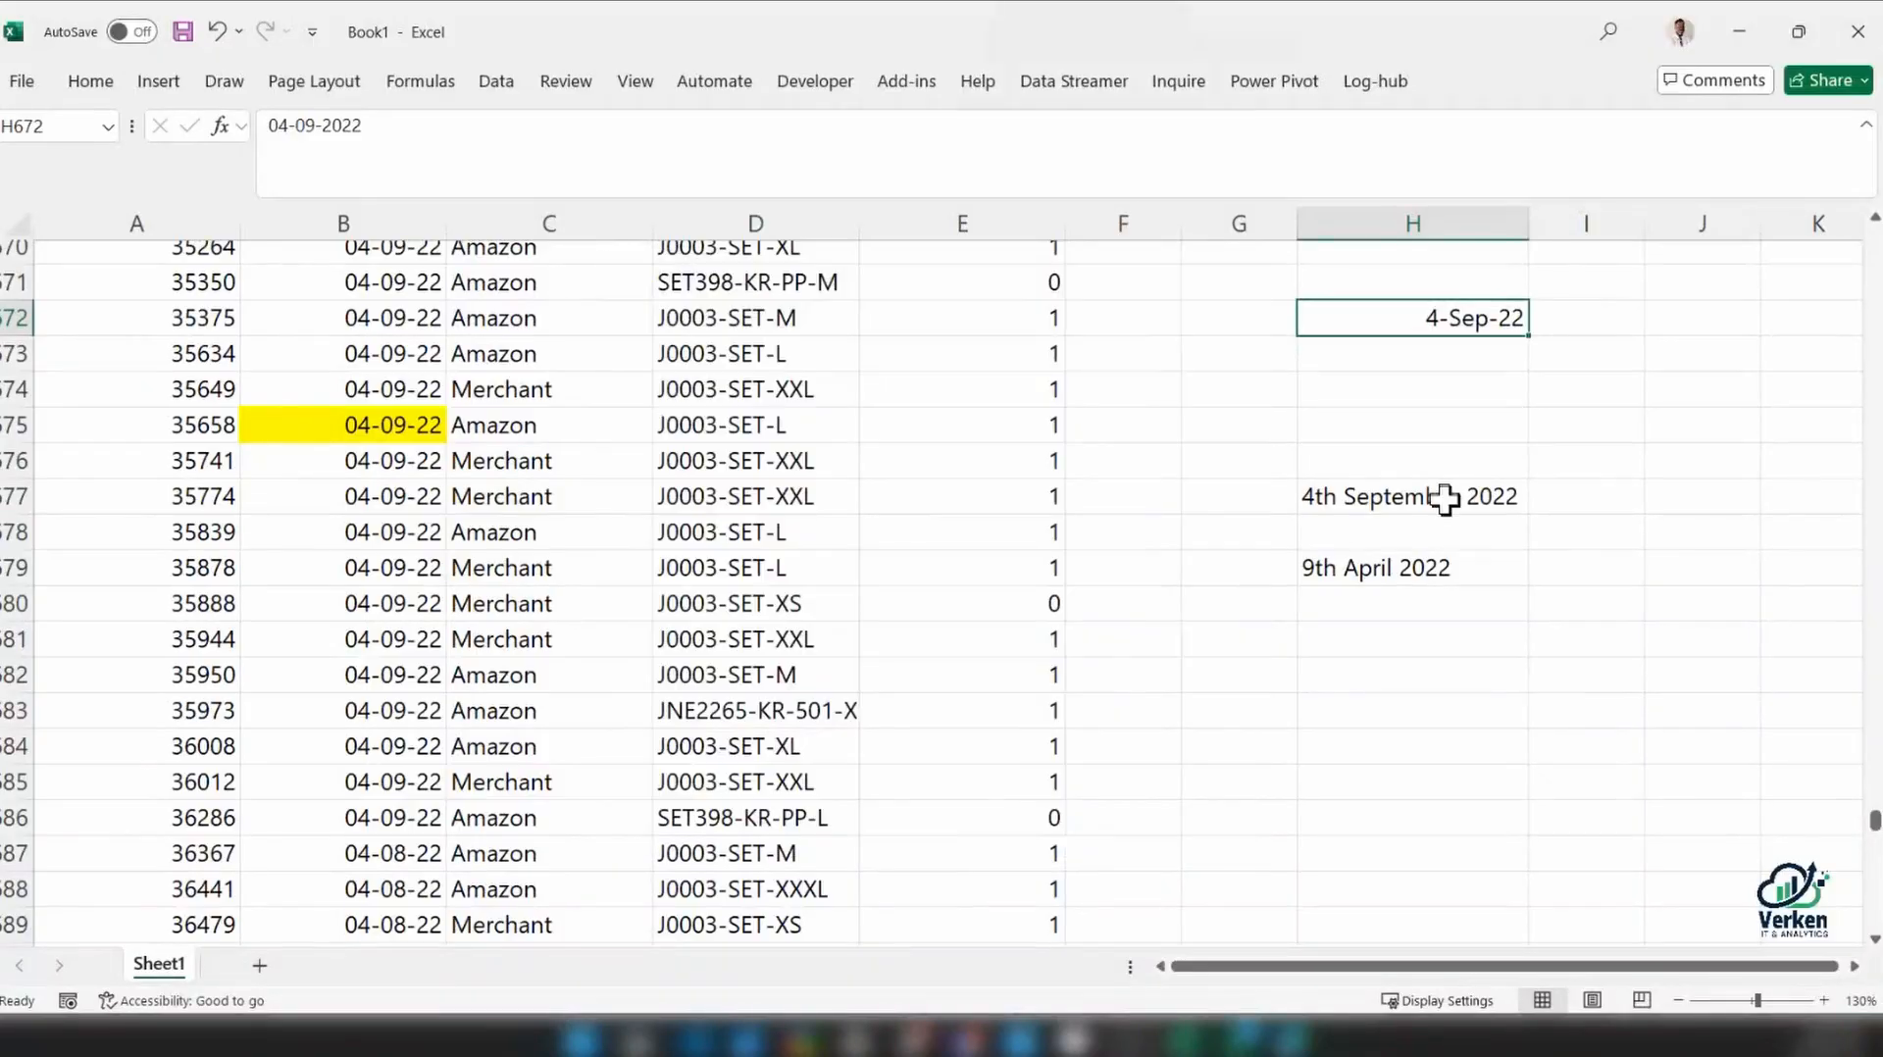
Enter the date 04-09-22 in cell H671, above the reformatted date
left_click(1422, 286)
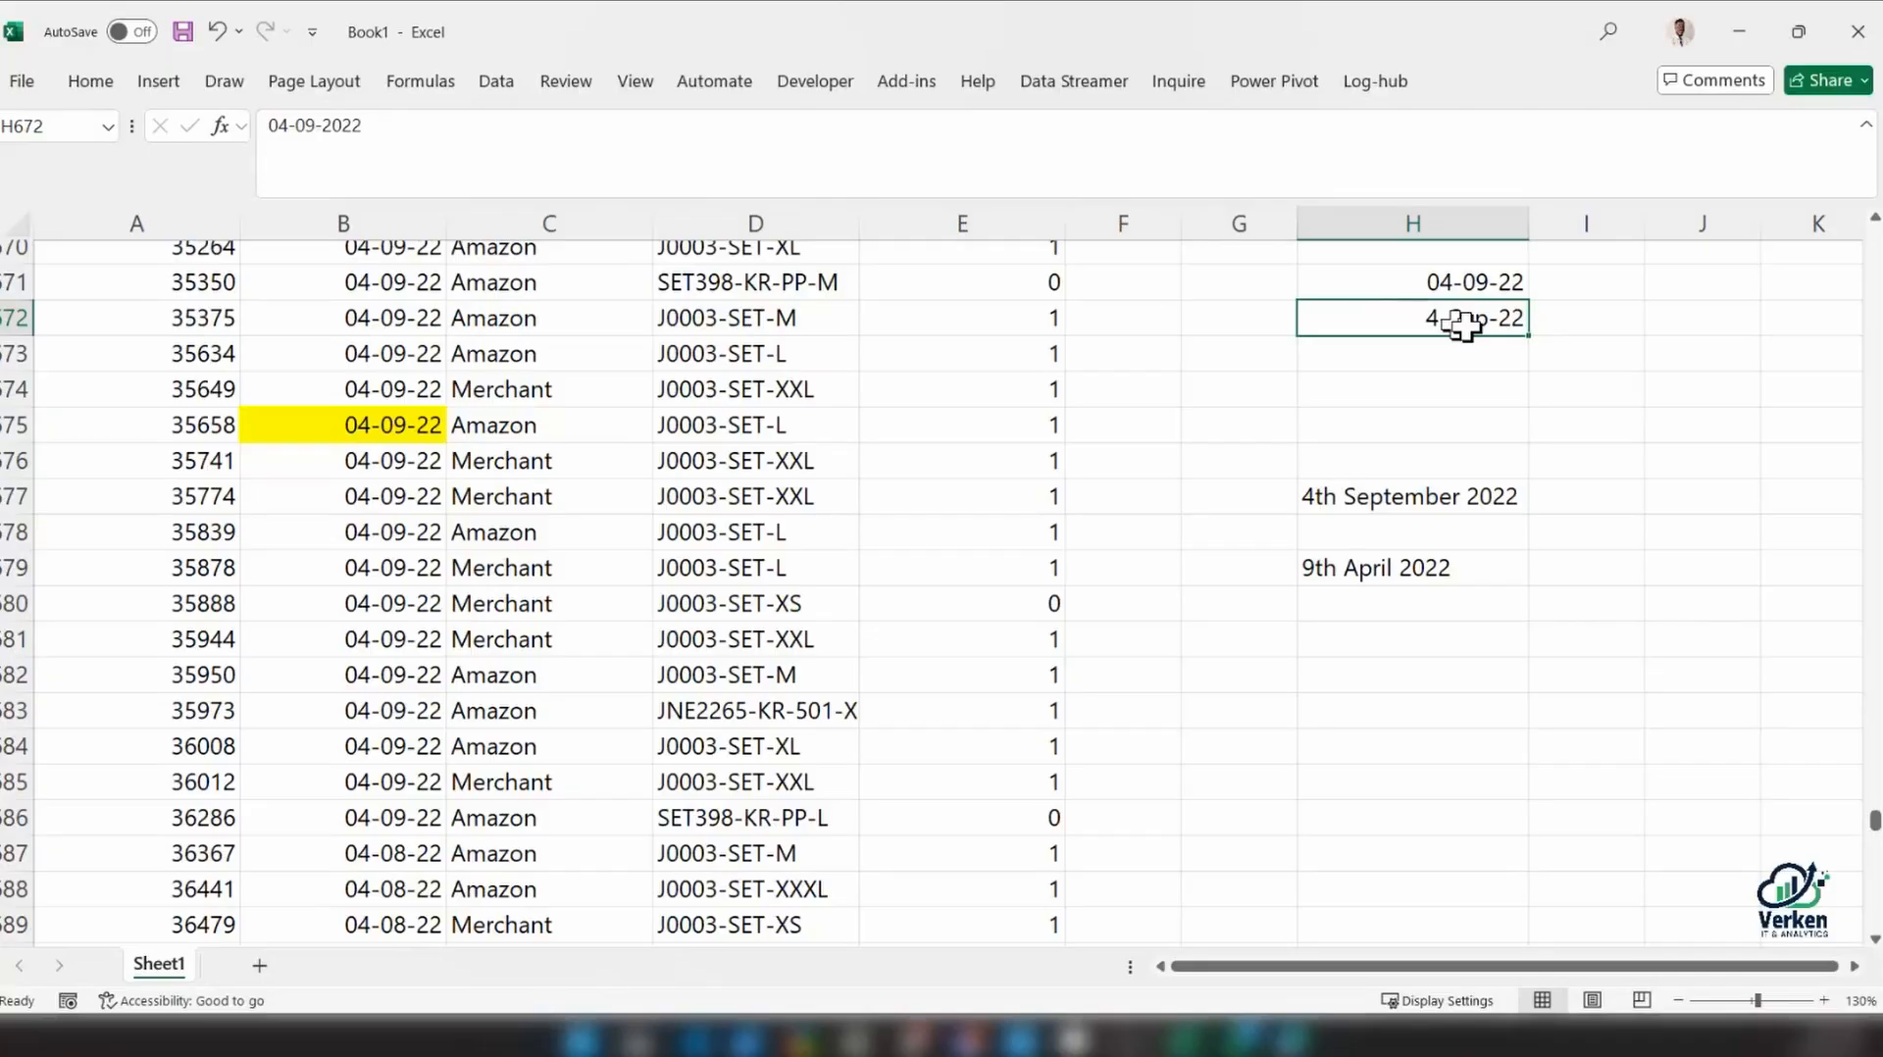
left_click(1373, 573)
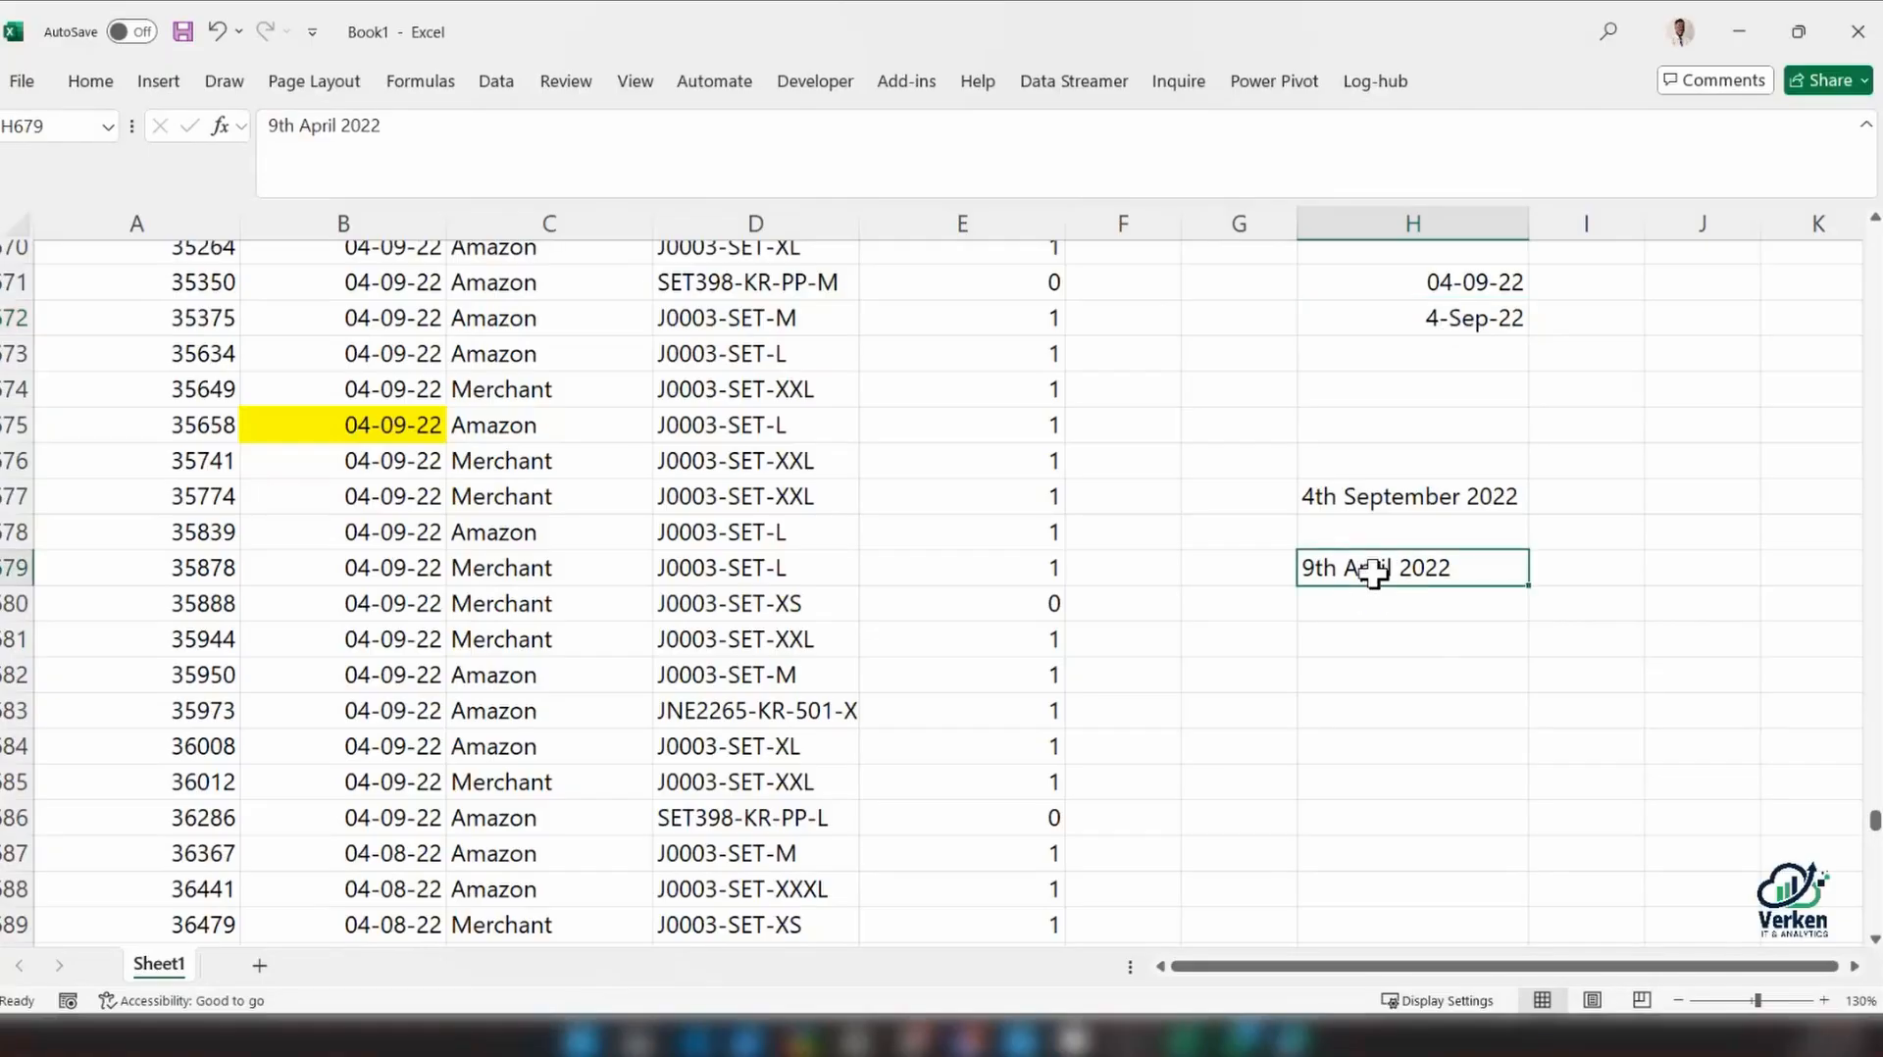
Switch to Windows Settings and open the page for changing the regional date and time formats
key("super")
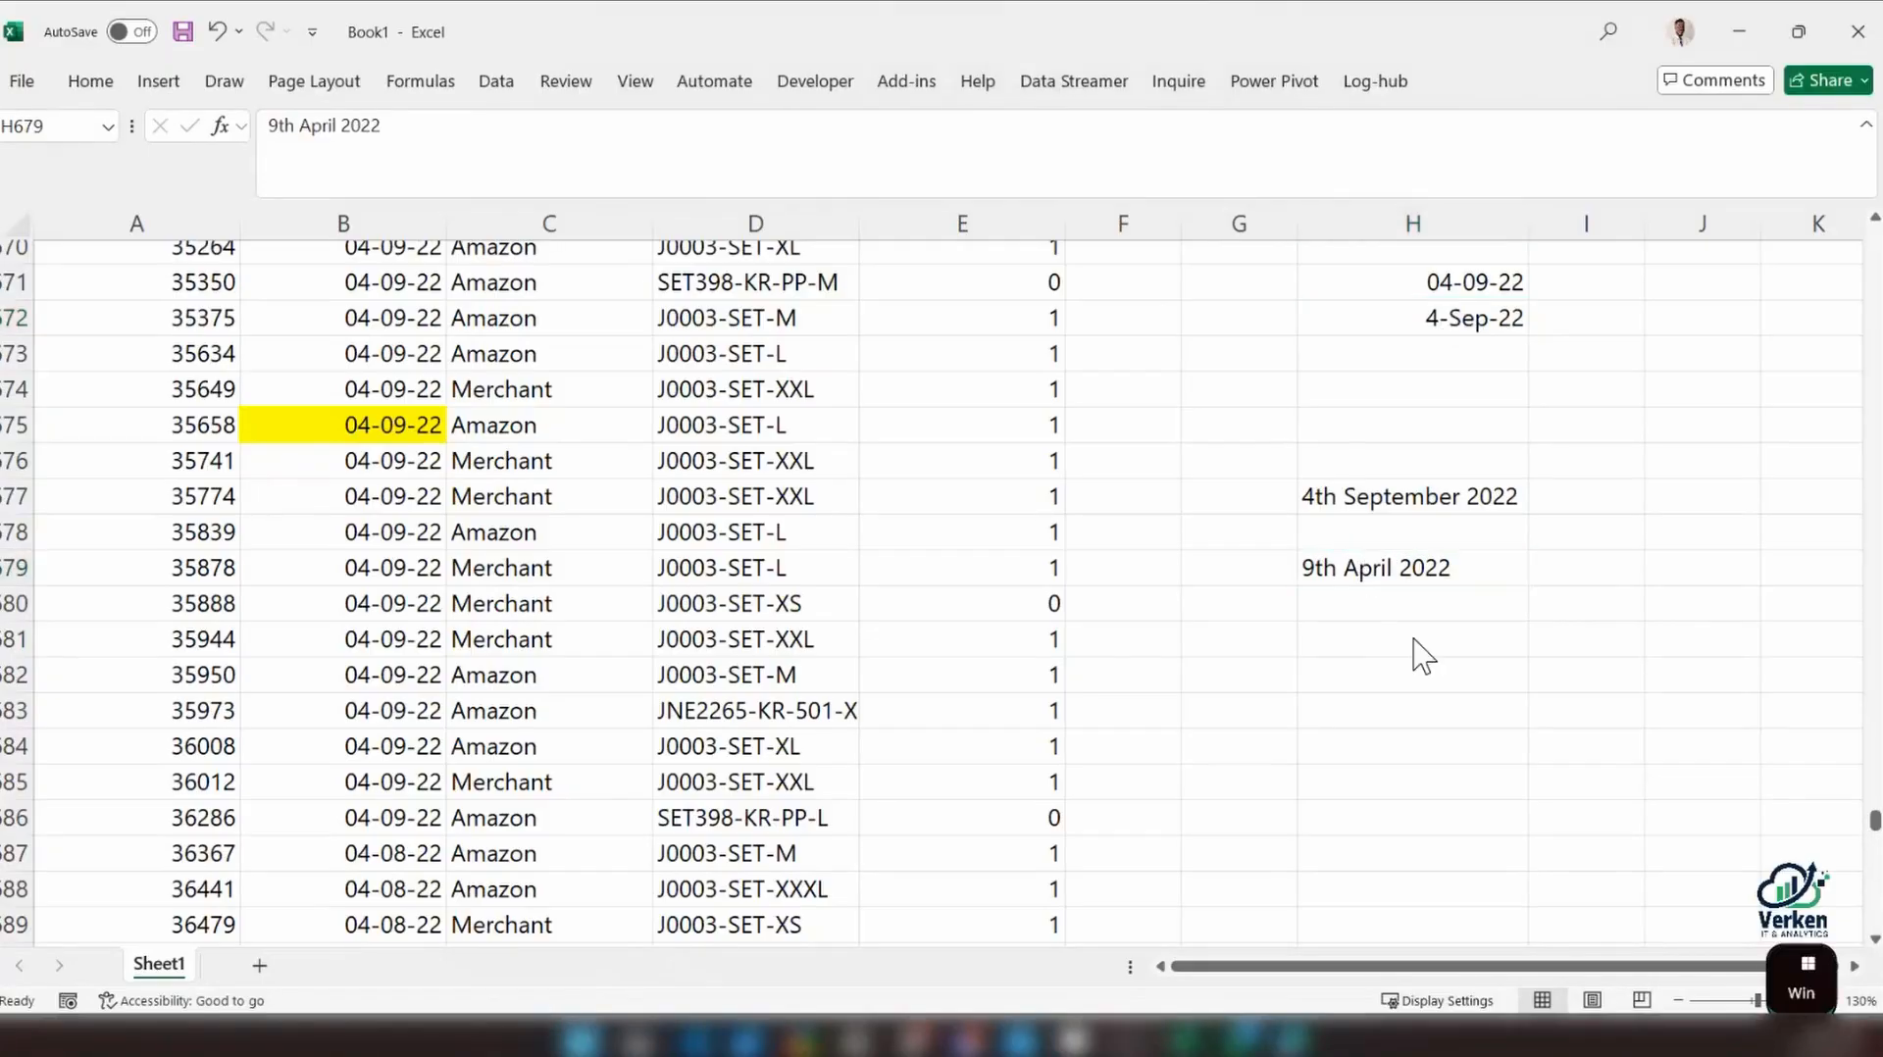
left_click(571, 1042)
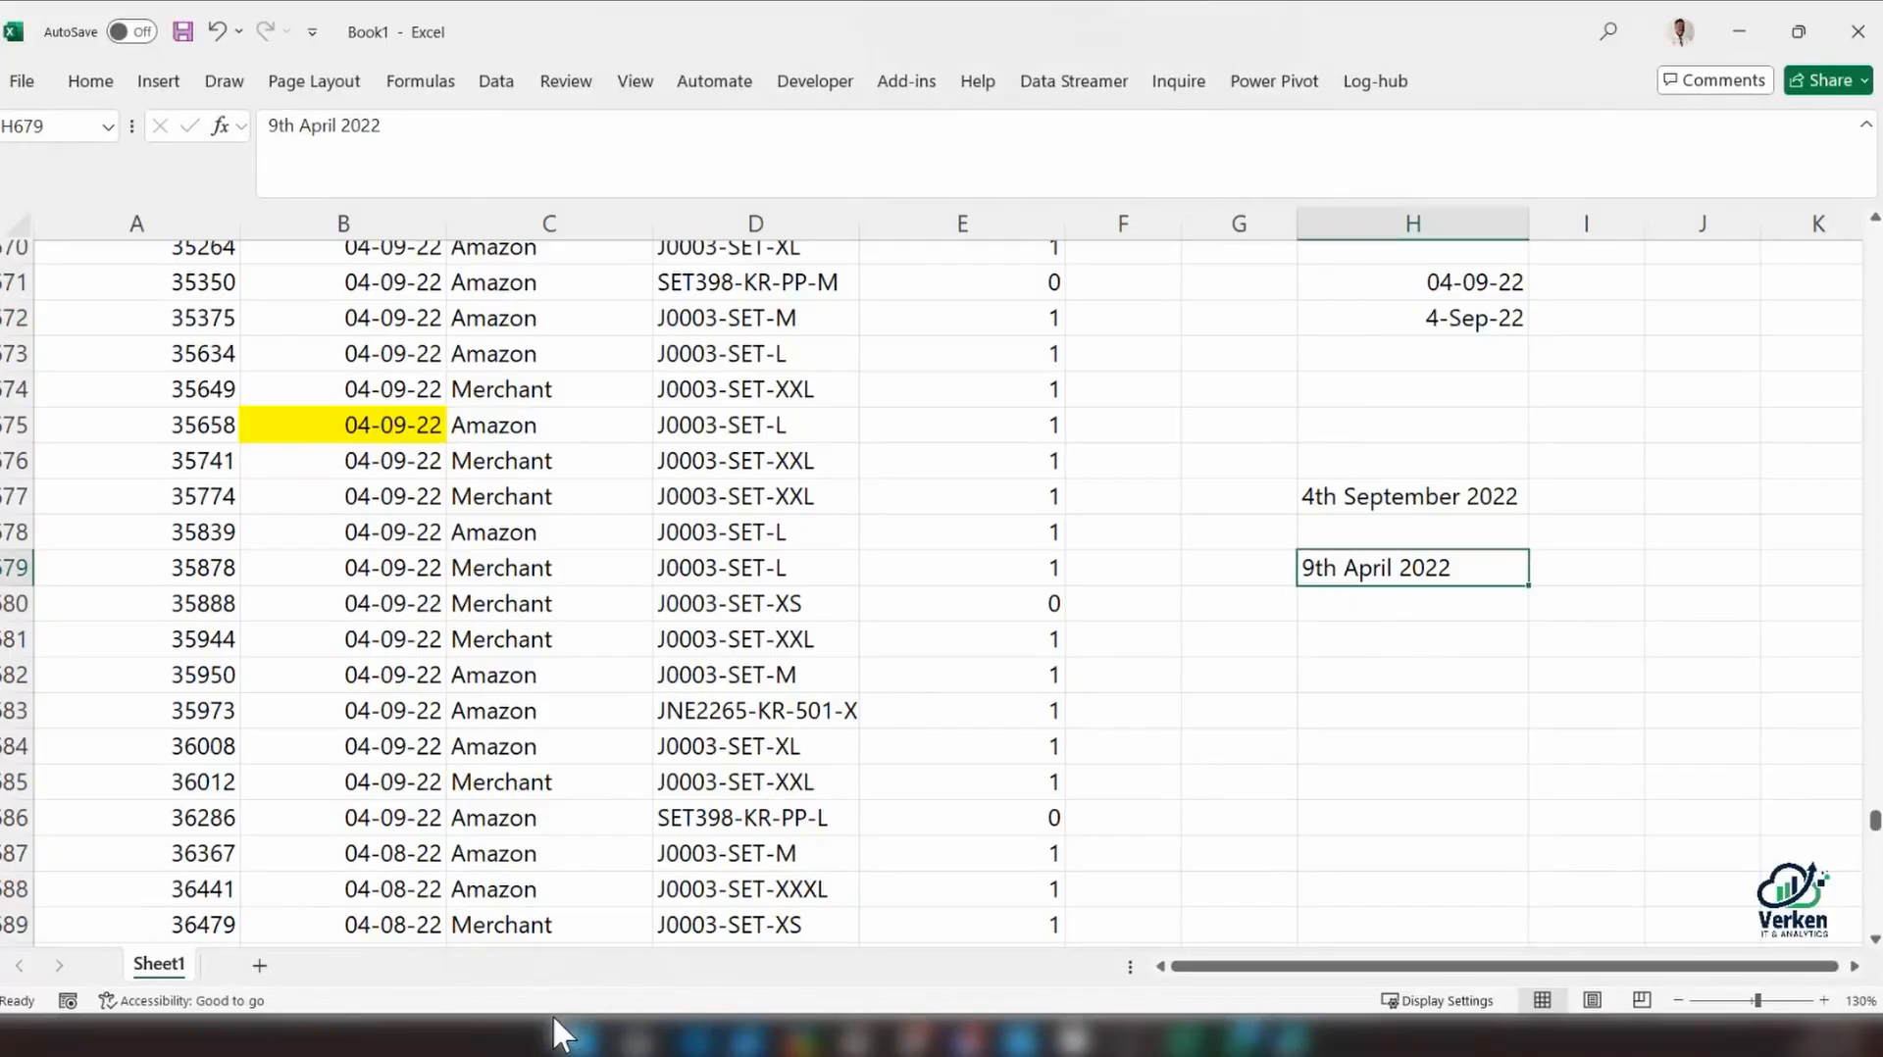
left_click(564, 1035)
type("reginal")
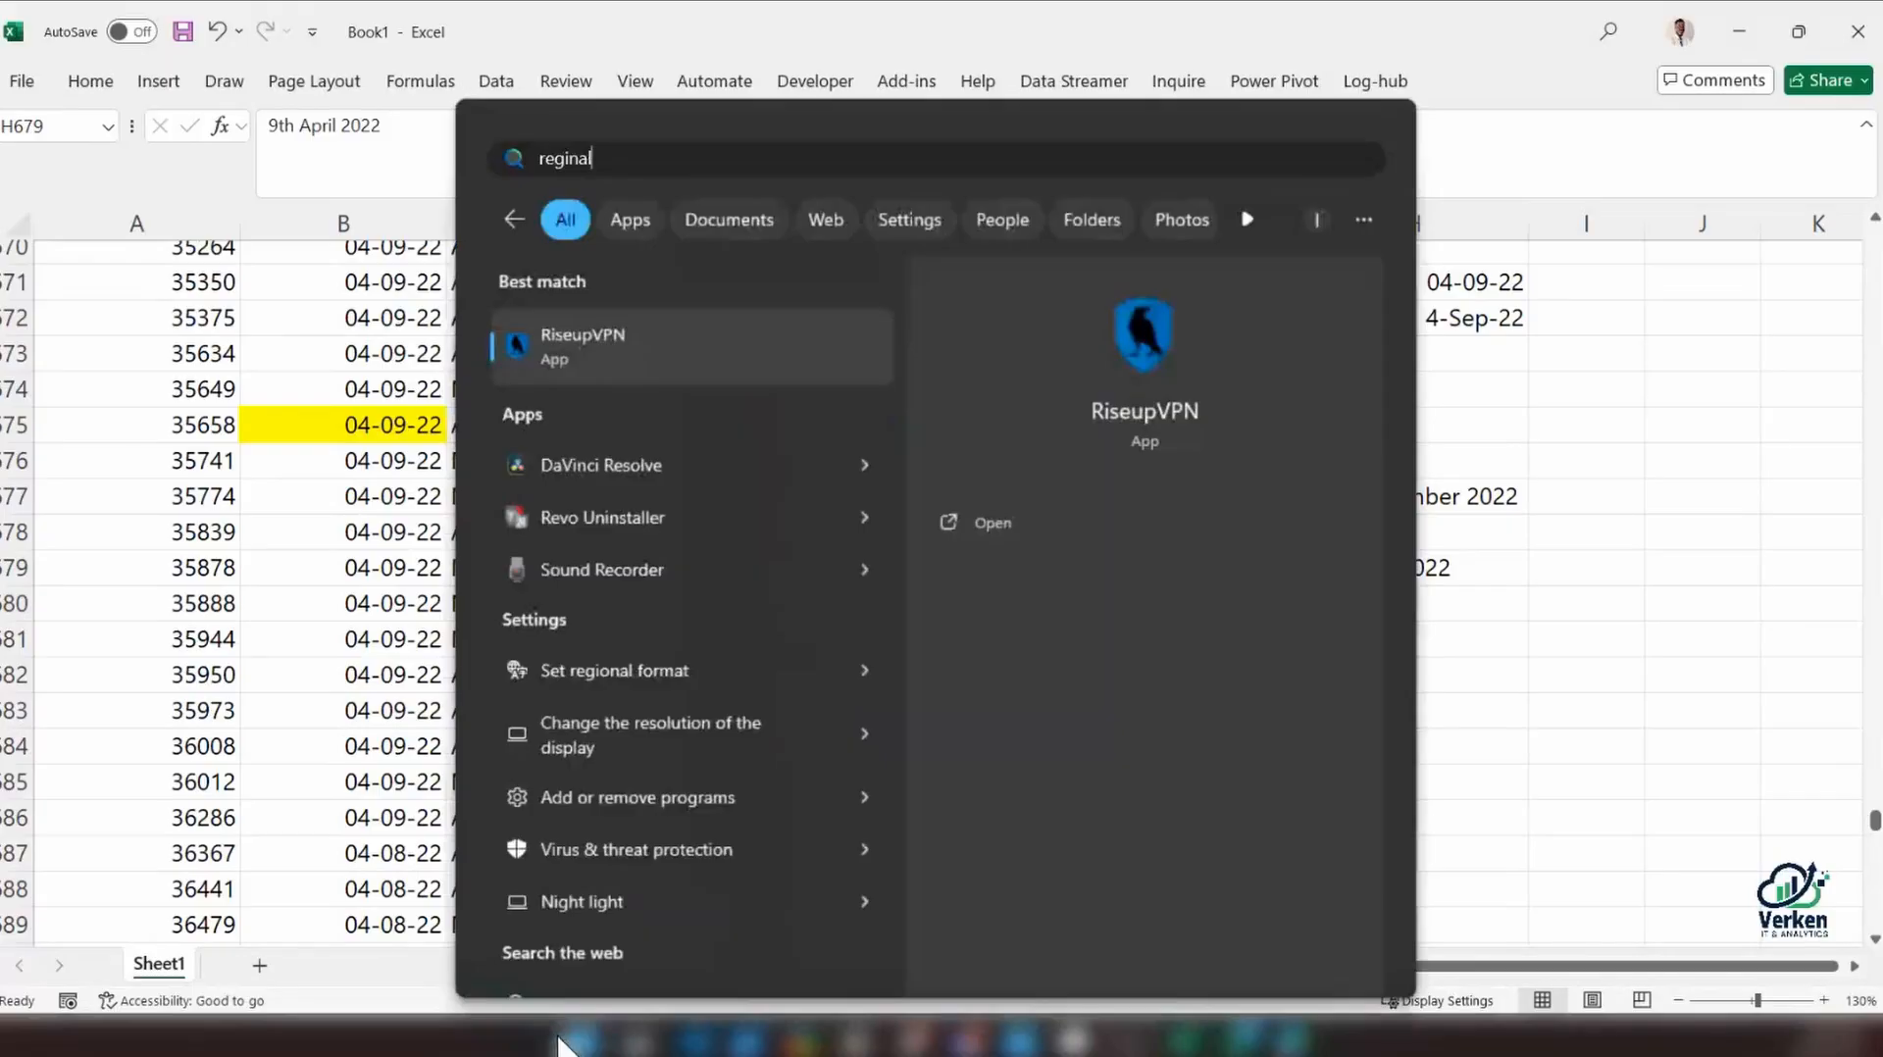
left_click(780, 669)
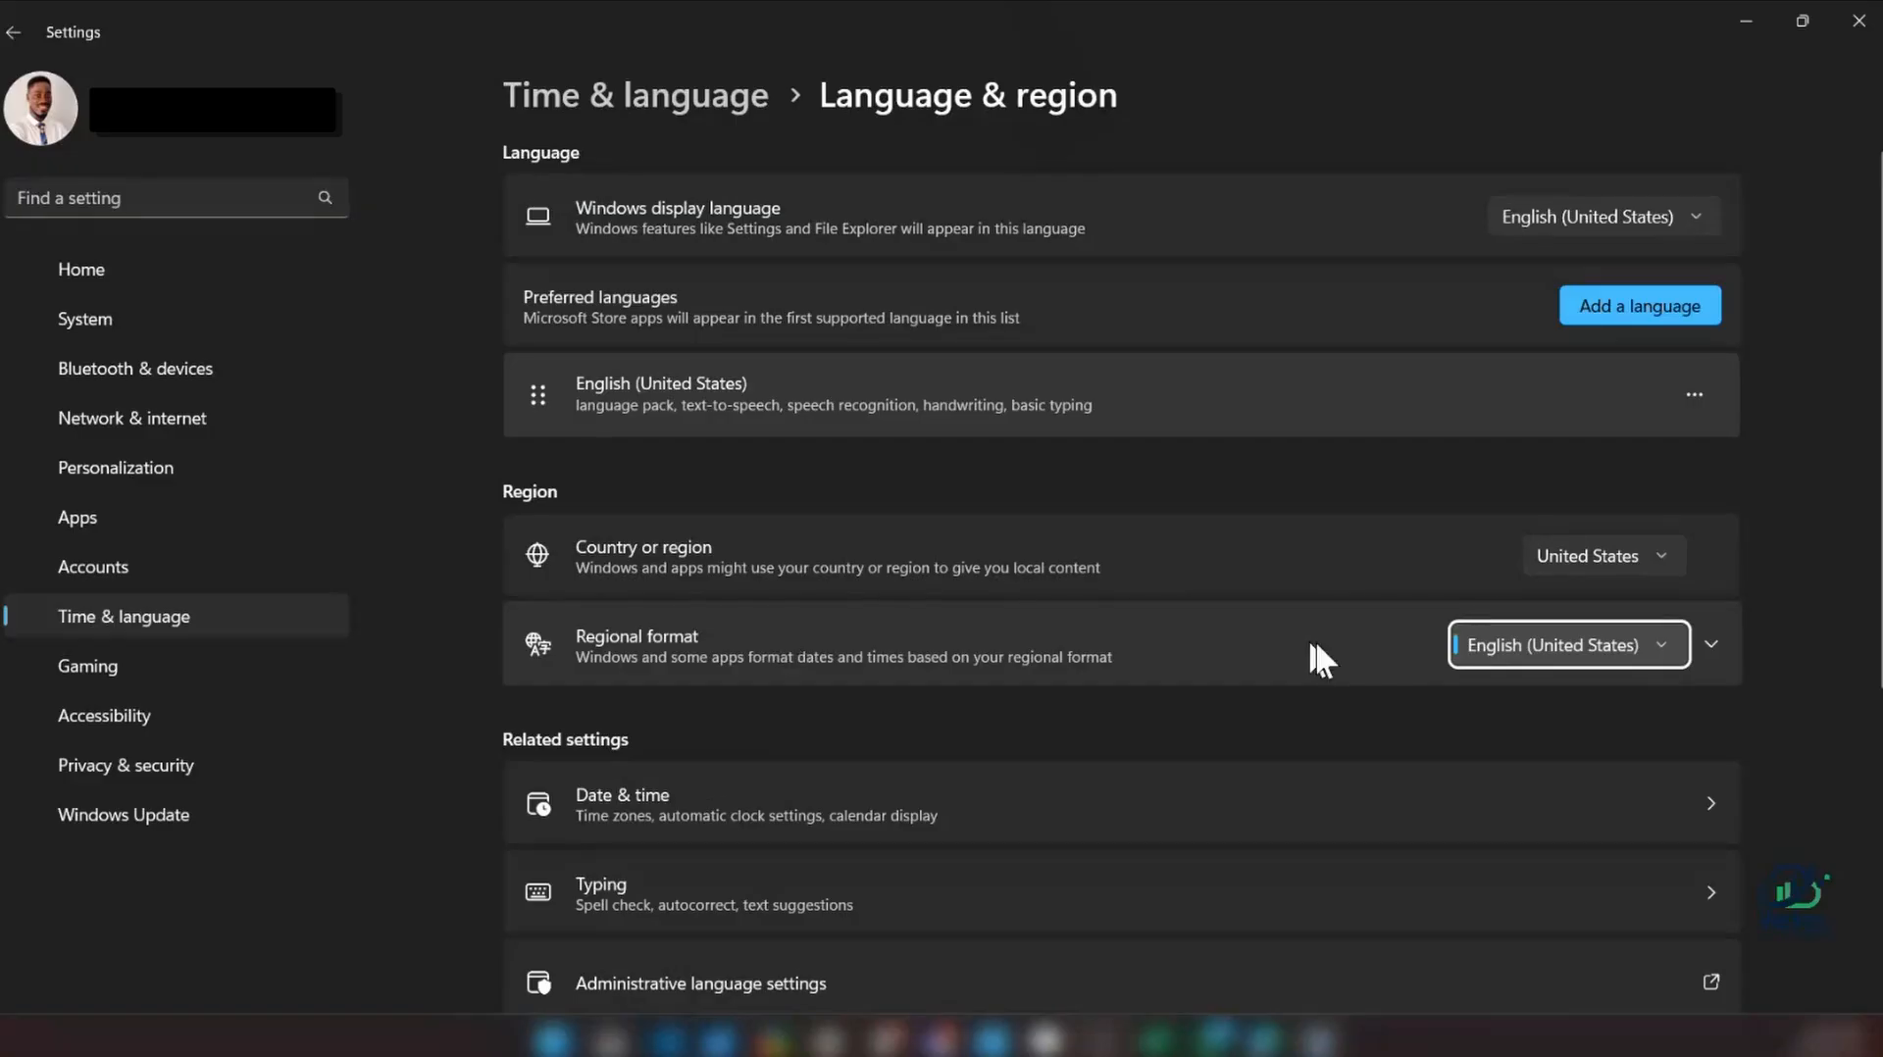
left_click(1711, 644)
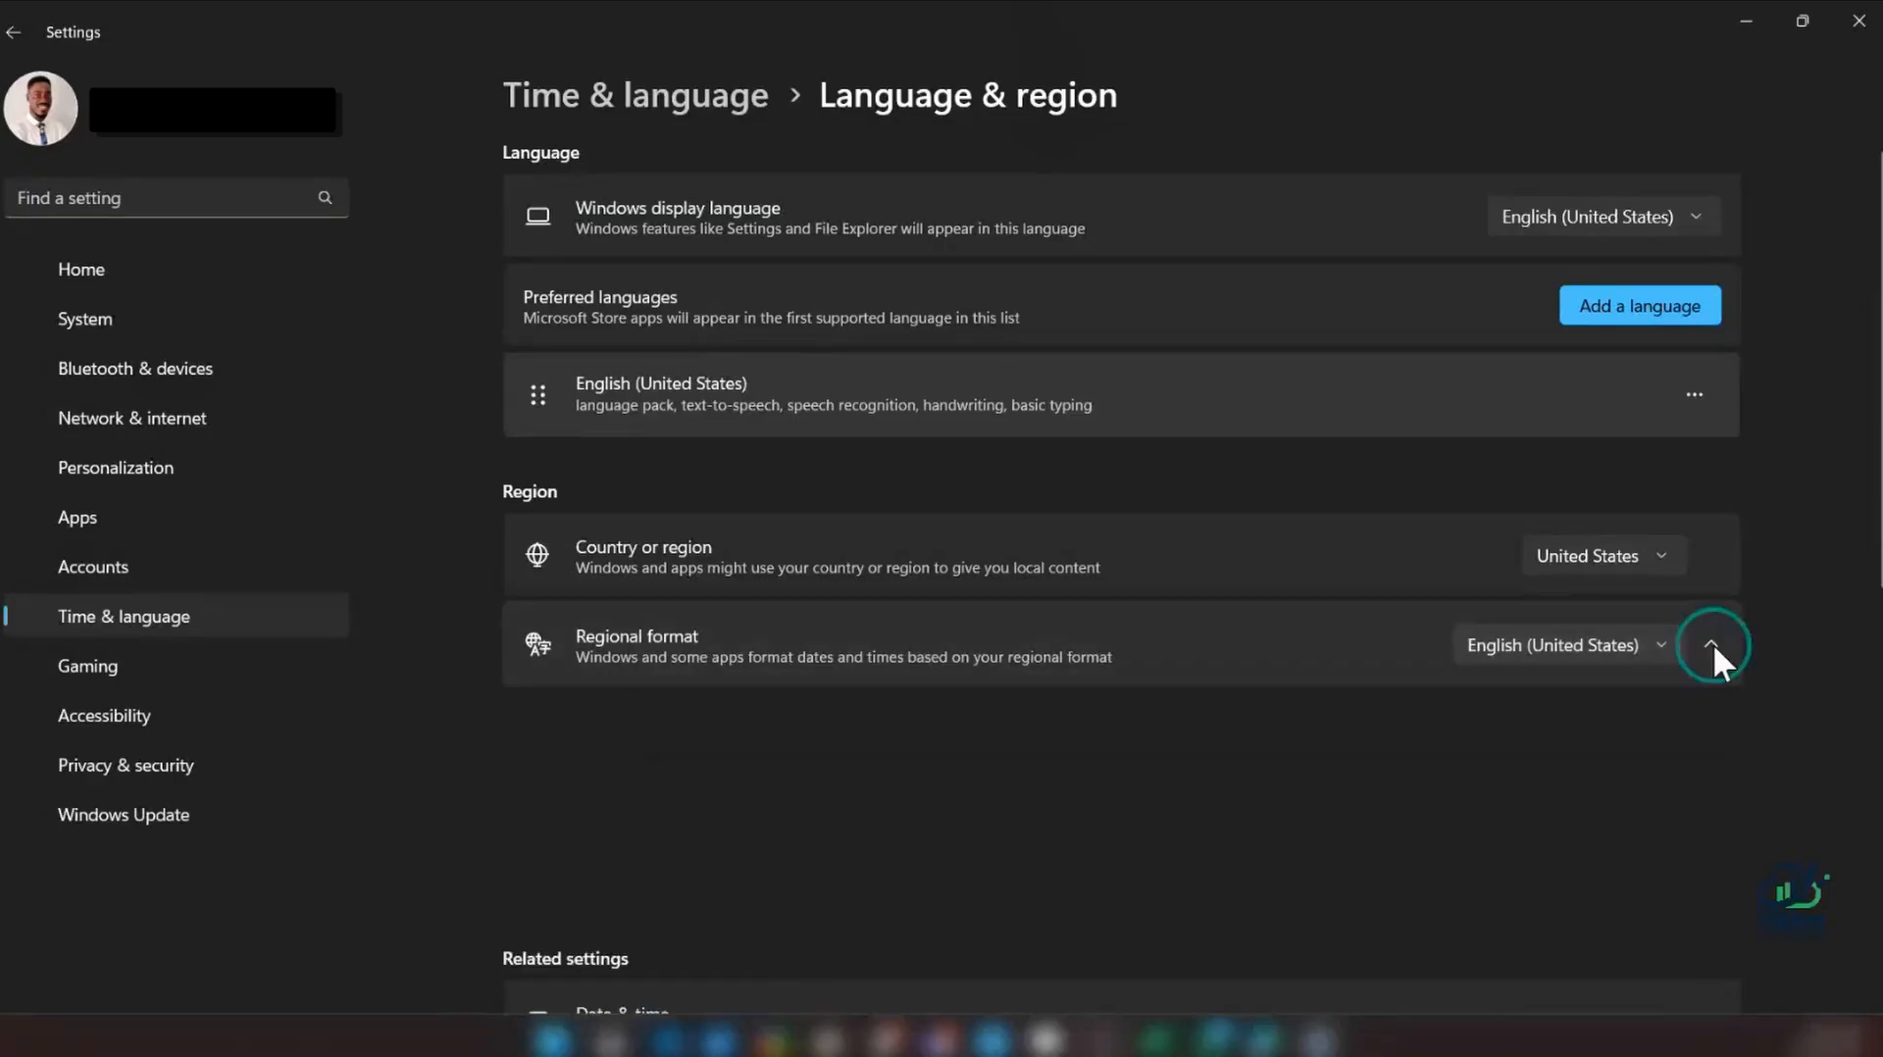
scroll(1718, 663, "down", 3)
left_click(1602, 571)
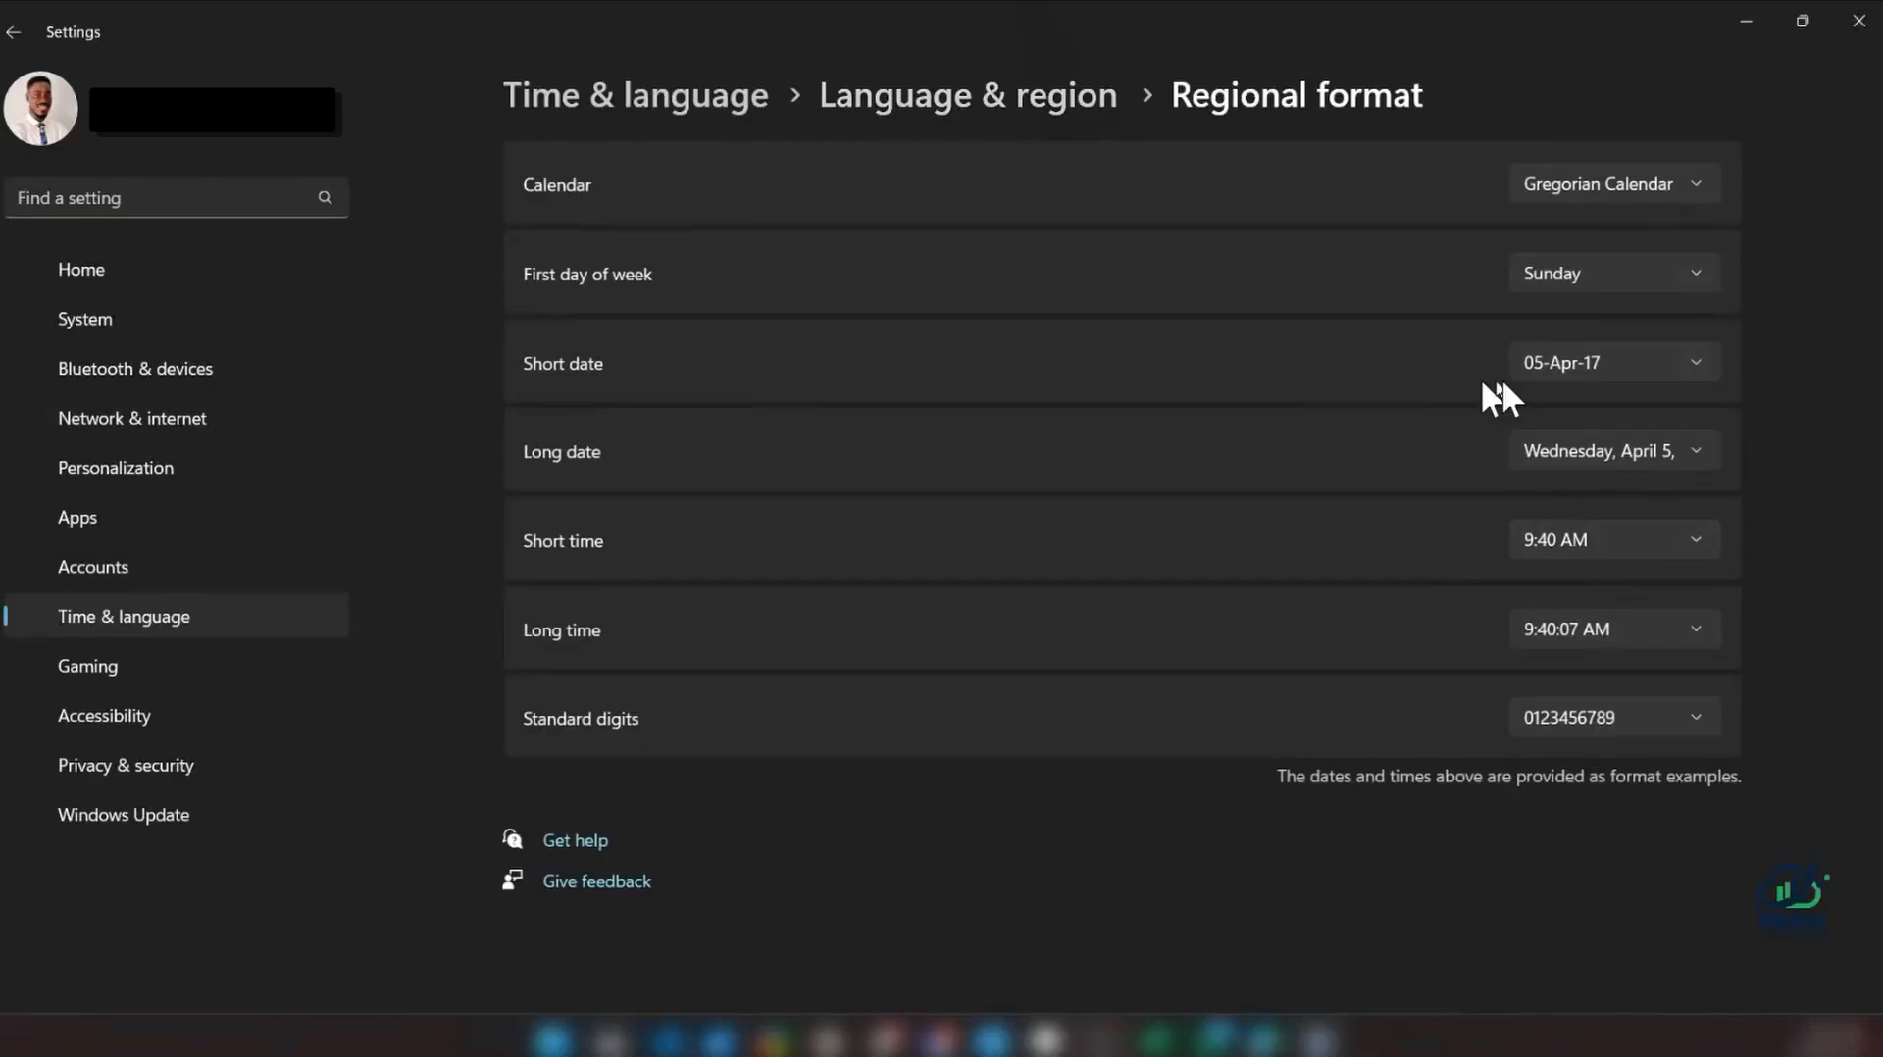
Set the Windows short date format to 04/05/17 and return to the Excel workbook
left_click(1569, 365)
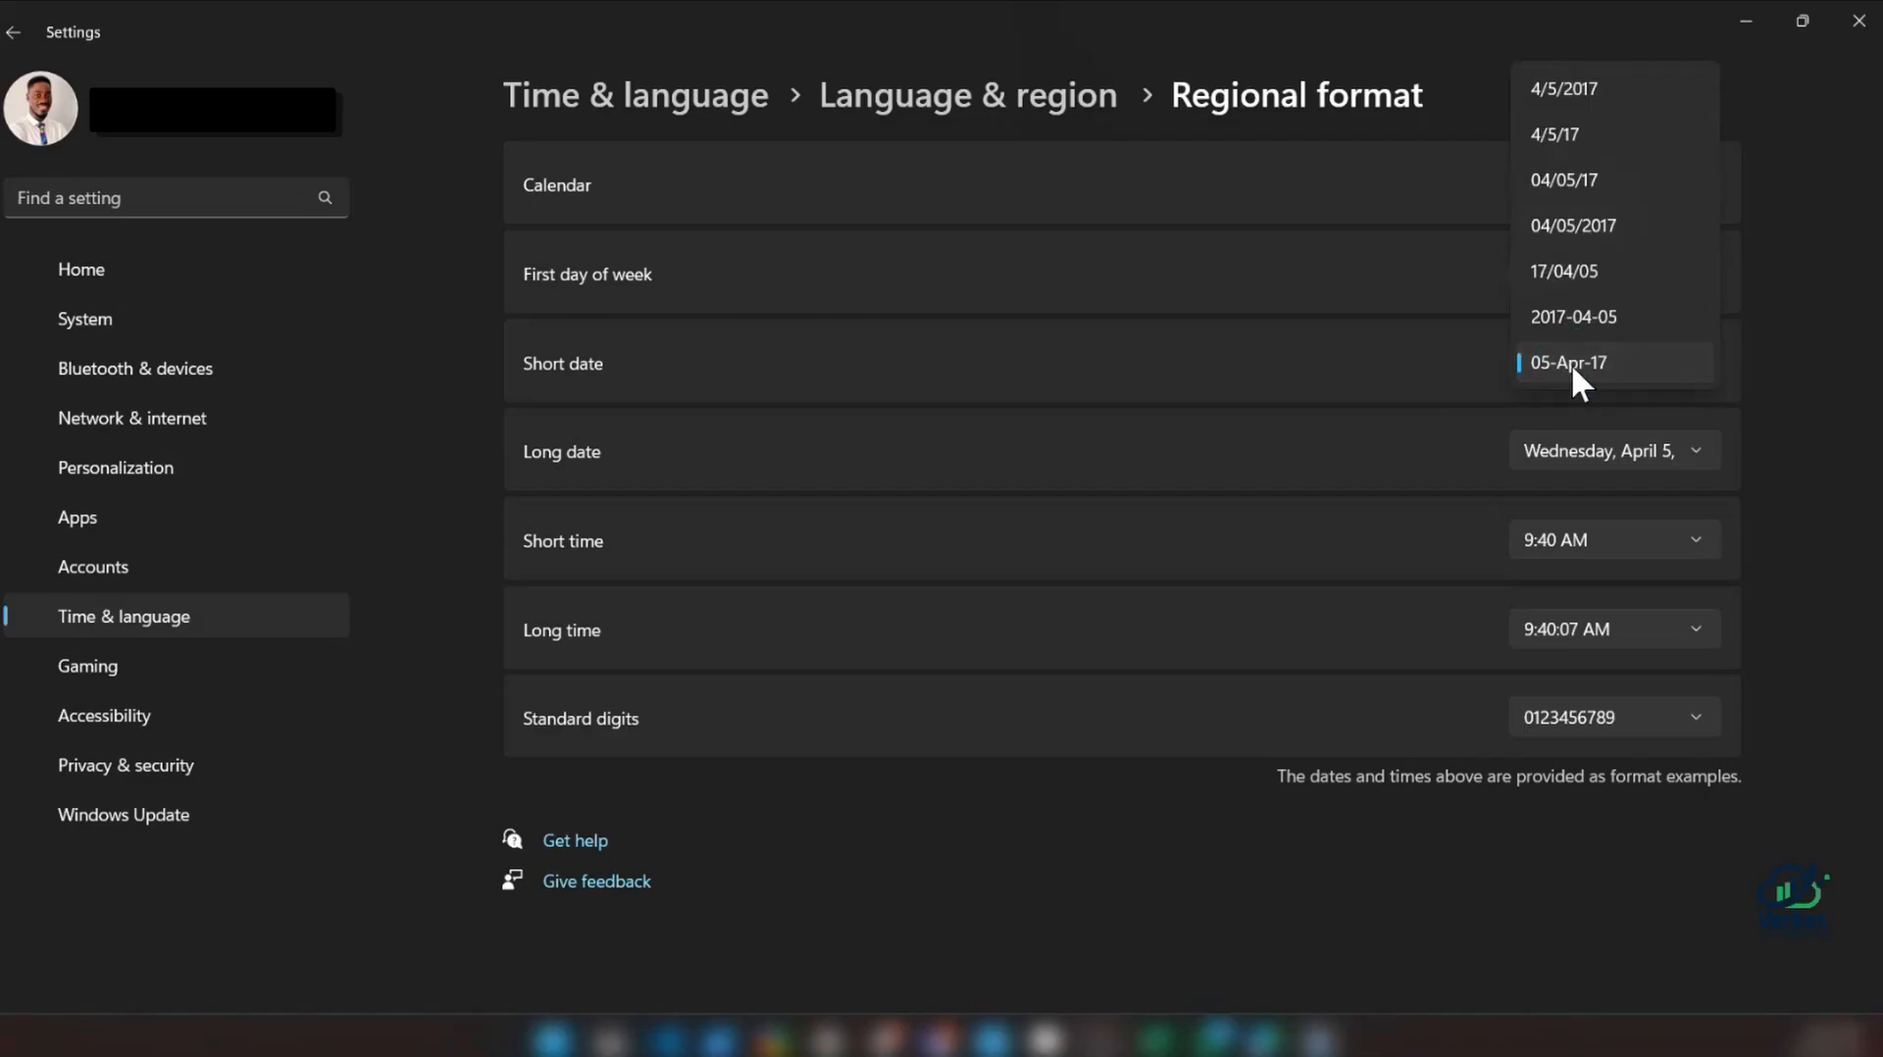
left_click(1571, 363)
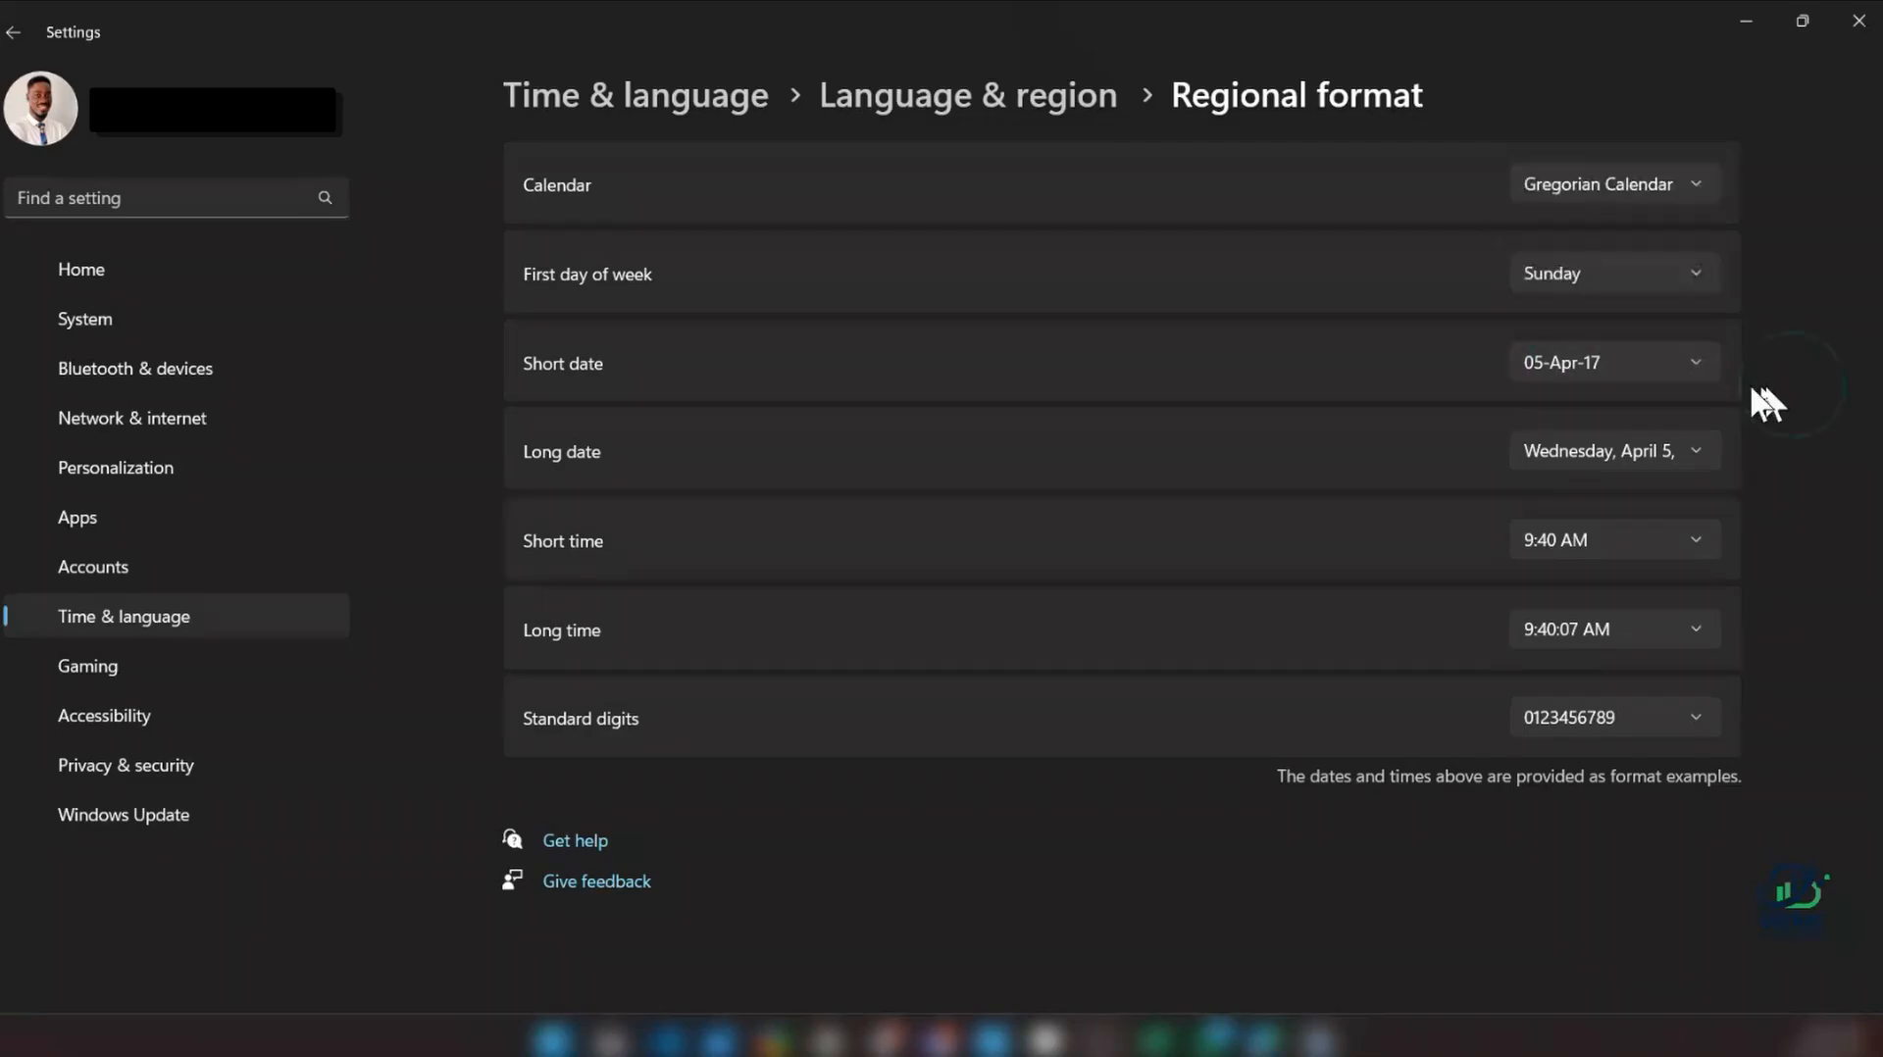
left_click(1663, 369)
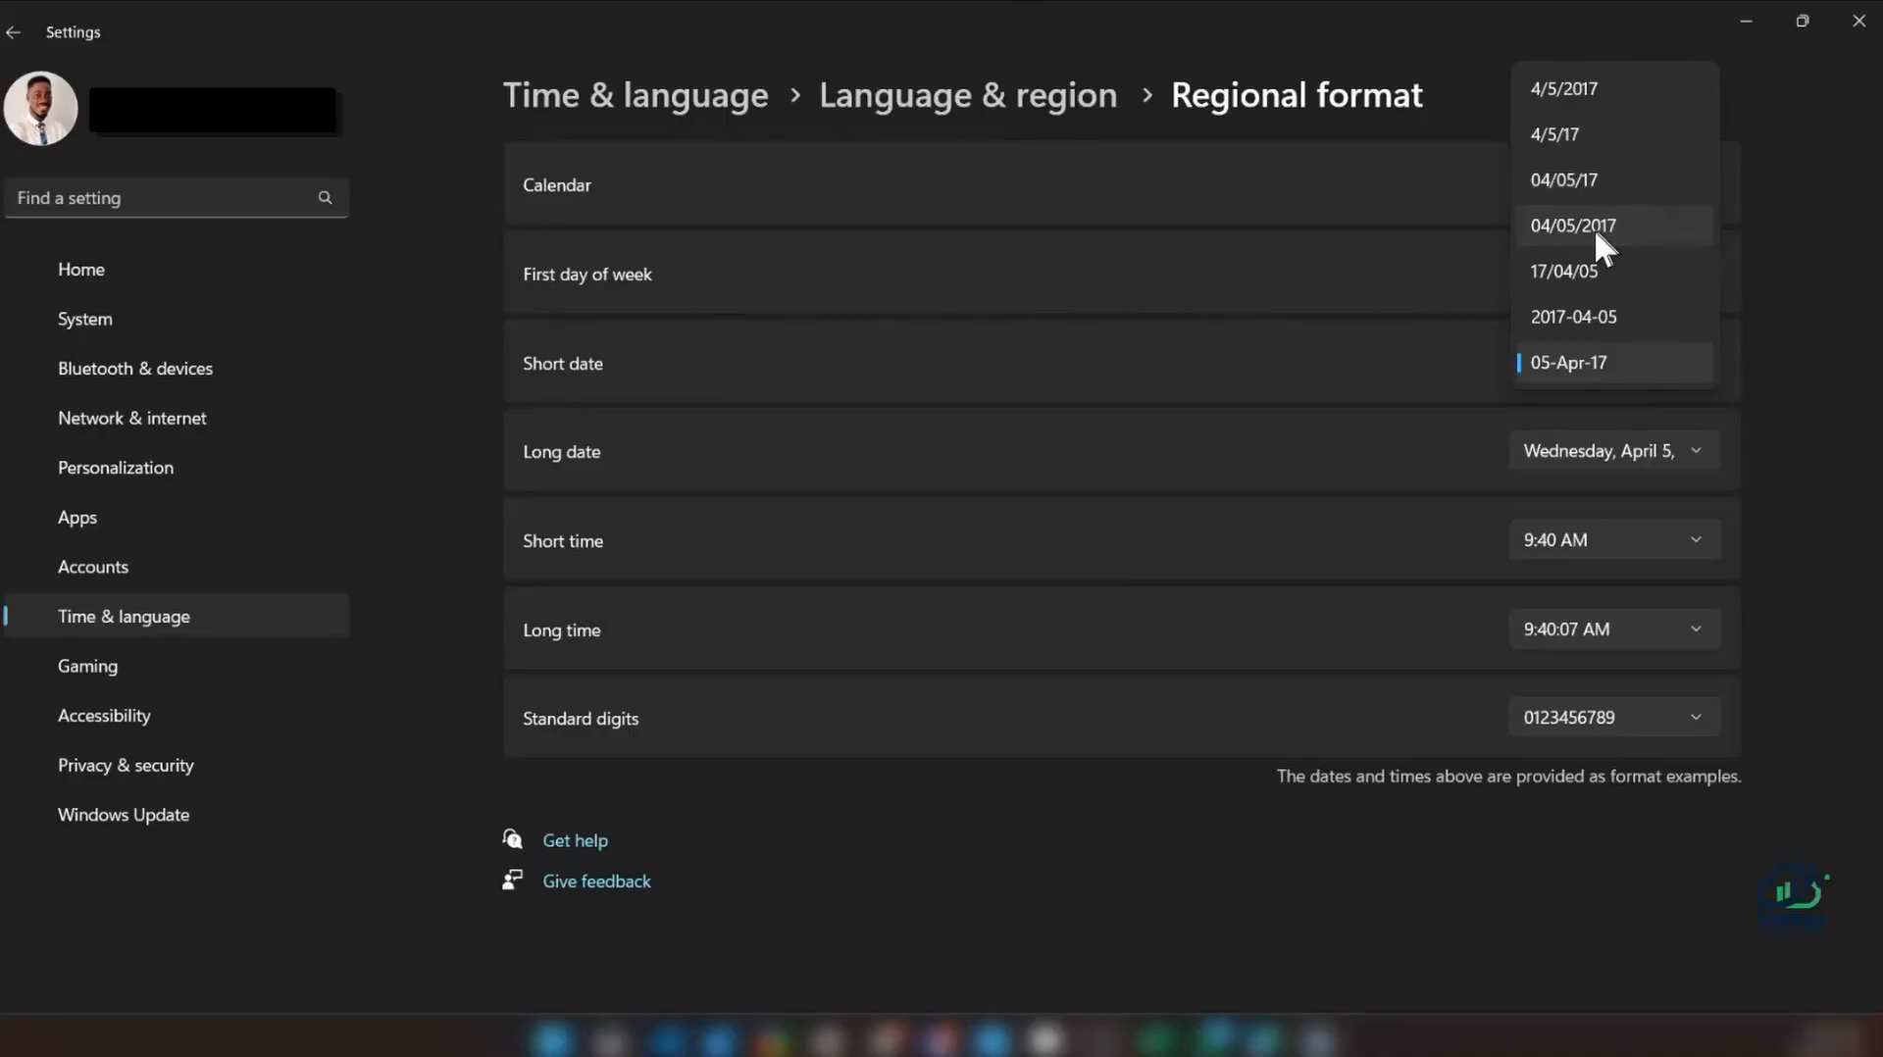
left_click(1589, 186)
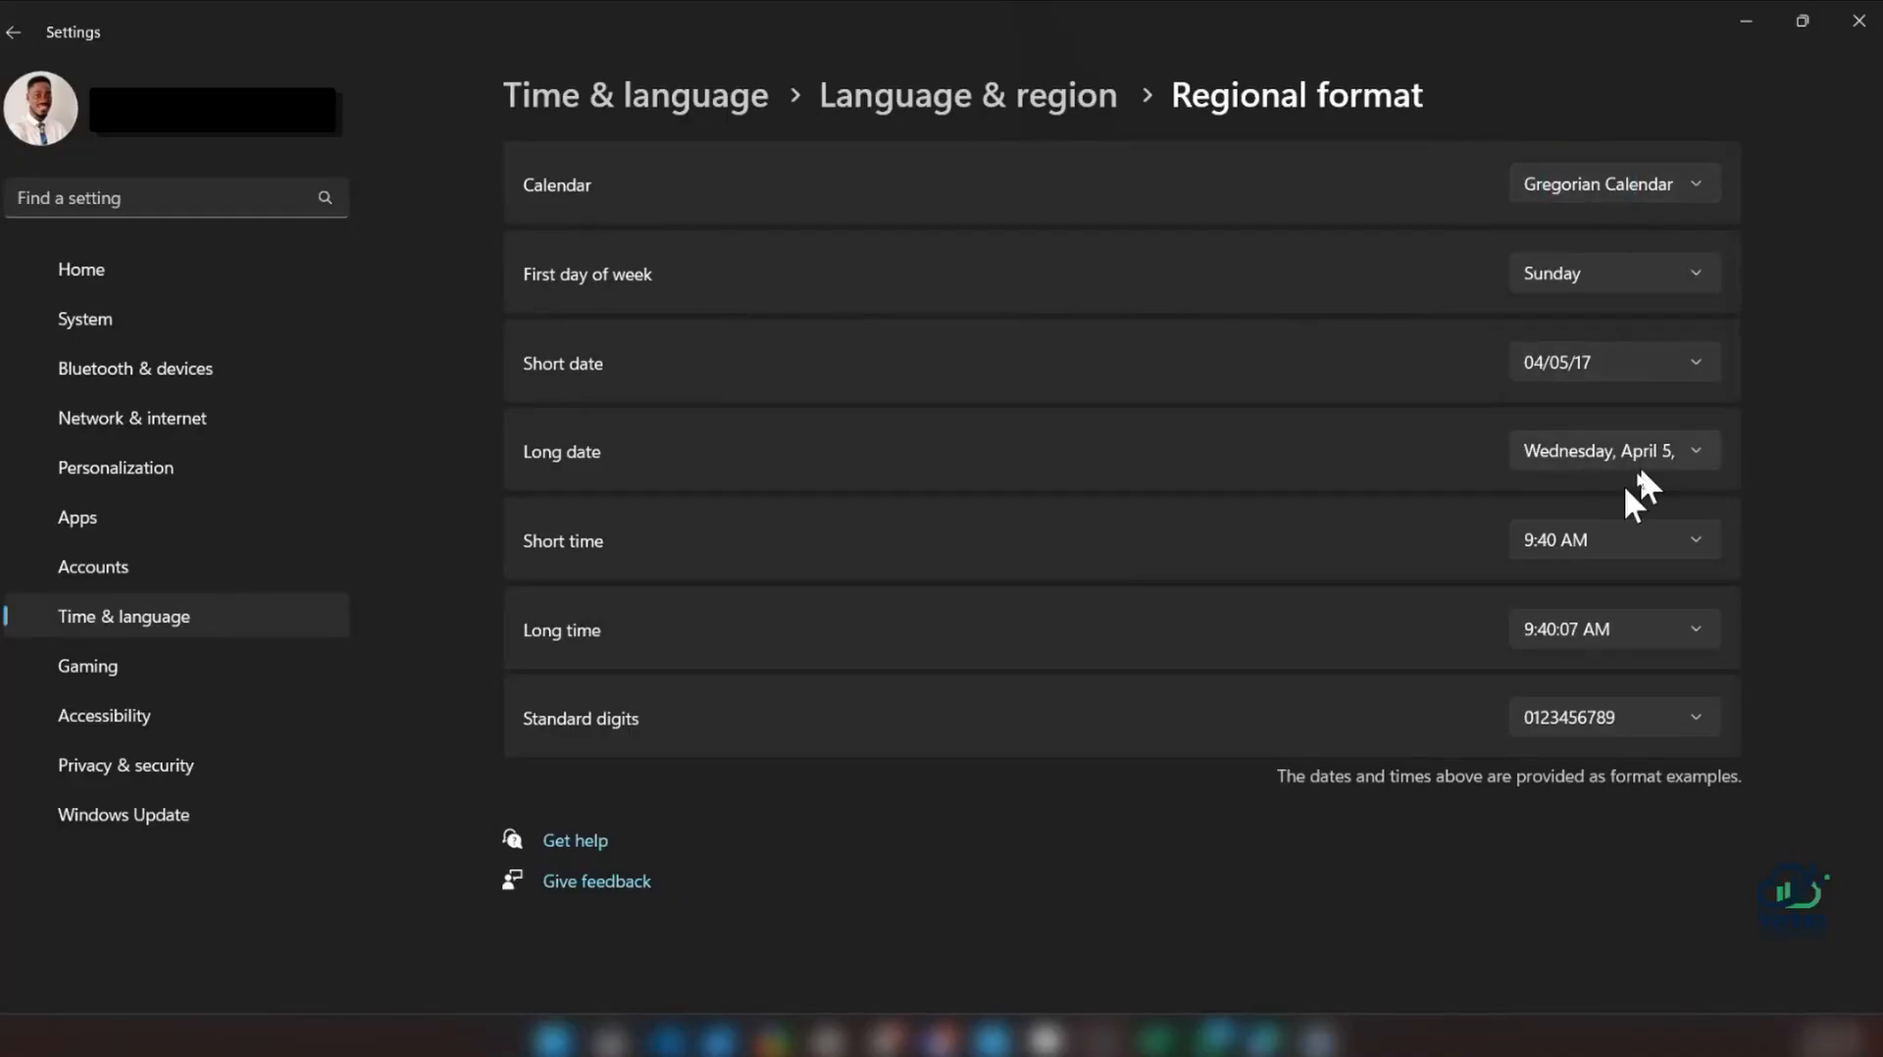
left_click(1858, 37)
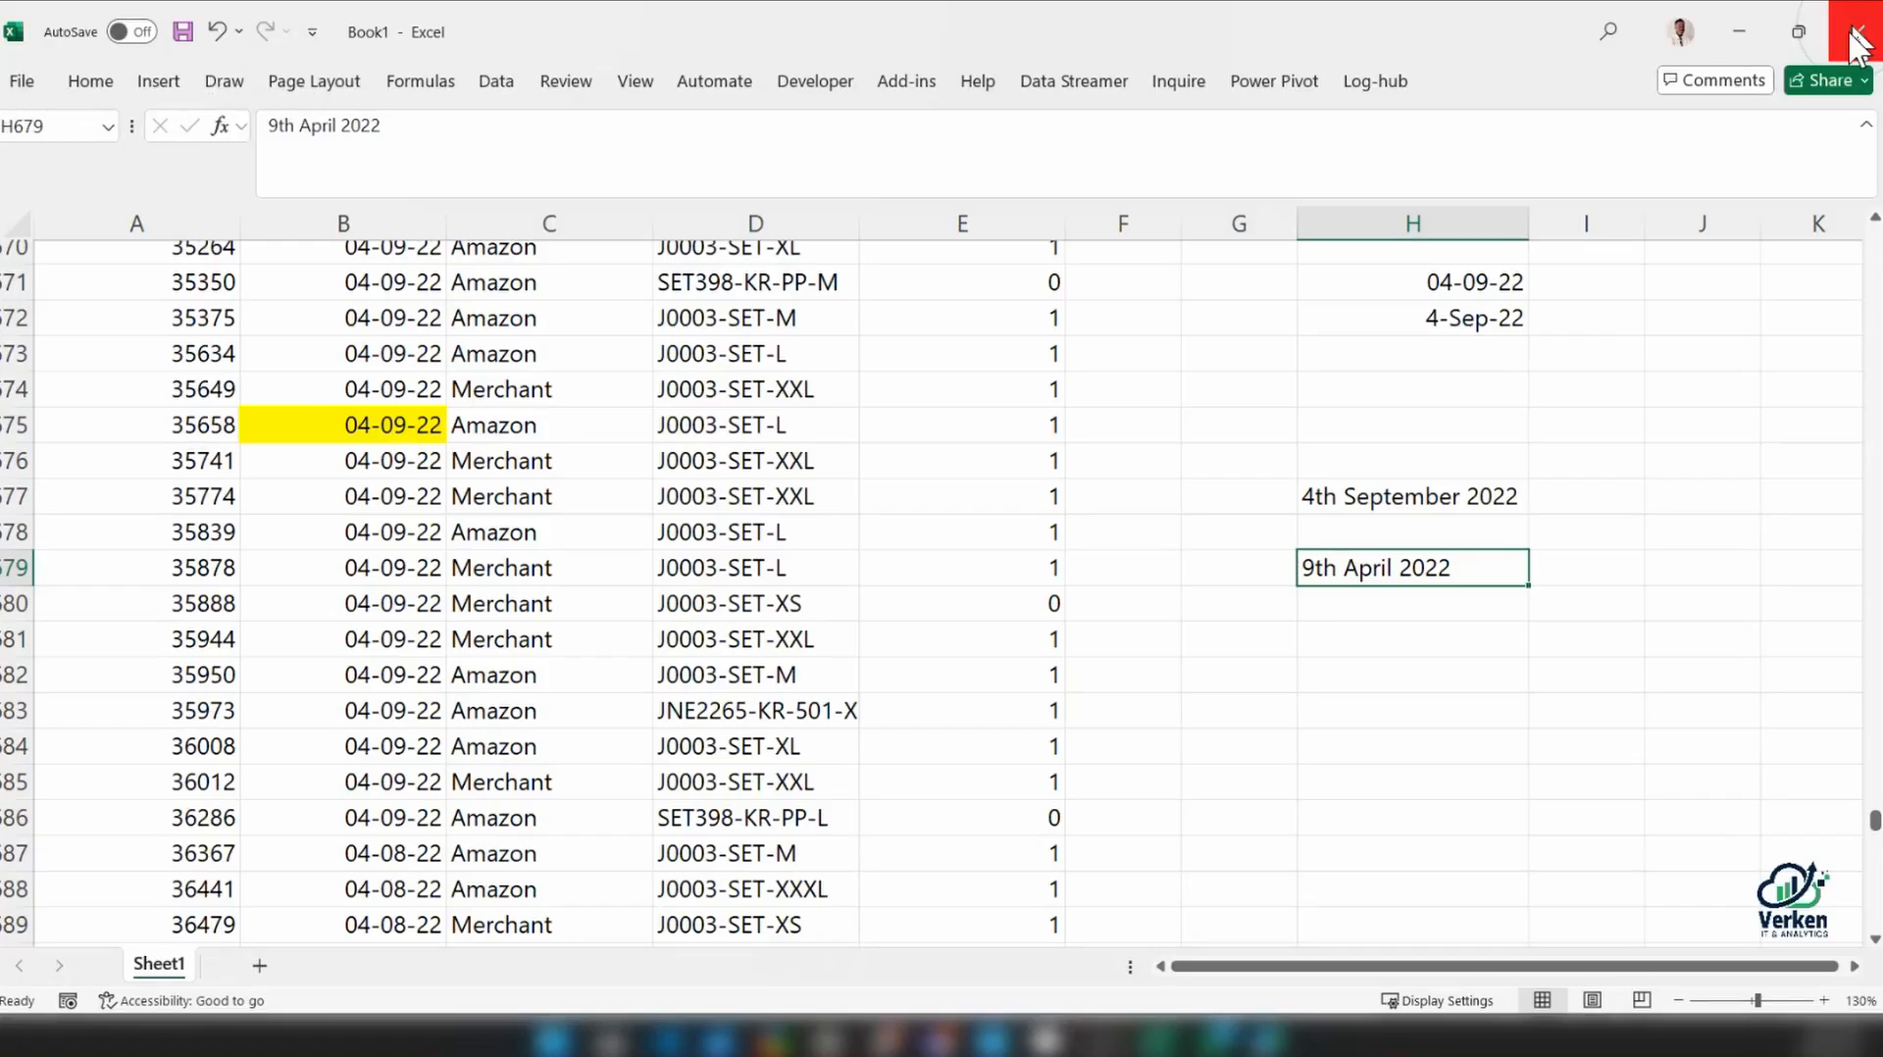
left_click(1858, 37)
left_click(1134, 820)
Compare how the dates in H671, H672 and the highlighted cell B675 display under the new short date format
left_click(1435, 396)
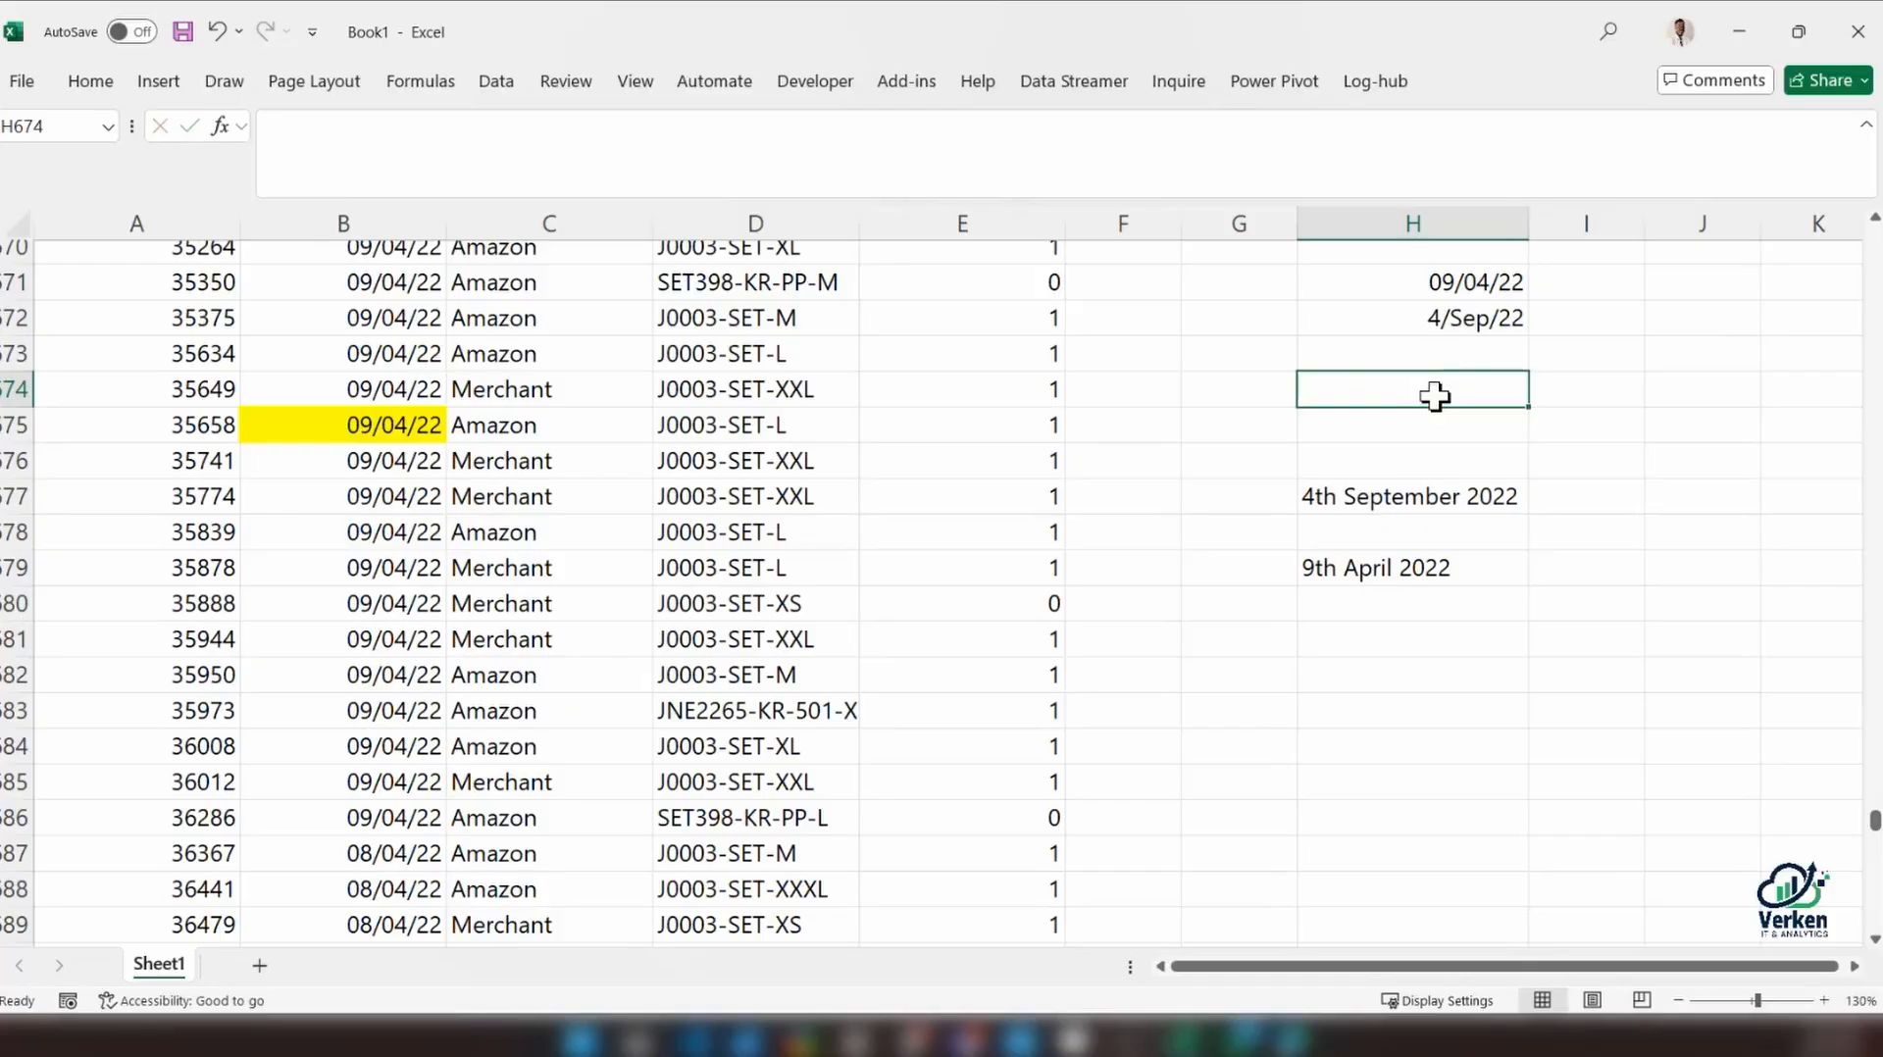
left_click(1467, 292)
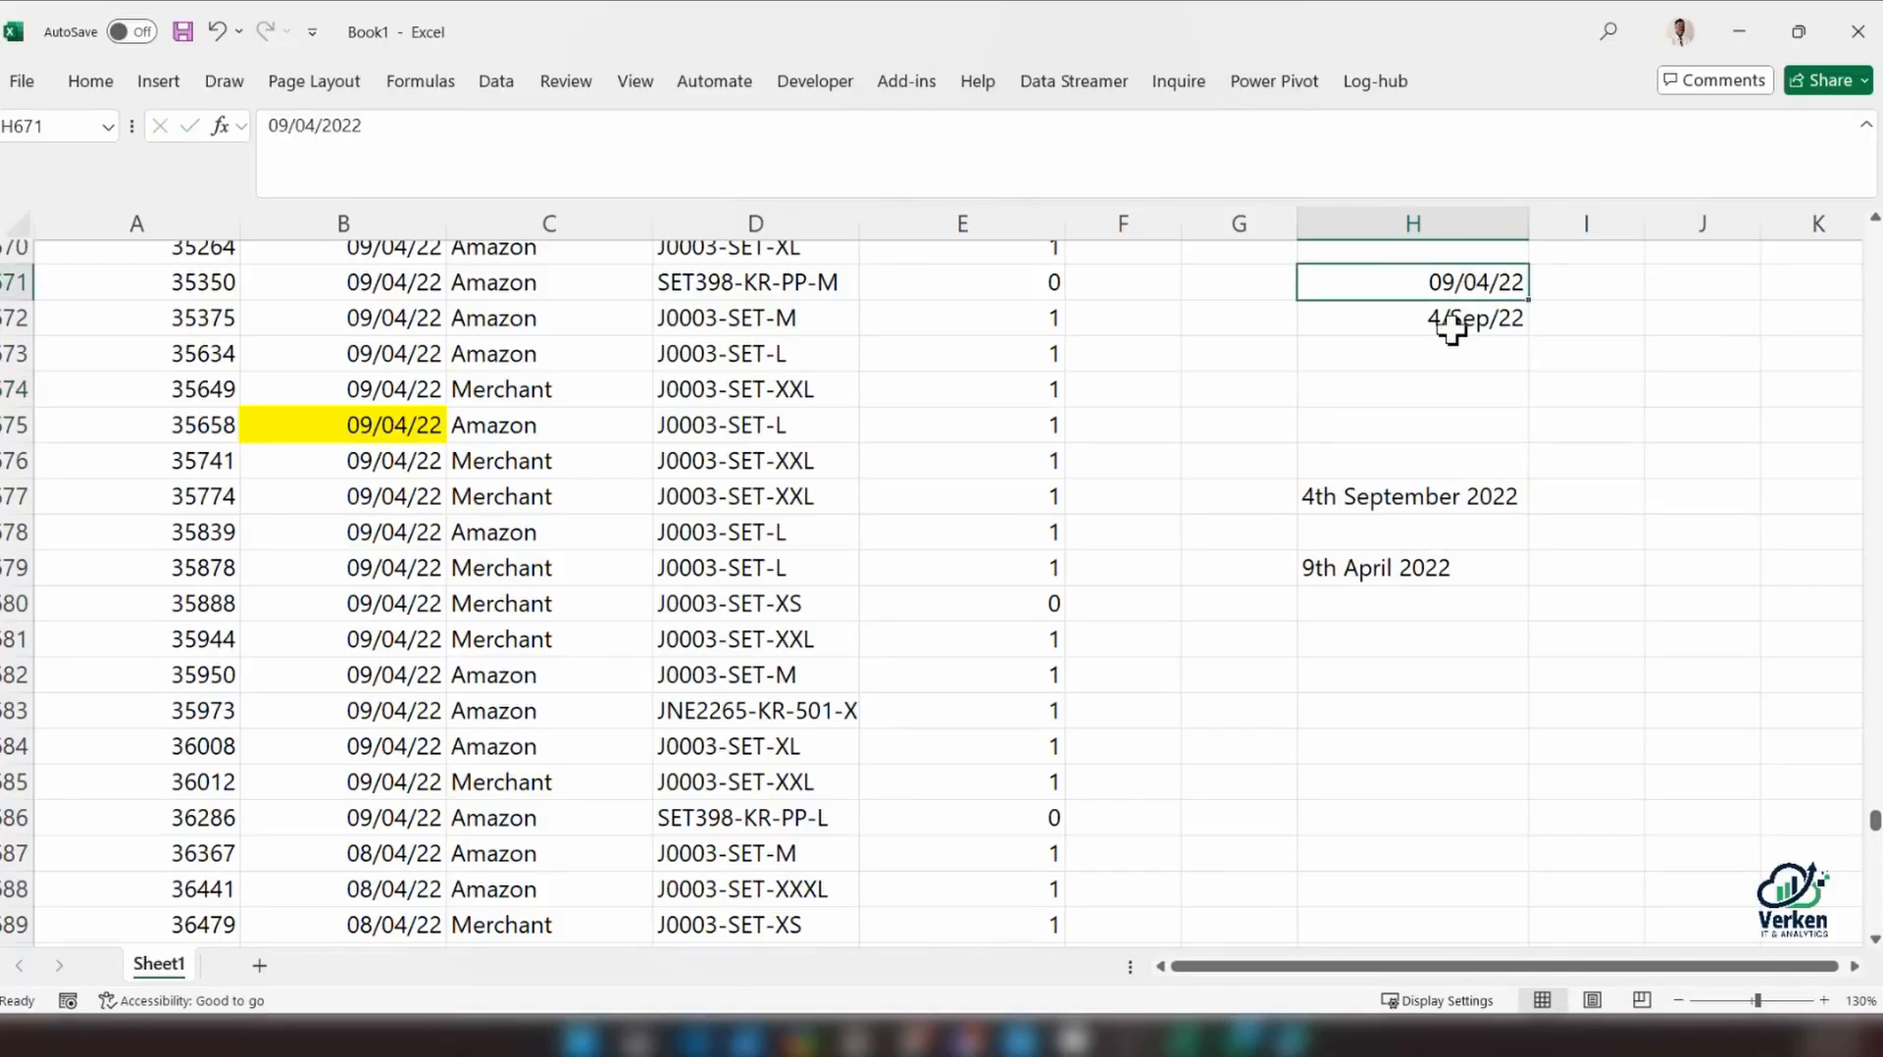
left_click(1451, 325)
left_click(1455, 294)
left_click(1451, 316)
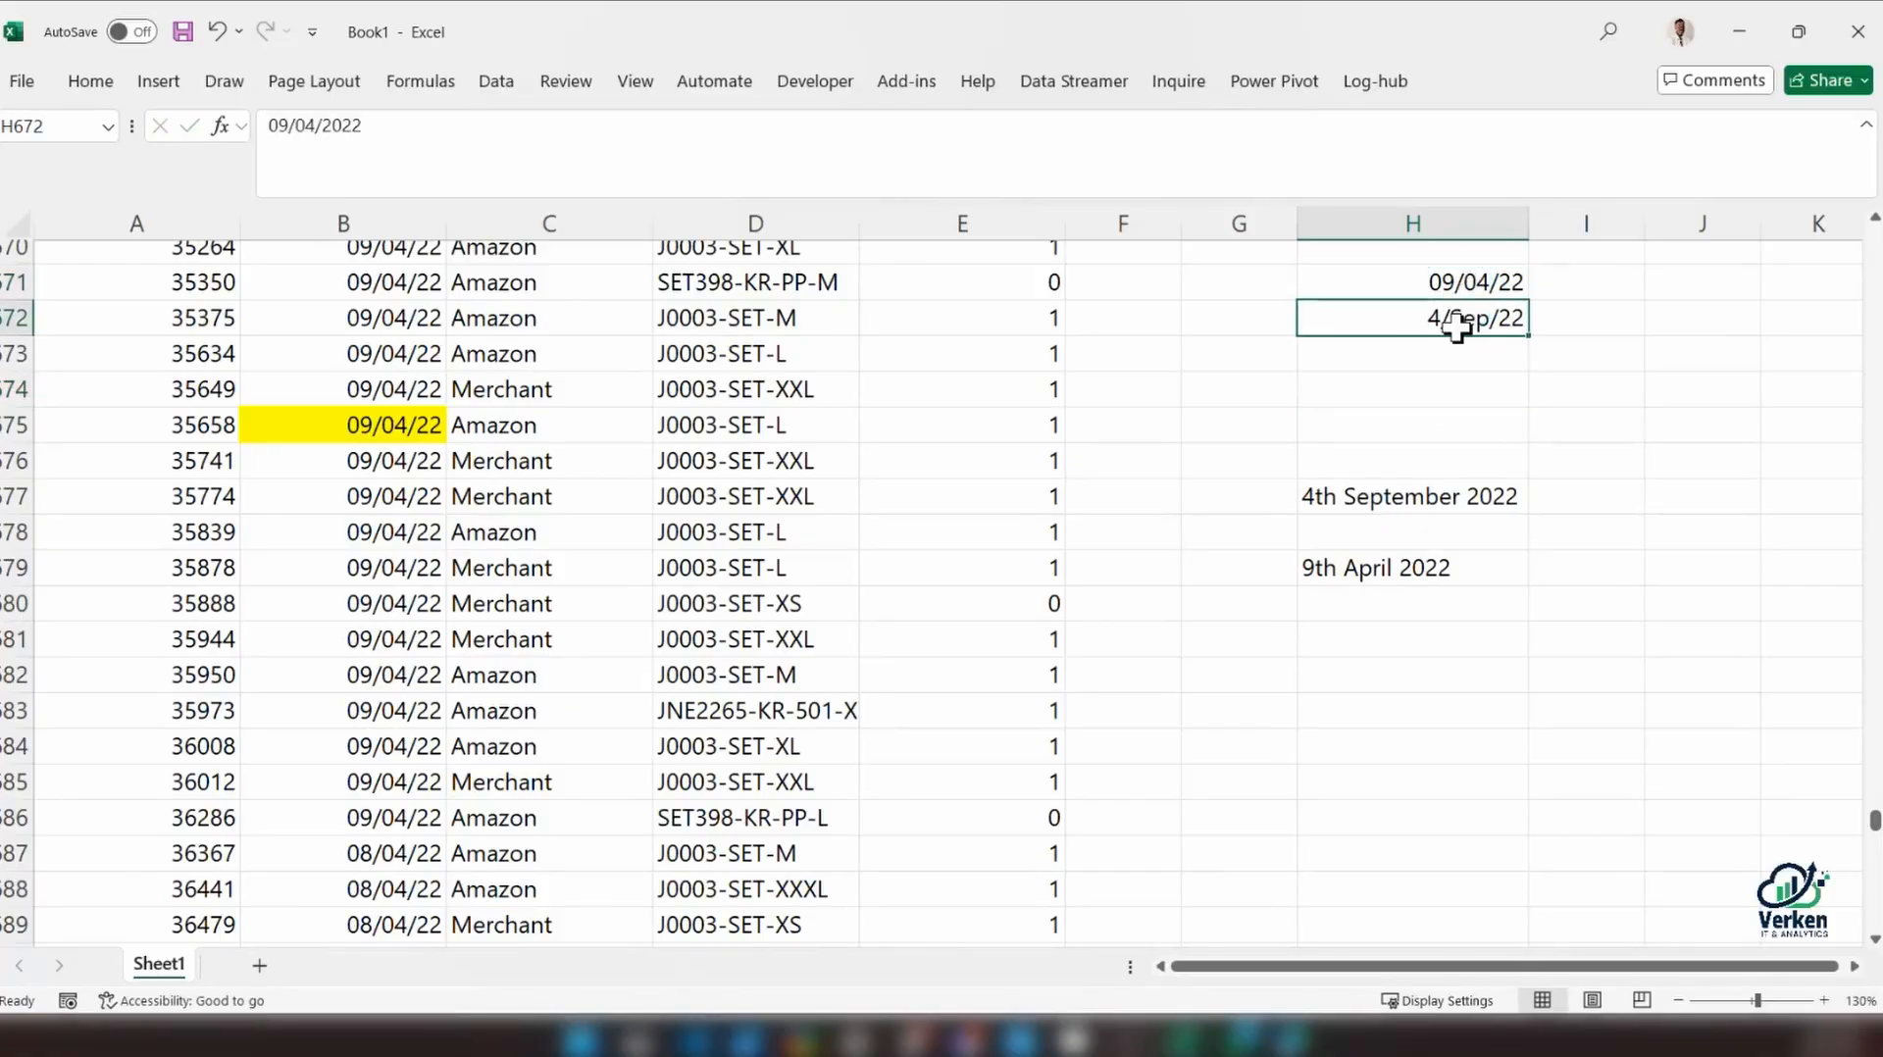
left_click(1400, 425)
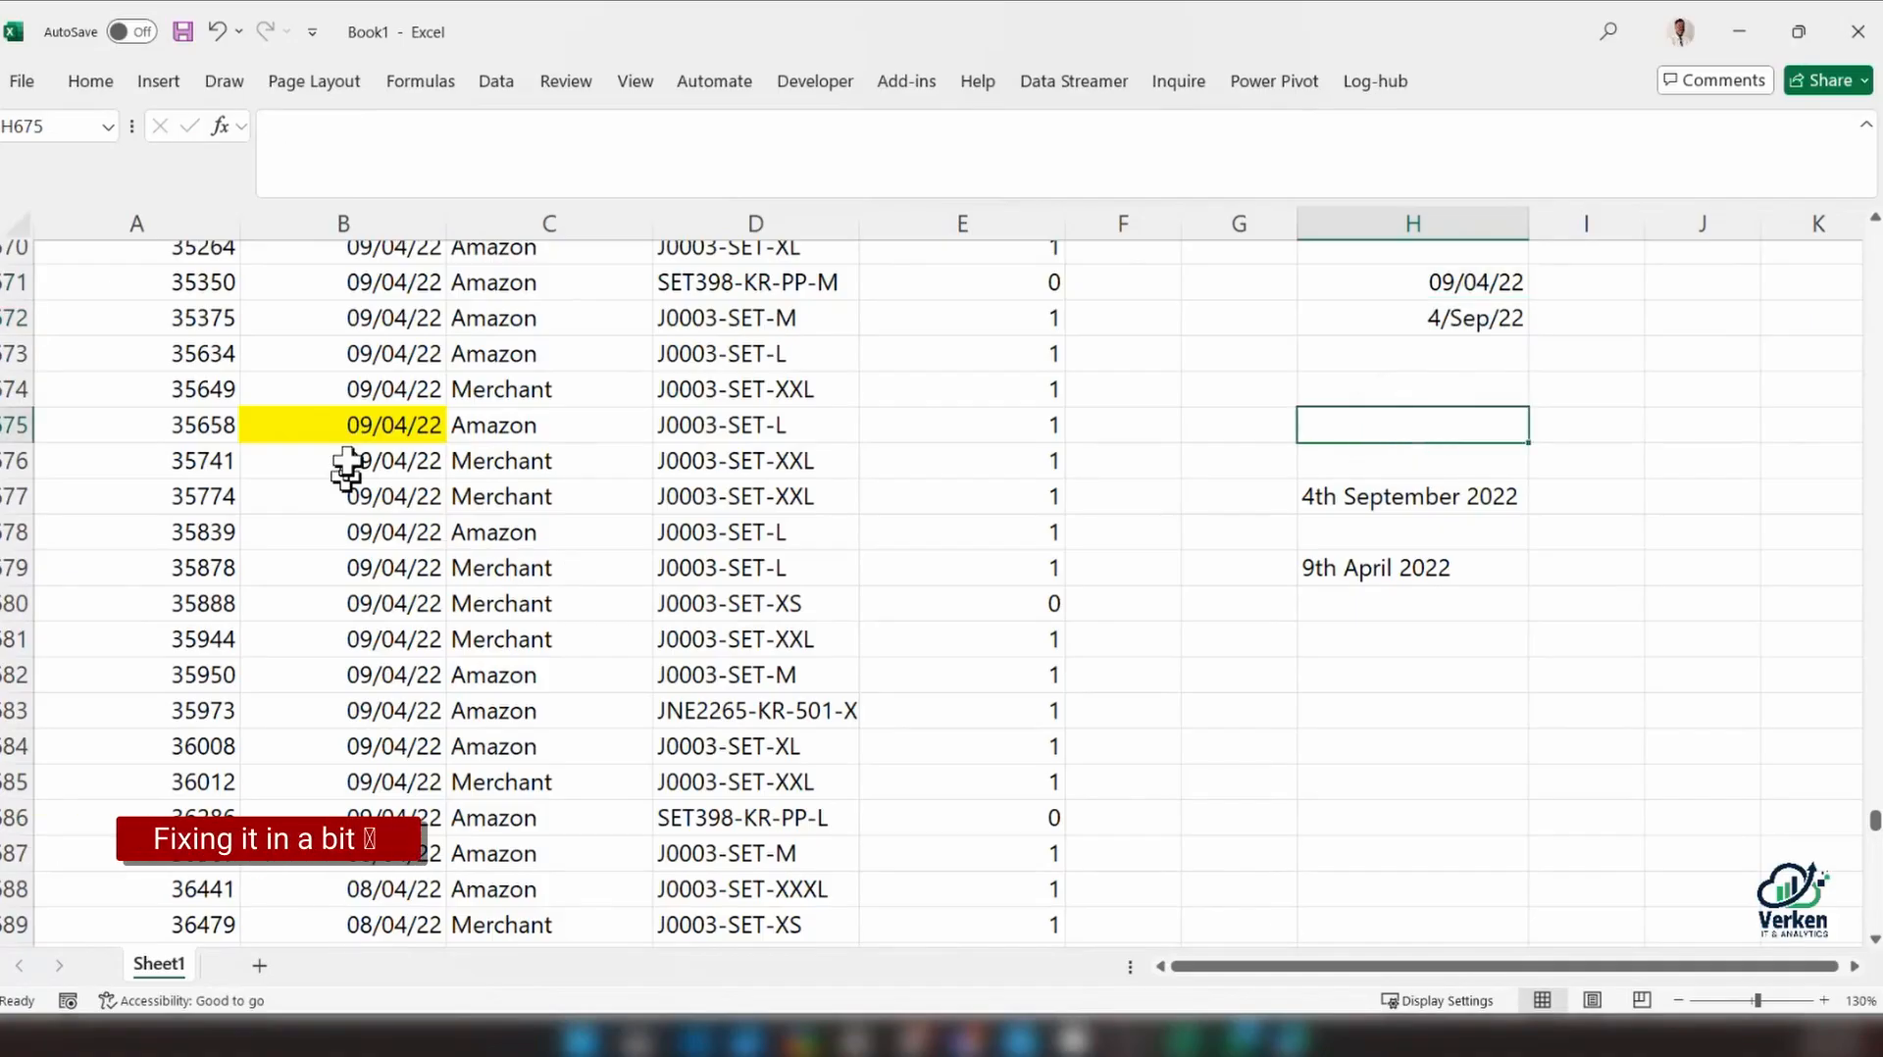
left_click(356, 426)
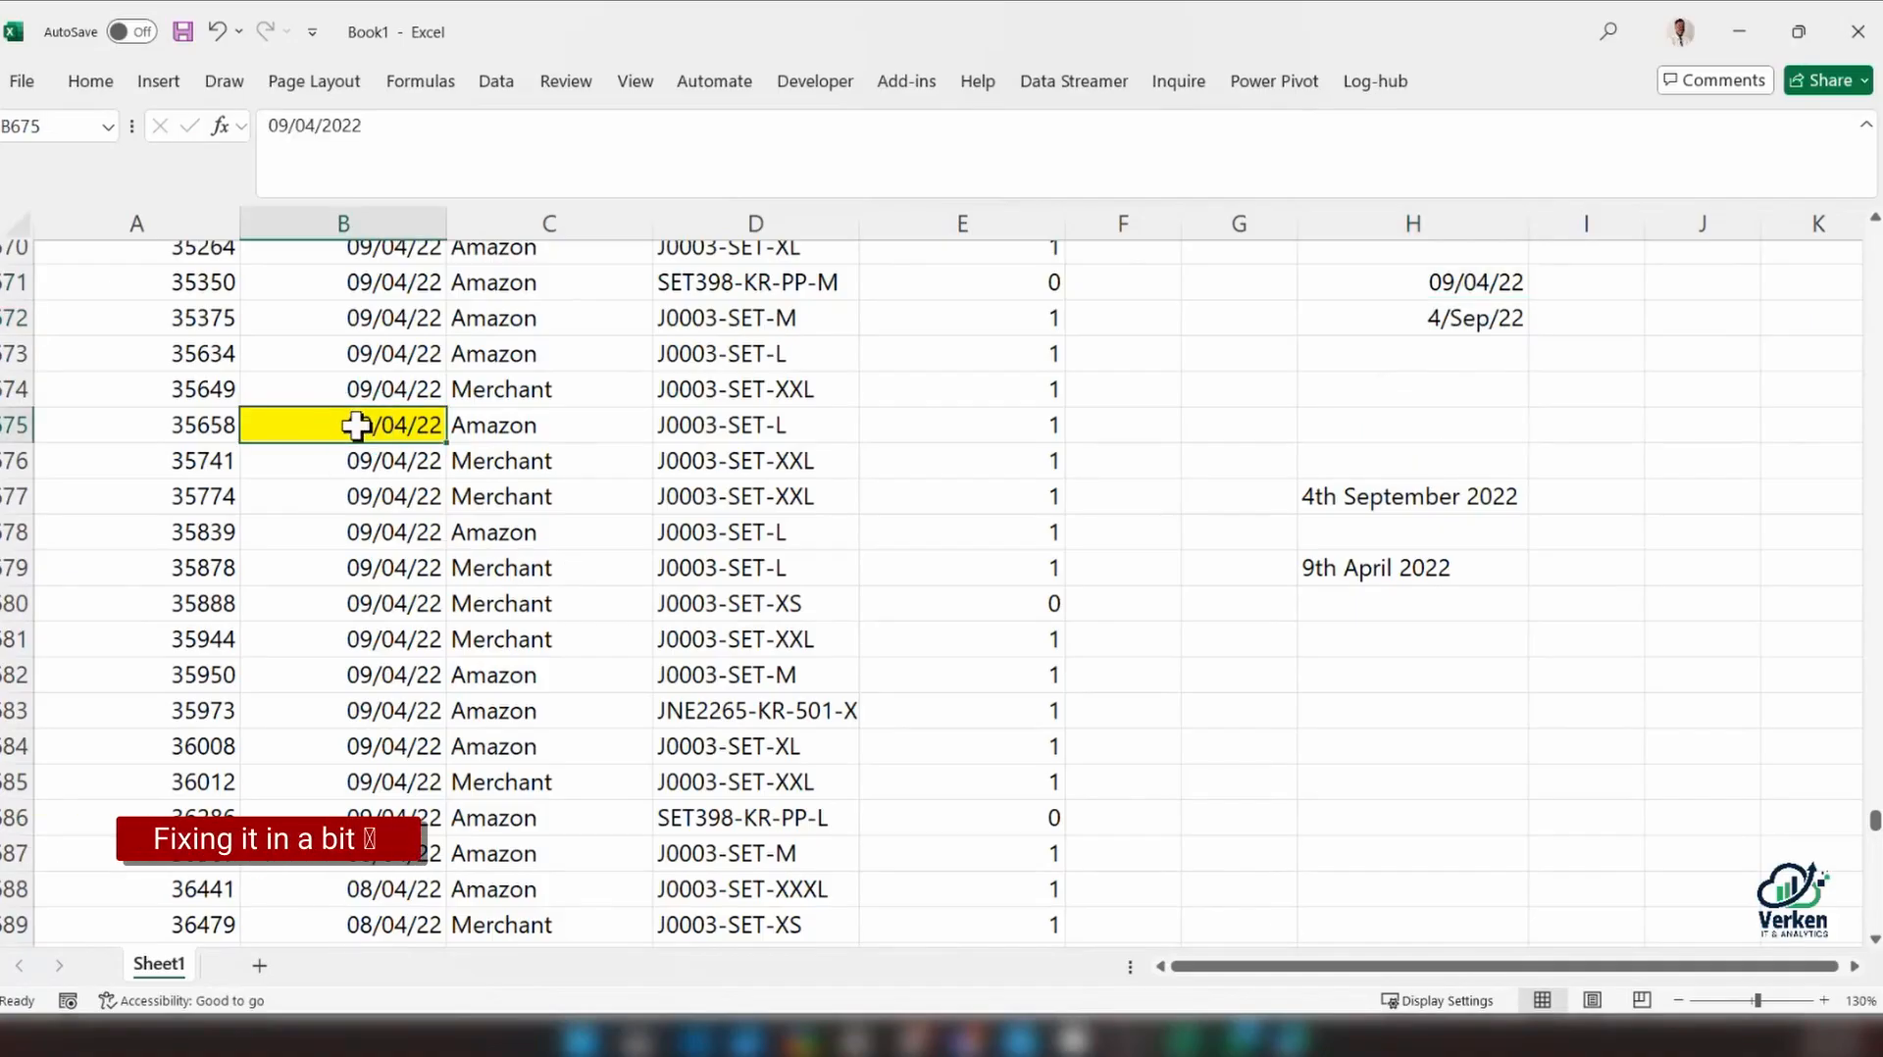
Switch to Windows region settings and open the page for changing the regional date and time formats
scroll(356, 425, "up", 10)
scroll(366, 460, "up", 2)
scroll(370, 458, "down", 8)
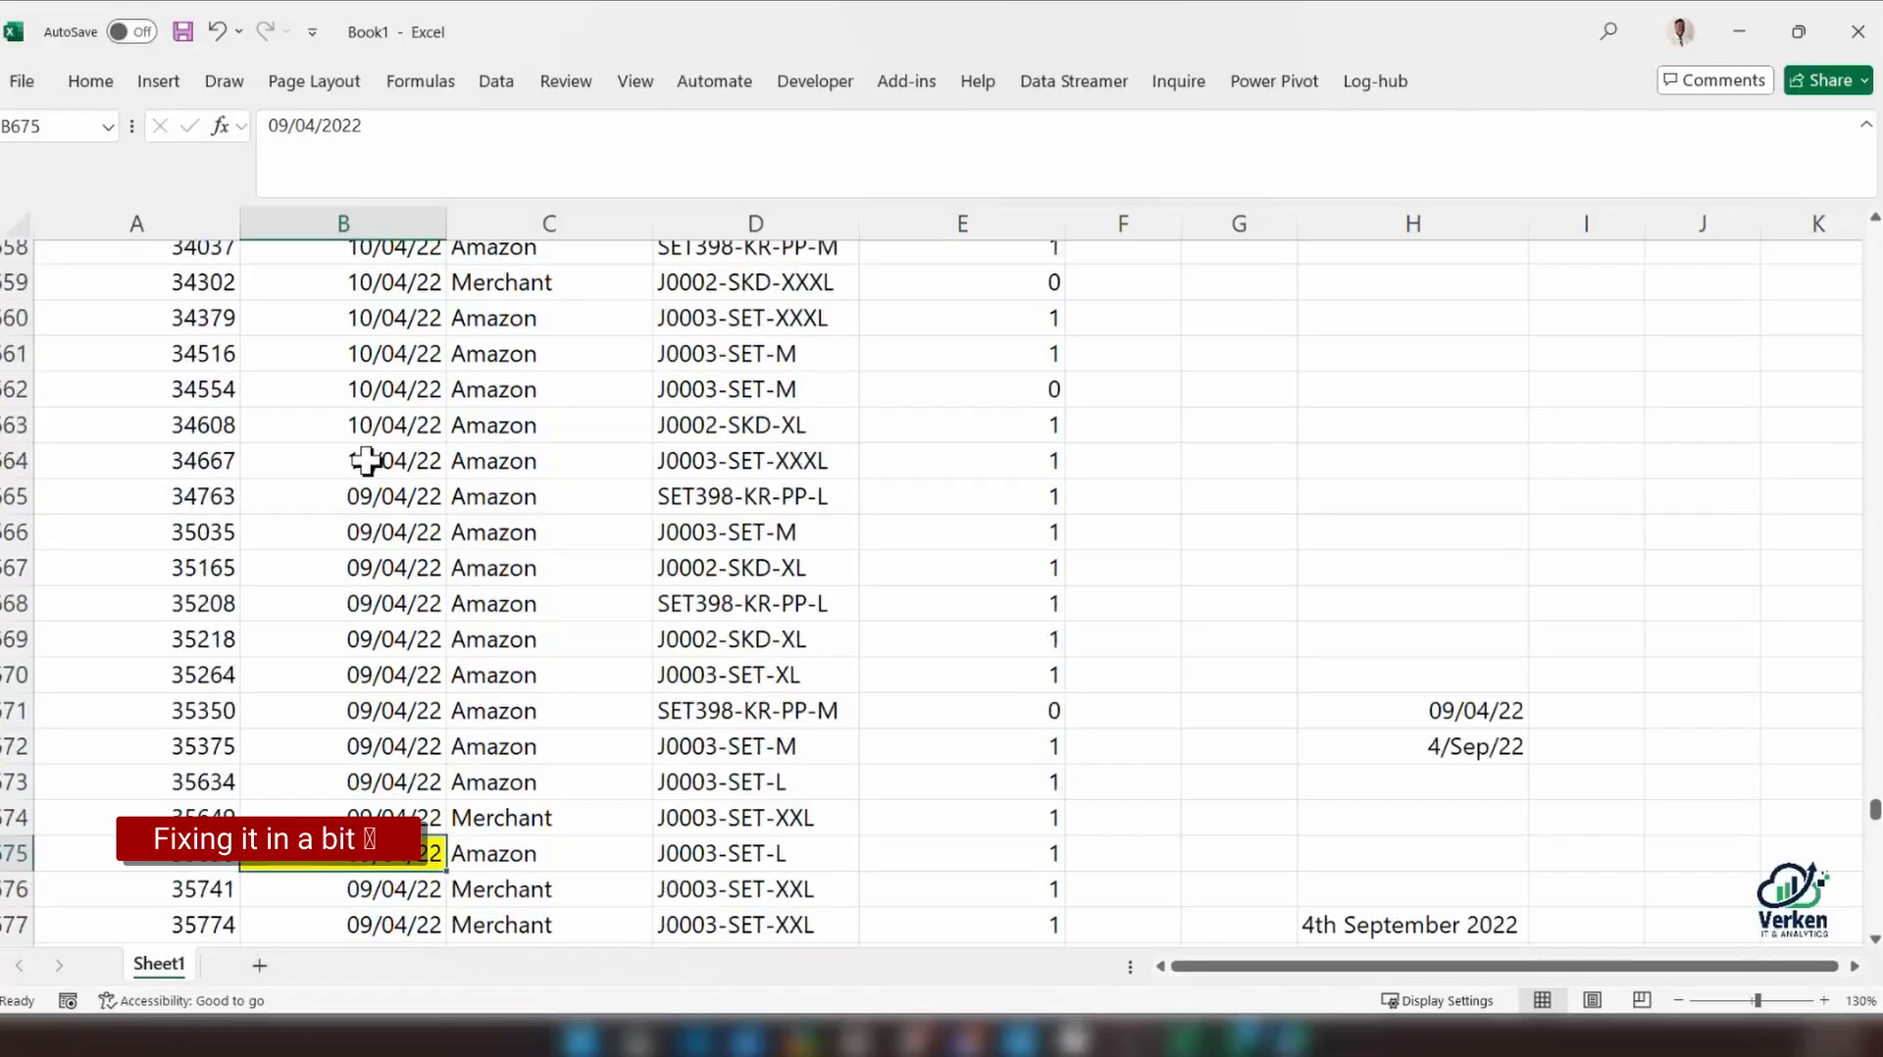
scroll(370, 525, "down", 3)
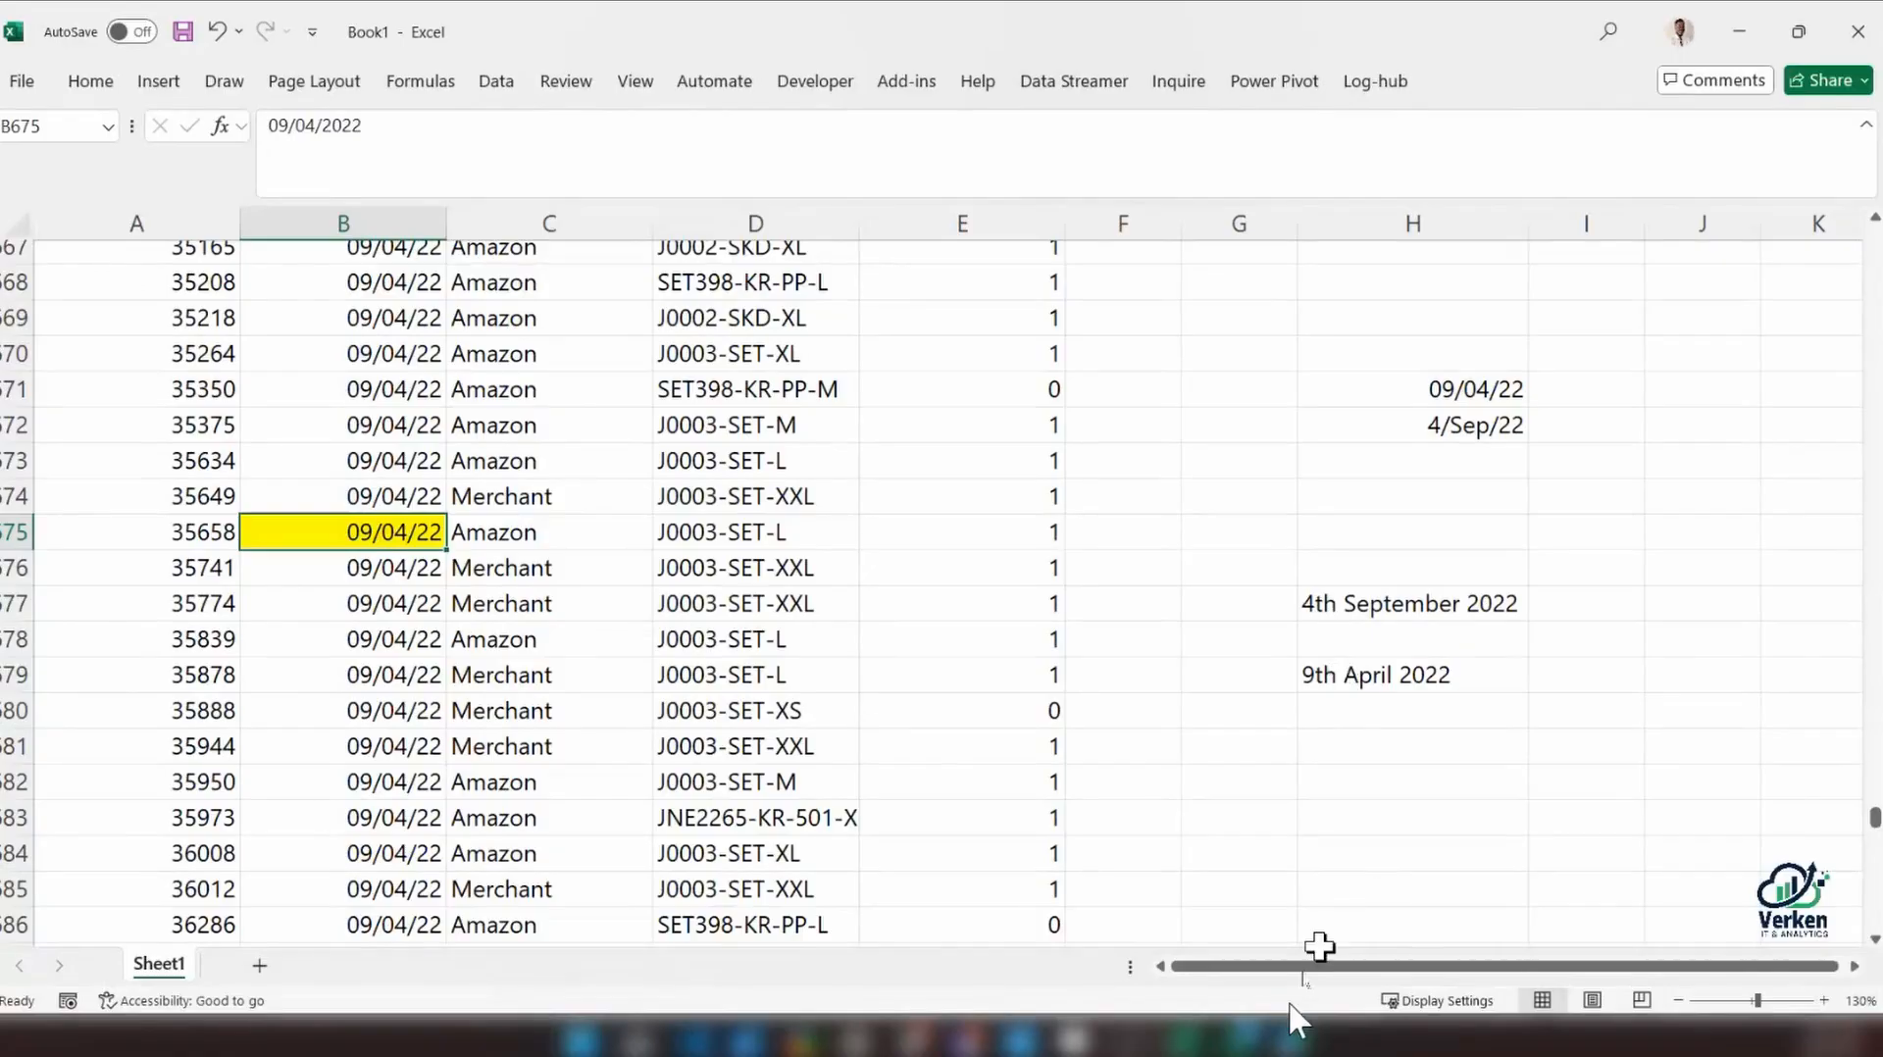
left_click(583, 1052)
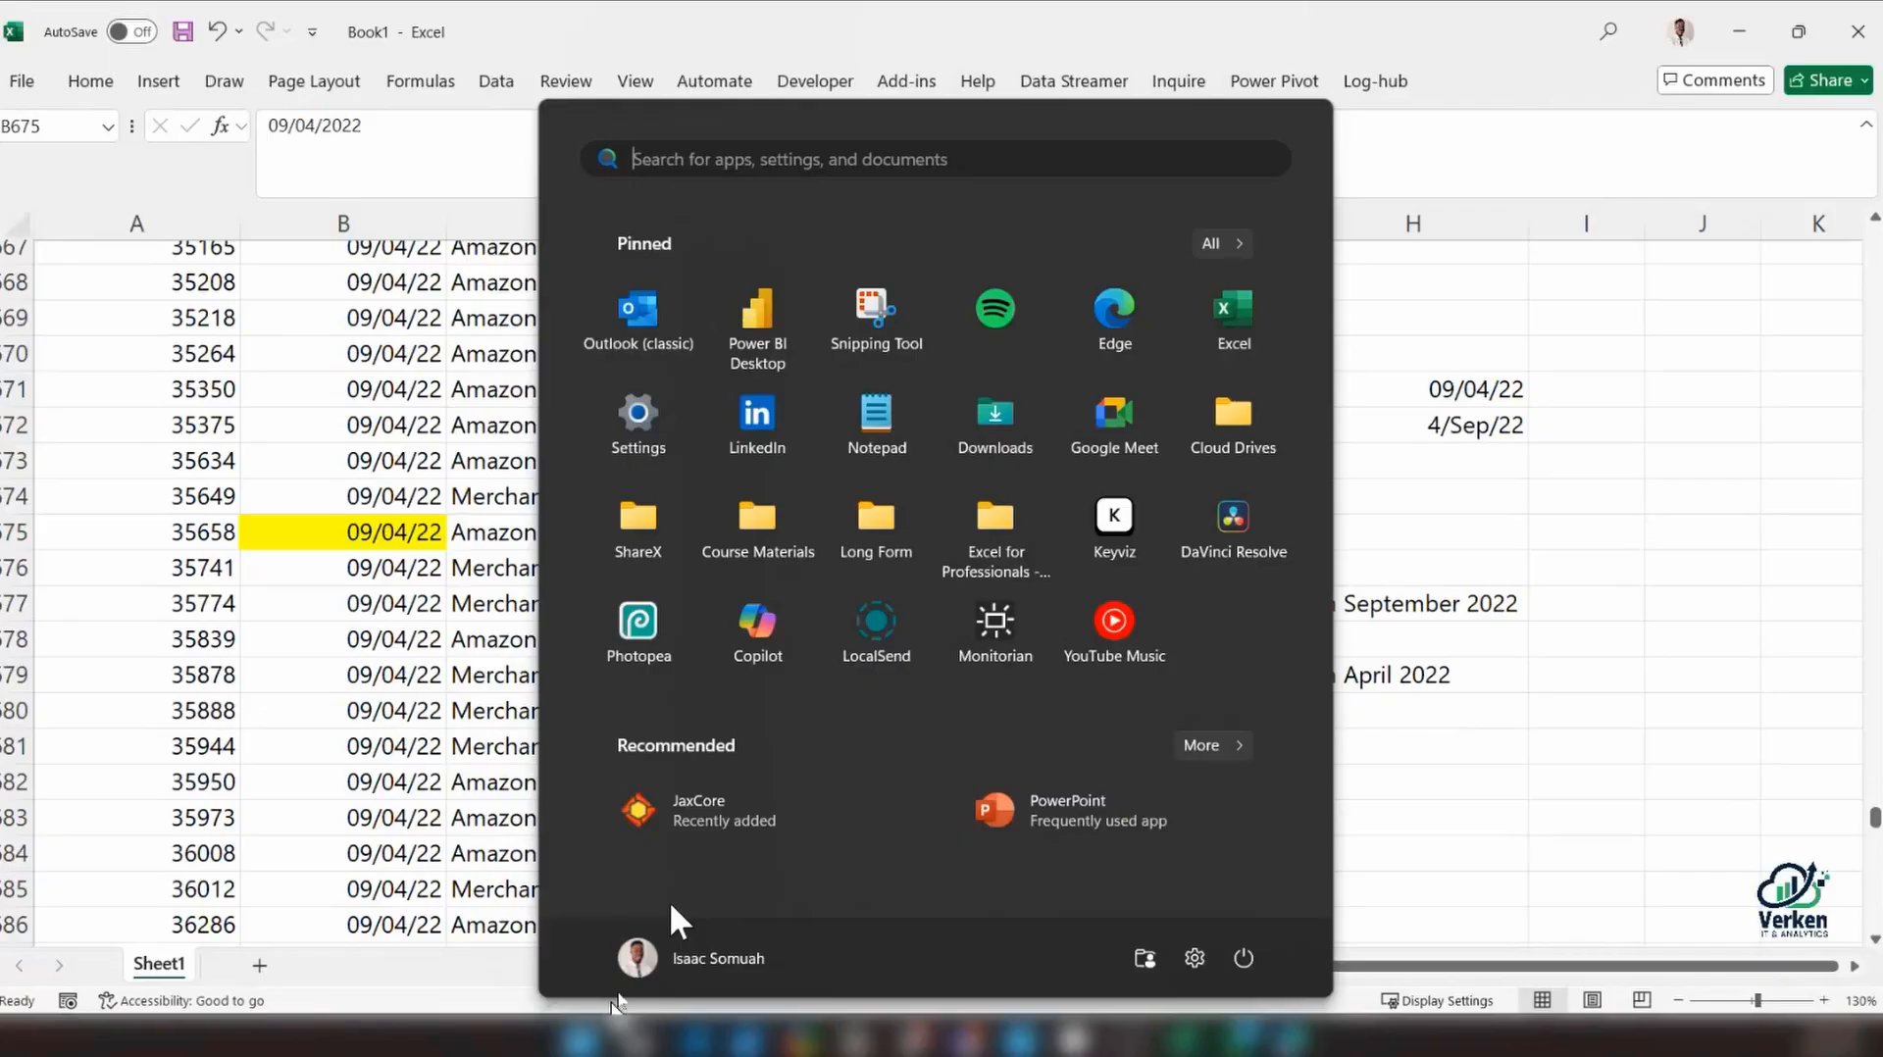
type("region settings")
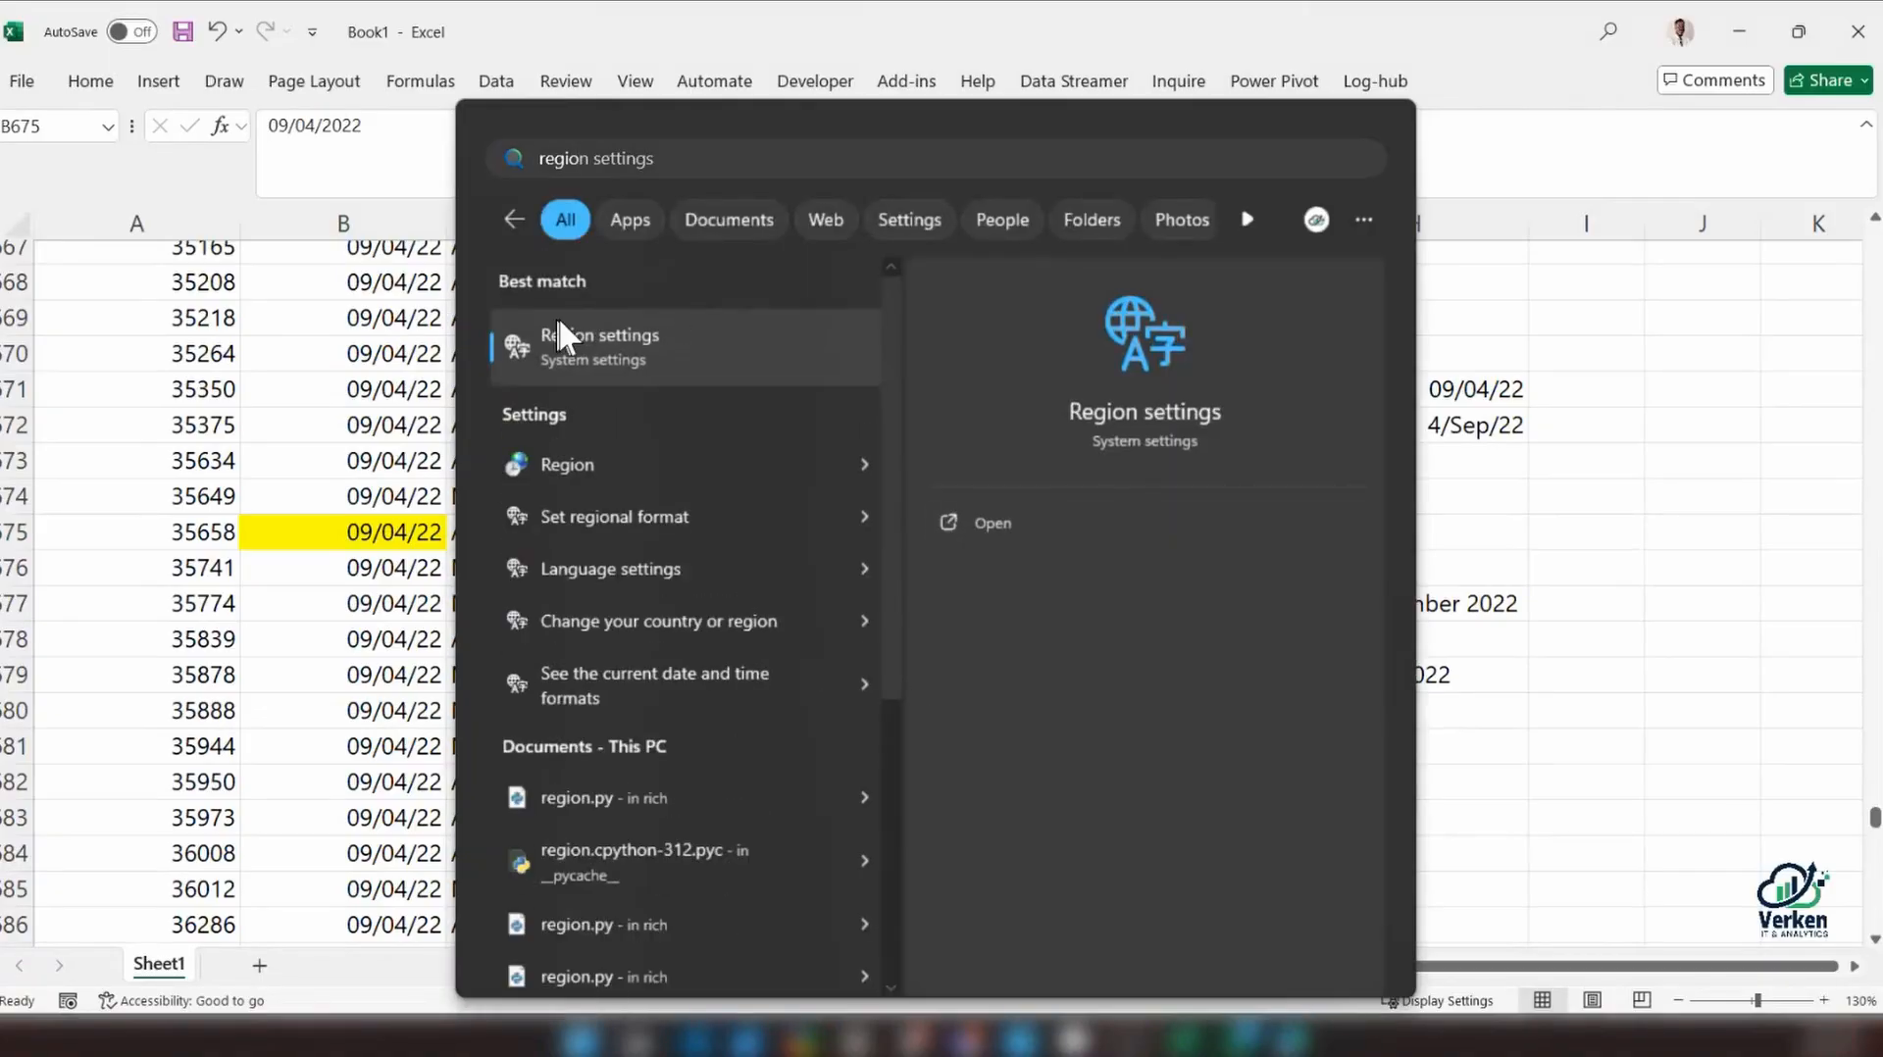
left_click(561, 338)
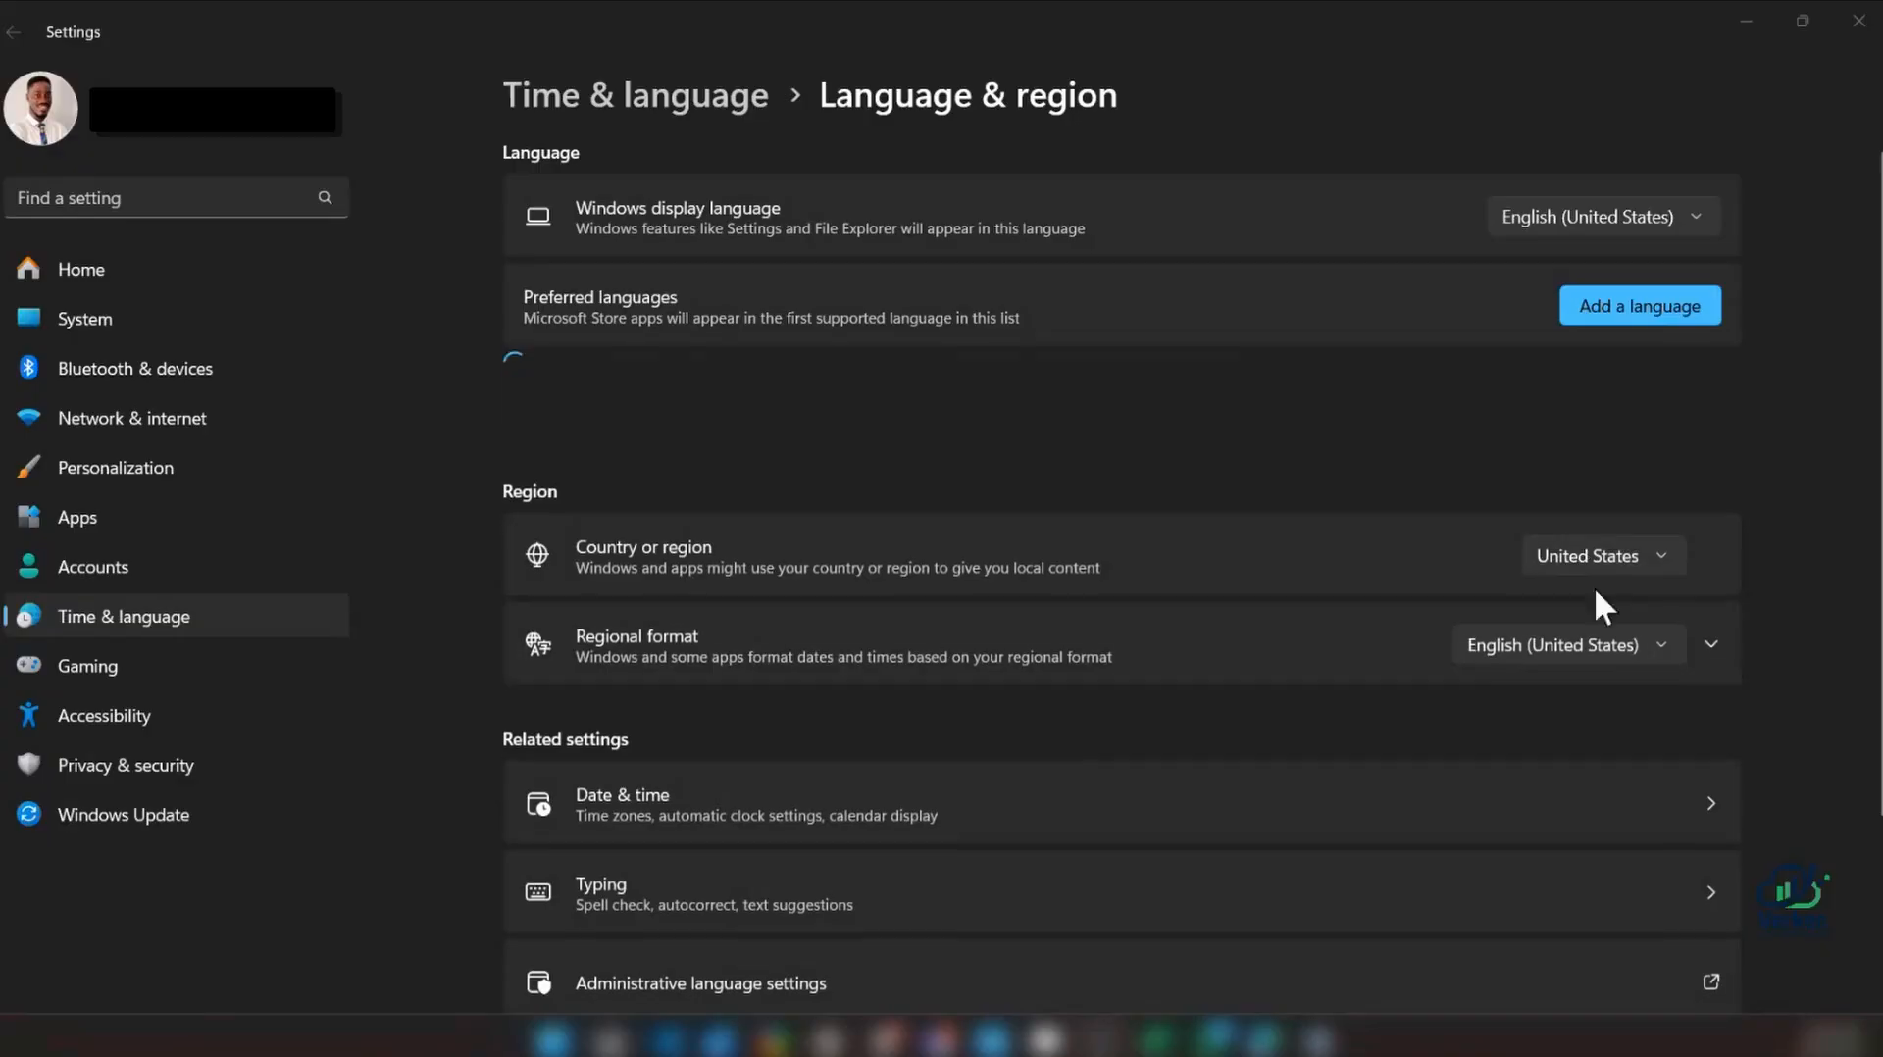
left_click(1717, 645)
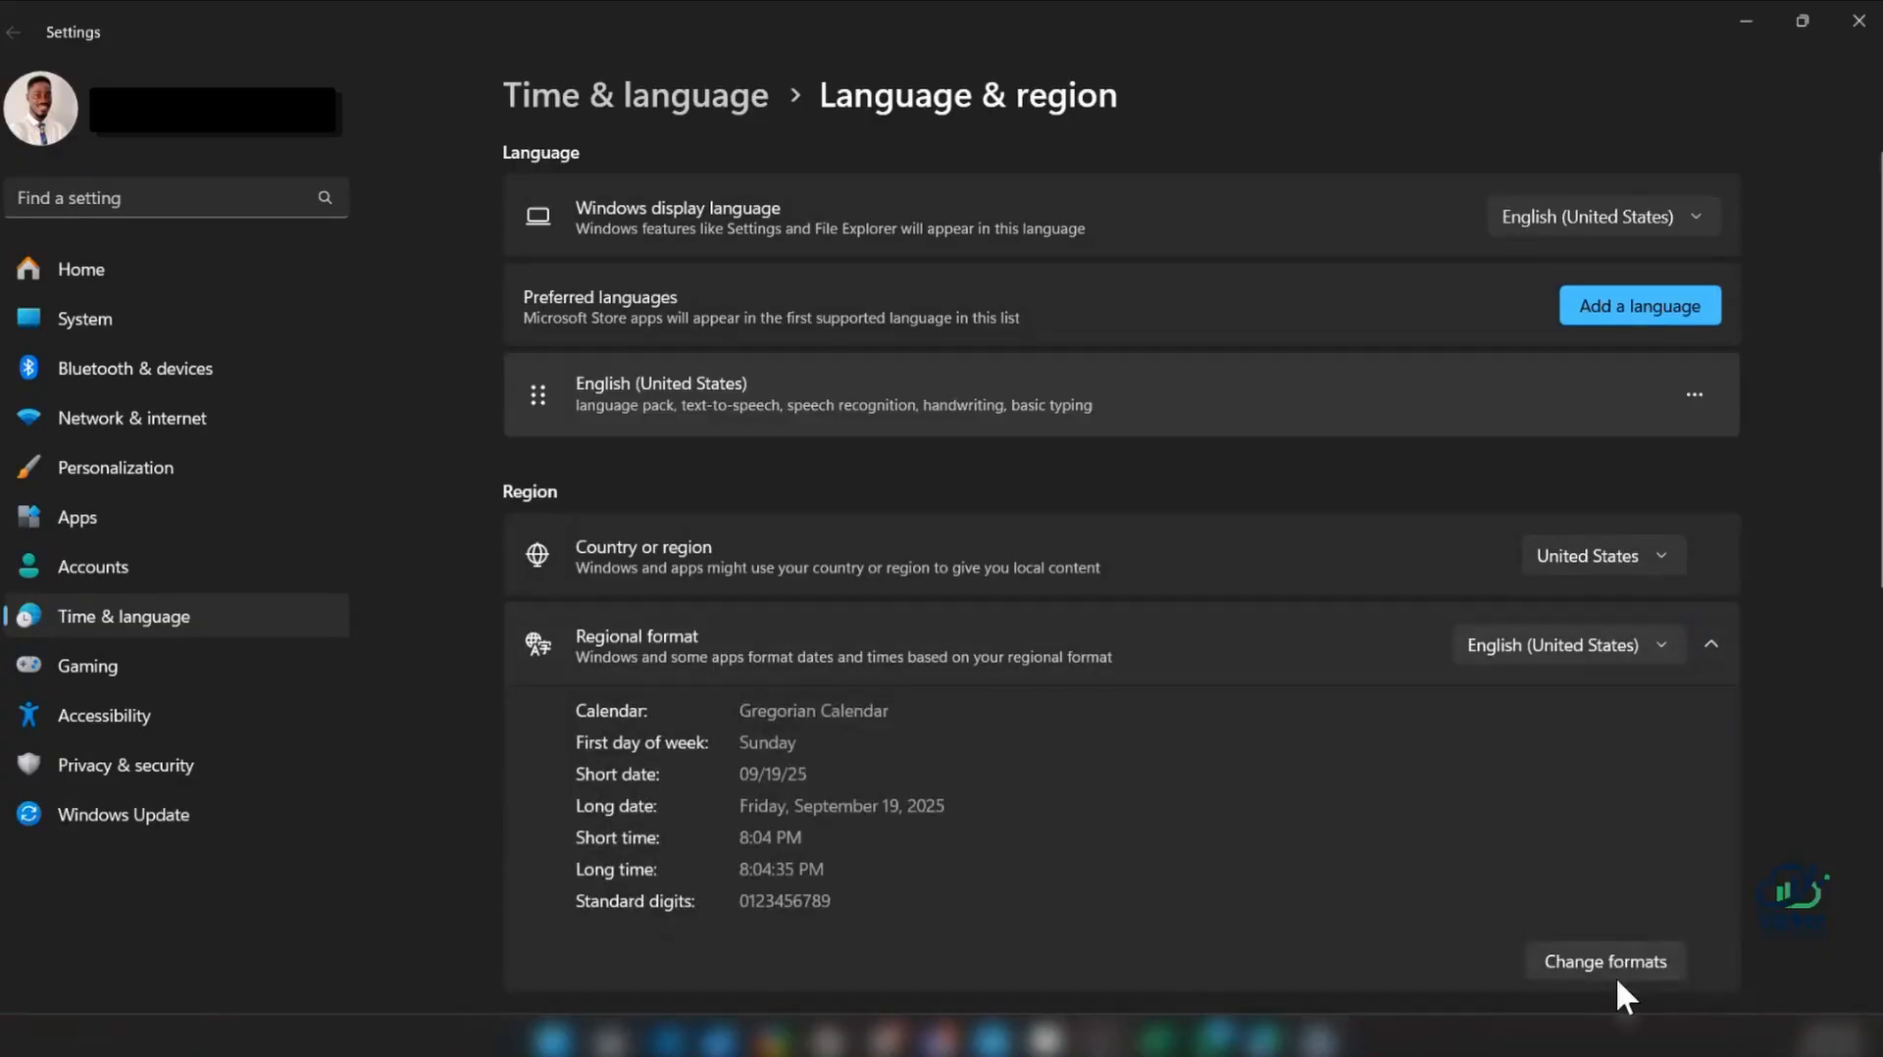
left_click(1616, 971)
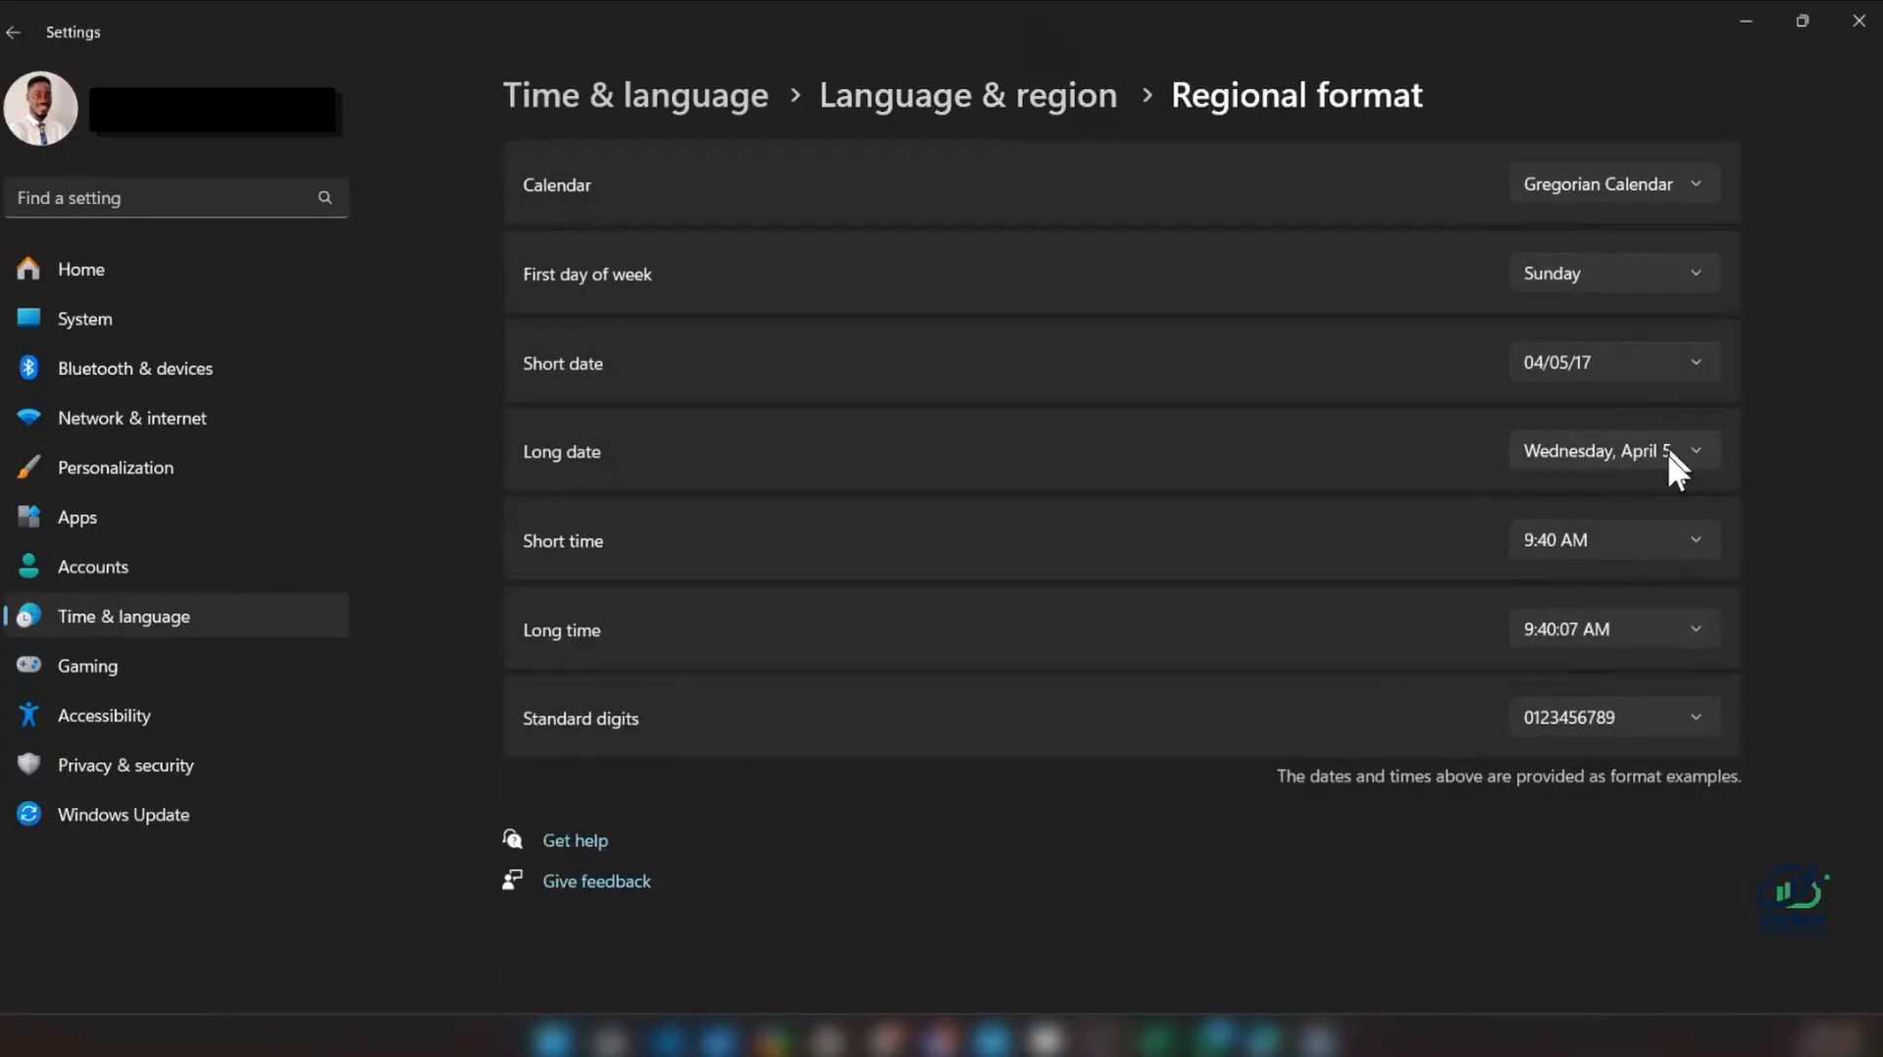
Set the Windows short date format to 05-Apr-17 and return to the Excel workbook
left_click(1643, 379)
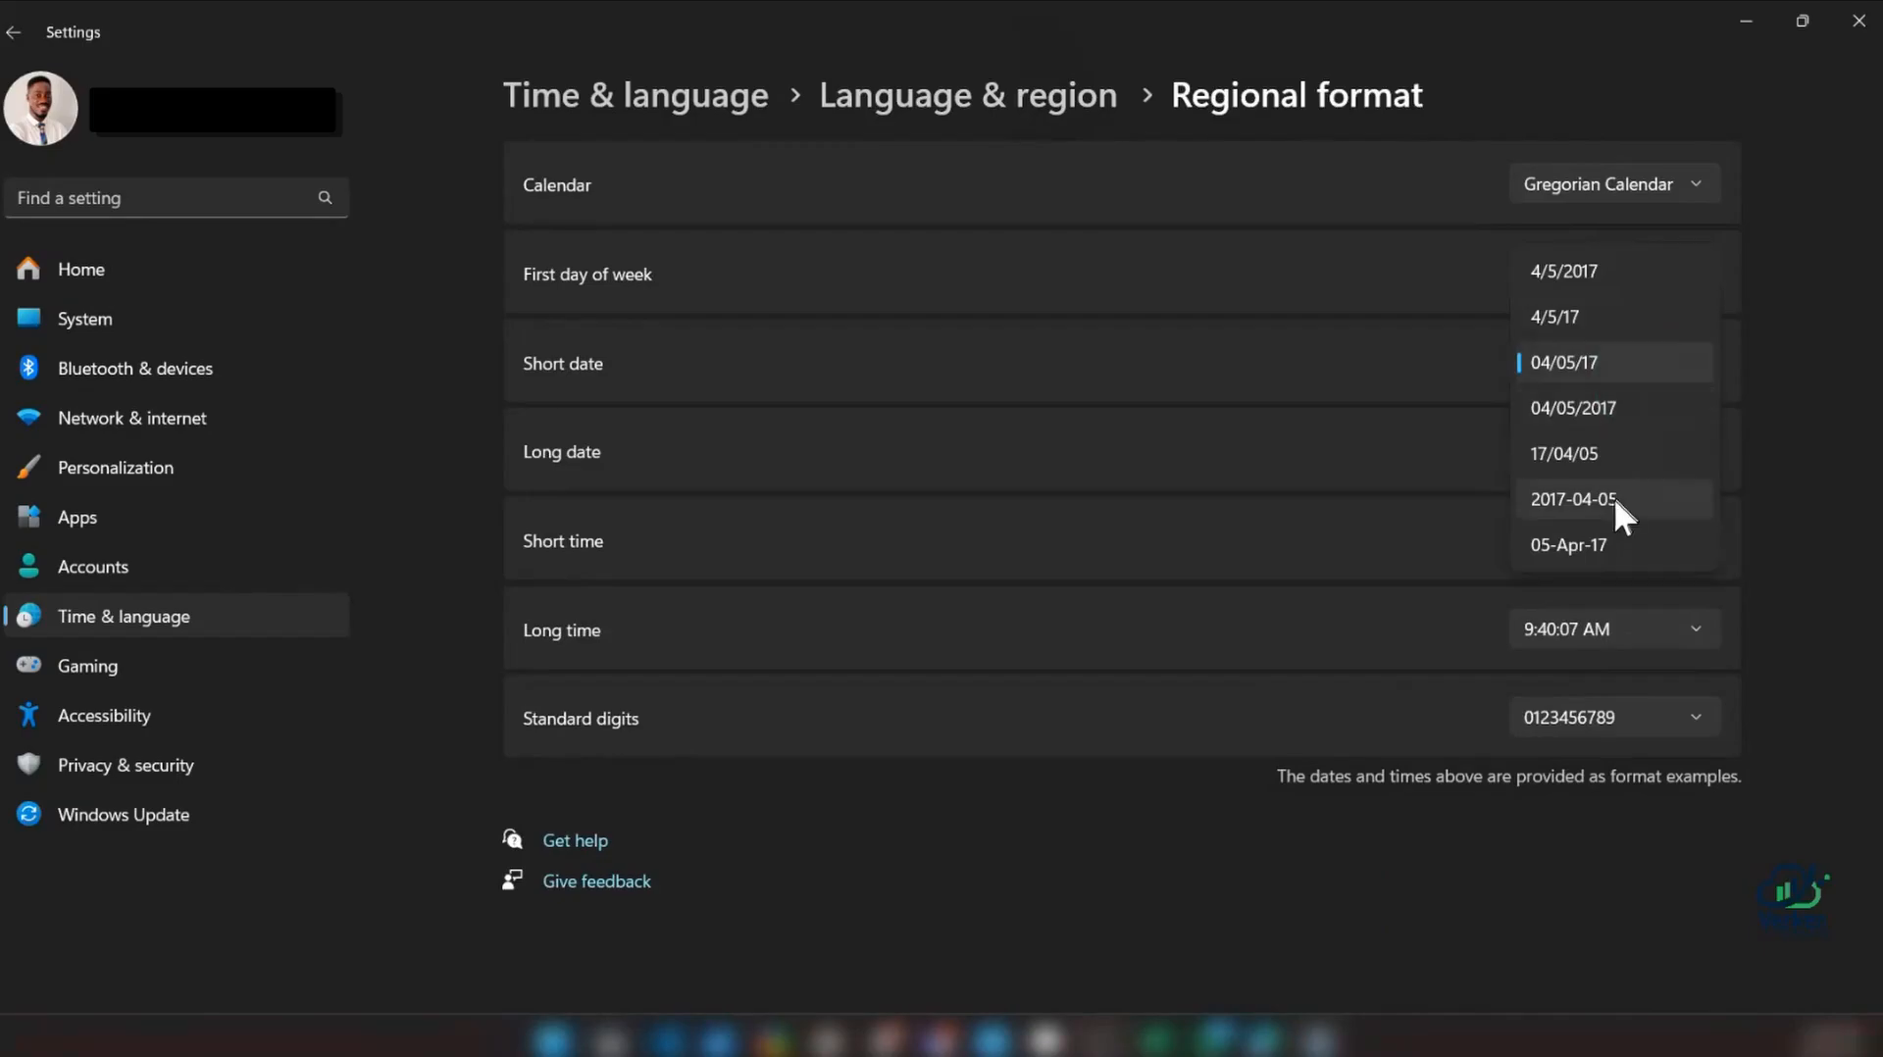
left_click(1613, 545)
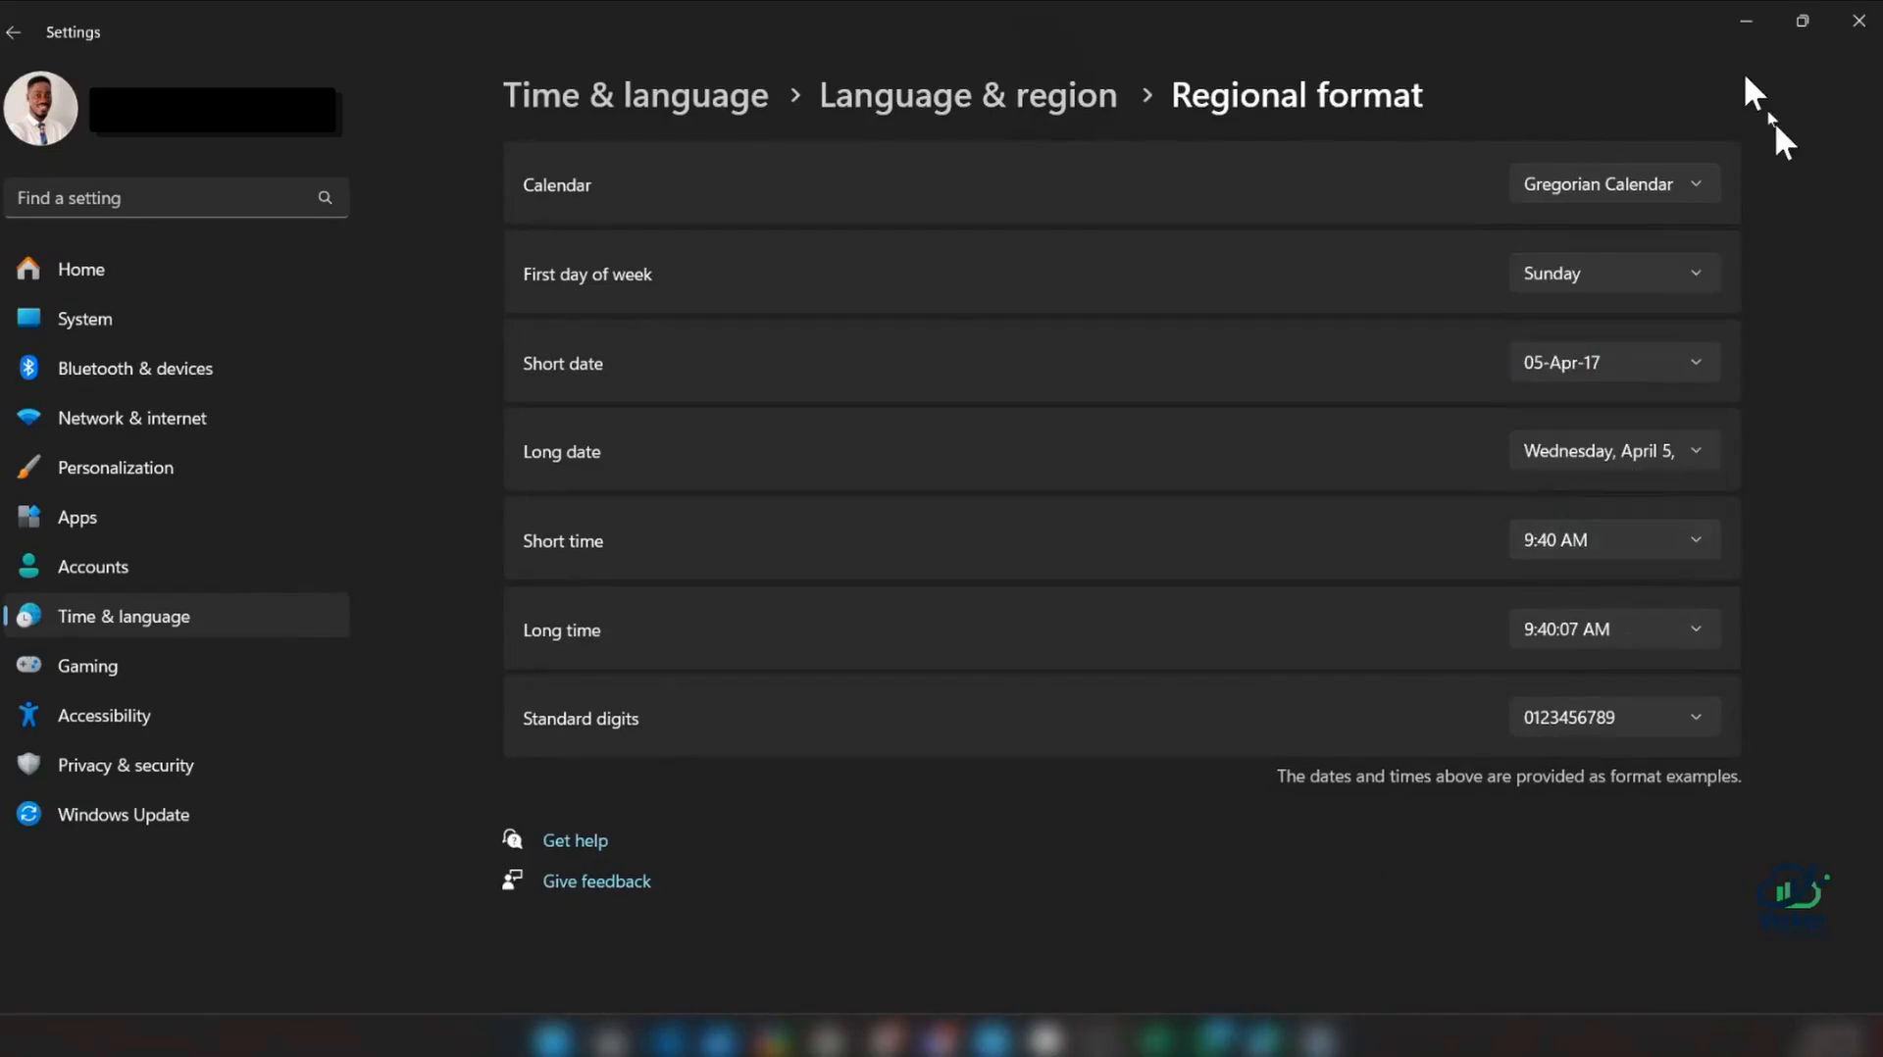
left_click(1744, 21)
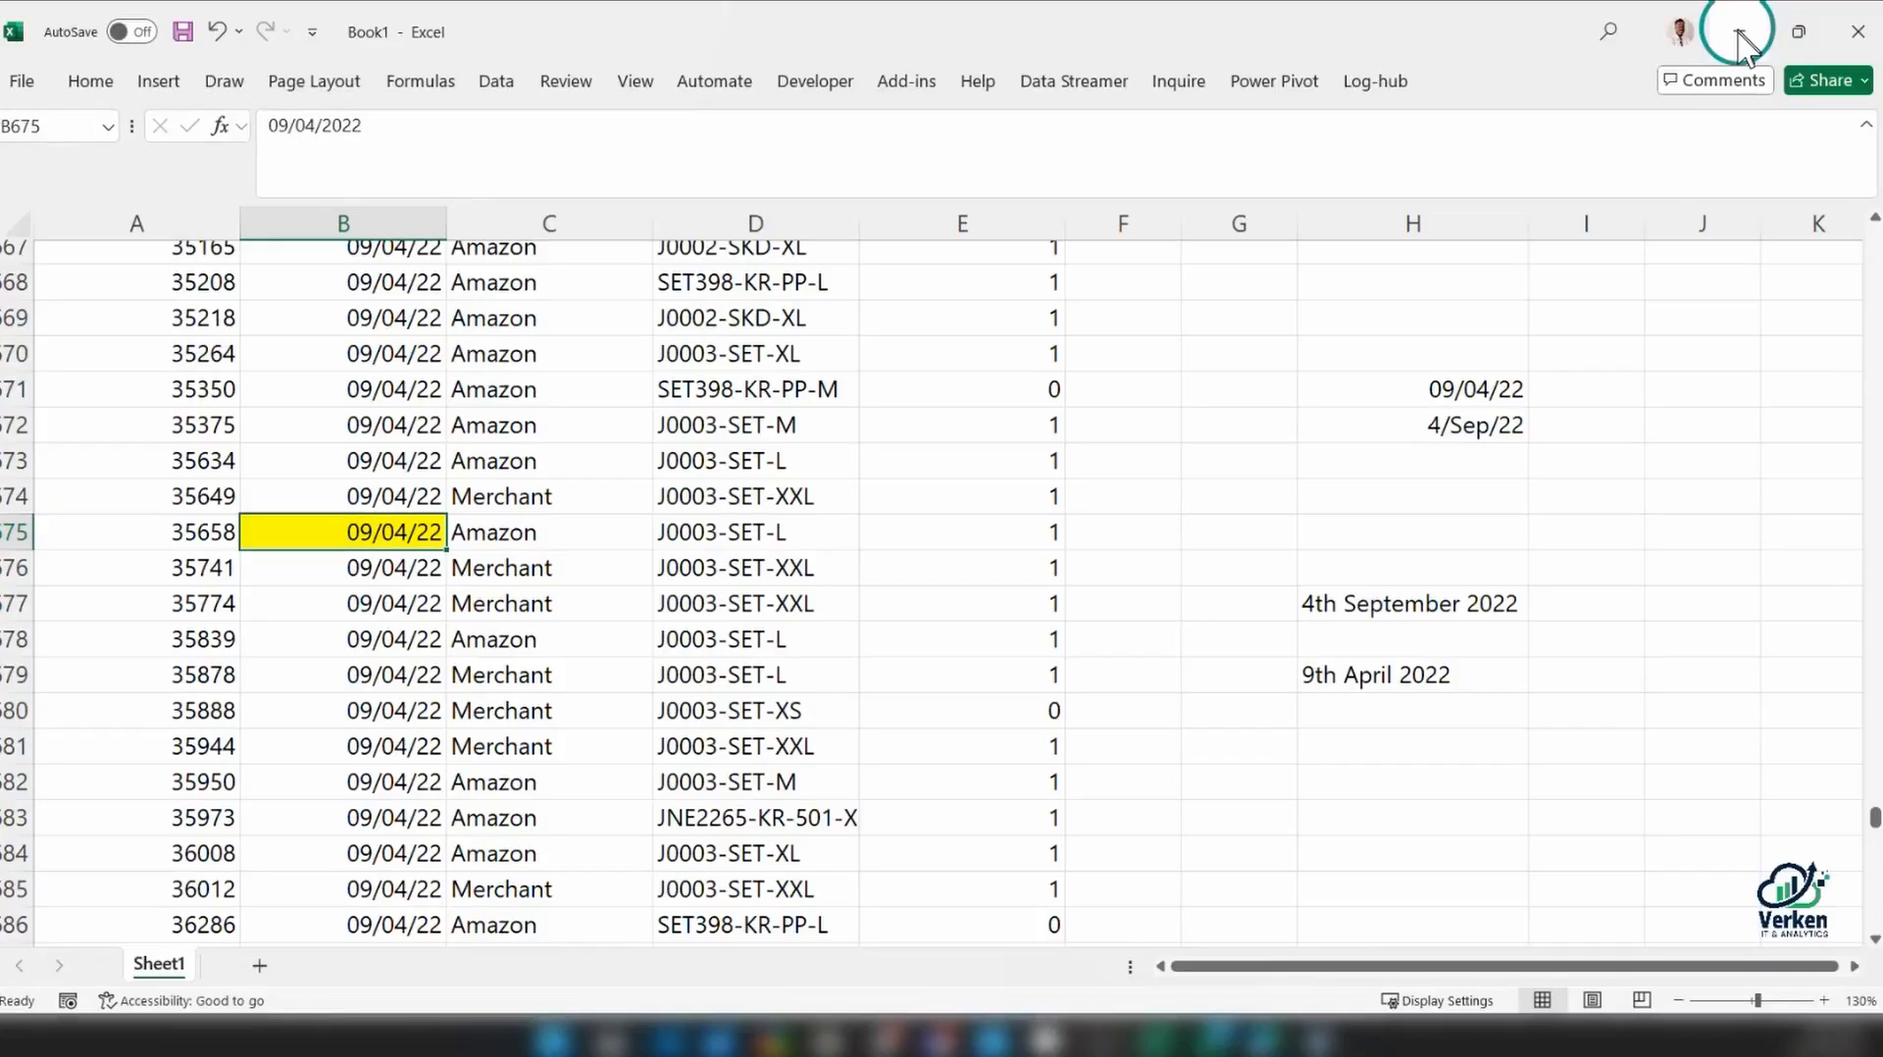
Capture a screenshot of the sheet area covering the highlighted B675 date and the column H dates, and paste it into the sheet
left_click(1473, 554)
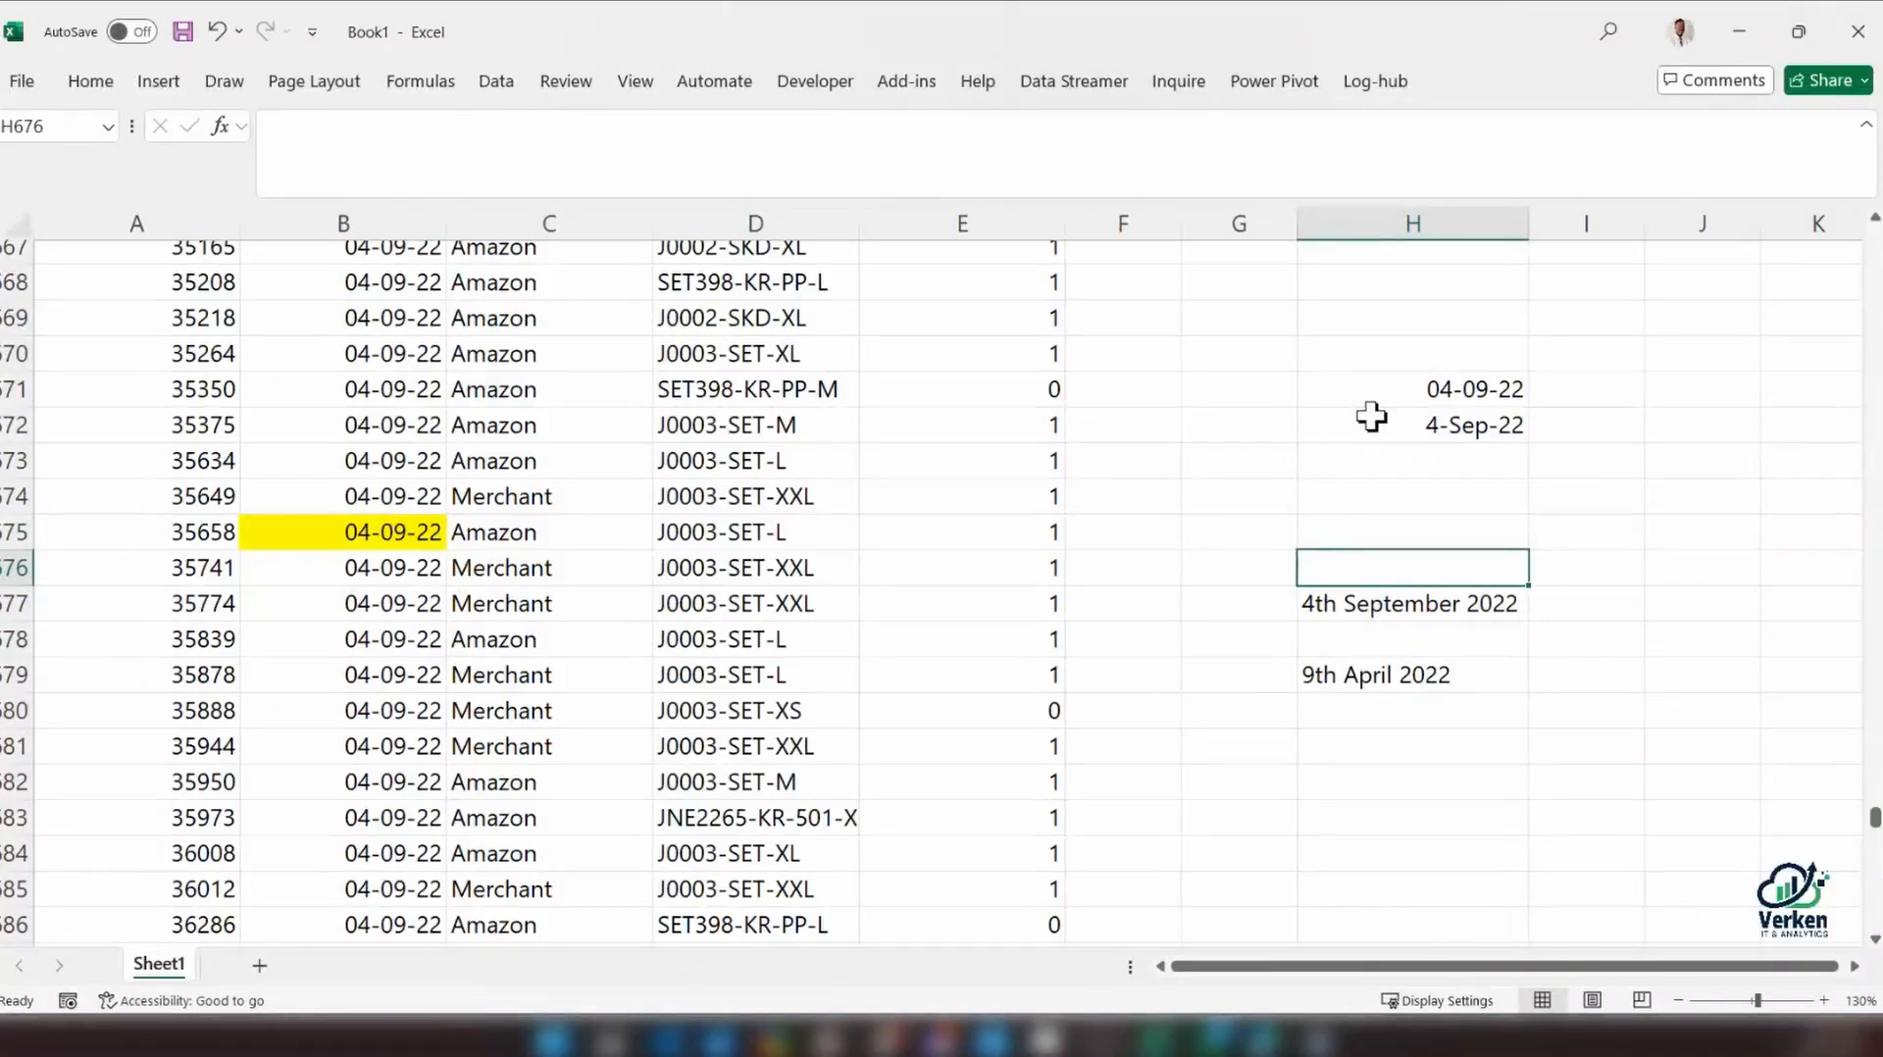
left_click(378, 534)
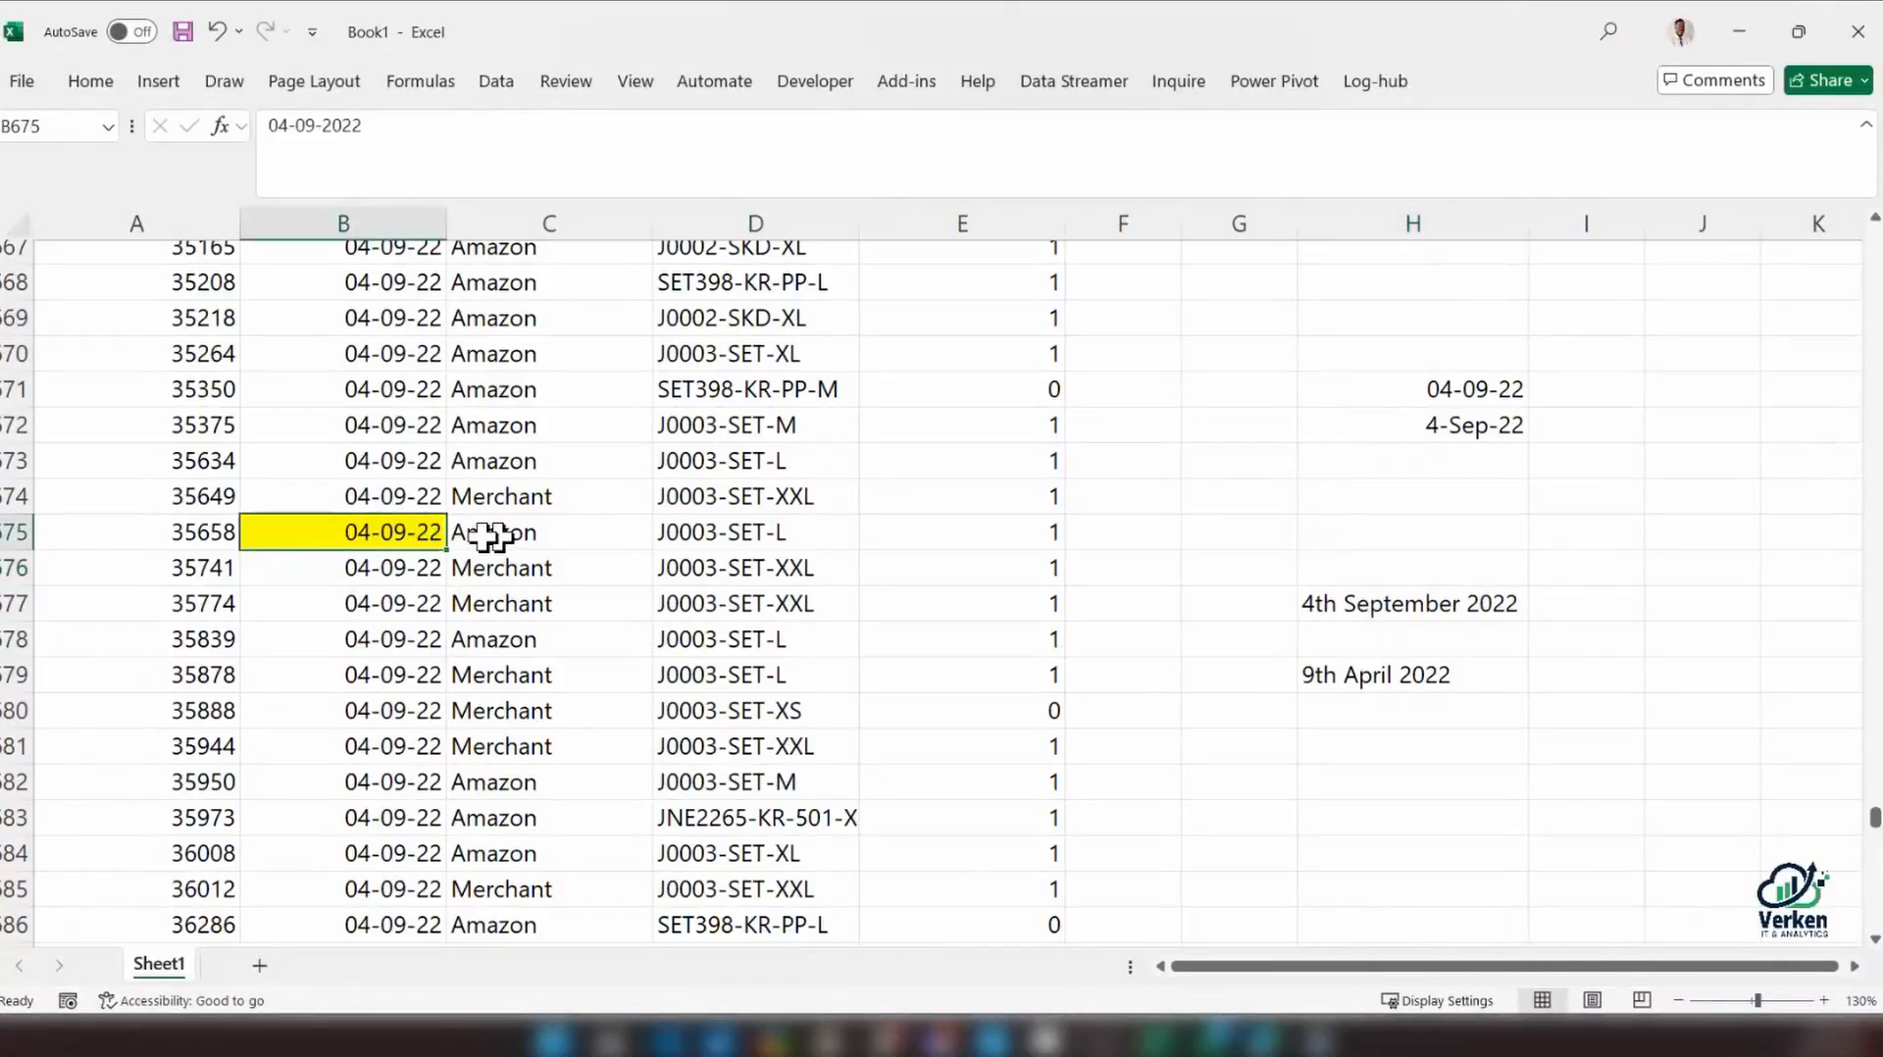
key("super+shift+s")
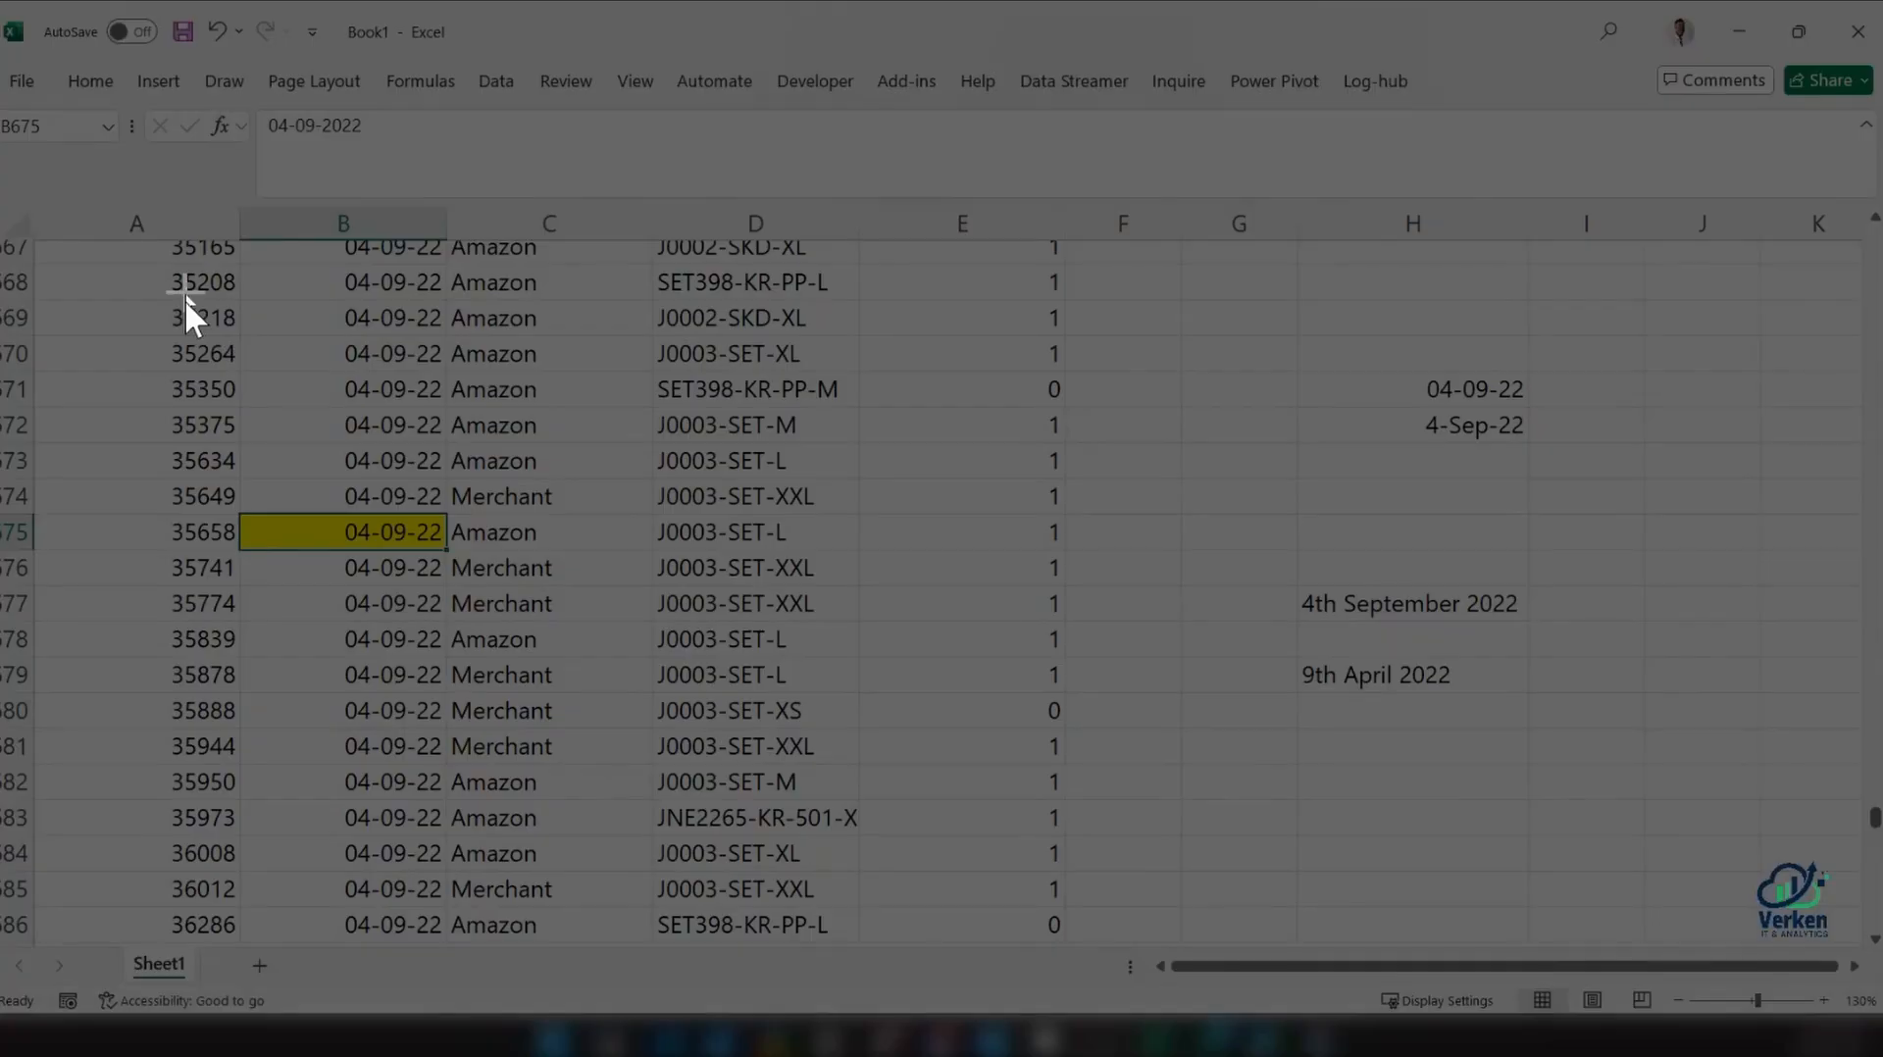
left_click_drag(183, 291, 1631, 765)
key("ctrl+v")
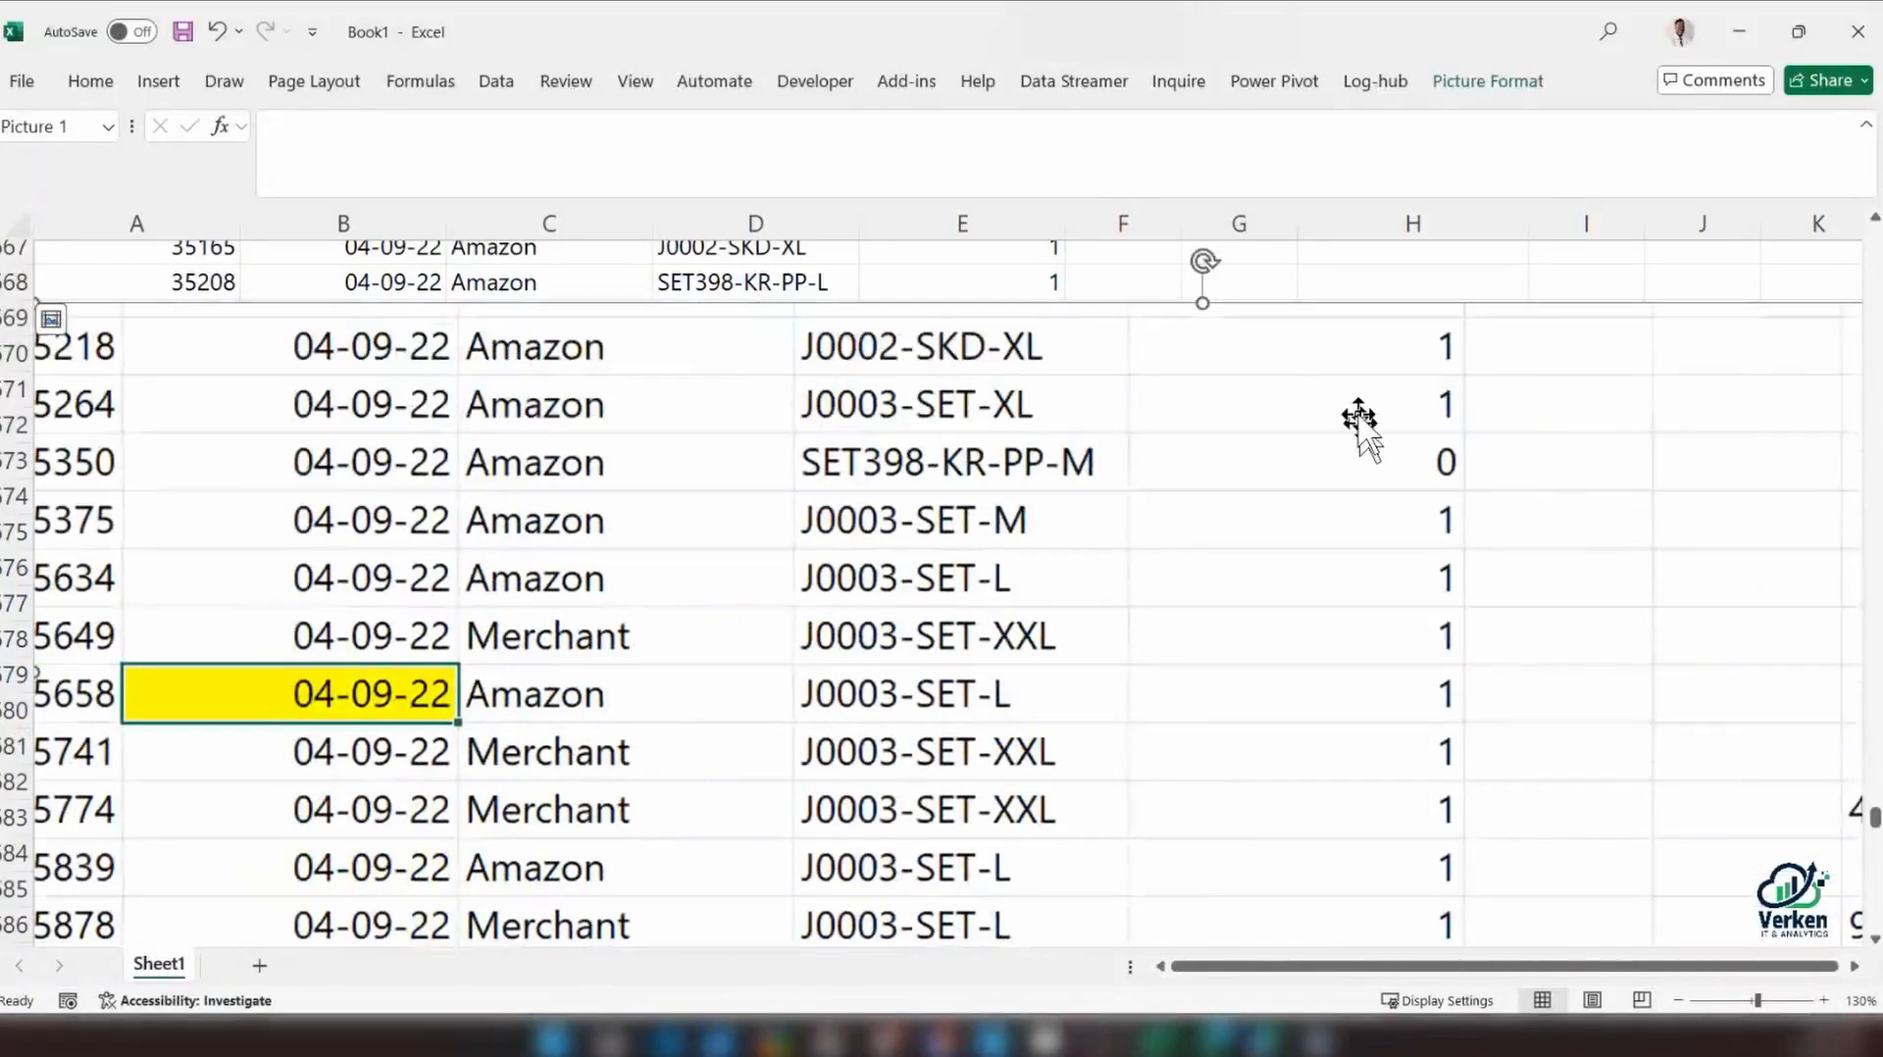
Shrink the pasted screenshot and place it over the data in columns A to E
left_click_drag(88, 362, 370, 387)
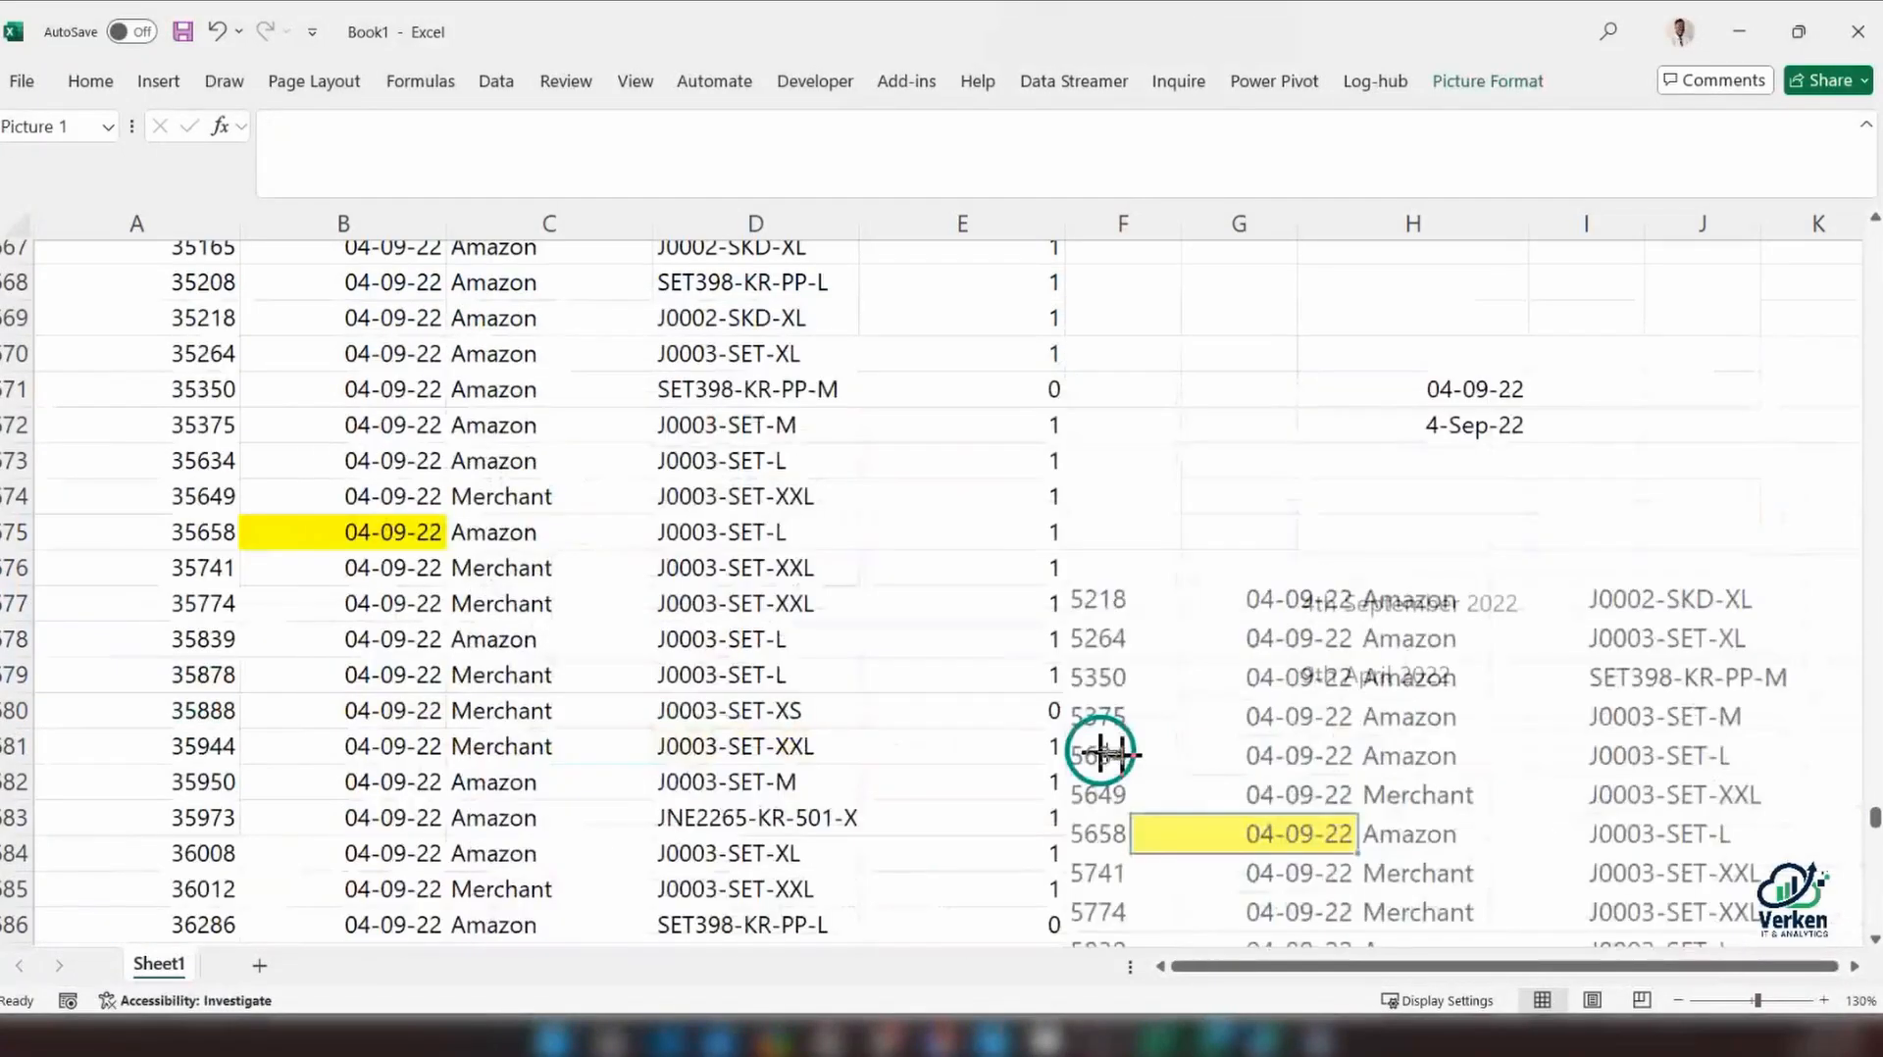
left_click_drag(1102, 744, 59, 245)
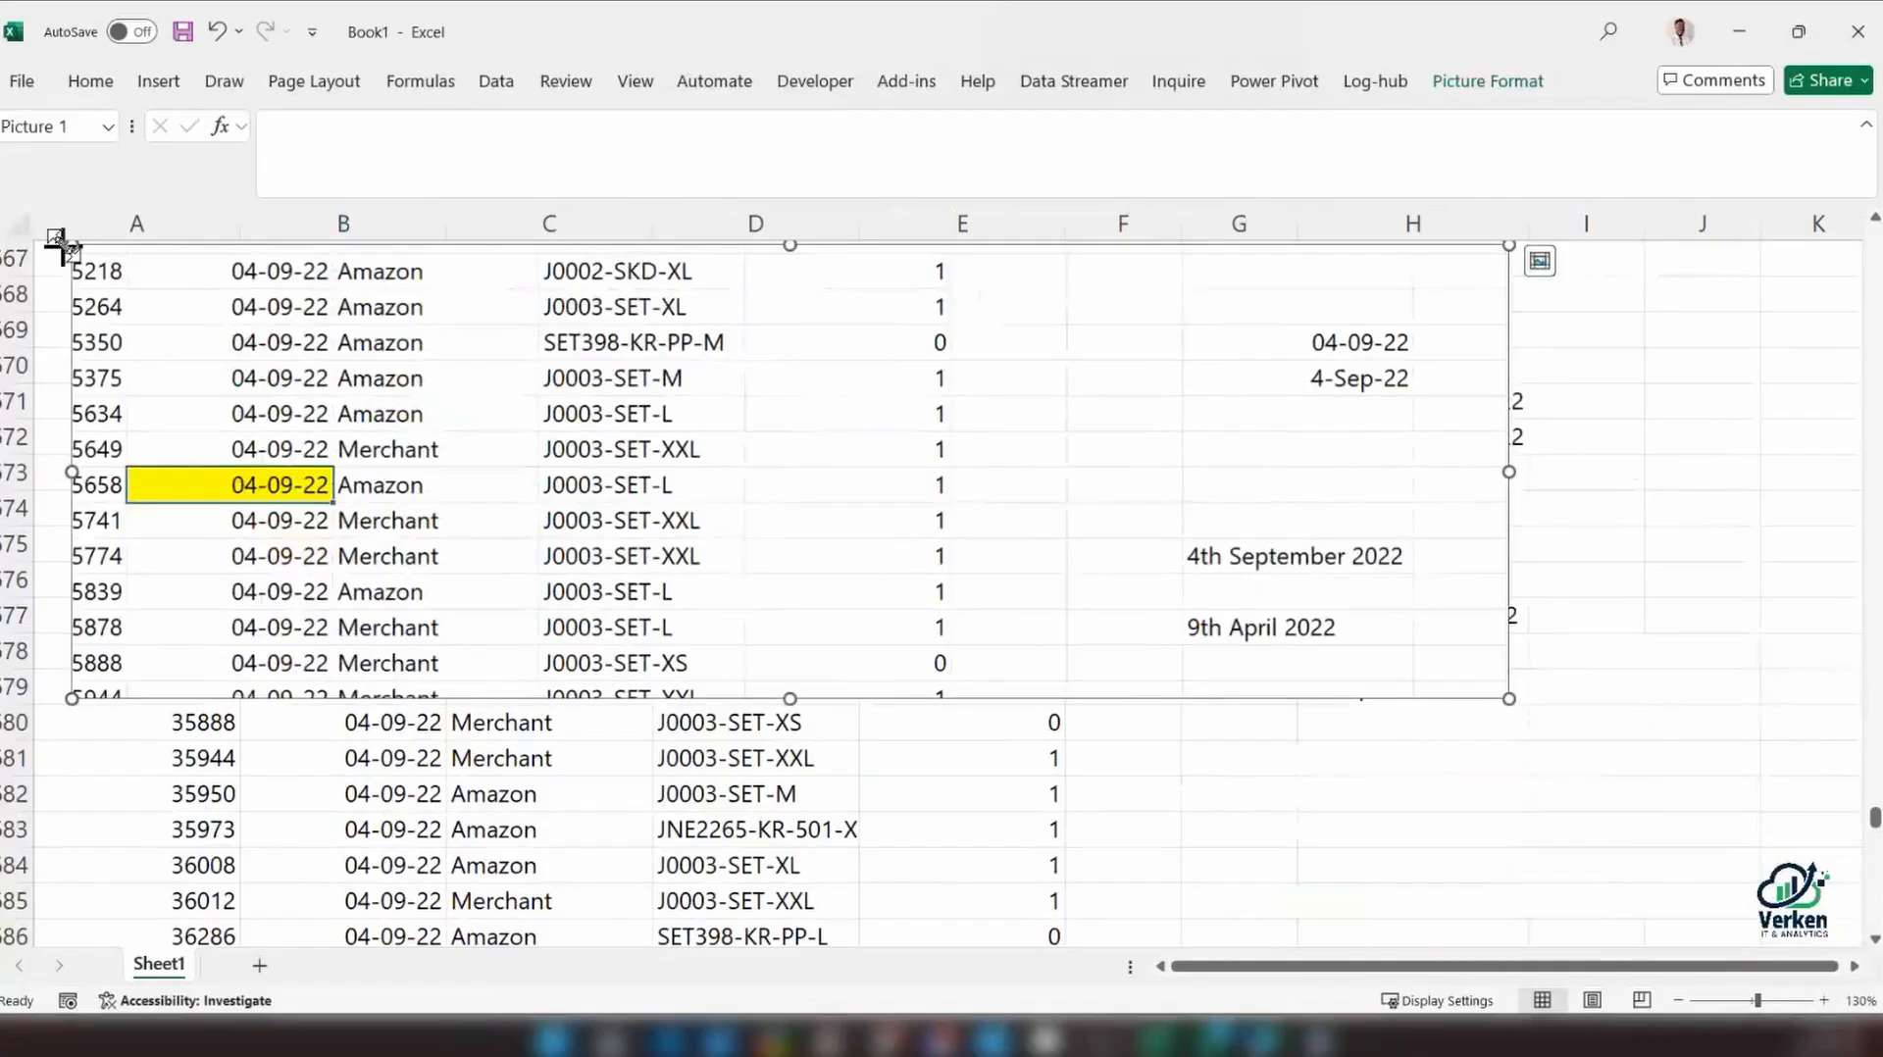
left_click(486, 513)
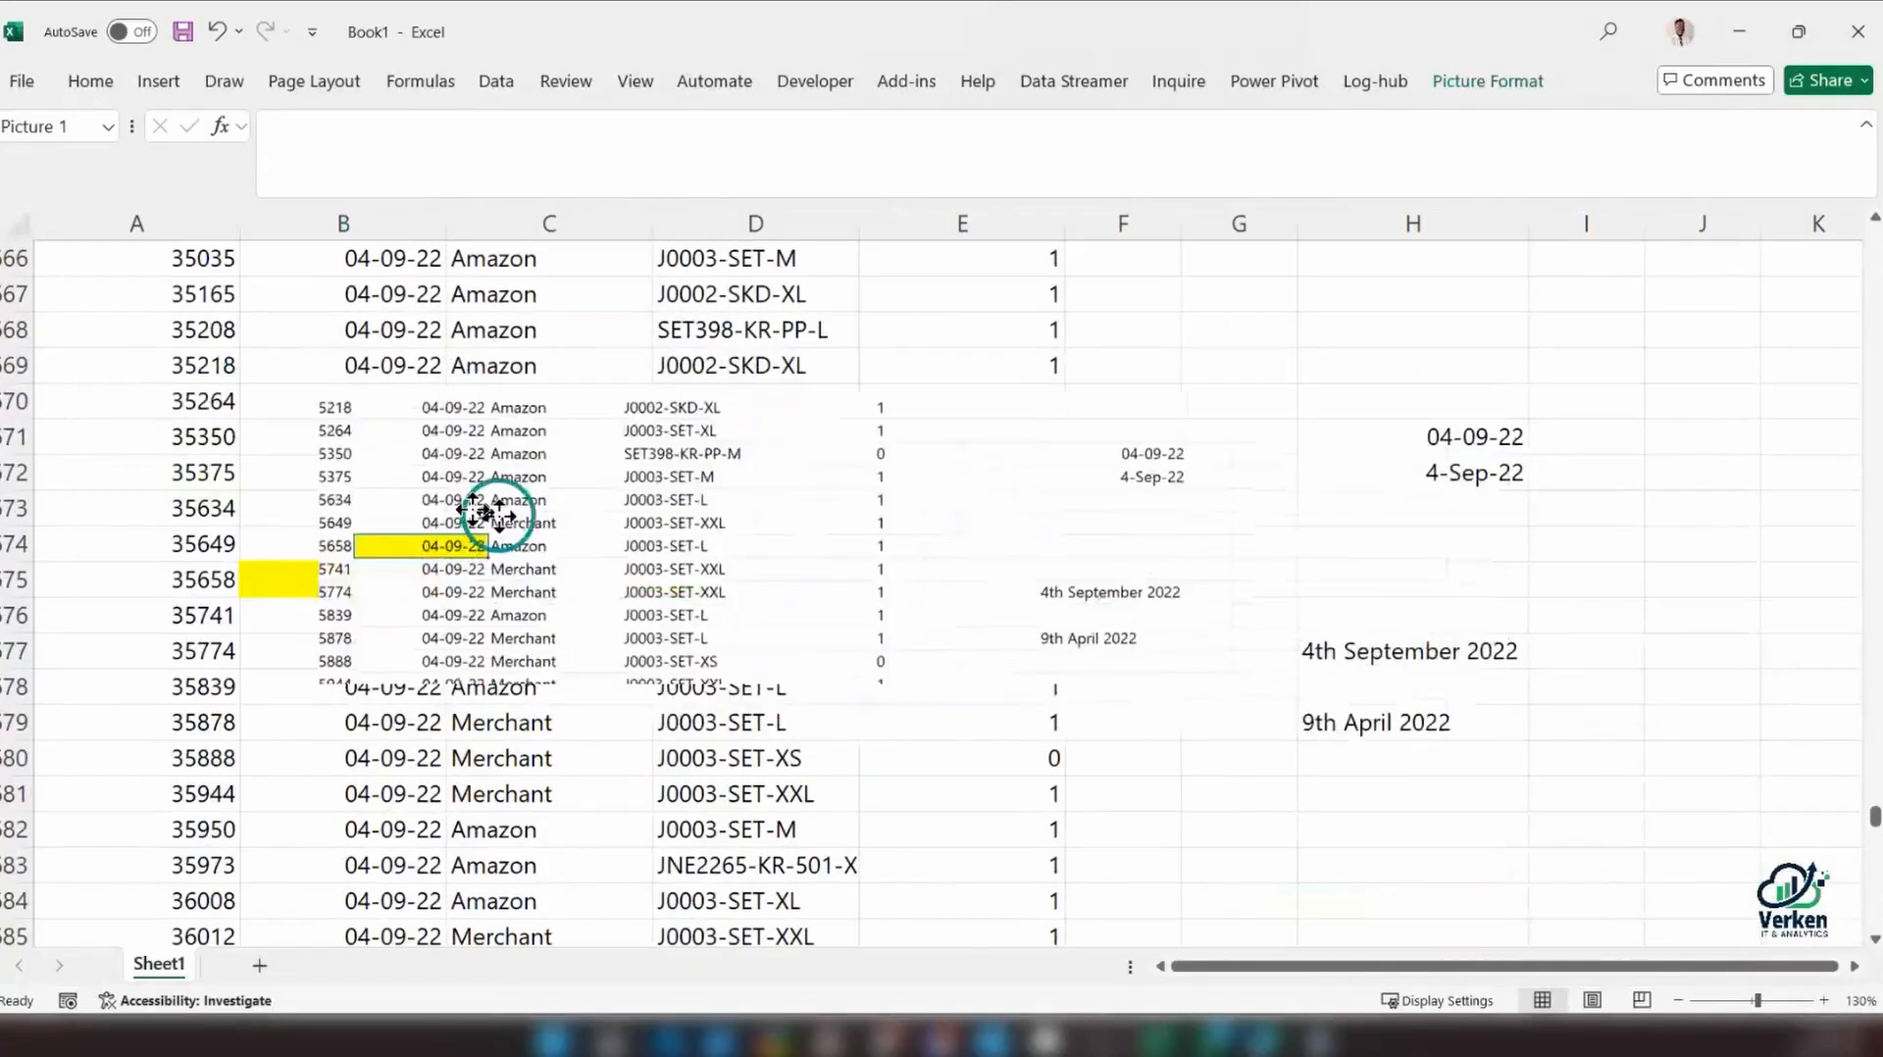
left_click_drag(486, 513, 293, 489)
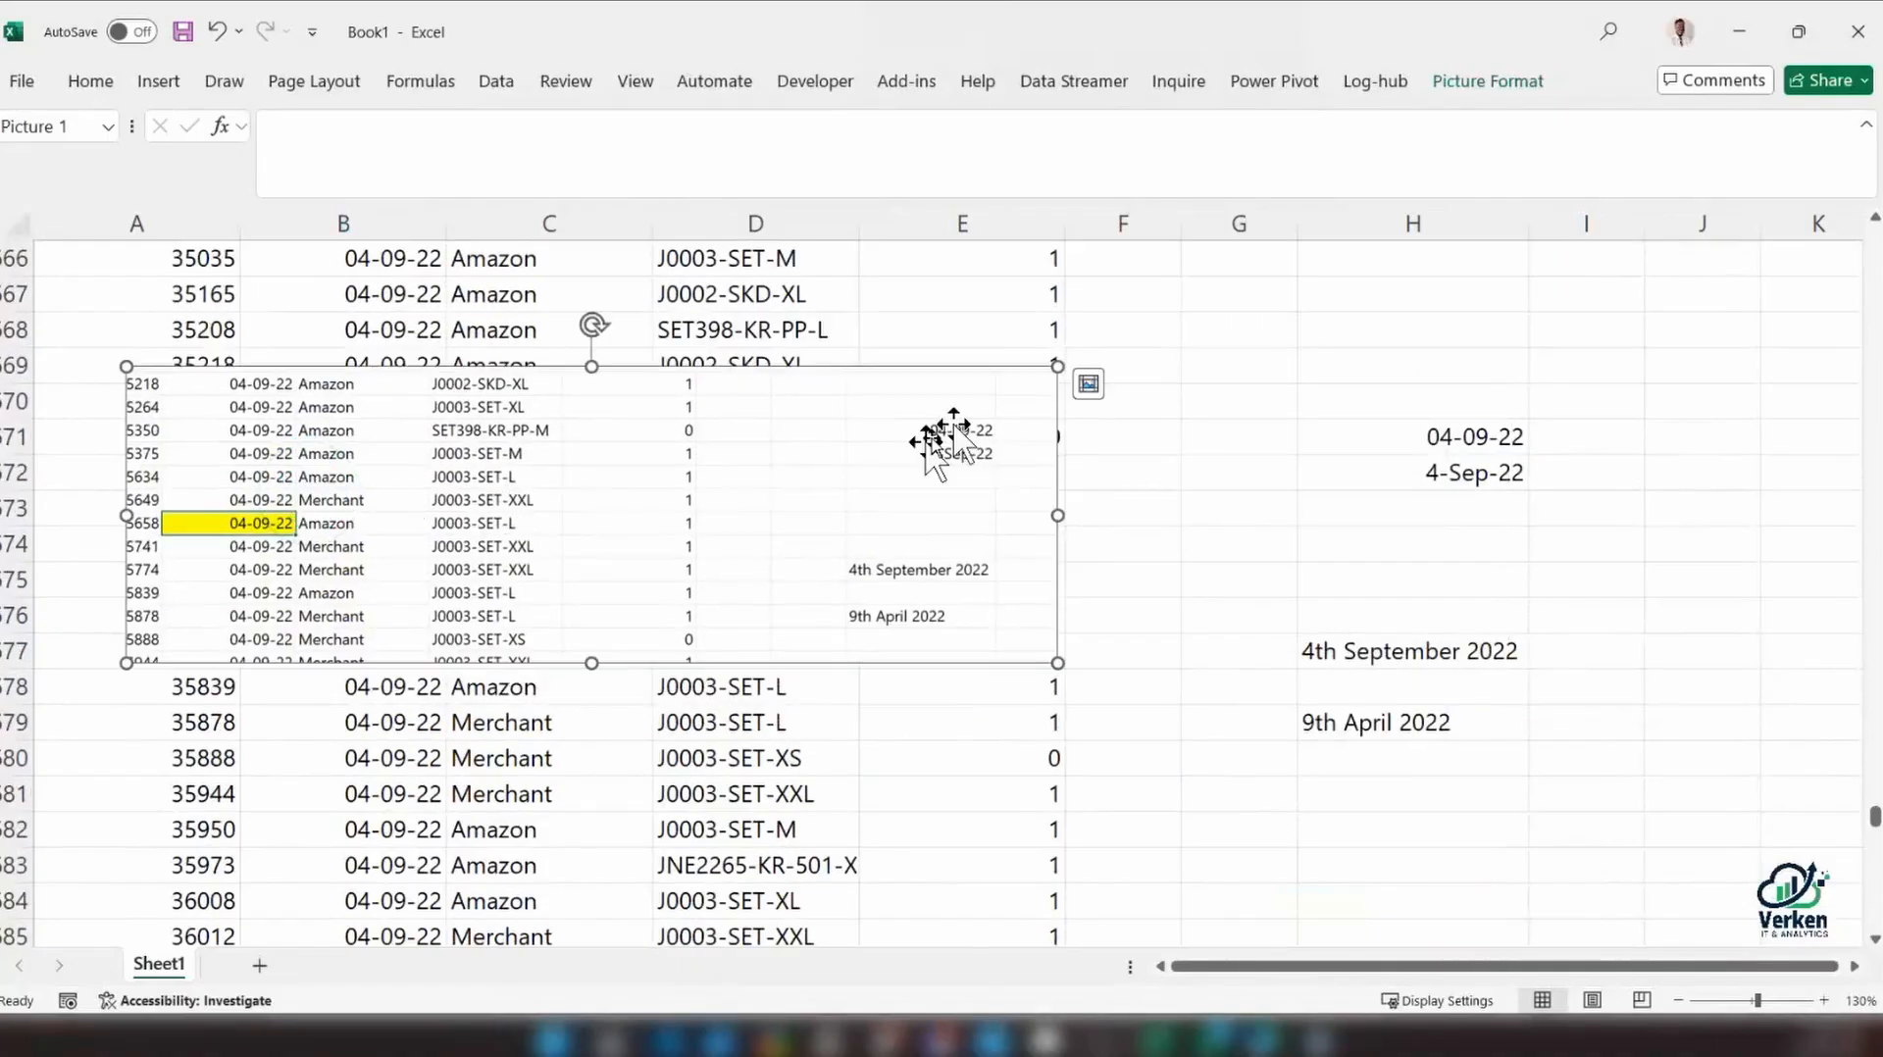
Apply a drop-shadow picture style to the pasted screenshot, then reposition and slightly enlarge it beside the column H dates
left_click(1468, 85)
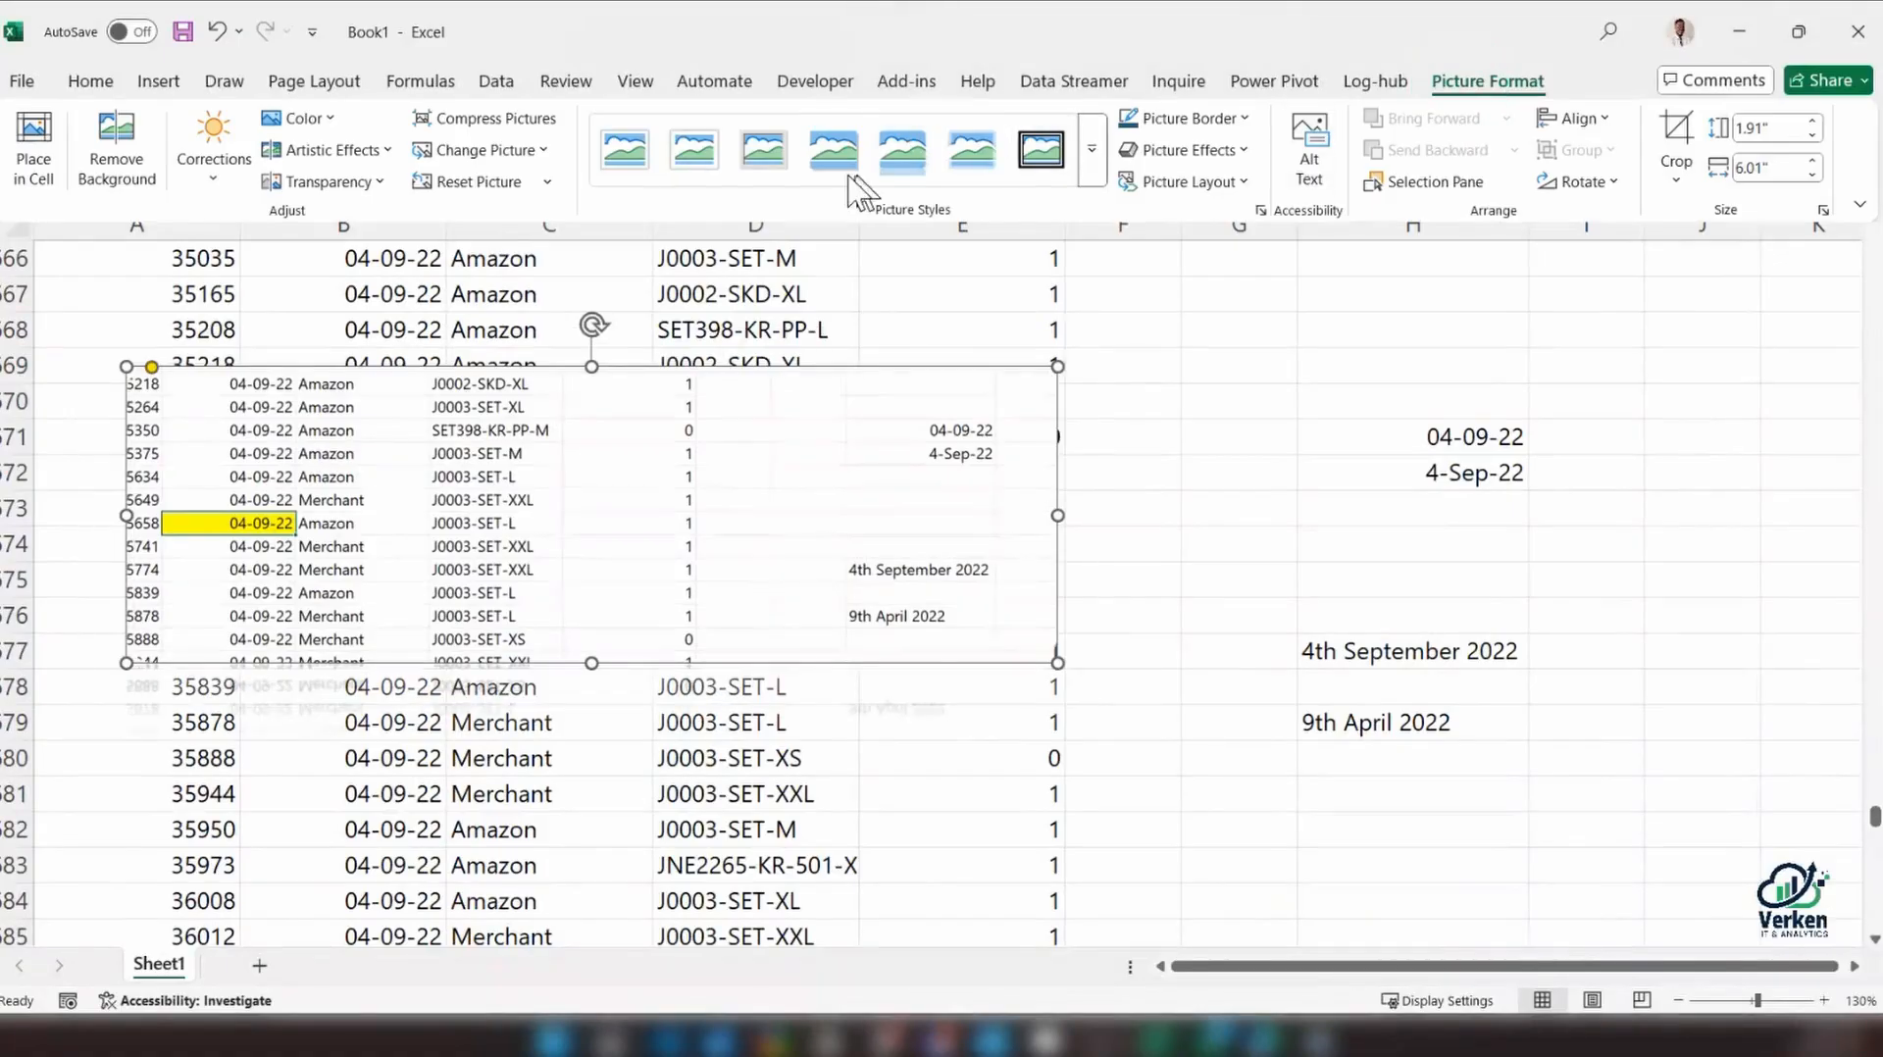
left_click(834, 149)
left_click(866, 525)
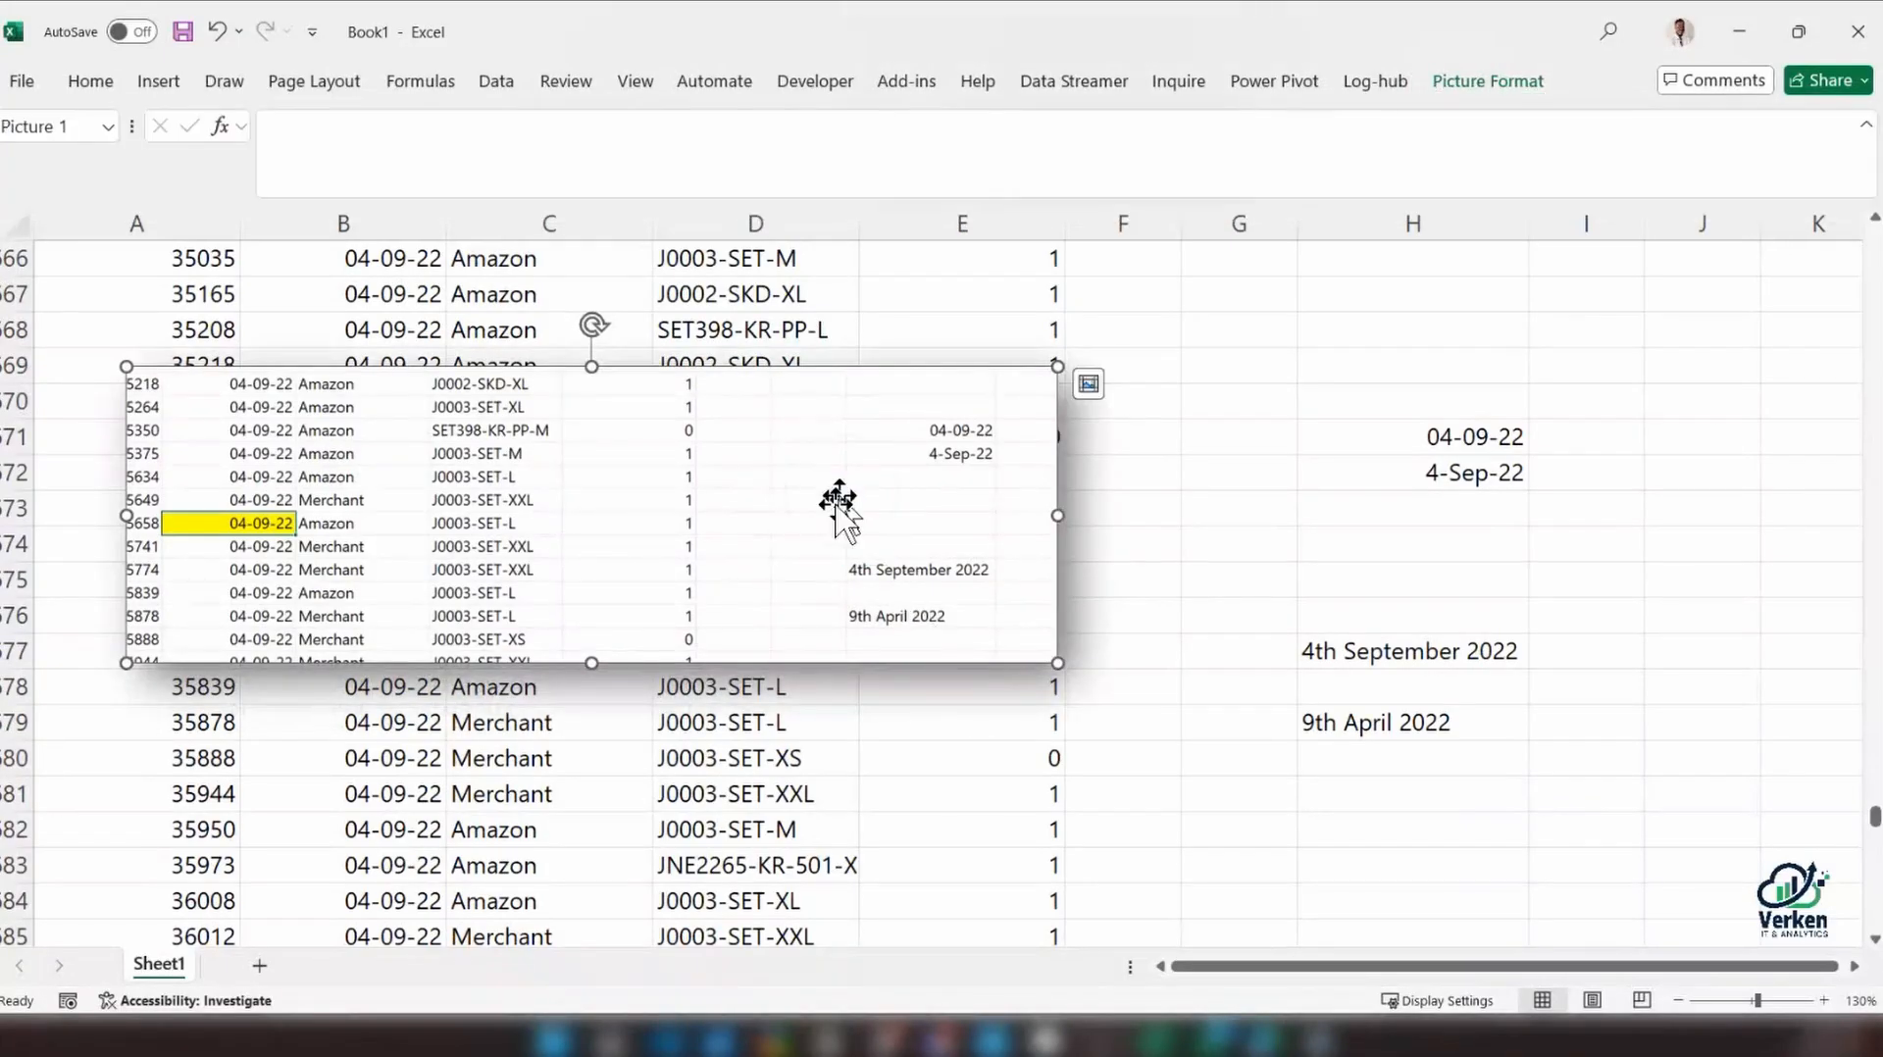
left_click_drag(833, 510, 799, 460)
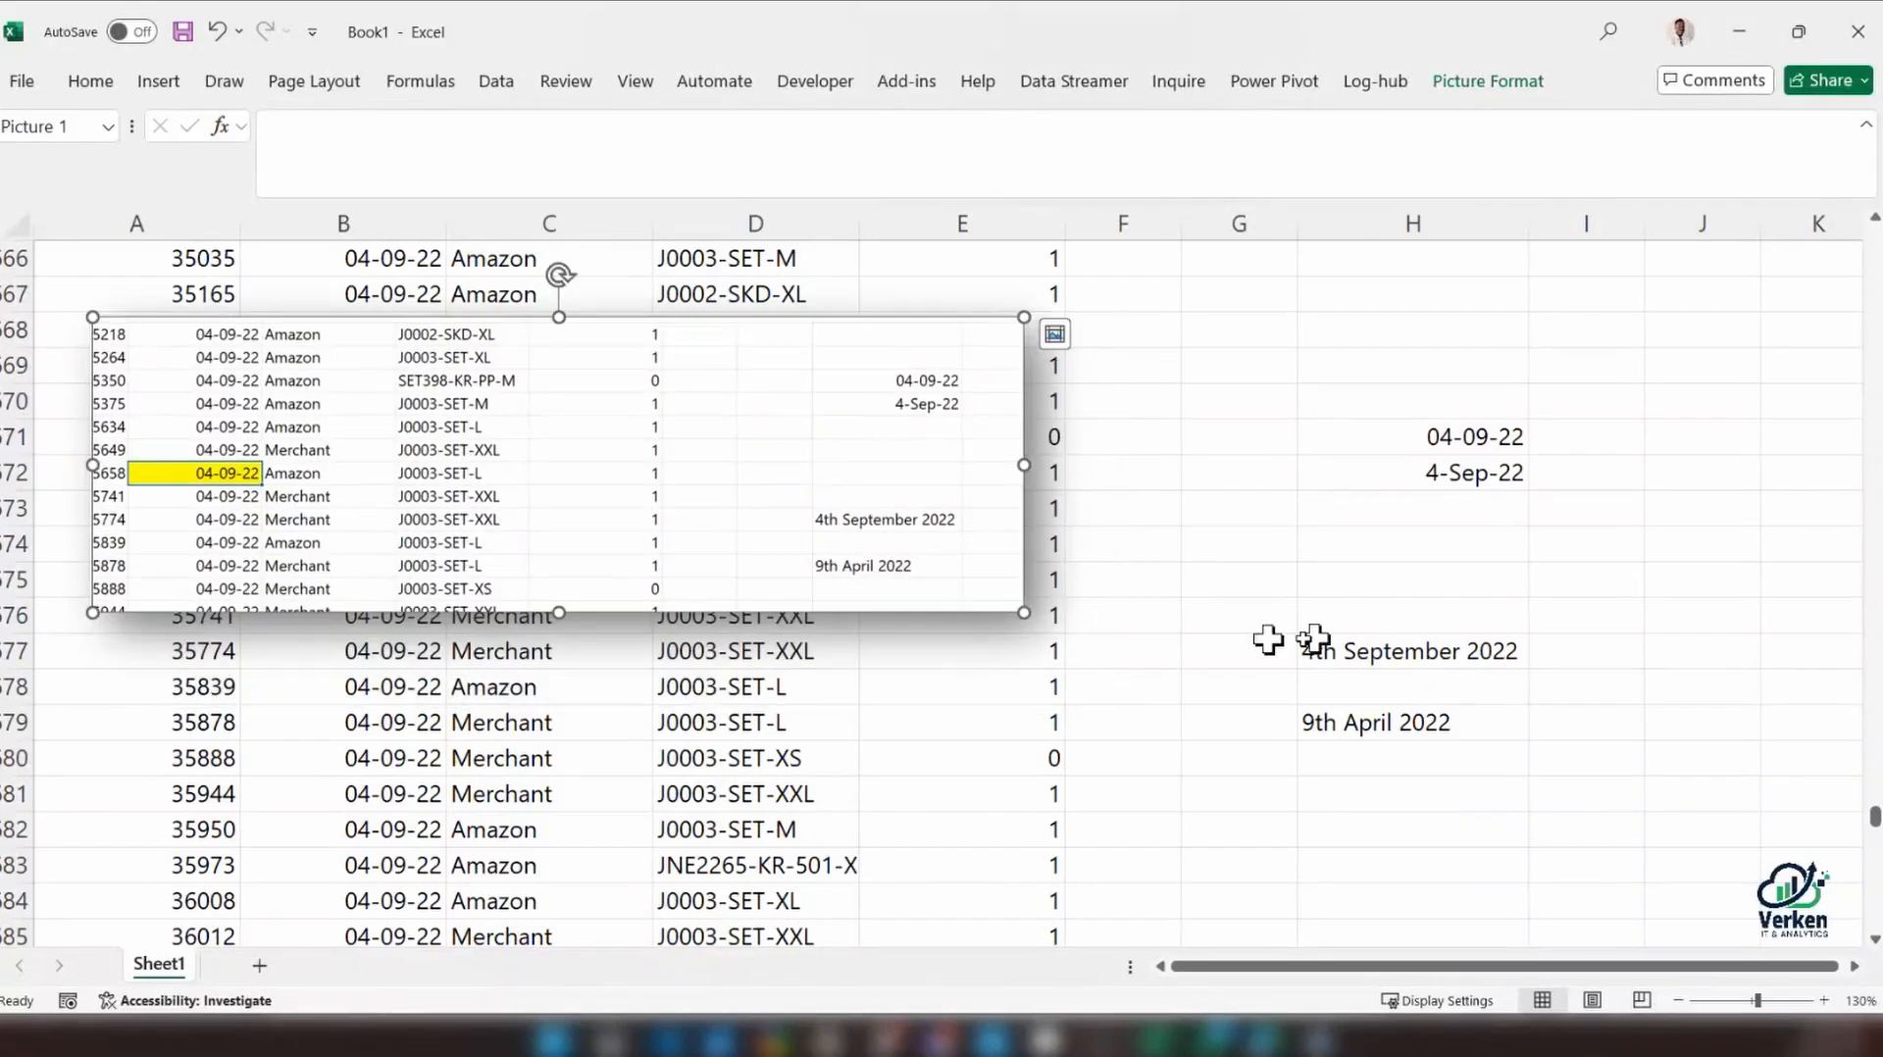
left_click_drag(1024, 612, 1148, 650)
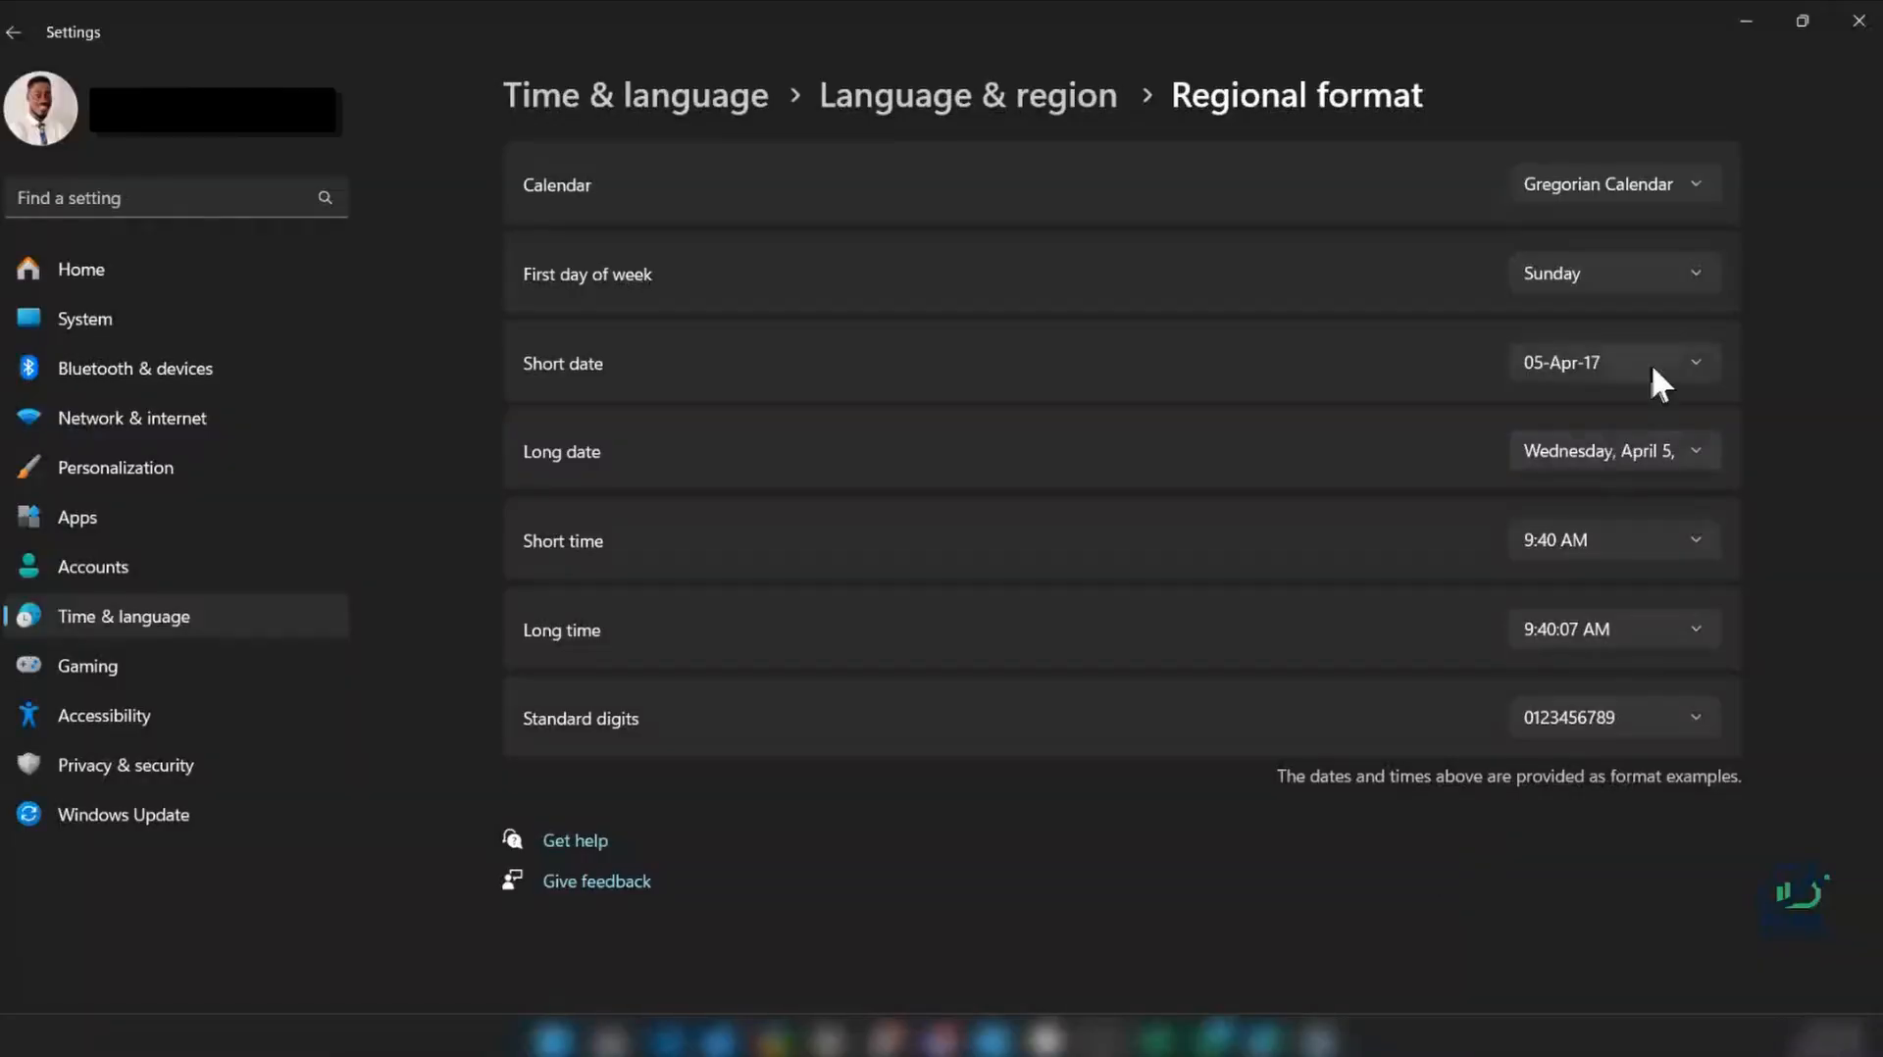
Set the Windows short date format back to 04/05/17 and return to the Excel workbook
left_click(1651, 363)
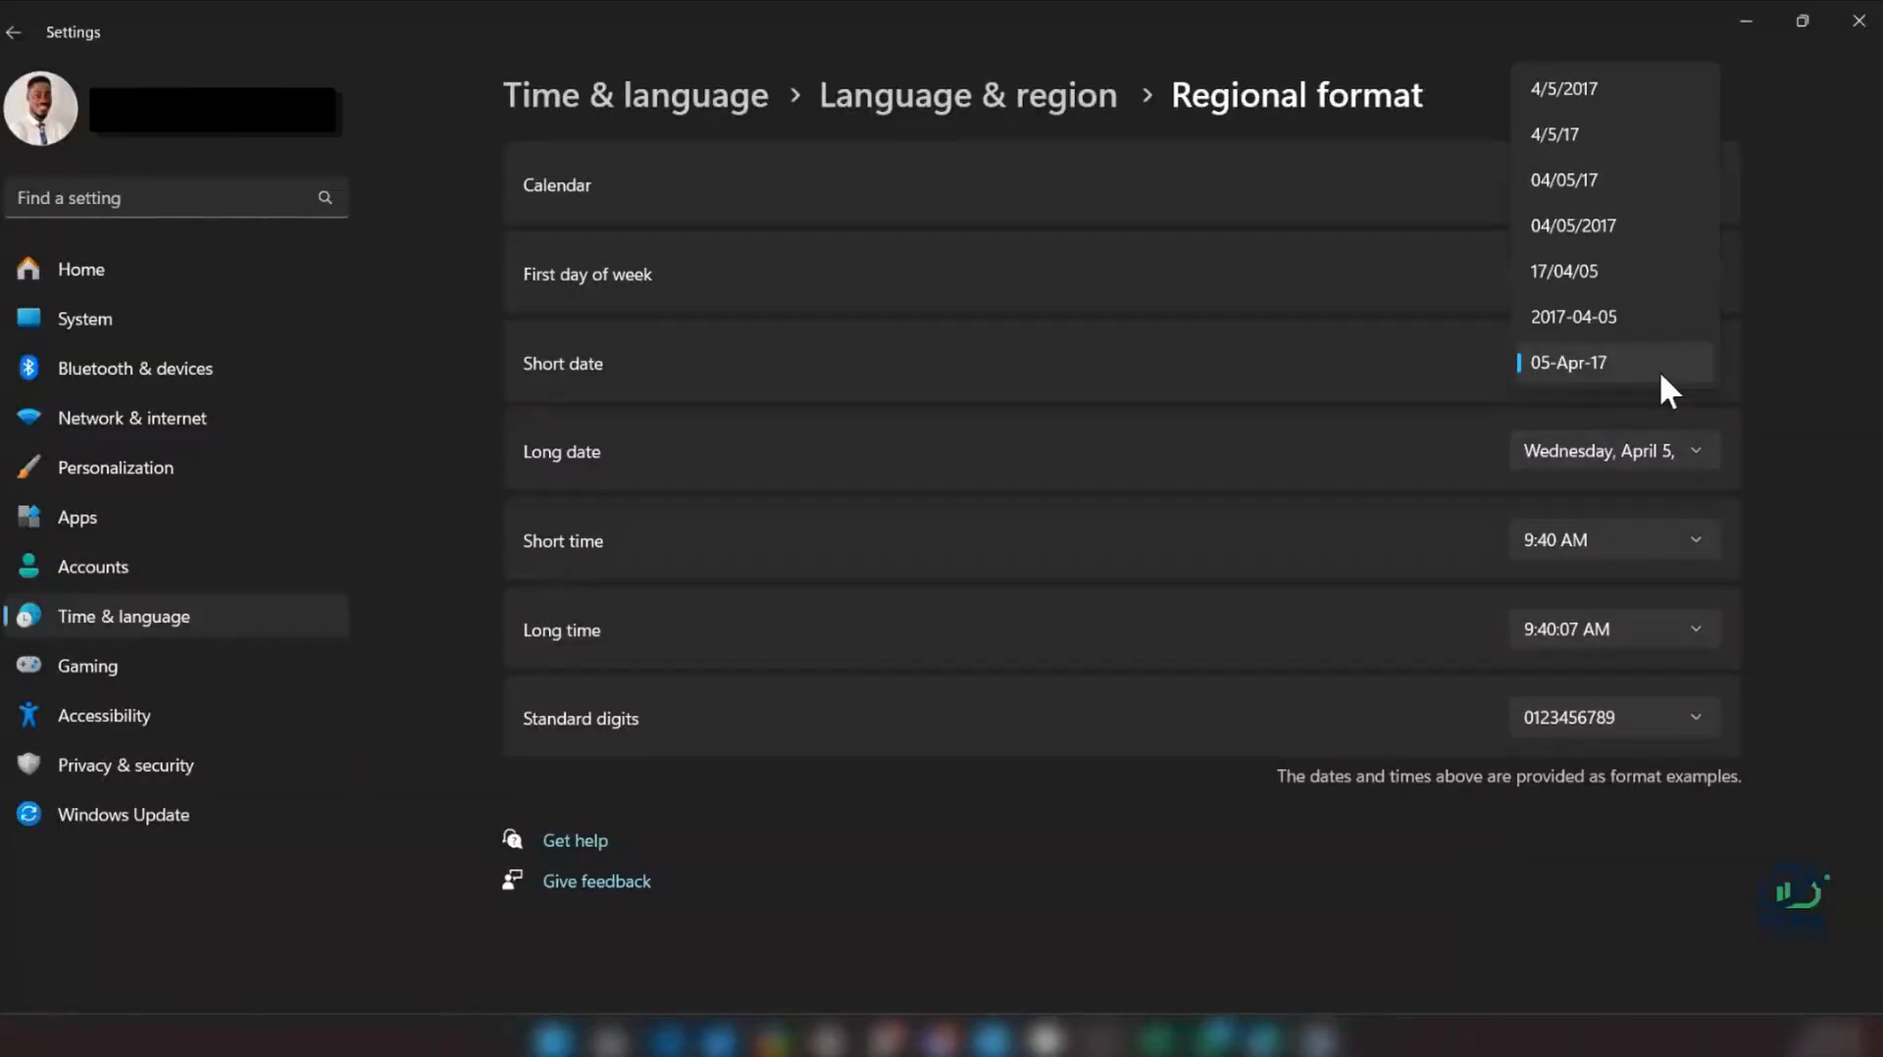
left_click(1611, 188)
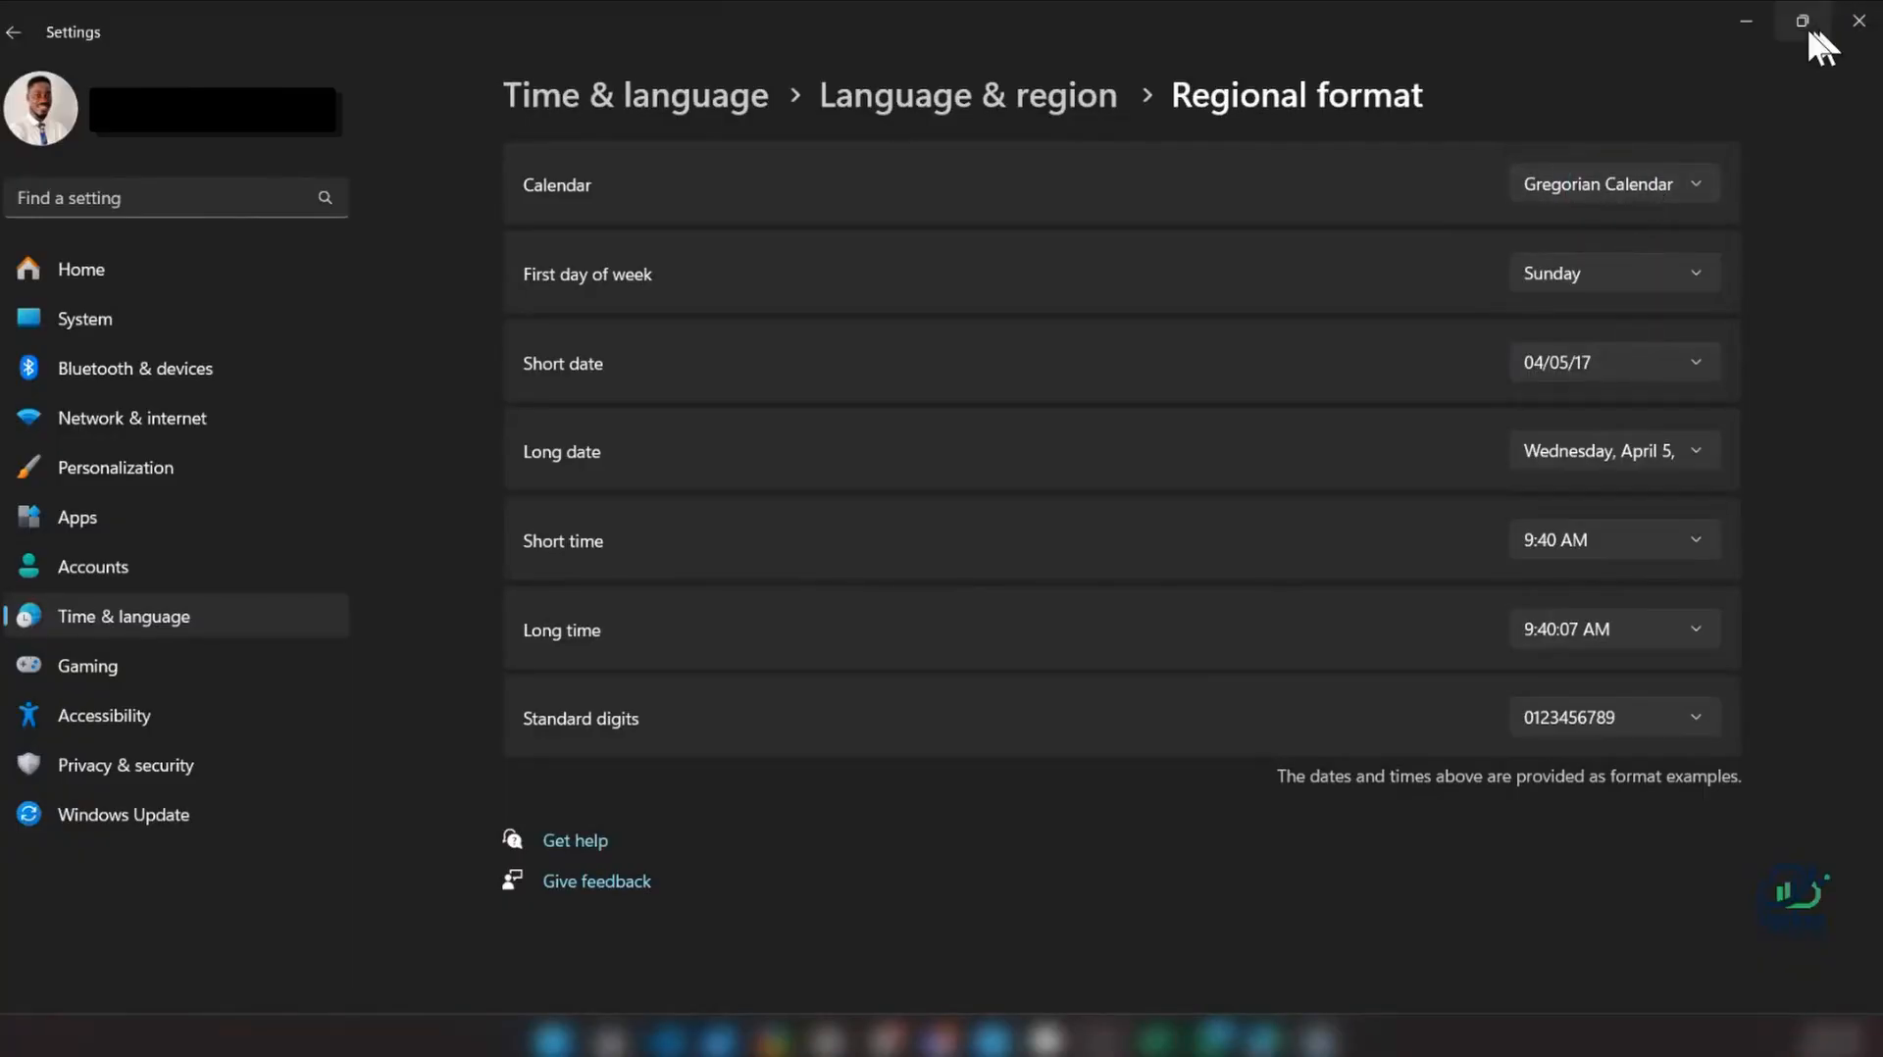
left_click(1737, 23)
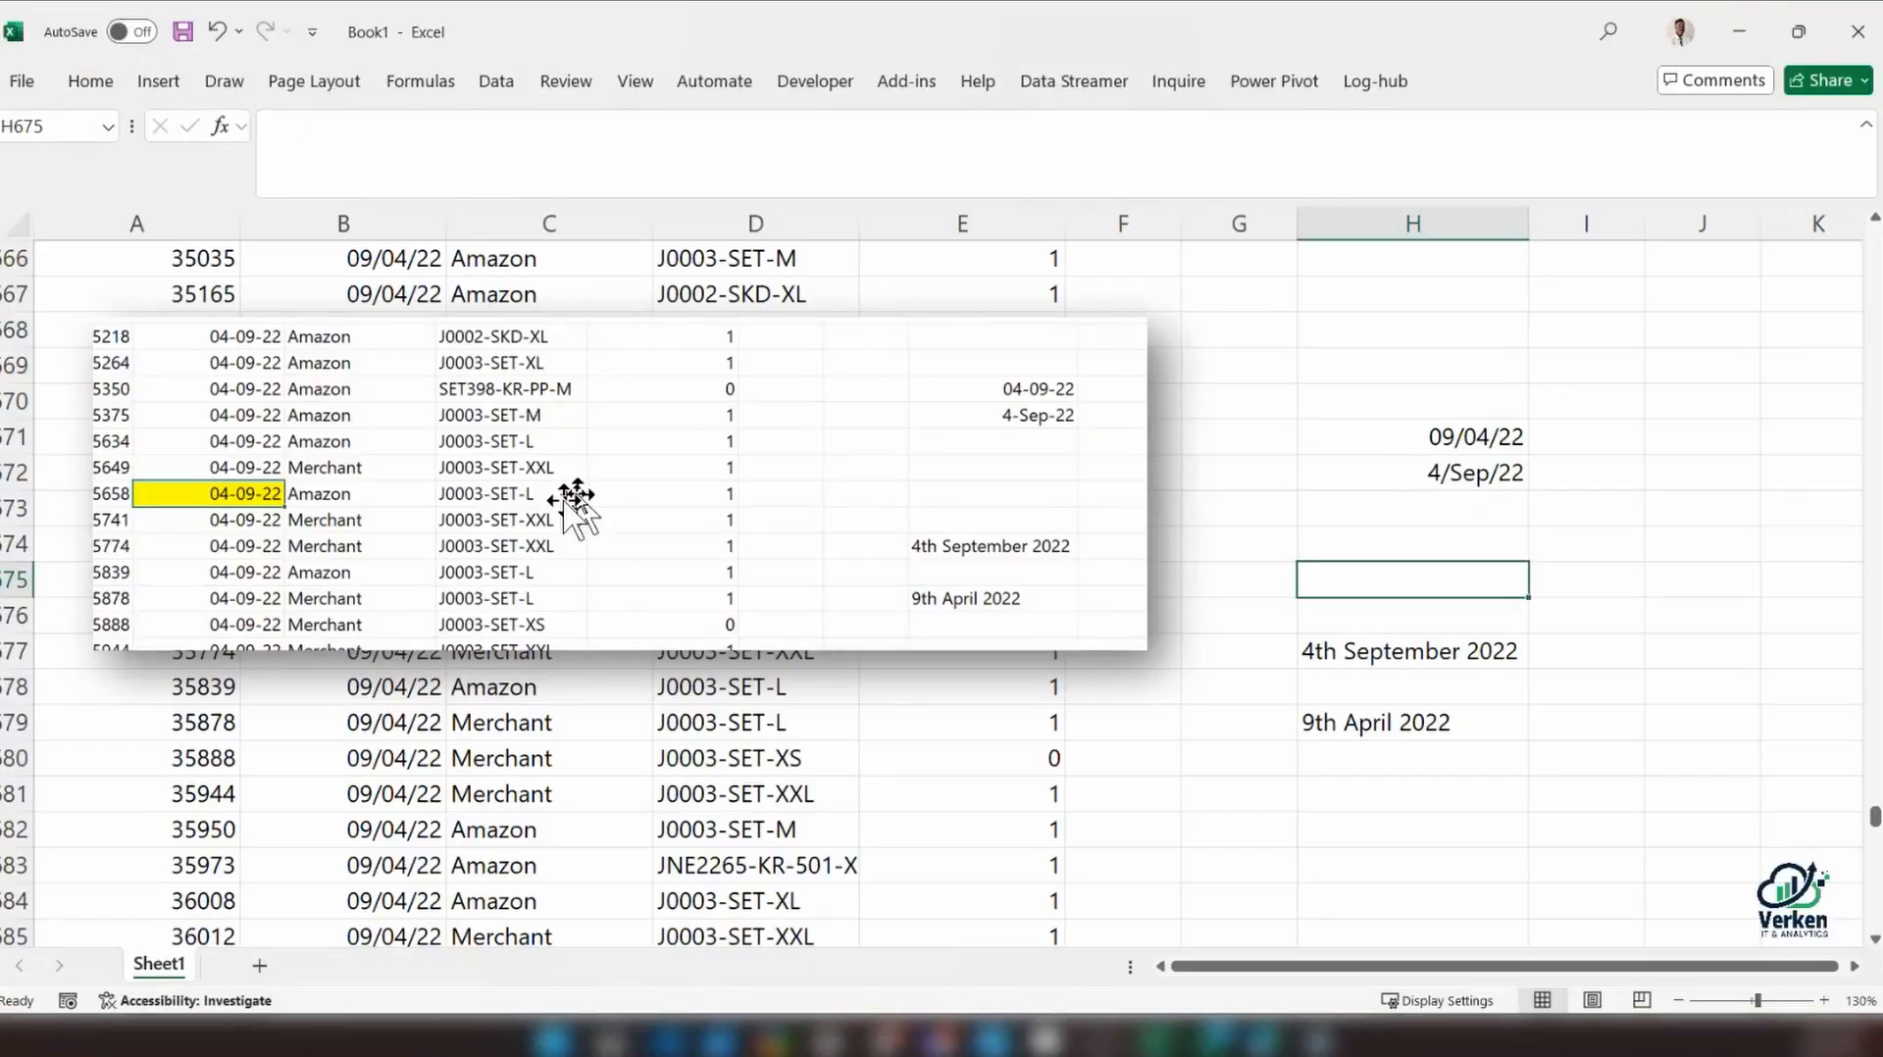
Enter the date 04-9-22 in cell H668, beside the pasted screenshot
left_click(1329, 338)
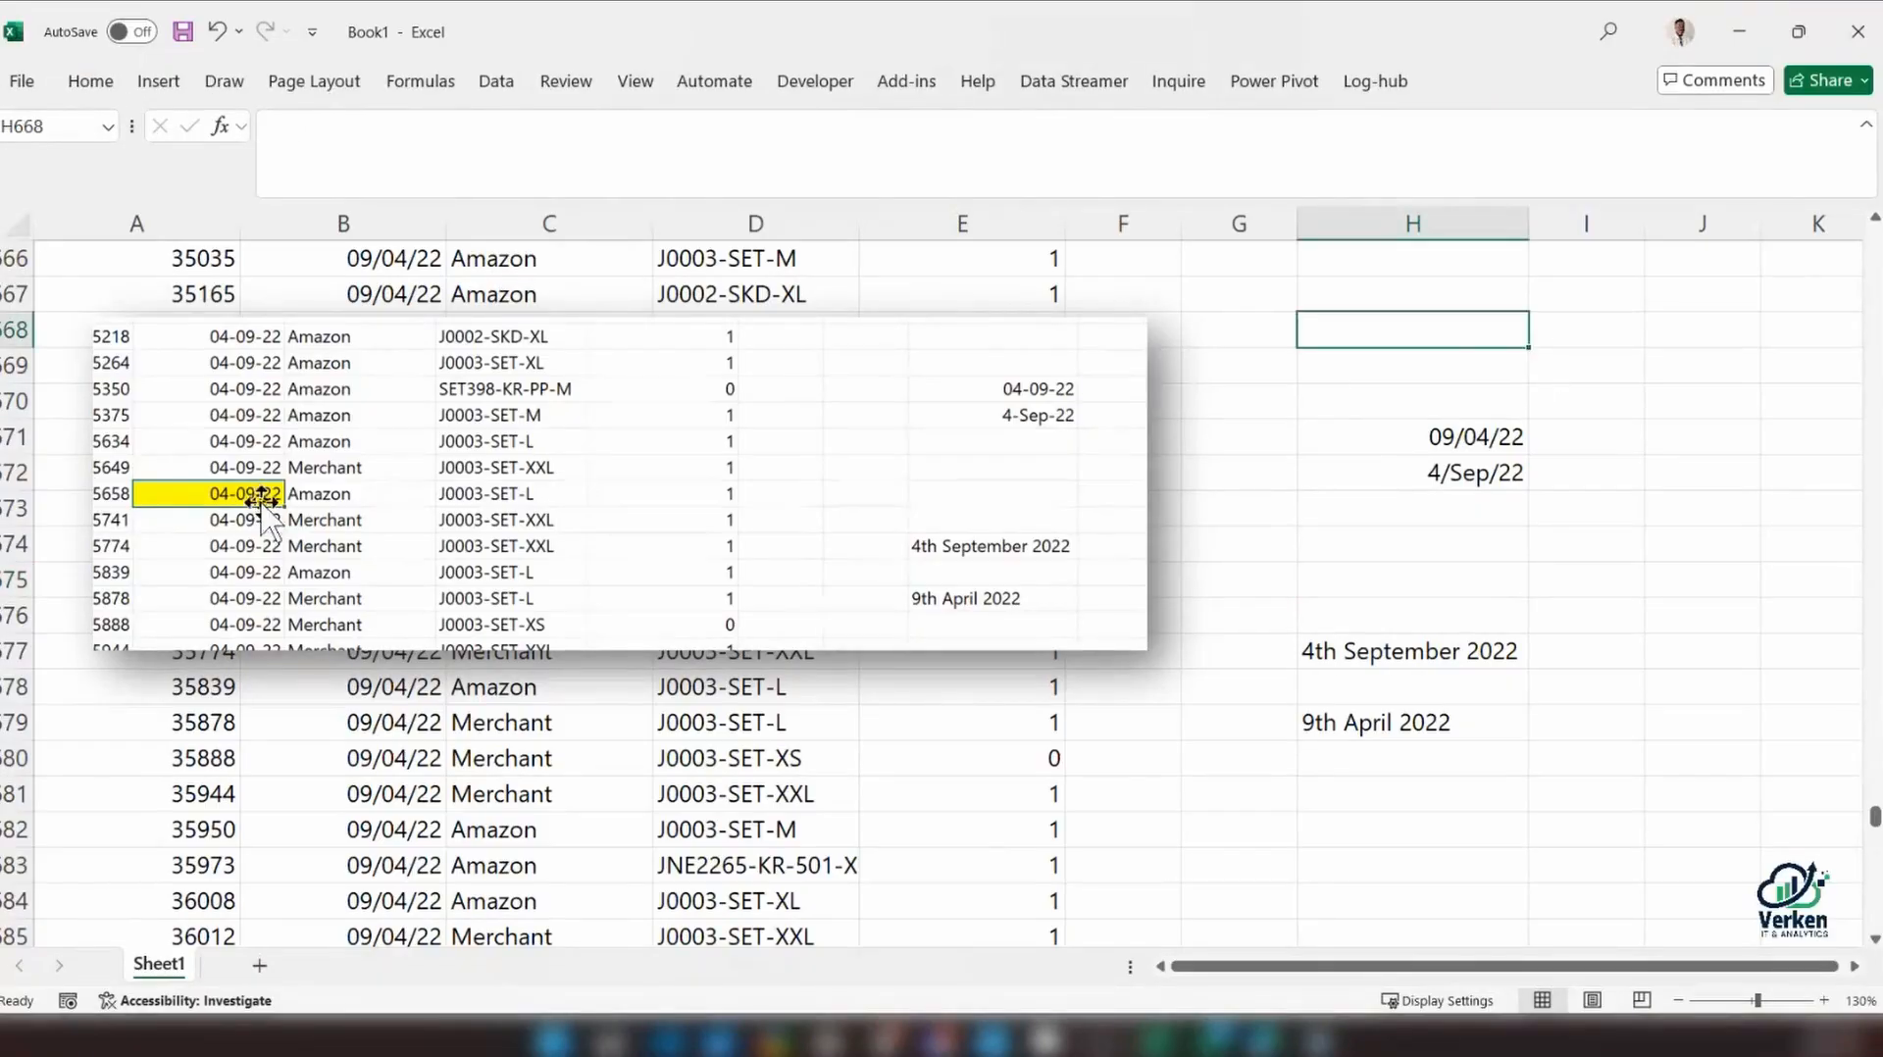
type("04-")
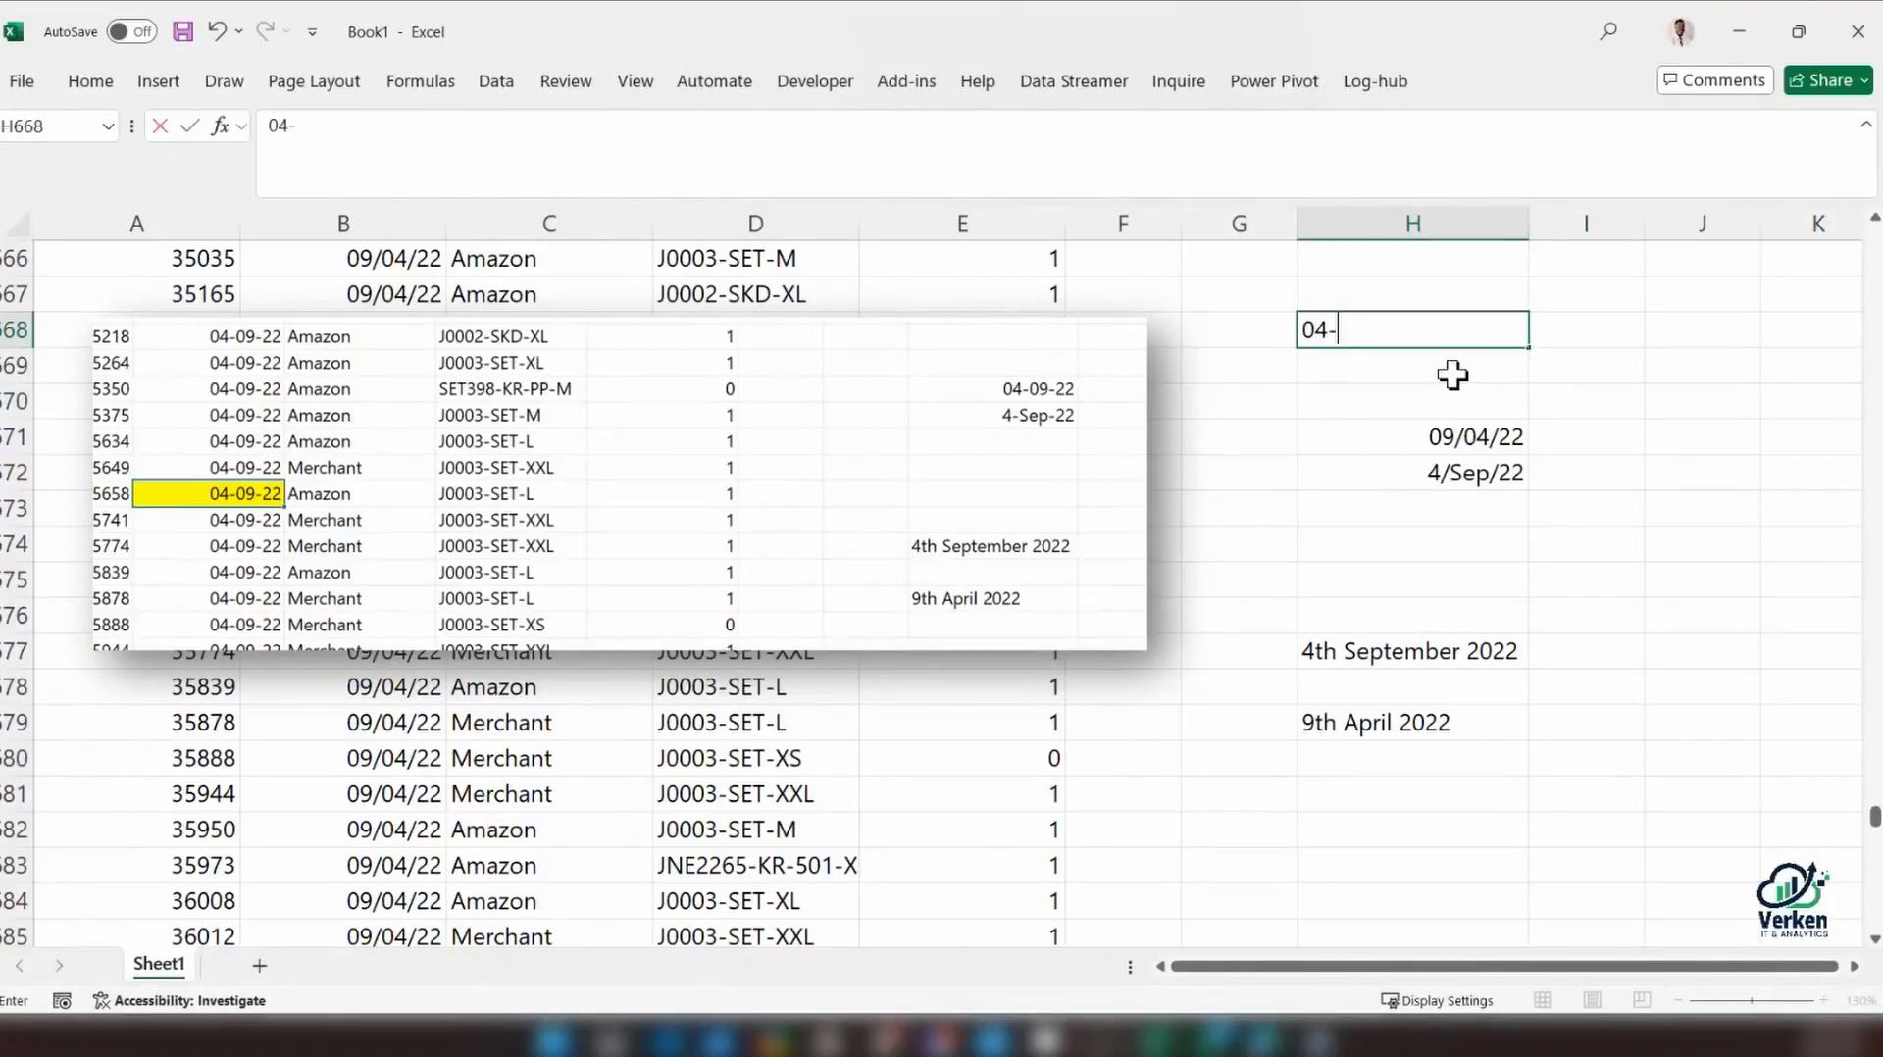
type("9--")
key("BackSpace")
type("322")
key("BackSpace")
key("BackSpace")
key("BackSpace")
type("22")
key("Return")
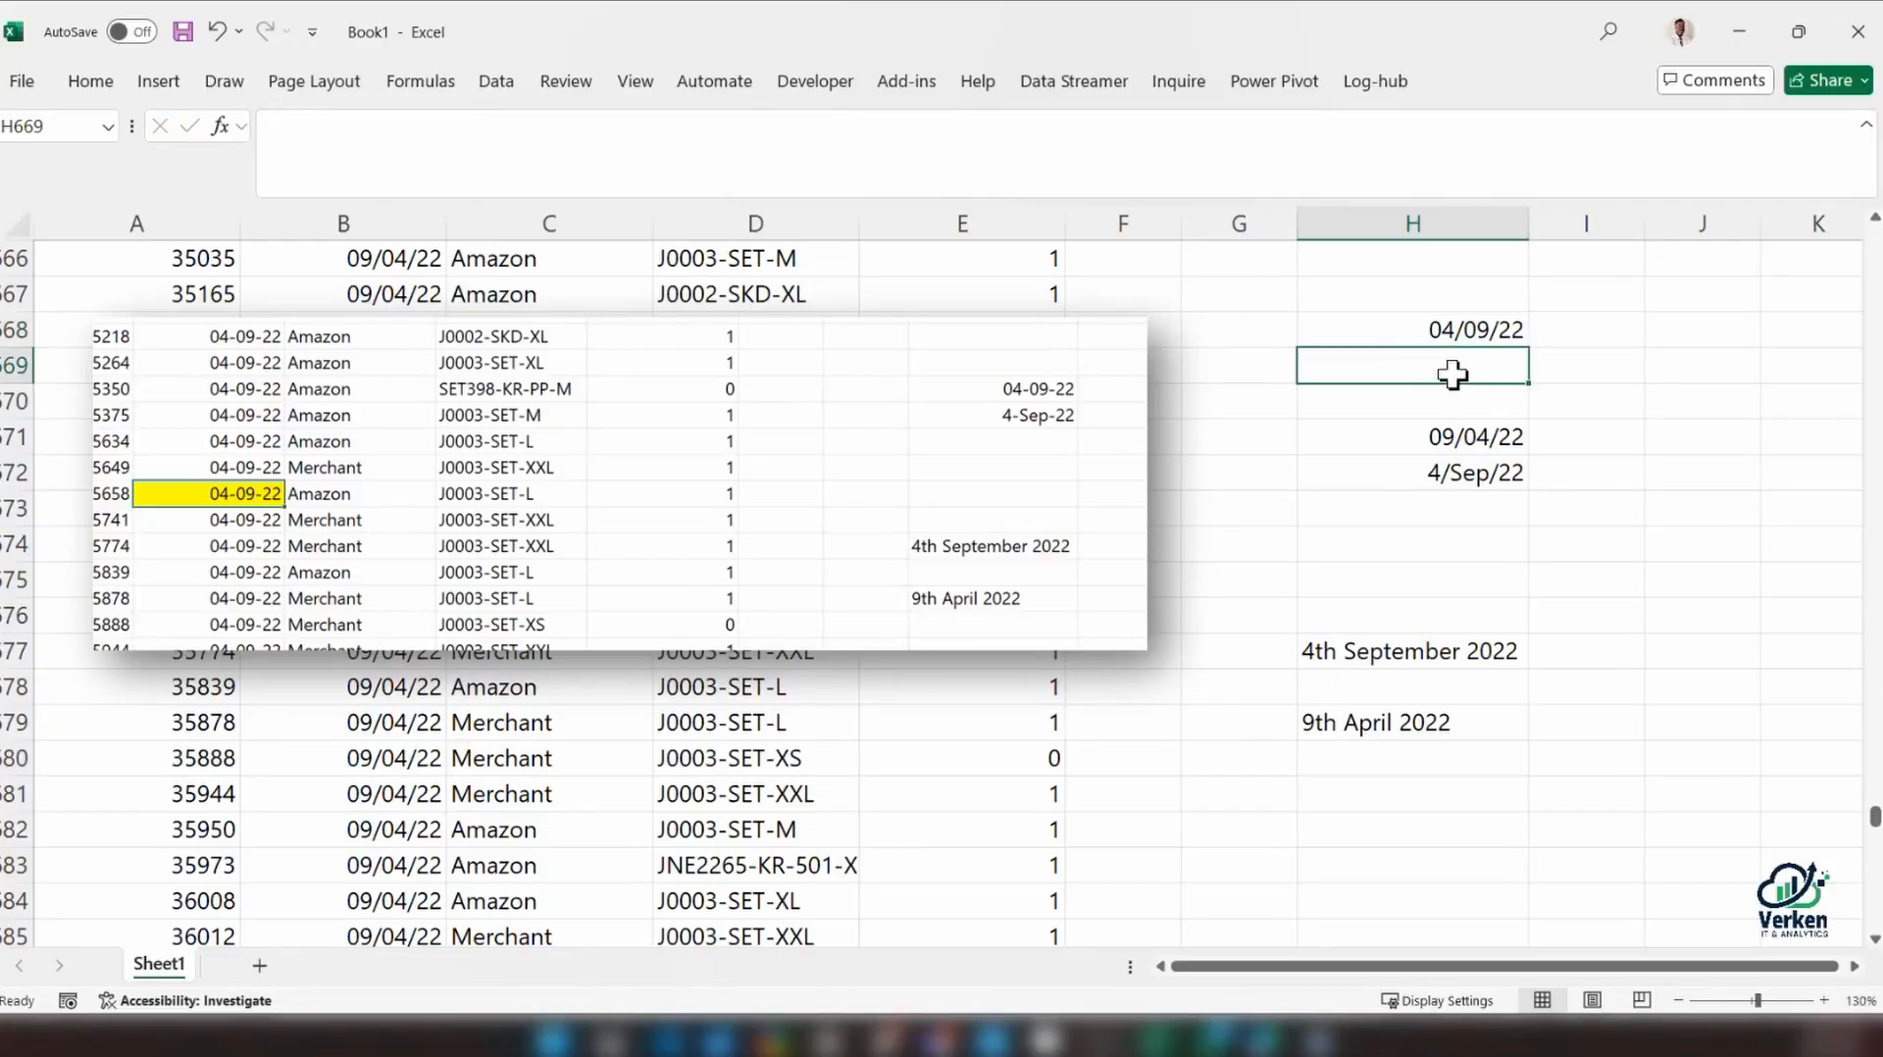
Format cell H668 with the 14-Mar-12 date type to spell out its month
left_click(1460, 332)
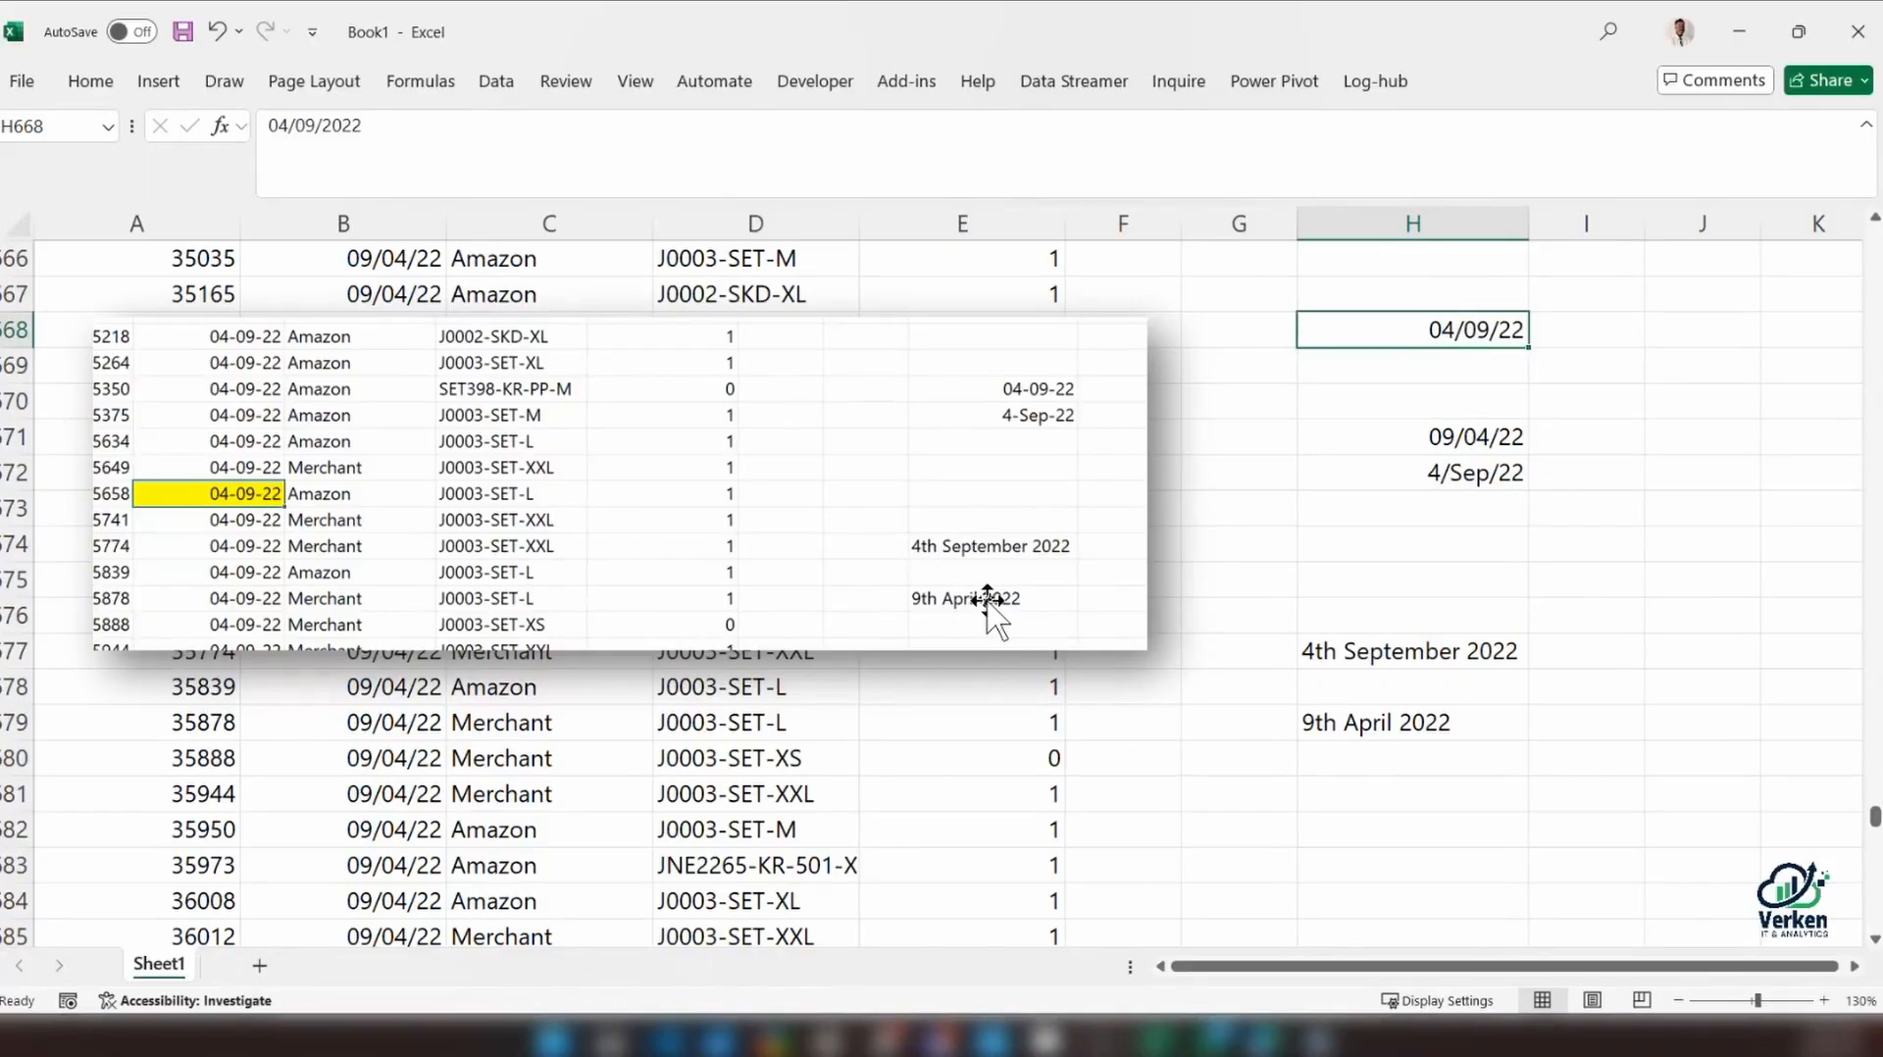
key("ctrl+1")
scroll(932, 534, "down", 3)
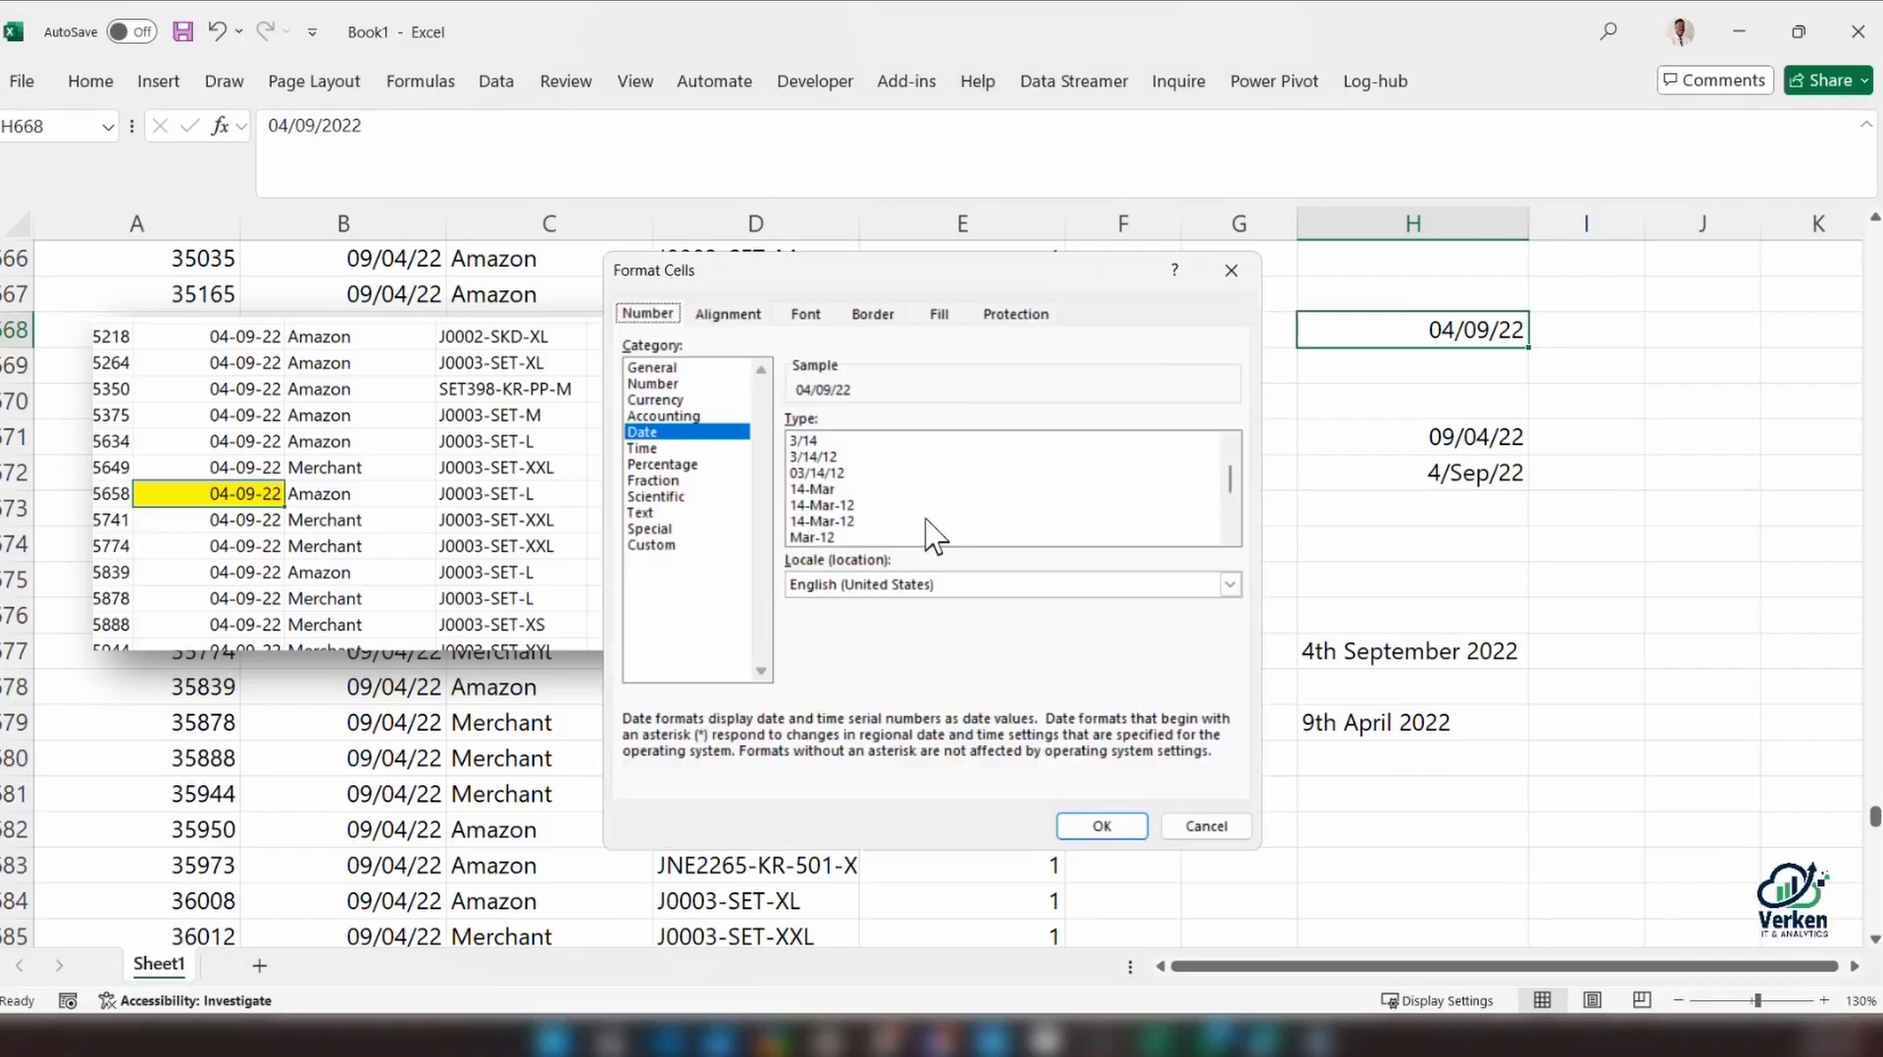
left_click(883, 505)
left_click(1101, 826)
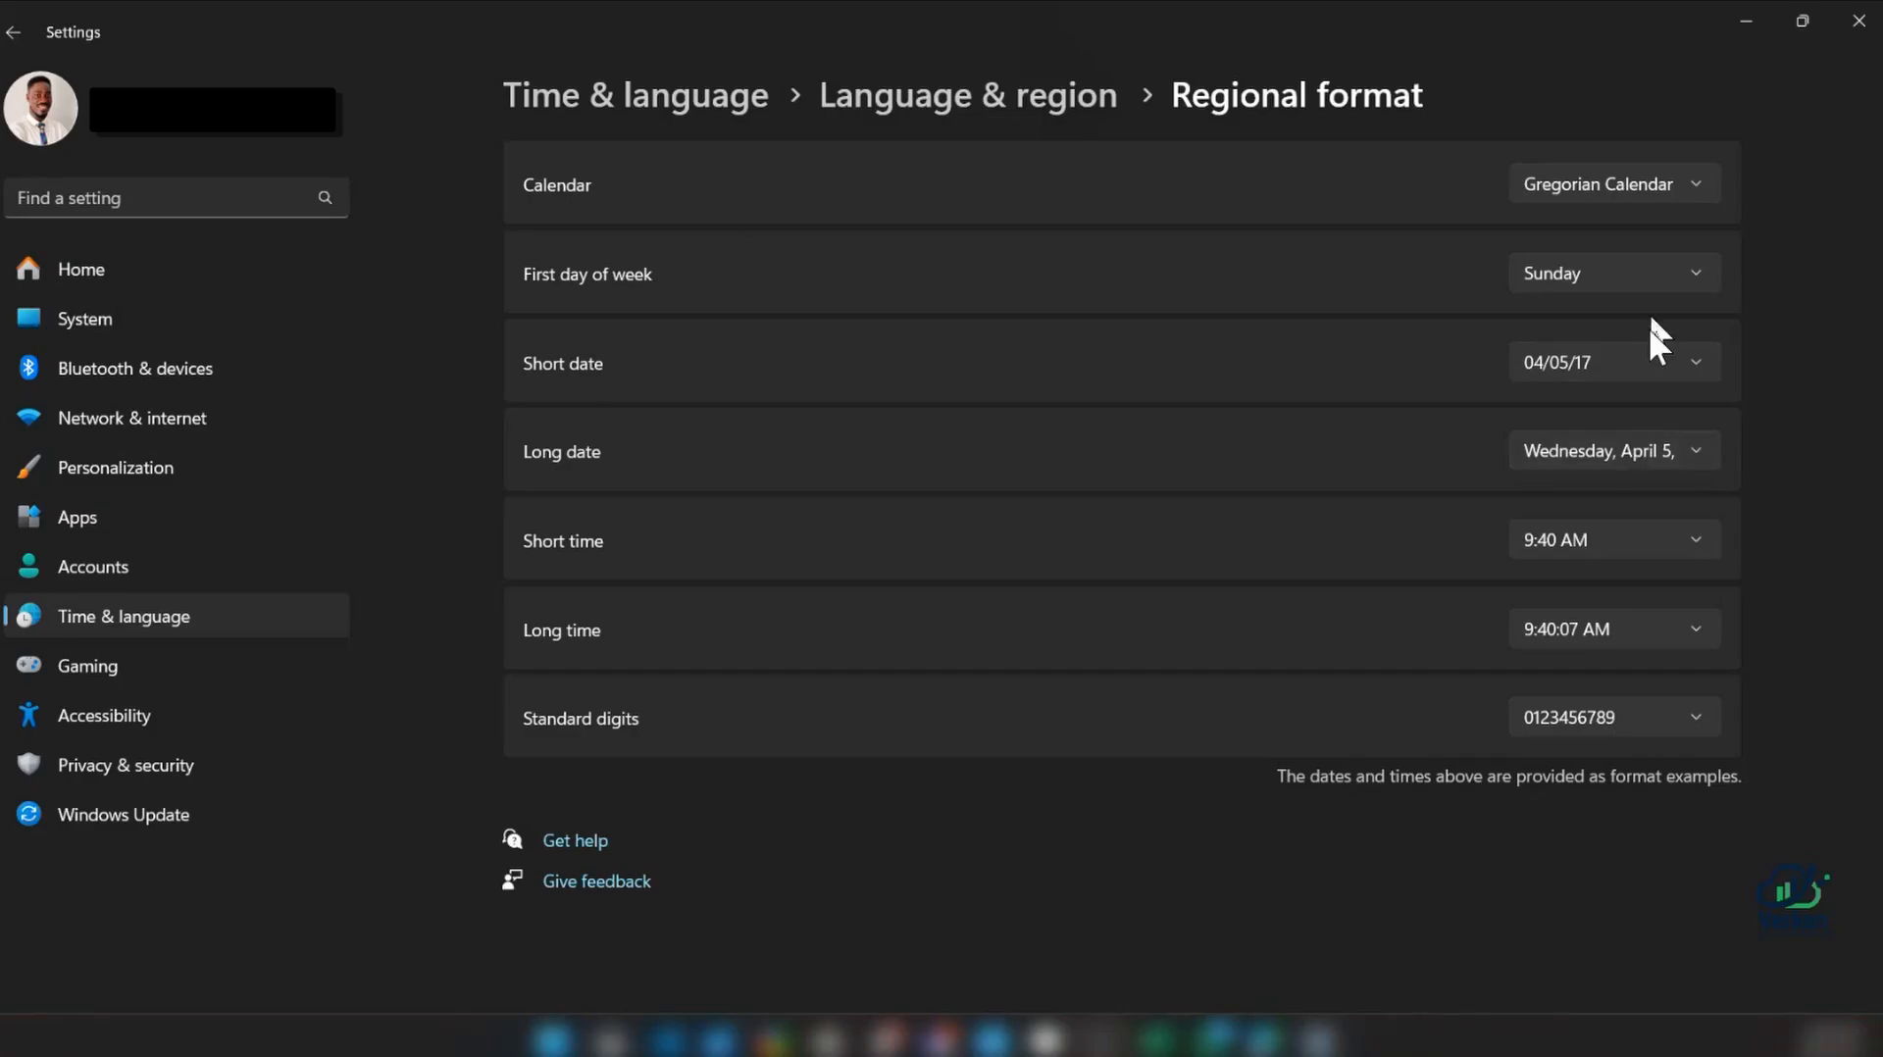
Review the available short date formats in the Windows regional format settings, then return to the workbook without changing them
left_click(1638, 362)
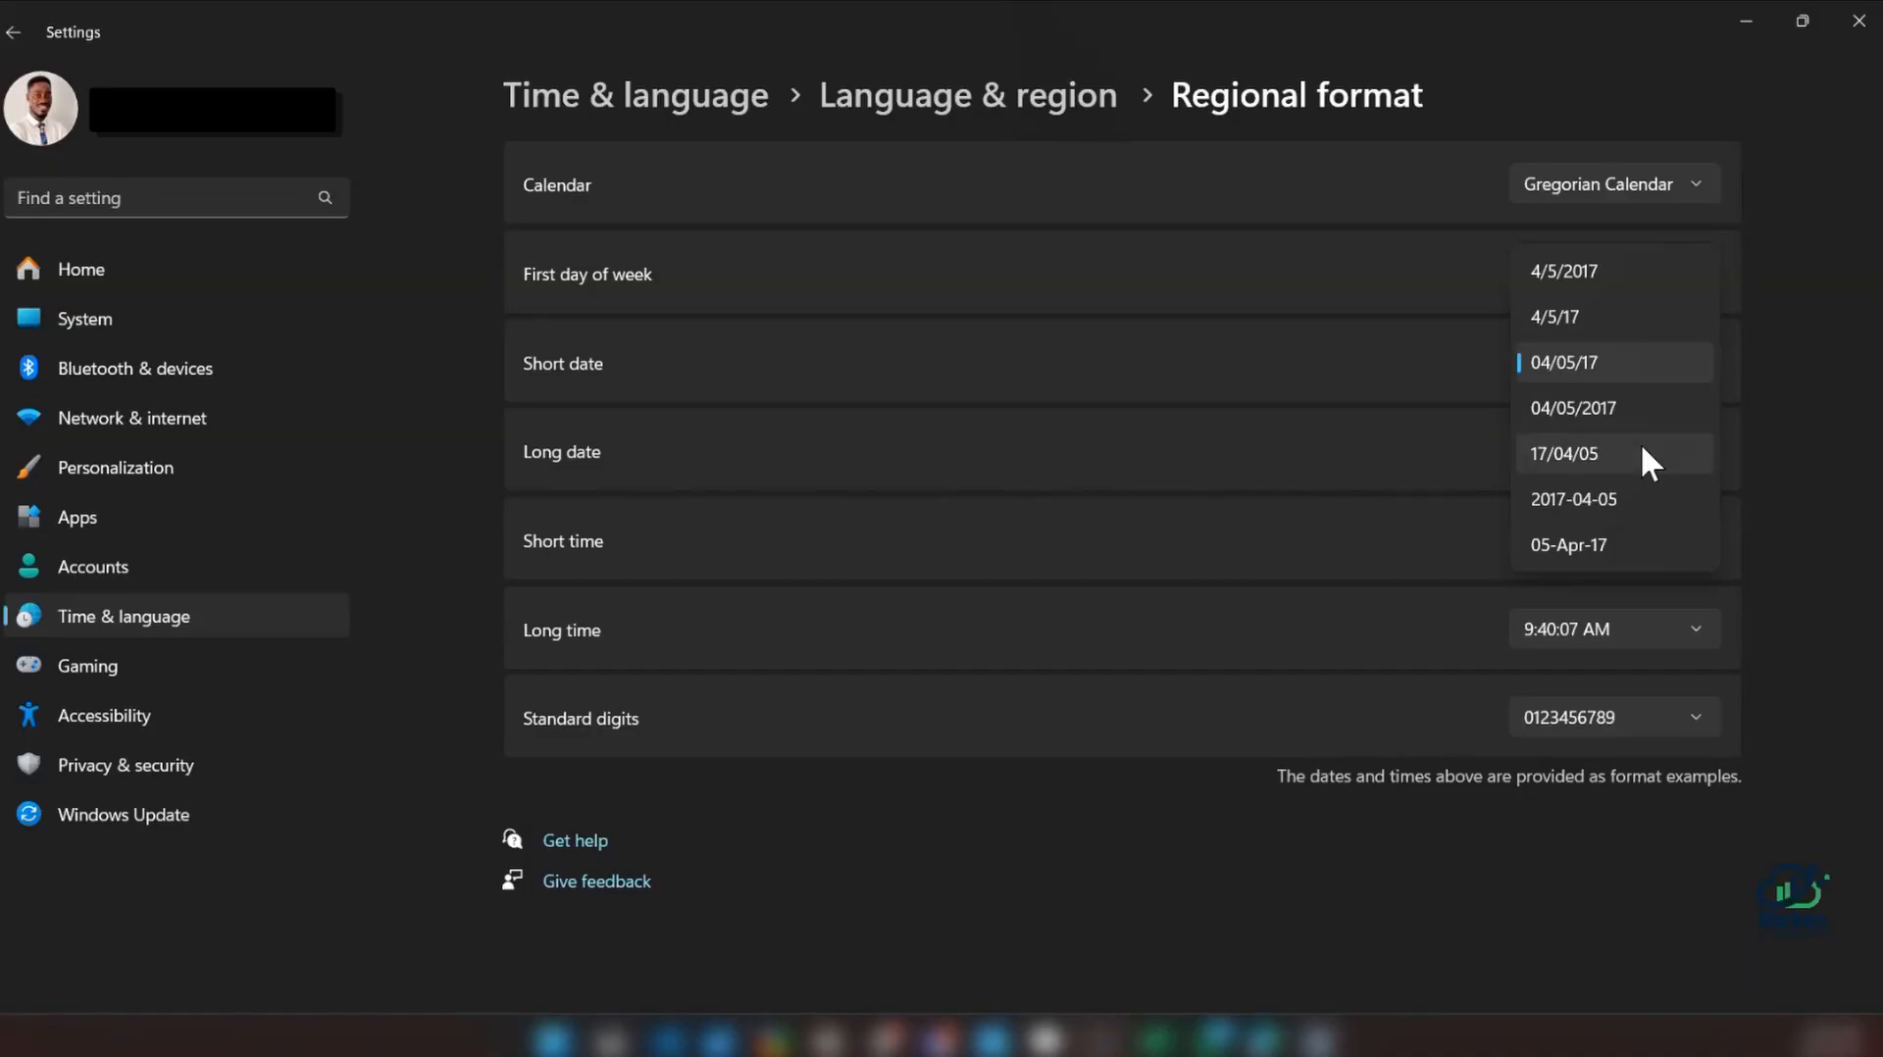
left_click(1734, 20)
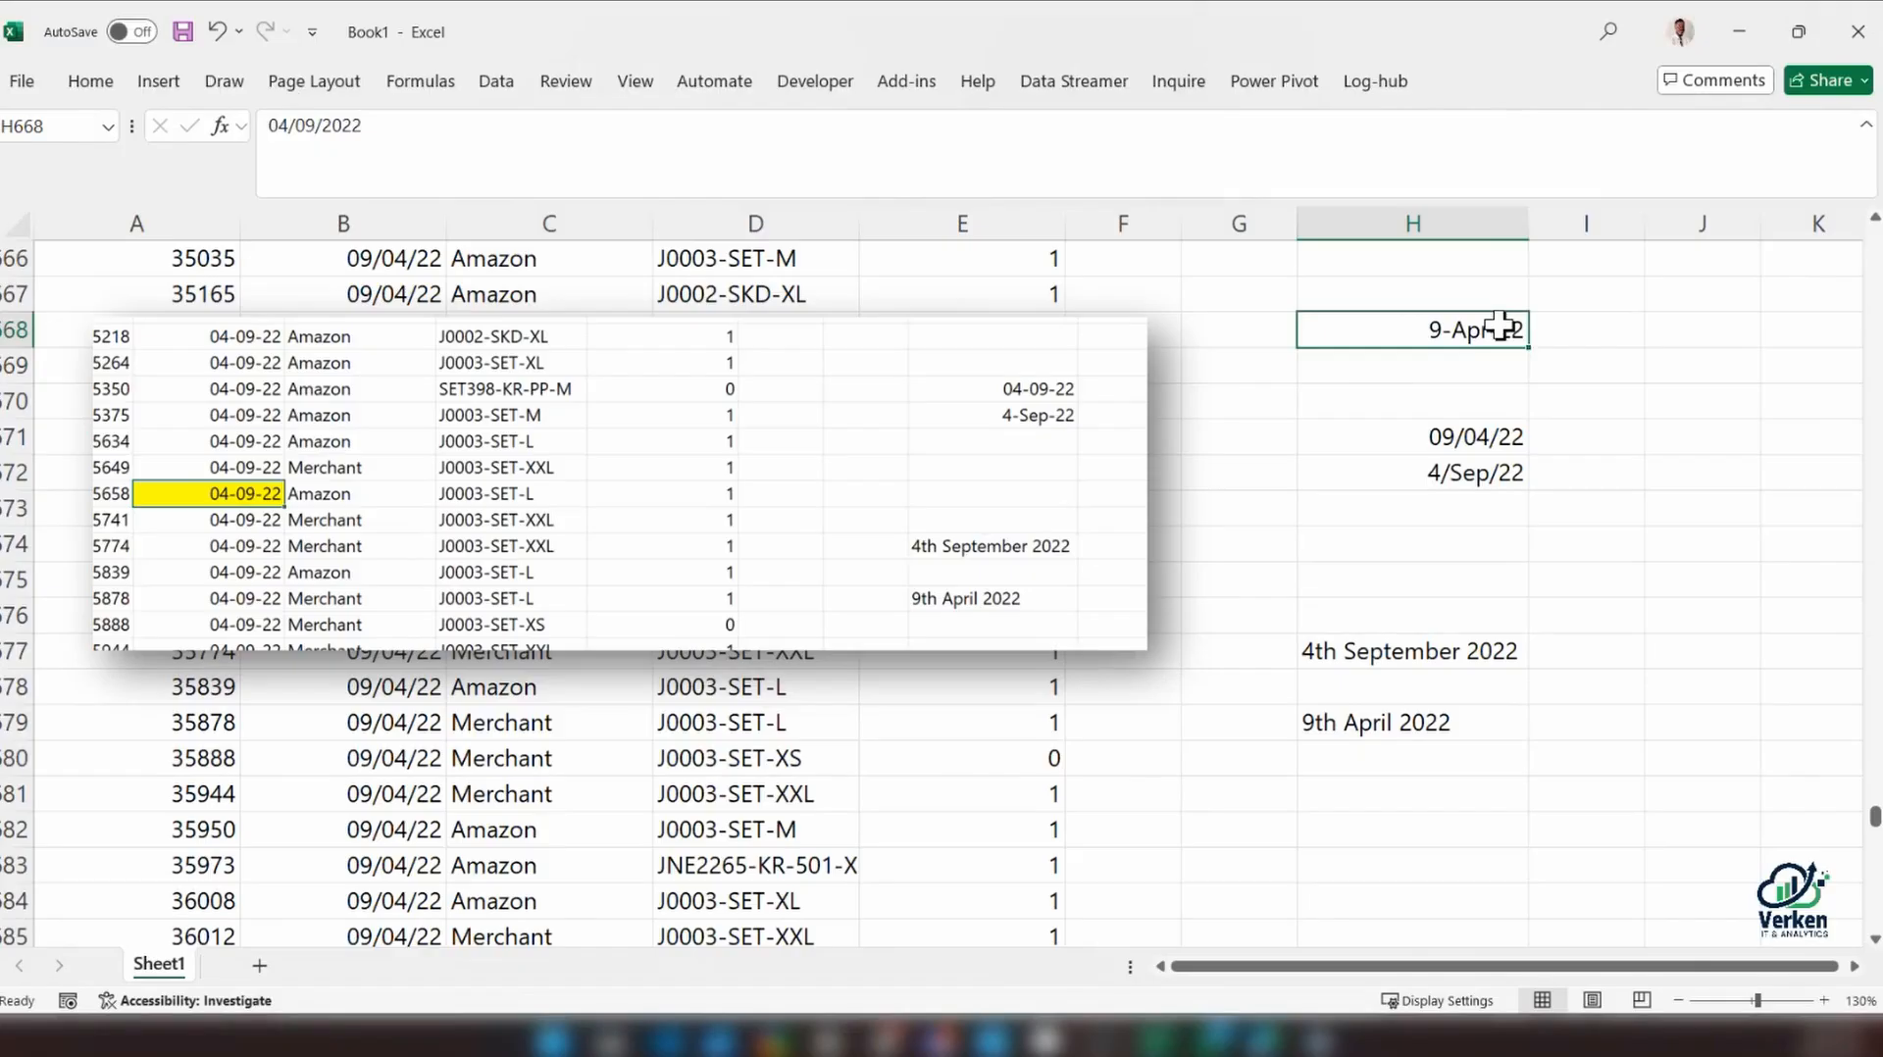
Clear all test entries from column H and delete the pasted screenshot
left_click(1477, 223)
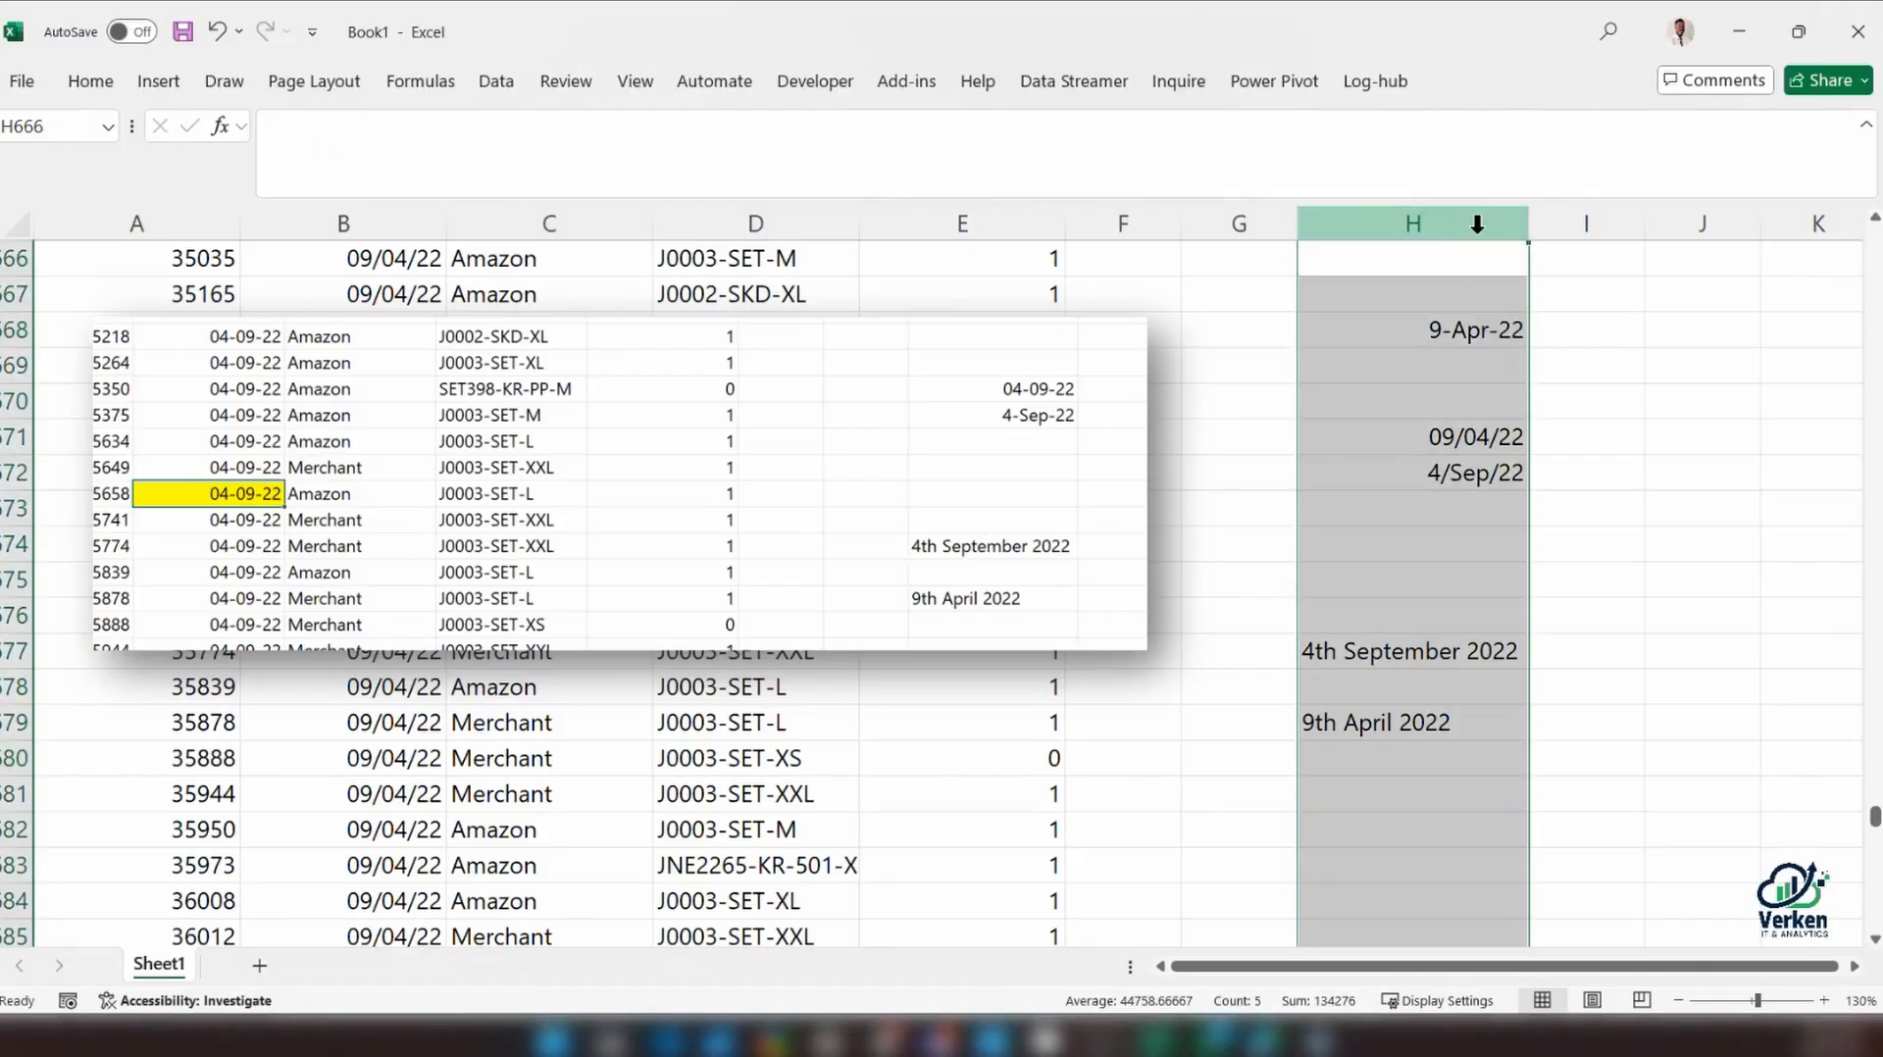
key("Delete")
left_click(840, 363)
key("Delete")
Return to the start of the sales data and select the first date in column B
scroll(579, 520, "up", 13)
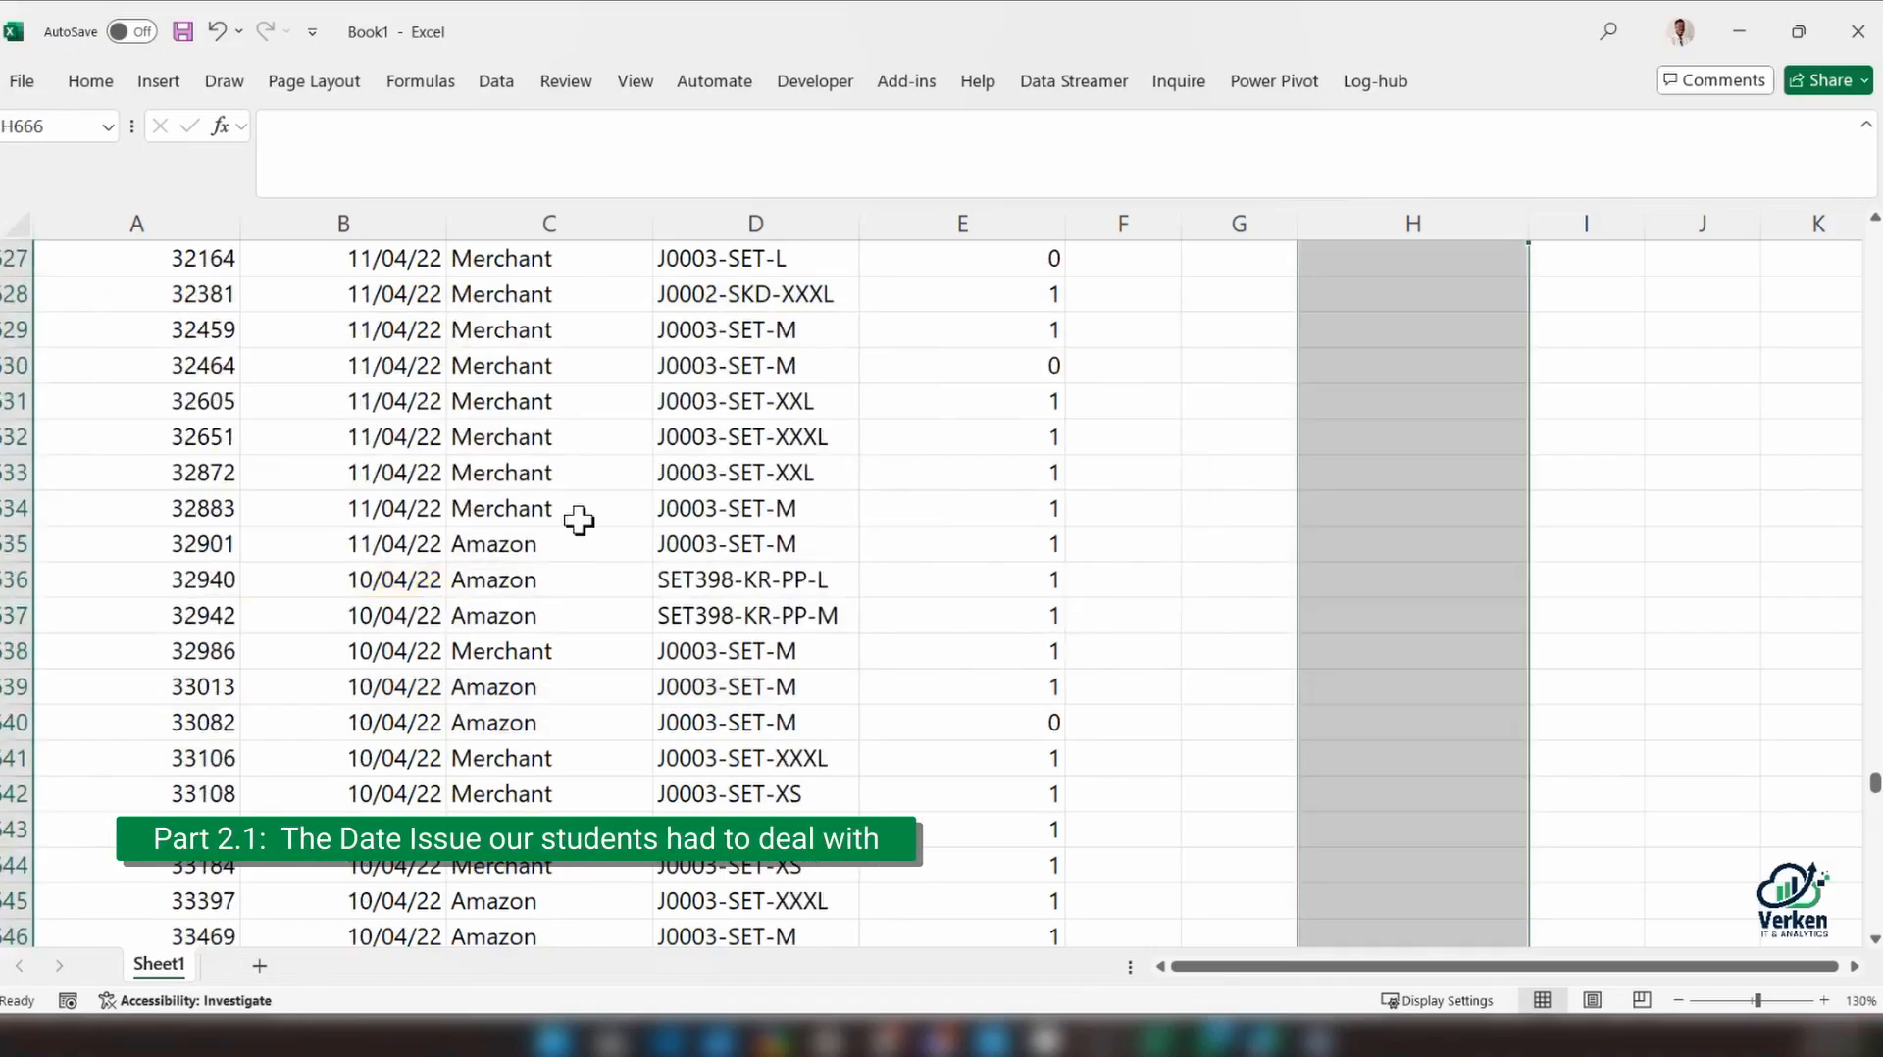
scroll(578, 520, "up", 3)
left_click_drag(1874, 771, 1874, 219)
left_click(294, 293)
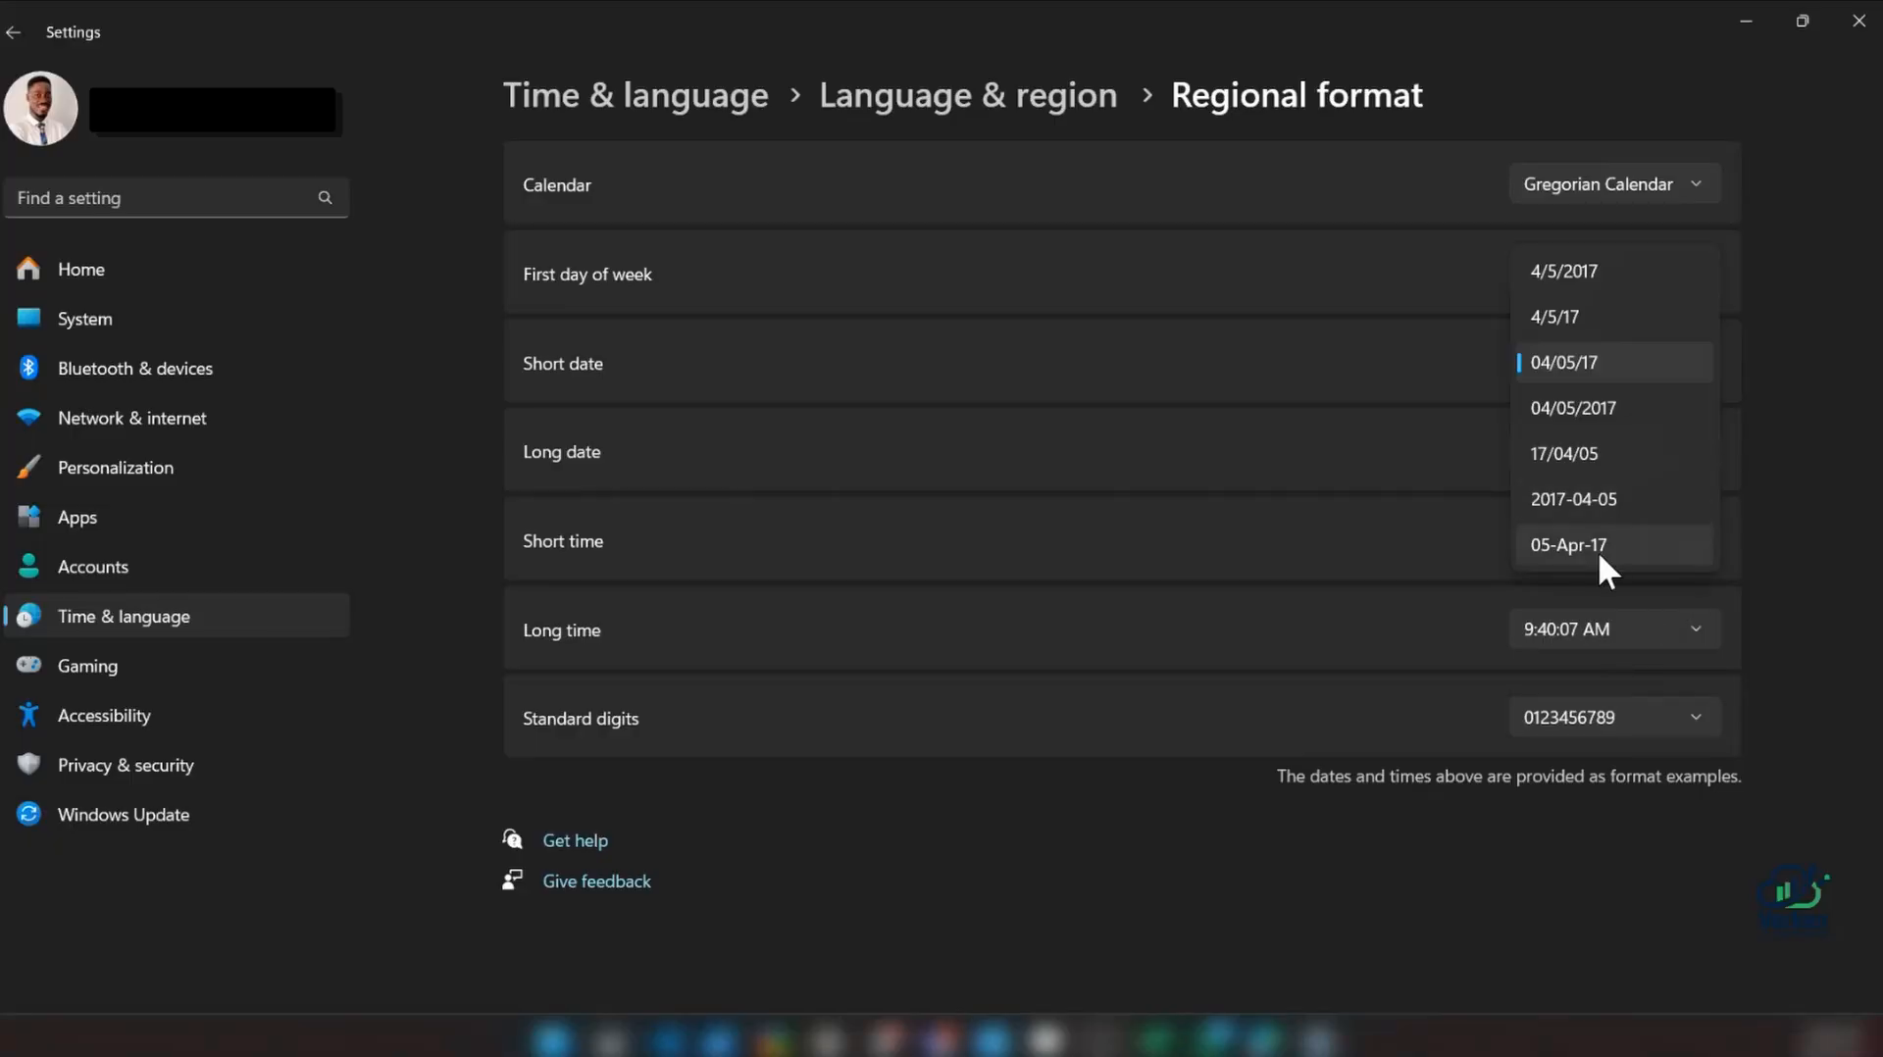
Set the Windows short date format to 05-Apr-17, then return to the Excel workbook and select the first date in column B
left_click(1598, 550)
left_click(1746, 20)
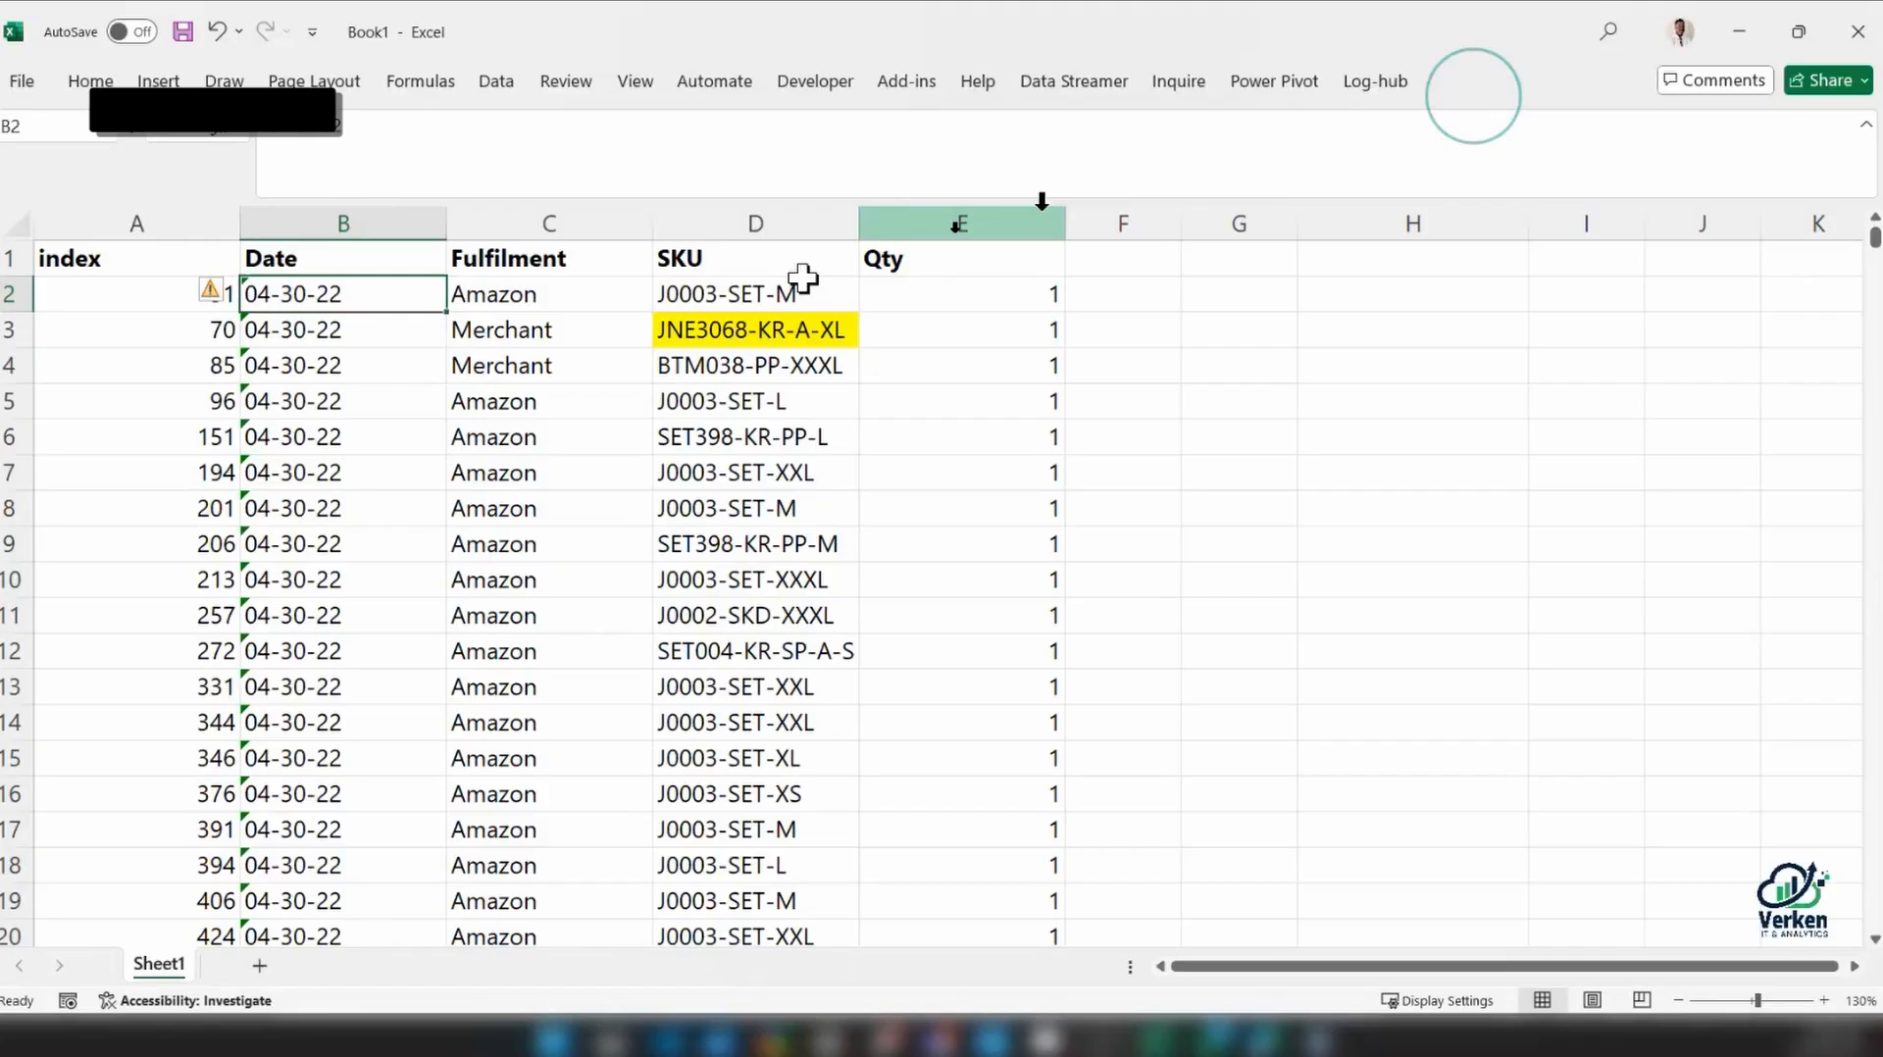
left_click(620, 406)
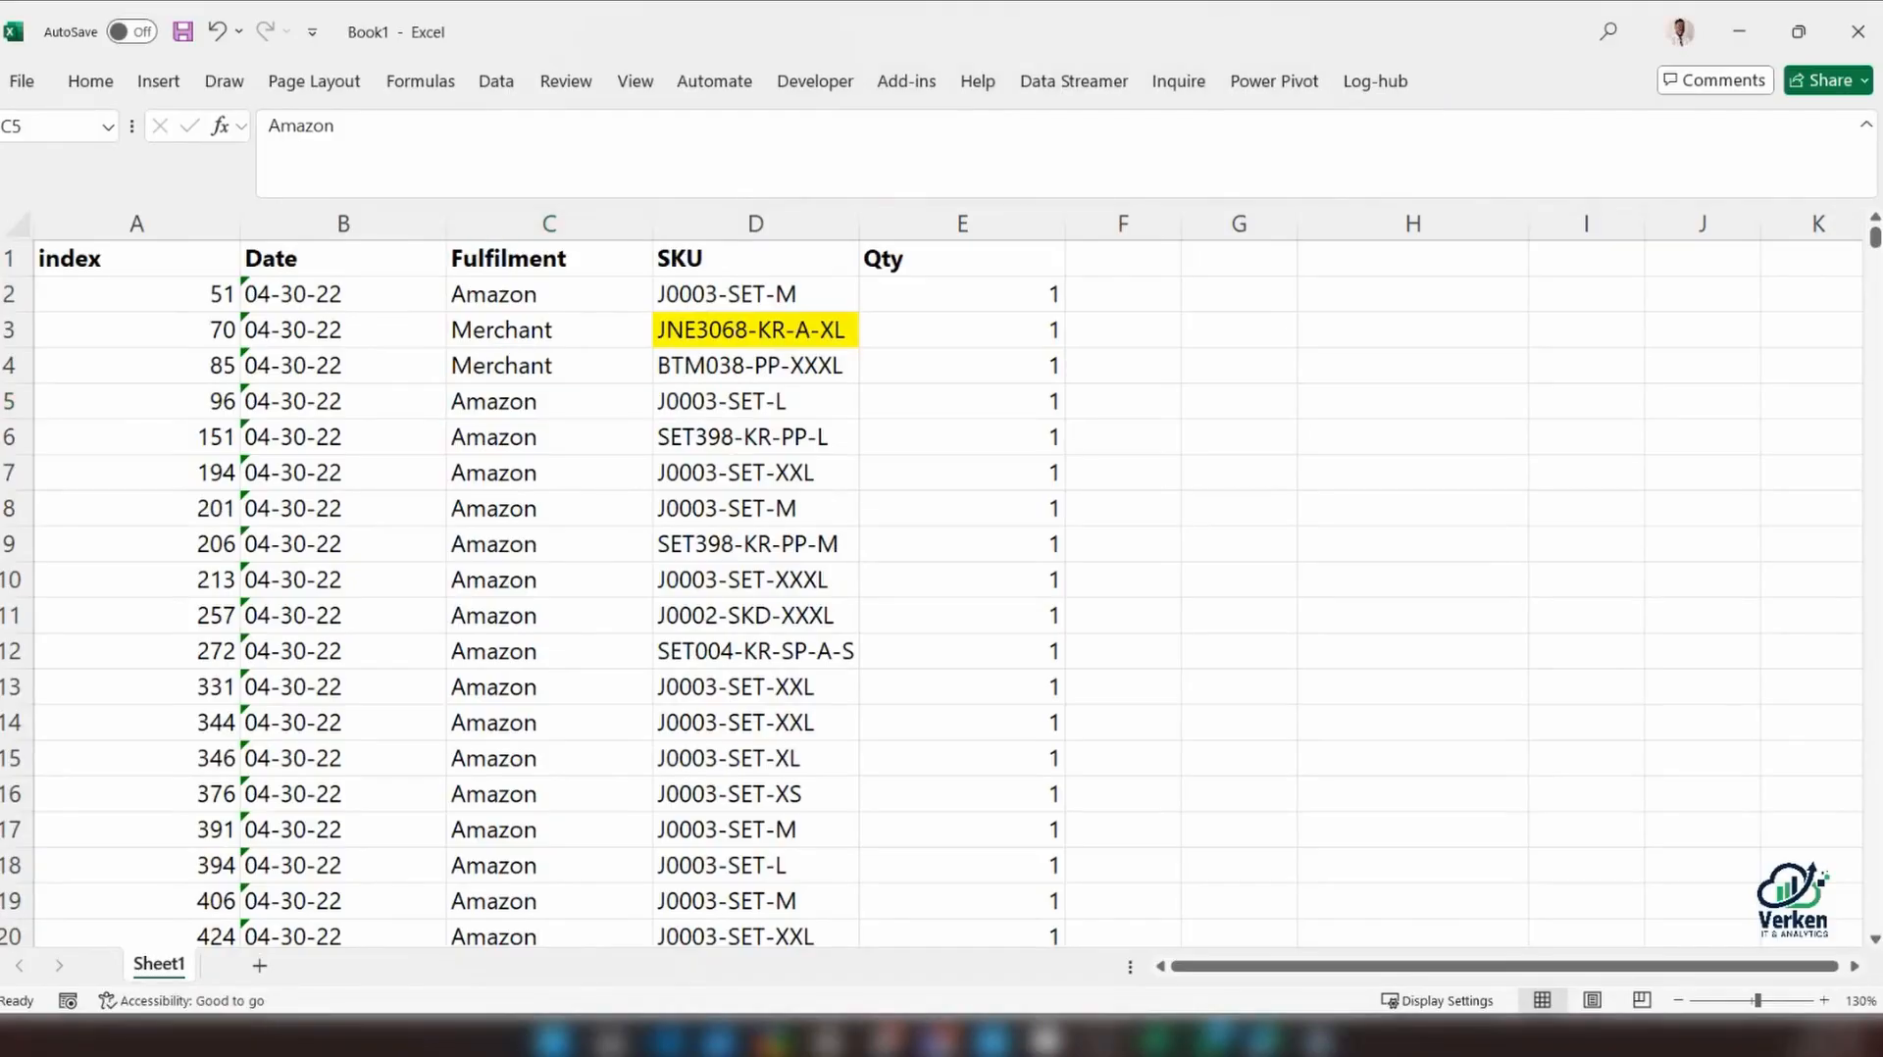
left_click(331, 295)
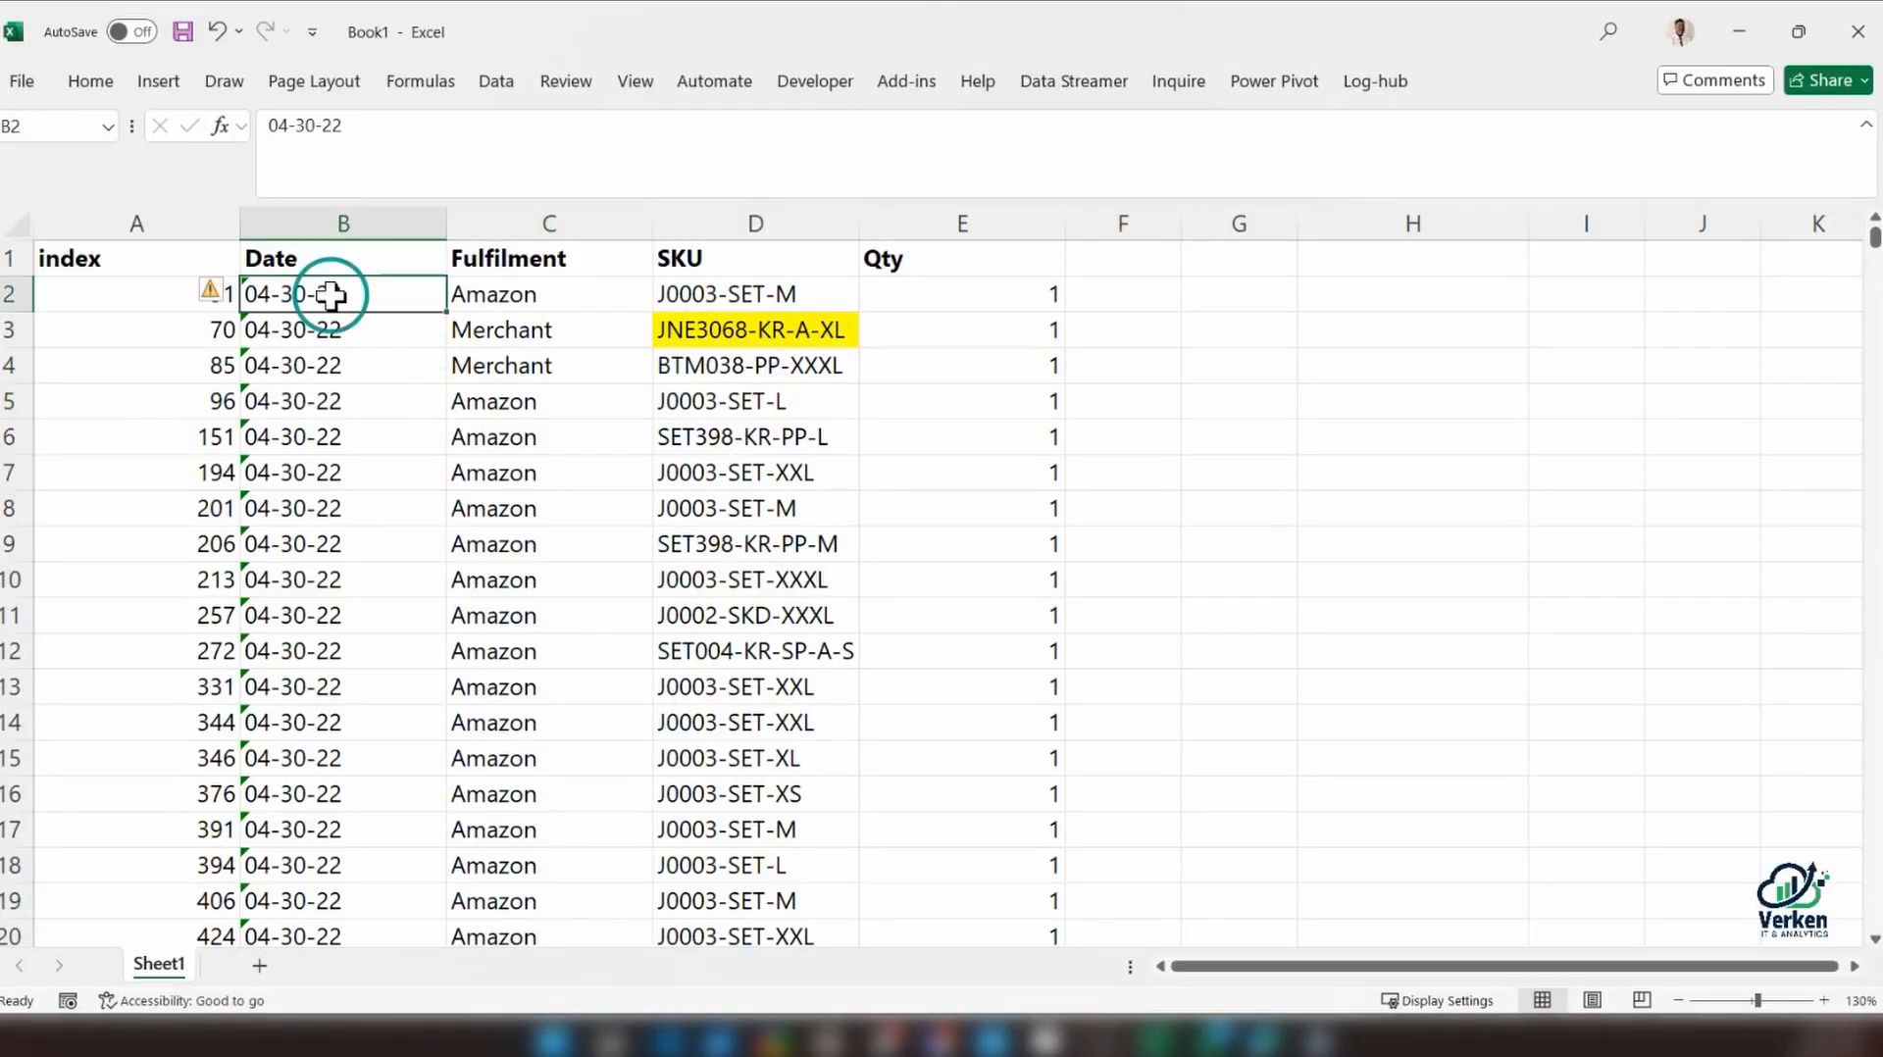
Examine the Date column from its first rows down past row 652, looking at how text dates and real dates differ
scroll(388, 450, "down", 2)
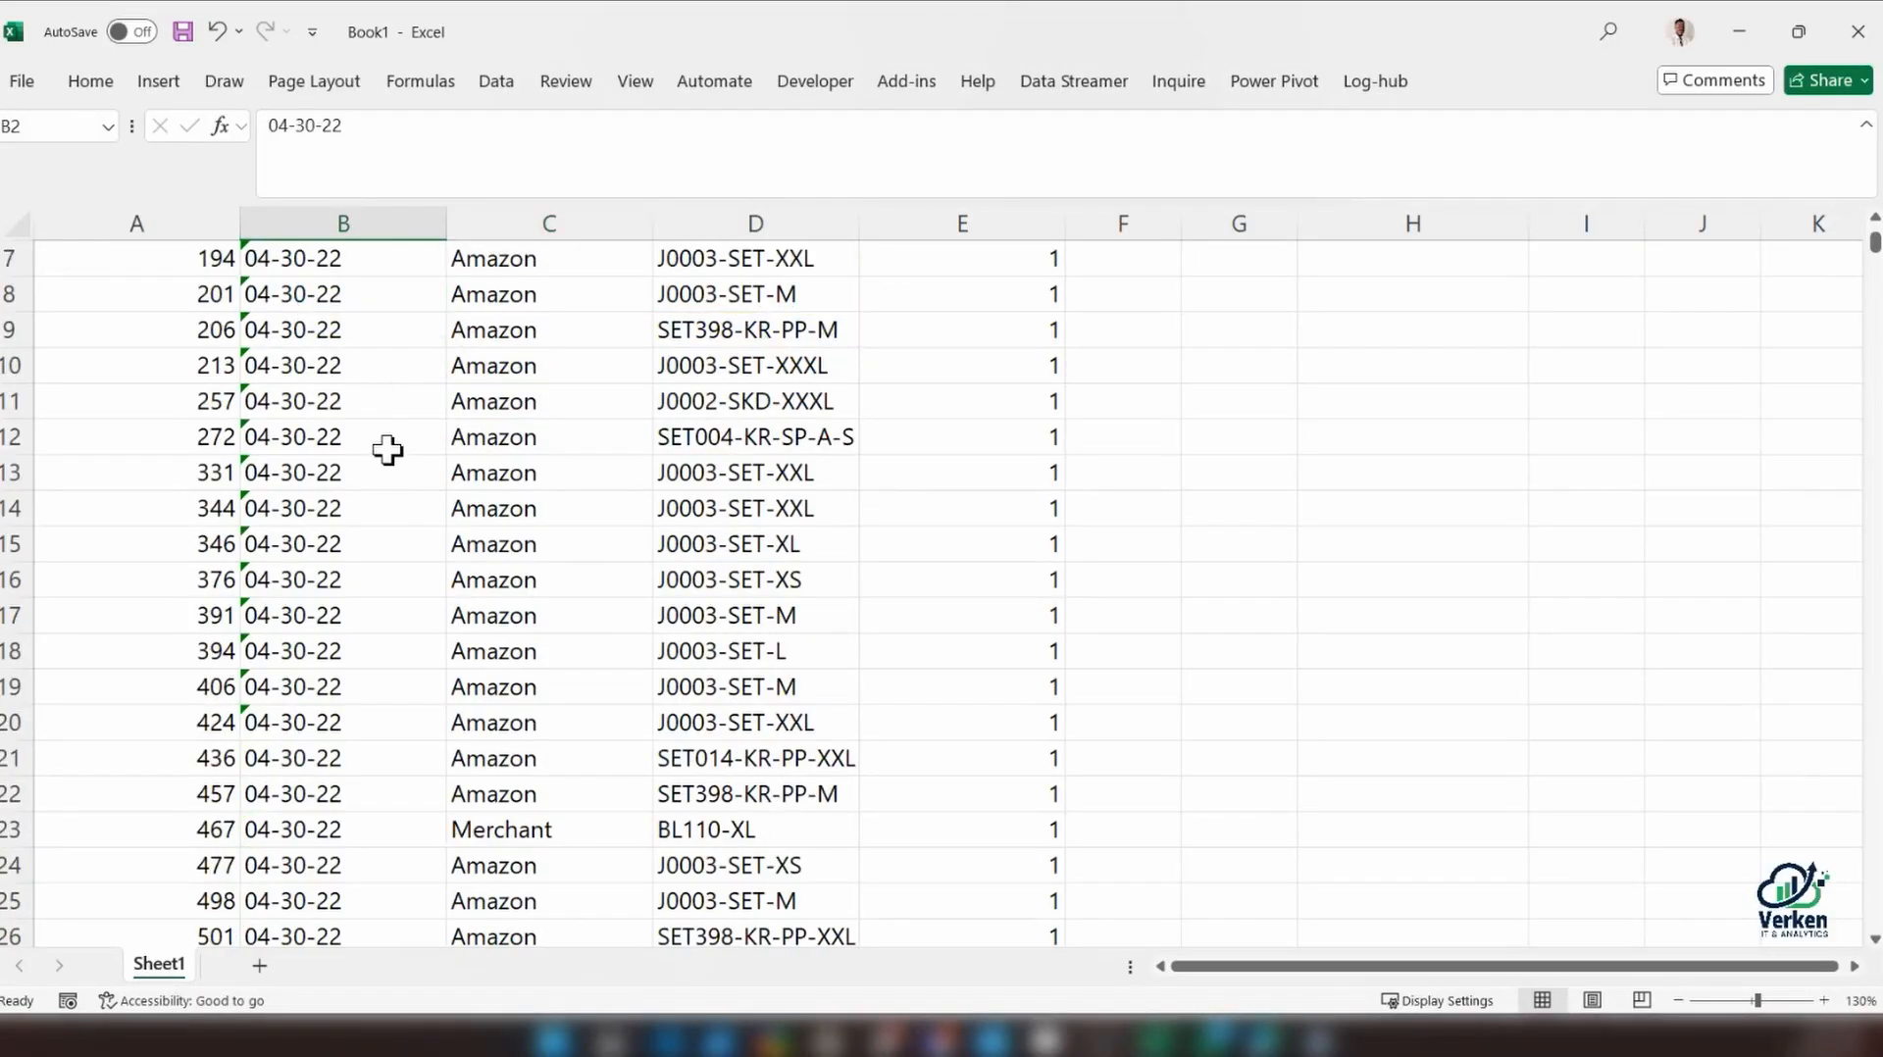
scroll(387, 450, "down", 13)
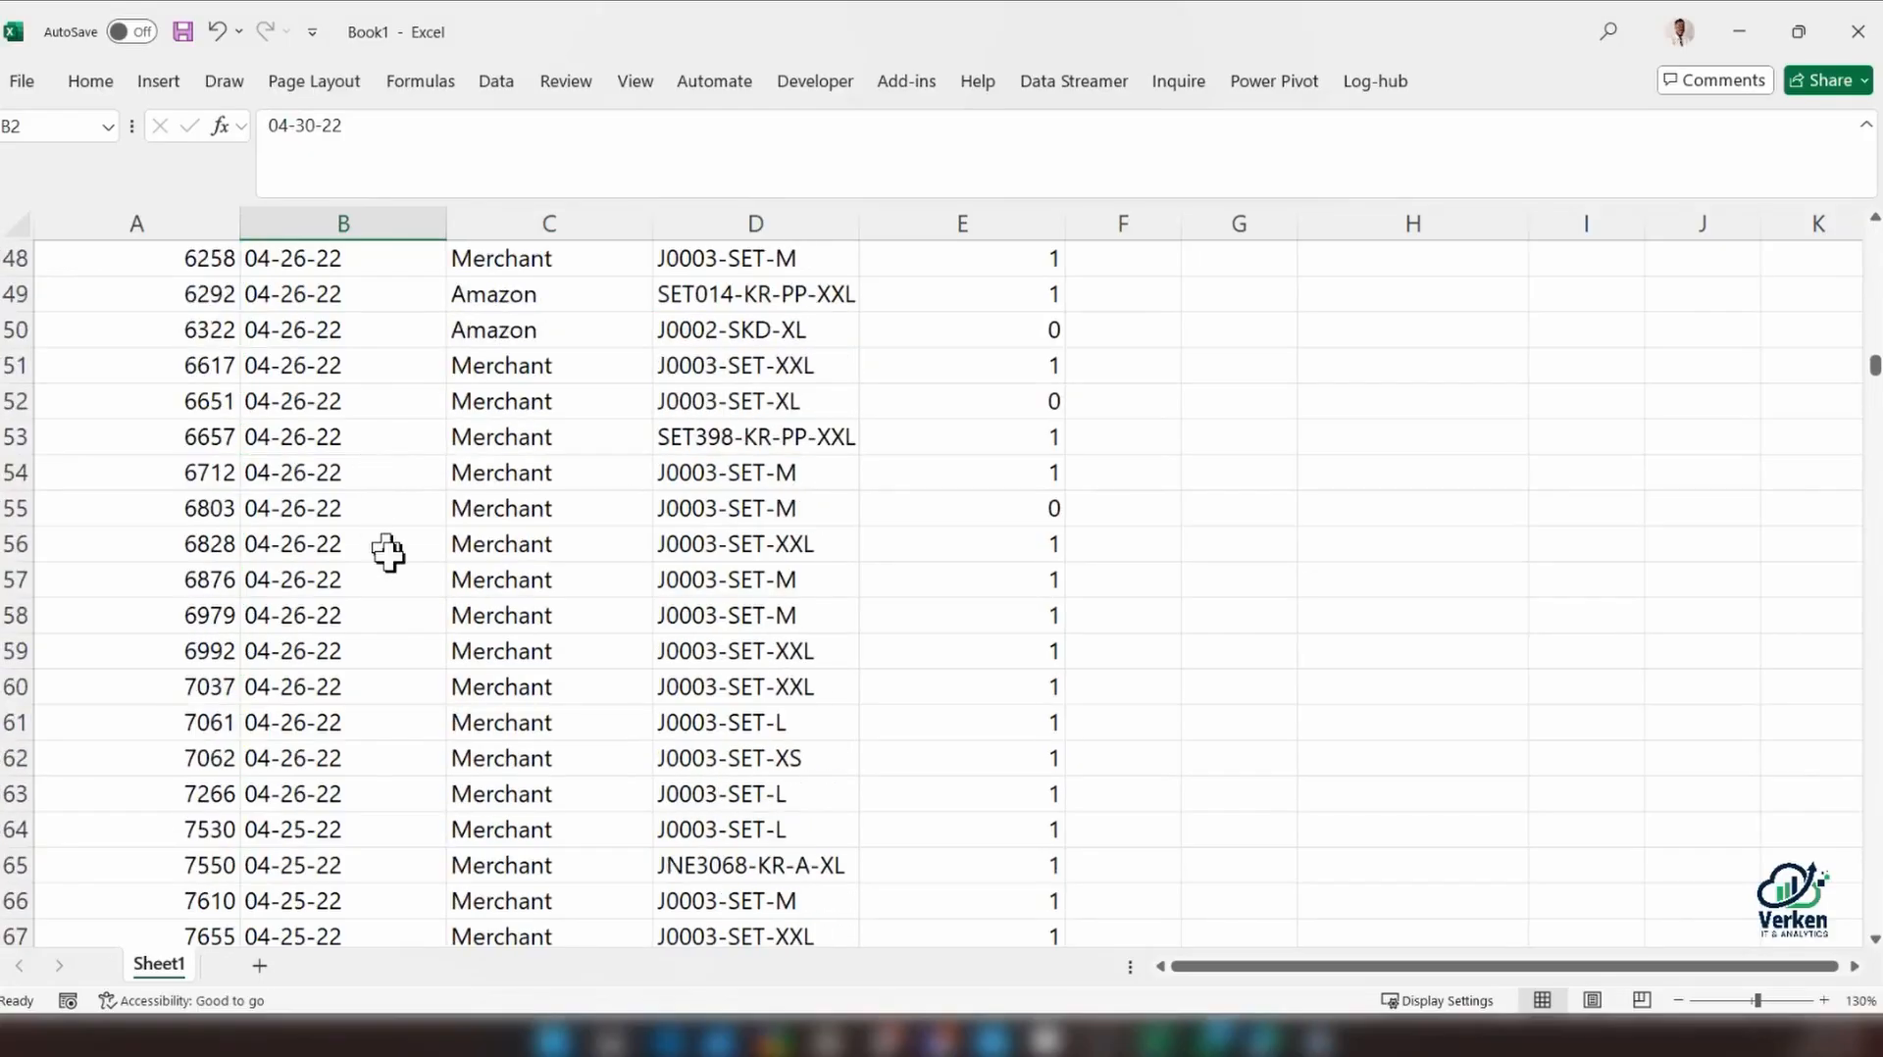
scroll(388, 553, "down", 15)
left_click_drag(1873, 412, 1874, 793)
left_click(384, 731)
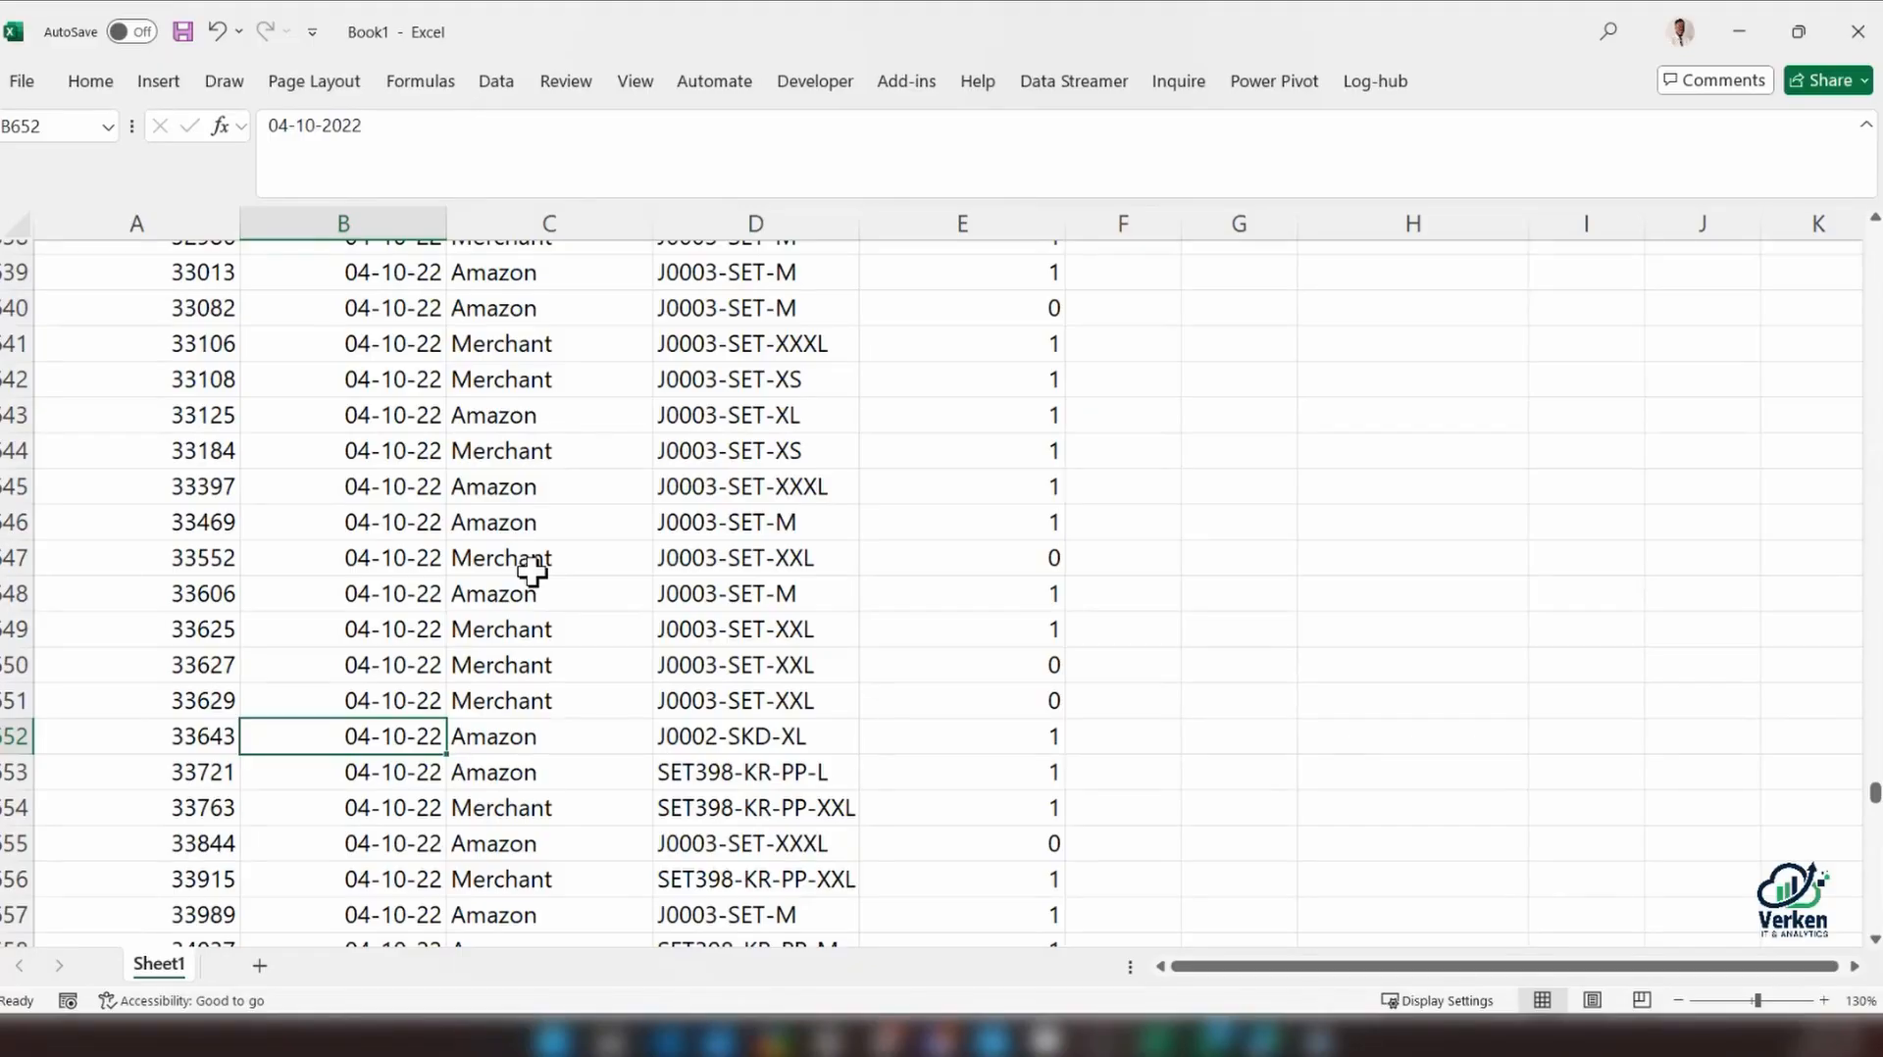
scroll(384, 541, "up", 9)
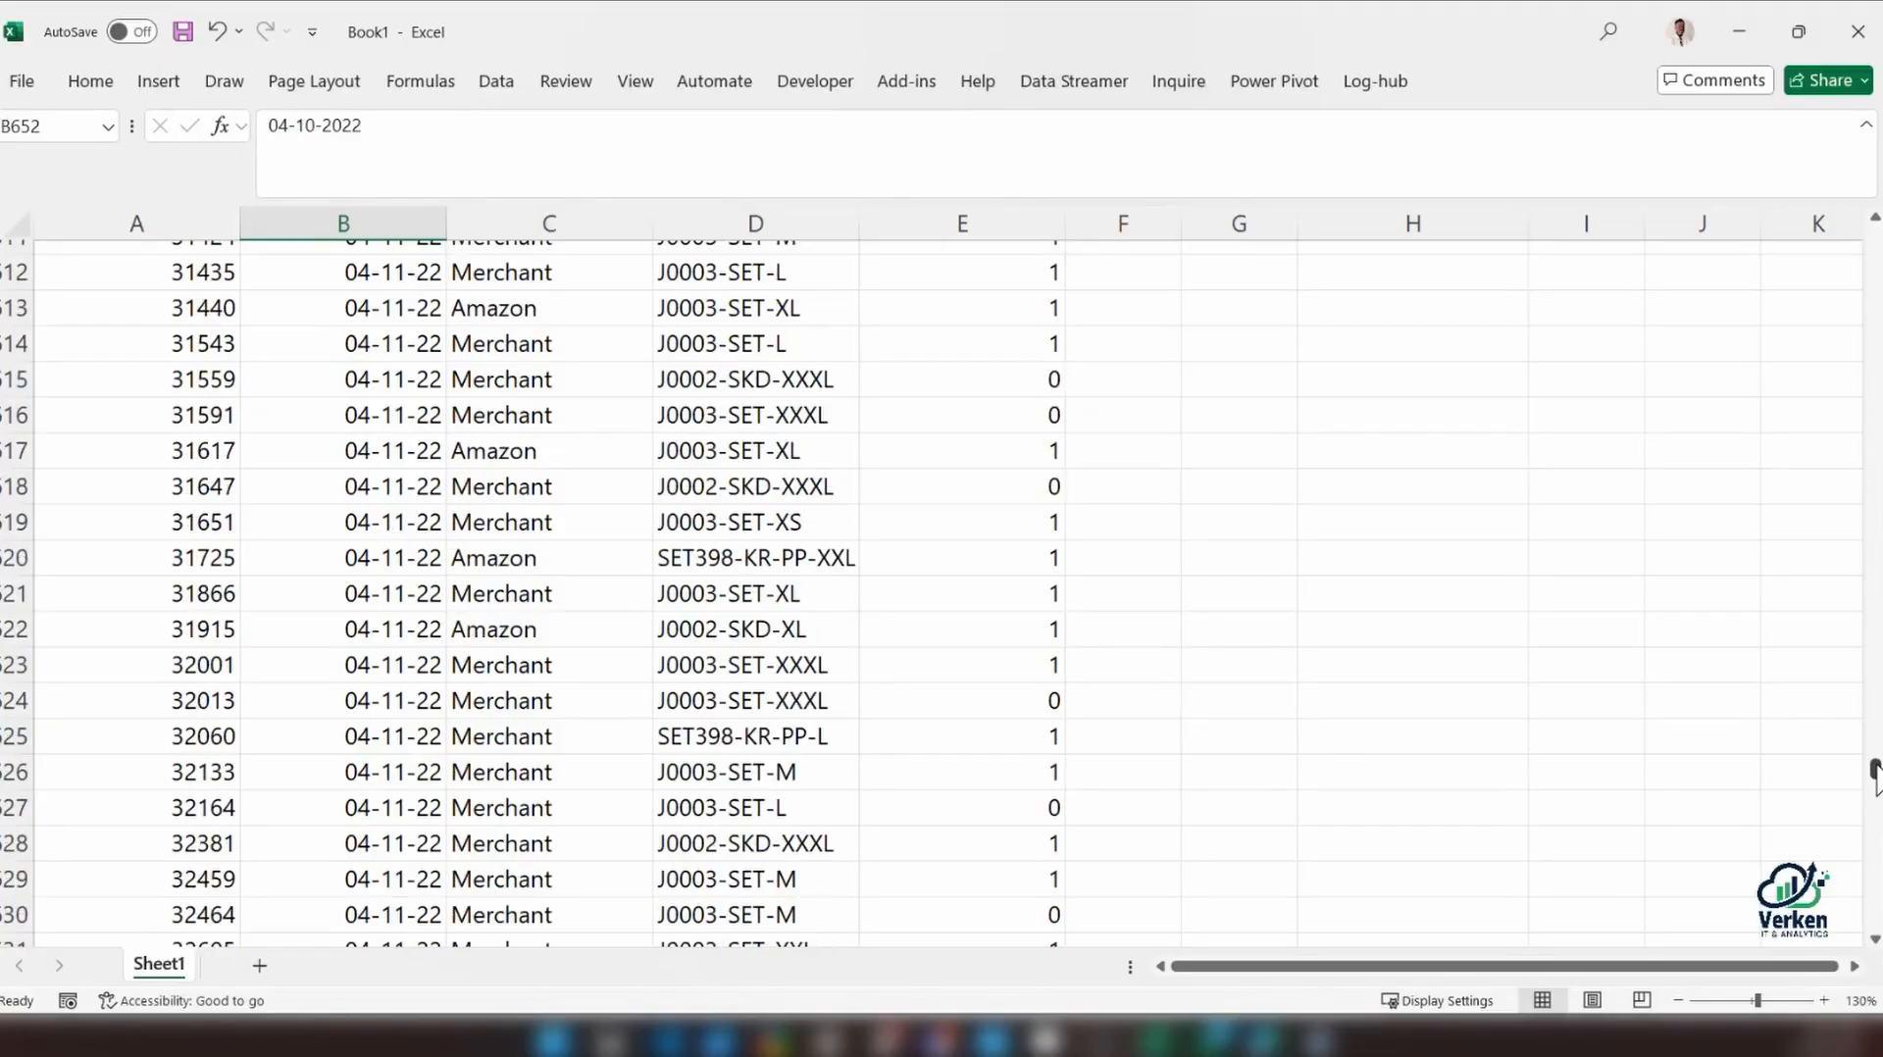
left_click_drag(1875, 767, 1875, 766)
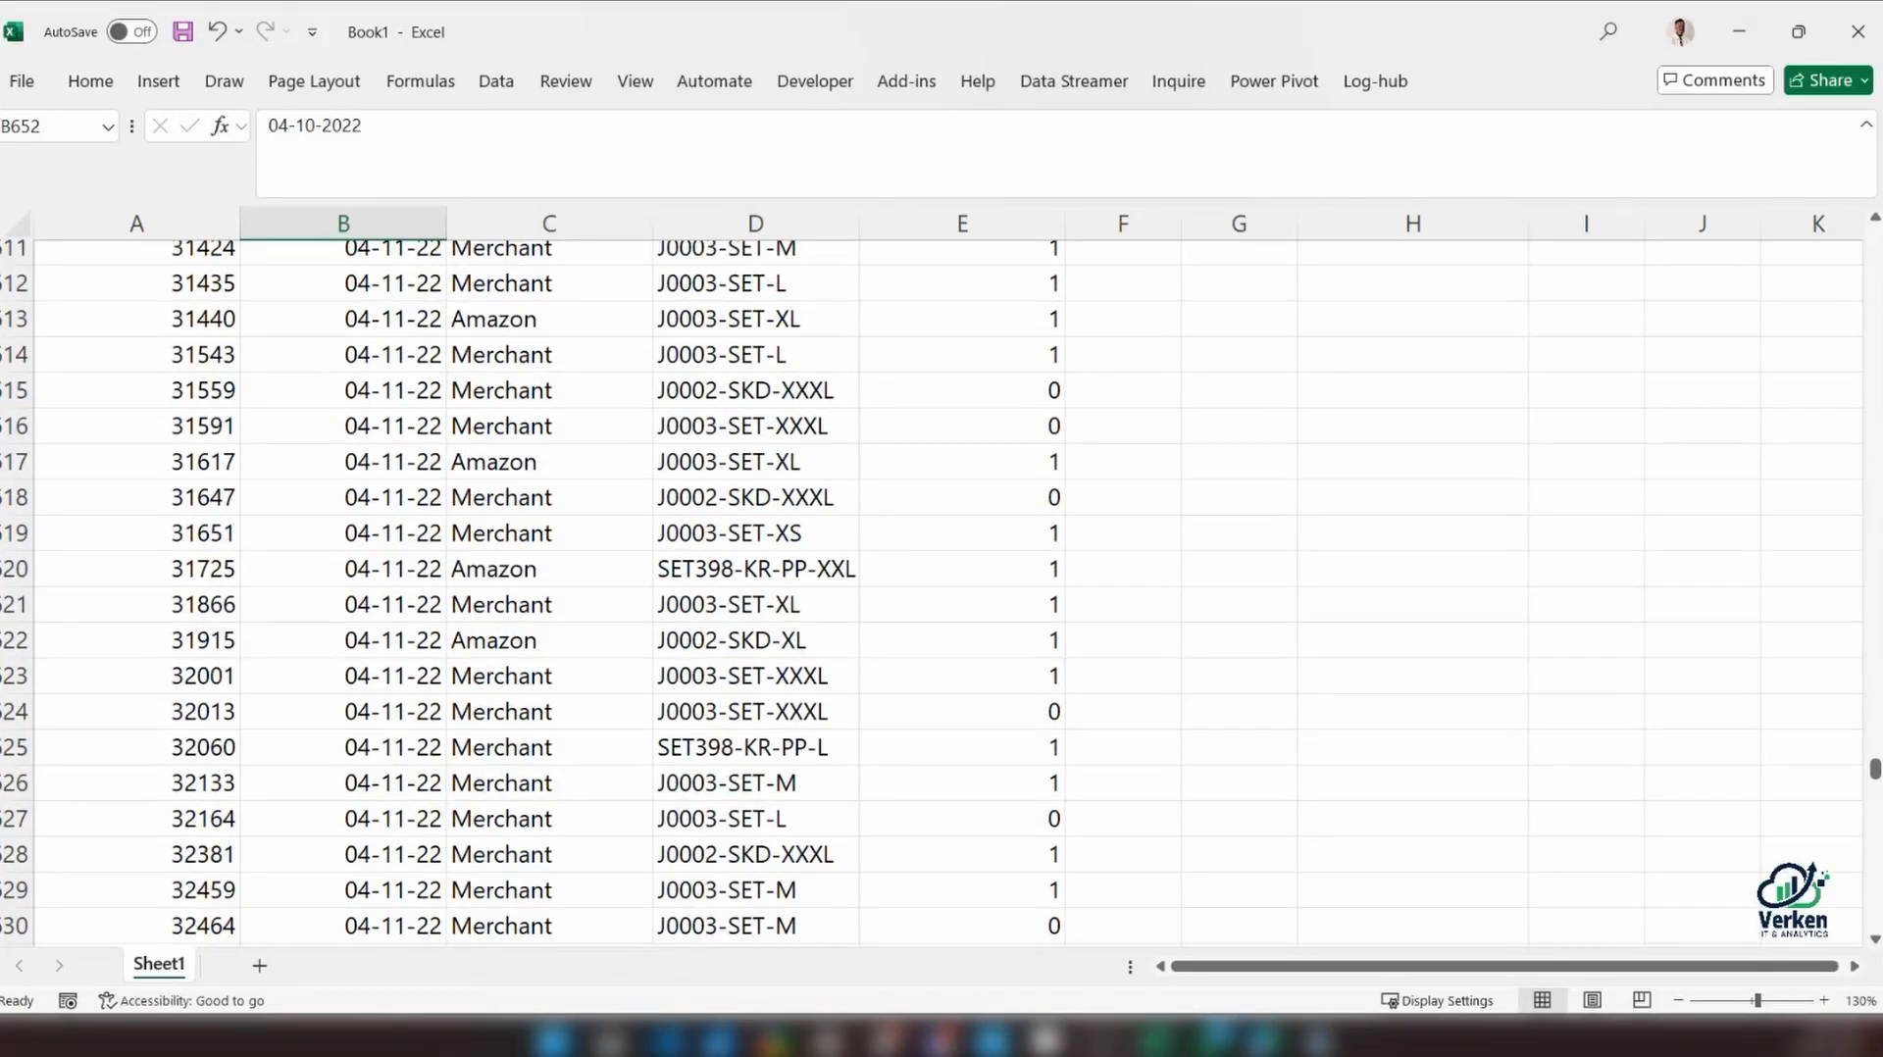
scroll(904, 692, "down", 1)
scroll(1076, 639, "up", 11)
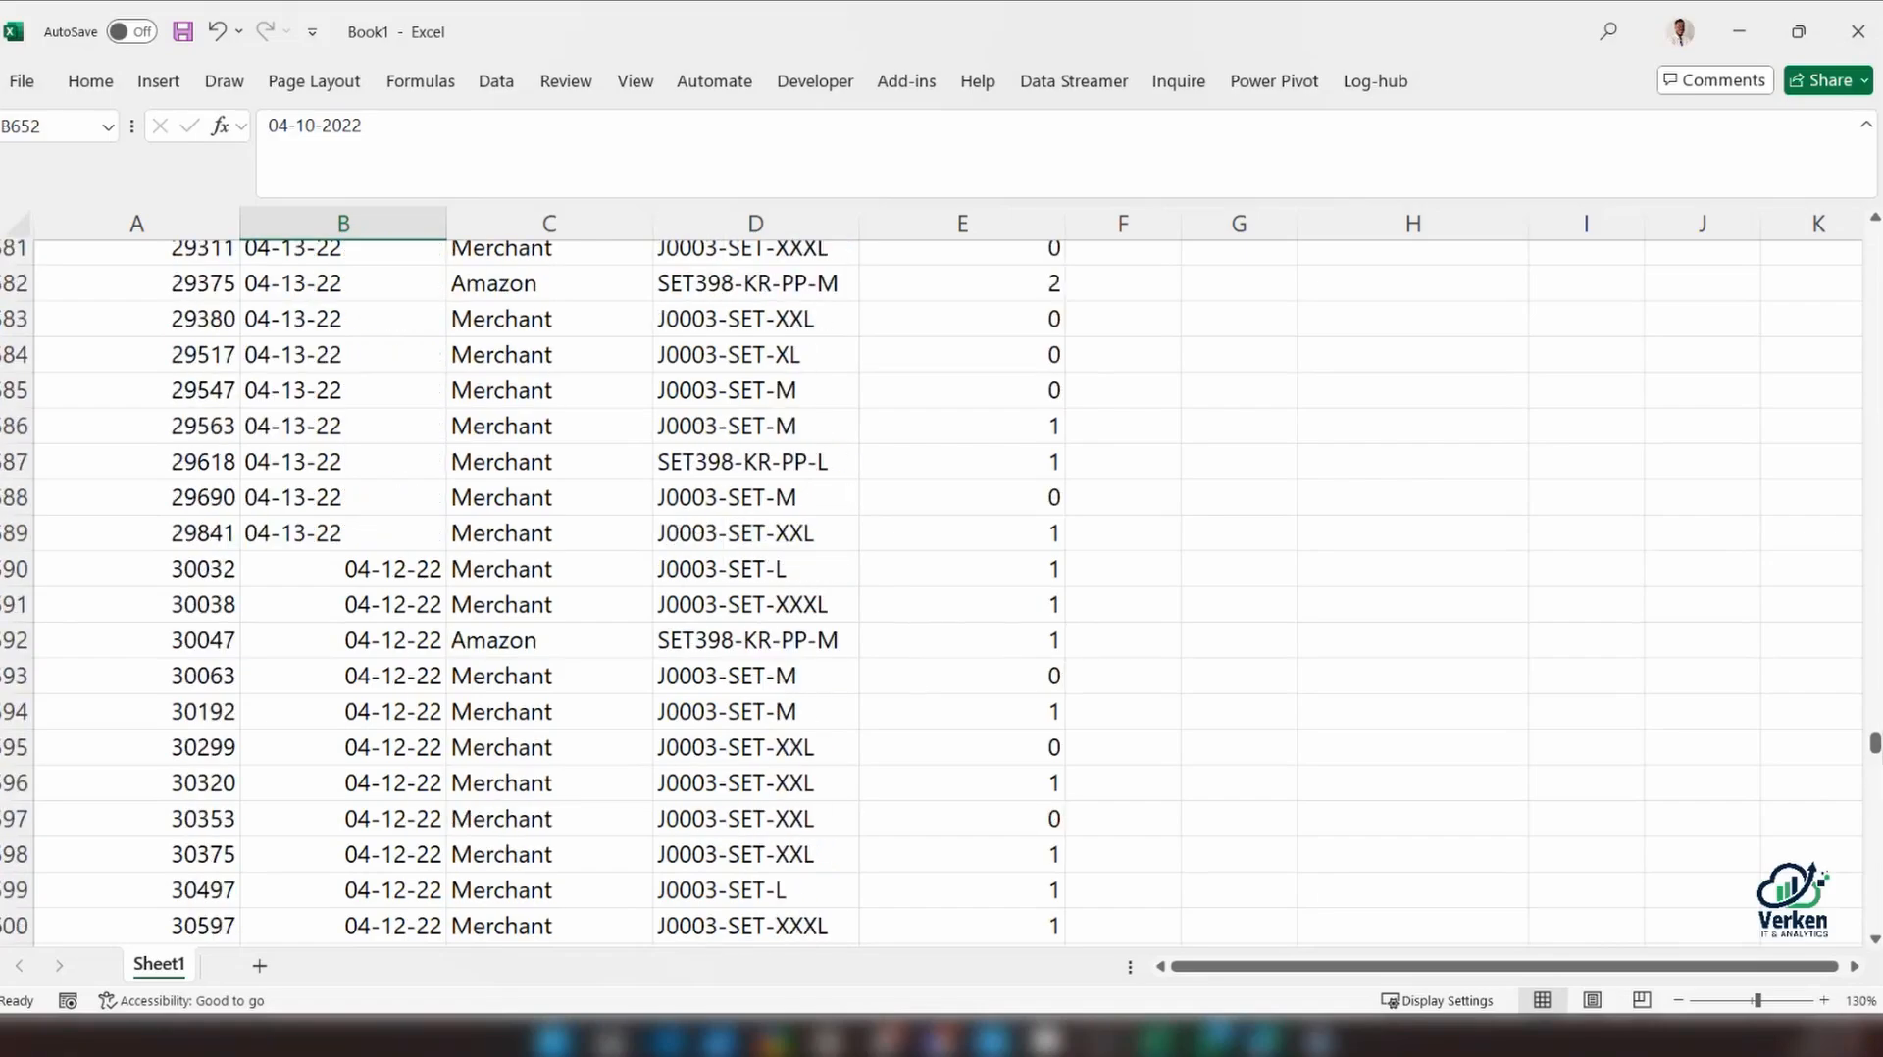
left_click_drag(1876, 746, 1873, 235)
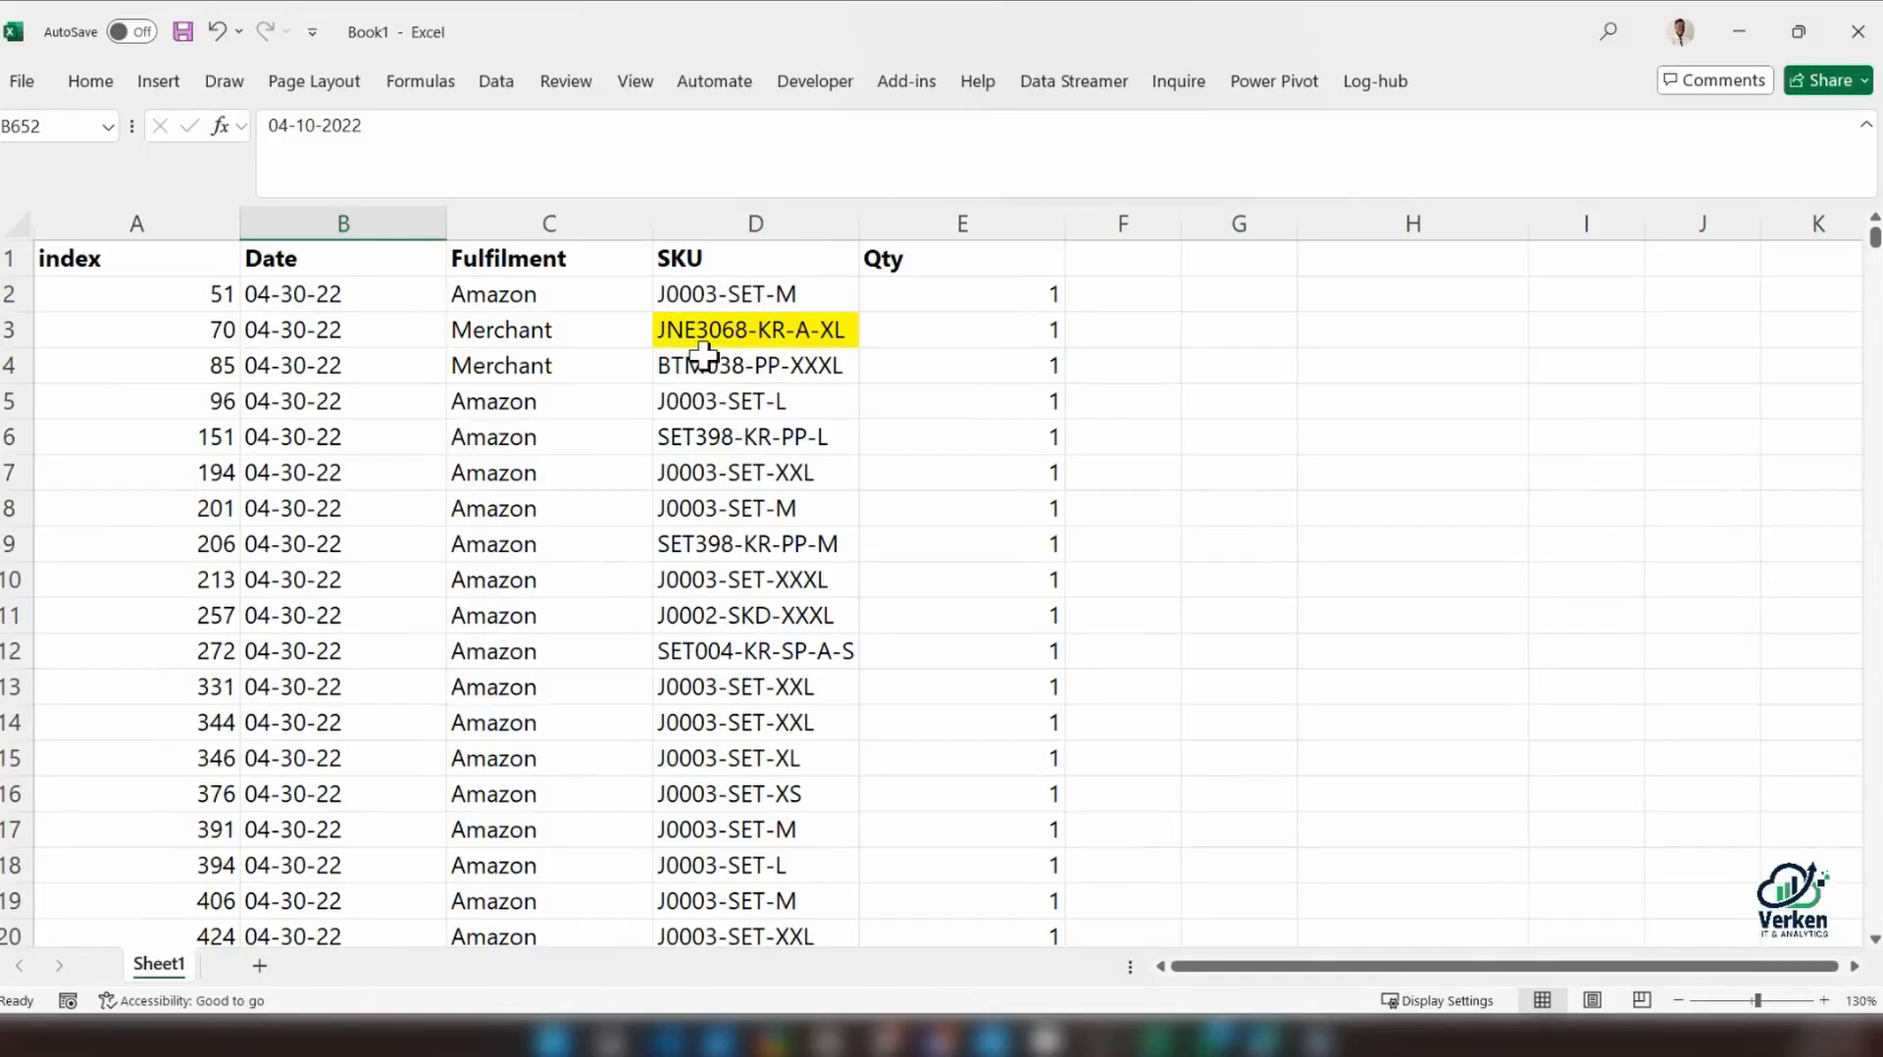
Compare the first date in cell B2 with the date in cell B596, then return to the start of the data
left_click(712, 294)
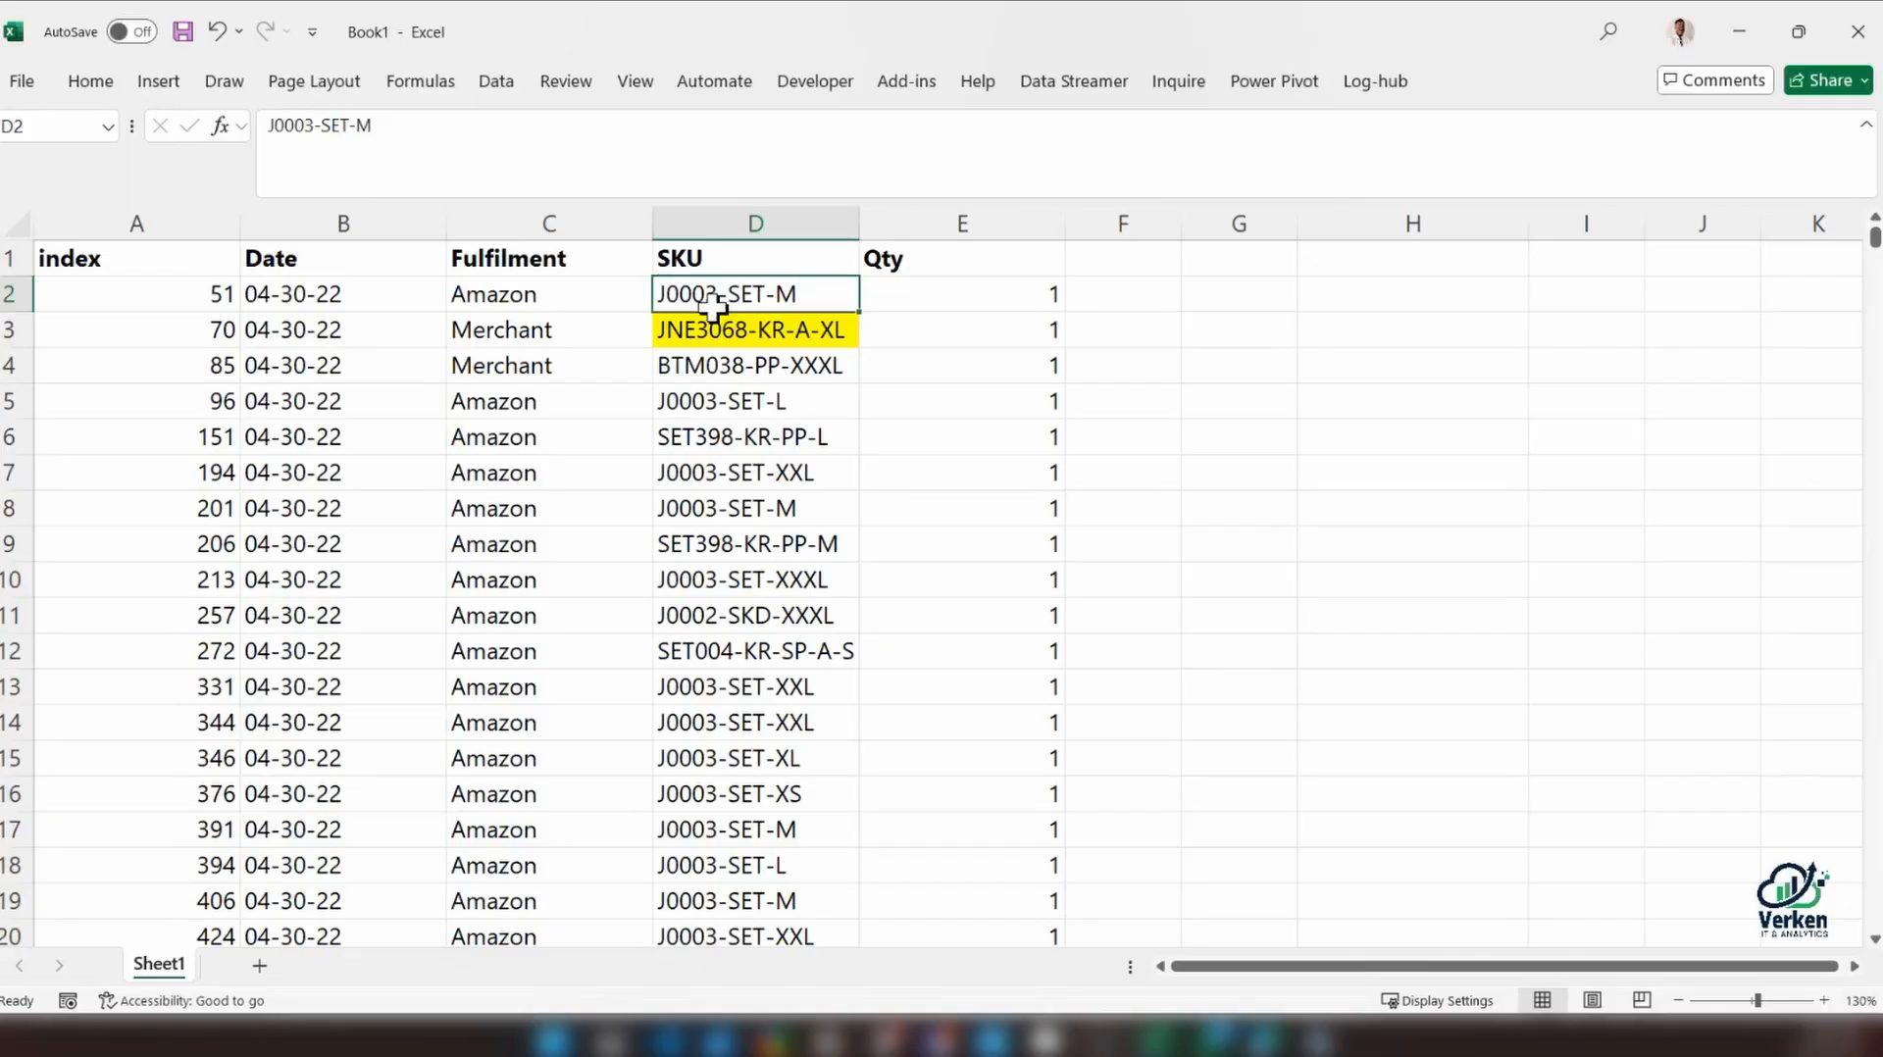
left_click(487, 212)
left_click(258, 296)
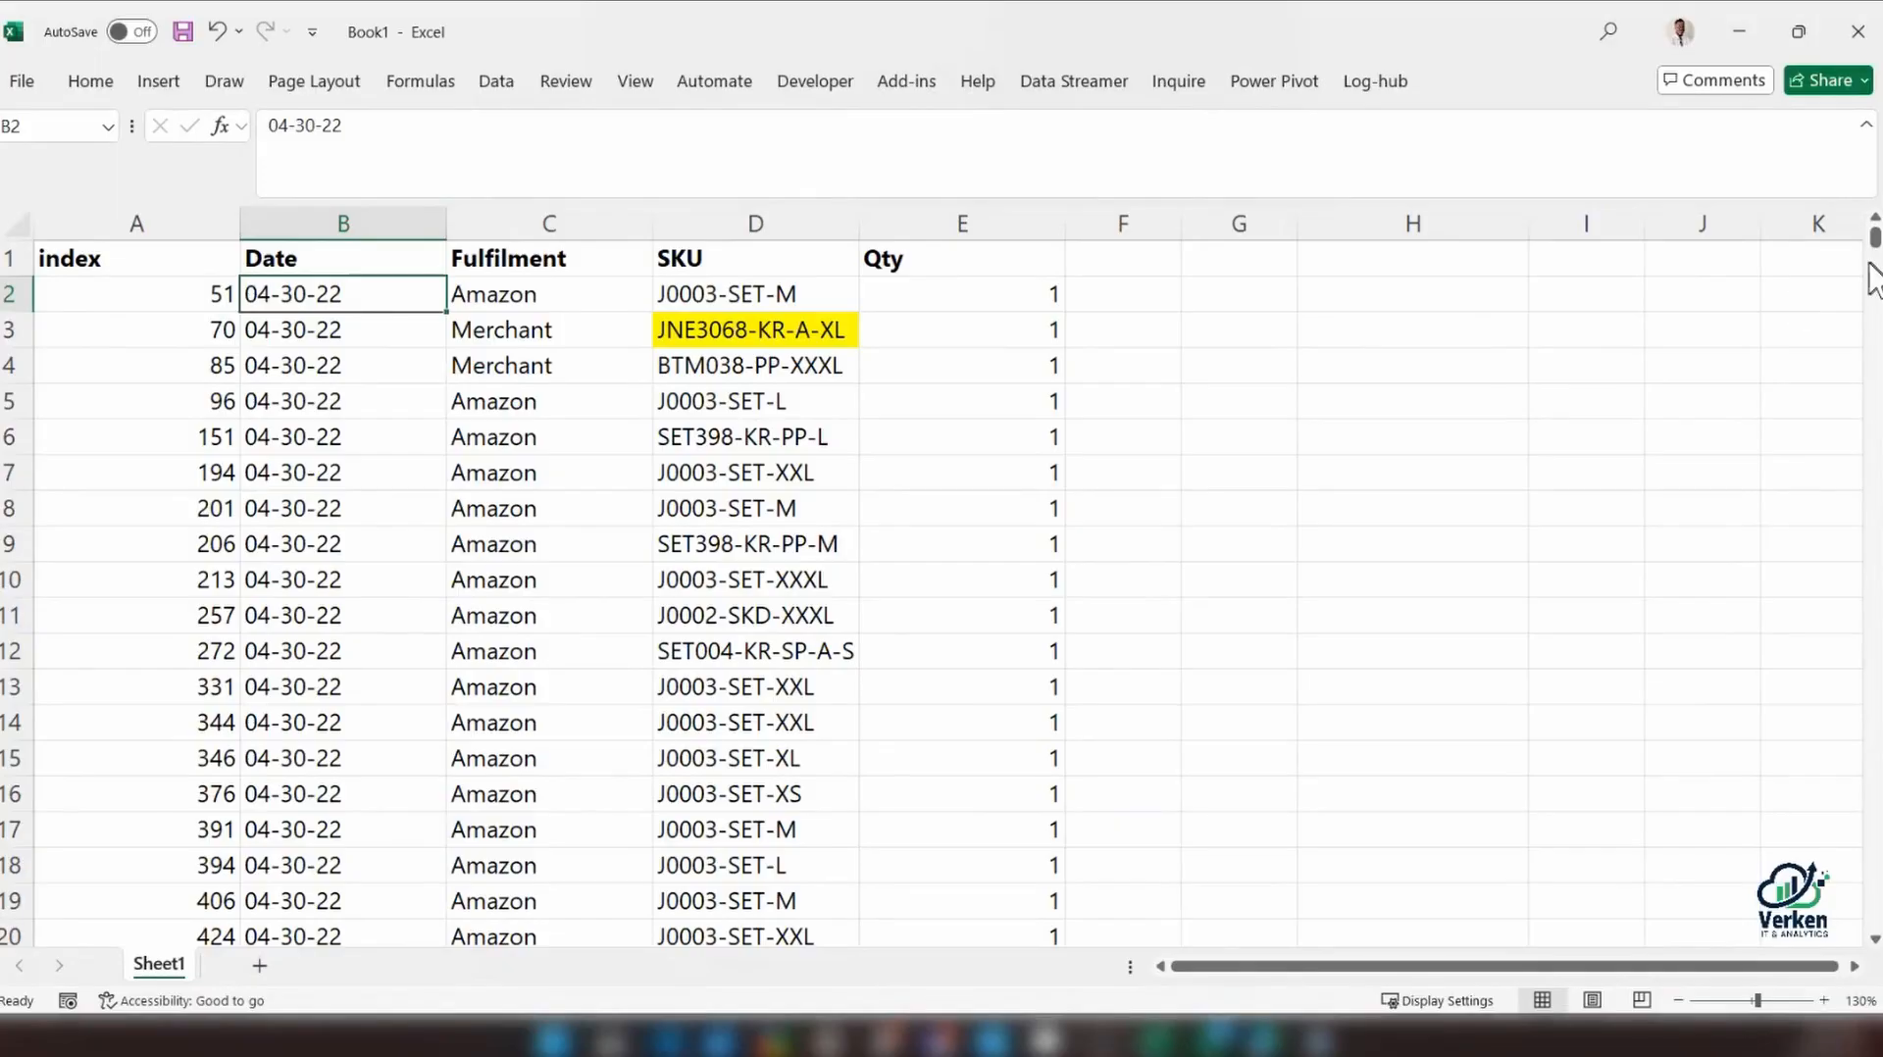
left_click_drag(1874, 237, 1874, 273)
left_click_drag(1873, 312, 1853, 751)
left_click(388, 402)
left_click(445, 405)
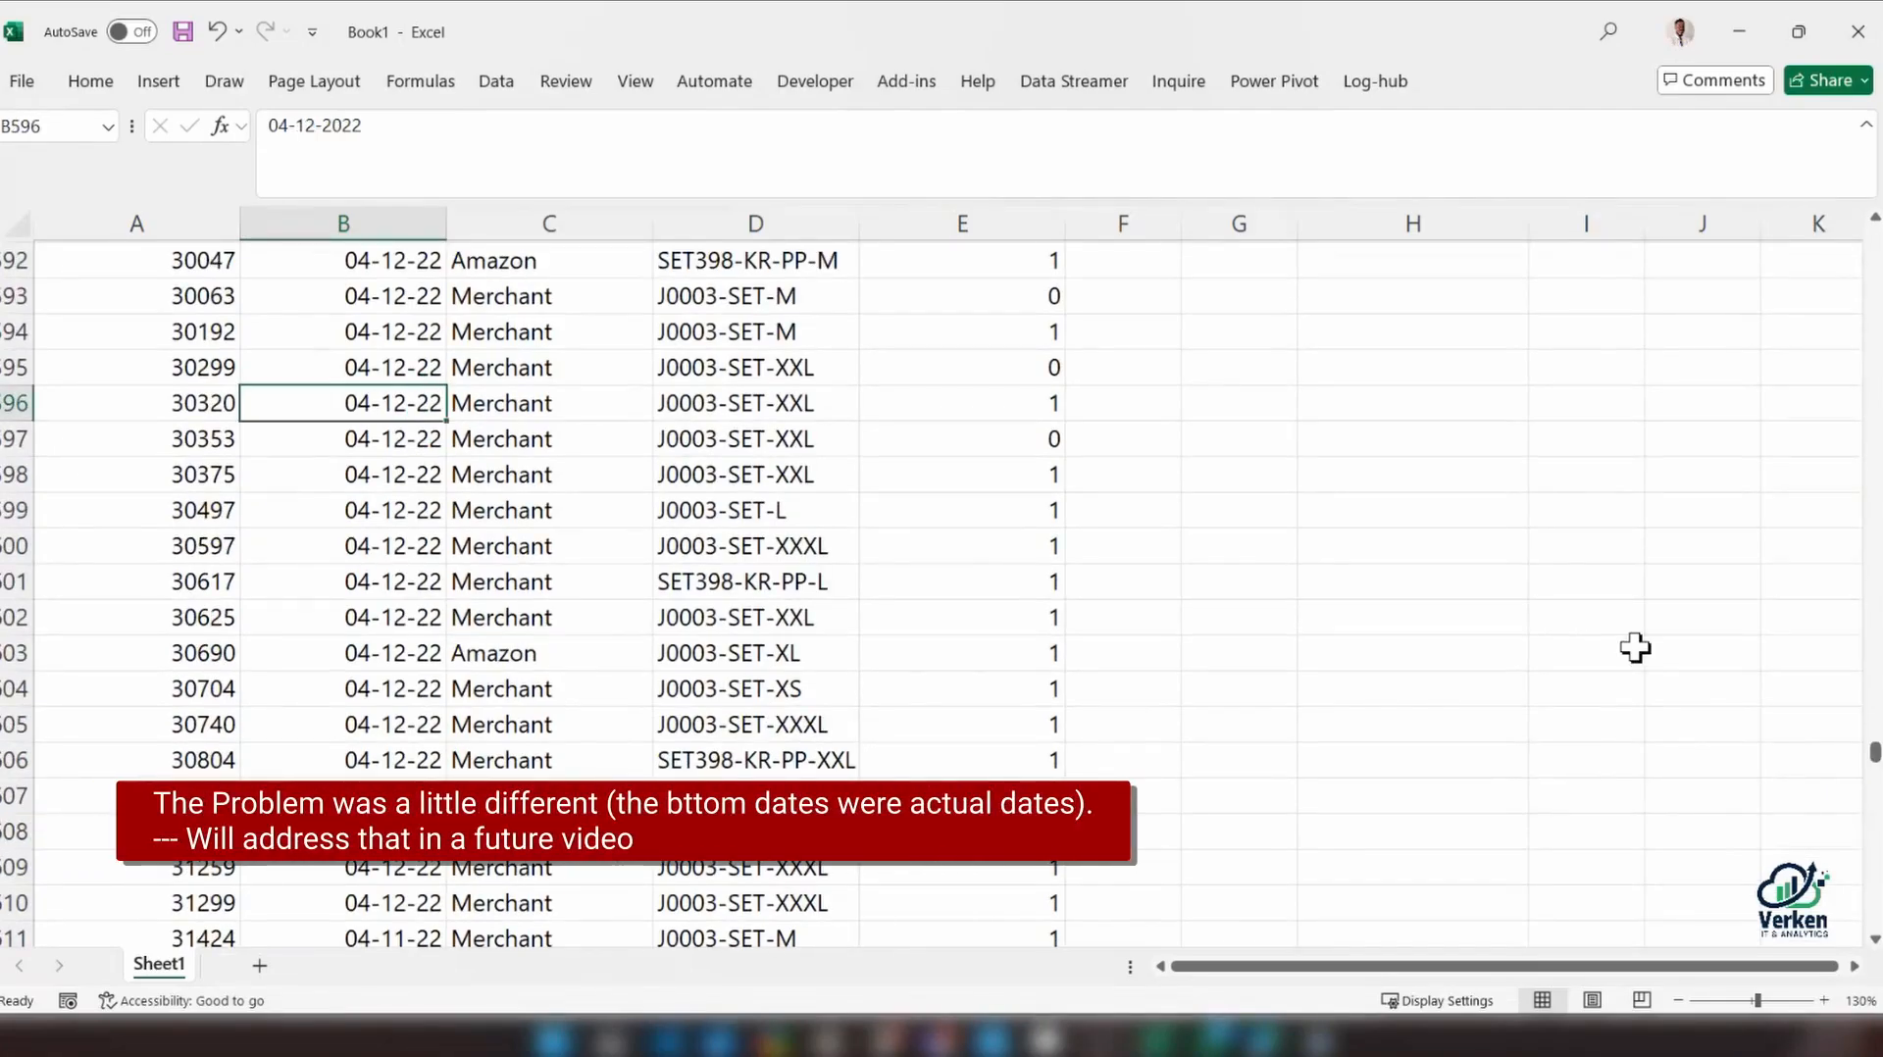
left_click_drag(1872, 754, 1825, 187)
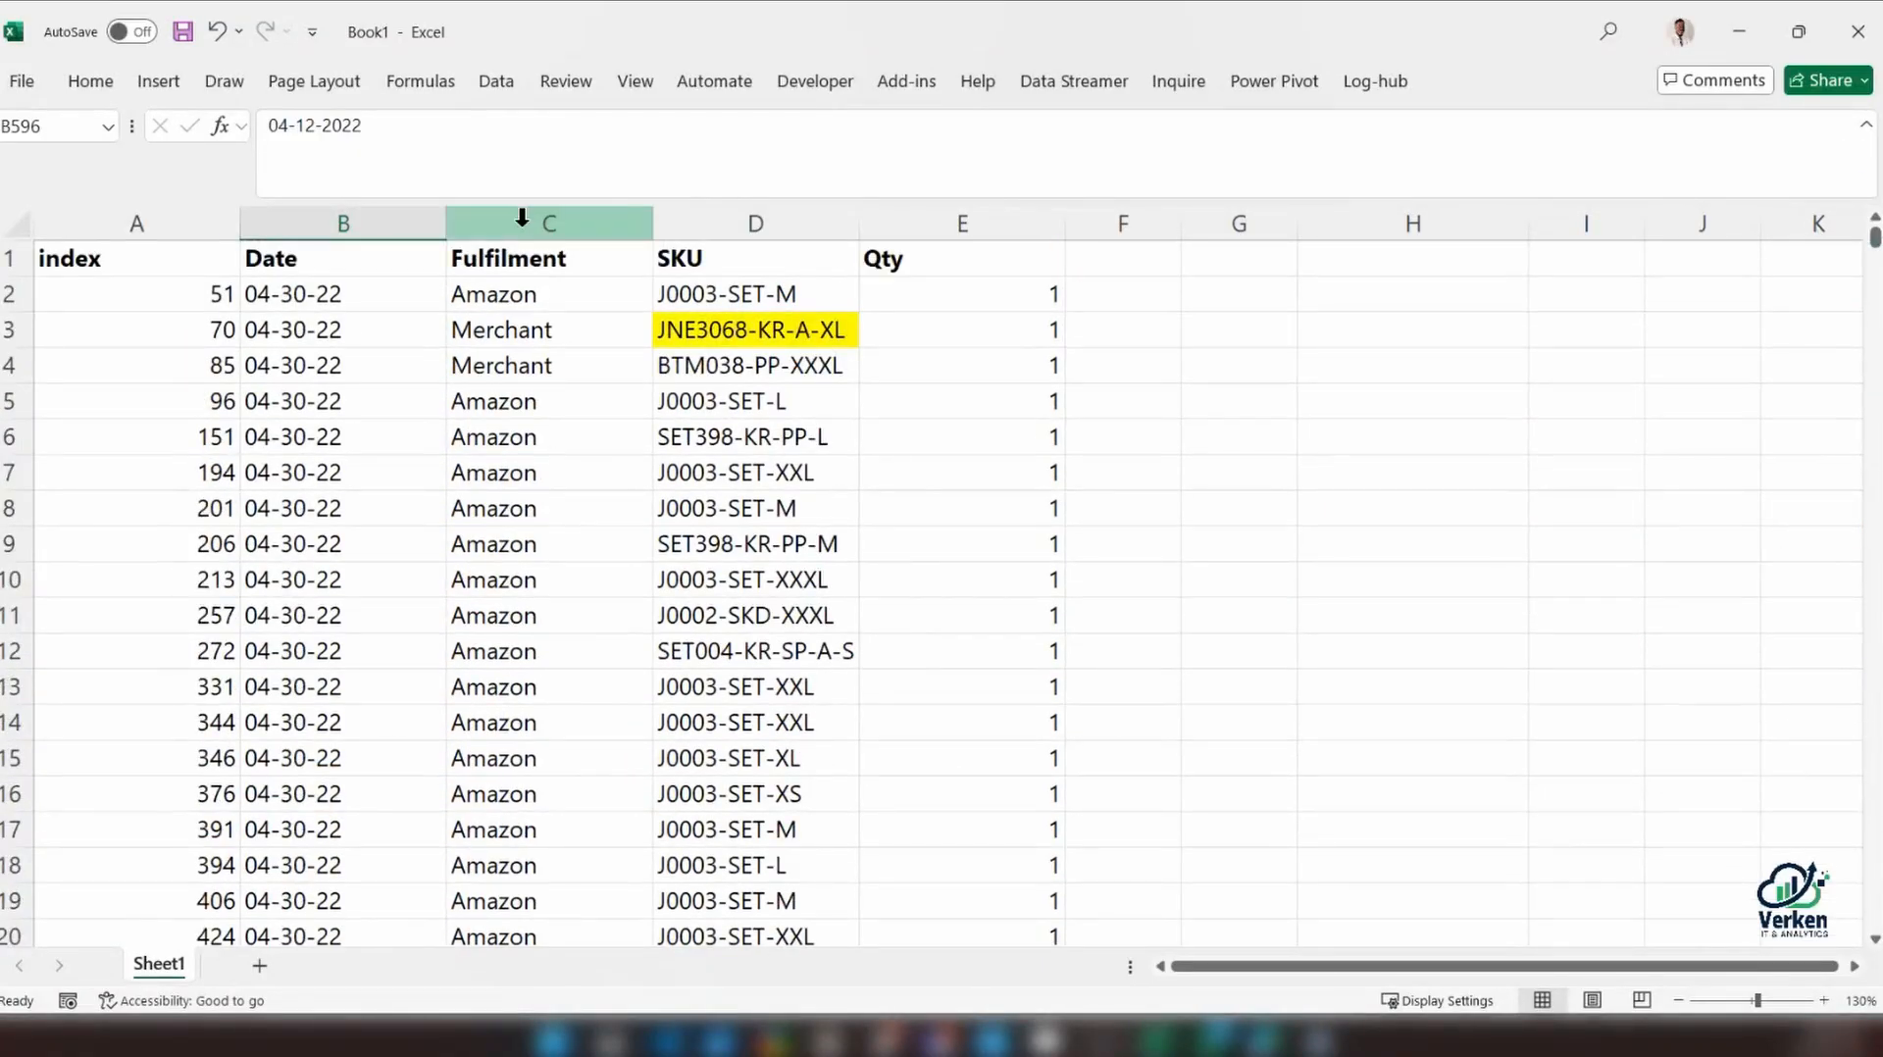
Narrow column H and enter the date parts 04, 30 and 22 in cells H2, I2 and J2
left_click(1321, 297)
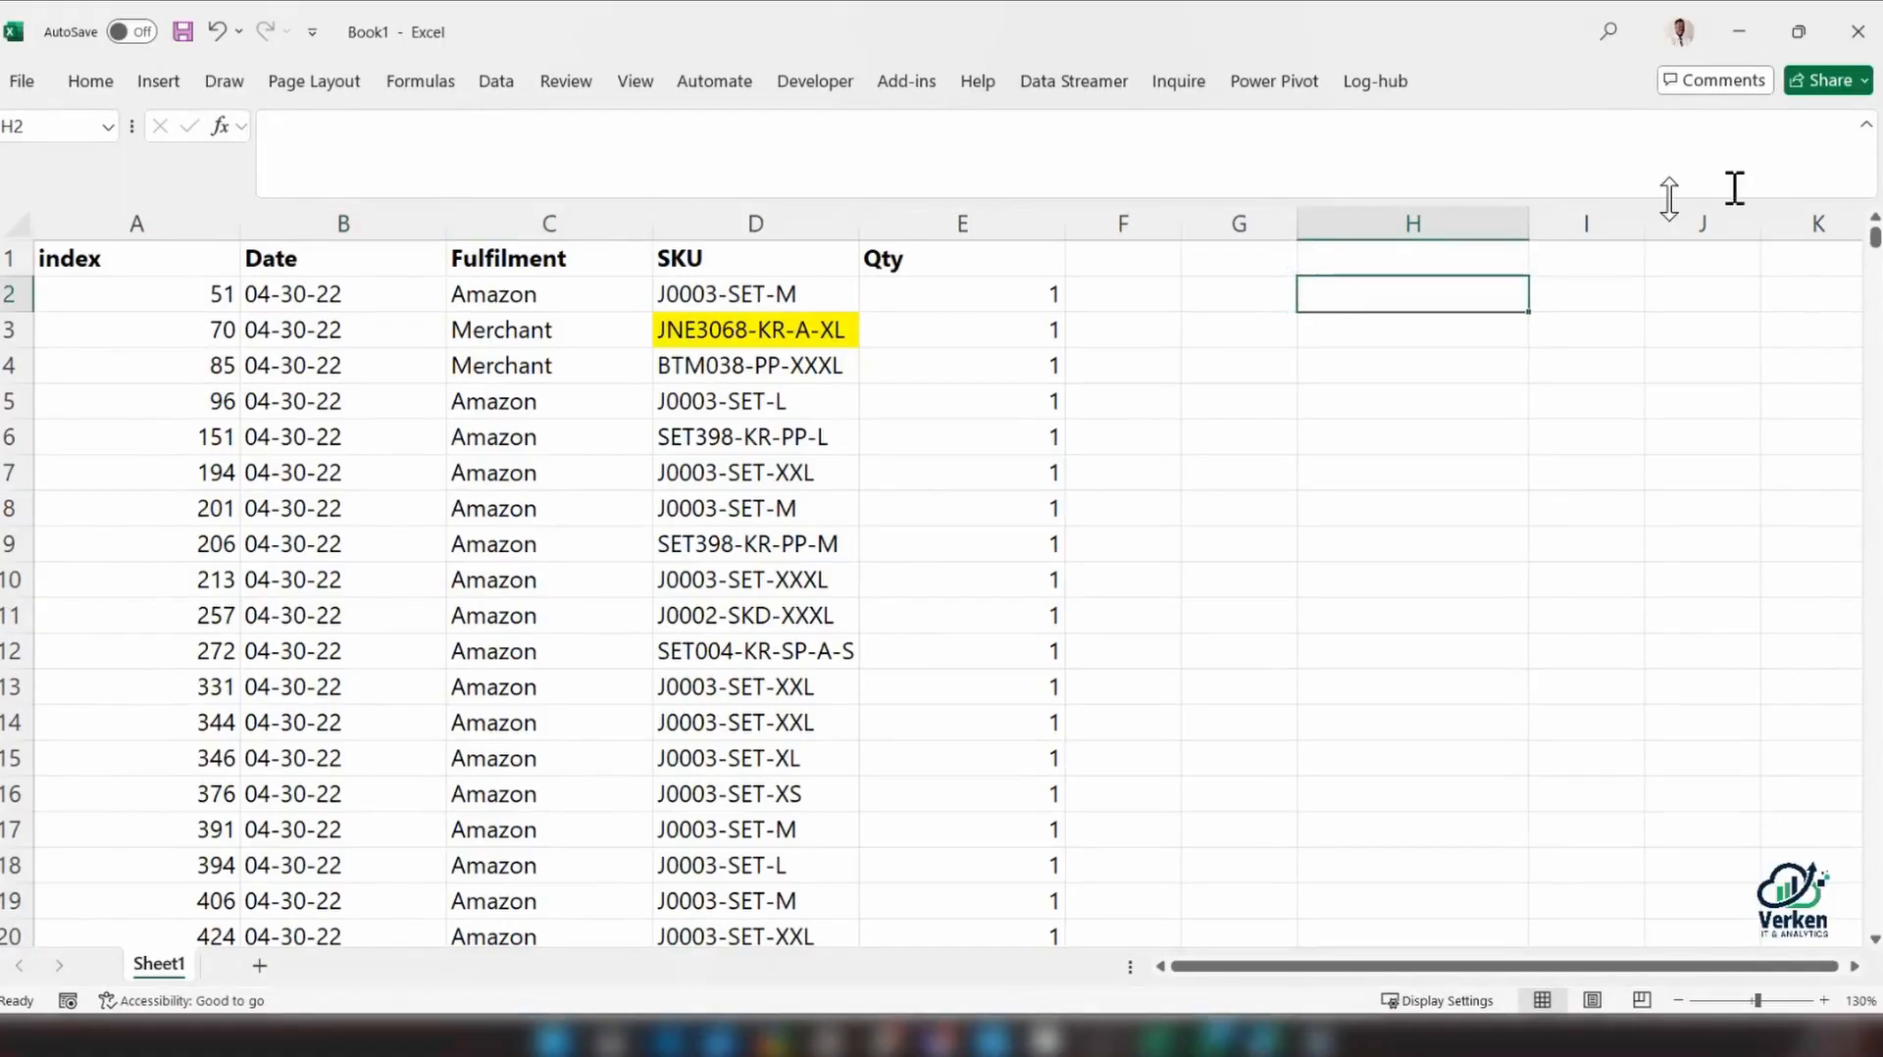
left_click_drag(1527, 221, 1373, 218)
type("04")
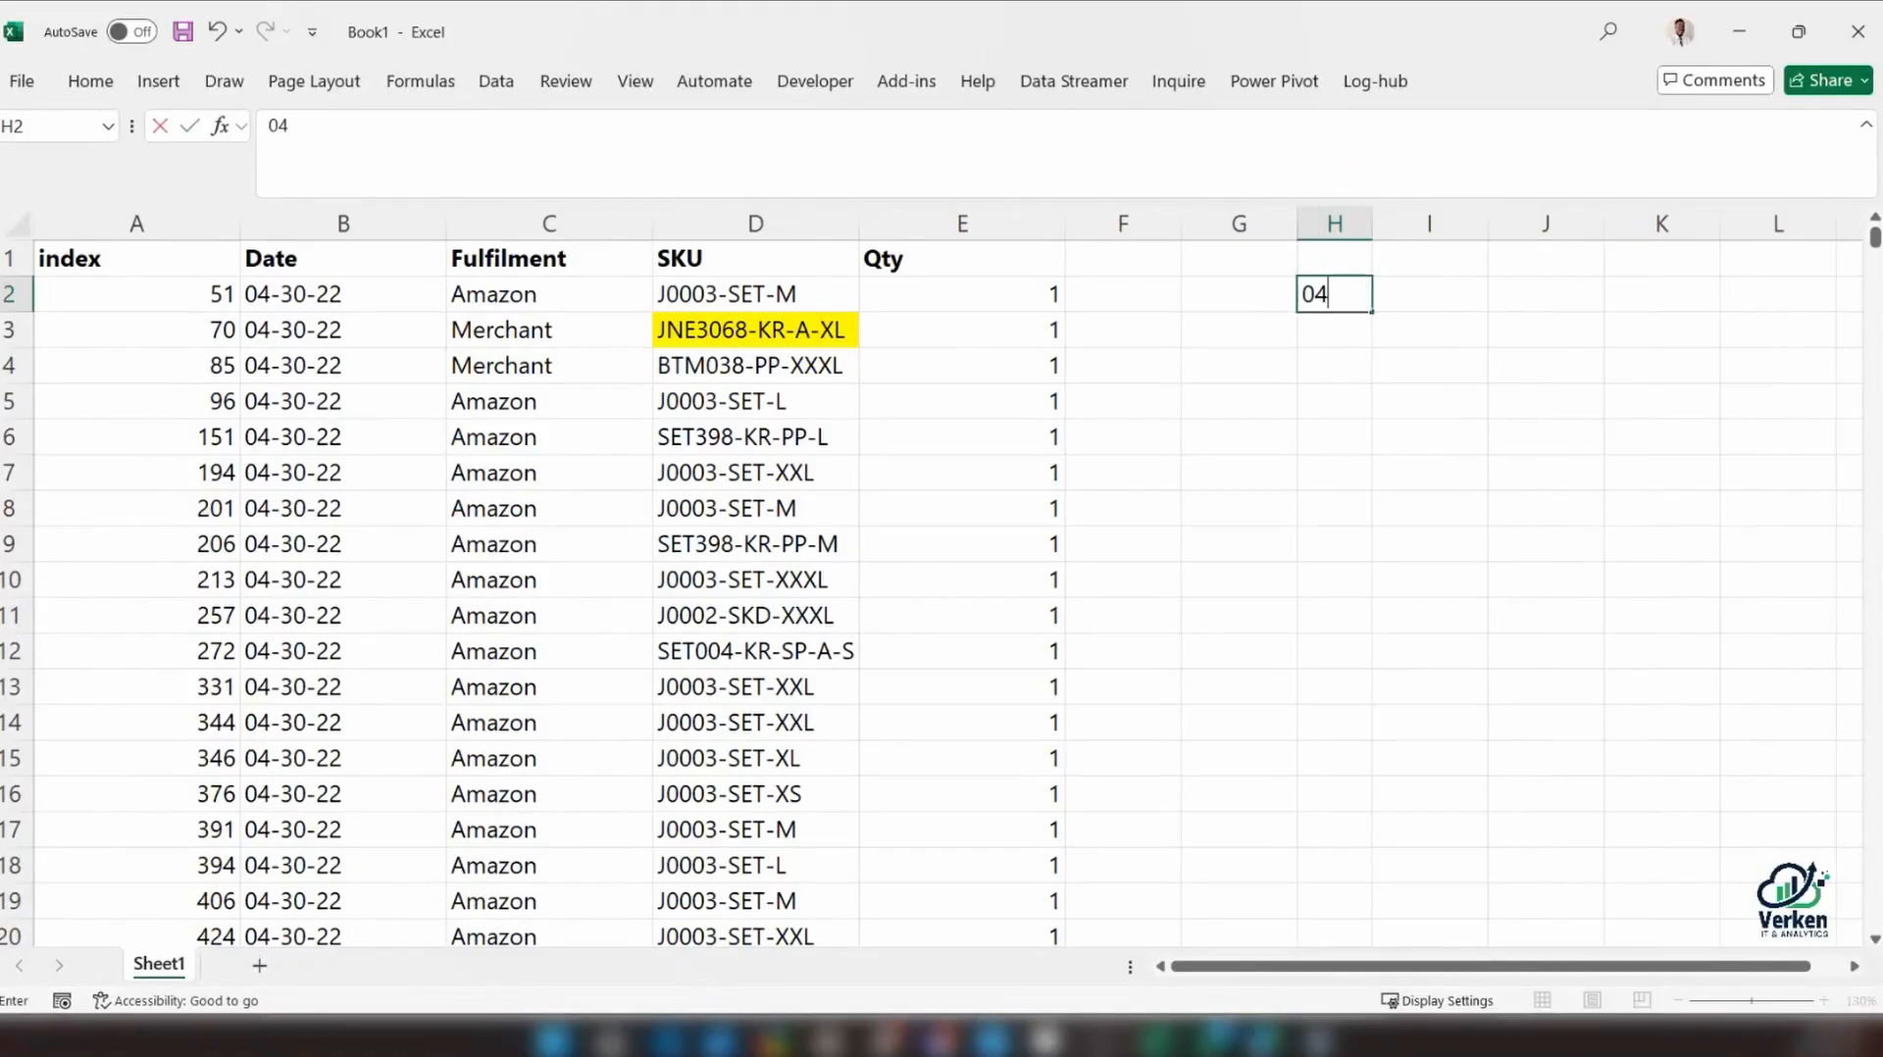
key("Tab")
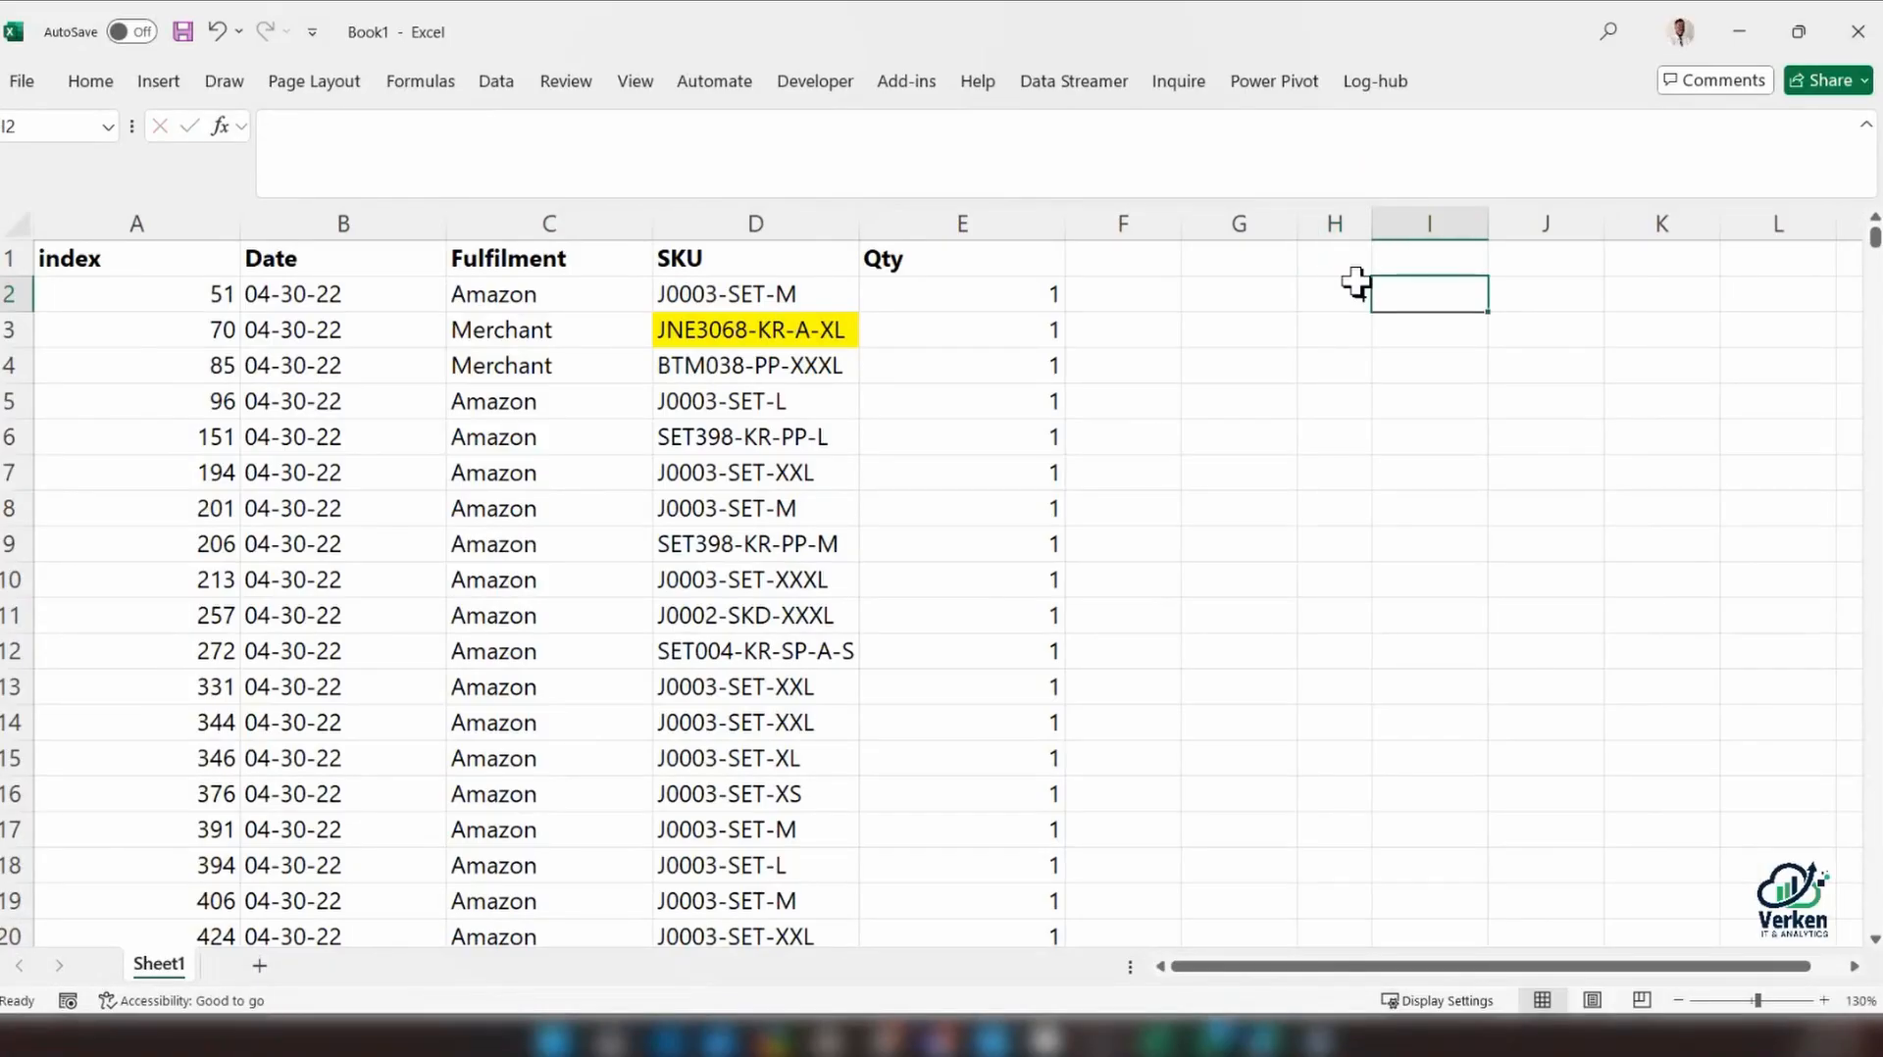
type("30")
key("Tab")
type("22")
key("Tab")
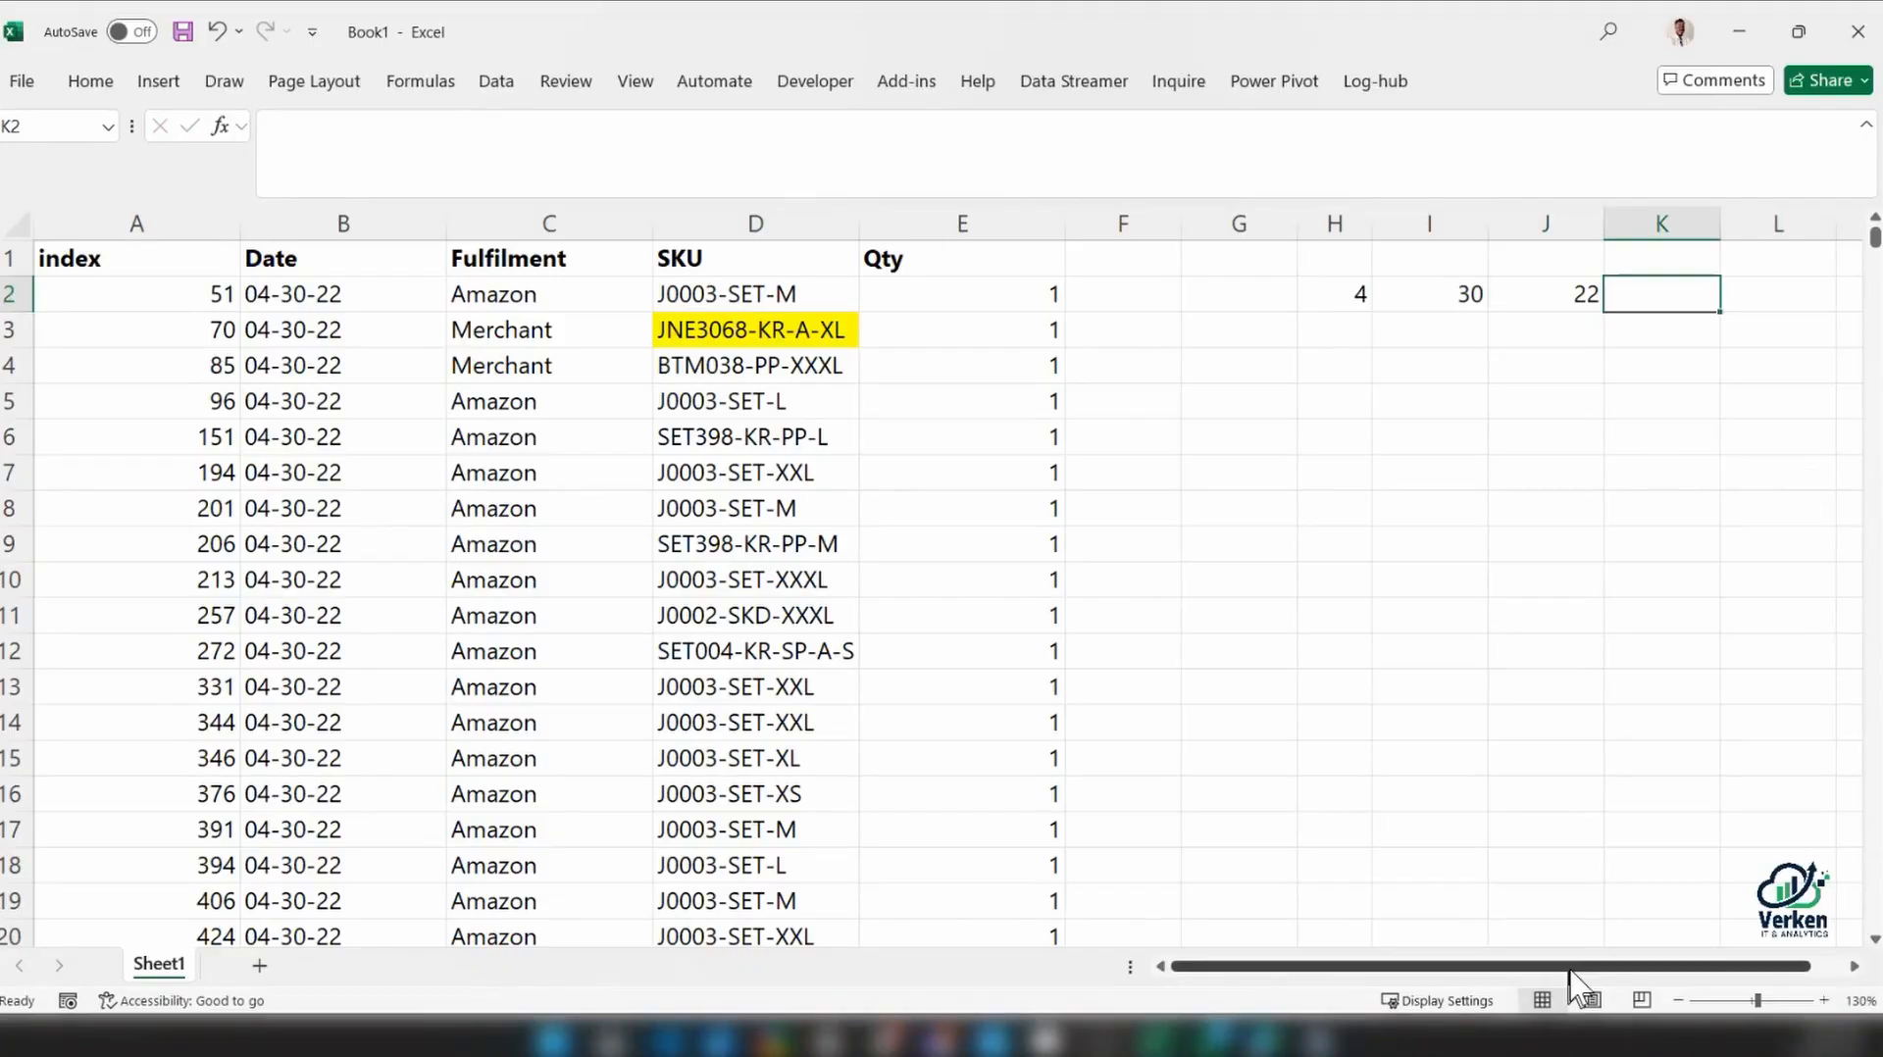
Build a date in cell L2 from the separate year, month and day cells with the formula =DATE(J2,H2,I2)
scroll(1550, 966, "right", 1)
left_click(1652, 300)
type("=YEAR(")
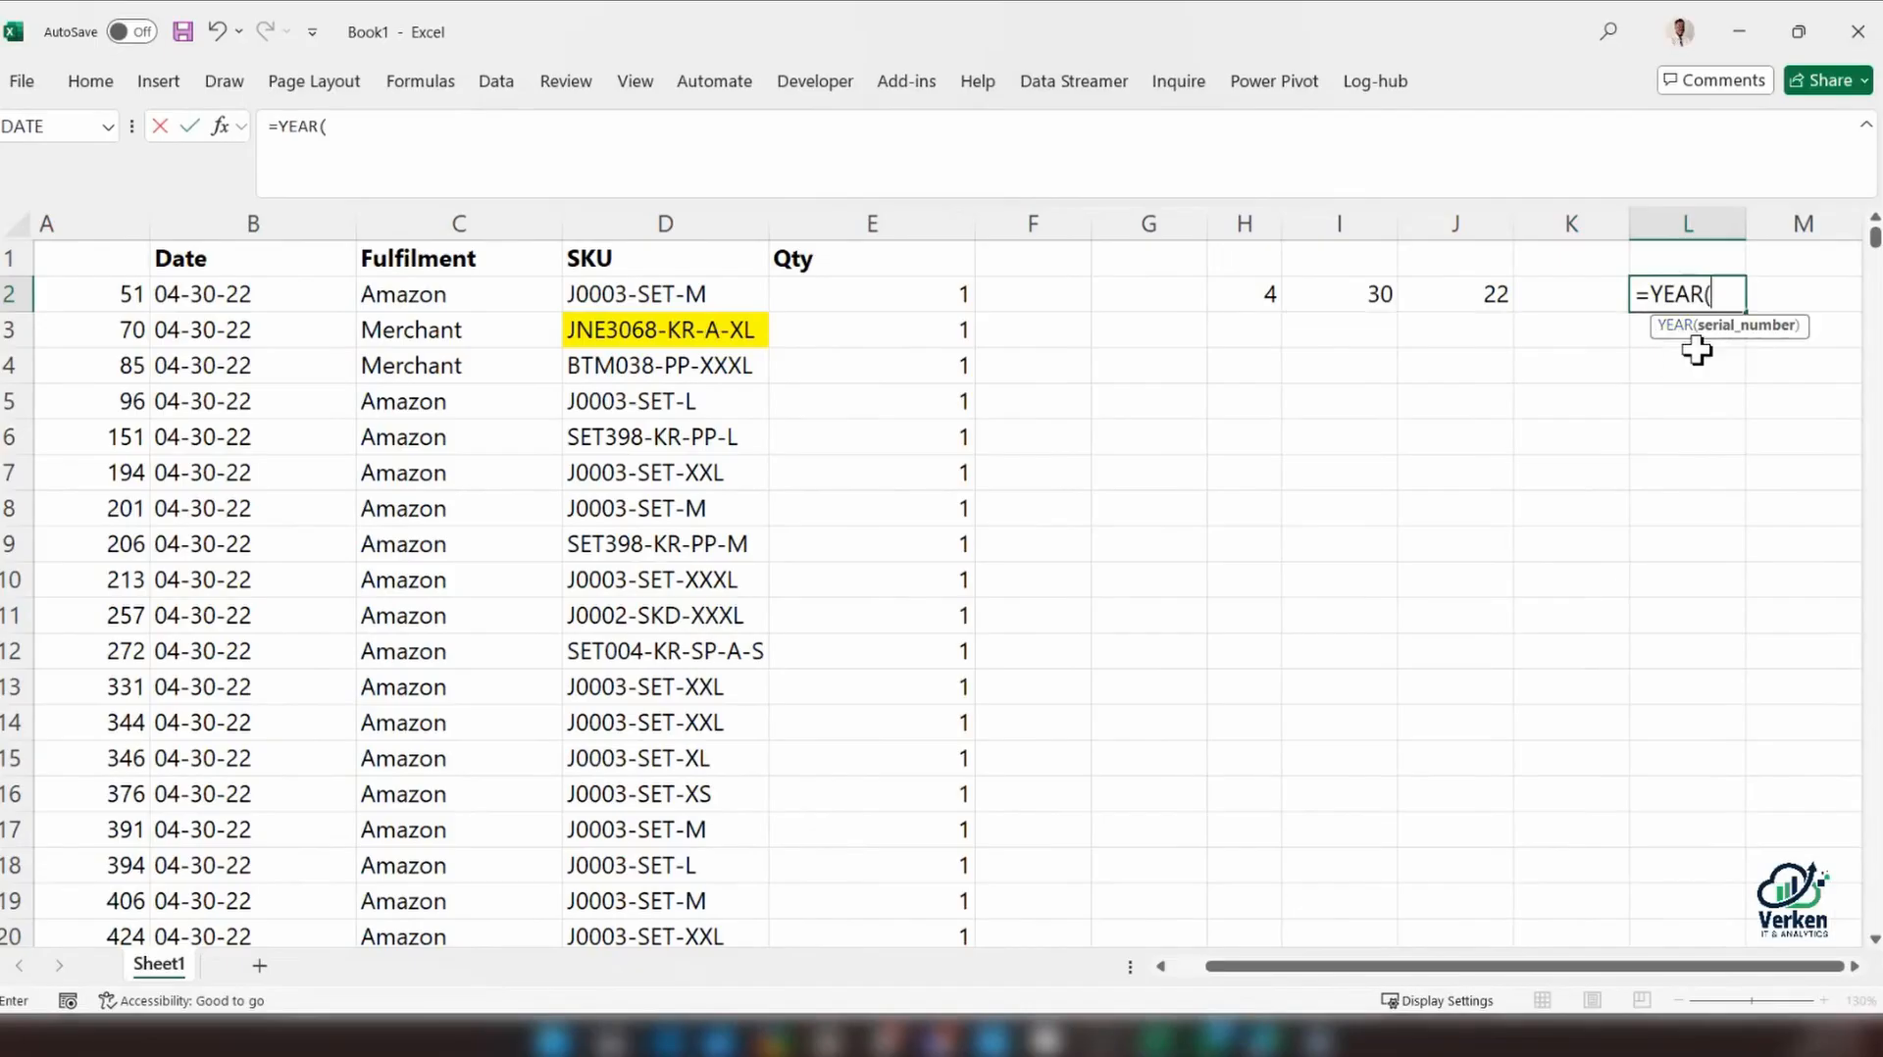
key("BackSpace")
key("BackSpace")
key("BackSpace")
key("BackSpace")
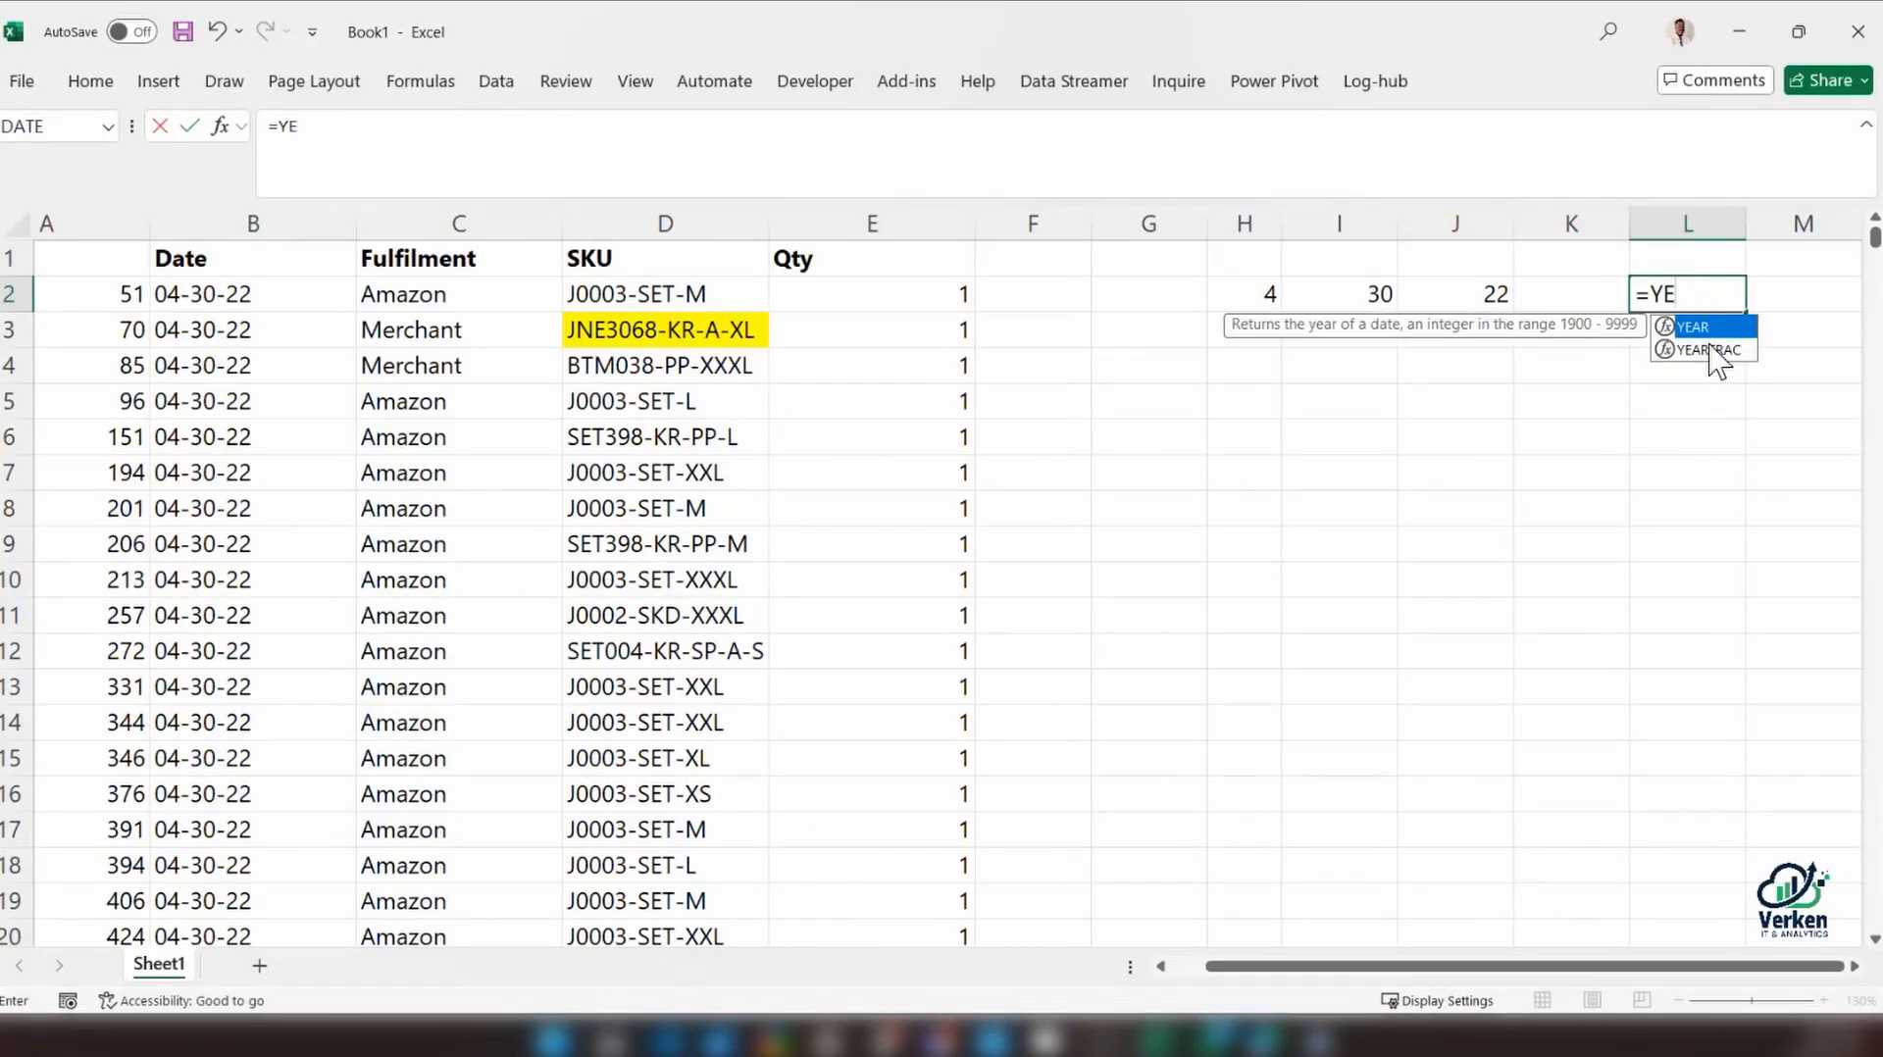
type("DATE(")
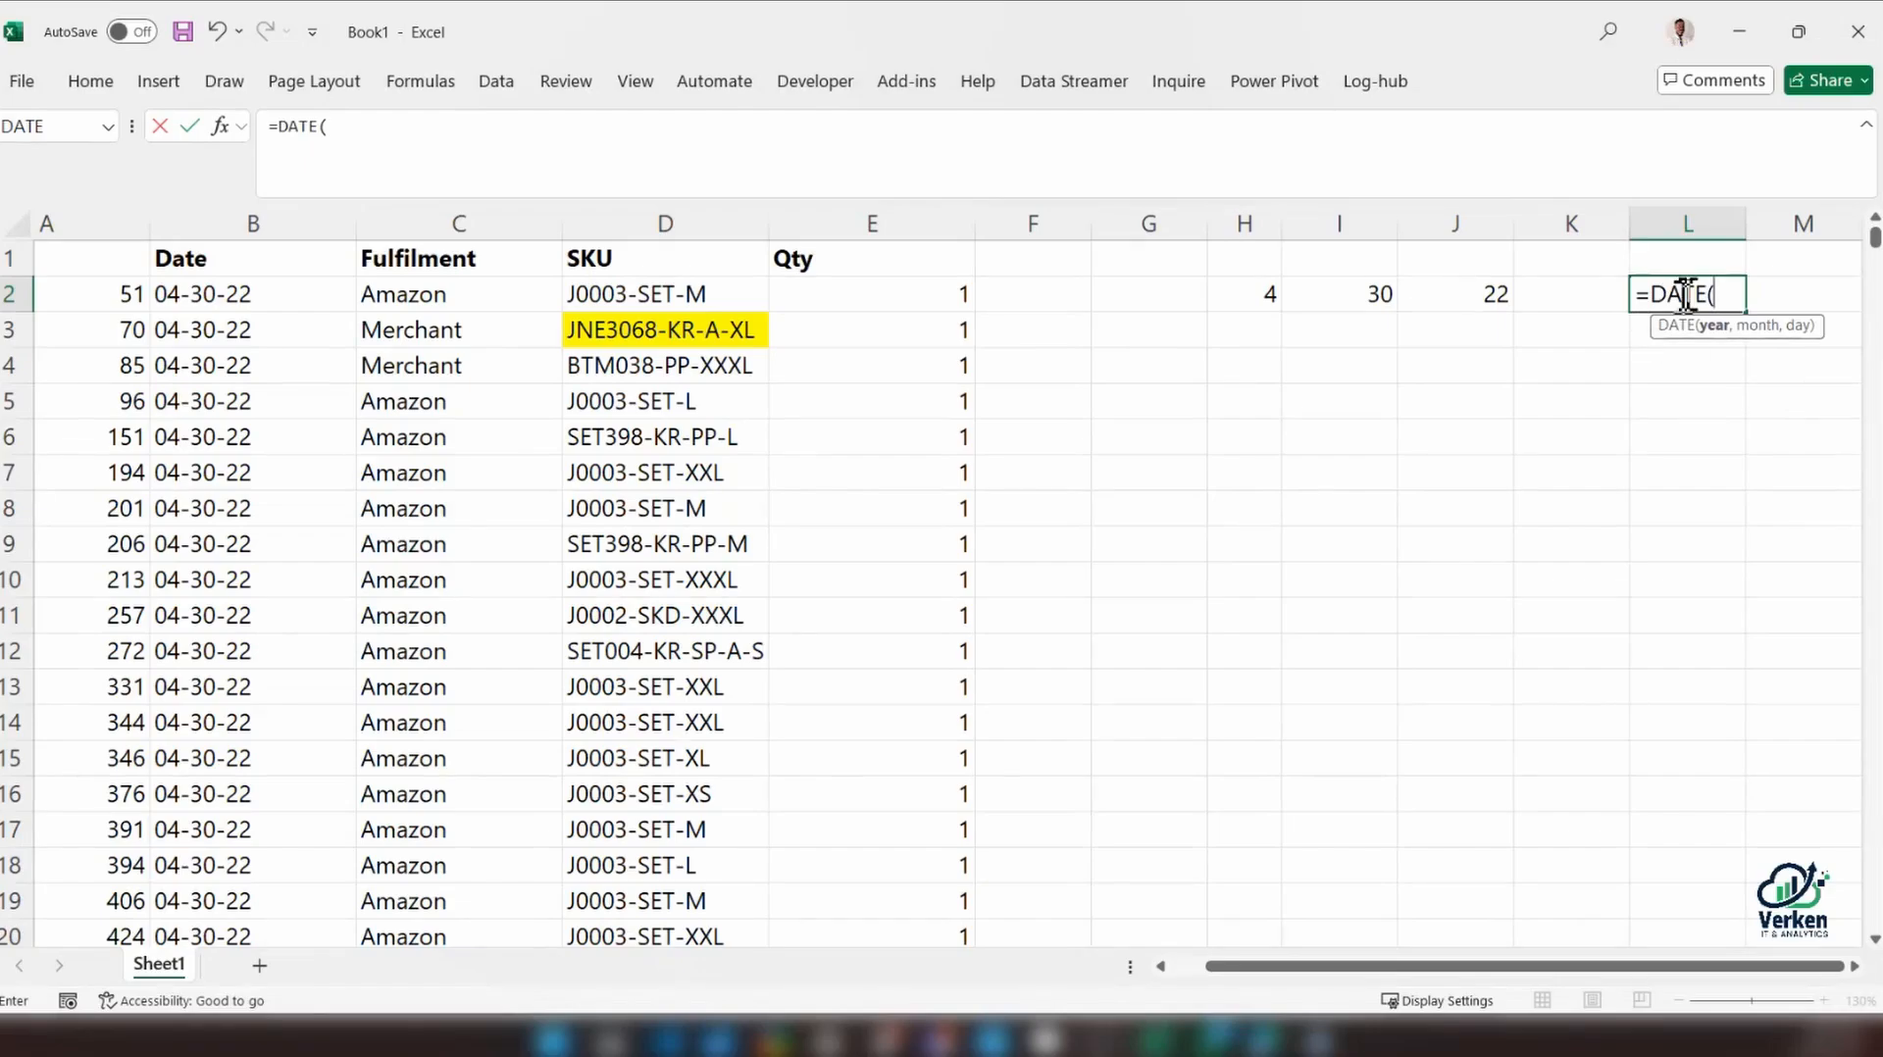
left_click(1483, 294)
type(",")
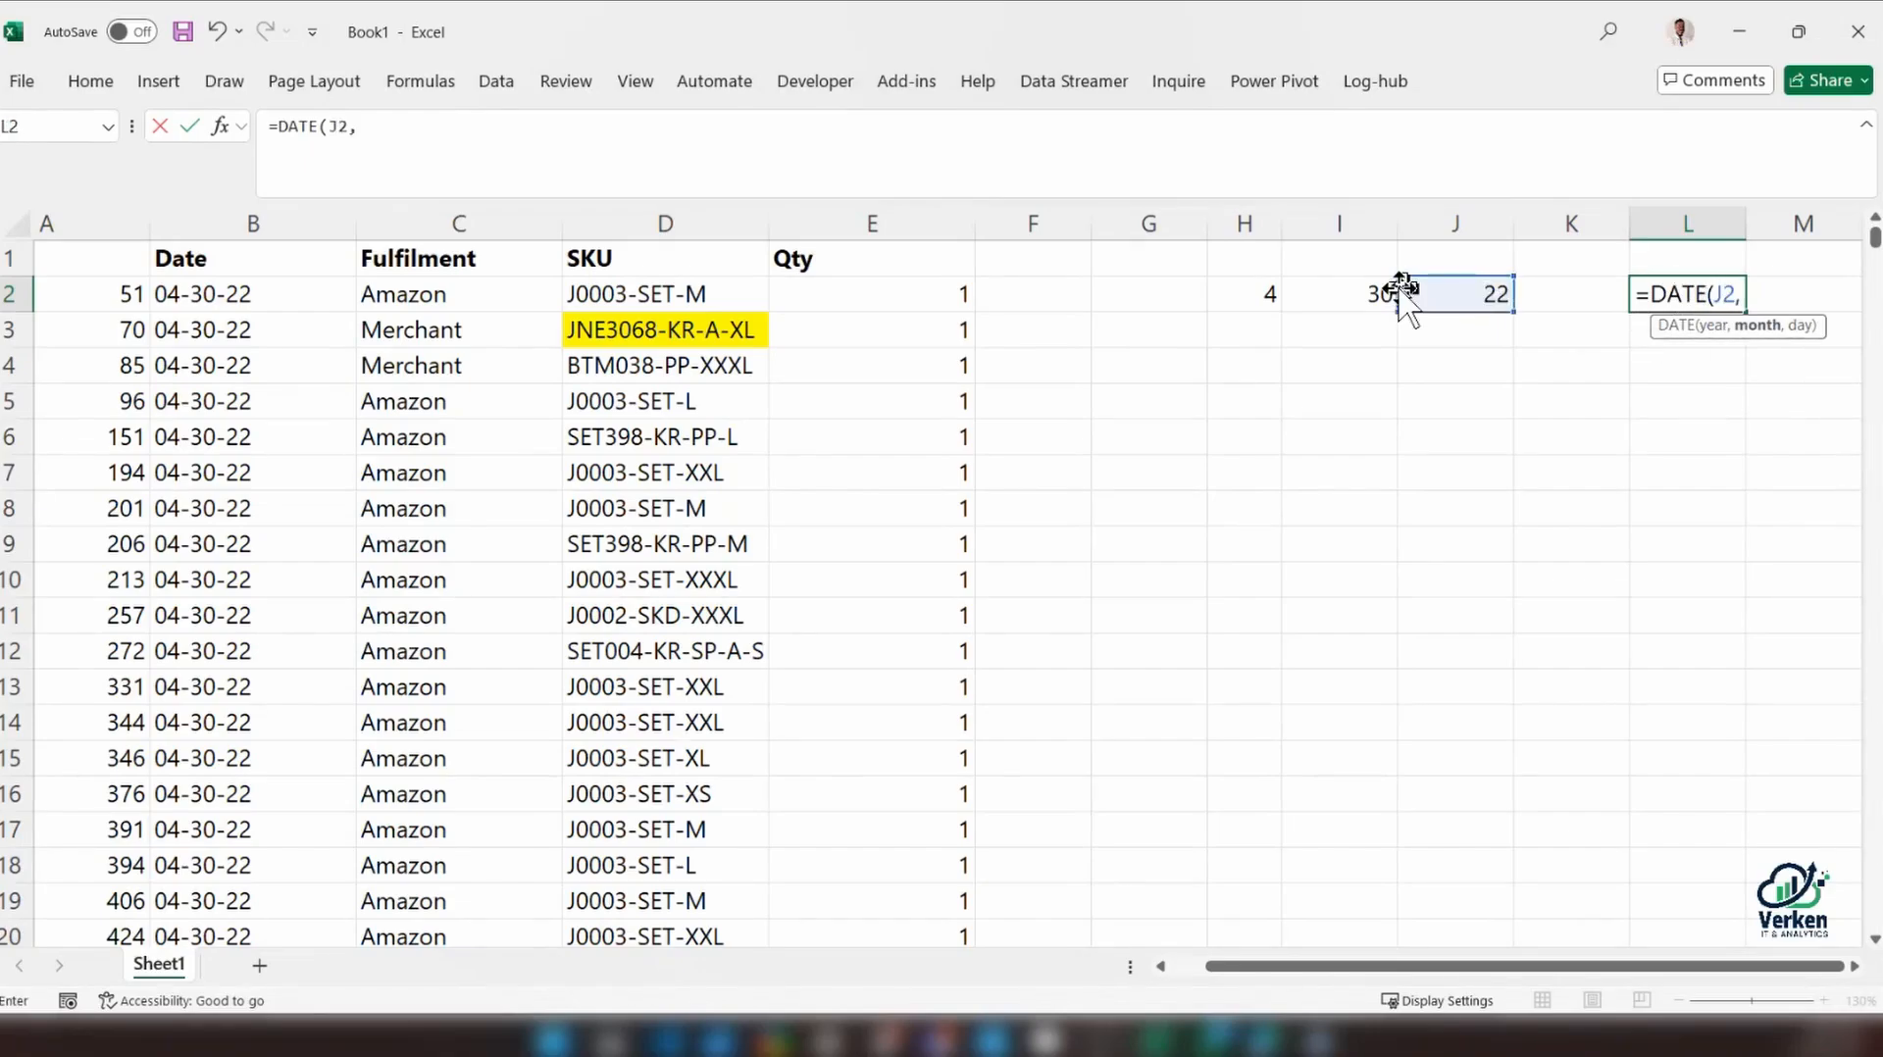
left_click(1258, 296)
type(",")
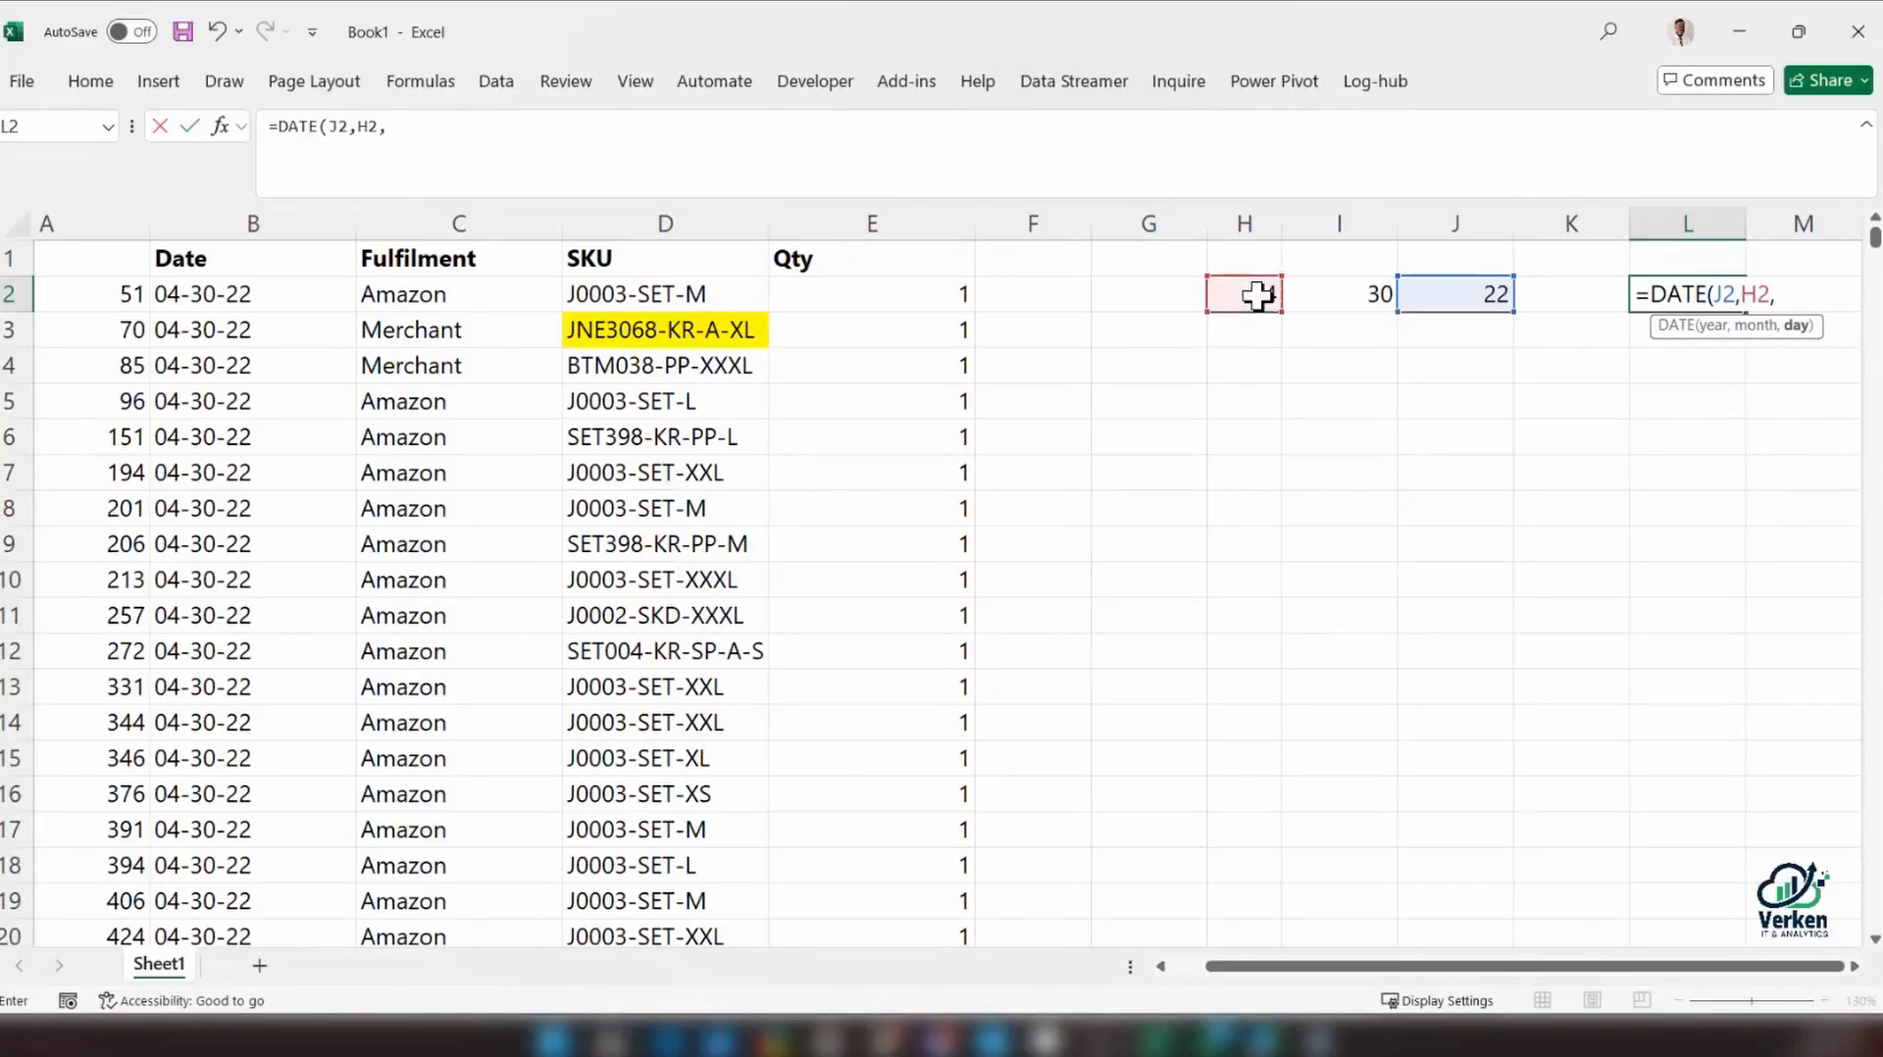
left_click(1351, 294)
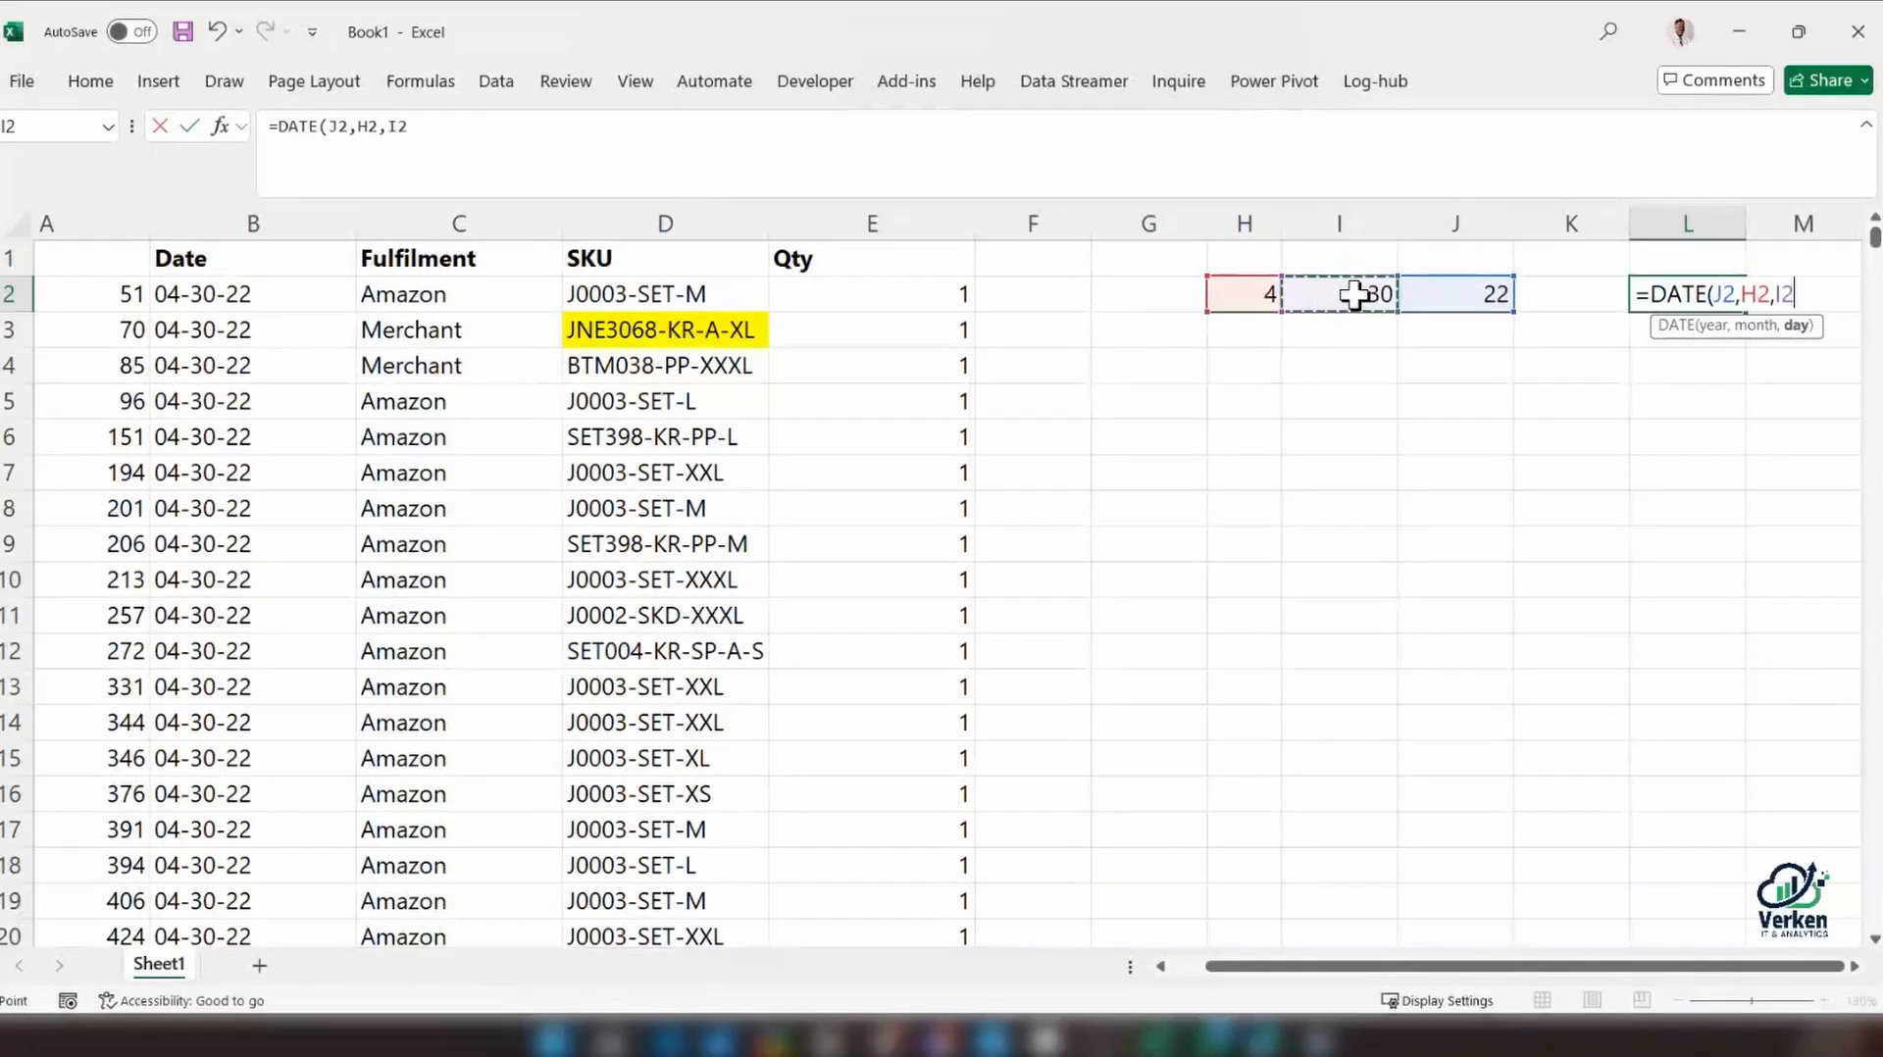
key("Return")
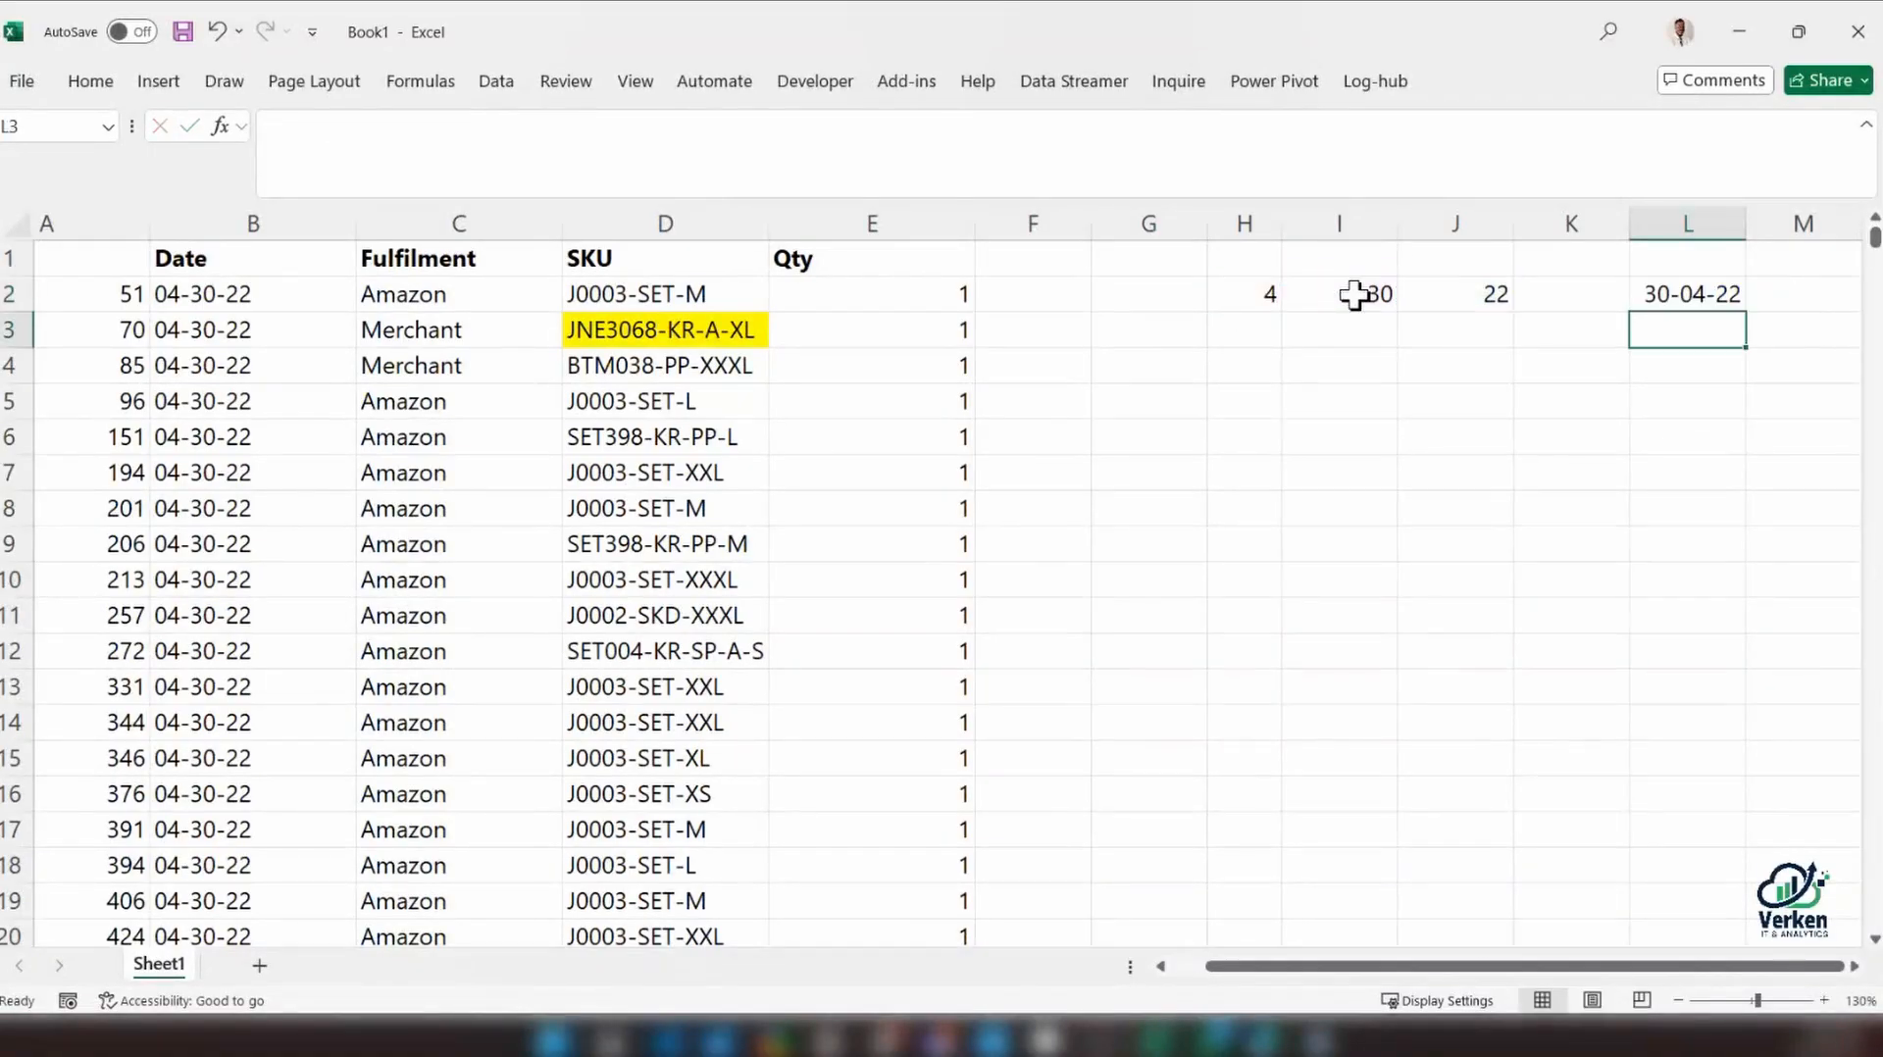
Inspect the cell references in the DATE formula in L2 and check the year value in J2
left_click(1658, 286)
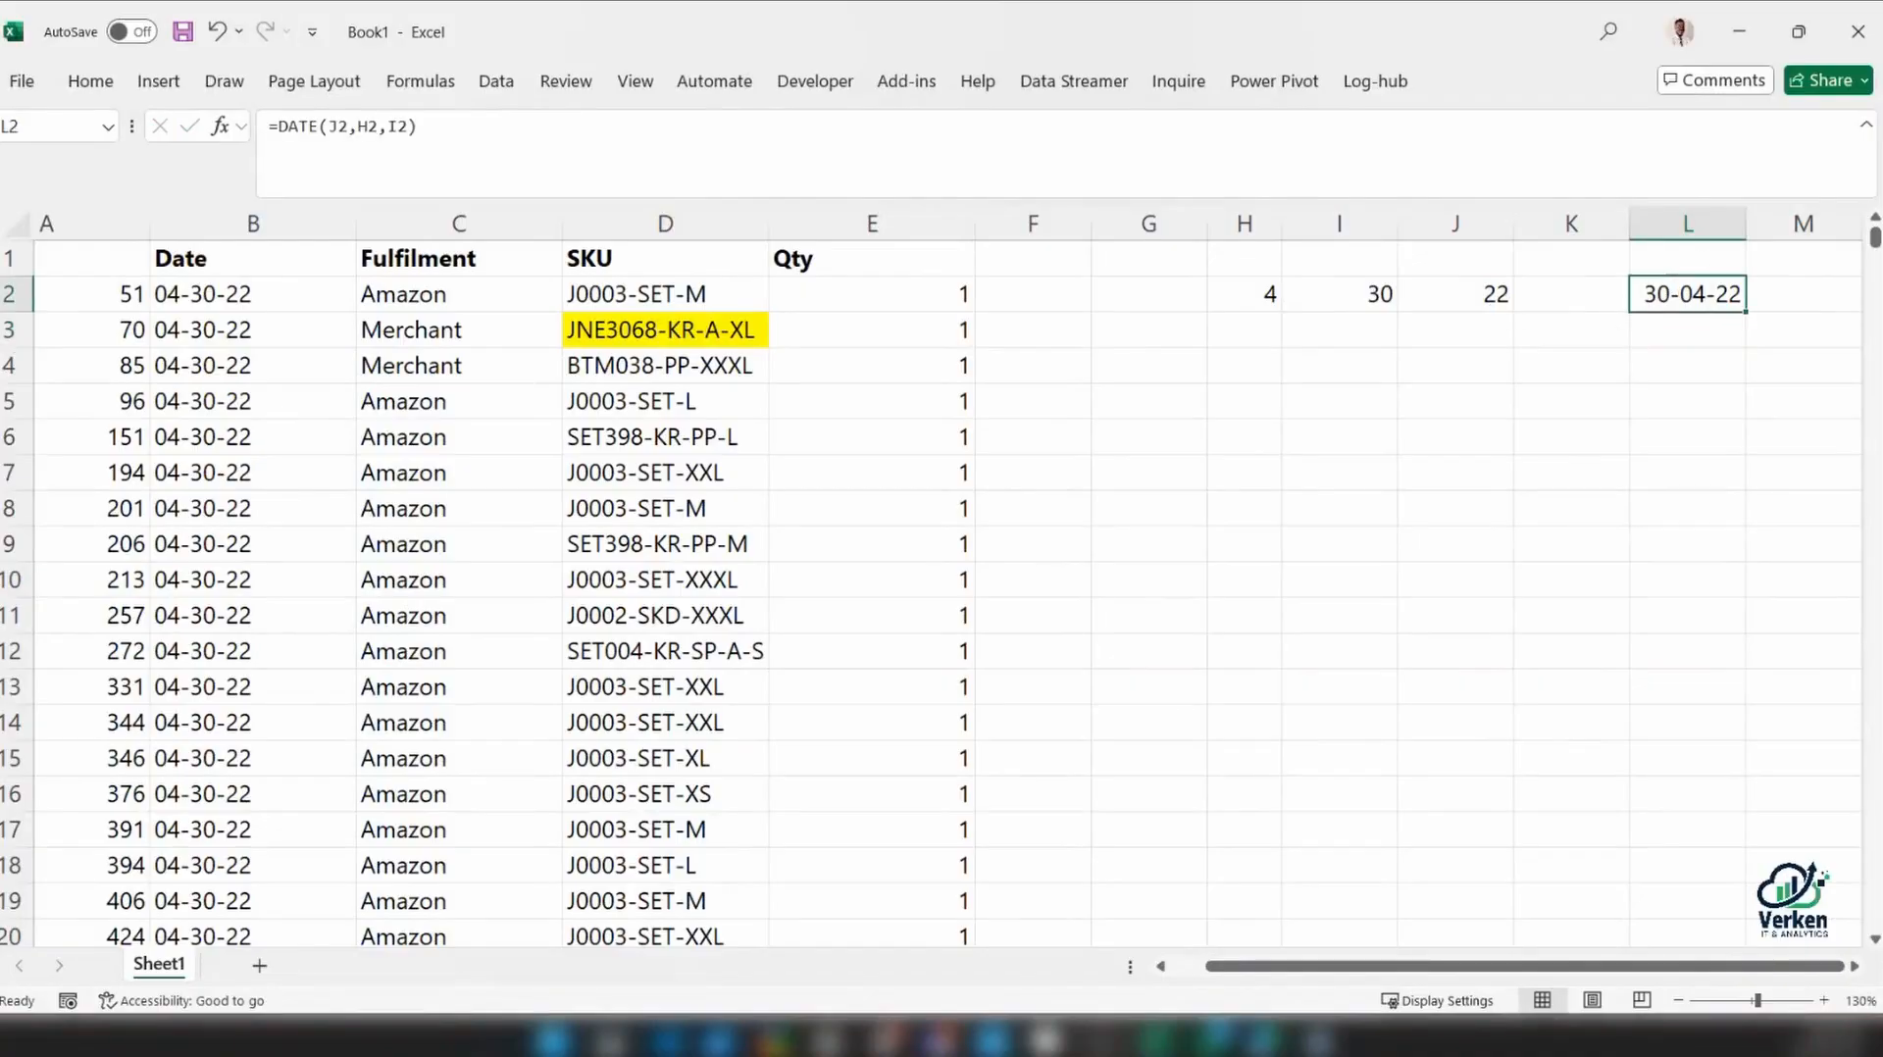
key("F2")
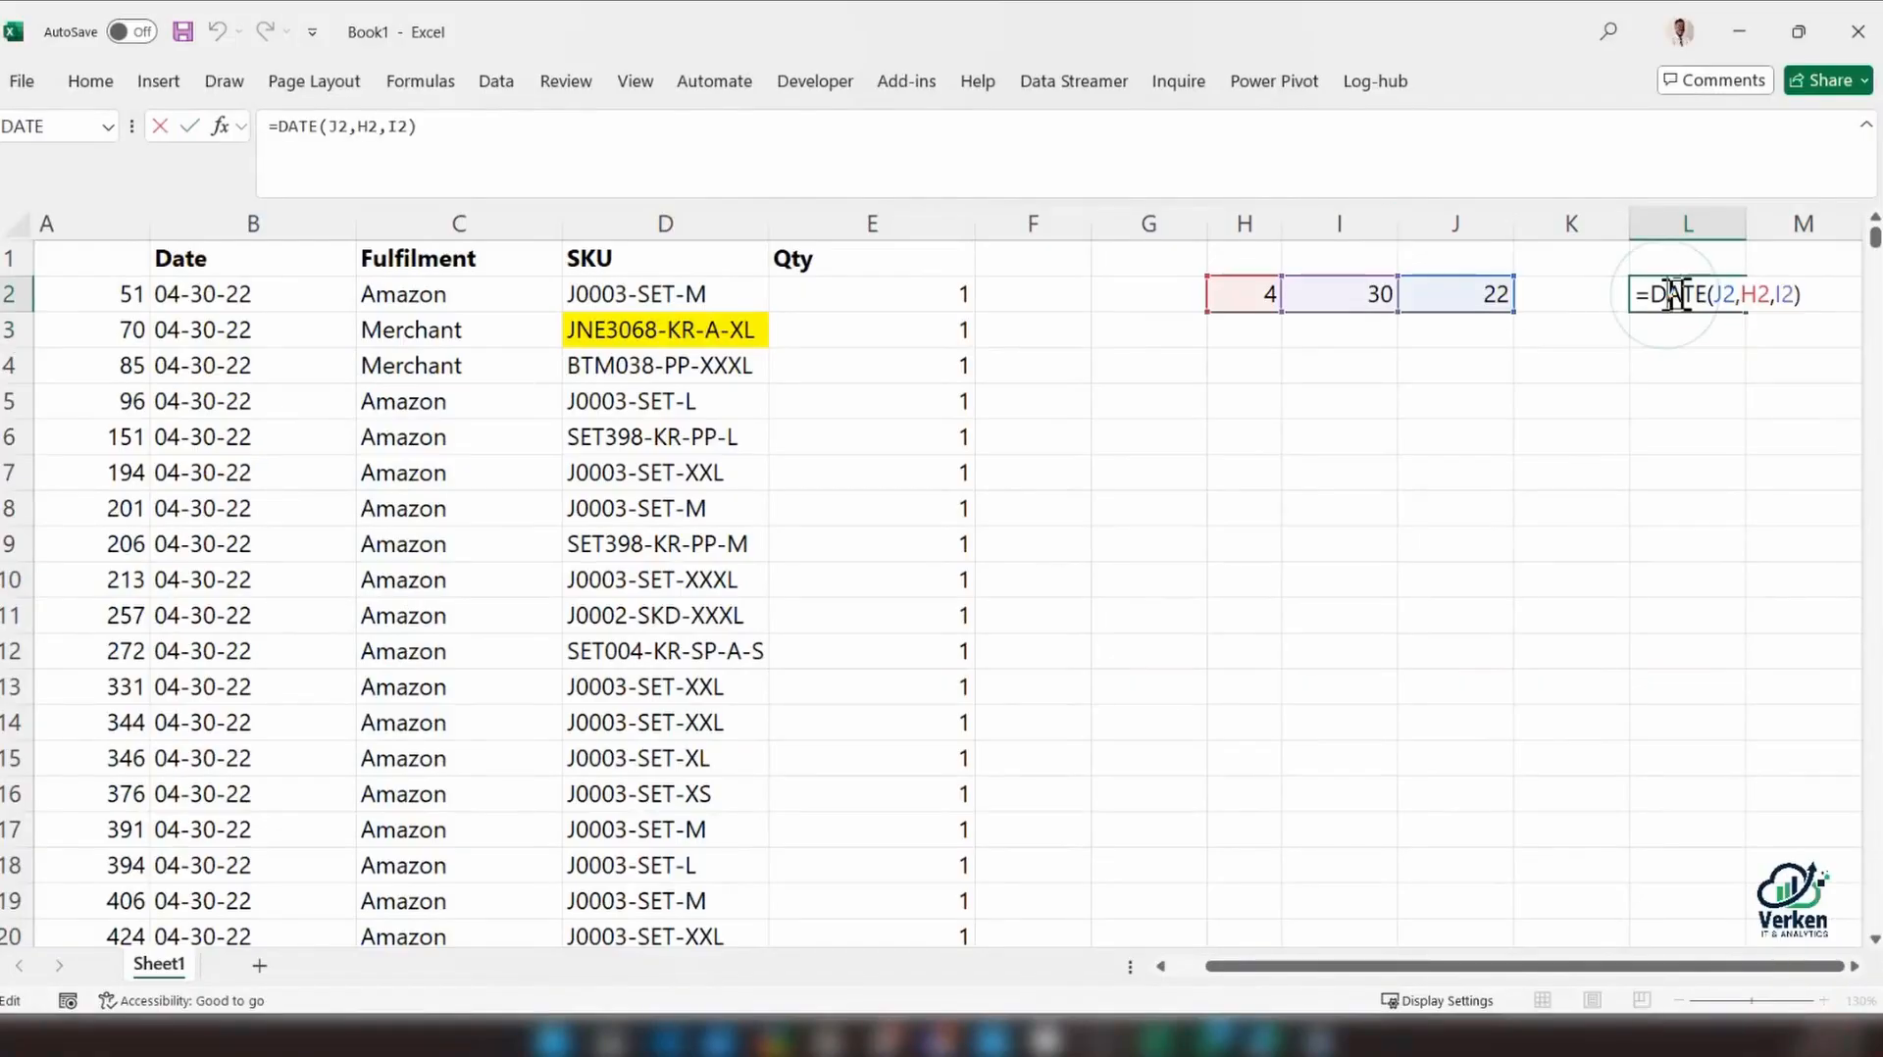
left_click(1500, 299)
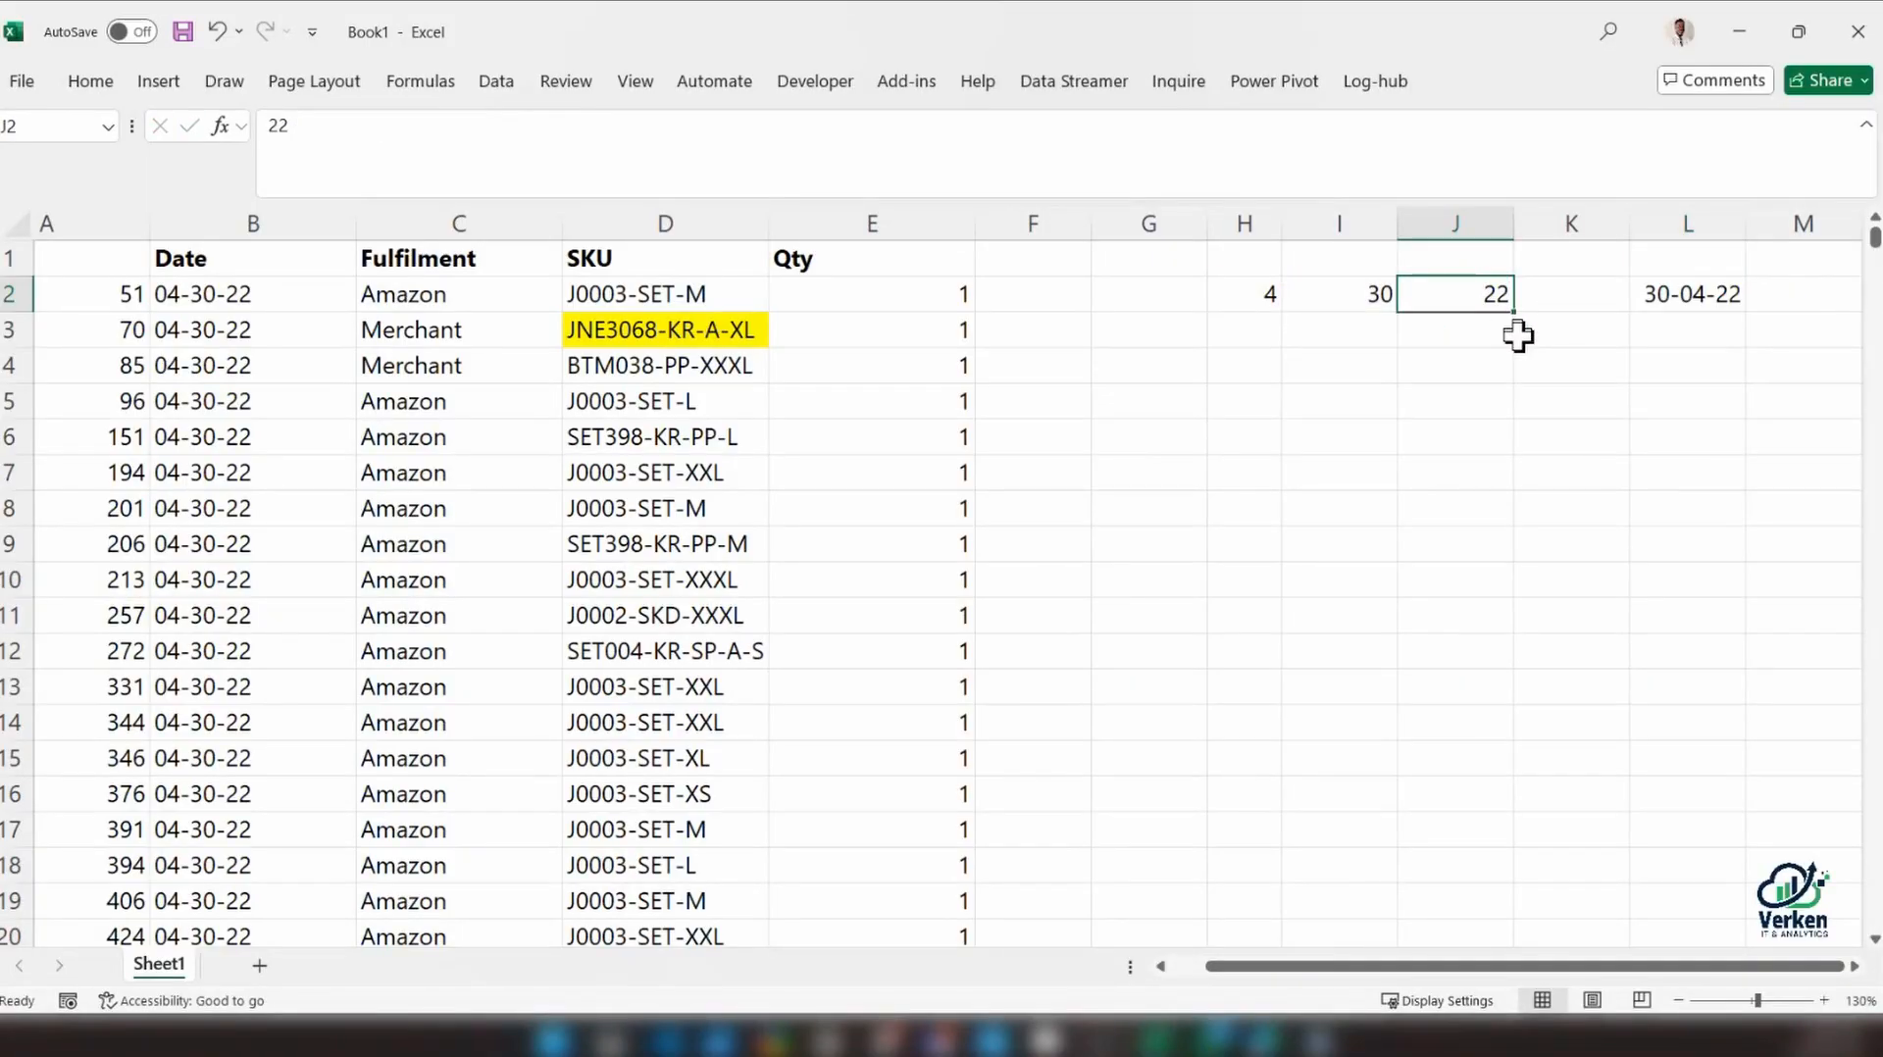
Apply the custom number format dd-mm-yyyy to cell L2 to show the full four-digit year
left_click(1658, 299)
key("ctrl+1")
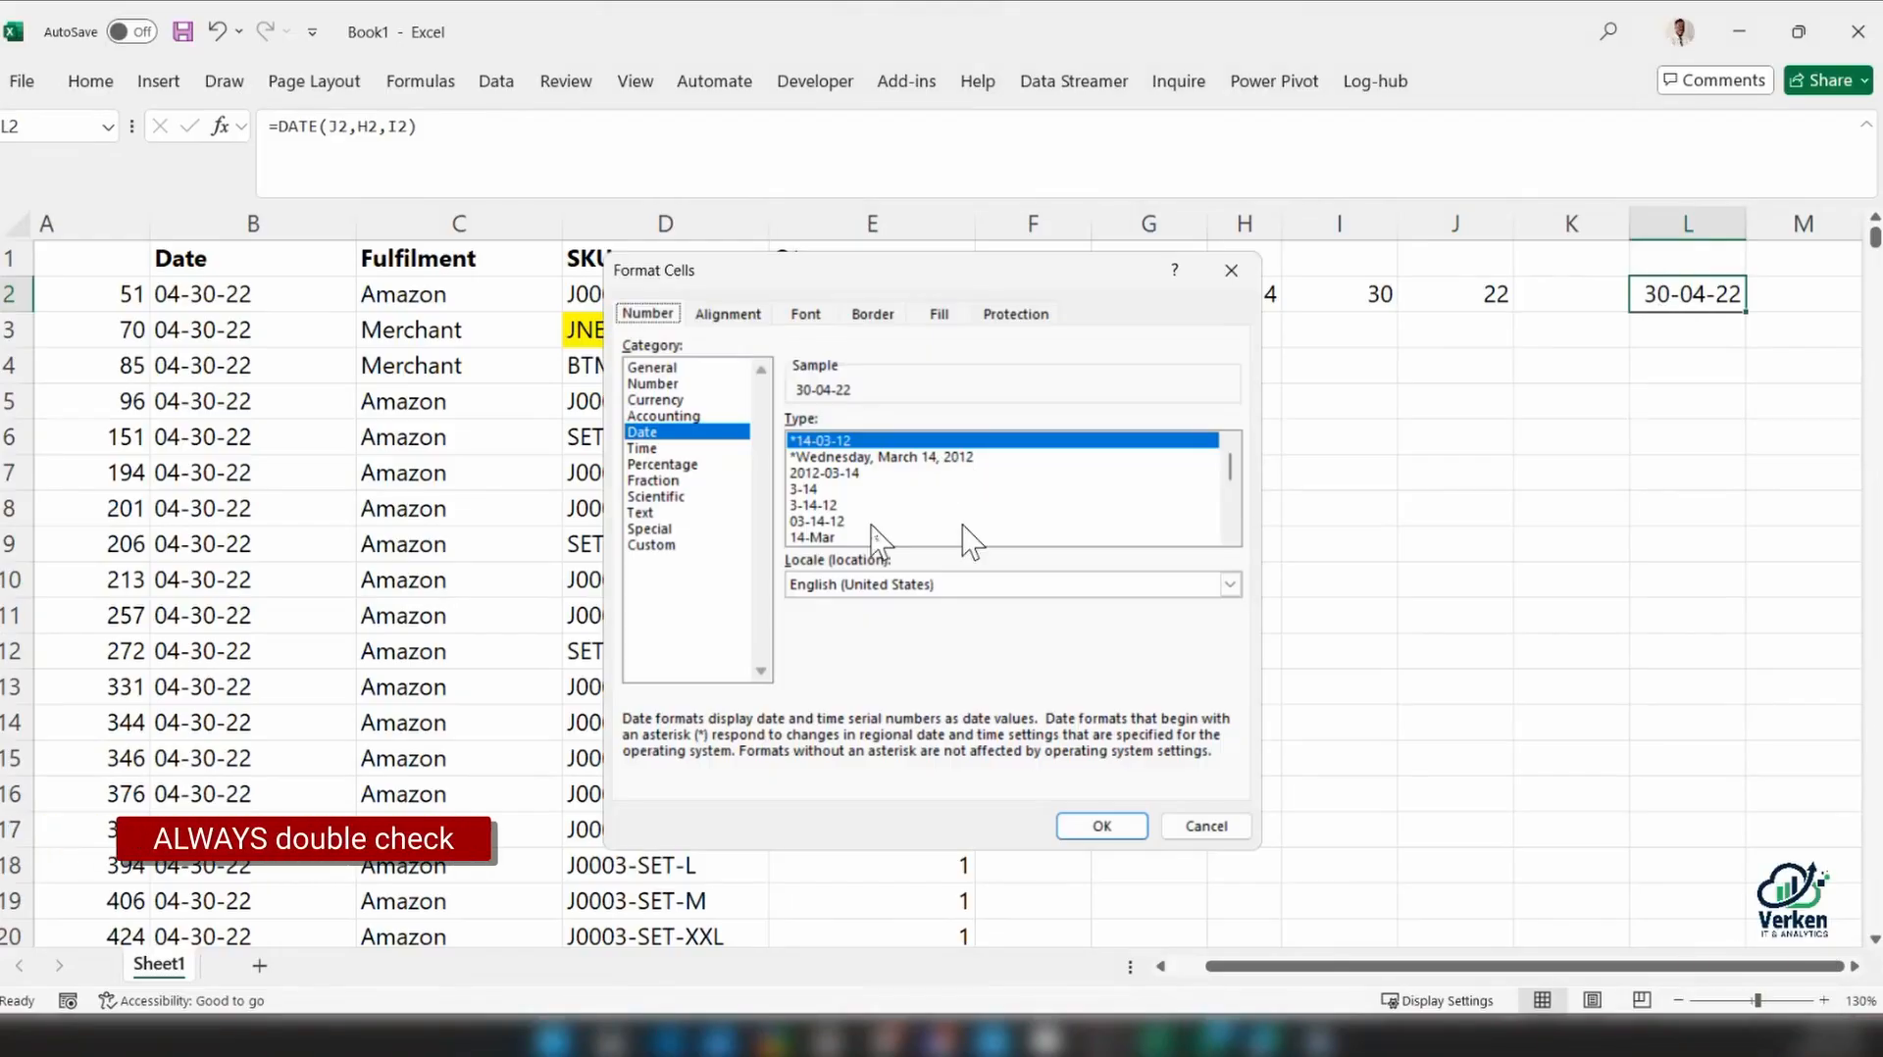
left_click(1228, 491)
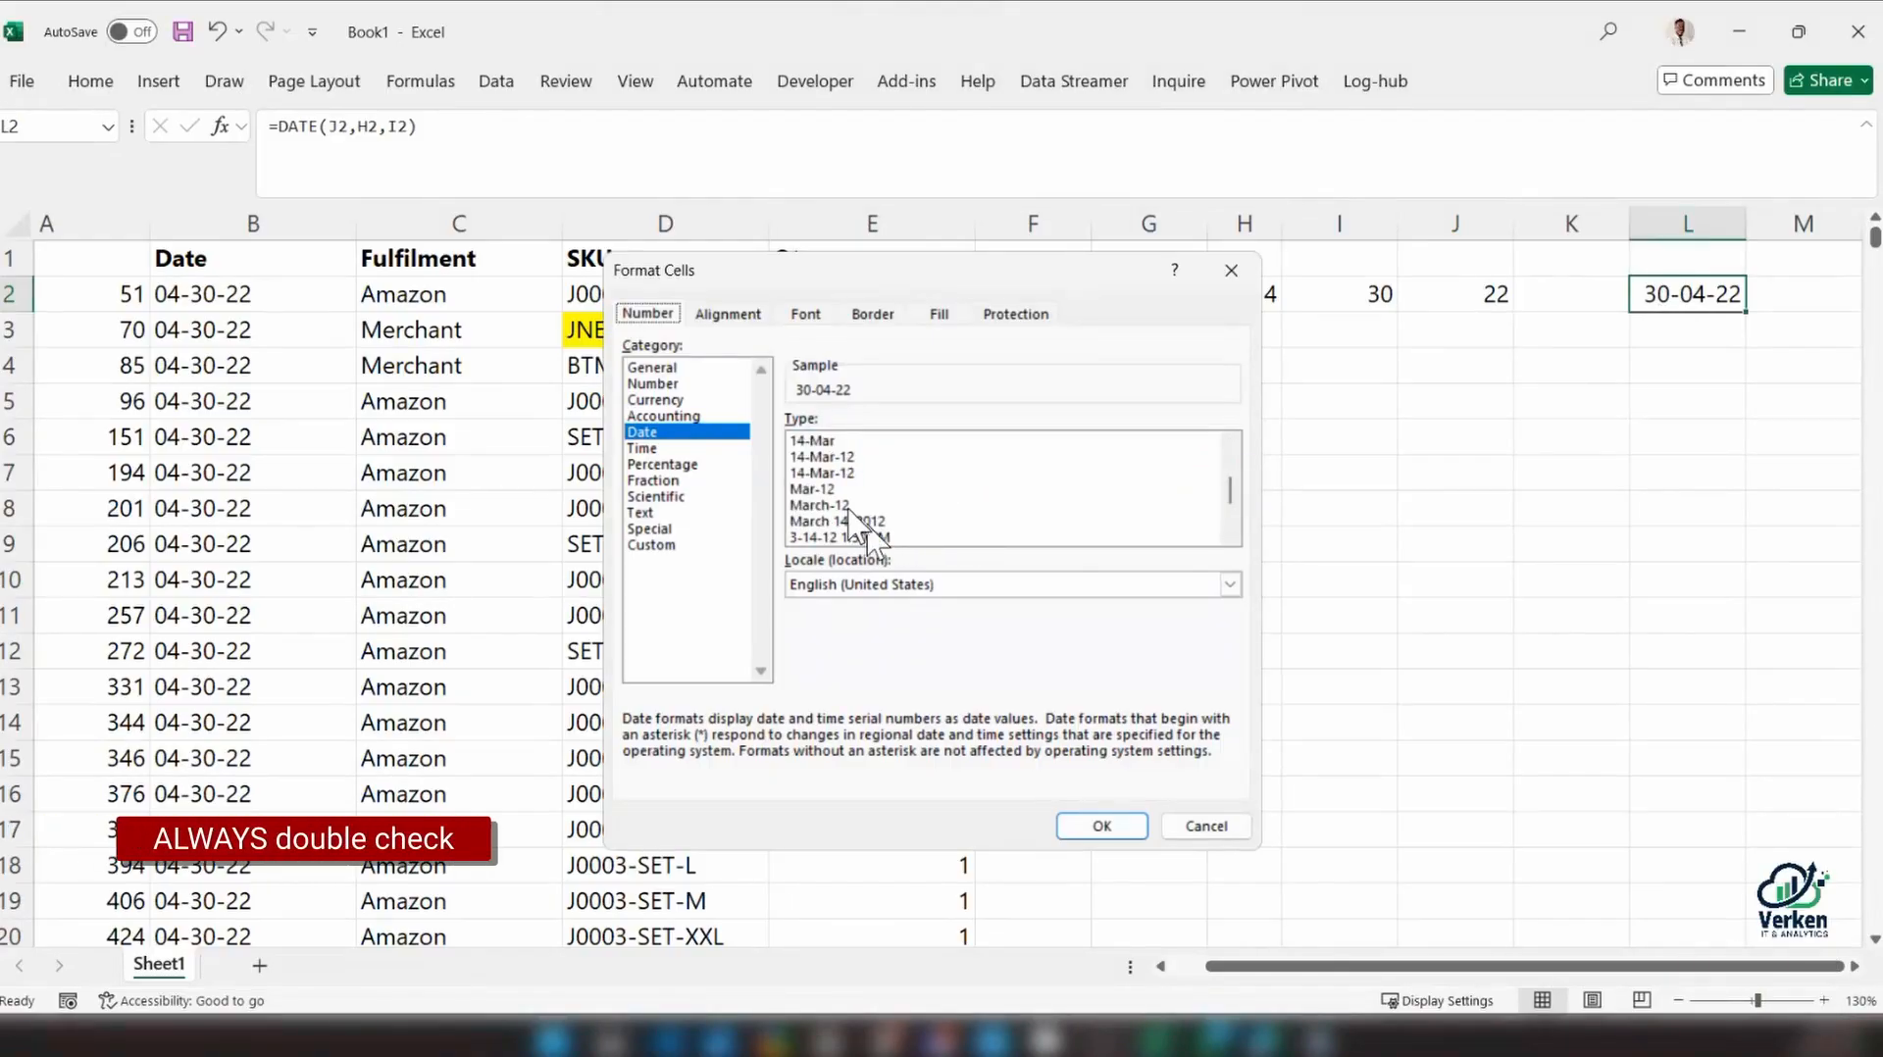
left_click(662, 545)
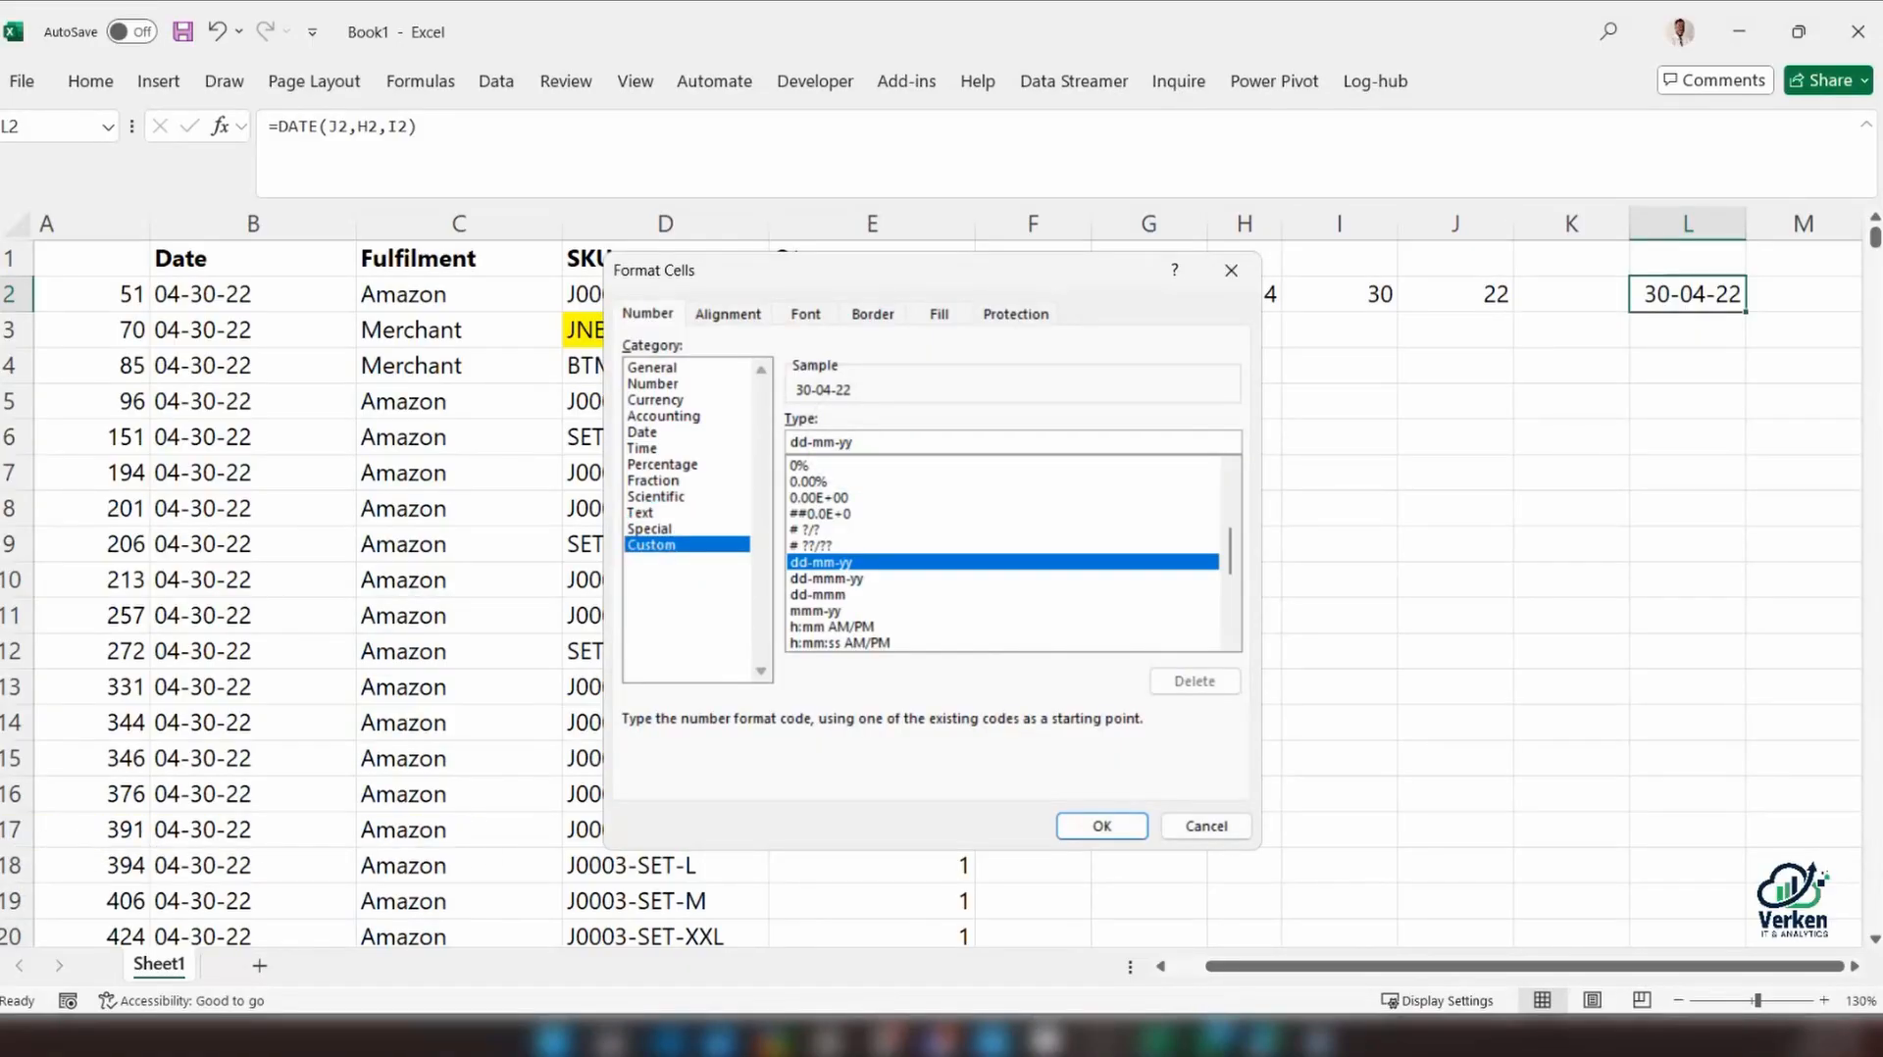
type("yy")
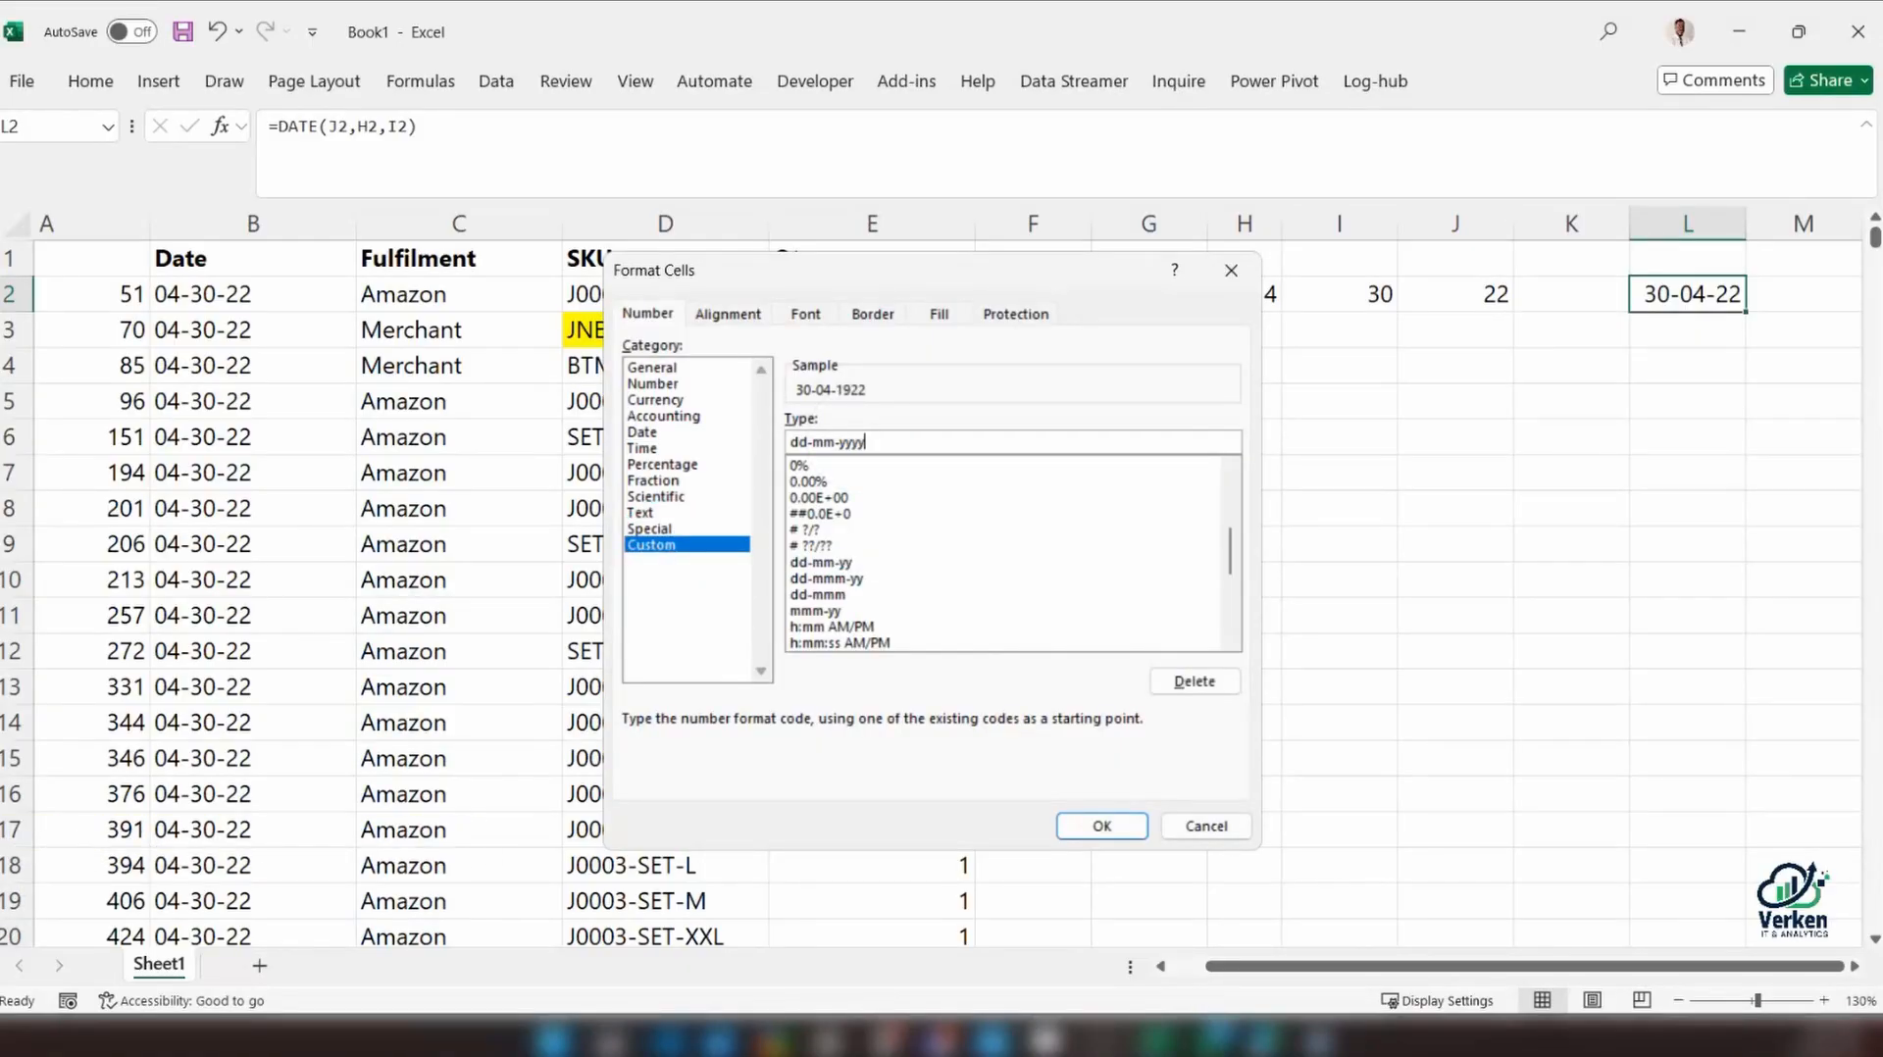
left_click(1089, 827)
Compare the two-digit year in cell J2 with the date produced in cell L2
left_click(1854, 966)
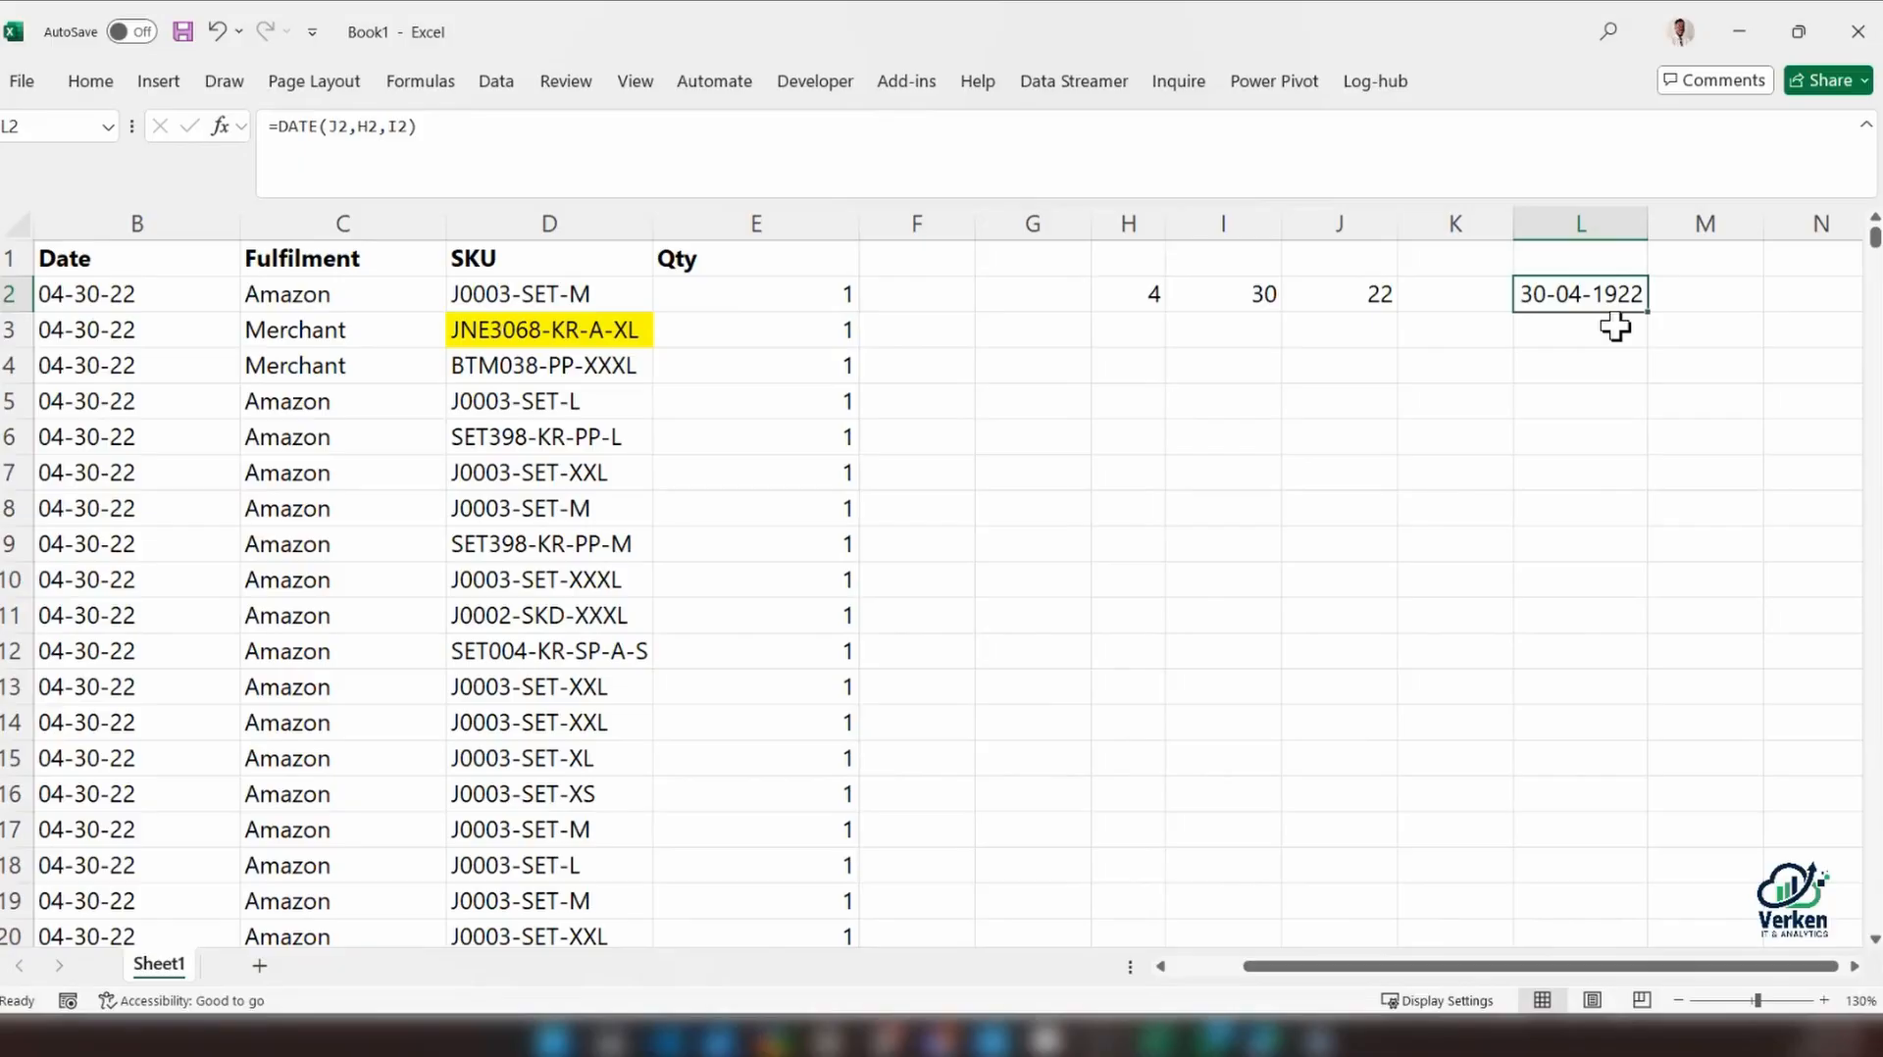
left_click(1339, 294)
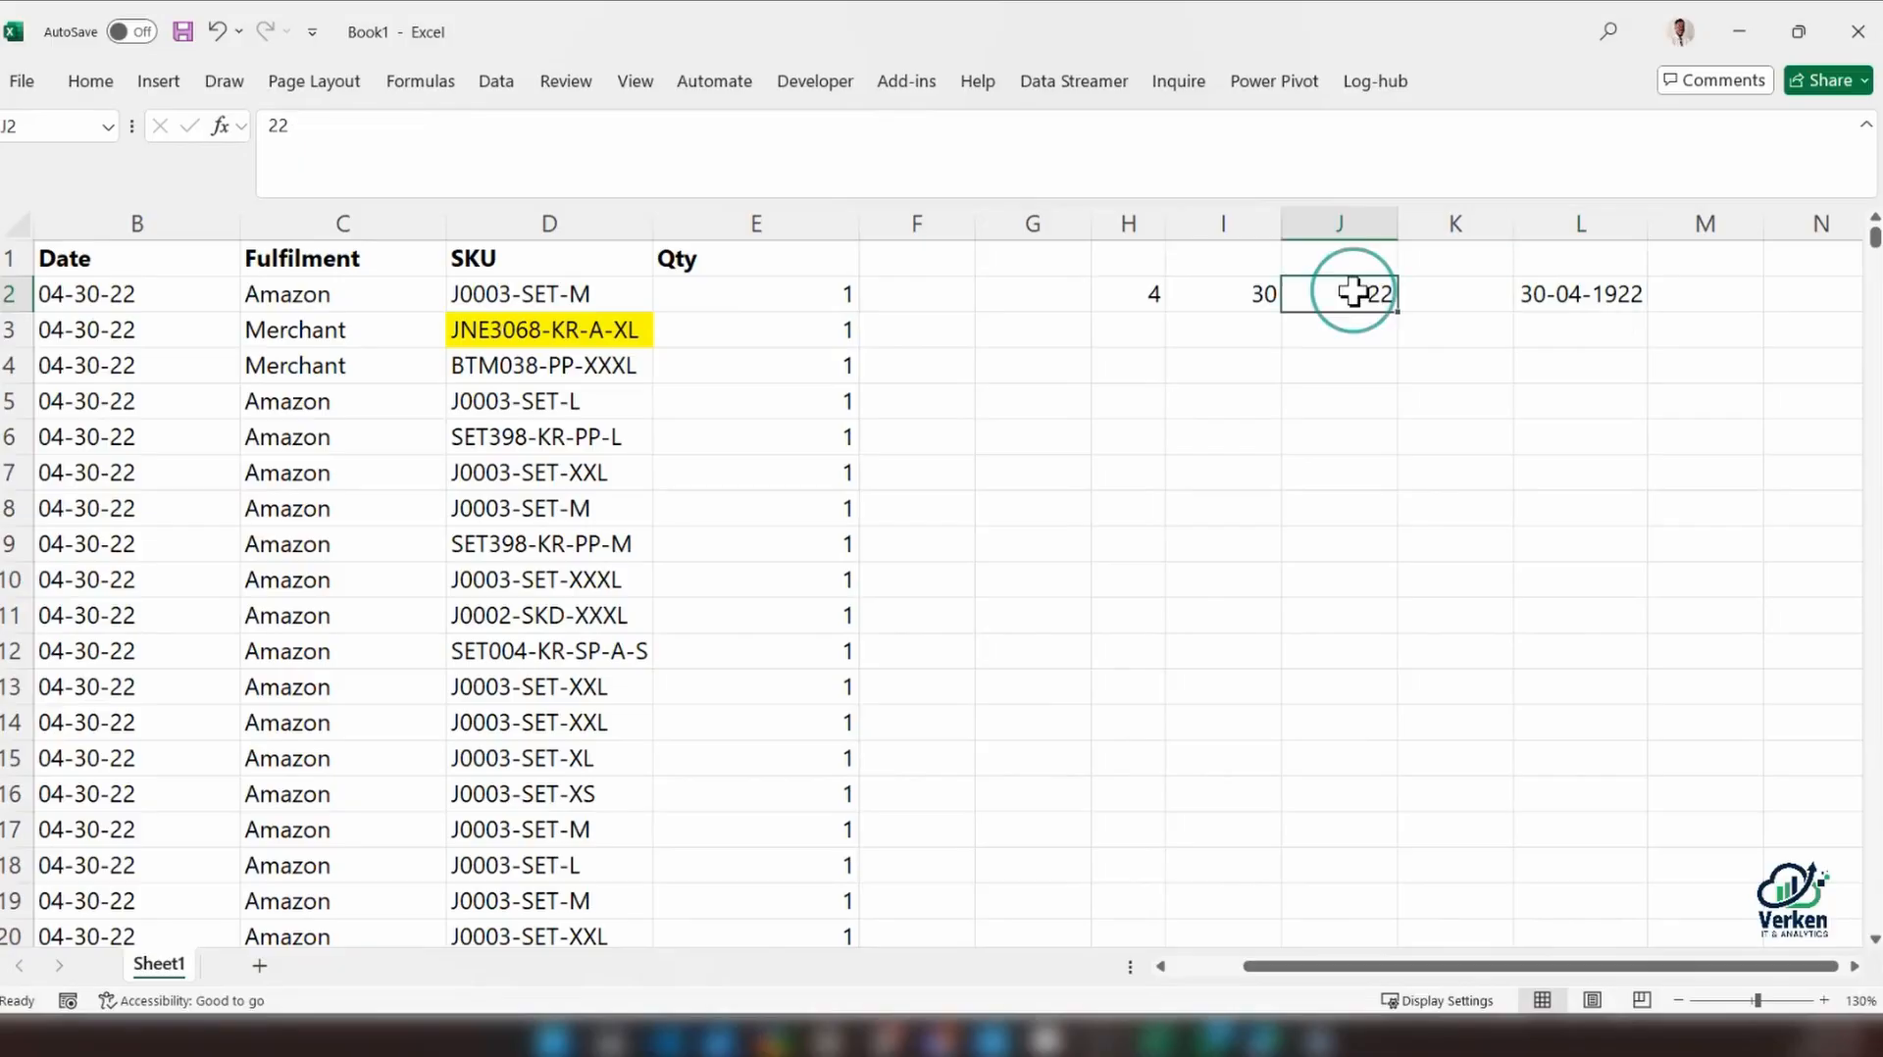
left_click(1575, 294)
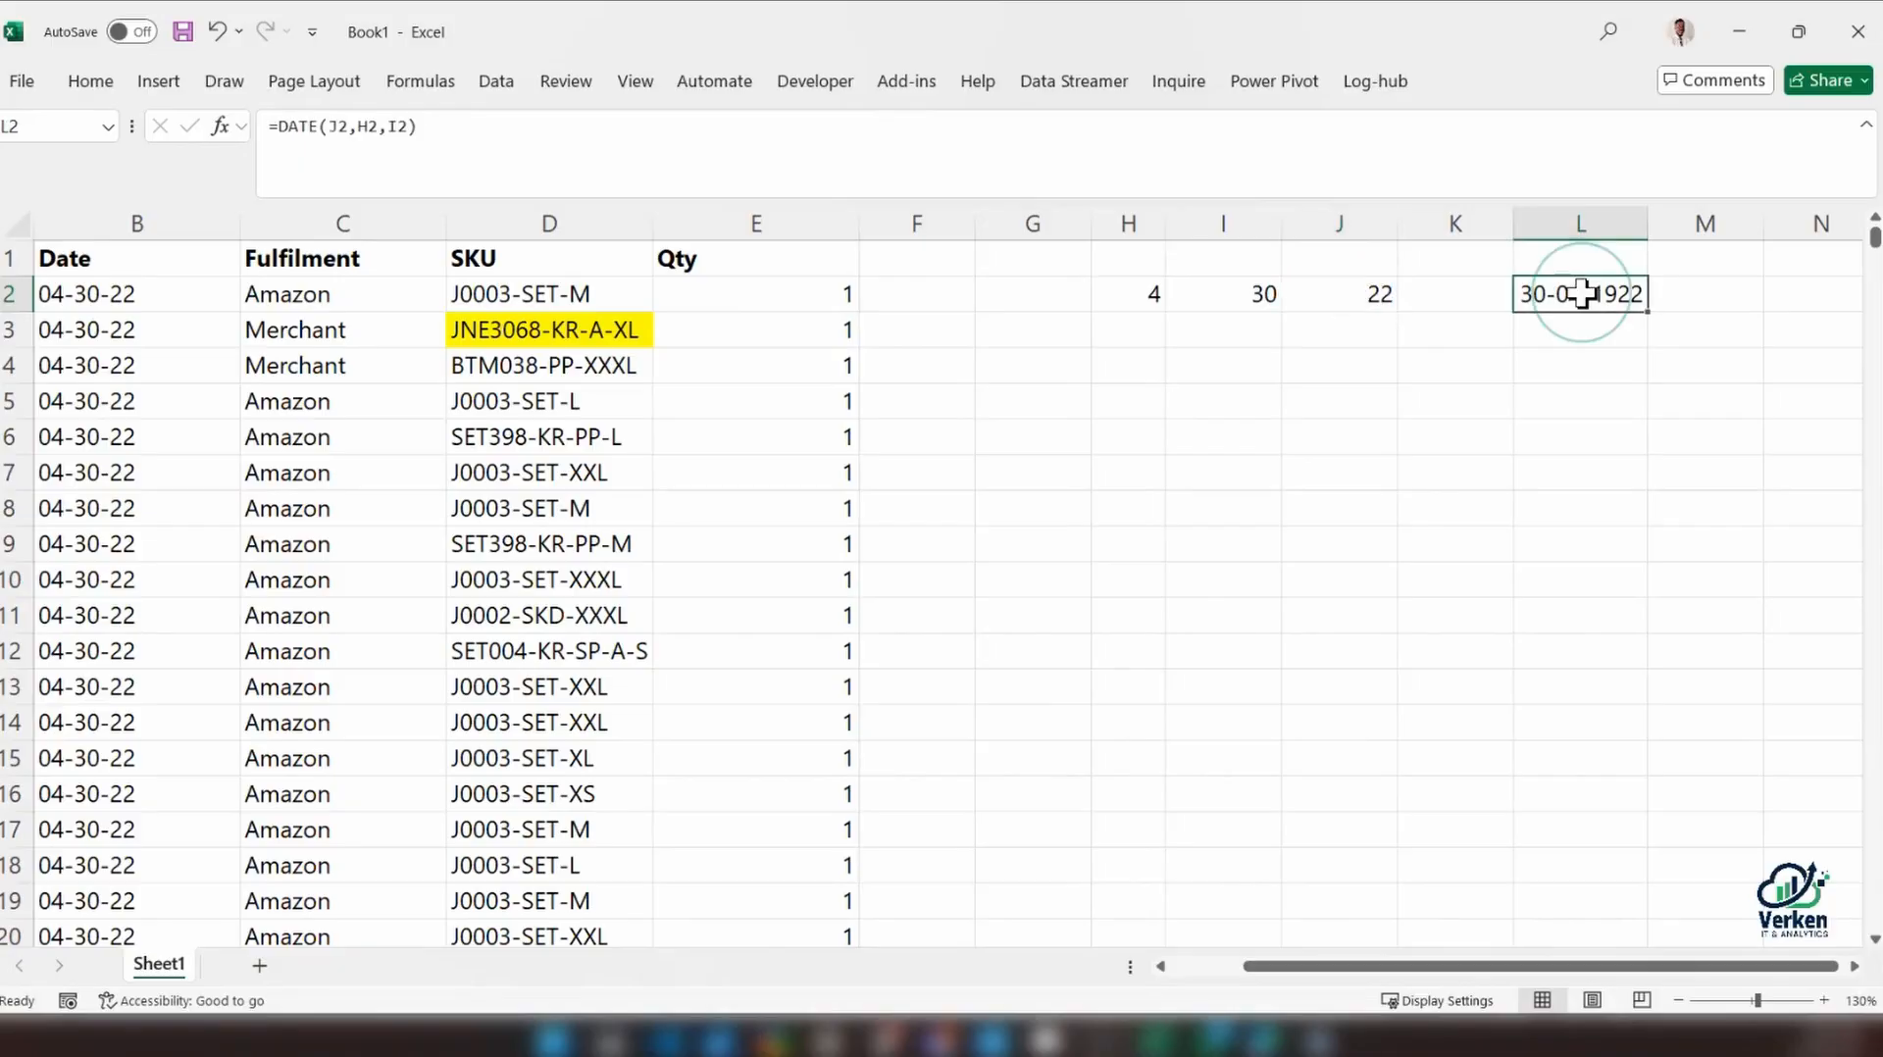
Insert three blank columns between the Date and Fulfilment columns
left_click(1331, 287)
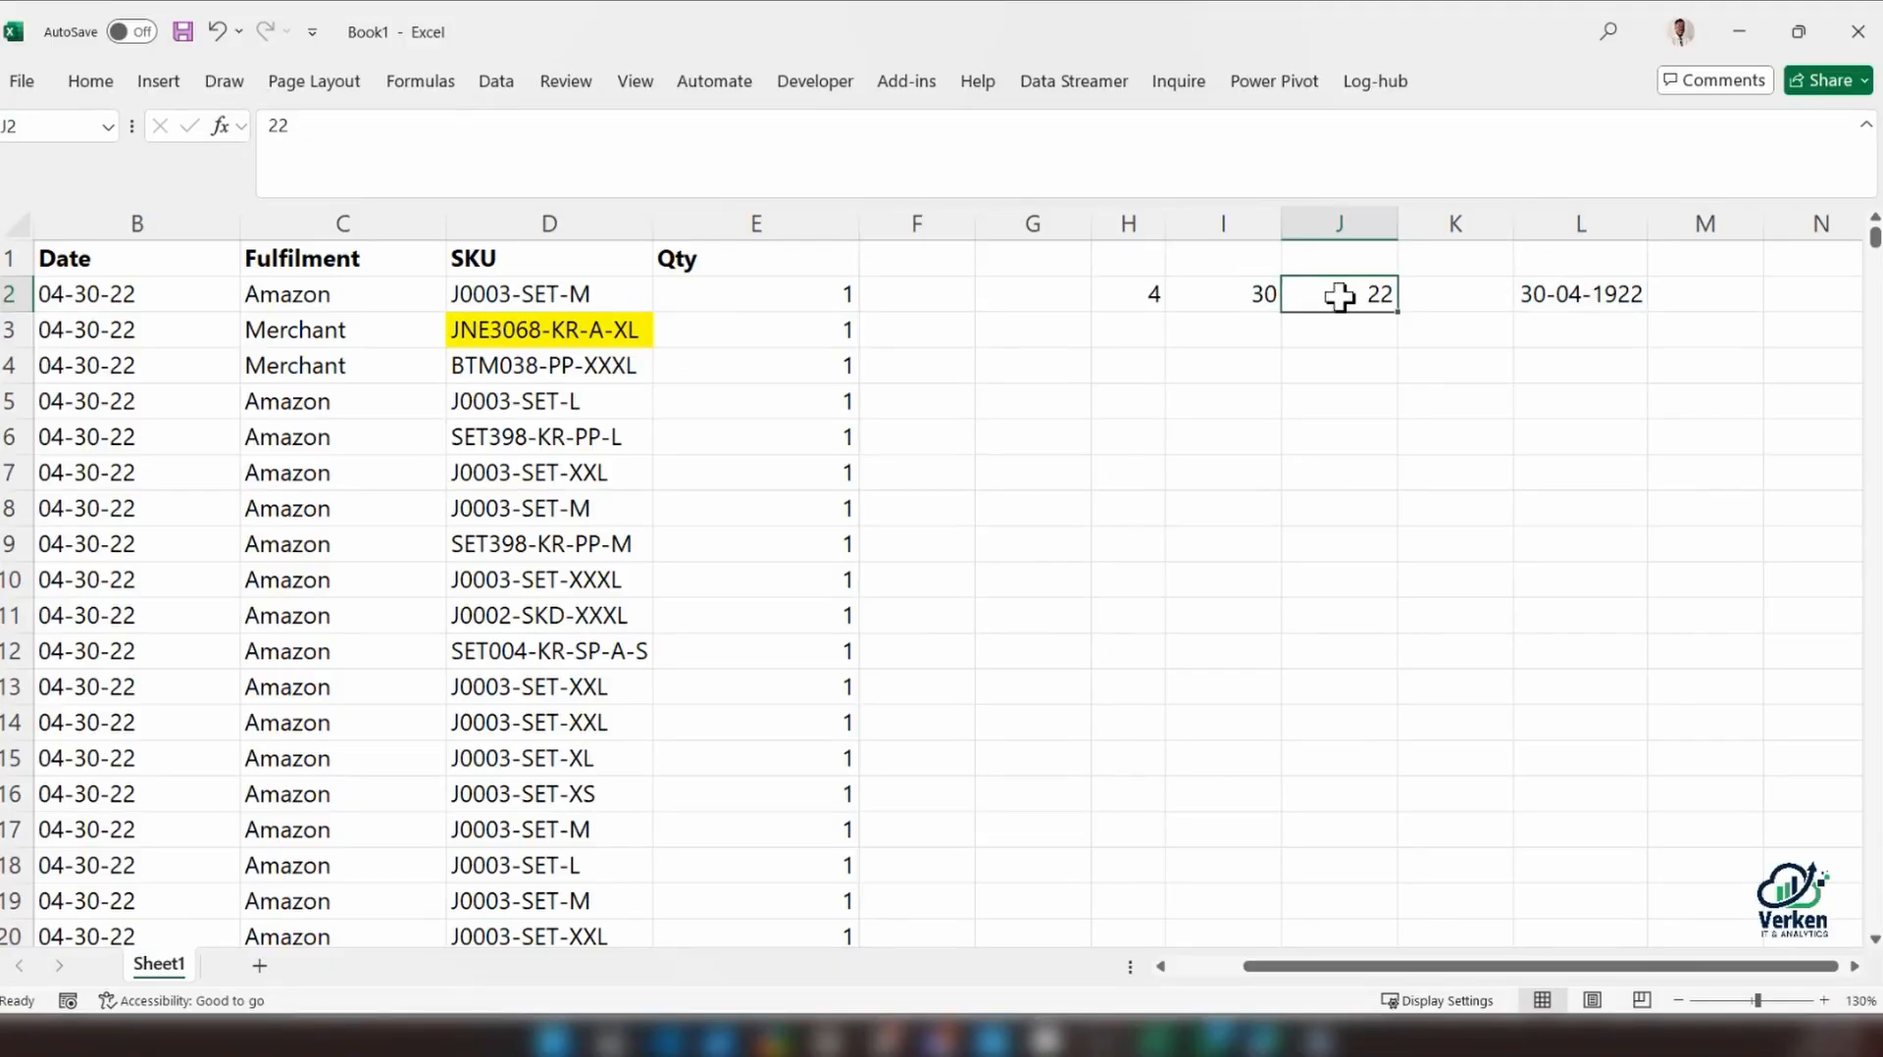
left_click_drag(1247, 966, 1101, 965)
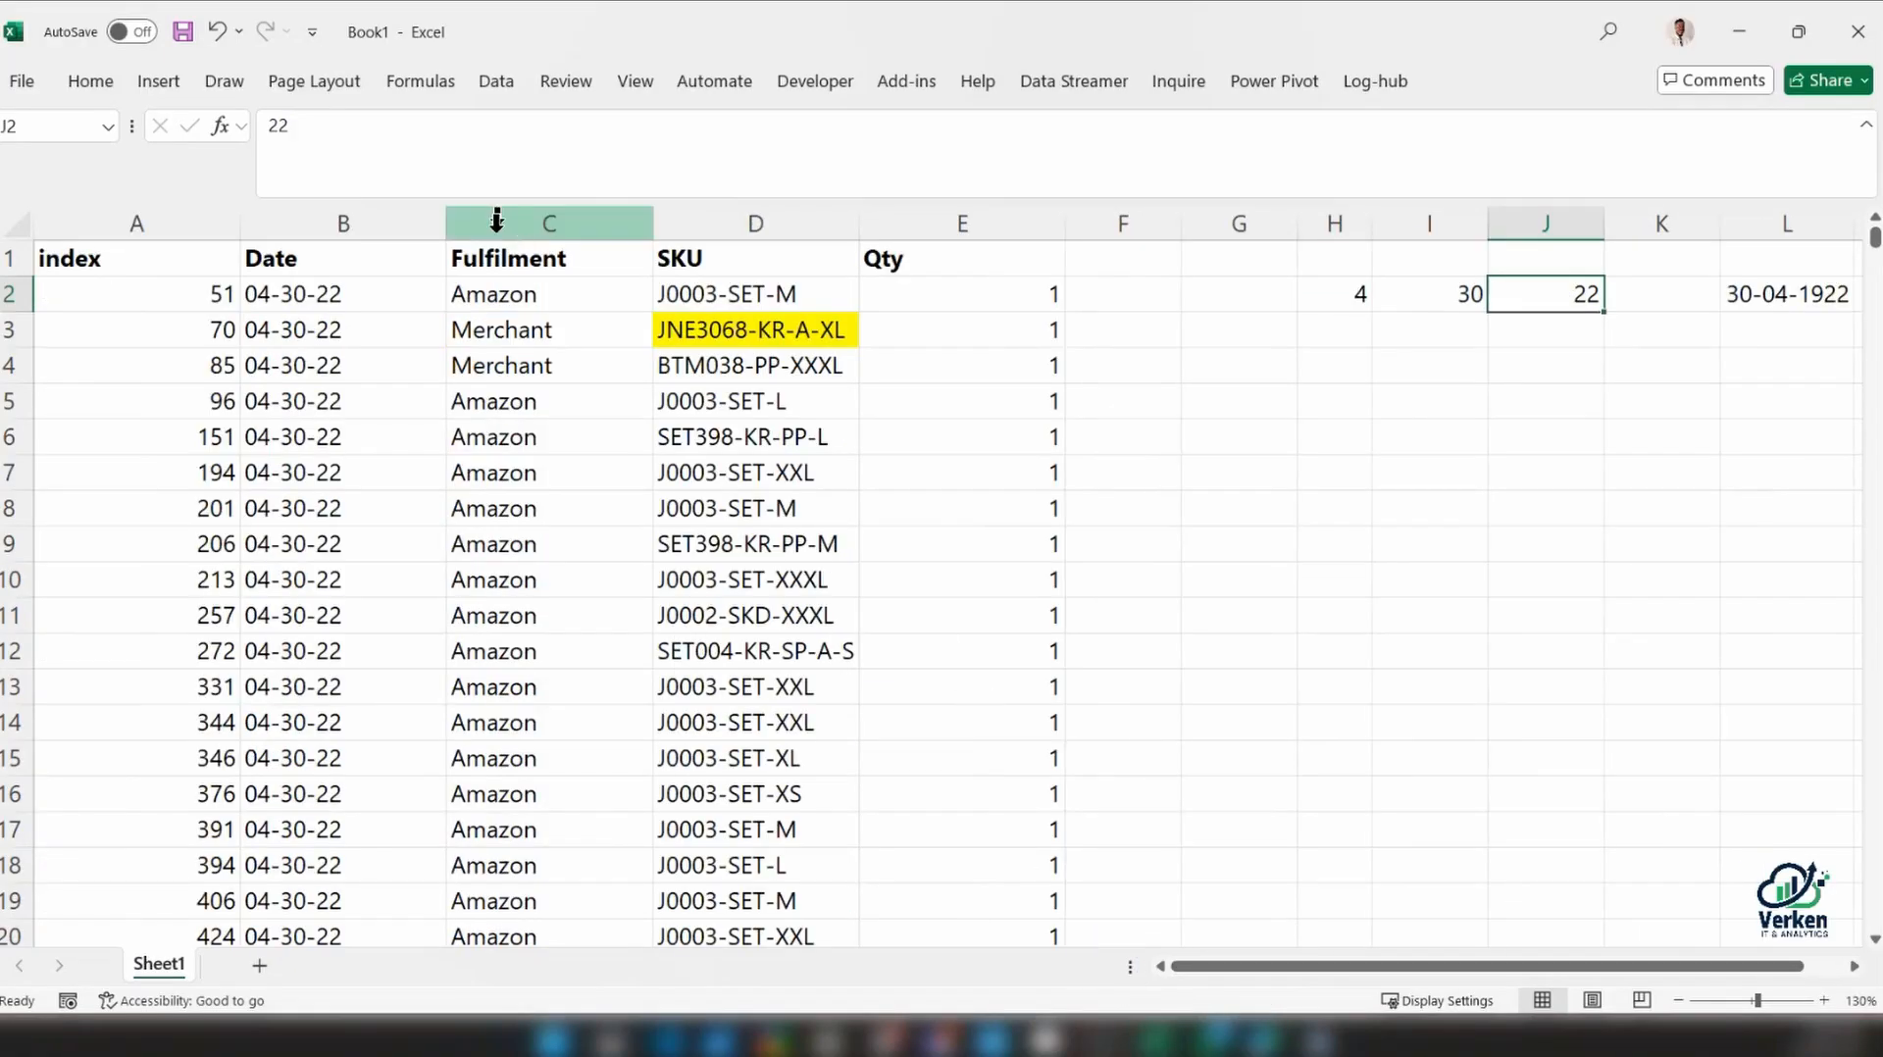
left_click(504, 224)
left_click_drag(504, 236, 878, 239)
right_click(642, 225)
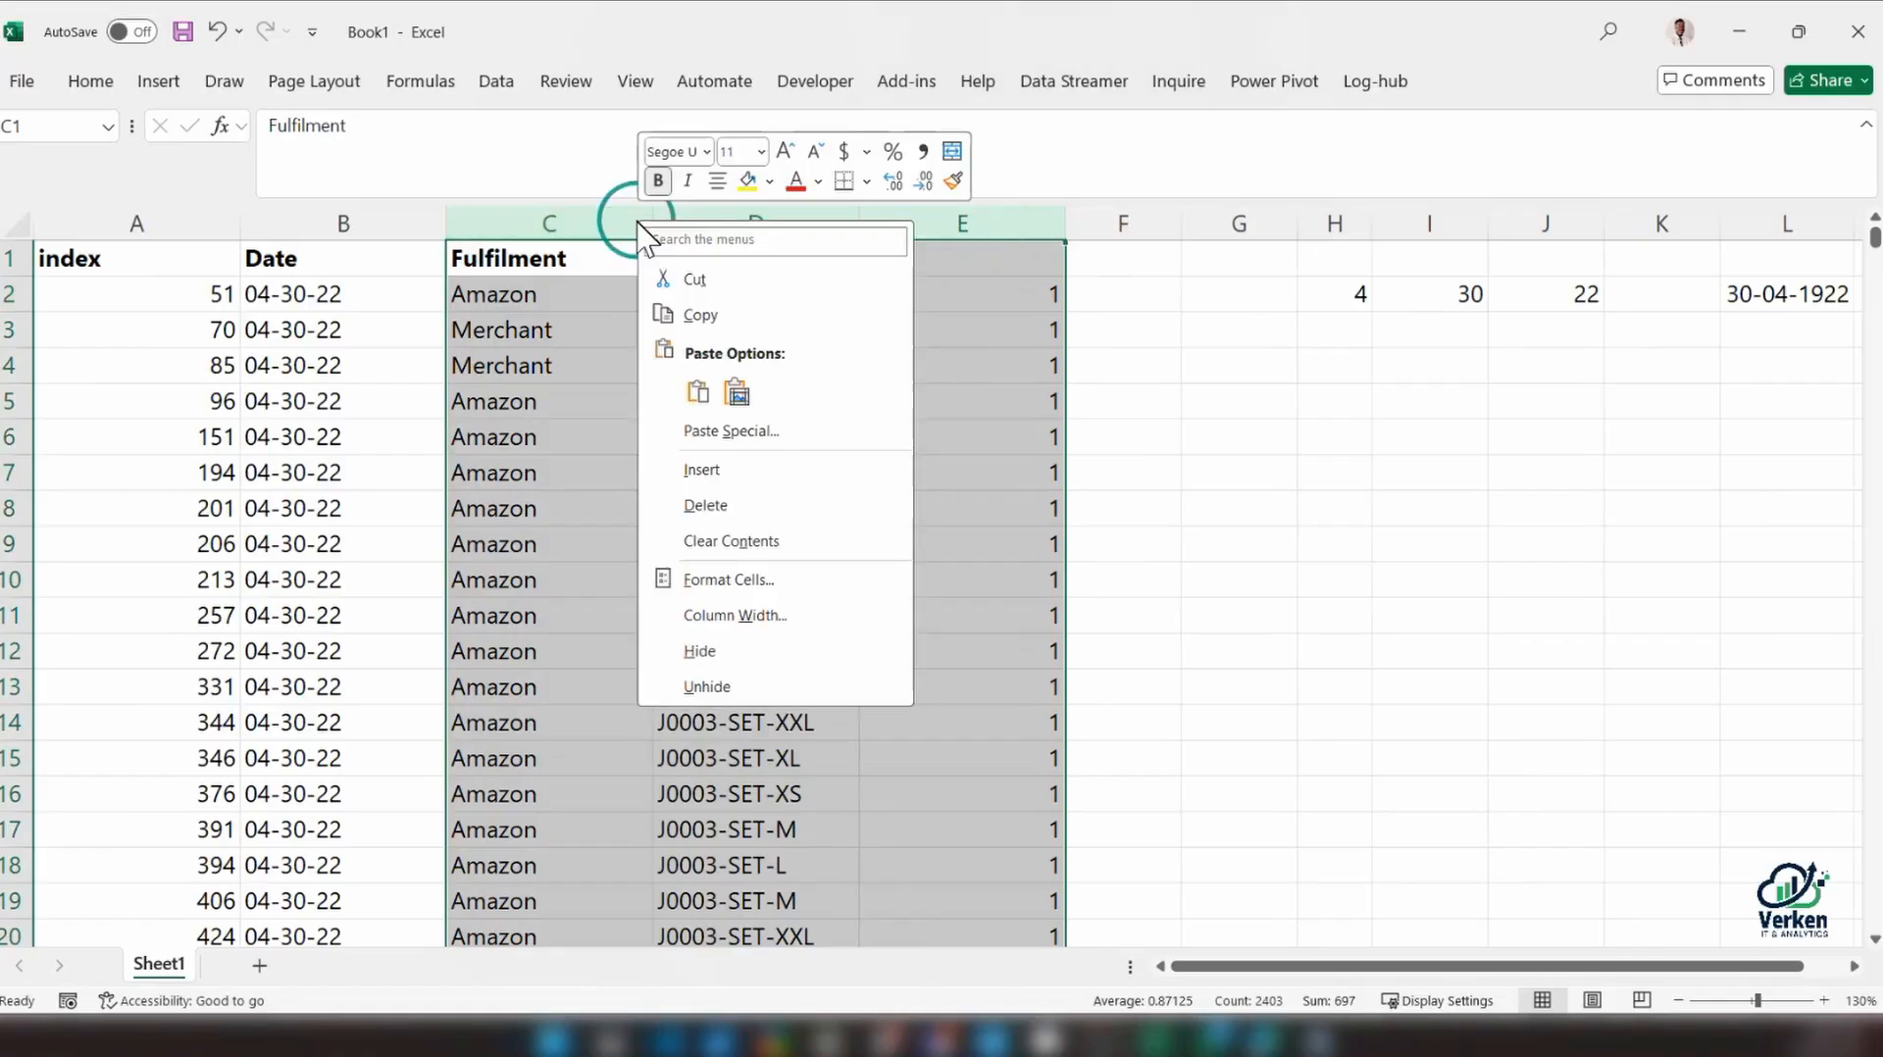
left_click(744, 470)
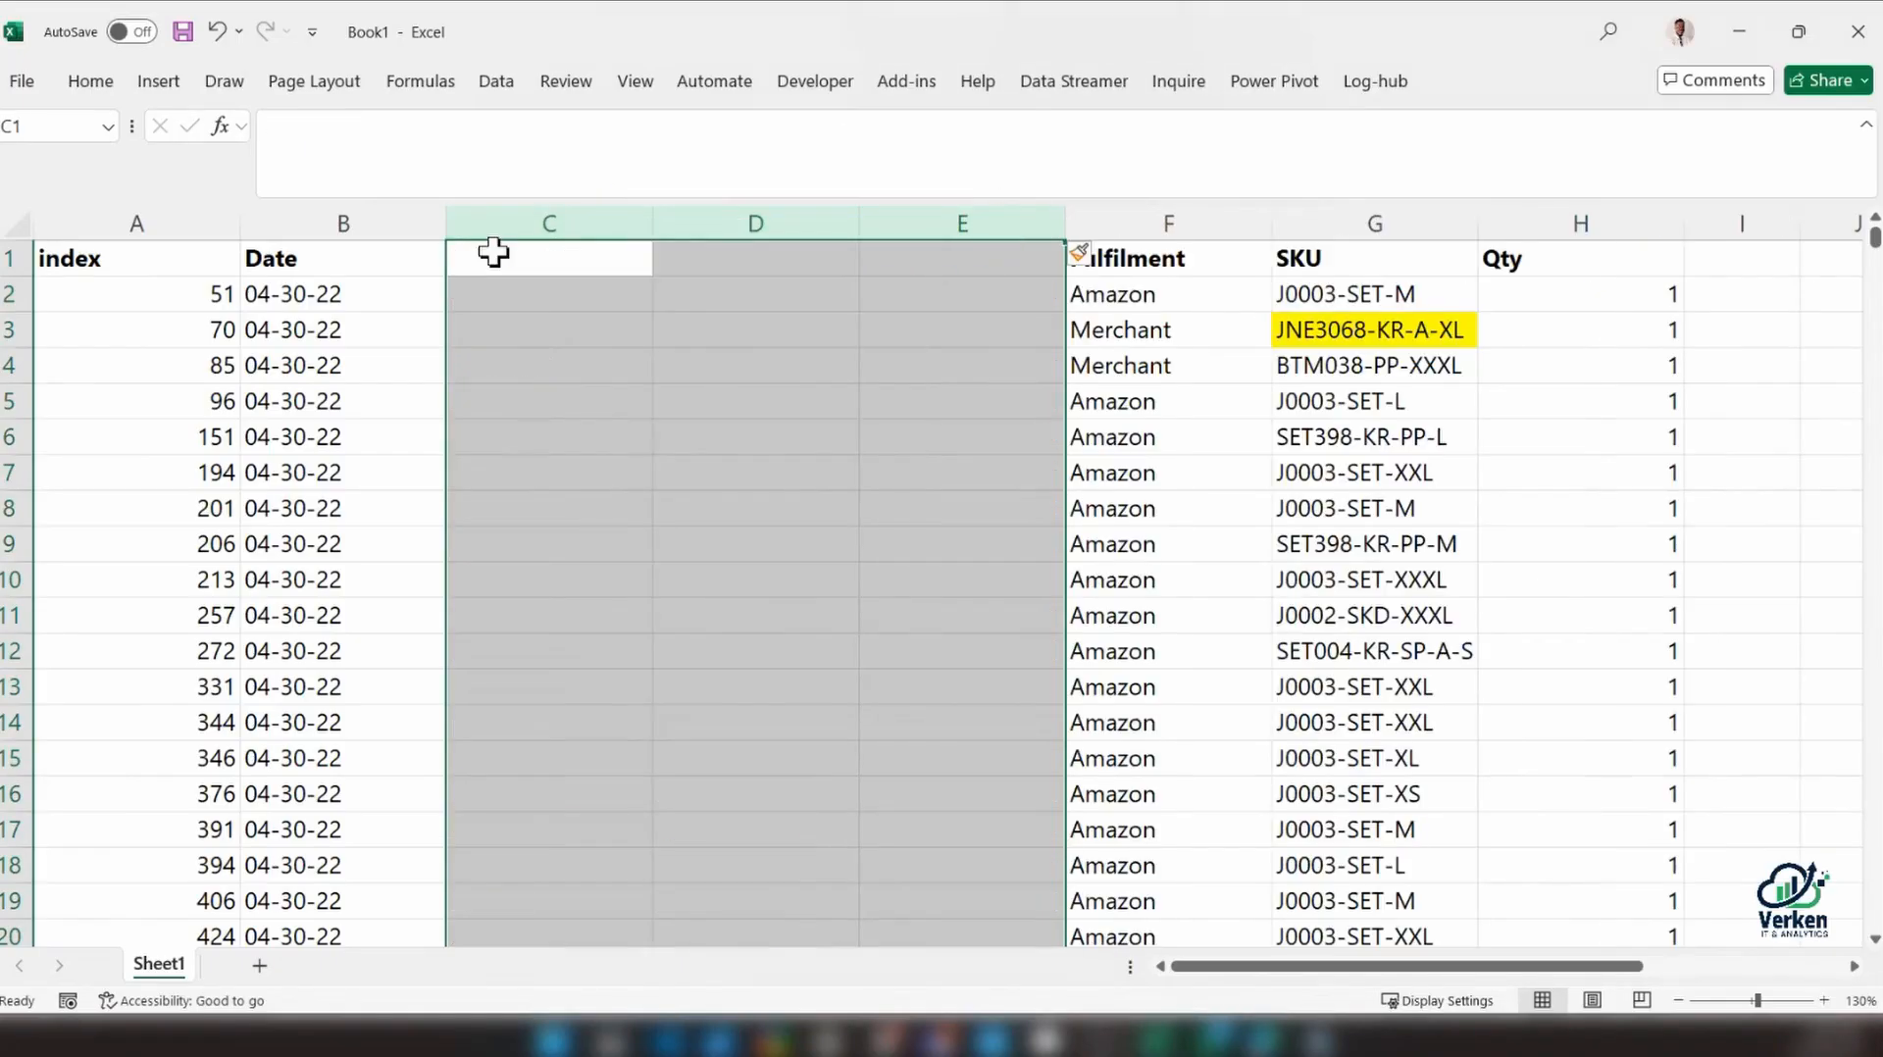
Enter the headers Month, Day and Year in cells C1, D1 and E1
left_click(495, 253)
type("Month")
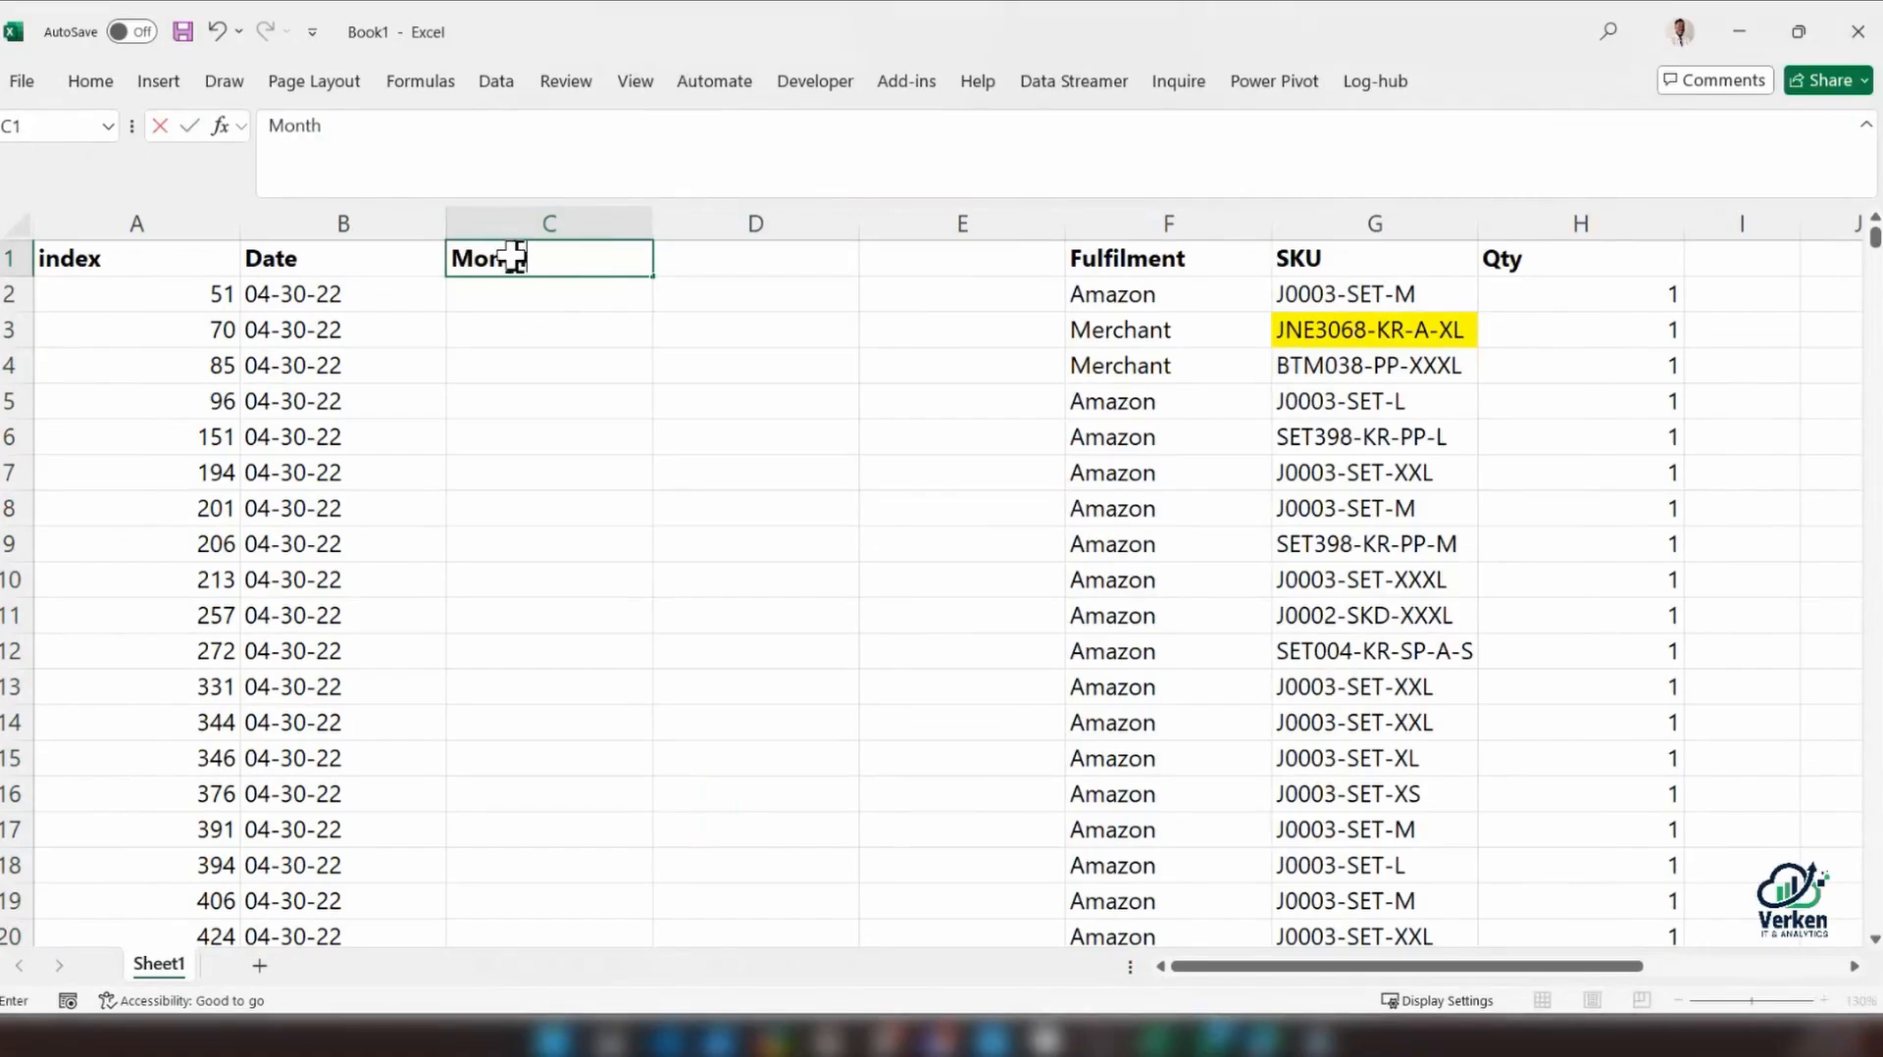
key("Tab")
type("Day")
key("Tab")
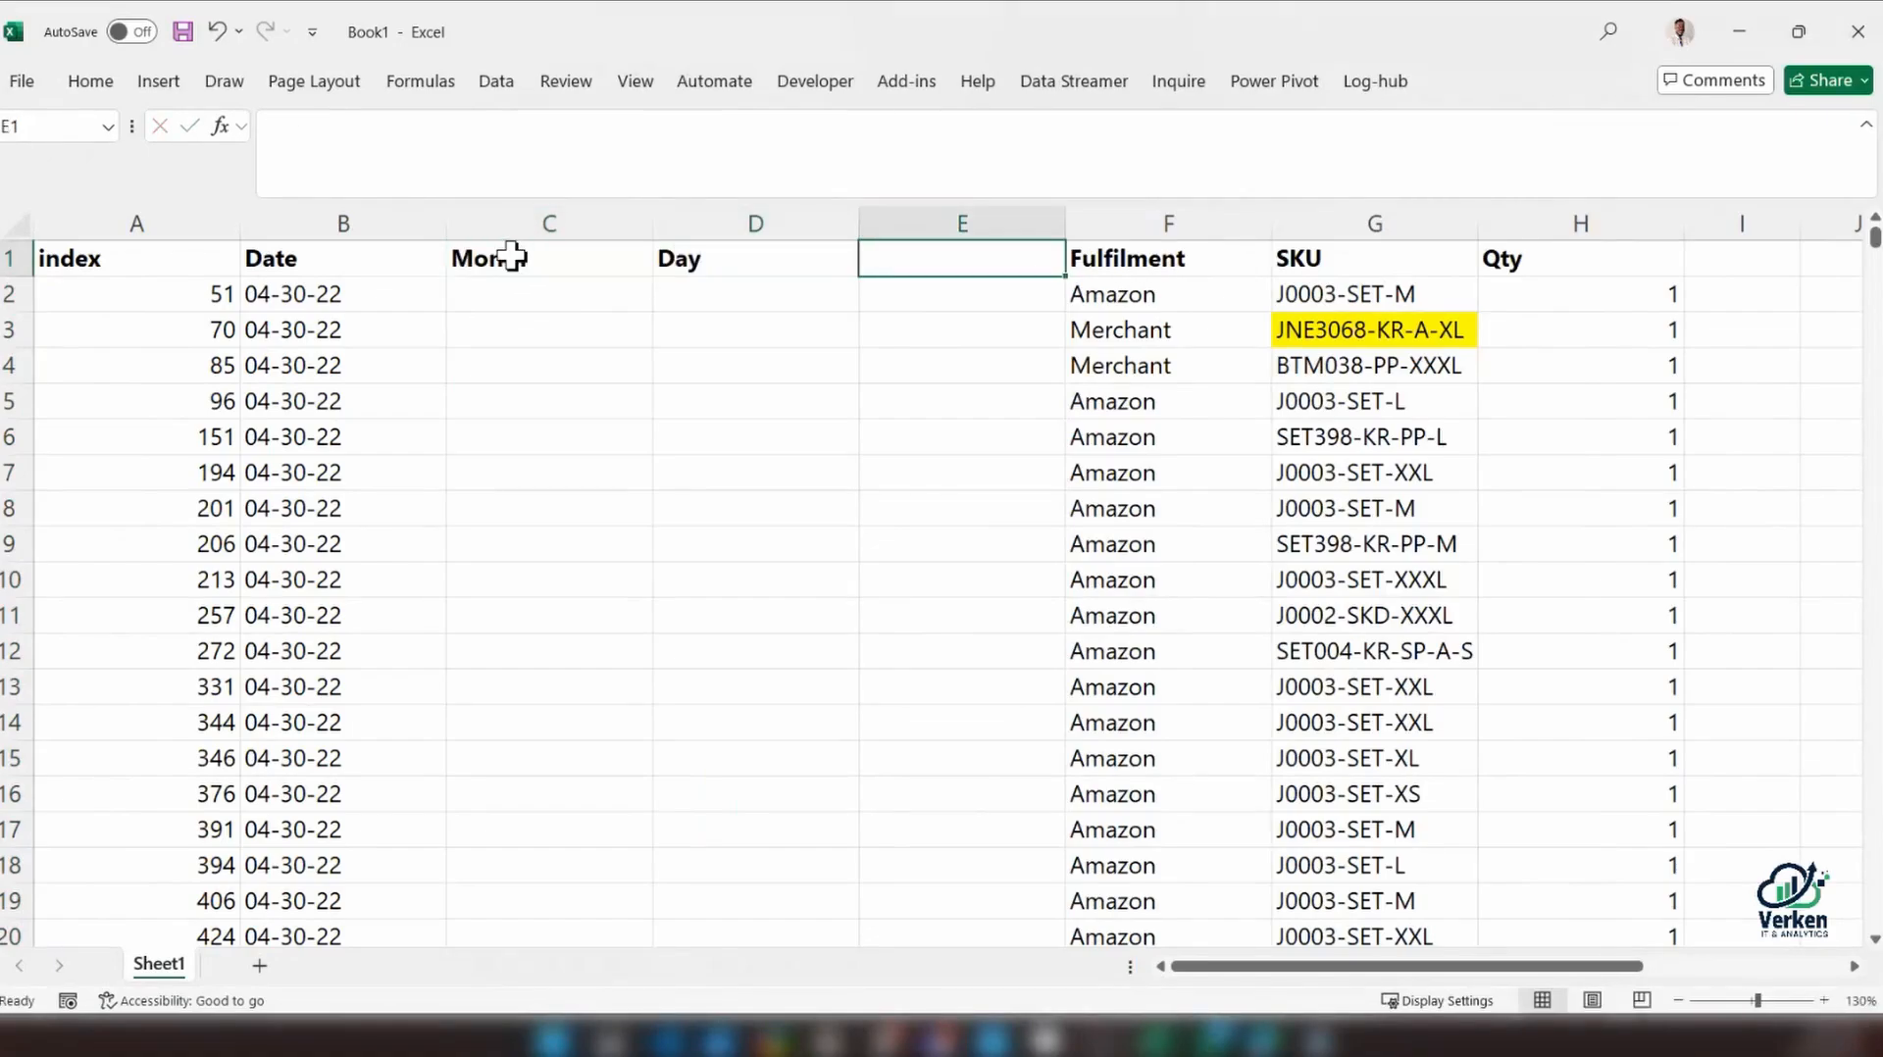
type("Year")
key("Return")
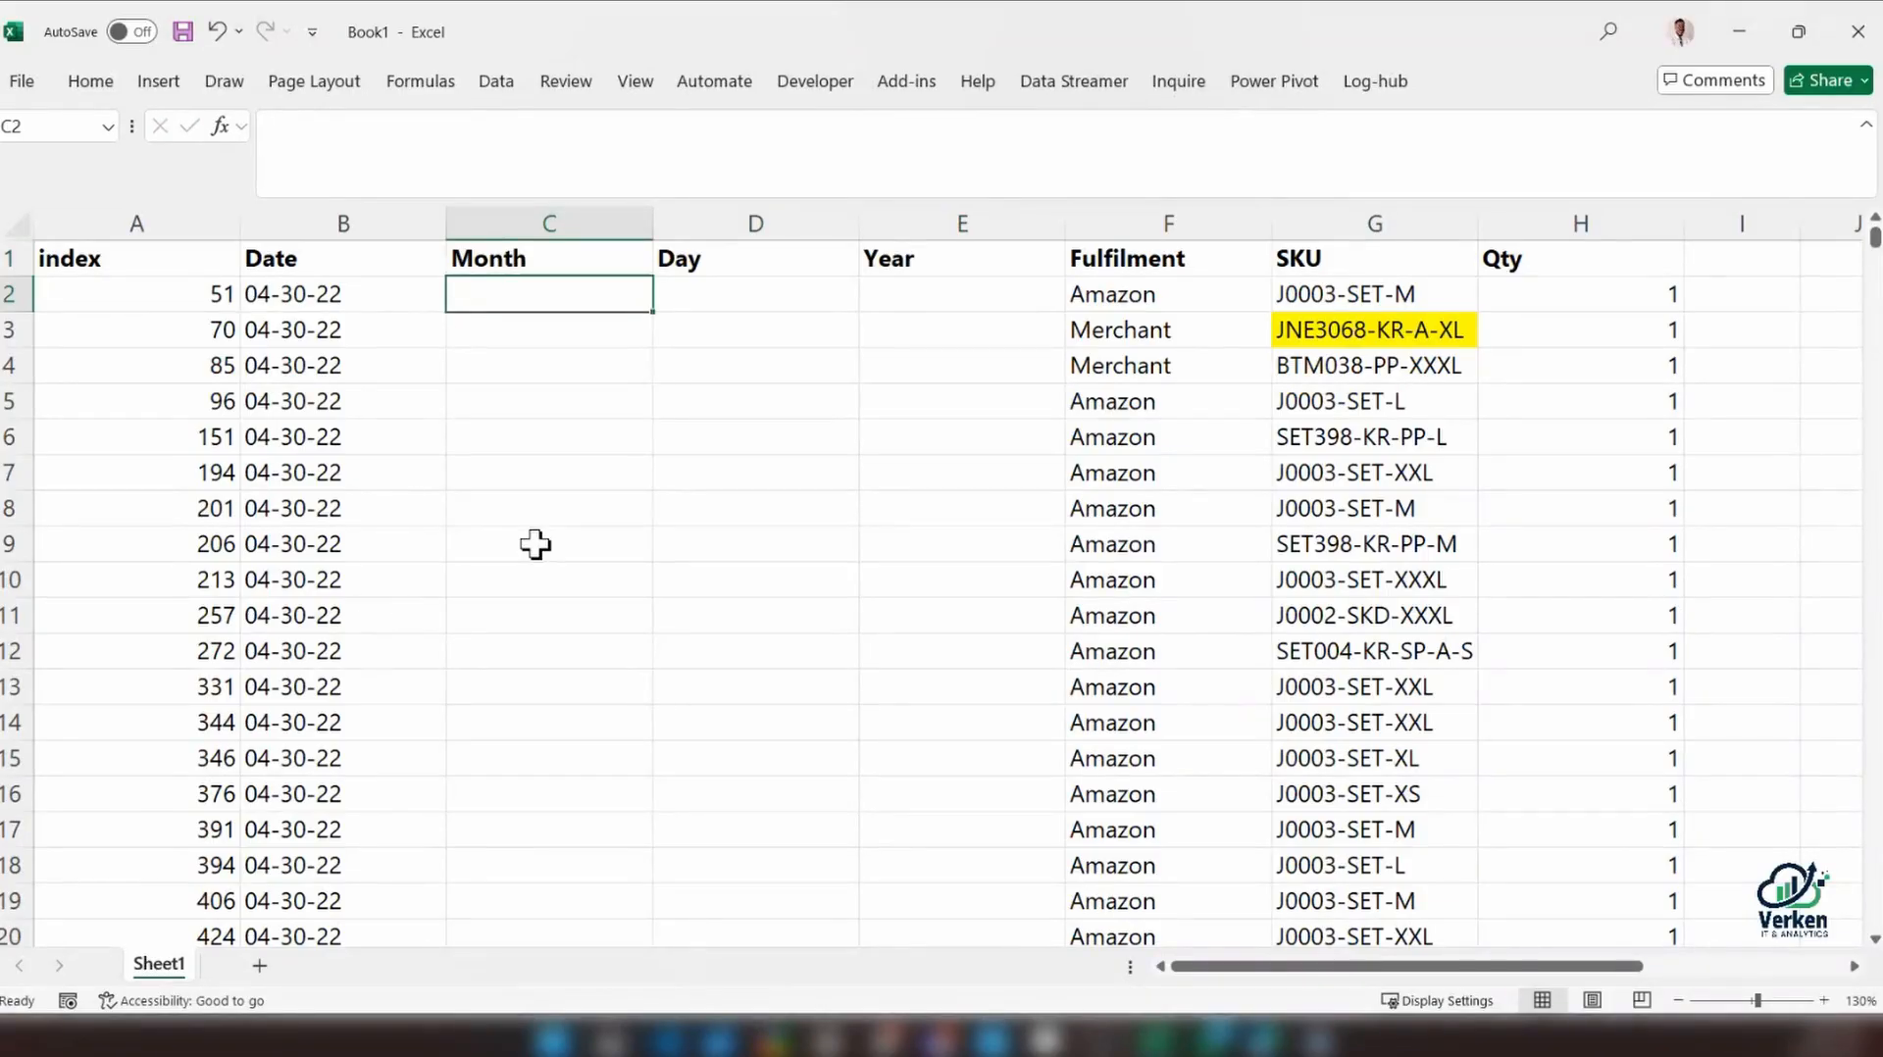
Undo the Month, Day and Year headers and the insertion of the three blank columns
key("ctrl")
key("ctrl+z")
key("ctrl+z")
key("ctrl+z")
key("ctrl+z")
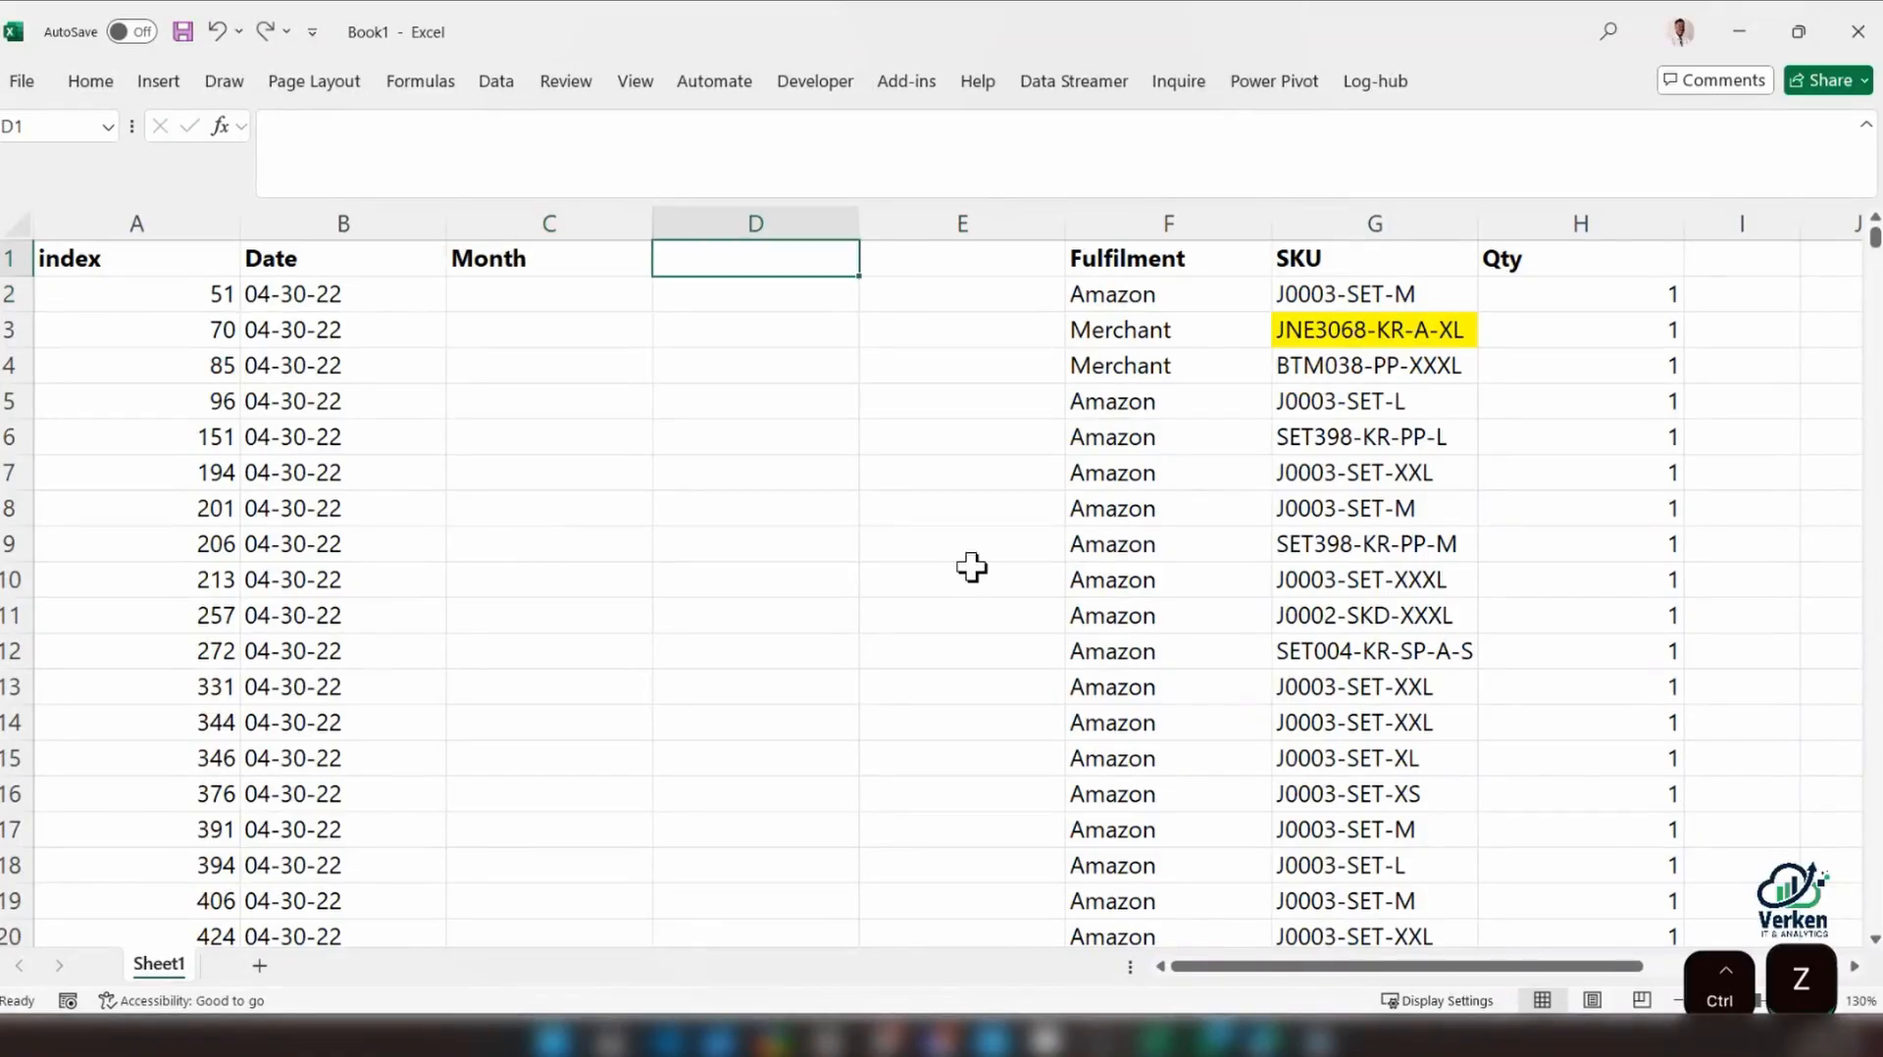
key("ctrl+z")
key("ctrl+z")
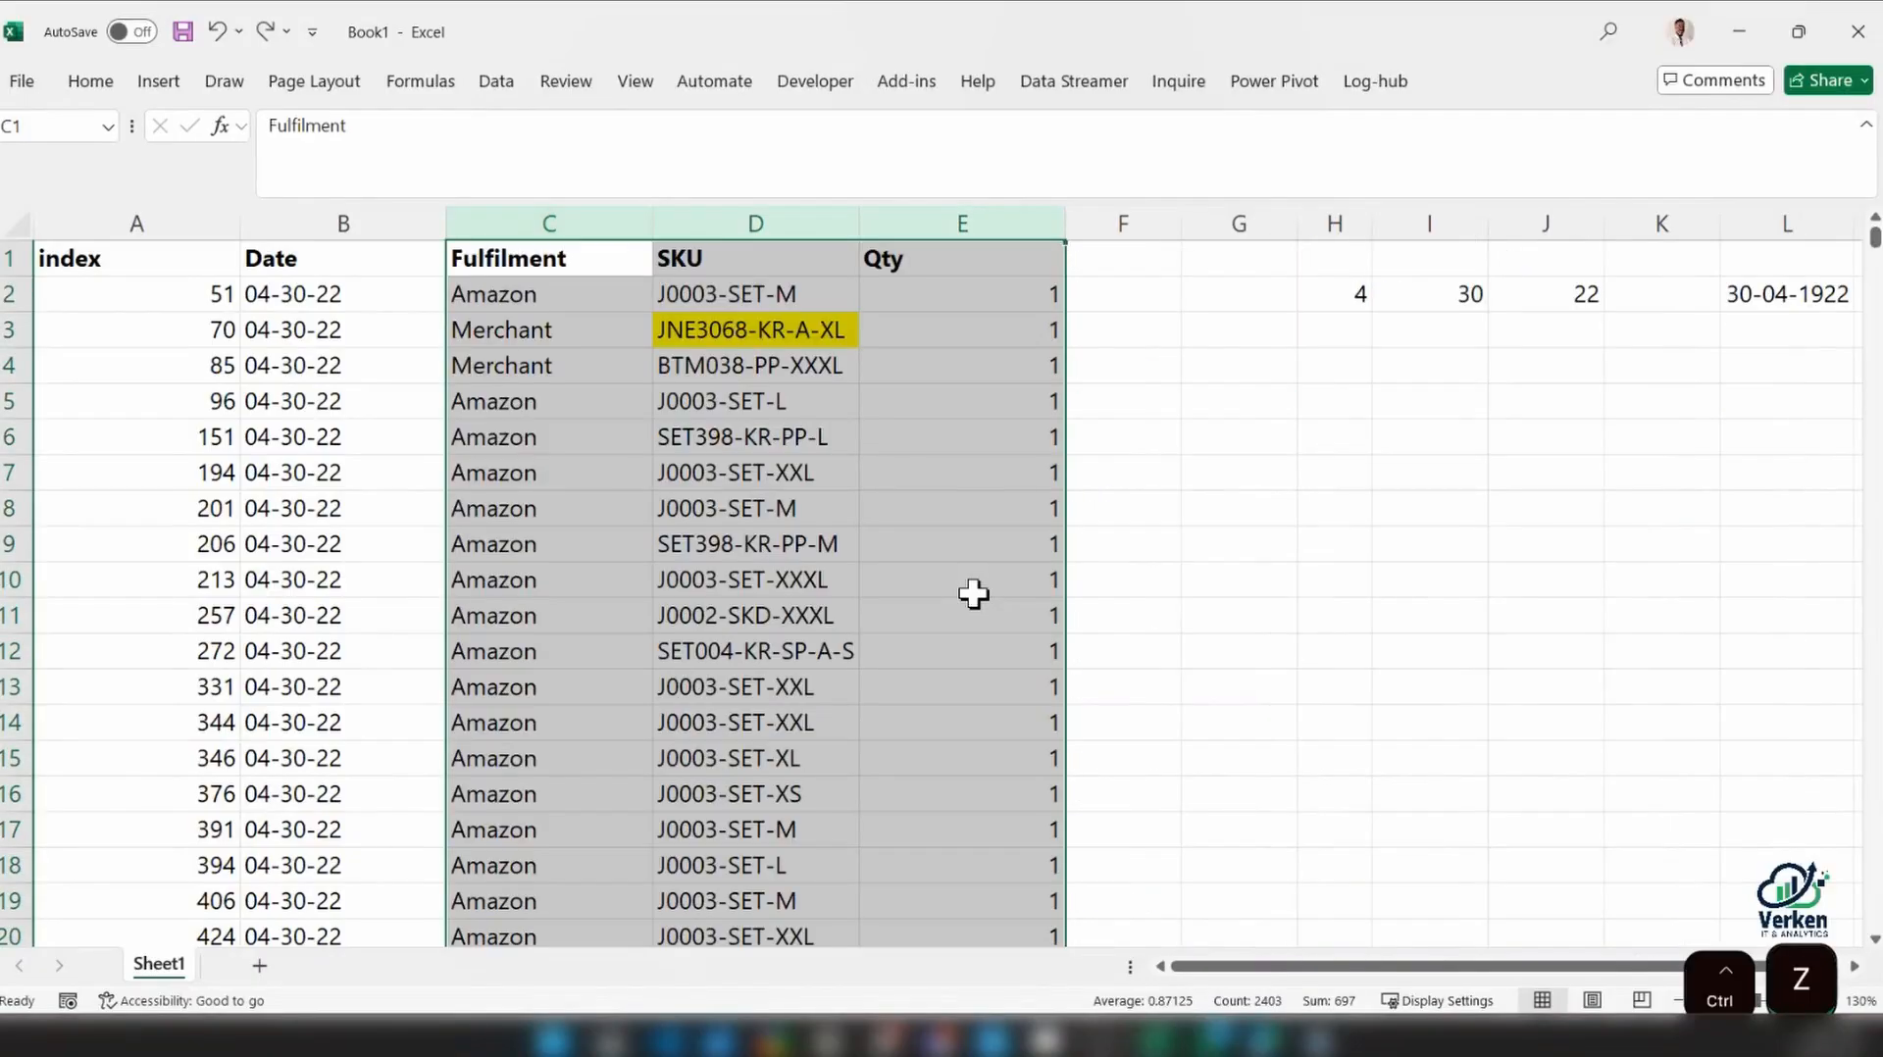
Convert the whole sales dataset into a table with a header row and clear its table style
left_click(588, 577)
key("ctrl+a")
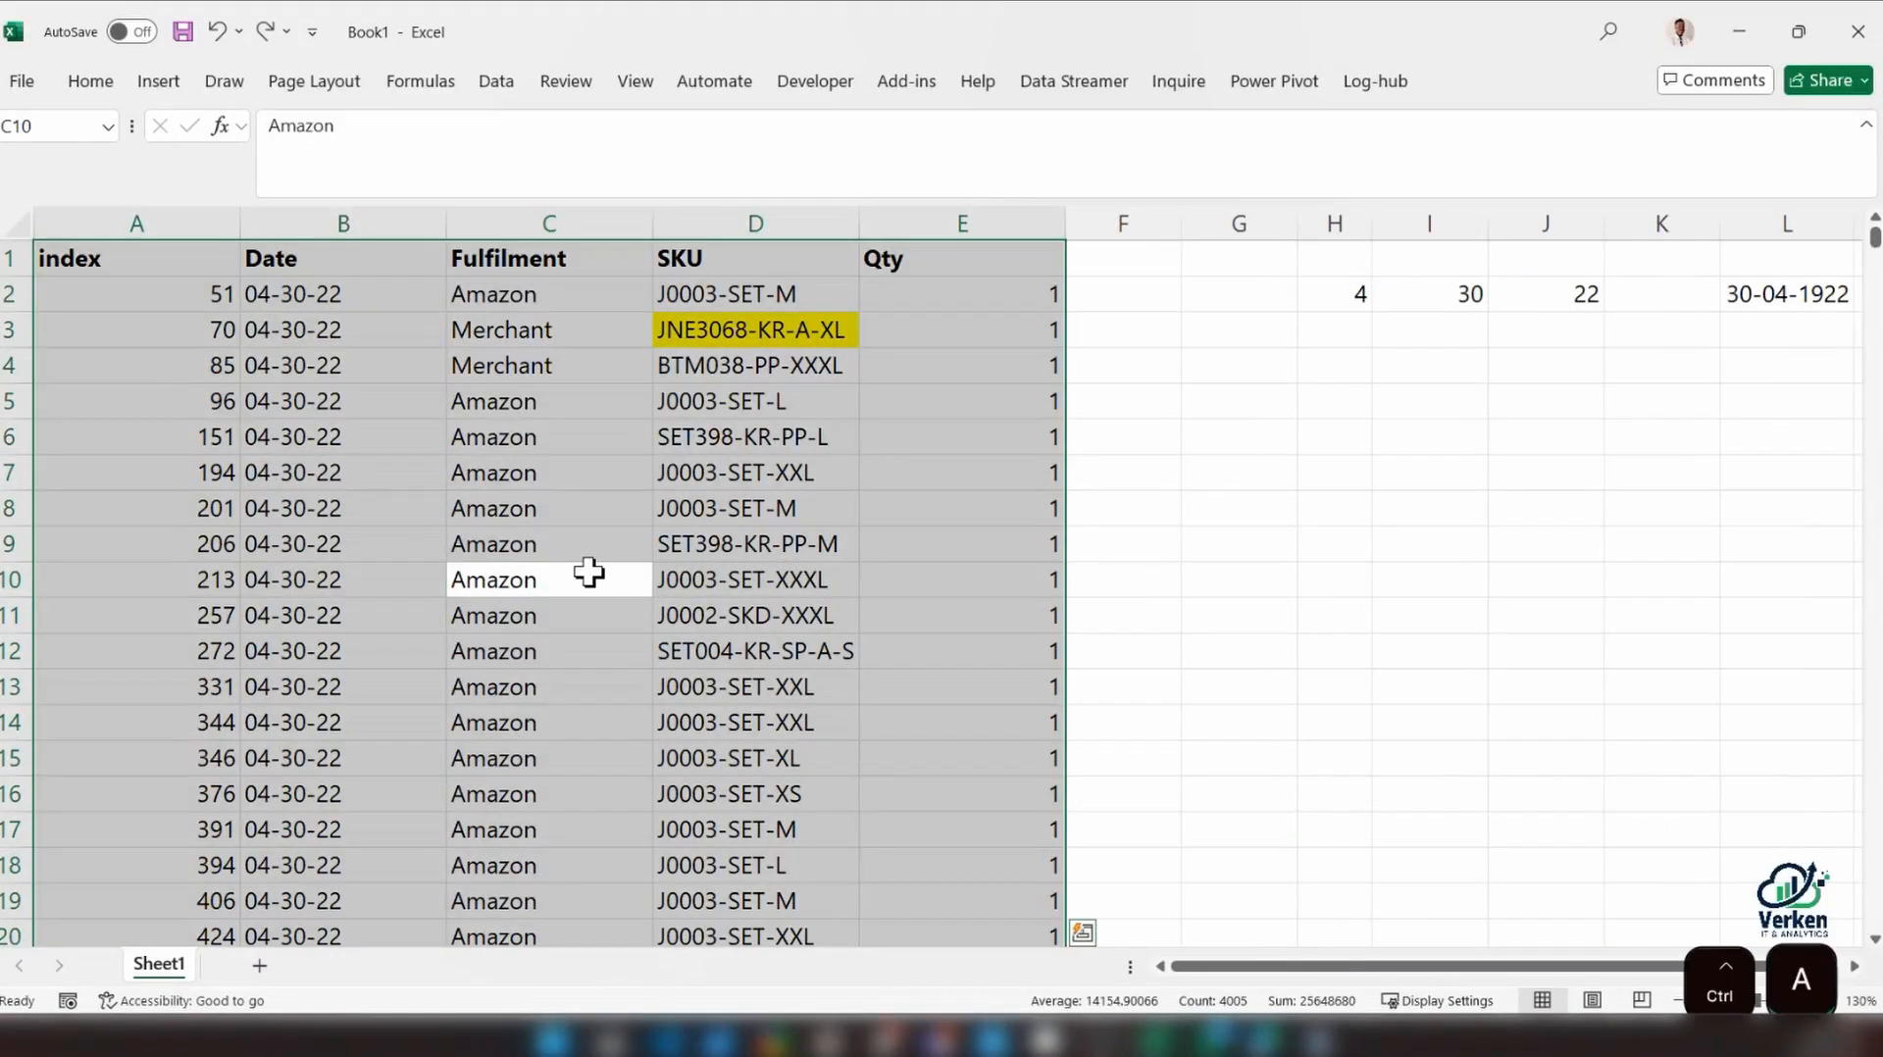
key("ctrl+t")
left_click(717, 535)
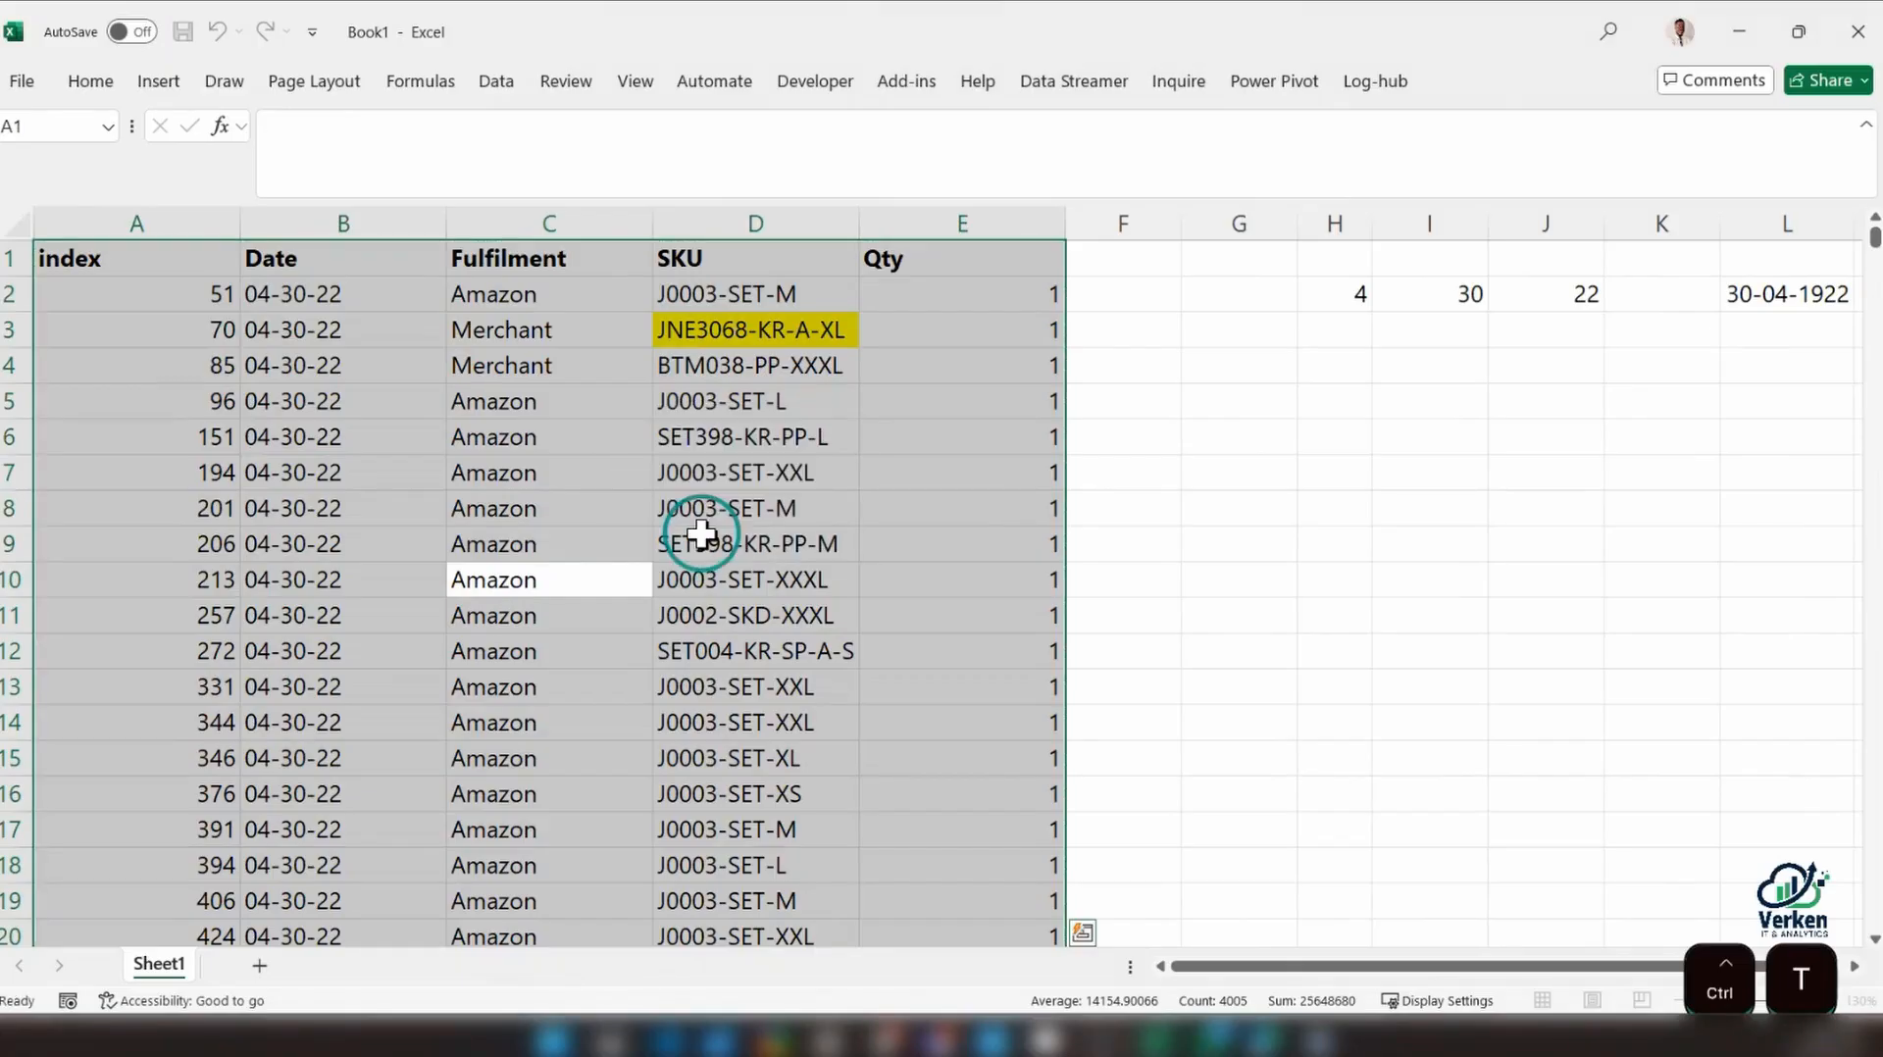
left_click(1479, 82)
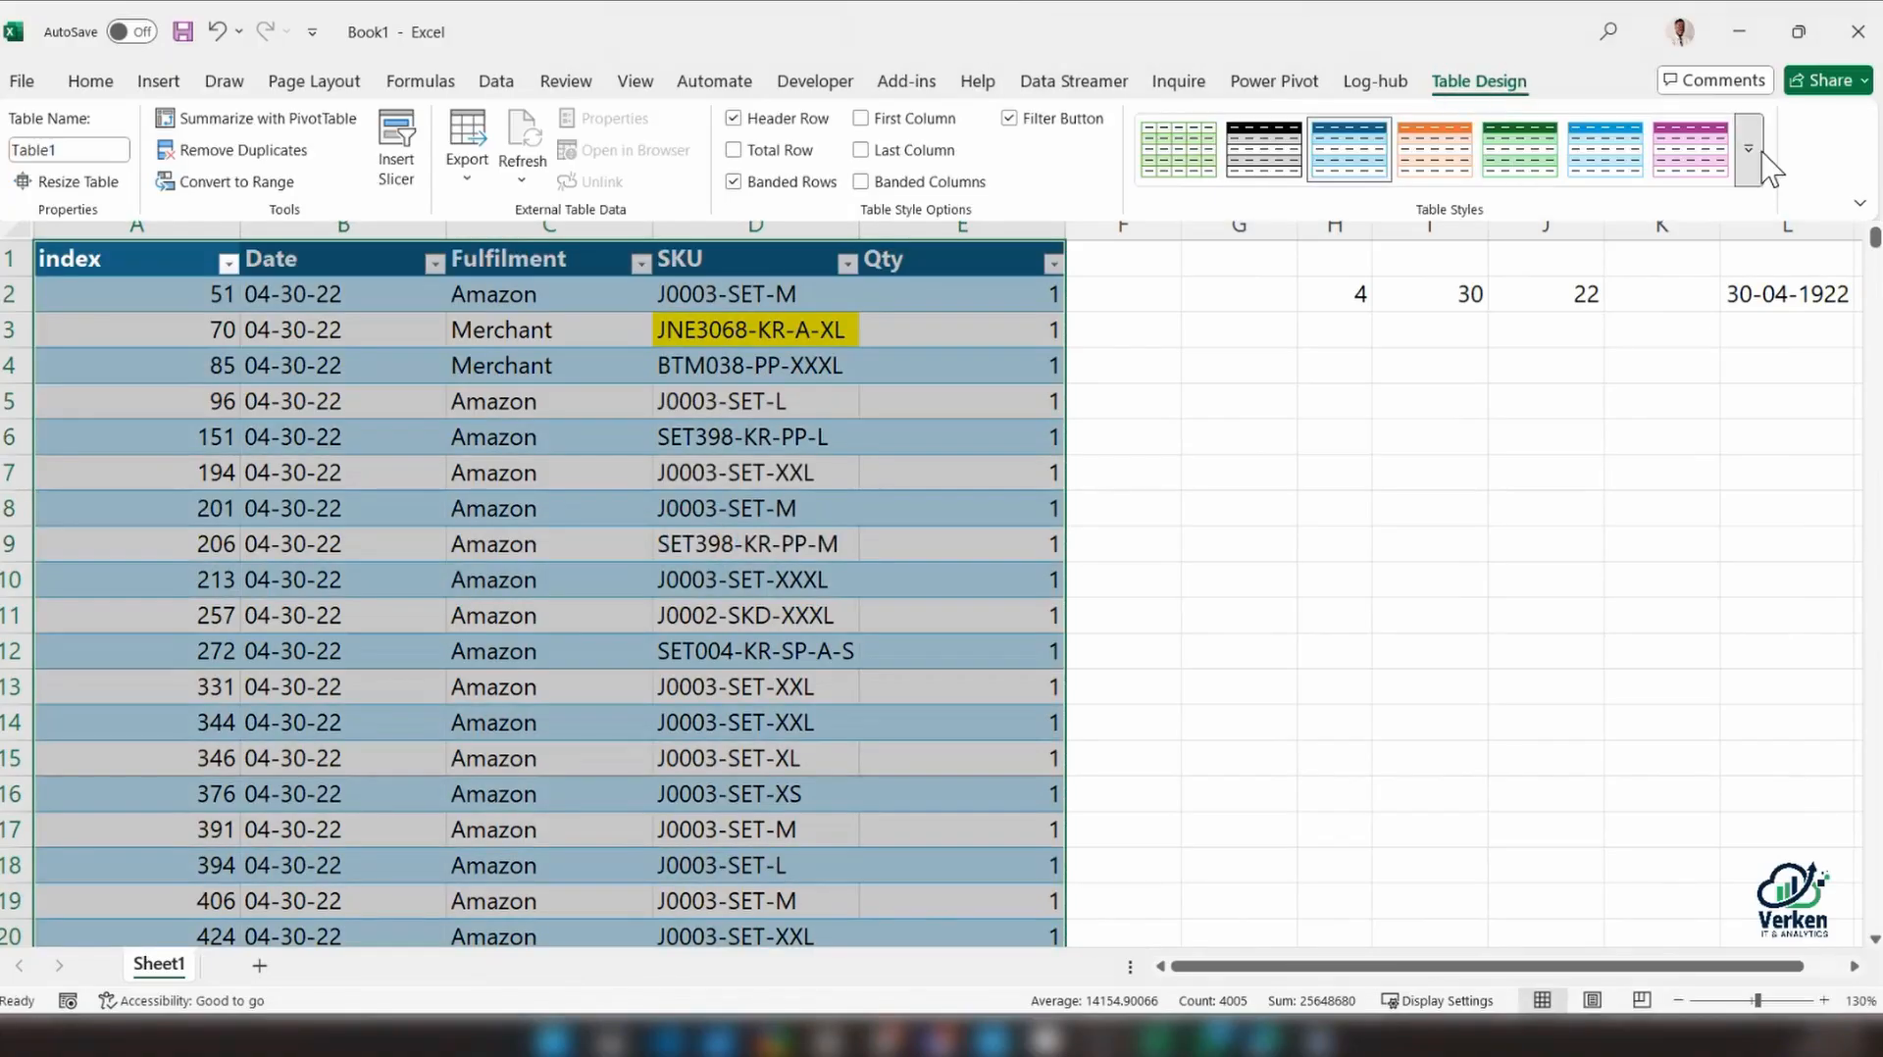
left_click(1756, 149)
left_click(1214, 912)
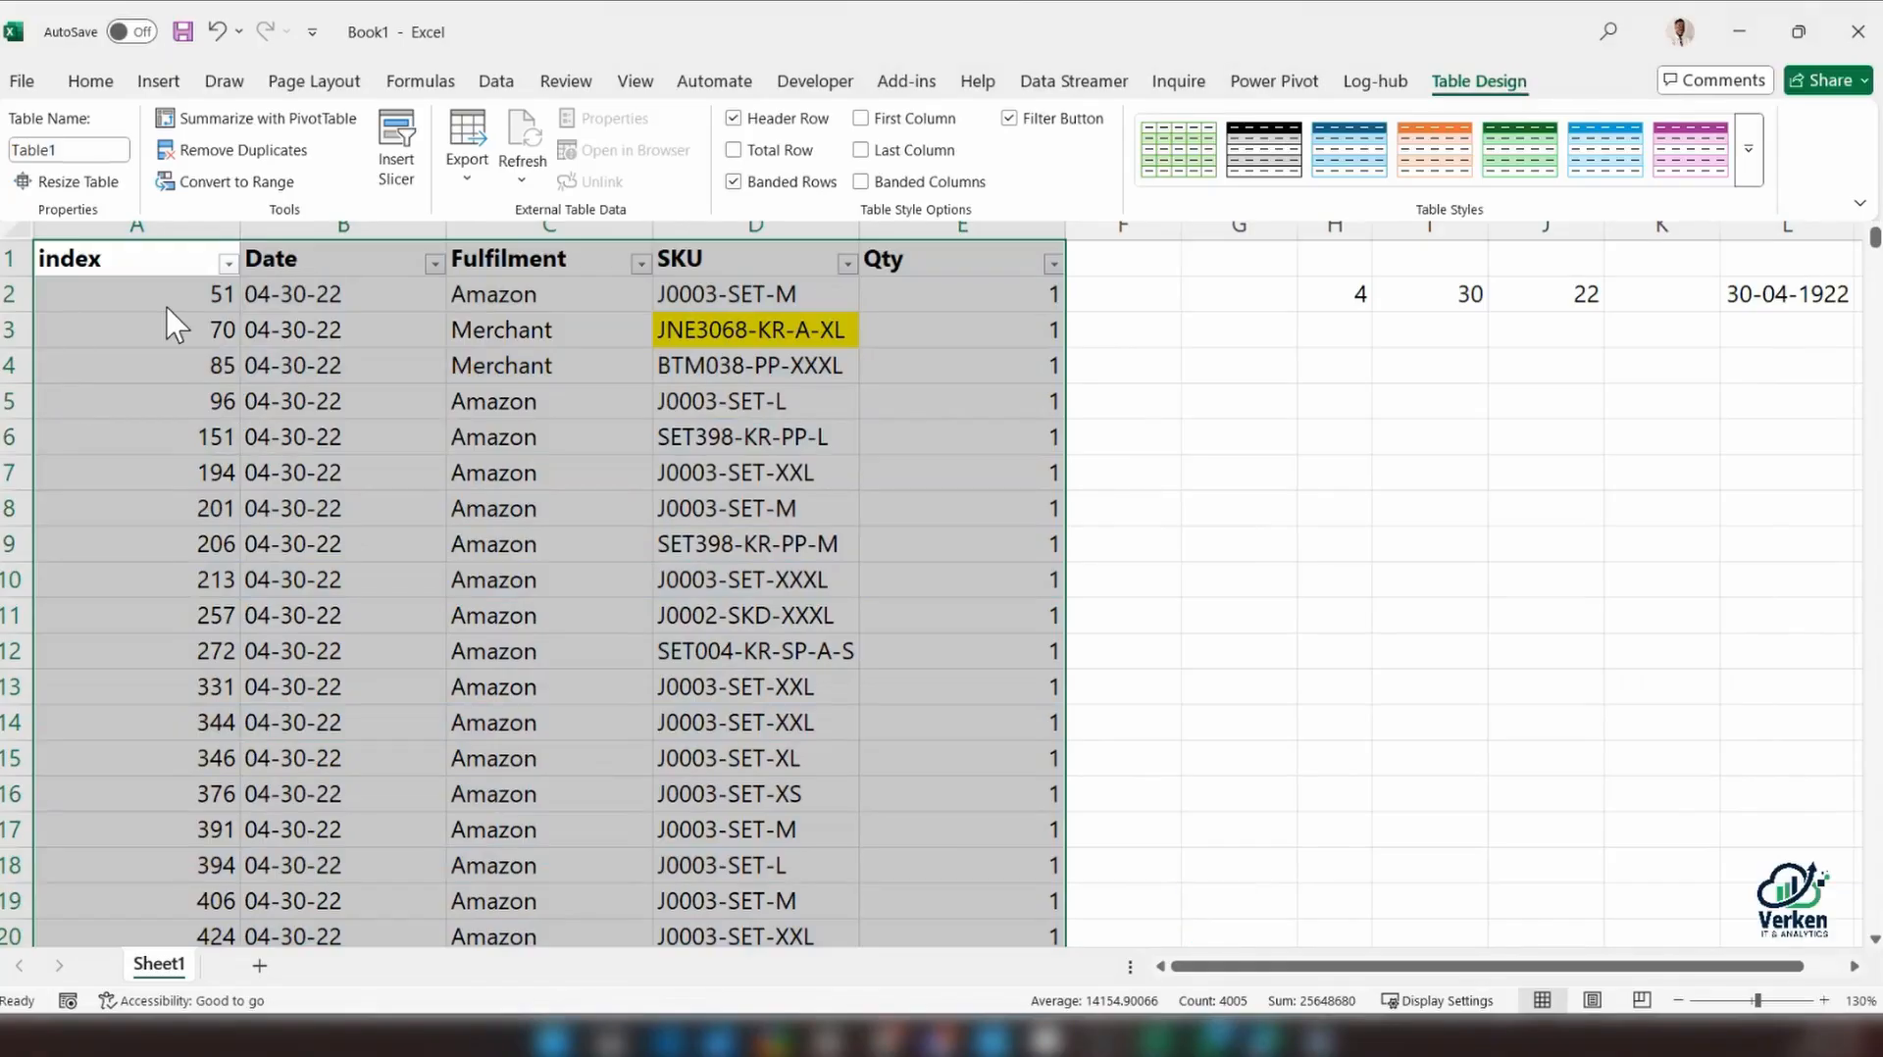
left_click(168, 310)
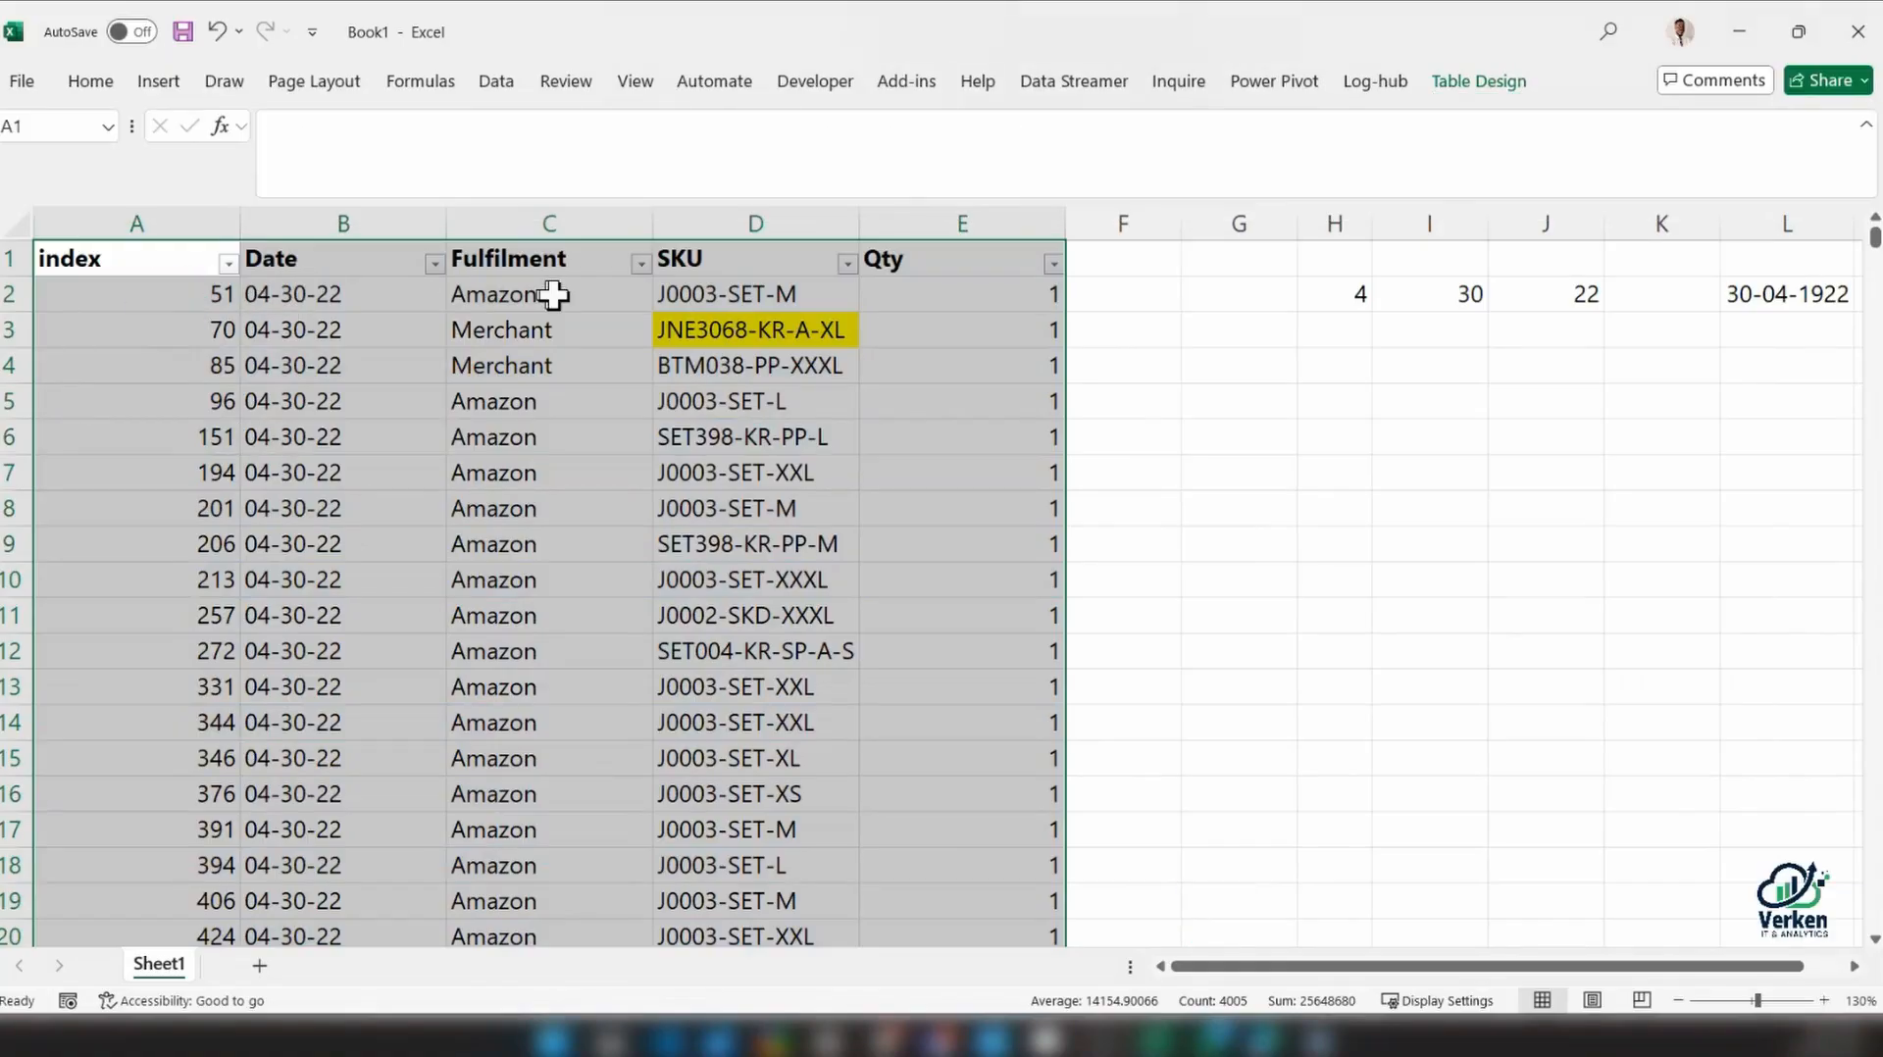
Rename the table as tbl_Sales
left_click(1501, 86)
left_click(71, 149)
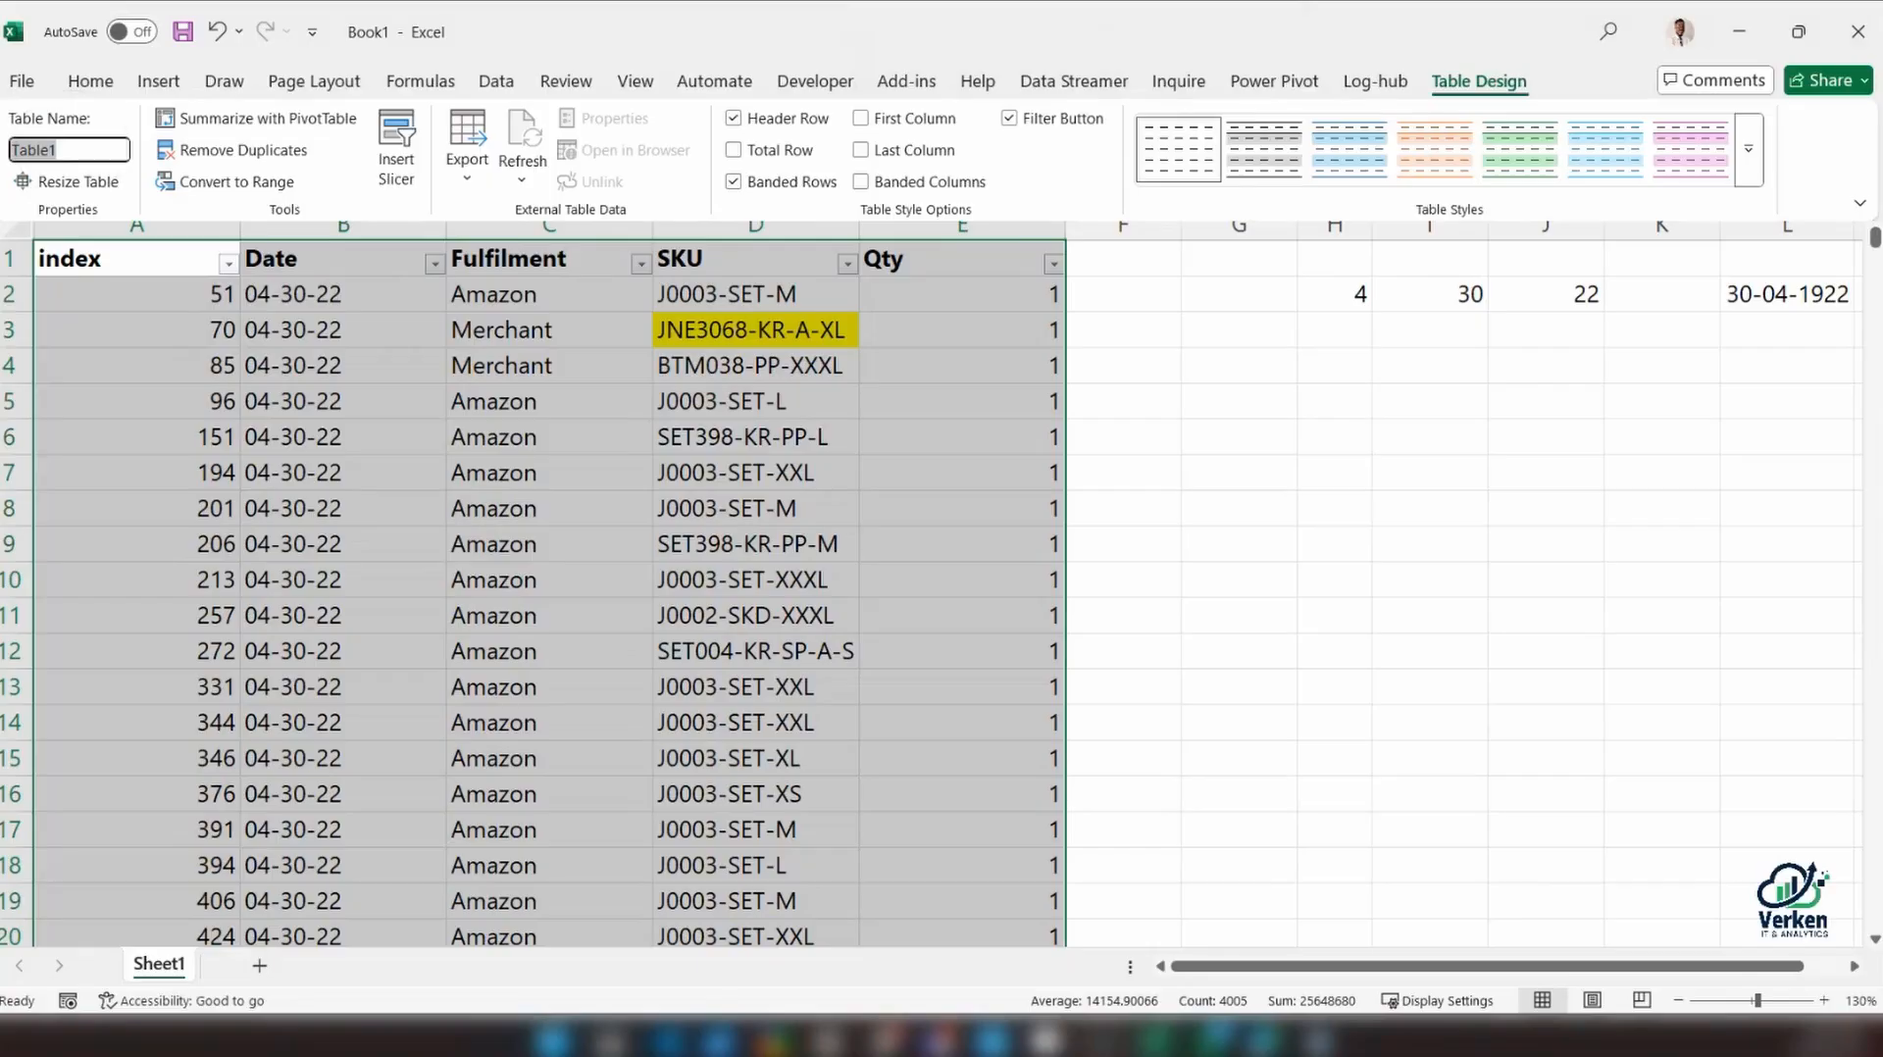
type("tbl_Sales")
key("Return")
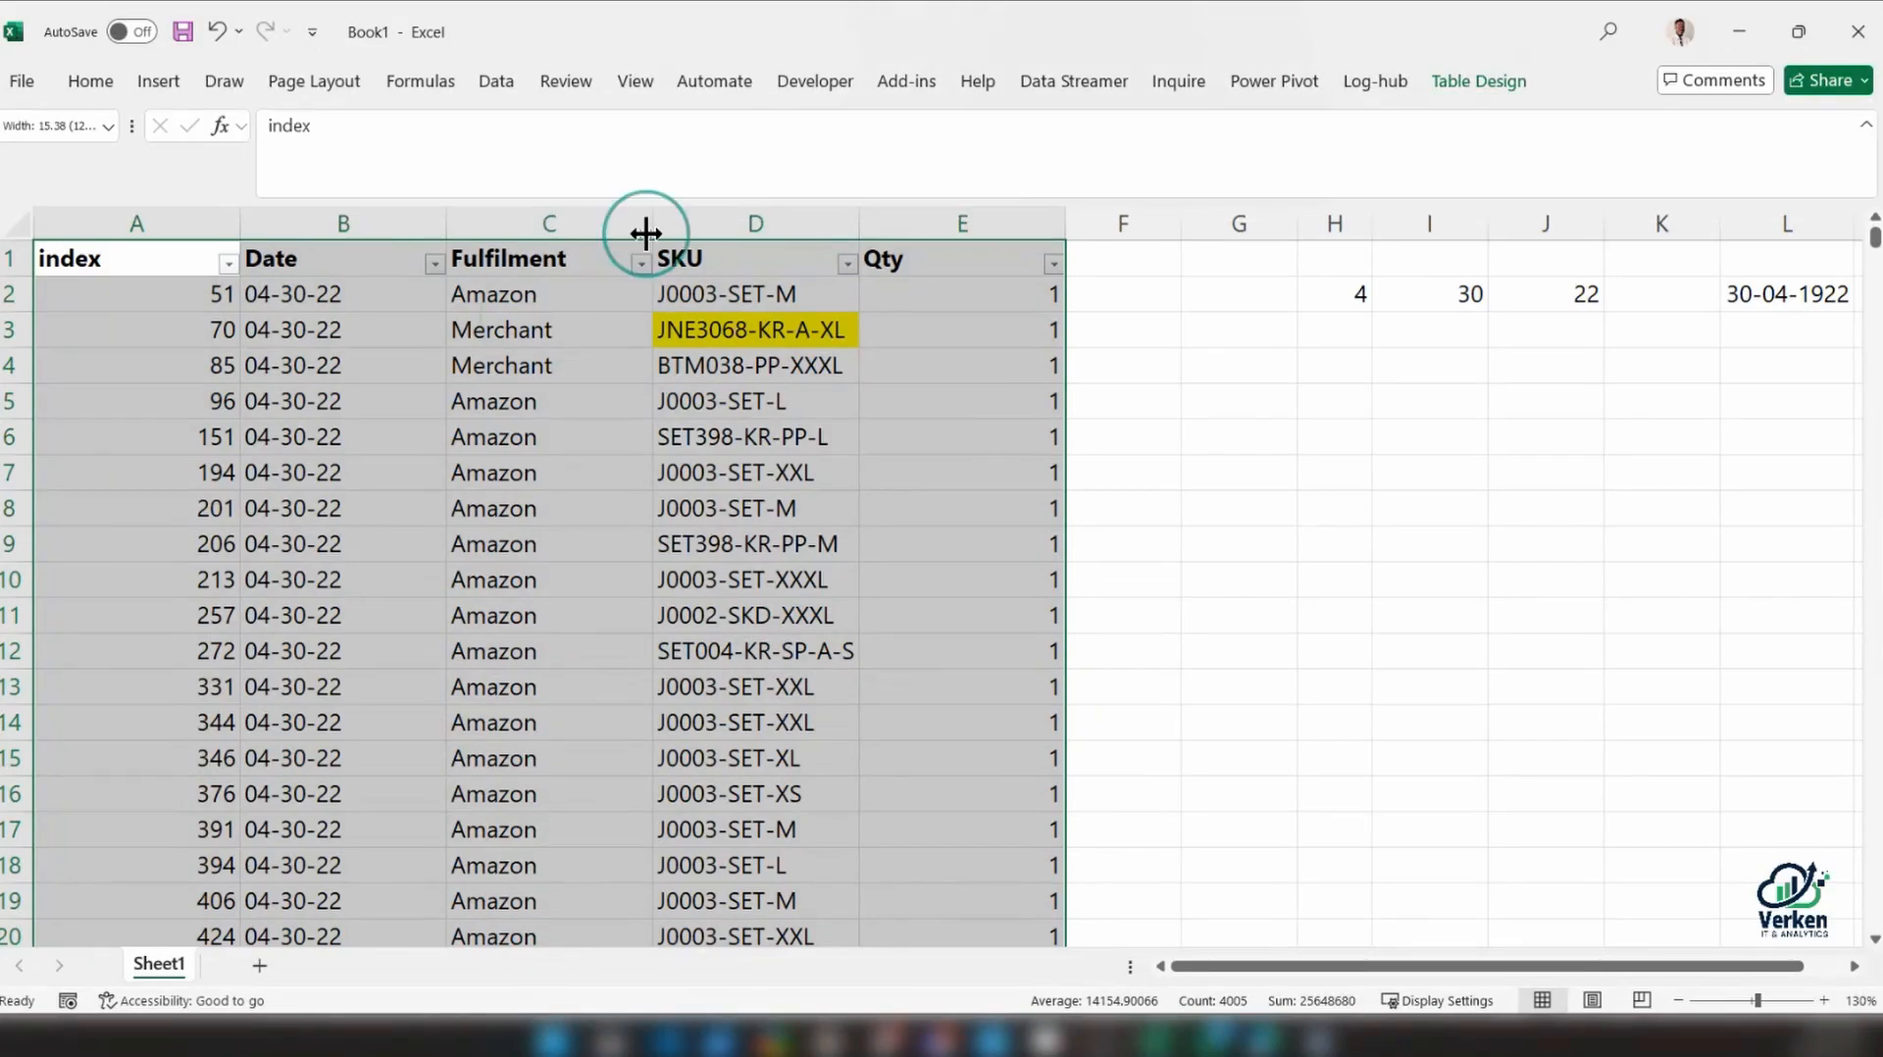
Insert three new table columns between the Date and Fulfilment columns
left_click(560, 224)
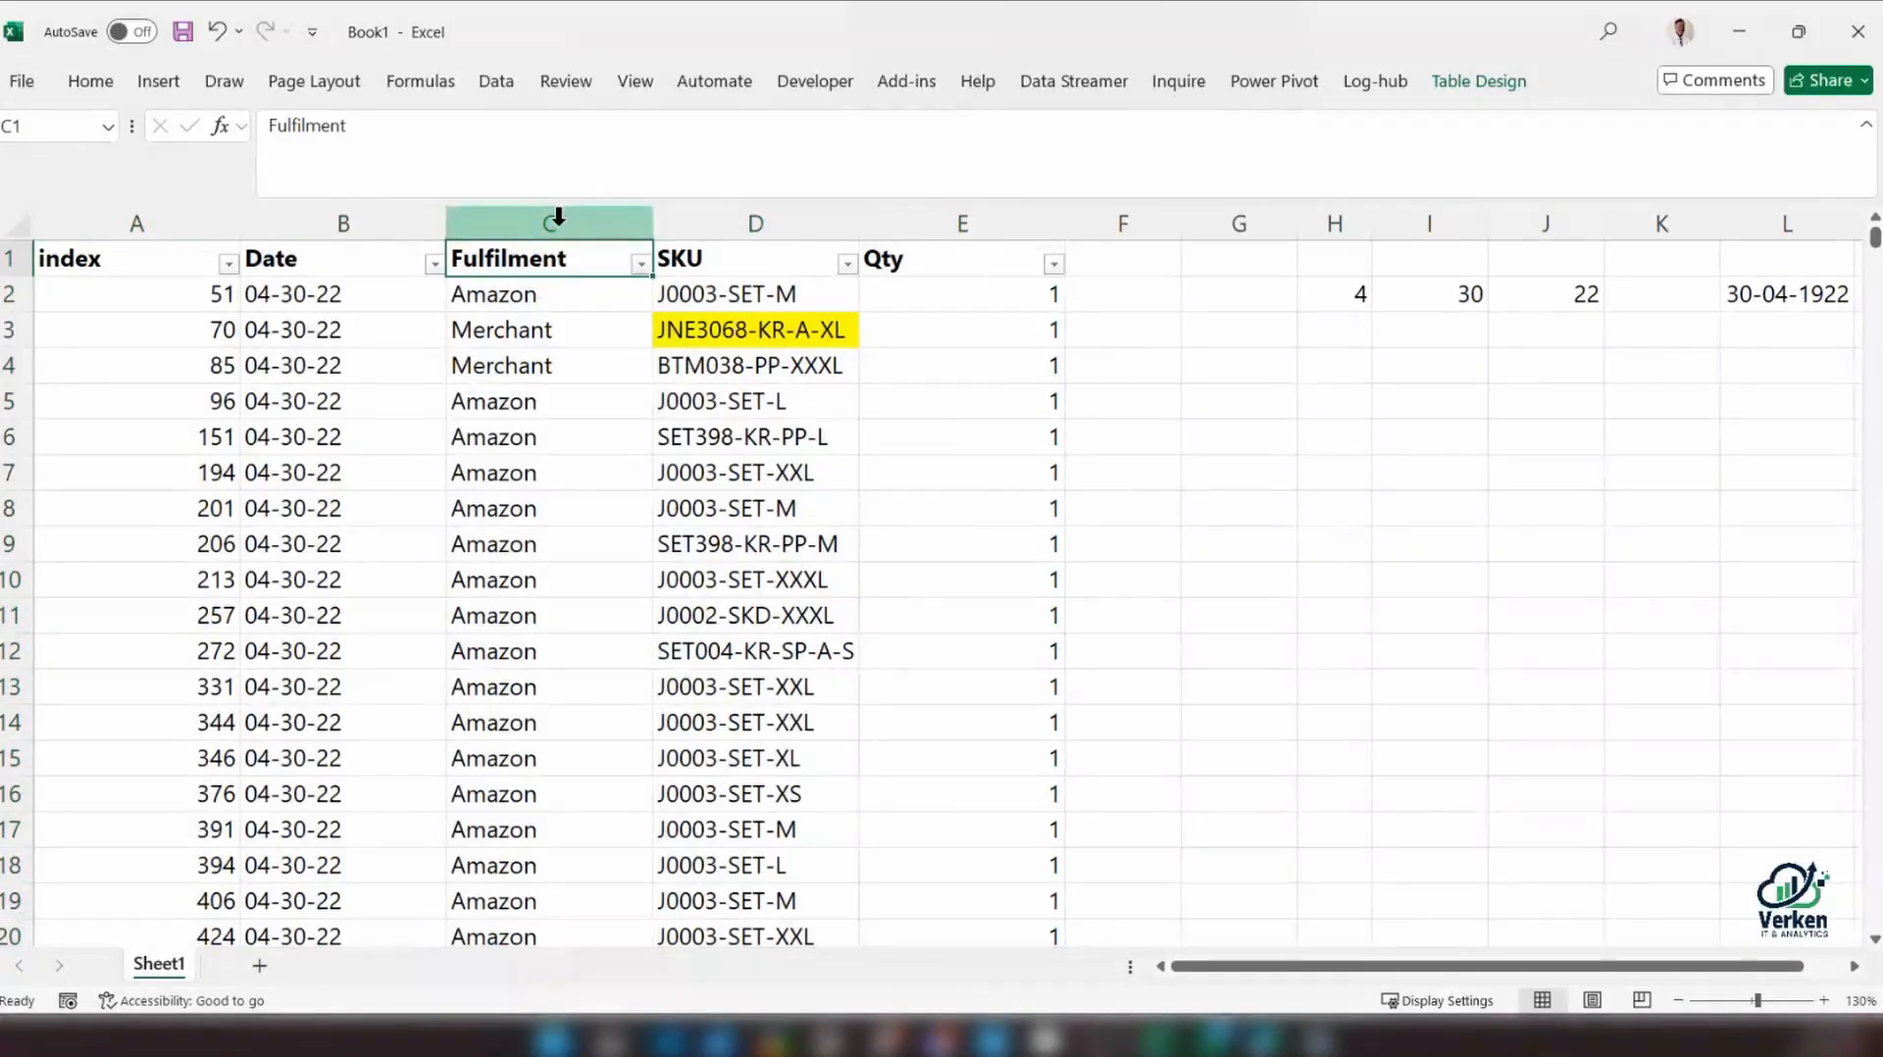
left_click(643, 223)
left_click_drag(704, 224, 953, 221)
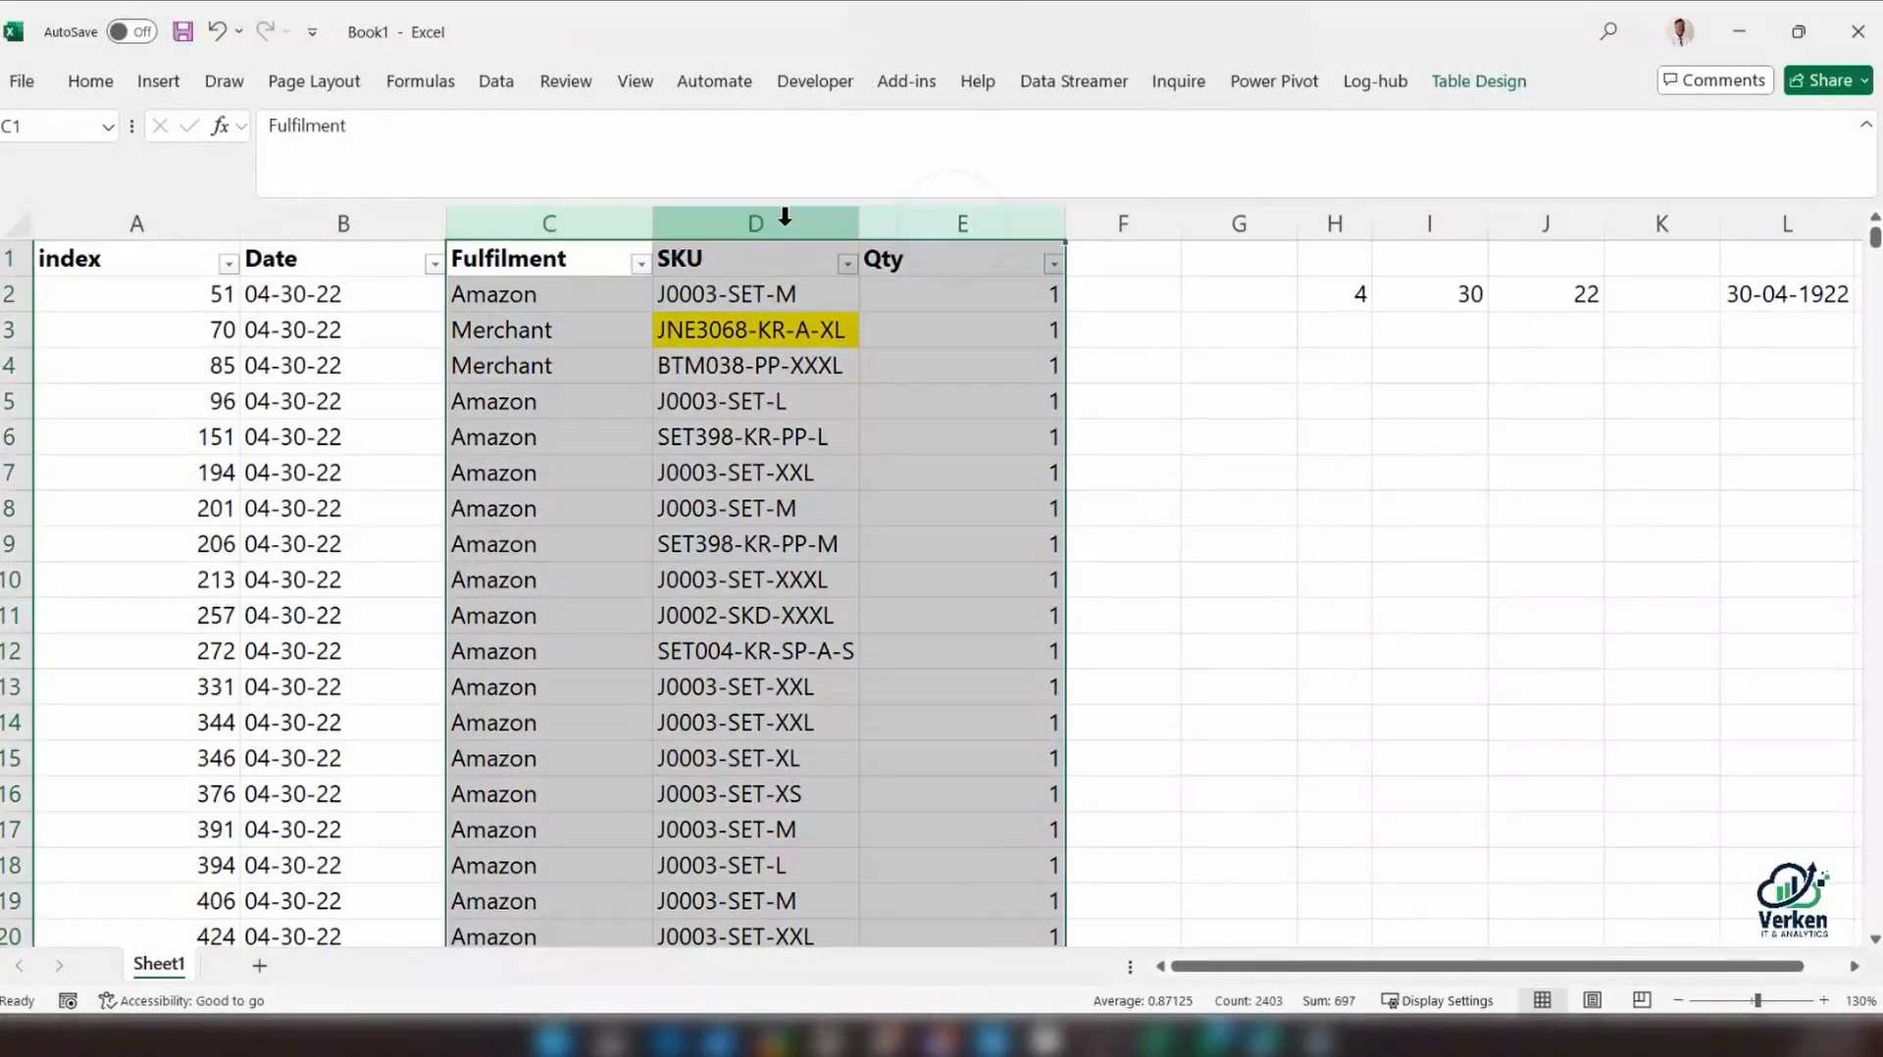
right_click(785, 218)
left_click(850, 474)
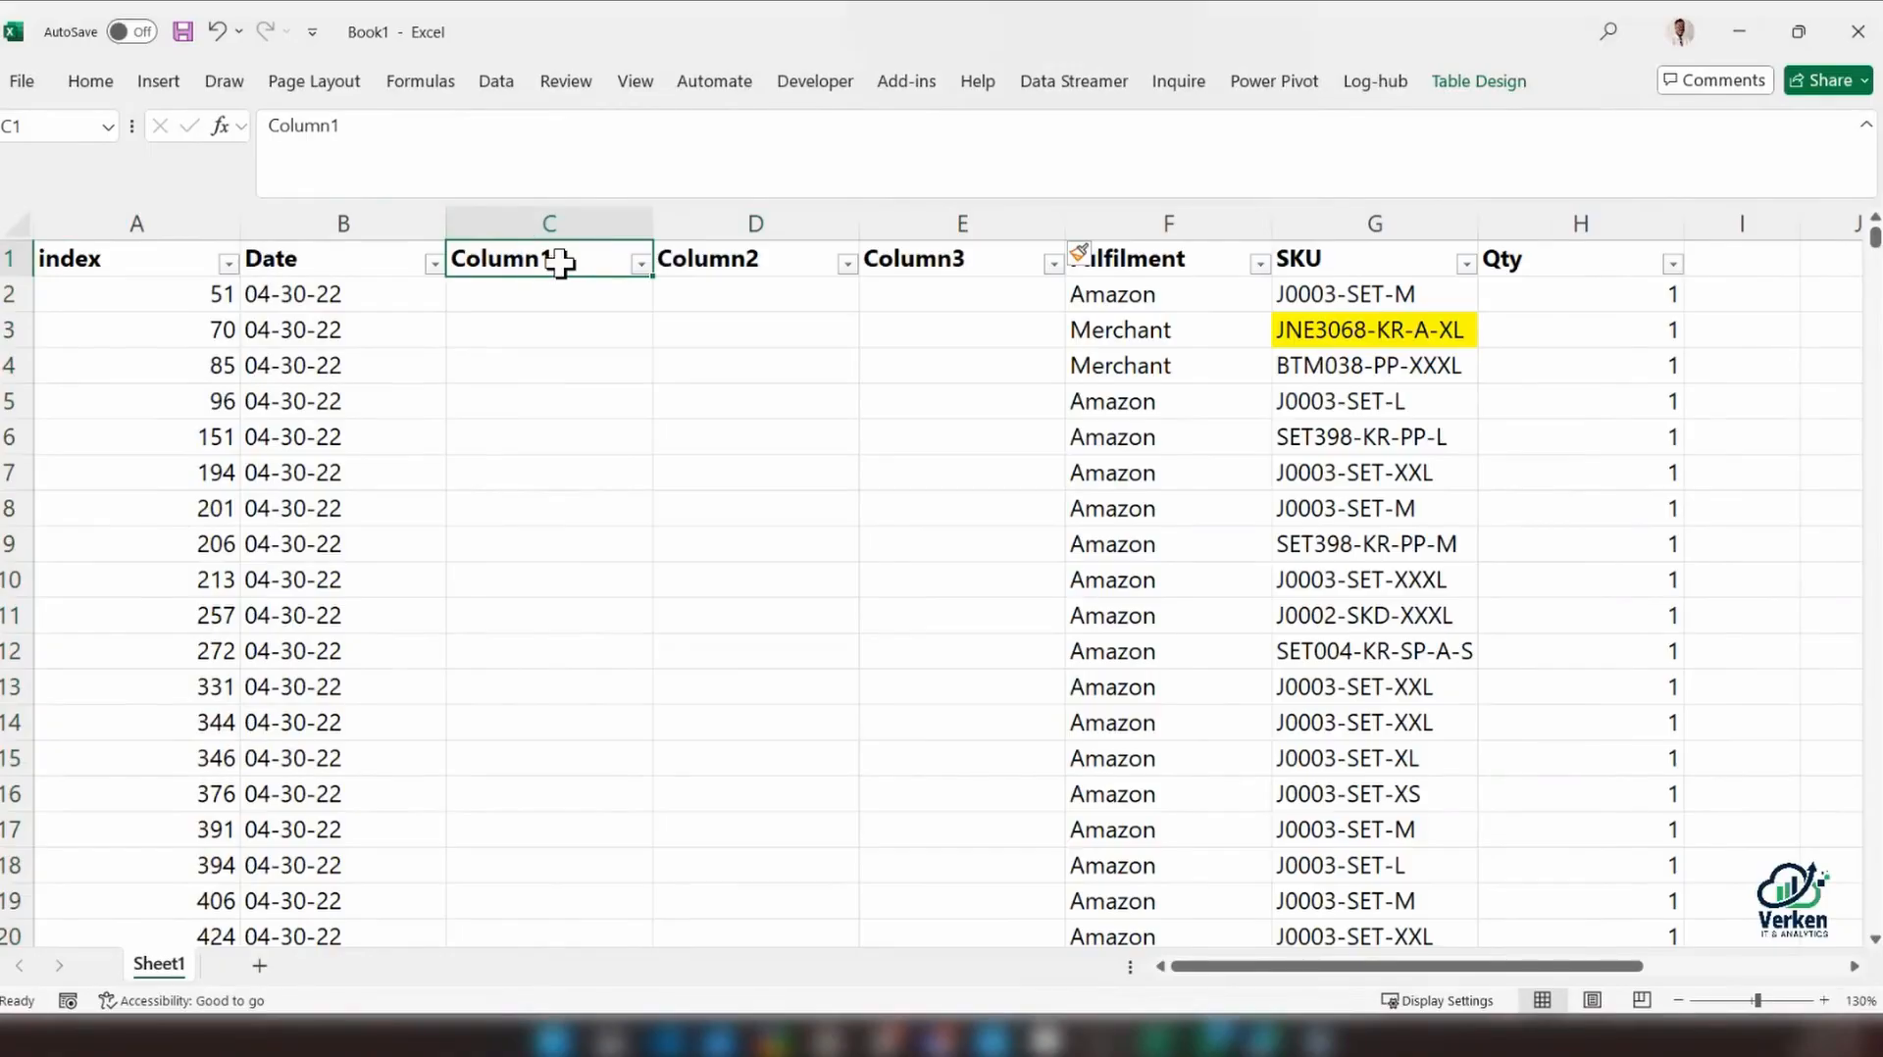
Name the three new table columns Month, Day and Year in cells C1 to E1
type("Month")
key("Tab")
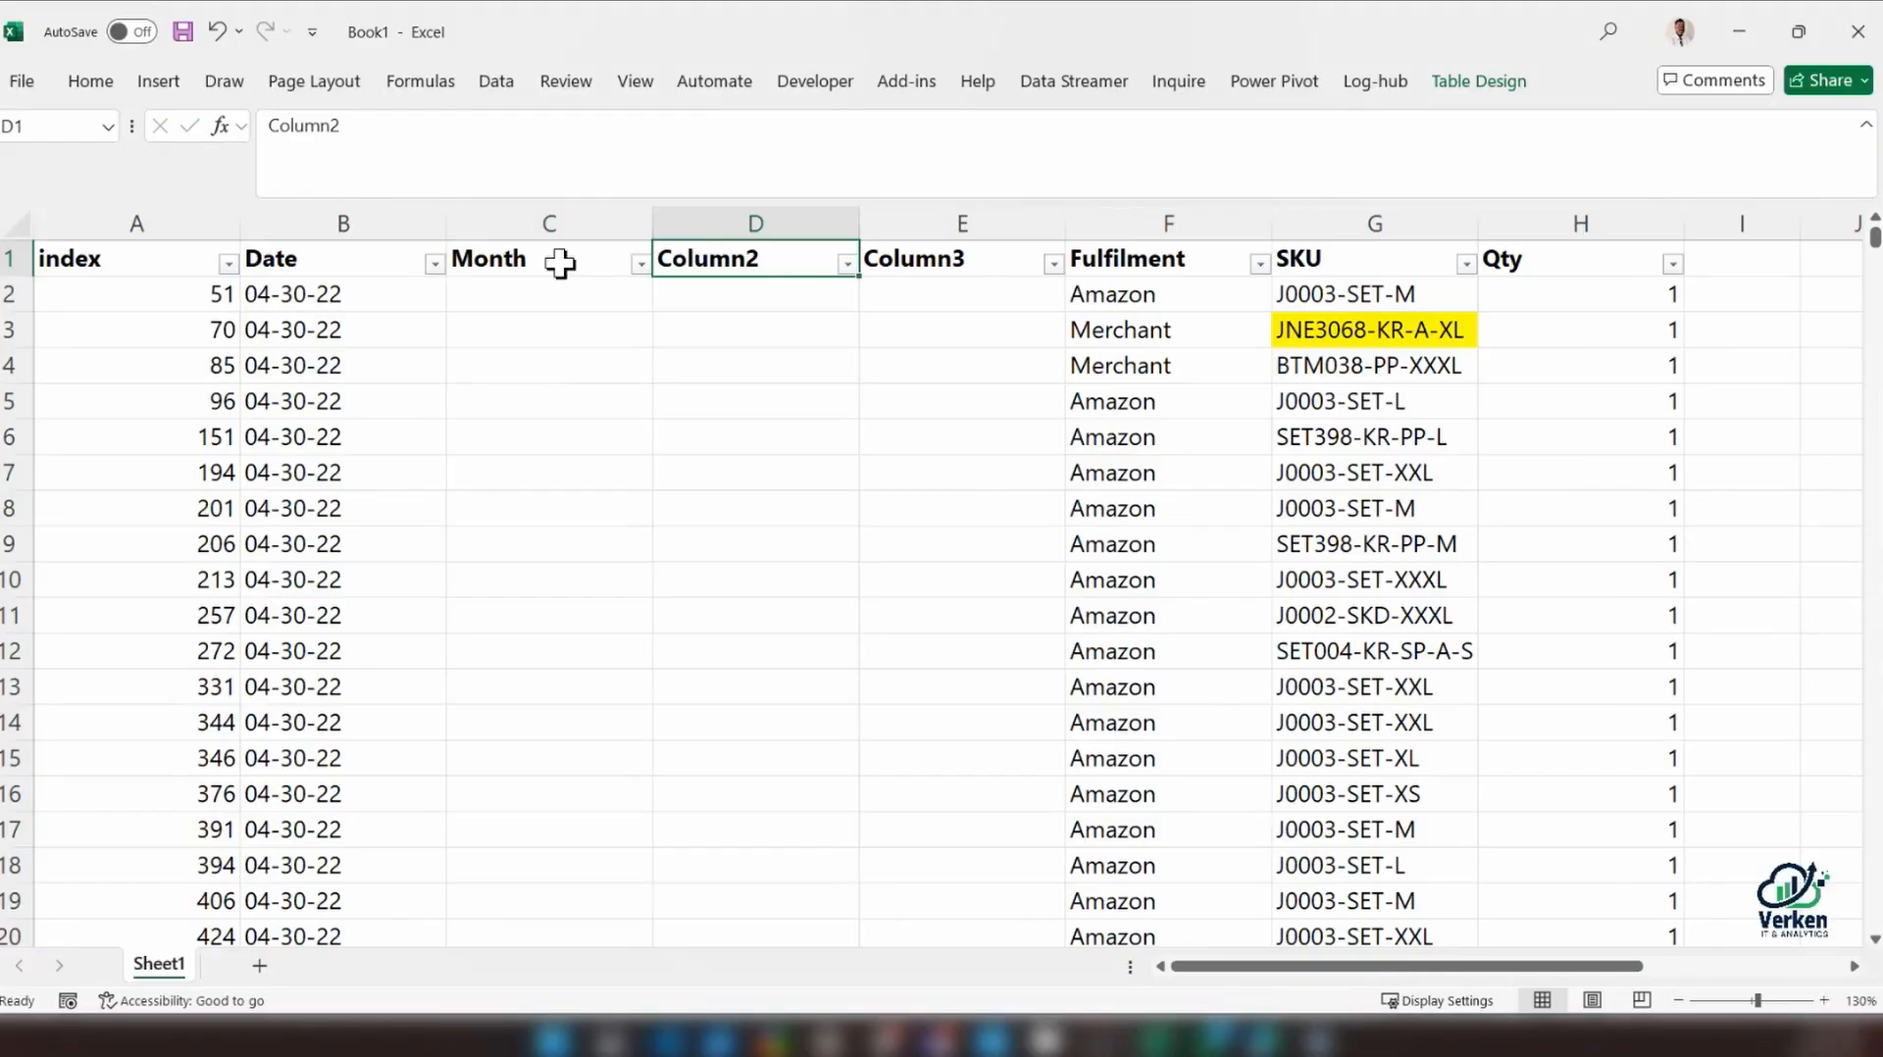
type("Day")
key("Tab")
type("Y")
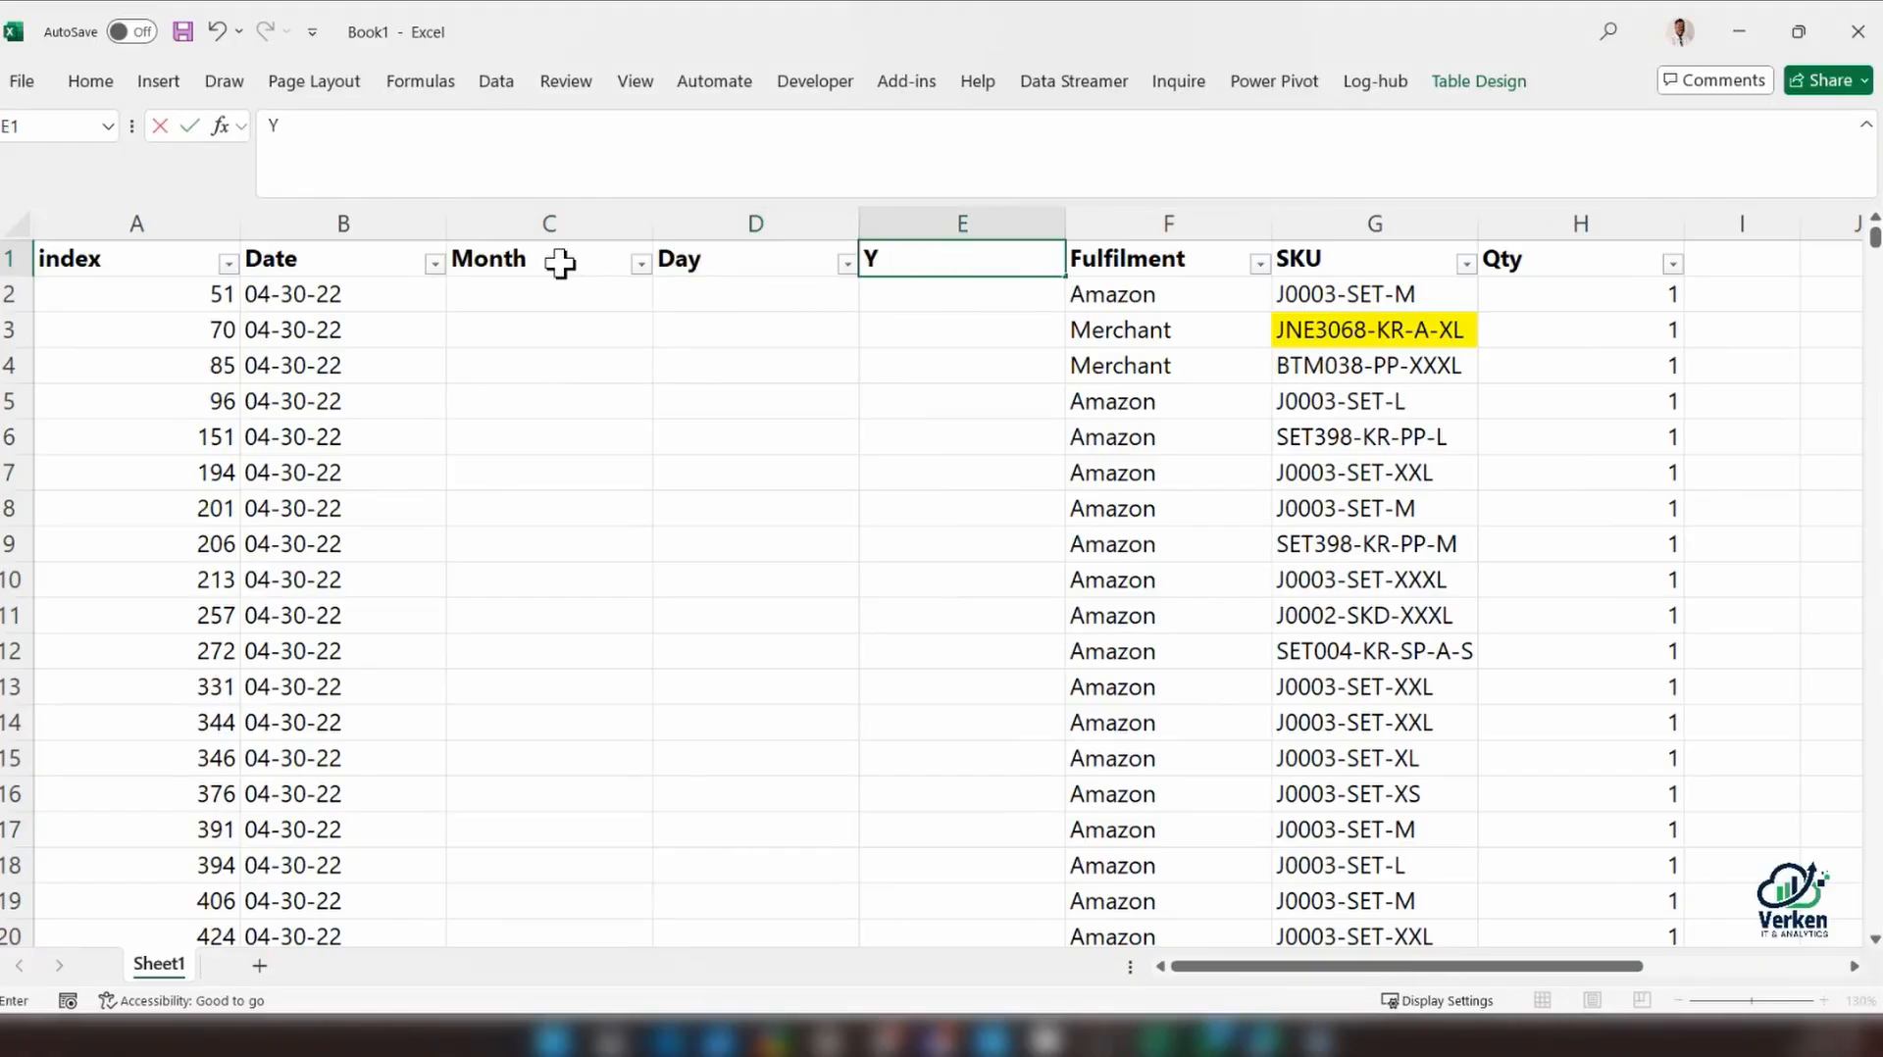
type("ear")
key("Return")
Insert one more table column before Fulfilment and name it Date_New
left_click_drag(1316, 966, 1463, 966)
left_click_drag(1397, 295, 1619, 298)
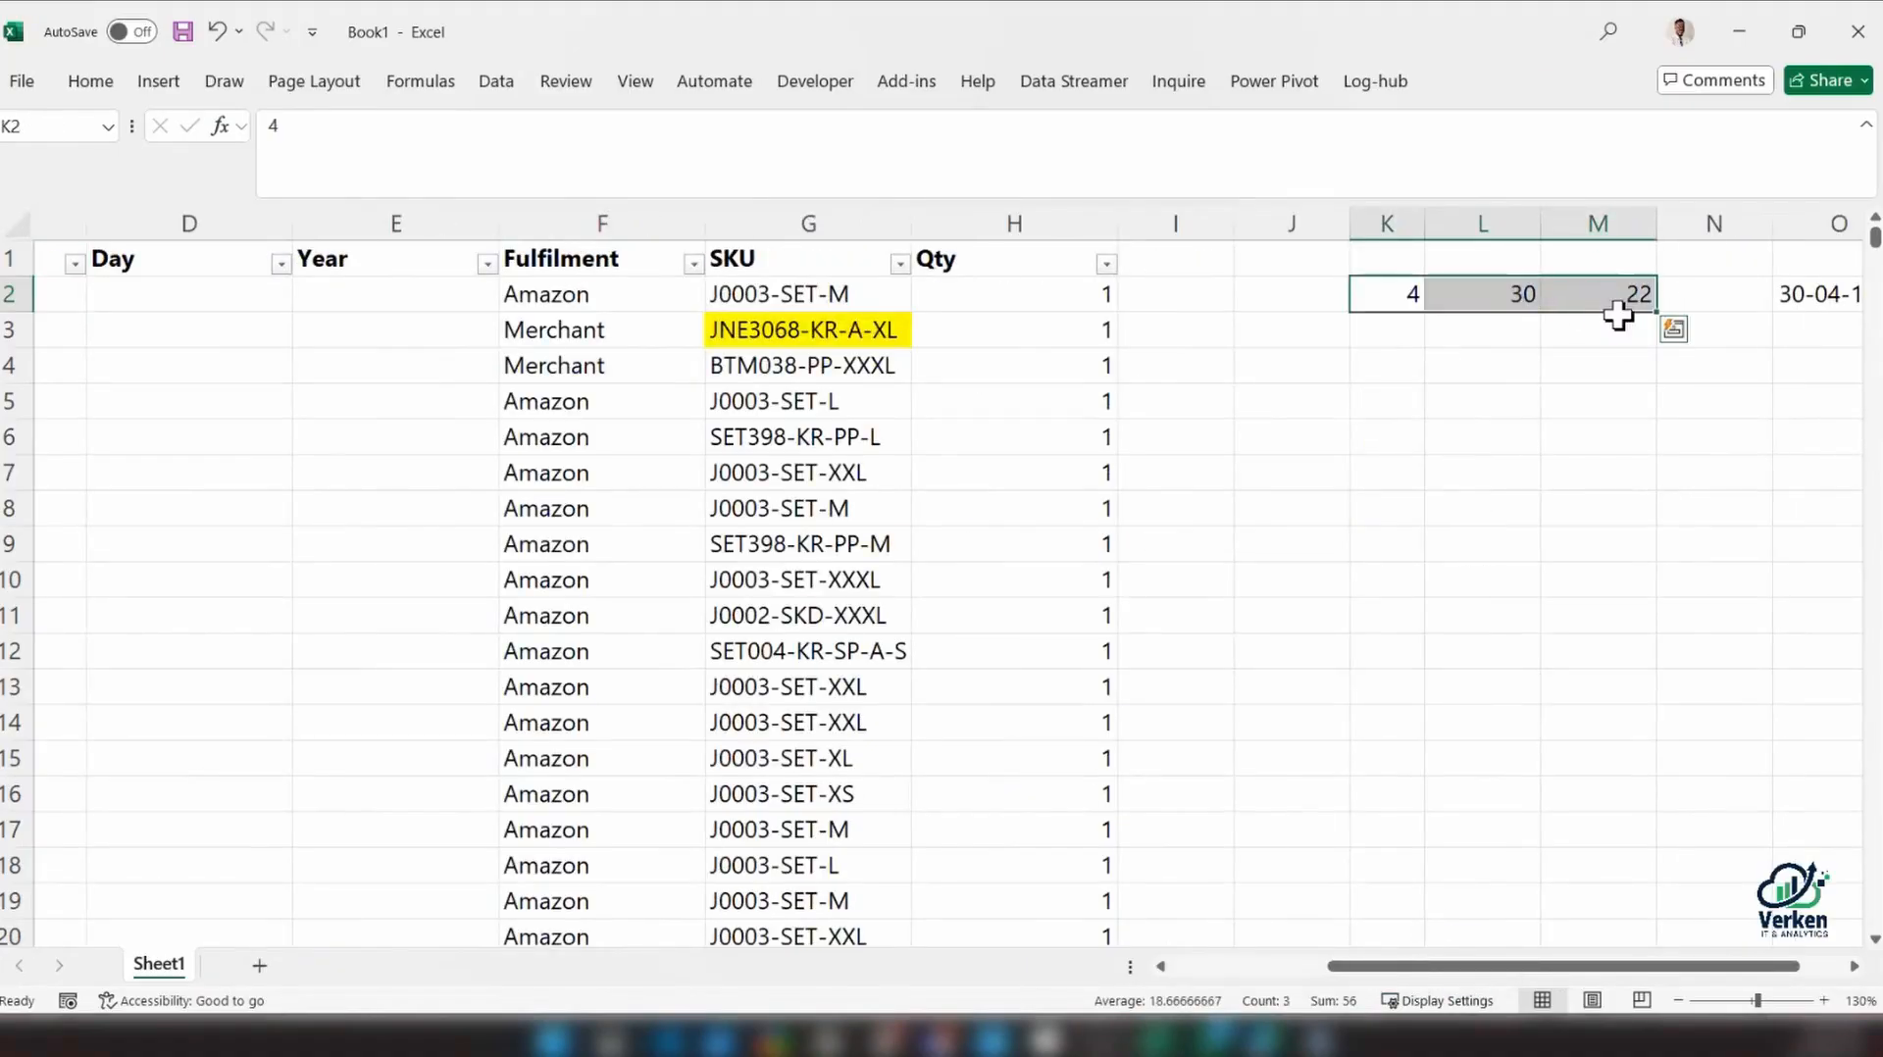
left_click(614, 222)
right_click(614, 221)
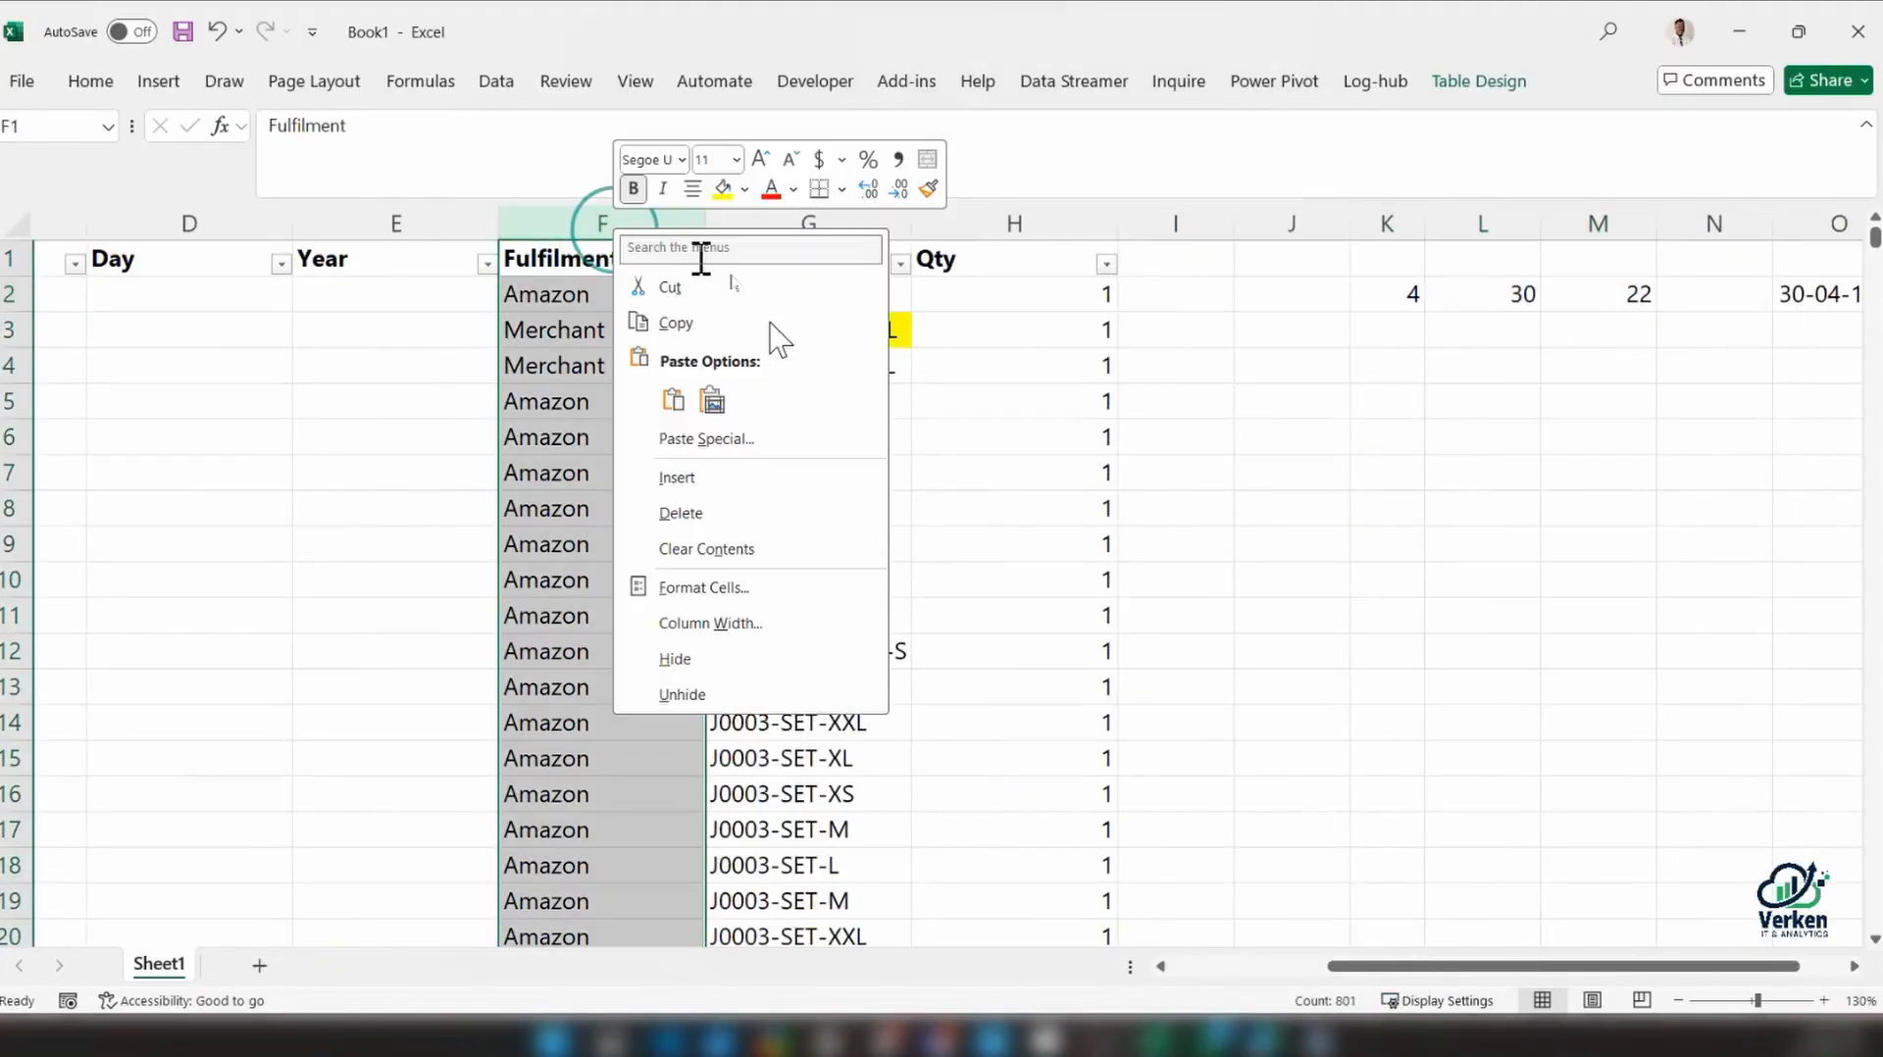
left_click(676, 477)
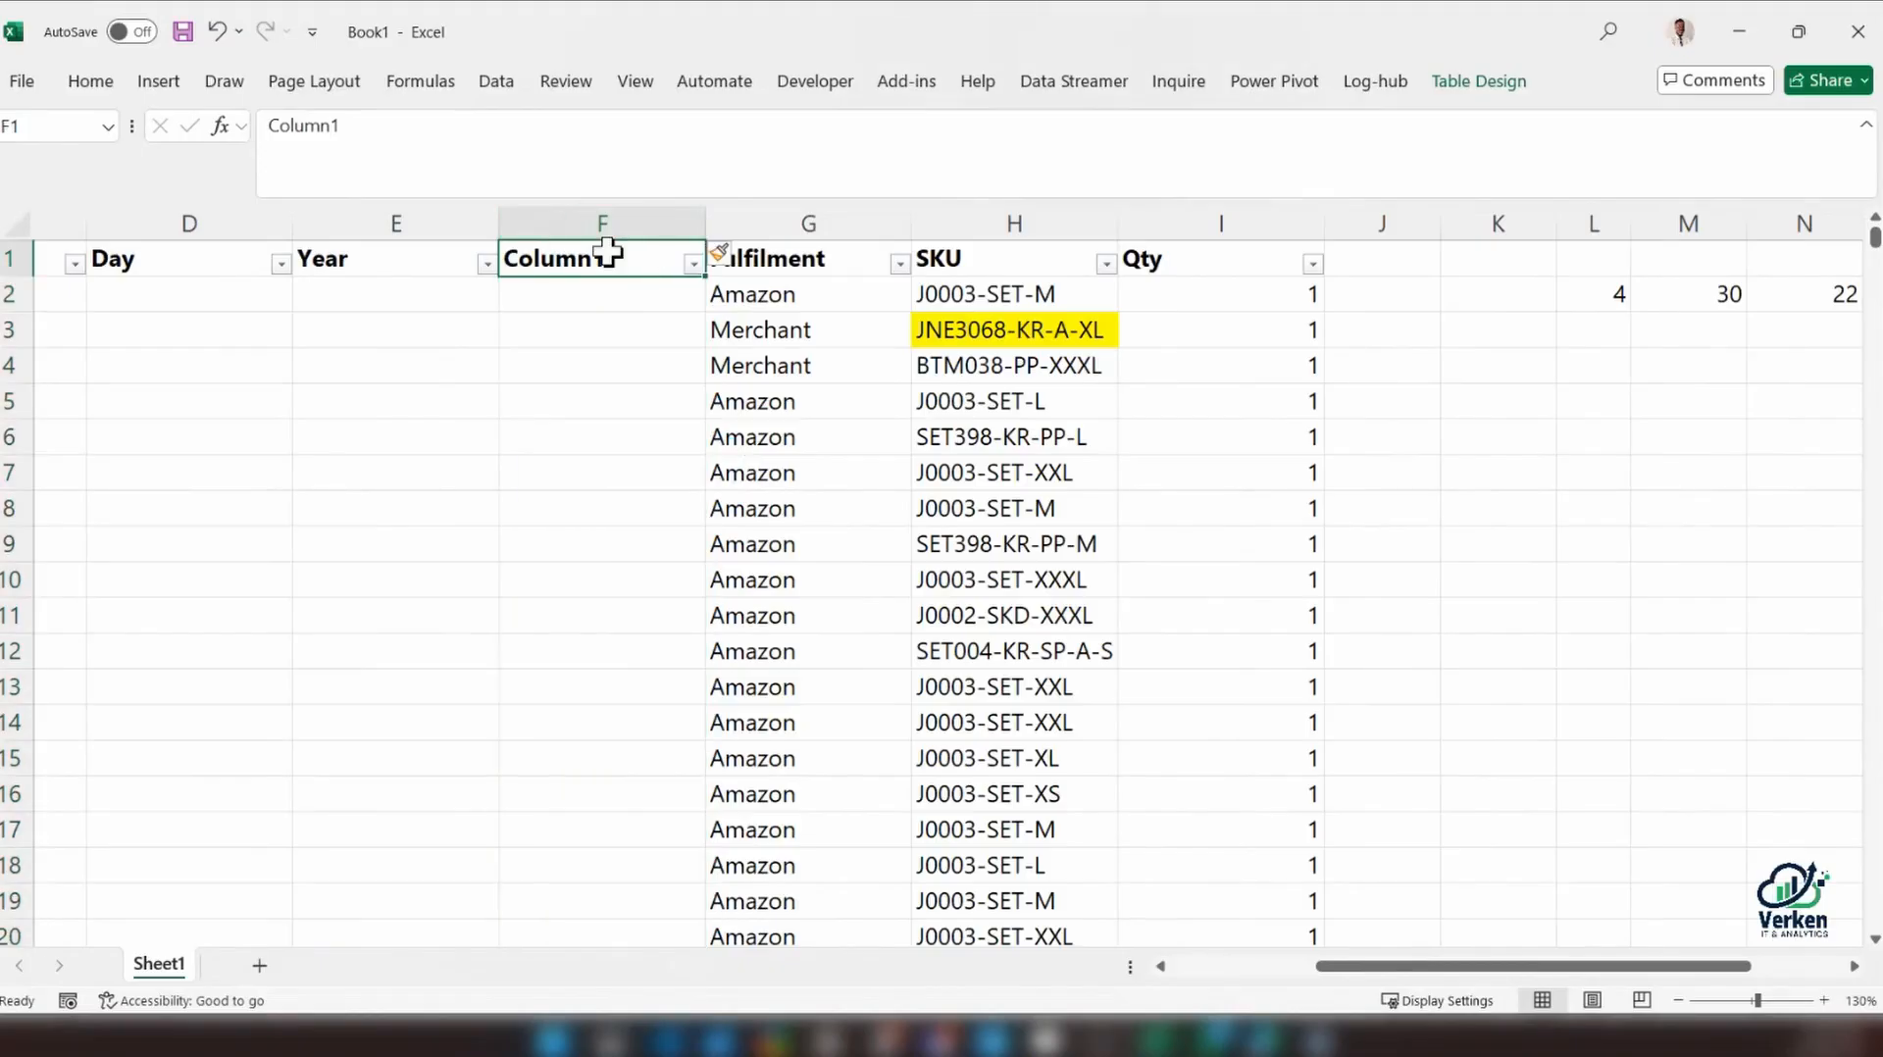
type("Date_New")
key("Return")
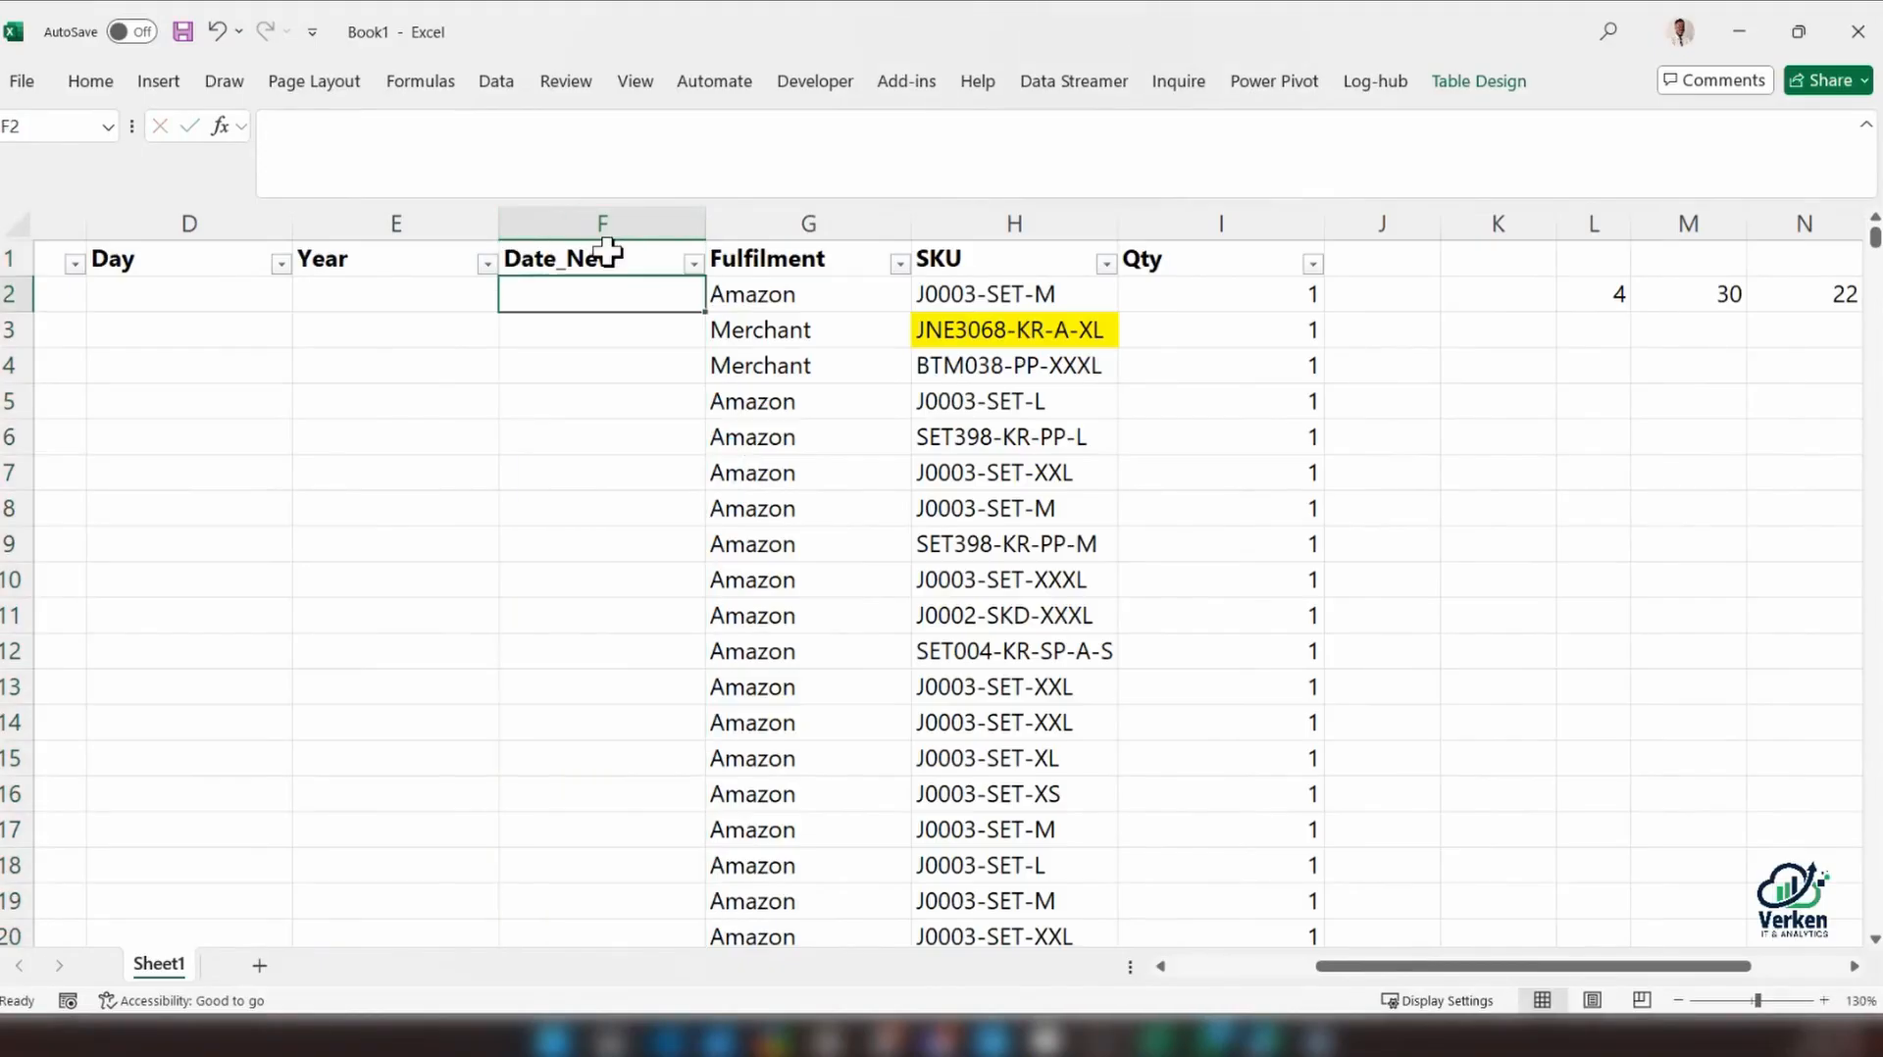
Split the date in cell B2 with Text to Columns, using a hyphen as the other delimiter, General format and destination $B$2
left_click_drag(1322, 966, 1164, 971)
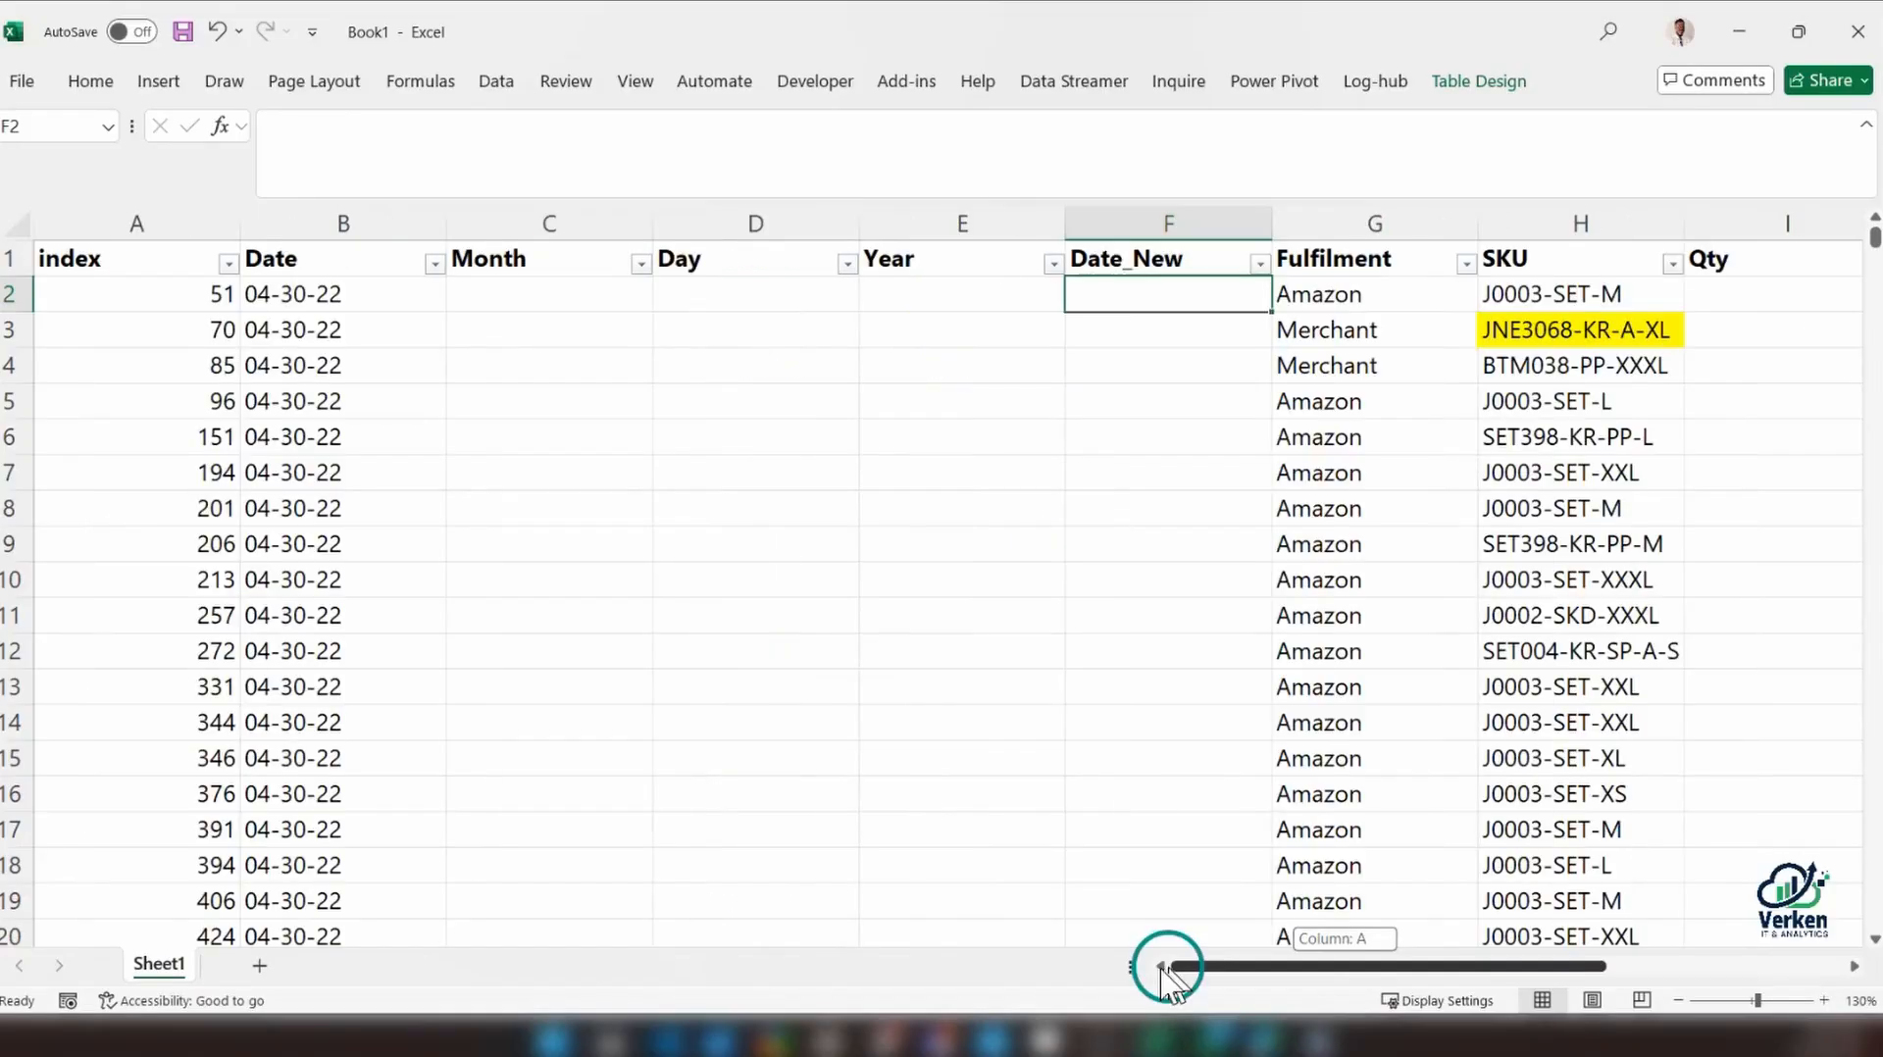
left_click(481, 292)
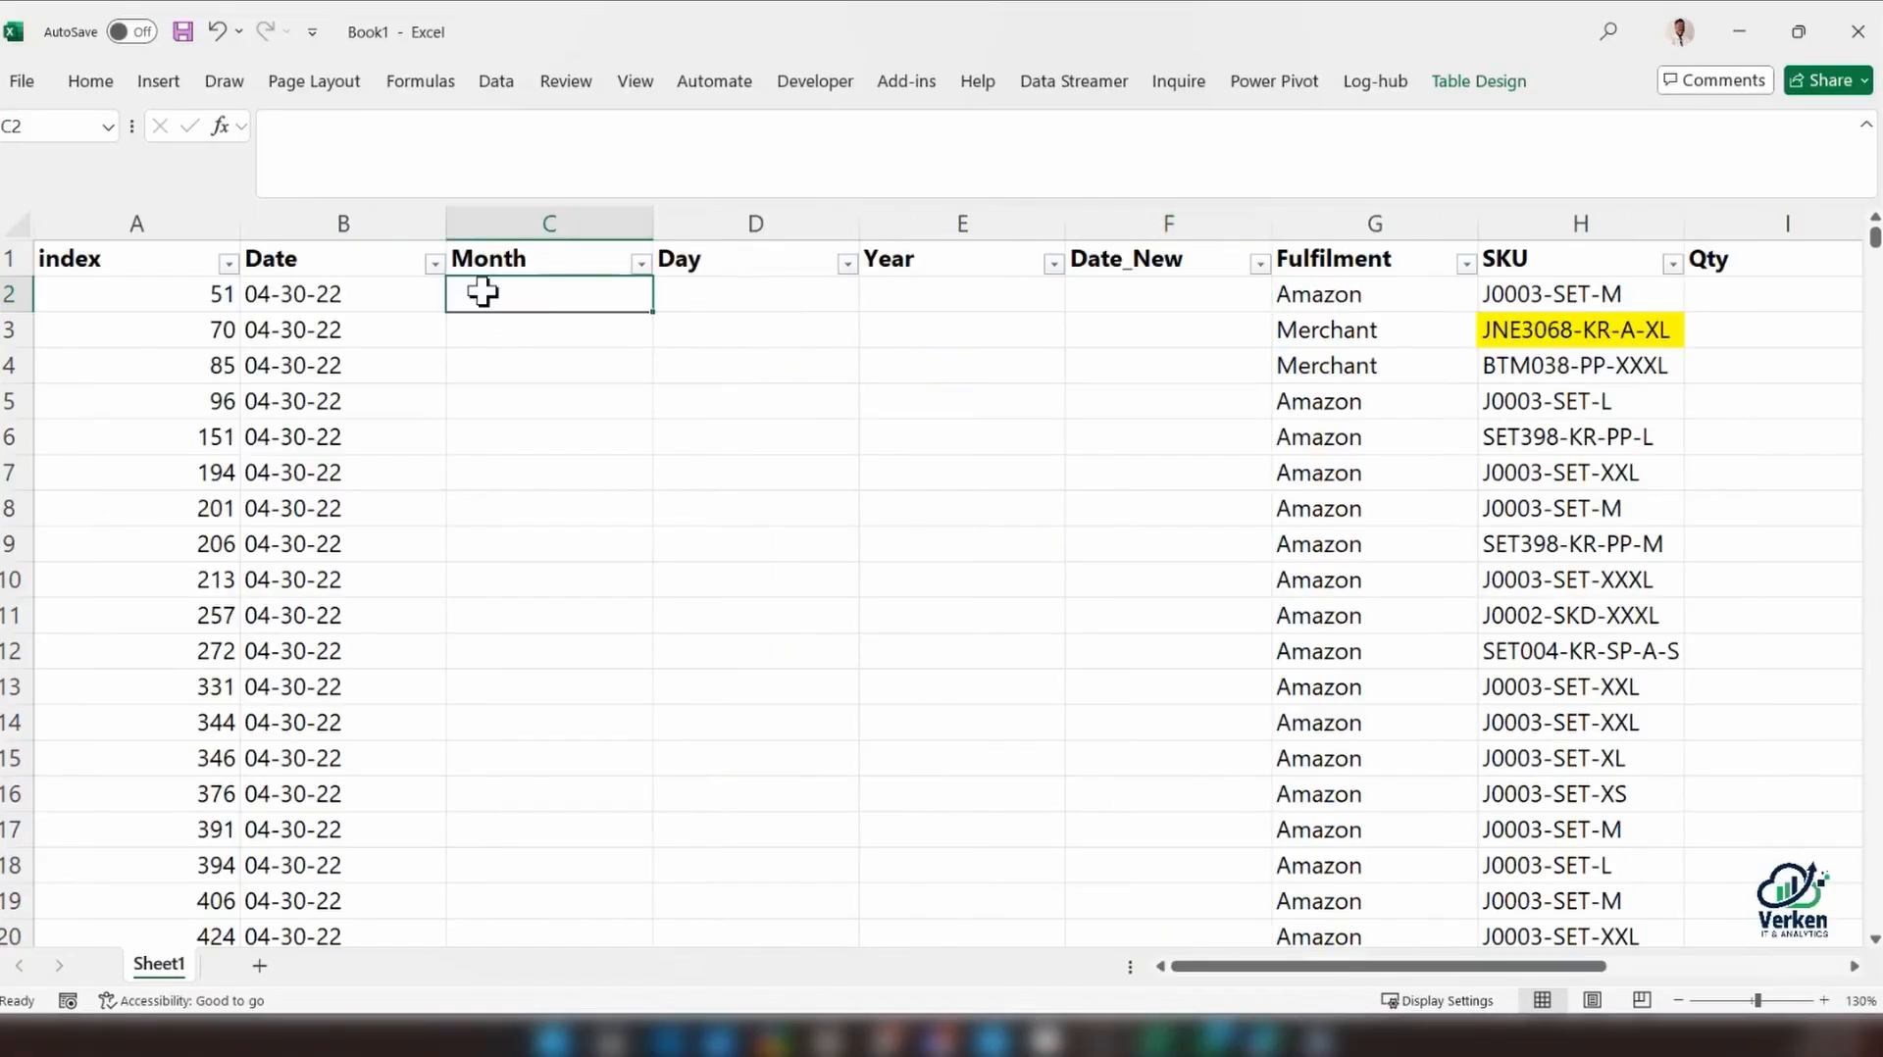
left_click(311, 302)
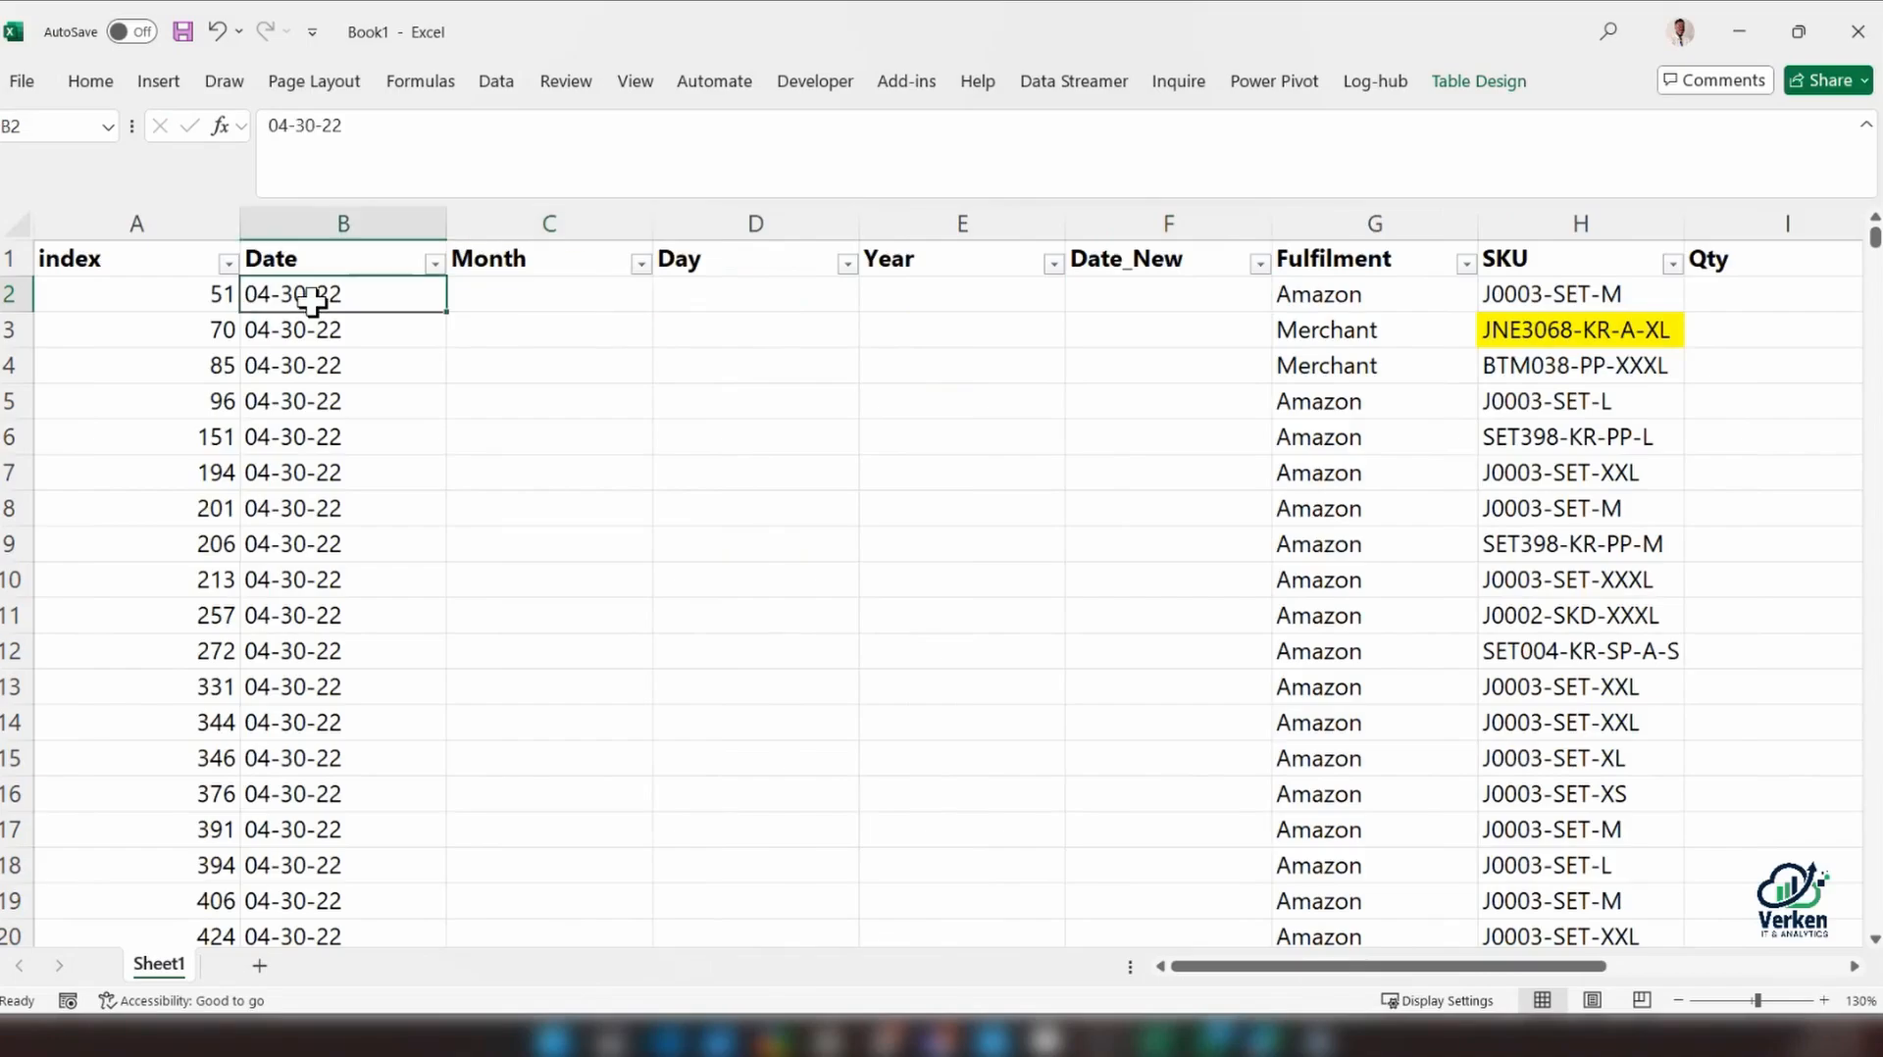
left_click(91, 83)
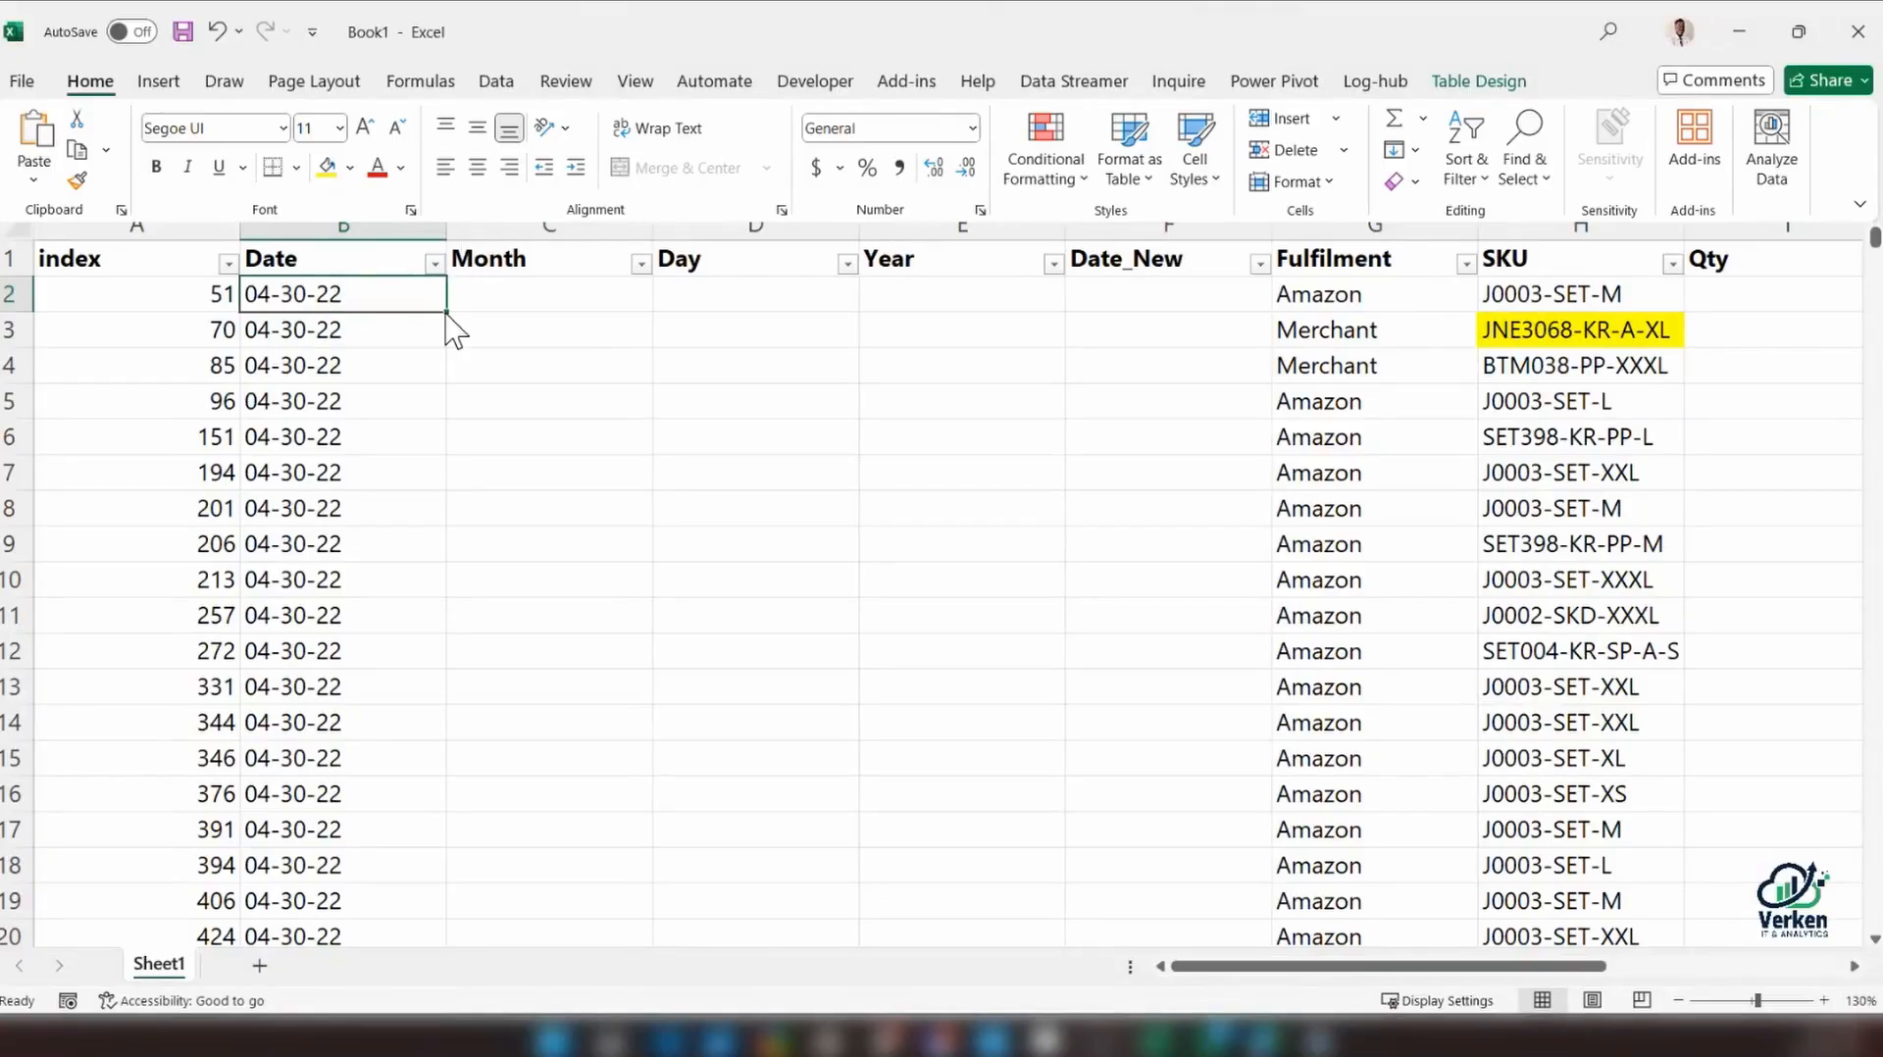
left_click(508, 84)
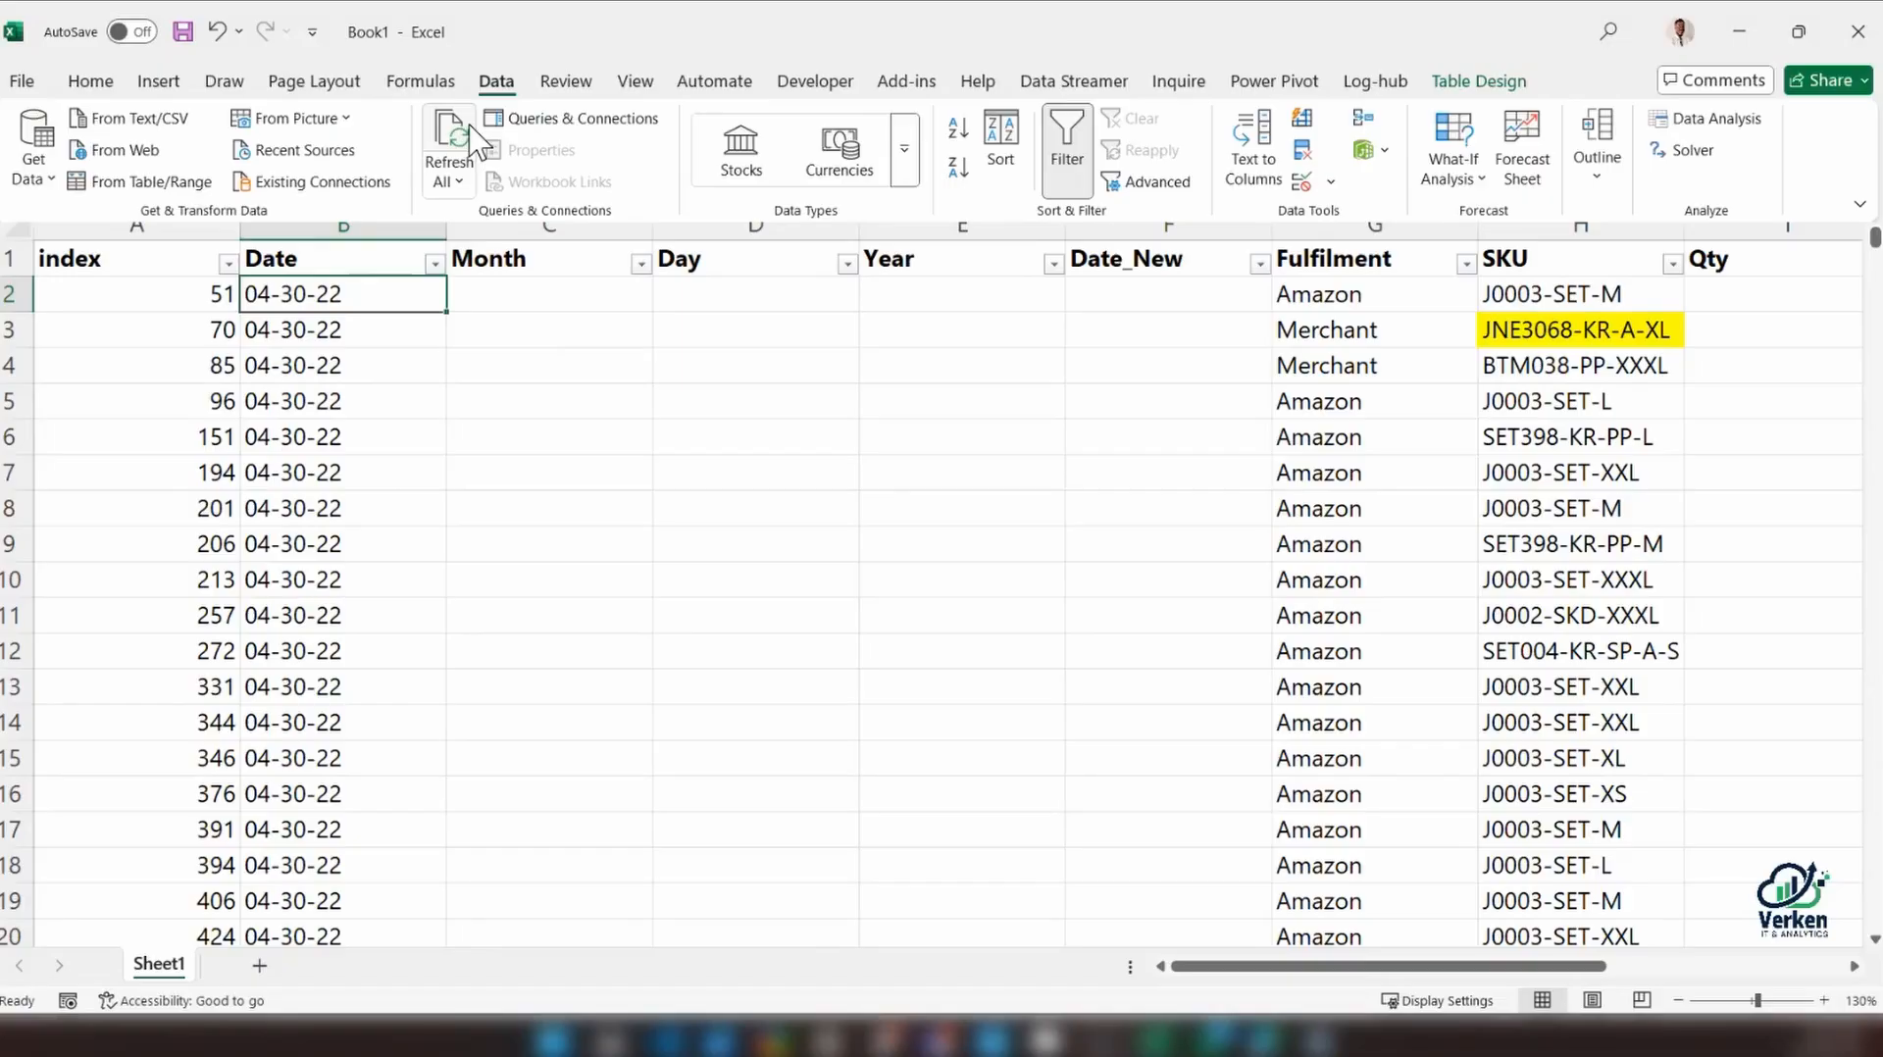
left_click(1273, 166)
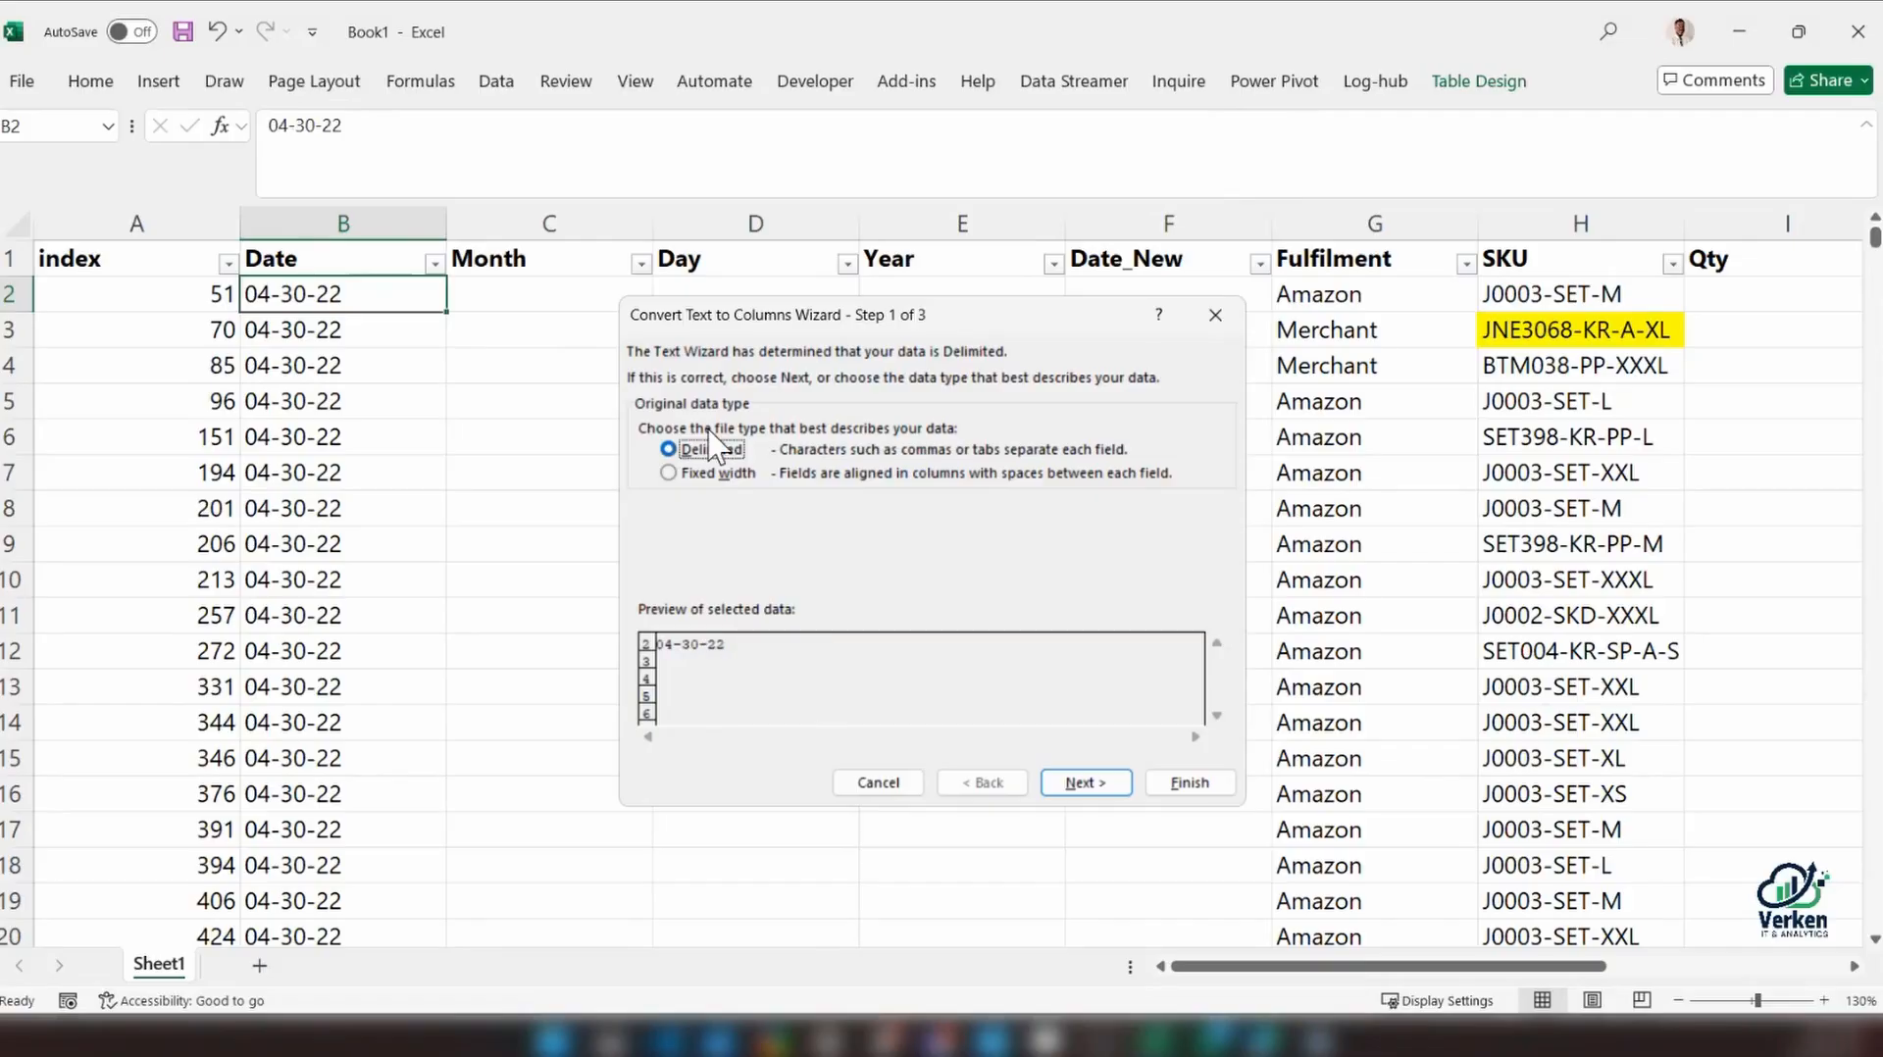
left_click(1085, 782)
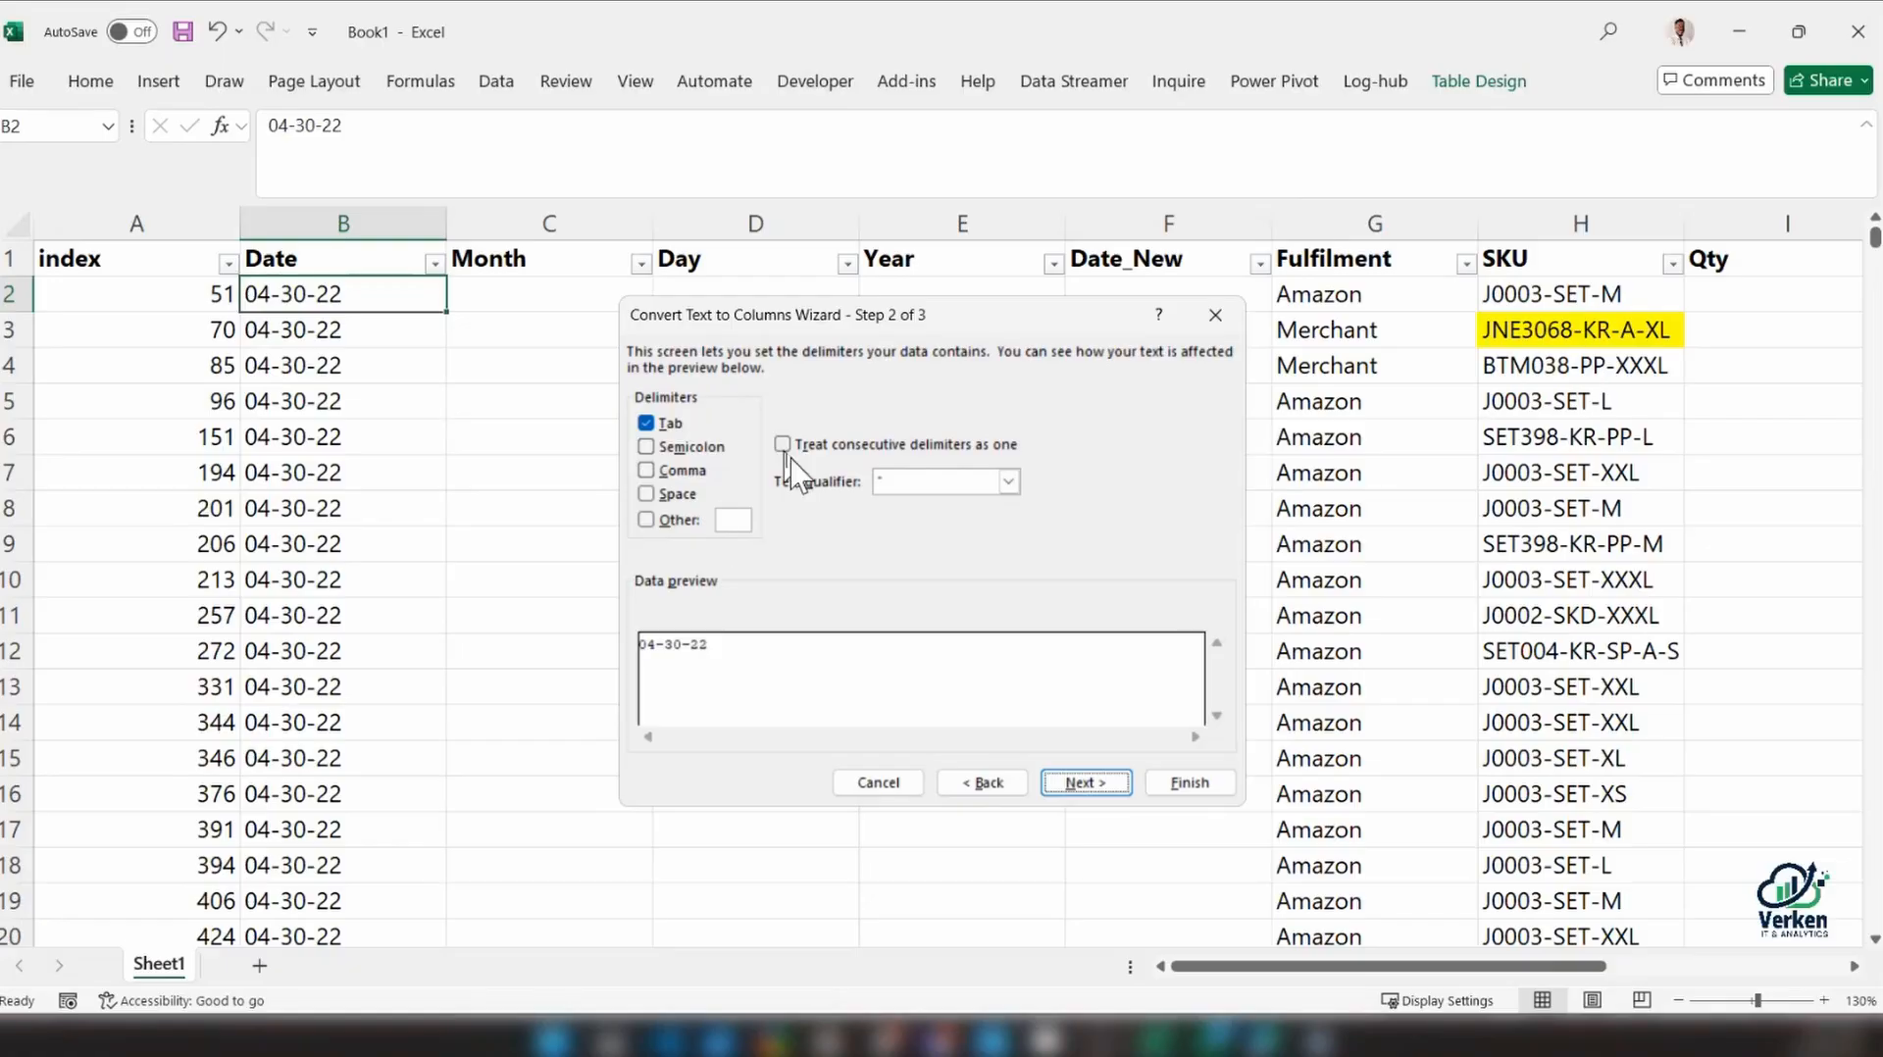
left_click(676, 521)
type("-")
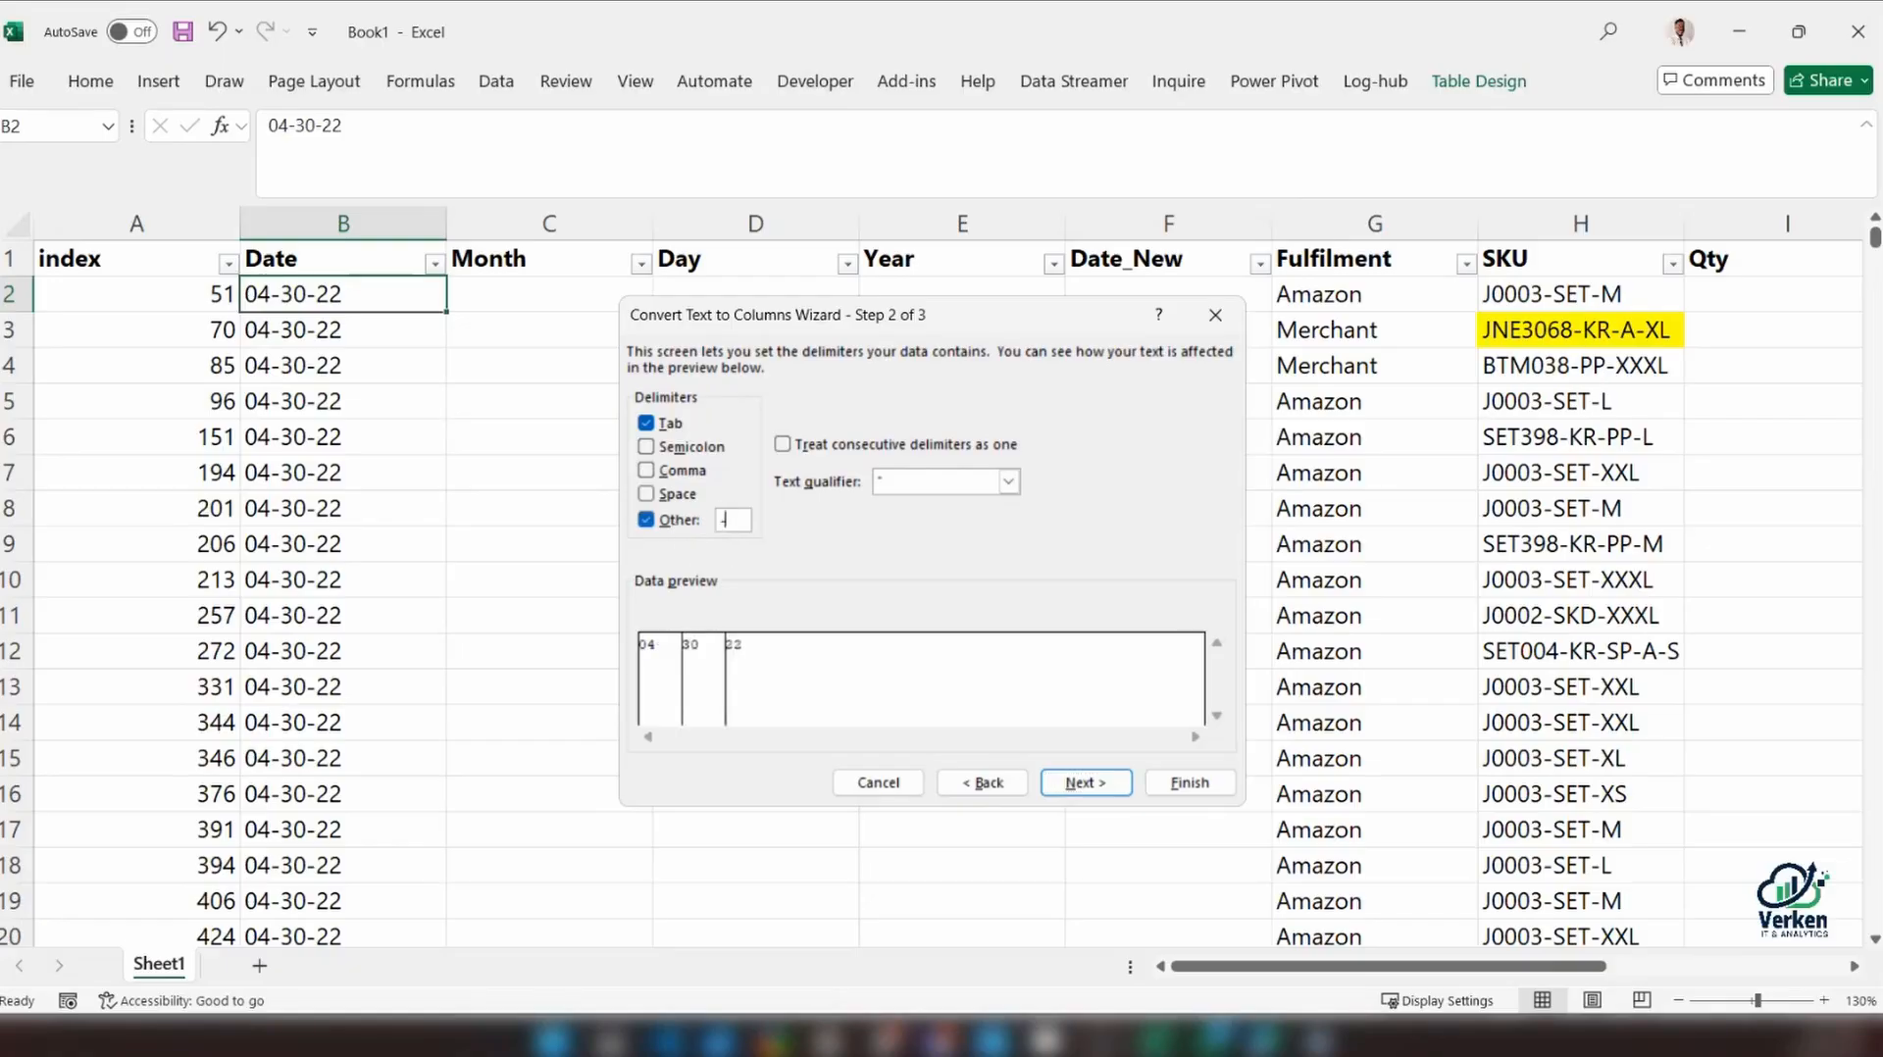
left_click(1074, 779)
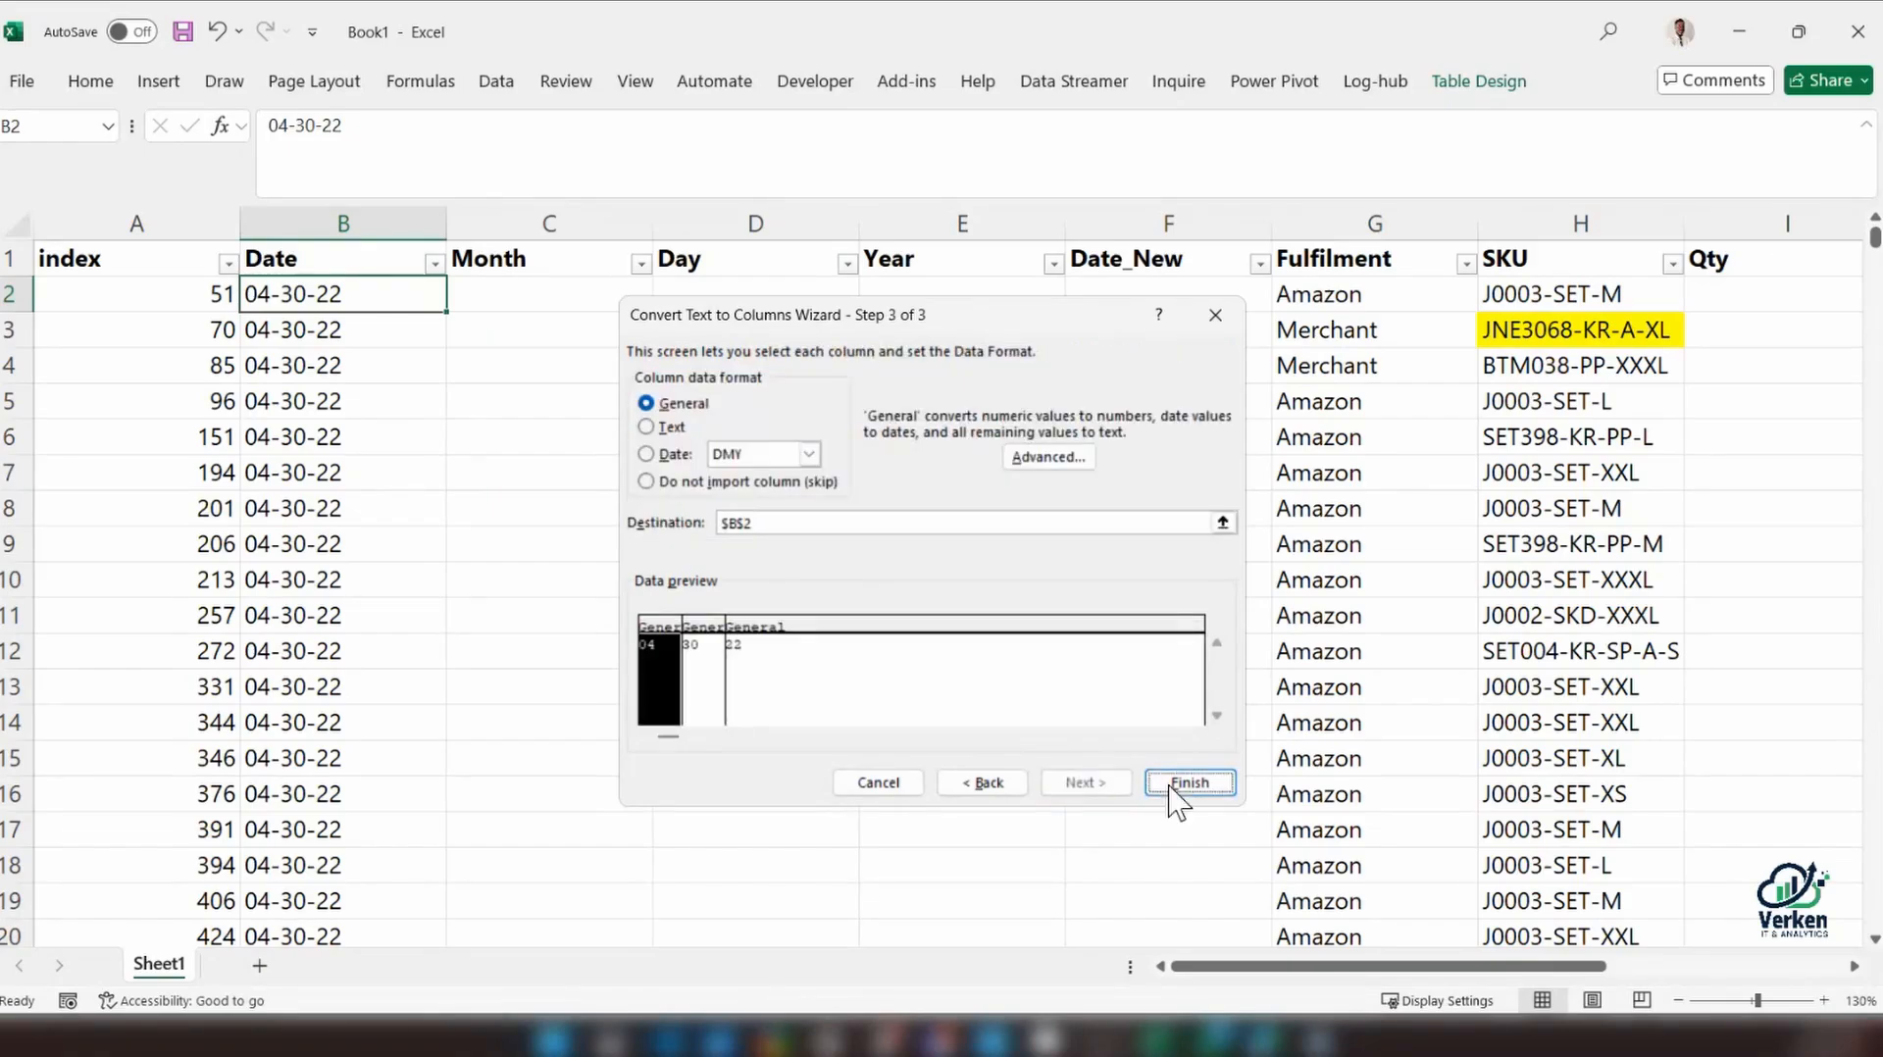
left_click(1177, 802)
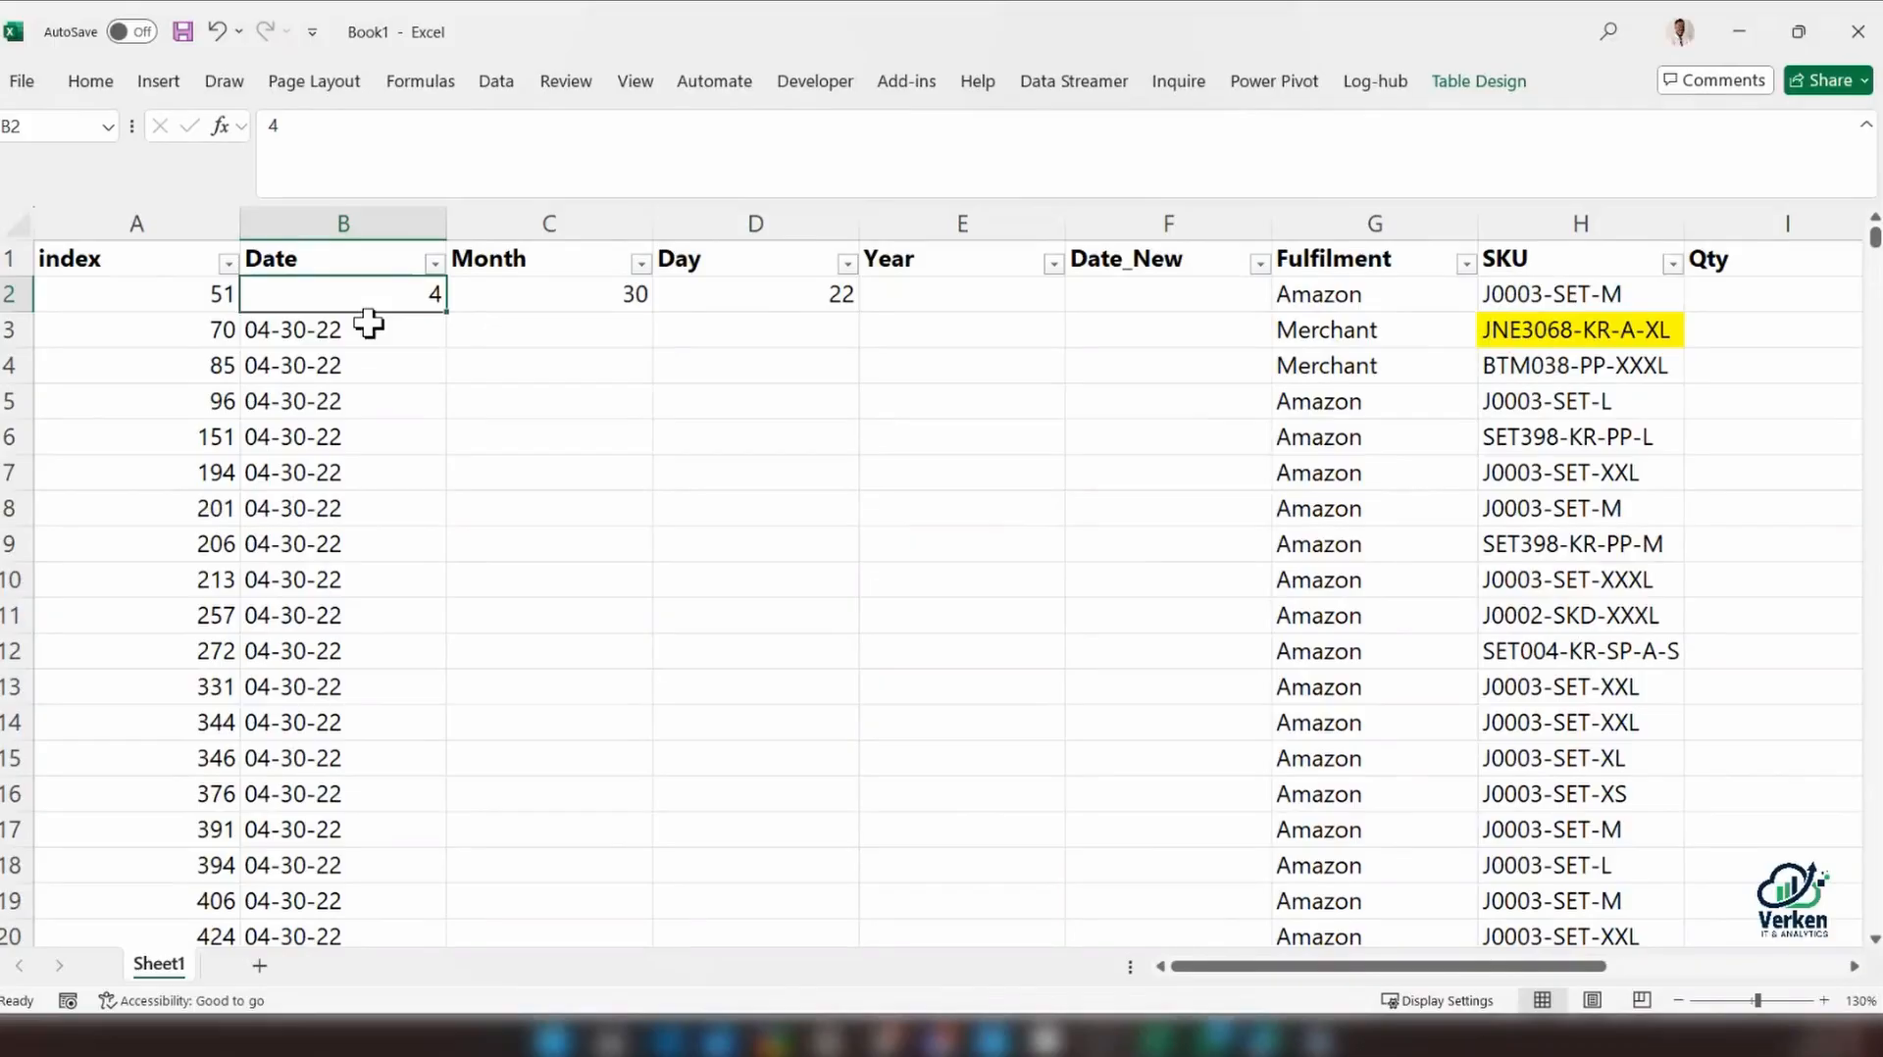
key("ctrl+z")
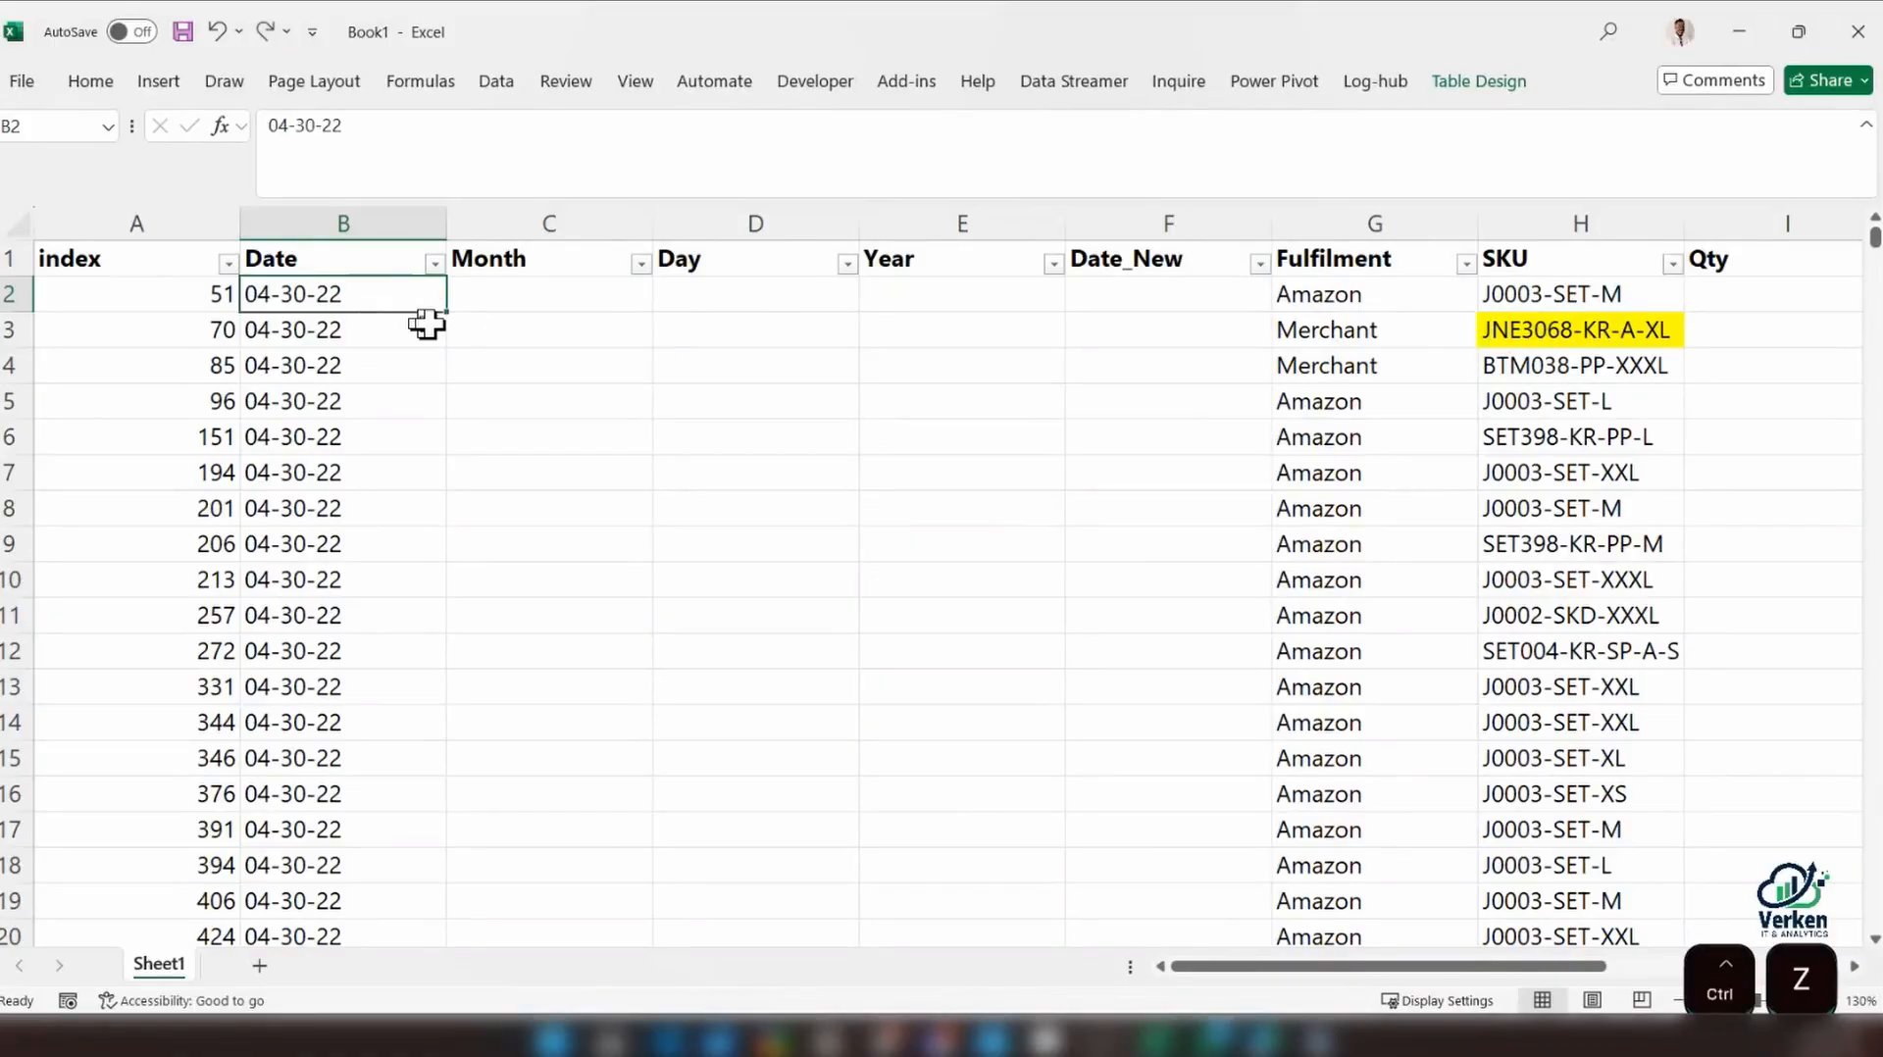
left_click(500, 303)
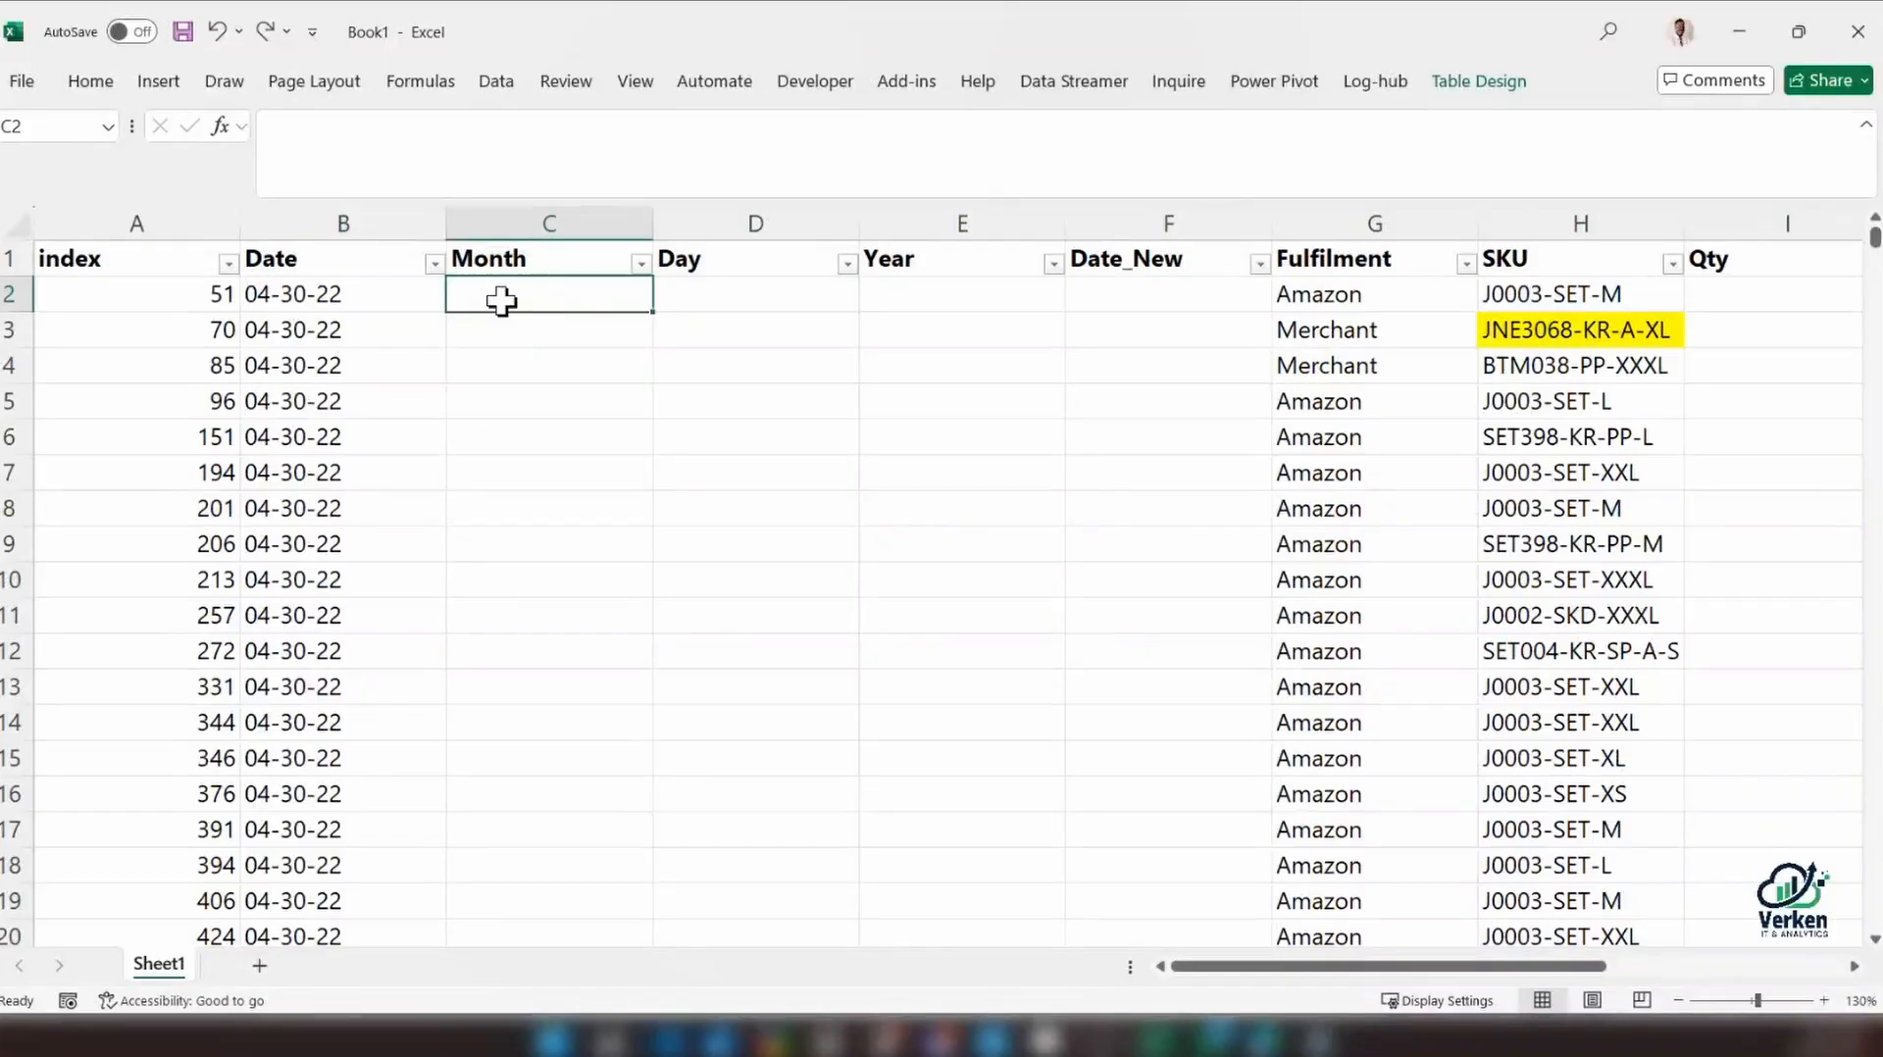
type("=")
key("Caps_Lock")
type("TEXT")
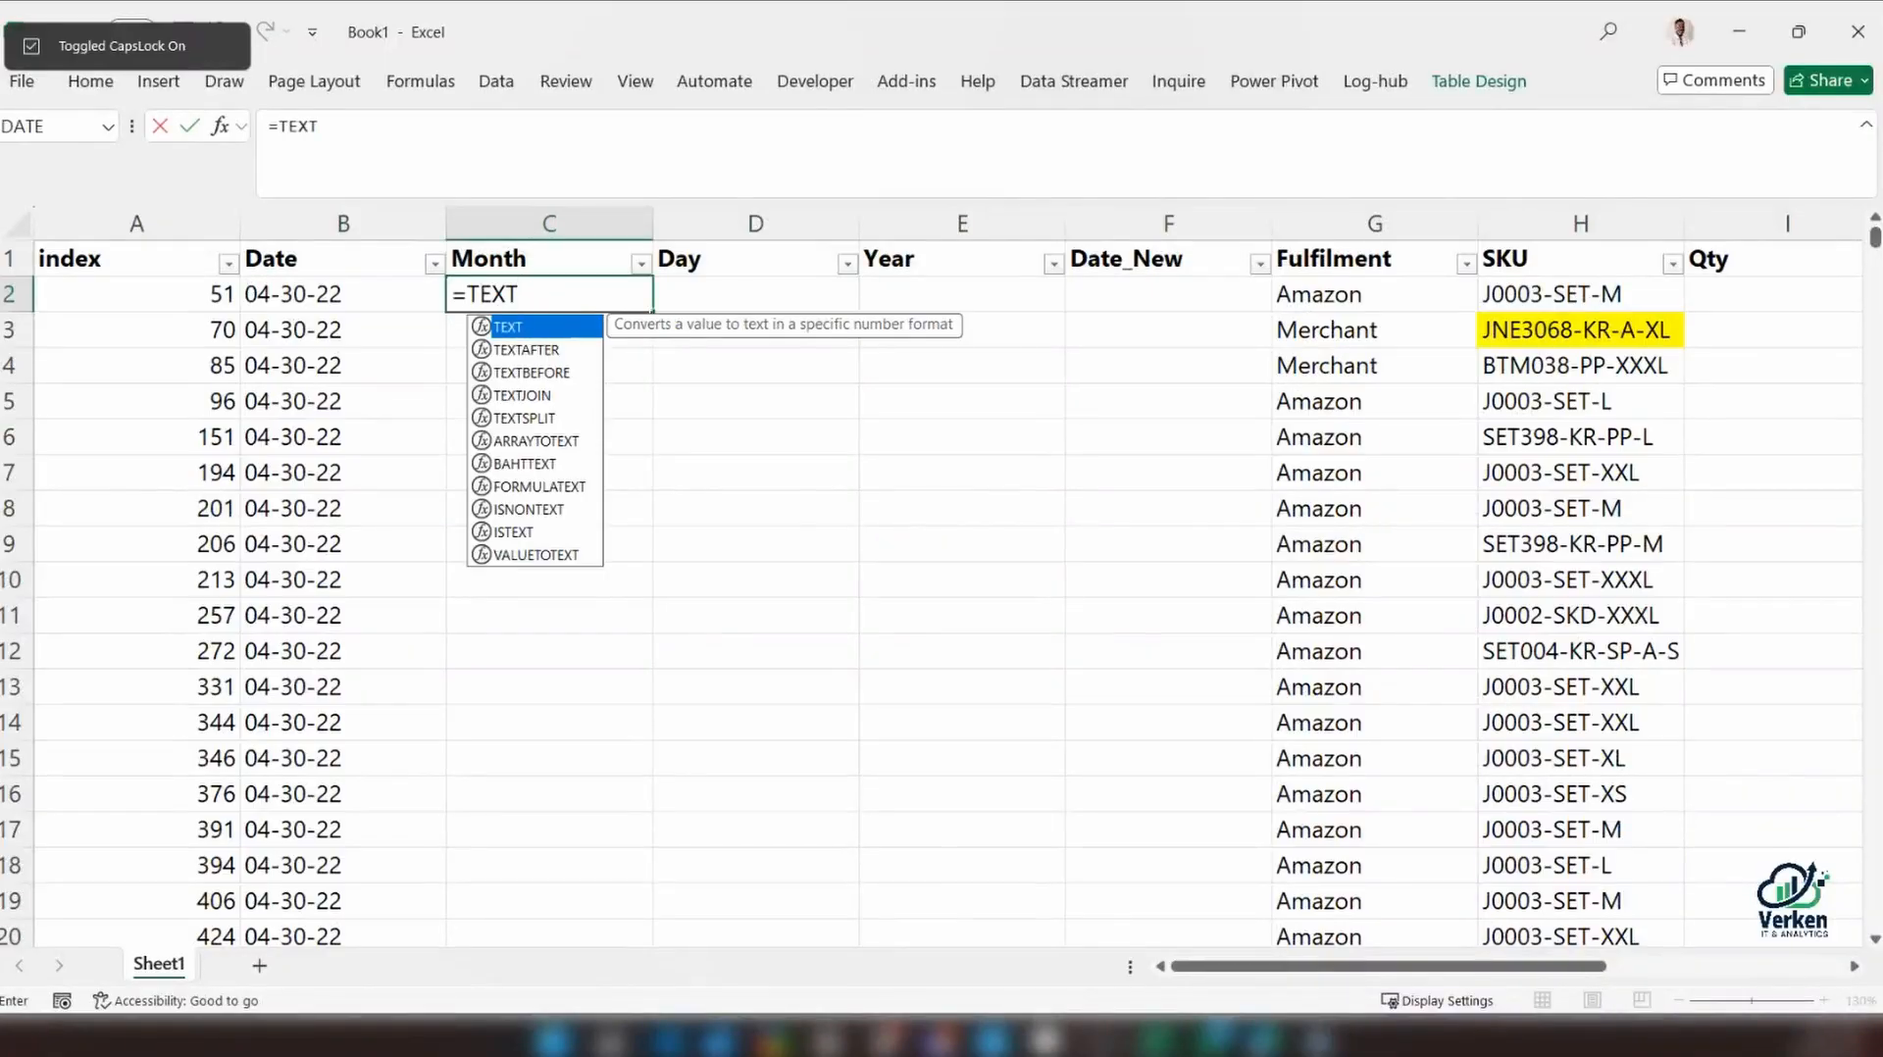
type("SPL")
key("Tab")
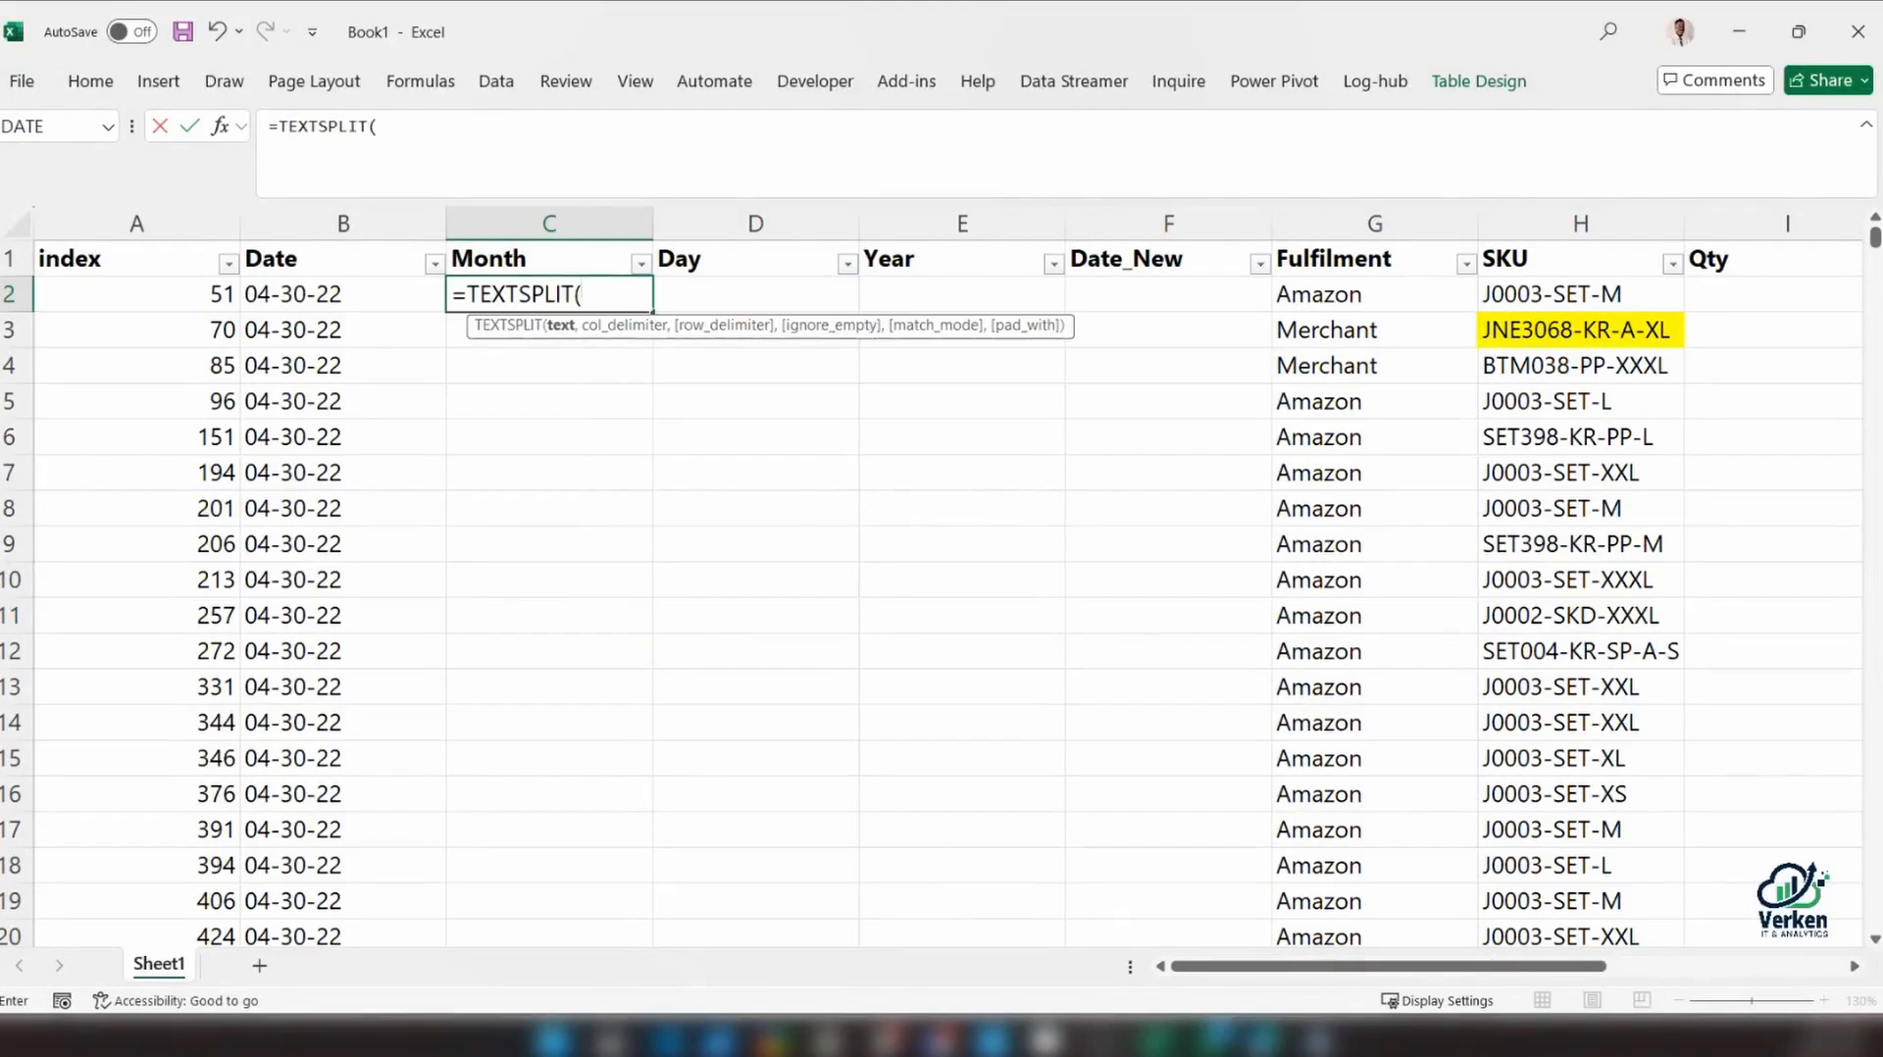
left_click(328, 299)
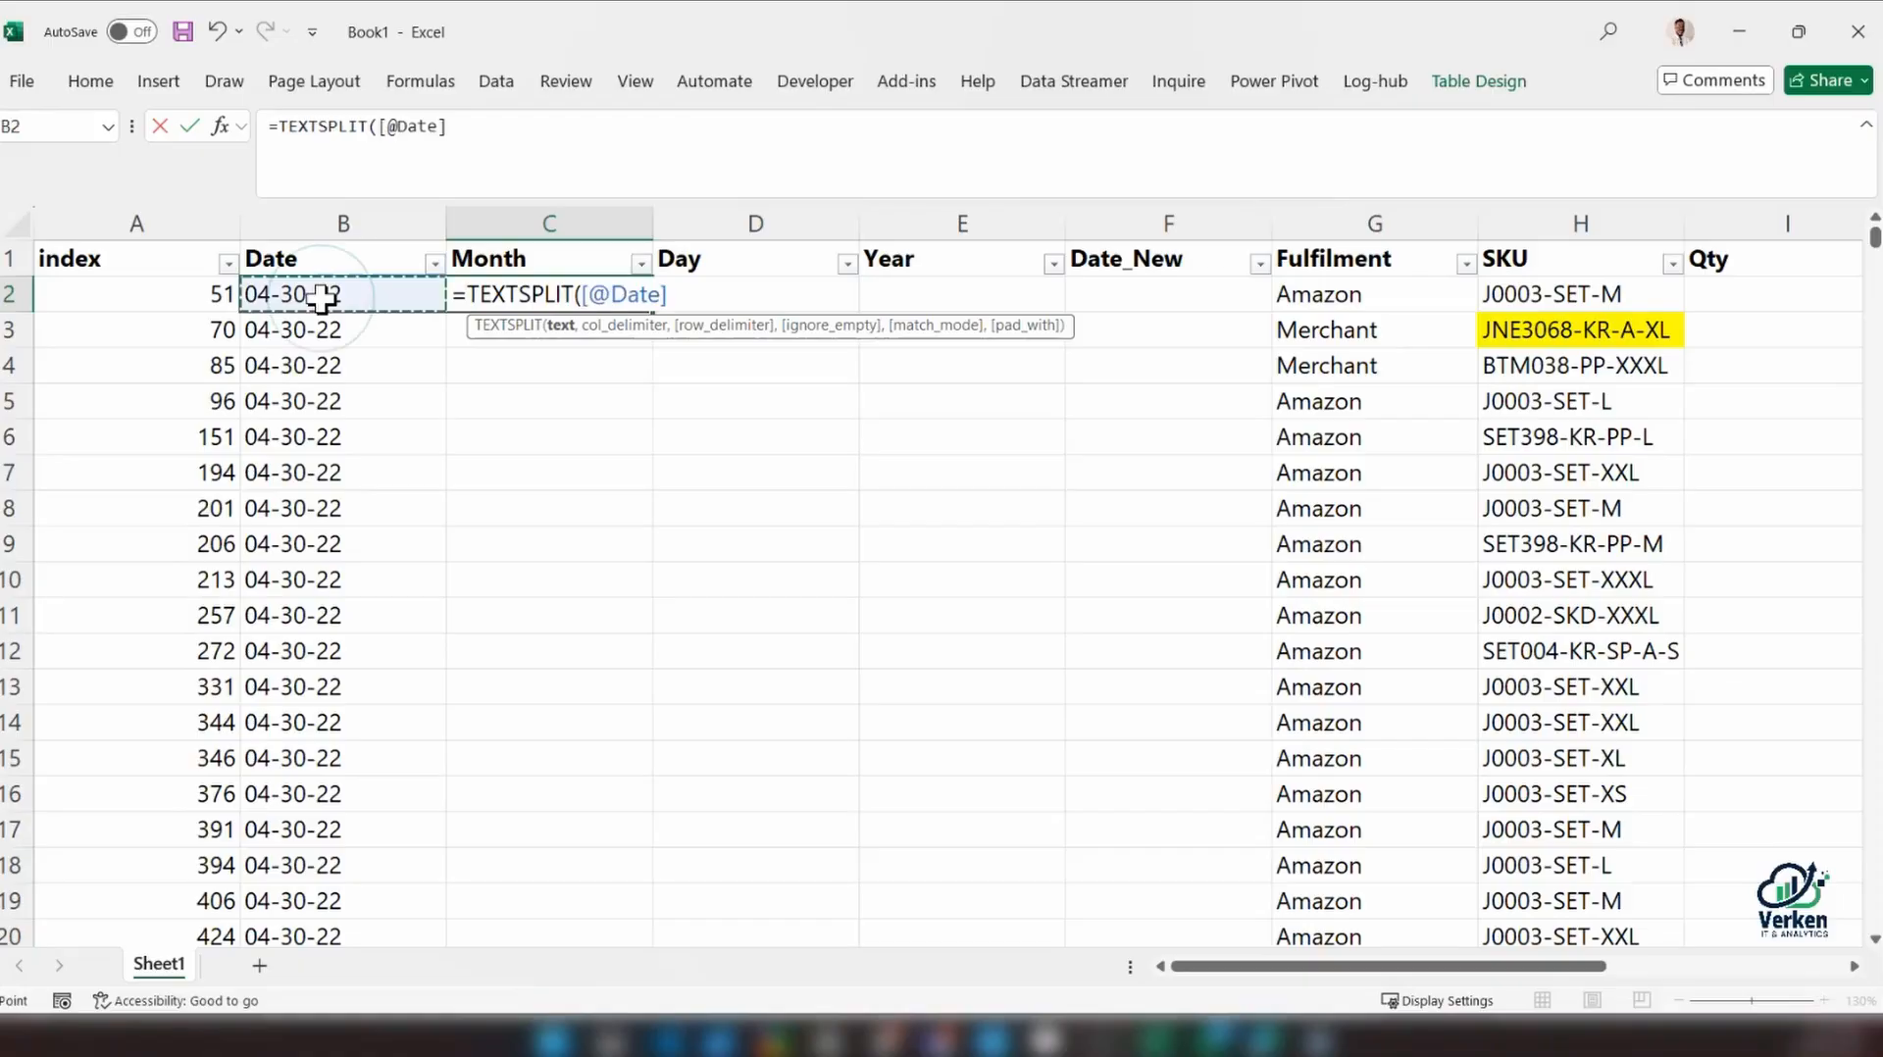
type(",")
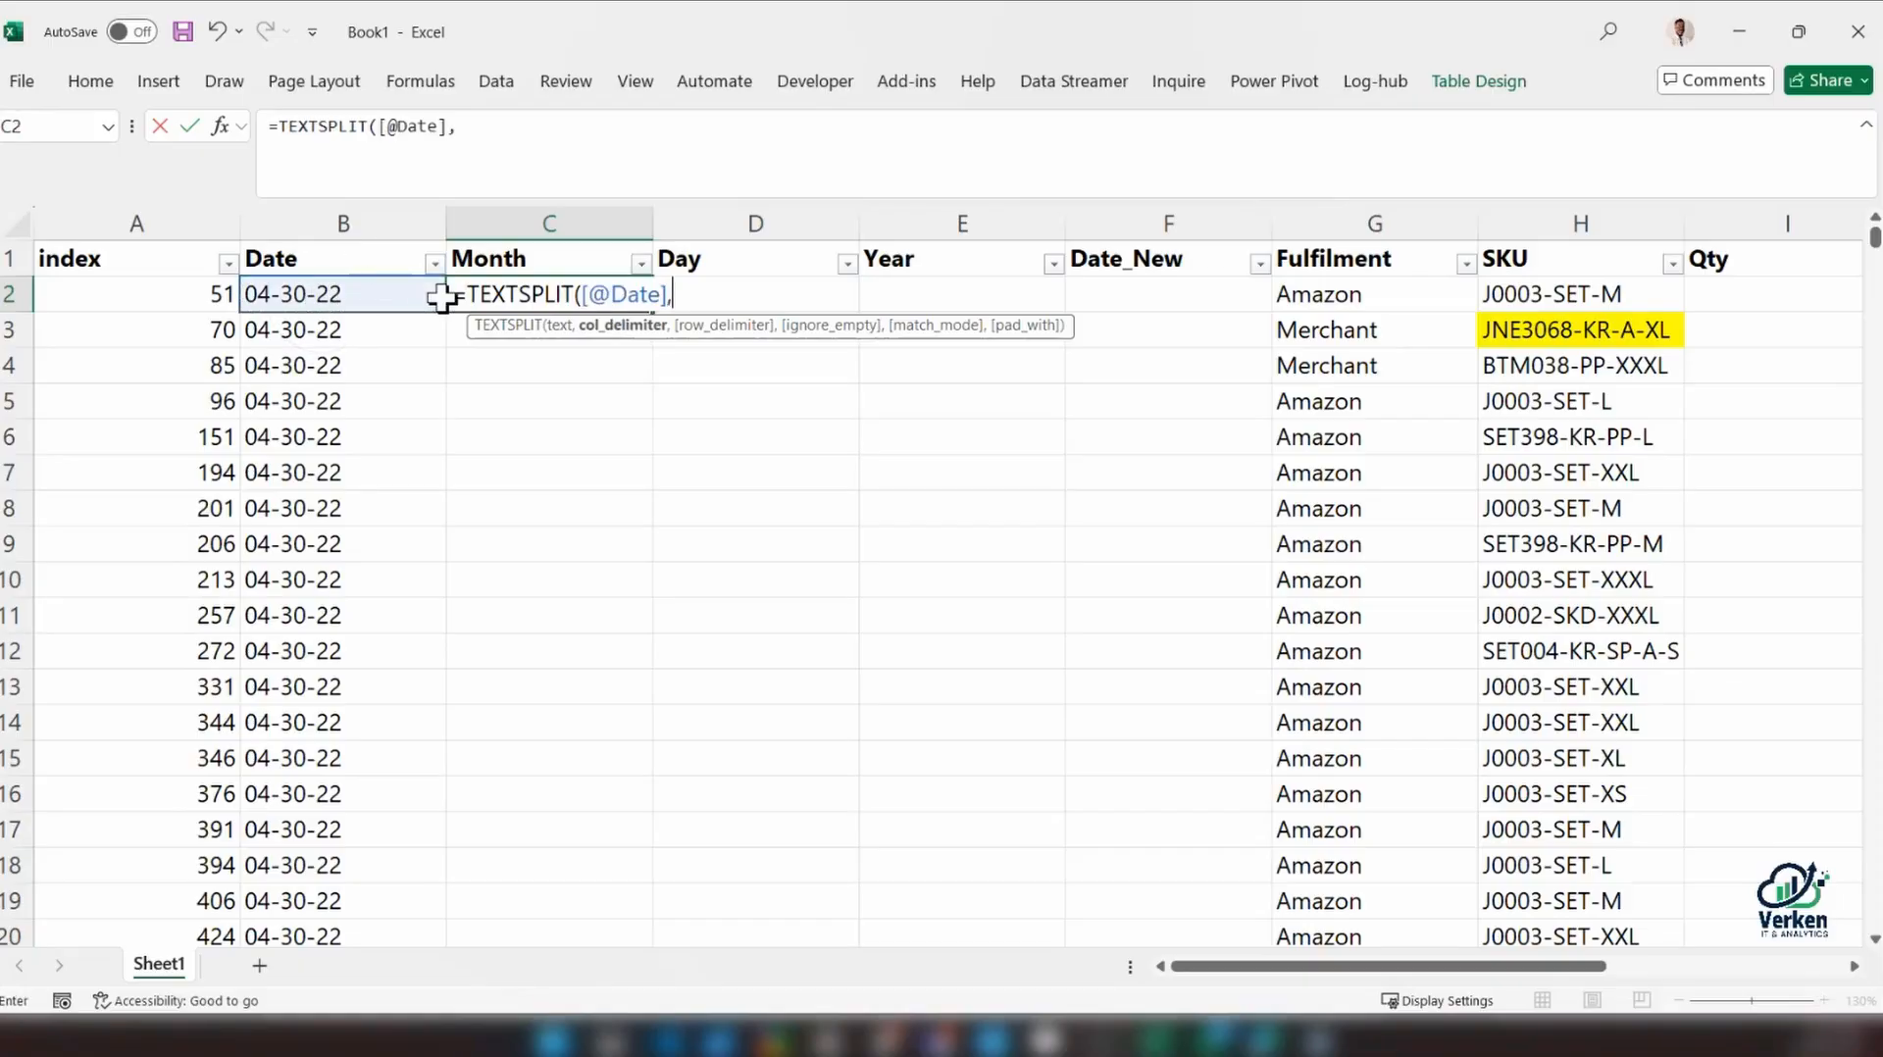
type("\"-\",")
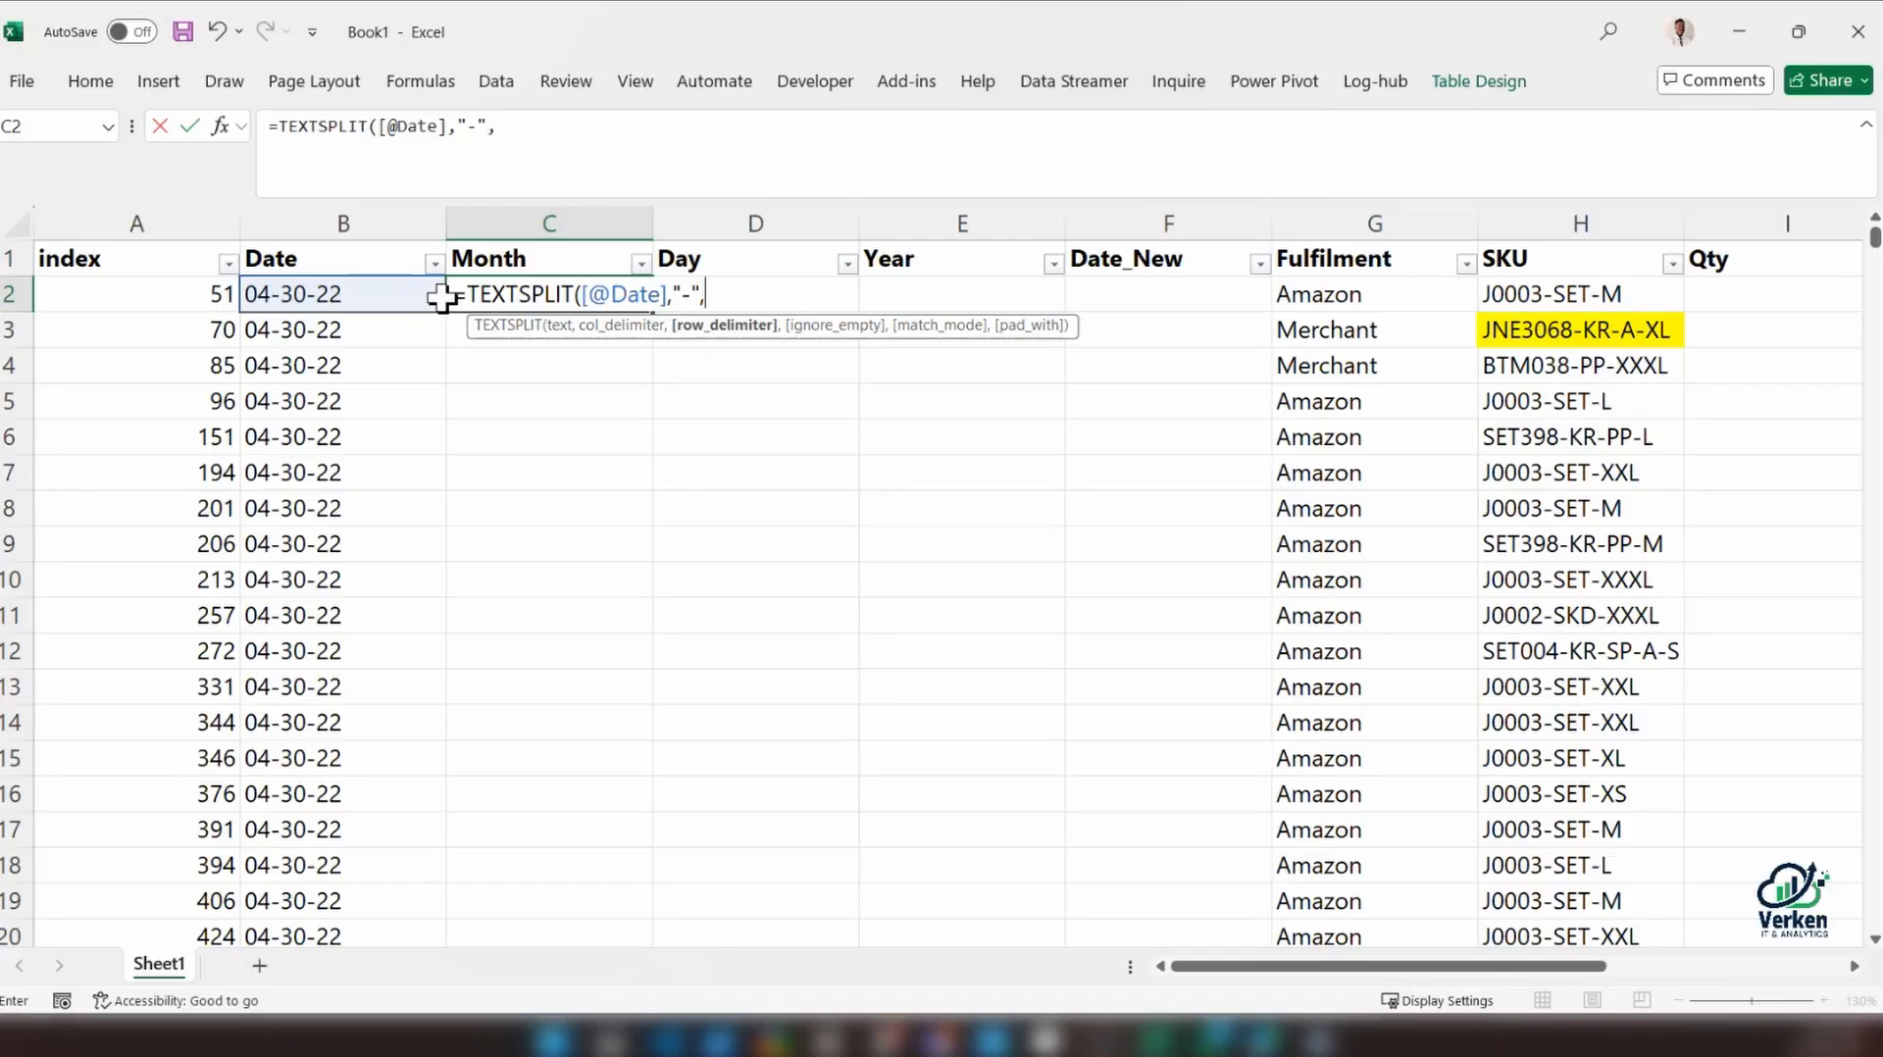
key("BackSpace")
key("BackSpace")
key("BackSpace")
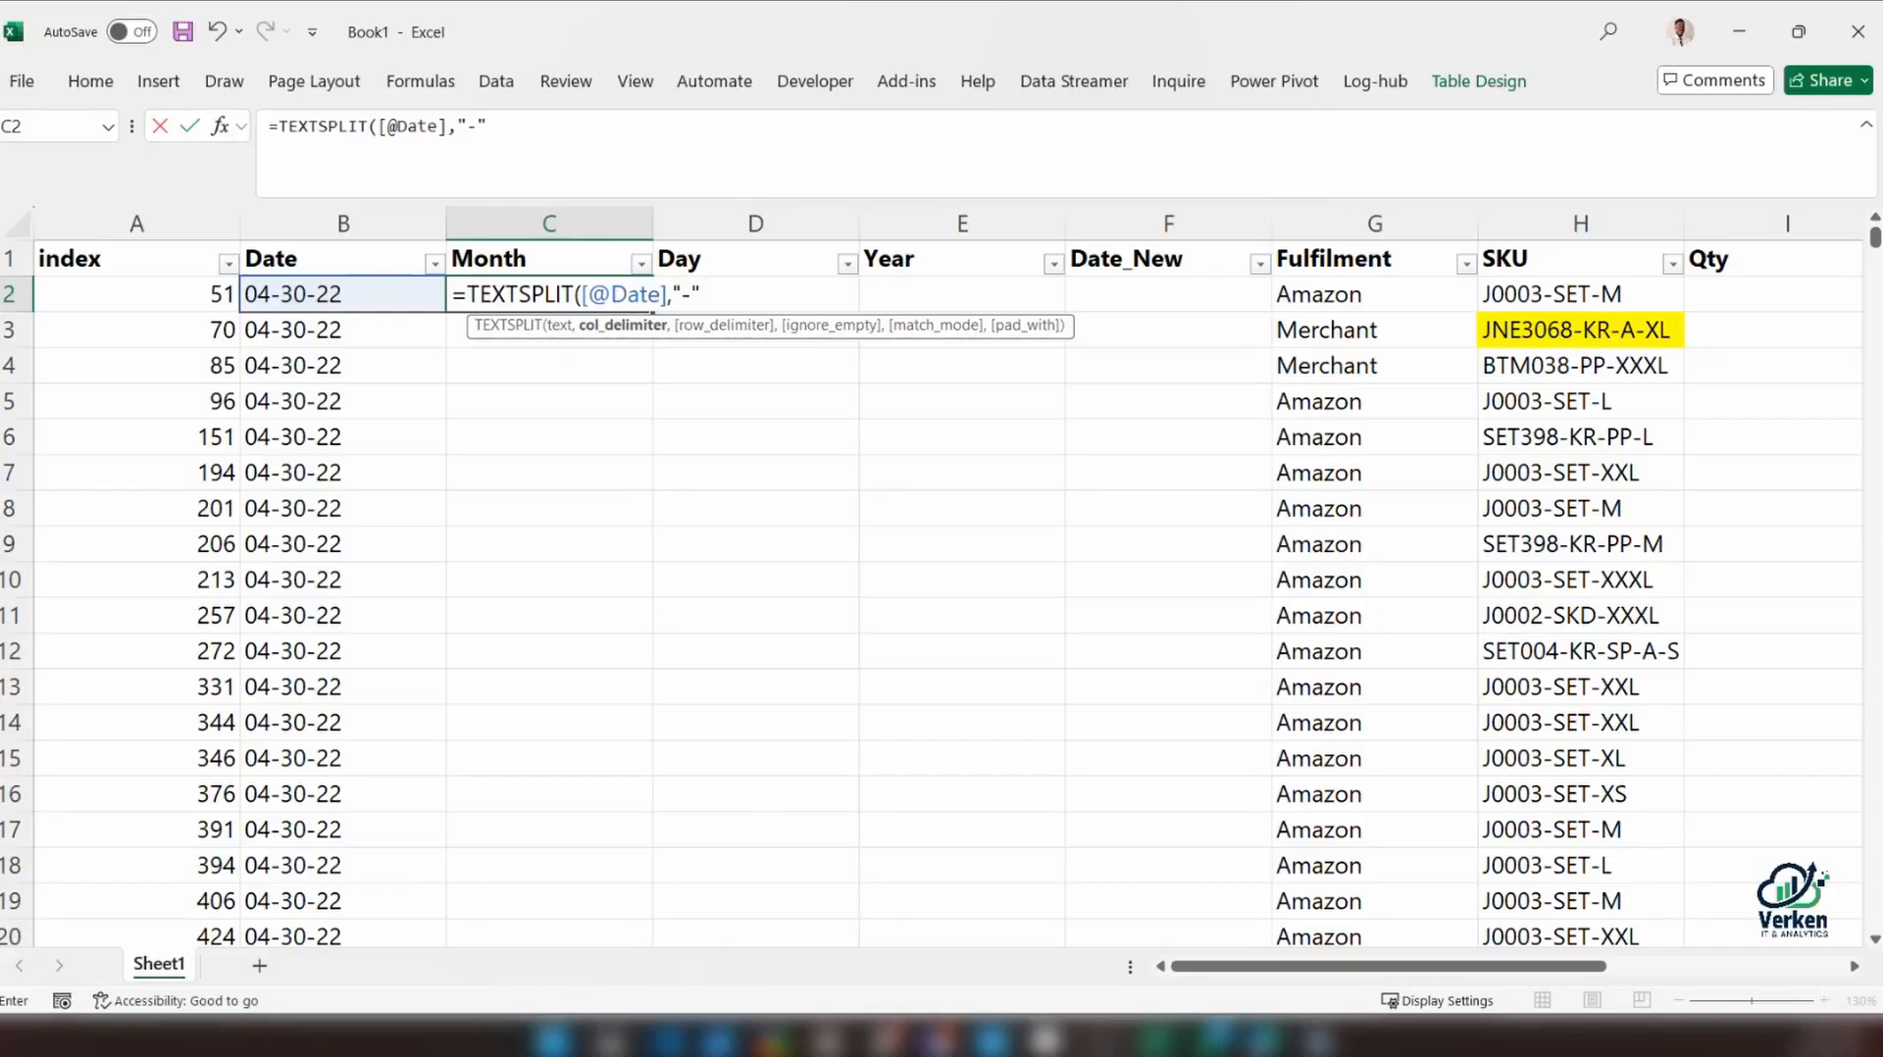
key("BackSpace")
type("\"-\")")
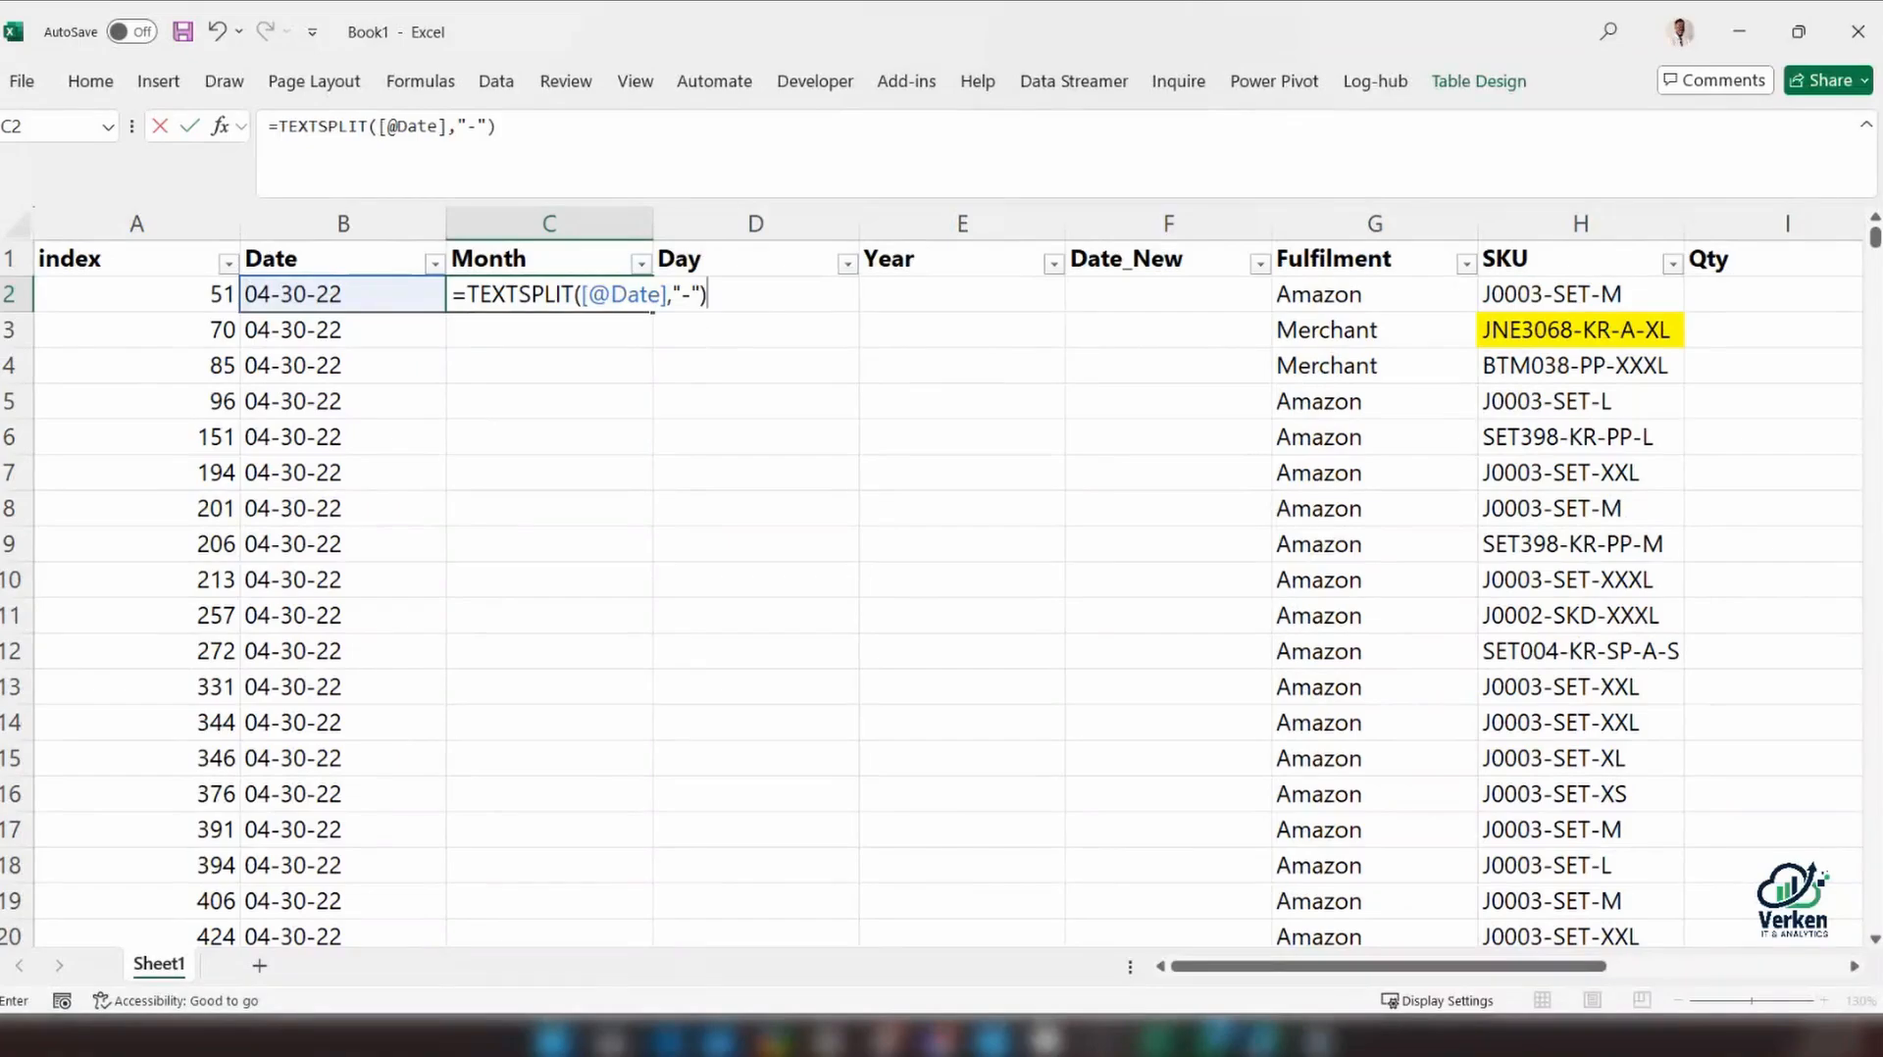
key("BackSpace")
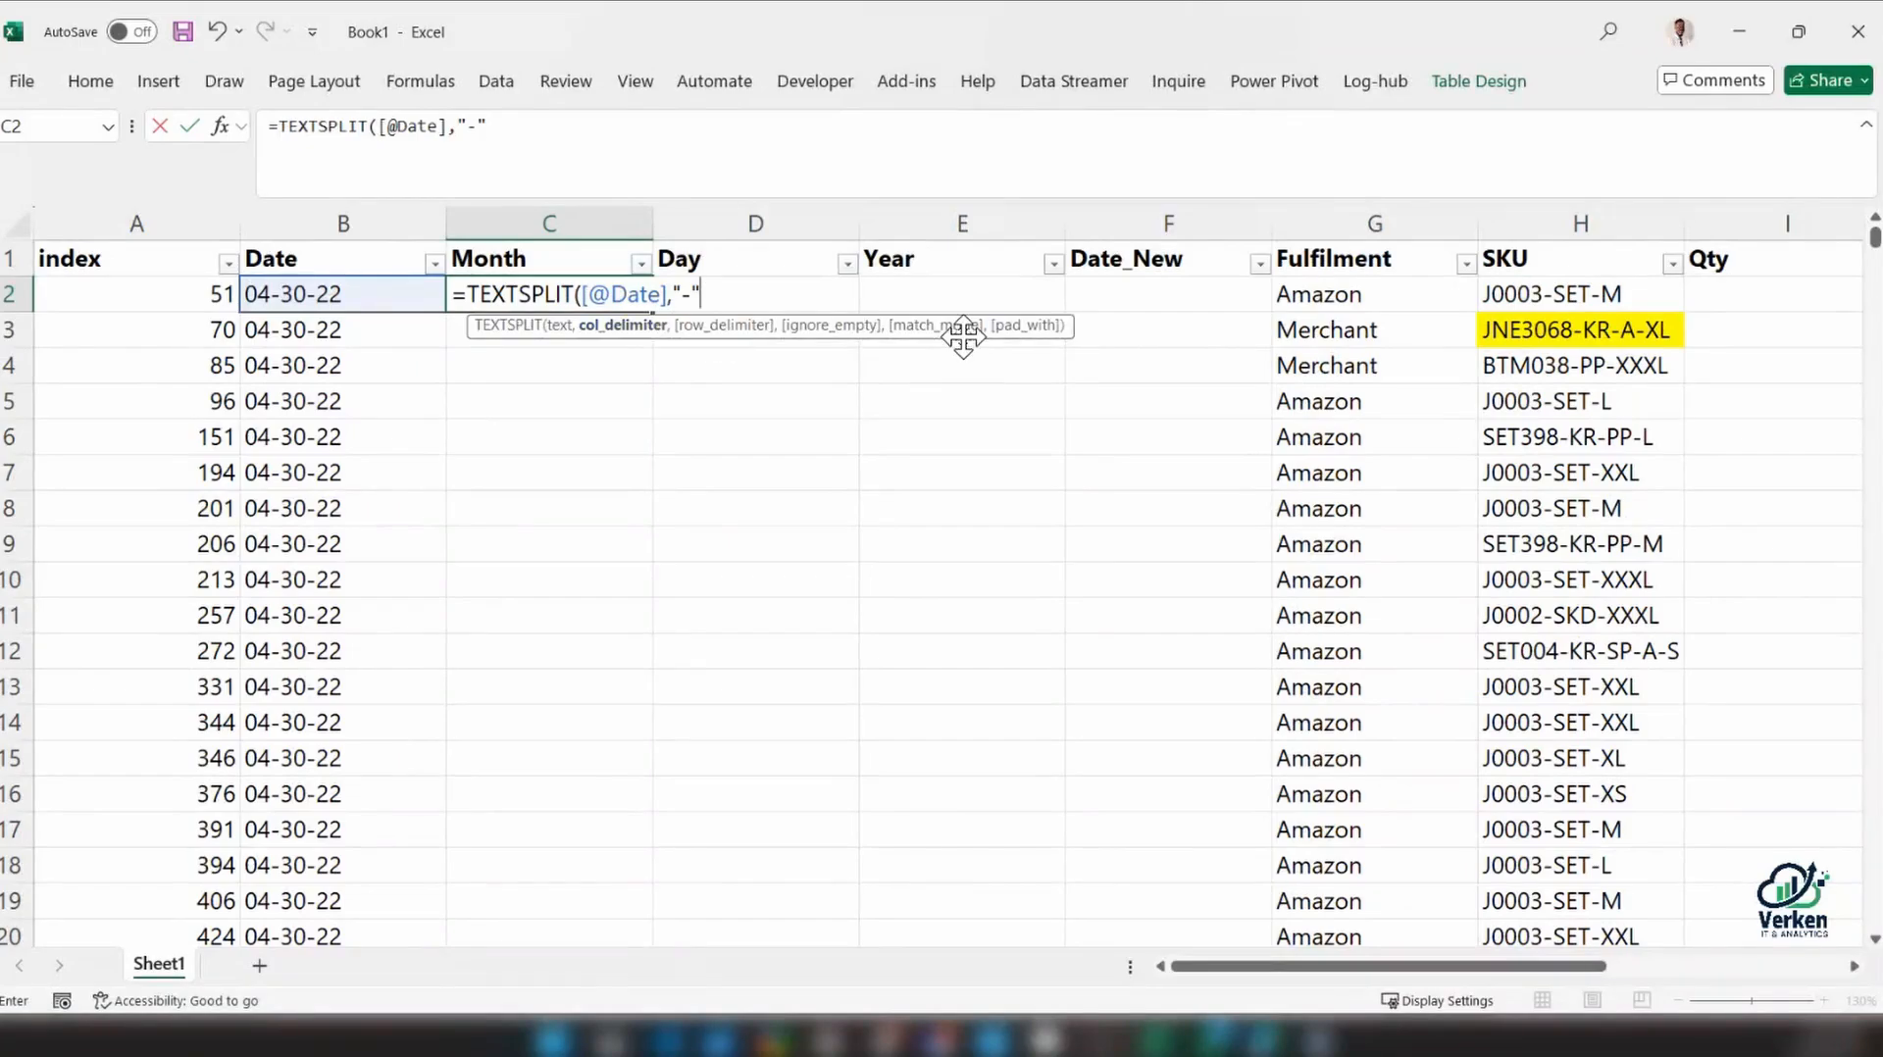
key("Return")
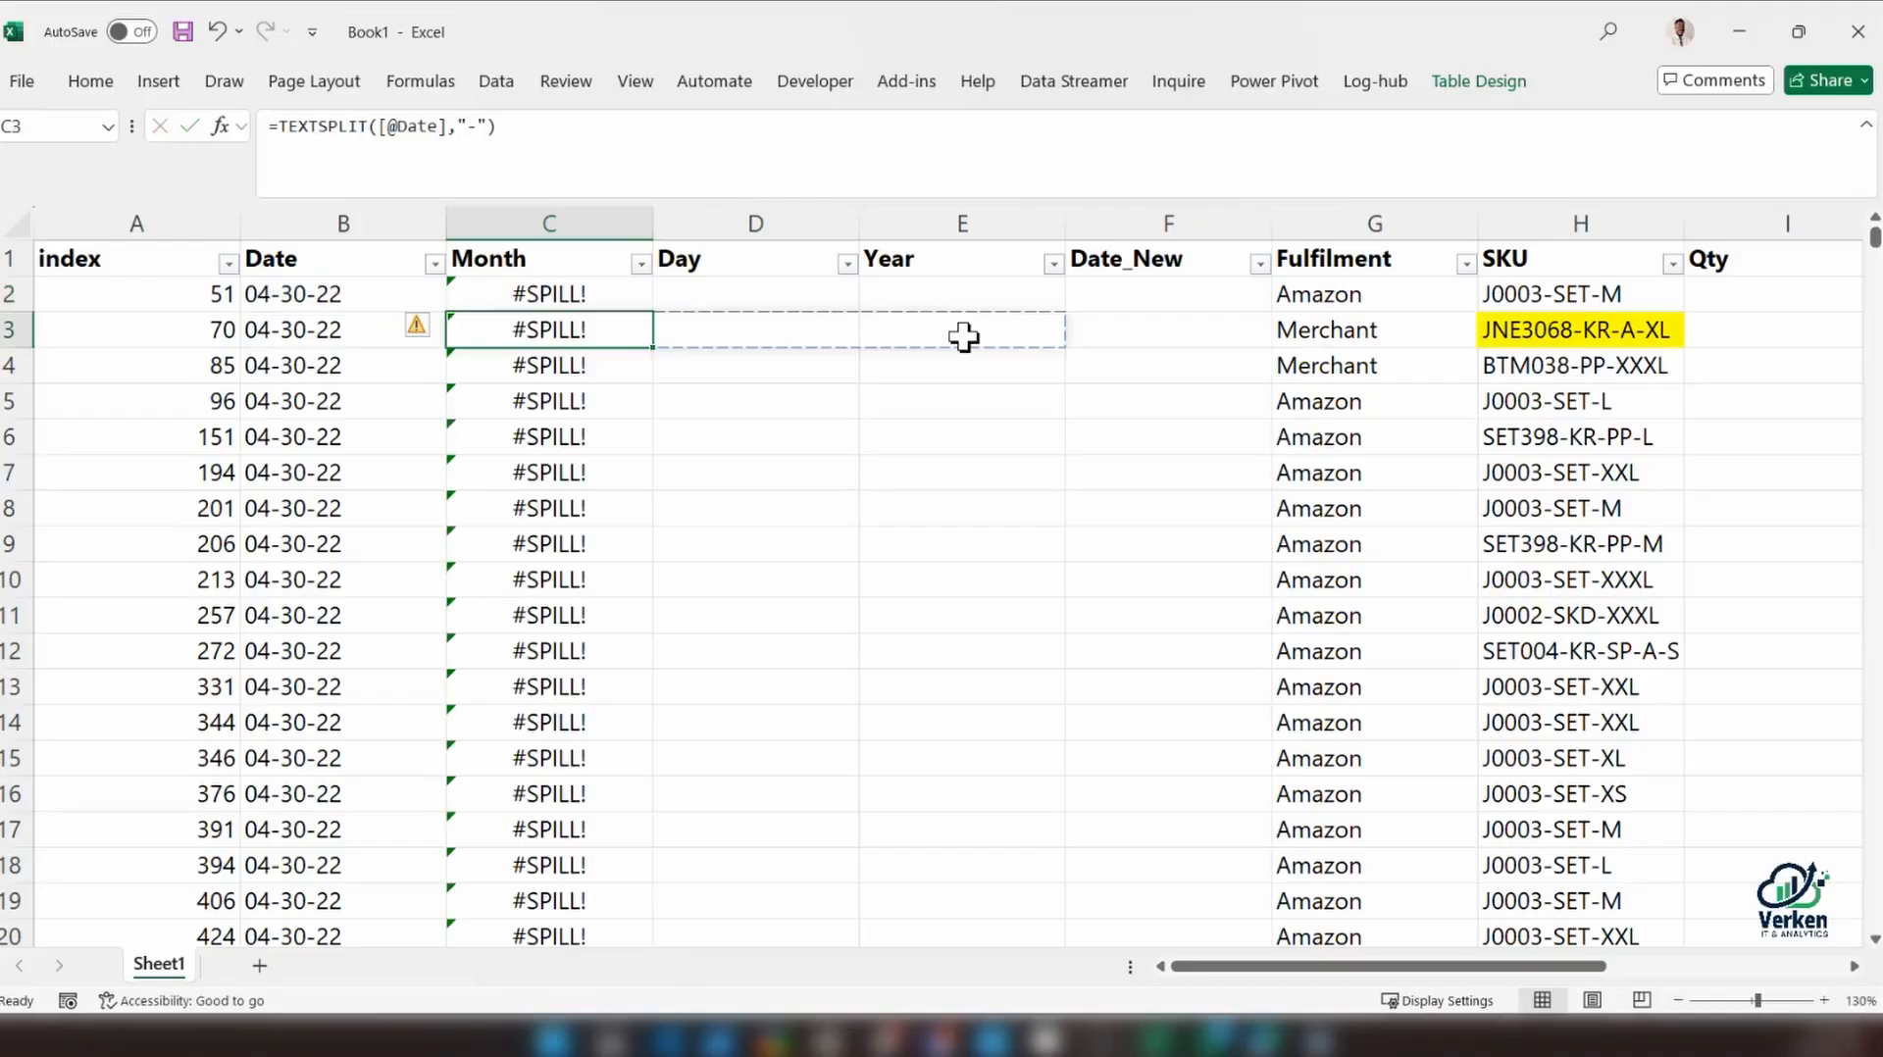
left_click(545, 304)
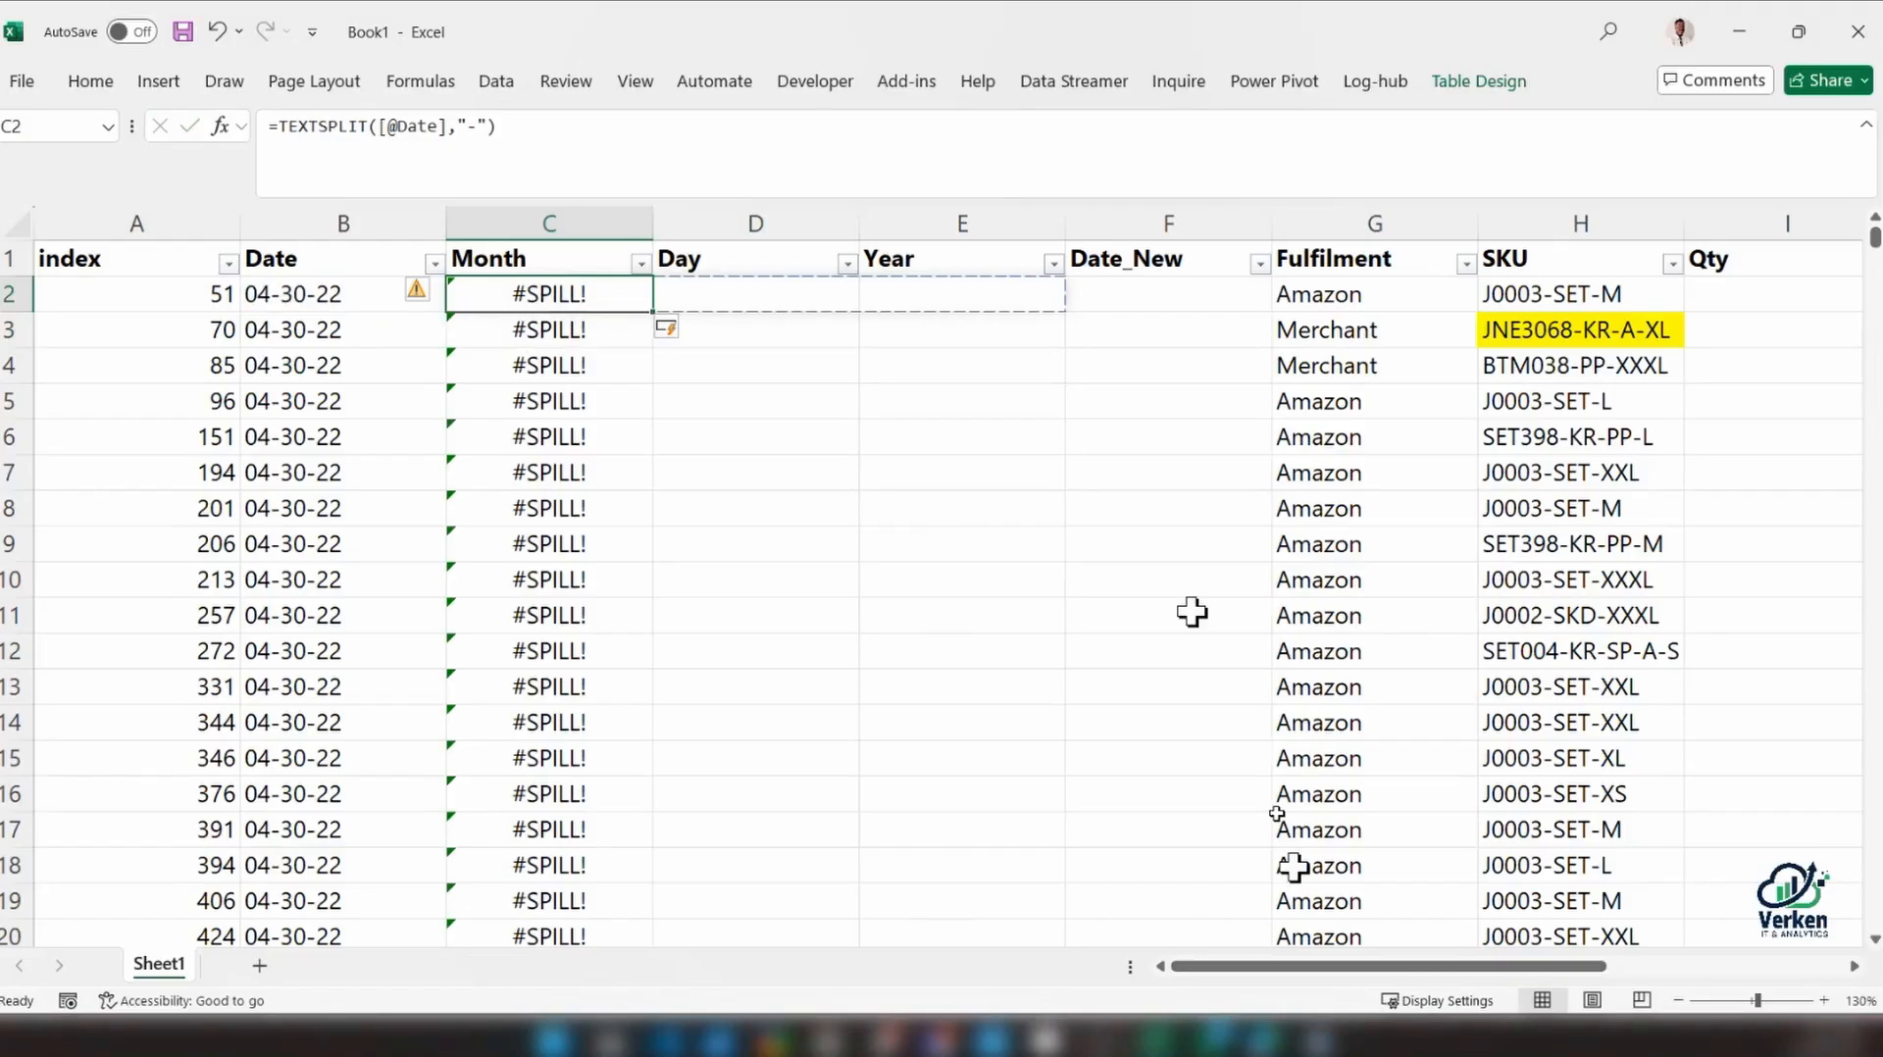
left_click_drag(1338, 966, 1437, 944)
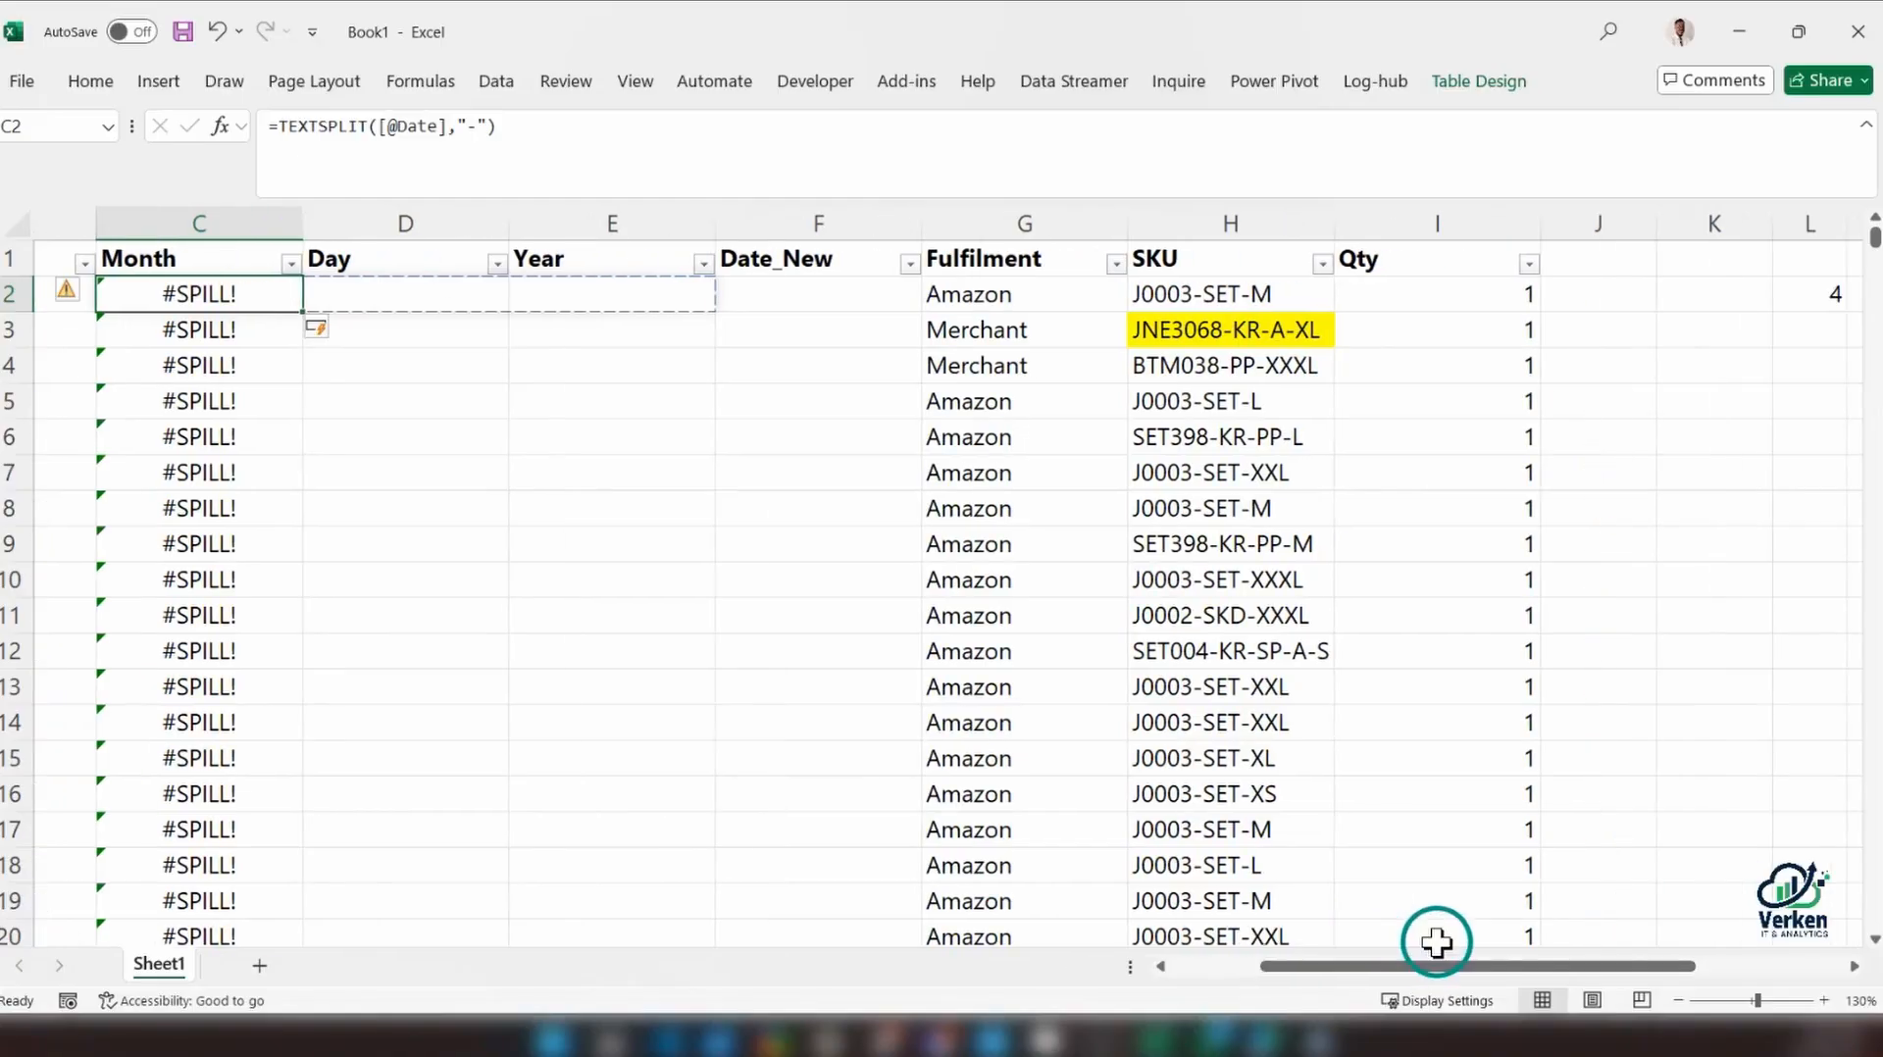
left_click(621, 122)
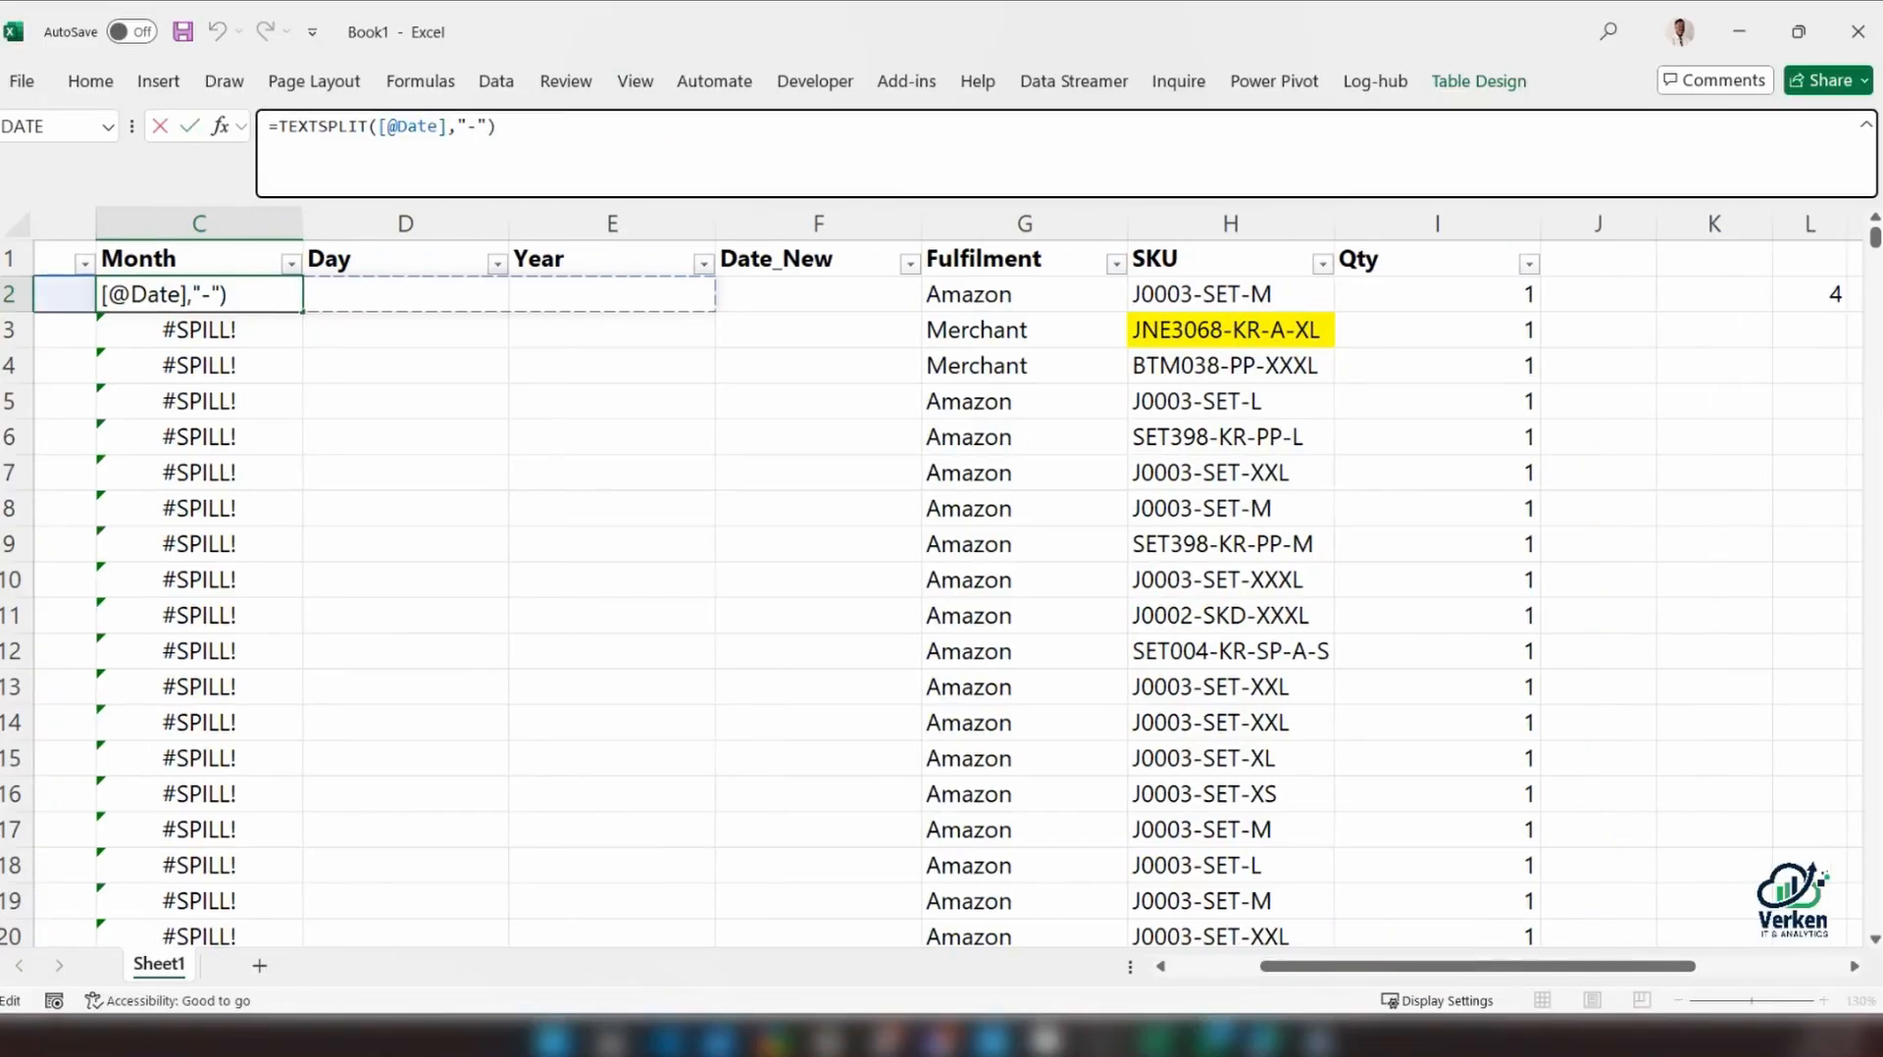
left_click(1700, 286)
type("=")
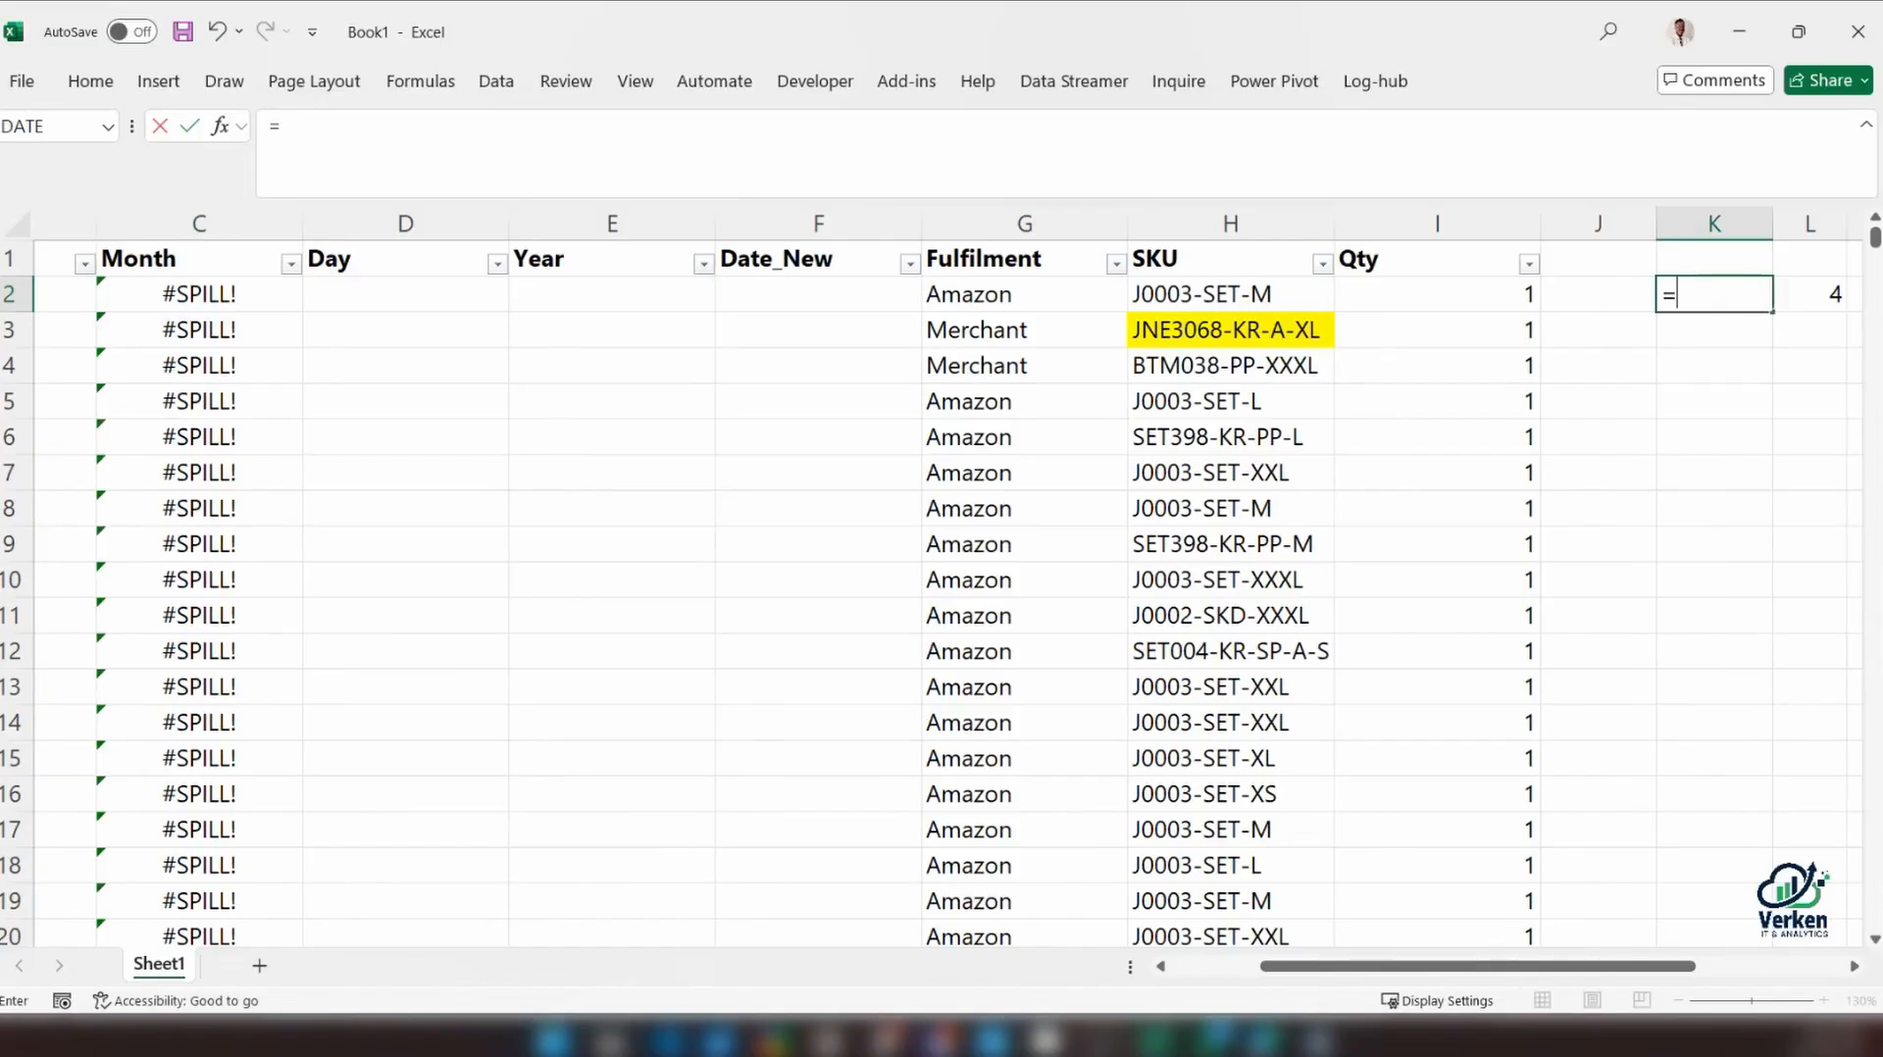
type("teX")
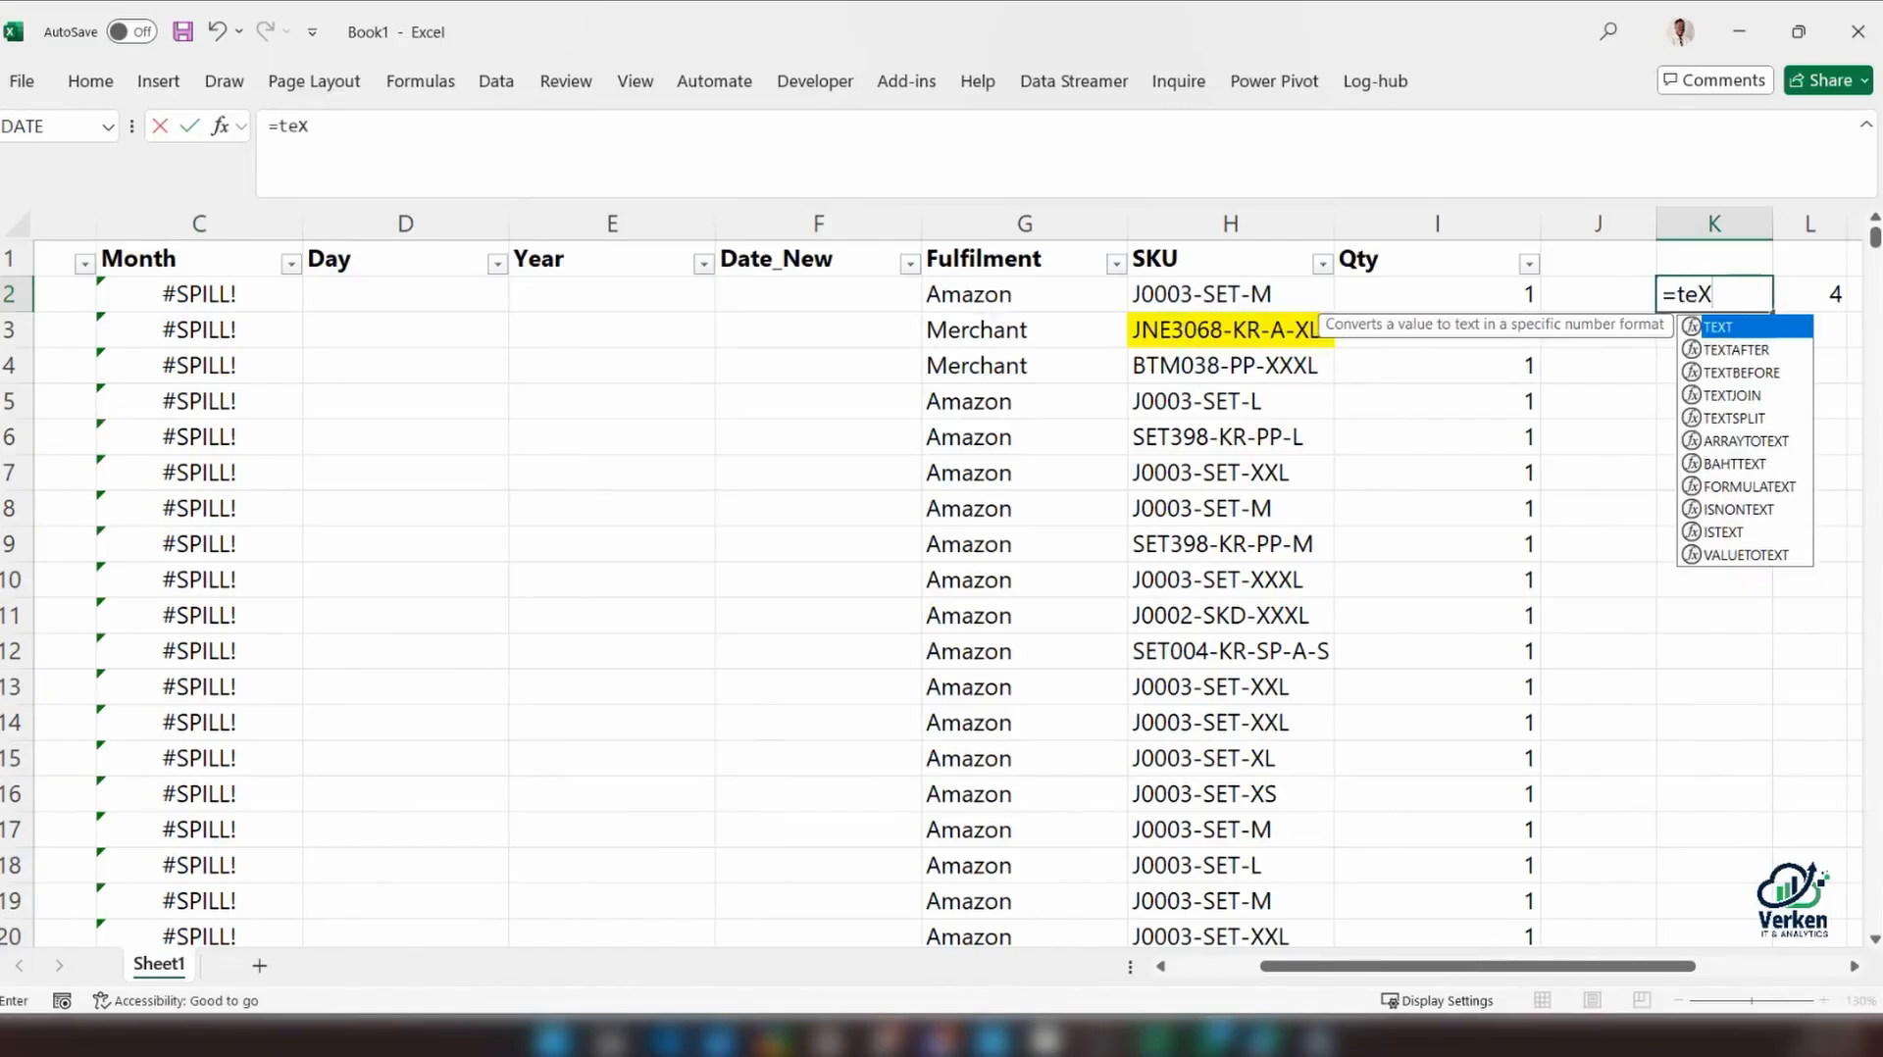
key("Escape")
Clear the leftover test values from cells K2 to N2 beside the sales table
left_click_drag(1647, 967, 1731, 967)
key("Escape")
left_click_drag(1393, 294, 1724, 294)
key("Delete")
left_click(1408, 294)
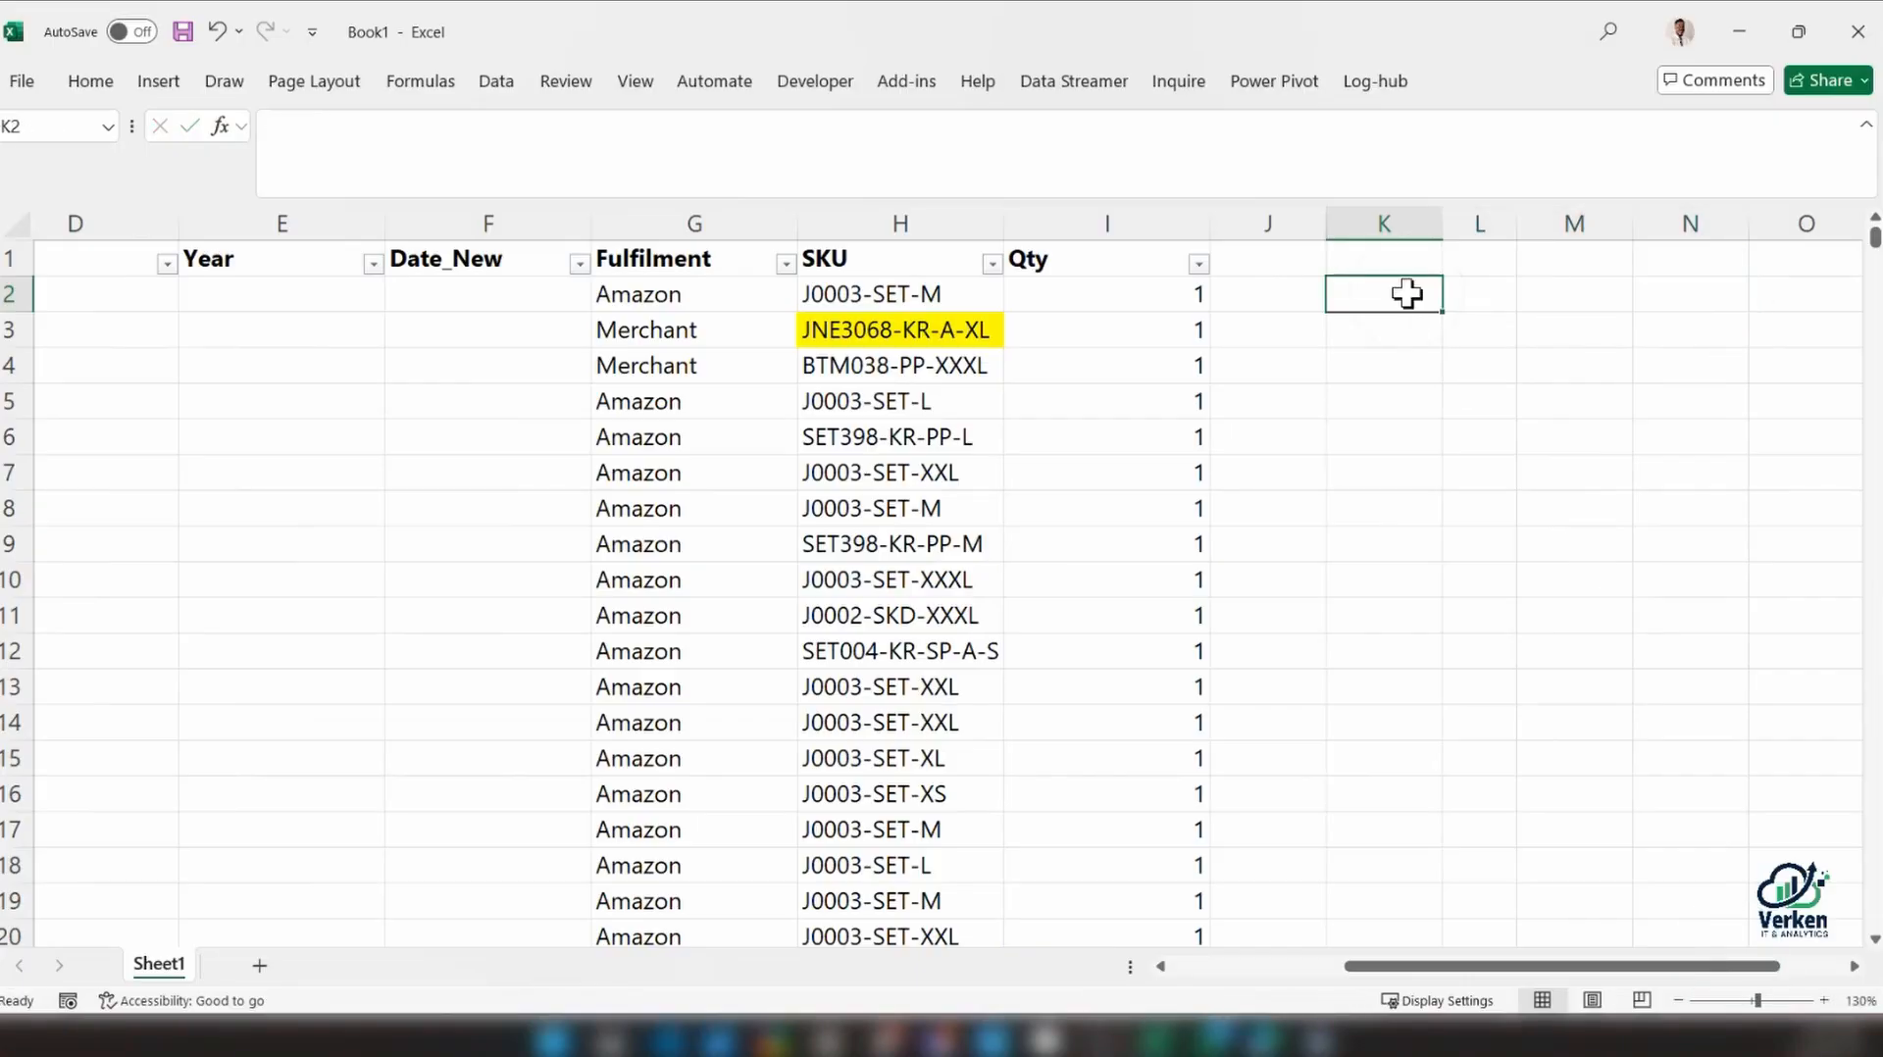
type("=te")
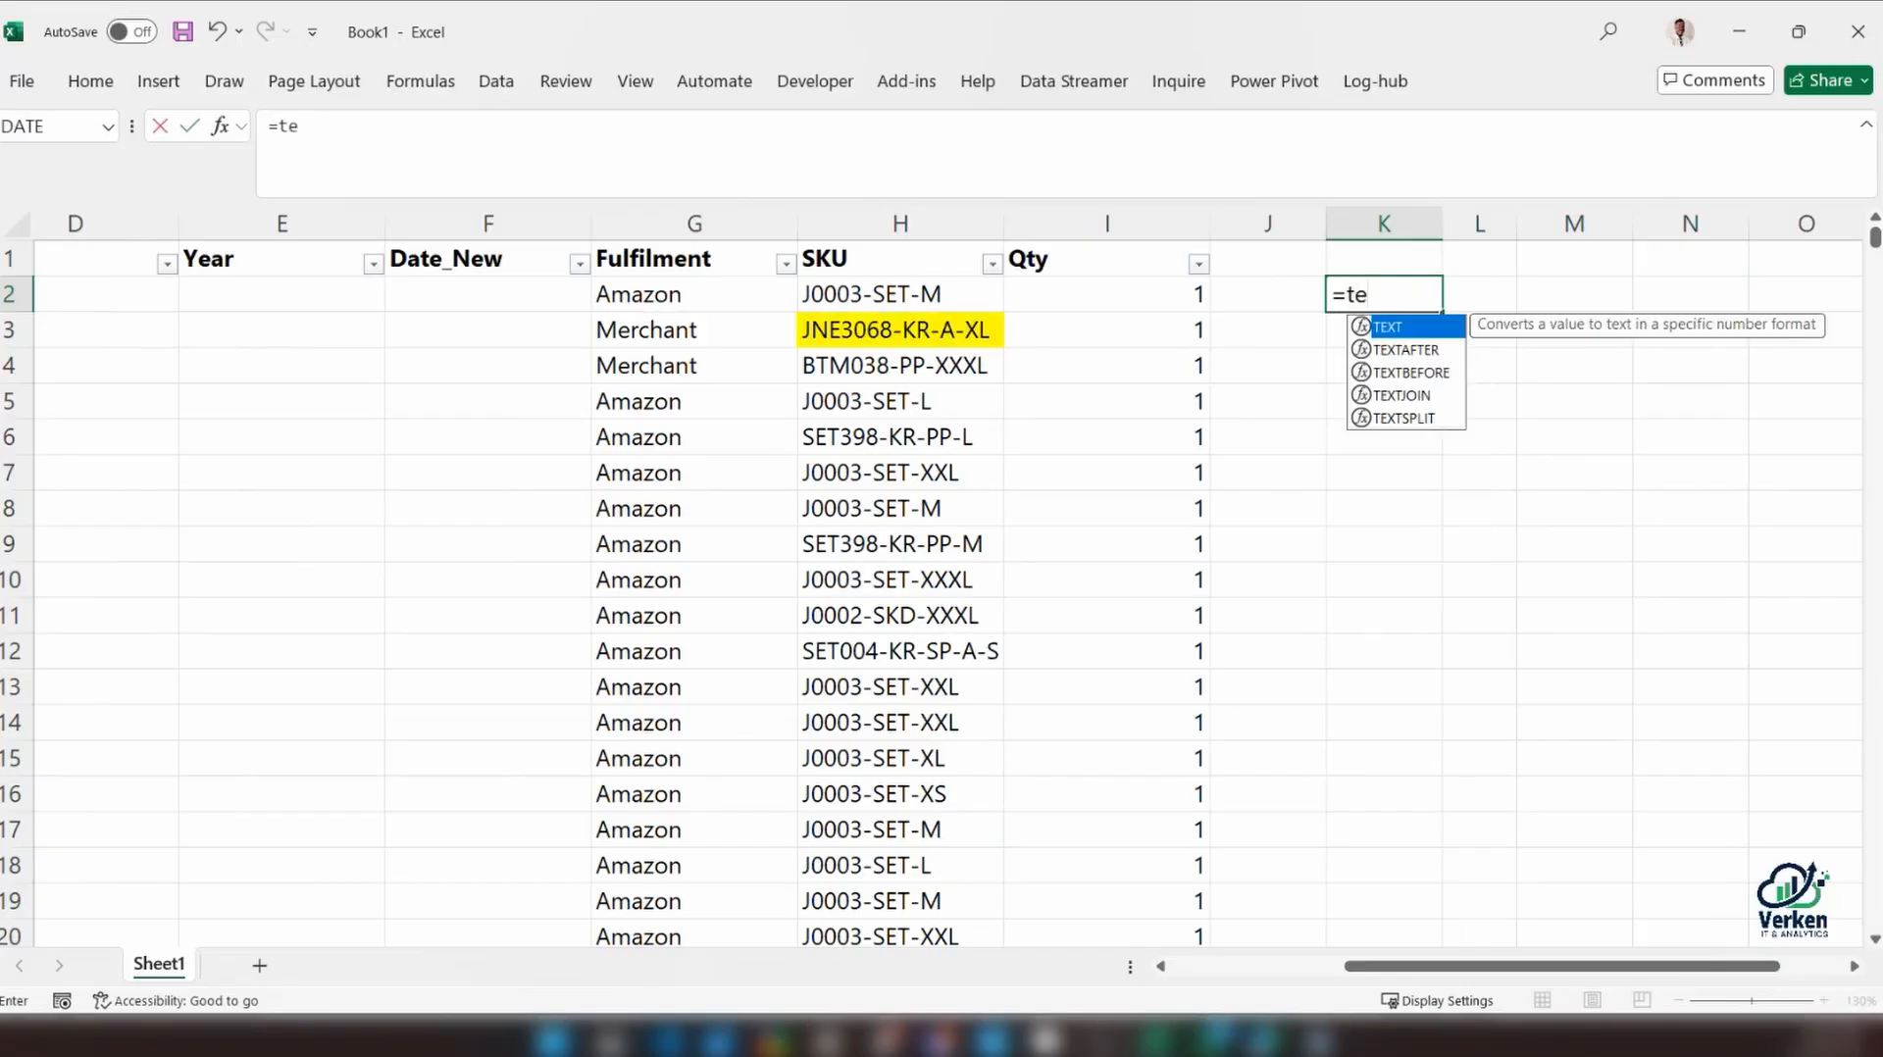
key("Down")
key("Down")
key("Down")
key("Down")
key("Tab")
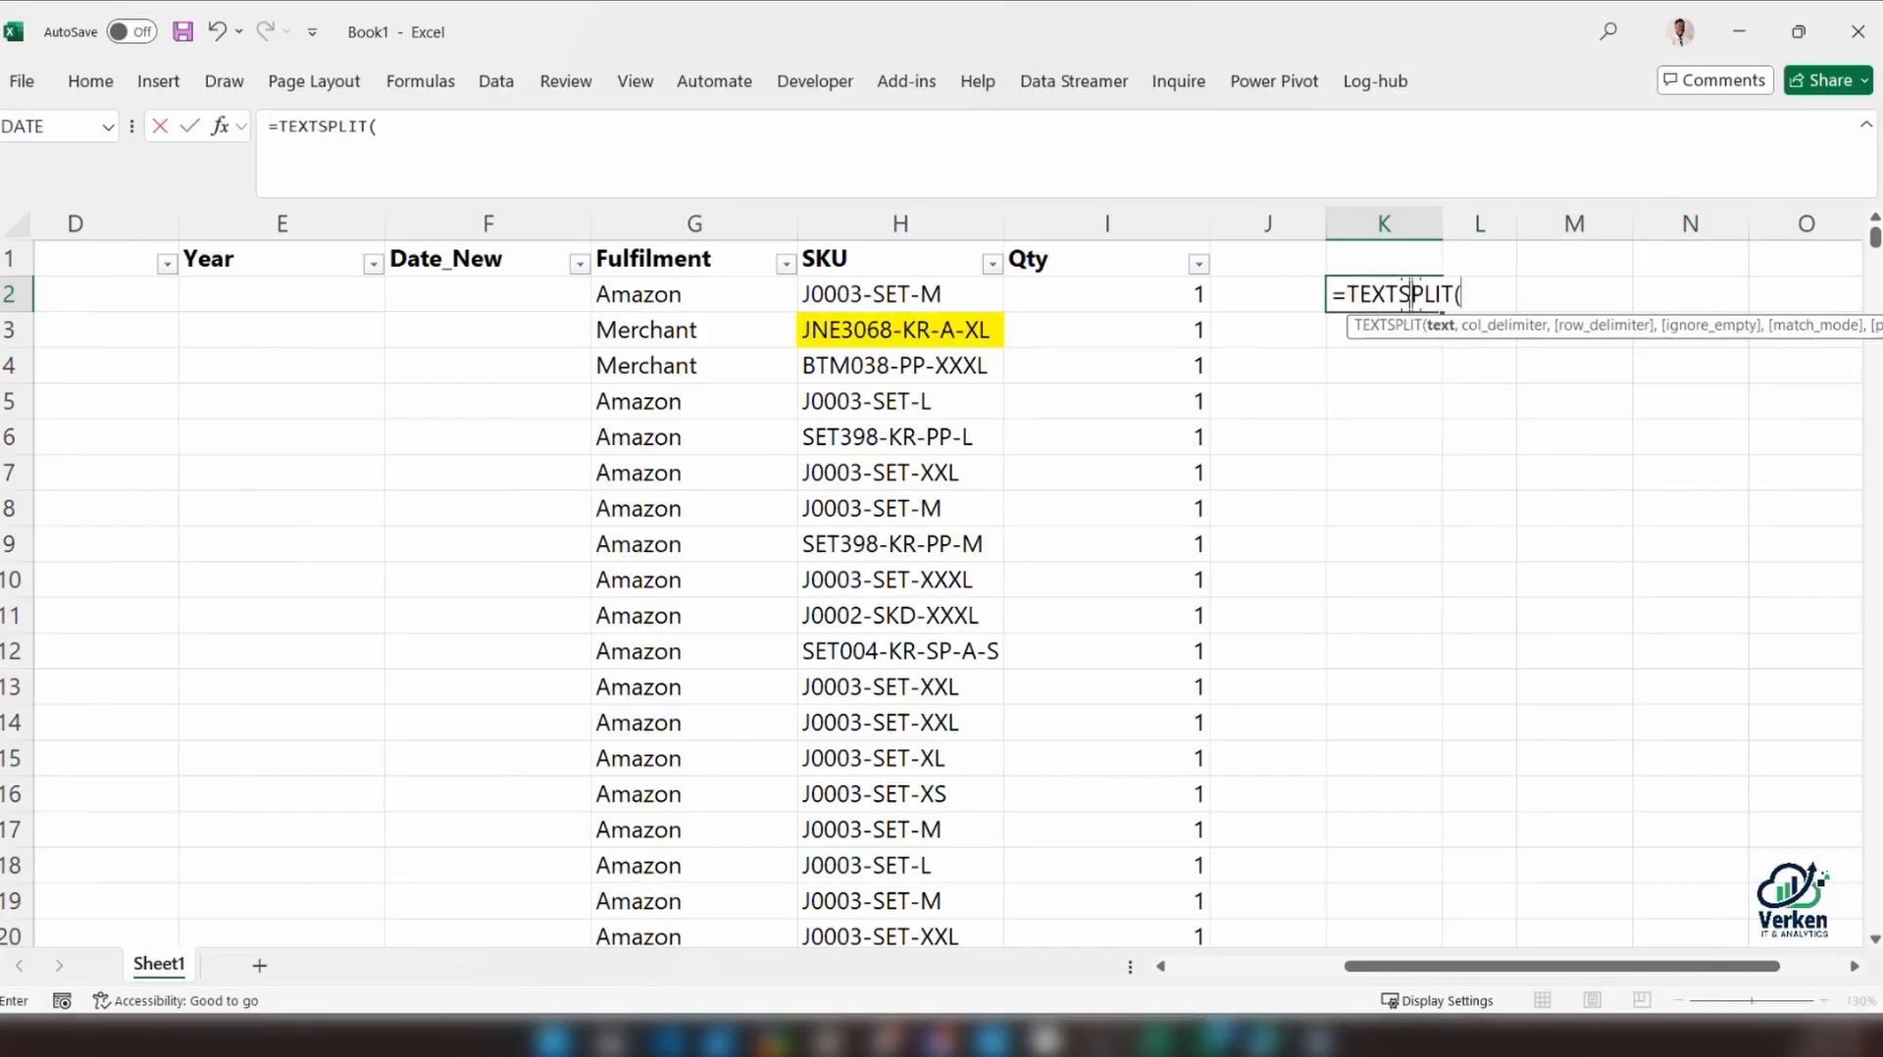
left_click_drag(1412, 965, 1207, 965)
left_click(335, 295)
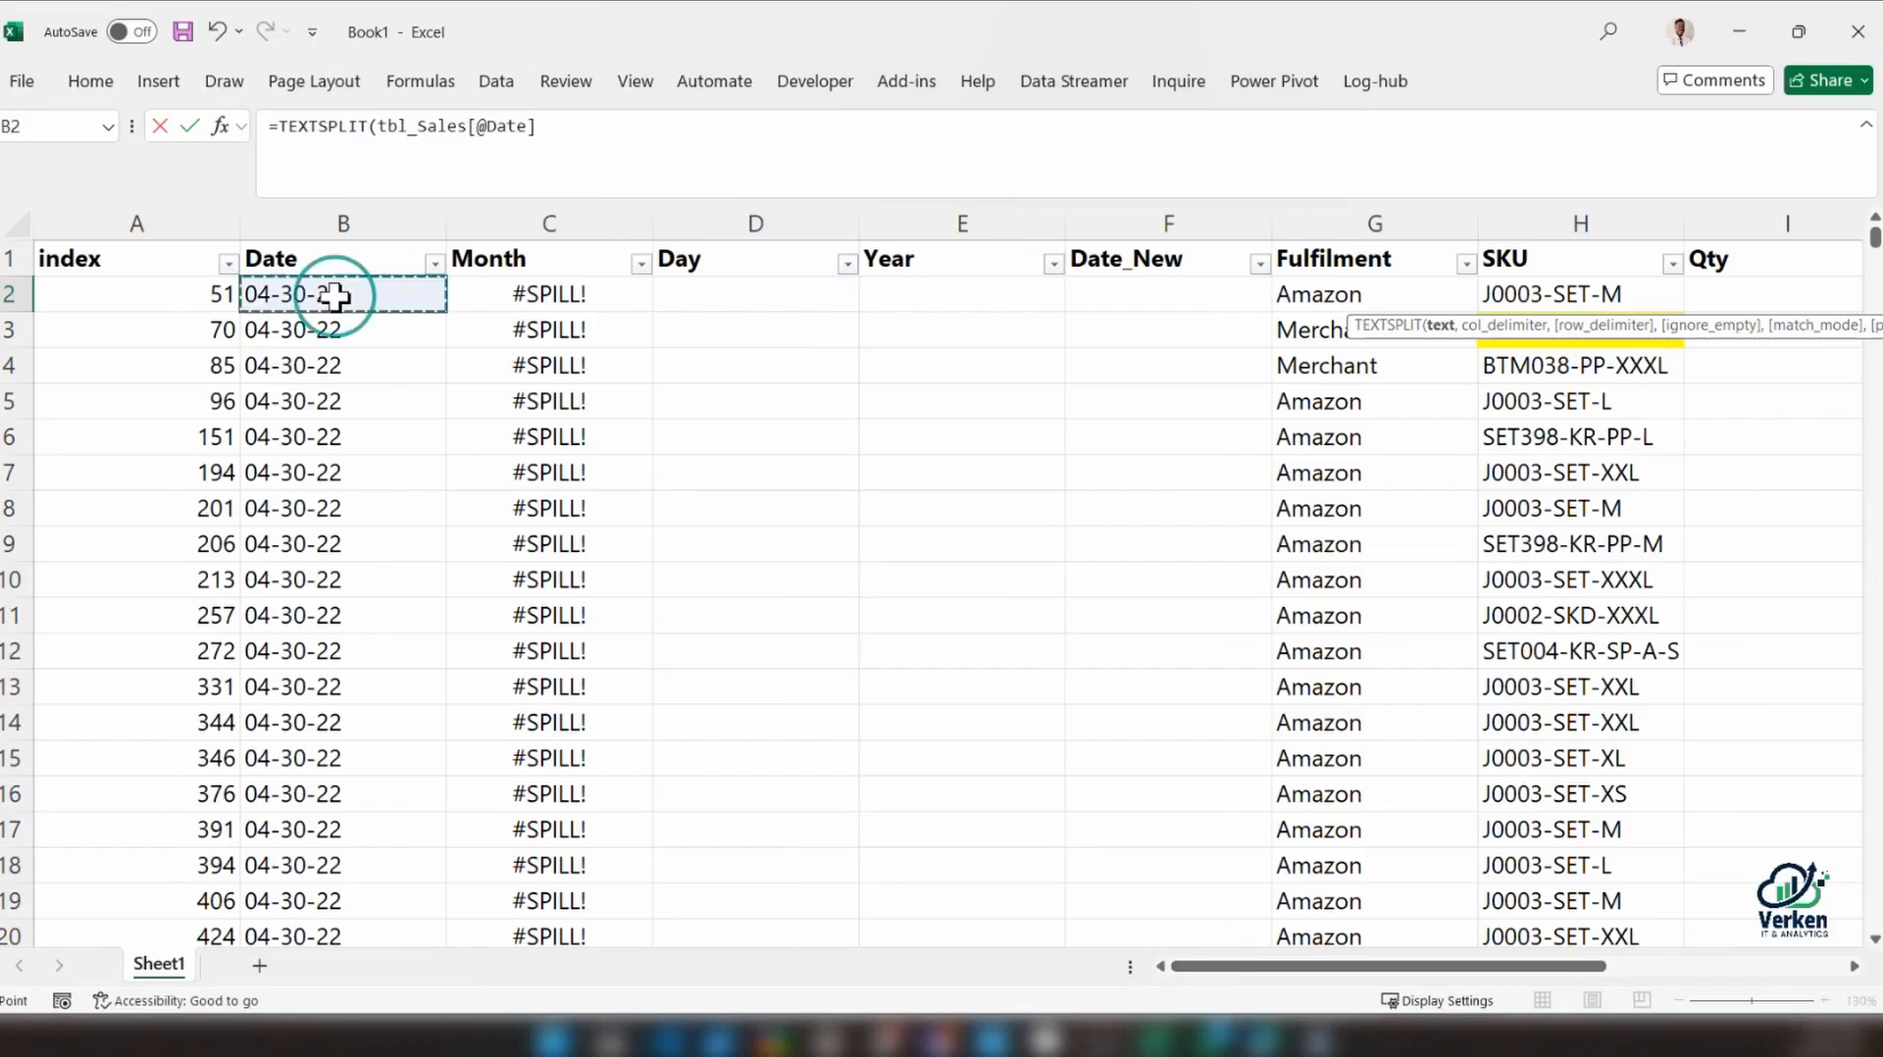
left_click_drag(1413, 965, 1651, 965)
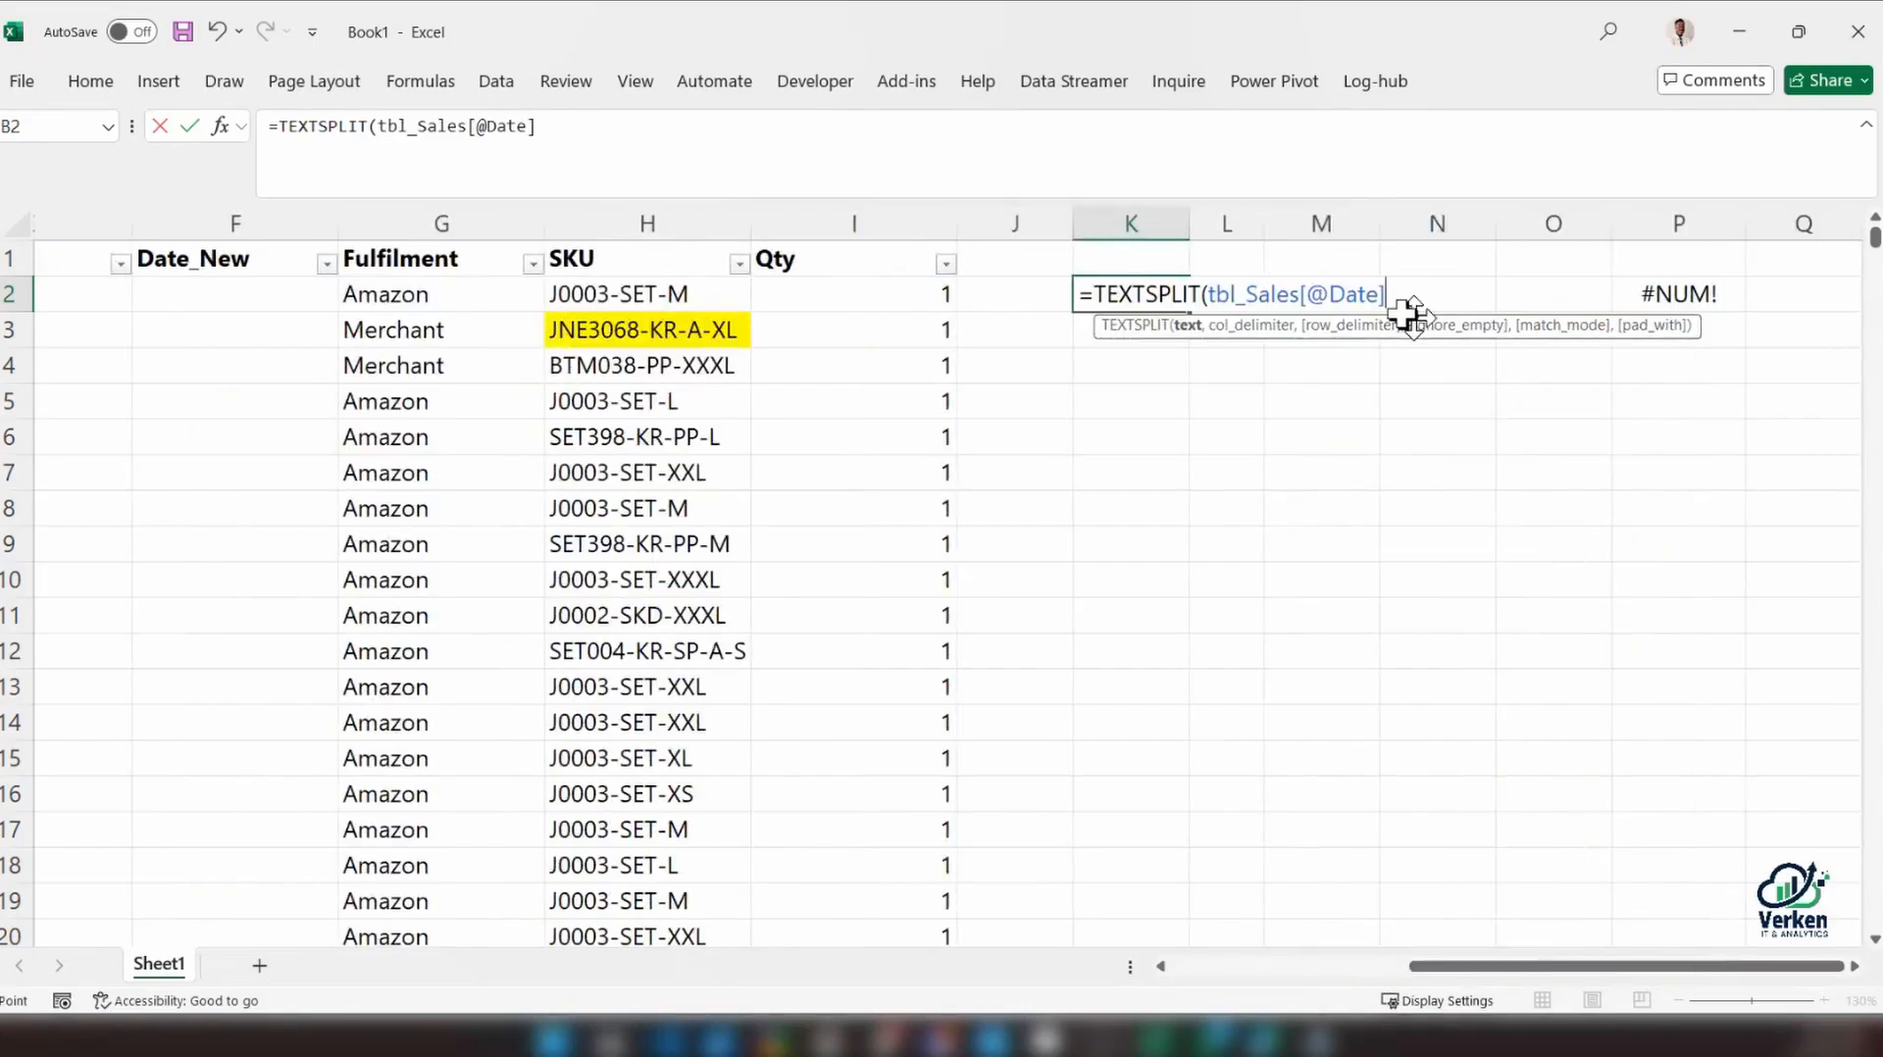
type(", ")
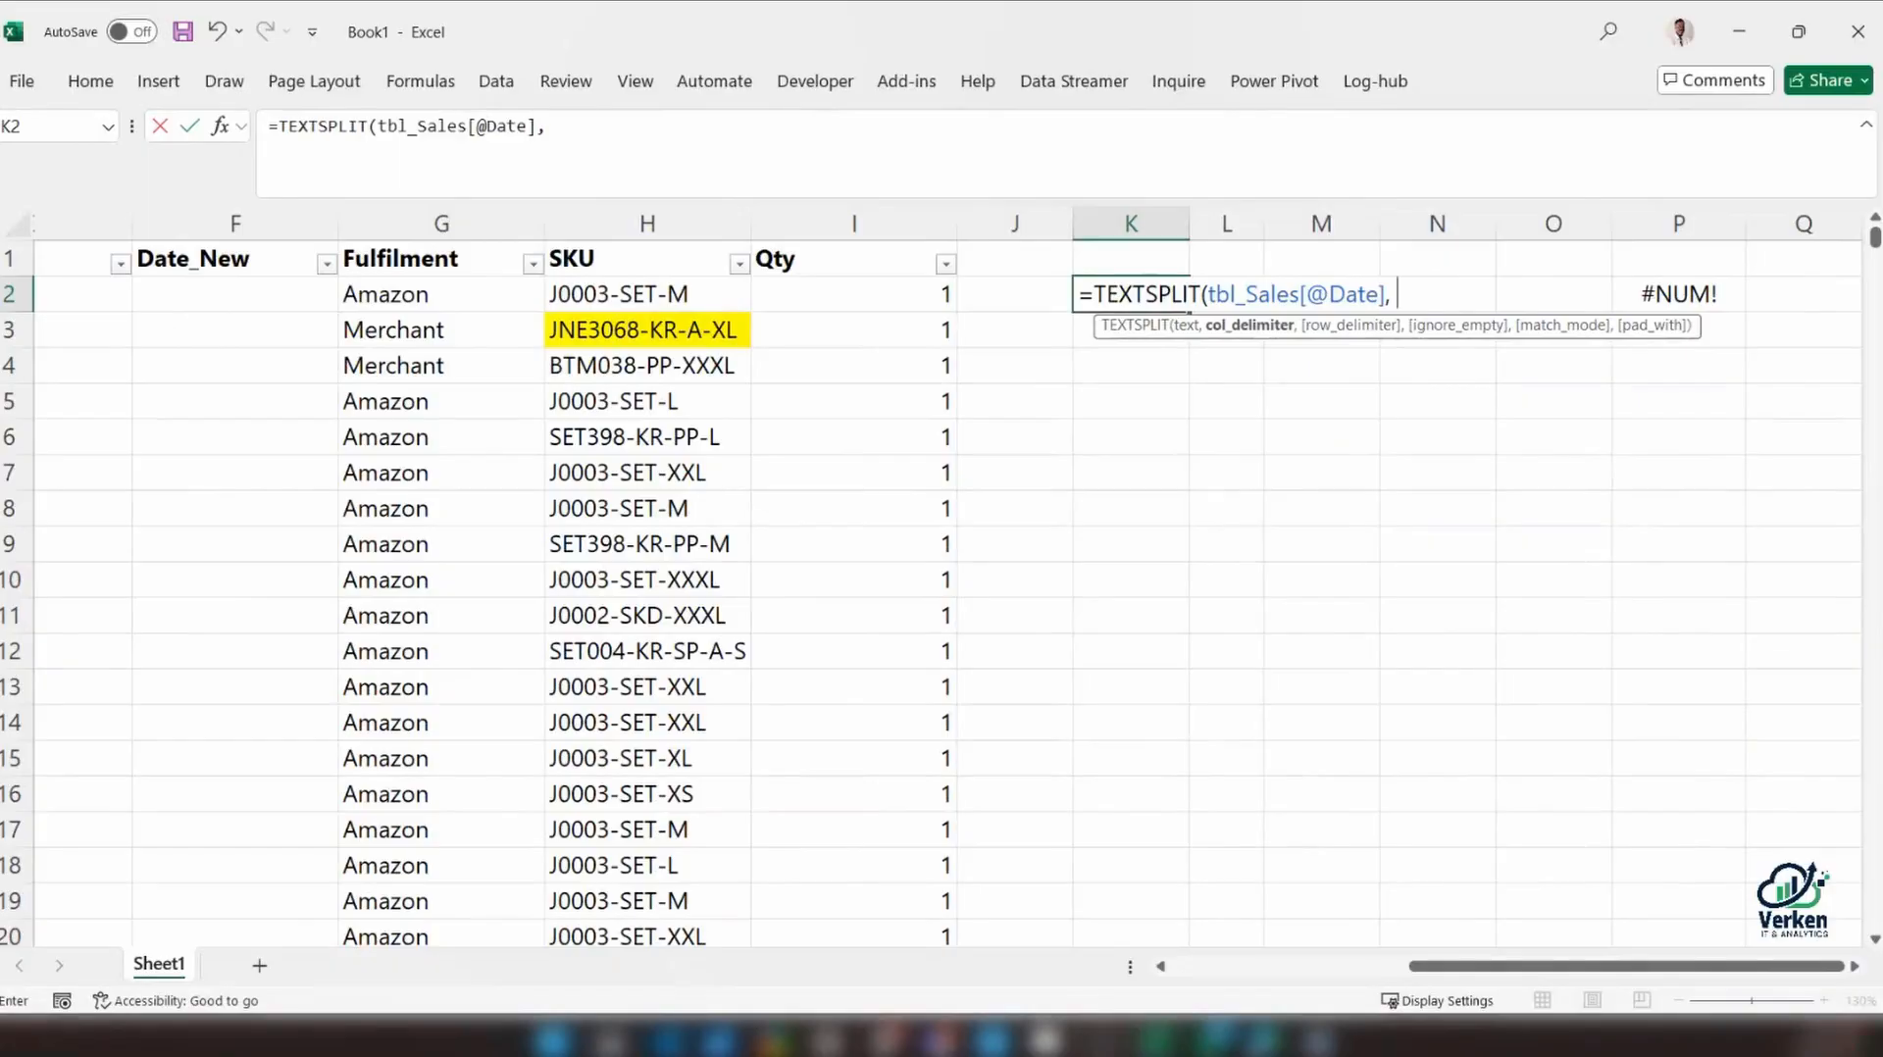
type("\"-\")")
key("Return")
left_click(1618, 290)
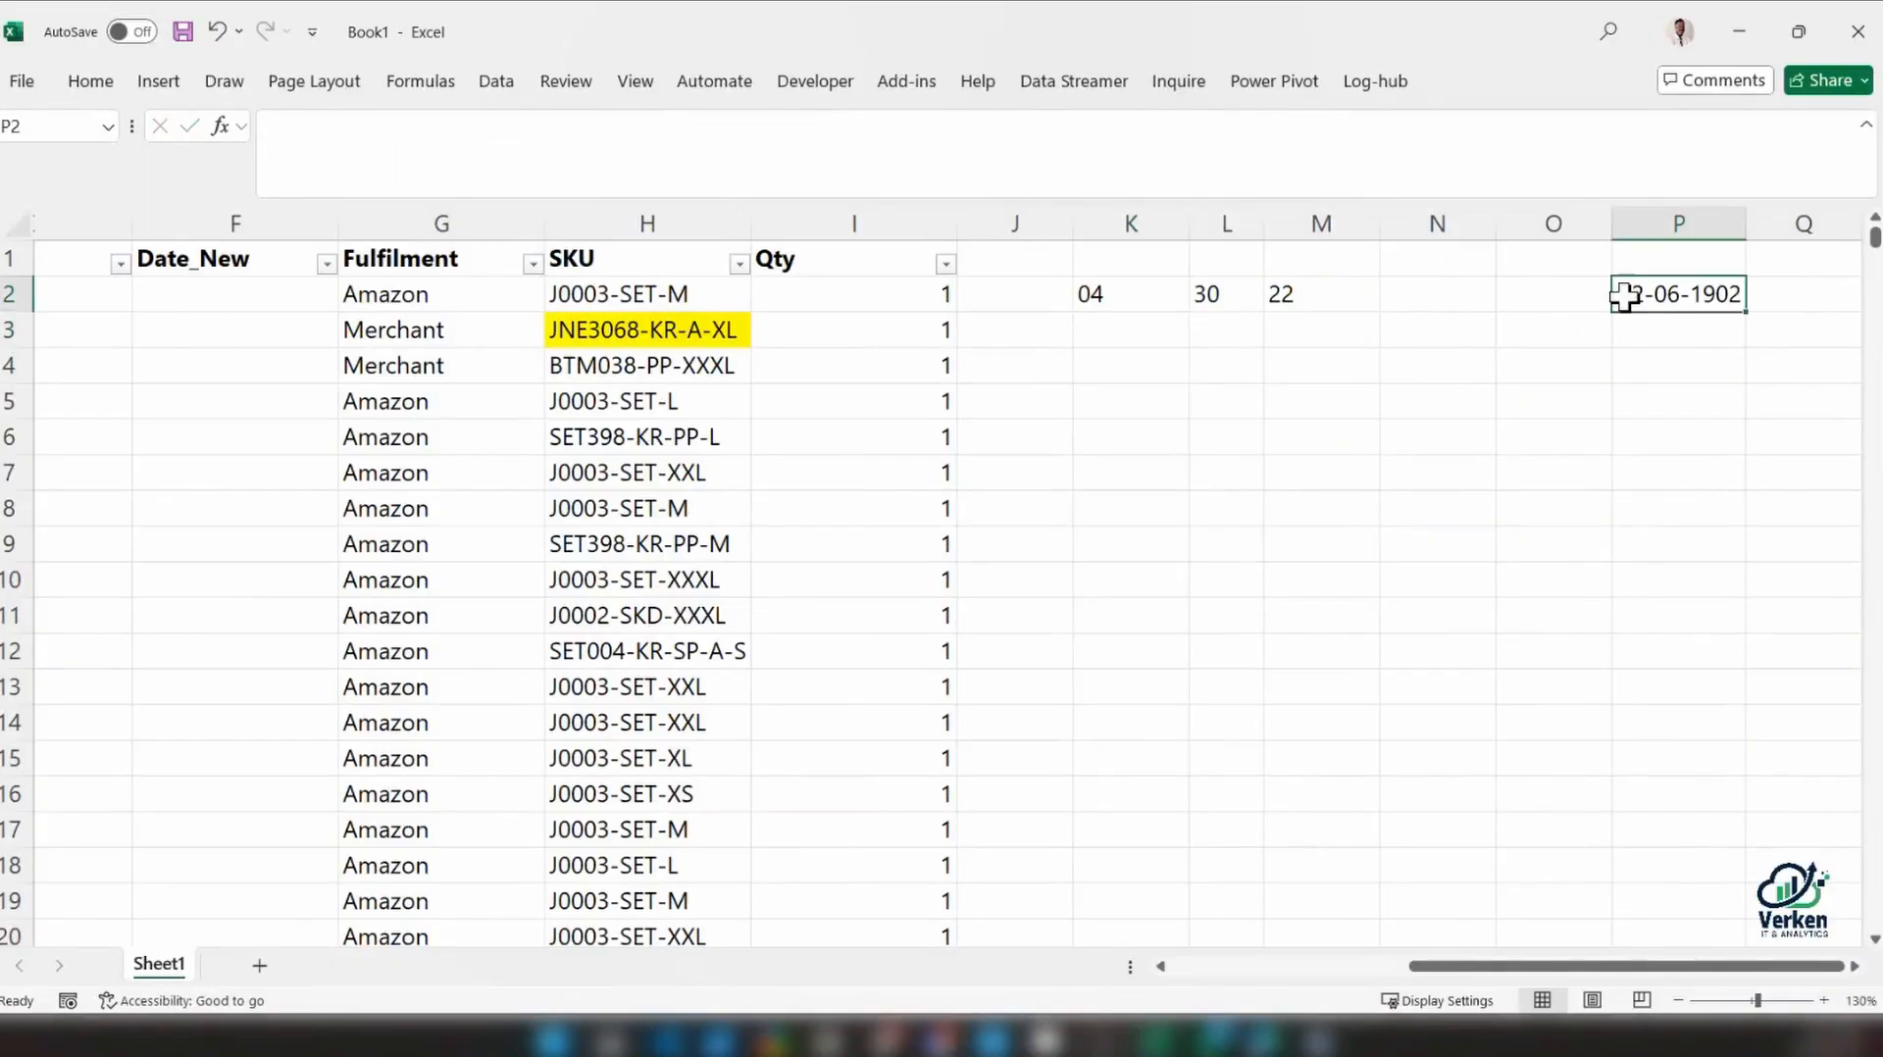
key("Delete")
Compare the TEXTSPLIT output in K2 to M2 outside the table with the same formula in the table's Month column
left_click_drag(1114, 294, 1222, 295)
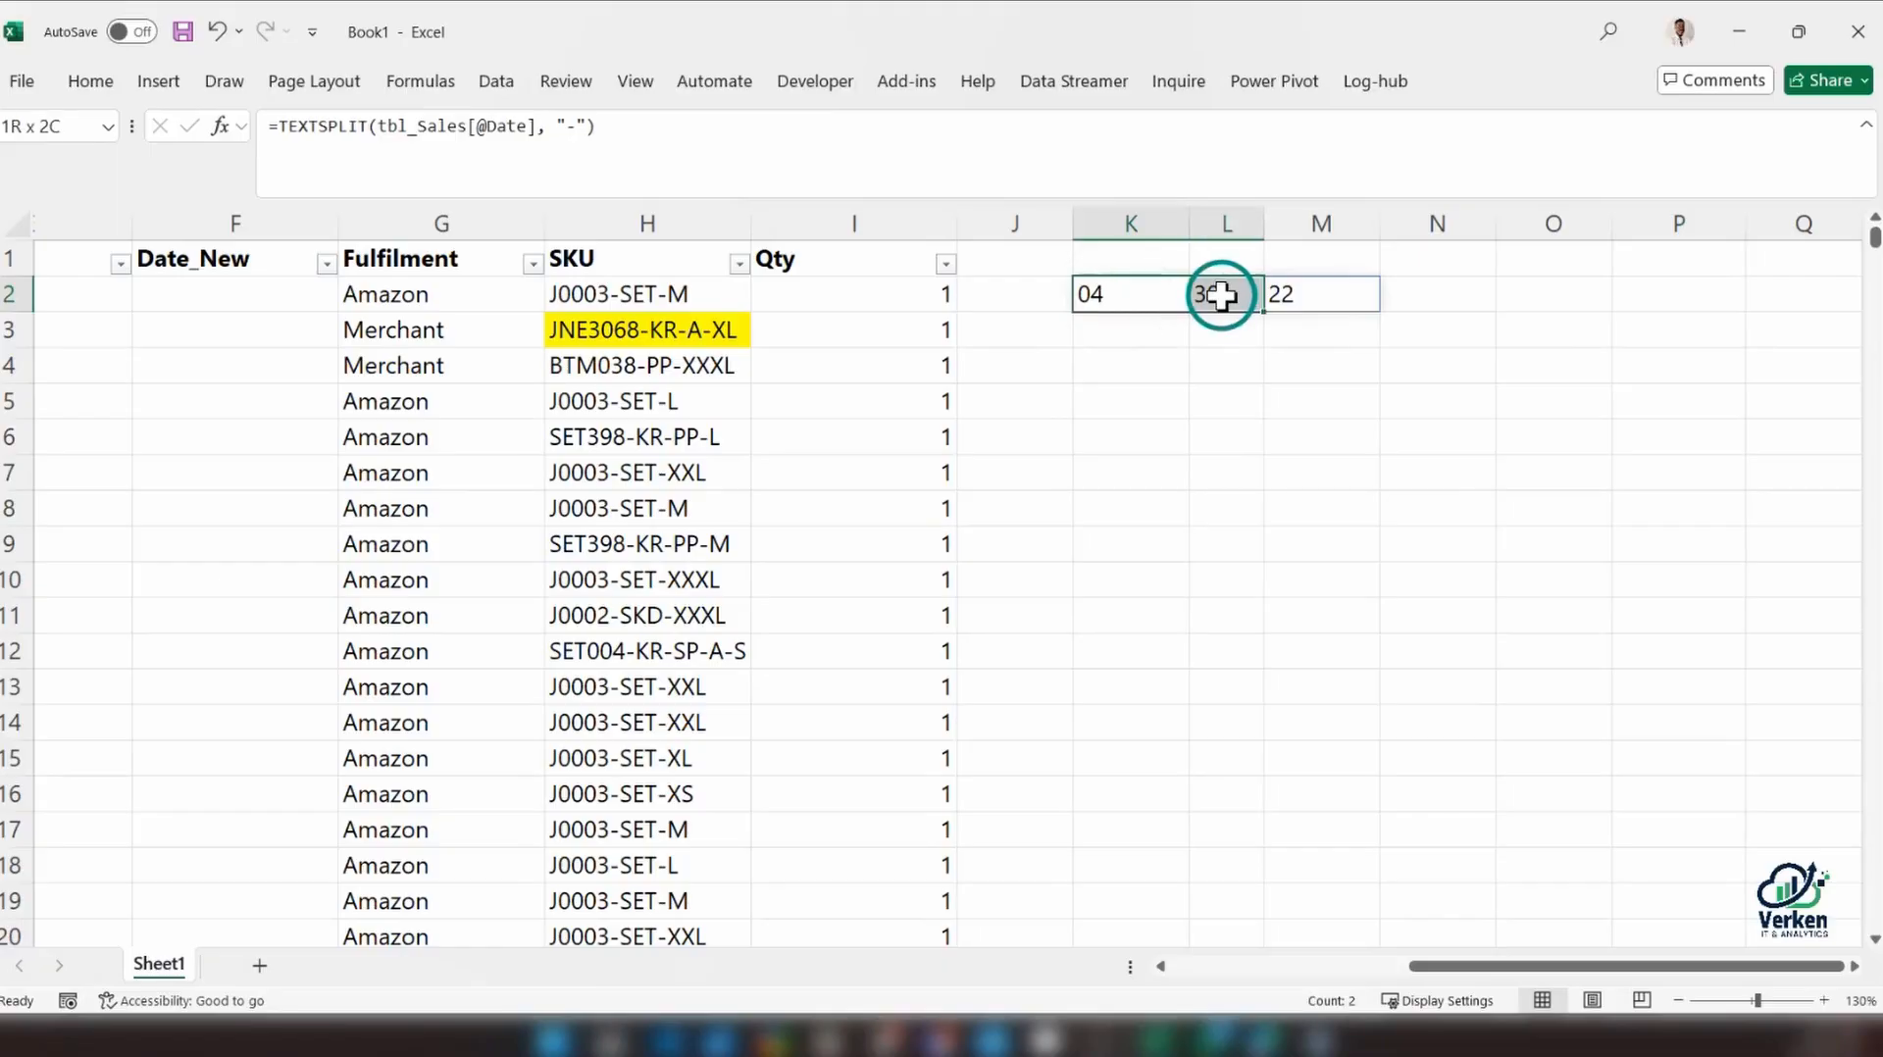
left_click(1133, 334)
left_click(1096, 296)
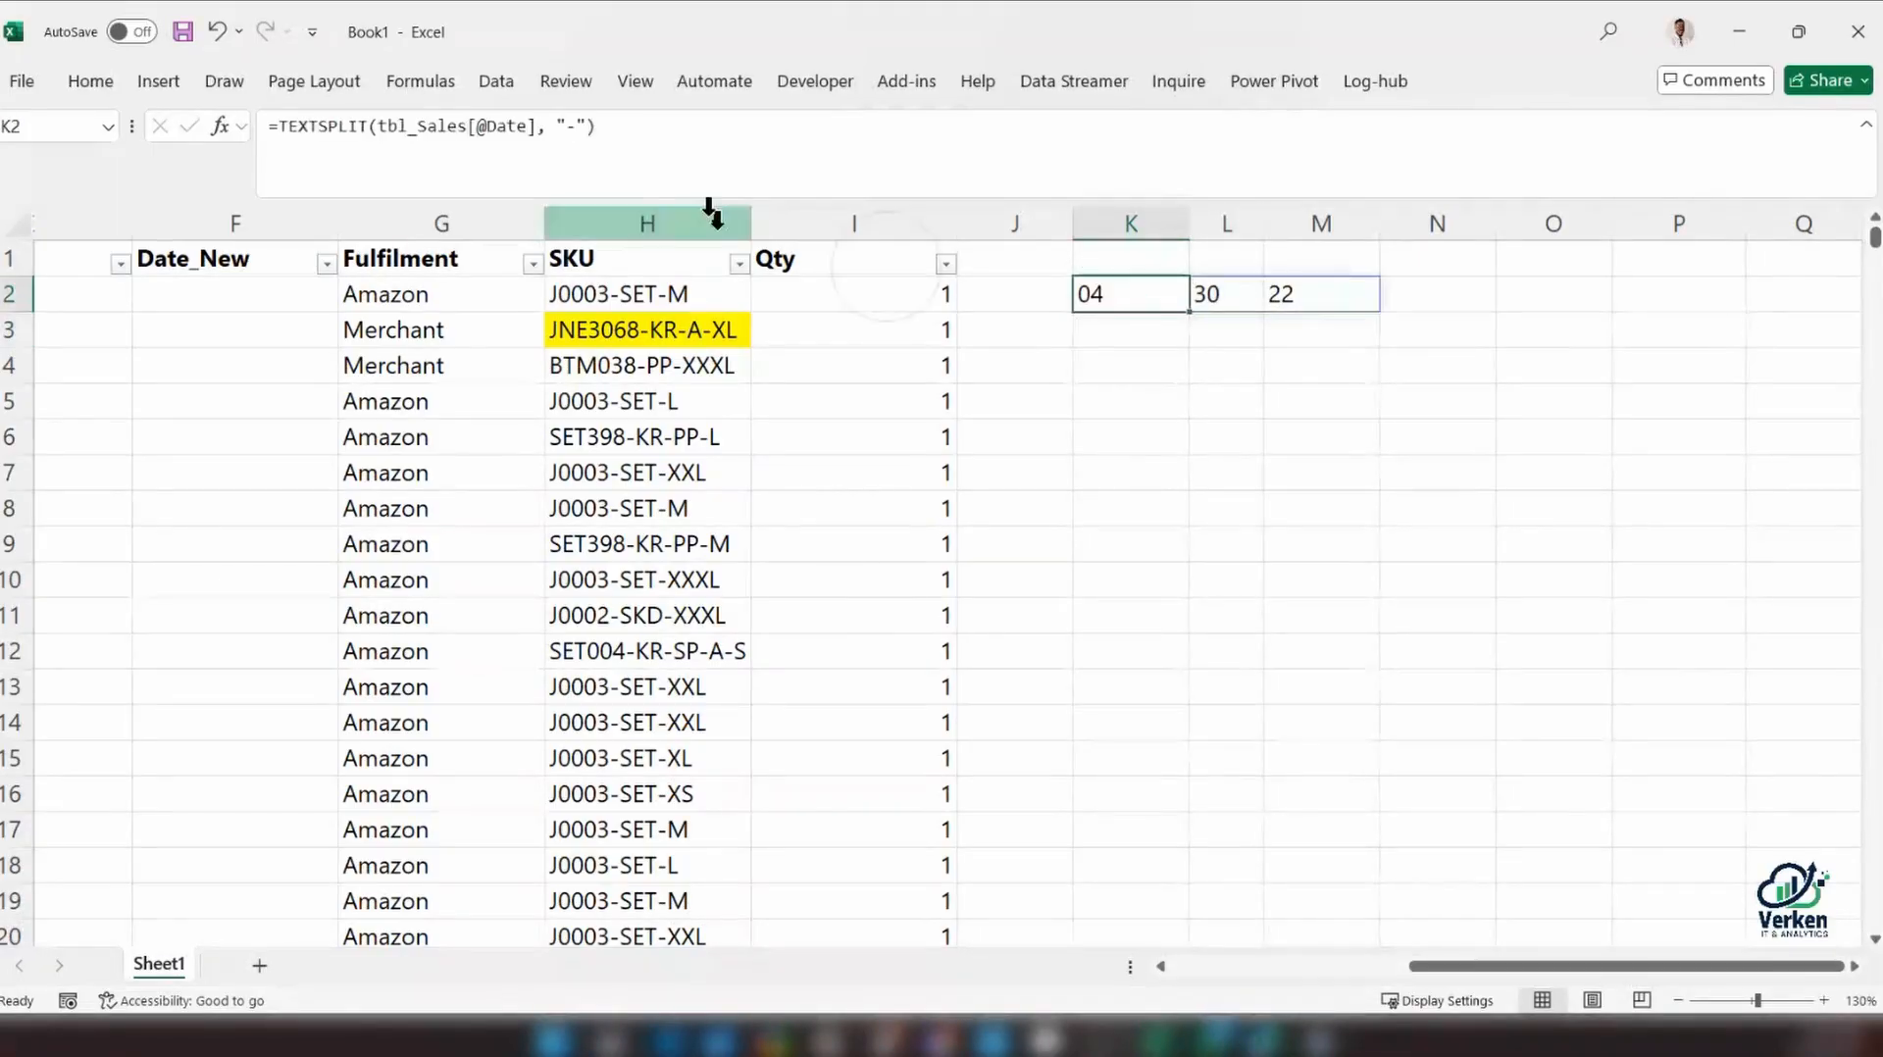
left_click(1101, 290)
left_click(1314, 299)
left_click(1114, 294)
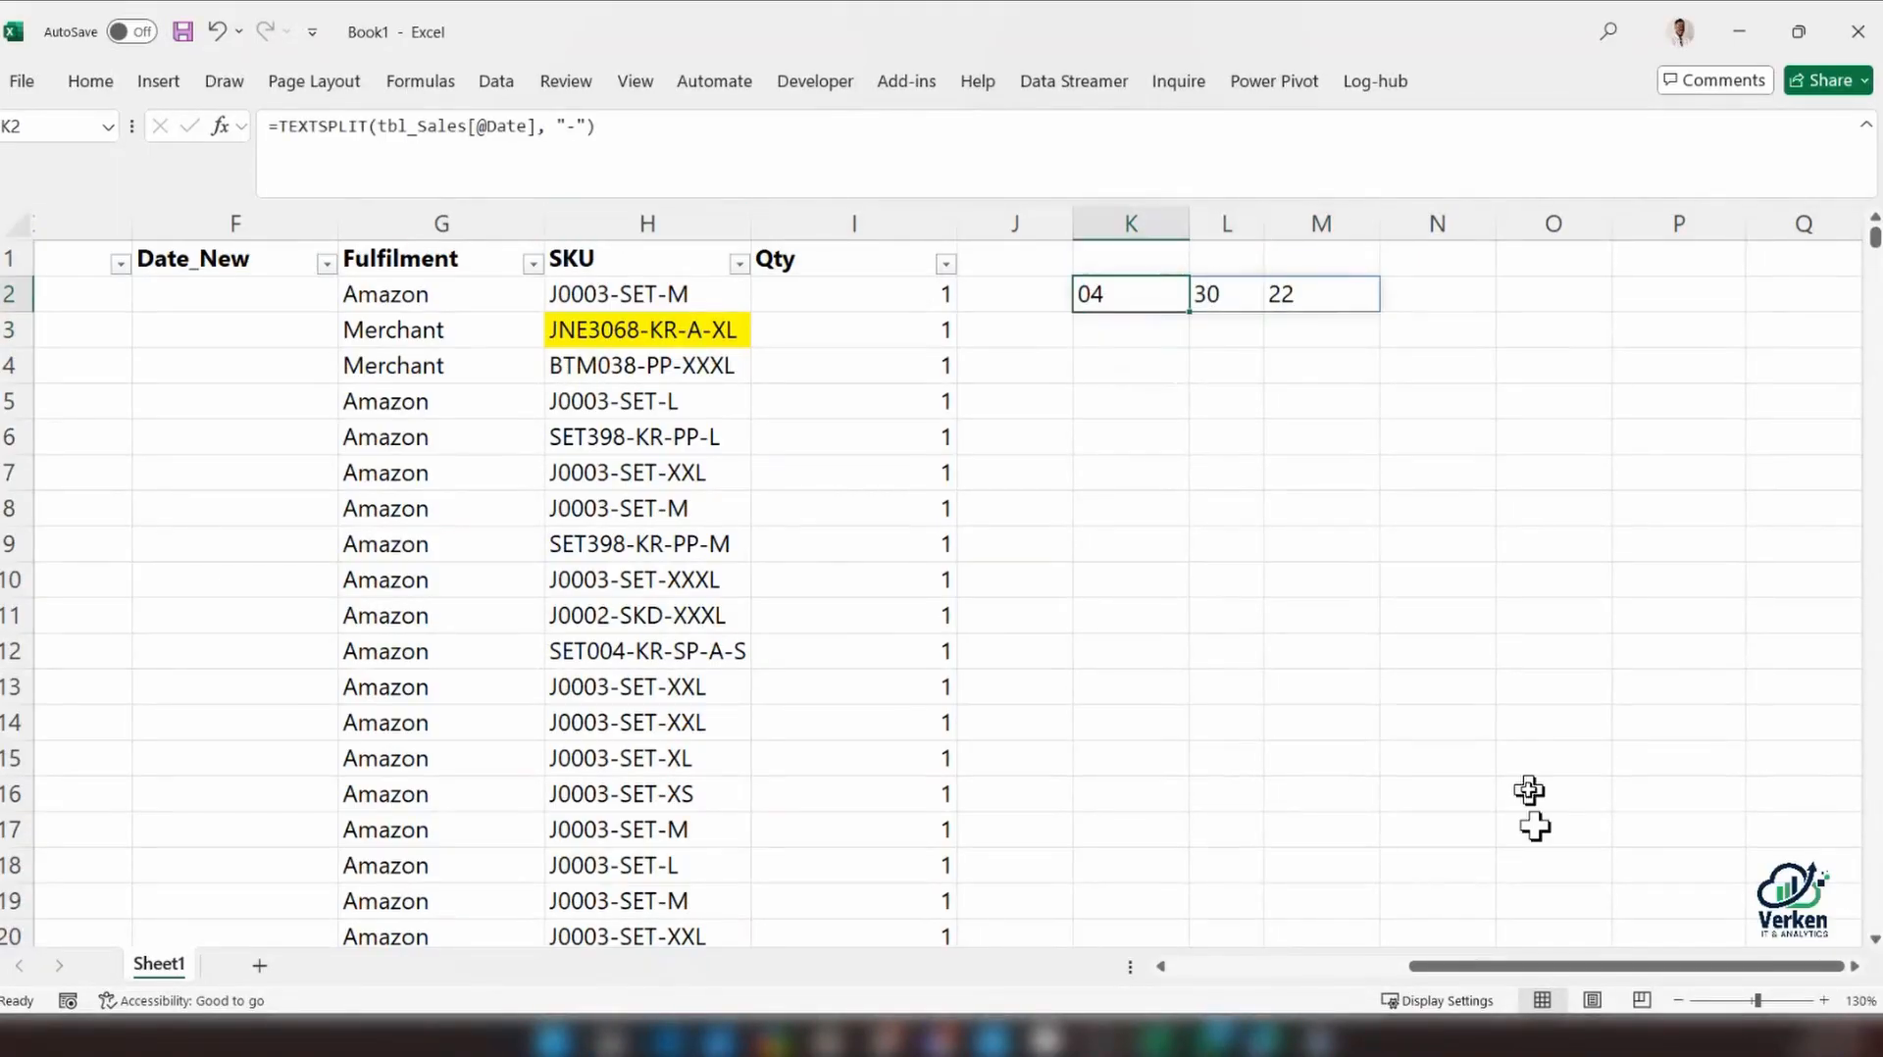
left_click_drag(1492, 974, 1237, 971)
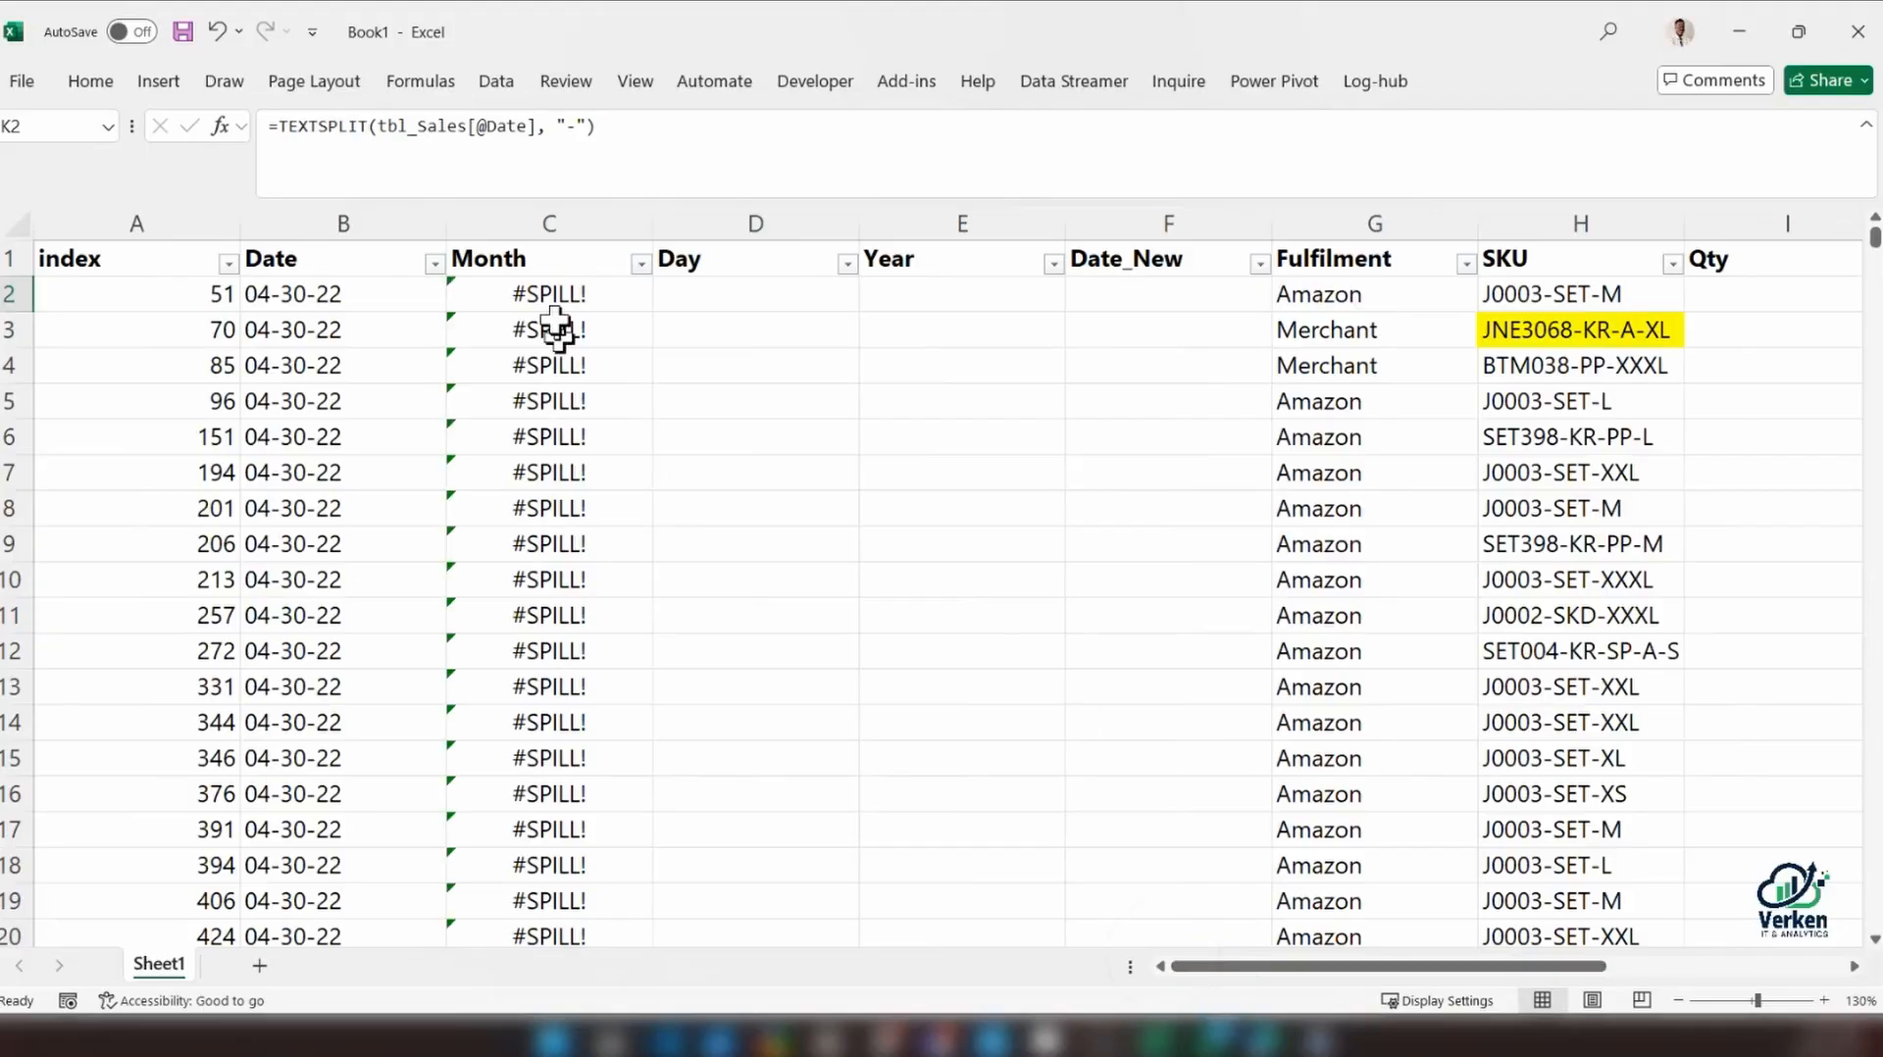
left_click(551, 297)
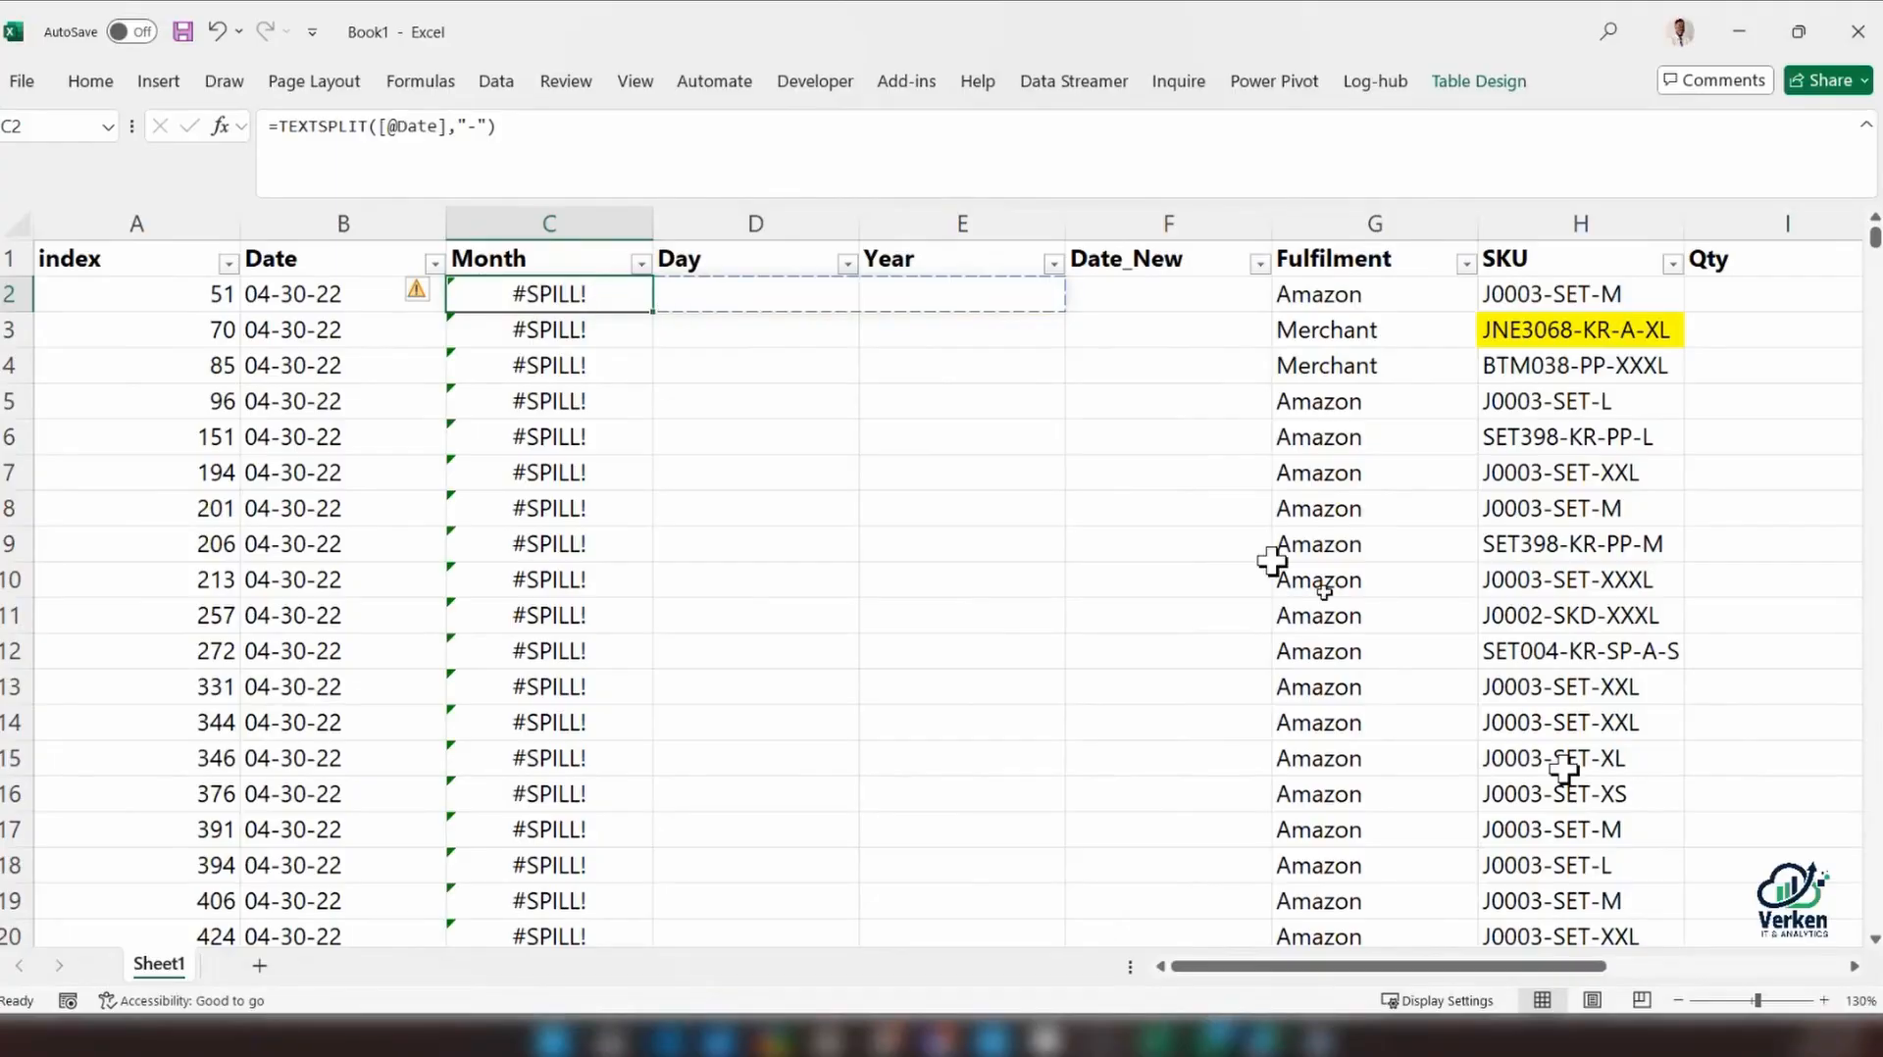
left_click_drag(1560, 968, 1756, 965)
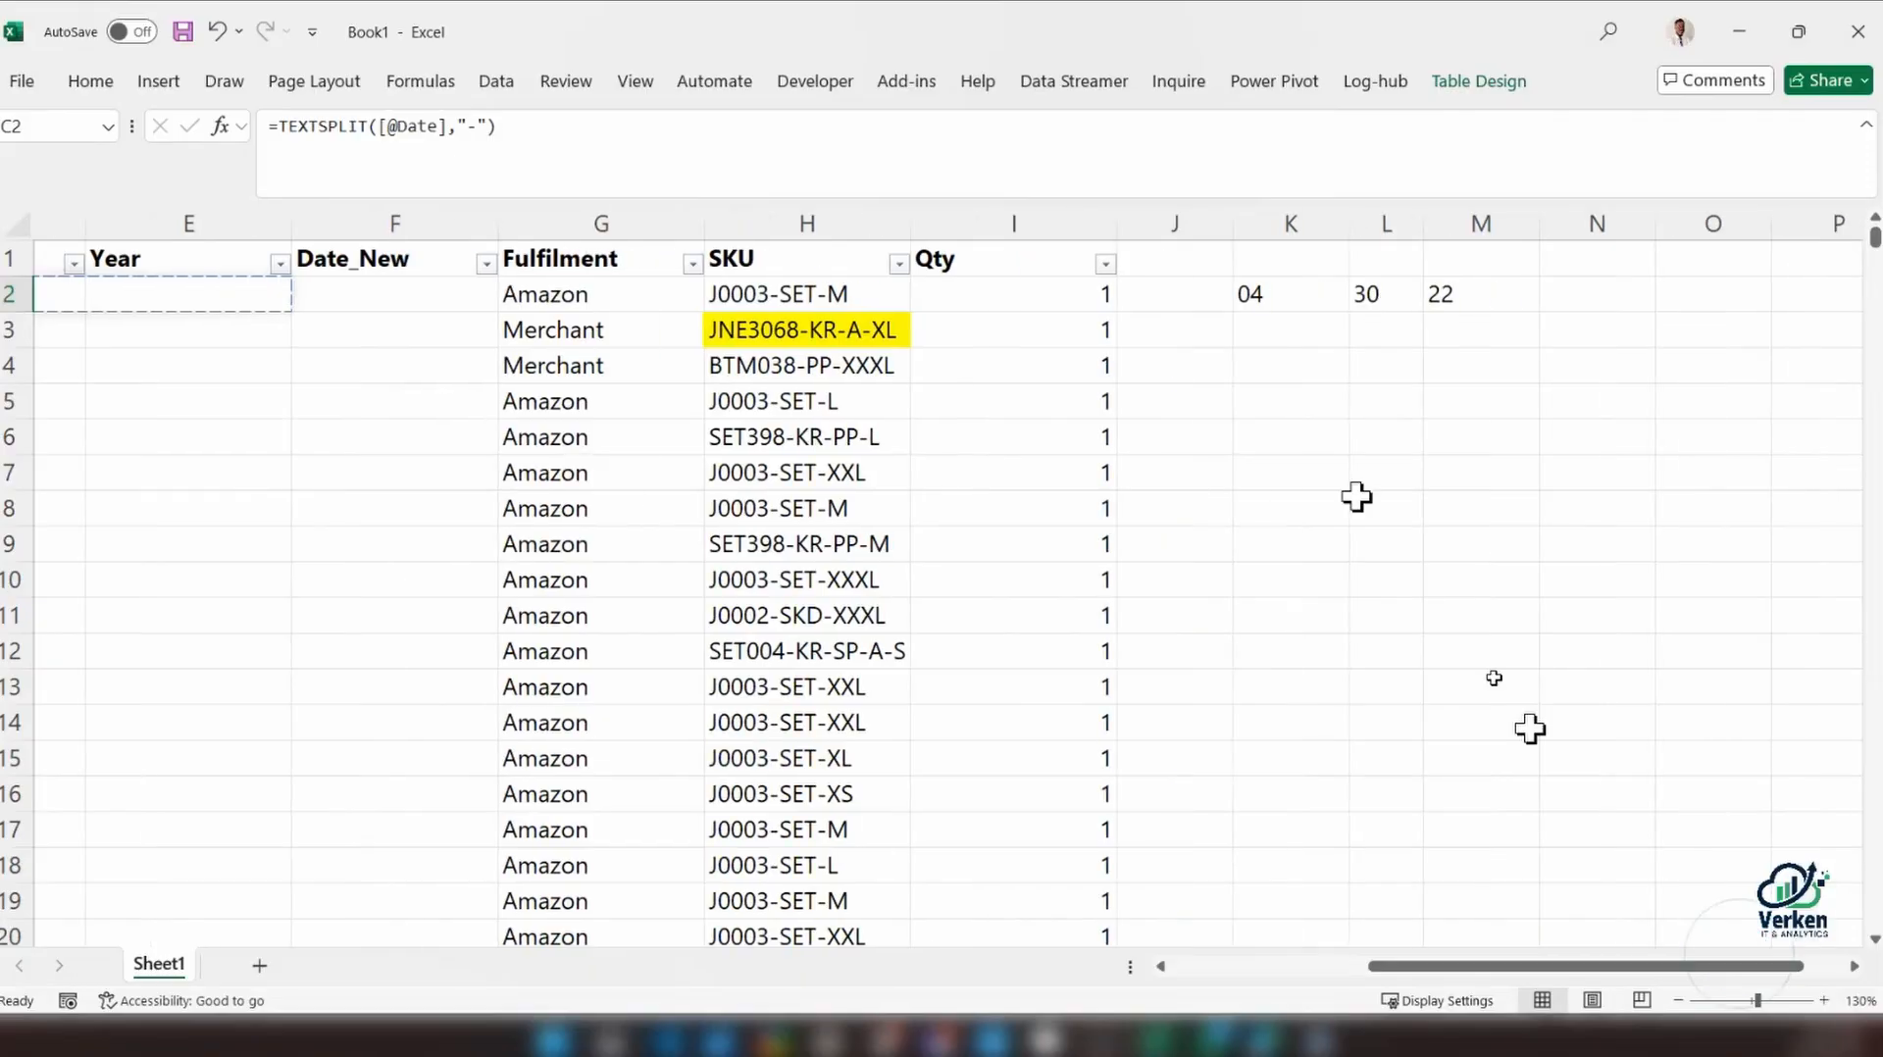
left_click(1241, 296)
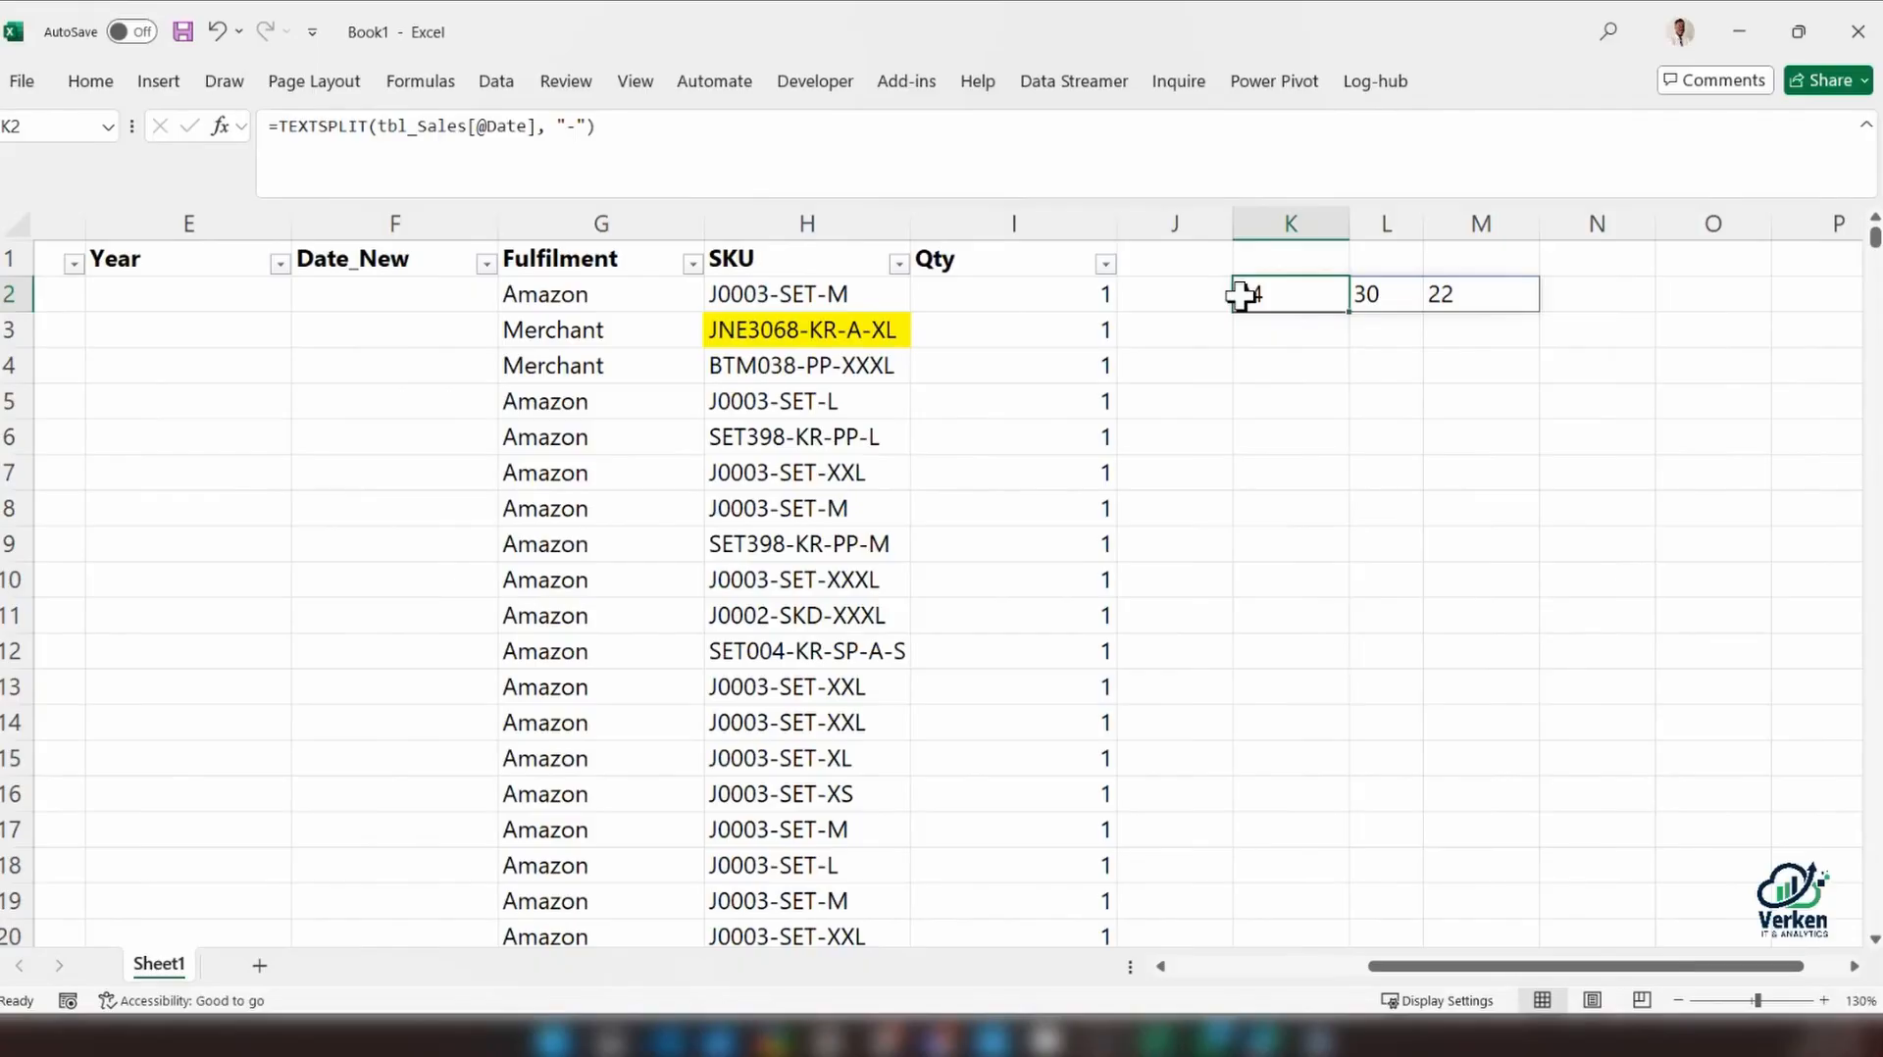
left_click_drag(1549, 969, 1314, 971)
left_click(544, 295)
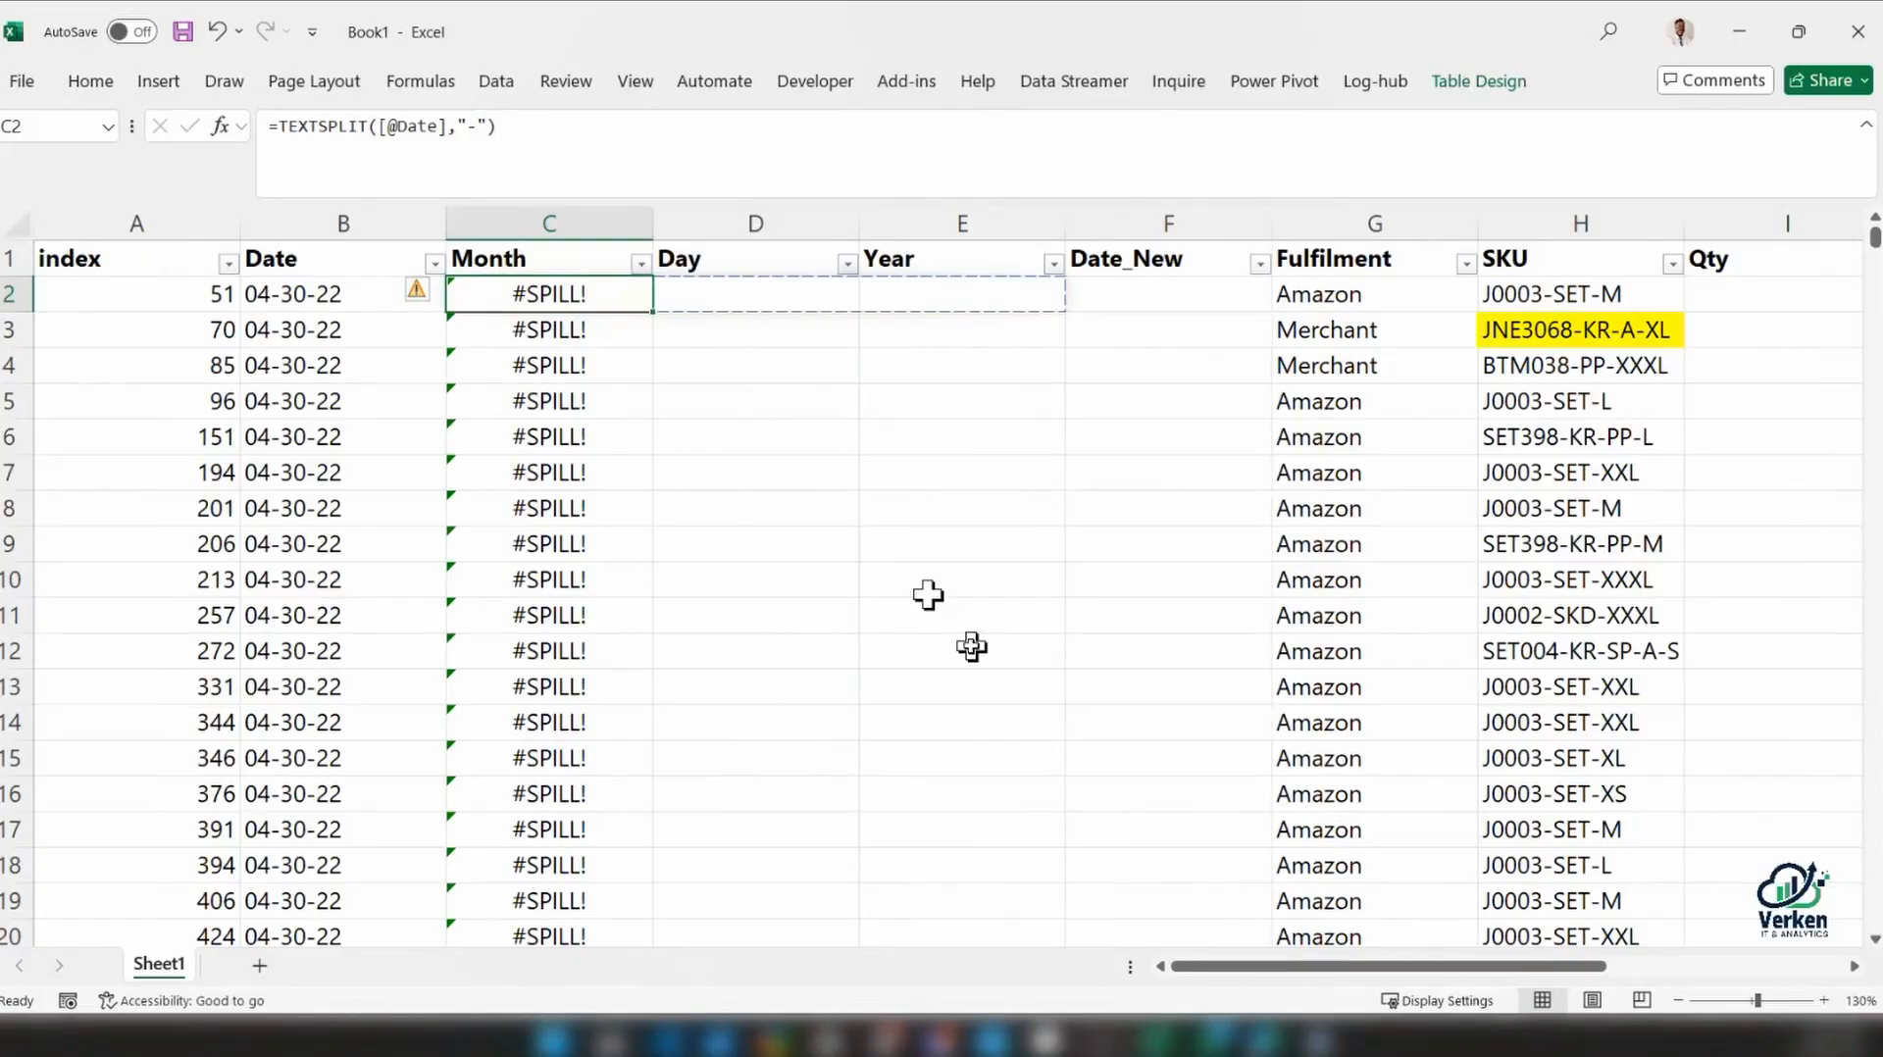
left_click(790, 298)
left_click(567, 302)
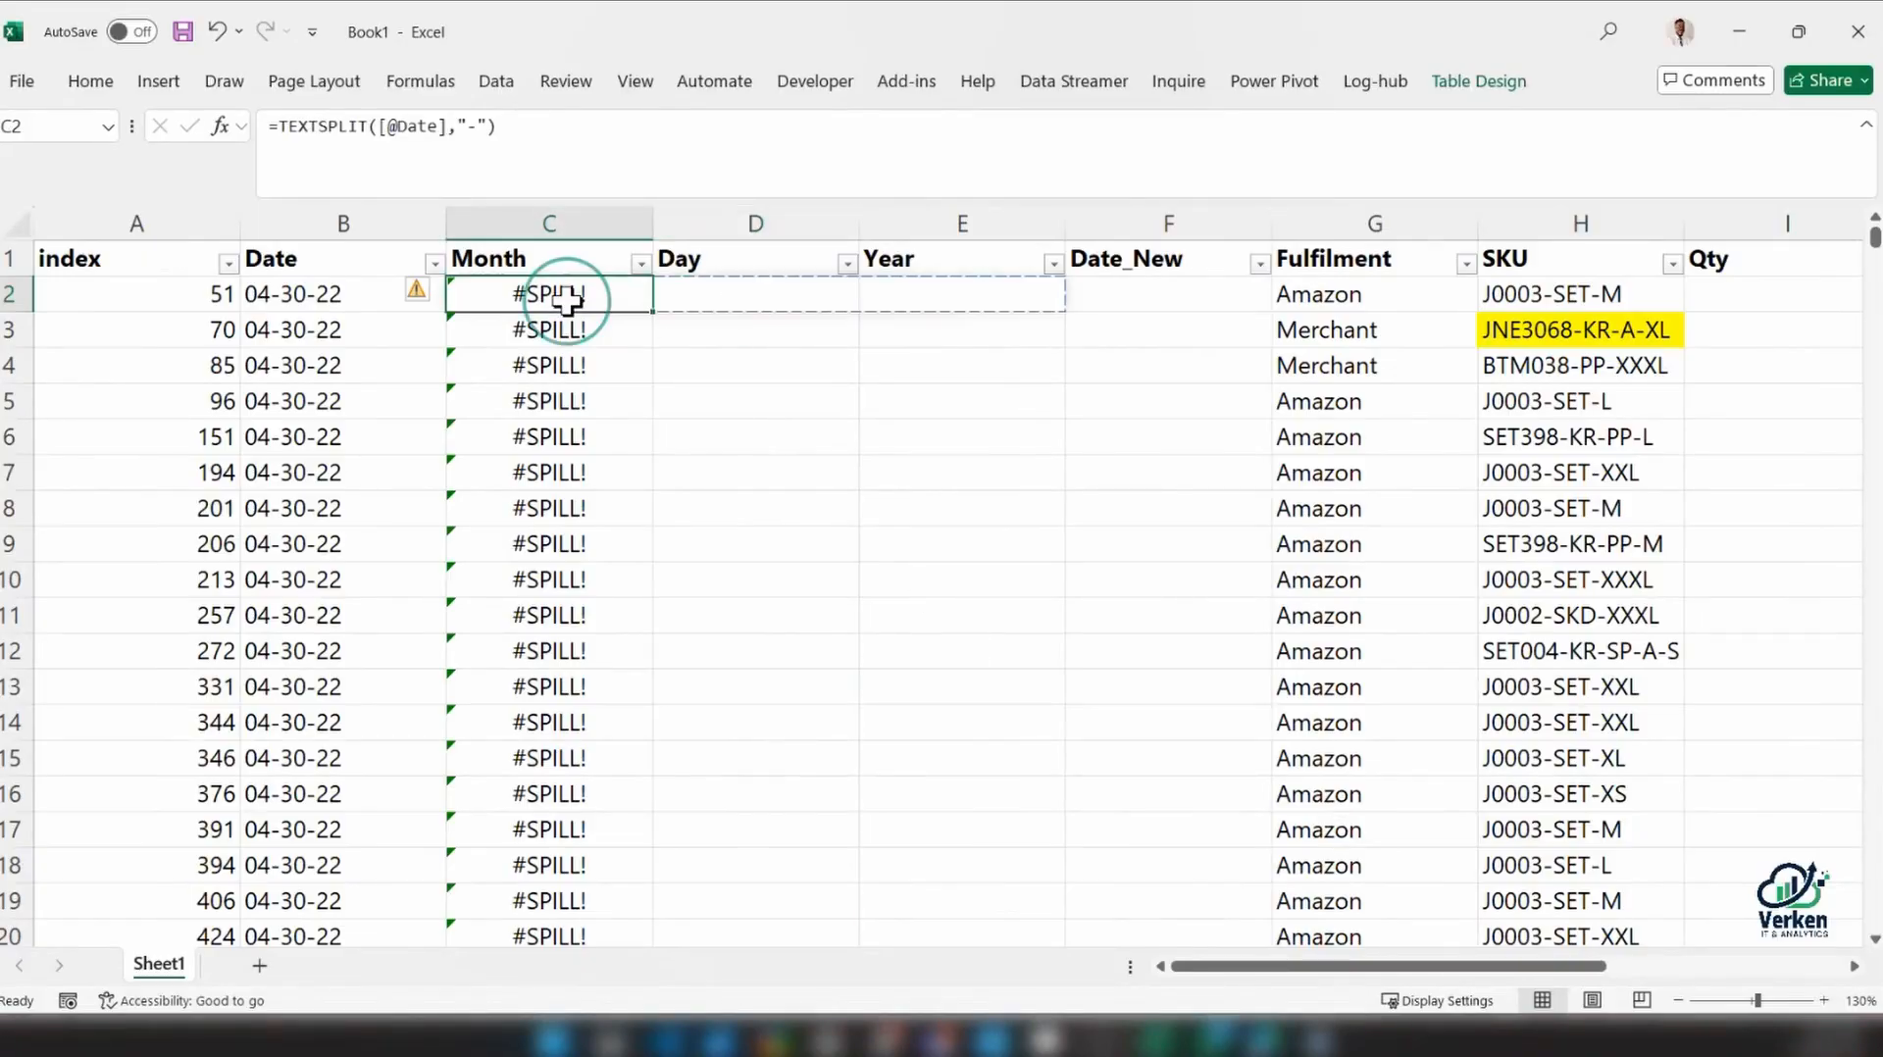
left_click_drag(1428, 967, 1534, 971)
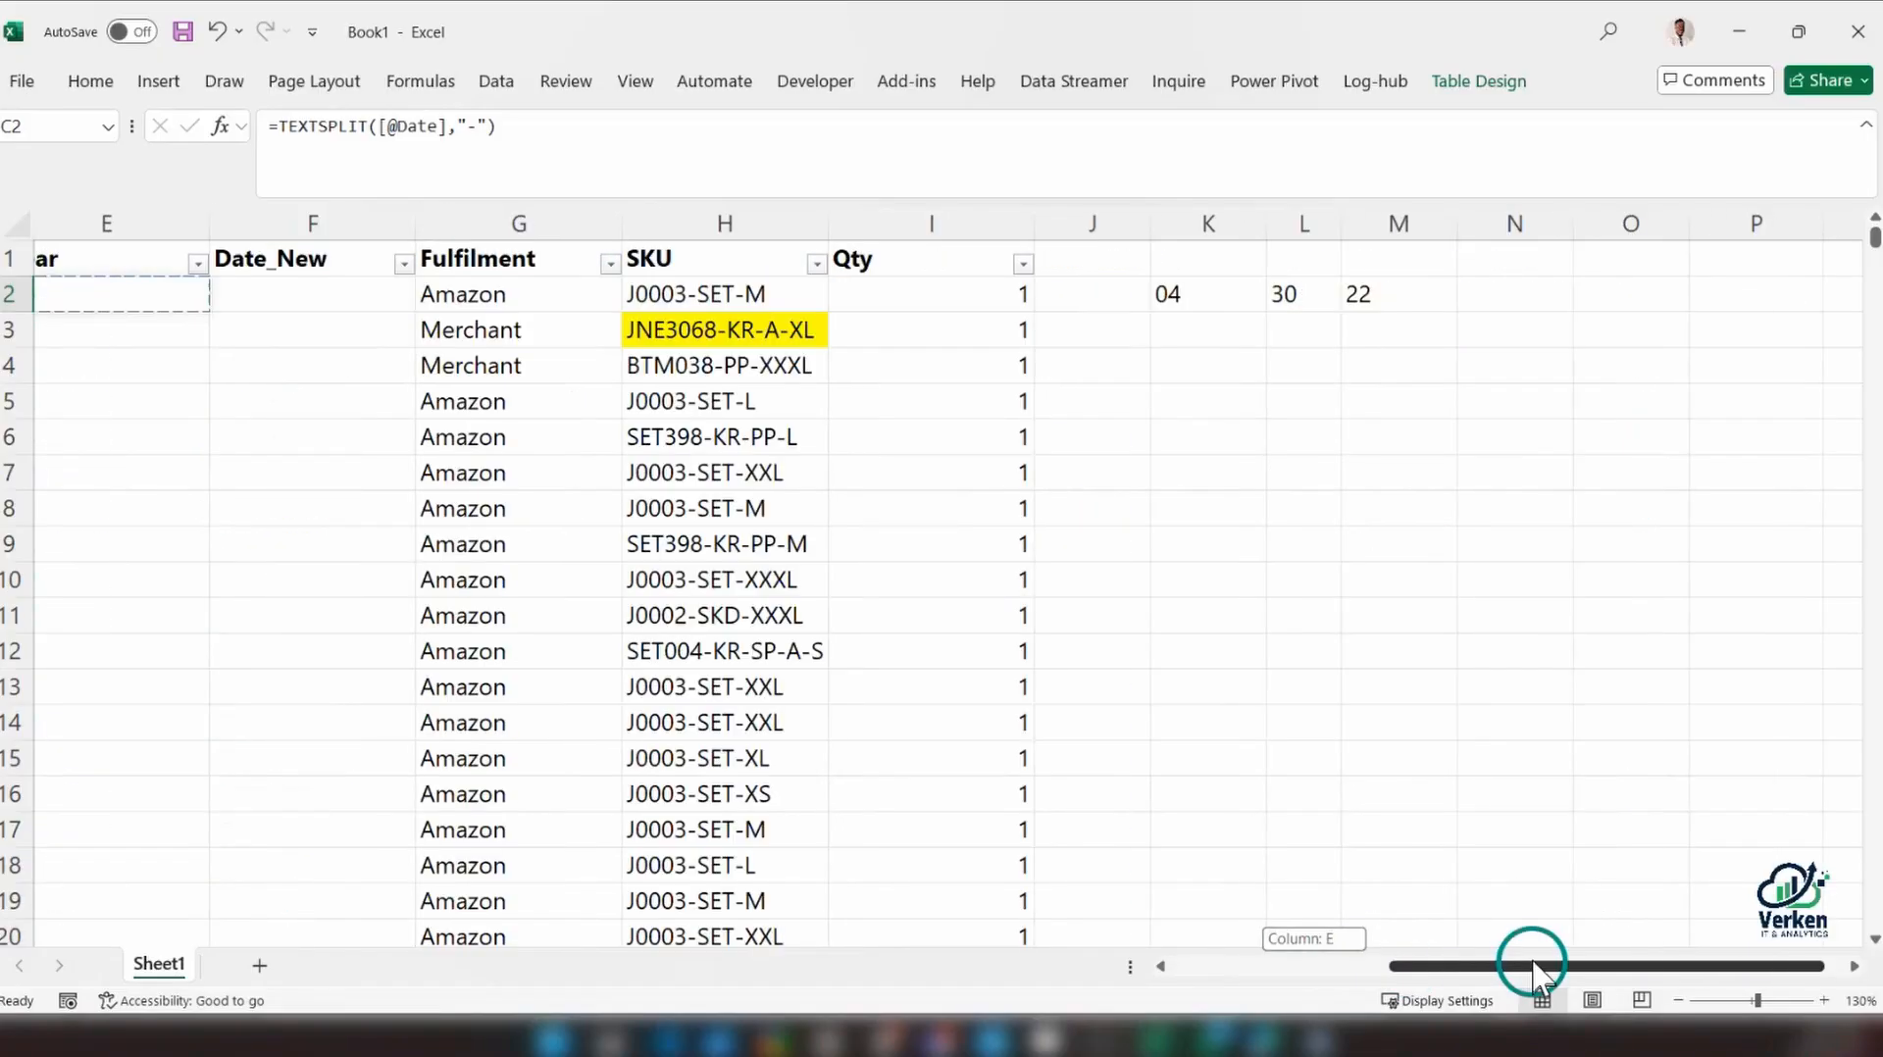
left_click(1164, 300)
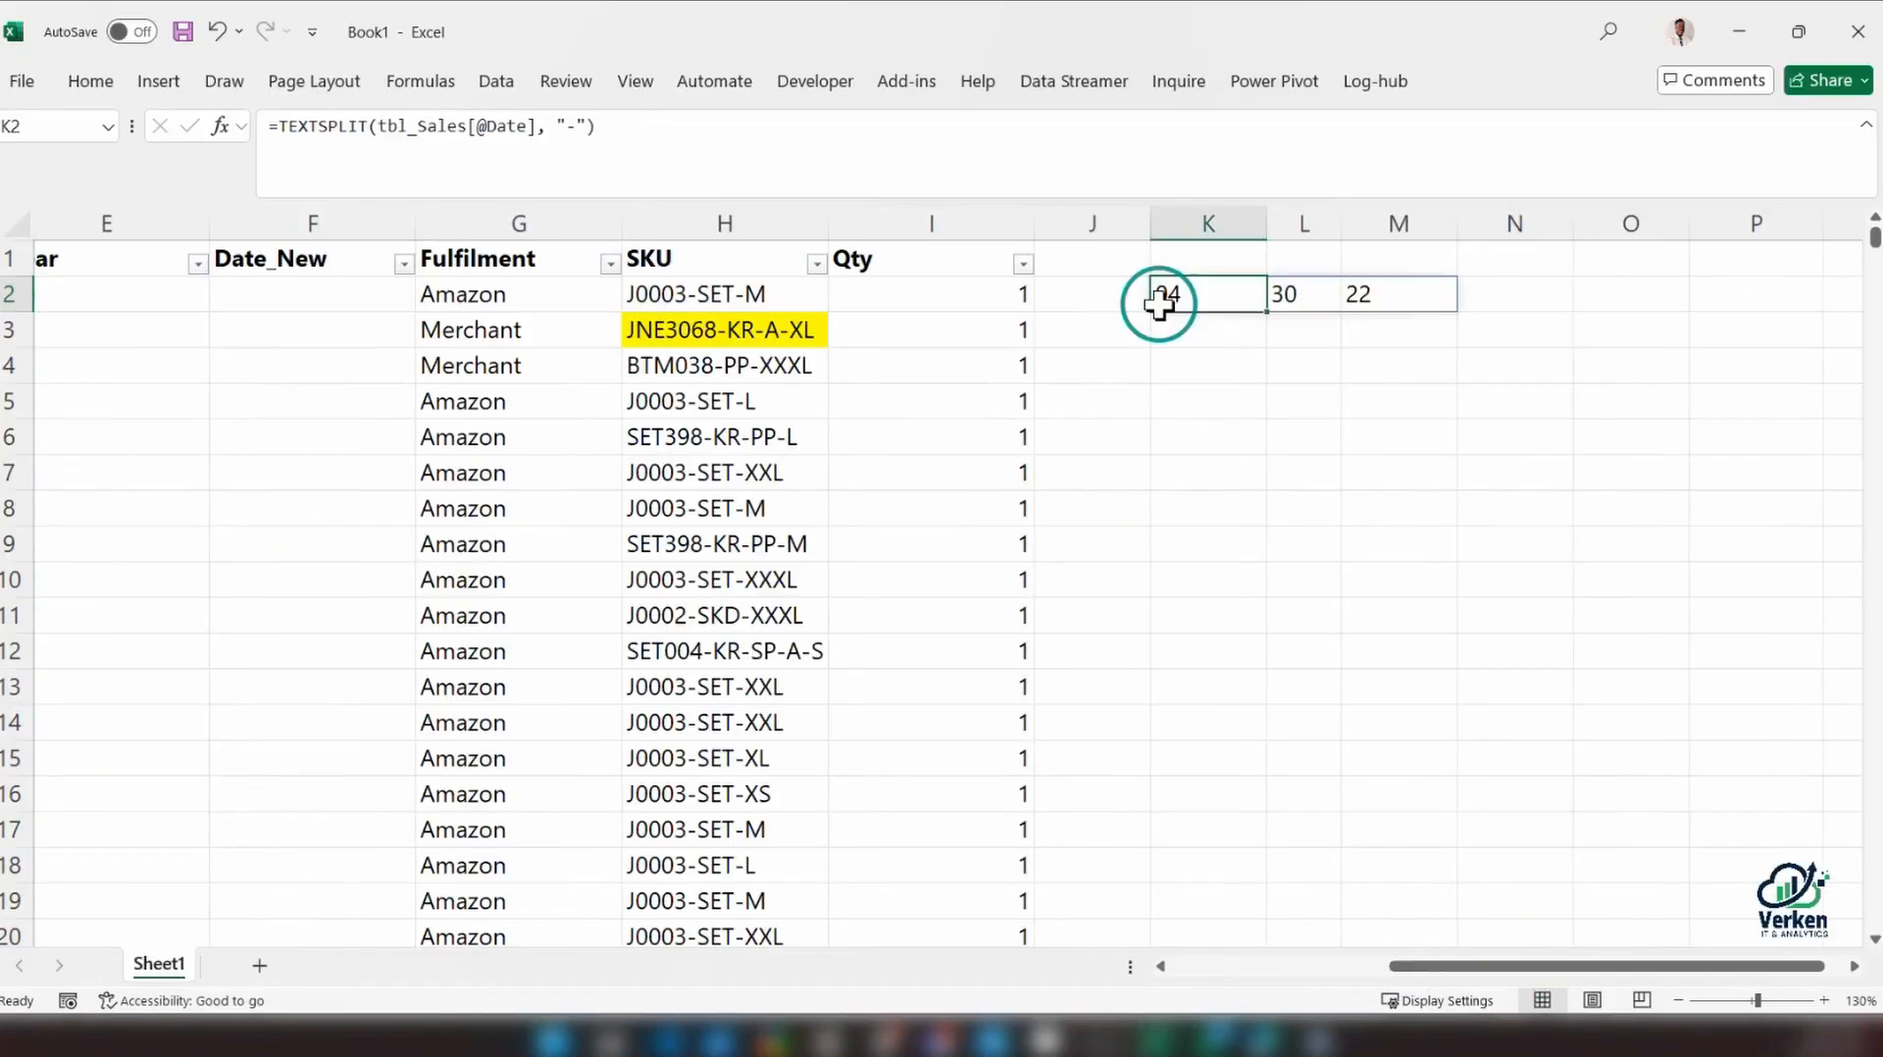
Enter =INDEX(K2#,1,1) in cell K4, referring to the split date in K2 to M2
left_click(1210, 363)
type("+inde")
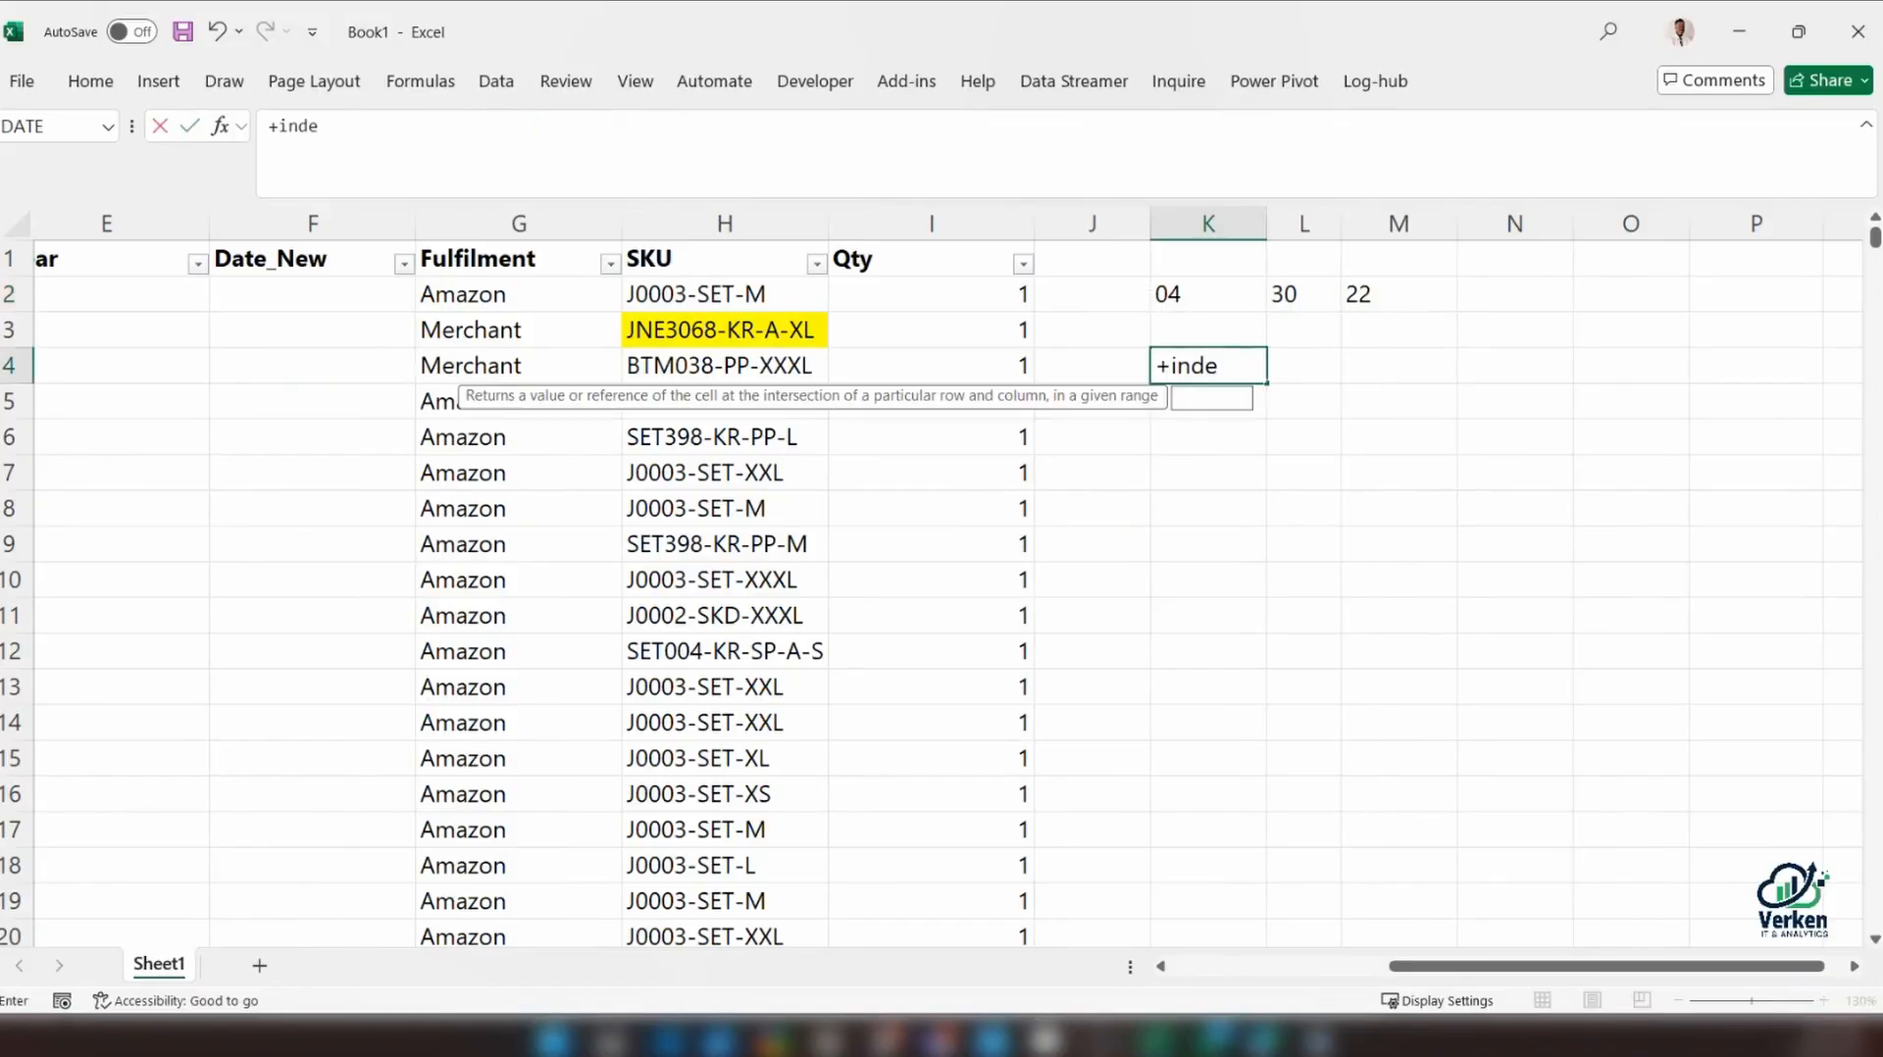
key("BackSpace")
key("BackSpace")
key("BackSpace")
key("BackSpace")
key("BackSpace")
type("=inde")
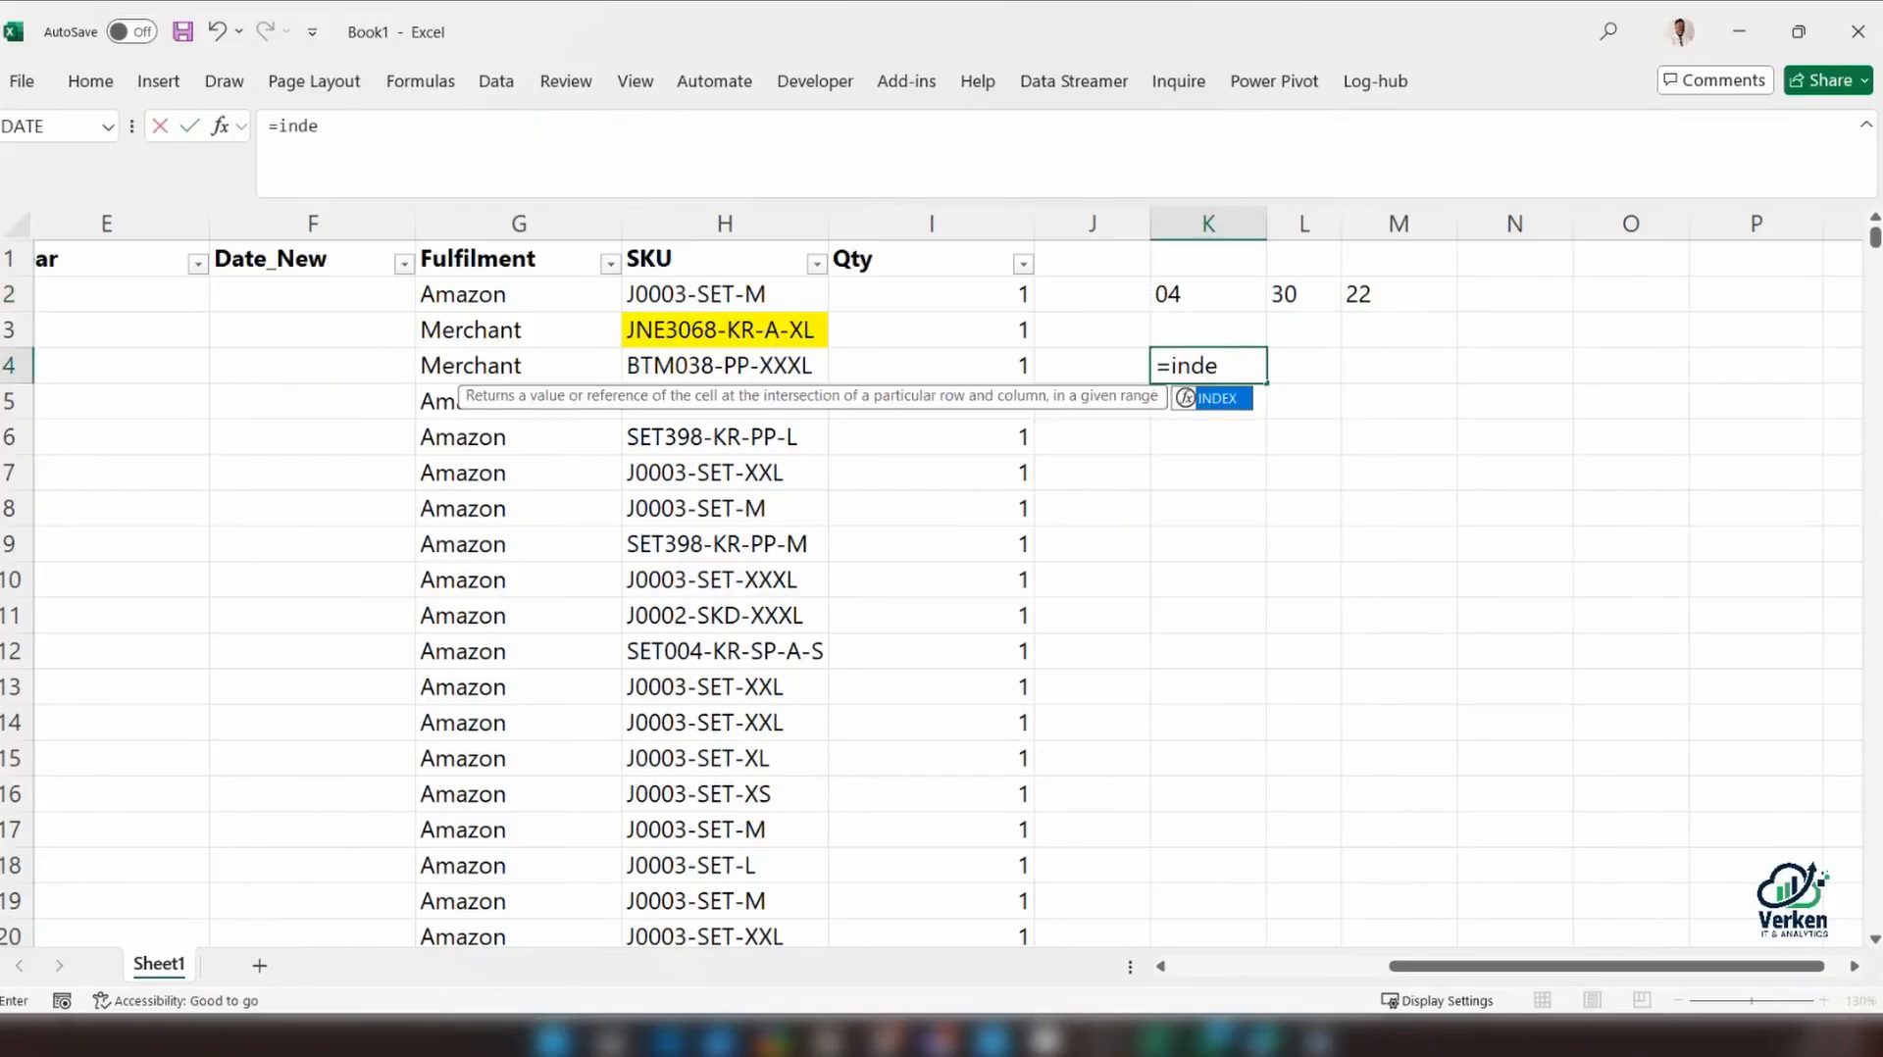
key("Tab")
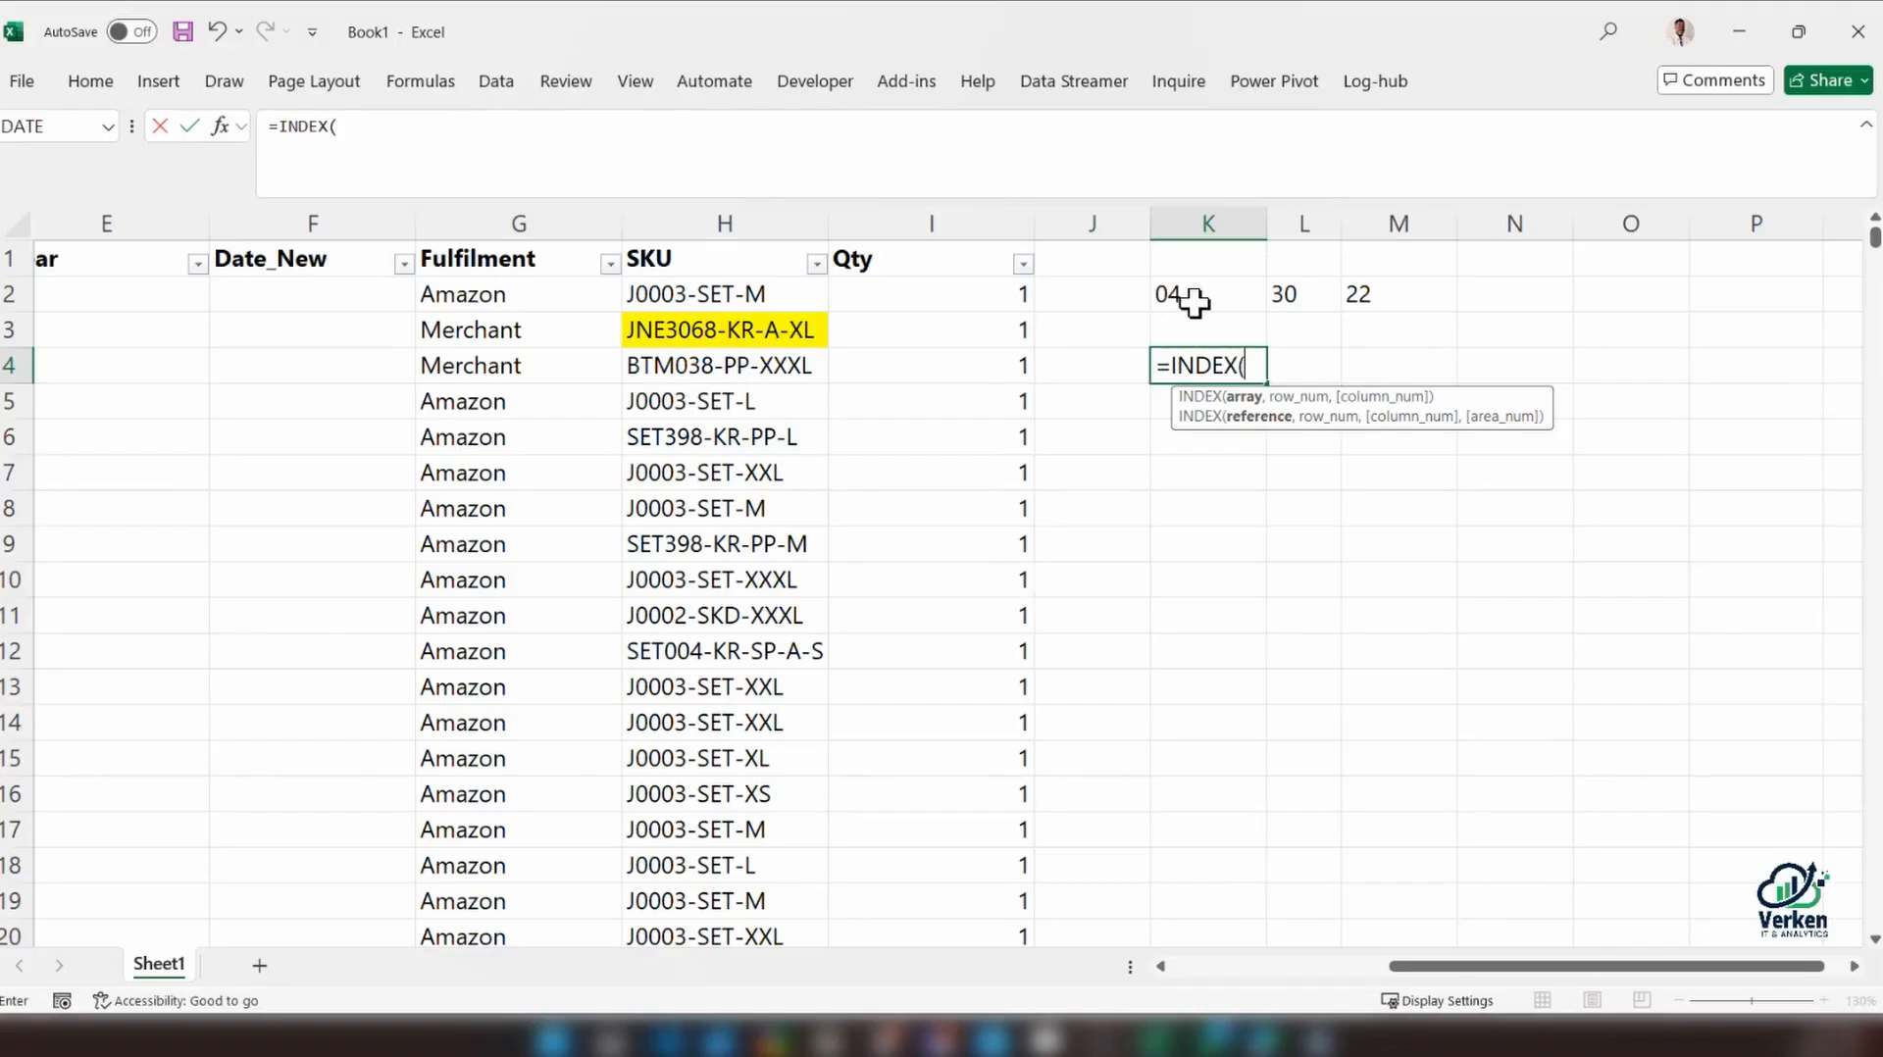
left_click_drag(1167, 293, 1366, 300)
type(",")
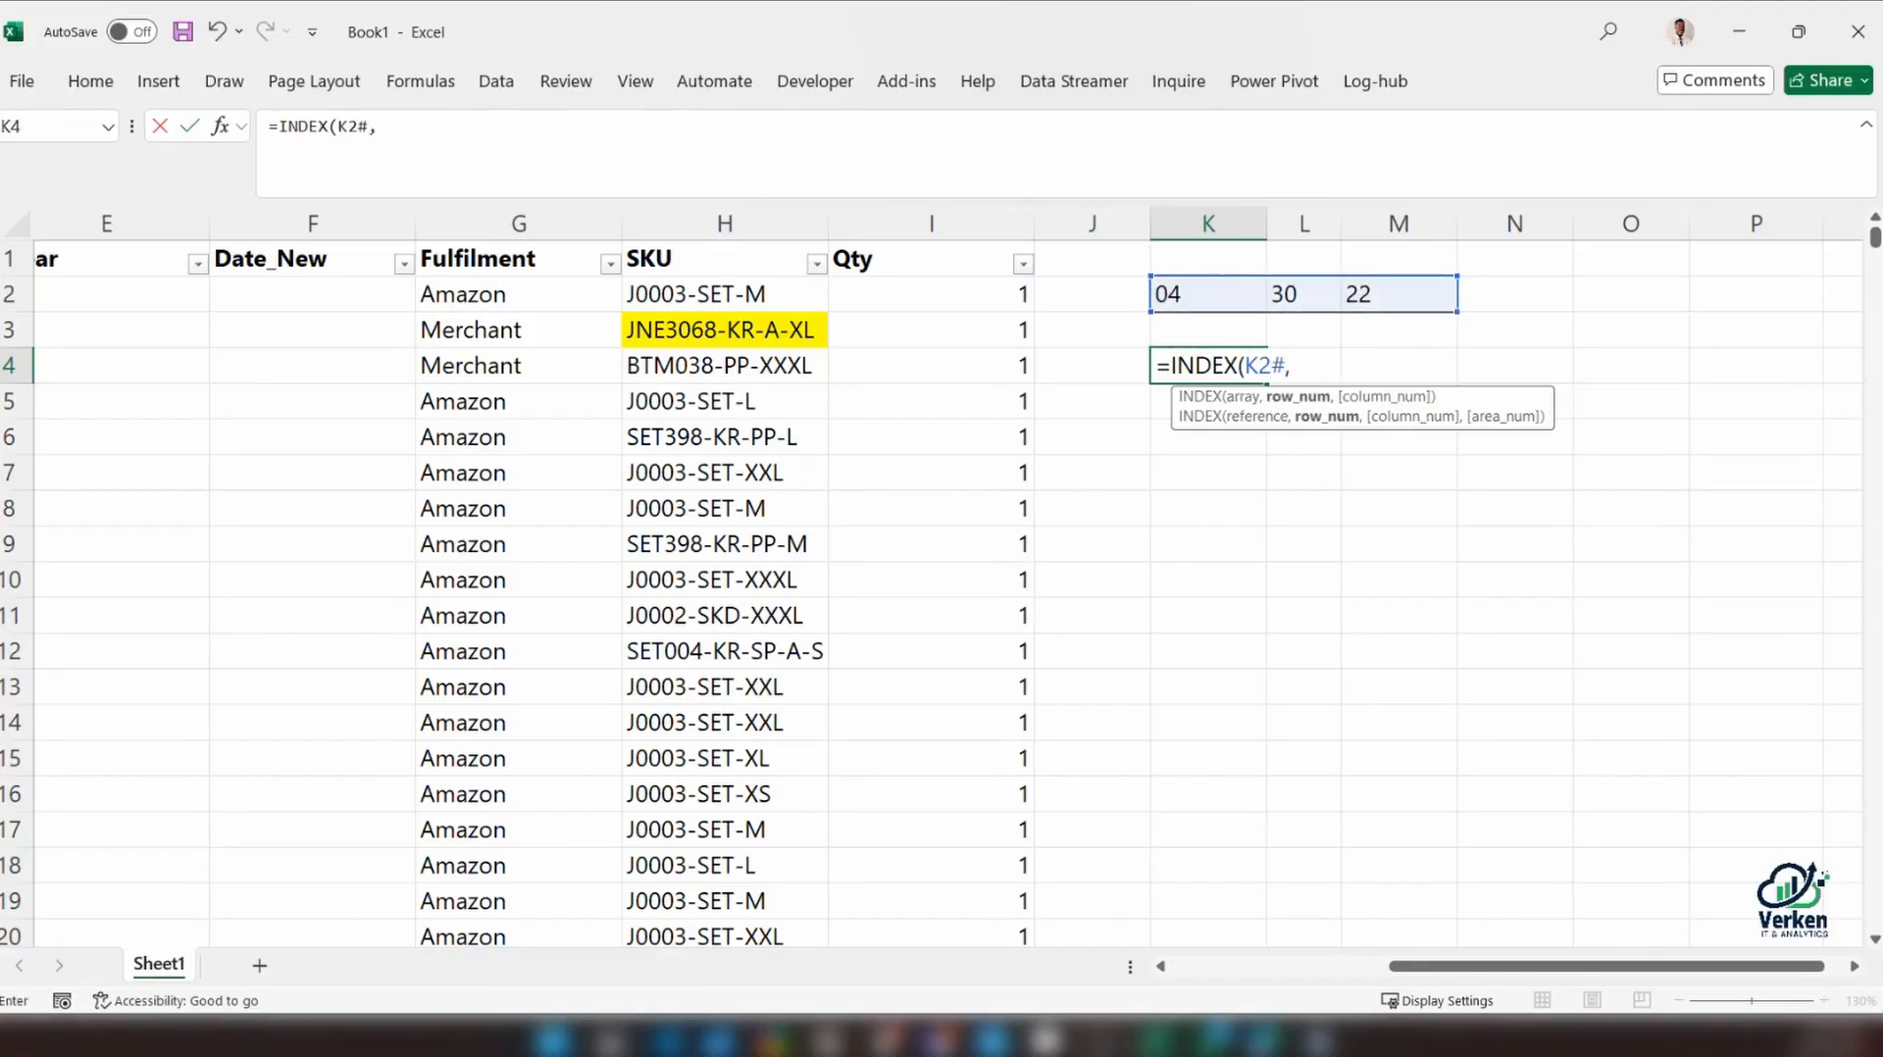
type("1,")
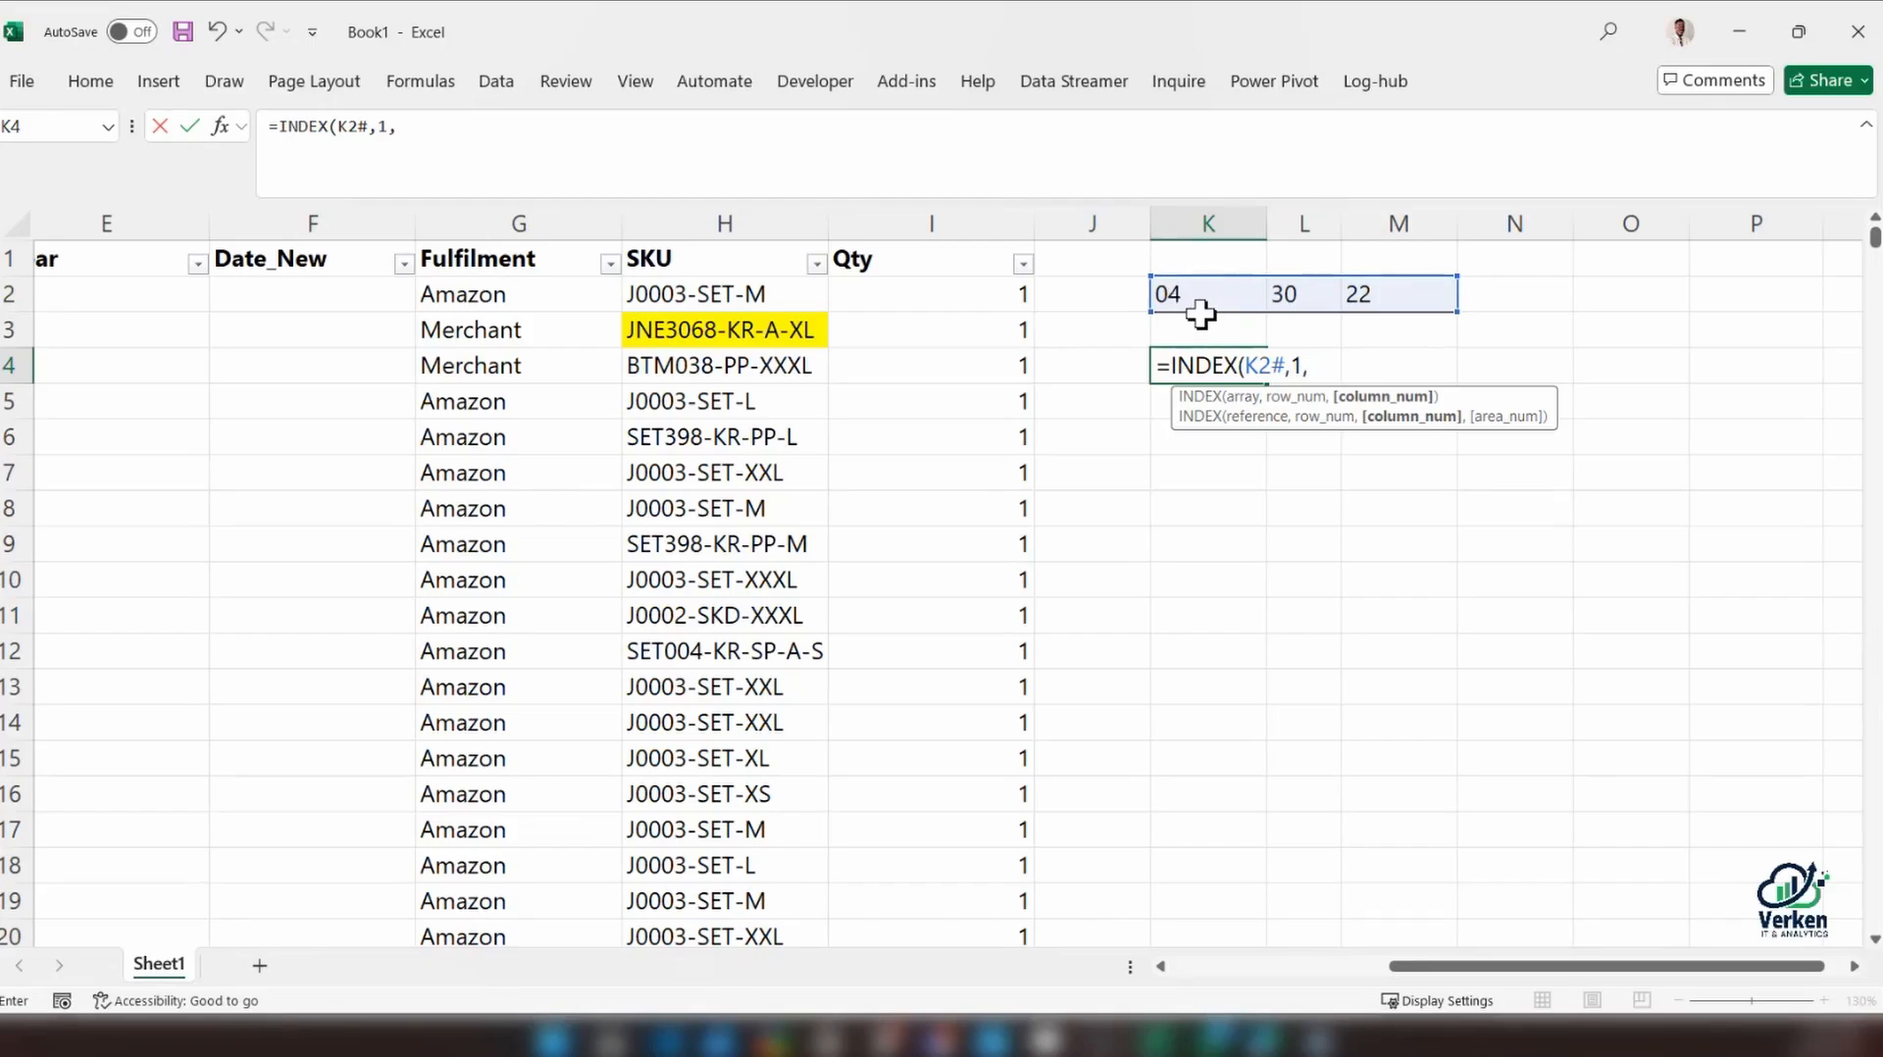
type("1)")
key("Return")
Try to fill the INDEX formula from K4 down into K5
left_click(1190, 358)
left_click(1195, 398)
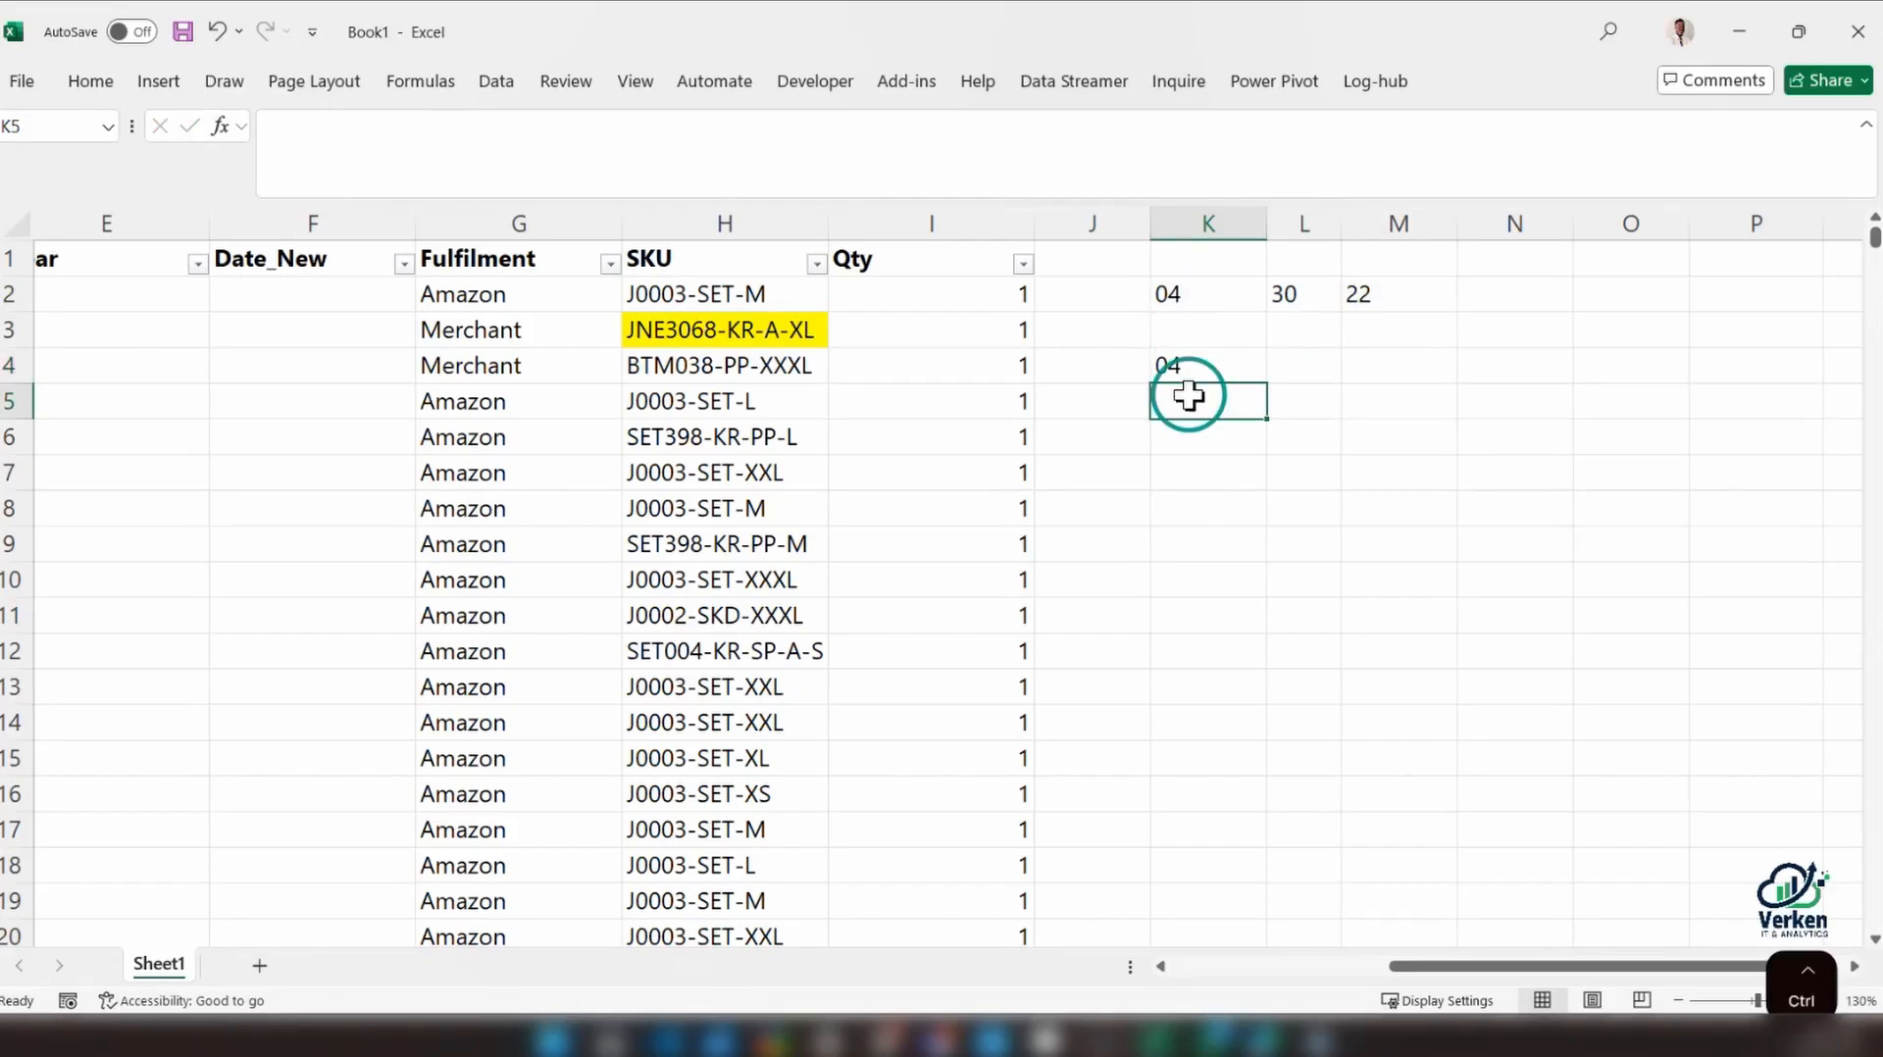
key("ctrl+d")
Replace the formula in K5 with an exact copy of K4's =INDEX(K2#,1,1)
double_click(1167, 367)
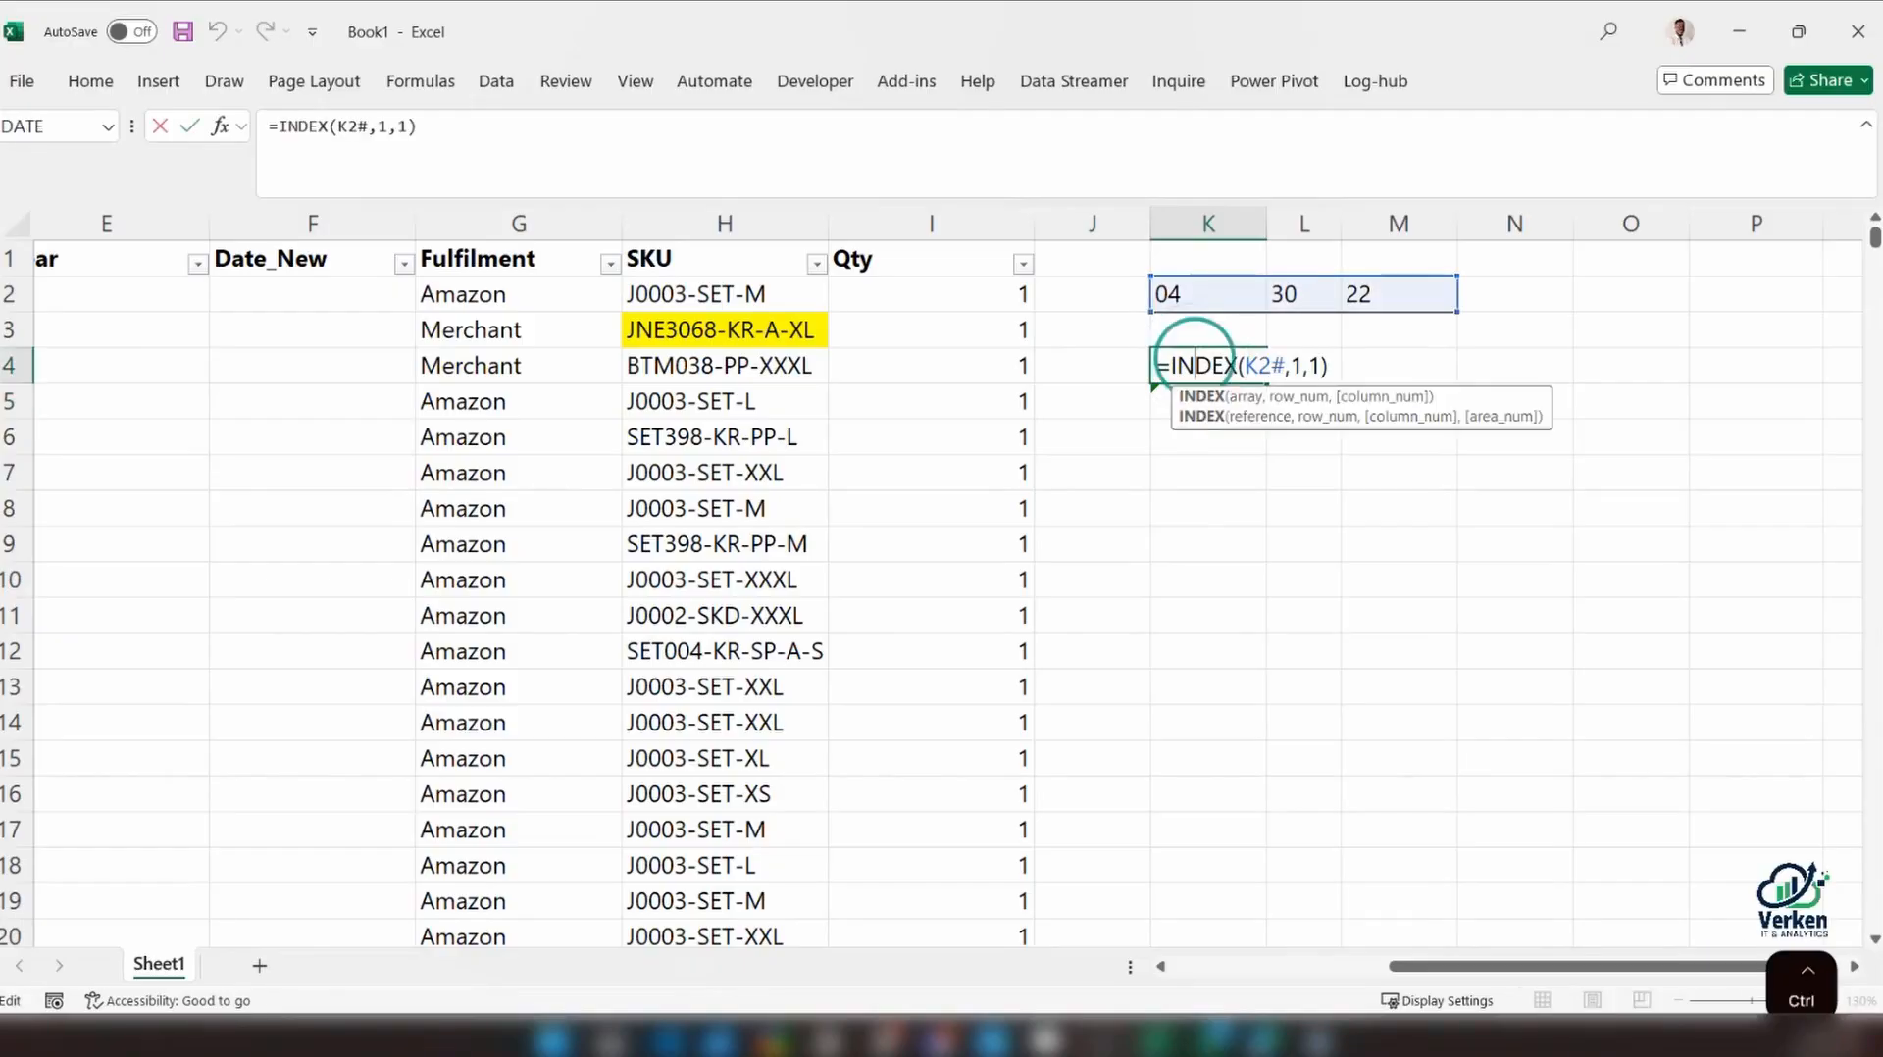
key("ctrl+a")
key("ctrl+c")
key("Escape")
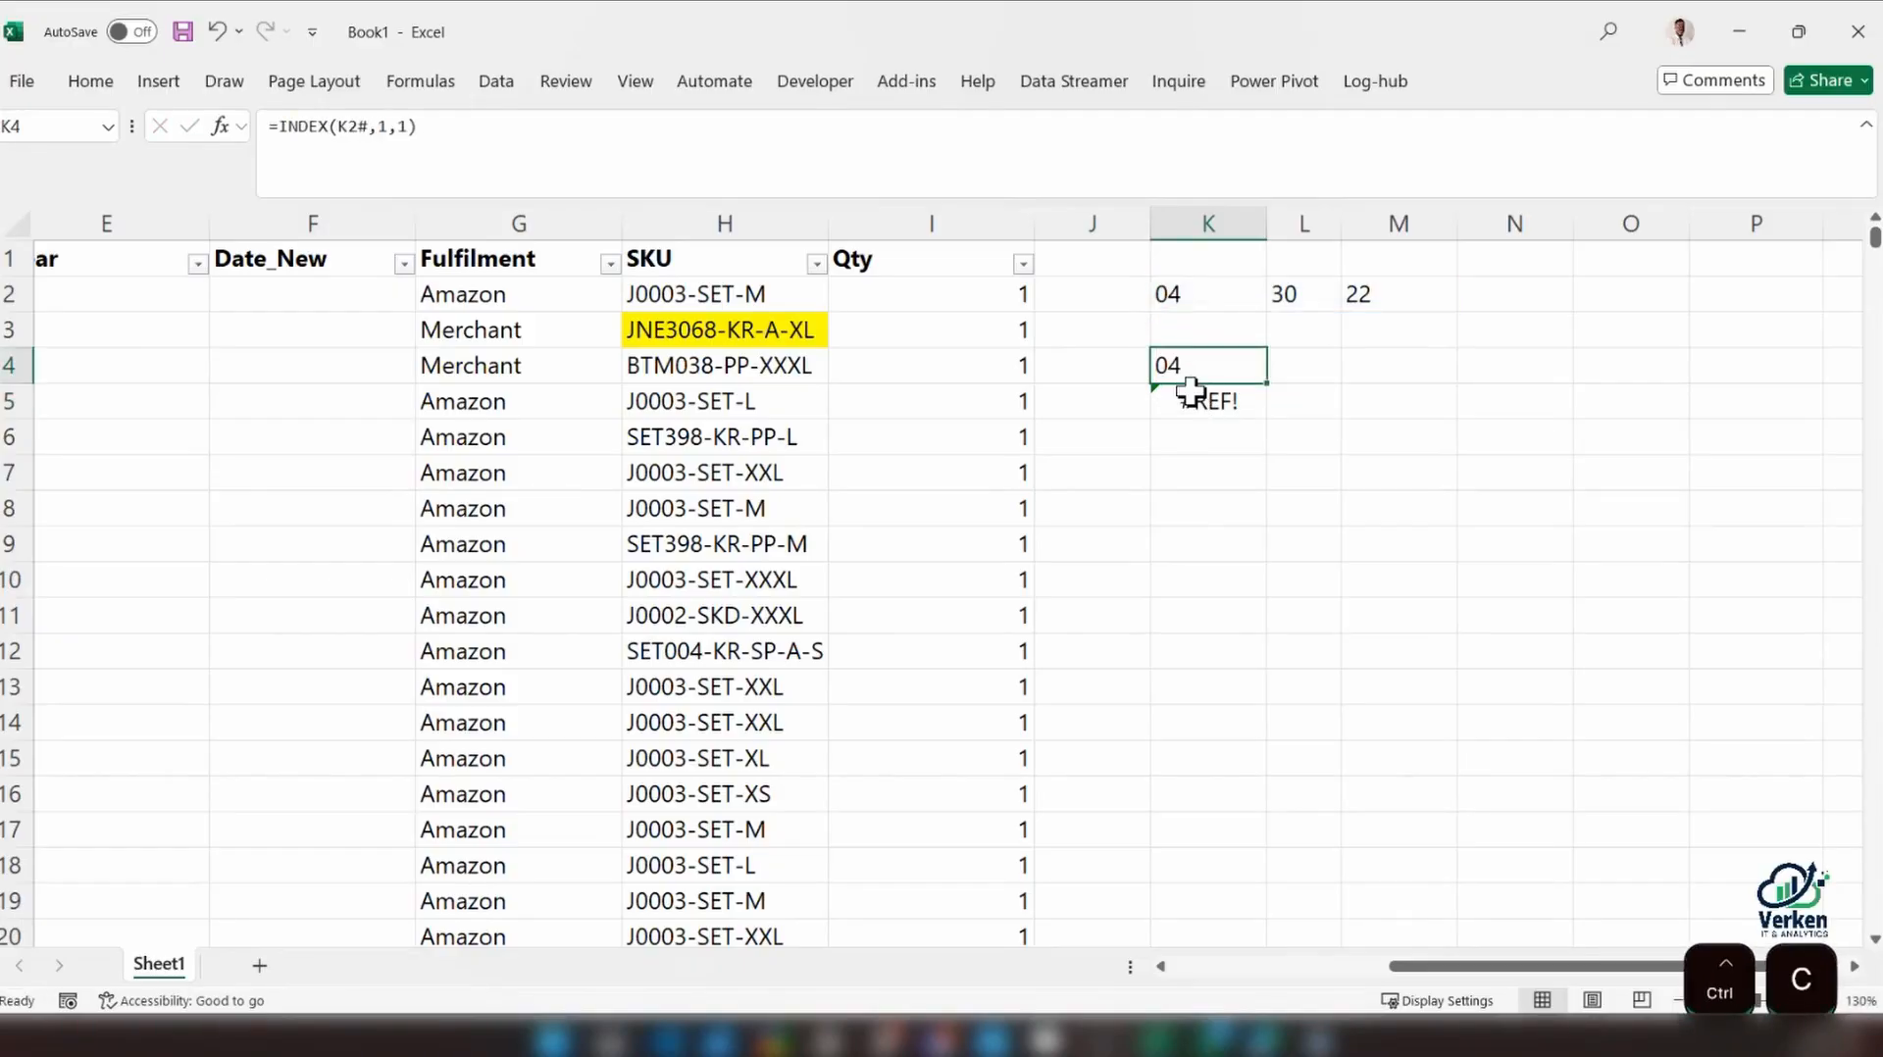
double_click(1190, 397)
key("ctrl+a")
key("ctrl+v")
key("Return")
Set the column number in K5's INDEX formula to 2
left_click(1194, 397)
double_click(1194, 401)
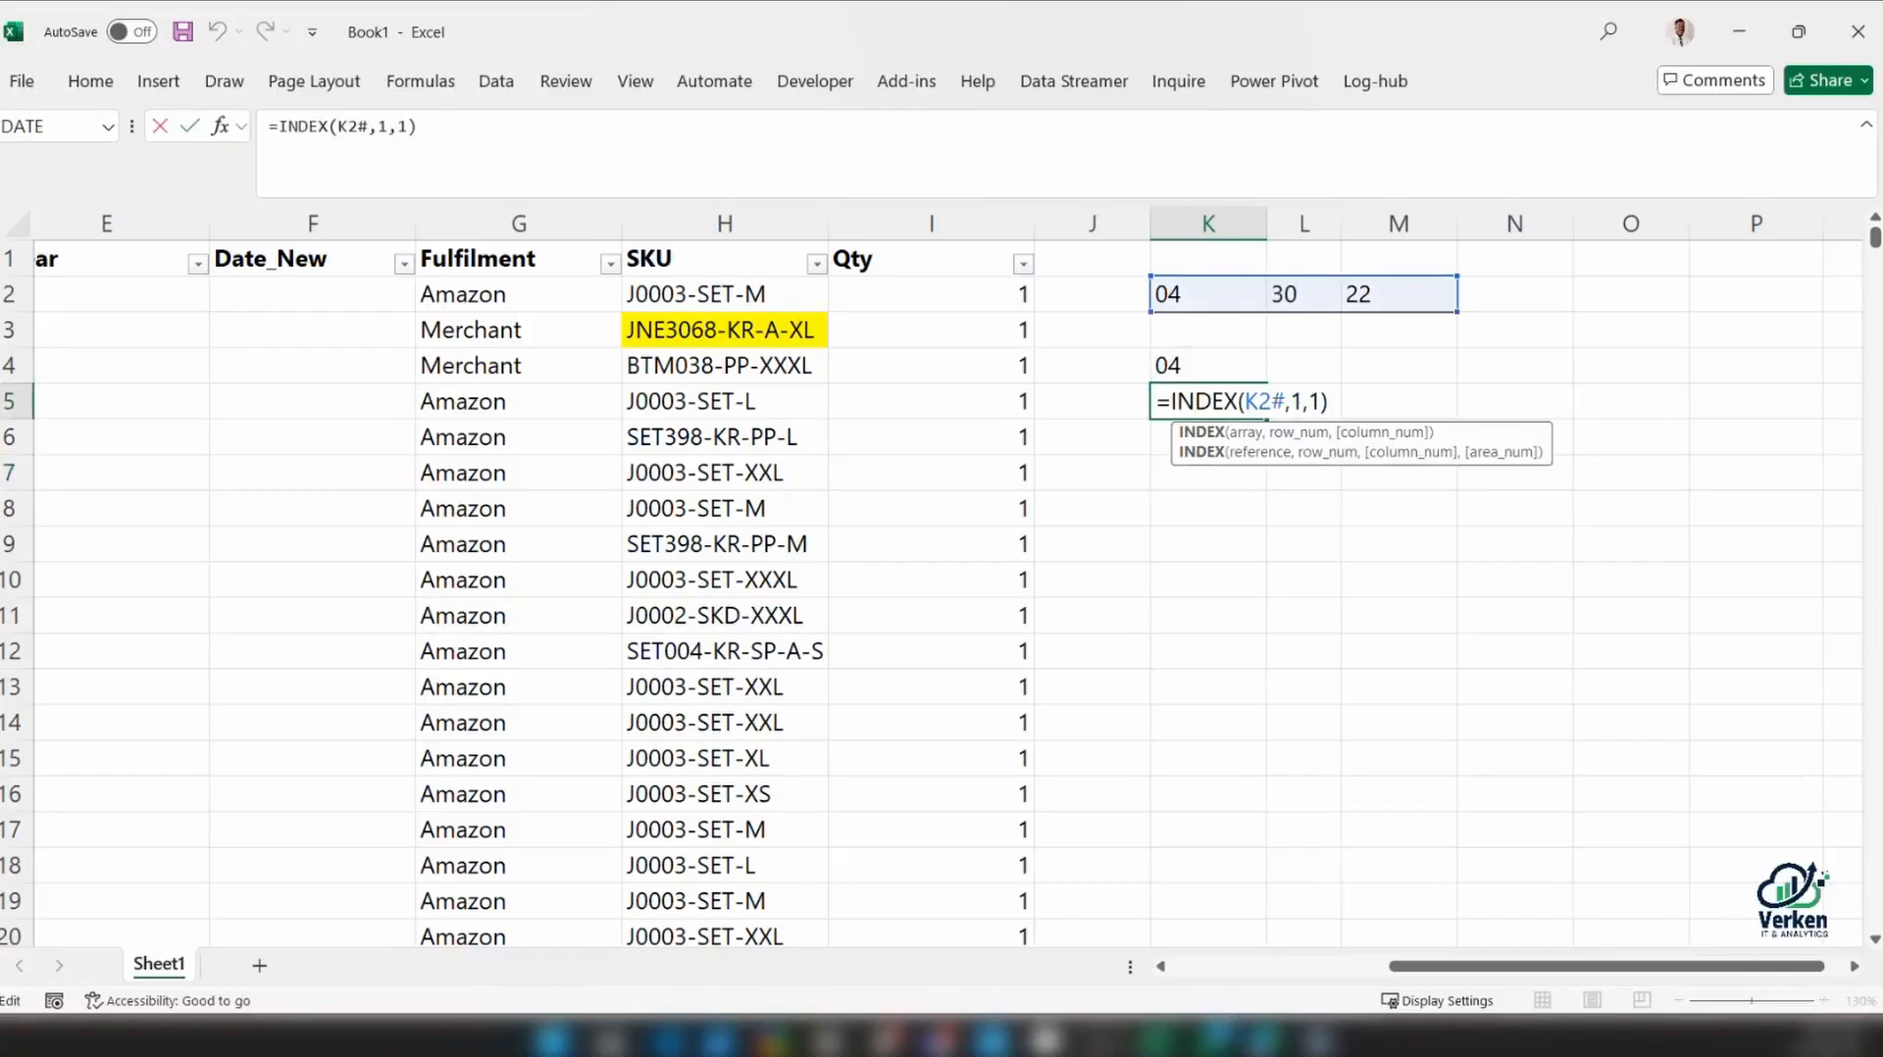
key("Left")
key("BackSpace")
type("2")
key("Return")
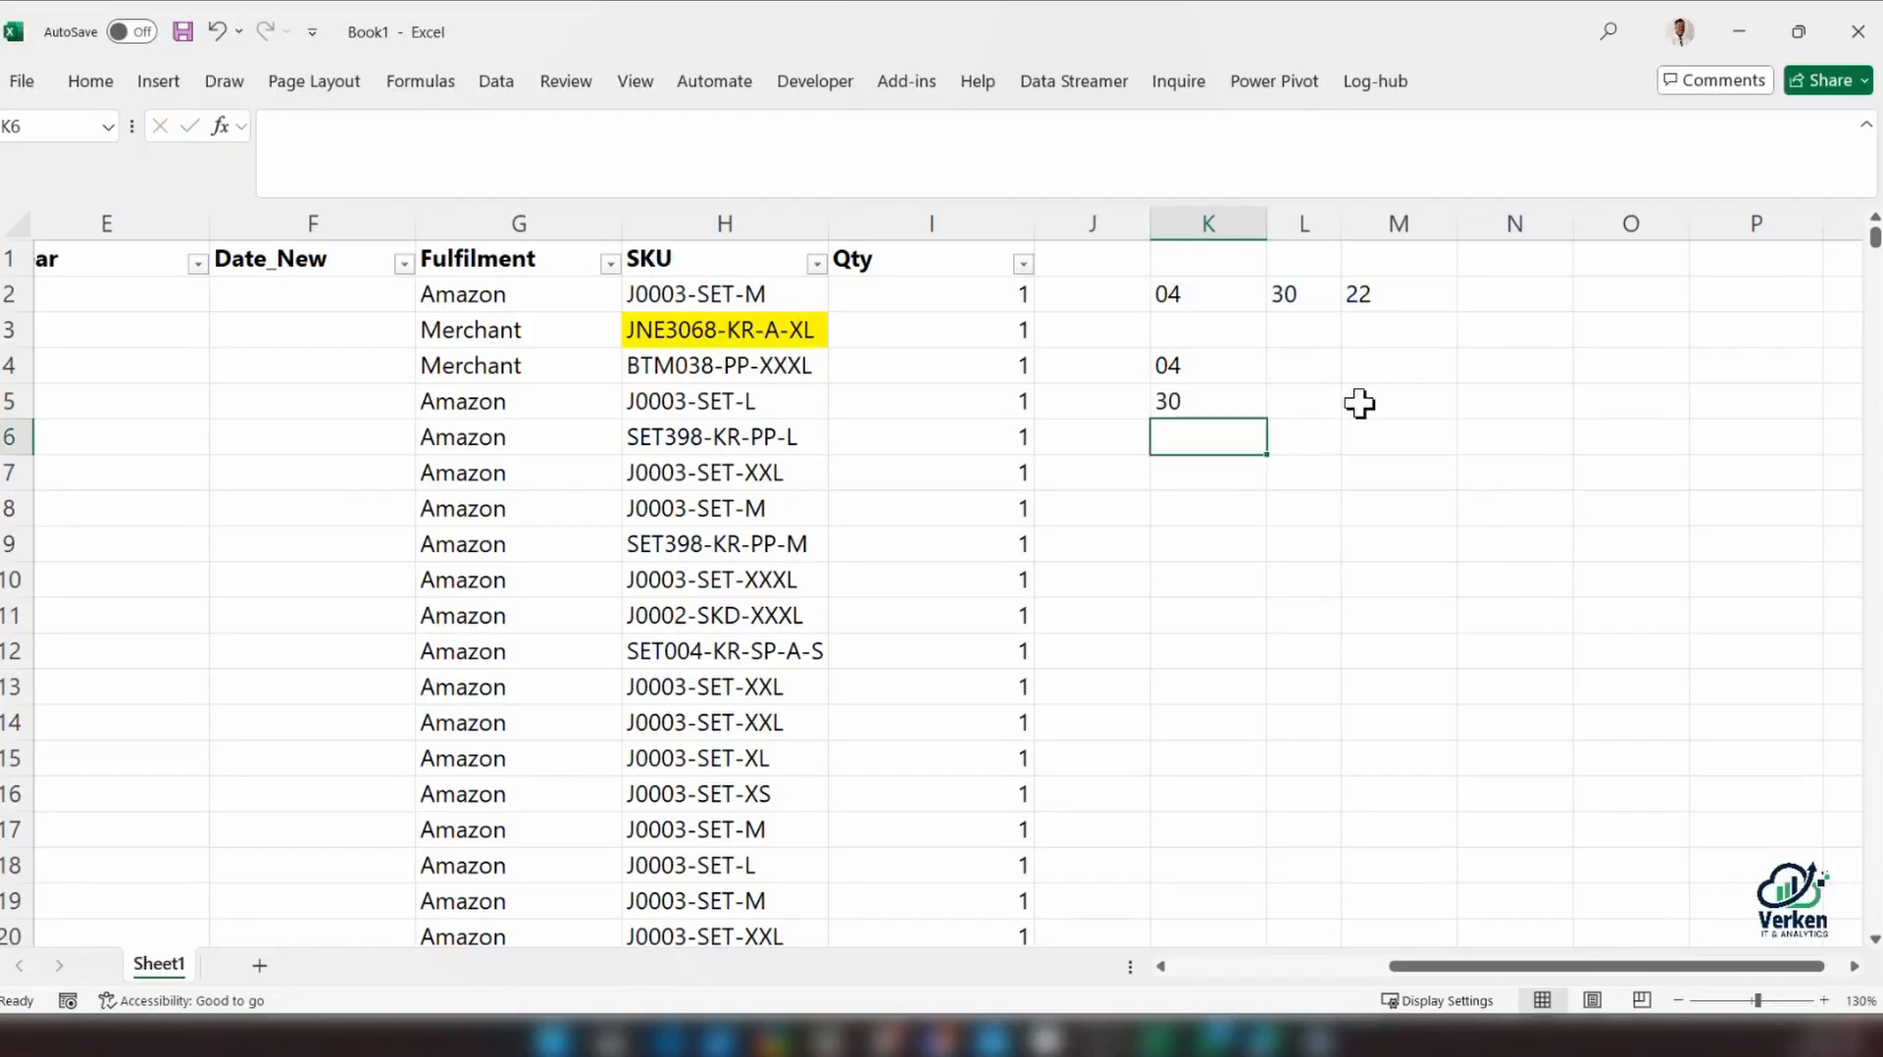
Copy K5's exact formula =INDEX(K2#,1,2) into cell K6
left_click(1206, 402)
double_click(1203, 396)
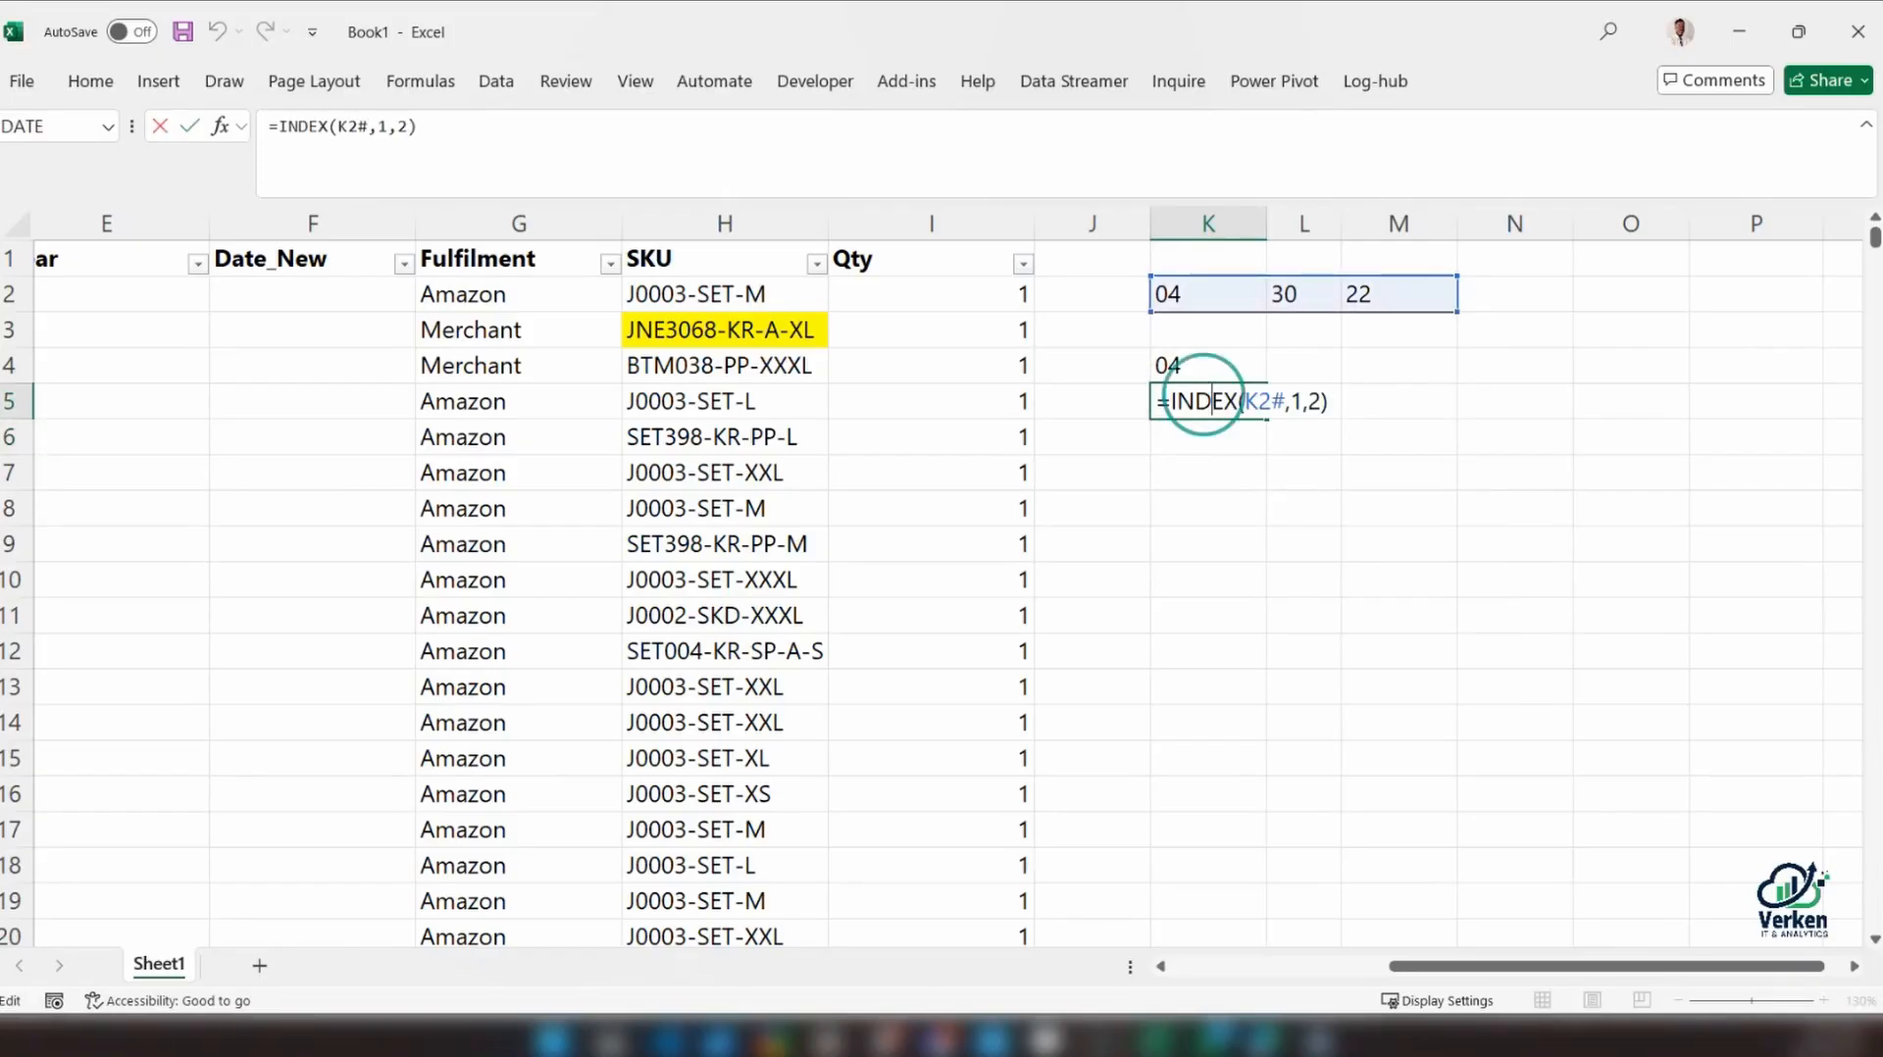
key("ctrl+a")
key("ctrl+c")
key("Return")
key("ctrl+v")
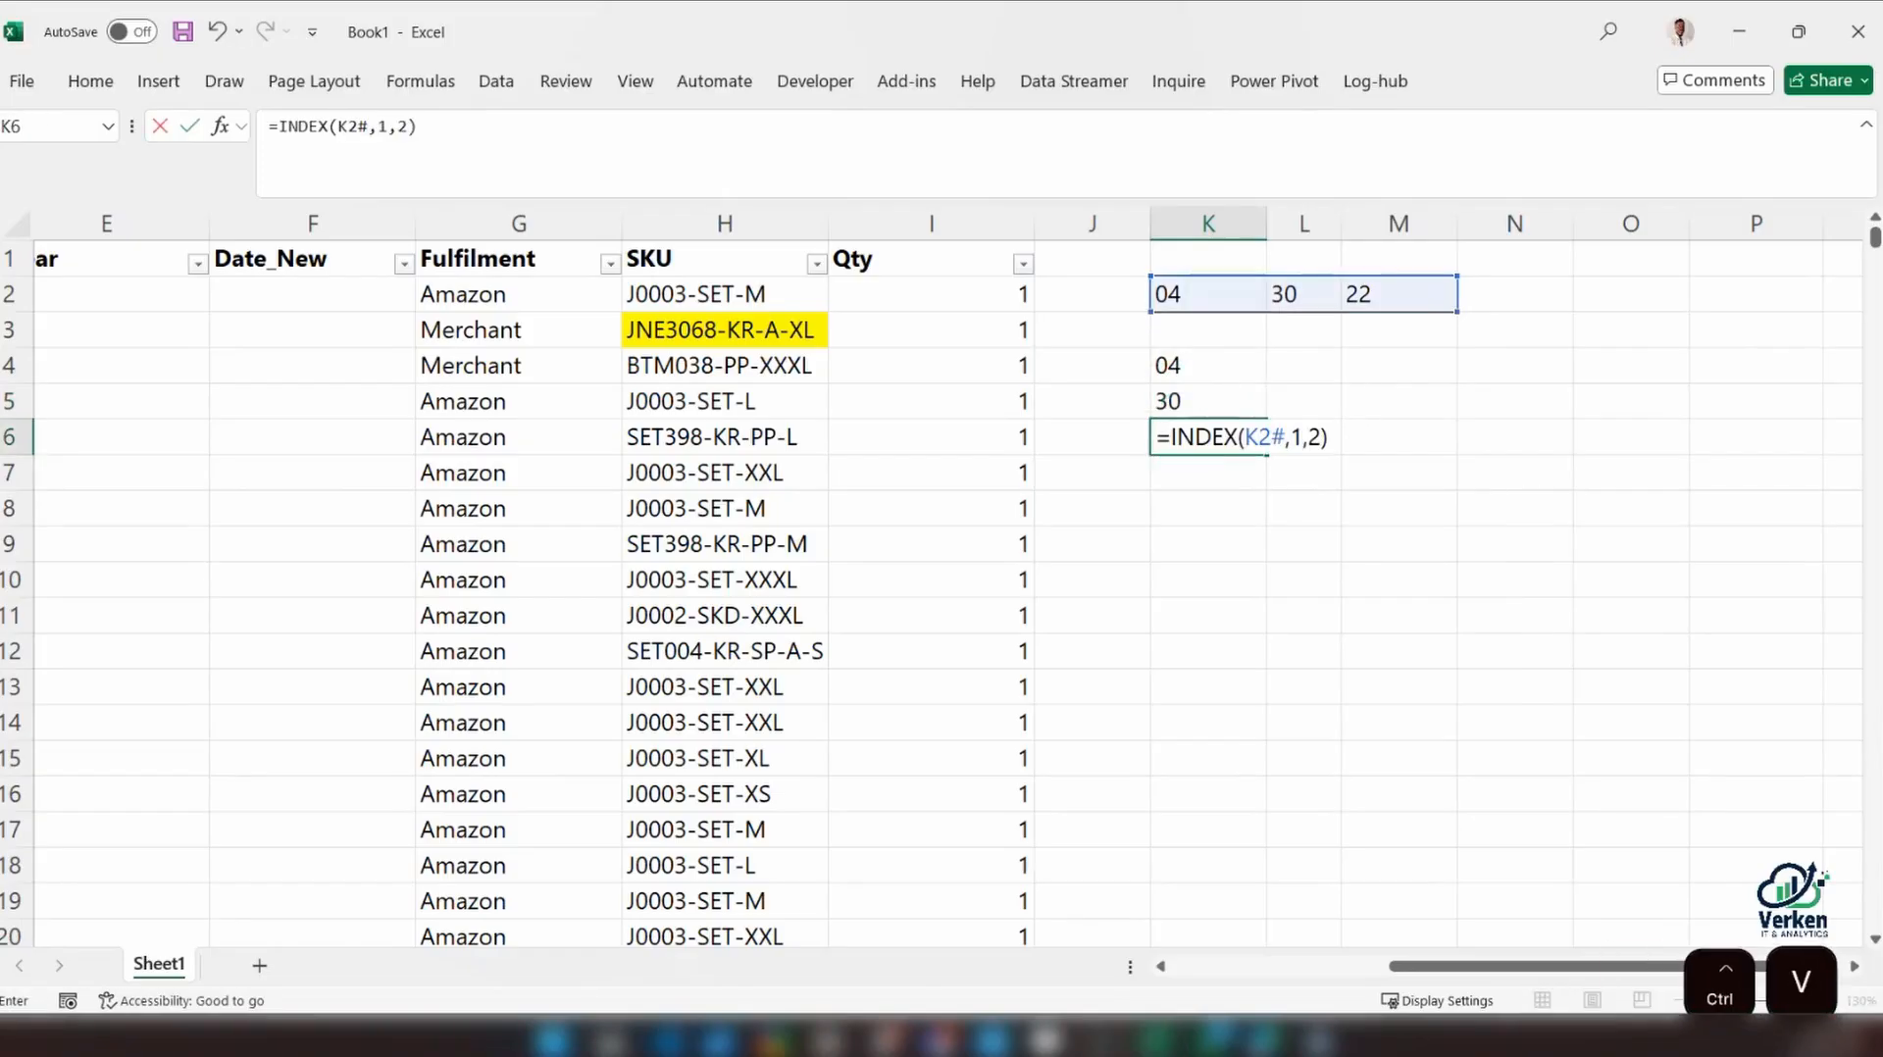
key("Return")
Set the column number in K6's INDEX formula to 3 and review the formula in K4
left_click(1190, 441)
double_click(1190, 442)
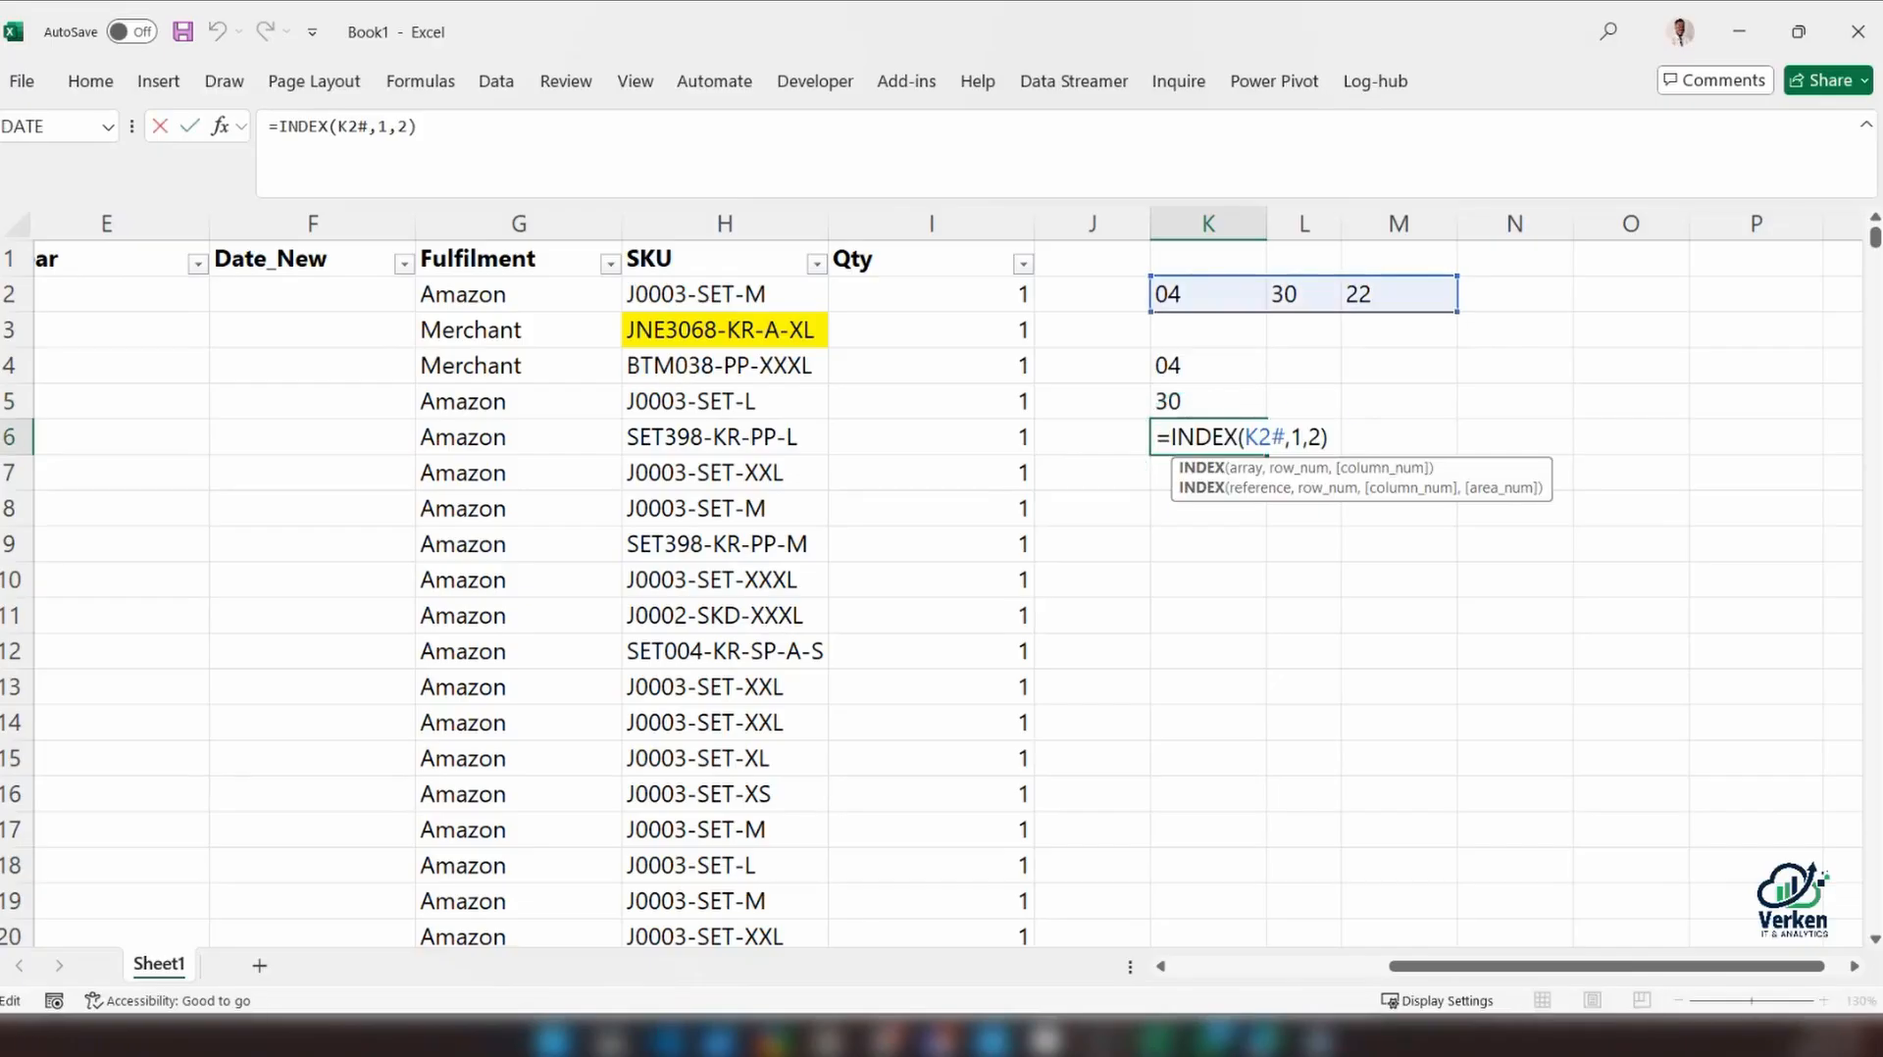
left_click(1319, 440)
key("BackSpace")
type("3")
key("Return")
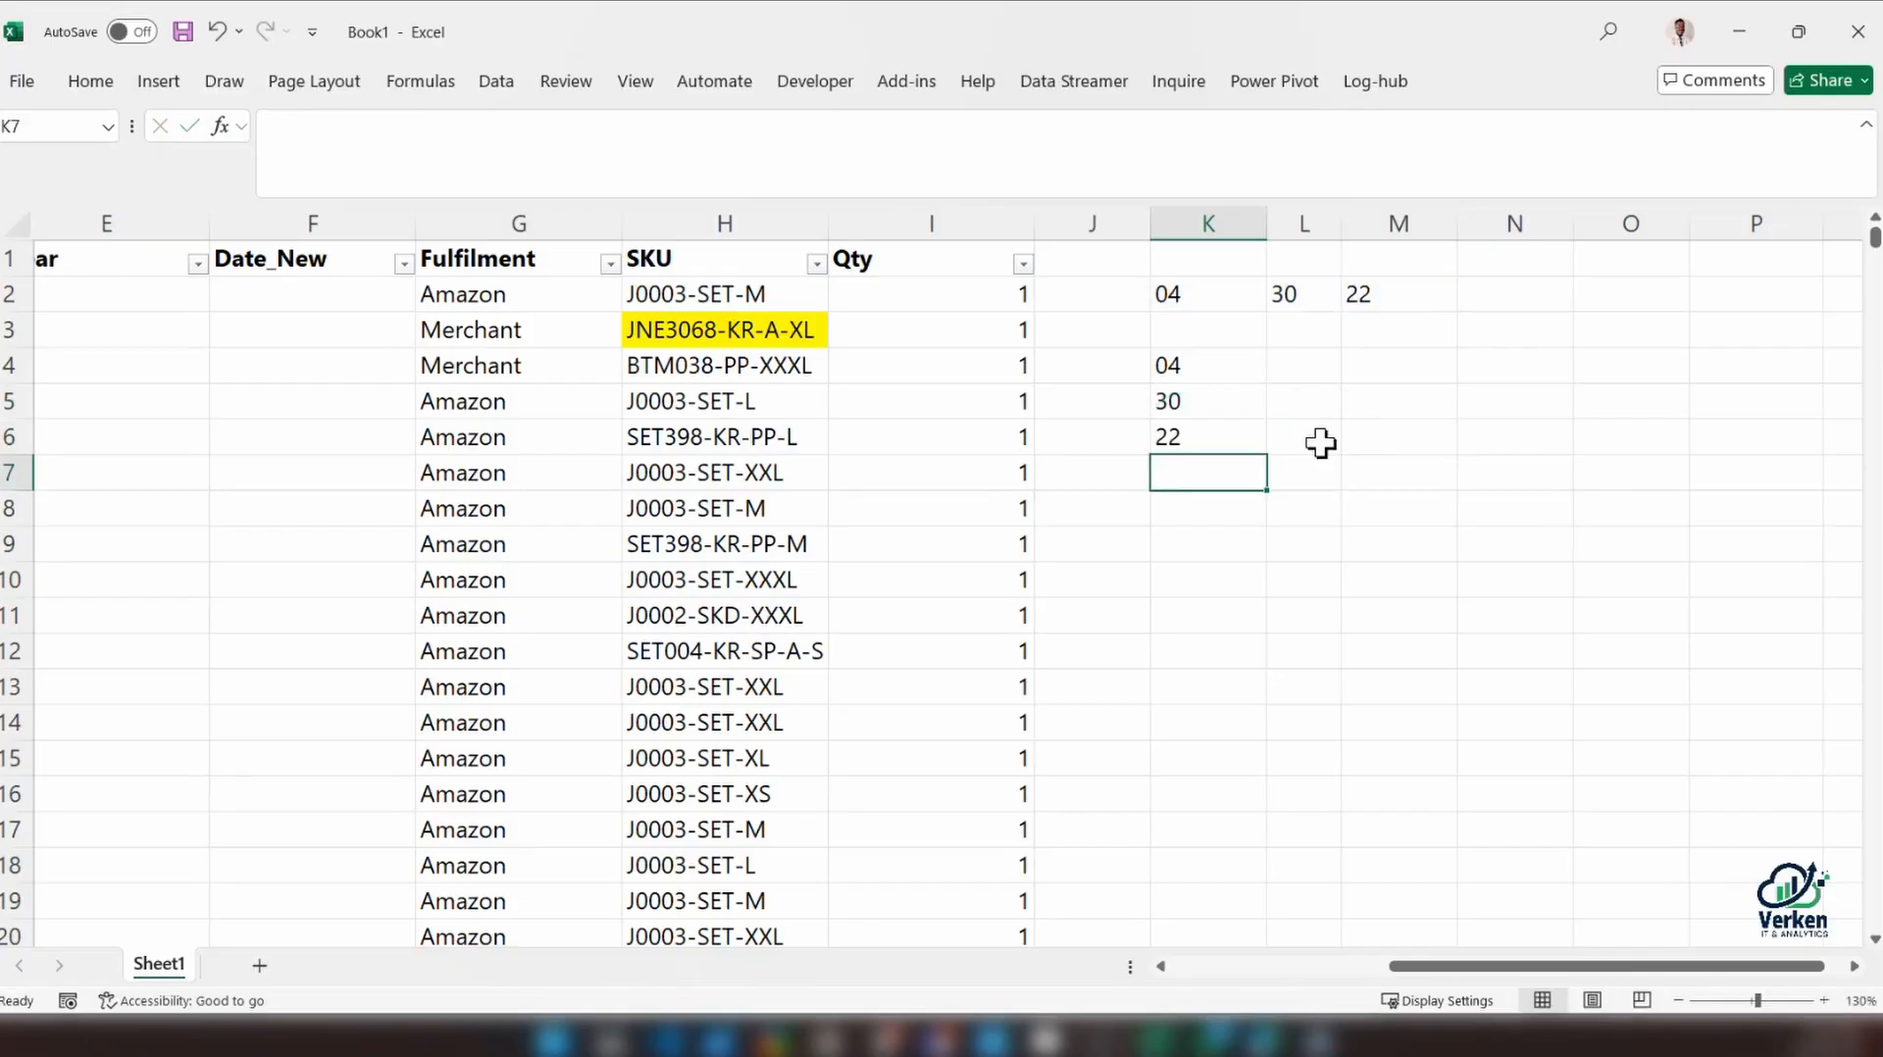
left_click(1167, 365)
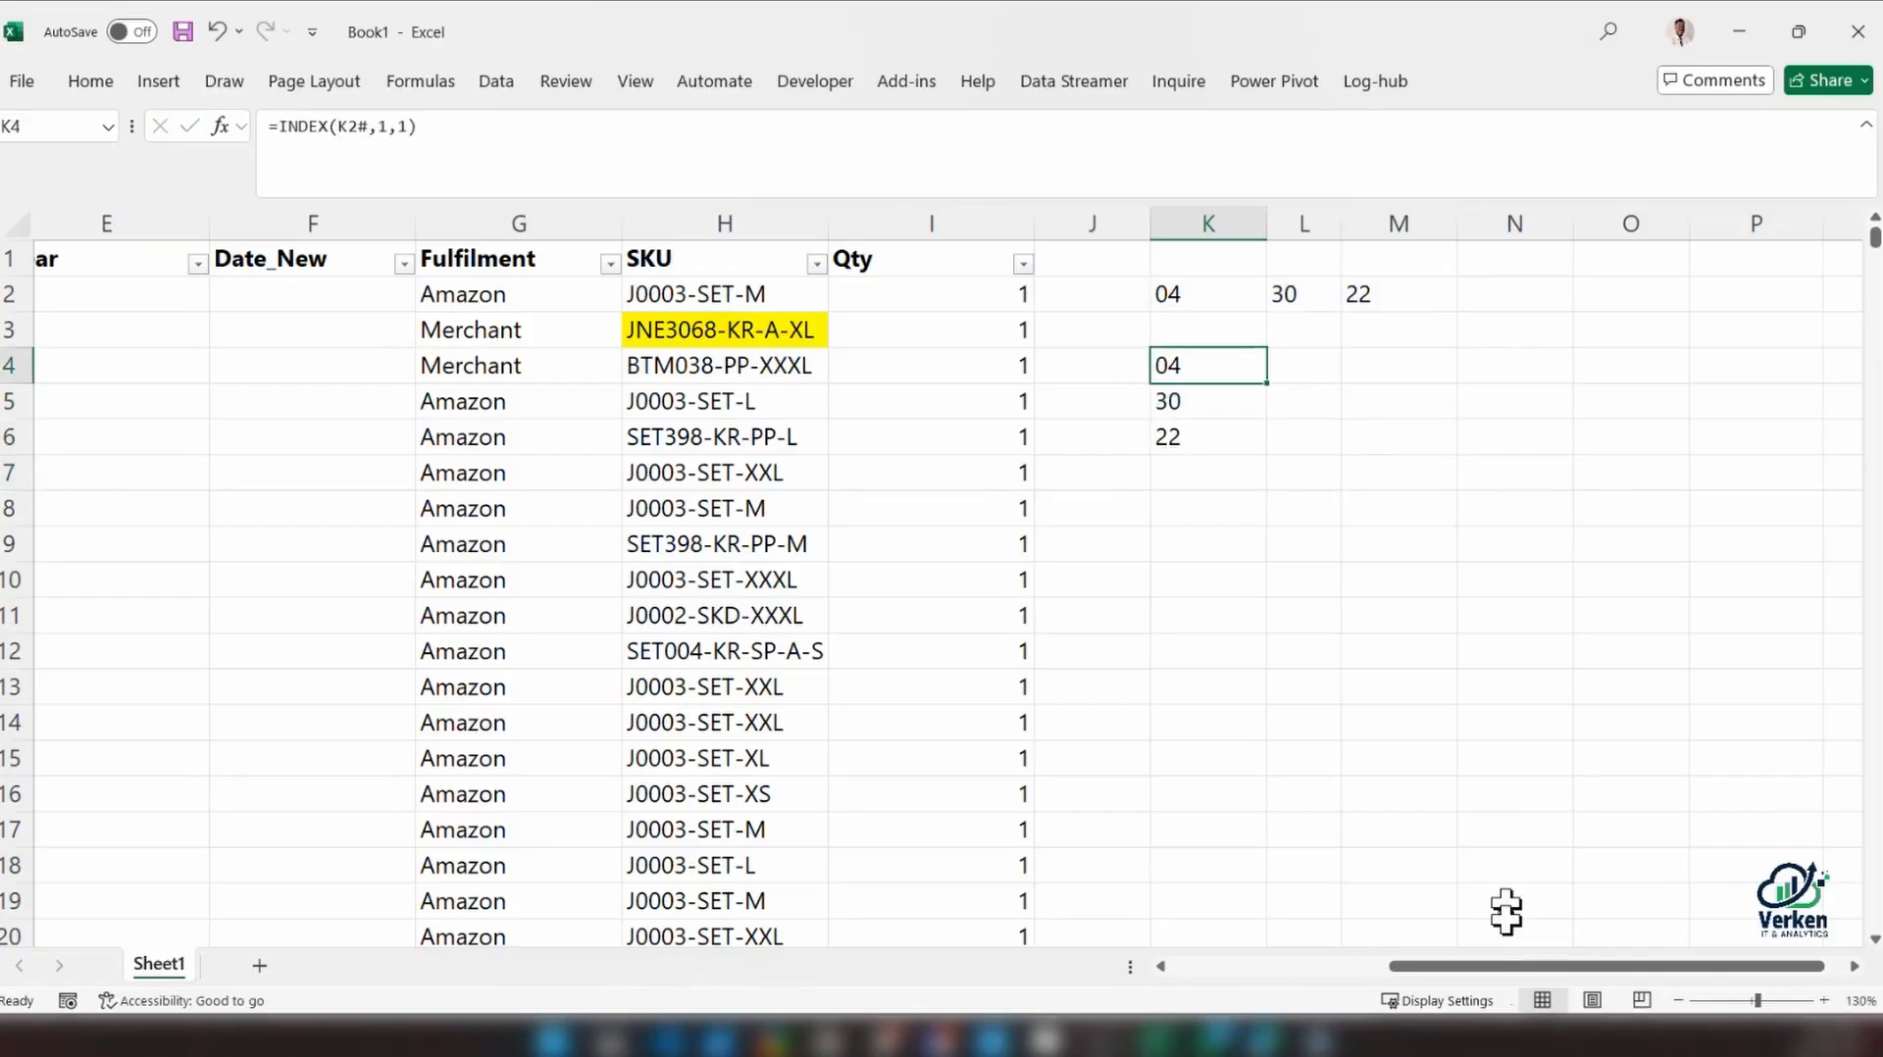
Evaluate the TEXTSPLIT part of C2's Month formula inside an INDEX wrapper, and discard the edit
left_click_drag(1506, 966, 1139, 964)
left_click(550, 297)
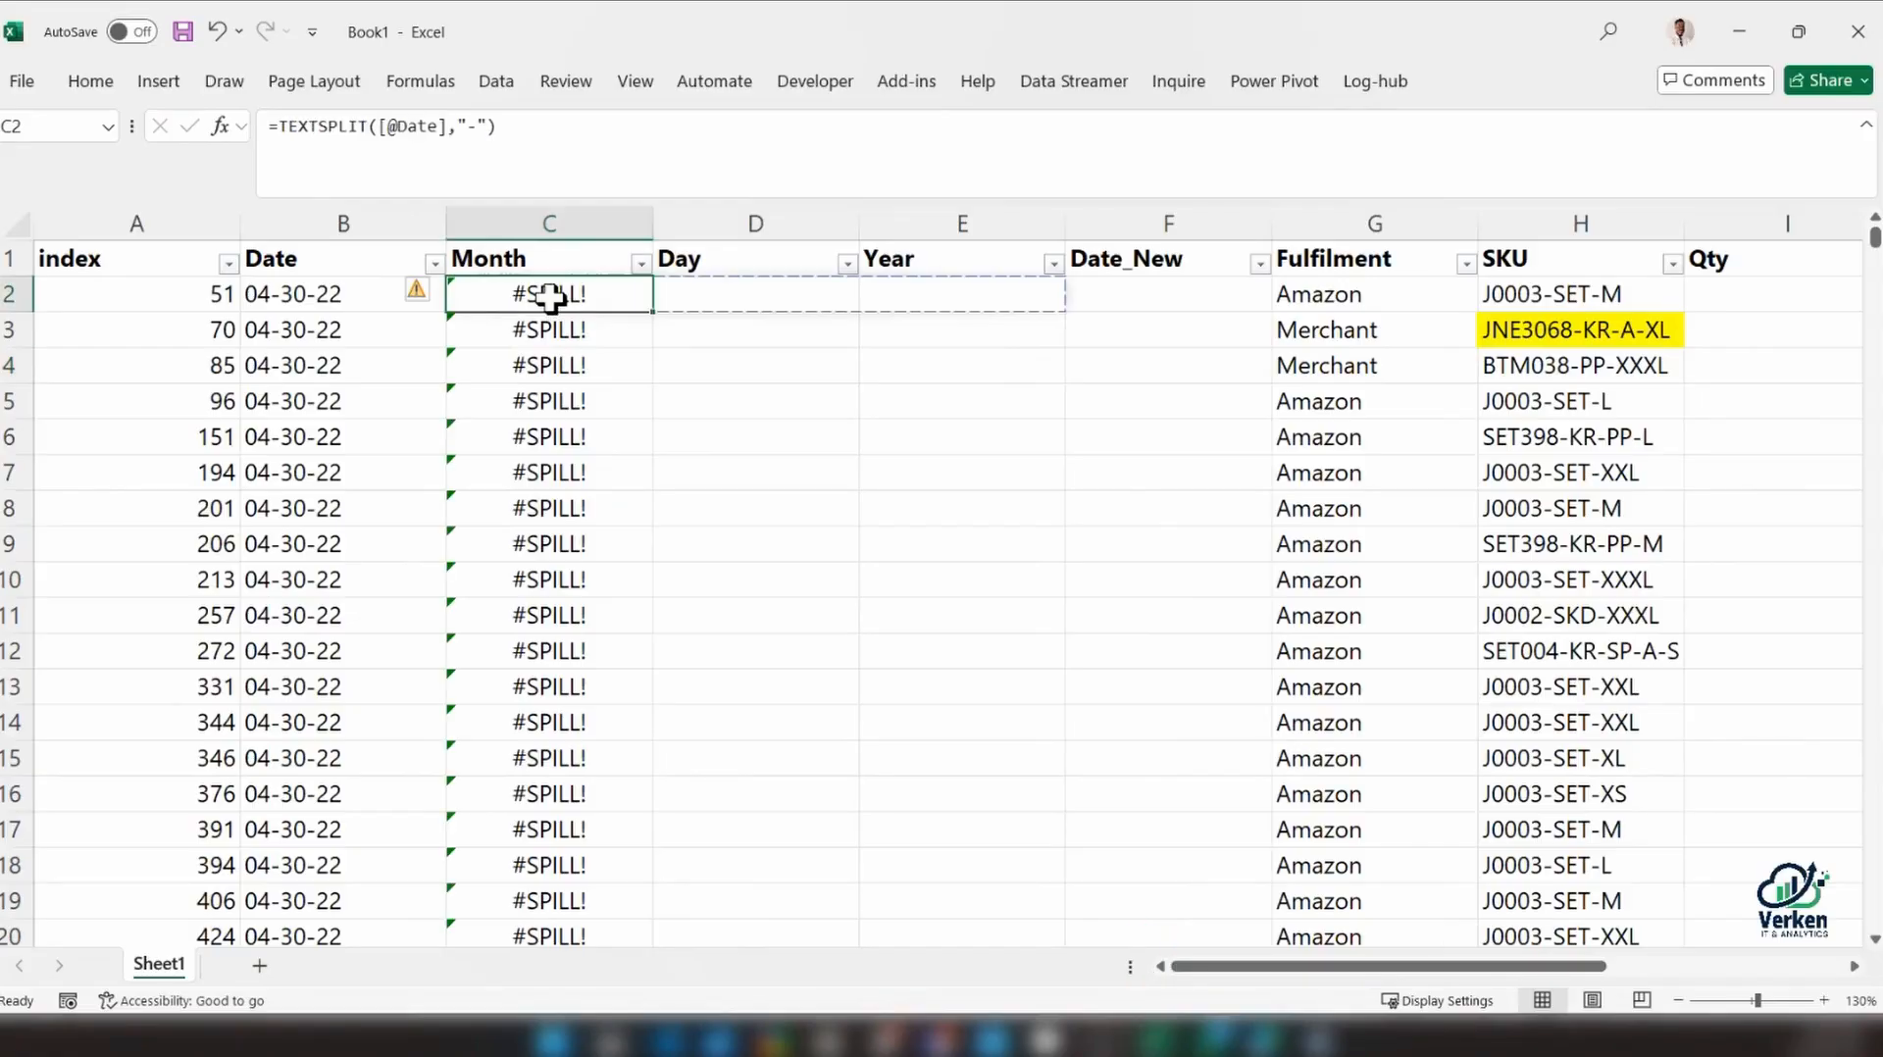
left_click(276, 126)
type("indec")
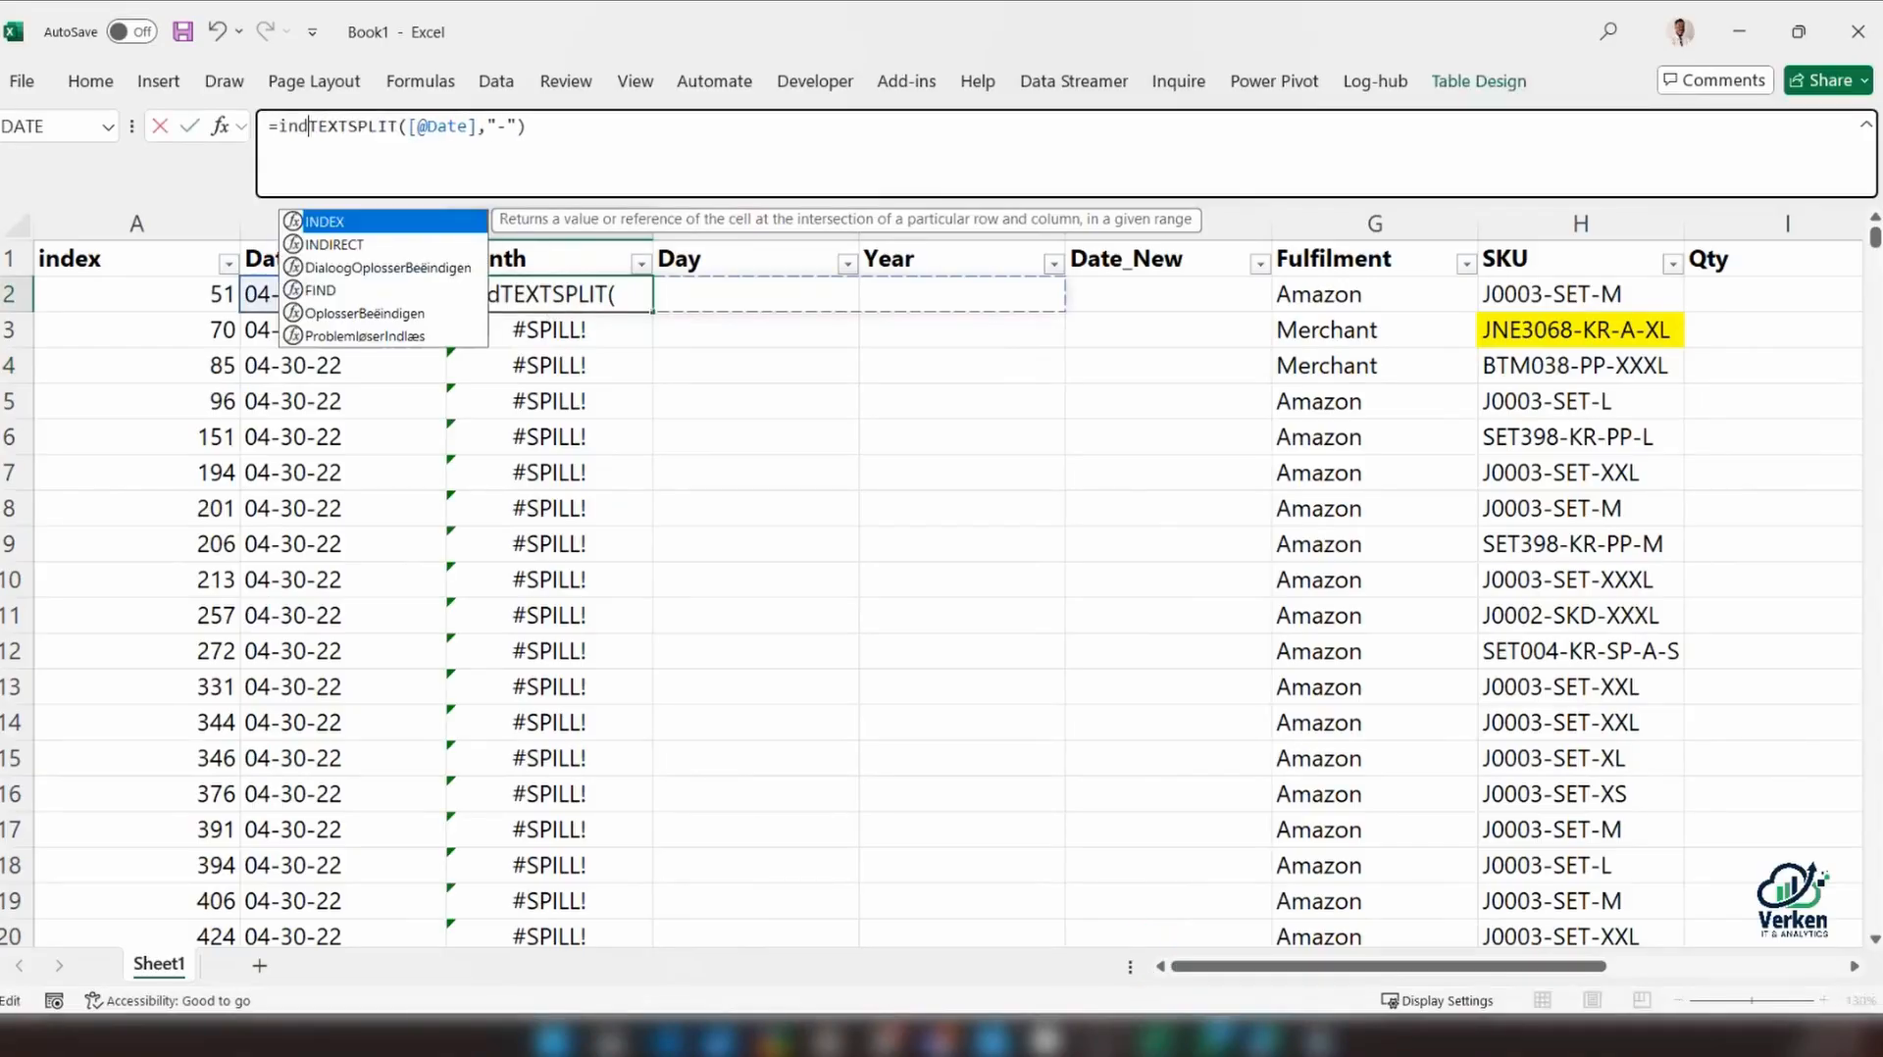
key("Tab")
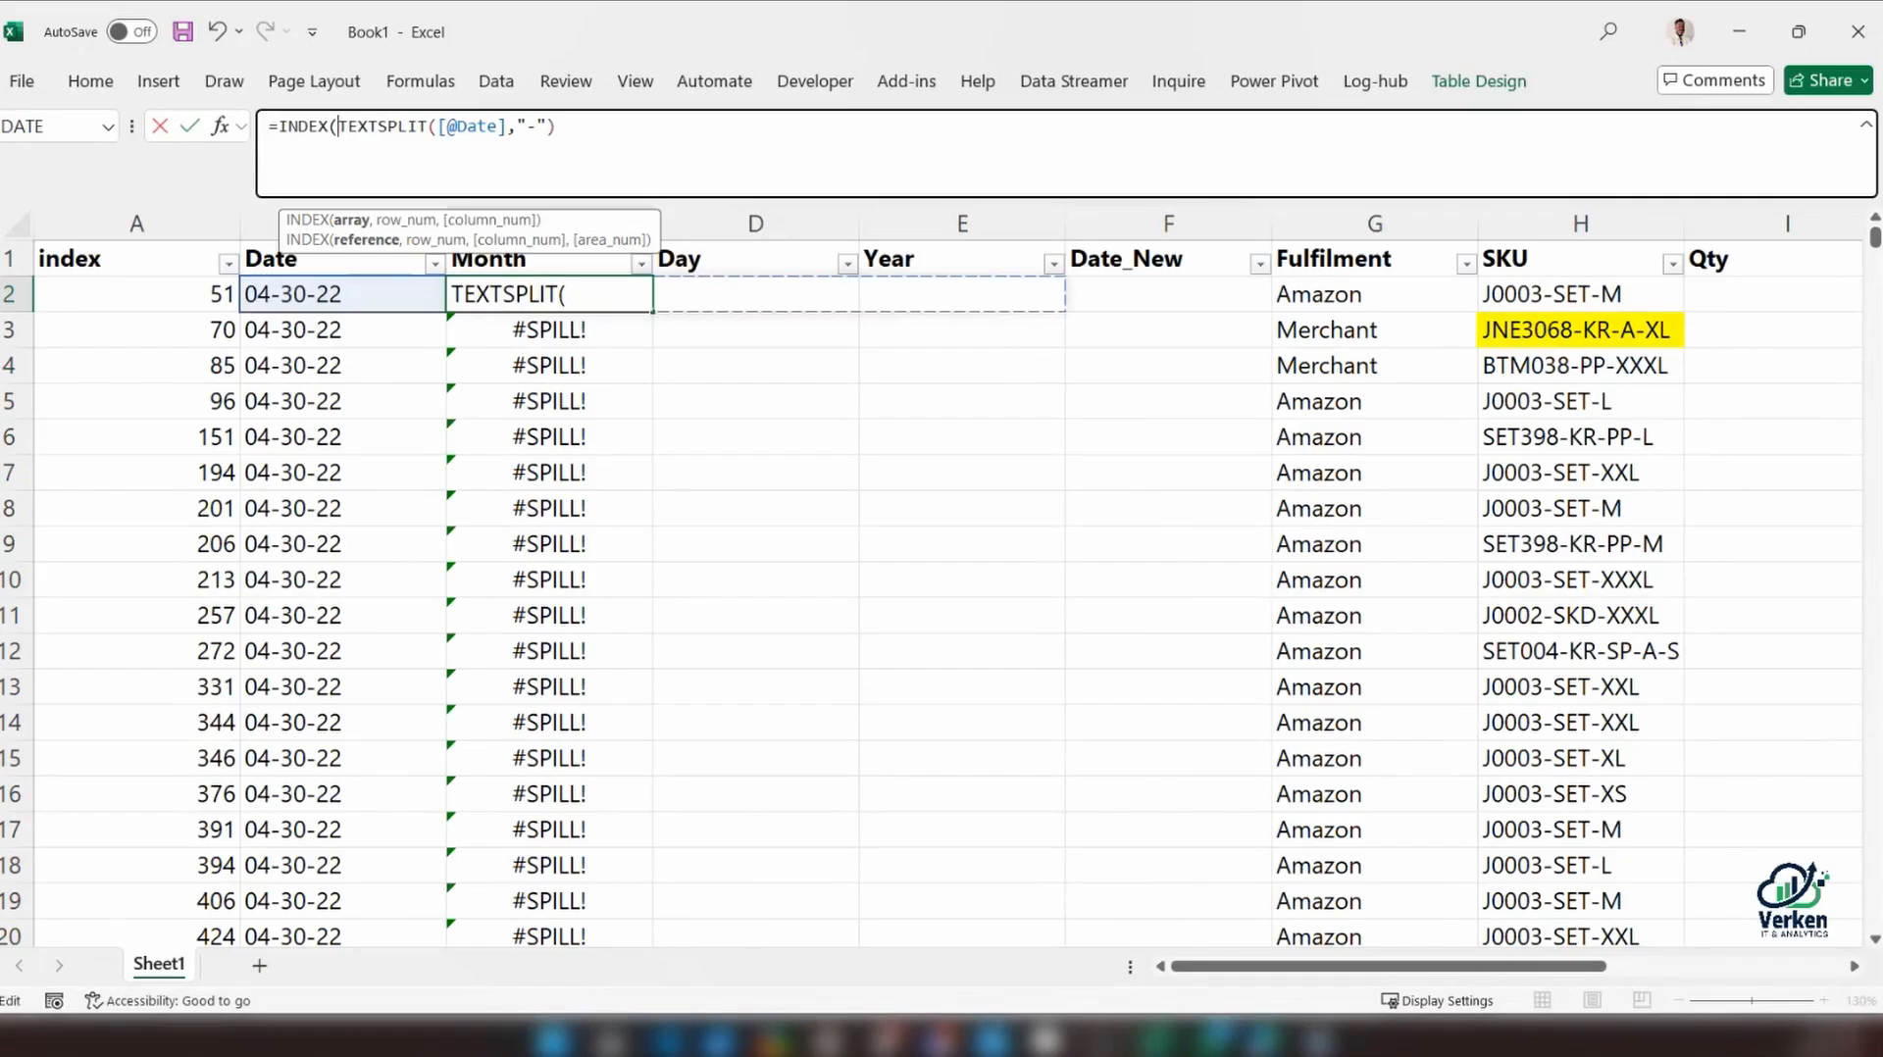
left_click_drag(338, 126, 555, 126)
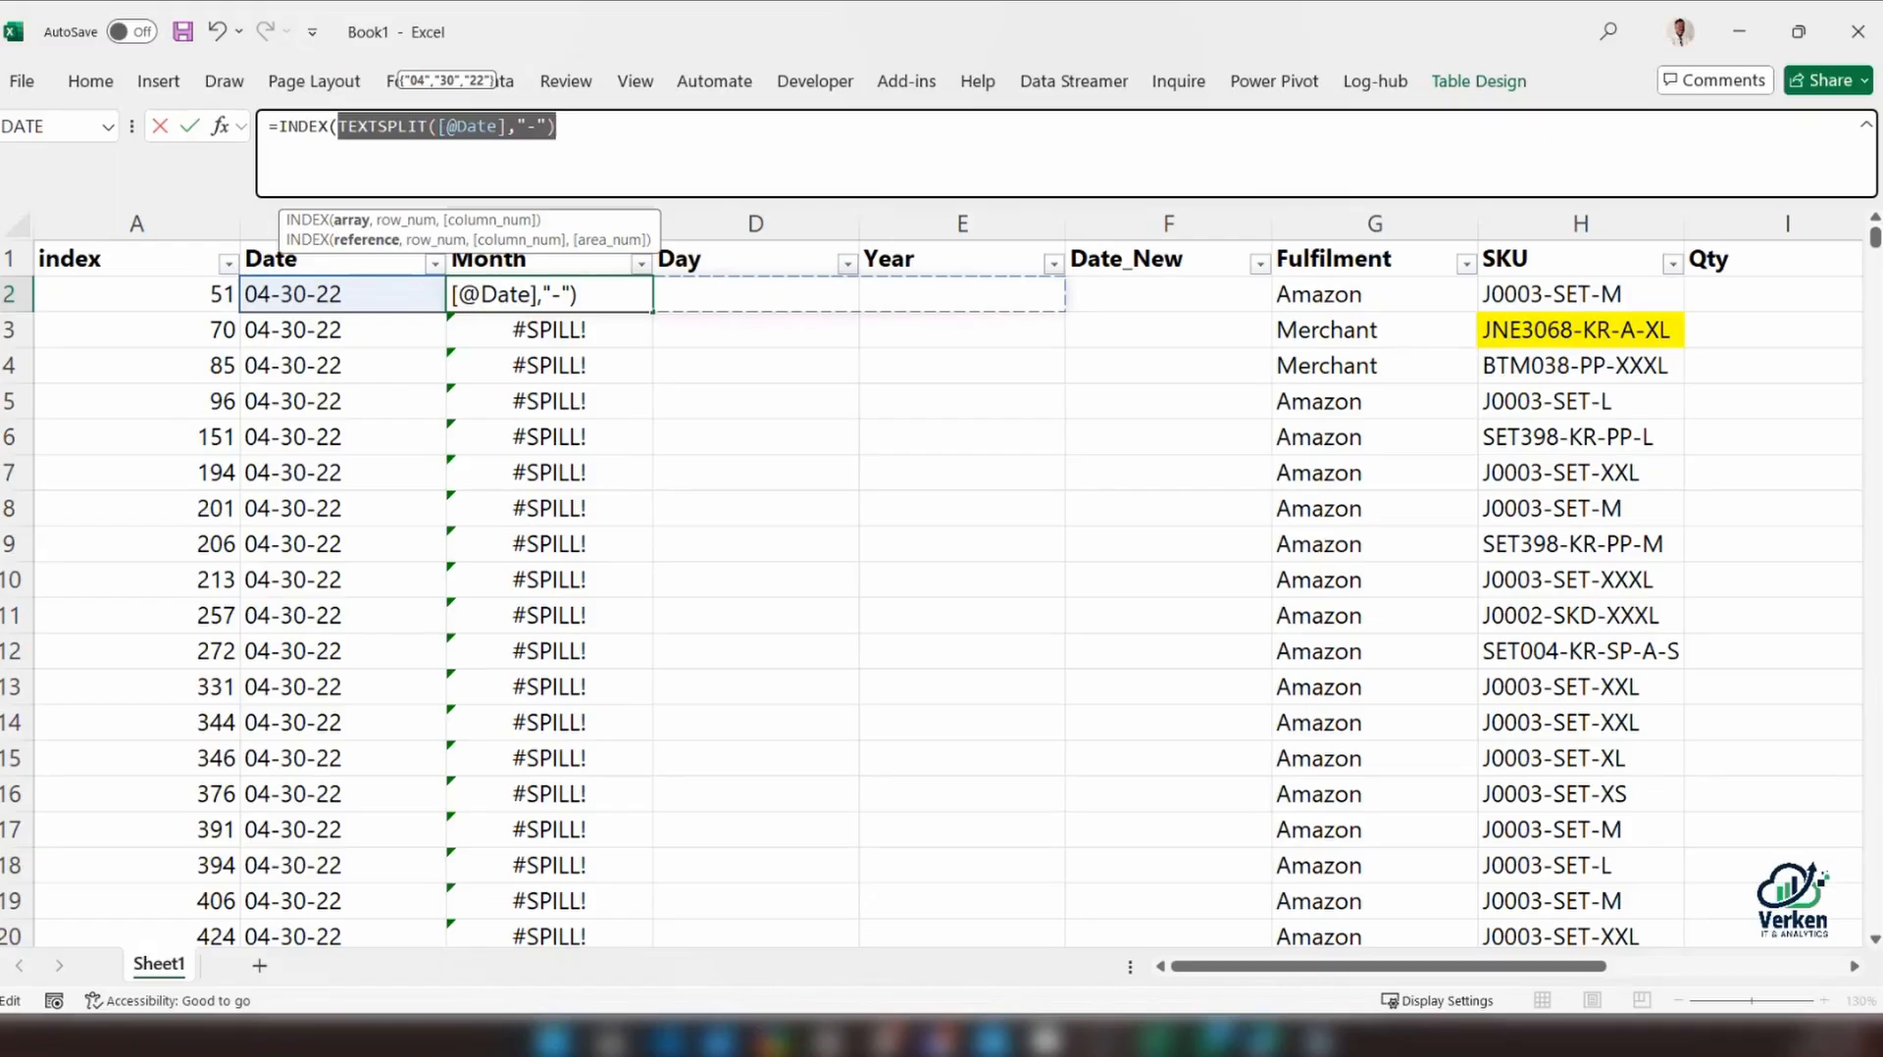
key("F9")
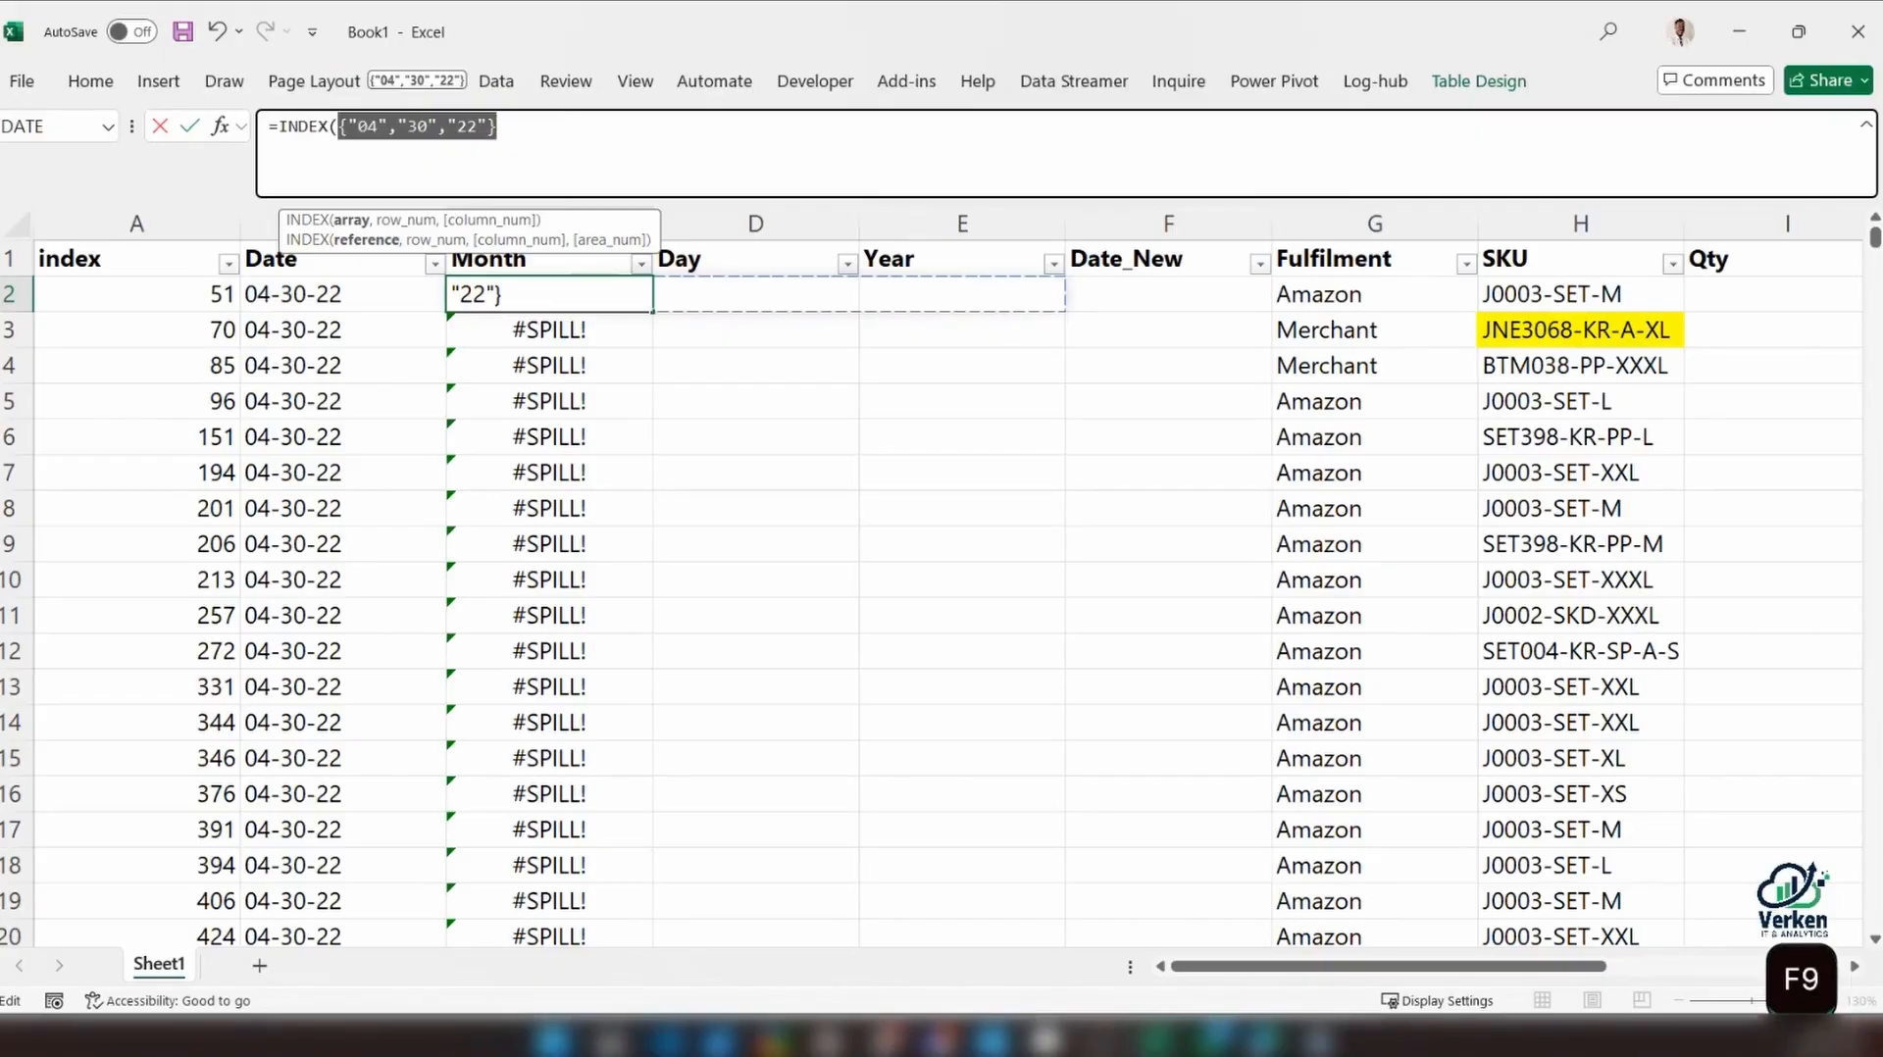
left_click(522, 139)
key("Escape")
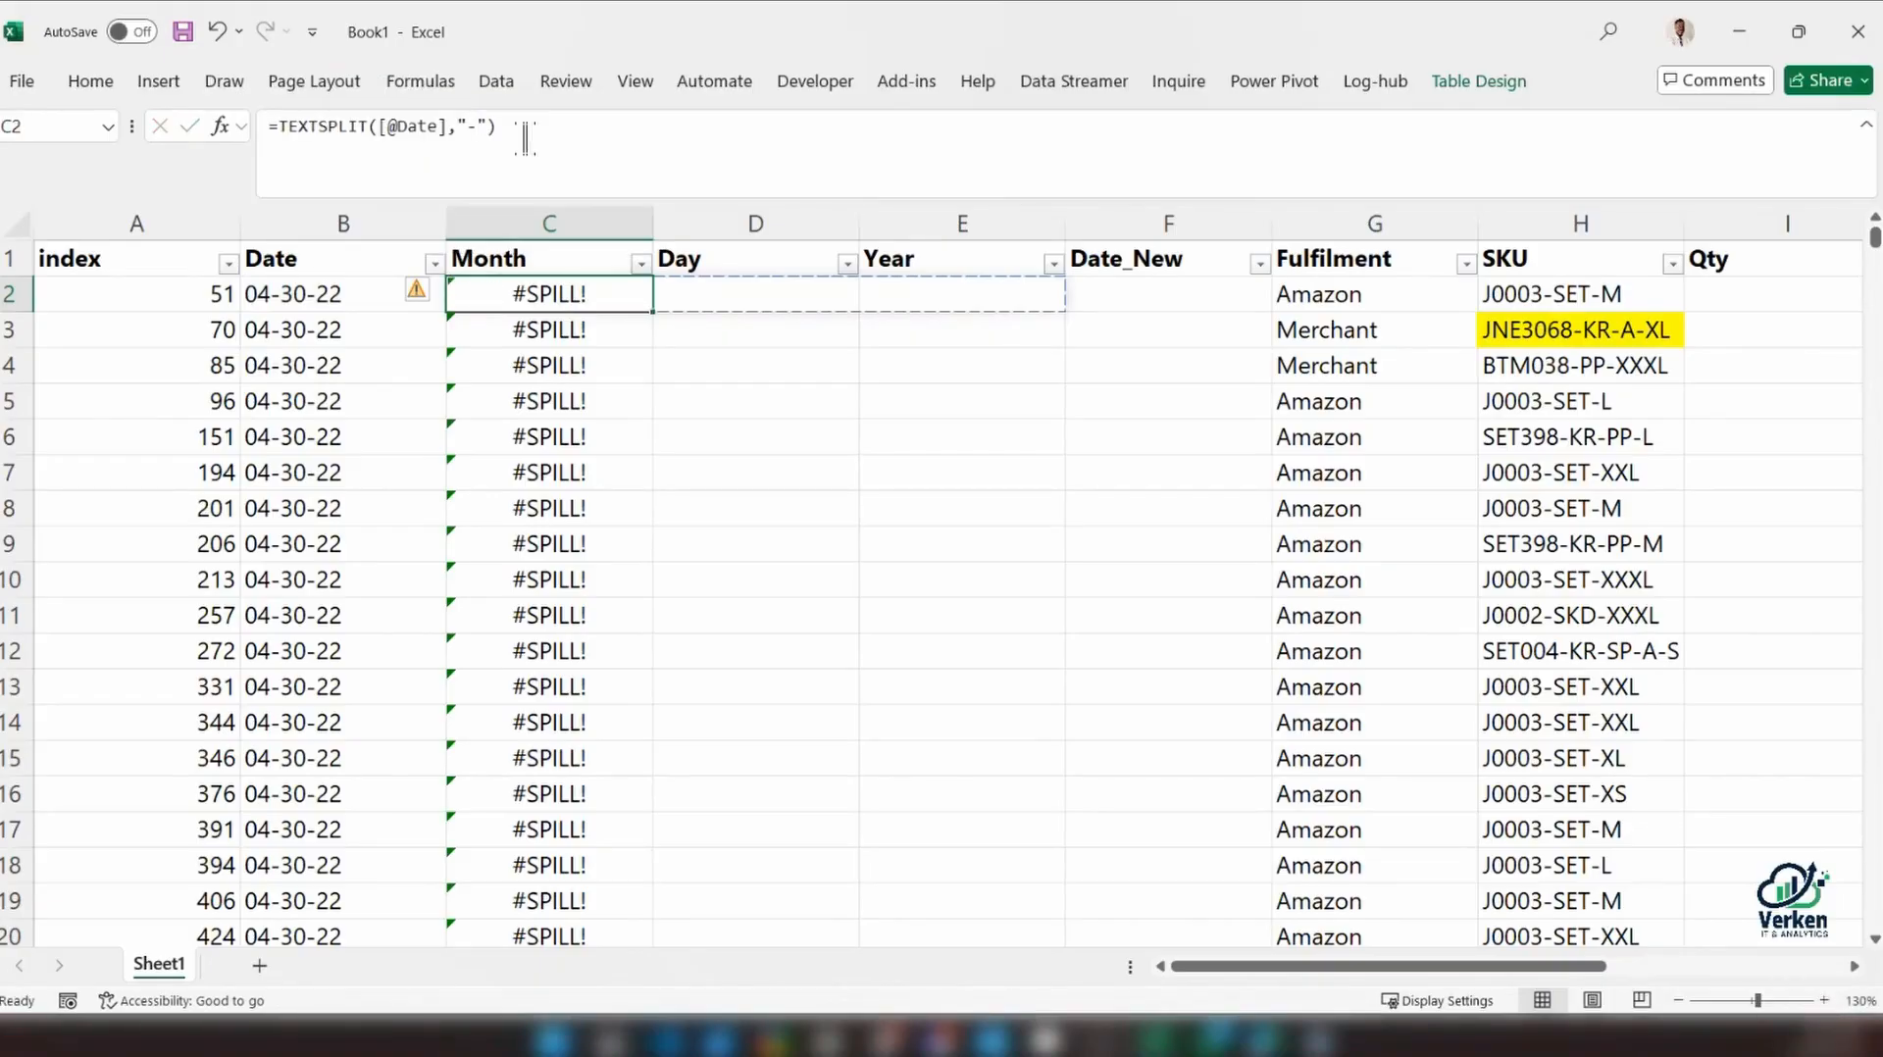
left_click(271, 133)
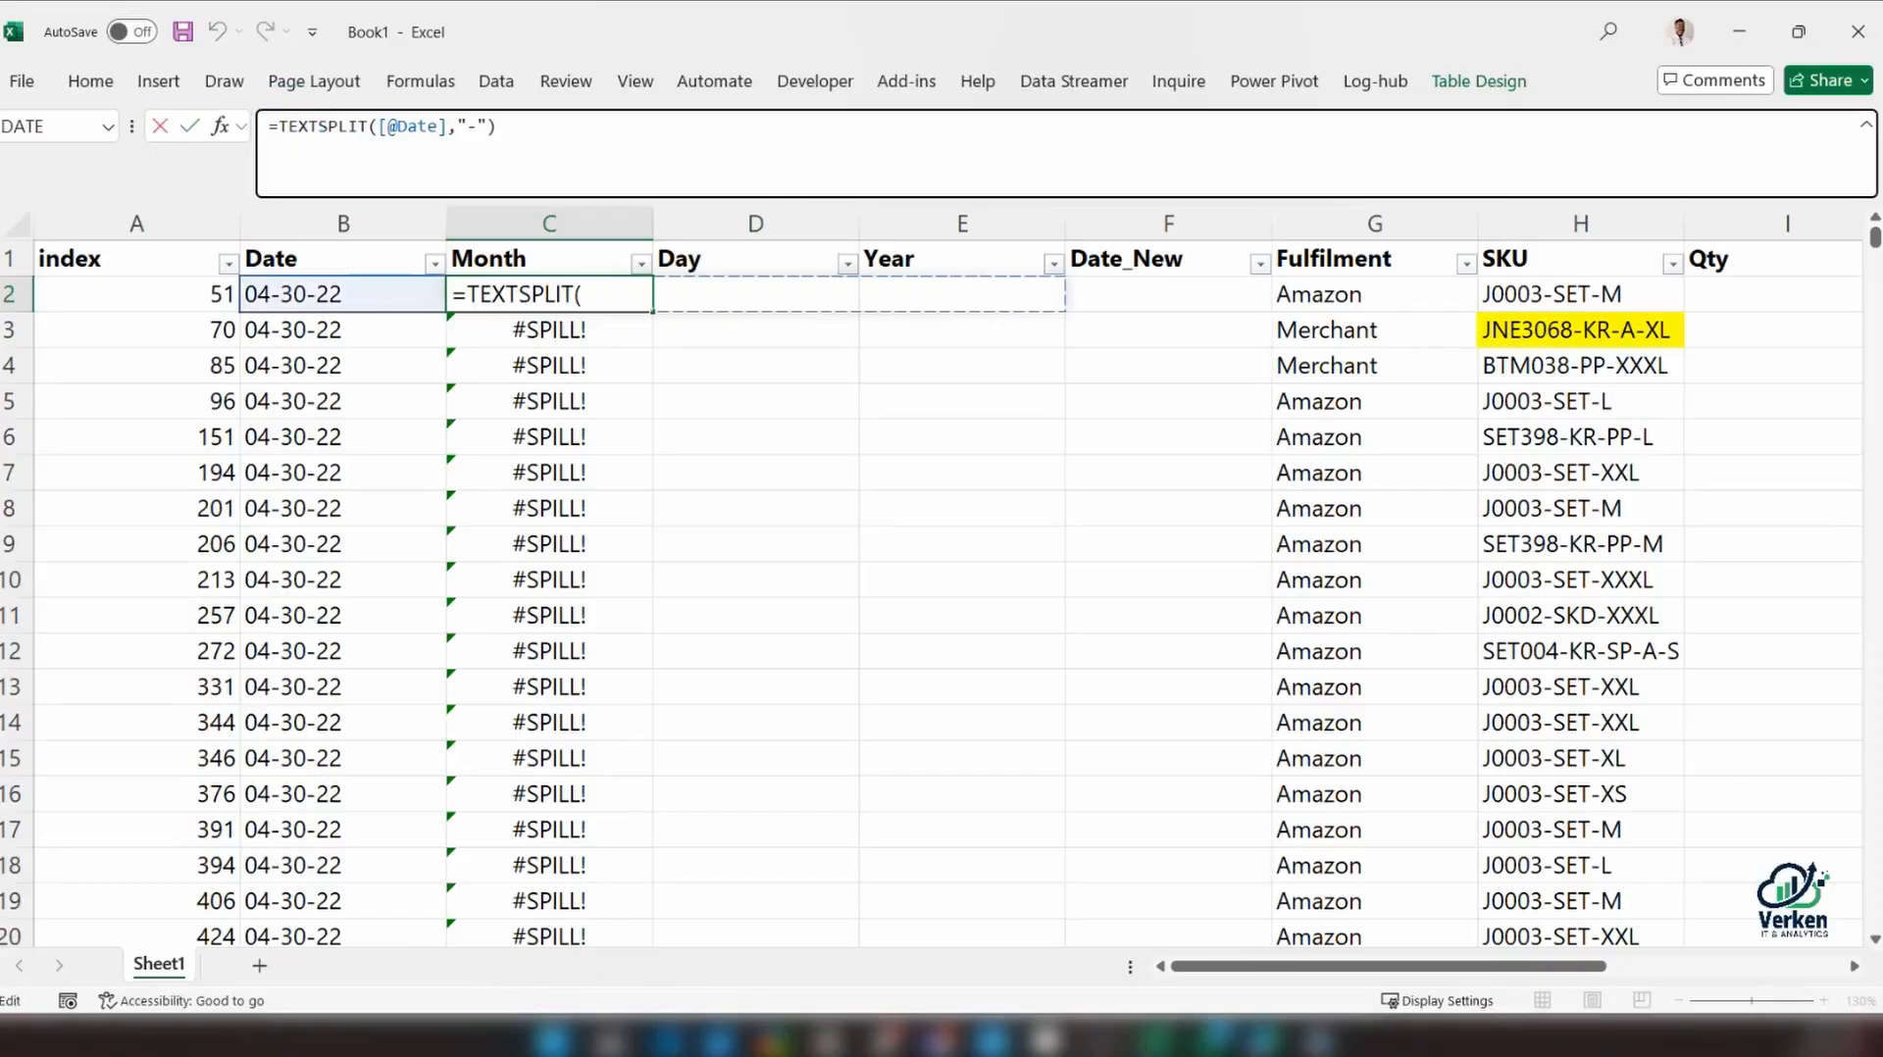
type("INDEX(")
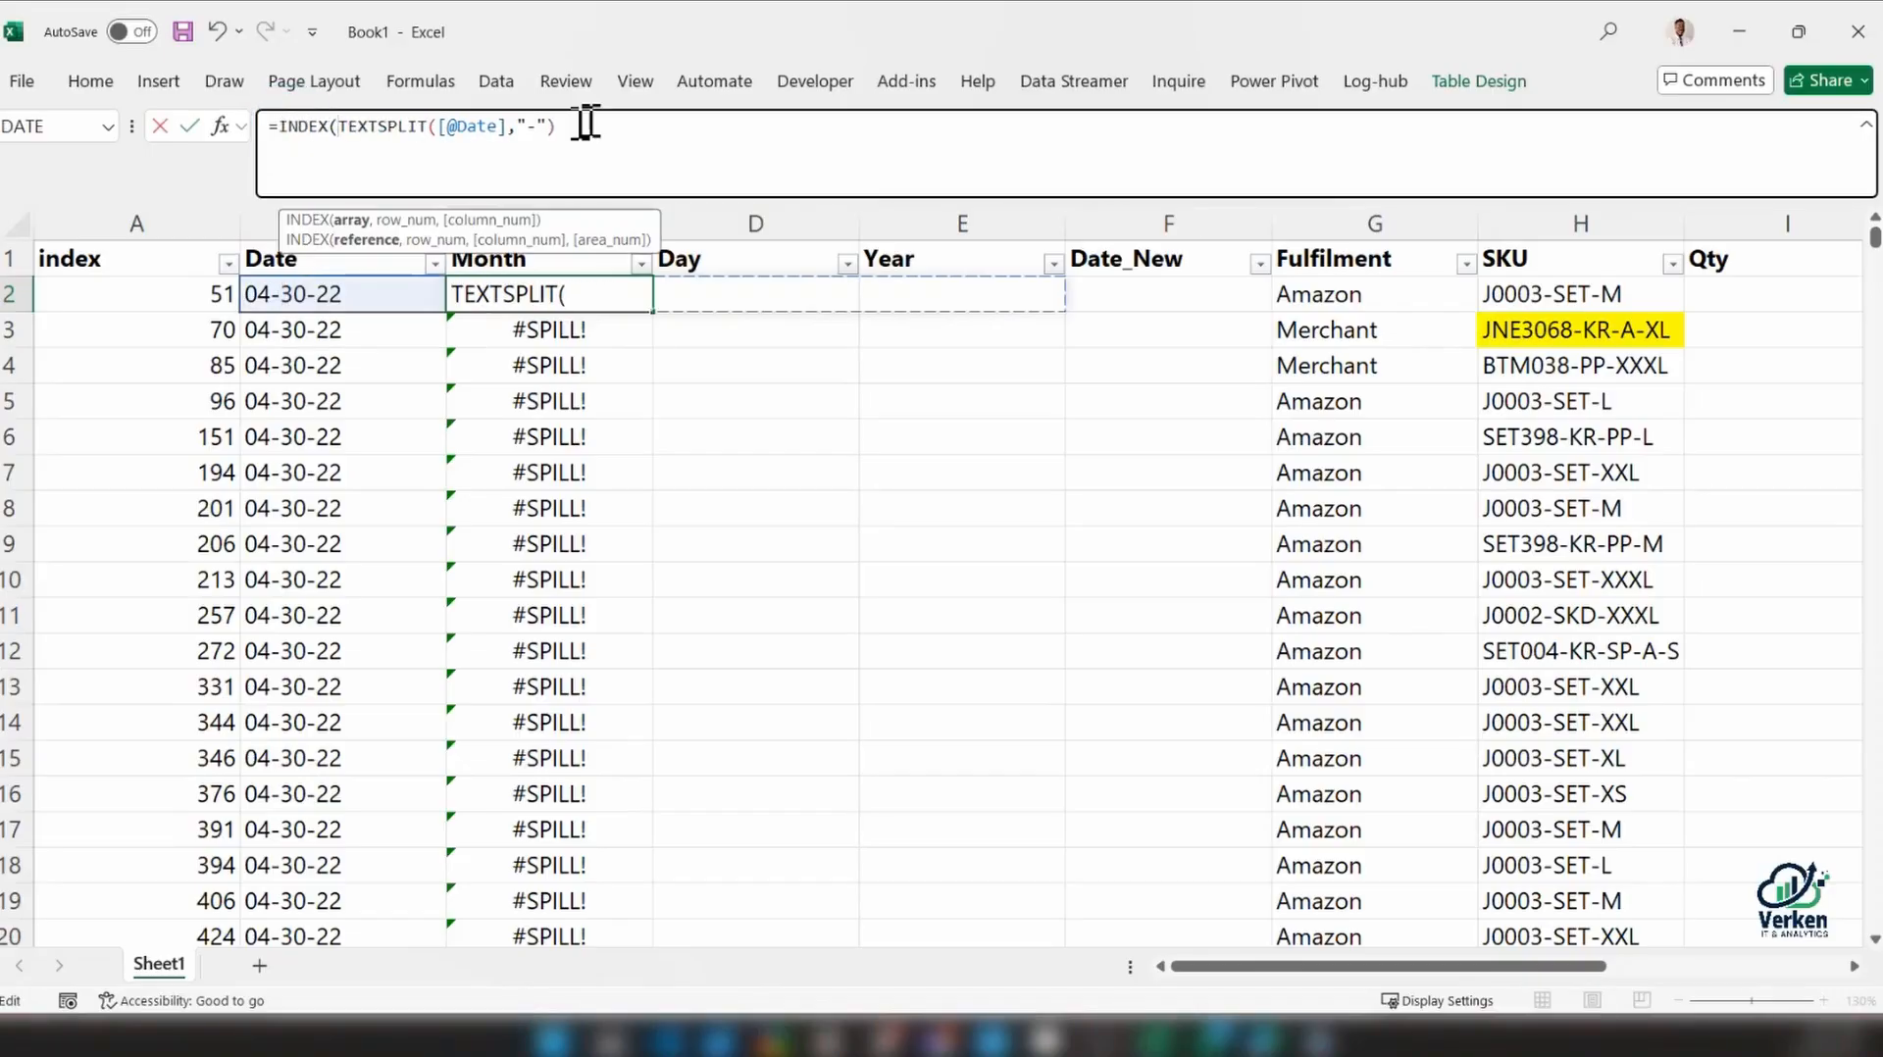
left_click(589, 125)
left_click_drag(556, 125, 355, 128)
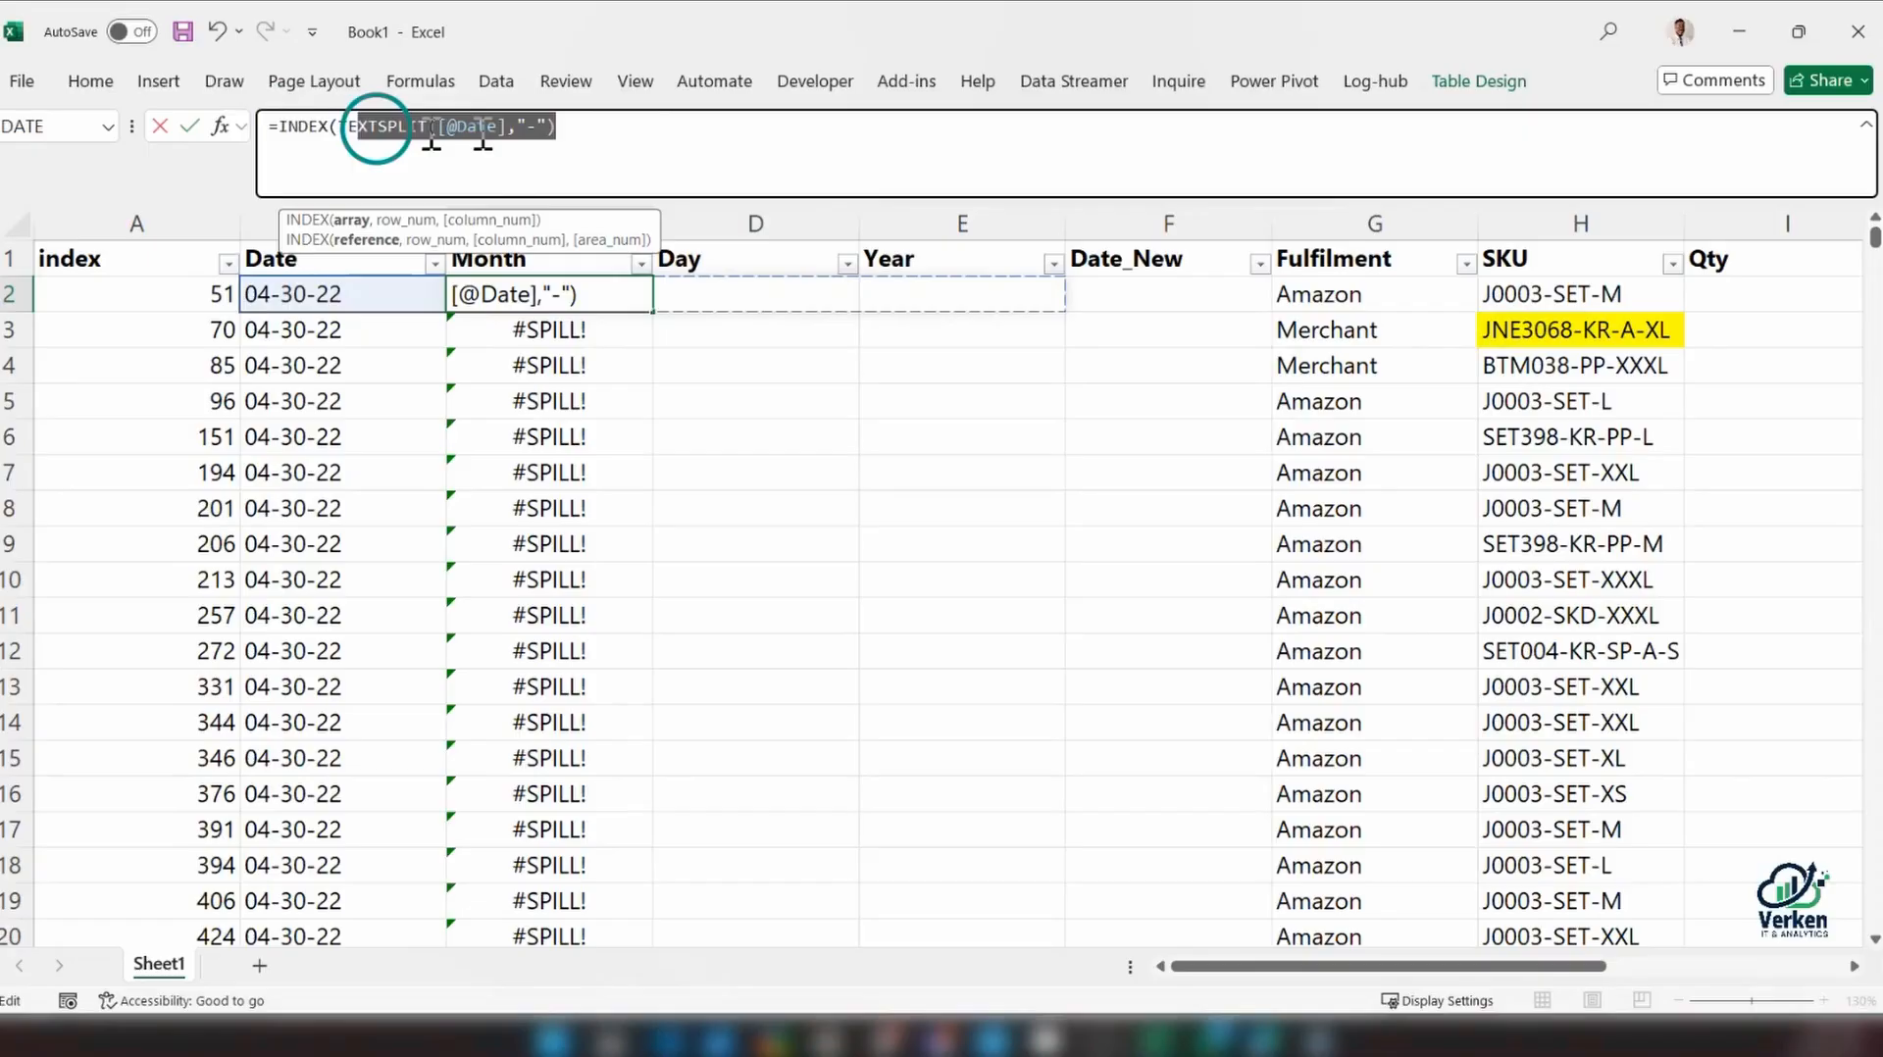
key("Right")
type(",")
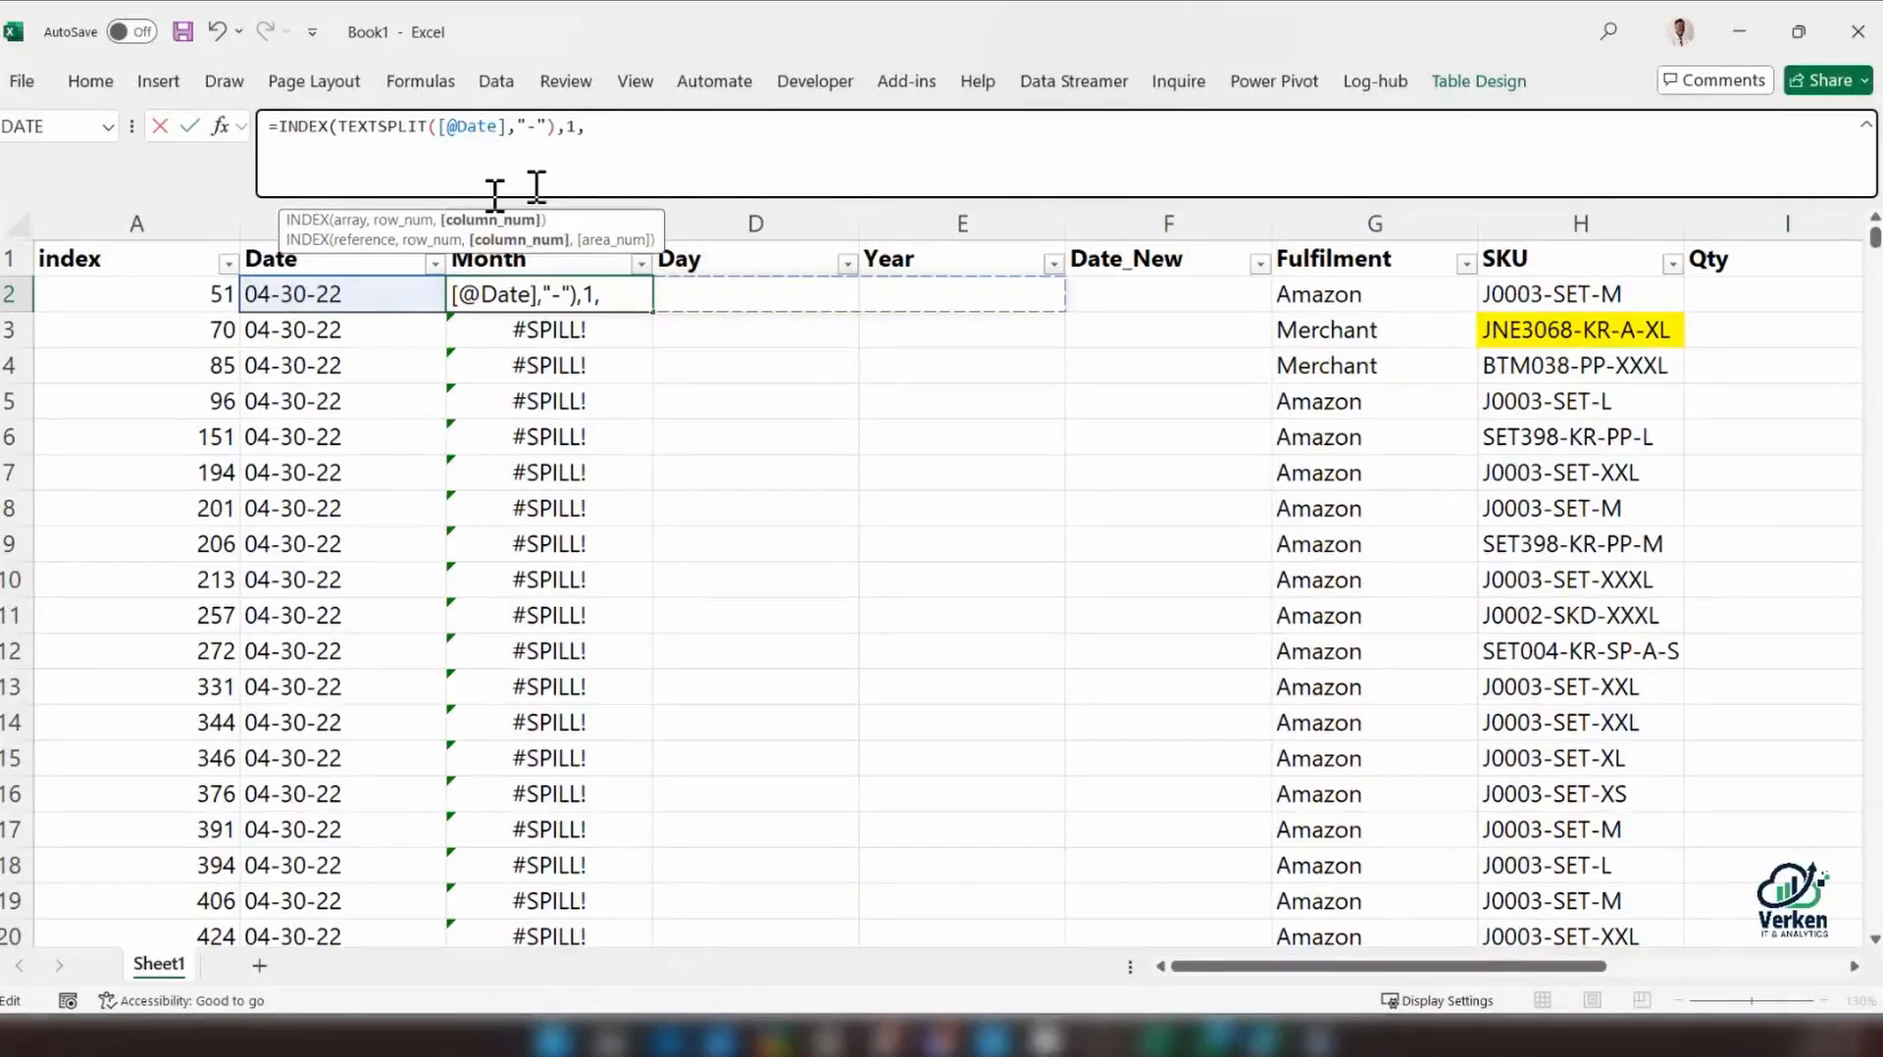
type("1)")
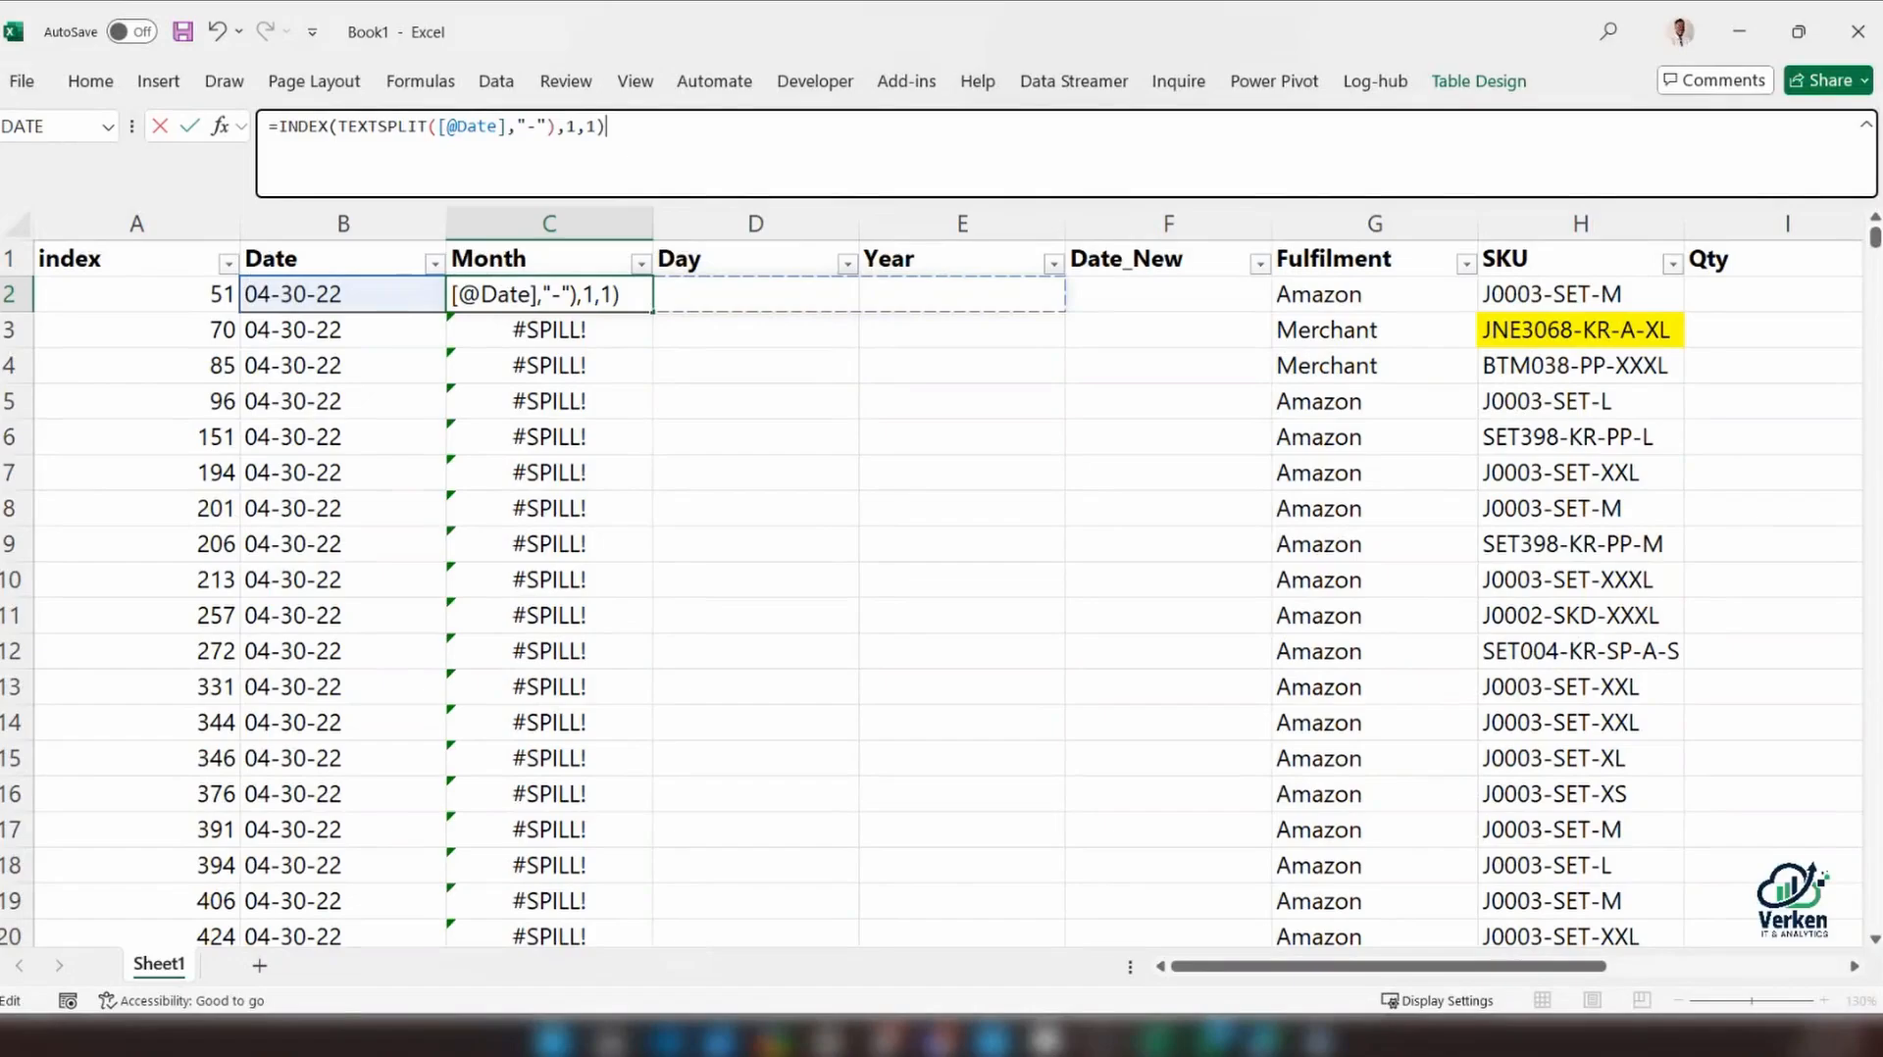
key("Return")
left_click(547, 304)
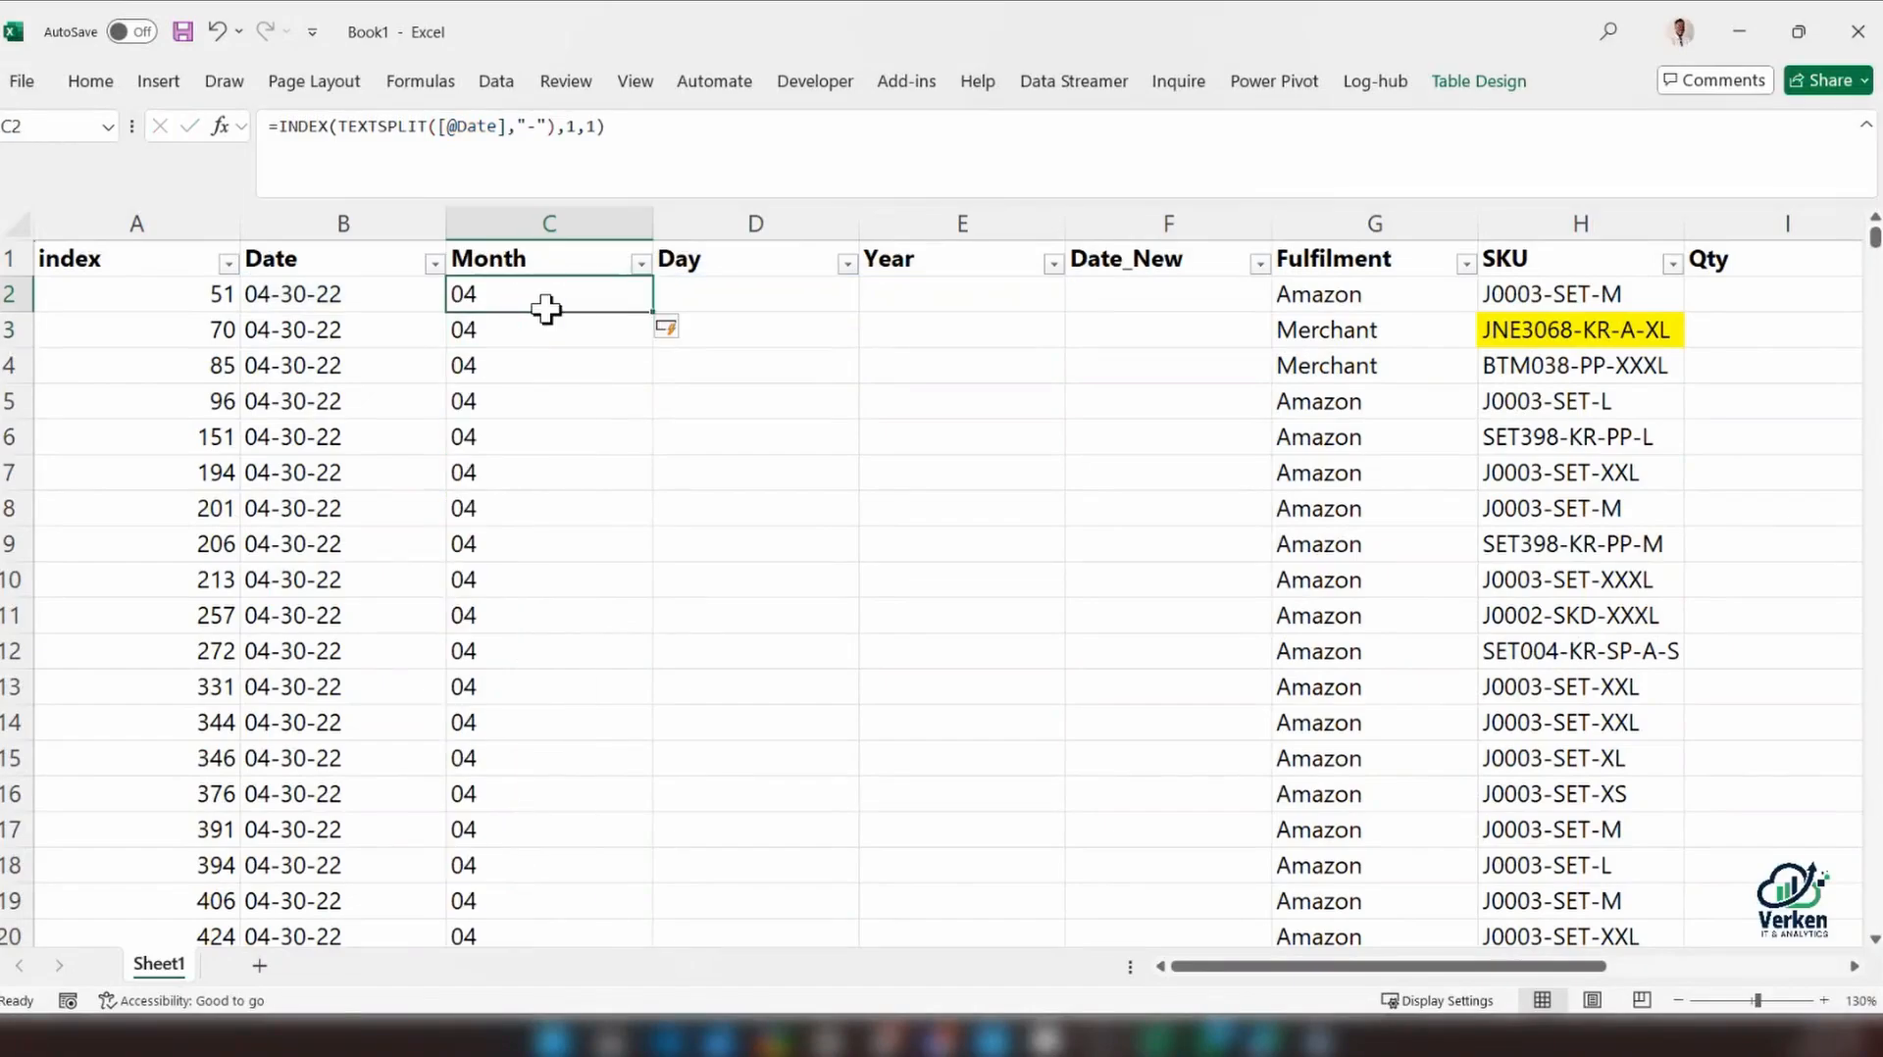
Review the distinct values in the Month column and filter out 04
left_click(643, 264)
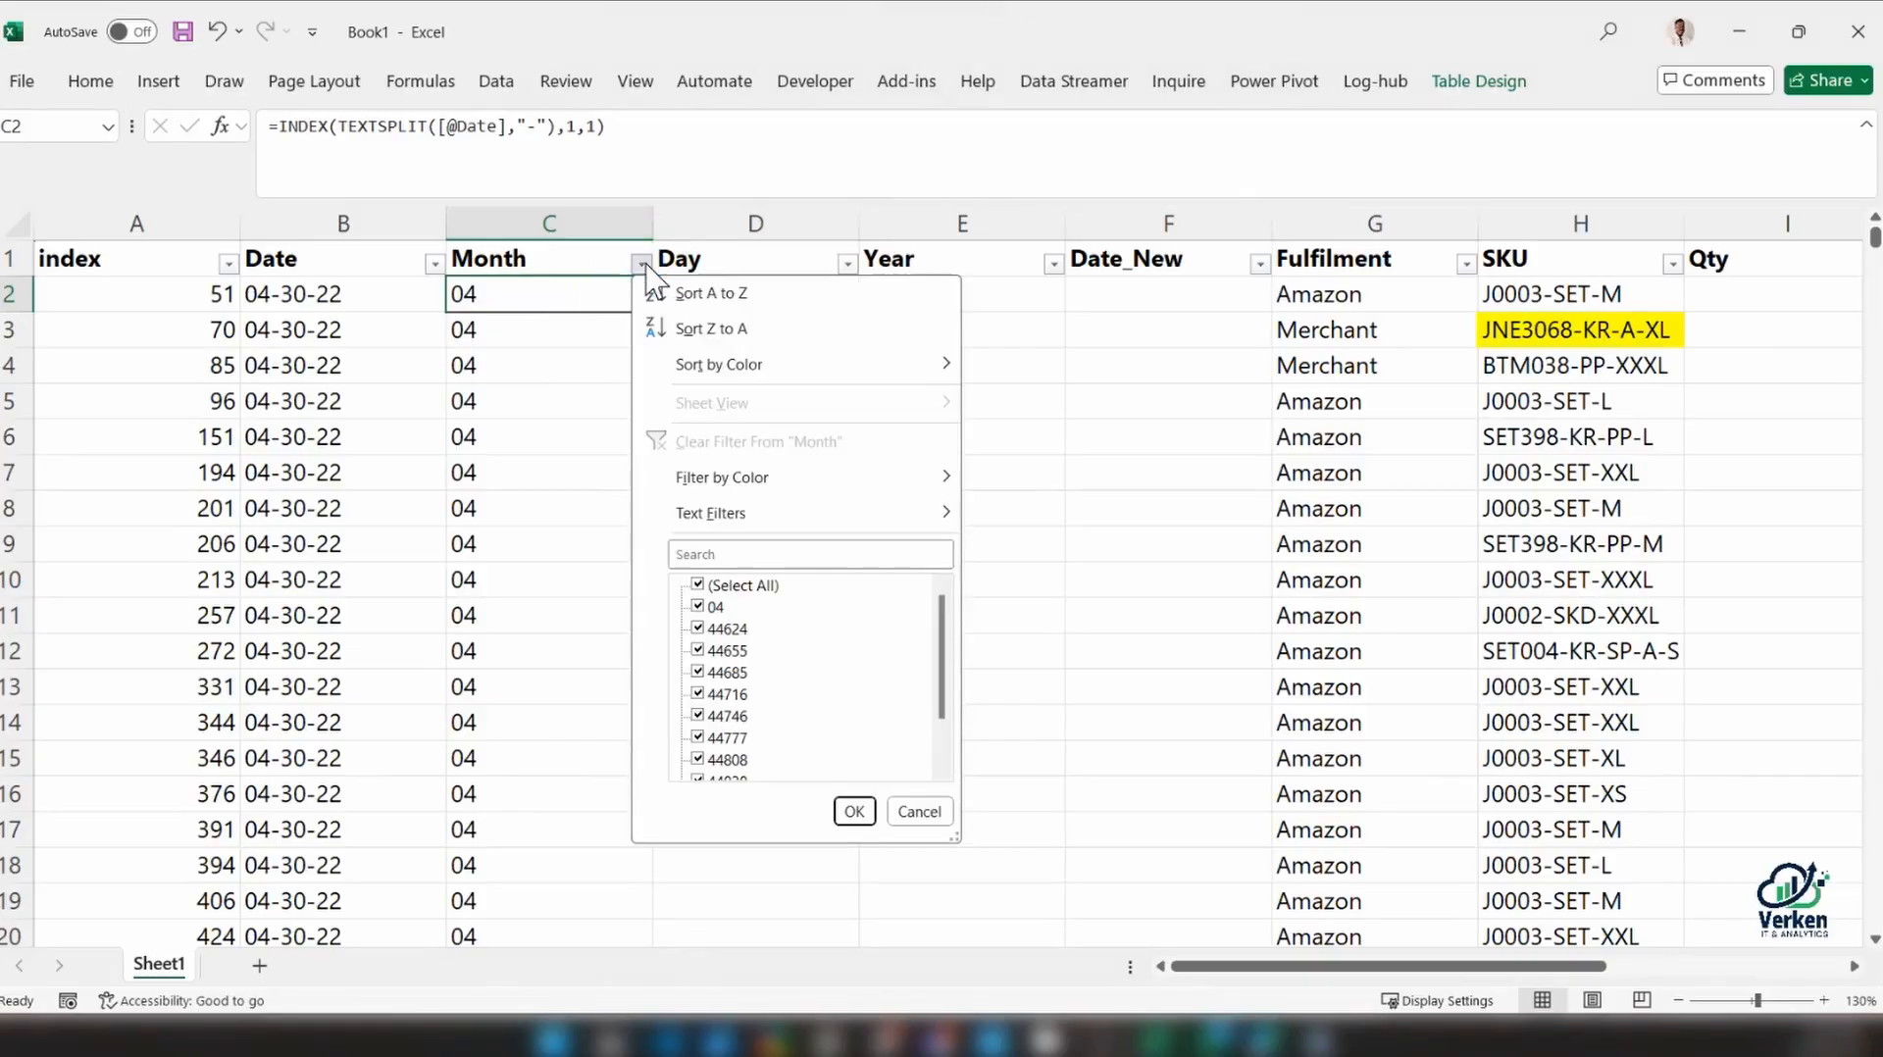
left_click_drag(940, 670, 938, 743)
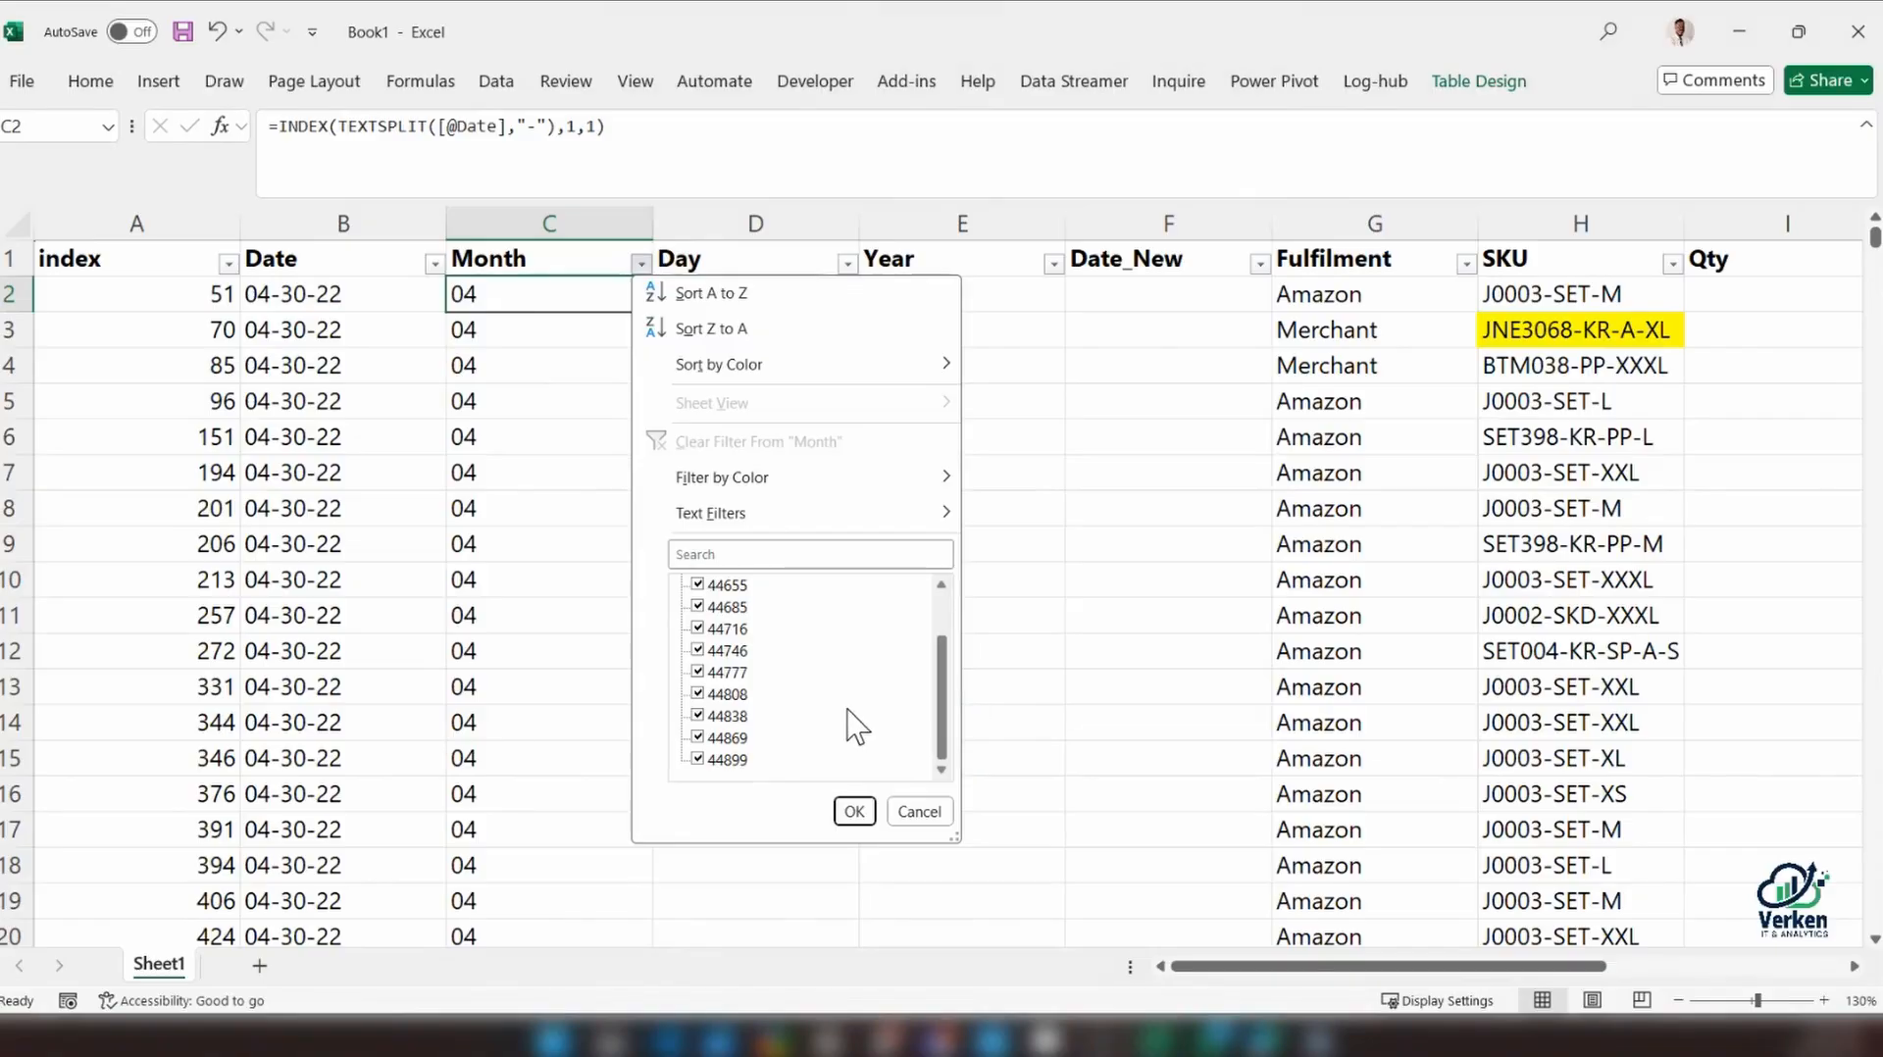
left_click(924, 808)
left_click(642, 264)
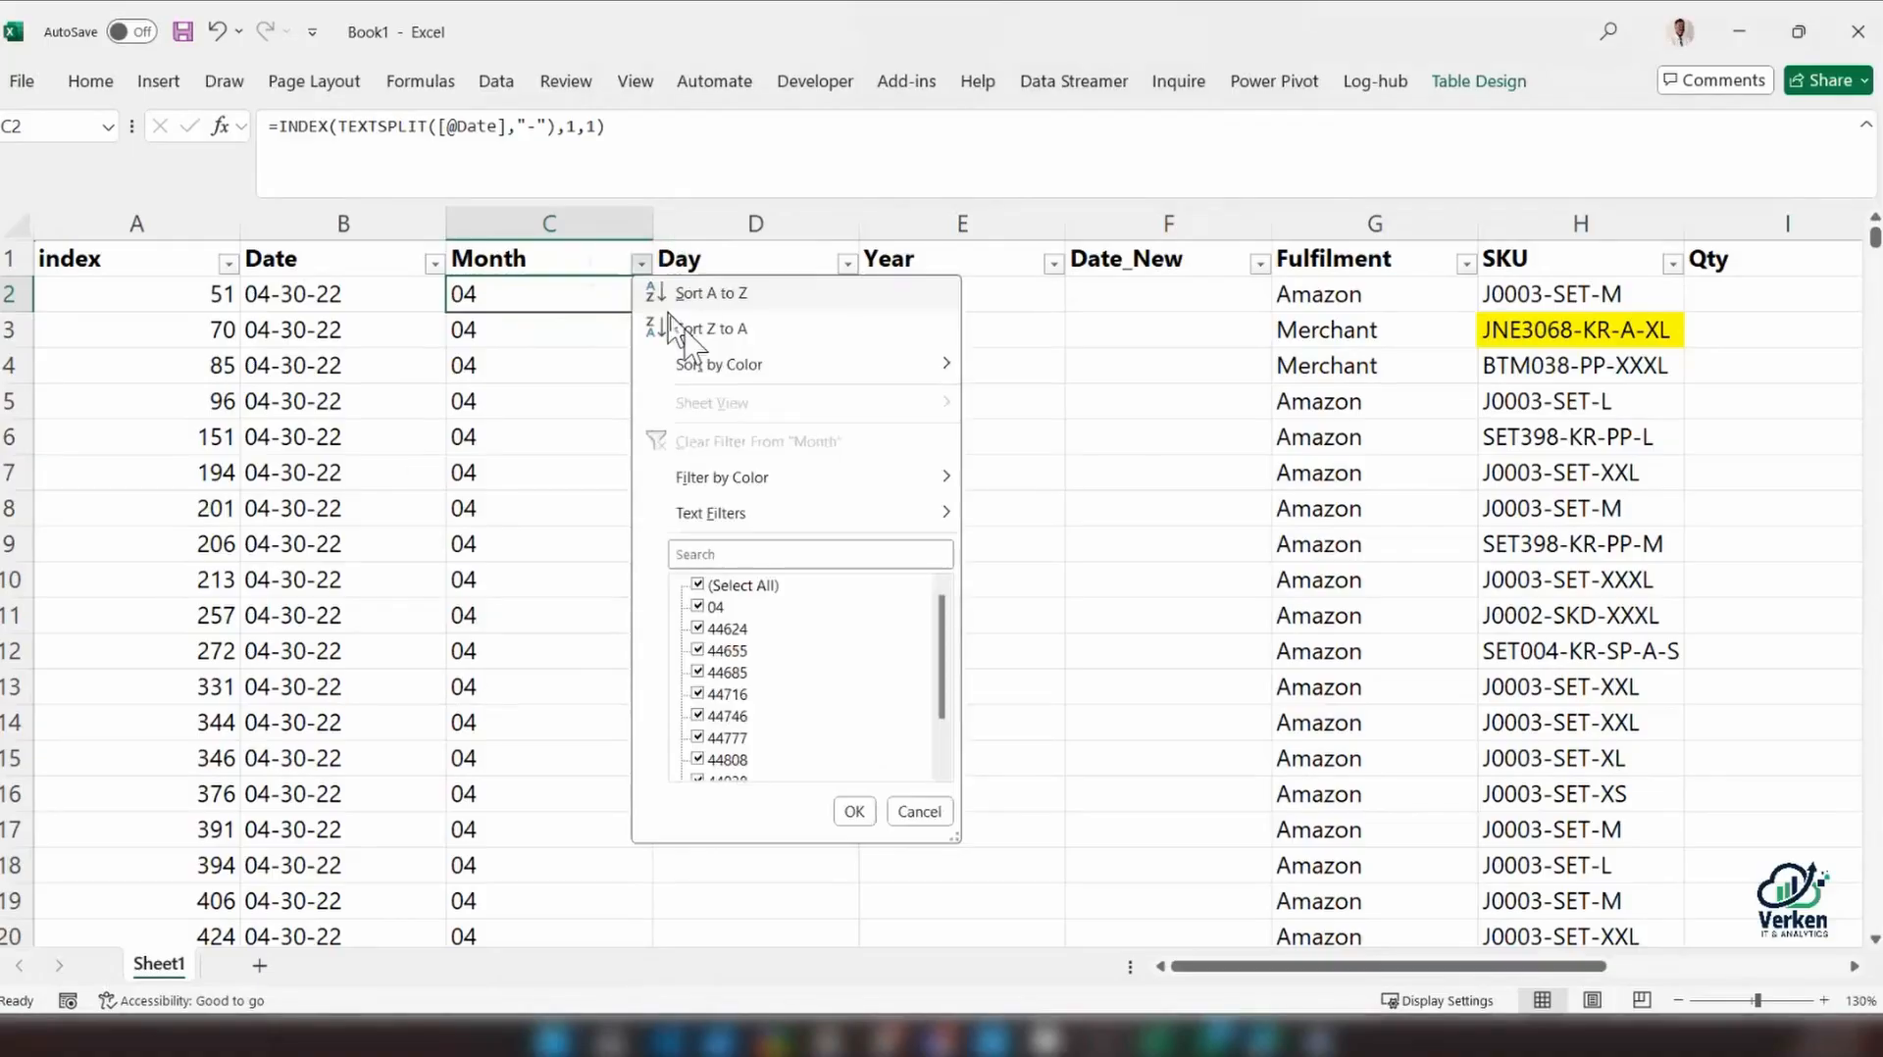
left_click(698, 606)
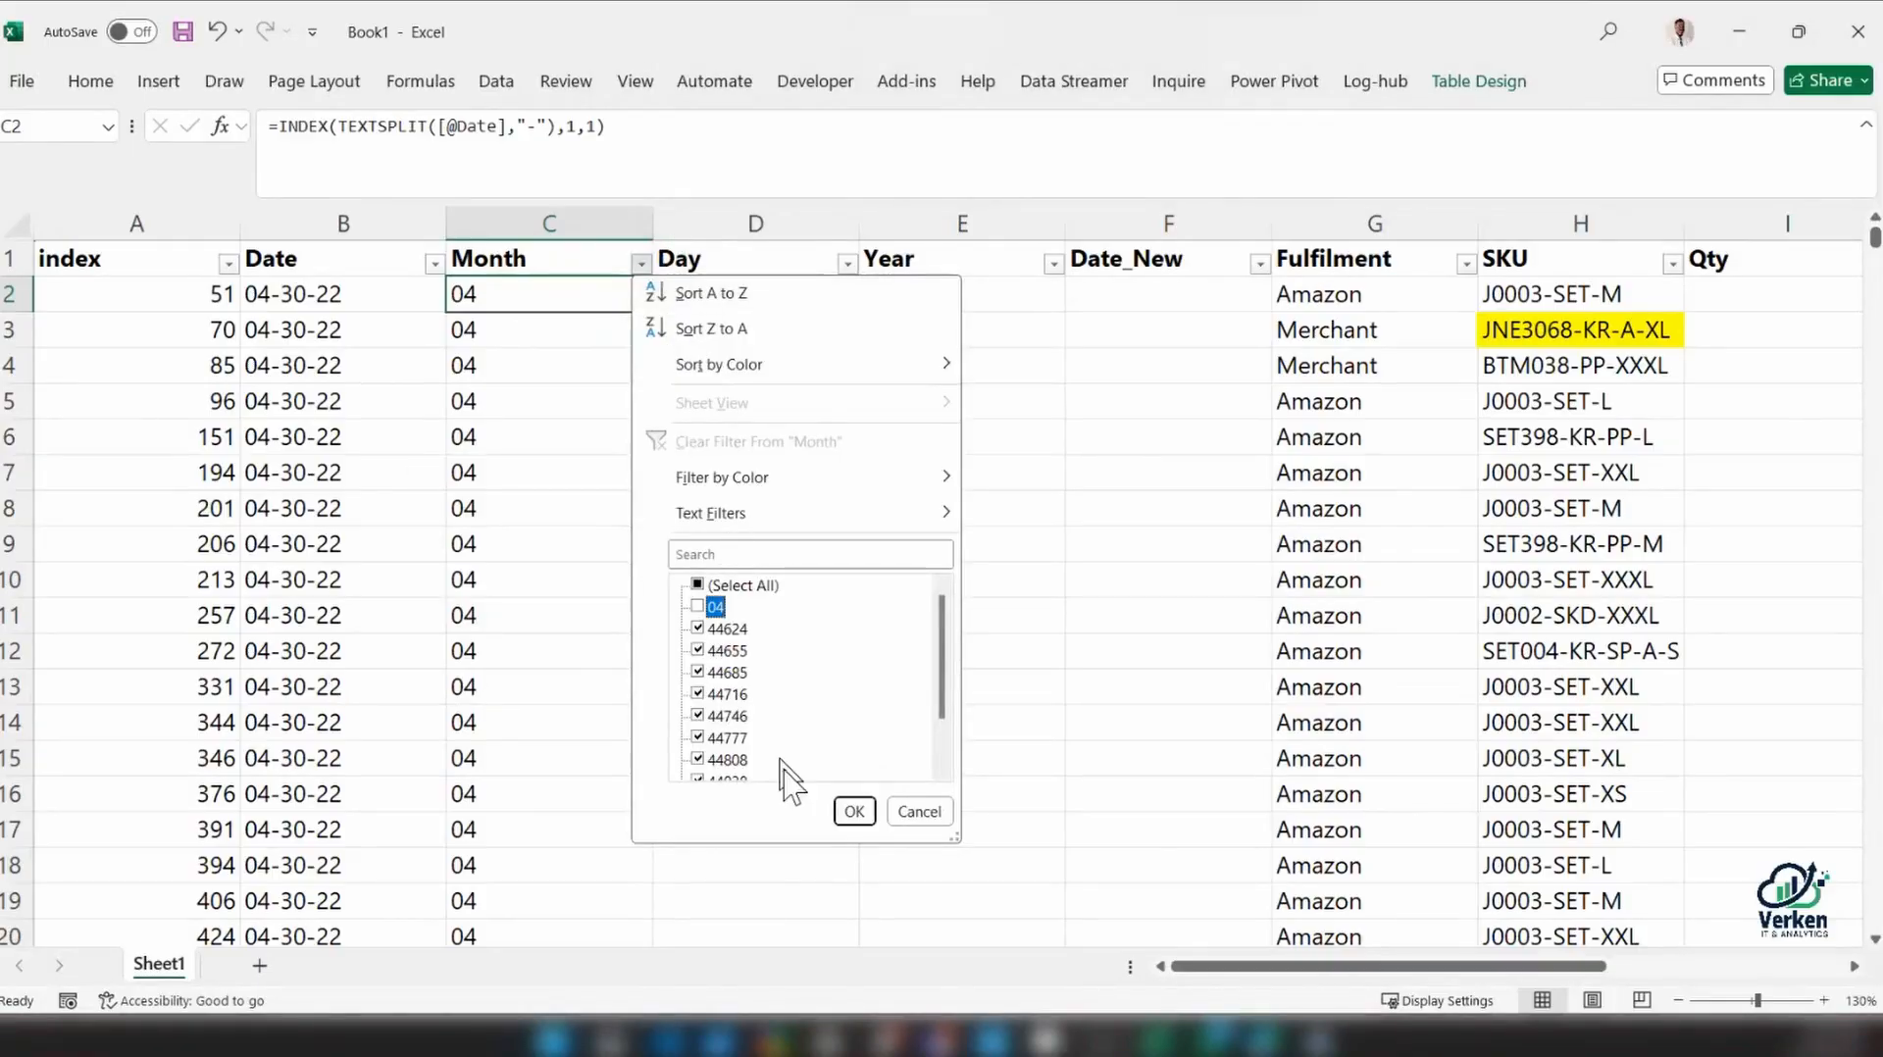
left_click(851, 812)
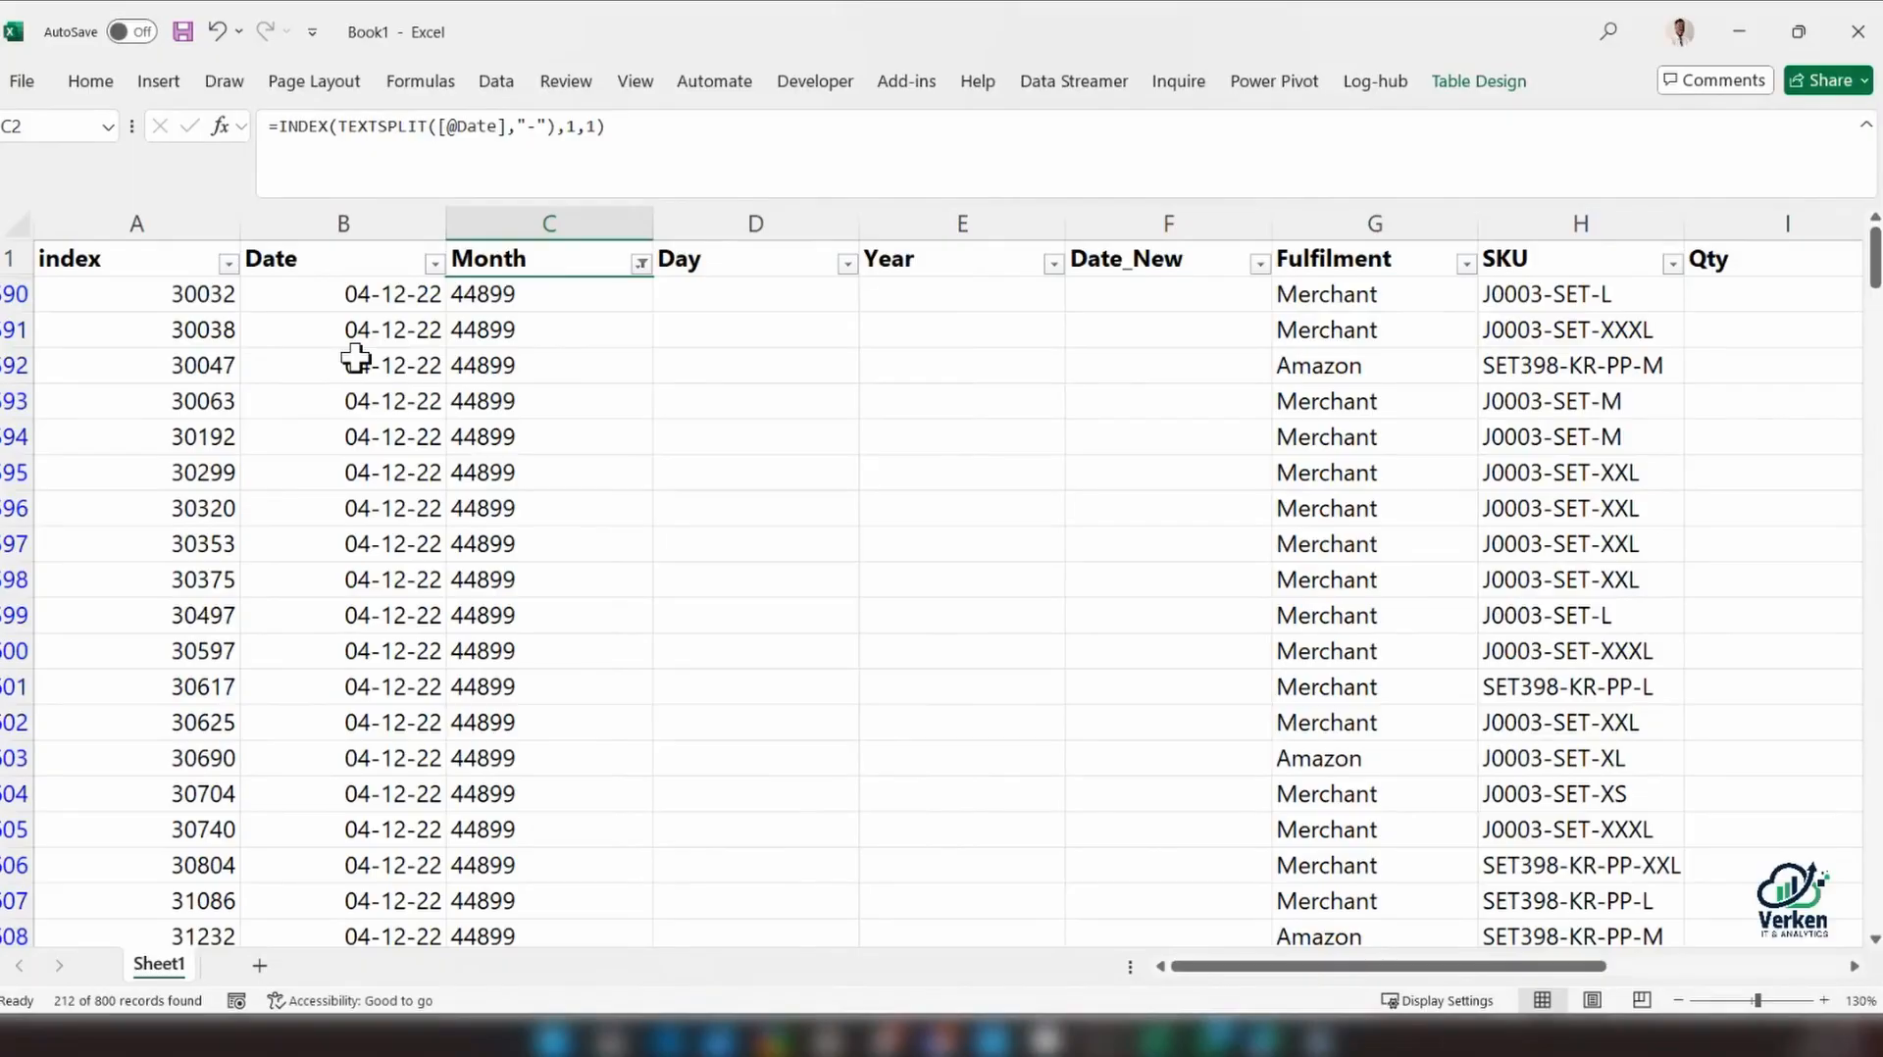
Compare the date in B590 with the Month formula in C590, and undo the Month filter
left_click(355, 306)
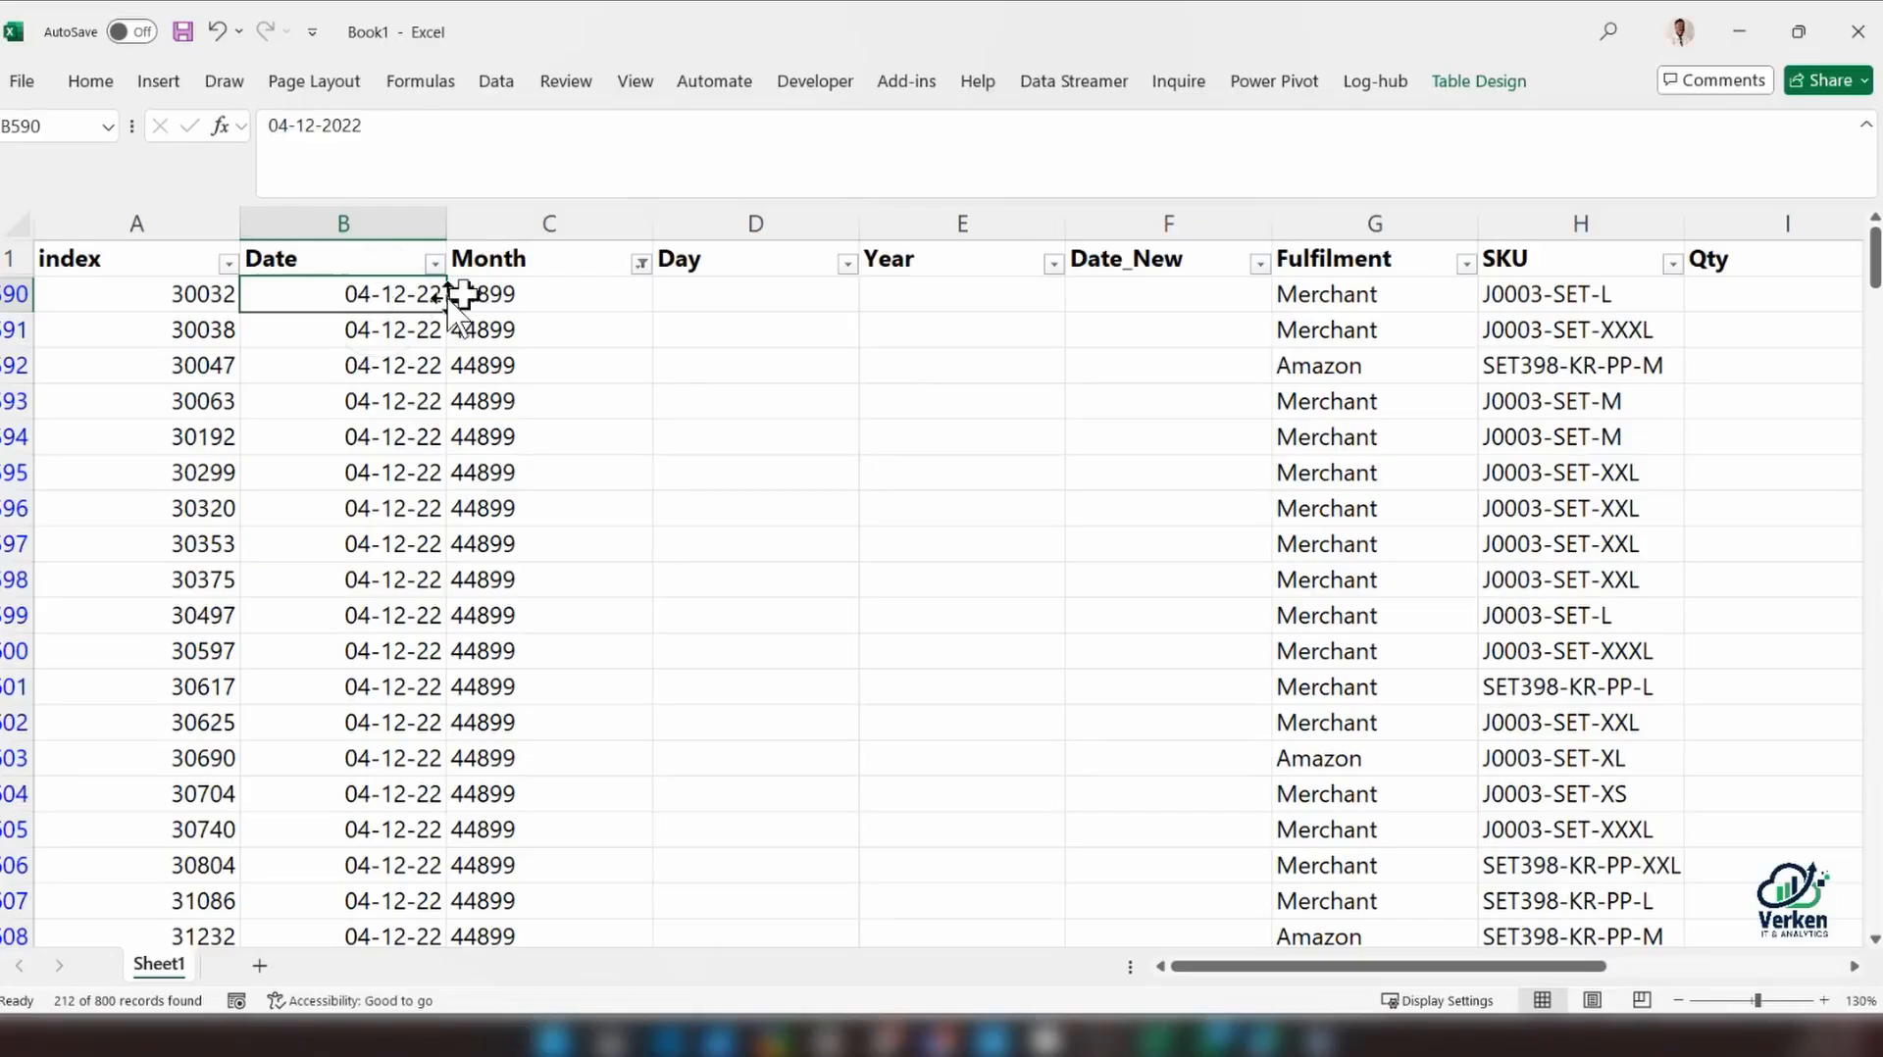
left_click(656, 295)
left_click(567, 302)
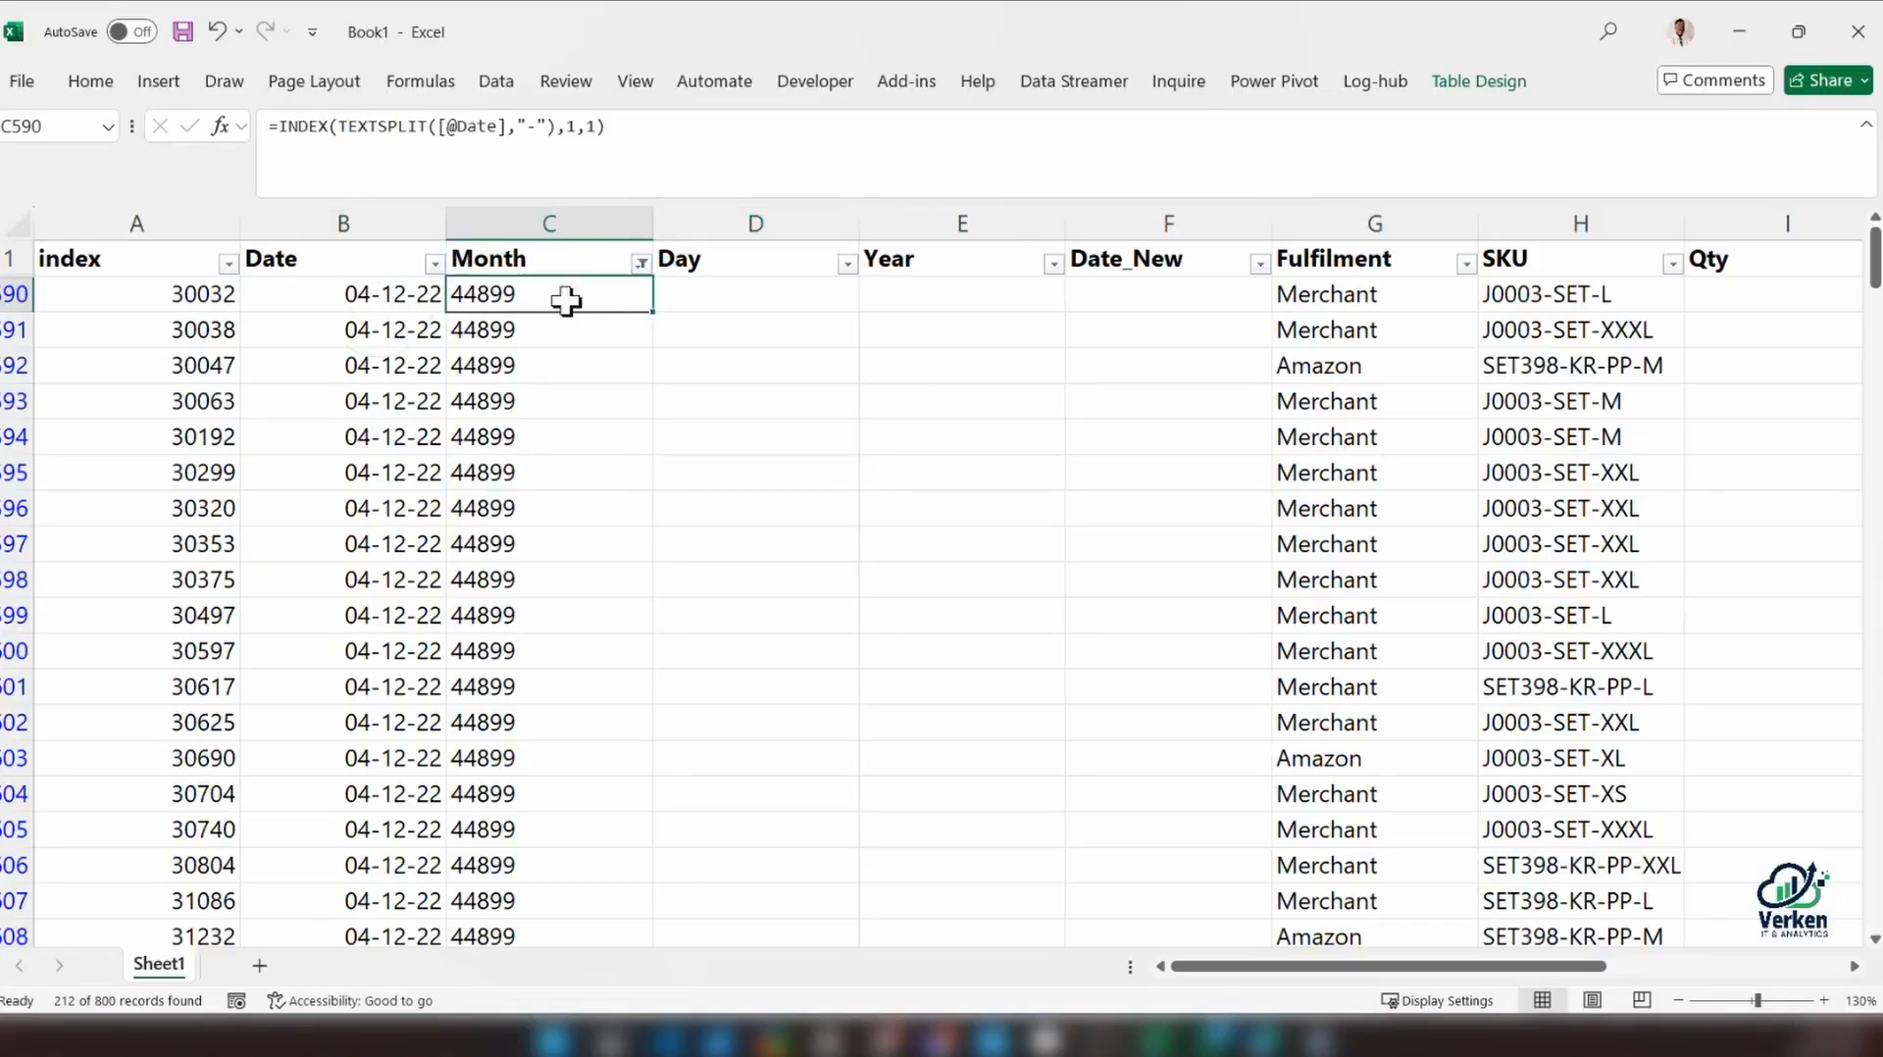
key("ctrl")
key("ctrl+z")
Compare the dates and Month formulas around rows 589 and 590 with the first date in B2
scroll(632, 349, "up", 2)
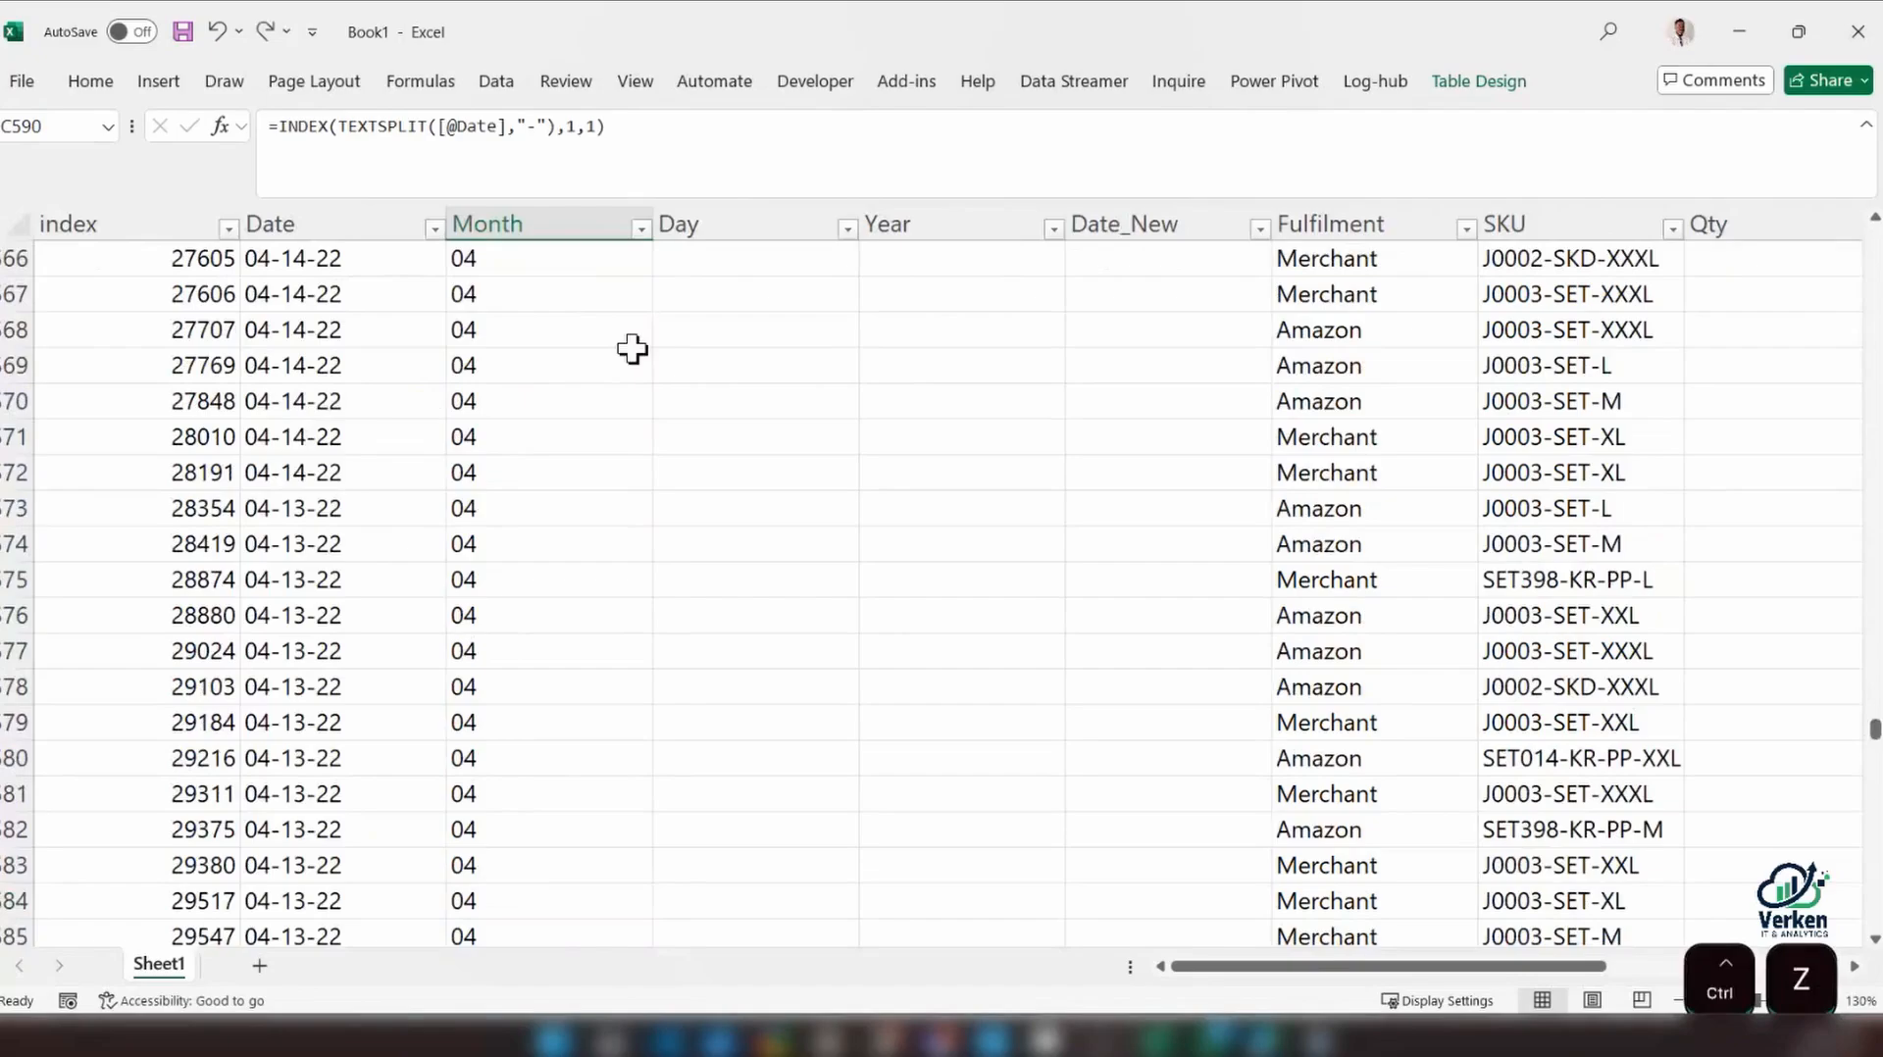
scroll(633, 350, "down", 5)
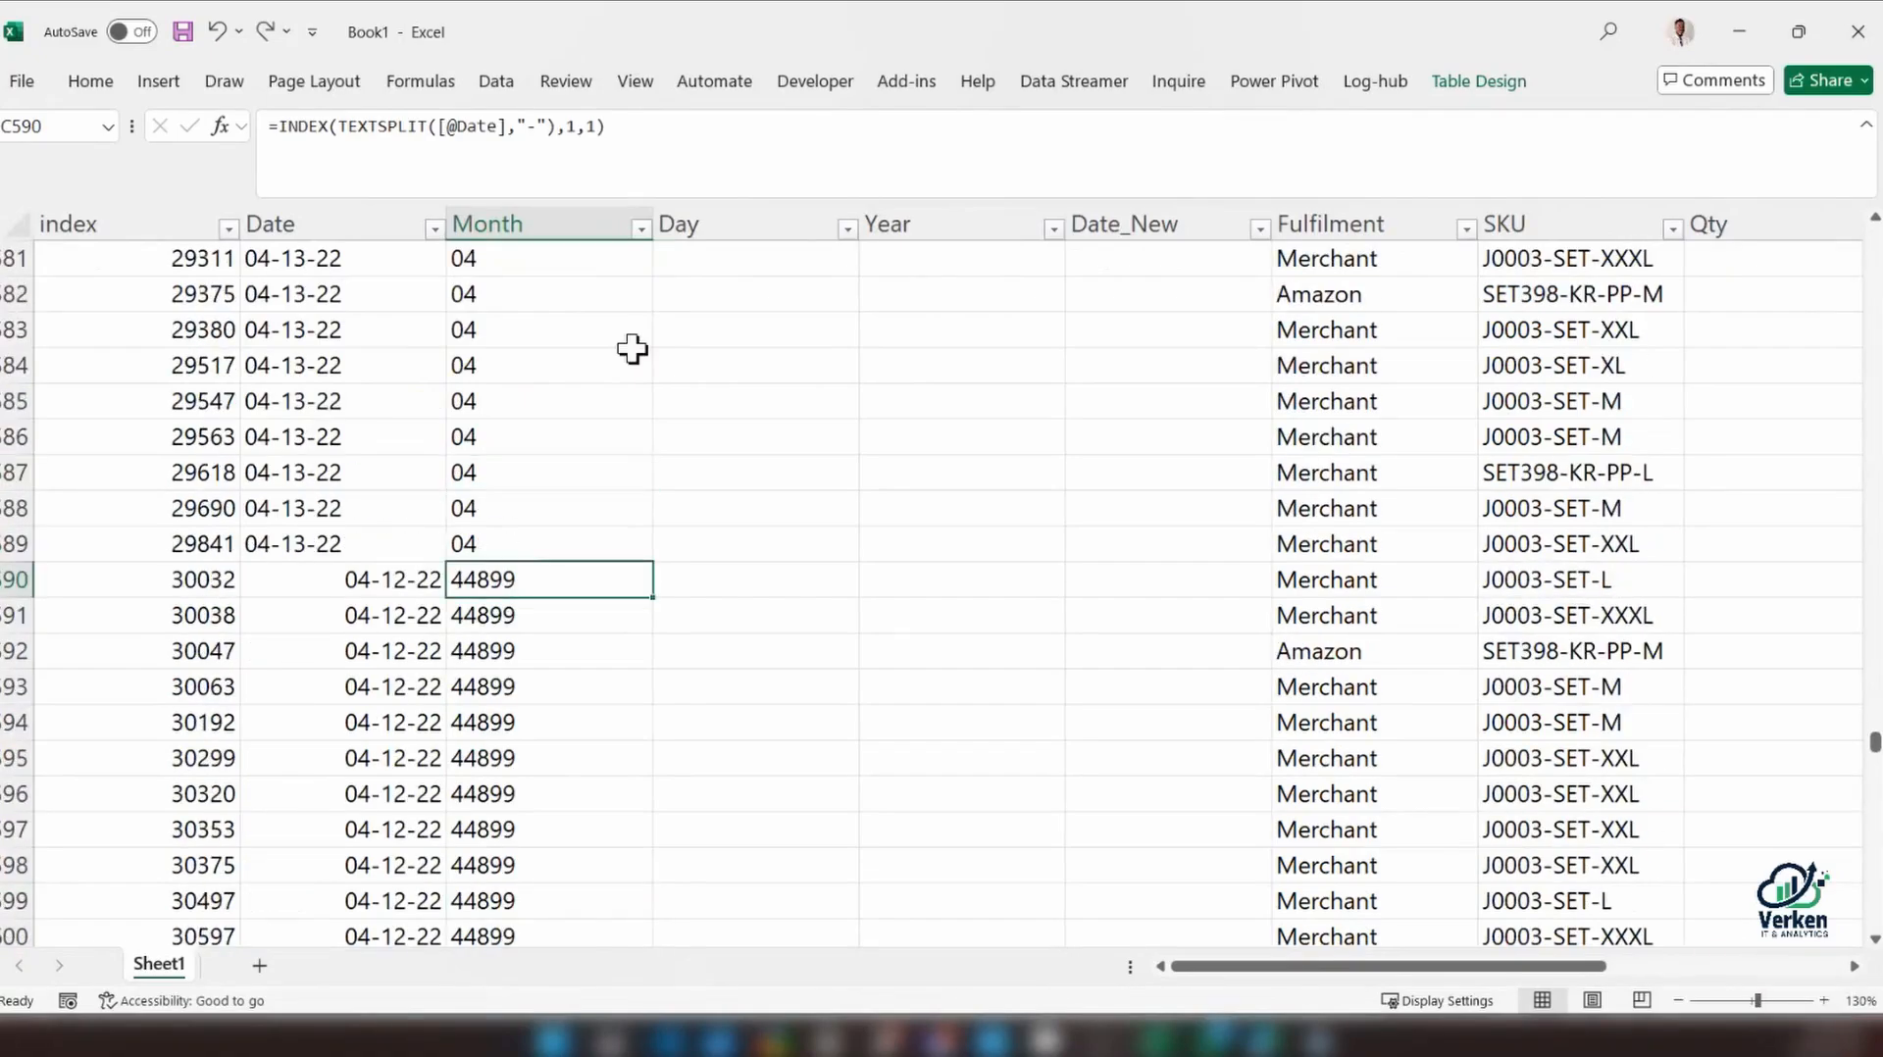
scroll(632, 350, "up", 1)
scroll(633, 349, "down", 2)
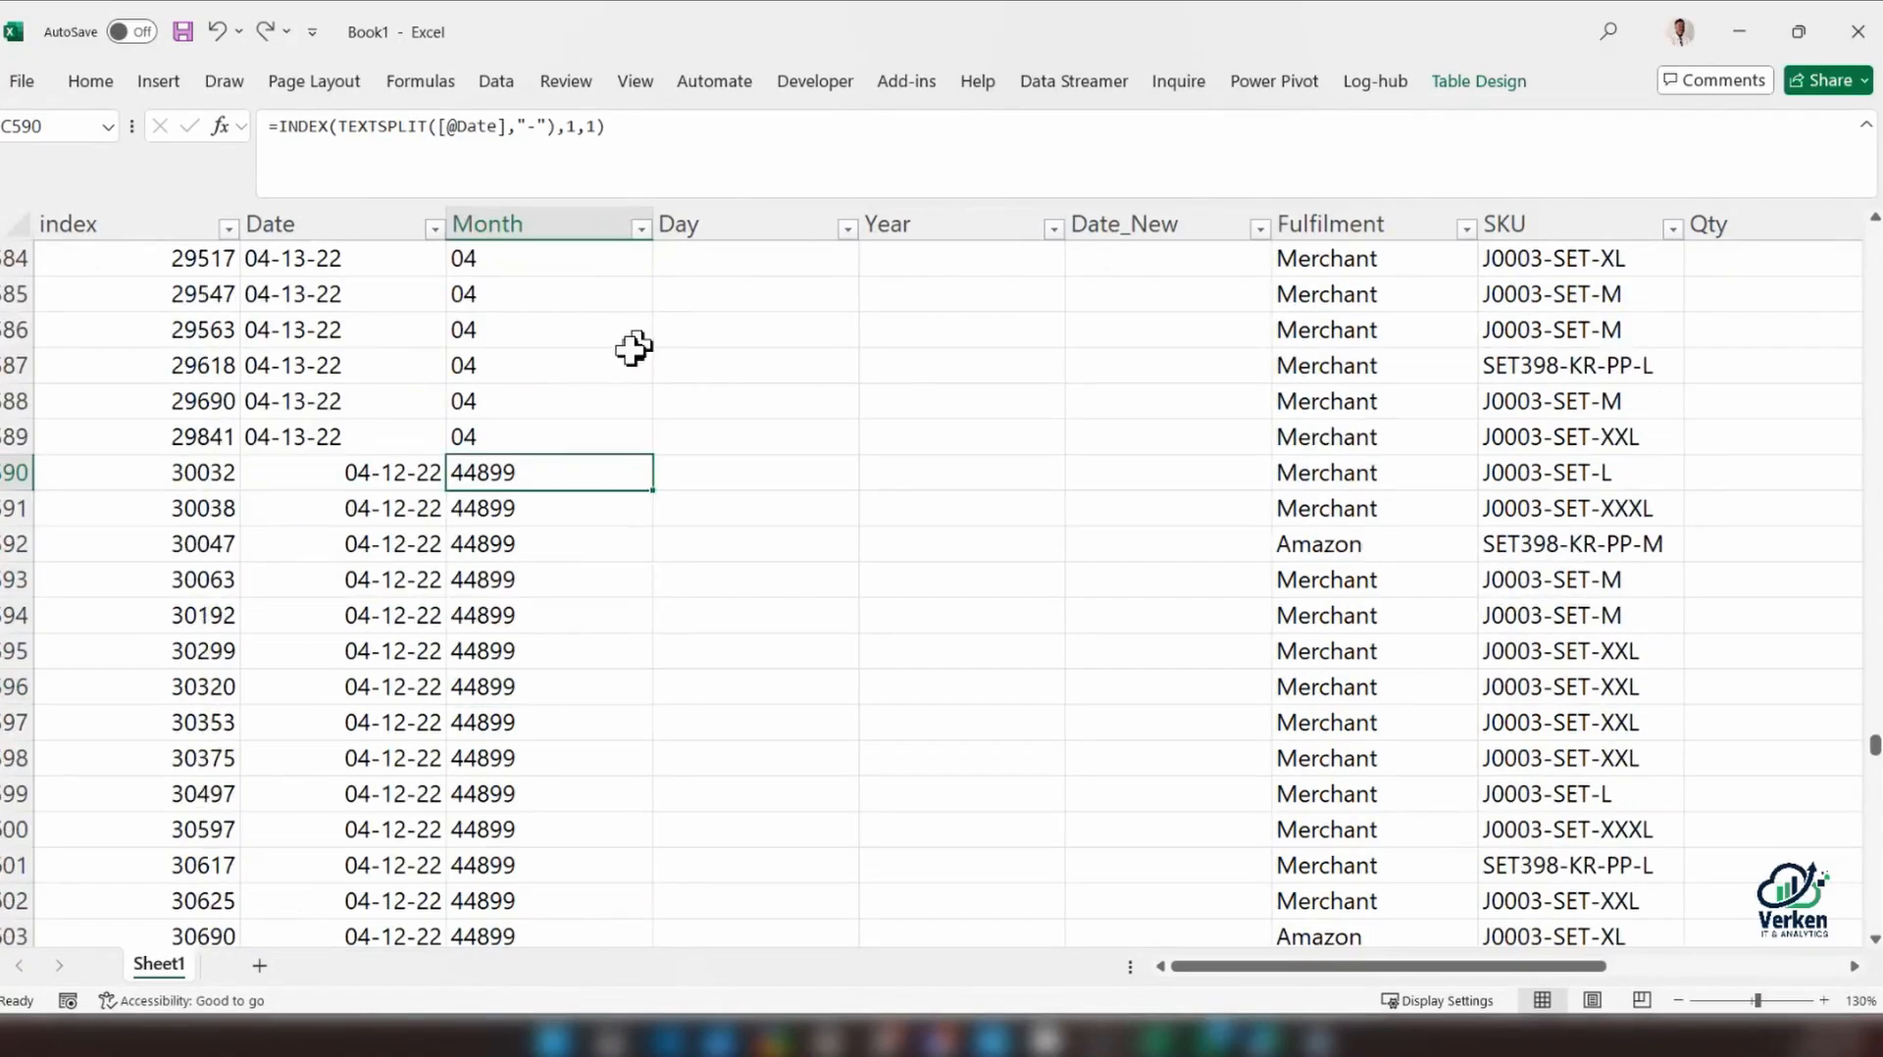
left_click(485, 473)
left_click(443, 473)
left_click(484, 436)
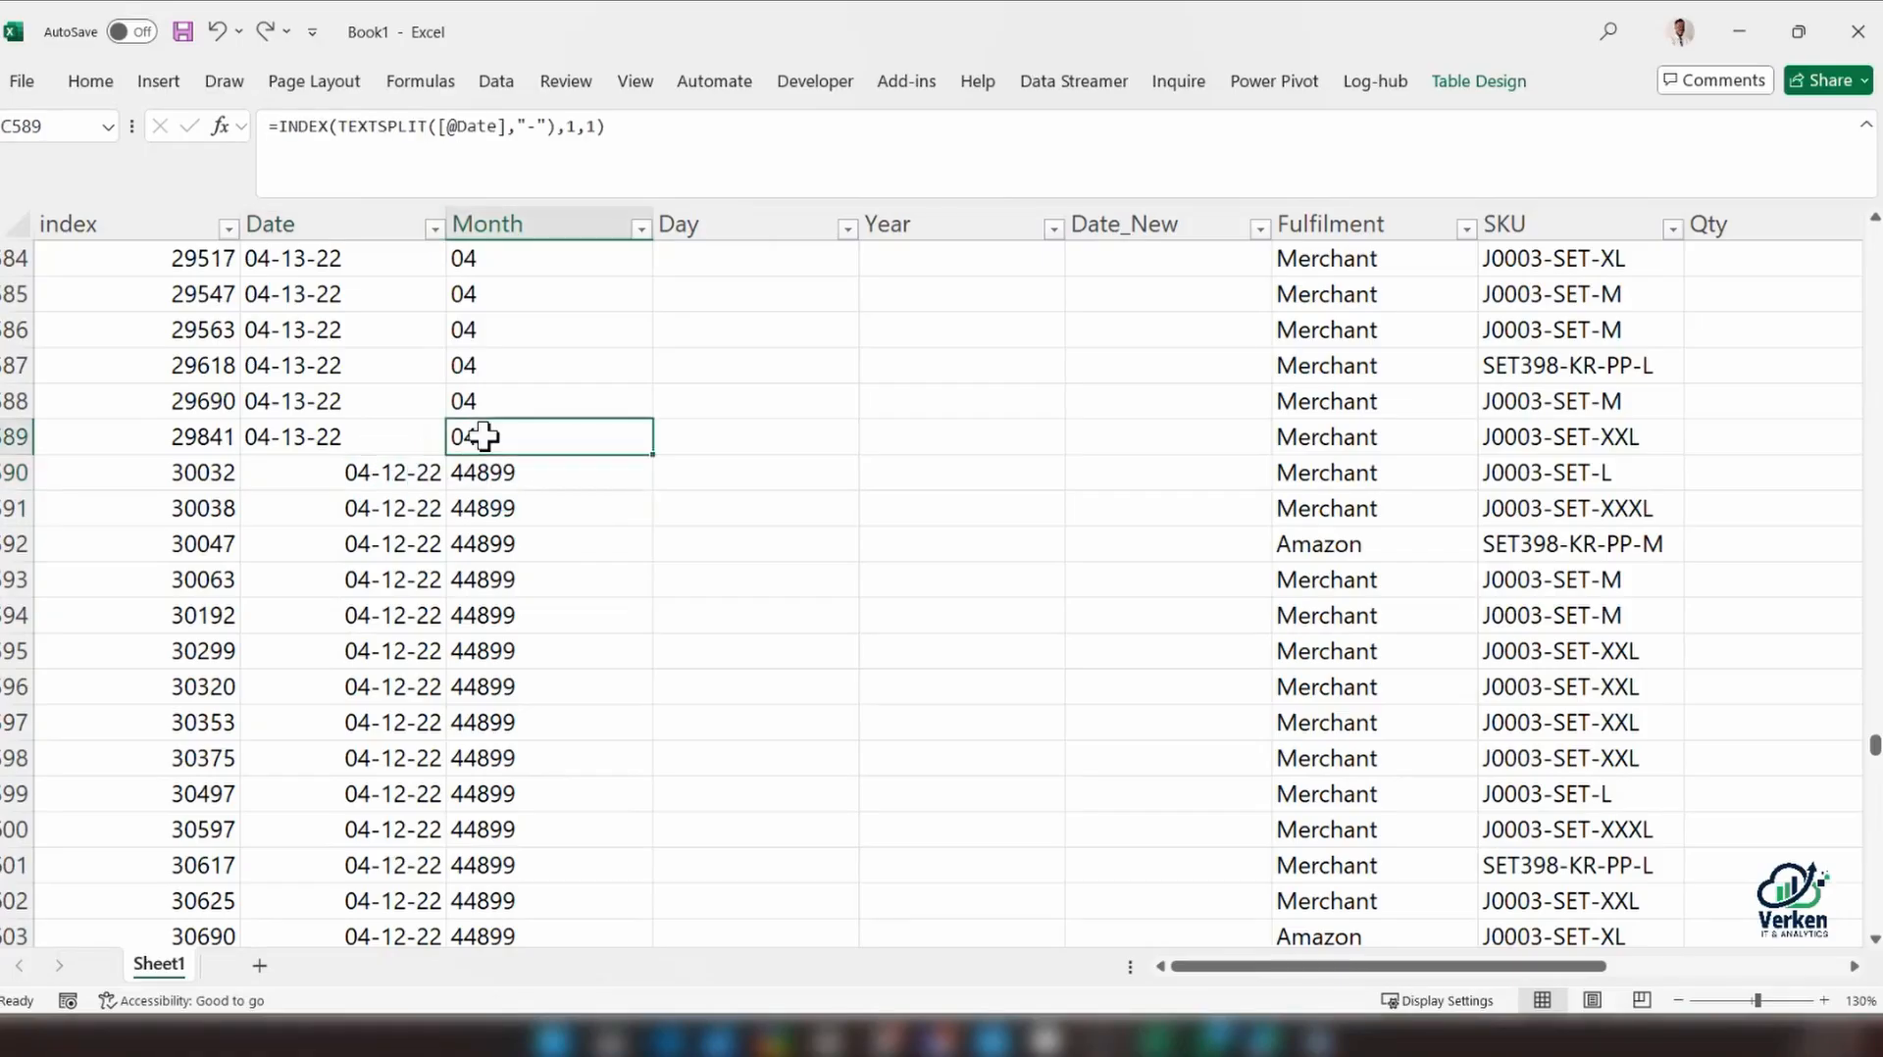
left_click(500, 474)
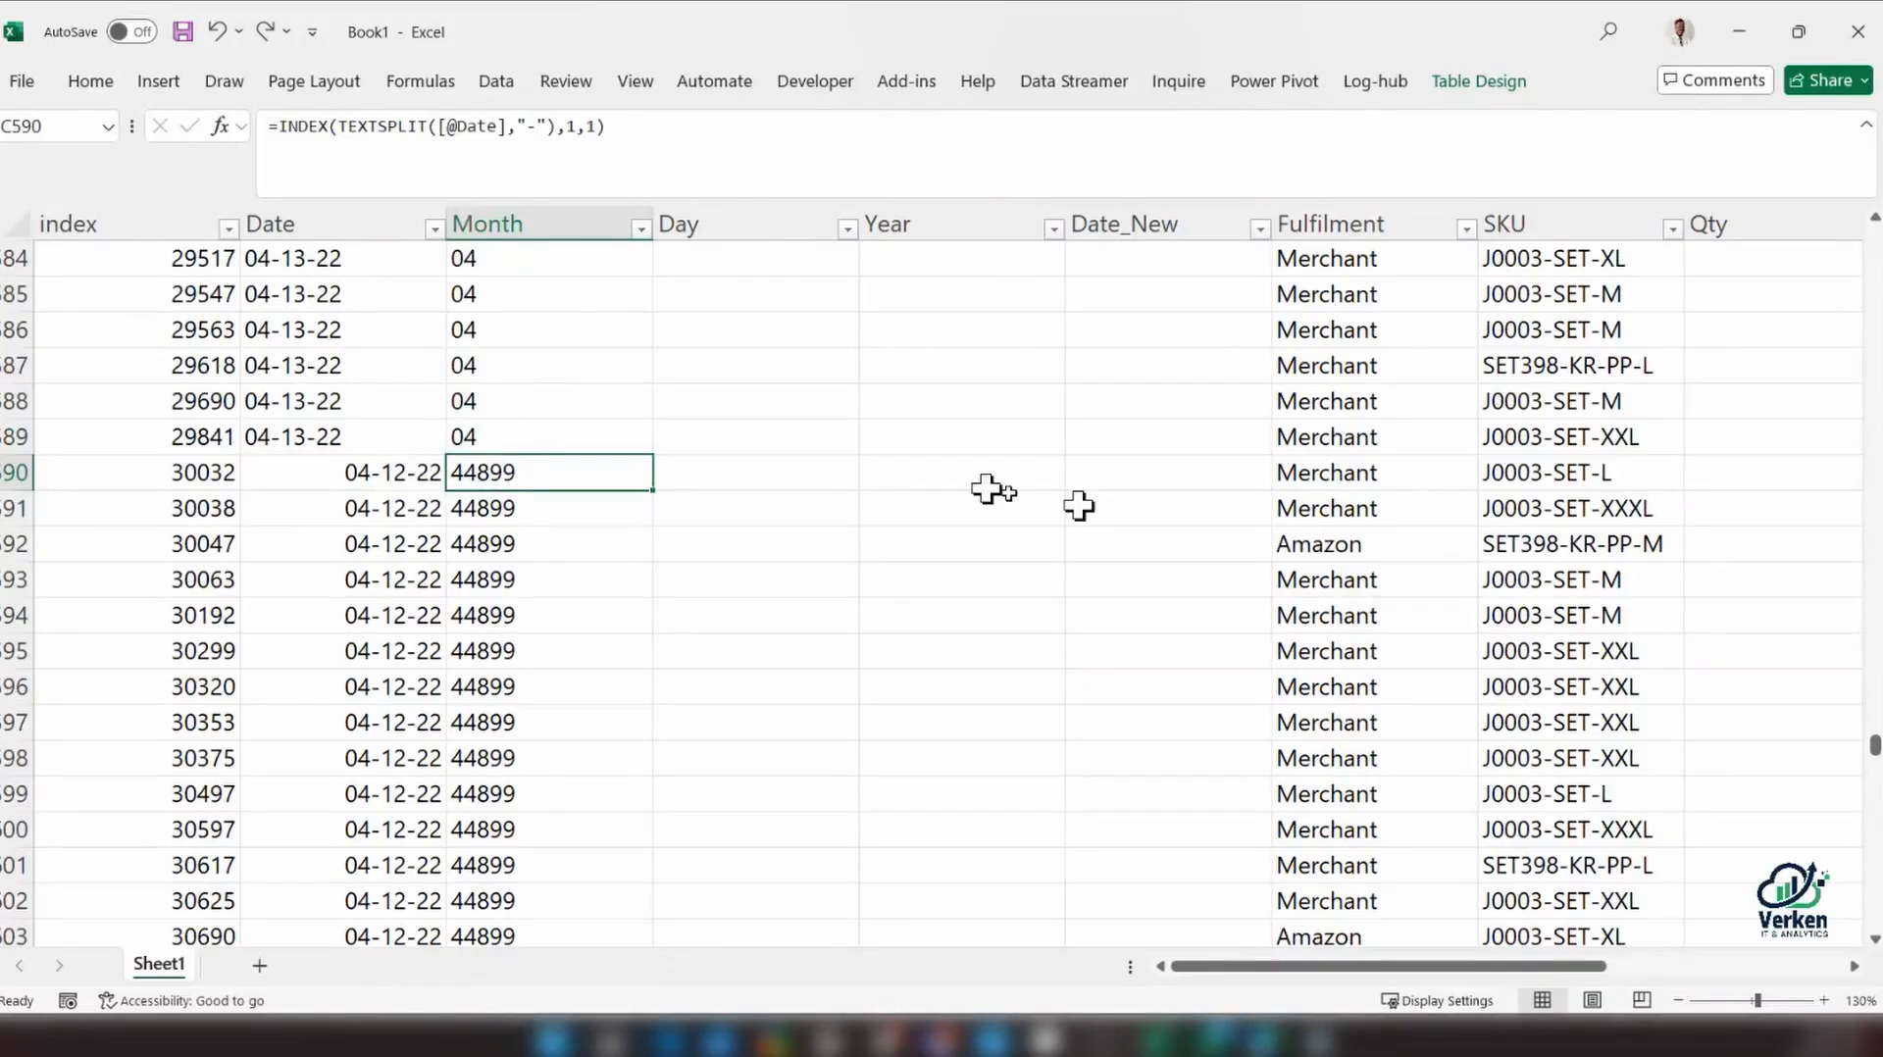
left_click_drag(1874, 750, 1873, 186)
left_click(285, 296)
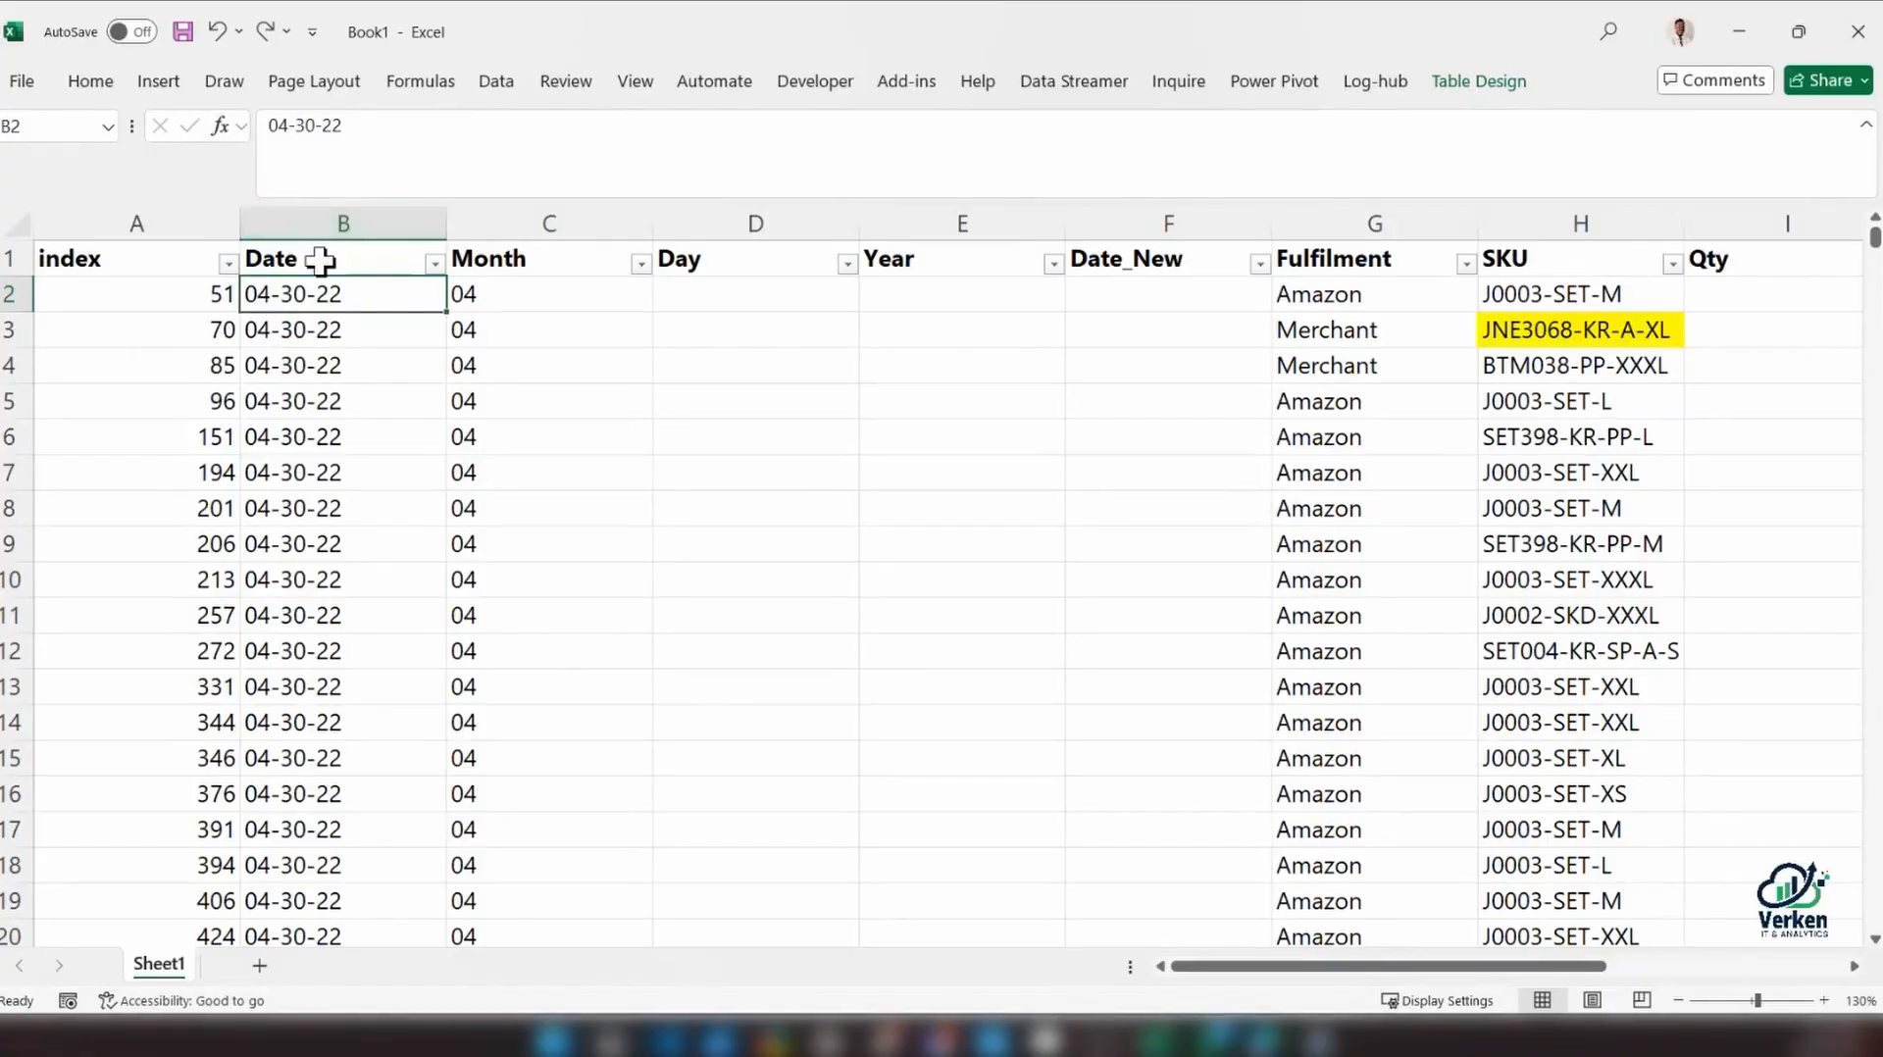
Examine the entries in the Date and Month columns near the start of the table
scroll(340, 646, "down", 2)
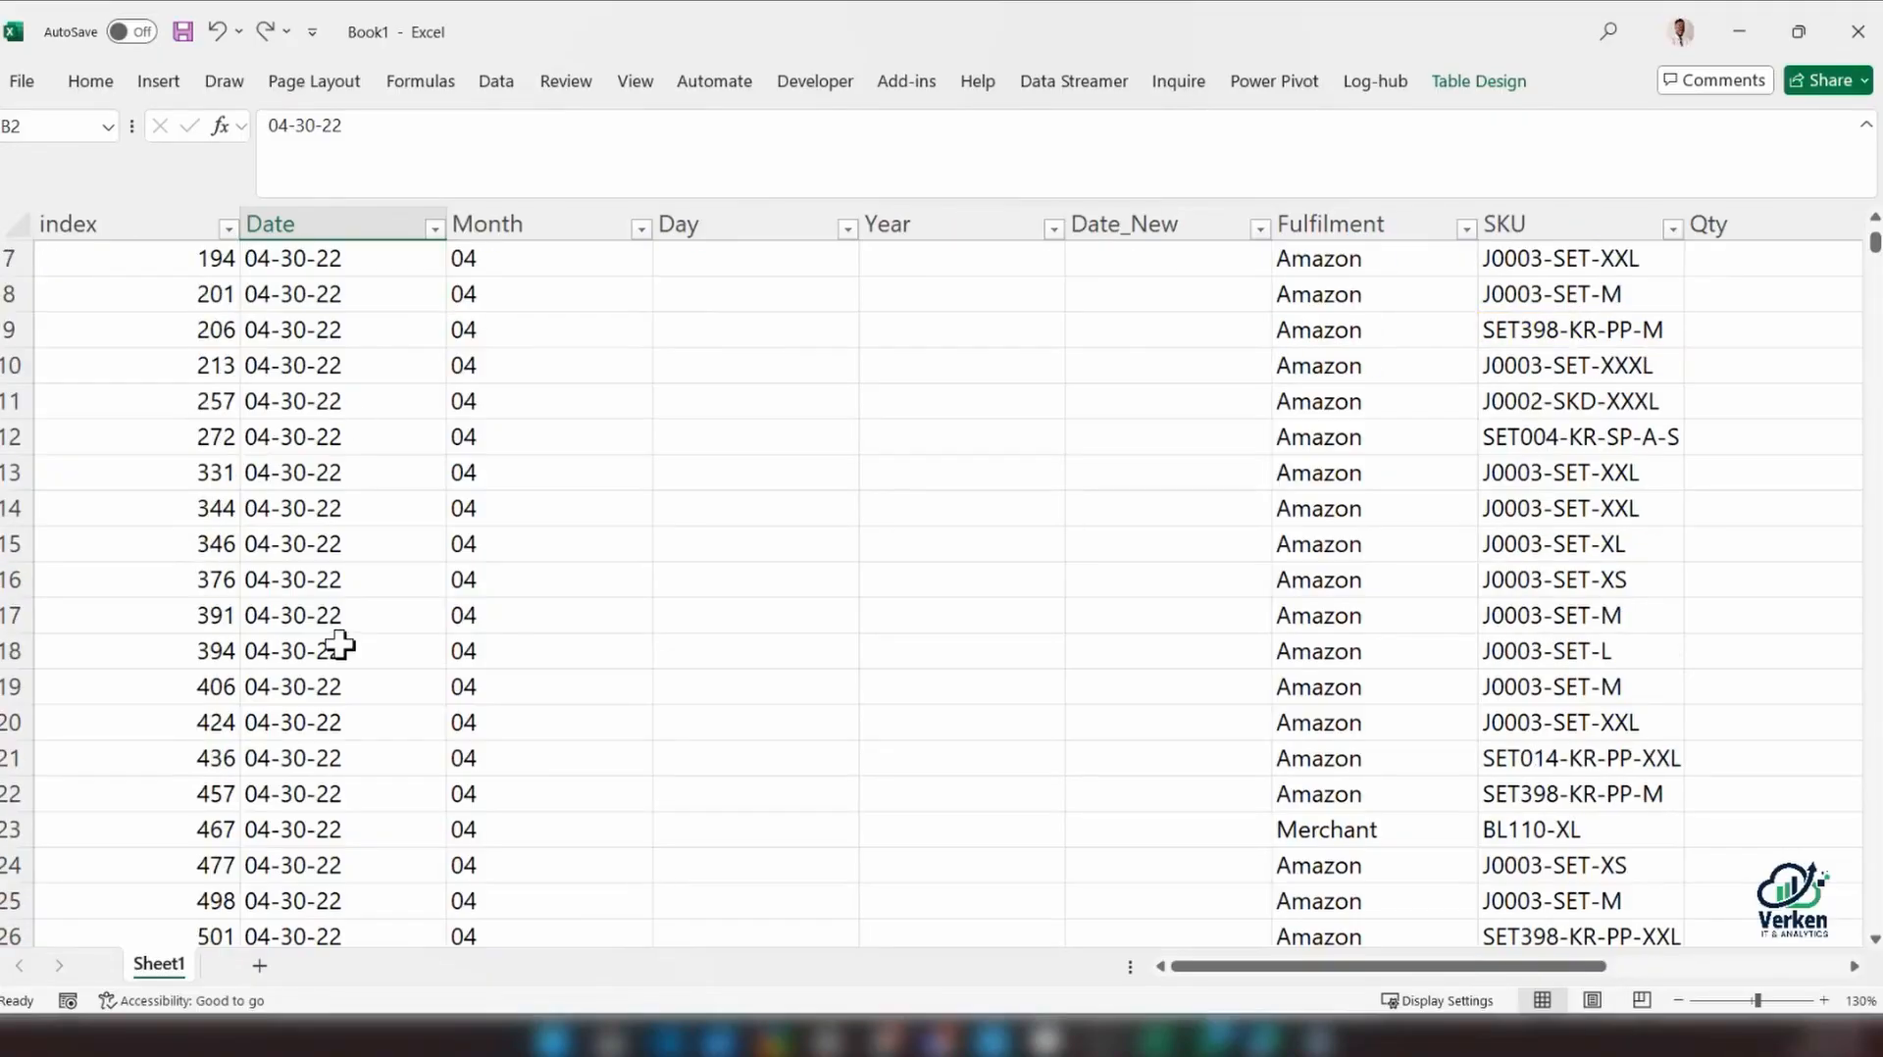
scroll(339, 645, "up", 2)
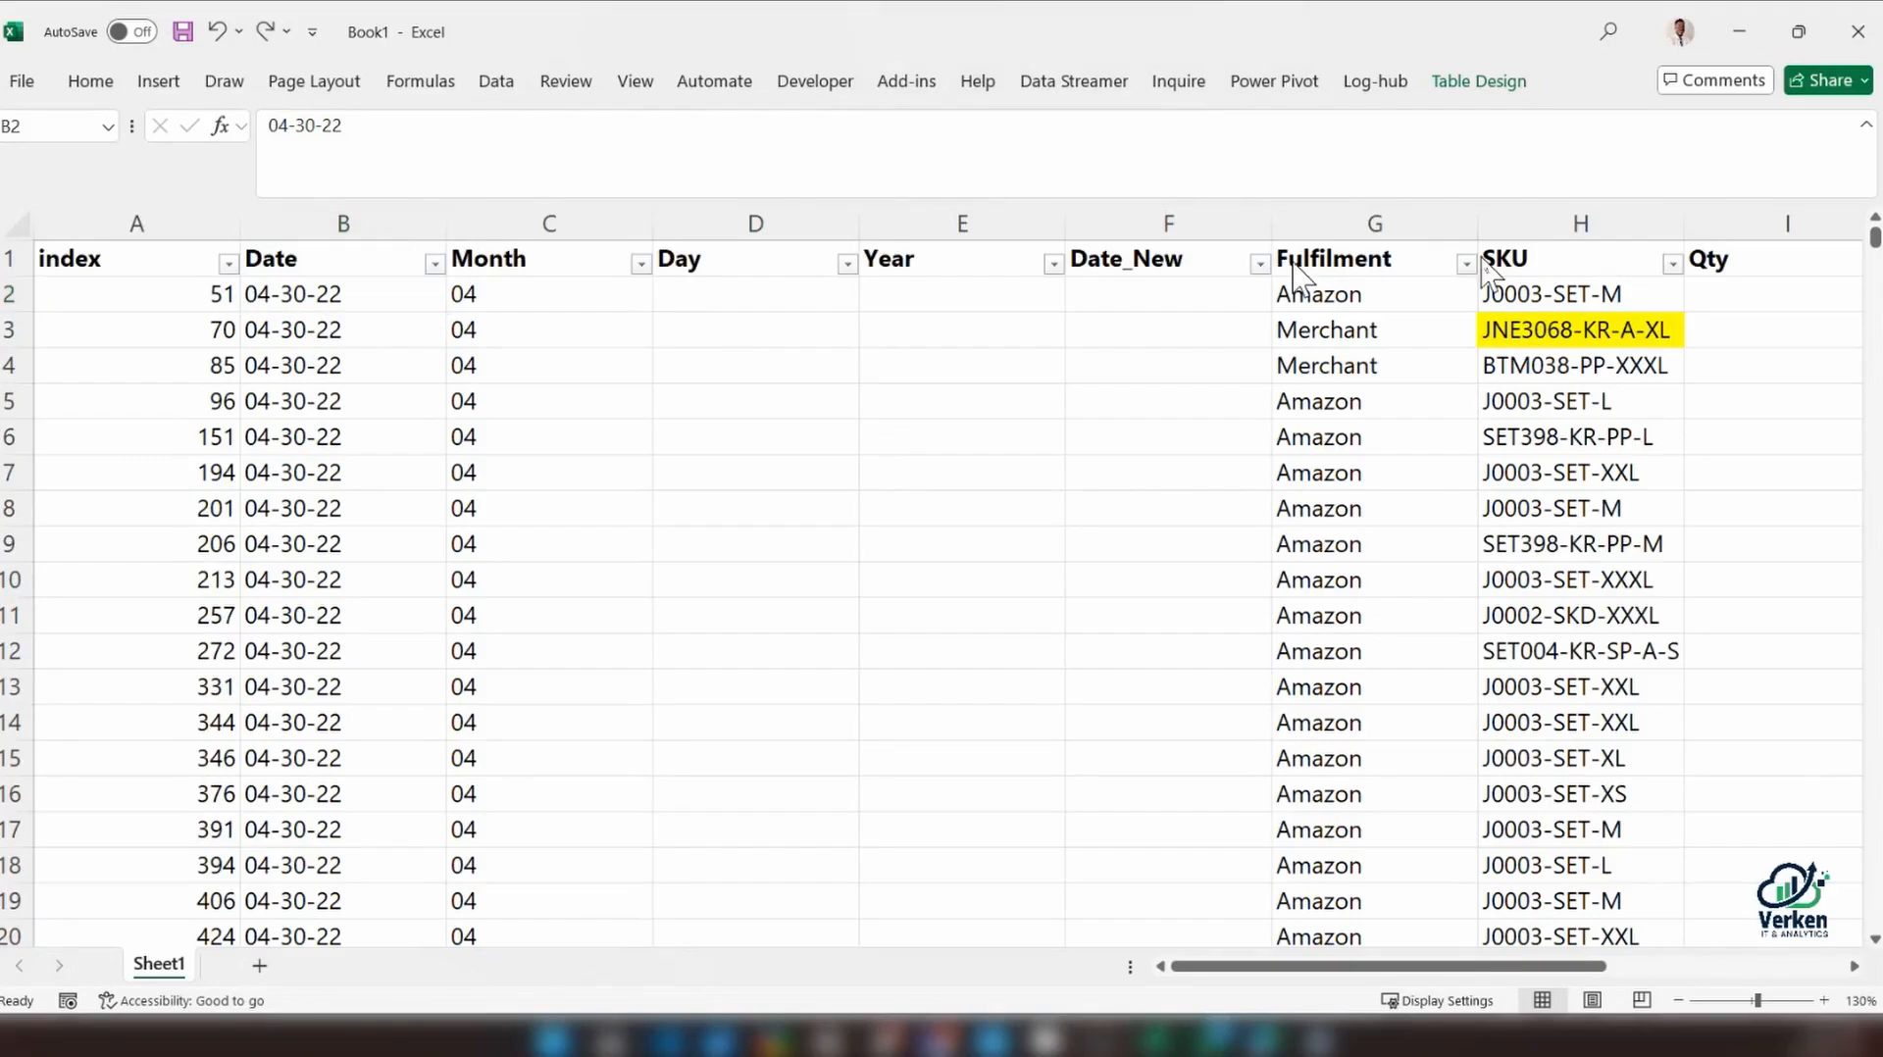
scroll(644, 429, "down", 6)
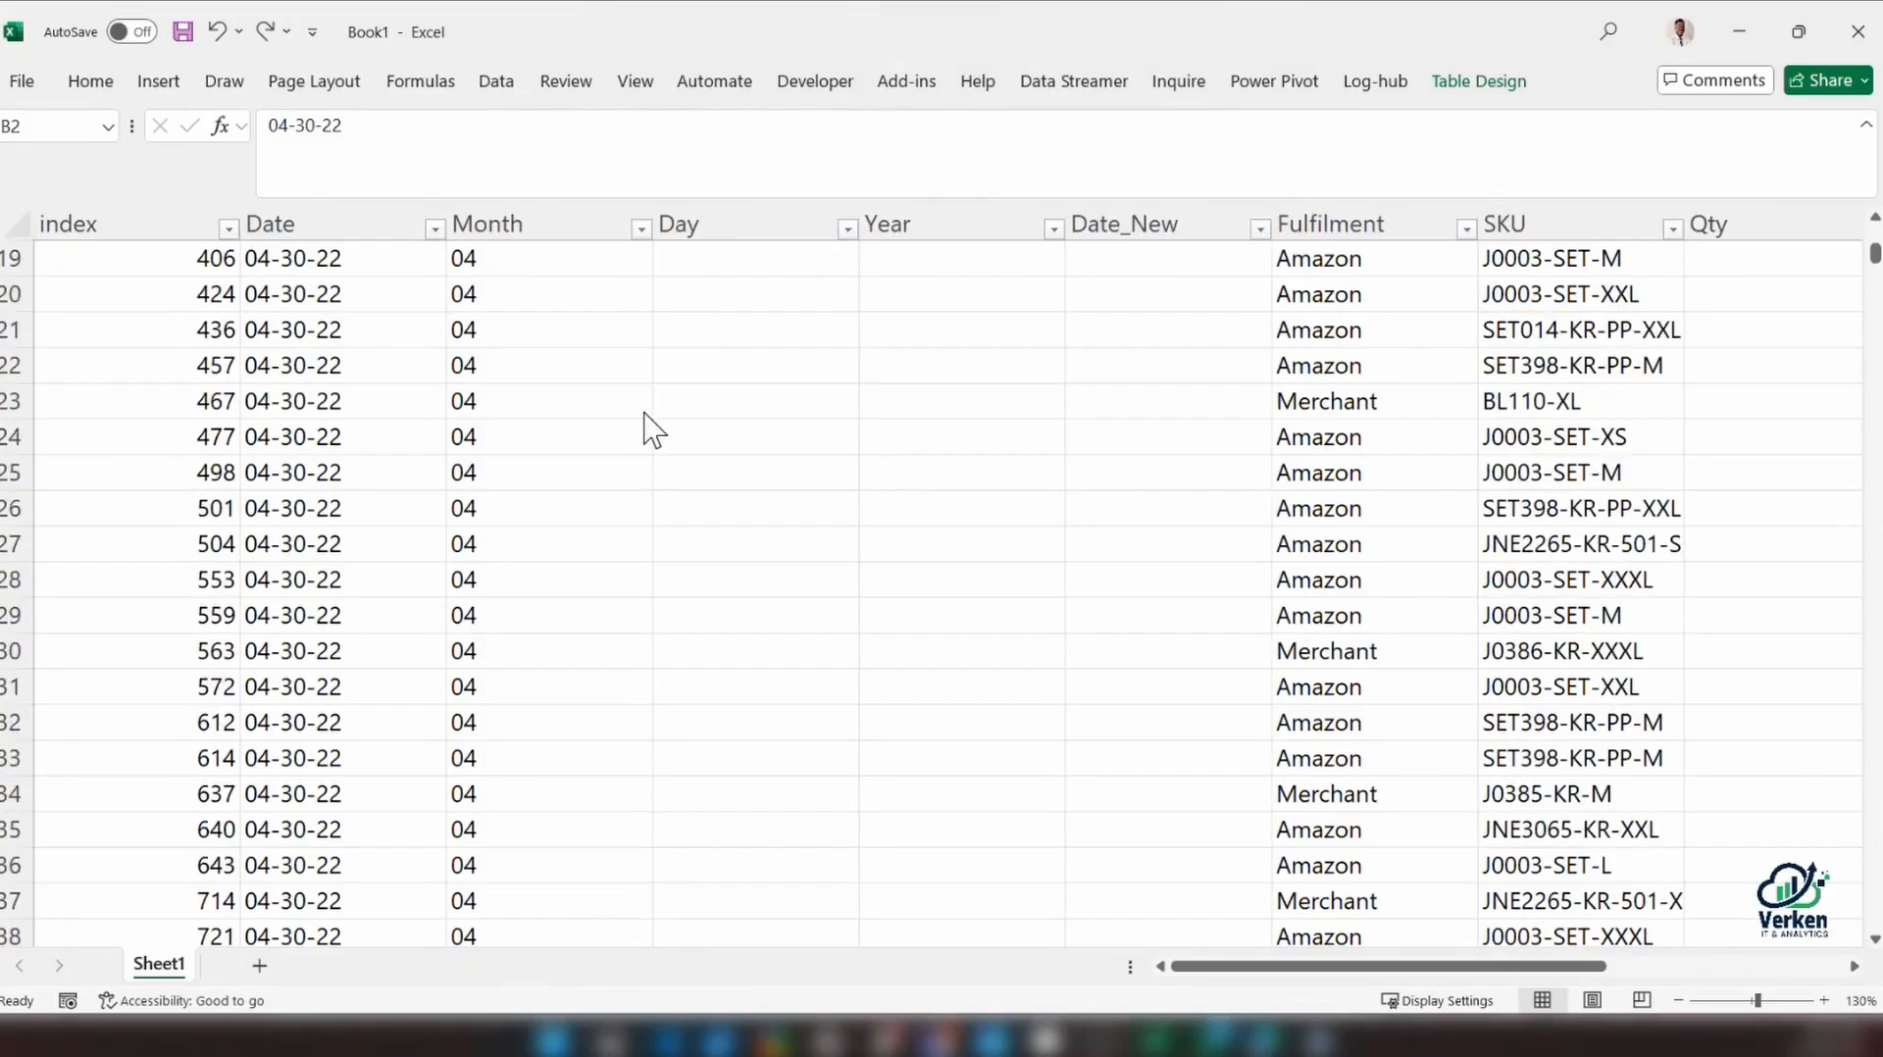
scroll(644, 429, "up", 5)
left_click(505, 257)
scroll(508, 294, "up", 1)
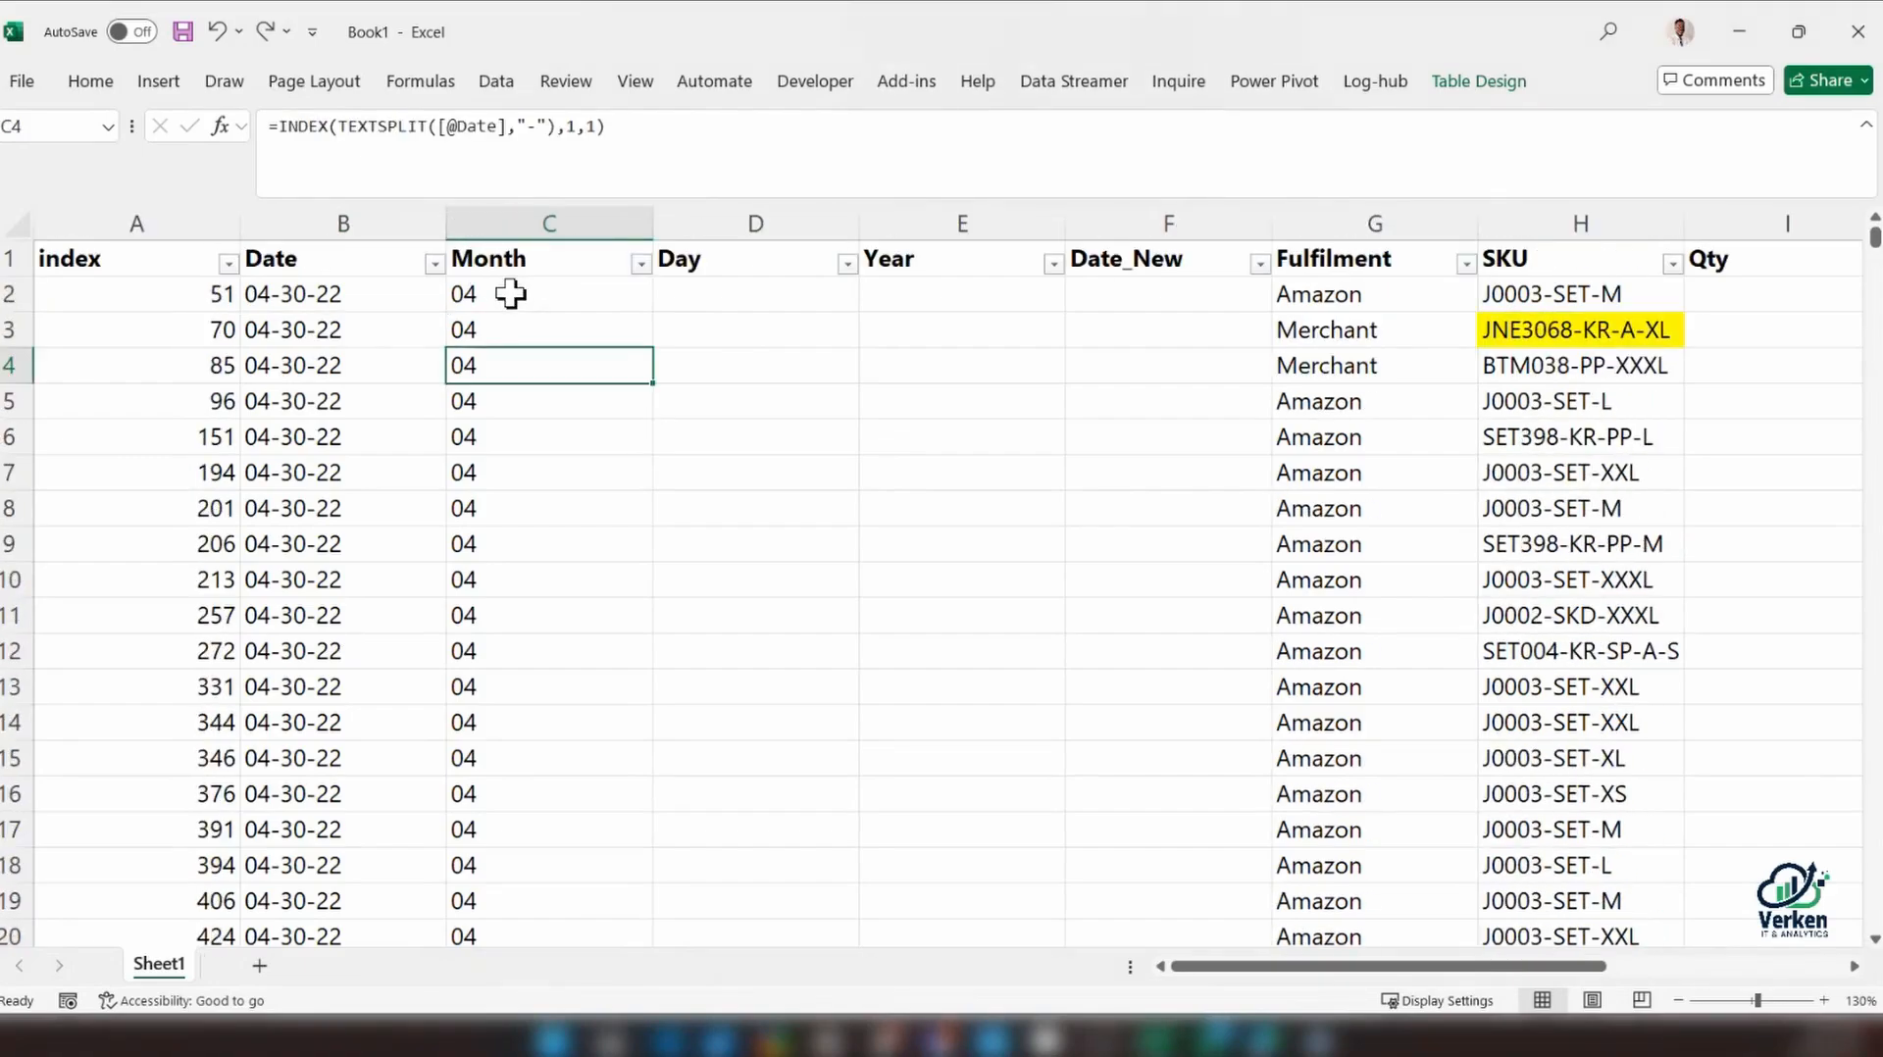
Apply the Date number format to all data cells in the Date column
left_click(294, 296)
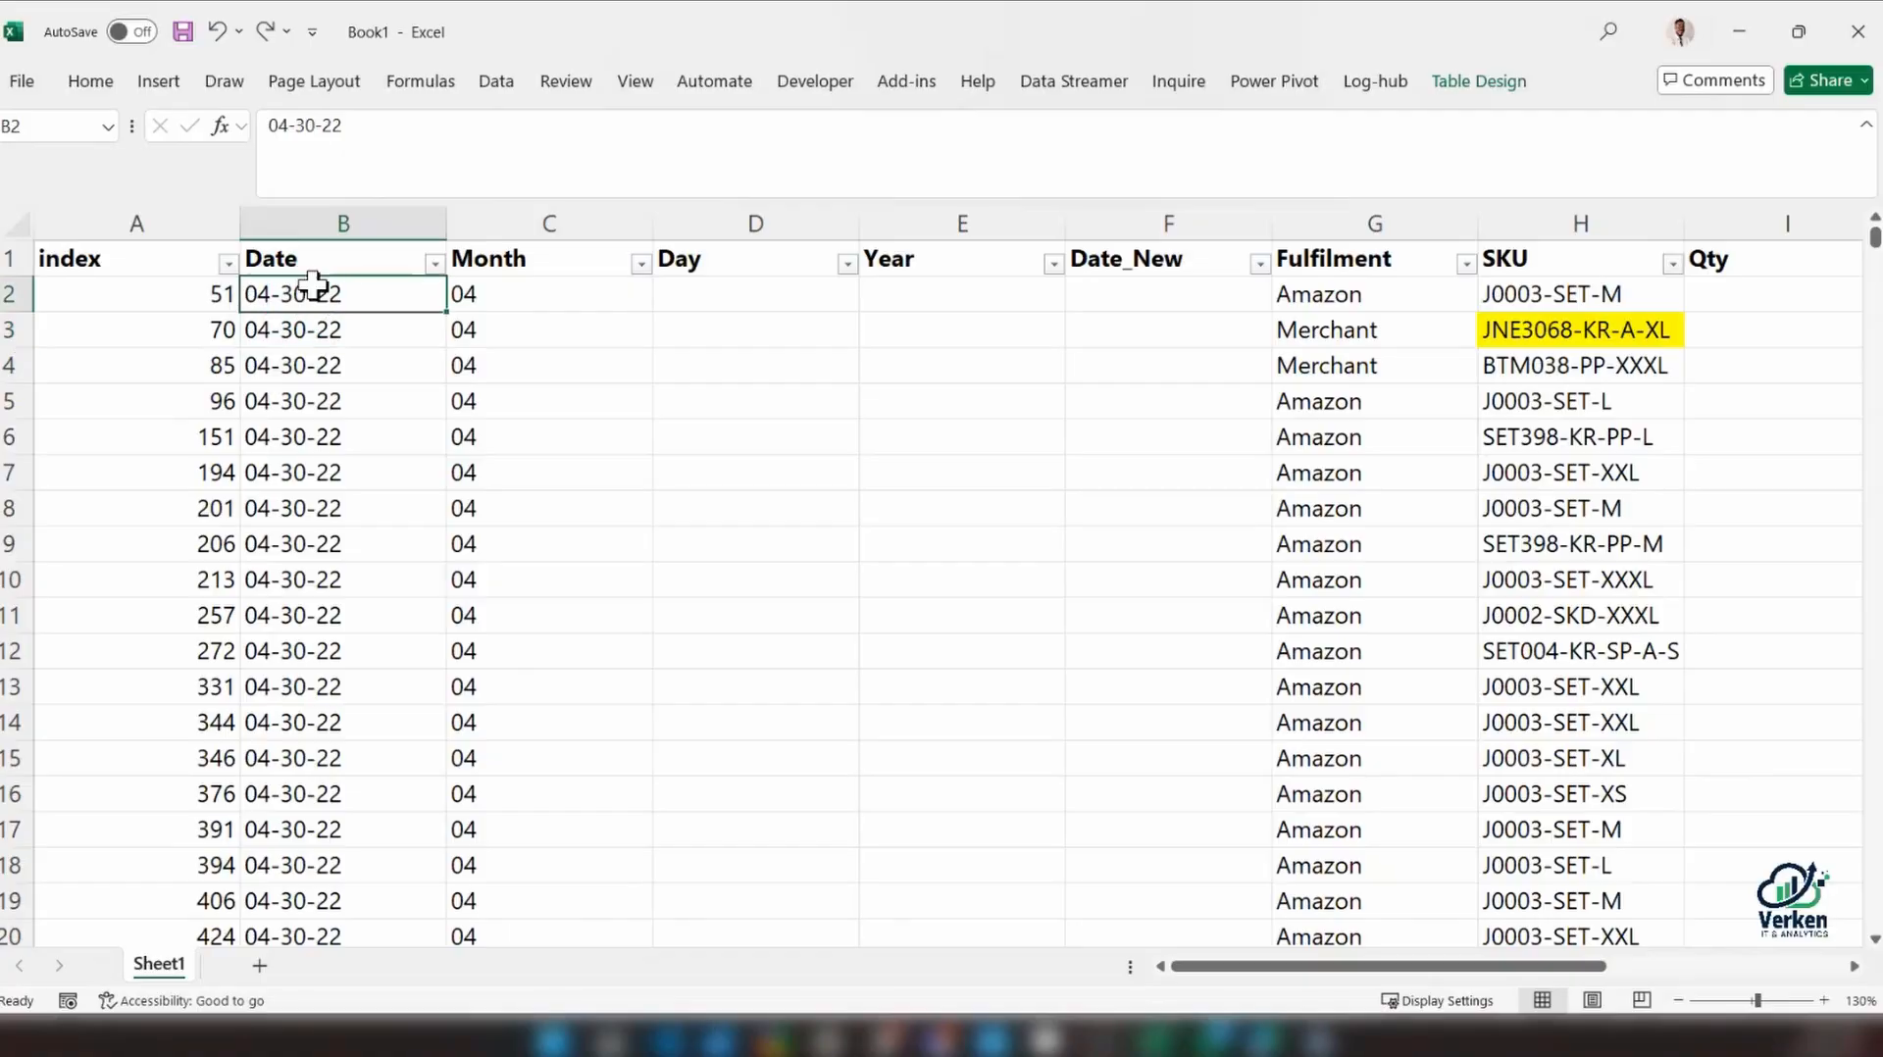
key("ctrl+Down")
scroll(310, 257, "up", 1)
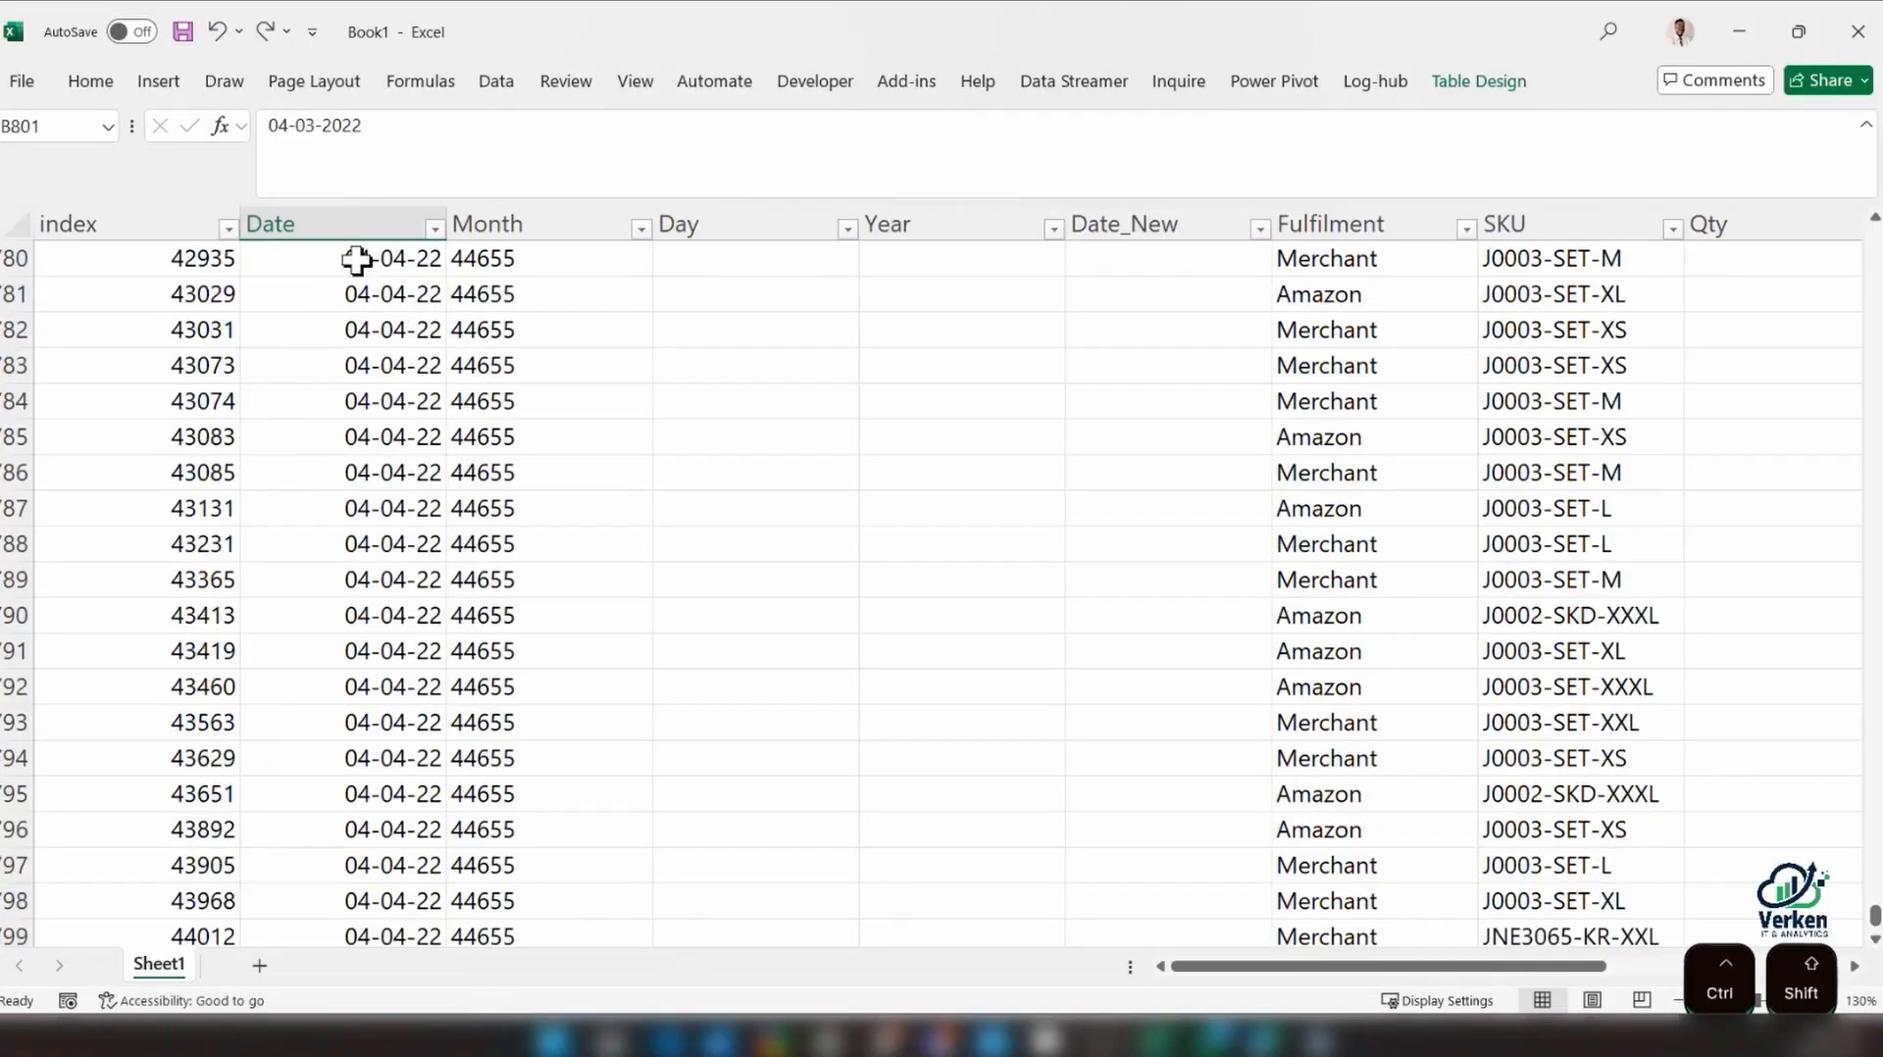
left_click(370, 208)
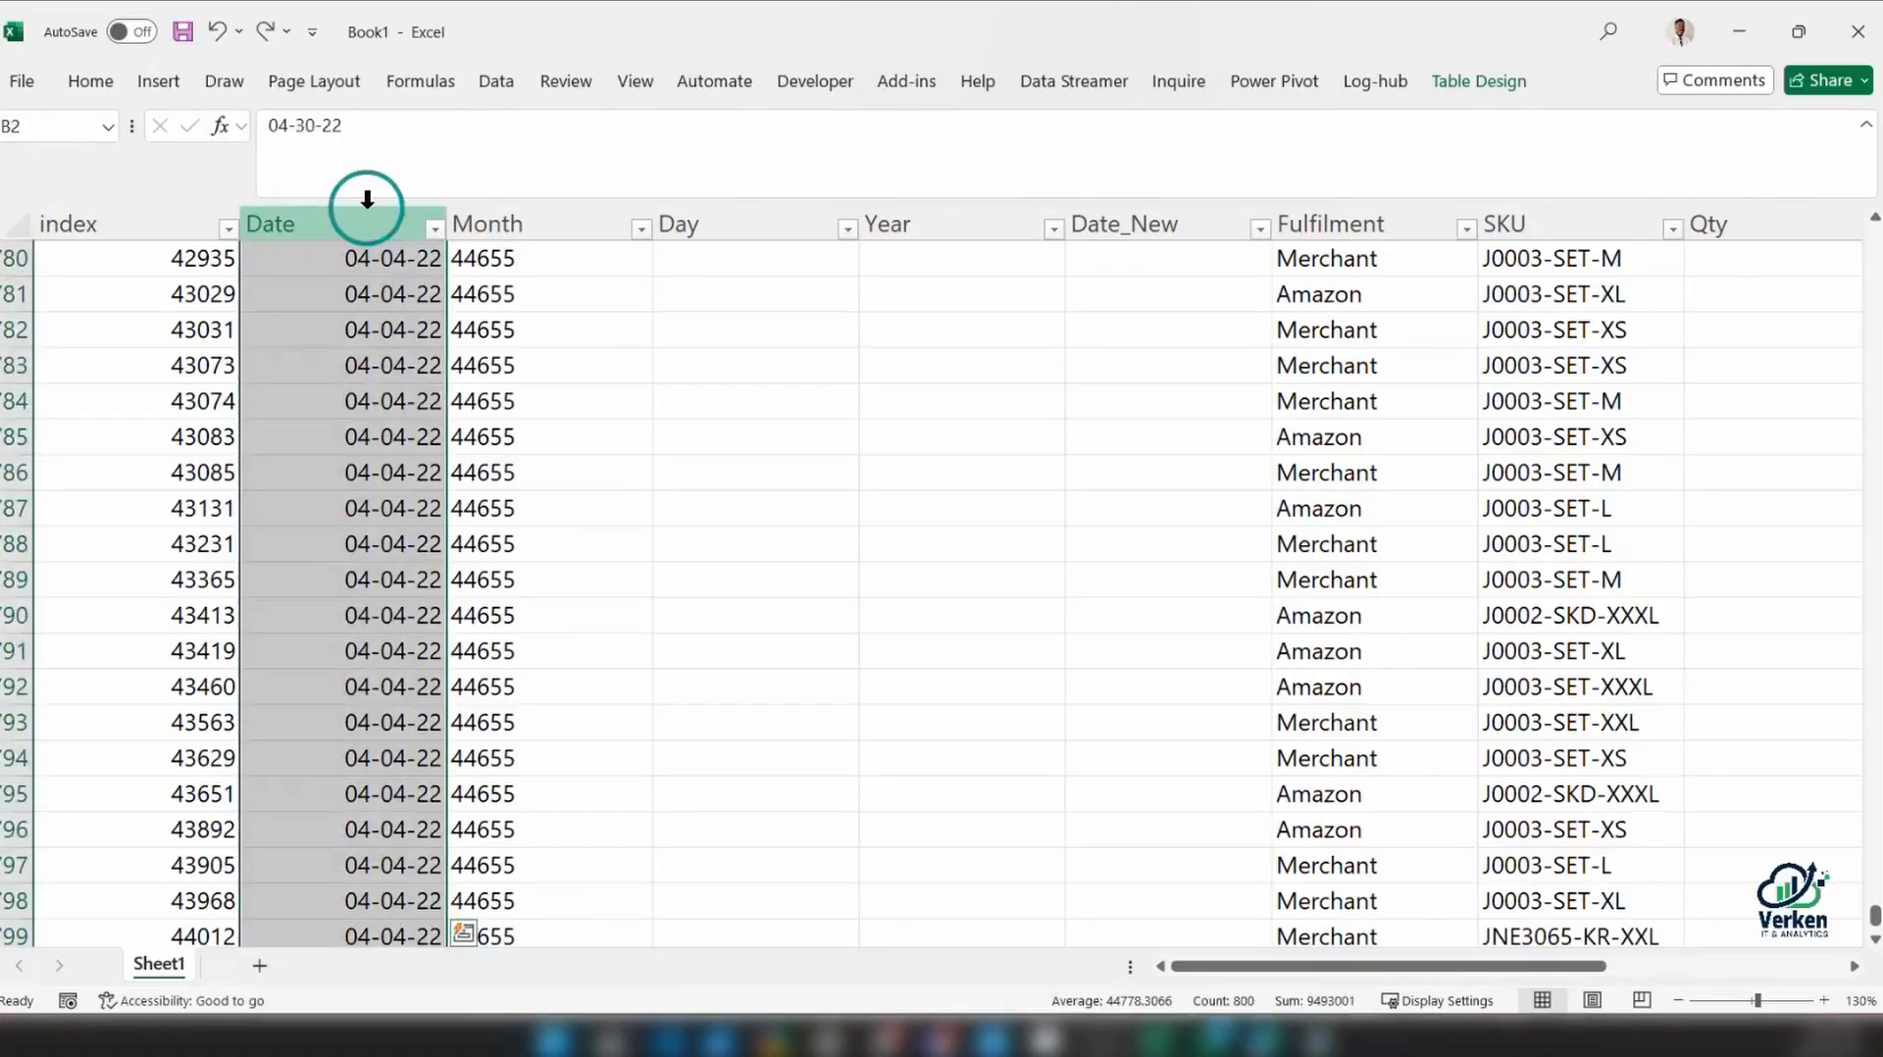
key("ctrl+1")
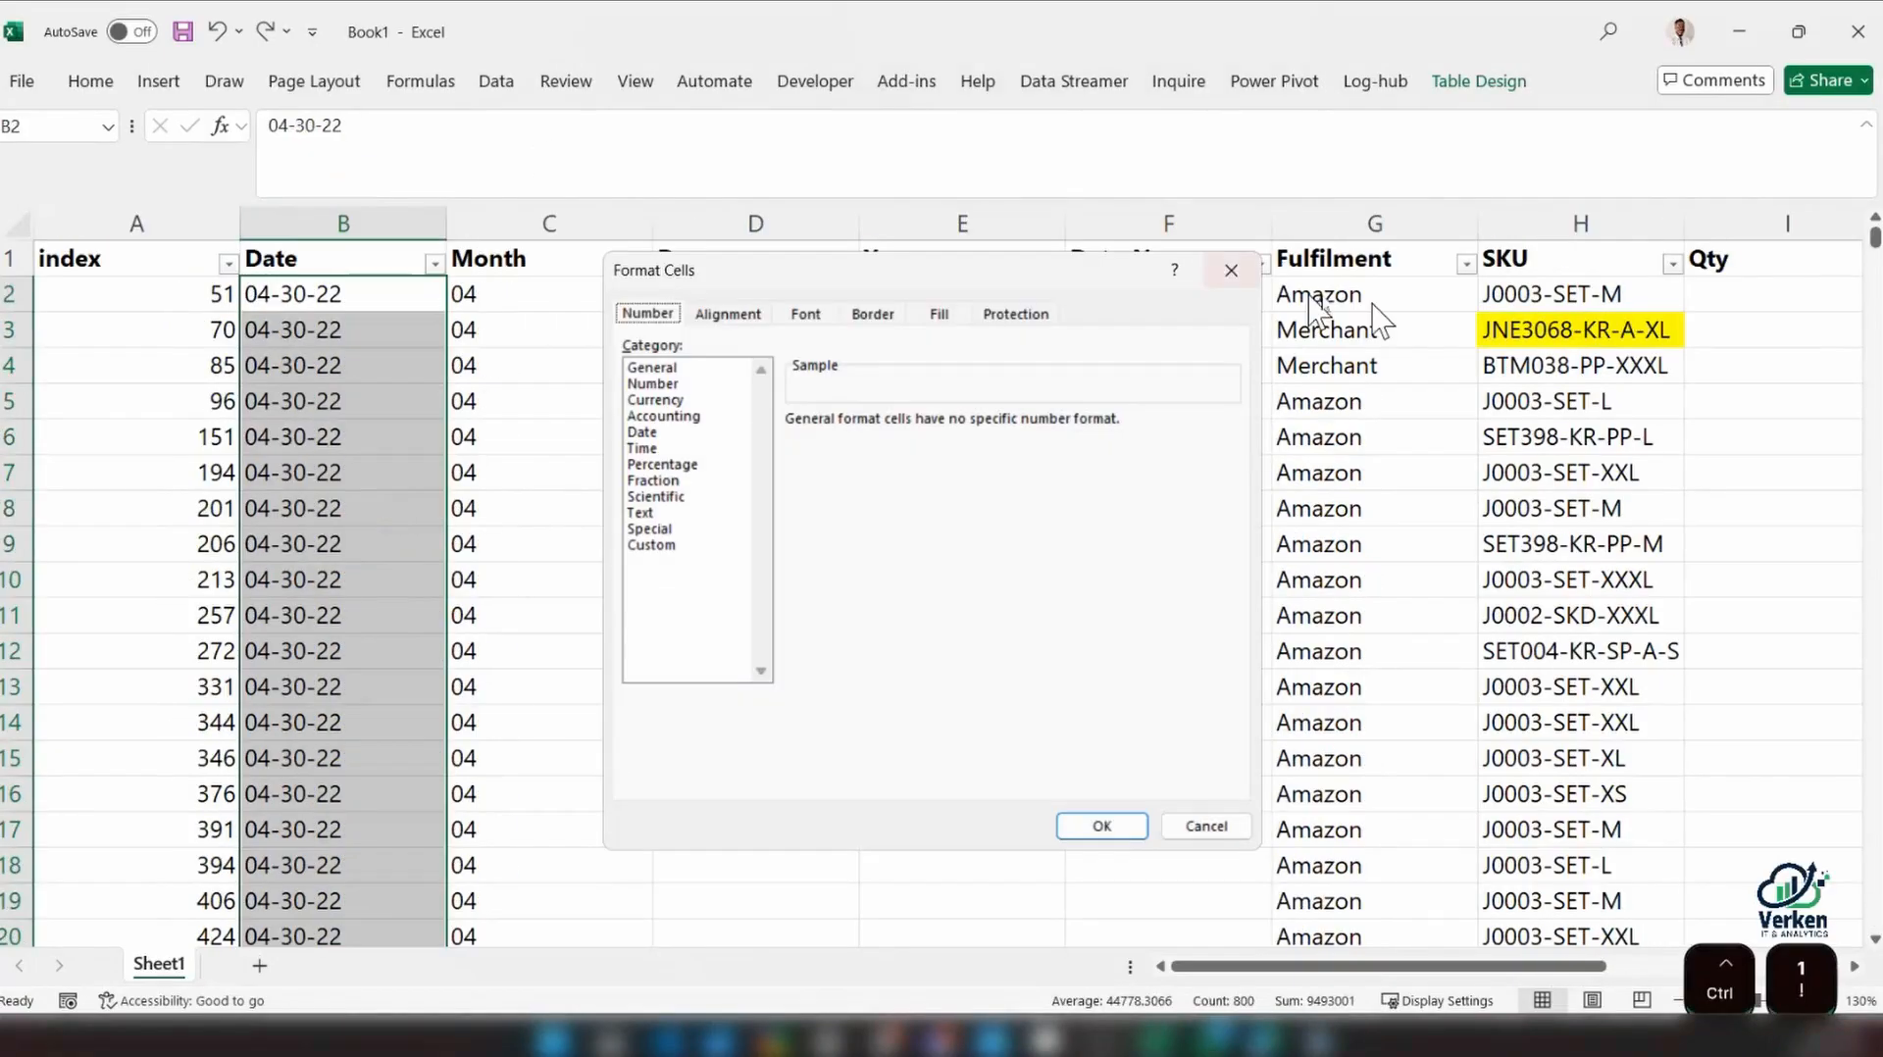
left_click(647, 384)
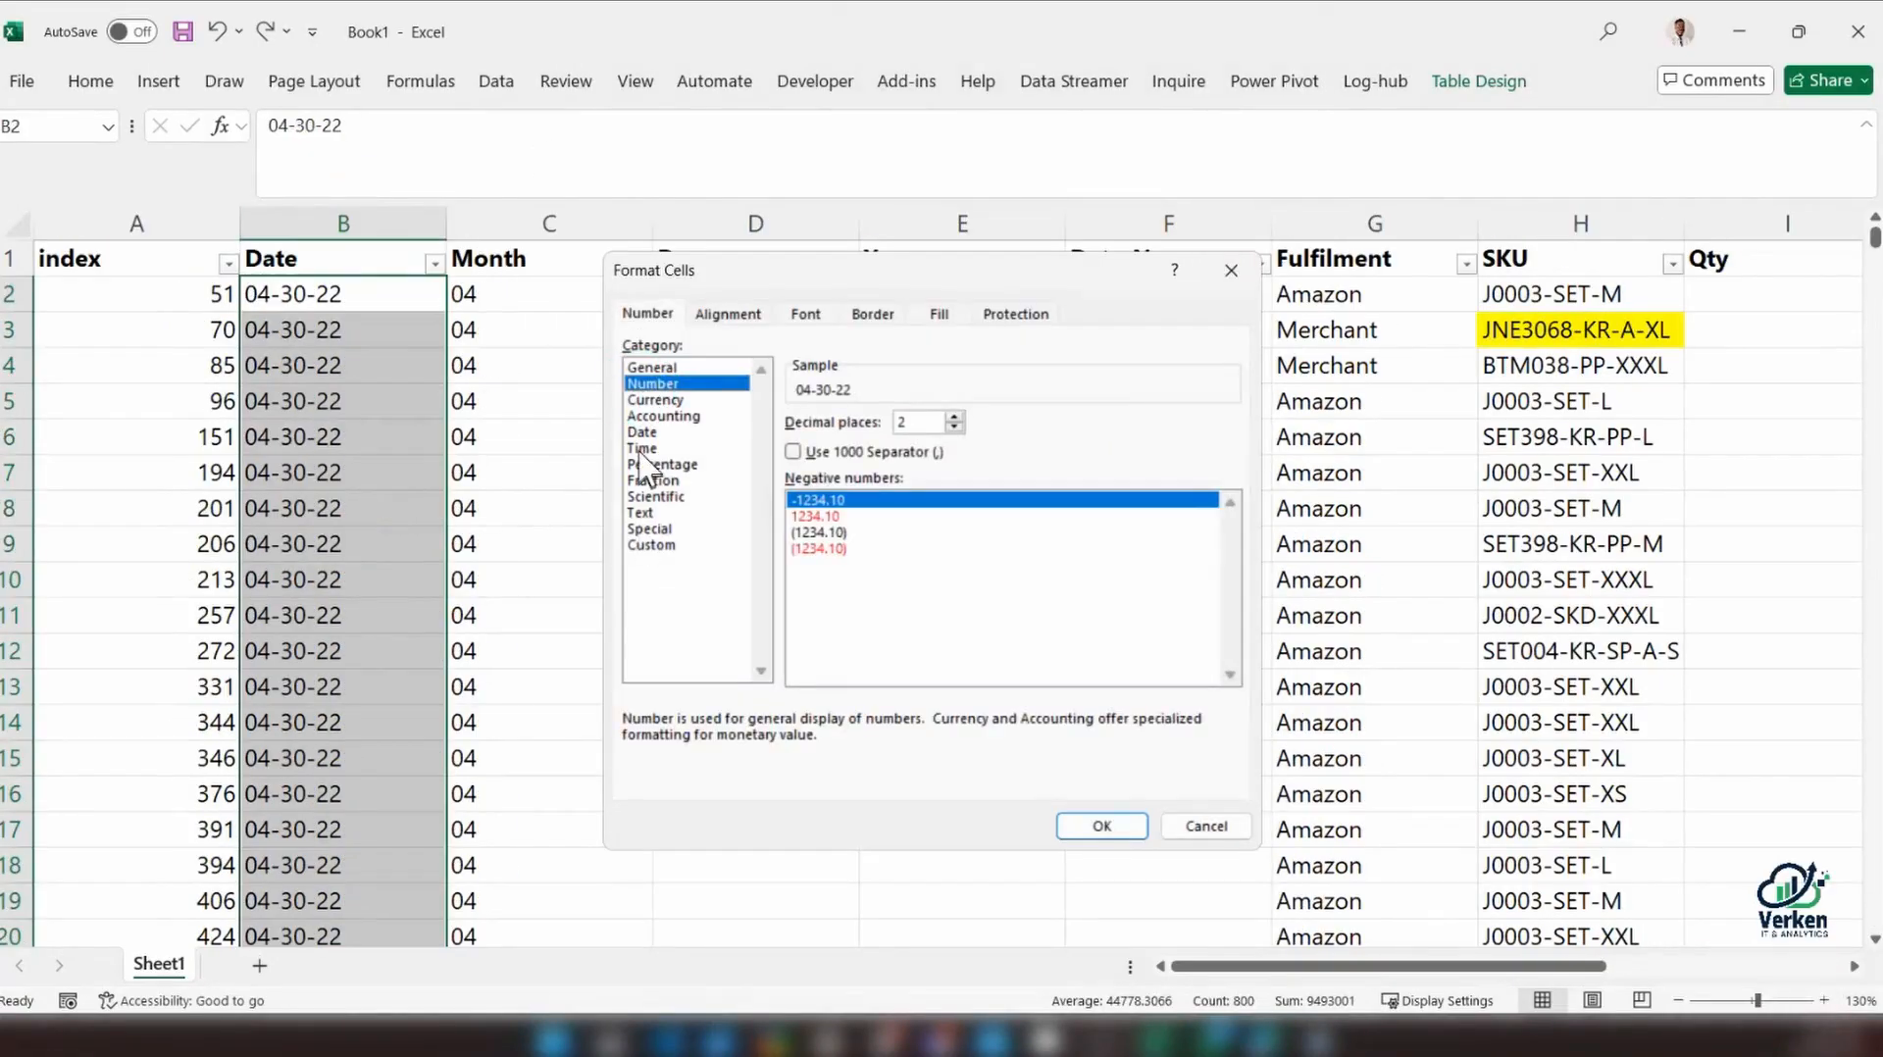
left_click(641, 433)
left_click(1089, 824)
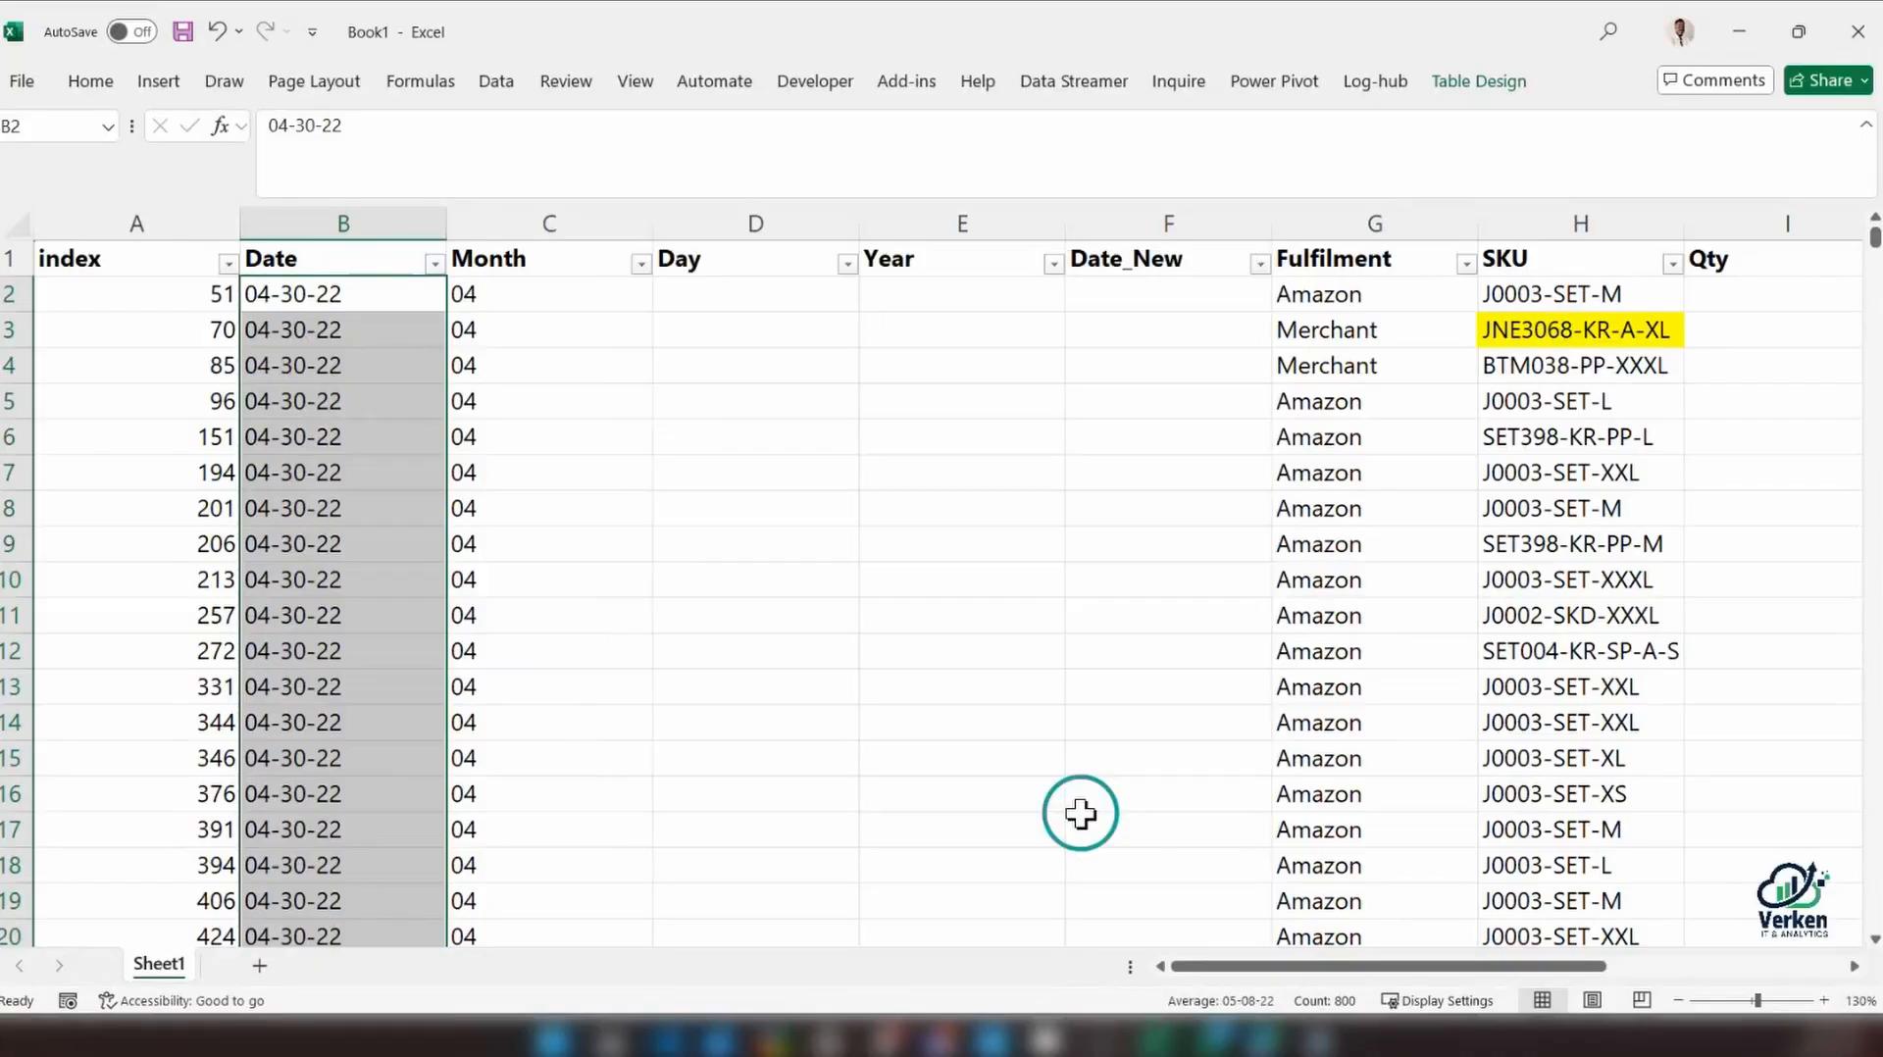
Check the Month formula's results against the Date entries in the first rows and the final table row
left_click(278, 297)
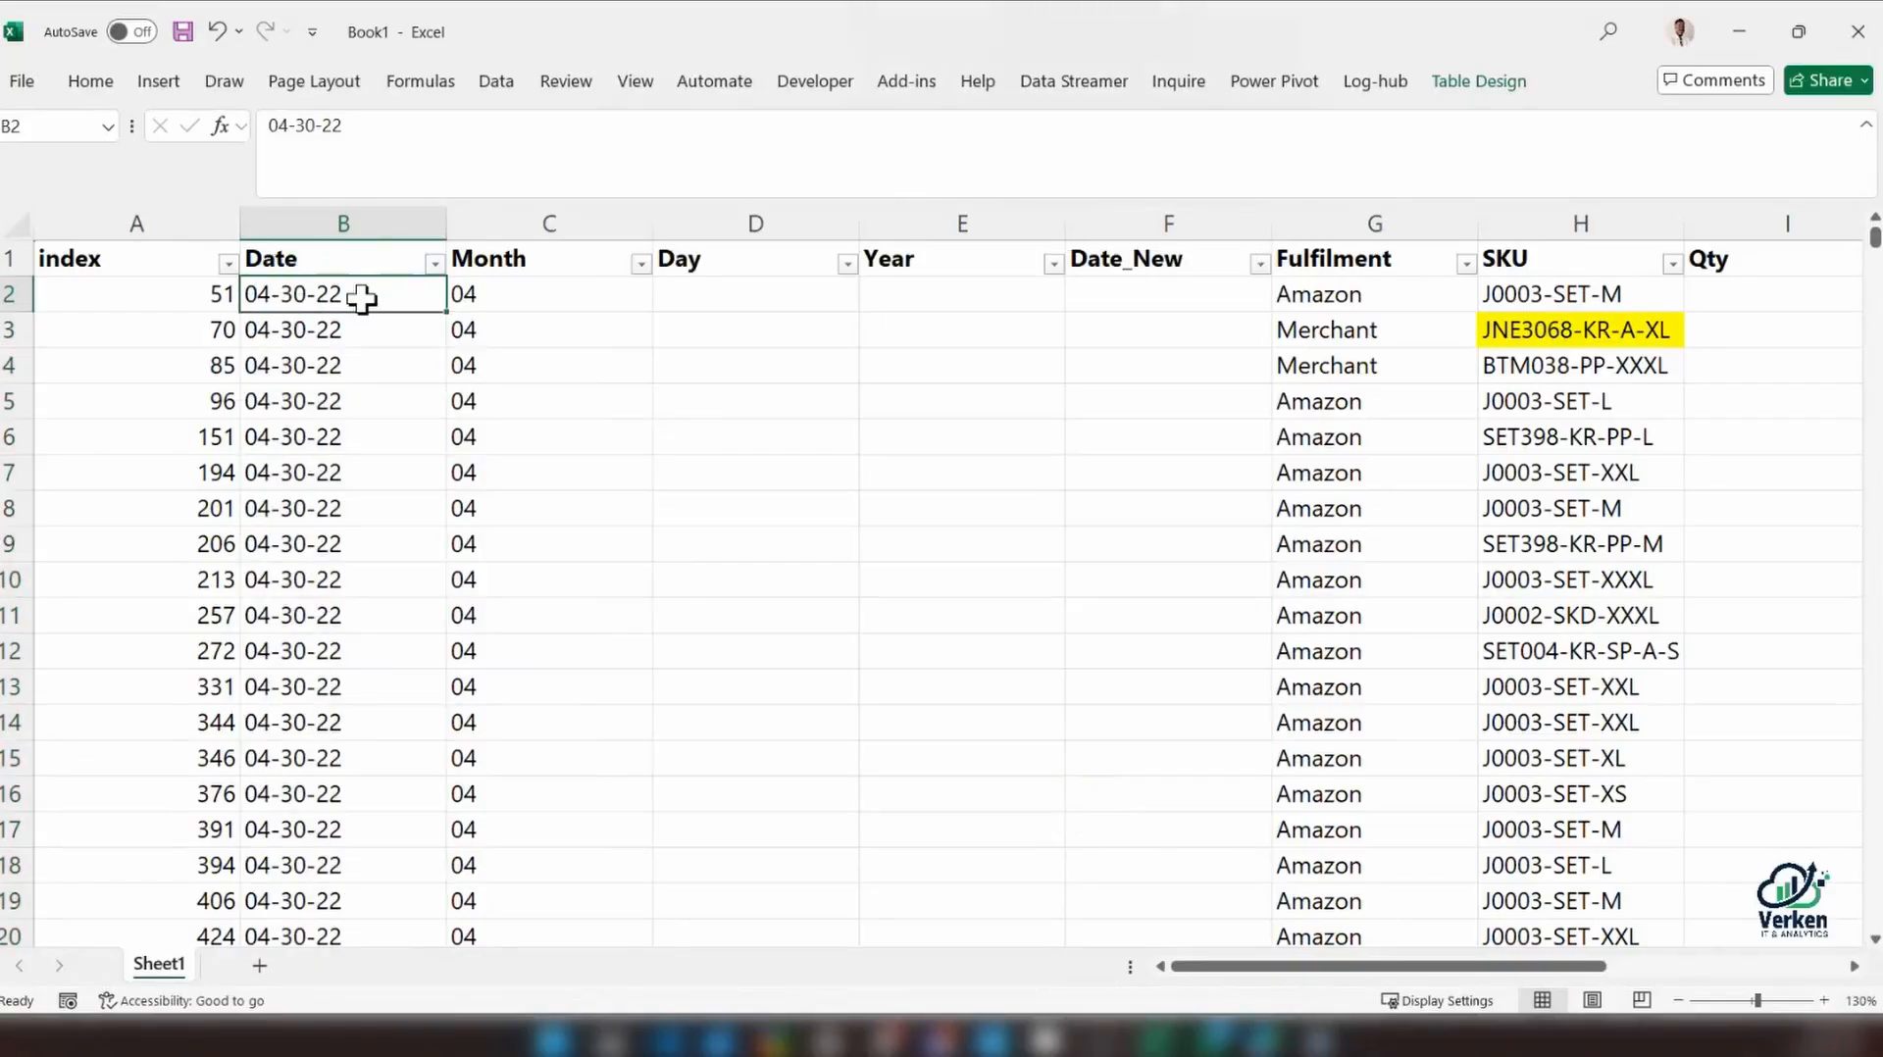
left_click(513, 295)
scroll(513, 343, "down", 9)
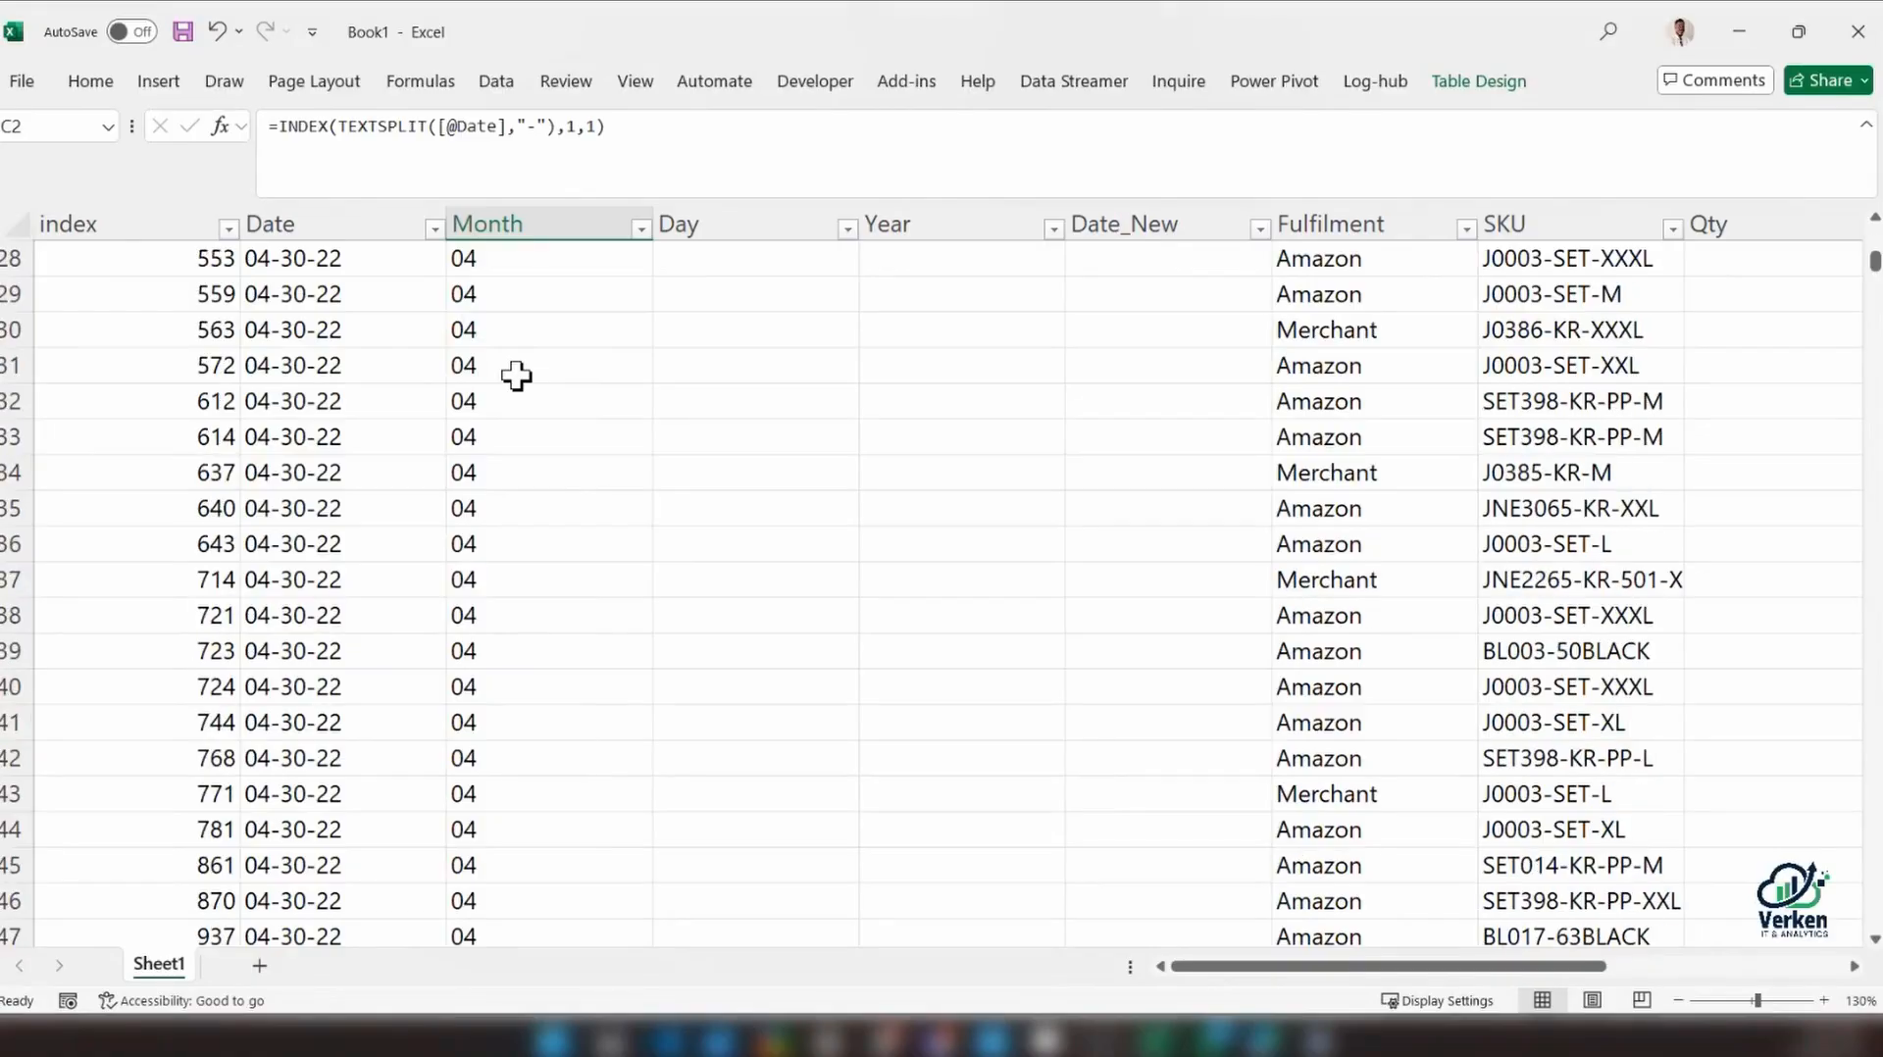
left_click(261, 491)
key("ctrl+Down")
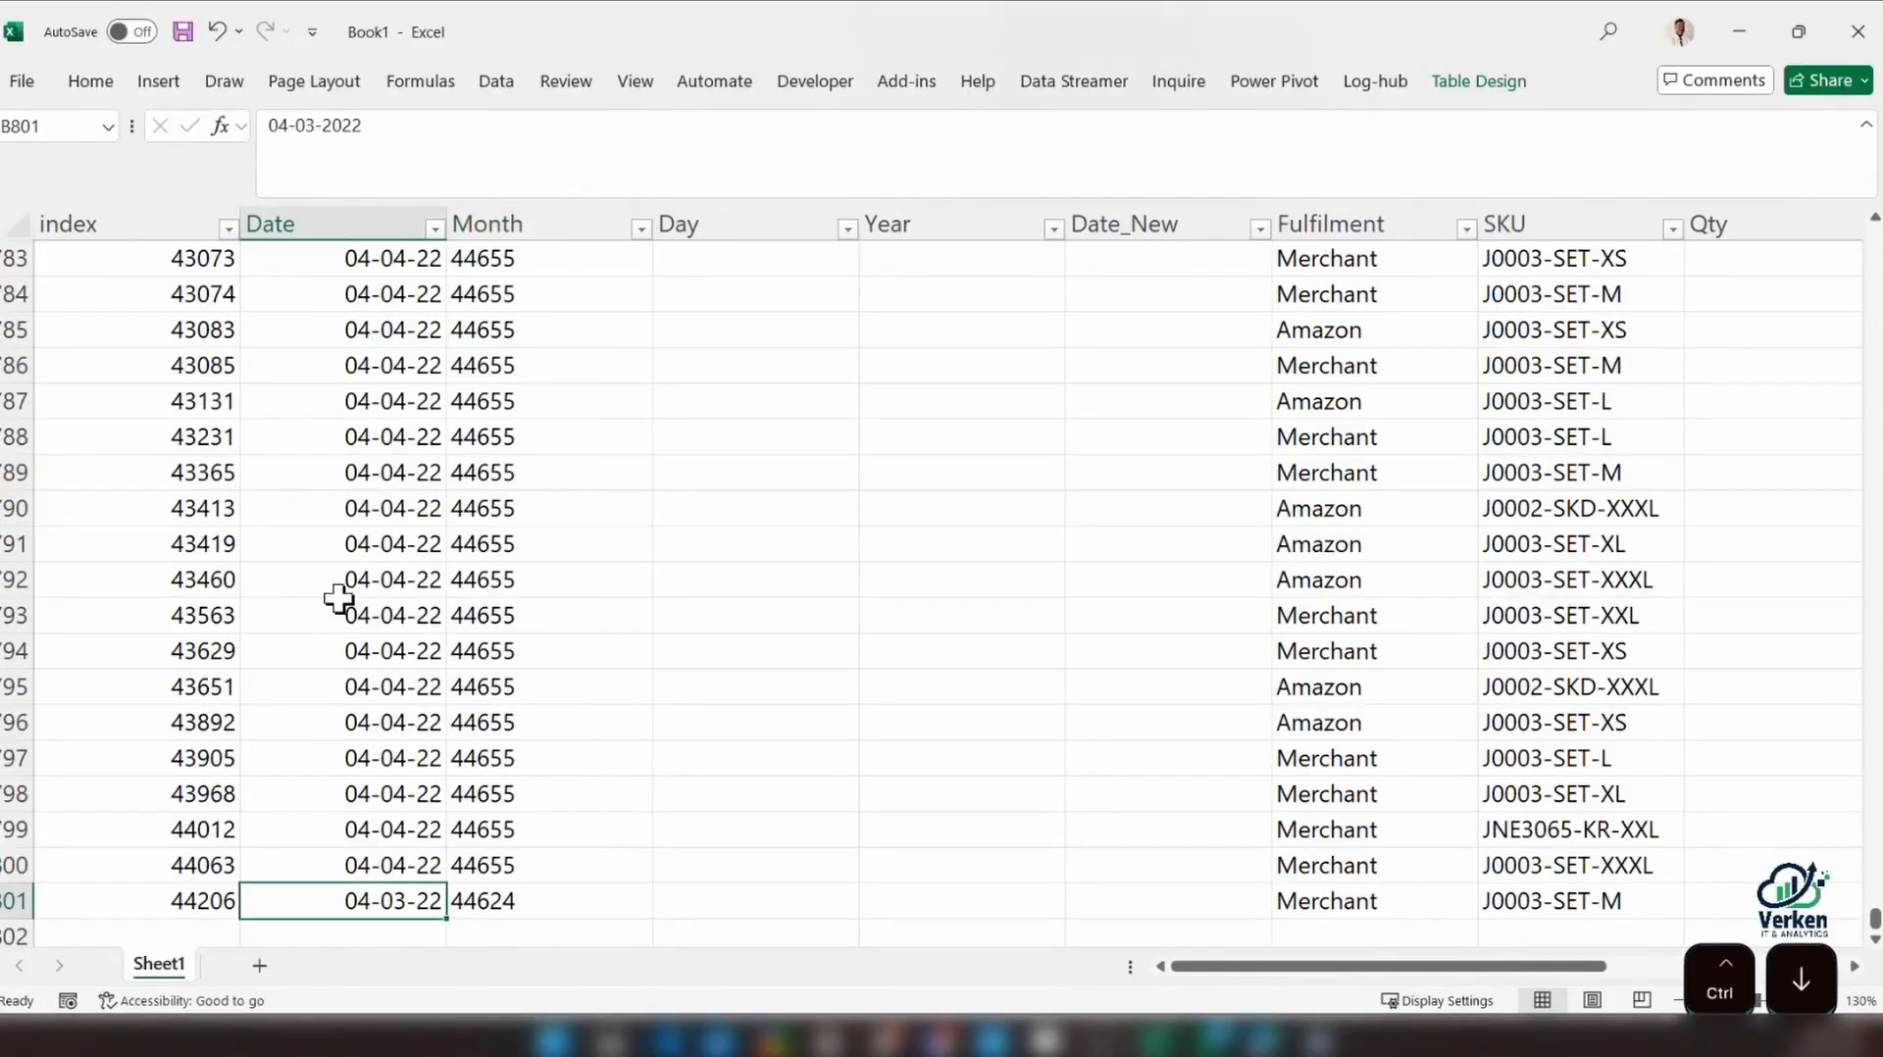
left_click(500, 894)
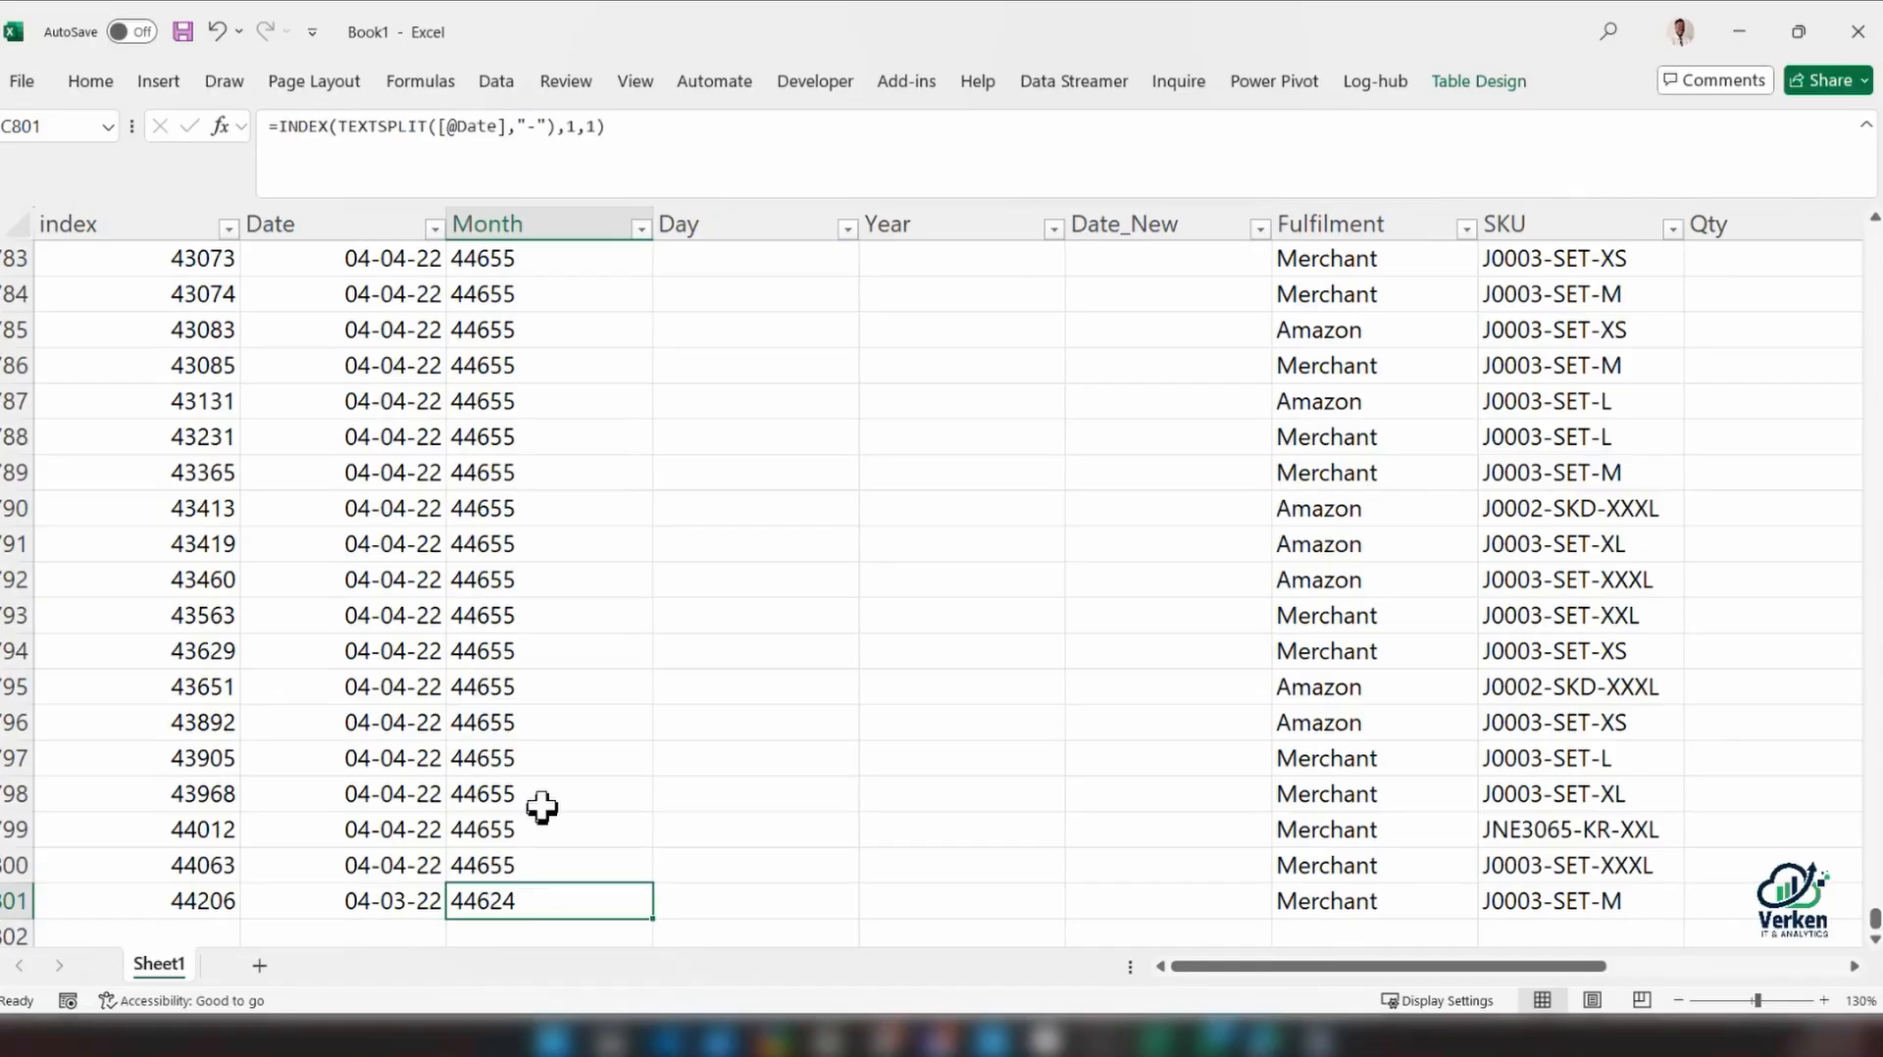
Format the whole Month column as General and then as Number
left_click(90, 82)
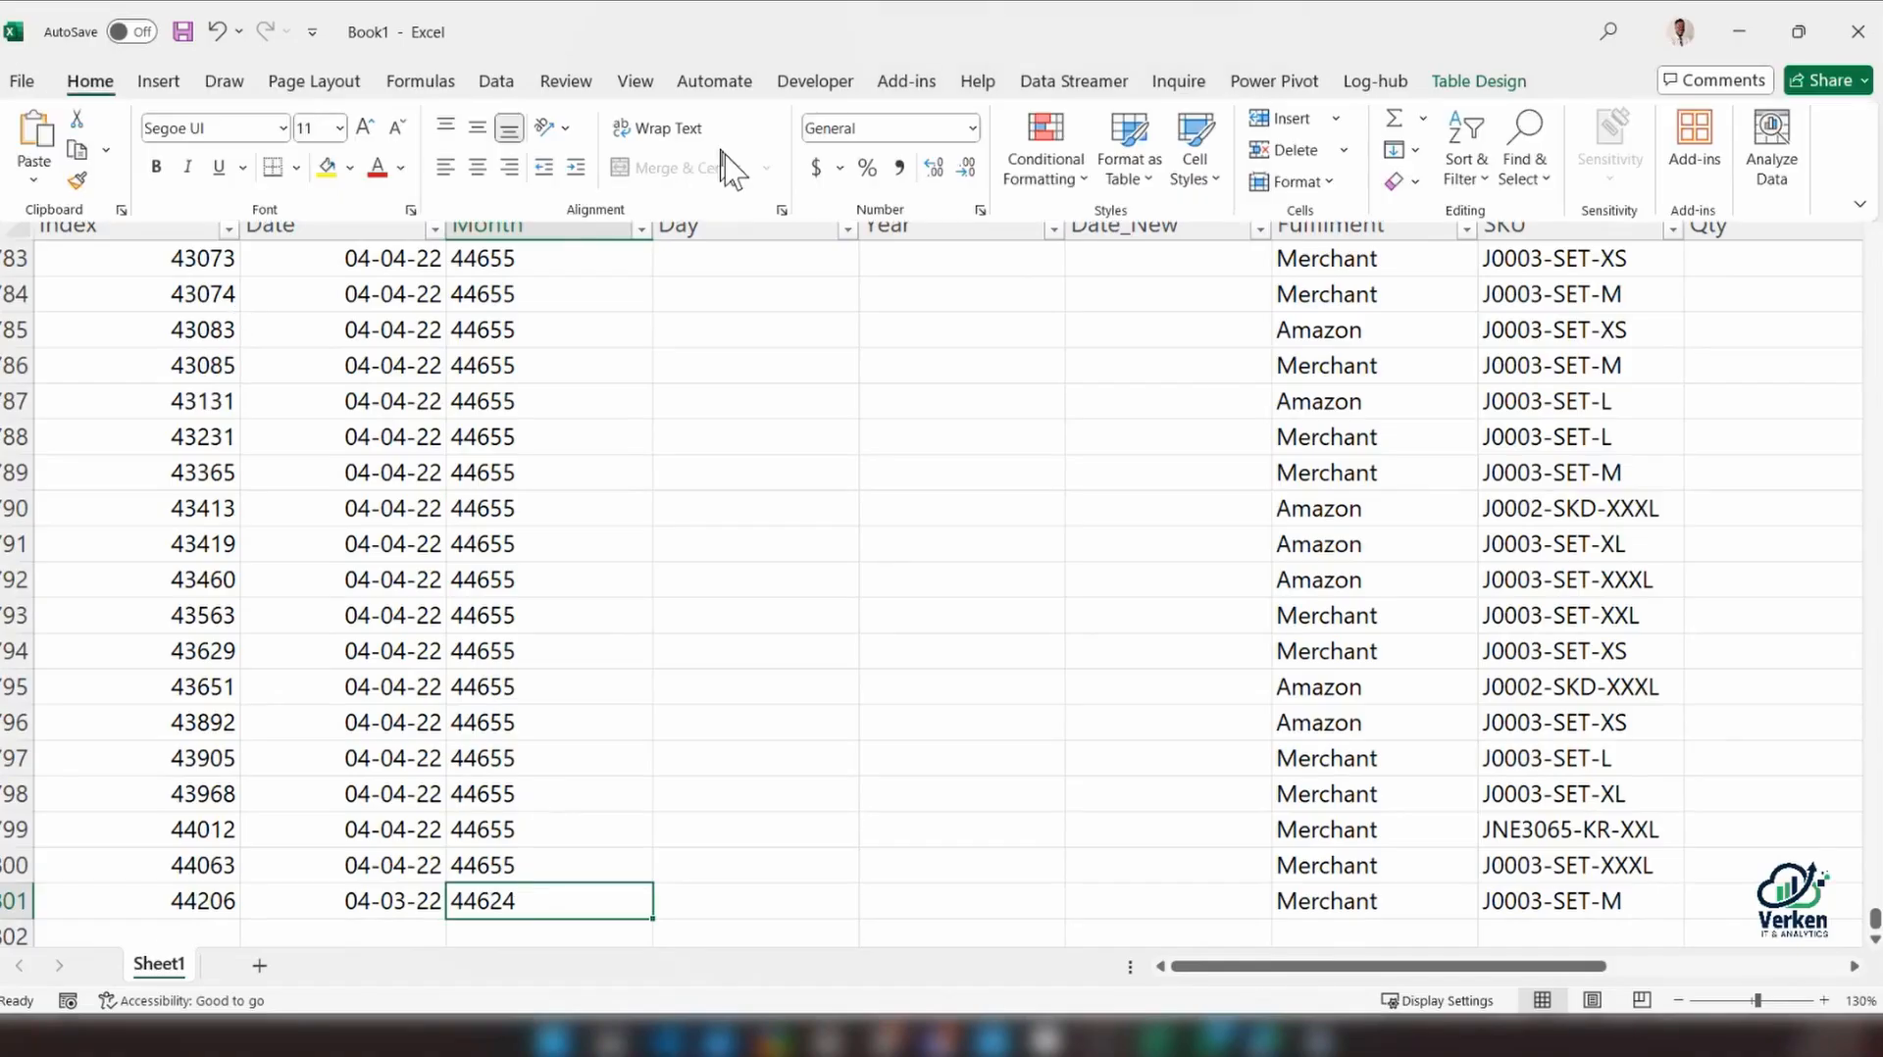
left_click(515, 897)
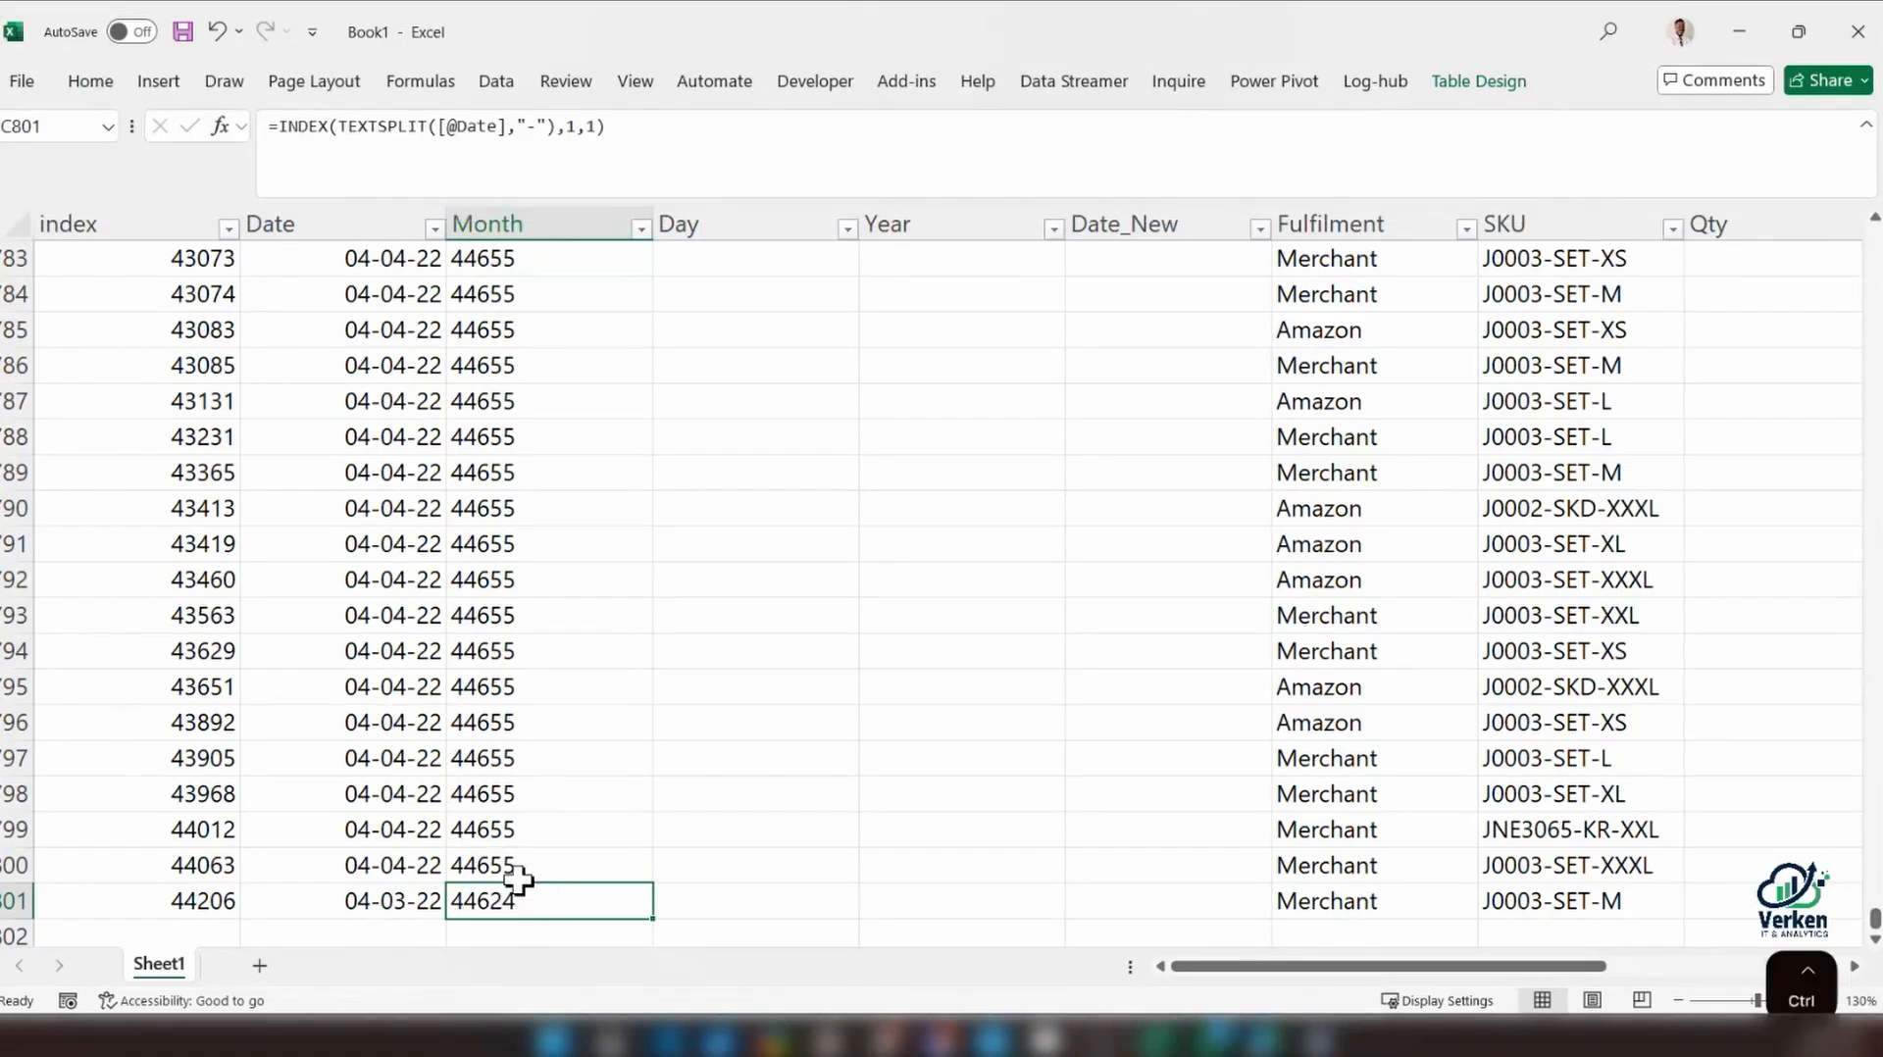
key("ctrl+shift+Up")
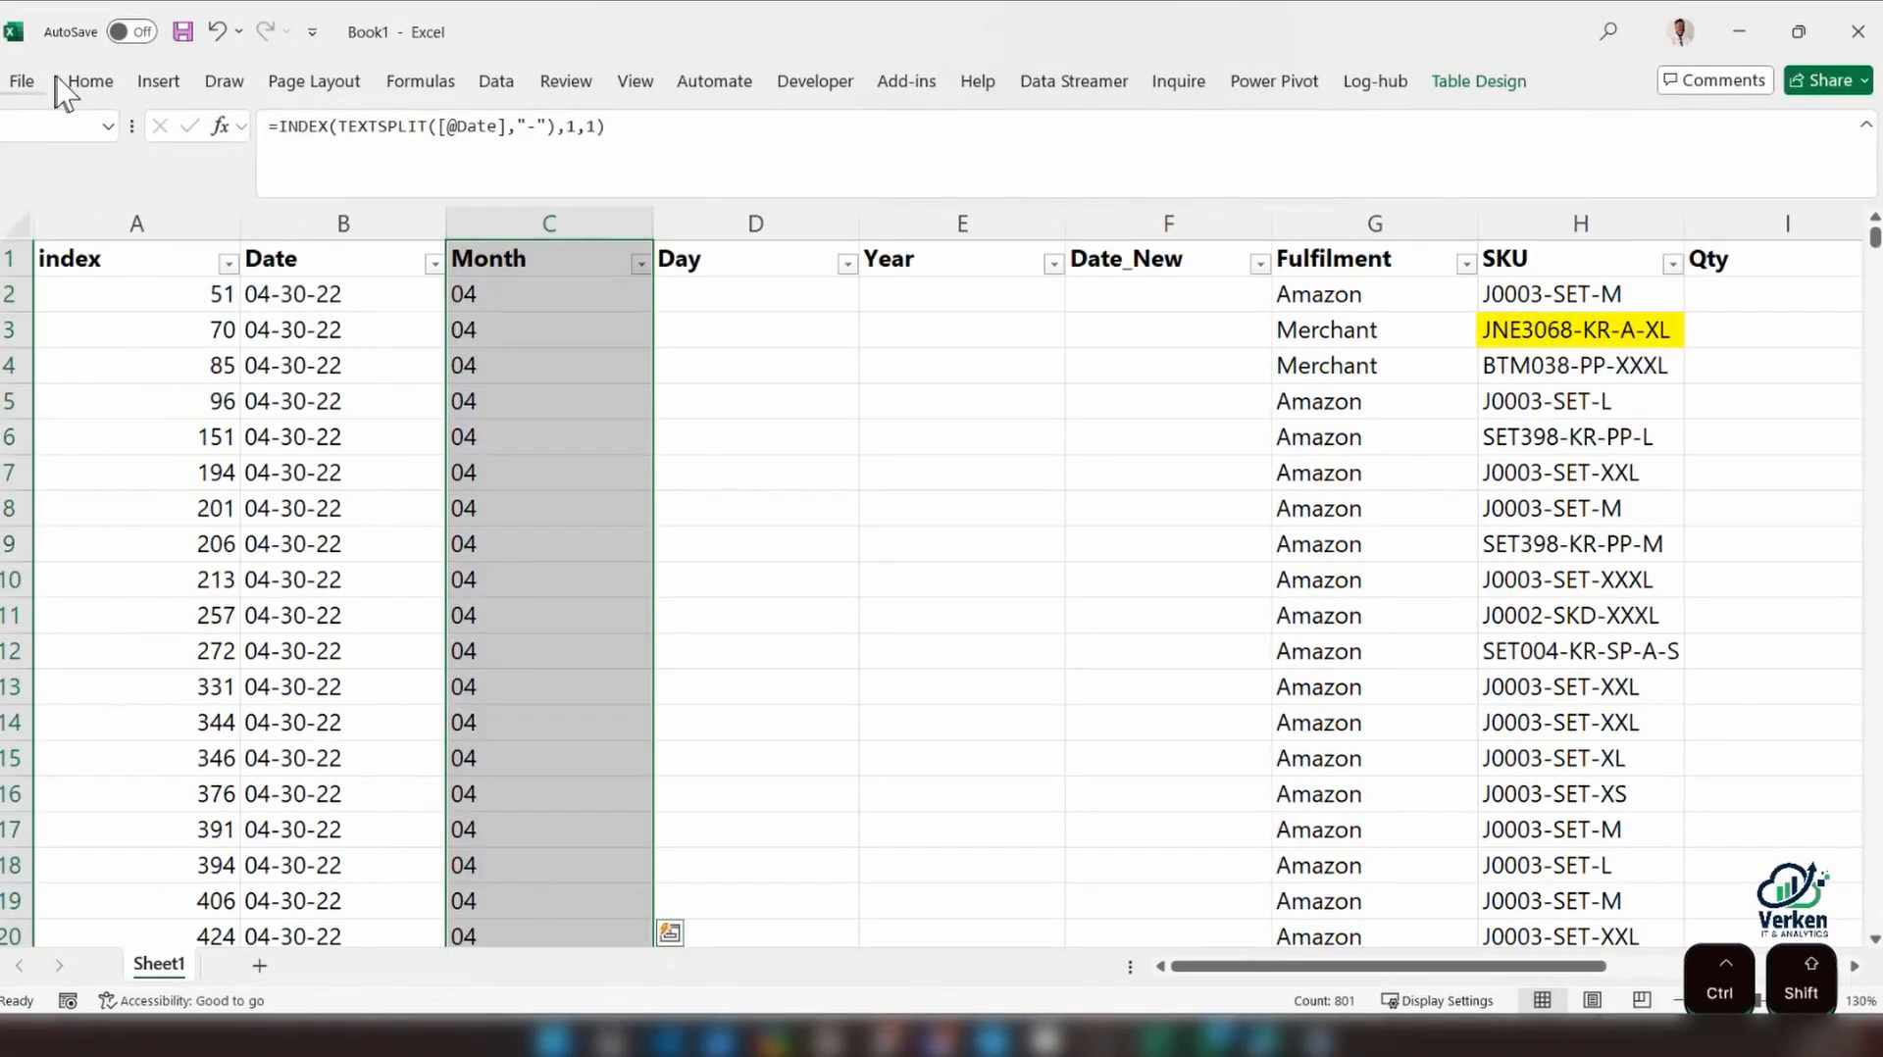
left_click(89, 82)
left_click(971, 127)
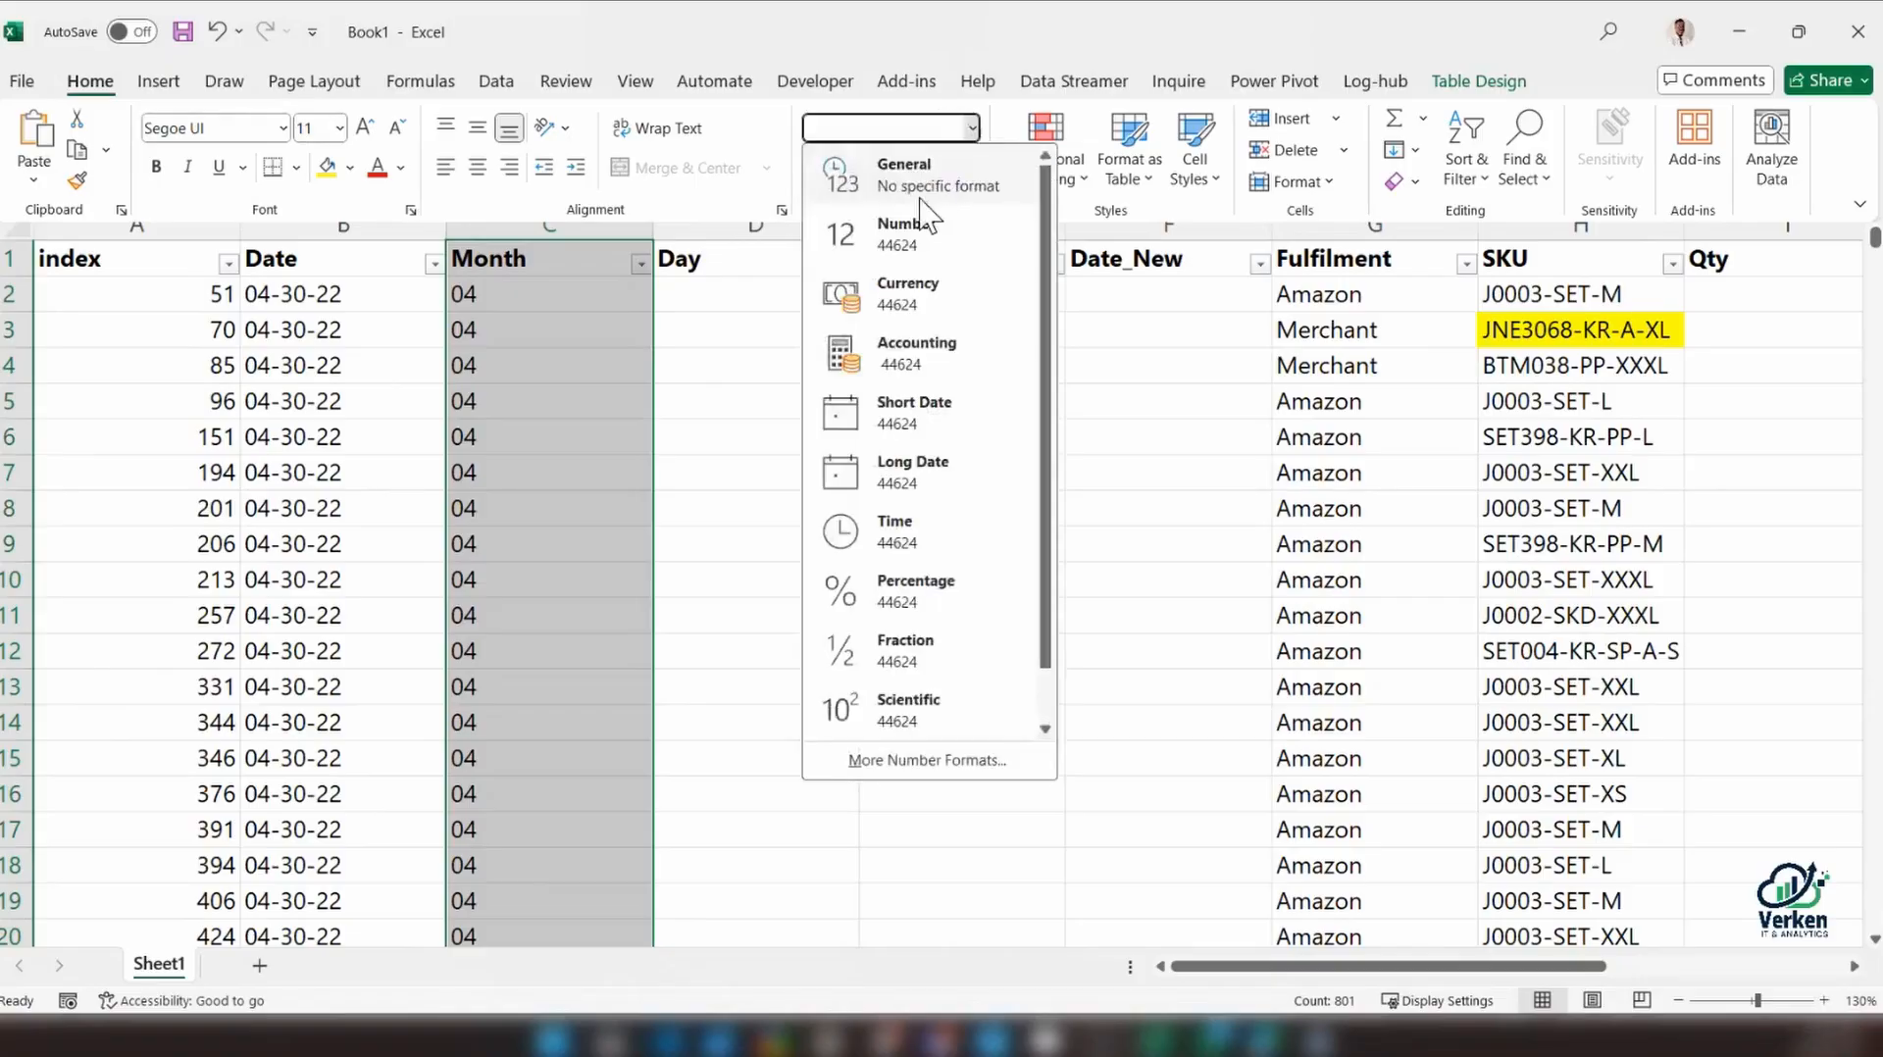
left_click(922, 167)
left_click(971, 128)
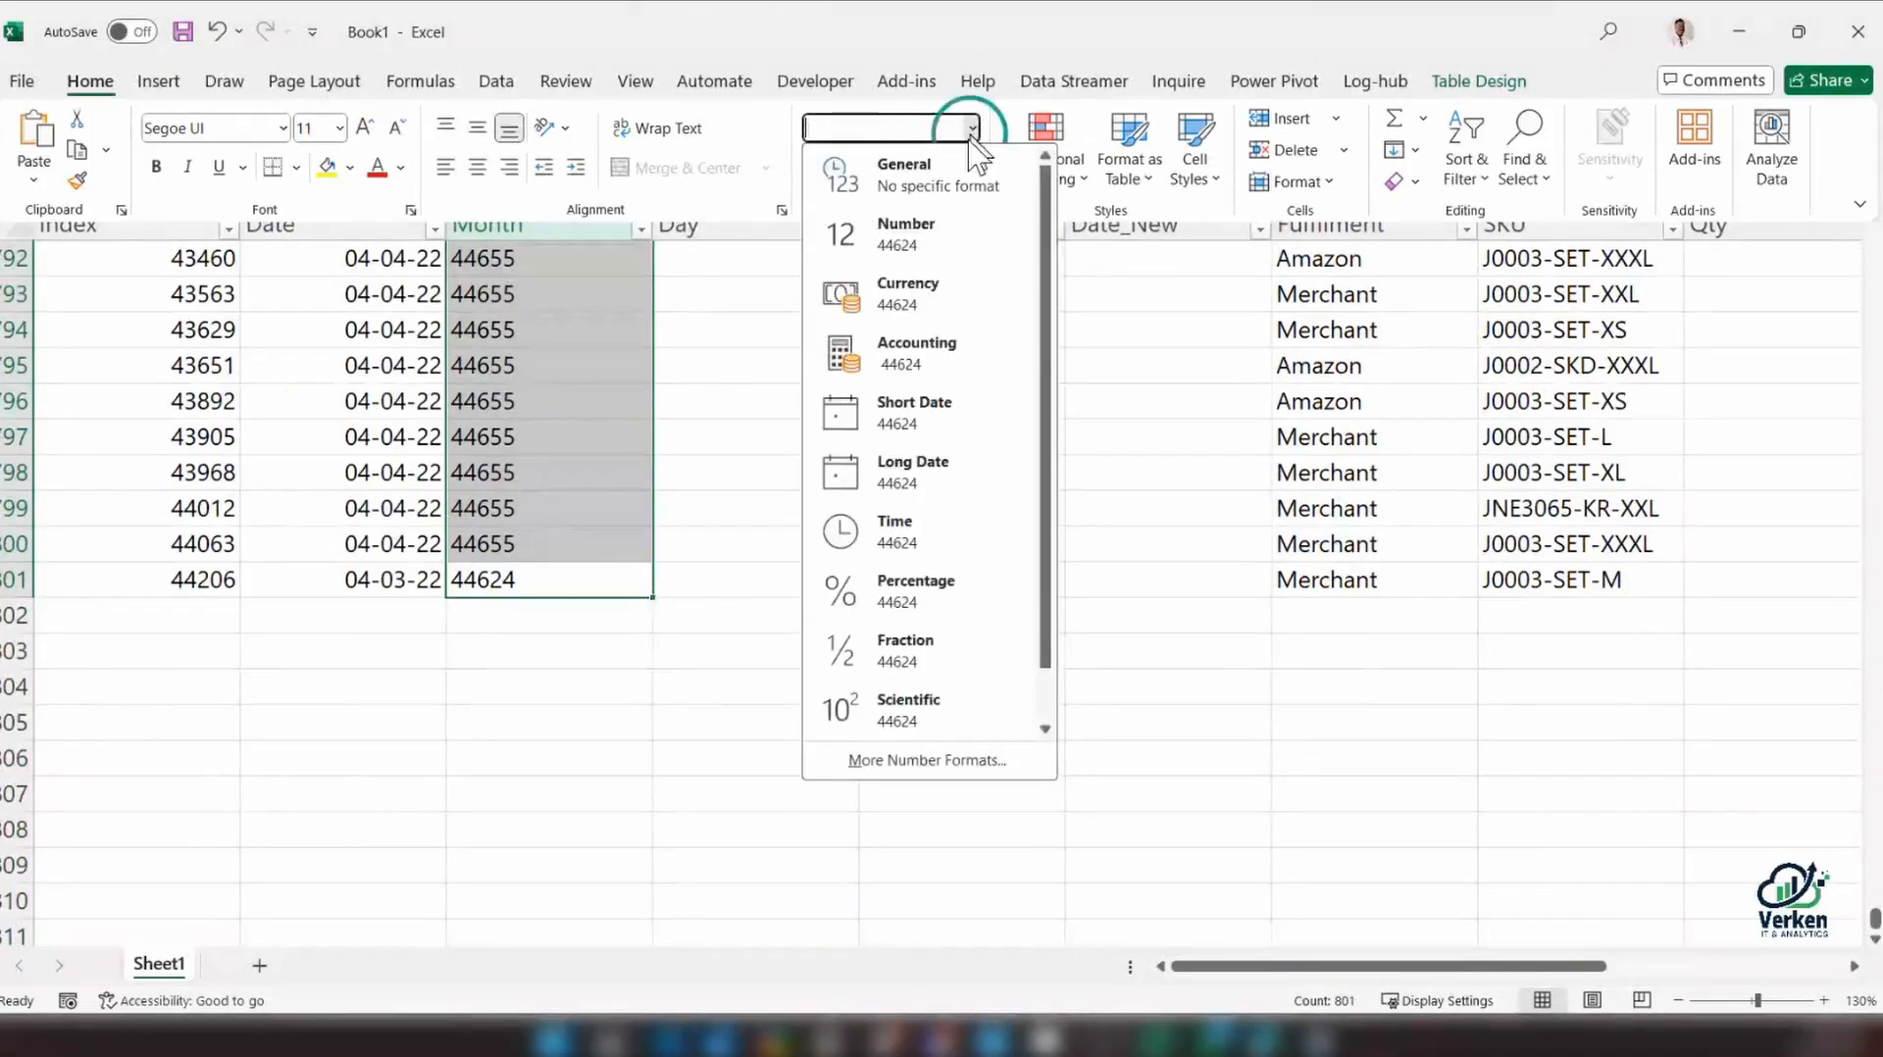
left_click(929, 243)
Inspect the Month column's formula and results from the last rows up to C2 and back to the final row
left_click(568, 508)
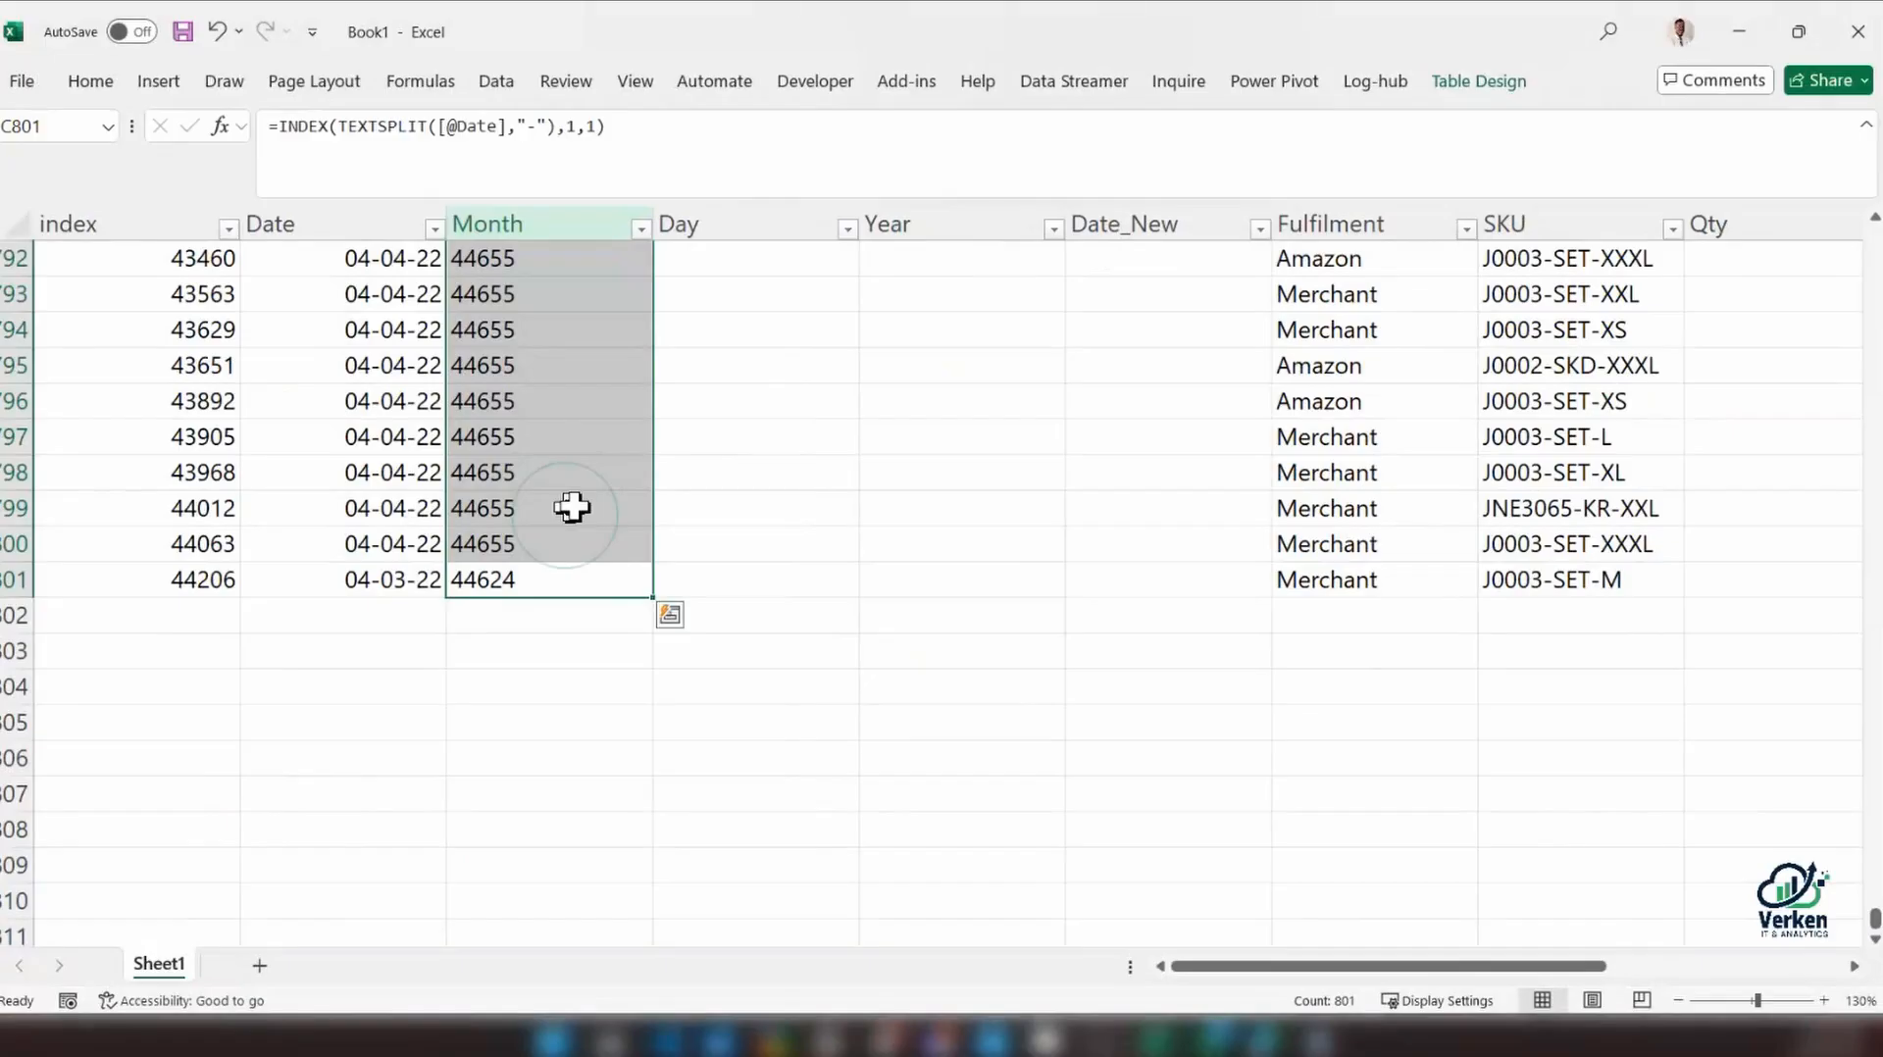
left_click(572, 578)
scroll(841, 608, "up", 20)
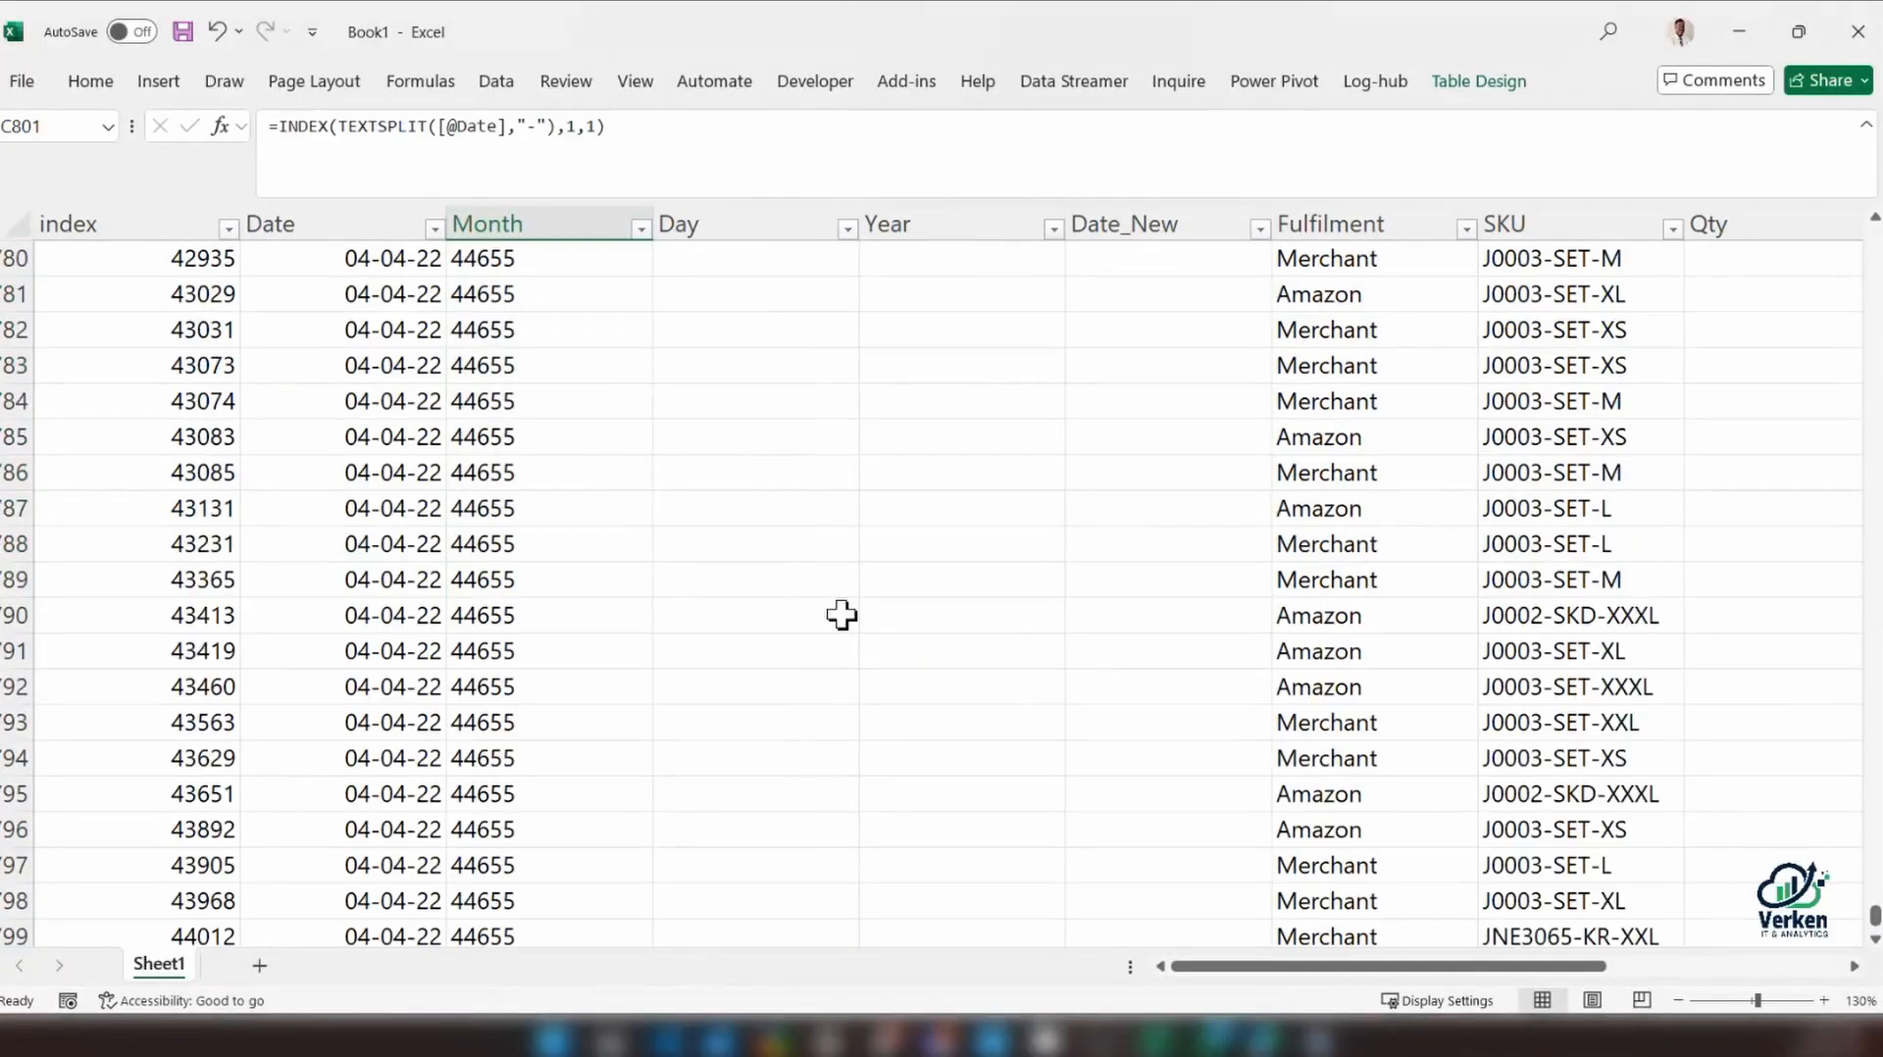
left_click(541, 506)
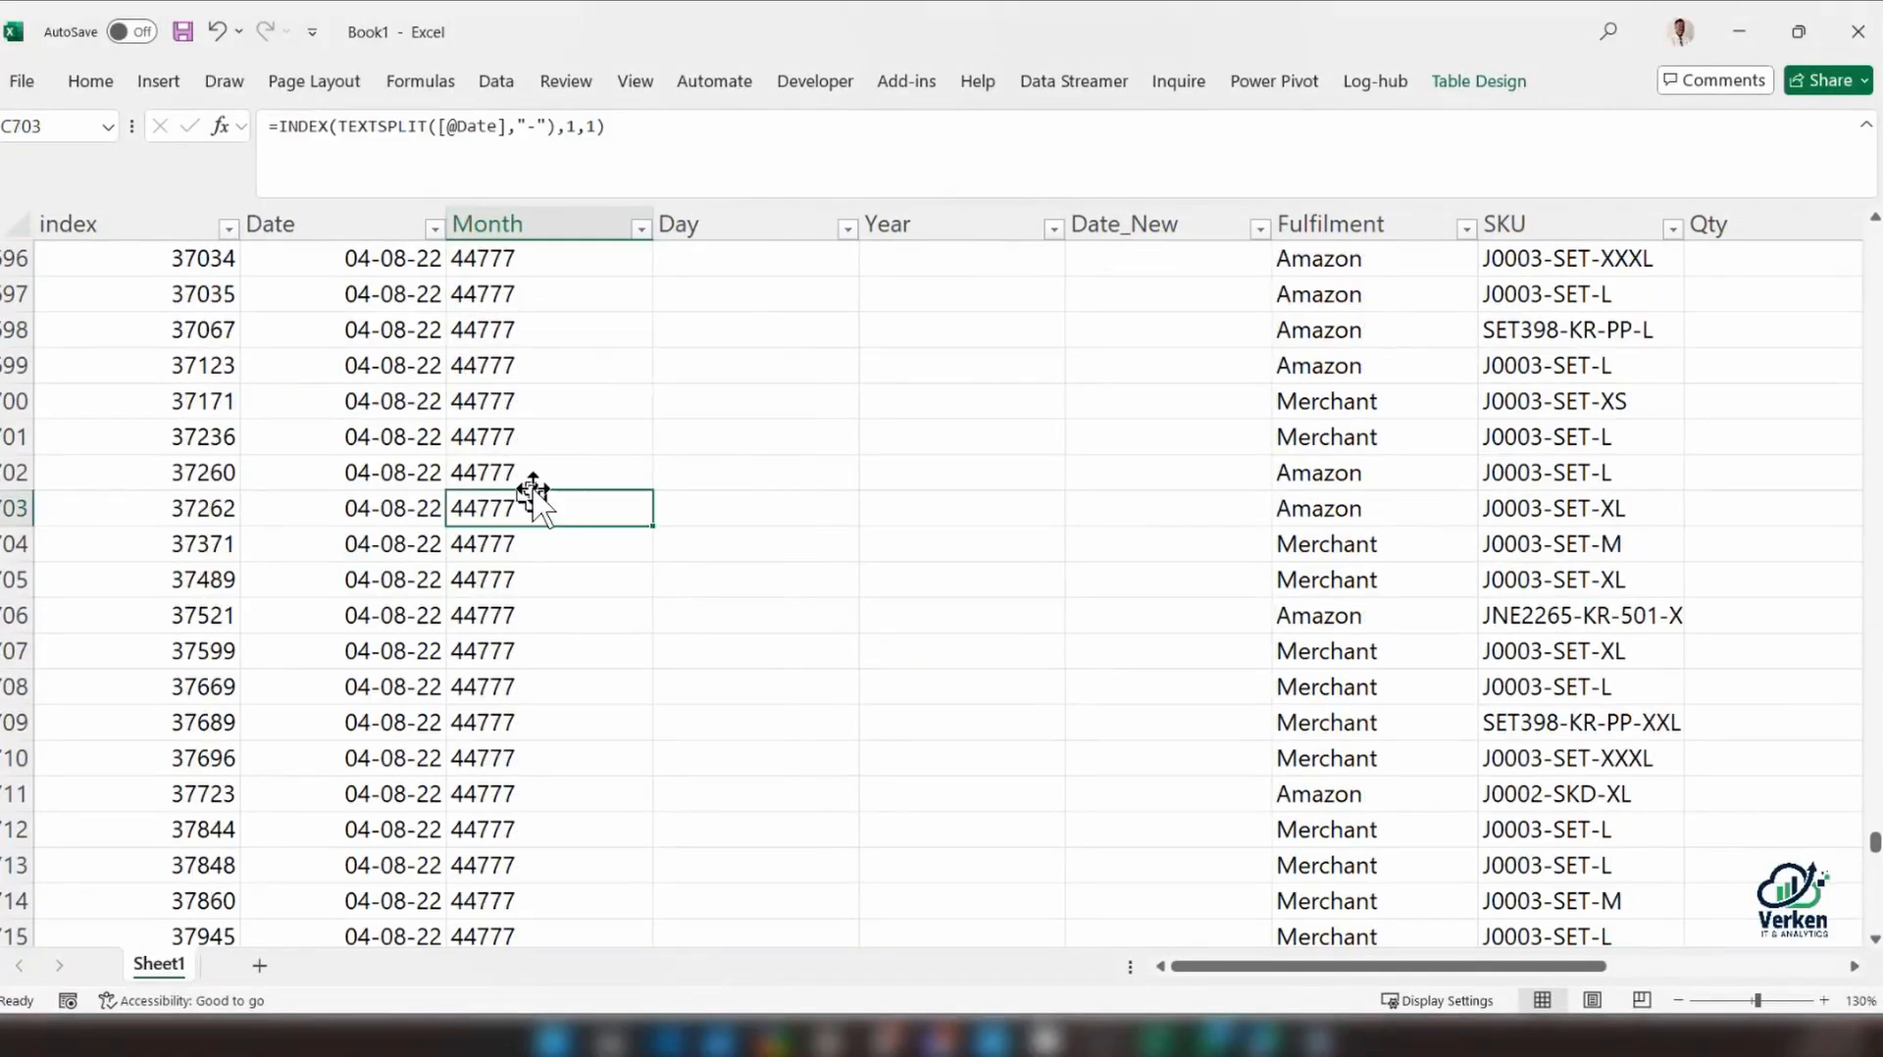
left_click(539, 448)
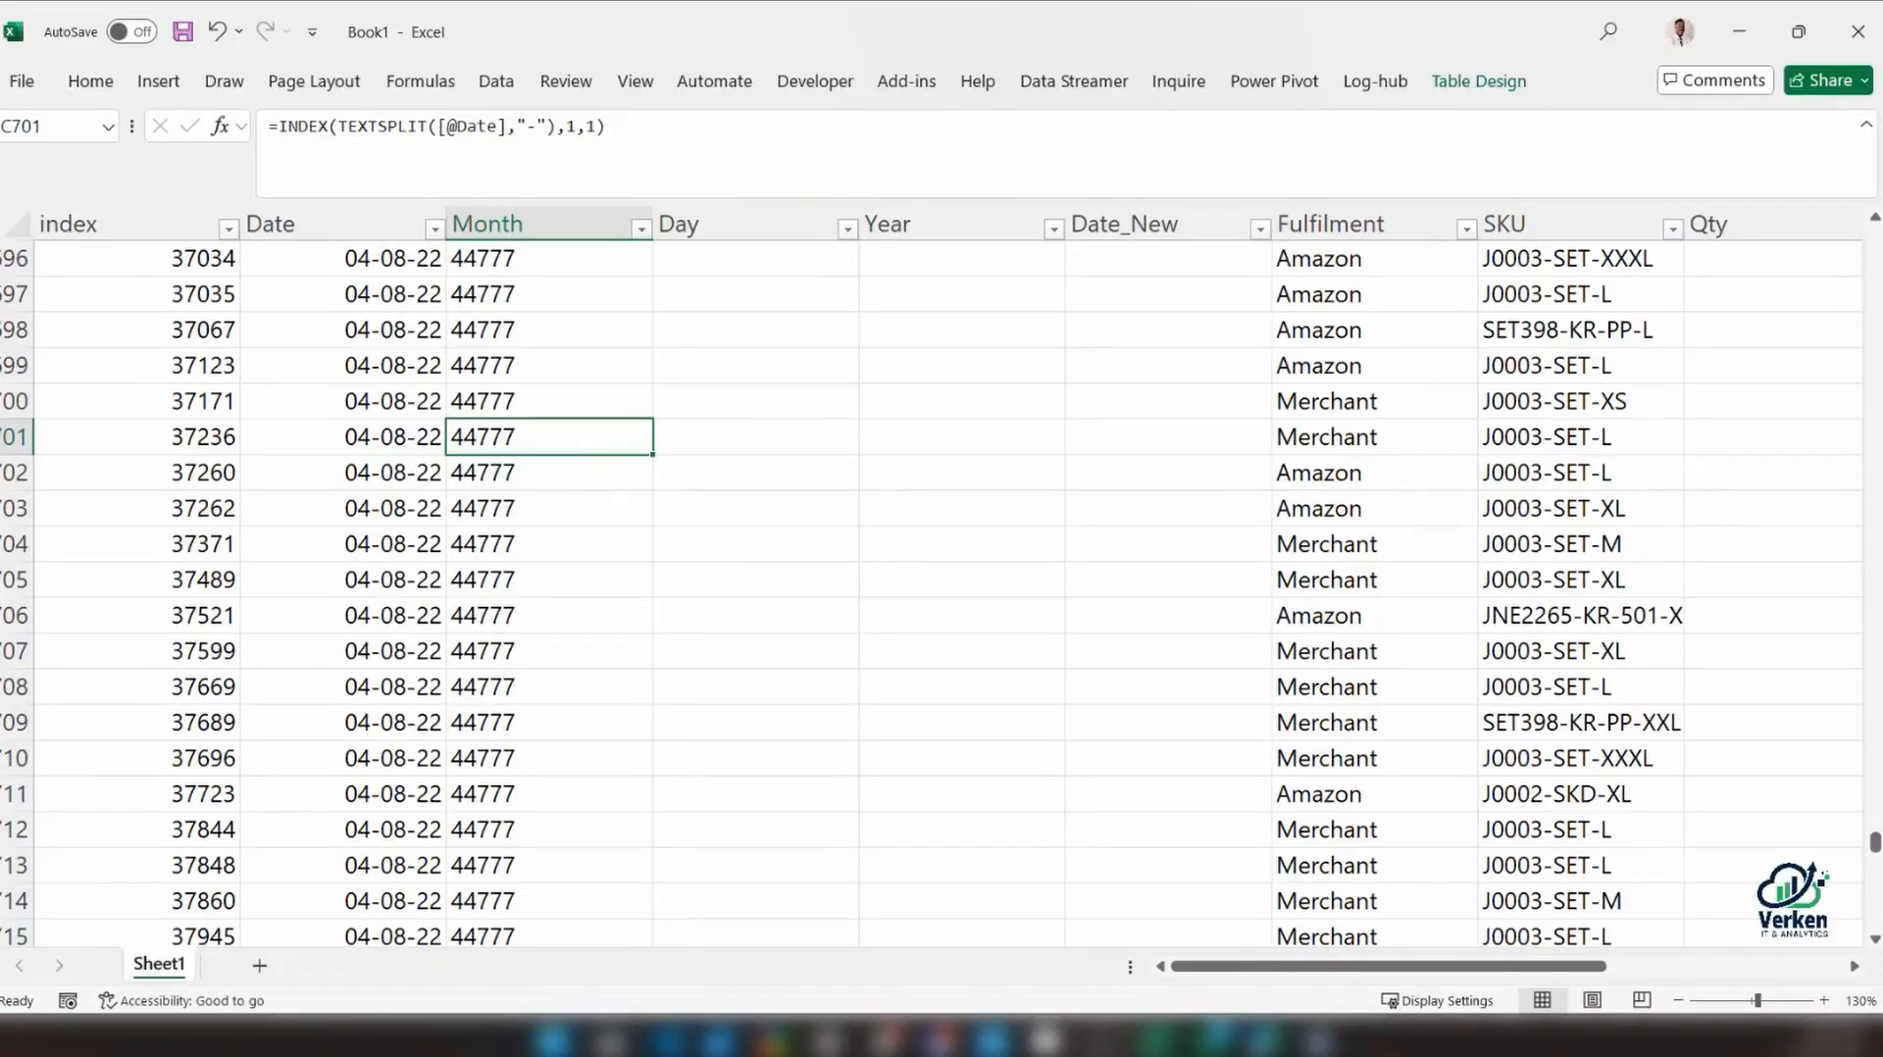
left_click_drag(1875, 840, 1874, 245)
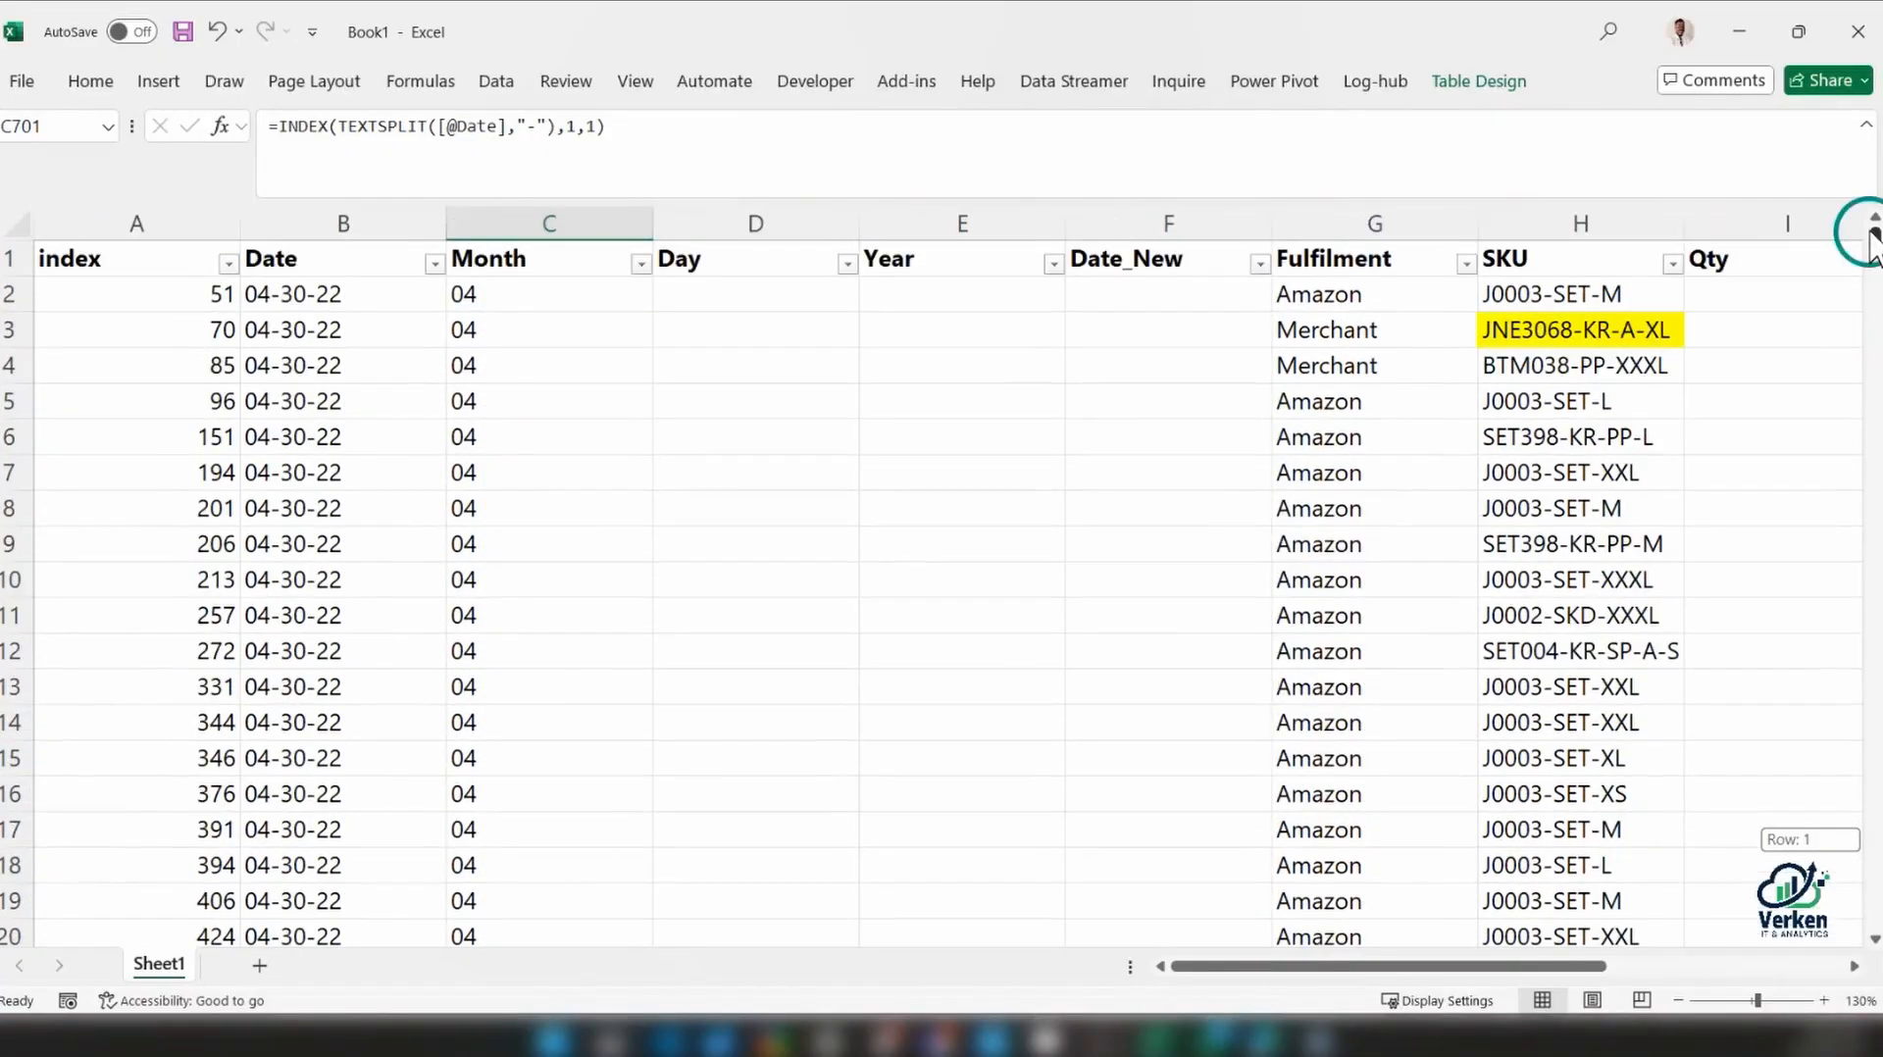
left_click(616, 299)
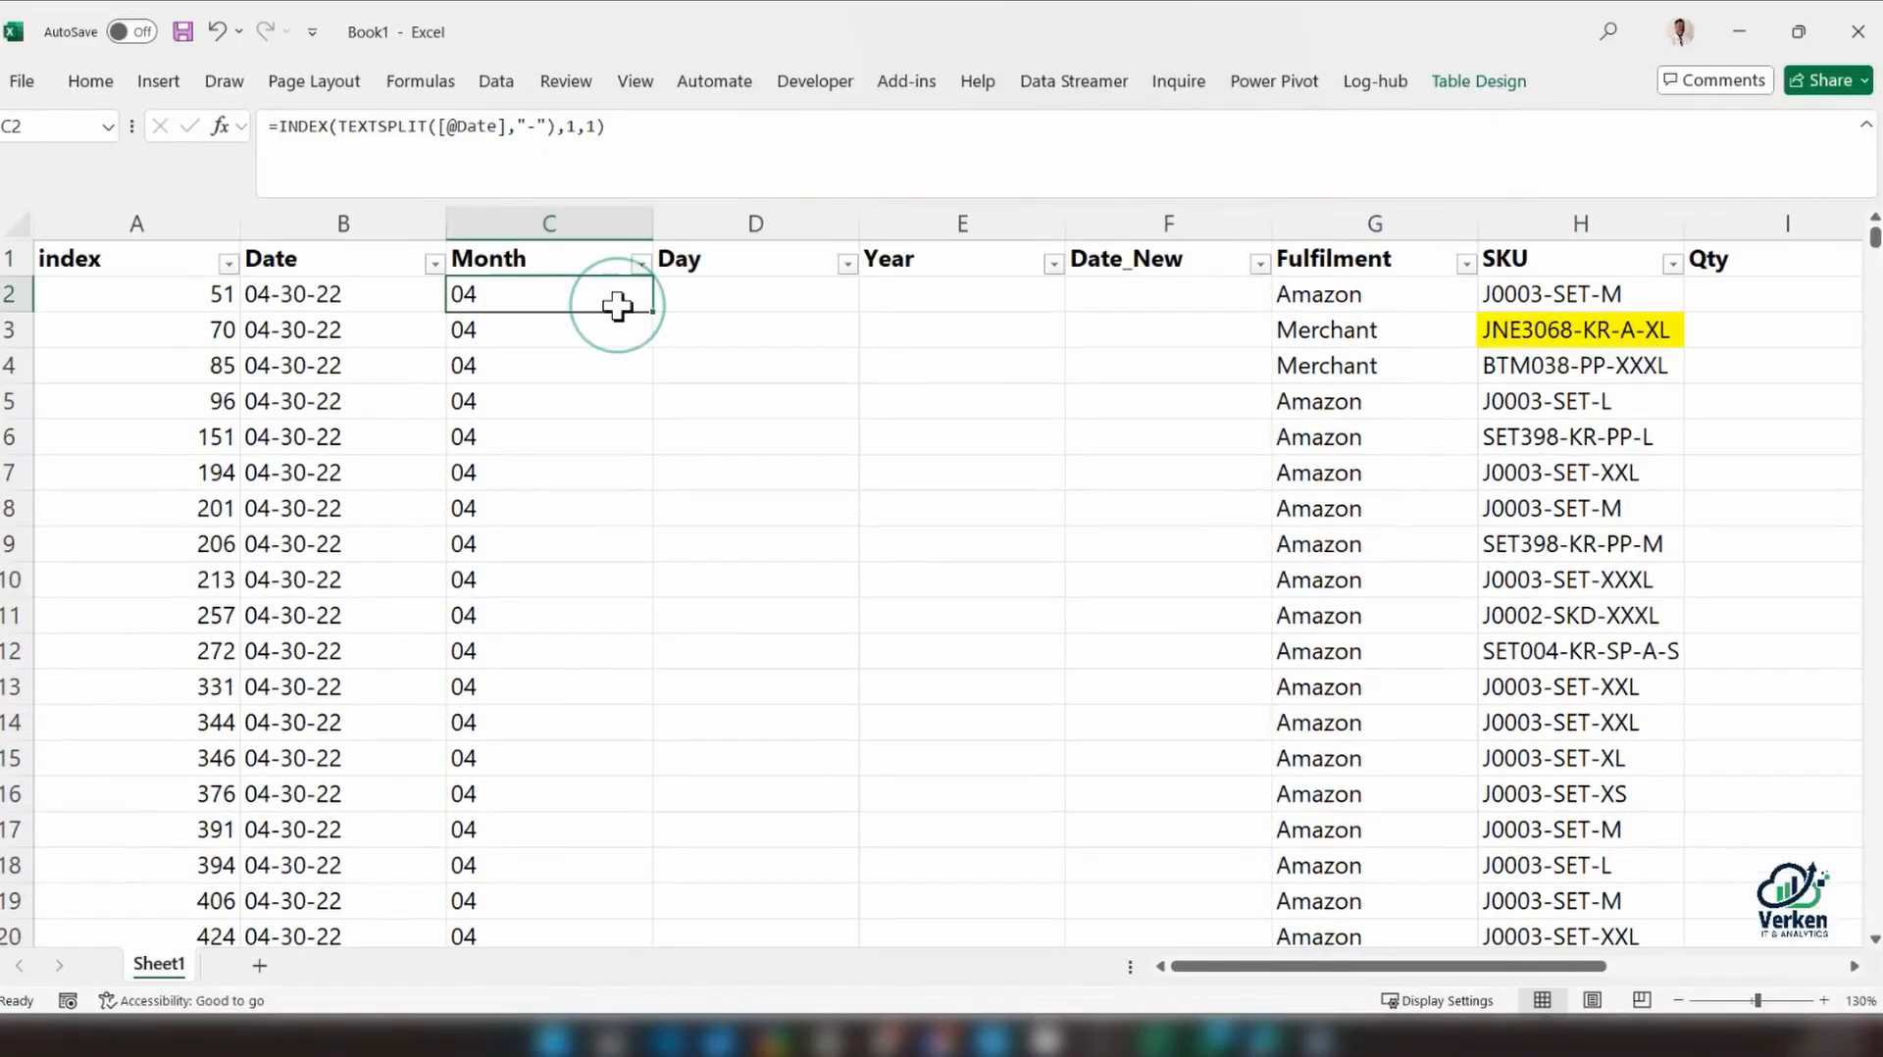
double_click(555, 295)
key("Escape")
scroll(656, 703, "down", 7)
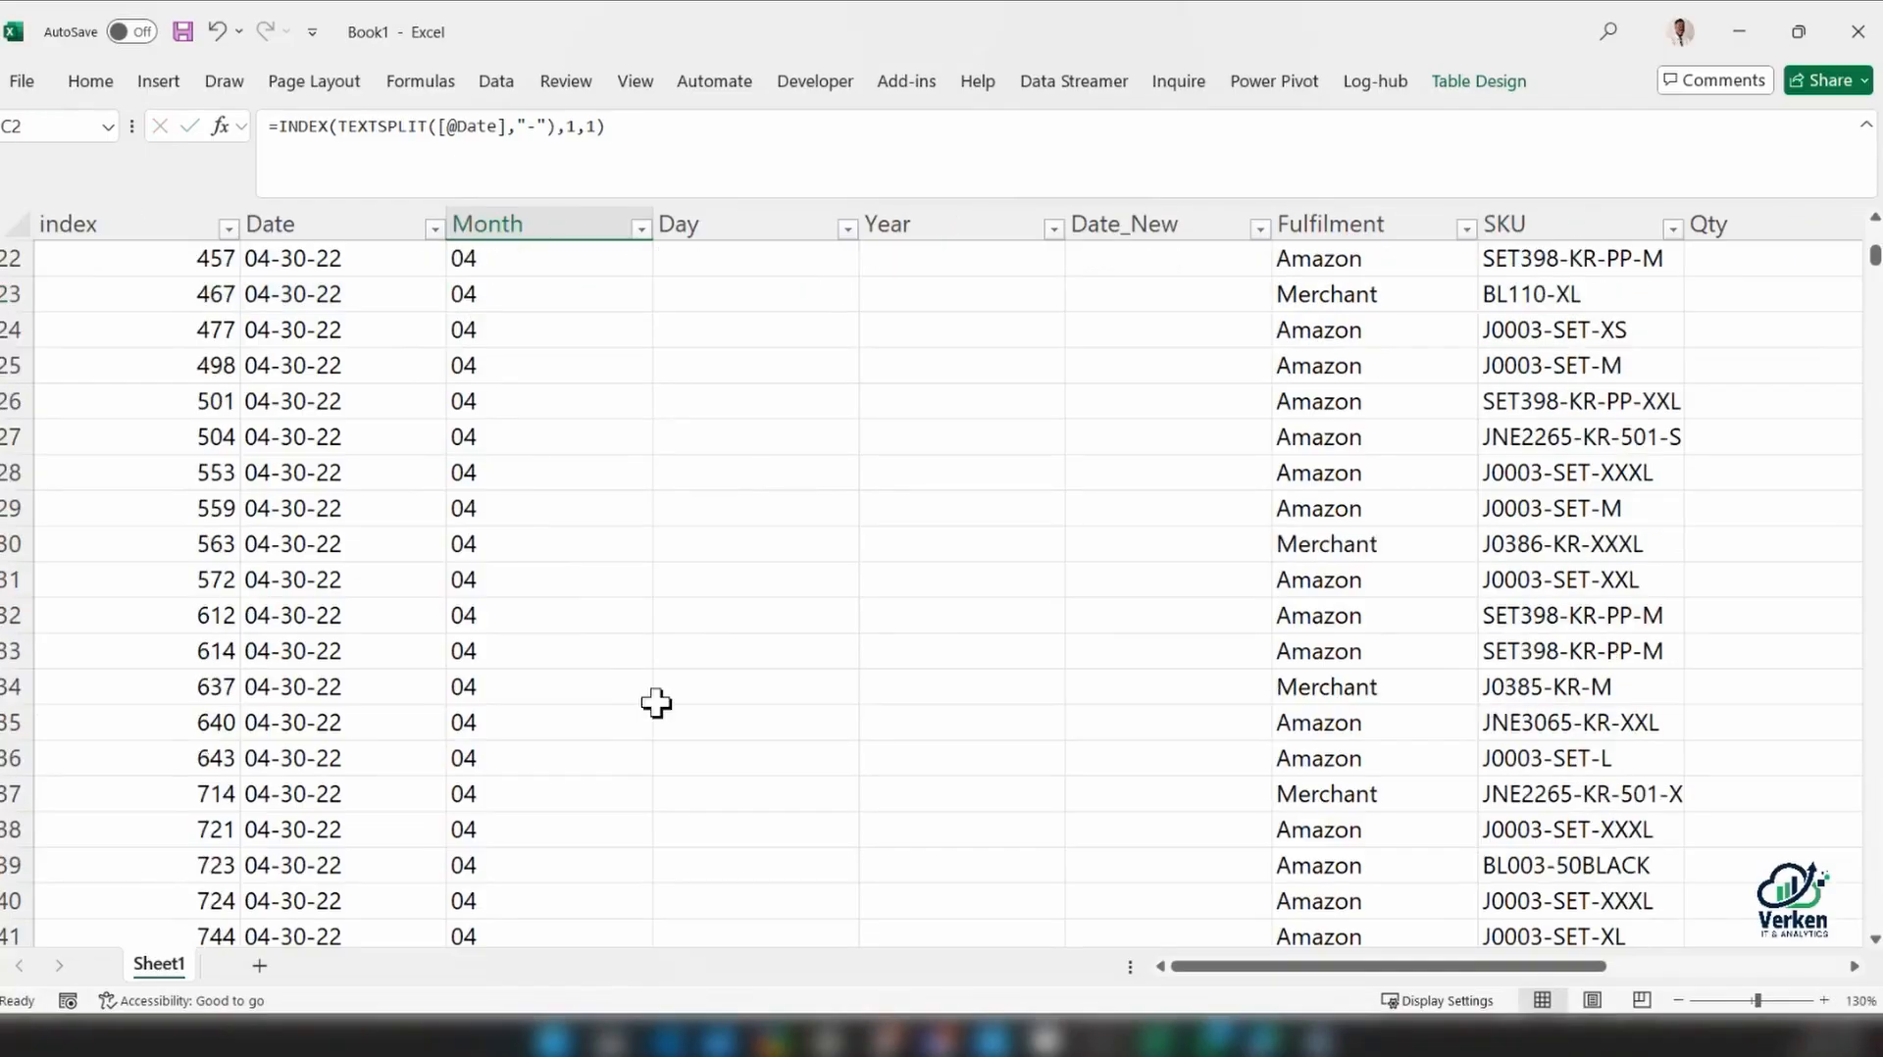
scroll(656, 703, "down", 2)
left_click(481, 721)
key("ctrl+Down")
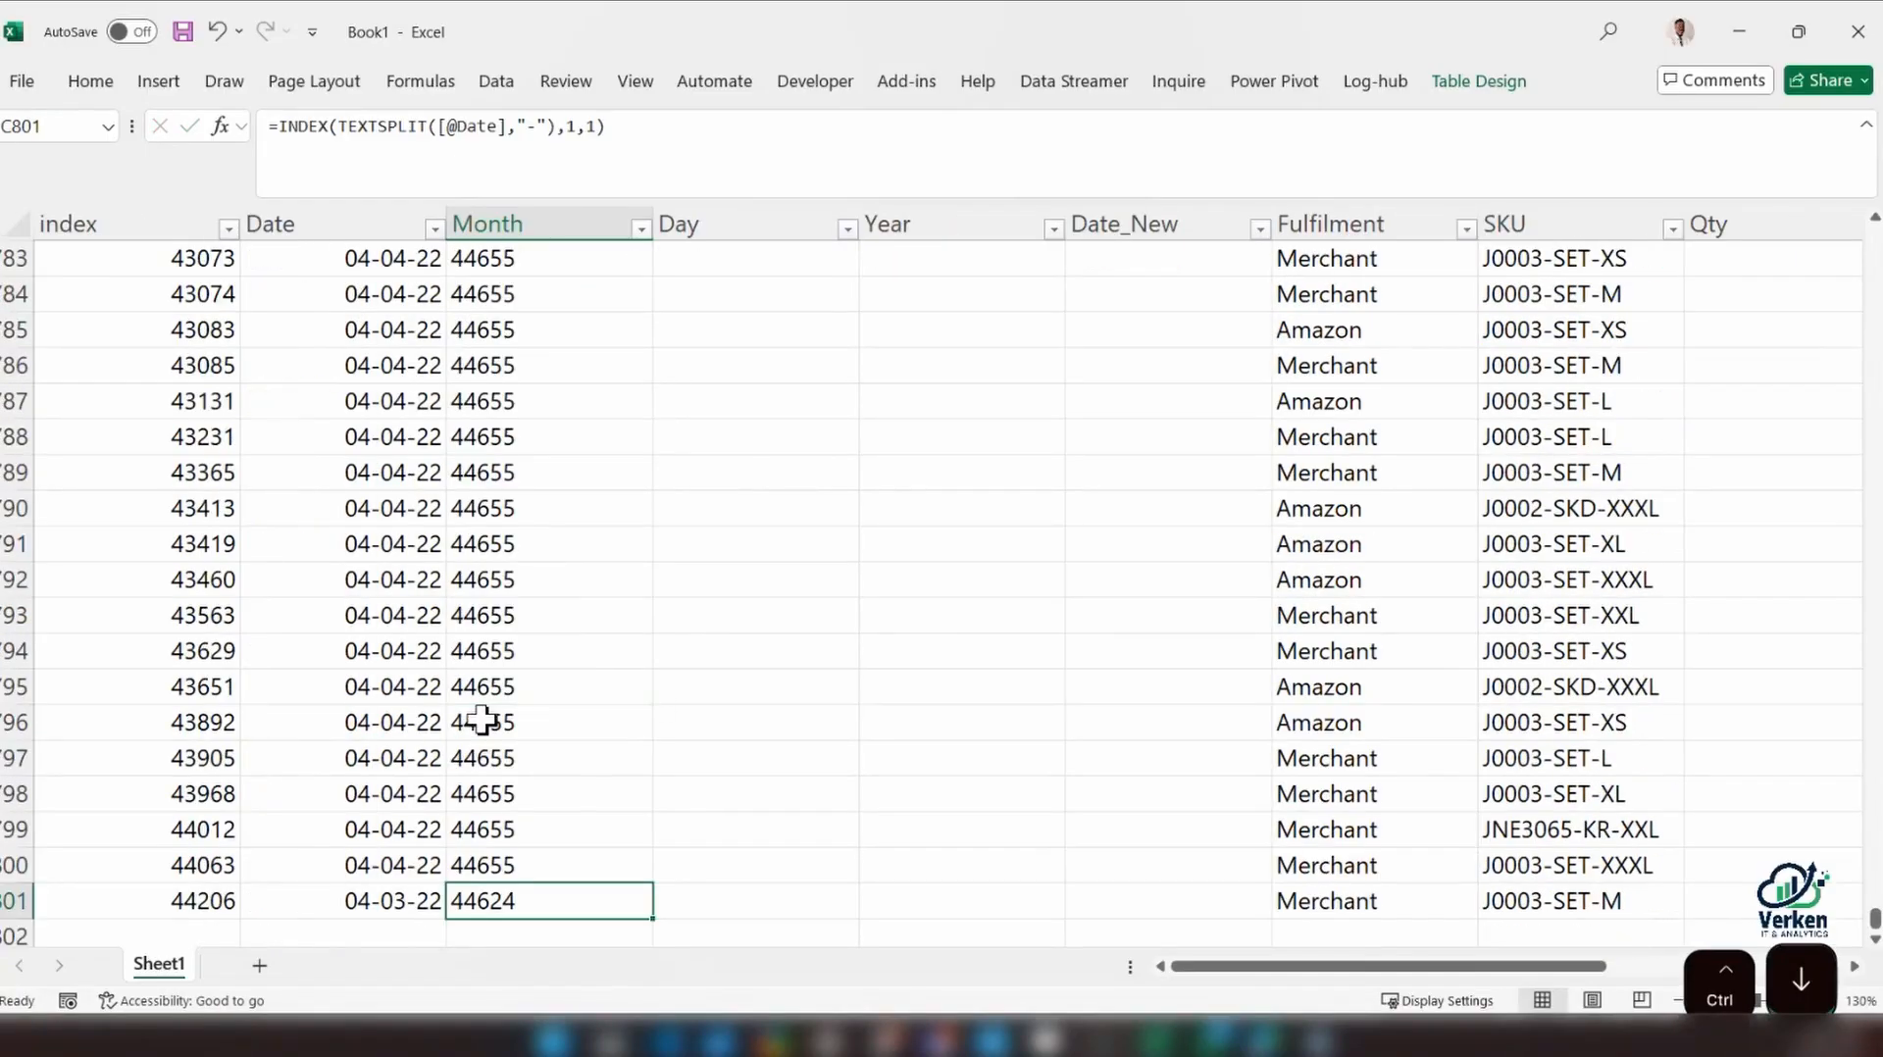
Test splitting the last date by entering =TEXTSPLIT(B801,"-") in cell C804 below the table, and compare it with its source cell
scroll(481, 721, "down", 3)
left_click(508, 677)
type("=")
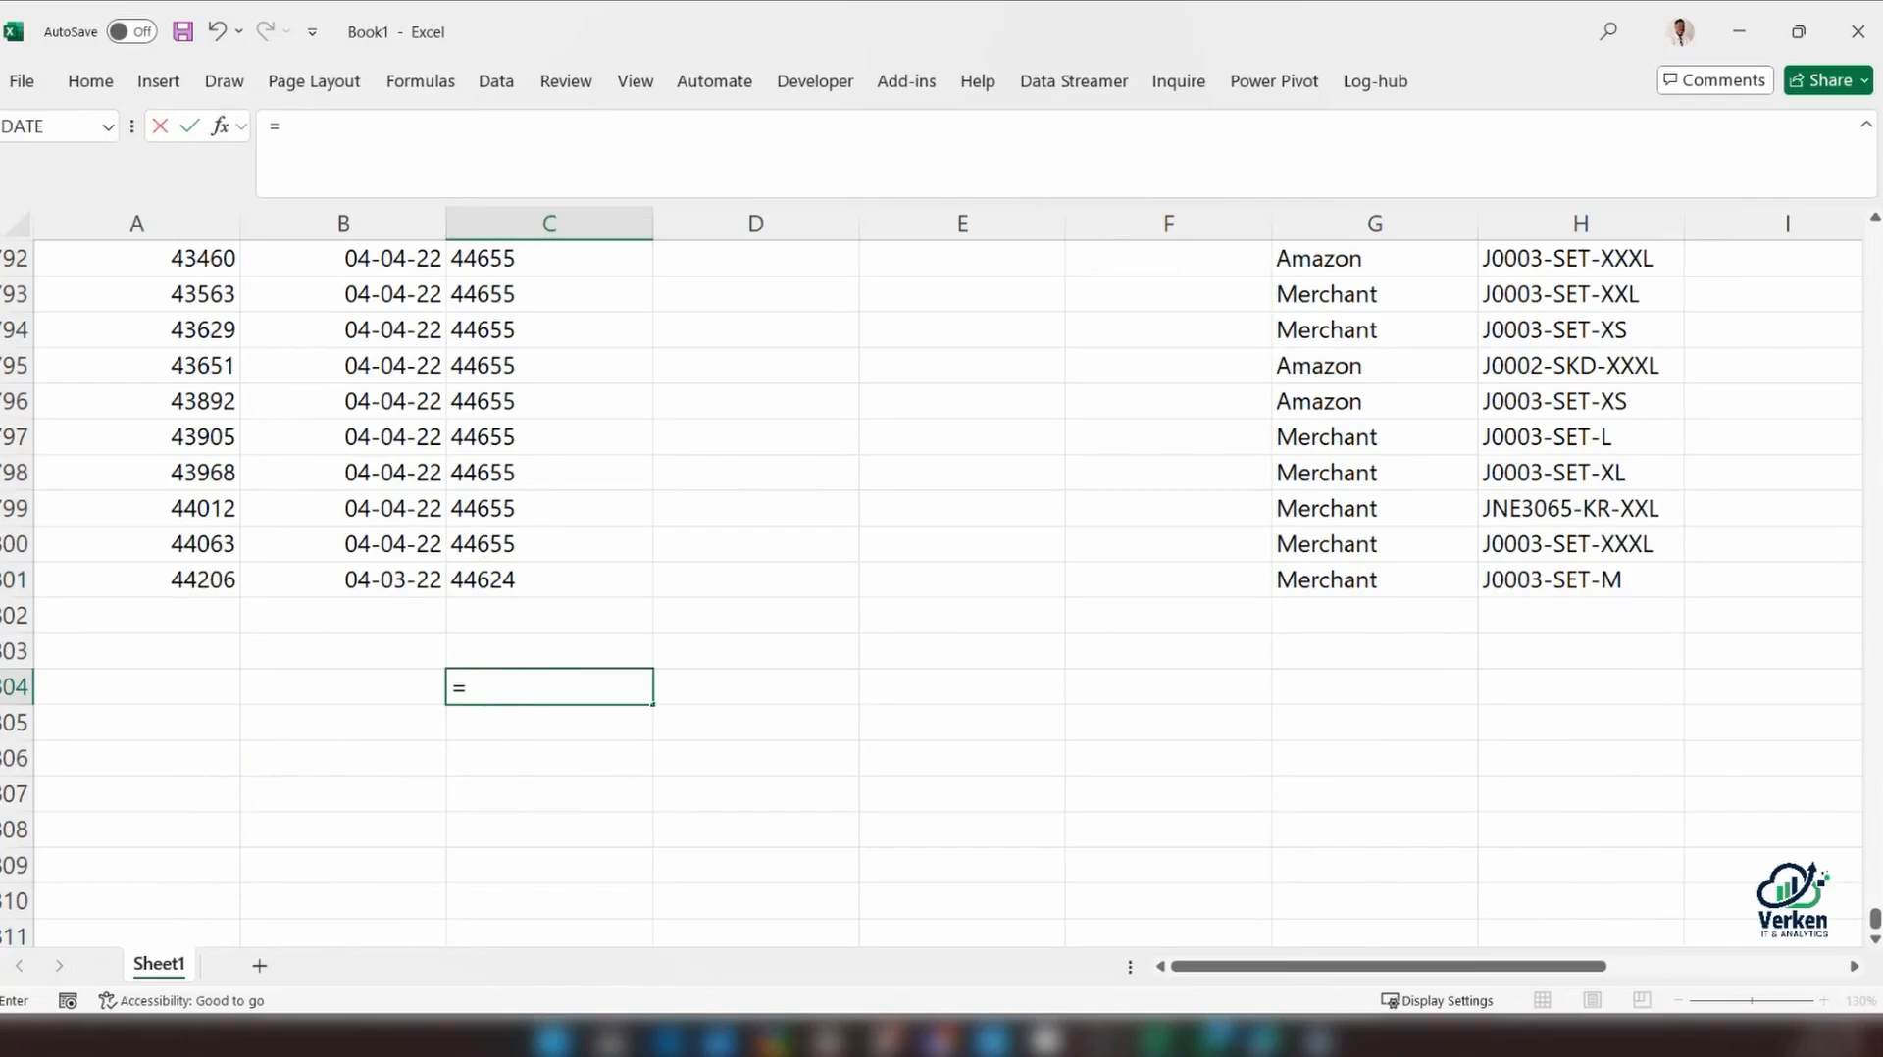
type("TEX")
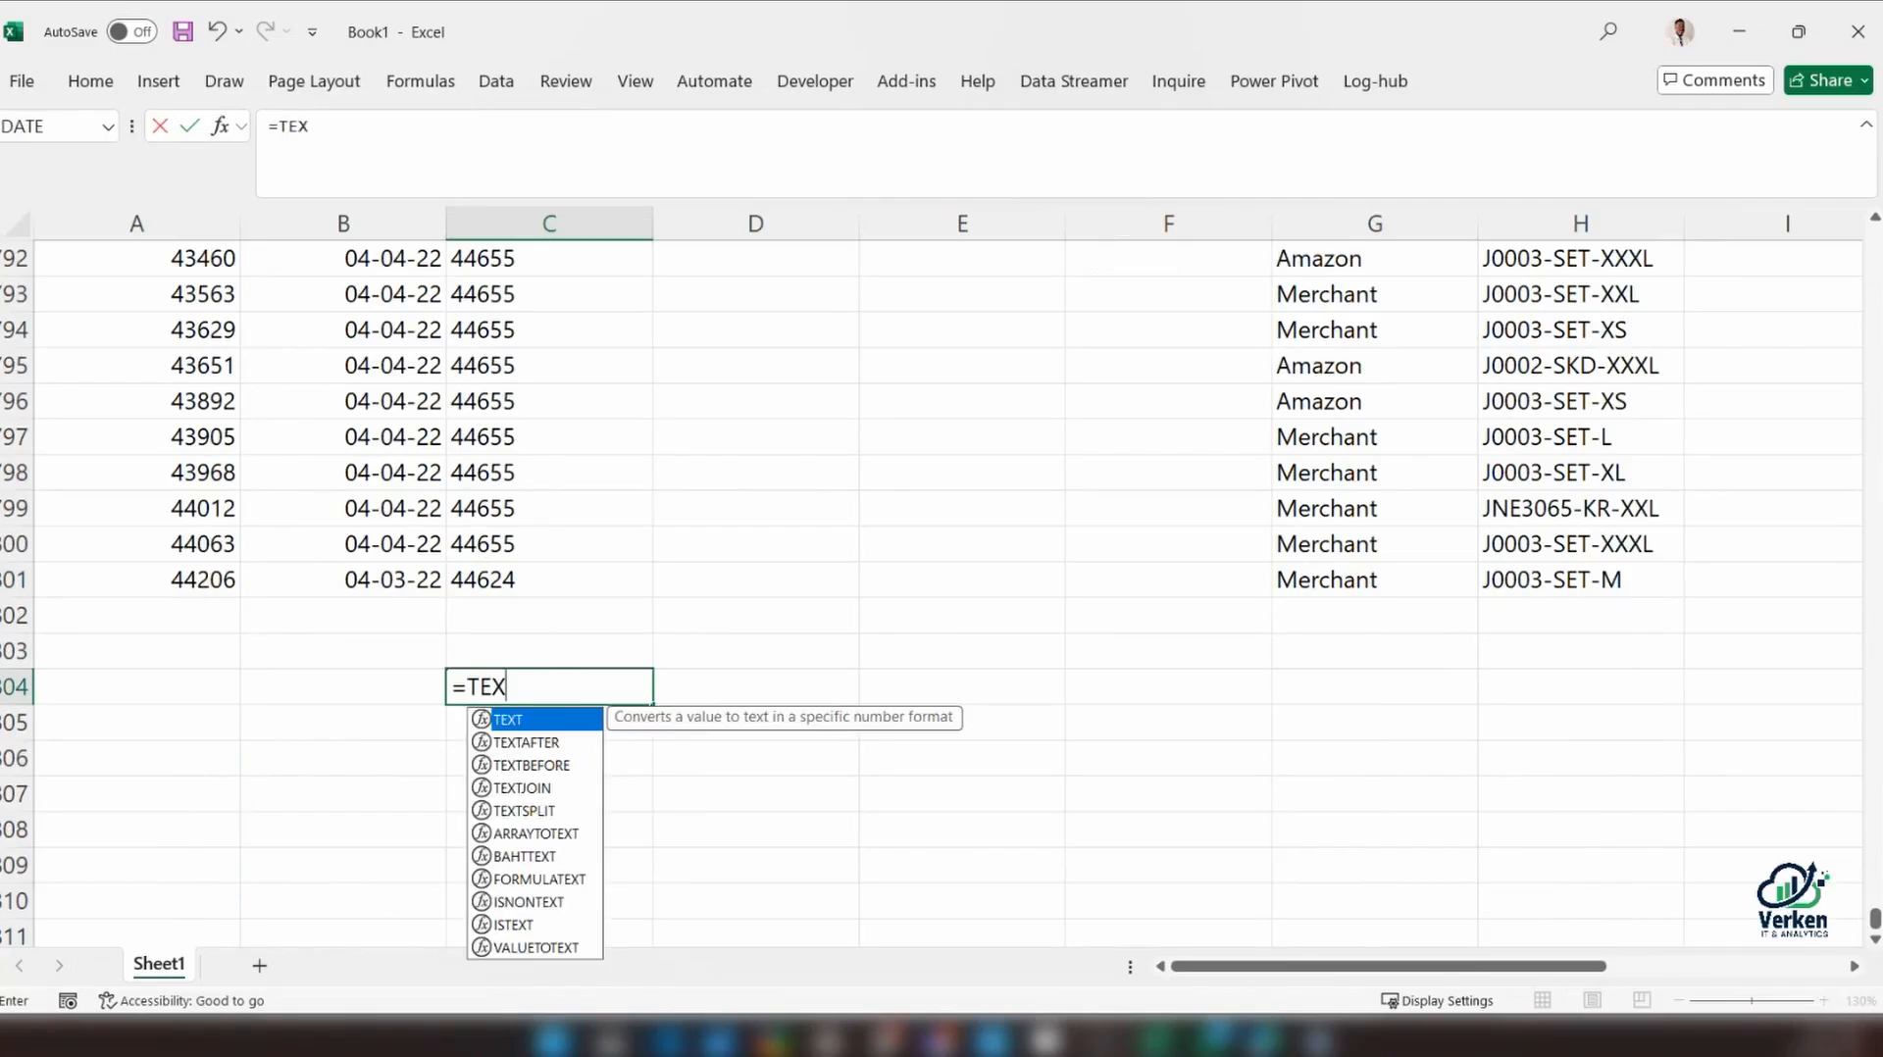
type("TSP")
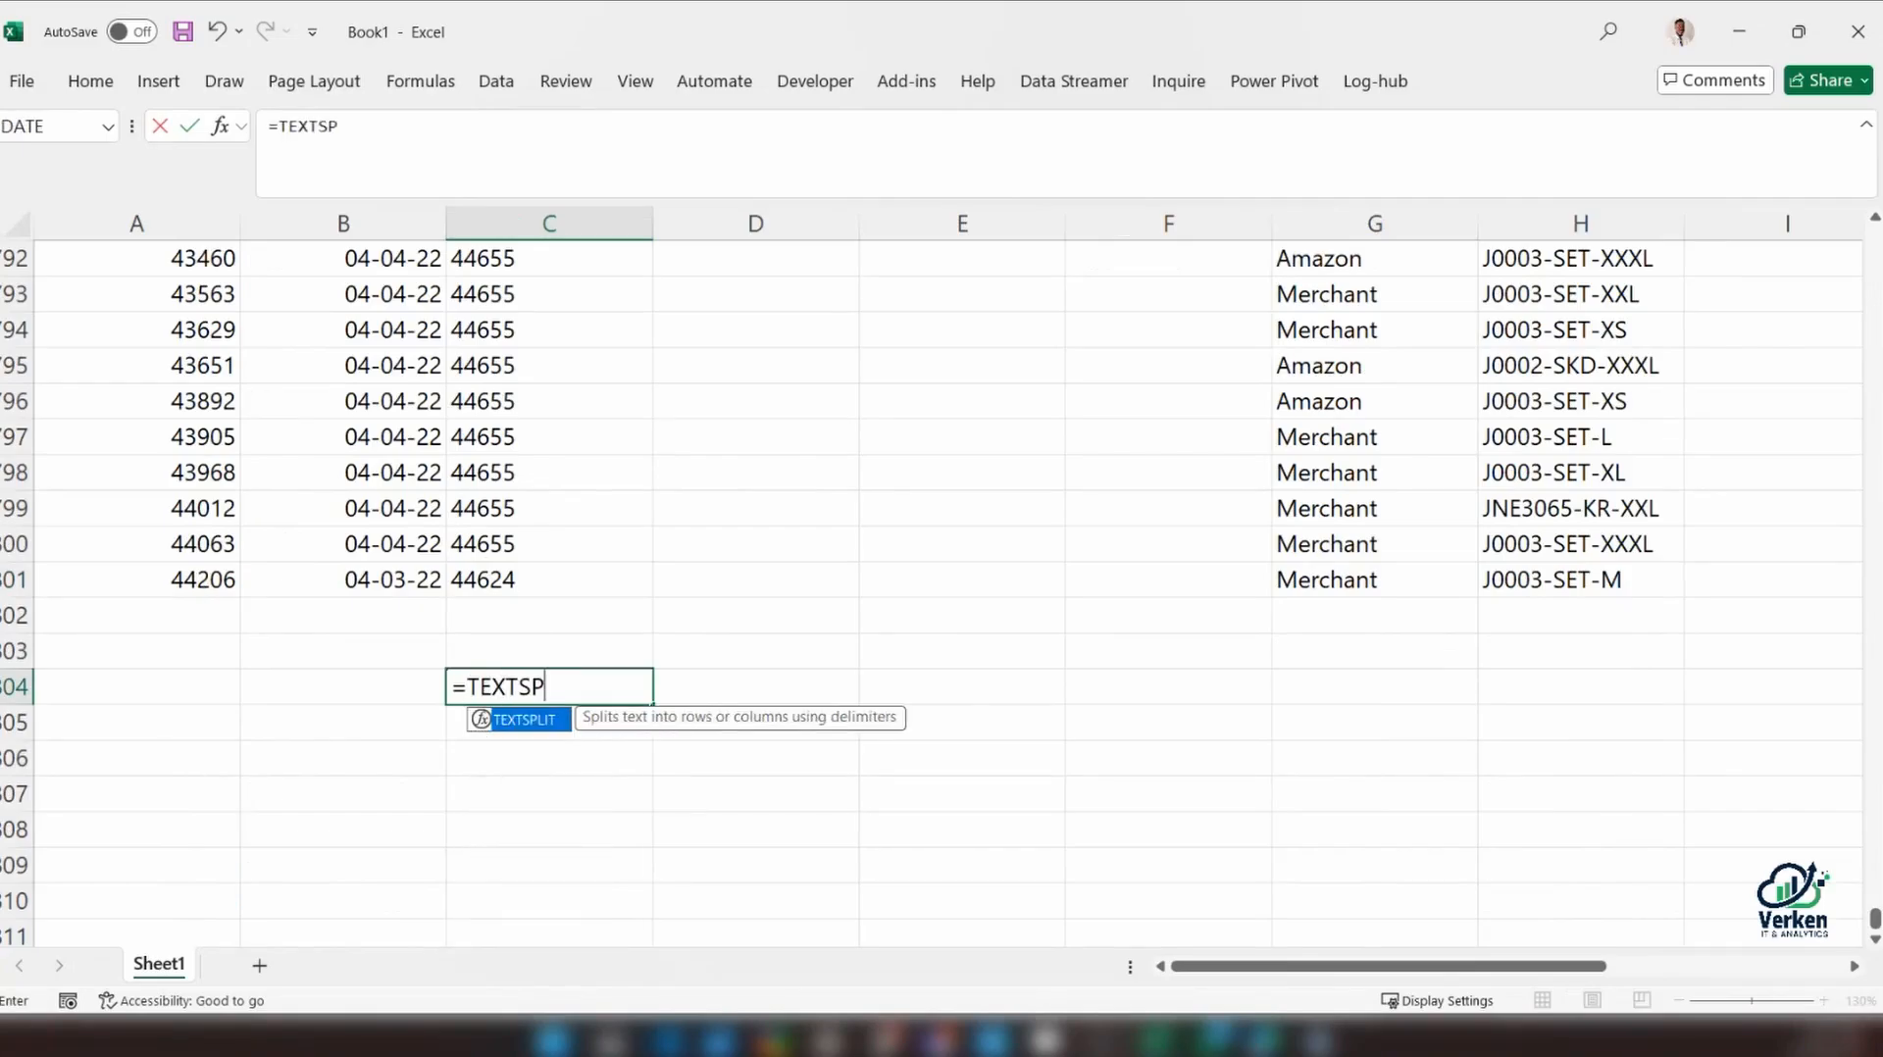
key("Tab")
left_click(389, 577)
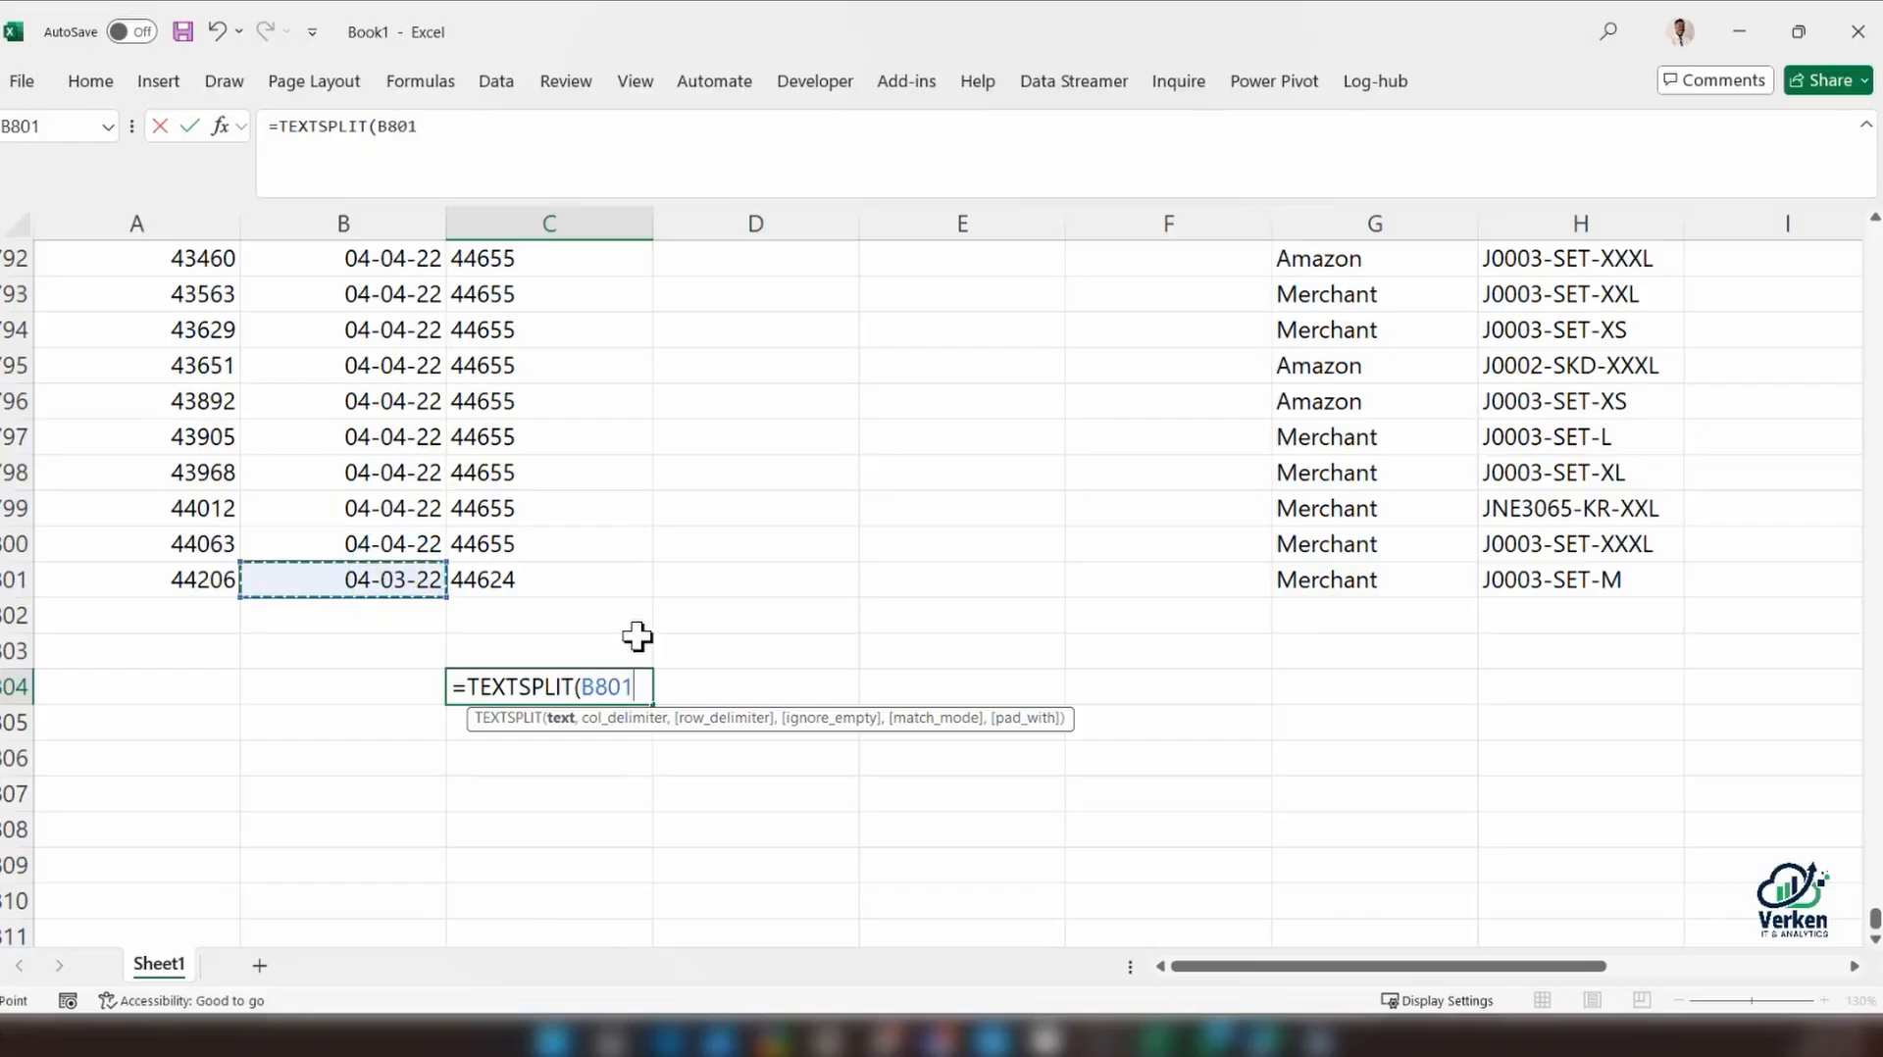
type(",")
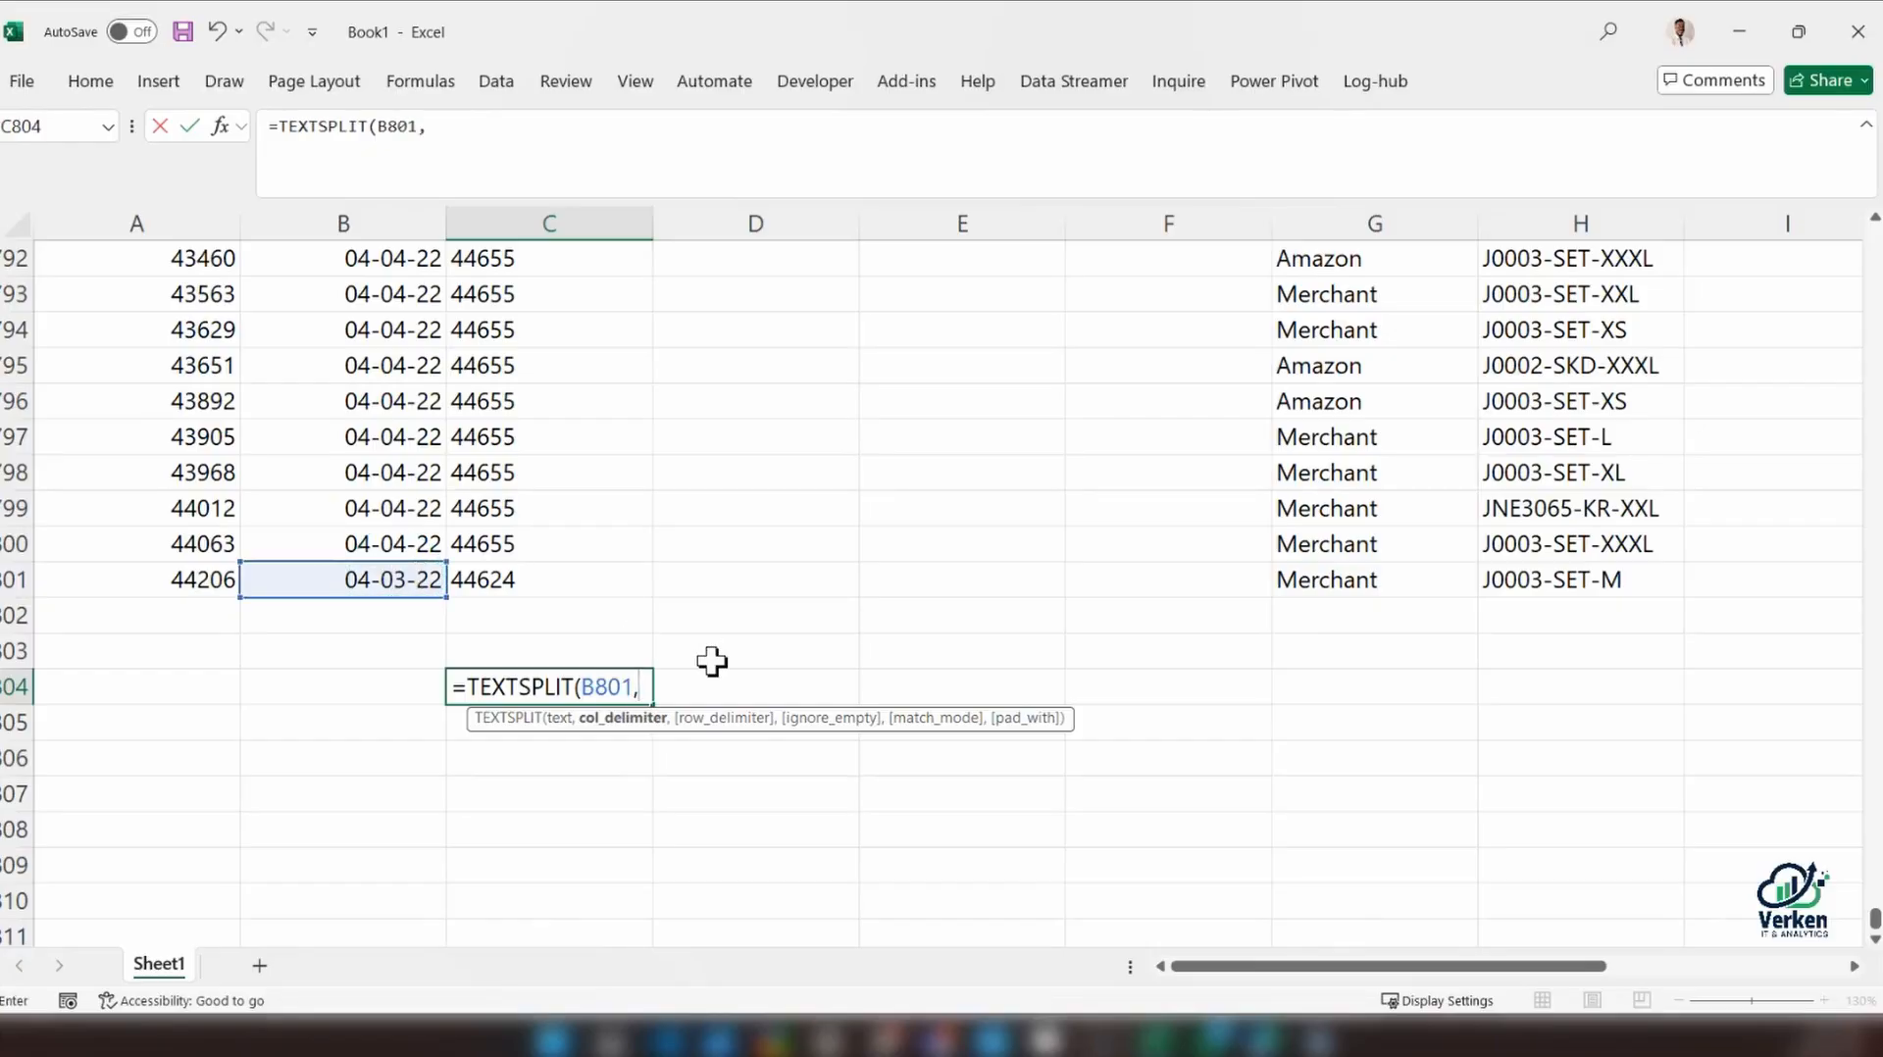
type("\"-\")")
key("Return")
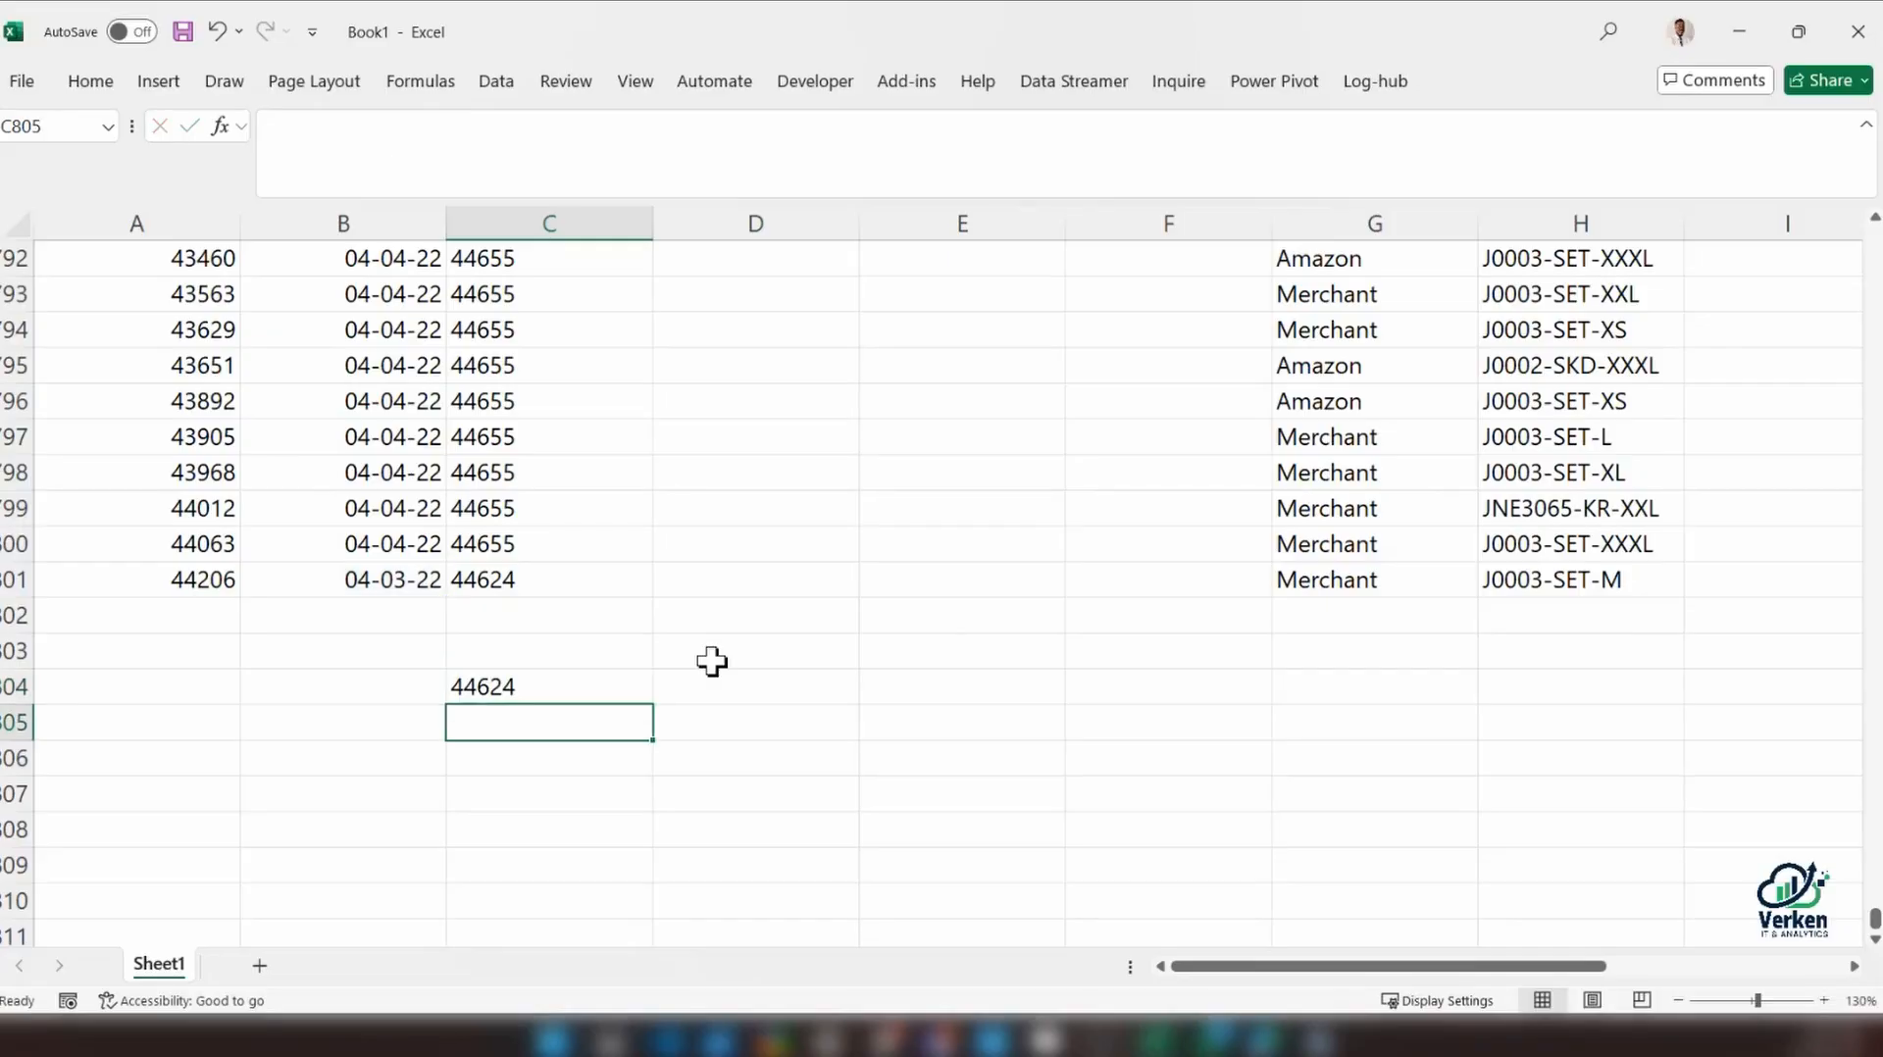
left_click(566, 689)
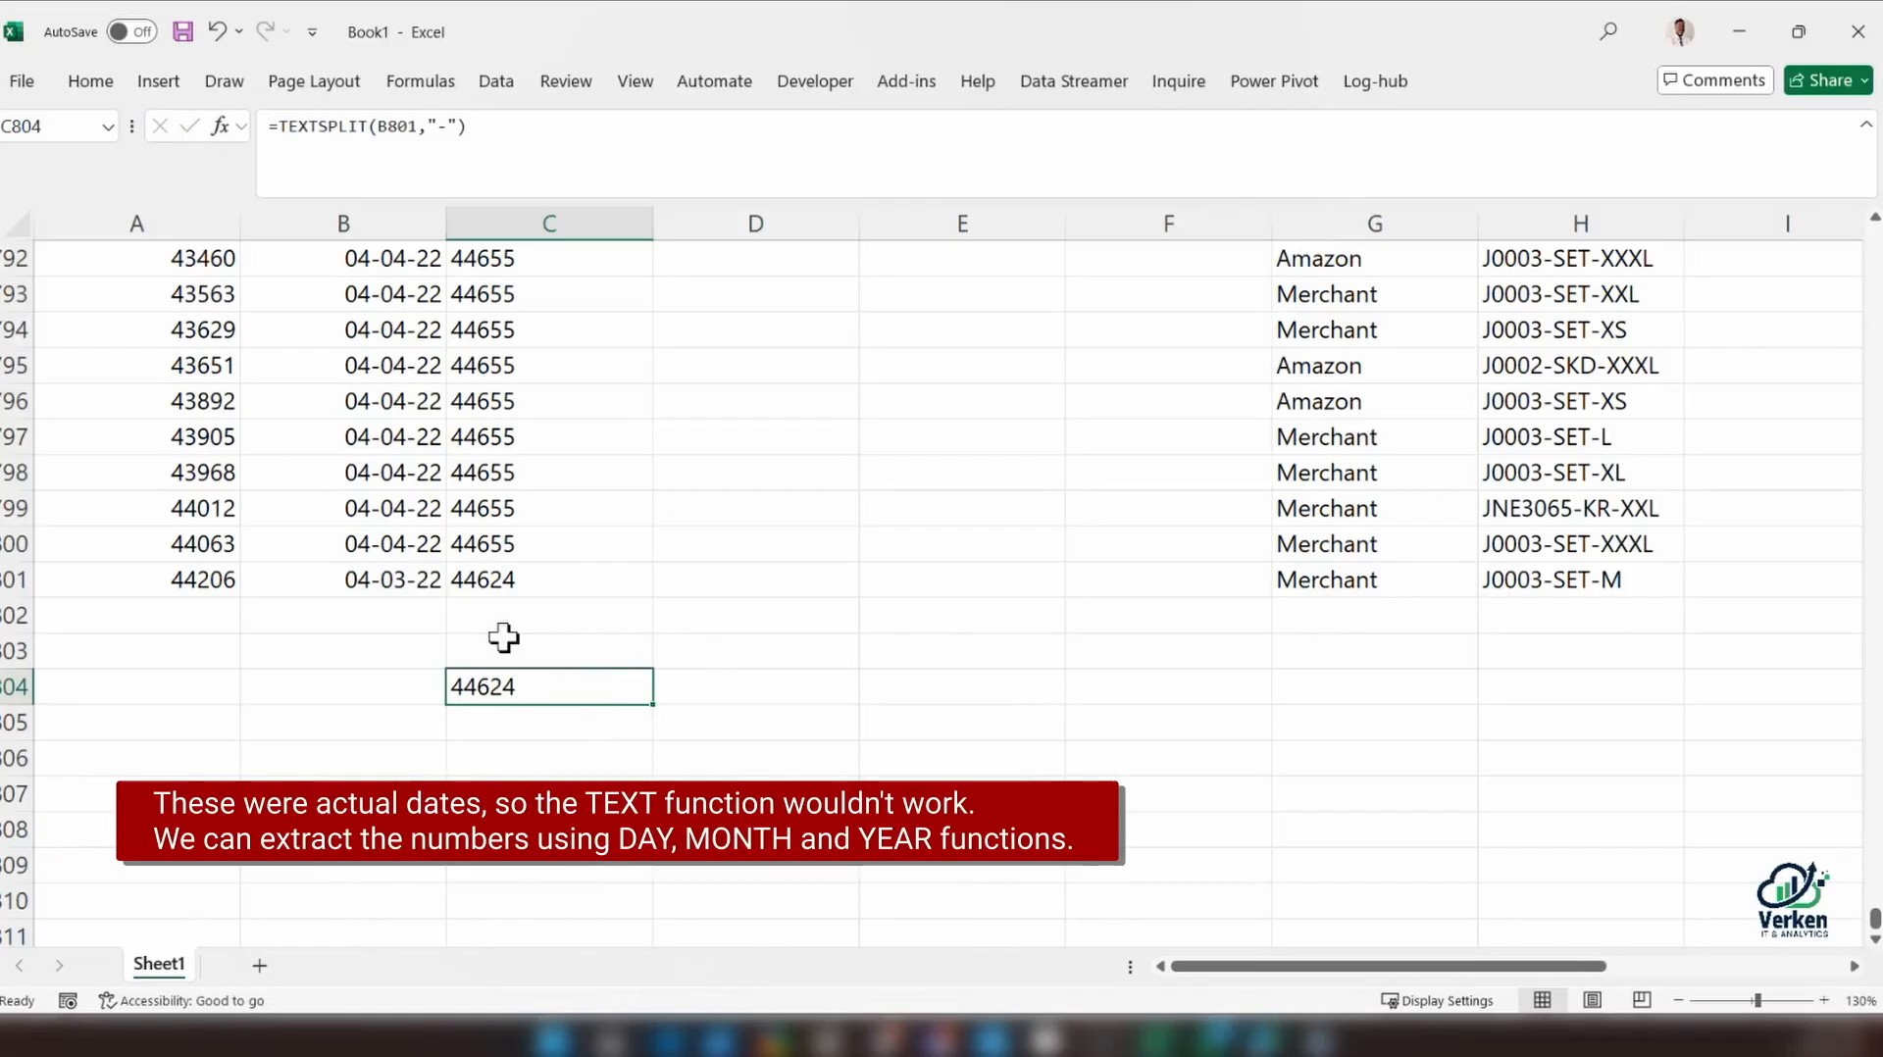
left_click(379, 579)
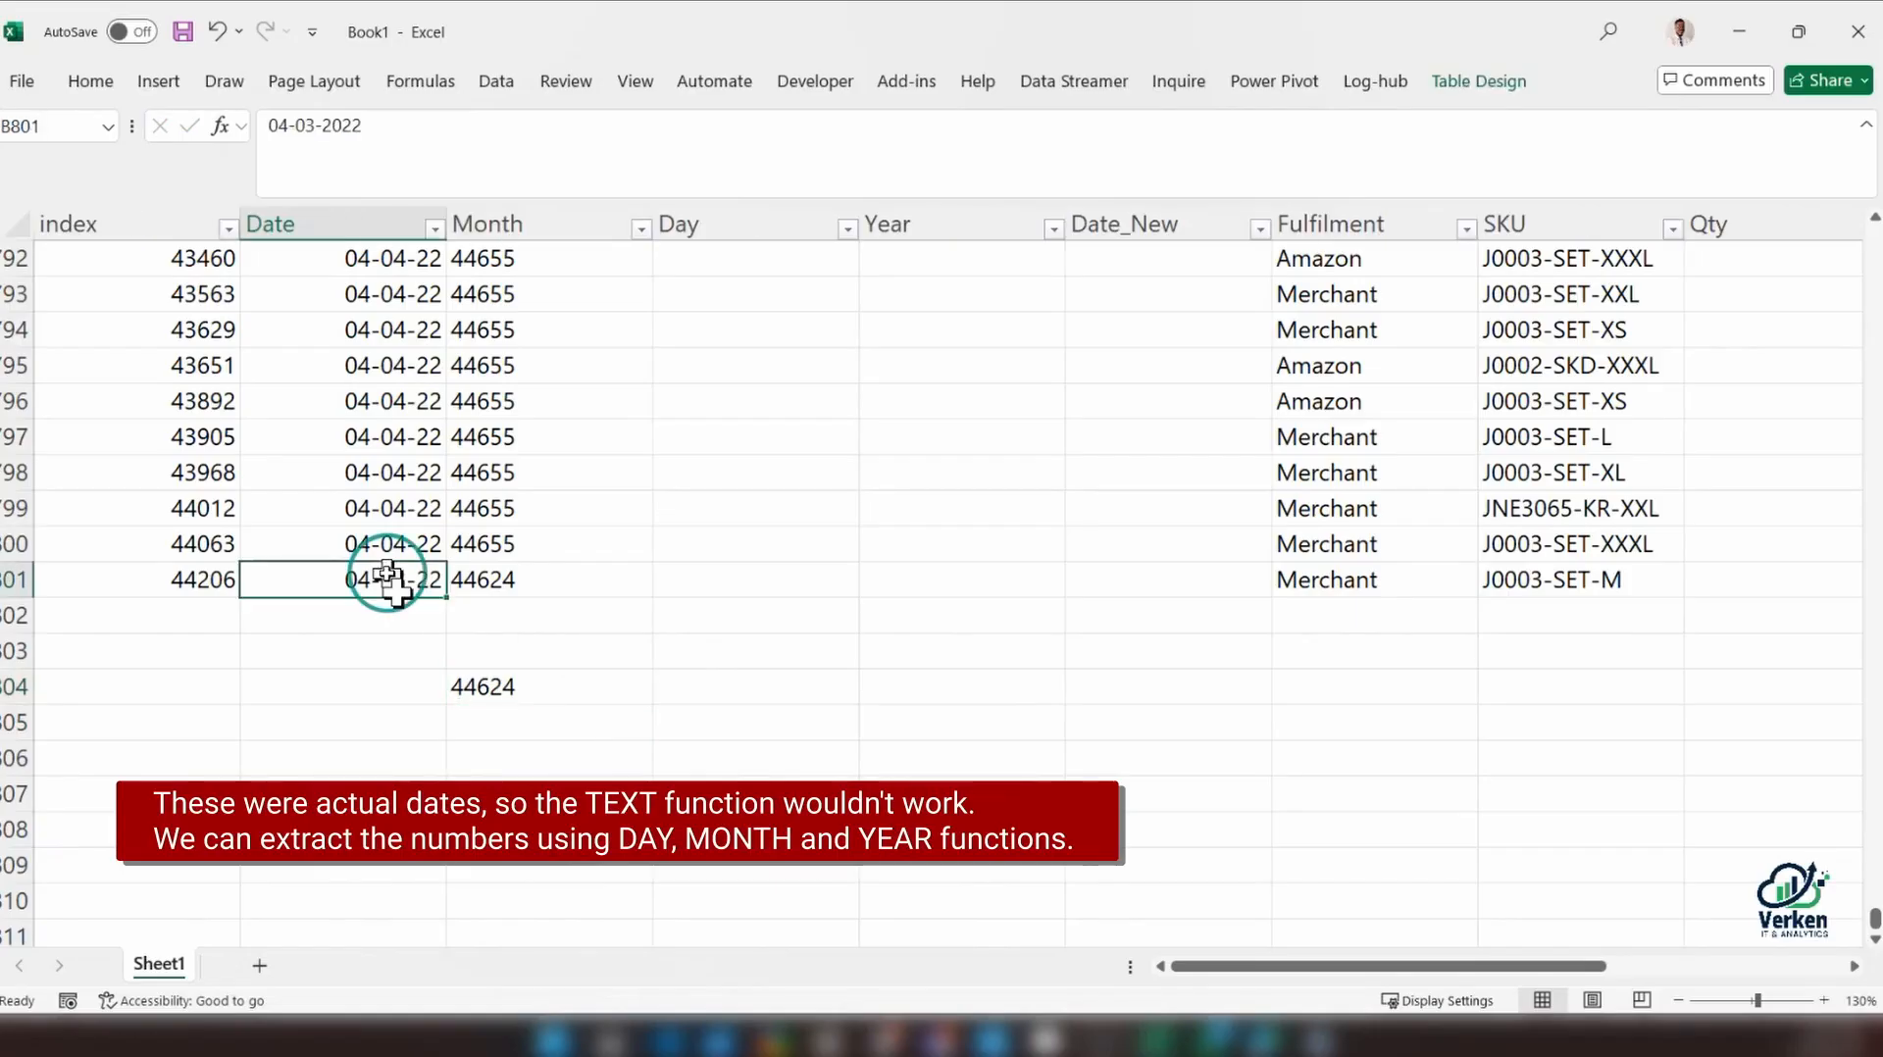
Recheck the test formula in C804 and format its source cell B801 with the 14-Mar-12 date type
double_click(533, 686)
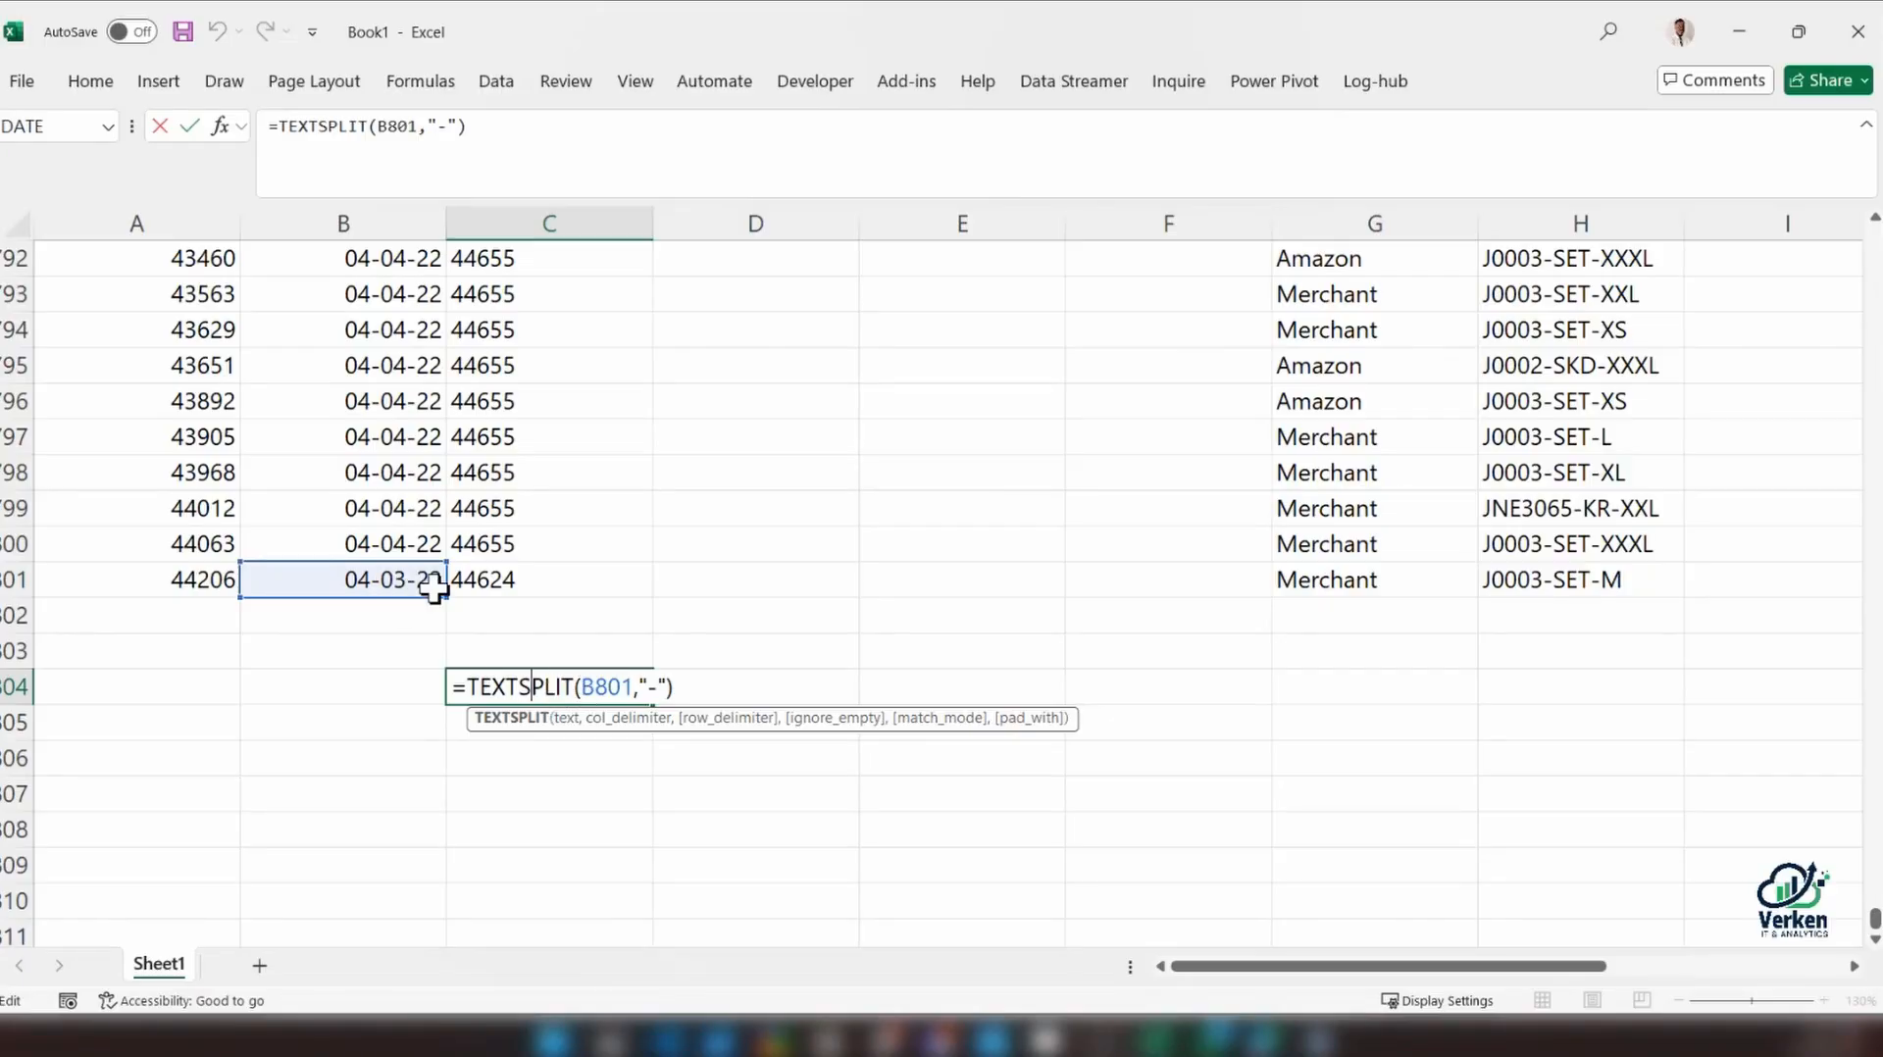
key("ctrl+Return")
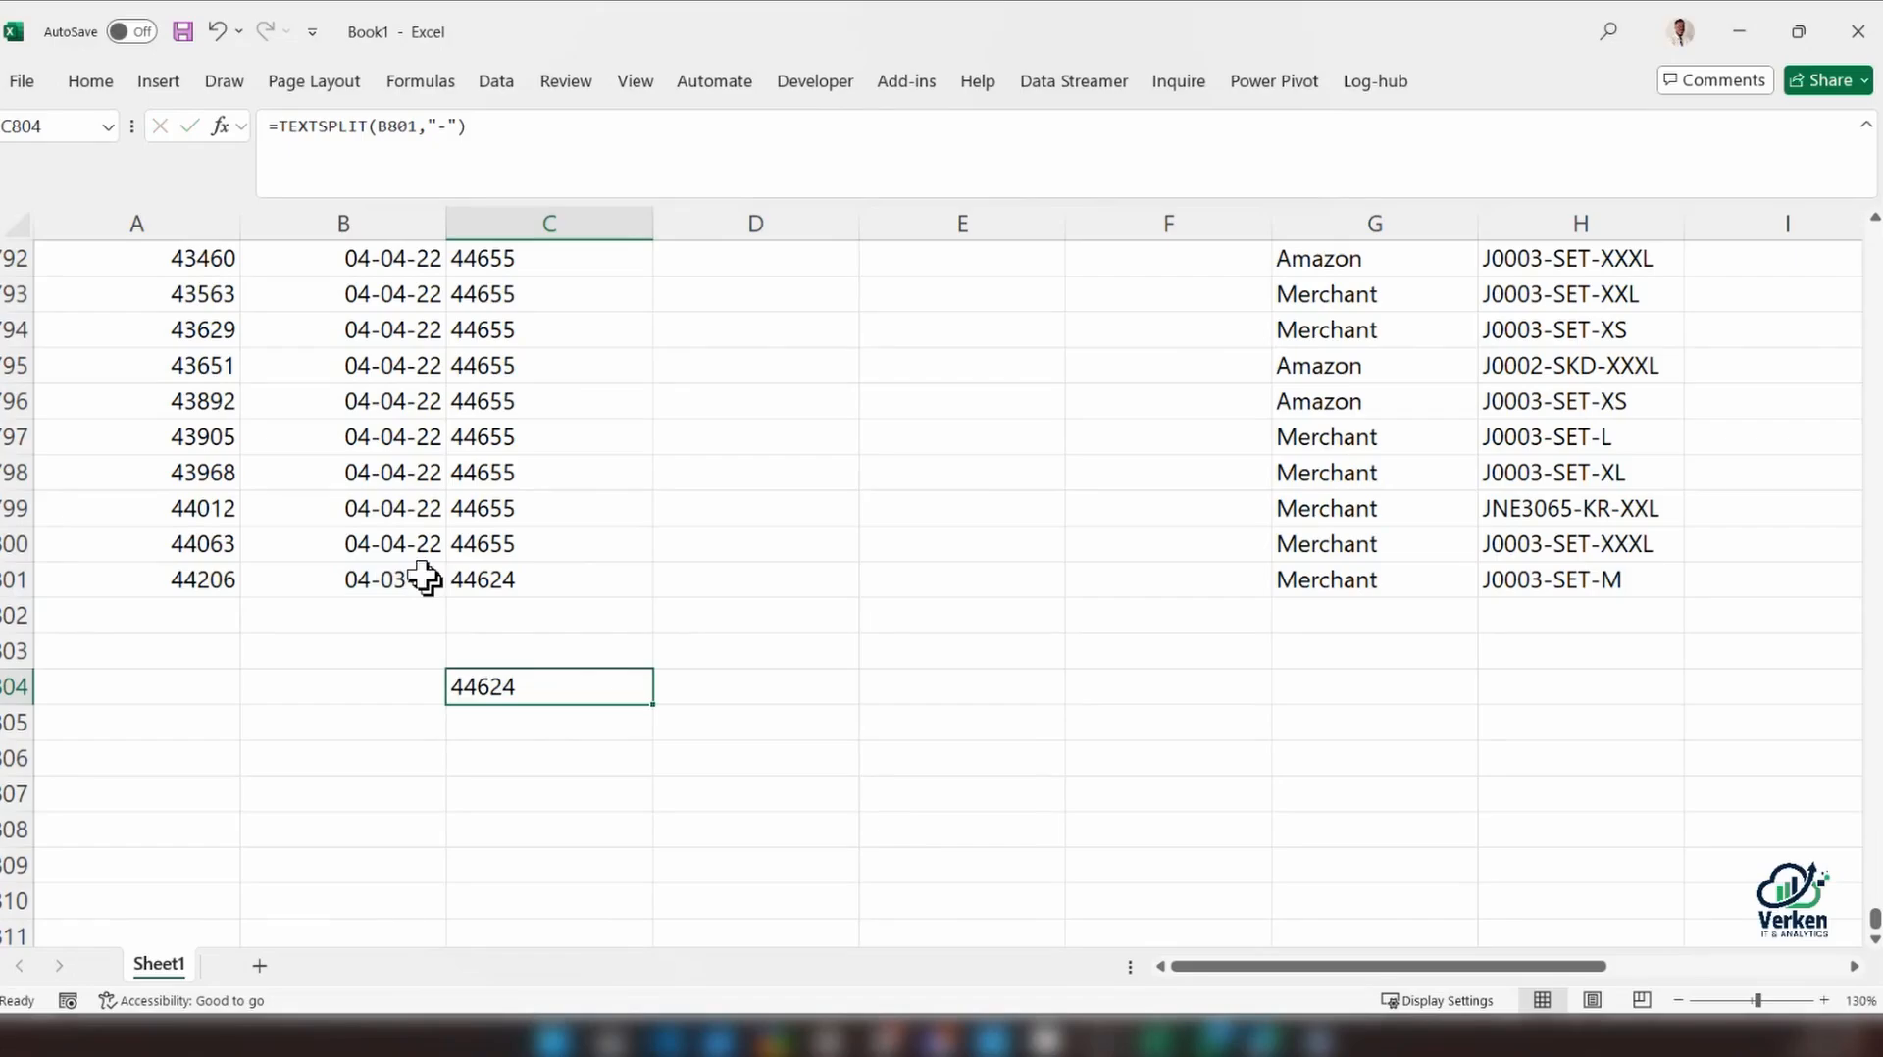
left_click(425, 580)
key("ctrl+1")
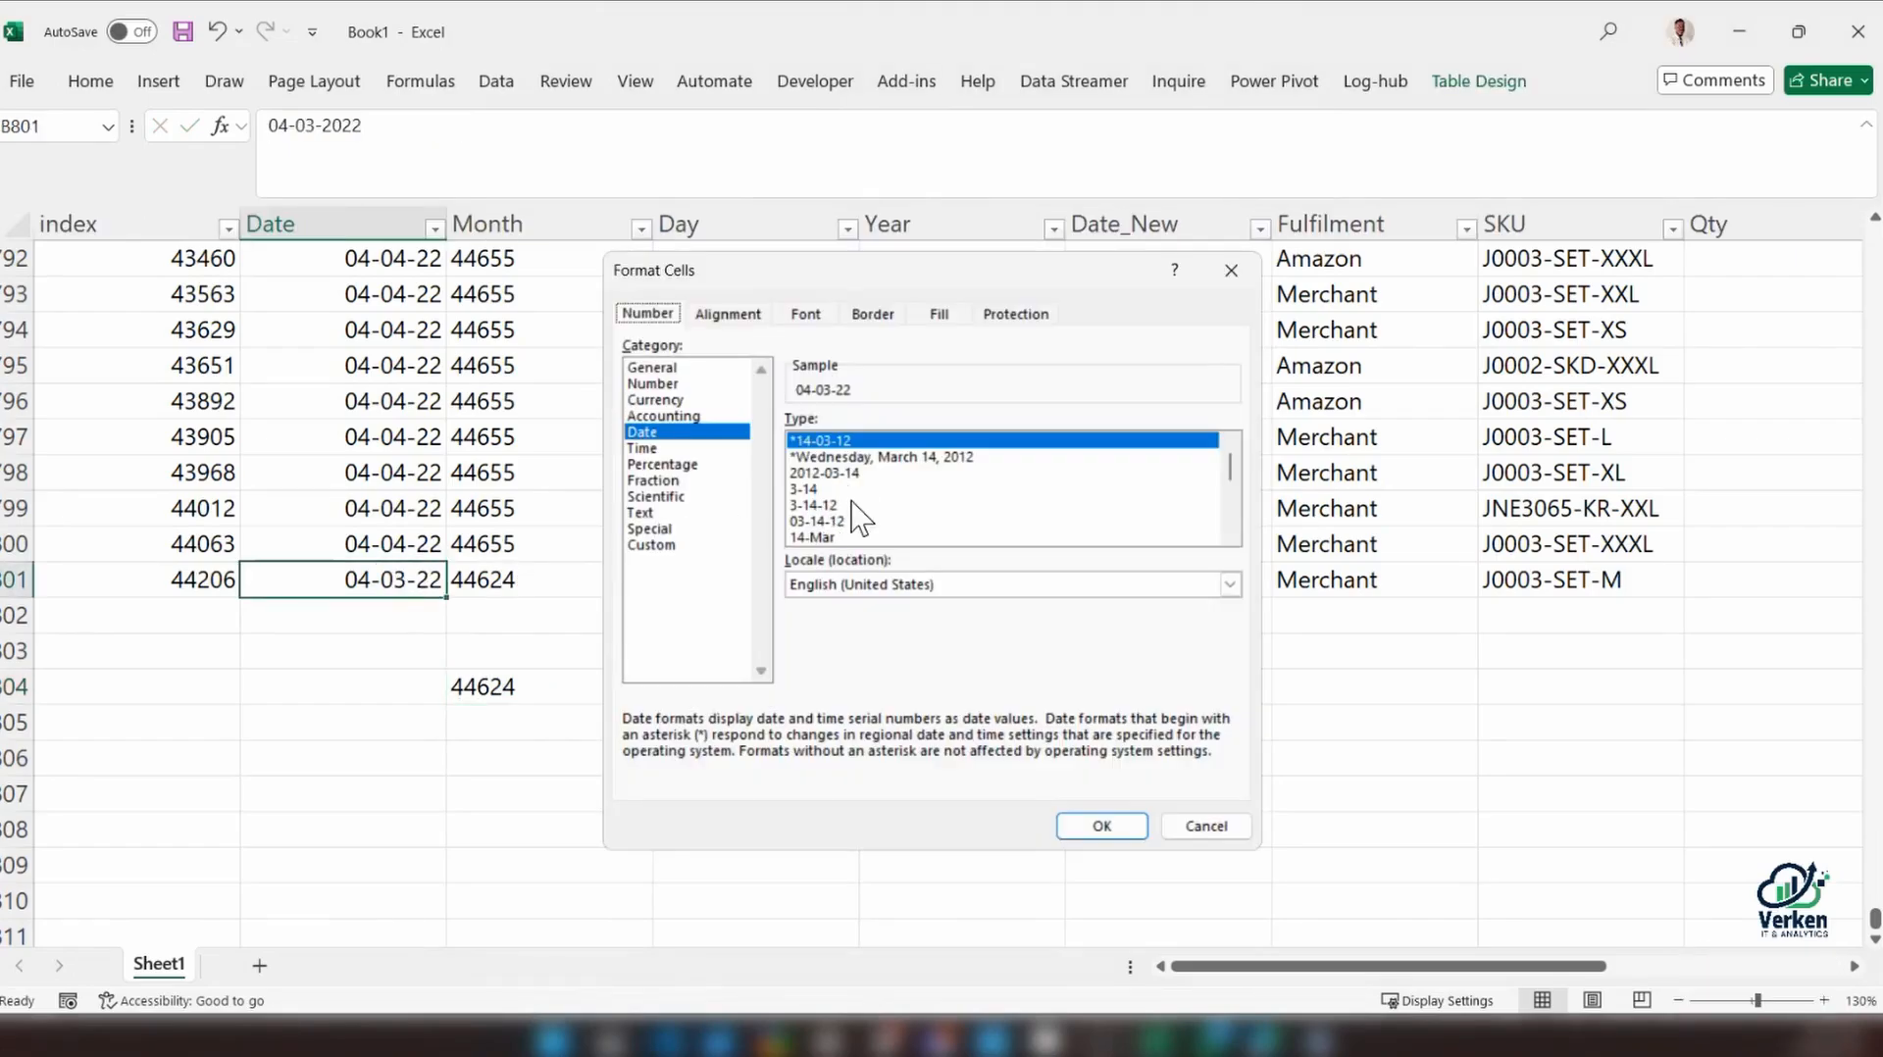
left_click_drag(1232, 469, 1229, 488)
left_click(826, 490)
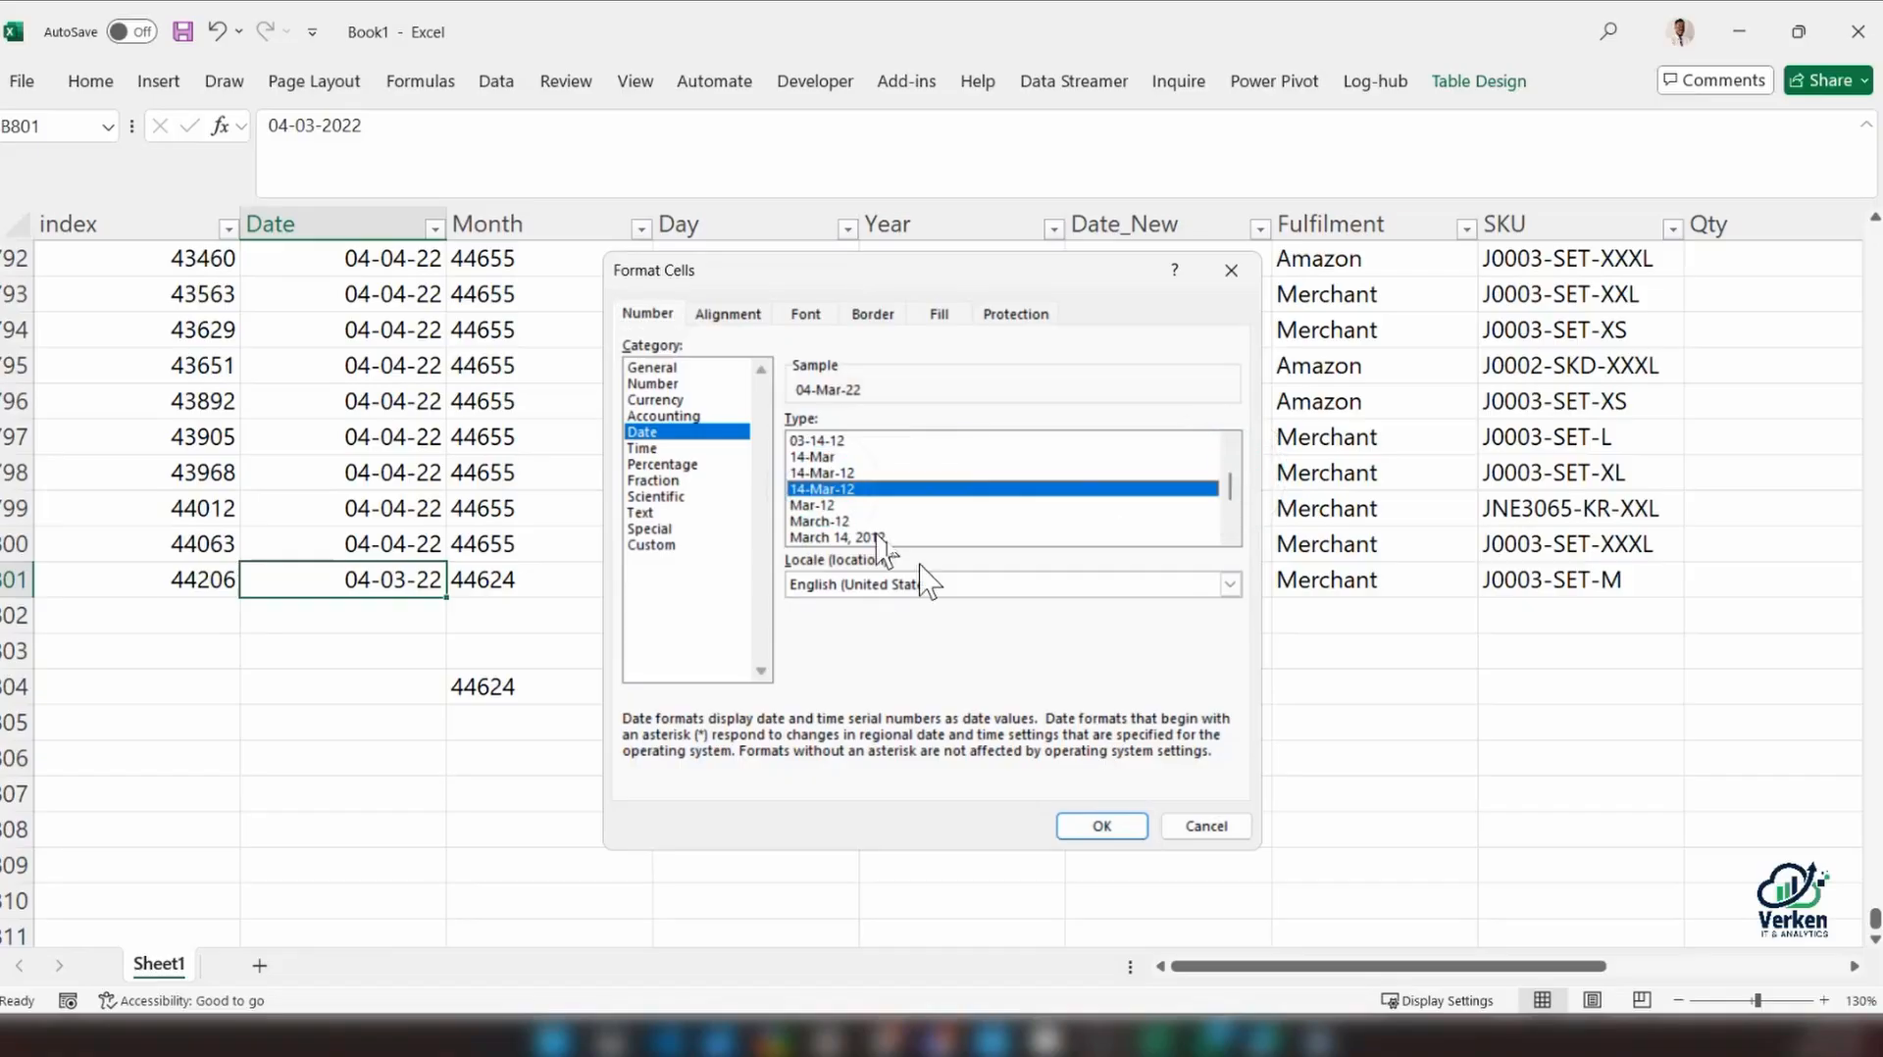
left_click(1097, 829)
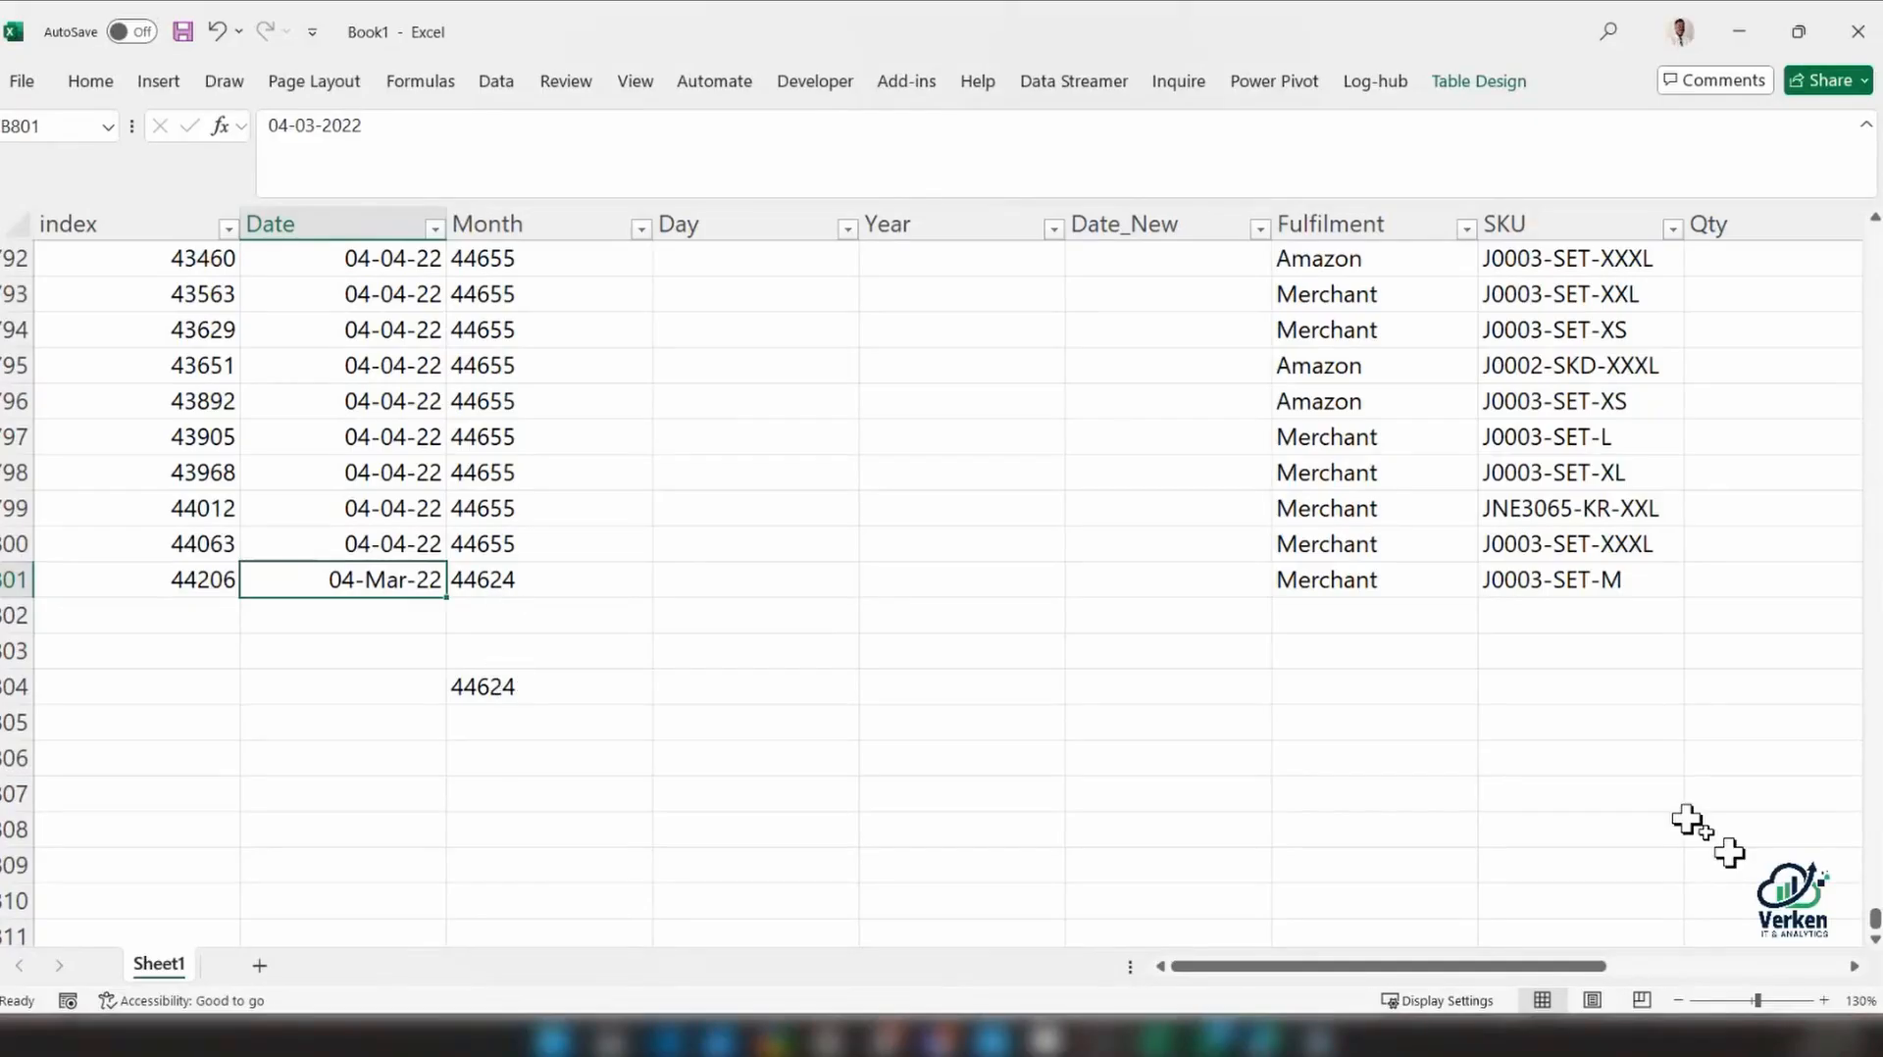
Format the whole Date column as General and examine its entries in the last table rows
mouse_move(1873, 922)
left_mouse_down()
mouse_move(1874, 116)
mouse_move(1874, 919)
left_mouse_up()
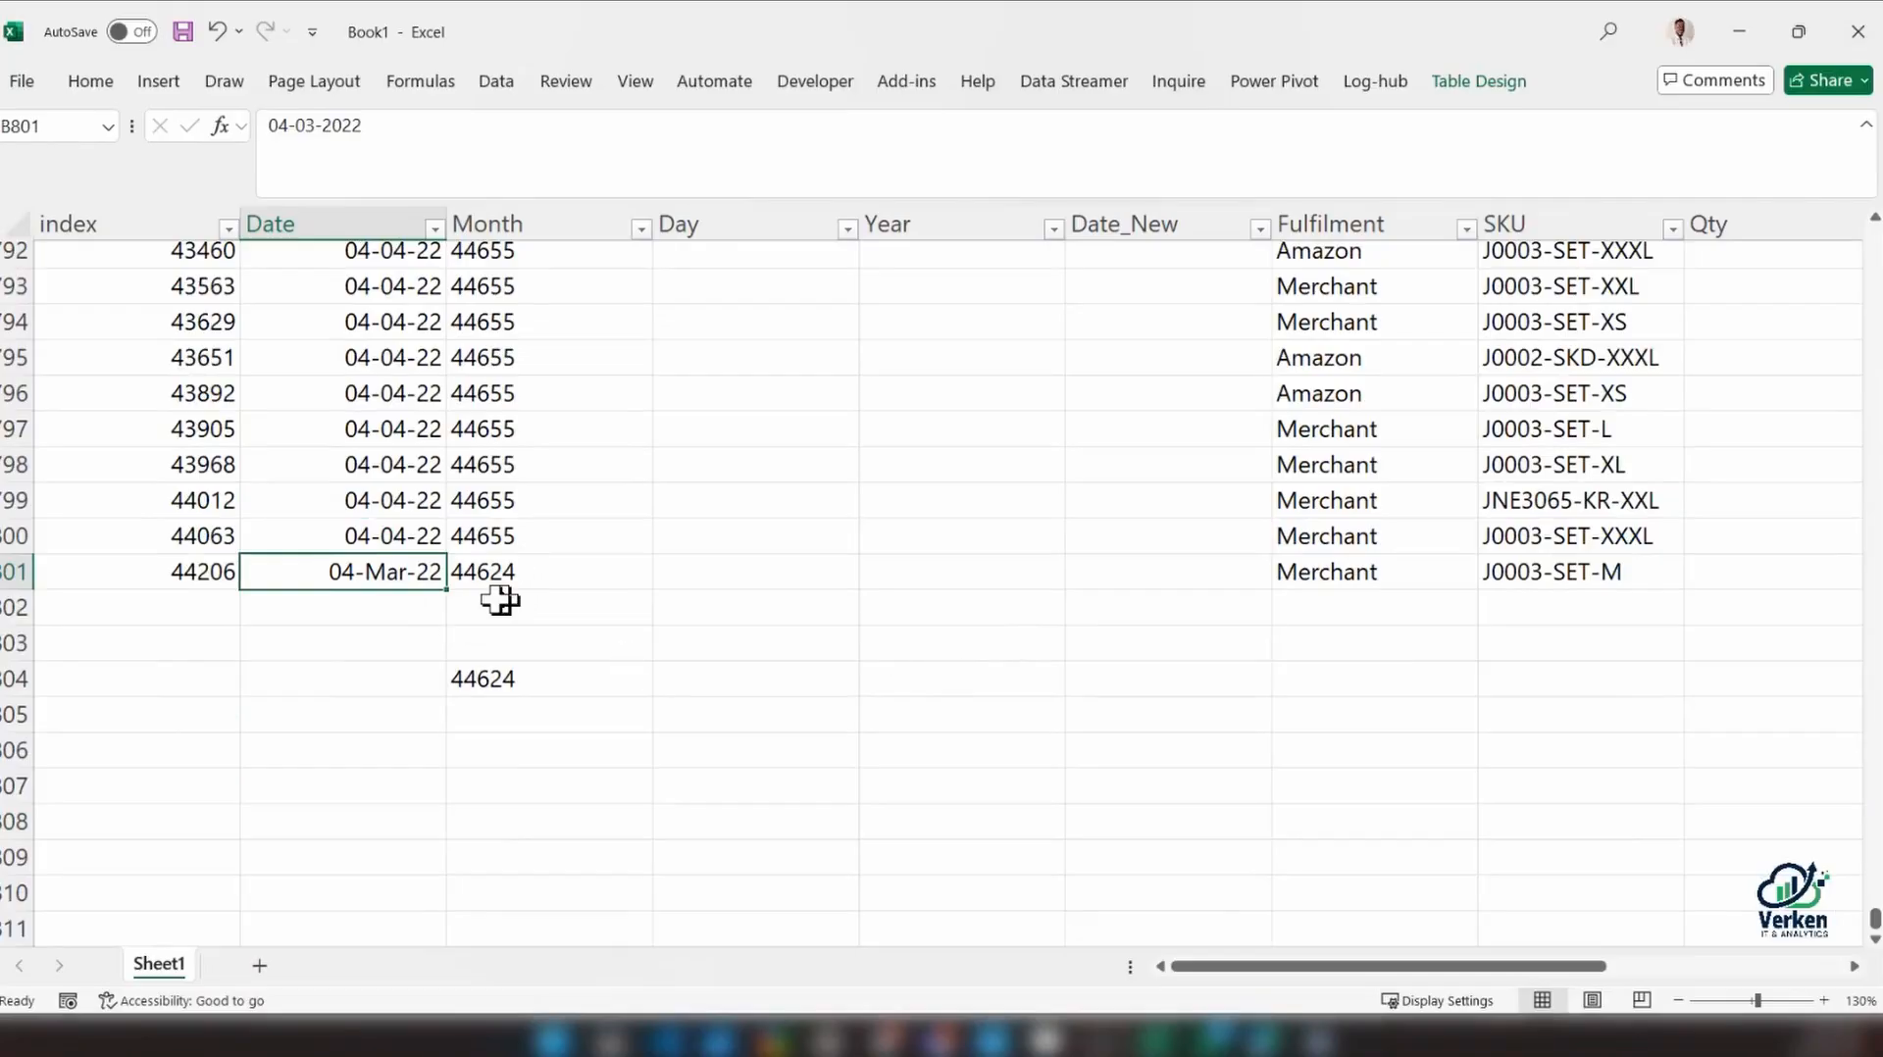
left_click(370, 208)
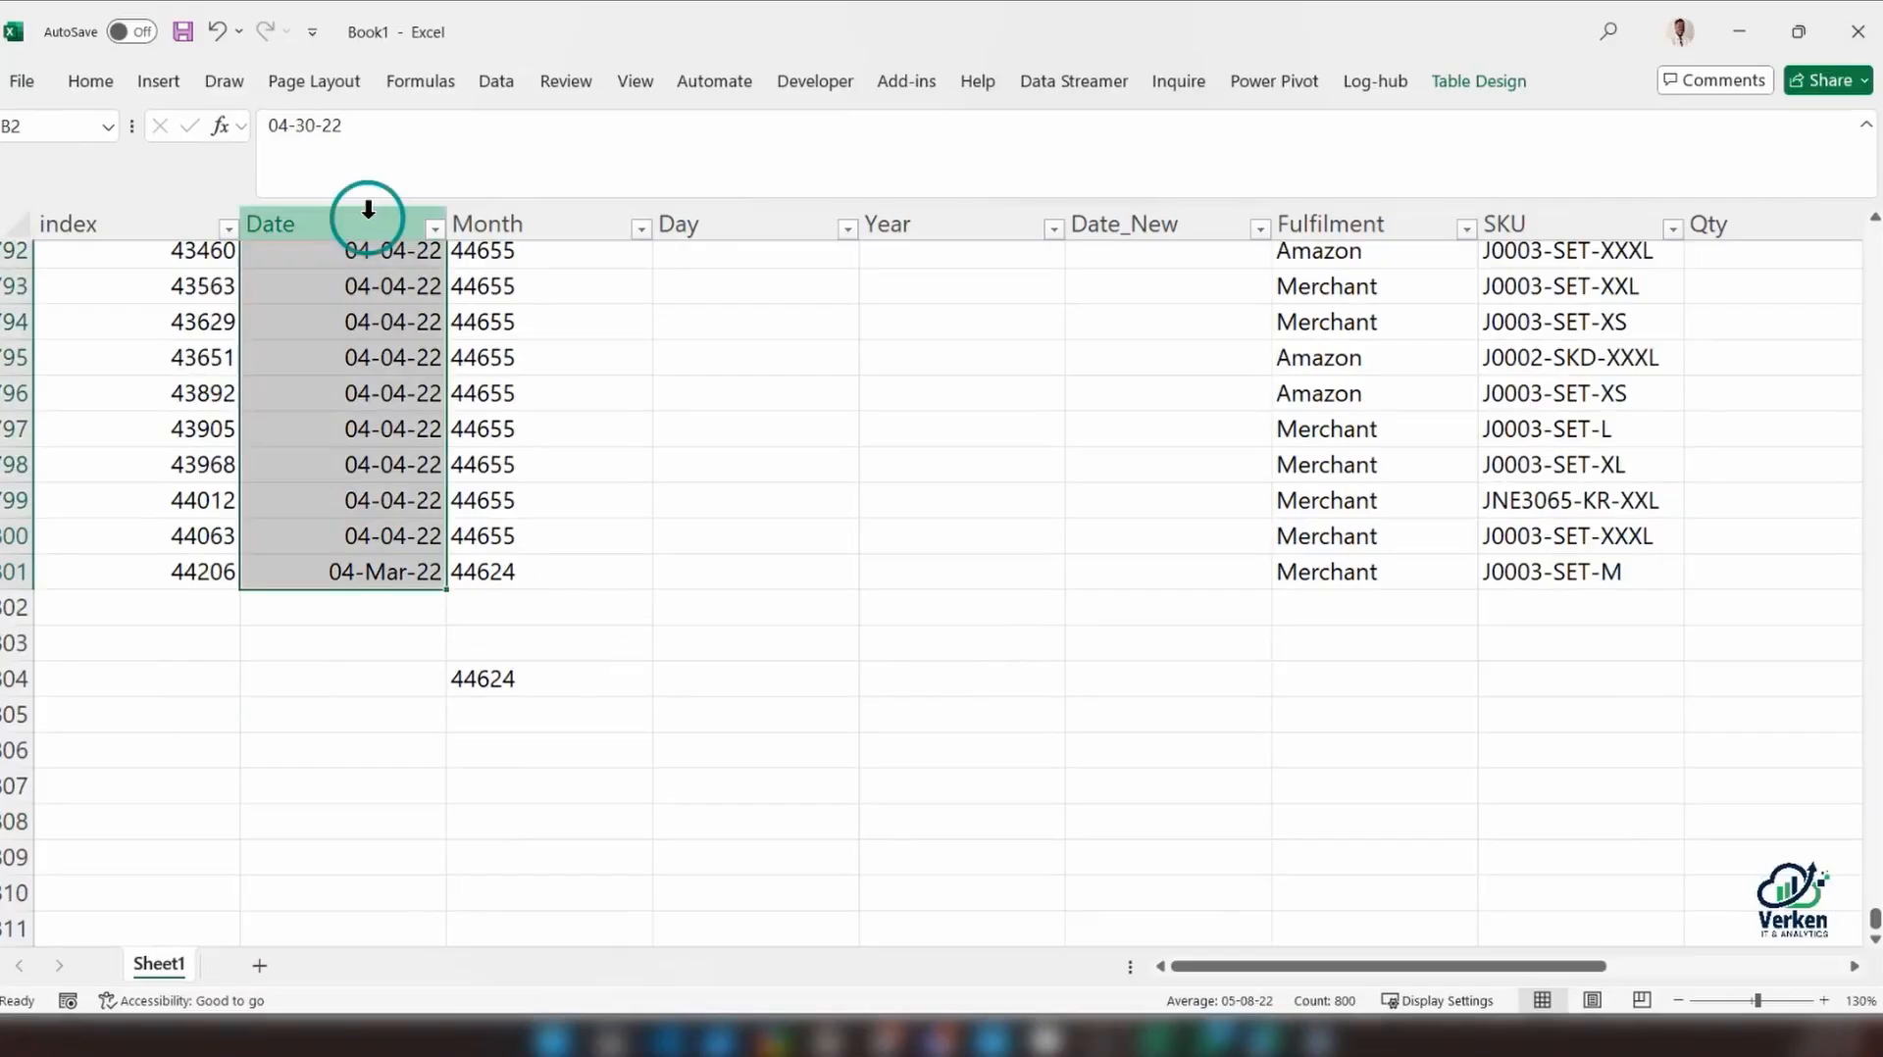
left_click(91, 83)
left_click(970, 128)
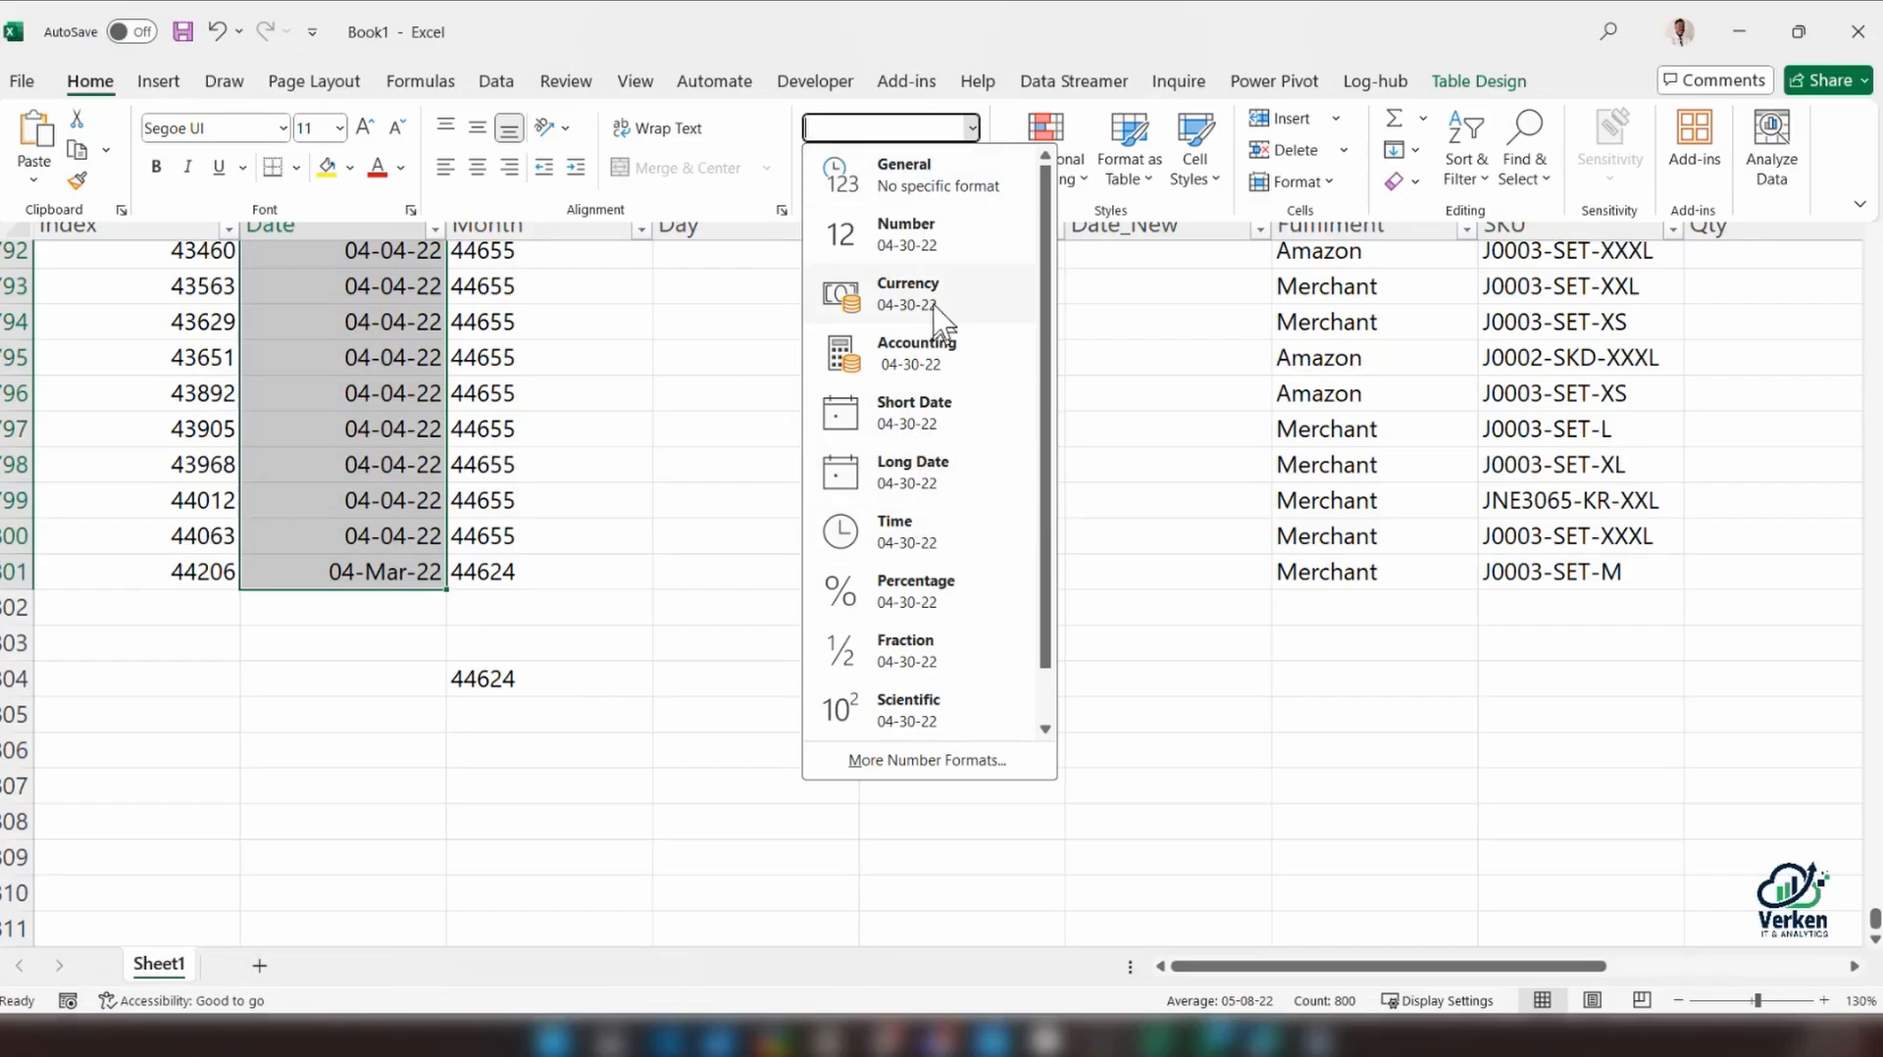
left_click(950, 764)
scroll(410, 521, "down", 4)
left_click(408, 522)
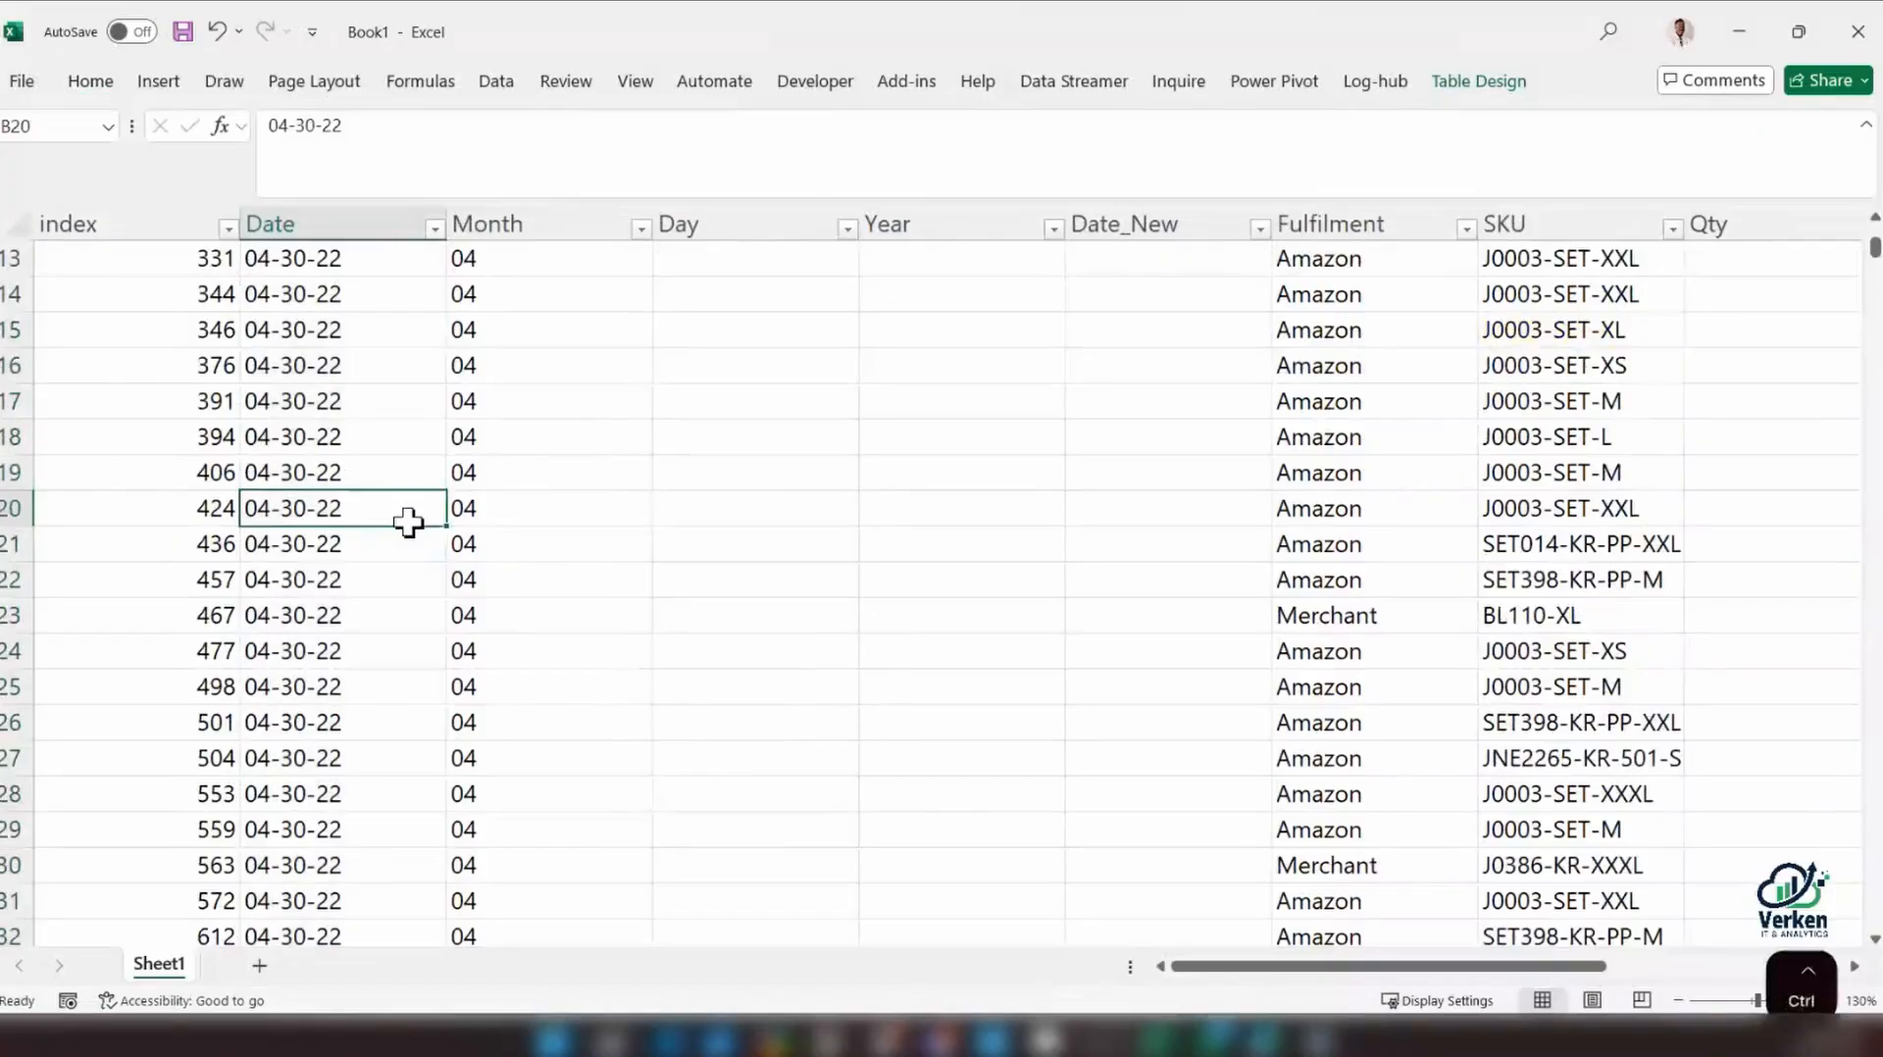
key("ctrl+Down")
scroll(408, 530, "up", 1)
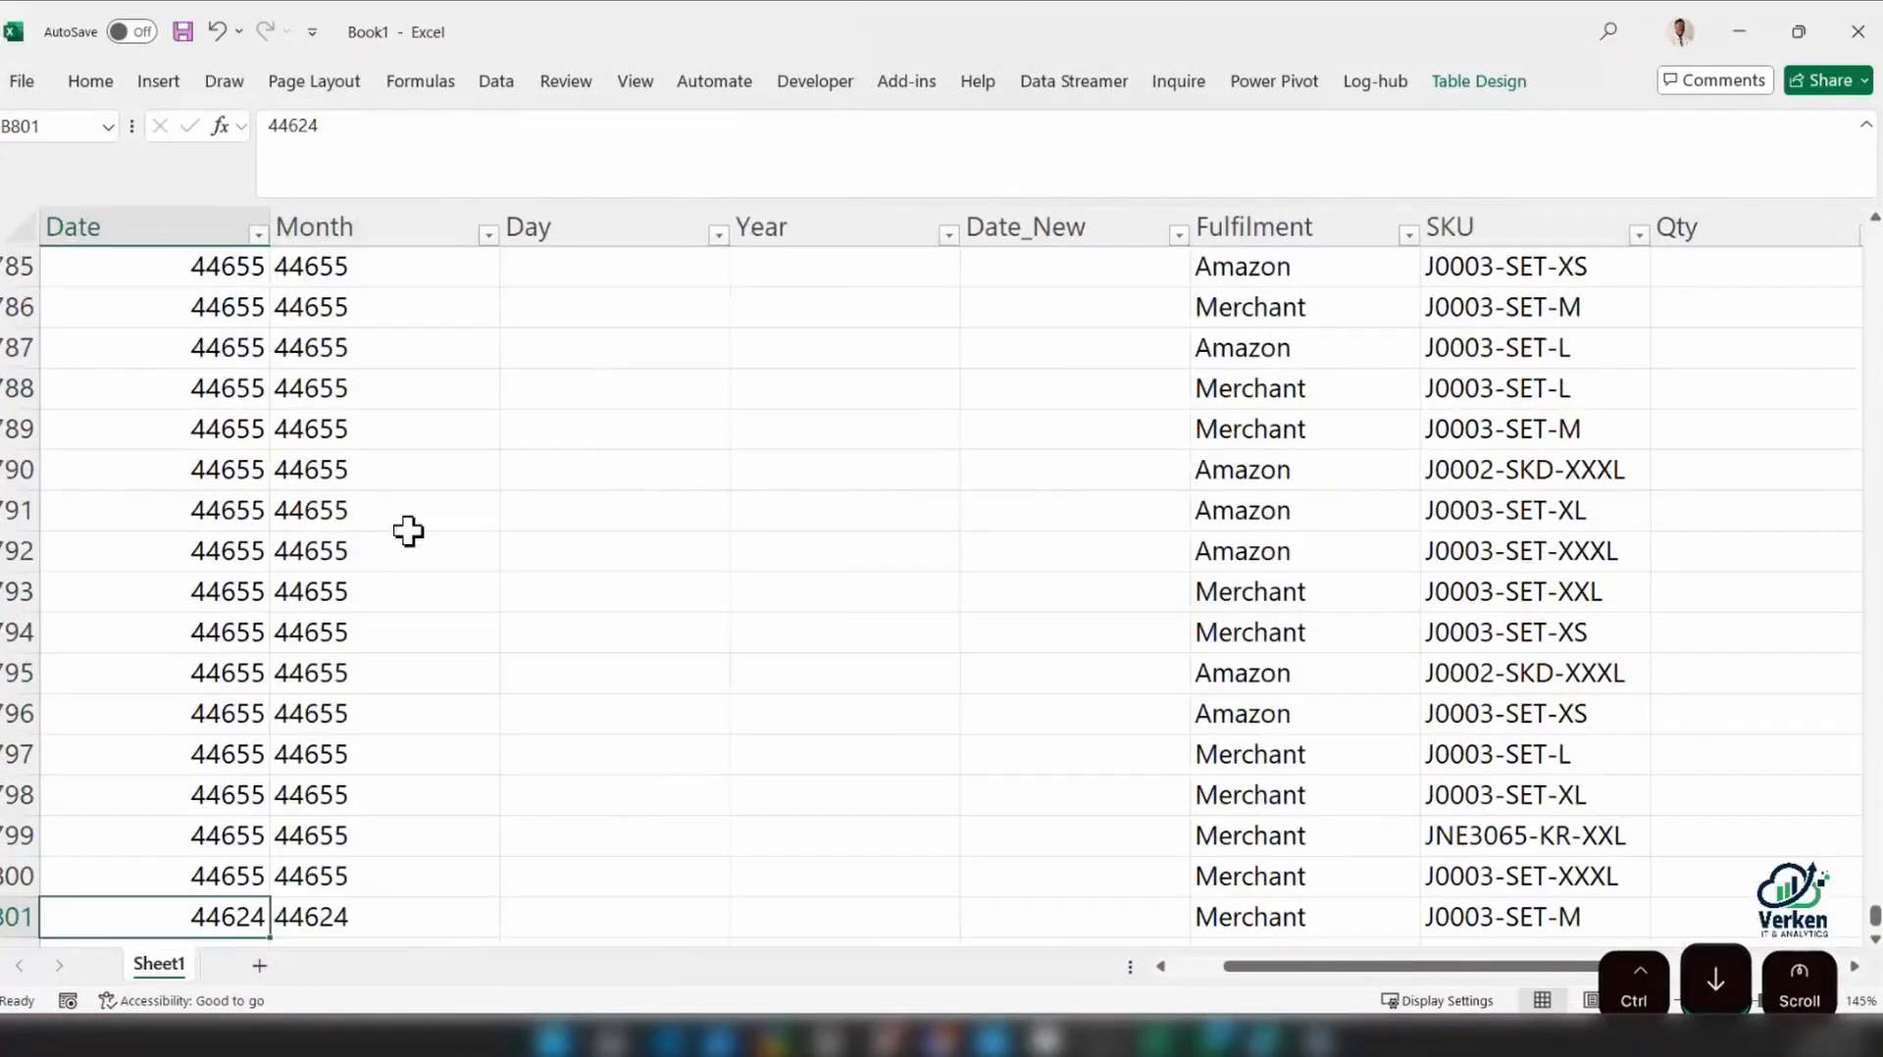
left_click(1247, 967)
left_click_drag(1247, 966, 1088, 877)
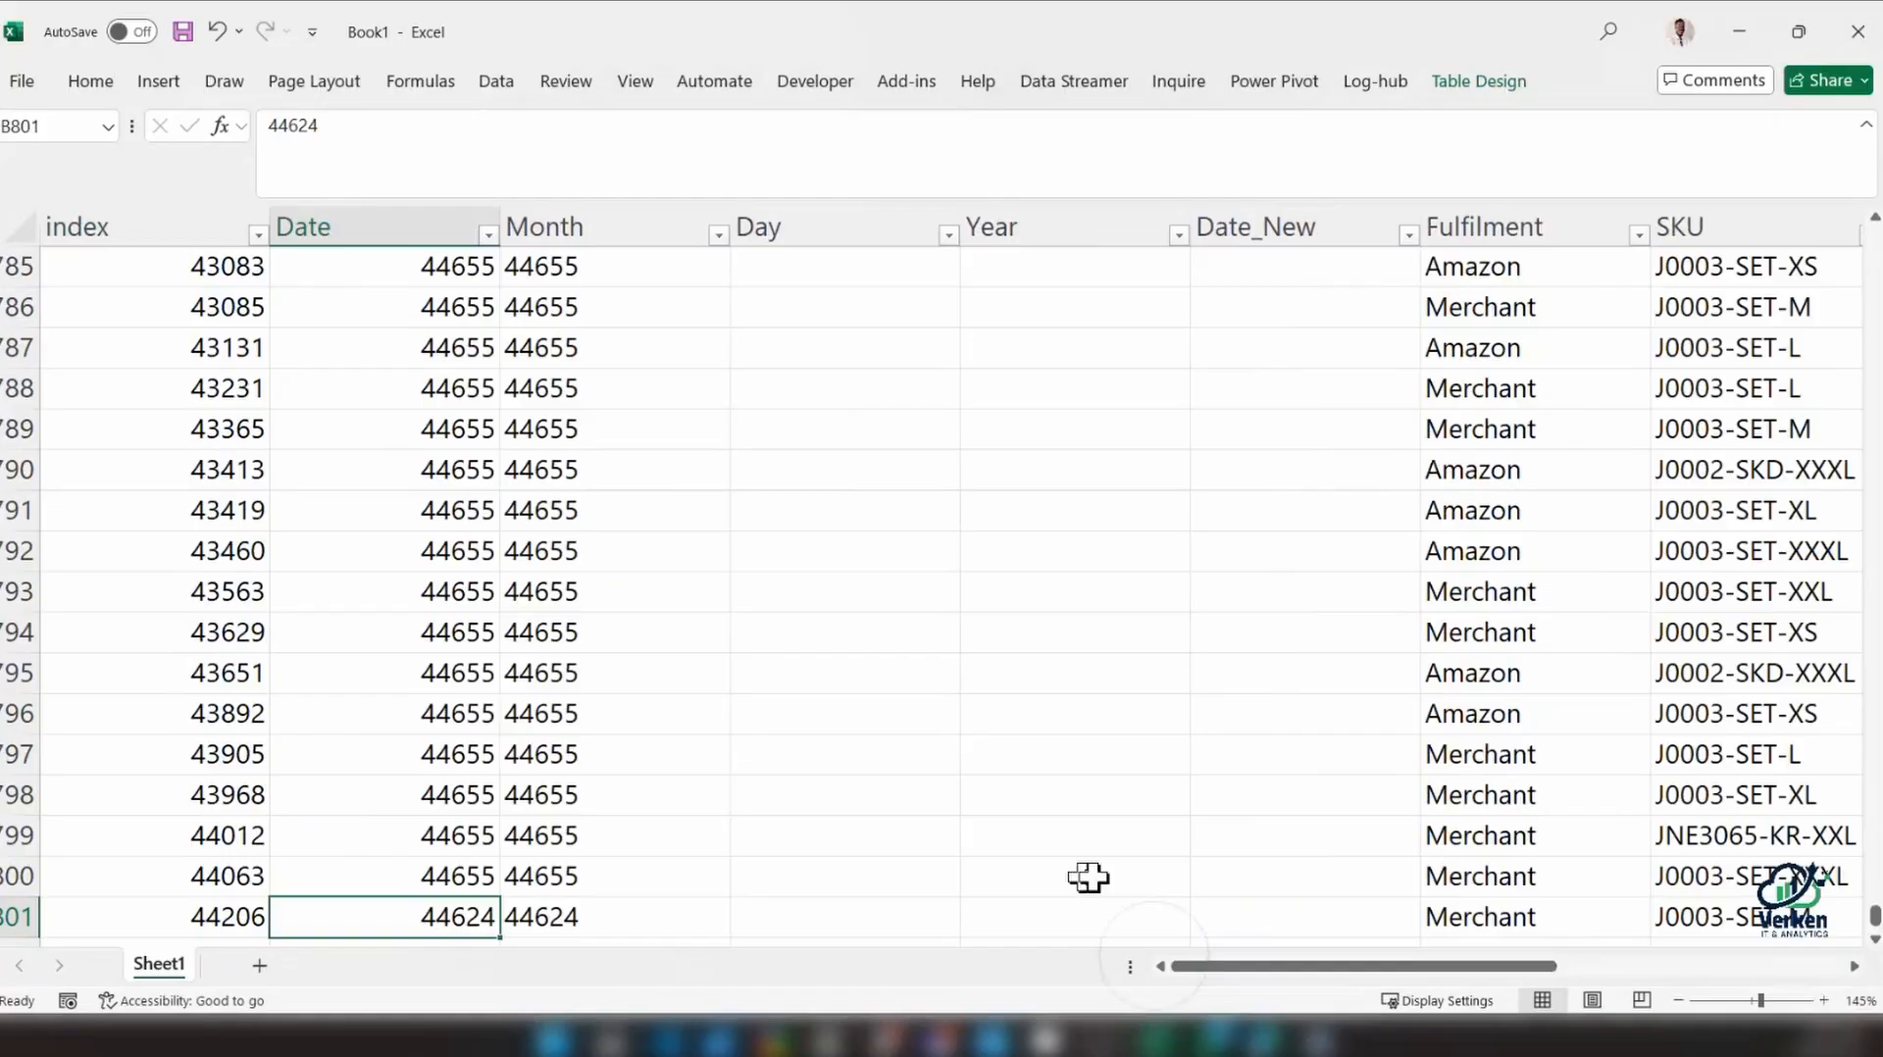
Format the whole Date column as Short Date and check its last row
left_click(94, 82)
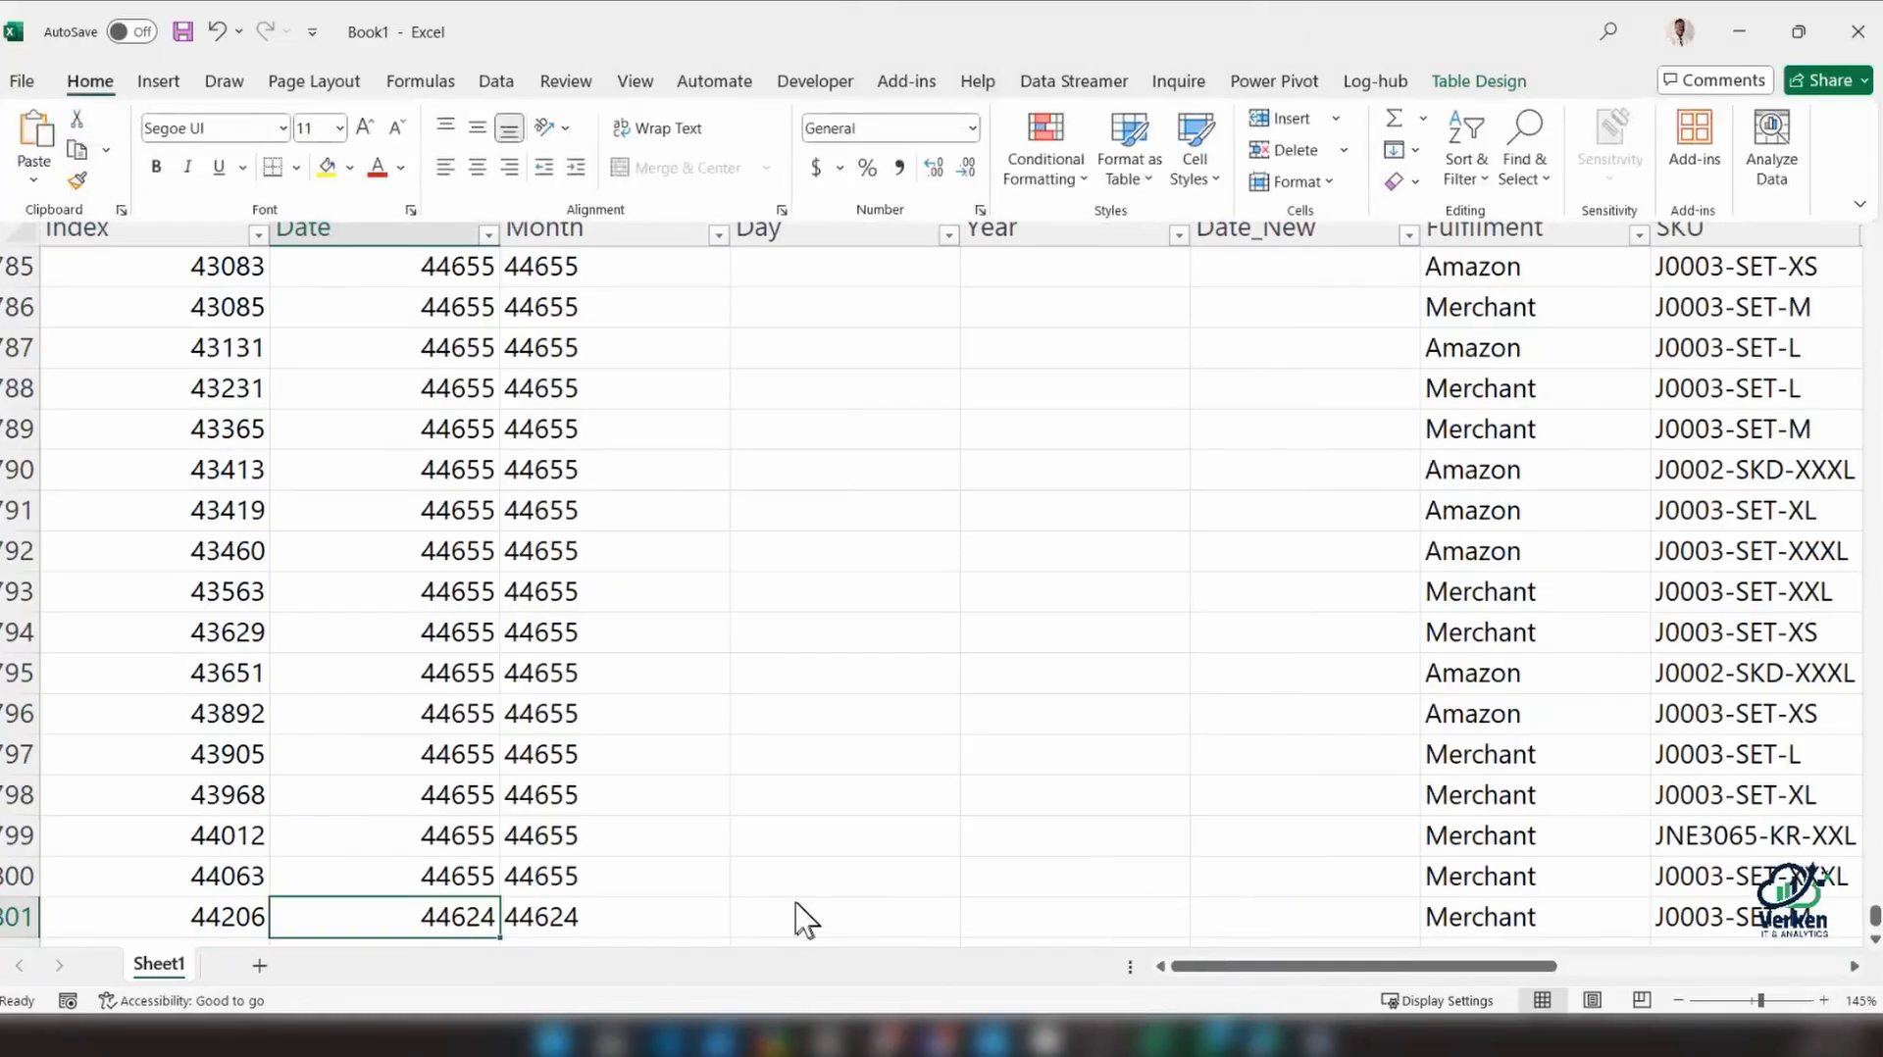
key("ctrl+z")
scroll(806, 920, "down", 1, "ctrl")
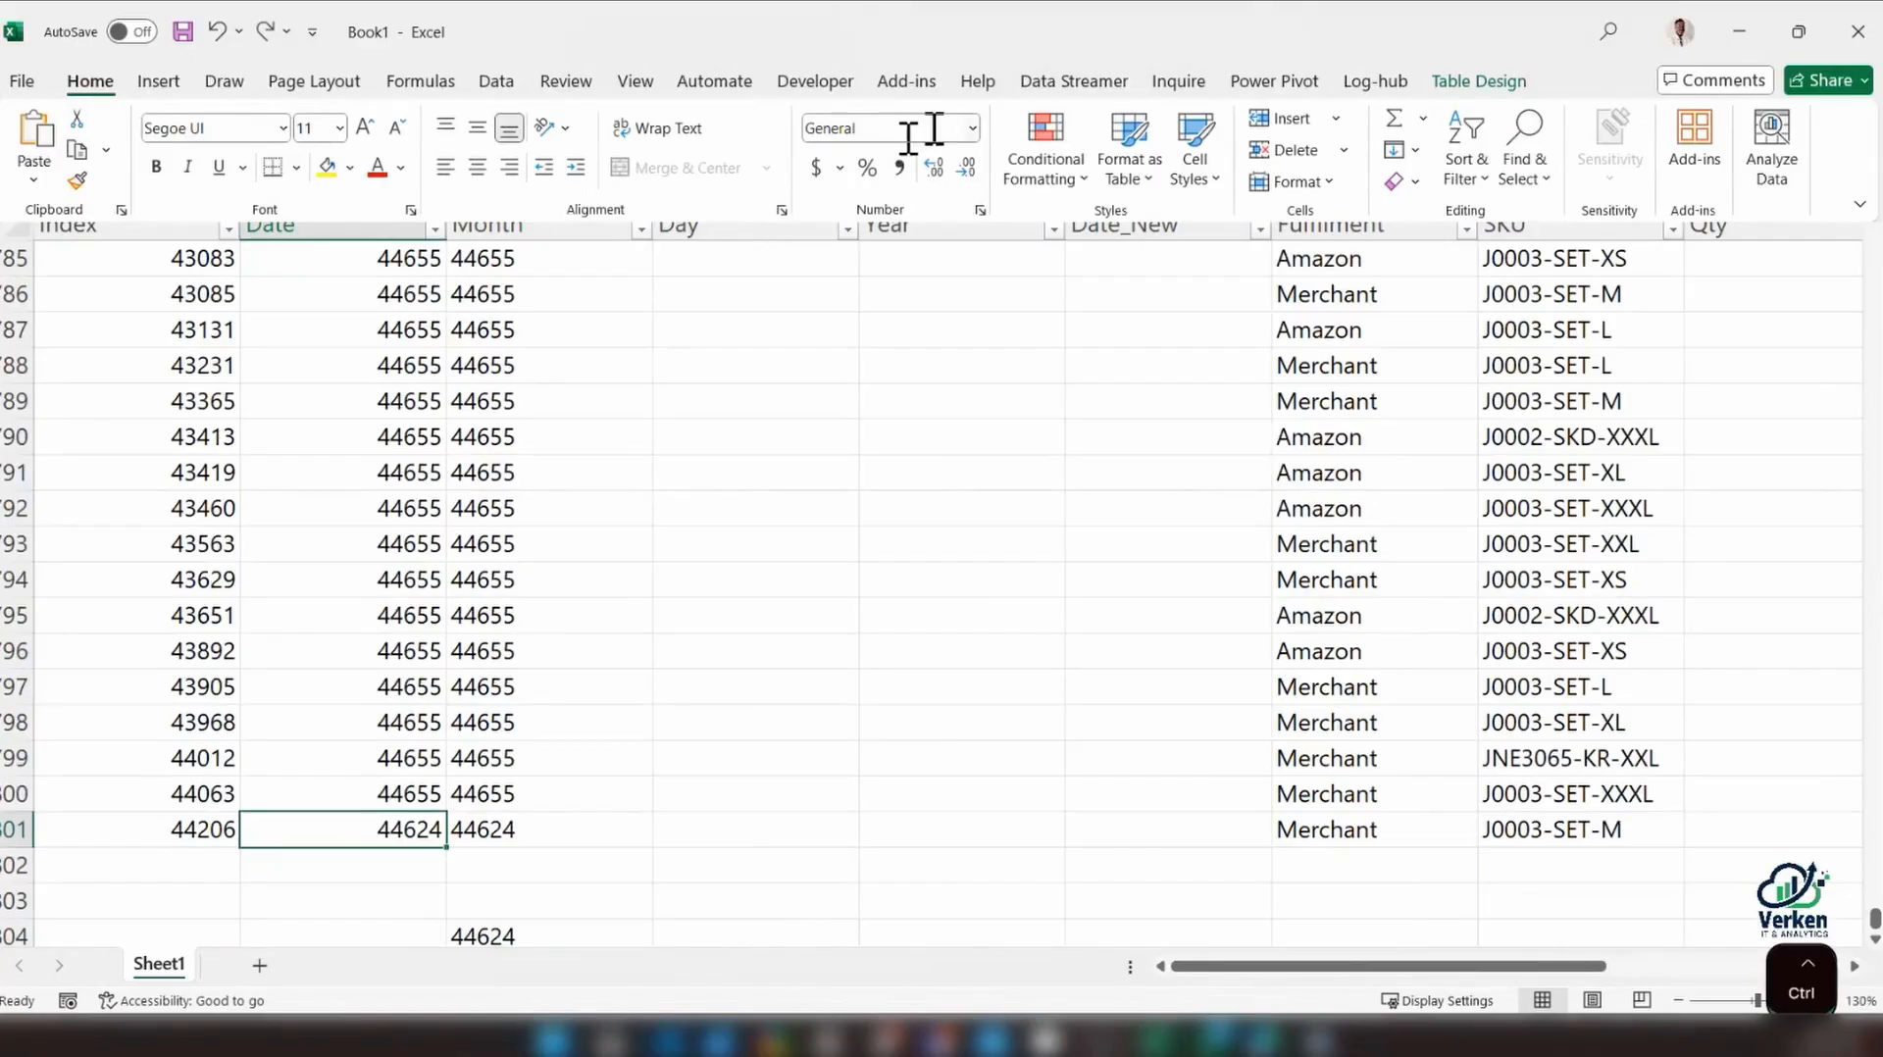
left_click(387, 224)
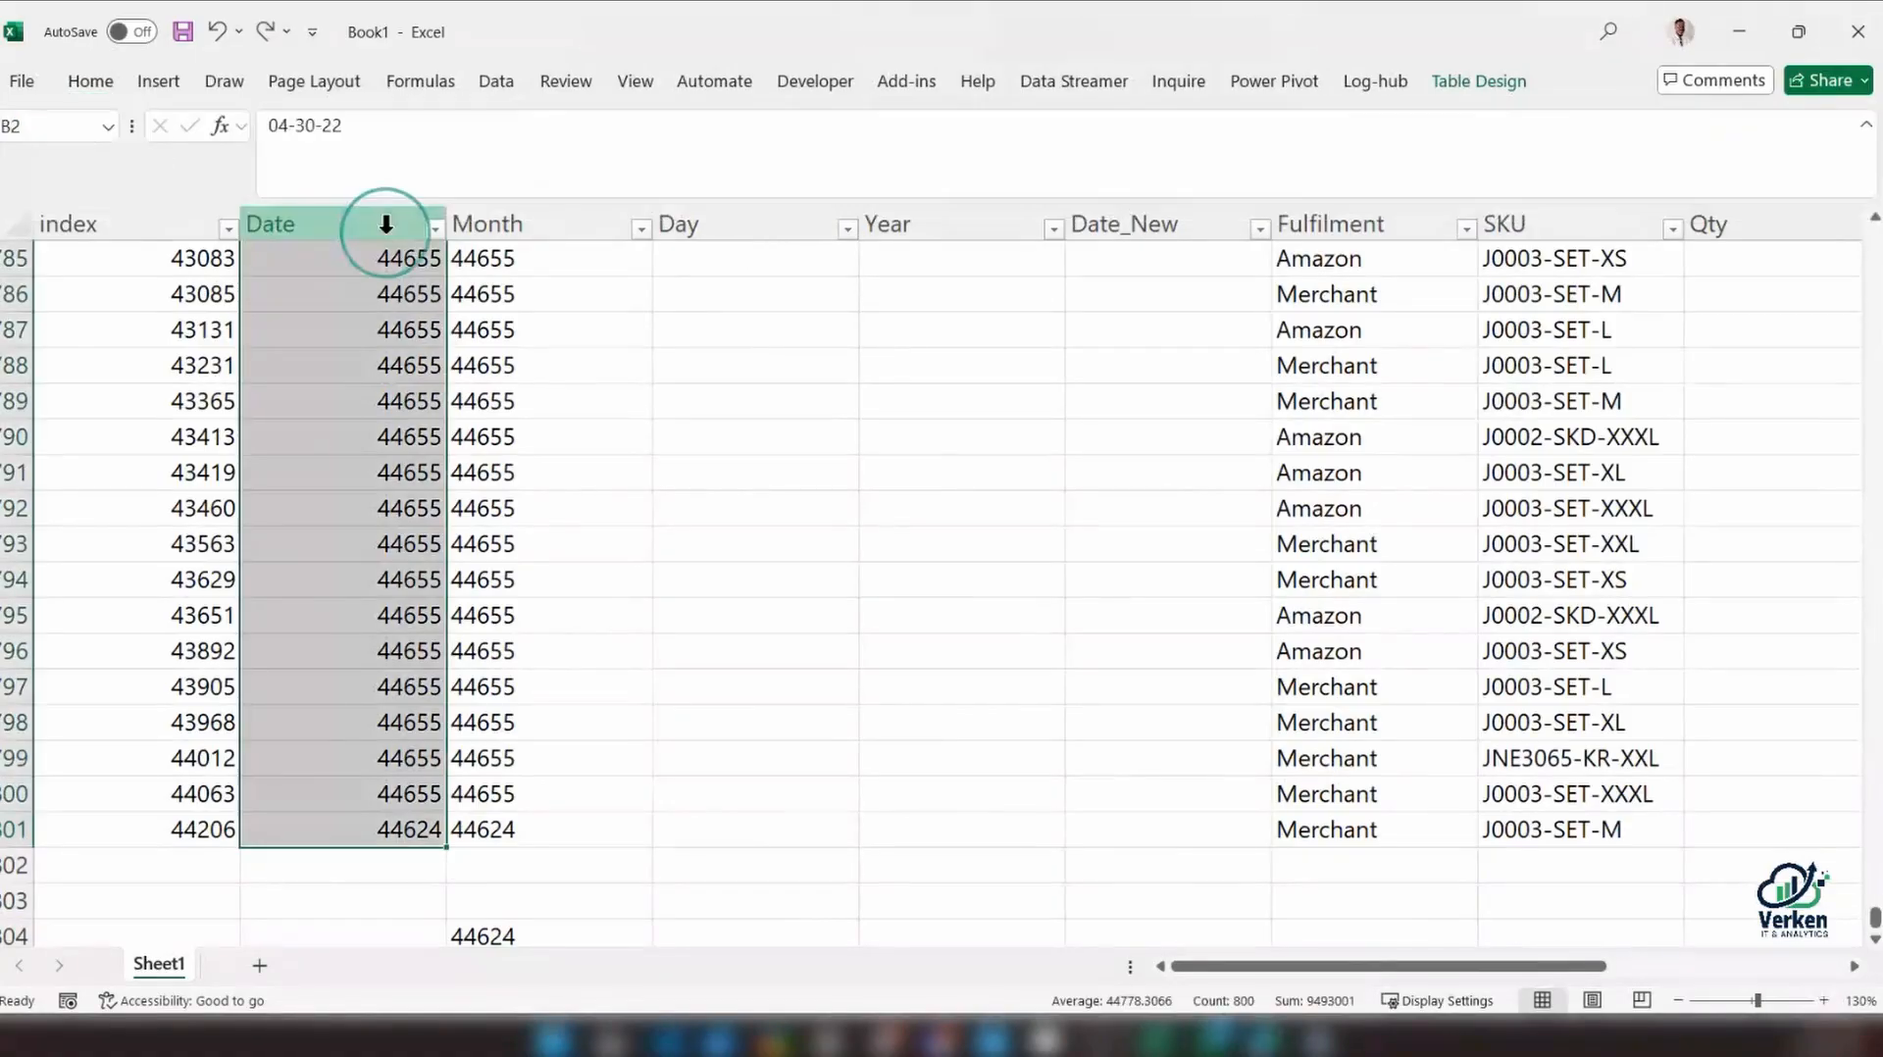
left_click(90, 80)
left_click(971, 127)
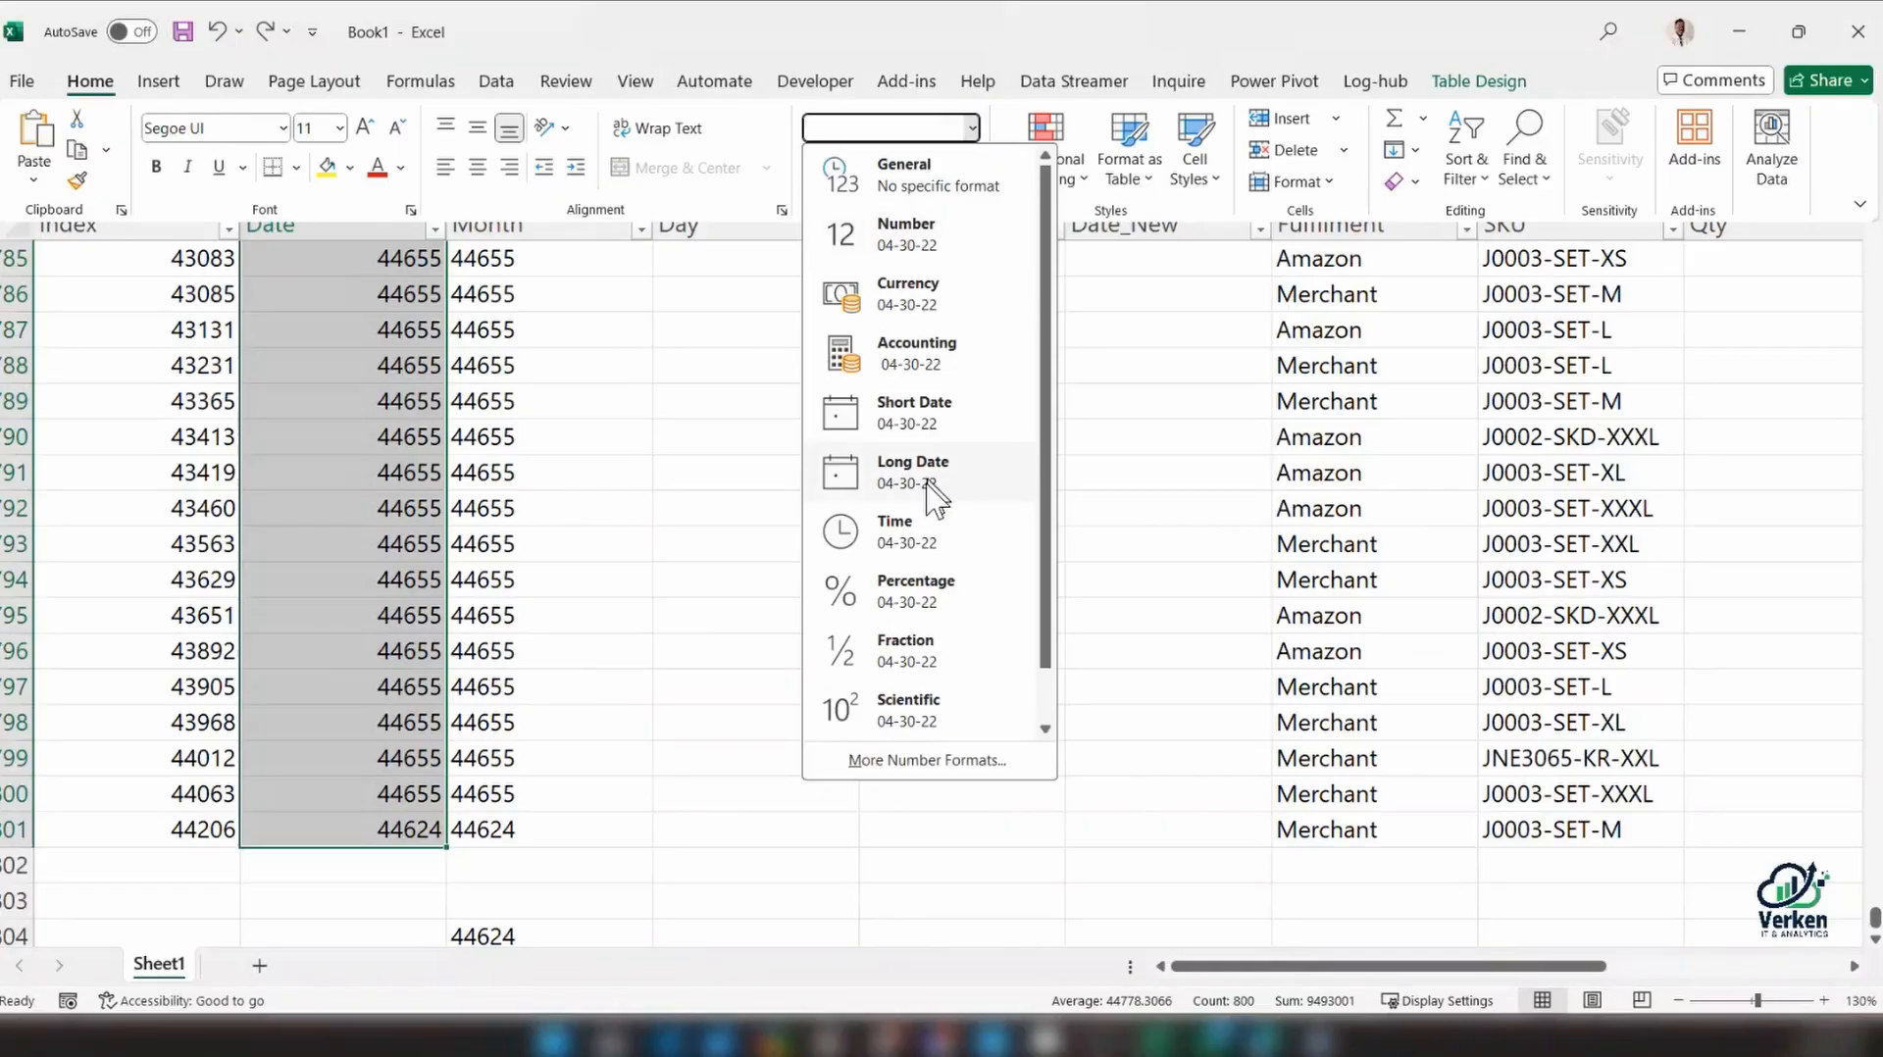
left_click(926, 424)
left_click(411, 696)
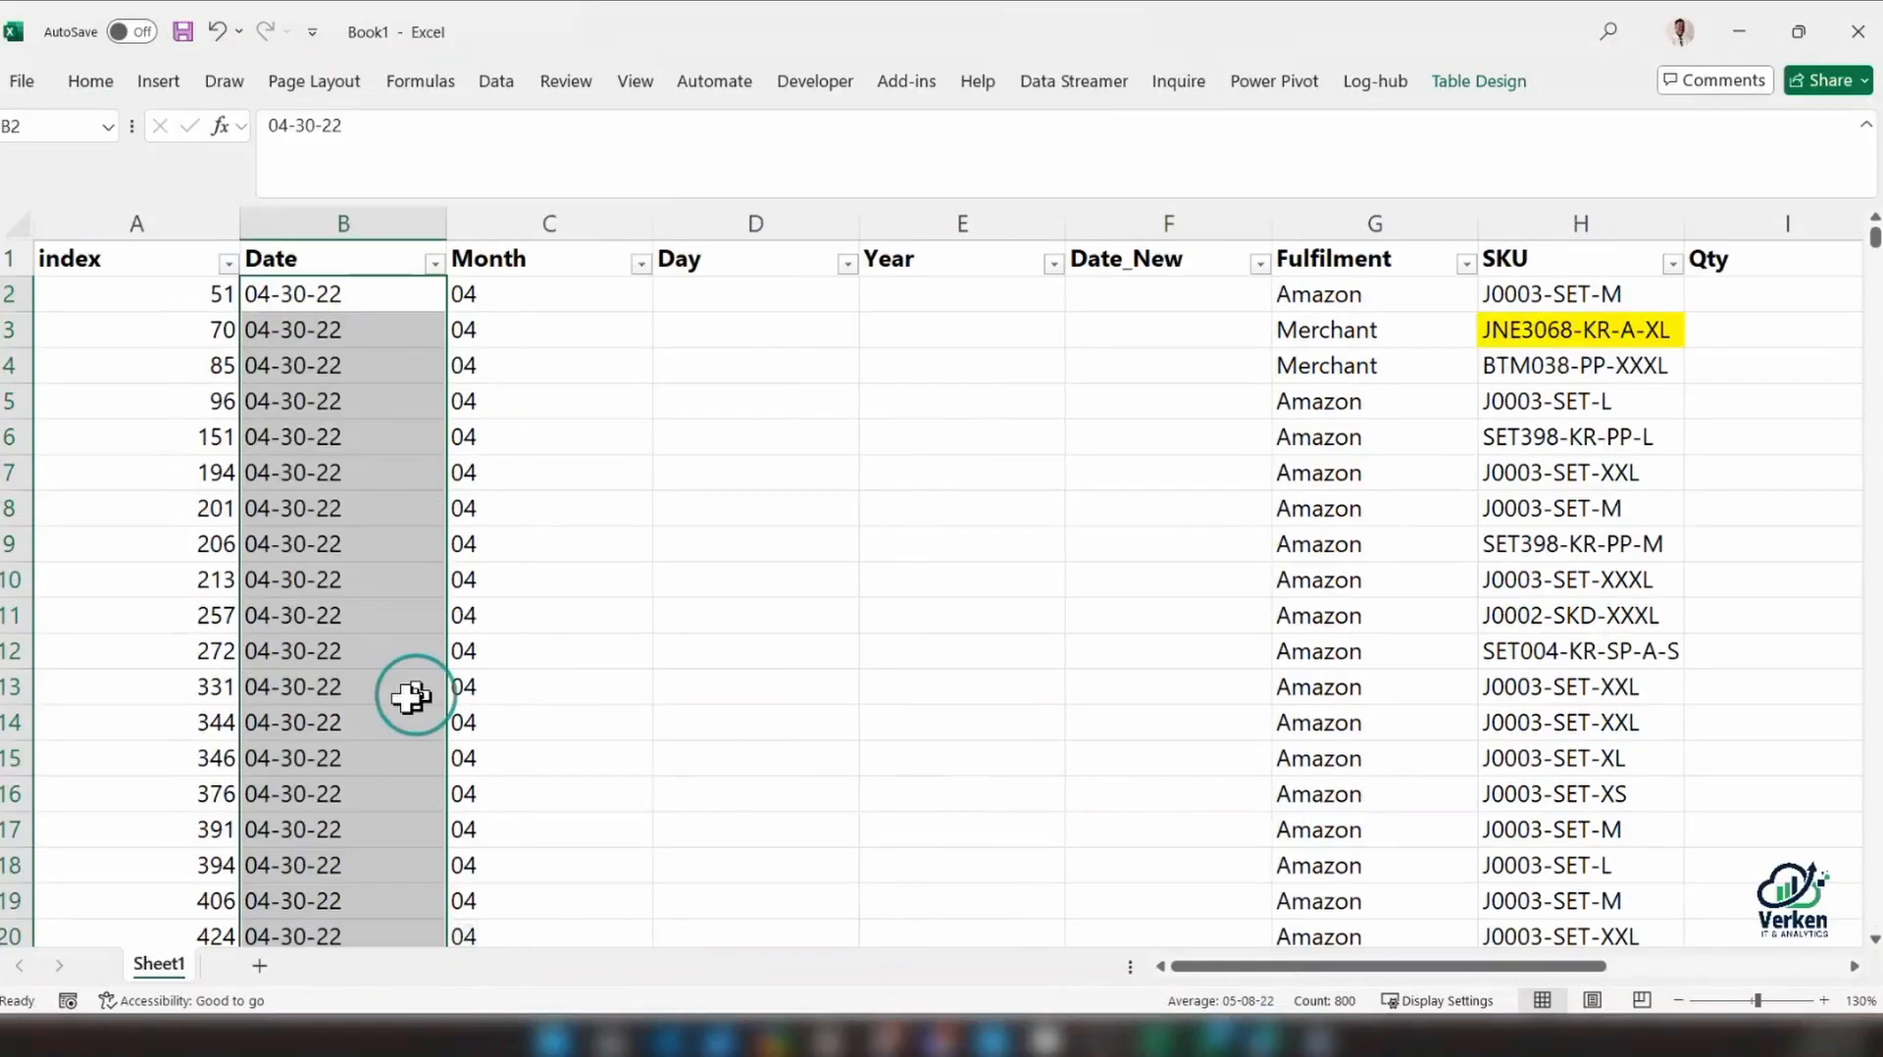
key("ctrl+Down")
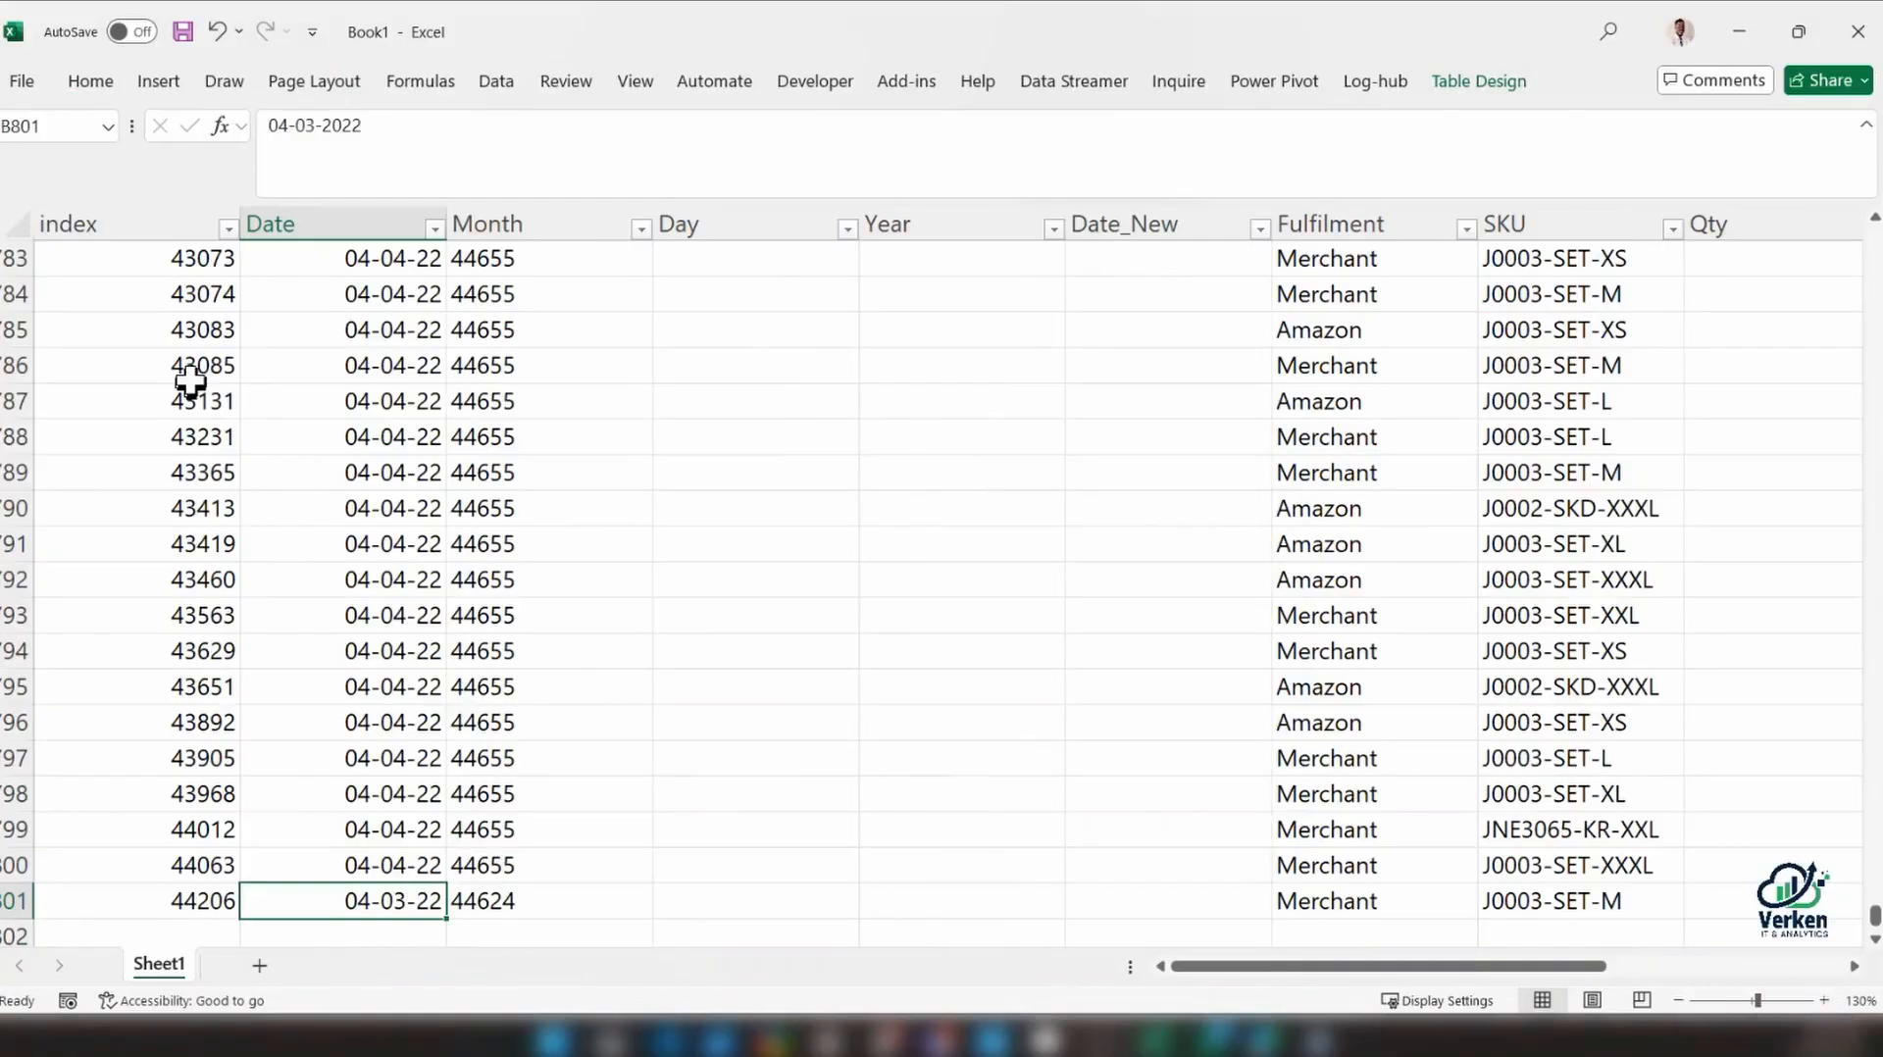
Format the whole Date column with the 14-Mar-12 date type
left_click(359, 225)
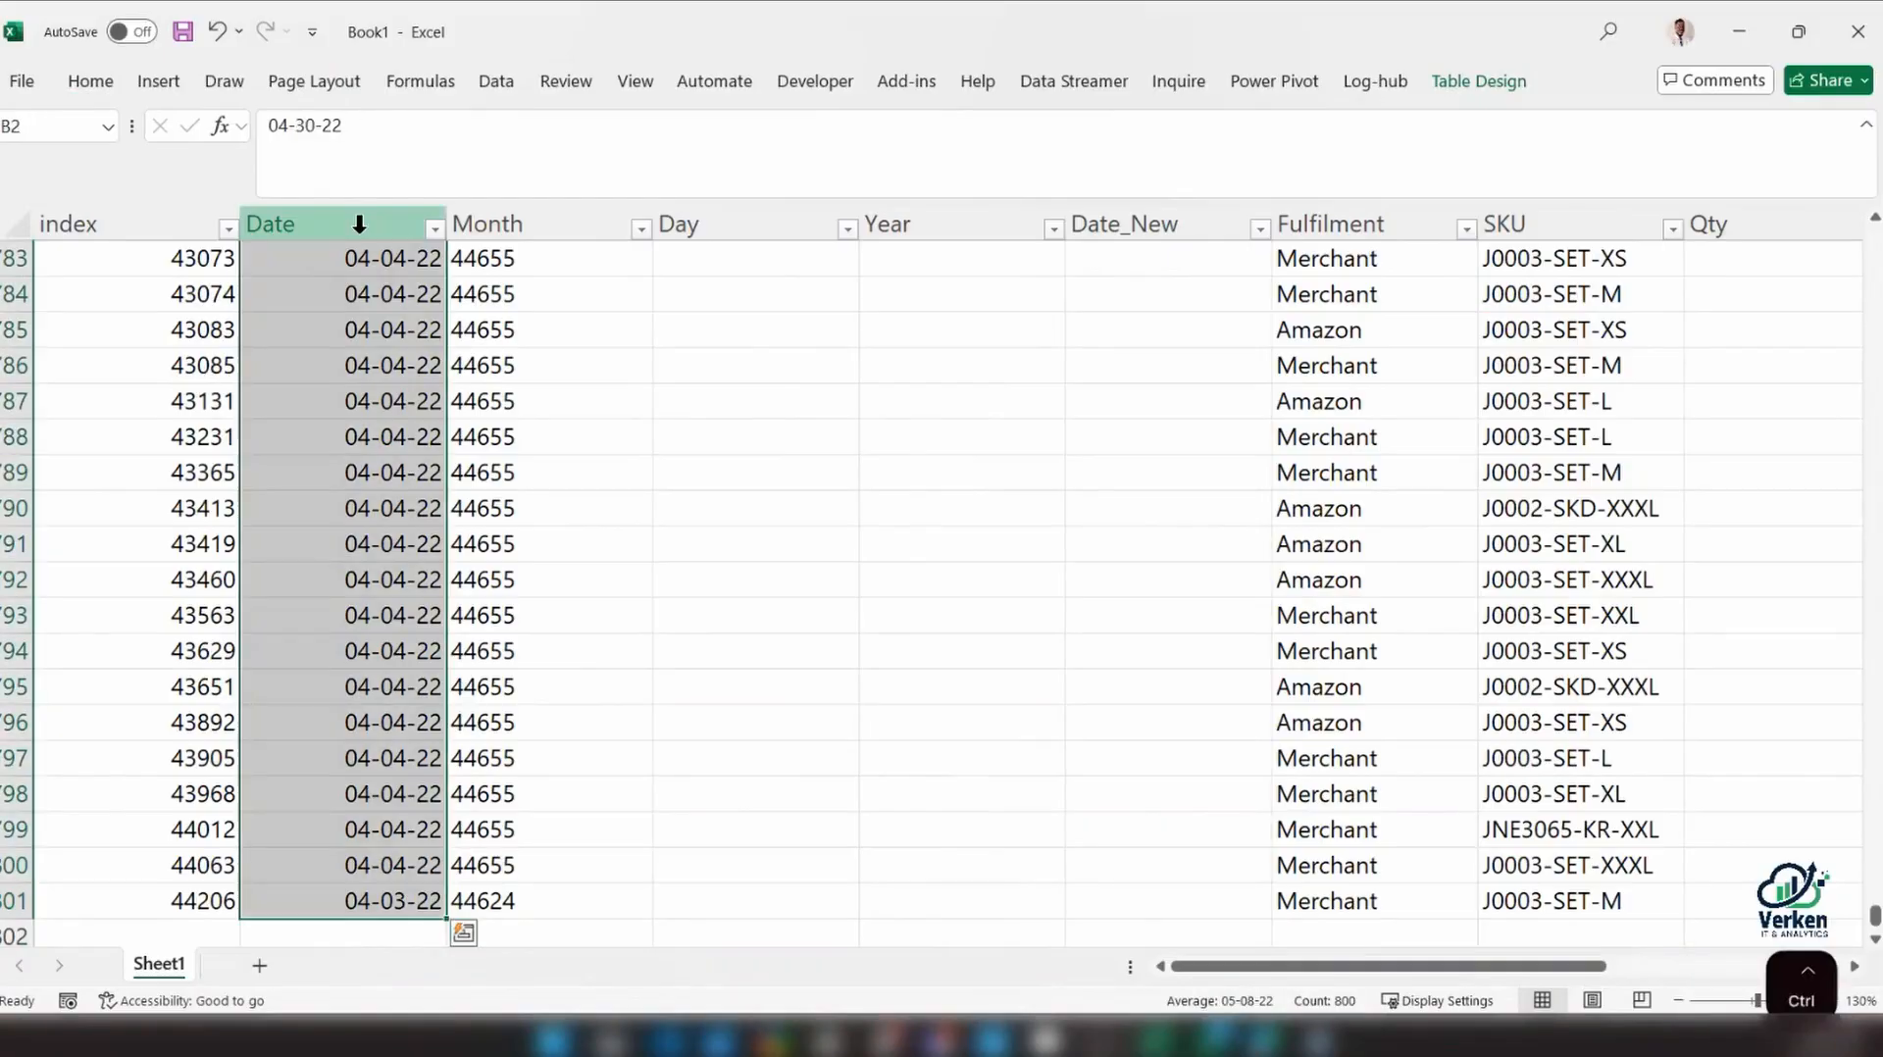
key("ctrl+1")
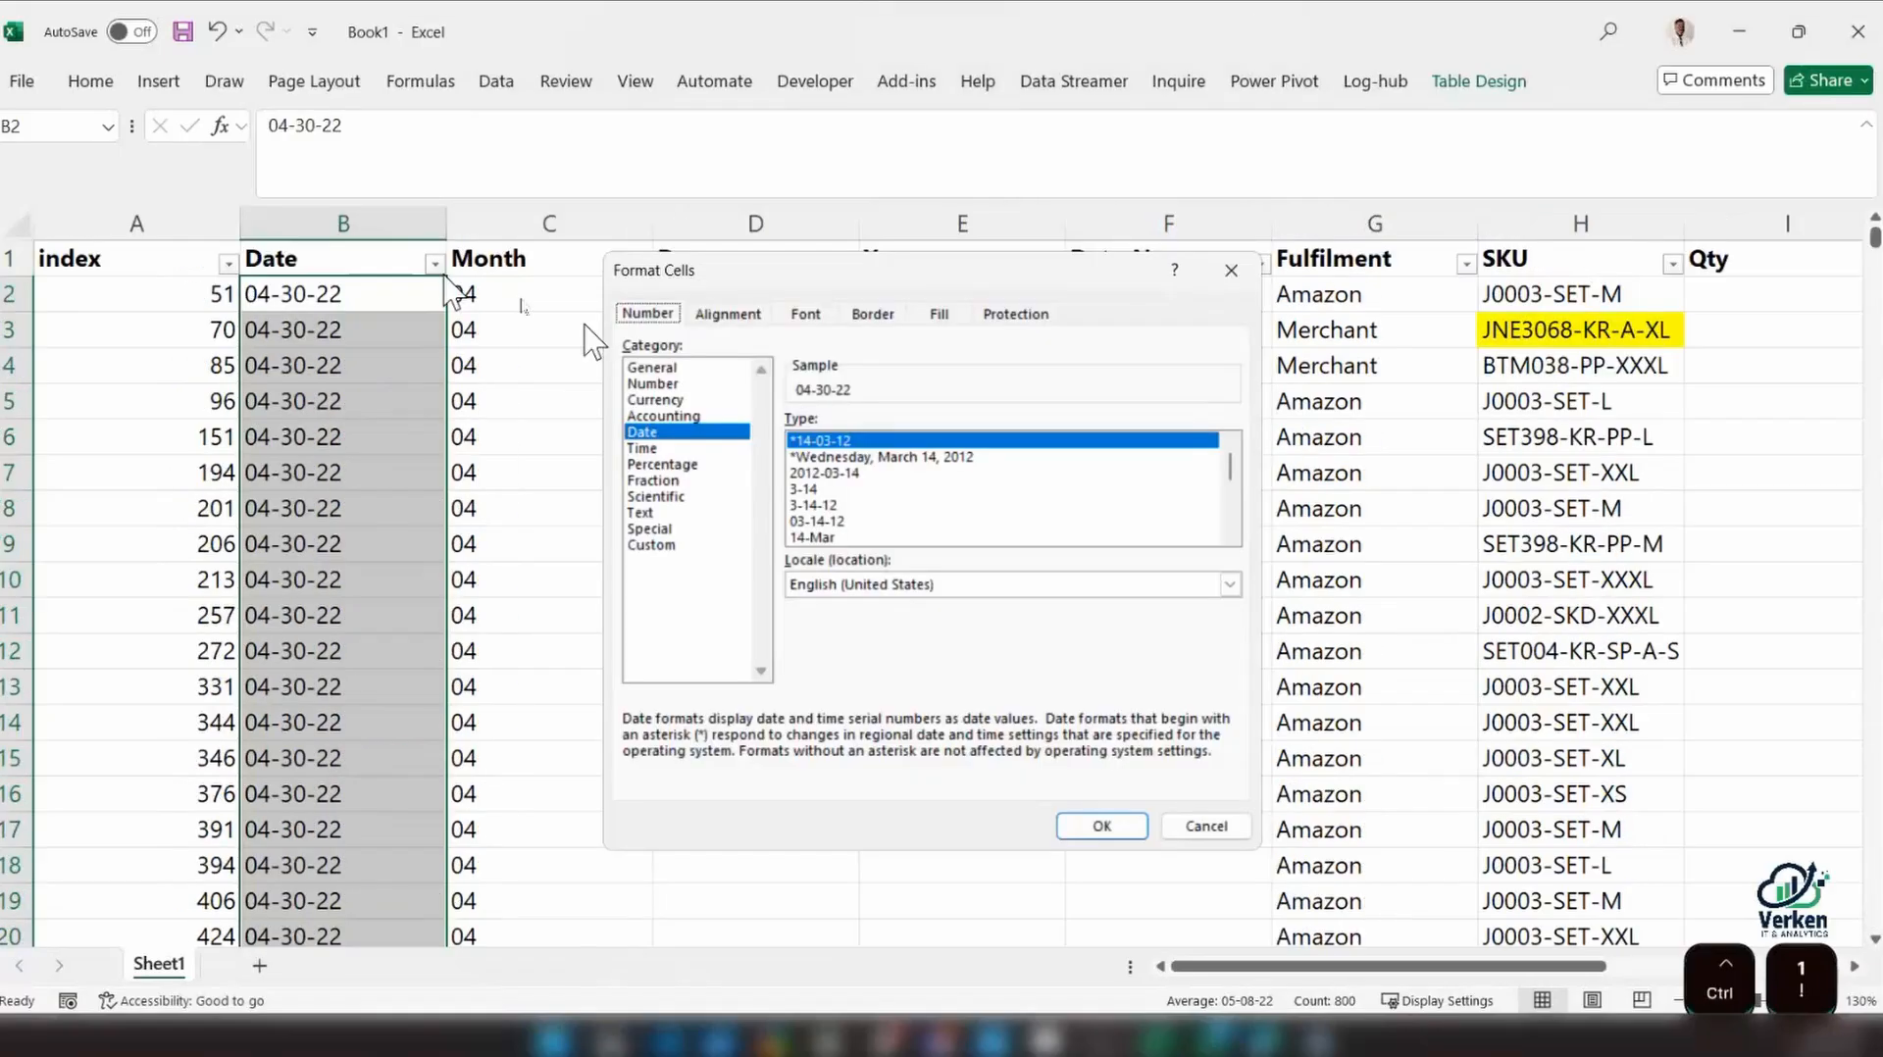
left_click(1232, 488)
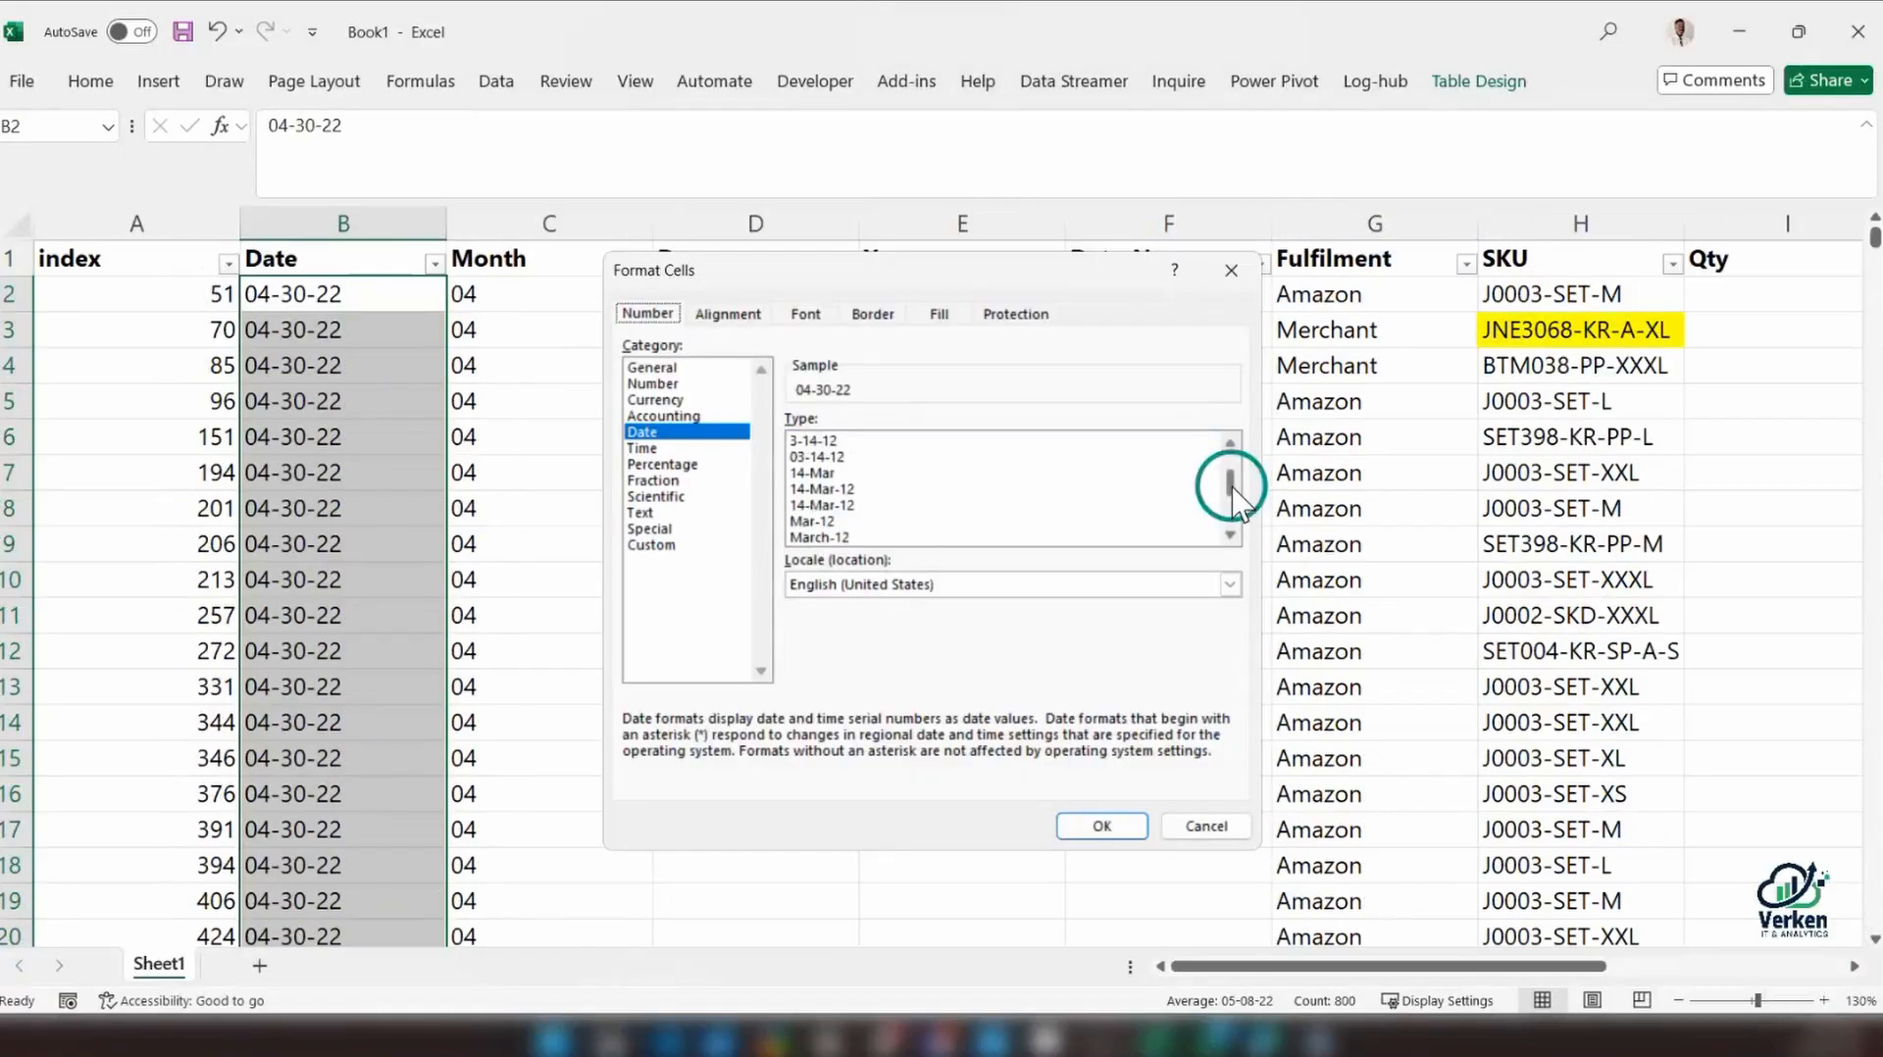
left_click(828, 489)
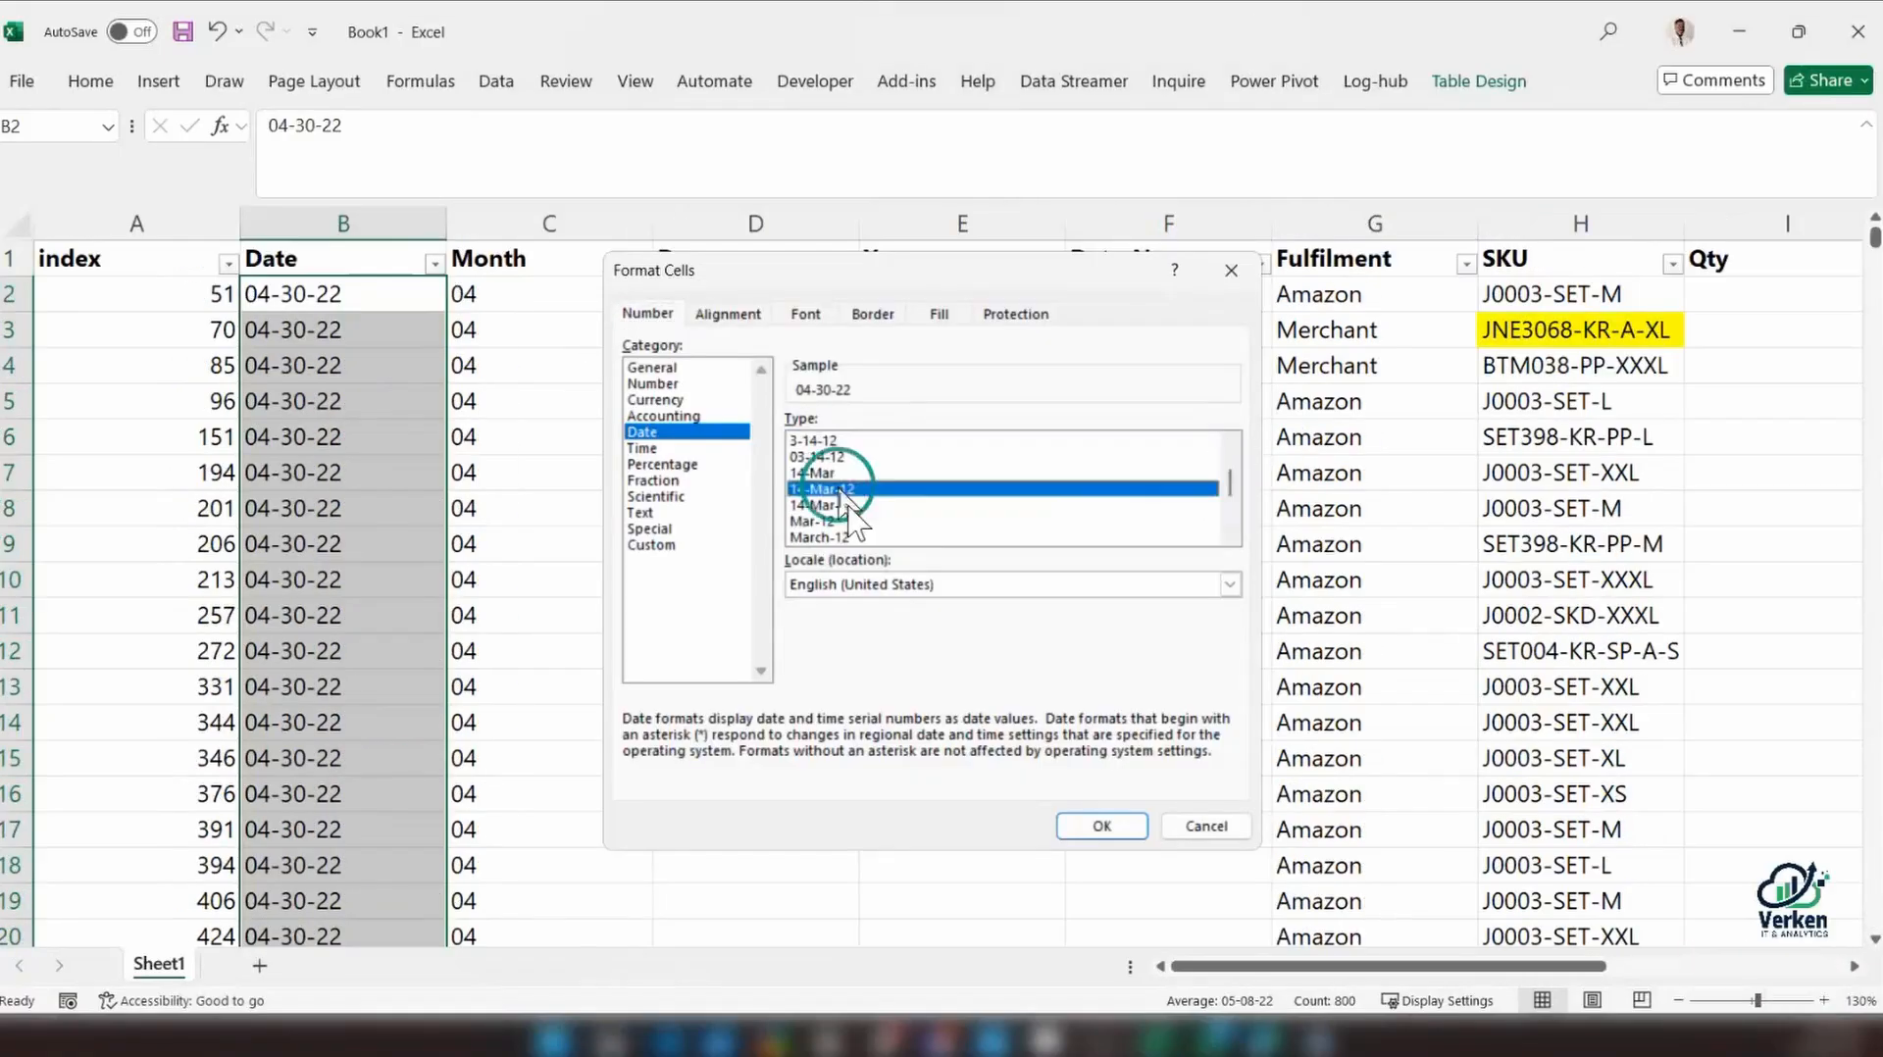
left_click(1099, 827)
Check the Date entries in the first rows and compare B2 with the Month formula in C2
scroll(500, 650, "down", 4)
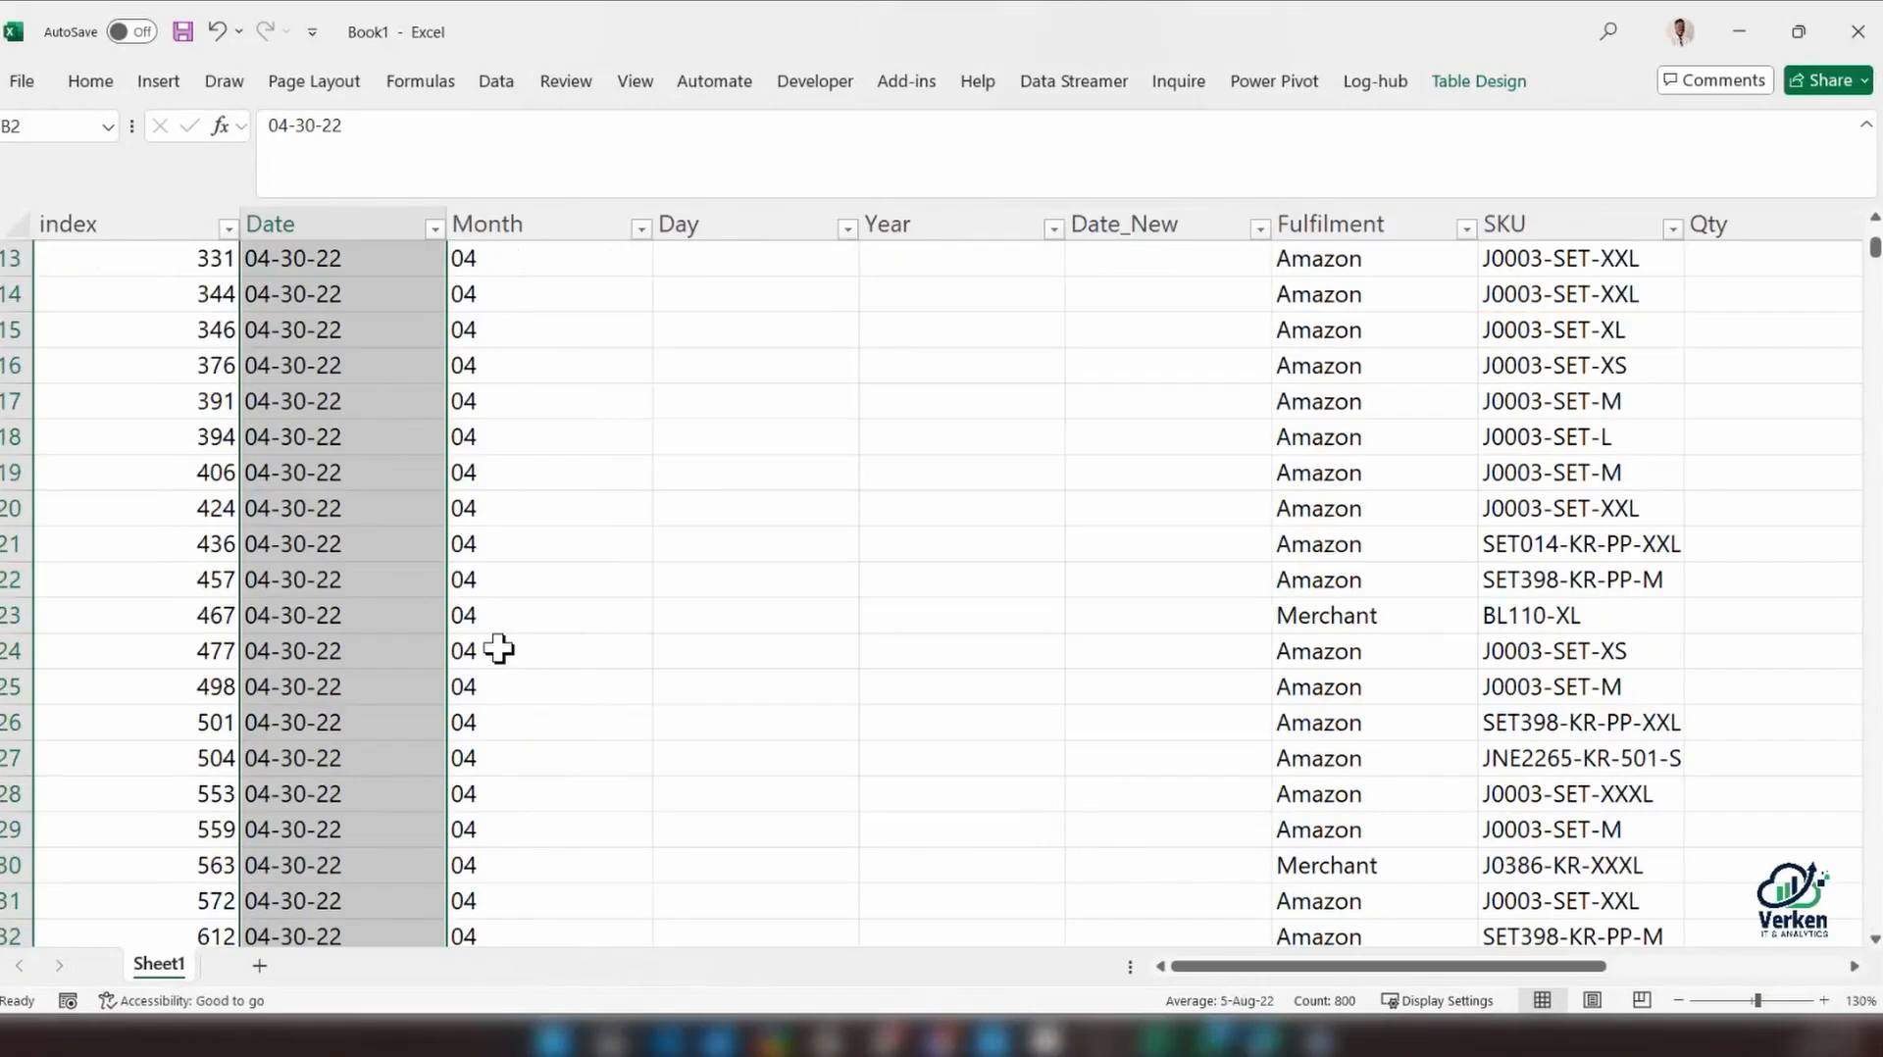
left_click(499, 651)
scroll(505, 628, "up", 4)
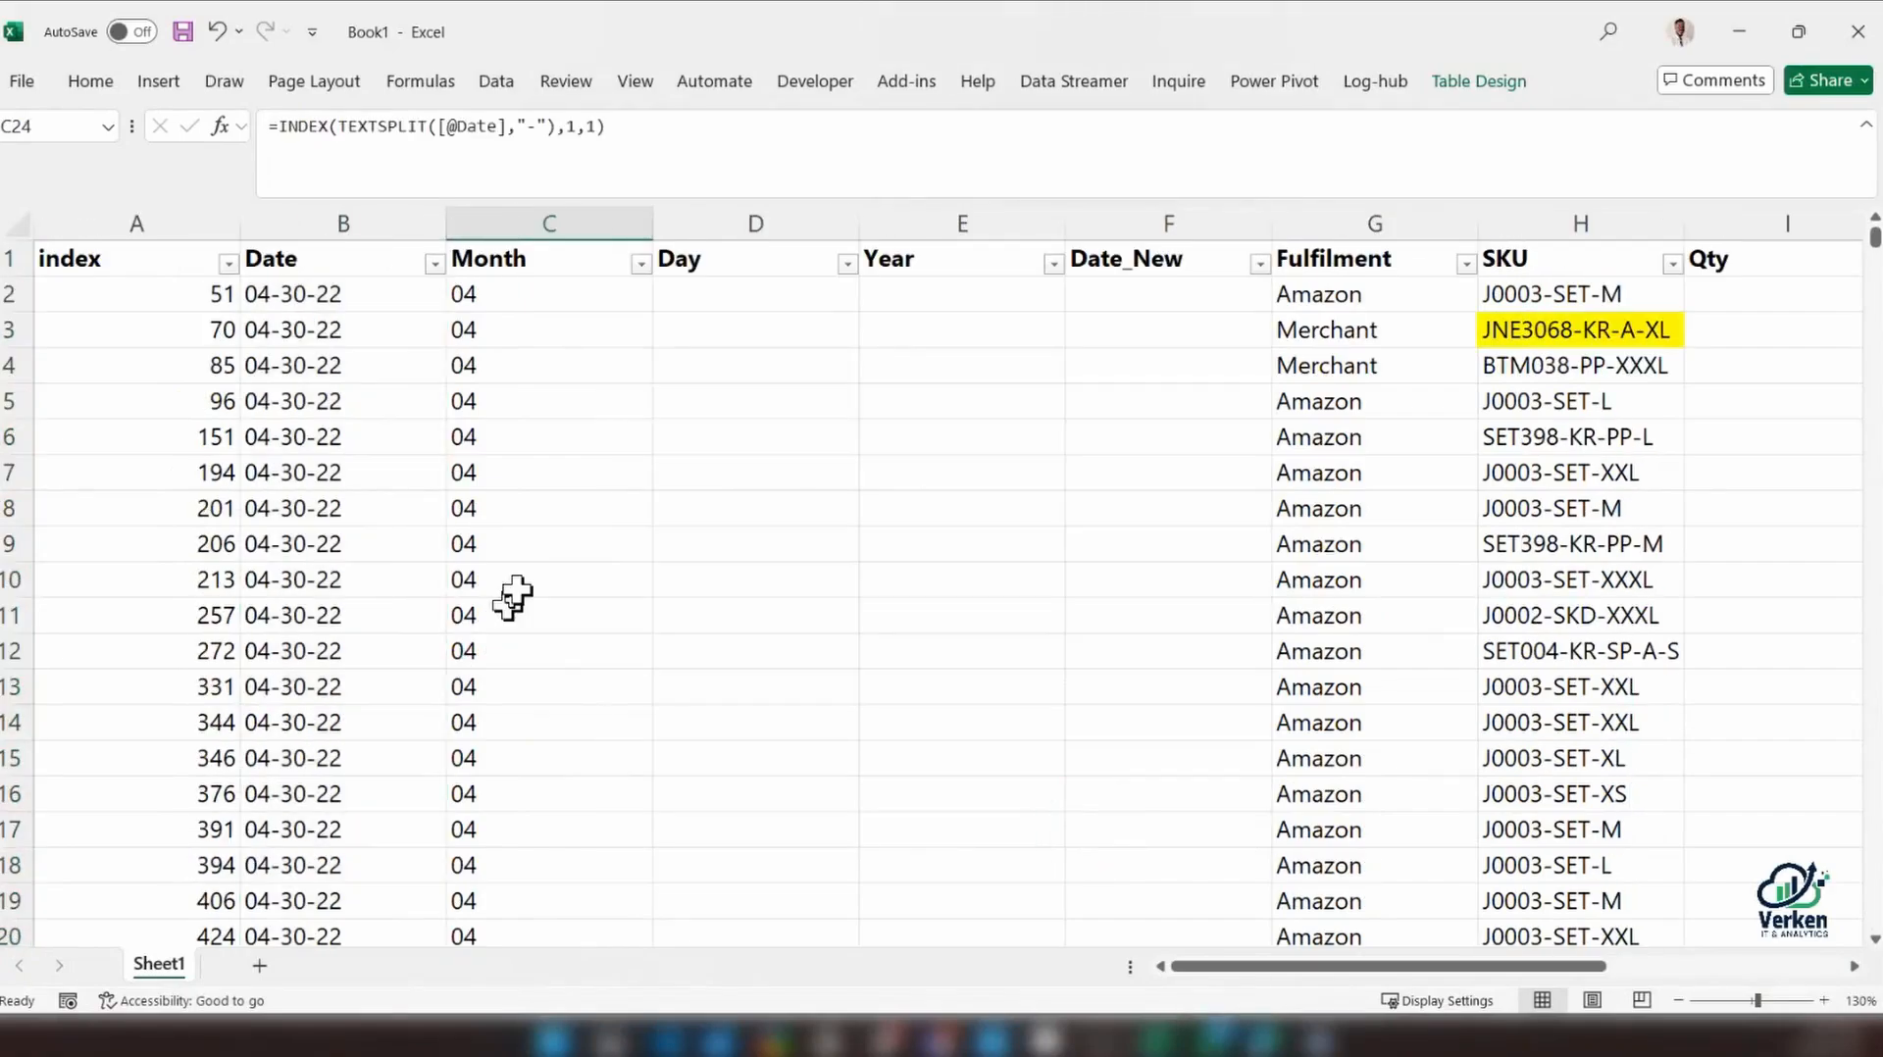
left_click(519, 300)
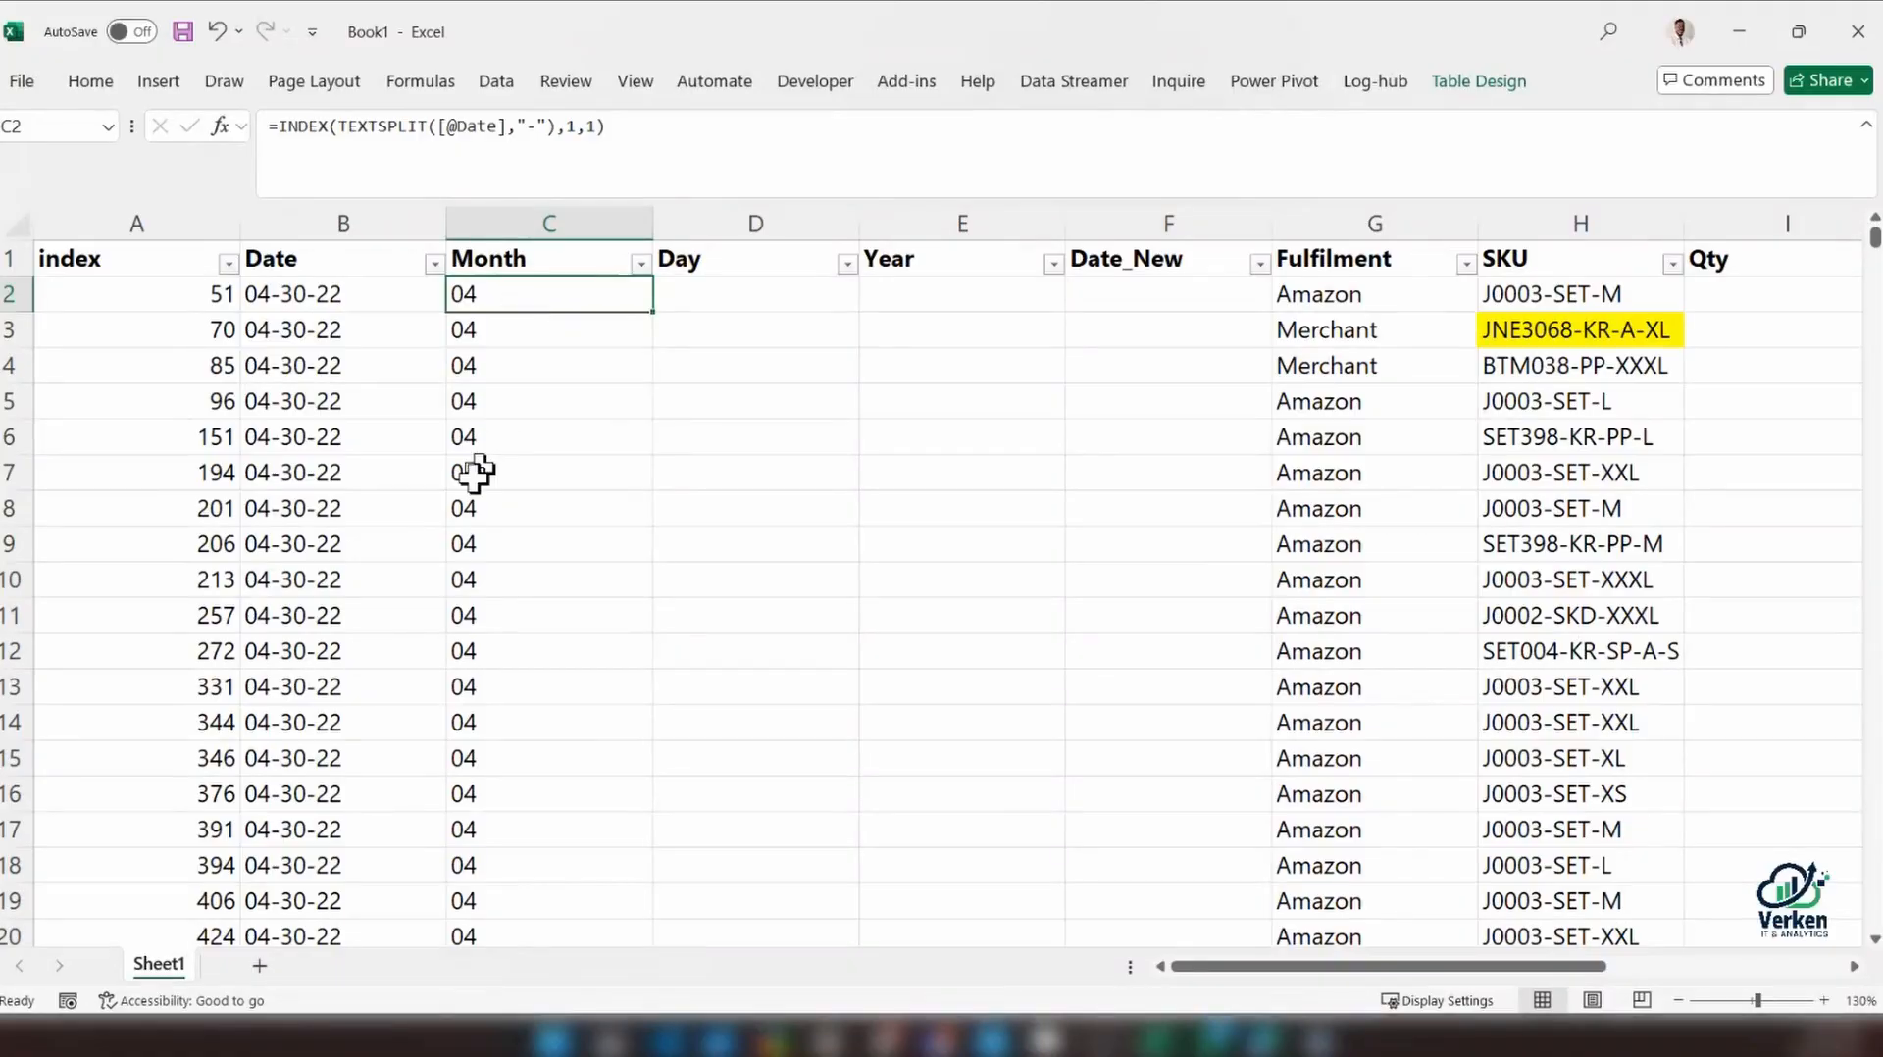
left_click(336, 294)
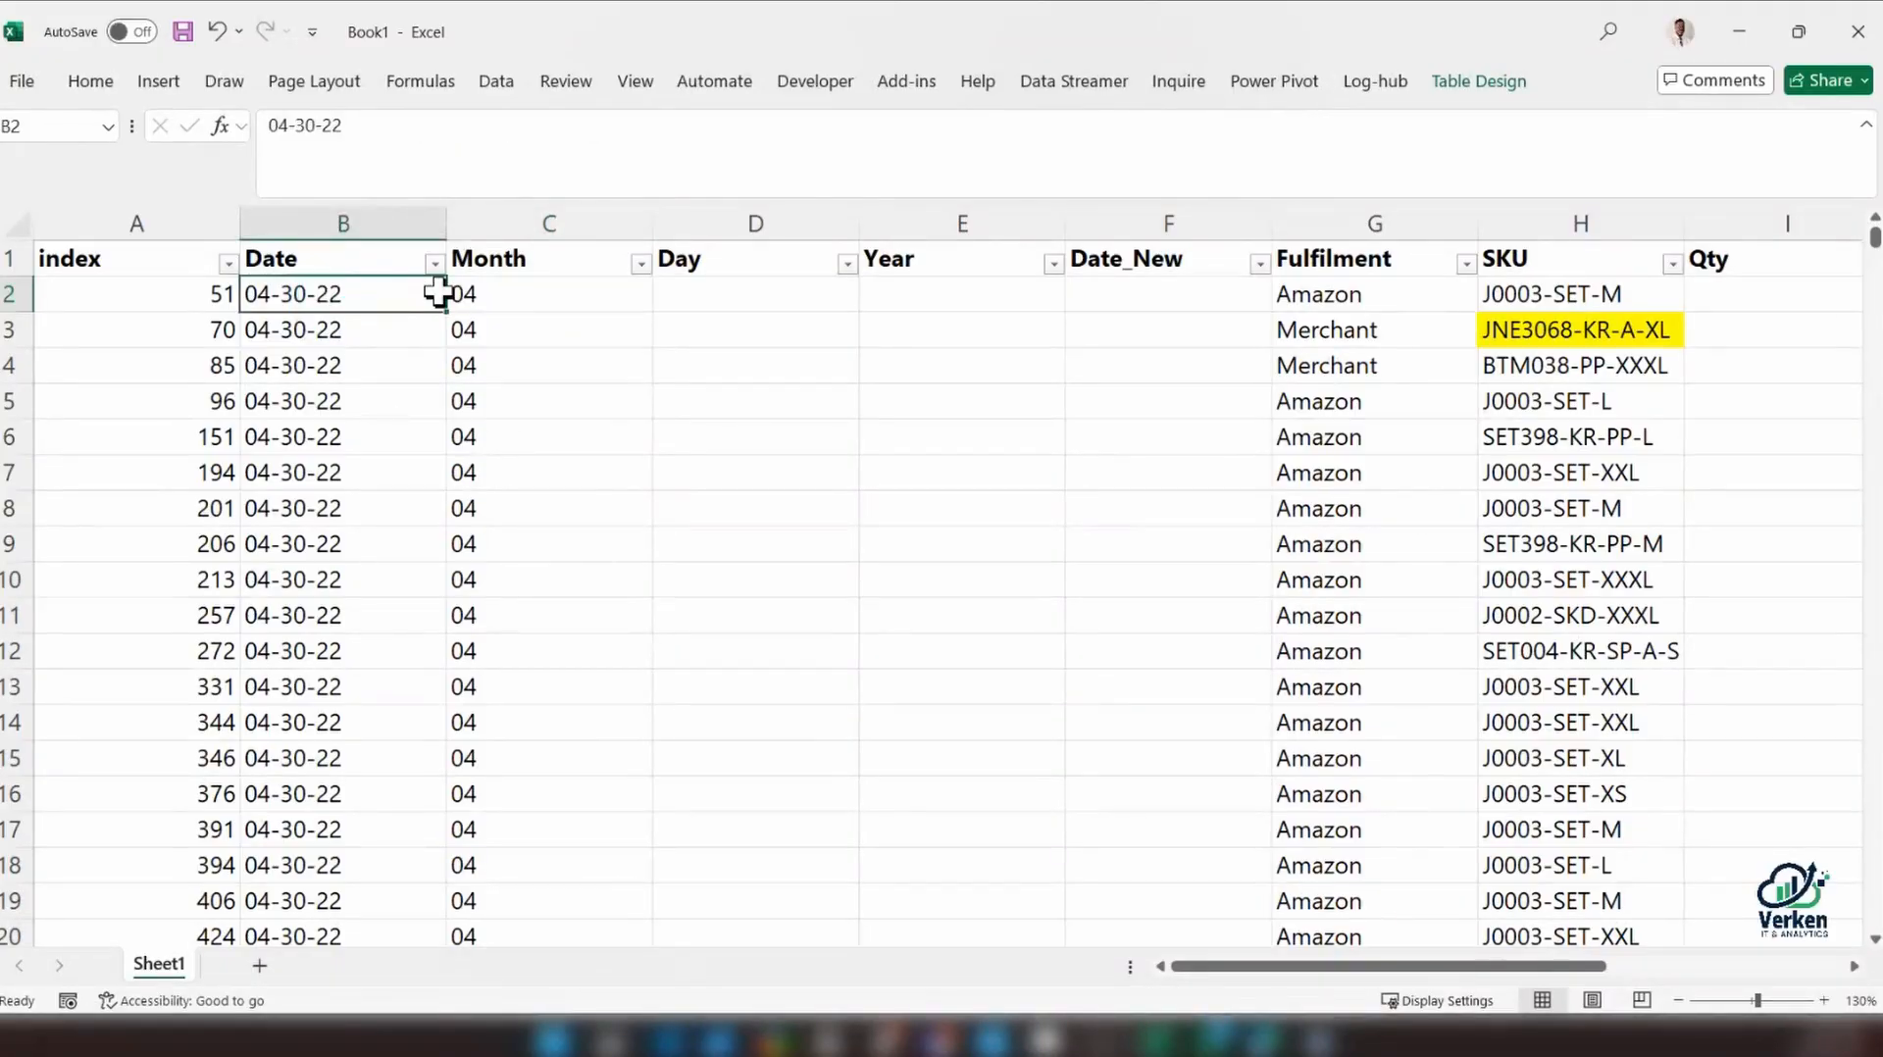
left_click(501, 296)
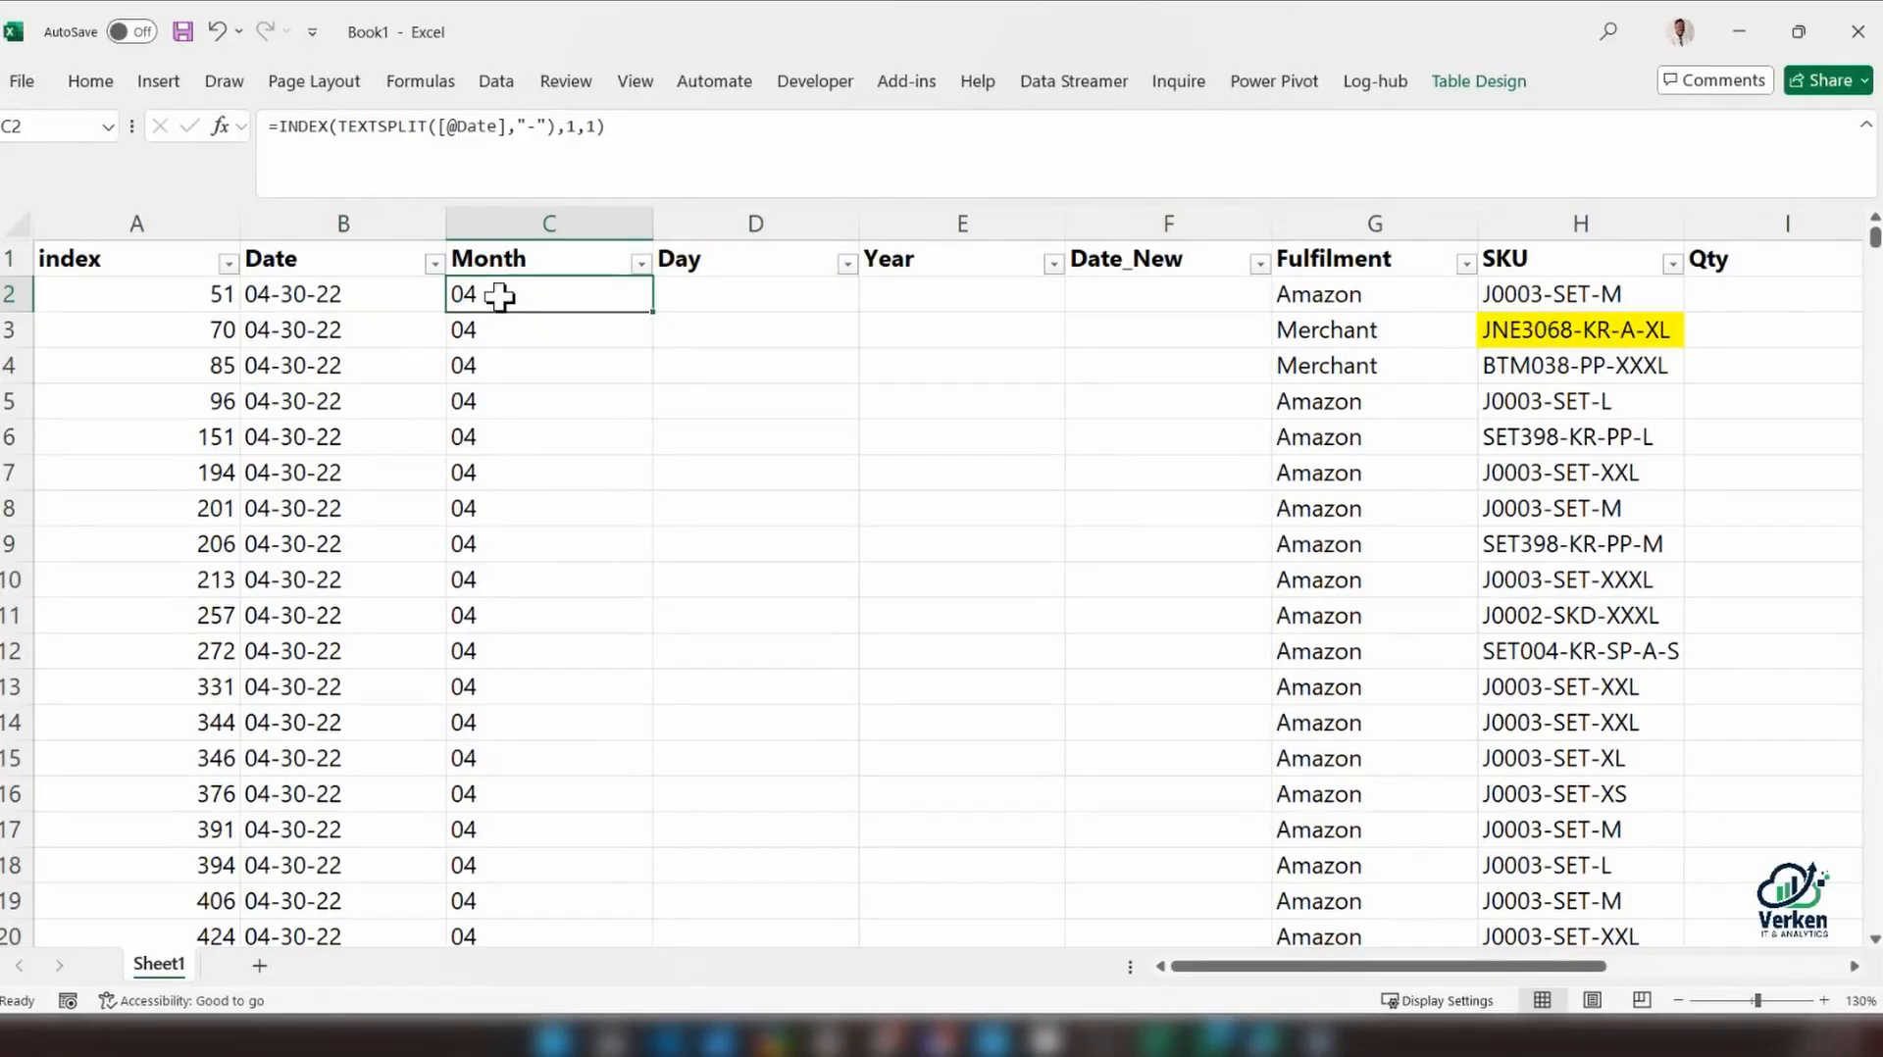
Try to rebuild the Month formula in C2 around IF by cutting the INDEX expression after the equals sign
left_click(286, 126)
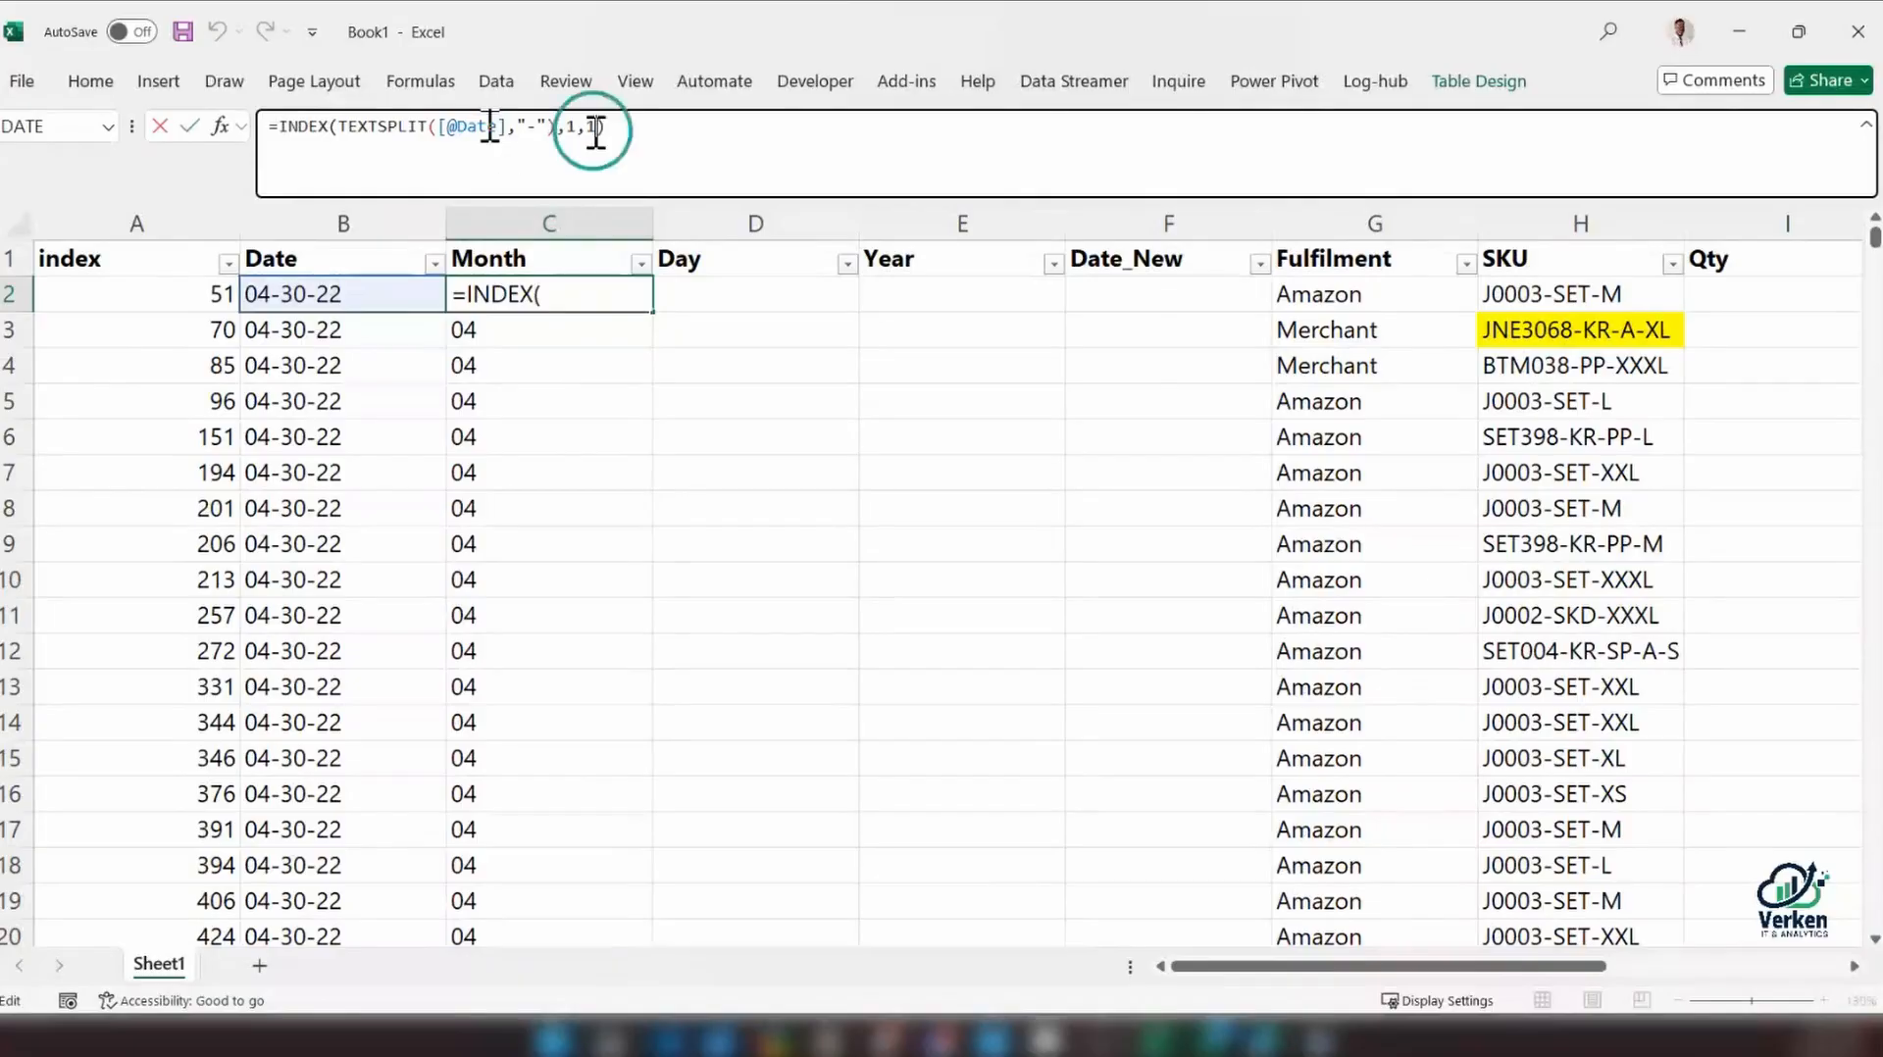
left_click_drag(605, 127, 281, 131)
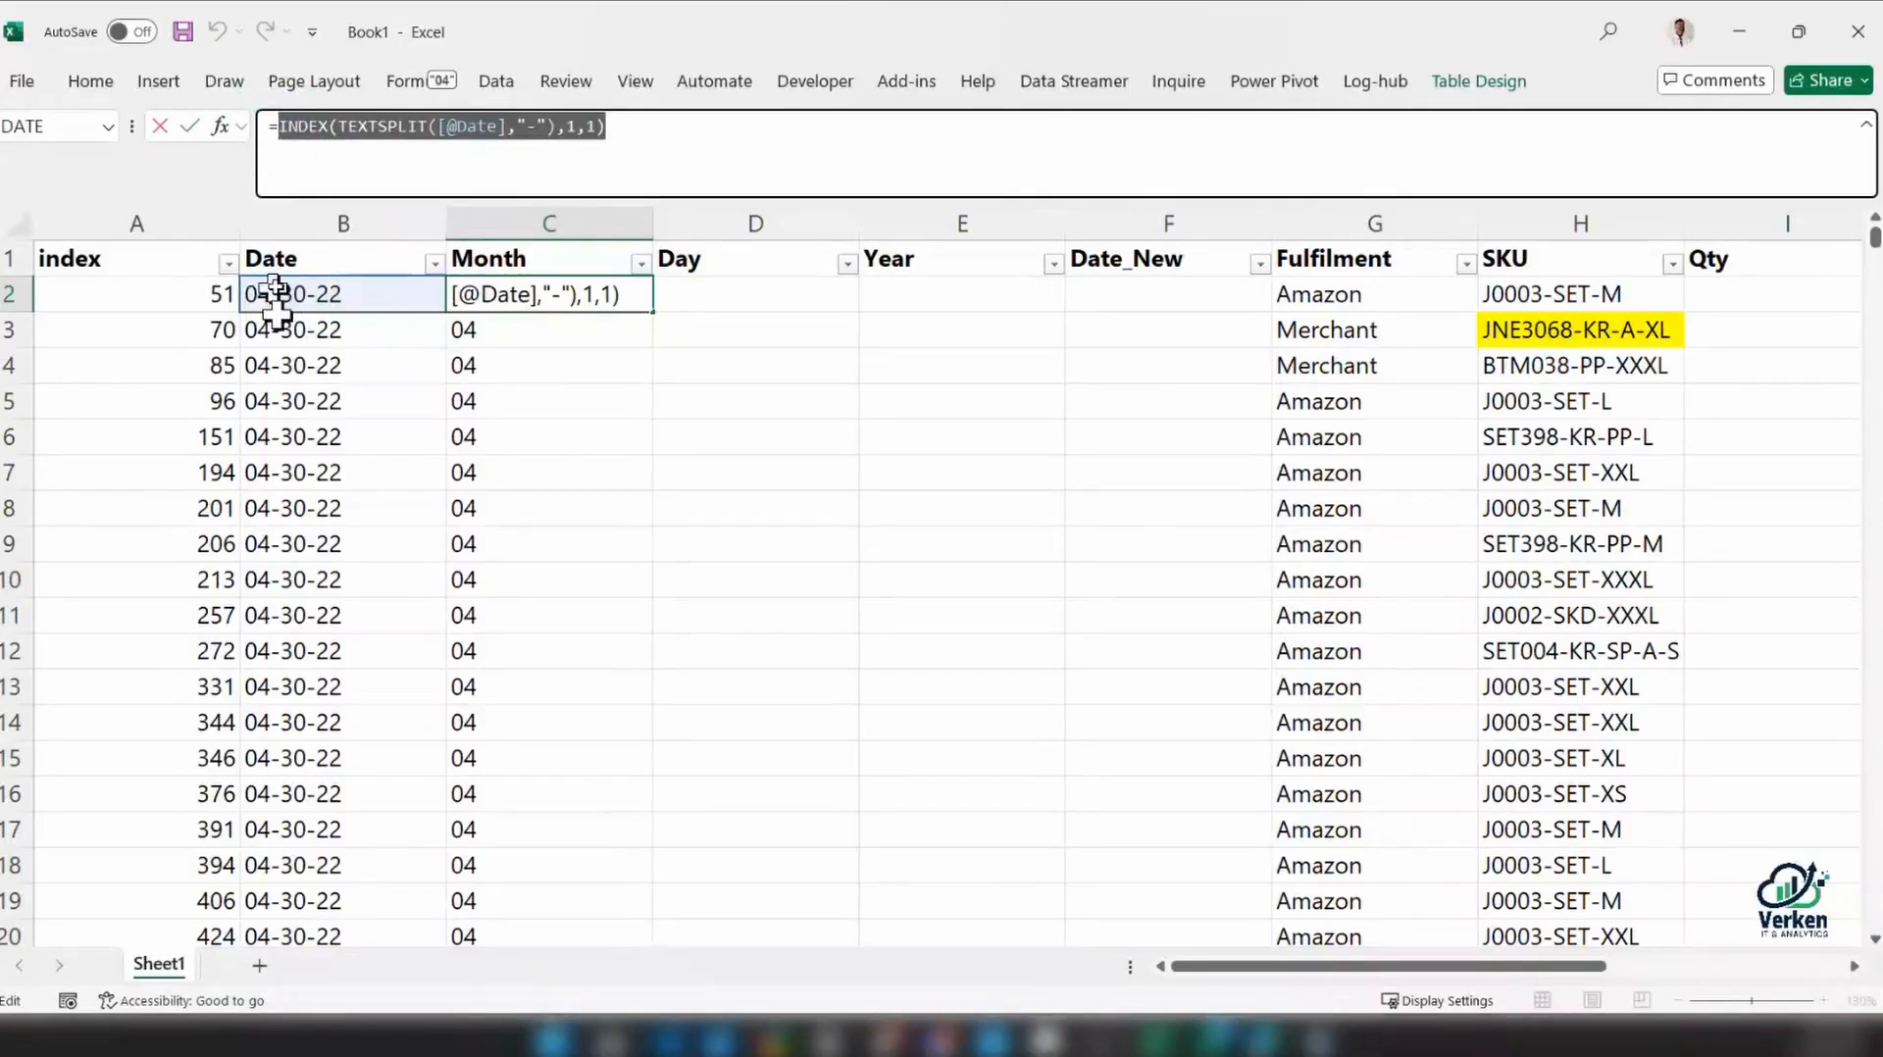
key("ctrl")
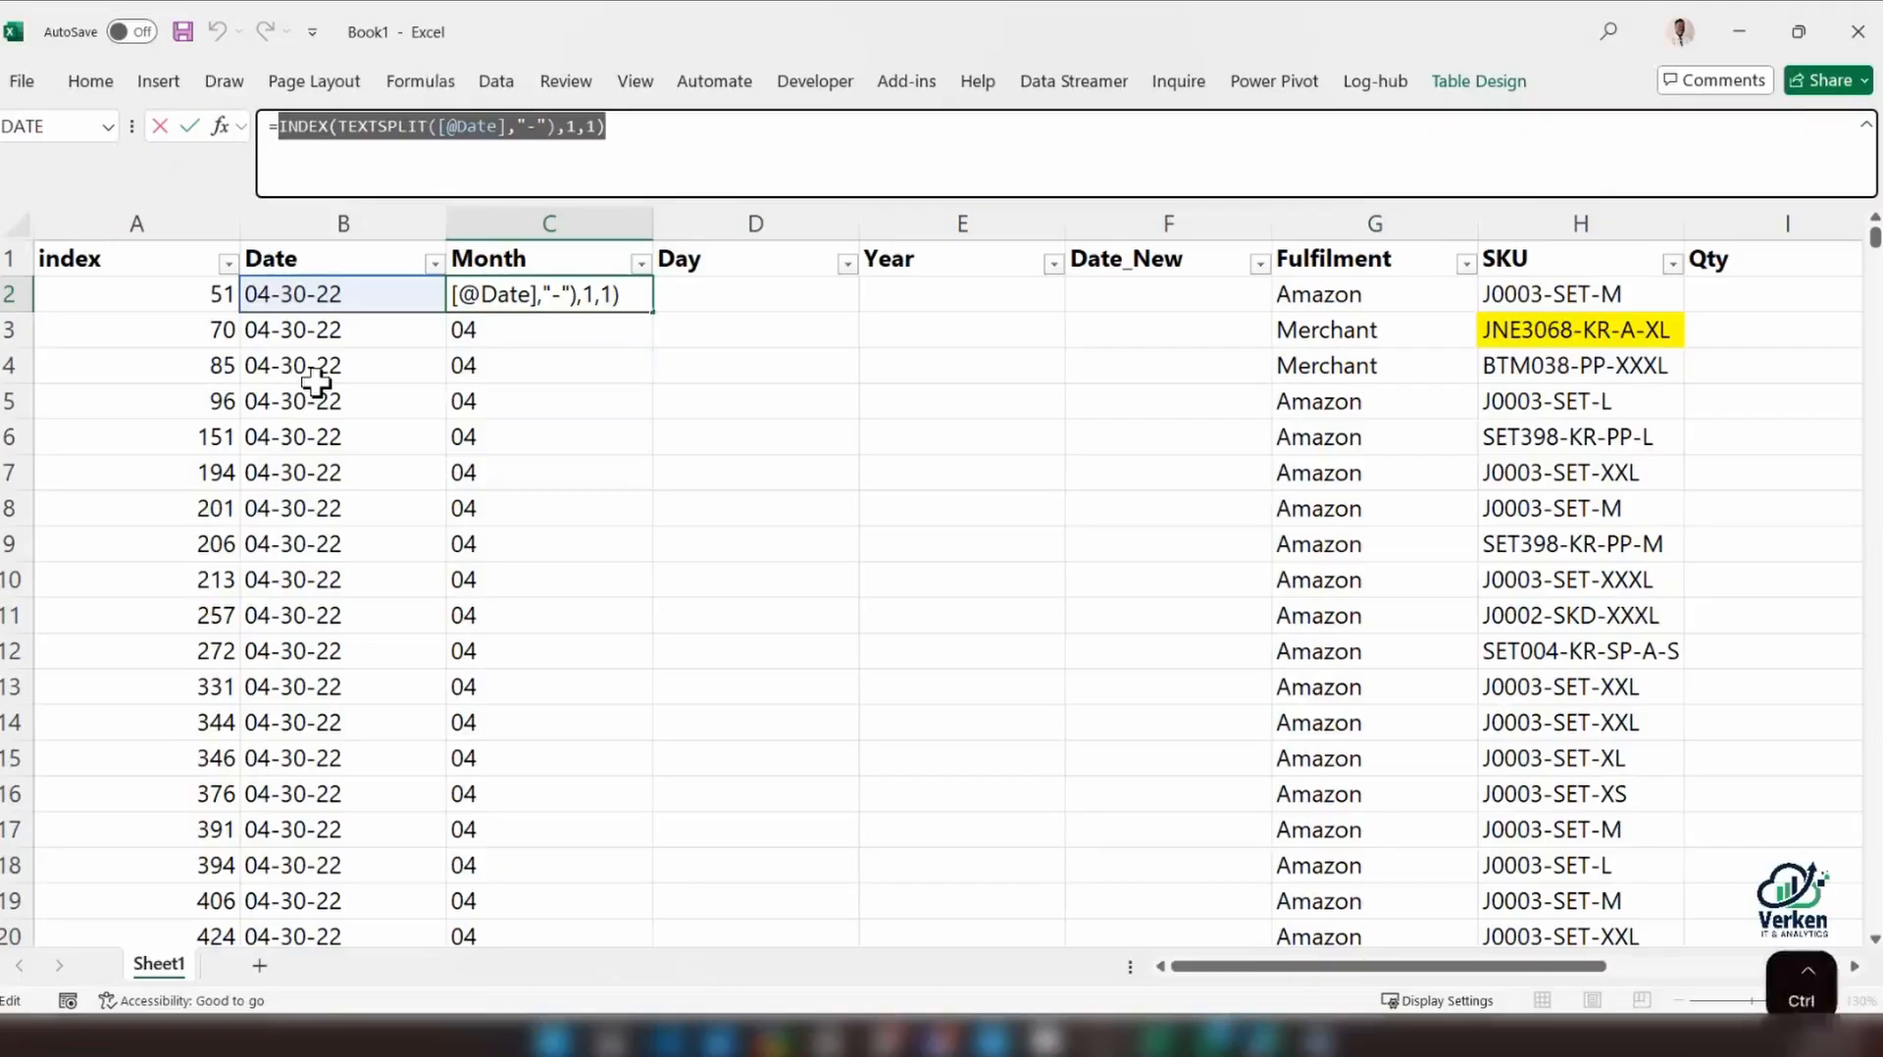
key("ctrl+x")
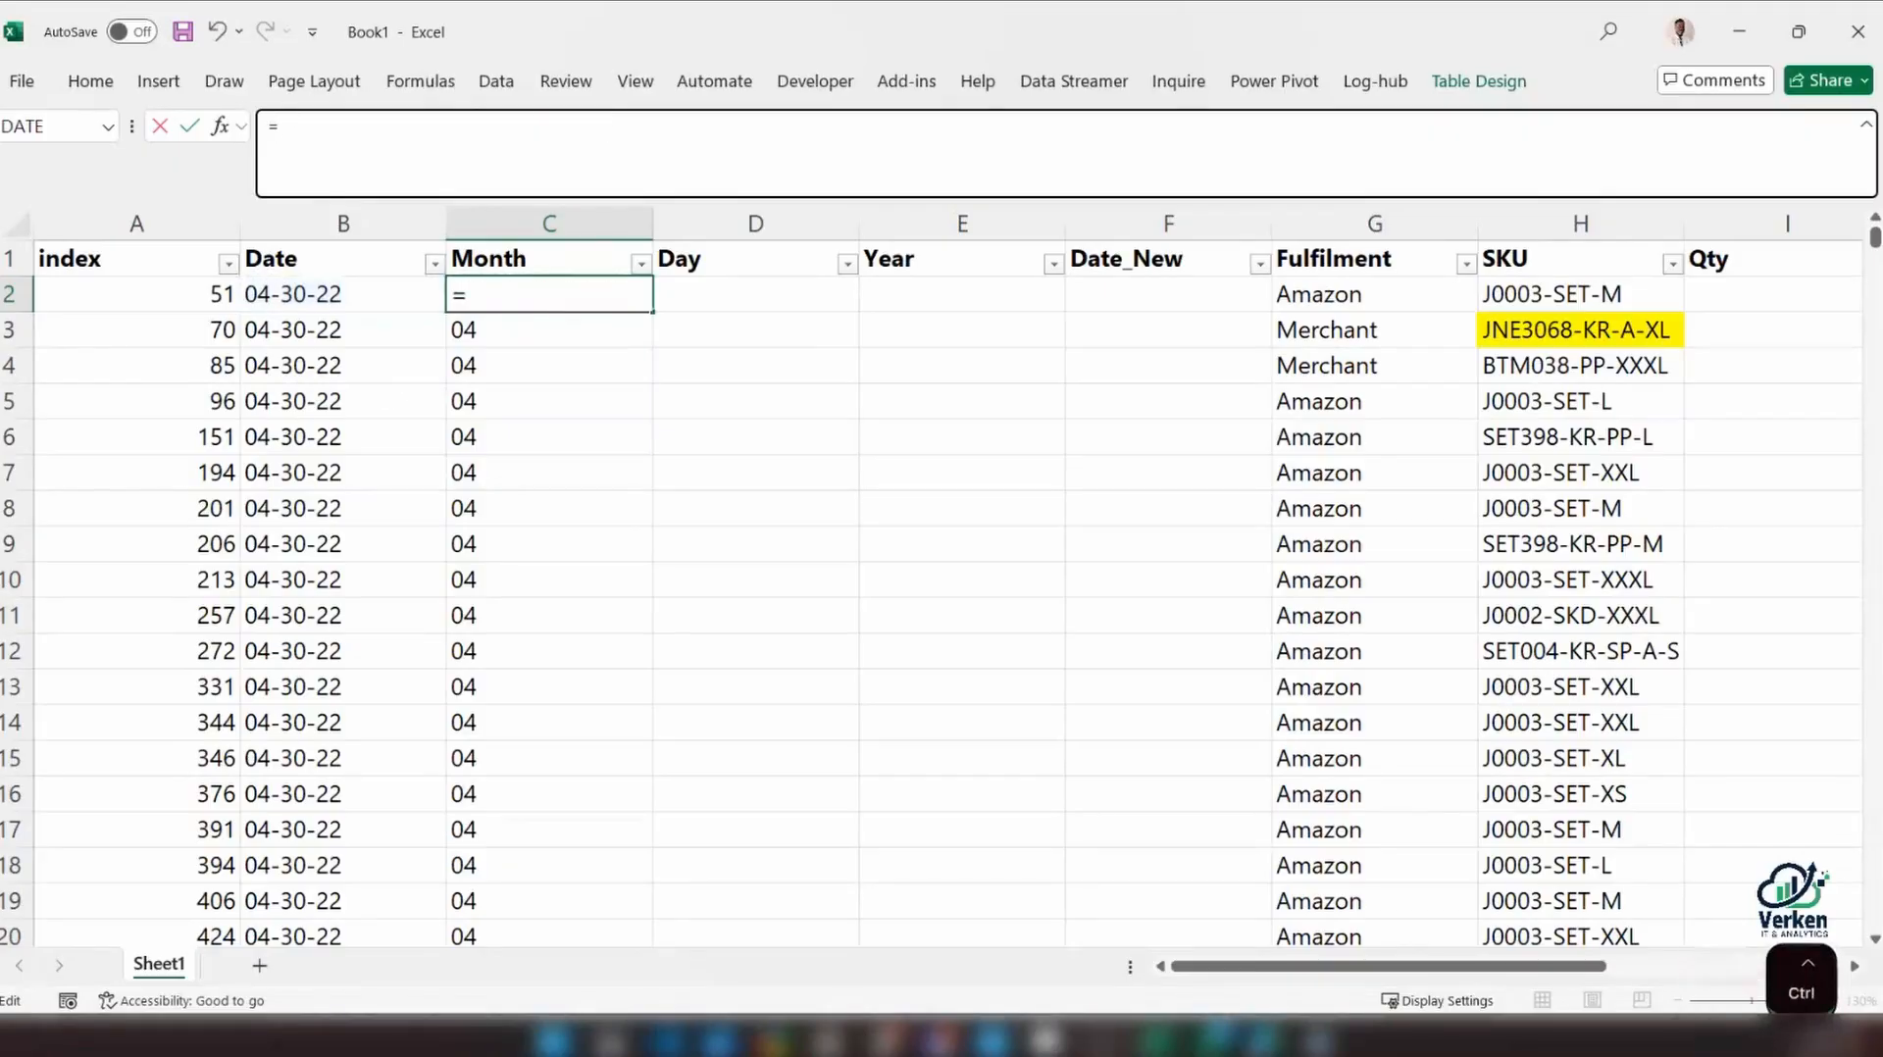
type("if")
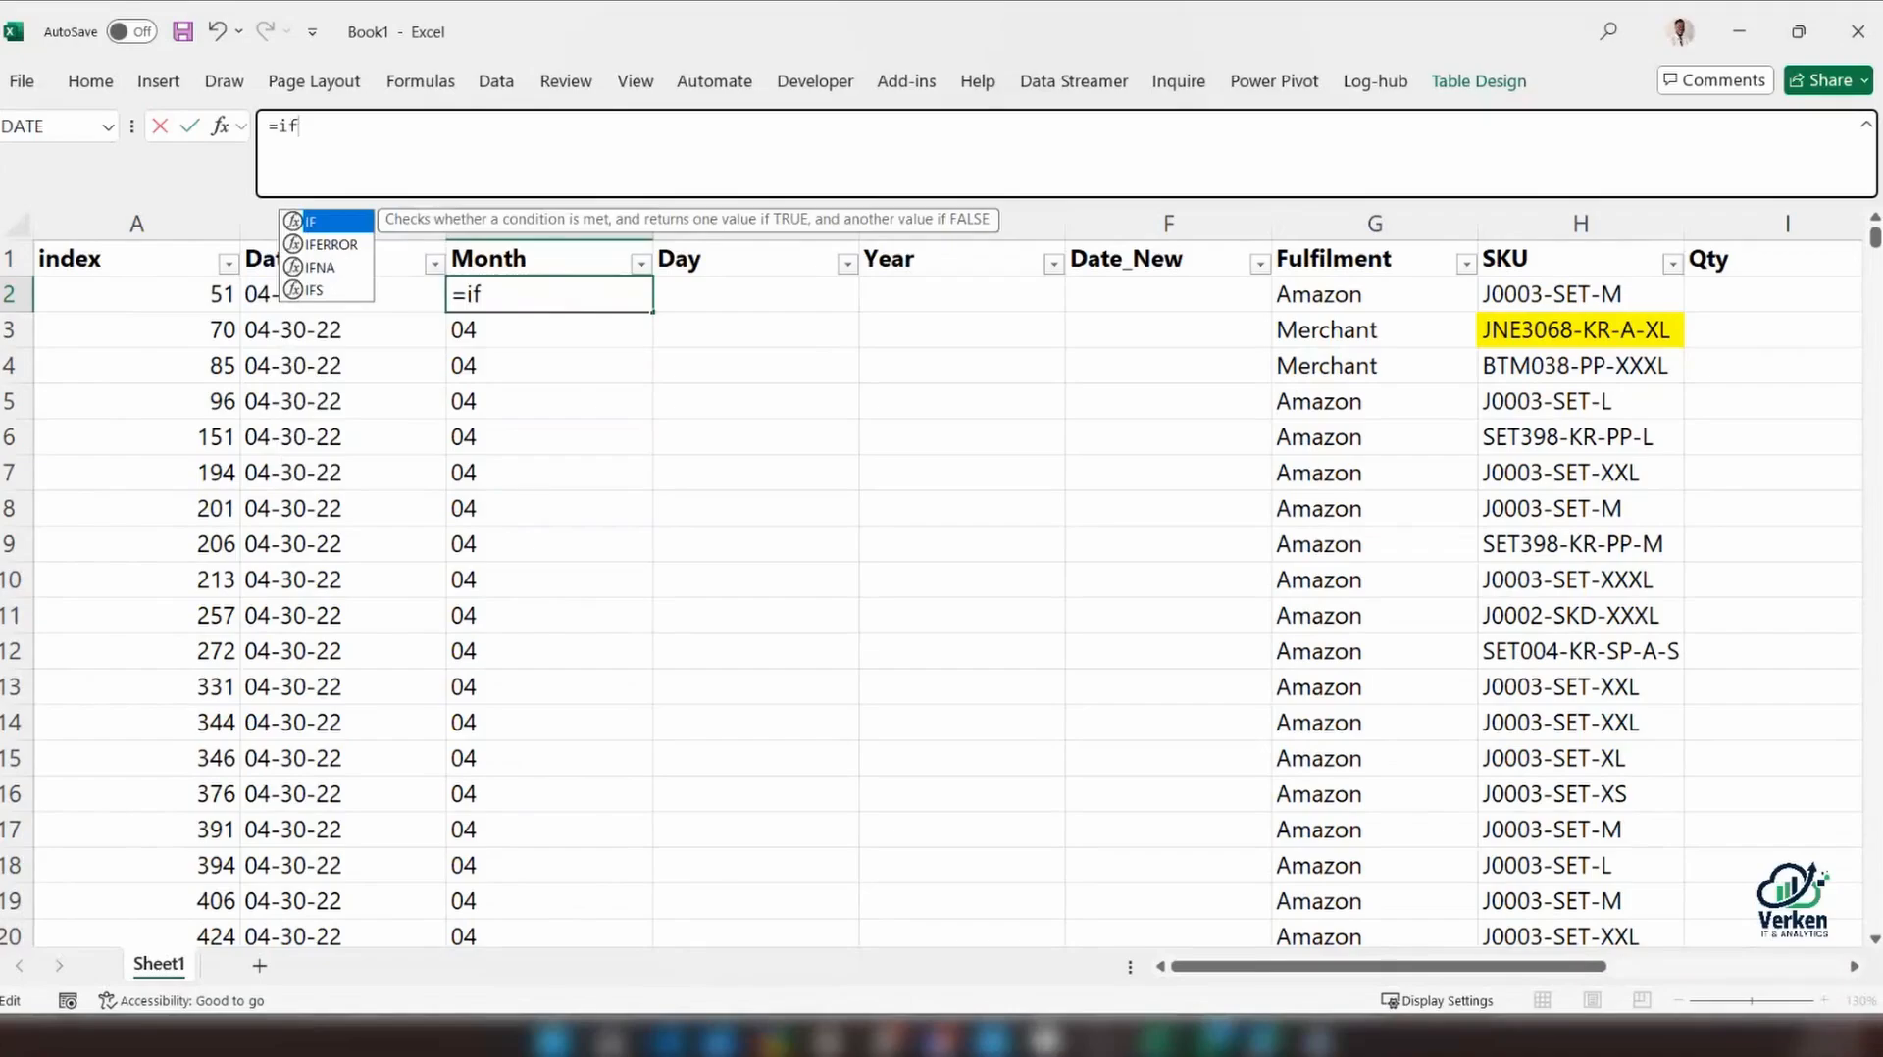
left_click(255, 298)
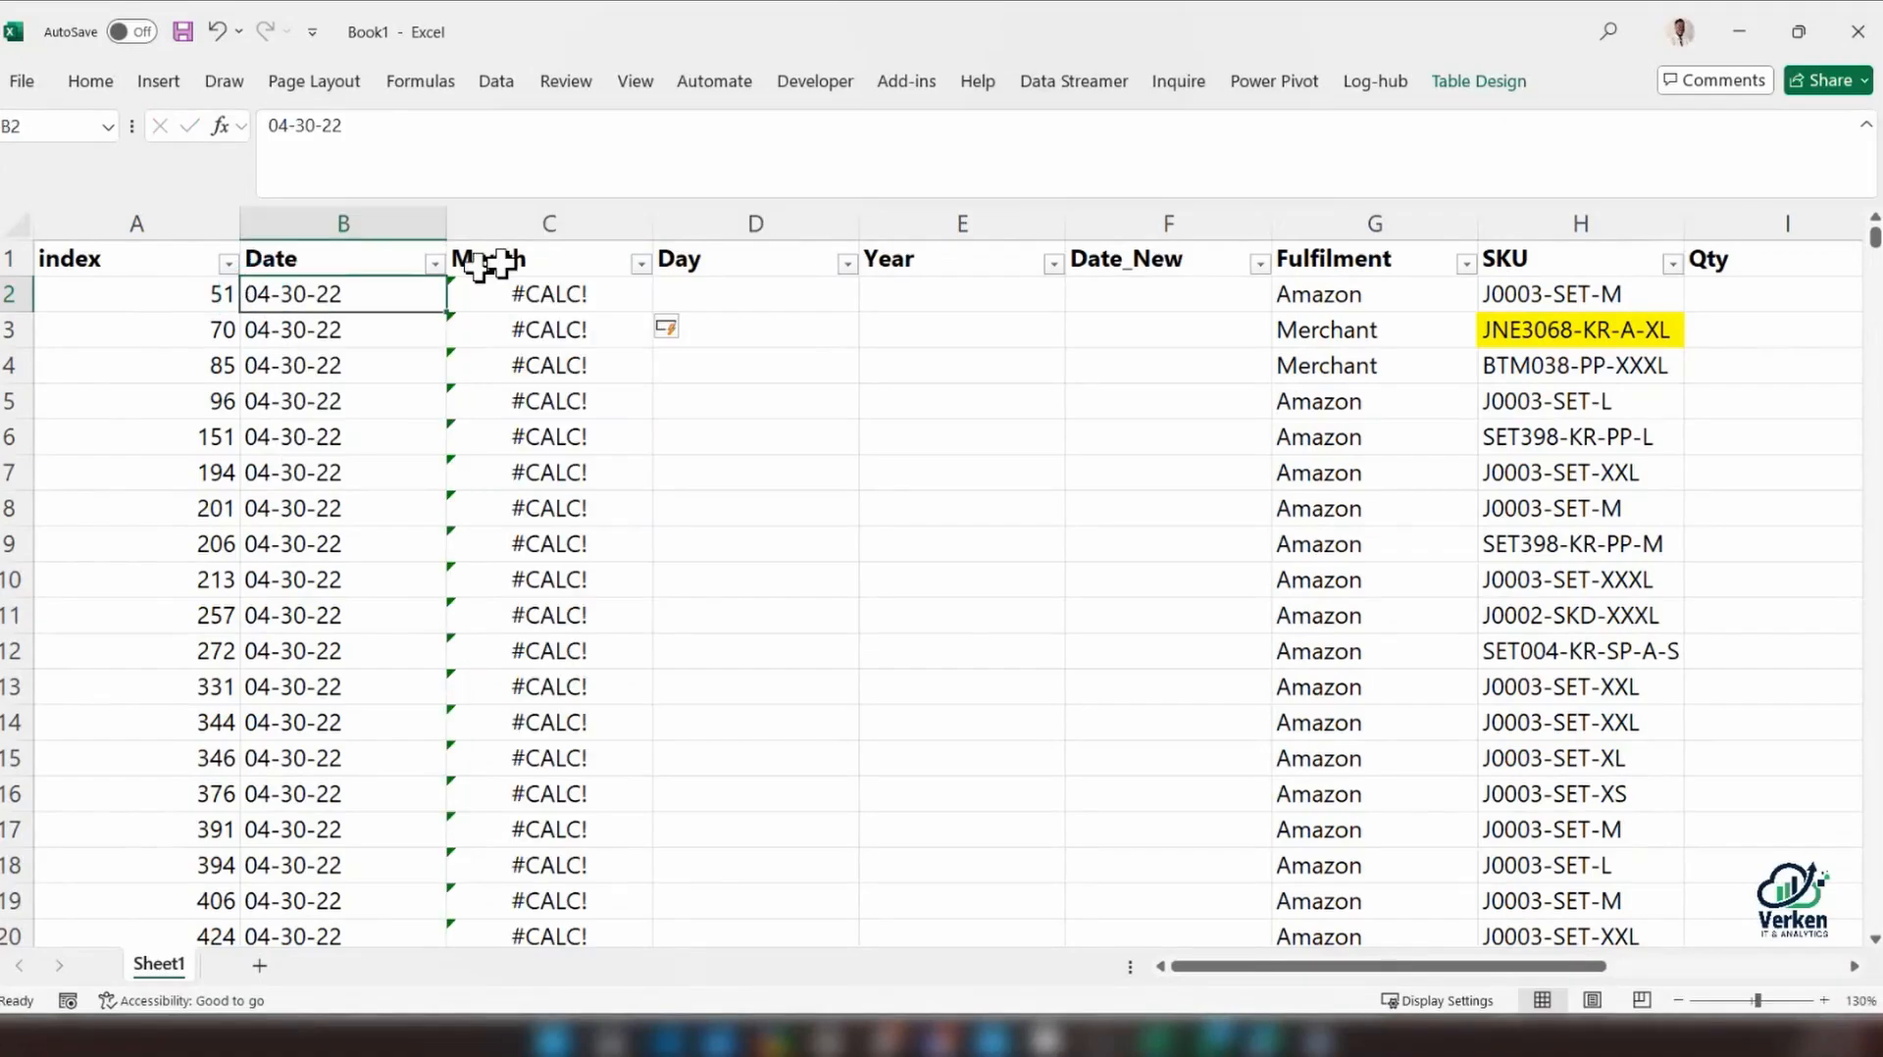
Undo the IF entry in the Month column and leave the original INDEX and TEXTSPLIT formula in C2 unedited
key("ctrl+z")
left_click(513, 292)
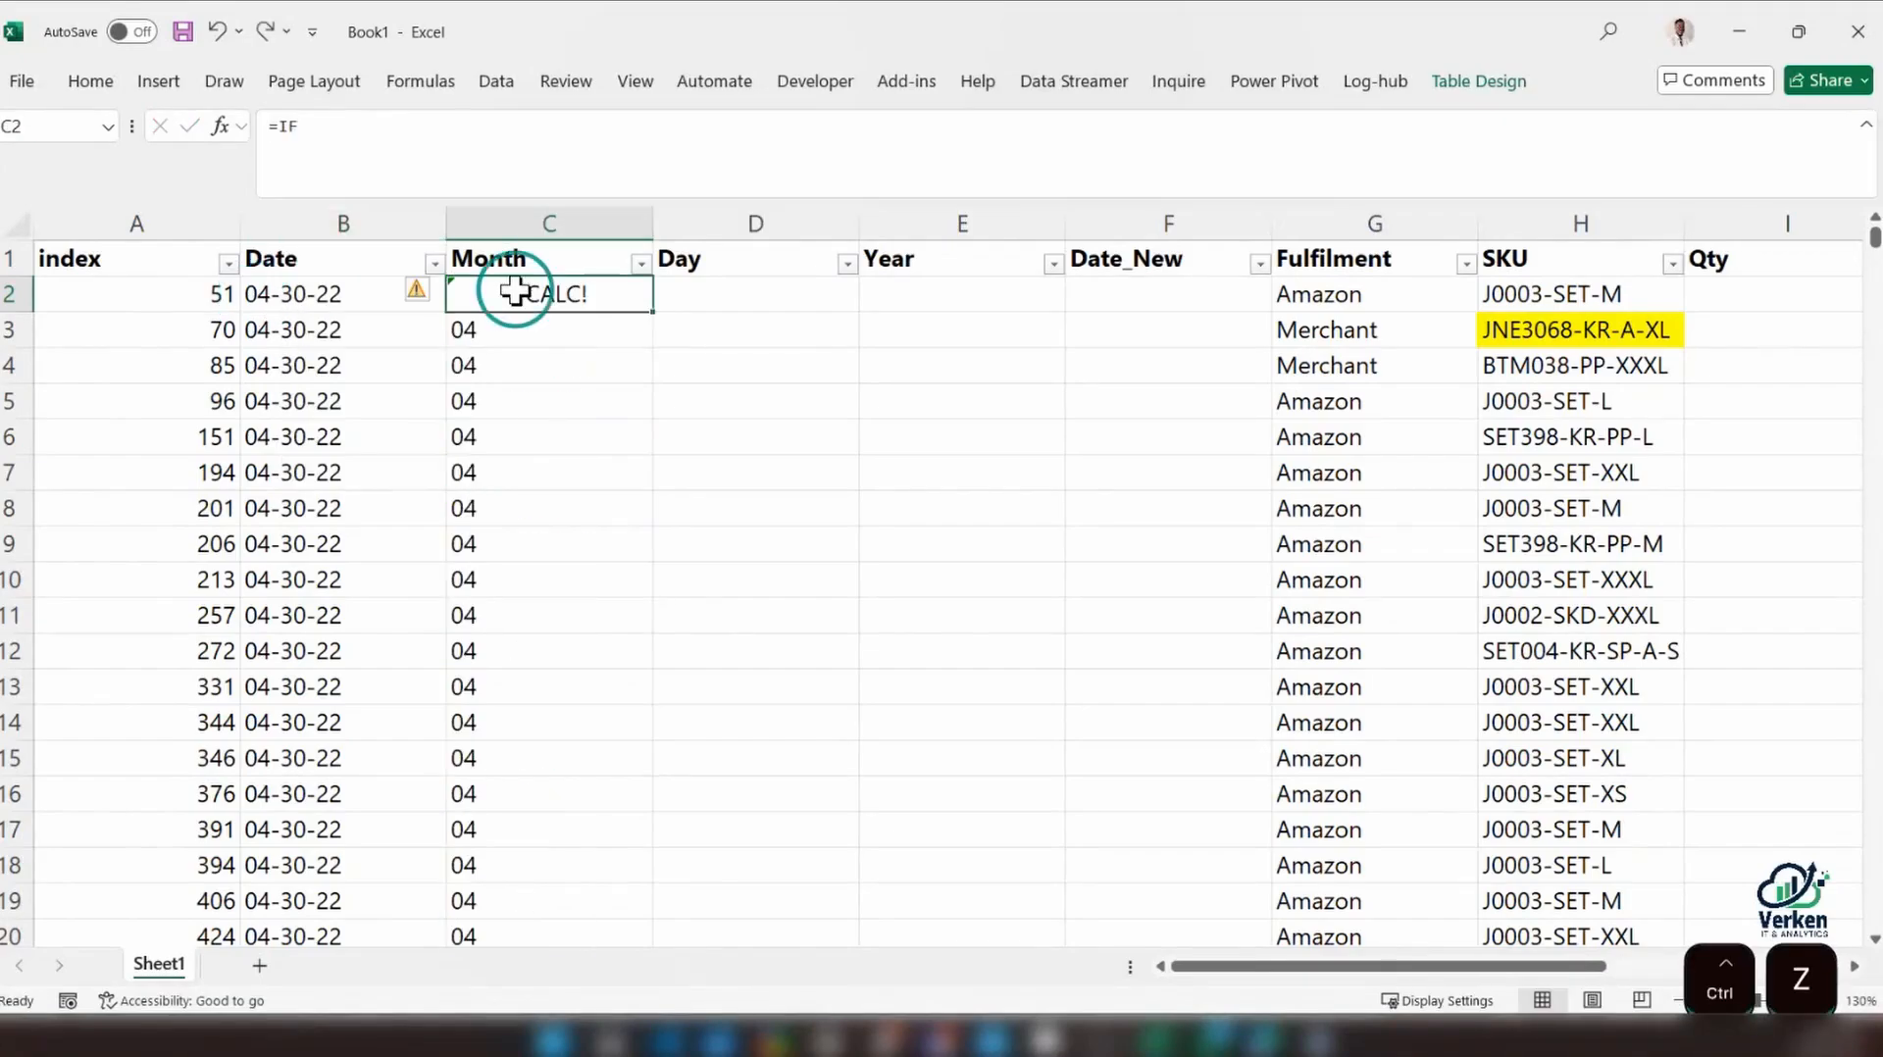
key("ctrl+z")
left_click_drag(630, 134, 162, 137)
key("ctrl+c")
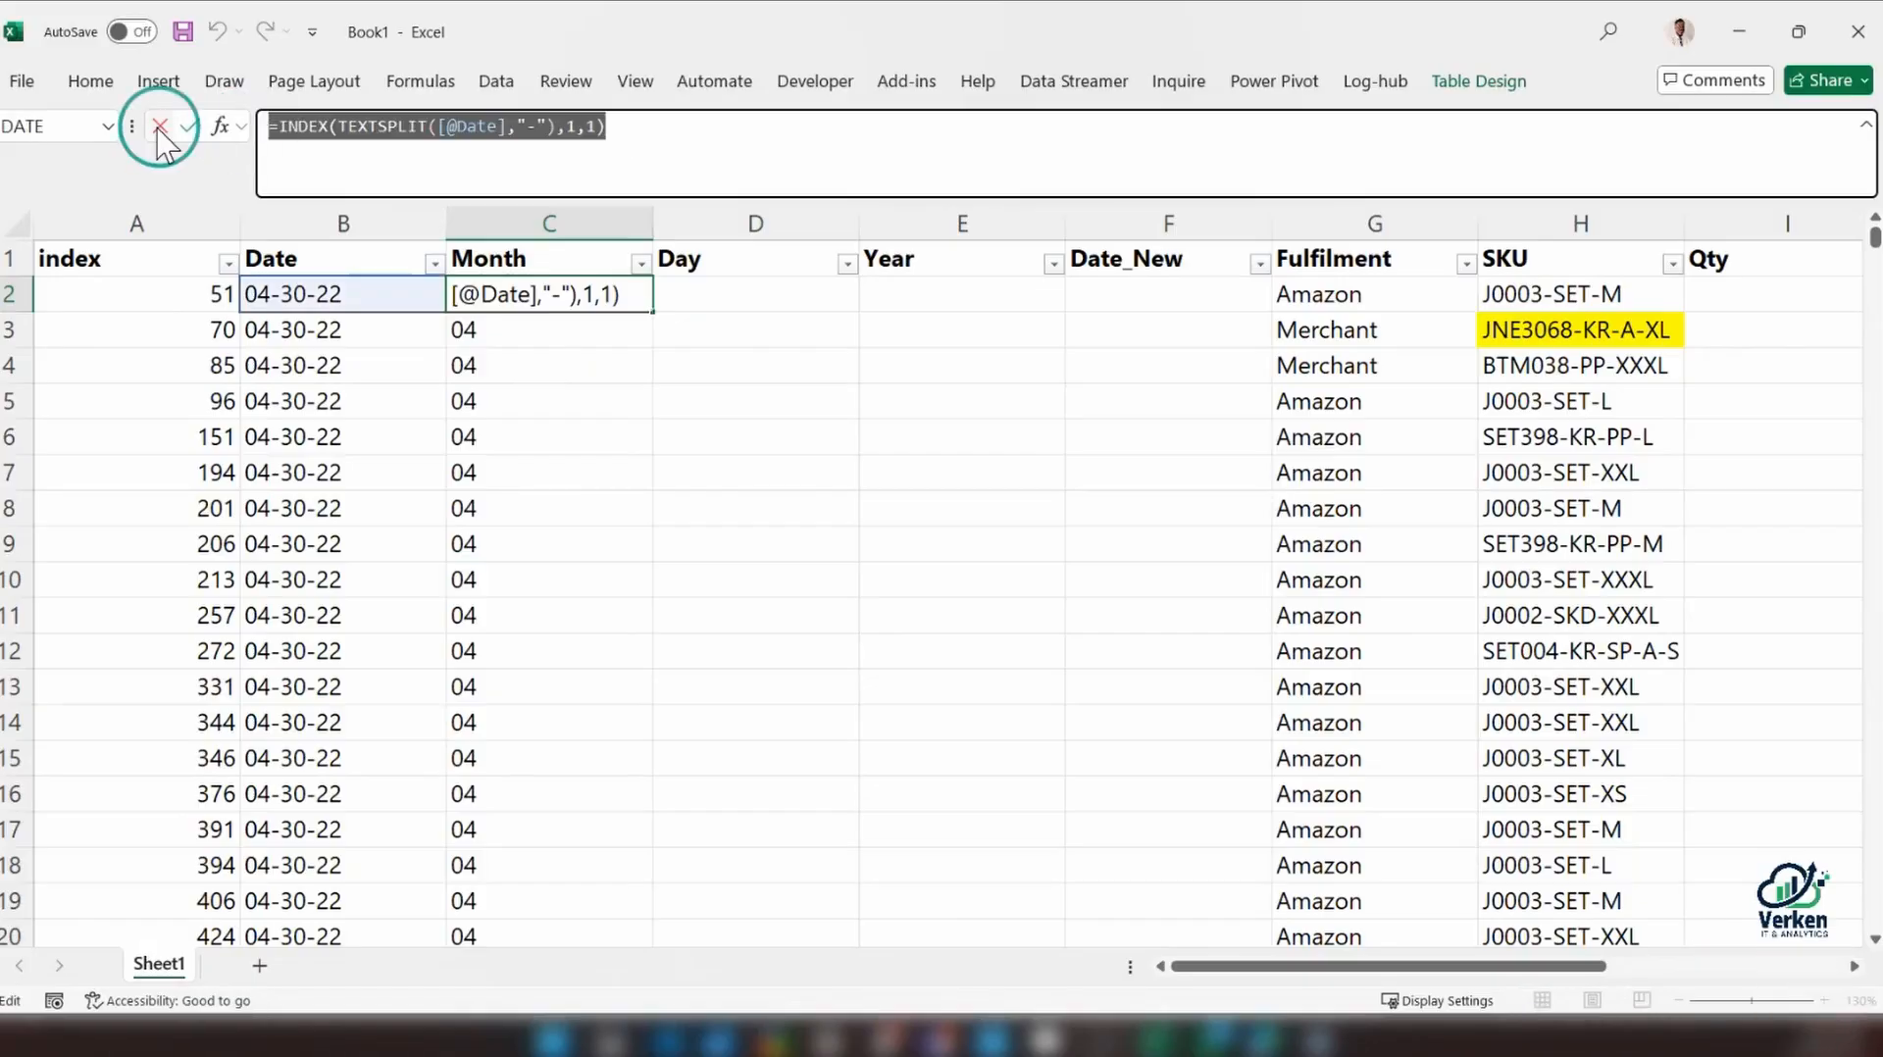
left_click(159, 128)
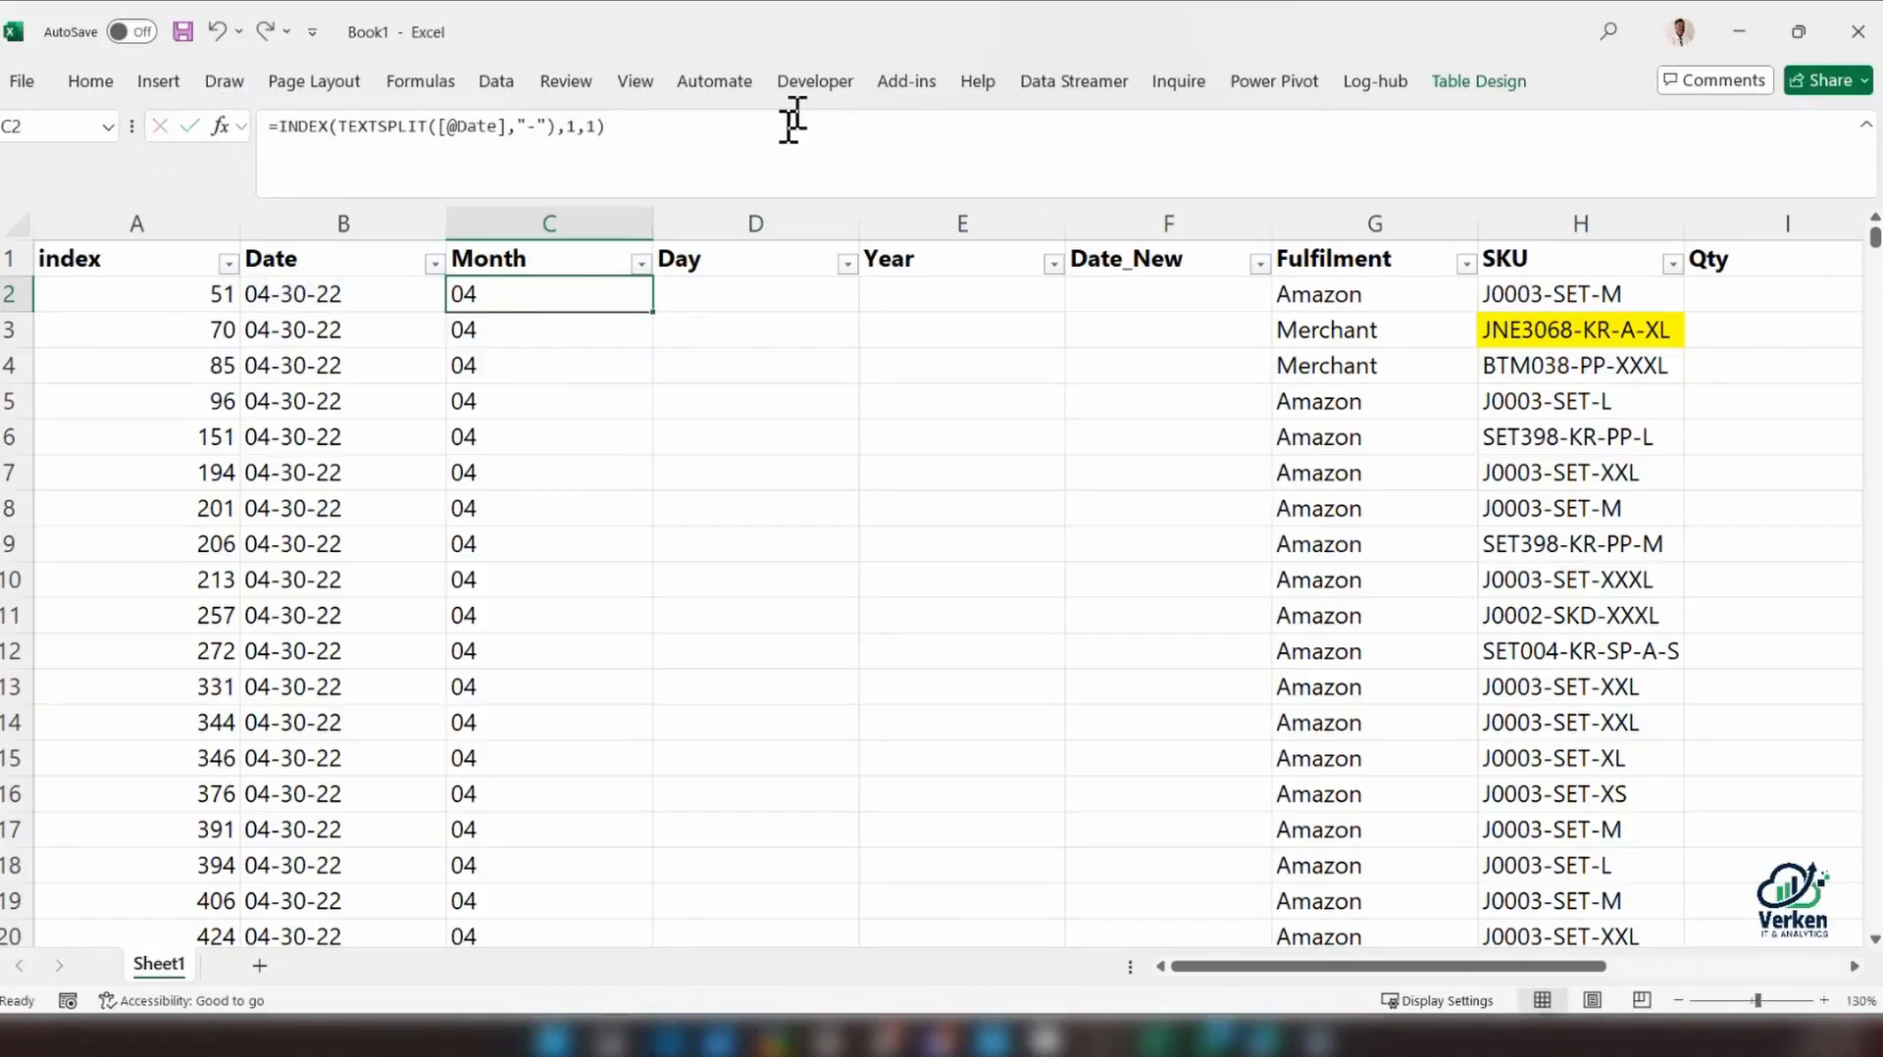
left_click_drag(597, 136, 267, 135)
type("=")
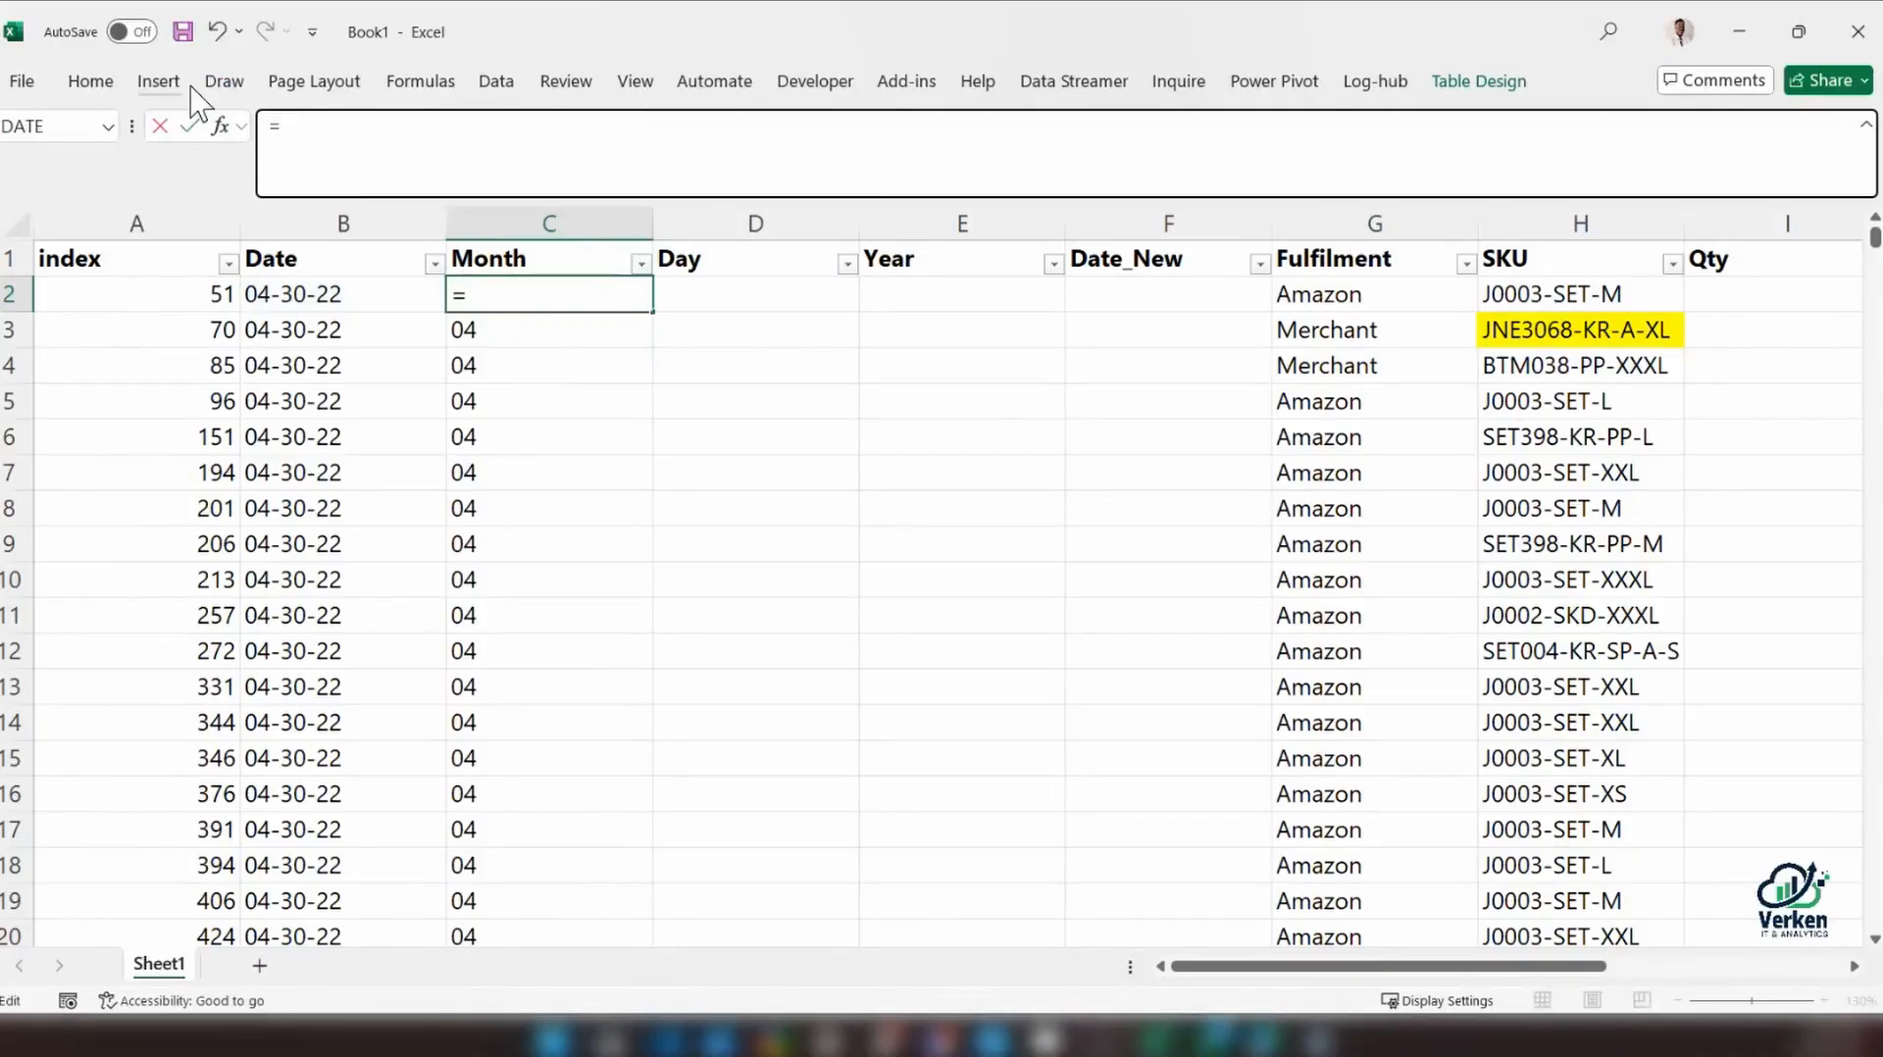
type("if")
double_click(319, 224)
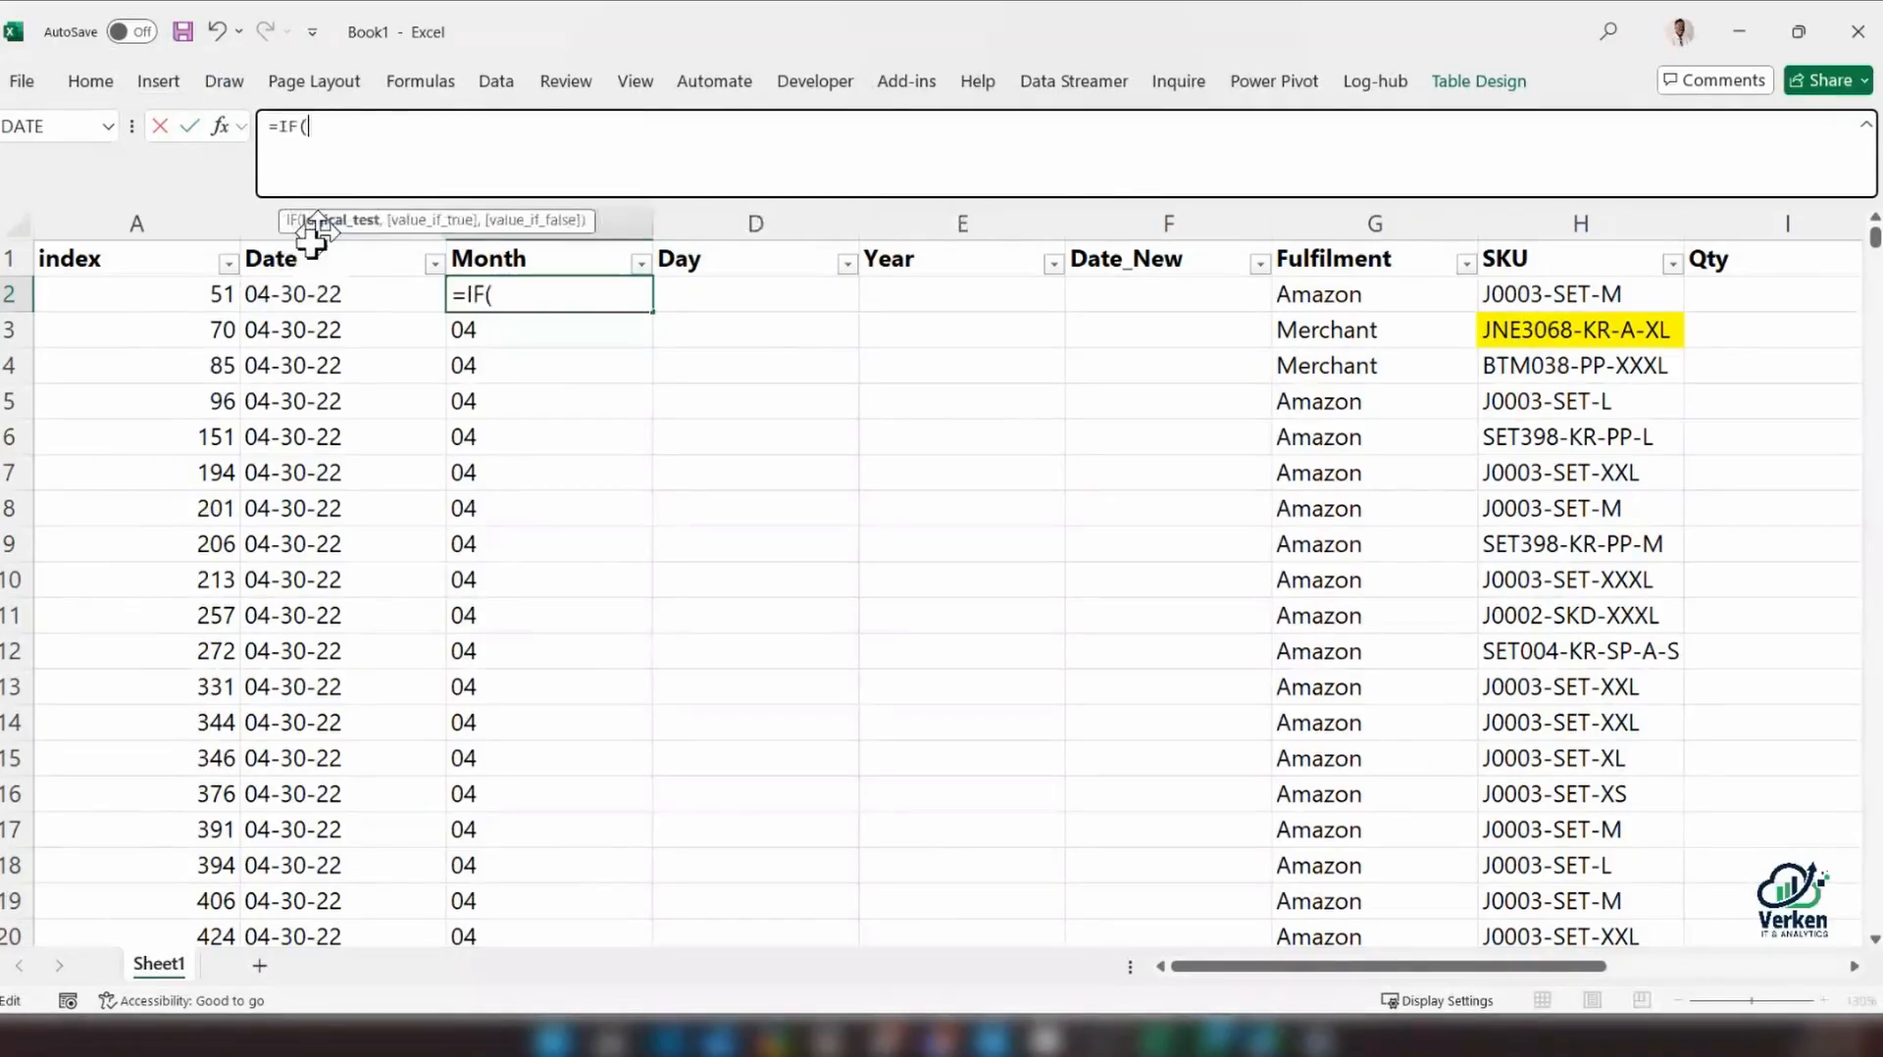
left_click(287, 302)
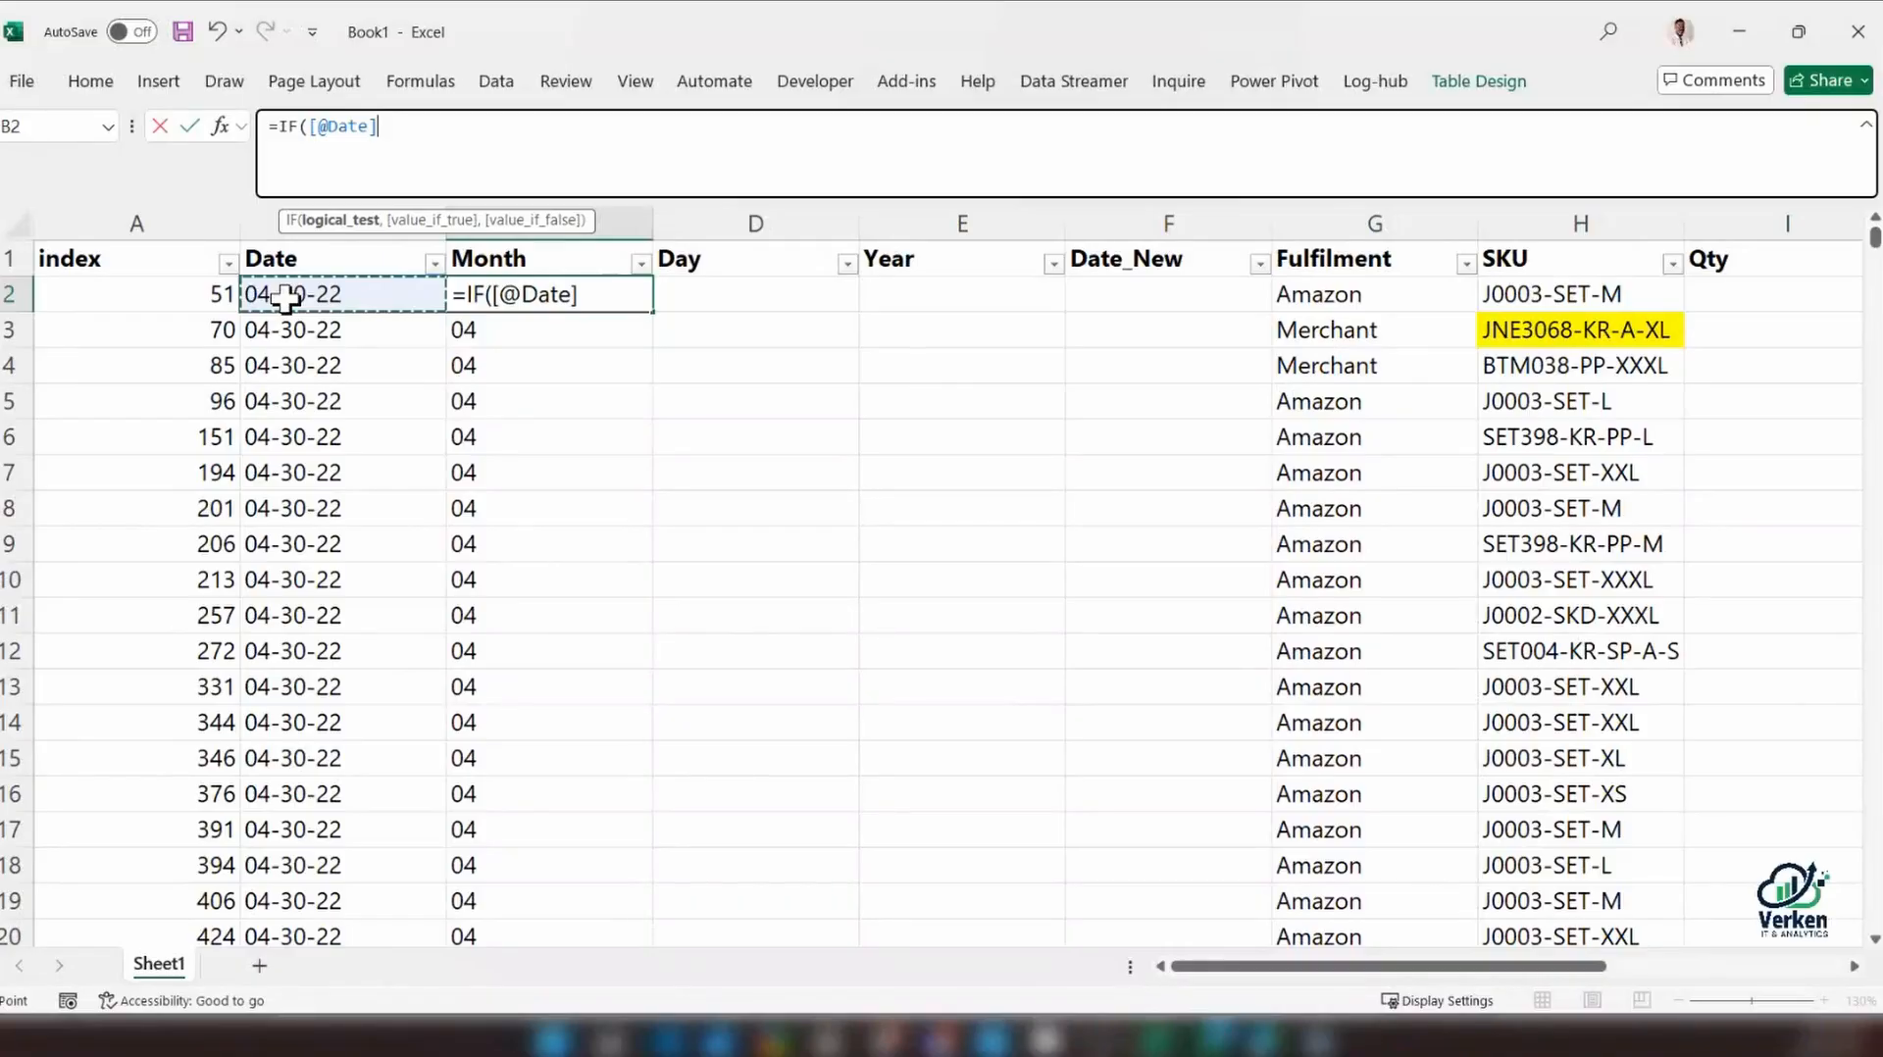
left_click(310, 127)
type("iste")
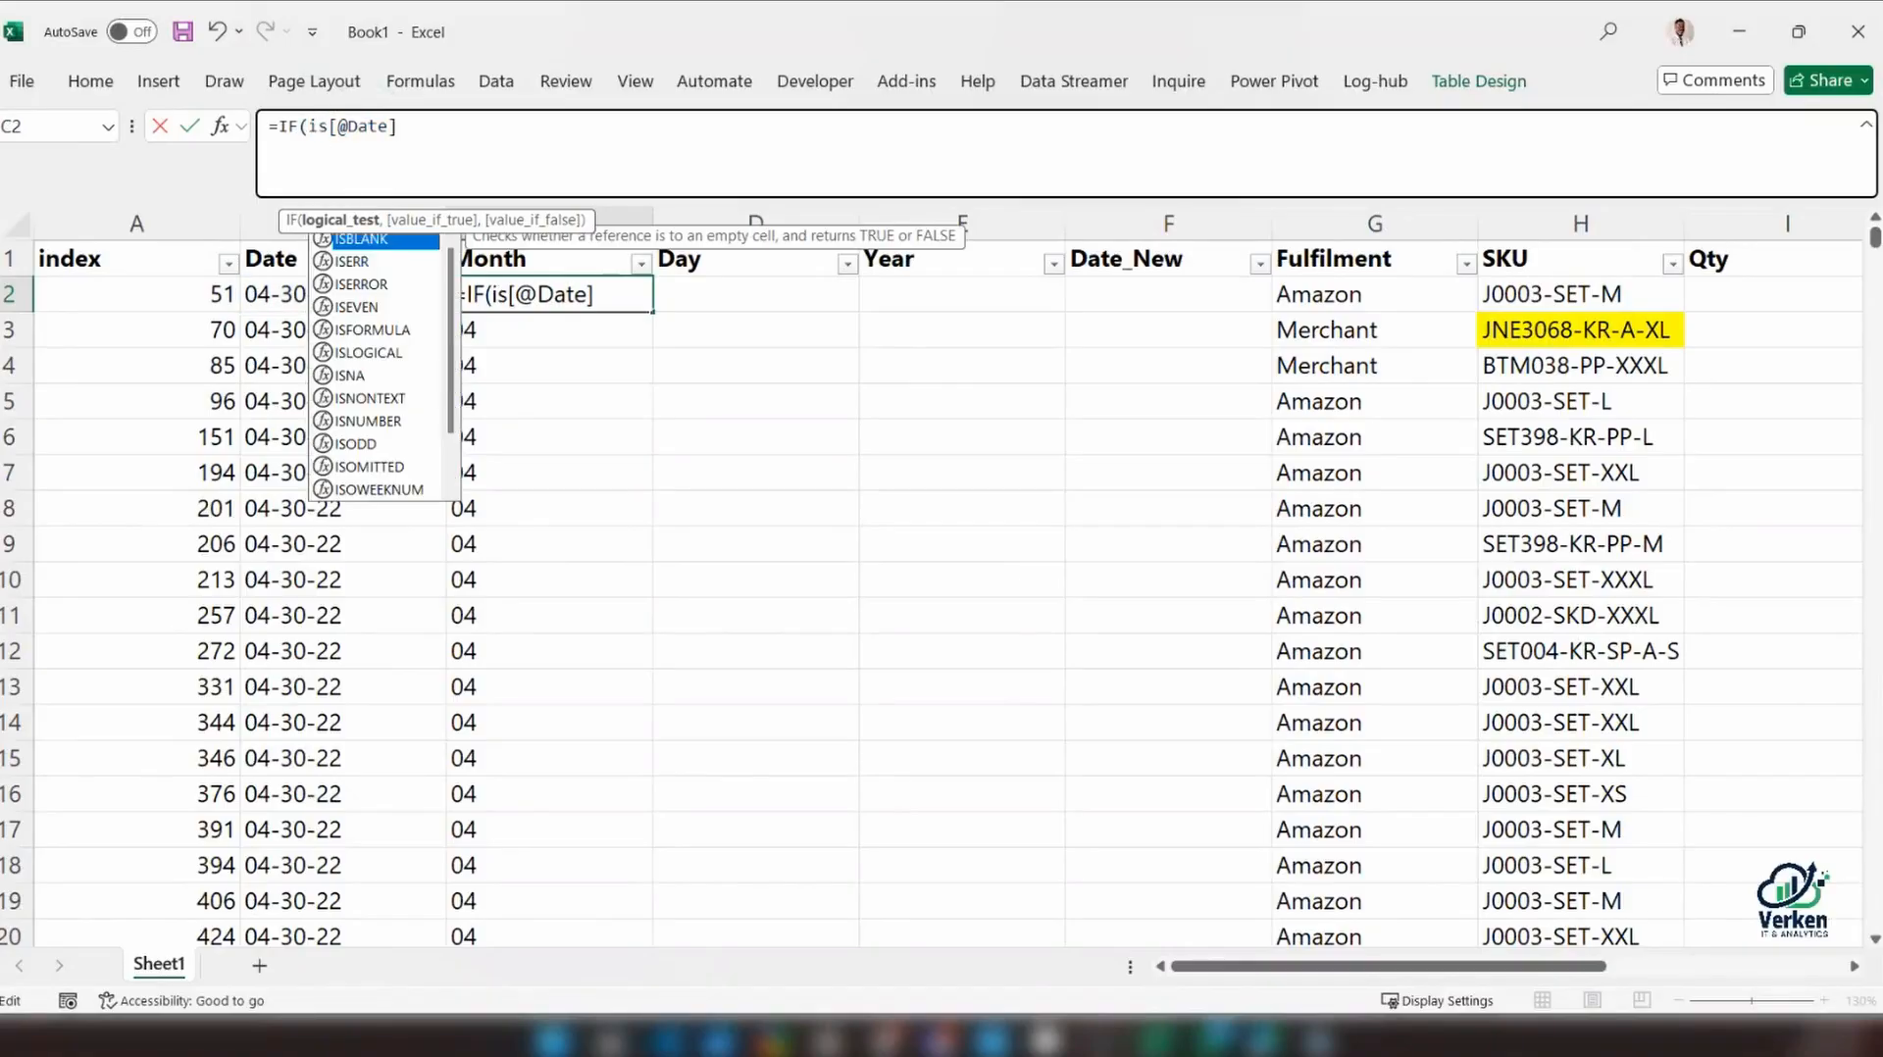
key("Tab")
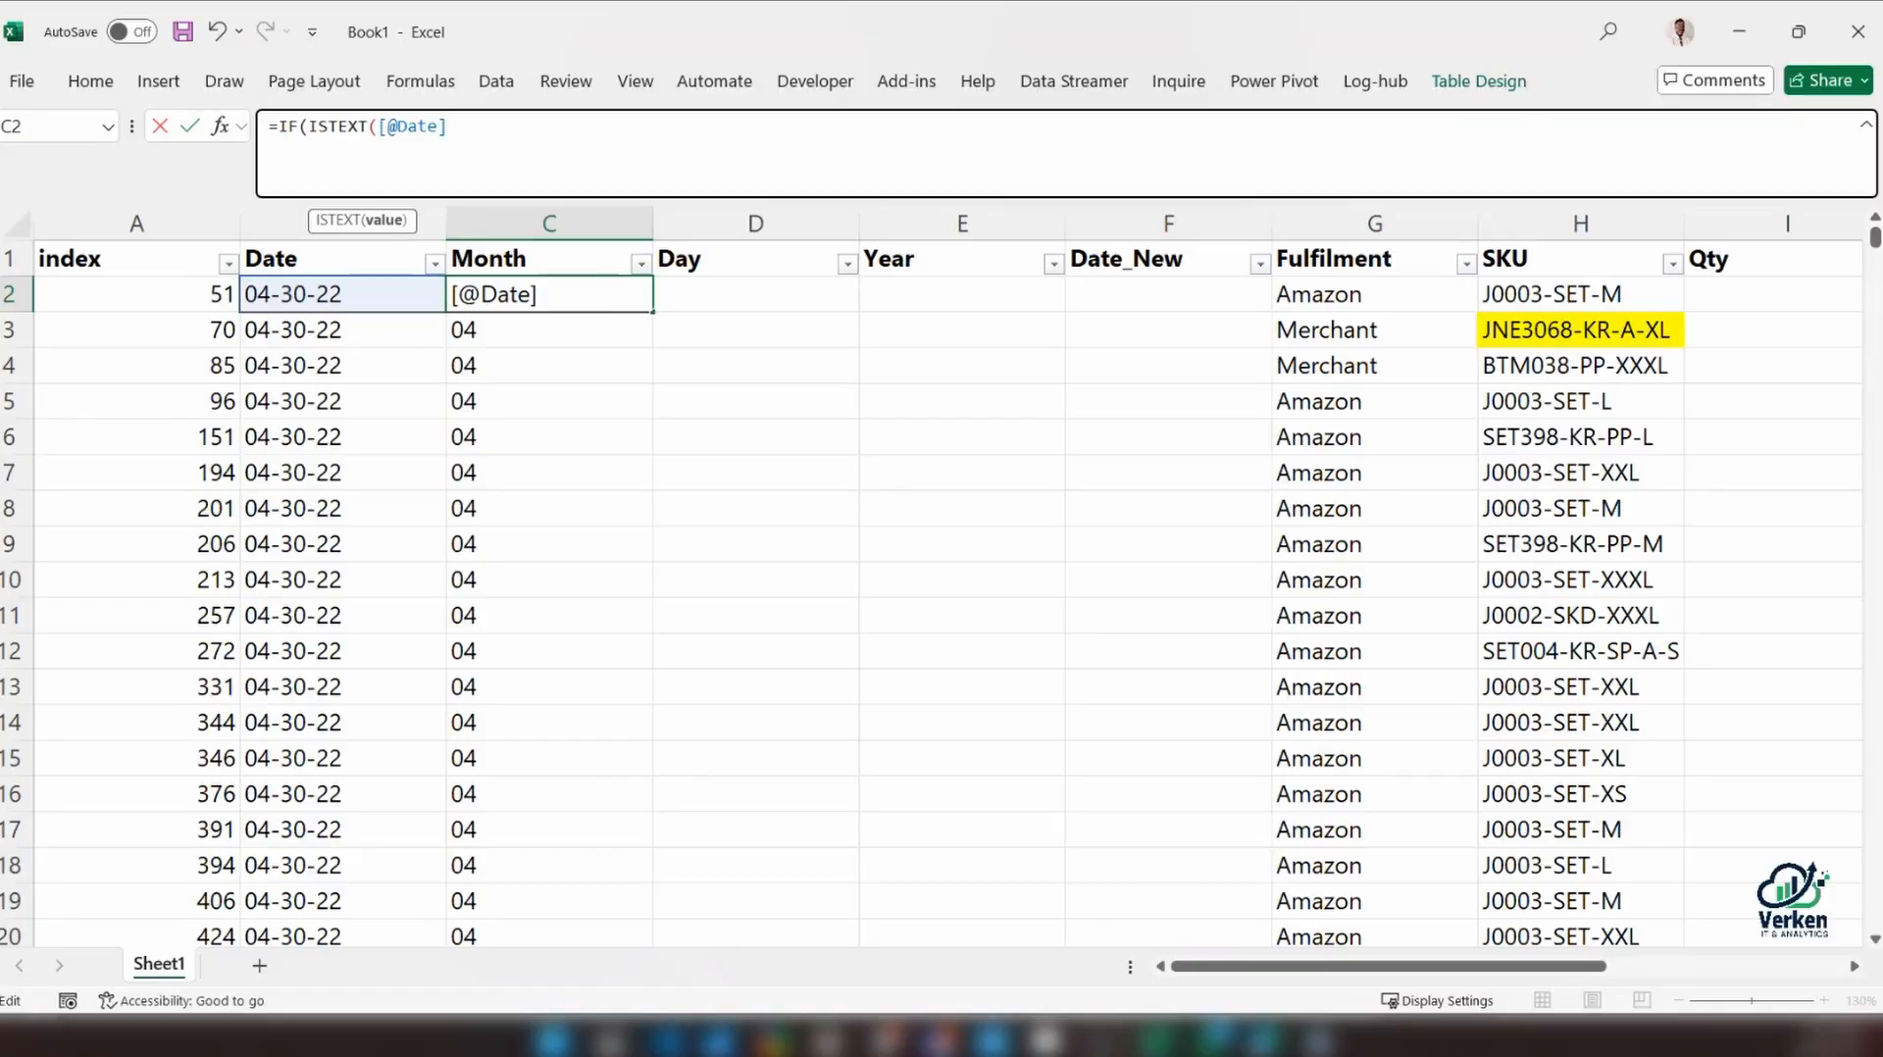
key("End")
type("),")
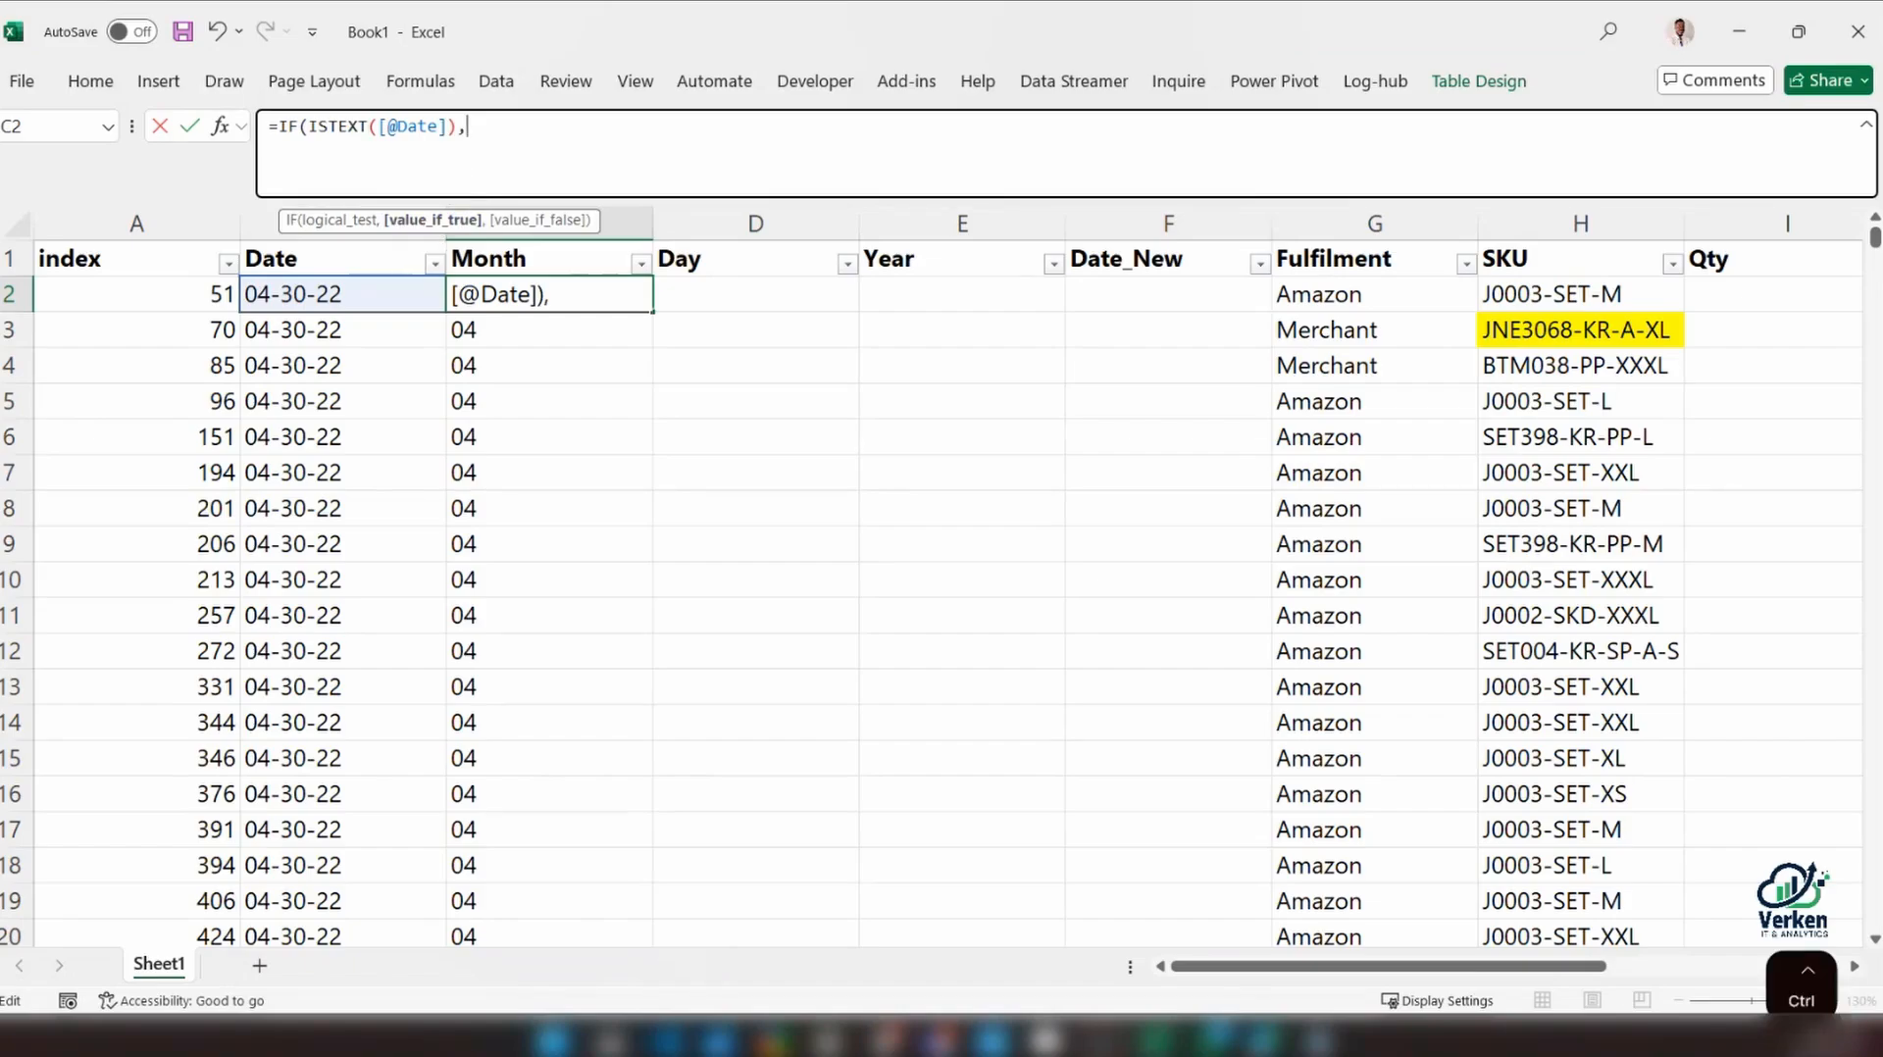
key("ctrl+v")
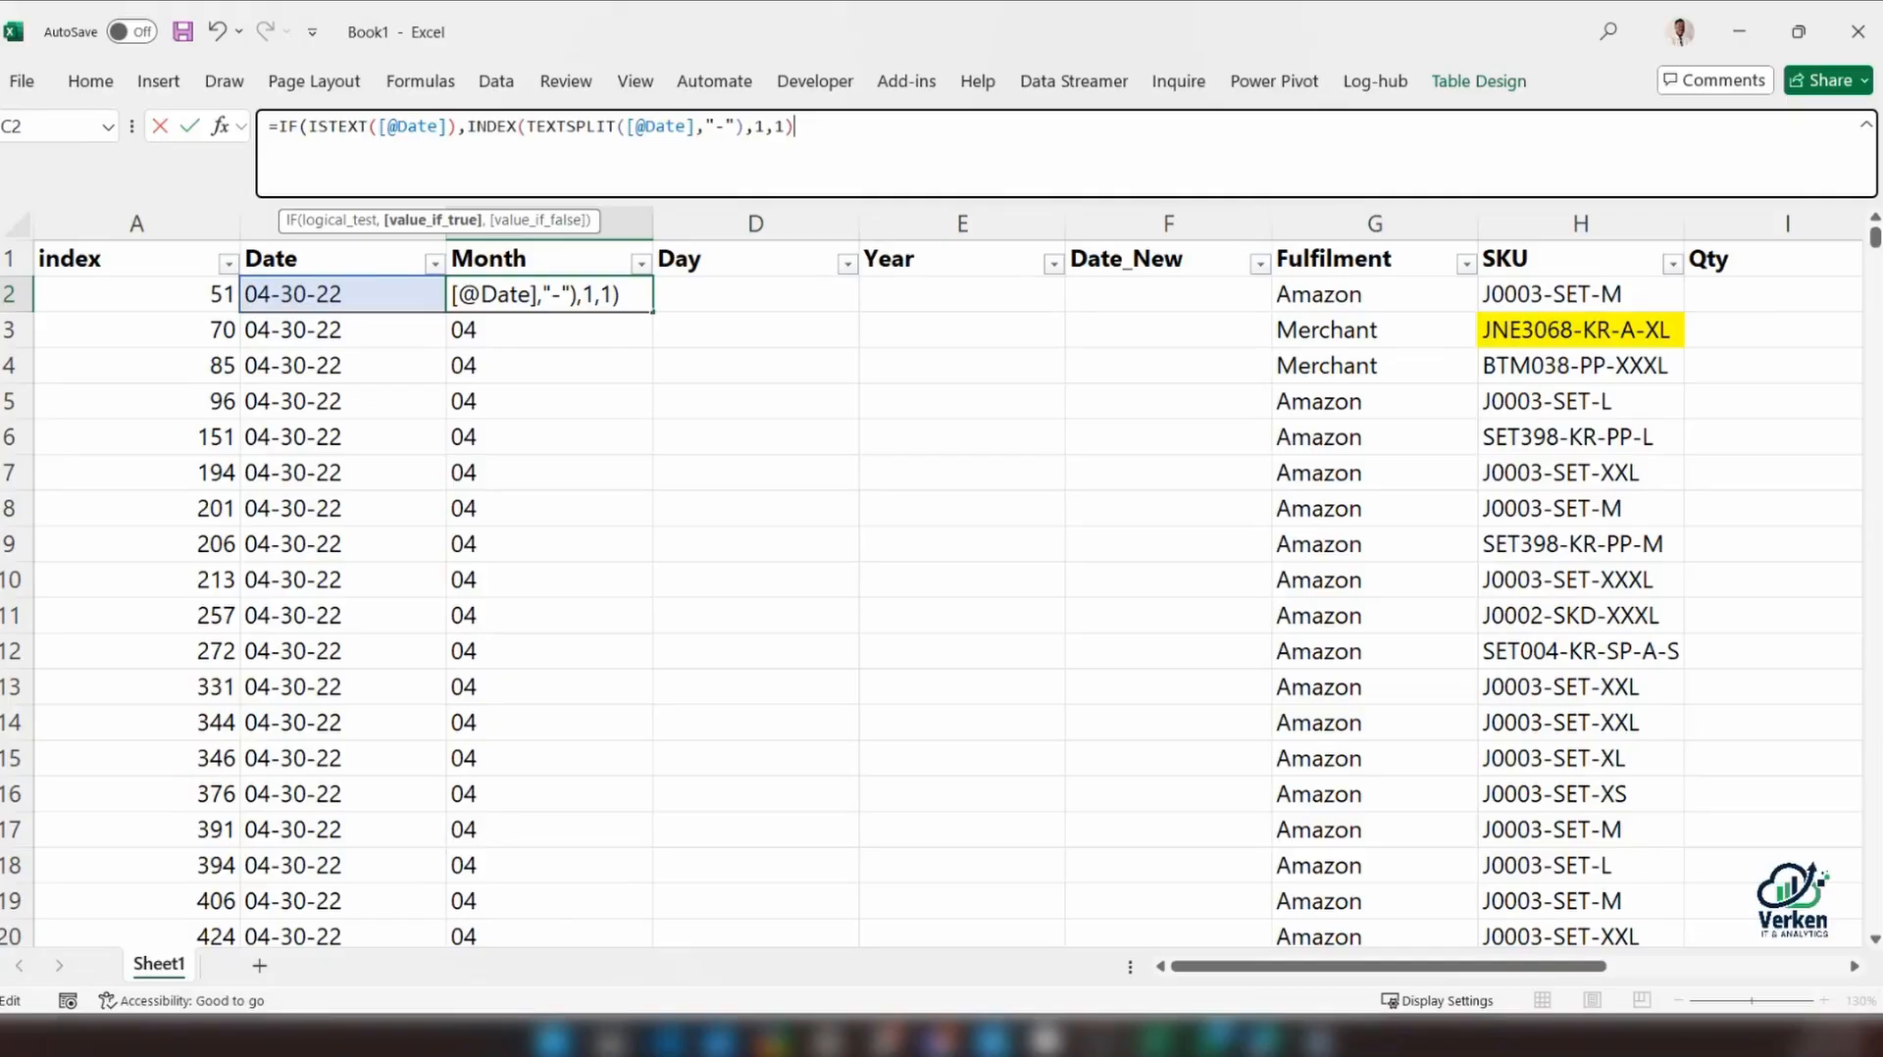
type(")")
key("Return")
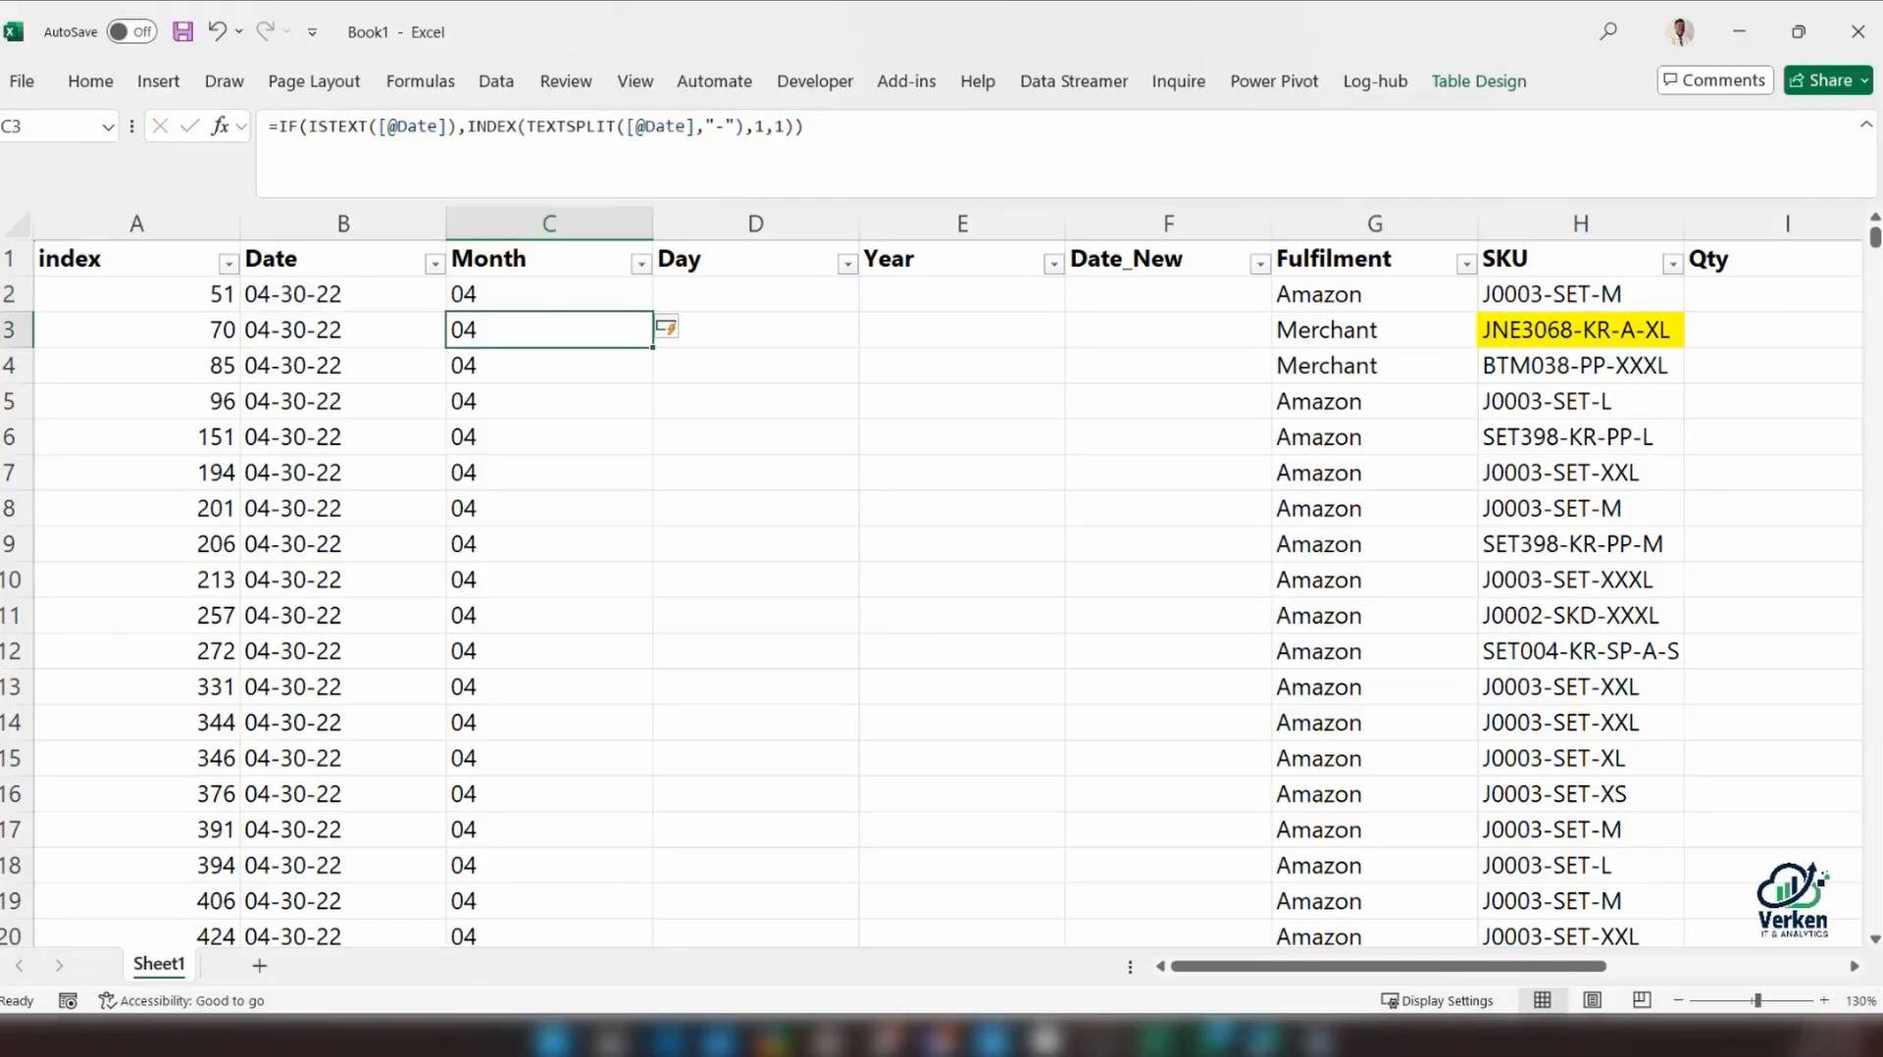
Check the distinct values in the Month column's filter list and review the IF formula in C2
left_click(567, 293)
left_click(639, 263)
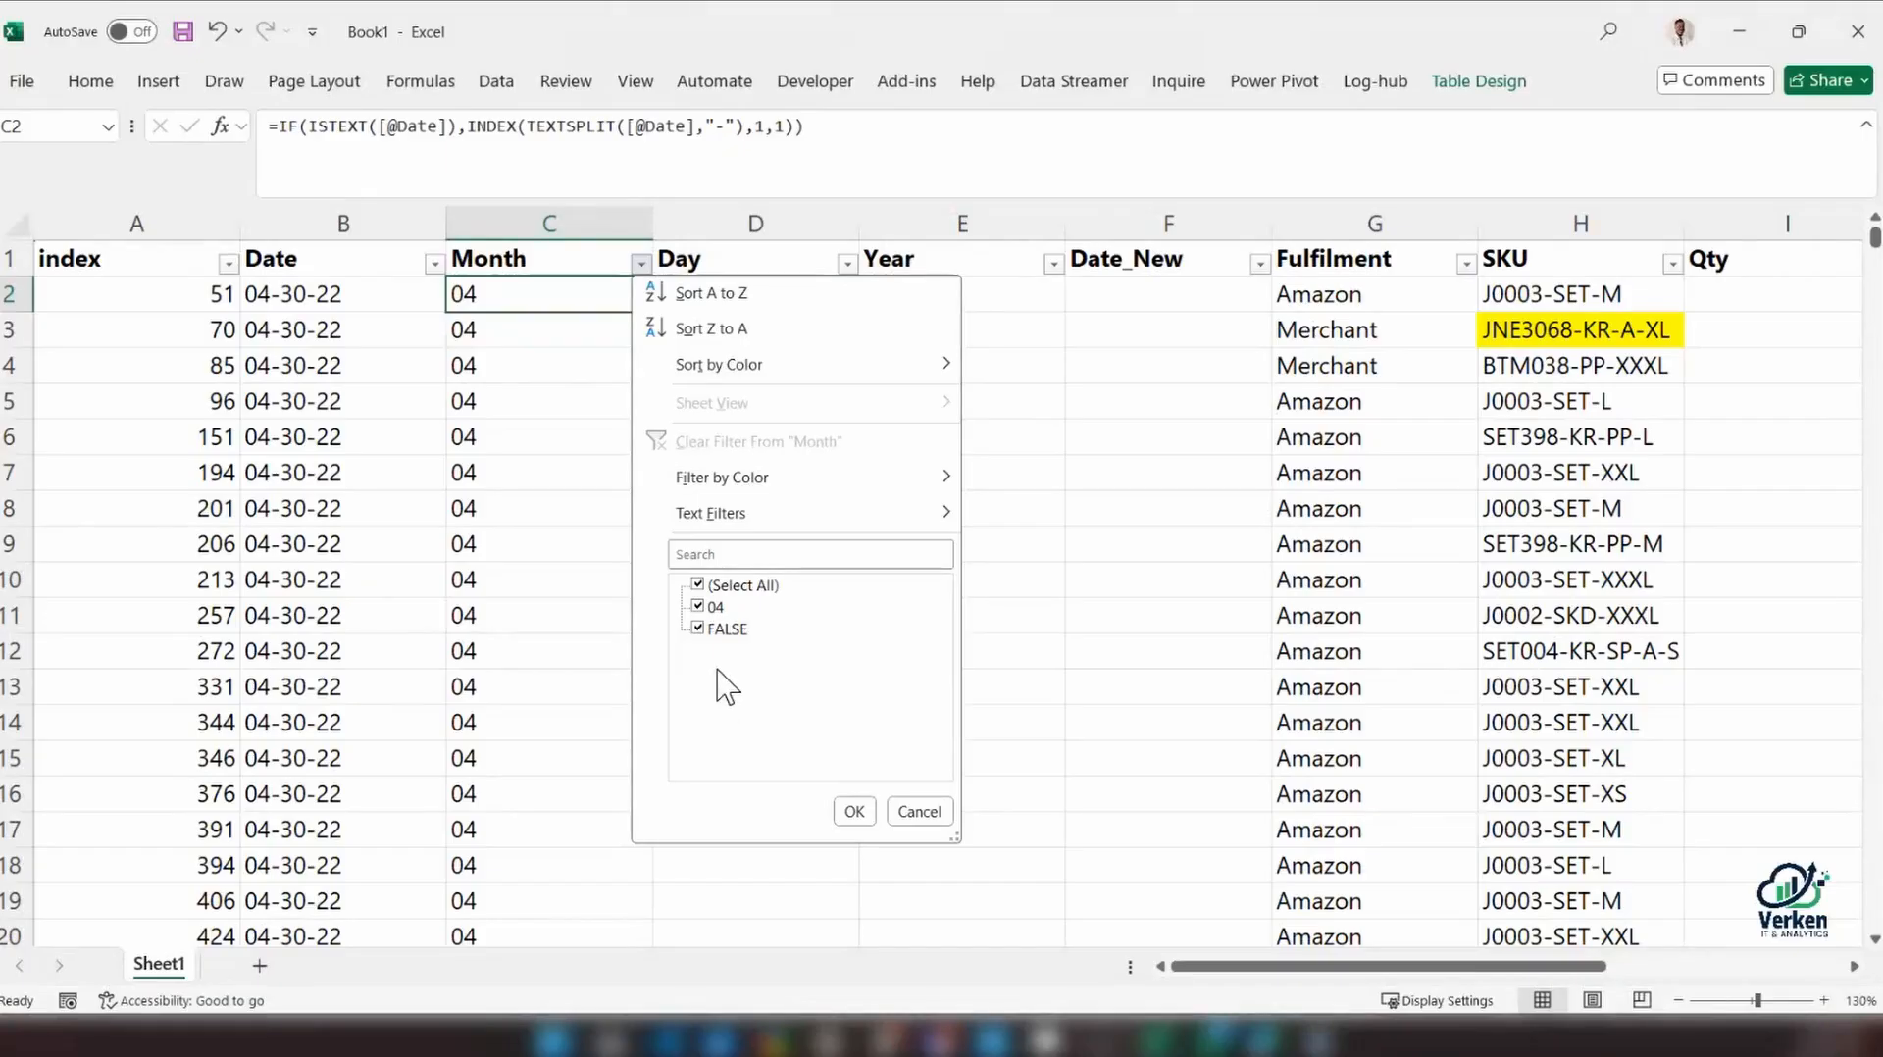
key("Escape")
left_click(791, 126)
key("ctrl+Return")
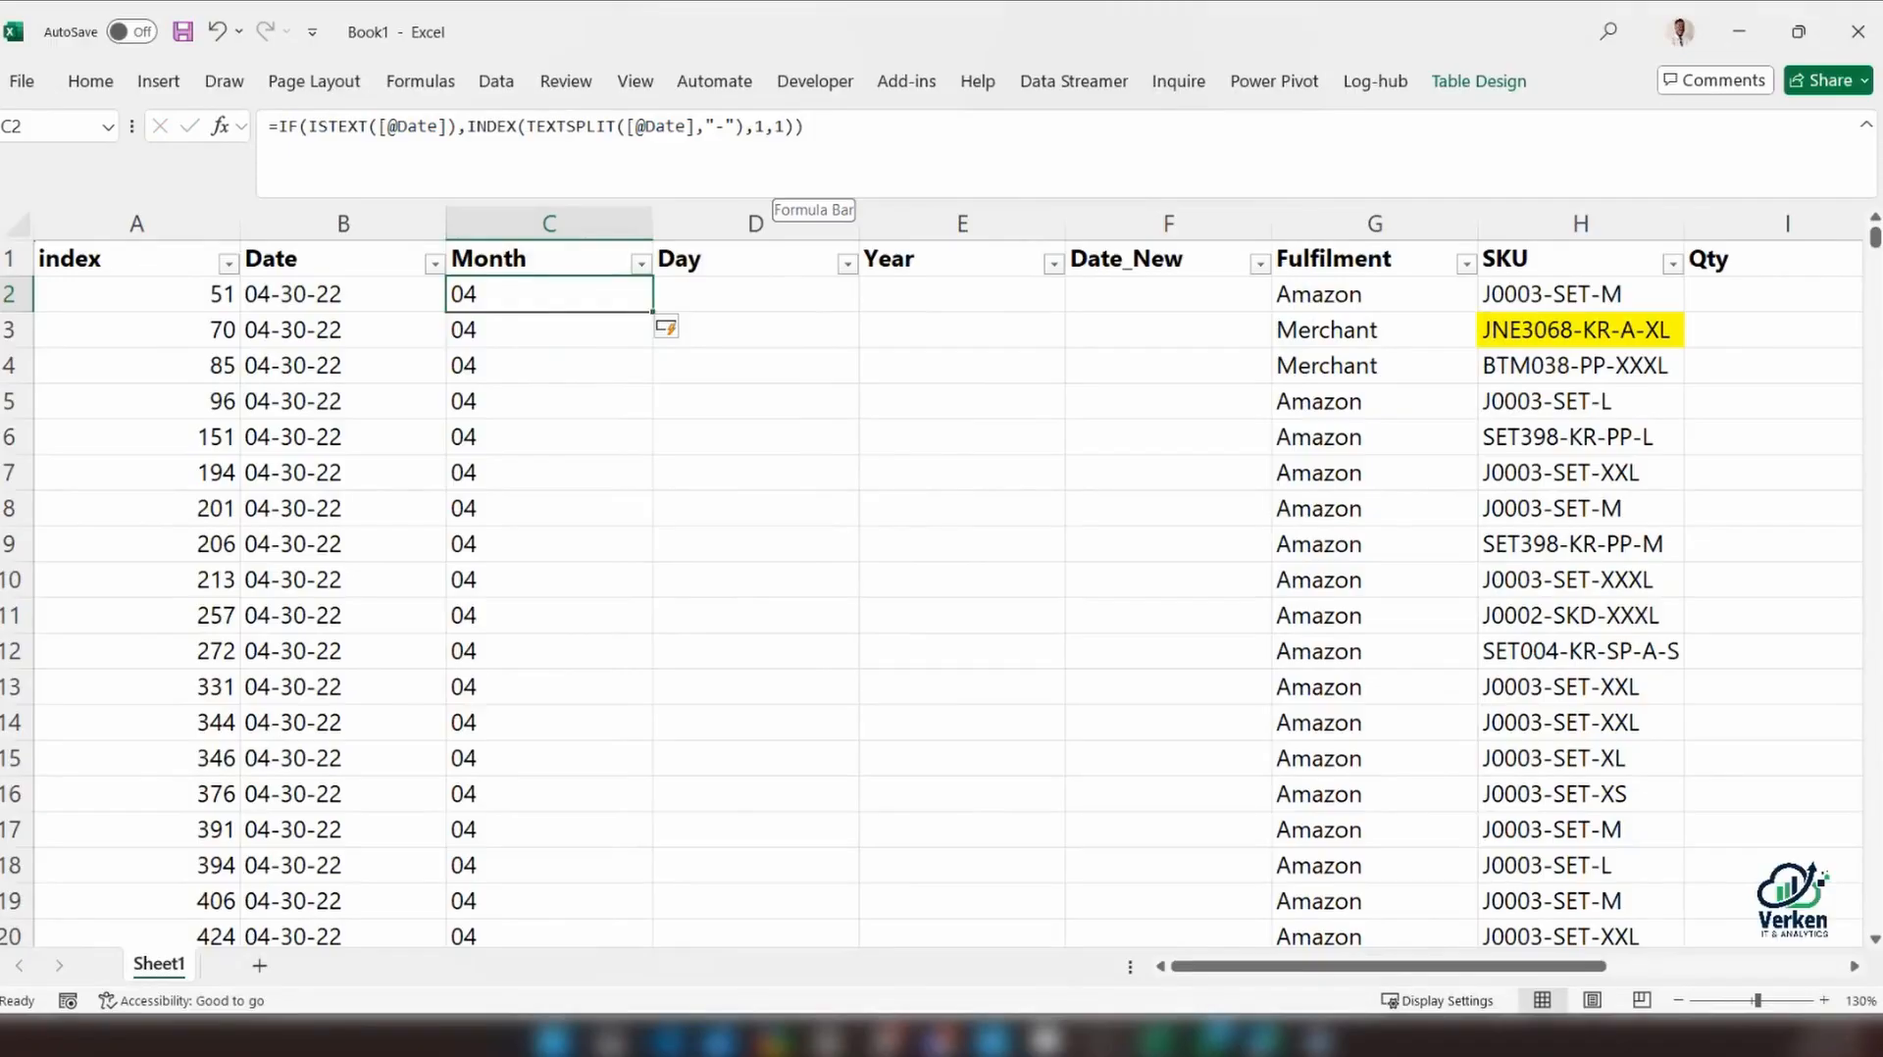
left_click(794, 127)
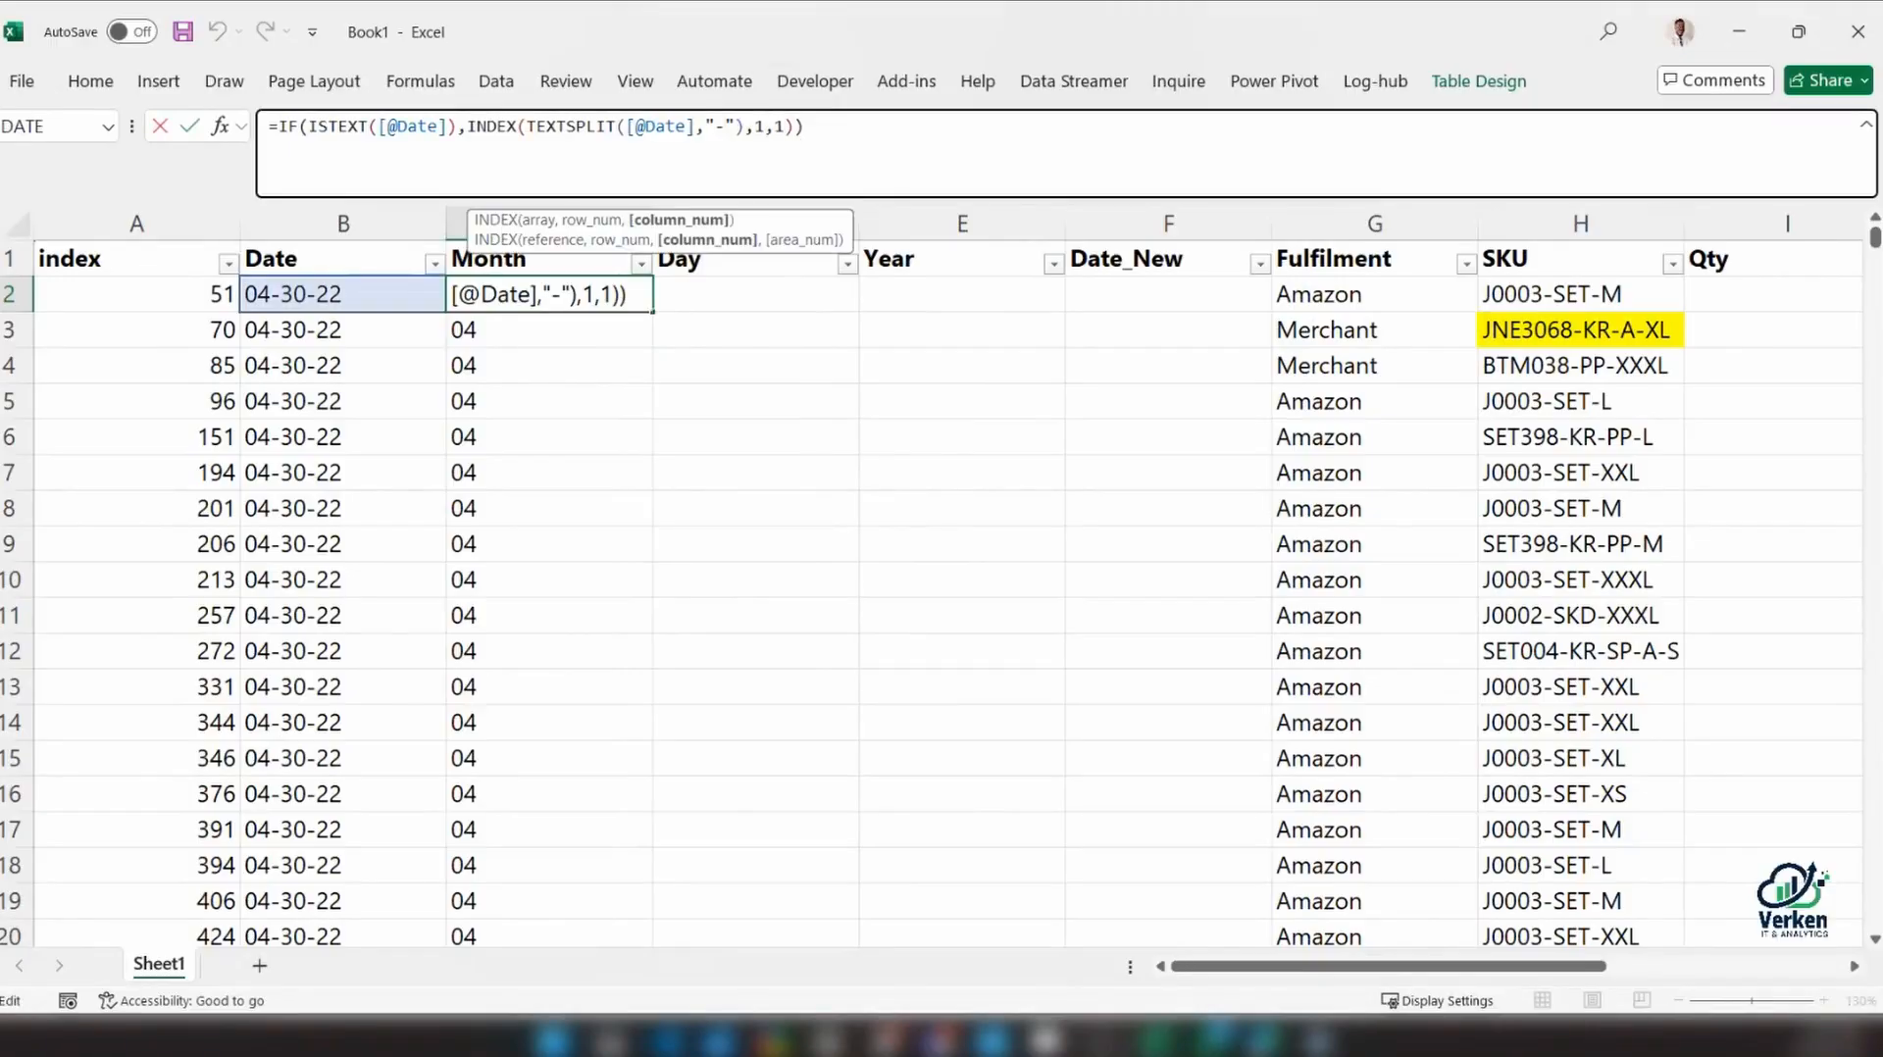
key("ctrl+Return")
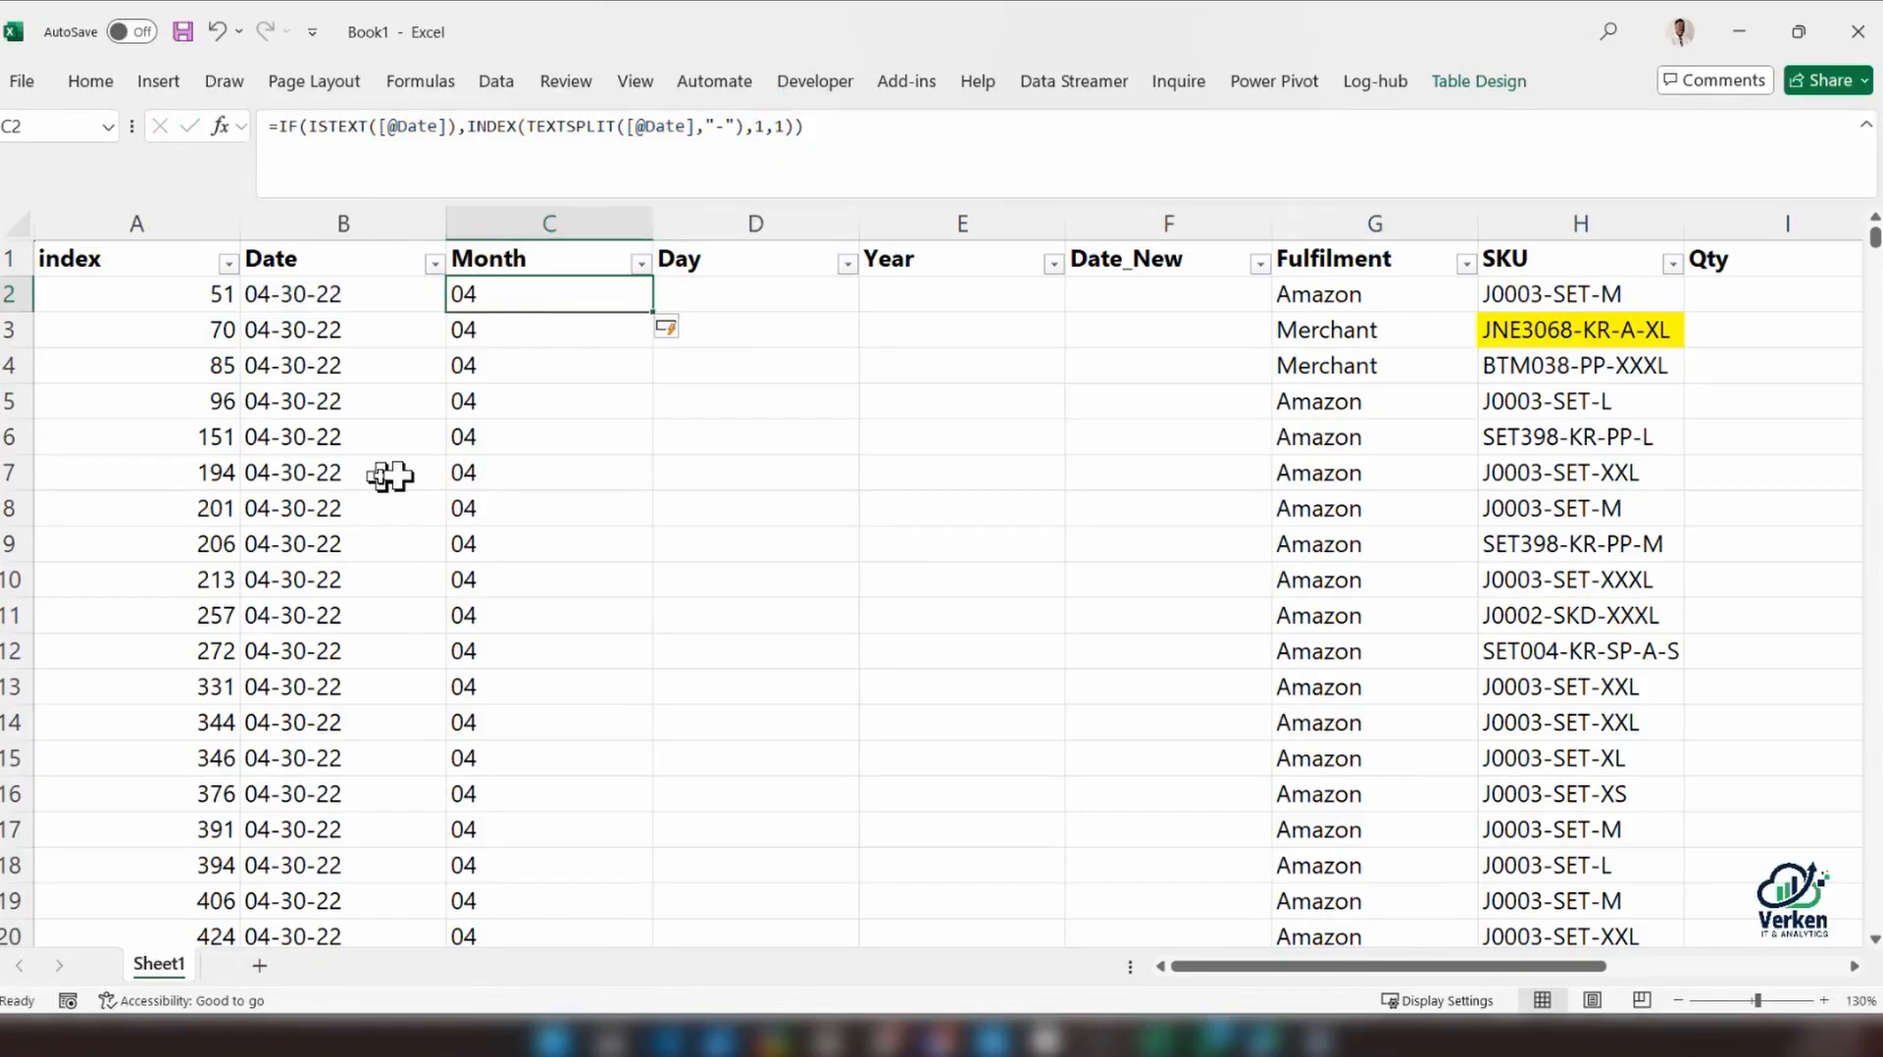
left_click(639, 263)
key("Escape")
Copy the full IF formula text from C2 in the Month column and enter it in D2 for the Day column
left_click_drag(809, 128, 20, 123)
key("ctrl+c")
key("Escape")
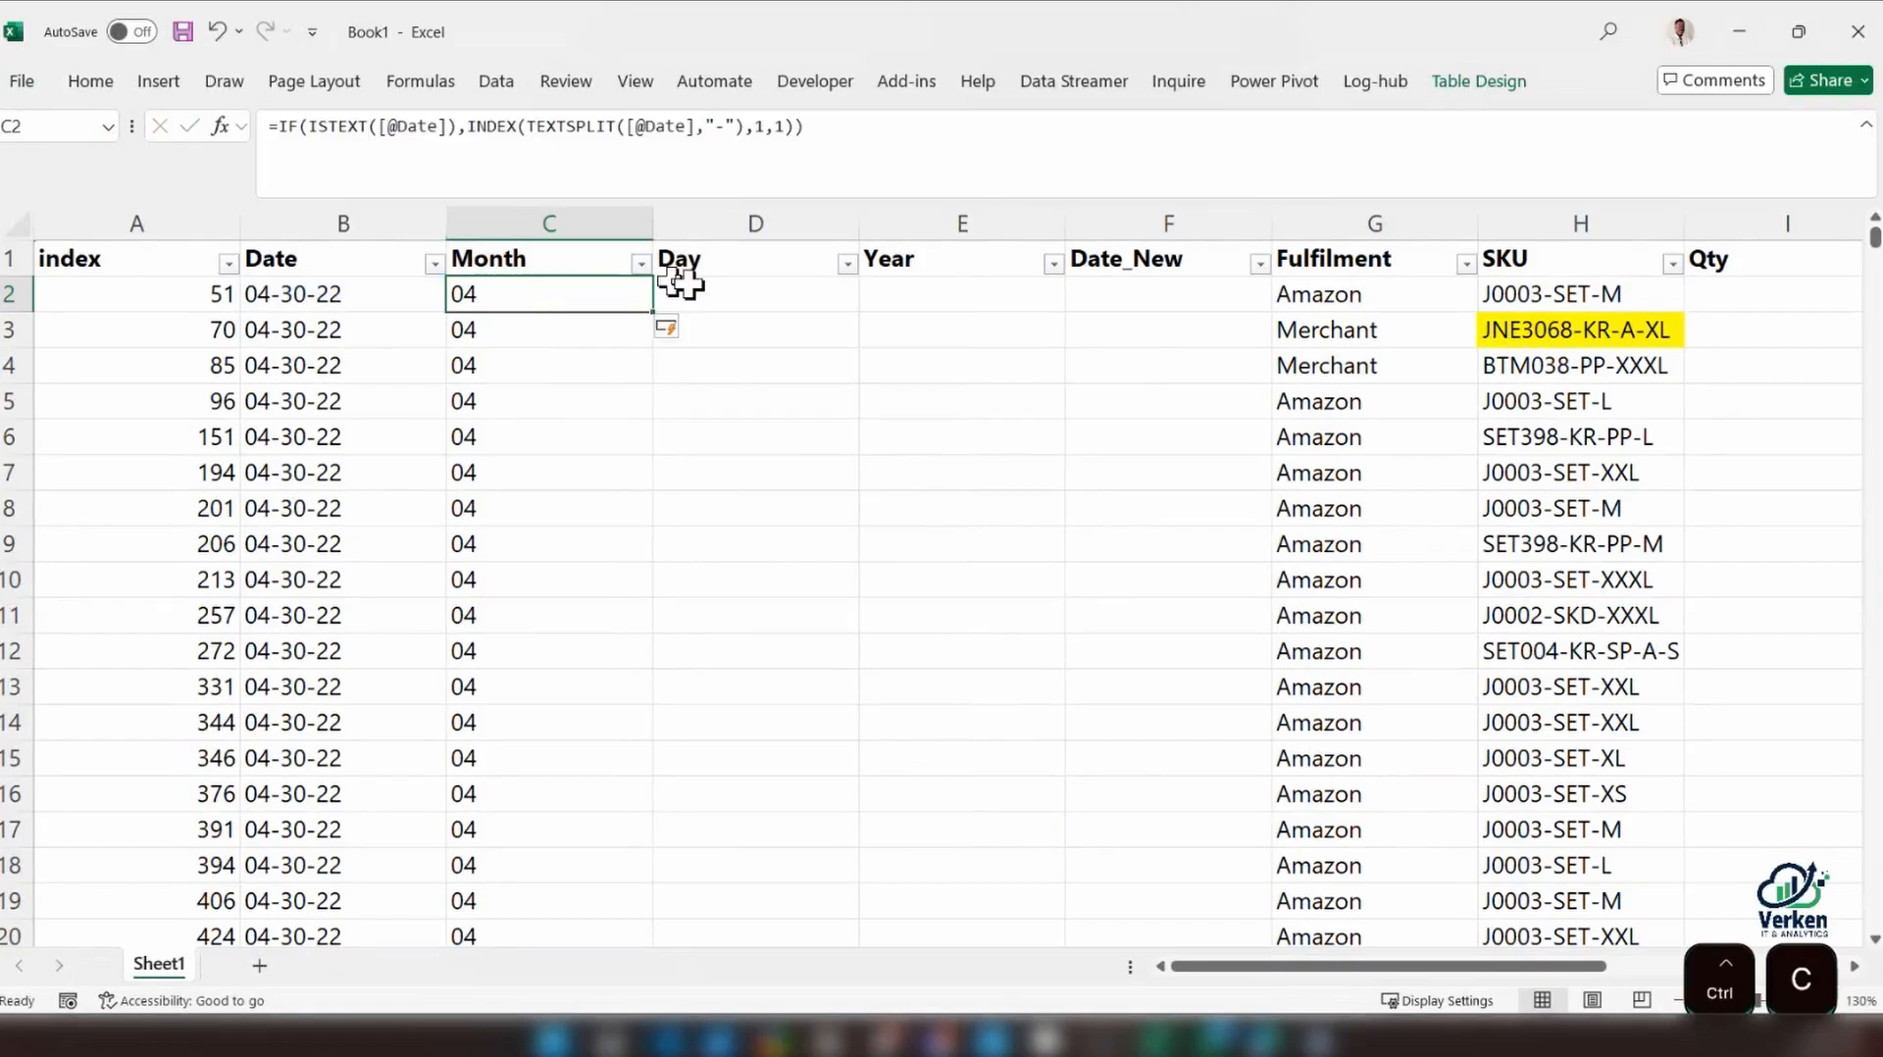
left_click(679, 293)
key("ctrl+v")
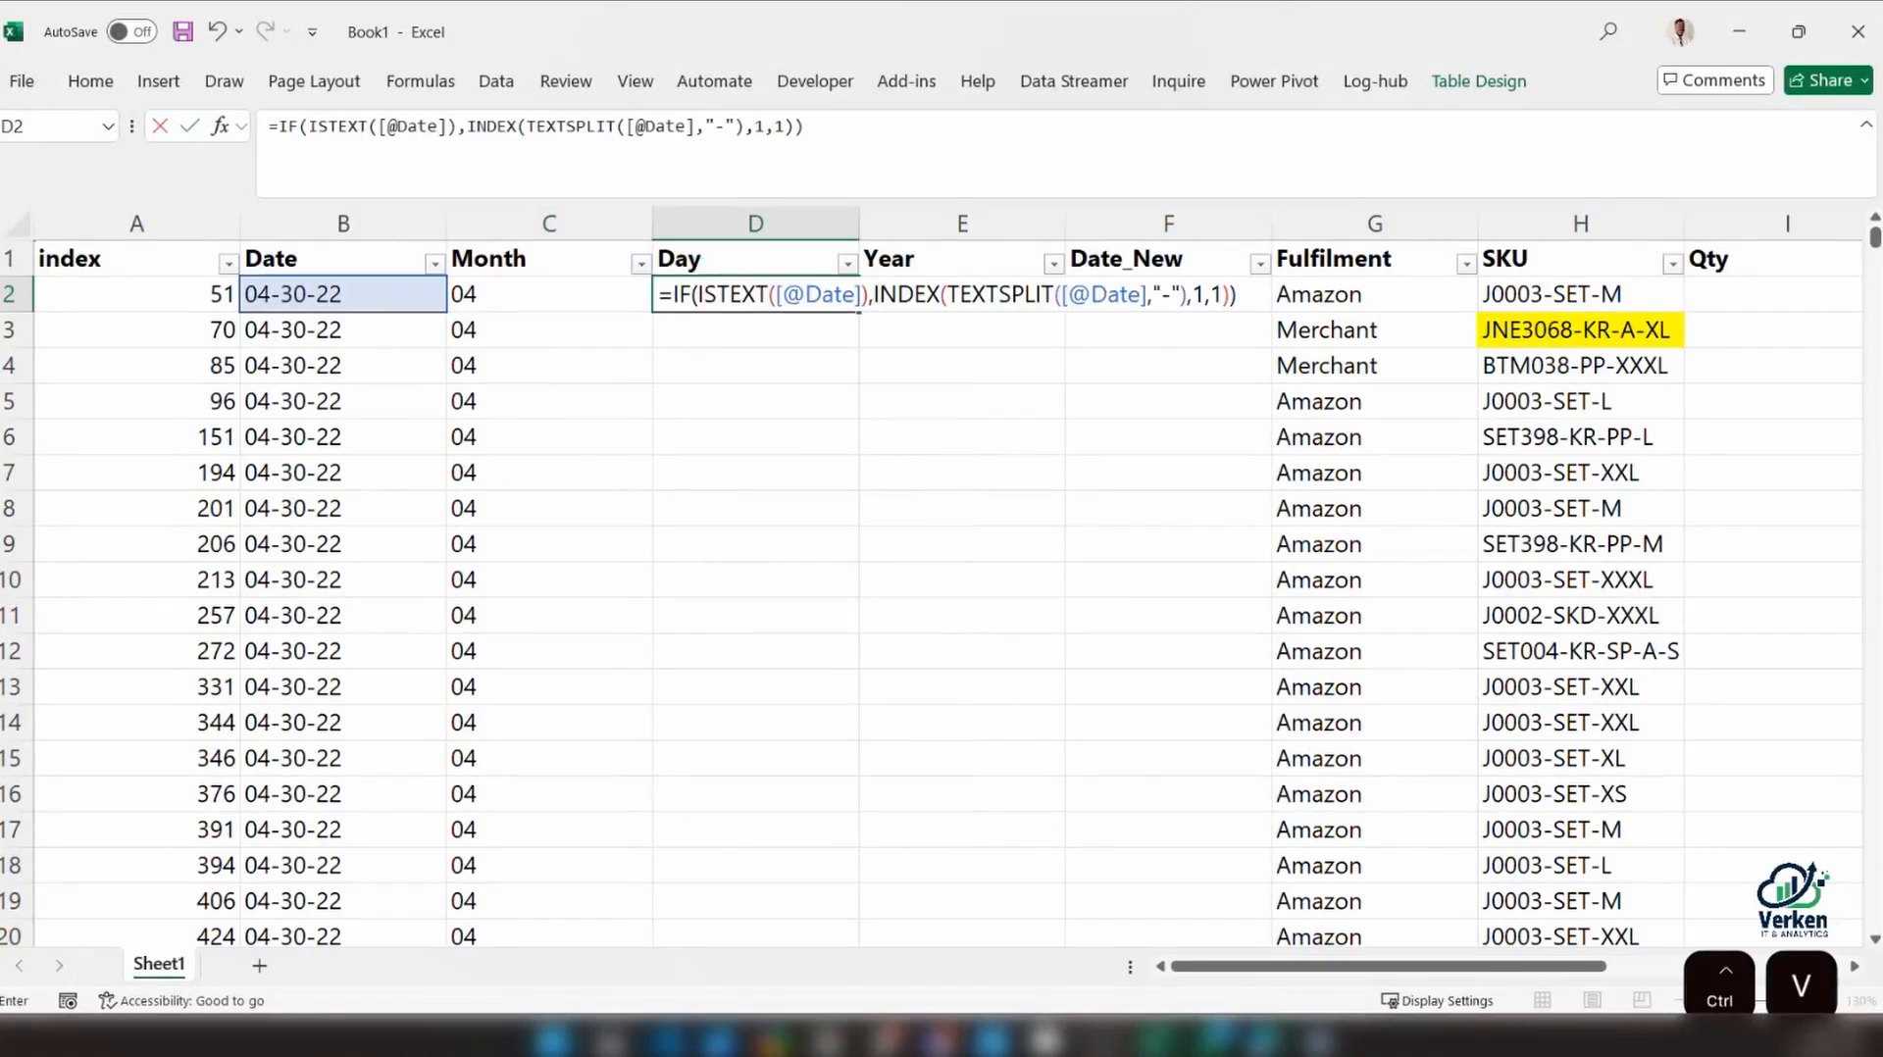
key("Return")
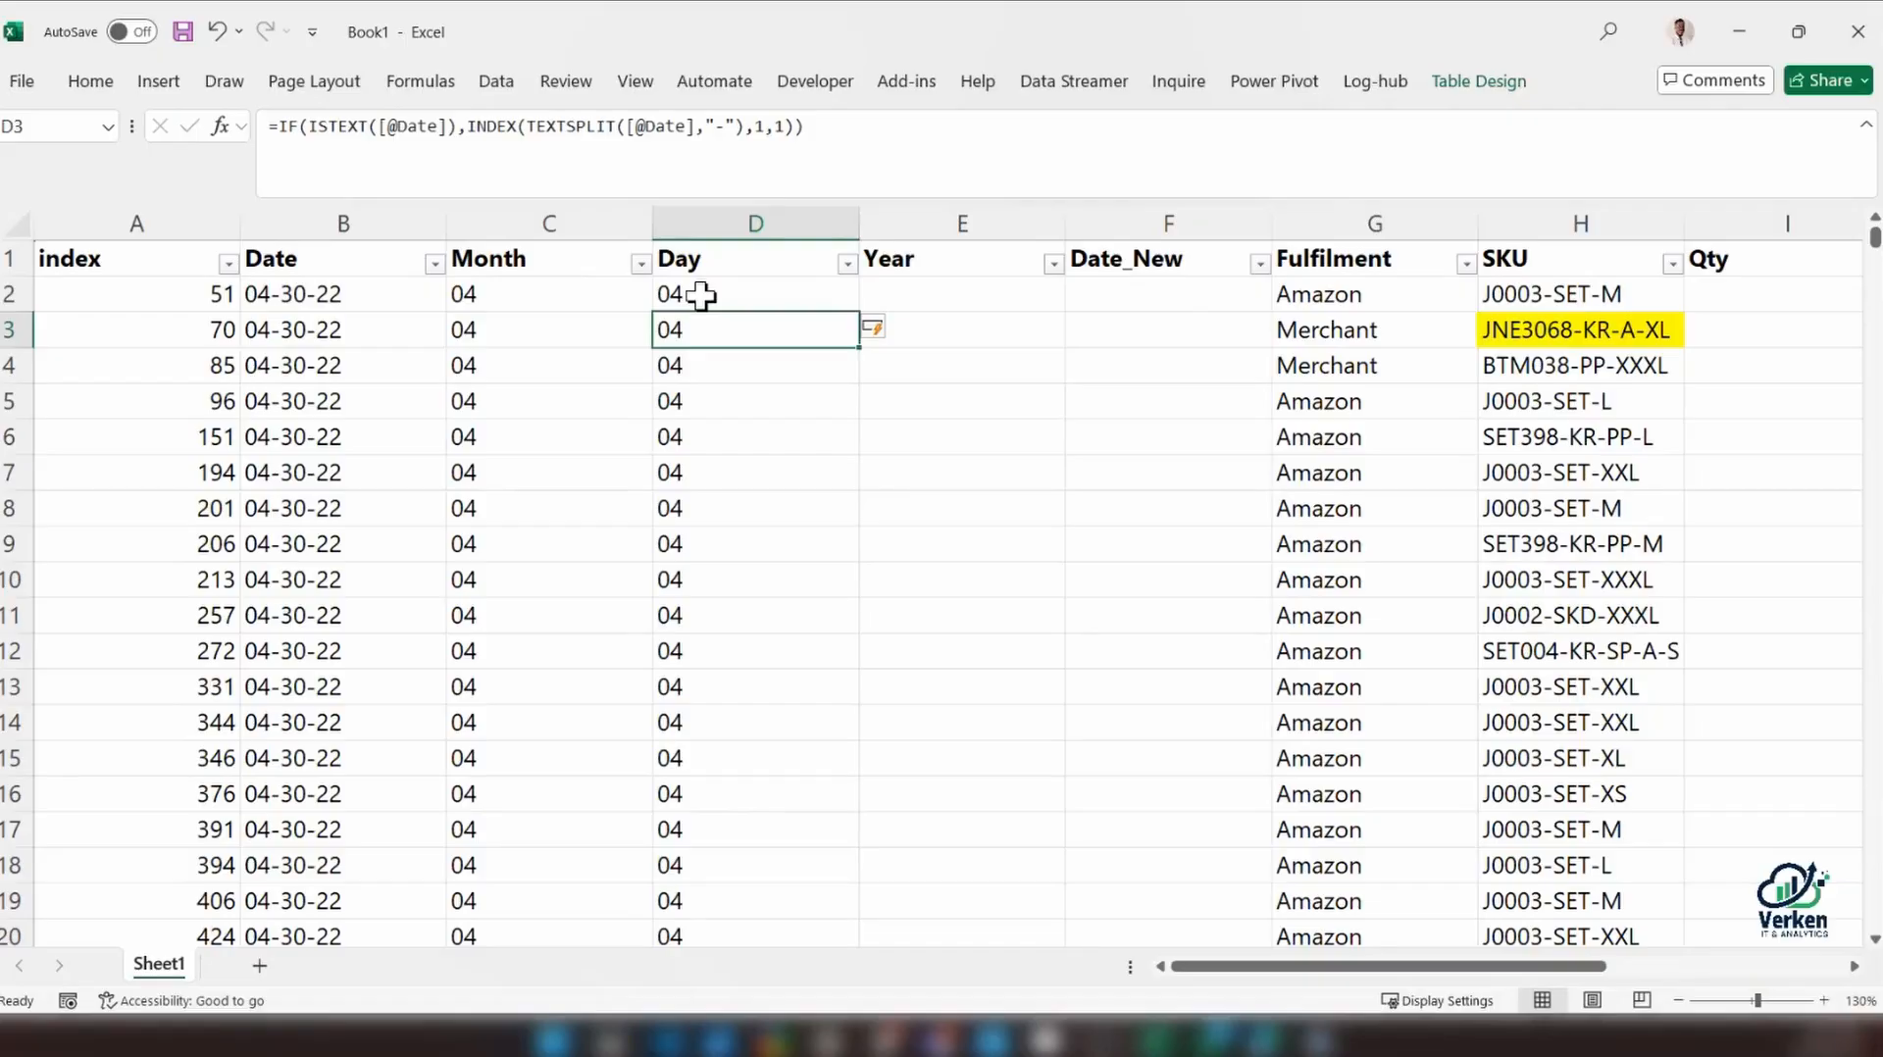
Set the INDEX column number in the Day formula in D2 to 2
left_click(326, 295)
left_click(804, 286)
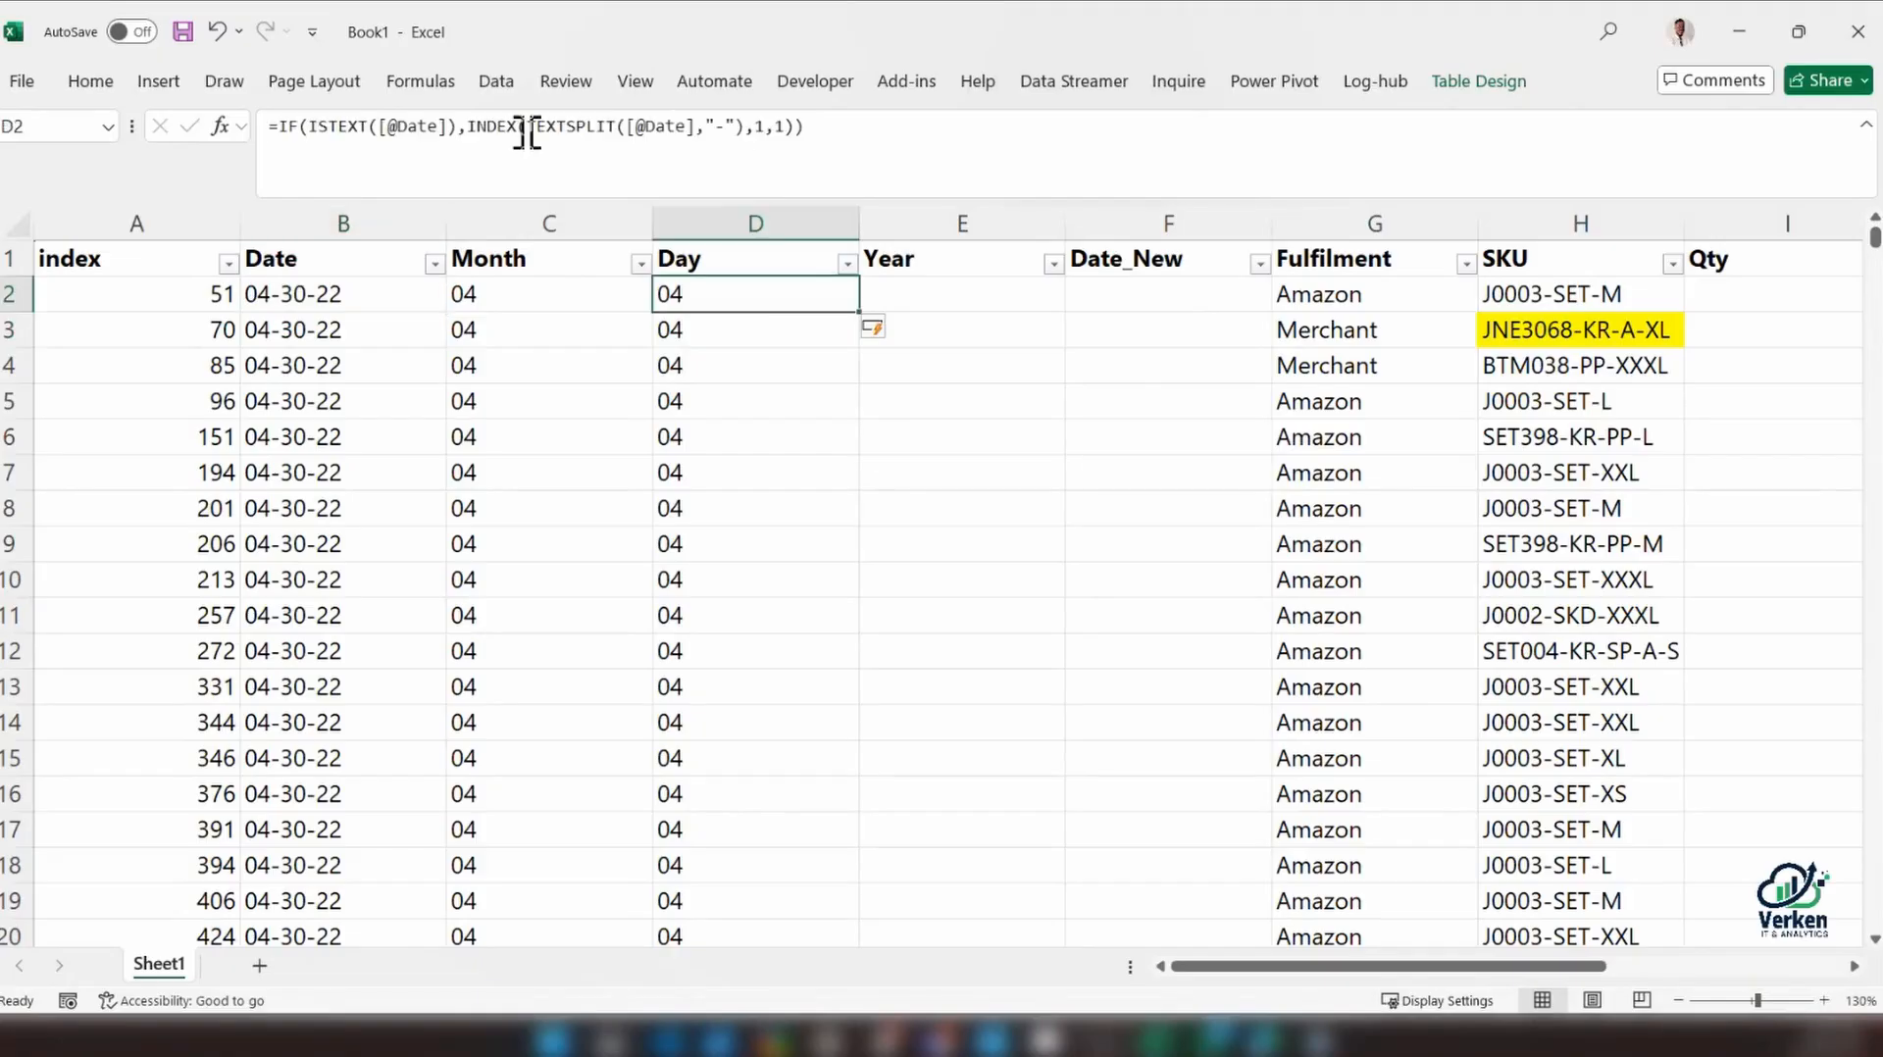
left_click(781, 125)
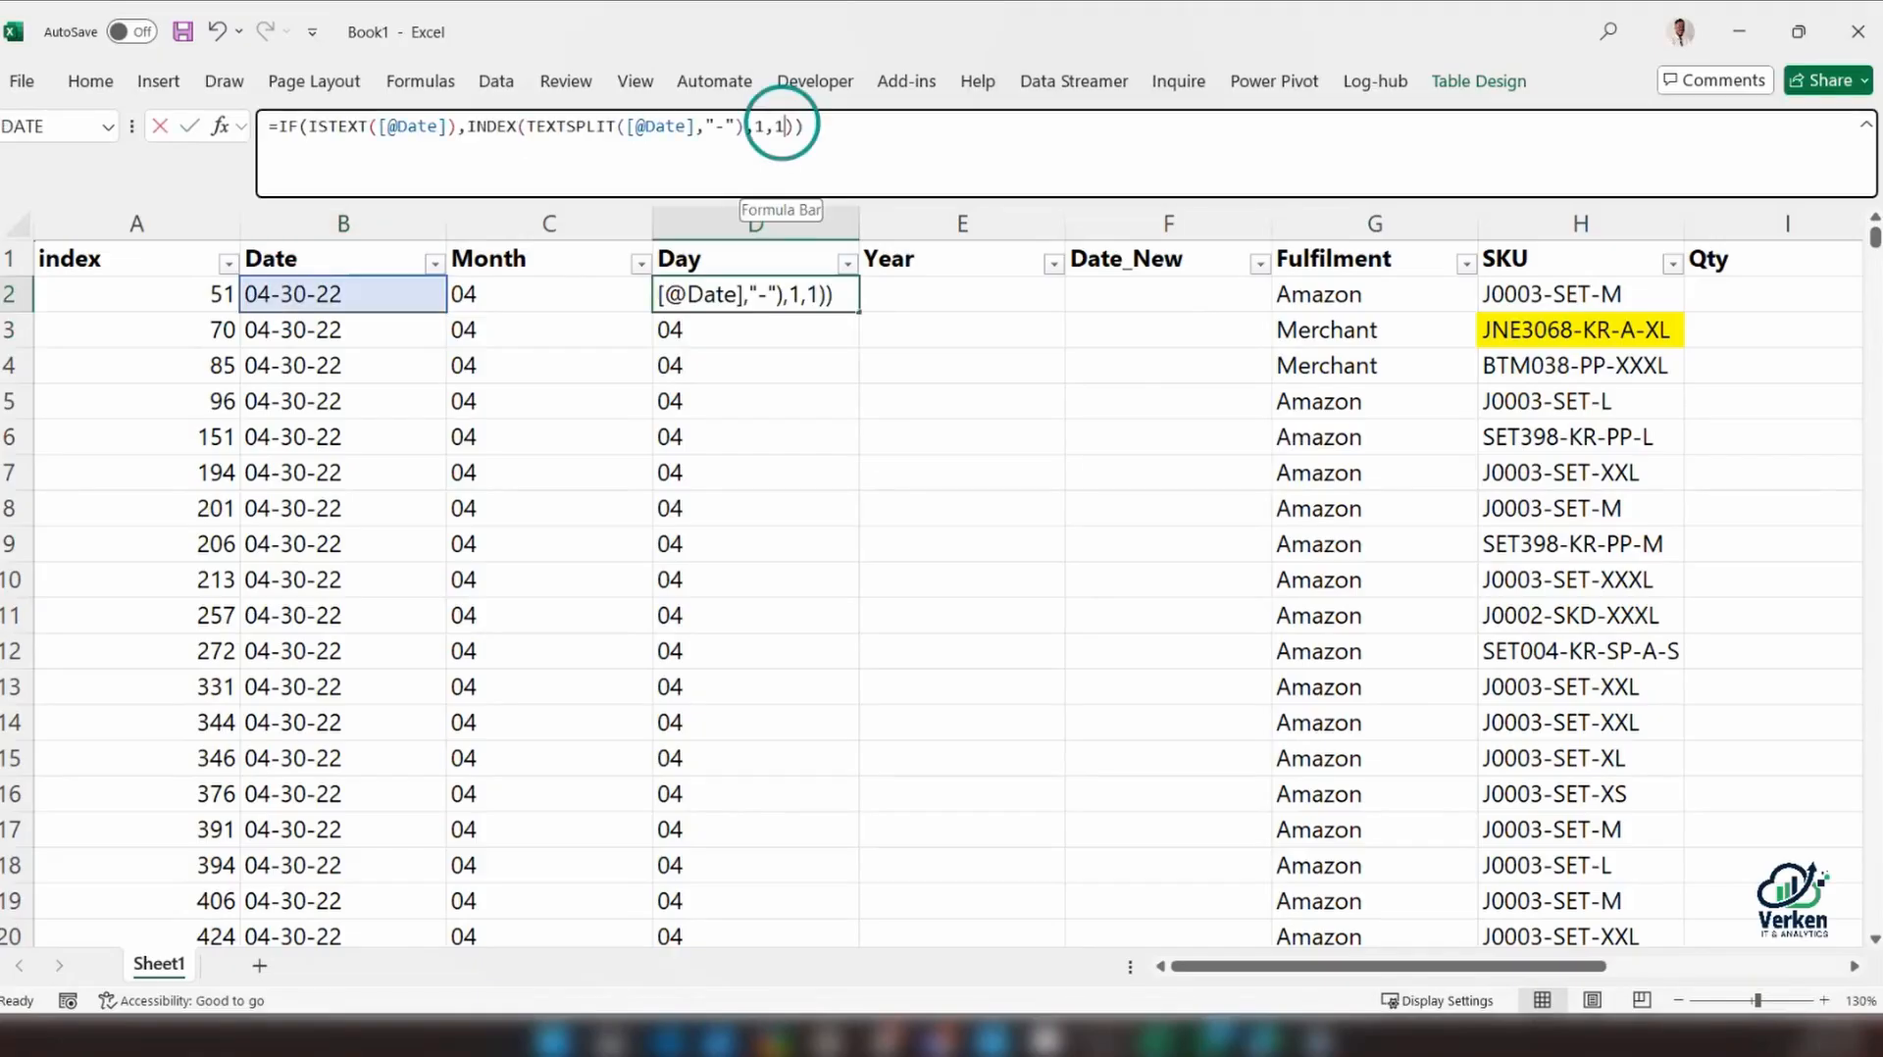
double_click(779, 125)
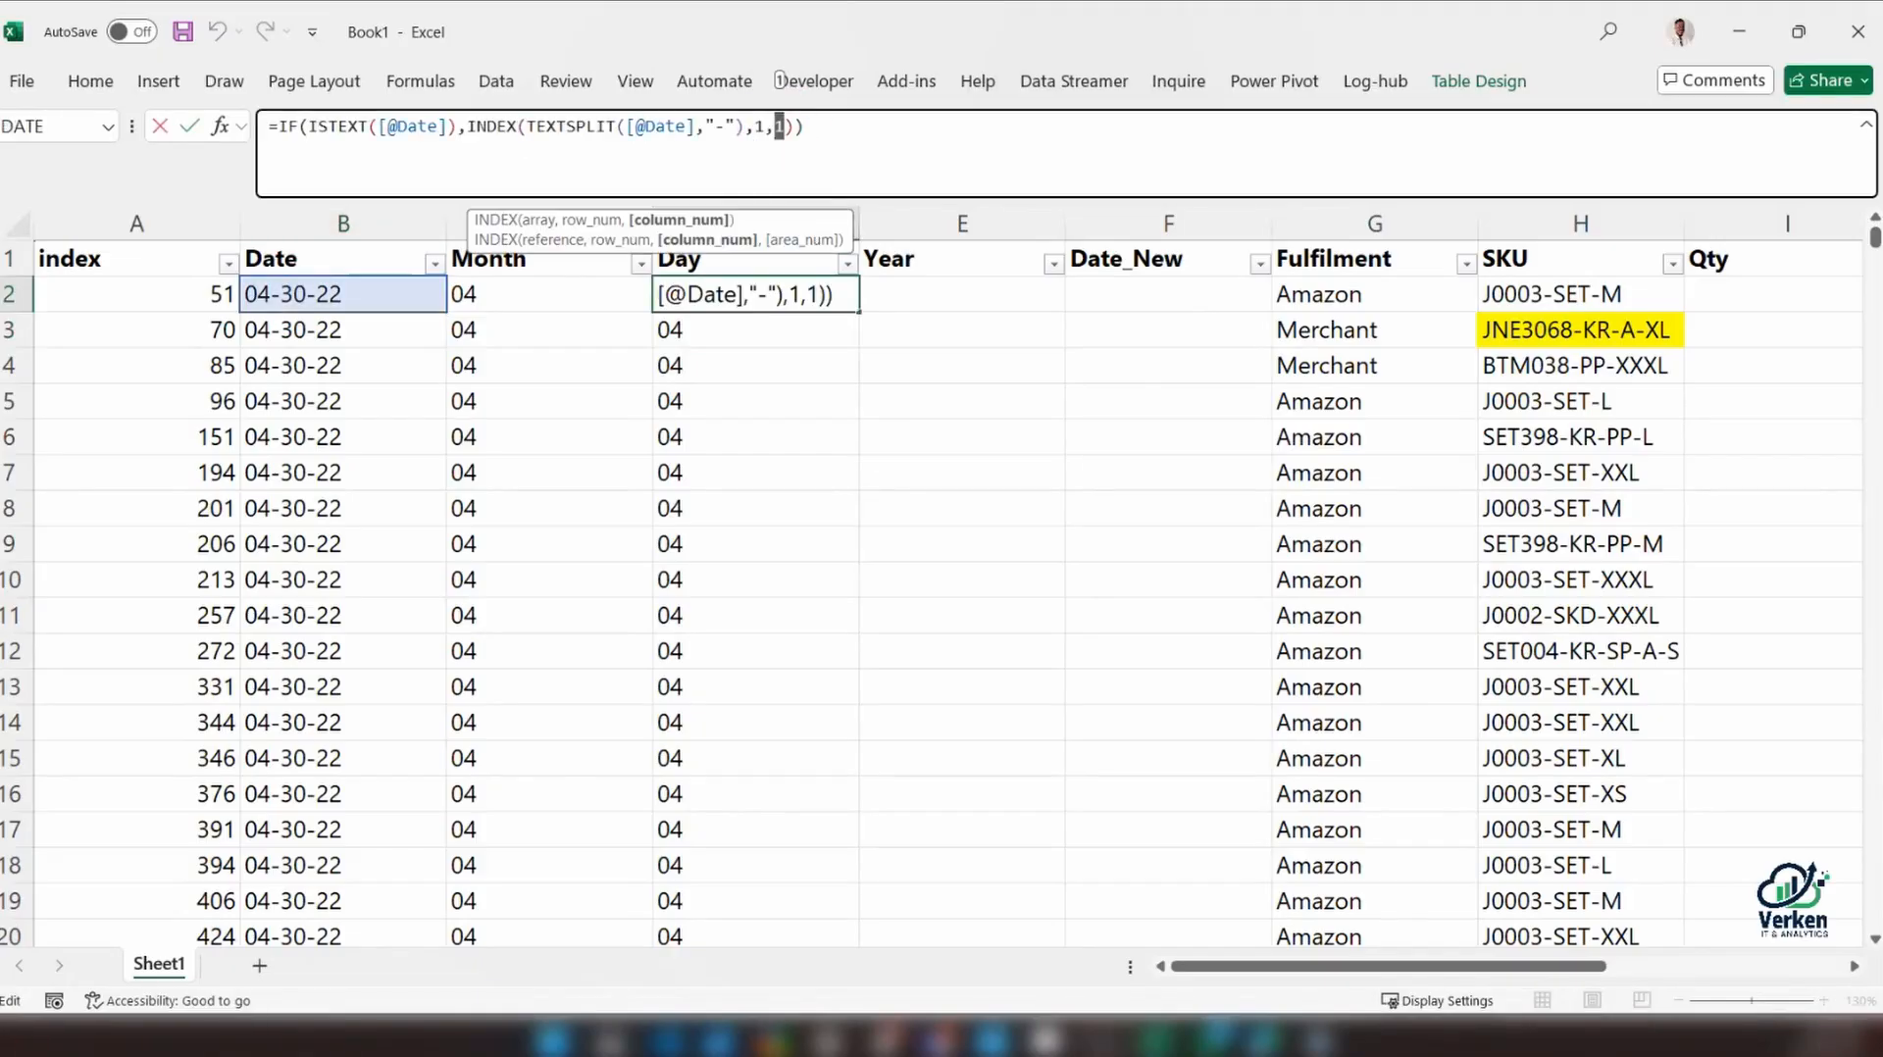
type("2")
key("Return")
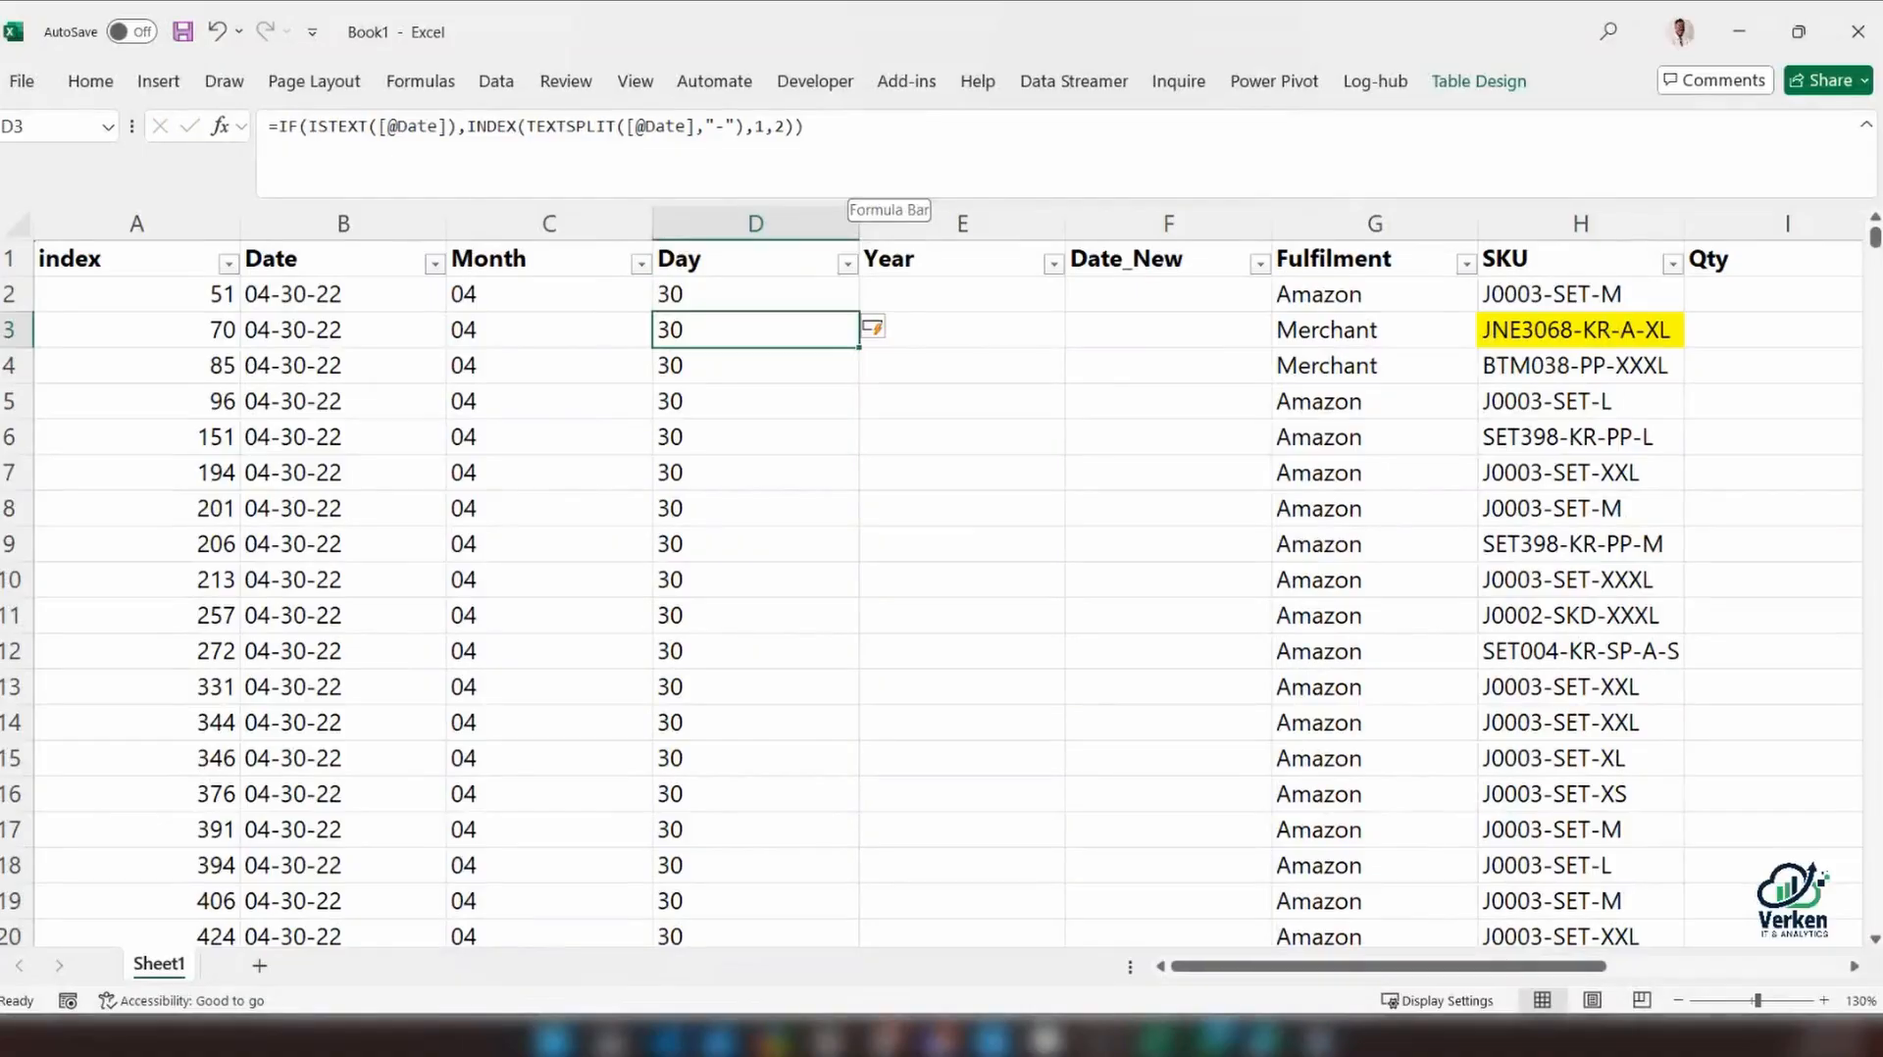
Copy the Day column's formula text and enter it in E2 for the Year column
left_click_drag(845, 137, 145, 133)
key("ctrl+c")
key("Escape")
left_click(941, 299)
key("ctrl+v")
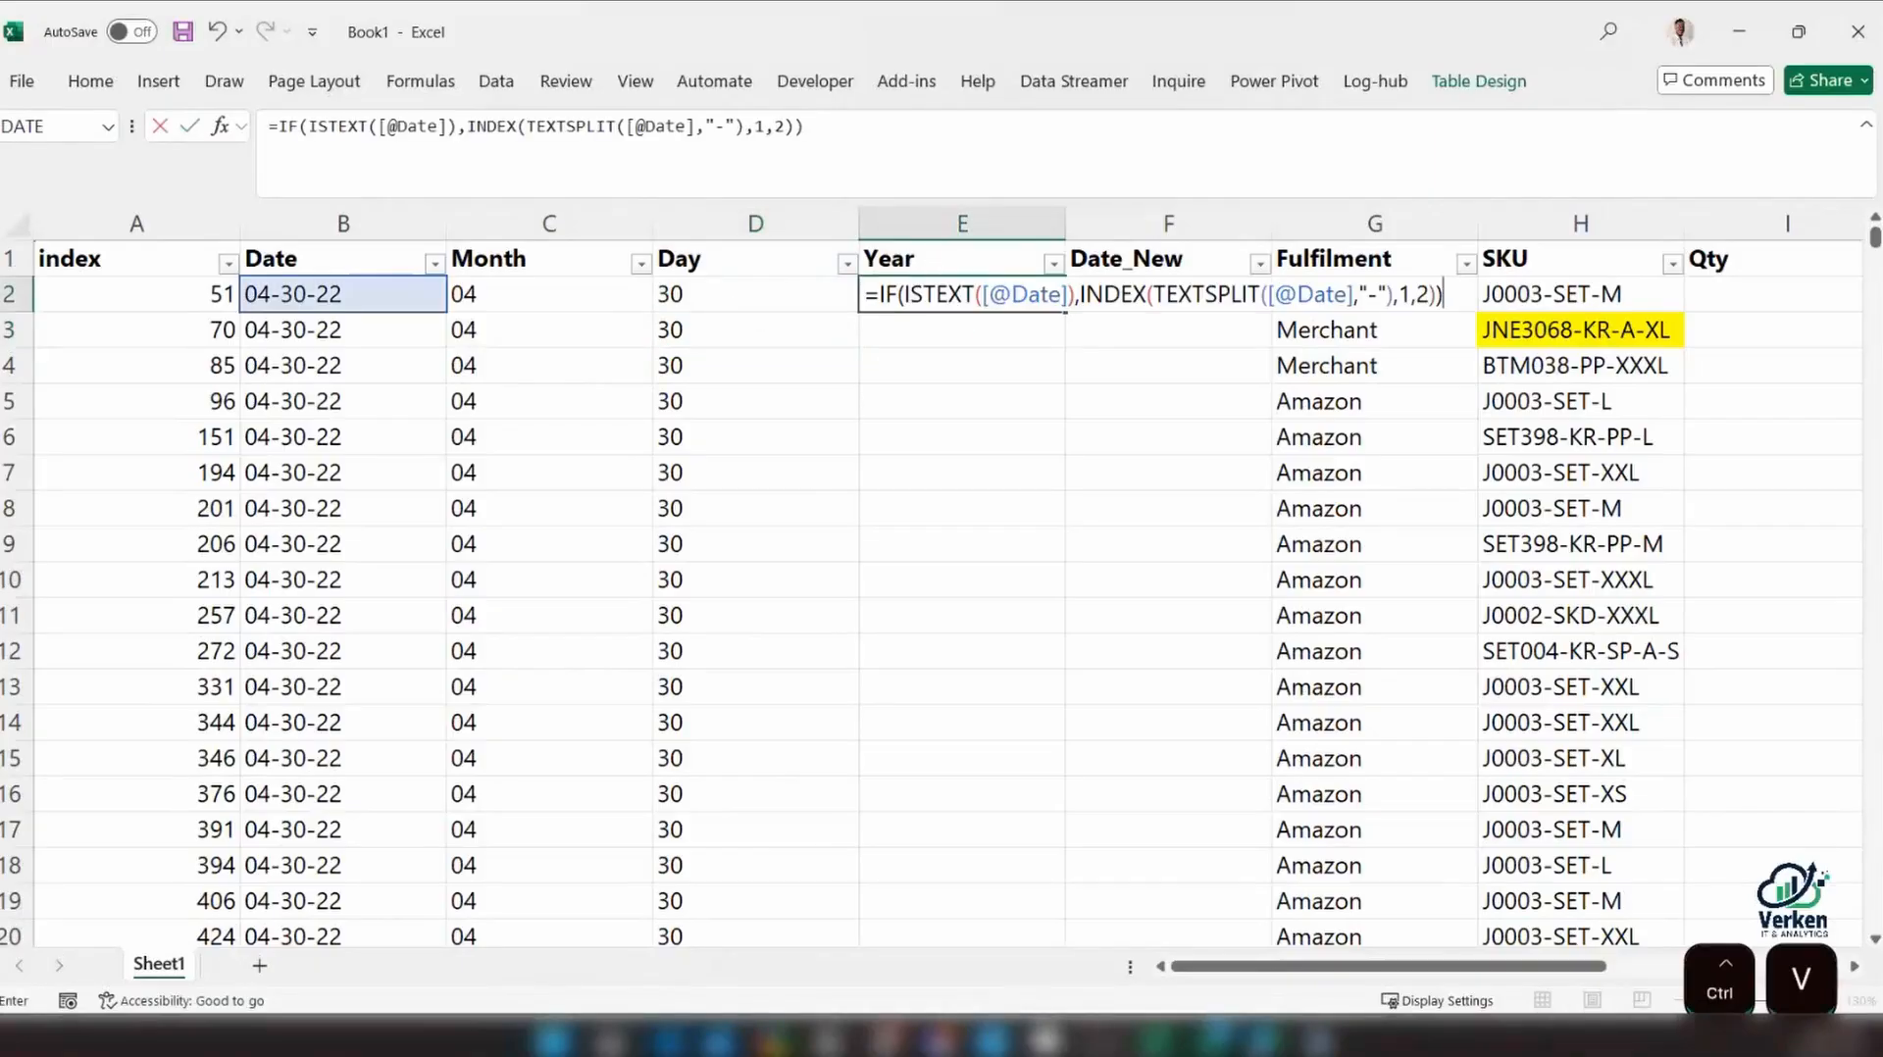
key("Return")
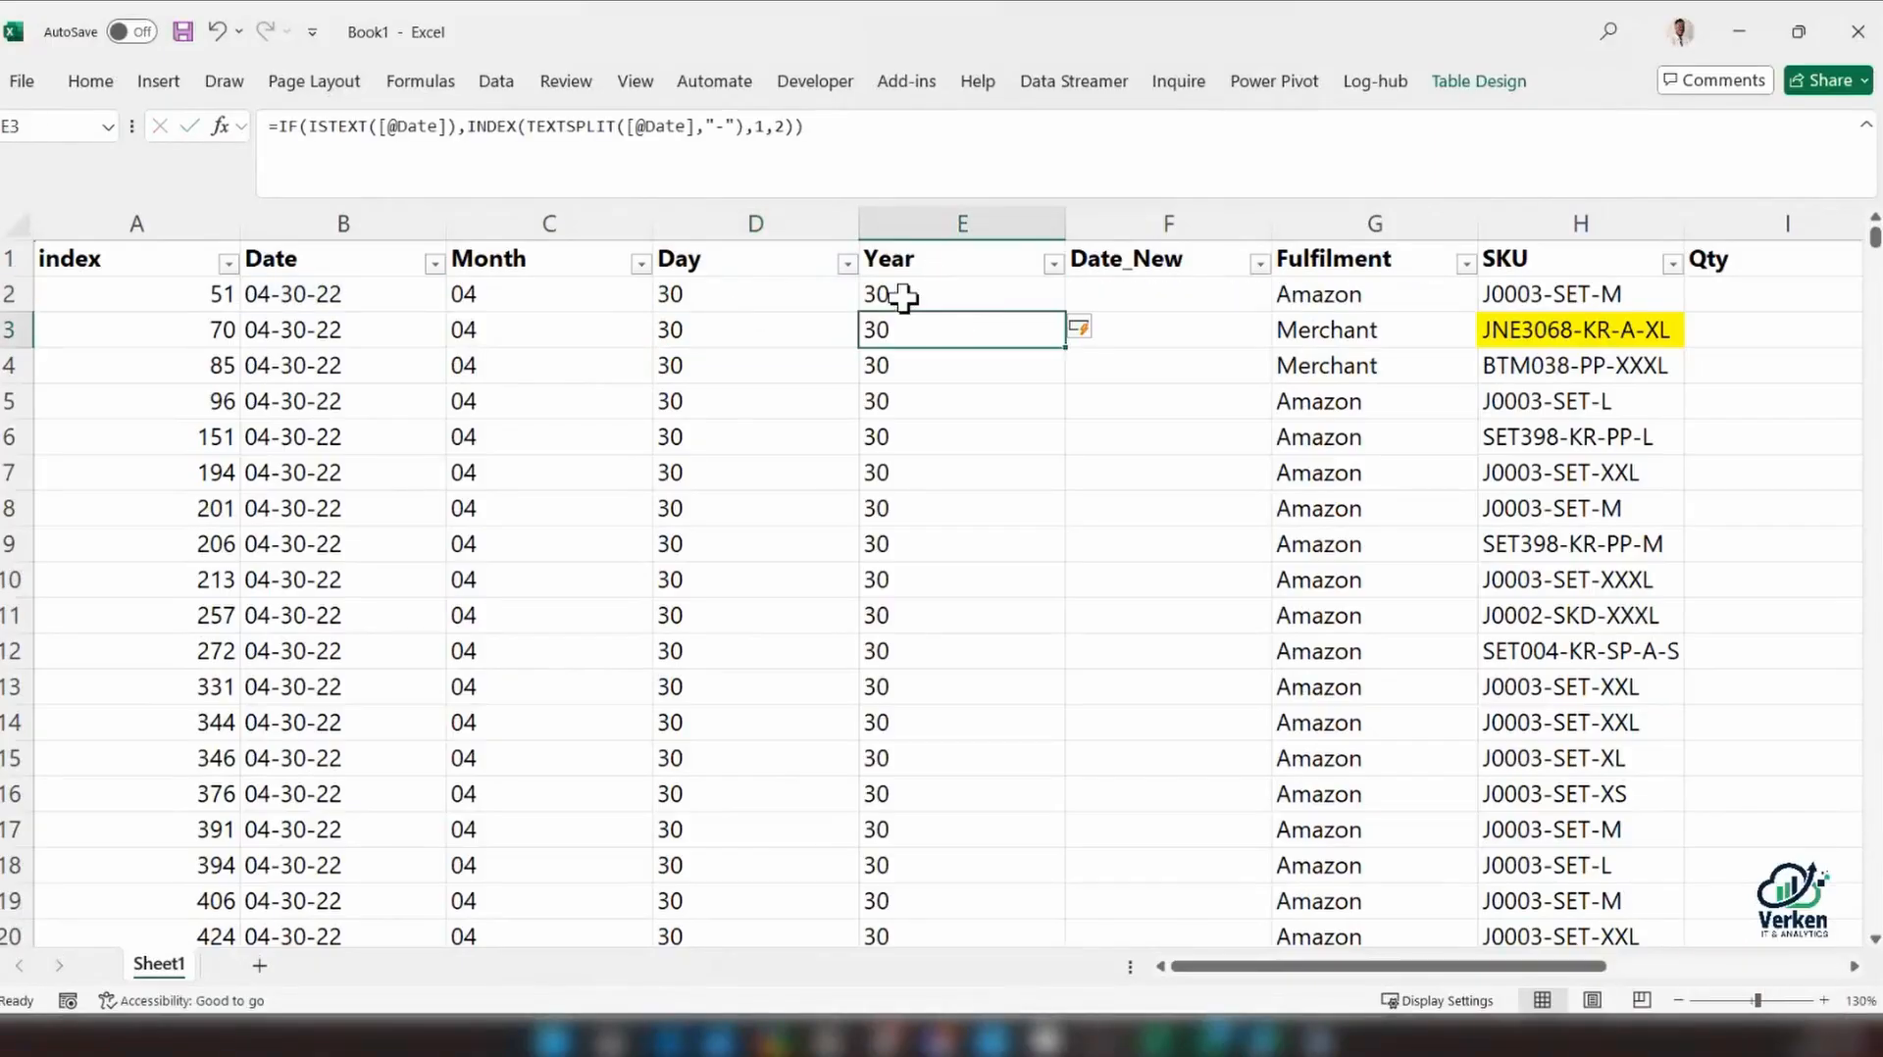
Set the INDEX column number in the Year column's formula to 3
left_click(794, 126)
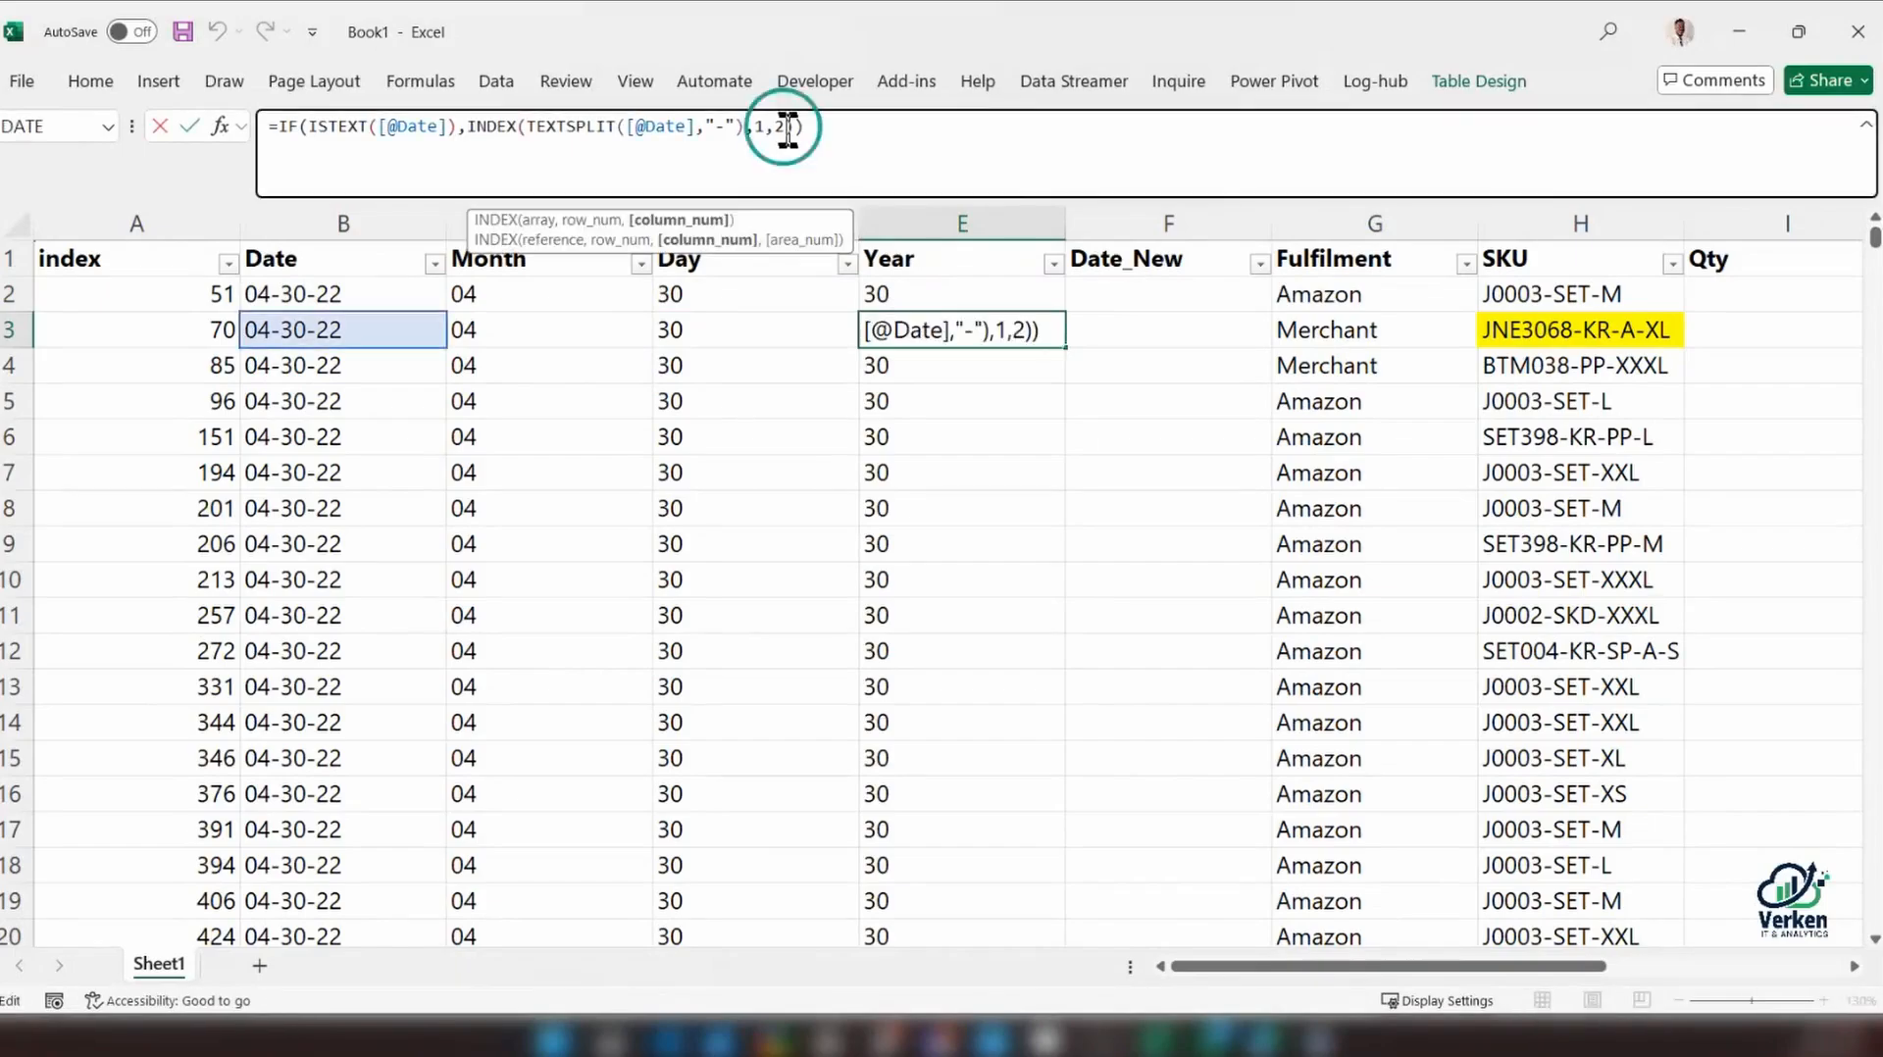
key("BackSpace")
type("3")
key("Return")
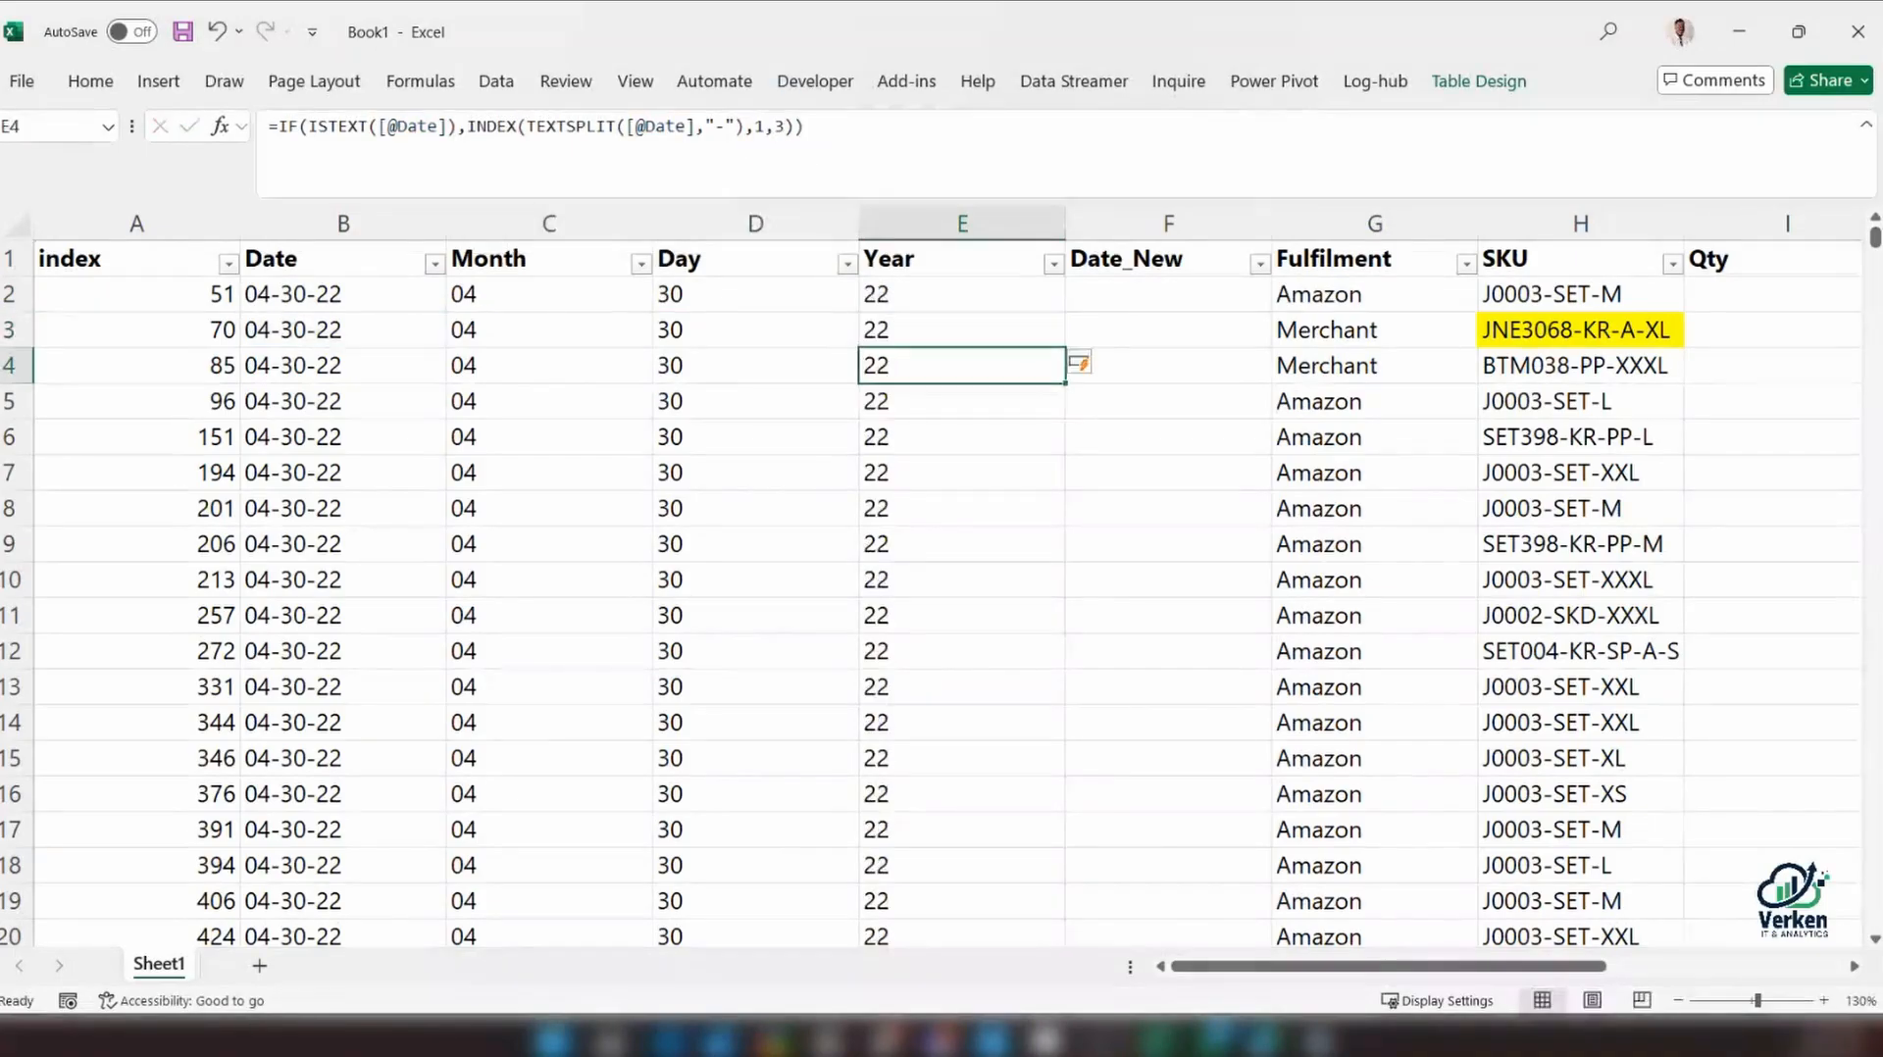
Compare the Month, Day and Year formulas in row 2 and check the distinct values in the Year filter list
left_click(971, 296)
left_click(576, 294)
left_click(723, 295)
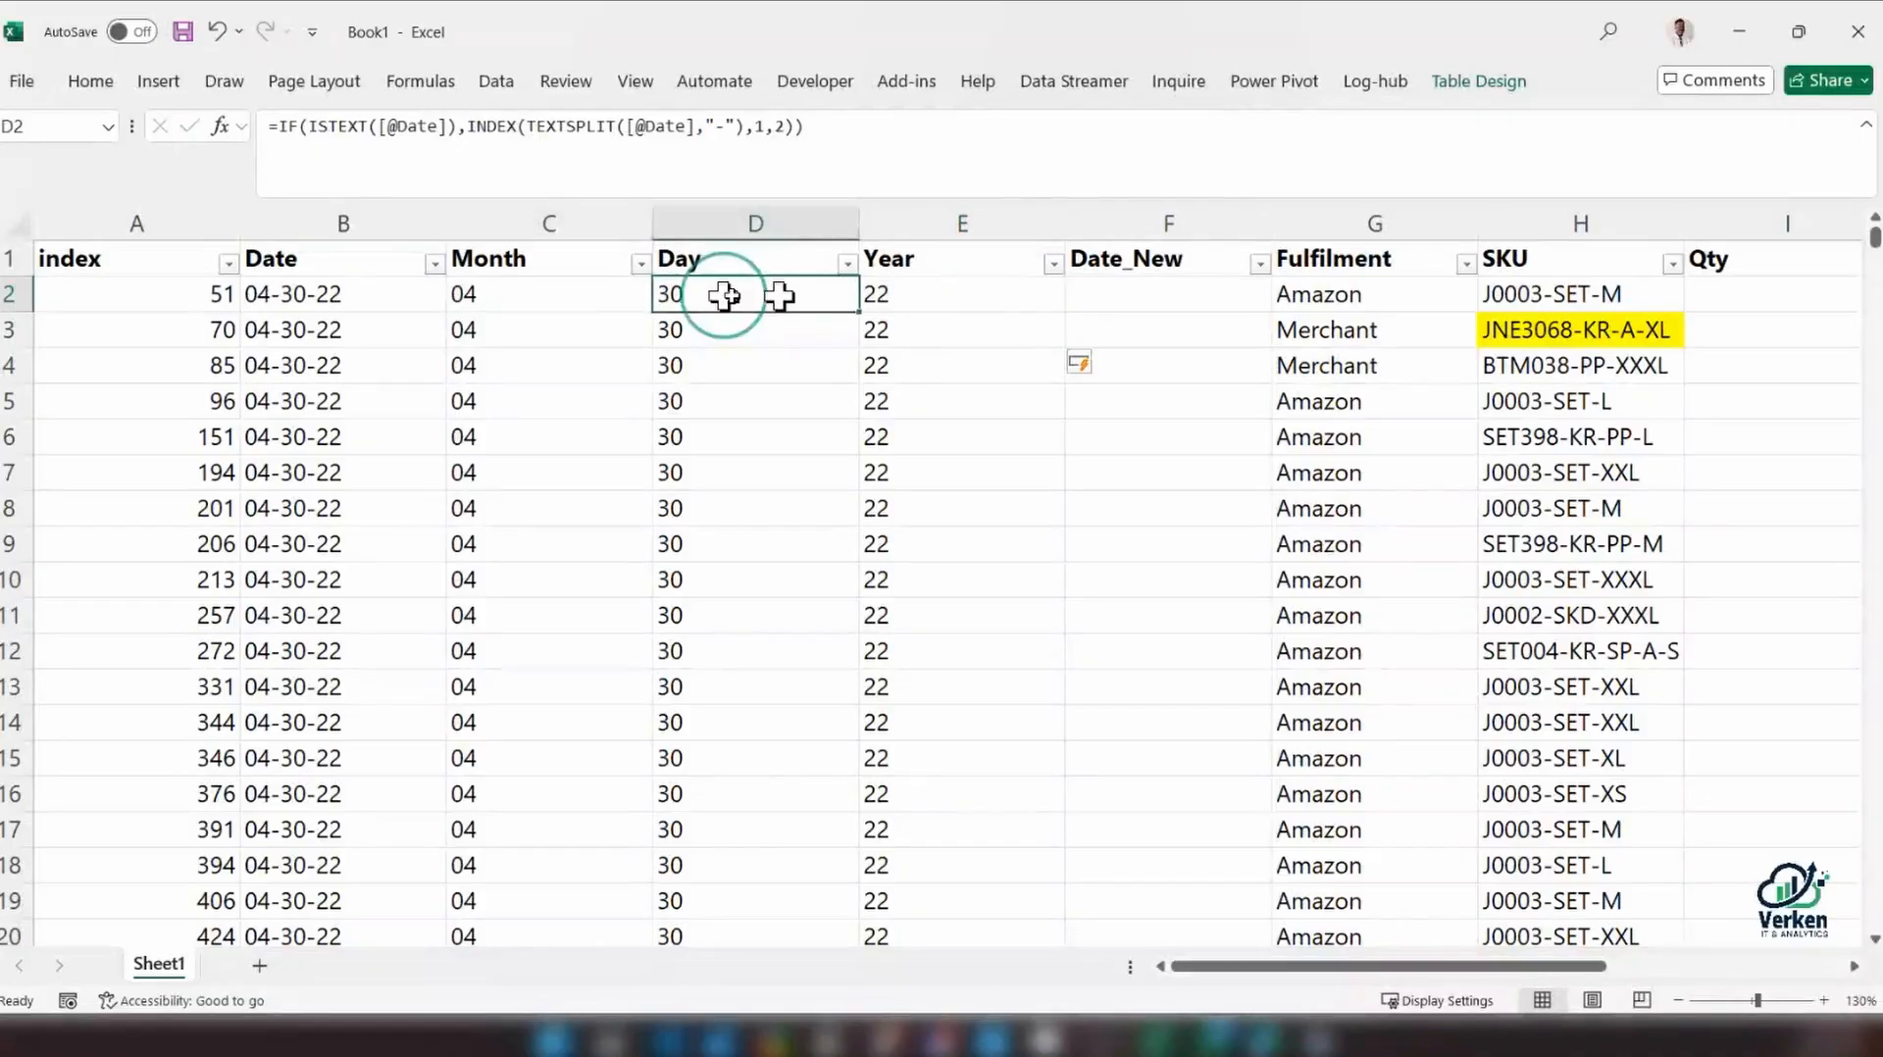
left_click(905, 297)
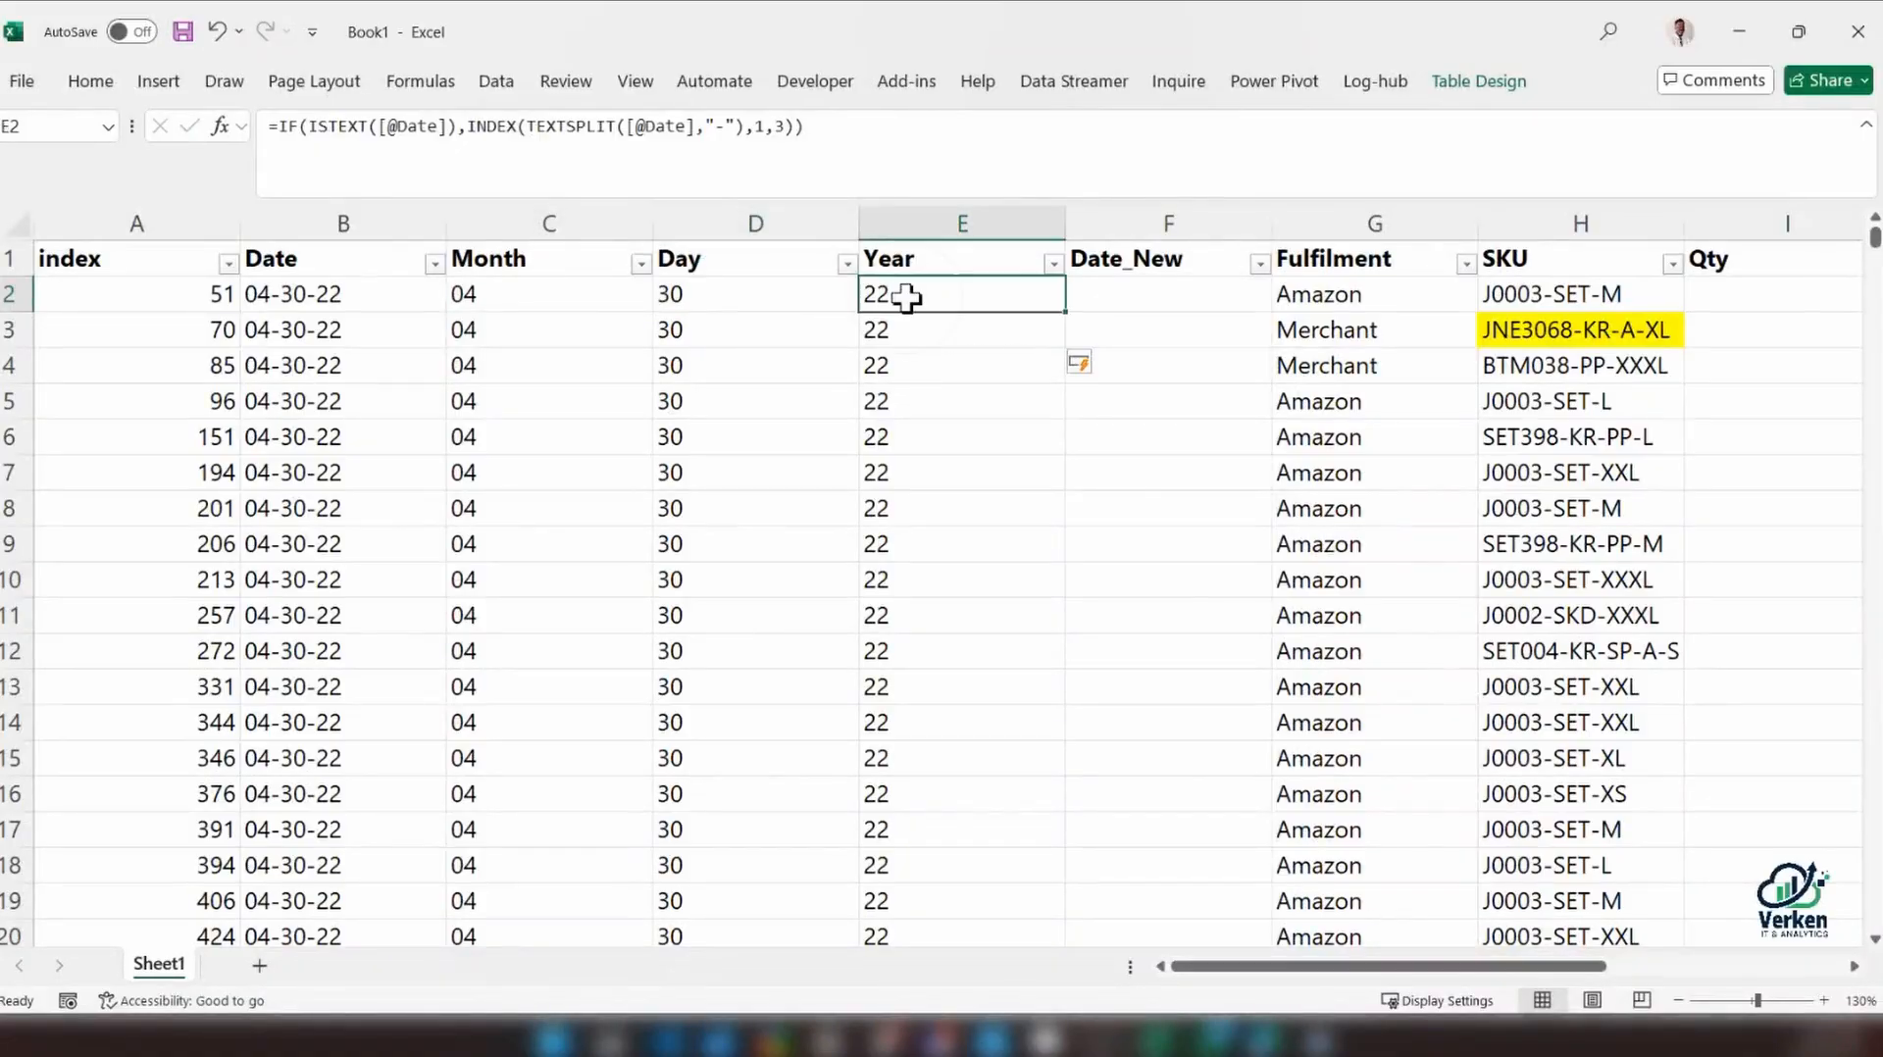
left_click(1052, 263)
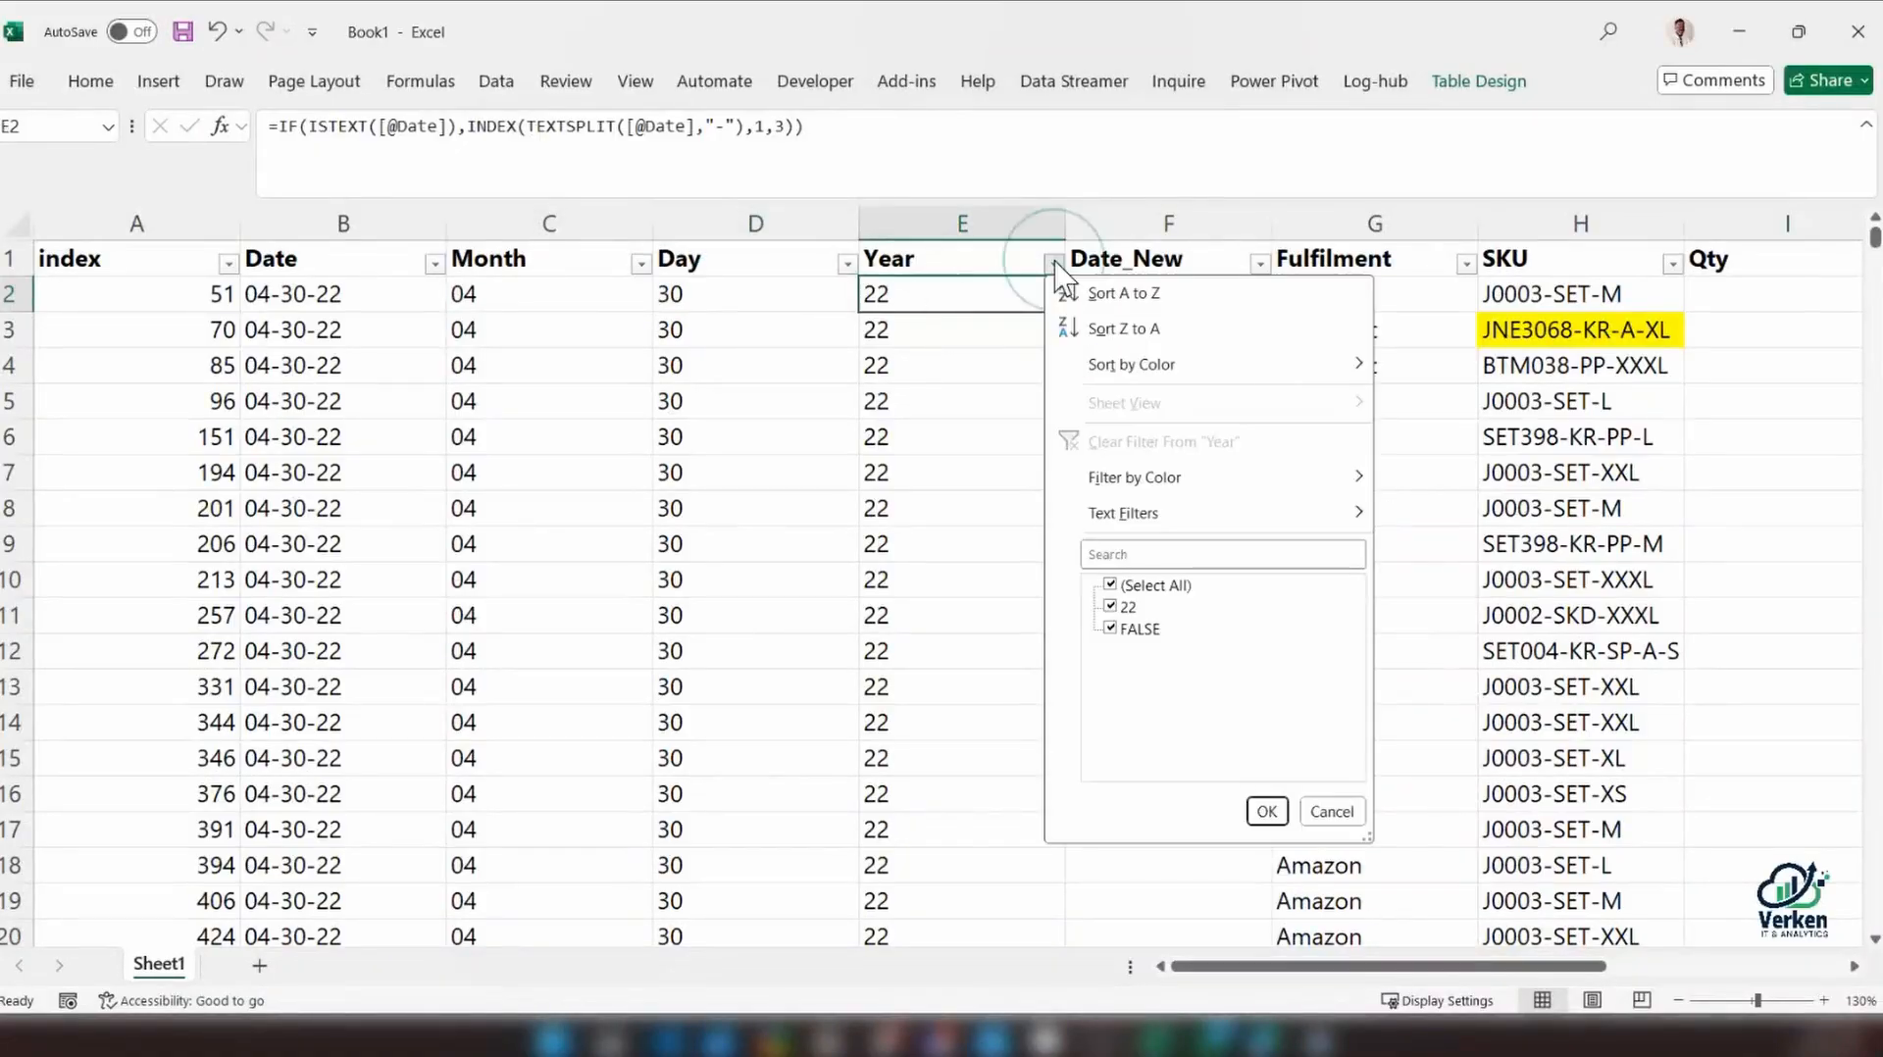
left_click(1339, 812)
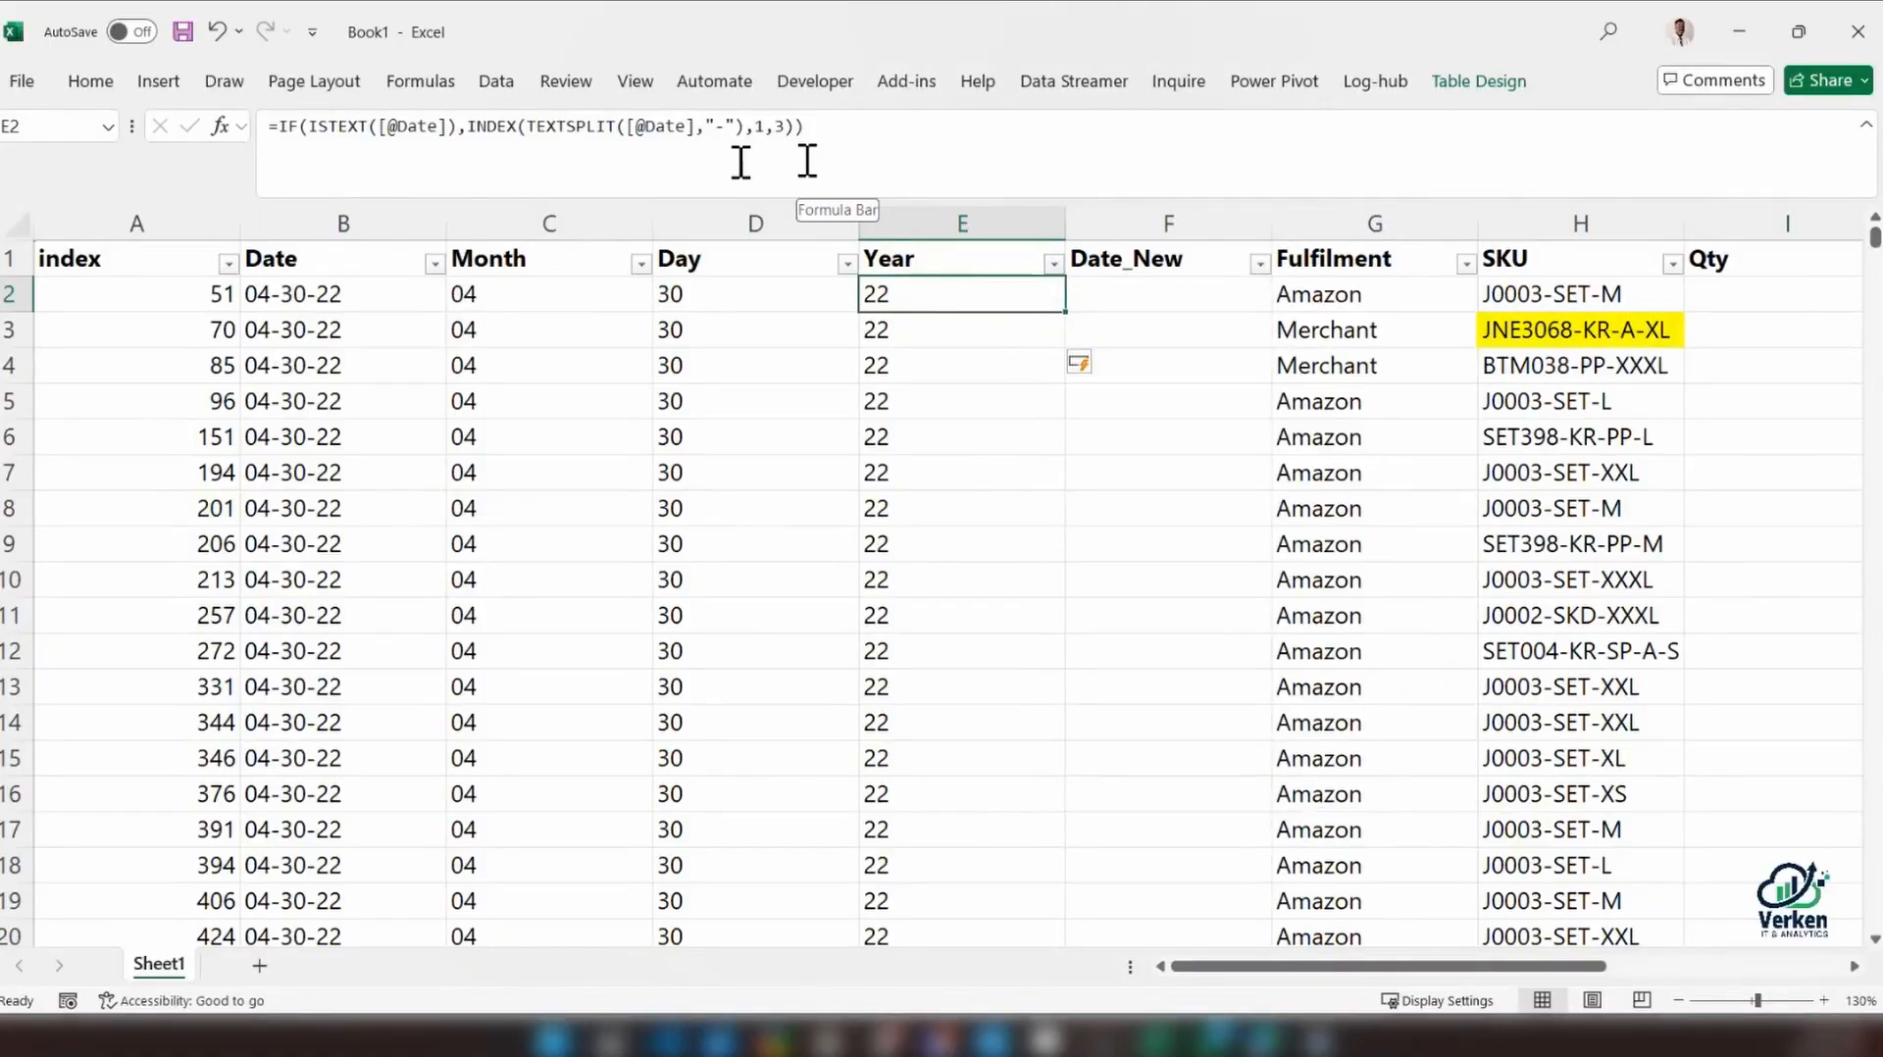
Prefix the Year formula in E2 with "20" & ahead of the IF function to build four-digit years
left_click(430, 118)
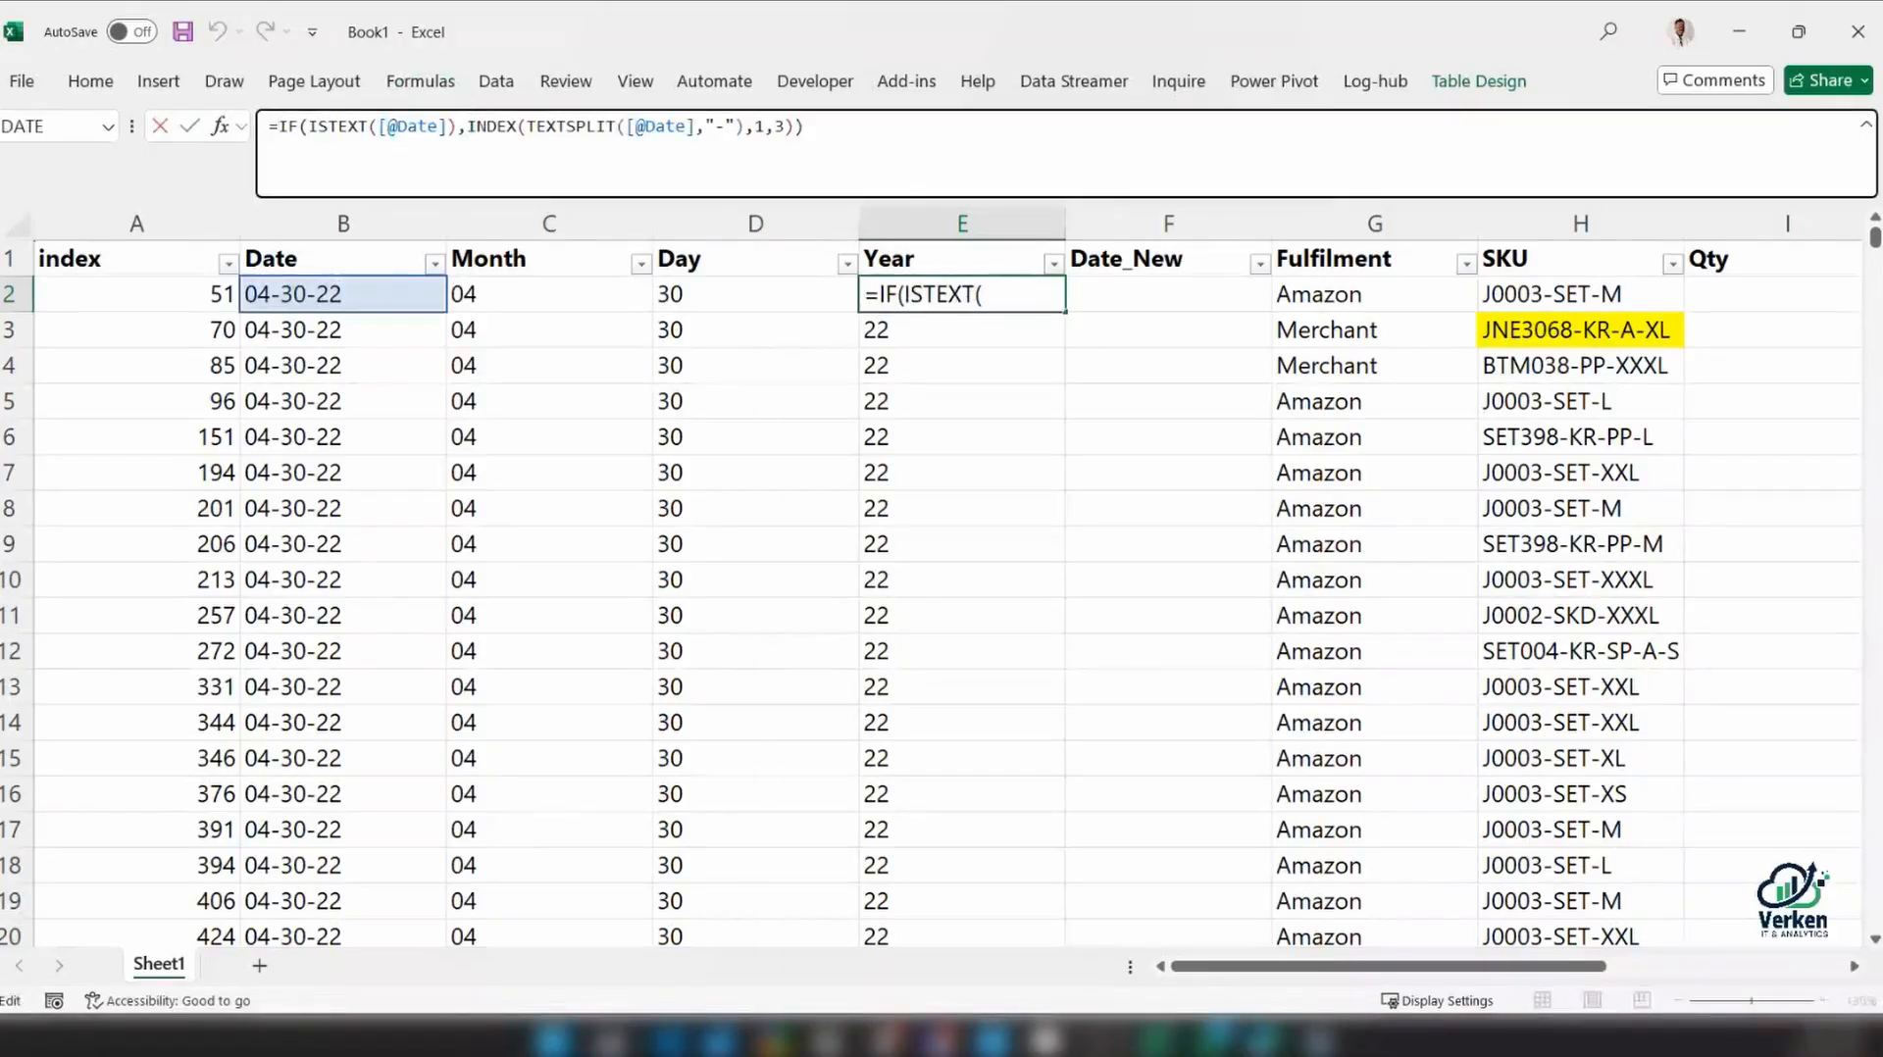
type("\"20\" ")
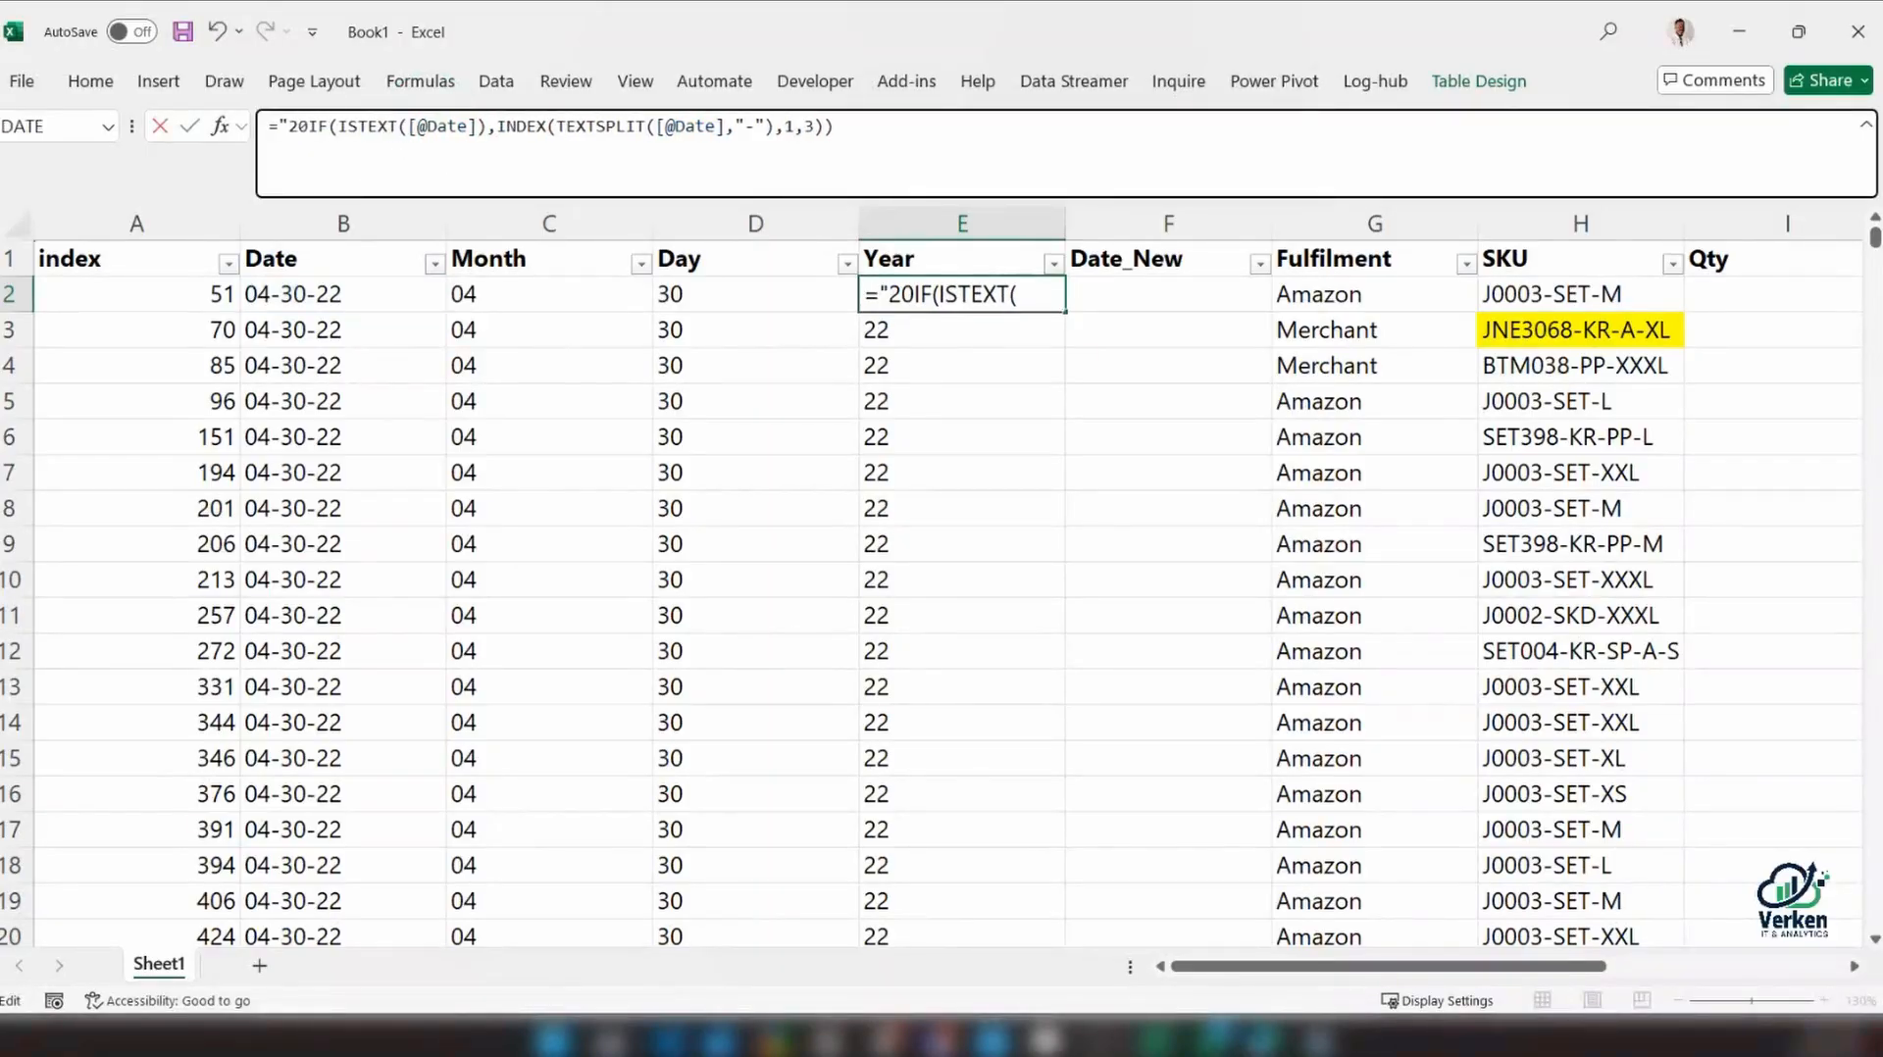
type("&")
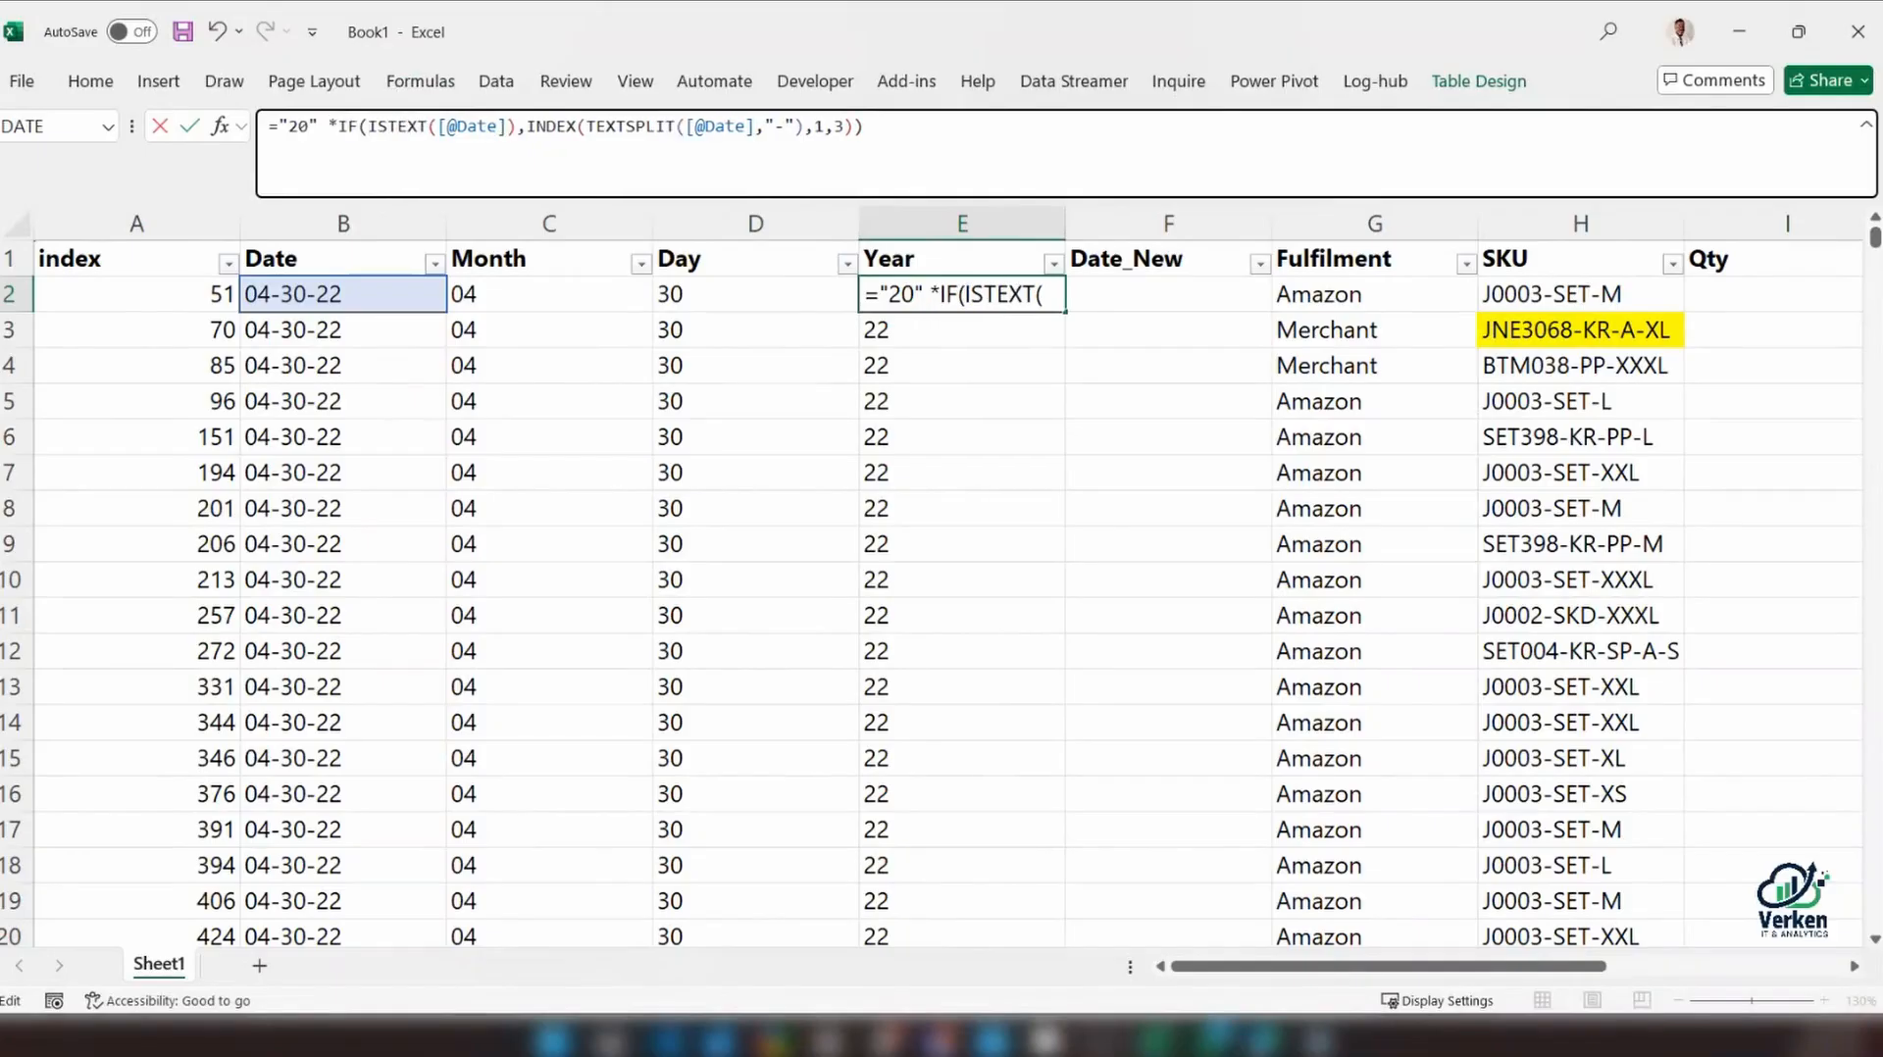
key("Return")
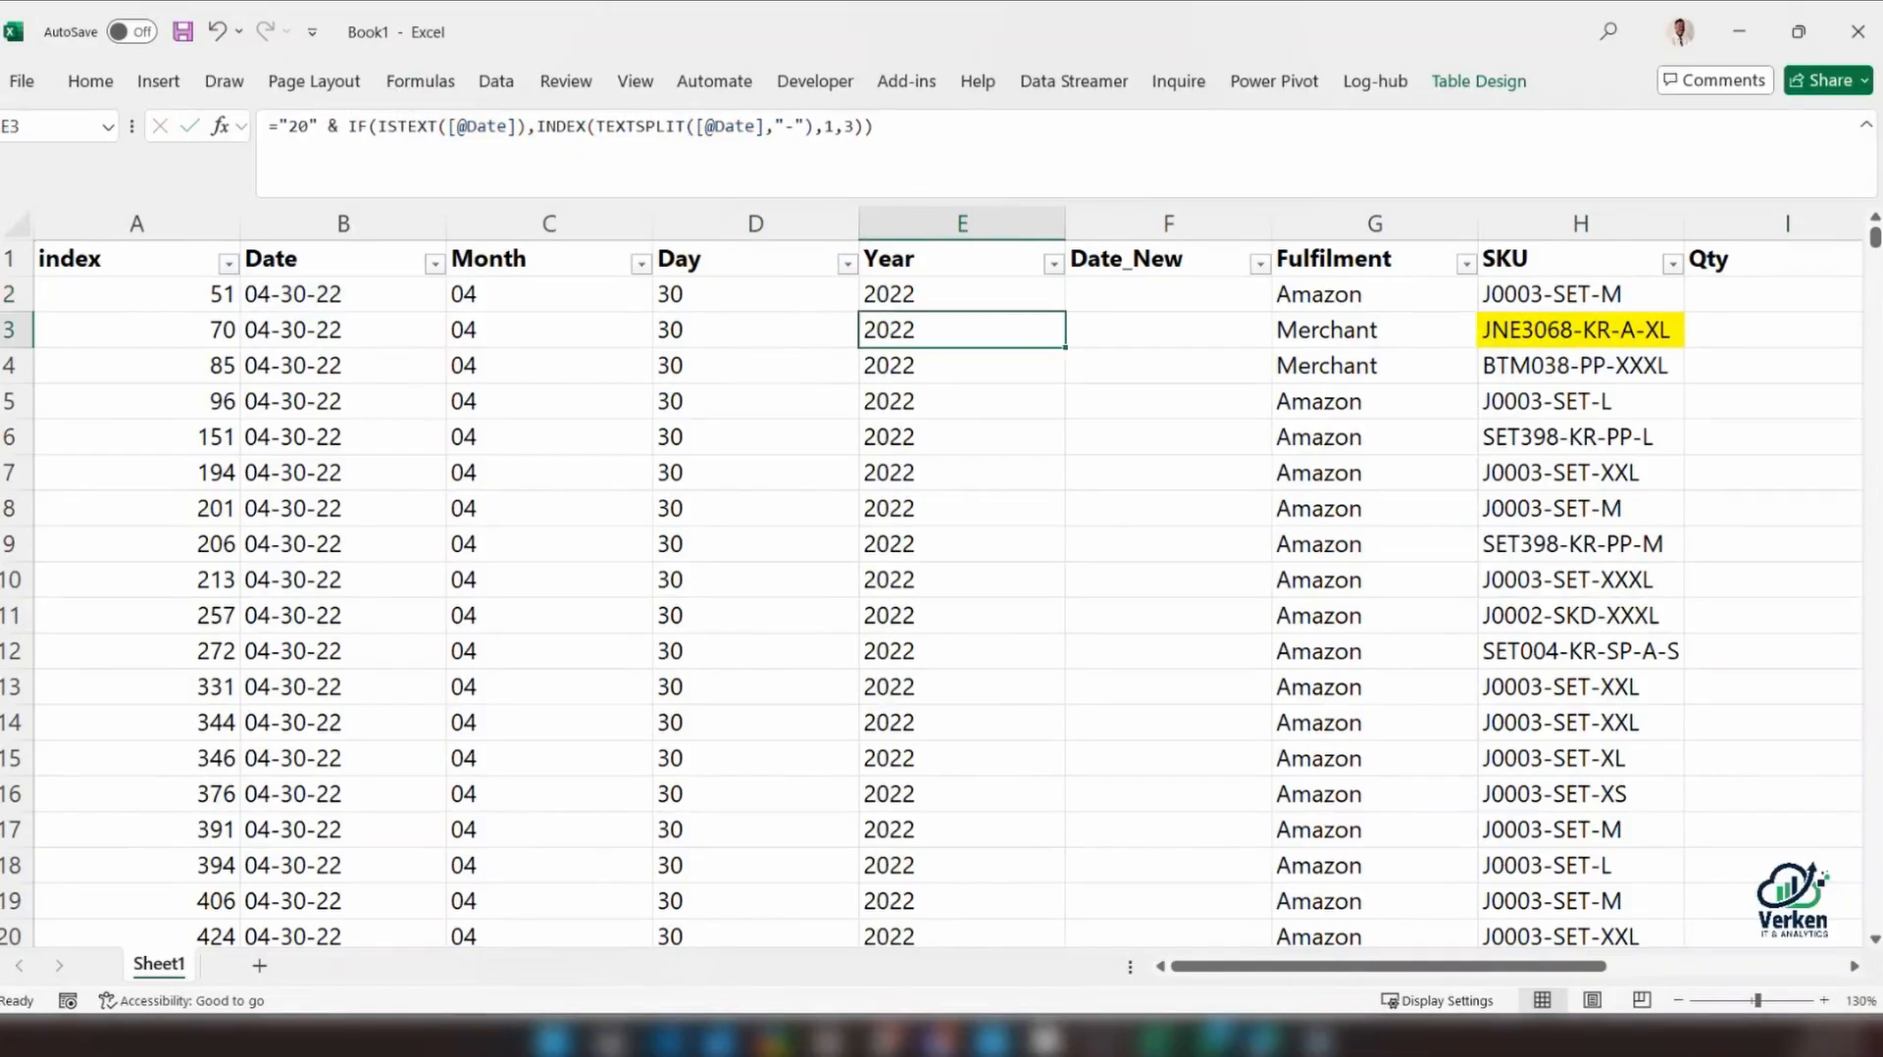
Check the Year column's filter list for the distinct values of the prefixed formula
left_click(1054, 263)
left_click(1055, 263)
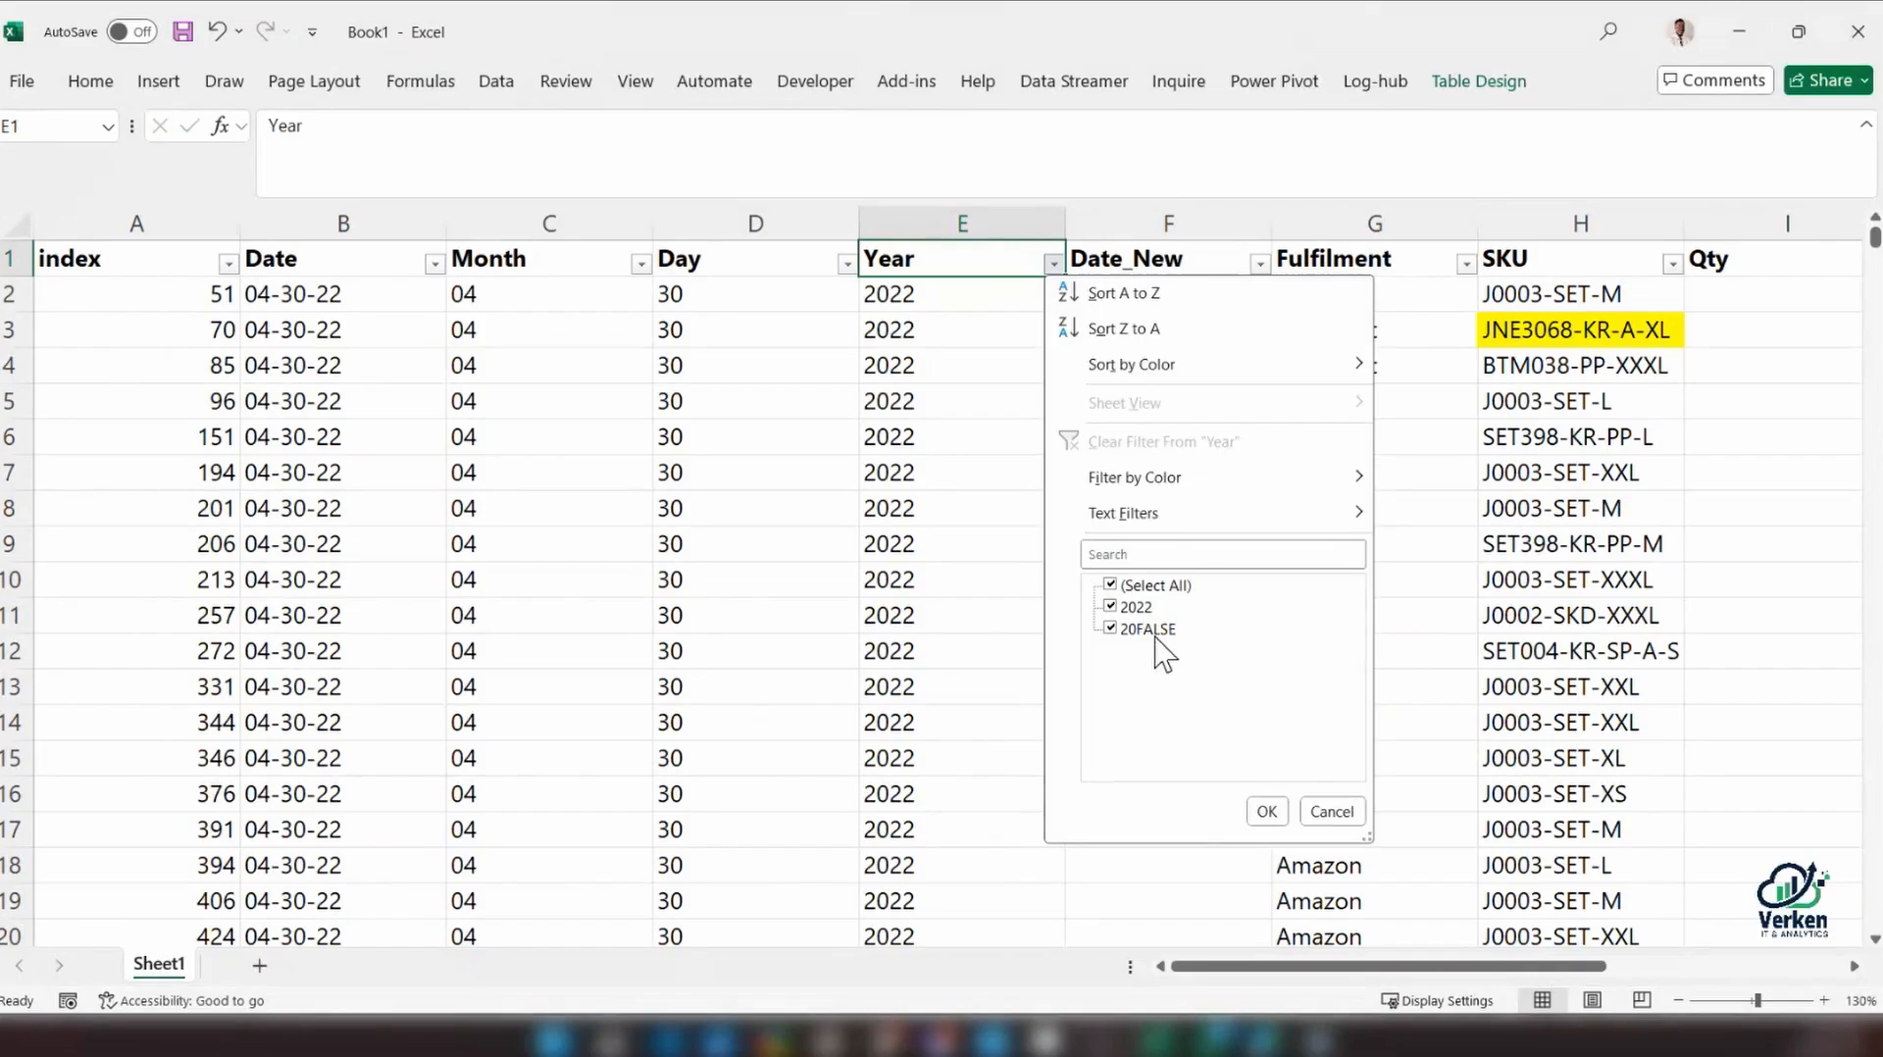
key("Escape")
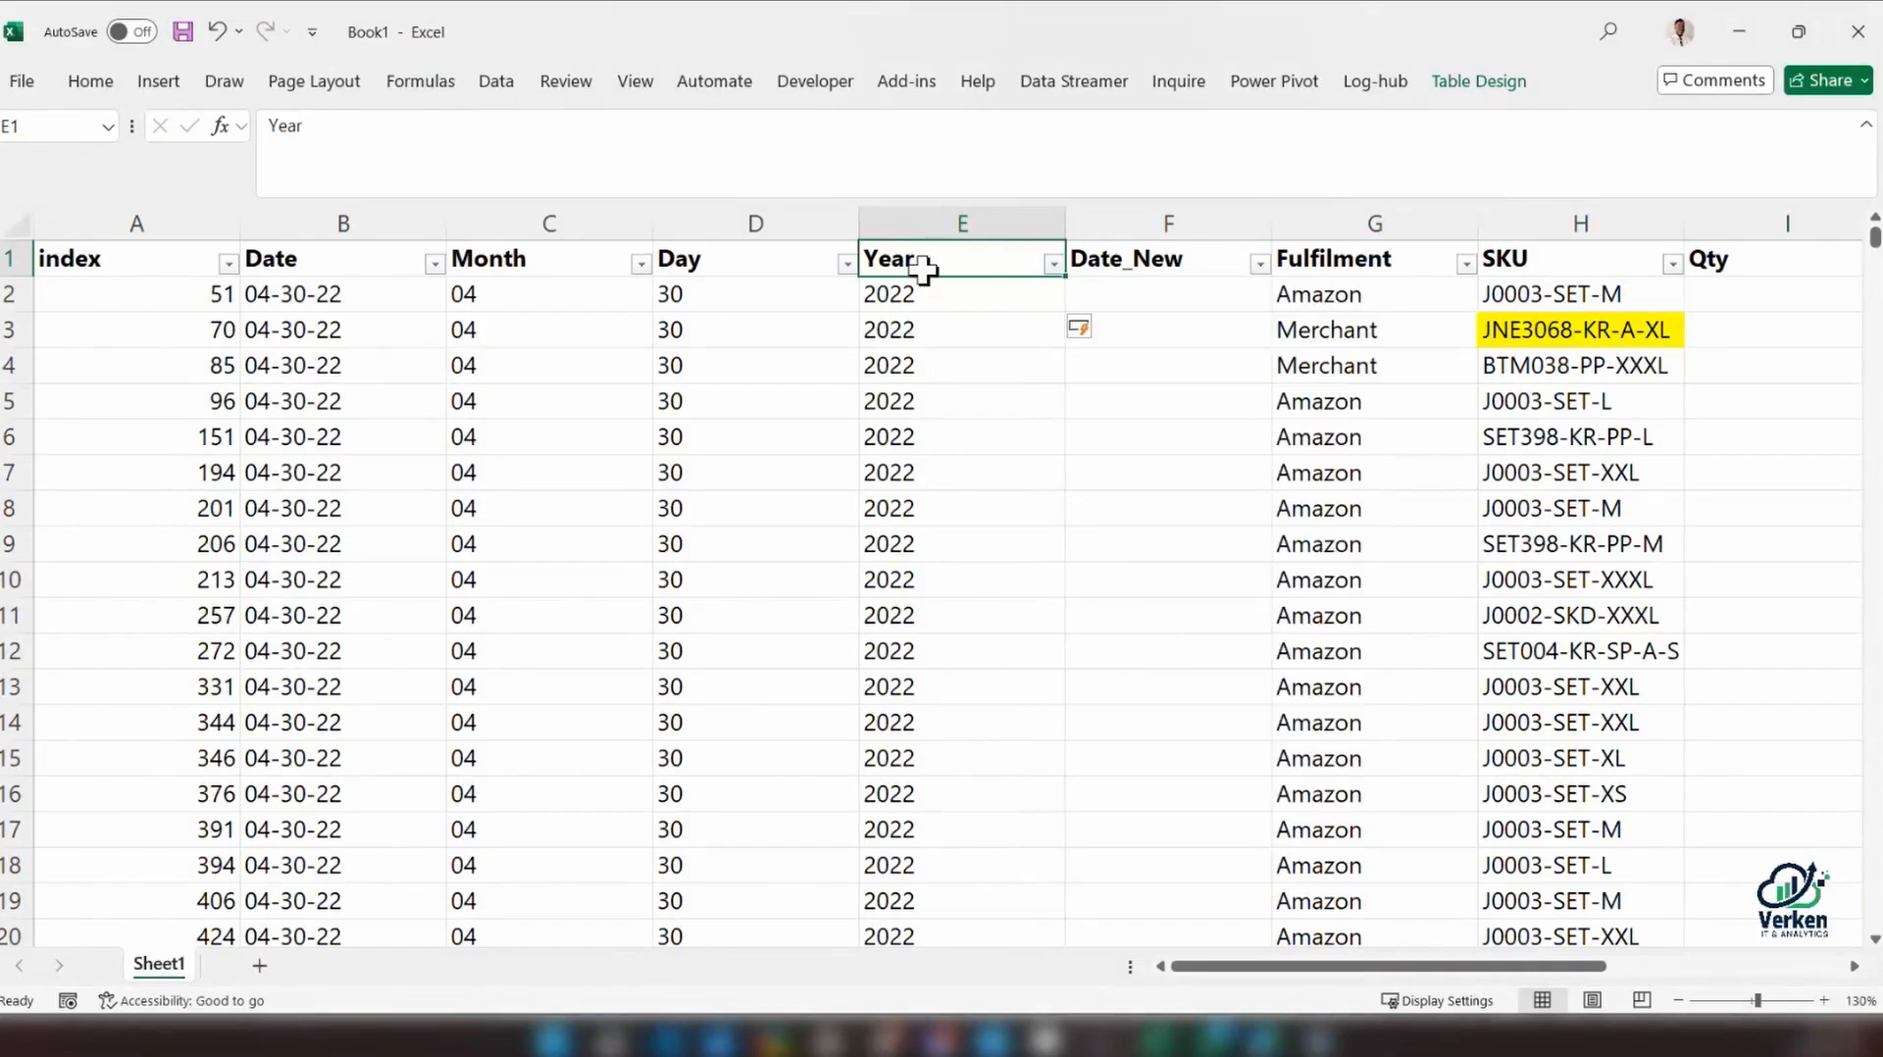
Remove the "20" & prefix from the Year formula in E2 and check the distinct values in the Year filter list
left_click(915, 295)
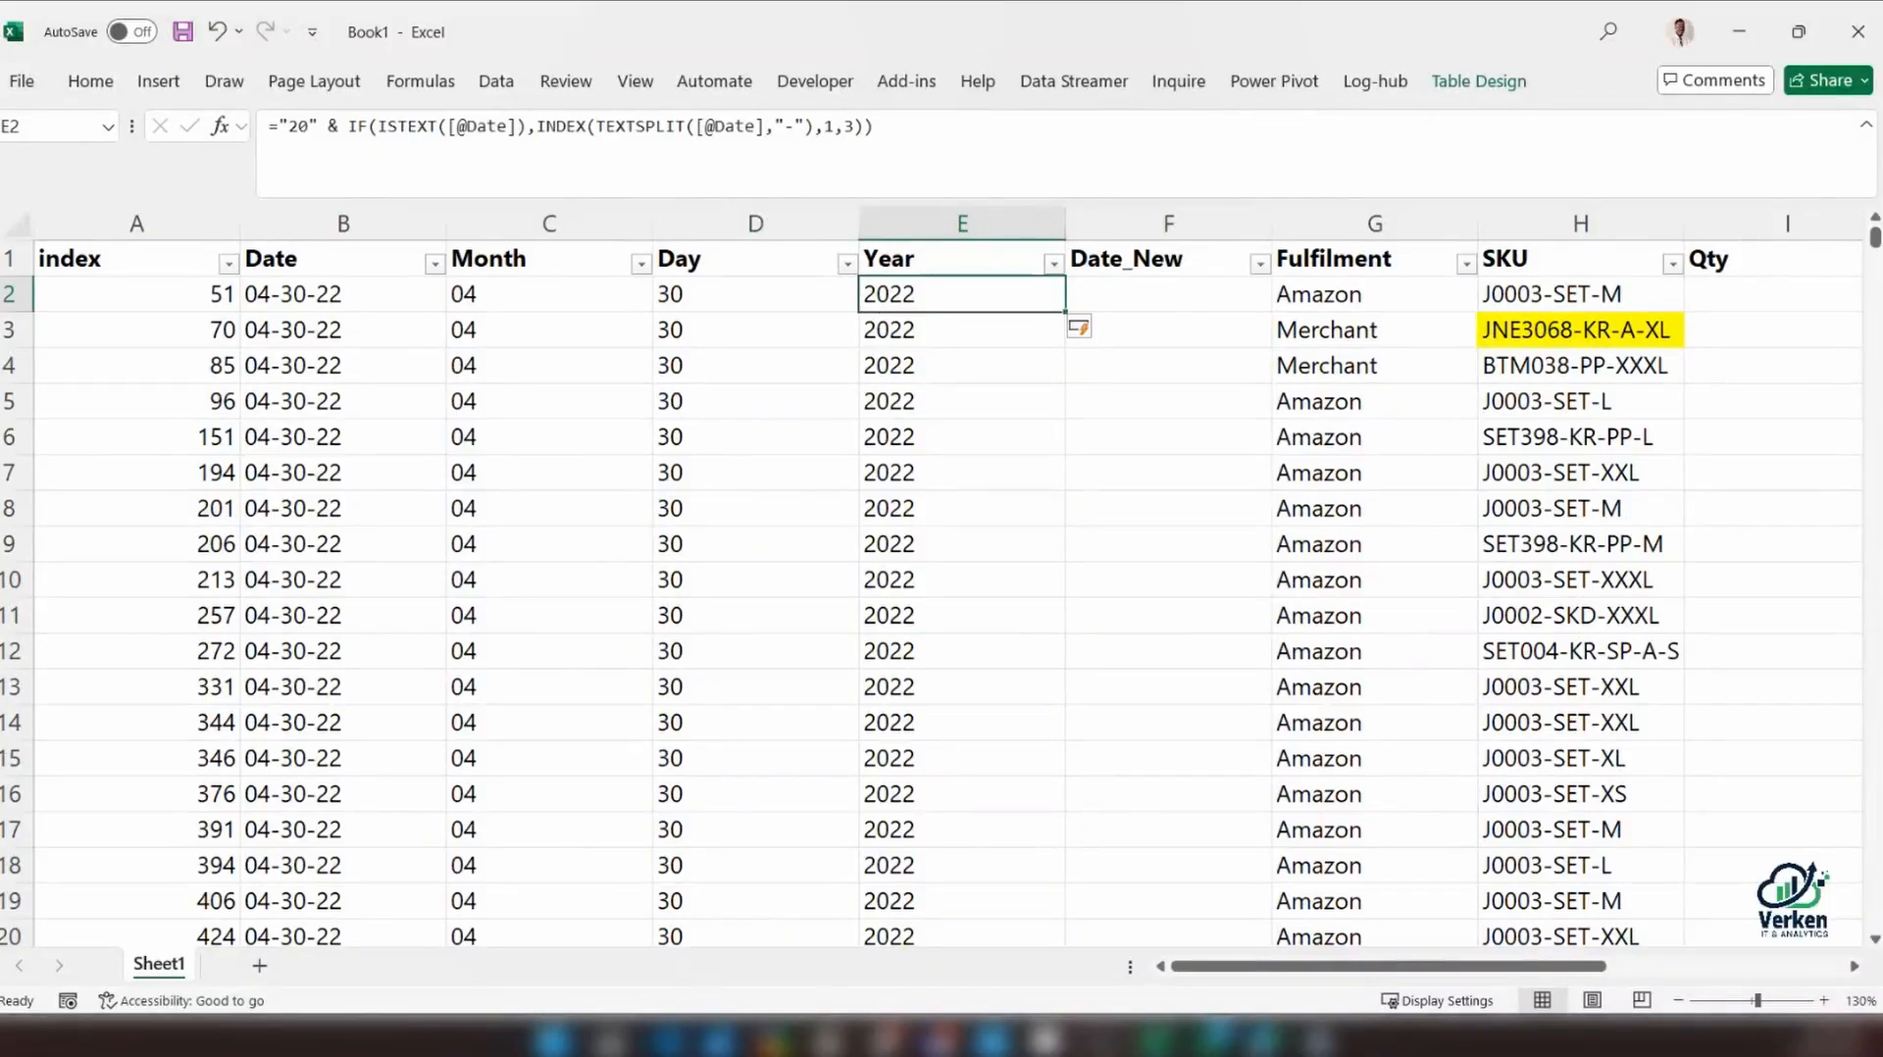
left_click_drag(368, 127, 278, 122)
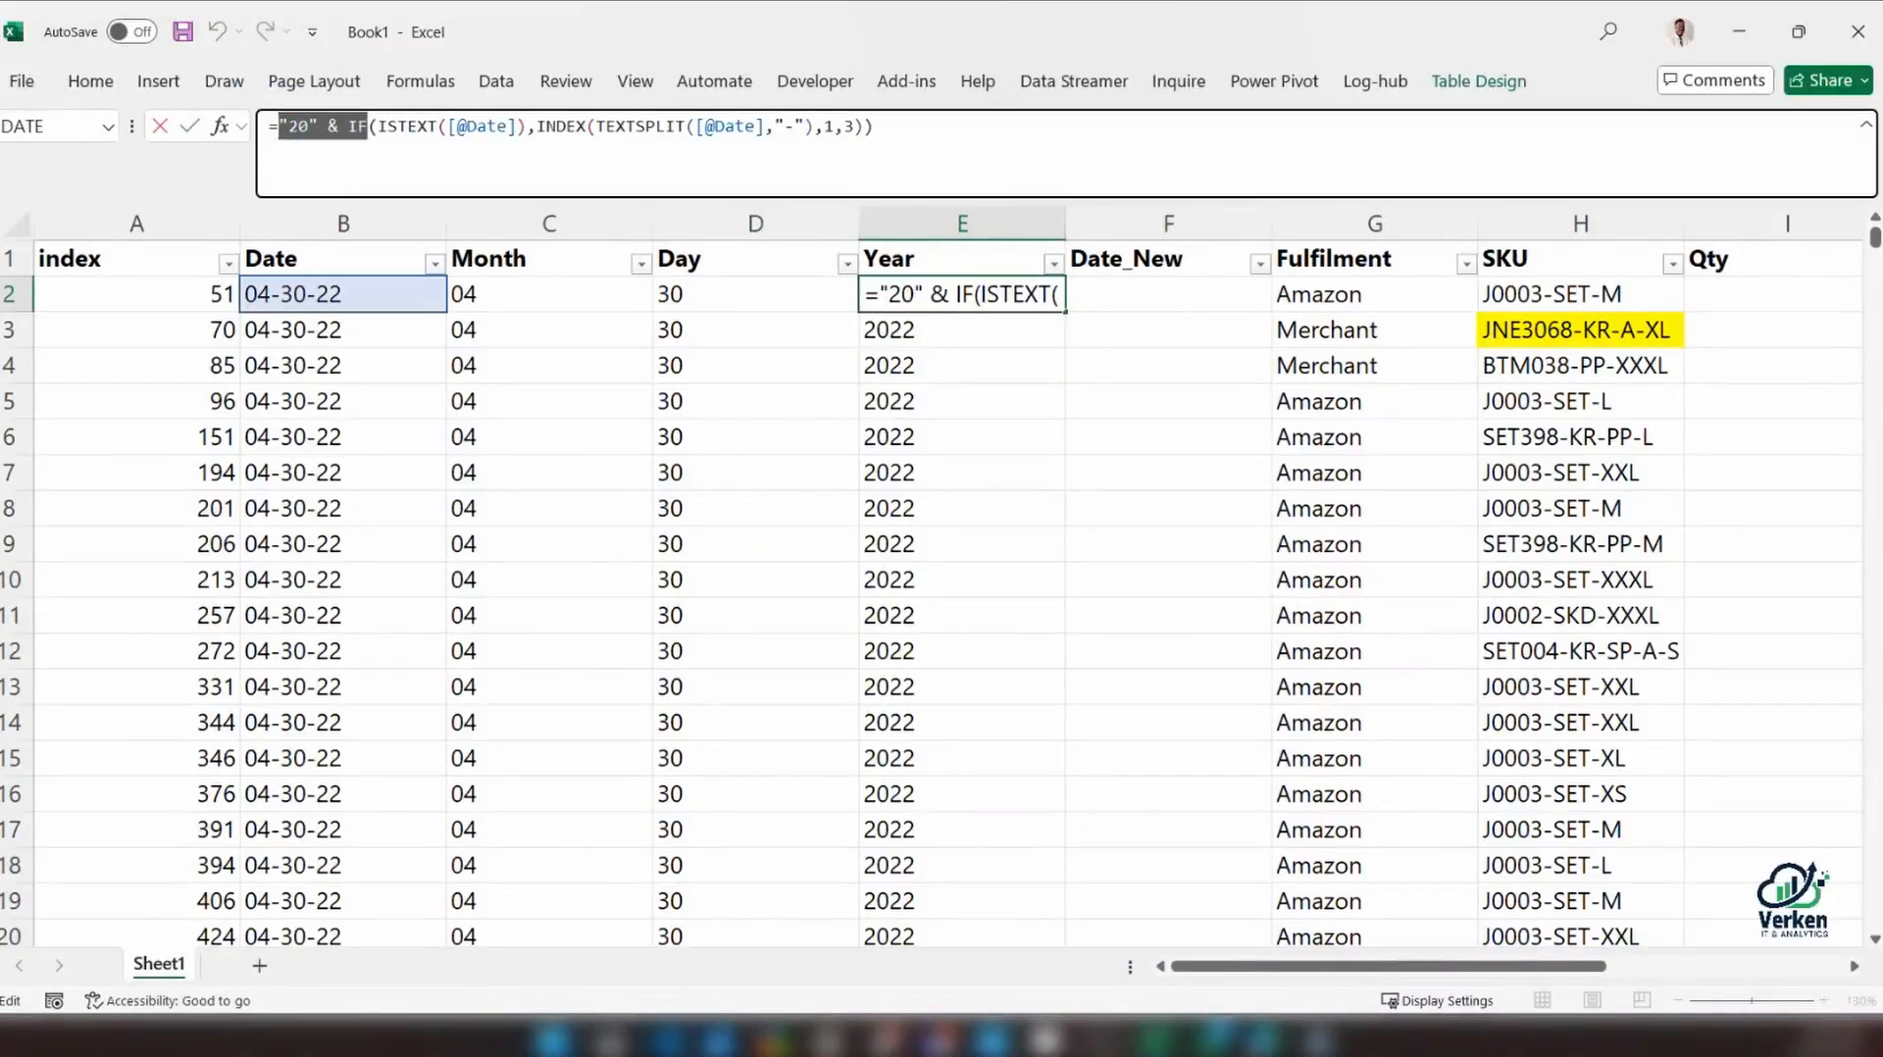
key("ctrl+x")
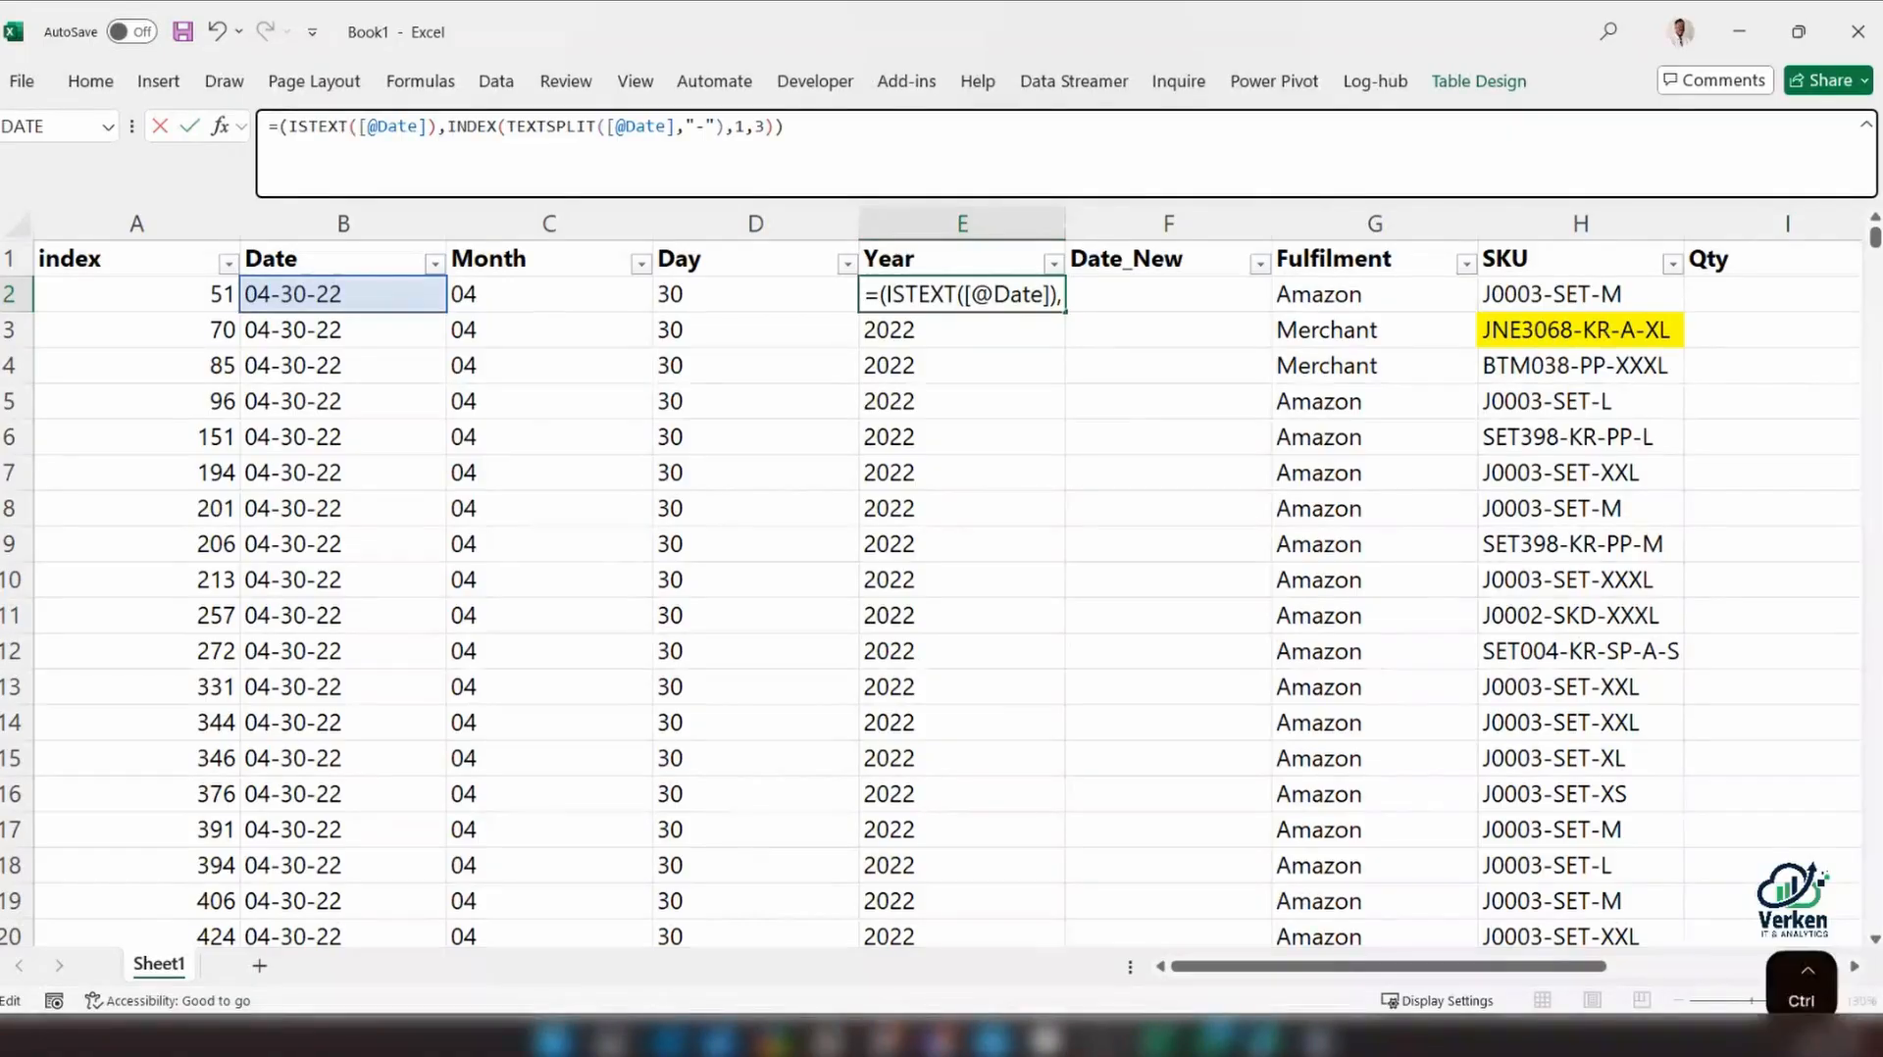
key("ctrl+z")
left_click(319, 127)
left_click_drag(344, 134, 277, 126)
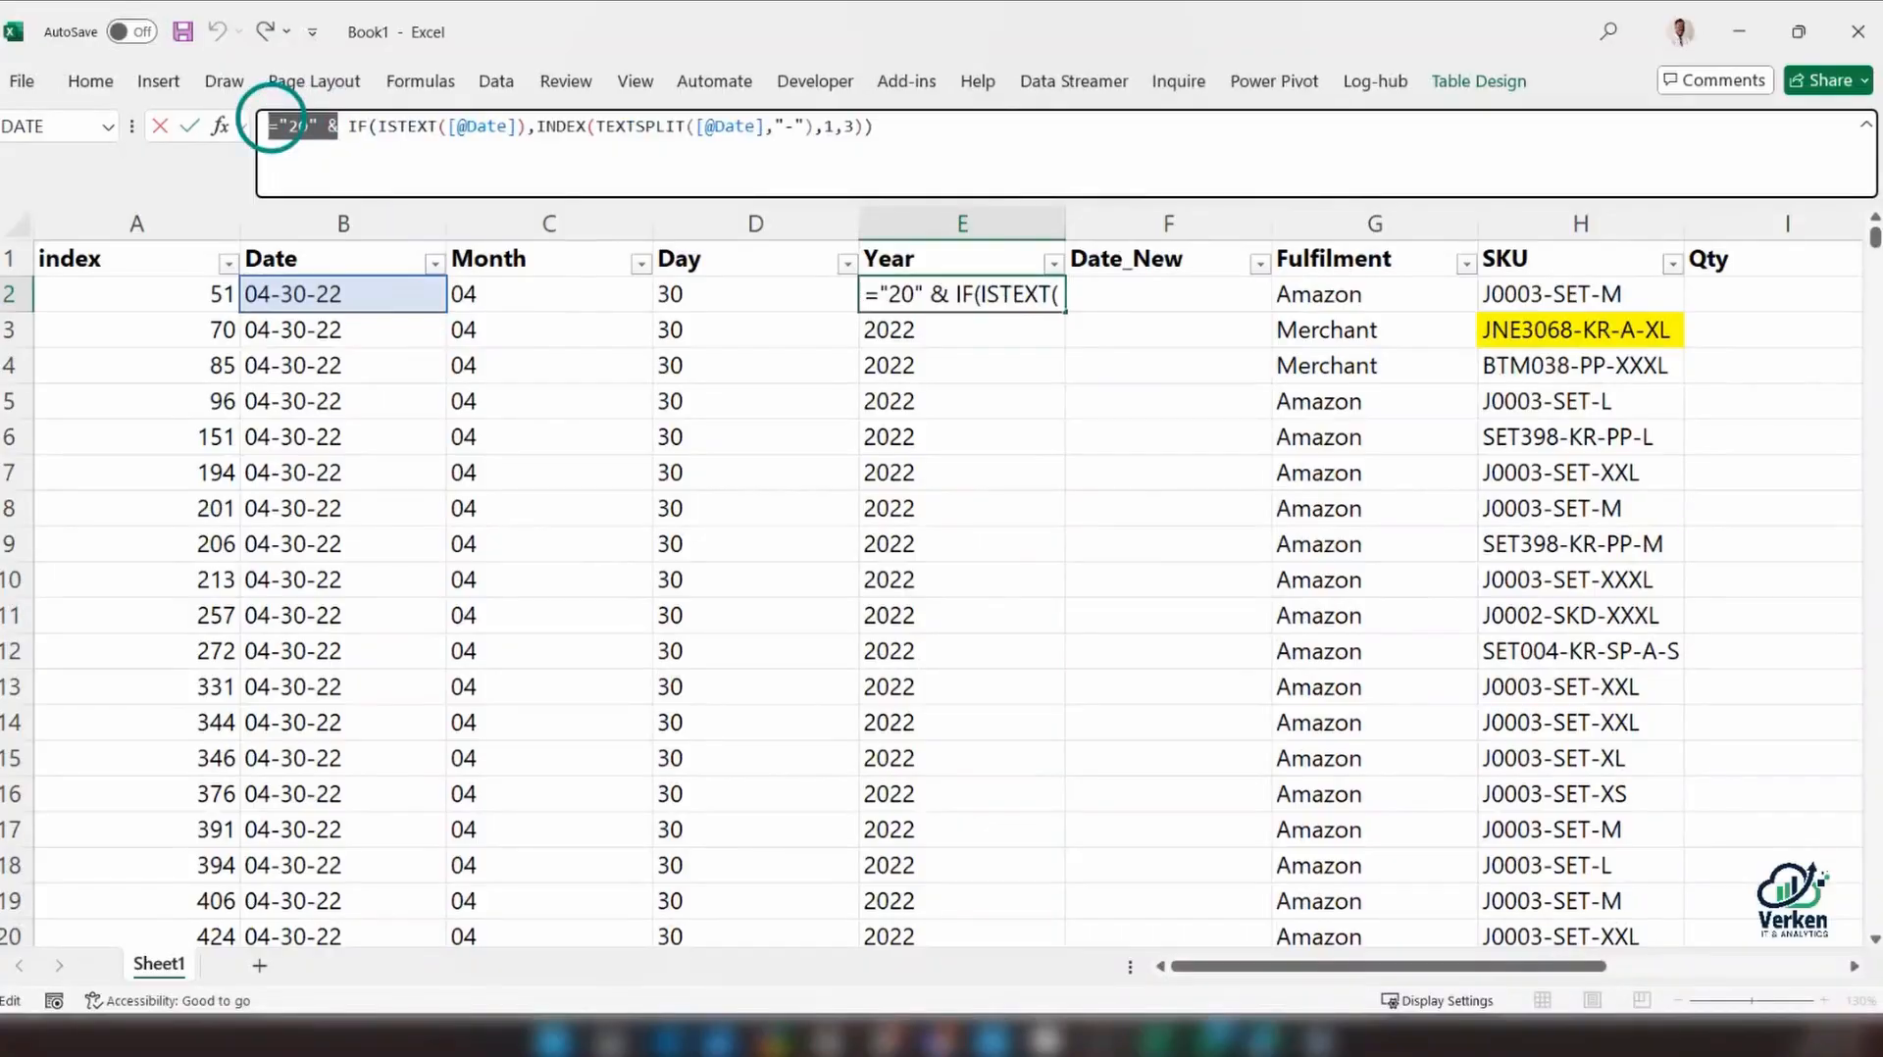
key("Delete")
key("Return")
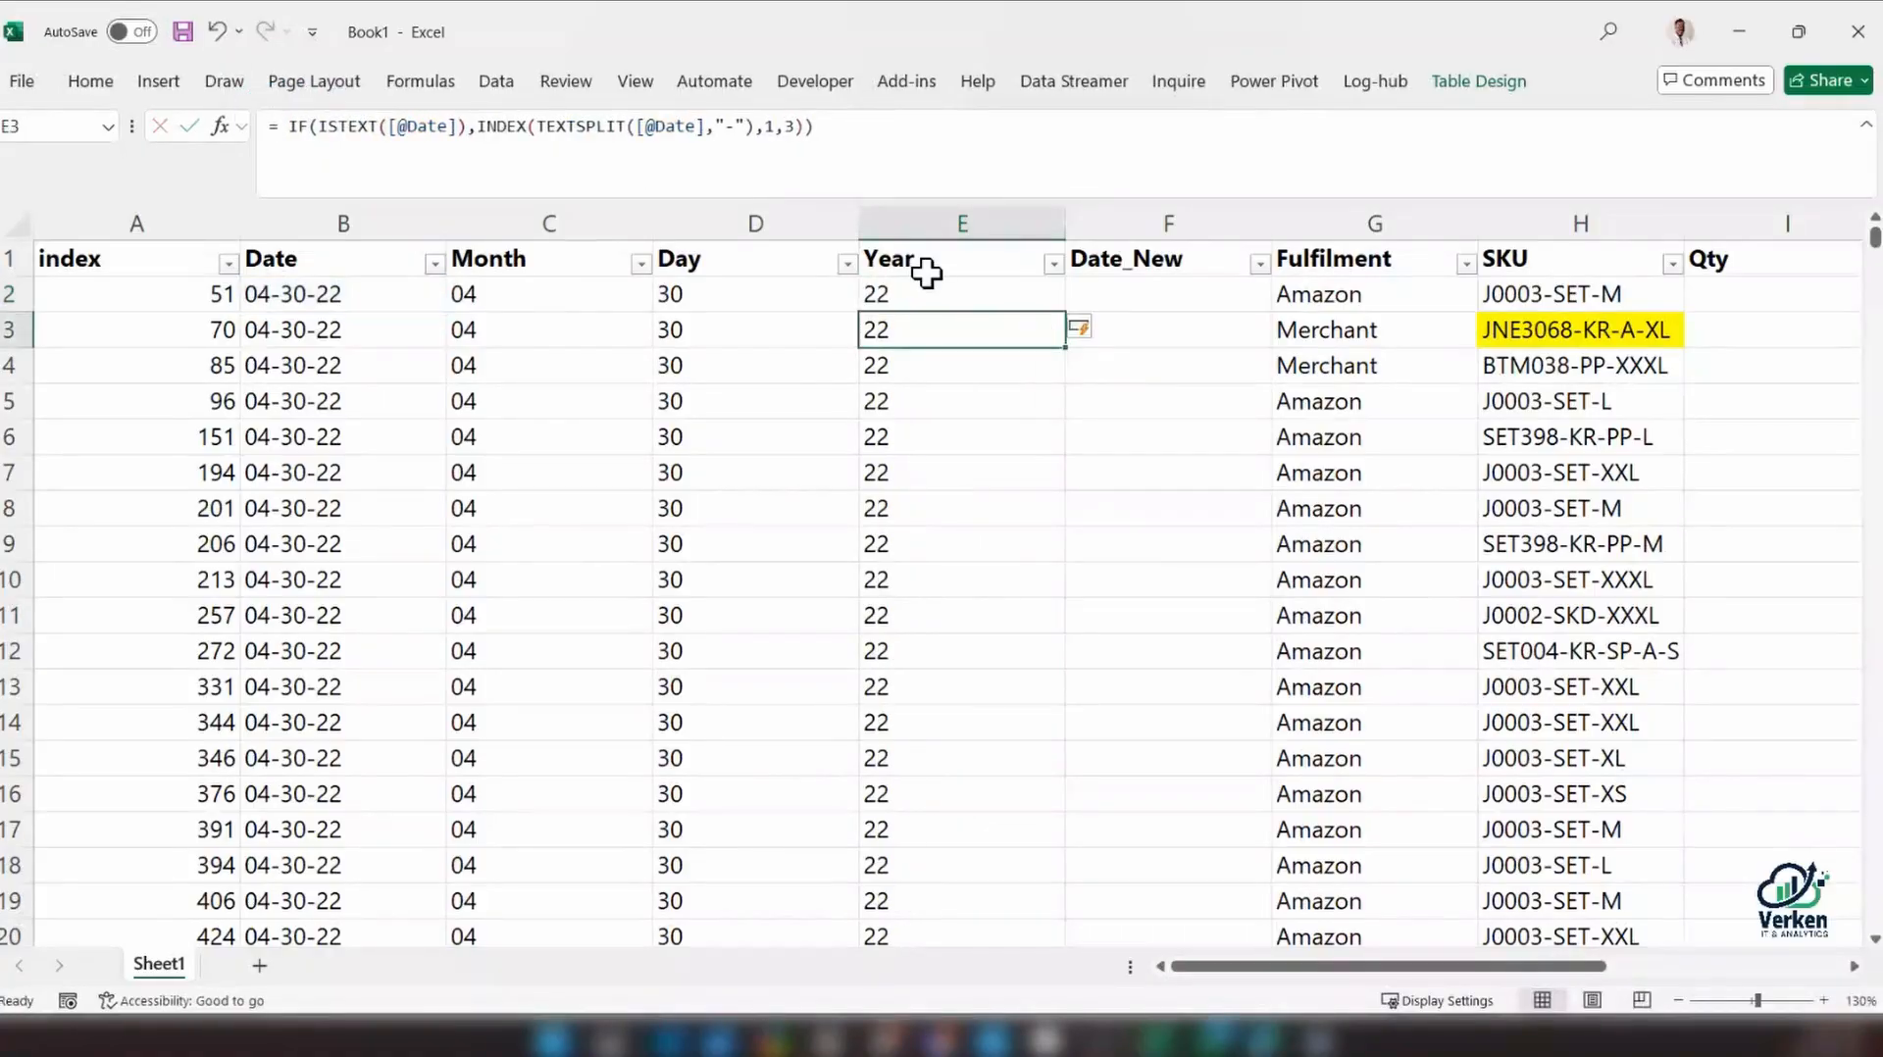
left_click(1053, 263)
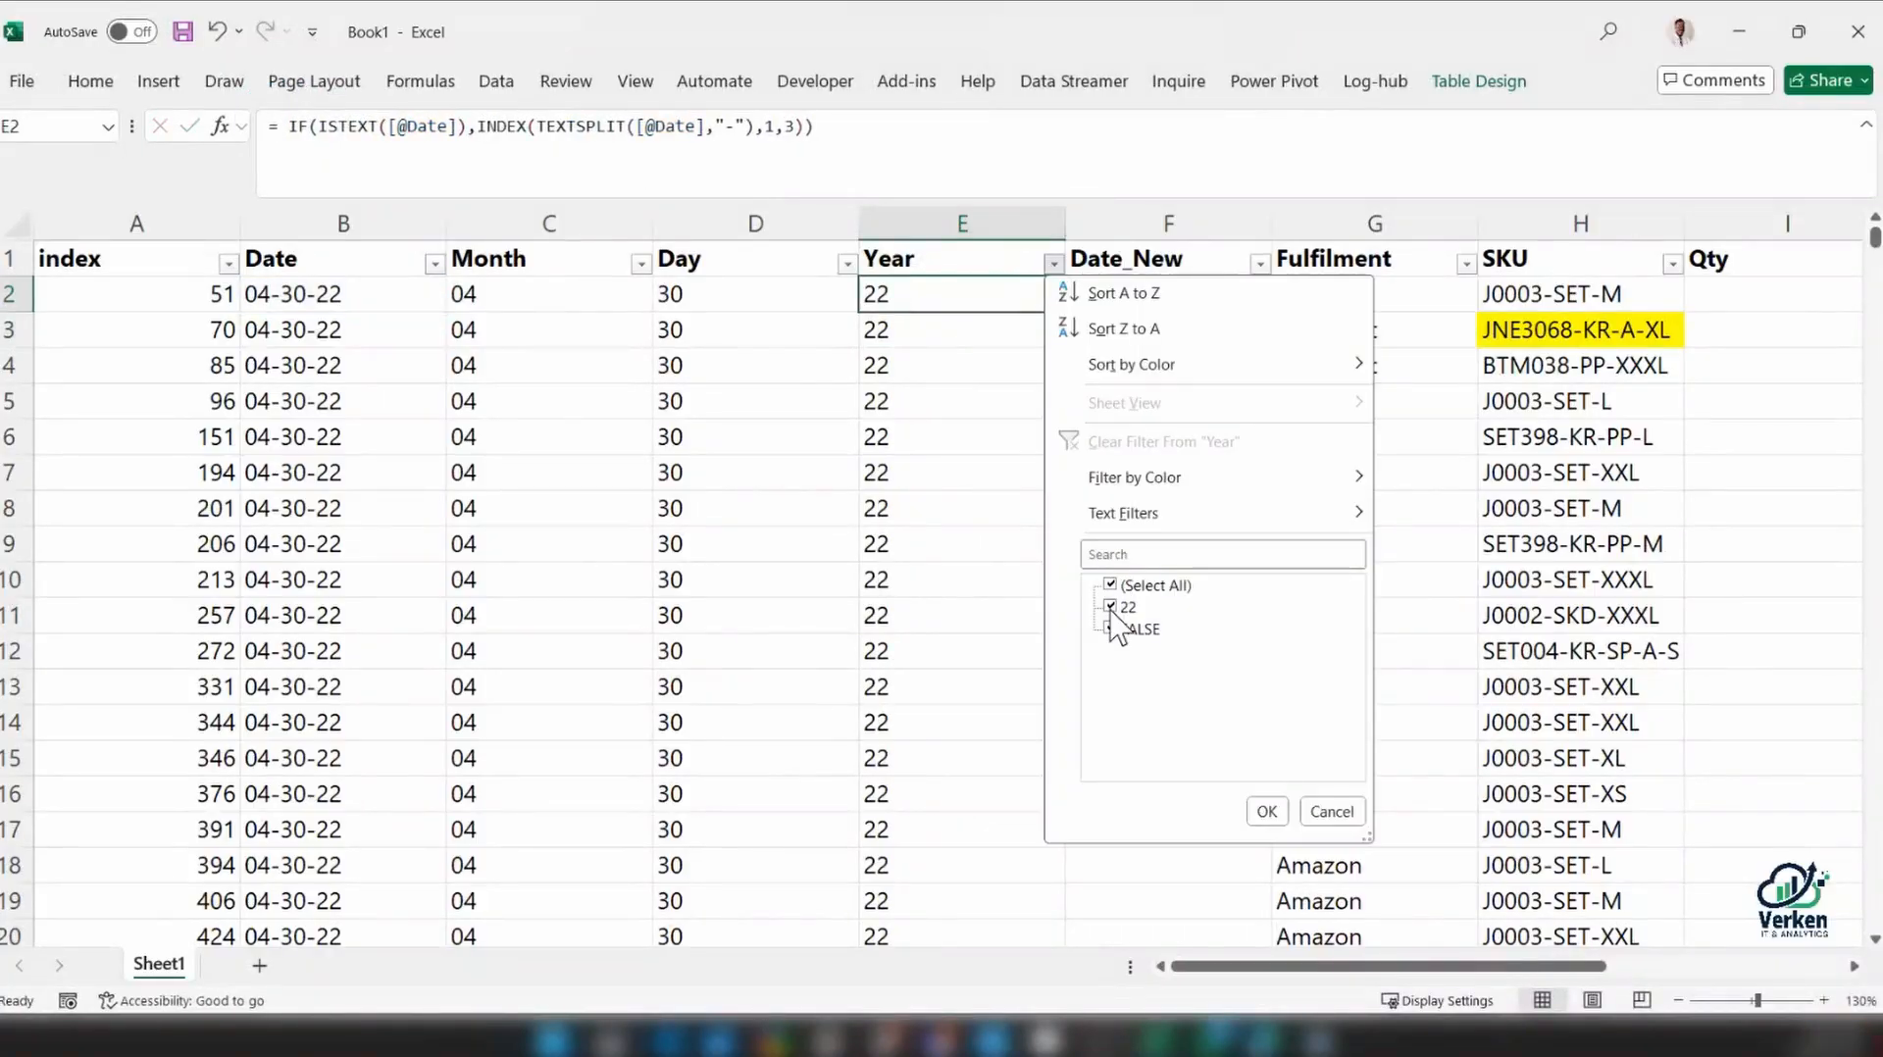
left_click(782, 447)
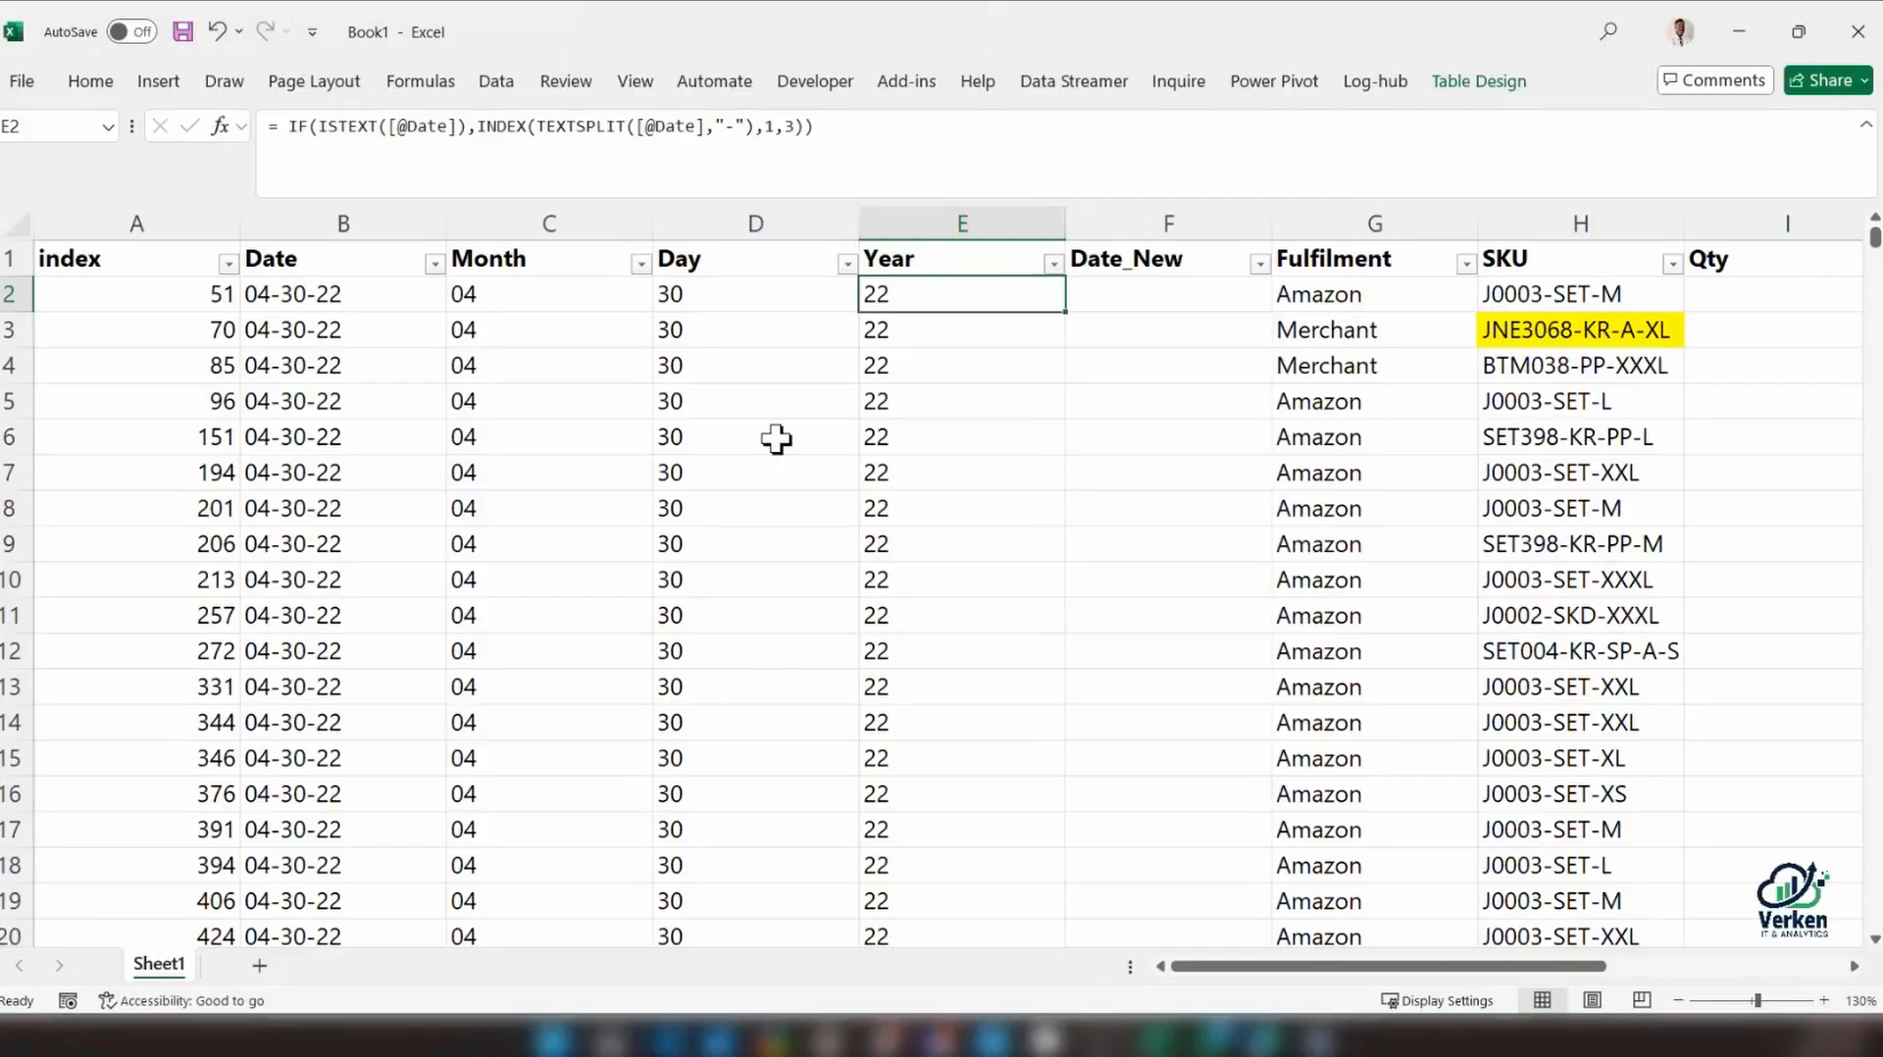
Copy the IF expression in E2's Year formula, move the original onto a new line and open an outer IF( before it
left_click(319, 148)
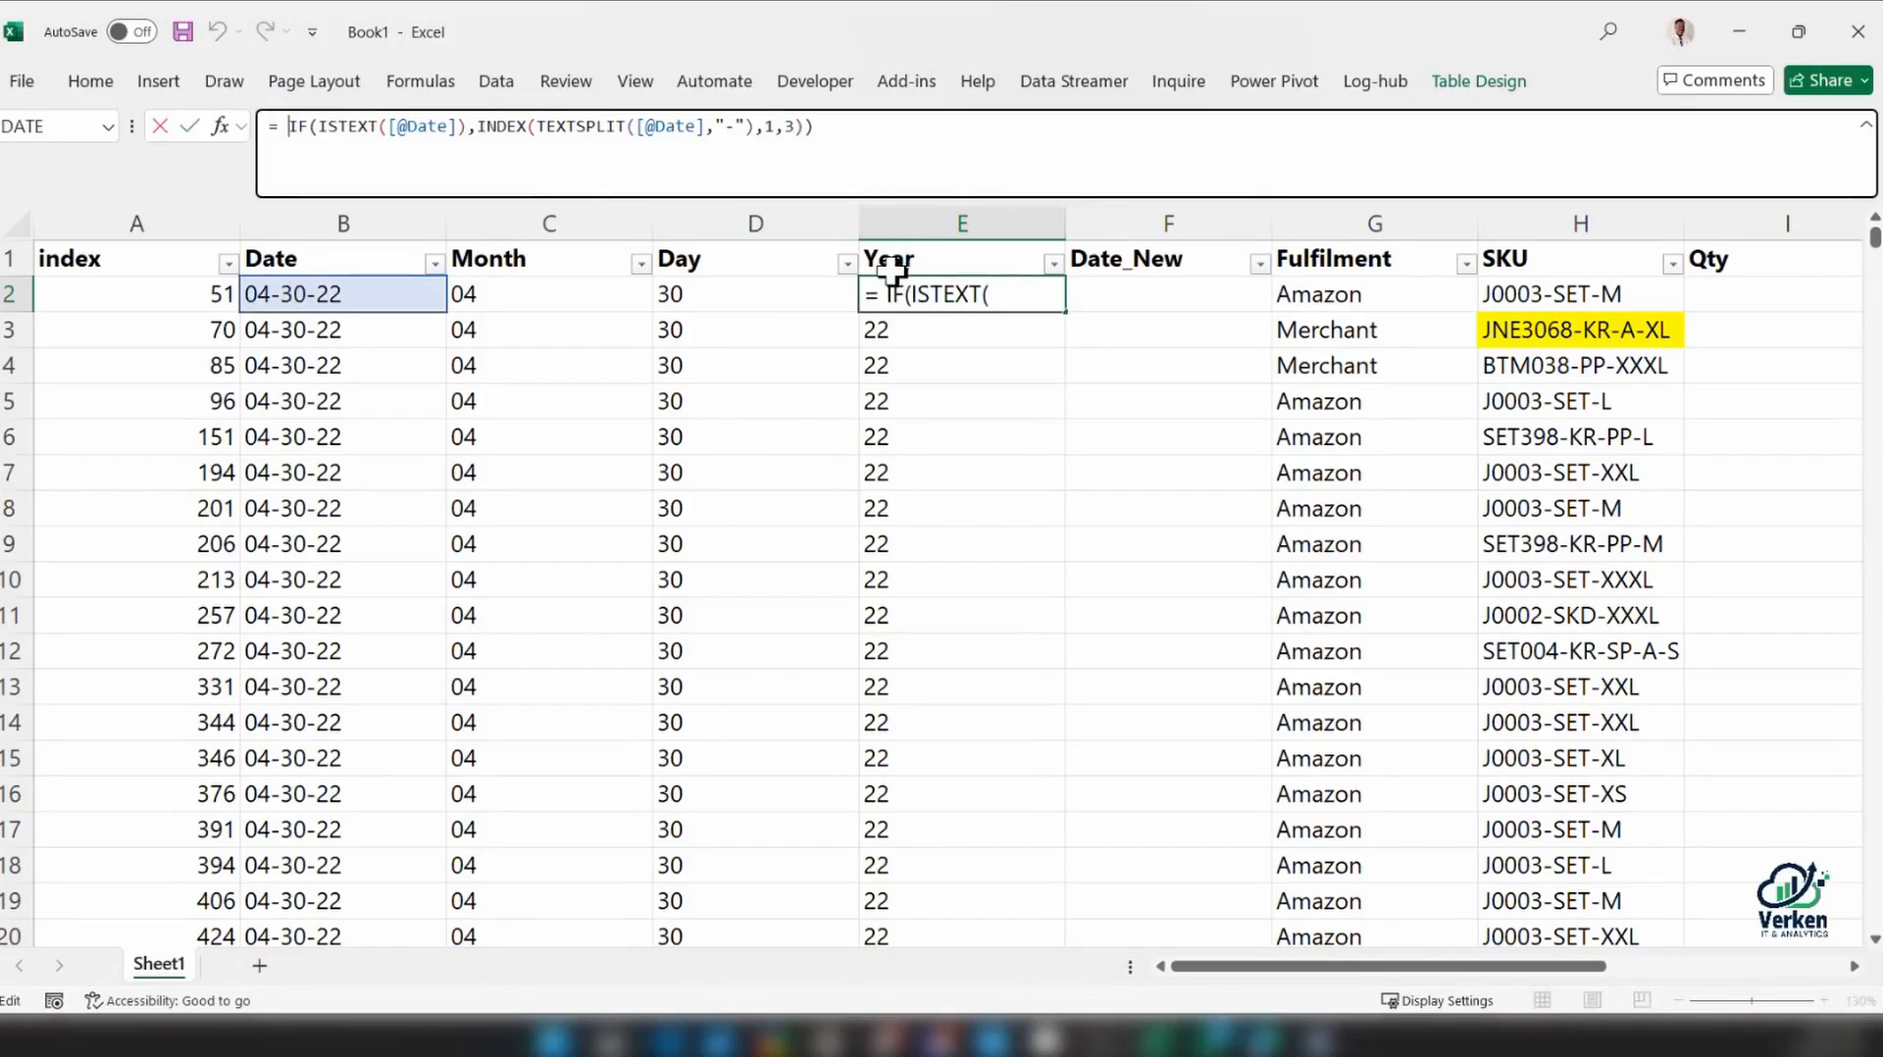
left_click_drag(854, 155, 284, 126)
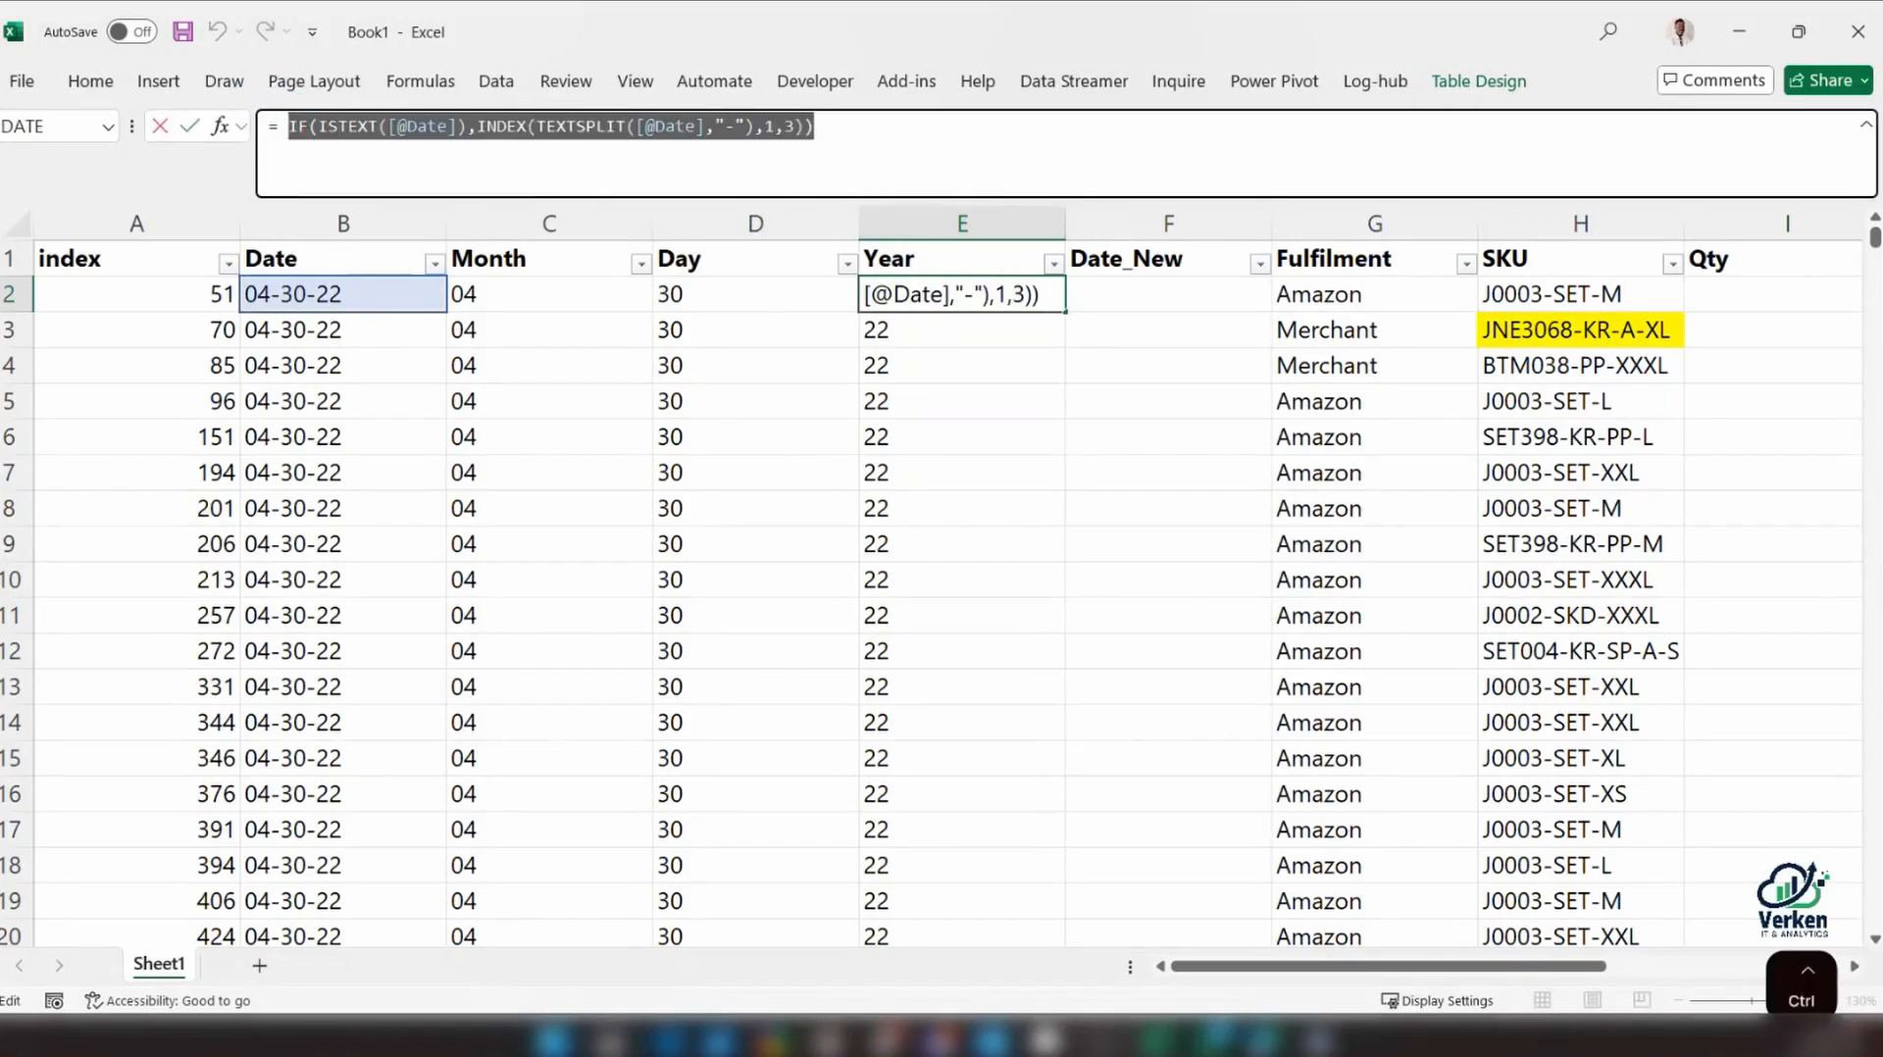
key("ctrl+c")
left_click(189, 127)
left_click(288, 127)
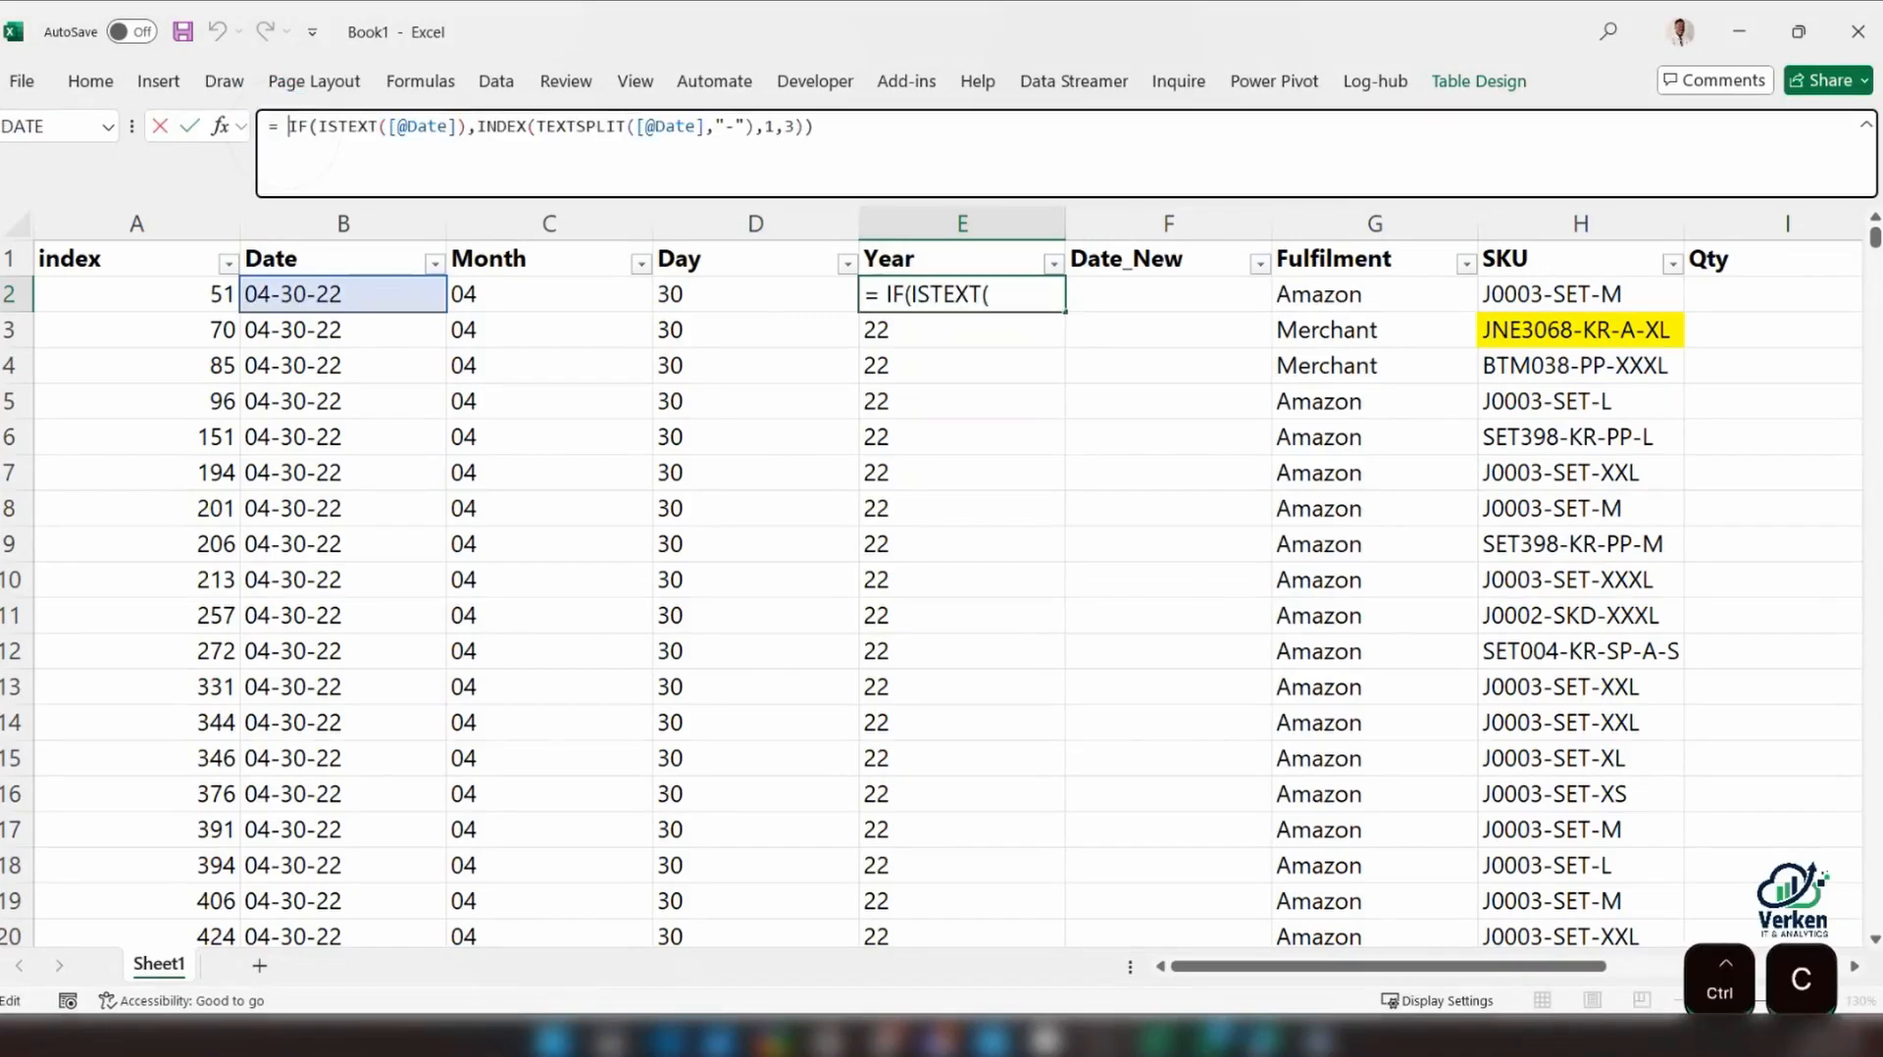
key("alt+Return")
left_click(287, 128)
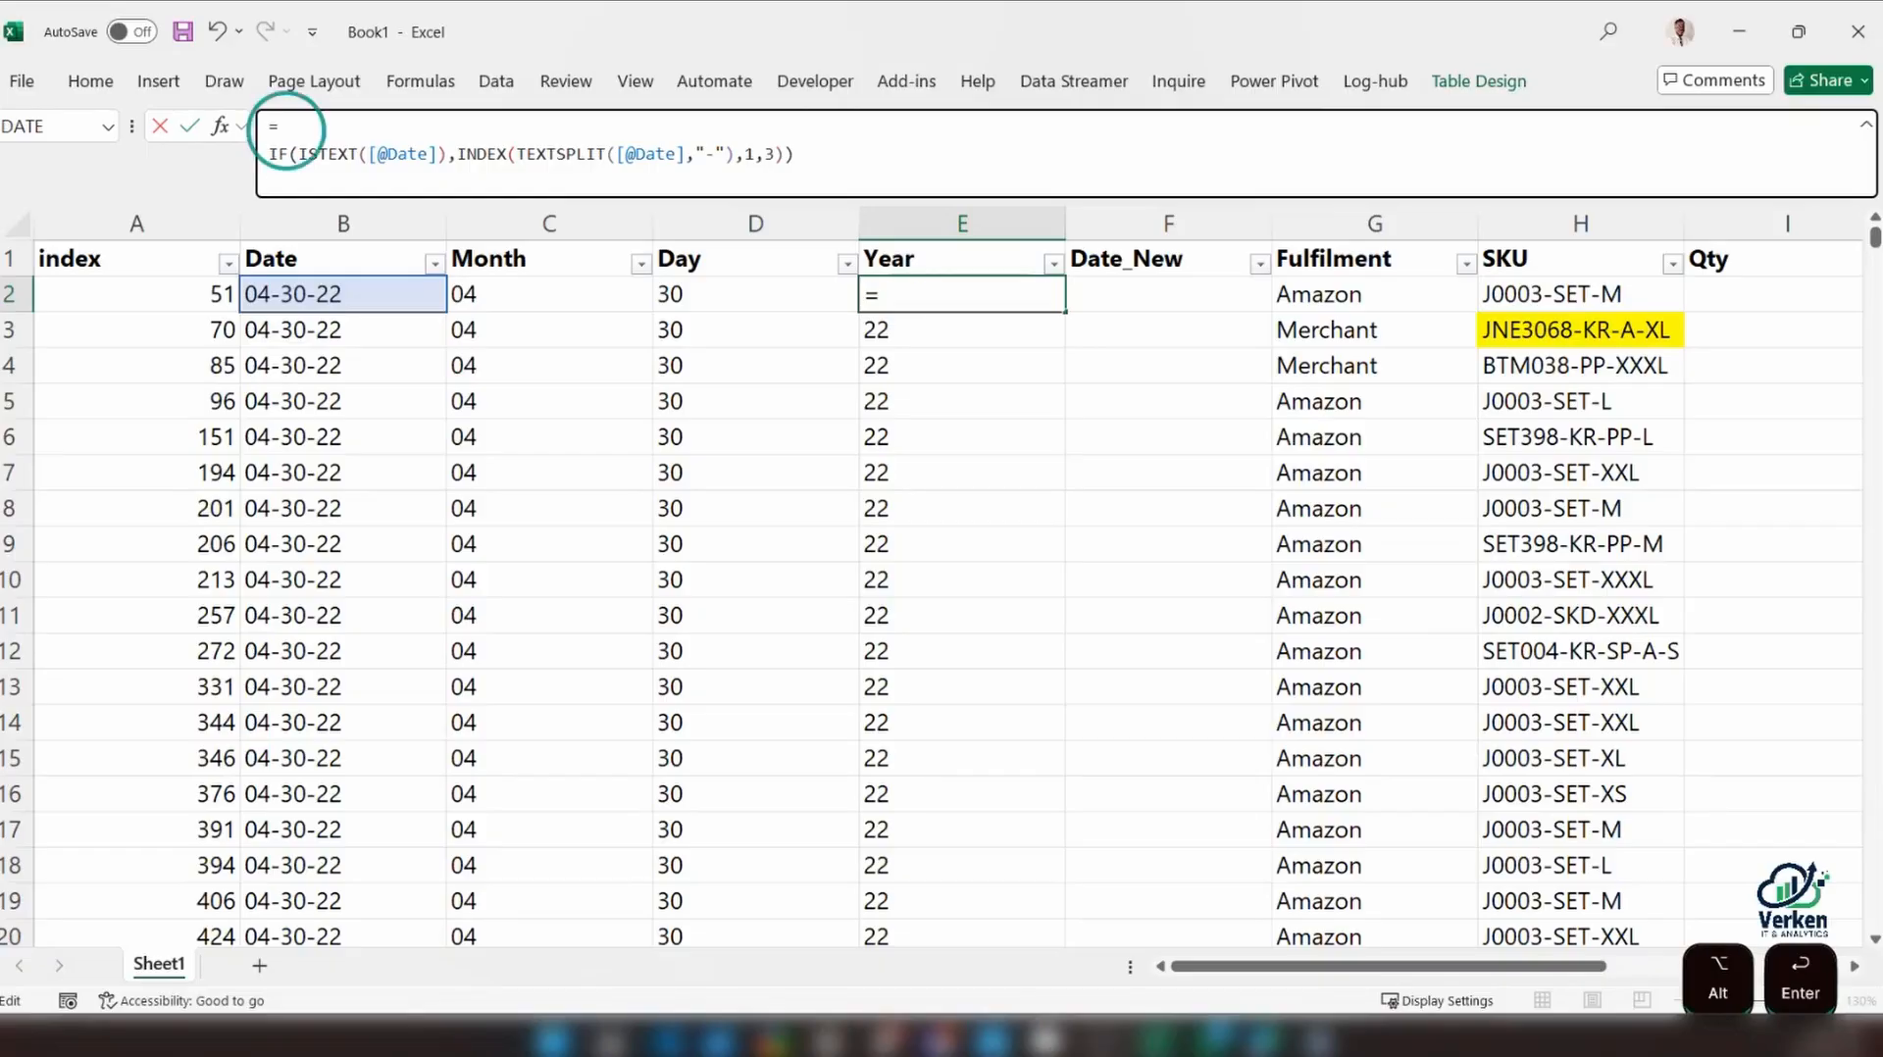
type("if(")
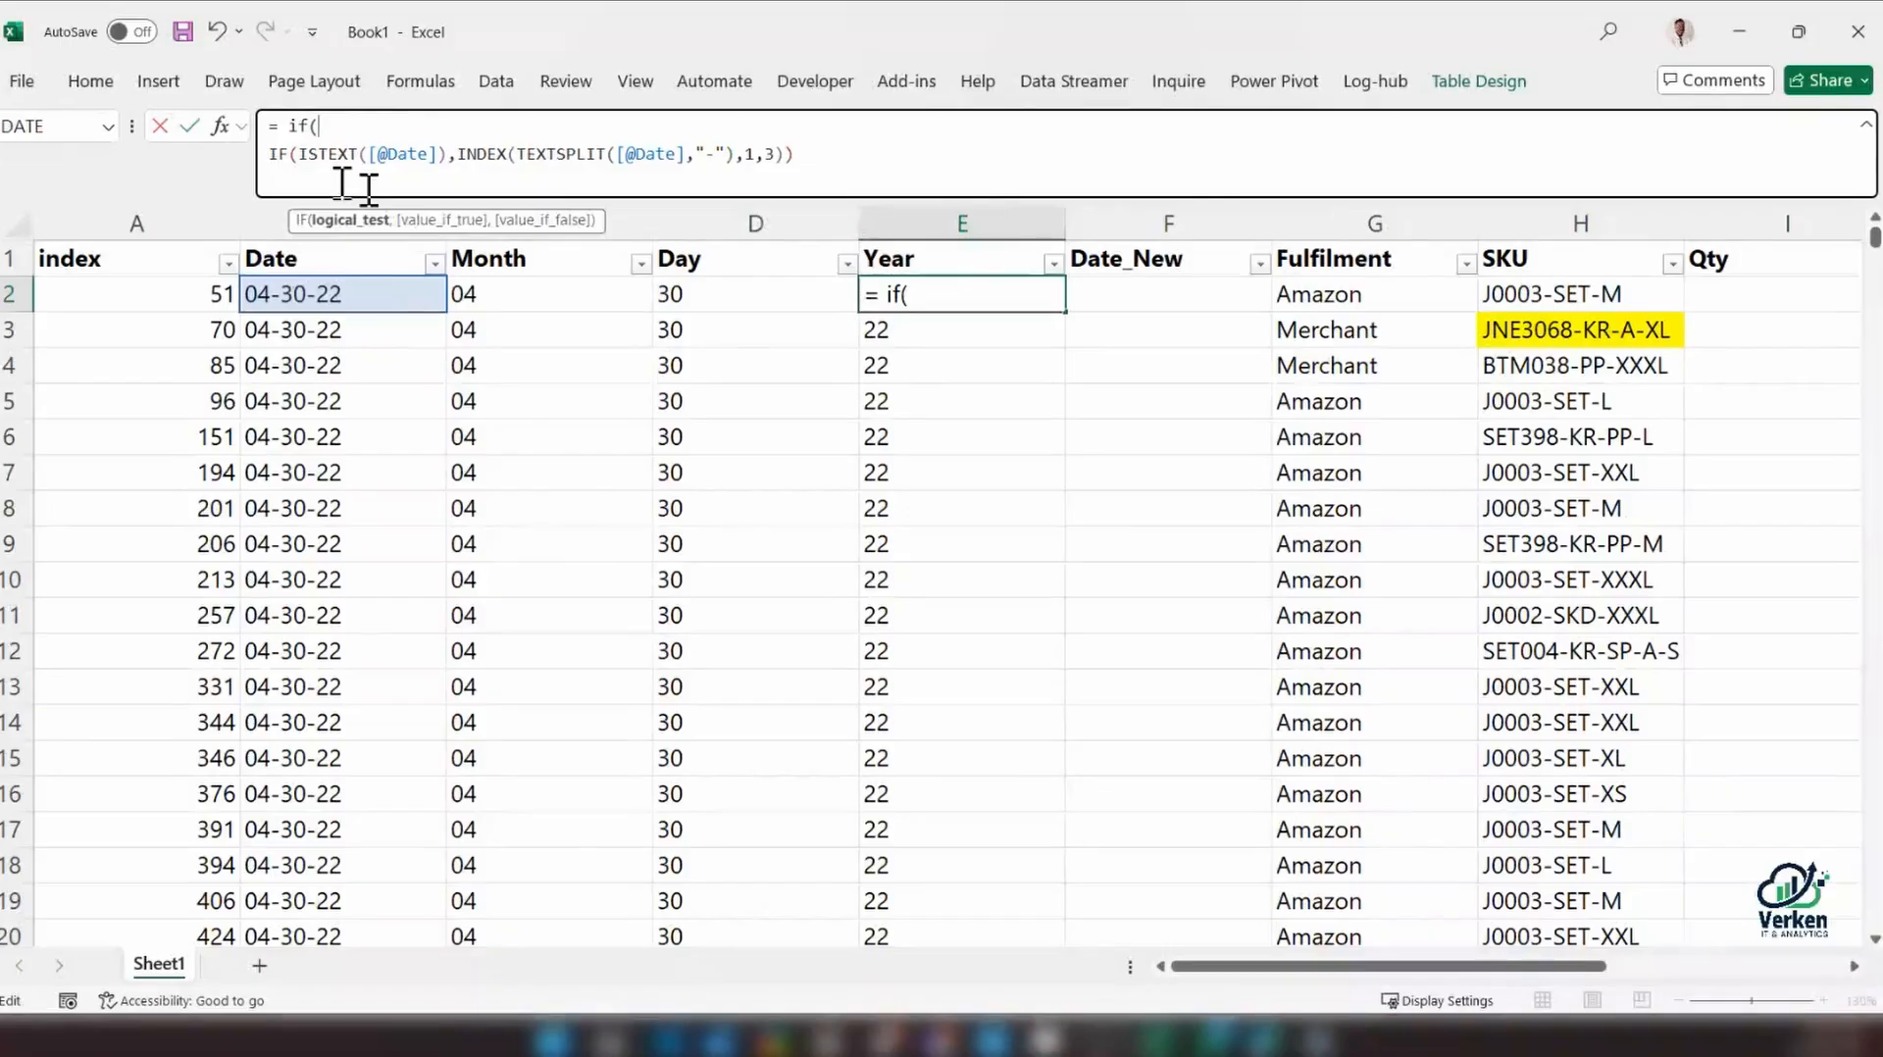
Complete the outer IF with the test =FALSE, FALSE as the true result and the copied IF expression otherwise, and check the Year filter list
left_click(267, 157)
left_click(812, 157)
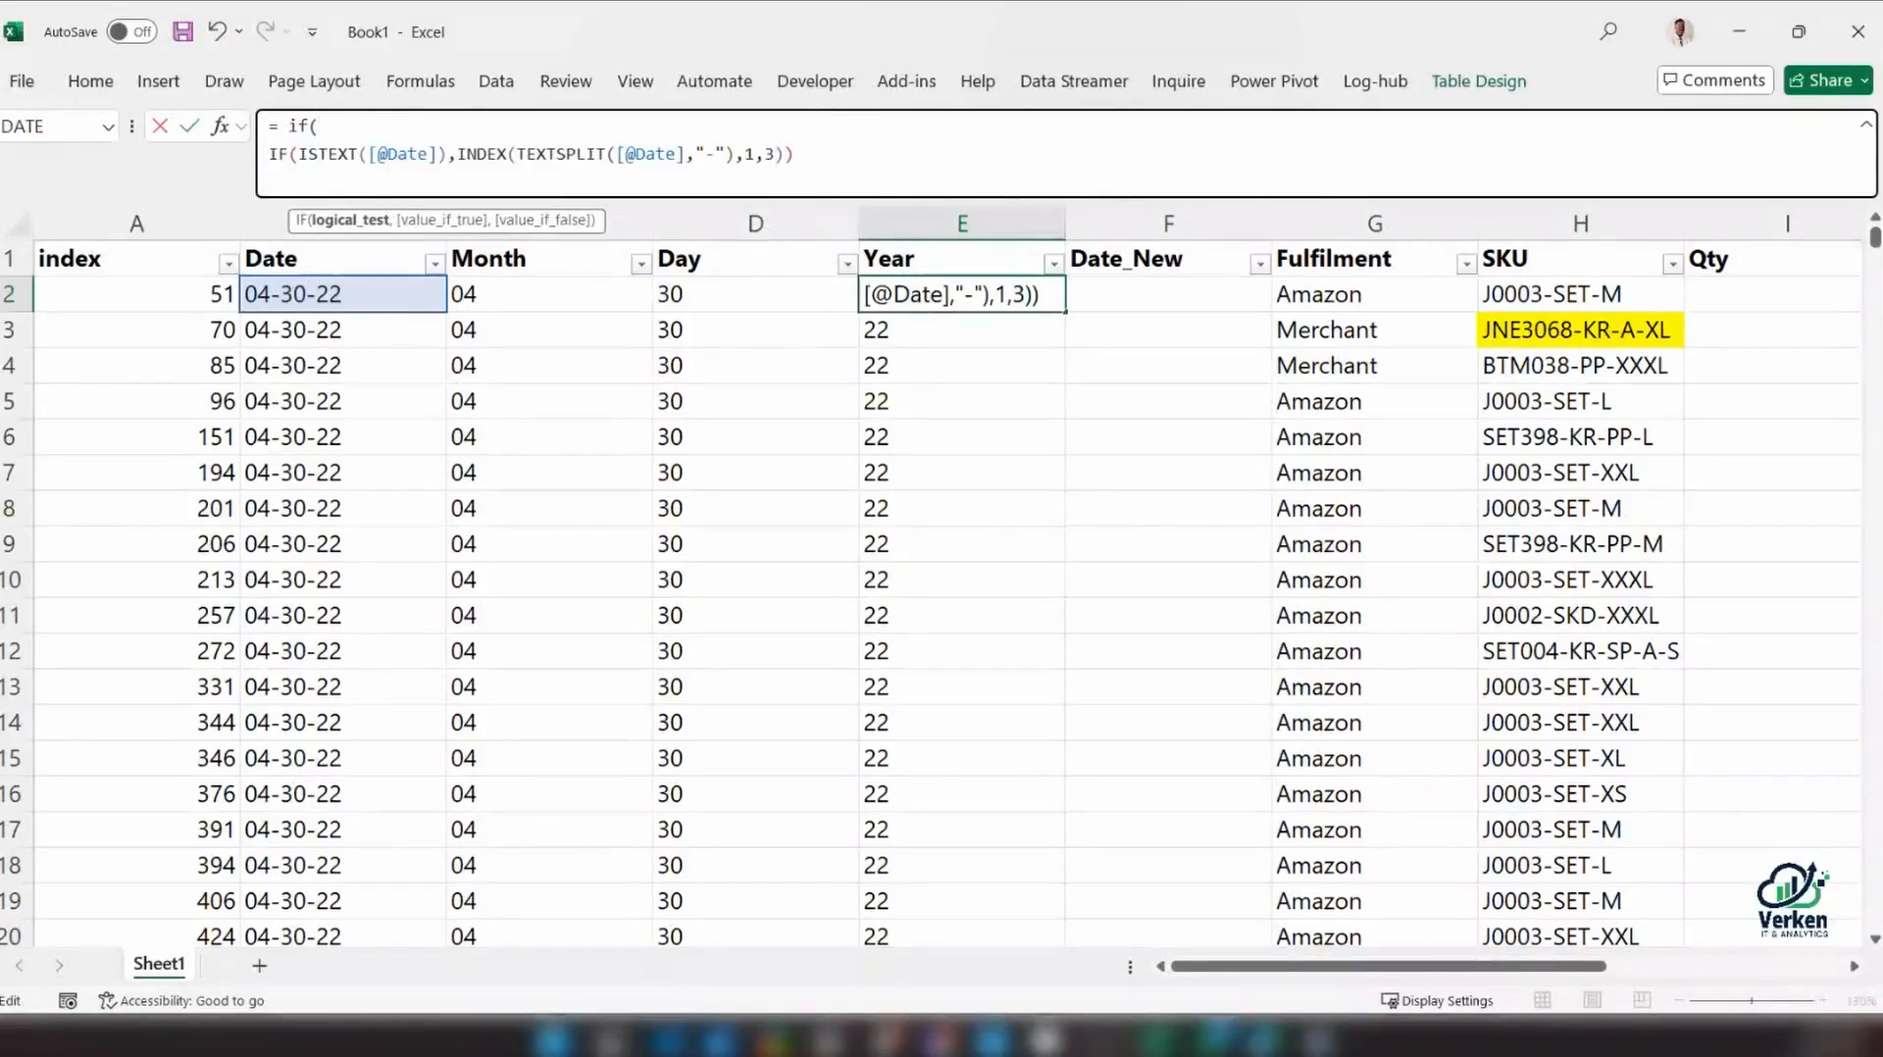
type("=")
type("faL")
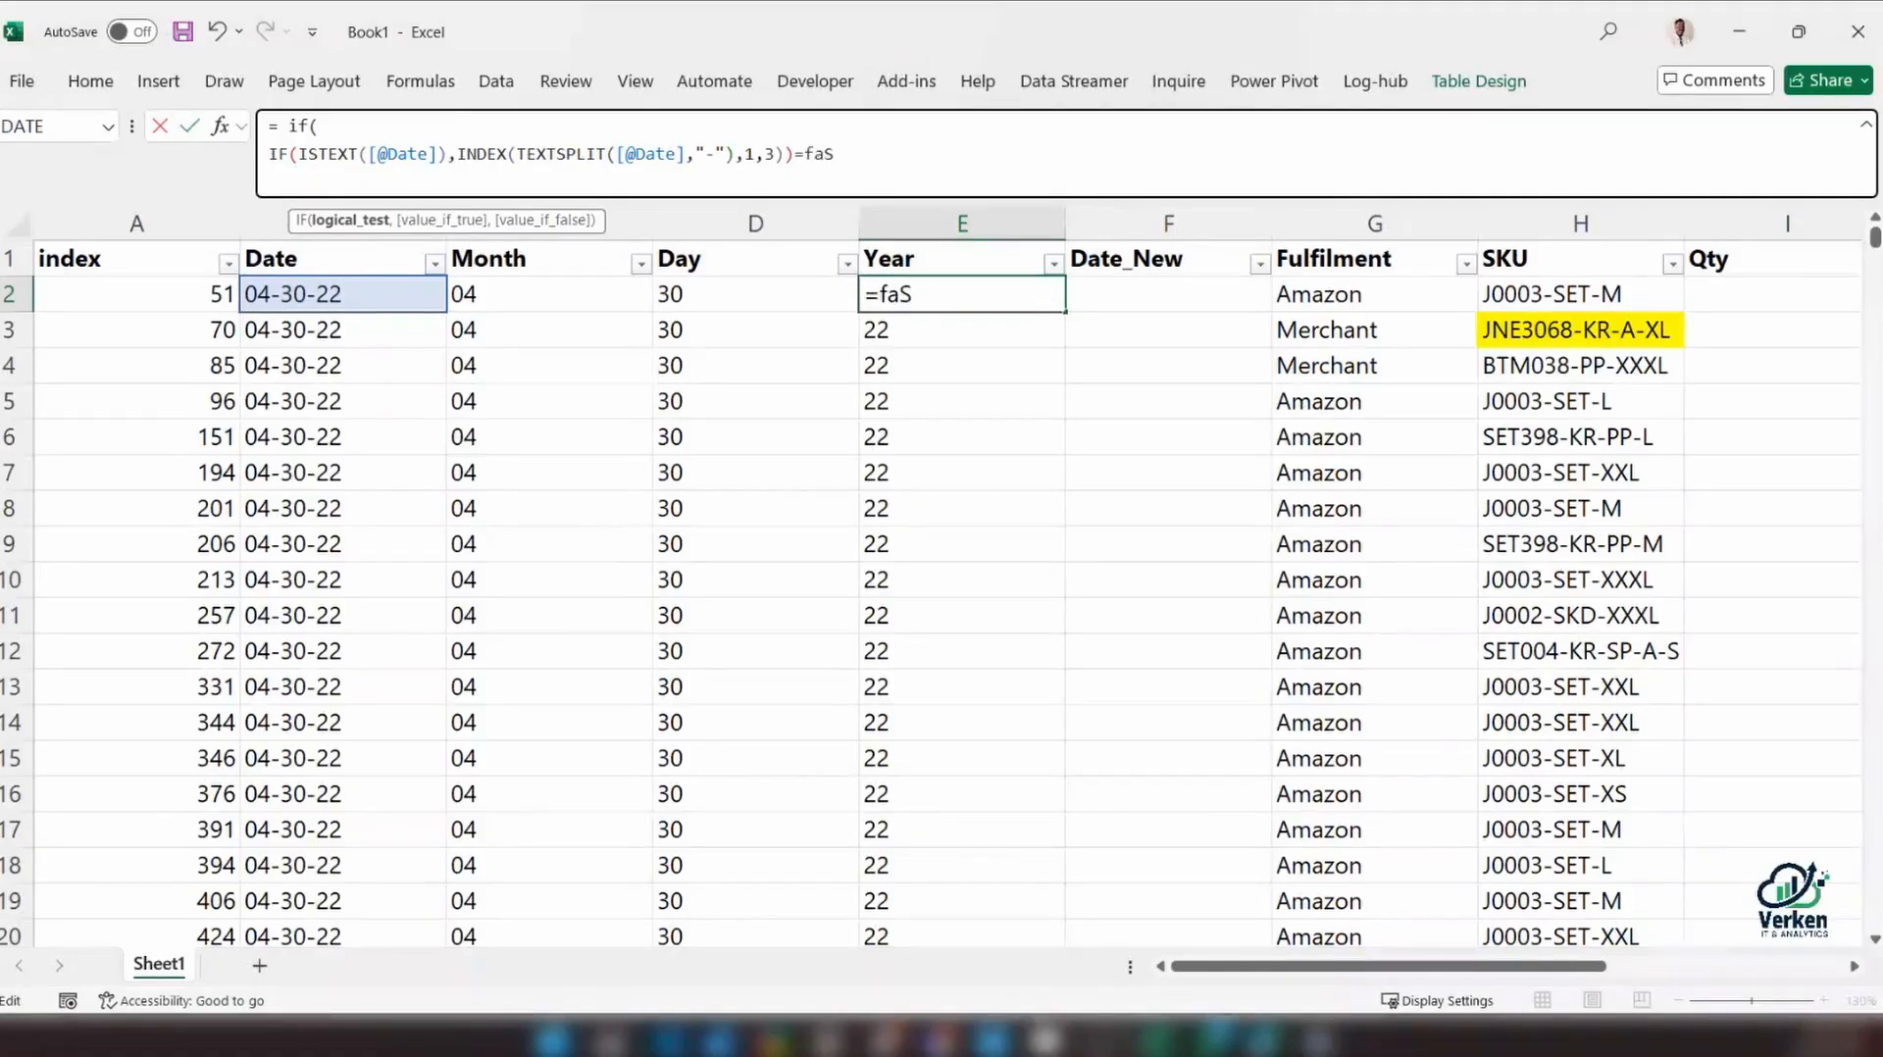
key("Tab")
type(",")
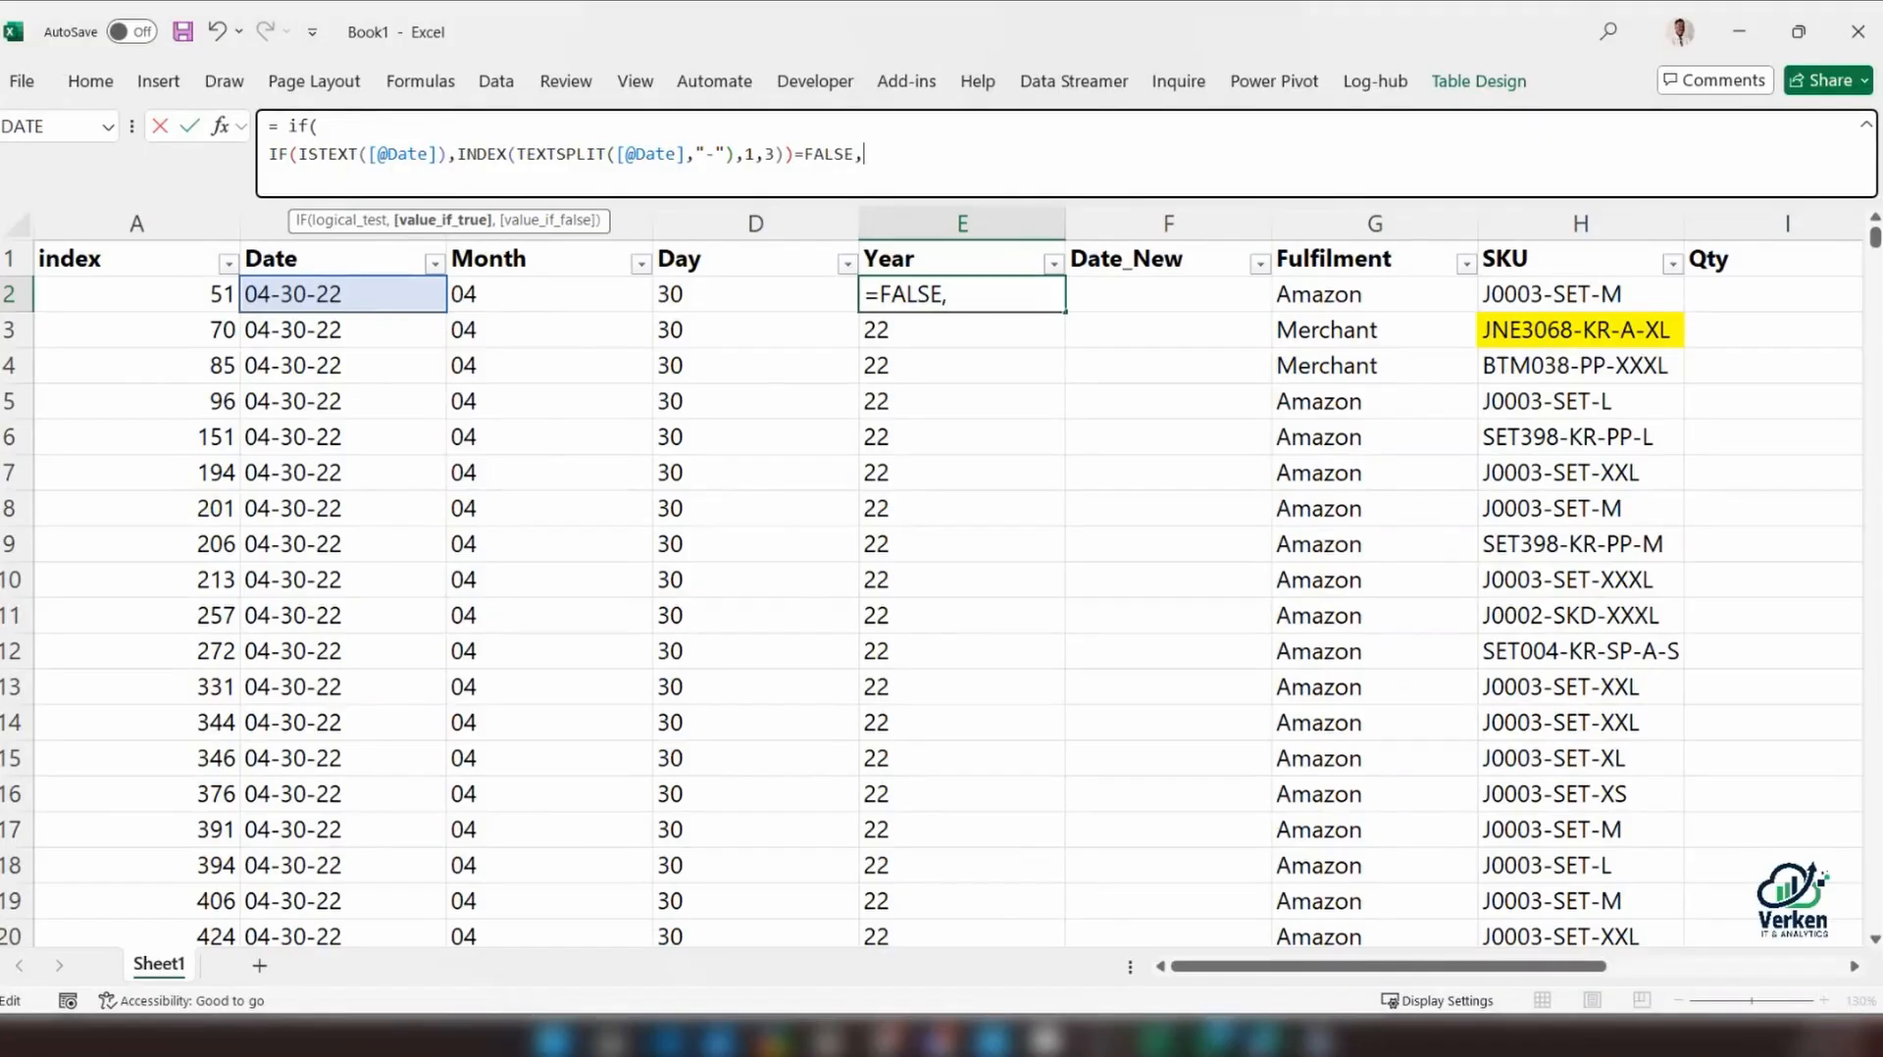
type(" false")
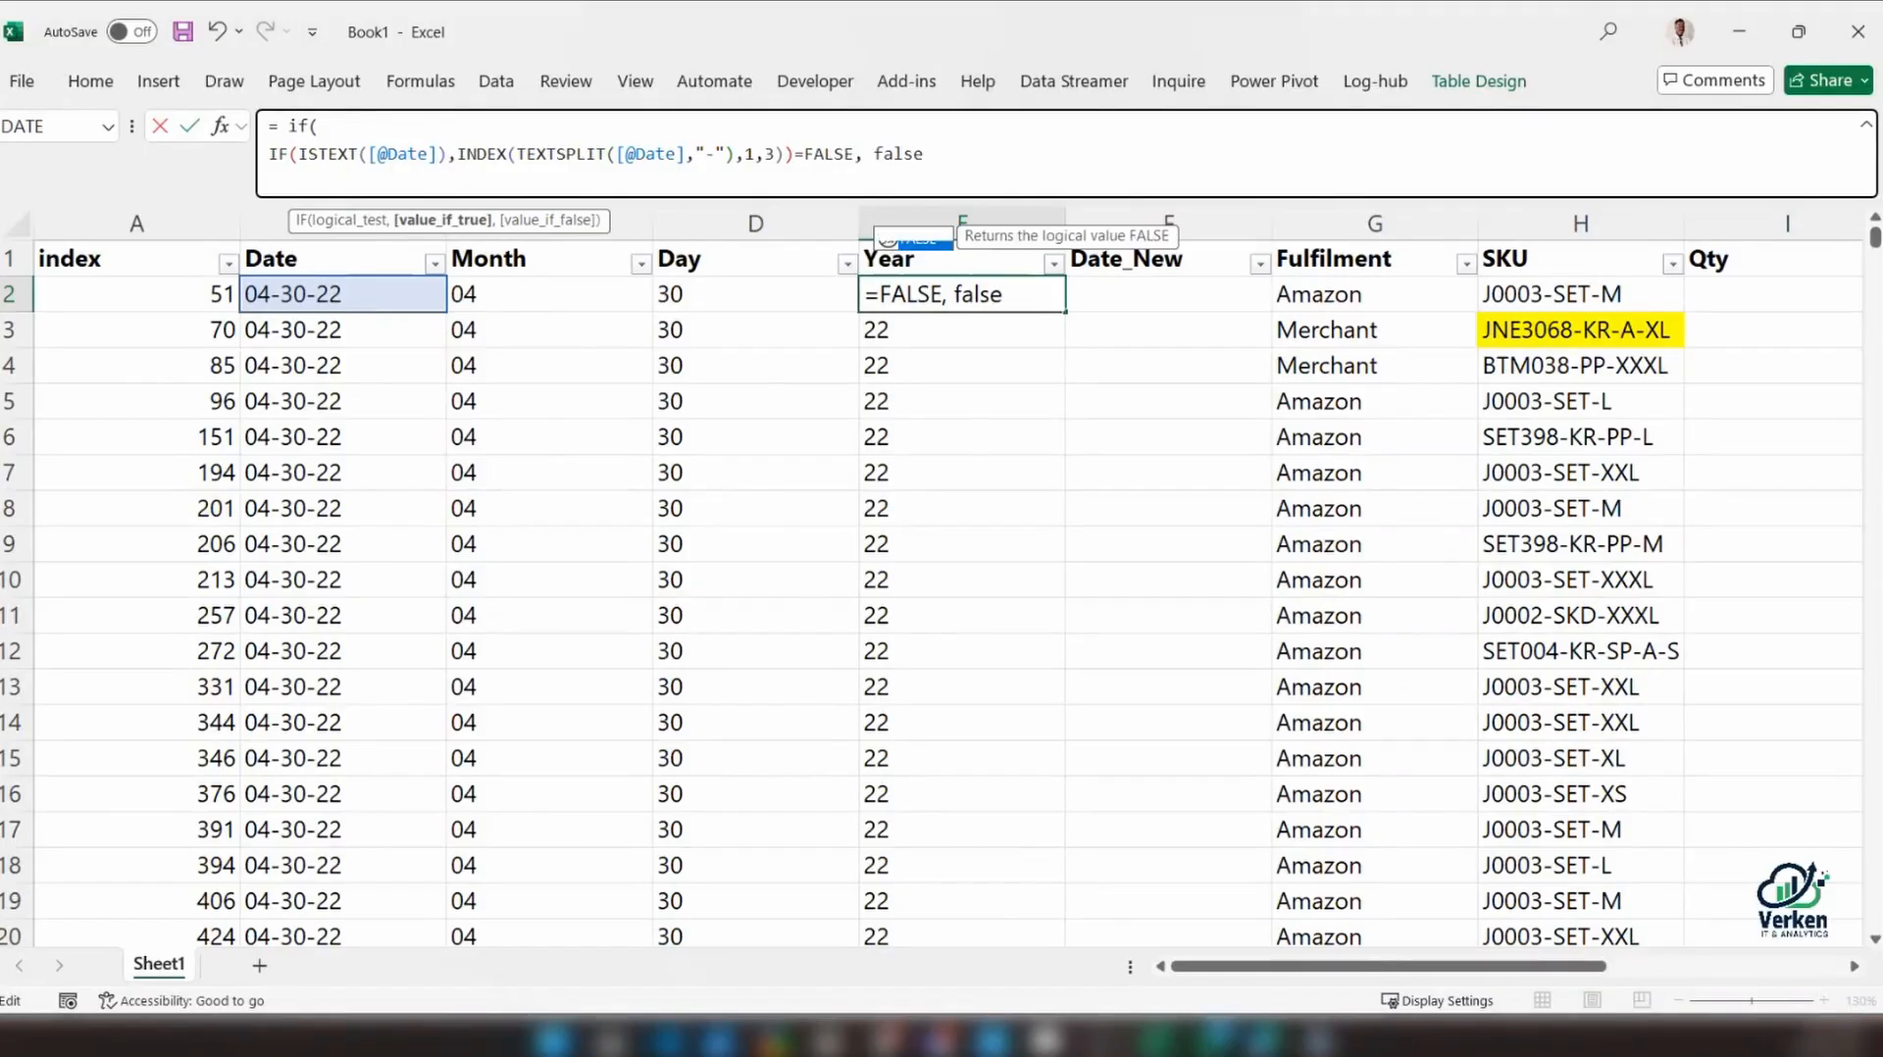
type(",")
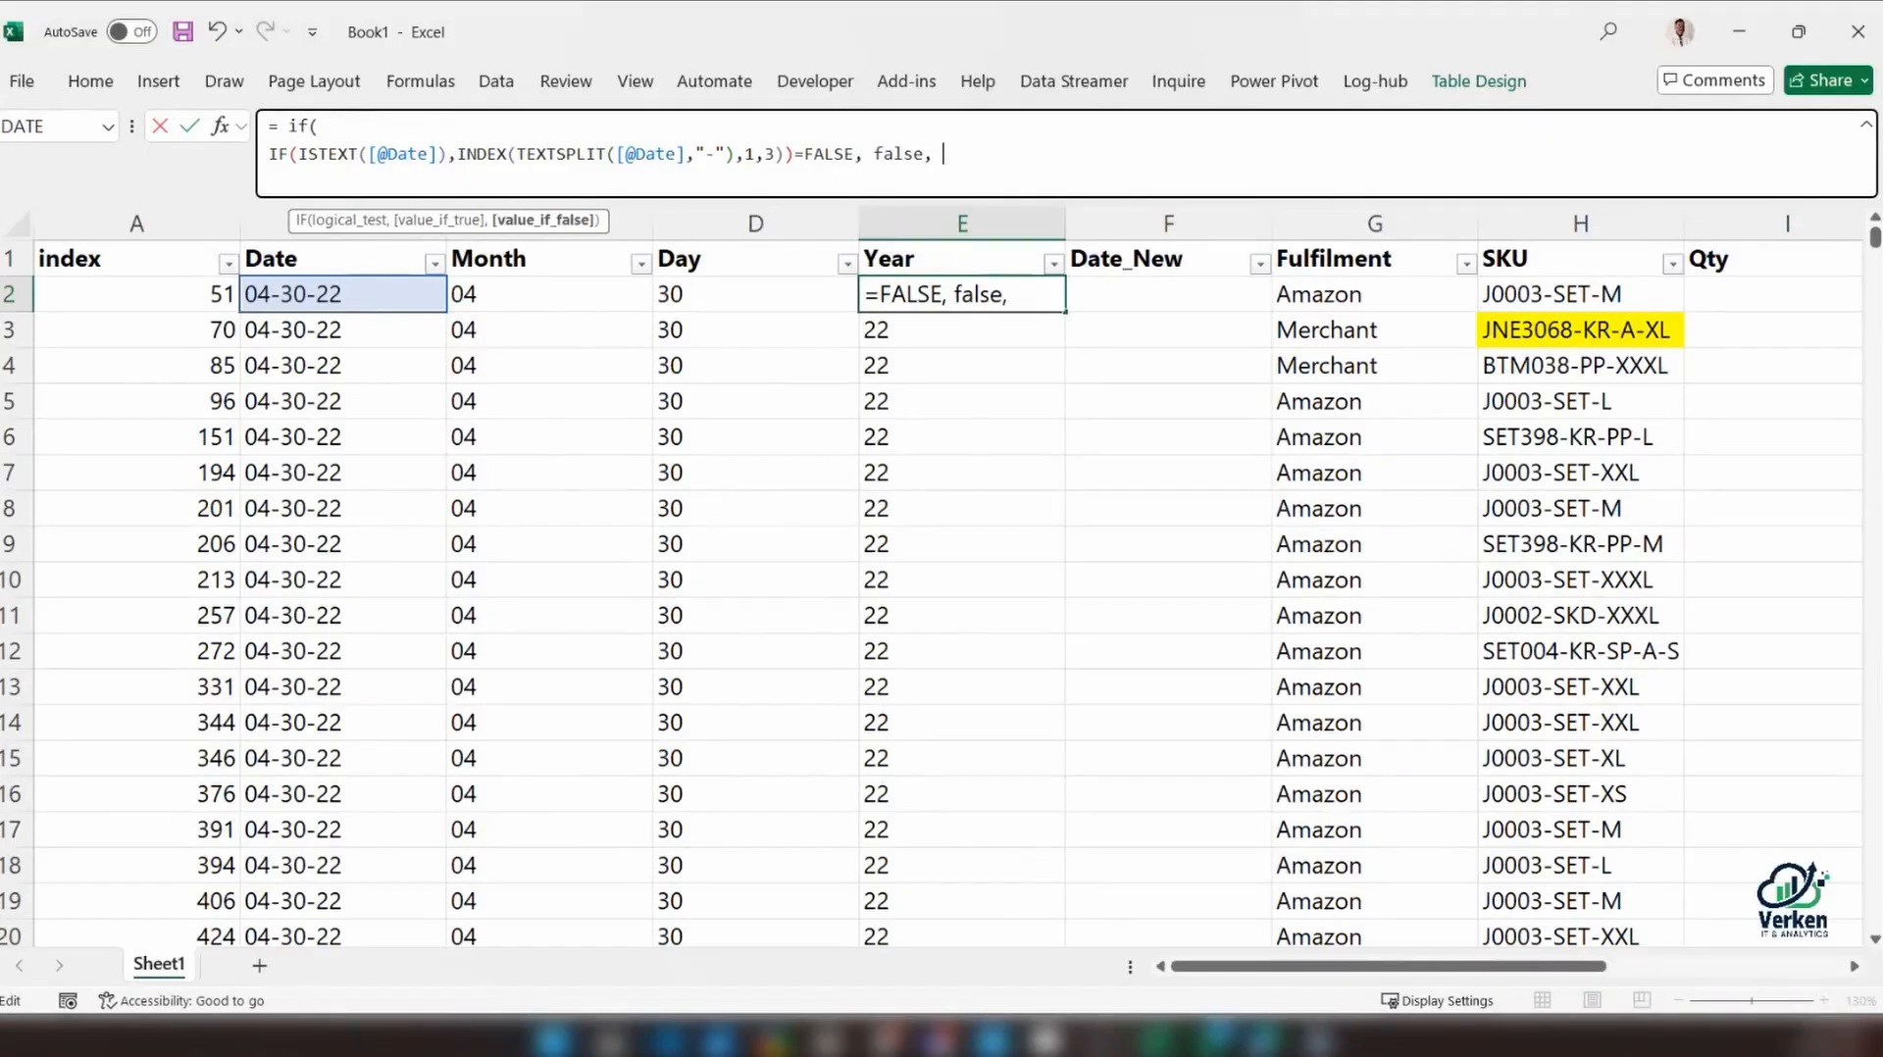
key("ctrl+v")
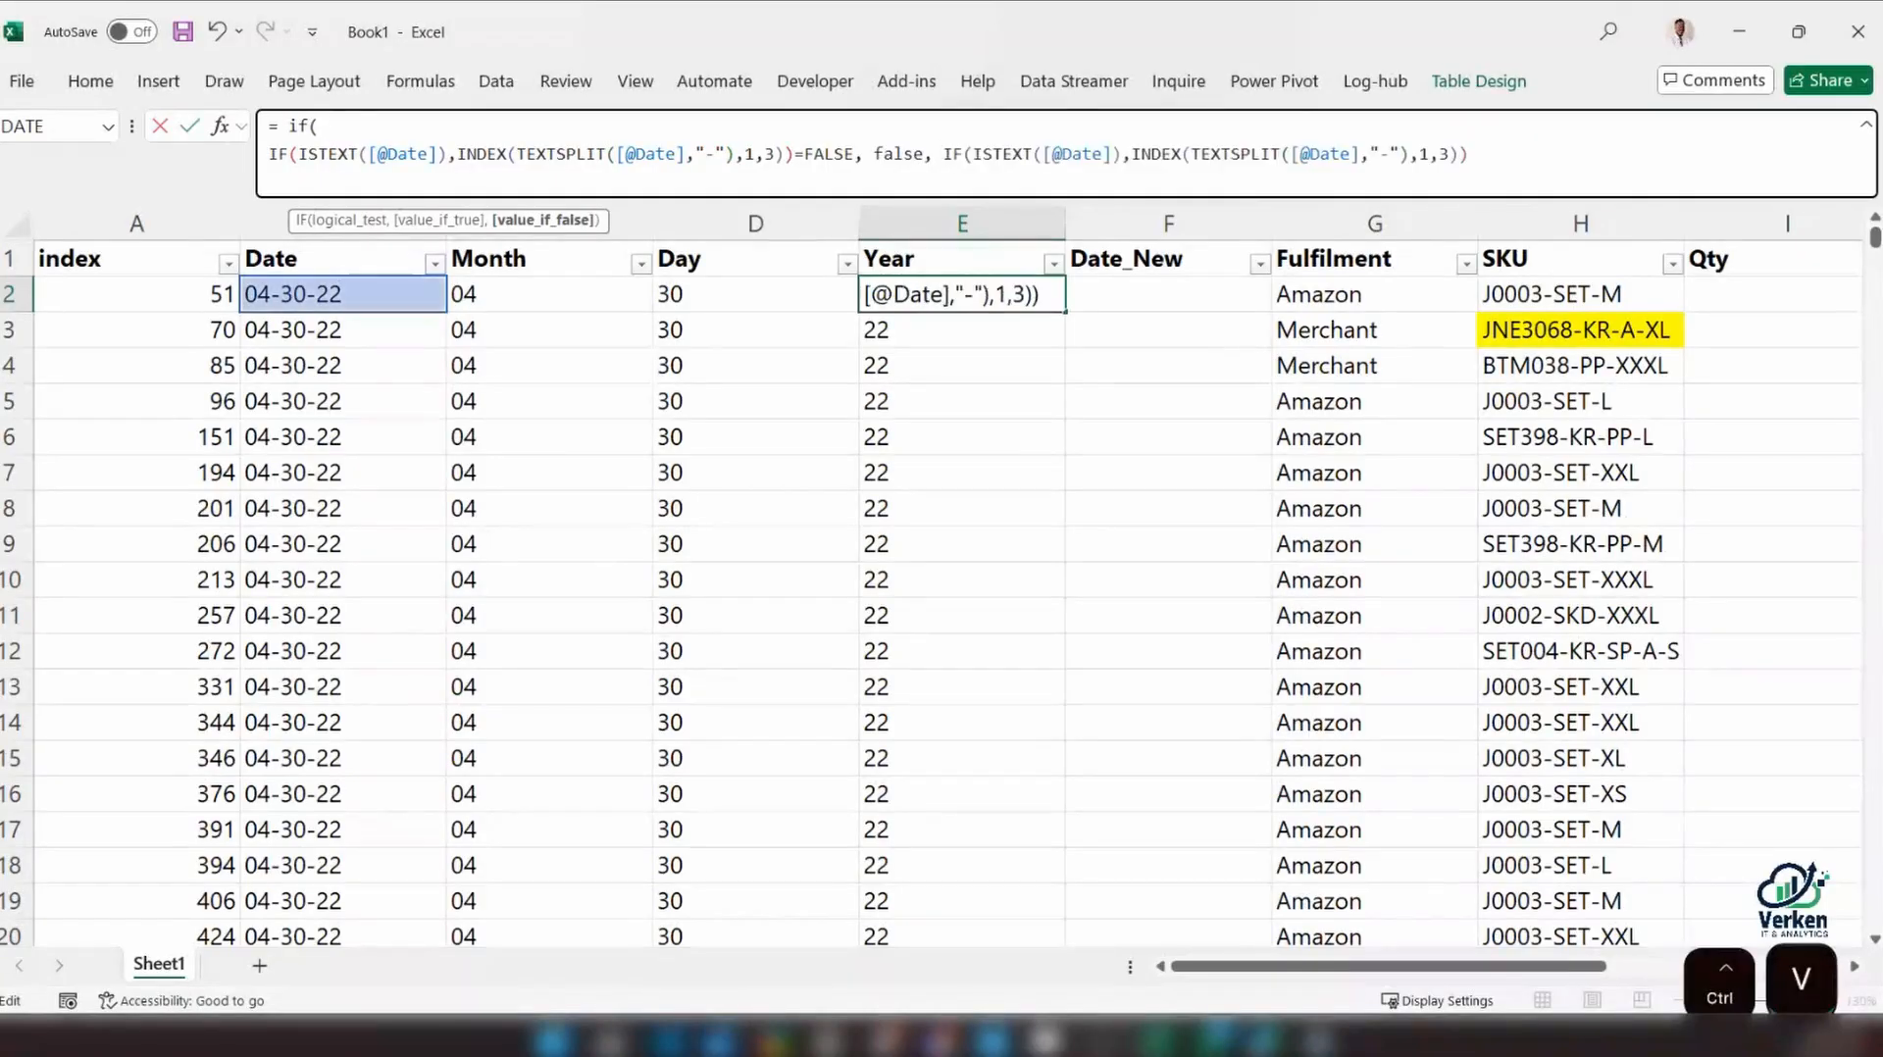
key("Return")
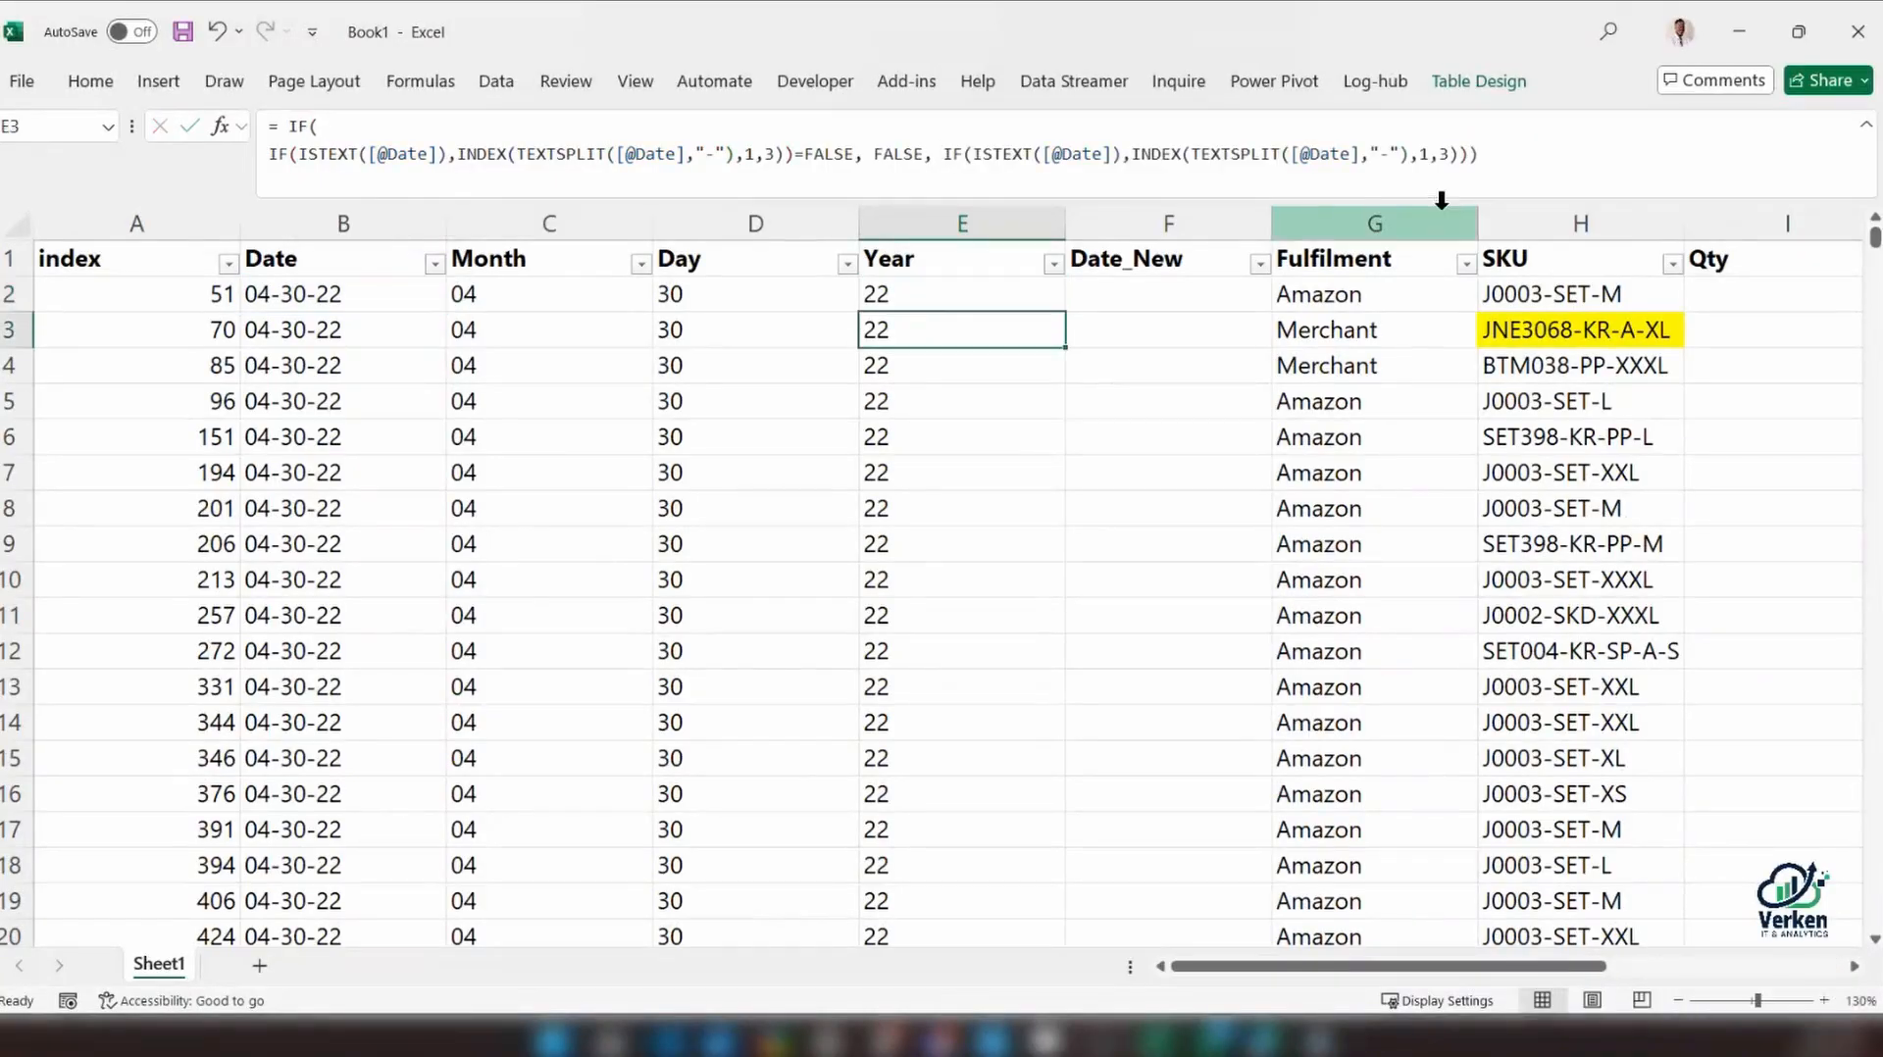
left_click(1053, 262)
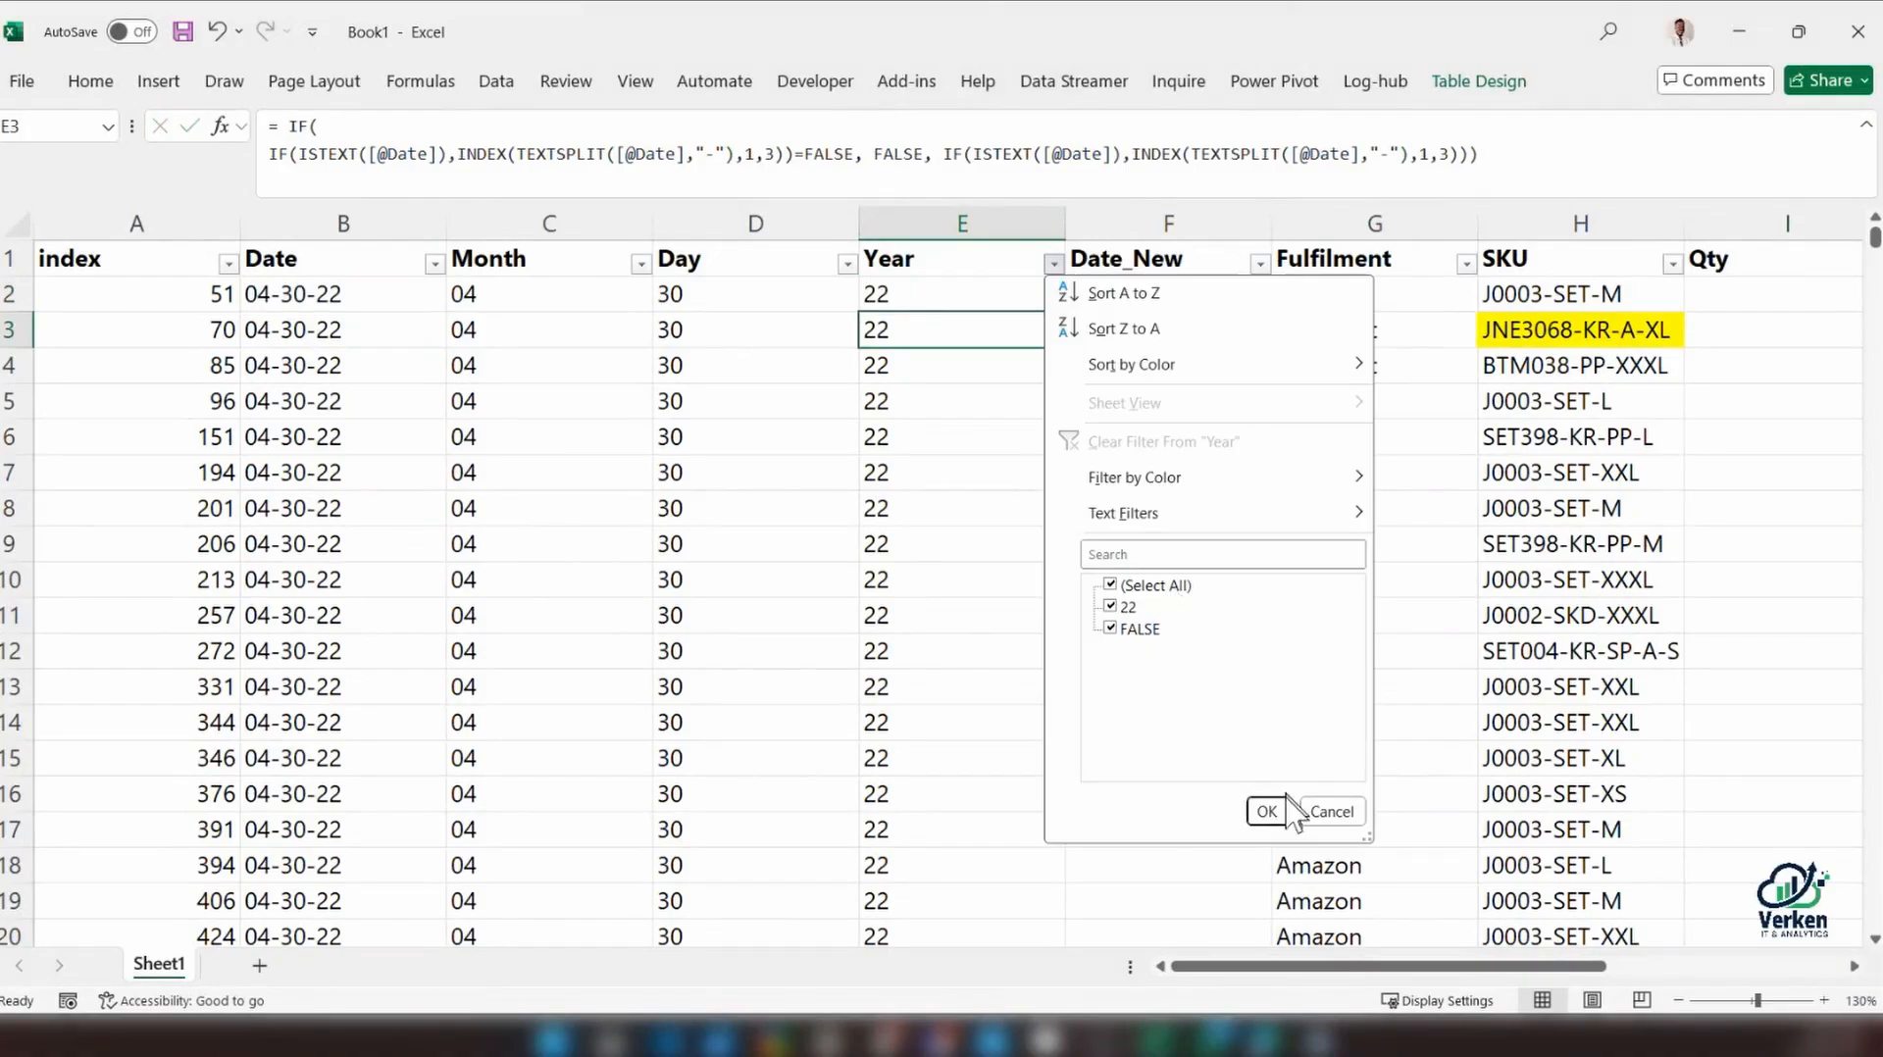
left_click(1331, 811)
left_click(1196, 299)
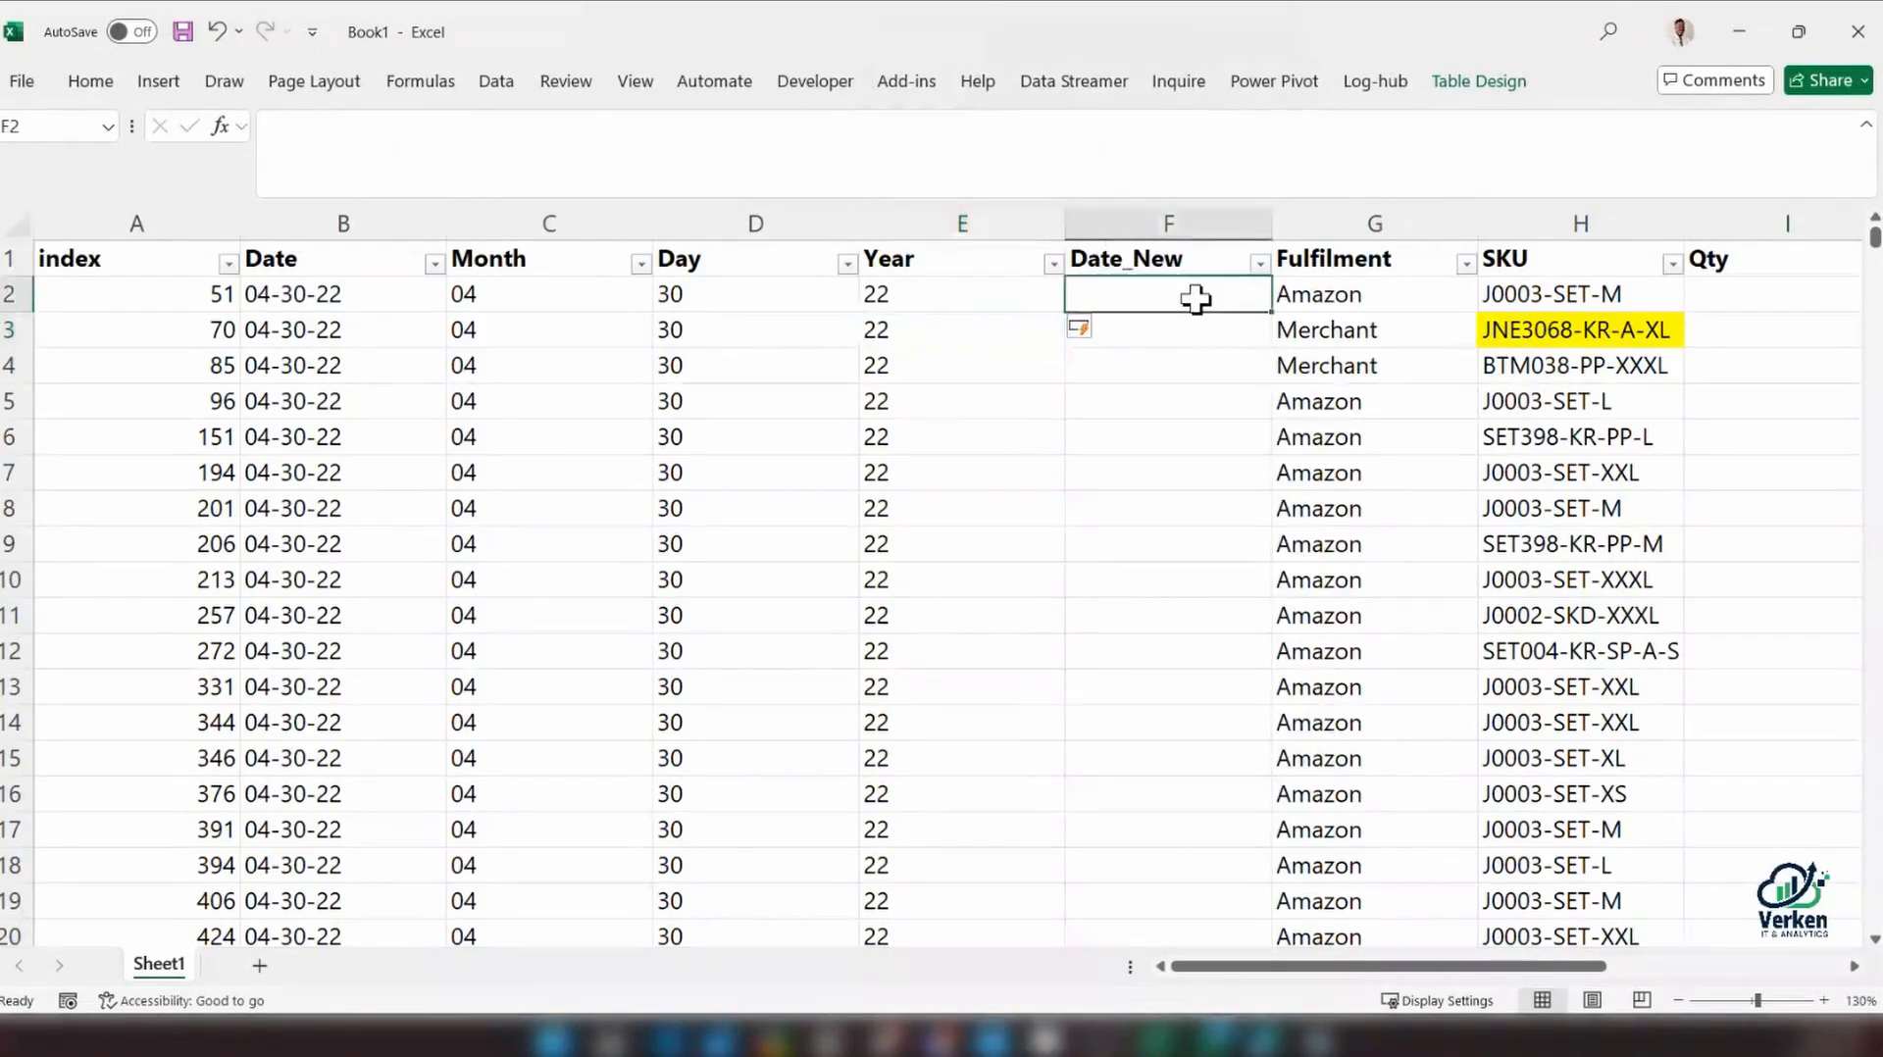
left_click(1196, 299)
type("=year")
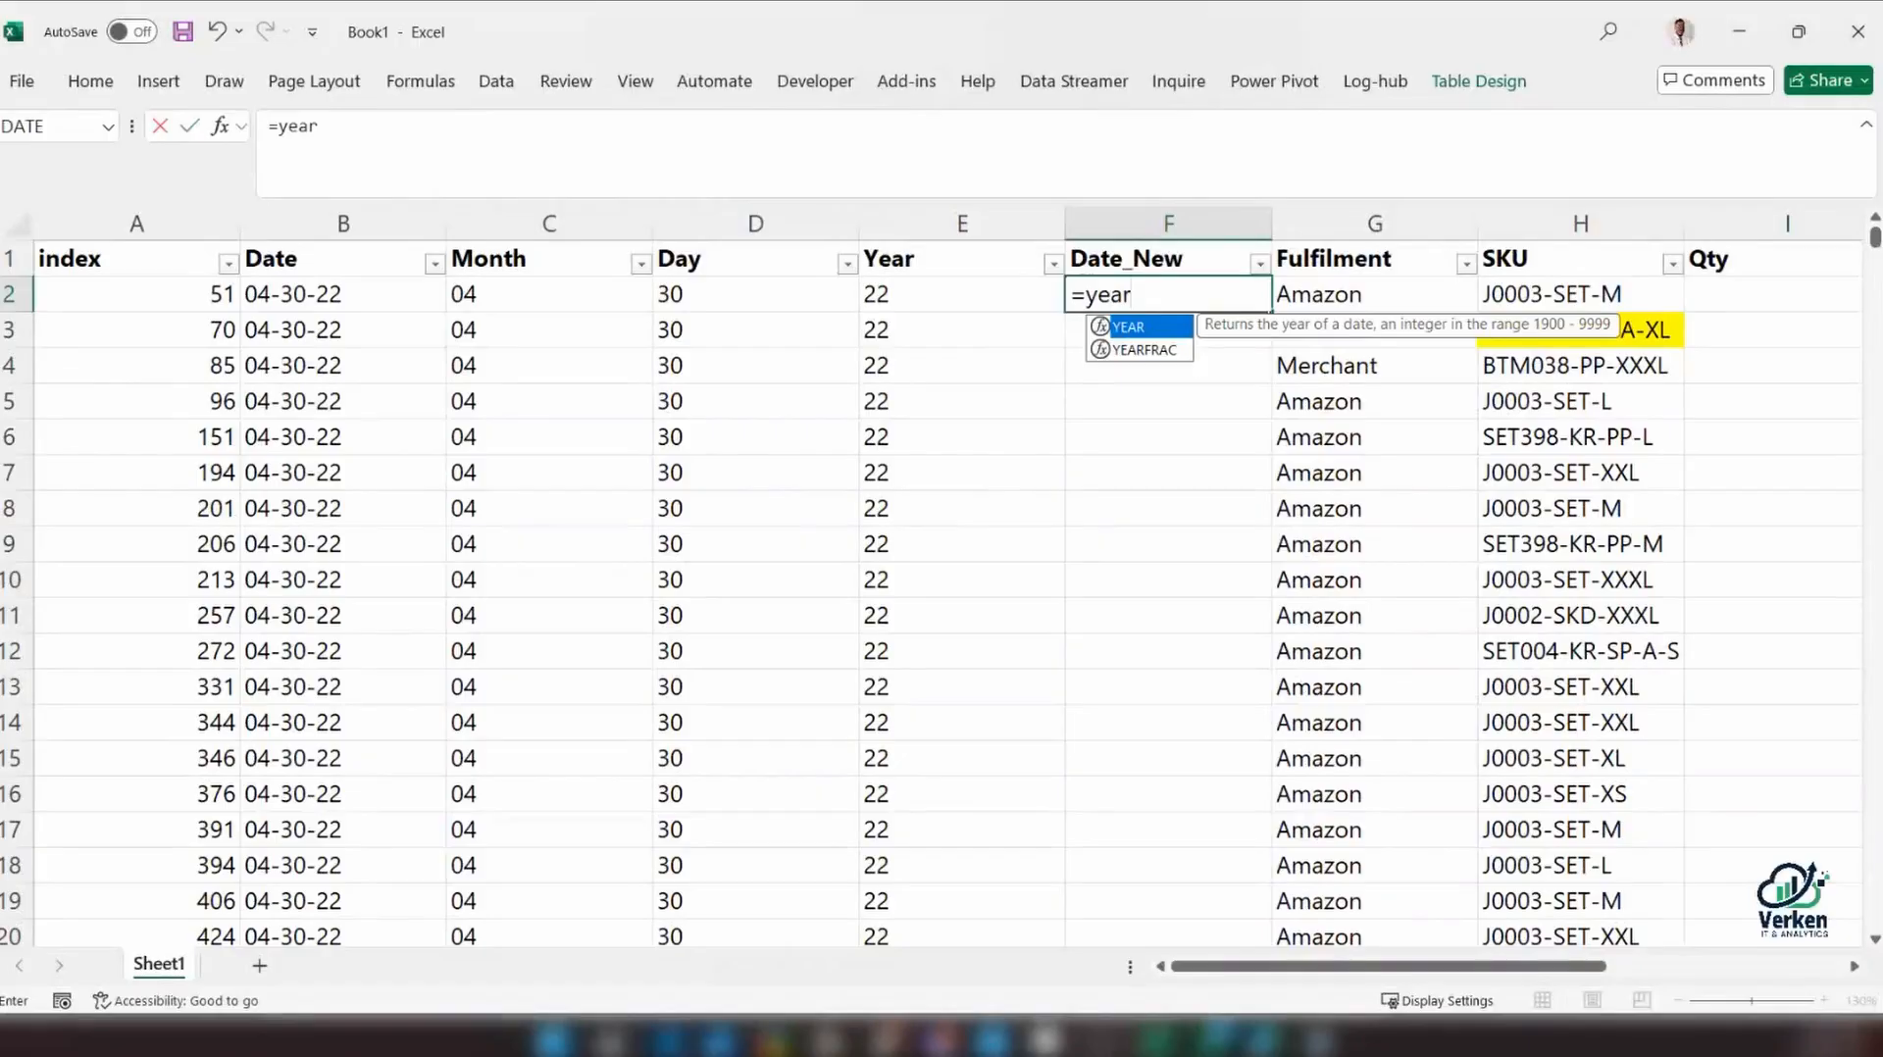
key("BackSpace")
key("BackSpace")
key("BackSpace")
key("BackSpace")
type("DATE(")
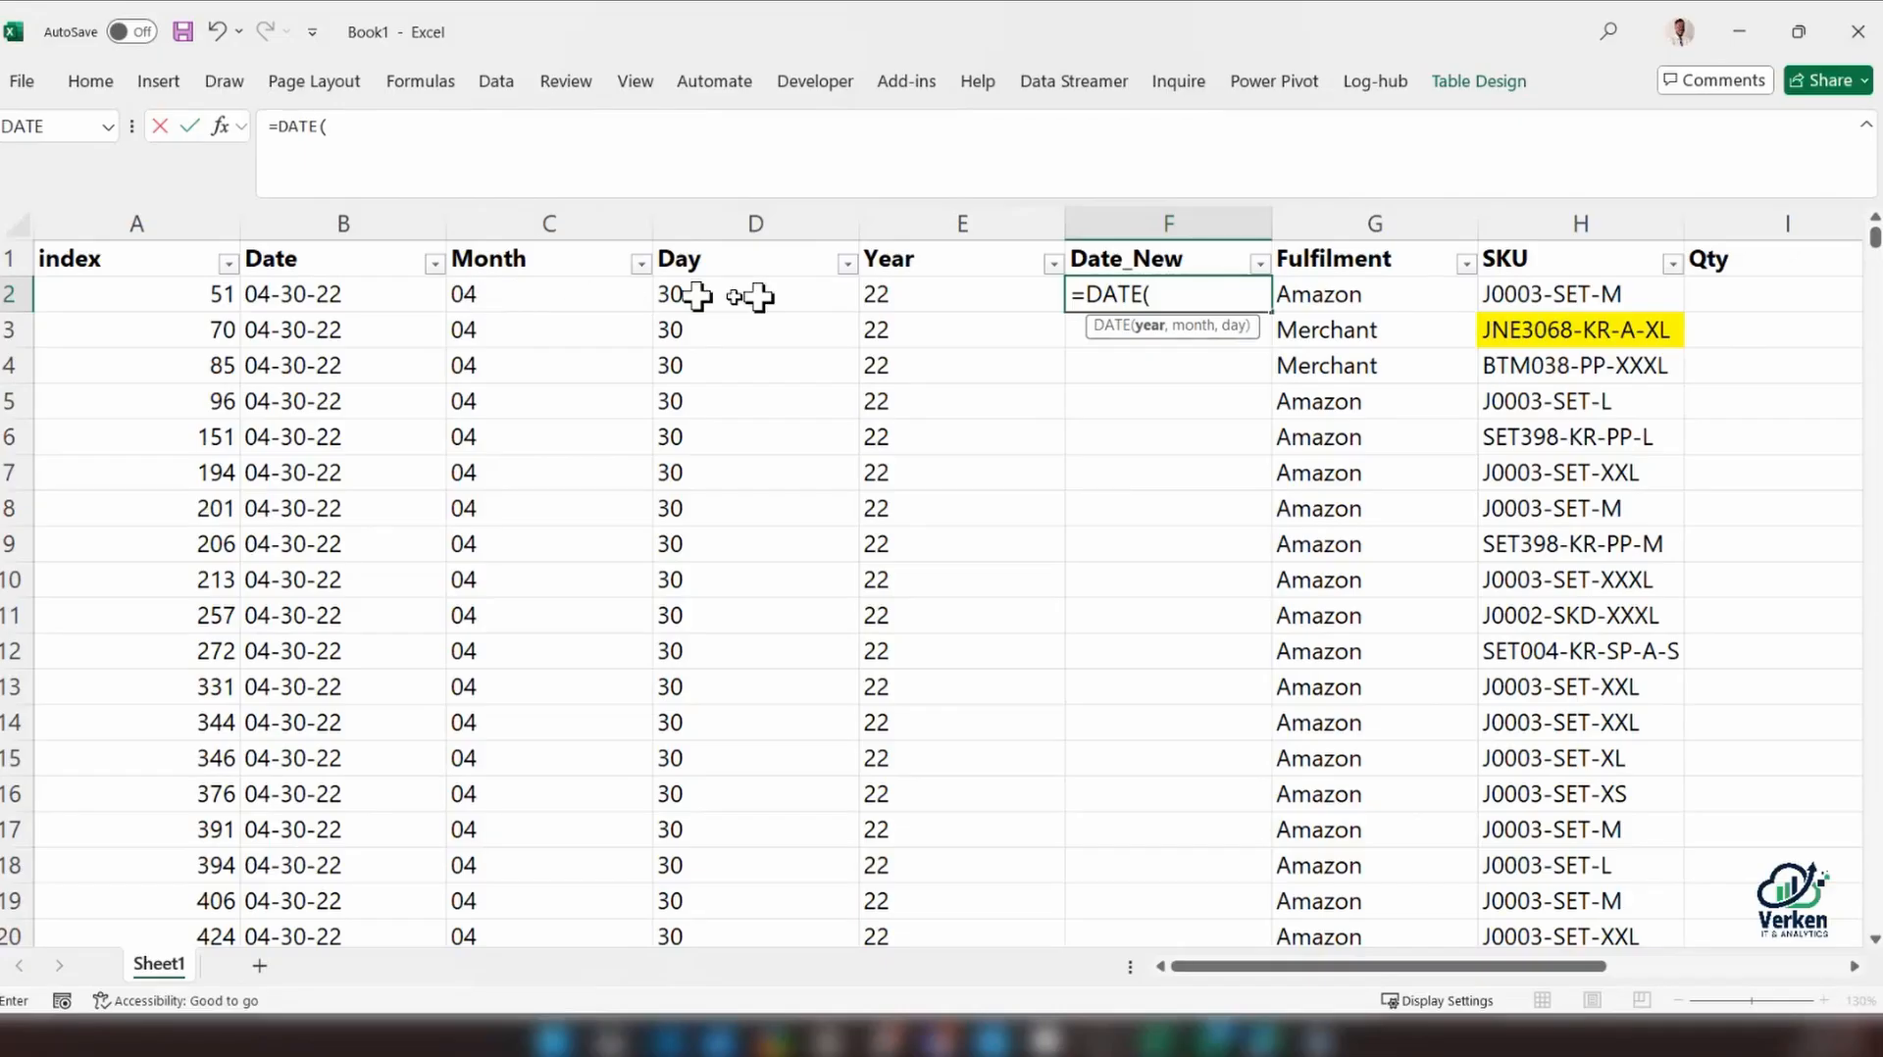
key("Escape")
left_click(924, 298)
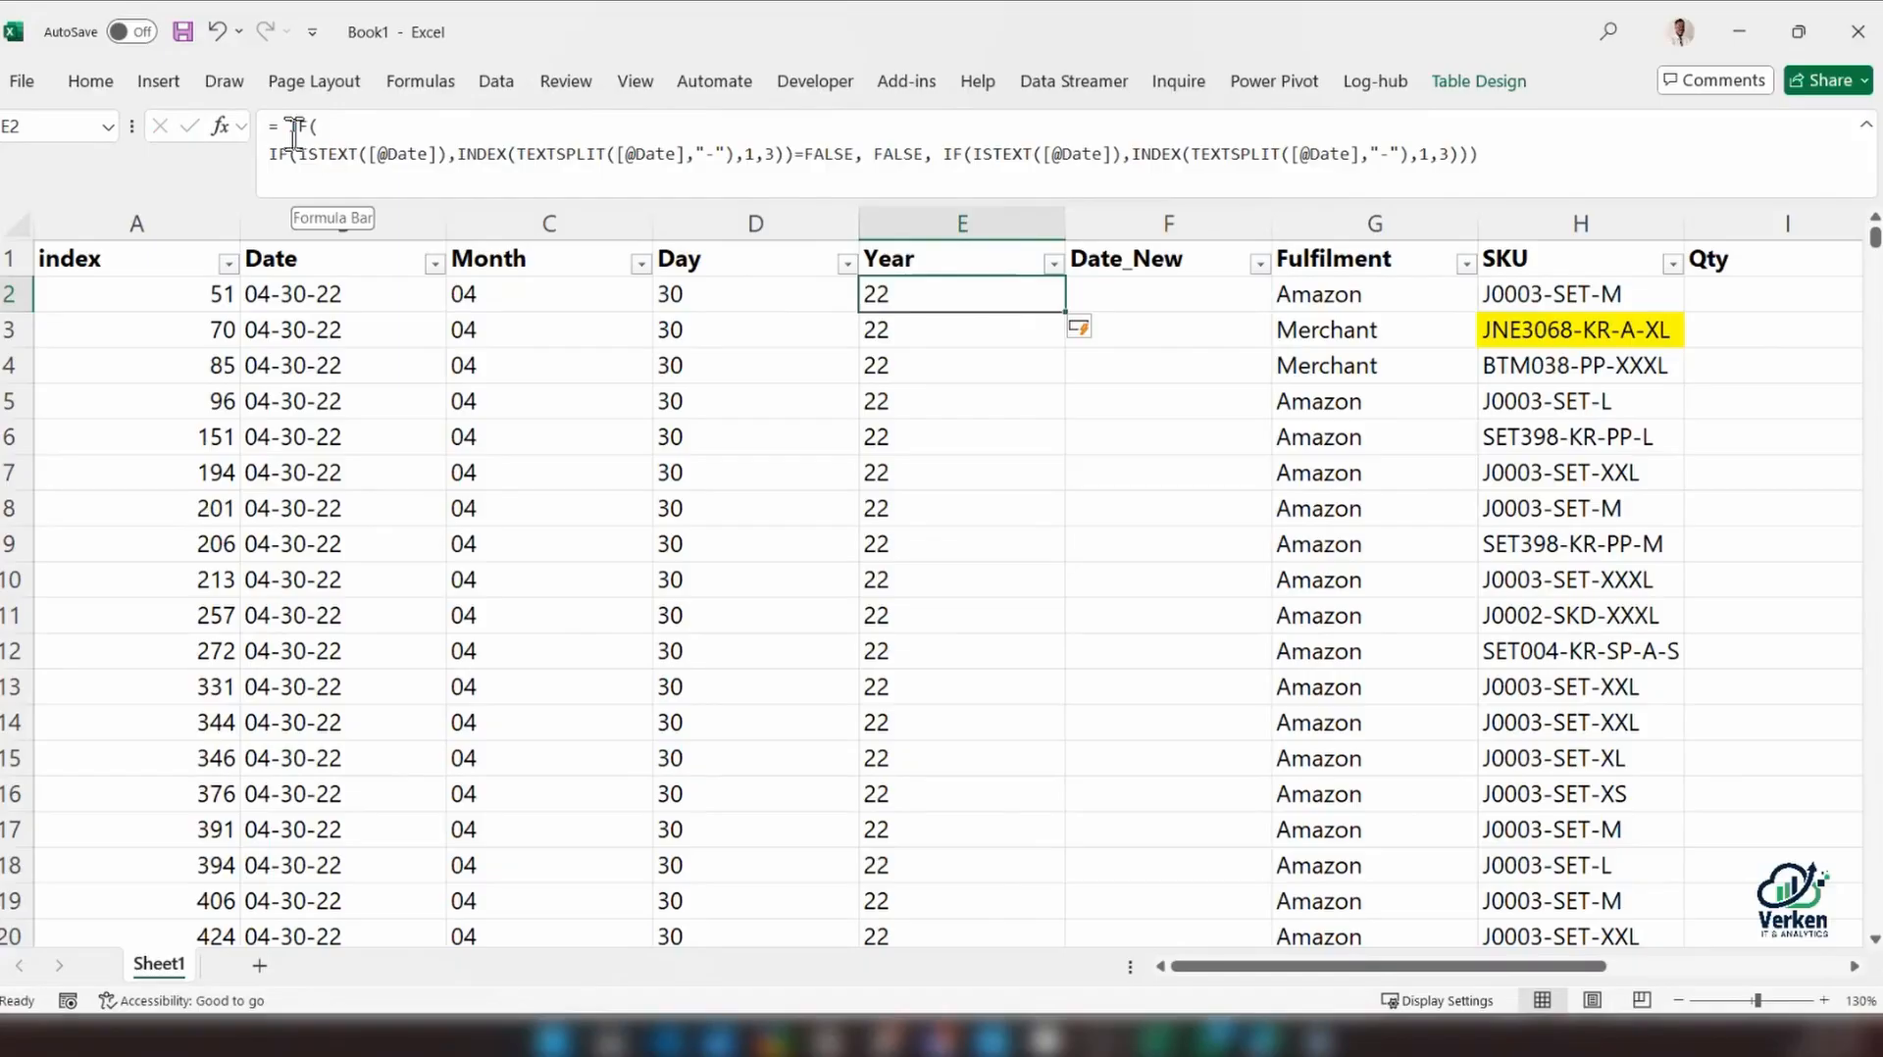
left_click(514, 186)
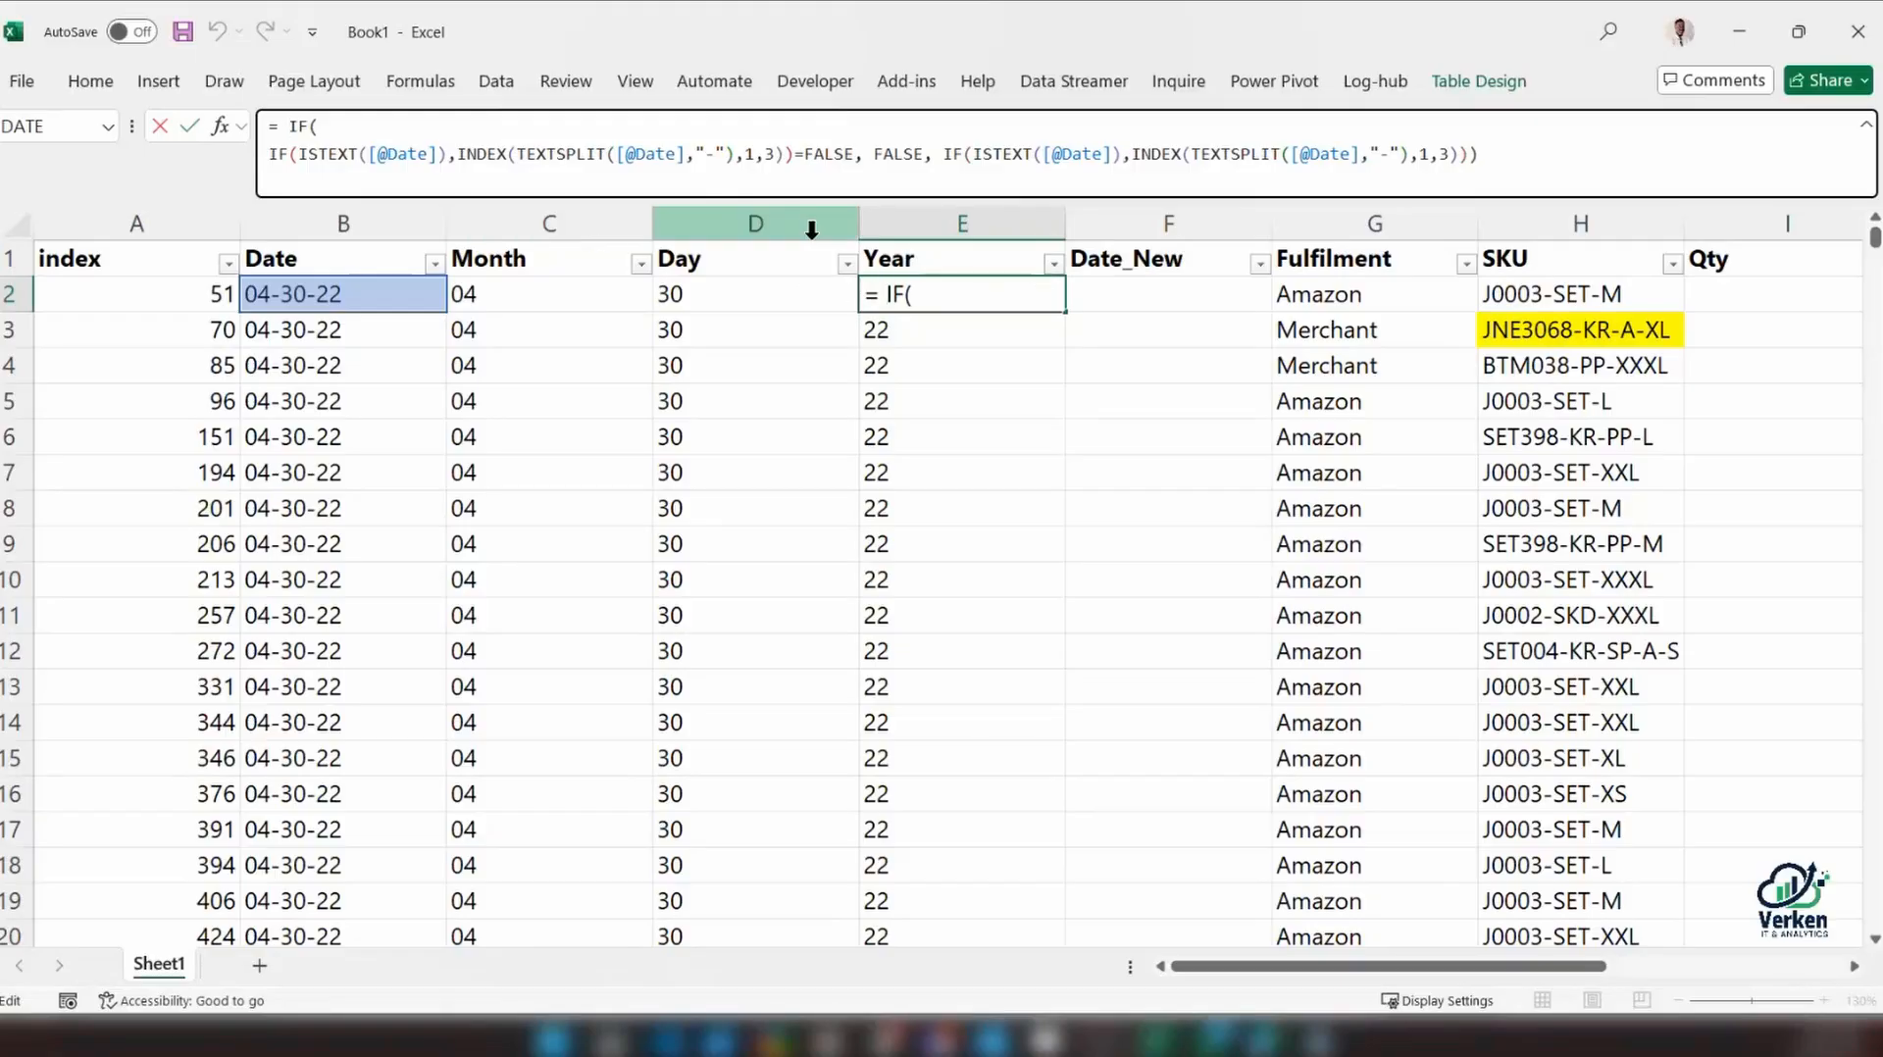
key("ctrl+Return")
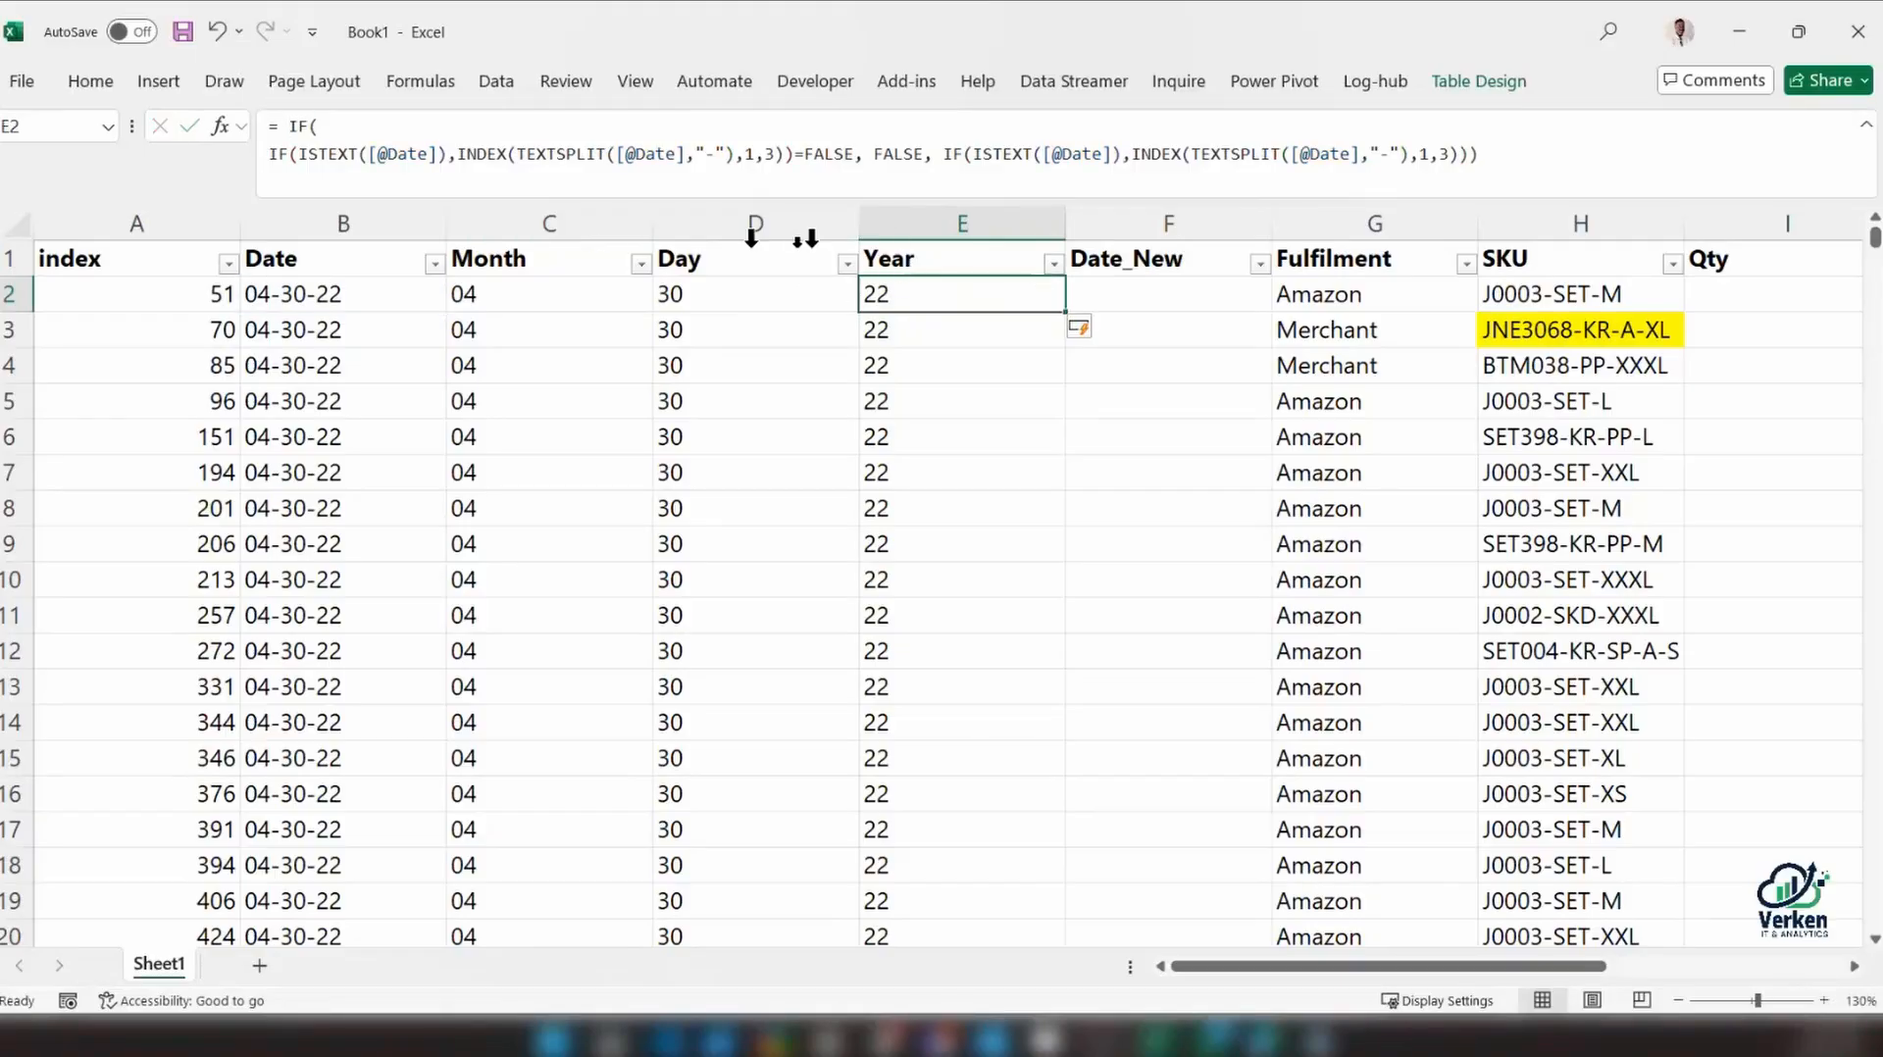
left_click(1094, 291)
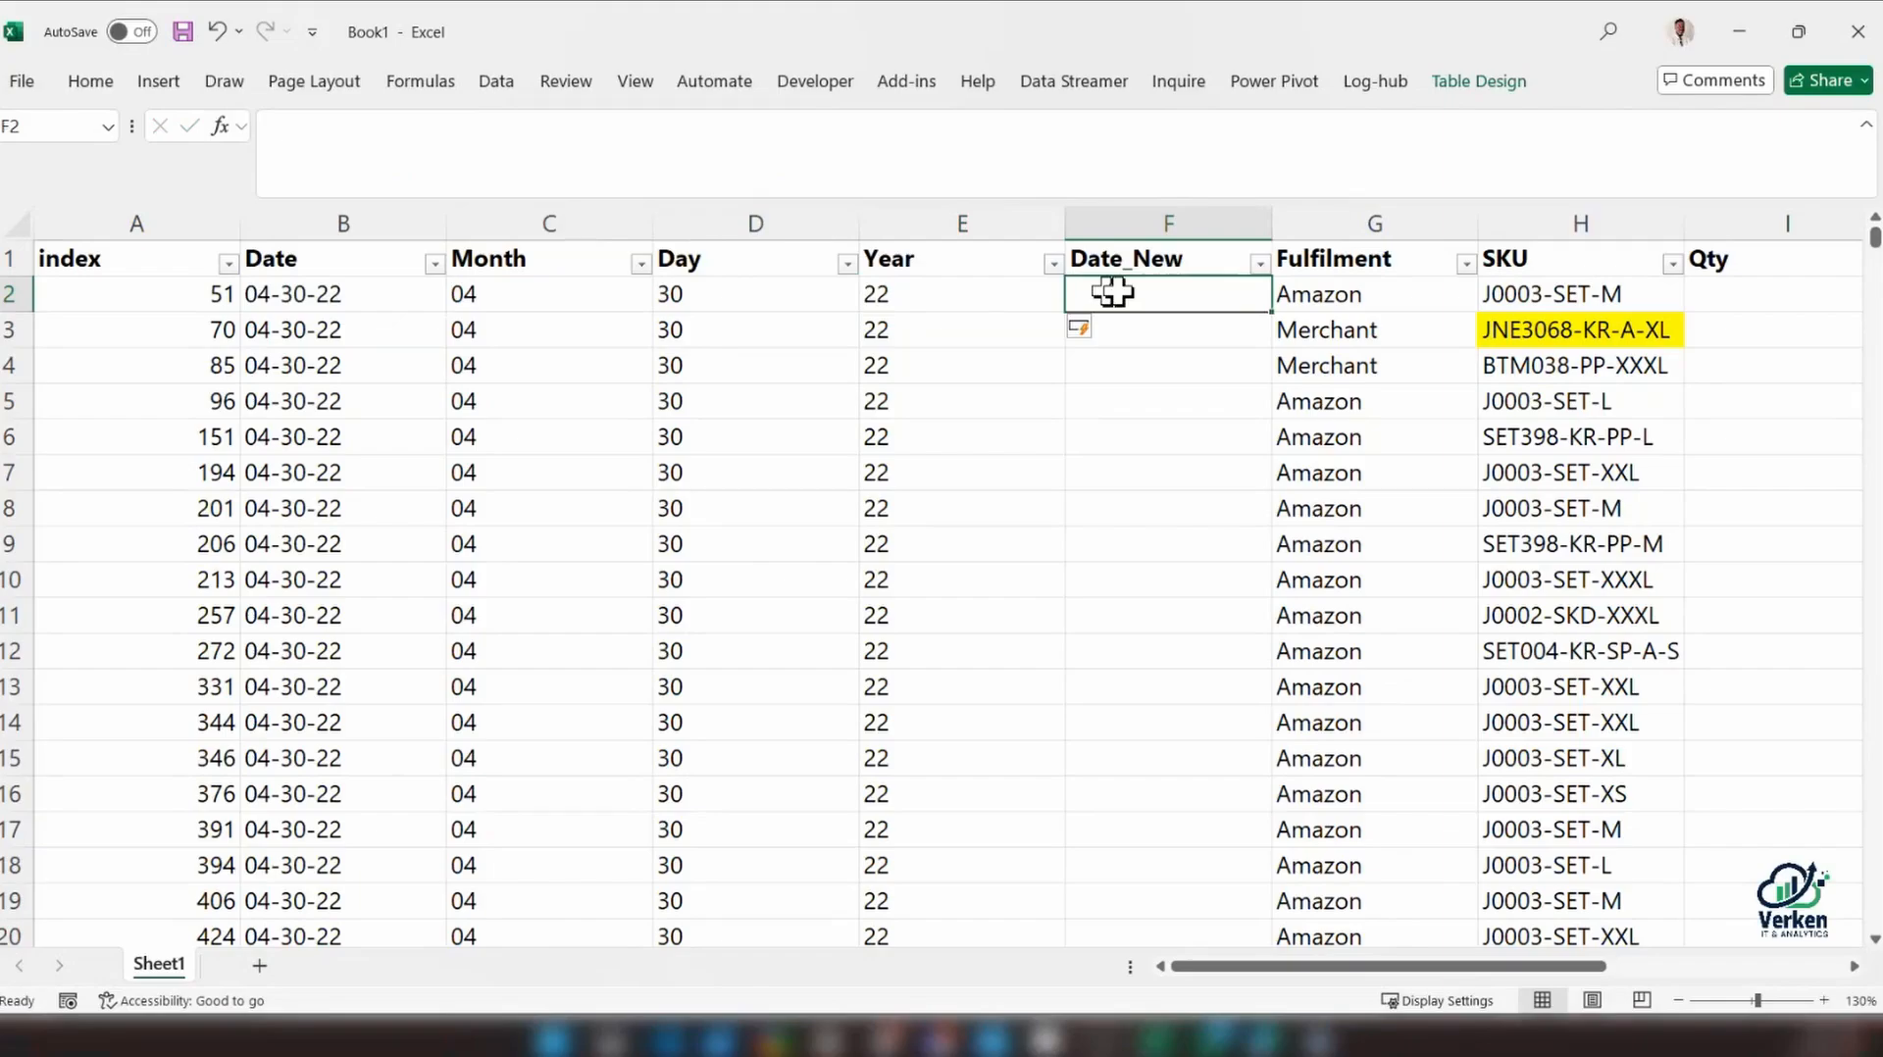
type("=")
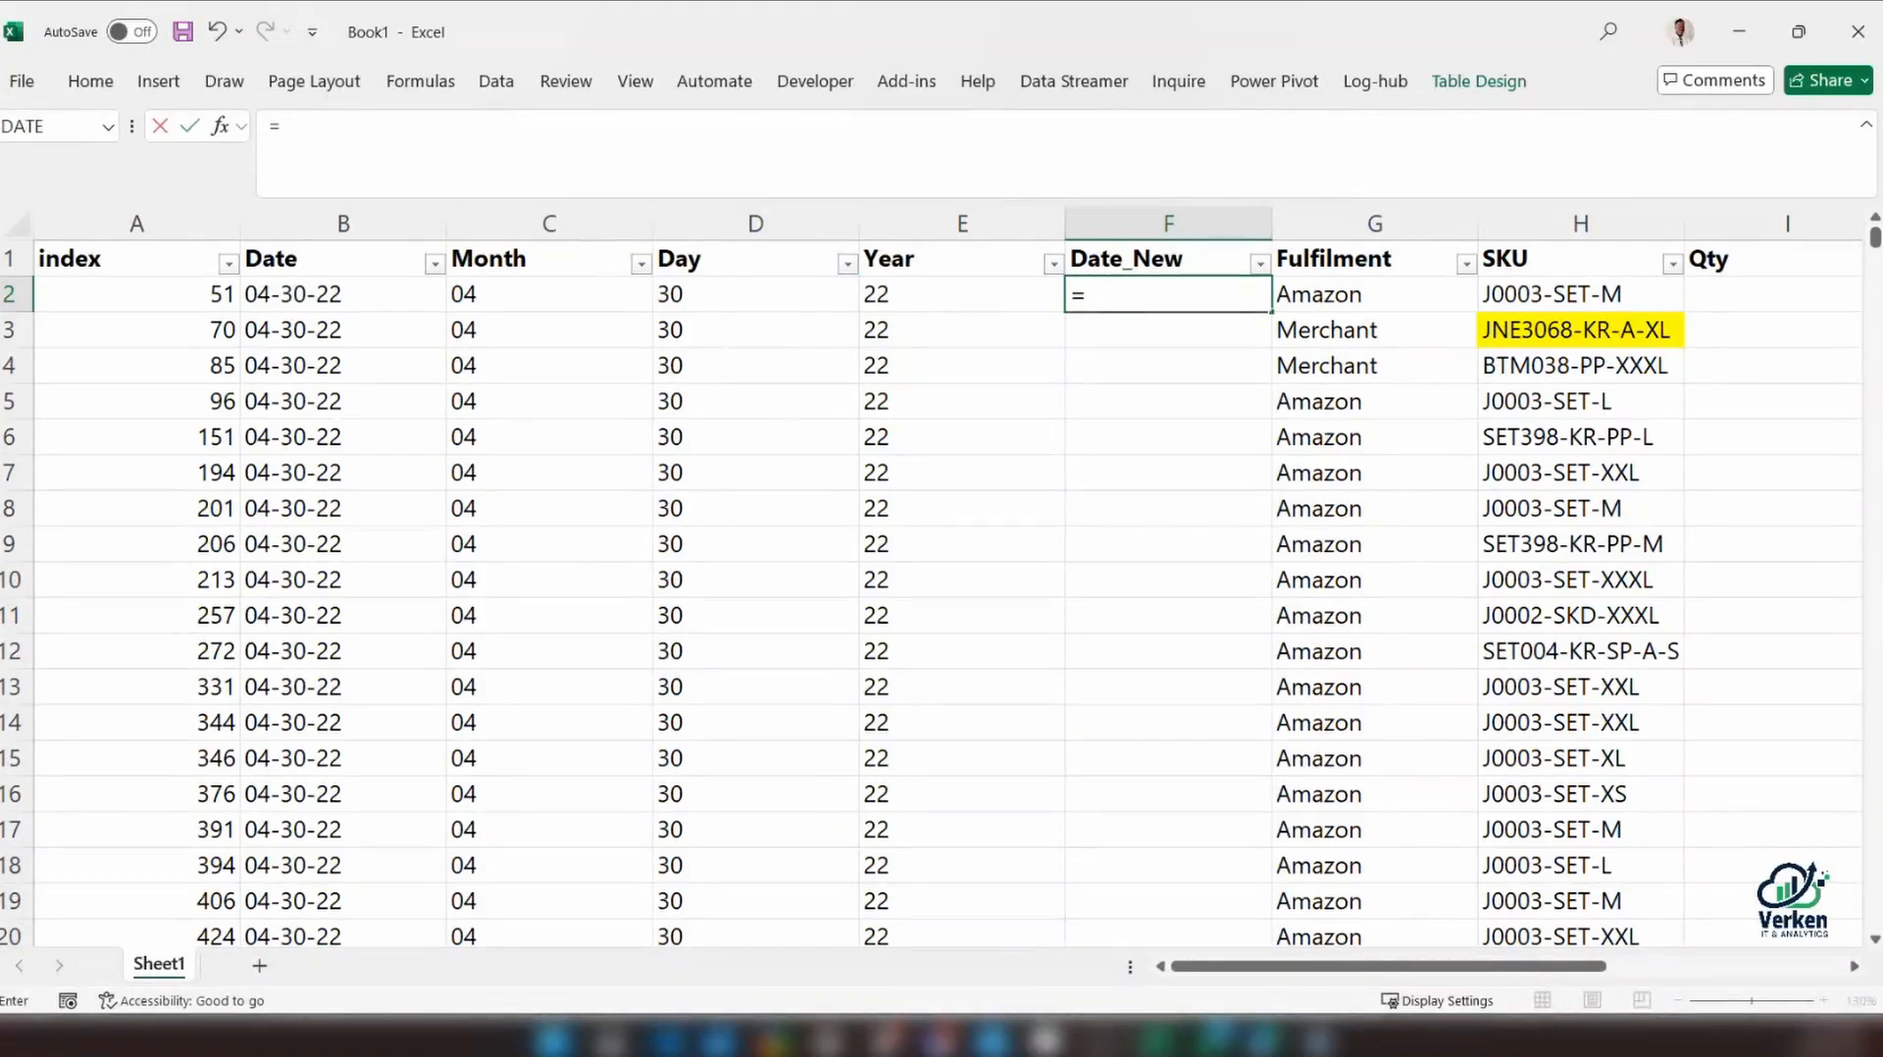
type("da")
key("Tab")
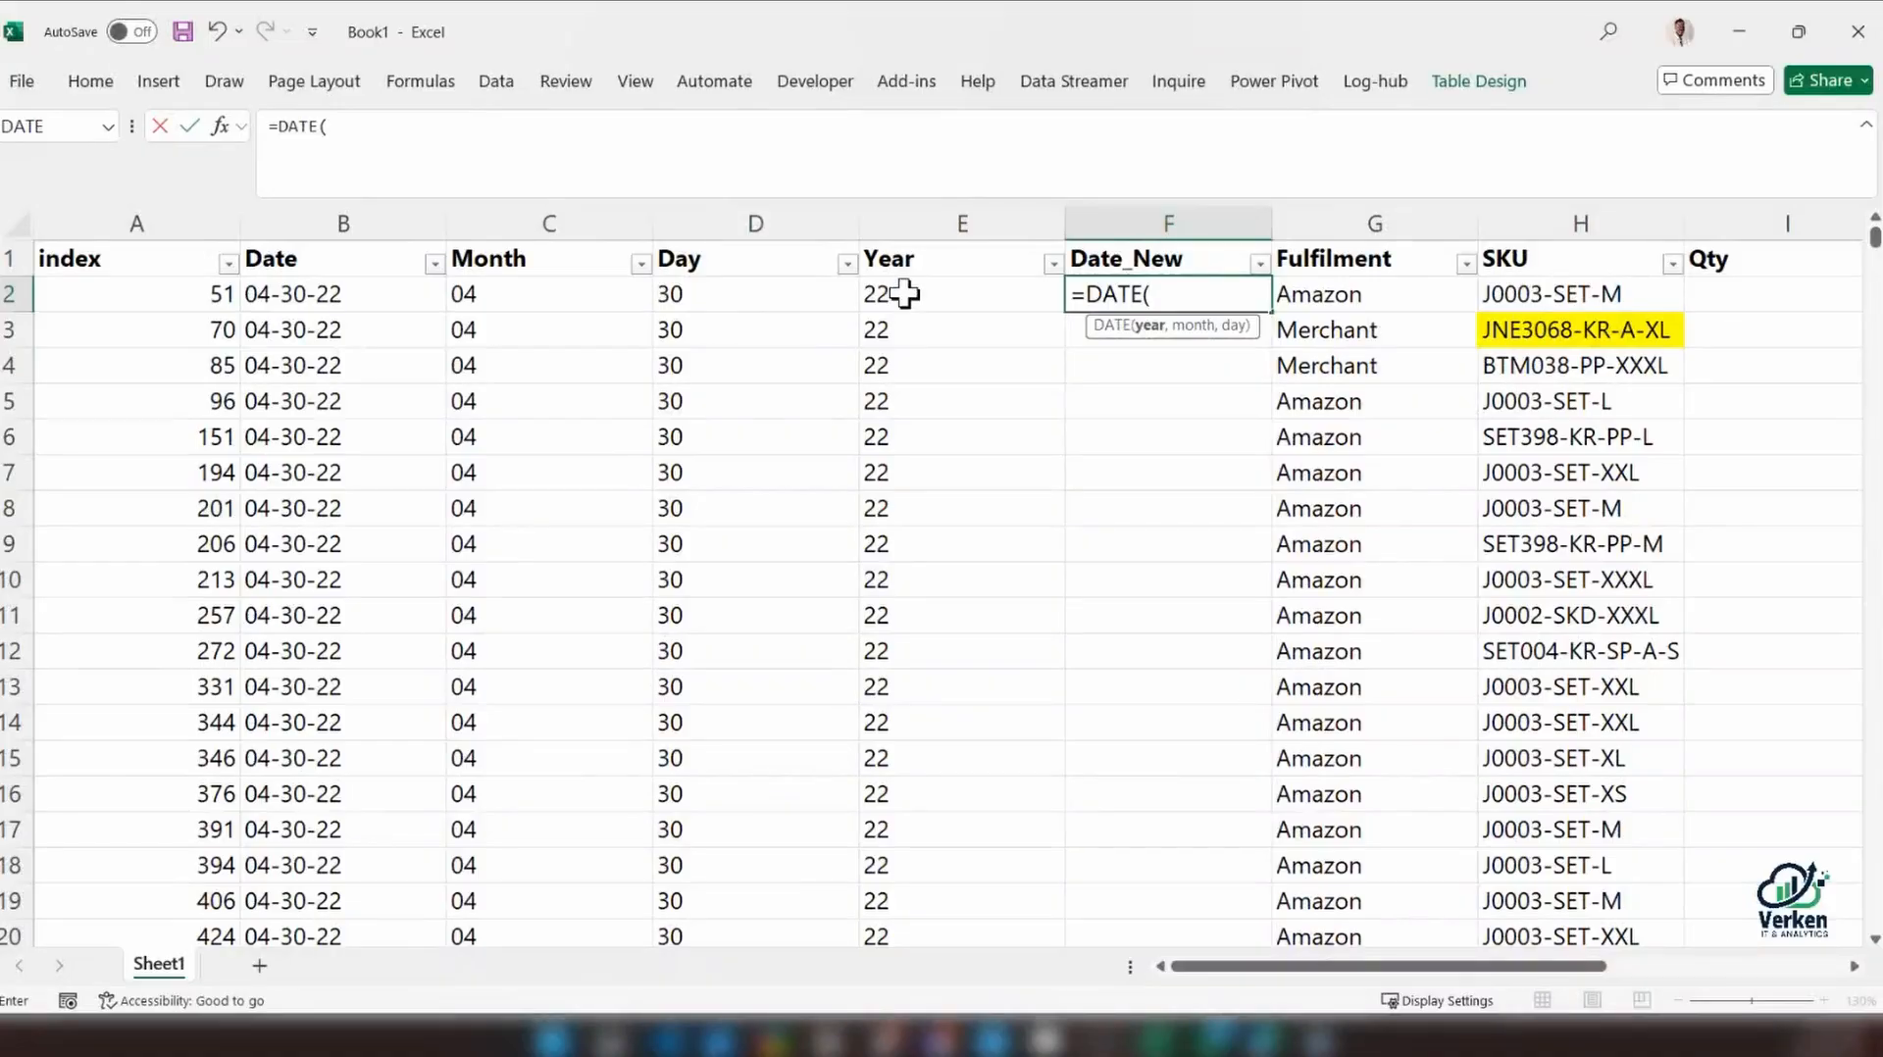
type("\"20\"&")
left_click(927, 302)
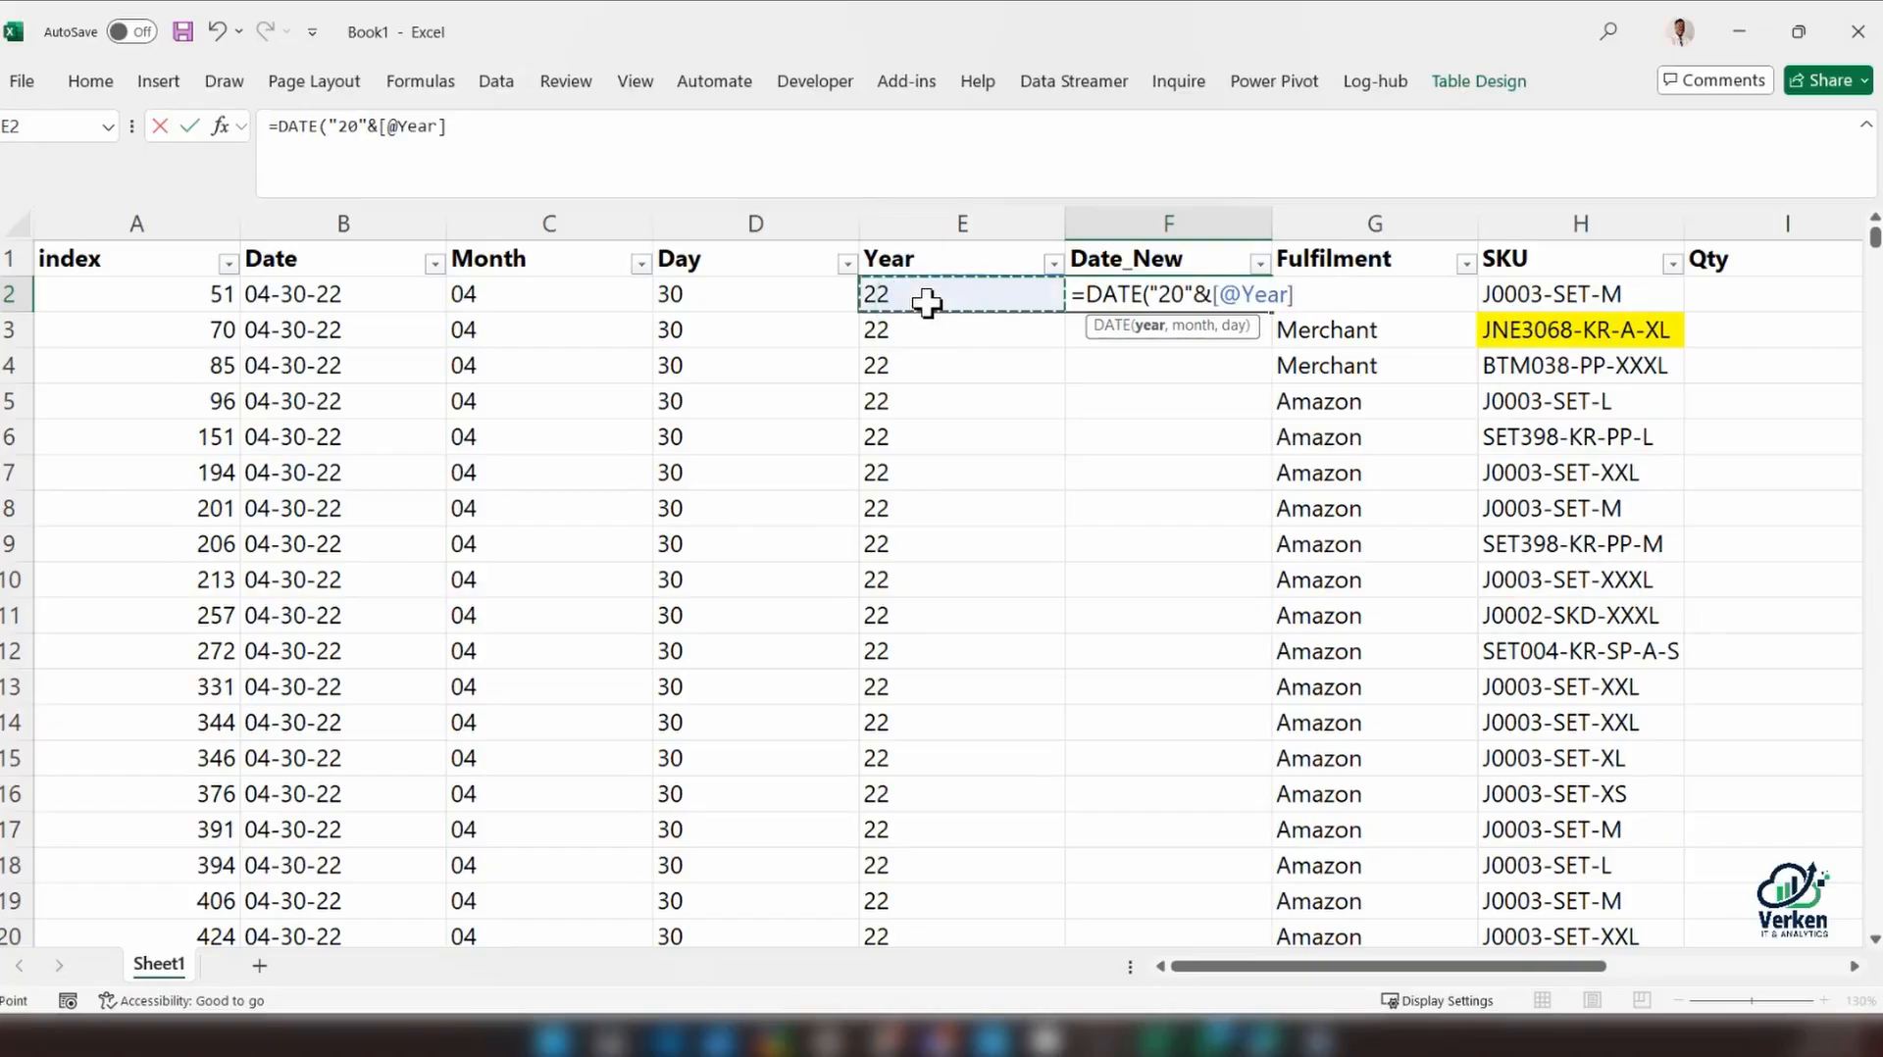
type(",")
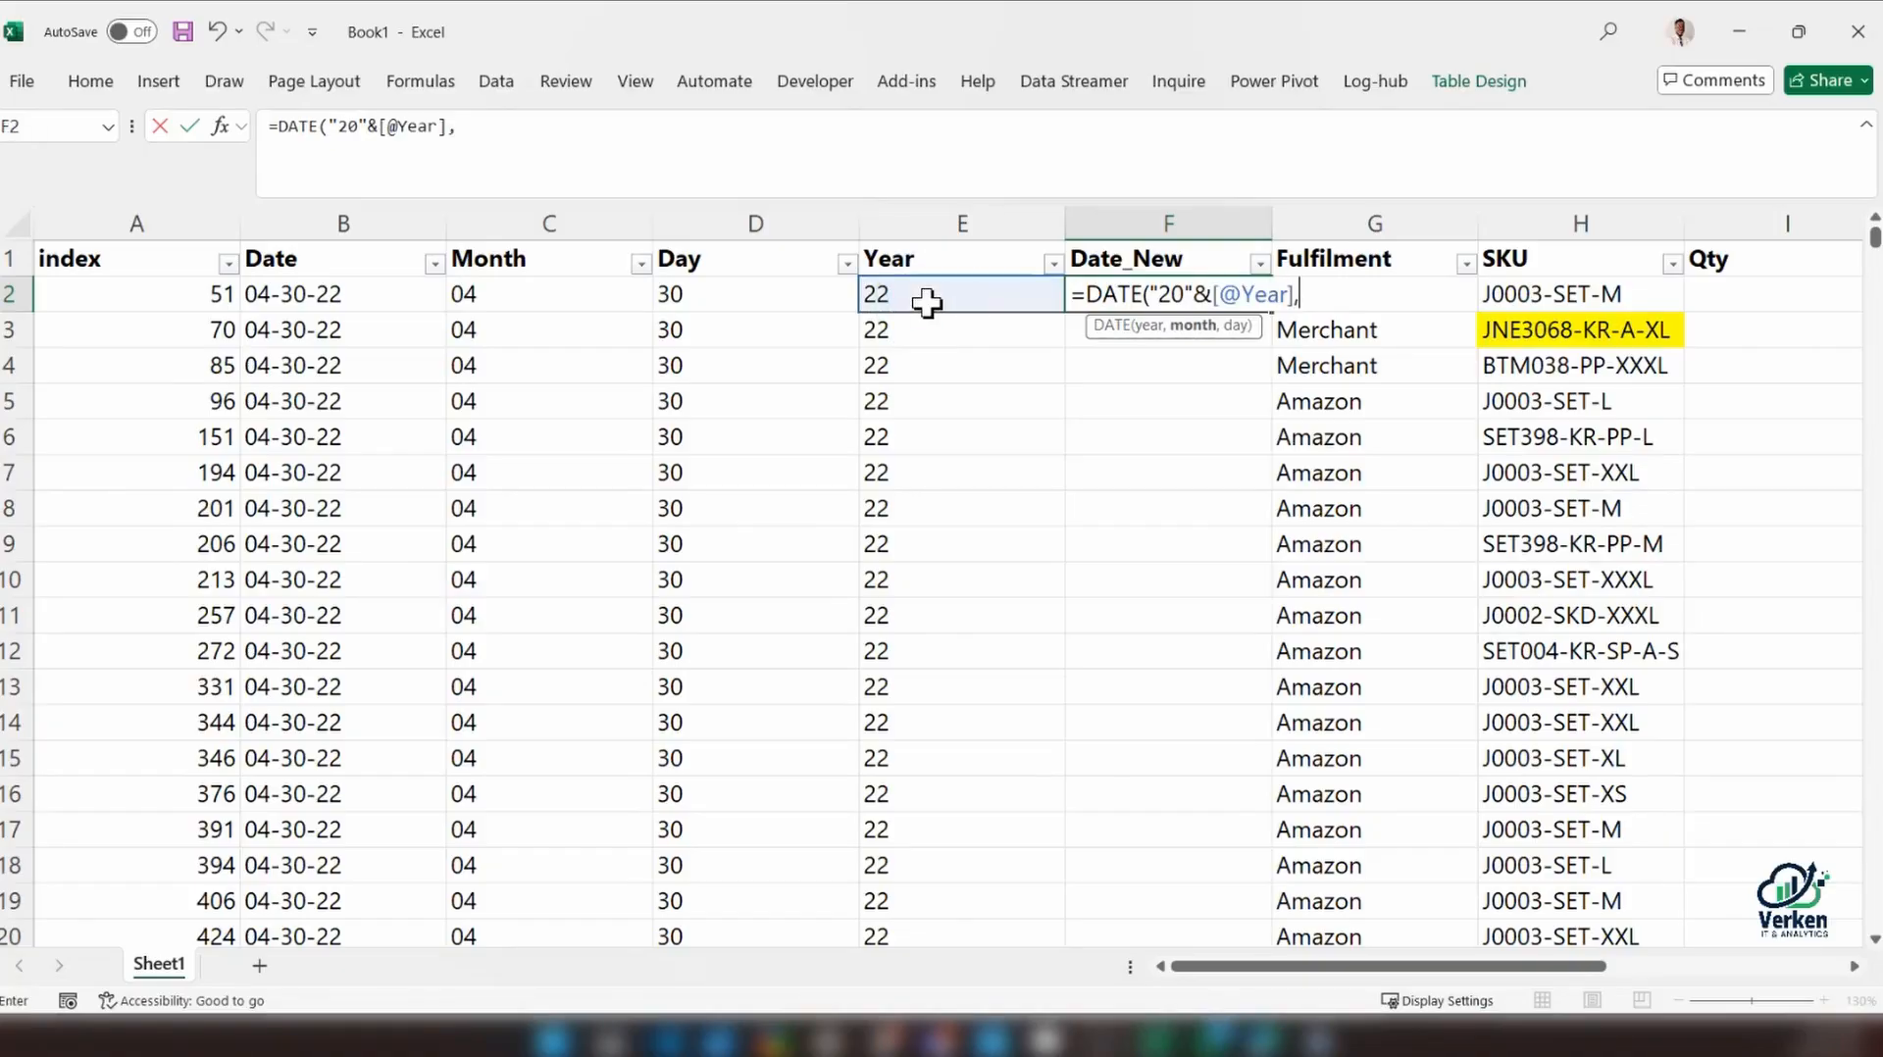
left_click(530, 297)
type(",")
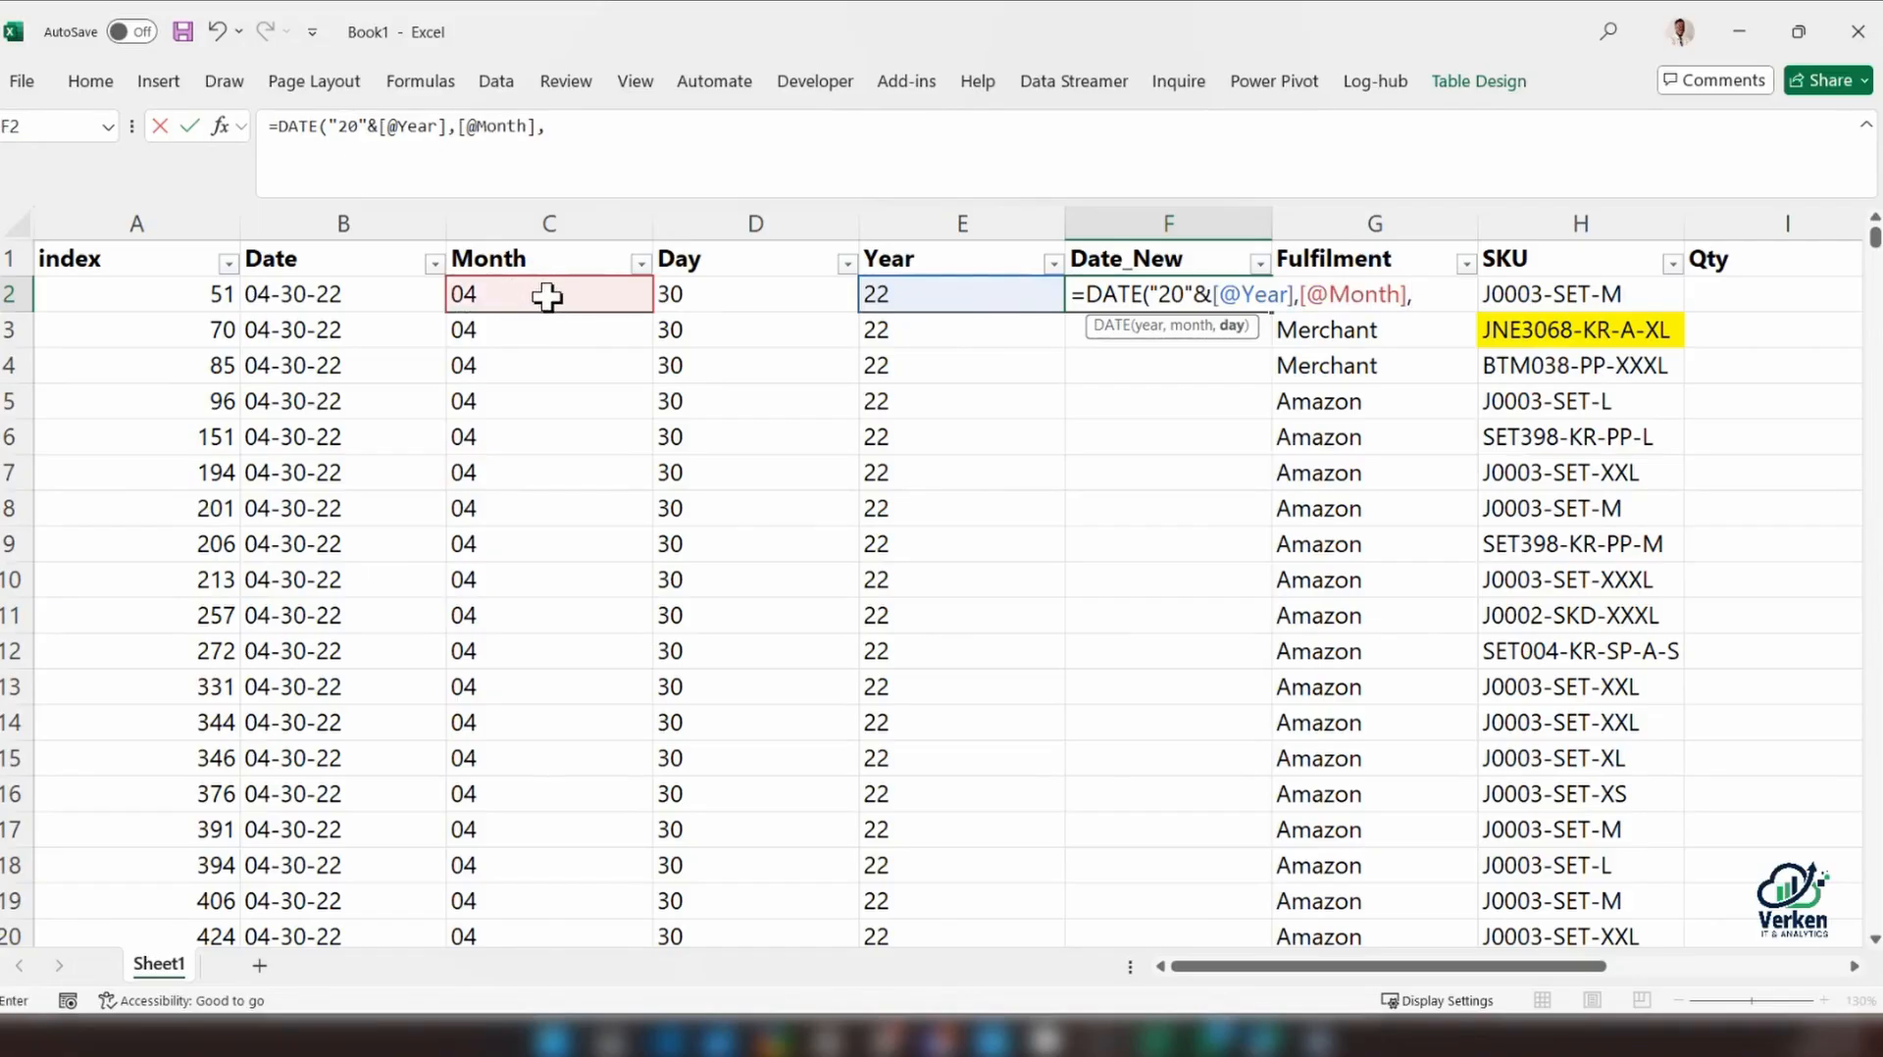
left_click(822, 293)
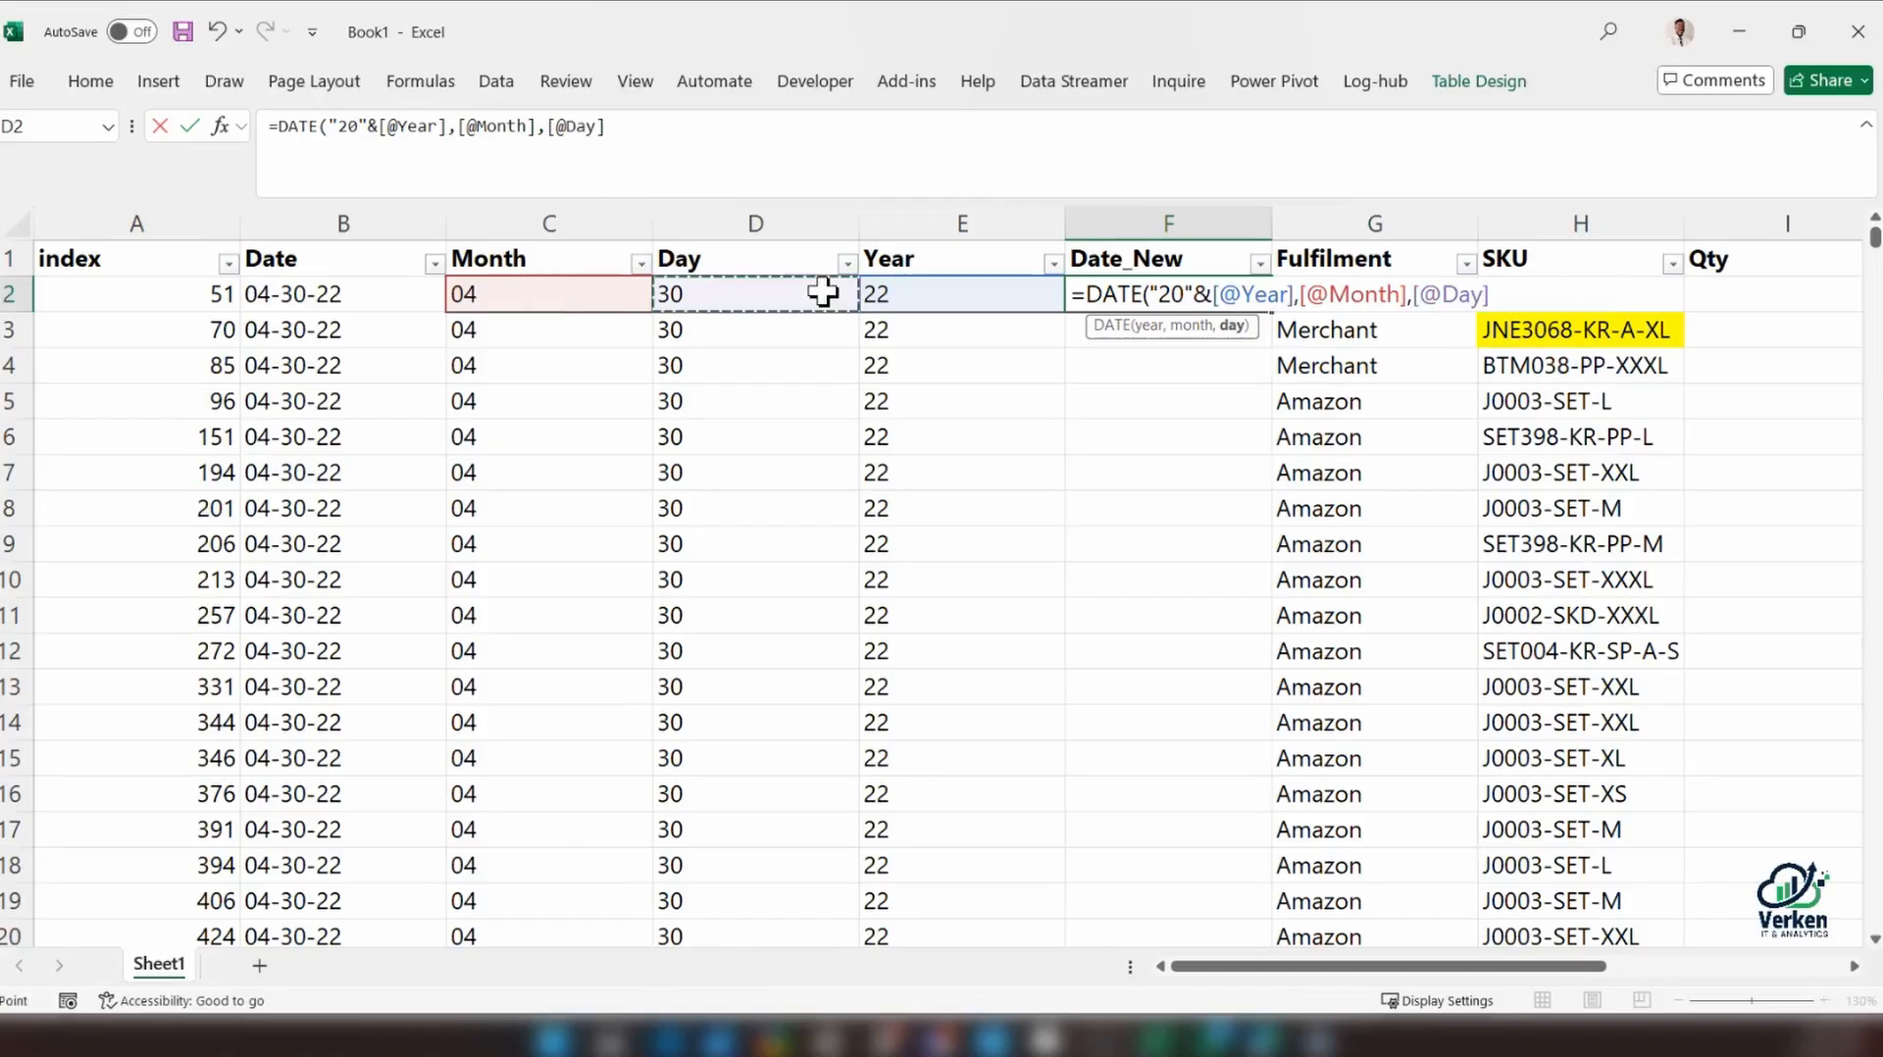
type(")")
key("Return")
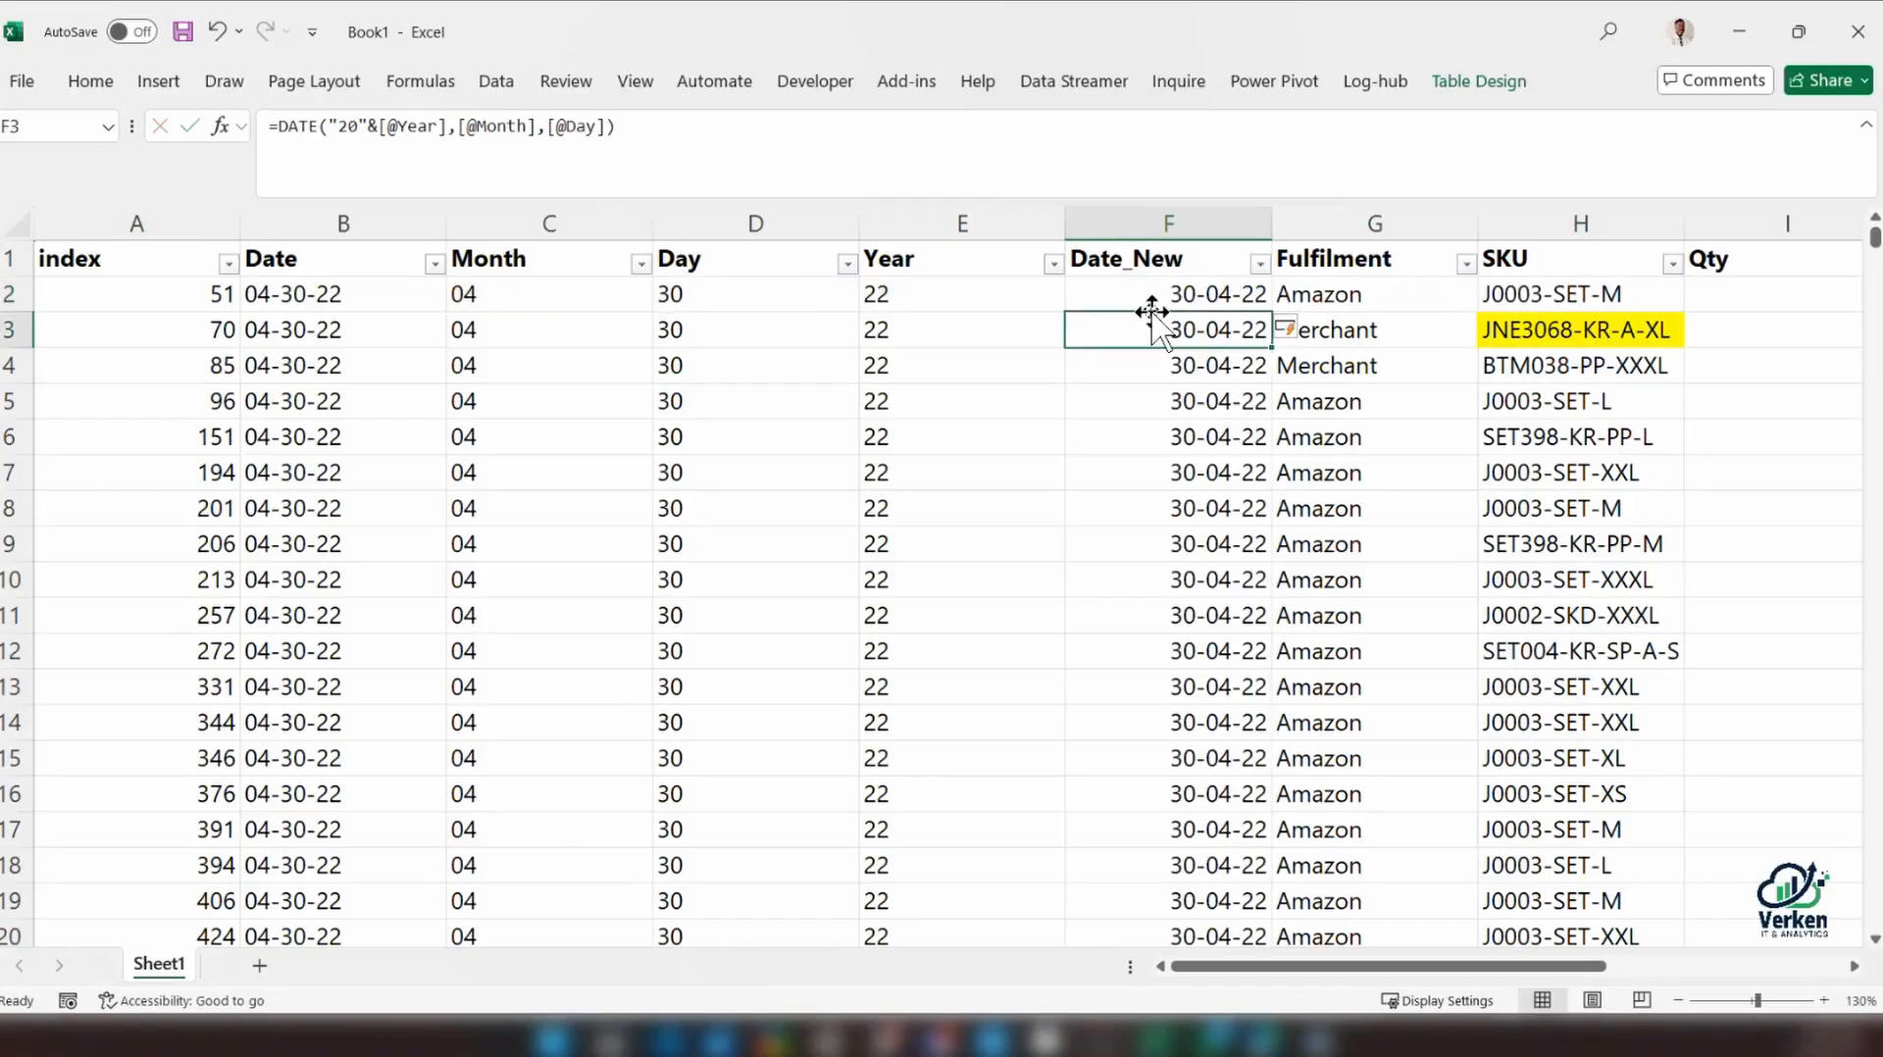
left_click(1156, 292)
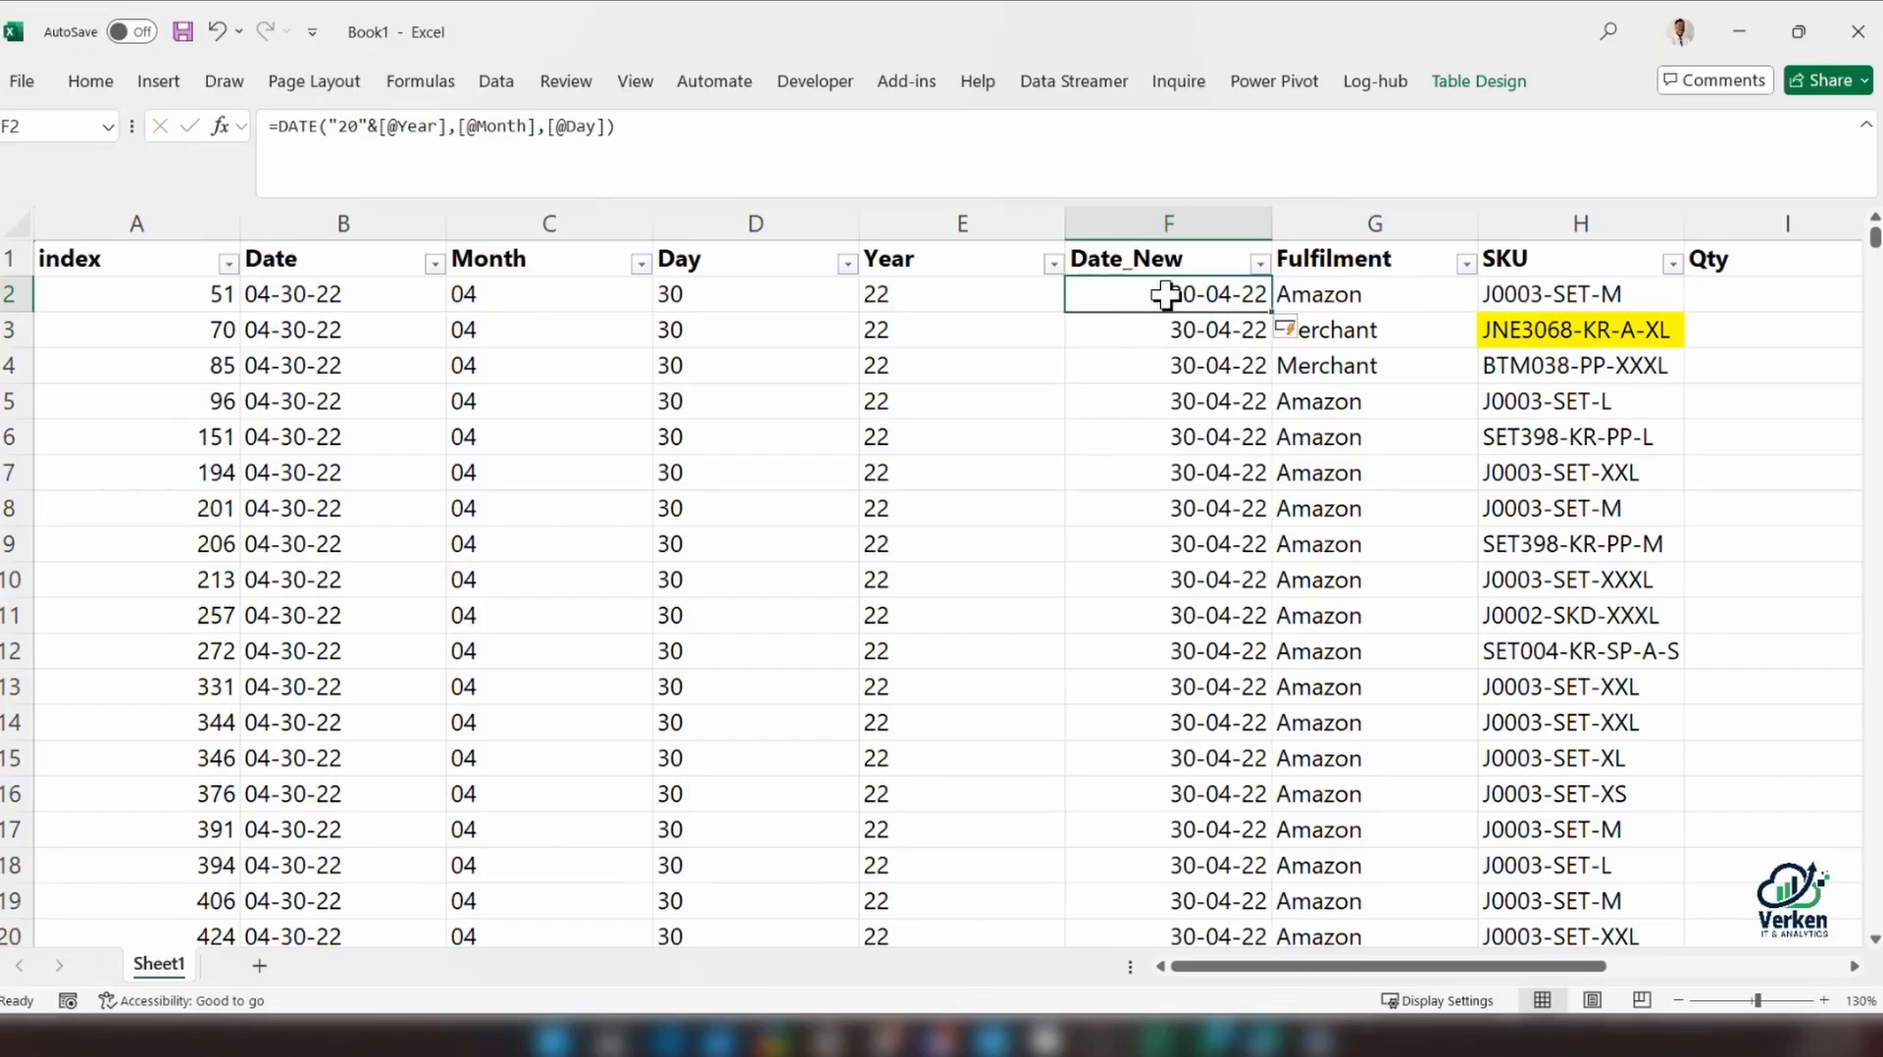
Compare the first row's Date and Date_New entries and review the nested IF formula in the Year column's E2
mouse_move(1875, 238)
left_mouse_down()
mouse_move(1874, 804)
mouse_move(1874, 733)
mouse_move(1854, 748)
mouse_move(1871, 227)
left_mouse_up()
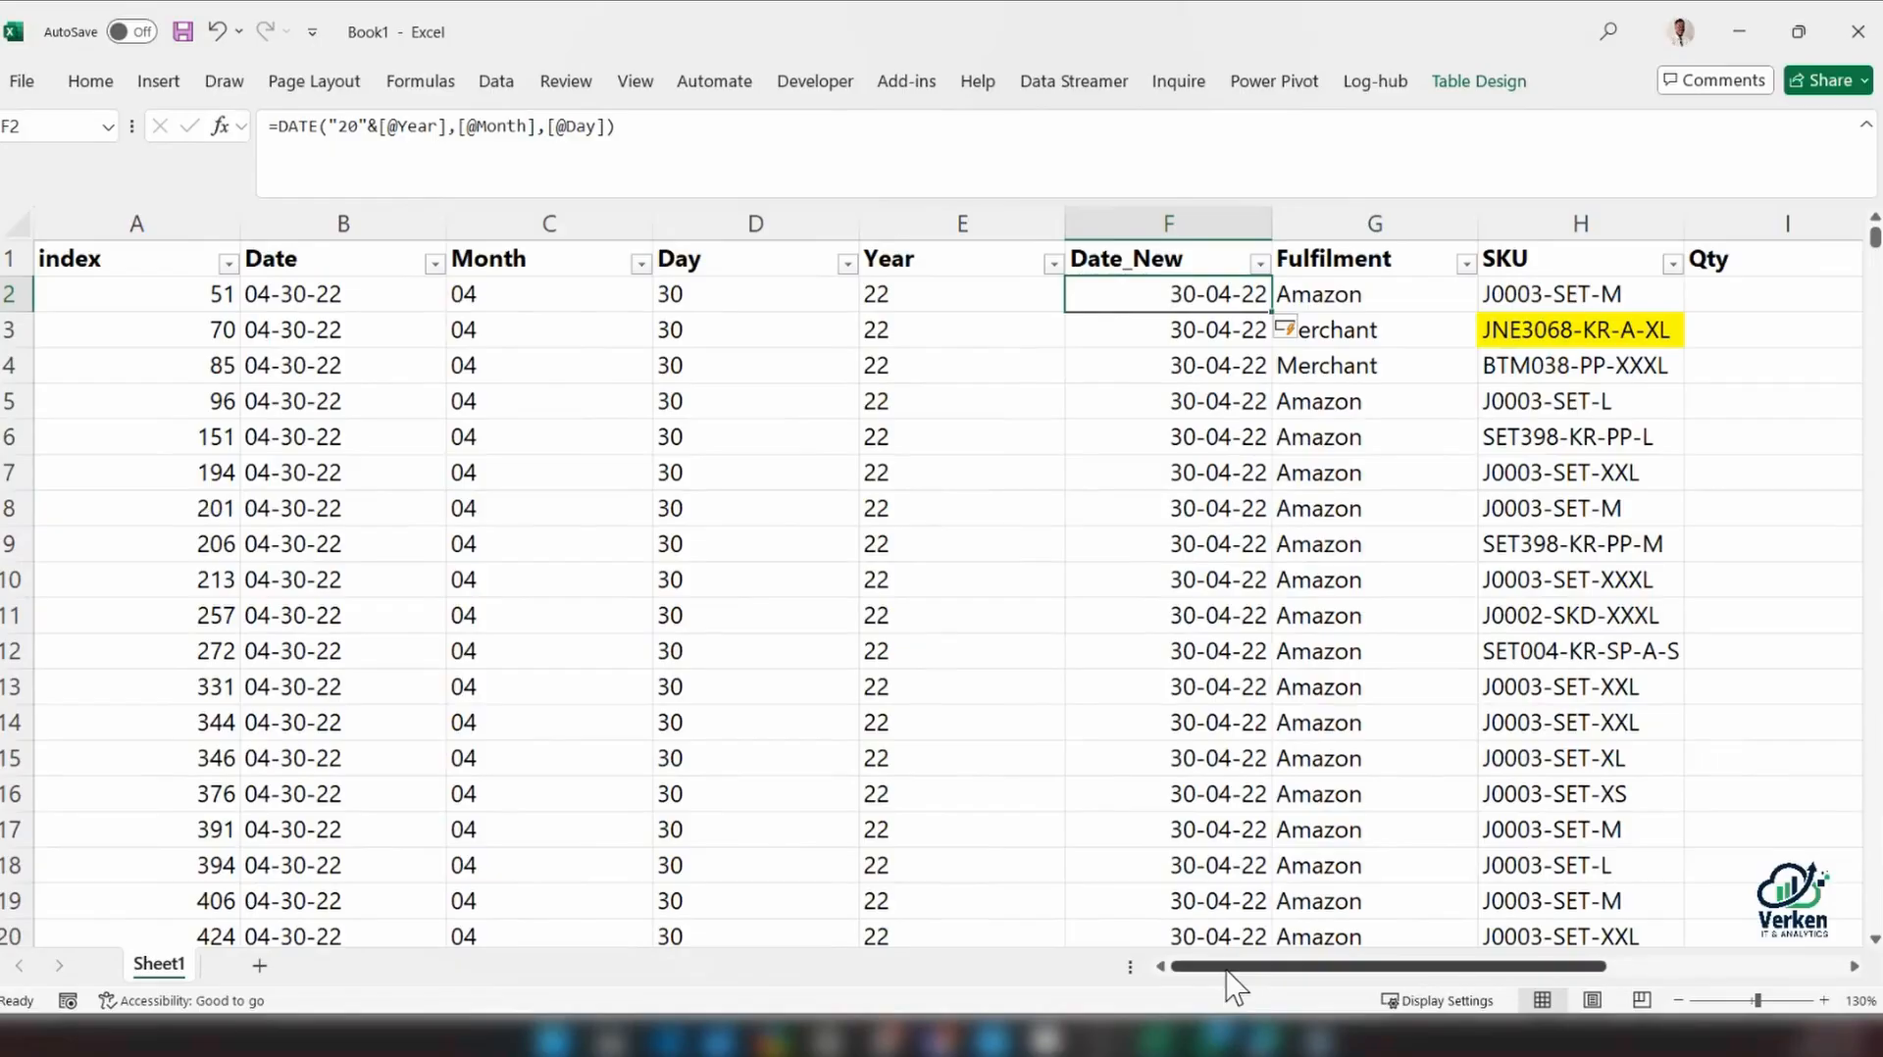
left_click(252, 299)
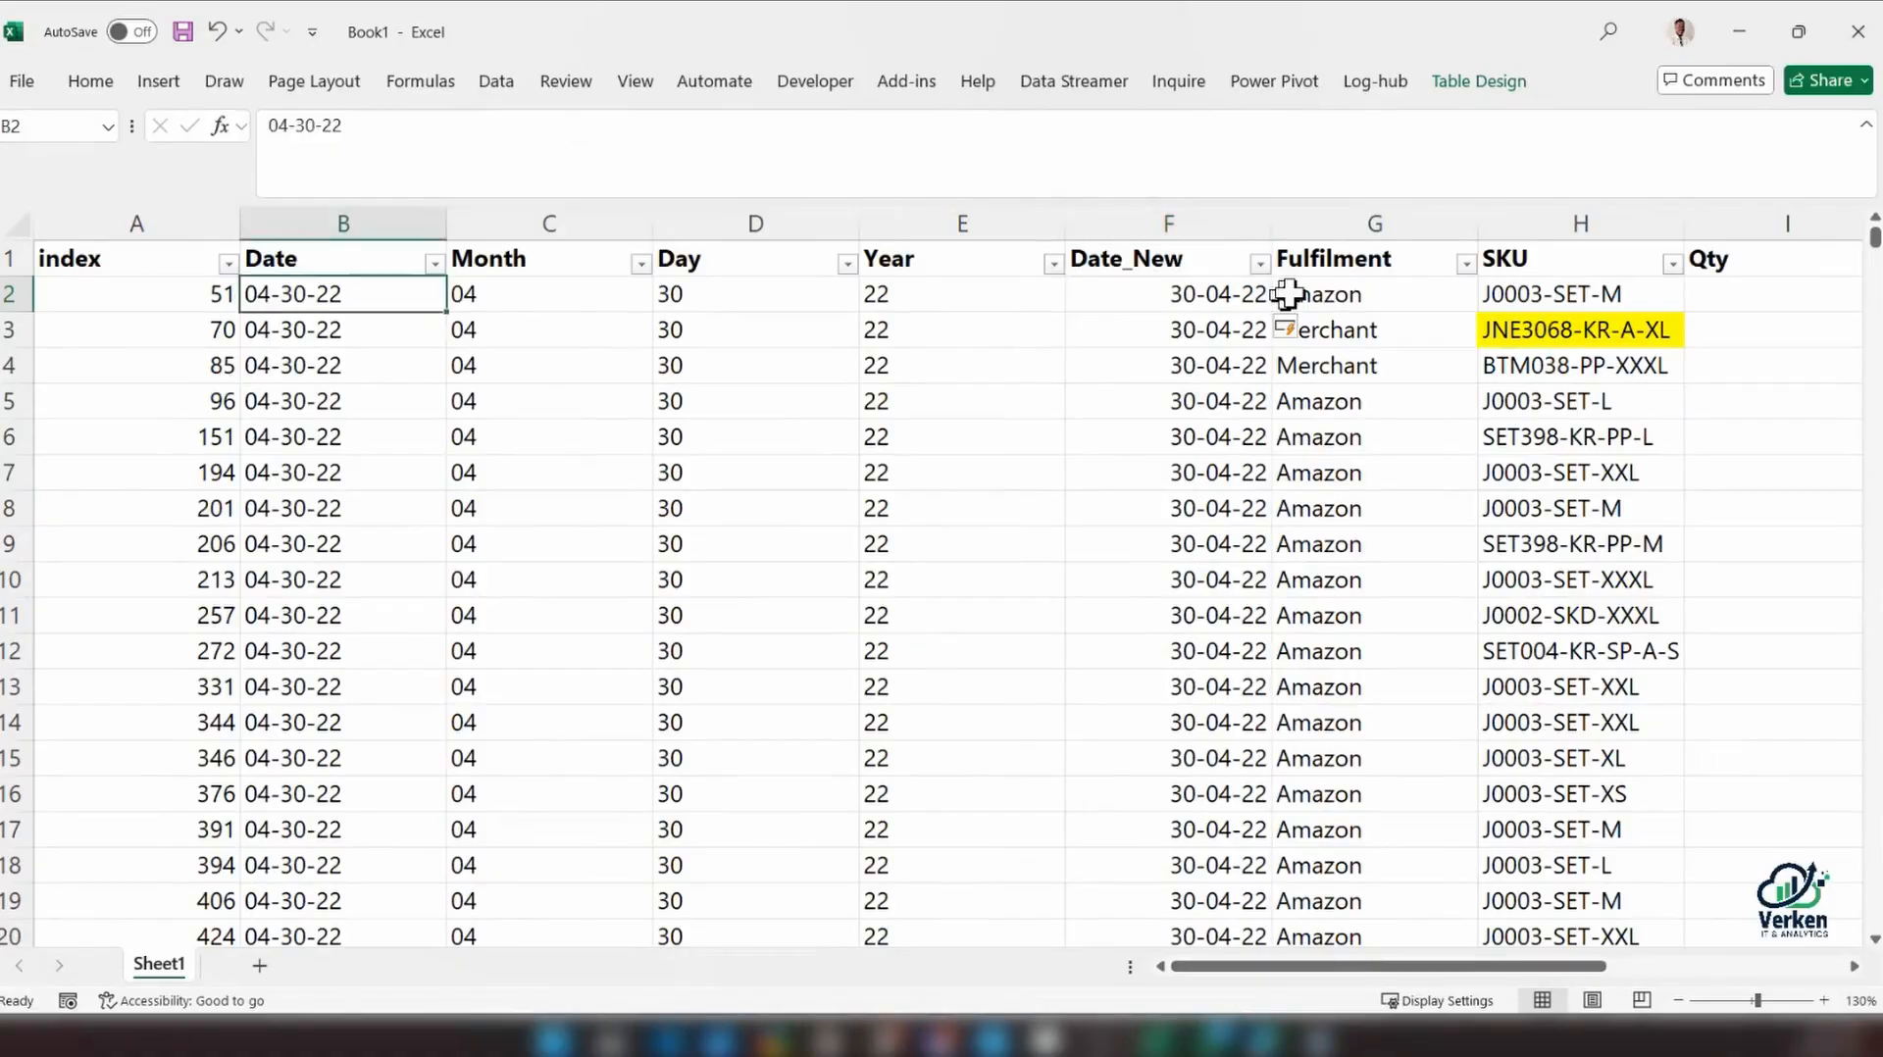
left_click(1310, 296)
left_click(1168, 295)
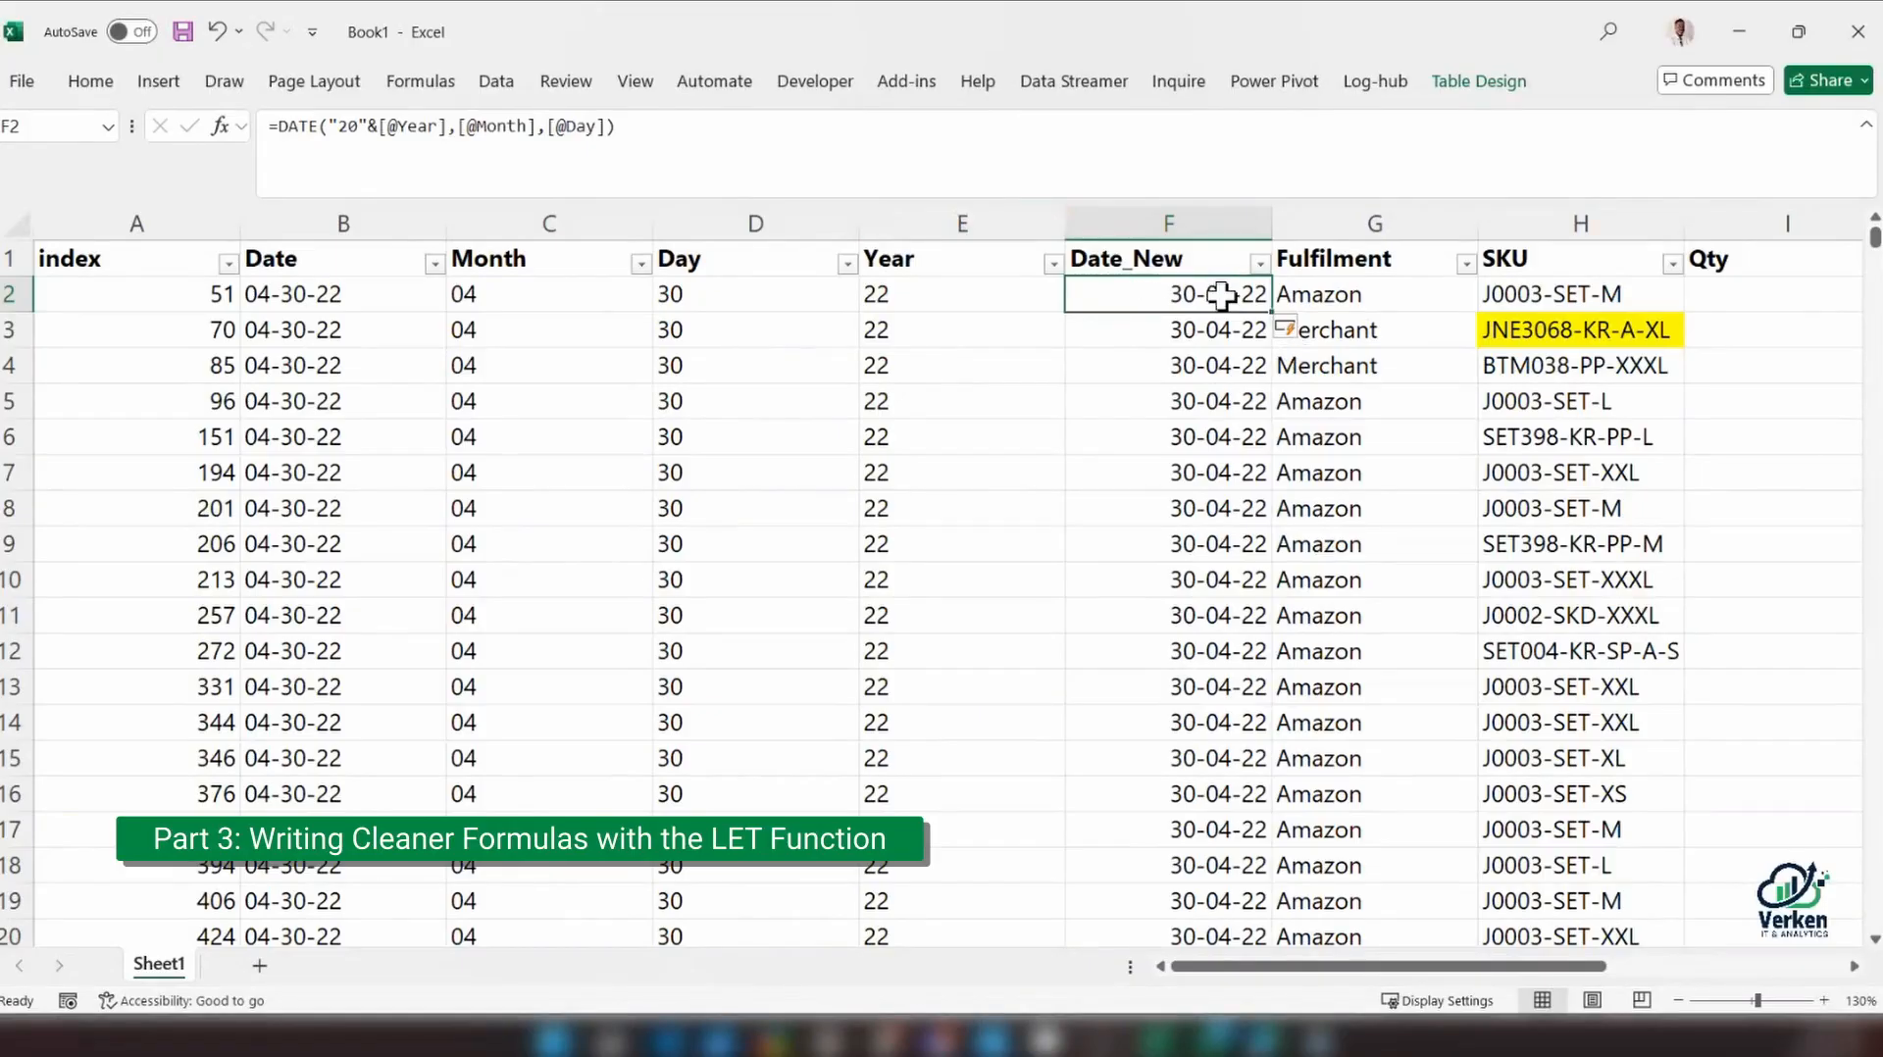
left_click(958, 291)
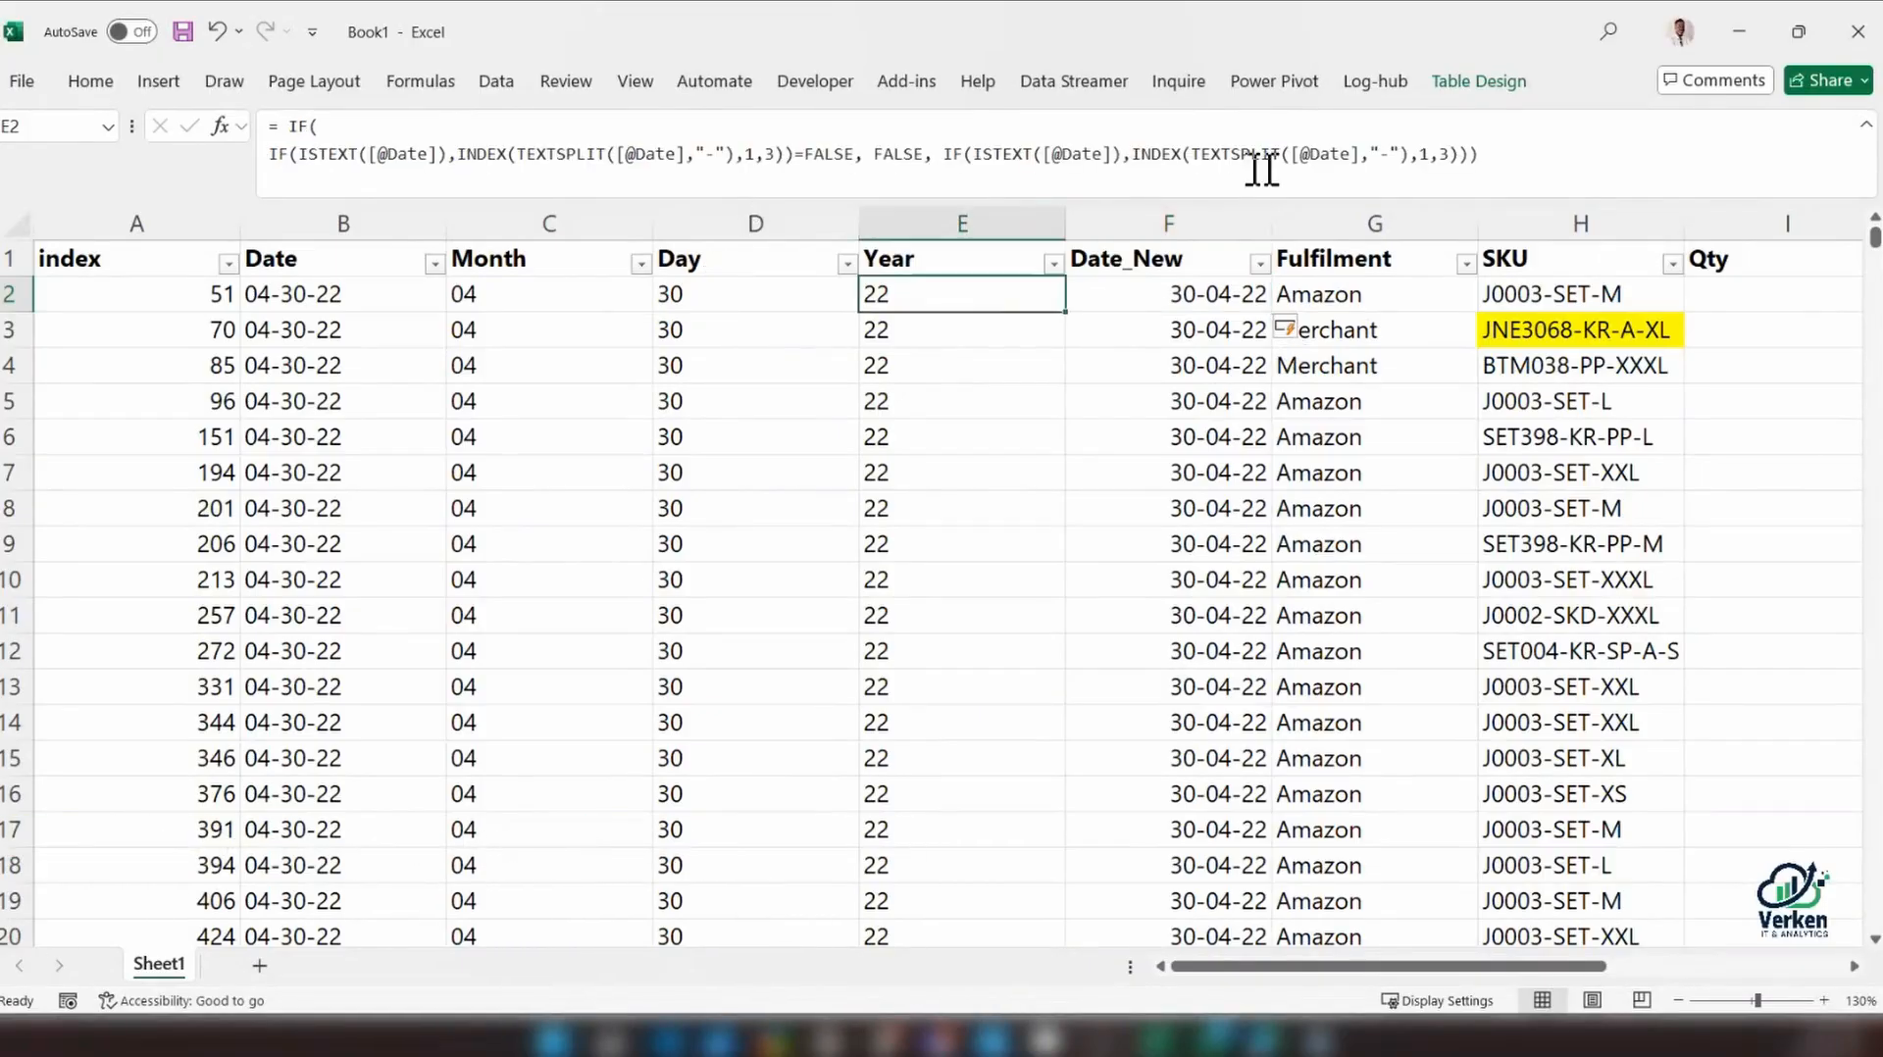
left_click_drag(1486, 160, 87, 85)
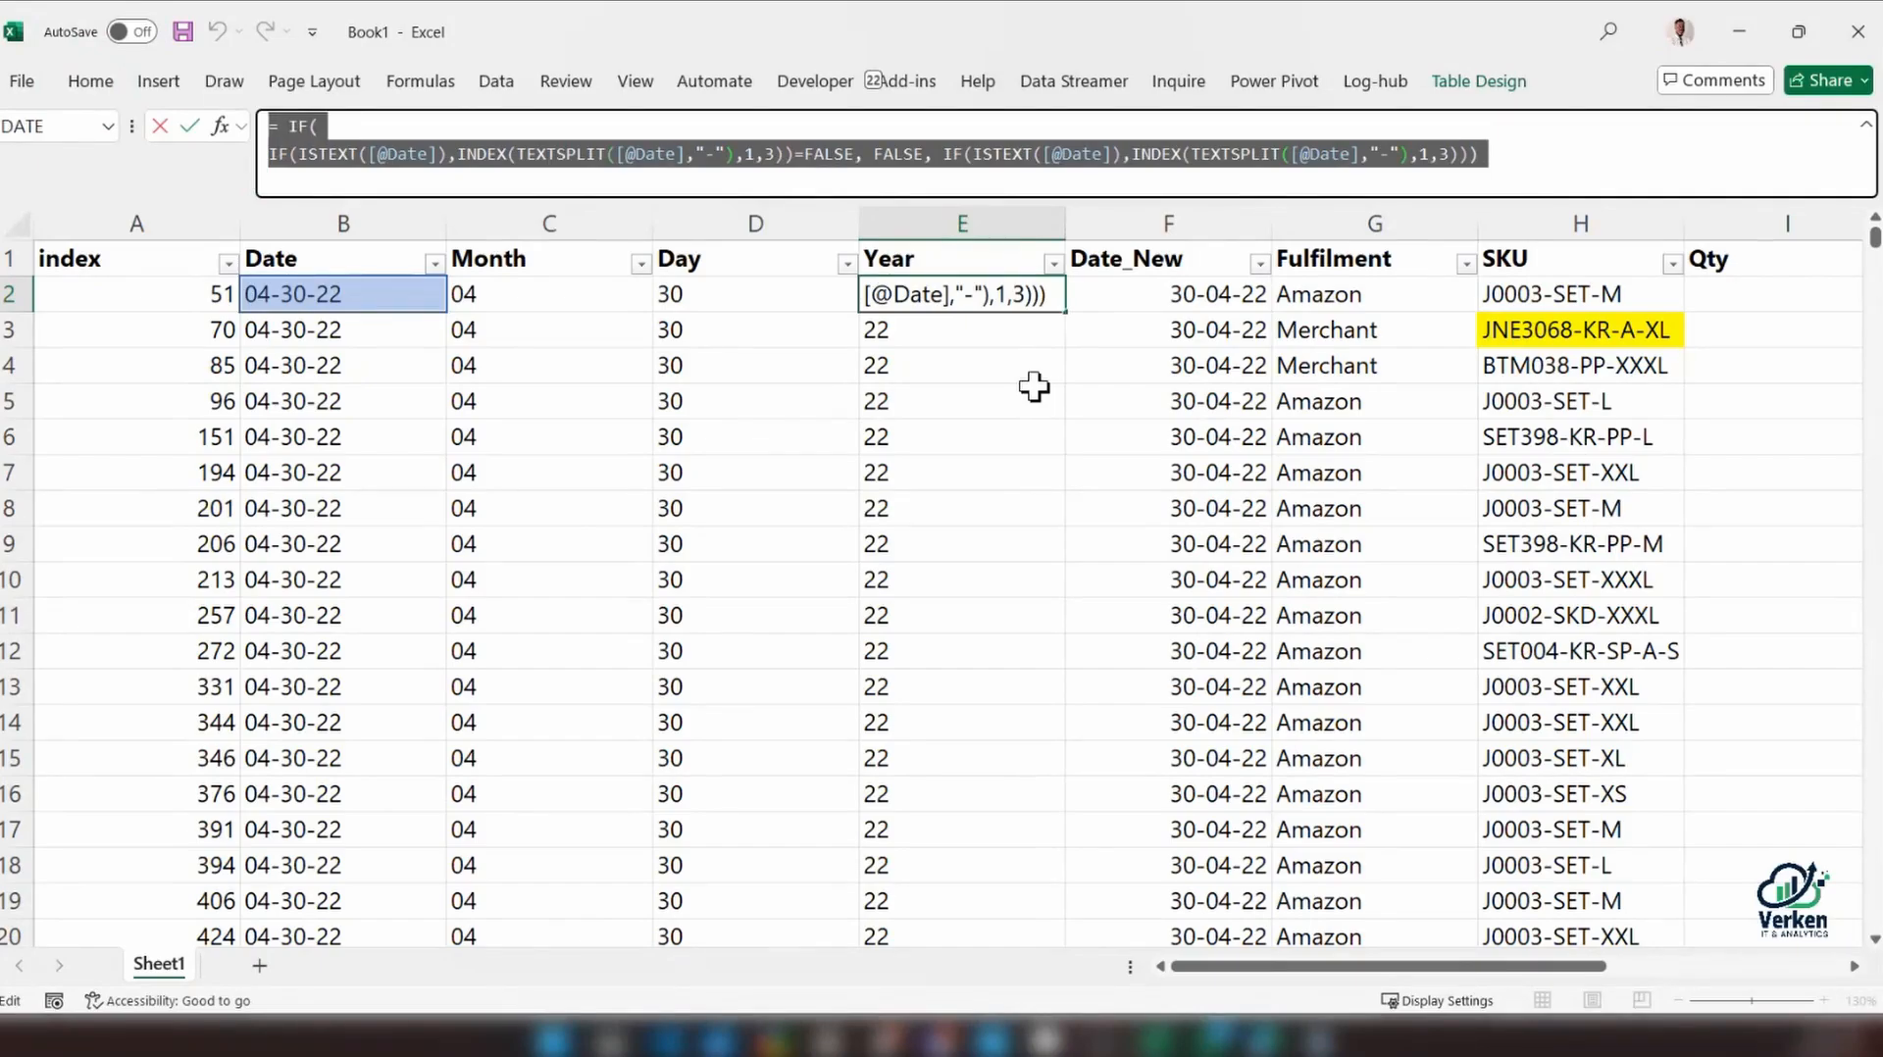
key("ctrl+Return")
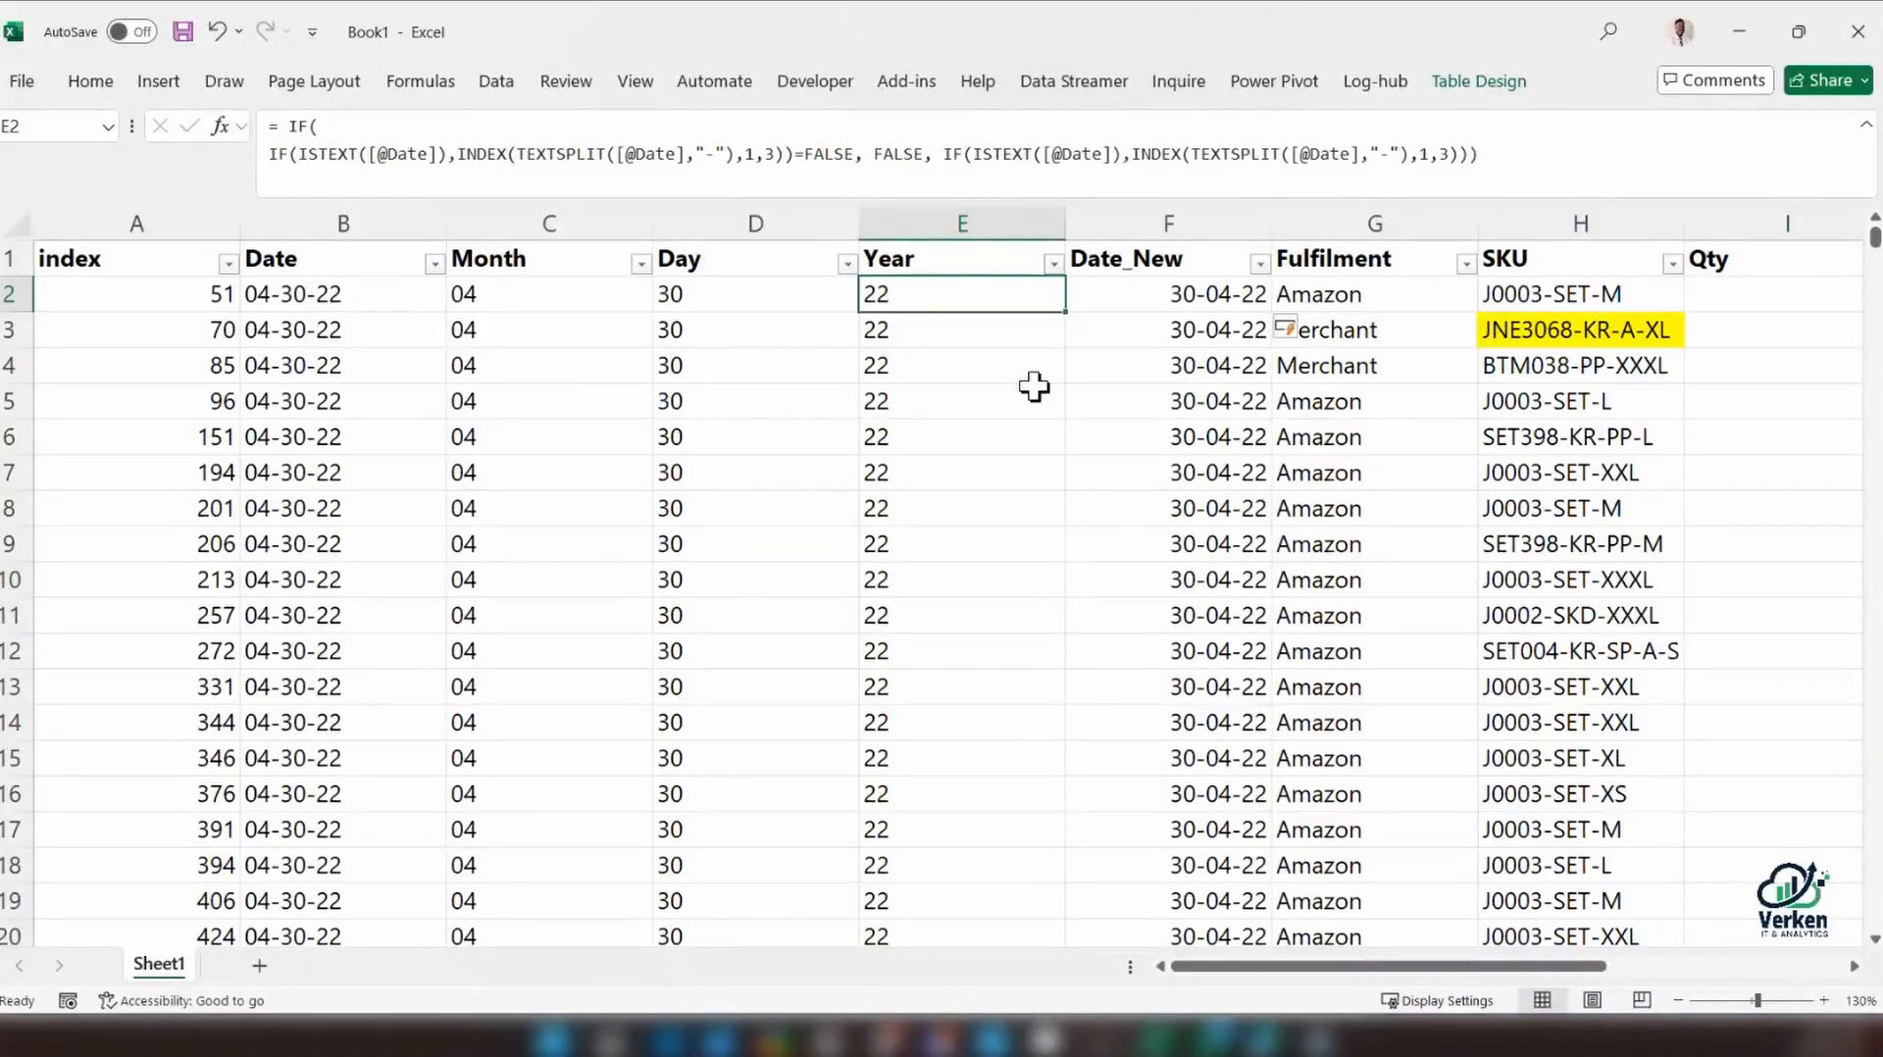
Capture a screenshot of the area showing C2's Month formula and paste the picture onto the sheet
left_click(500, 294)
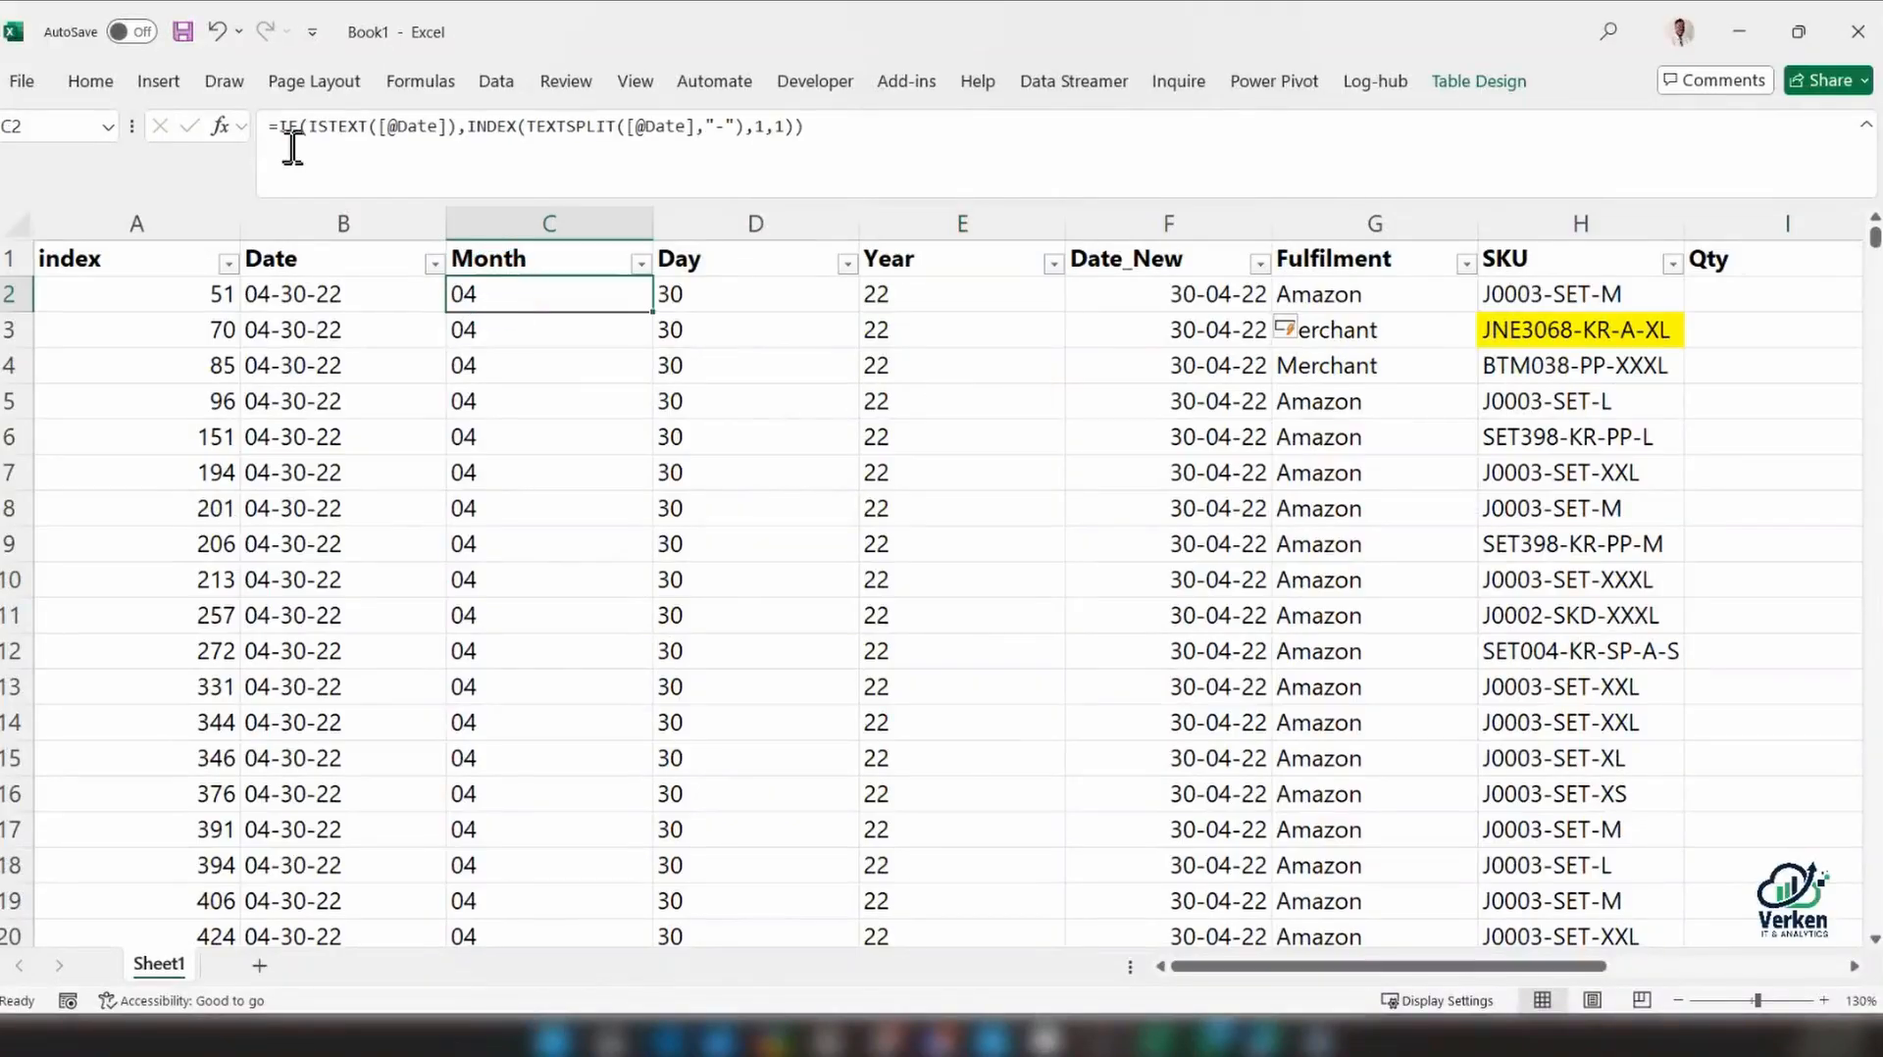
left_click_drag(278, 126, 895, 144)
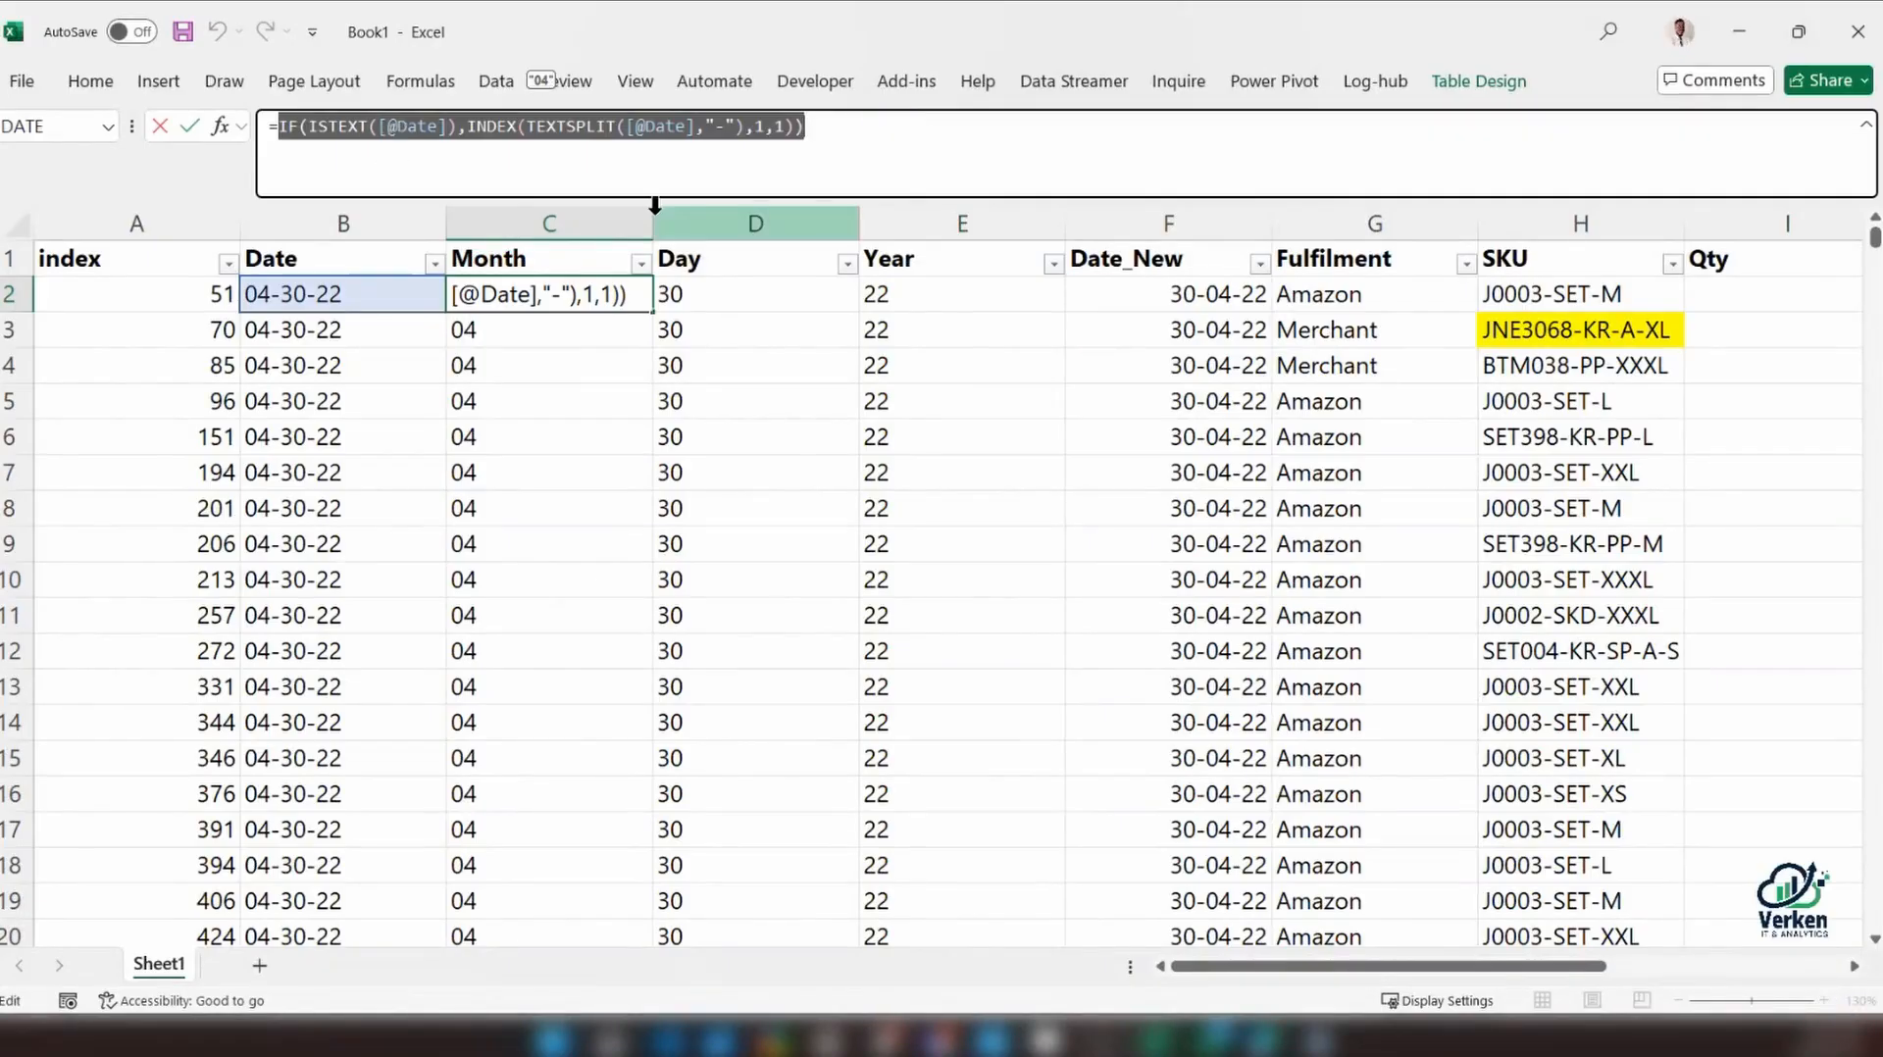
key("Escape")
key("super+shift+s")
left_click_drag(196, 63, 1136, 339)
key("ctrl+v")
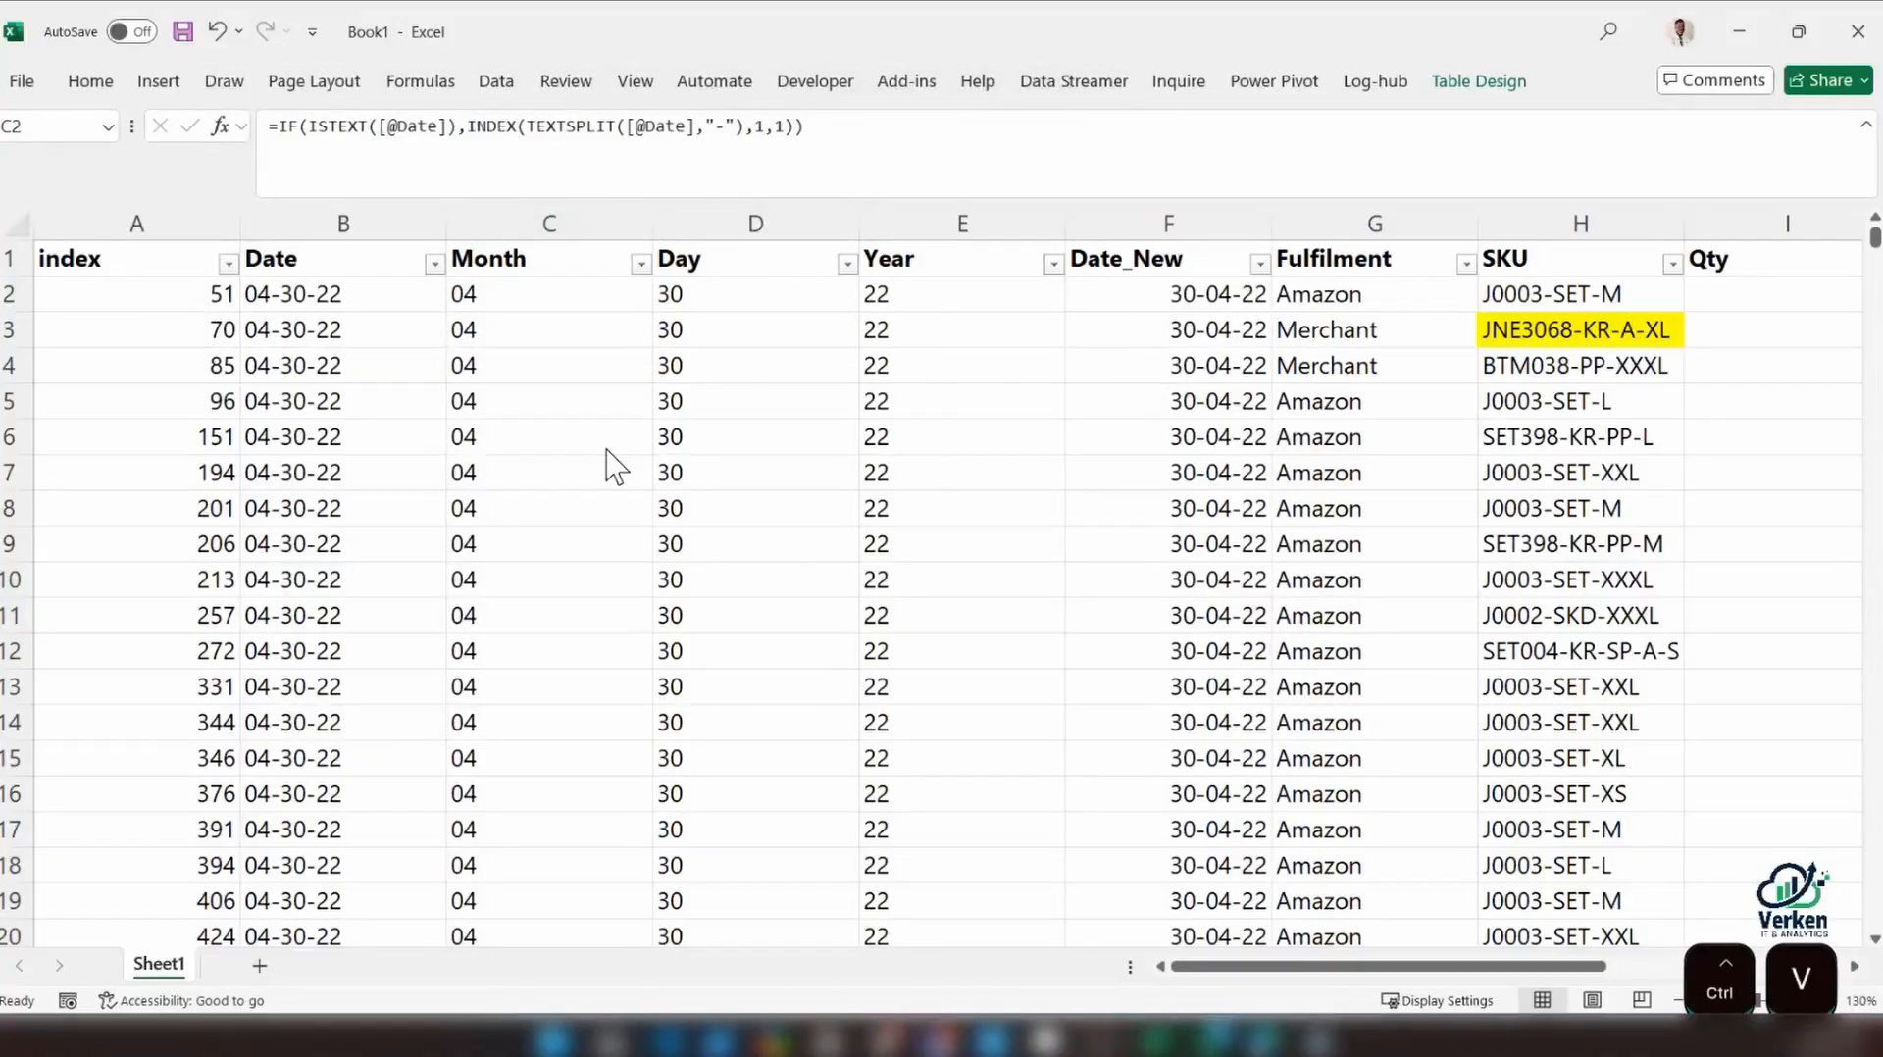
left_click(702, 432)
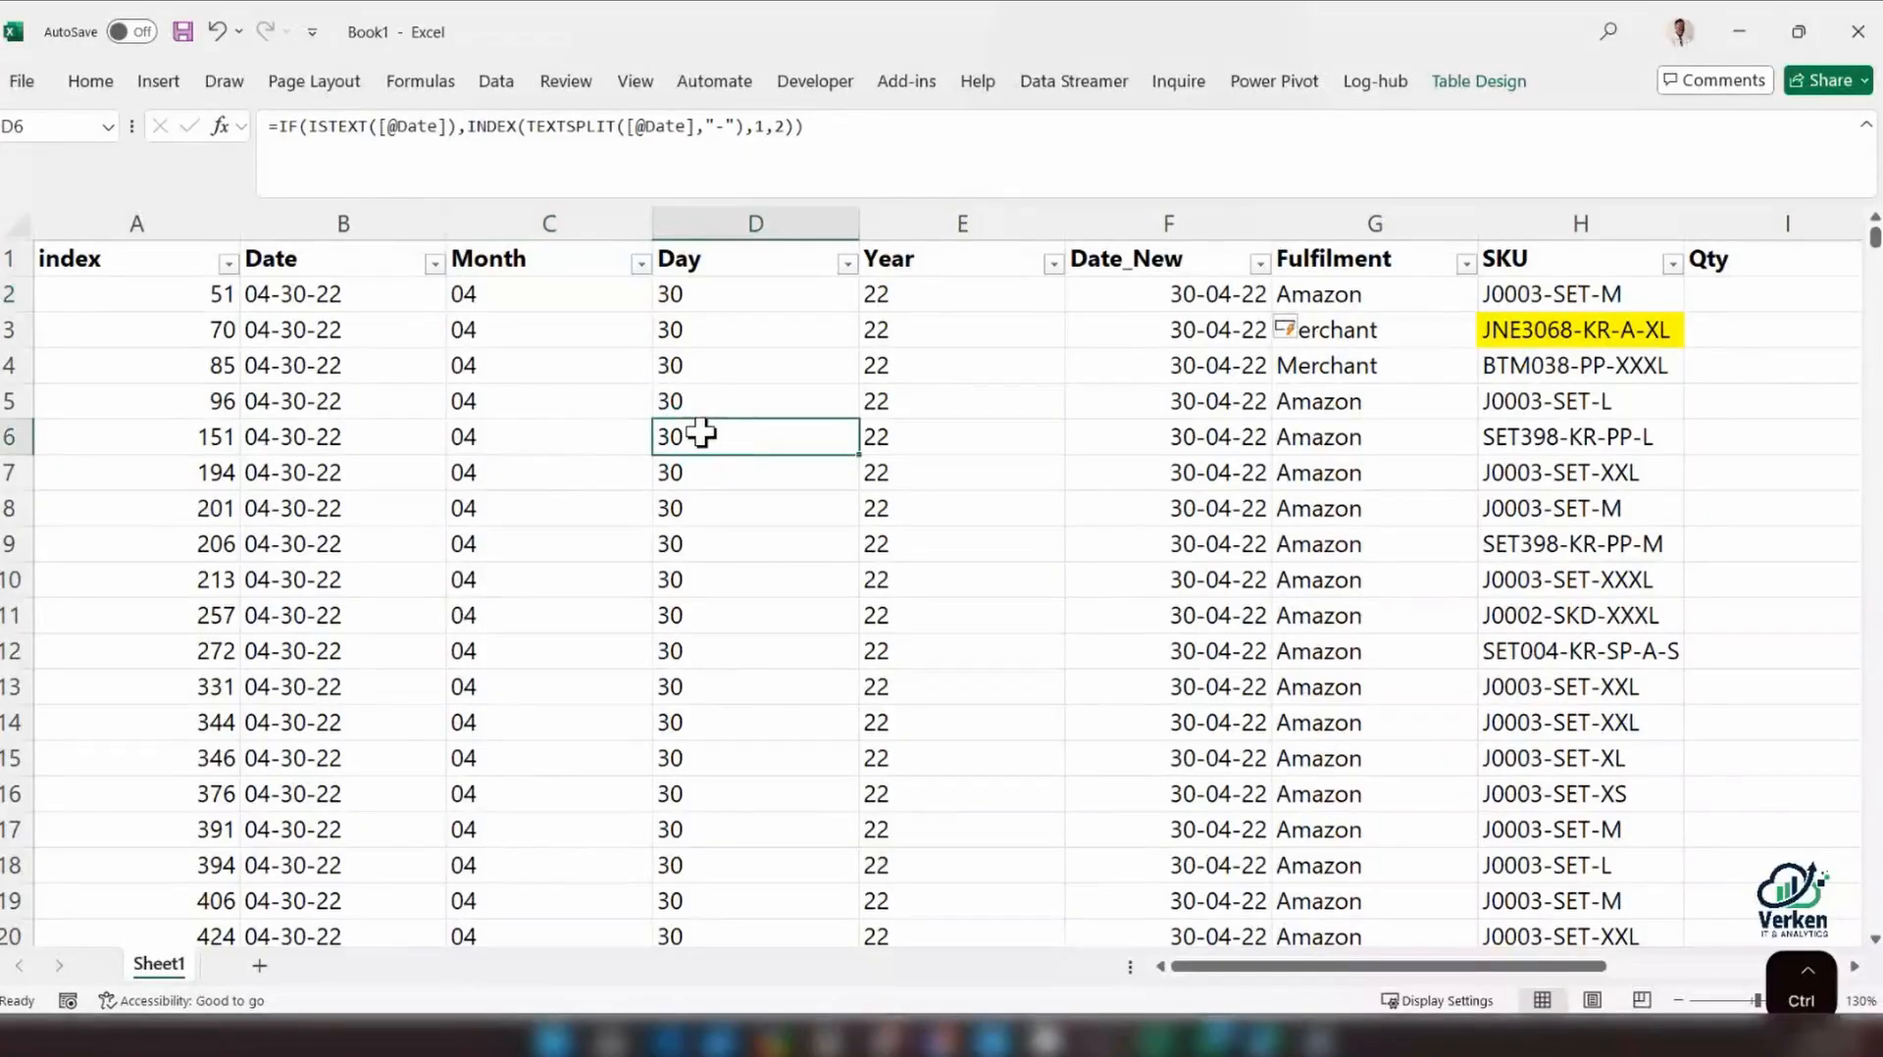
key("ctrl+v")
Enlarge the pasted formula picture and place it below the first few table rows, leaving C2 uncovered
left_click_drag(735, 461, 144, 448)
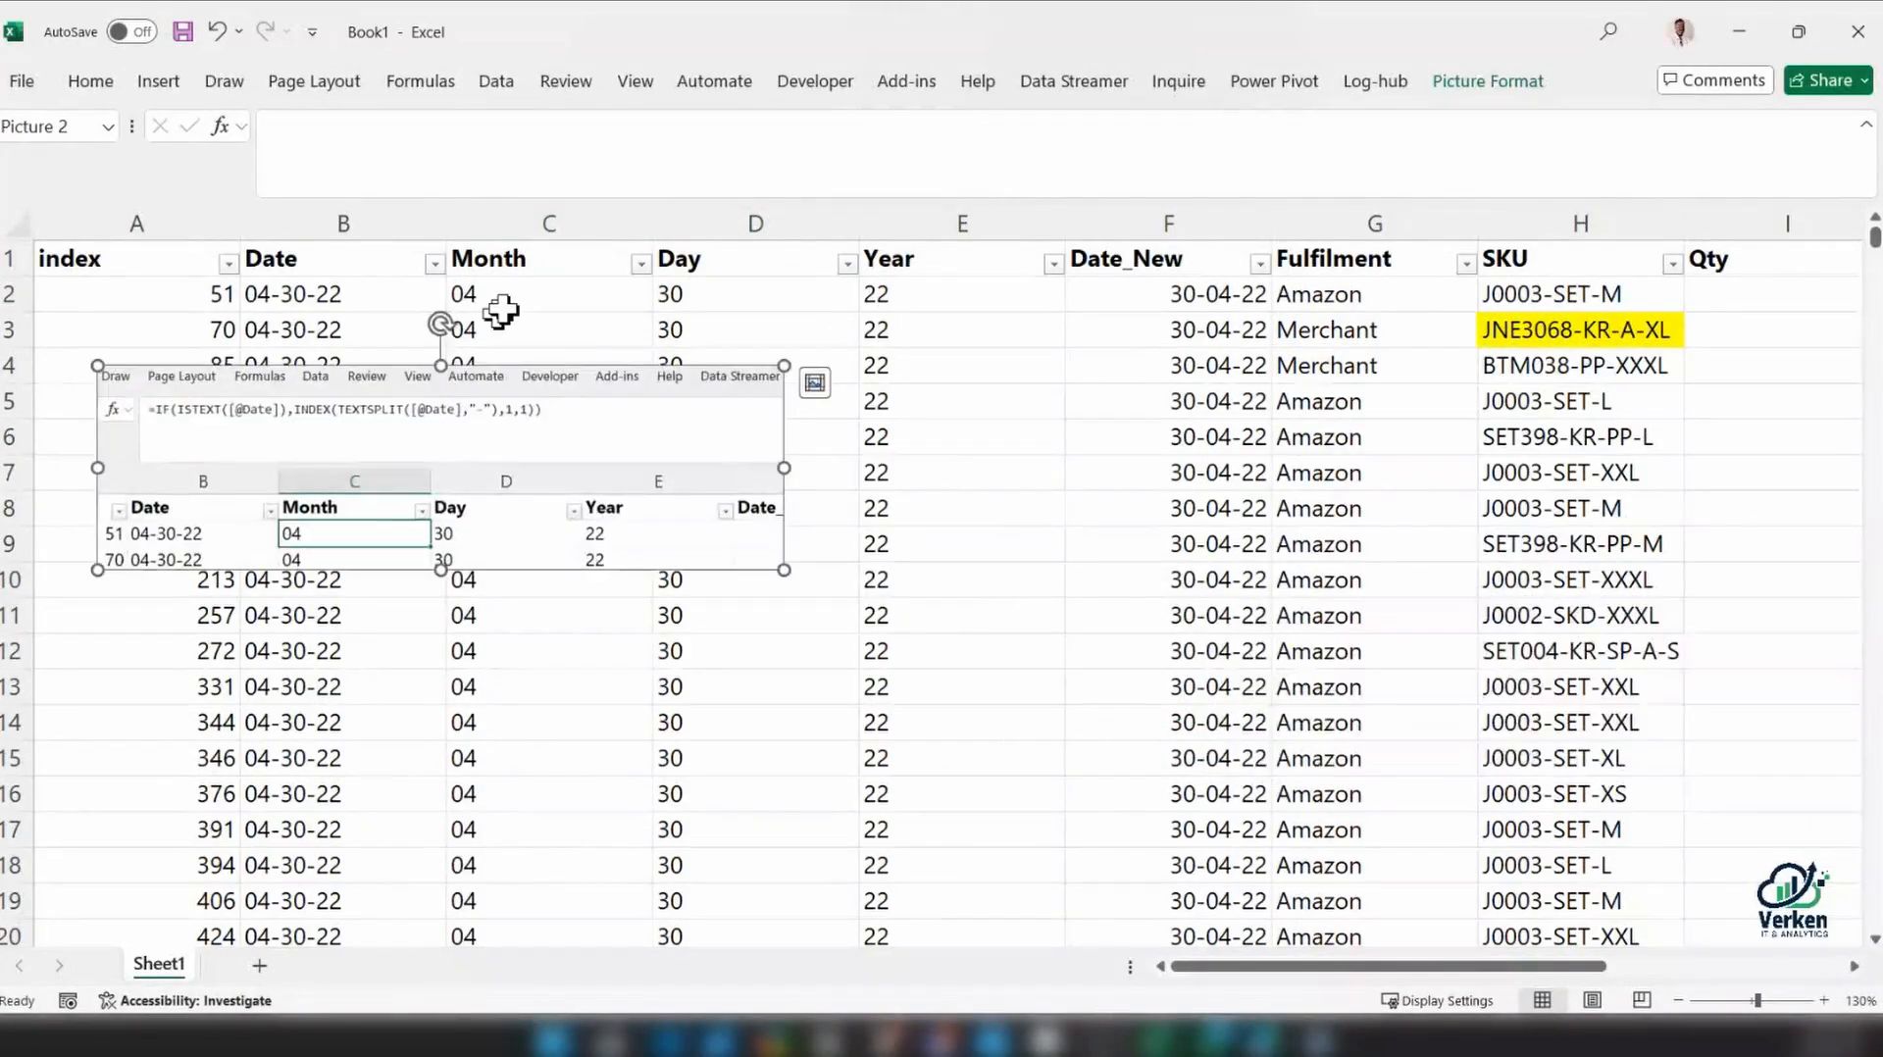
left_click_drag(785, 570, 971, 687)
left_click_drag(676, 380, 767, 499)
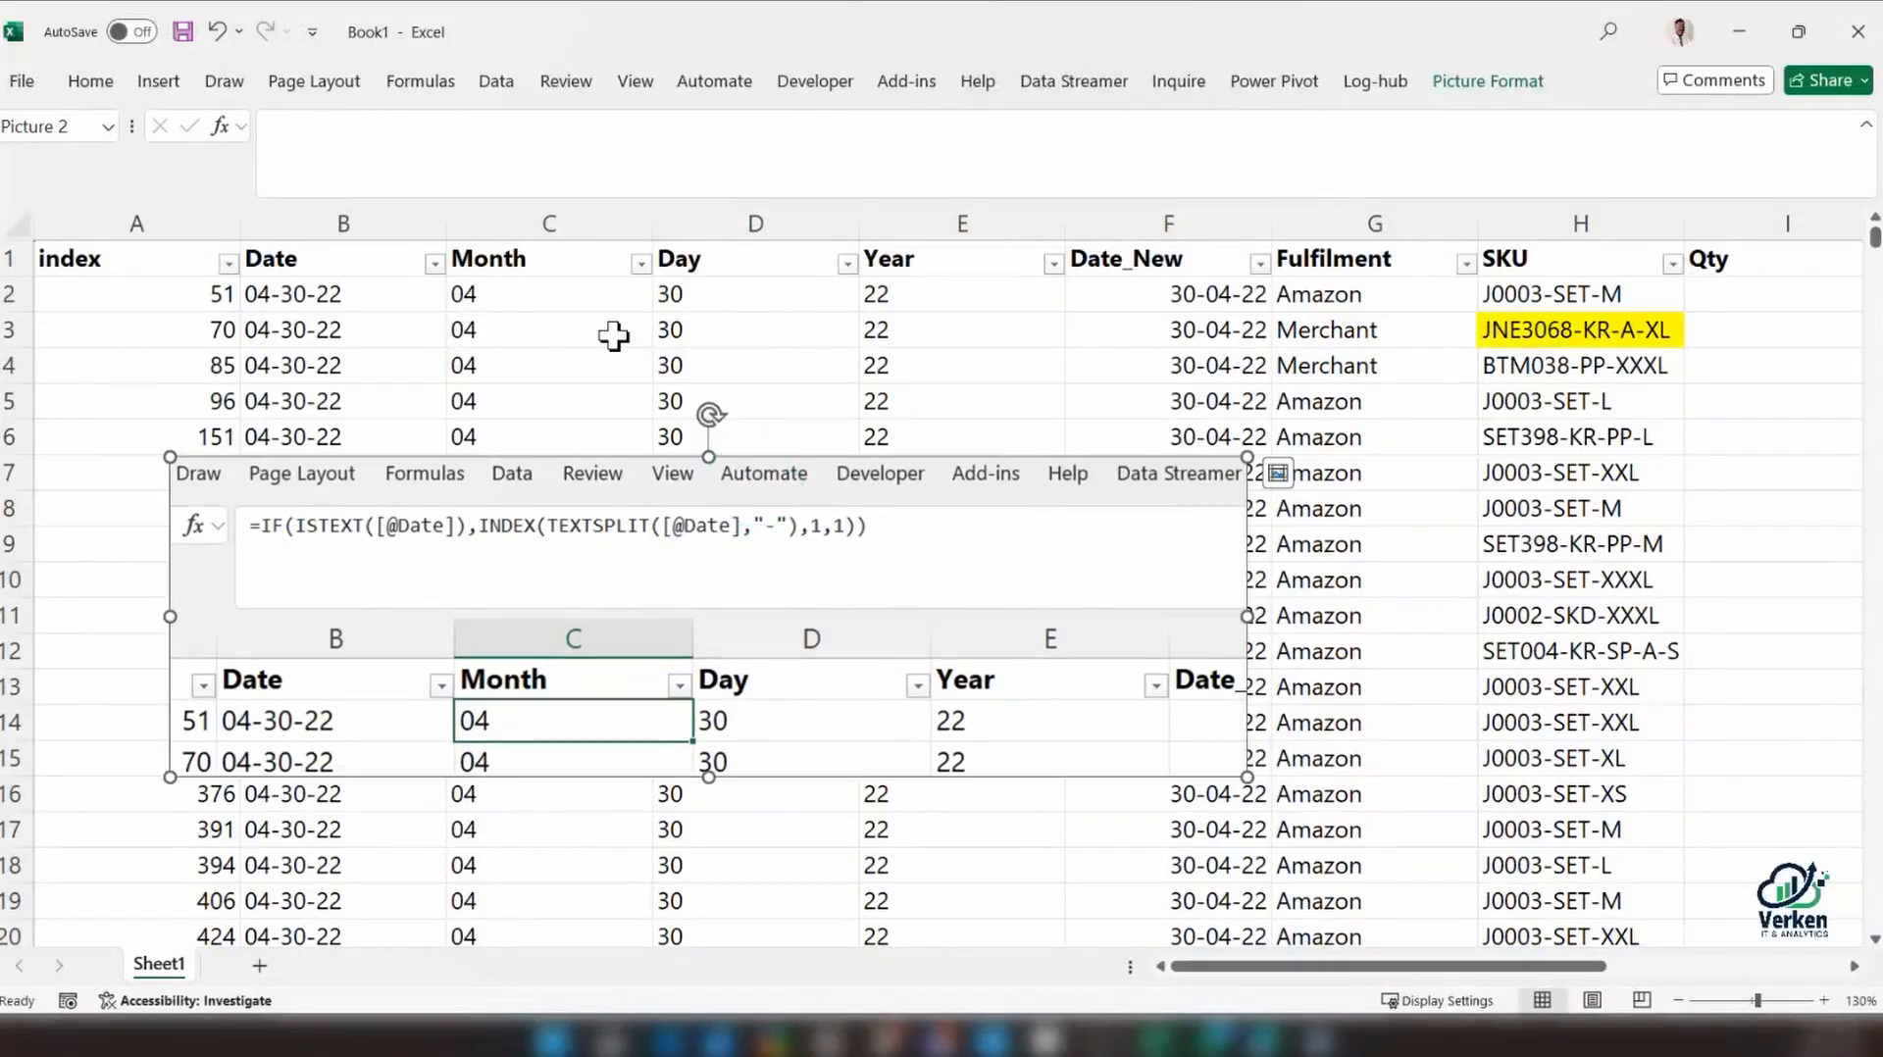
left_click(558, 297)
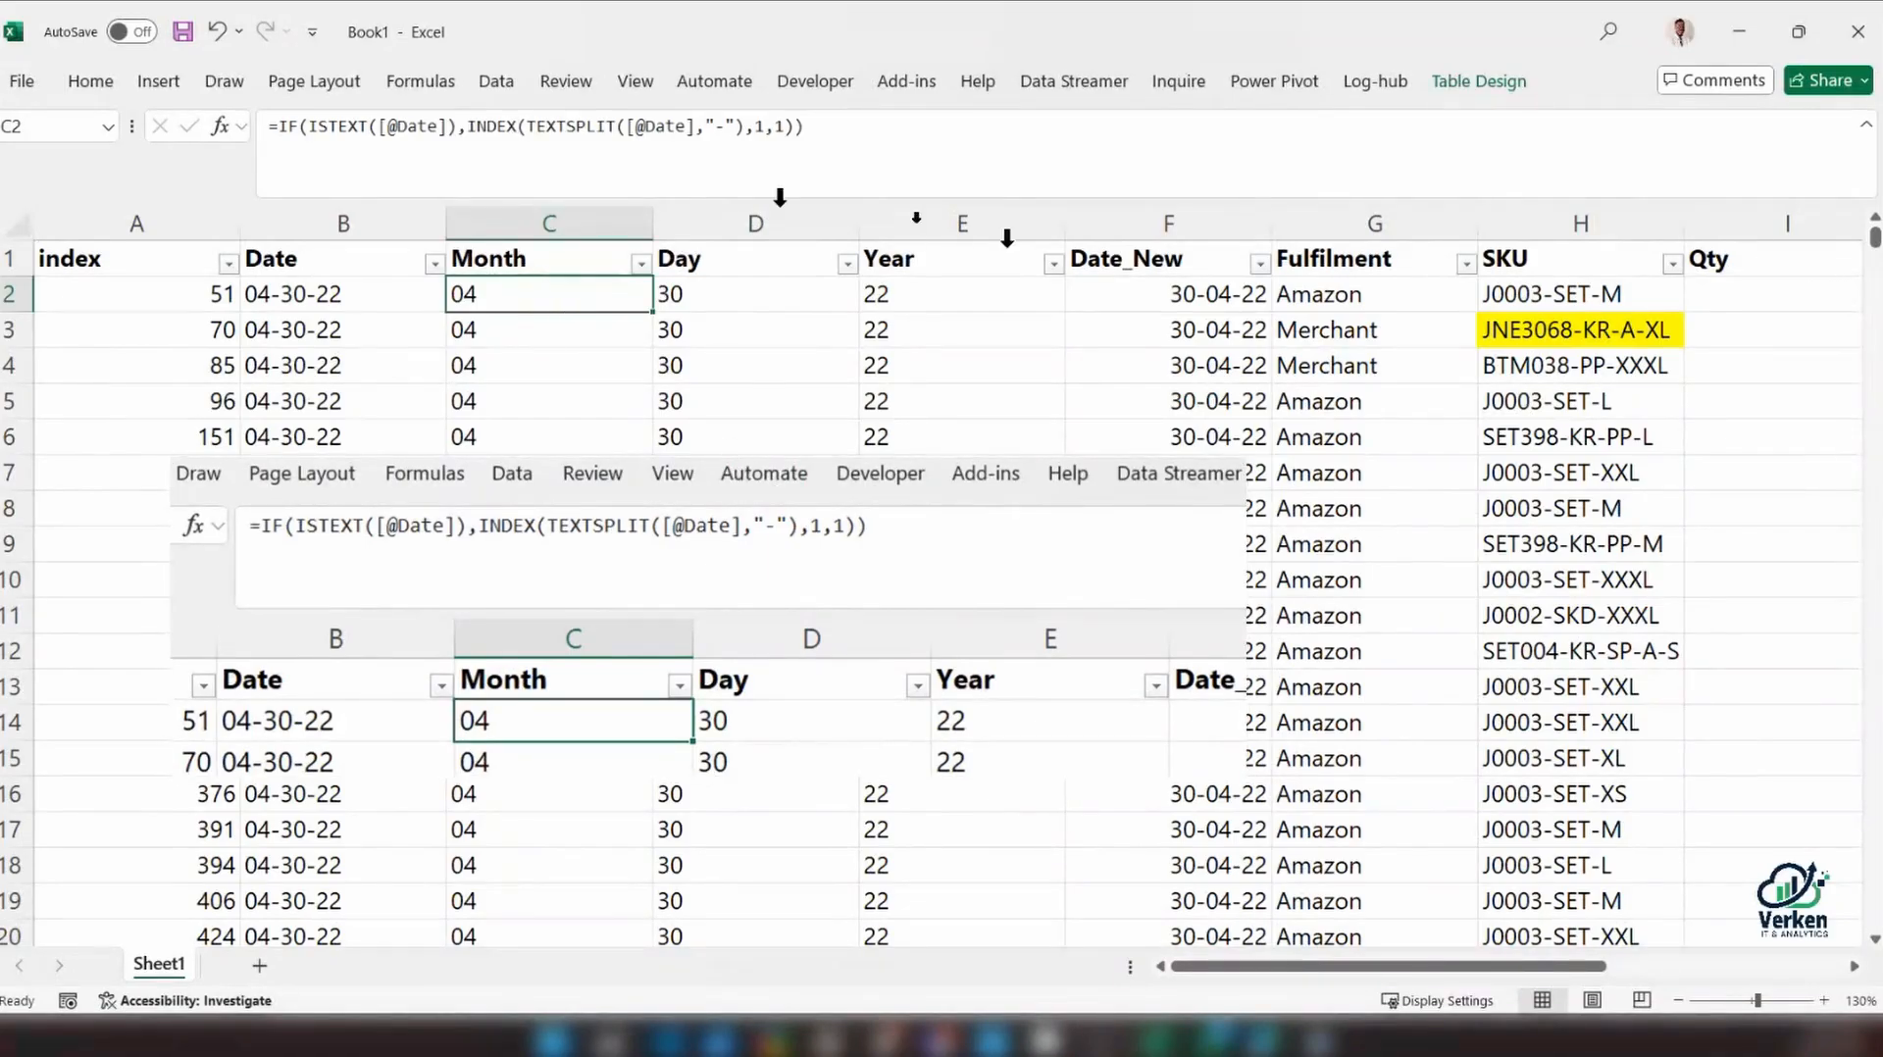
left_click_drag(458, 480, 462, 437)
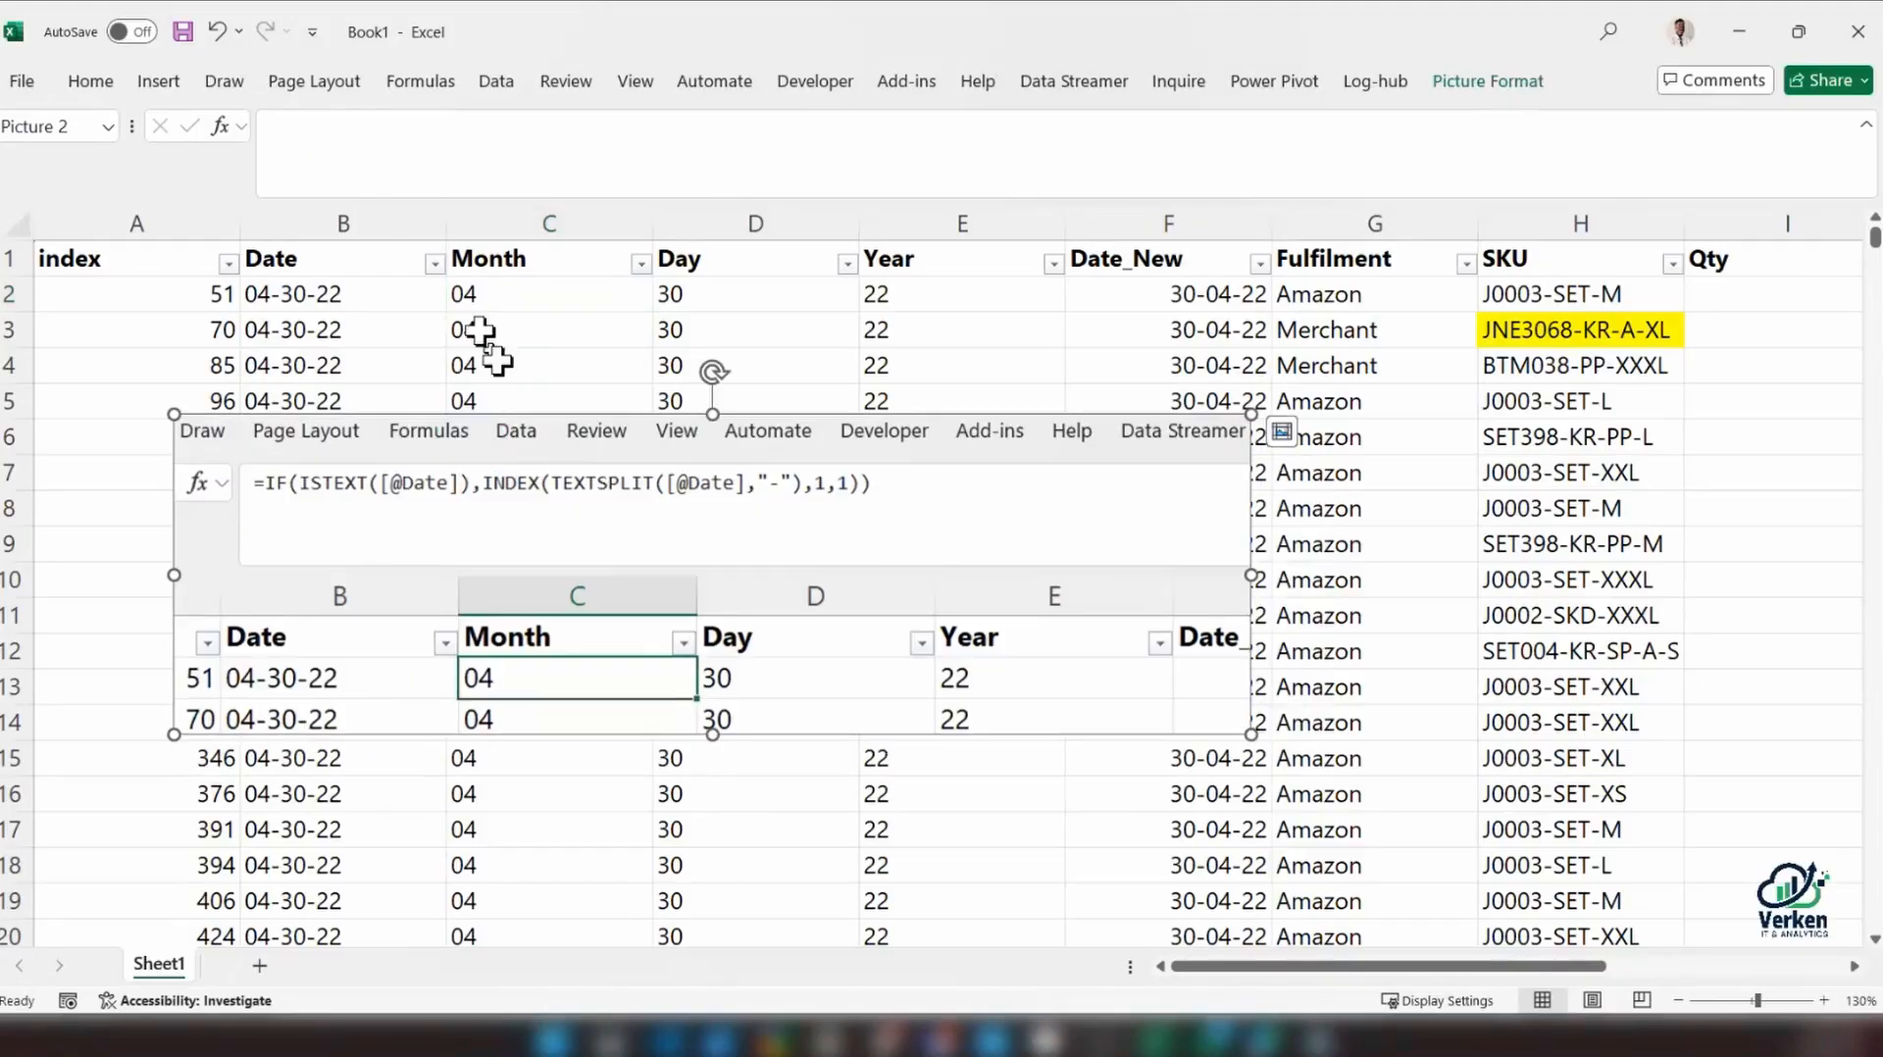
Replace the existing Month formula in C2 with the opening of a LET function
left_click(518, 296)
left_click(459, 131)
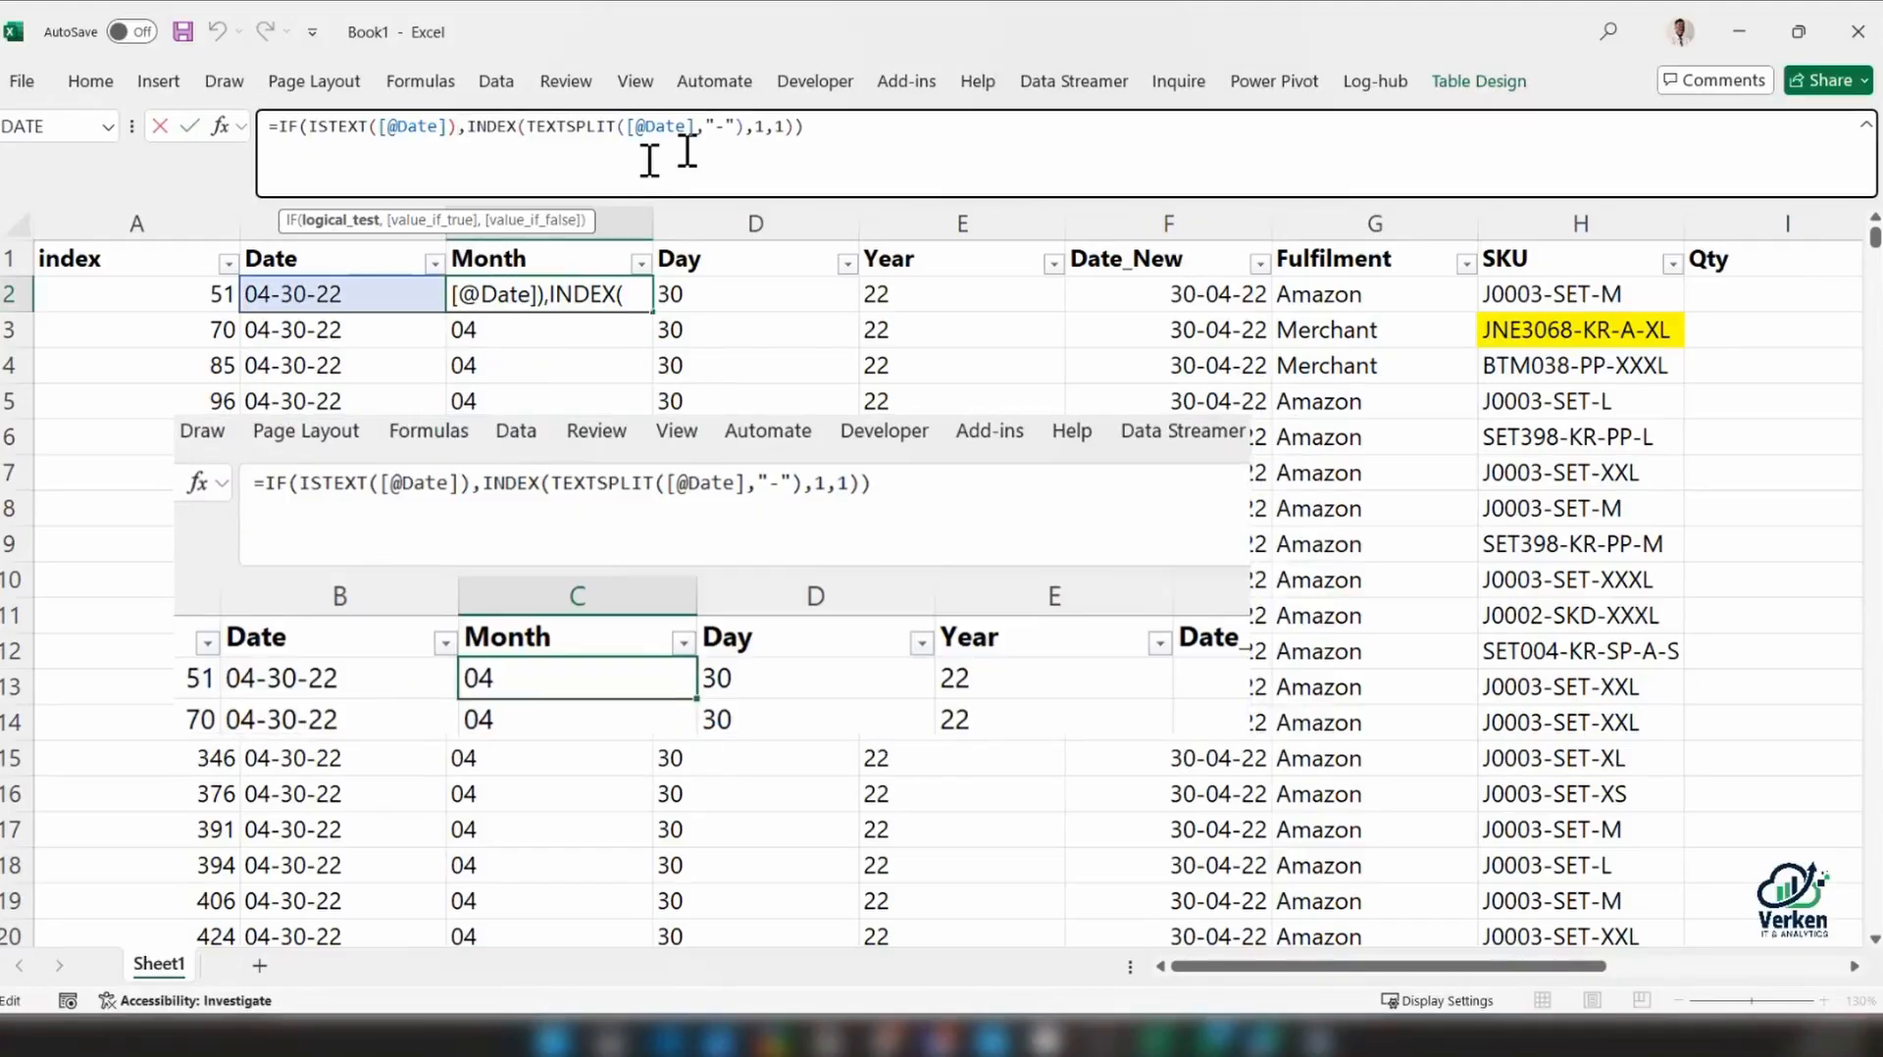
key("Escape")
left_click_drag(824, 126, 232, 125)
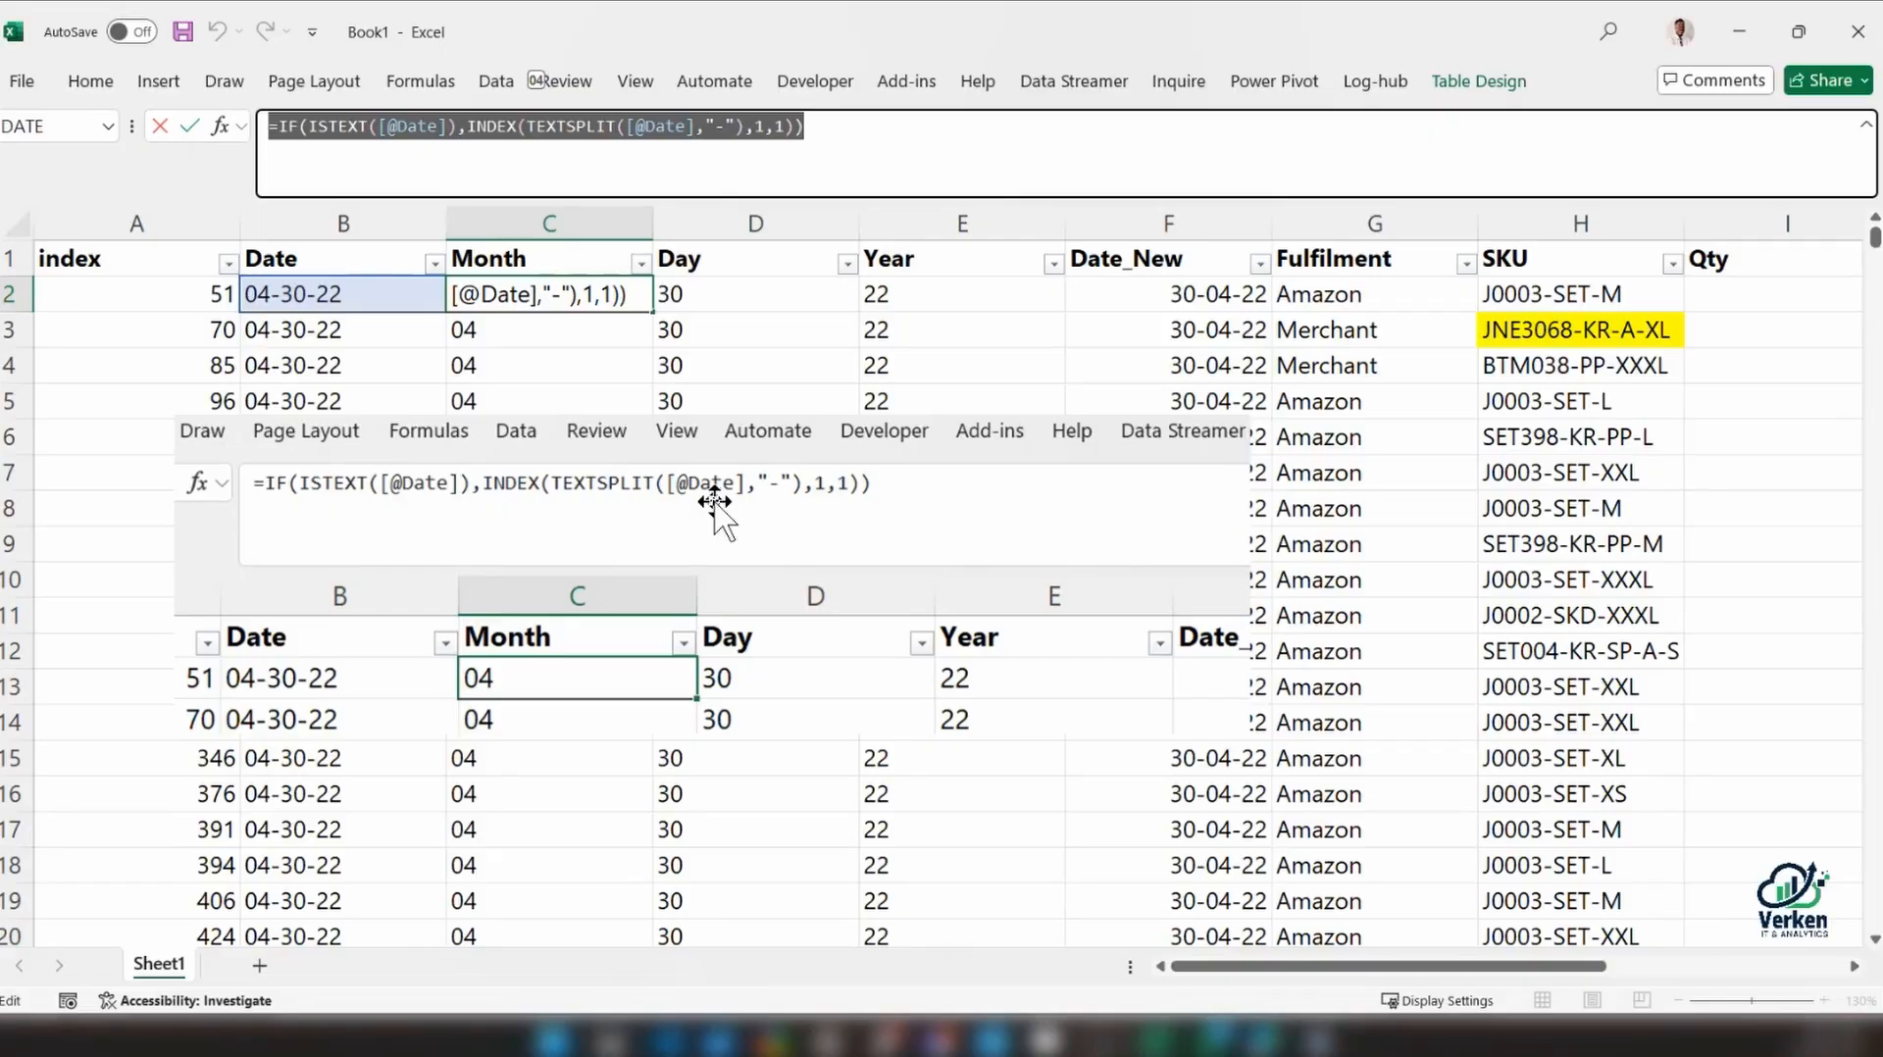
type("=")
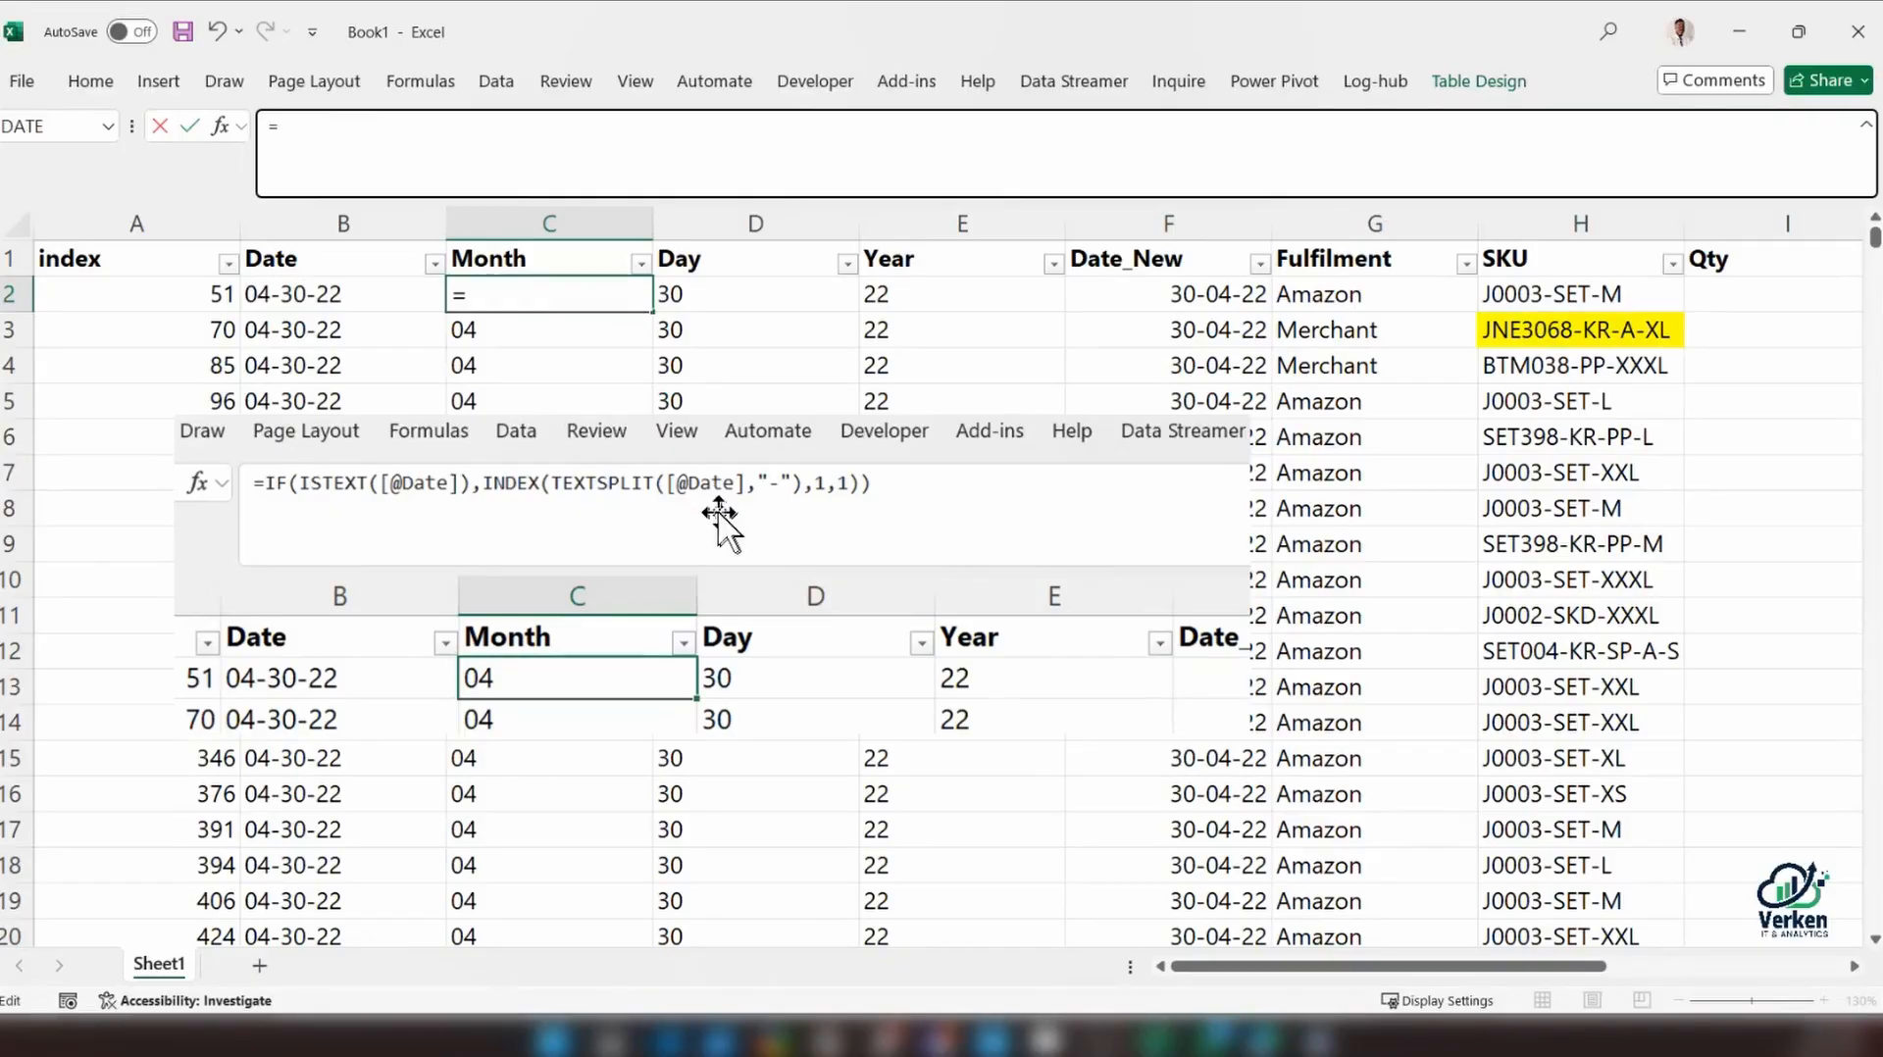
type("let")
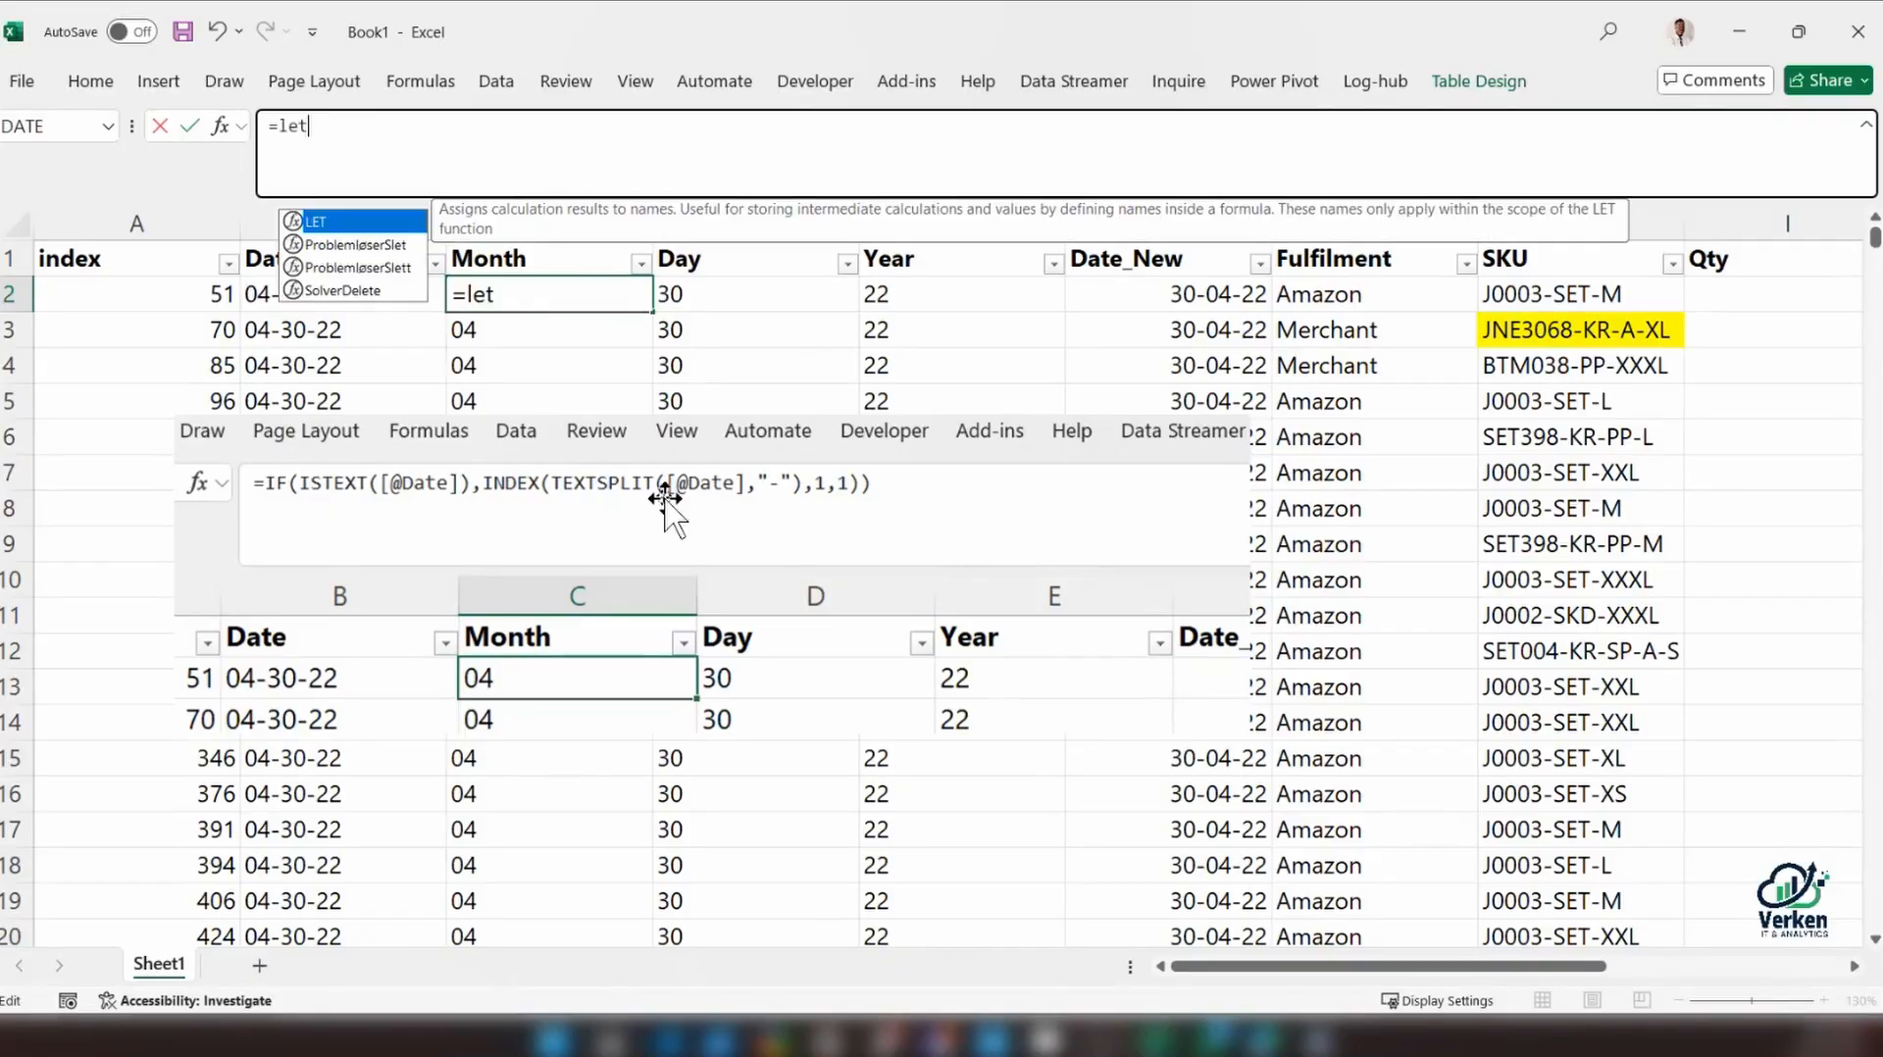
key("Tab")
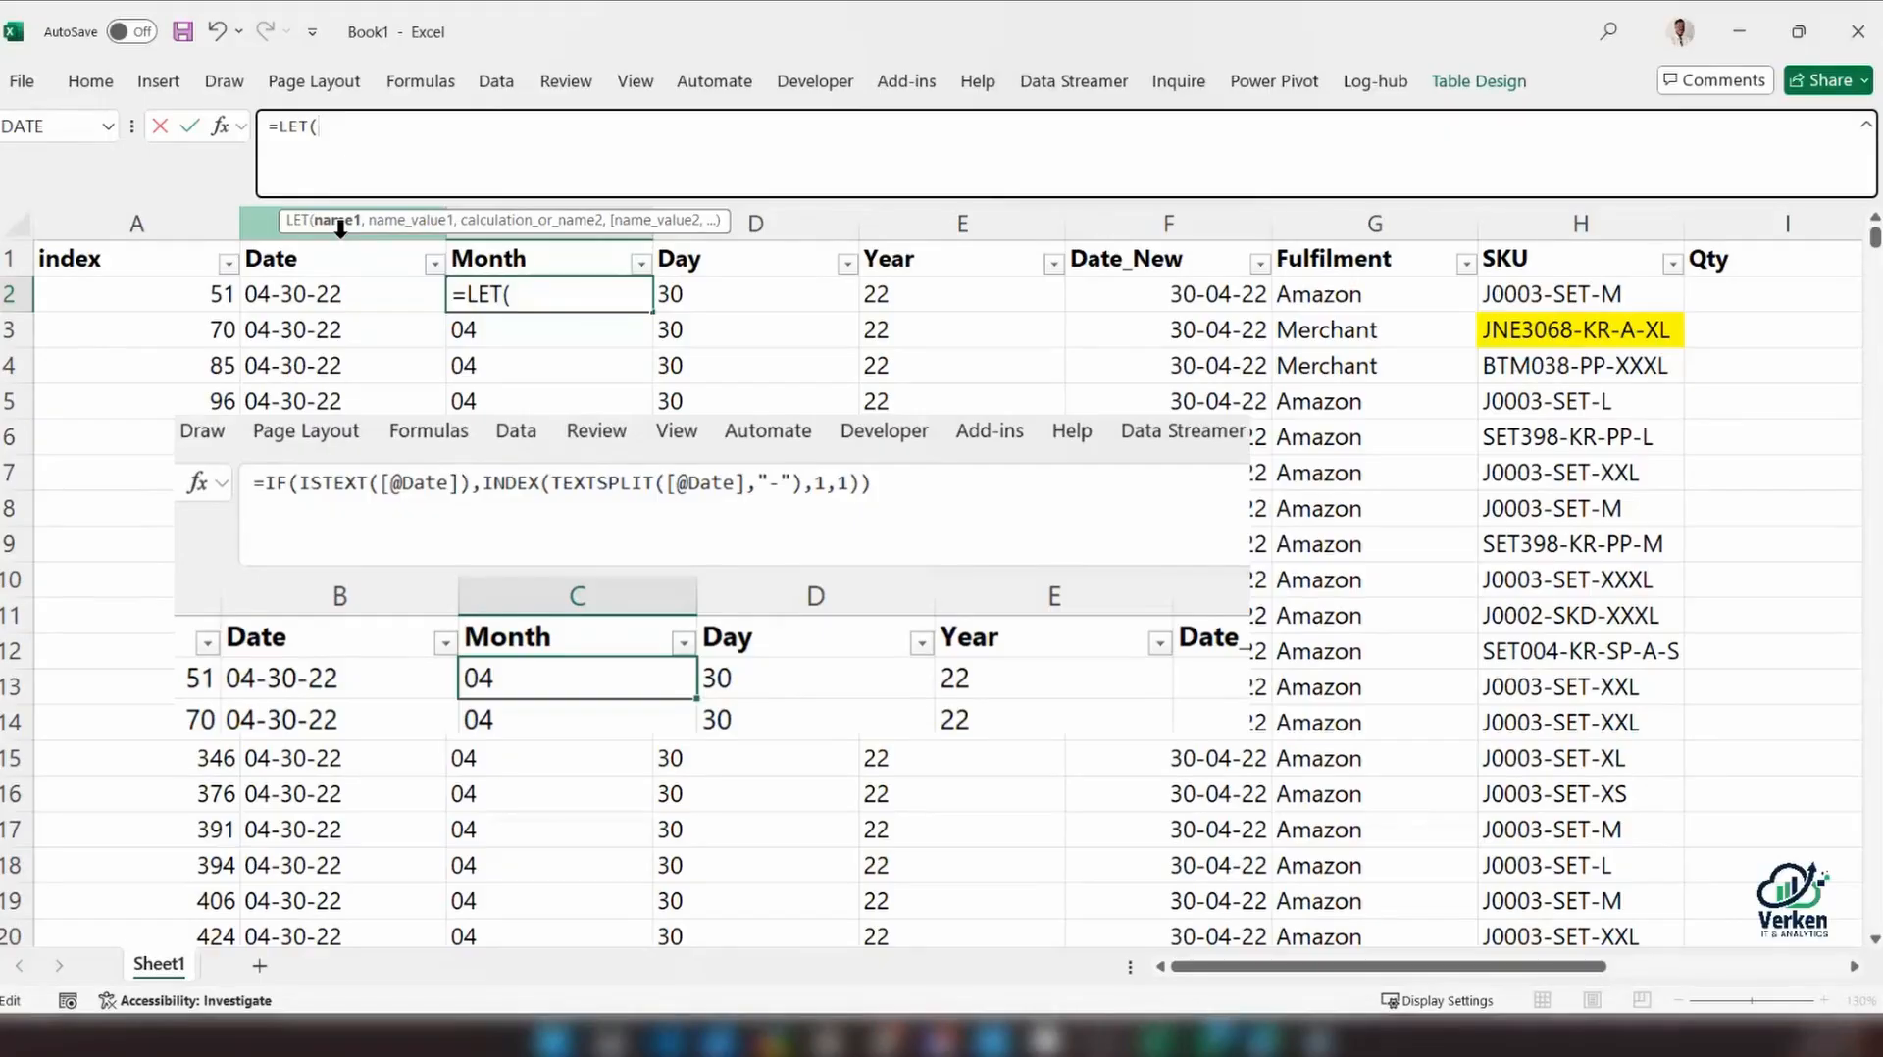
type("A")
key("BackSpace")
key("Caps_Lock")
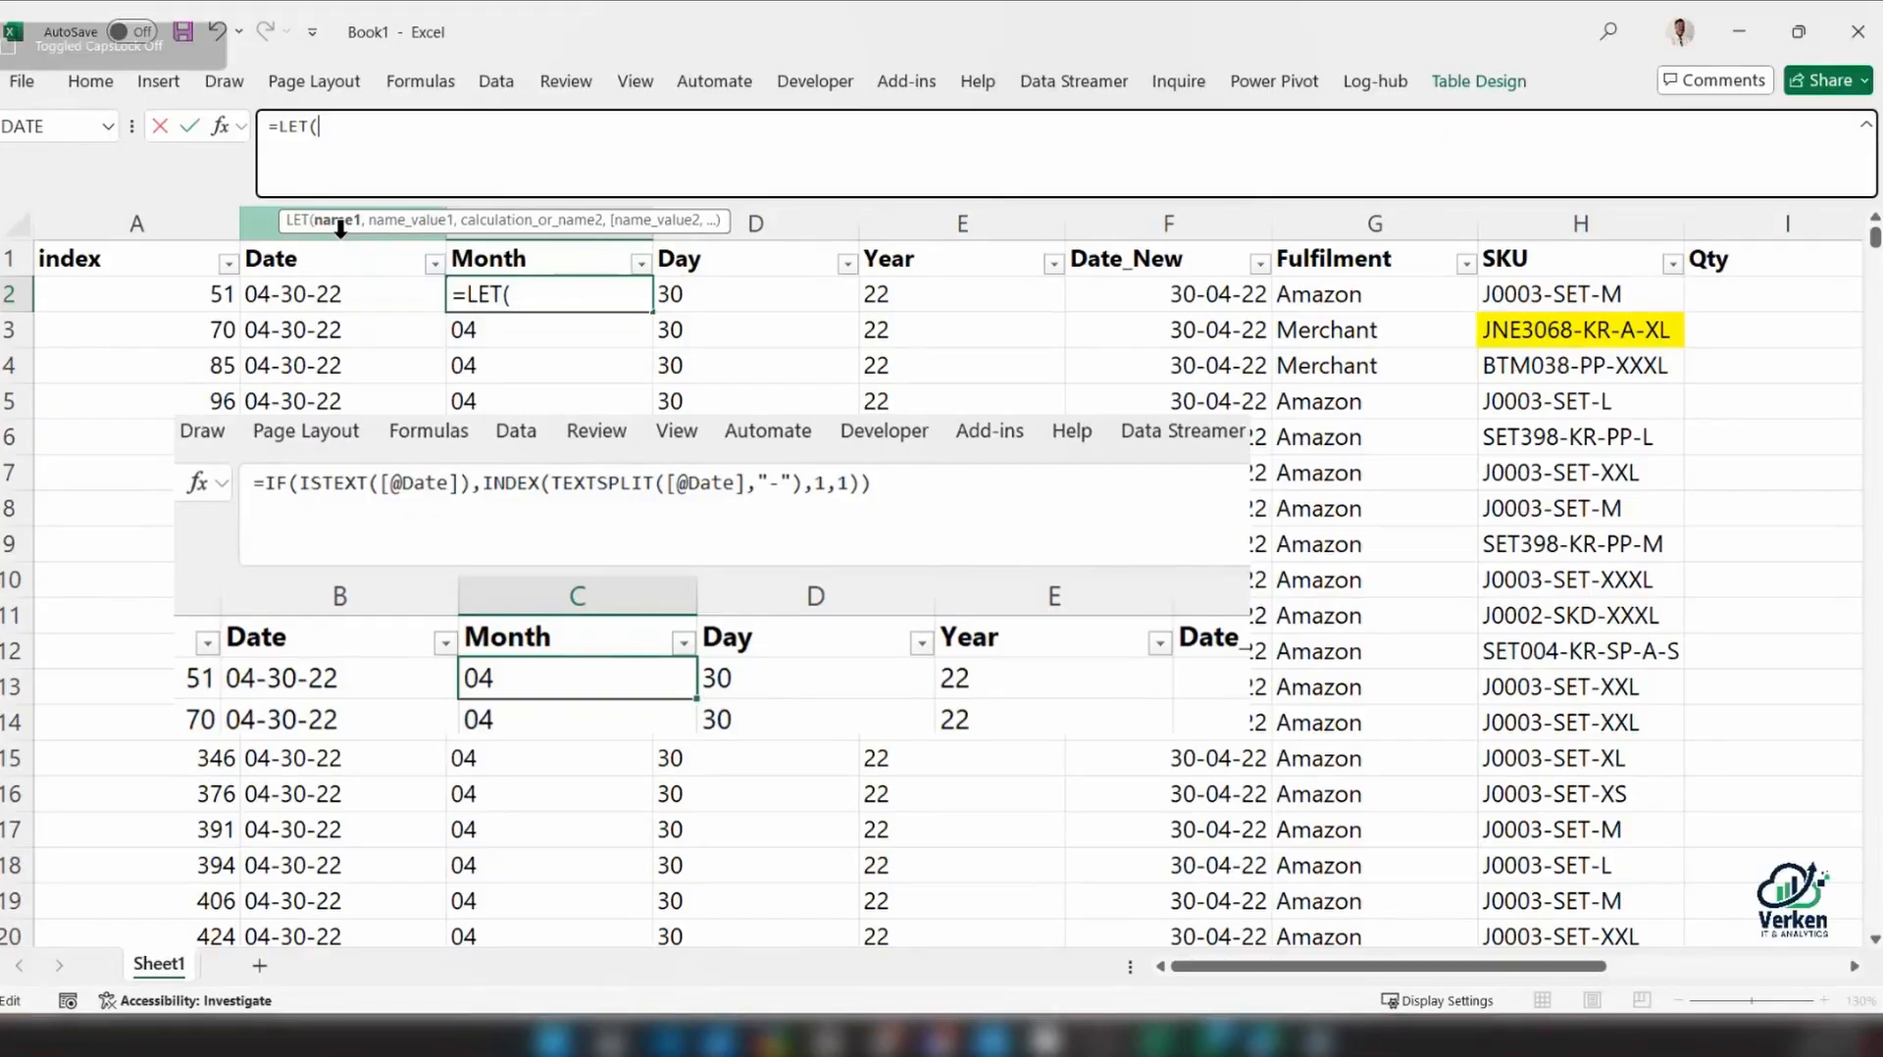
key("BackSpace")
type("(")
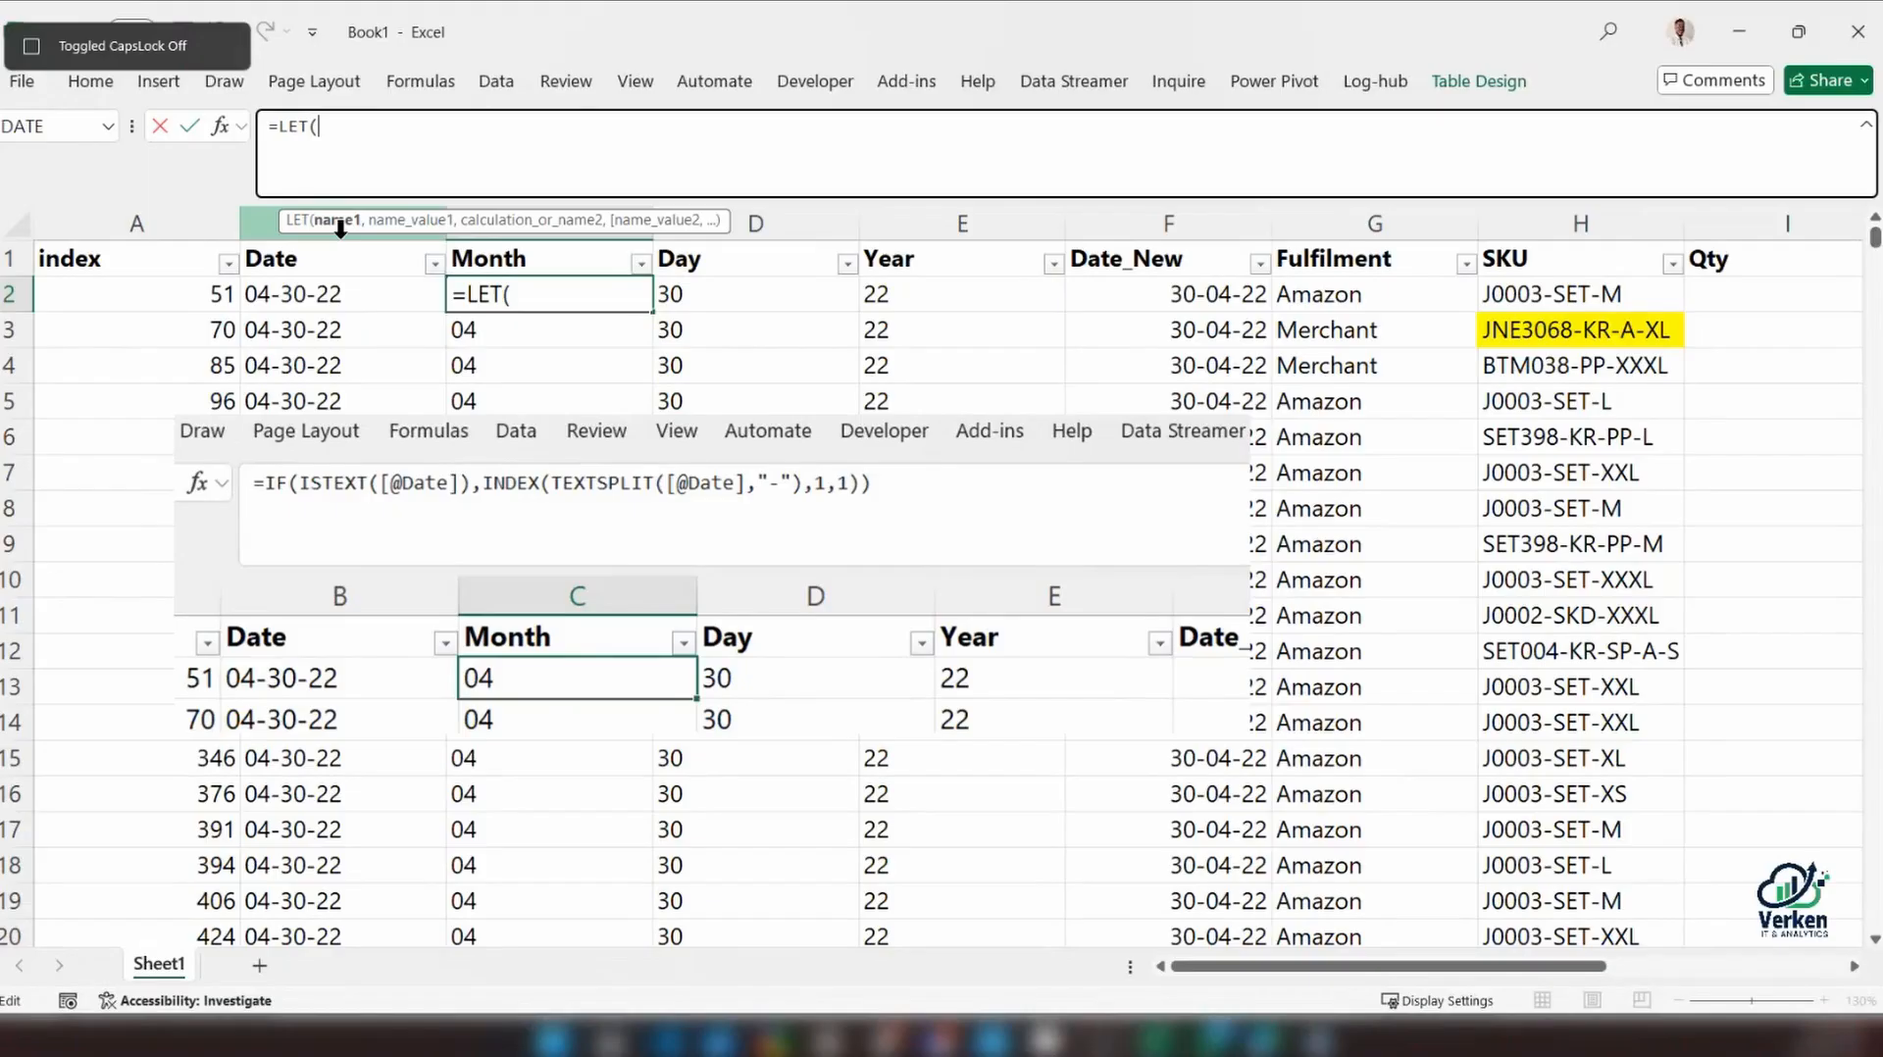
type("age")
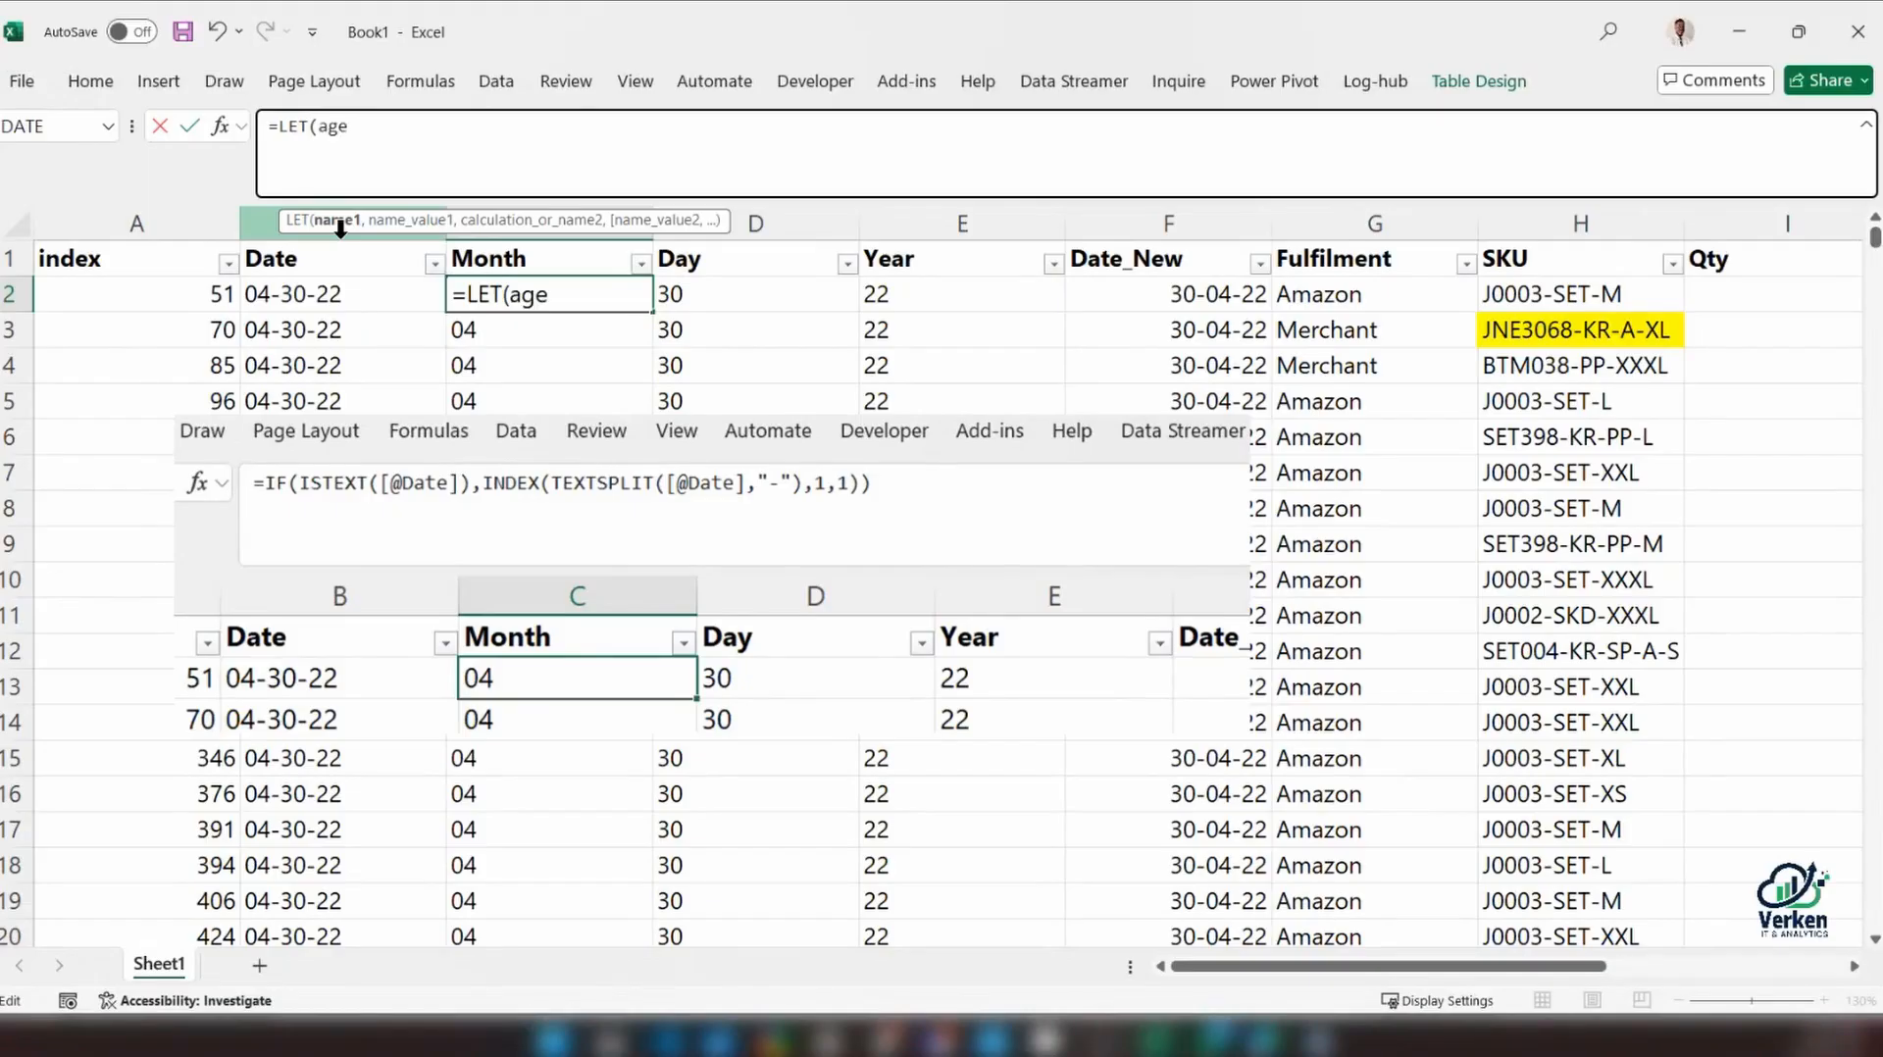
type("OfKofi,")
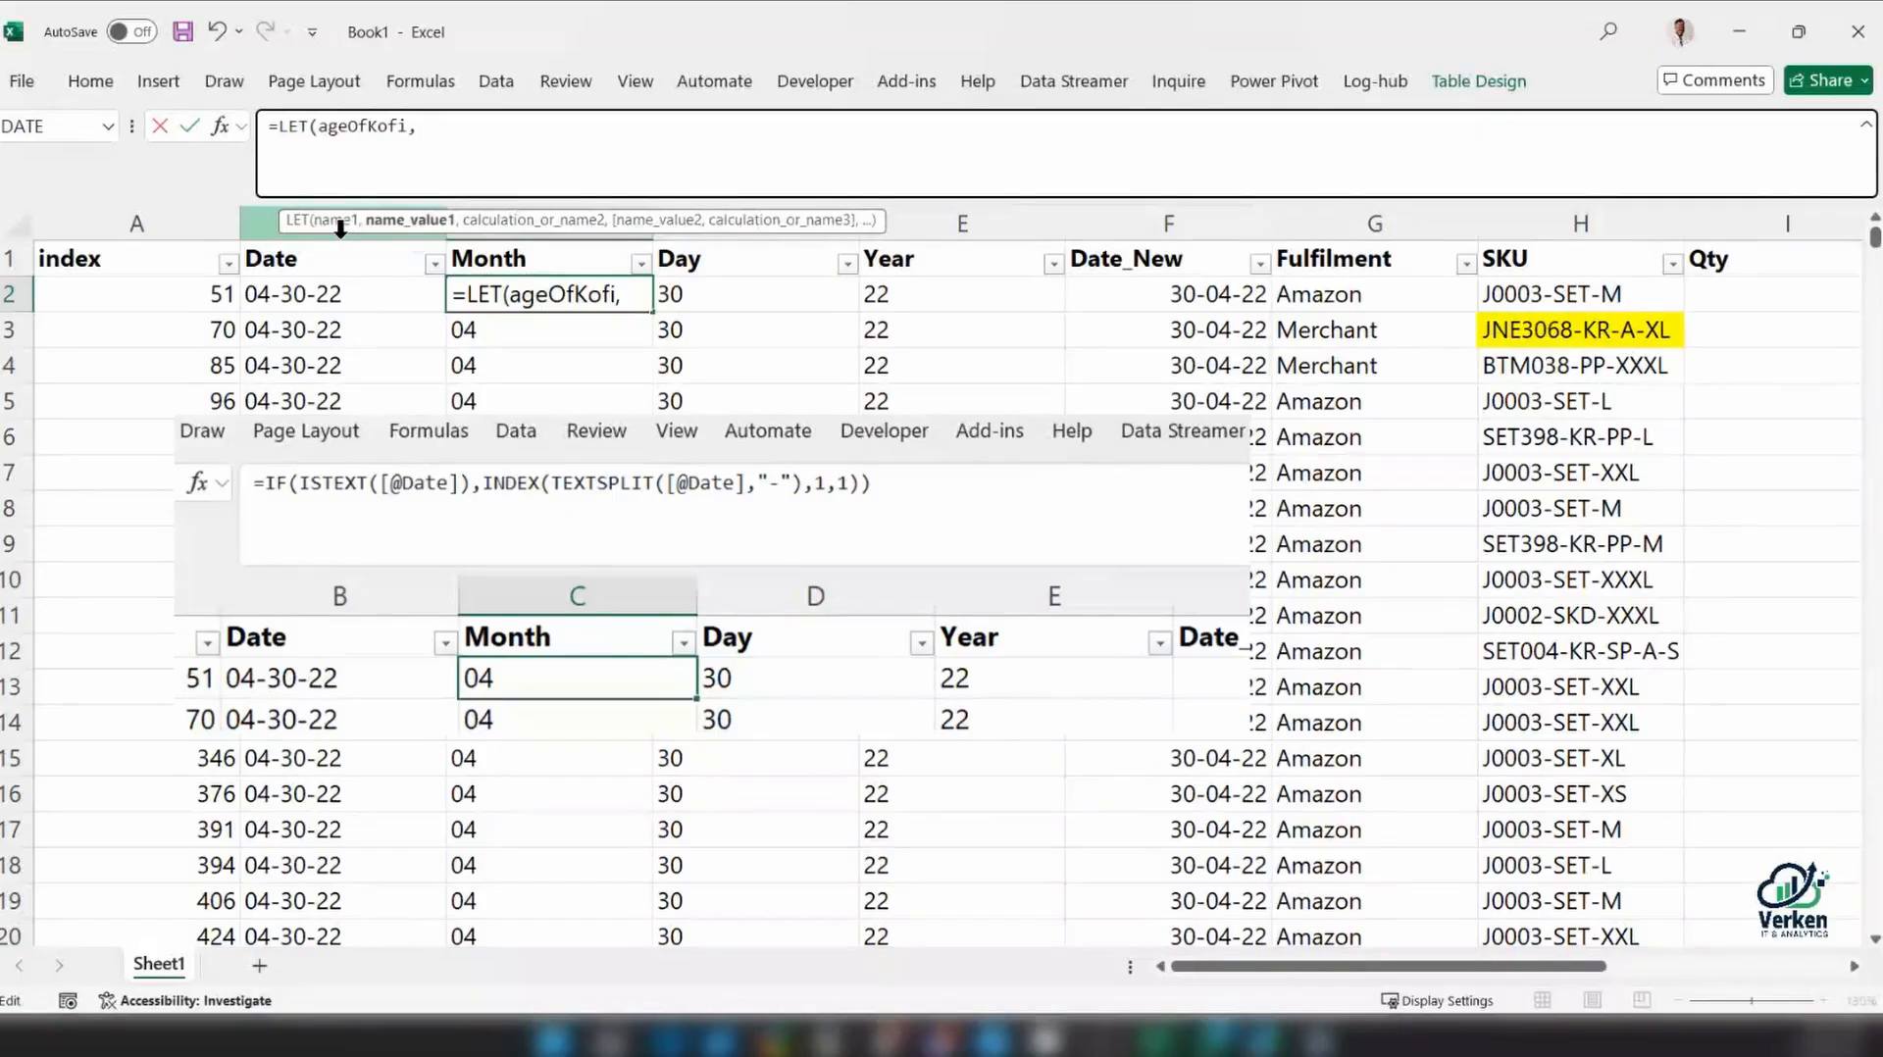
type(" 30,")
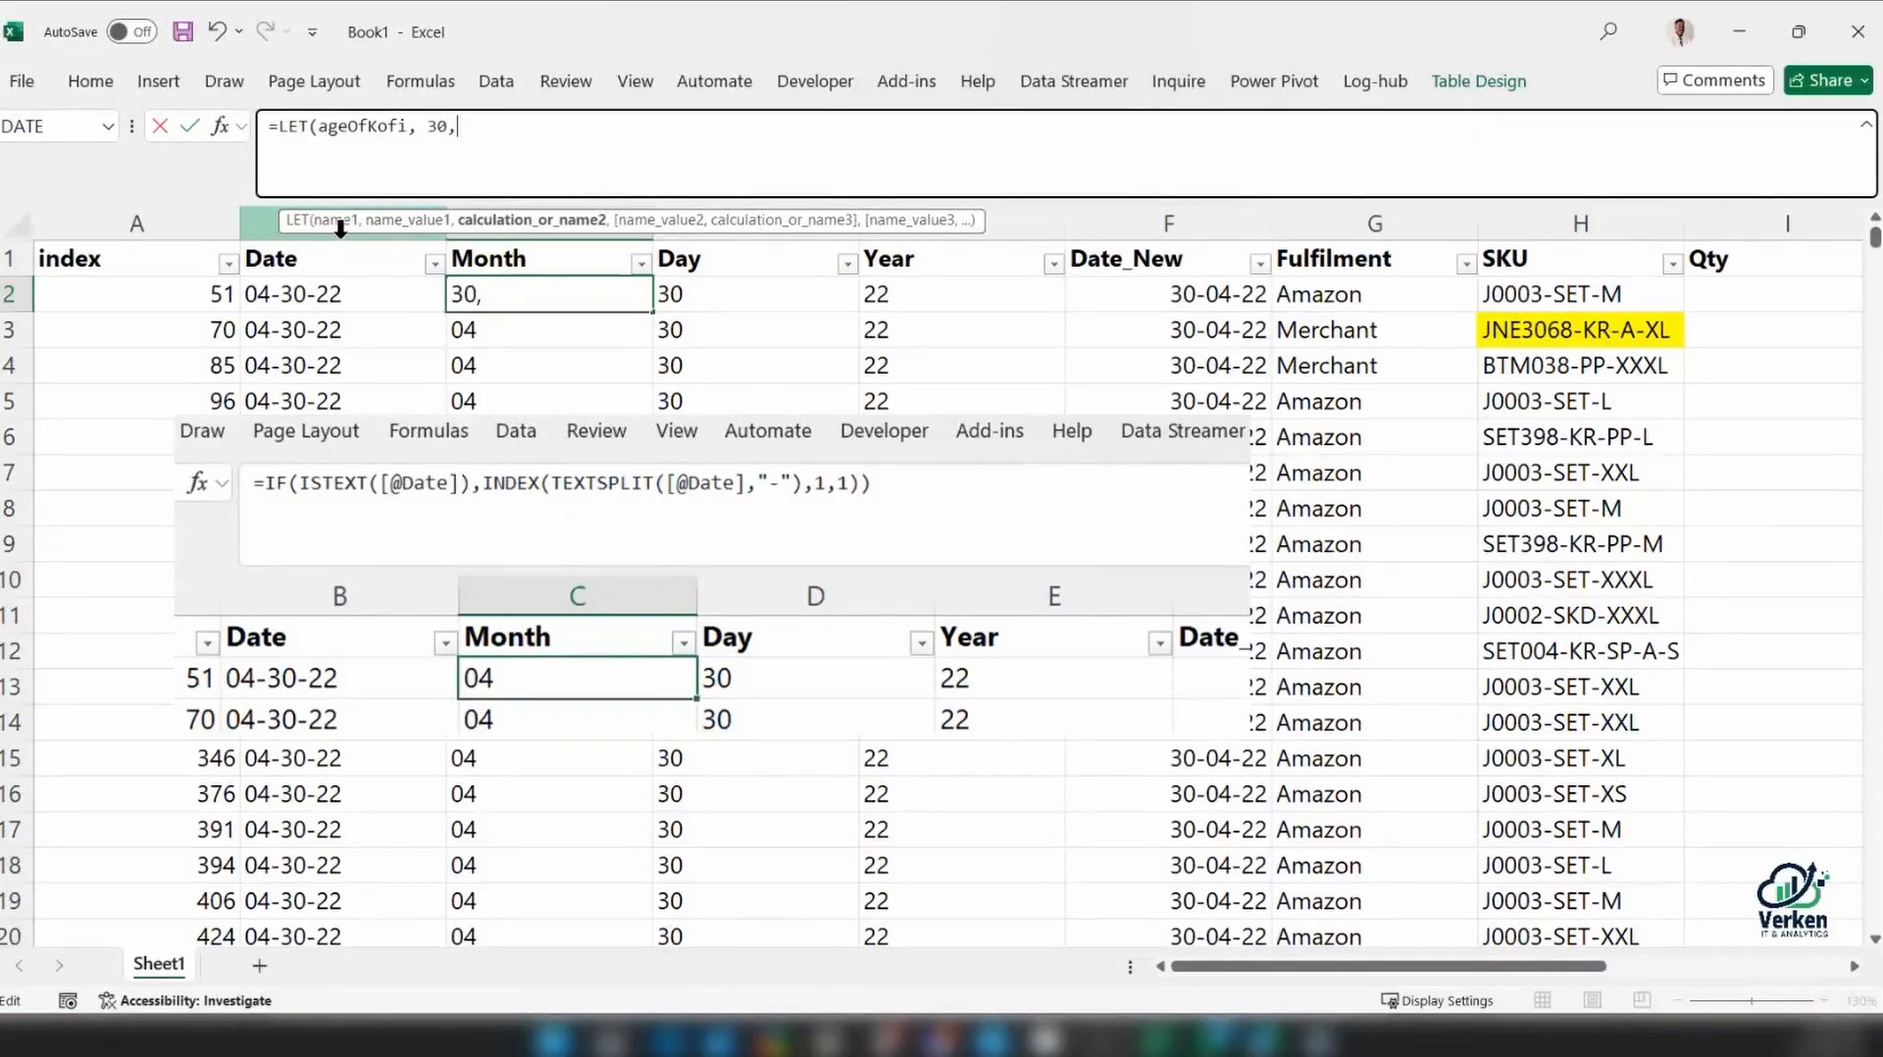
Define the LET function's first name as ageOfKofi with the value 30, followed by a line break
key("alt")
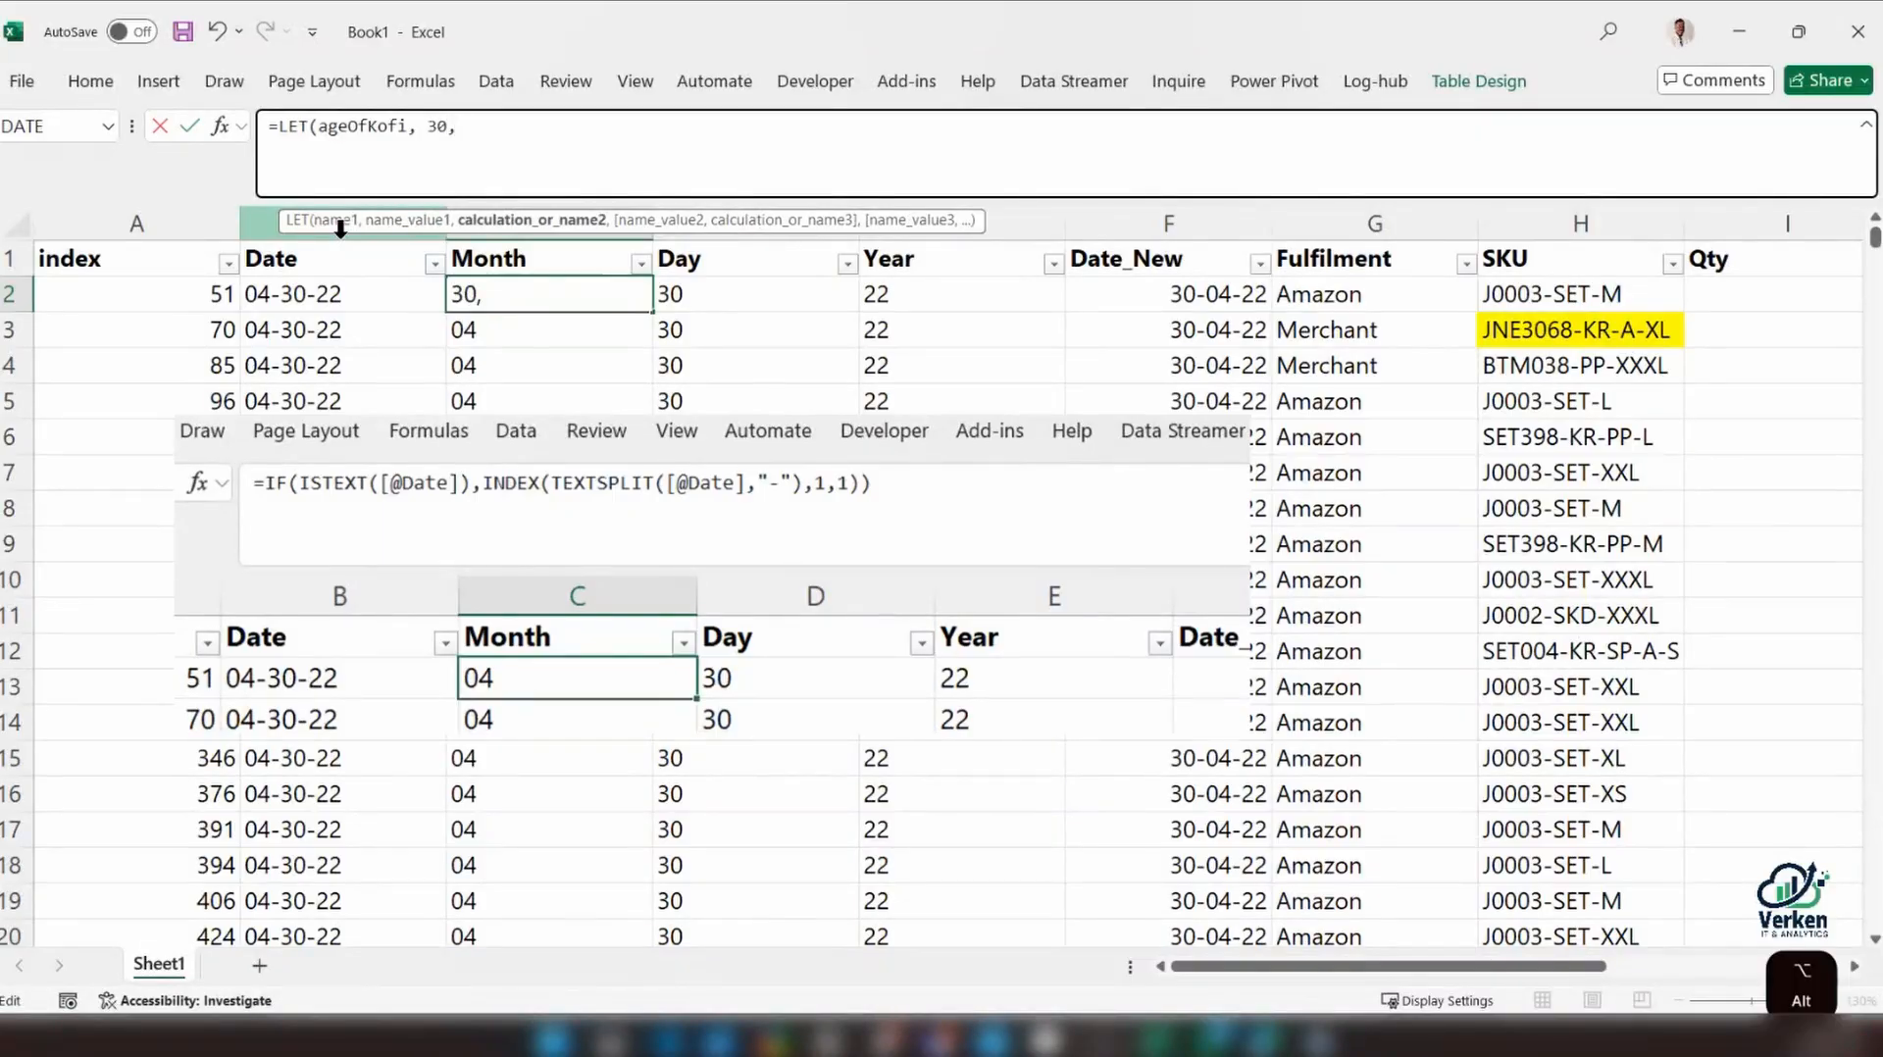
key("alt+Return")
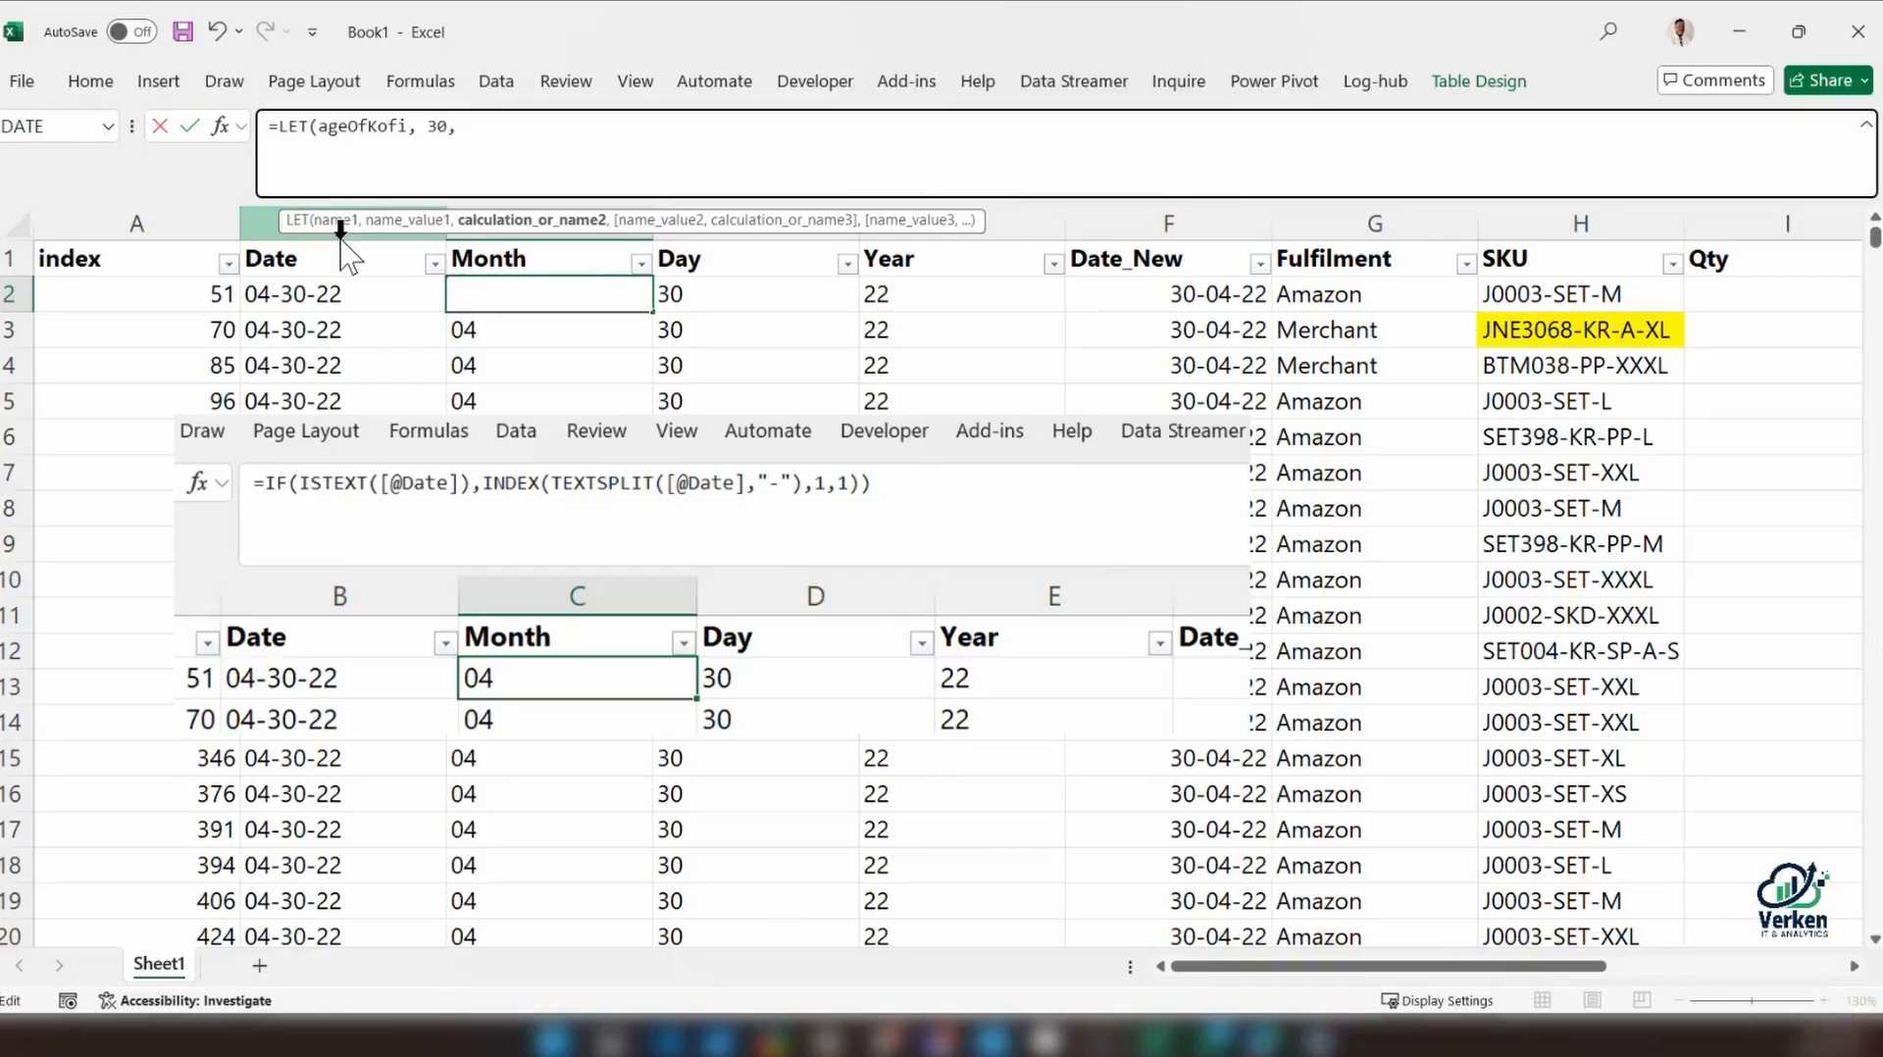
Define a second LET name, ageOfAma, with the value 20 and add another line break
type("ageOf")
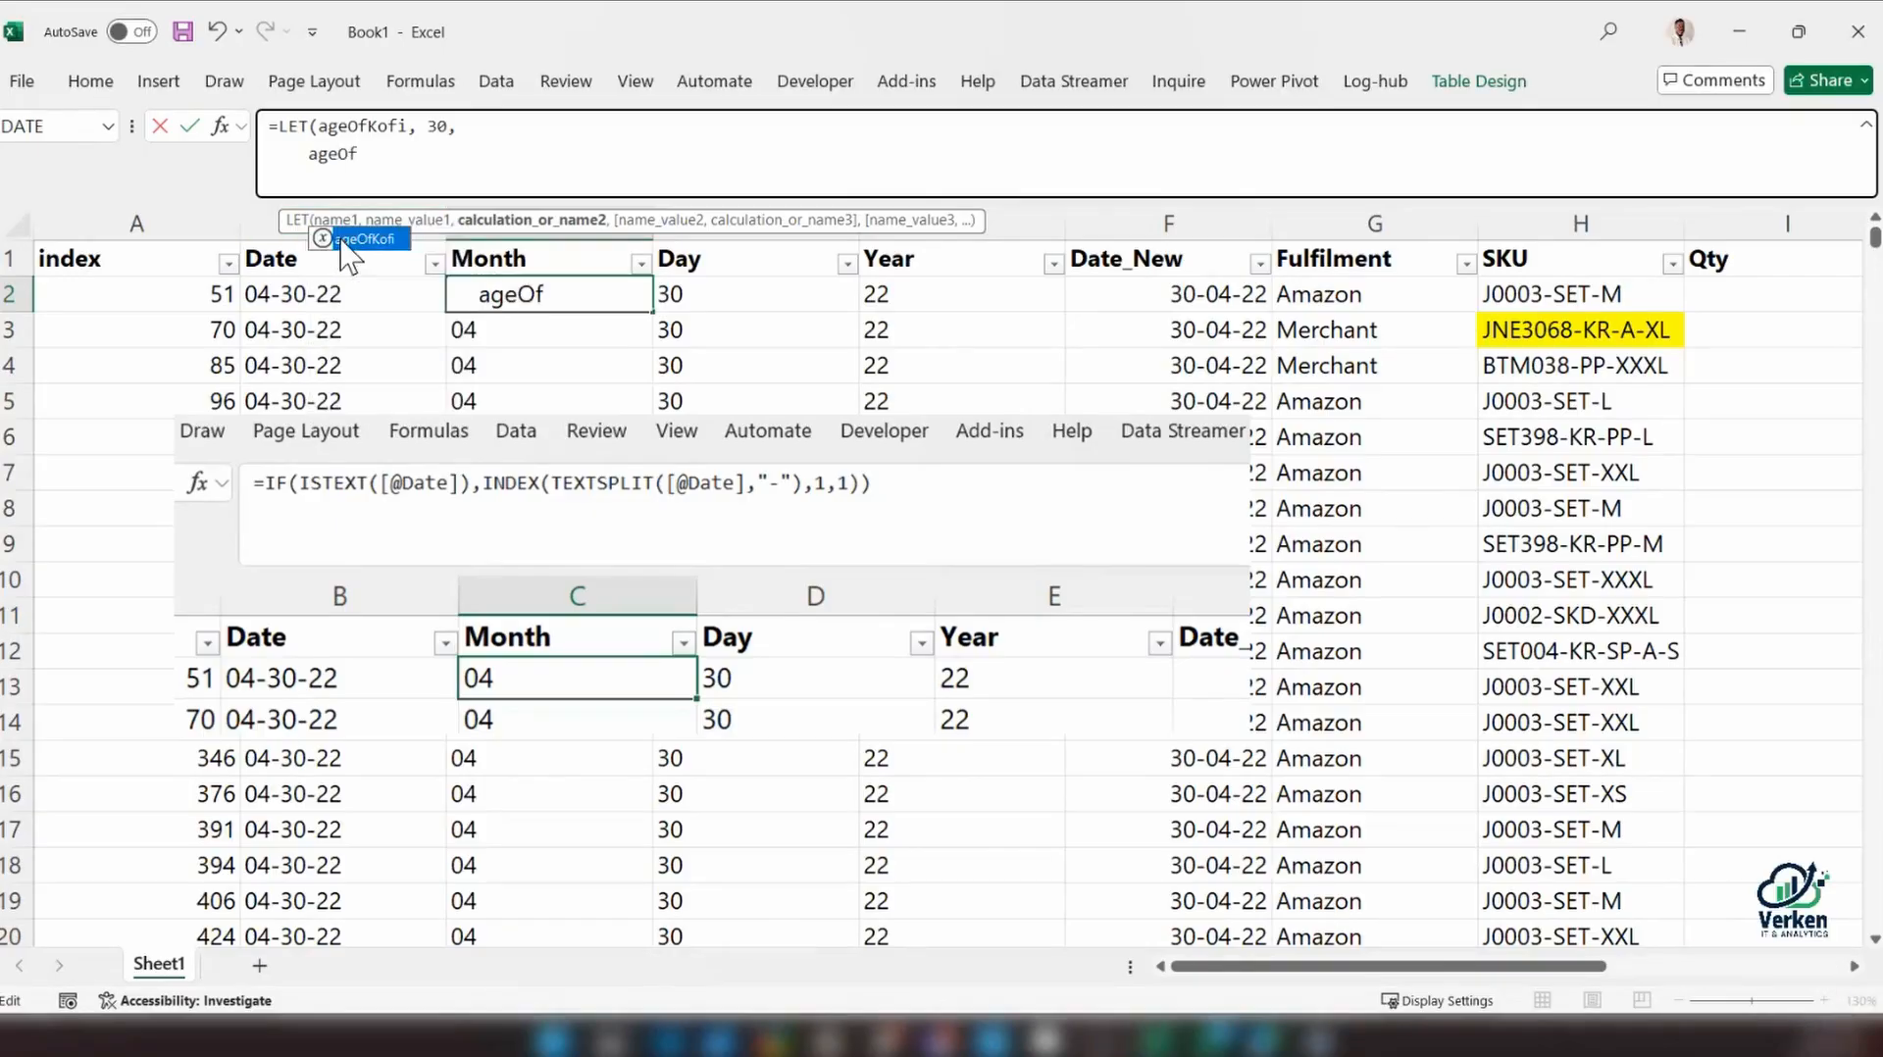
type("Ama,")
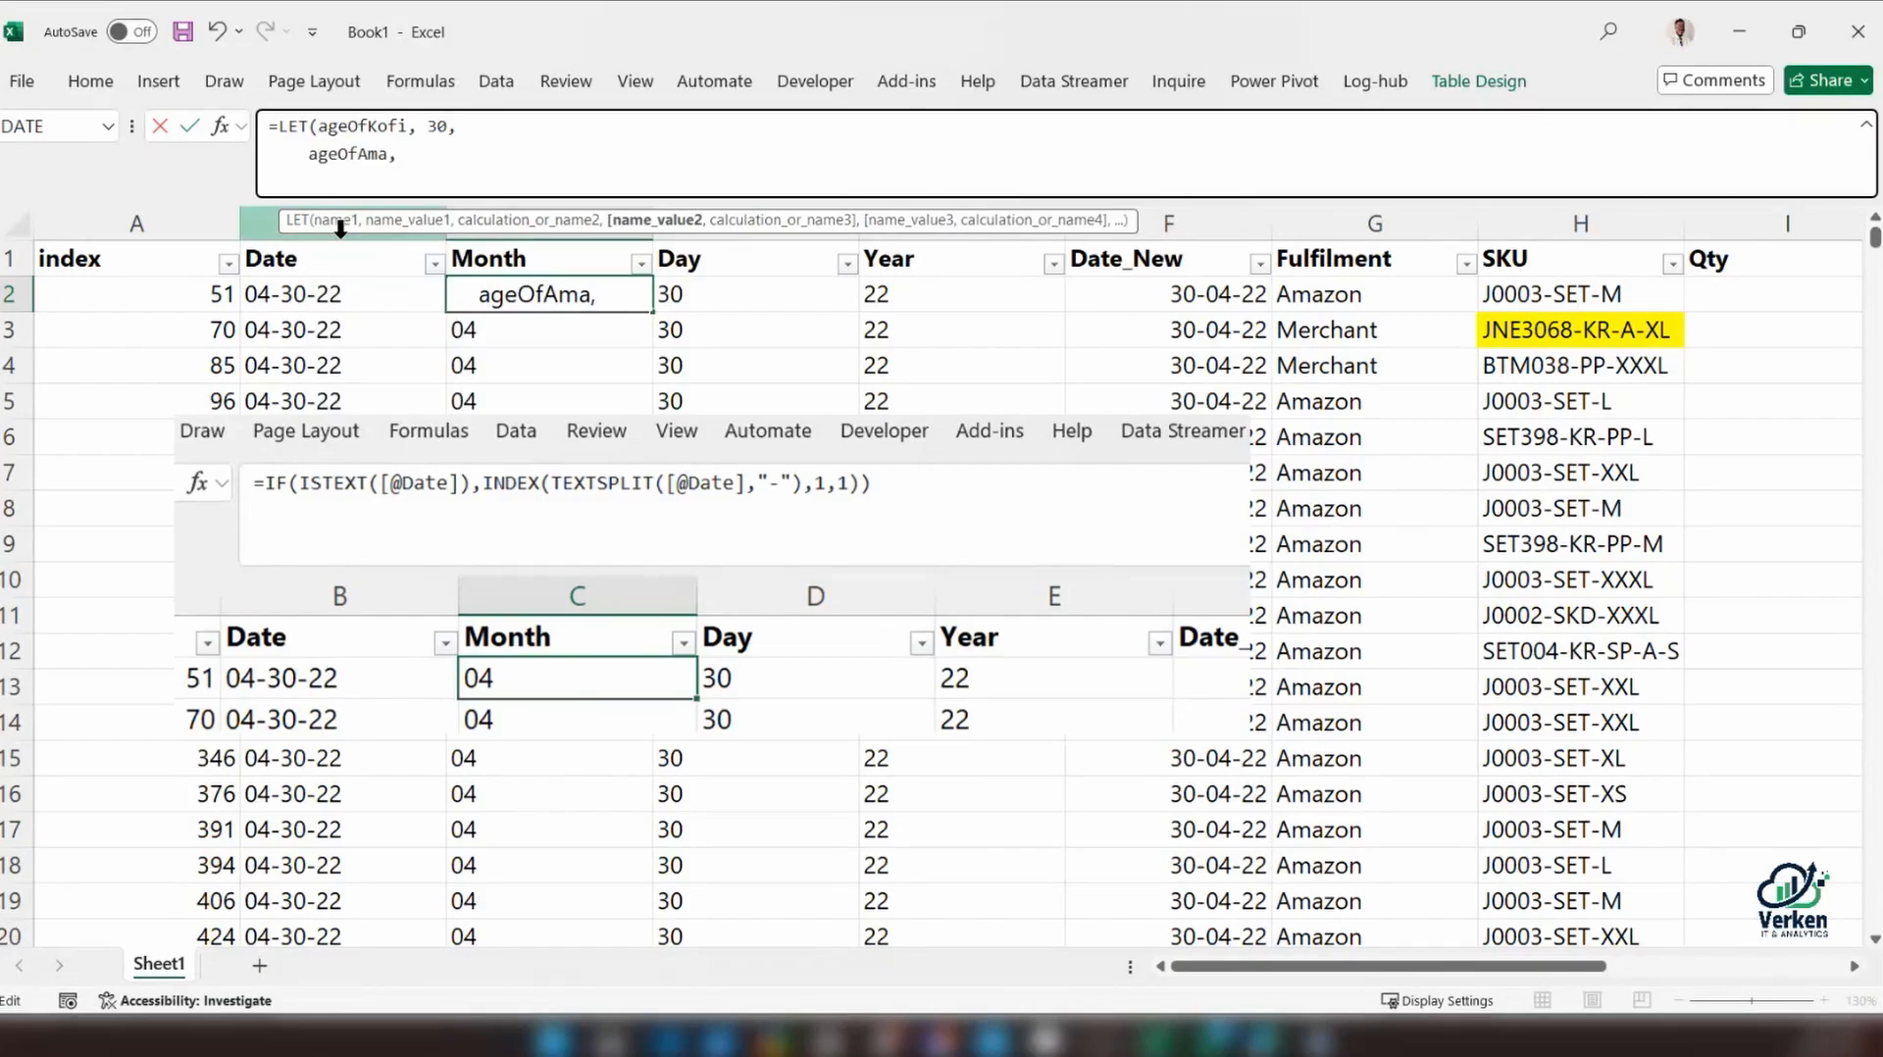
type(" 20,")
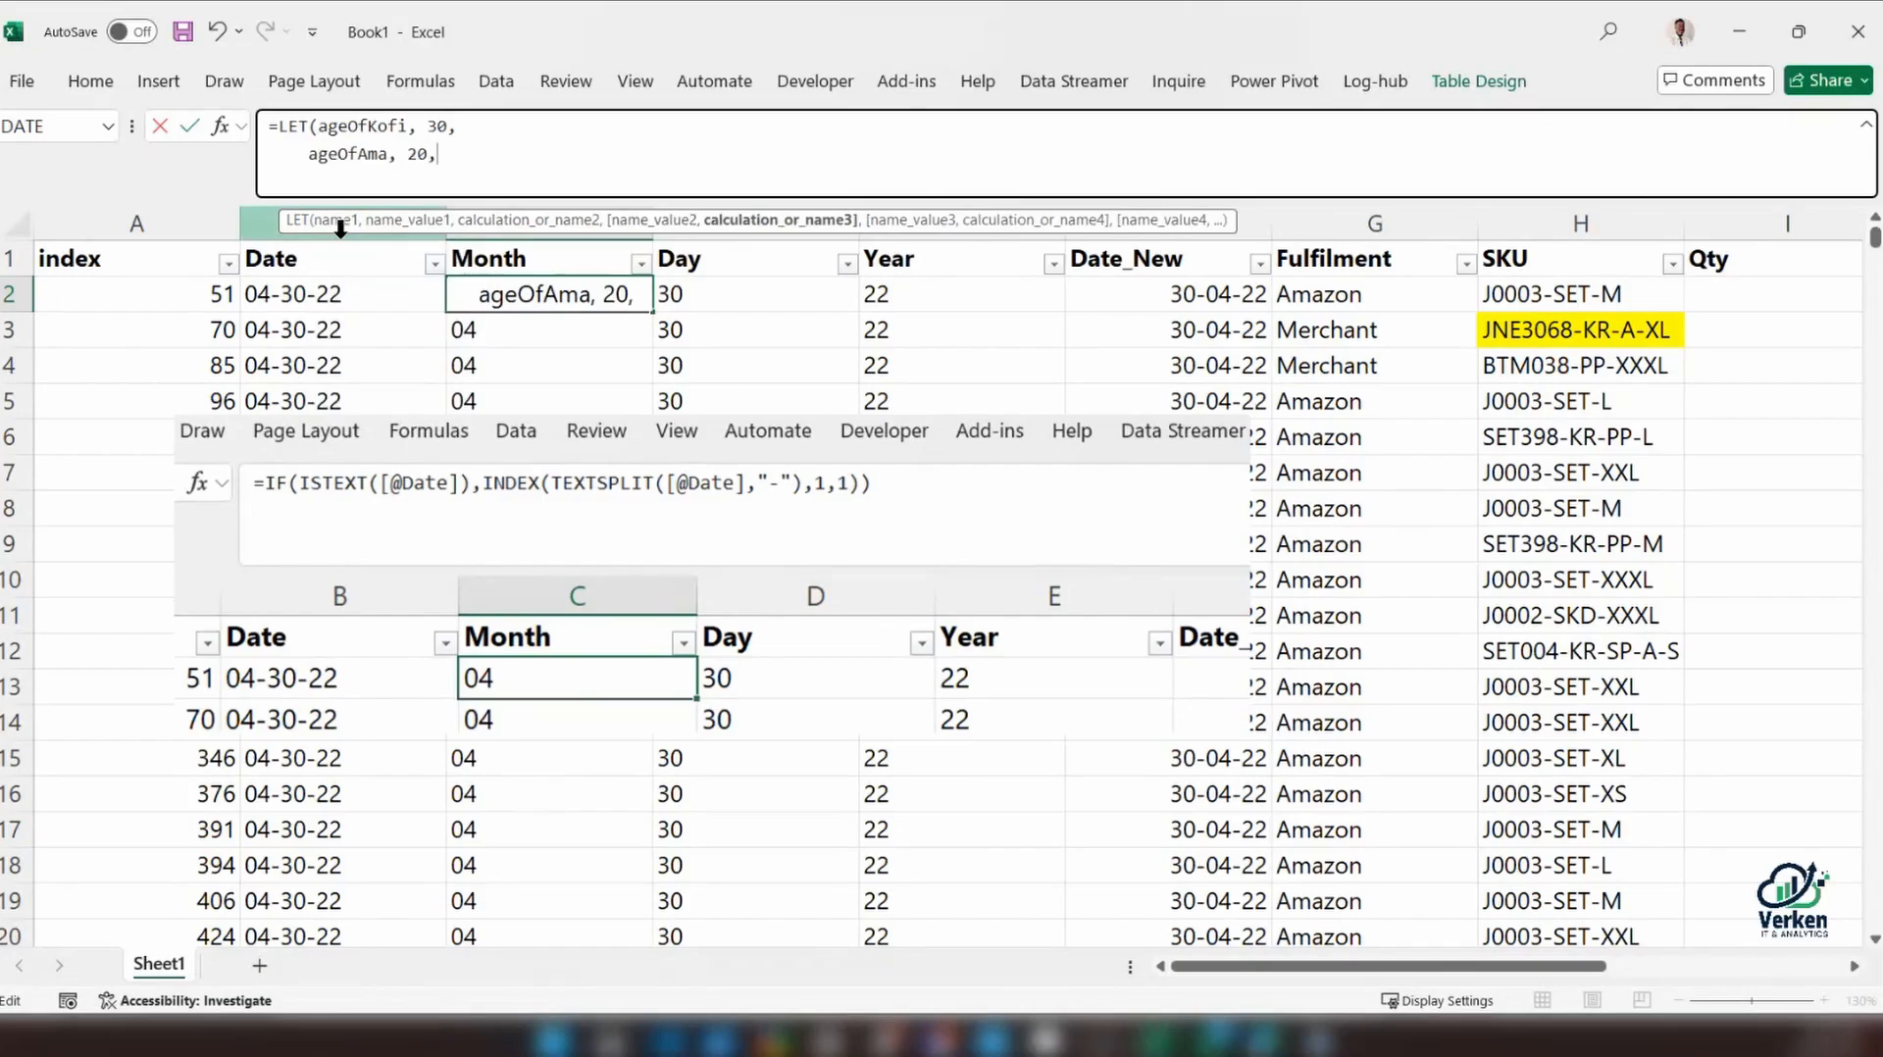
key("alt+Return")
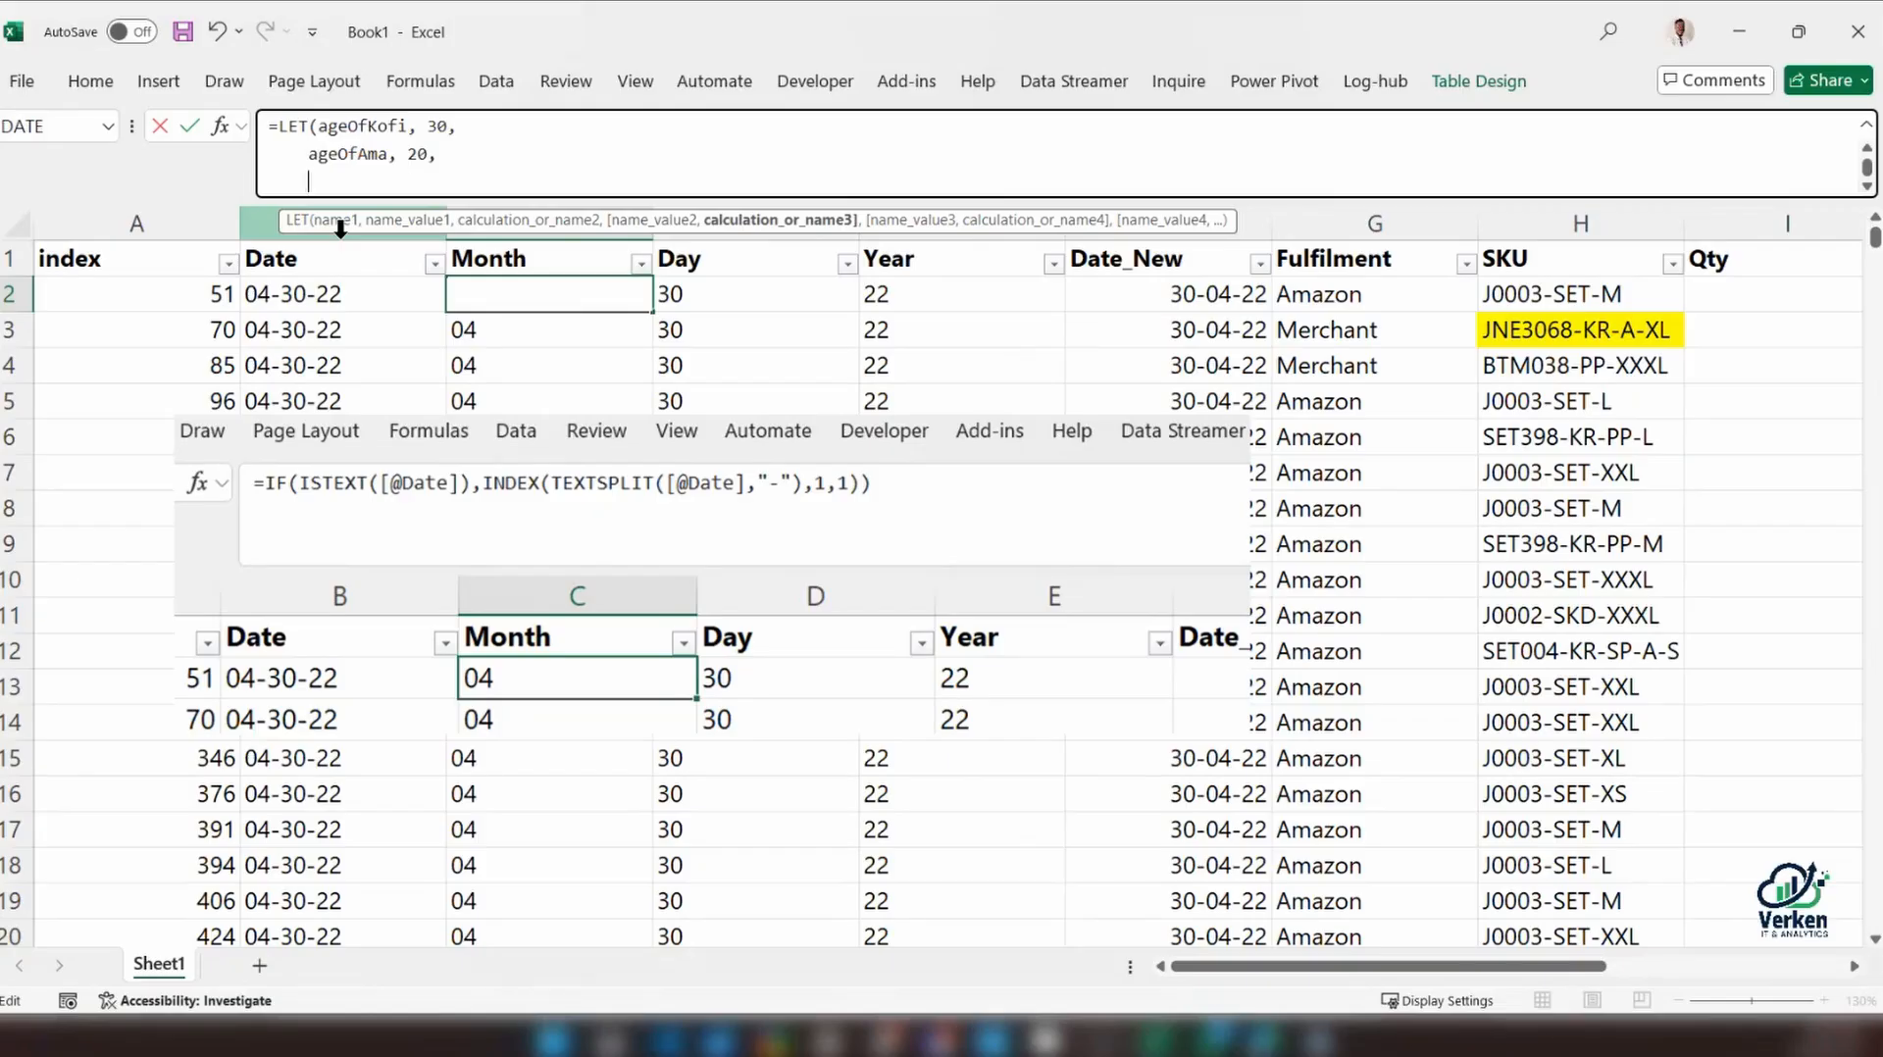
Finish the LET formula with the calculation ageOfKofi + ageOfAma and enter it for the Month column
type("age")
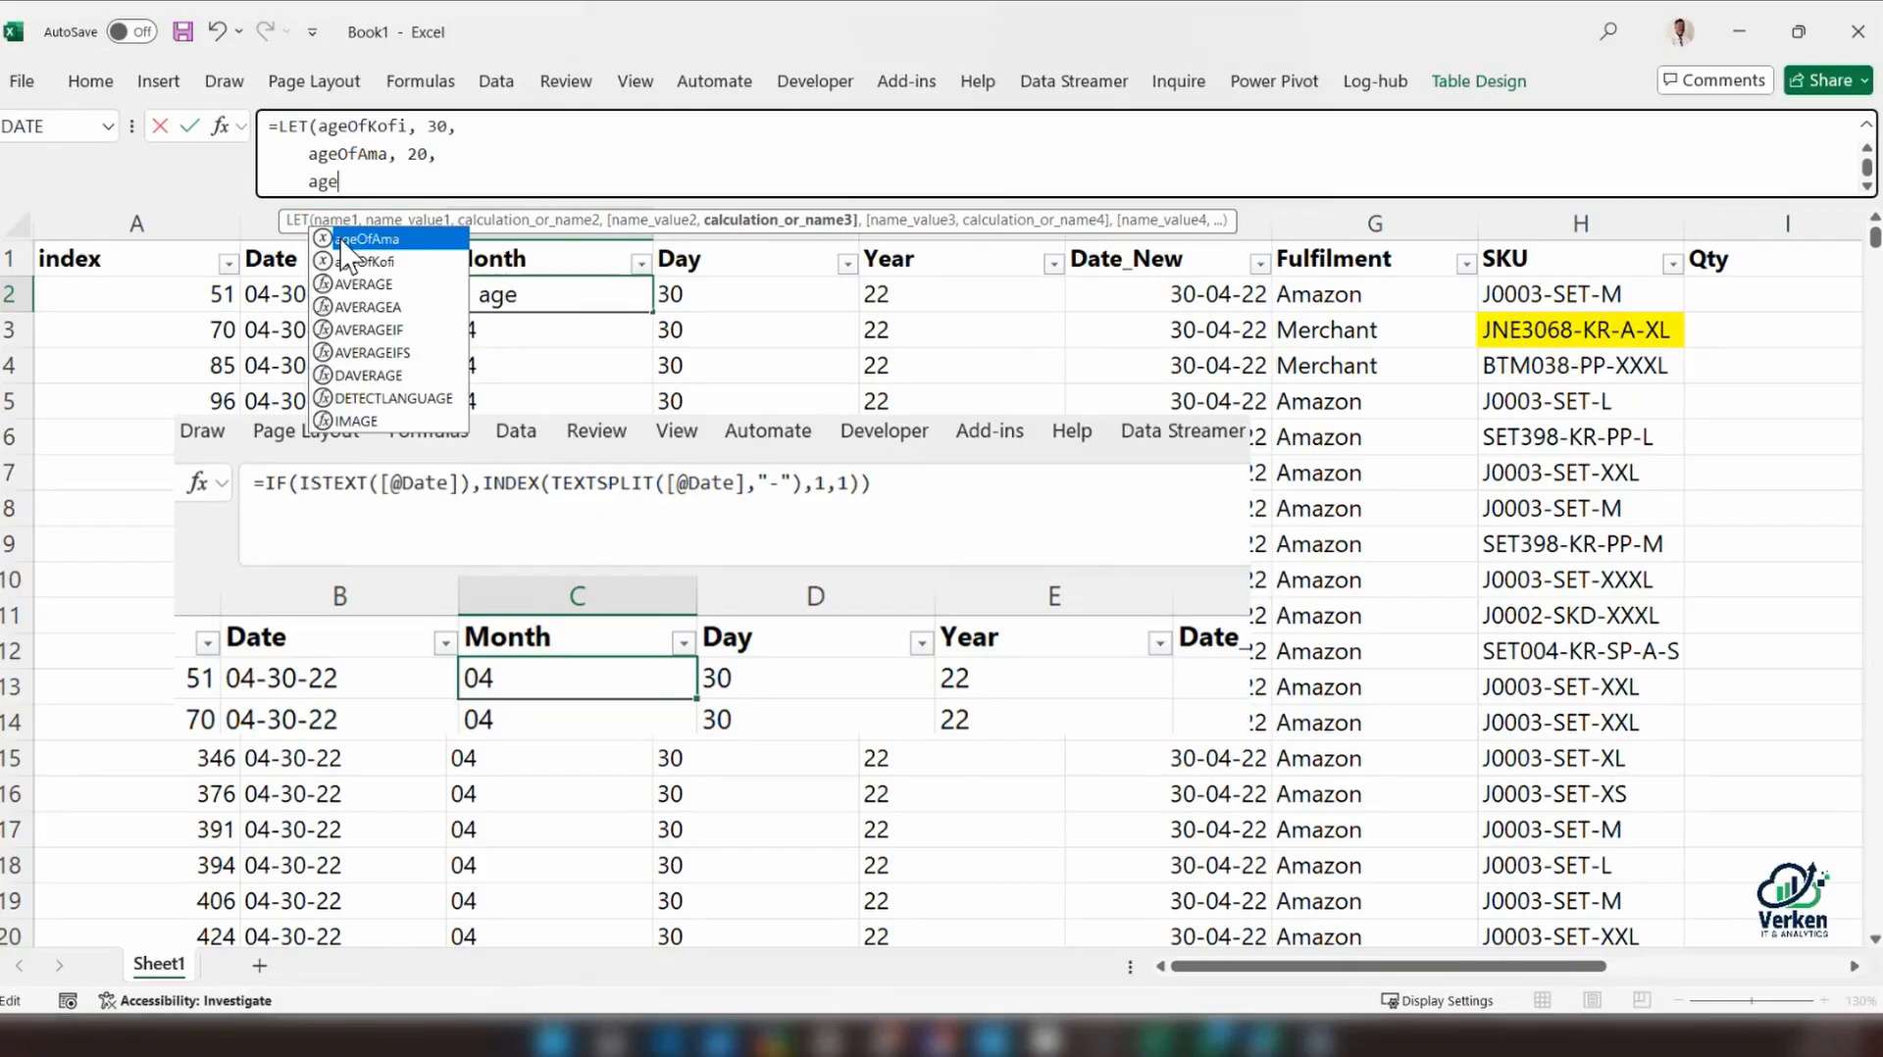
double_click(353, 261)
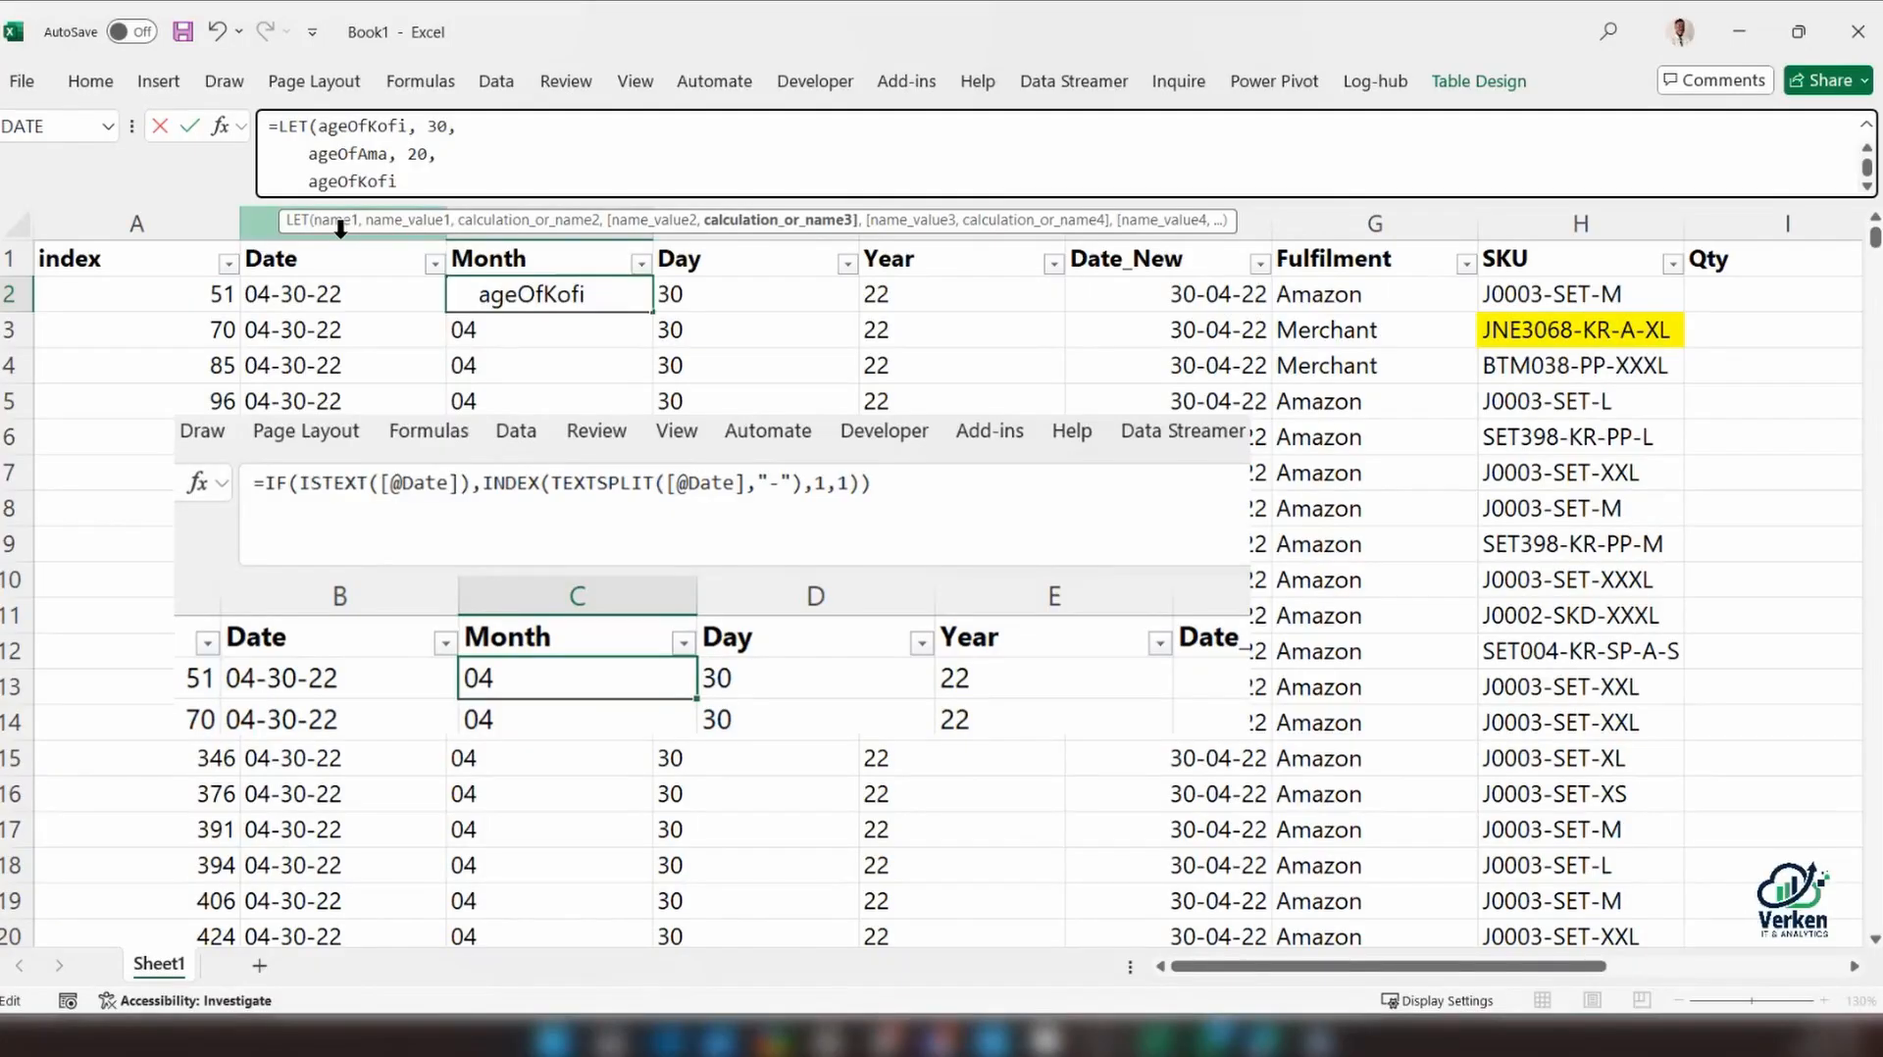
type("+ age")
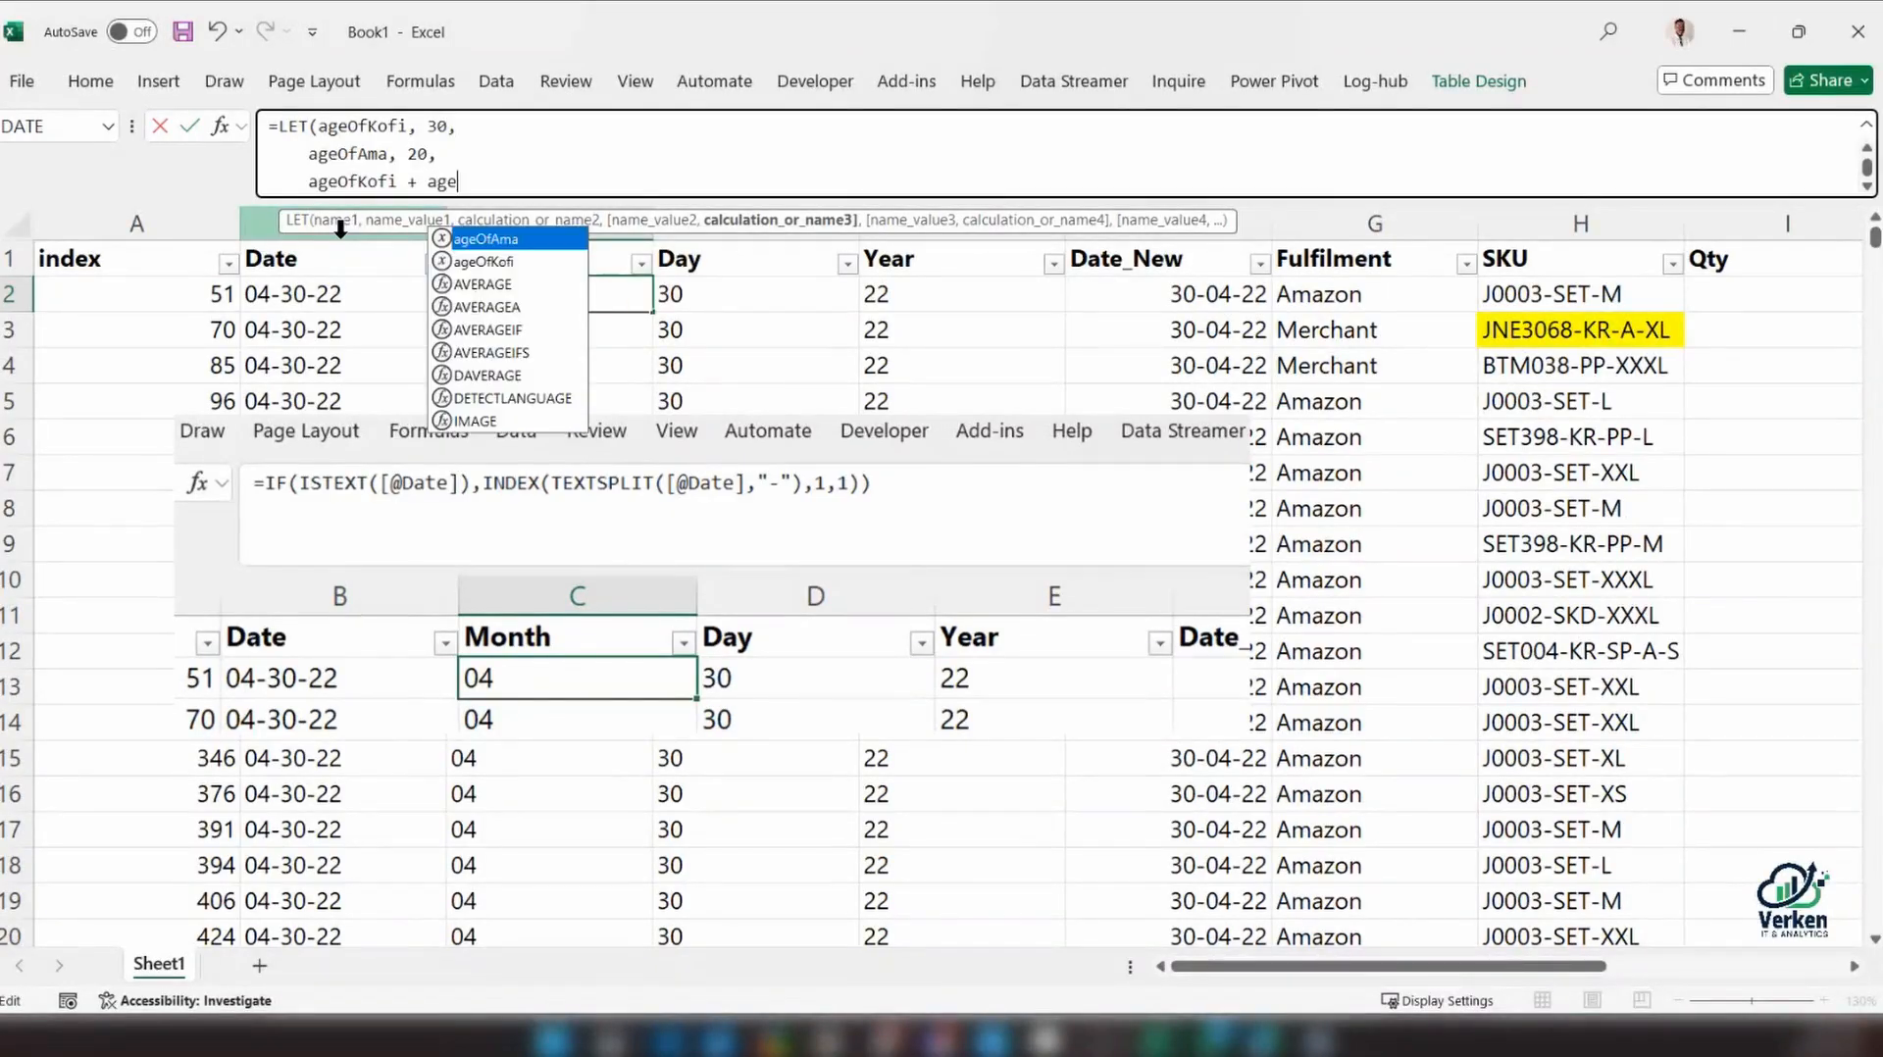
key("Tab")
key("Return")
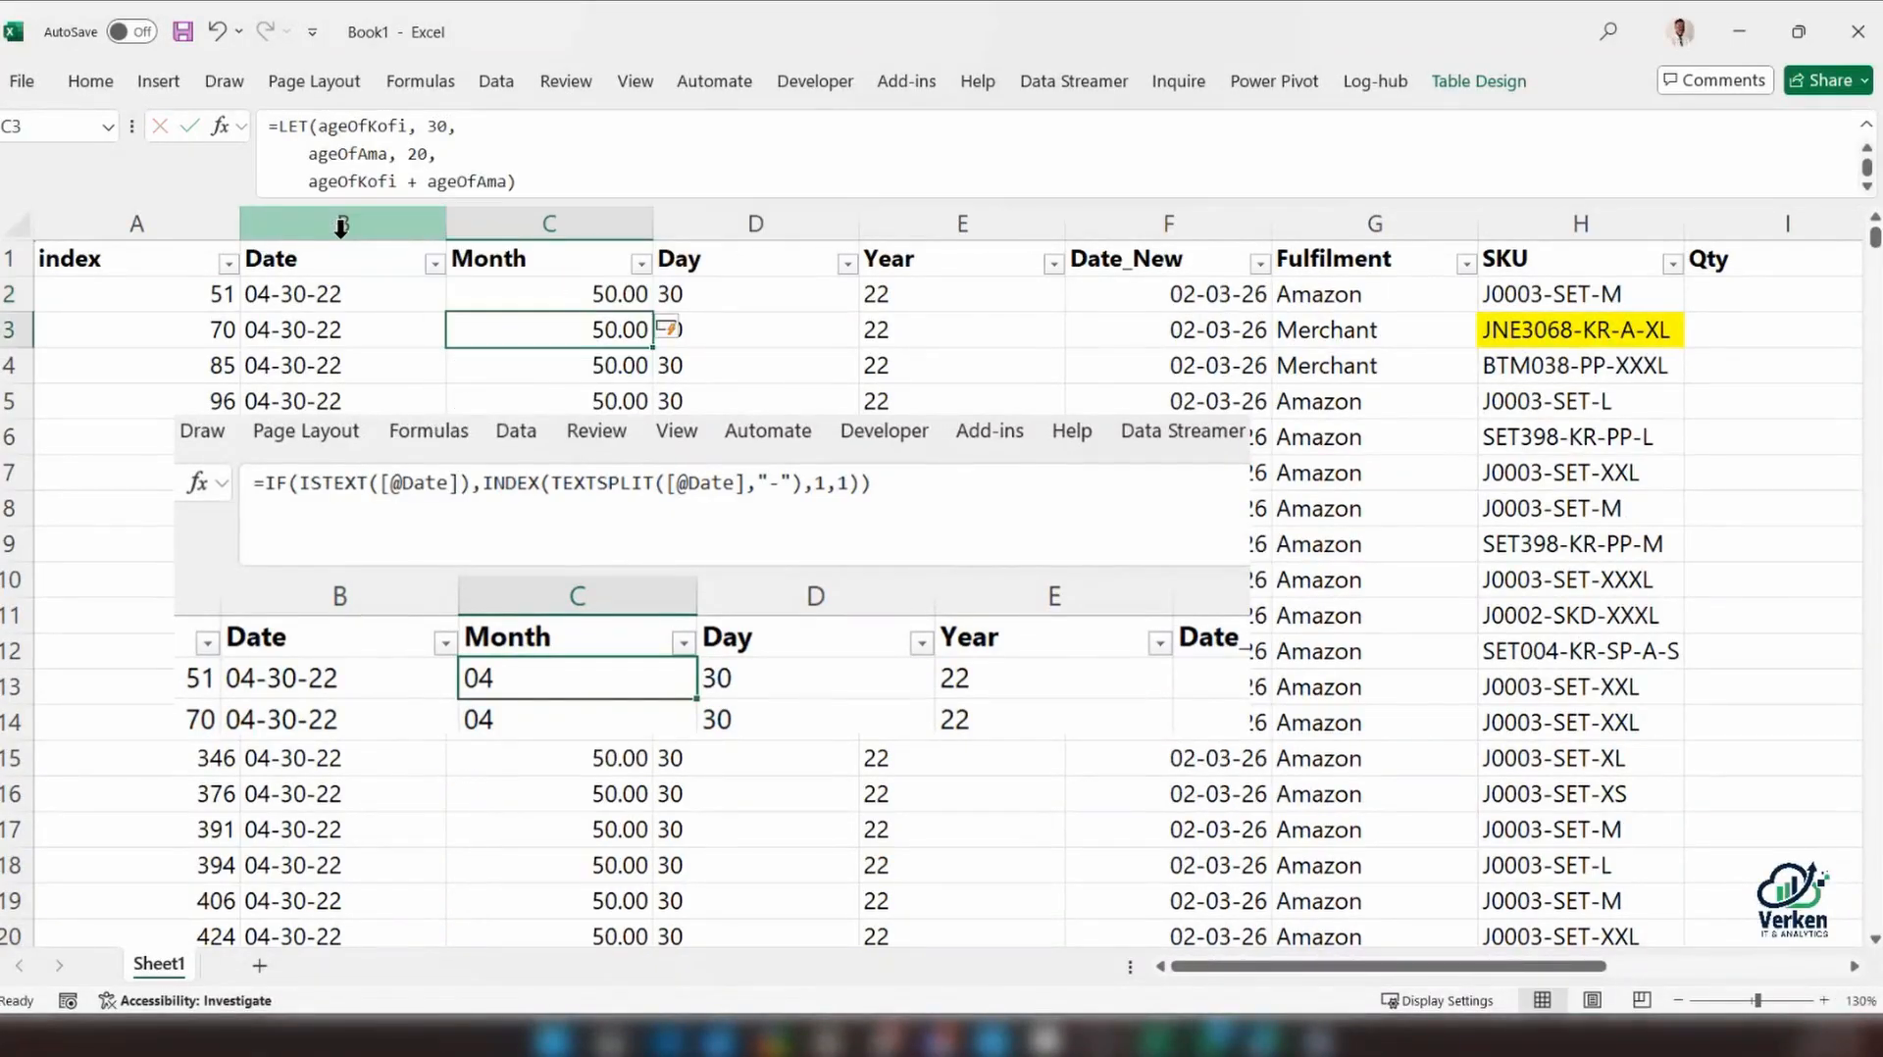
scroll(562, 714, "down", 1)
scroll(563, 714, "up", 1)
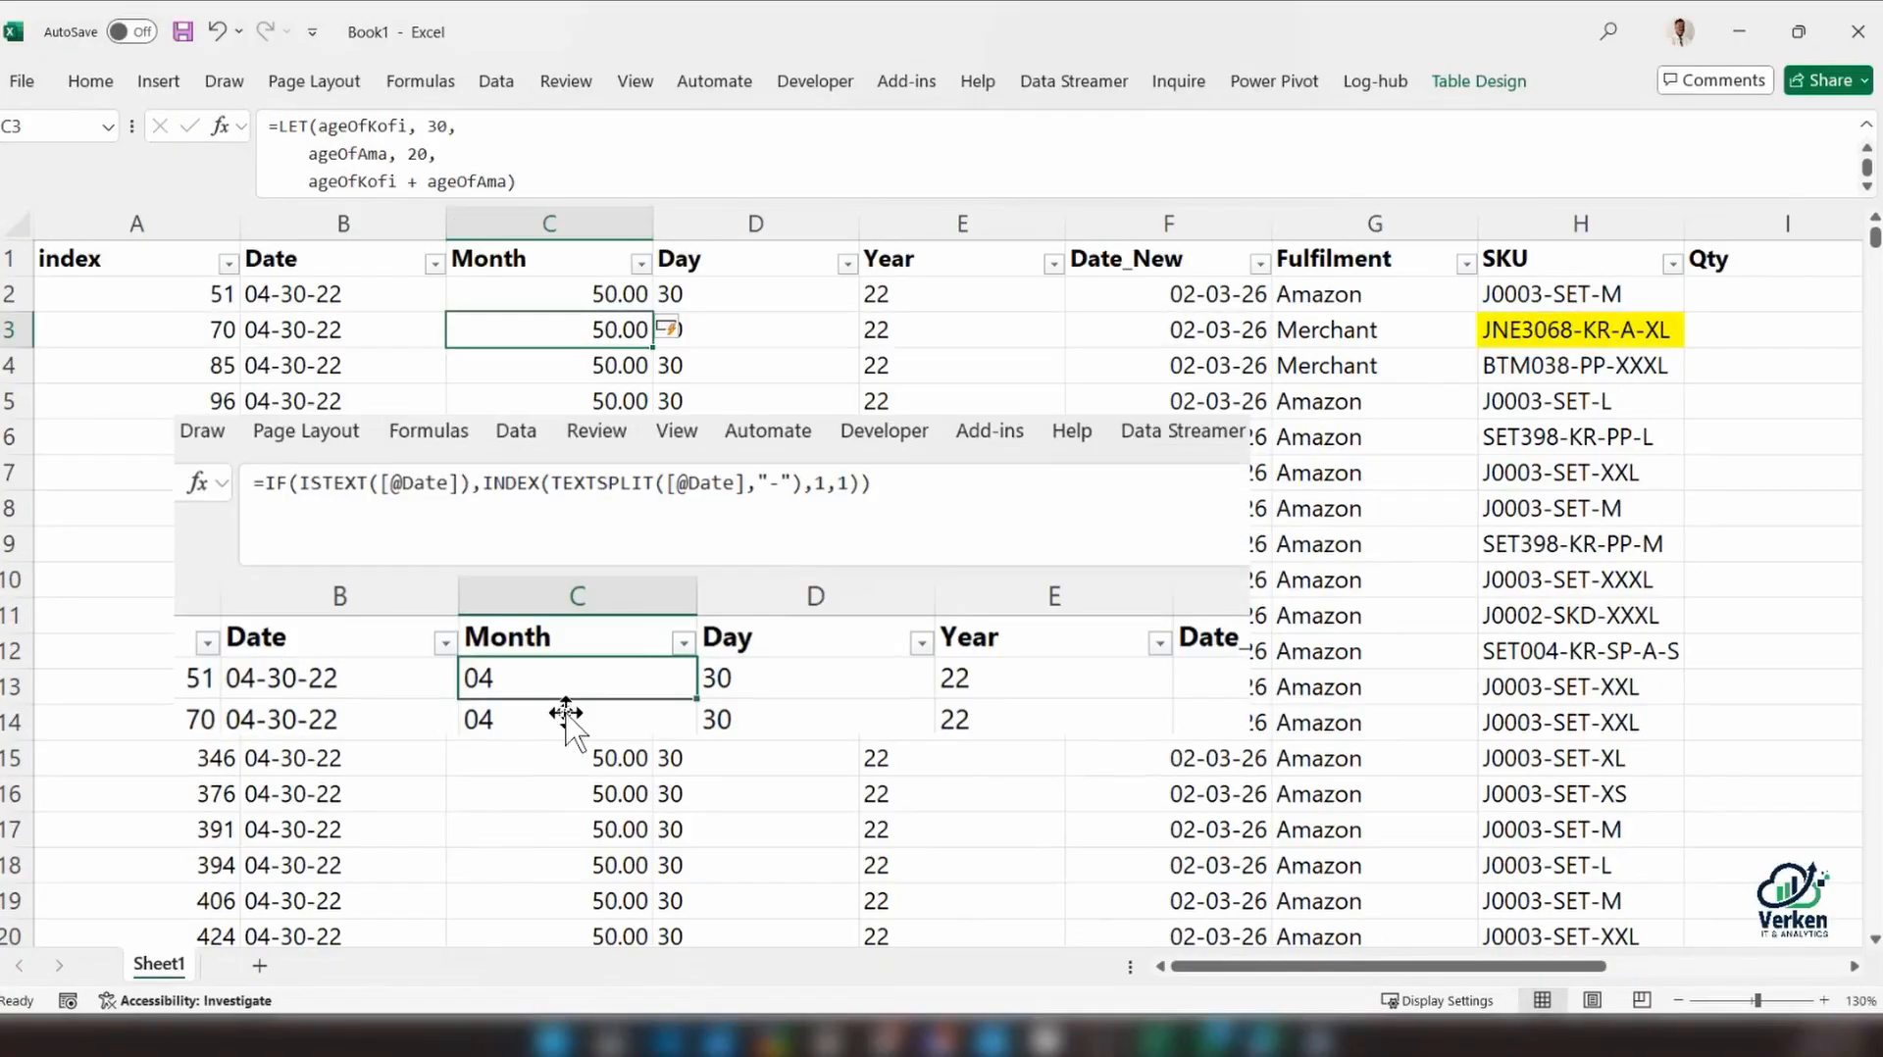
Move the reference picture of the old Month formula lower on the sheet and clear the LET formula from C2
left_click(559, 453)
left_click_drag(559, 453, 556, 520)
left_click(569, 294)
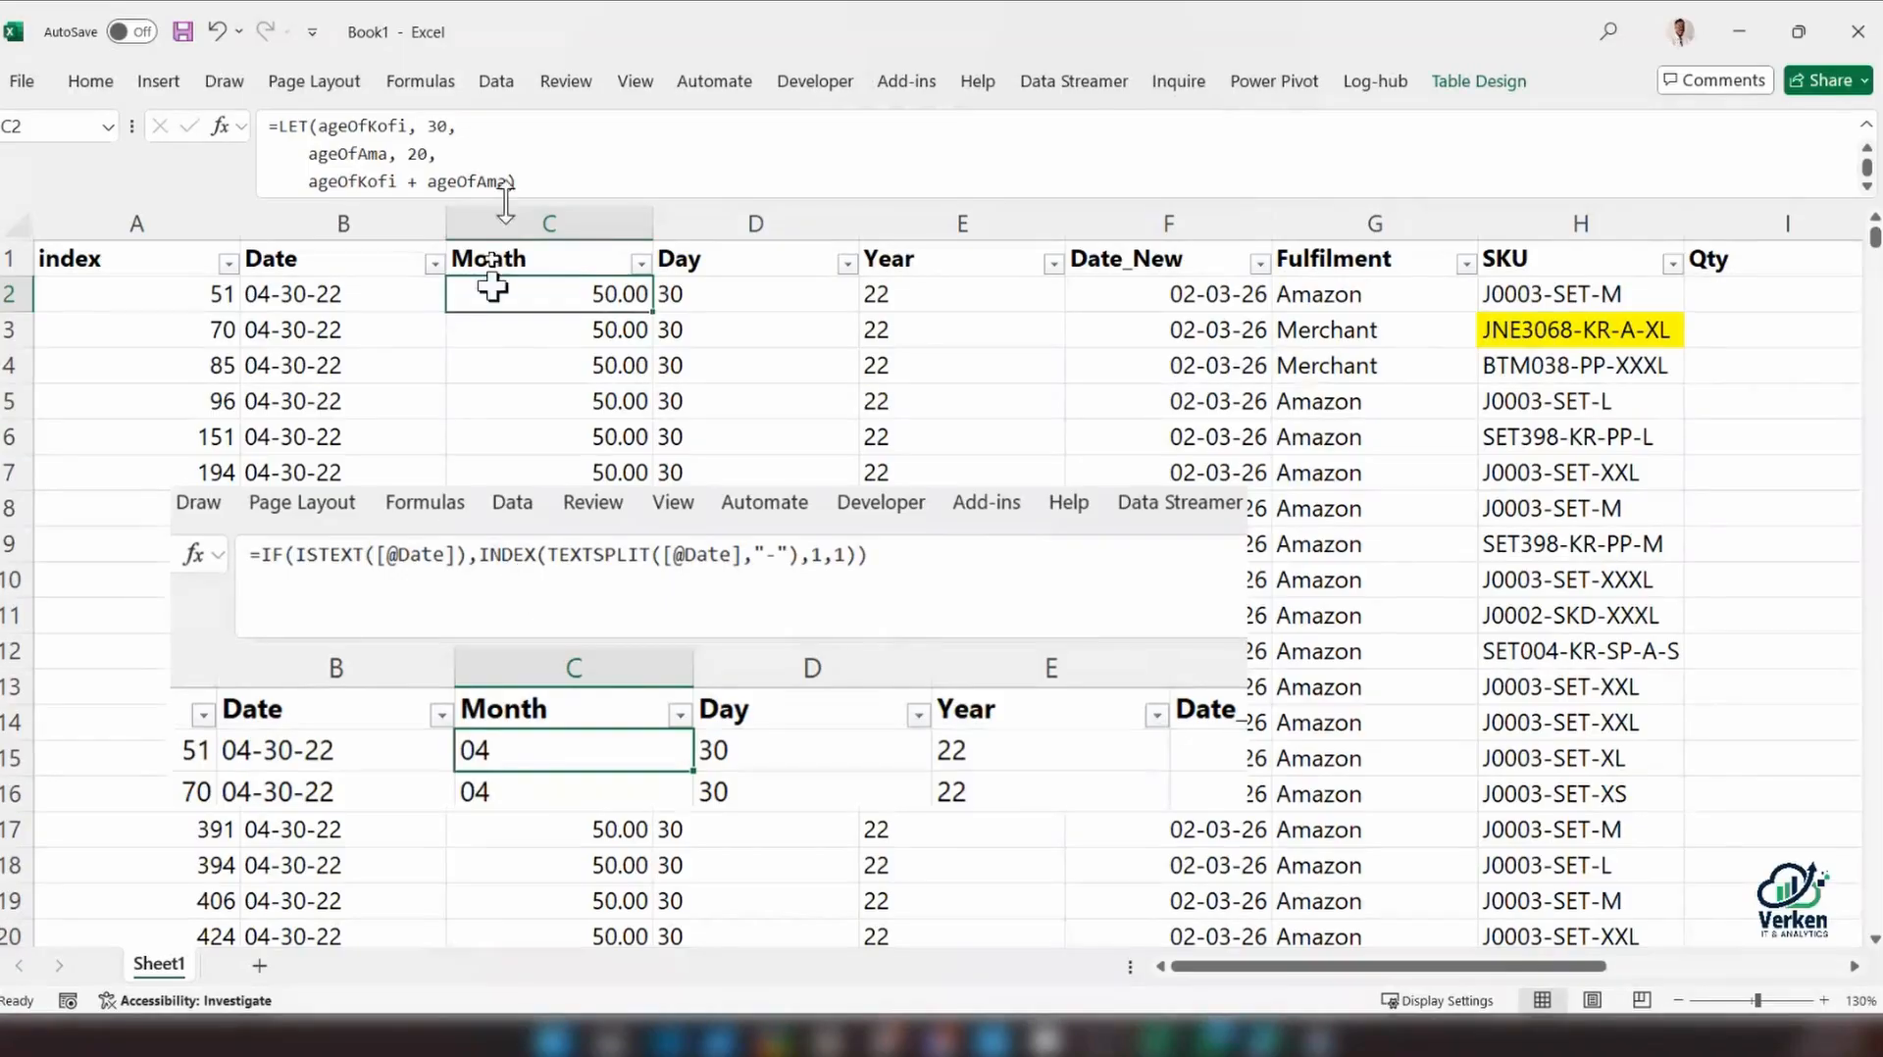
left_click_drag(534, 182, 273, 127)
key("Delete")
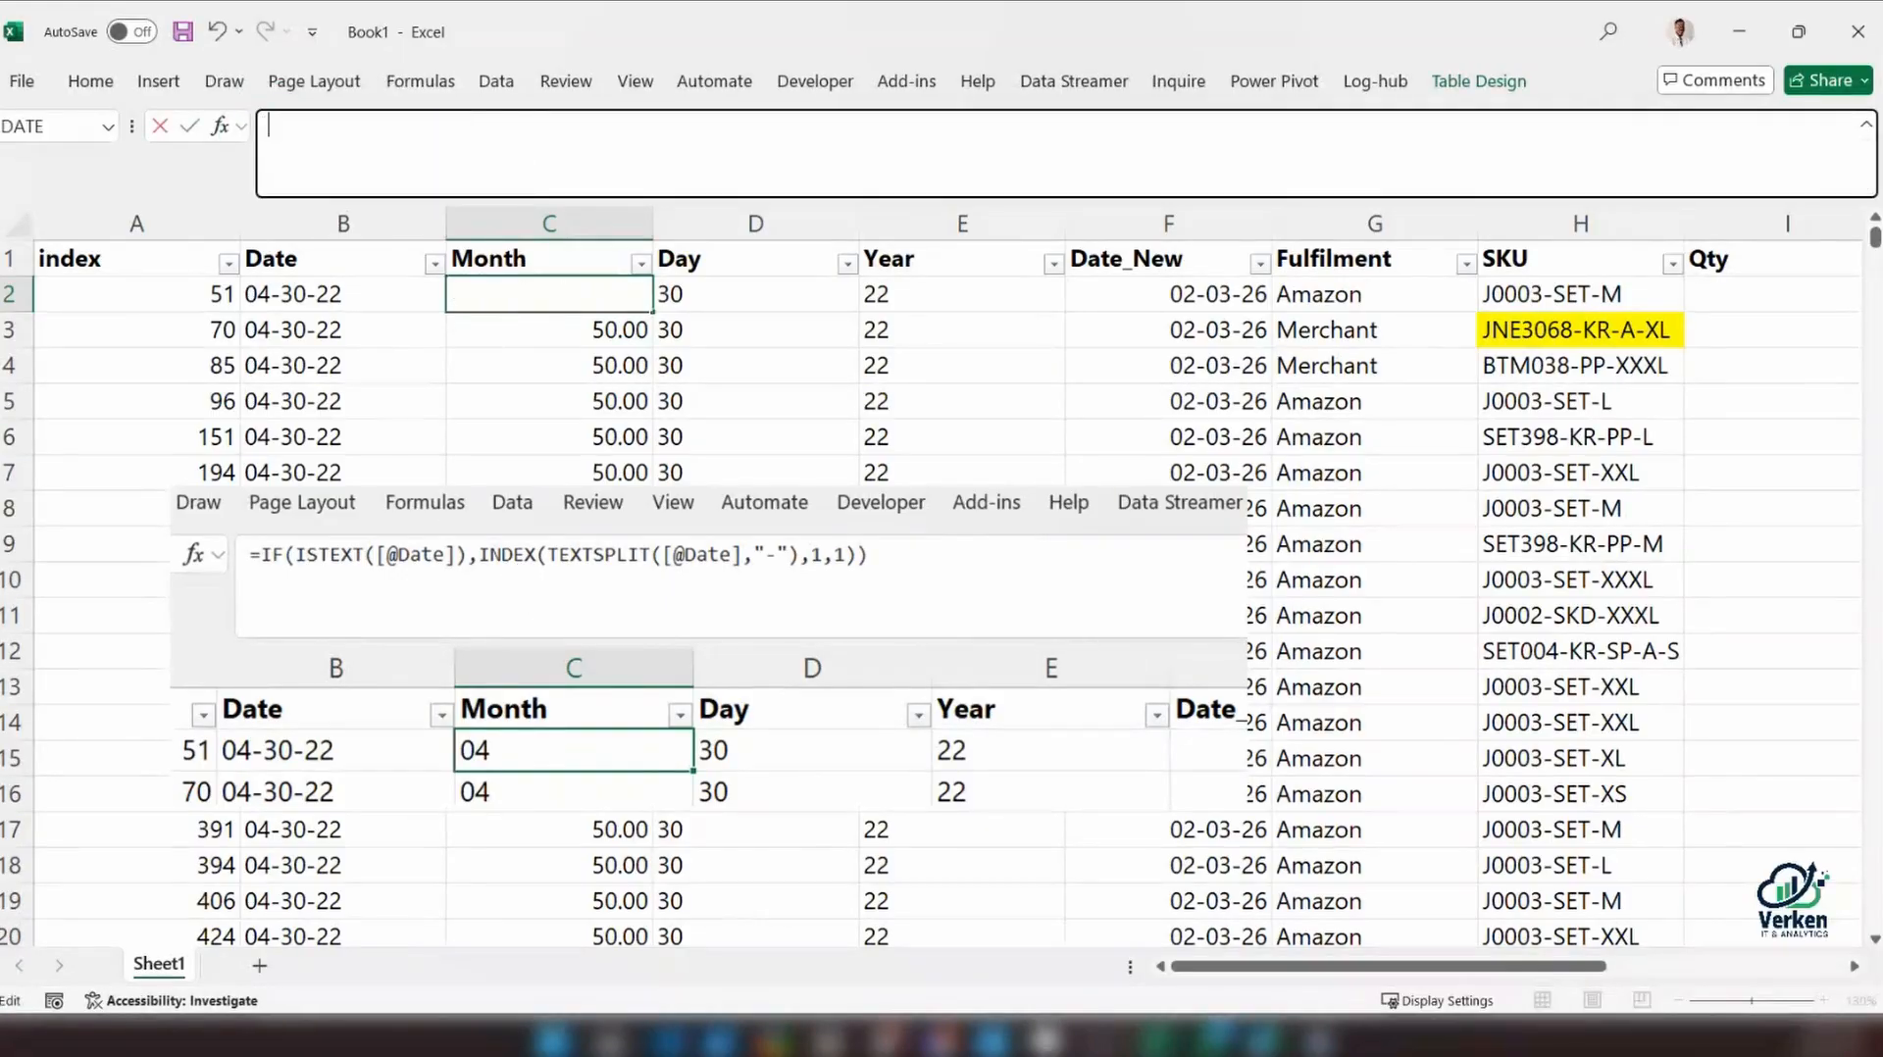
Start a new LET formula in C2 and declare parts as its first name on a new line
type("=LET(")
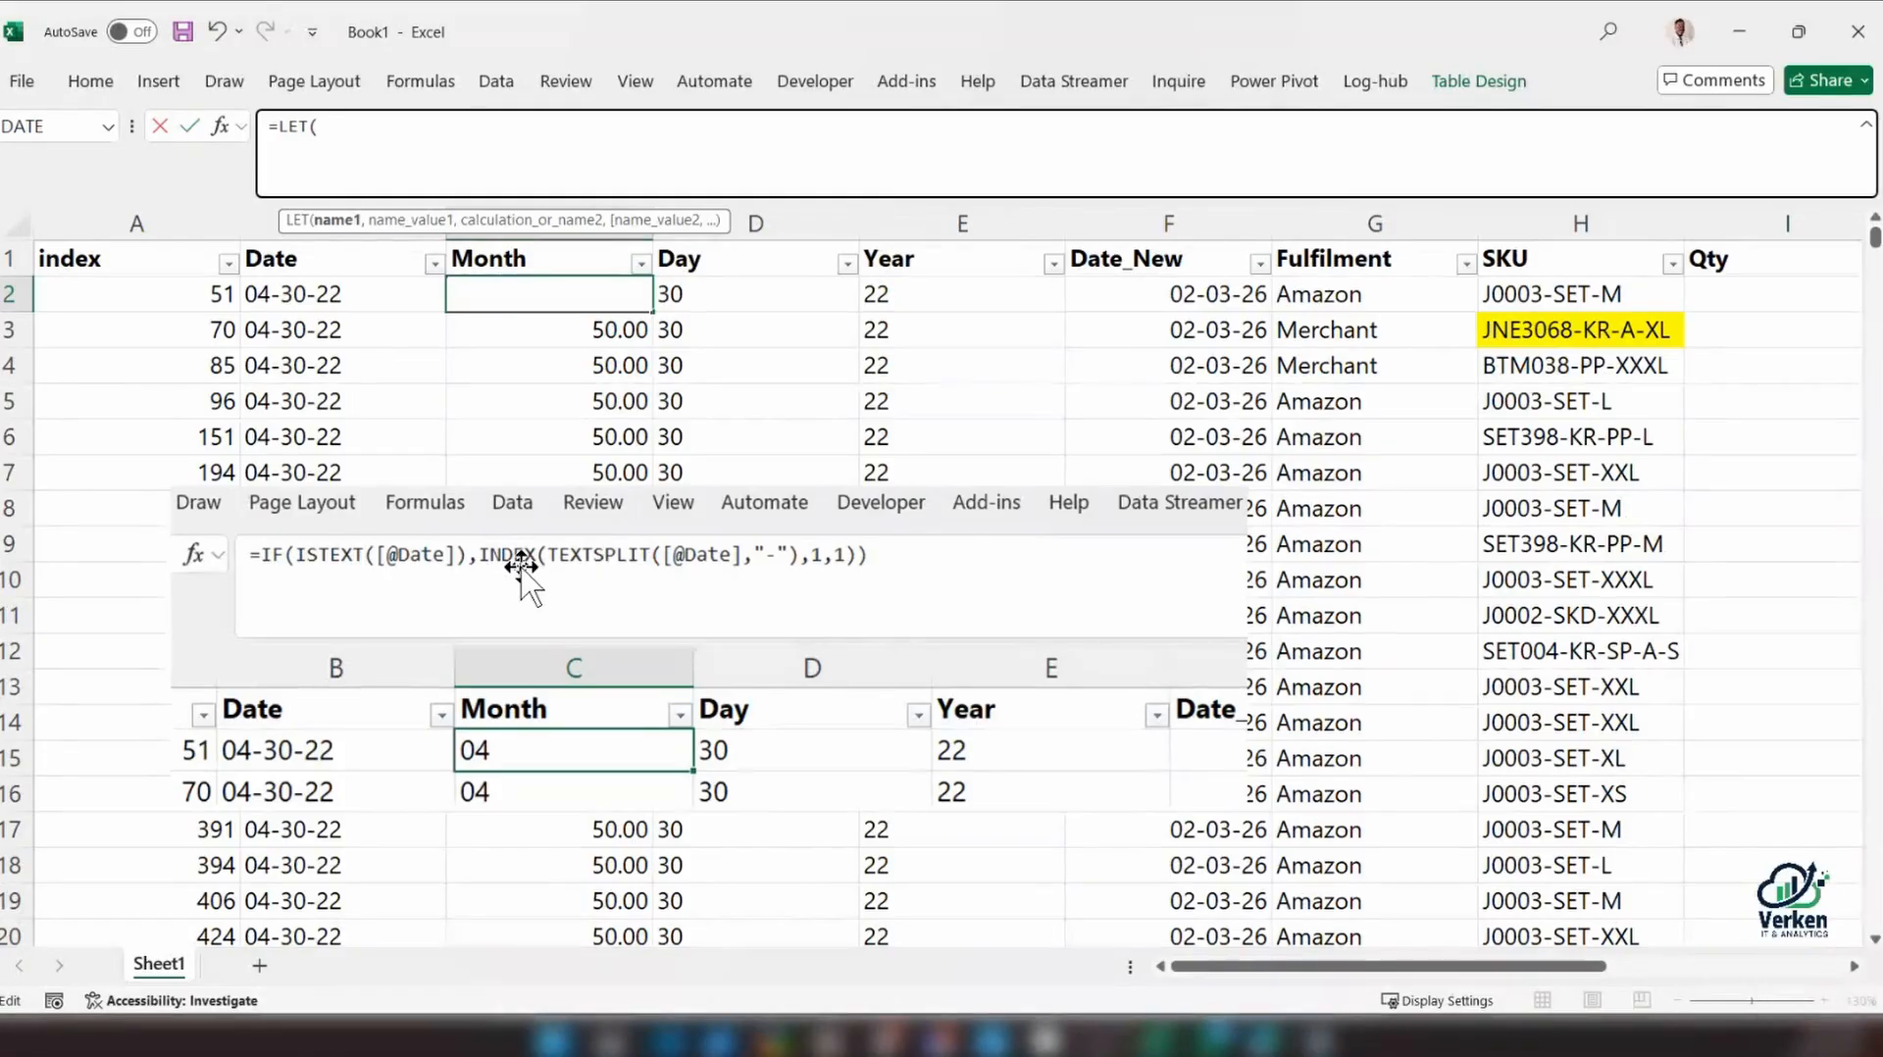
type("parts")
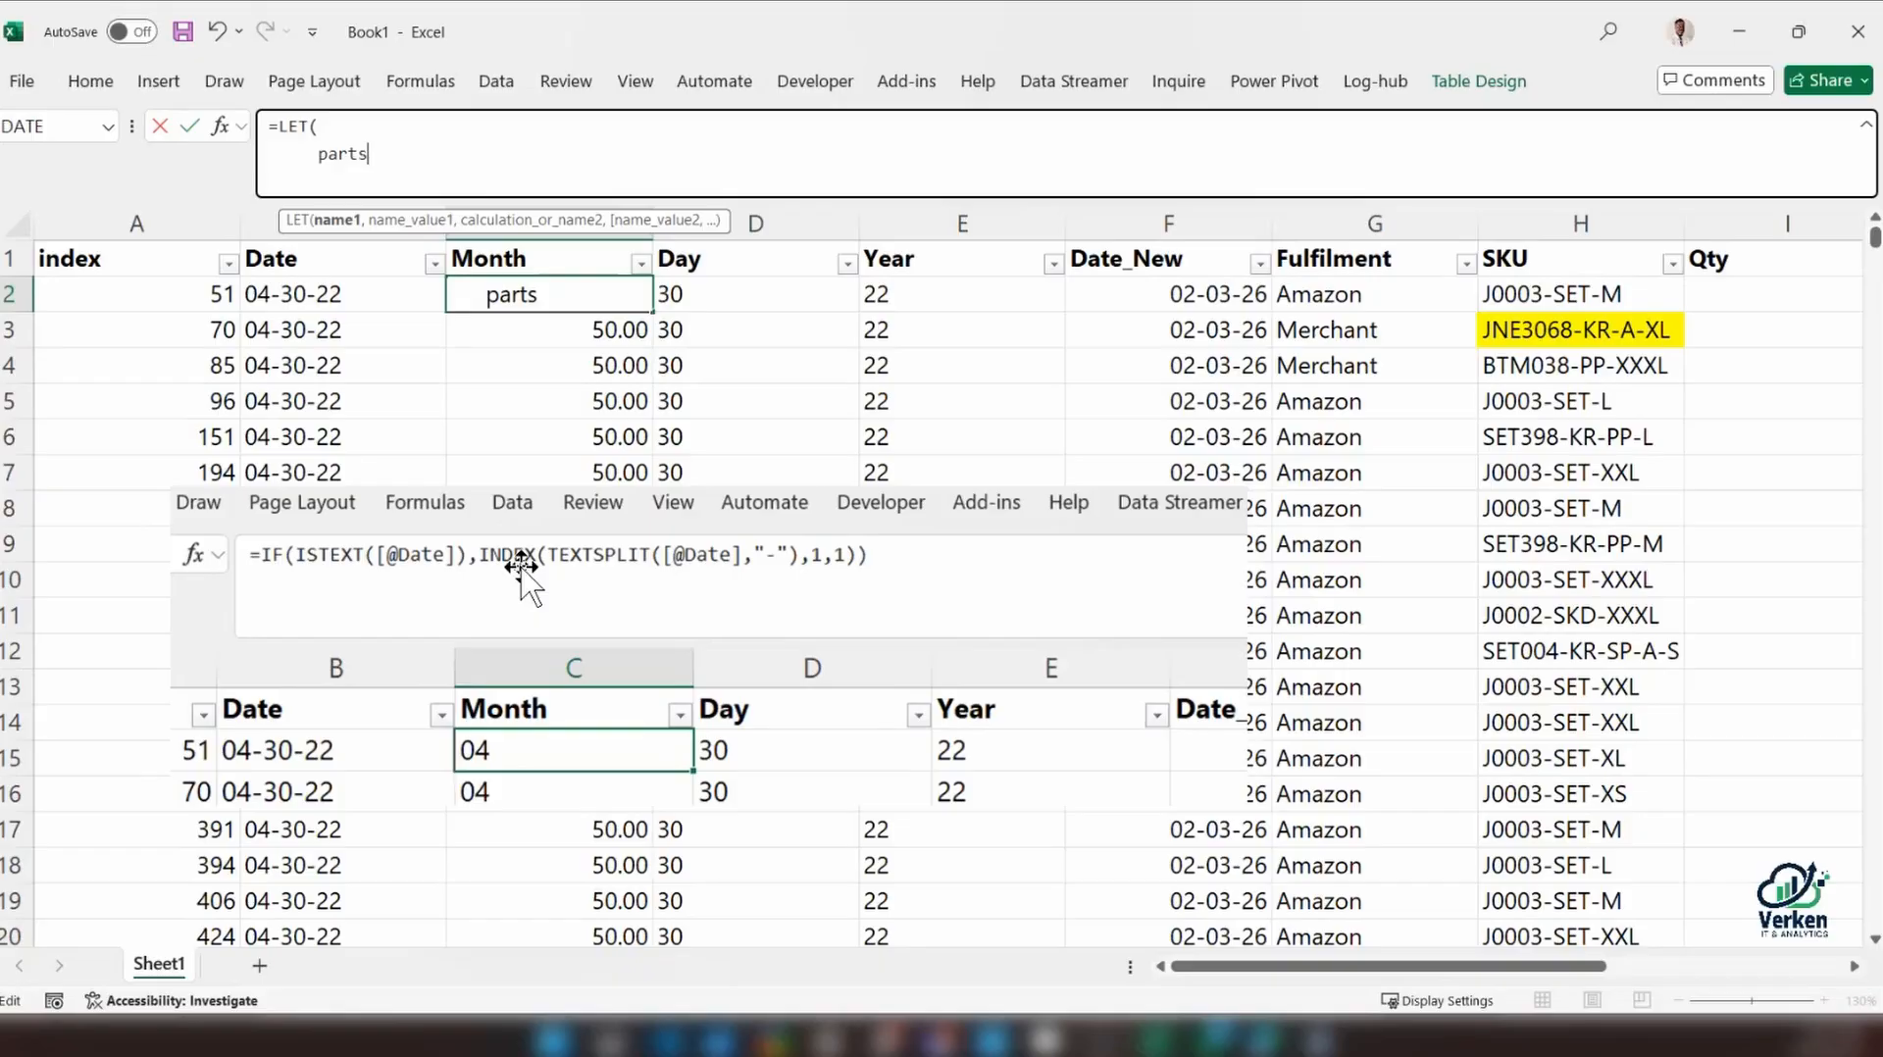
type(", ")
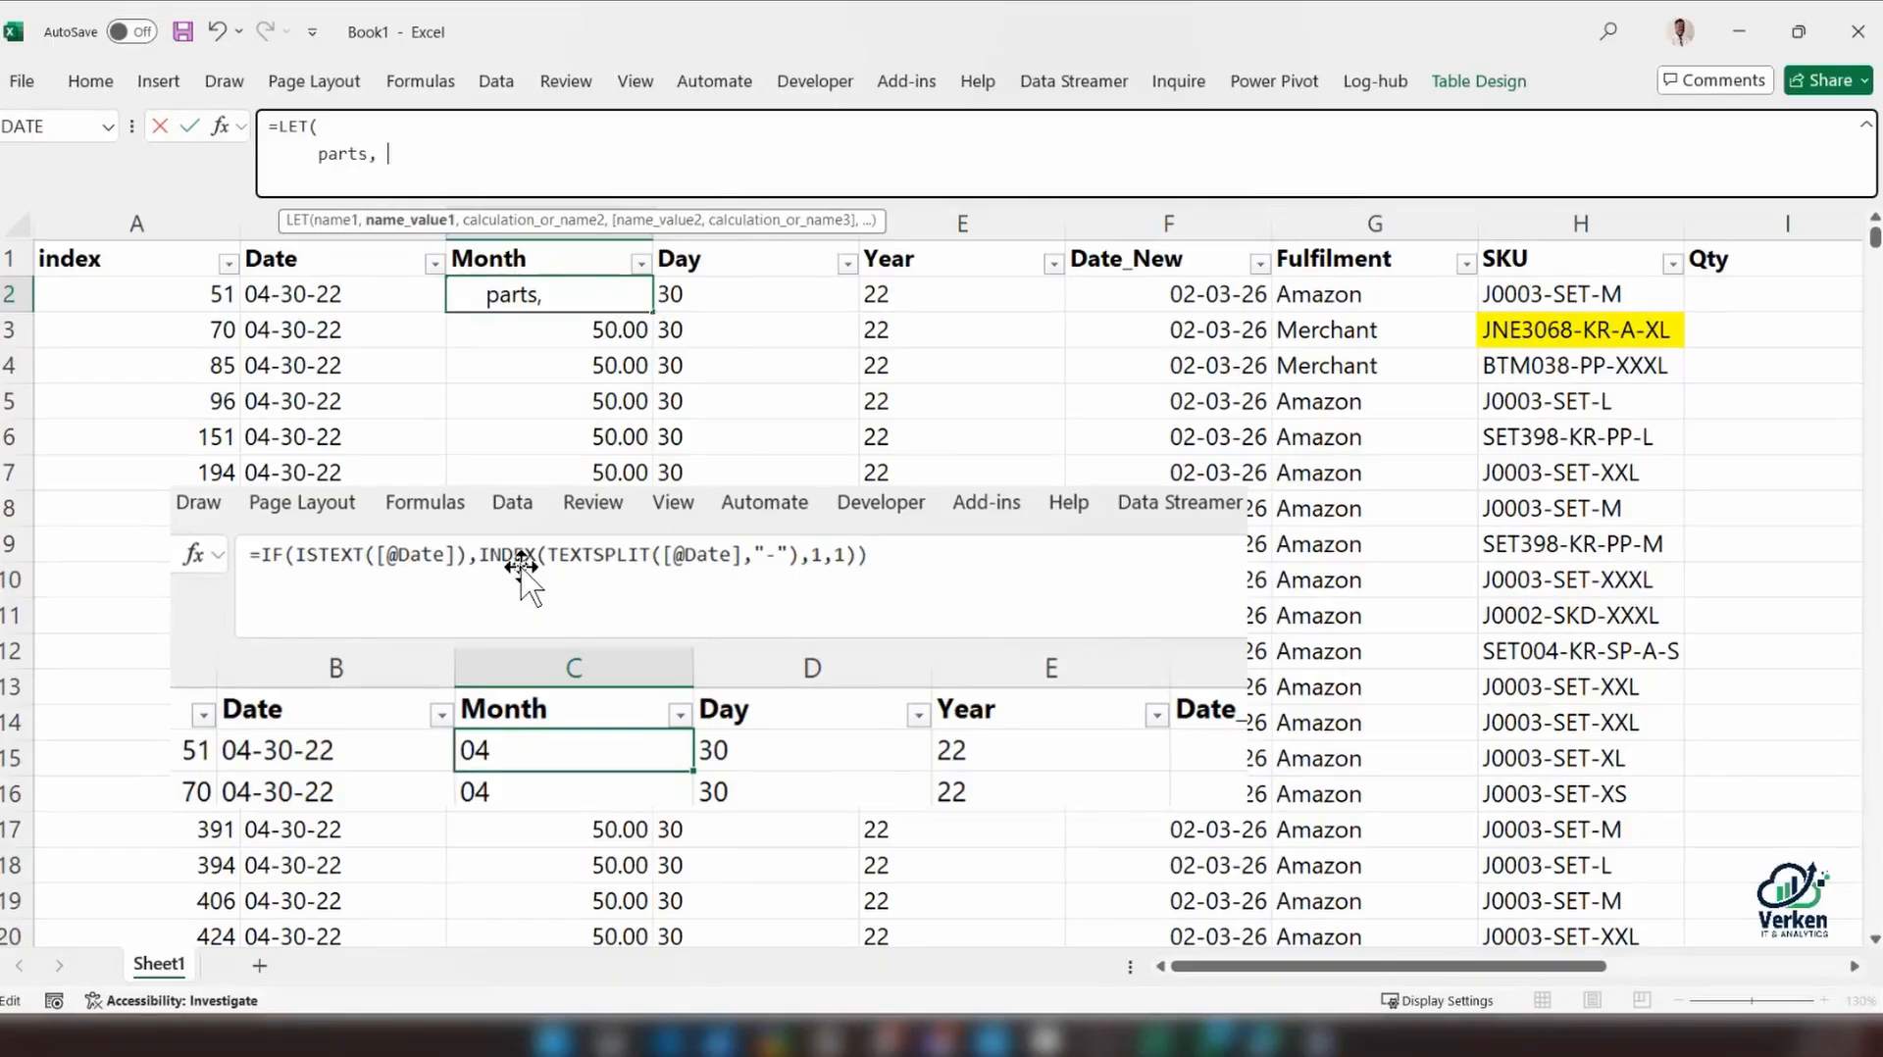
type("INDEX(")
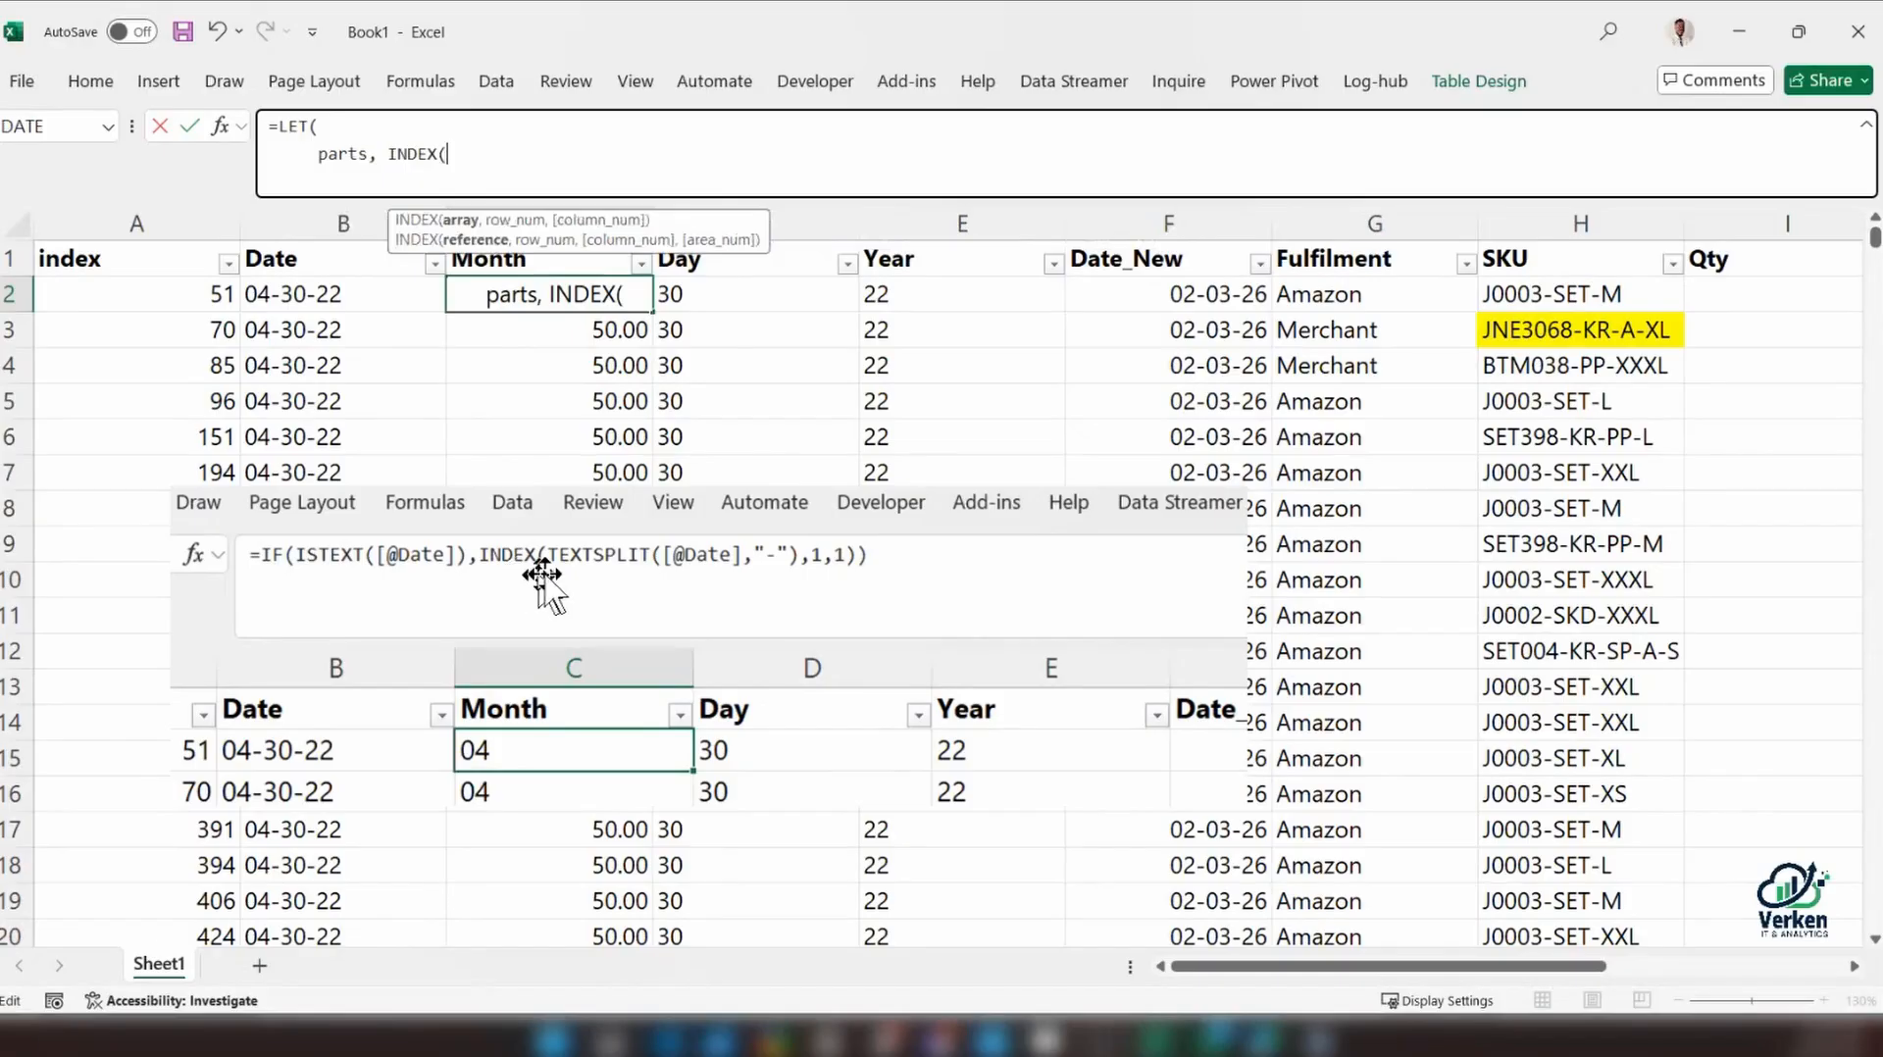
key("BackSpace")
key("BackSpace")
key("BackSpace")
key("BackSpace")
key("BackSpace")
key("BackSpace")
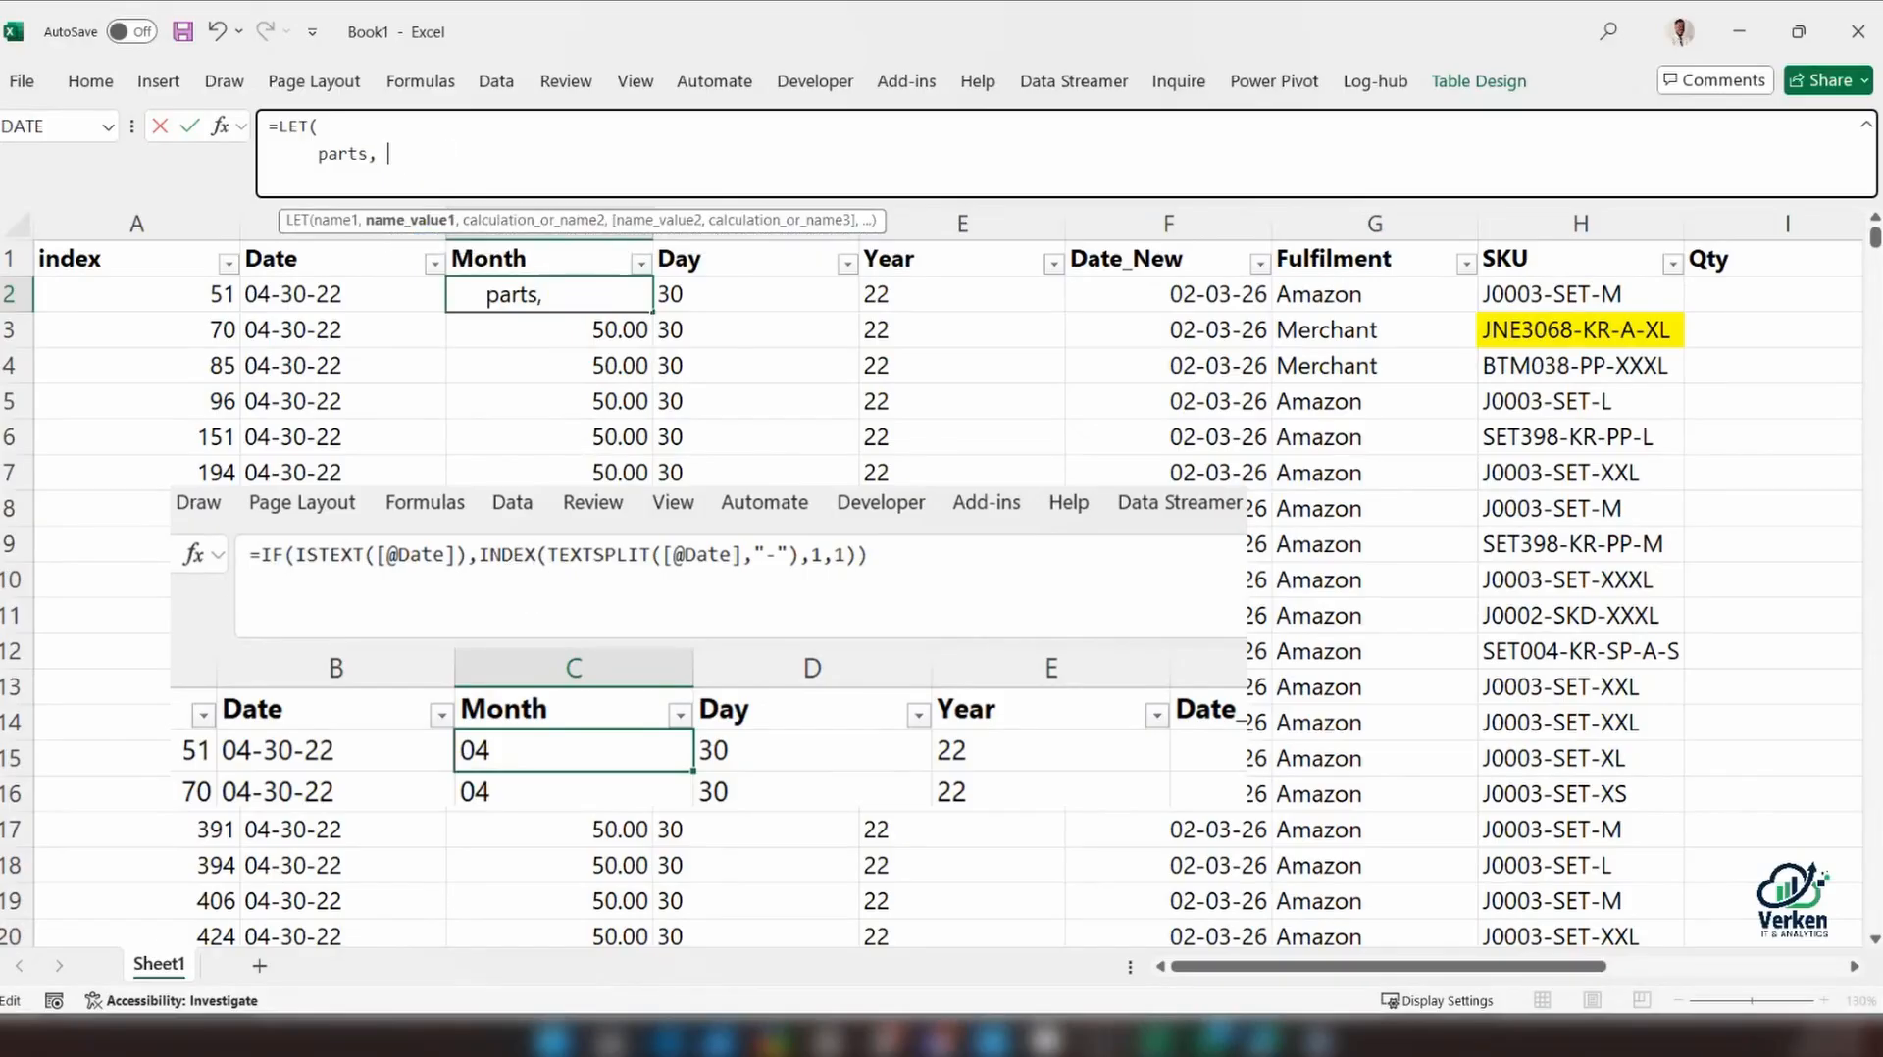
type("TEXtspl")
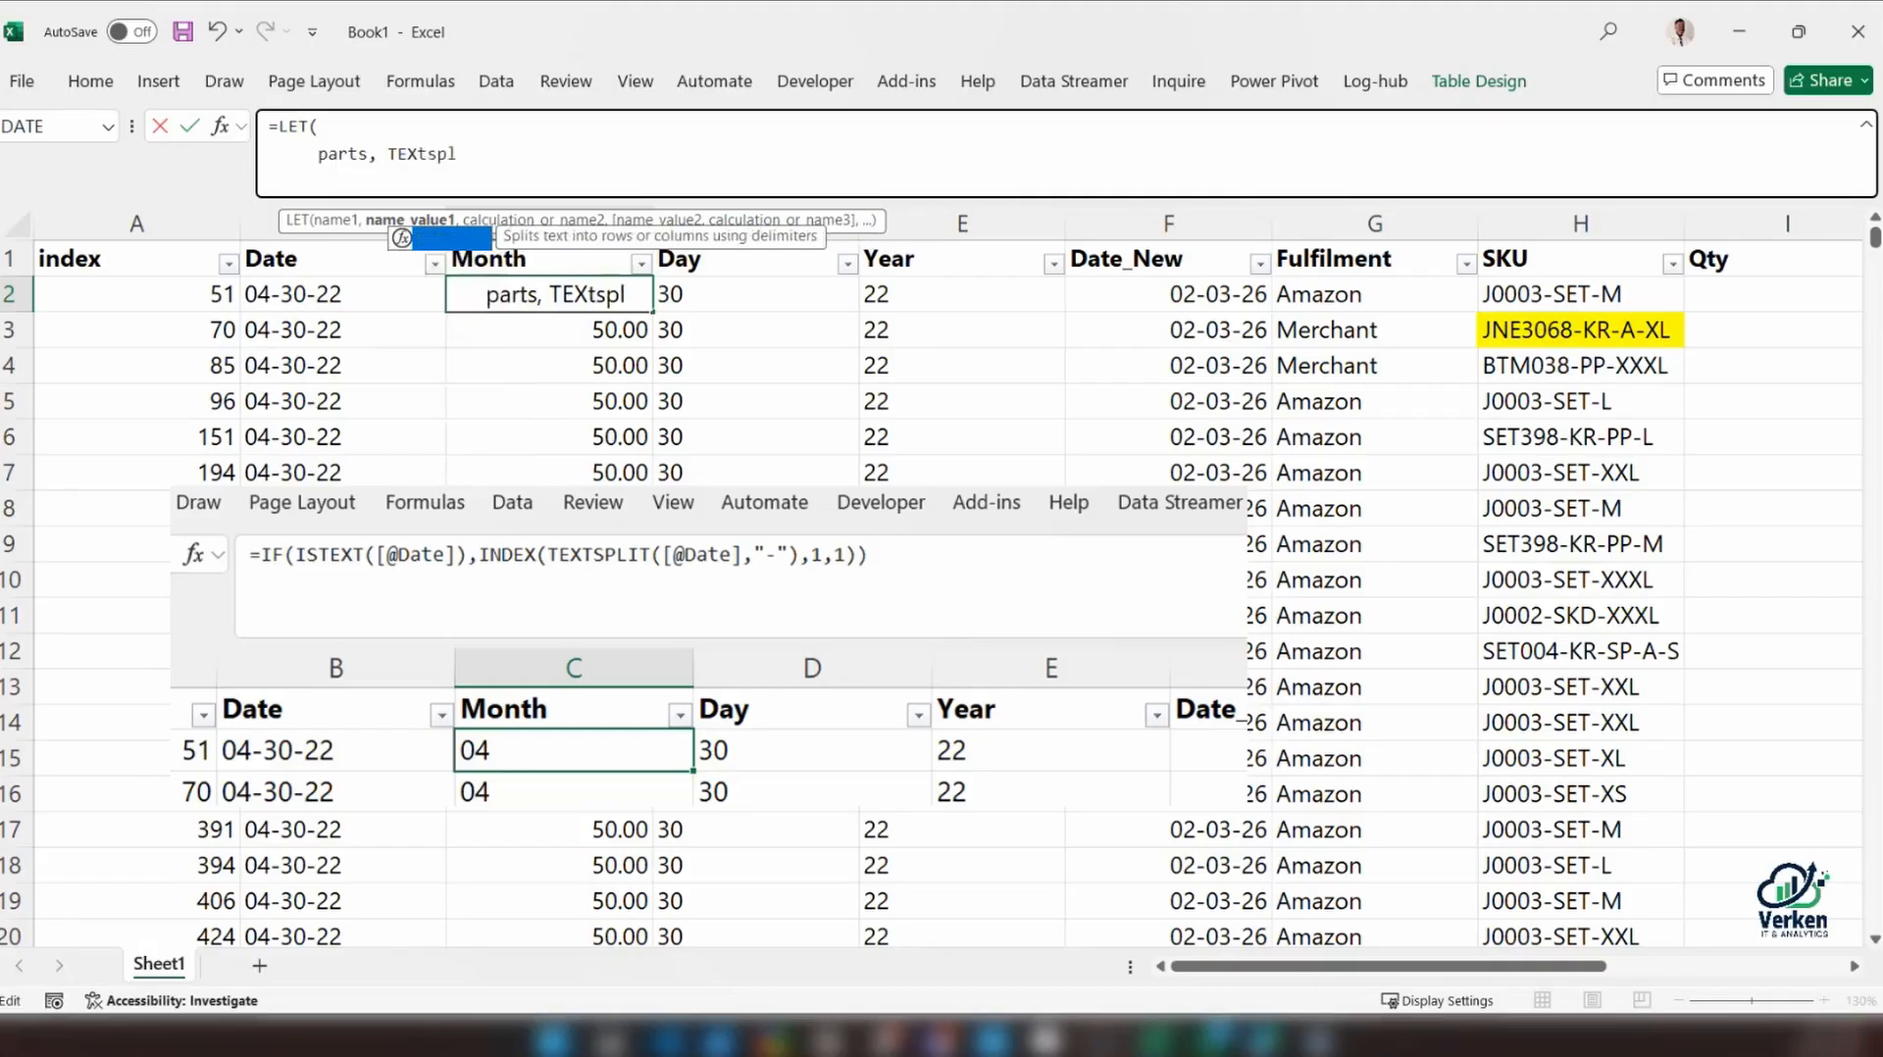
key("Tab")
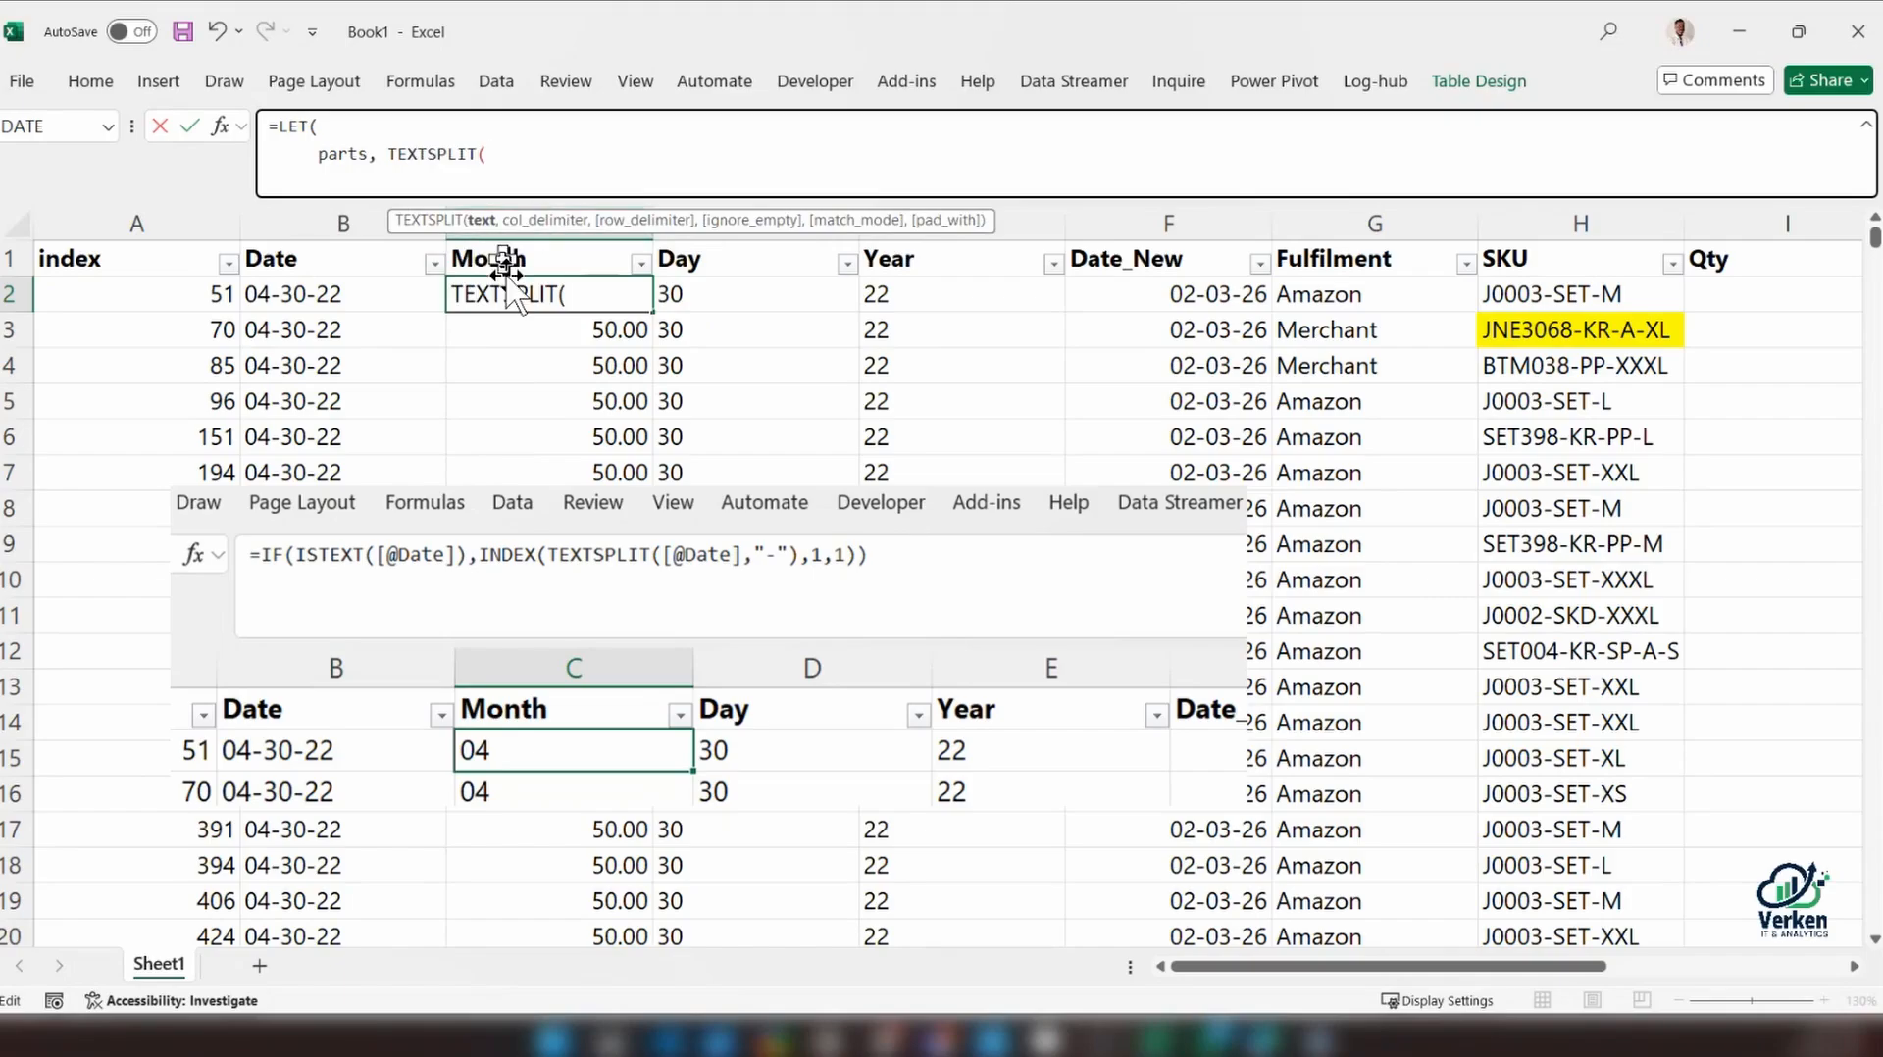
left_click(335, 294)
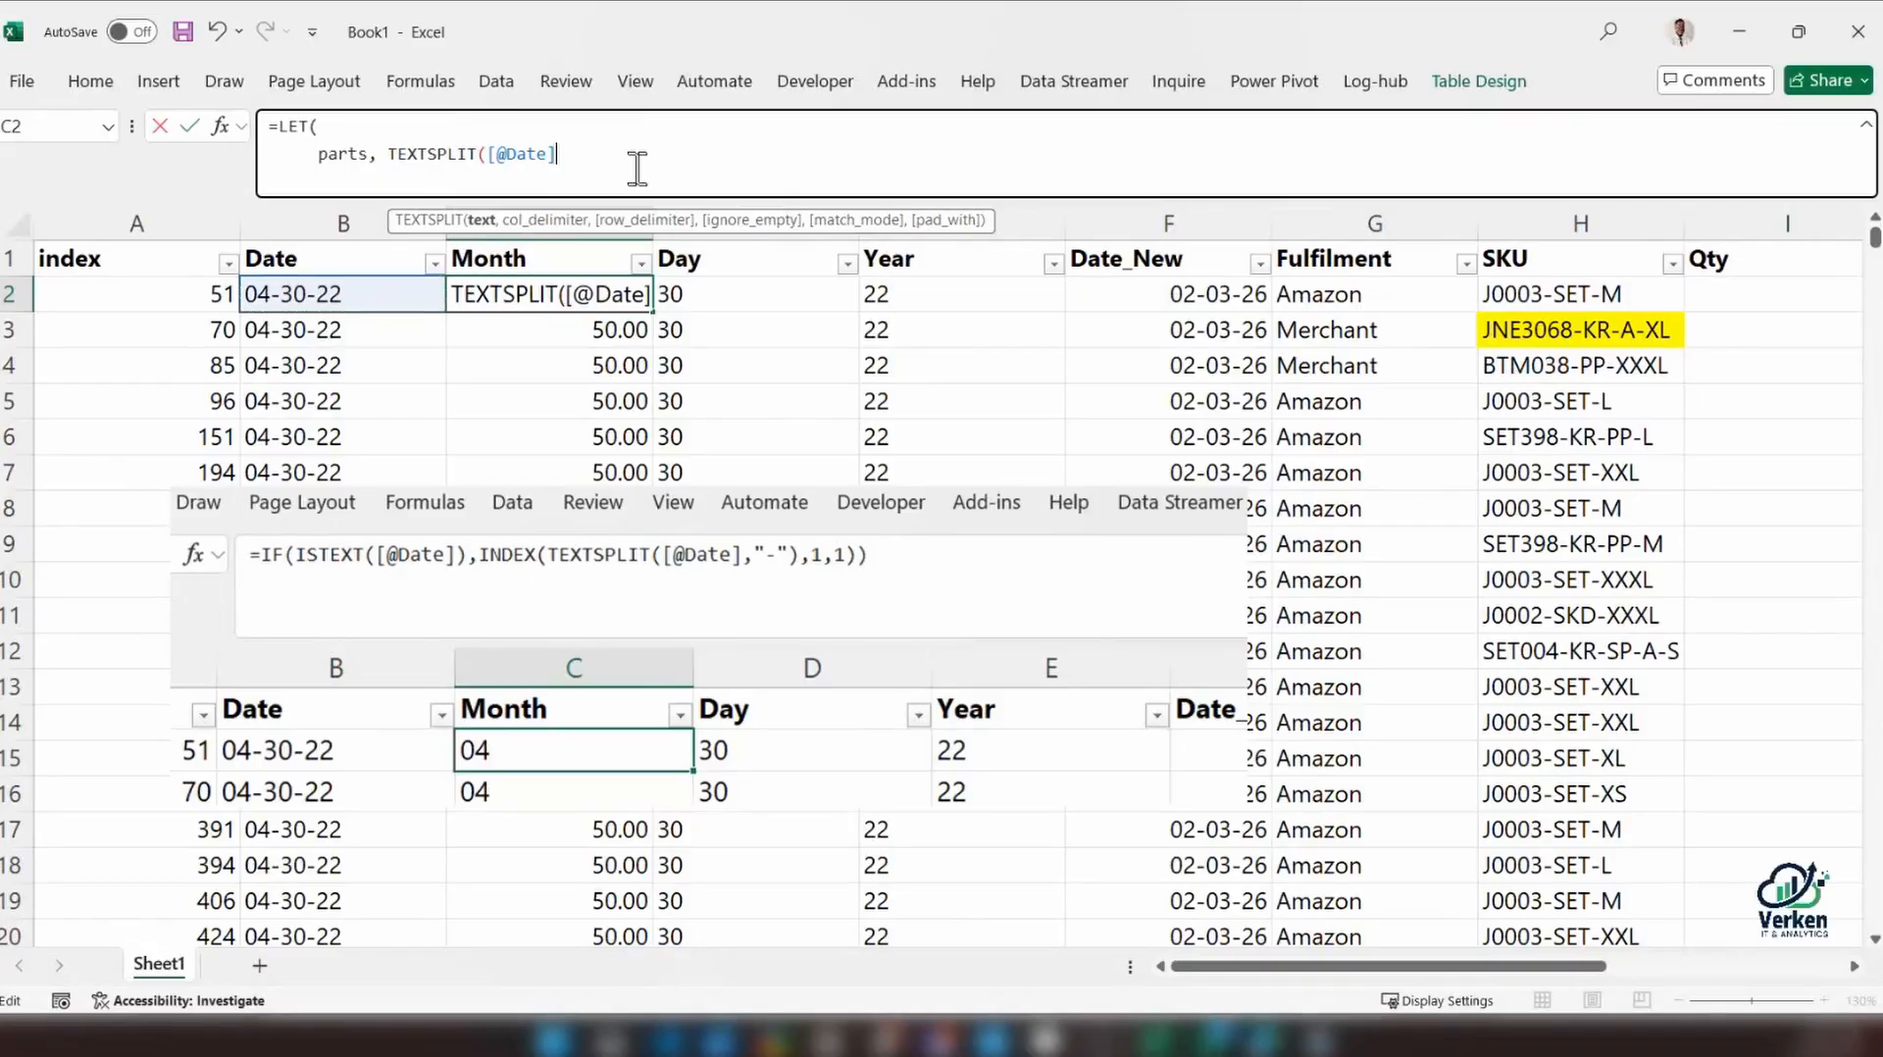
type(",")
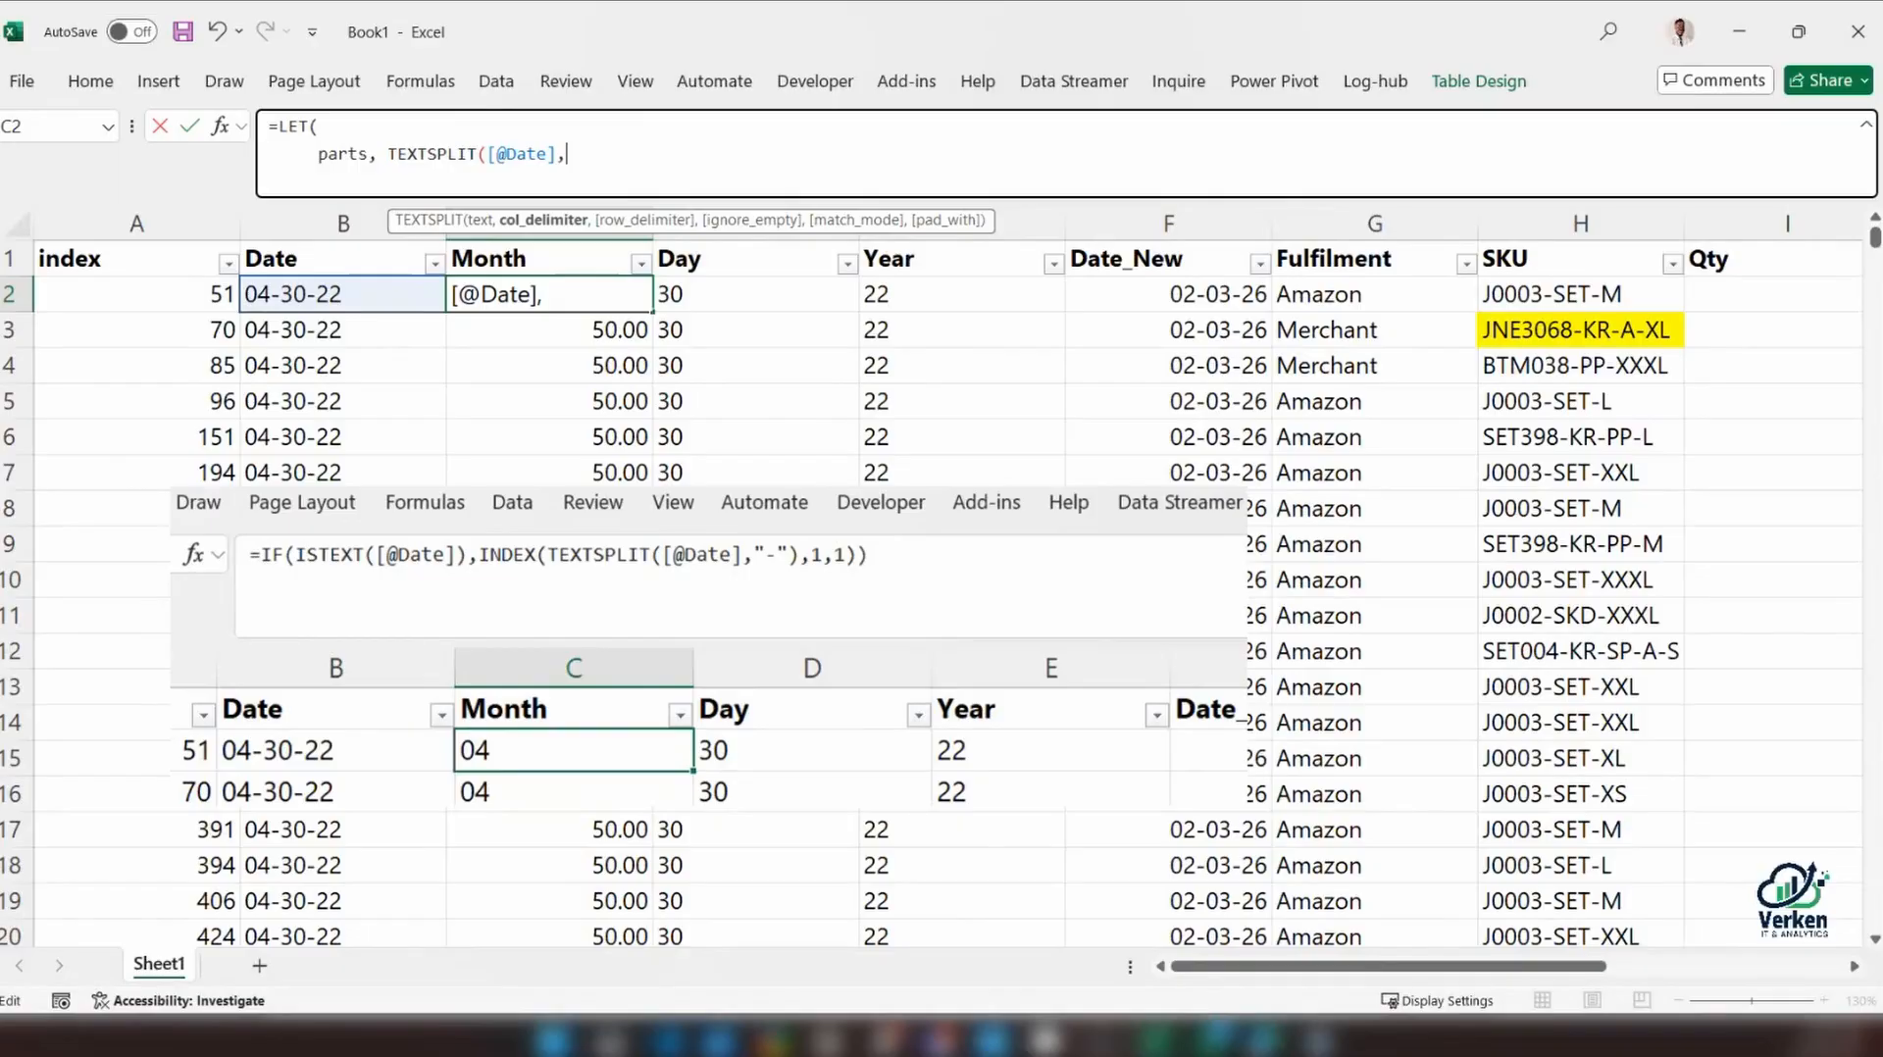
type("\"-\")")
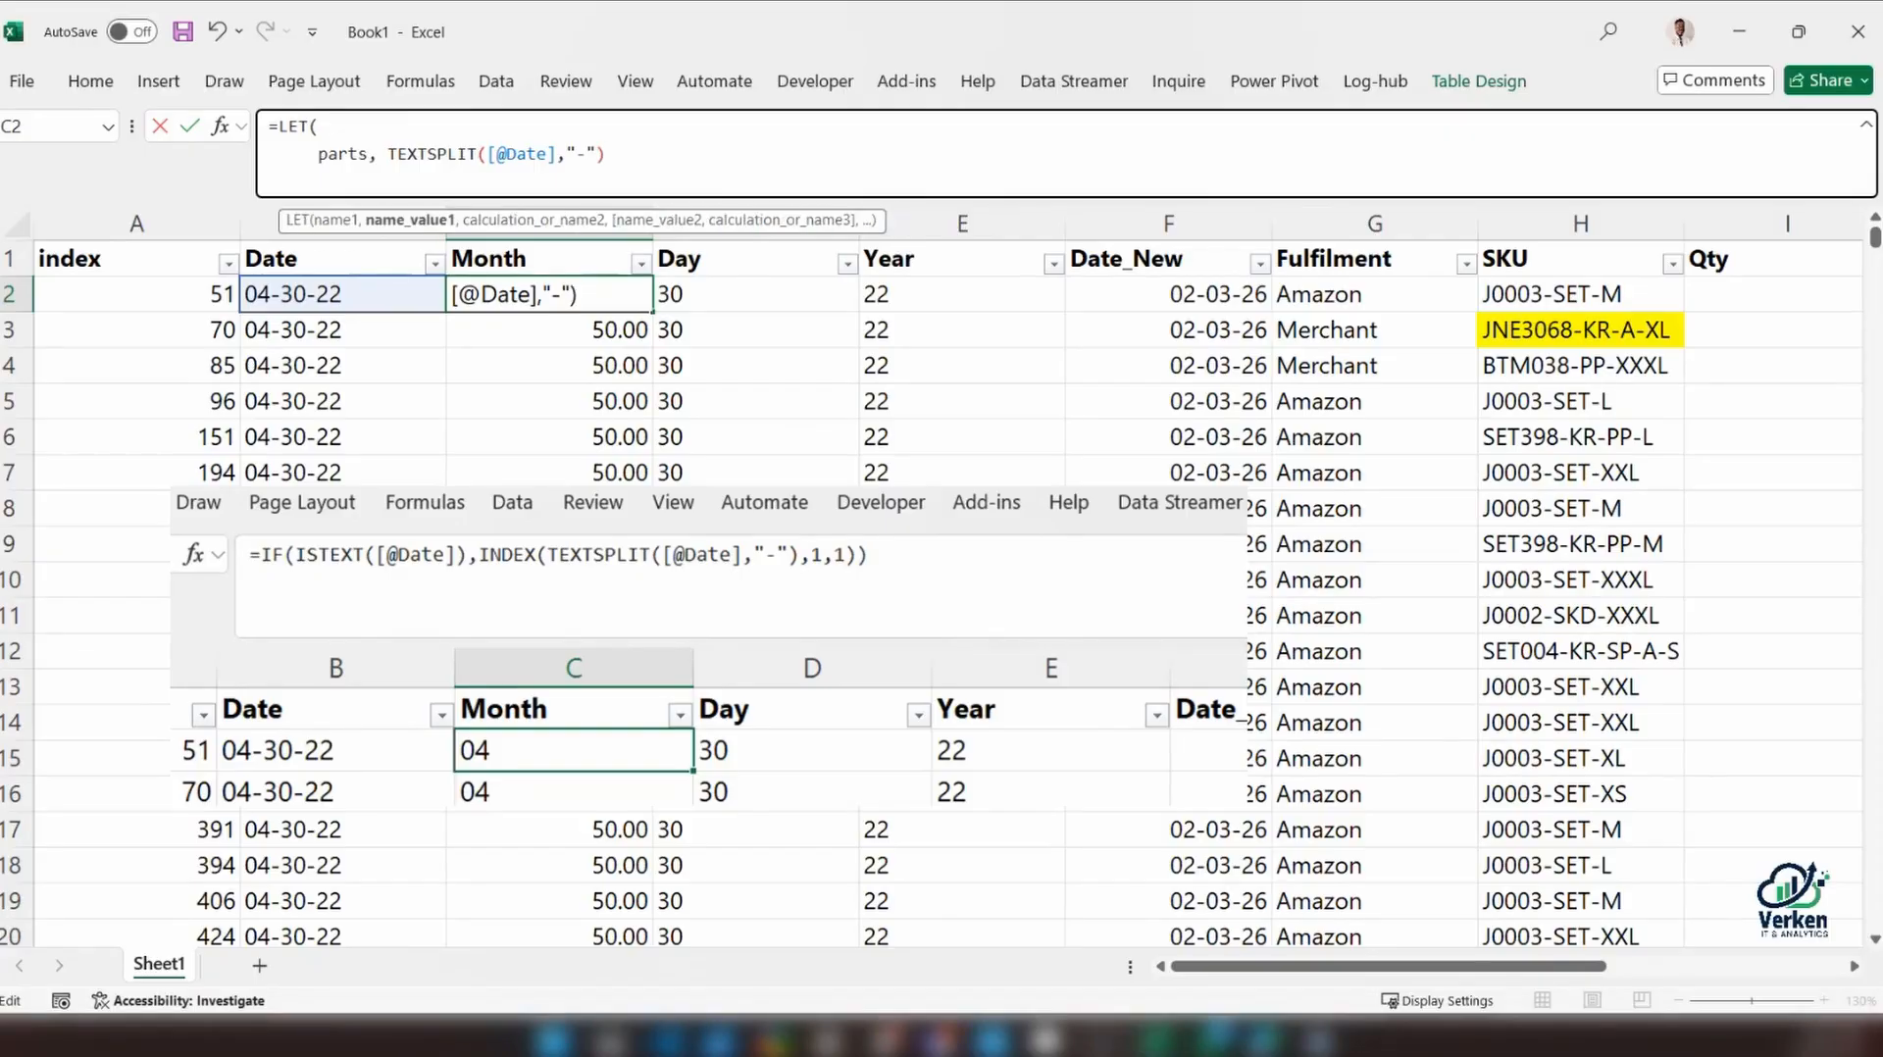
key("alt+Return")
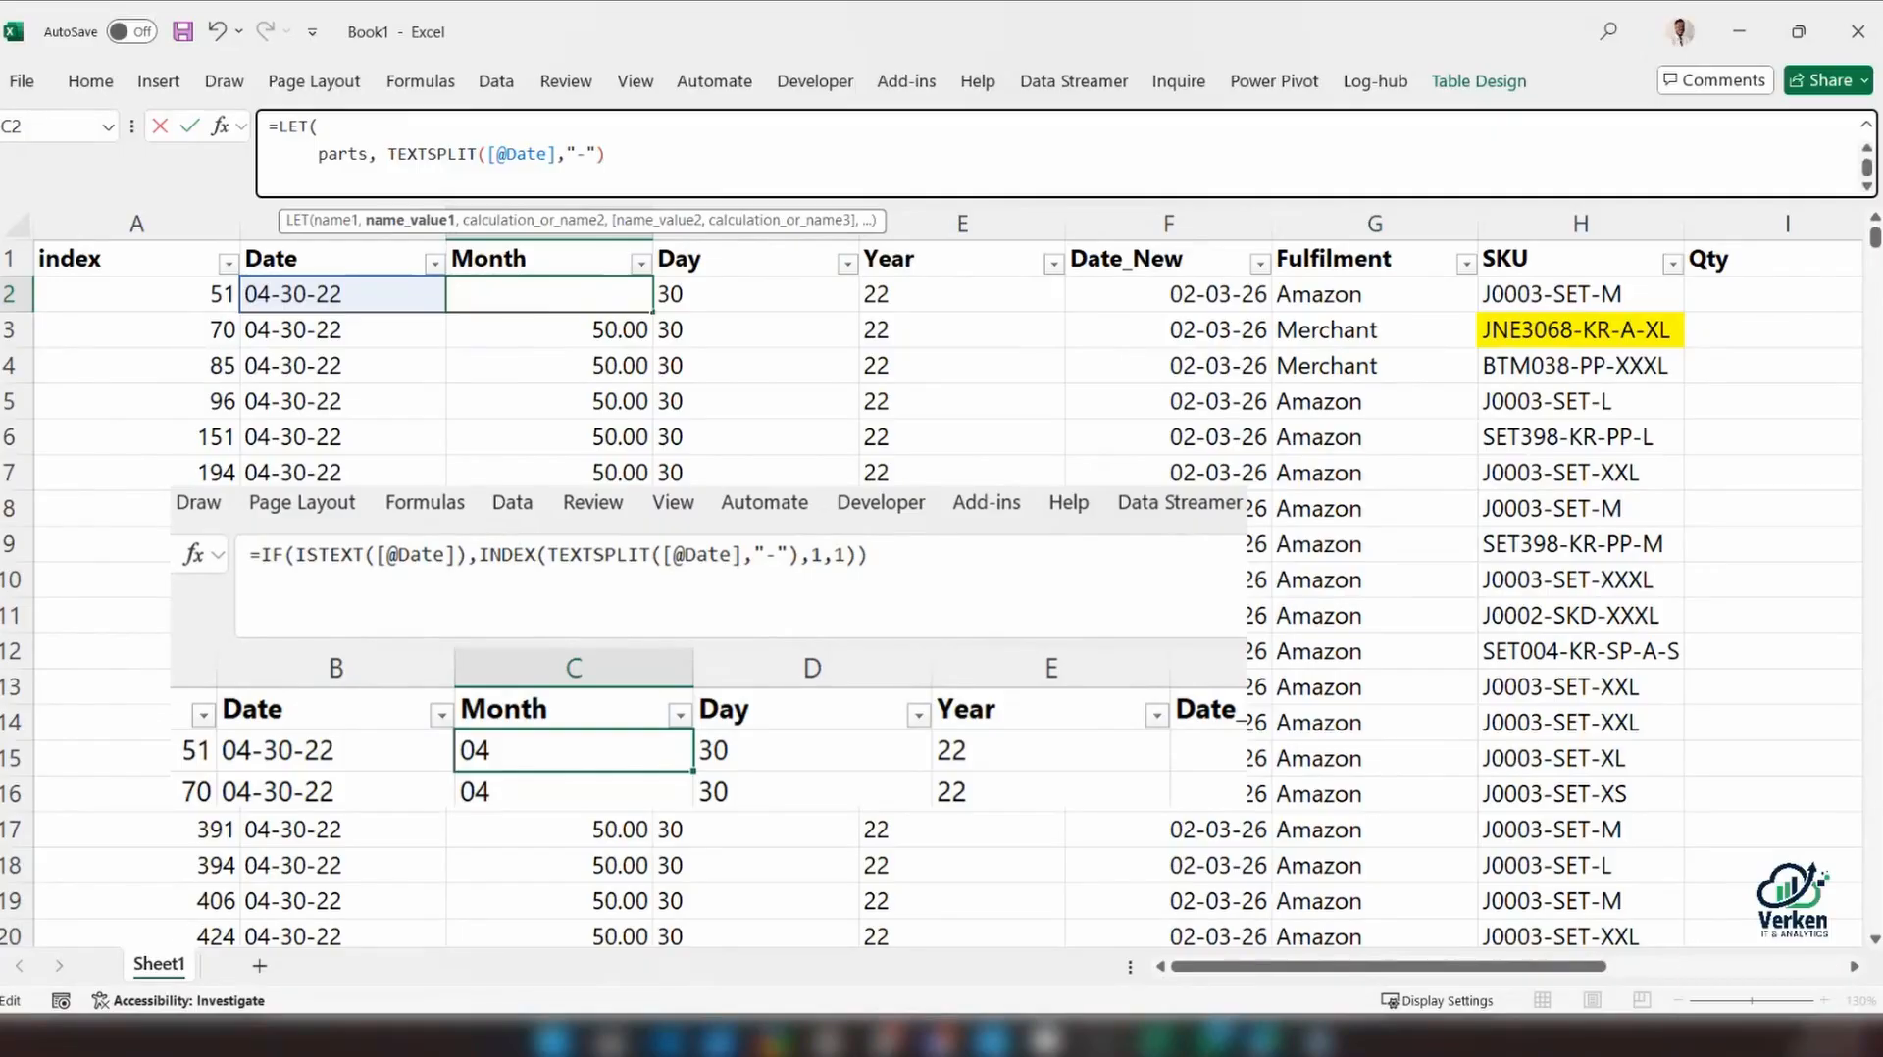
Add monthNum as the second LET name and open an INDEX function as its value
type("monthNum")
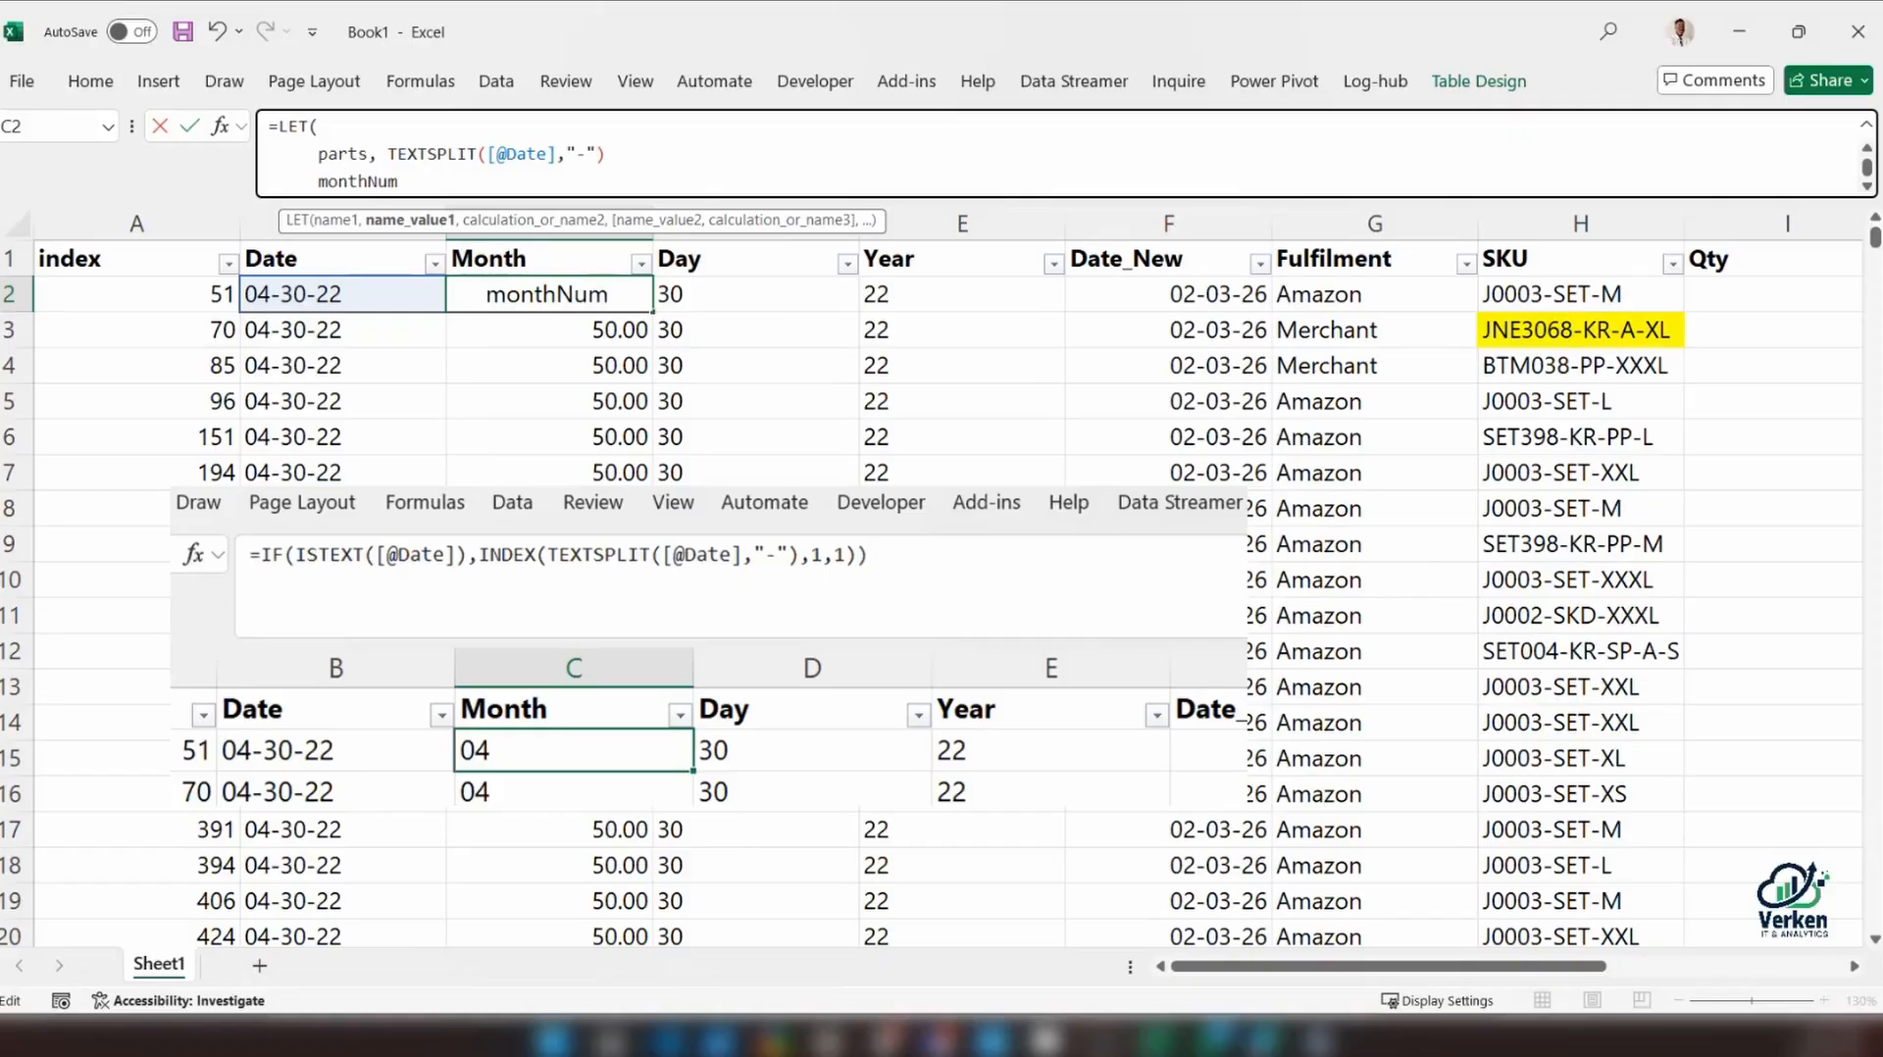
type(", INDEX")
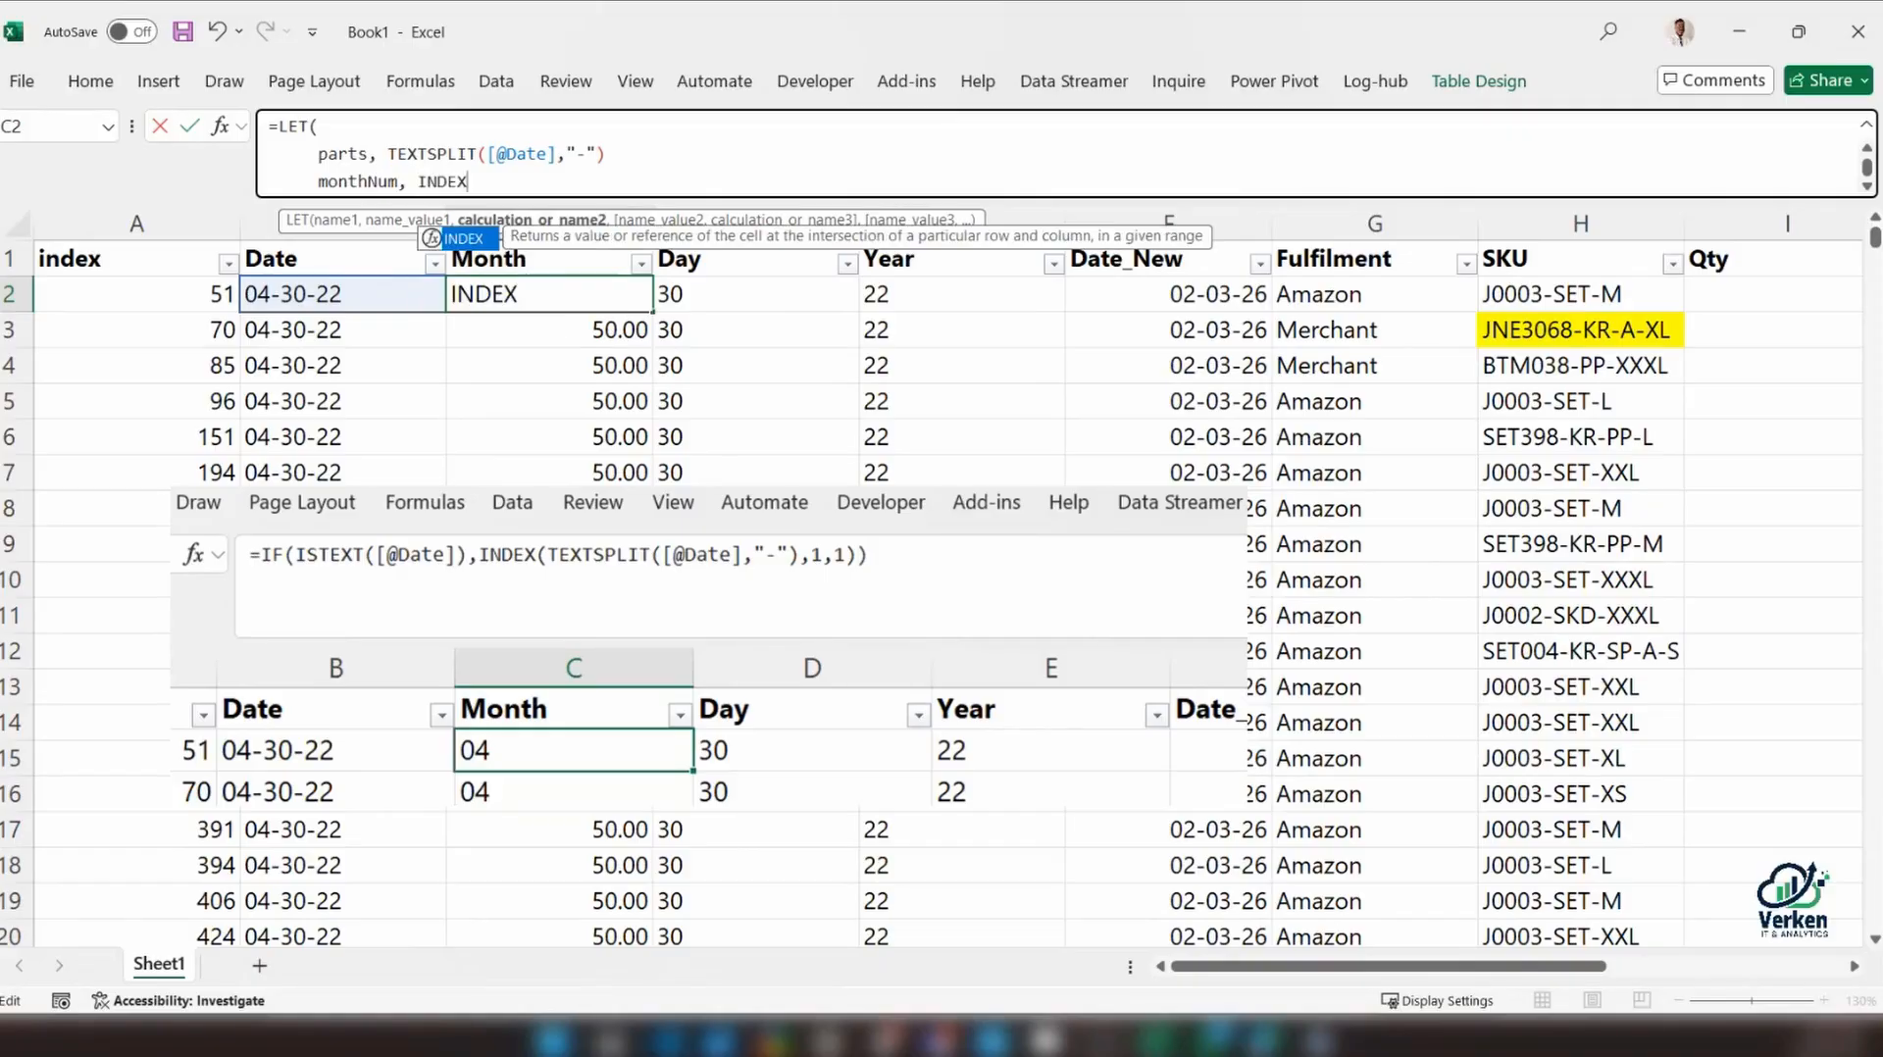
type("(")
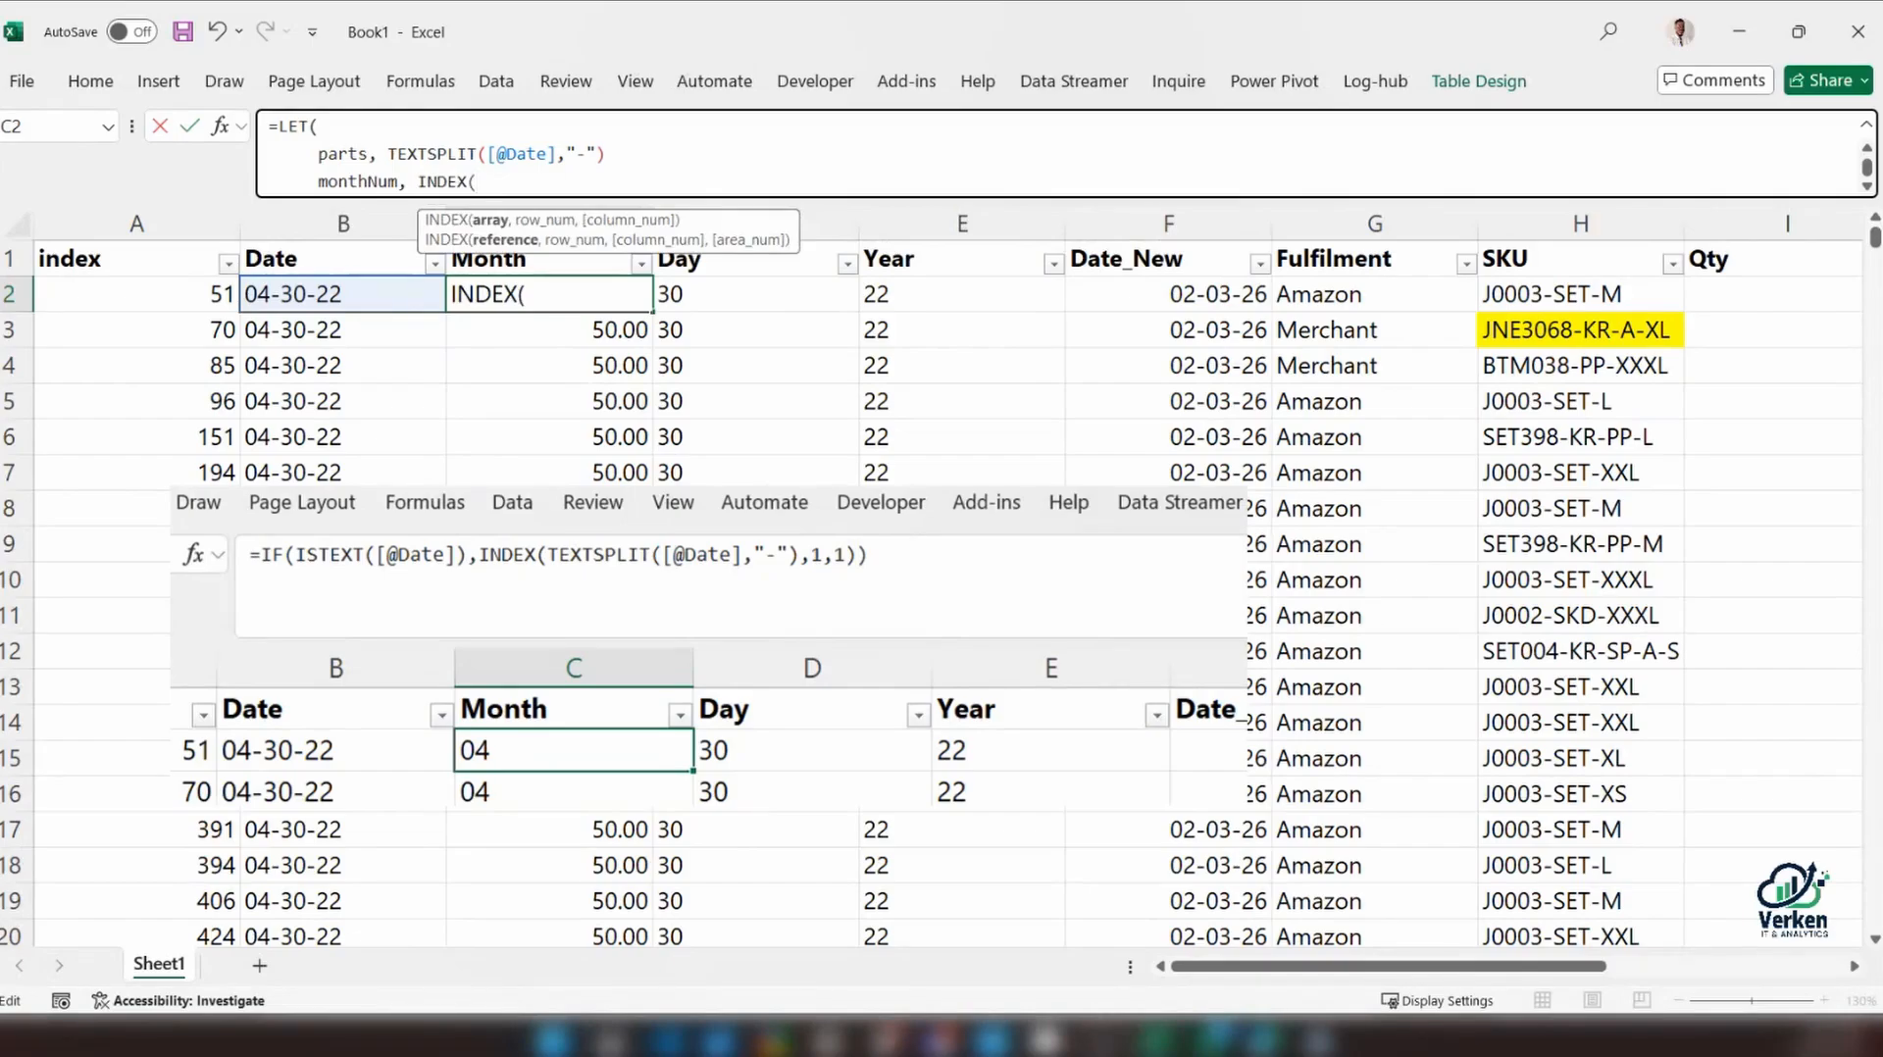
Evaluate the TEXTSPLIT expression in place to inspect its array, and undo the evaluation to restore the function
left_click_drag(389, 154, 602, 154)
key("F9")
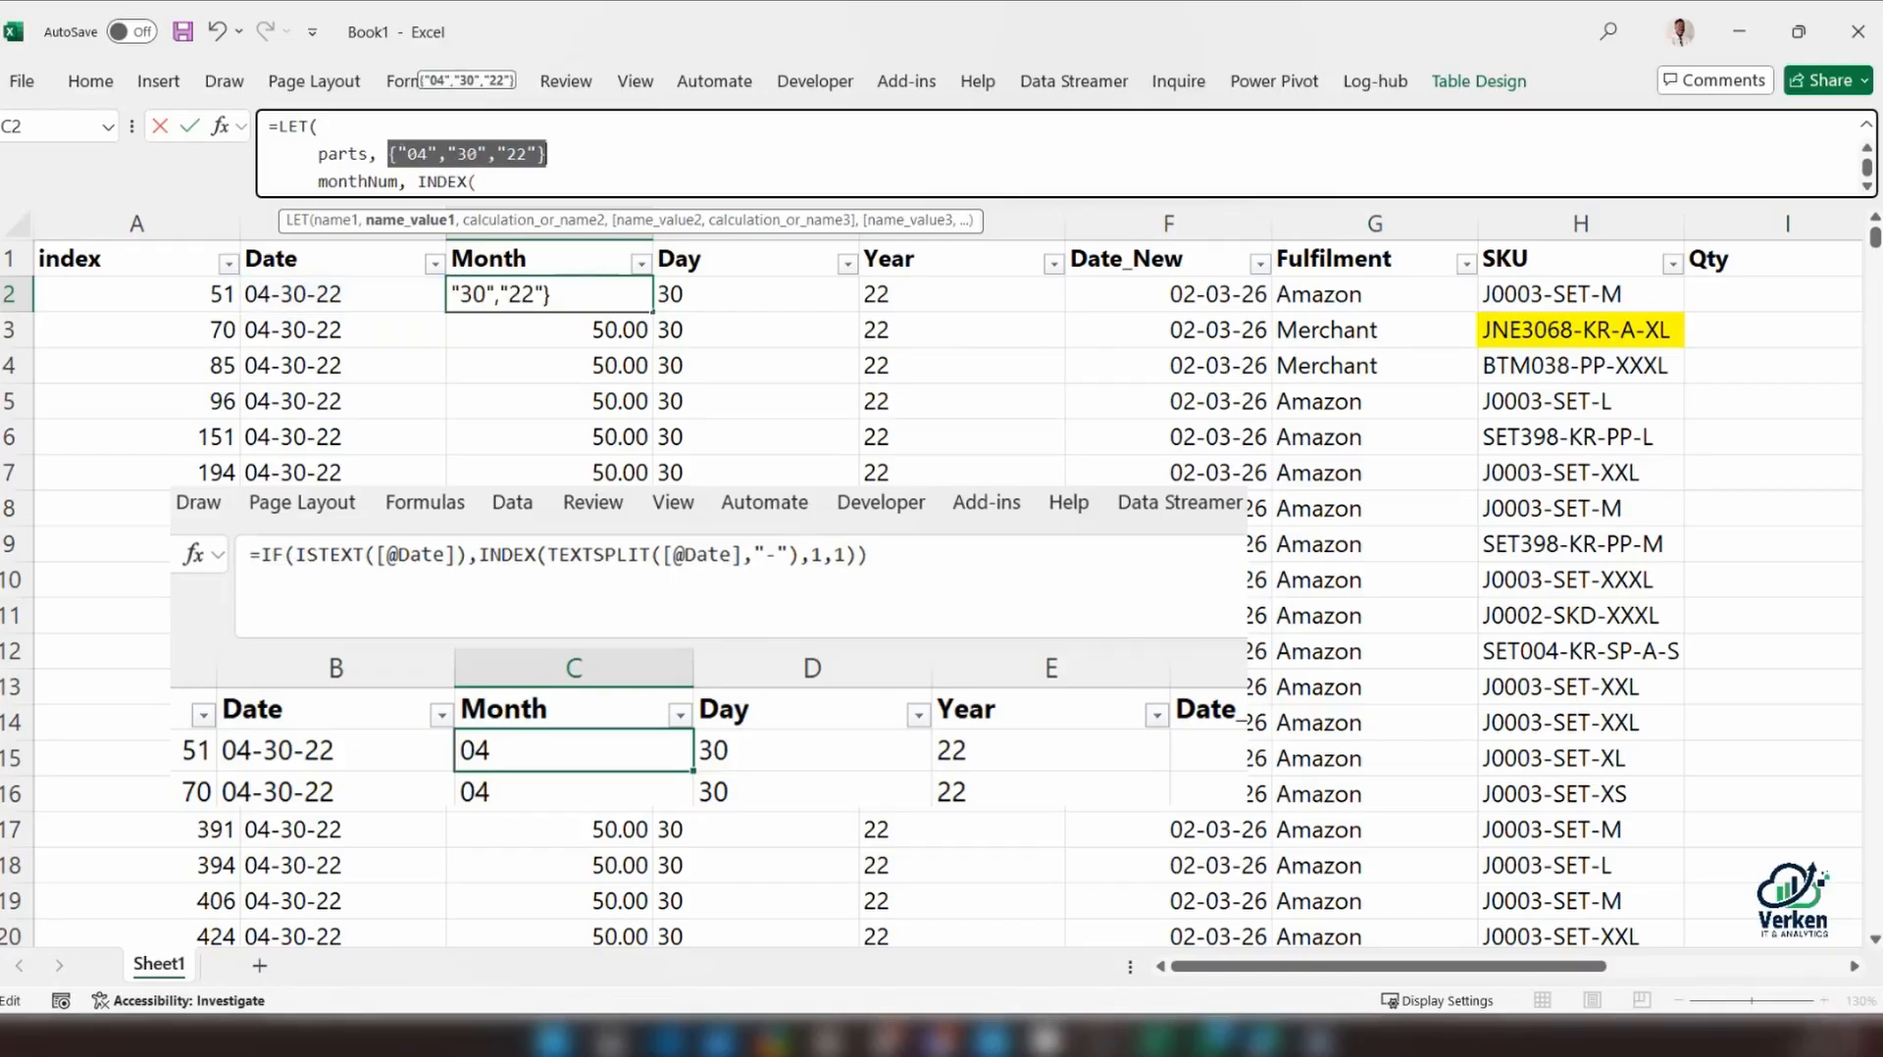
left_click(478, 181)
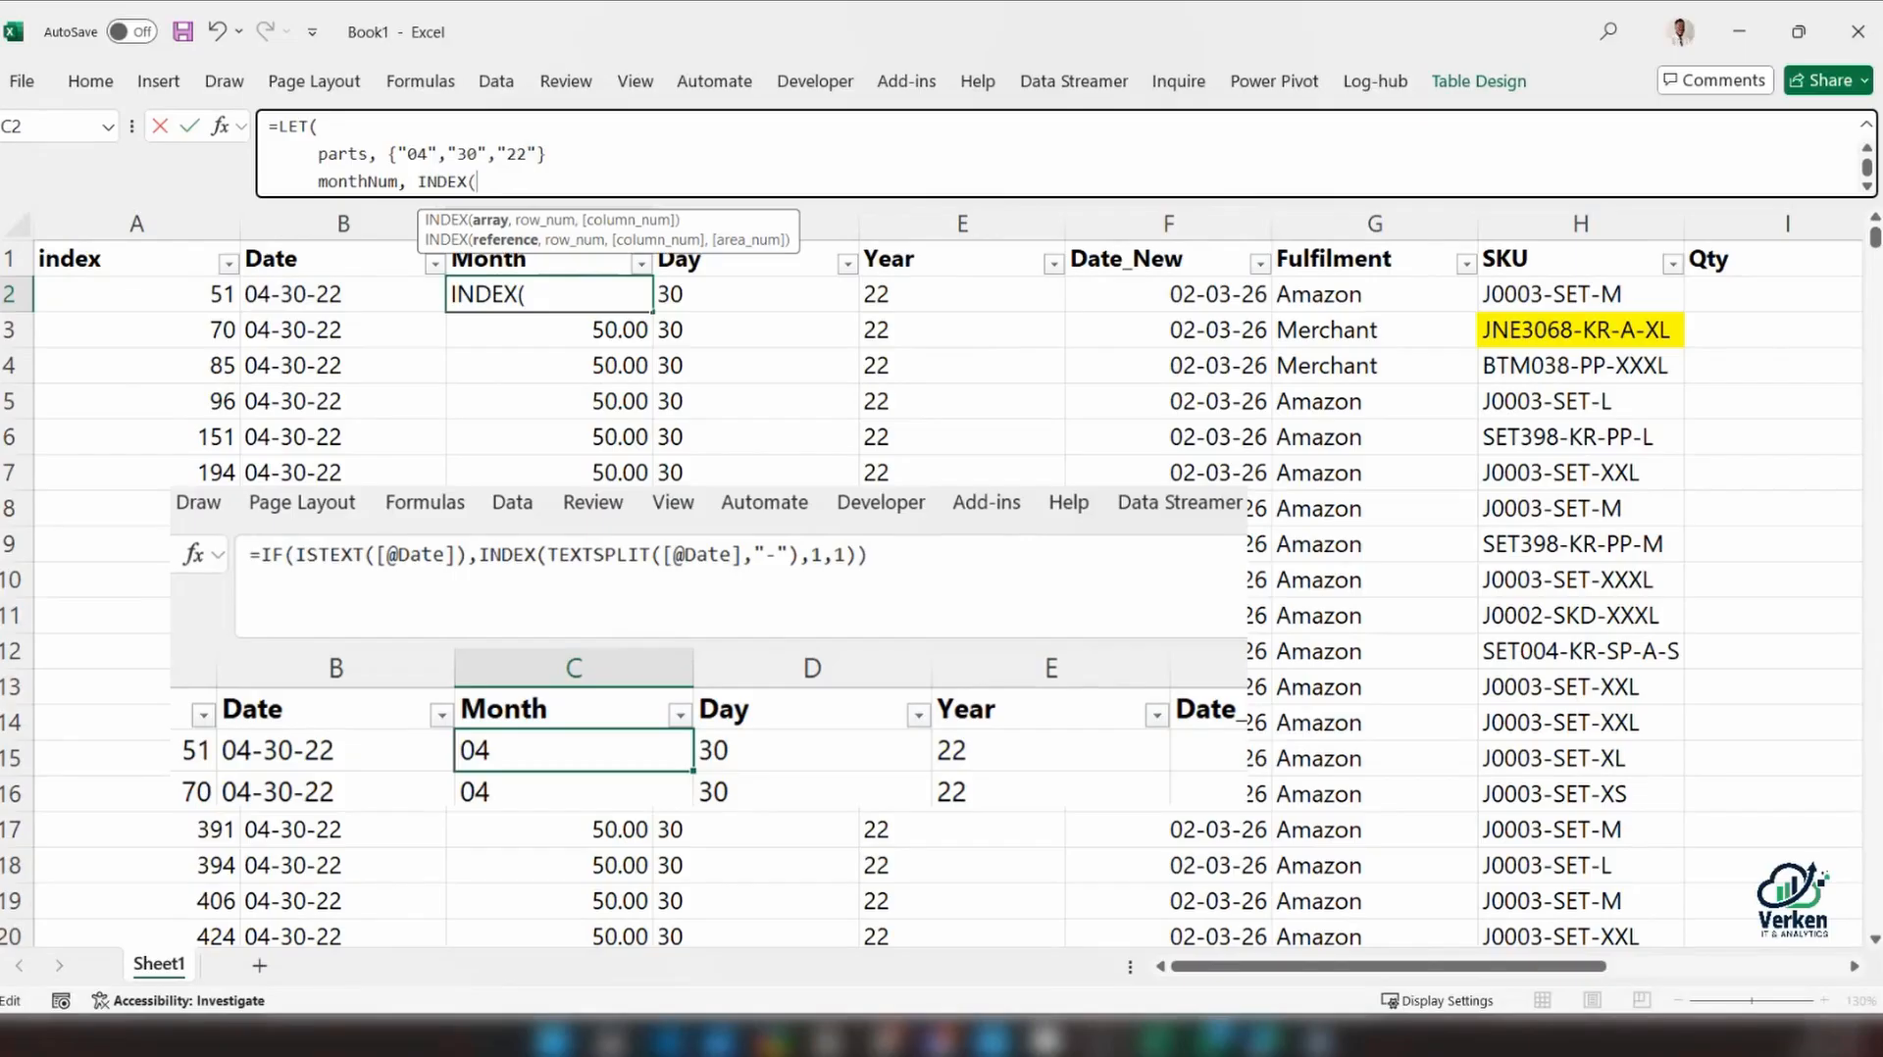
left_click_drag(545, 154, 397, 154)
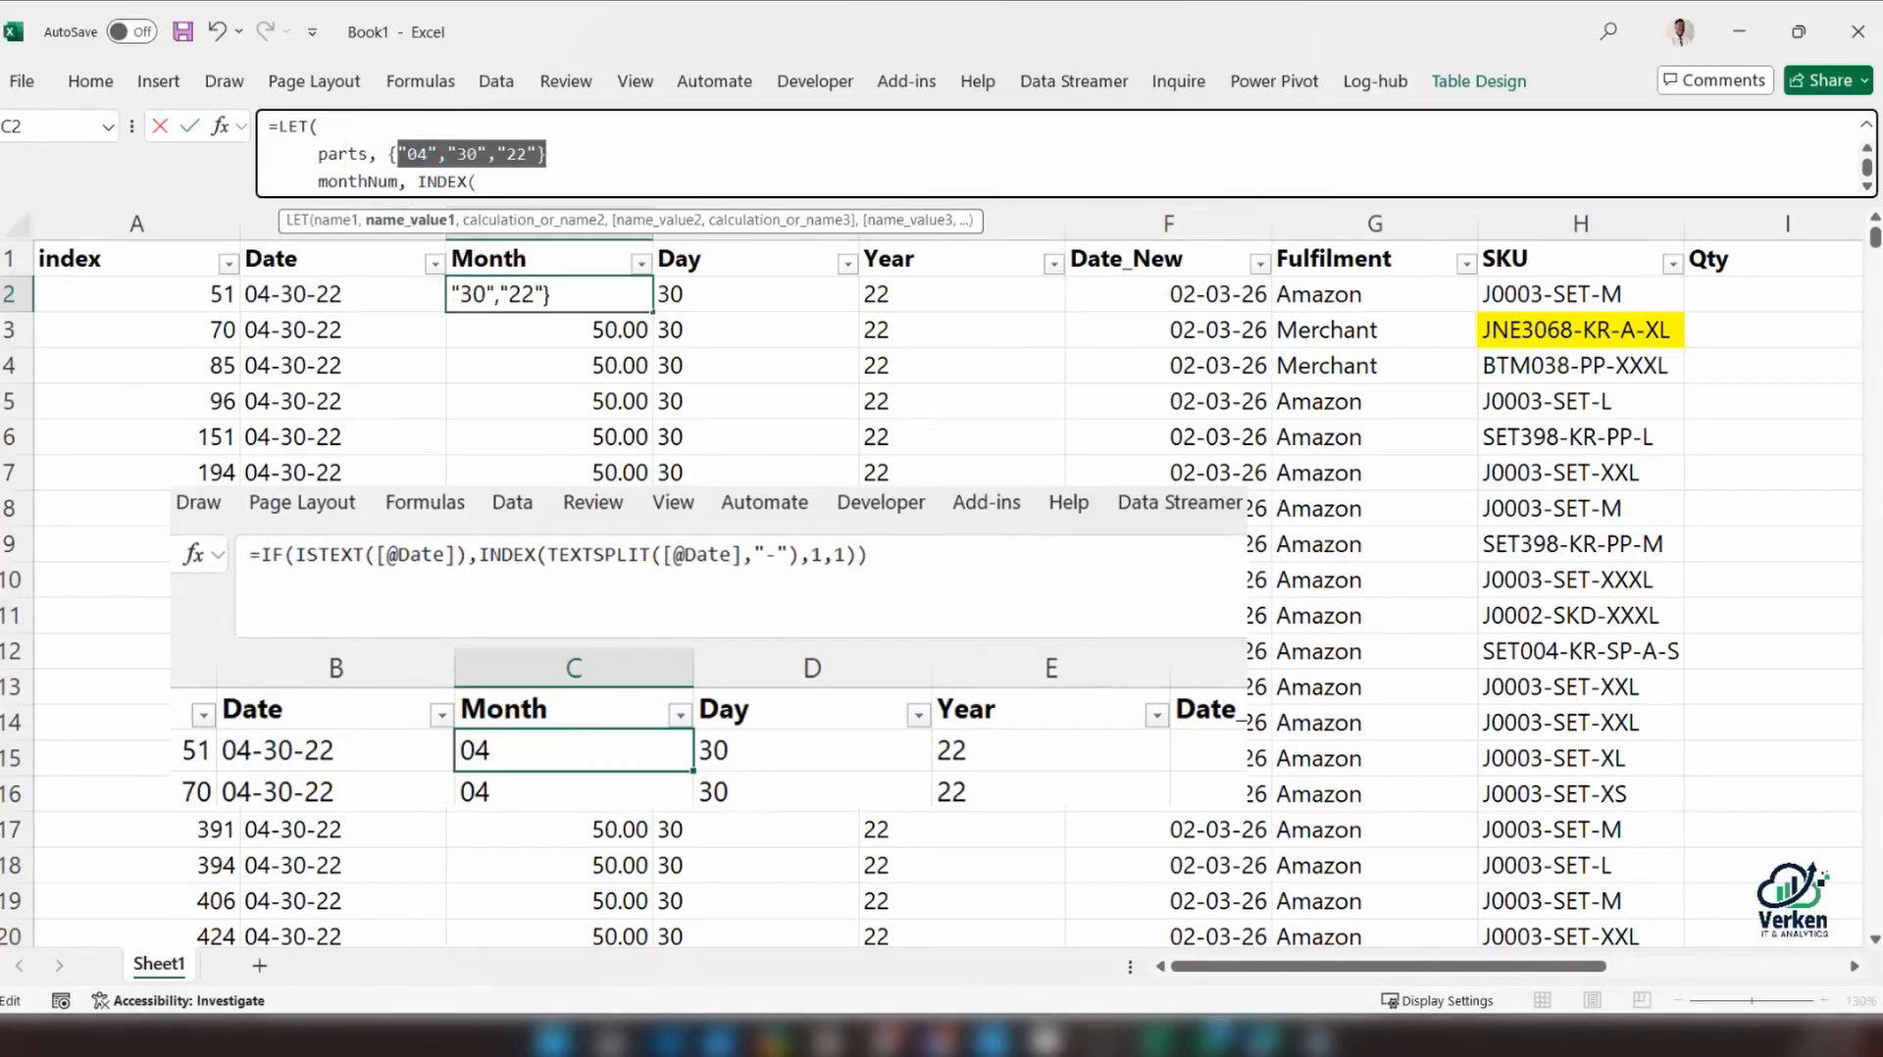
key("ctrl+z")
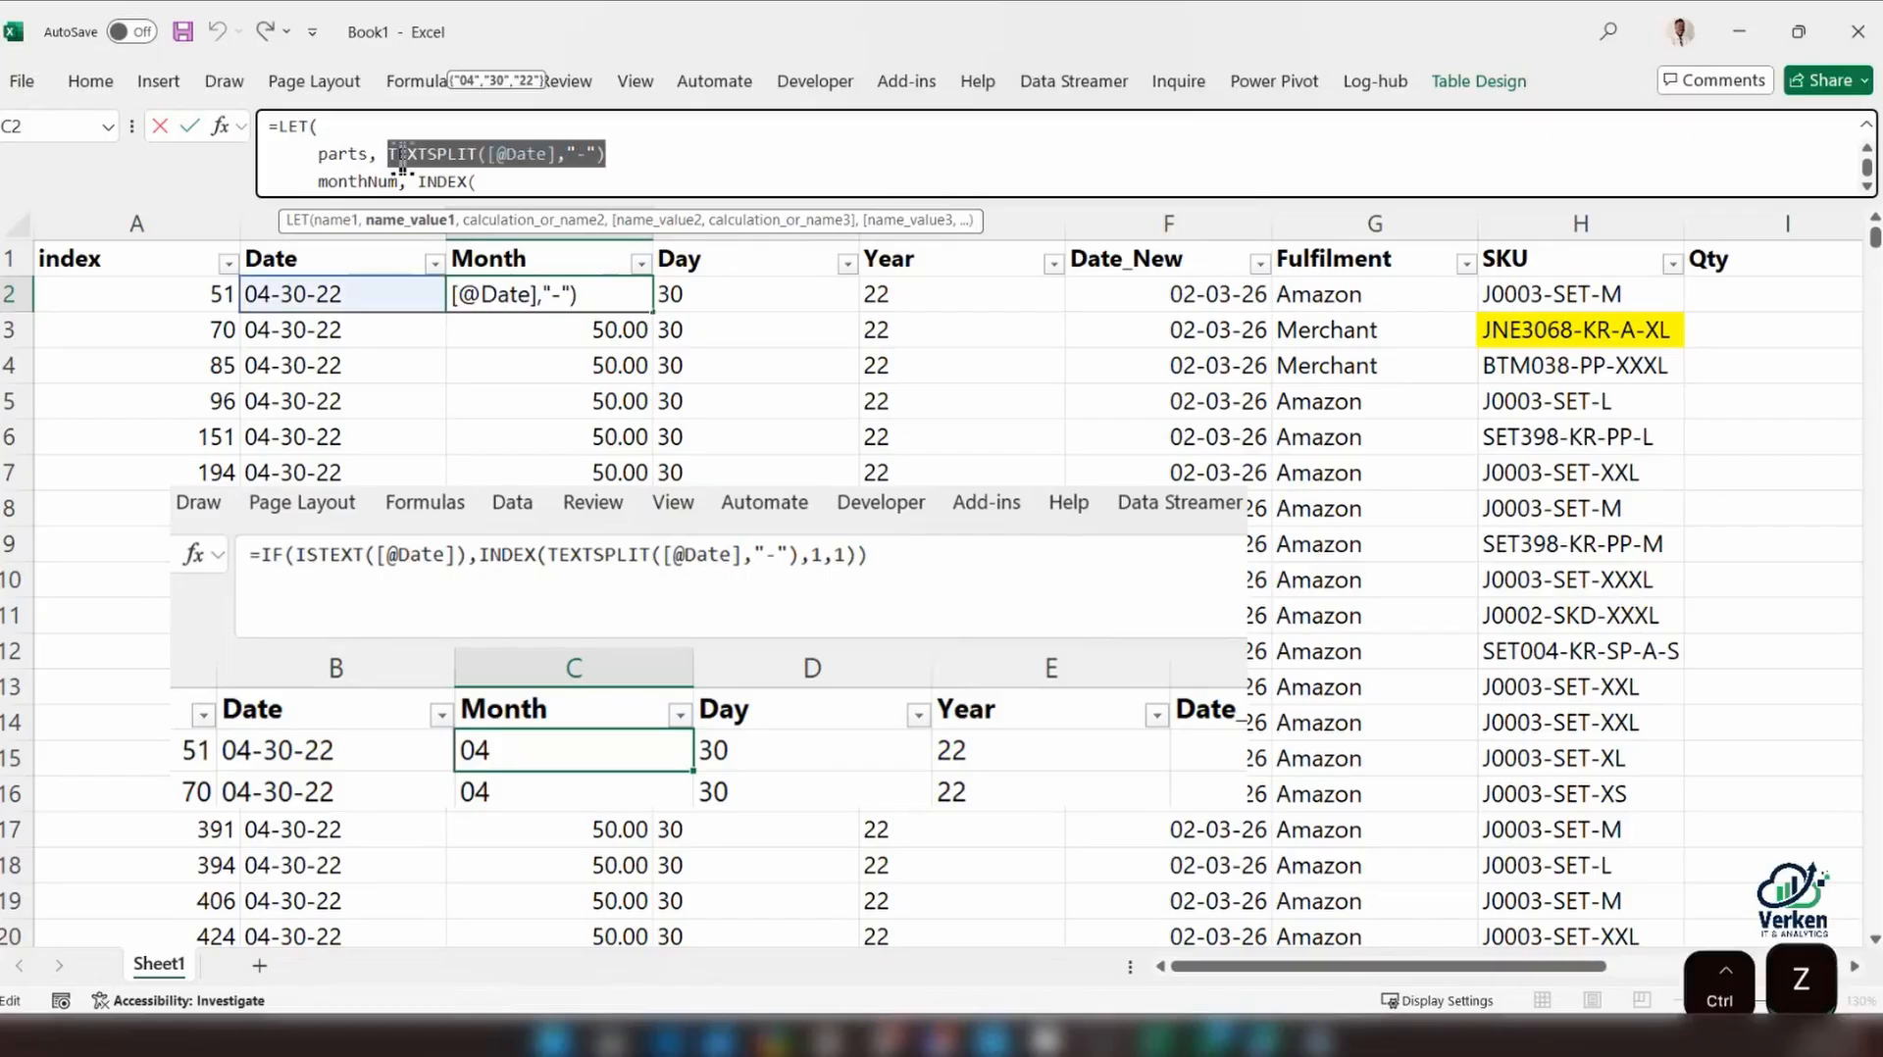
key("ctrl+z")
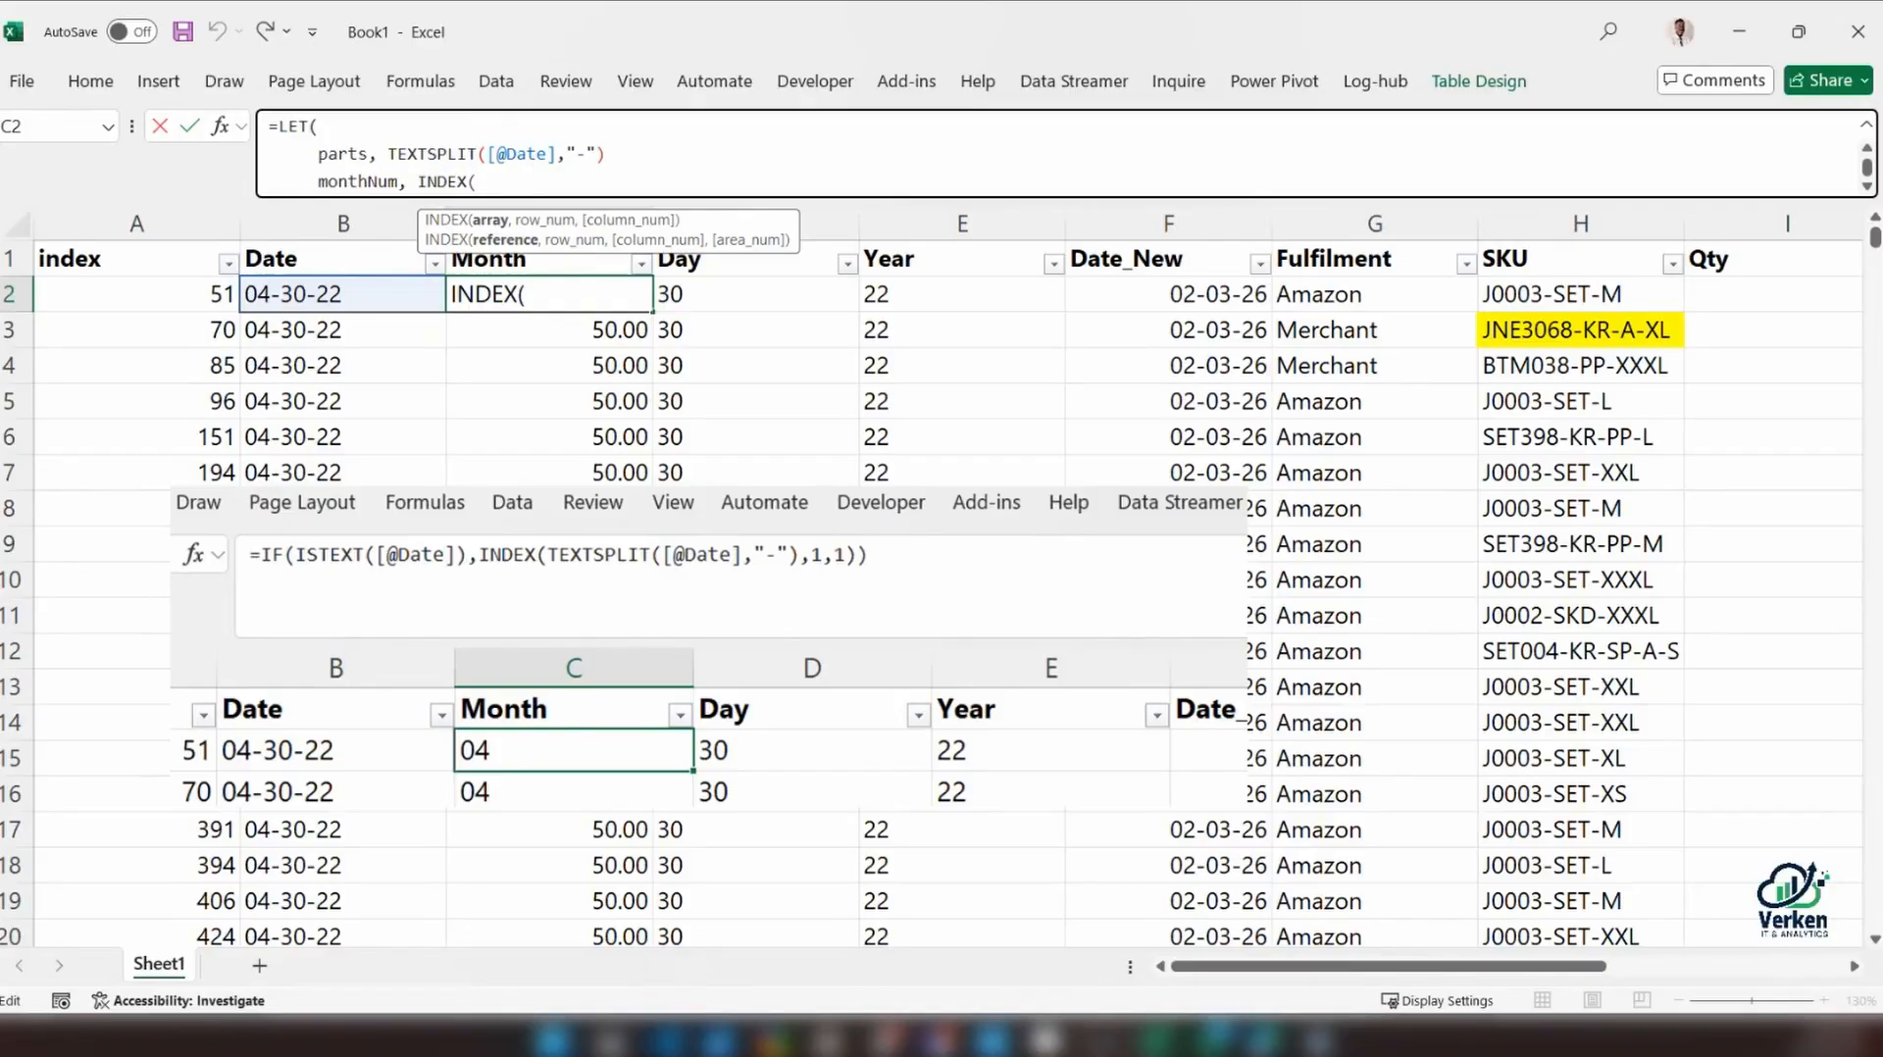
Complete monthNum's value as INDEX(parts, 1,1), followed by a comma and a line break
type("parts")
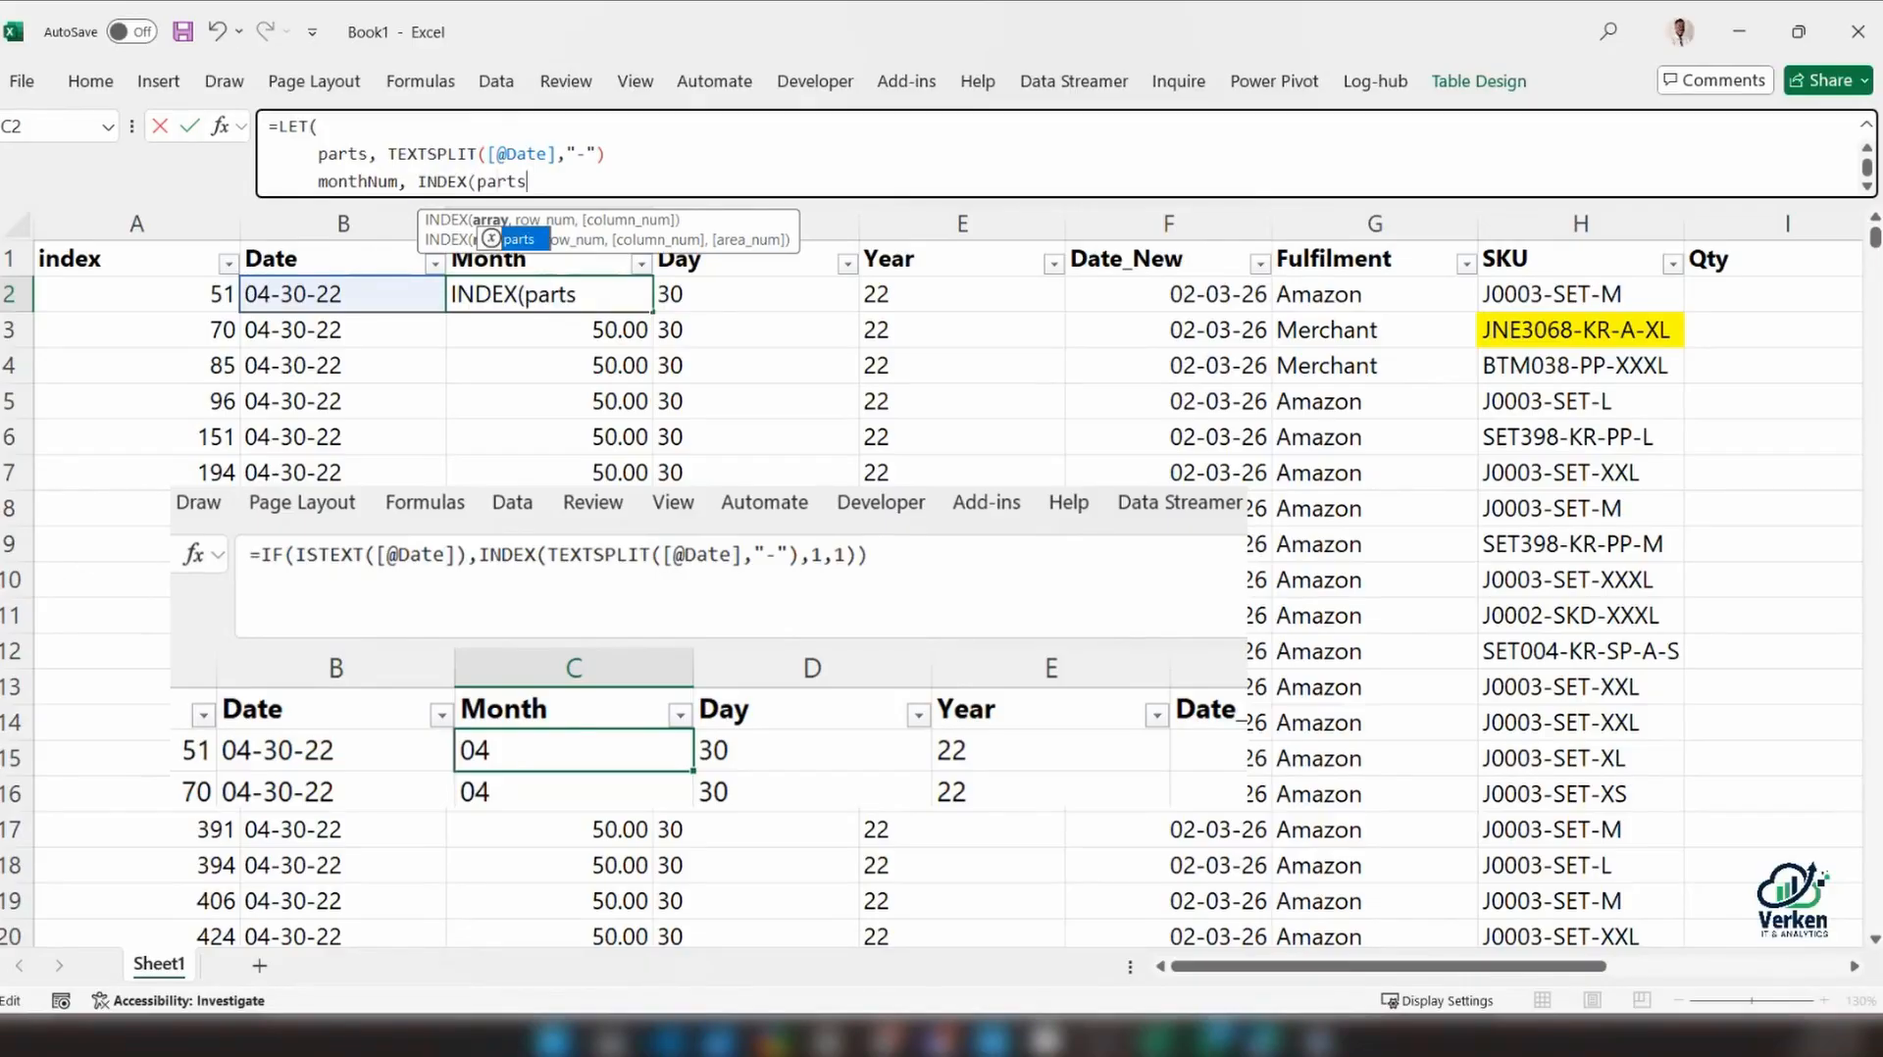
type(", ")
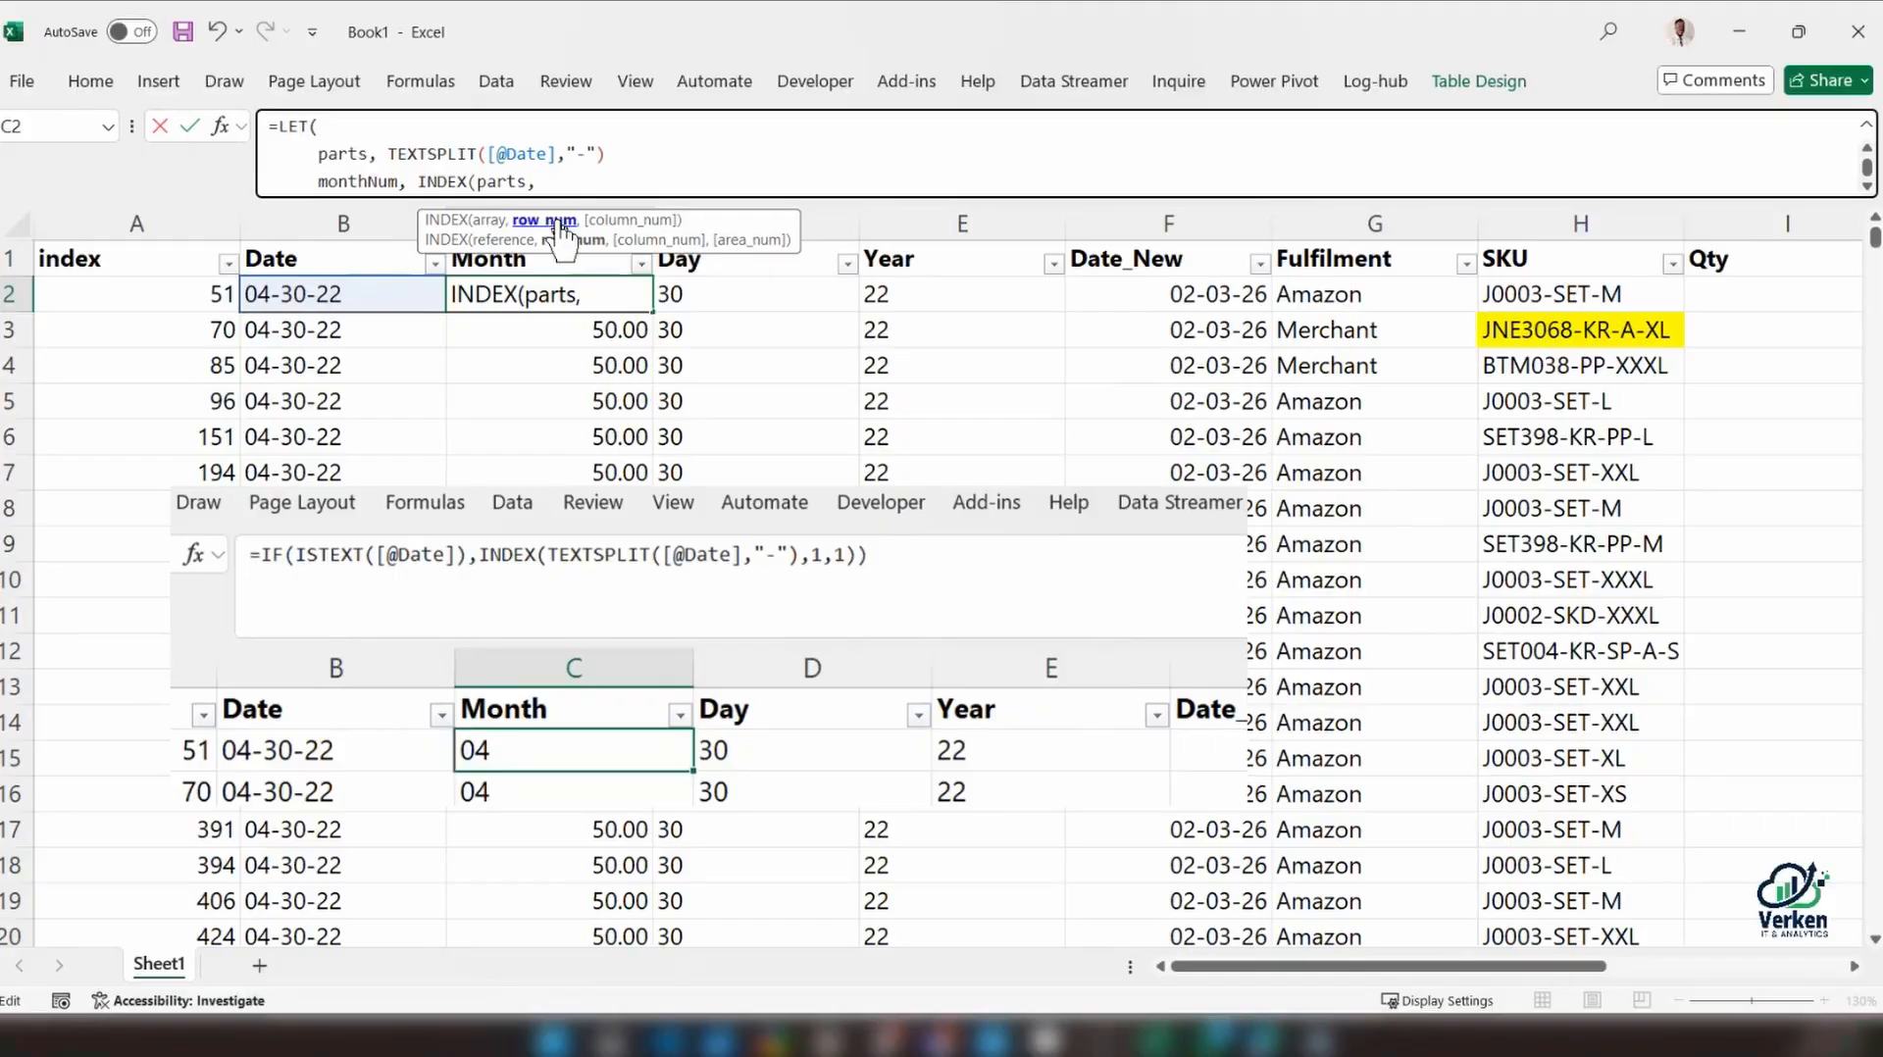
type("1,")
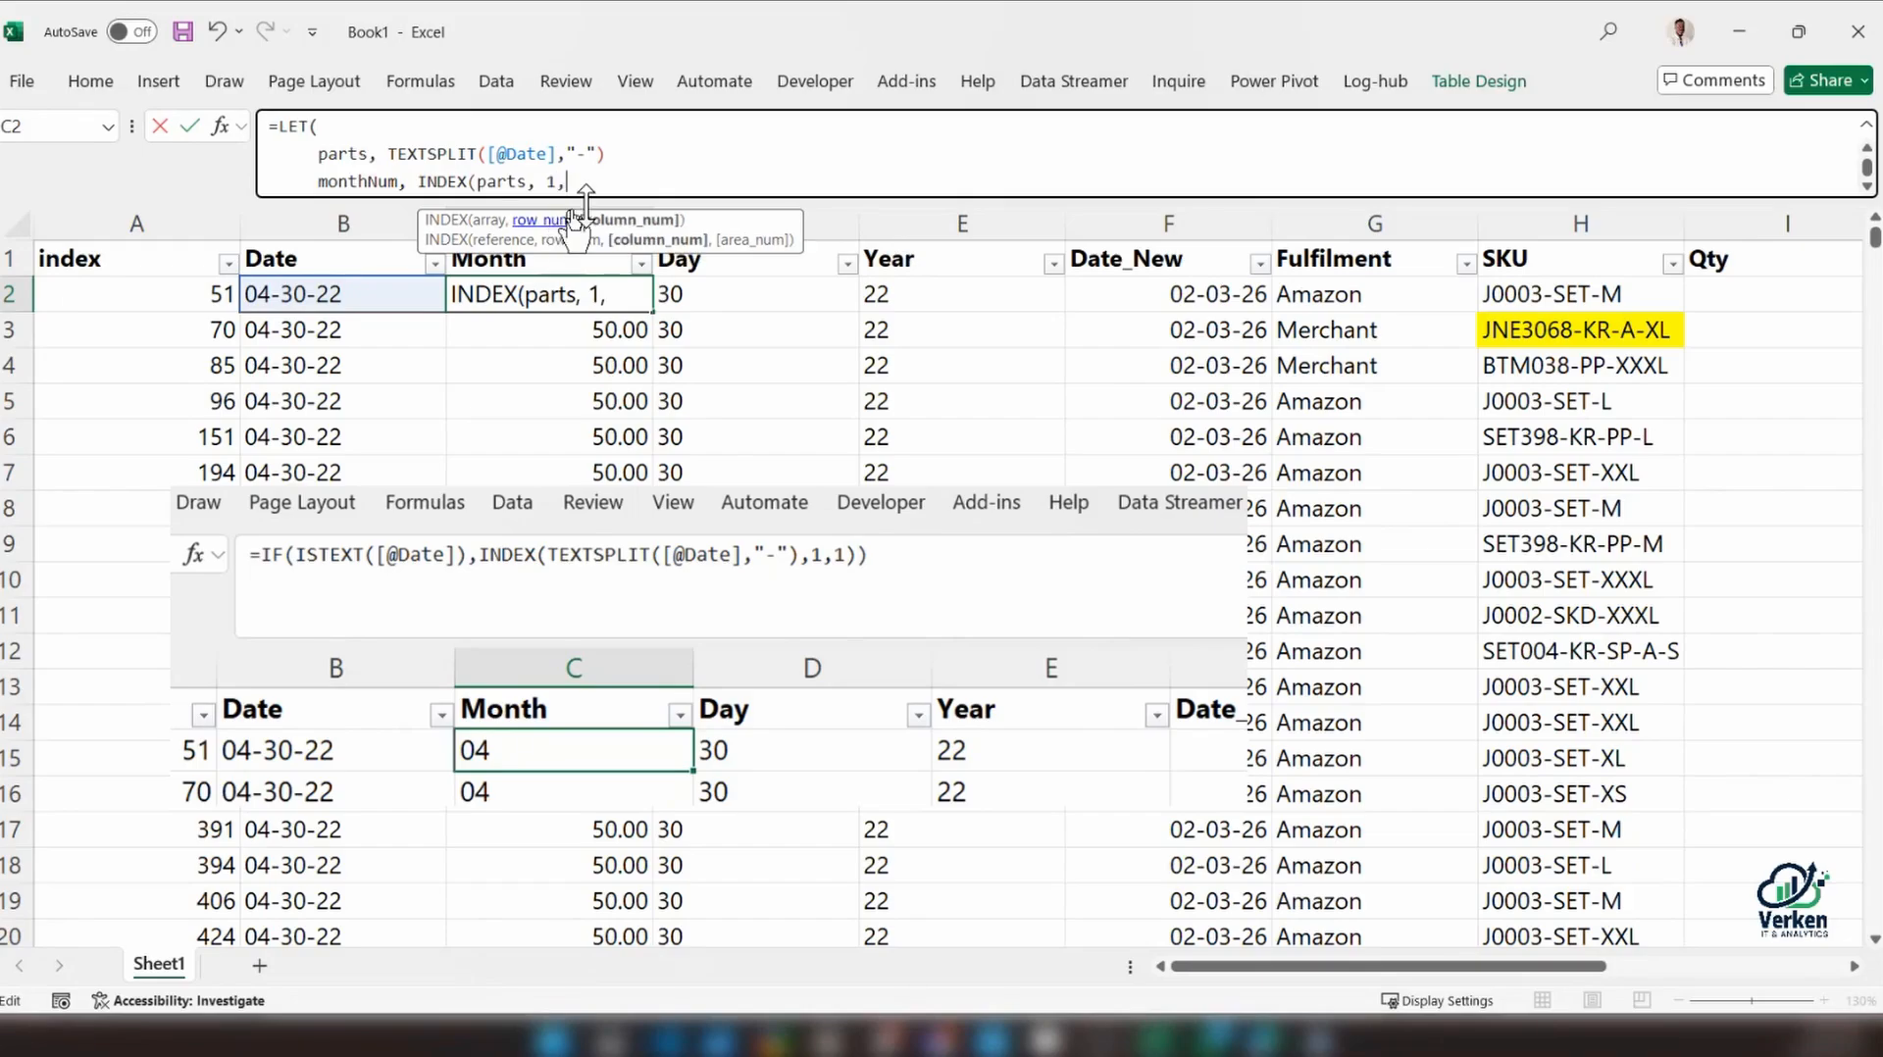
type("1),")
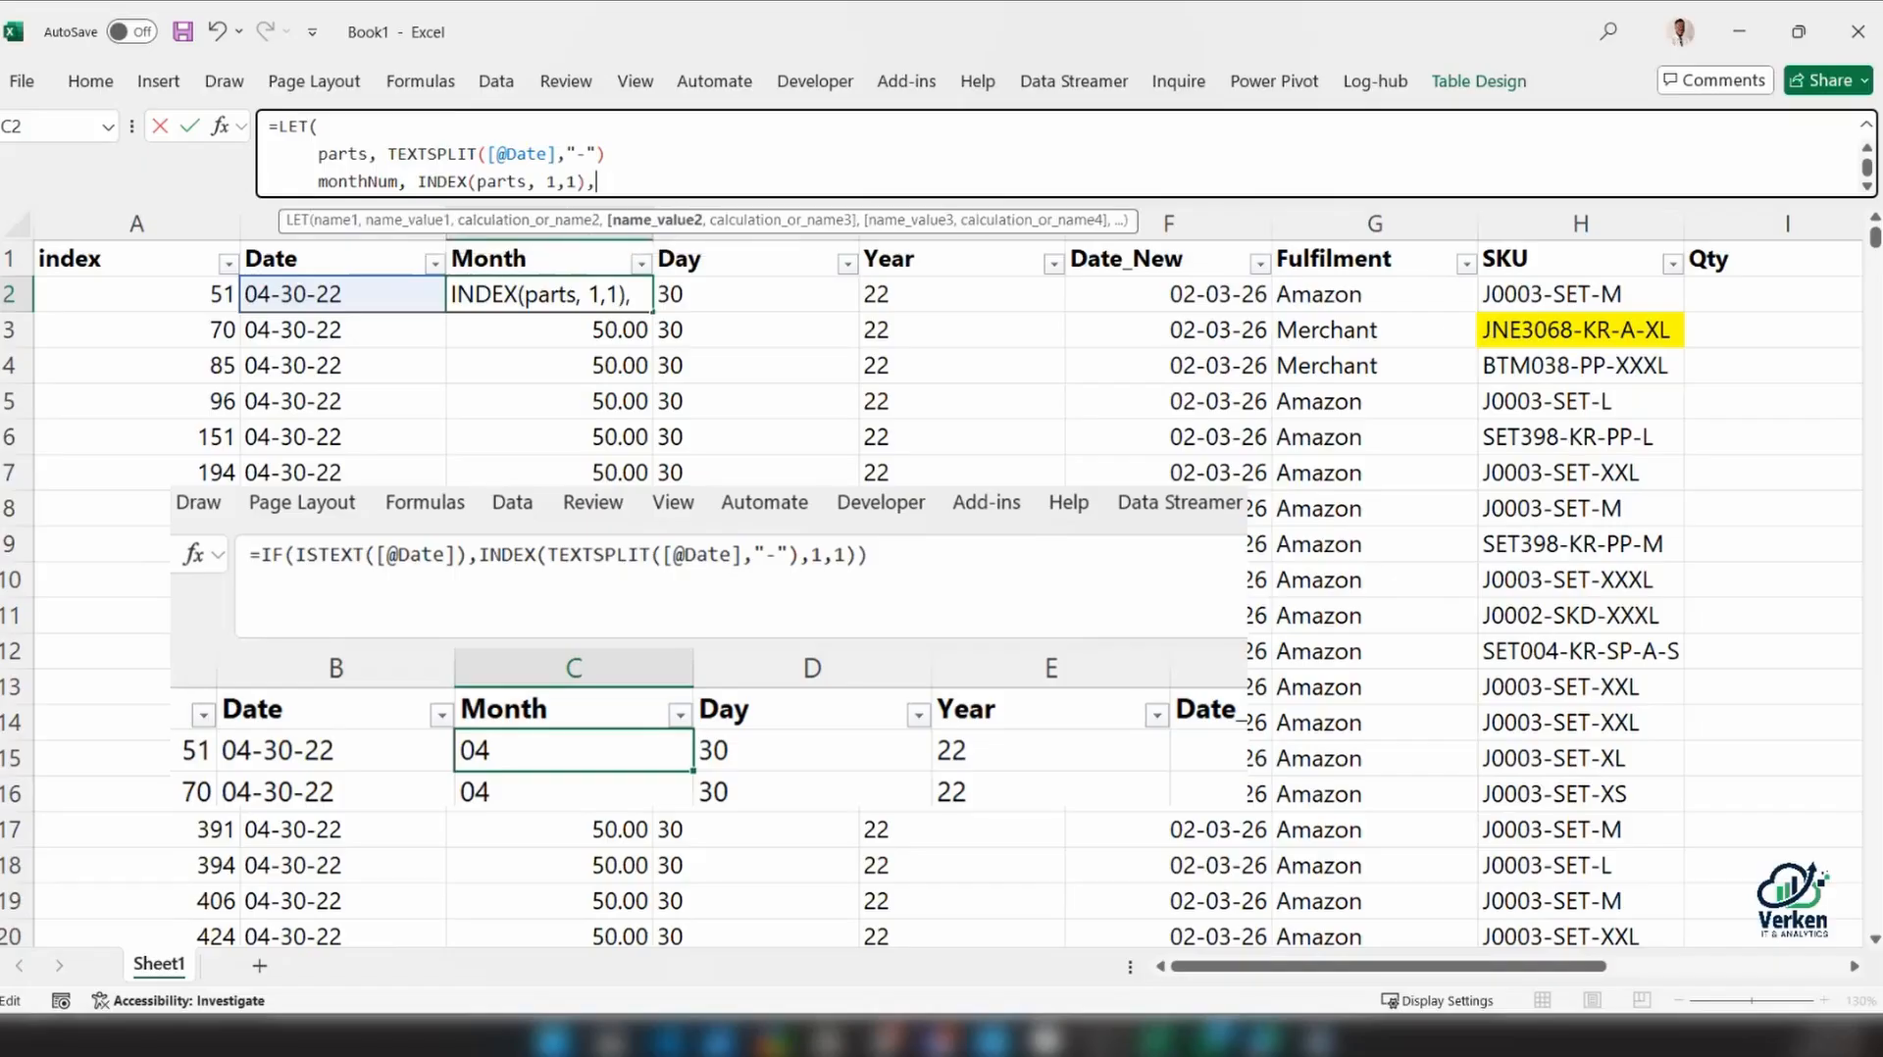
key("alt+Return")
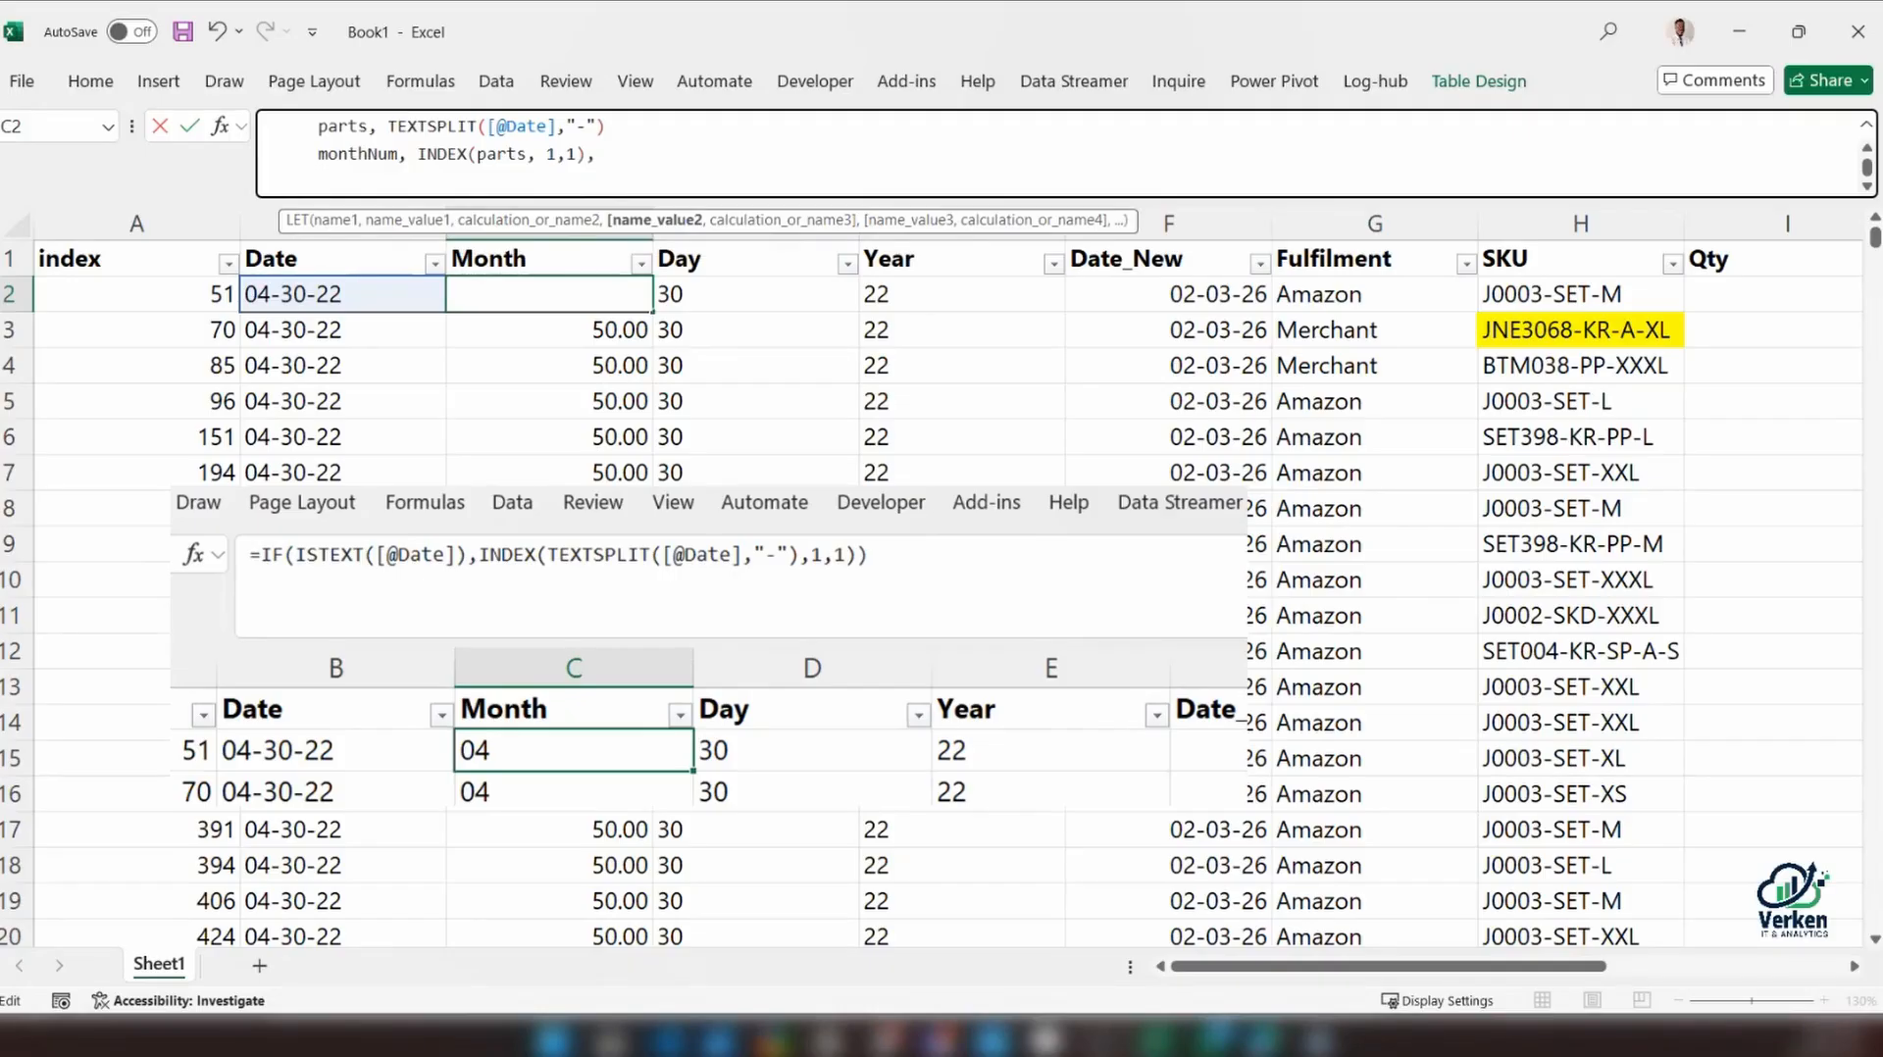
type("month")
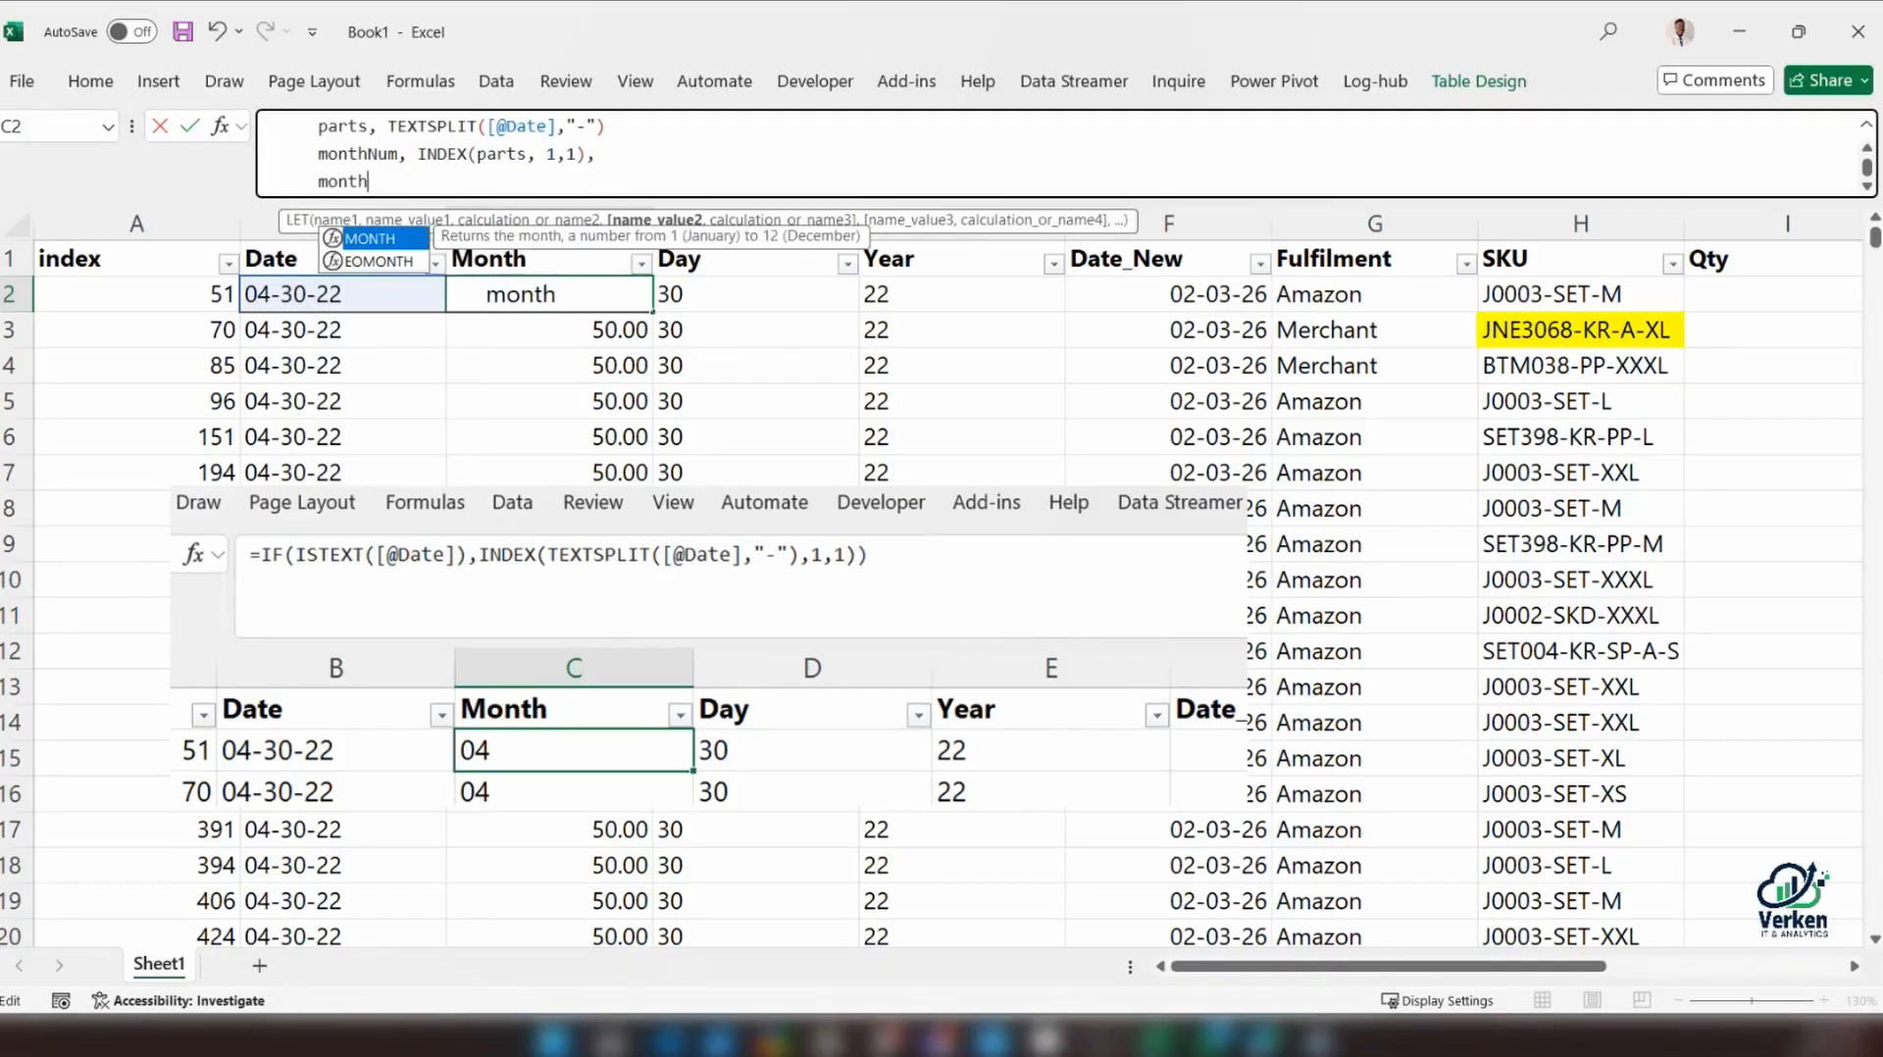
key("BackSpace")
key("BackSpace")
key("BackSpace")
key("BackSpace")
key("BackSpace")
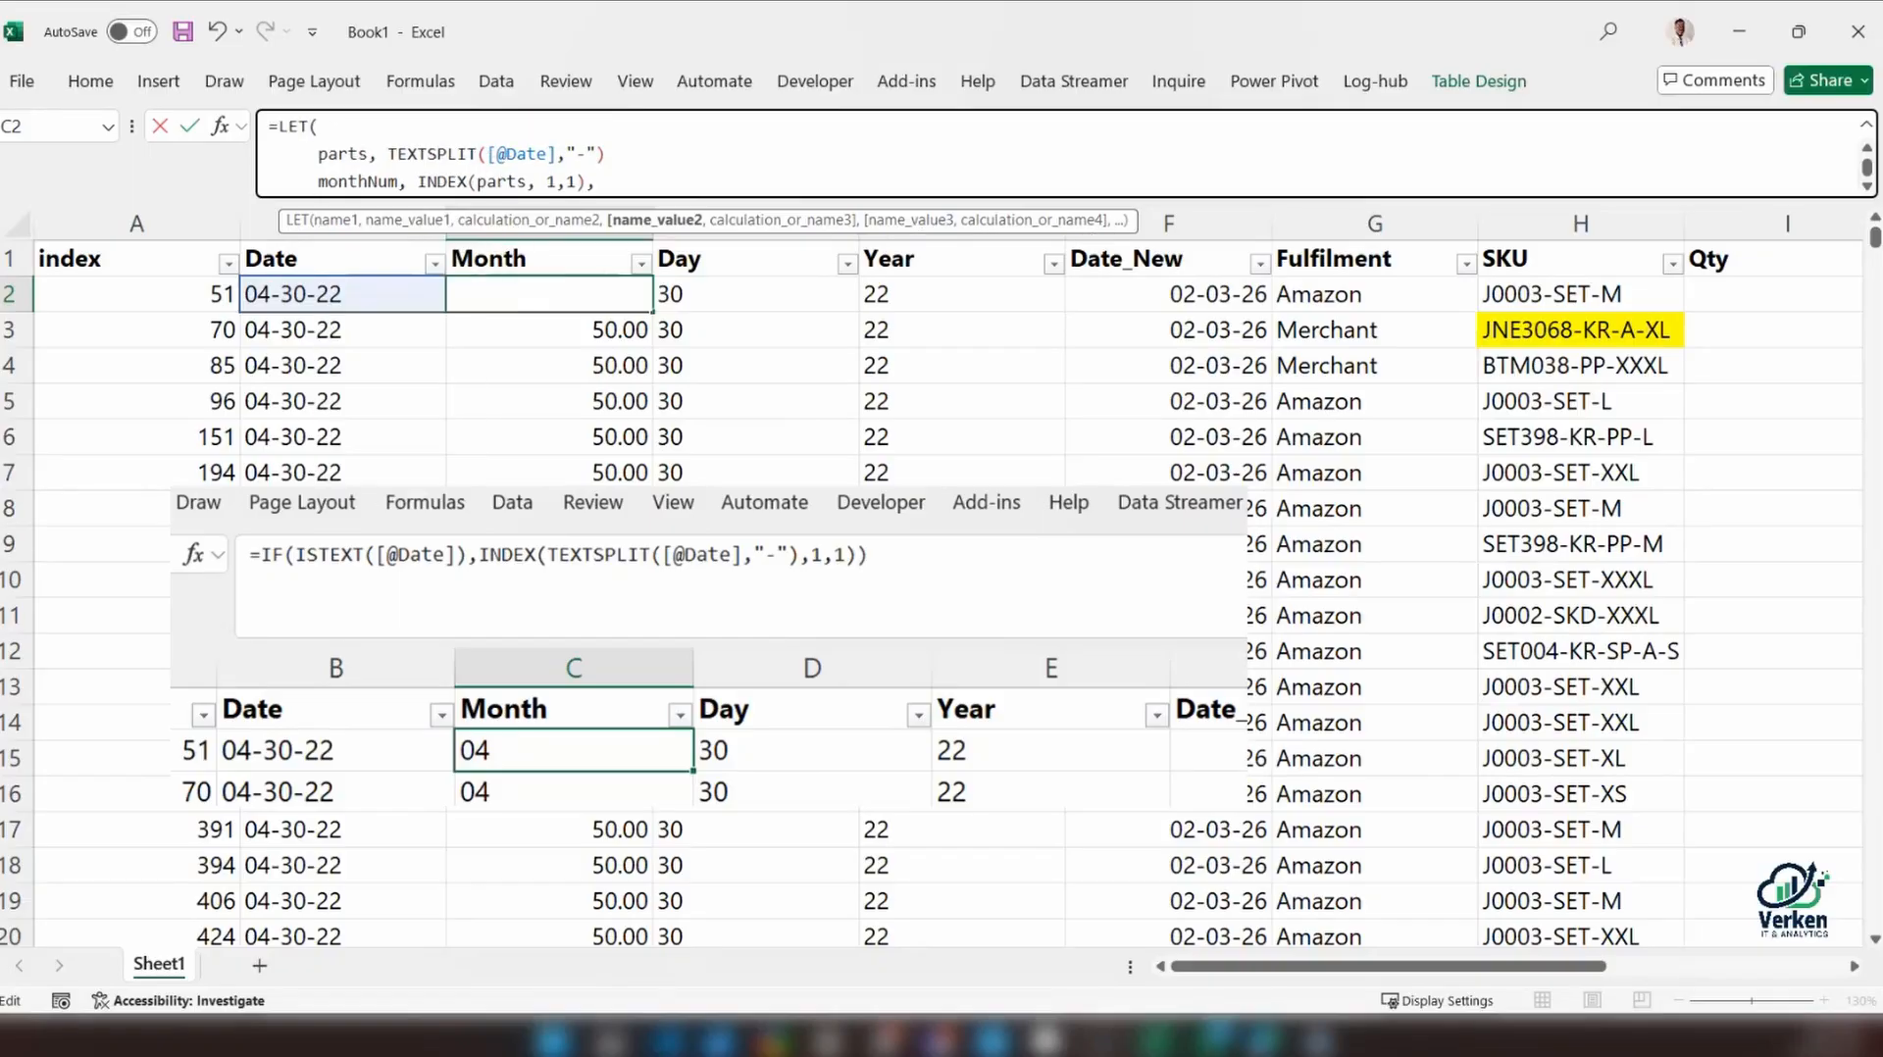
Add the missing comma after the TEXTSPLIT expression on the parts line
left_click(372, 157)
key("End")
type(",")
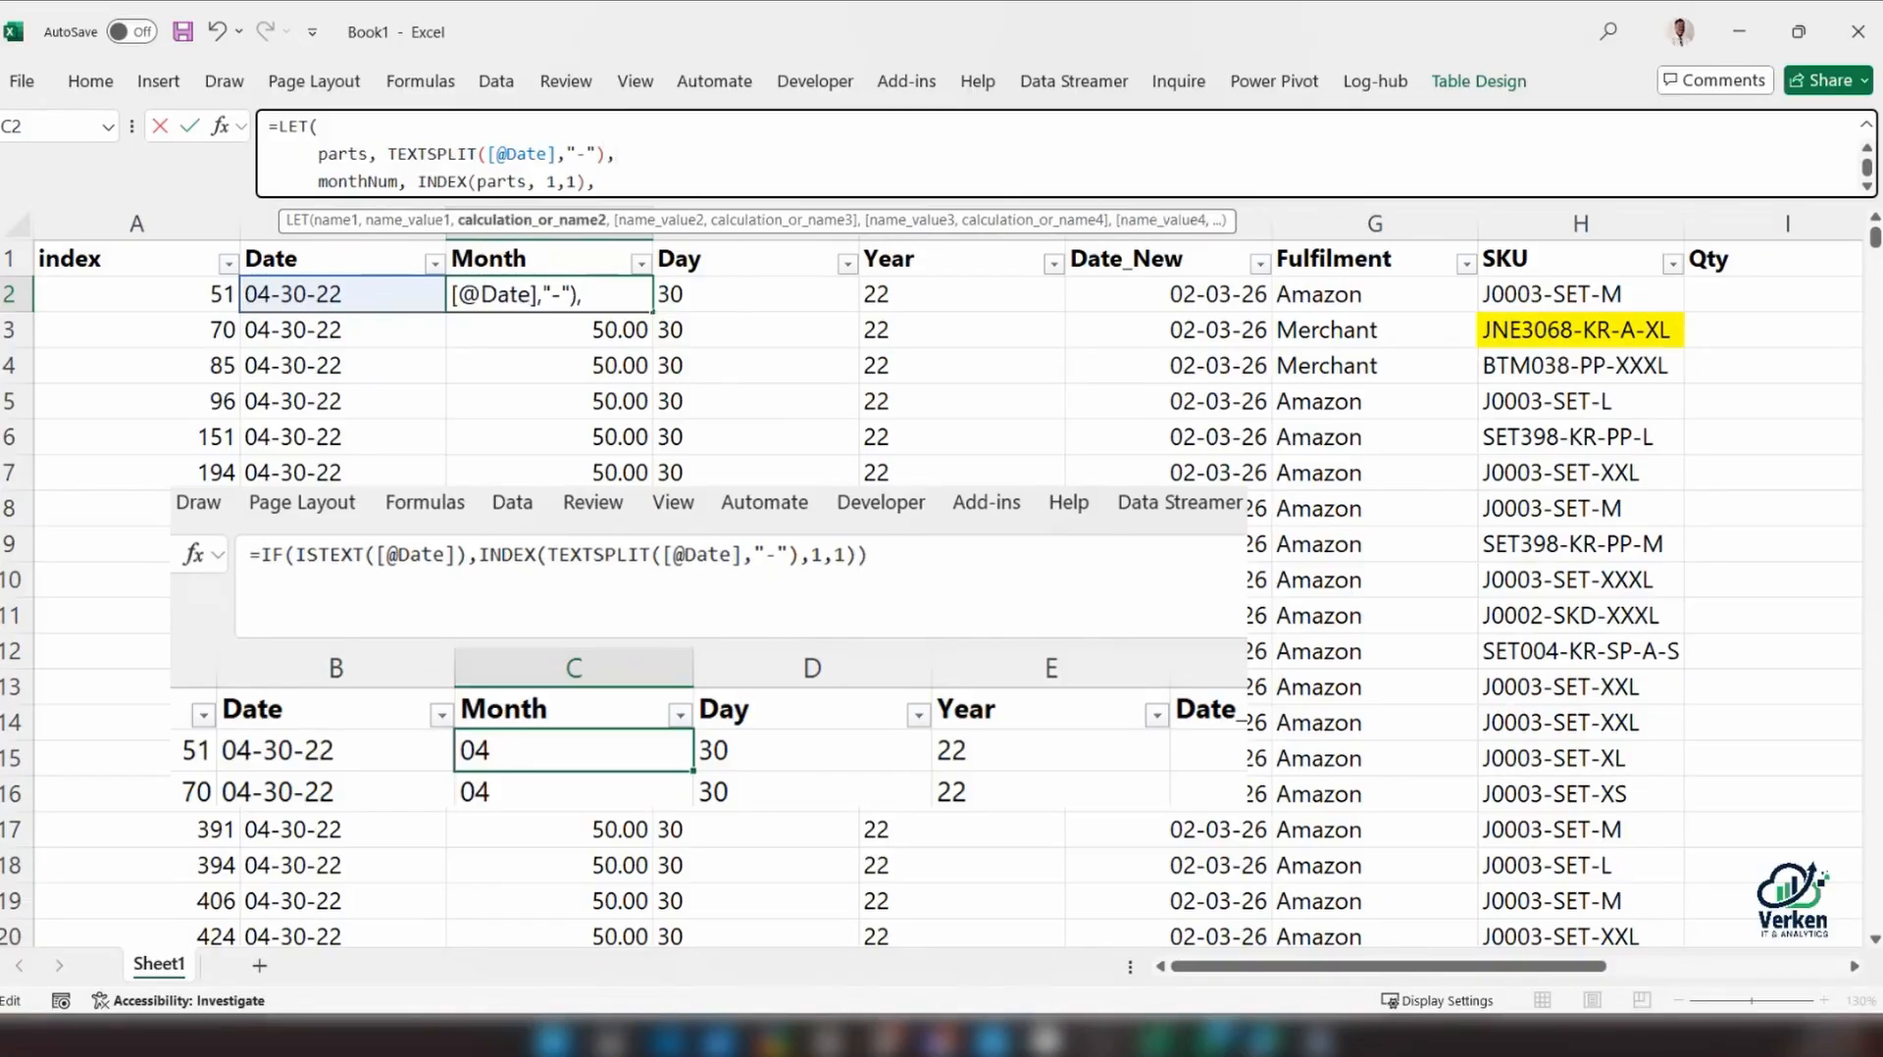
Finish the LET formula by returning monthNum as its calculation and enter it for the Month column
left_click(416, 180)
type("mo")
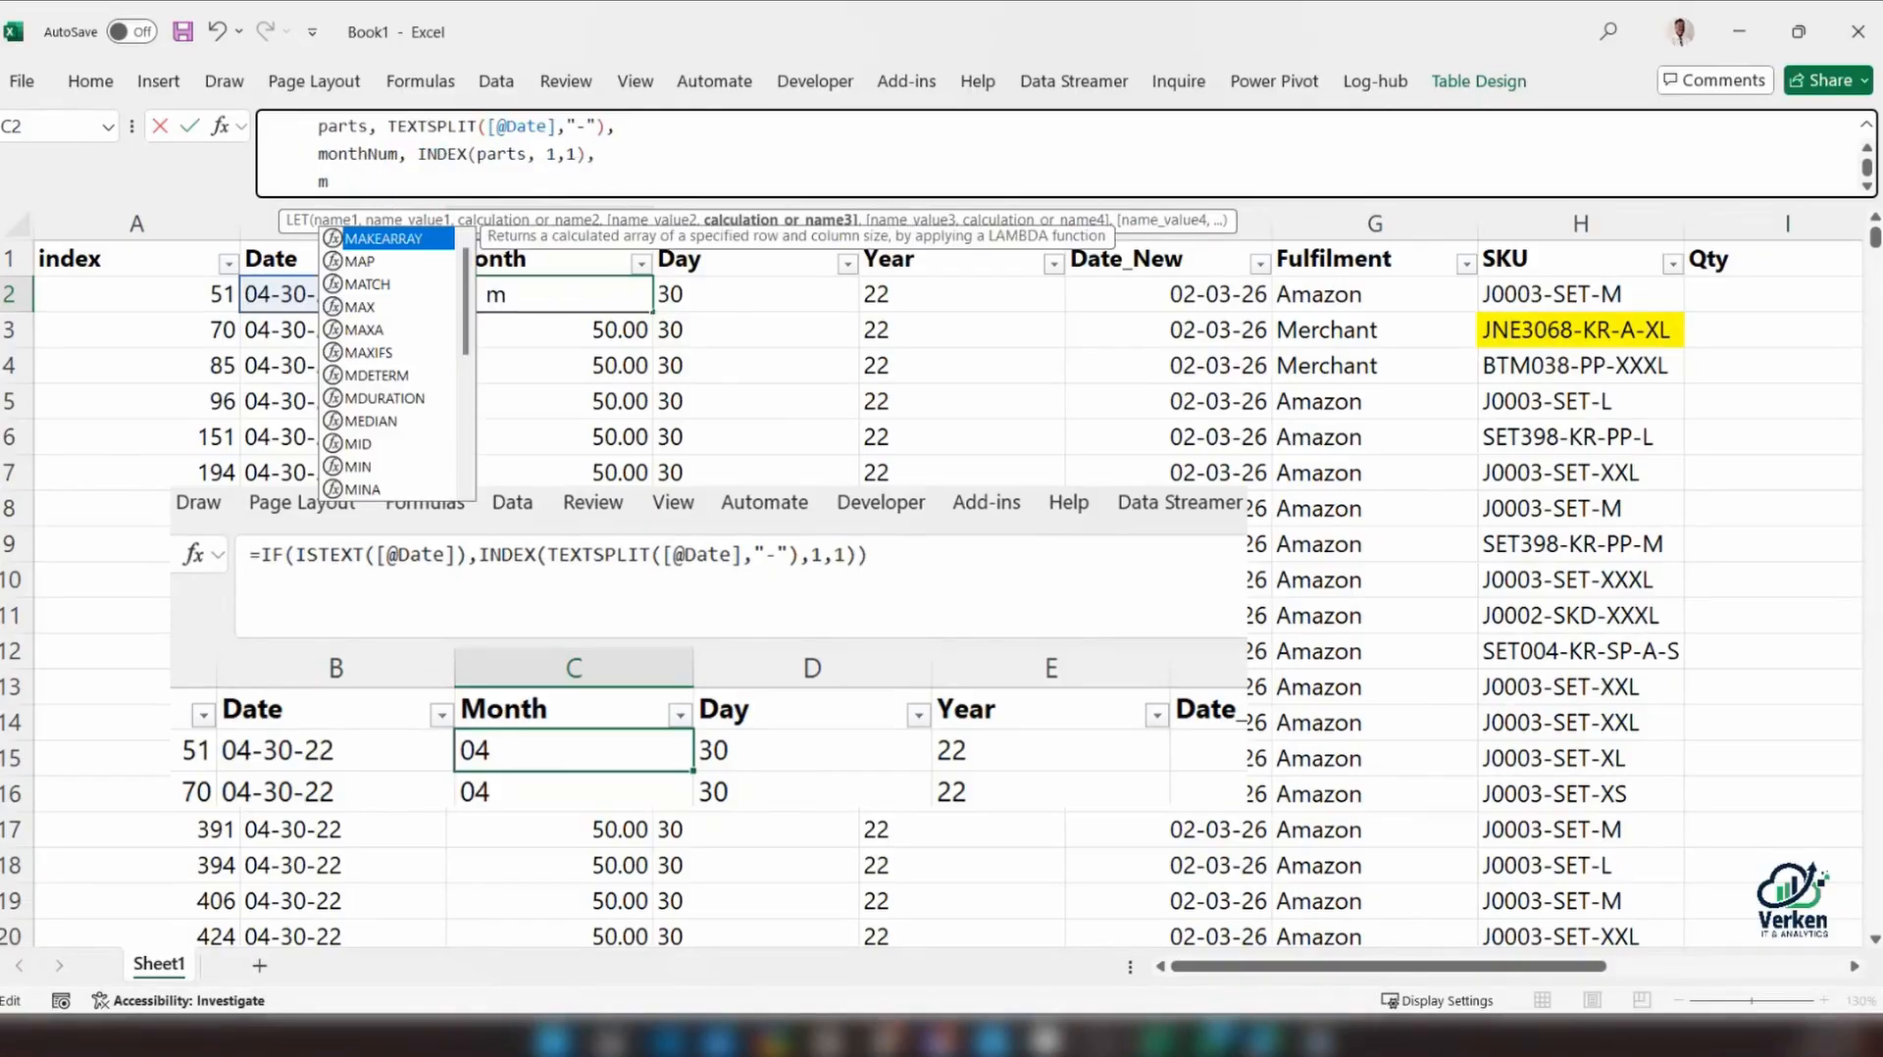
key("Down")
key("Down")
key("Down")
key("Down")
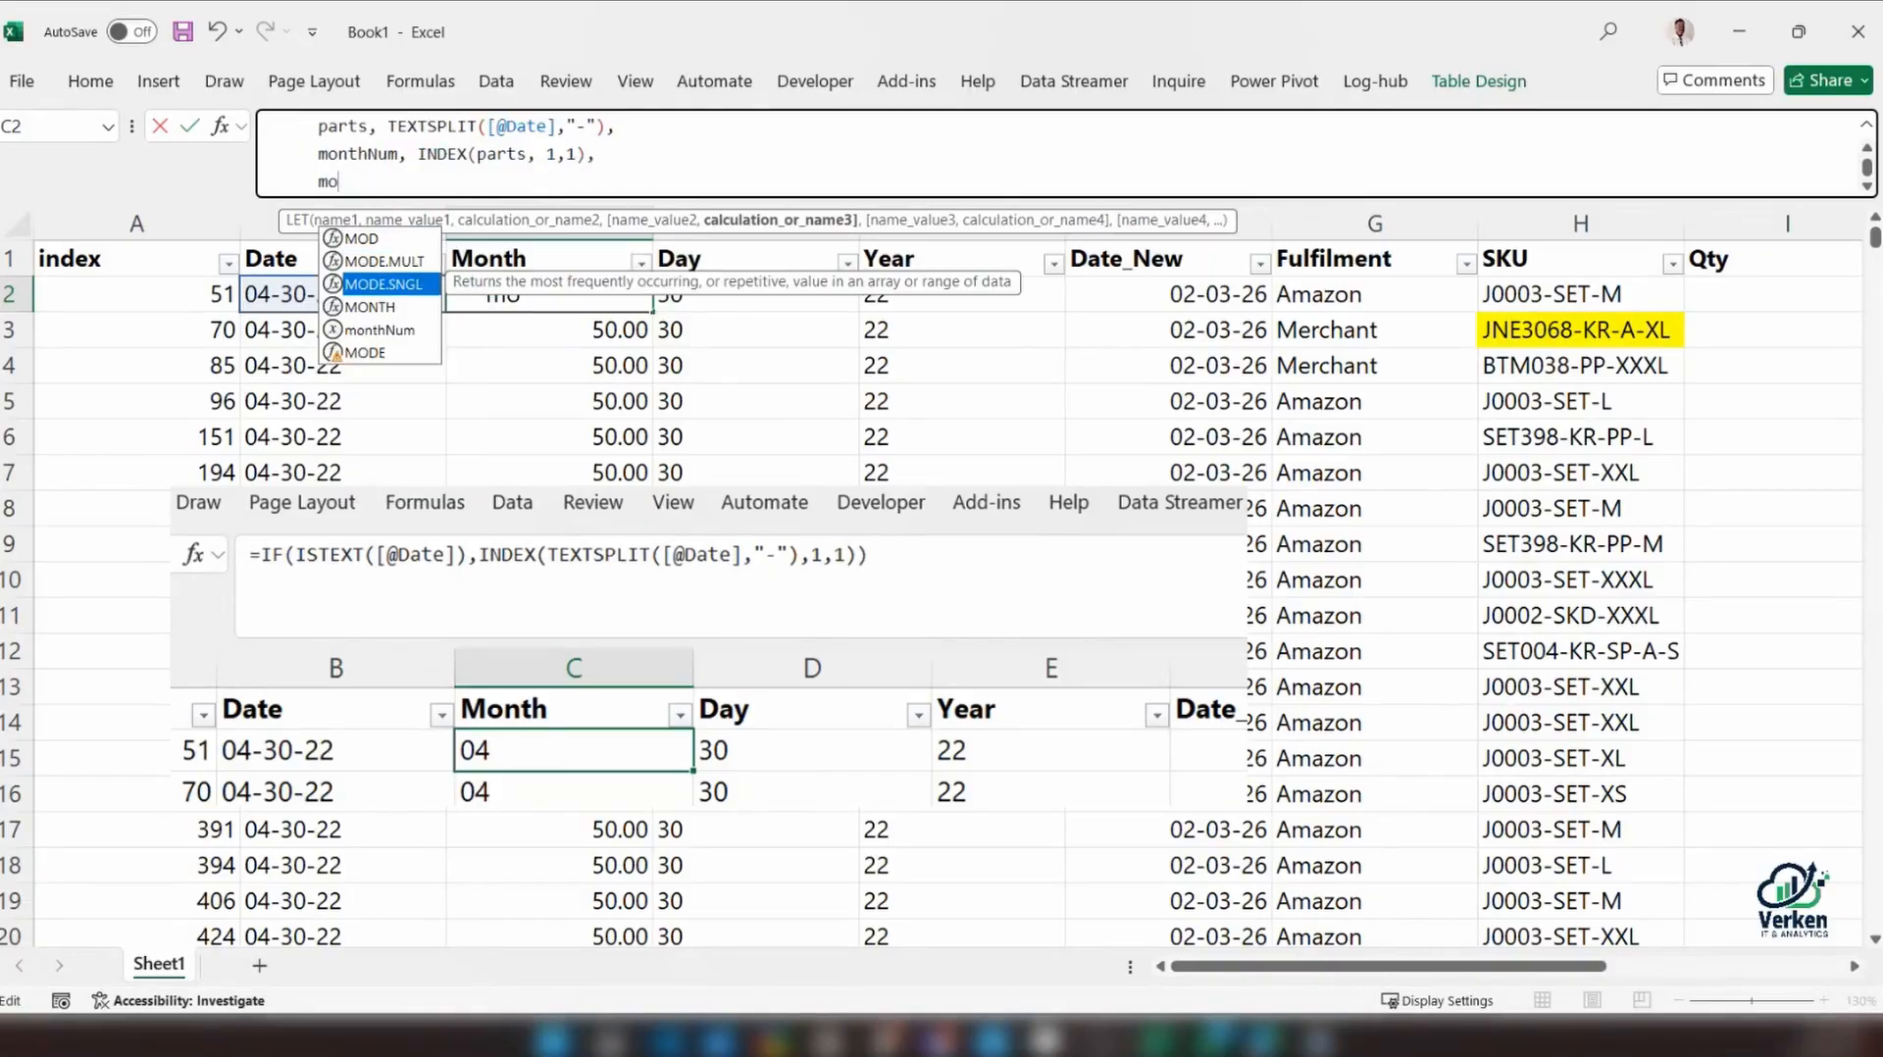
key("Tab")
type(")")
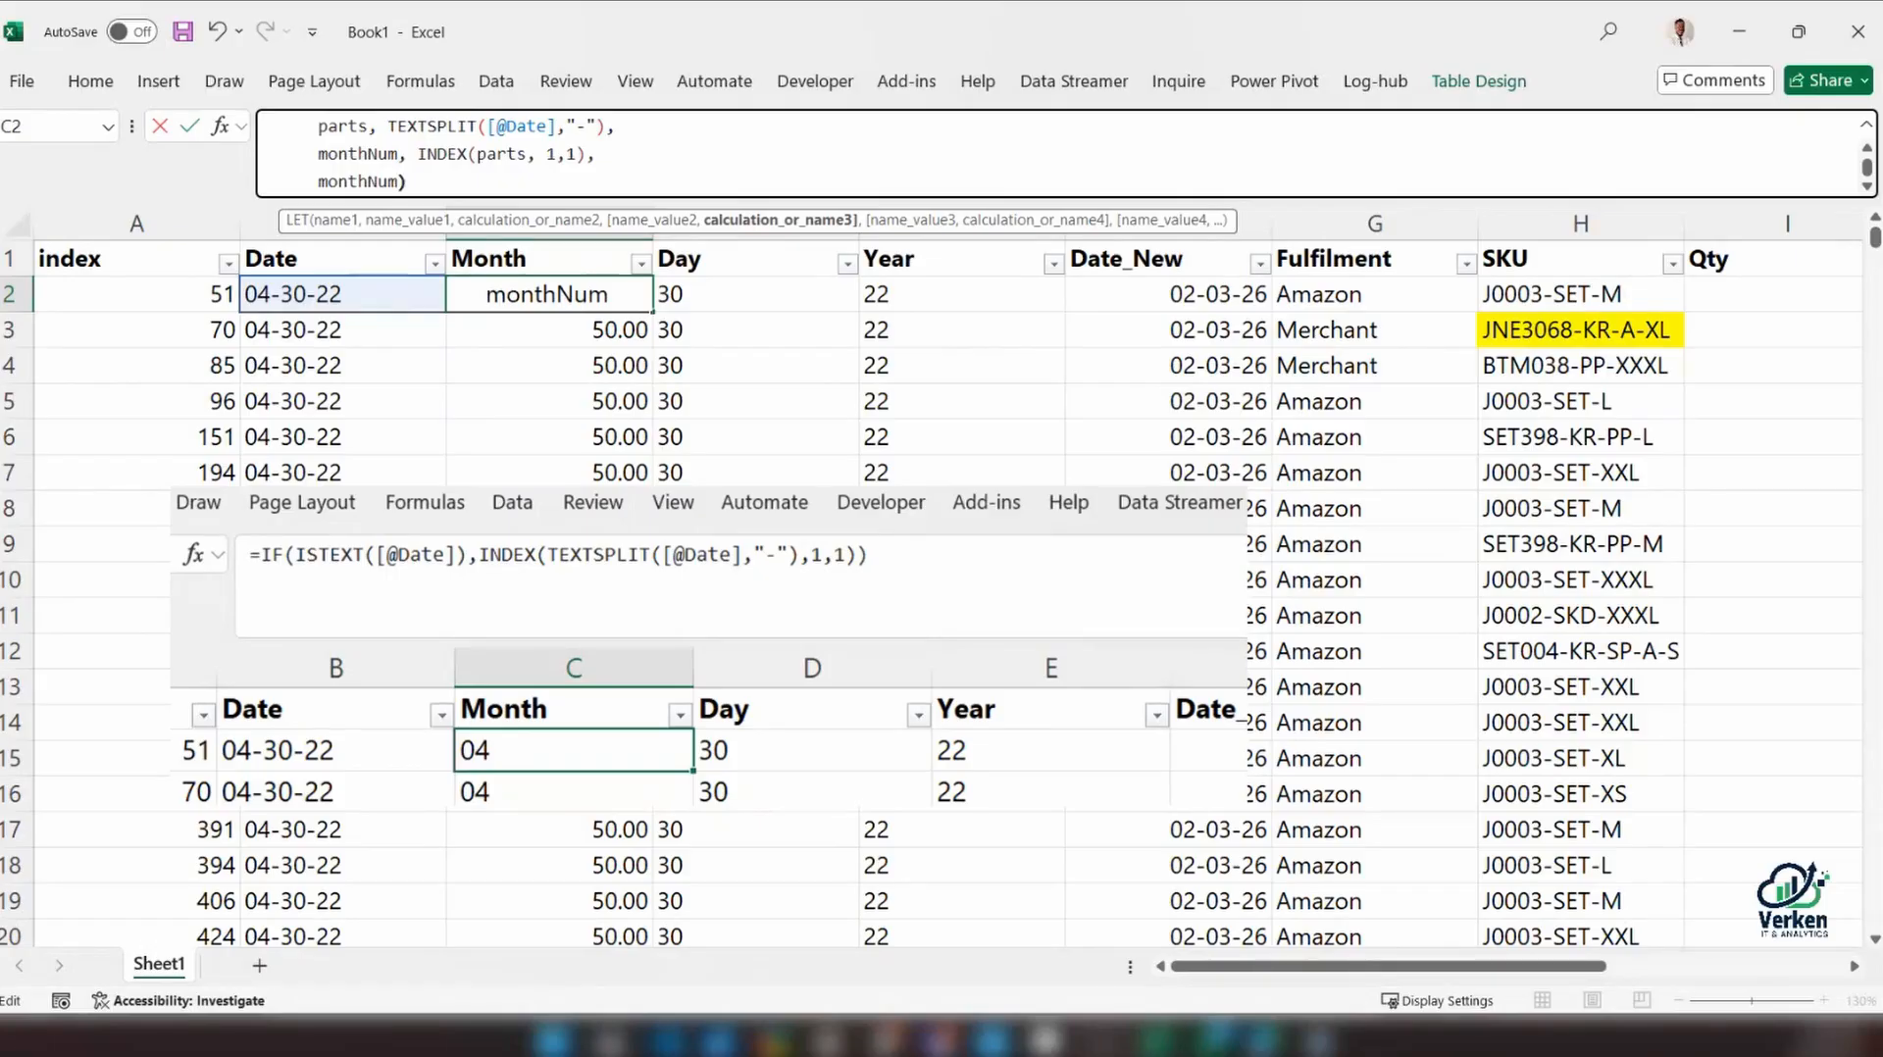
key("Return")
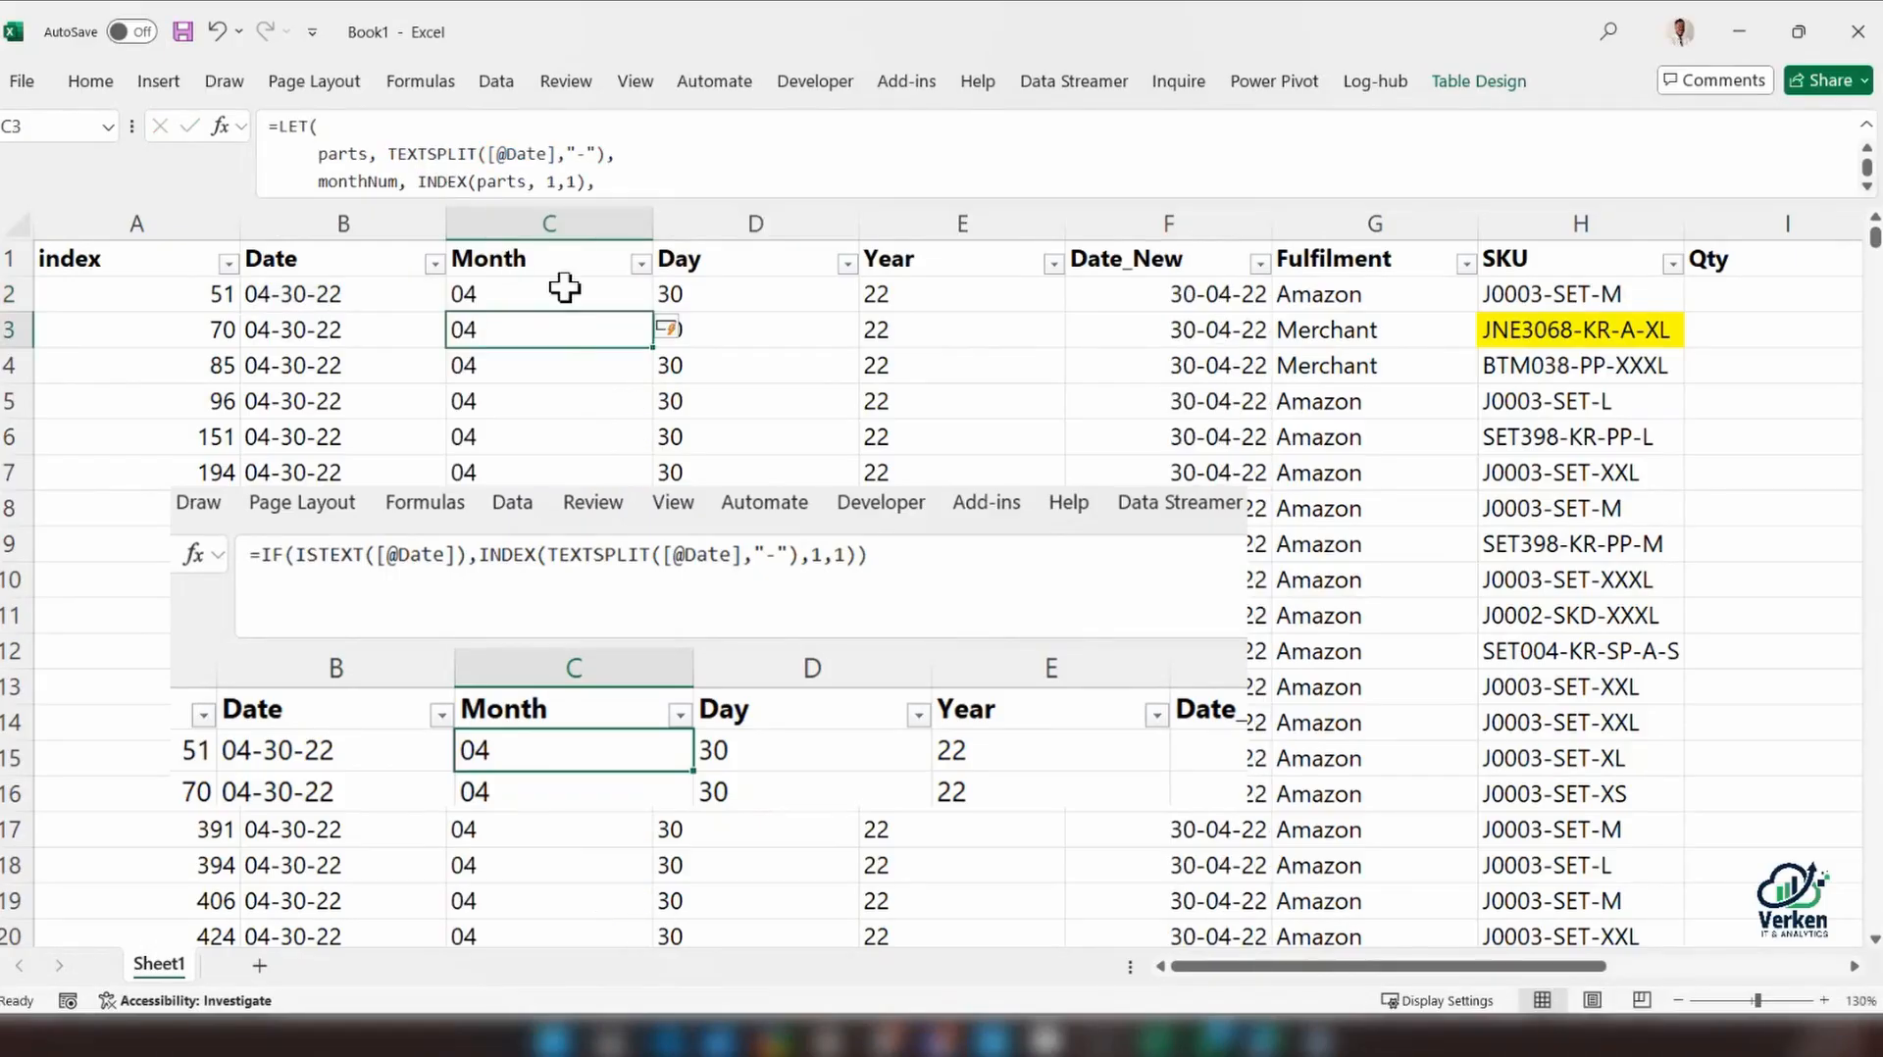
Enlarge the formula bar to review C2's complete LET formula, leaving the cell without edits
left_click(559, 294)
left_click_drag(984, 204, 983, 260)
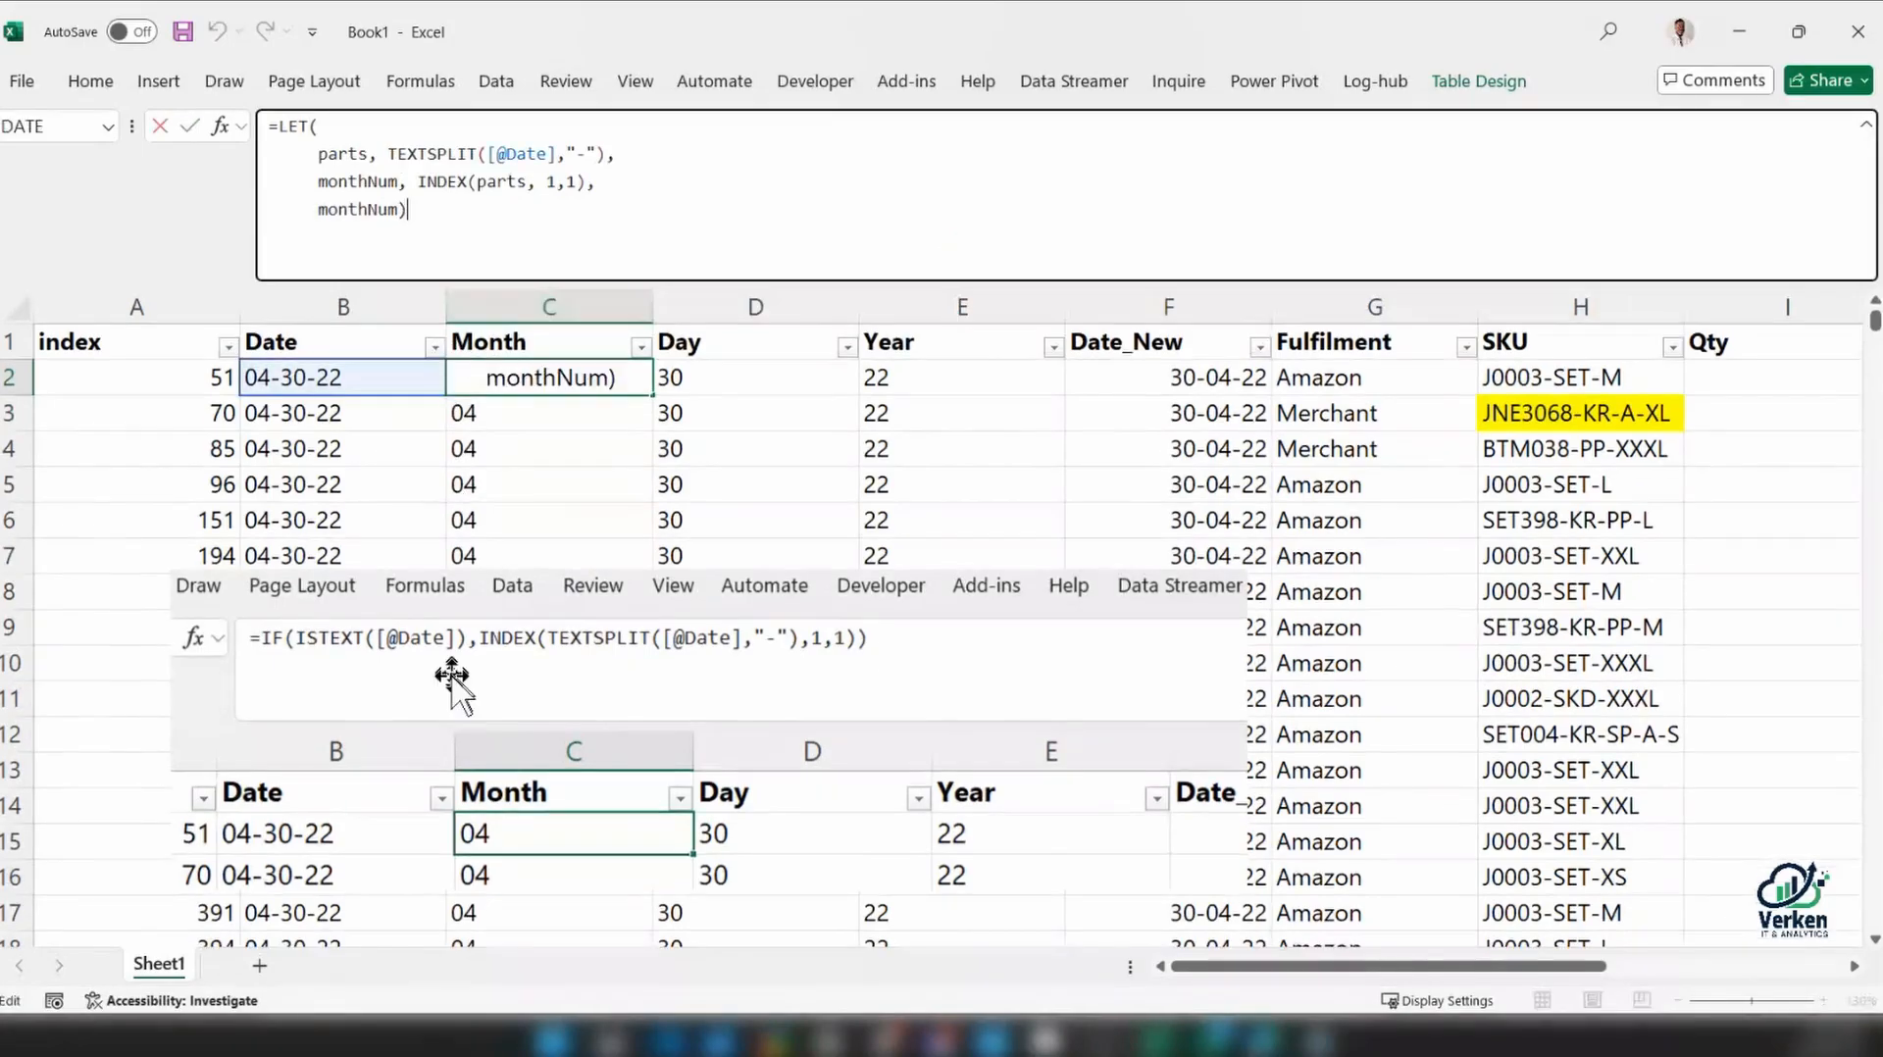
key("Escape")
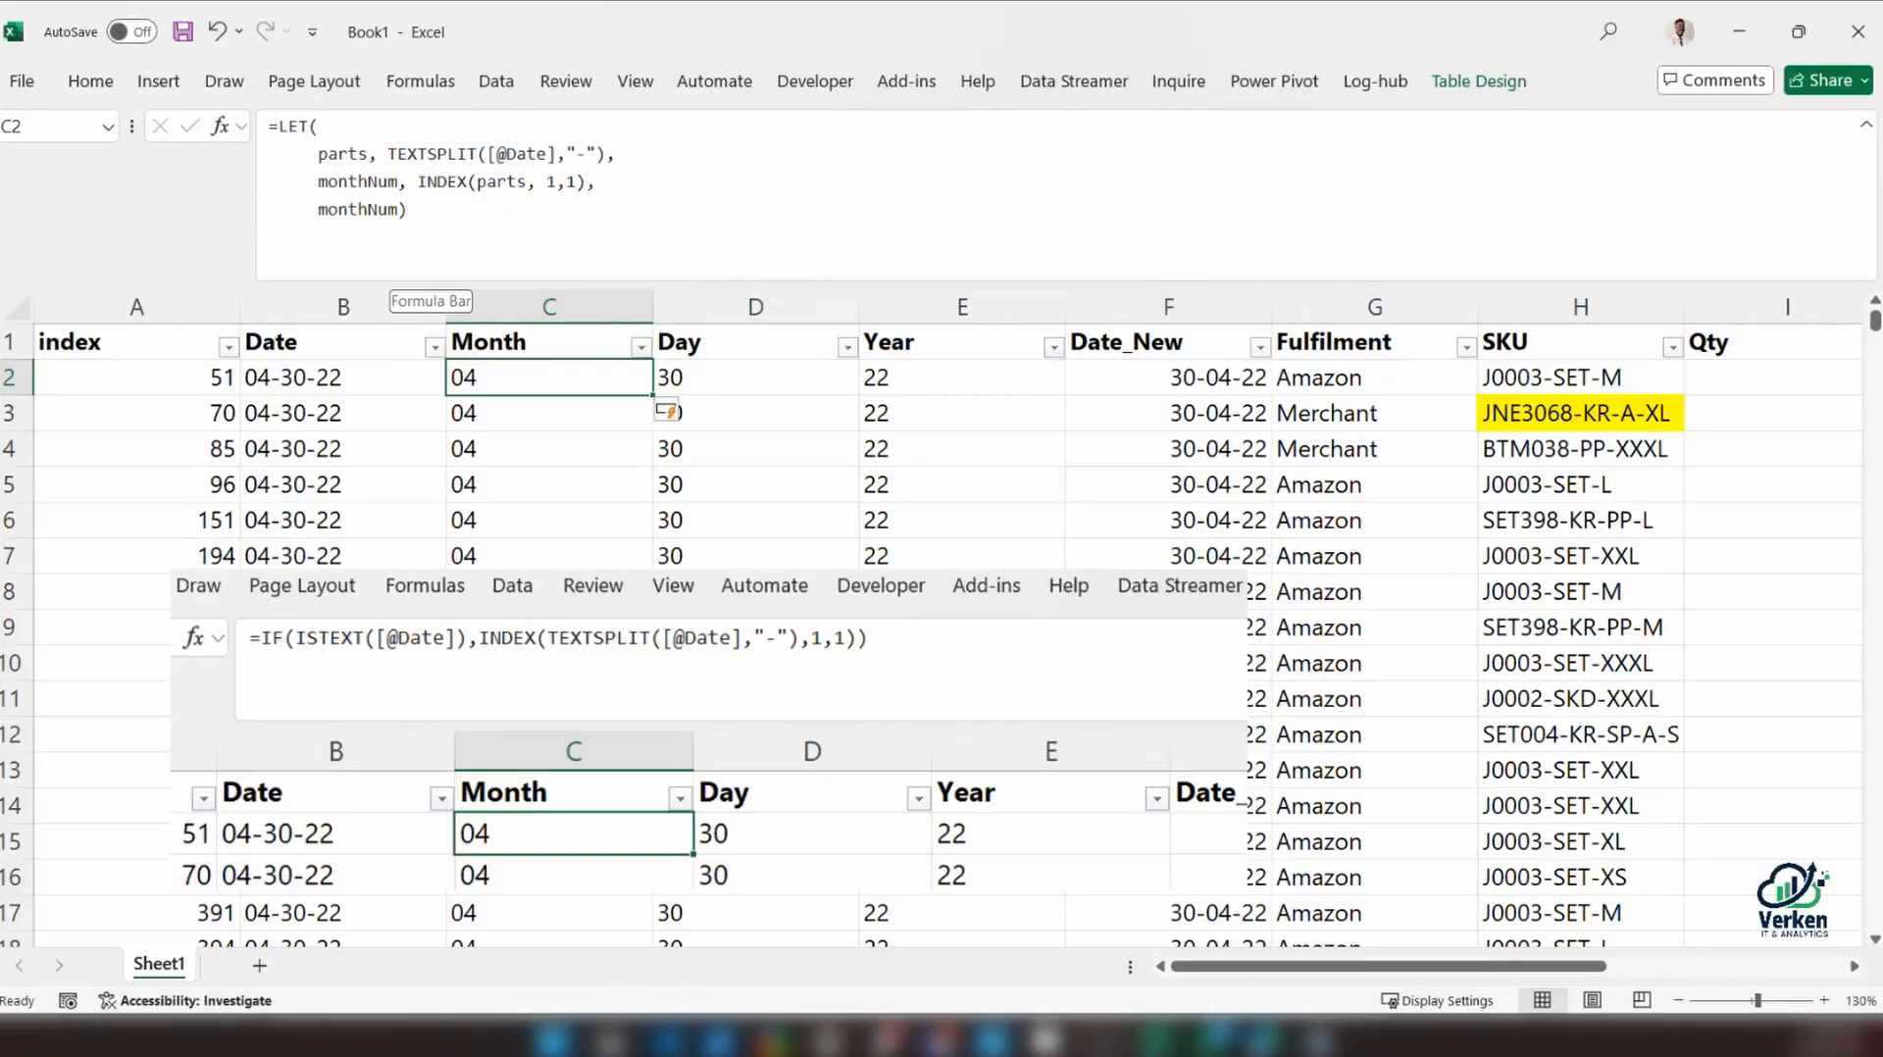
Add a new line after monthNum in C2's LET formula and declare the variable name textcheck, followed by a comma
left_click(397, 209)
left_click(598, 184)
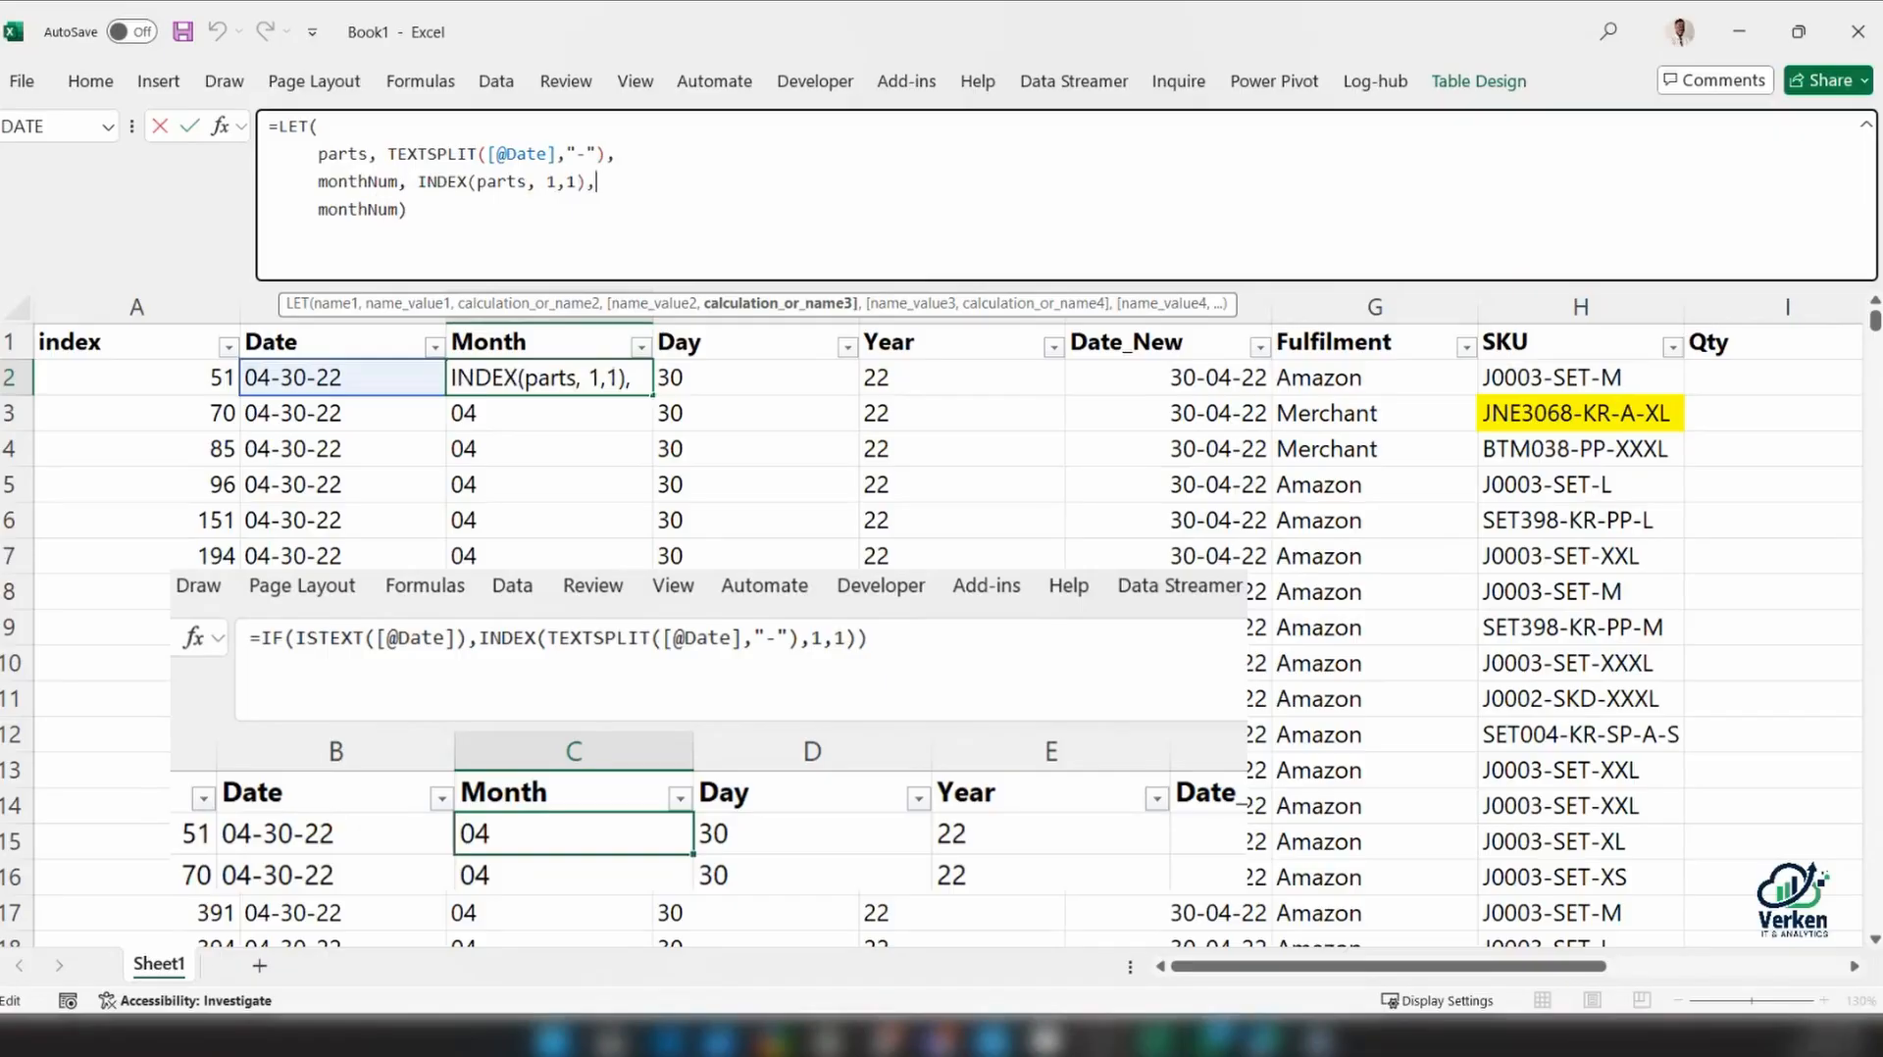
double_click(378, 208)
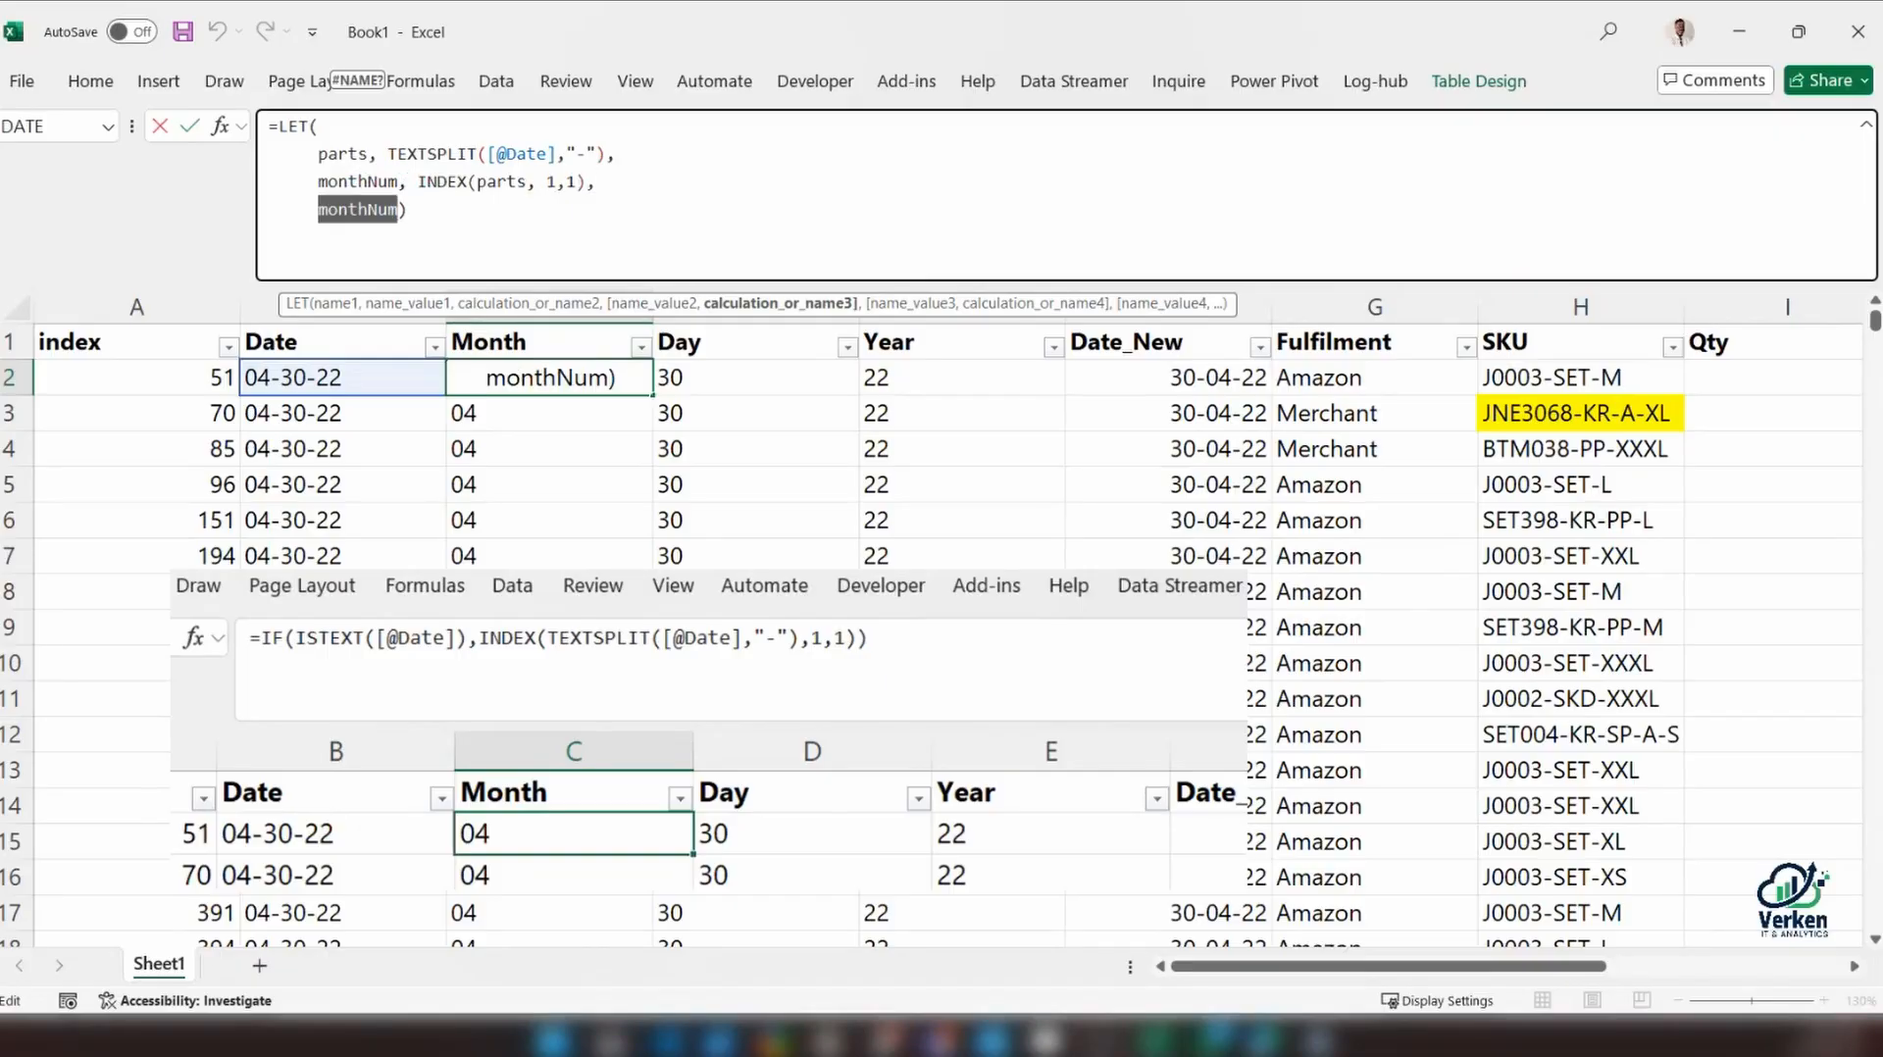
left_click(597, 182)
key("alt+Return")
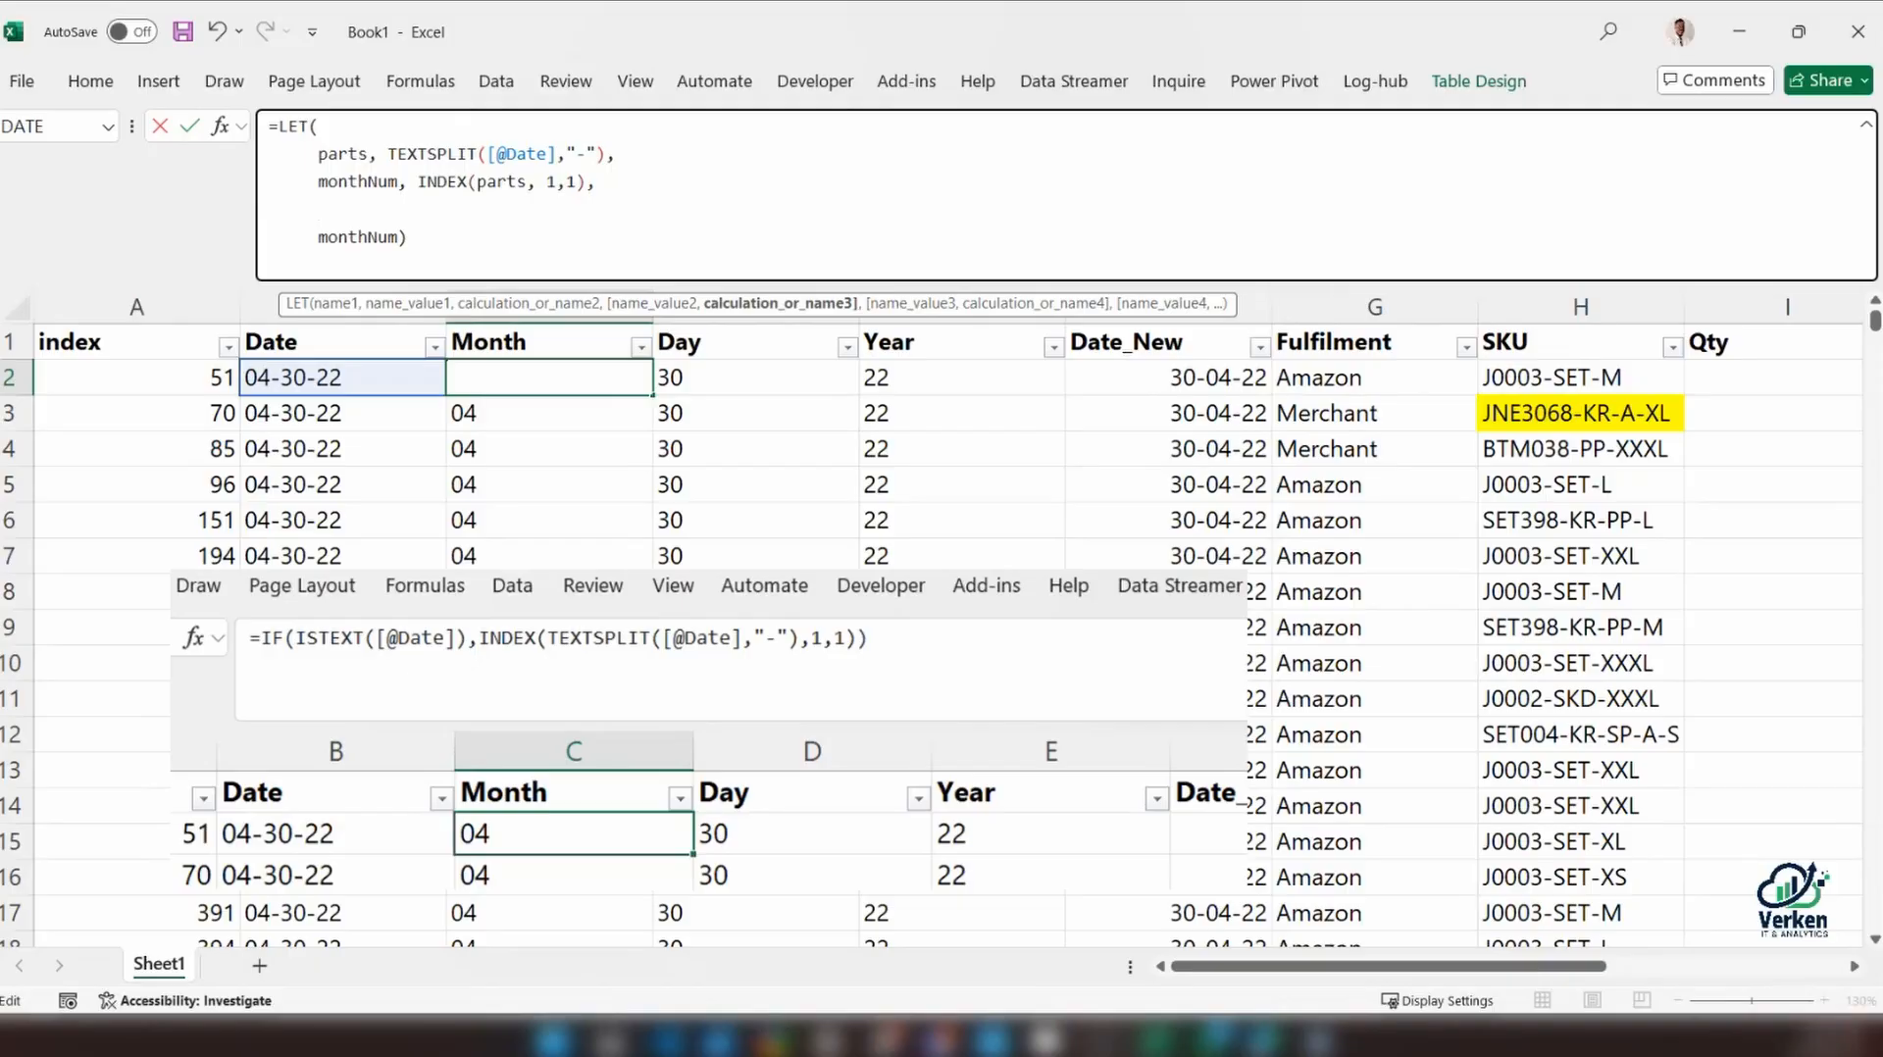
type("tex")
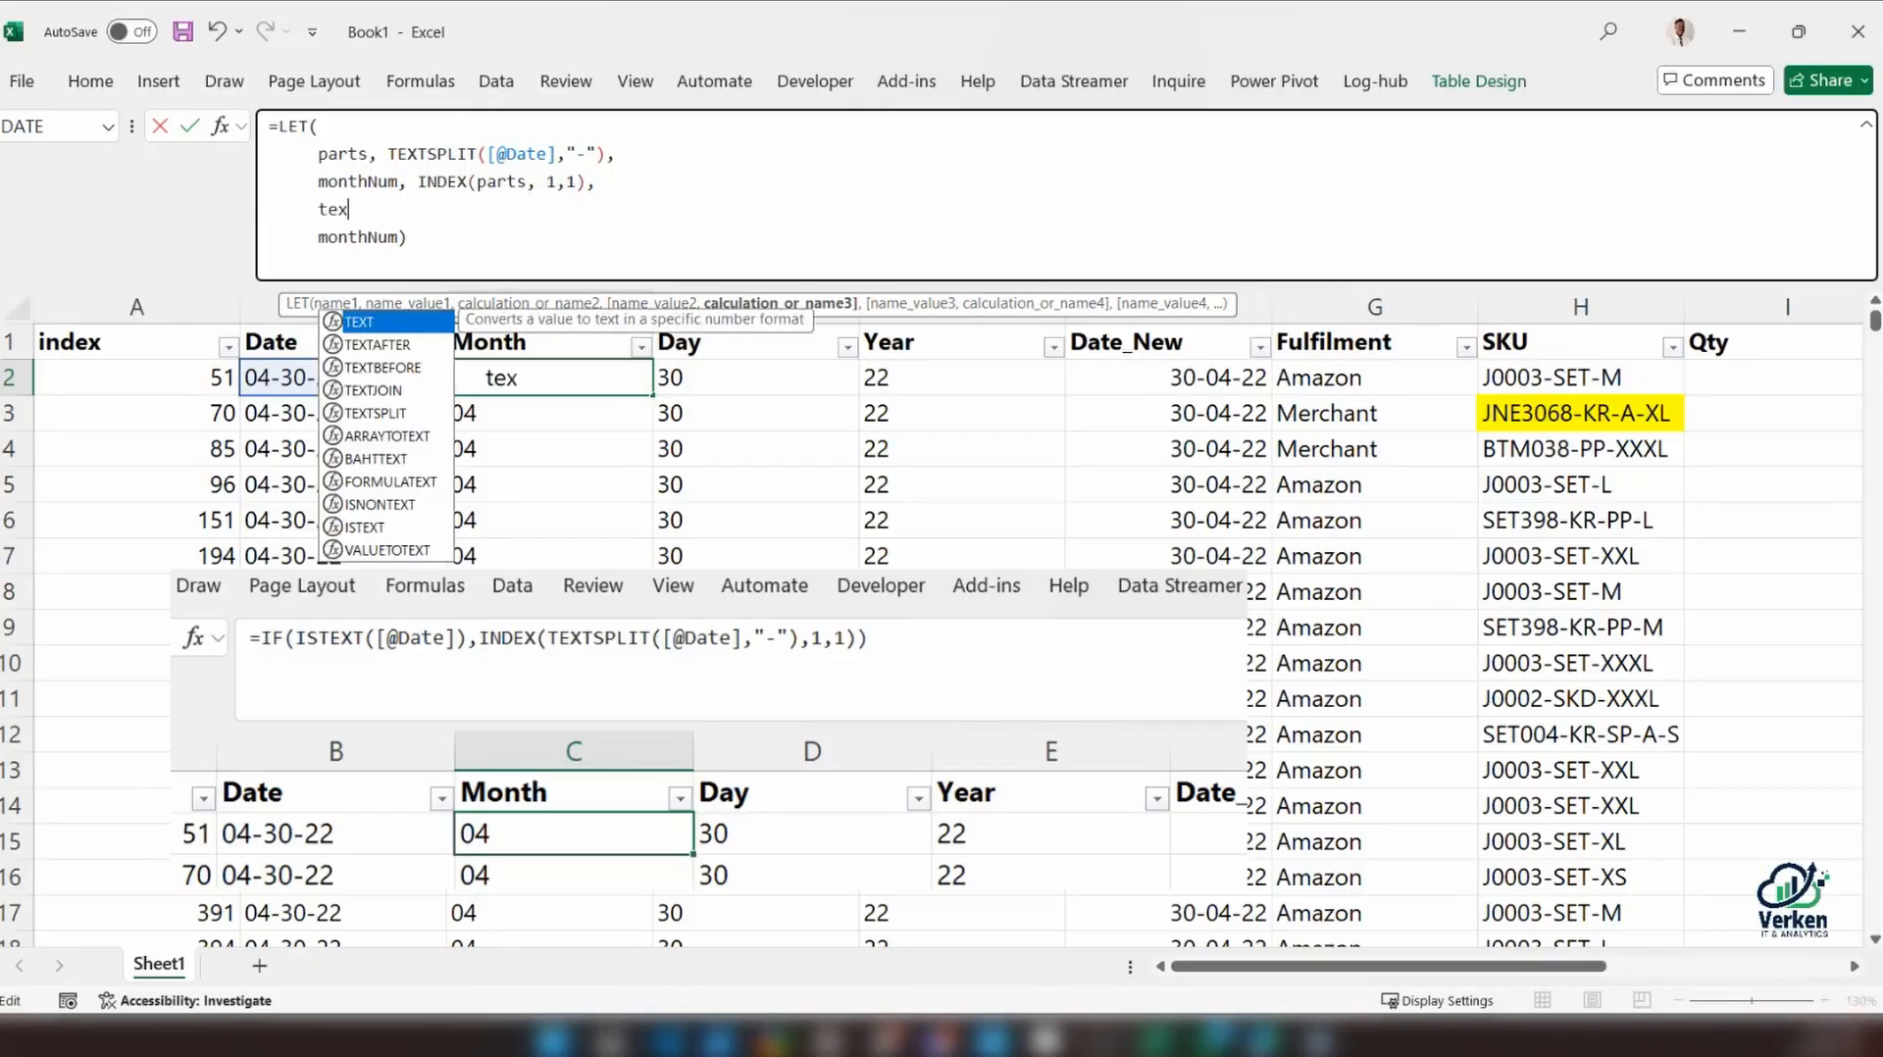
type("tcheck")
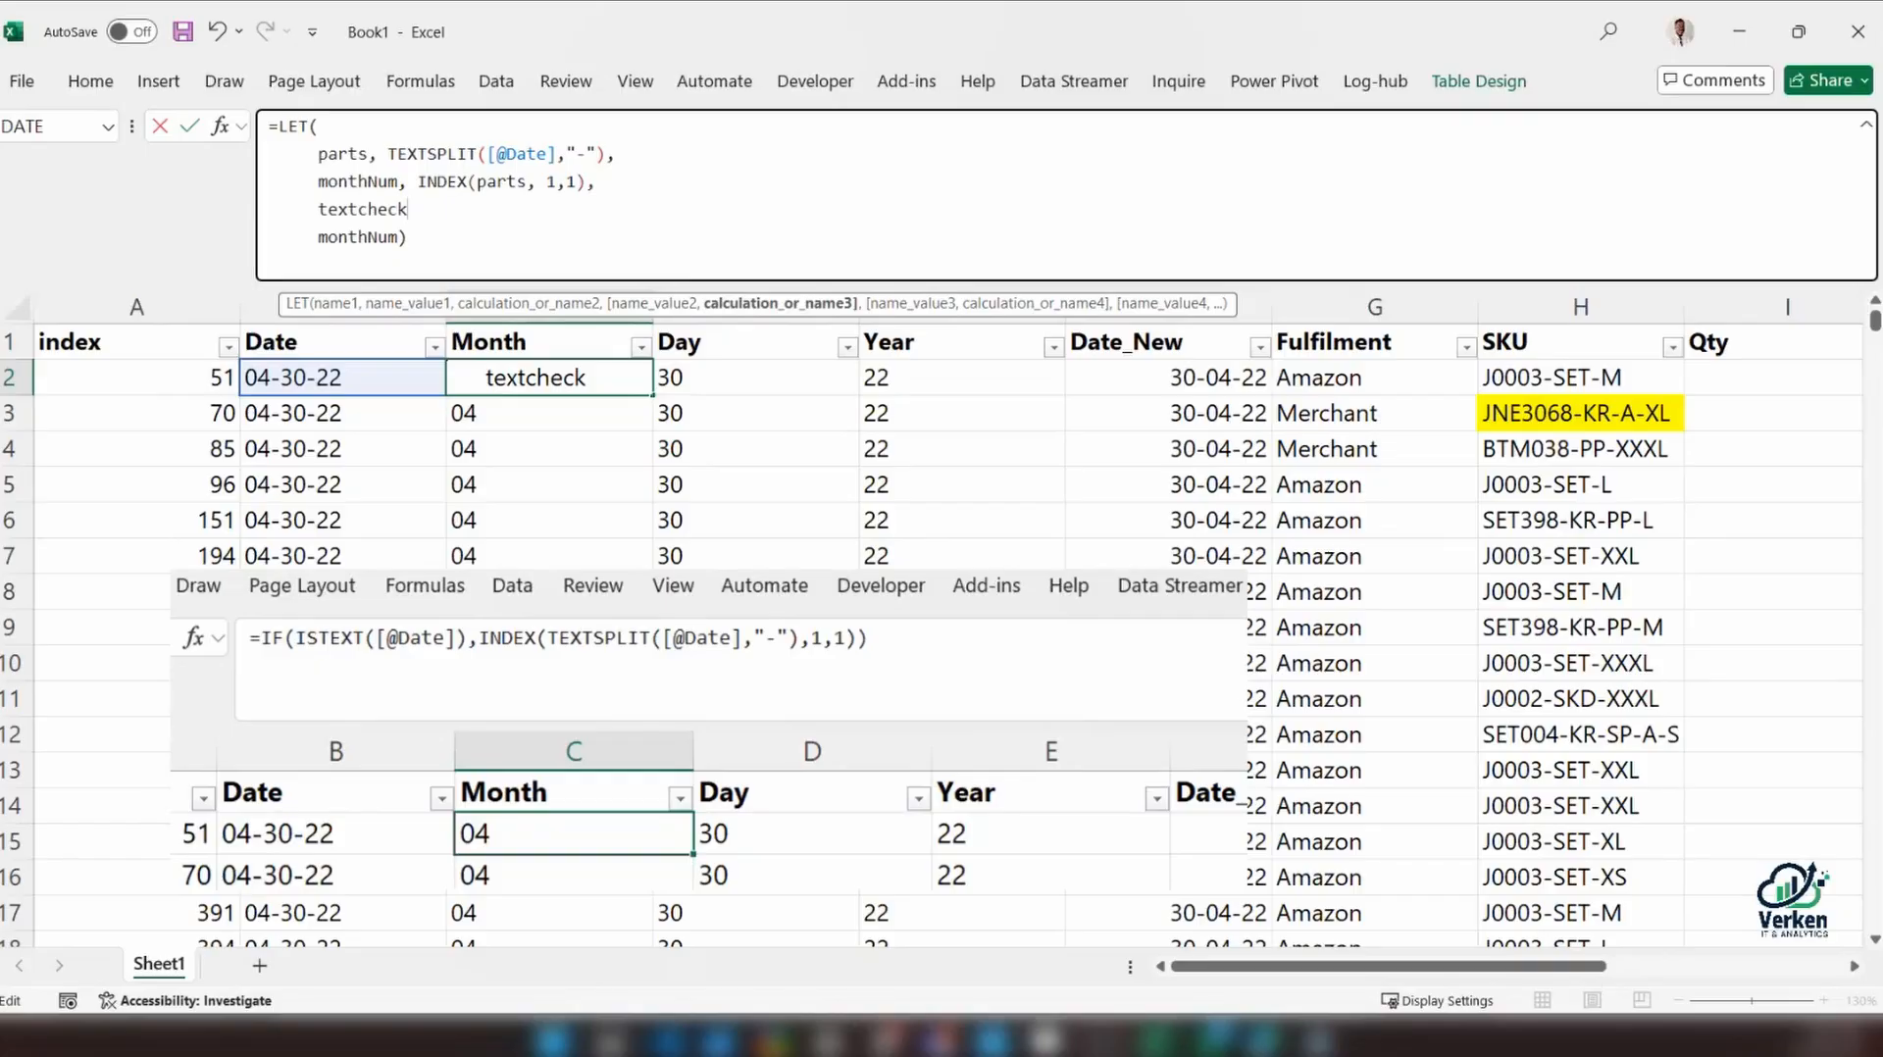
type(",")
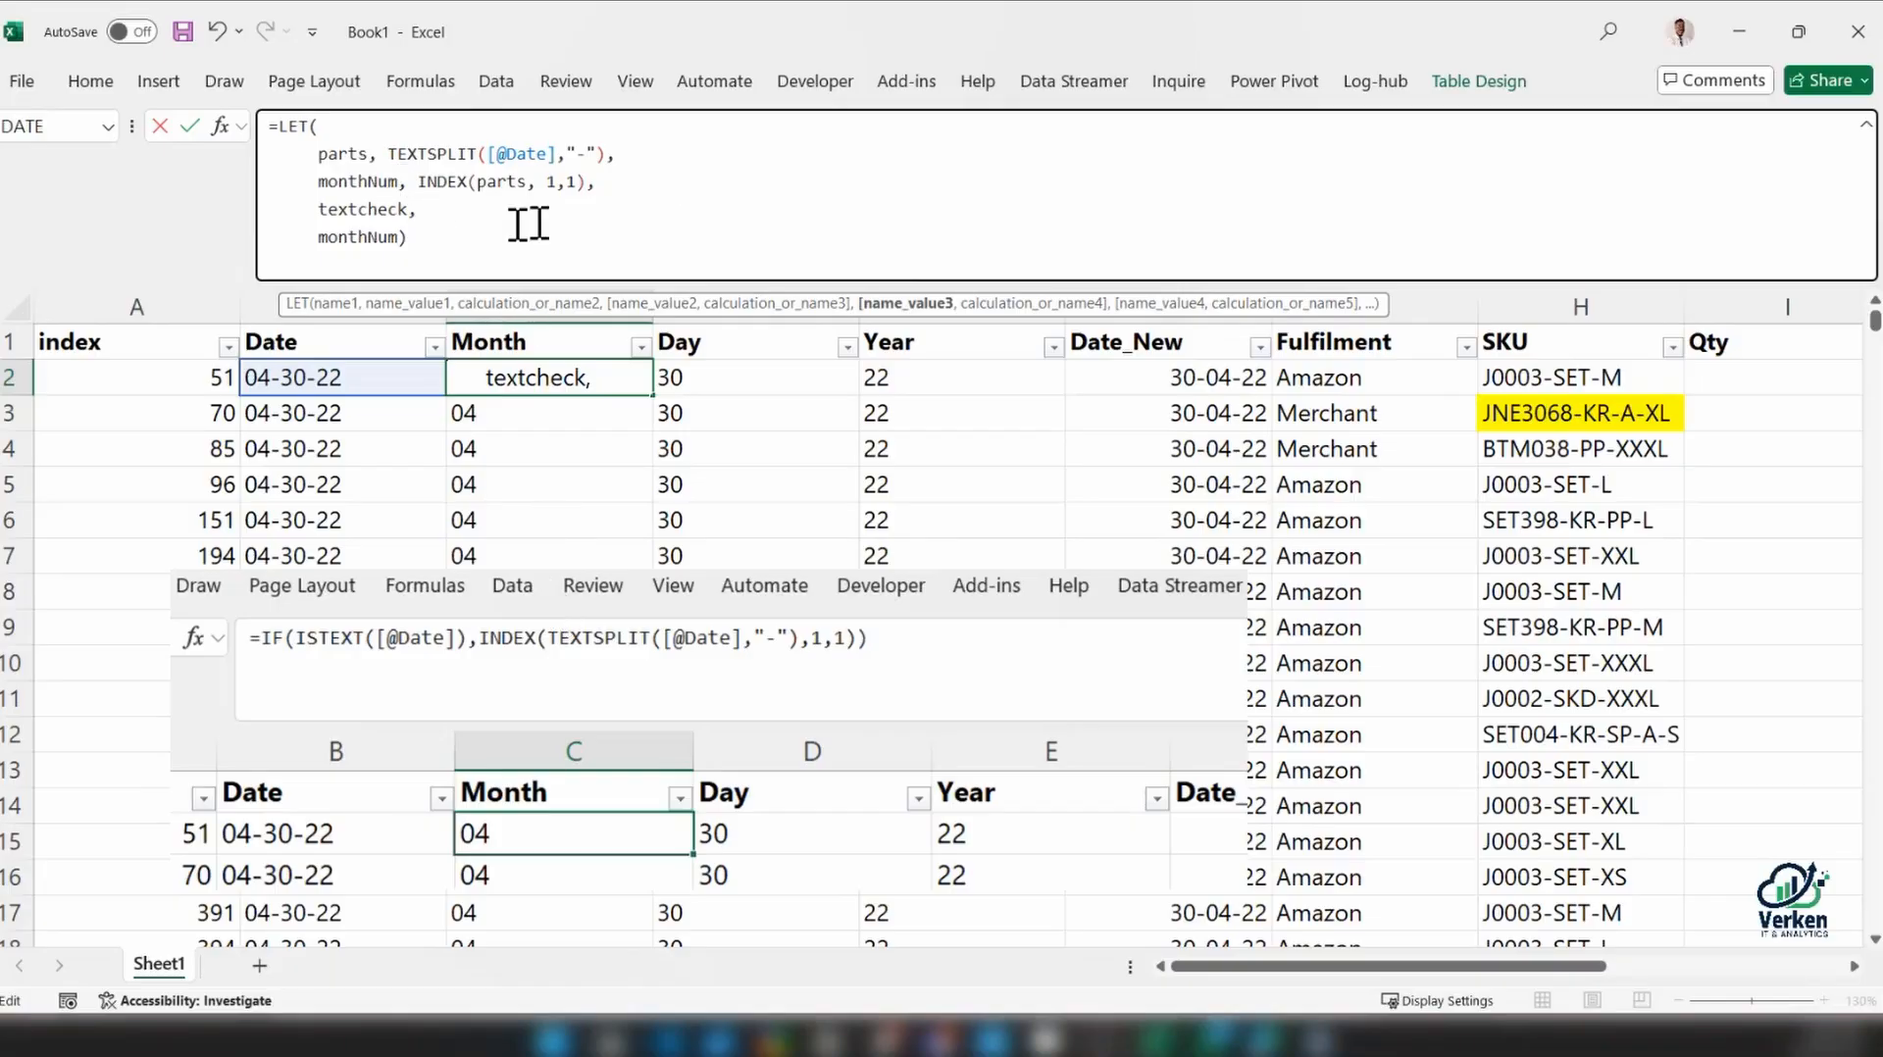
left_click_drag(489, 155, 555, 155)
key("ctrl+c")
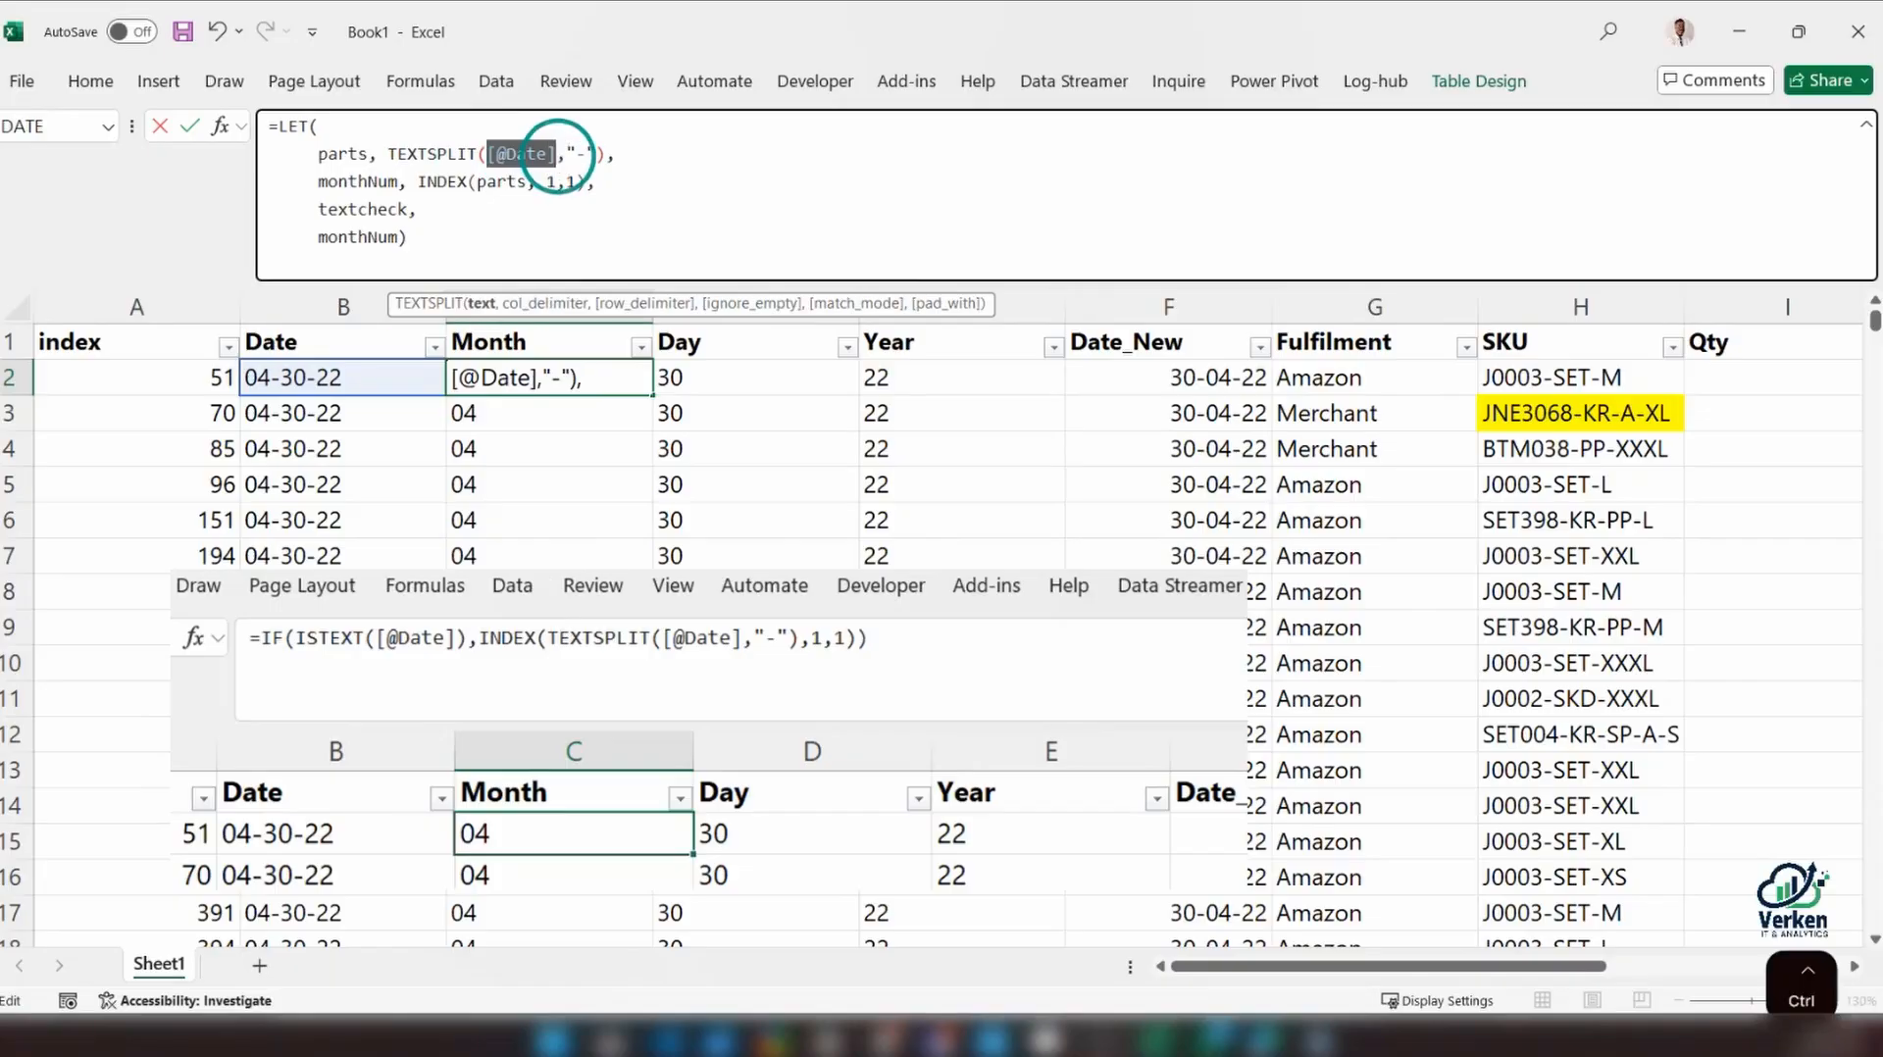
left_click(441, 236)
left_click(449, 209)
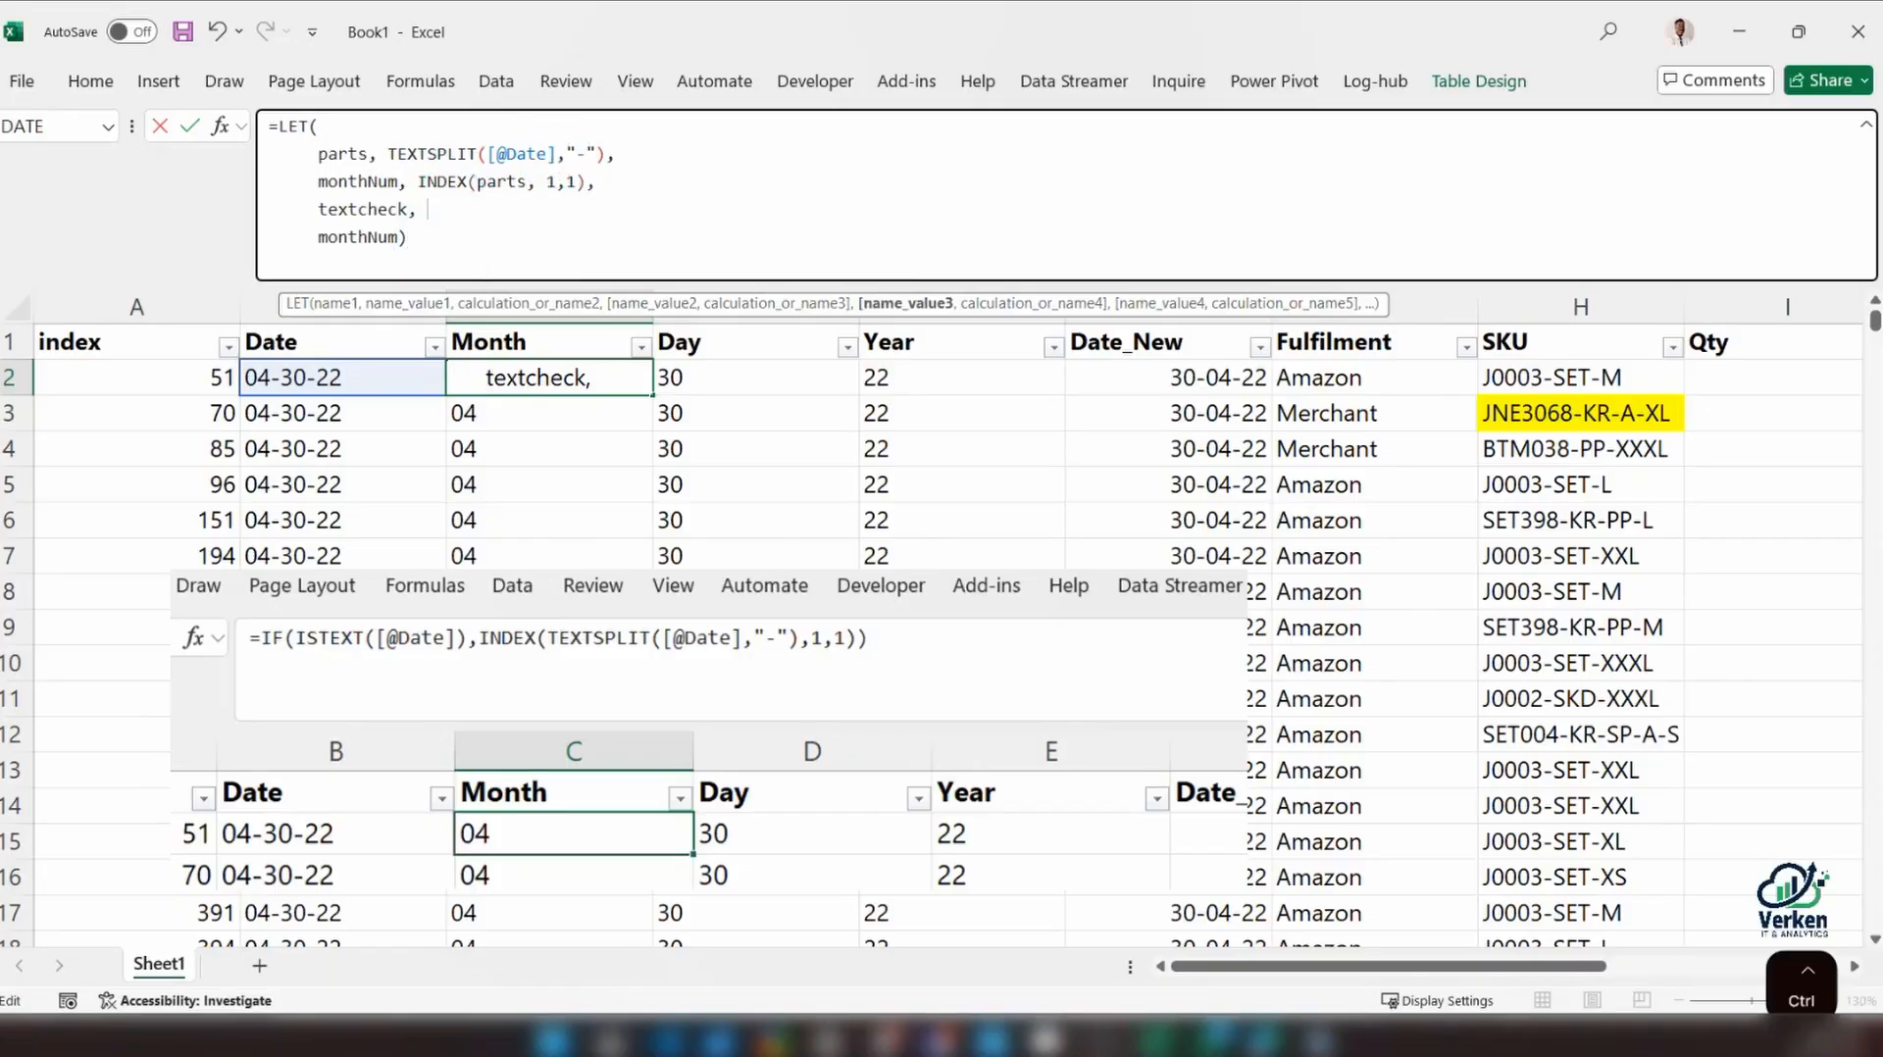
key("ctrl+v")
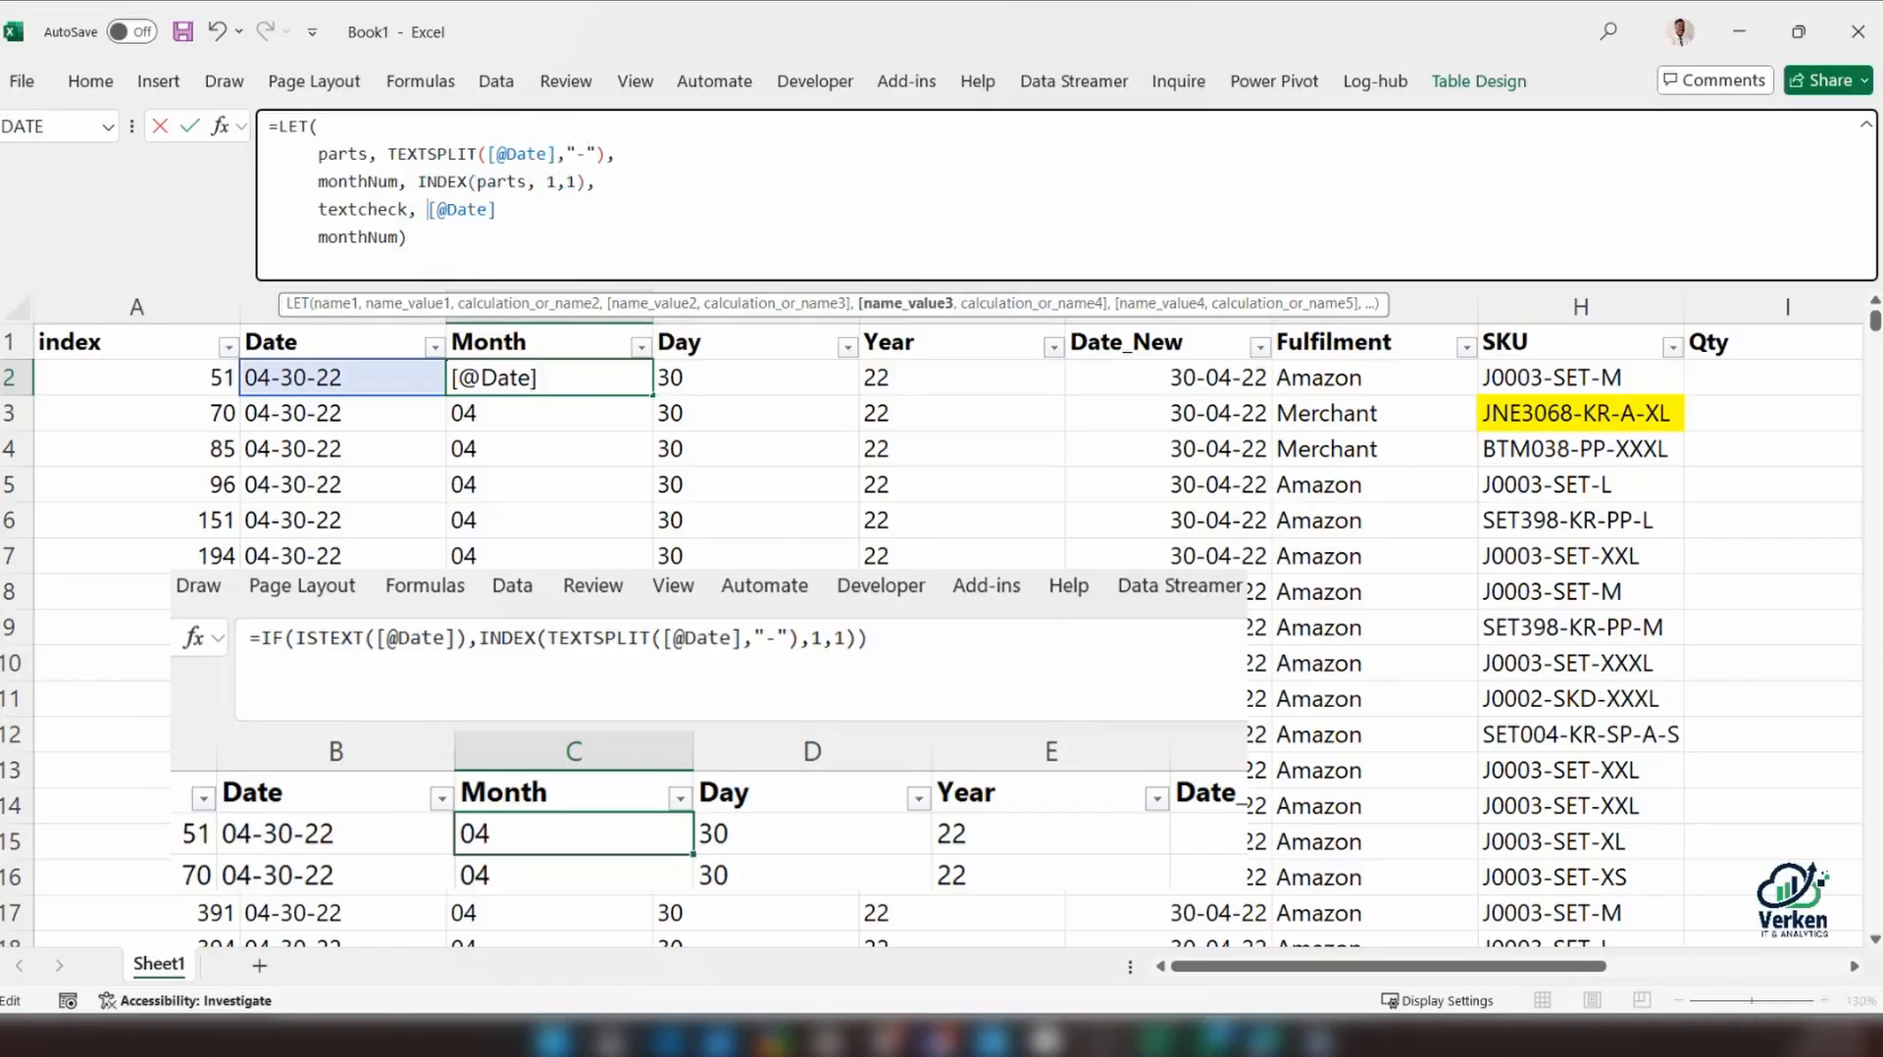
type("is")
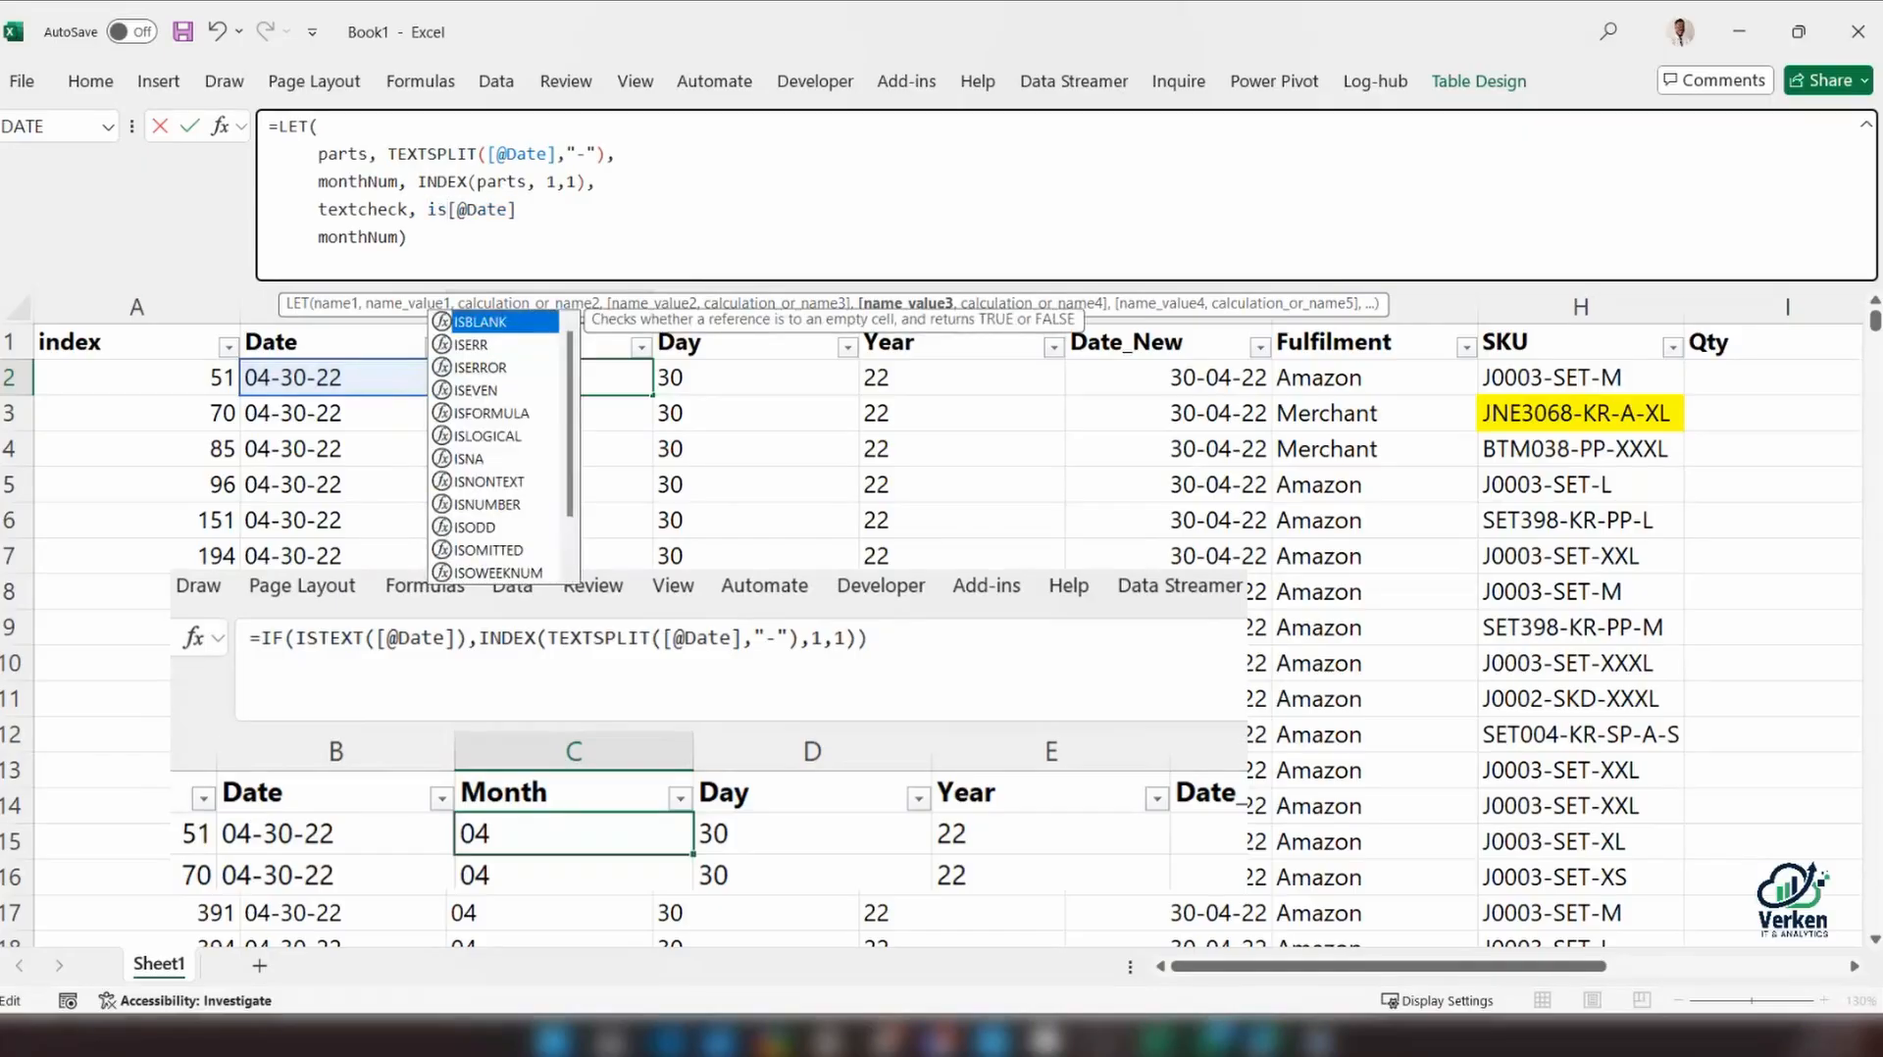
type("t")
key("Tab")
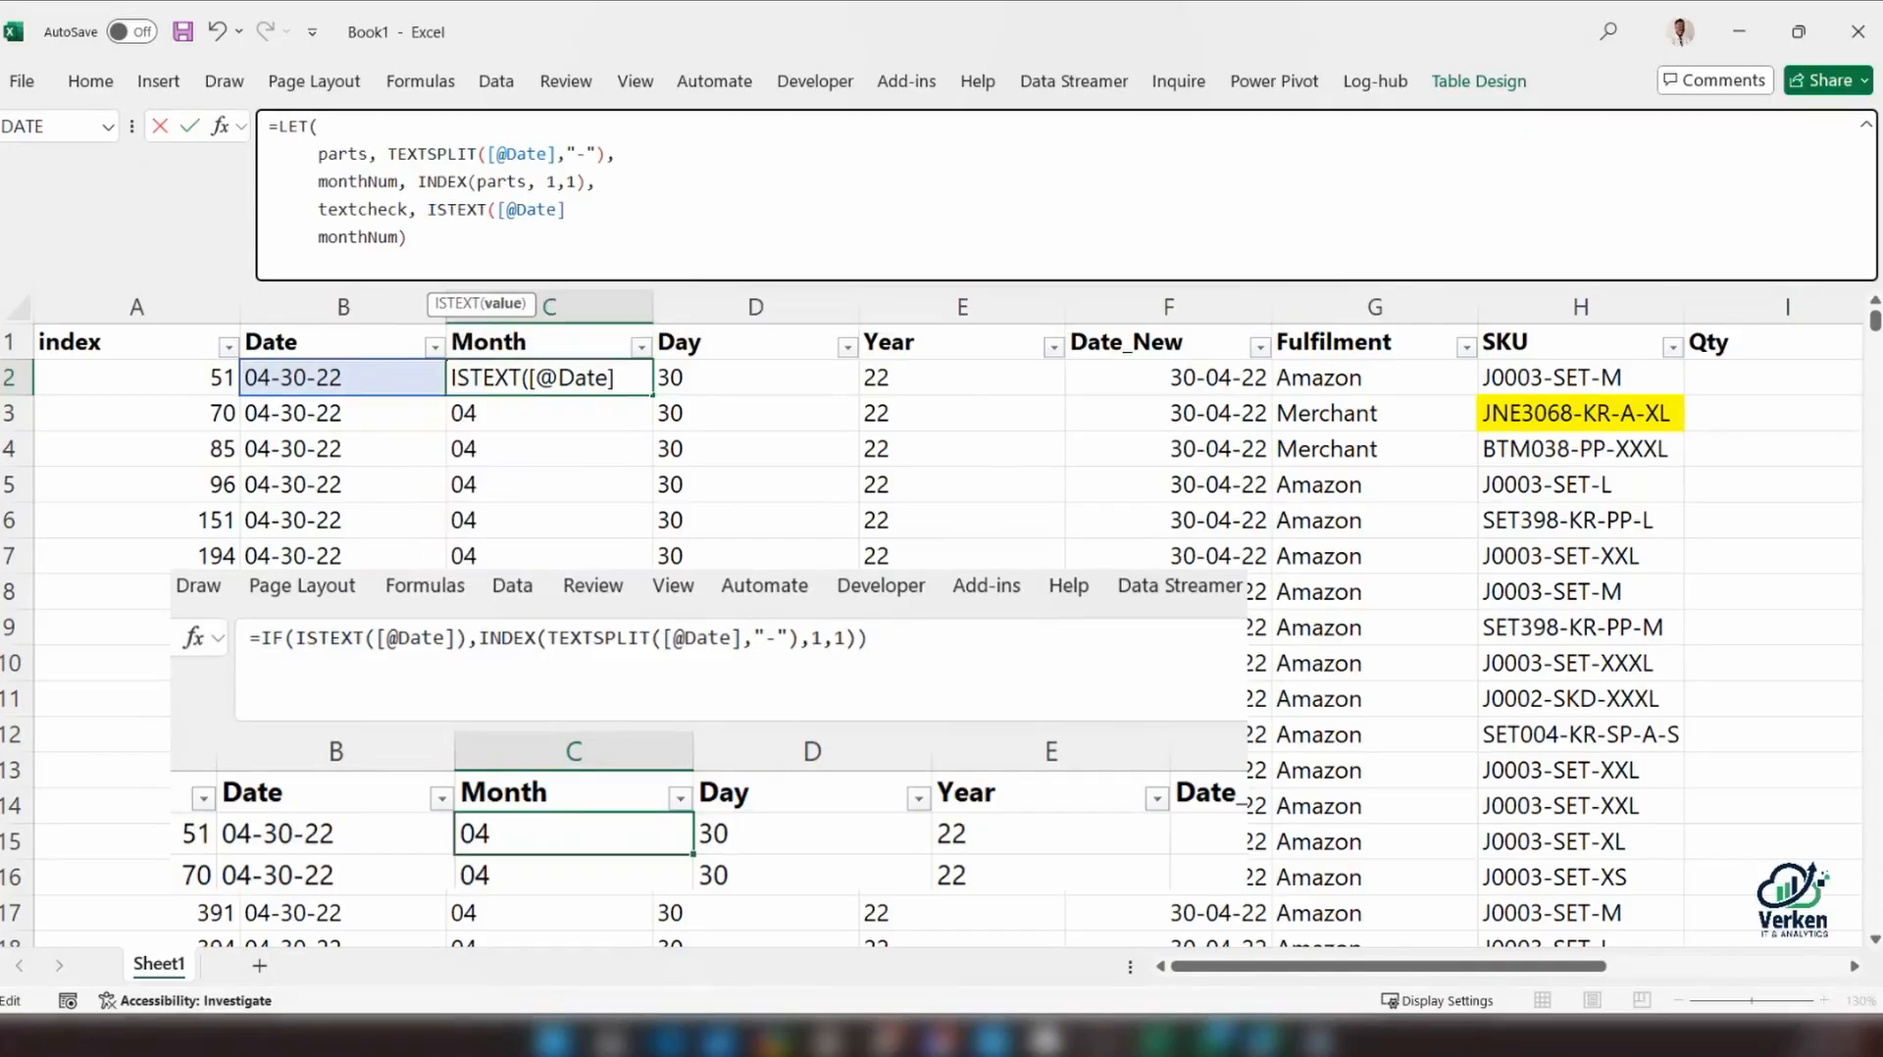
left_click(573, 209)
type(")")
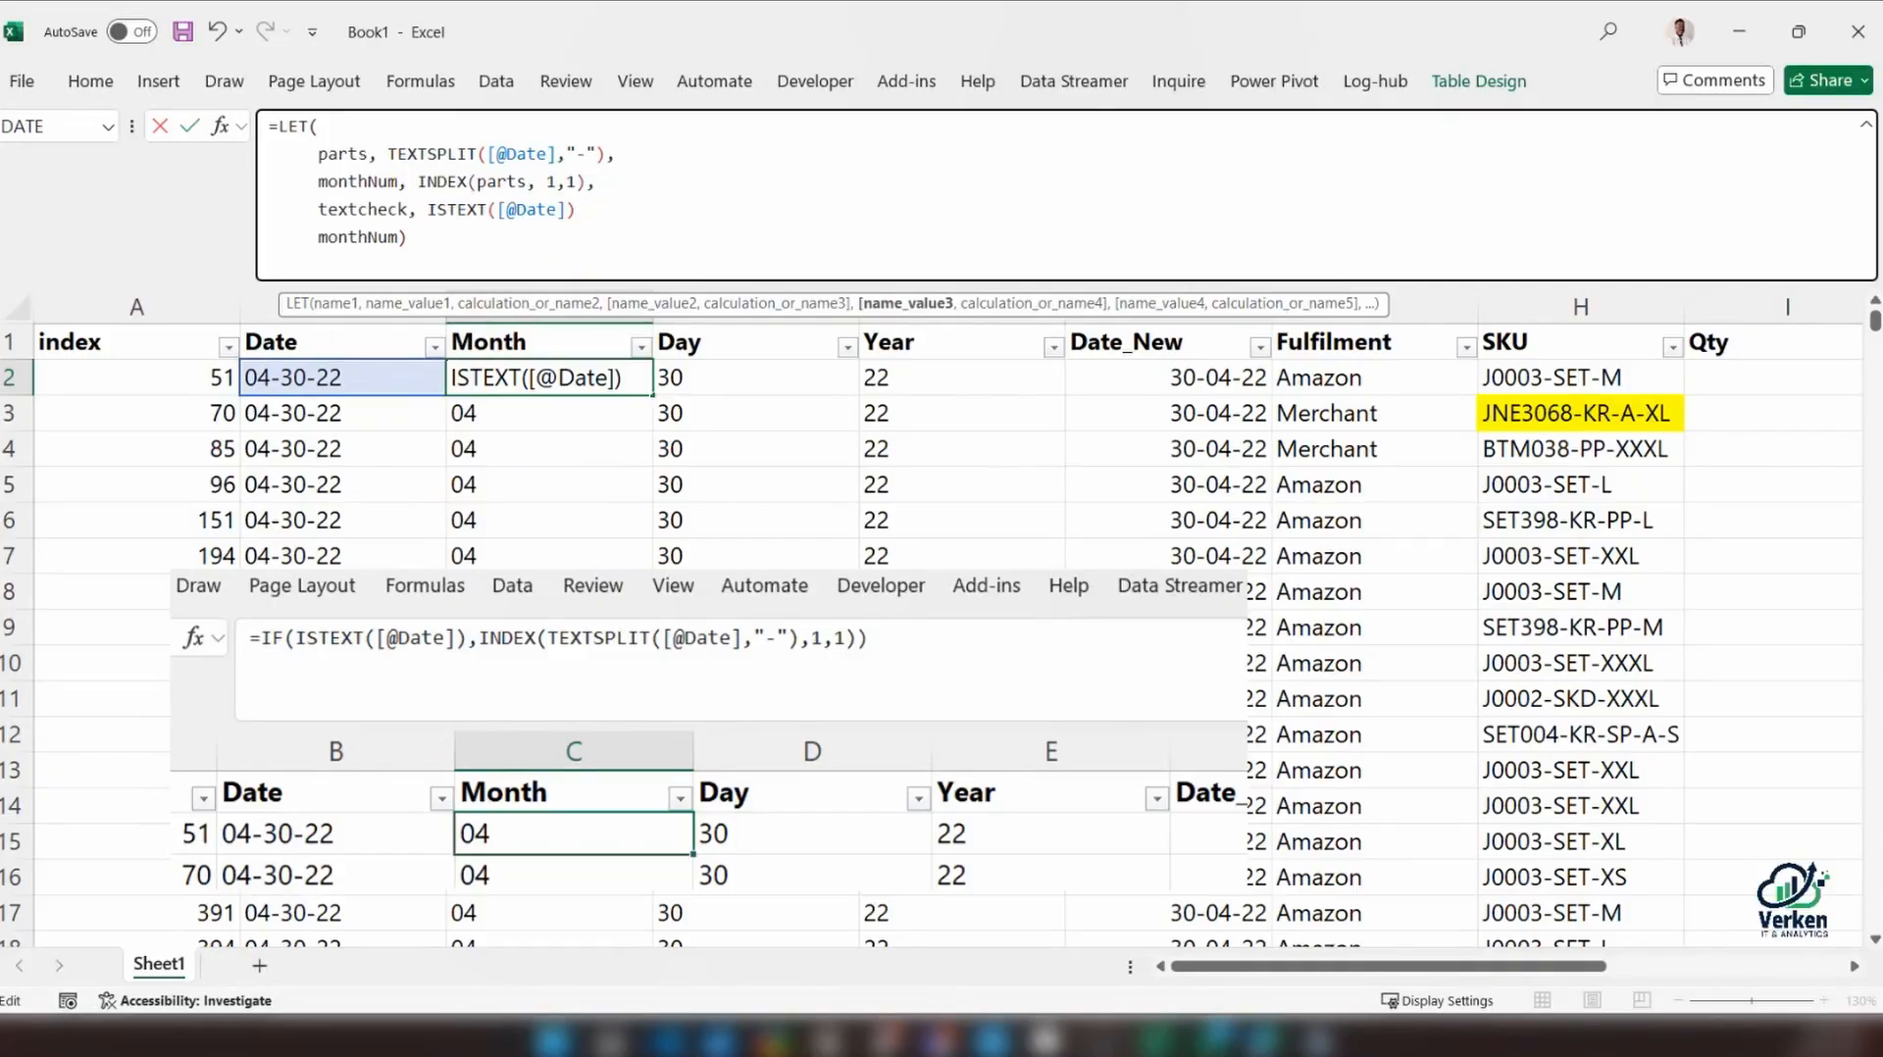
Start an IF function in front of the final monthNum in the LET formula
left_click(318, 237)
type("IF")
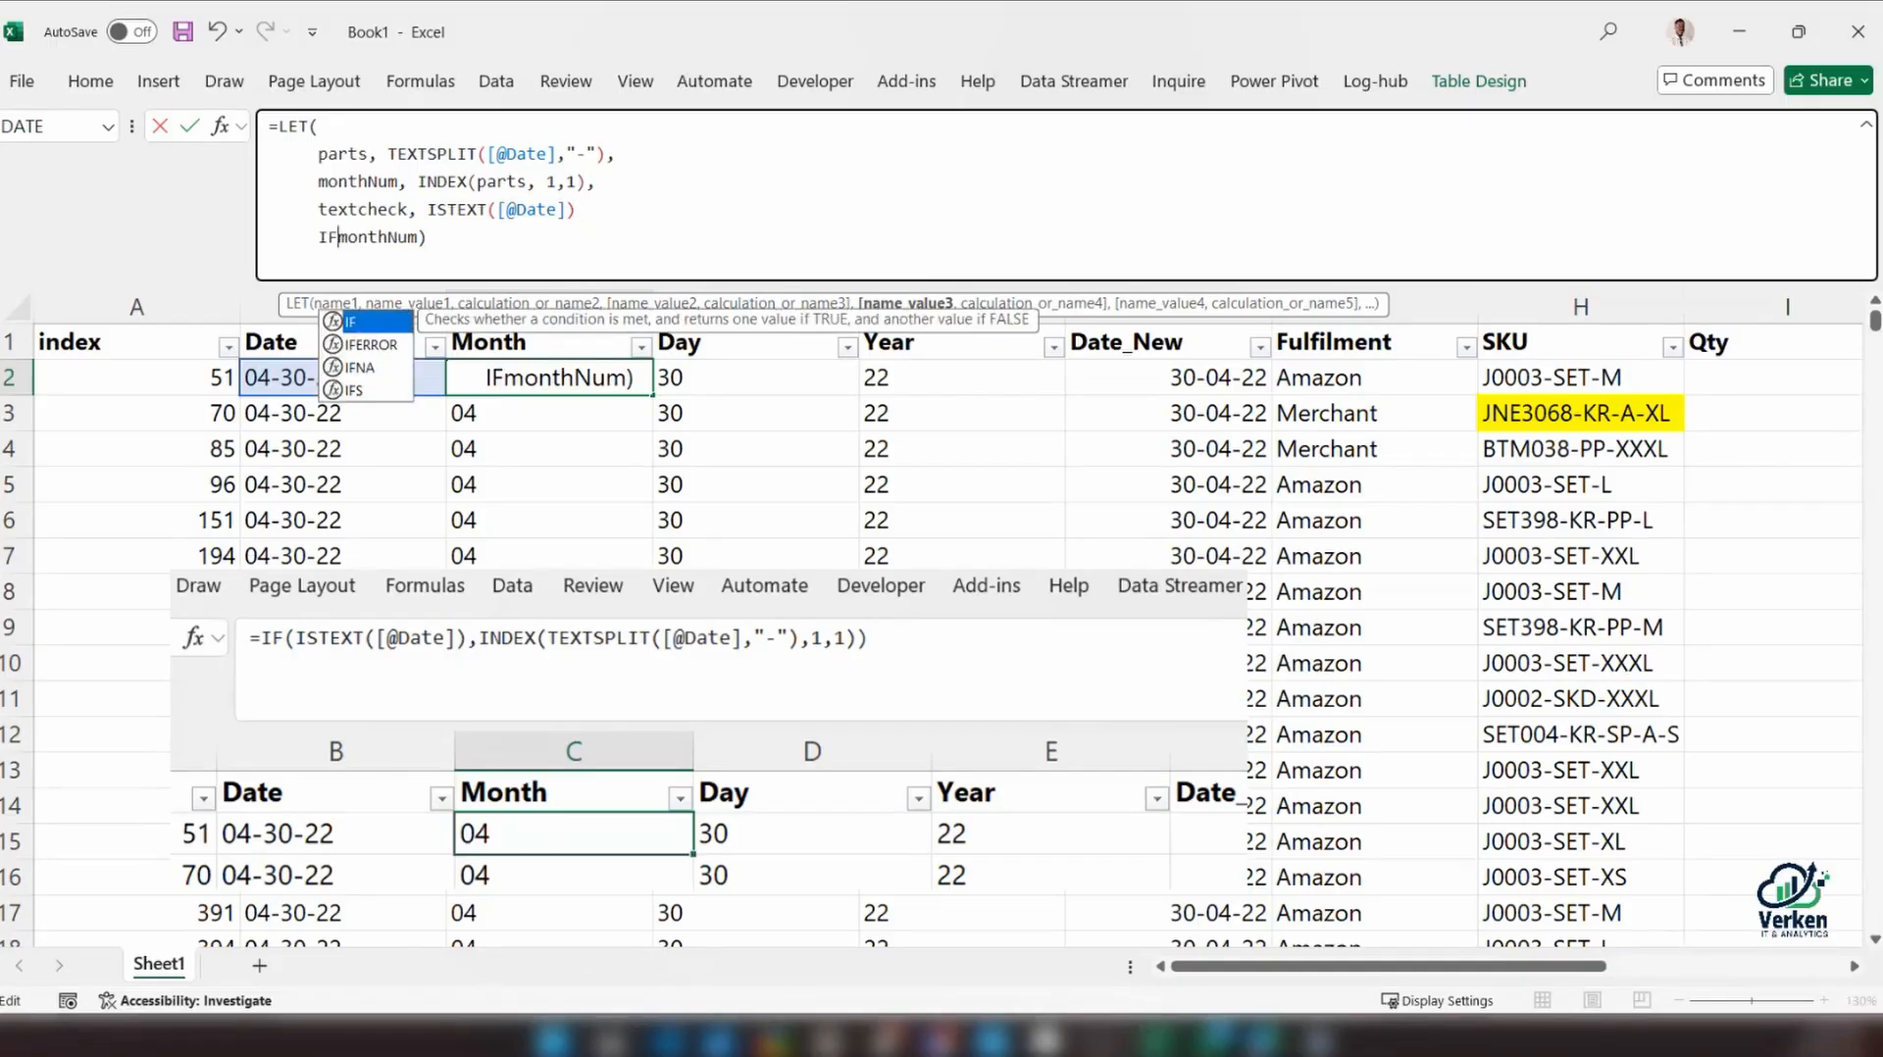